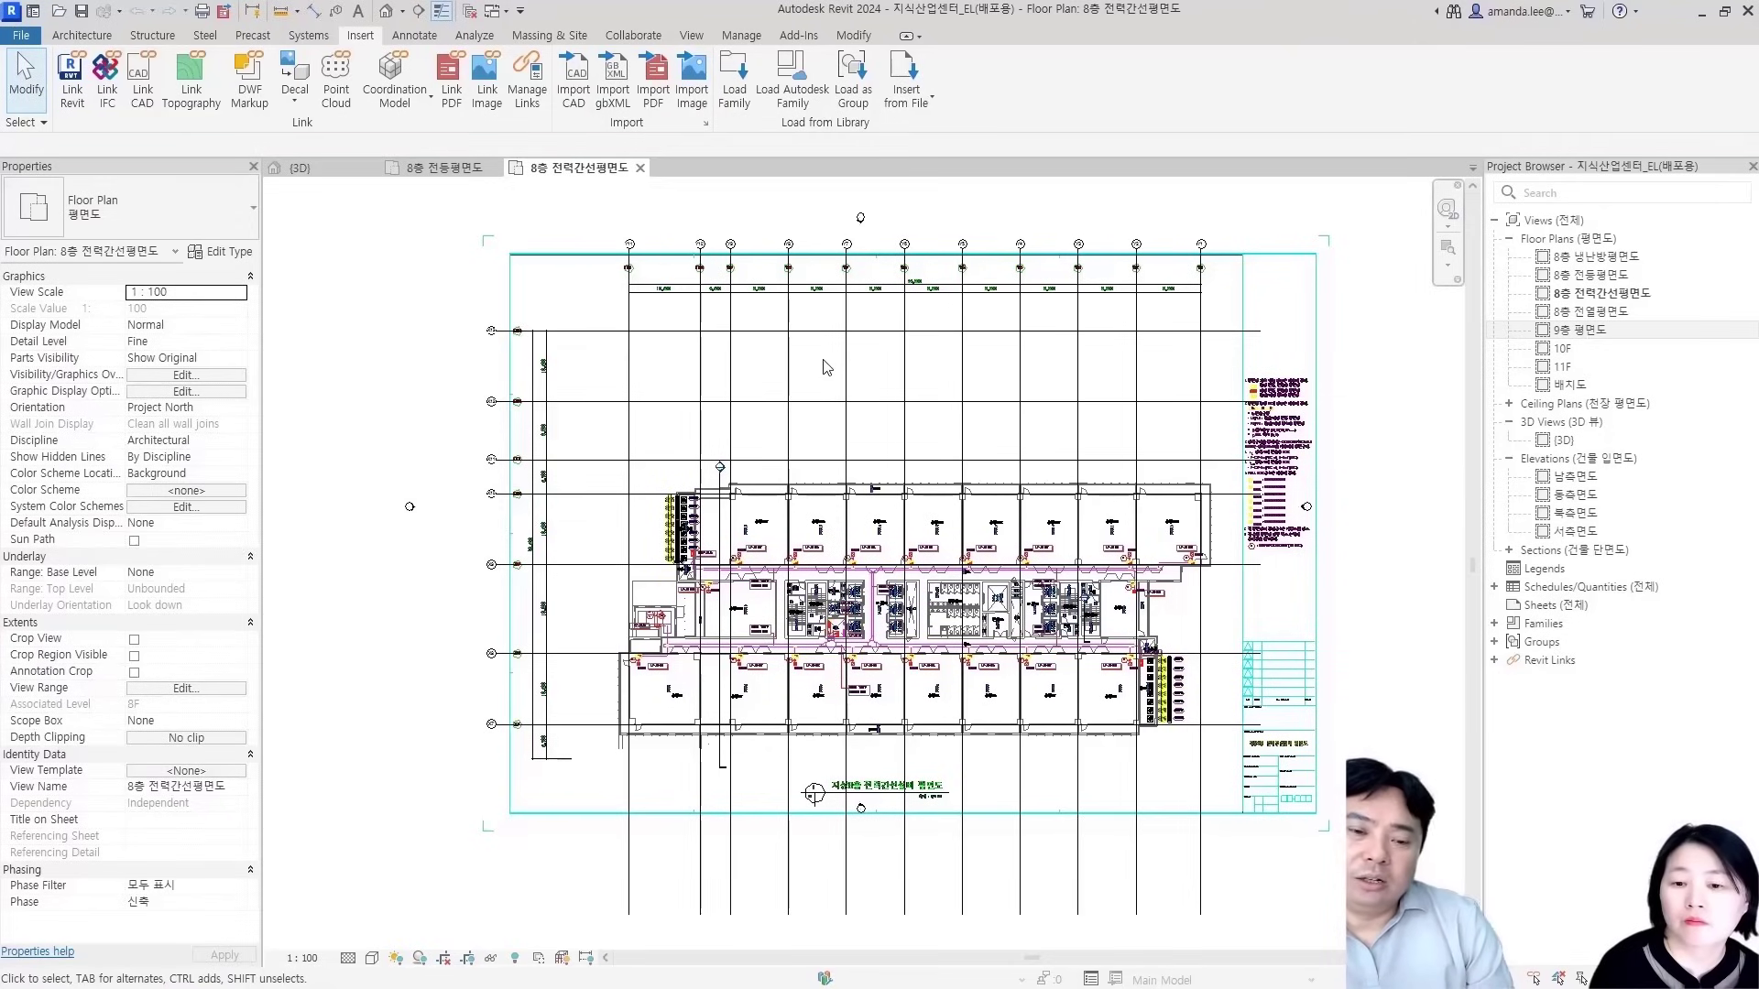
Open the 8층 냉난방평면도 floor plan and examine the EHP units, ERV and AC circuits around LF-8-17
double_click(1602, 256)
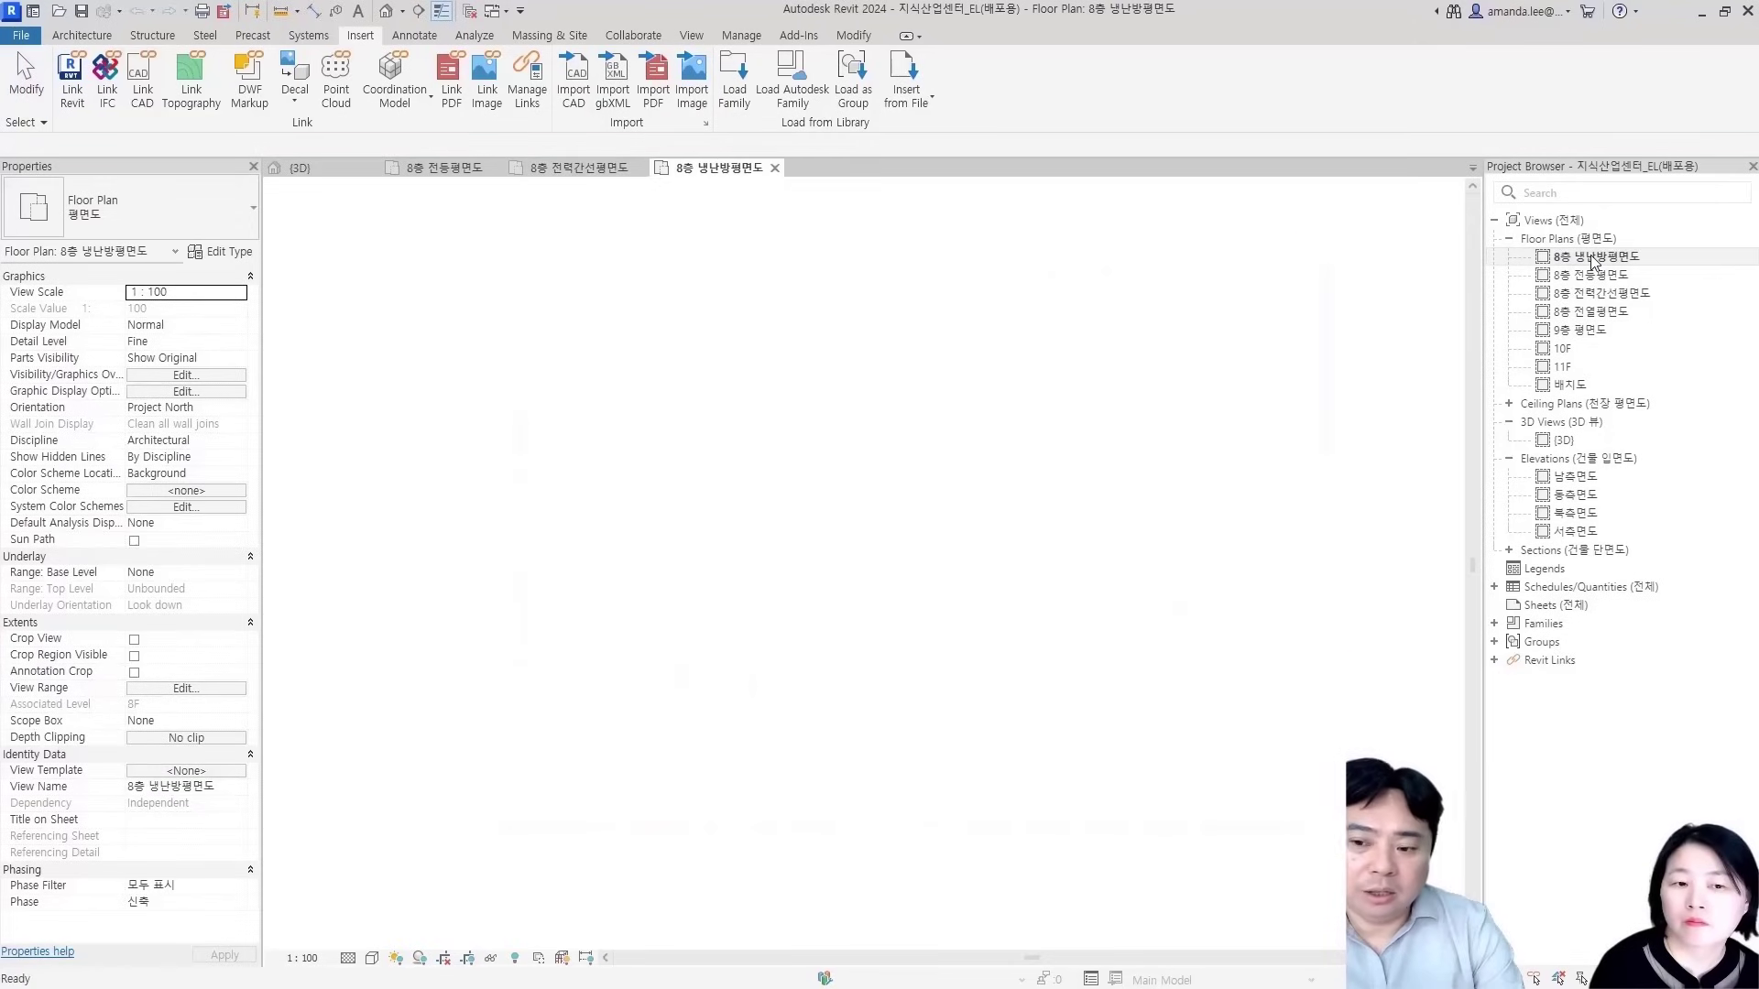
scroll(797, 568, "up", 1)
scroll(799, 573, "up", 5)
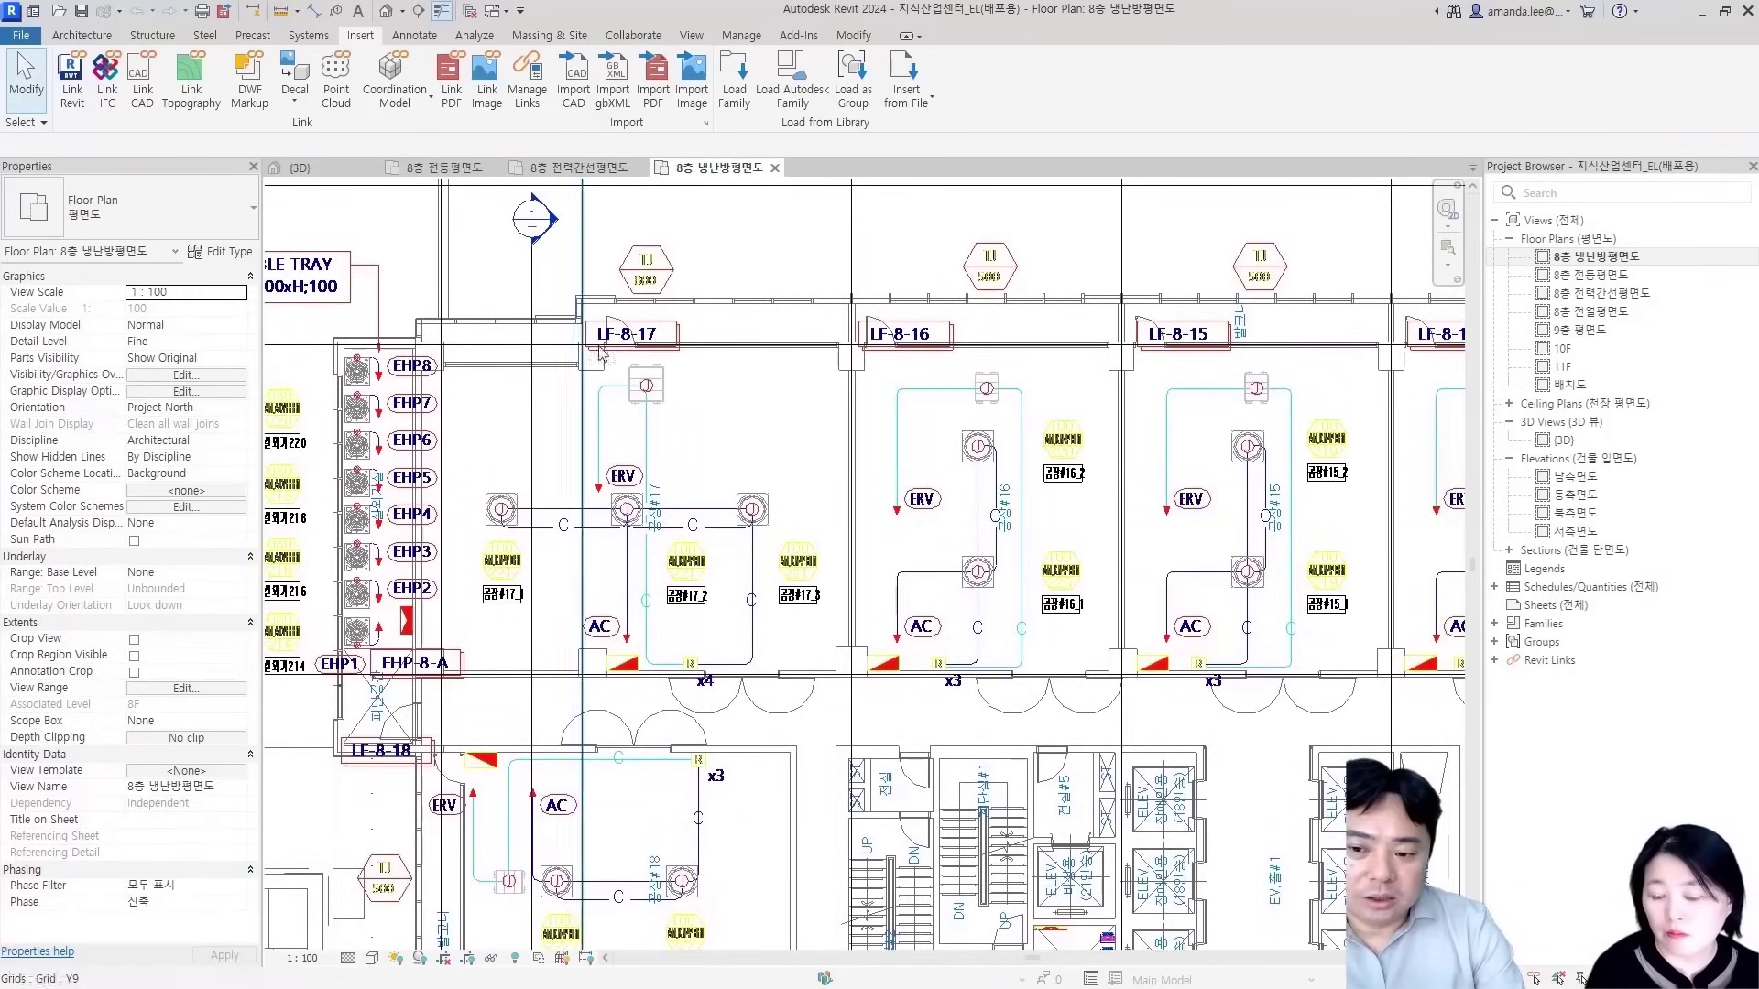
middle_click_drag(467, 567, 566, 576)
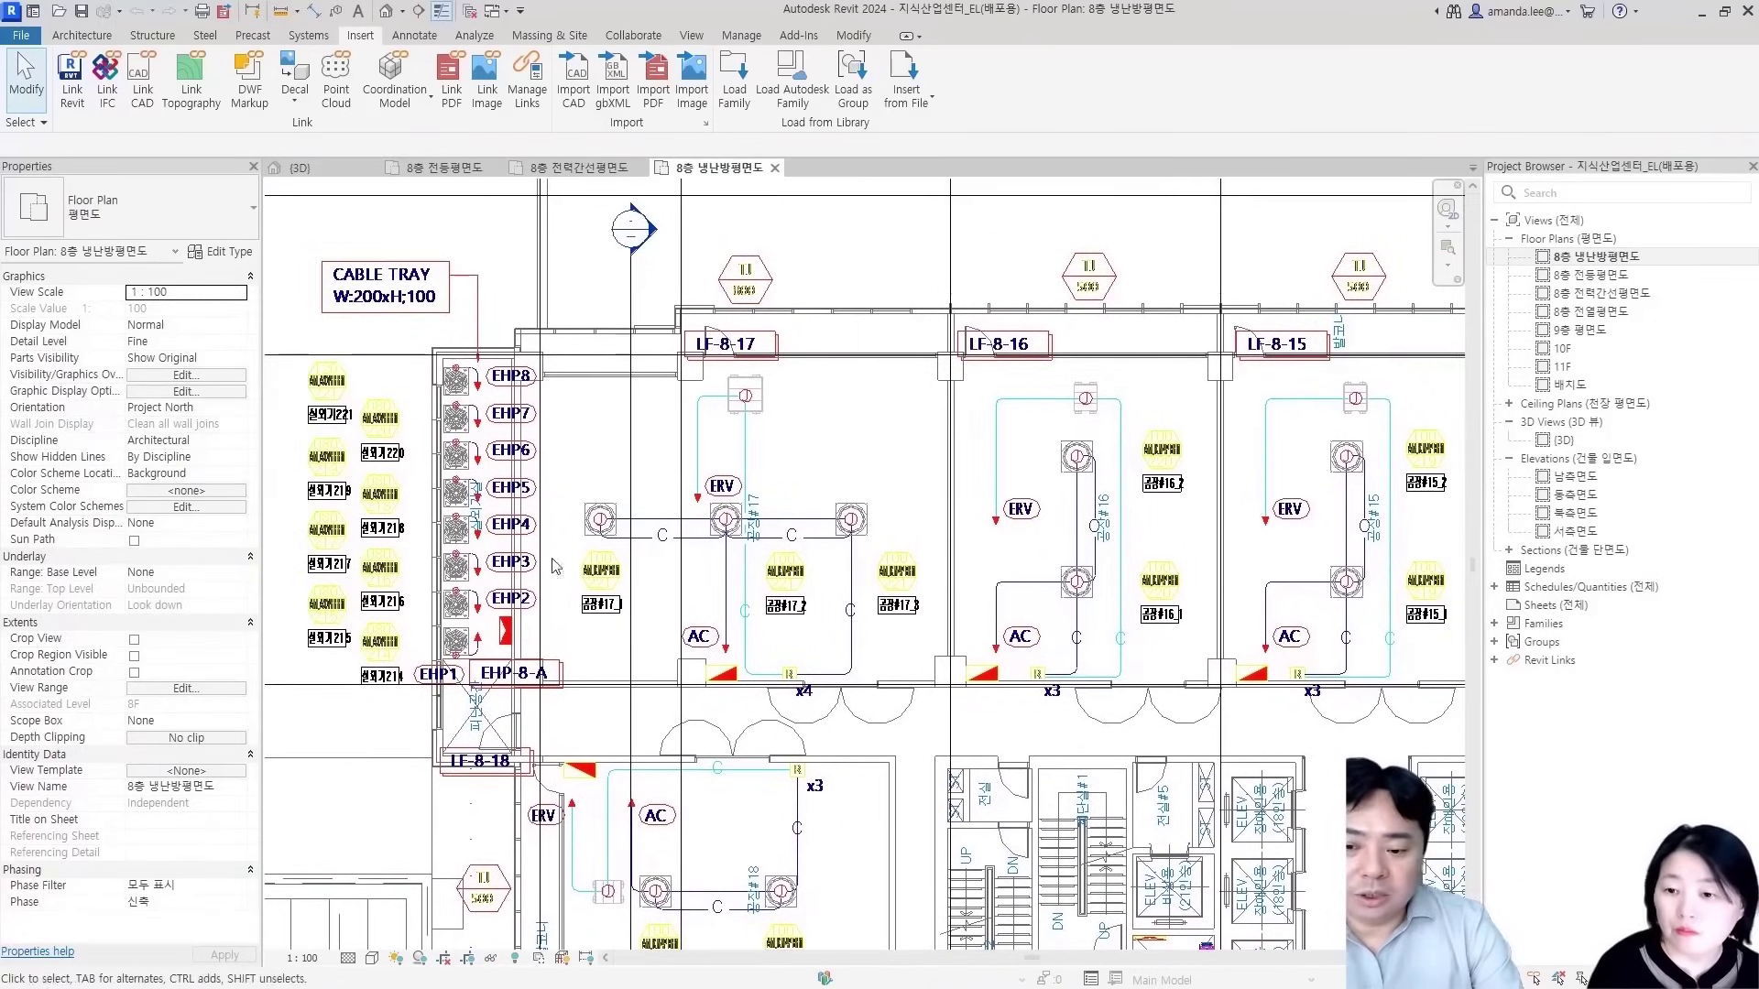
scroll(894, 605, "down", 2)
middle_click_drag(887, 612, 942, 560)
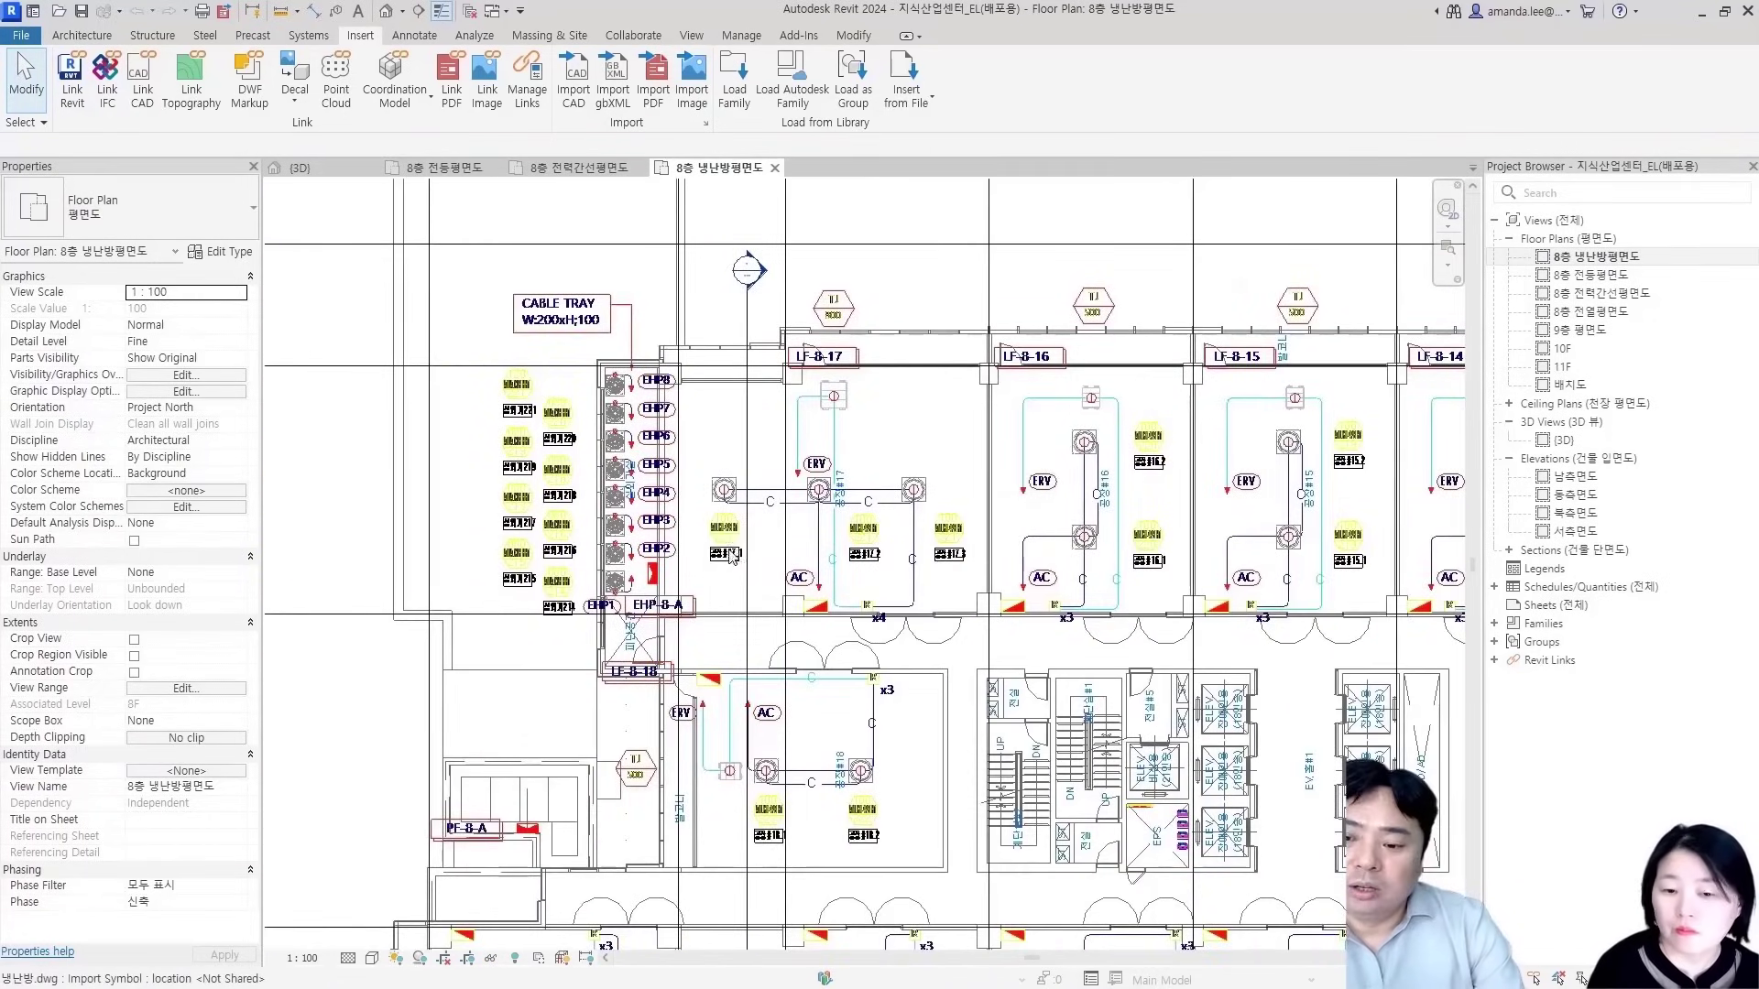
scroll(724, 560, "up", 2)
scroll(706, 564, "down", 4)
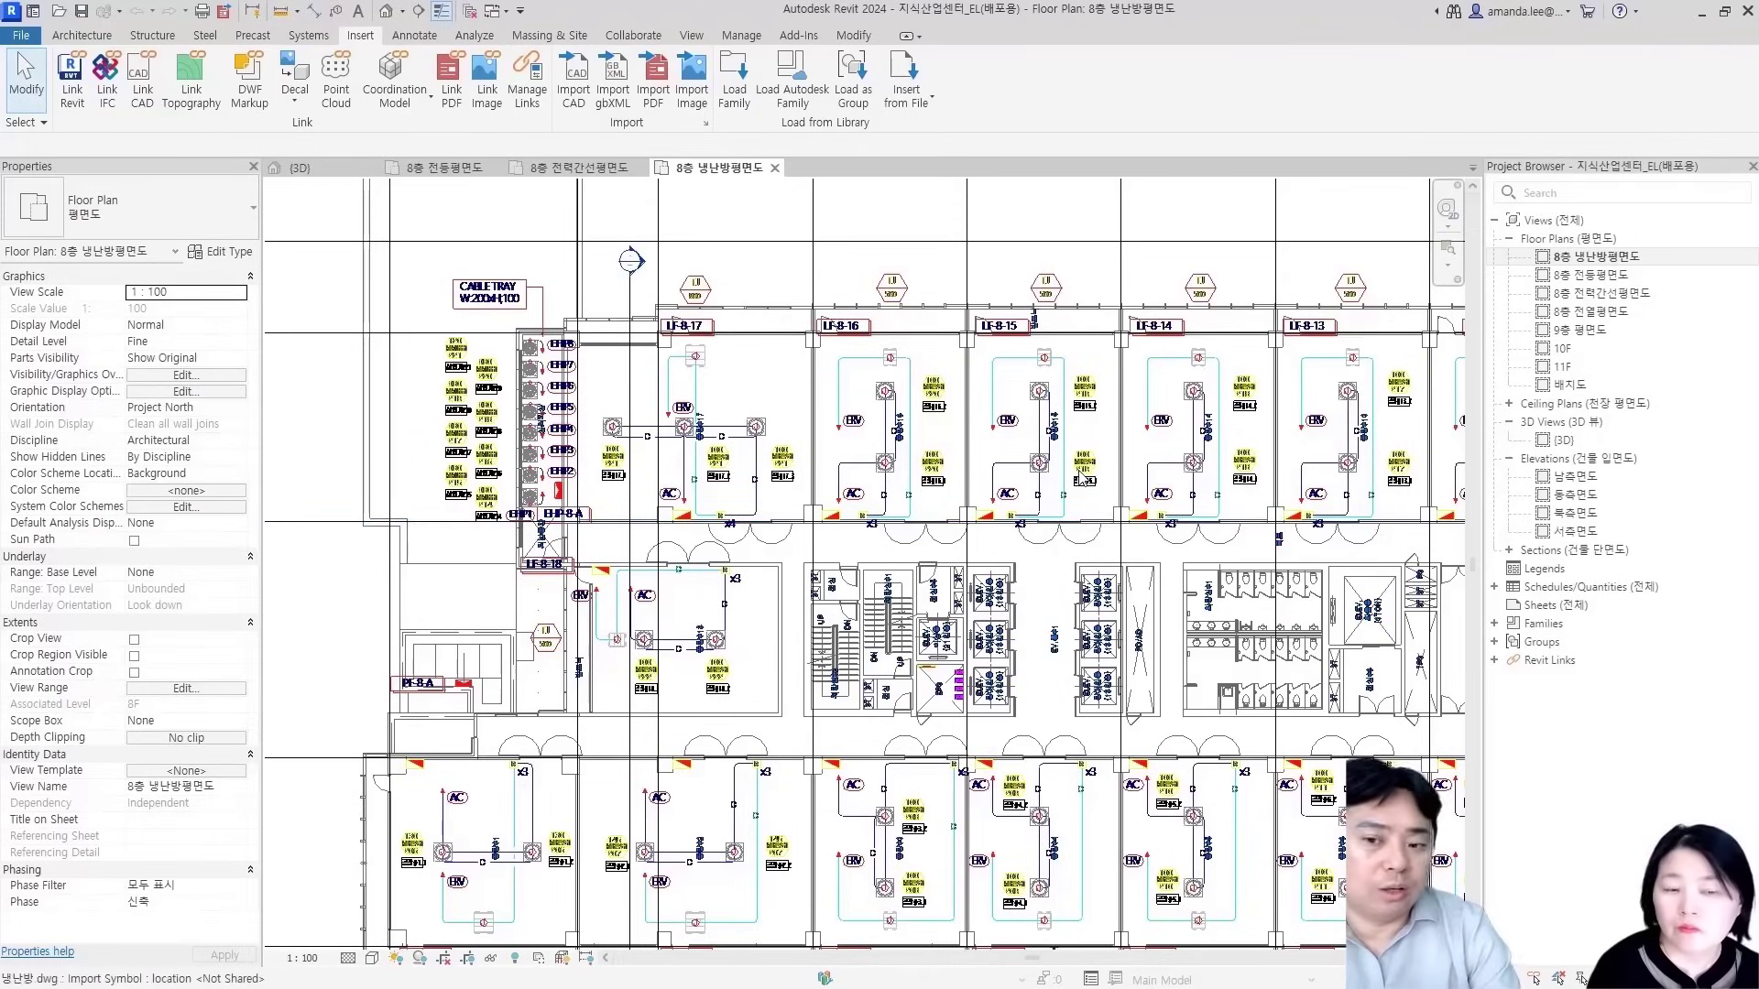
Open the 8층 전등평면도 and 8층 전열평면도 floor plans and examine the lighting and receptacle layouts
left_click(1592, 276)
double_click(1592, 275)
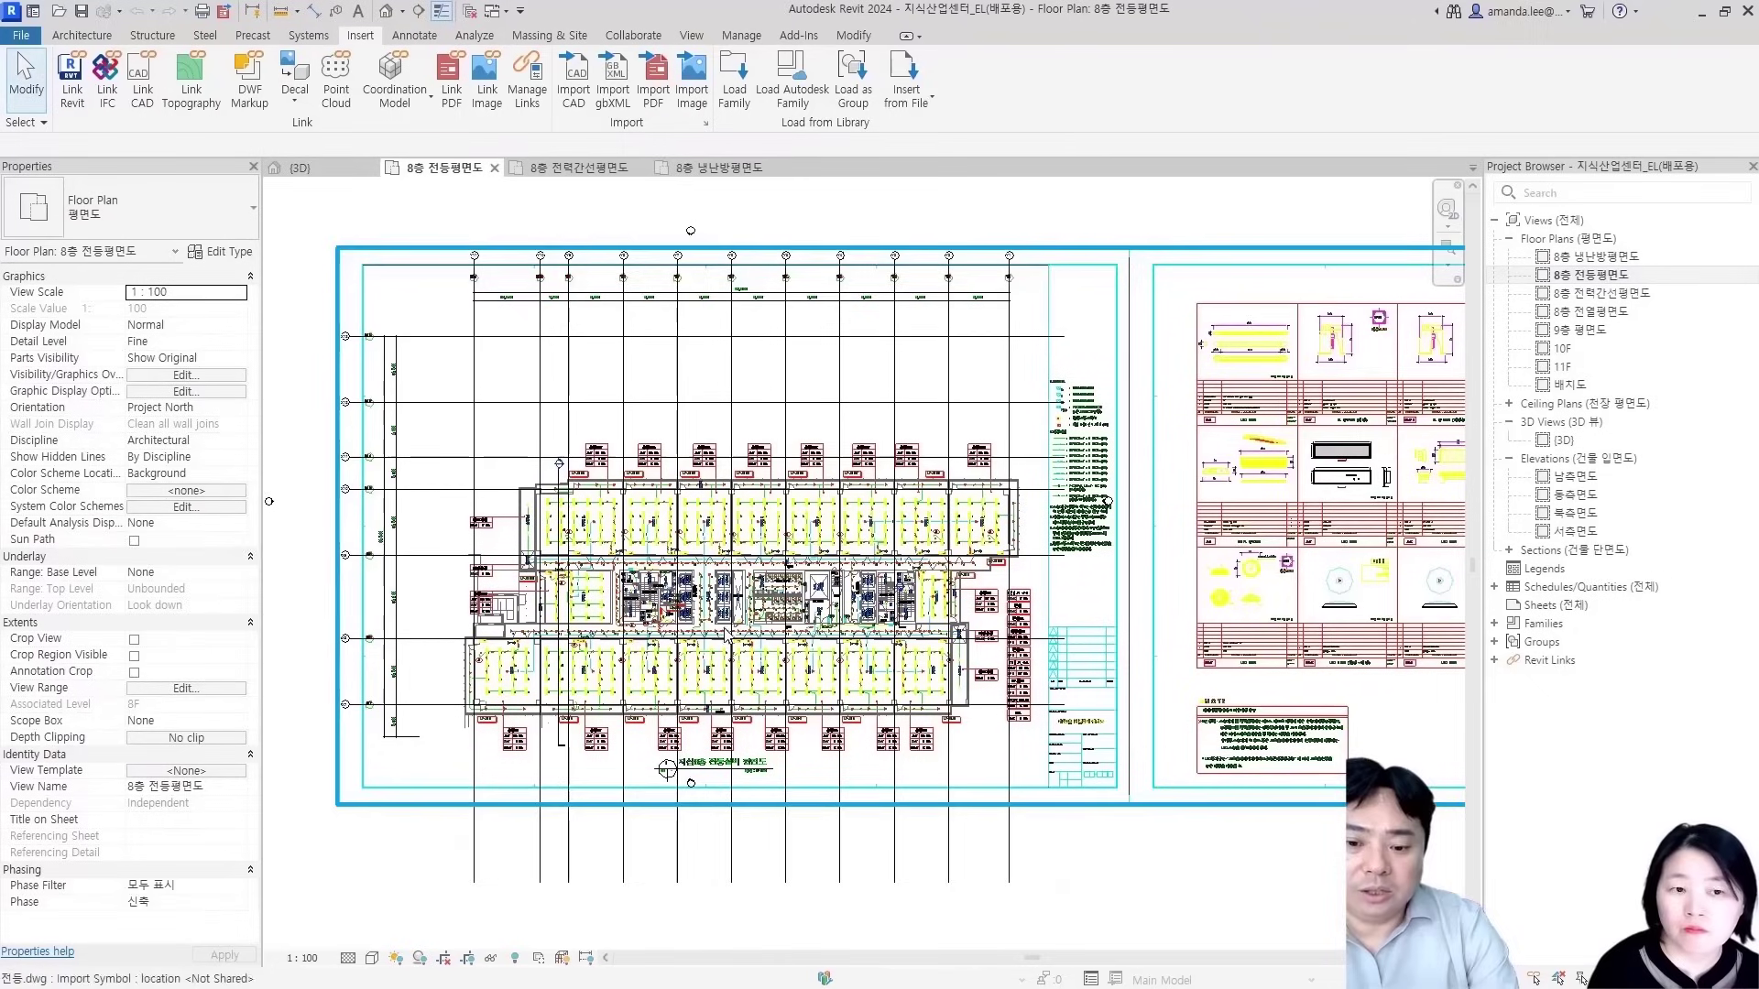
double_click(1592, 313)
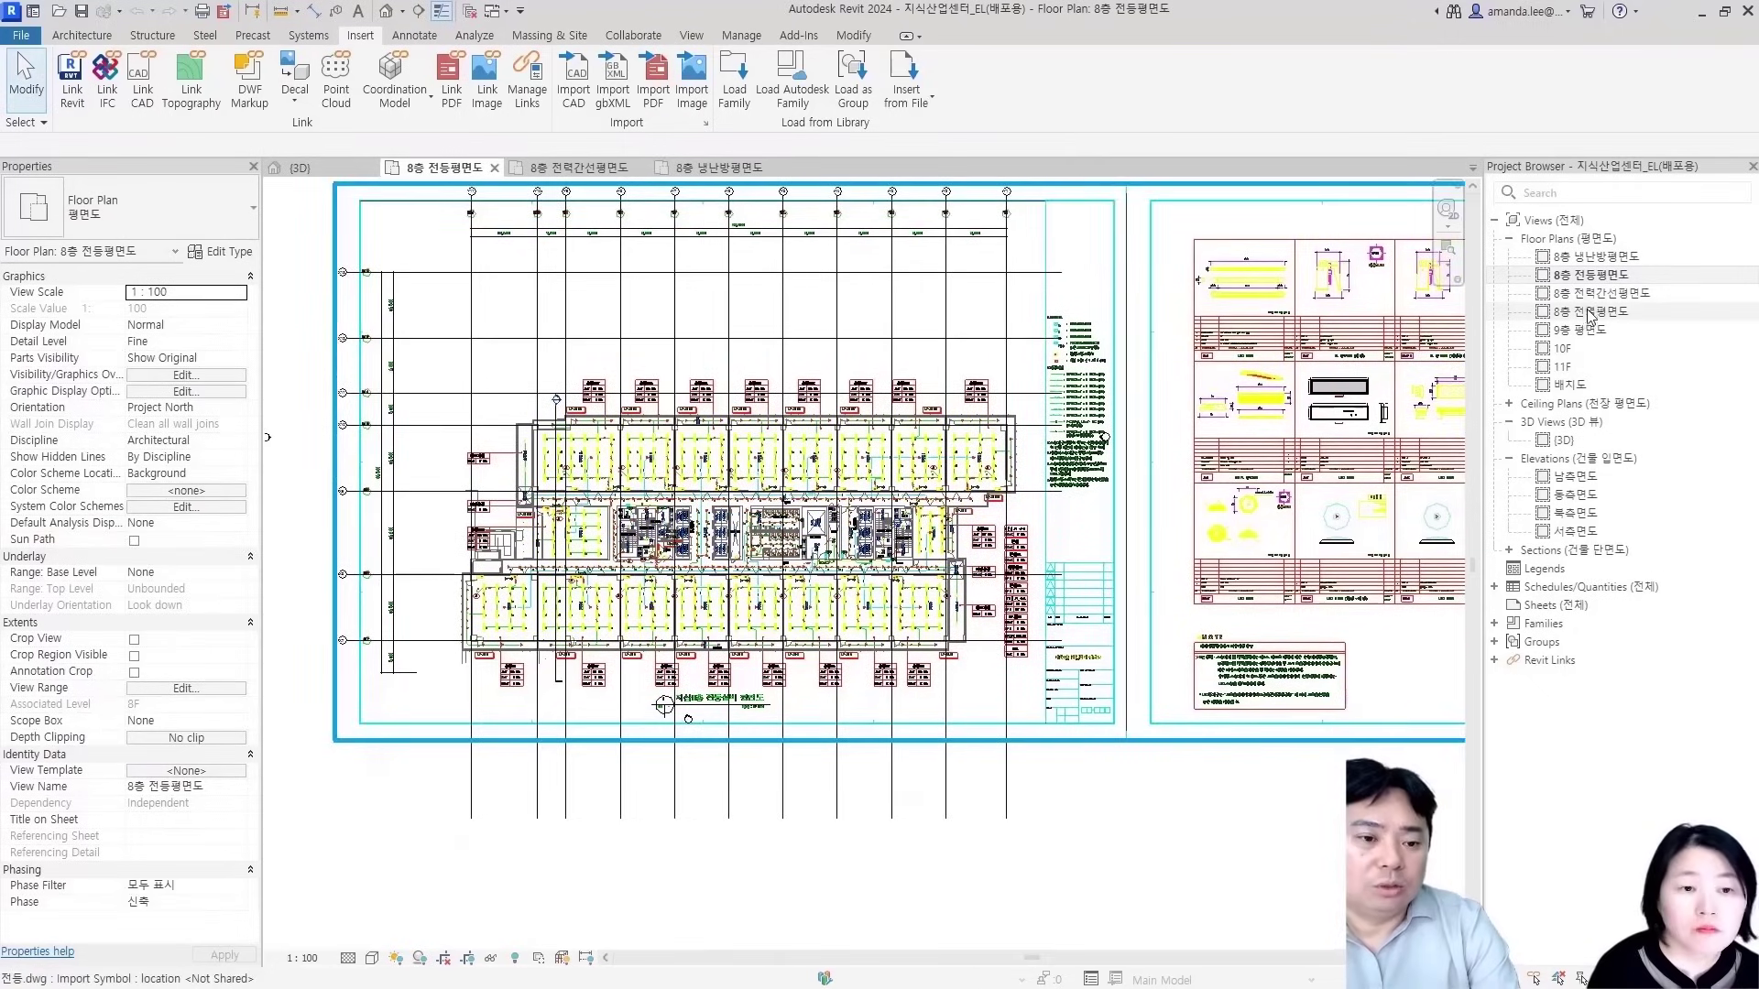
scroll(604, 572, "up", 3)
middle_click_drag(604, 571, 618, 617)
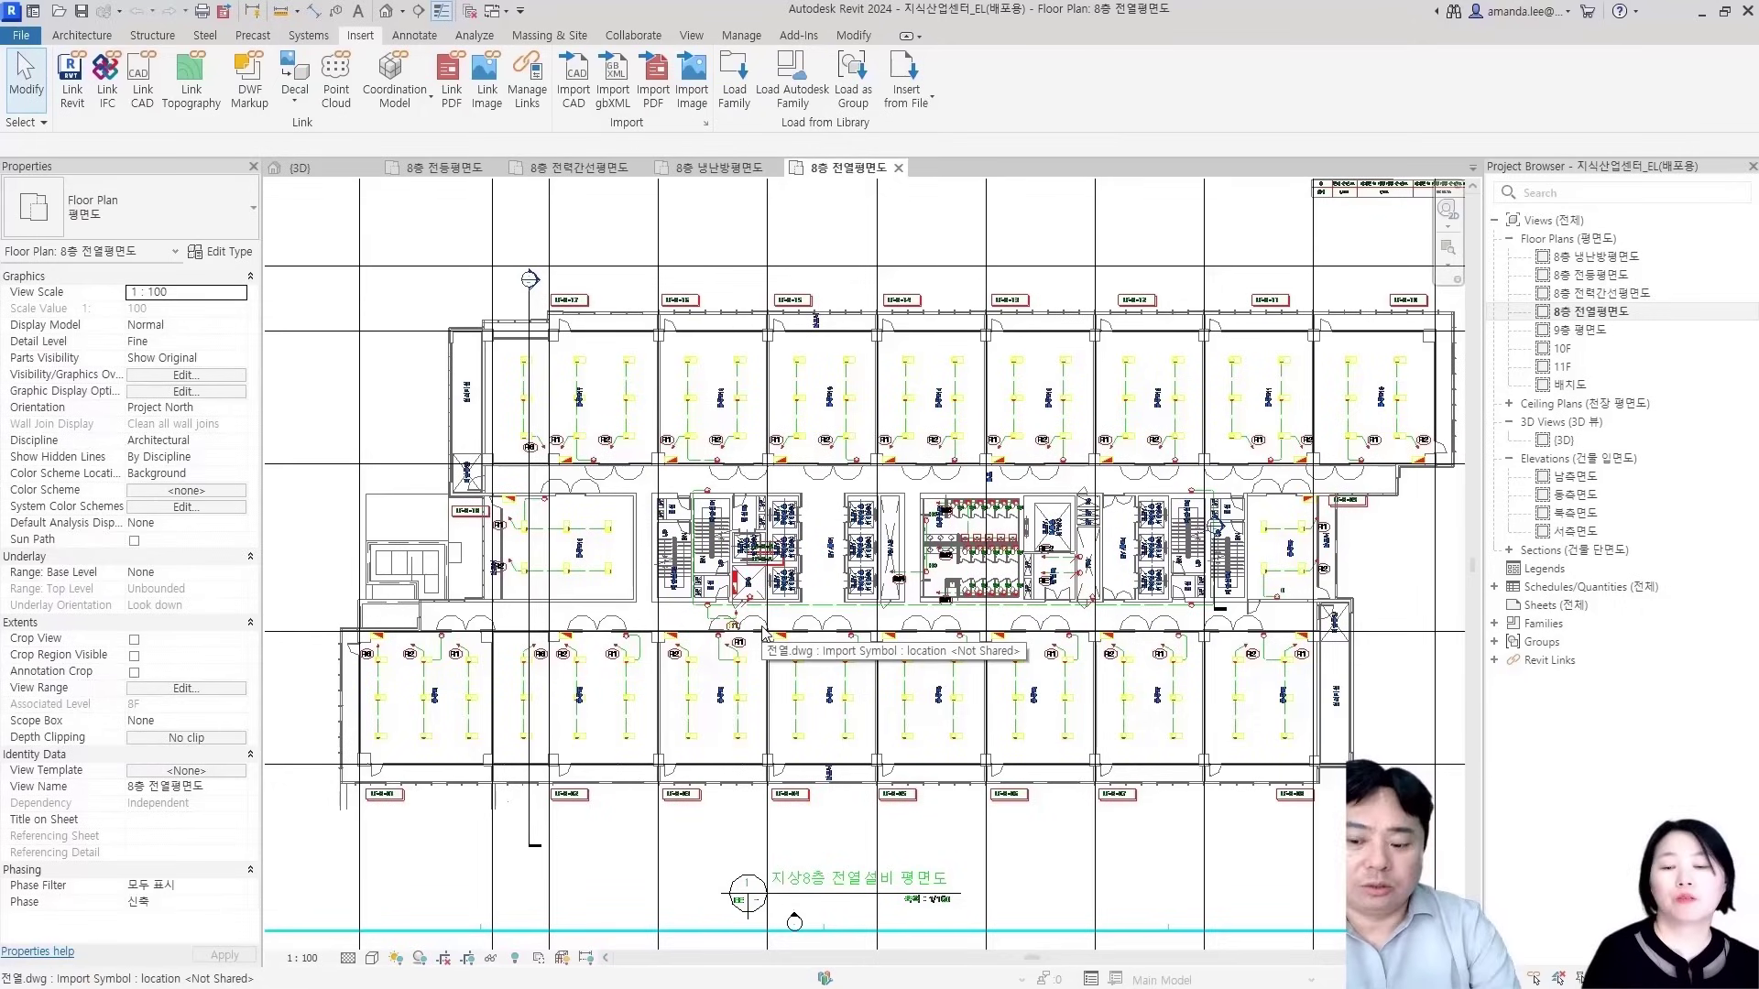
Open the FA2 lighting fixture family from the Family- folder for editing
key("super")
key("super")
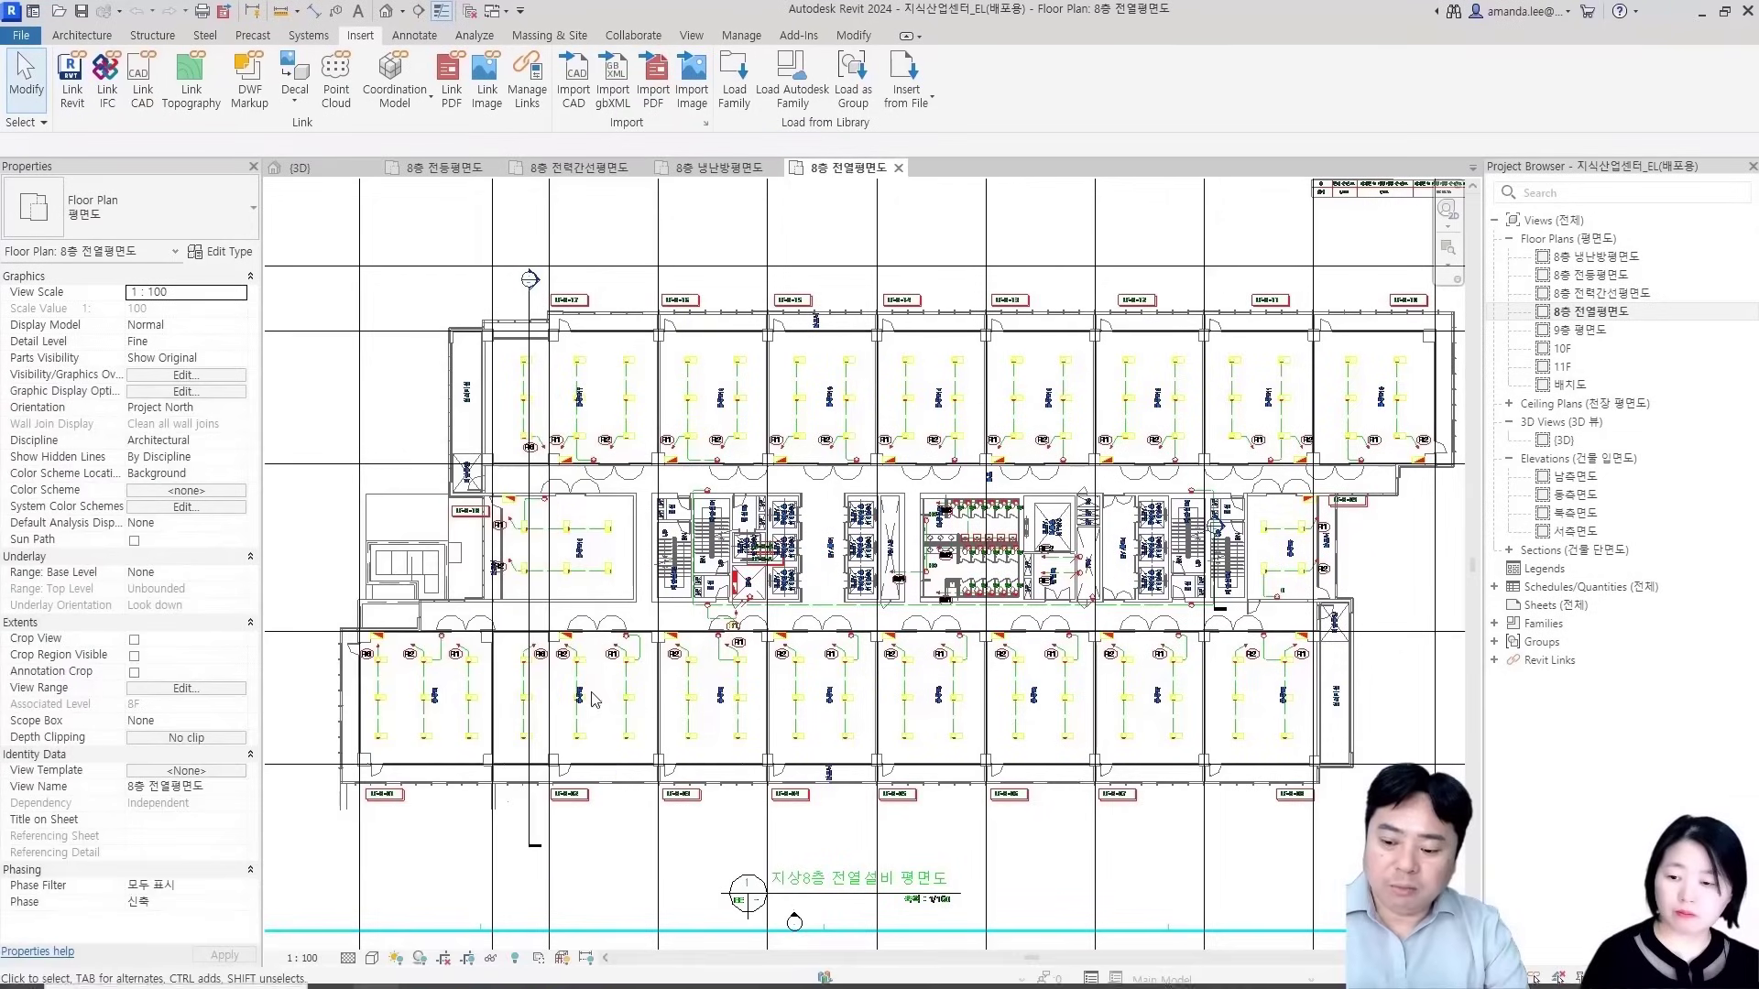
left_click_drag(835, 233, 833, 235)
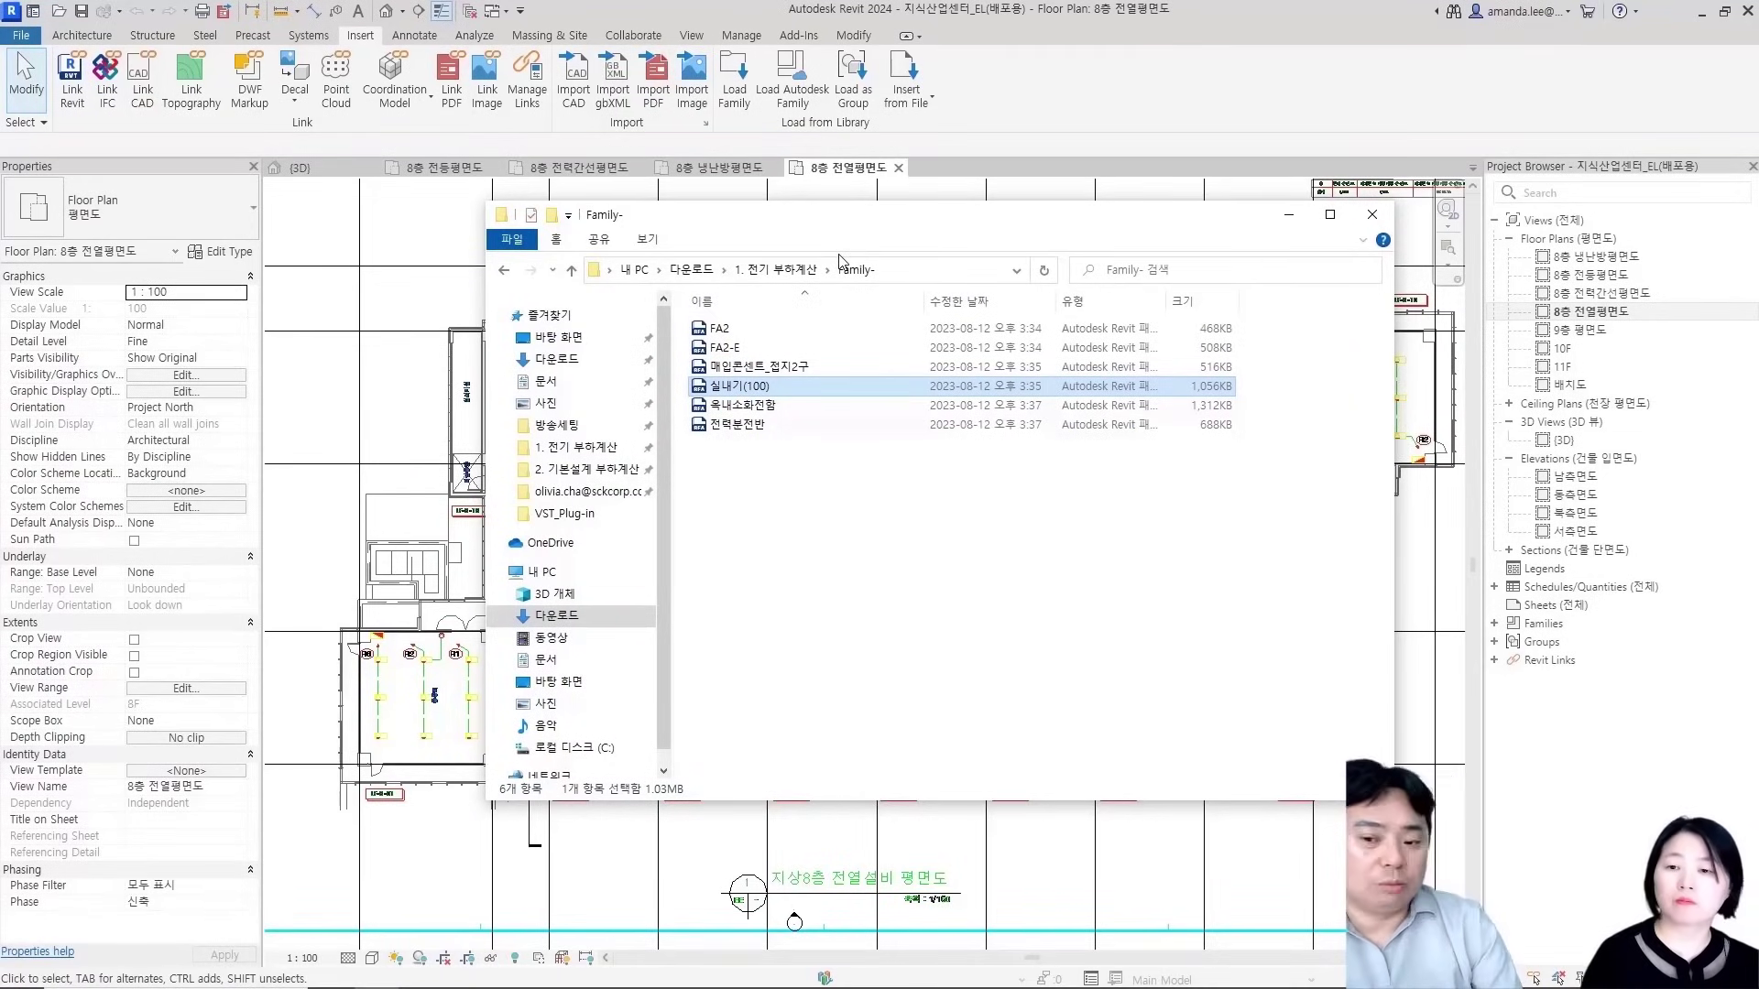
left_click(877, 731)
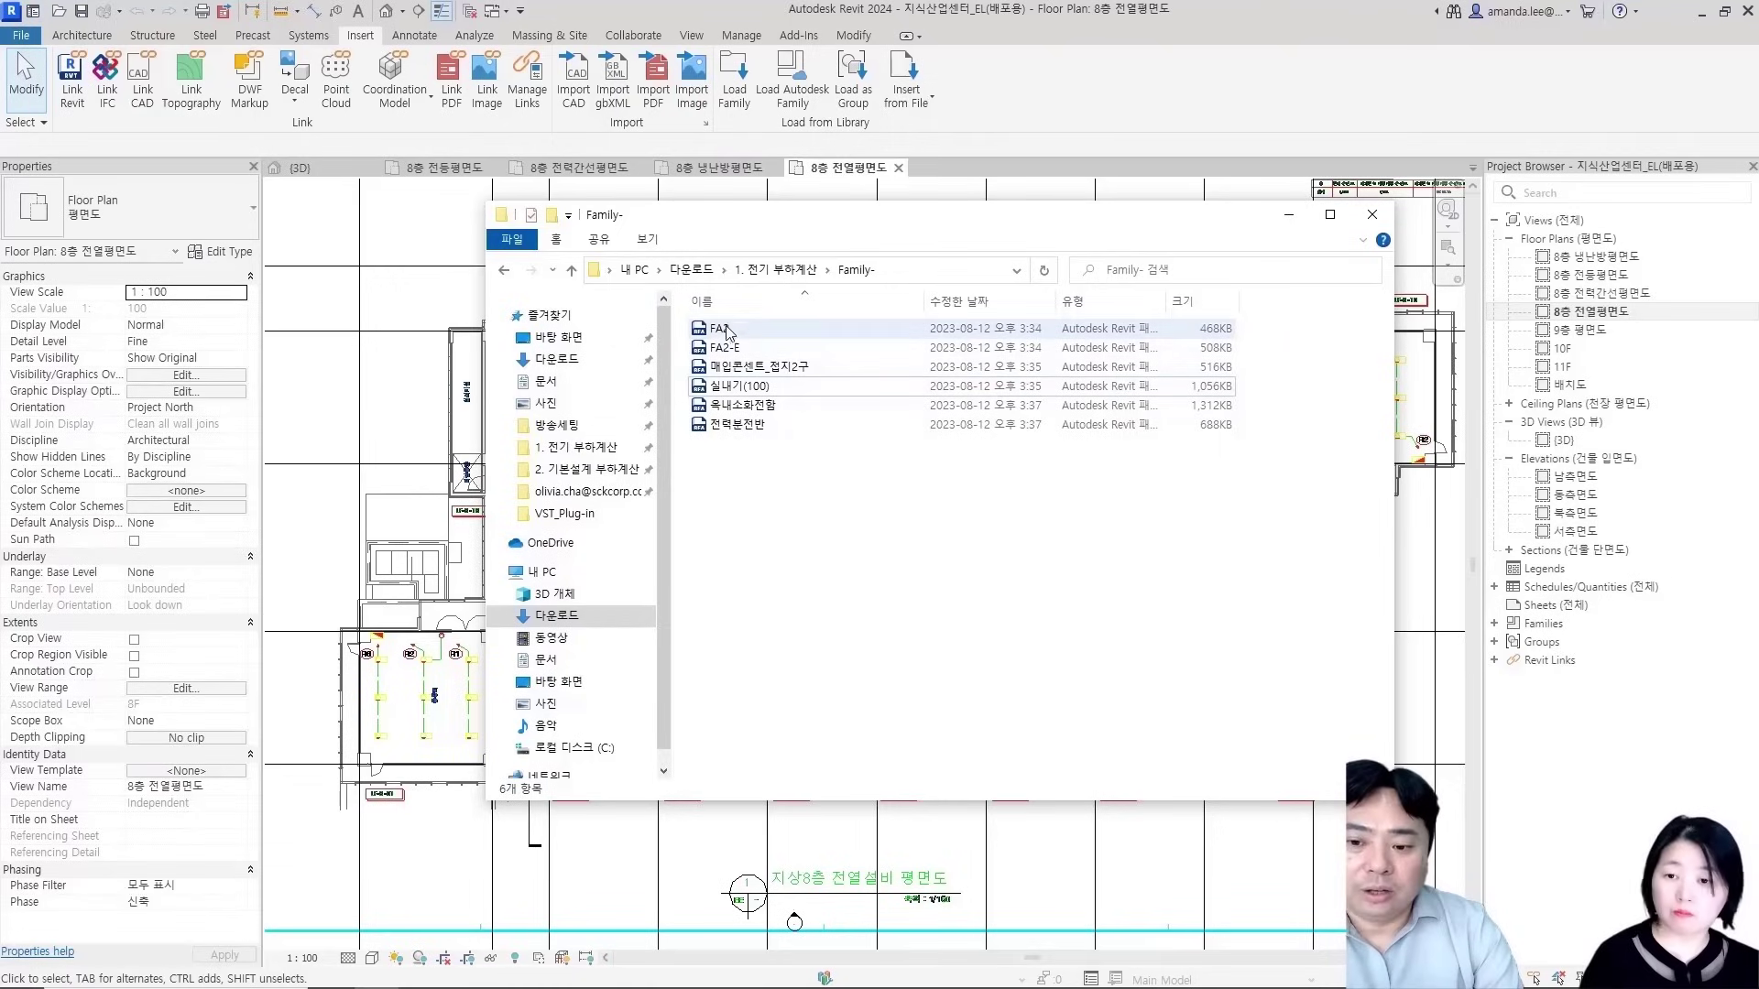
left_click_drag(721, 332, 628, 11)
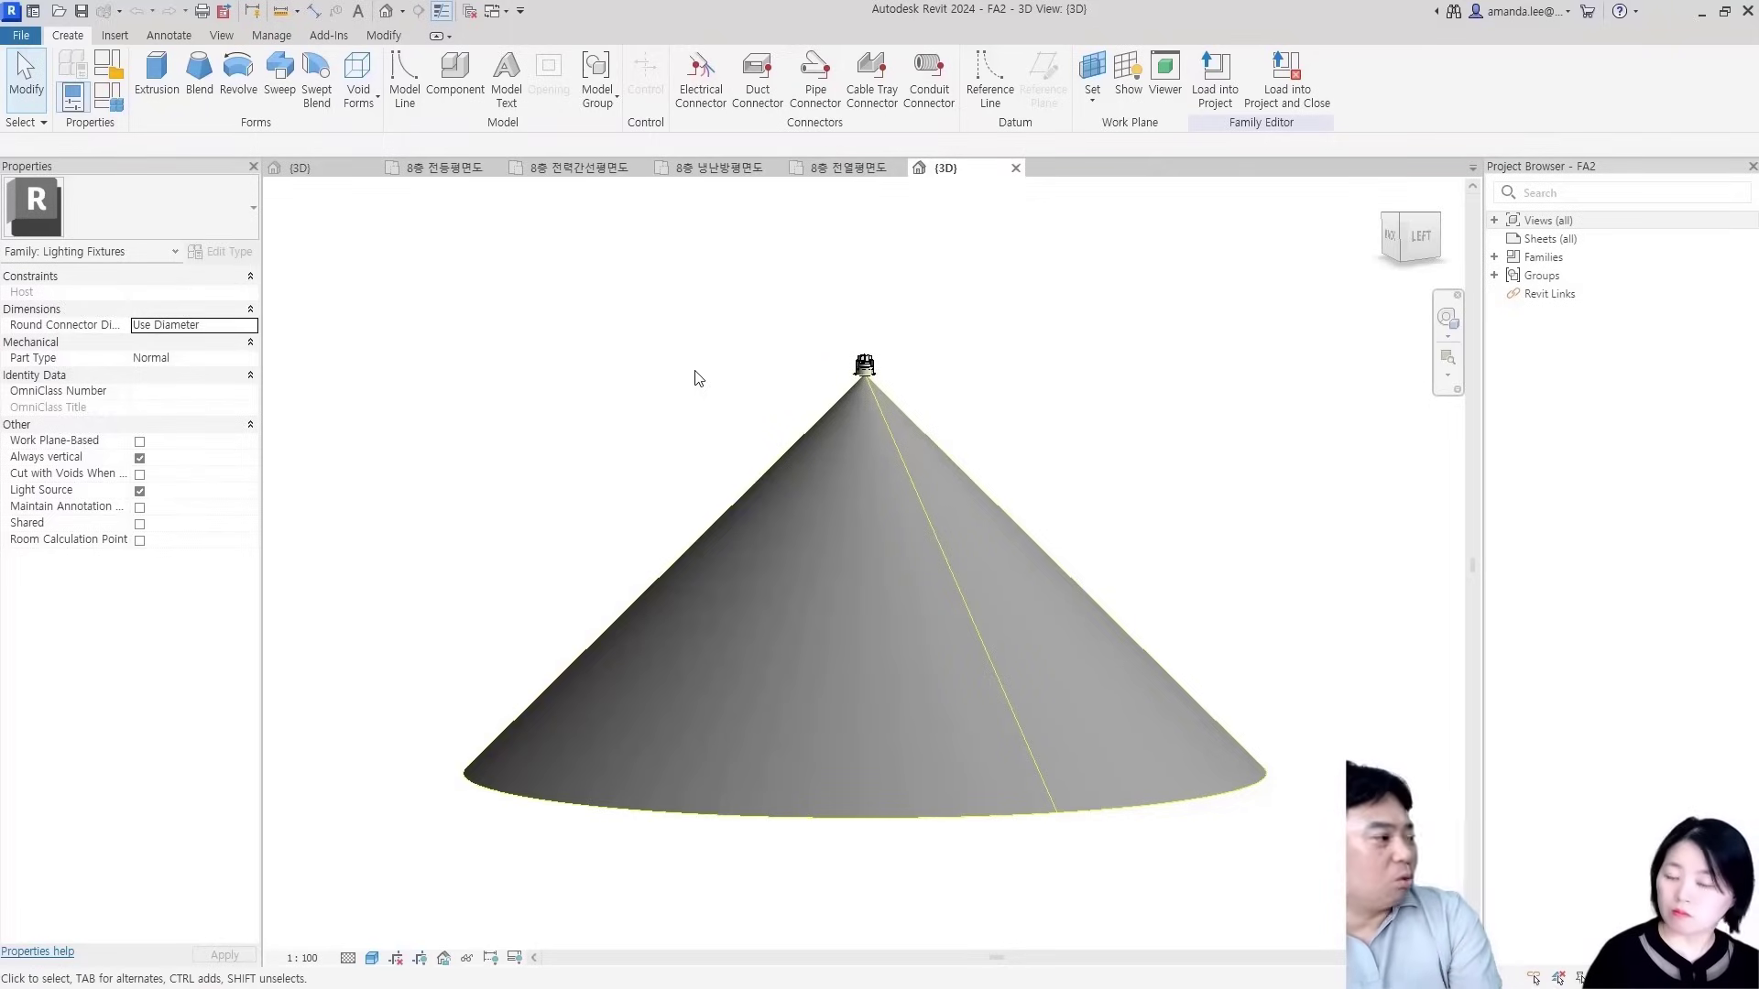
Place a Power - Unbalanced electrical connector on the top face of the box above the FA2 downlight
left_click(698, 378)
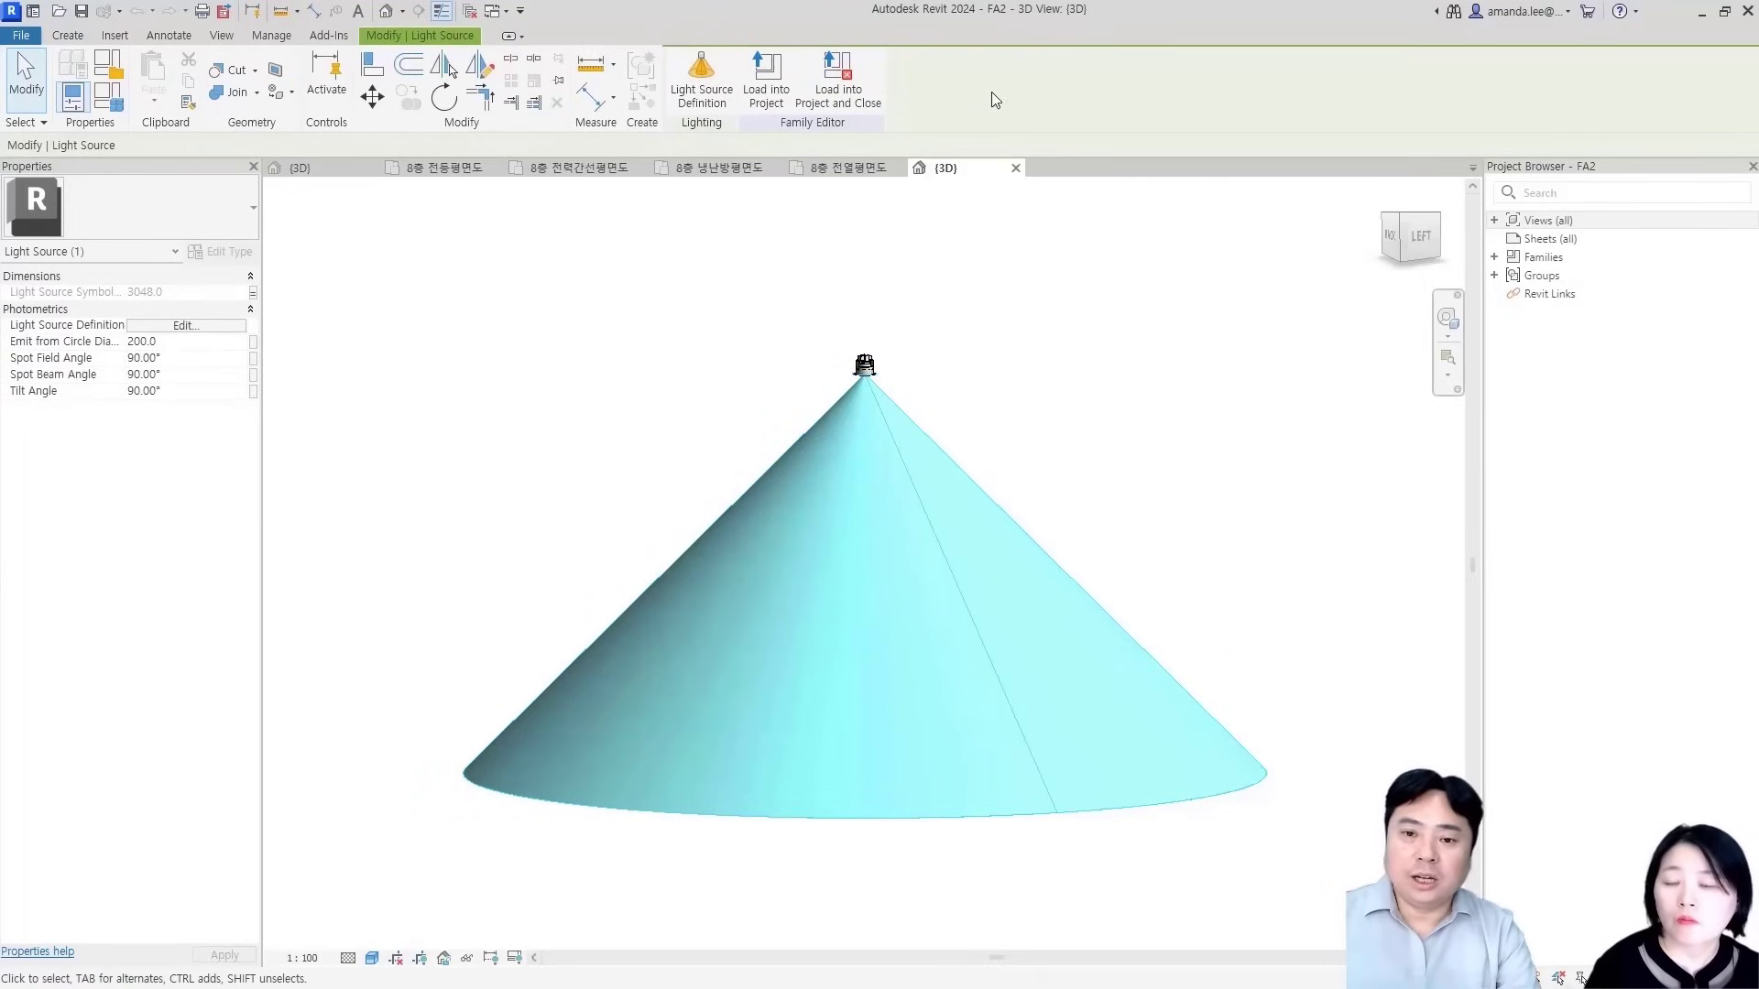
middle_click_drag(916, 355, 994, 518, "shift")
scroll(797, 385, "up", 3)
scroll(932, 394, "up", 2)
left_click(664, 394)
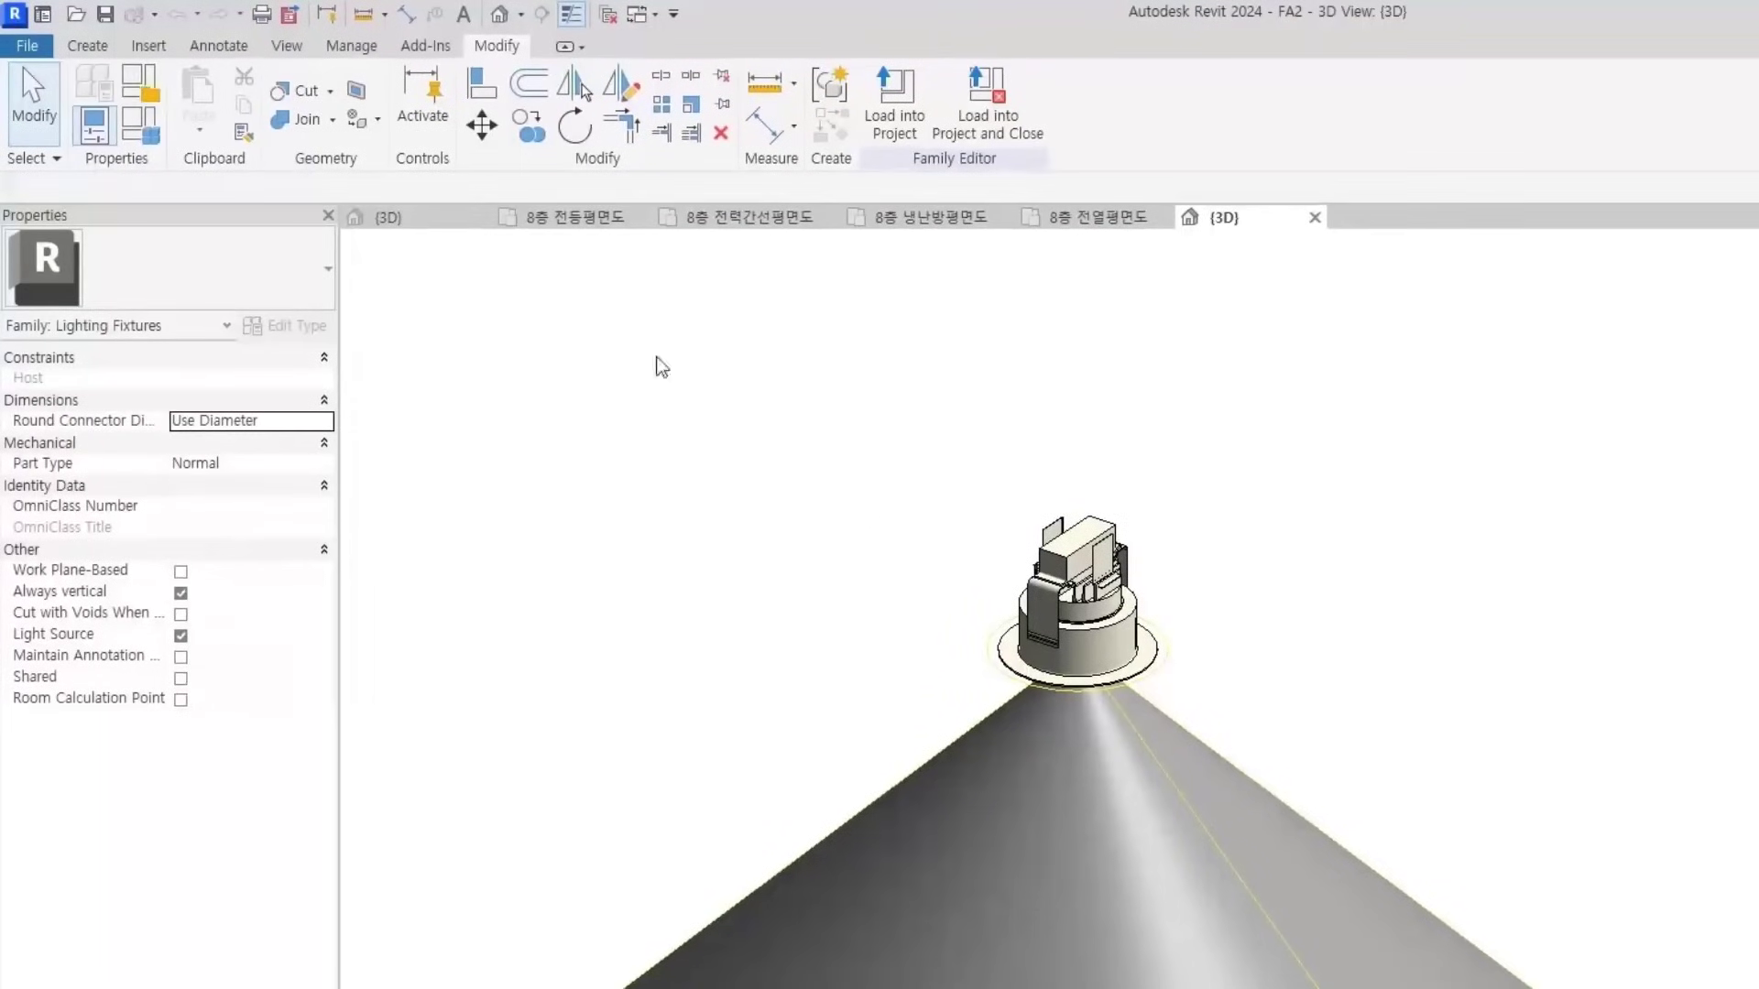
left_click(89, 46)
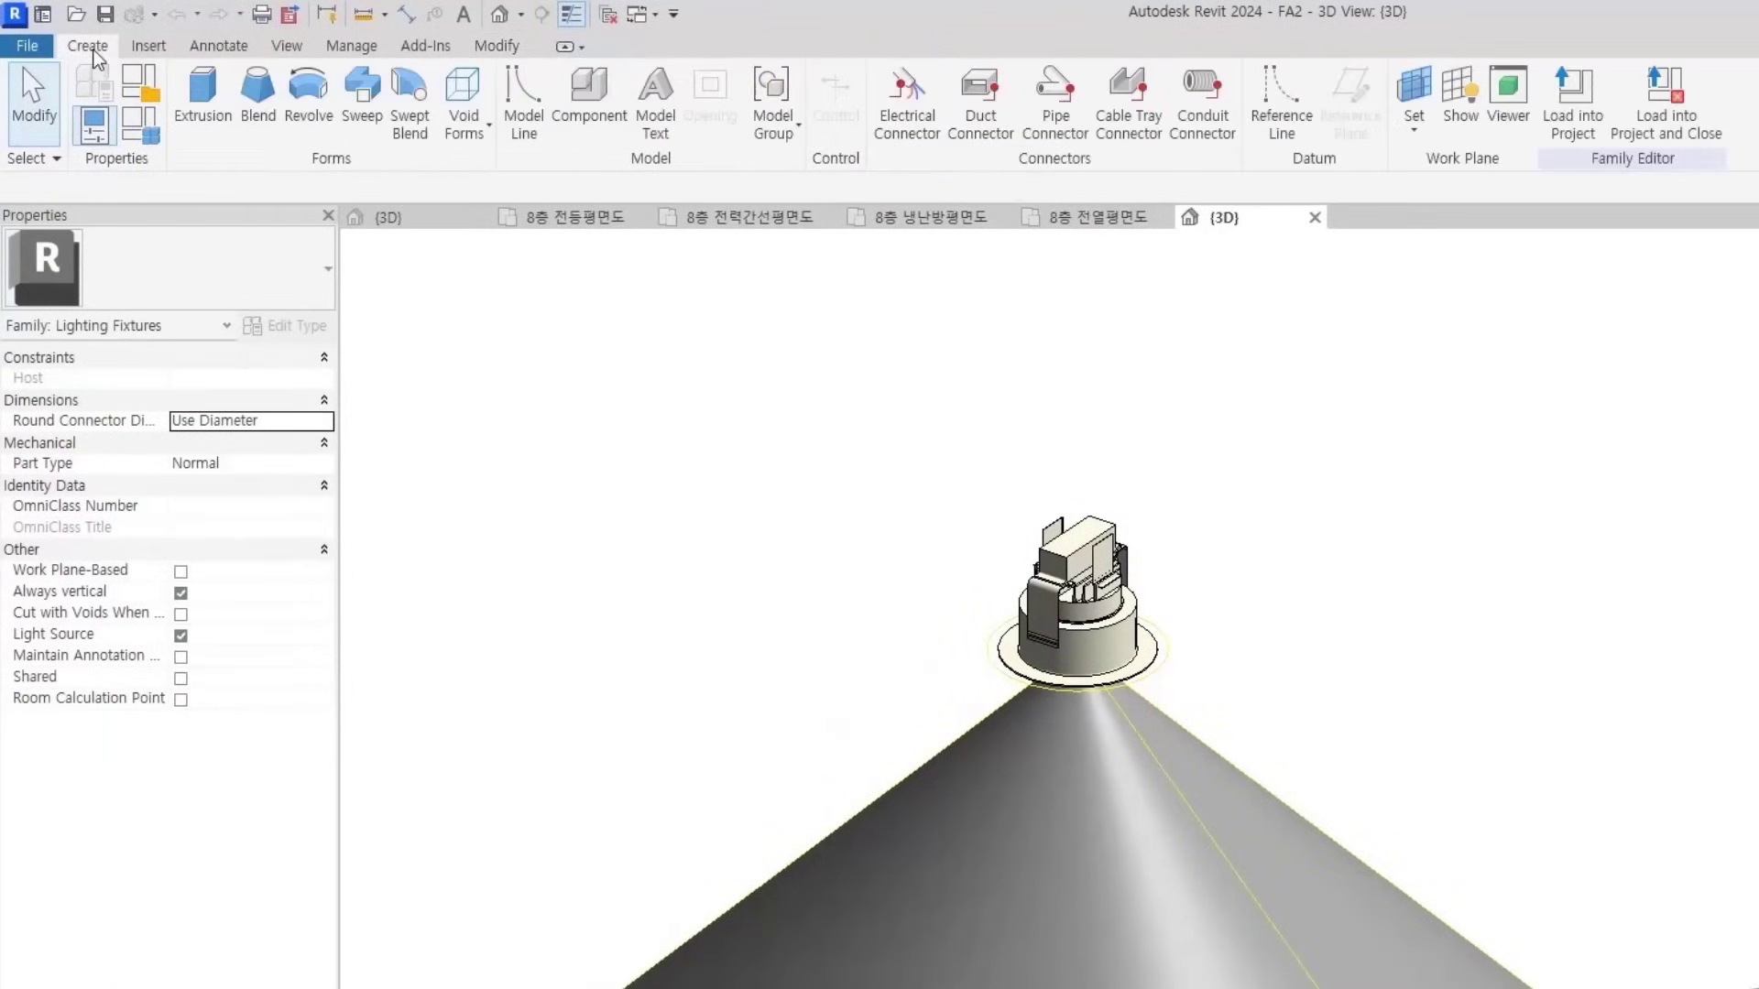
left_click(927, 139)
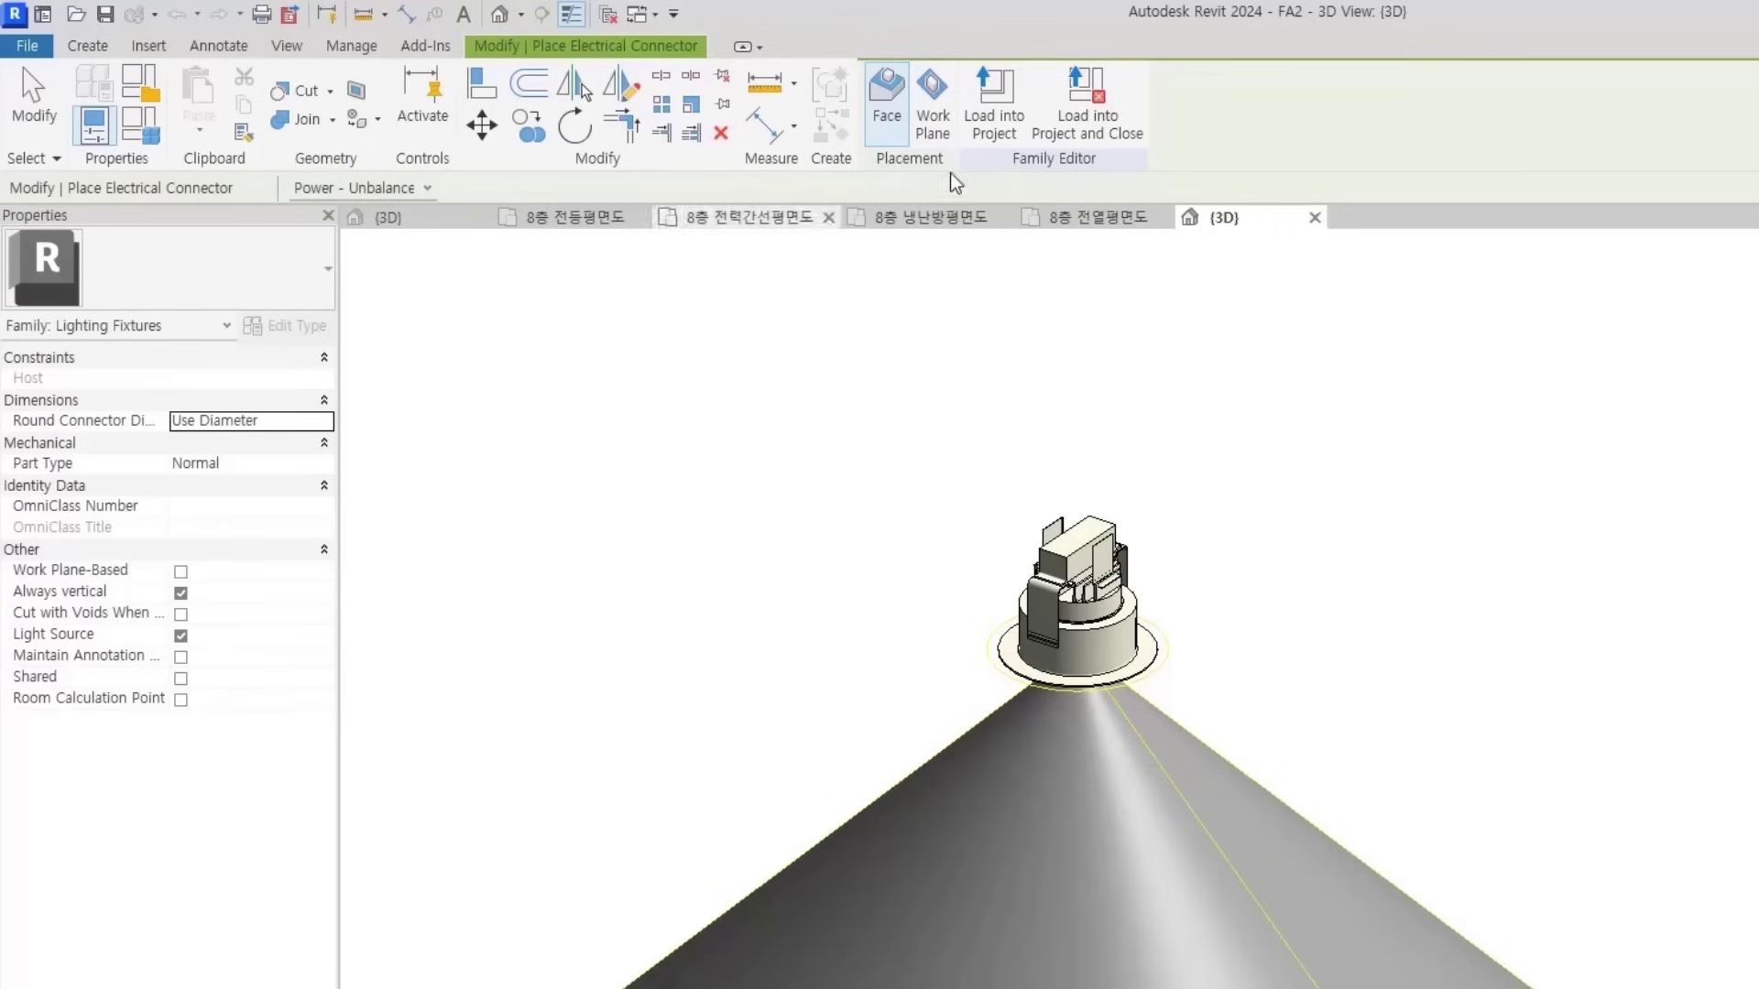
scroll(1081, 531, "up", 5)
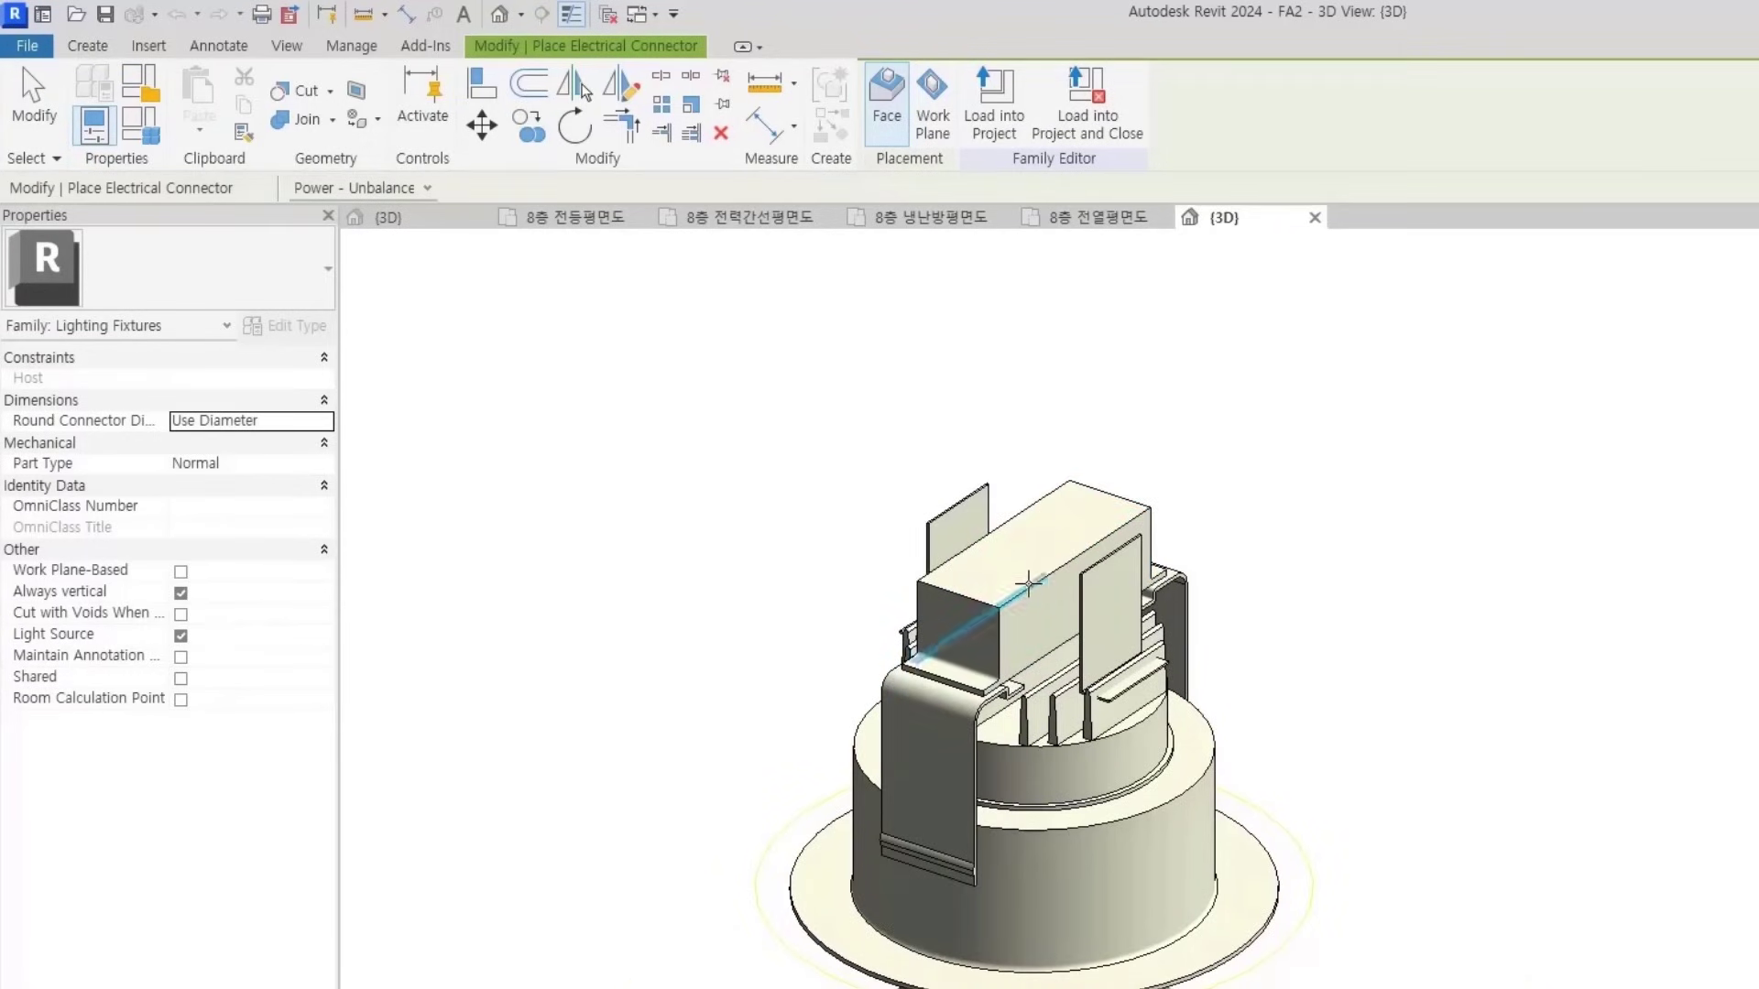
left_click(1027, 583)
scroll(1276, 514, "down", 8)
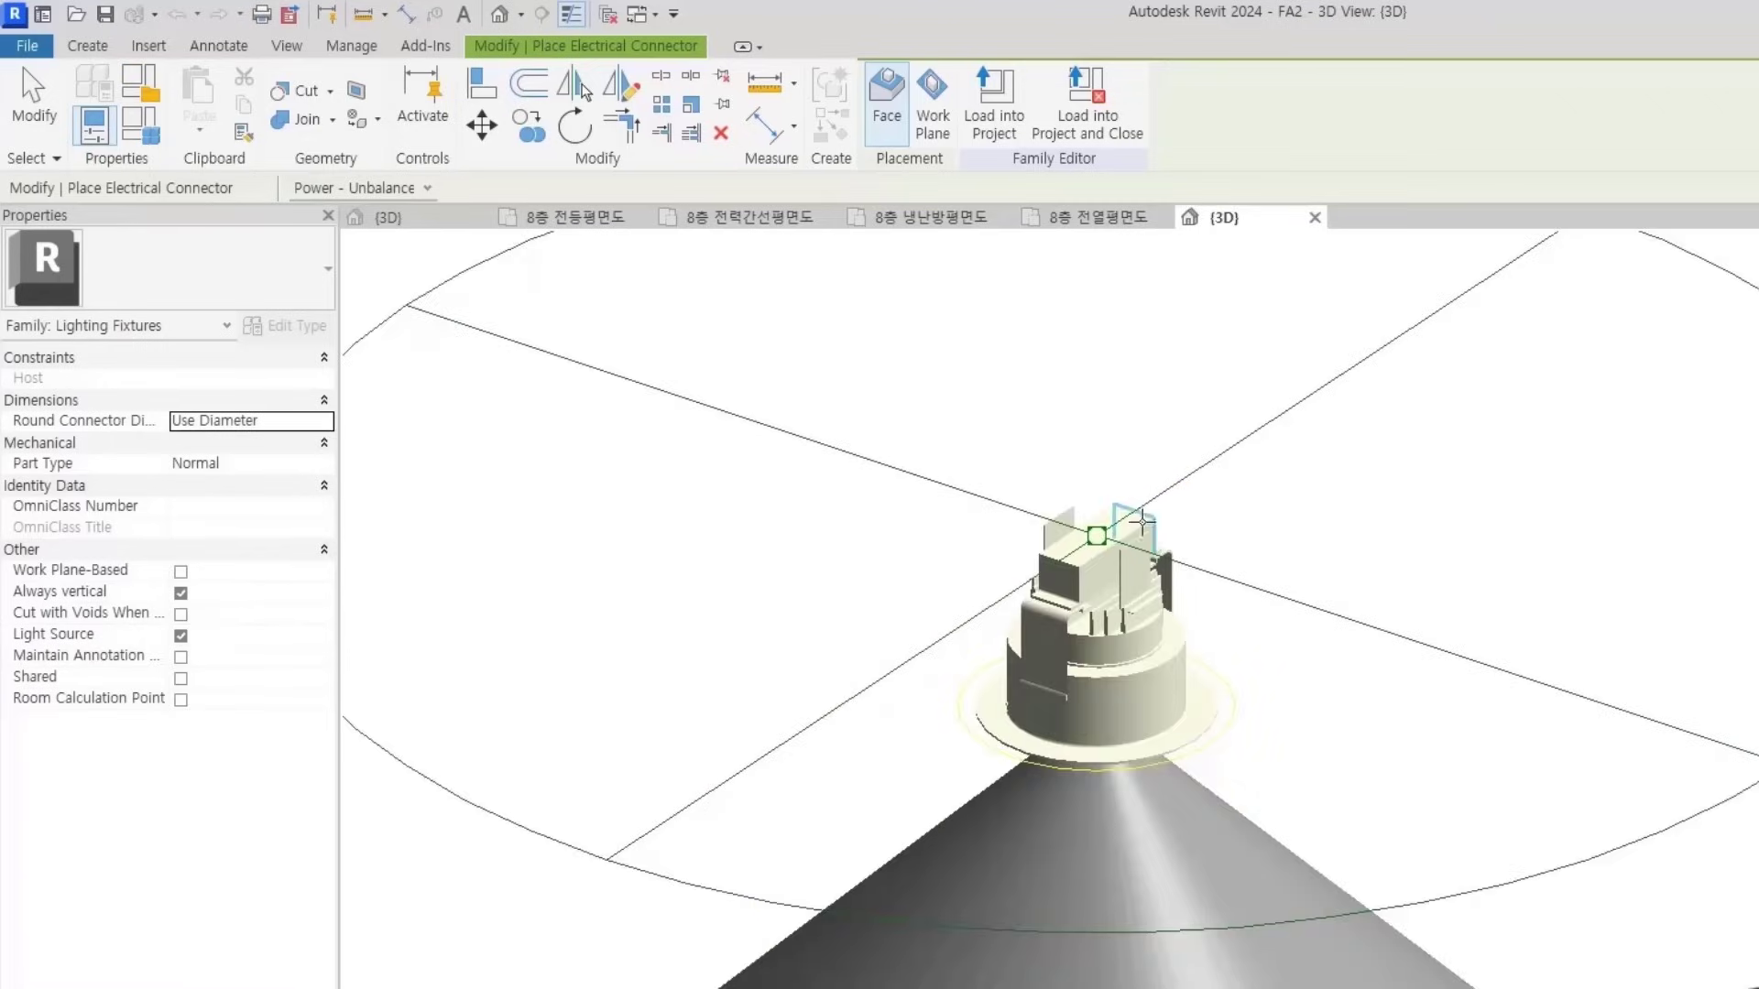
key("Escape")
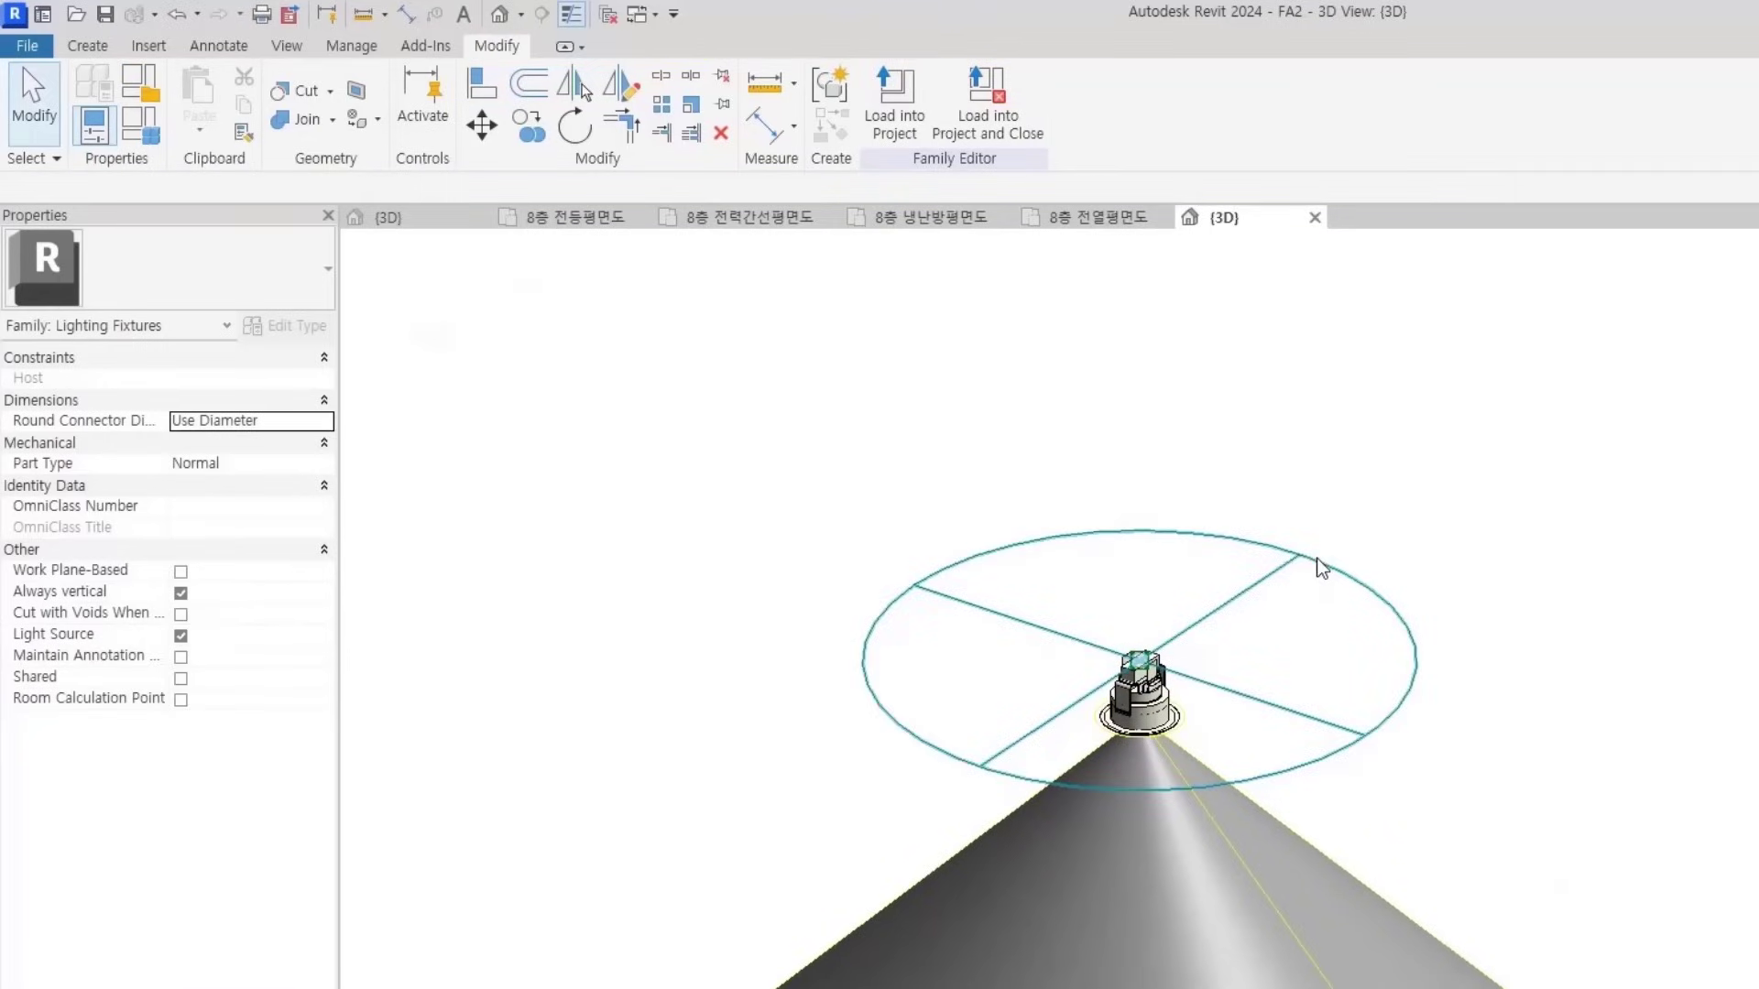
Set the connector's load classification to Lighting, with Lighting as its load class for use with spaces
left_click(1316, 558)
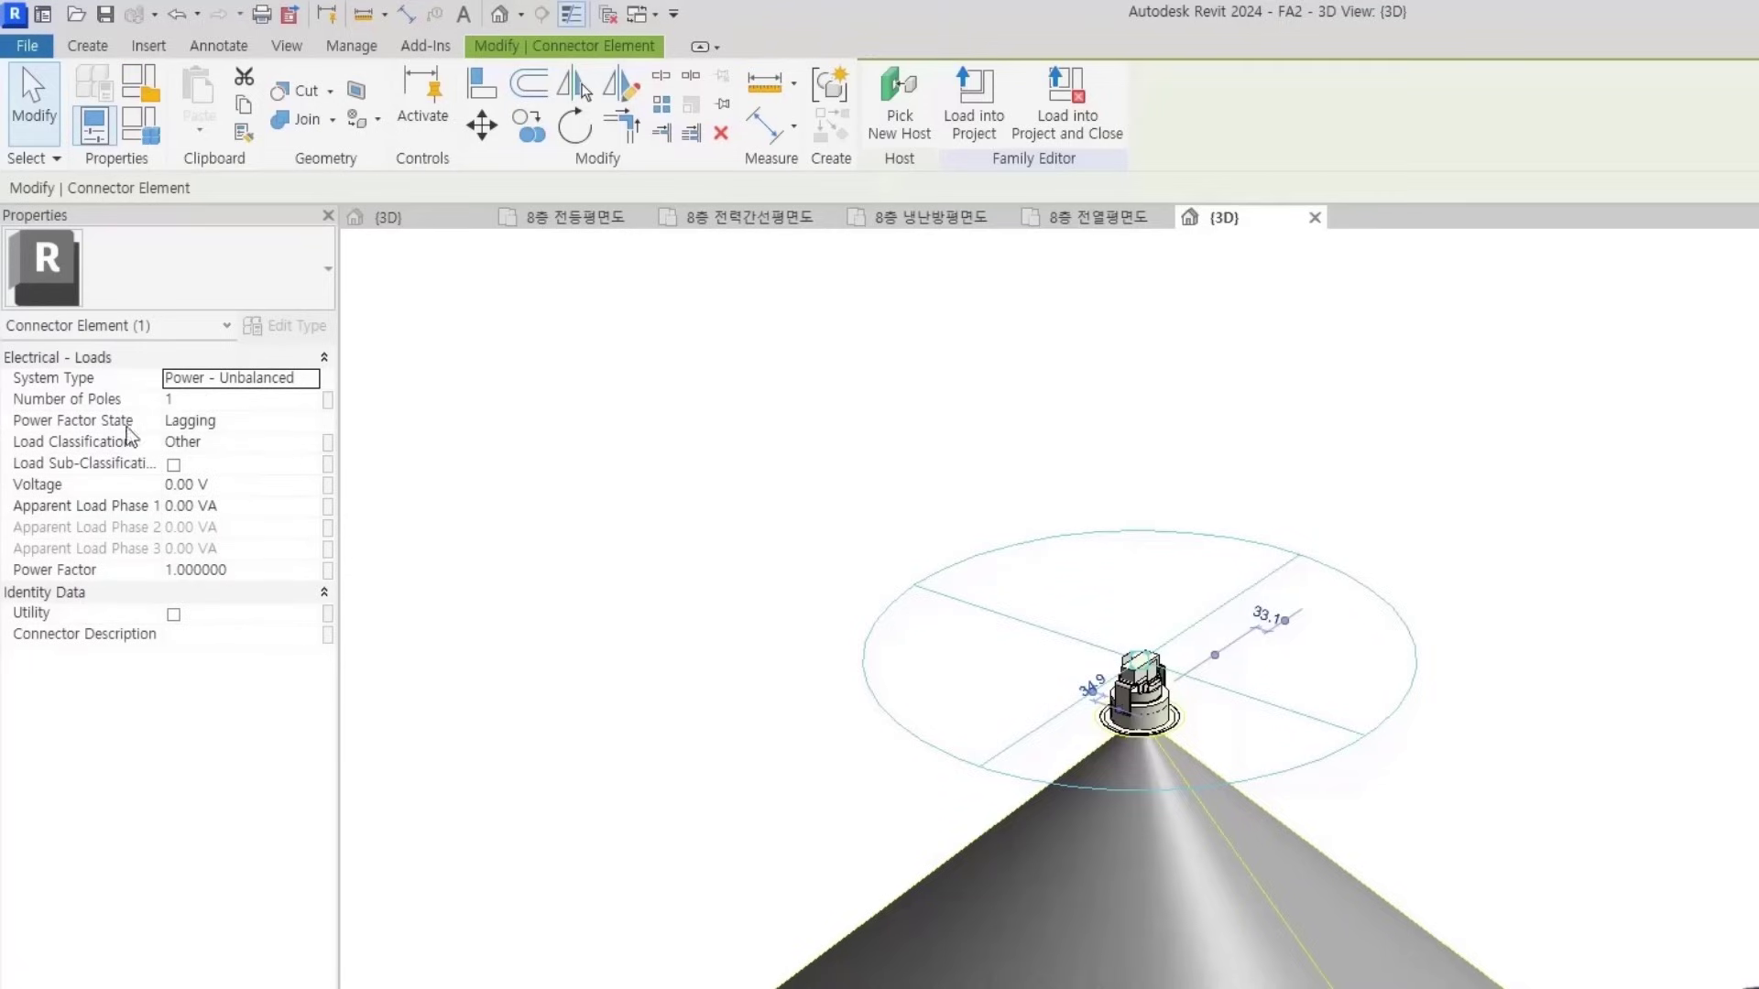
left_click(80, 429)
left_click(301, 448)
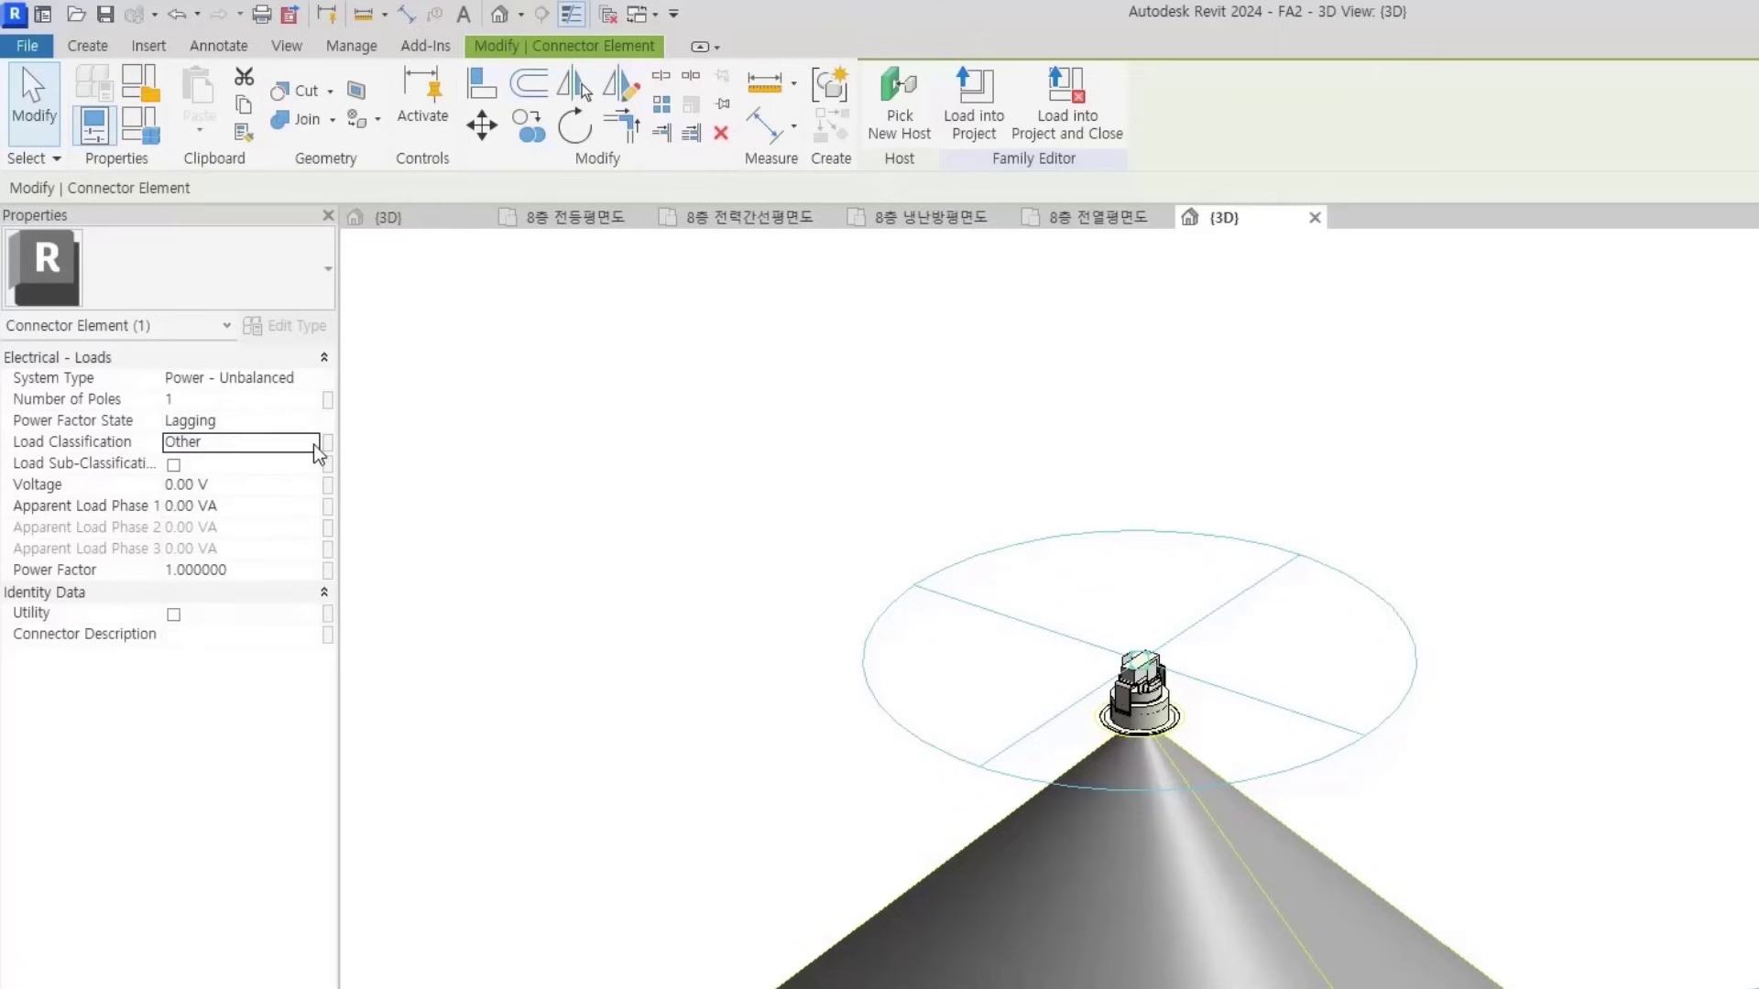
left_click(311, 442)
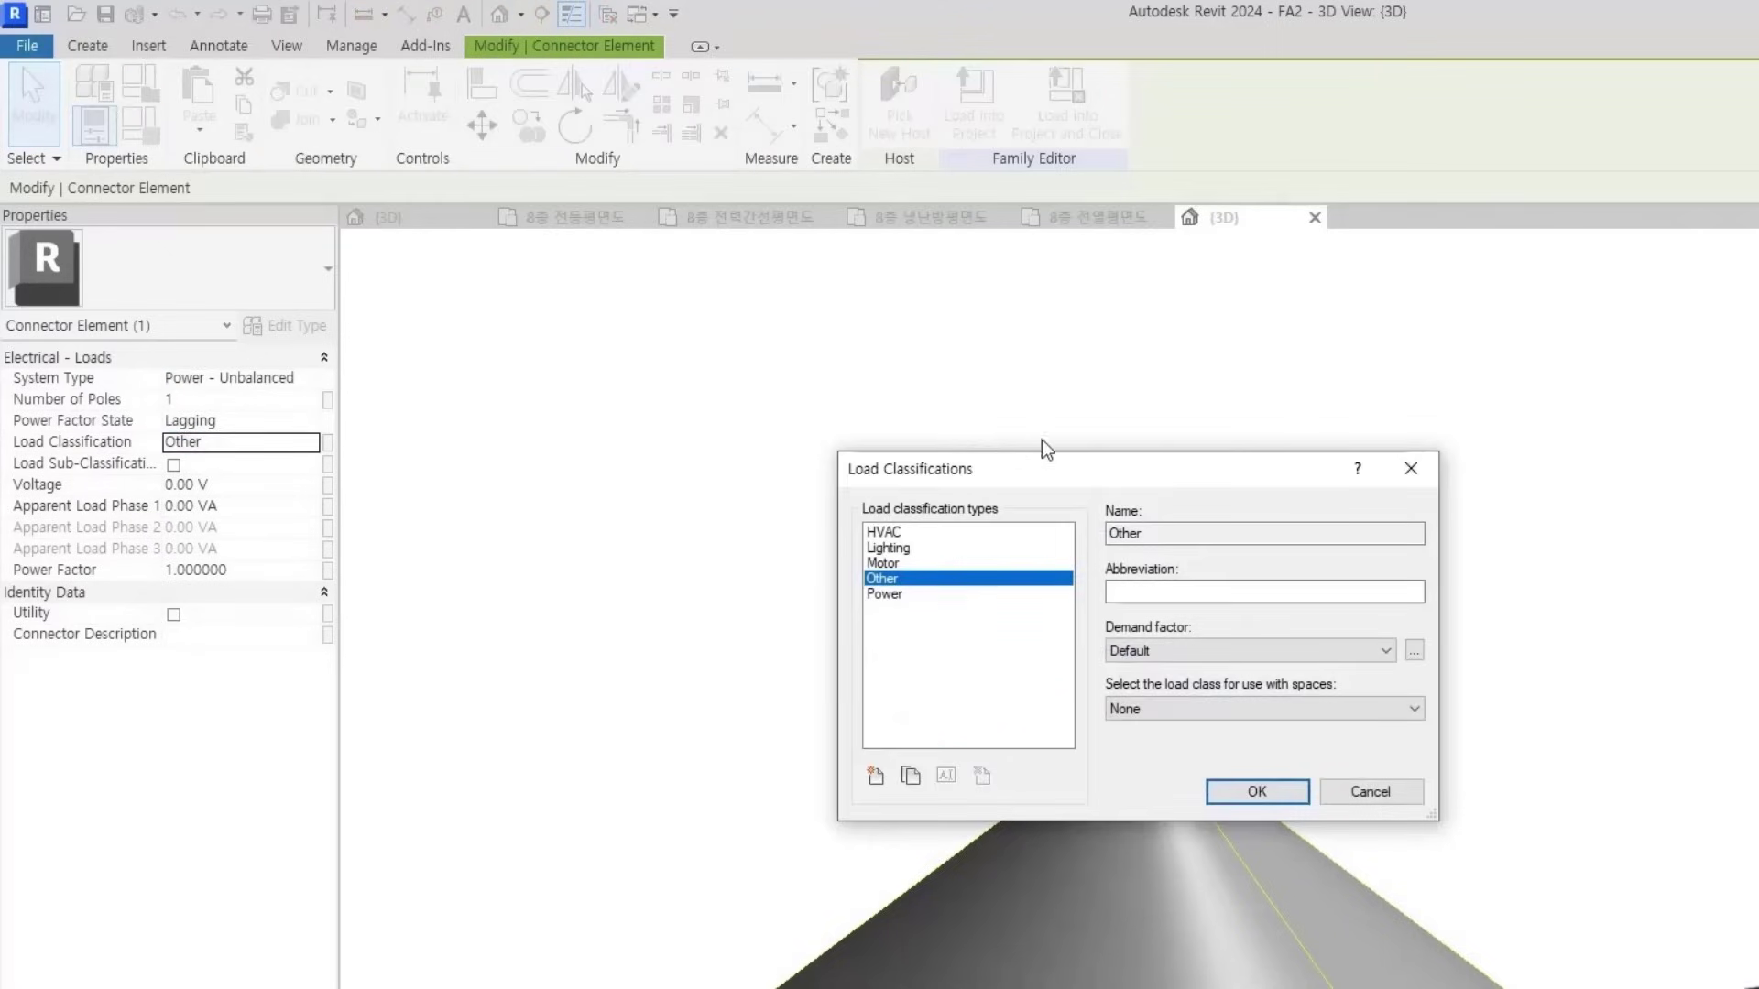
left_click(894, 548)
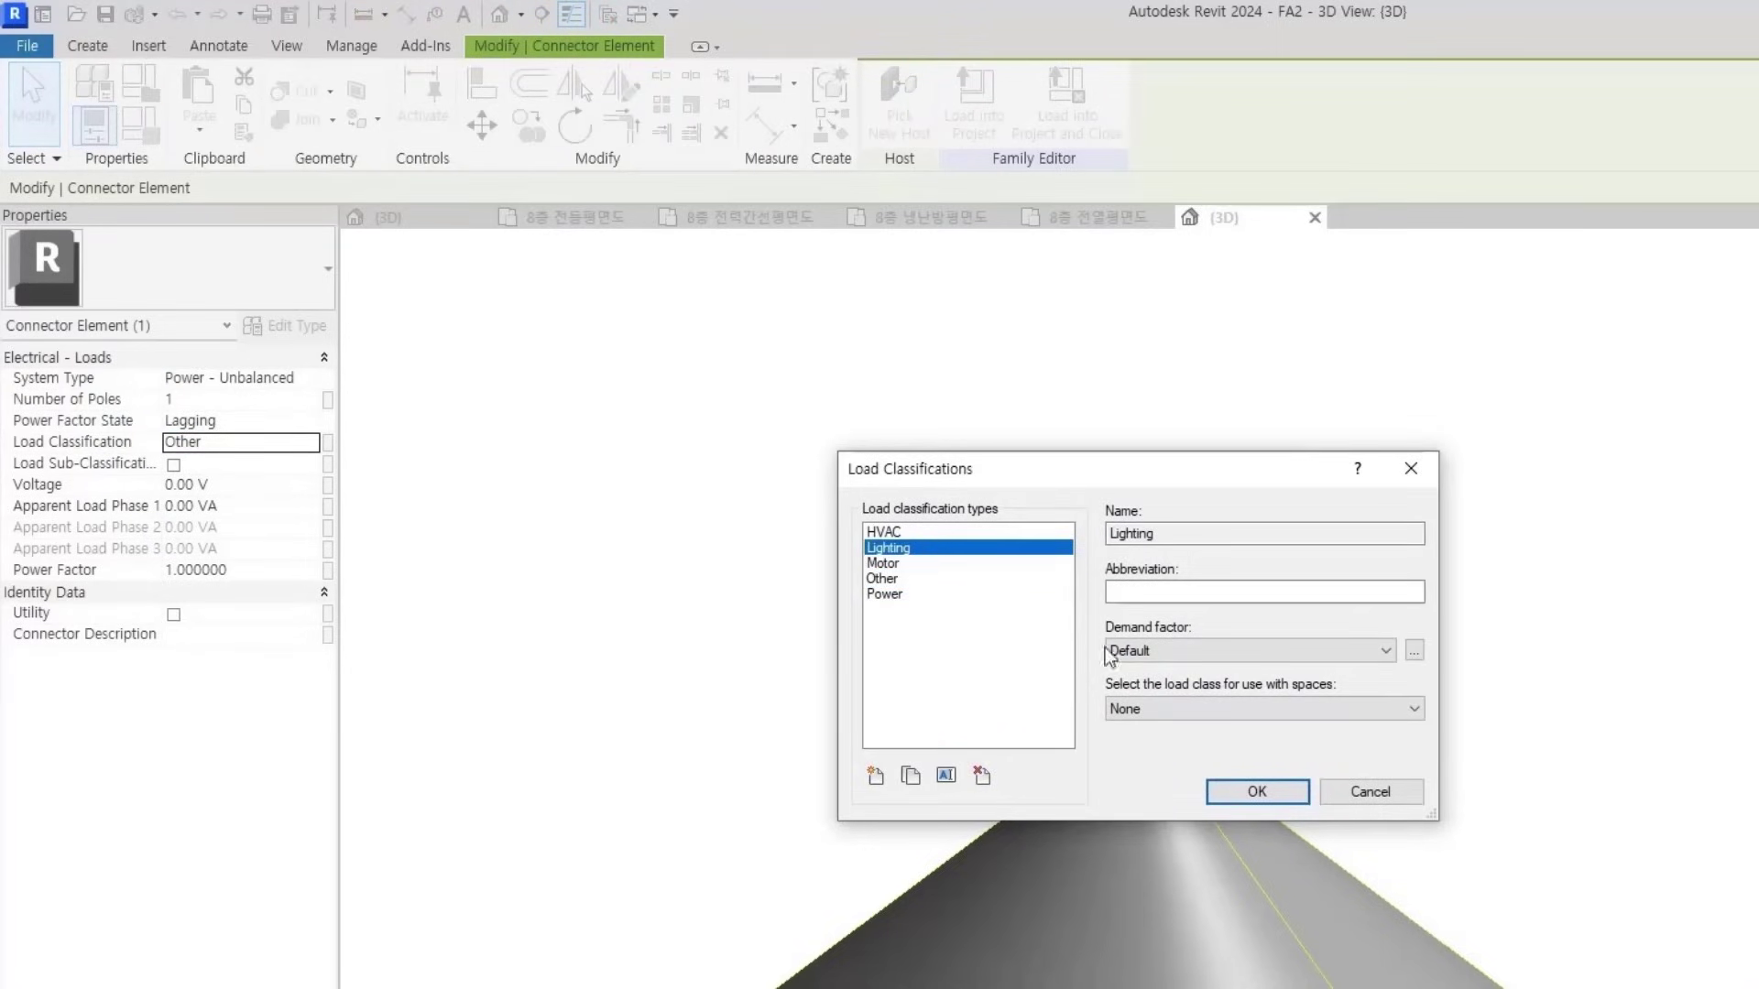
left_click(1162, 709)
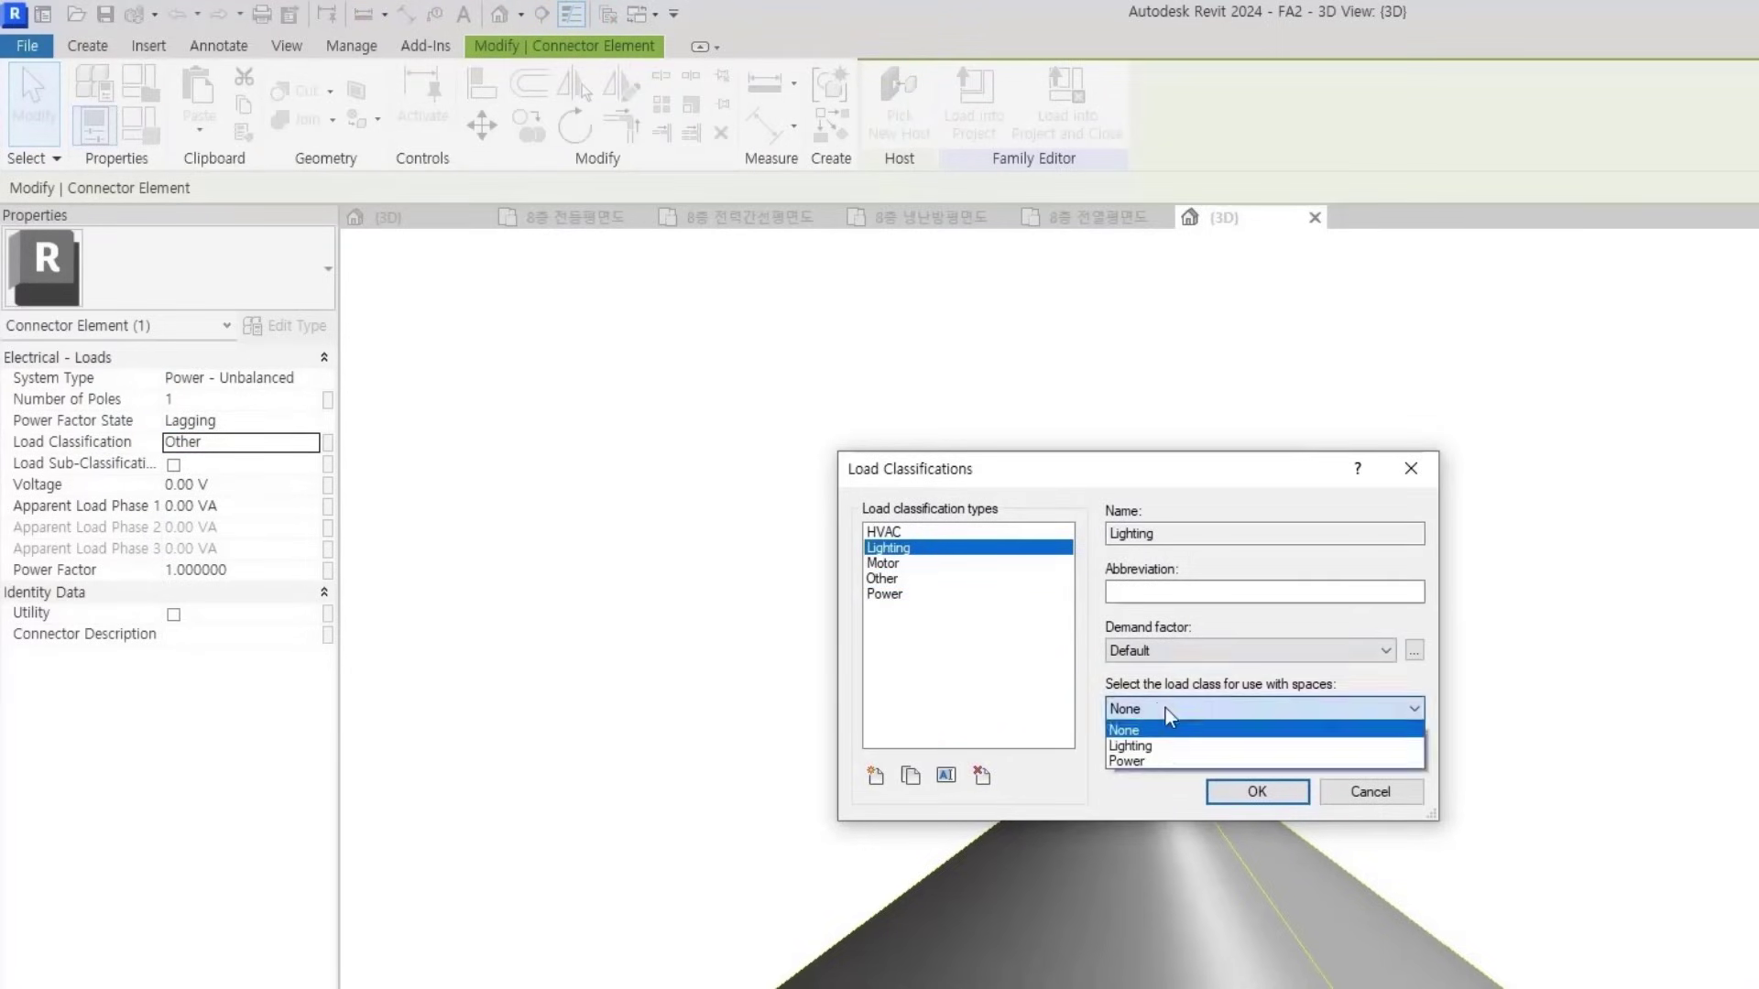
left_click(1136, 746)
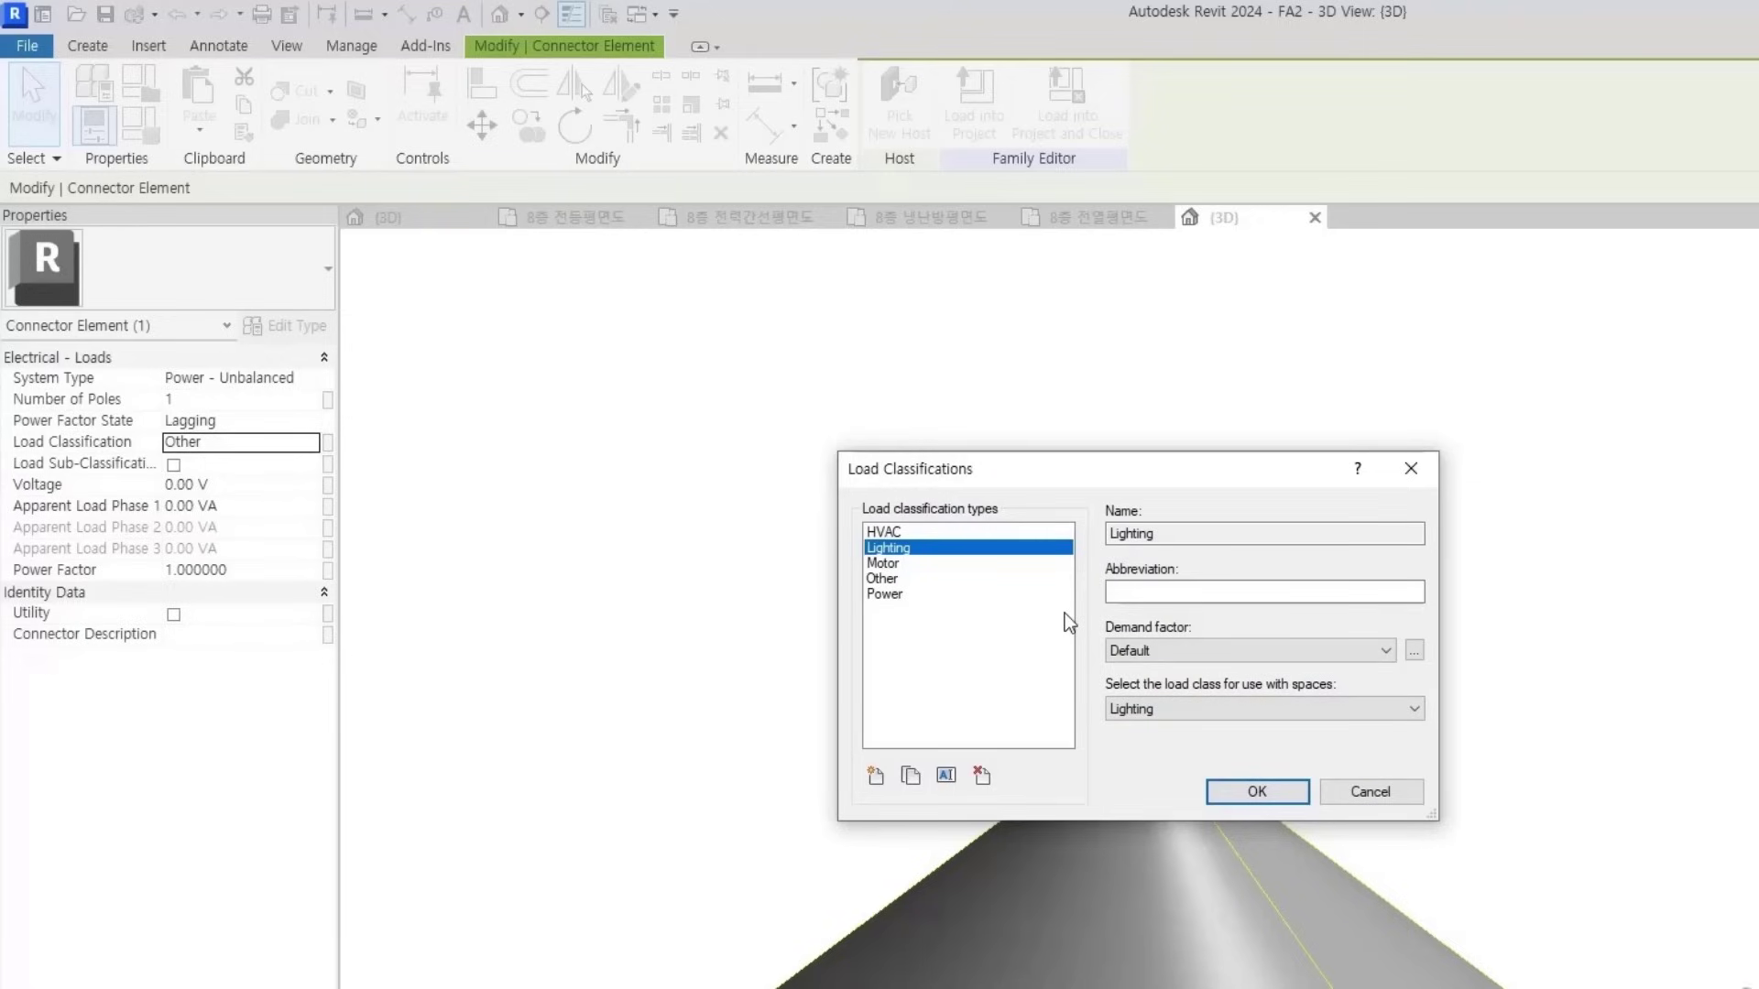
left_click(1265, 791)
Set the electrical connector's voltage to 220 V and deselect it
left_click(261, 484)
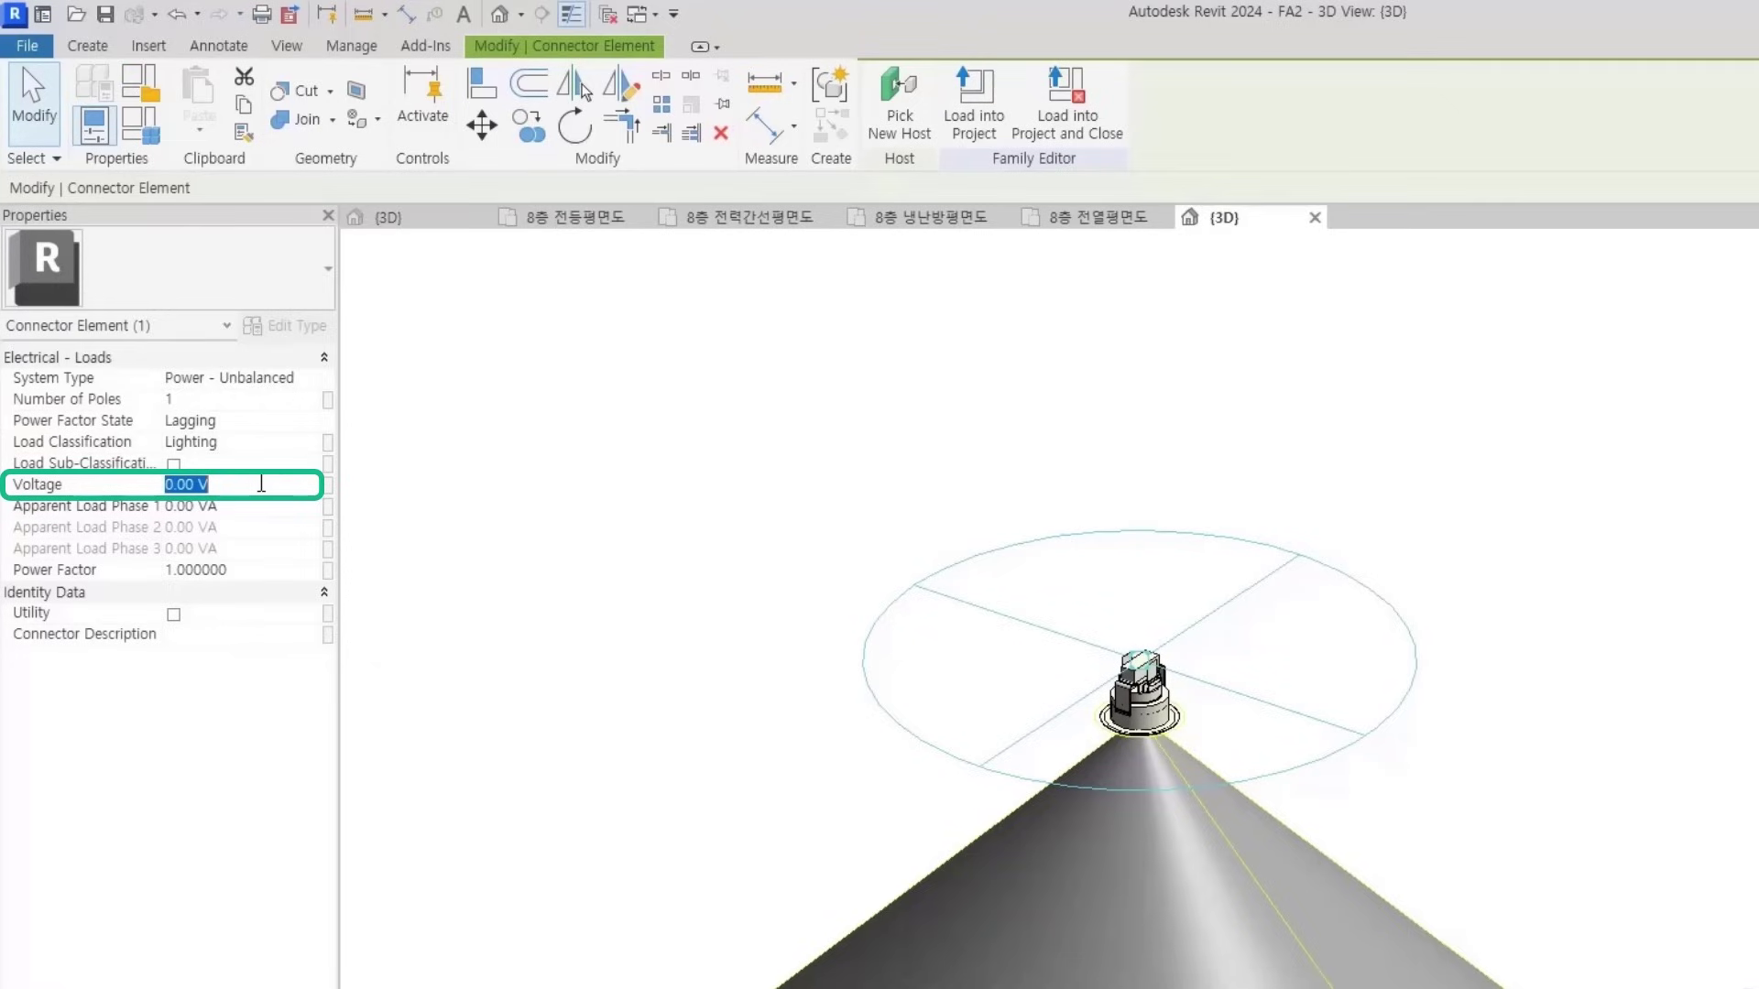
type("220")
key("Return")
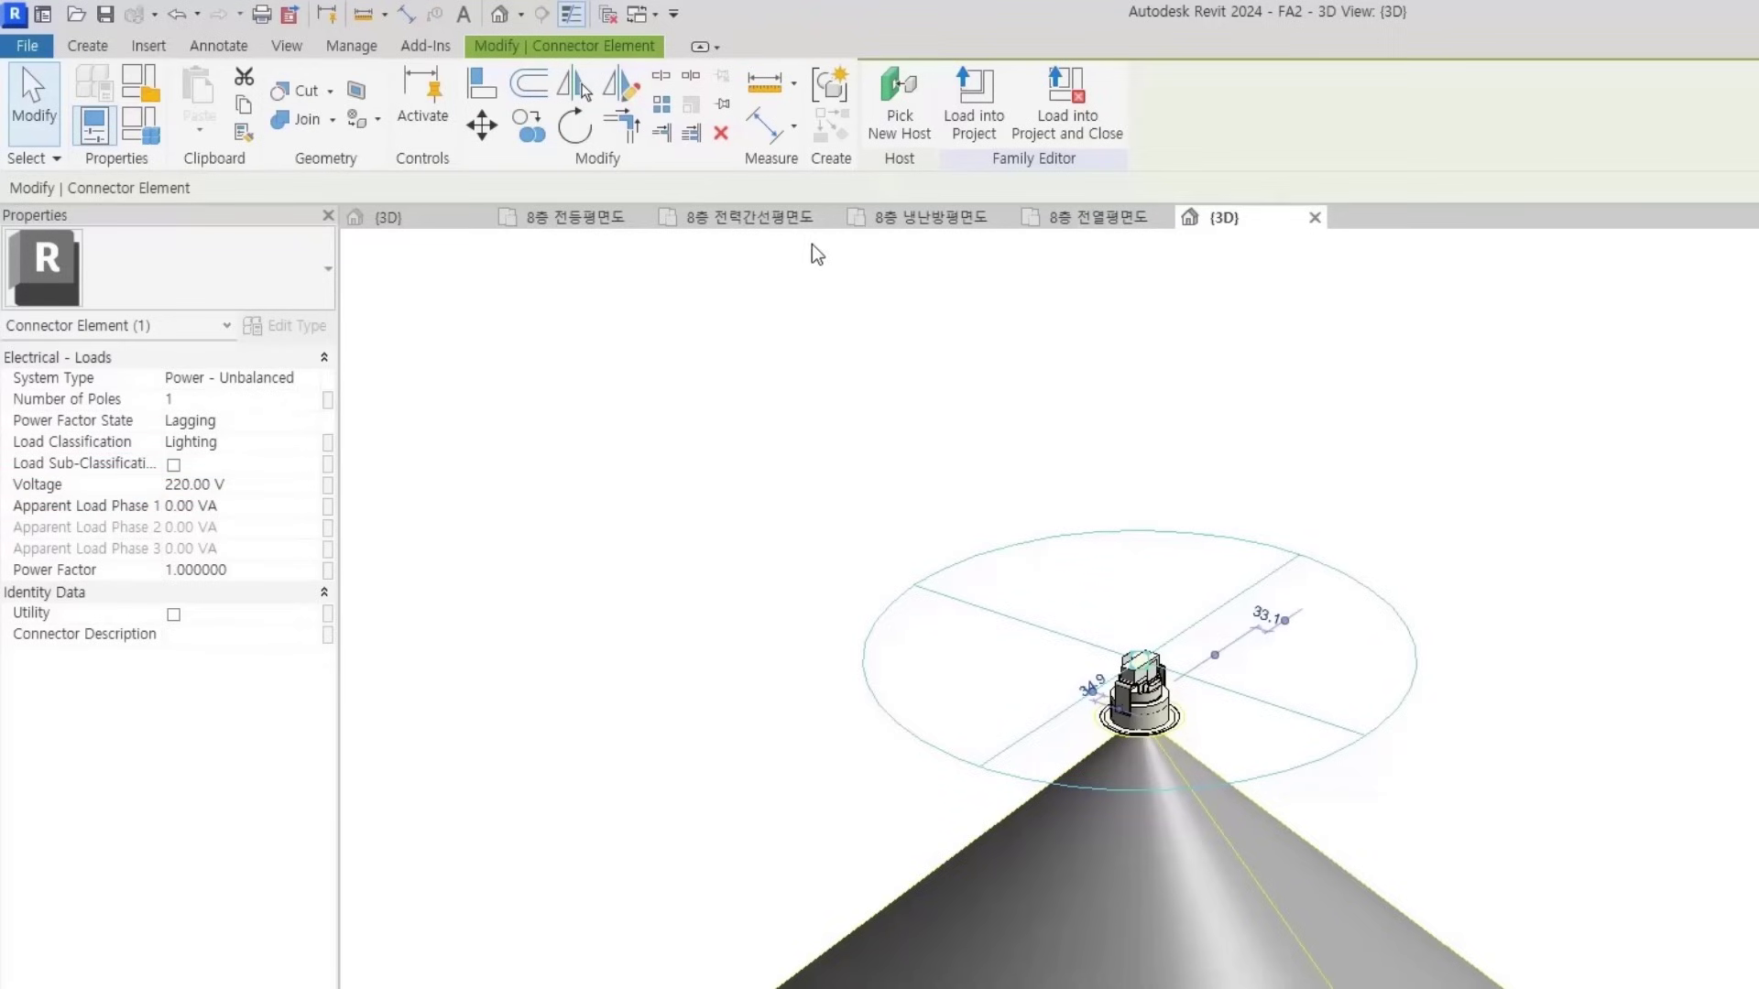
left_click(861, 458)
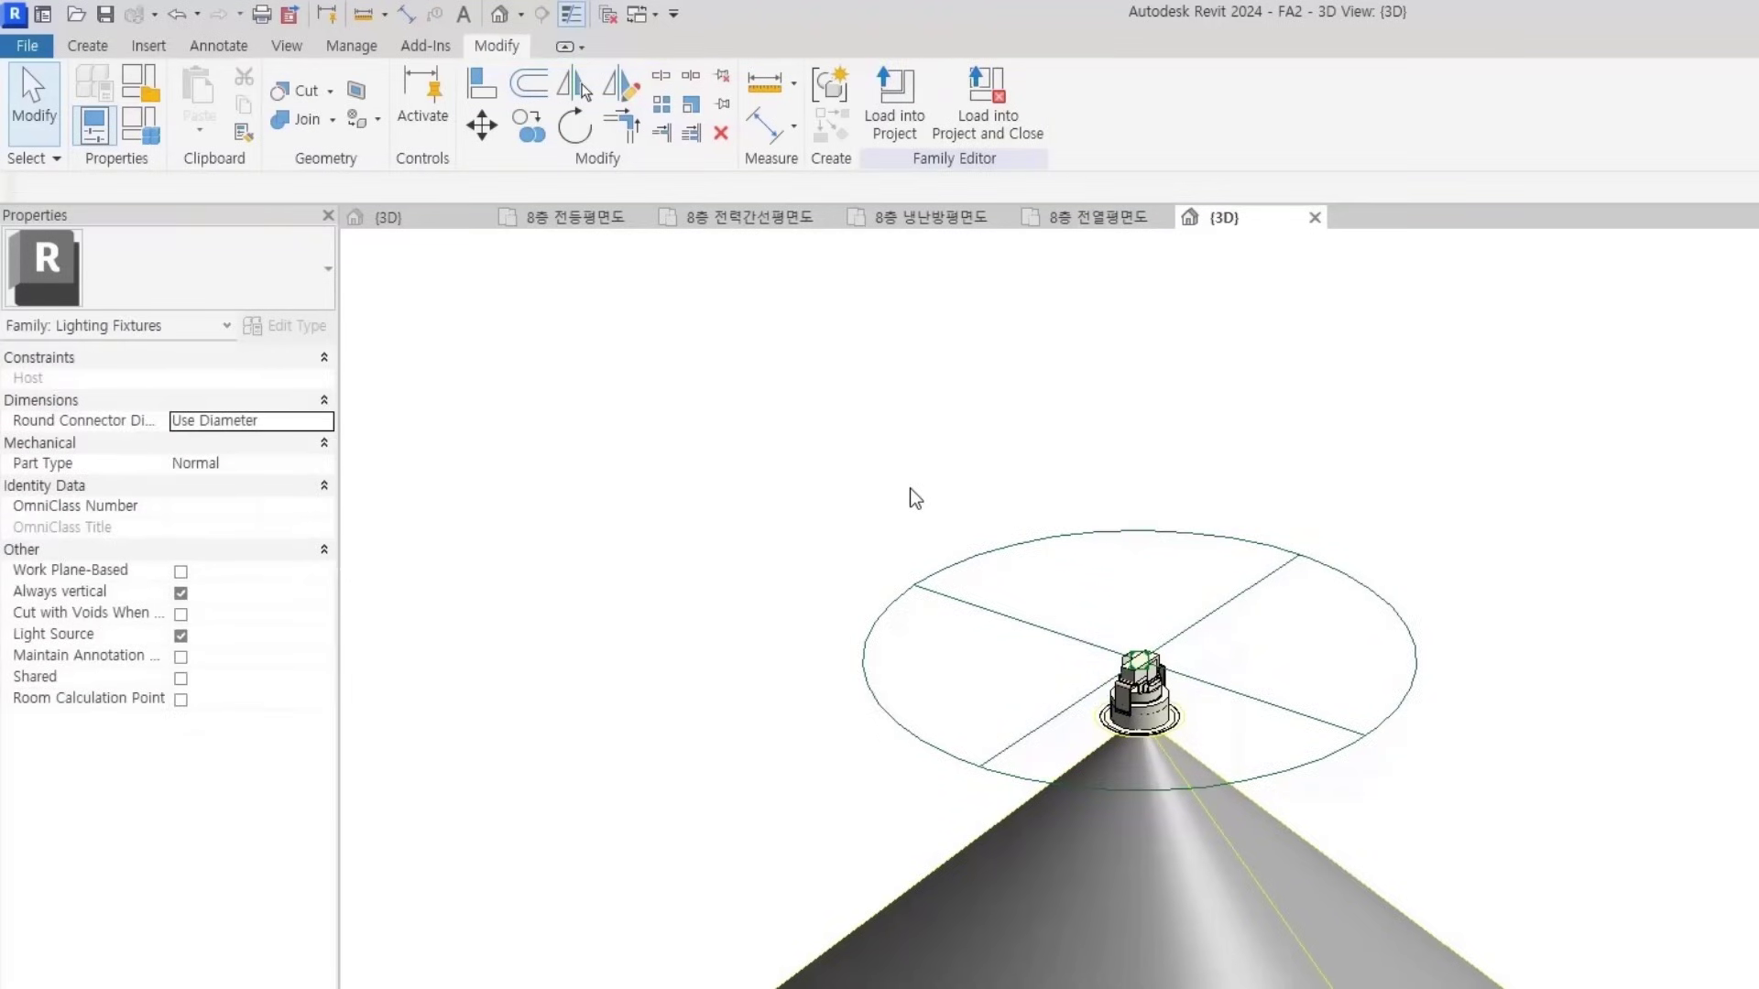
Switch to the 8층 전등평면도 floor plan and examine the wattage of fixture FA2 in the fixture detail table
left_click(592, 222)
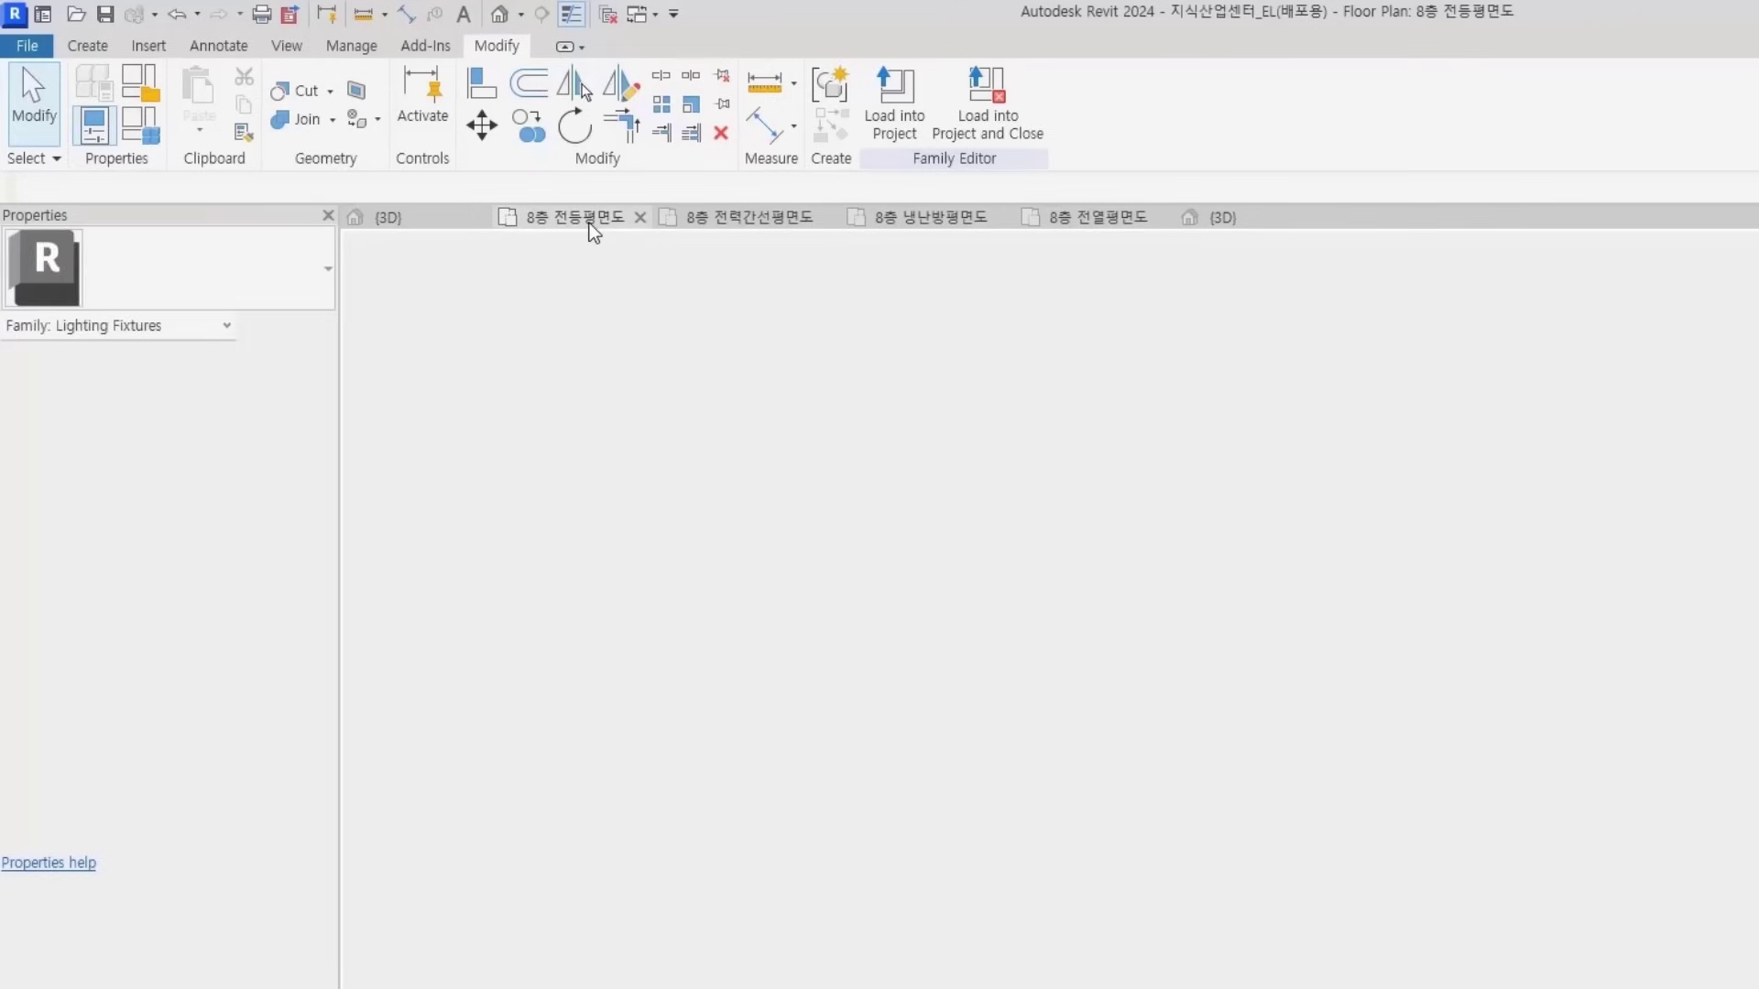
scroll(1152, 757, "up", 10)
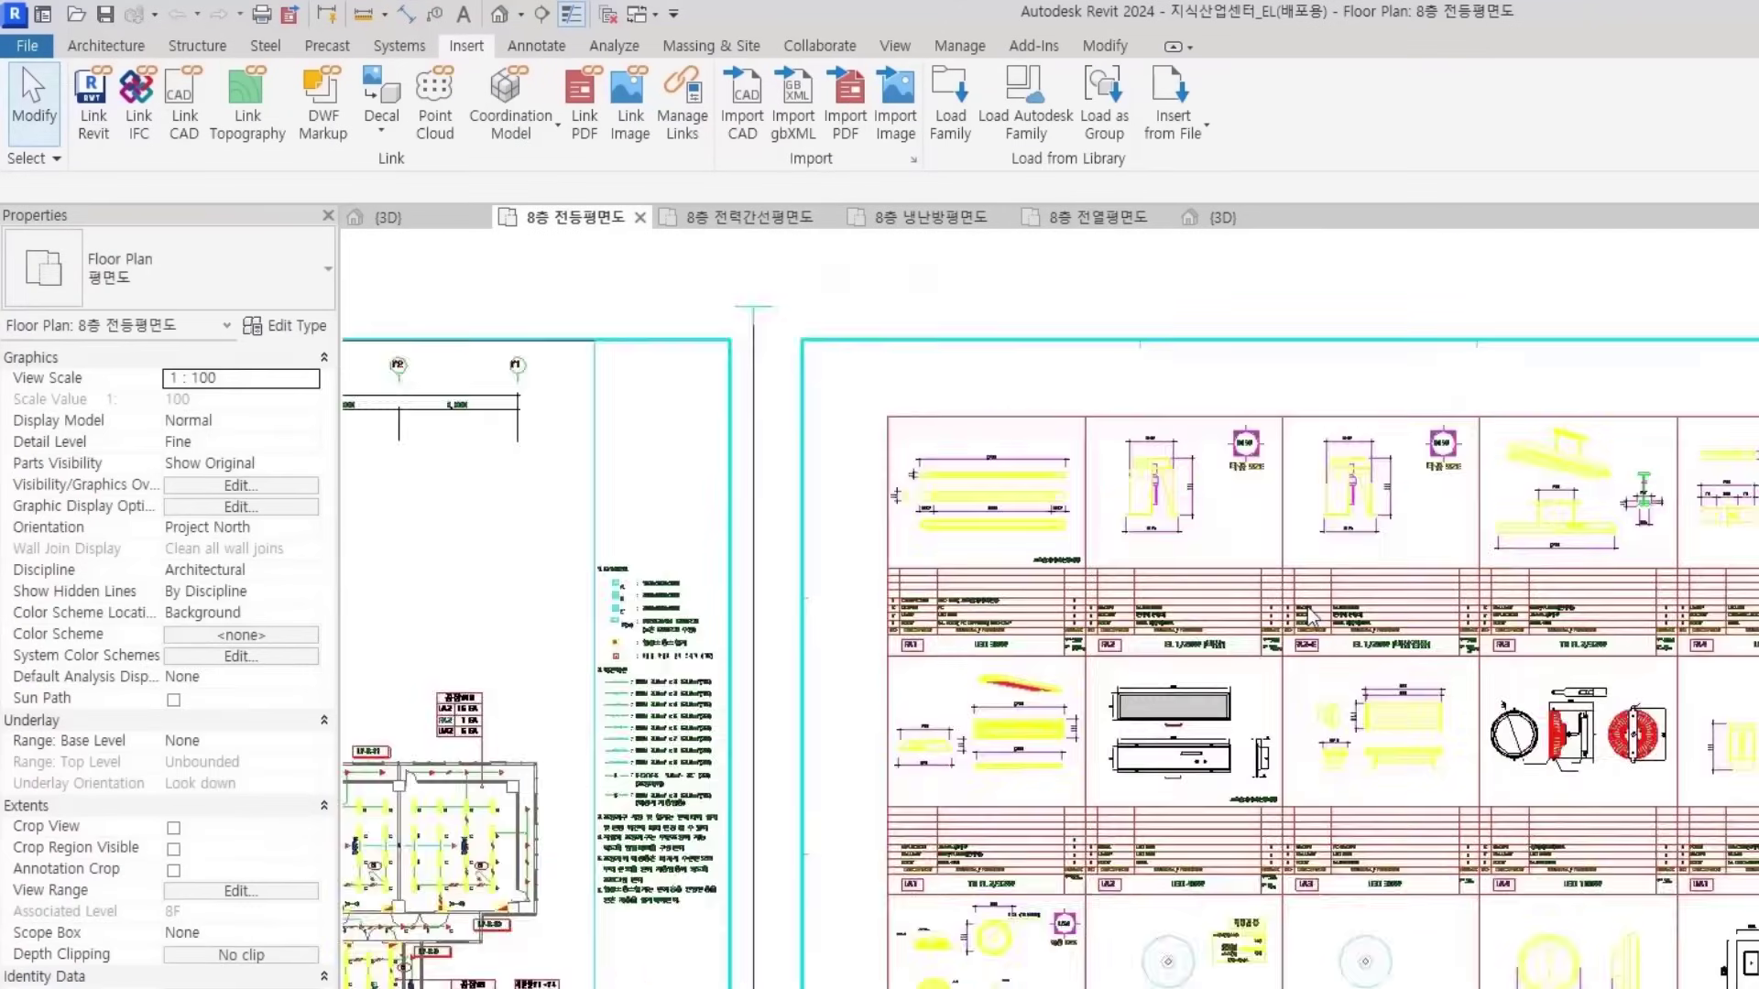
scroll(1091, 668, "up", 6)
mouse_move(630, 721)
middle_mouse_down()
mouse_move(825, 786)
mouse_move(1741, 810)
mouse_move(740, 742)
middle_mouse_up()
middle_click_drag(1079, 795, 898, 796)
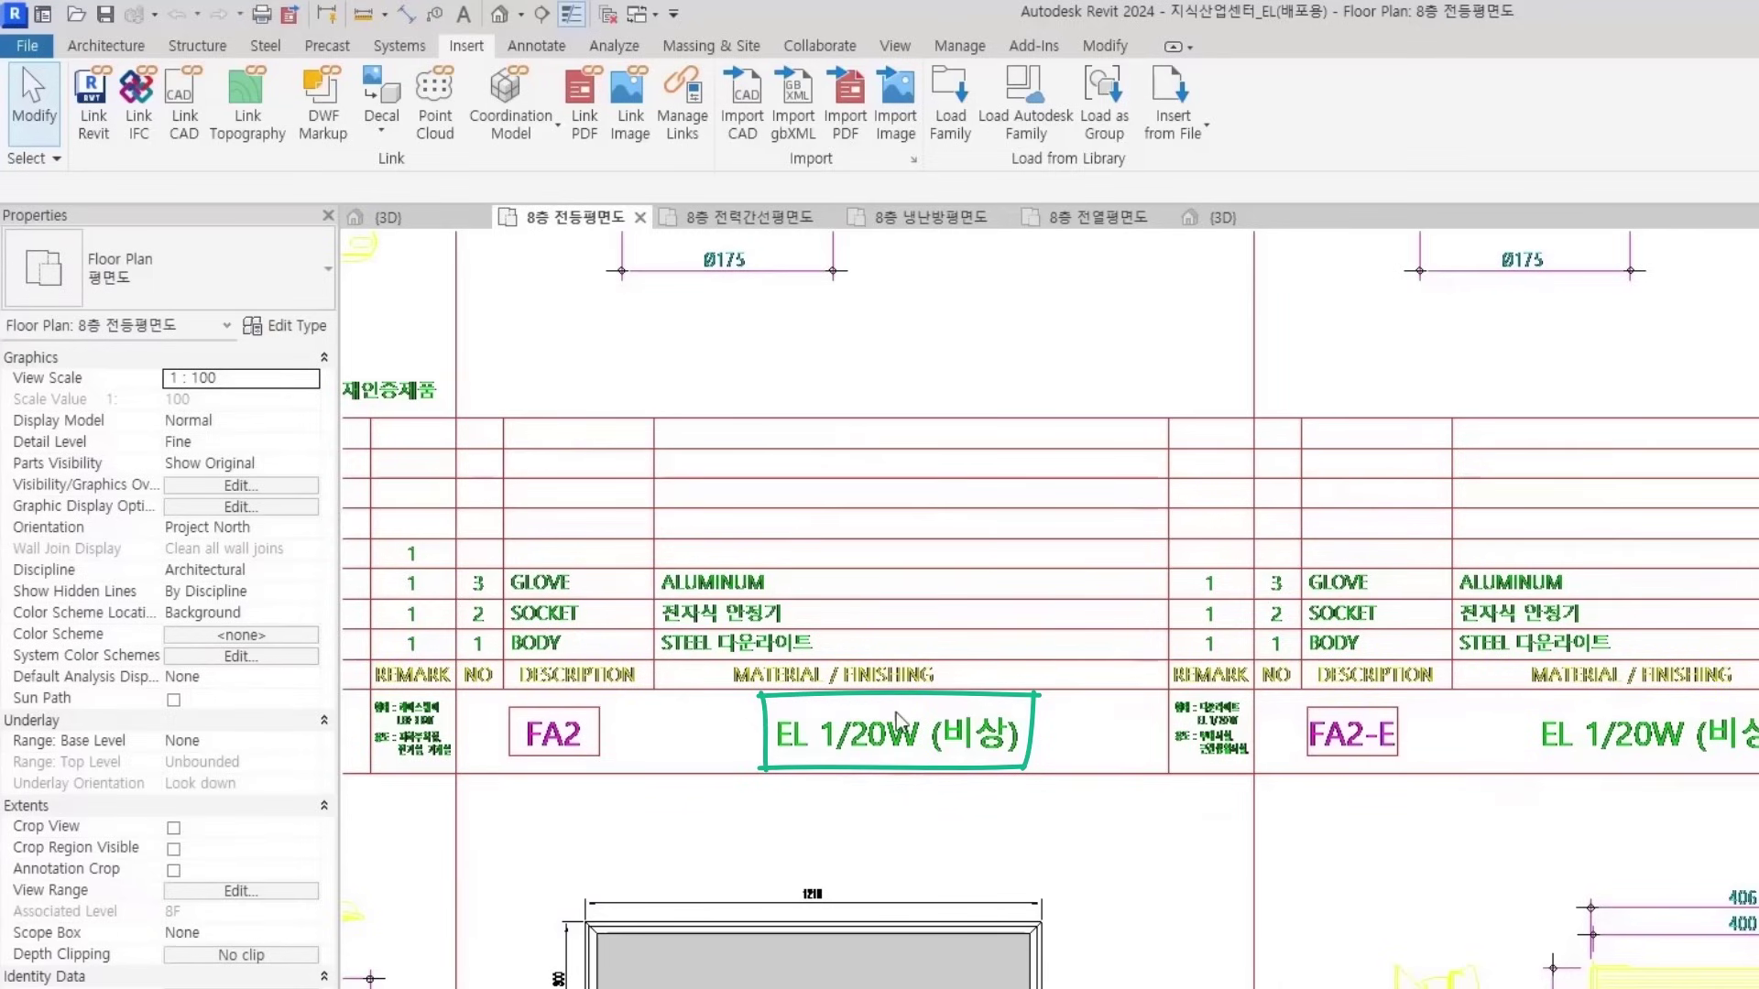
middle_click_drag(941, 752, 886, 760)
middle_click_drag(1453, 842, 1296, 845)
Examine the wattage entries of fixtures FA2-E, LA2 and LA3 in the fixture detail table
scroll(1545, 756, "down", 1)
middle_click_drag(1545, 756, 1101, 751)
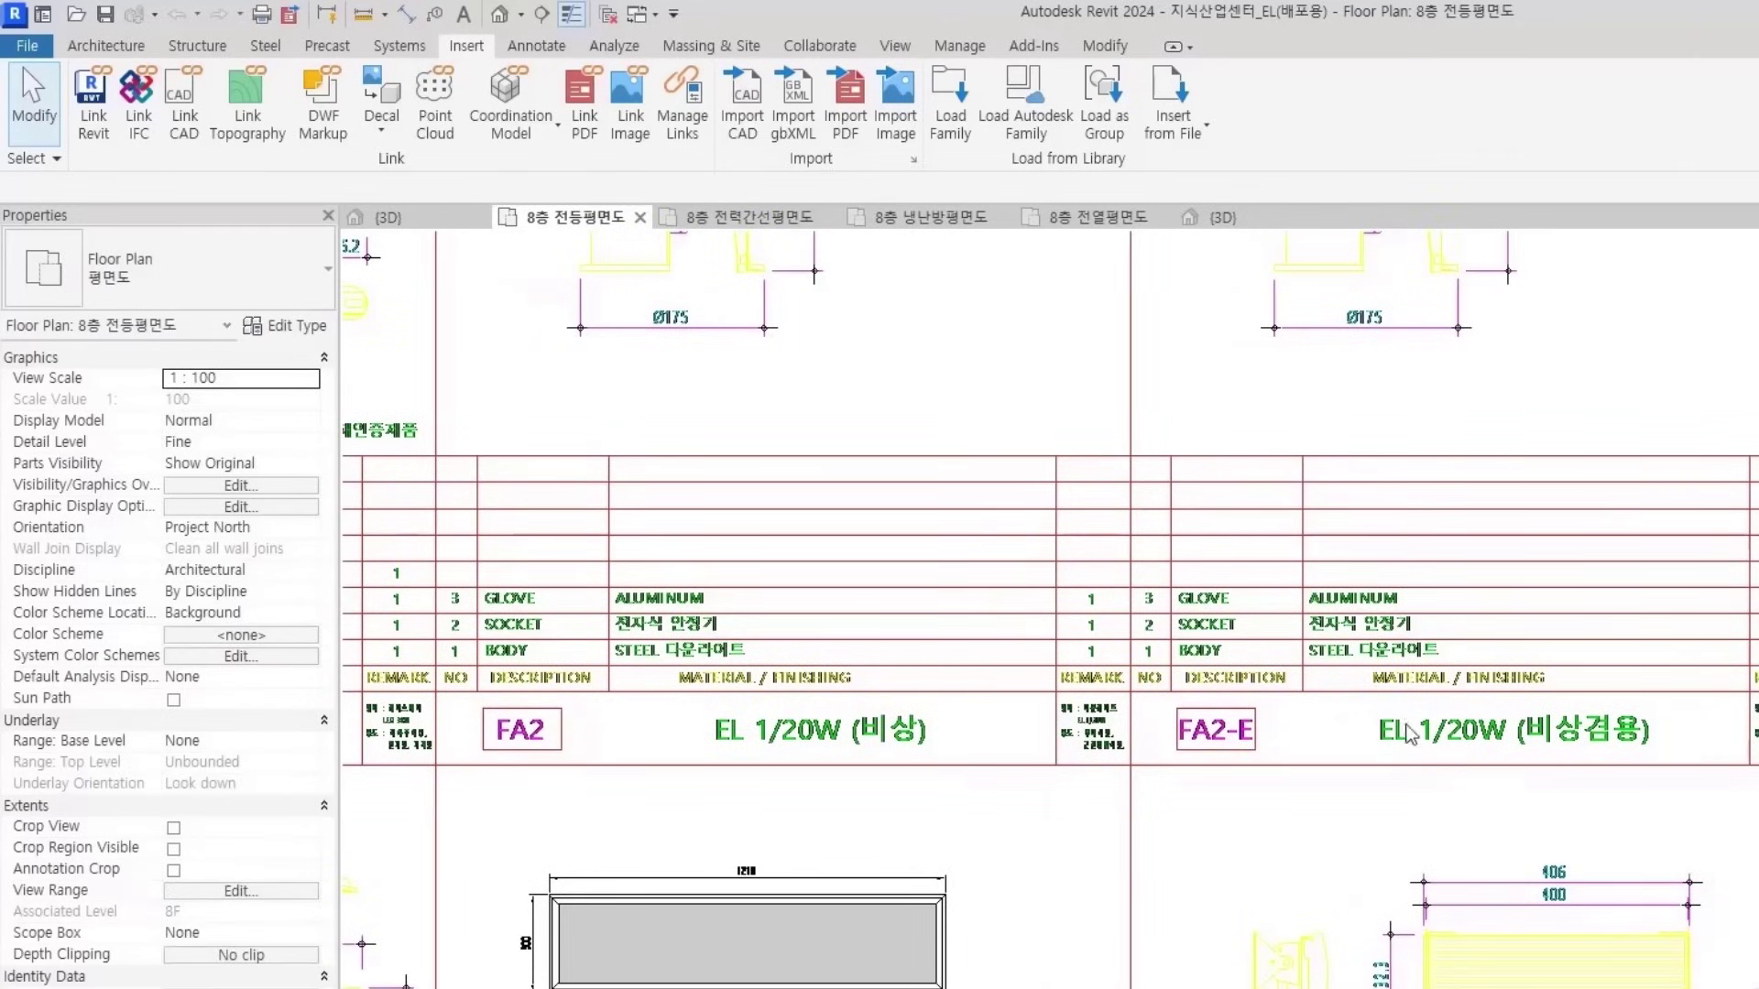
scroll(1379, 734, "down", 1)
scroll(1399, 756, "down", 1)
middle_click_drag(1511, 767, 1237, 595)
middle_click_drag(1253, 799, 1339, 592)
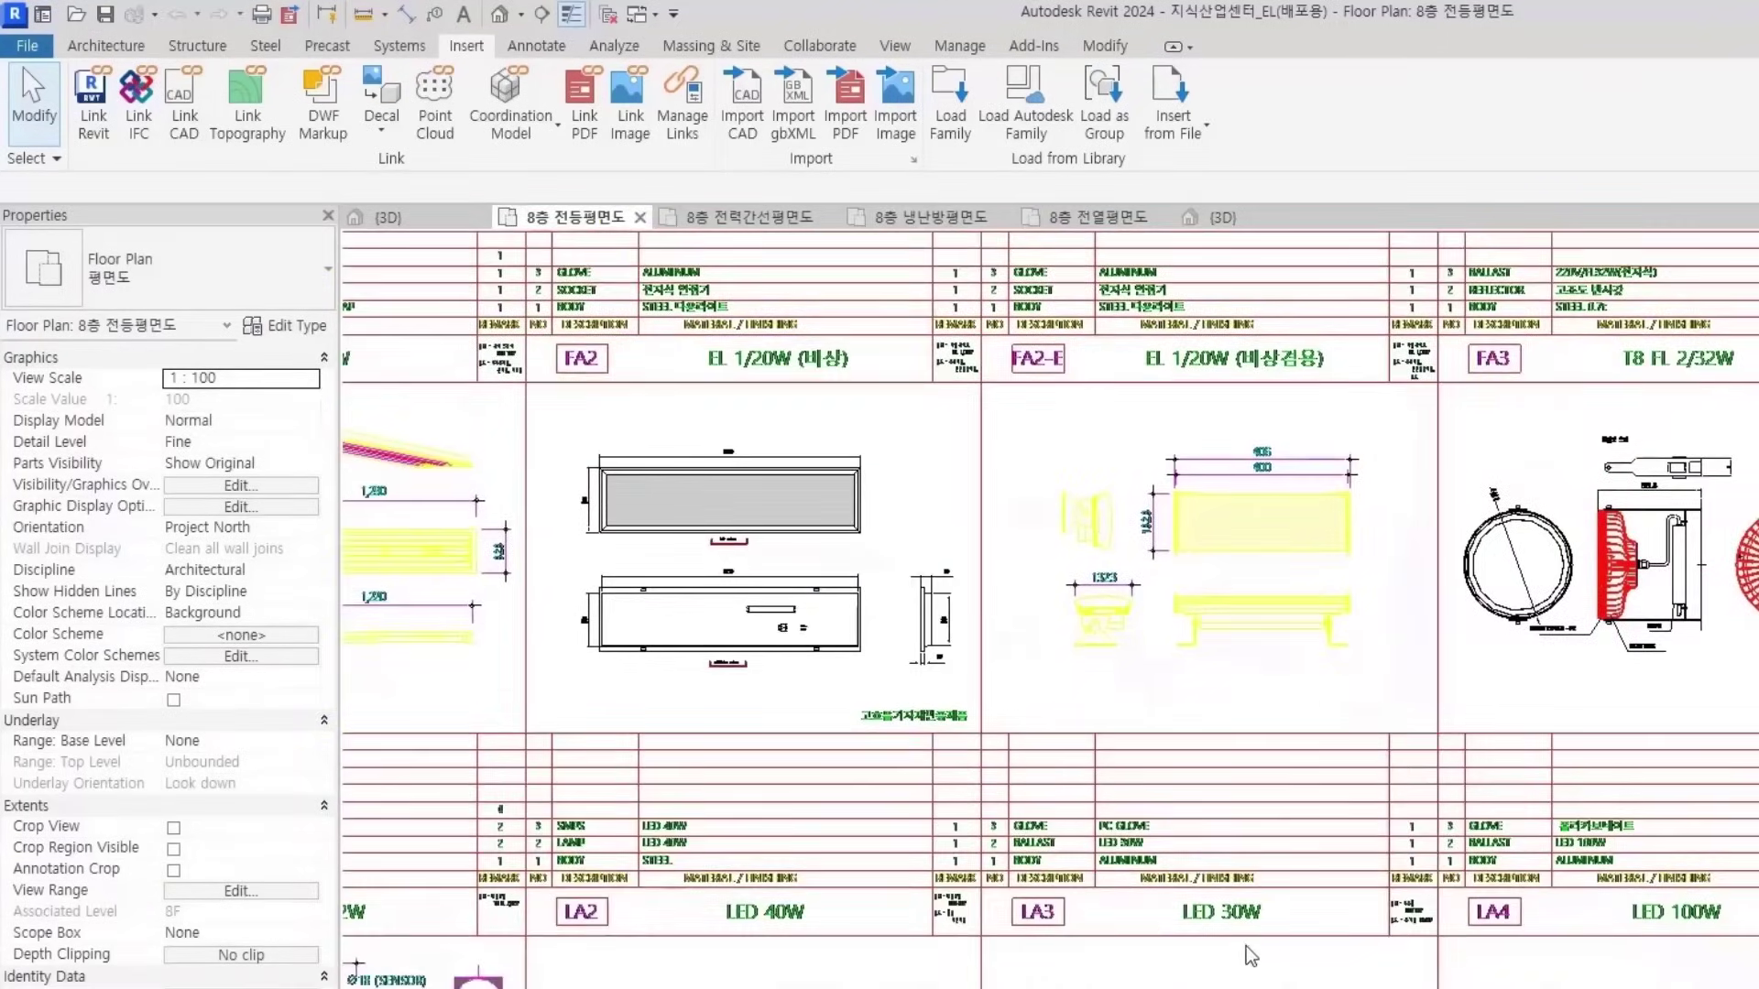
scroll(1213, 936, "up", 2)
scroll(1129, 886, "down", 3)
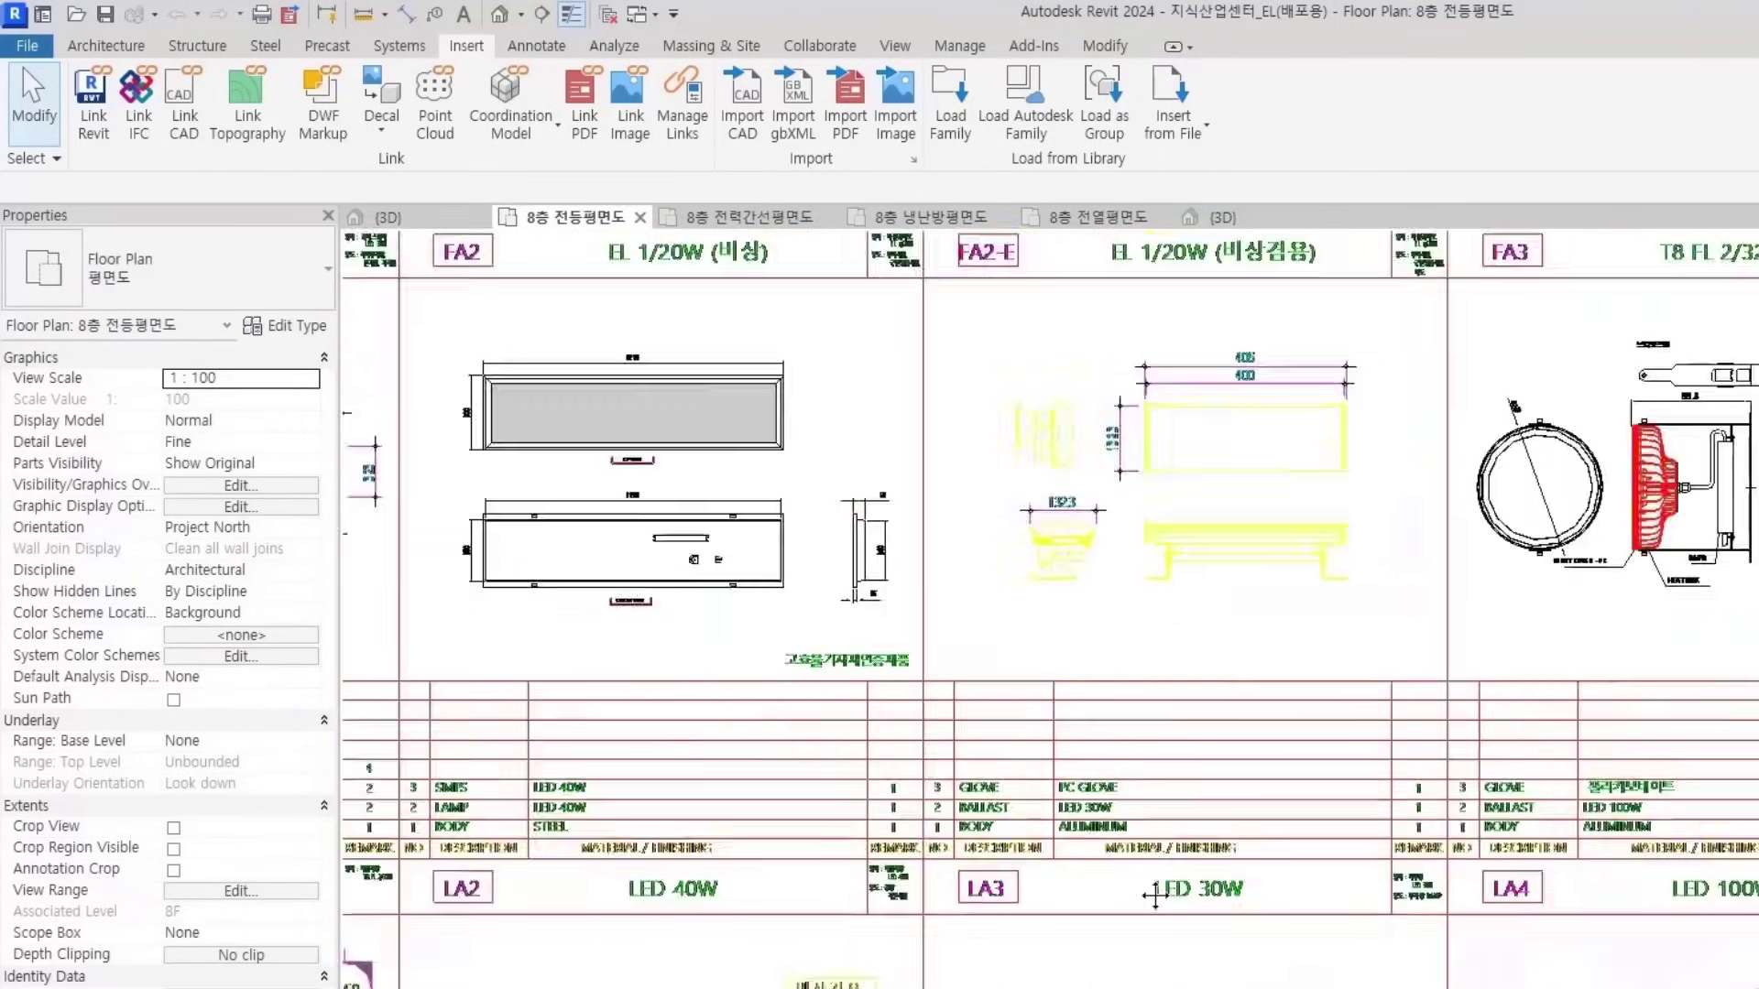
scroll(1283, 893, "up", 3)
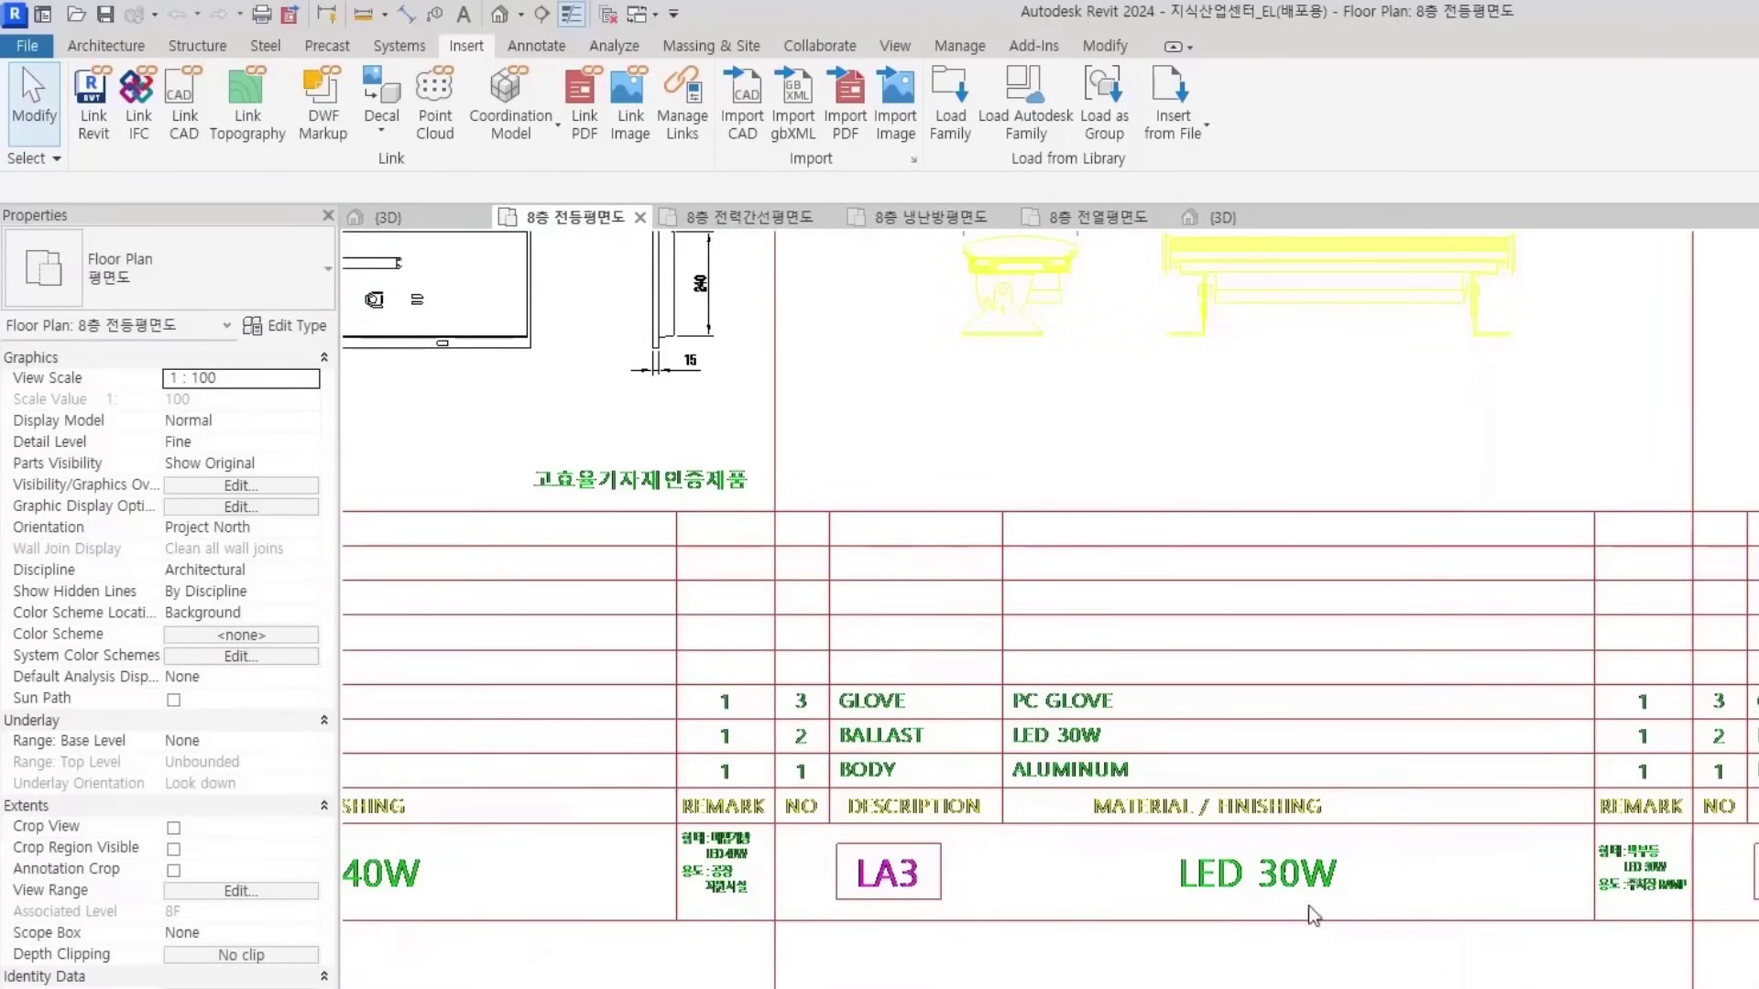
Return to the FA2 entry in the fixture detail table and read its wattage
scroll(1335, 873, "down", 3)
middle_click_drag(1349, 864, 1331, 985)
scroll(1241, 659, "down", 3)
middle_click_drag(1241, 659, 1246, 943)
middle_click_drag(1201, 557, 1217, 681)
scroll(707, 887, "up", 3)
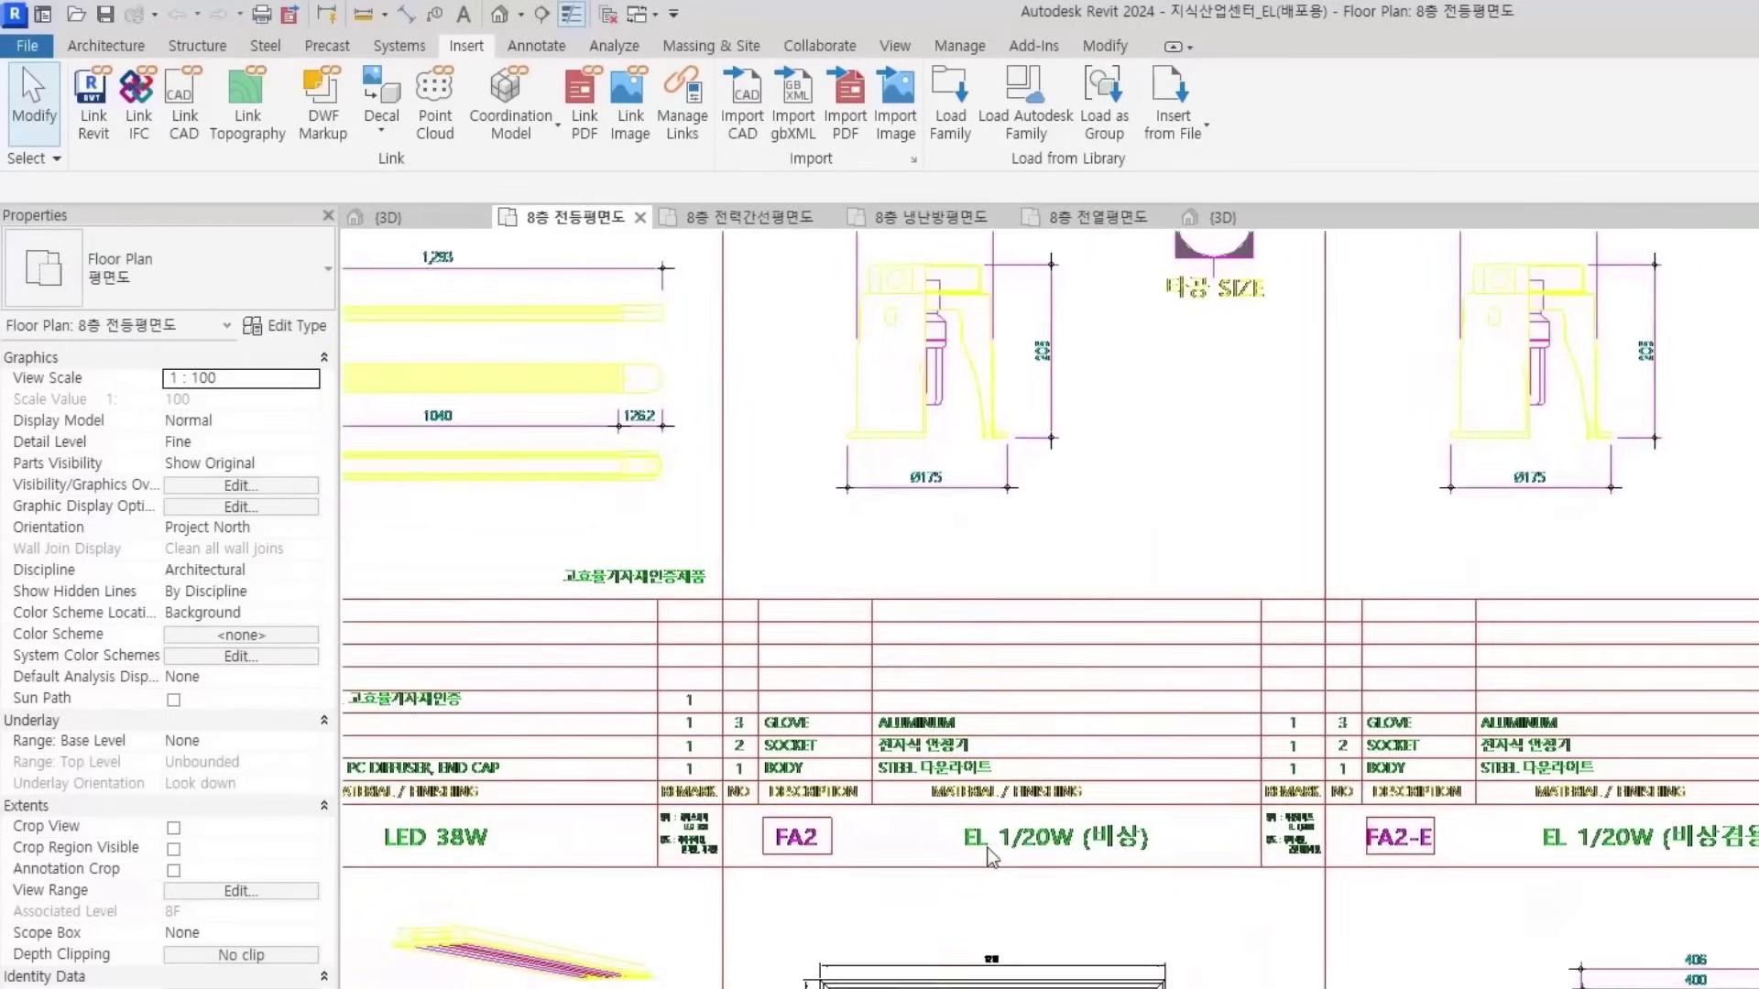
In the FA2 family, set the electrical connector's phase 1 apparent load to 20 VA and deselect it
left_click(1228, 218)
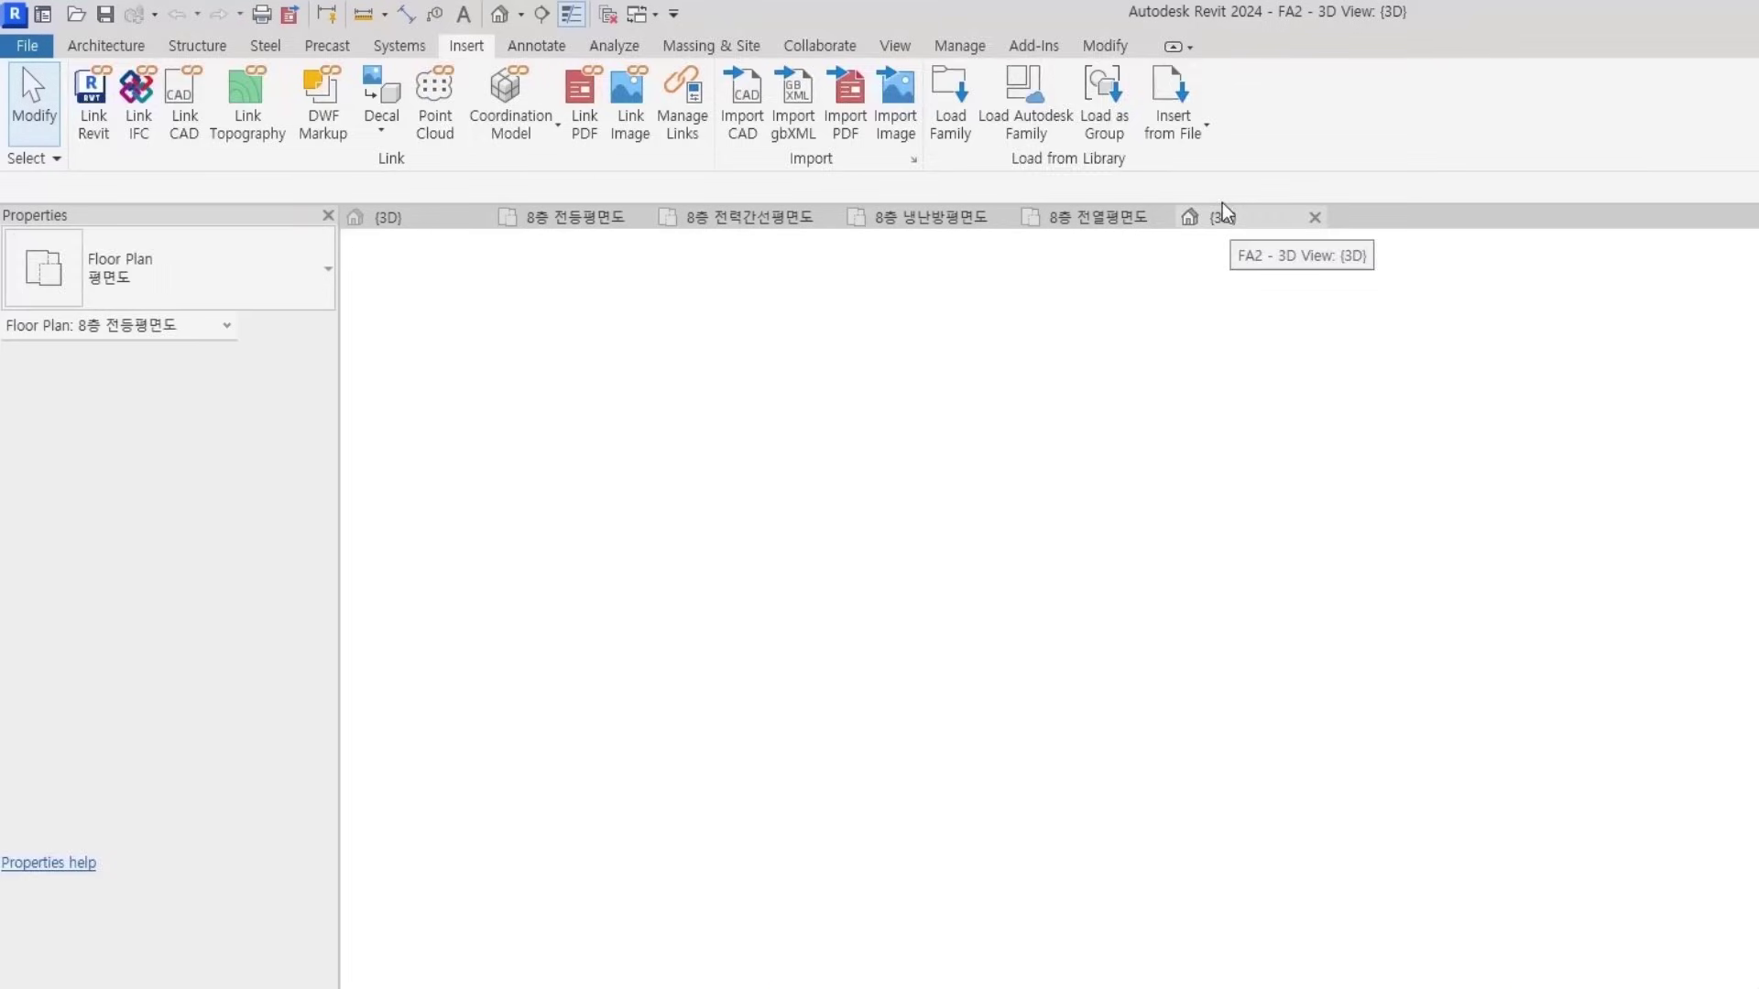
scroll(1229, 620, "down", 2)
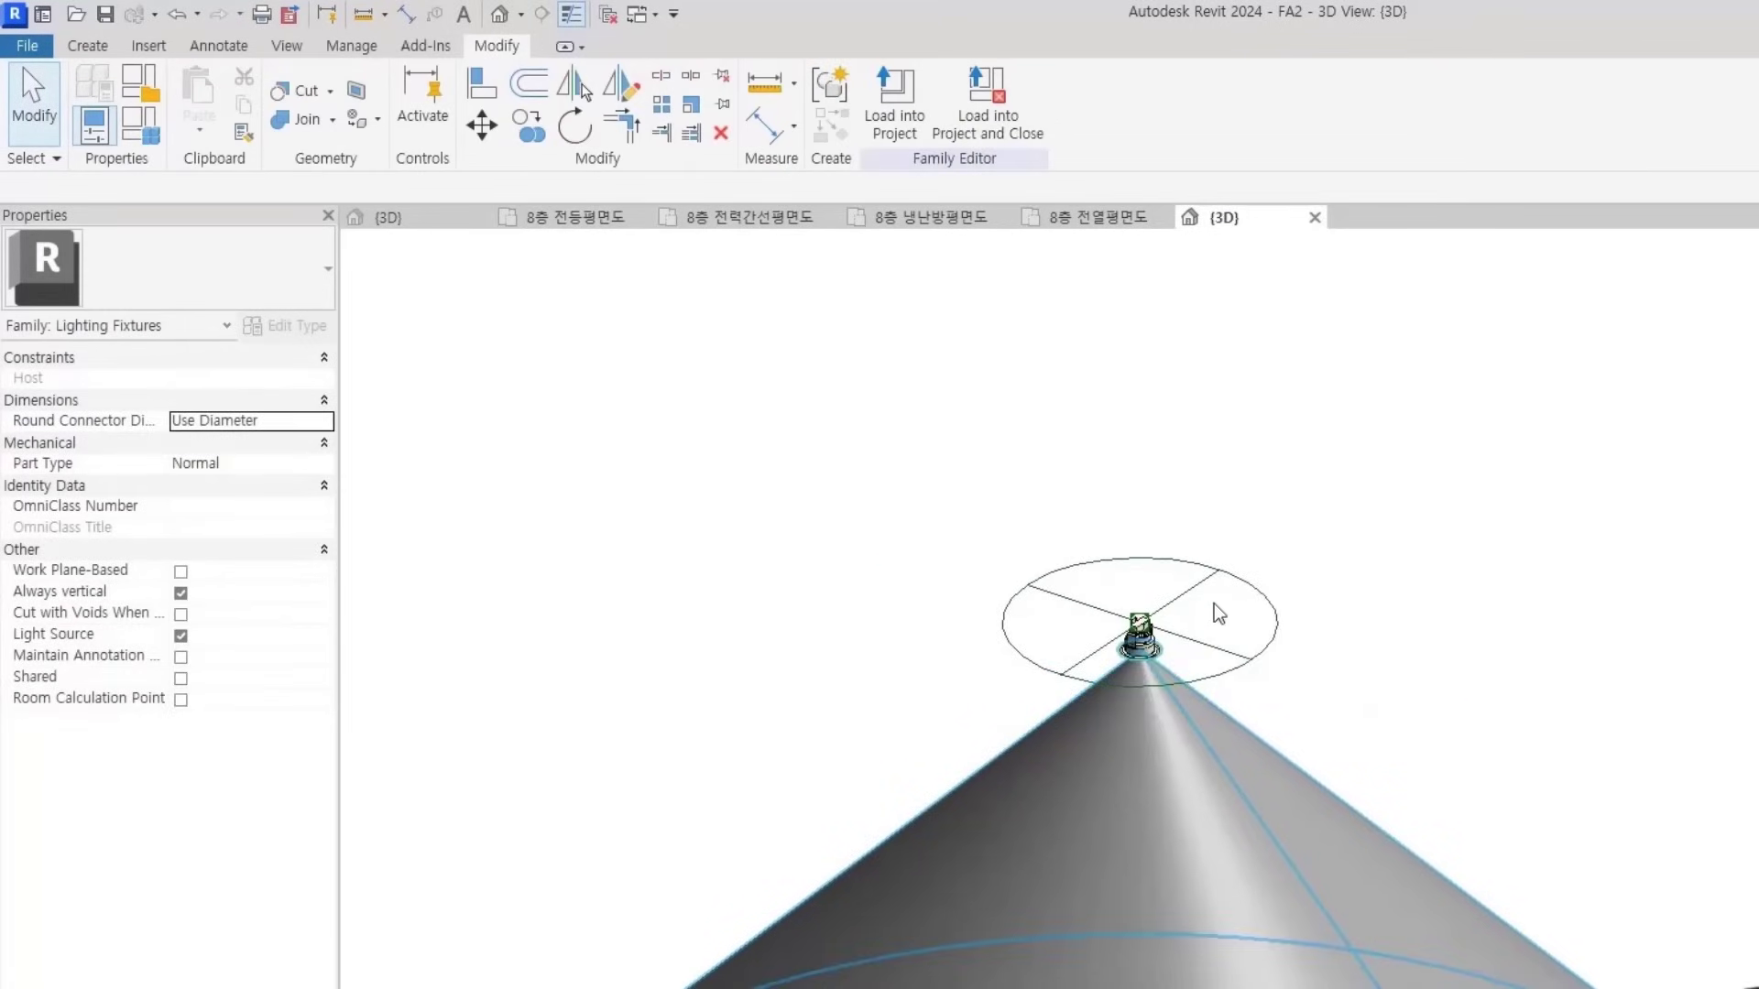
left_click(1239, 575)
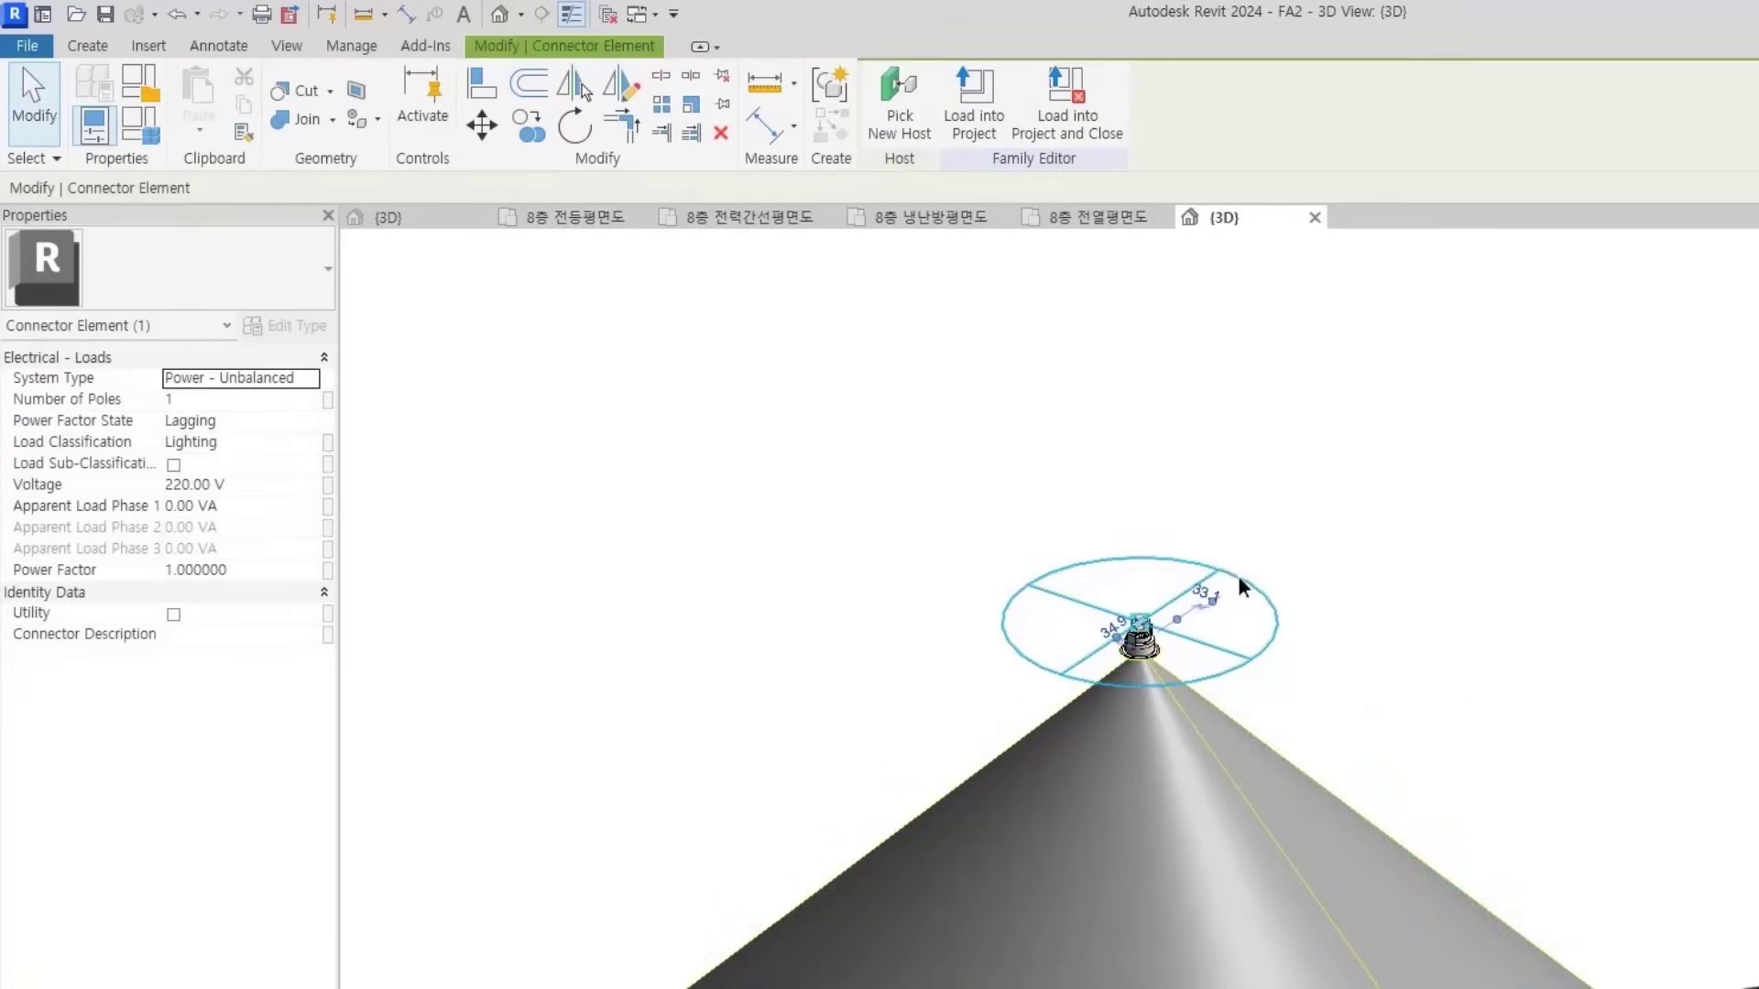
left_click(285, 506)
type("20")
key("Return")
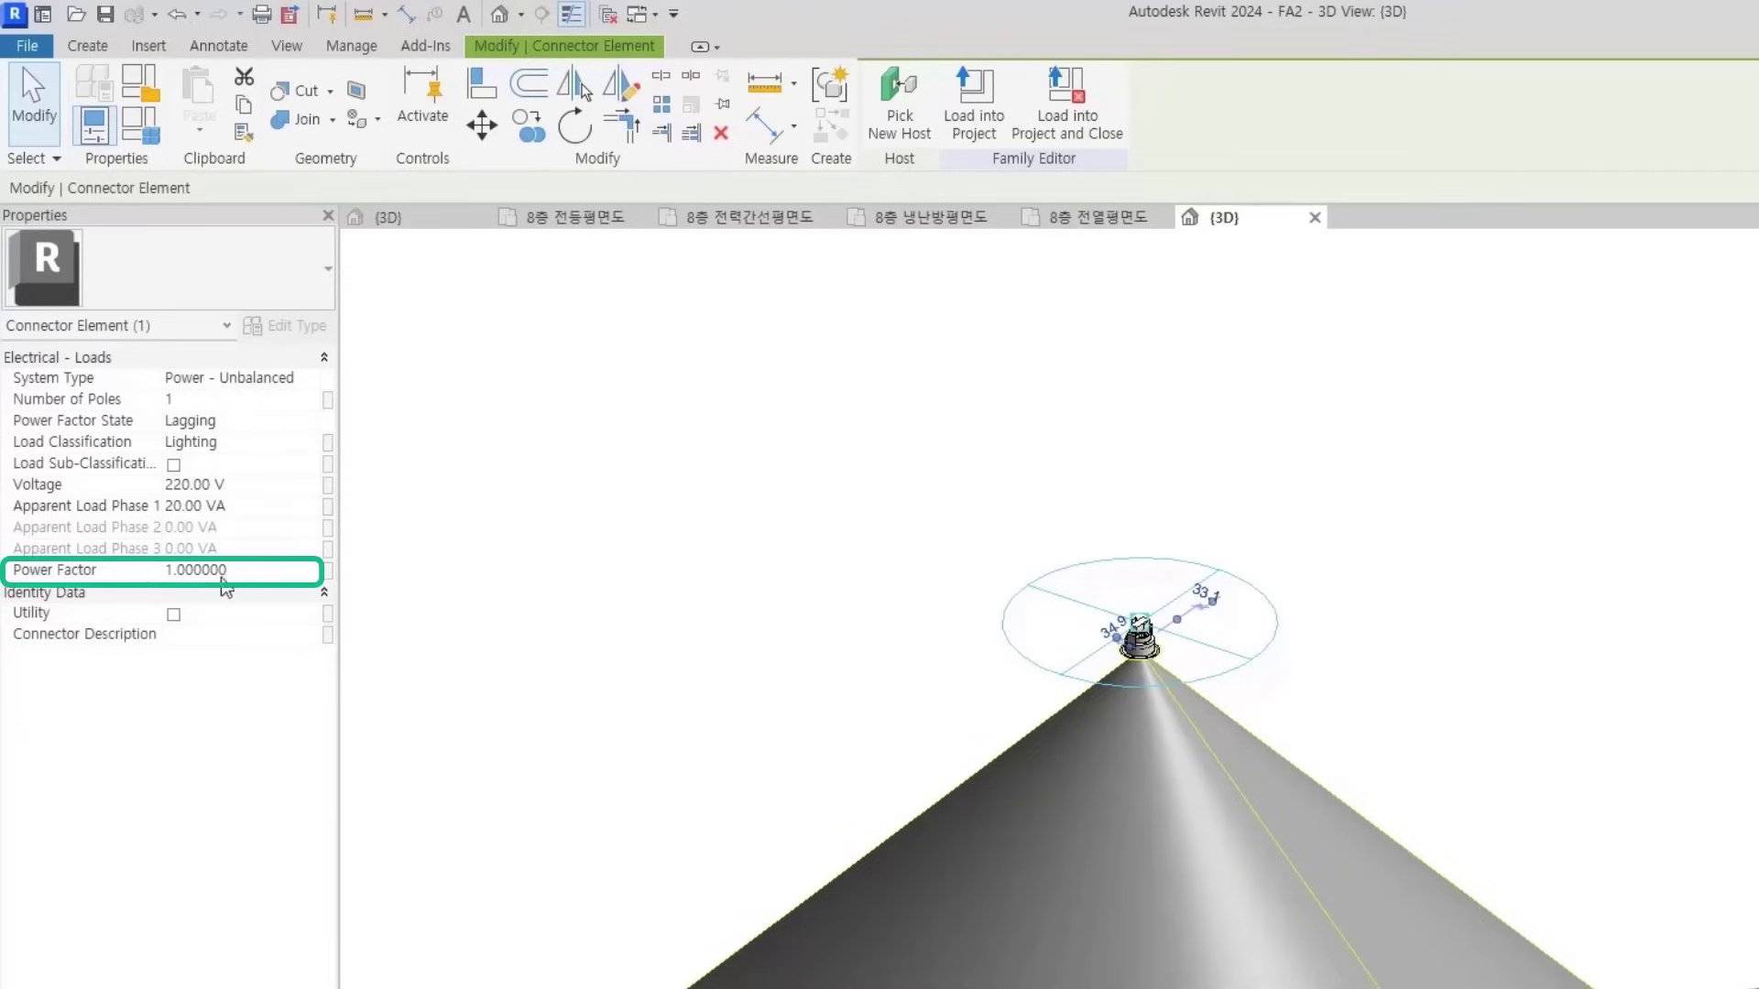
left_click(863, 475)
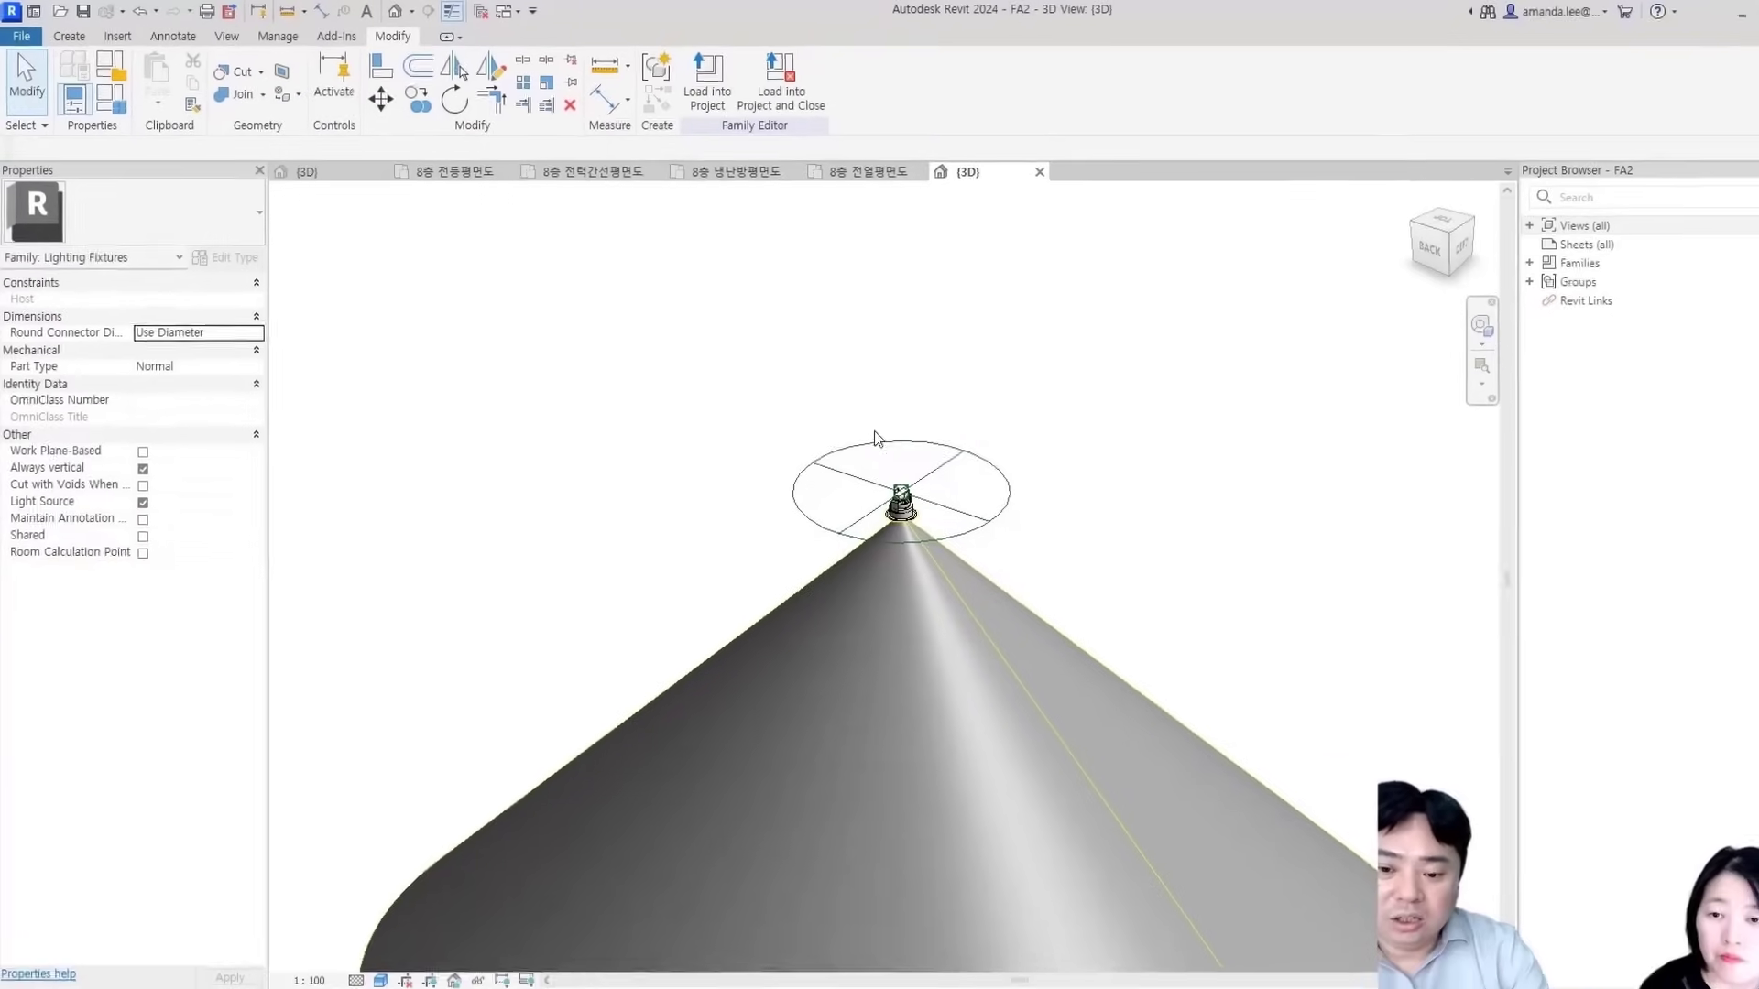
Review the electrical load settings of the FA2 family's connector
left_click(1150, 579)
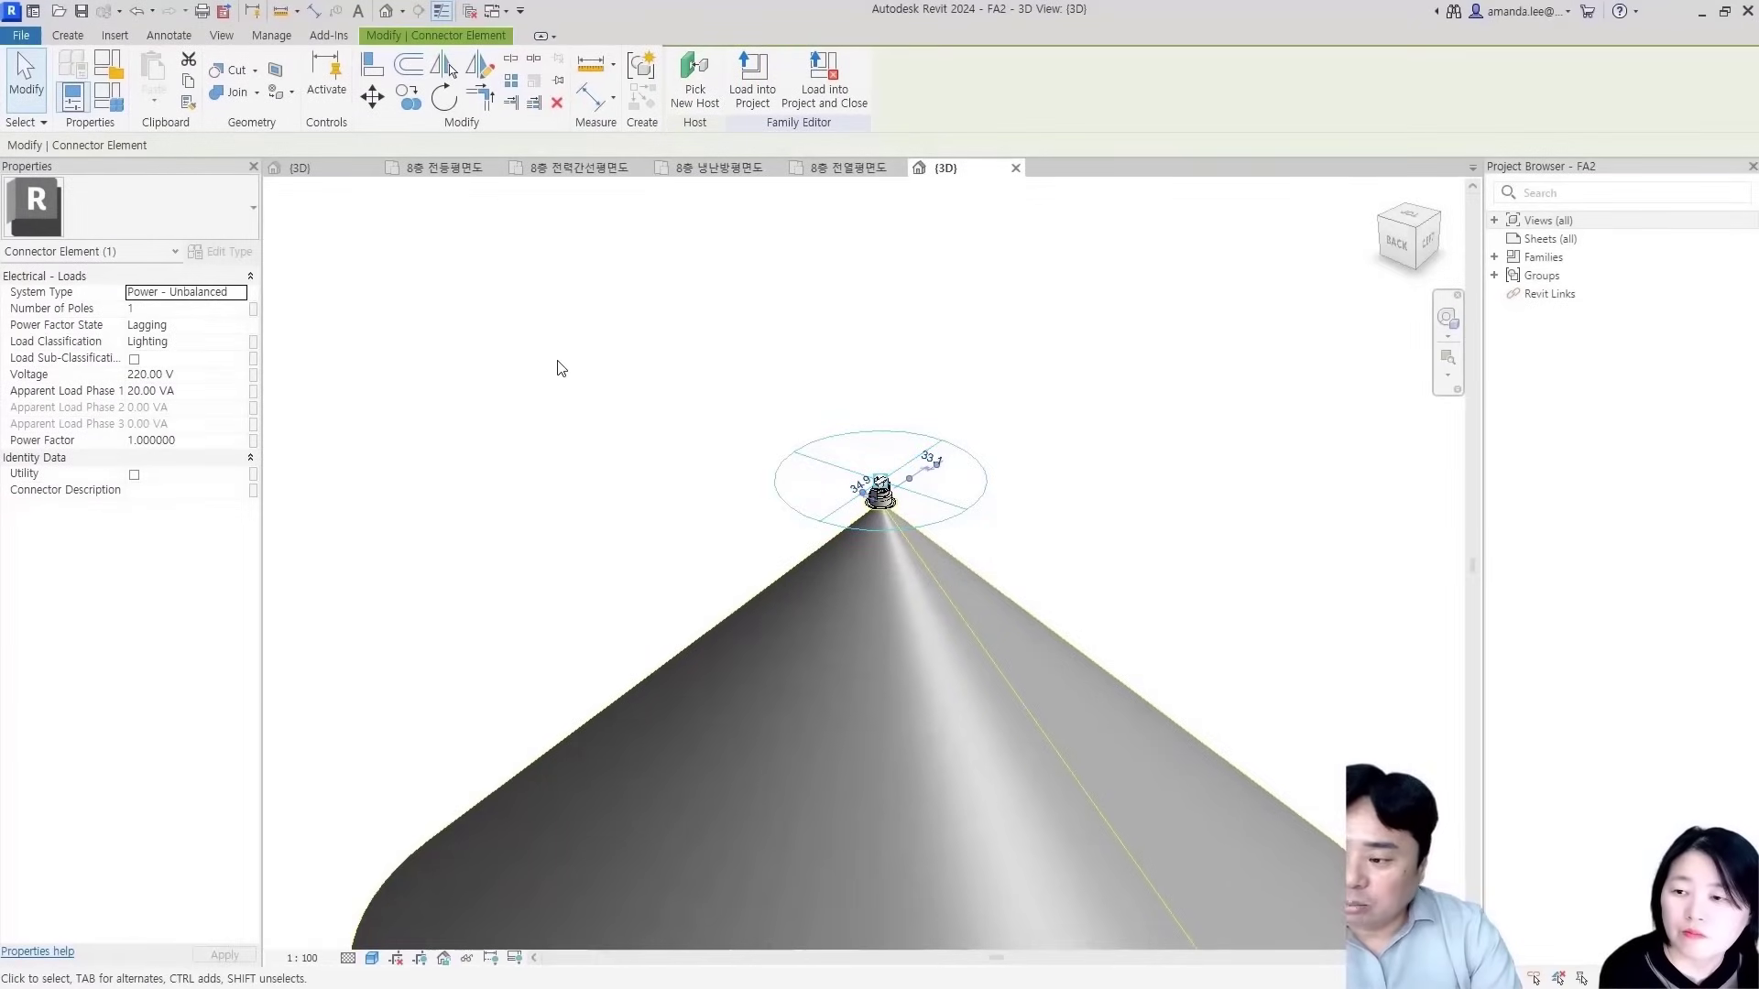
left_click(715, 630)
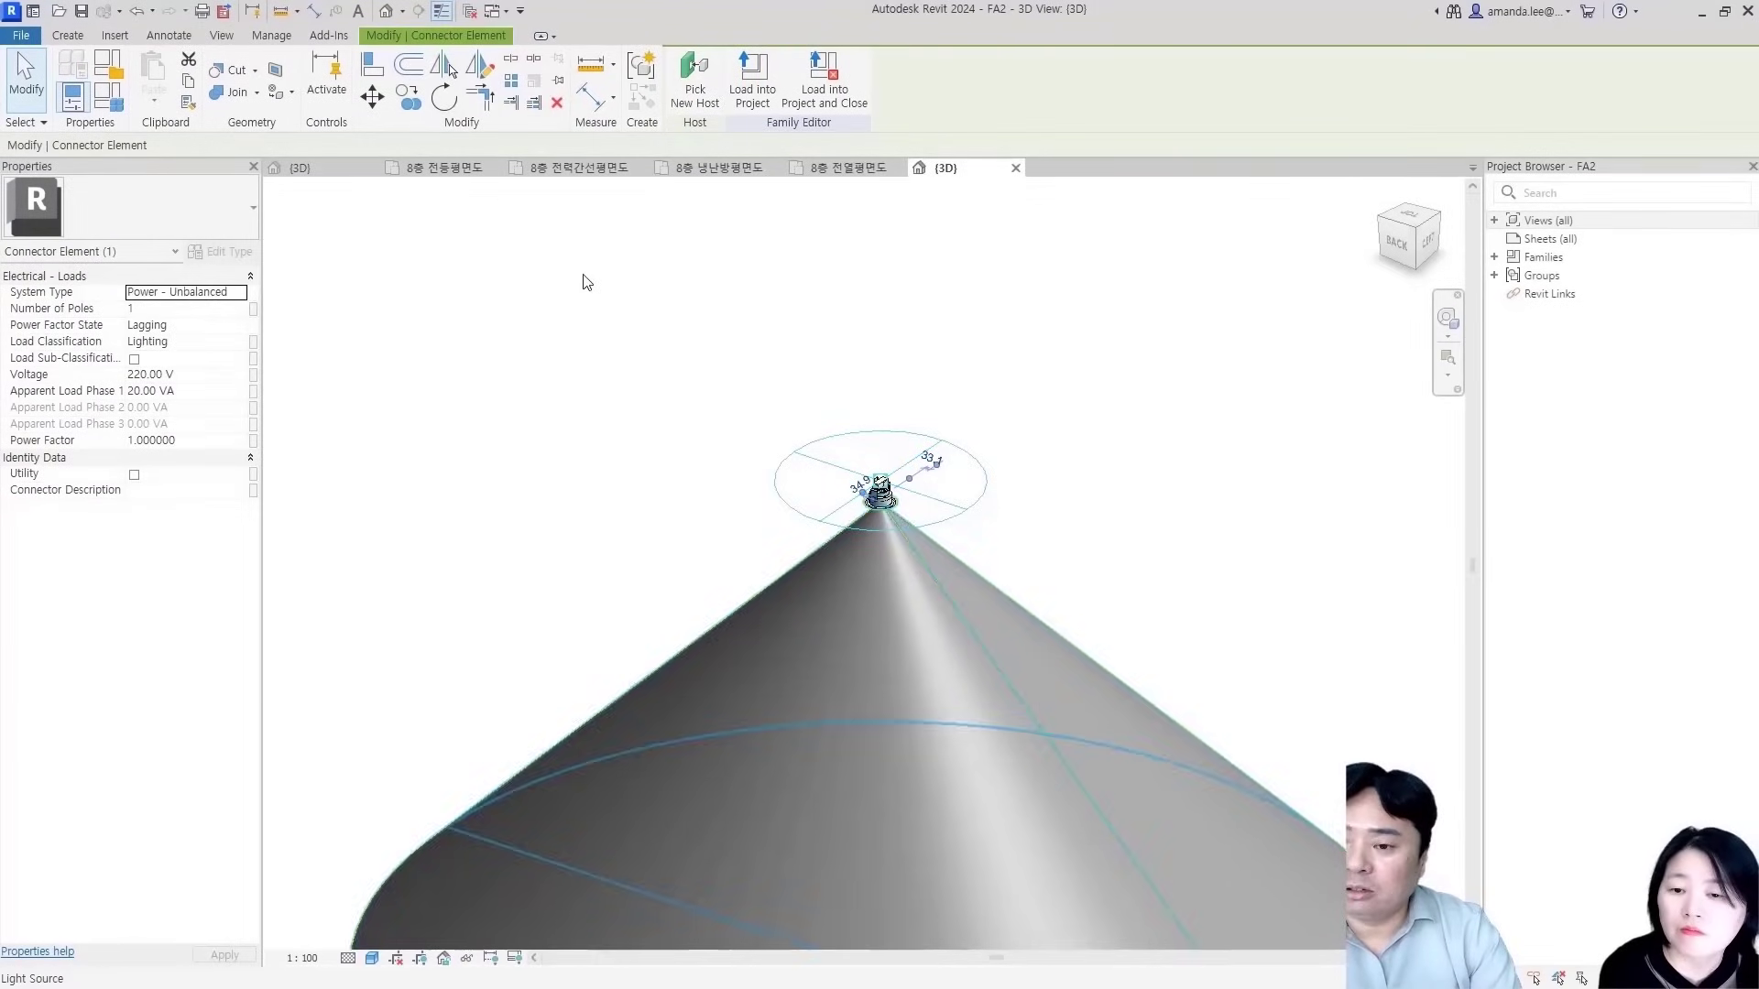
key("Escape")
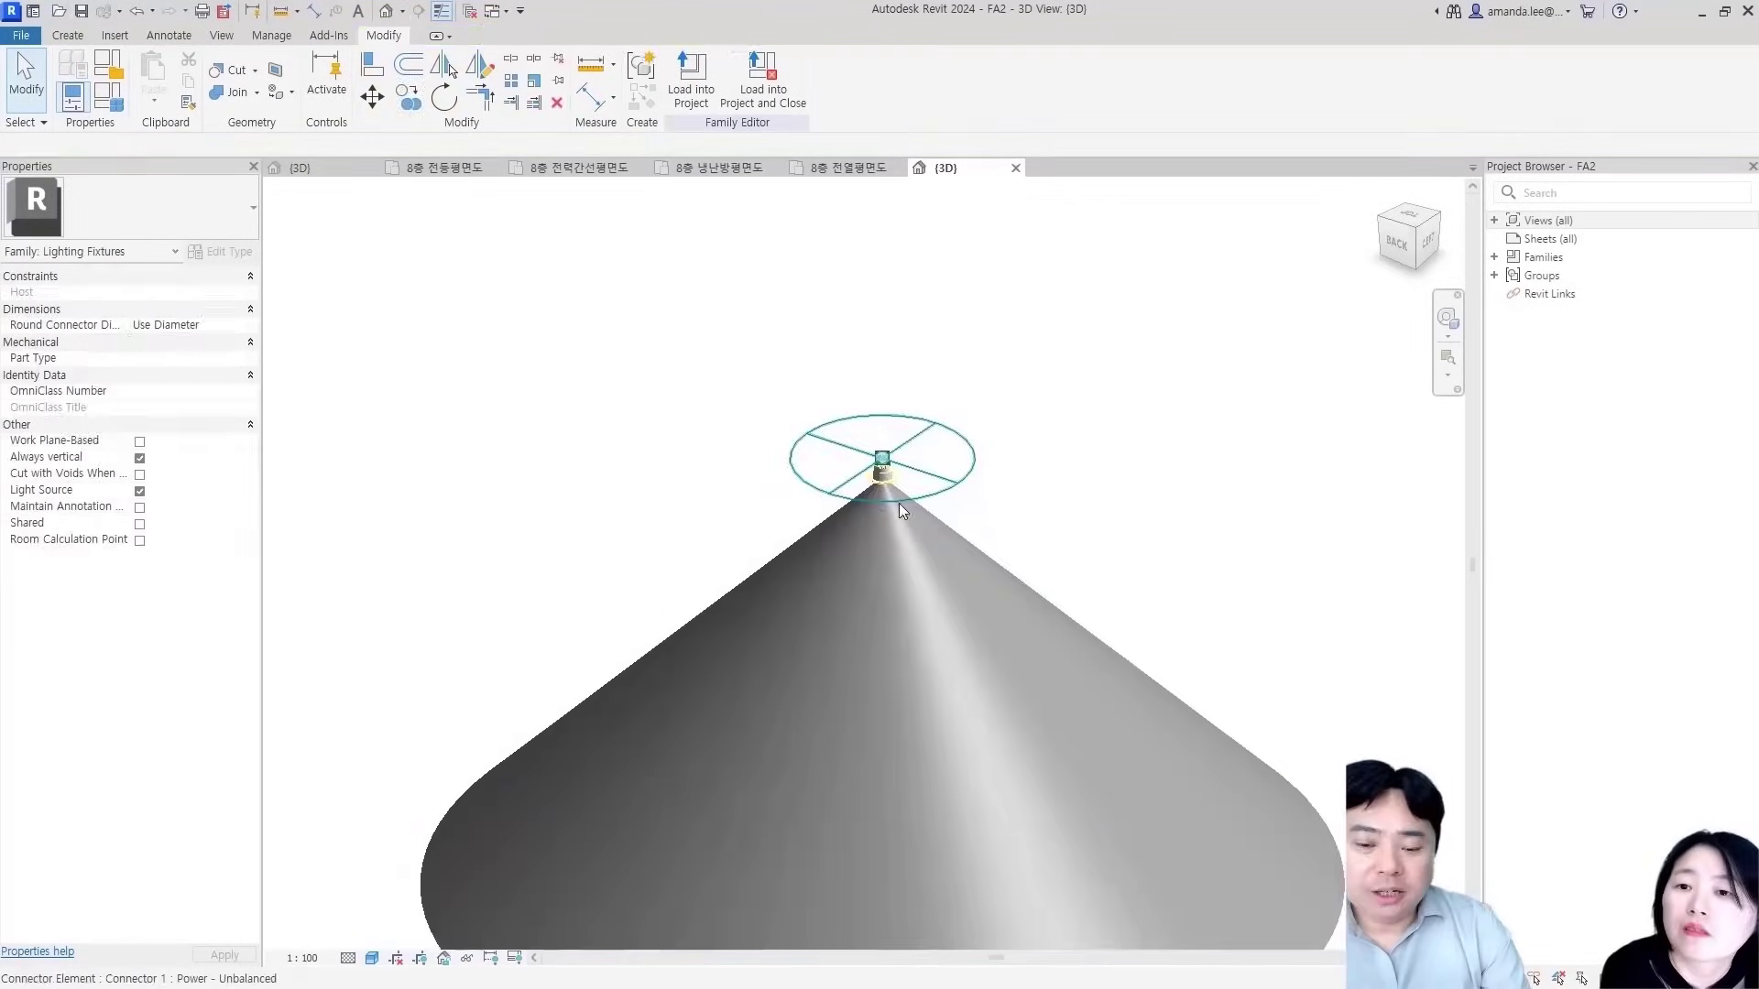
scroll(873, 371, "down", 2)
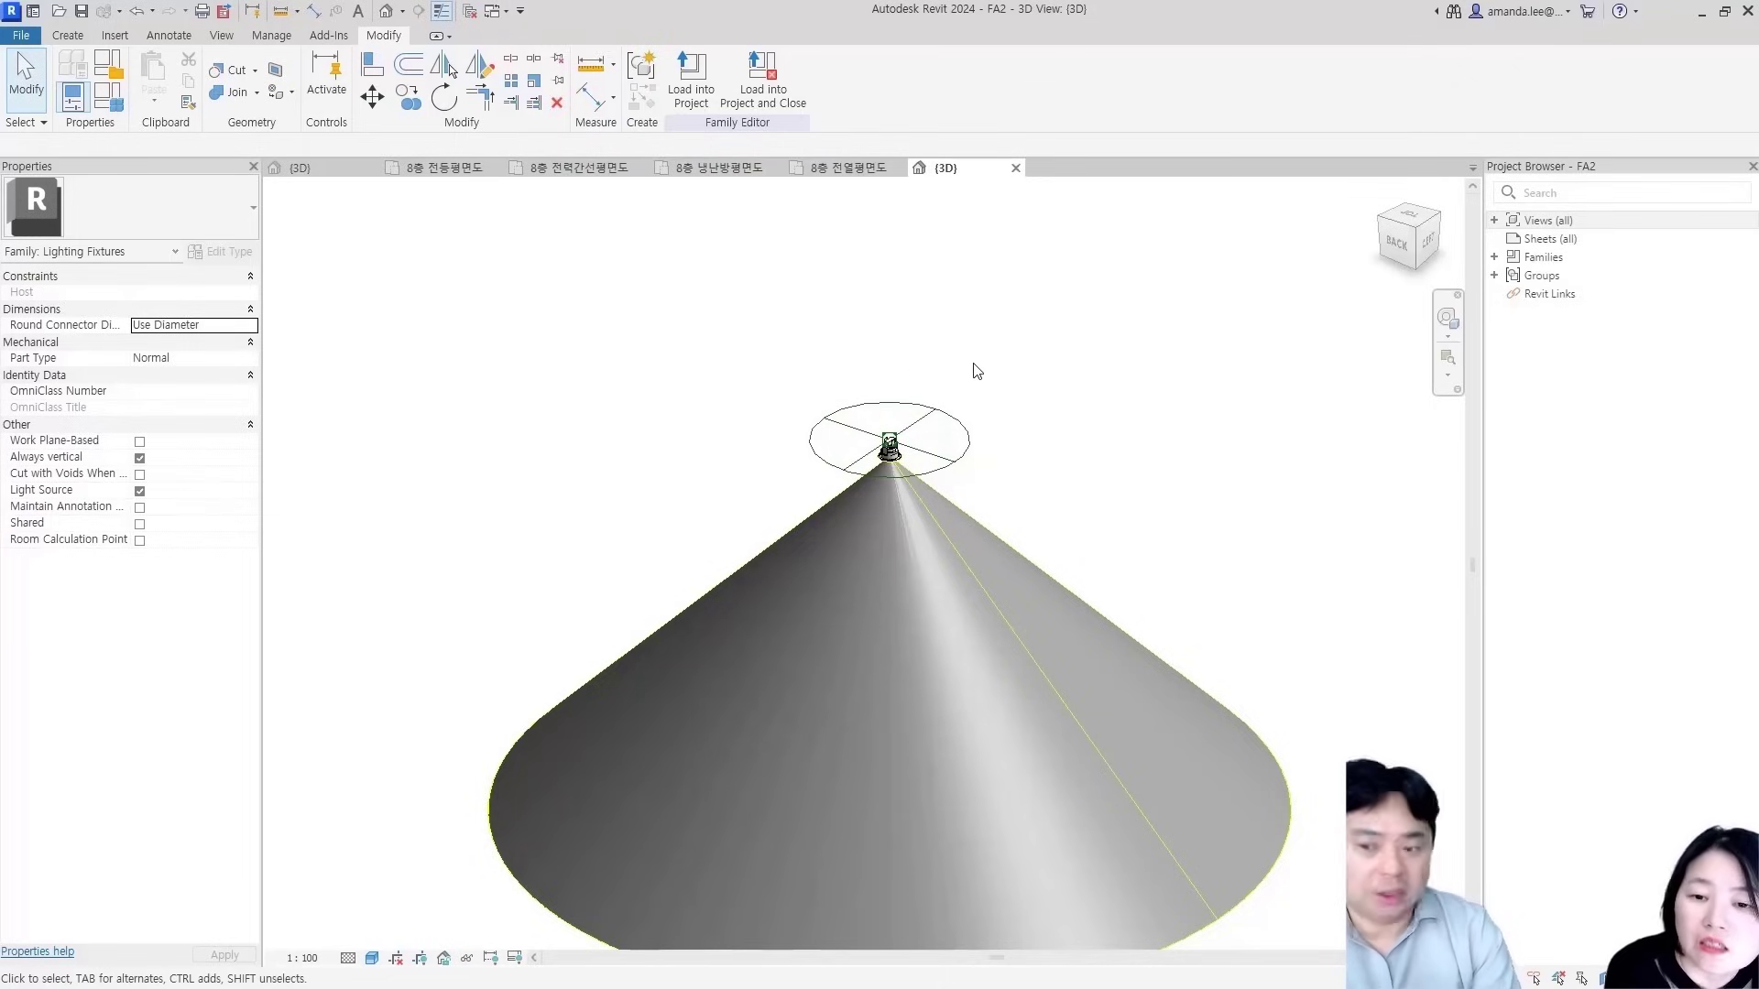
Save the family under the name FA2-E, replacing the existing family file
left_click(1035, 368)
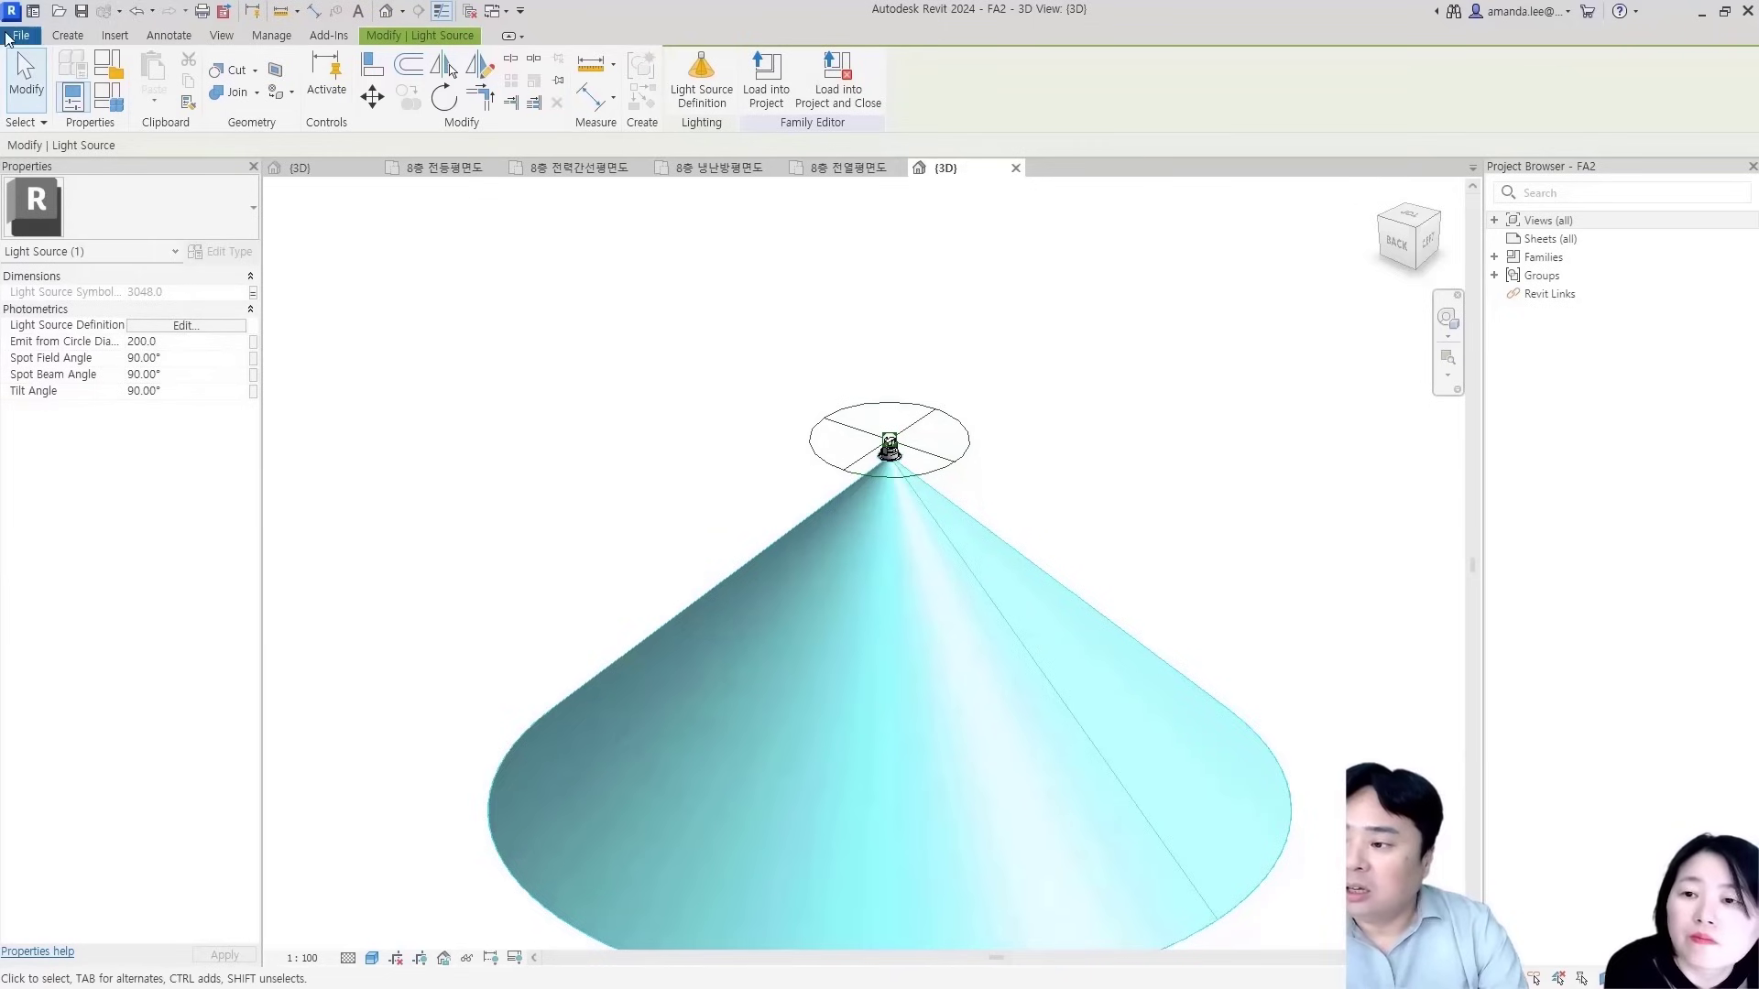
left_click(19, 36)
mouse_move(74, 251)
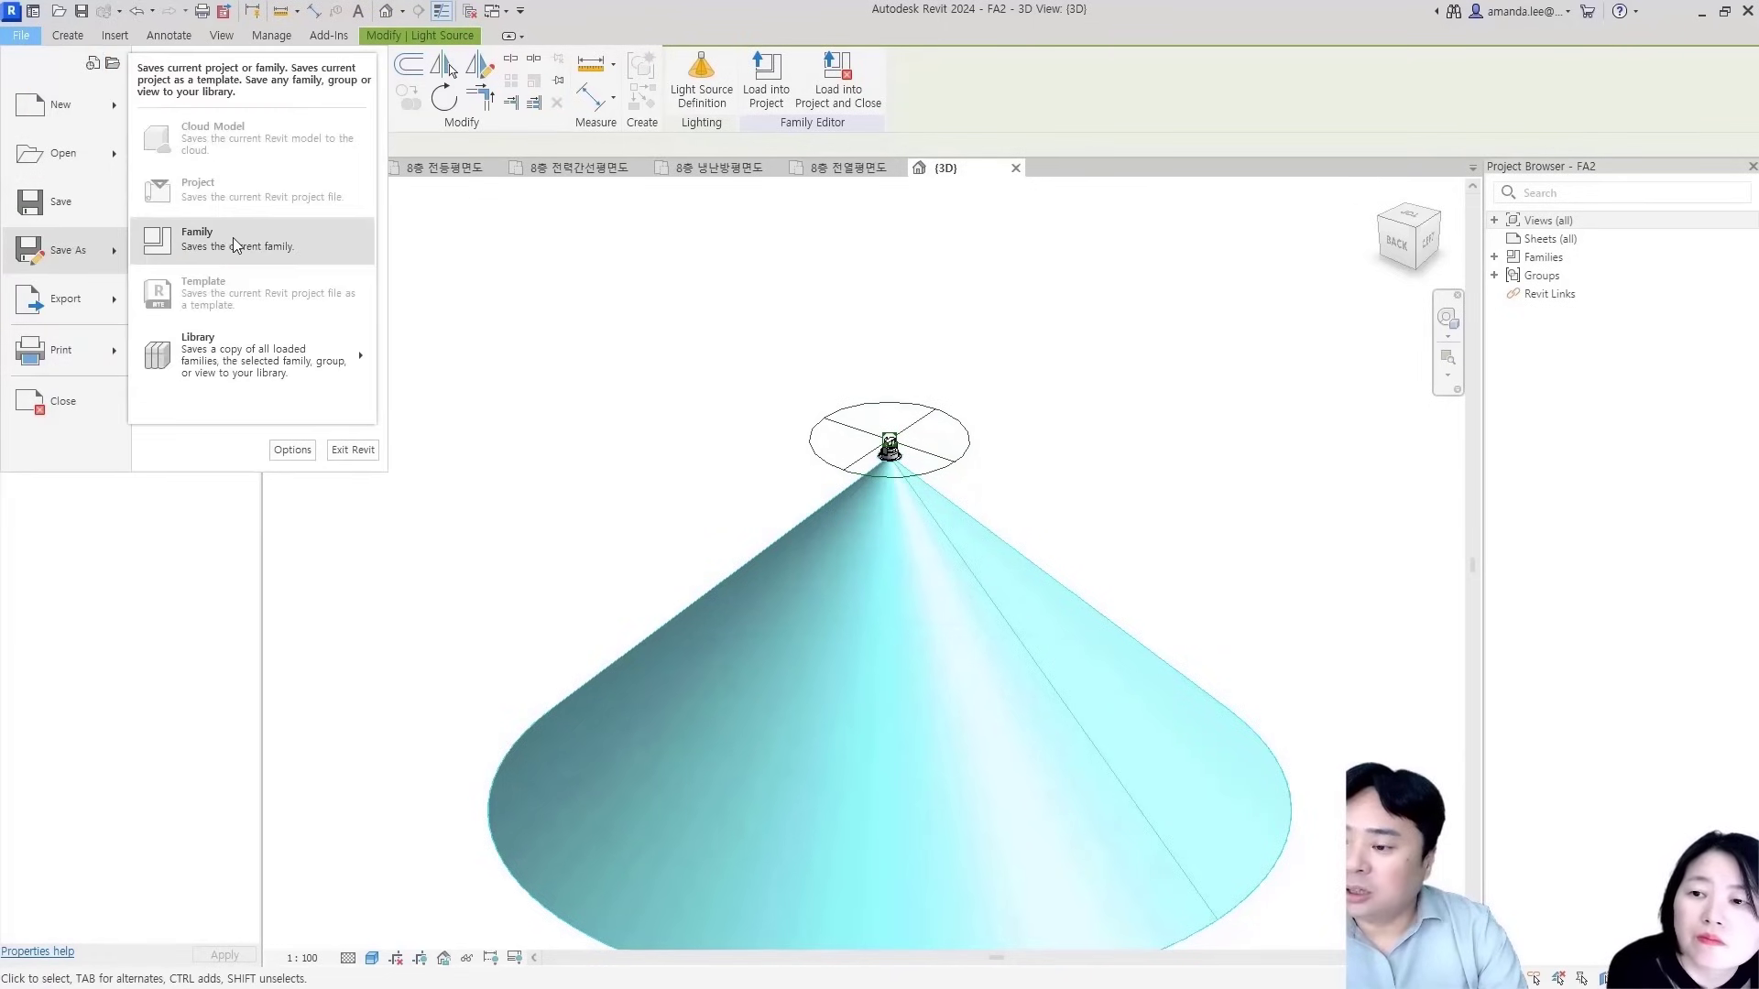
left_click(232, 238)
left_click(683, 395)
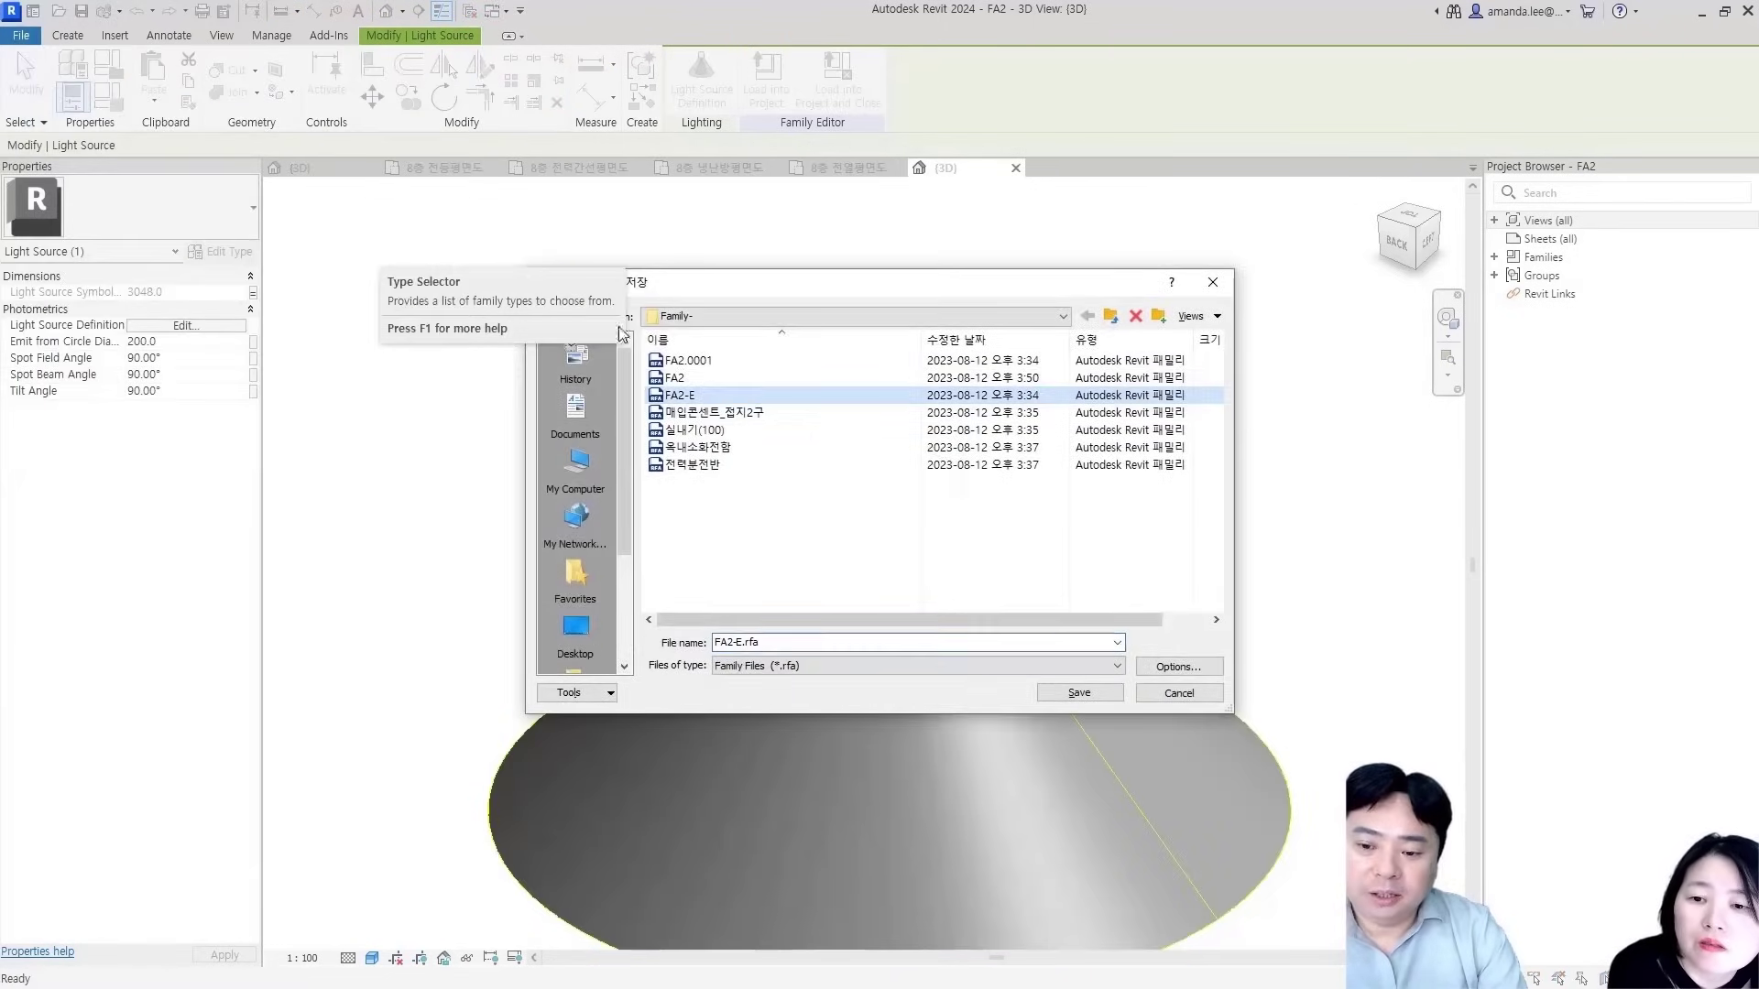
left_click(1079, 693)
left_click(835, 513)
Check the existing connector in FA2-E and place a second Power - Unbalanced electrical connector on the round housing's face
left_click(964, 466)
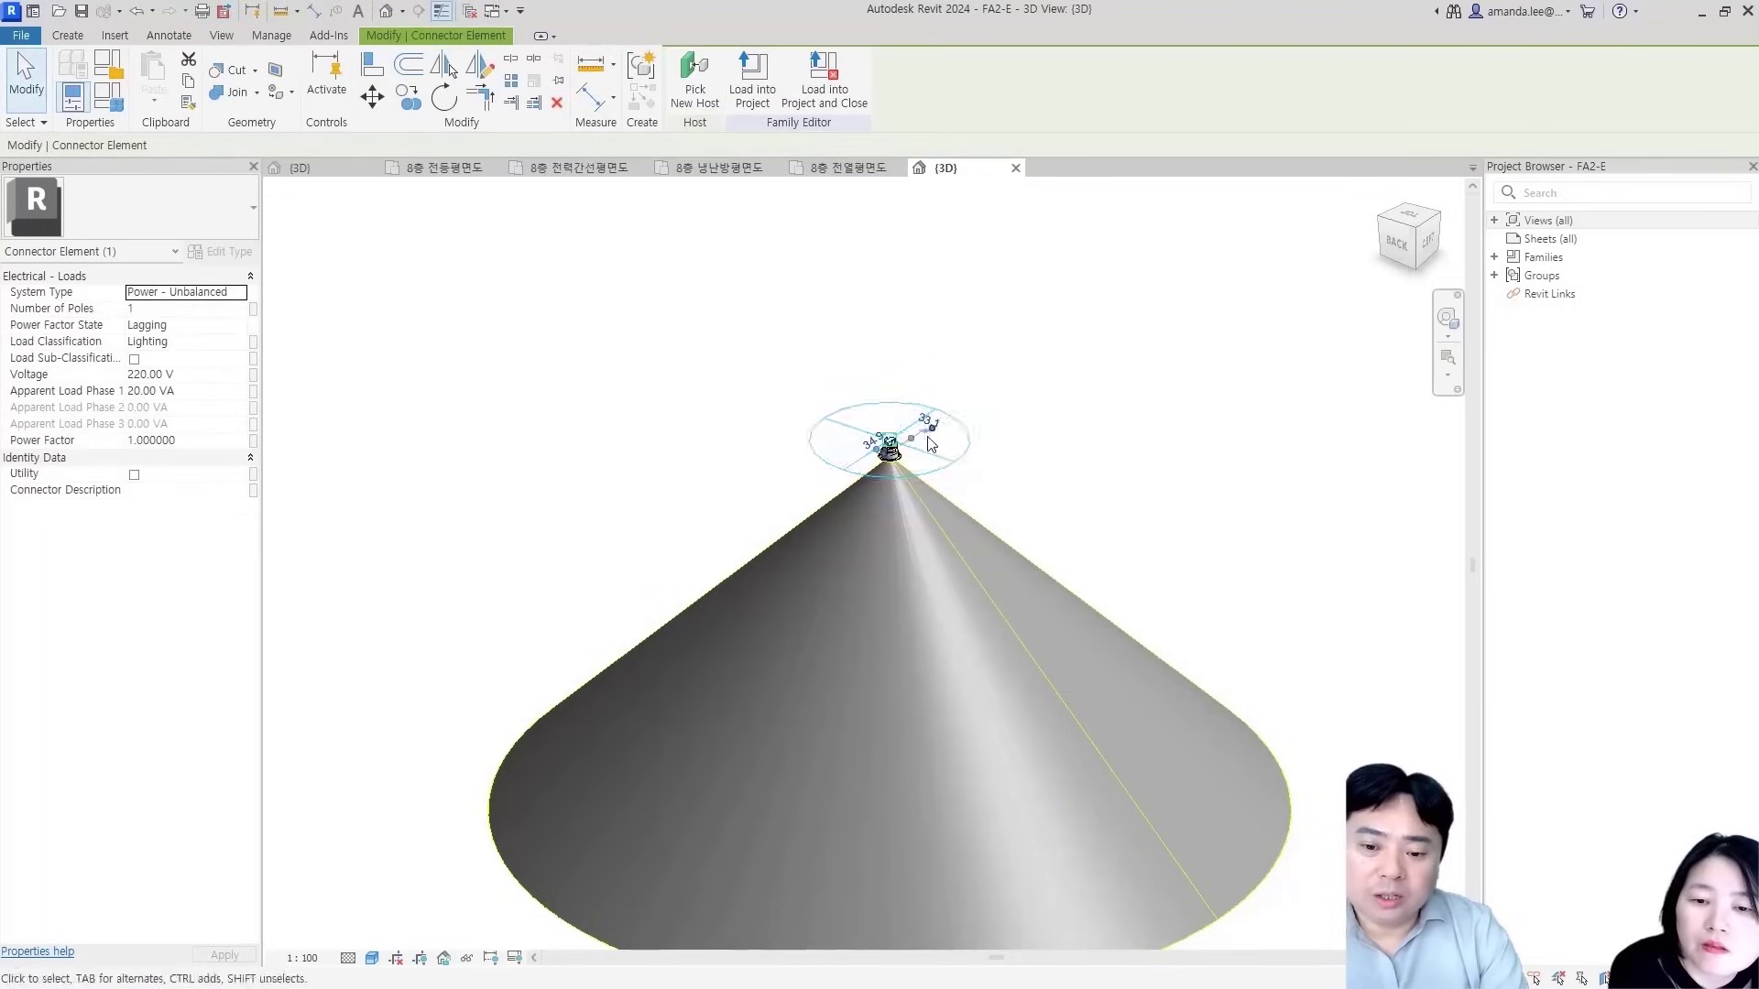
scroll(916, 449, "up", 5)
left_click(1035, 436)
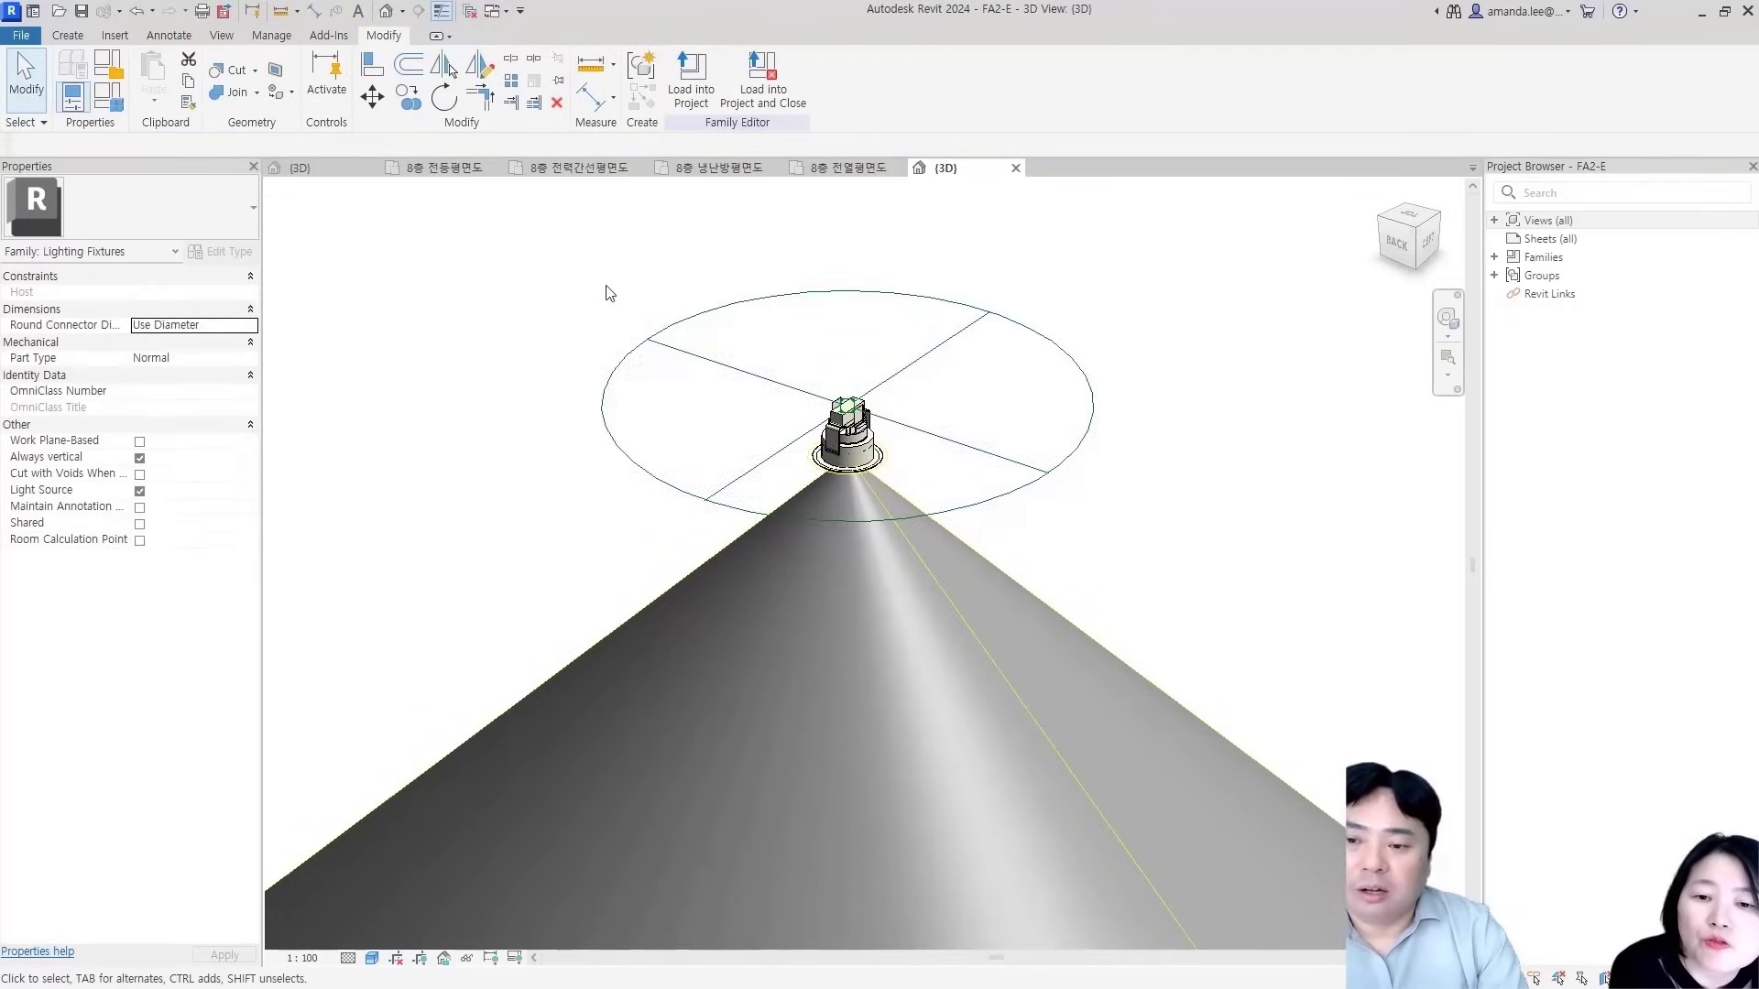
left_click(70, 37)
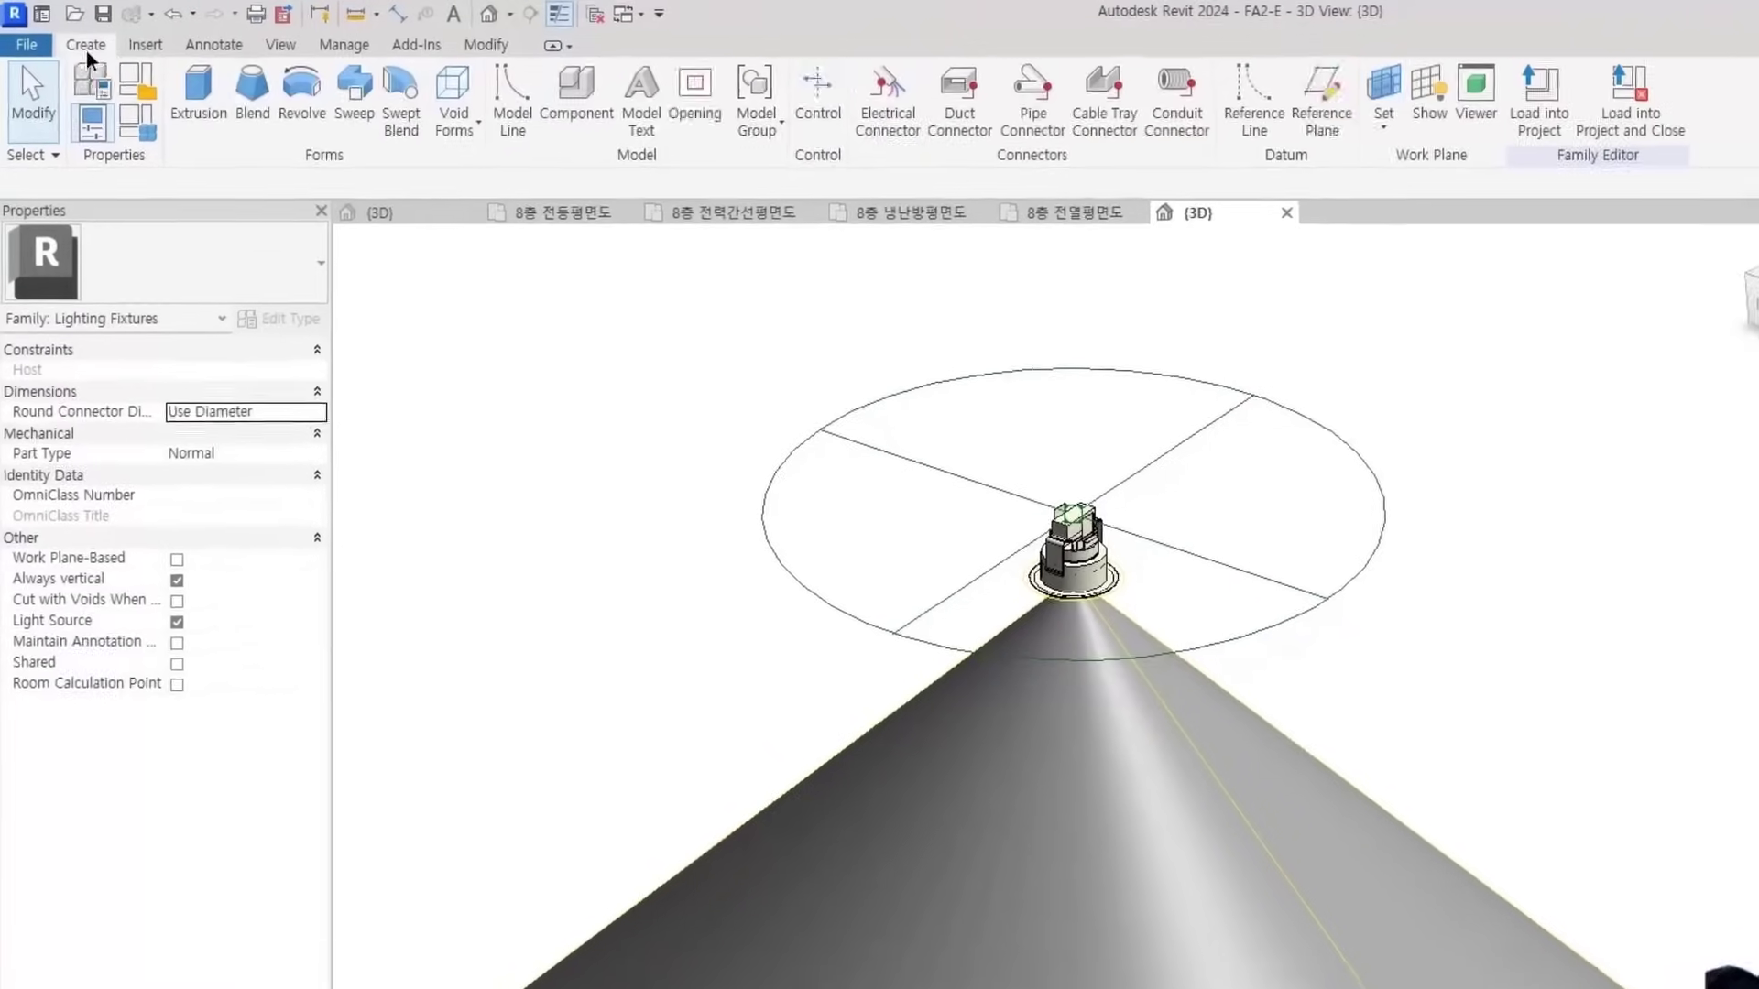
left_click(752, 95)
scroll(888, 449, "up", 3)
scroll(1107, 561, "up", 3)
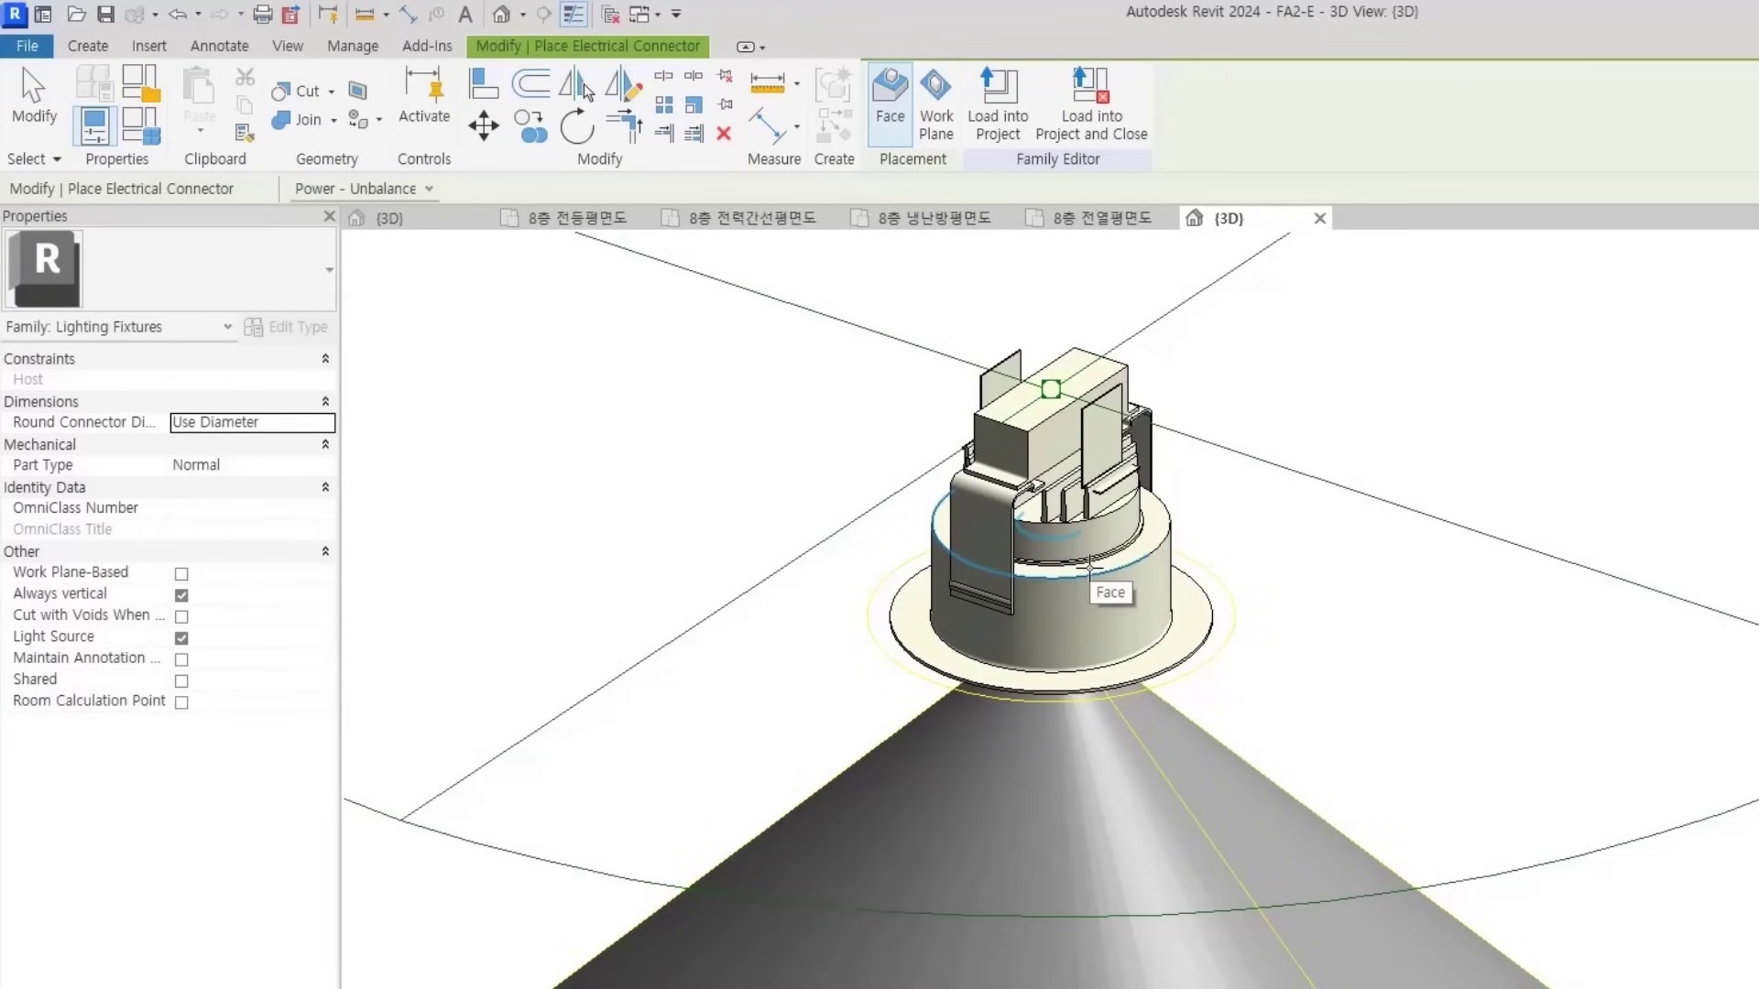
scroll(1090, 568, "down", 5)
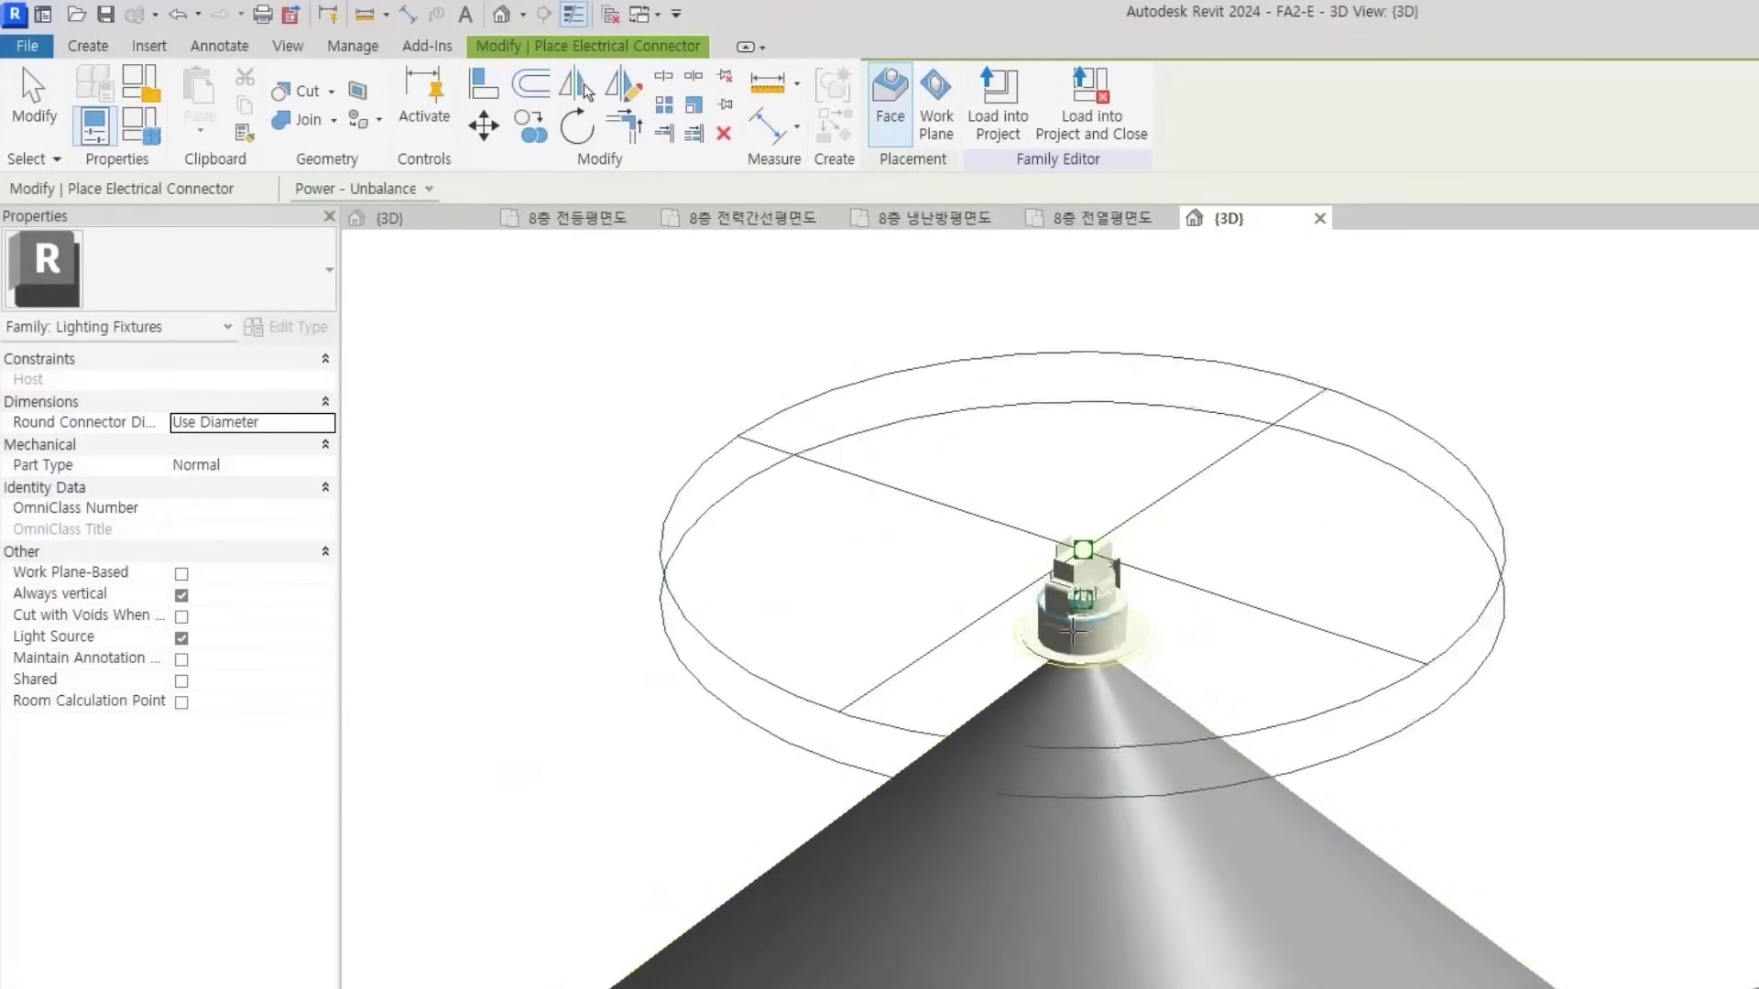
Set the second connector's load classification to Lighting, with Lighting as its load class for use with spaces
left_click(894, 669)
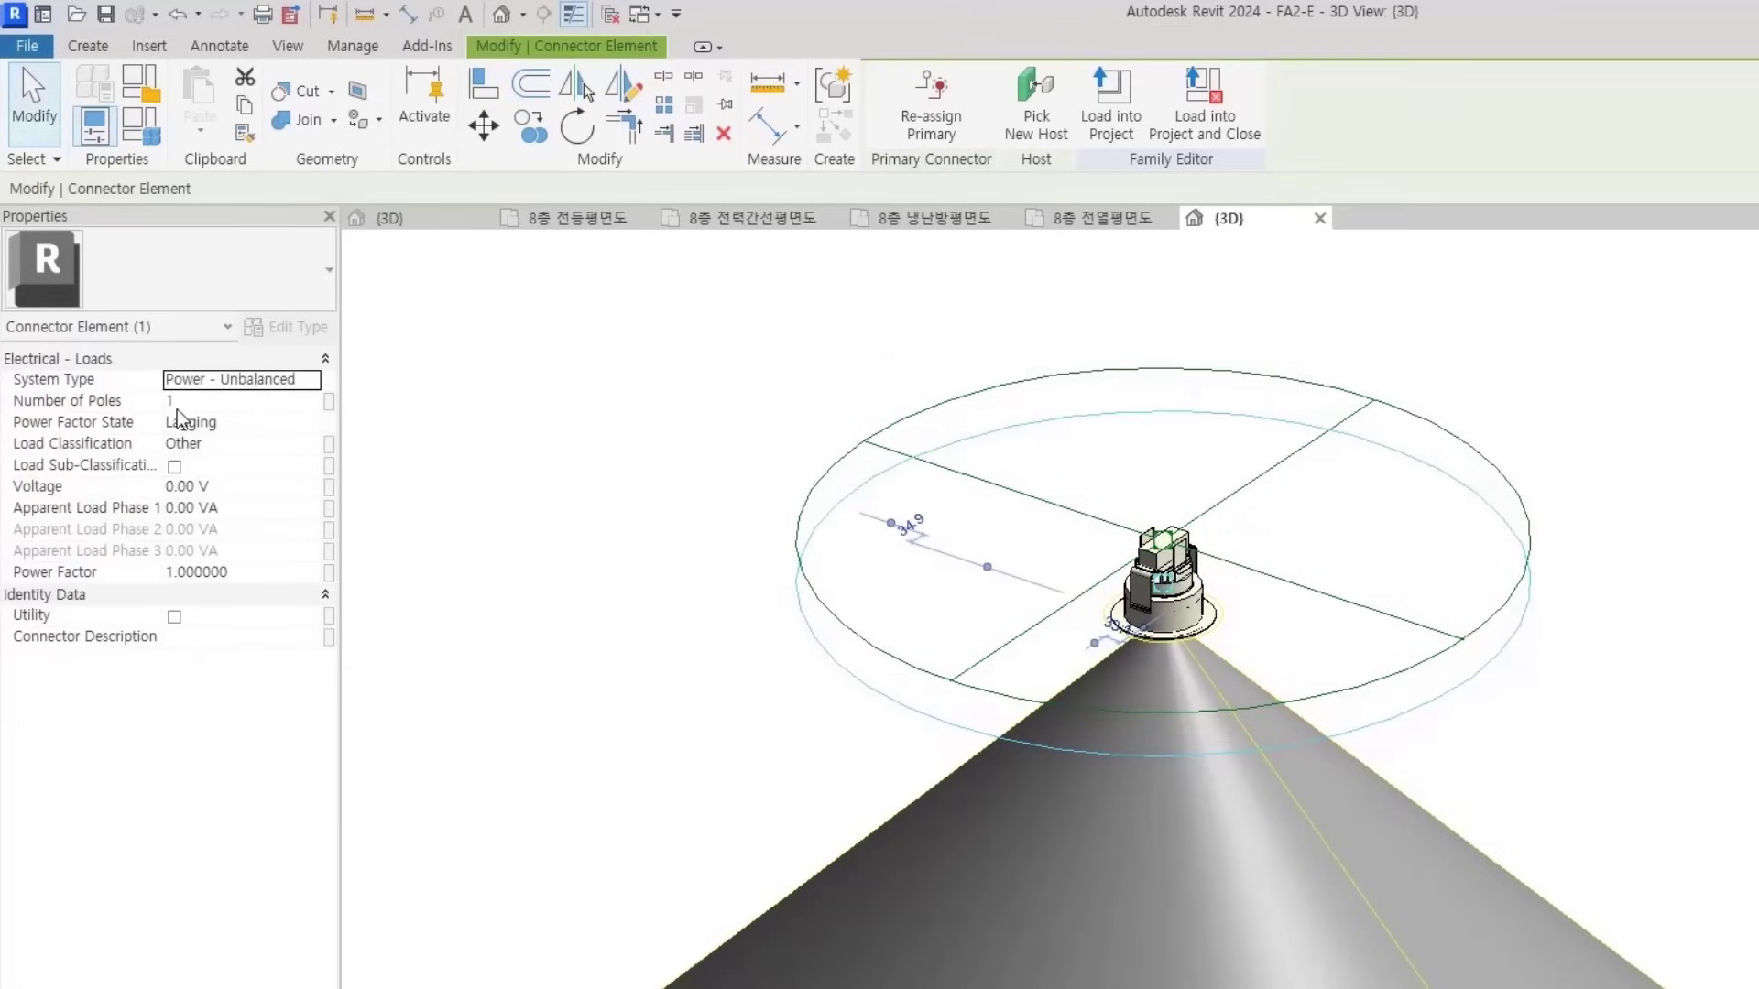
left_click(246, 445)
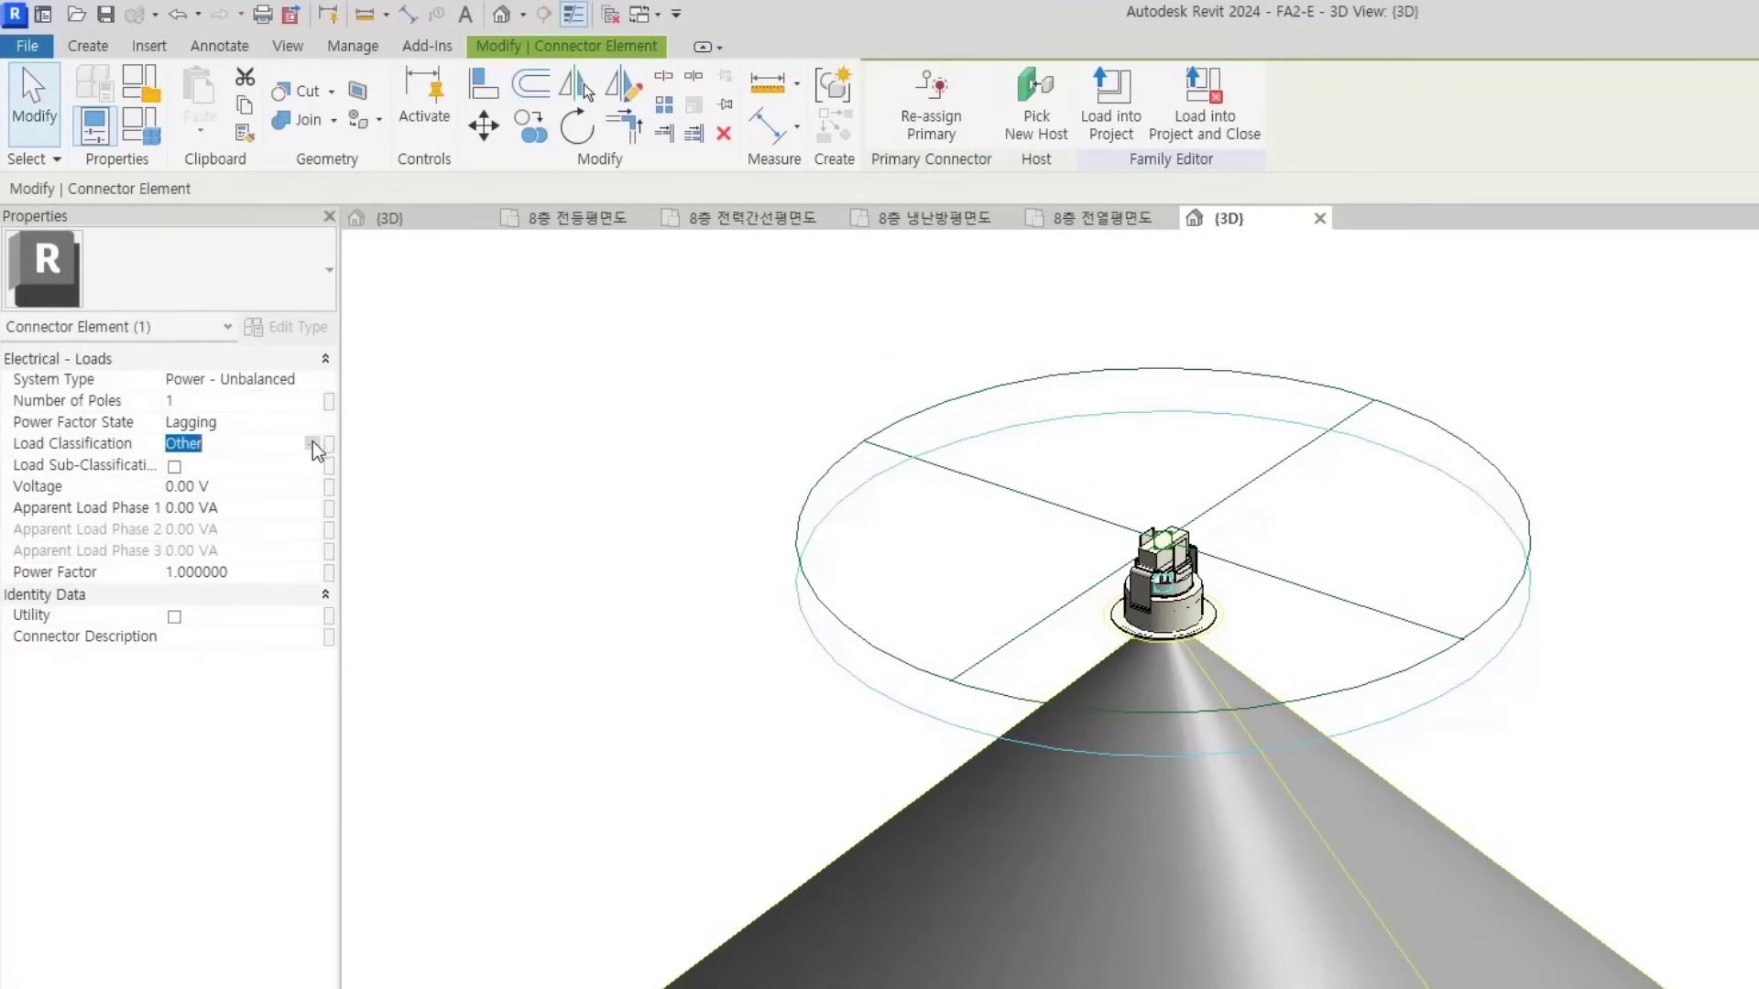
left_click(329, 444)
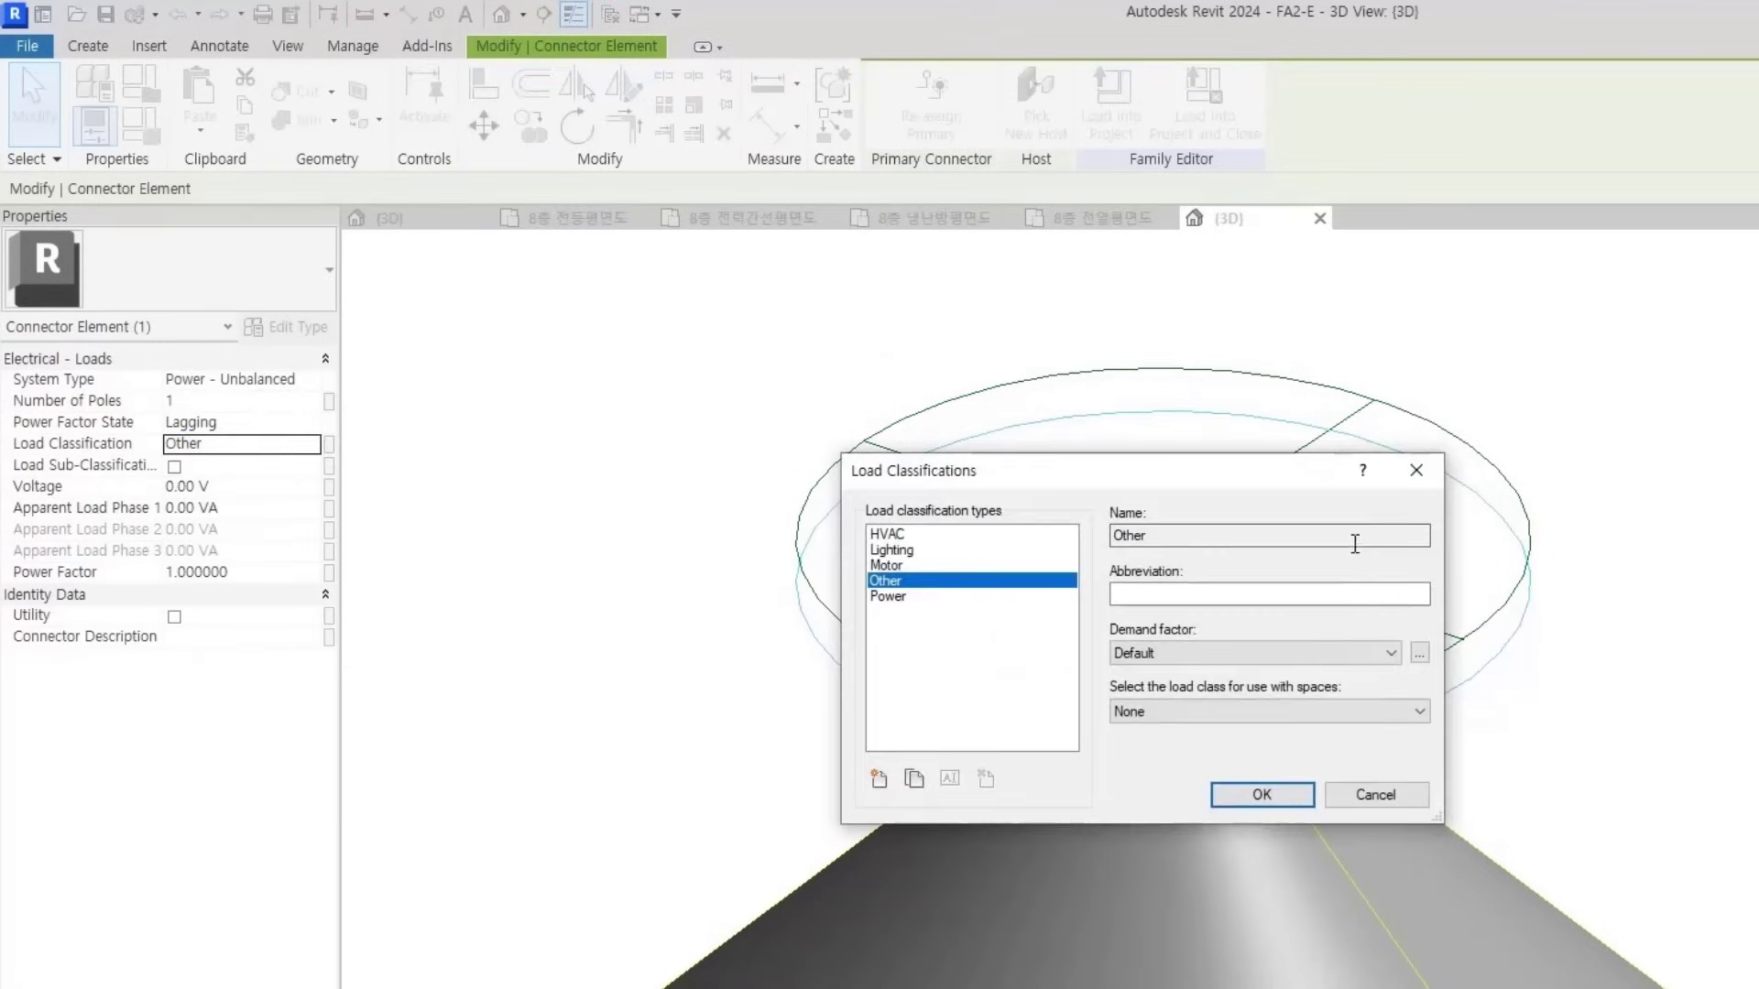
left_click(889, 552)
left_click(1228, 710)
left_click(1228, 711)
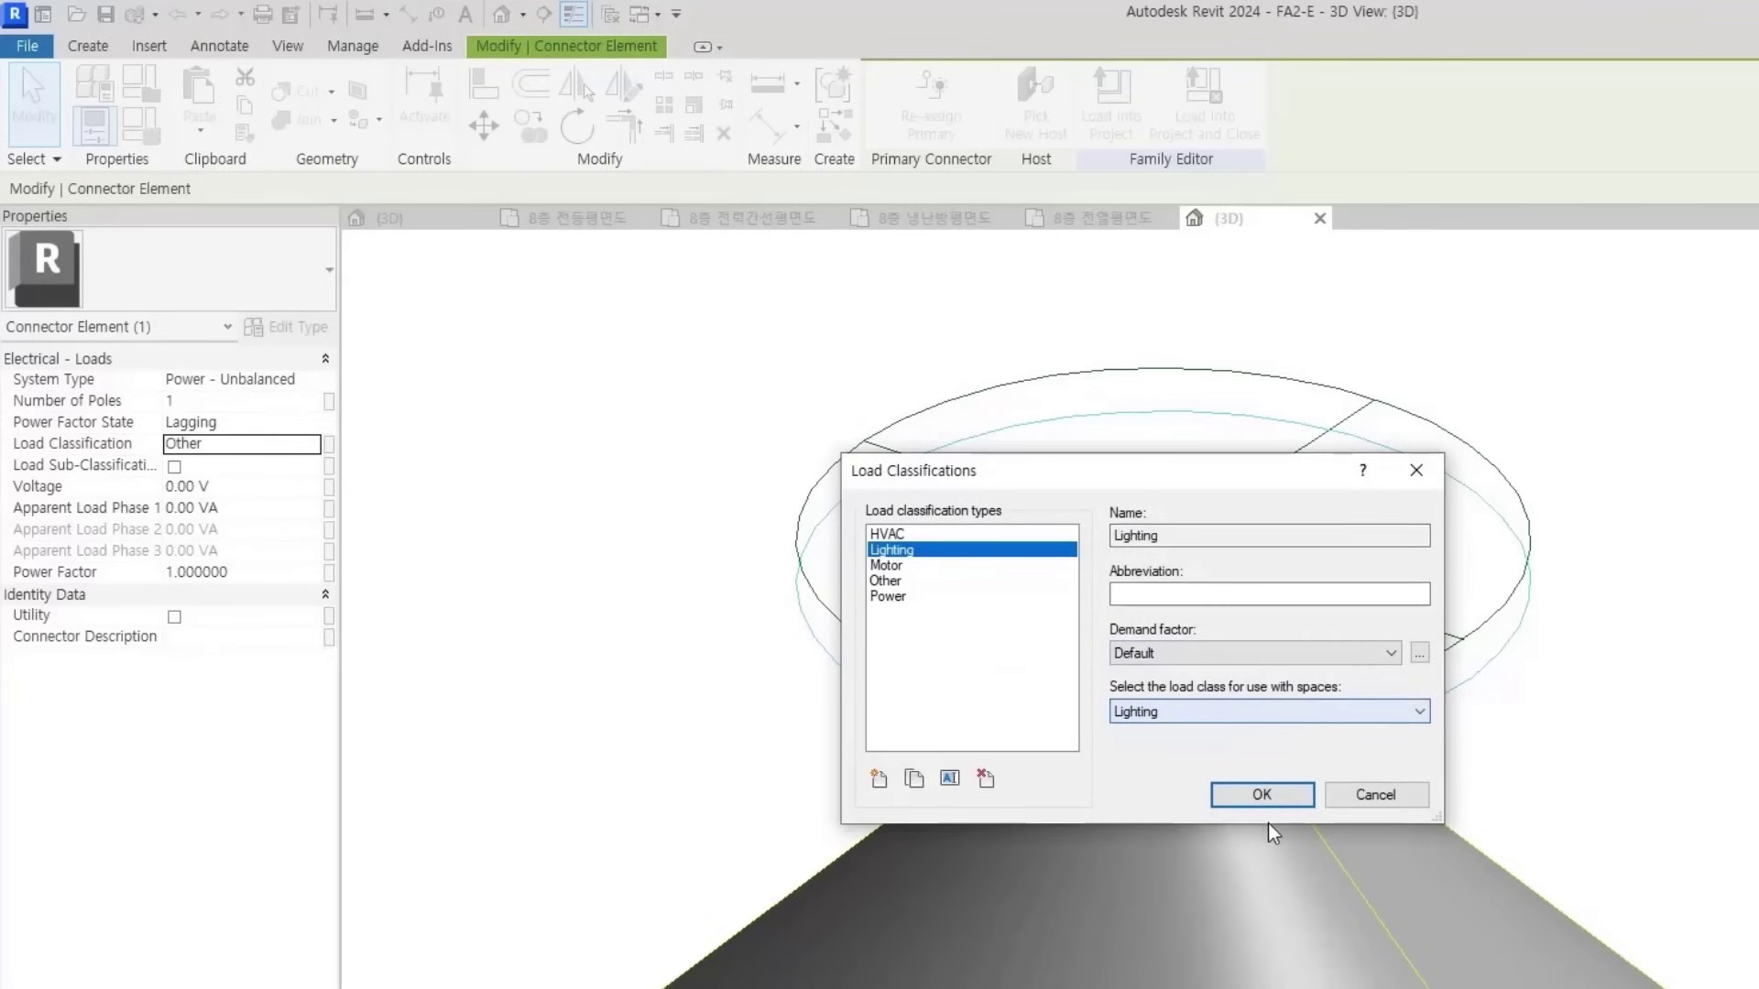
left_click(1262, 796)
Set the second connector's voltage to 220 V and its phase 1 apparent load to 20 VA
left_click(235, 486)
type("220")
key("Return")
left_click(256, 511)
type("20")
key("Return")
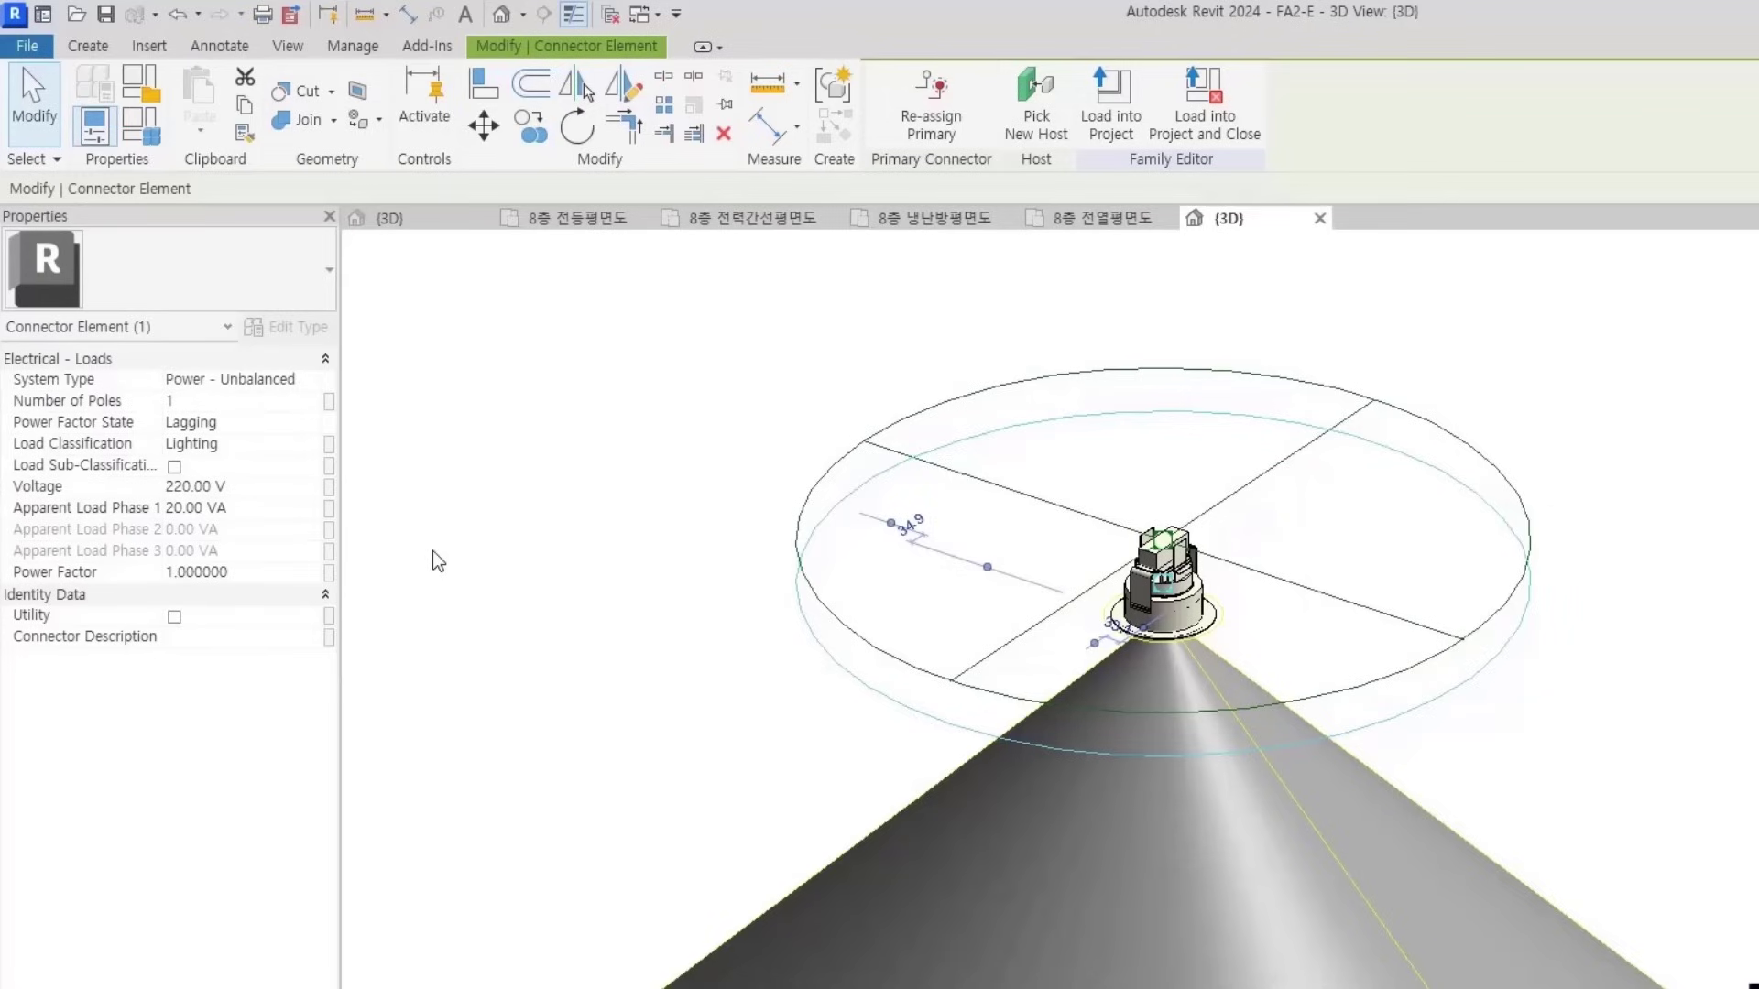
left_click(559, 551)
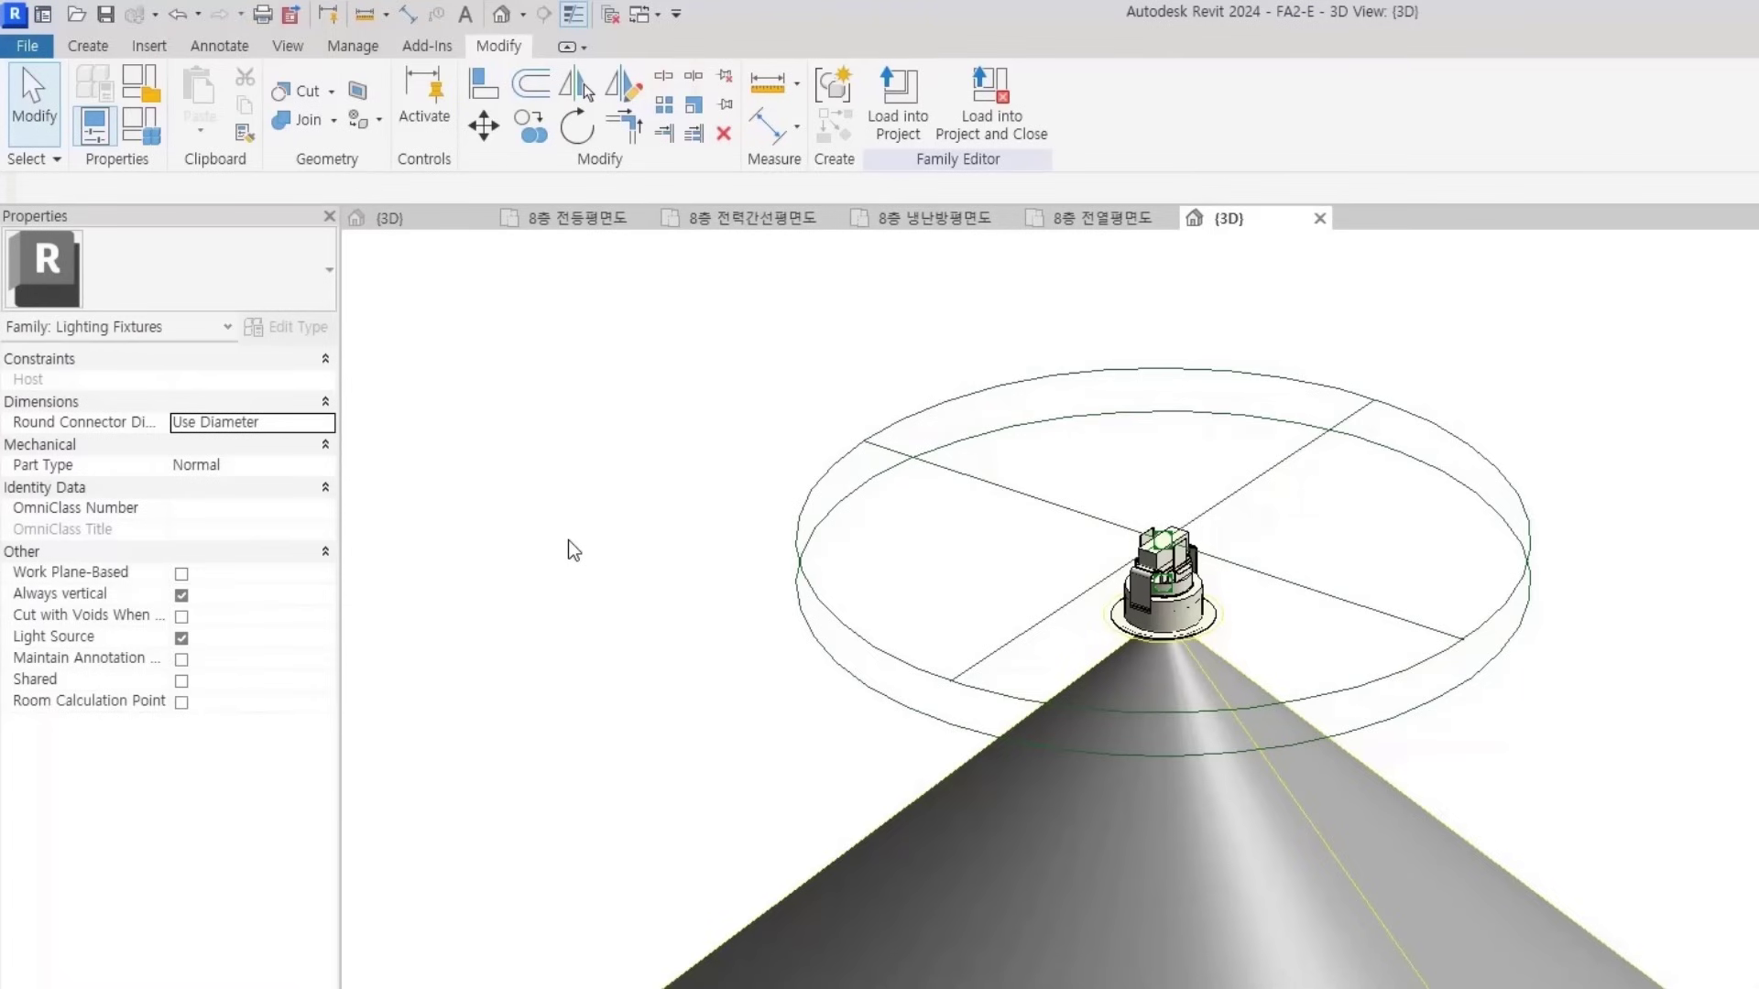
Check the second connector's load data and close the FA2-E family's 3D view
left_click(961, 726)
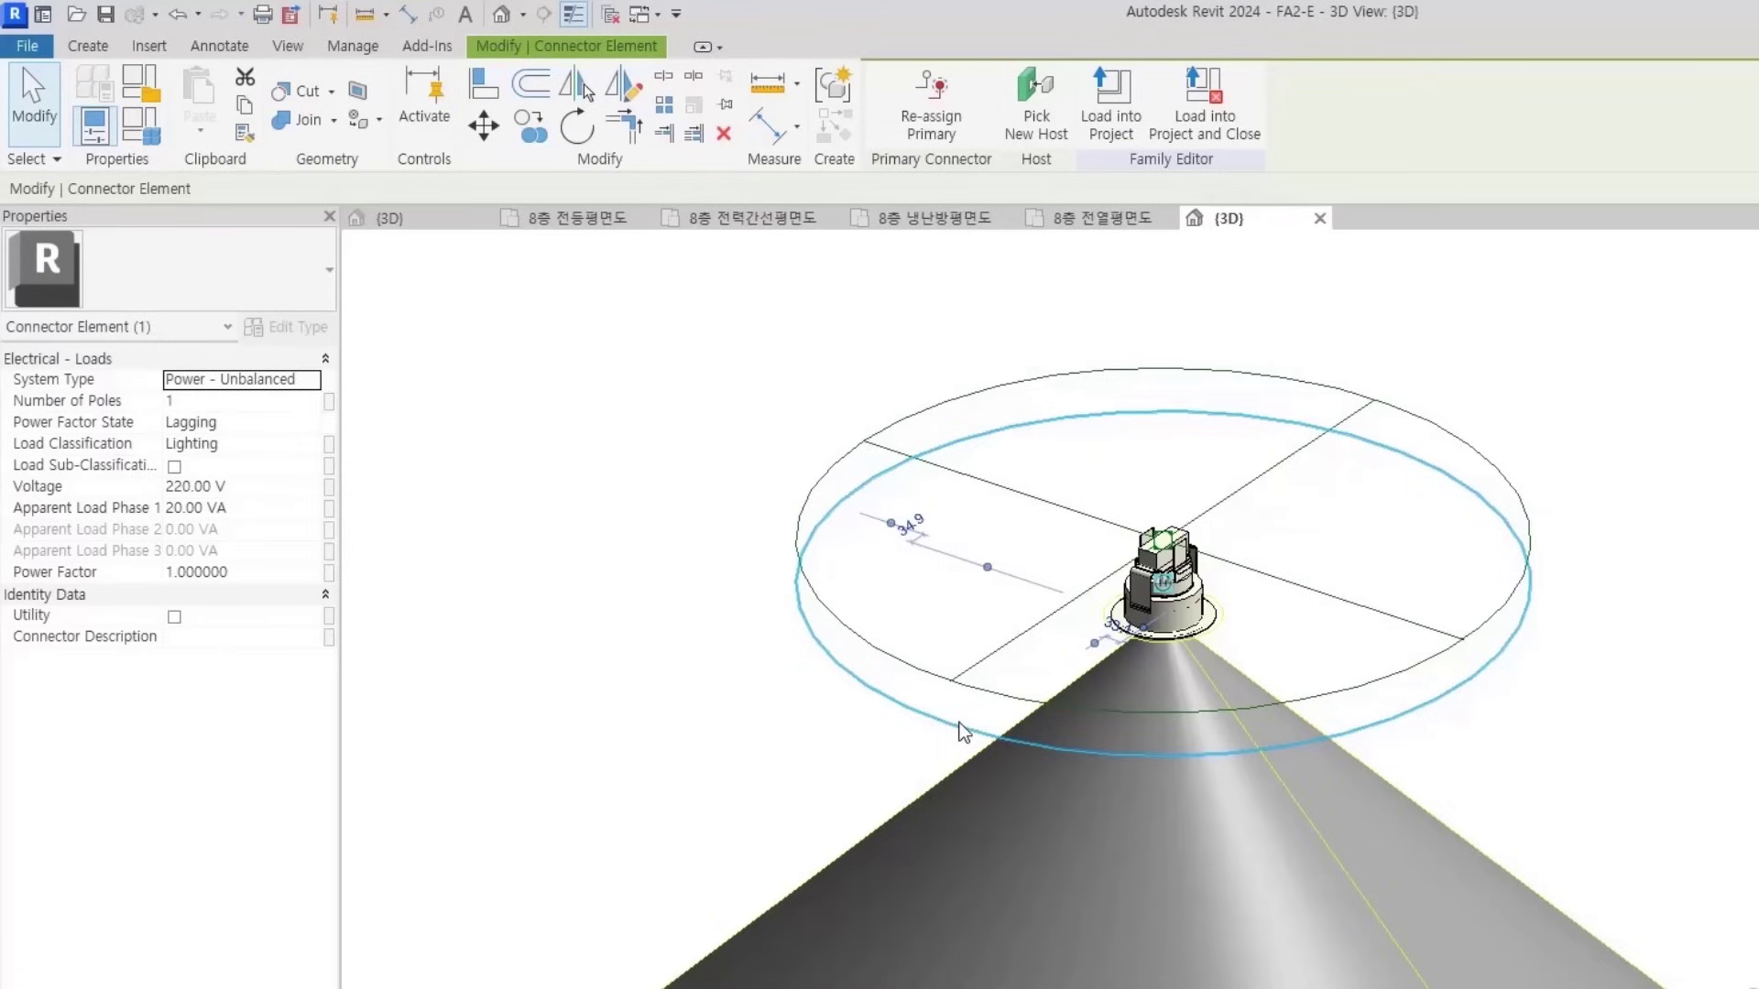
left_click(697, 488)
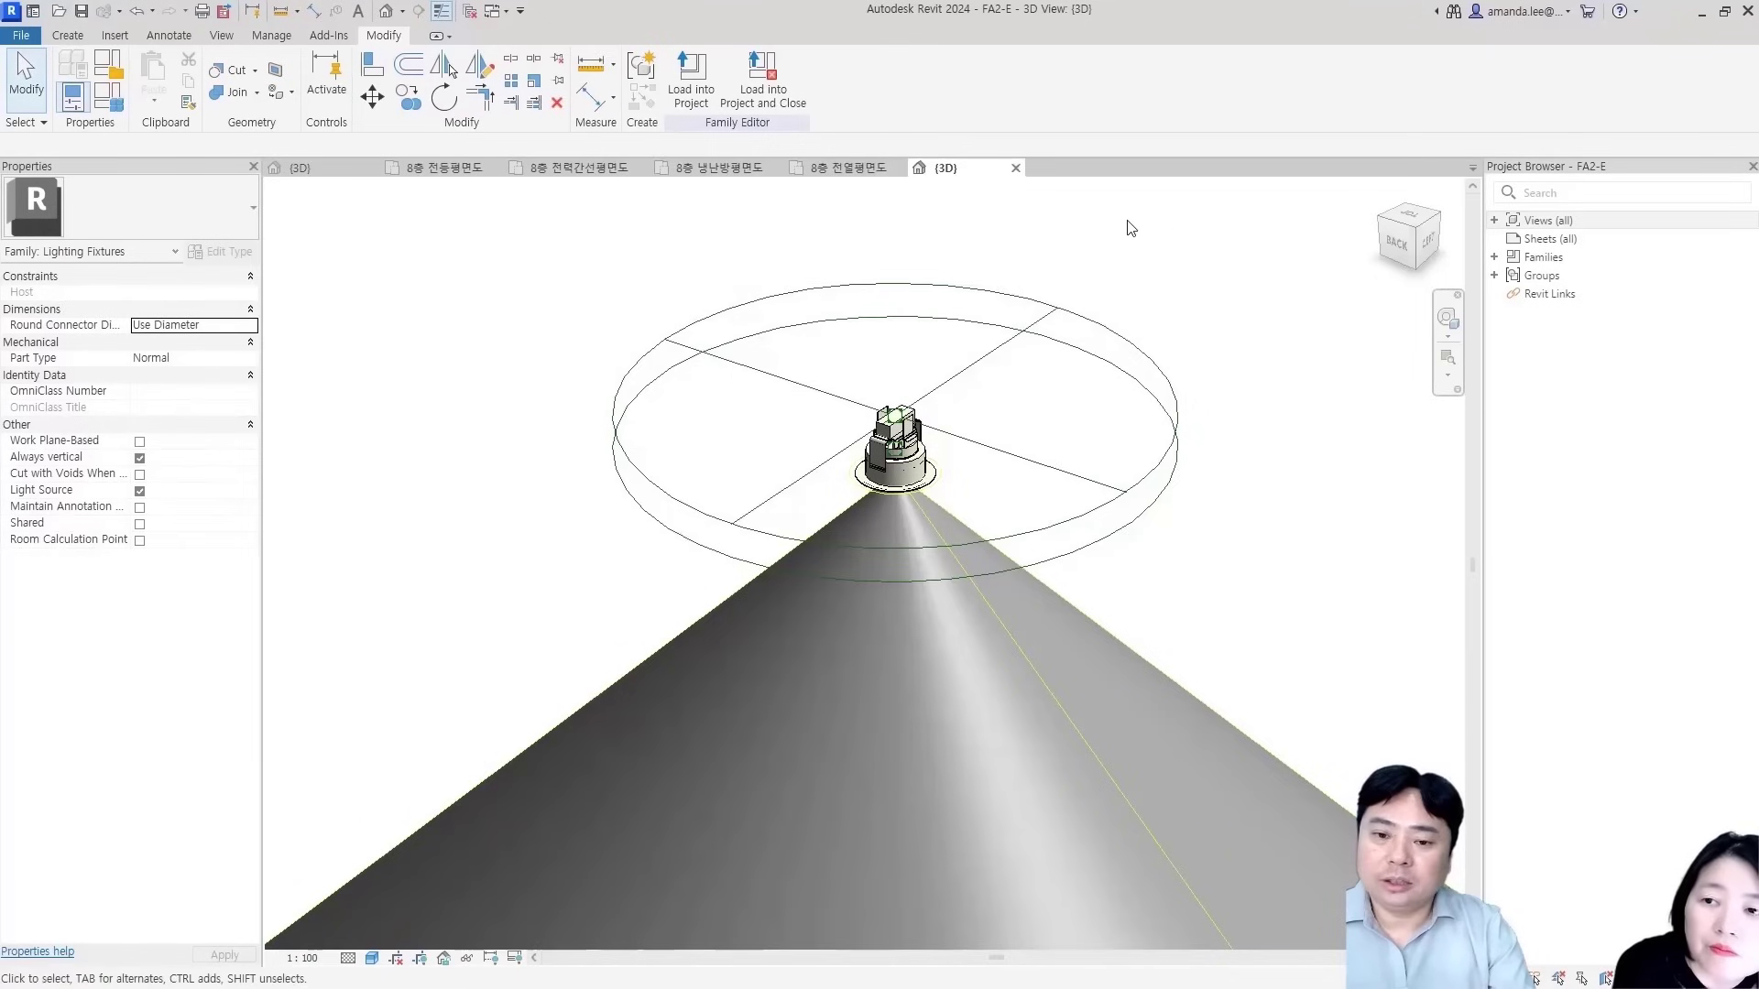
left_click(1015, 168)
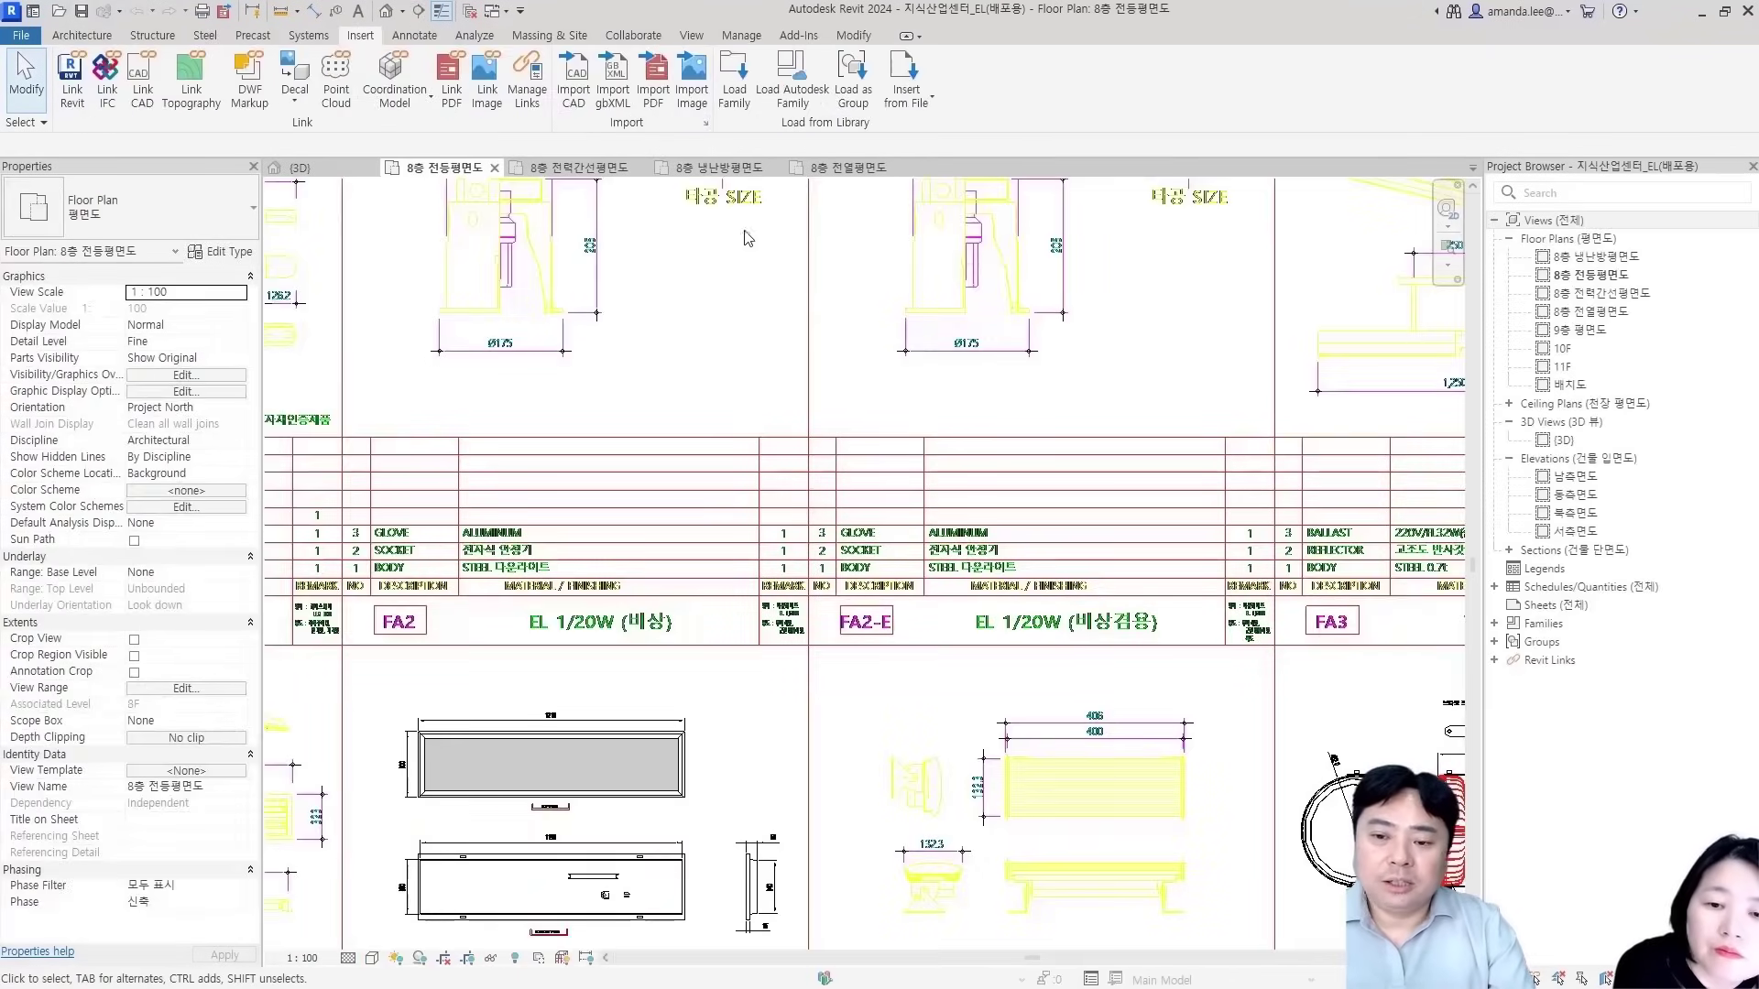
Switch to the 8층 전열평면도 floor plan and examine the floor boxes and wall outlets around factory rooms 공장#16 and 공장#15
left_click(848, 167)
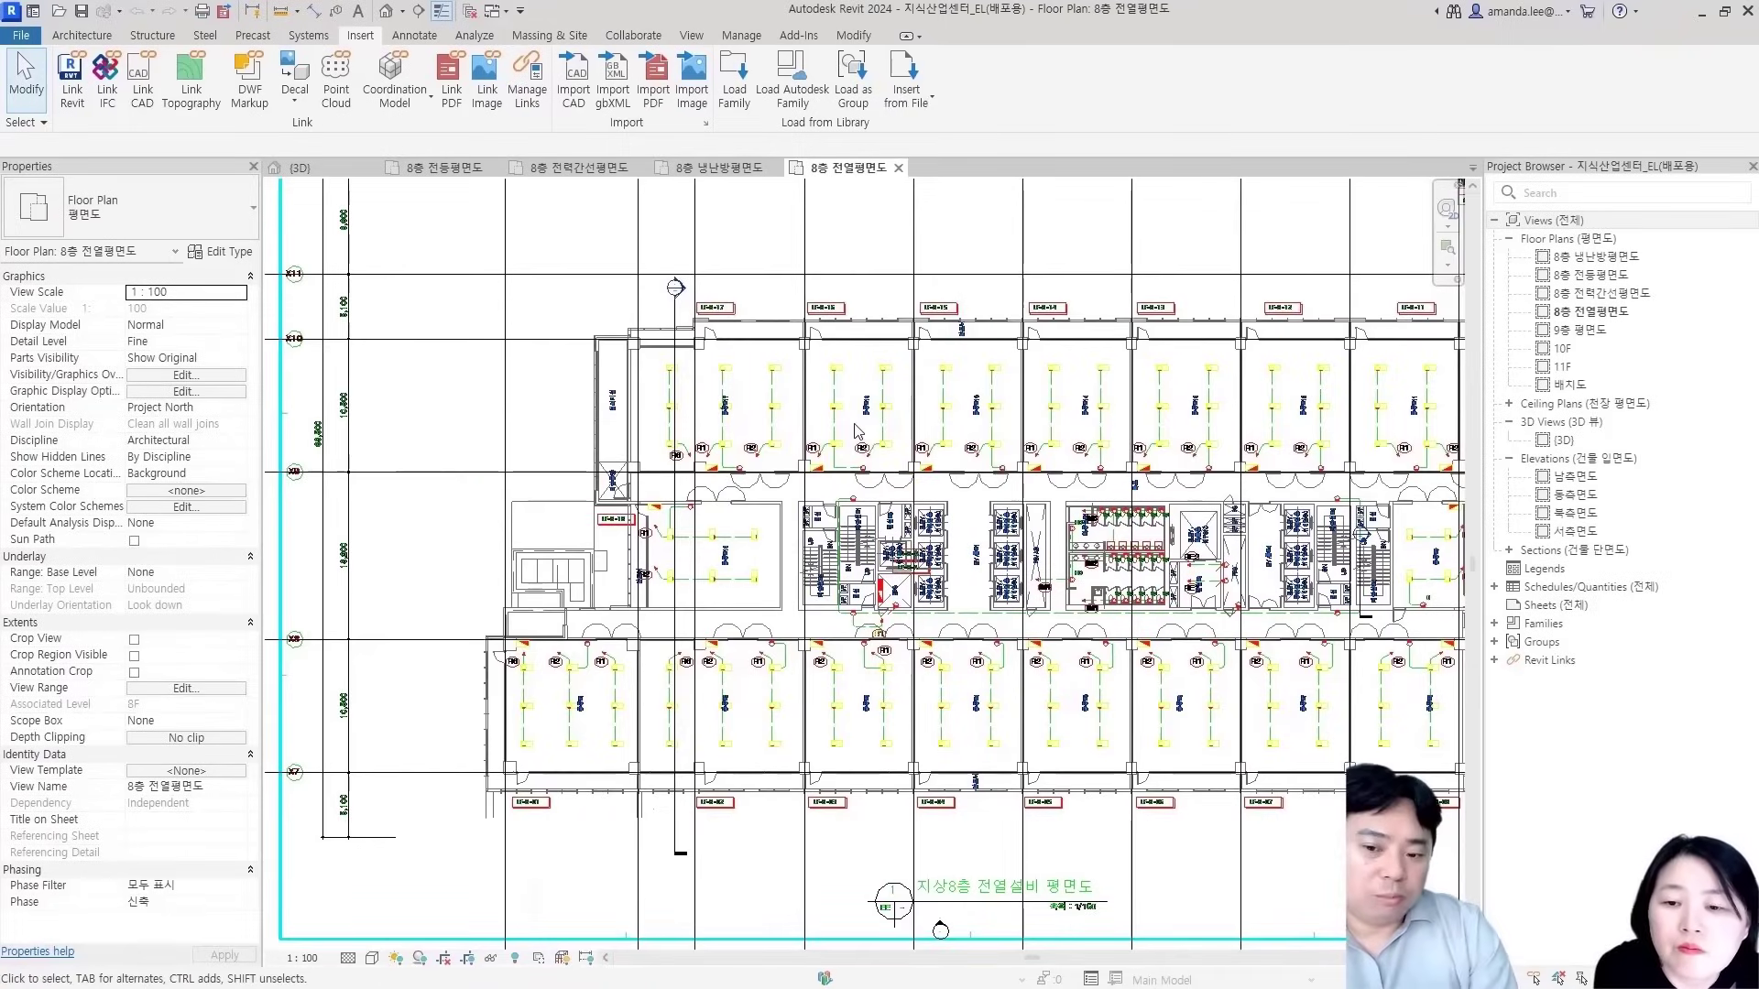
scroll(852, 394, "up", 4)
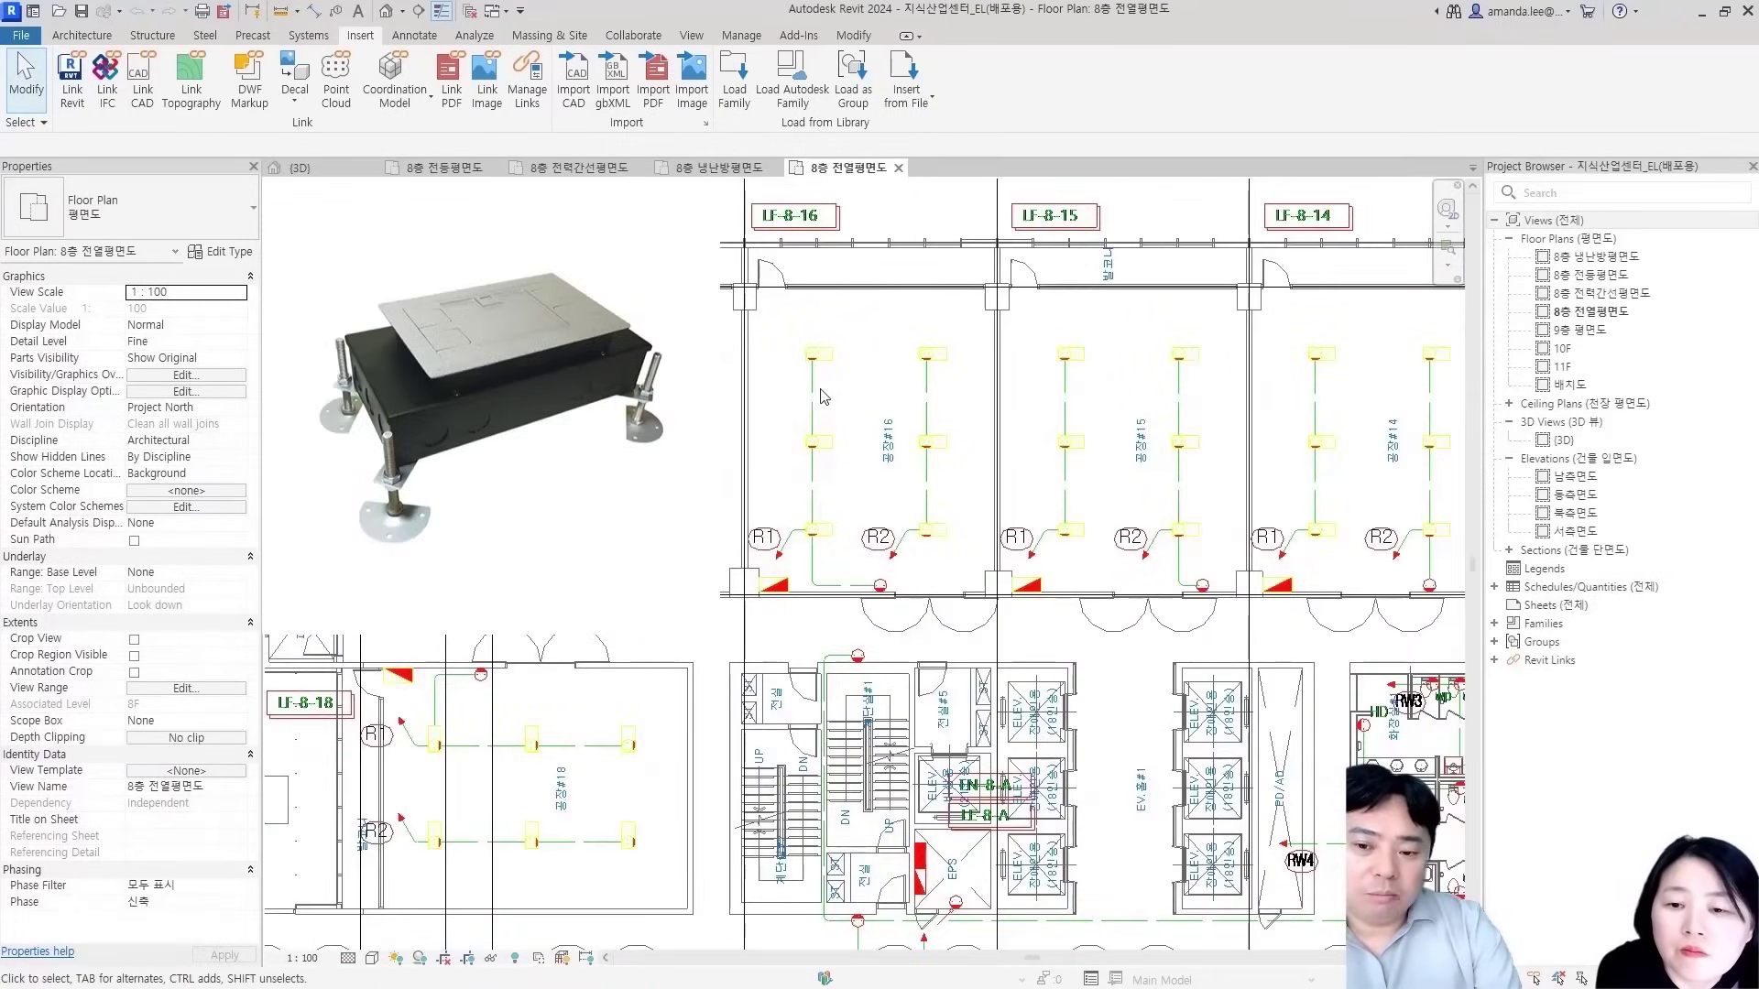
scroll(822, 394, "up", 1)
middle_click_drag(876, 386, 632, 226)
scroll(664, 503, "up", 2)
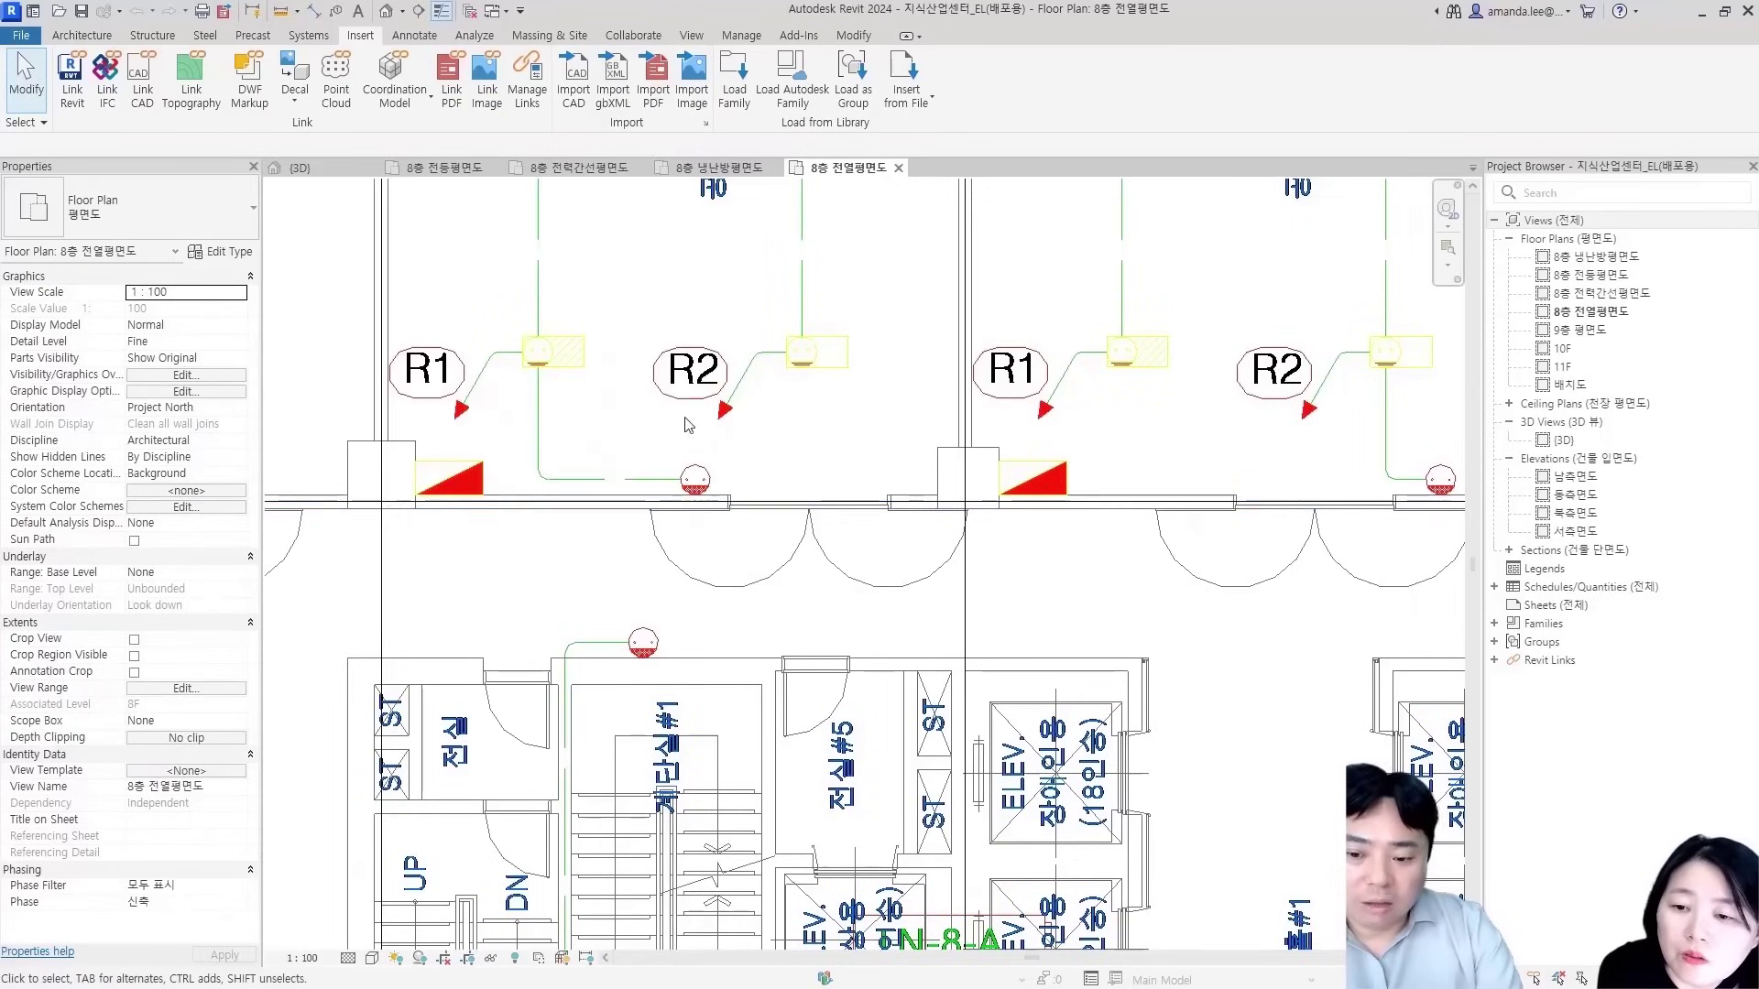
scroll(719, 495, "down", 3)
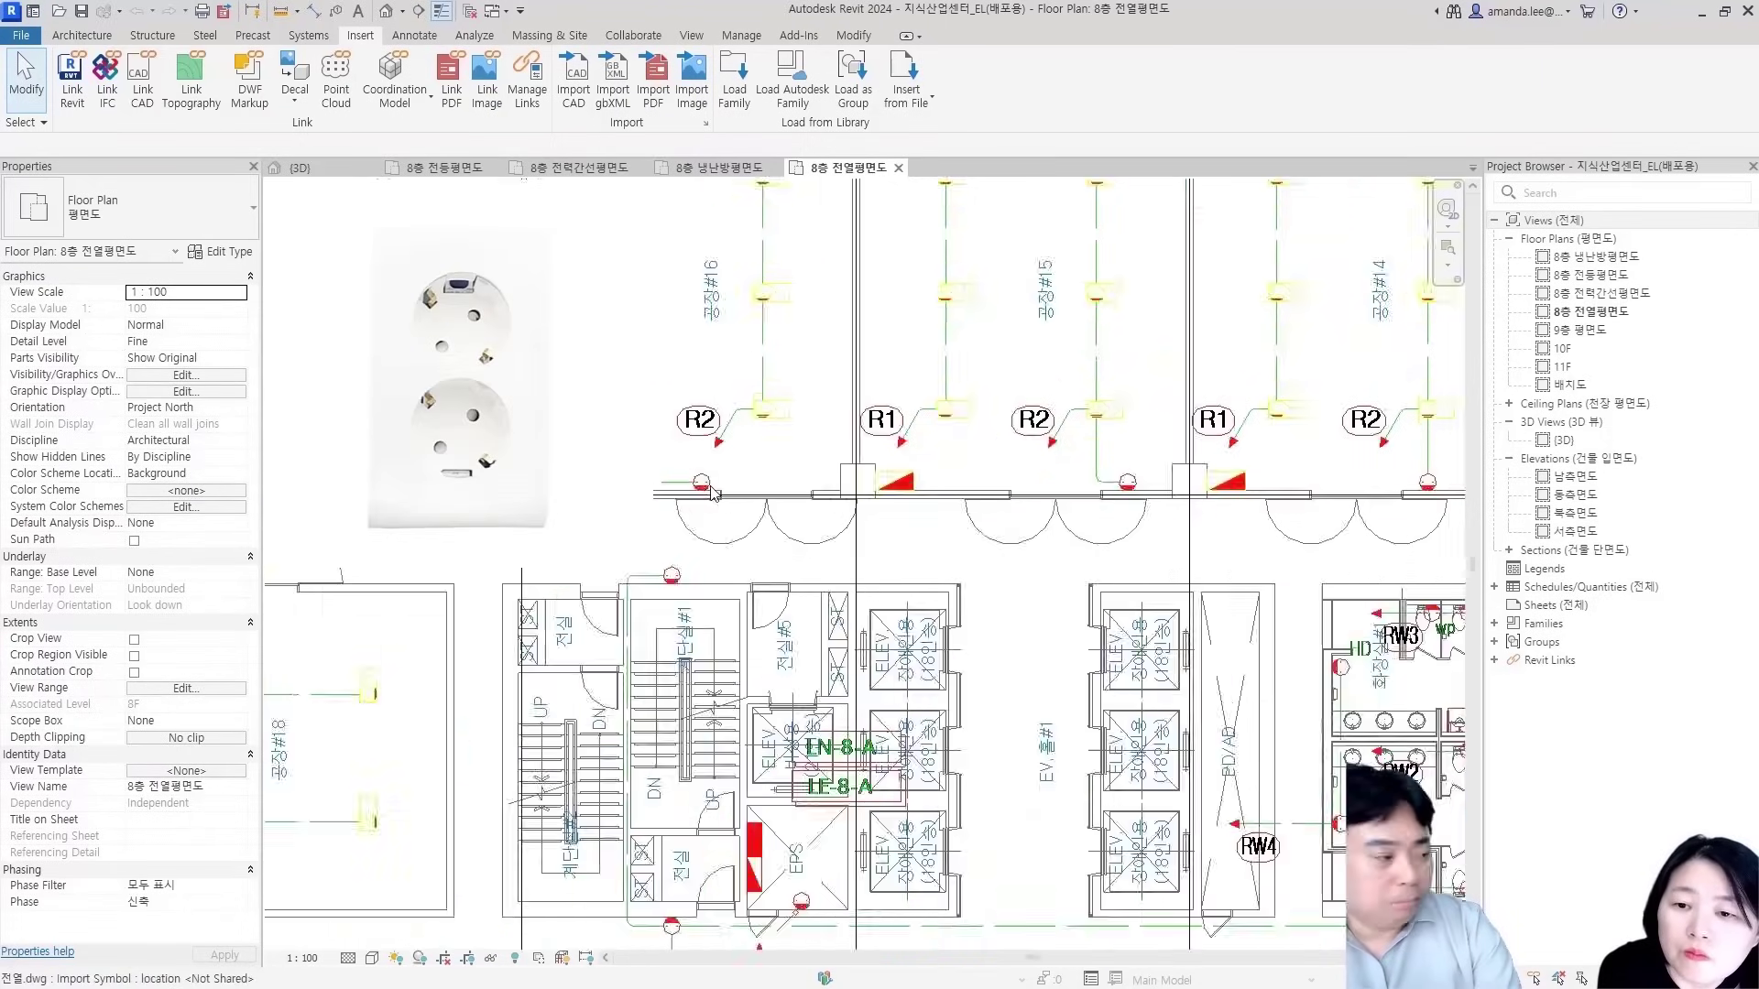
middle_click_drag(948, 763, 1037, 644)
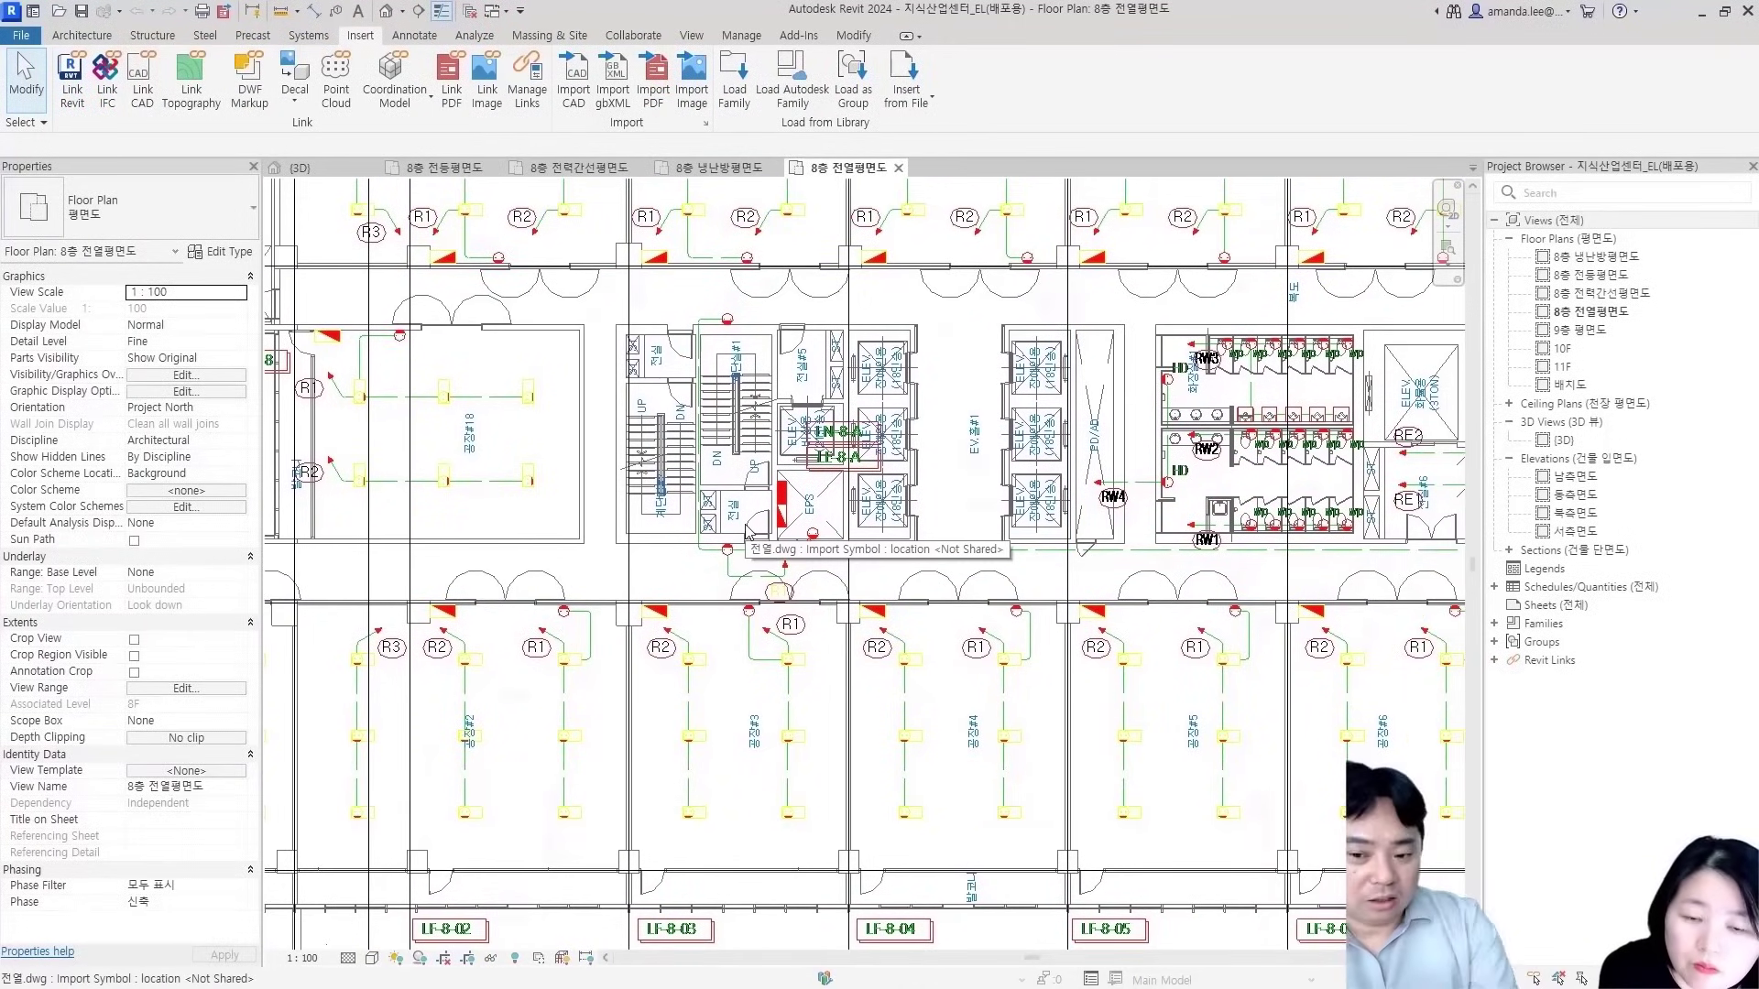
Examine the waterproof (WP) outlets in the restrooms and the RW and RE circuits in the building core
middle_click_drag(747, 531, 696, 539)
middle_click_drag(1068, 372, 636, 397)
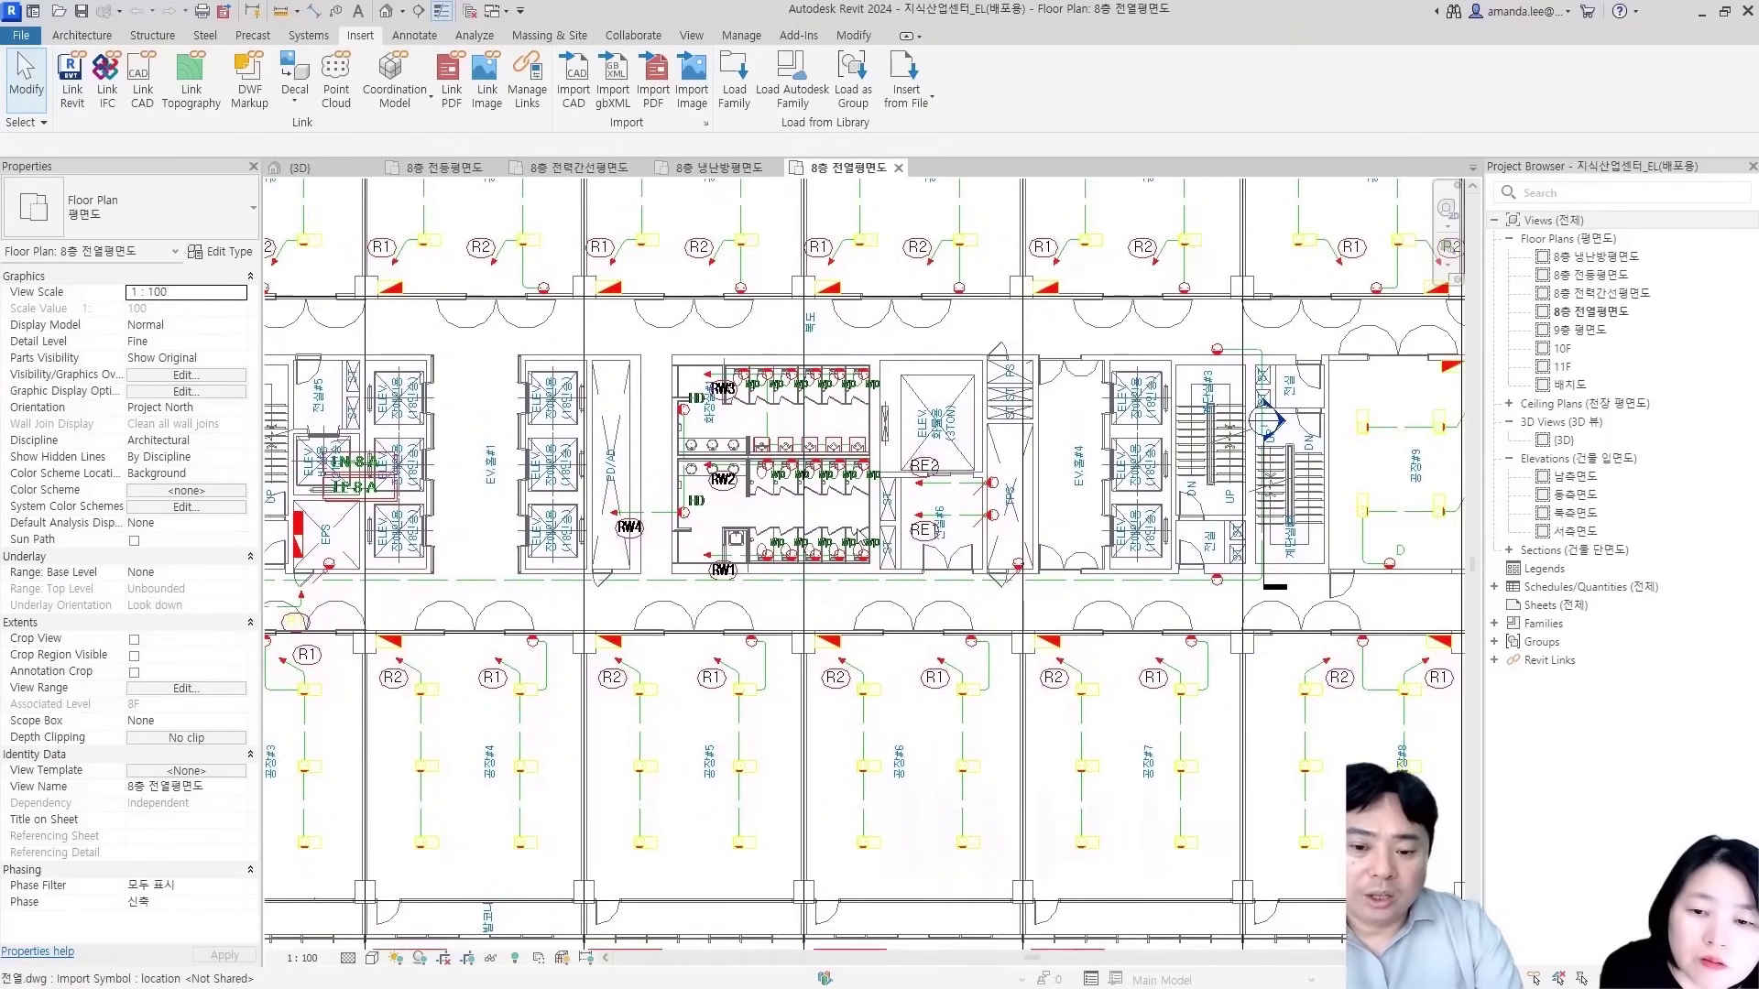
scroll(748, 491, "up", 2)
middle_click_drag(751, 490, 735, 517)
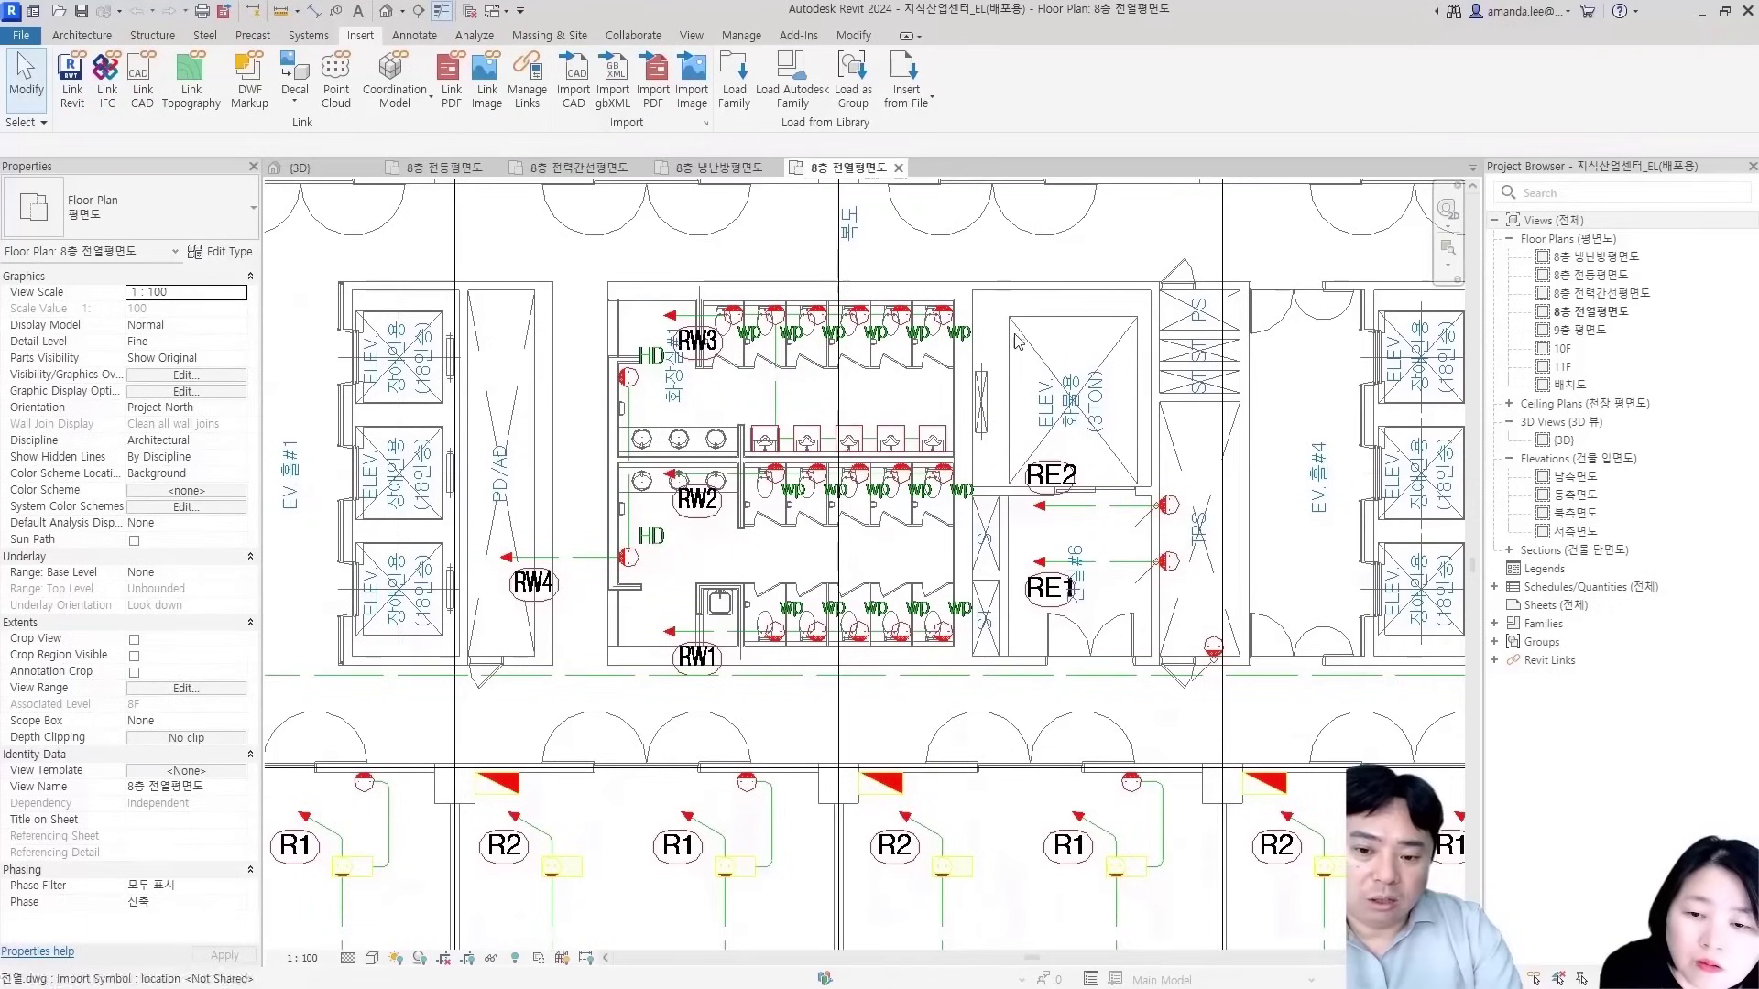
scroll(920, 657, "up", 2)
middle_click_drag(719, 534, 719, 627)
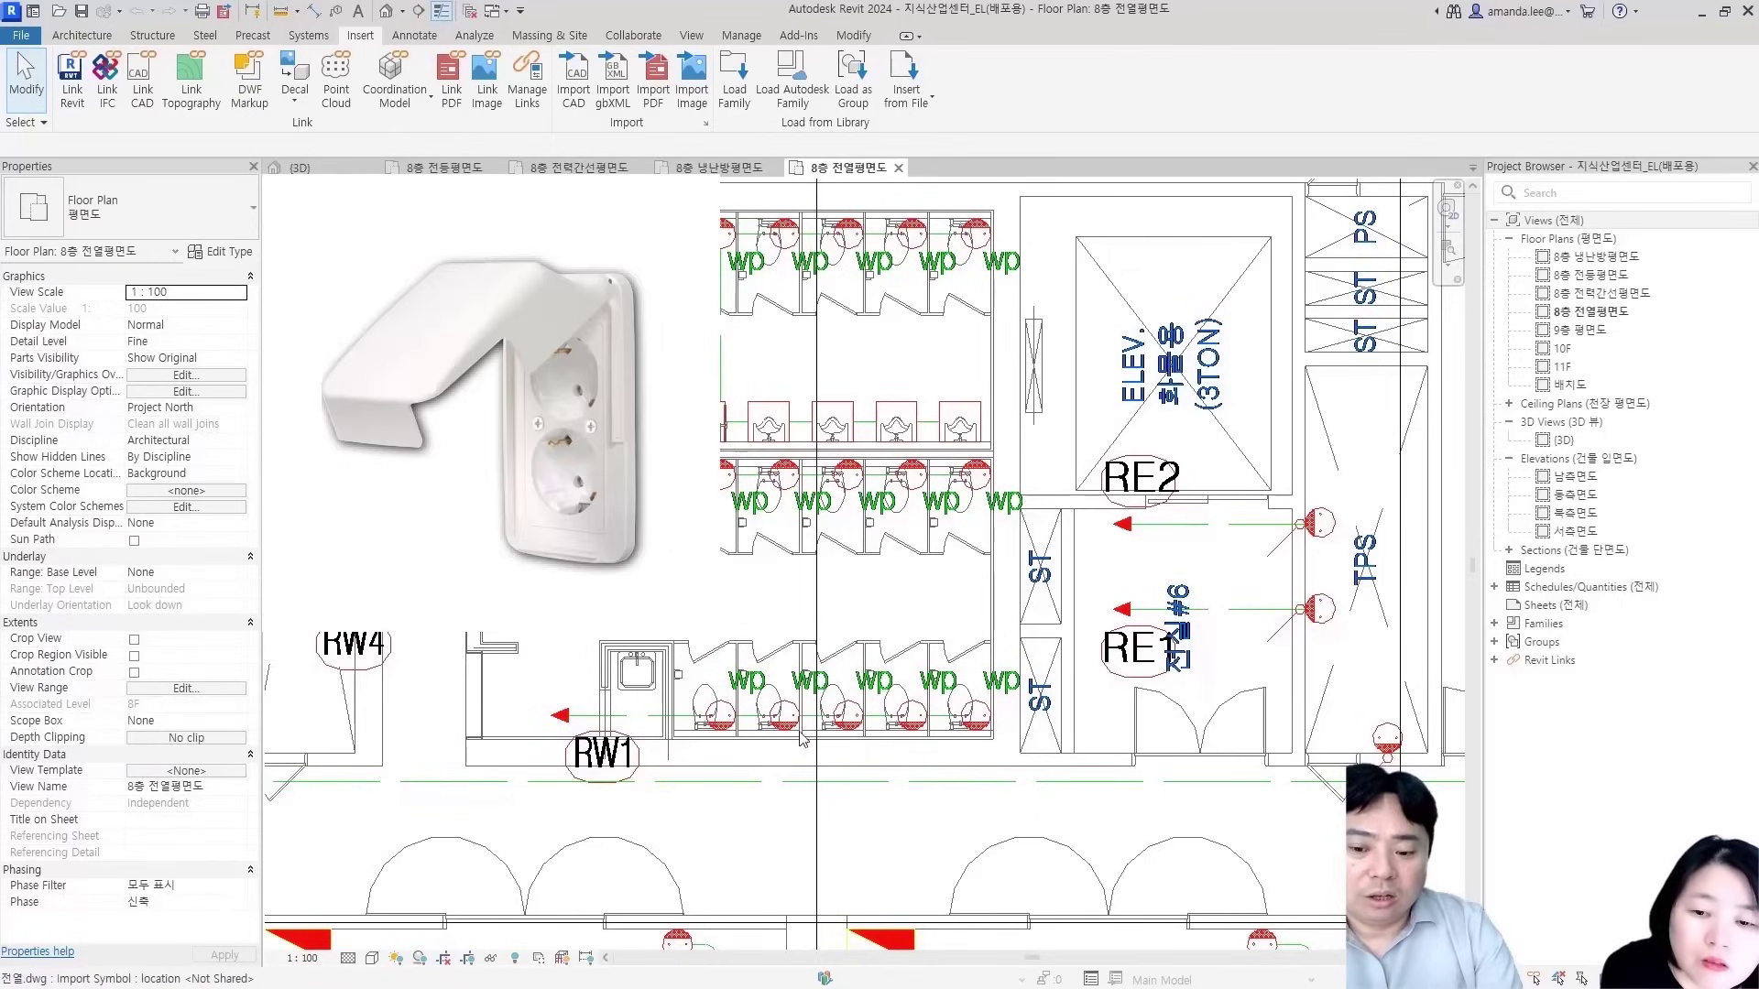
Examine the waterproof (WP) outlets in the restroom stalls along circuits RW1 and RW2
scroll(788, 742, "up", 2)
middle_click_drag(775, 743, 799, 696)
scroll(733, 614, "down", 2)
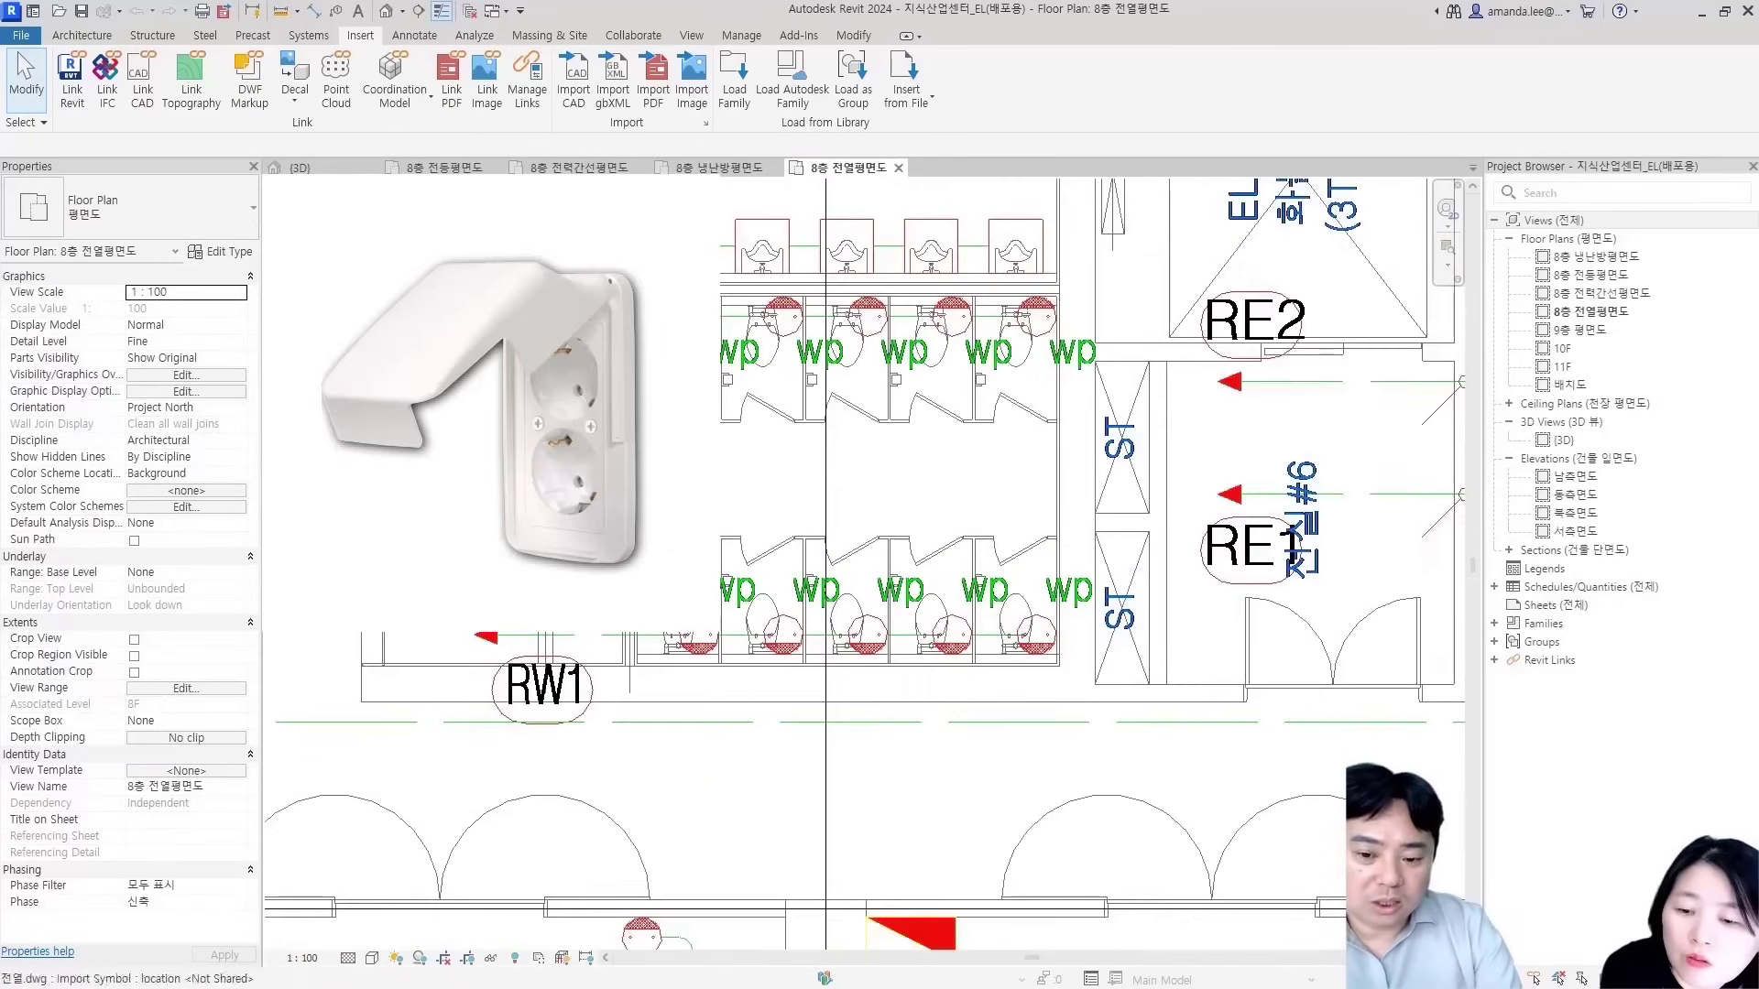
scroll(743, 631, "up", 3)
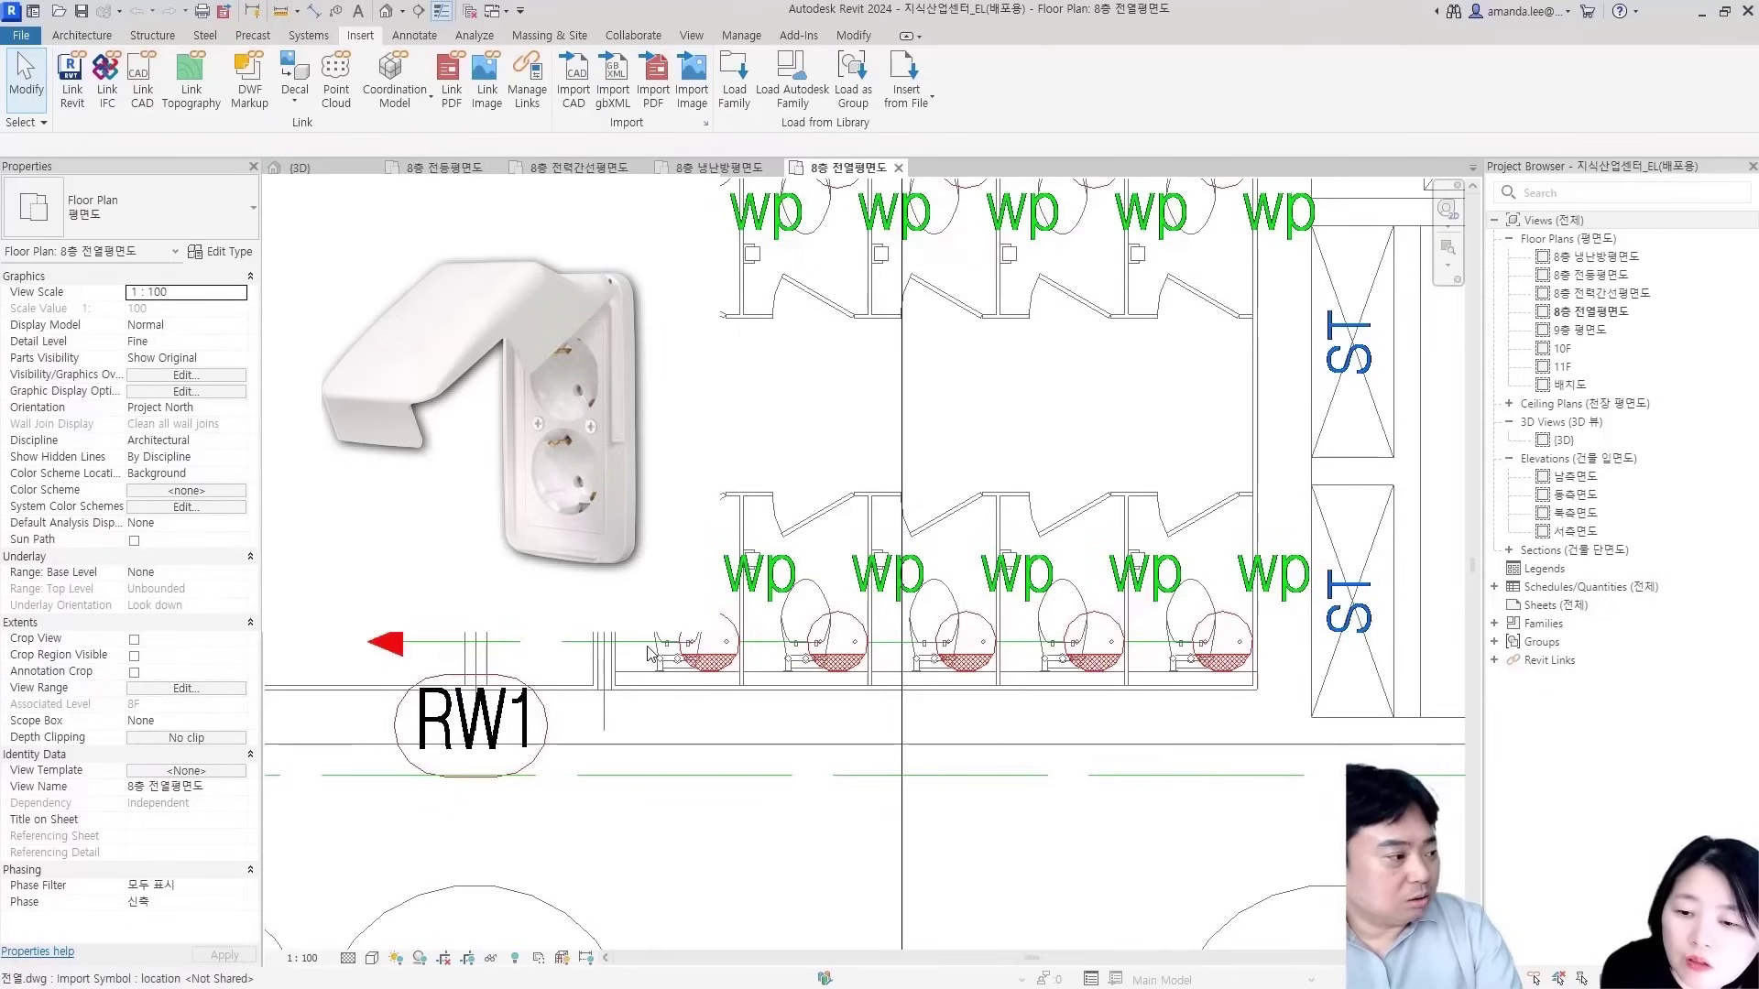
scroll(701, 641, "down", 2)
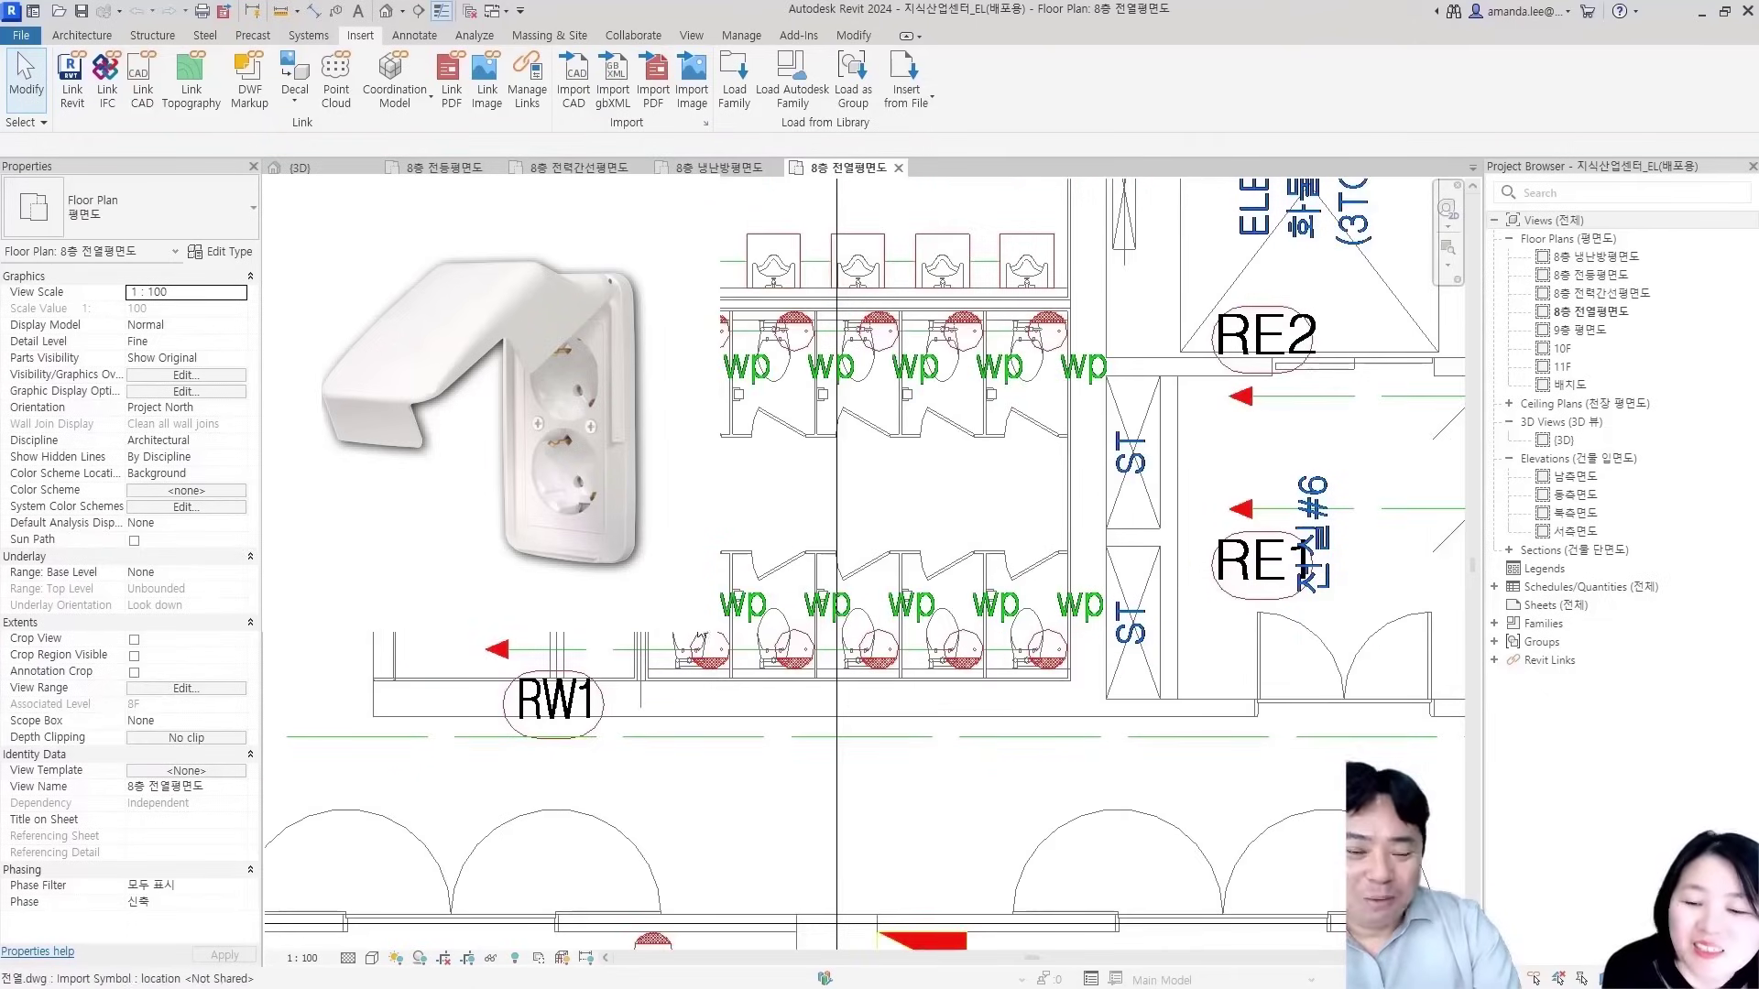
middle_click_drag(692, 587, 621, 620)
middle_click_drag(632, 358, 616, 595)
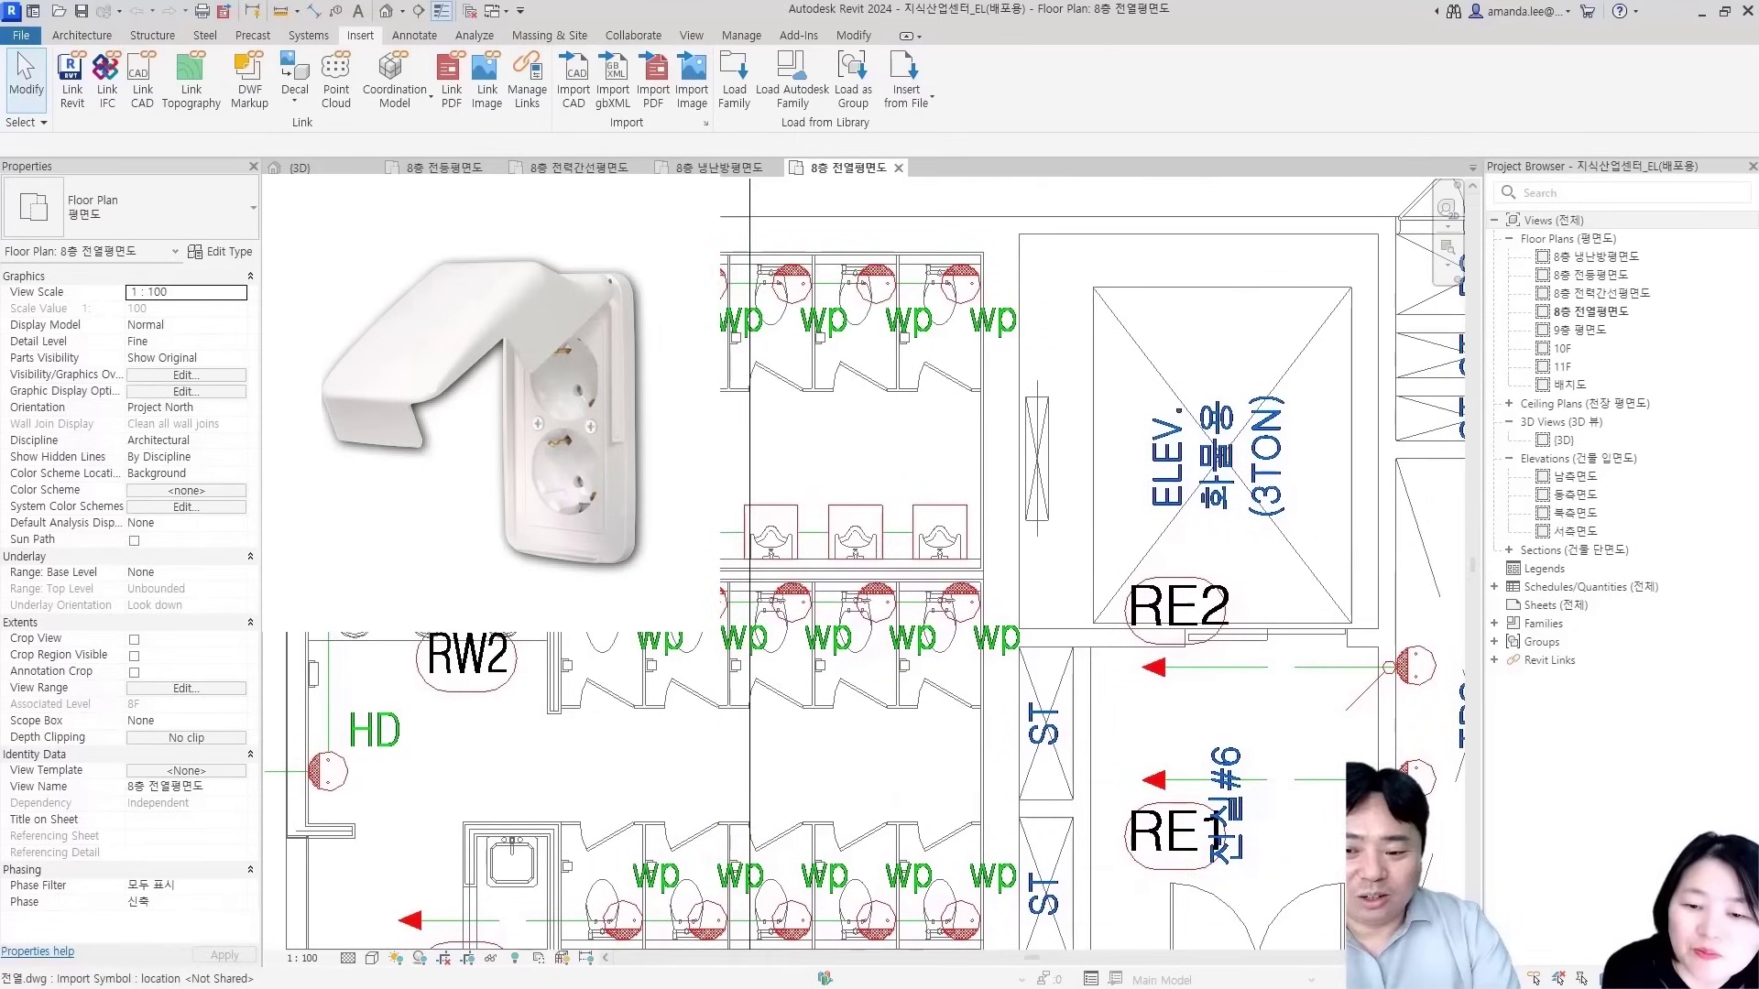
middle_click_drag(896, 382, 1085, 314)
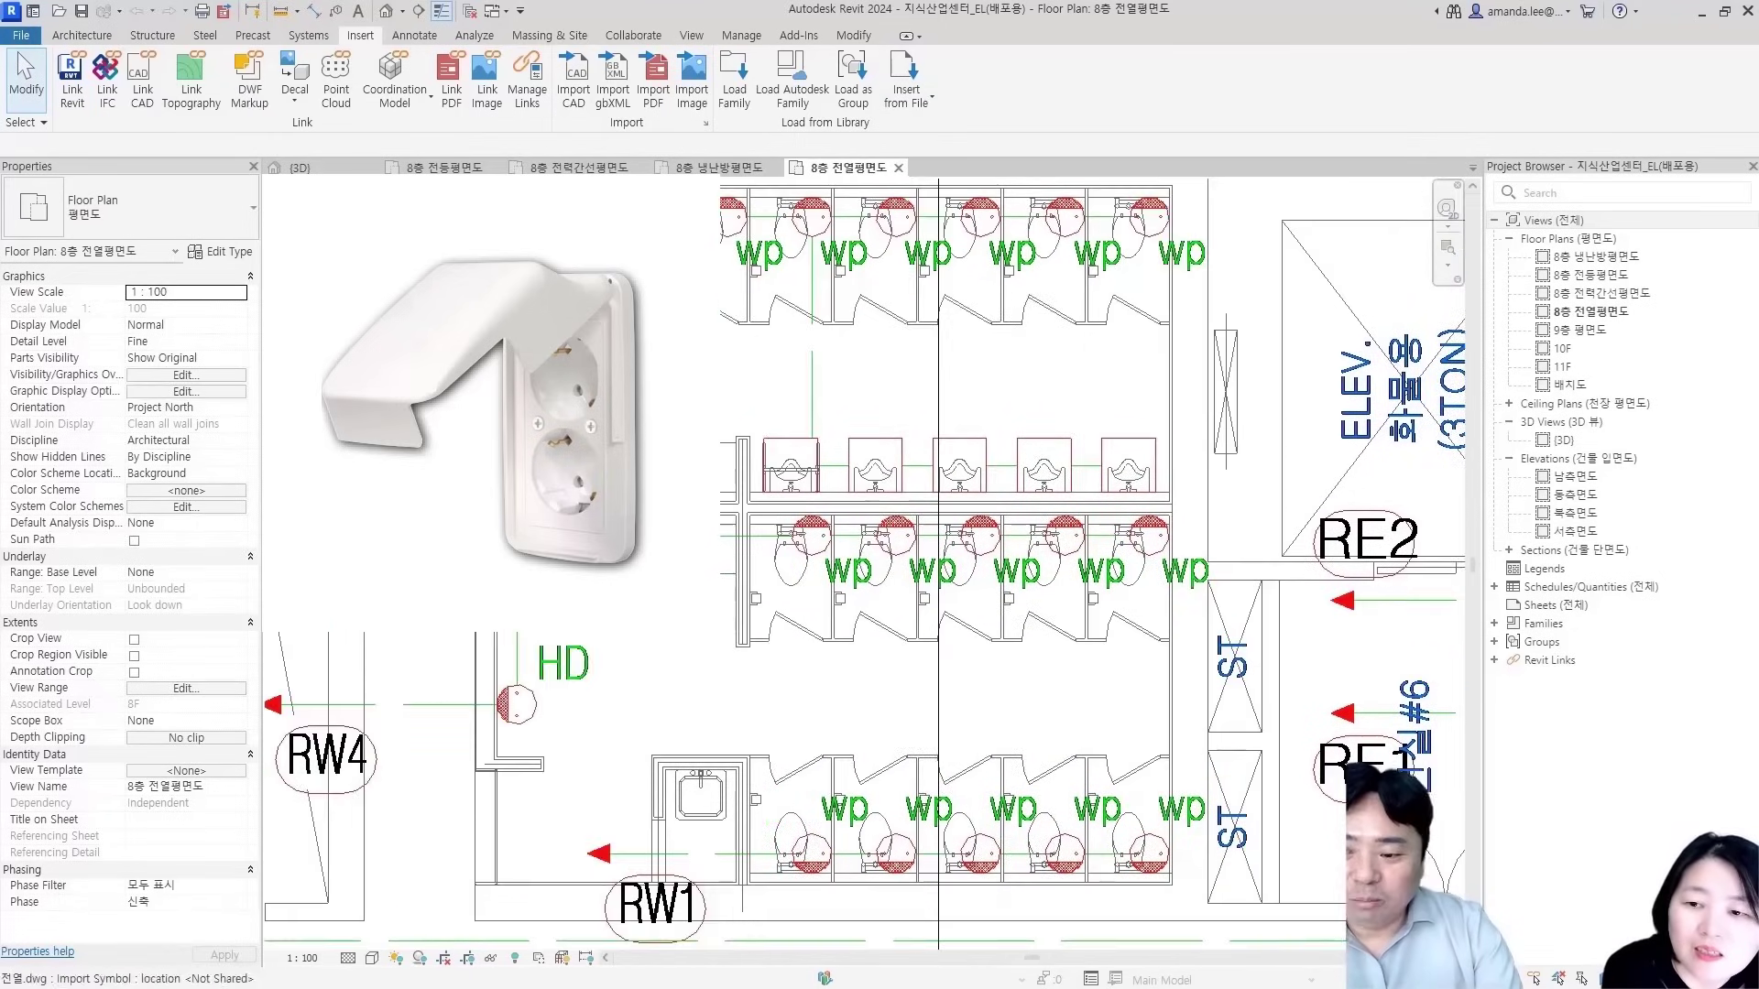
scroll(772, 570, "up", 1)
middle_click_drag(772, 522, 772, 570)
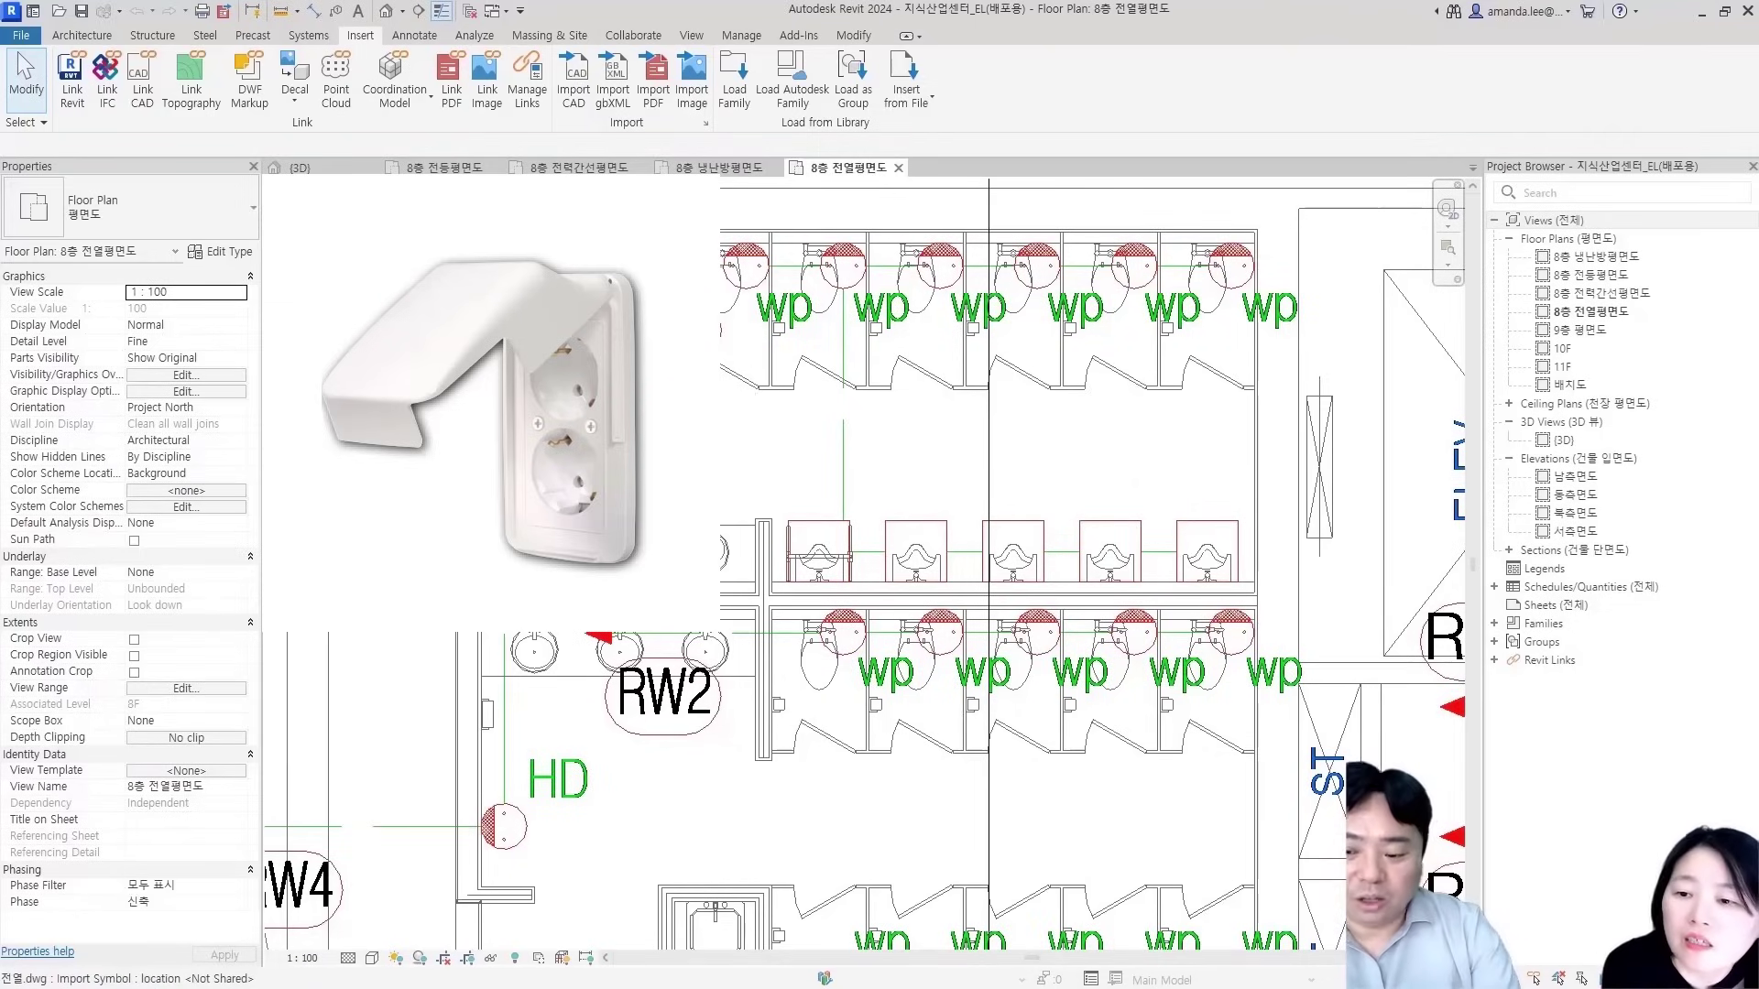
Examine the hand dryer (HD) outlets of 화장실#1 on circuit RW4 and the stall outlets on circuit RW3
scroll(509, 467, "down", 2)
middle_click_drag(508, 467, 521, 442)
scroll(540, 397, "up", 3)
scroll(513, 513, "down", 1)
middle_click_drag(466, 626, 526, 494)
scroll(526, 494, "down", 2)
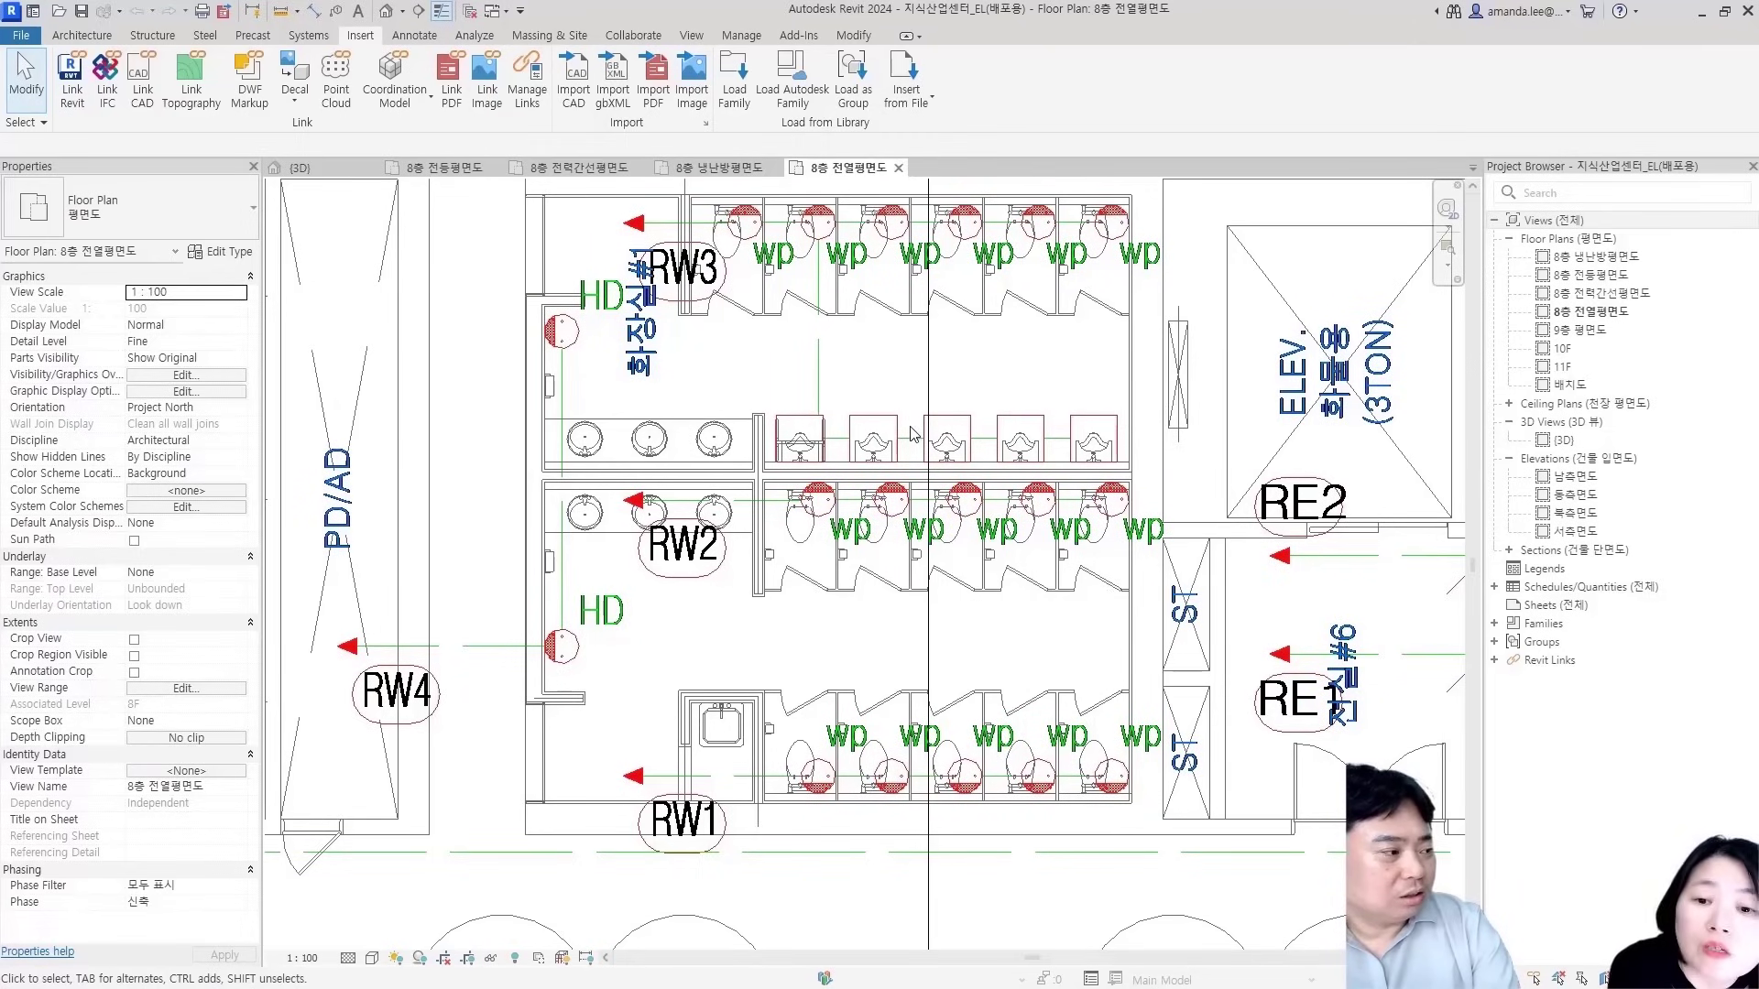
middle_click_drag(914, 434, 866, 508)
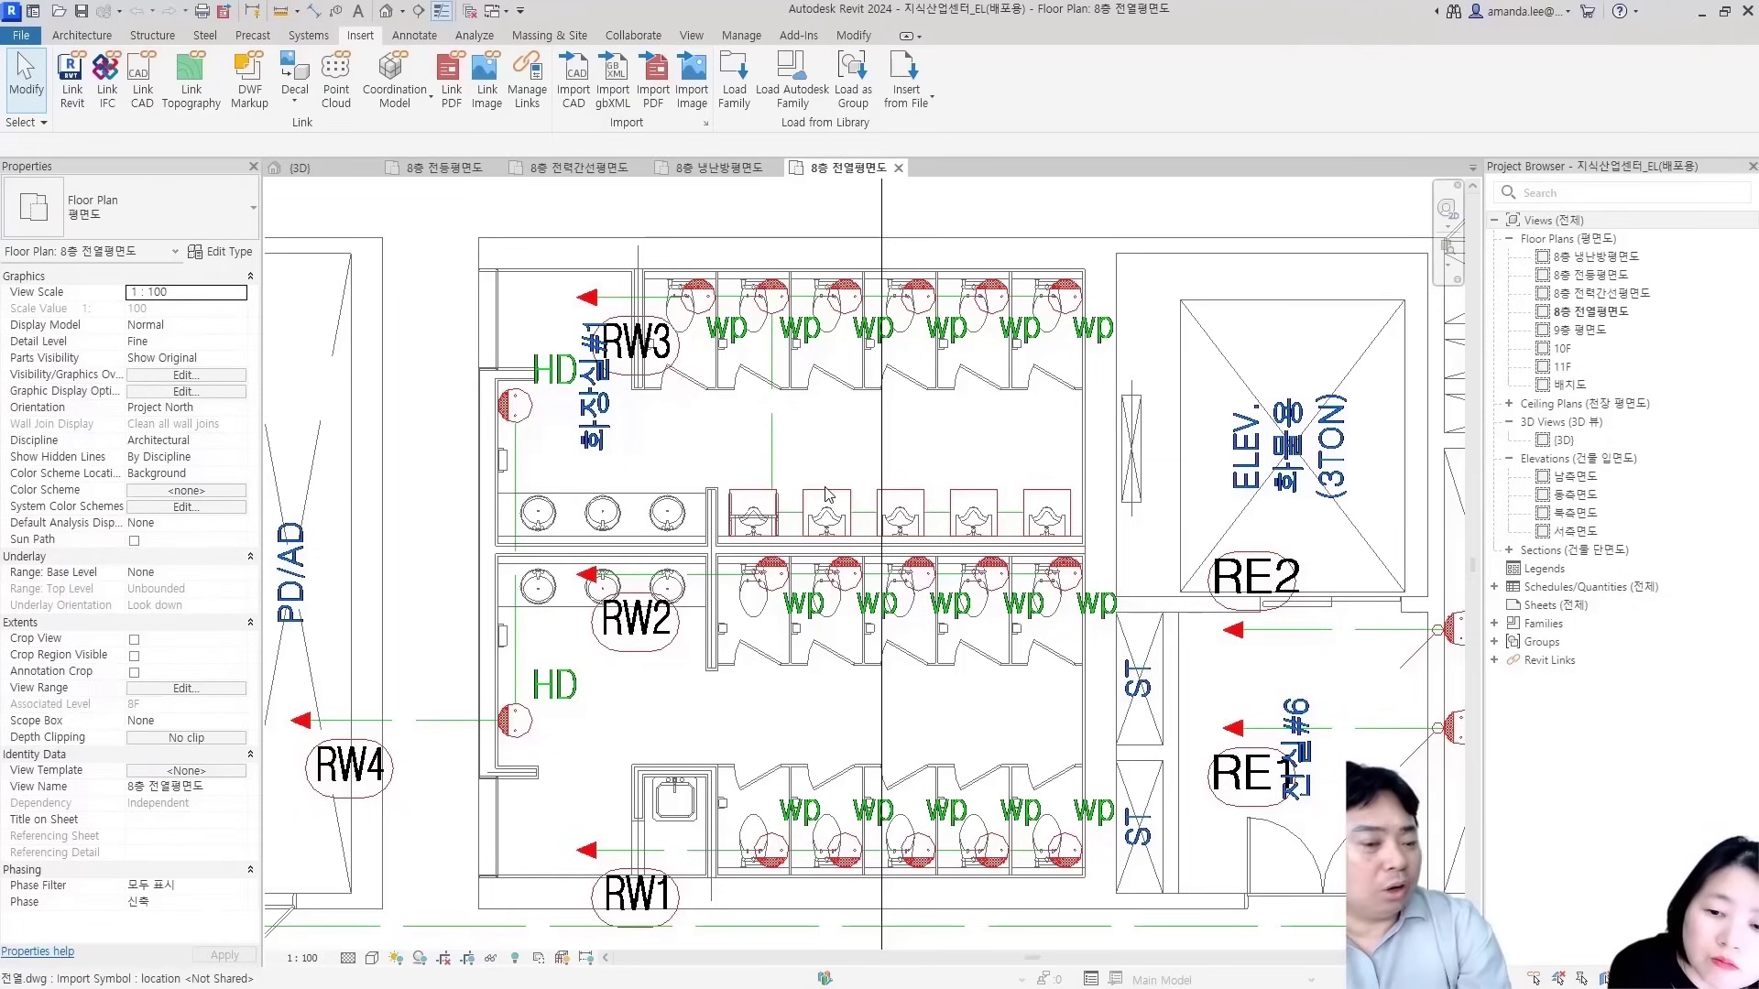
Look over the whole building core and the adjoining factory rooms on the receptacle plan
scroll(957, 401, "down", 2)
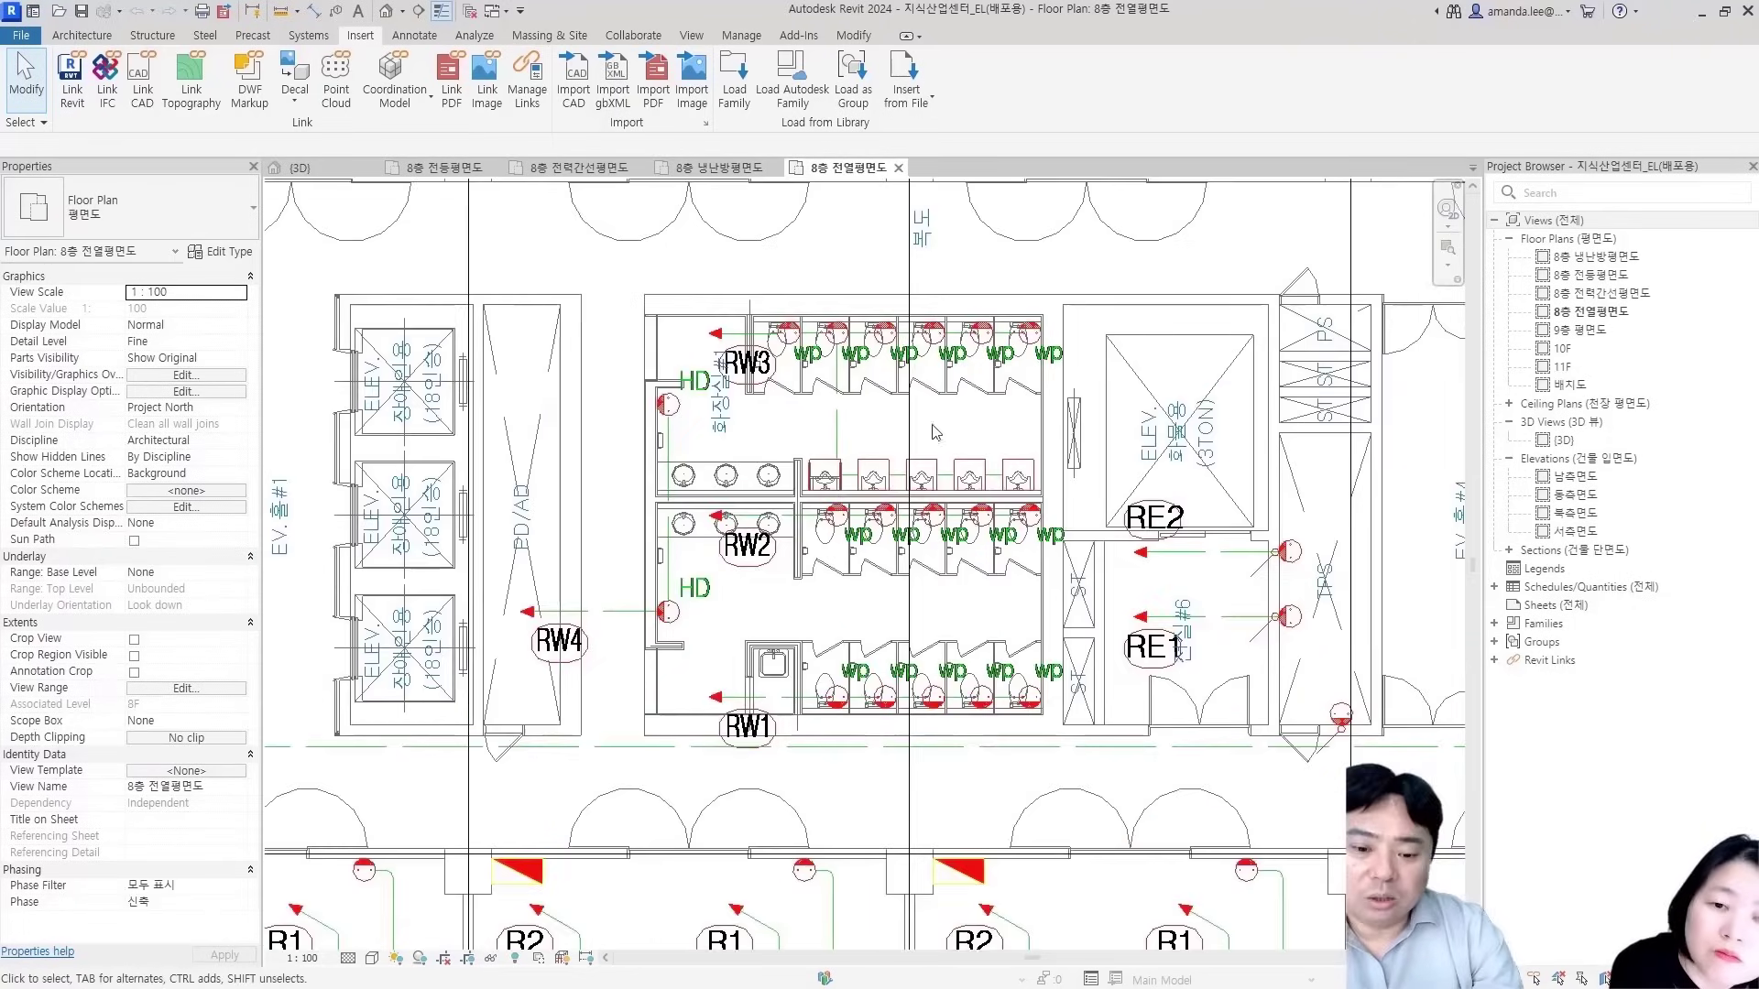
middle_click_drag(982, 579, 749, 461)
scroll(750, 461, "down", 2)
scroll(486, 549, "down", 1)
middle_click_drag(486, 549, 630, 439)
scroll(630, 439, "down", 2)
middle_click_drag(575, 897, 717, 820)
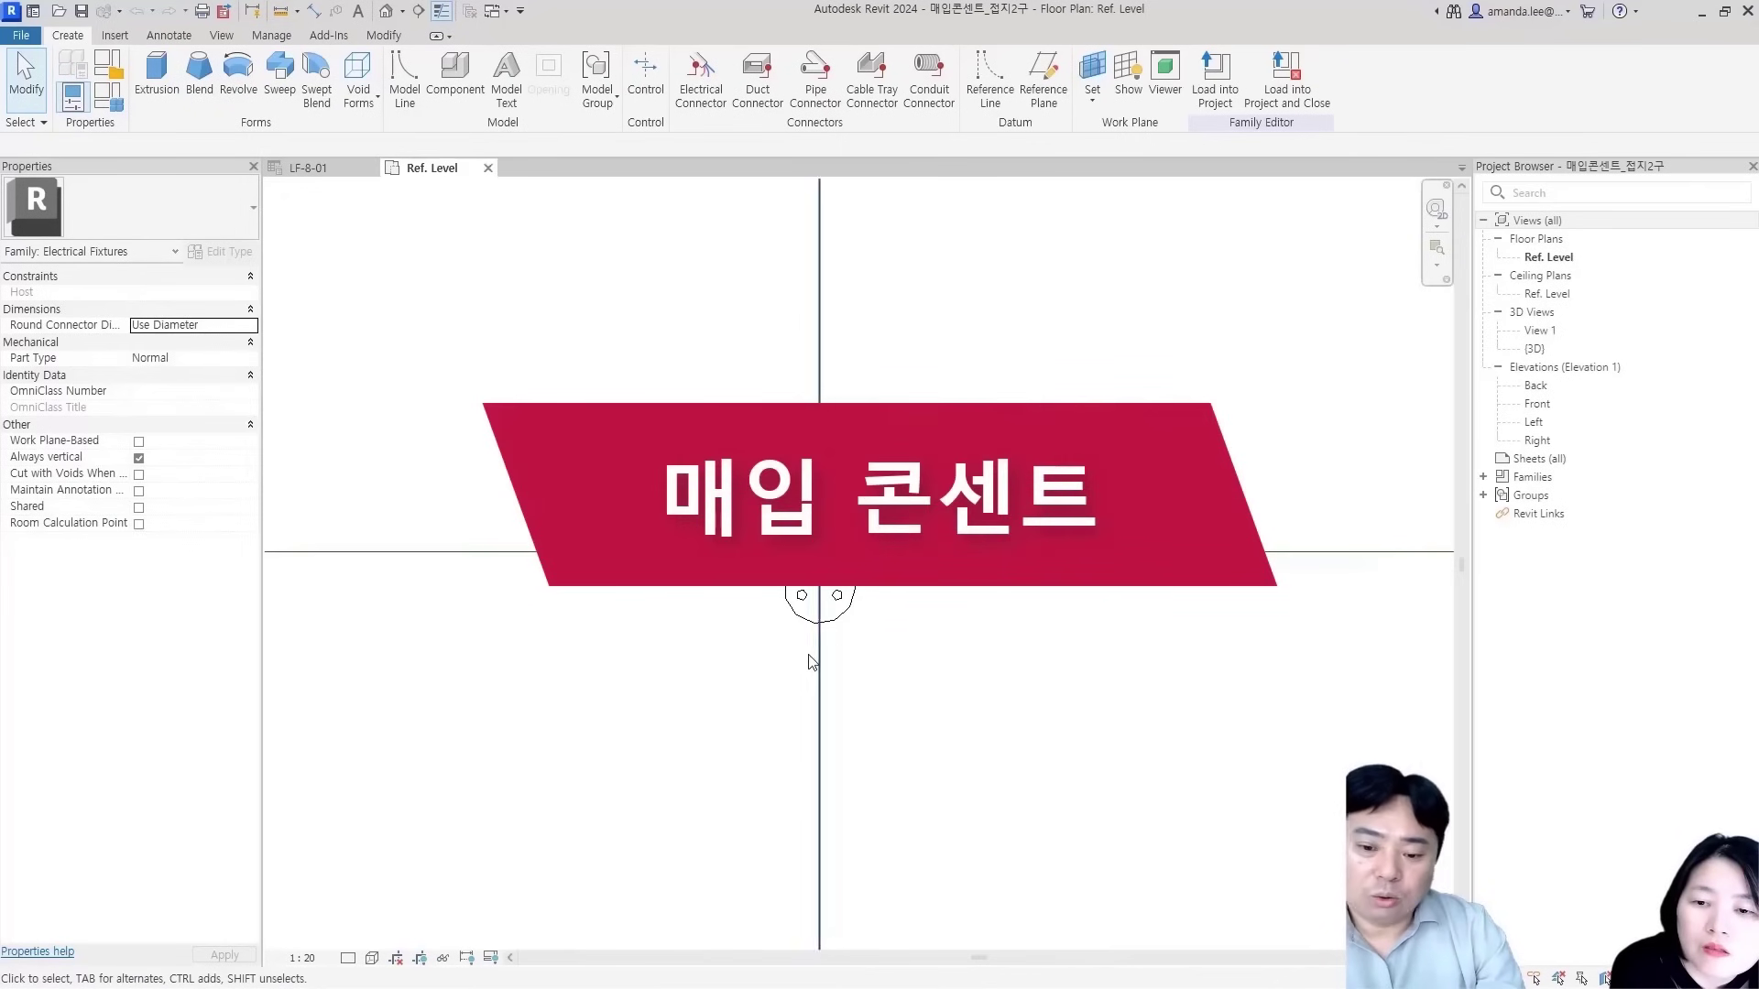
Open the 3D view of the recessed outlet family 매입콘센트_접지2구 and inspect the outlet's geometry
scroll(1024, 616, "down", 1)
middle_click_drag(1029, 620, 970, 605)
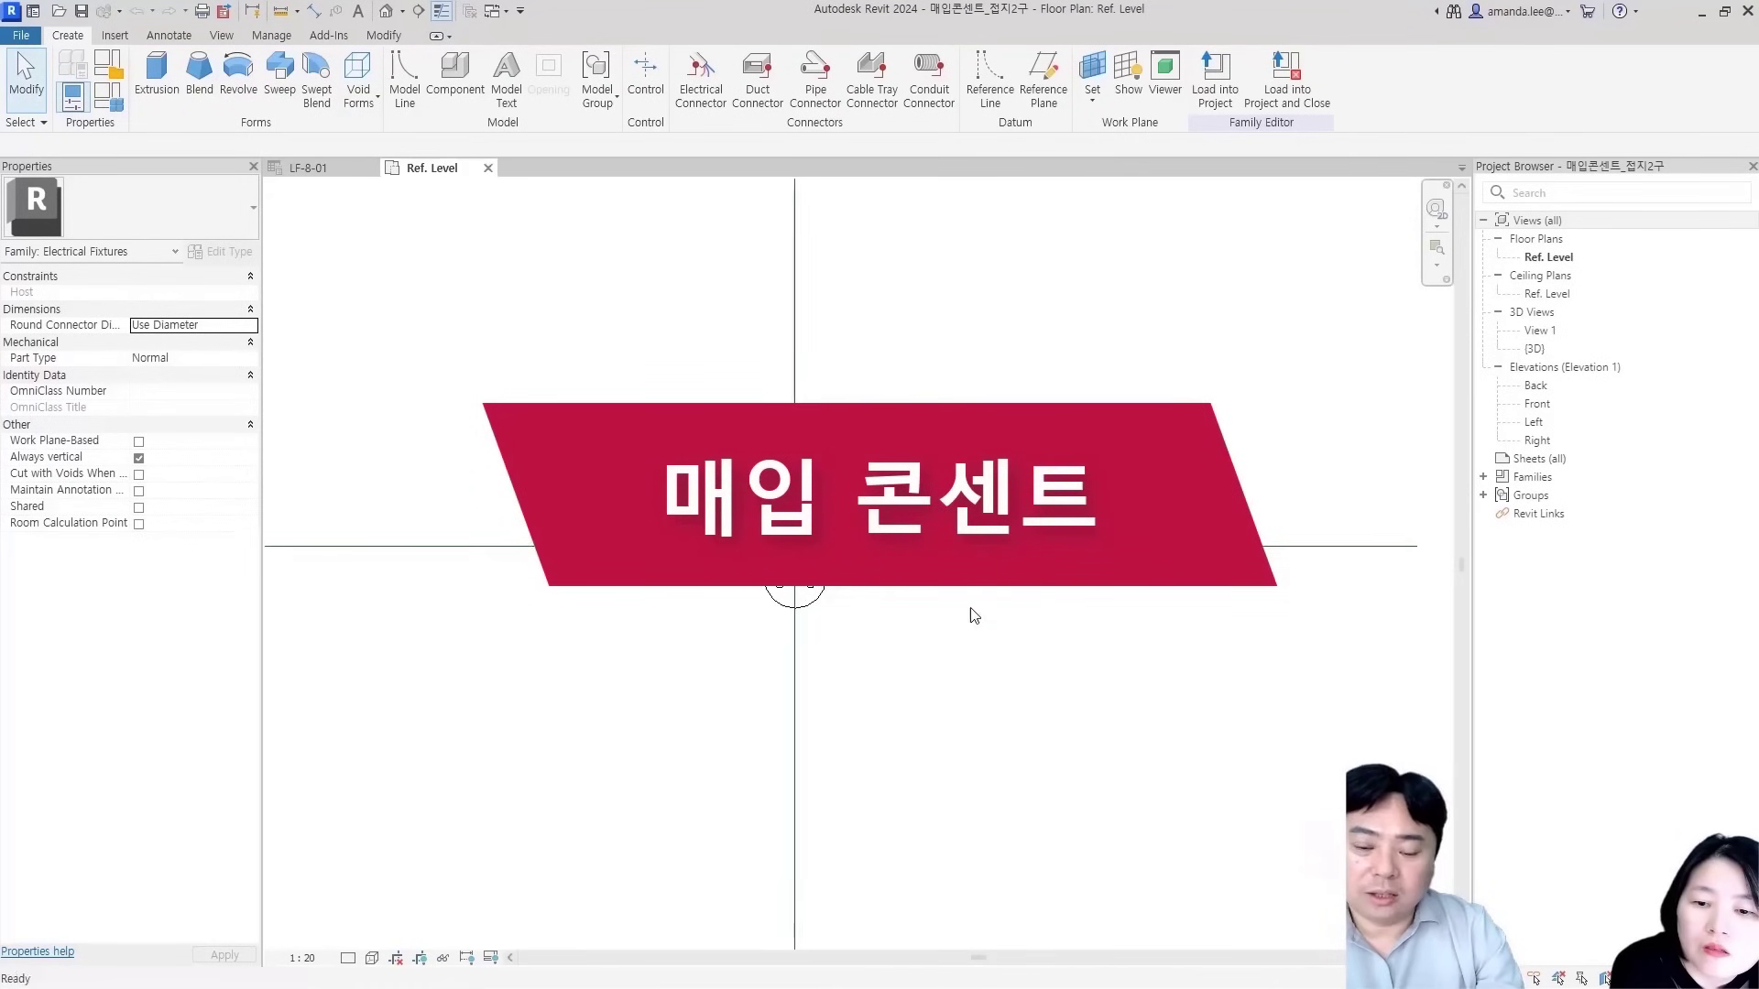
left_click(388, 11)
middle_click_drag(852, 458, 973, 579, "shift")
scroll(912, 579, "down", 3)
middle_click_drag(858, 553, 754, 504)
scroll(733, 486, "down", 1)
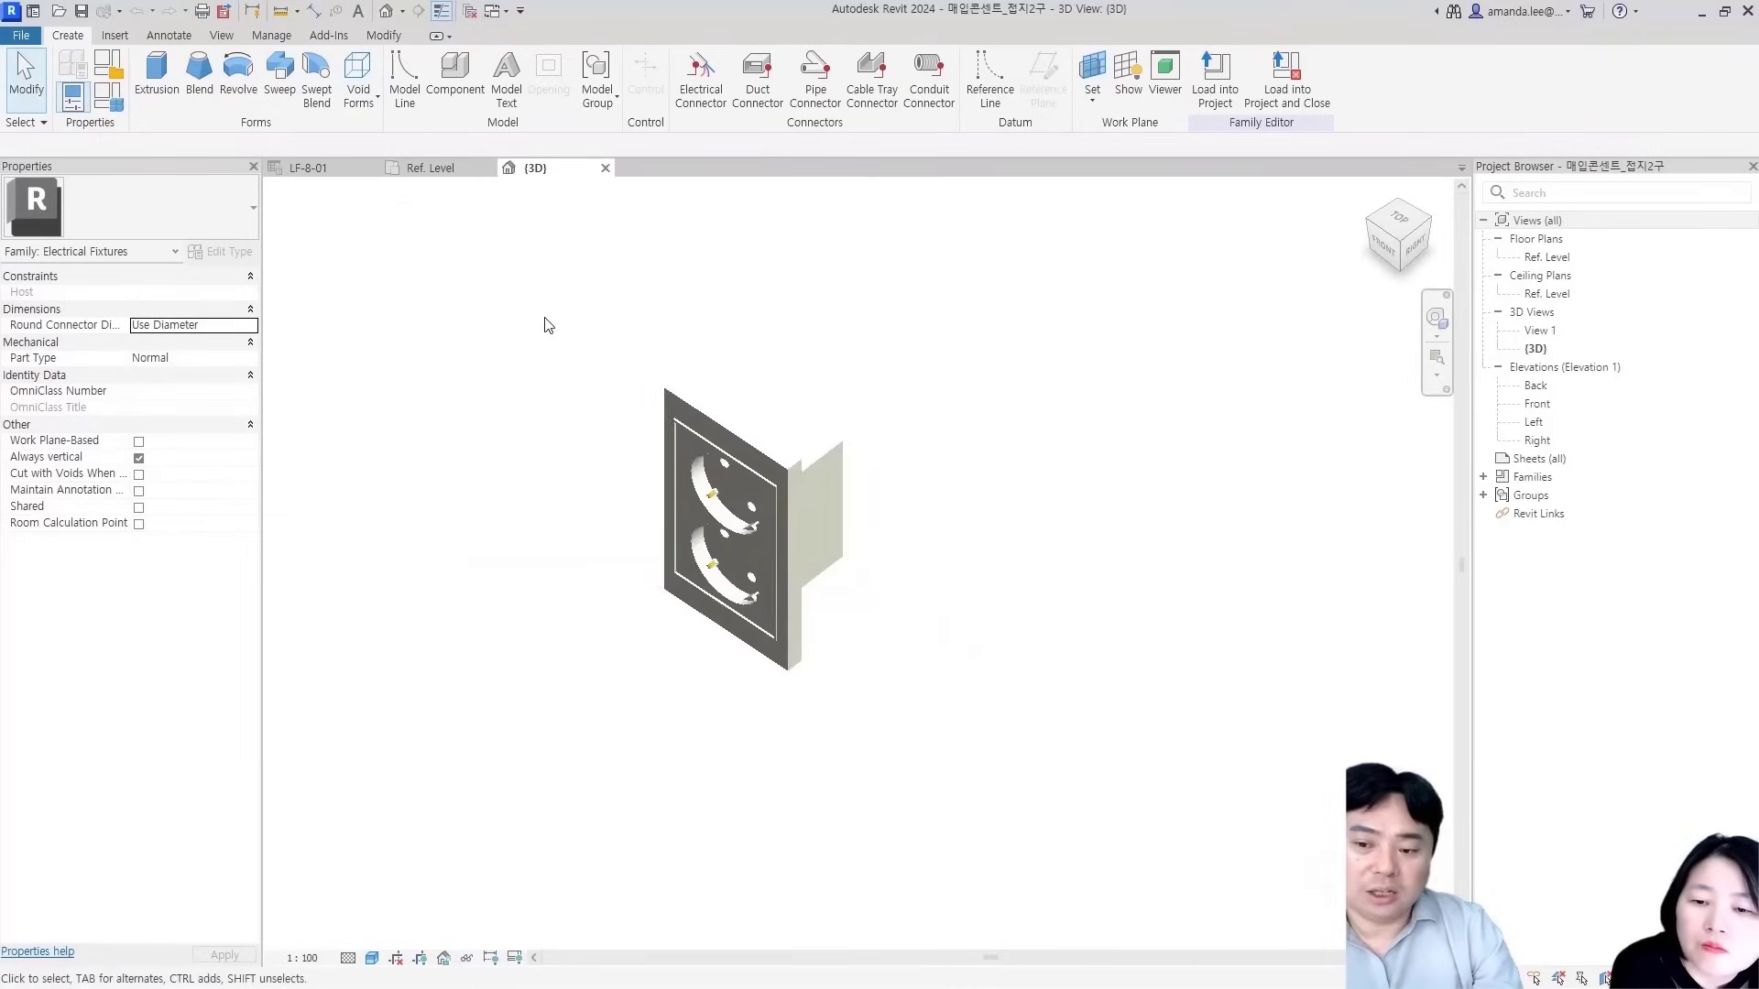
Inspect the outlet's plan symbol in the Ref. Level view and return to the 3D view
left_click(431, 169)
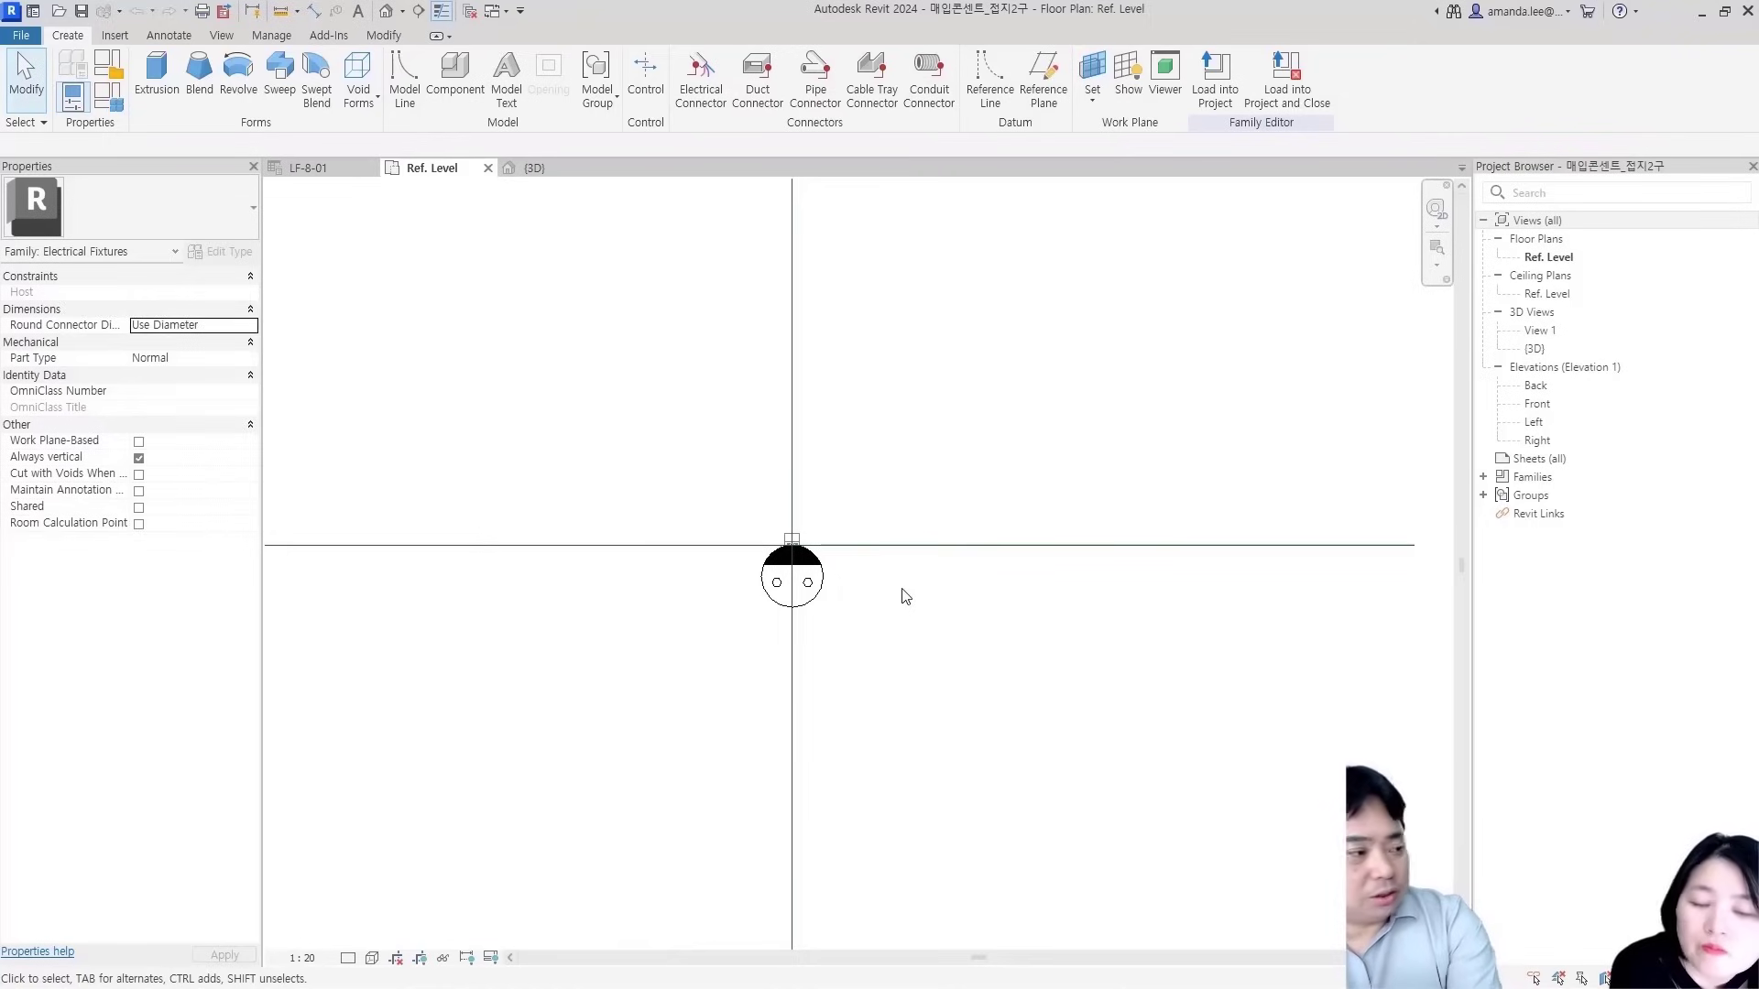
scroll(761, 566, "up", 8)
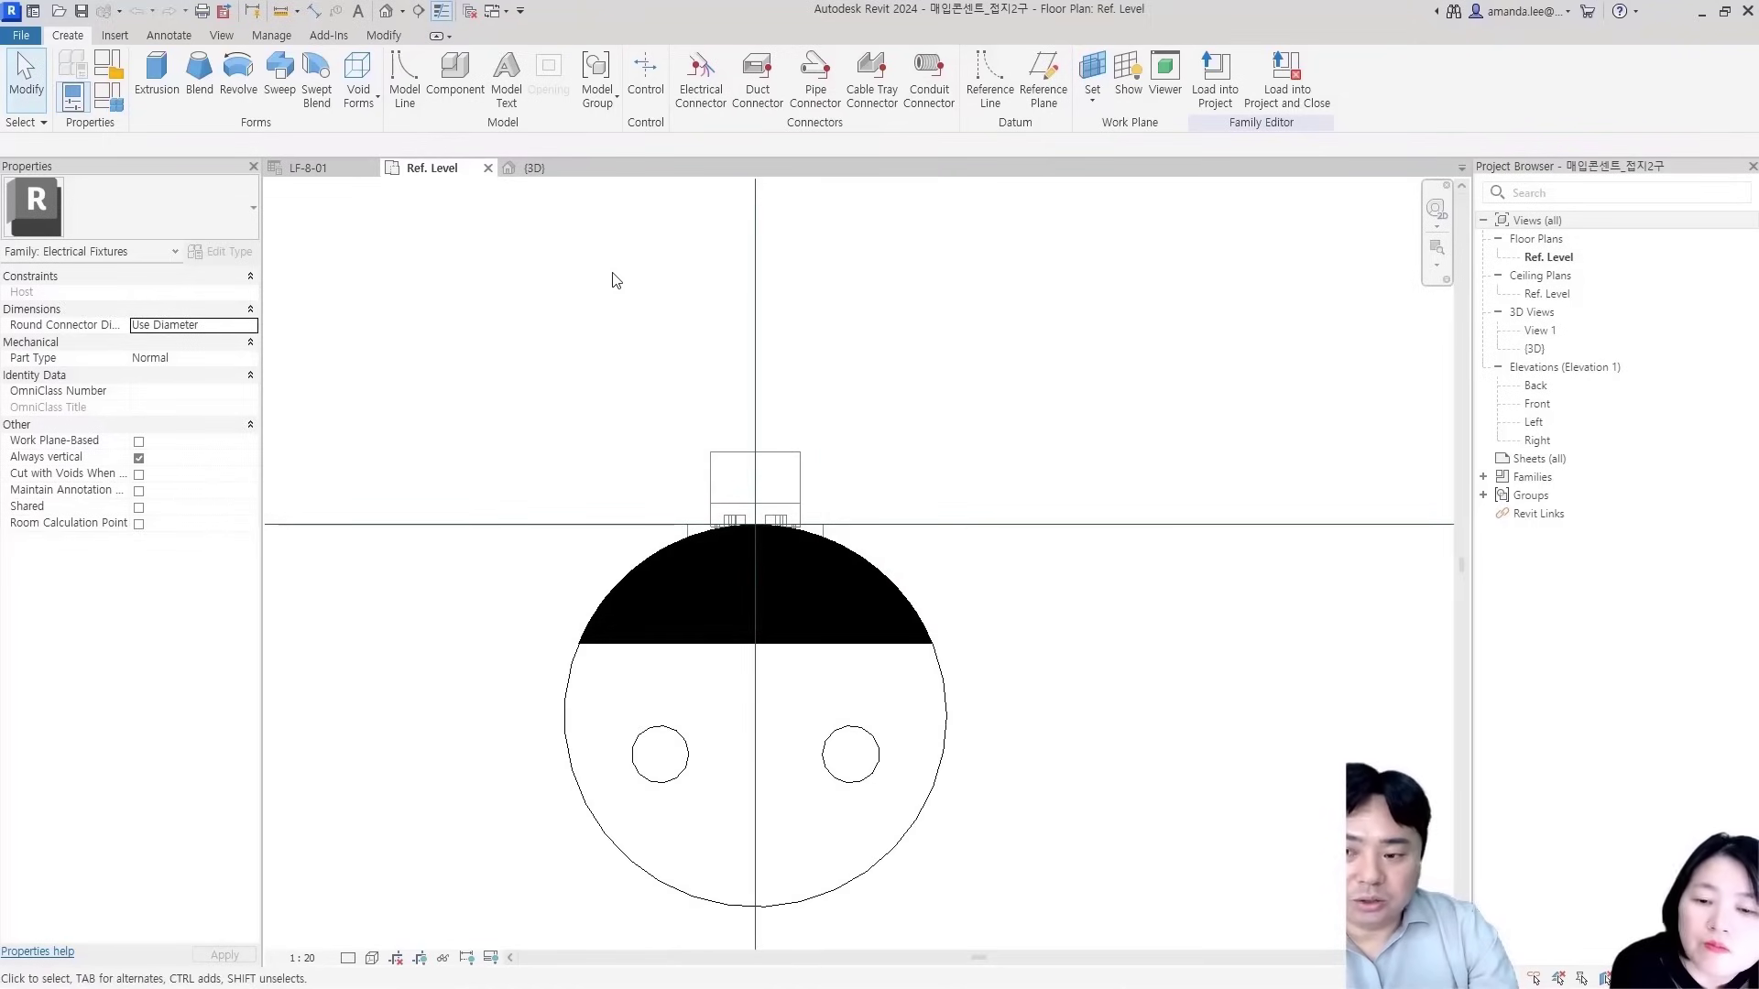
scroll(739, 588, "down", 2)
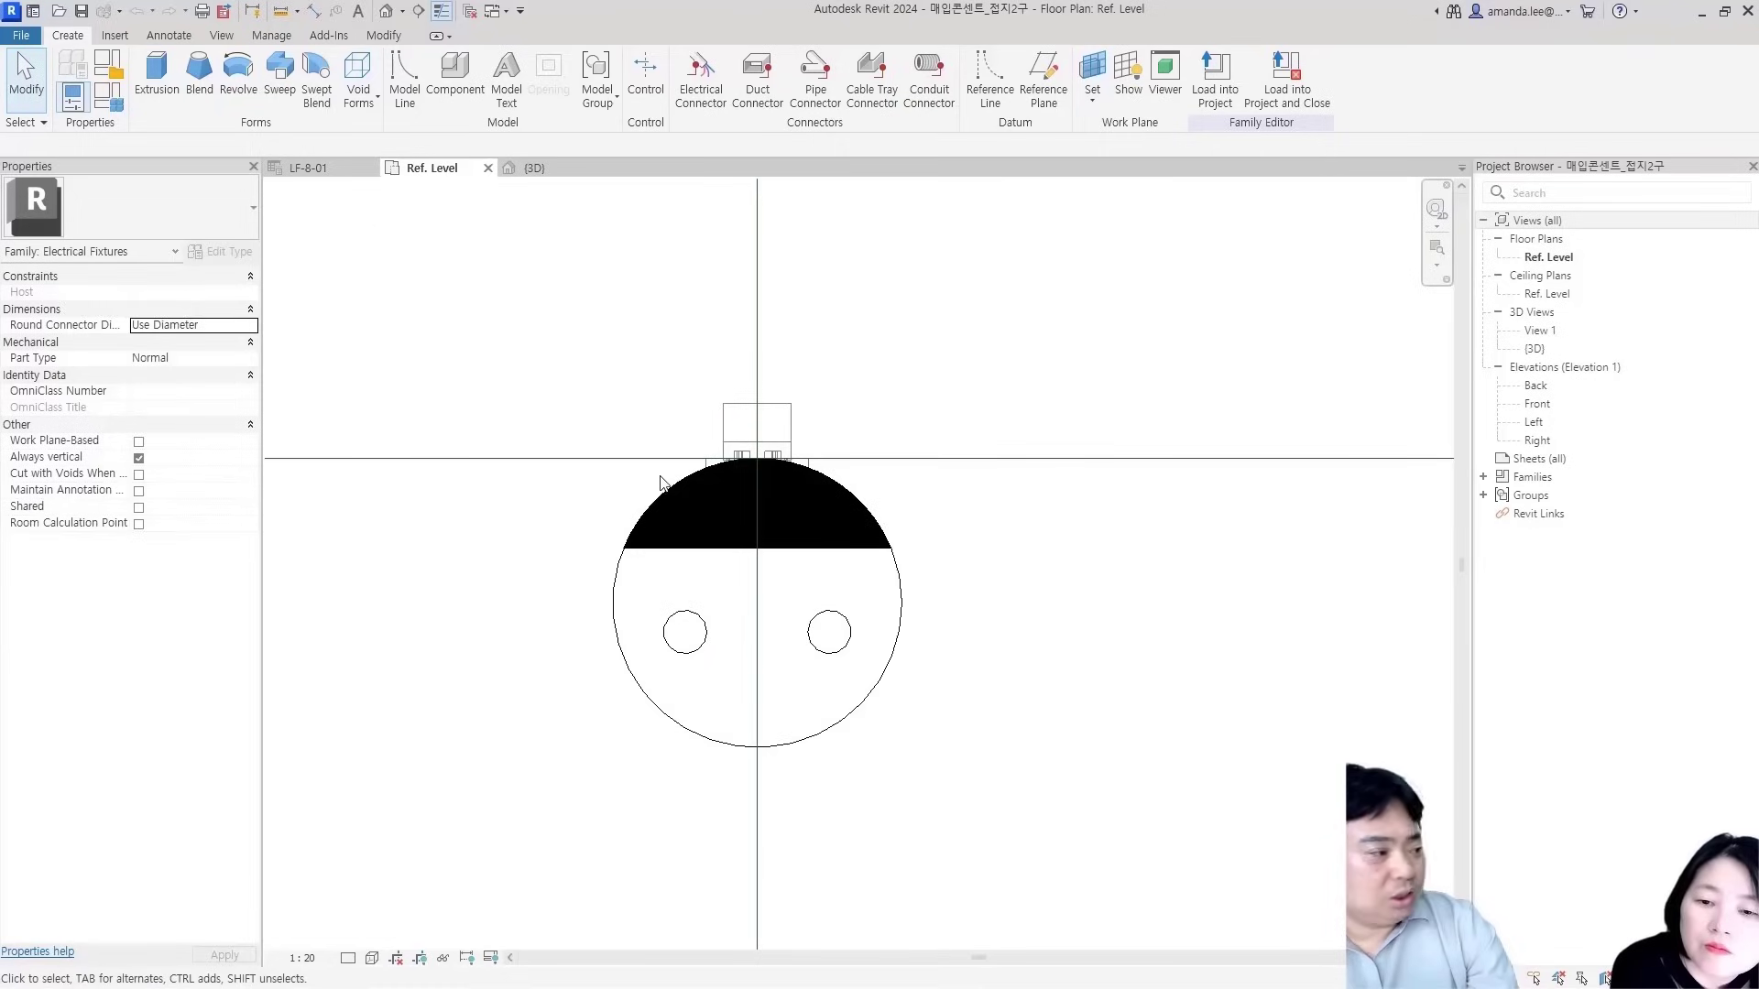
scroll(661, 483, "down", 2)
left_click(534, 168)
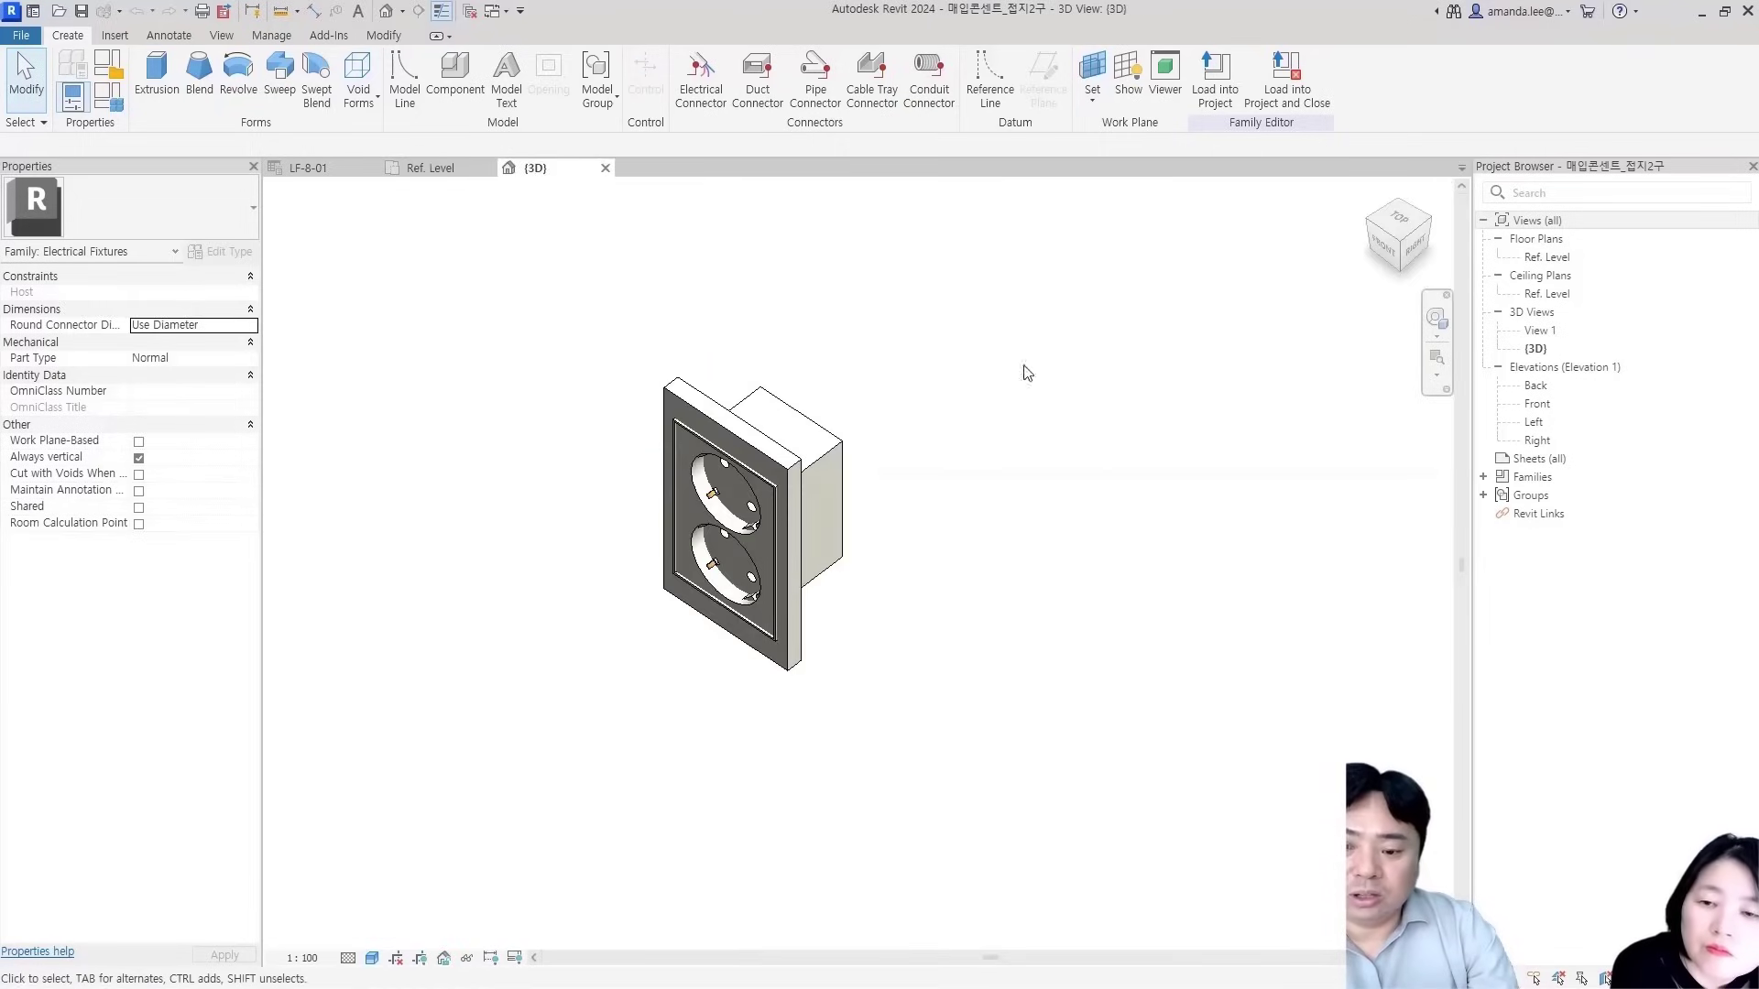
scroll(871, 541, "down", 2)
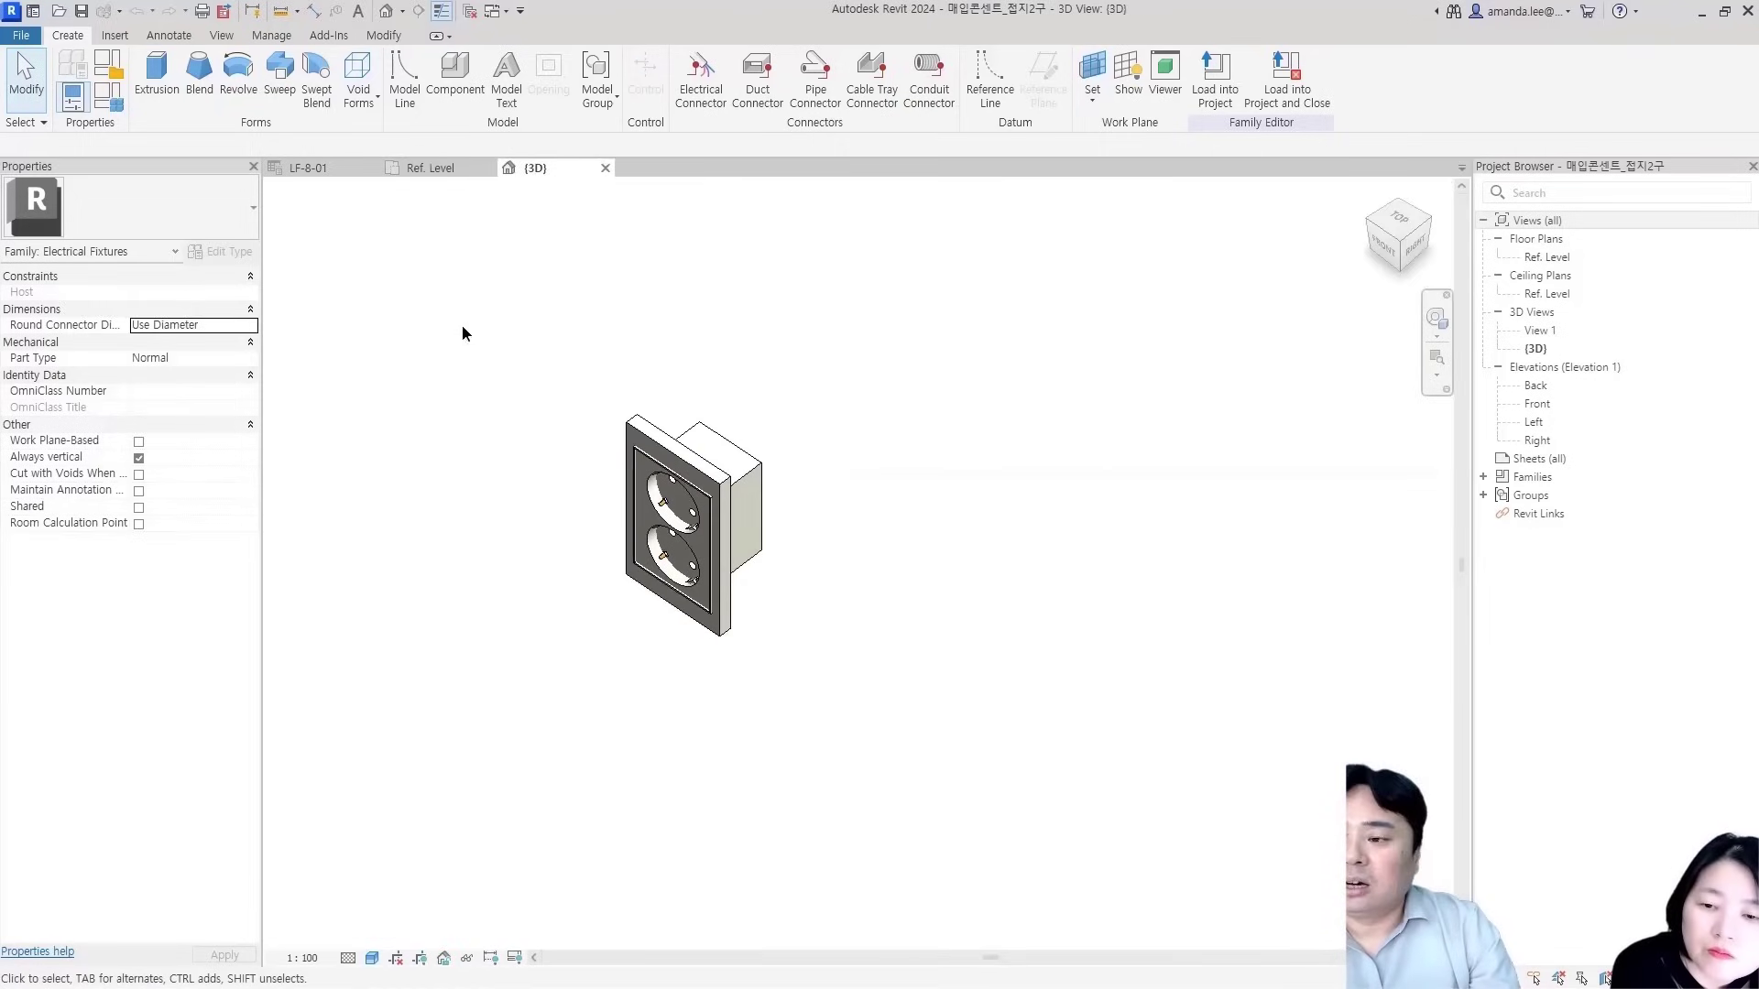
Place a Power - Unbalanced electrical connector on the top face of the outlet's back box
left_click(701, 73)
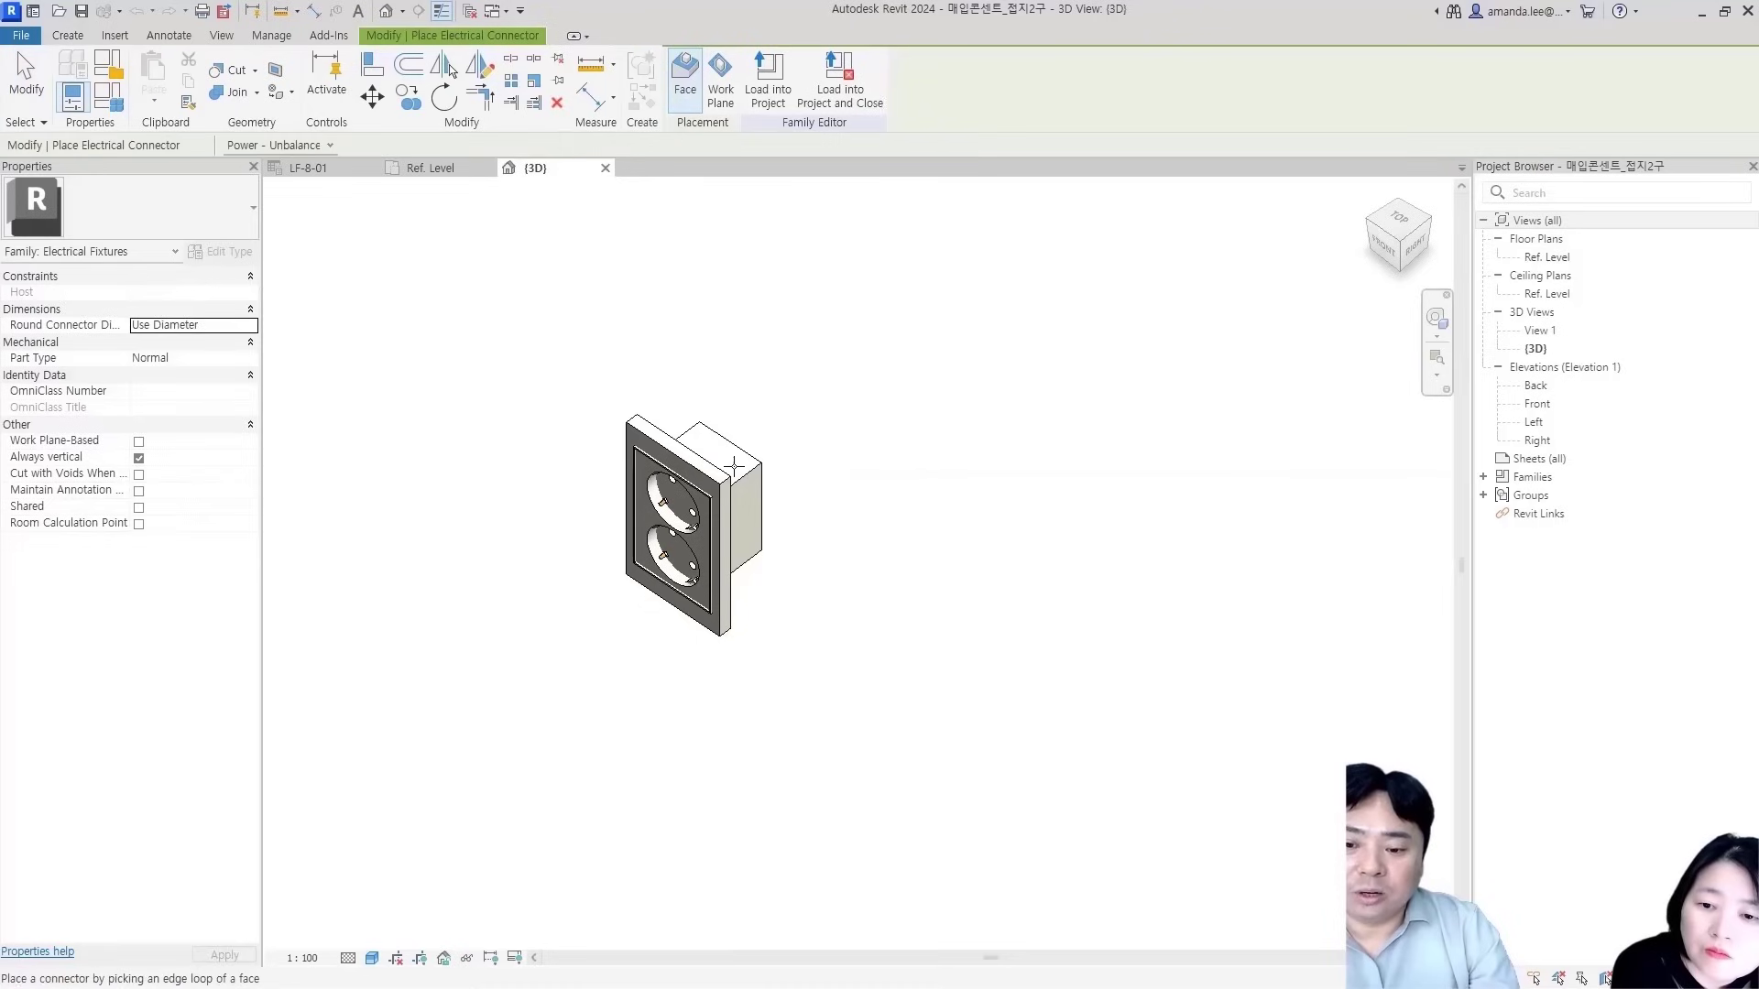
left_click(747, 451)
scroll(883, 443, "down", 2)
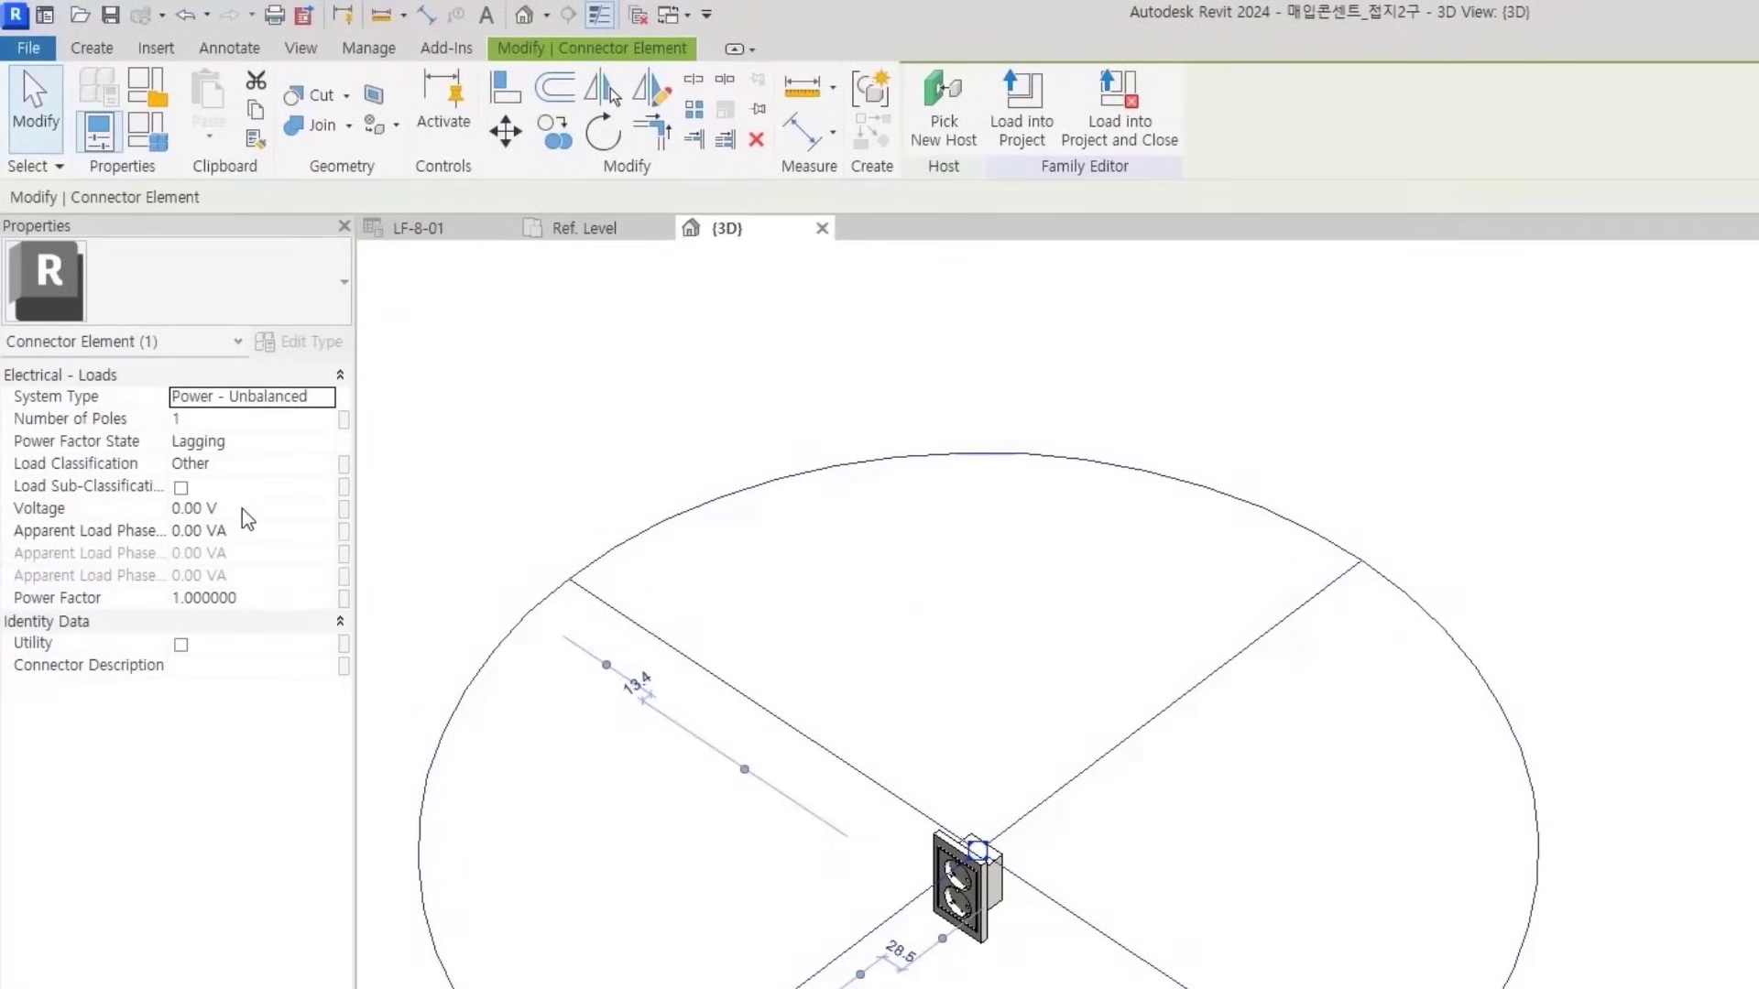
Set the outlet connector's voltage to 220 V and its phase 1 apparent load to 150 VA
left_click(249, 511)
double_click(256, 512)
type("220")
key("Return")
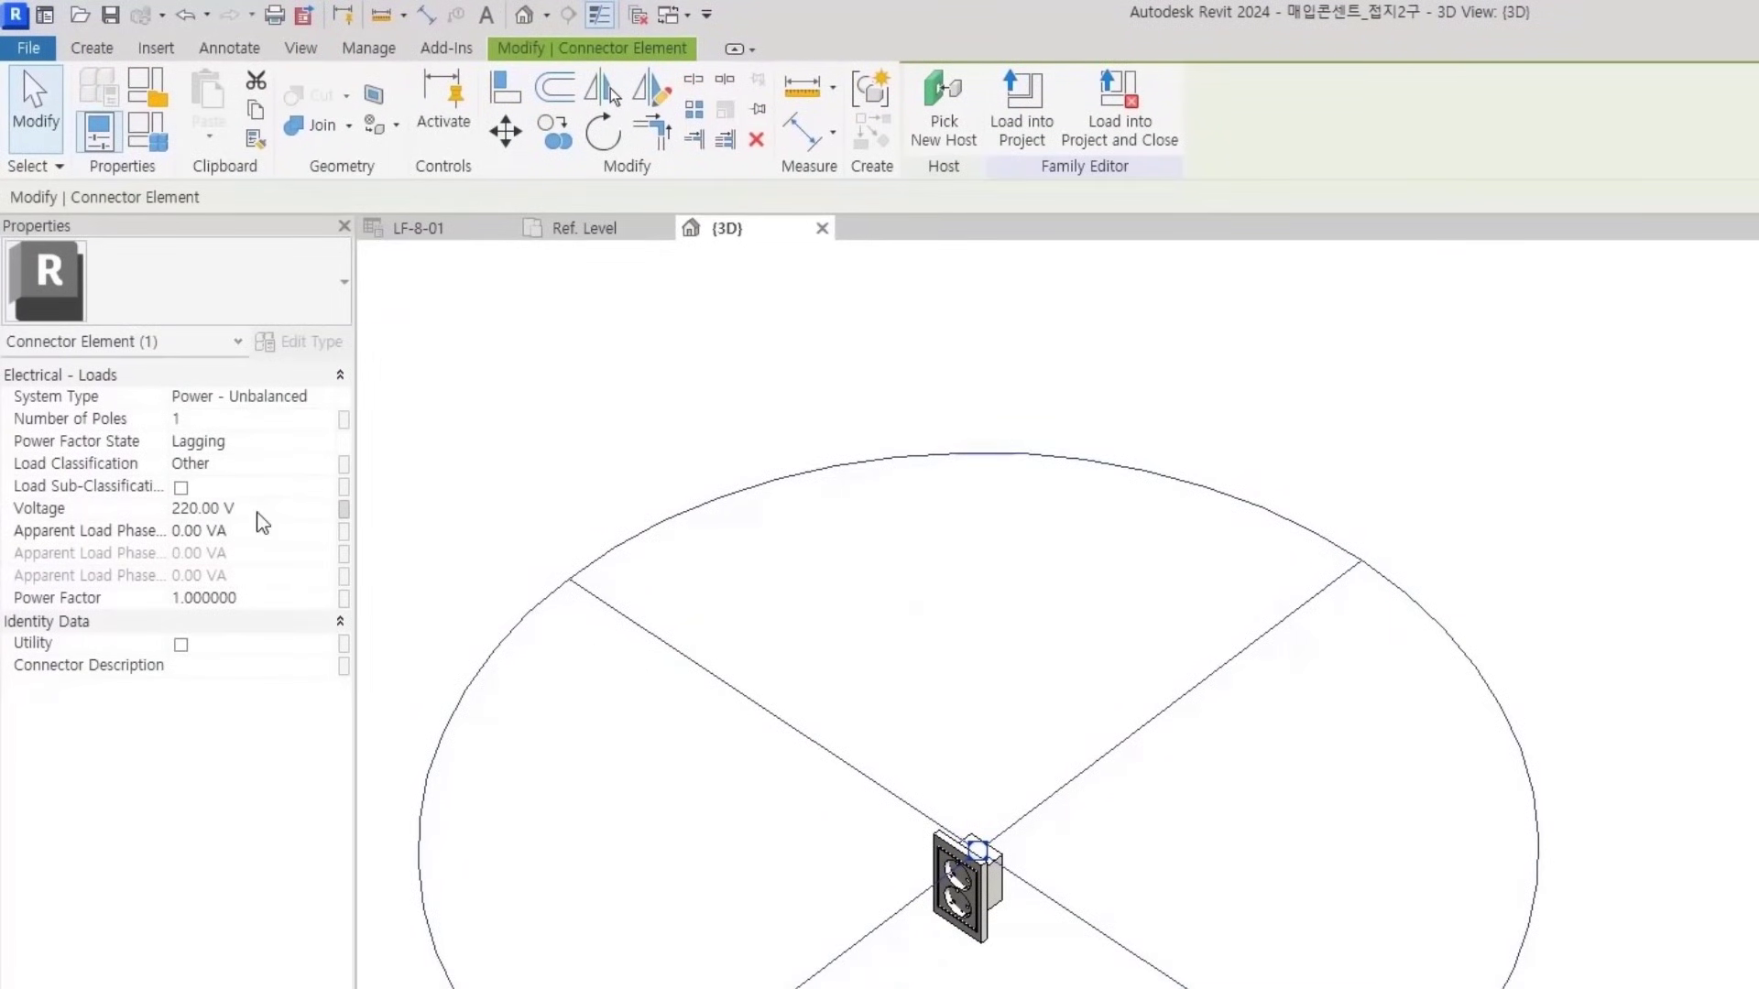
left_click(275, 537)
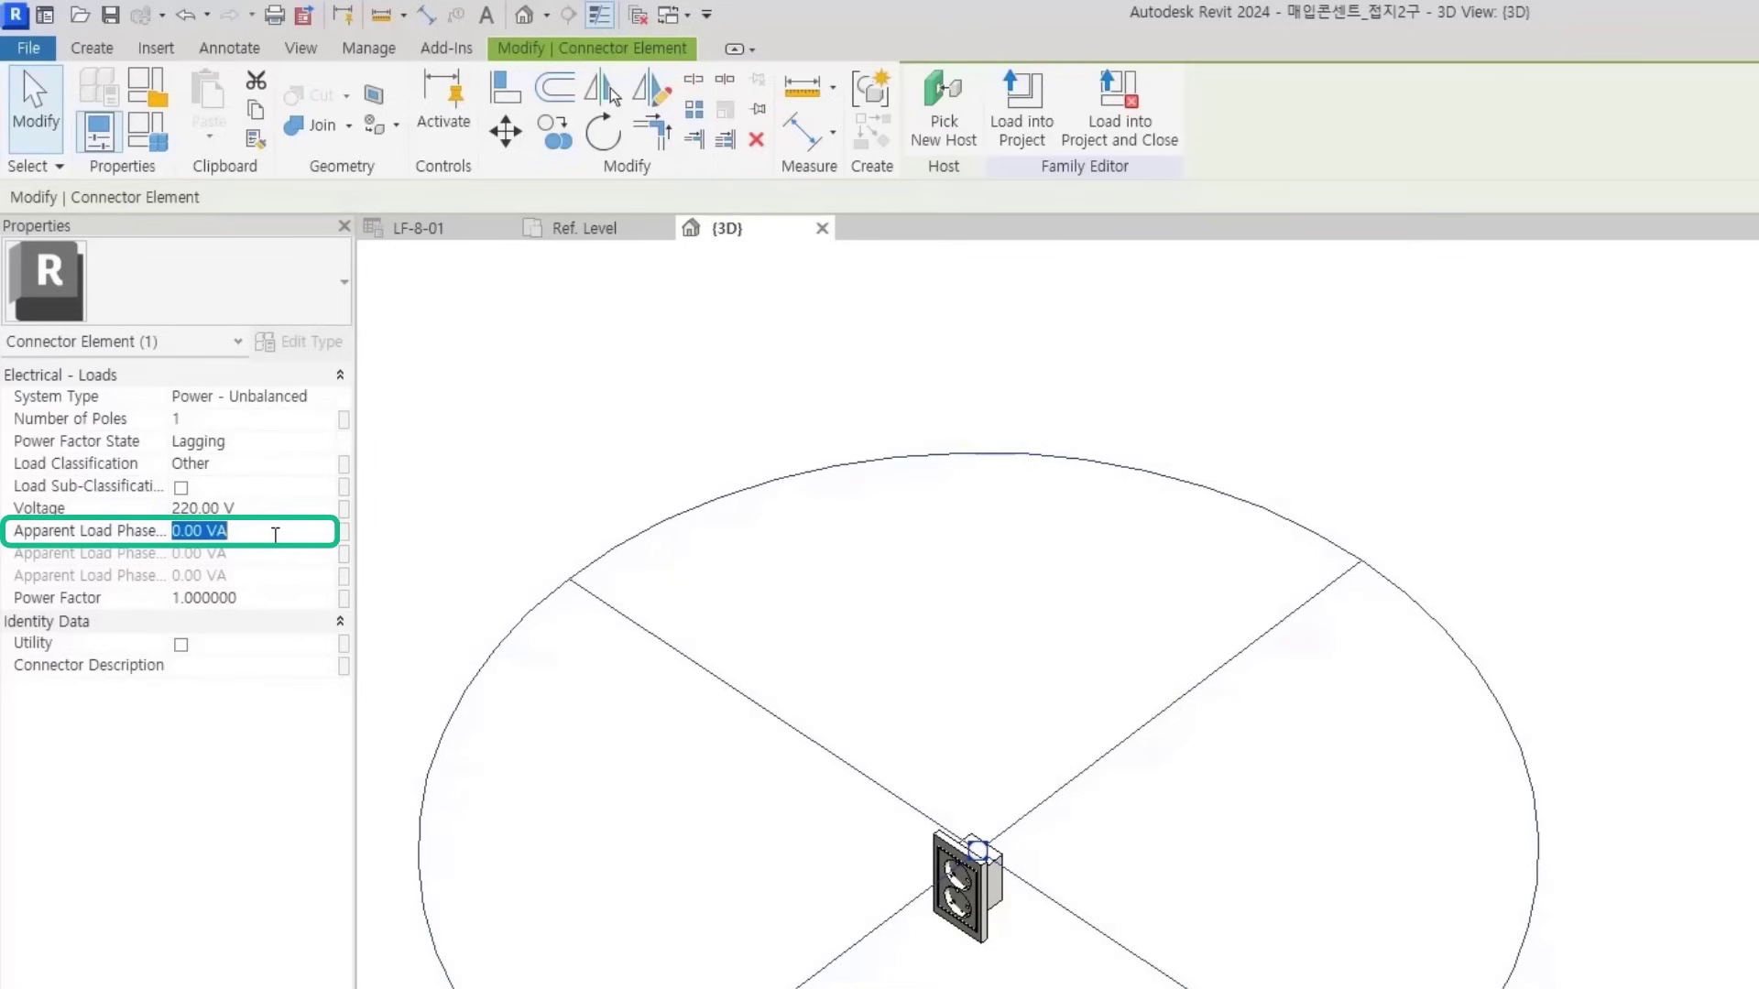
type("150")
key("Return")
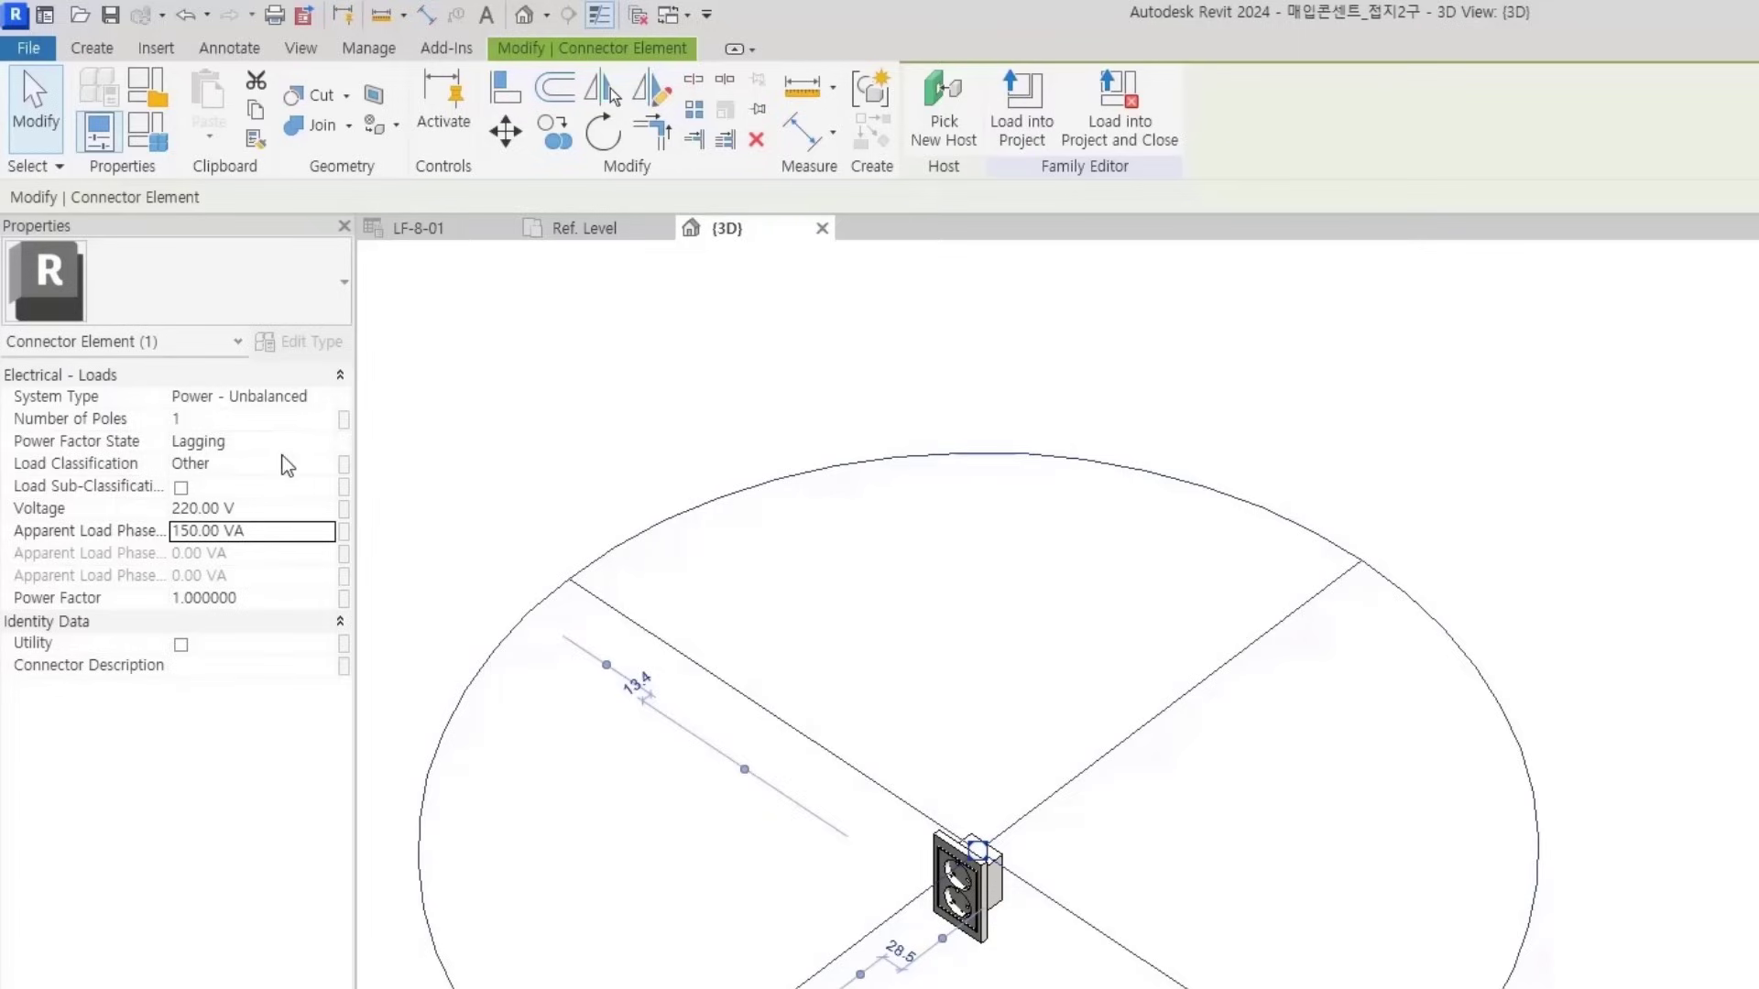
Set the connector's load classification to Power, choose its load class for use with spaces, and save the family
left_click(275, 465)
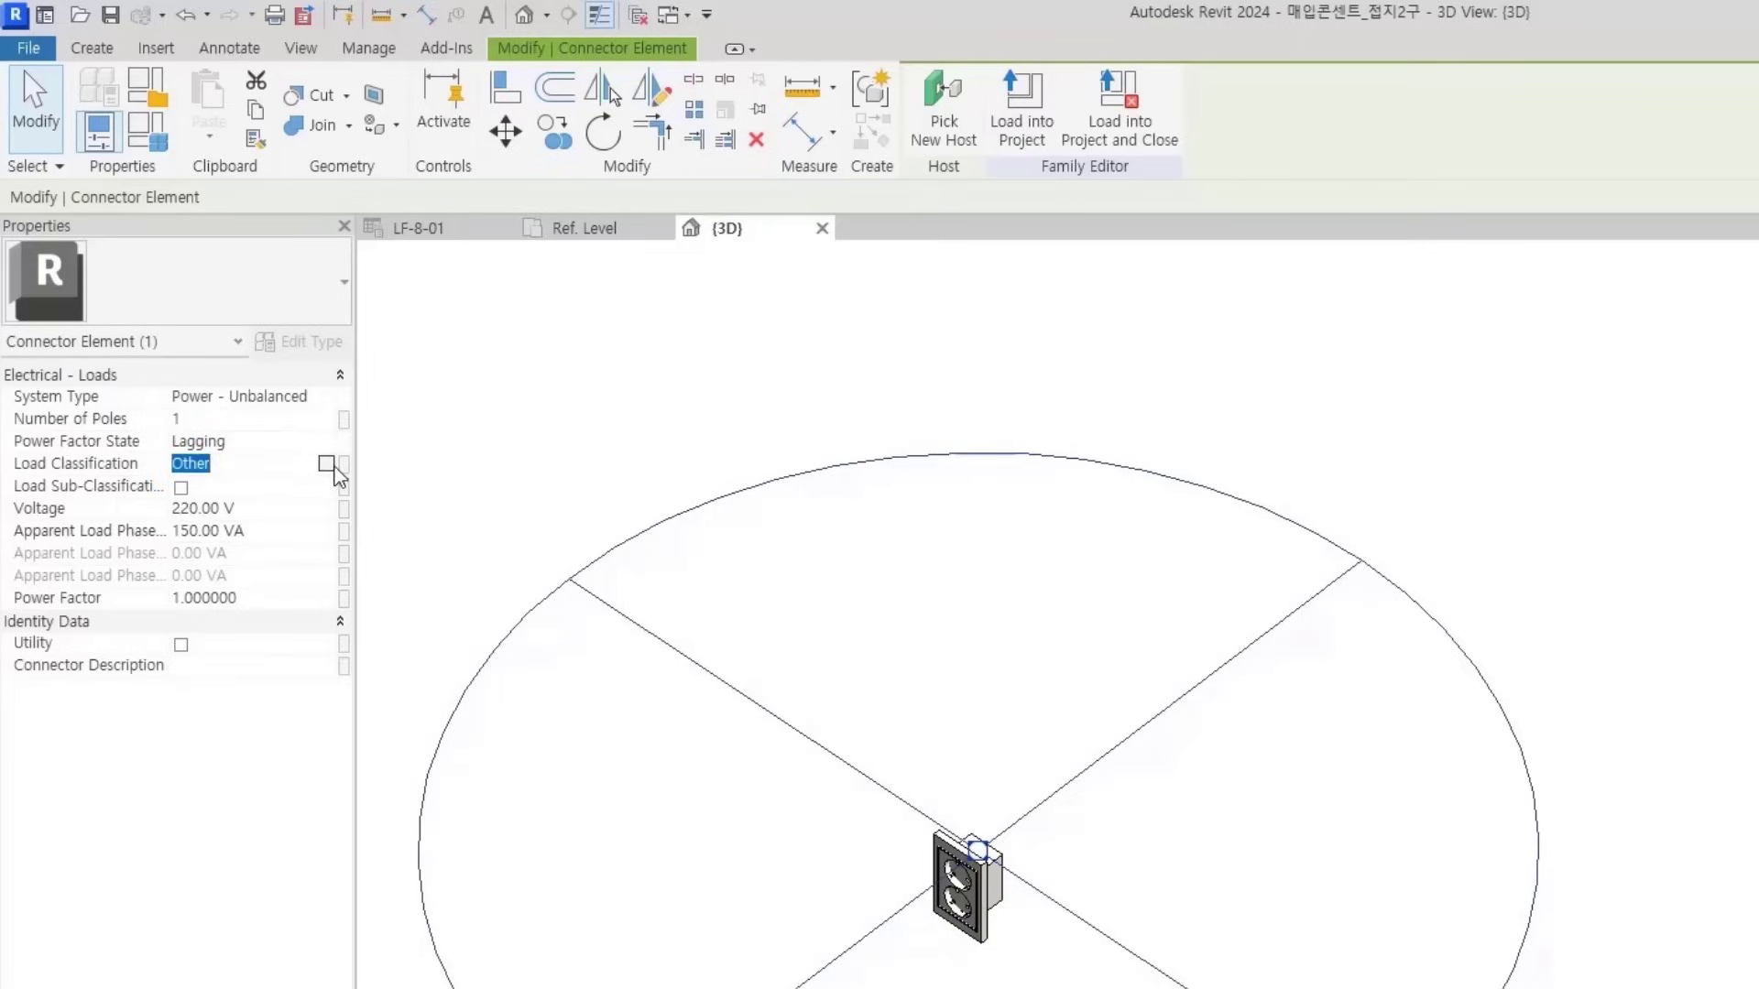
left_click(342, 464)
left_click(1054, 624)
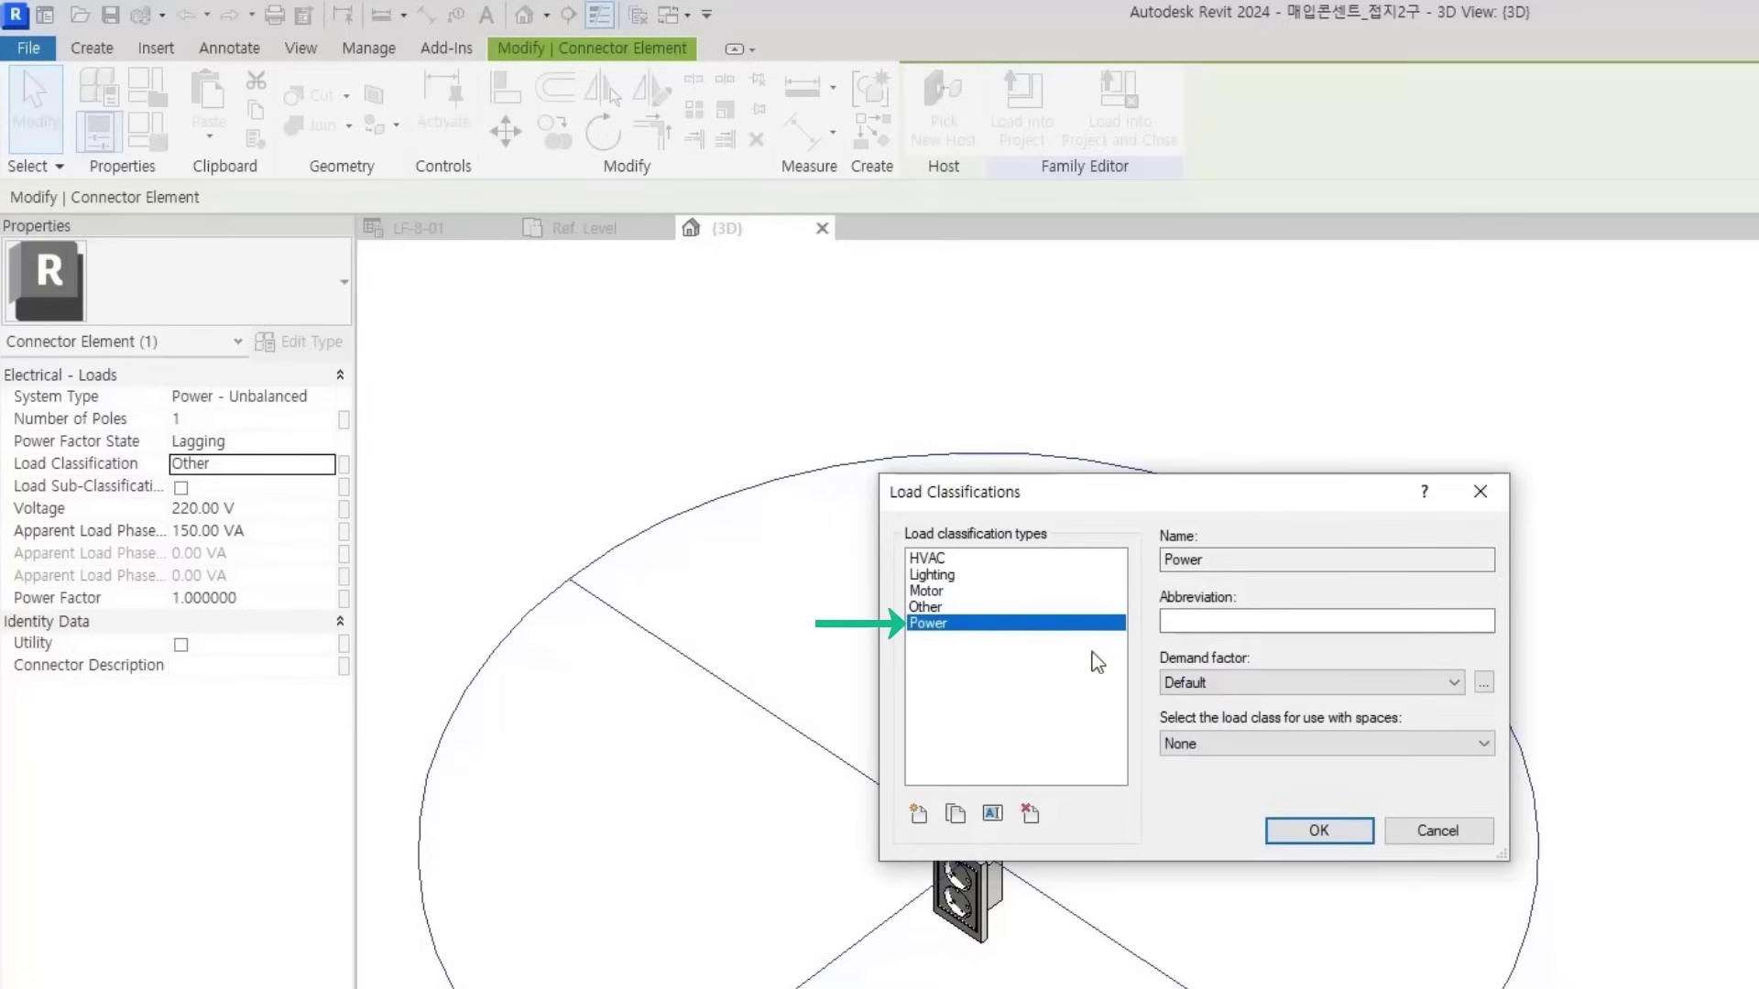
left_click(1251, 745)
left_click(1228, 798)
left_click(1320, 830)
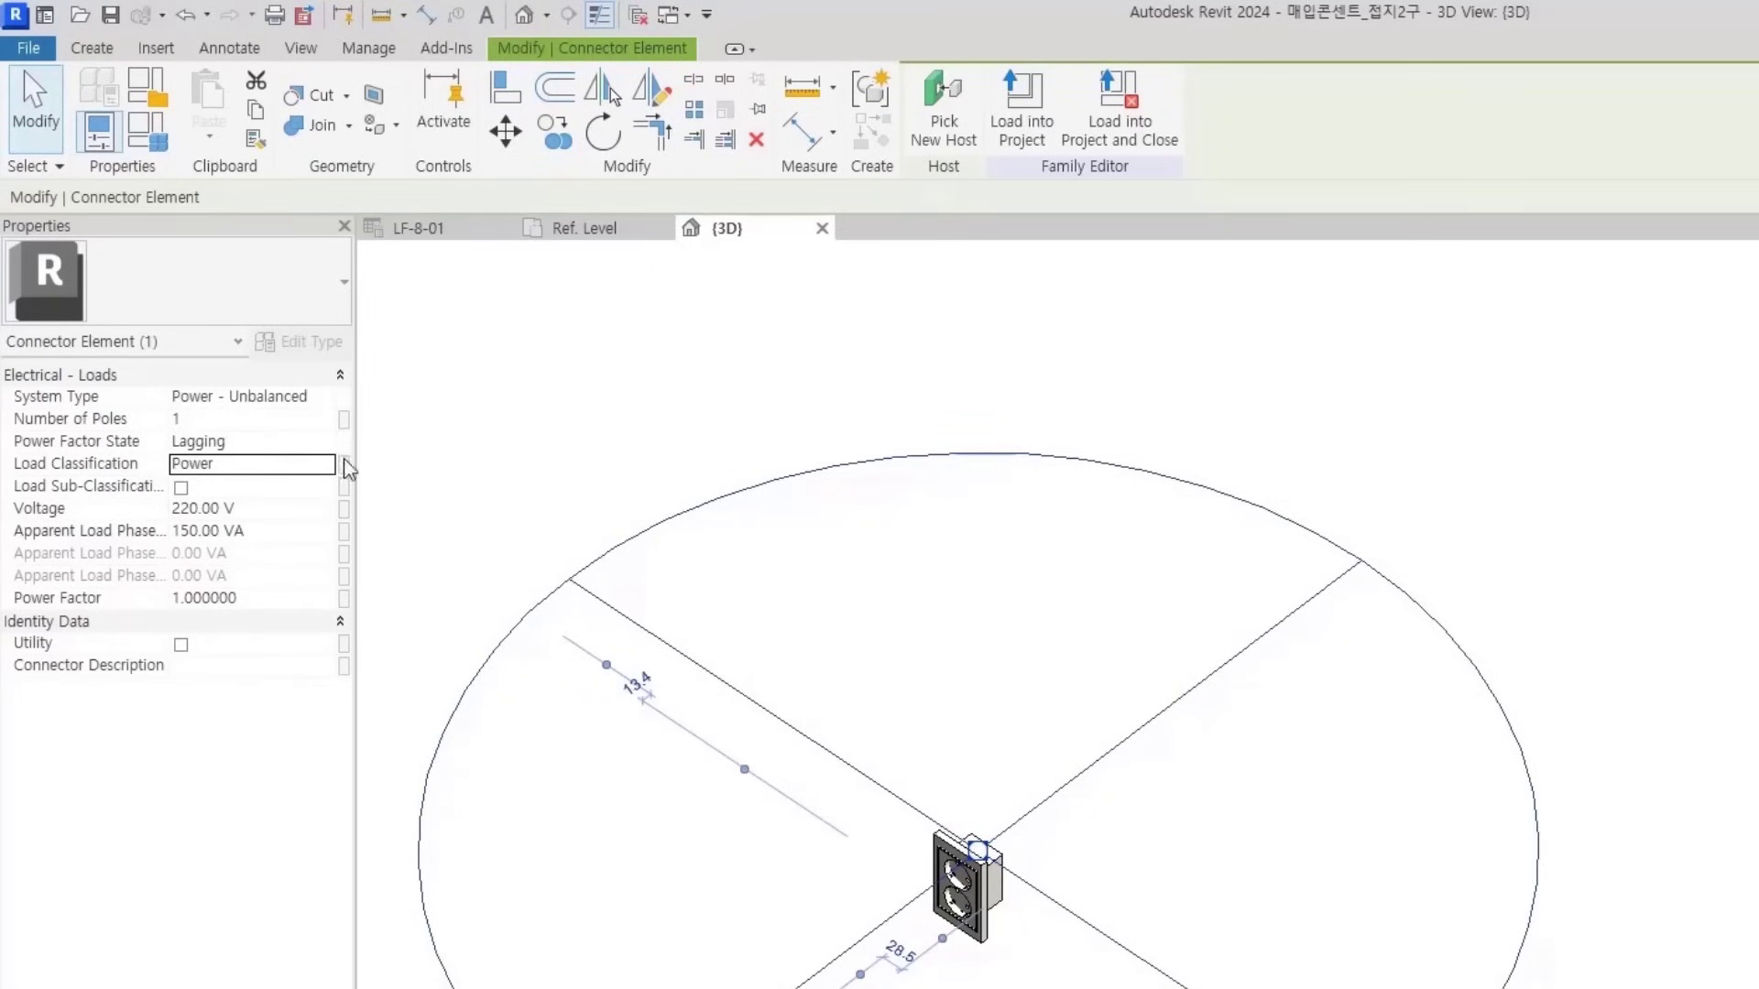
left_click(113, 16)
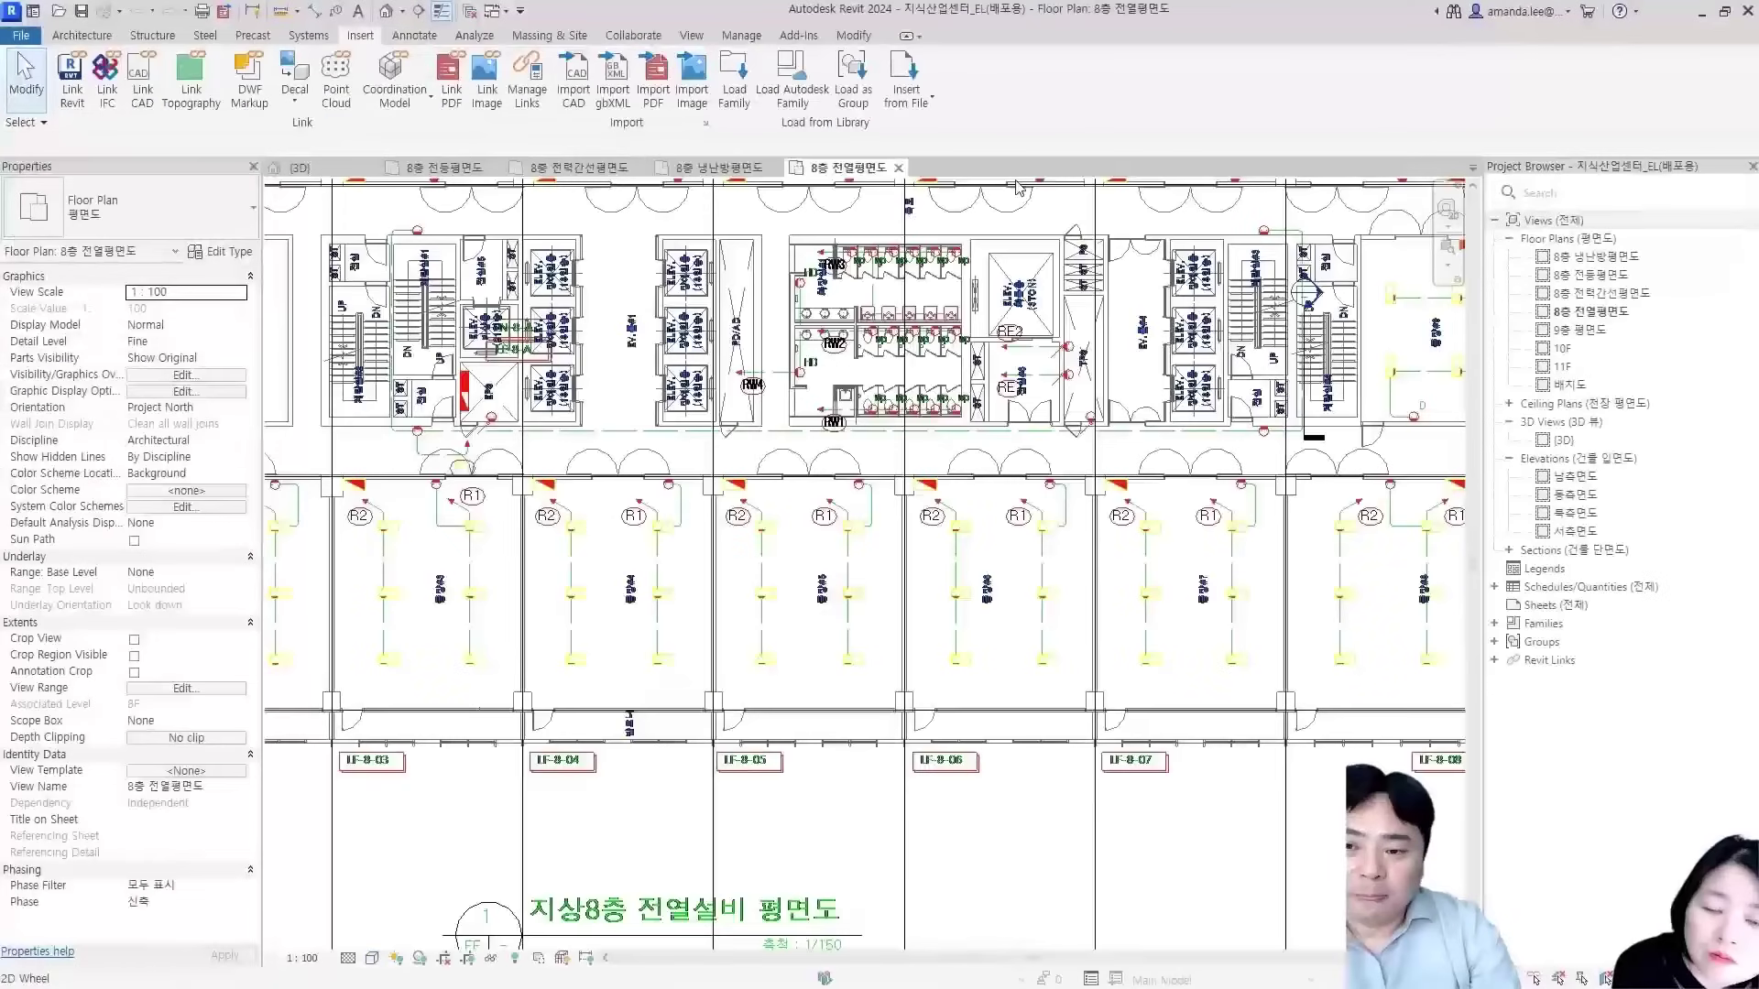
Switch to the 8층 냉난방평면도 floor plan and examine the indoor units and AC and ERV circuits in 공장#17 and 공장#16
left_click(716, 168)
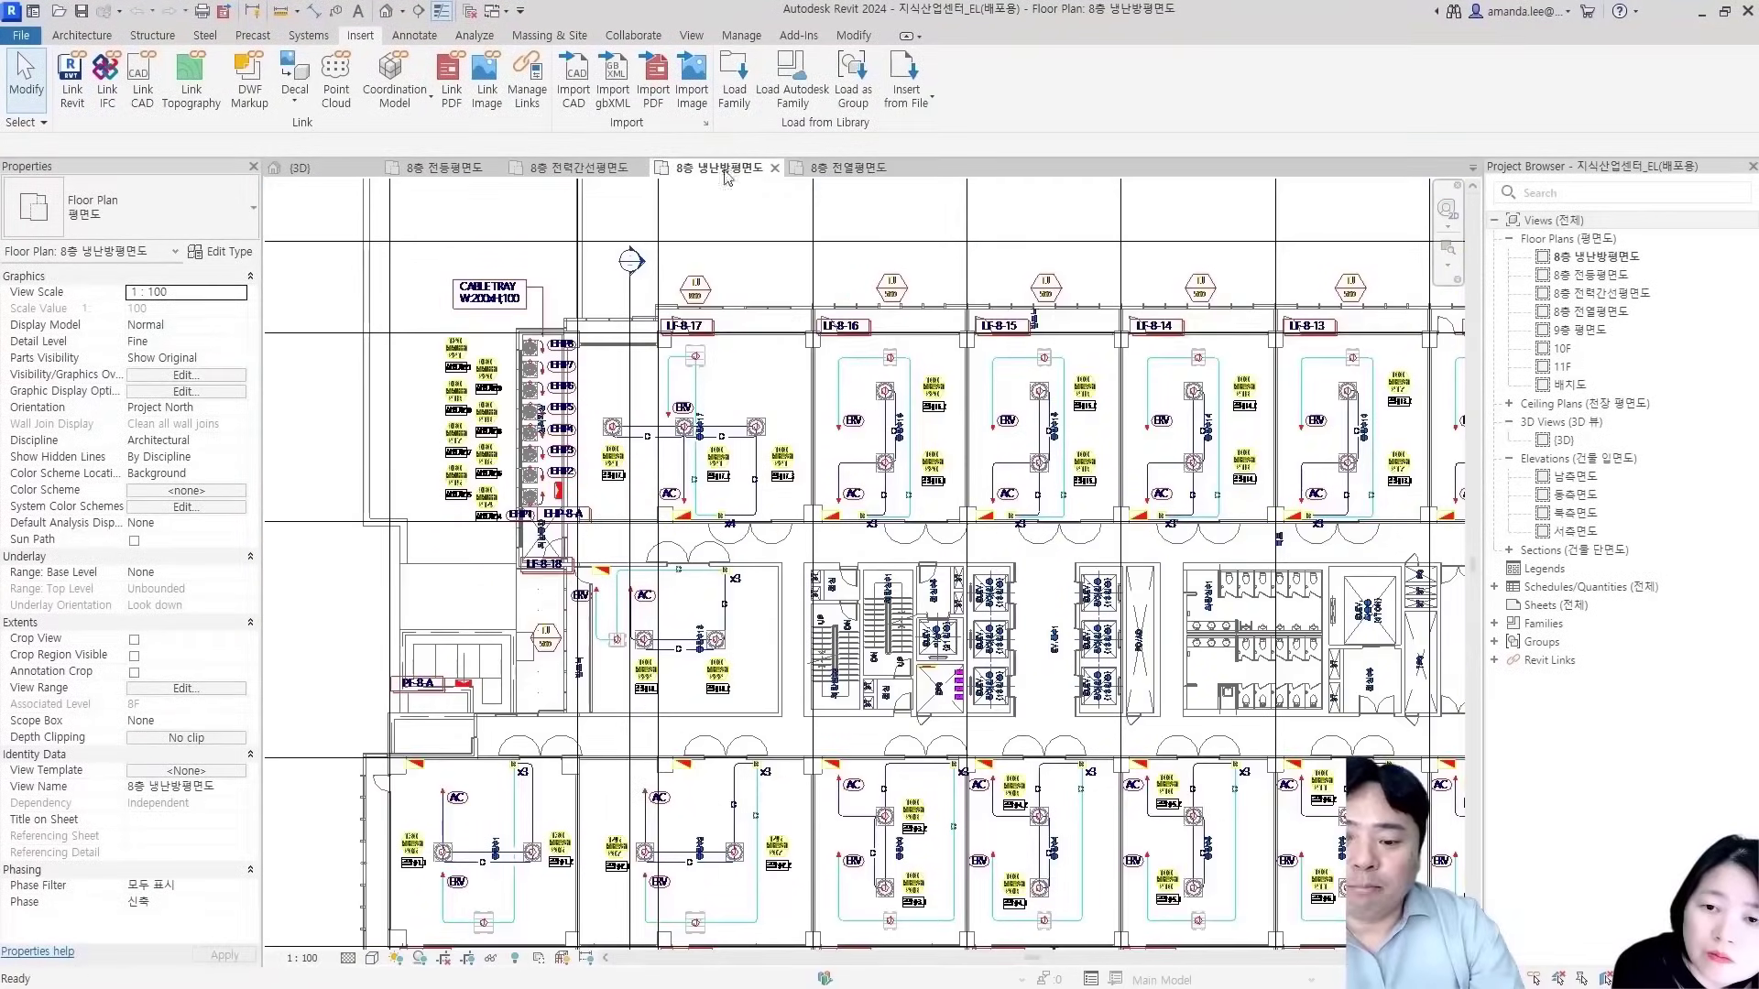
scroll(706, 438, "up", 5)
scroll(706, 438, "up", 2)
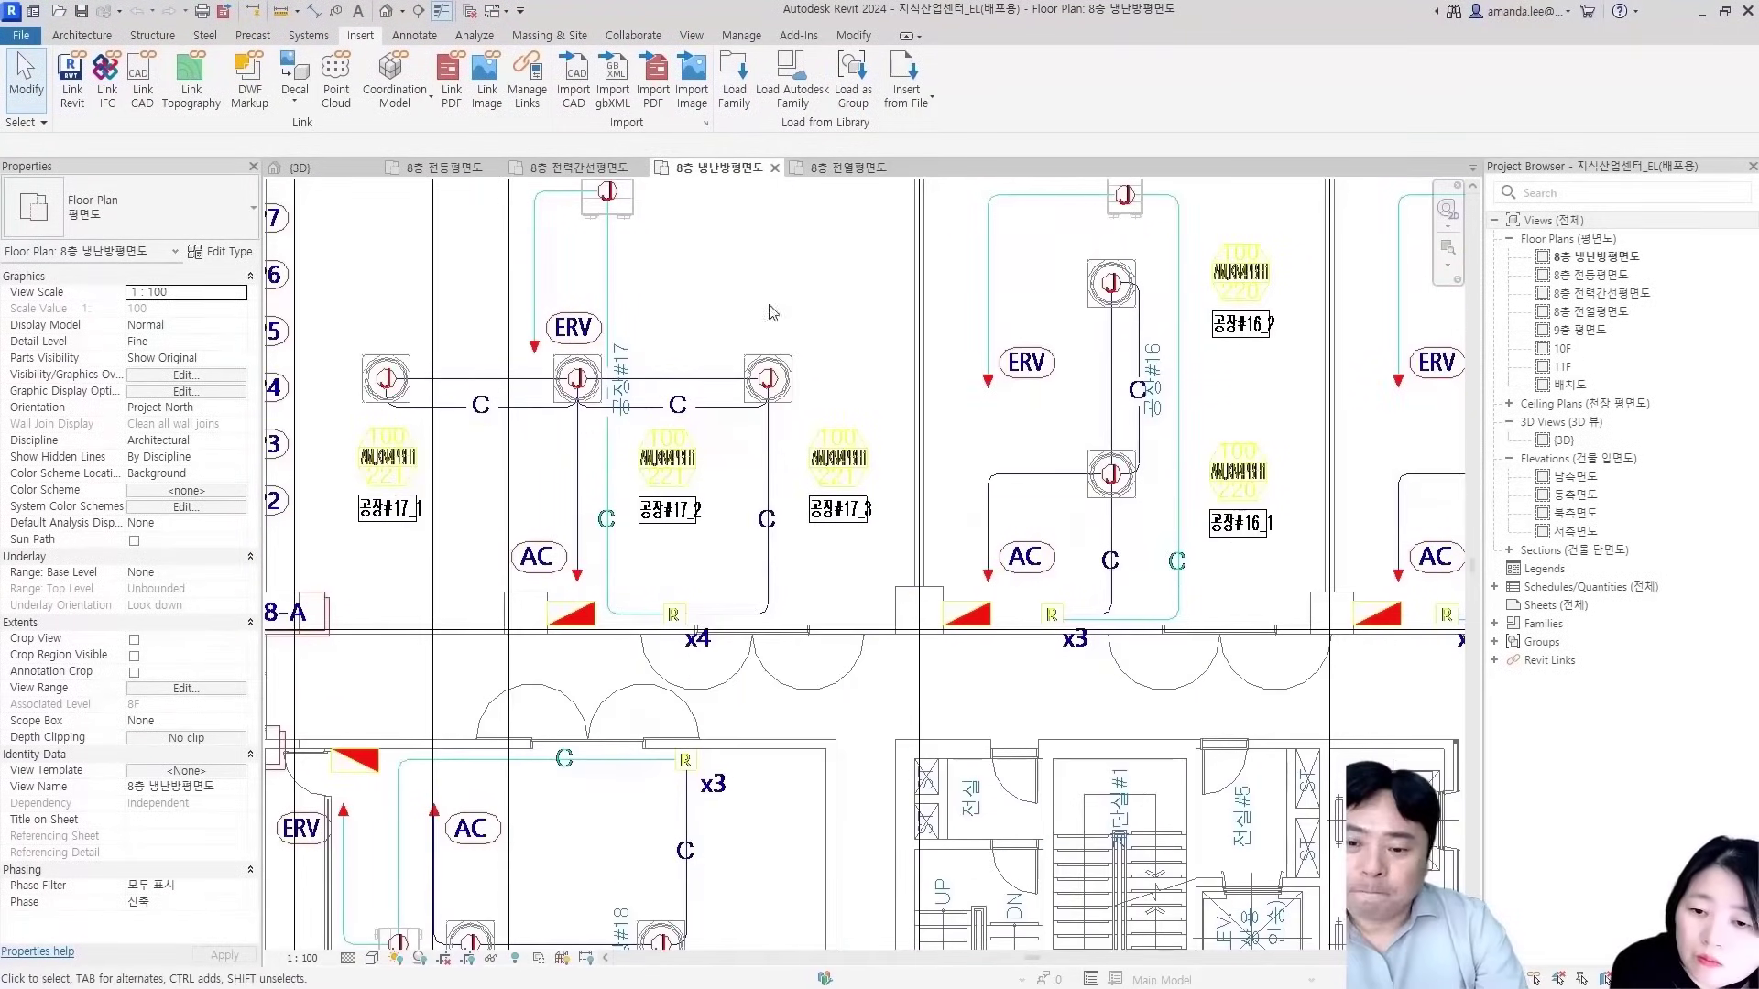
scroll(765, 481, "up", 1)
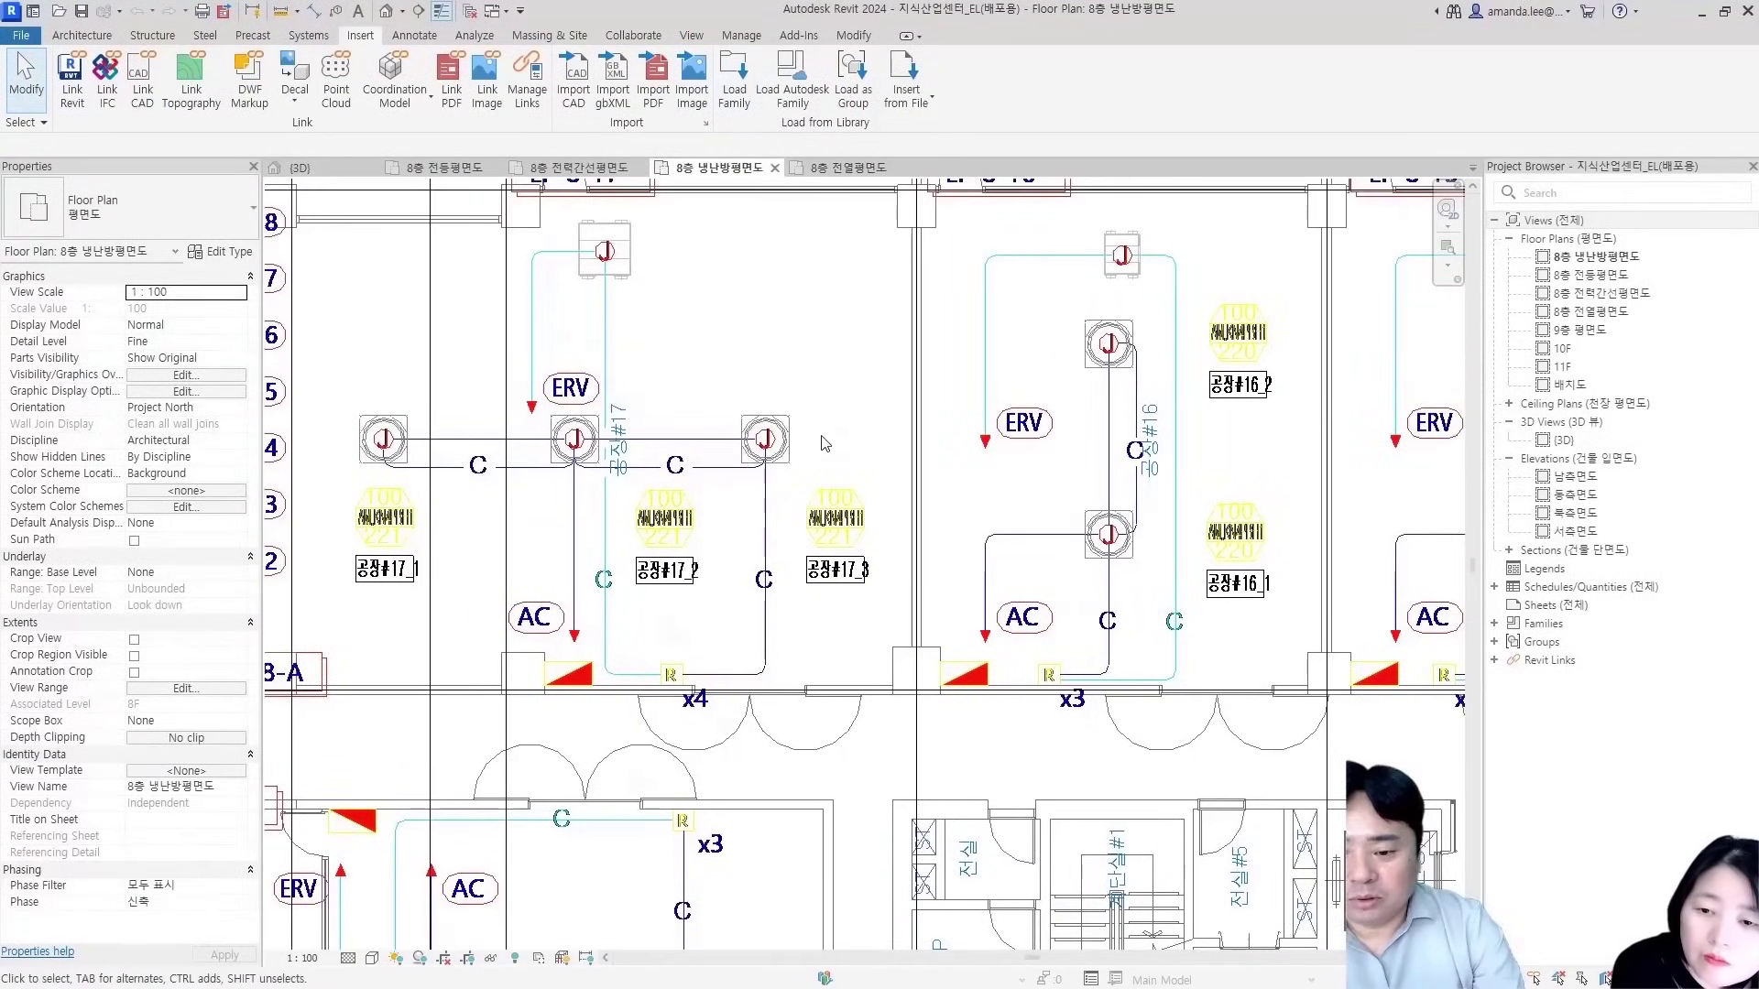
middle_click_drag(643, 380, 647, 474)
scroll(586, 394, "down", 1)
middle_click_drag(586, 394, 832, 362)
Examine the AC and ERV equipment in the remaining factory rooms across the floor up to panels LF-8-09 and LF-8-10
scroll(458, 379, "down", 1)
middle_click_drag(467, 385, 510, 209)
scroll(683, 577, "down", 1)
mouse_move(678, 570)
middle_mouse_down()
mouse_move(638, 302)
mouse_move(473, 197)
middle_mouse_up()
middle_click_drag(1232, 540, 425, 620)
middle_click_drag(1295, 459, 657, 463)
middle_click_drag(921, 492, 904, 644)
middle_click_drag(787, 226, 973, 476)
middle_click_drag(641, 403, 632, 477)
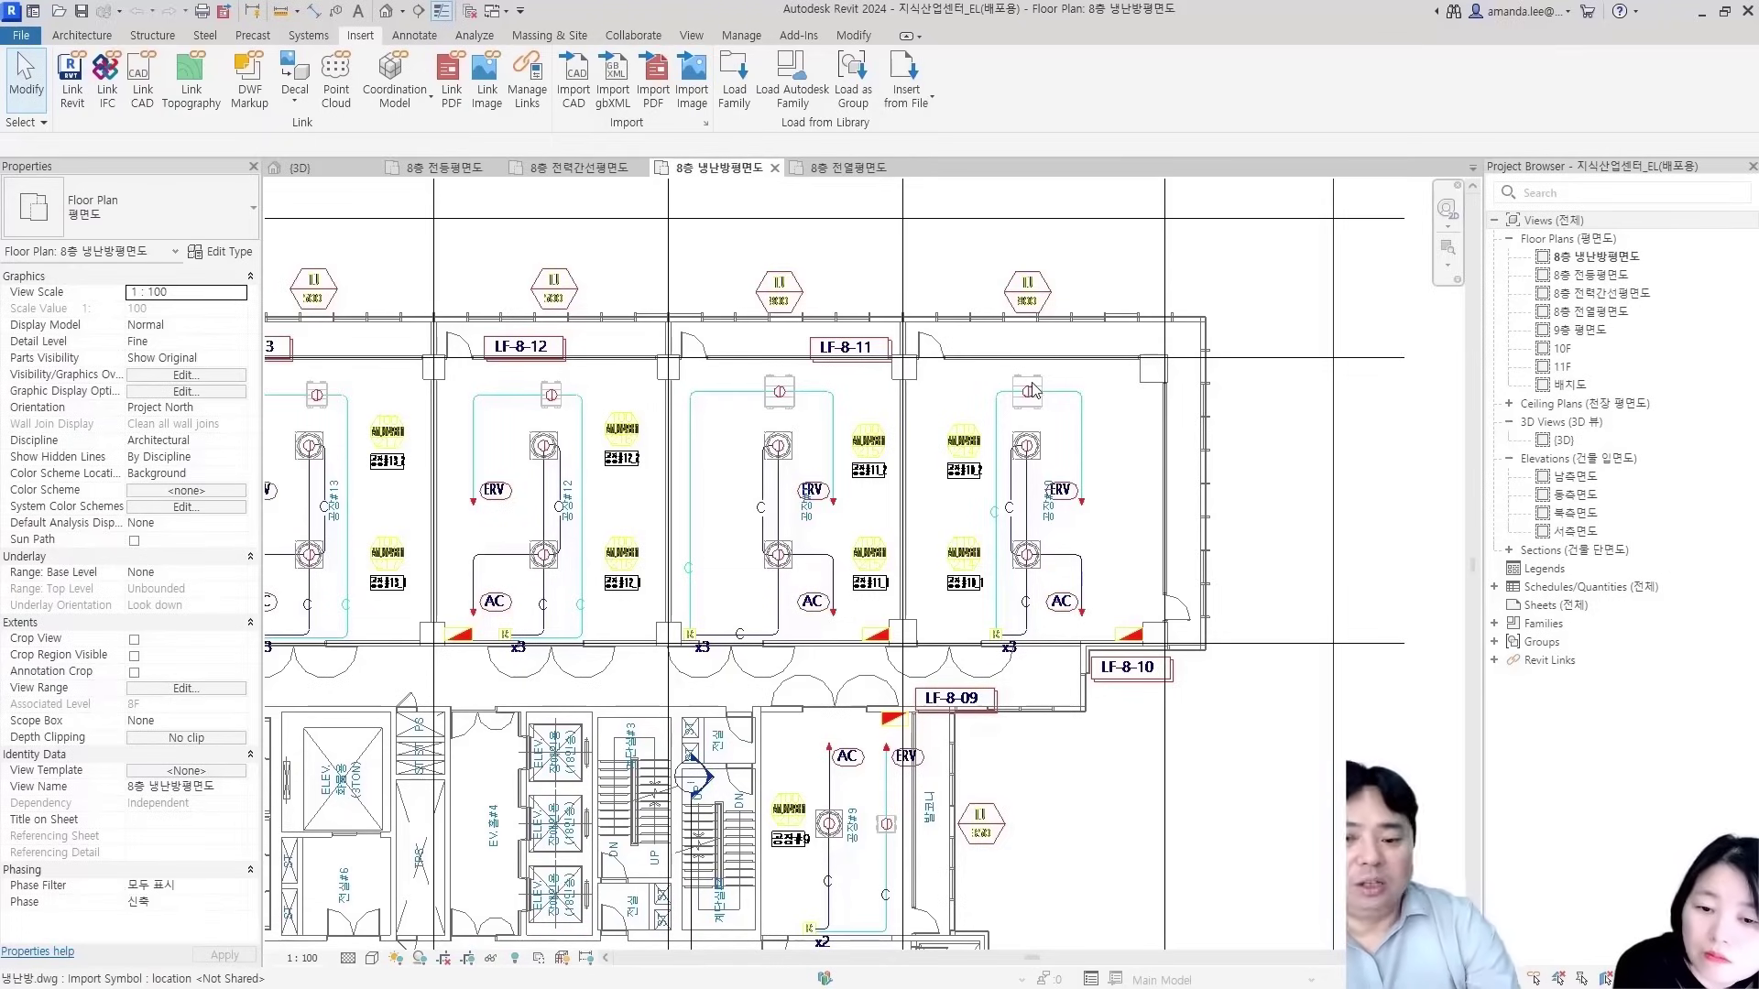
Read the outdoor unit (실외기) power supply and capacity data for panels EHP-8-A and EHP-8-B in the NOTE table
scroll(1033, 391, "down", 6)
scroll(665, 445, "up", 7)
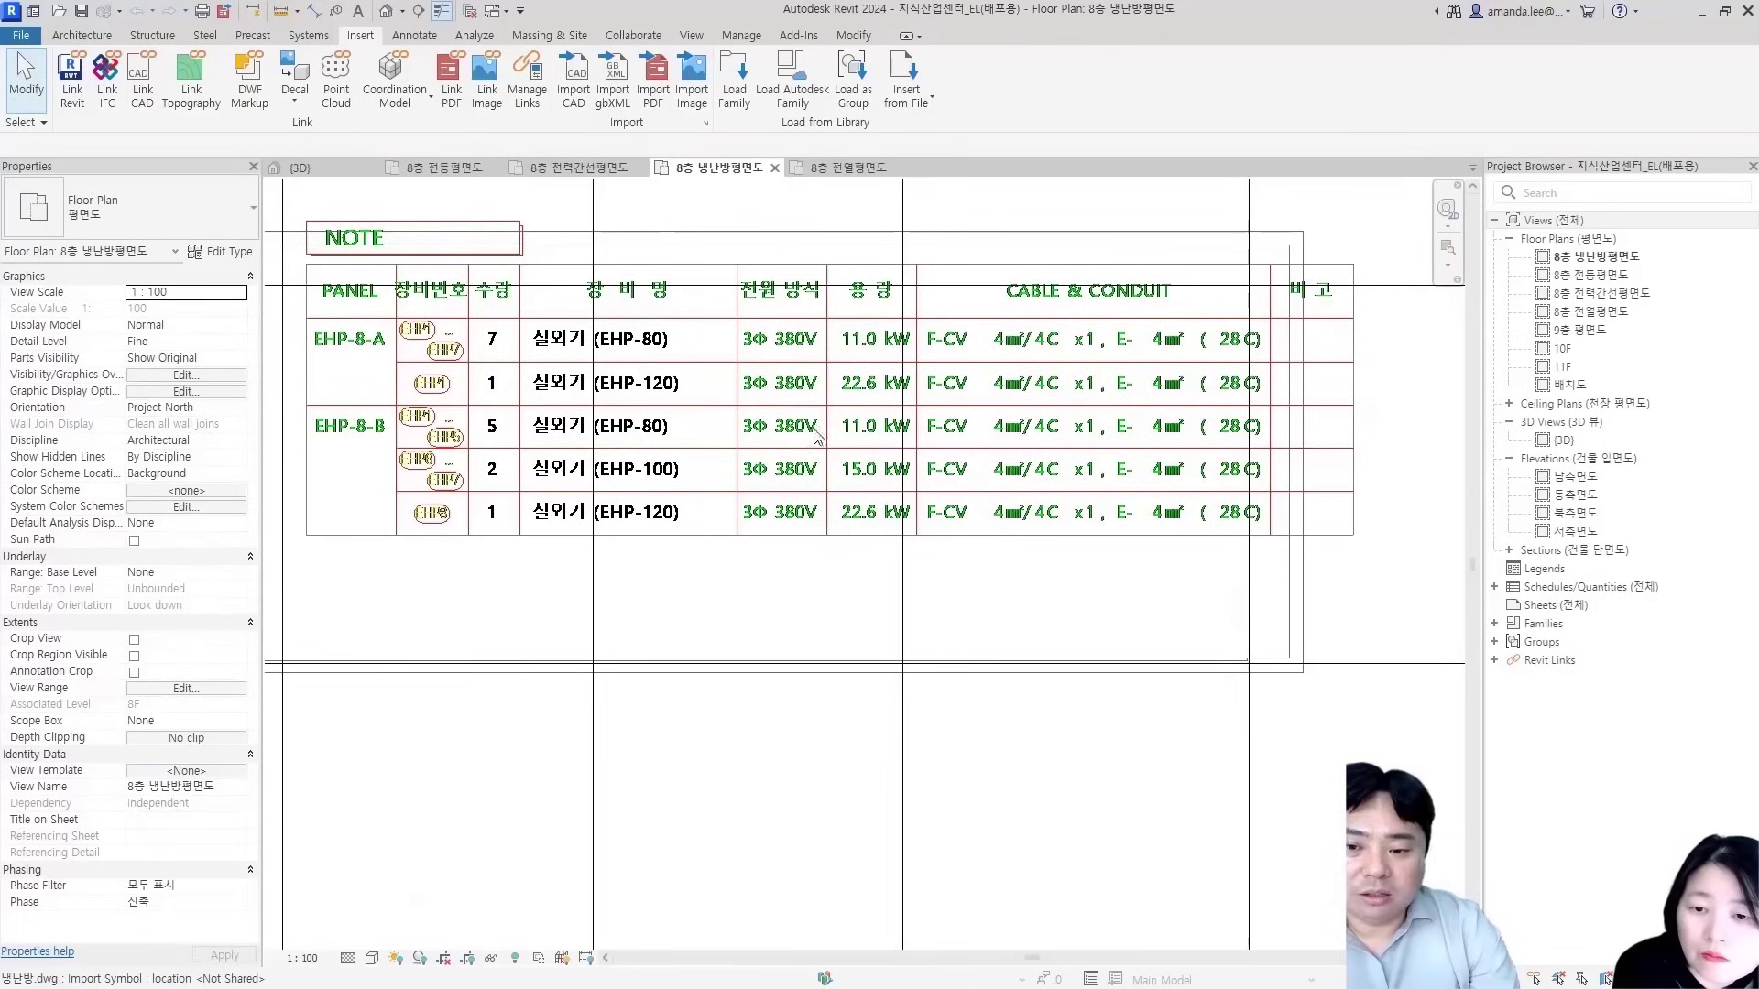
scroll(768, 391, "up", 2)
scroll(870, 417, "down", 3)
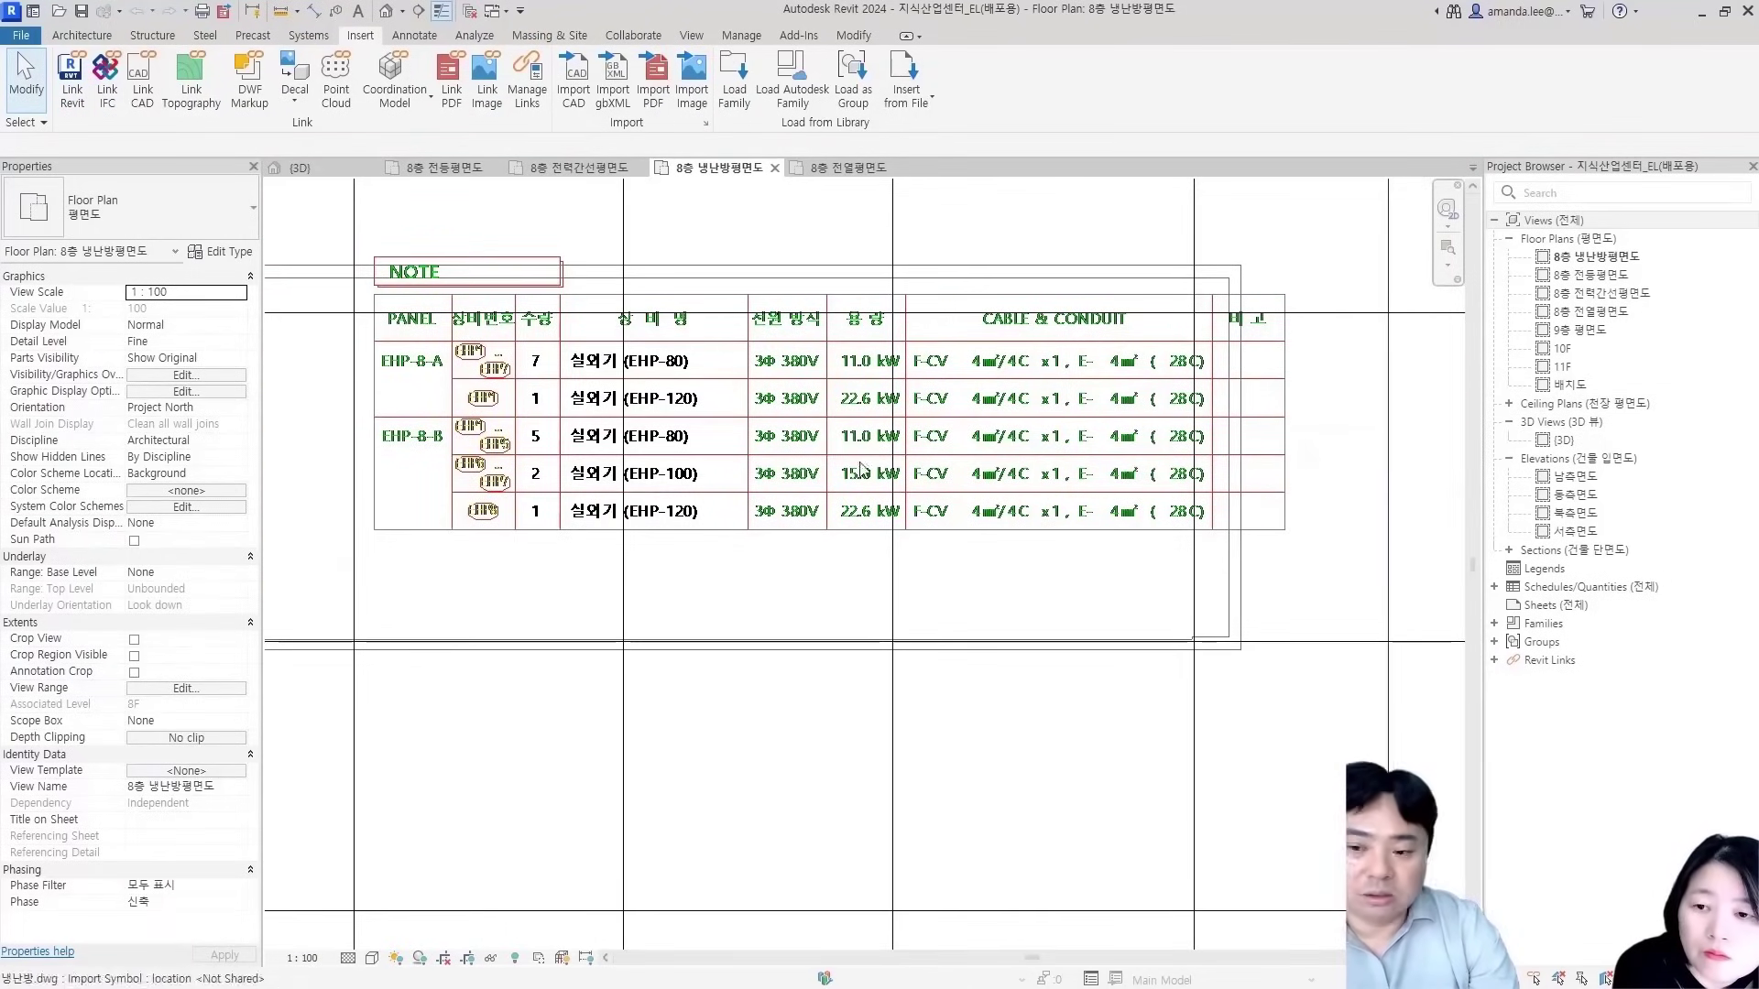
scroll(779, 330, "up", 3)
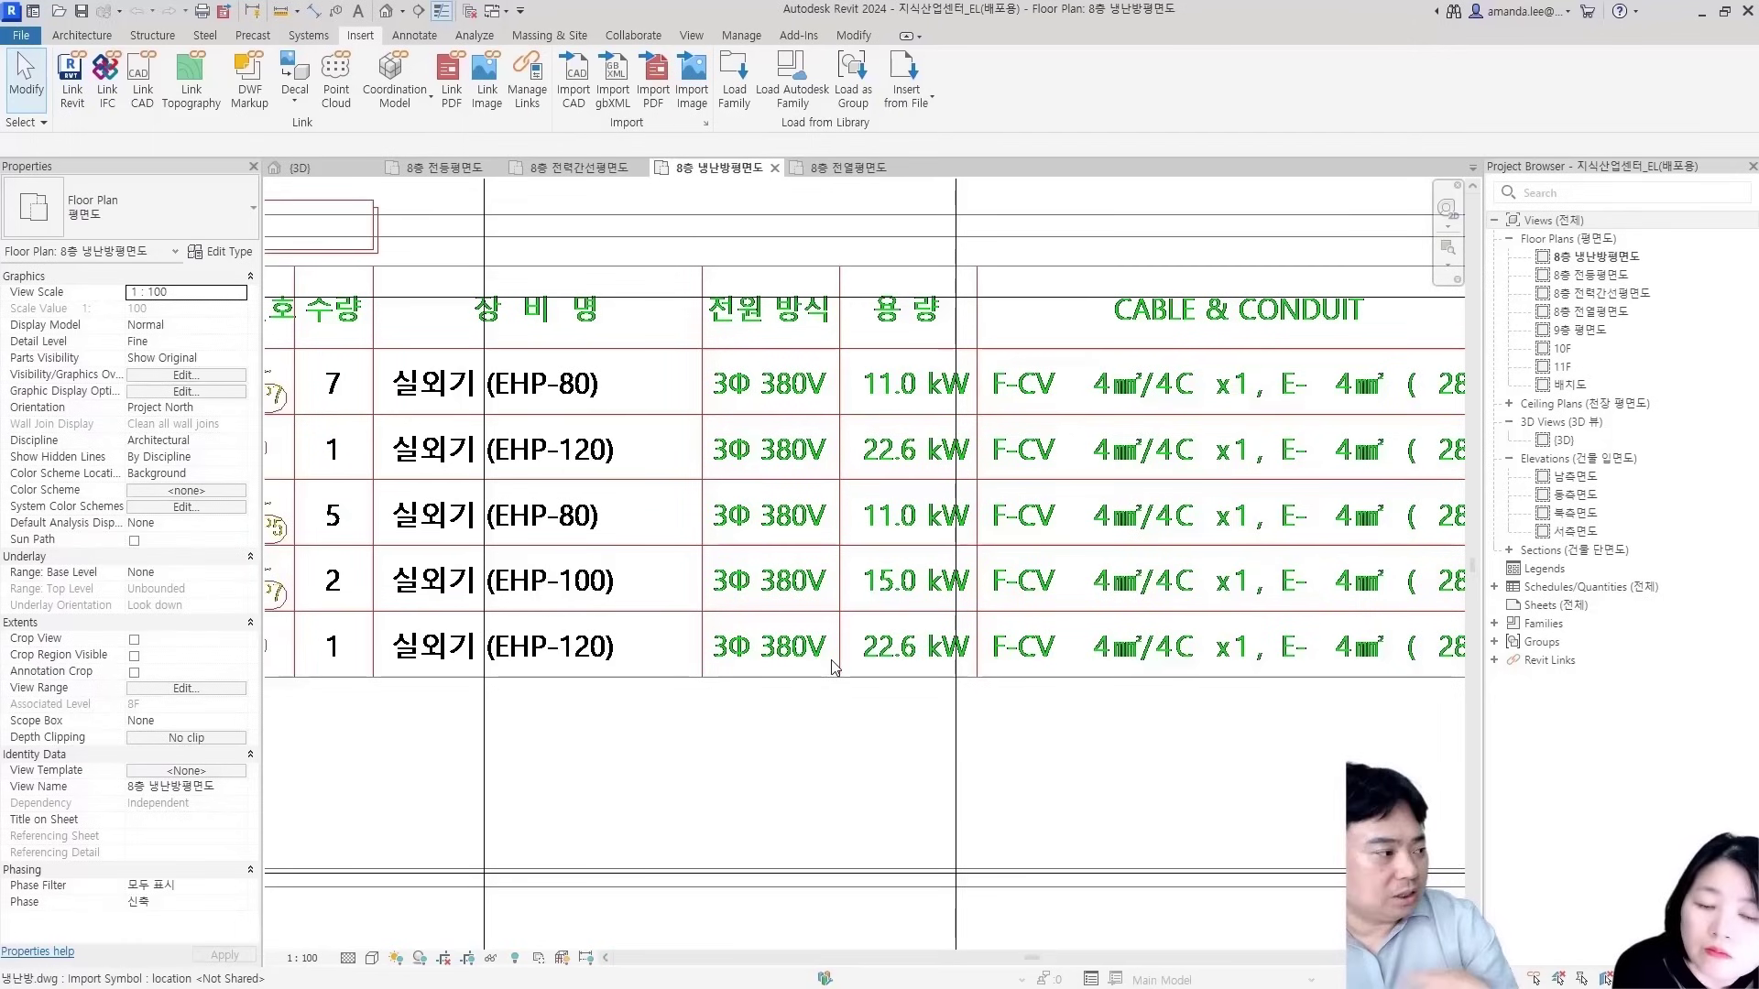
scroll(836, 666, "down", 5)
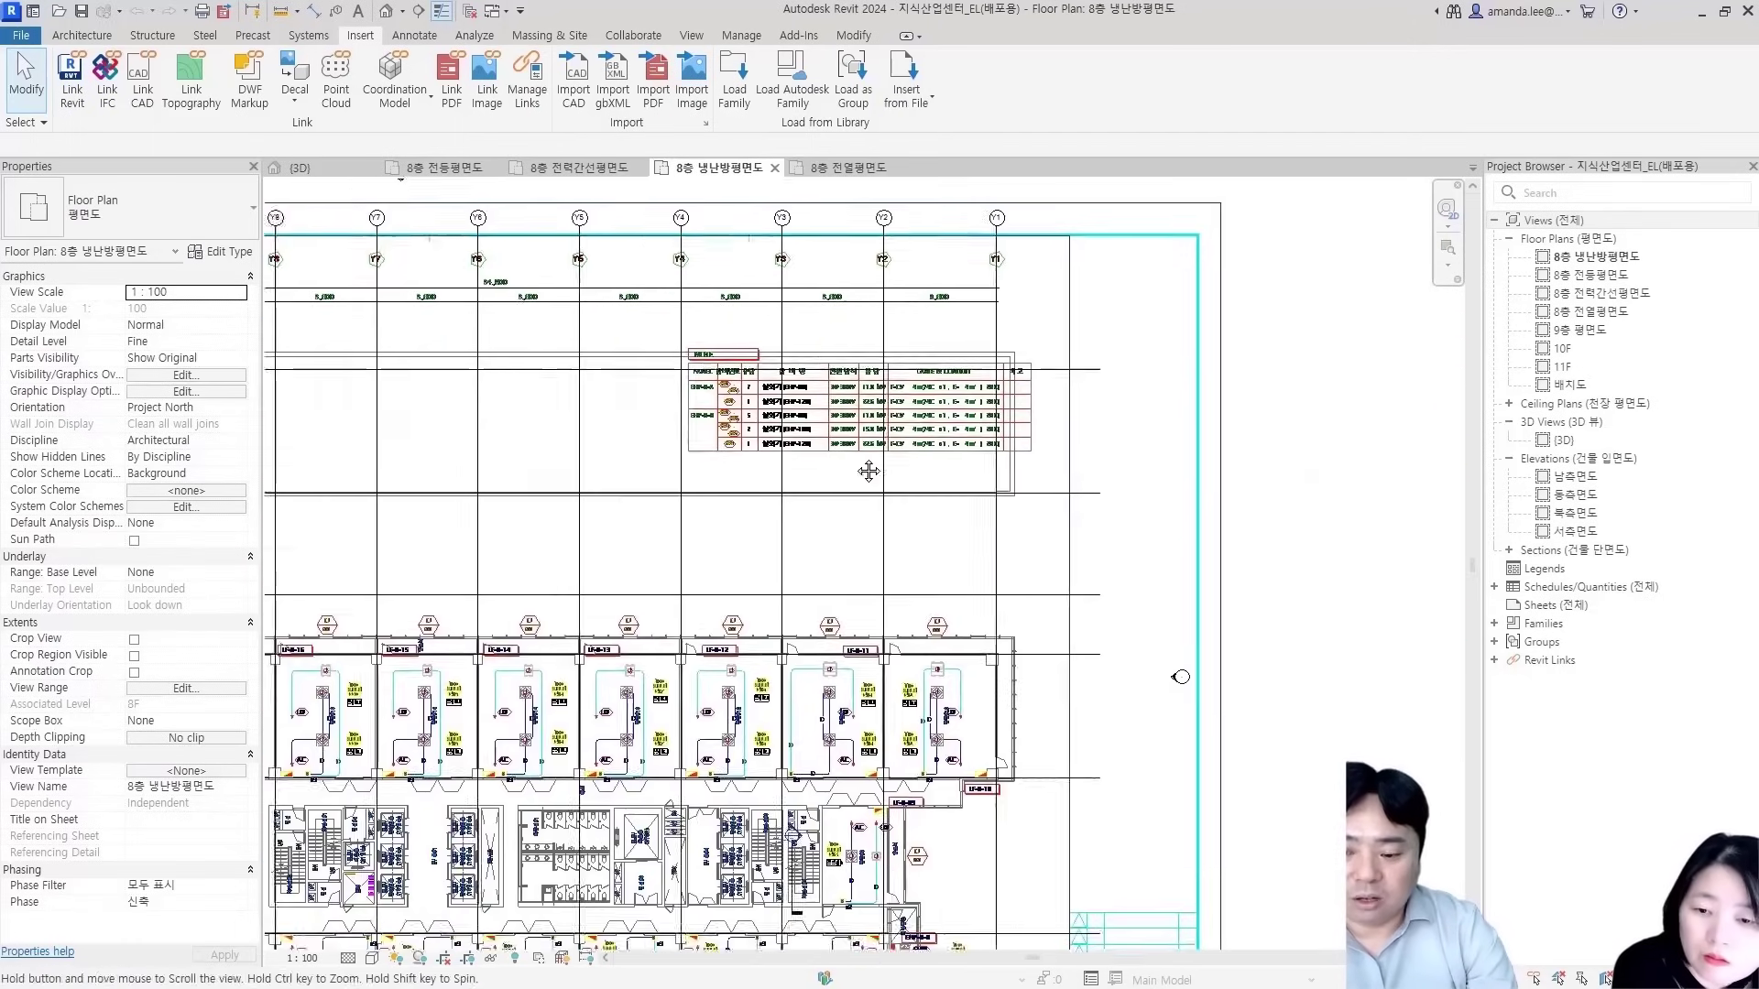
scroll(639, 740, "up", 5)
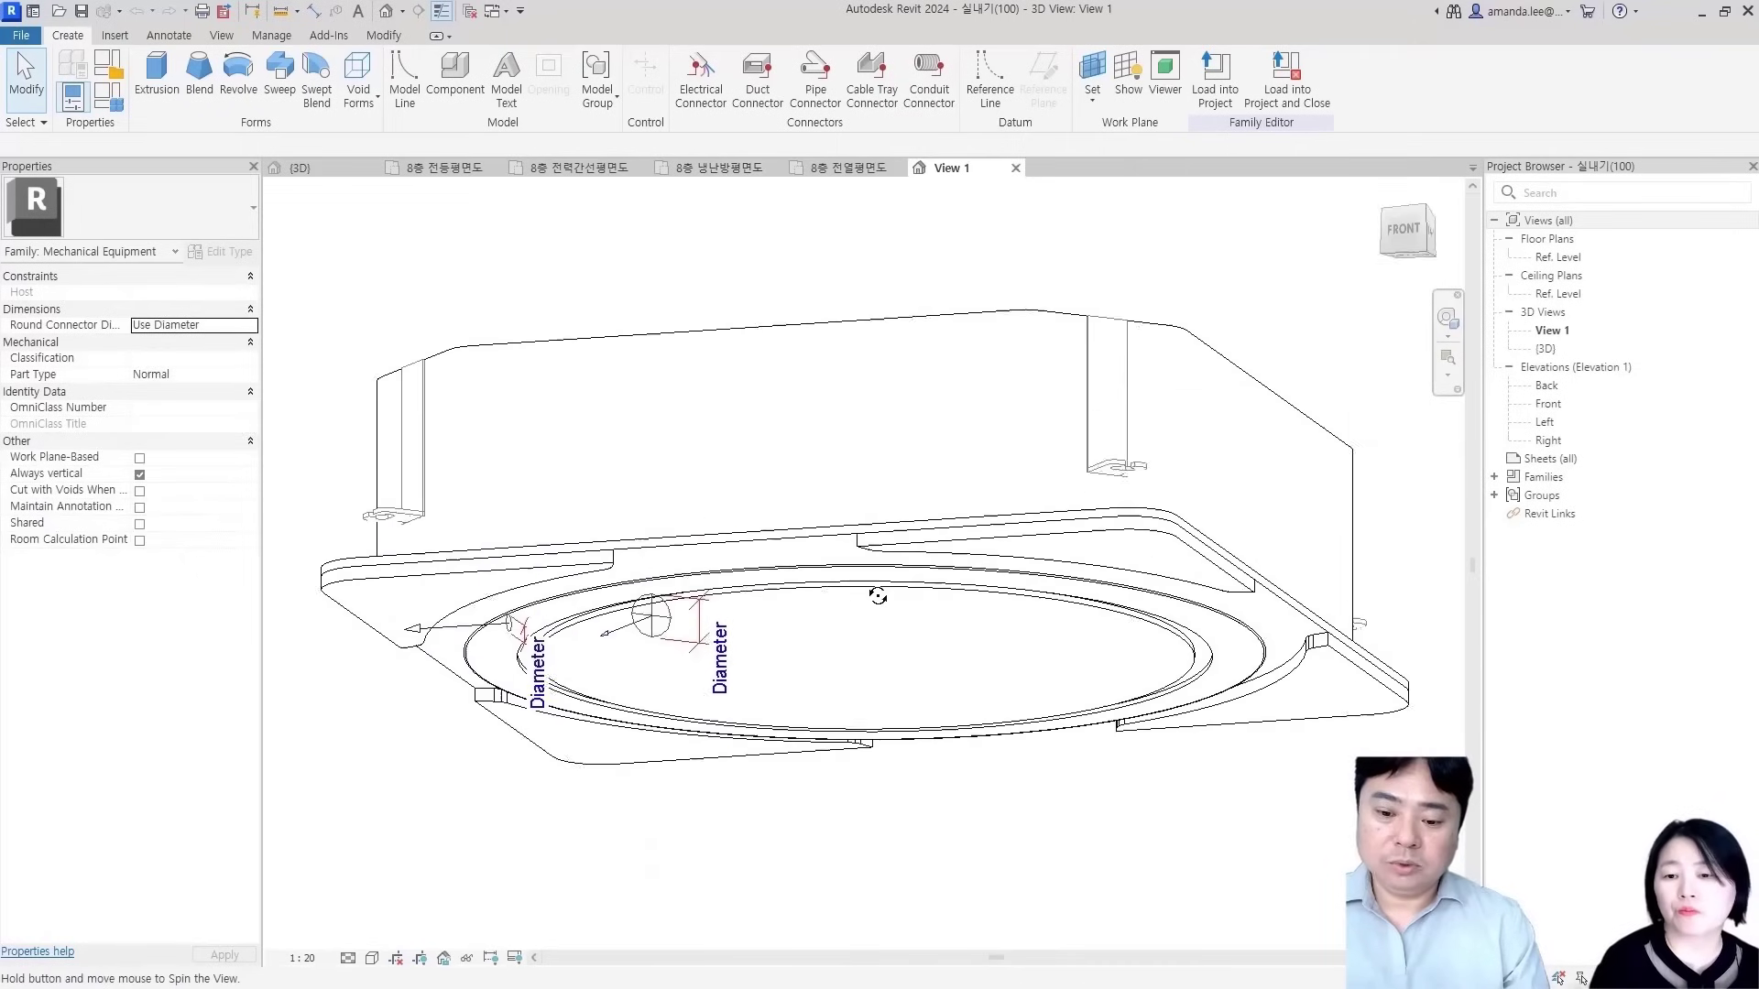
Examine the 실내기(100) indoor unit family in 3D from its underside grille round to its upper casing
scroll(845, 539, "up", 5)
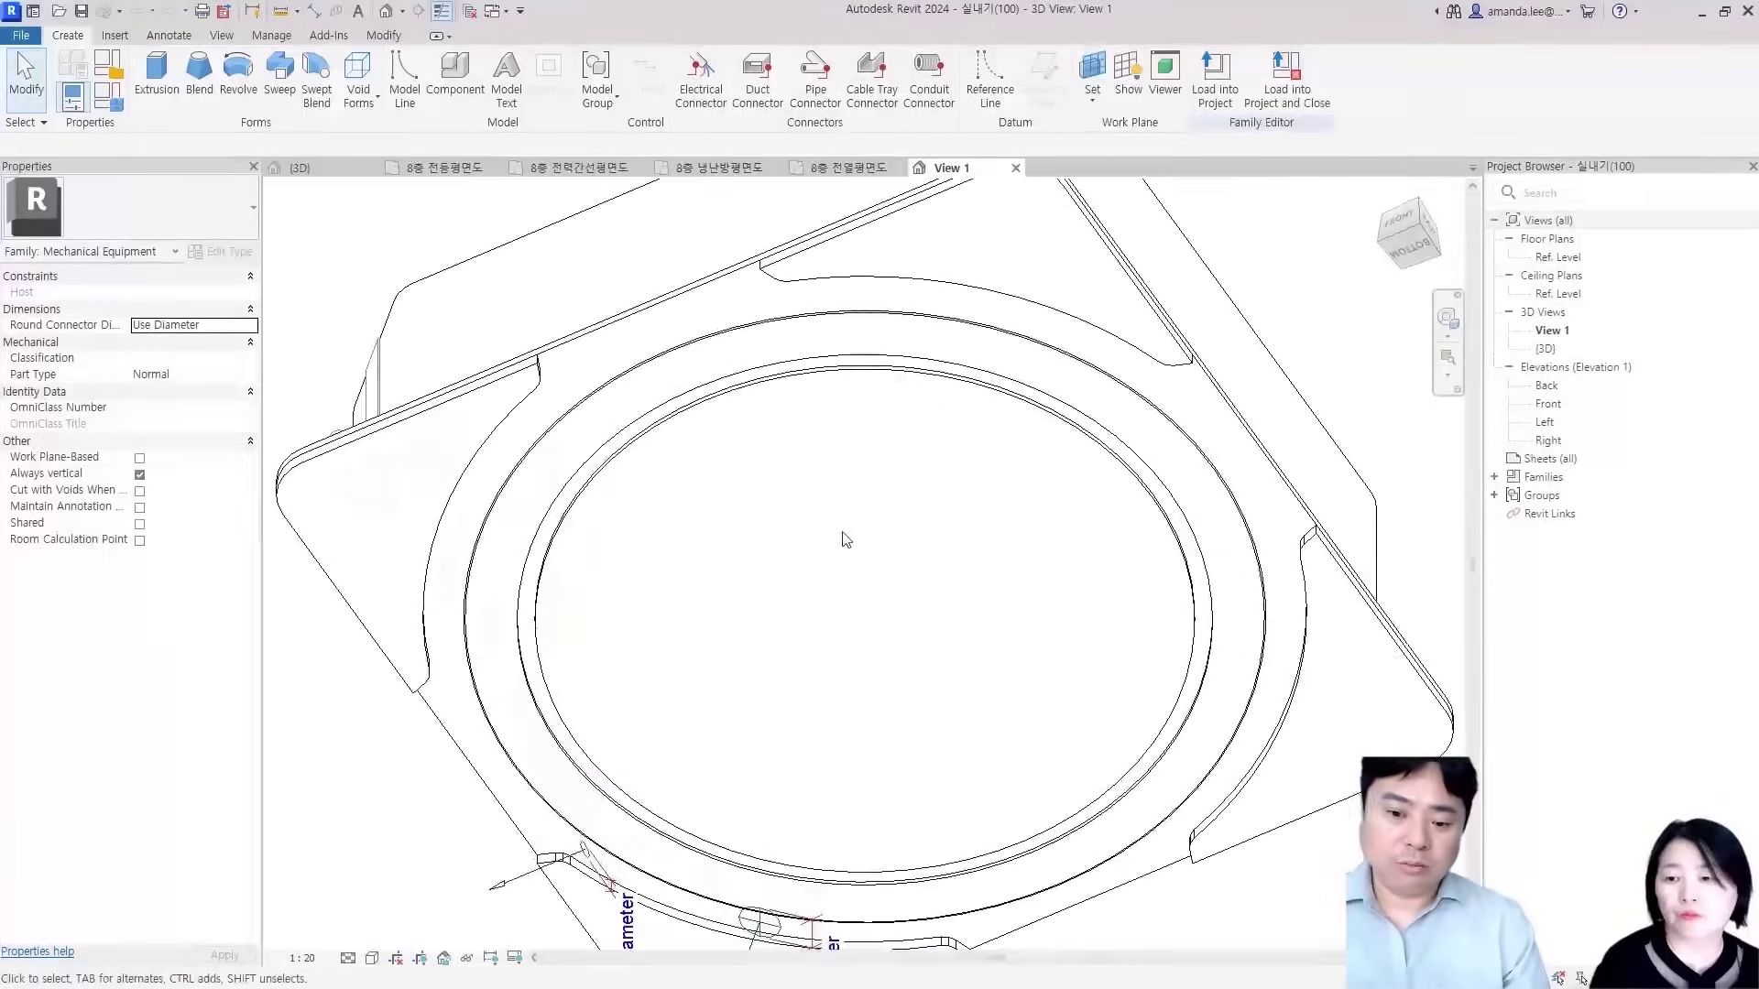
scroll(844, 539, "down", 5)
middle_click_drag(859, 451, 875, 582, "shift")
middle_click_drag(777, 417, 897, 597, "shift")
middle_click_drag(617, 523, 1049, 438, "shift")
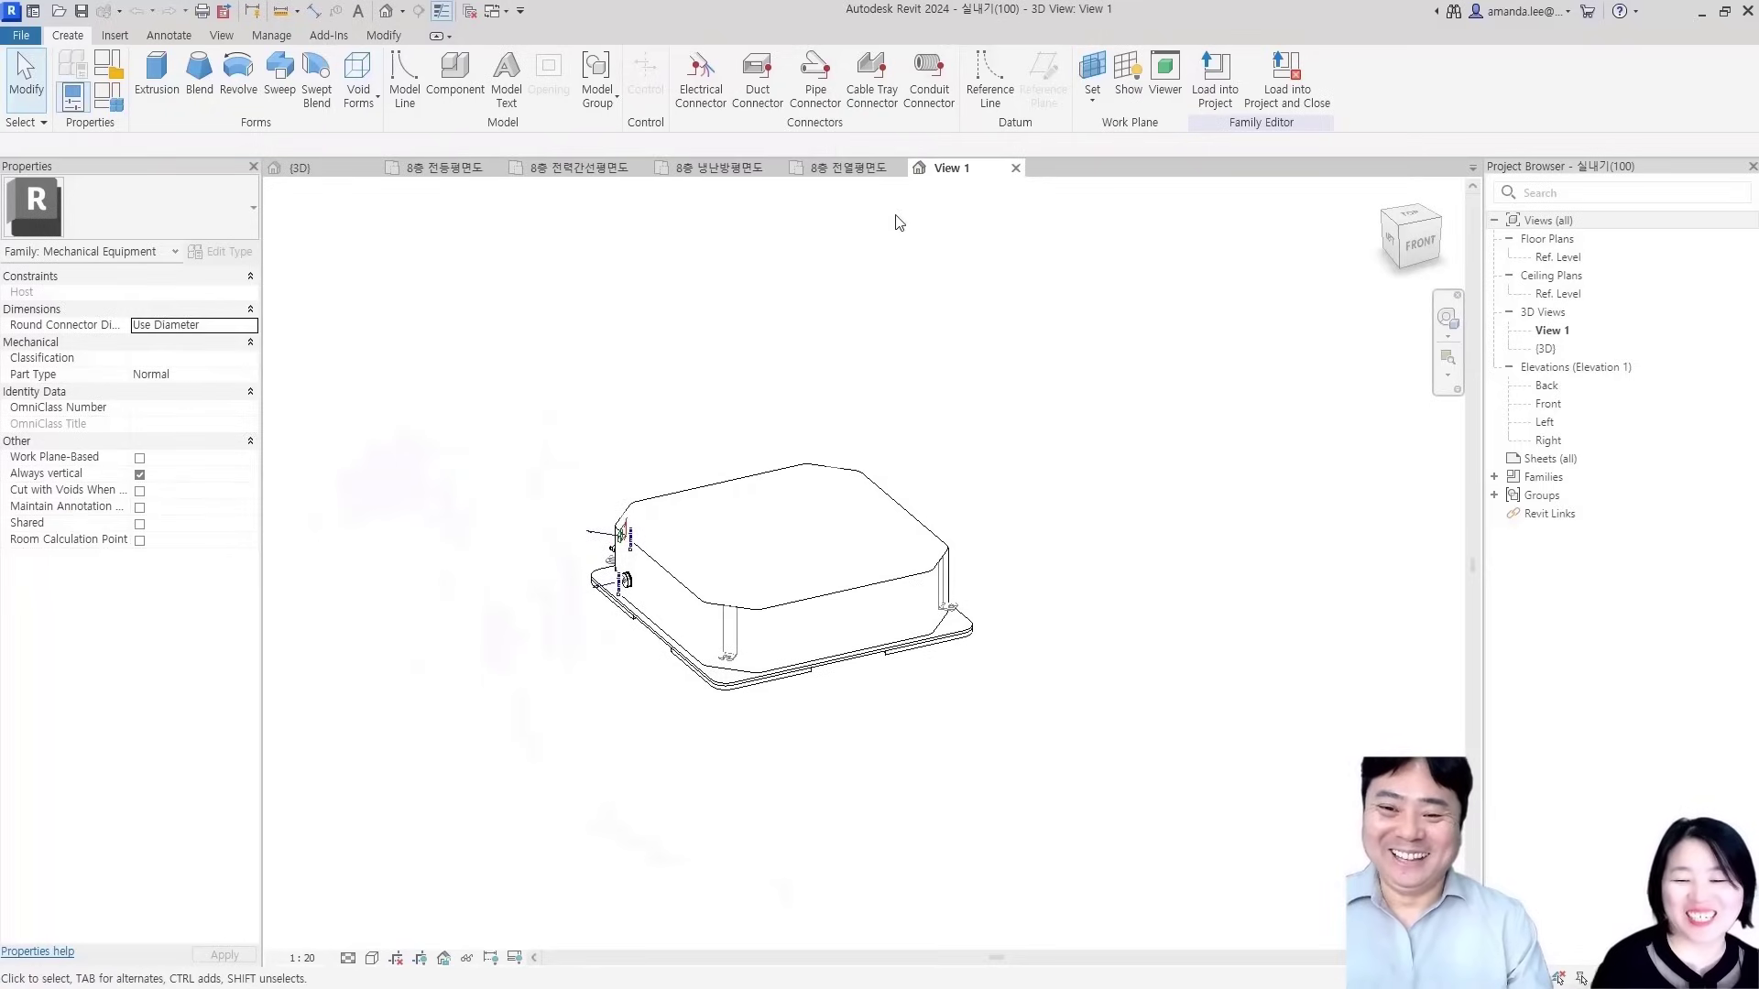
Switch to the 8층 냉난방평면도 floor plan and look over the heating/cooling equipment layout of the whole floor
left_click(848, 168)
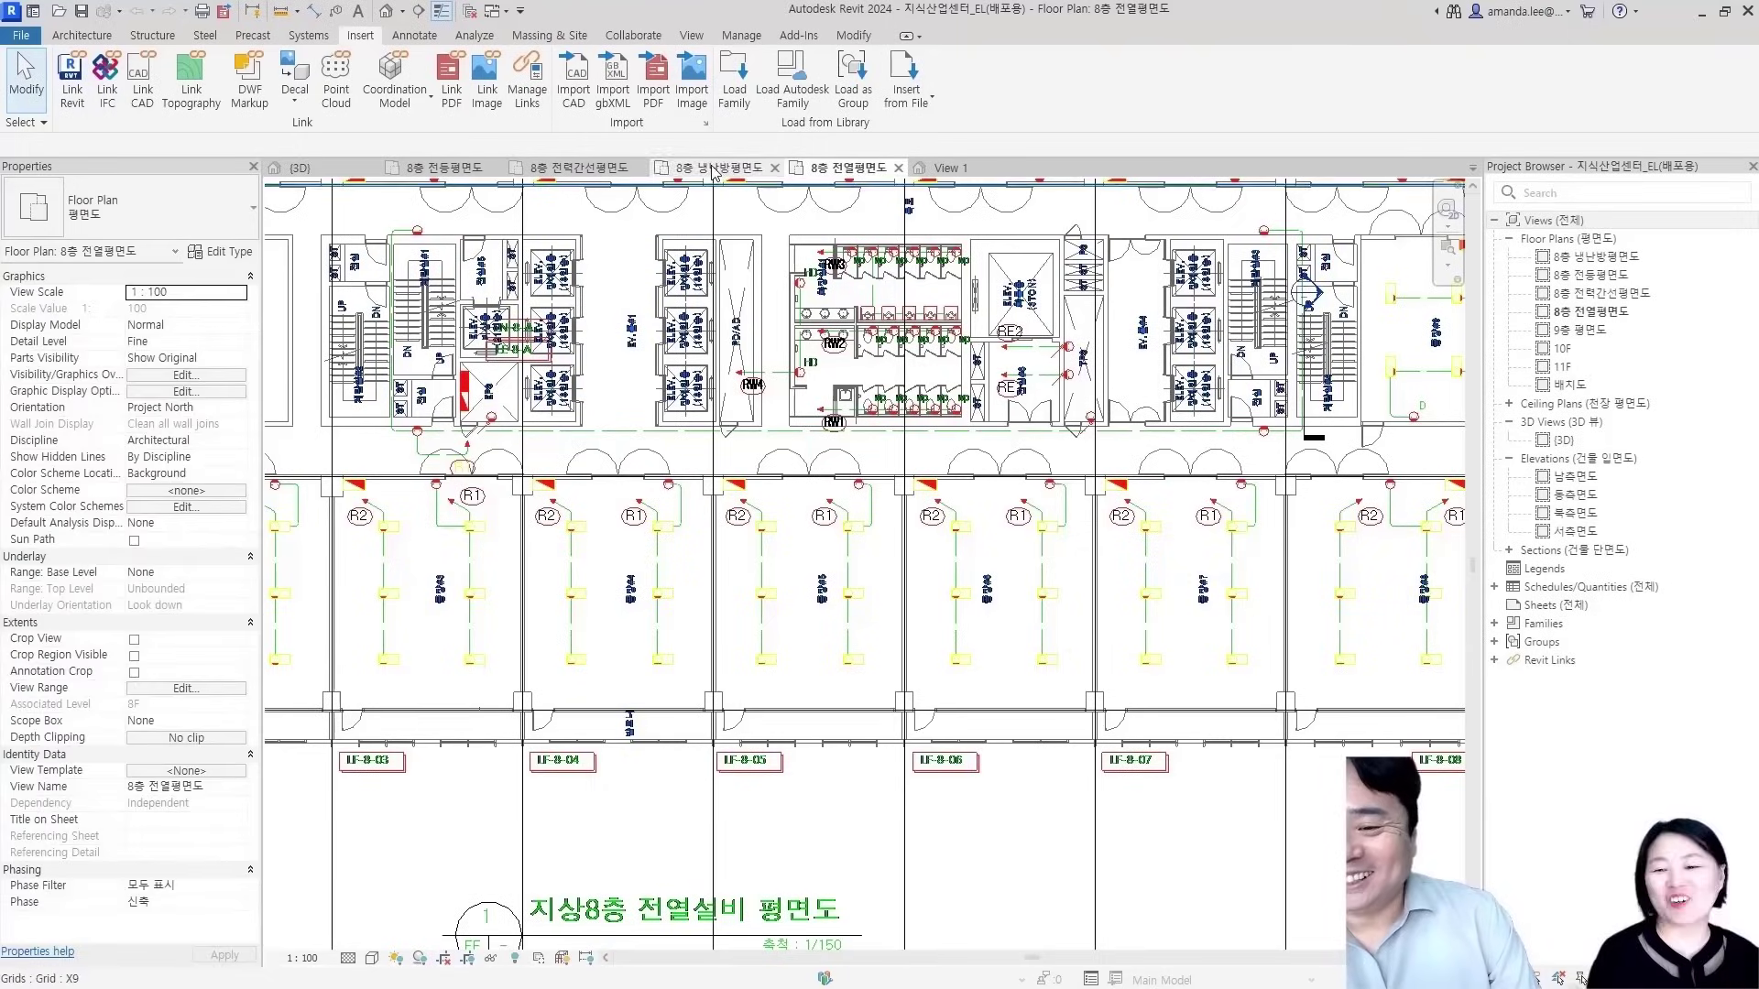
left_click(714, 168)
scroll(818, 504, "up", 2)
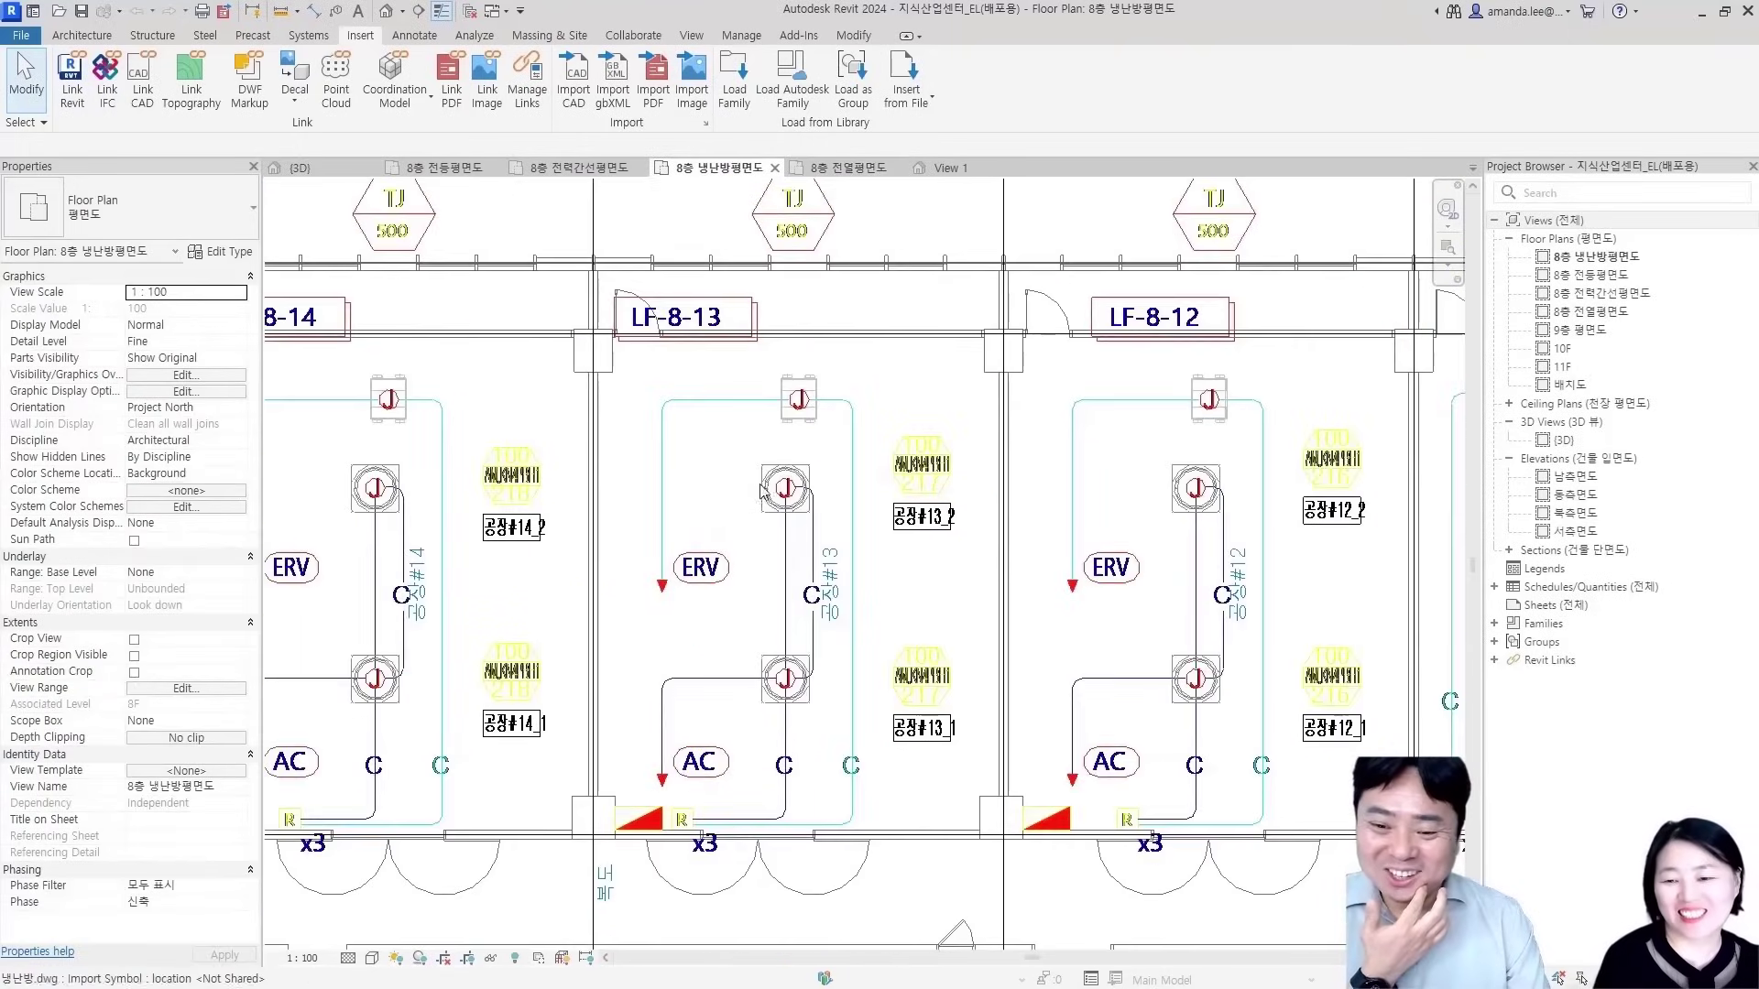
scroll(818, 503, "down", 5)
middle_click_drag(872, 404, 973, 465)
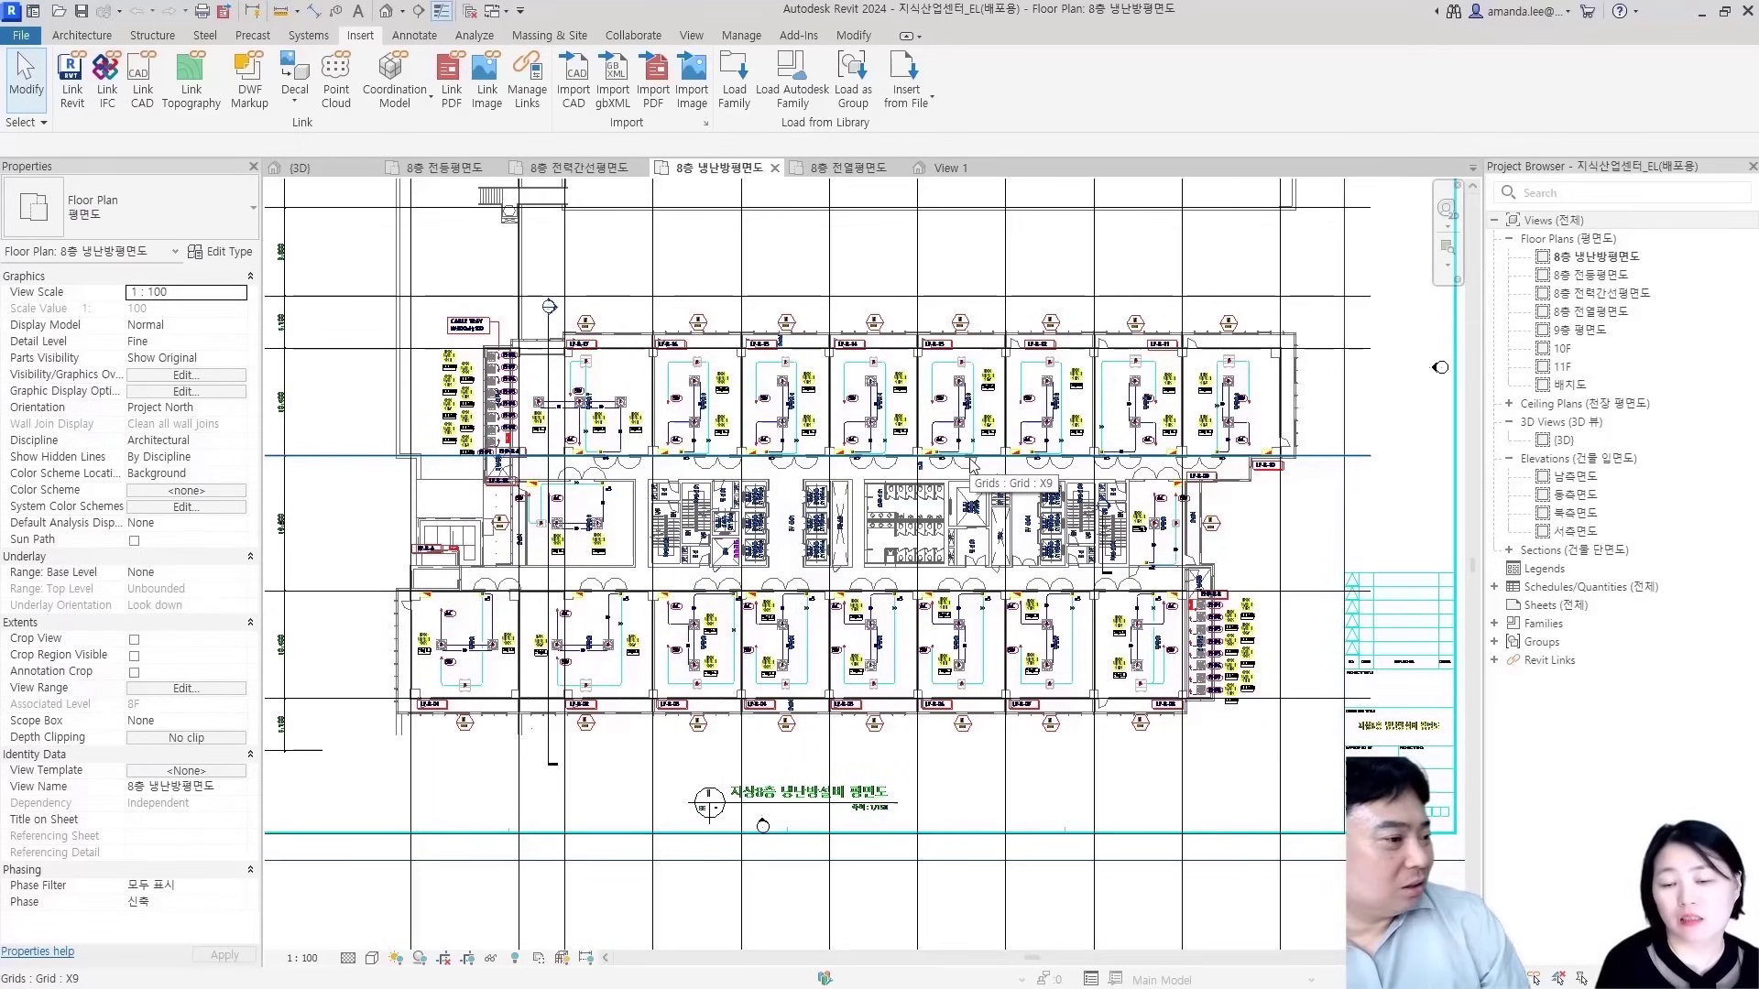
middle_click_drag(1096, 460, 978, 486)
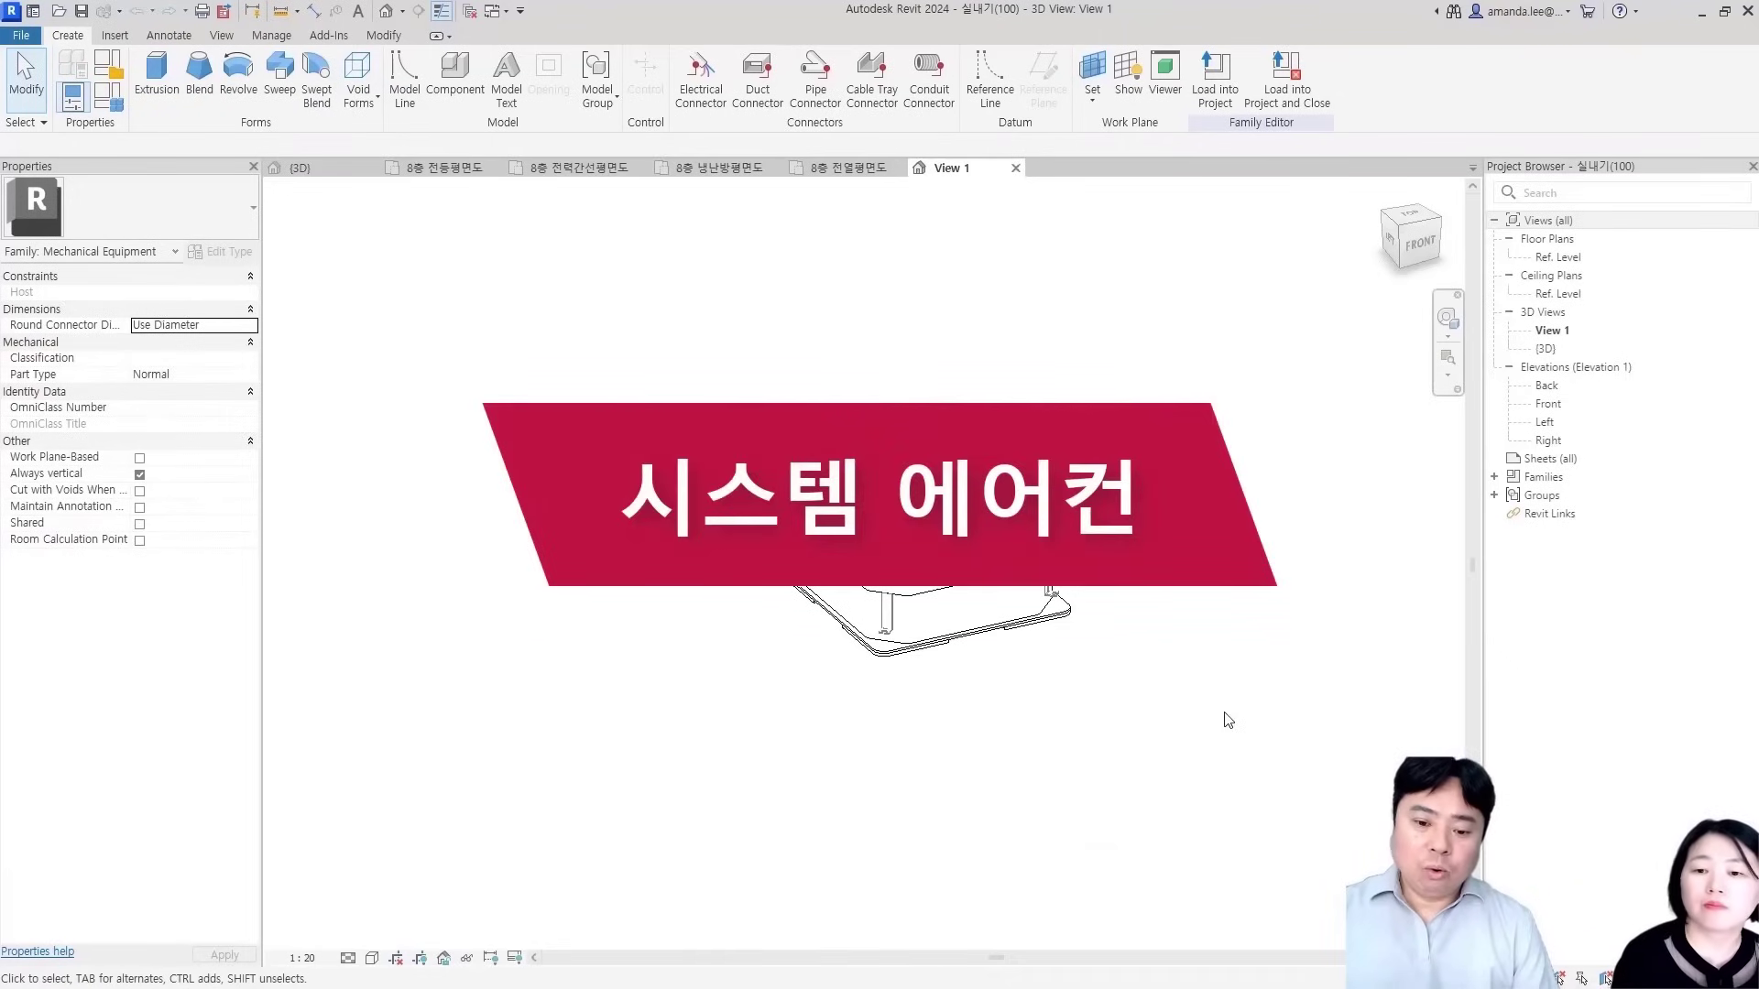
Inspect the indoor unit's body extrusion and existing side connectors in the 실내기(100) family's 3D view
middle_click_drag(1003, 578, 1018, 597)
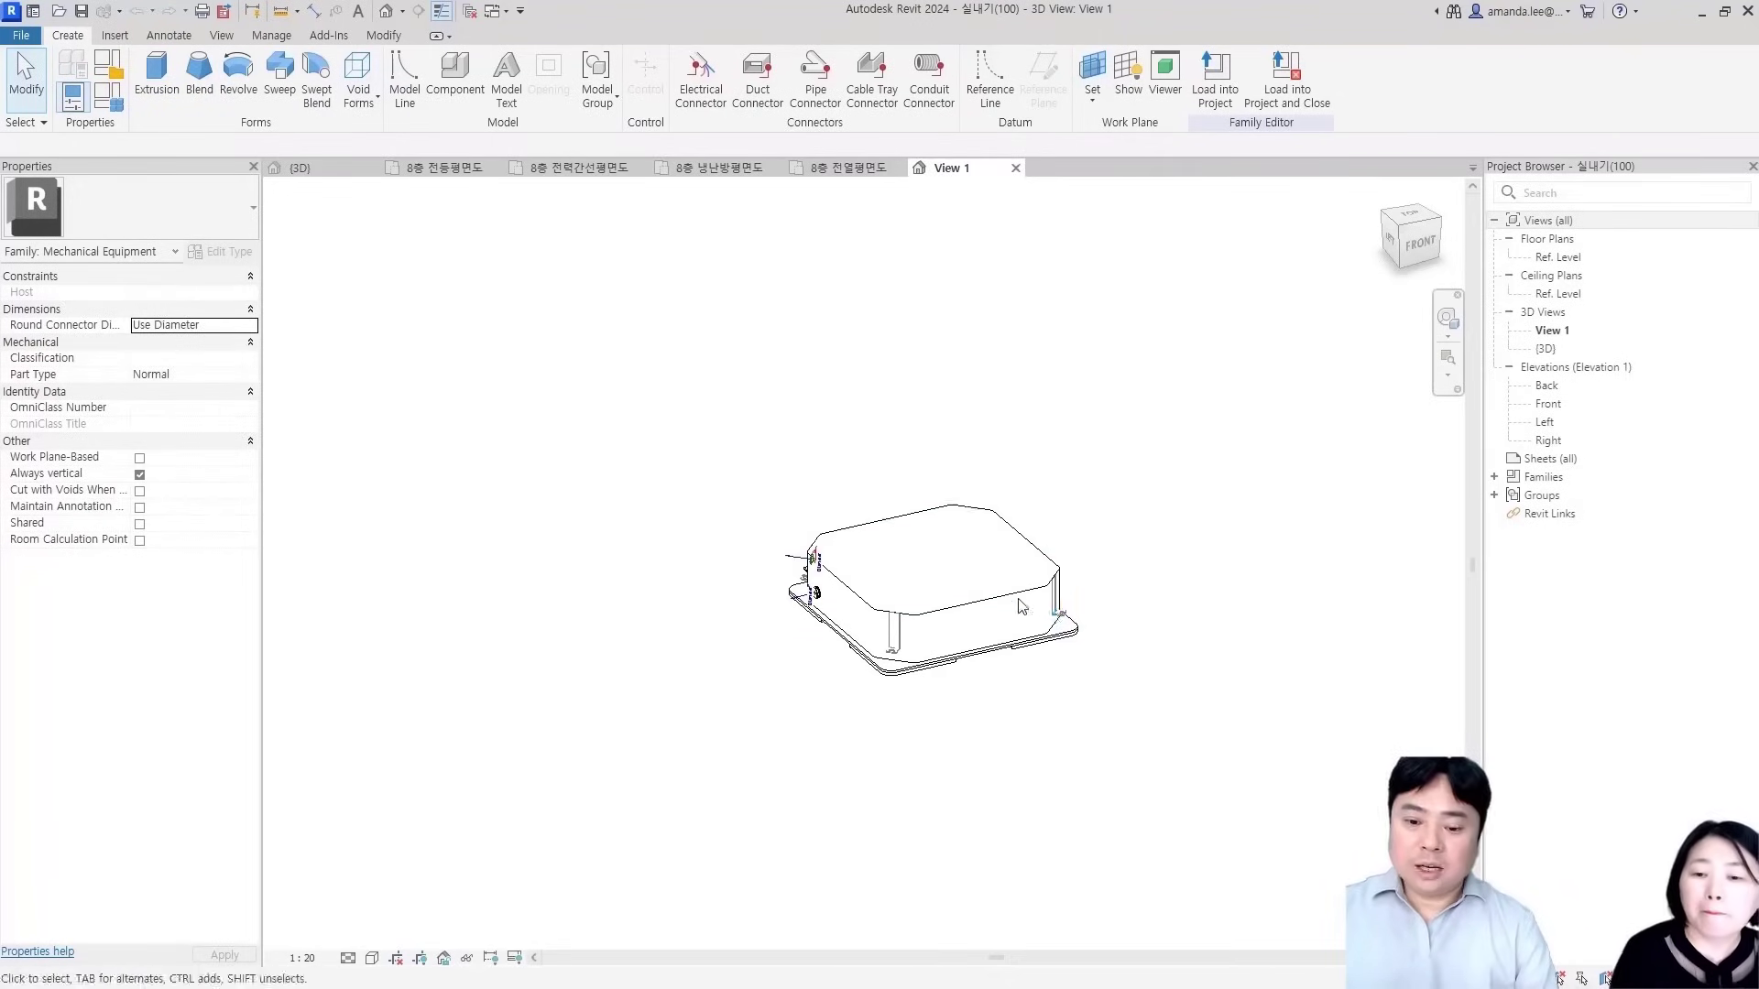
middle_click_drag(854, 646, 888, 706, "shift")
scroll(857, 626, "up", 1)
scroll(857, 626, "down", 2)
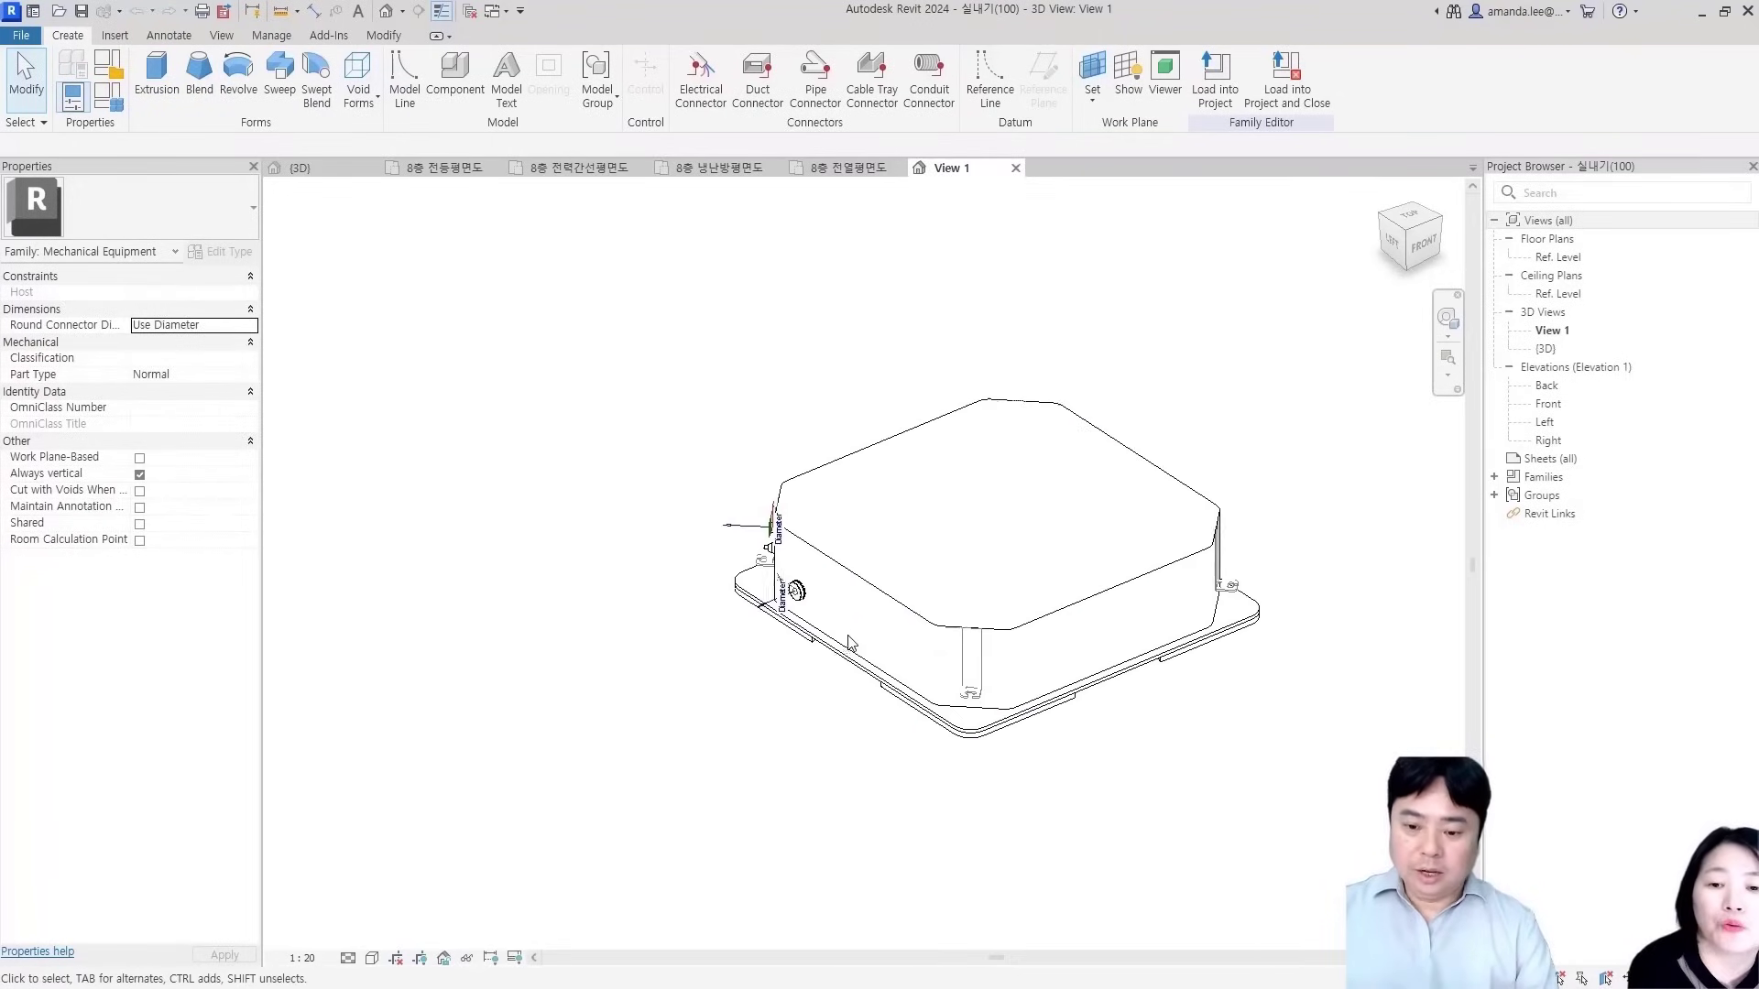
middle_click_drag(857, 625, 771, 665)
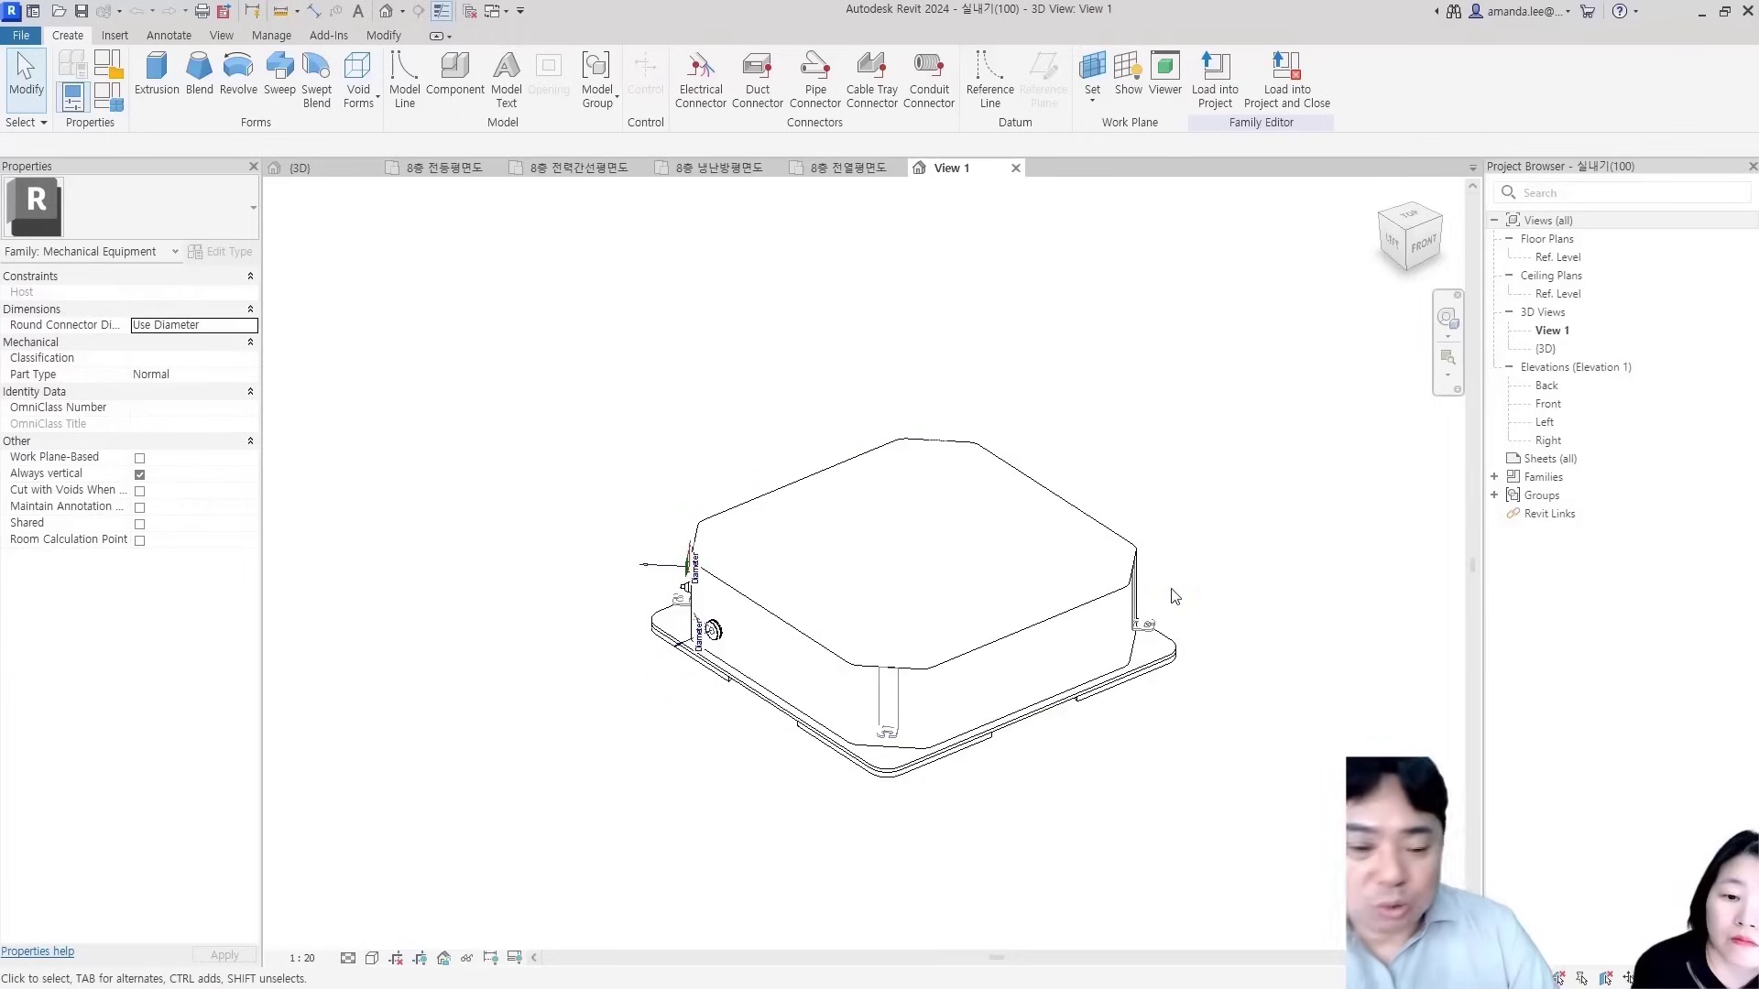
left_click(838, 478)
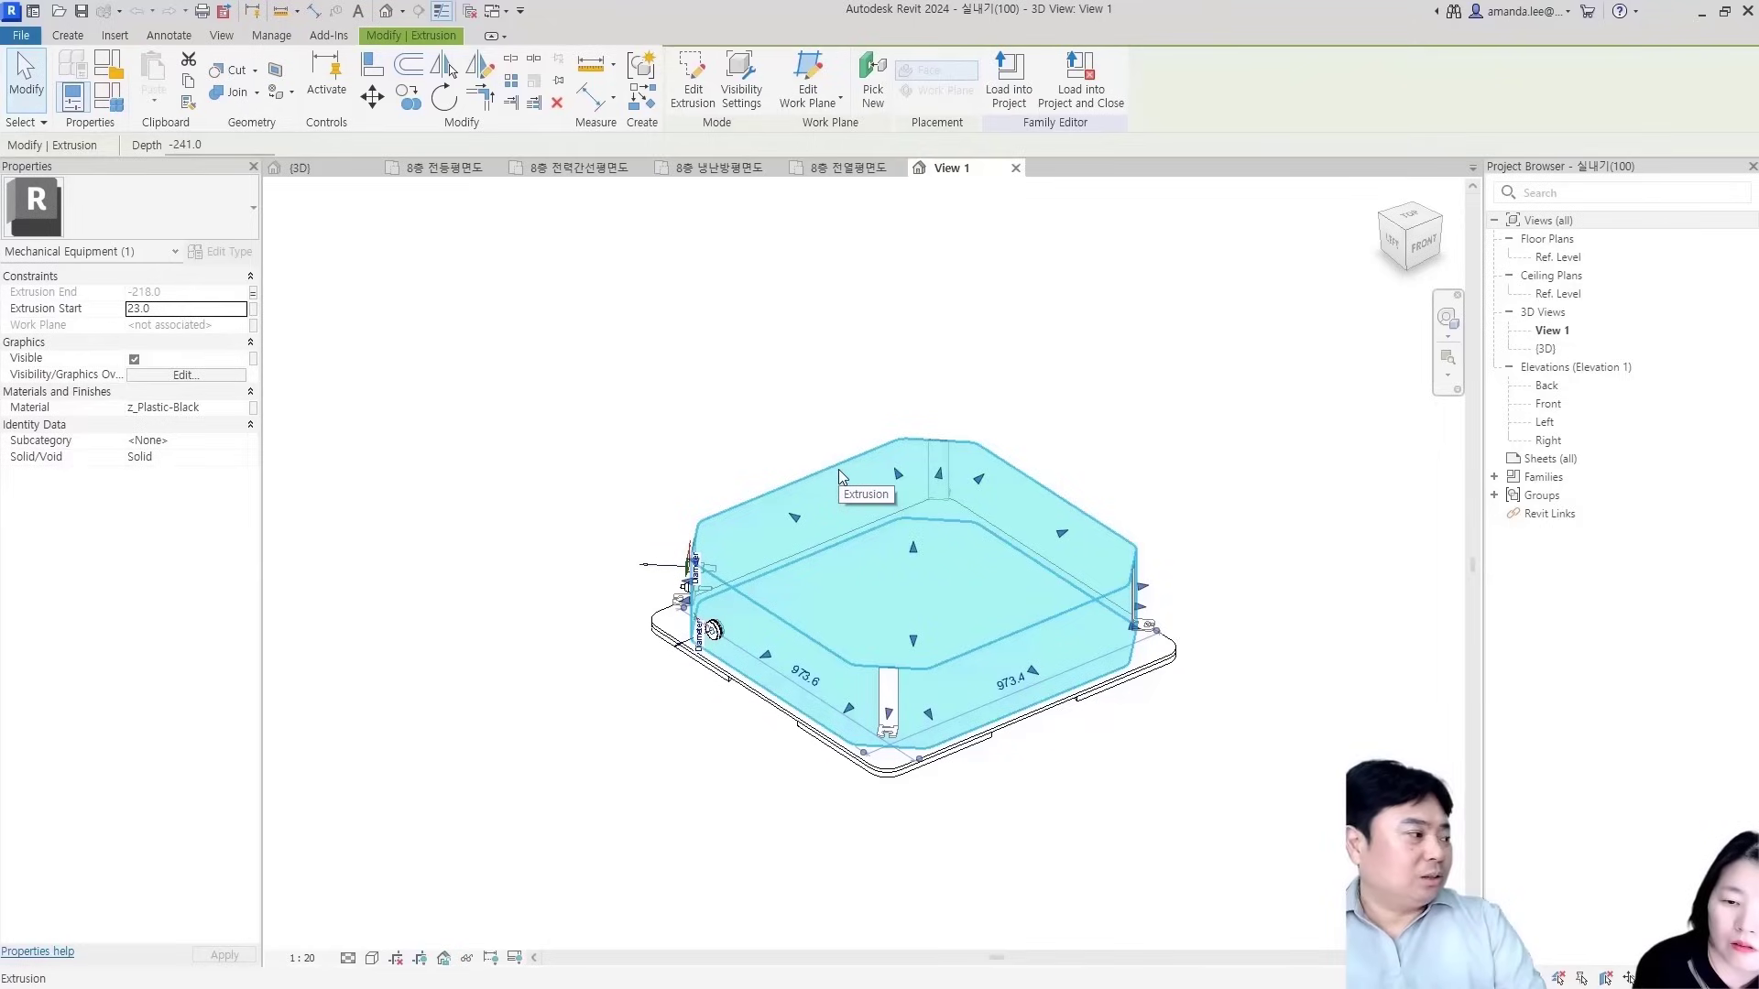
left_click(731, 365)
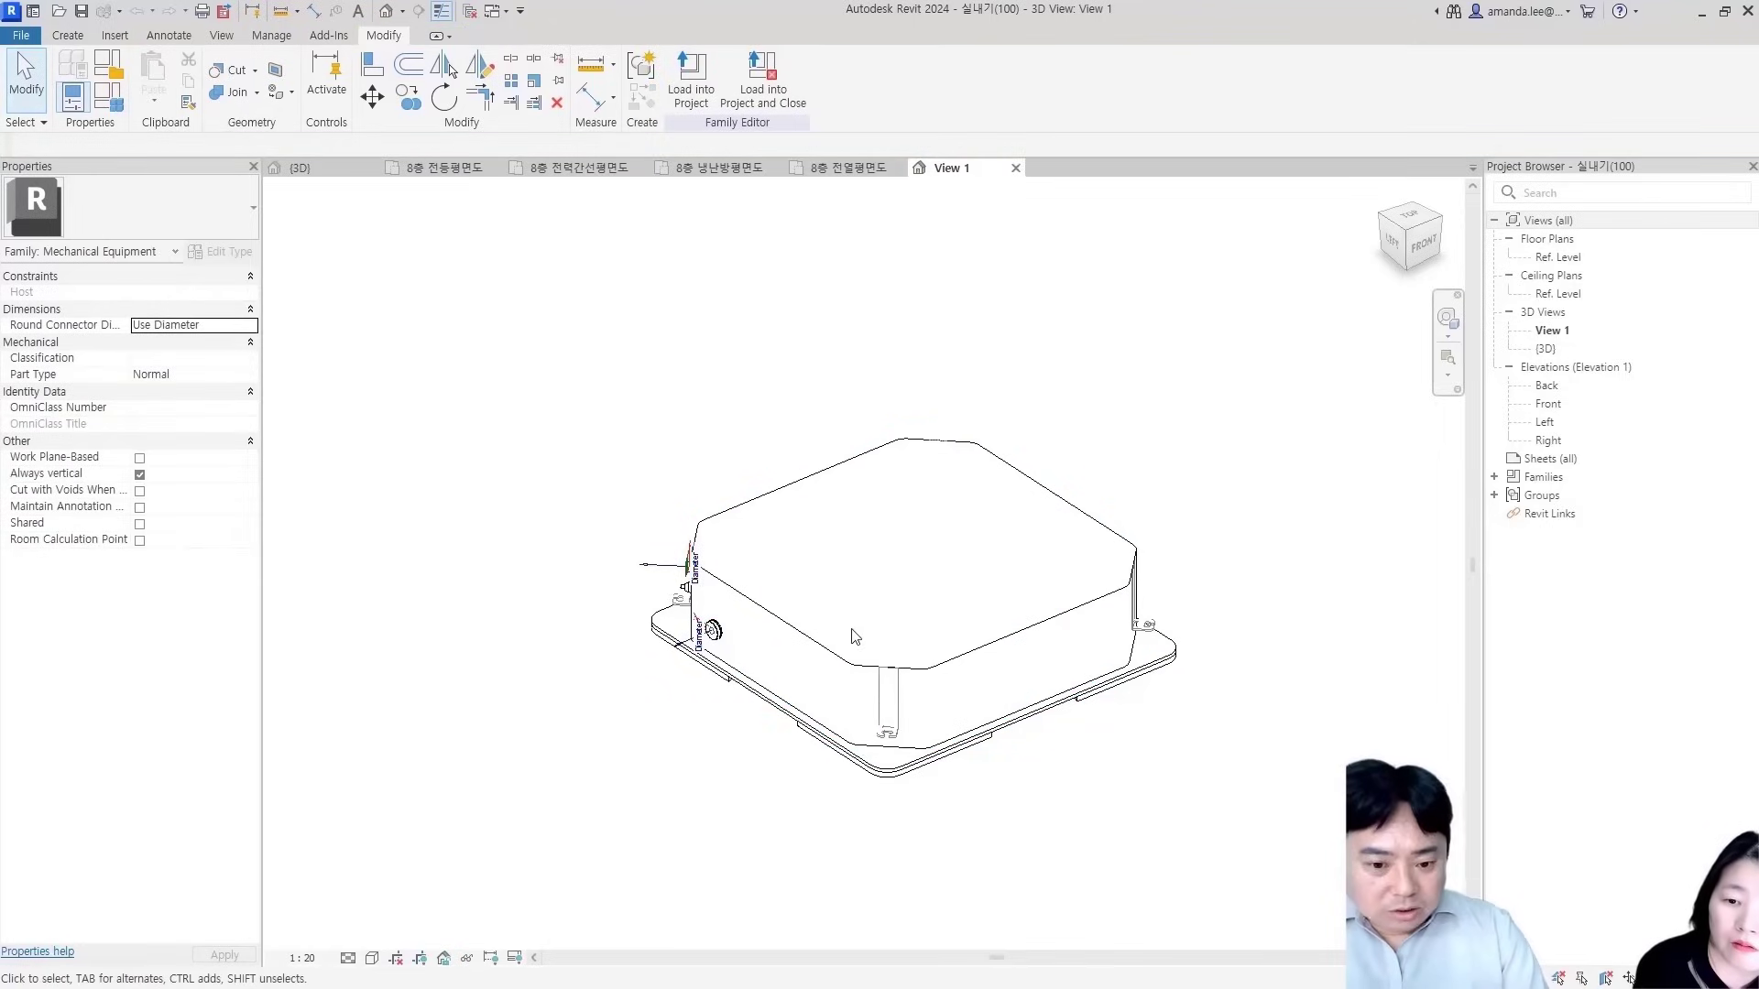
middle_click_drag(615, 431, 689, 378)
middle_click_drag(795, 352, 680, 418)
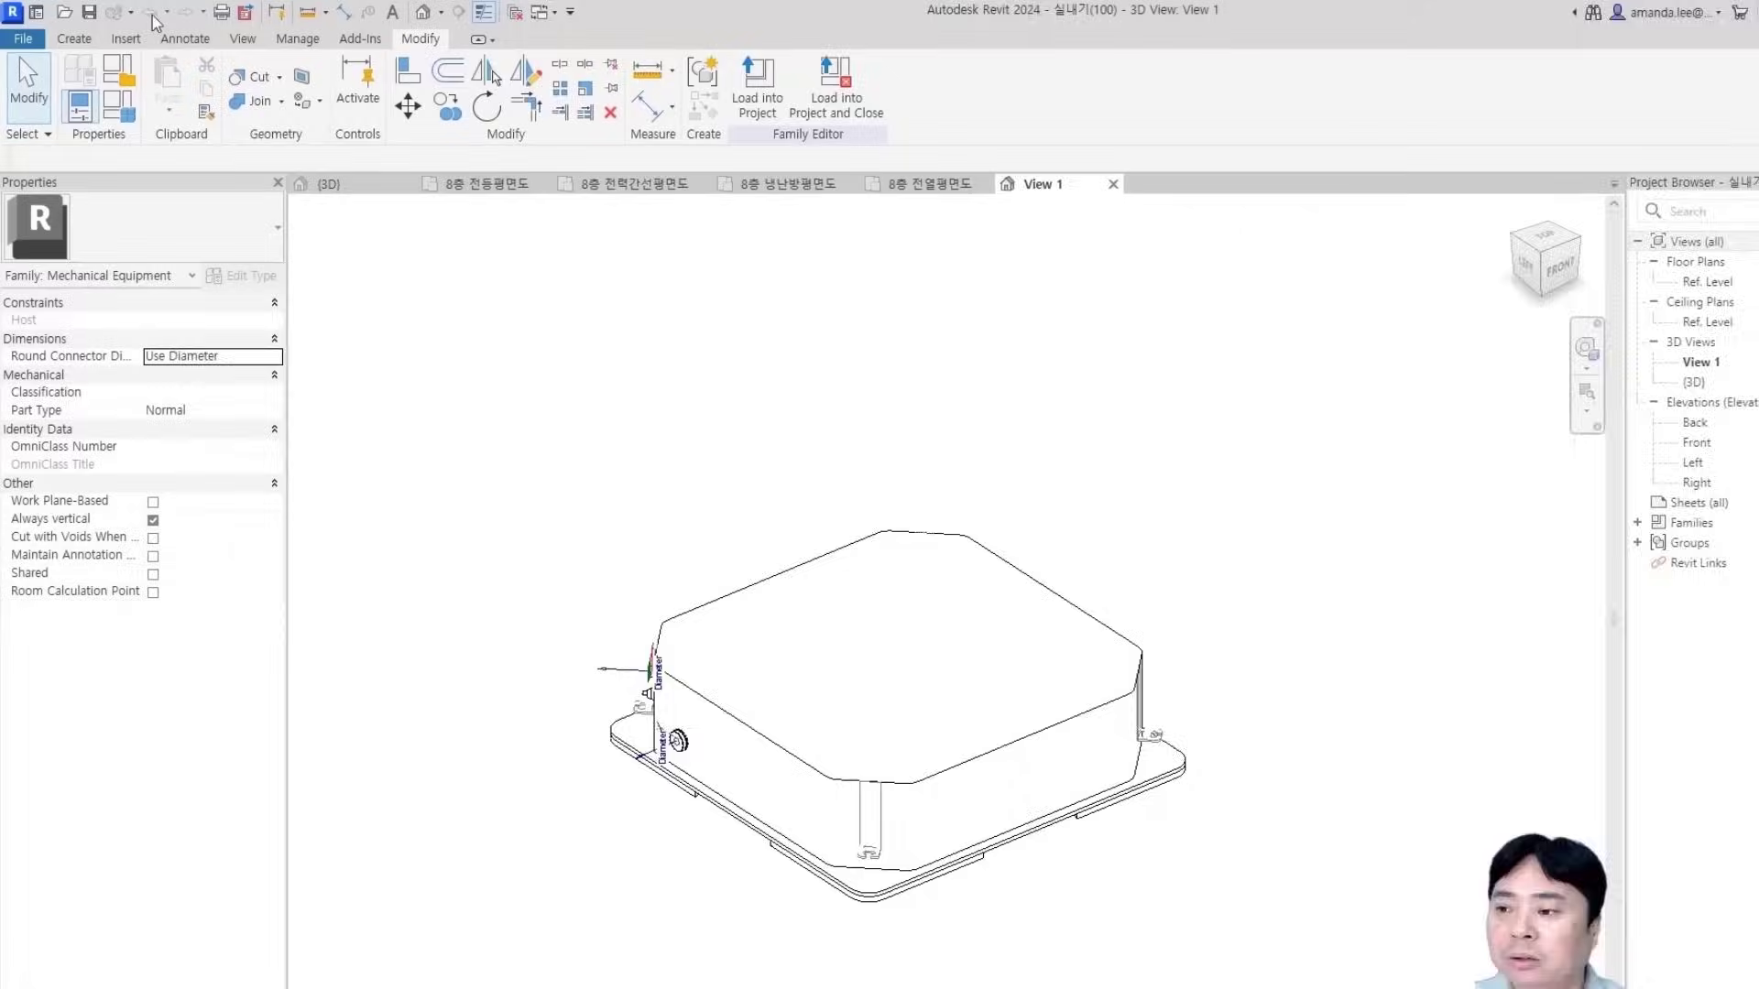
Place a Power - Unbalanced electrical connector on the top face of the indoor unit and select it
left_click(74, 37)
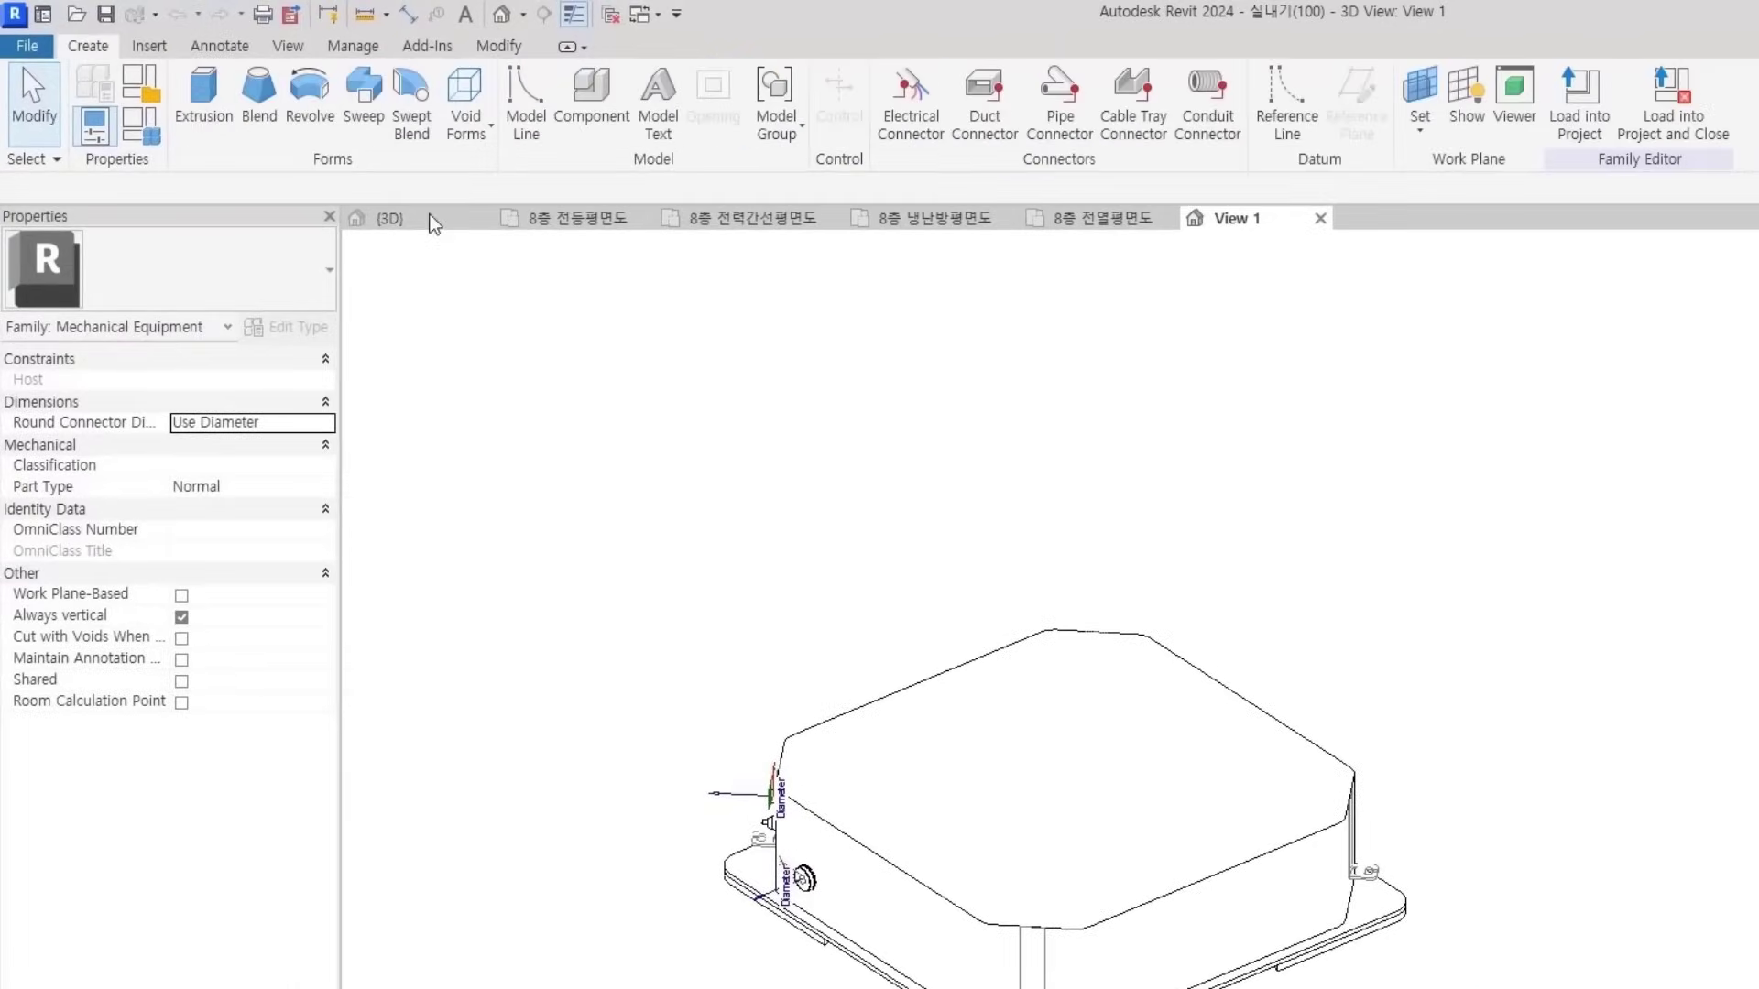
left_click(911, 99)
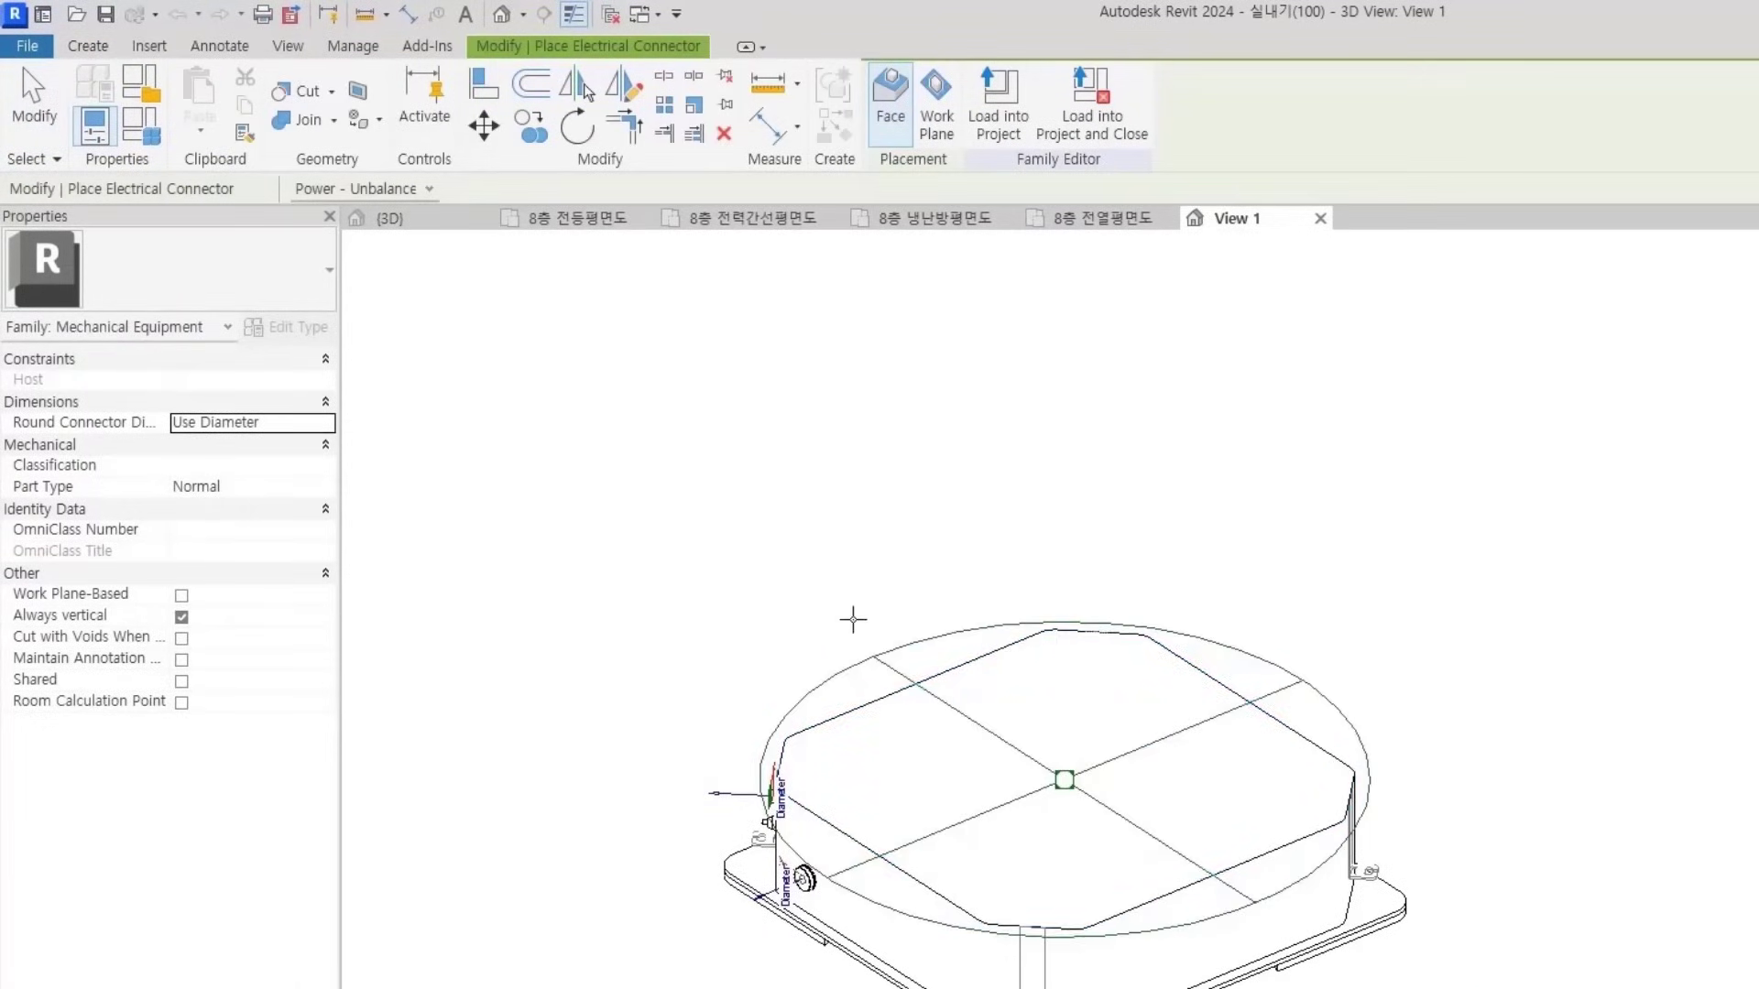
left_click(857, 628)
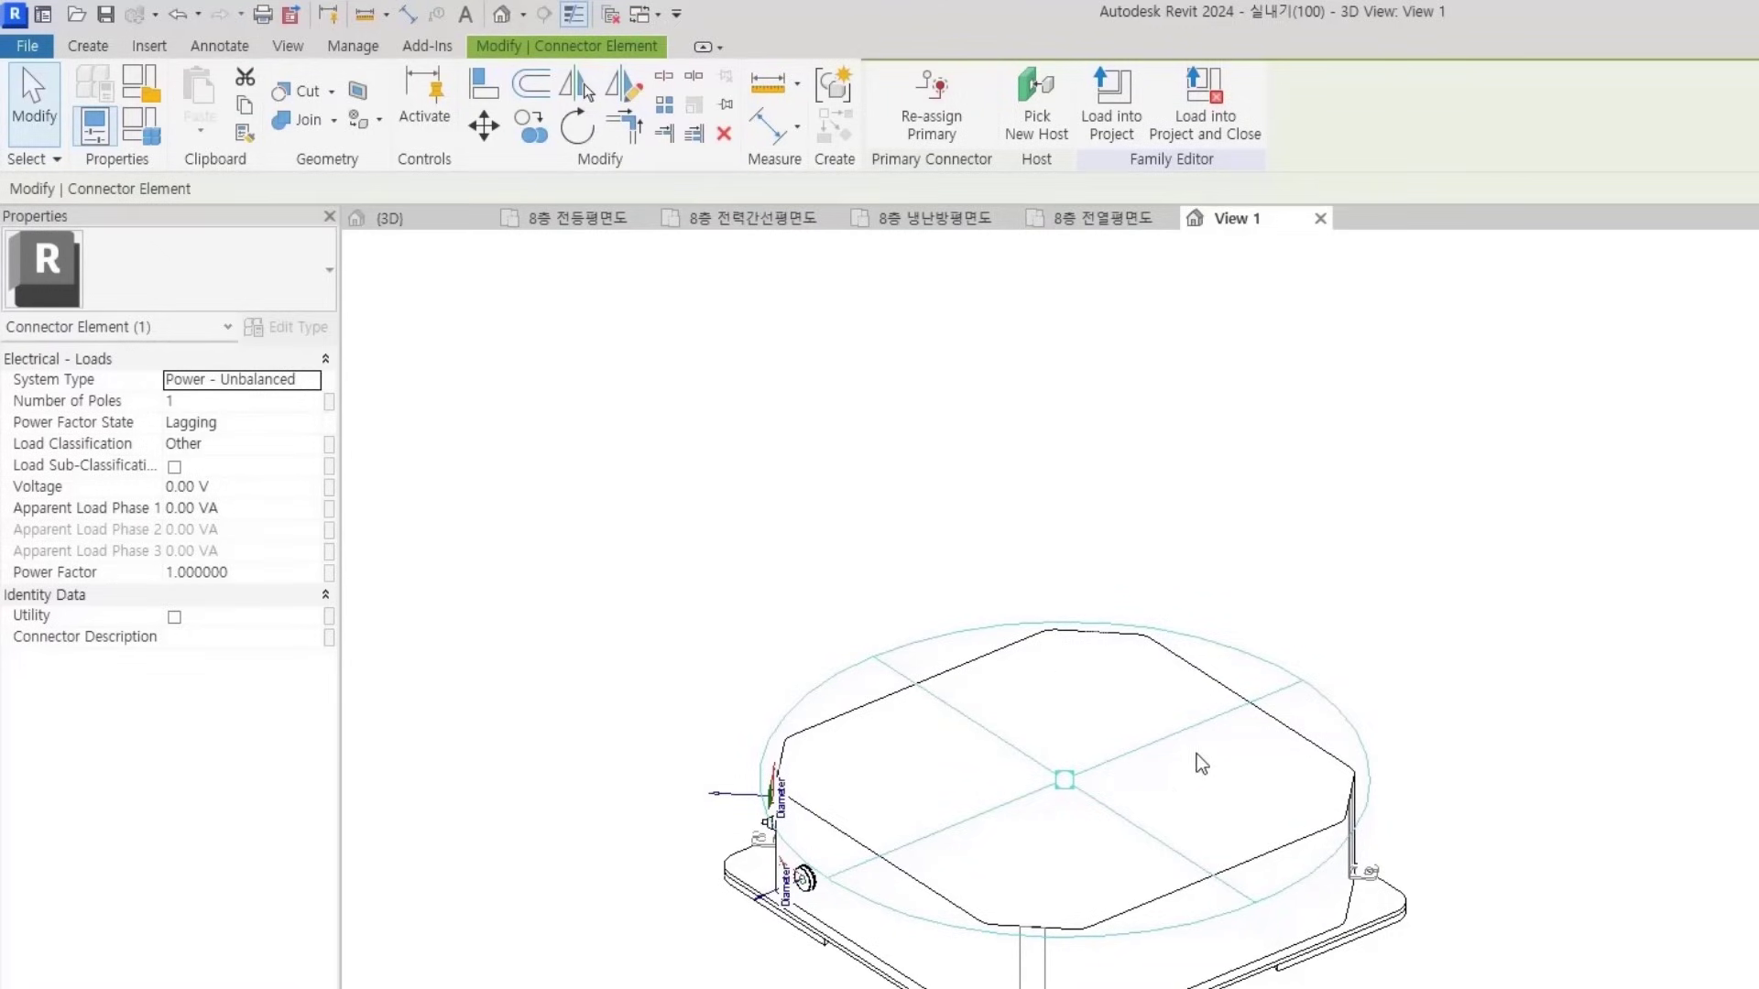
Set the indoor unit connector's voltage to 220 V and apparent load phase 1 to 4000 VA, then close the family view
left_click(280, 476)
type("220")
key("Return")
left_click(248, 509)
type("4000")
key("Return")
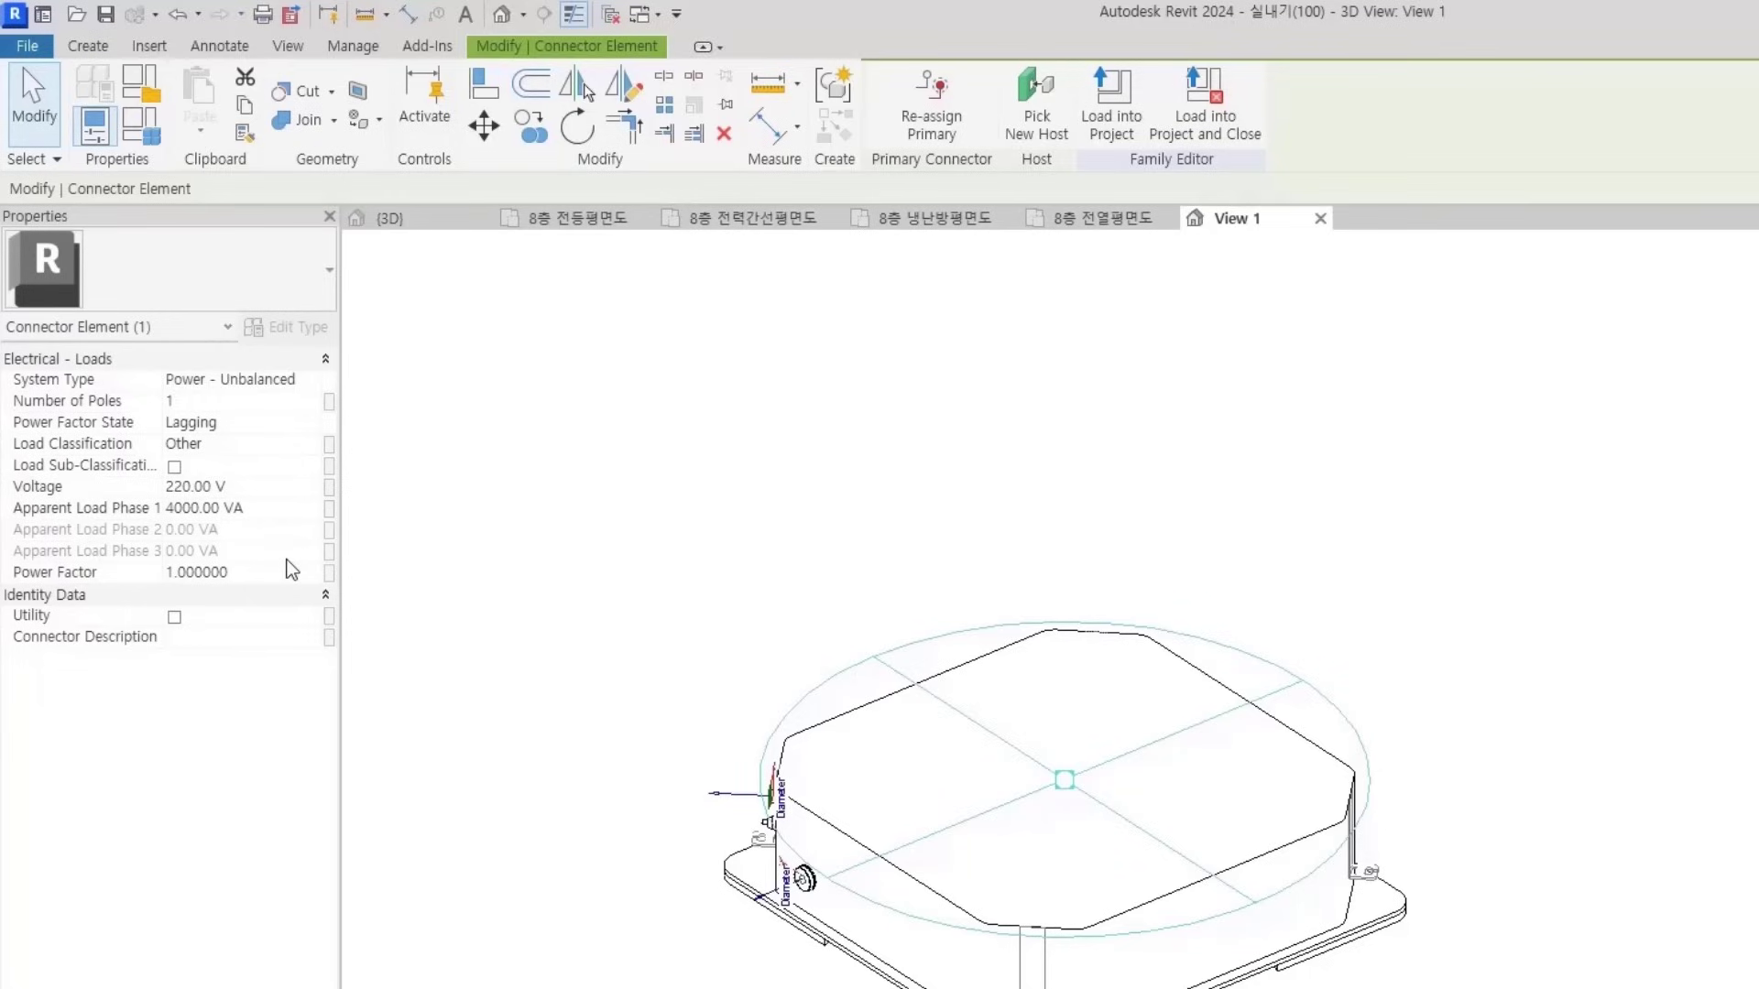
left_click(724, 467)
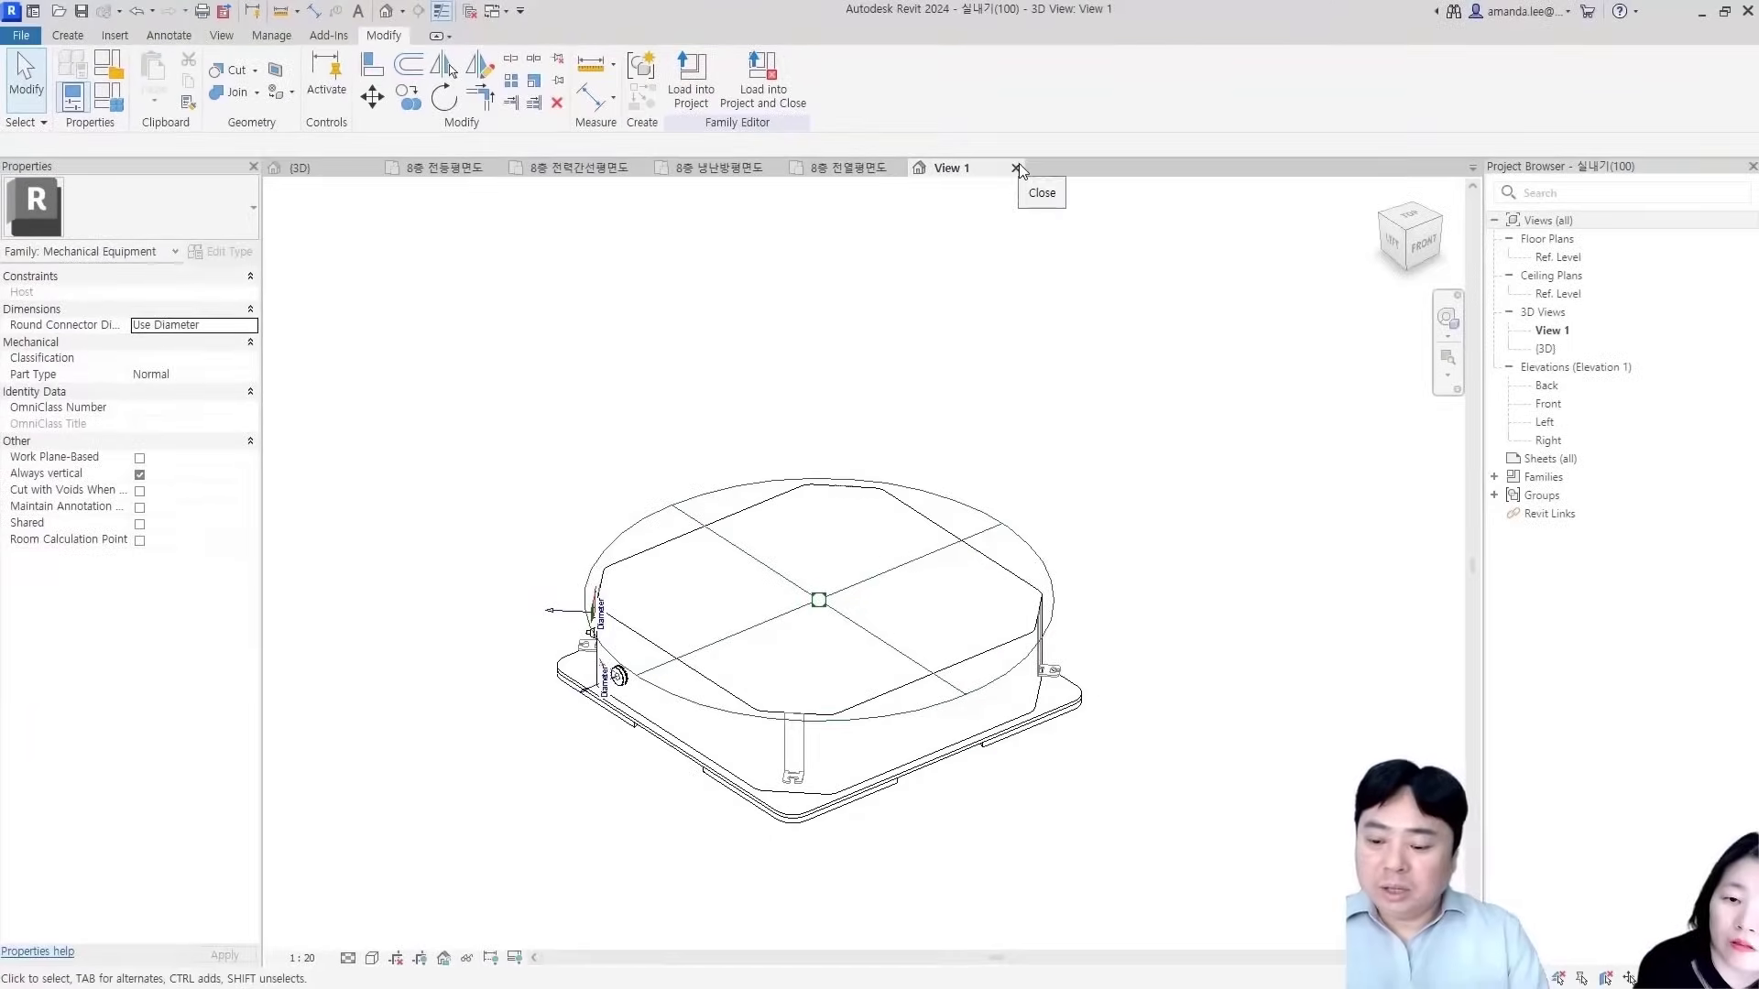
left_click(1016, 167)
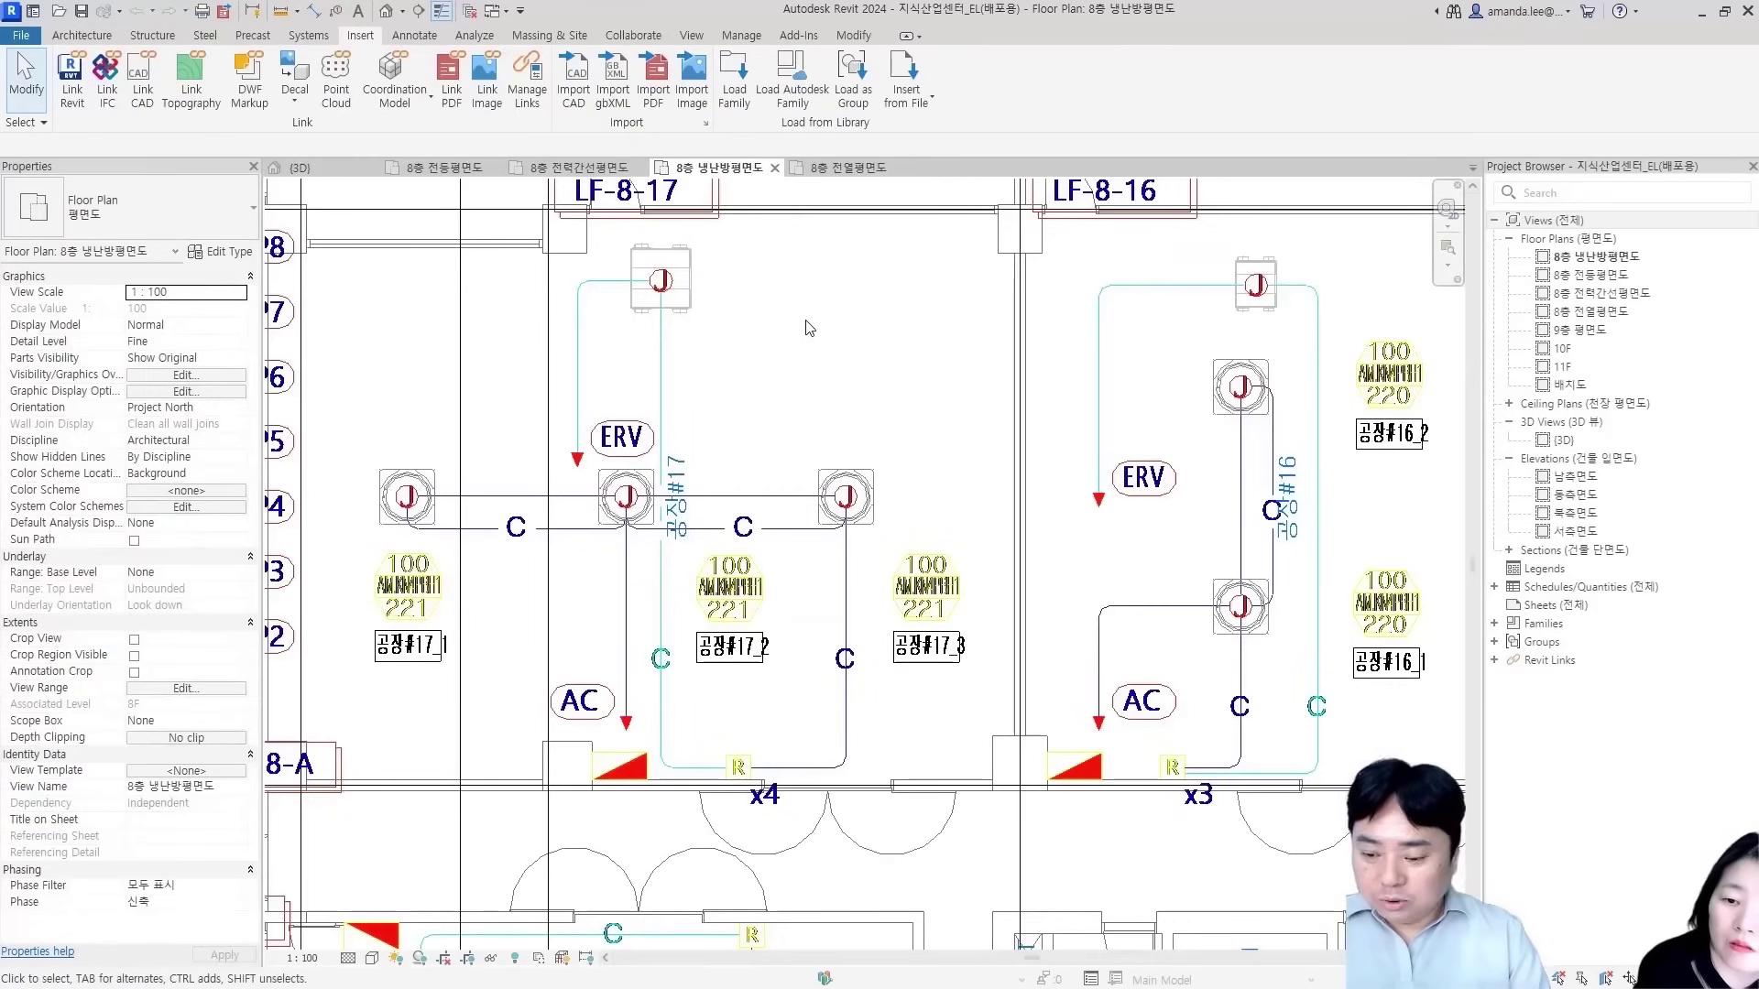
Examine the outdoor unit rows for panels EHP-8-A and EHP-8-B in the NOTE table of the 8층 냉난방평면도 plan
scroll(596, 377, "down", 2)
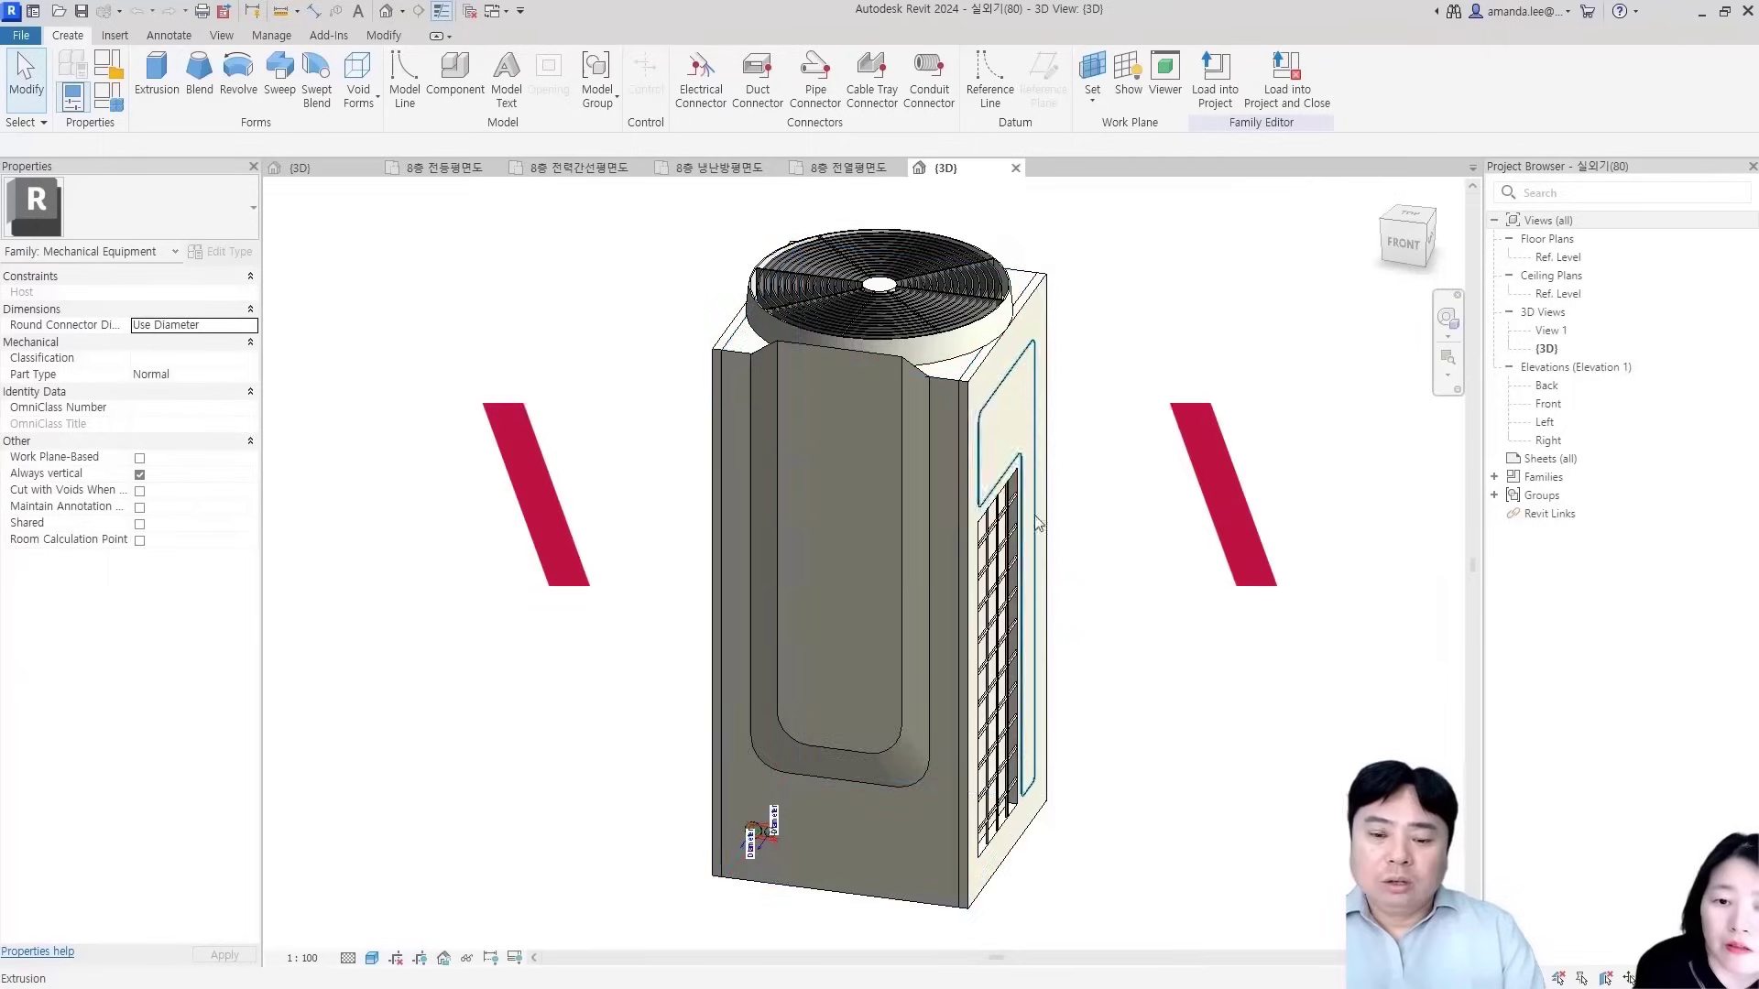
scroll(1038, 522, "down", 2)
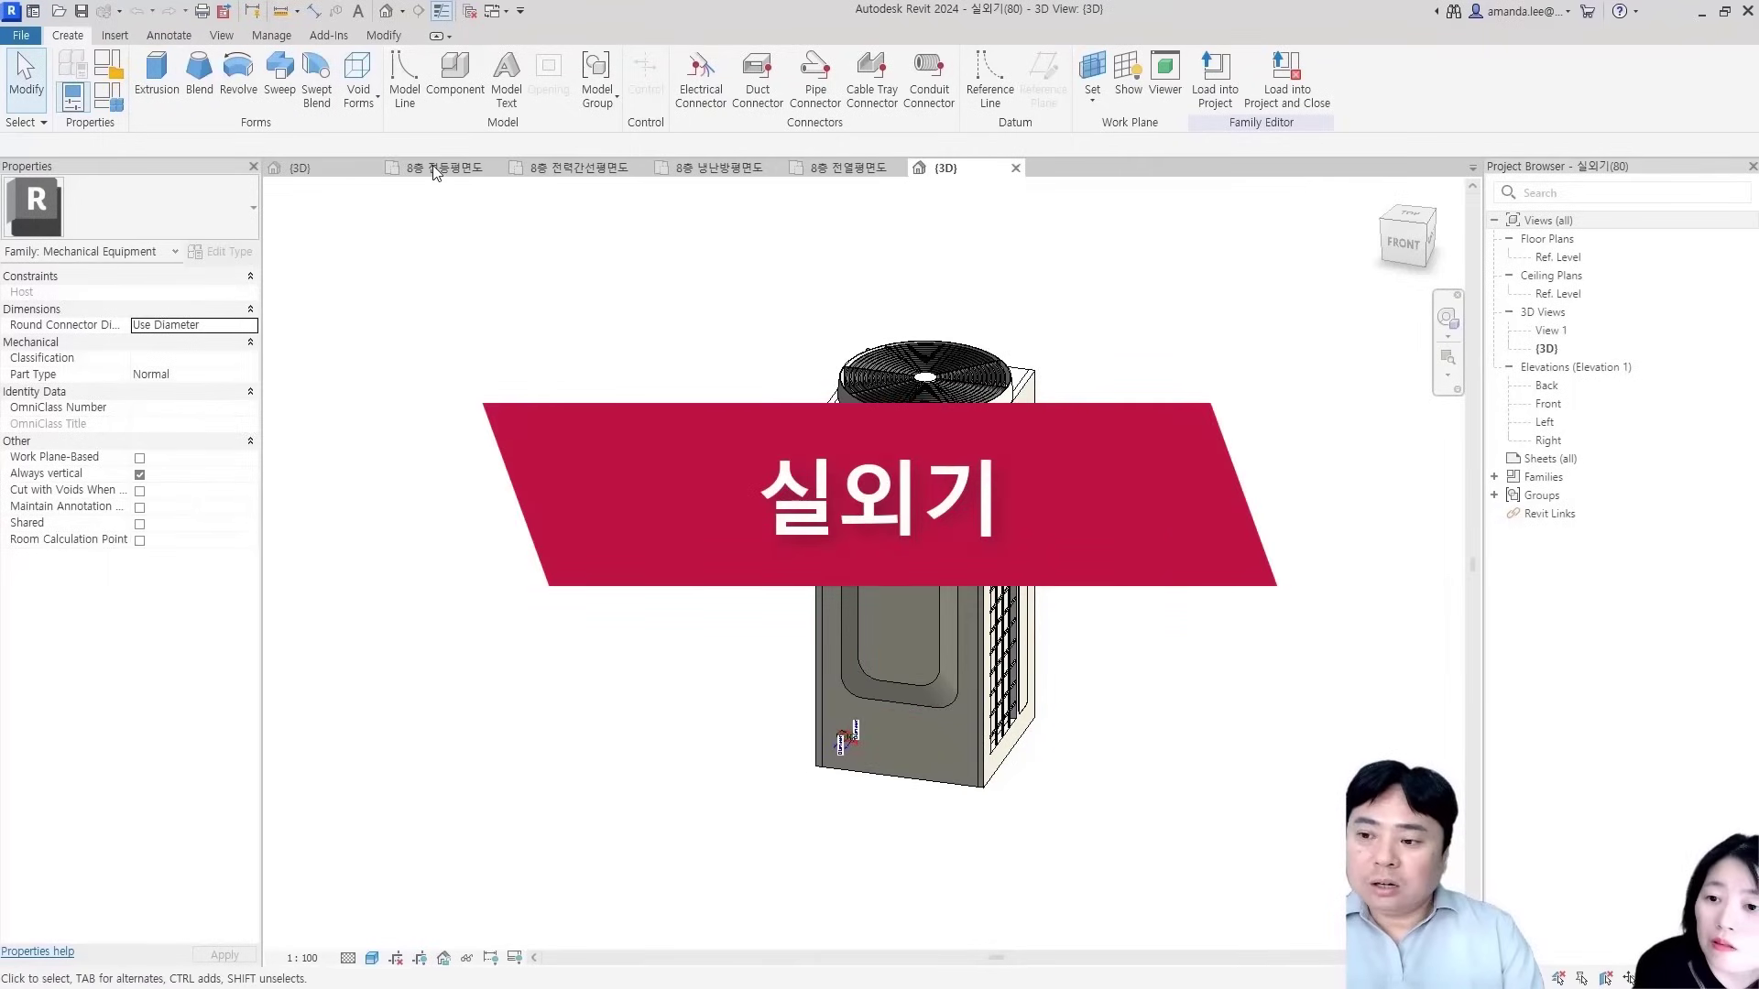
left_click(719, 167)
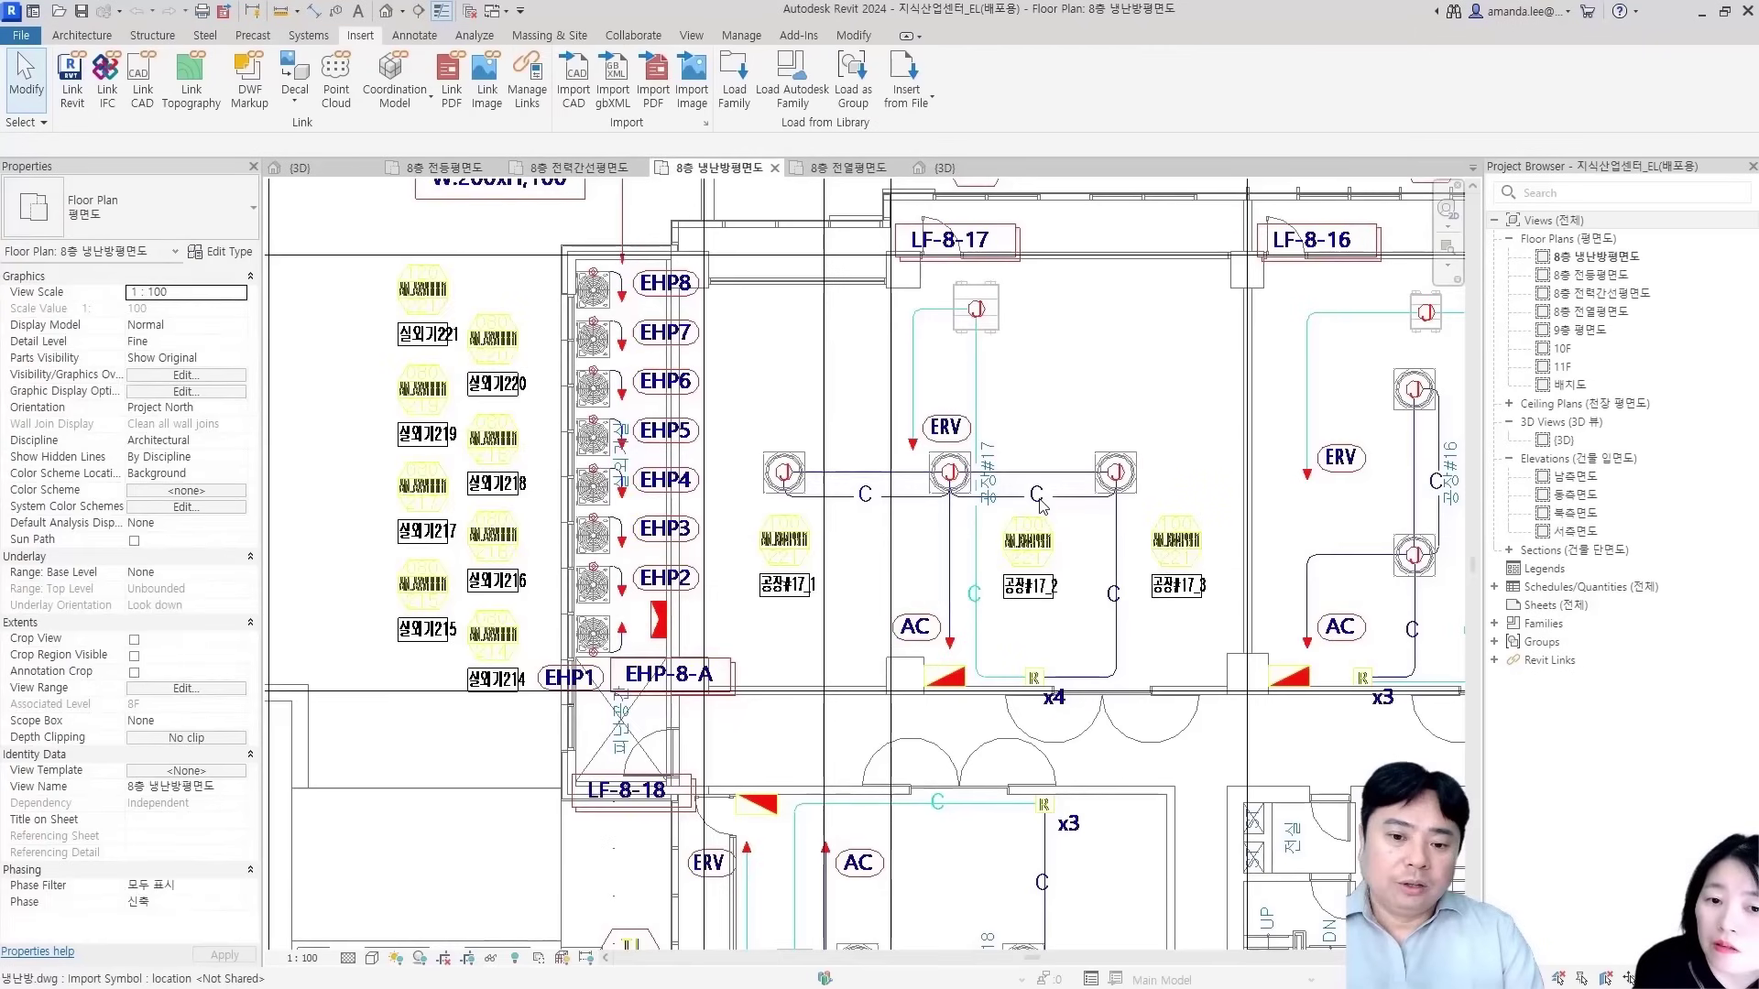
scroll(1045, 499, "down", 4)
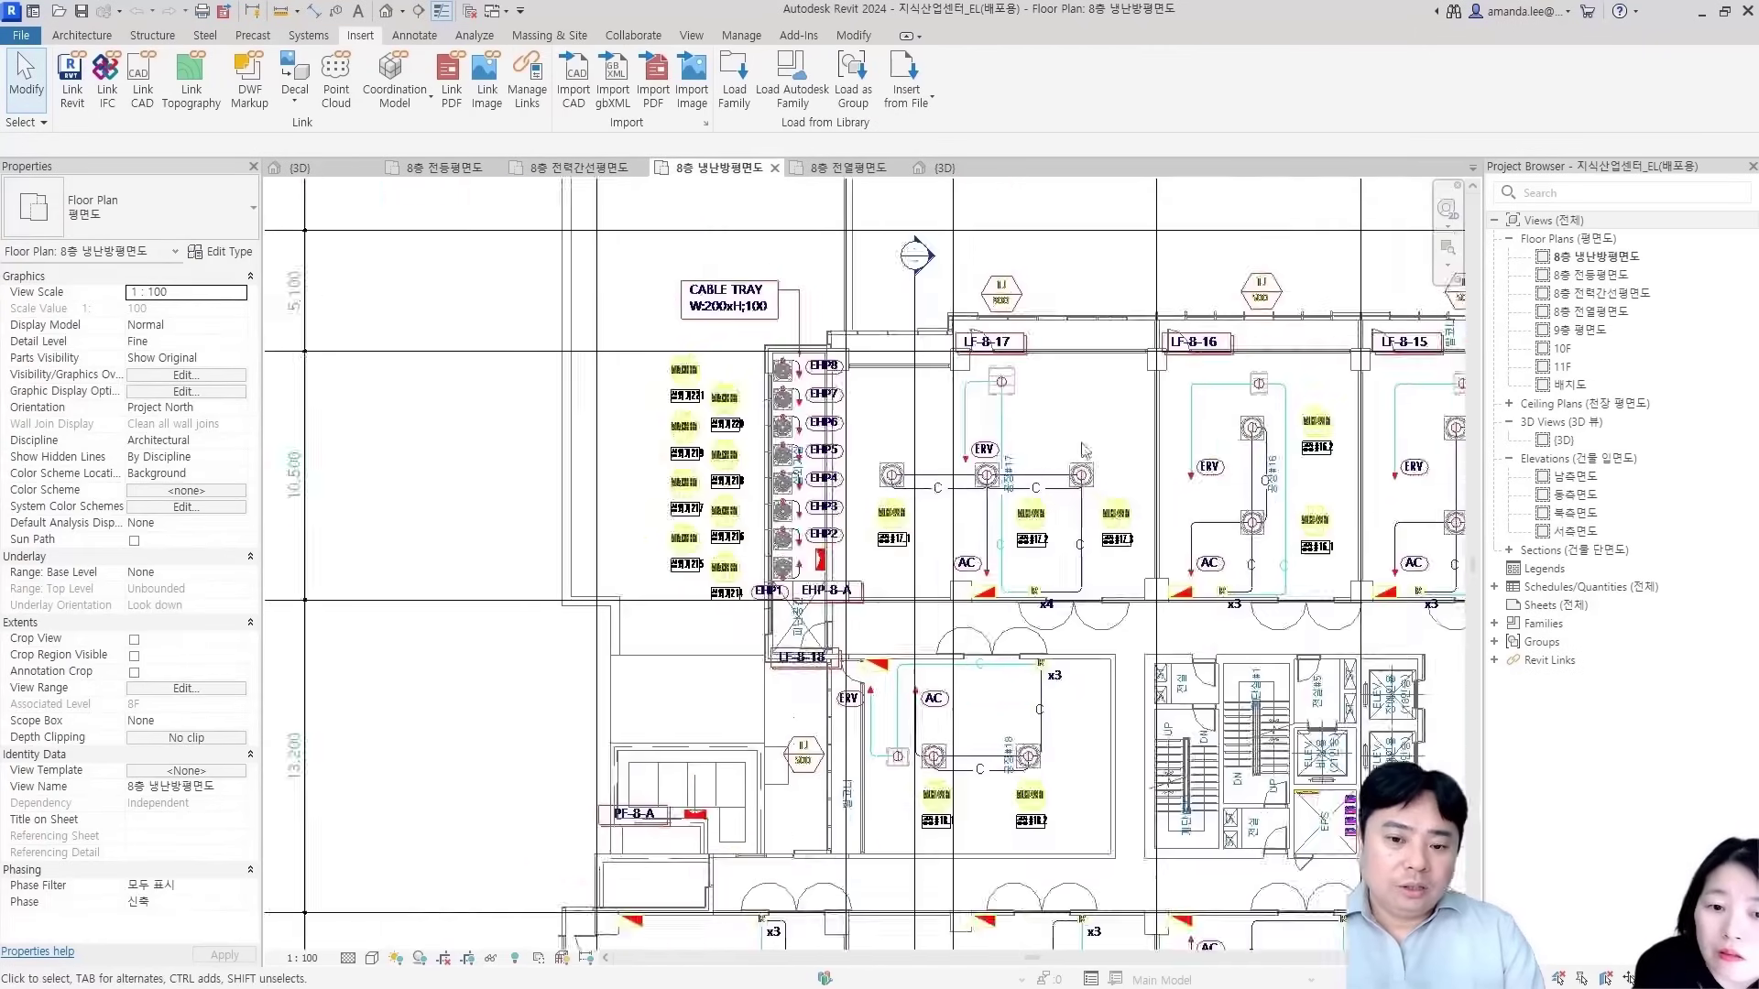
middle_click_drag(1100, 449, 578, 665)
mouse_move(870, 542)
middle_mouse_down()
mouse_move(562, 668)
mouse_move(321, 735)
middle_mouse_up()
scroll(1042, 426, "up", 2)
scroll(1038, 426, "up", 2)
middle_click_drag(562, 491, 510, 542)
scroll(749, 501, "up", 1)
middle_click_drag(750, 504, 864, 507)
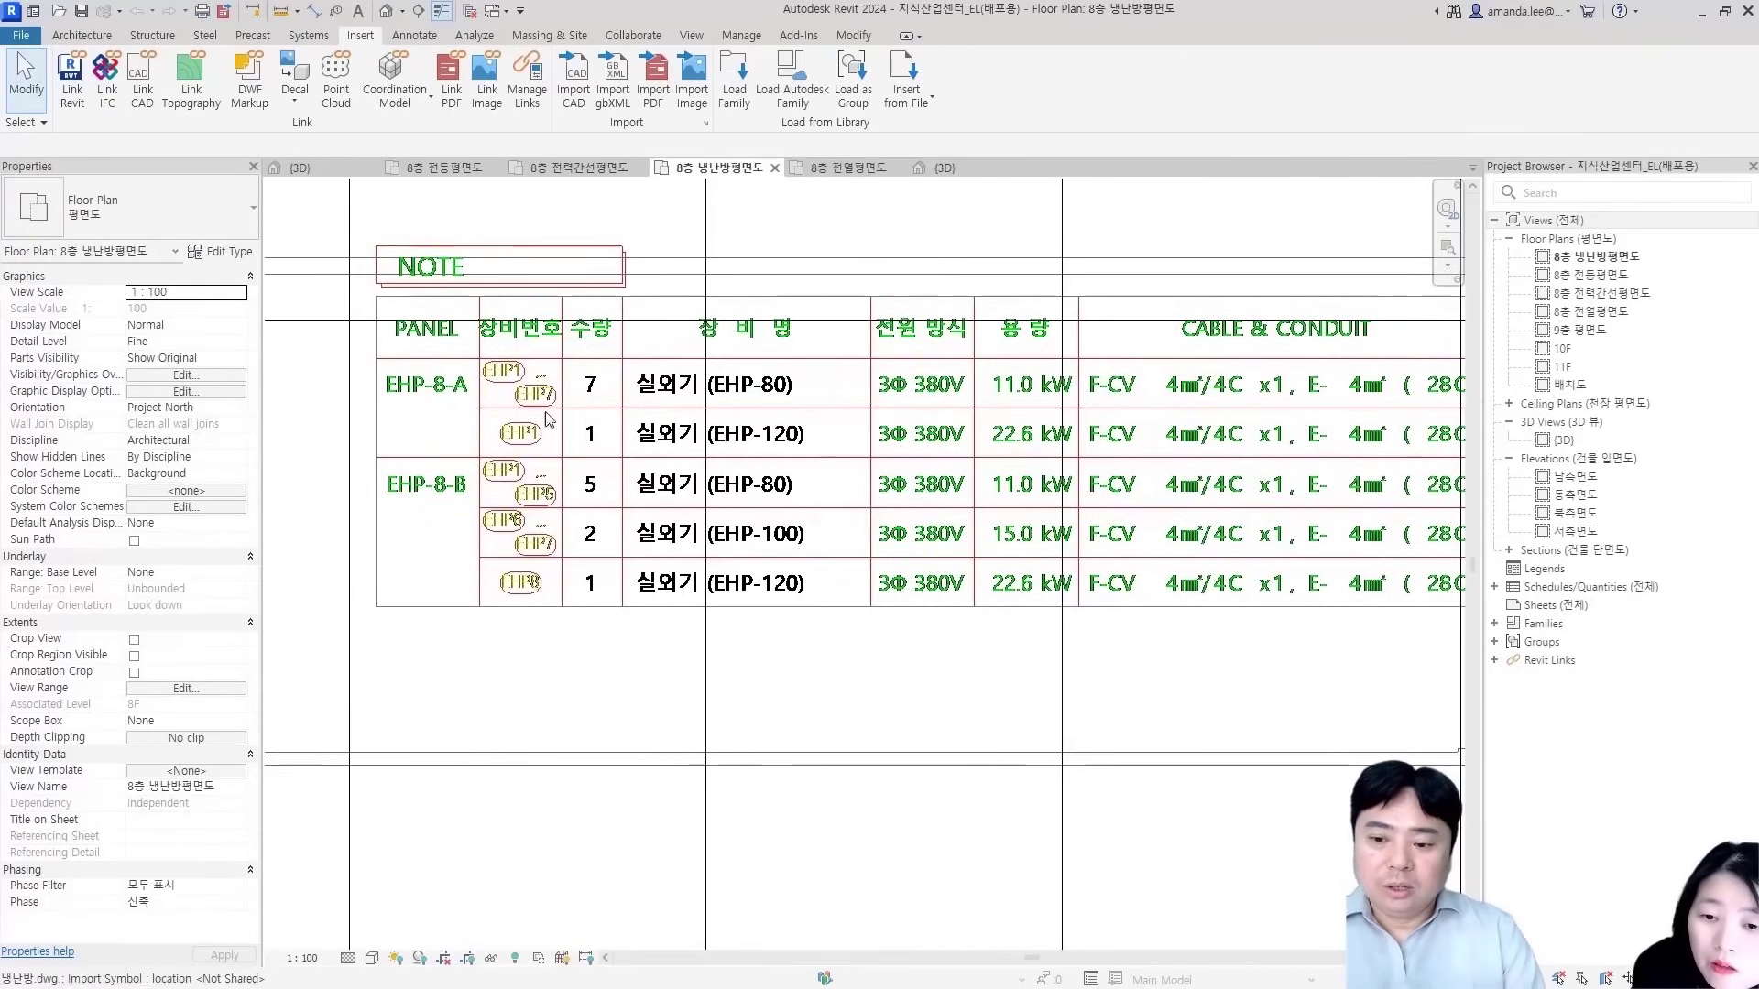
scroll(748, 446, "up", 3)
scroll(748, 446, "down", 2)
scroll(749, 447, "up", 1)
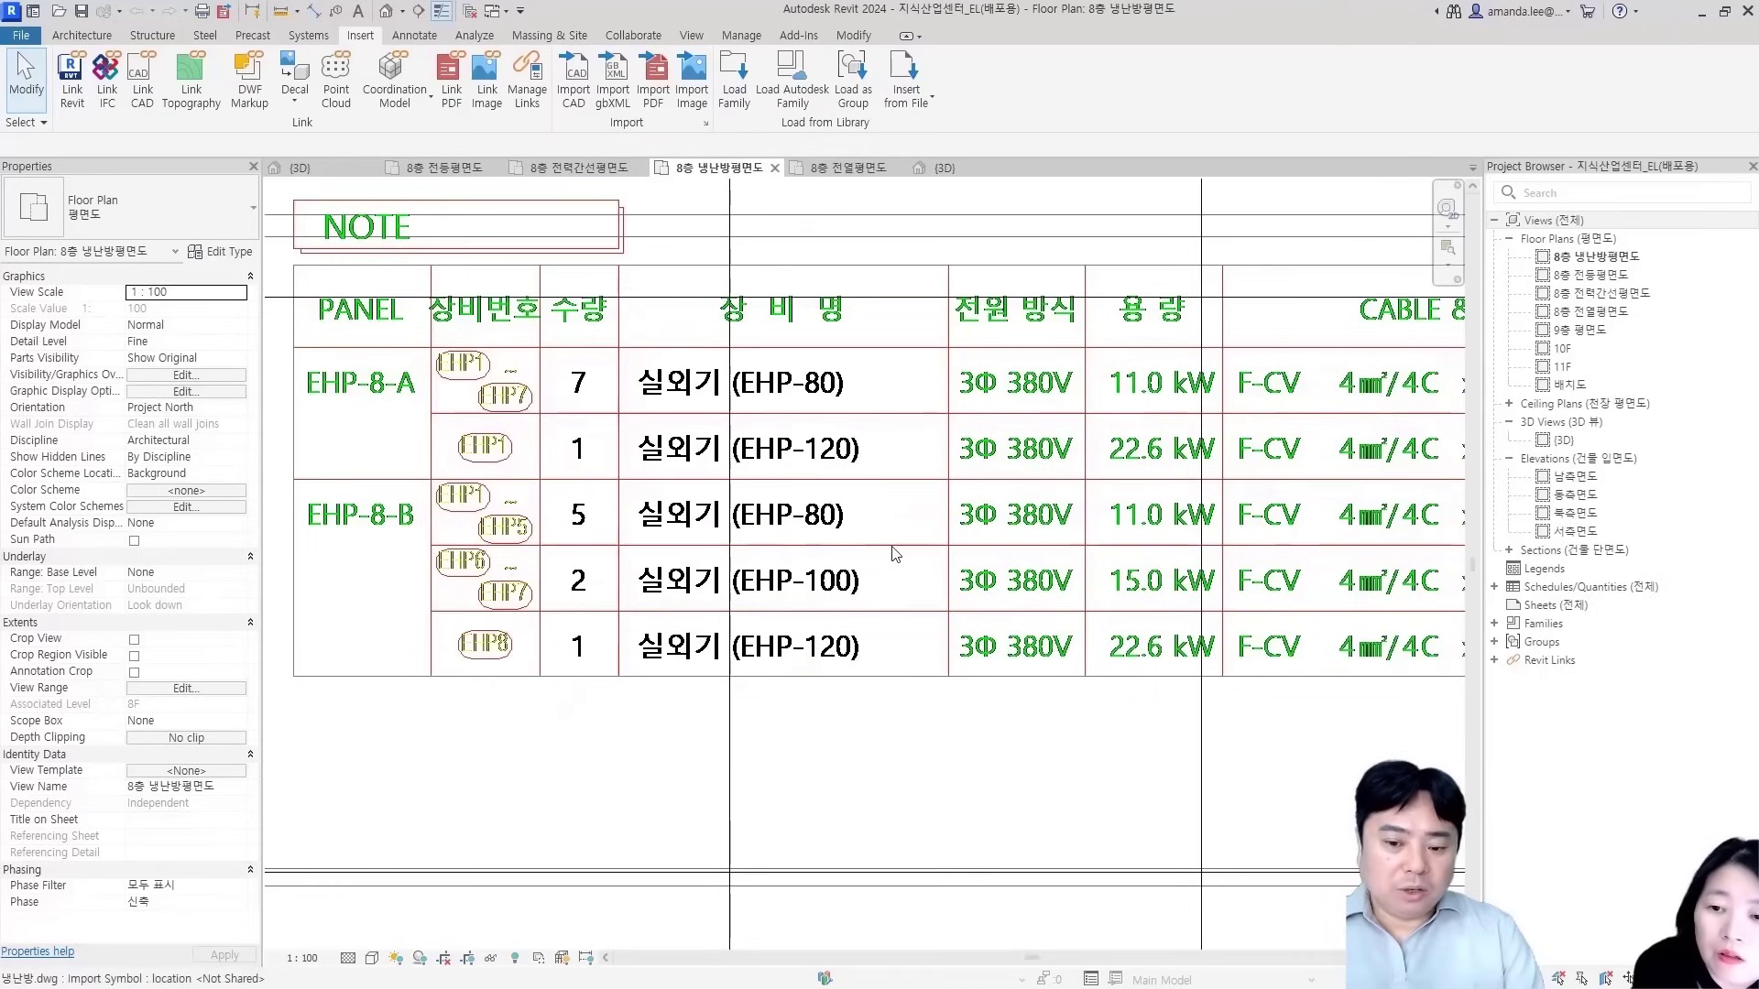
scroll(897, 533, "down", 3)
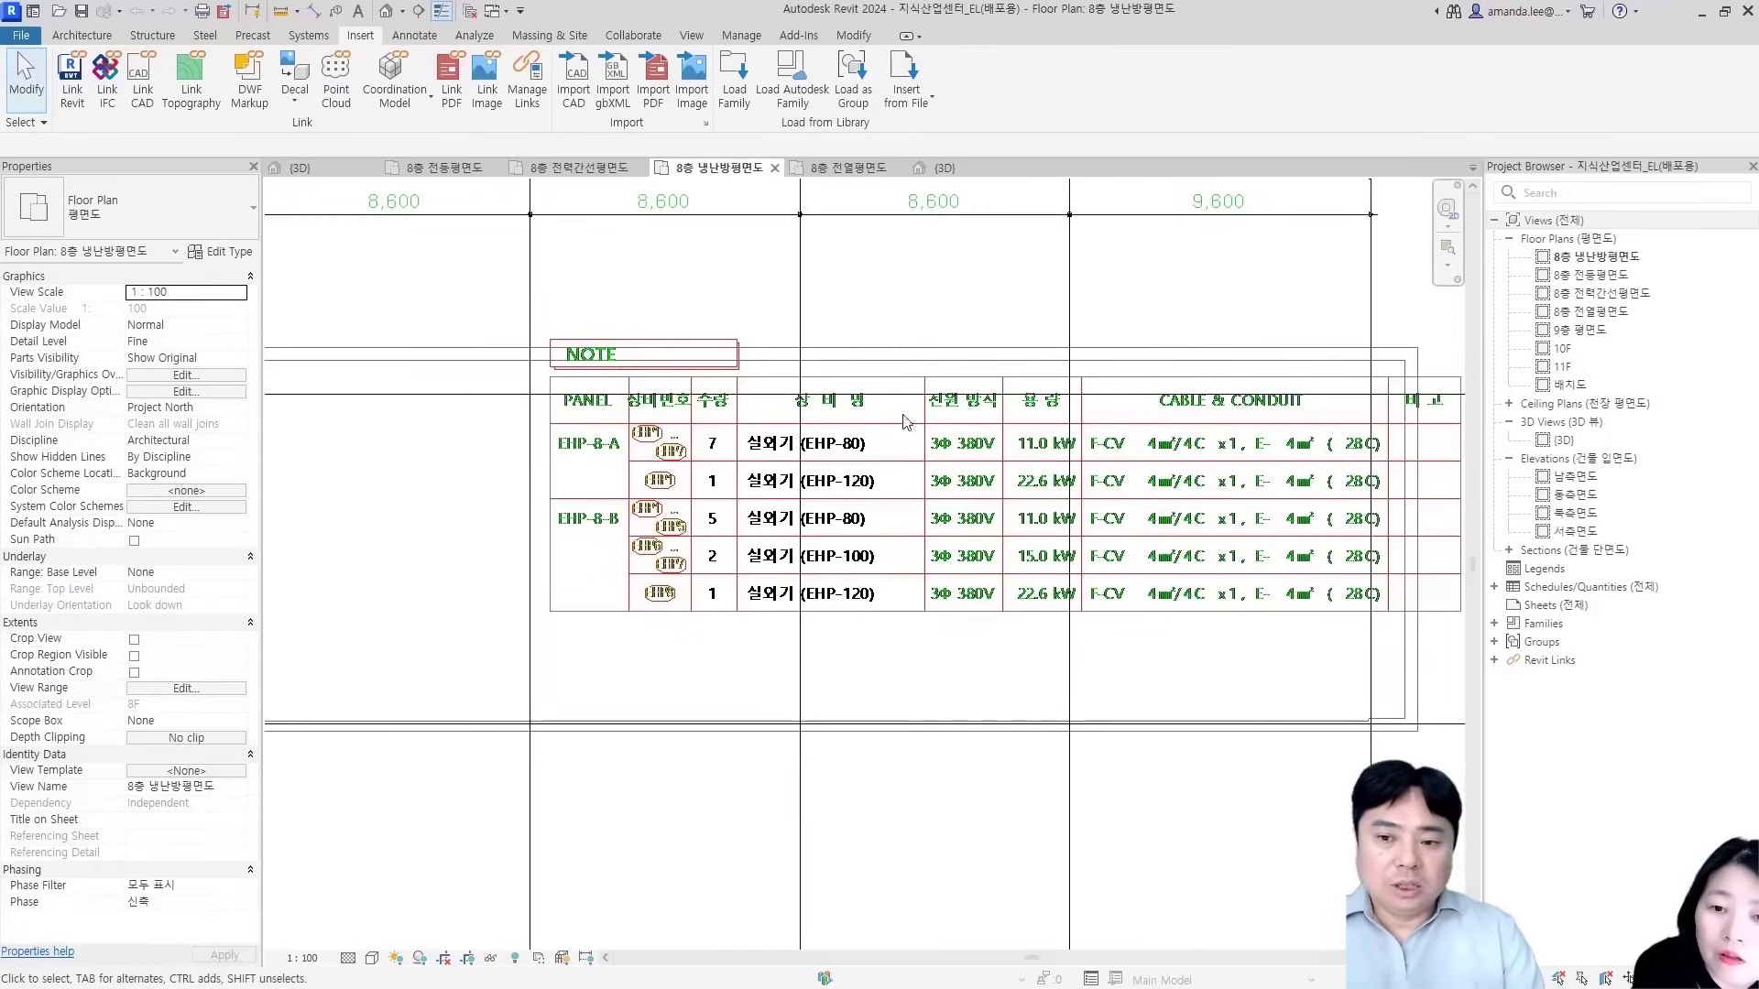
Check the 실외기(80) family against the outdoor unit names, power supply and capacity columns of the plan's NOTE table
left_click(948, 169)
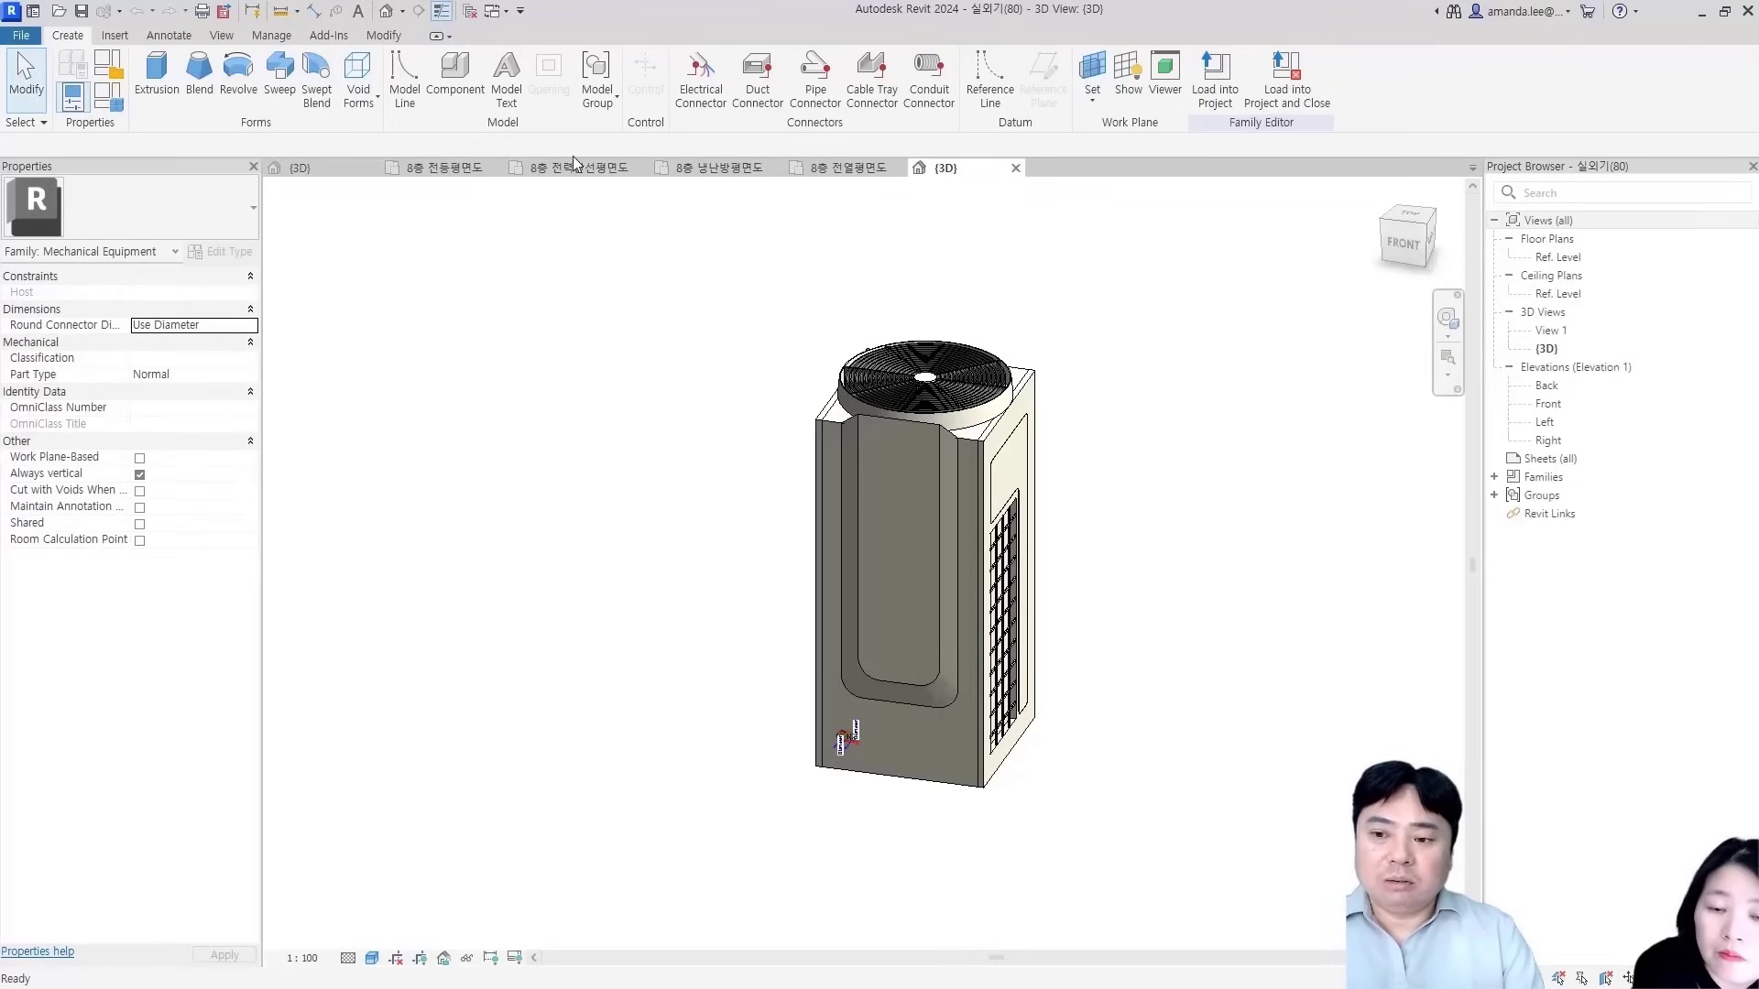
left_click(721, 168)
middle_click_drag(955, 610, 943, 612)
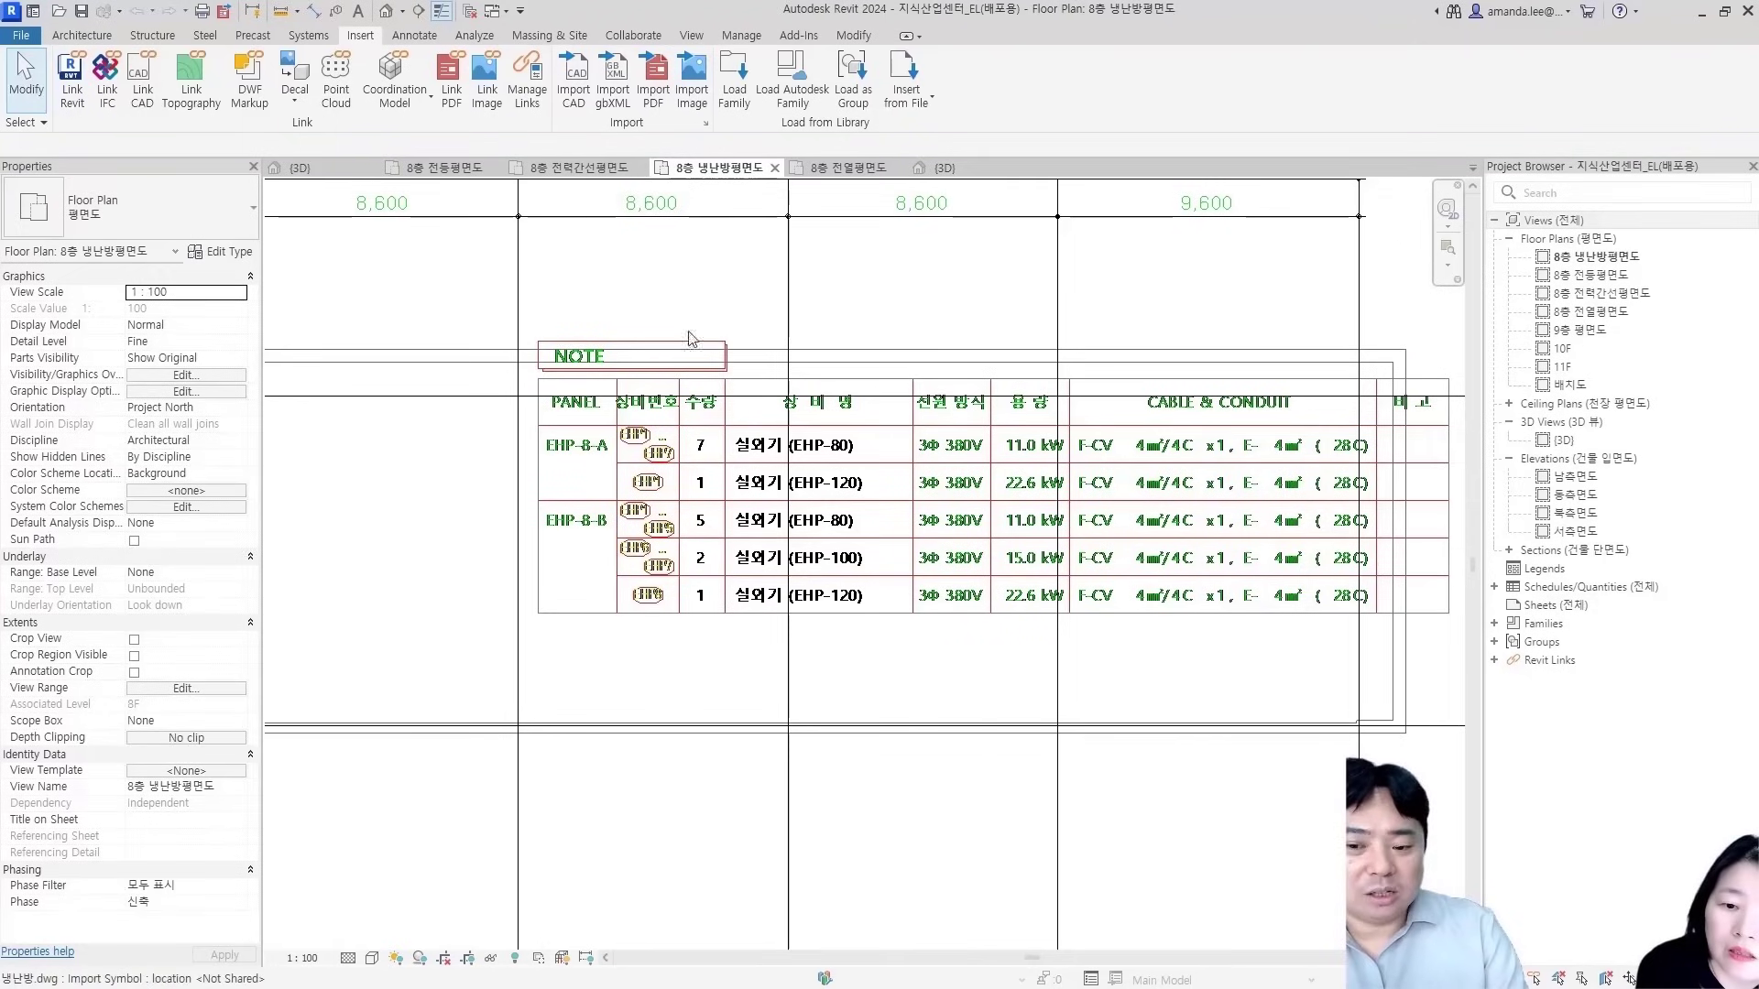
mouse_move(912, 609)
middle_mouse_down()
mouse_move(689, 644)
mouse_move(766, 637)
middle_mouse_up()
scroll(747, 559, "up", 3)
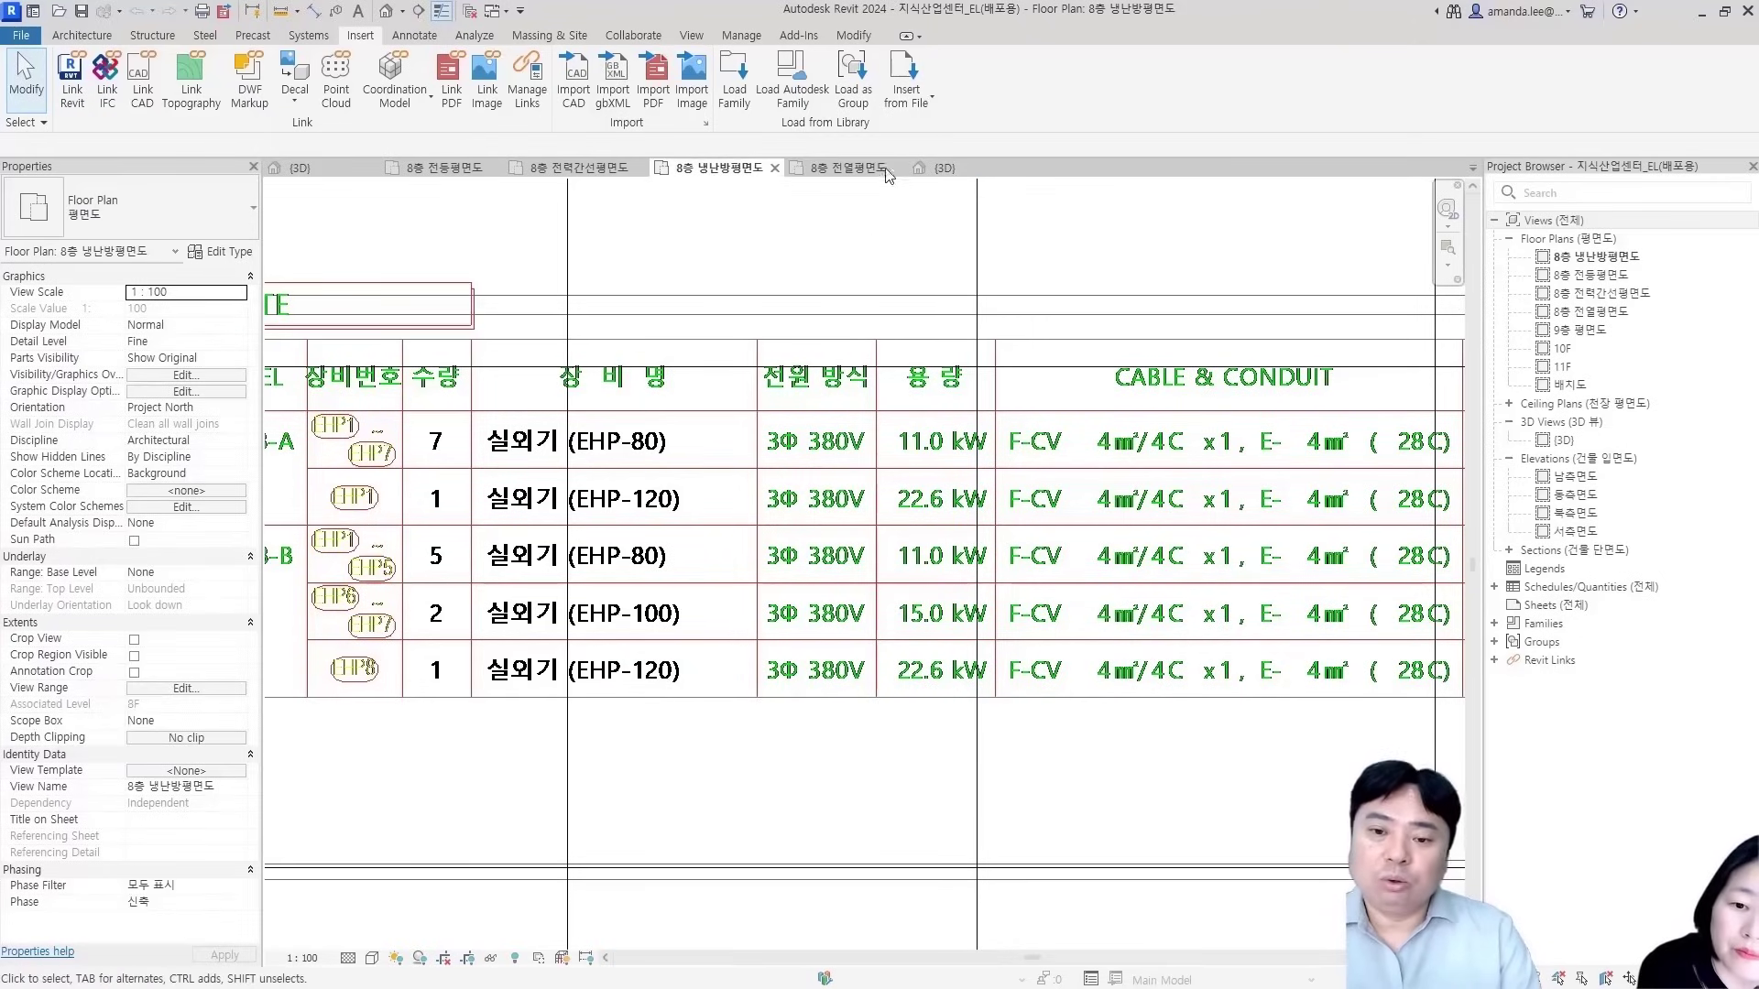
Place a Power - Unbalanced electrical connector on the top face of the fan hub in the 실외기(80) outdoor unit family
left_click(960, 169)
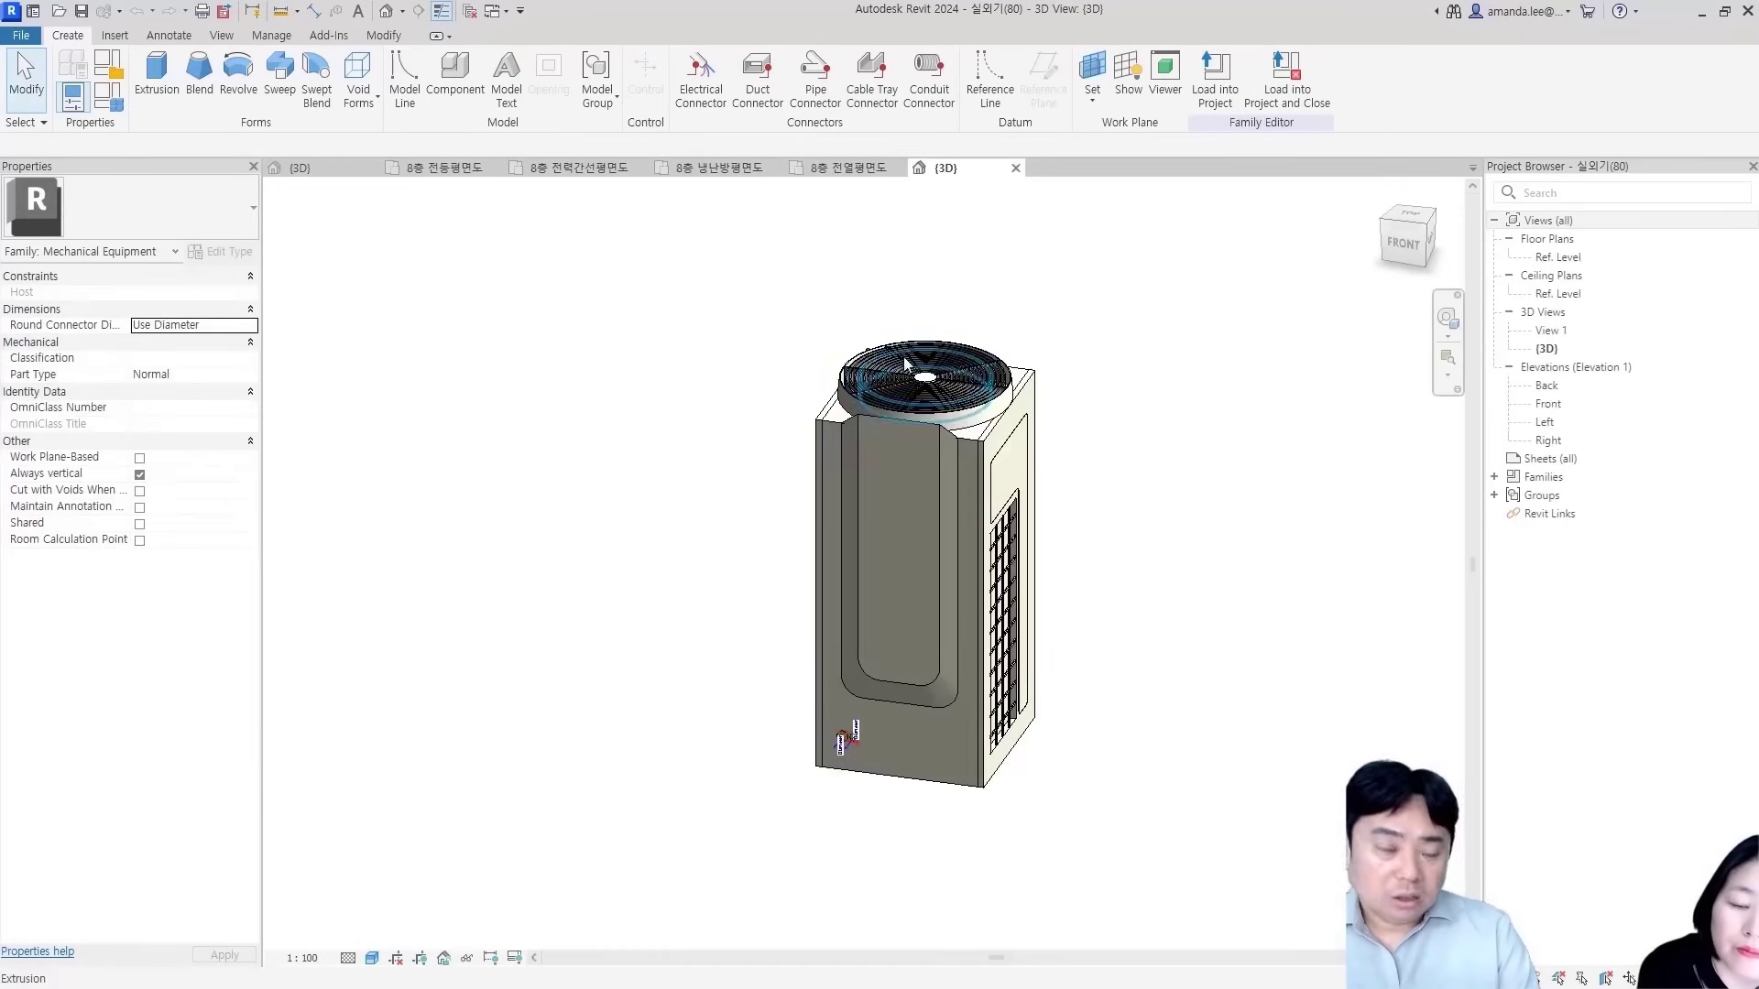
scroll(861, 448, "up", 5)
scroll(861, 452, "down", 2)
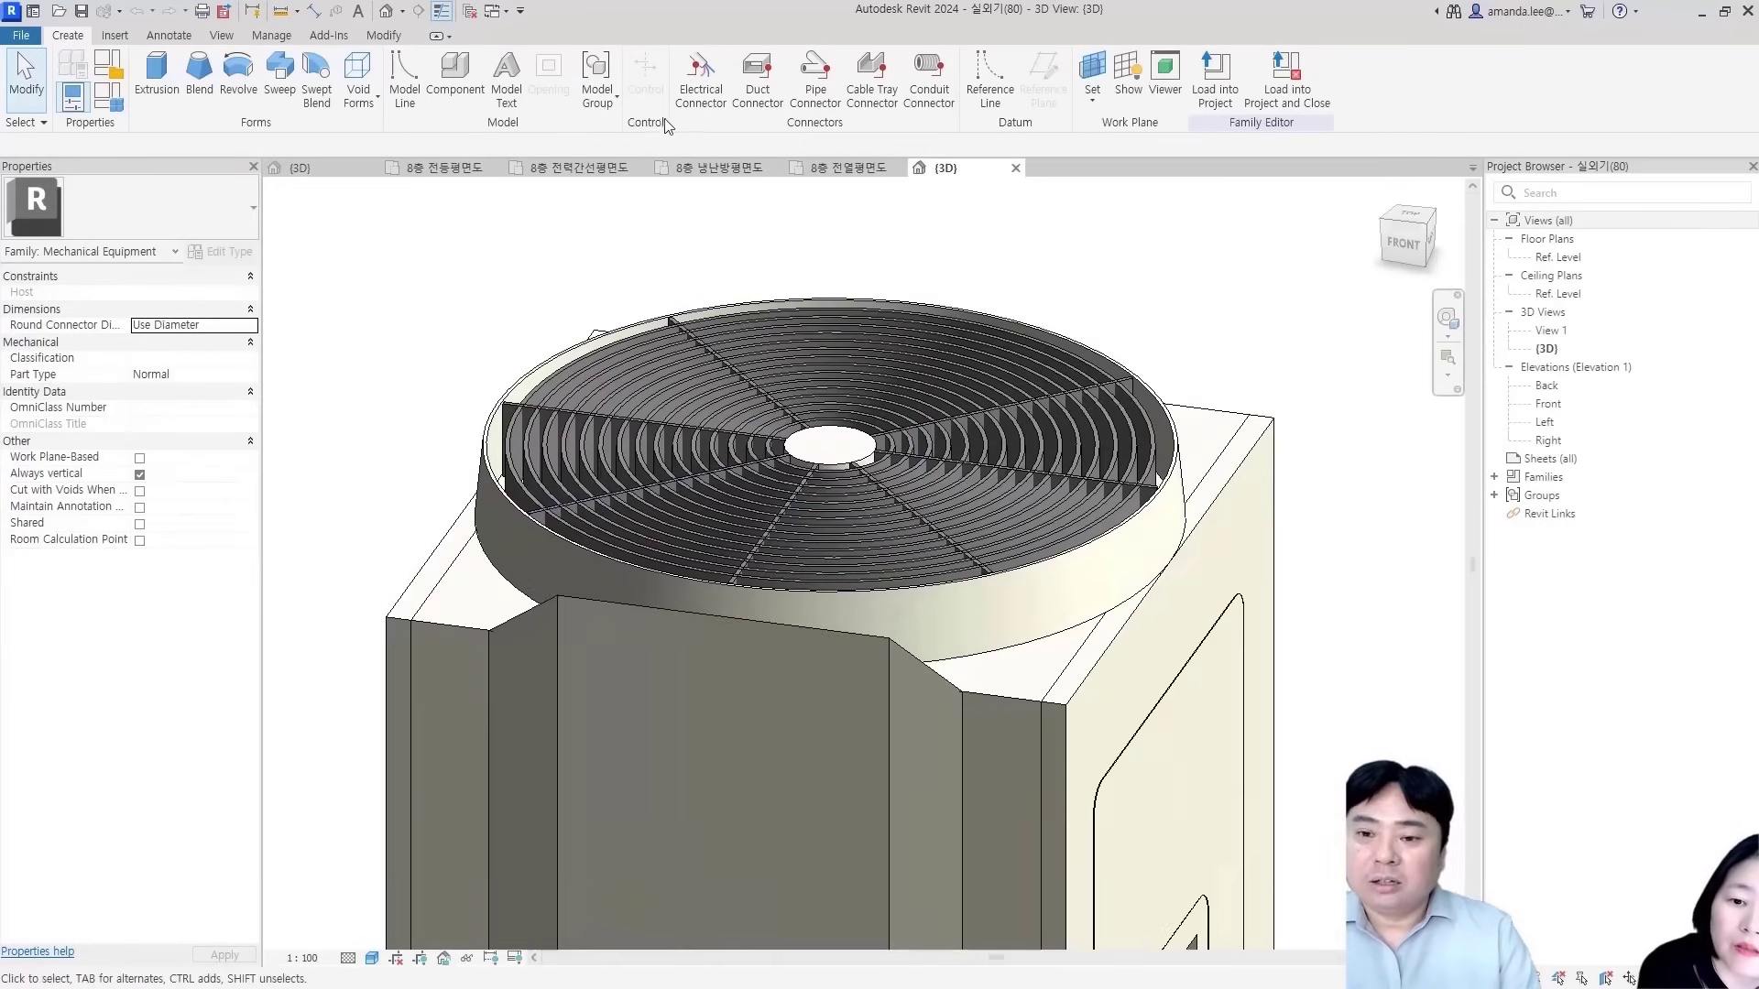
left_click(700, 75)
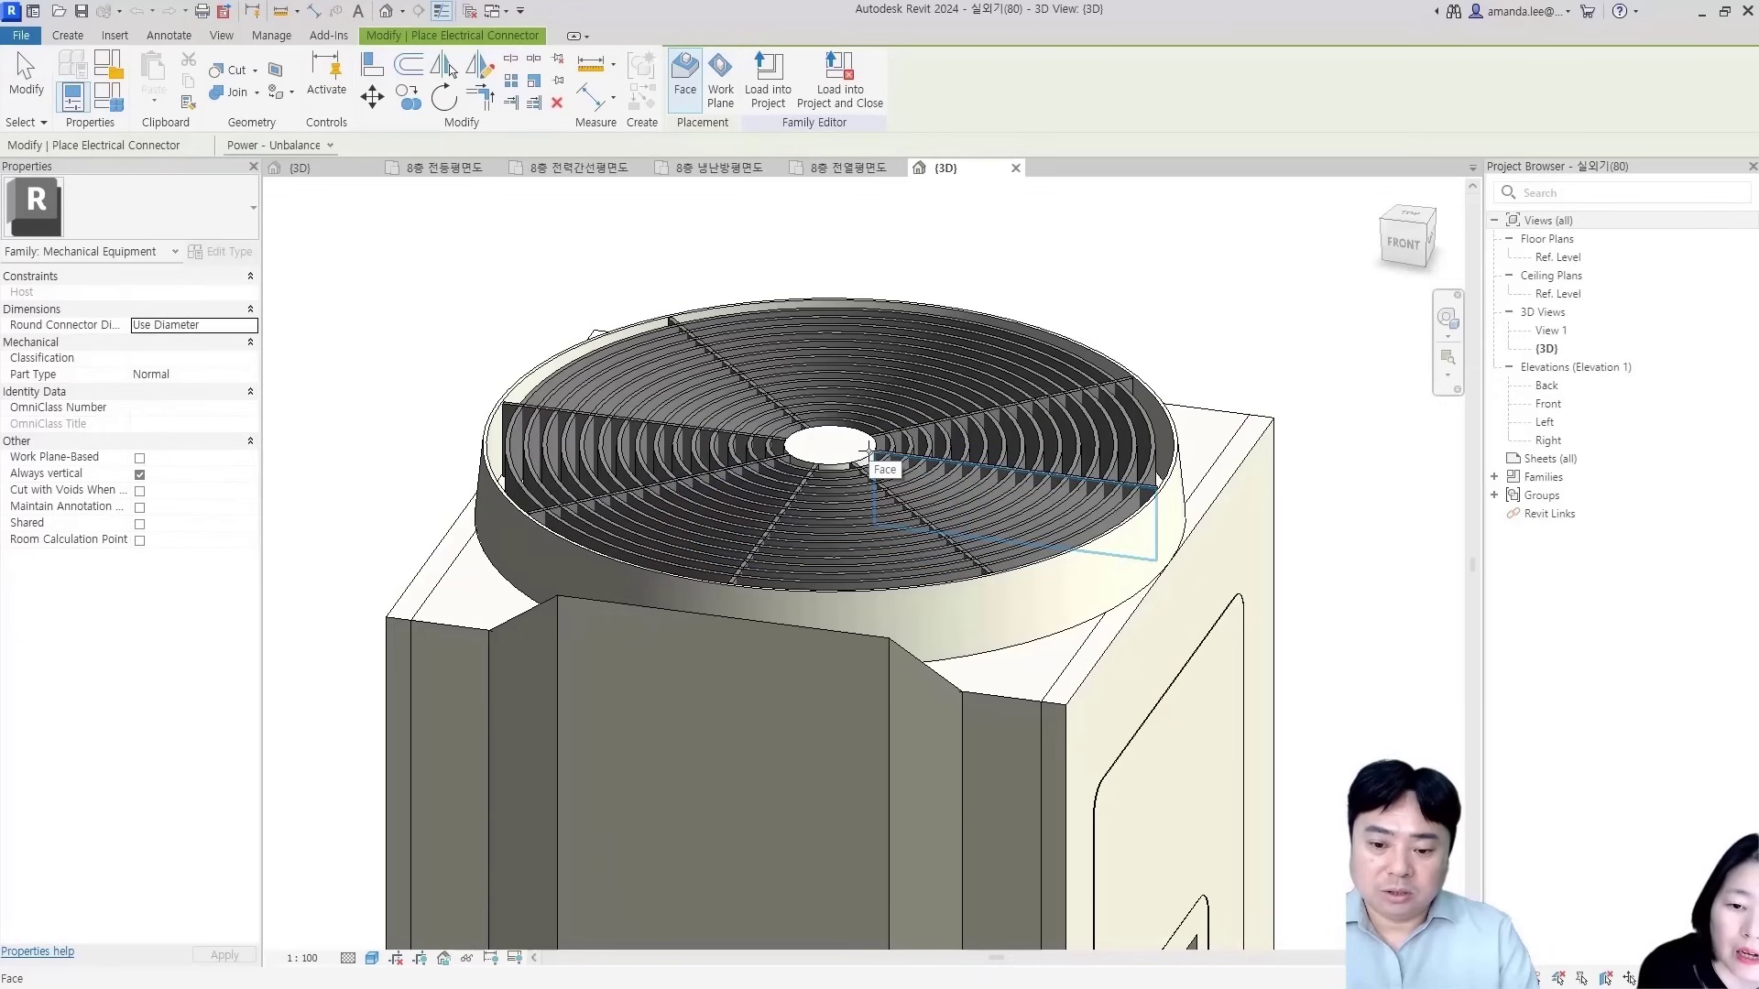
scroll(870, 444, "down", 3)
scroll(866, 449, "up", 3)
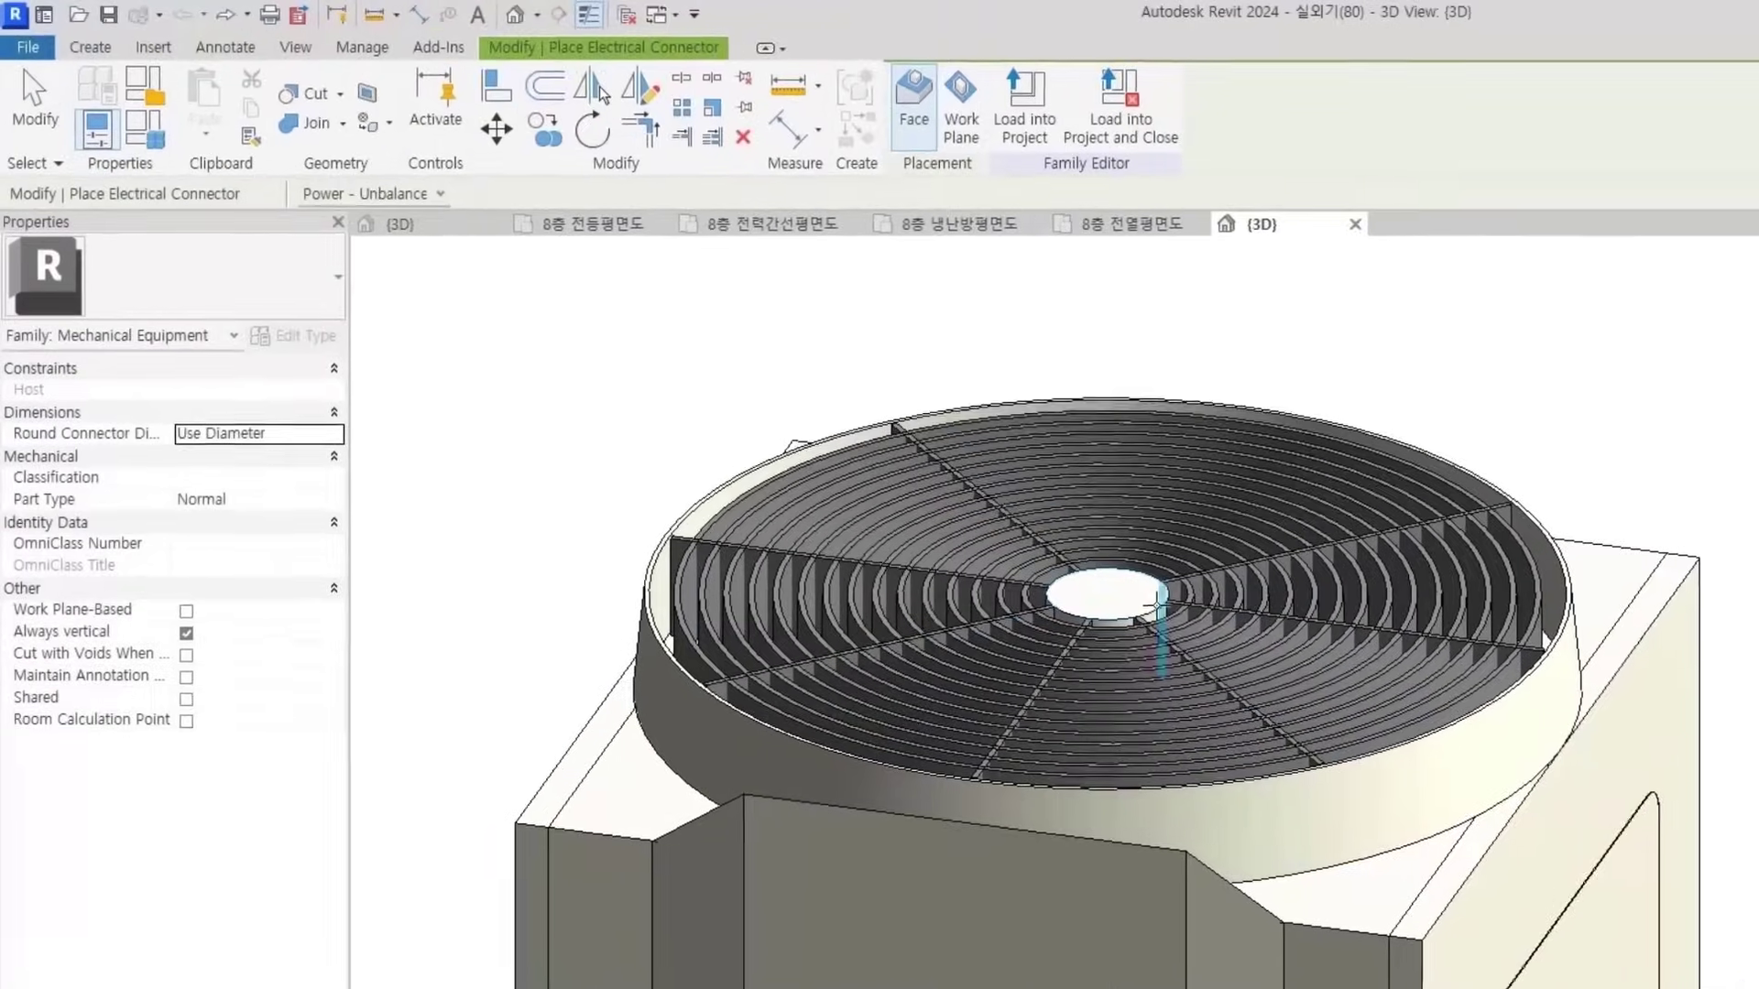
left_click(1161, 608)
scroll(1145, 595, "down", 2)
key("Escape")
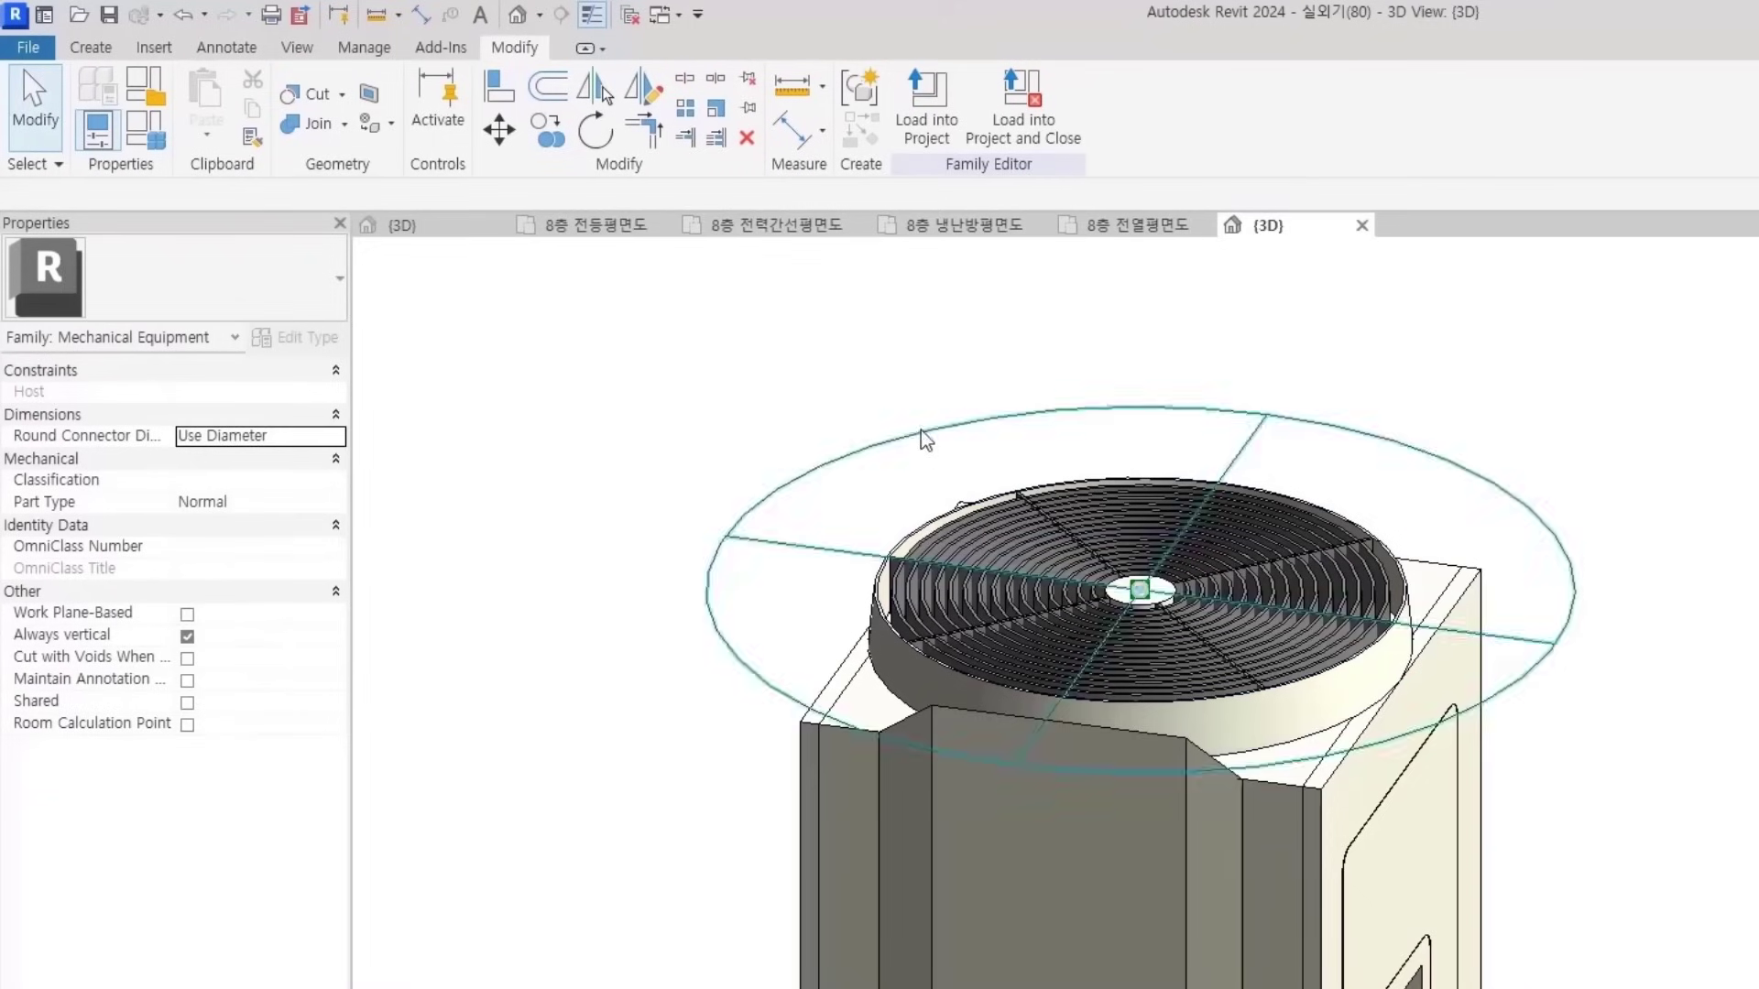
Set the number of poles to 3 on the outdoor unit's electrical connector
left_click(923, 450)
left_click(322, 419)
left_click(320, 411)
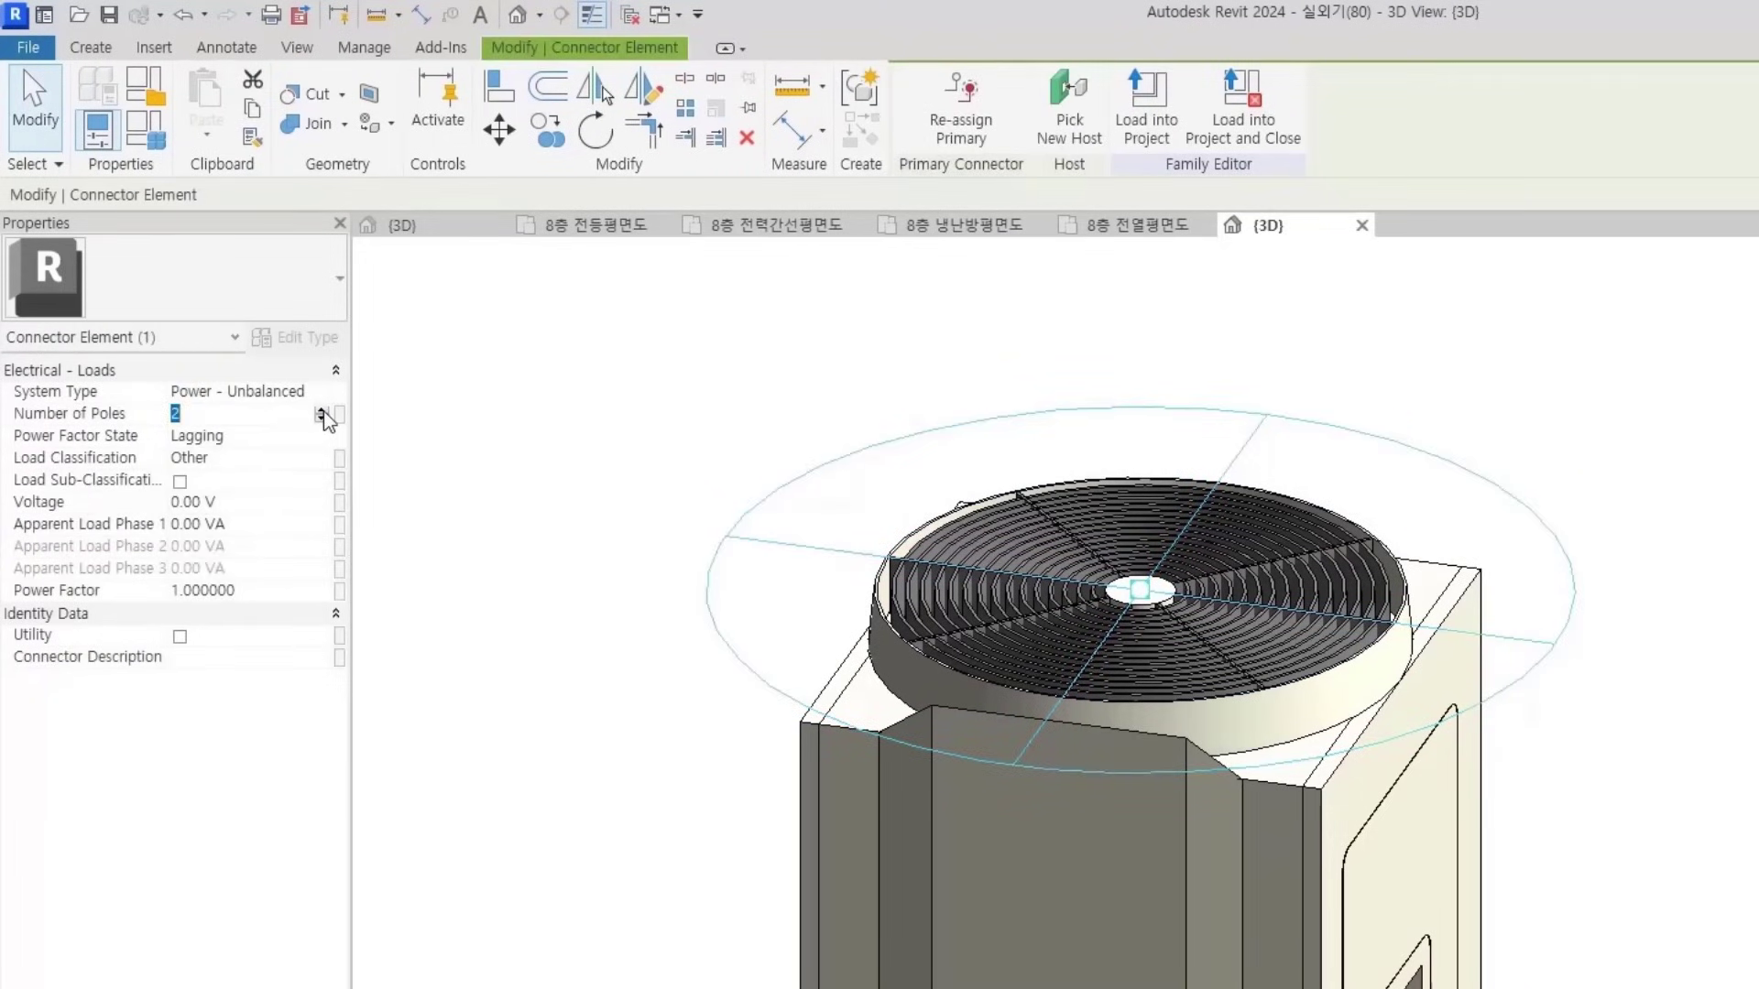
Assign the HVAC load classification to the outdoor unit connector, keeping Power as the load class for spaces
left_click(231, 459)
left_click(332, 455)
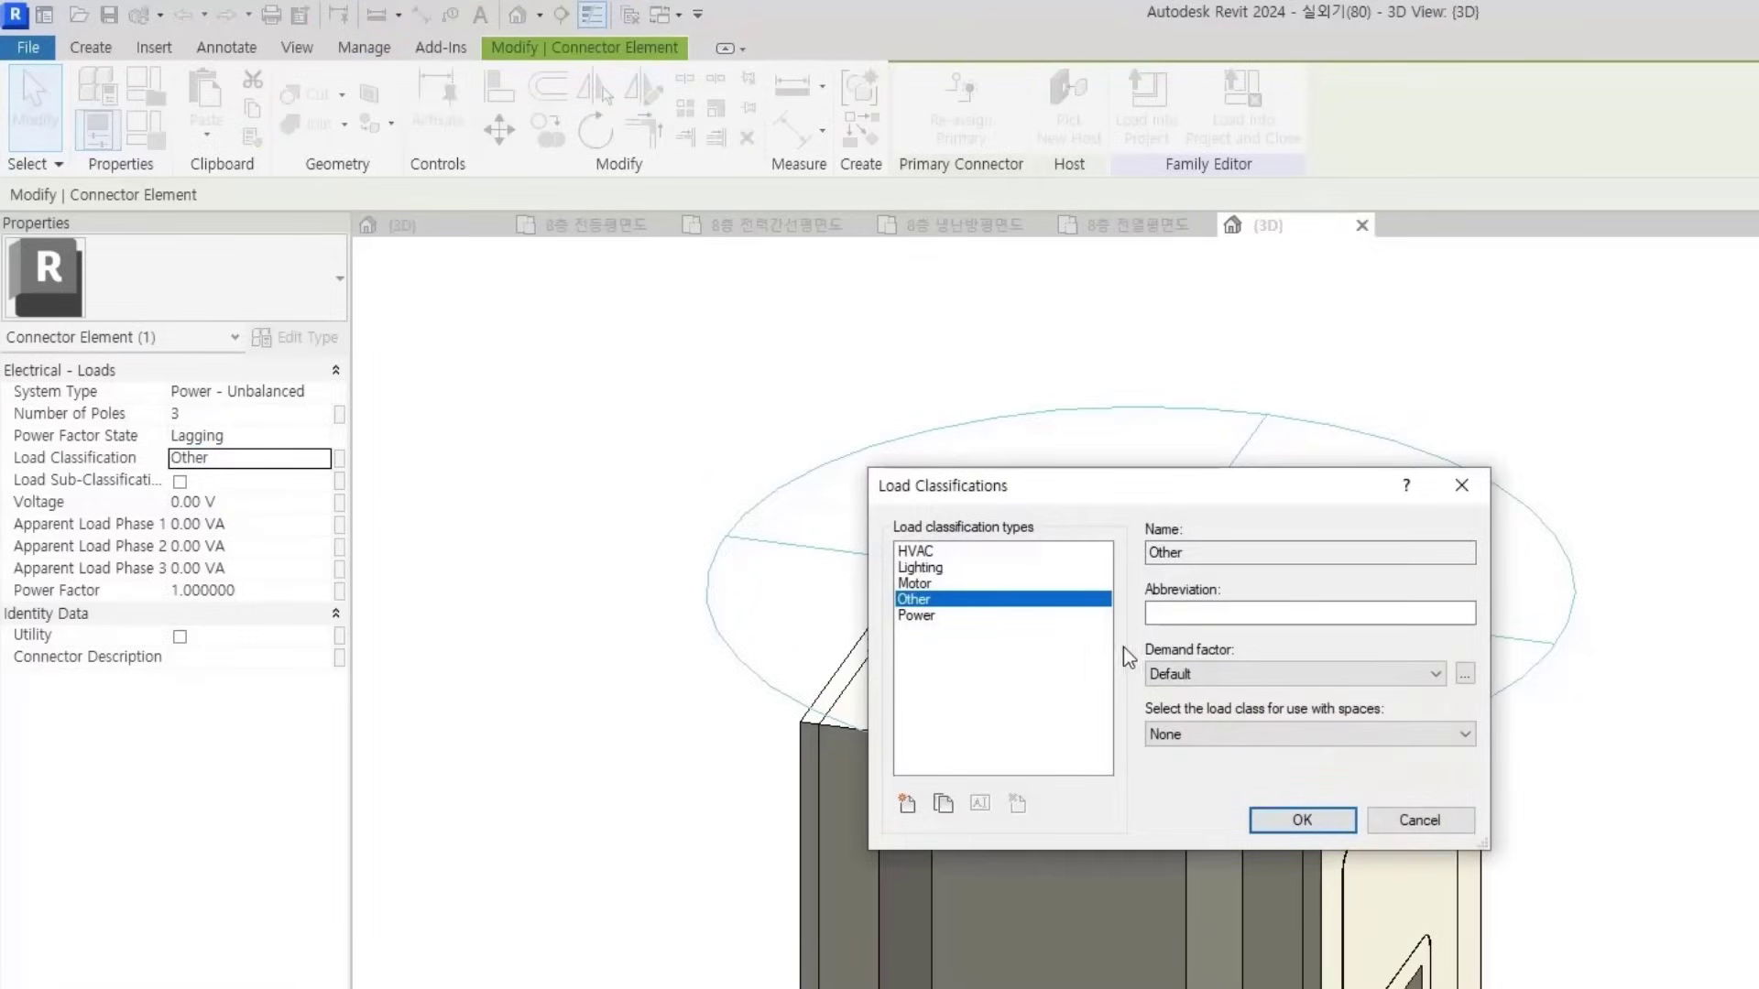
left_click(903, 552)
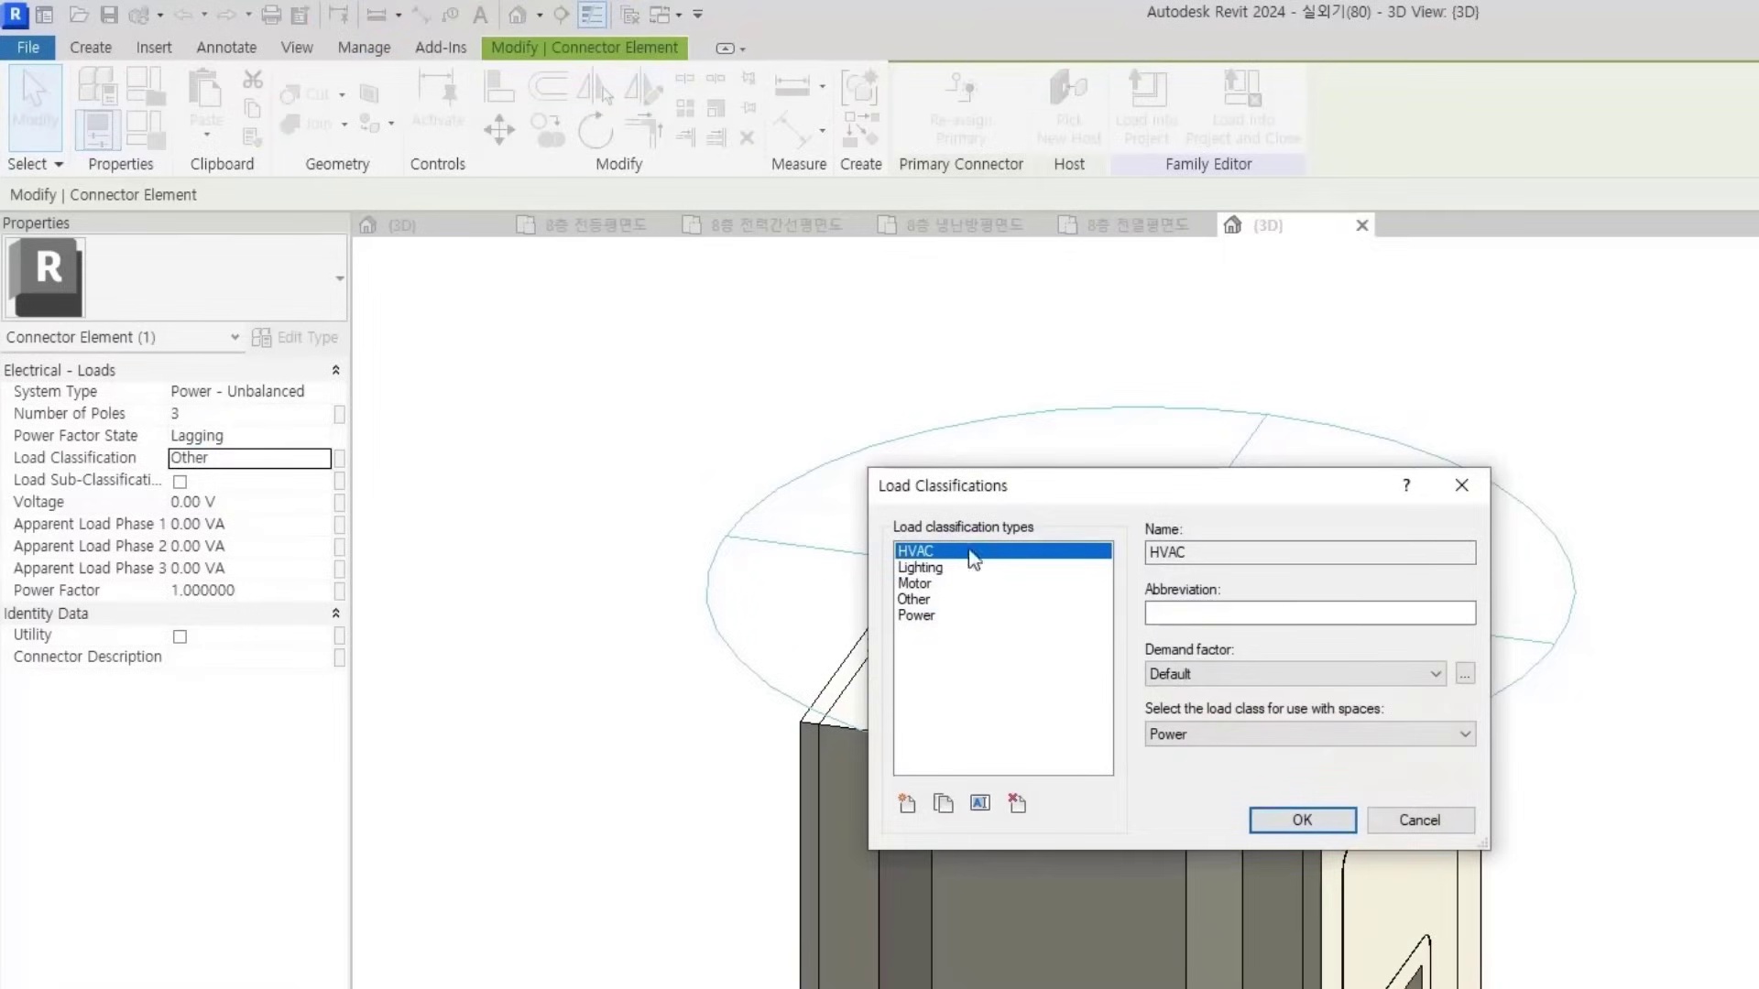
left_click(1223, 733)
left_click(1219, 740)
left_click(1304, 826)
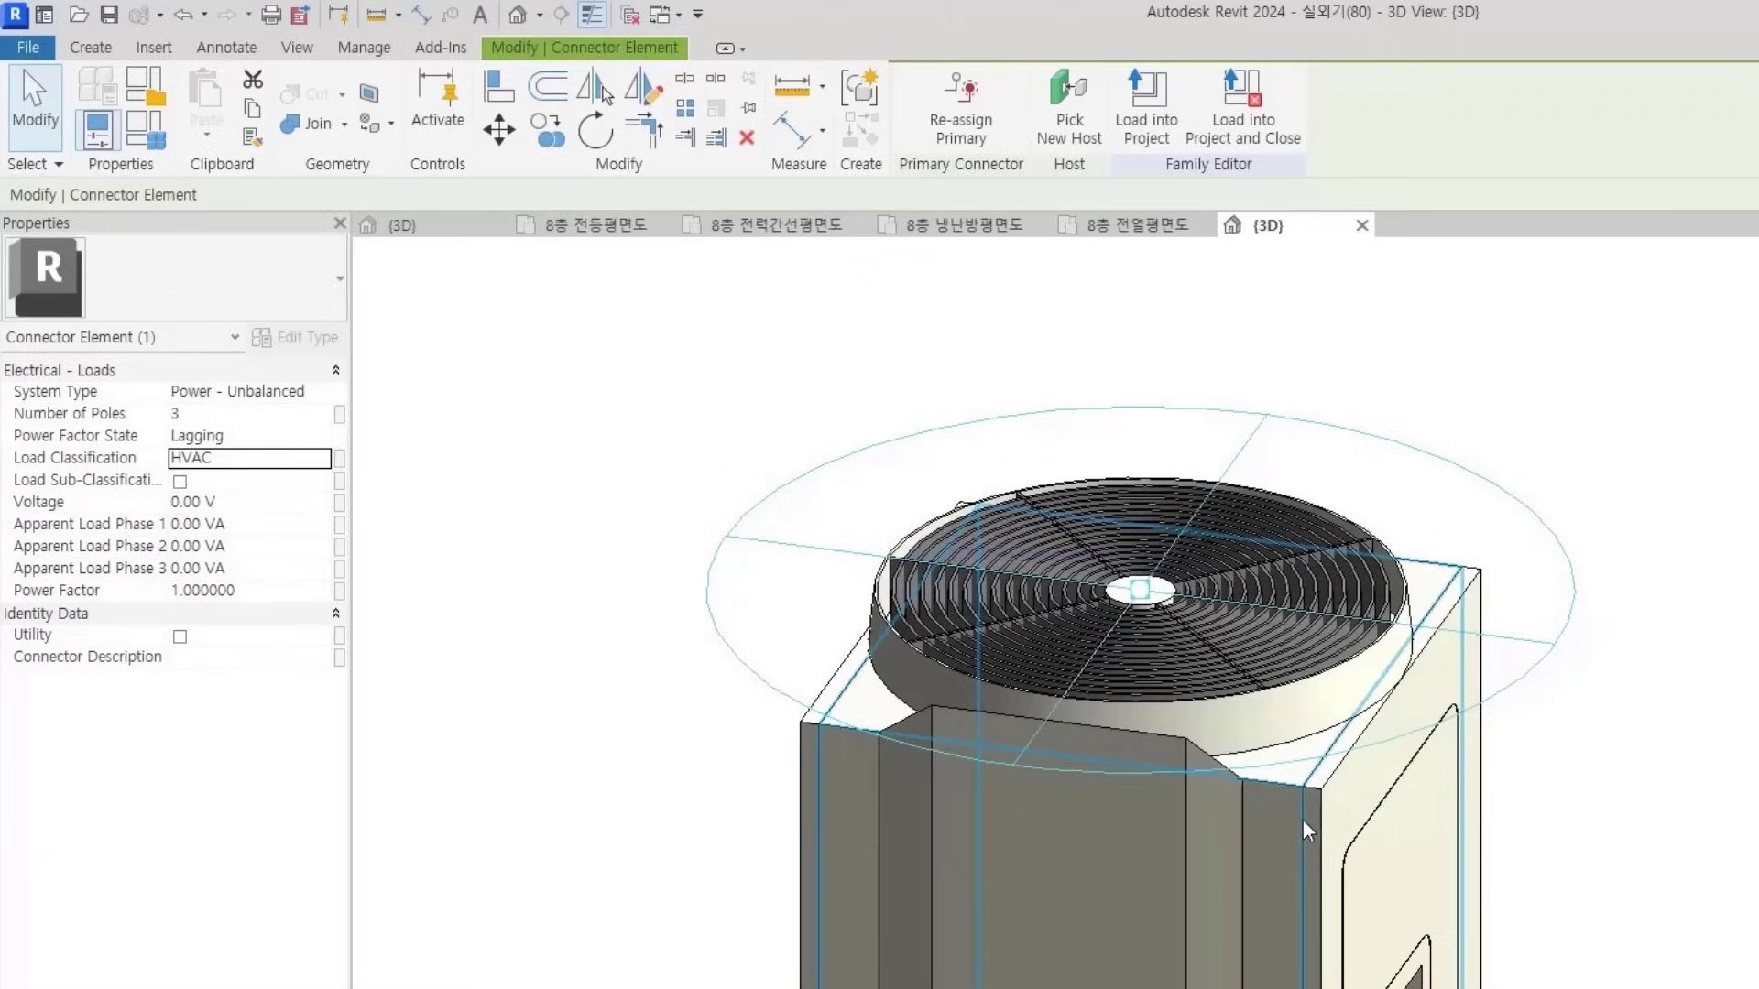
Set the outdoor unit connector's voltage to 380 V
left_click(302, 499)
type("398")
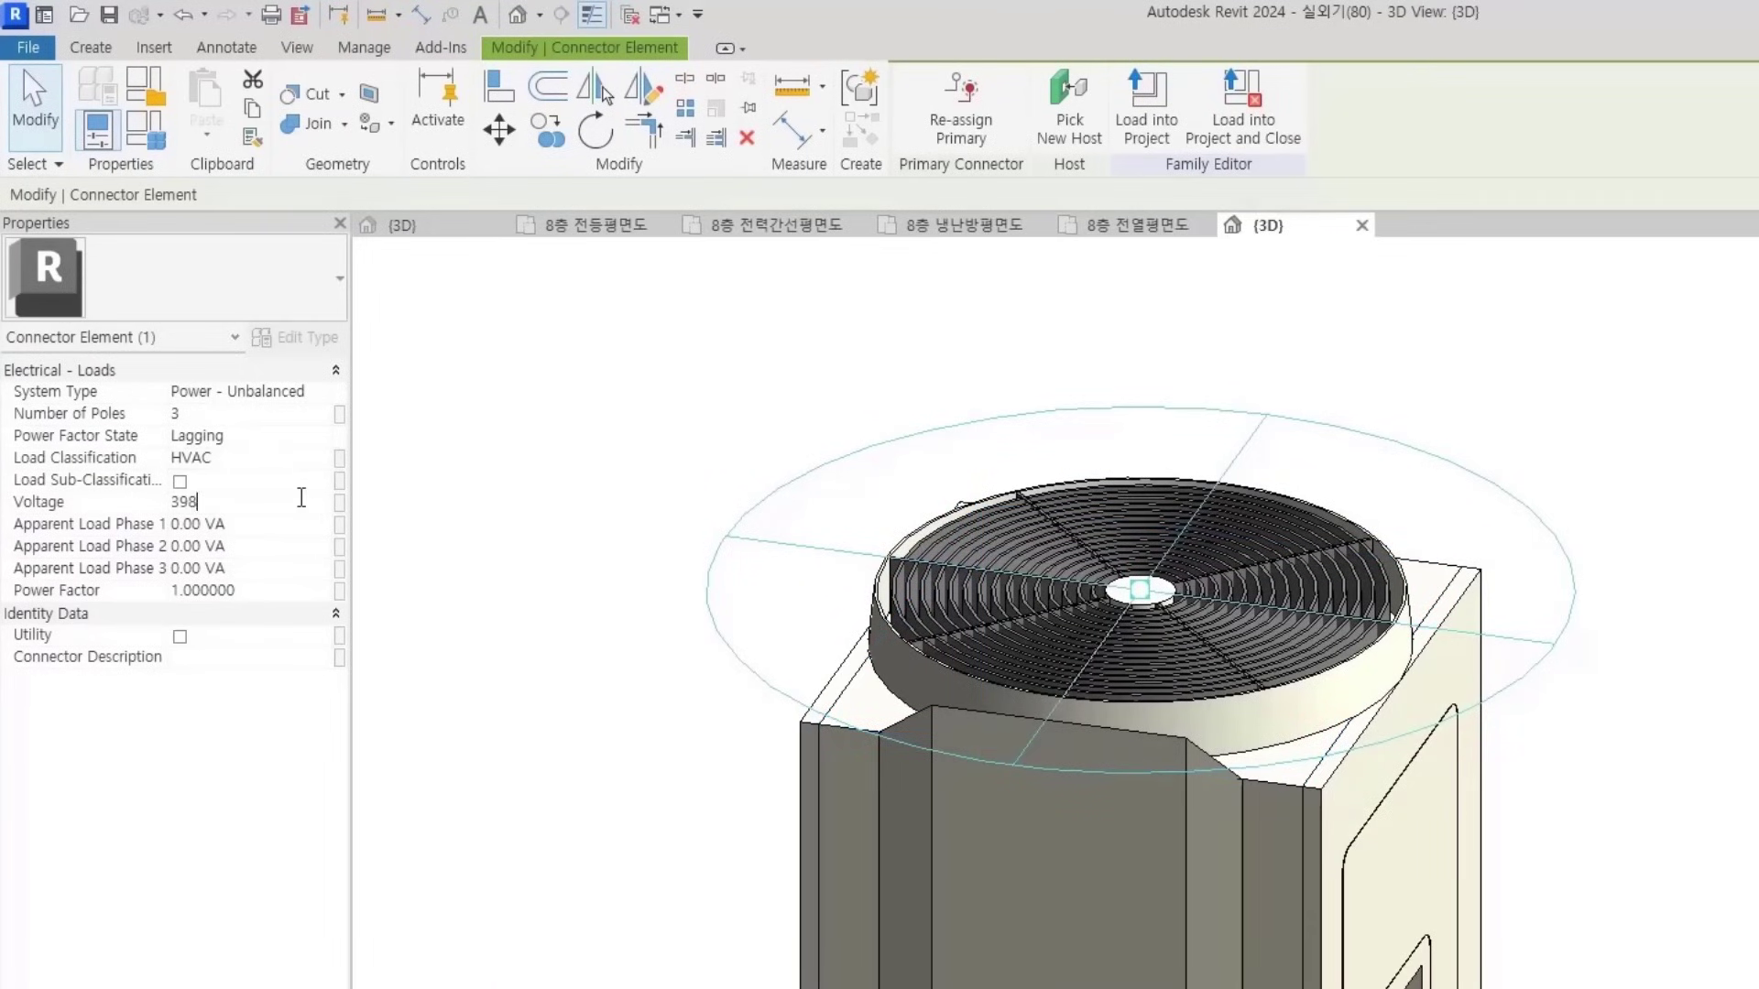
key("Return")
Switch to the Calculator and divide 11000 by 3 to get the load per phase
left_click(281, 524)
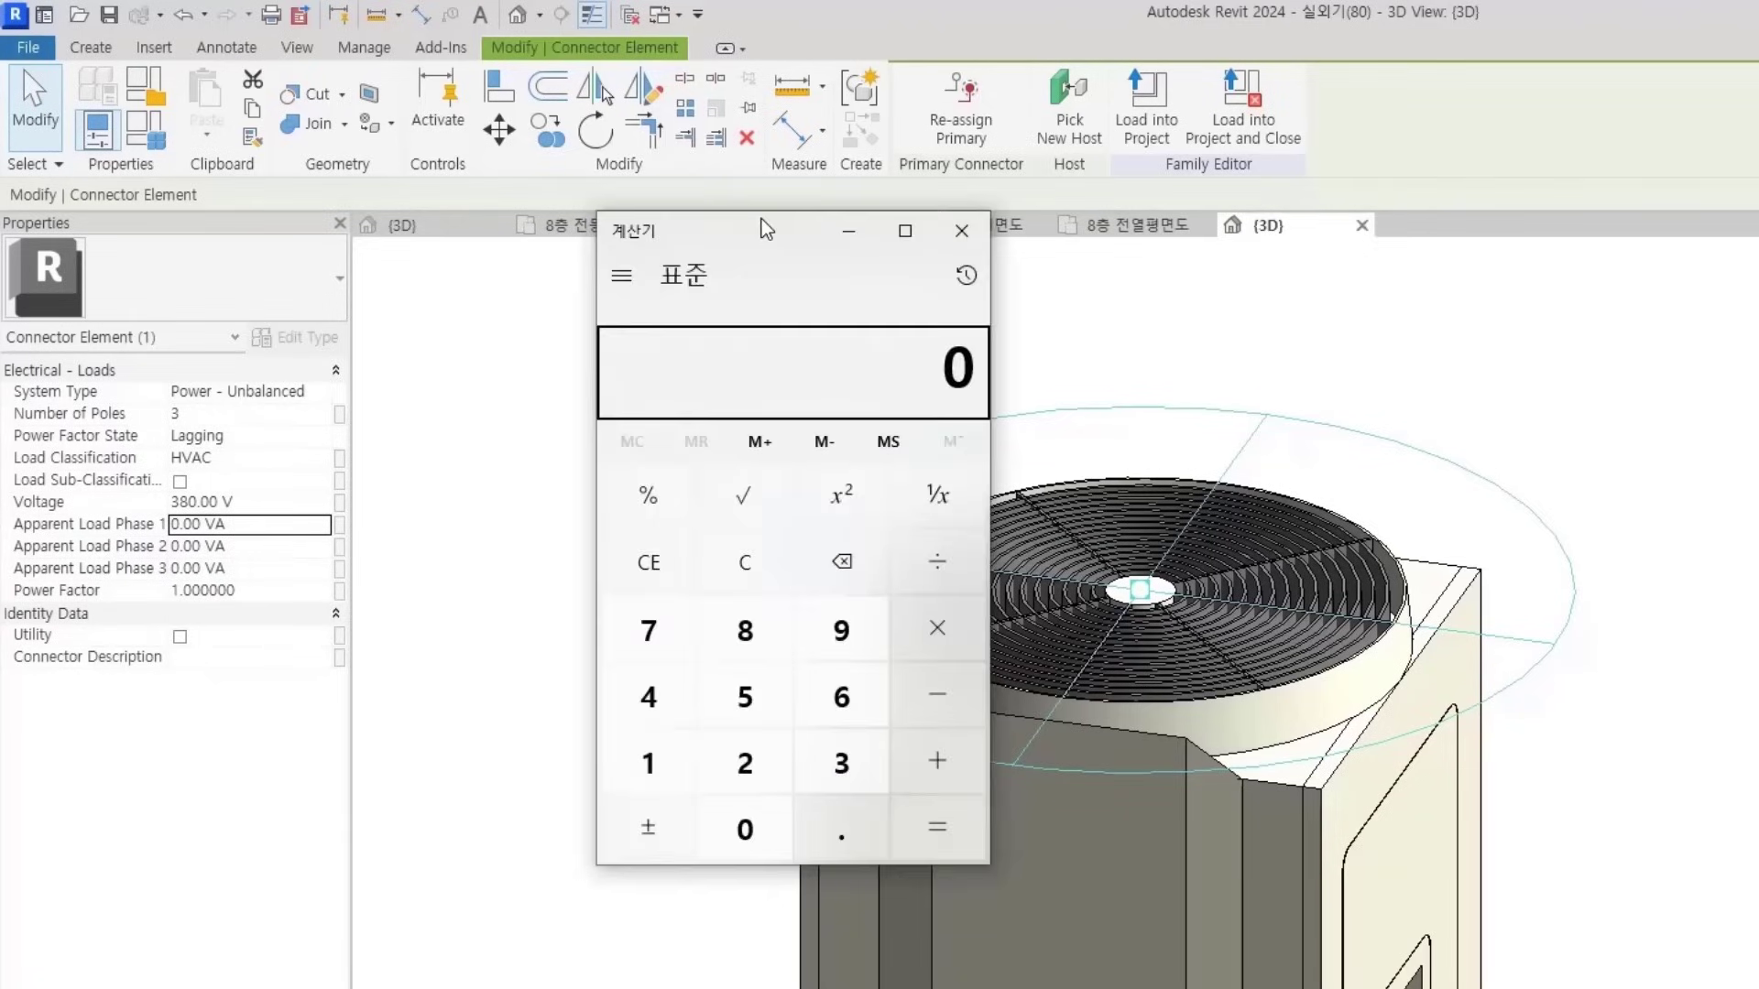
type("110000")
key("slash")
type("3")
key("Return")
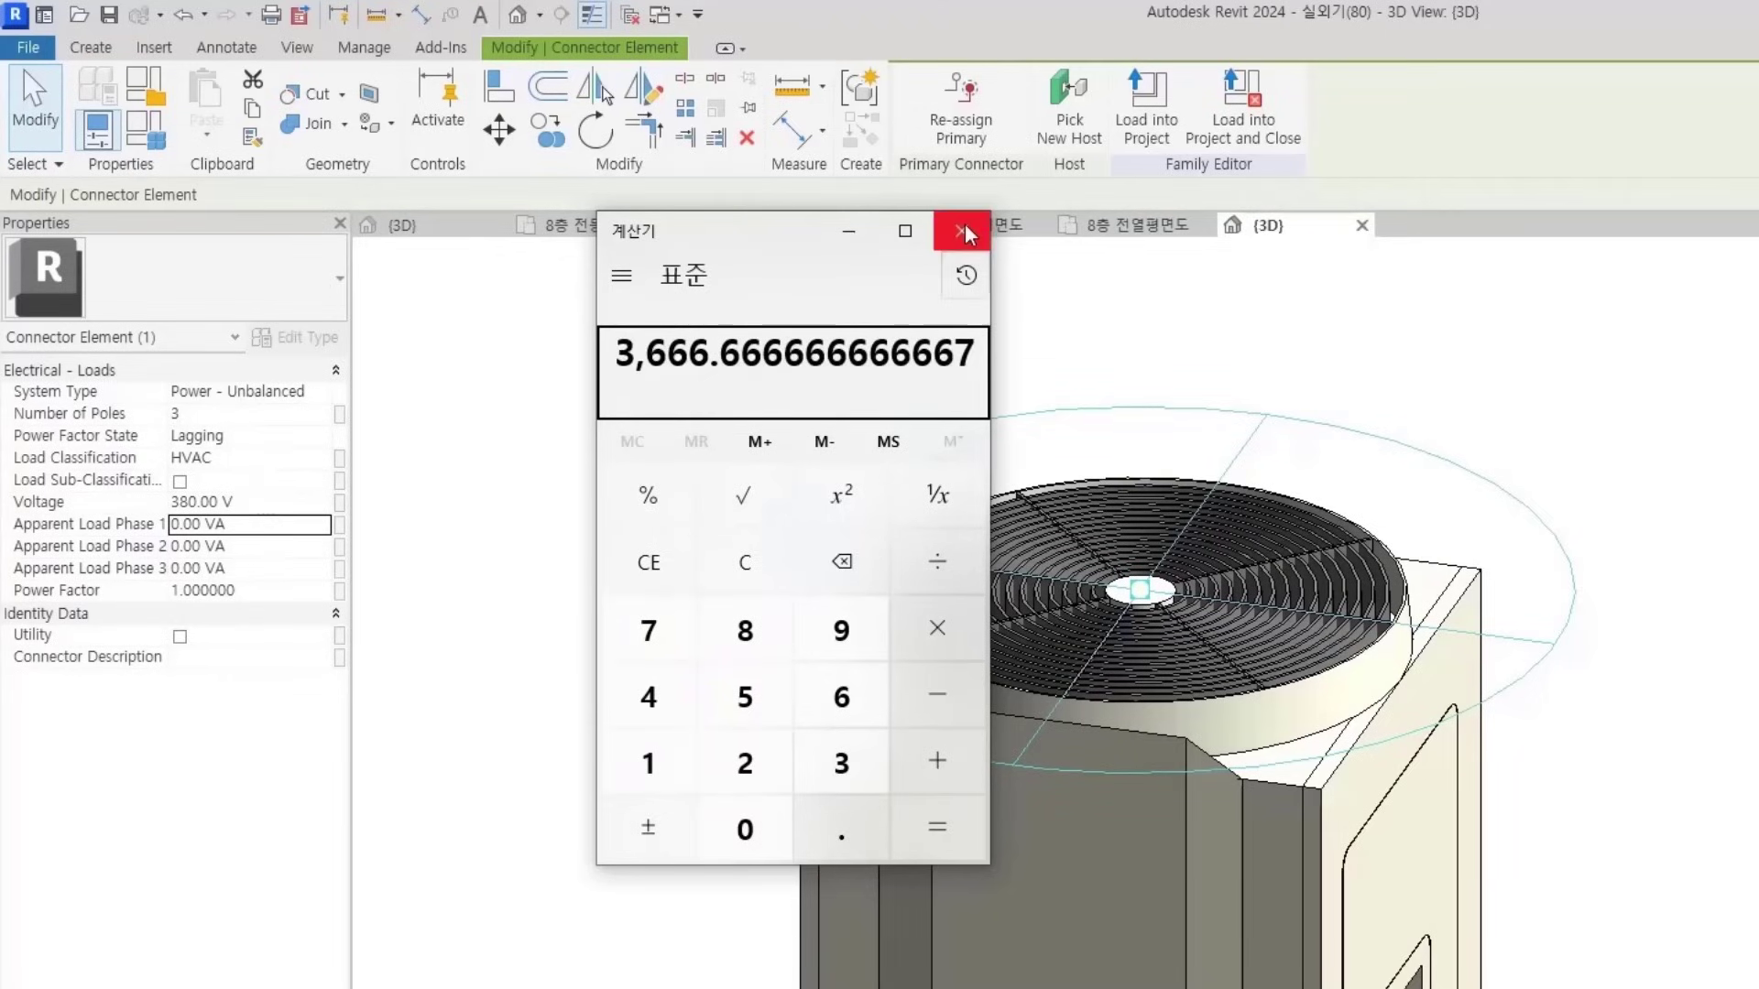
Set the outdoor unit connector's apparent loads to 3666 VA for phases 1 and 2 and 3667 VA for phase 3
left_click(256, 525)
type("3666")
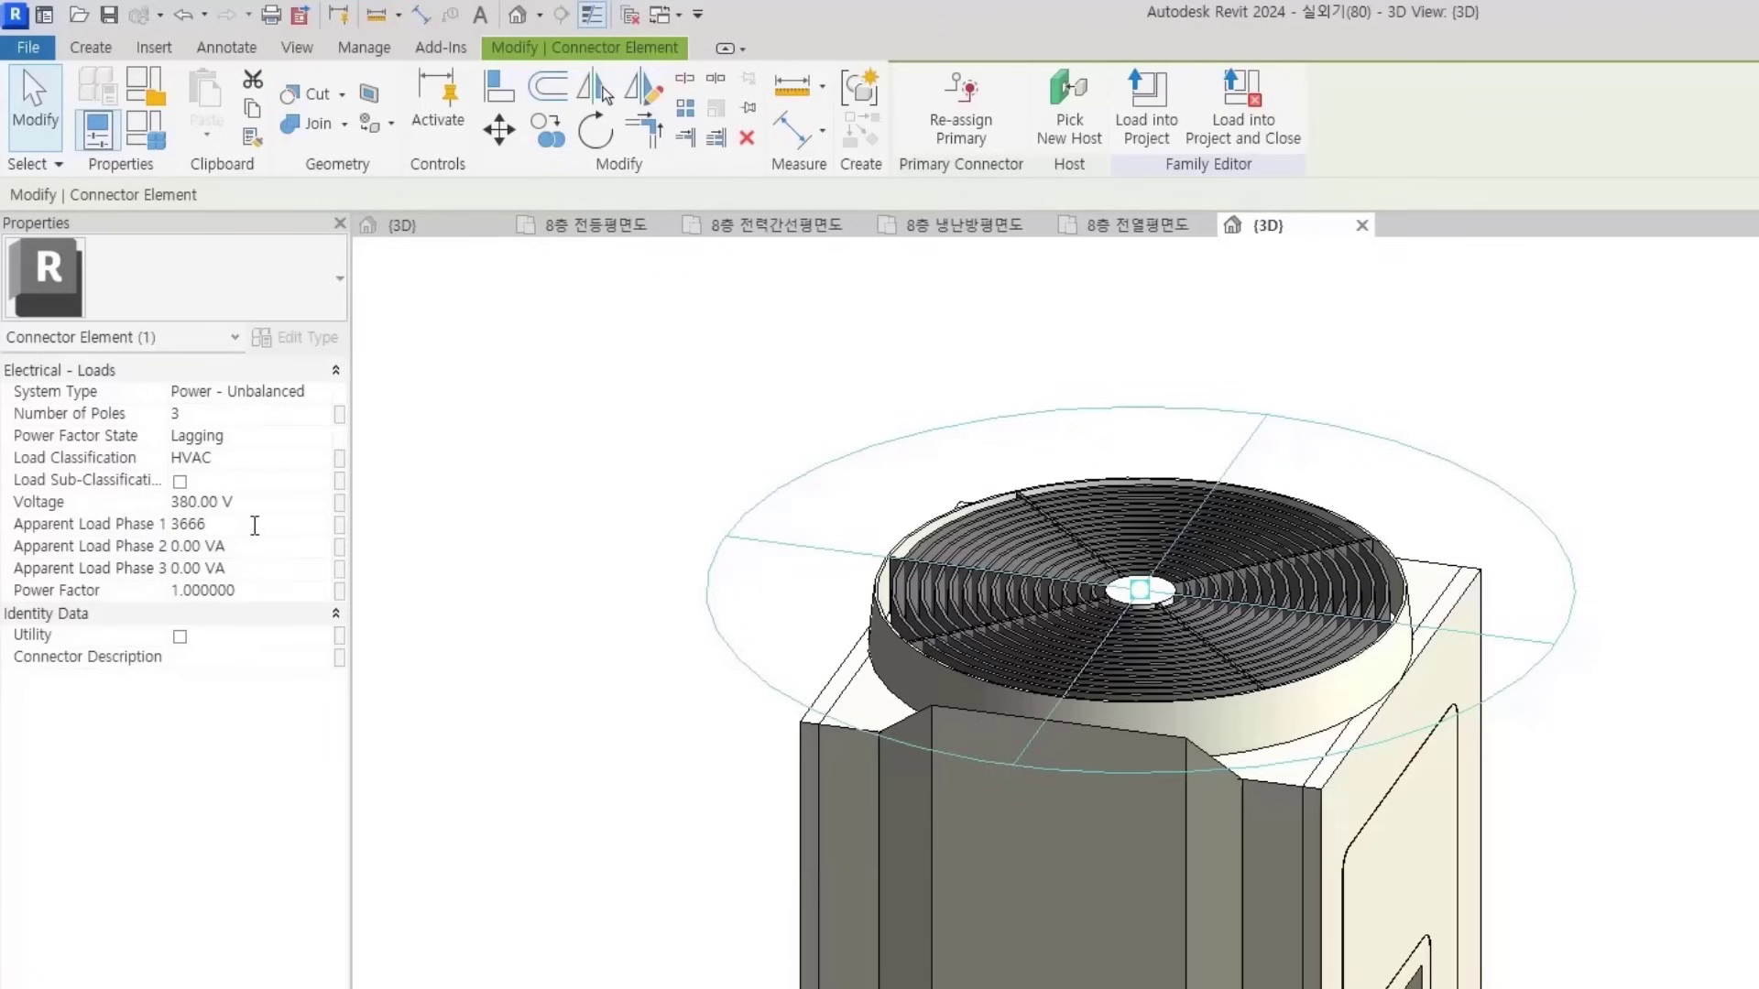
left_click(280, 548)
type("3")
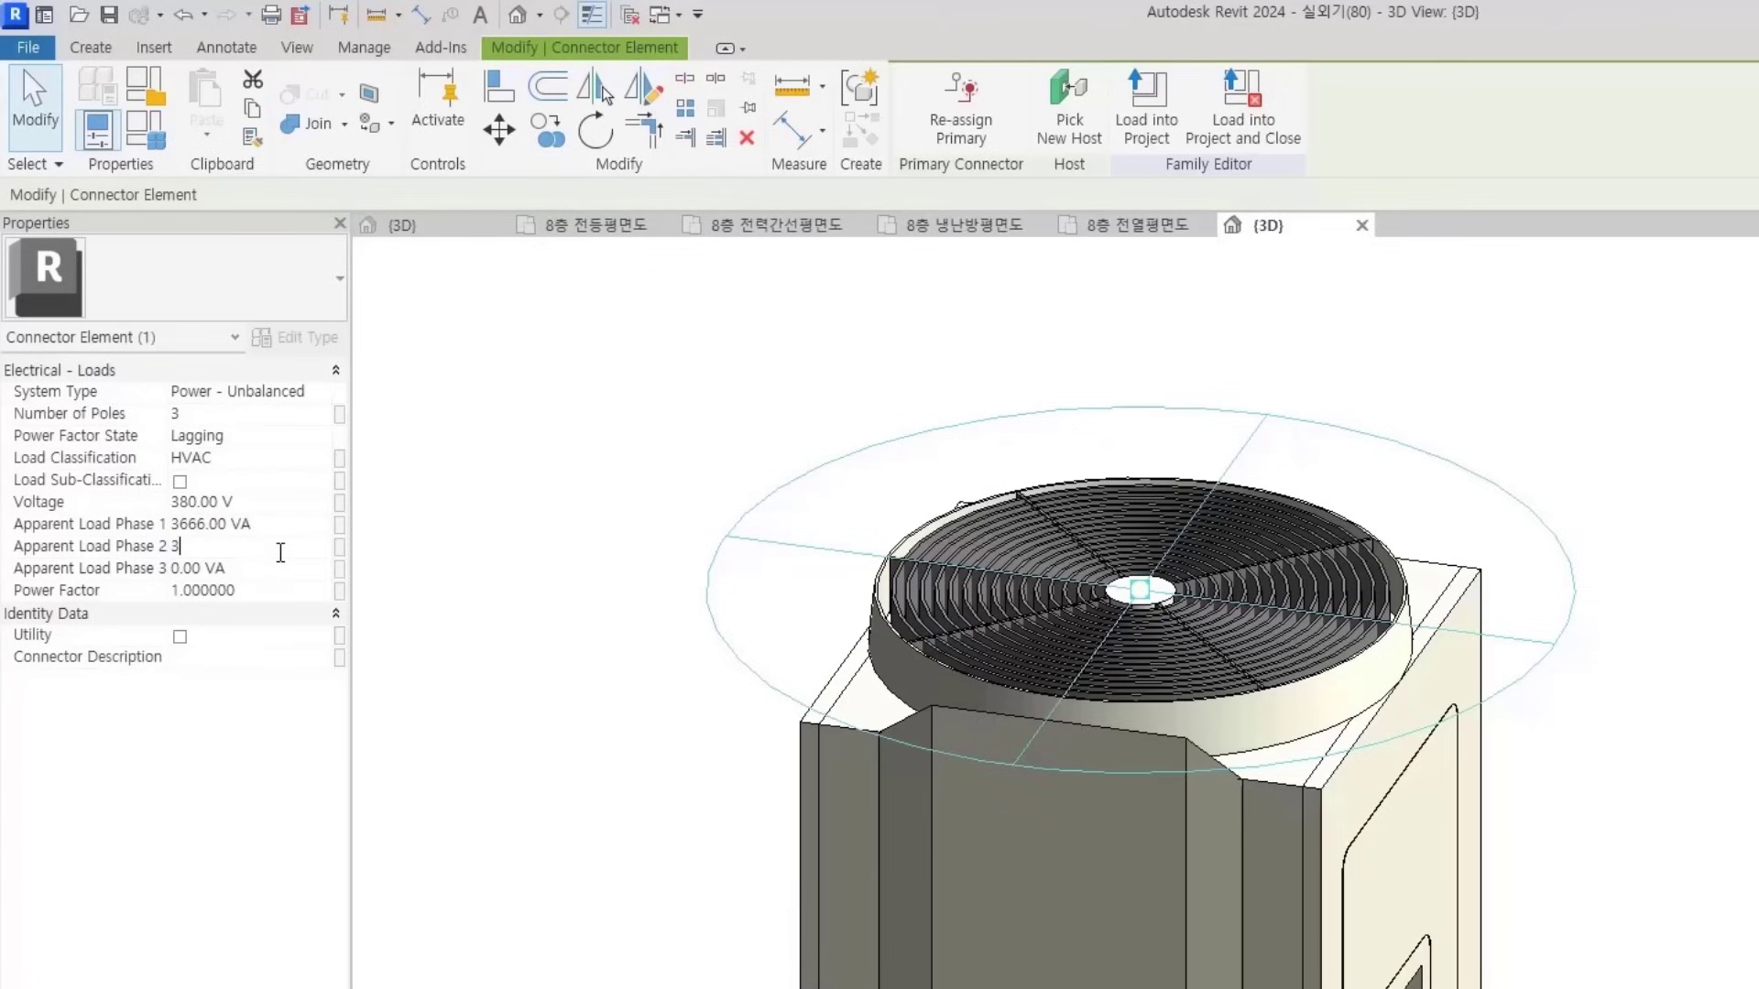
type("666")
left_click(280, 566)
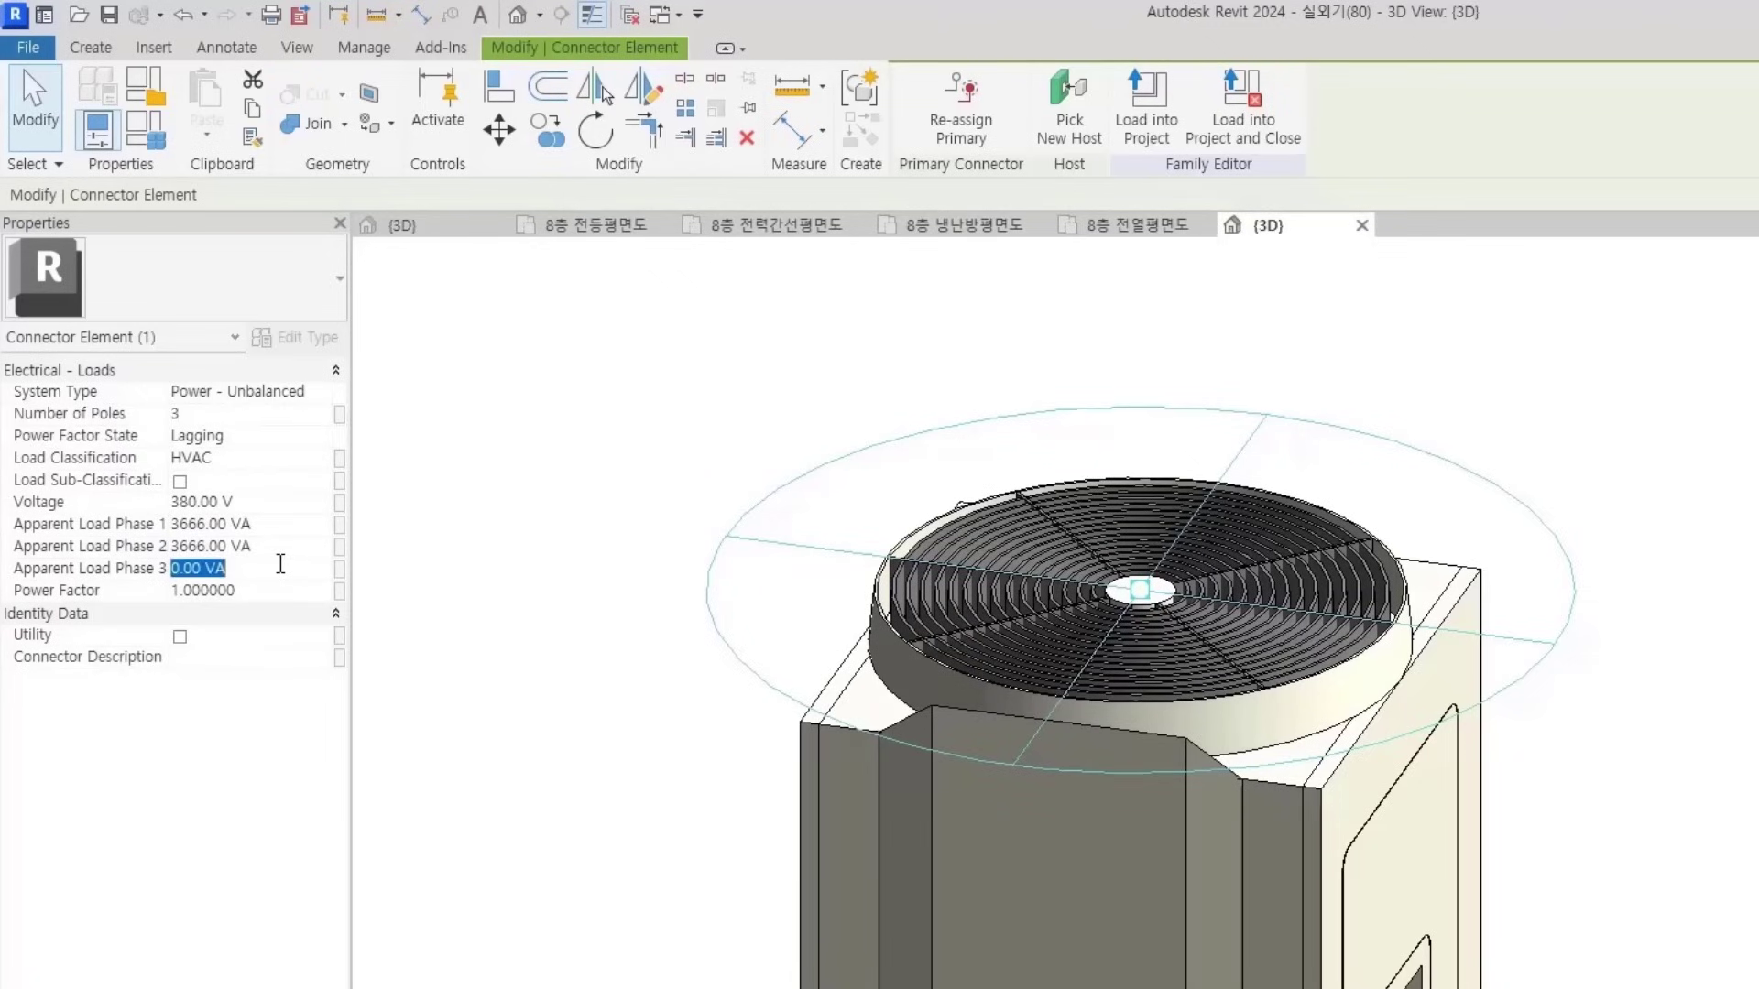
type("3667")
key("Return")
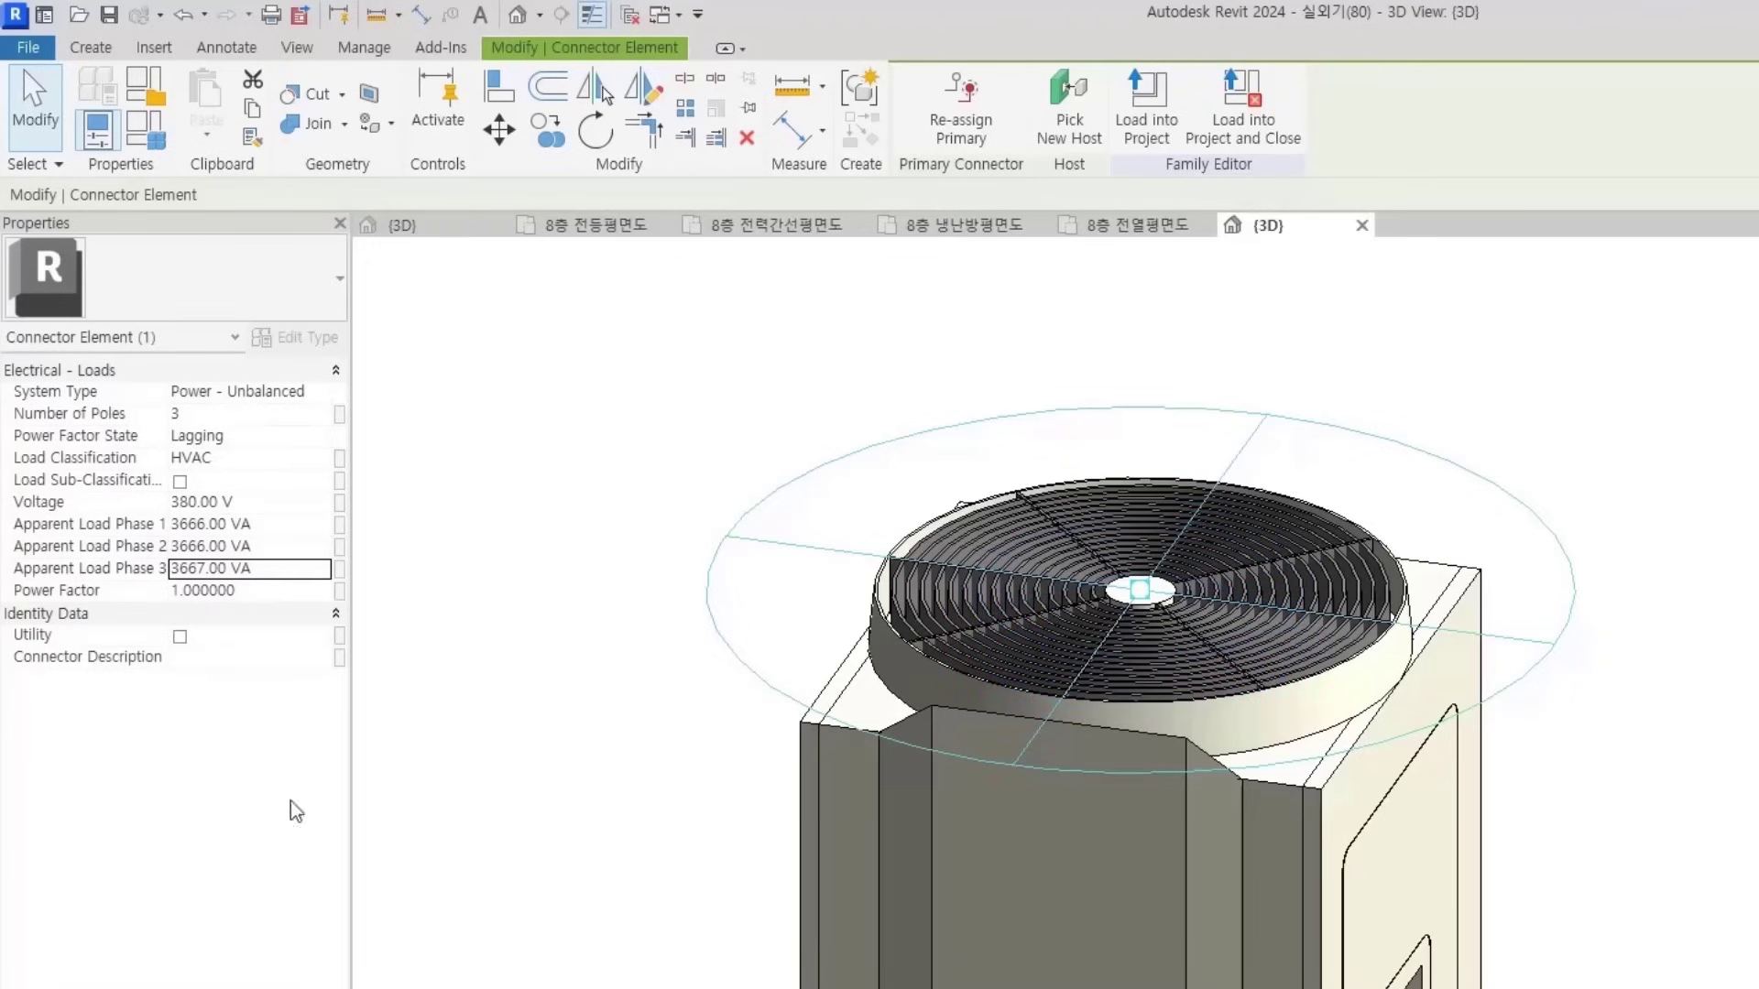
Correct the outdoor unit connector's apparent load phase 2 to 3667 VA
key("super")
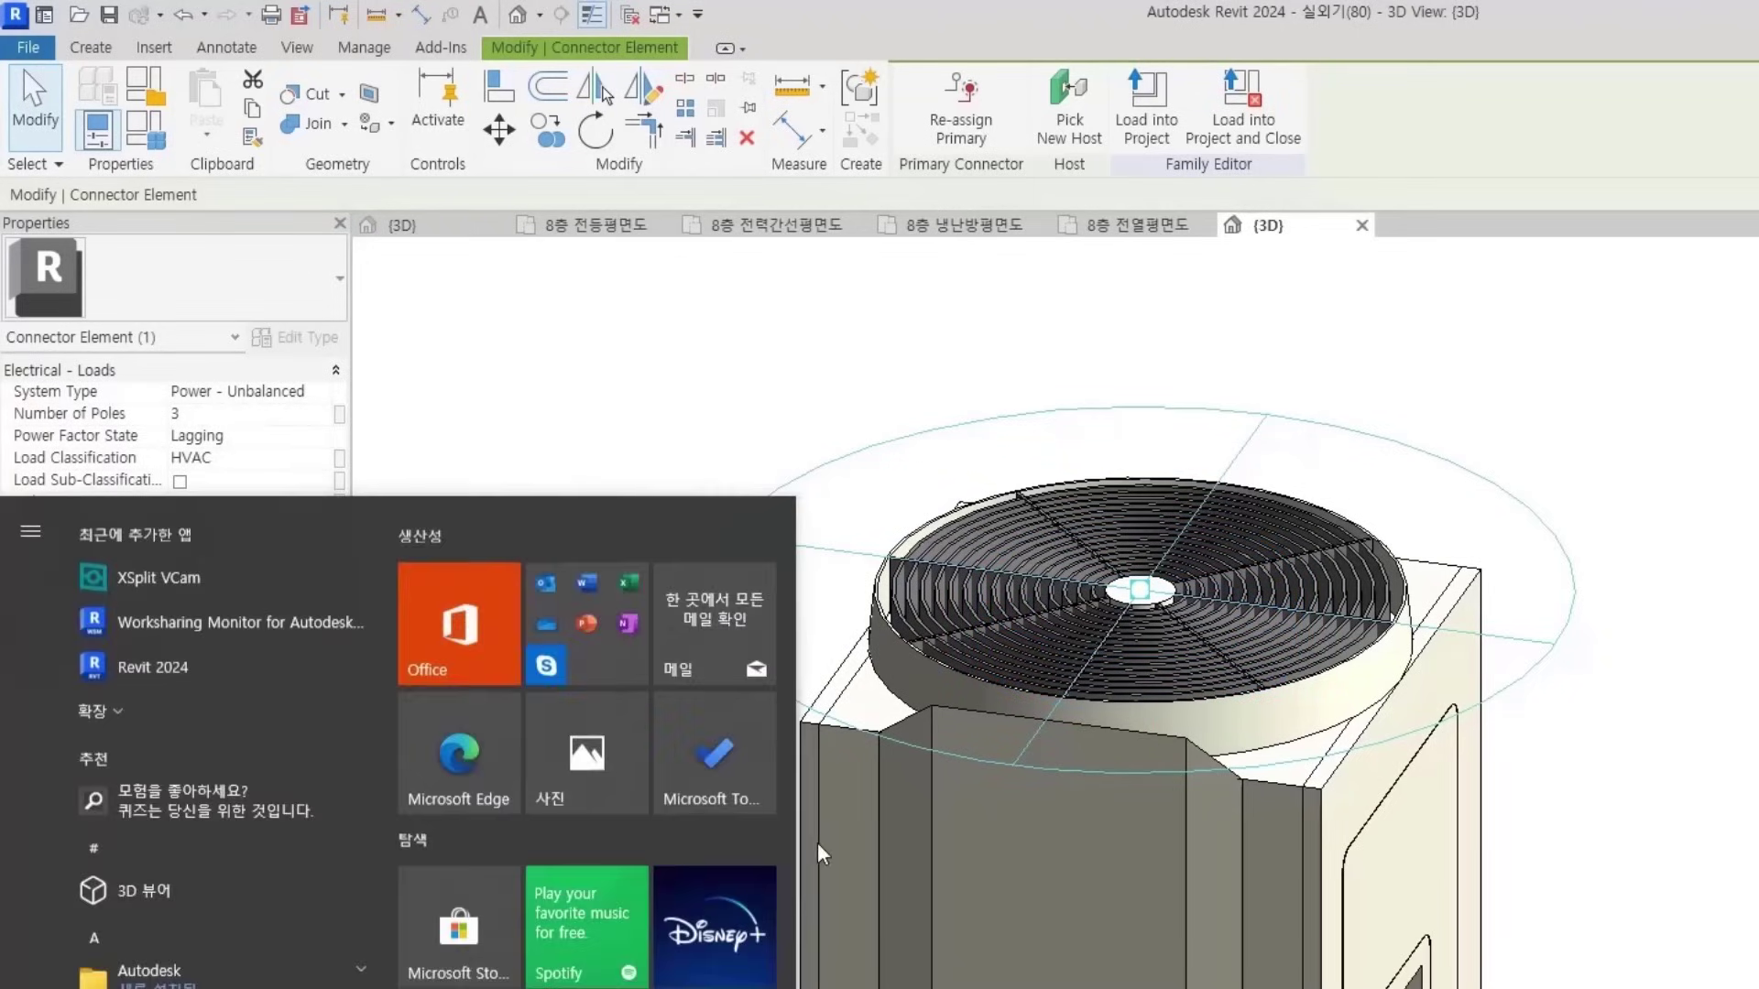
key("super")
left_click(200, 552)
key("BackSpace")
type("7")
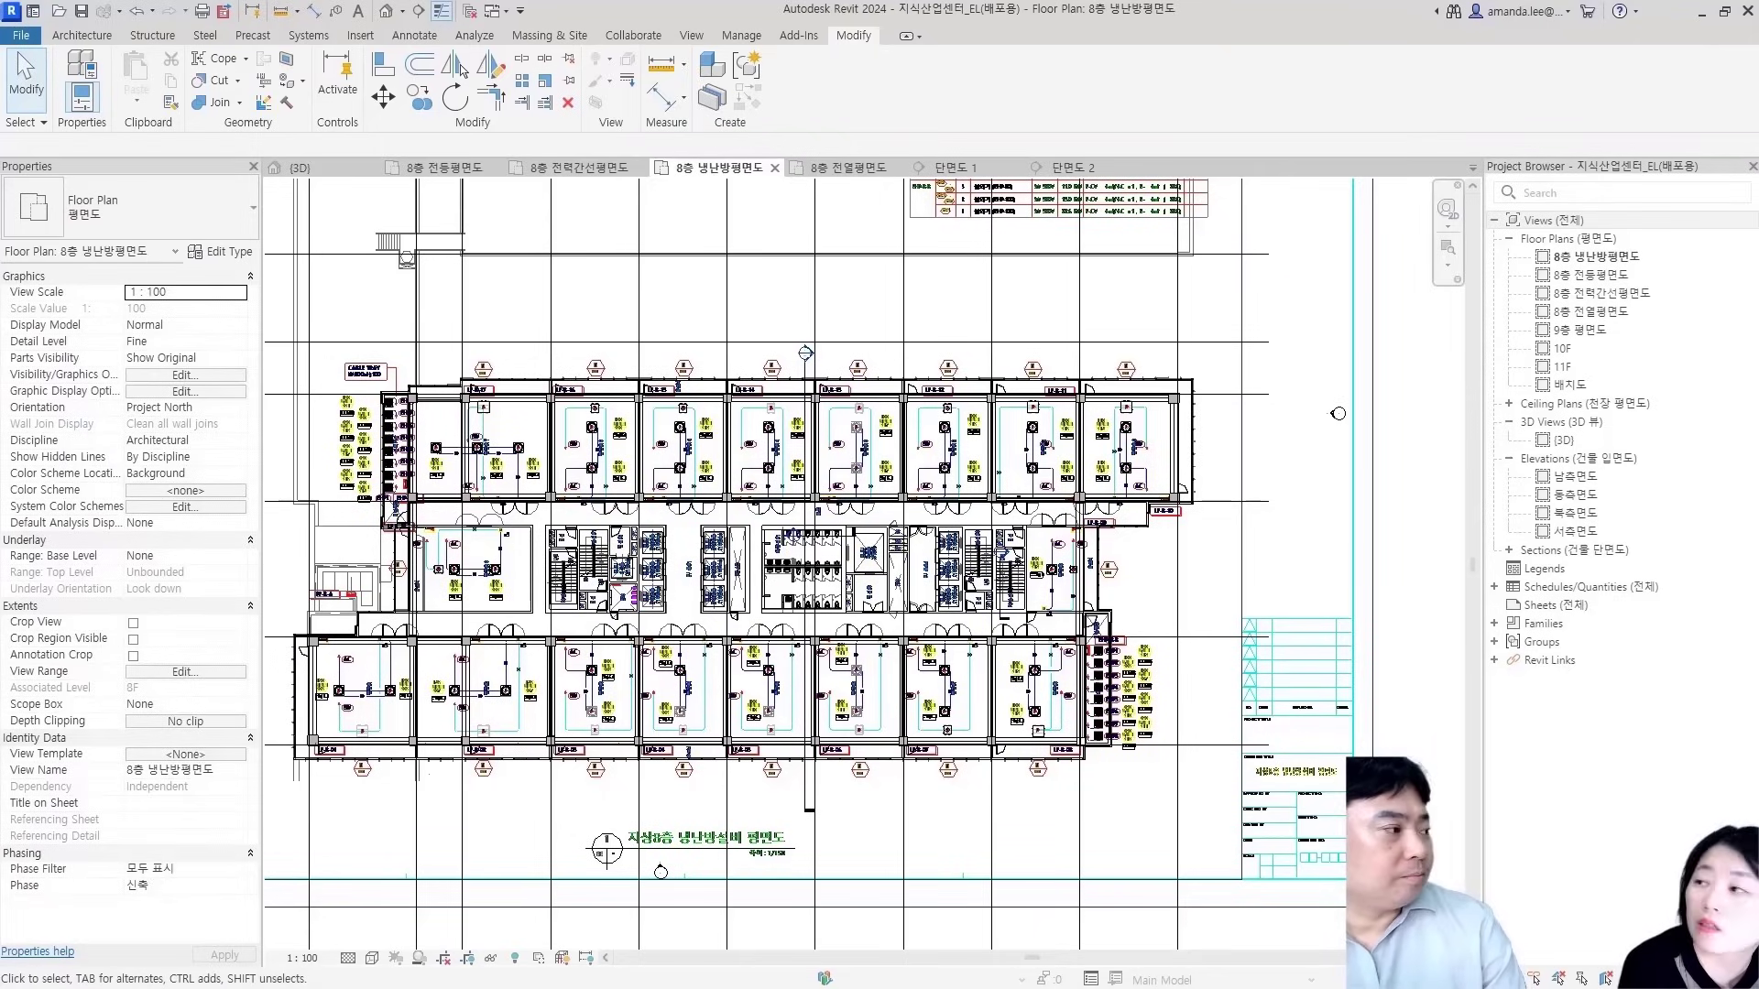
Open the project's Electrical Settings and rename the default voltage definition as 220V
left_click(744, 37)
left_click(678, 87)
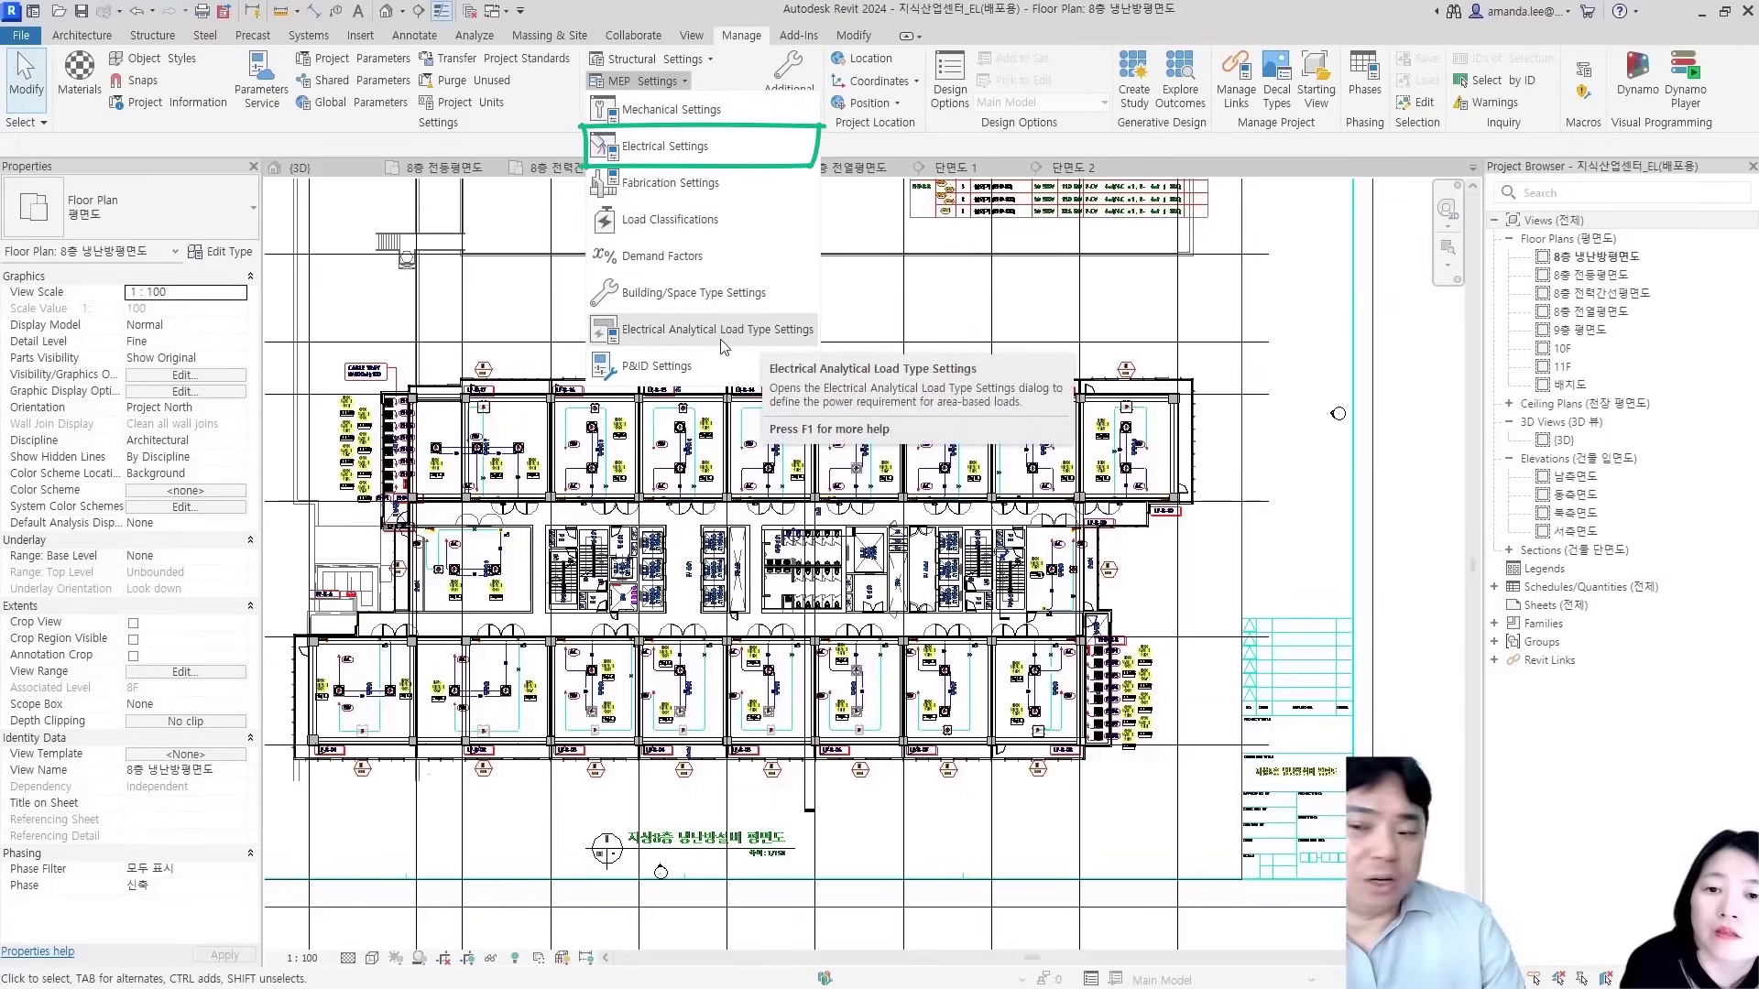
left_click(687, 151)
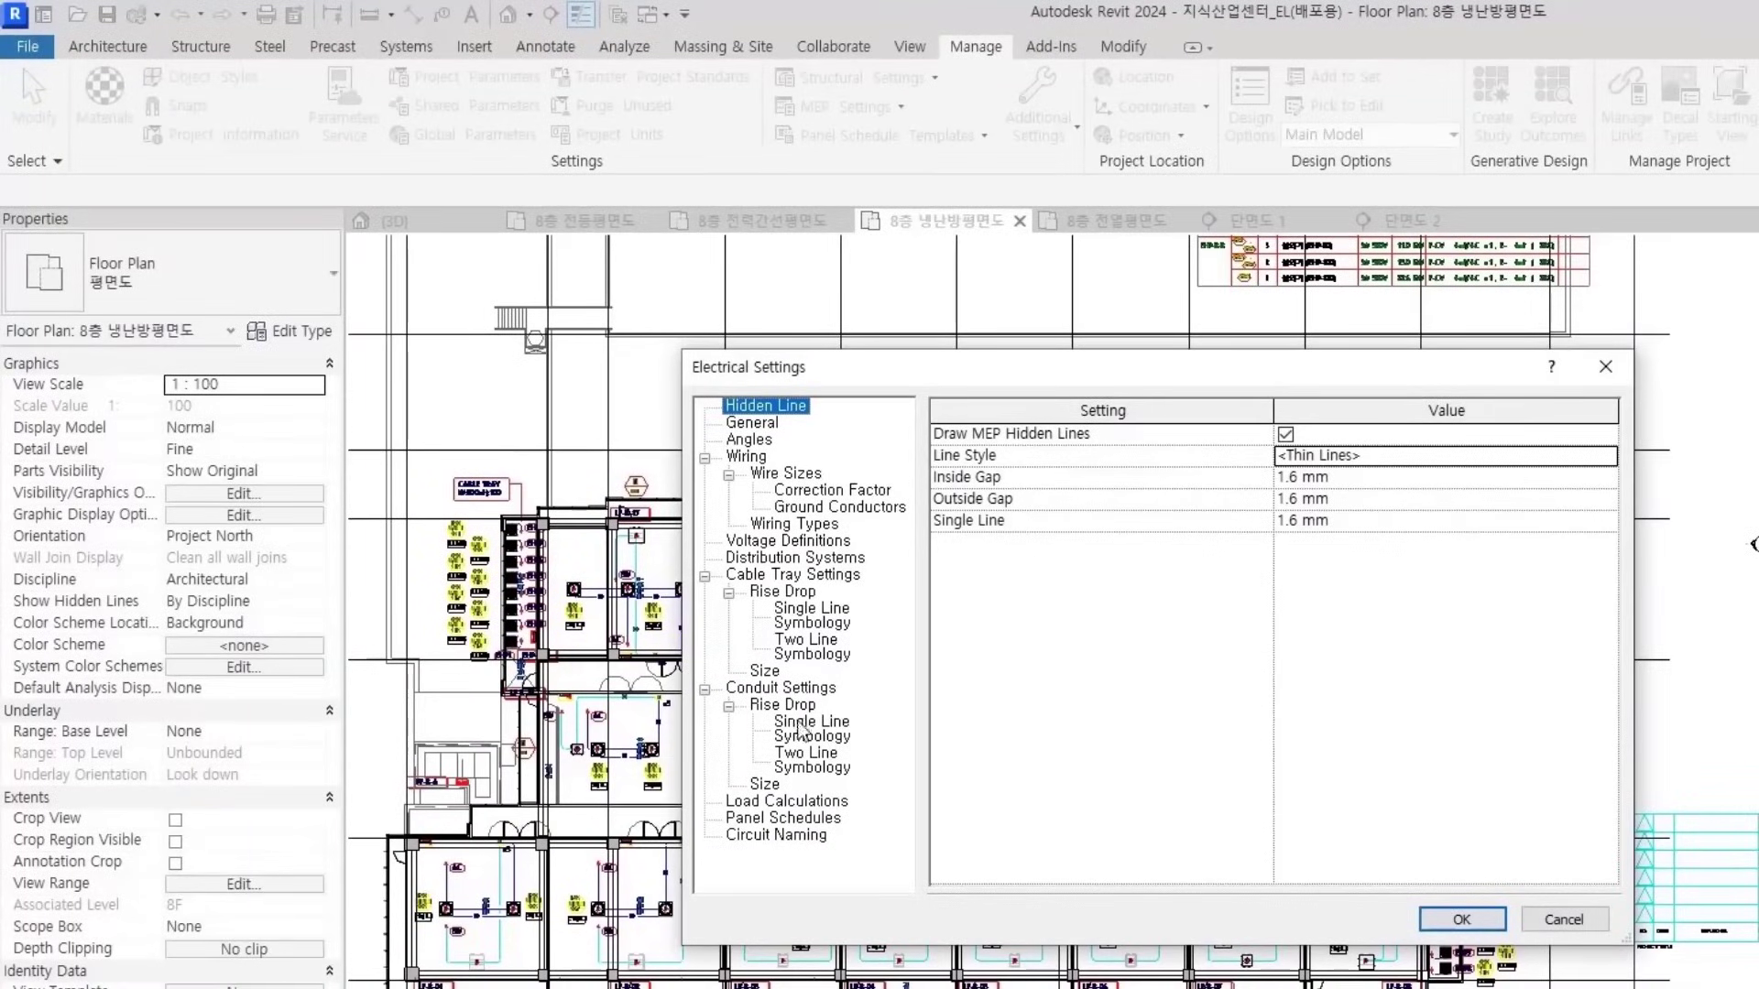
left_click(789, 542)
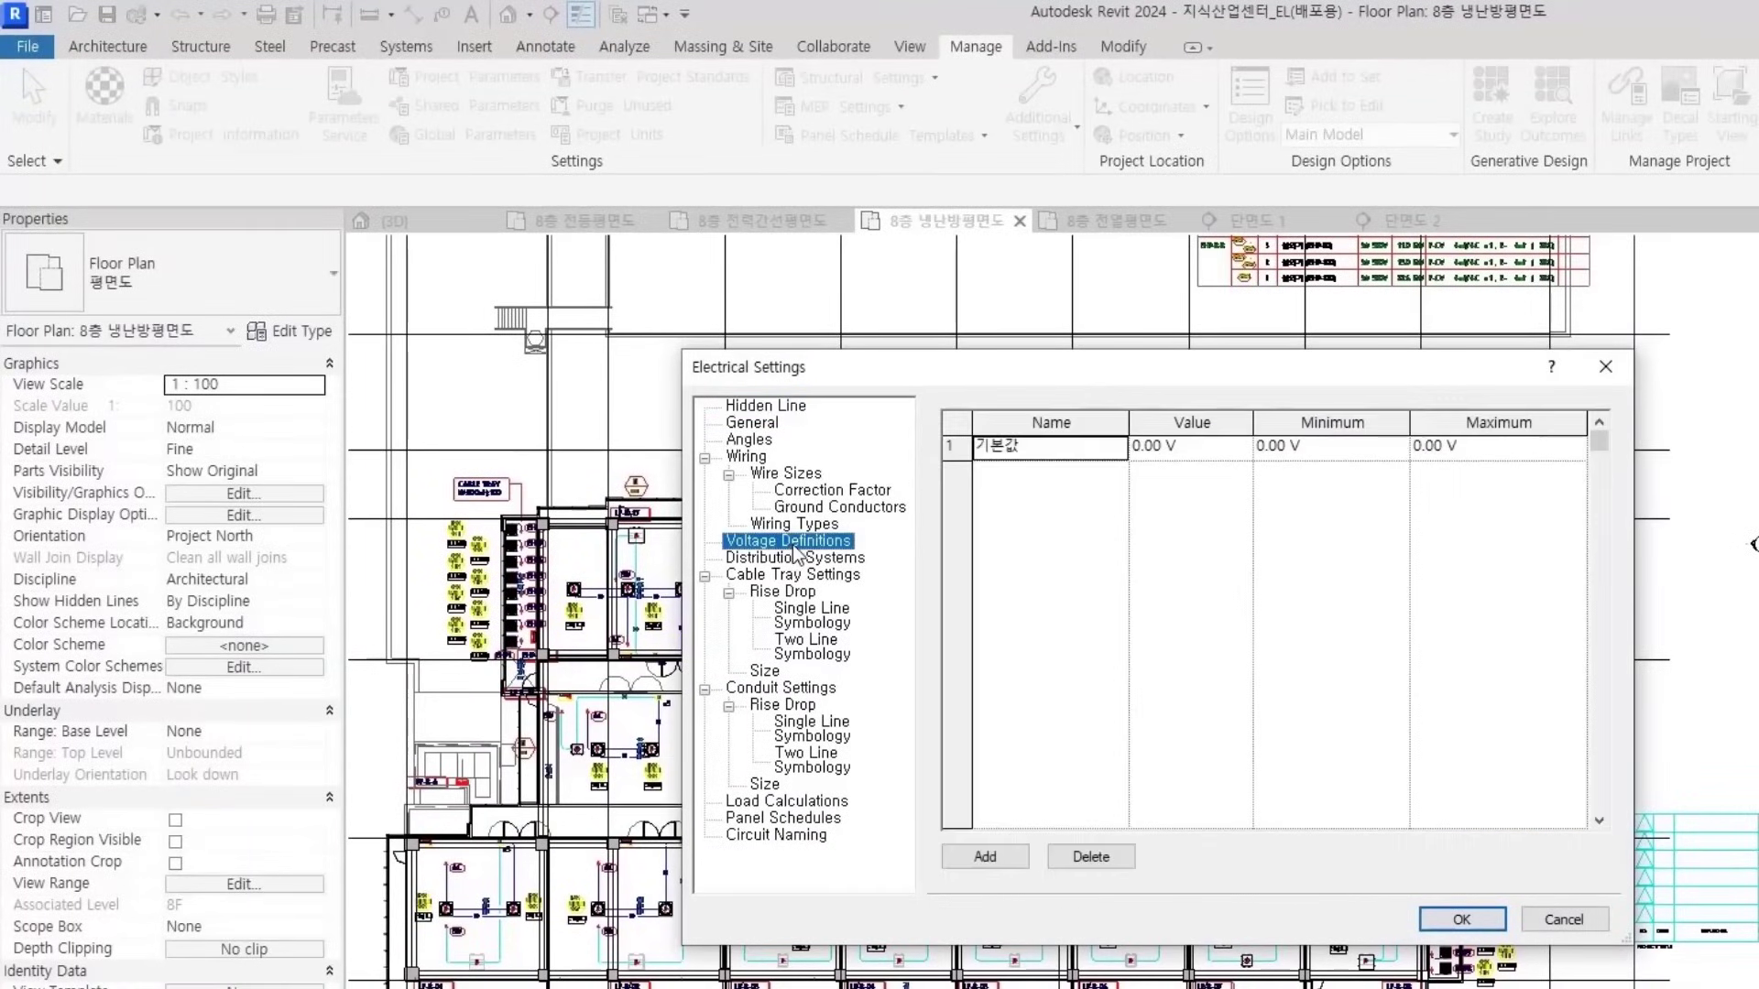
left_click(1062, 451)
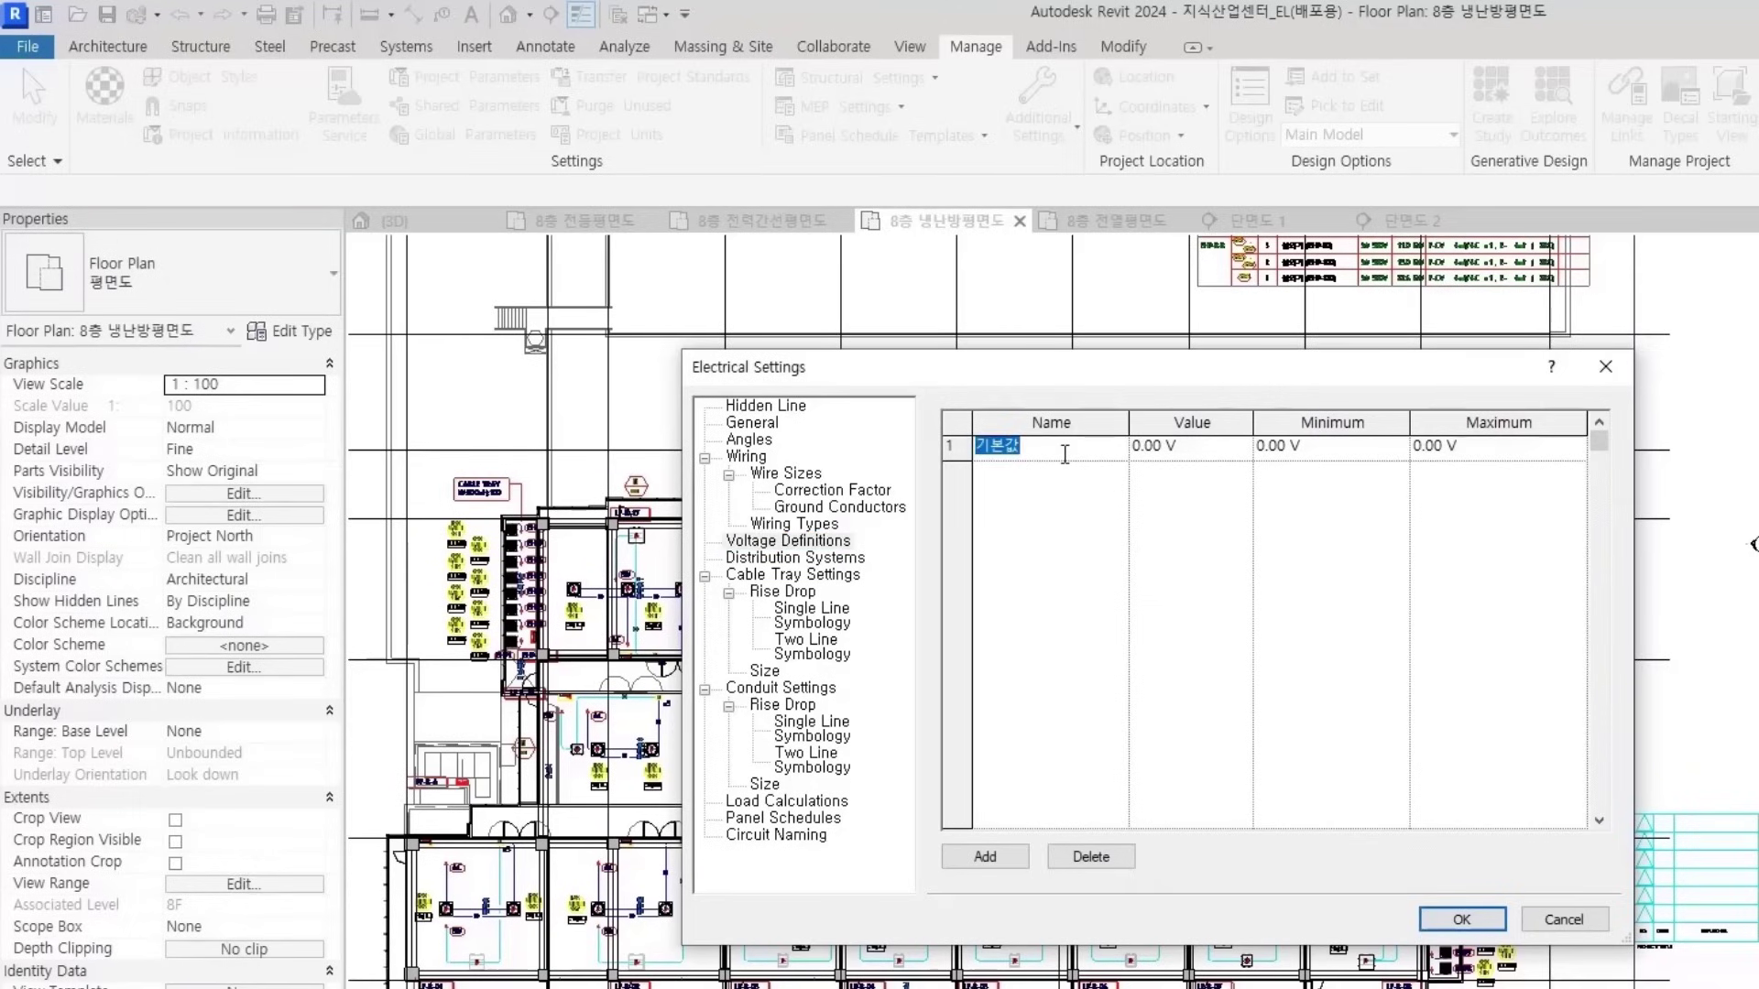
type("200")
key("BackSpace")
key("BackSpace")
type("20V")
key("BackSpace")
type("V")
Set the 220V voltage definition's value to 220 V, minimum to 210 V and maximum to 230 V
left_click(1157, 447)
left_click_drag(1199, 445, 1110, 448)
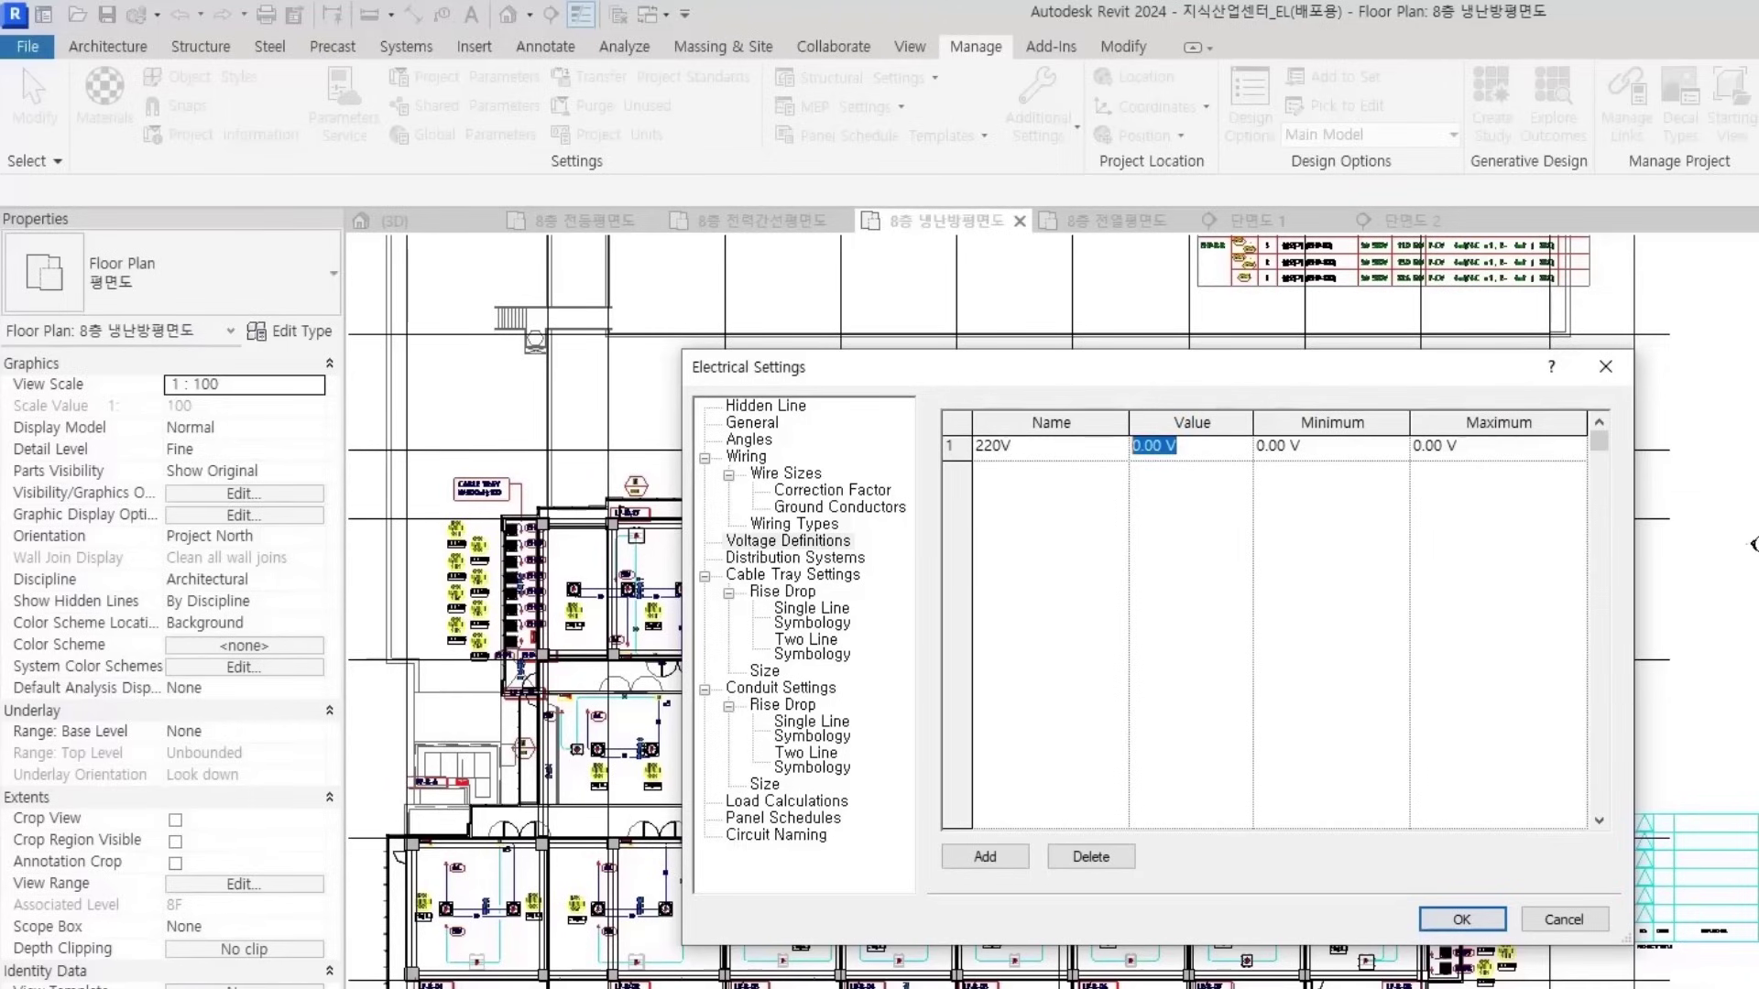
type("220")
left_click(1354, 449)
left_click(1497, 454)
left_click(1341, 454)
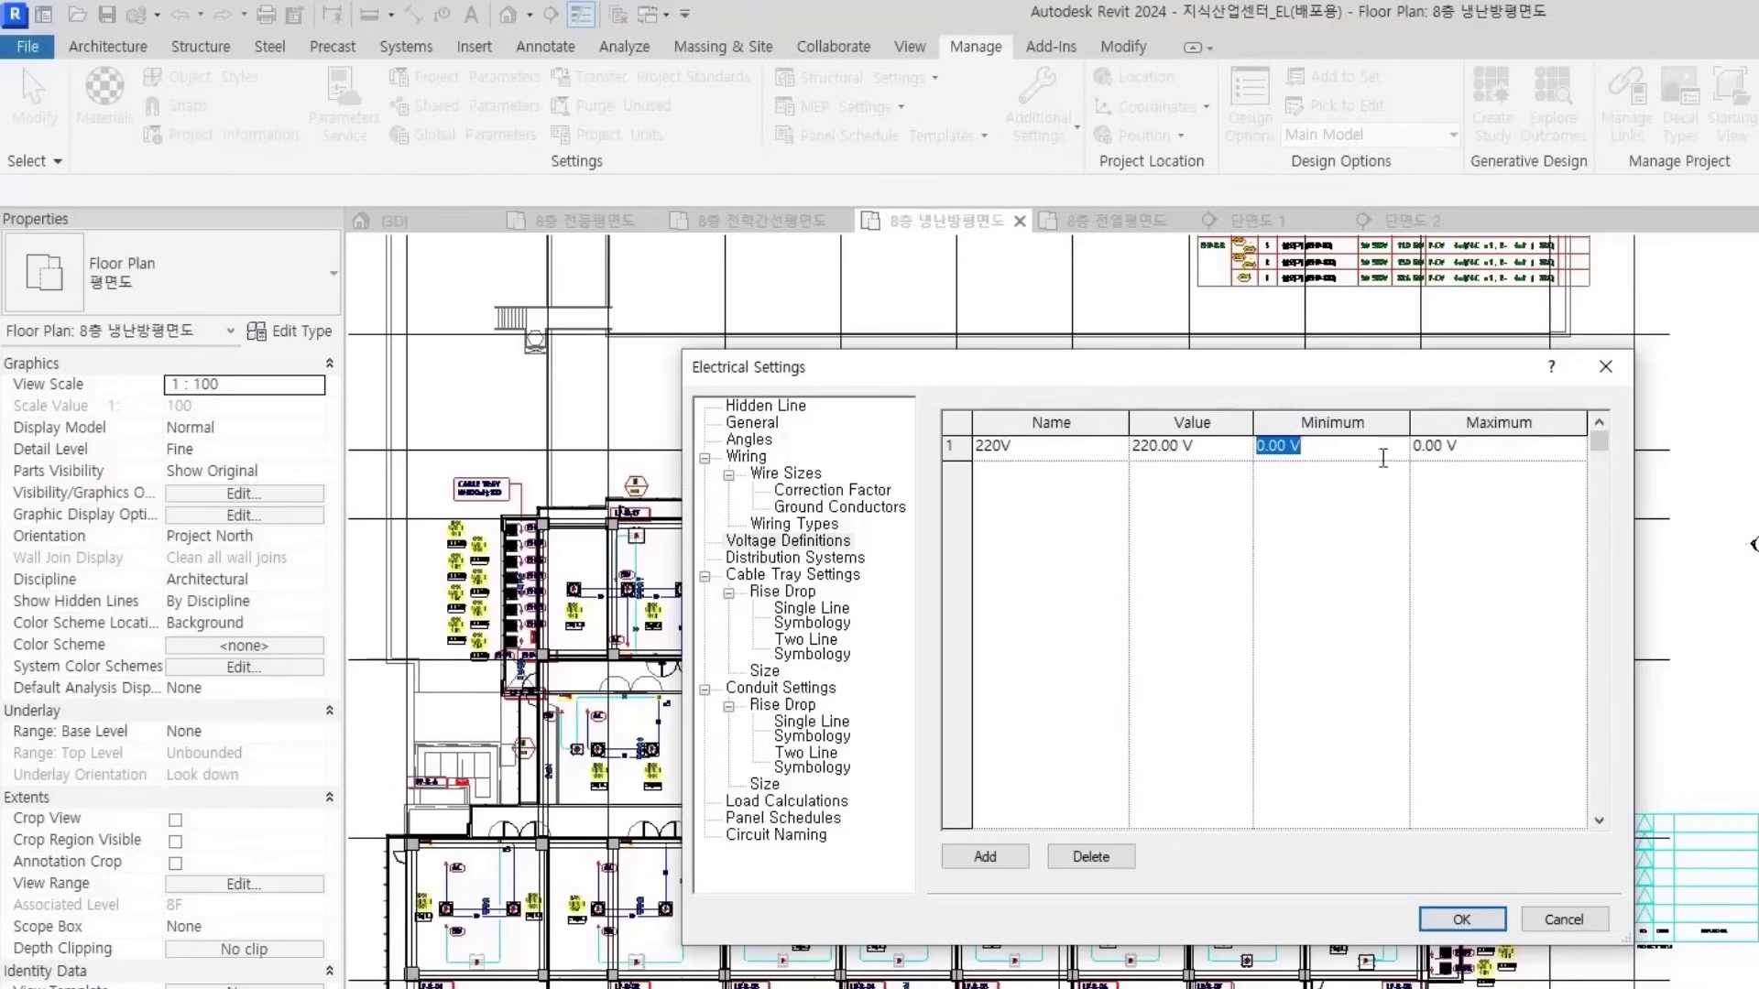
left_click_drag(1335, 447, 1215, 452)
type("210")
left_click(1488, 447)
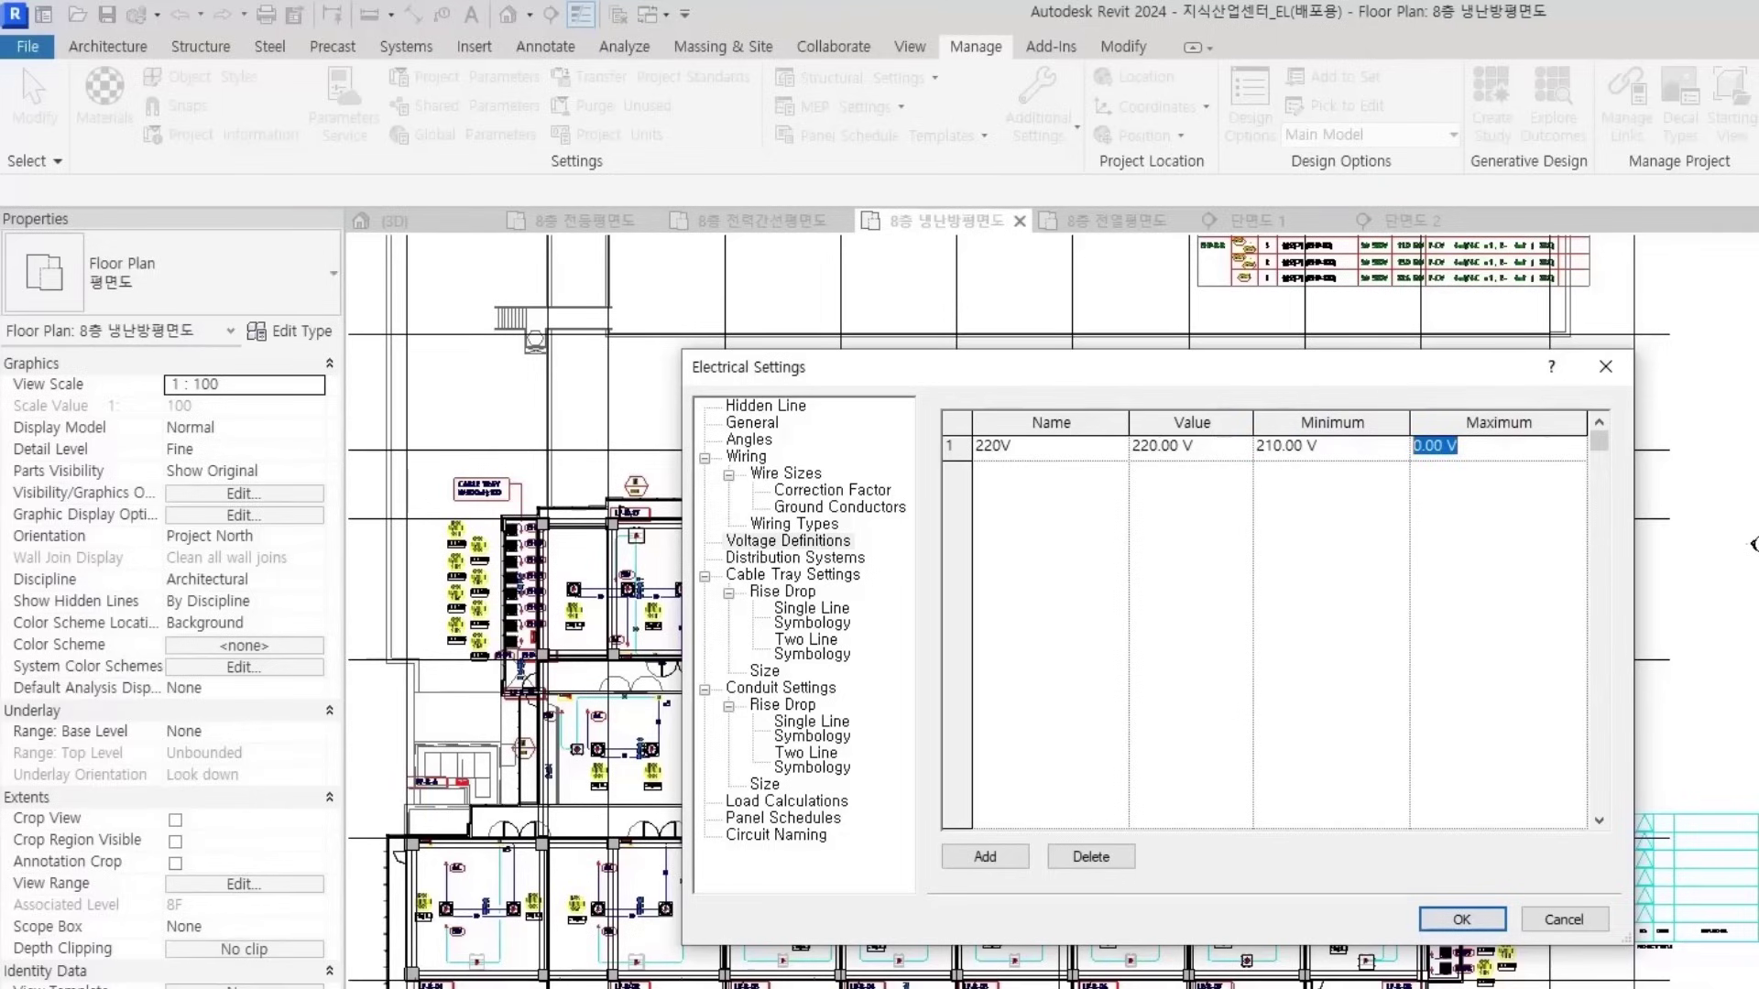
type("230")
left_click(1087, 556)
Add a second voltage definition named 380V
left_click(985, 856)
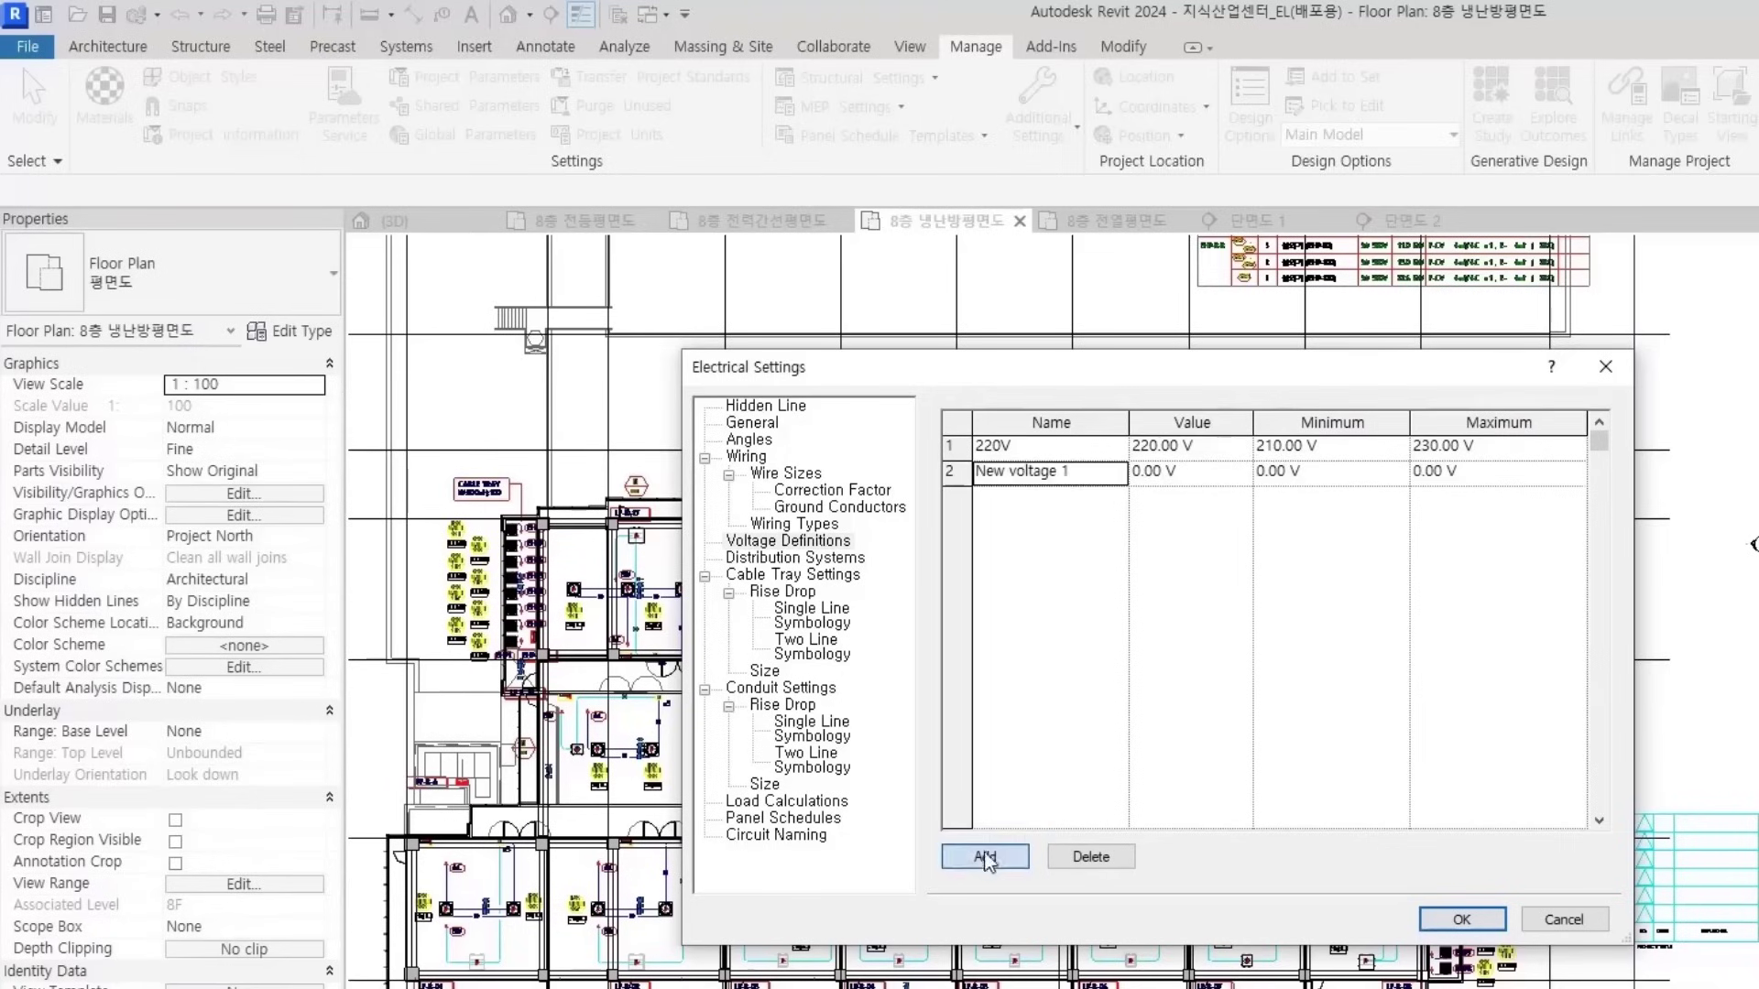
left_click(1090, 474)
type("380")
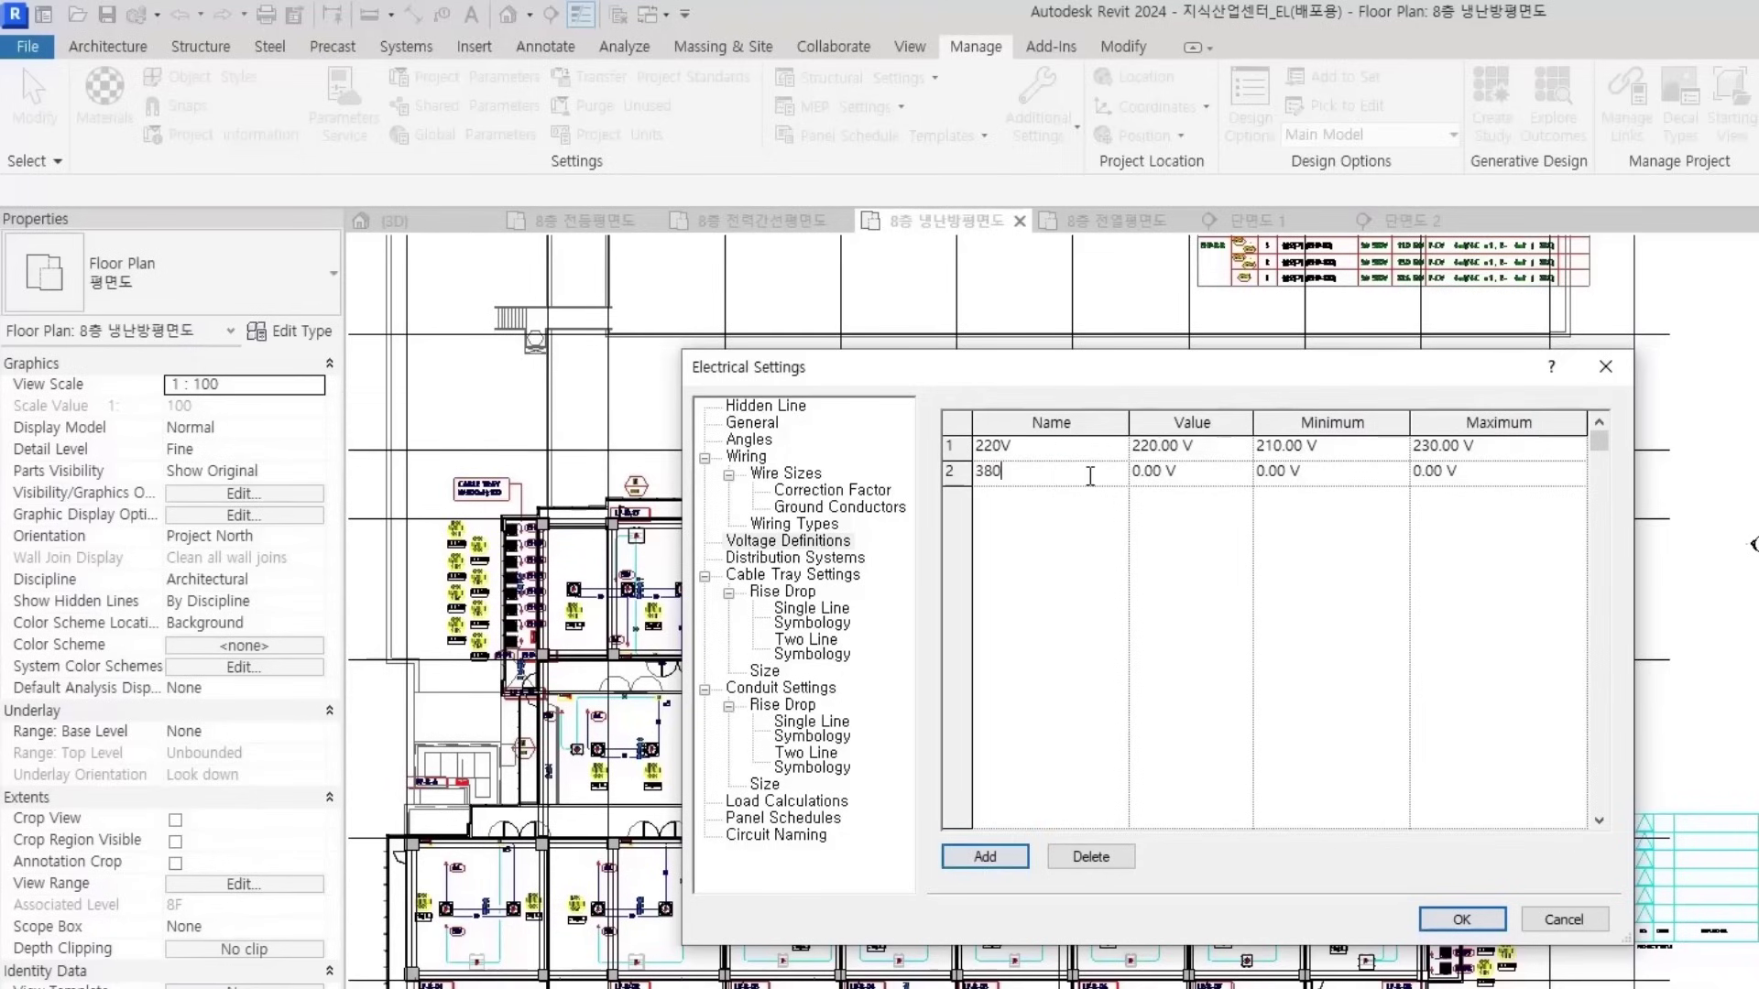
key("Tab")
left_click(1028, 475)
left_click(1036, 477)
type("V")
Set the 380V voltage definition's value to 380 V, minimum to 370 V and maximum to 390 V
left_click(1217, 480)
type("380")
left_click(1343, 471)
type("370")
left_click(1500, 479)
type("390")
key("Return")
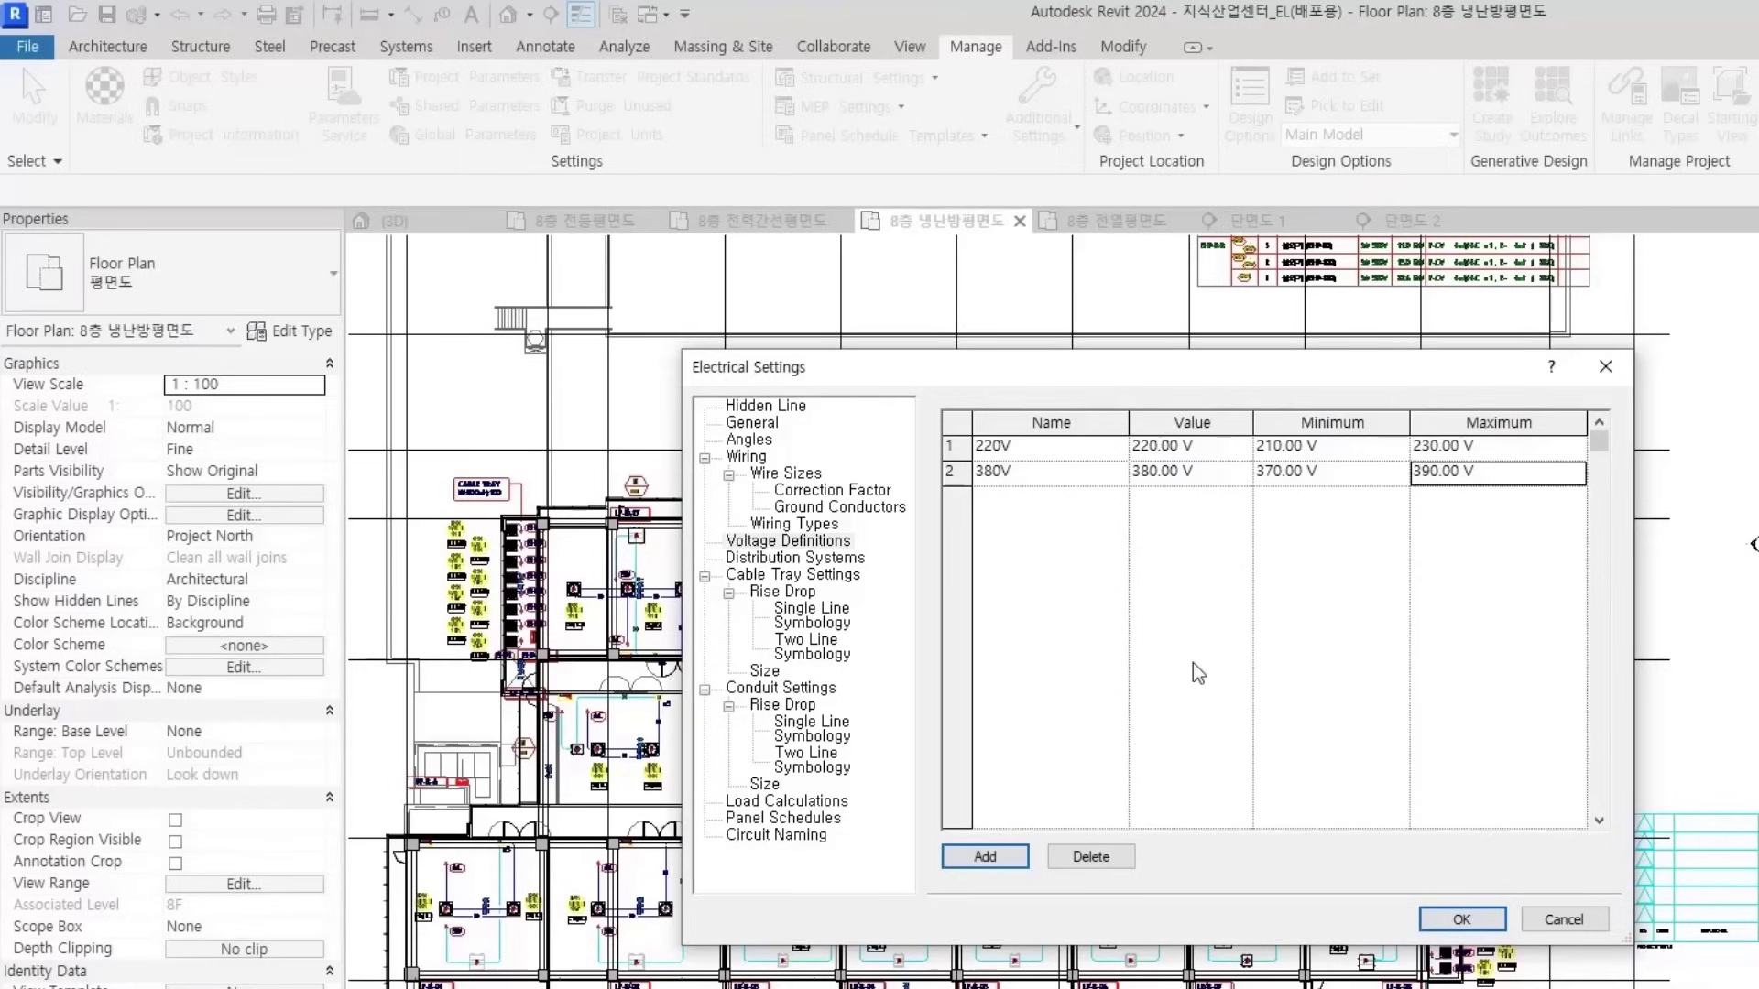
Rename the default distribution system as 단상220V
left_click(812, 561)
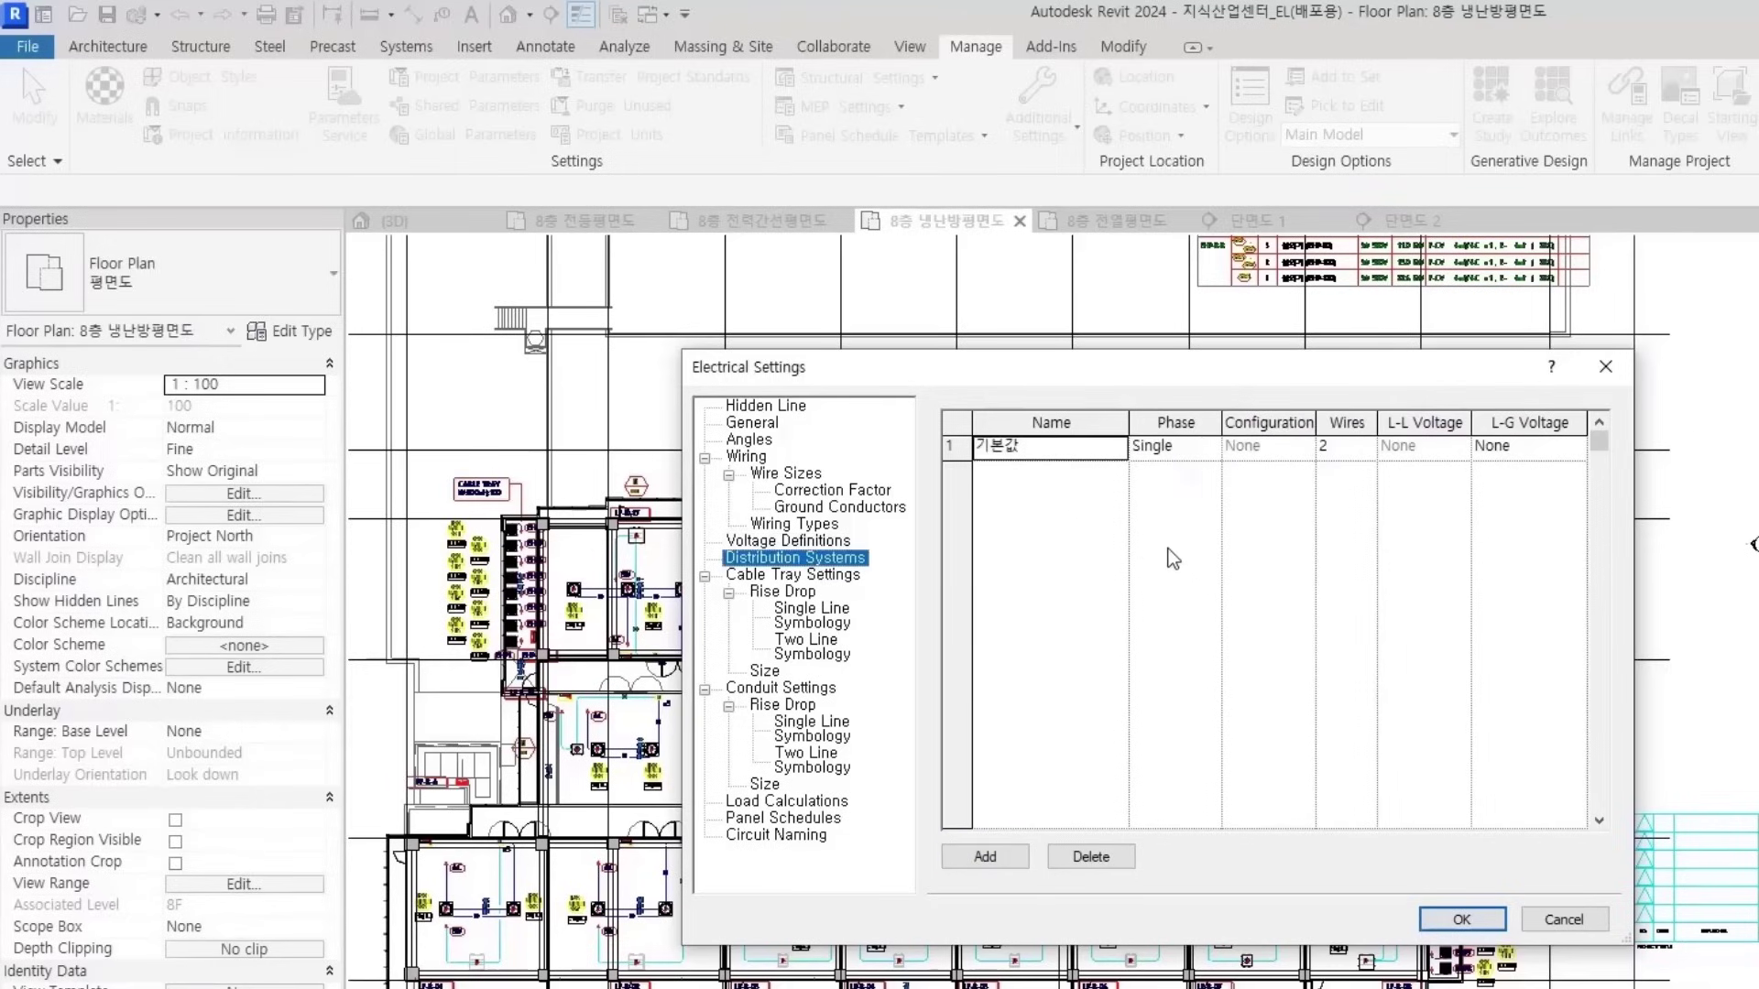
left_click(1070, 446)
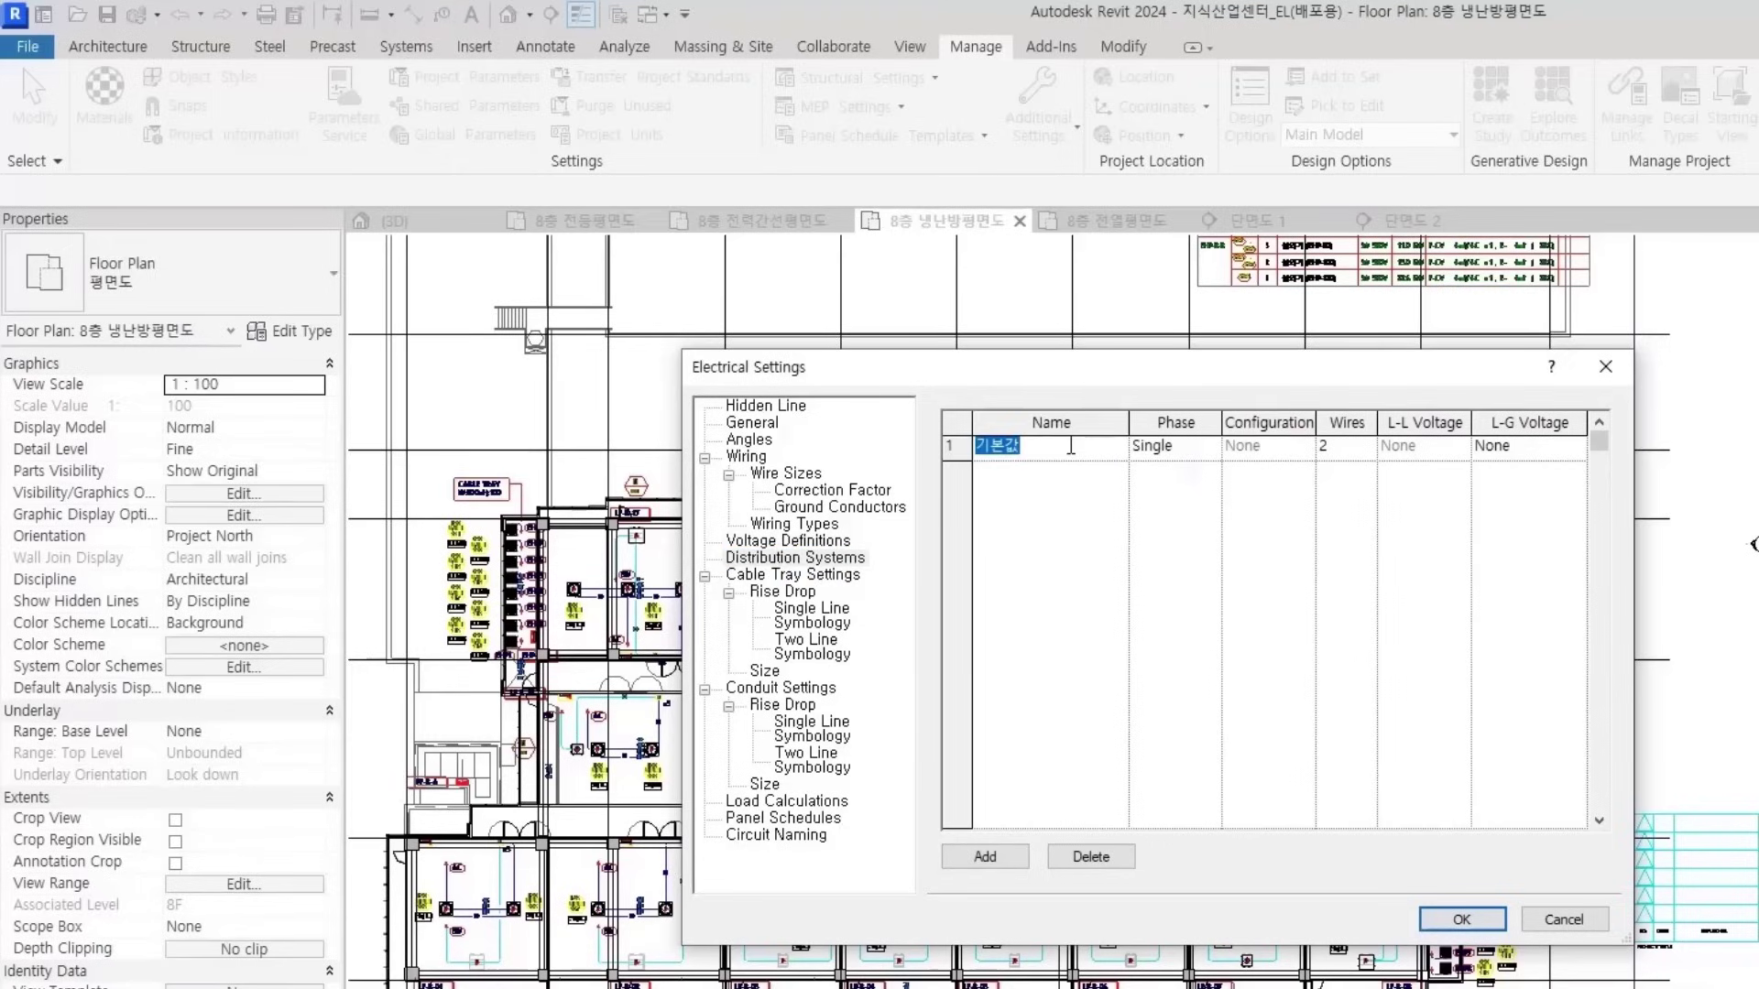
type("단")
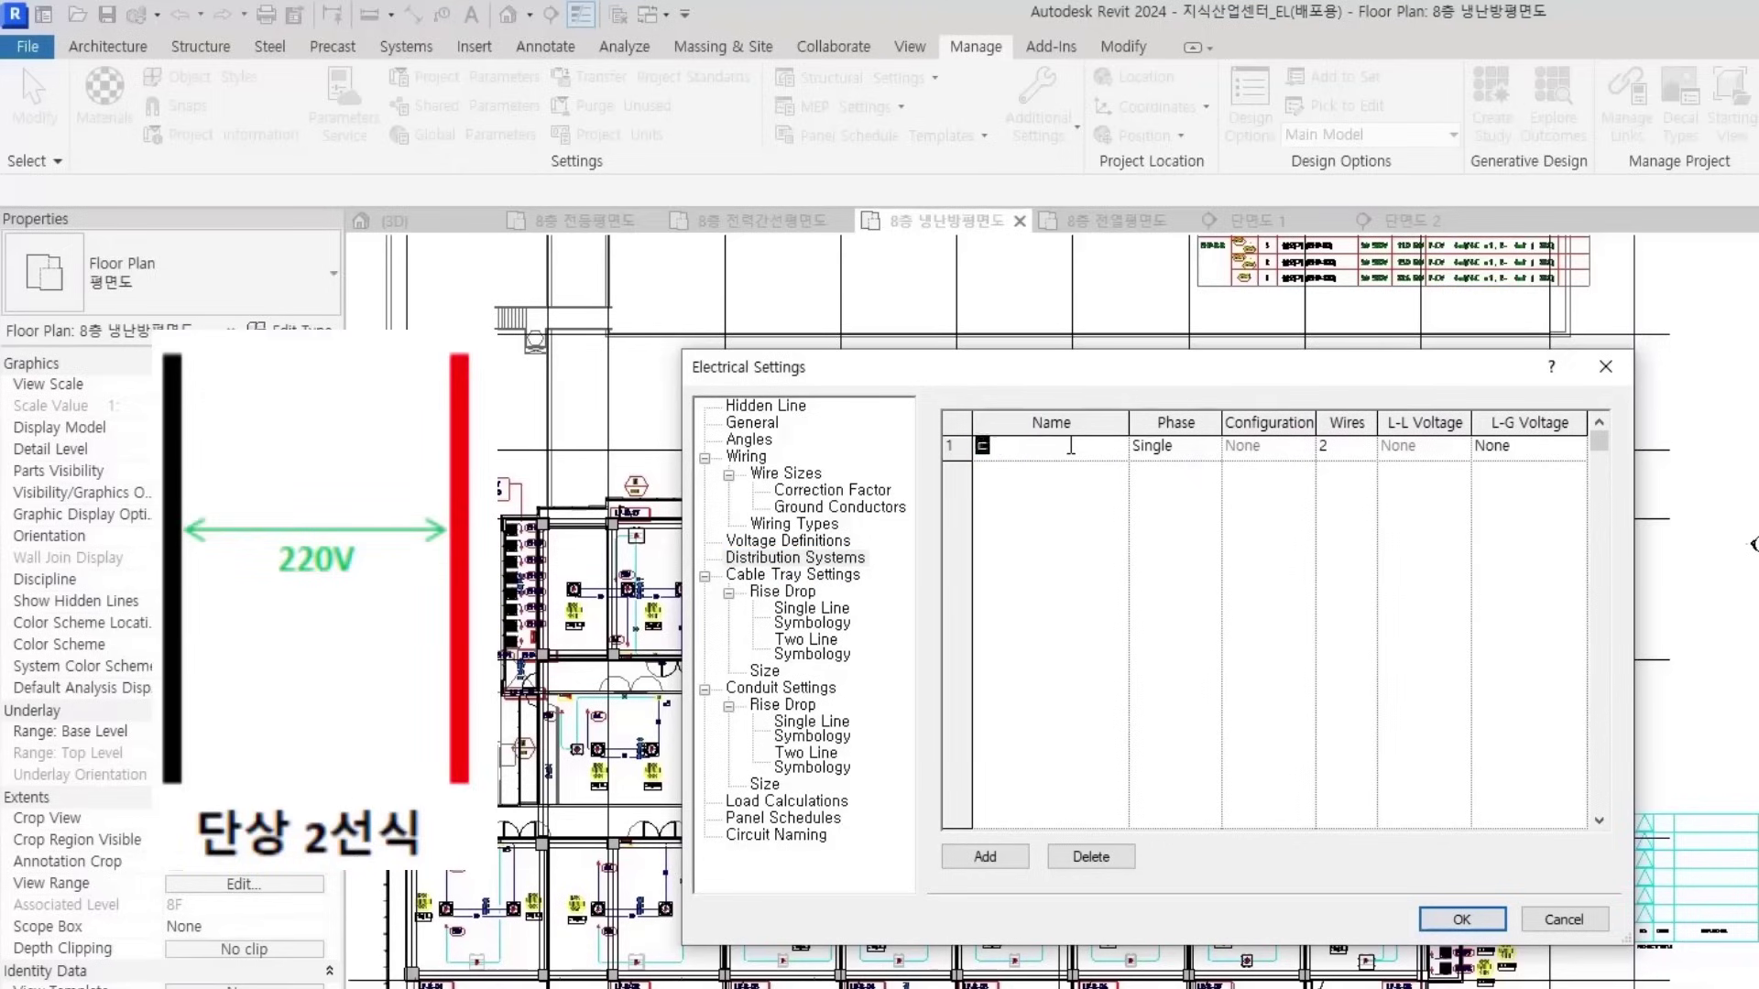
type("상220V")
key("Return")
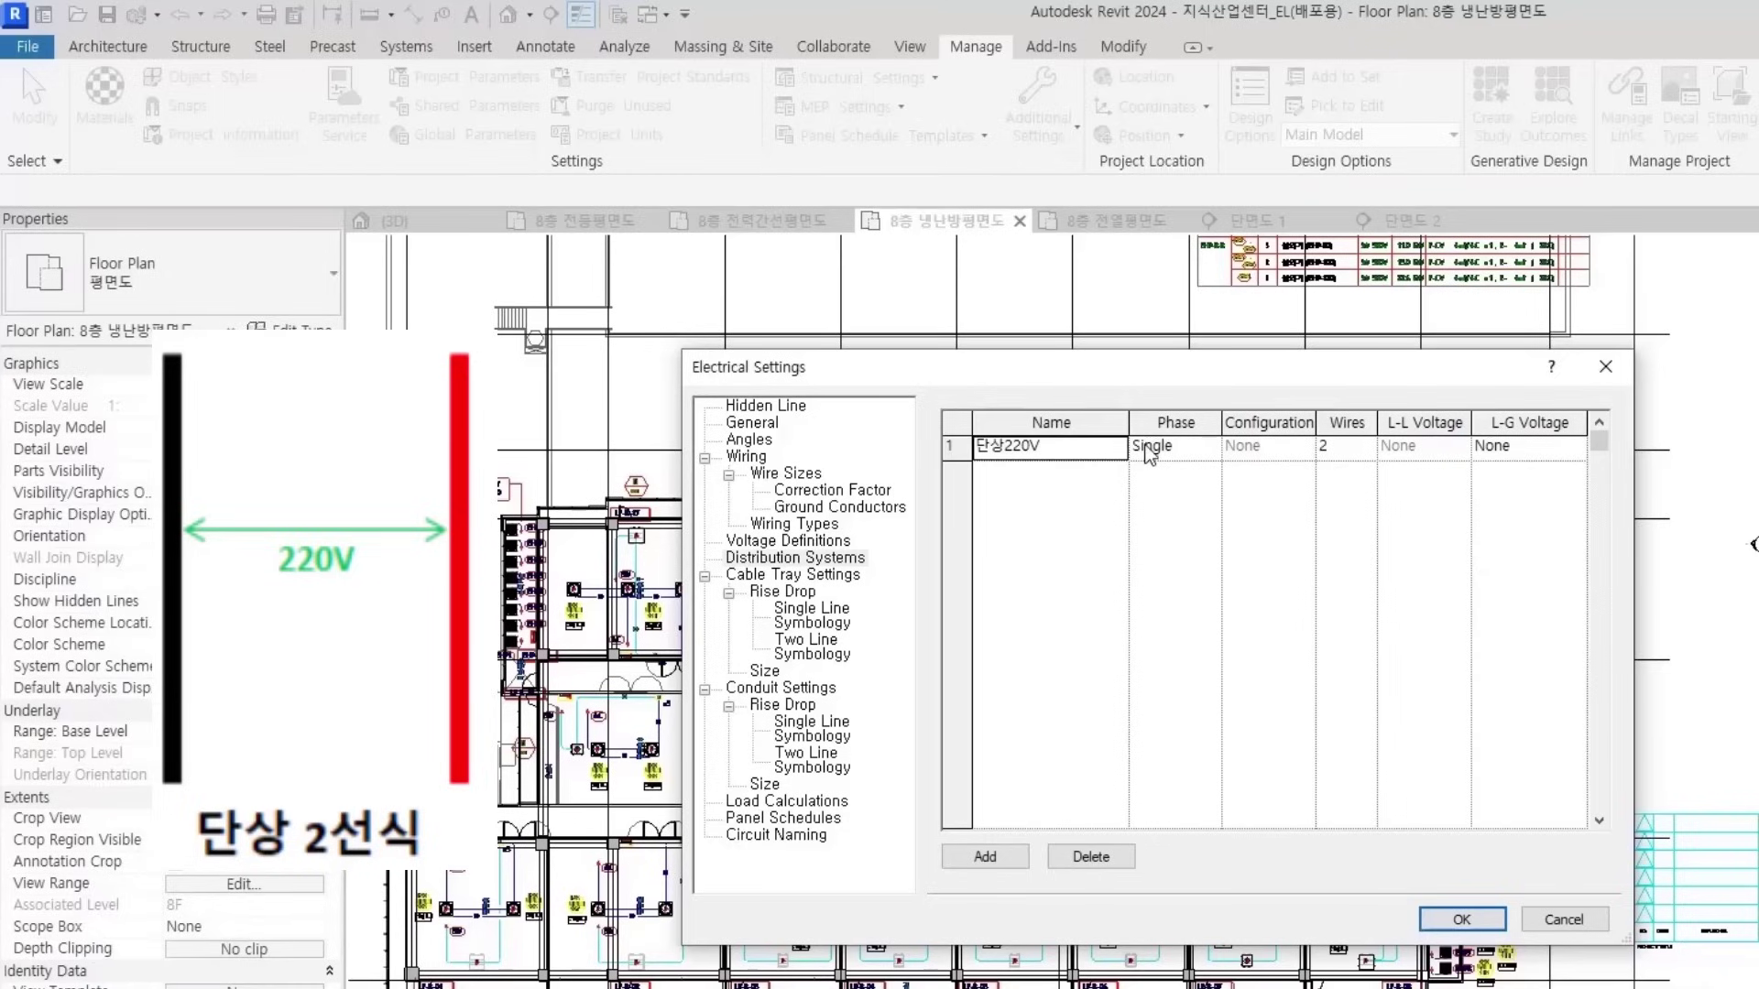
Keep the 단상220V distribution system single-phase and set its L-G voltage to 220V
left_click(1217, 454)
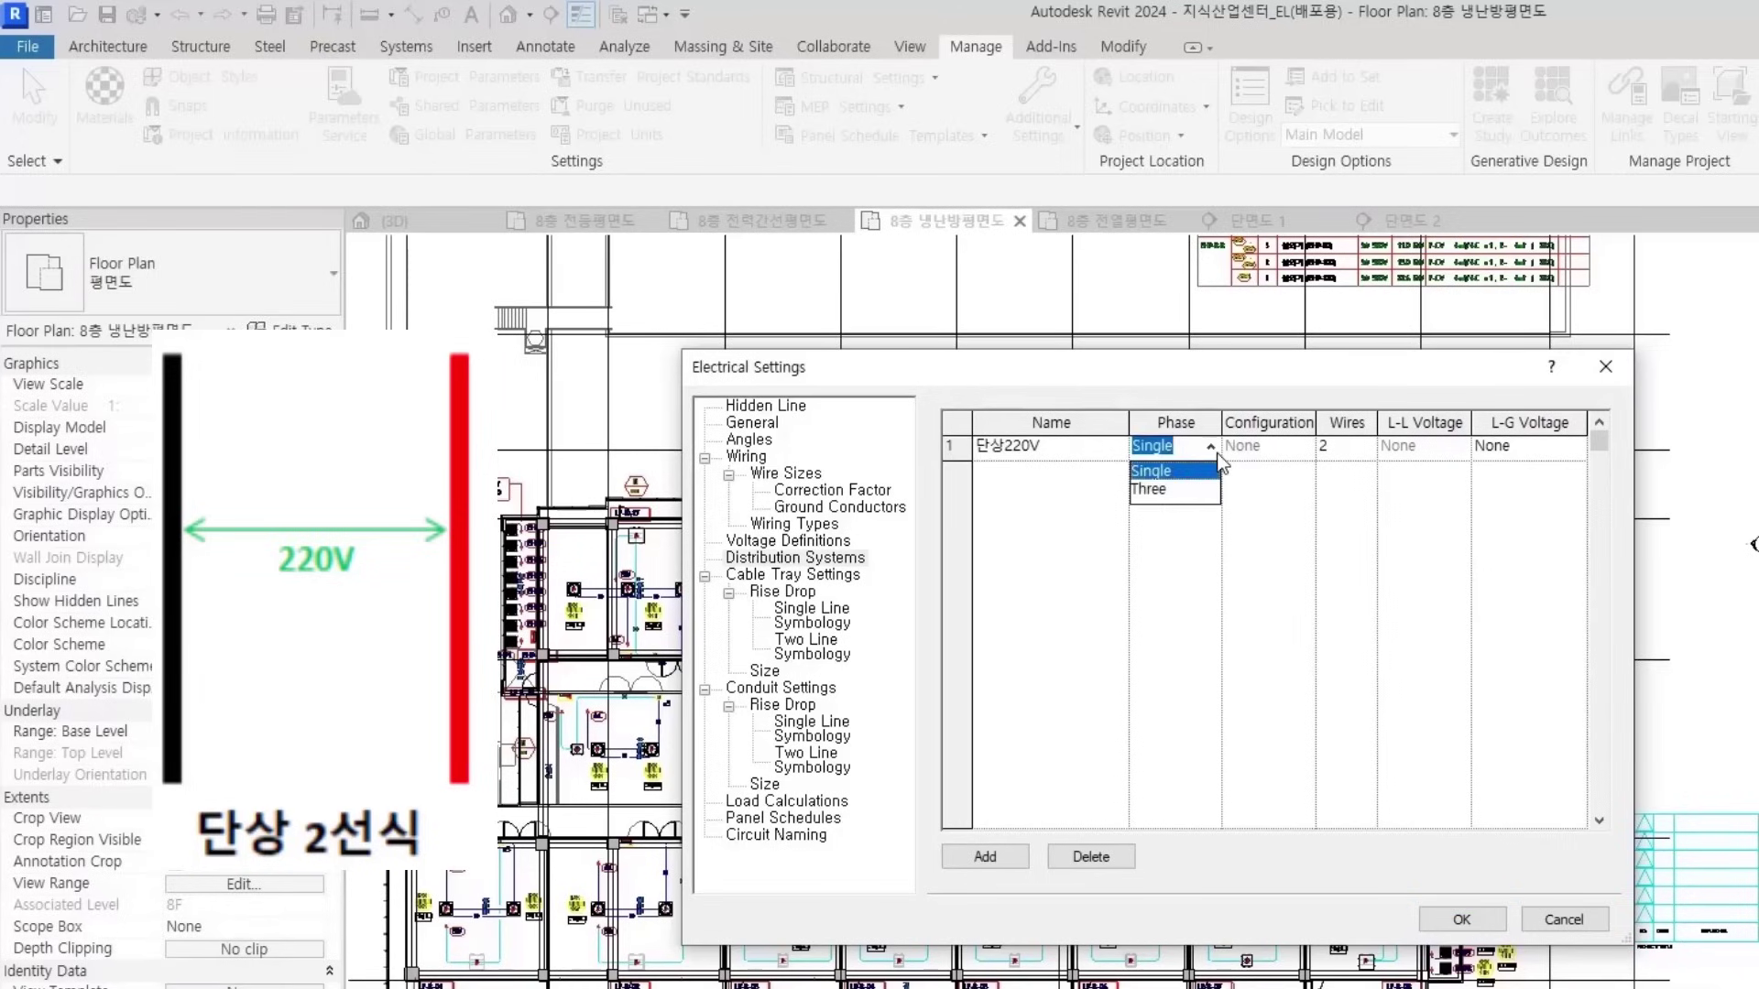
left_click(1155, 470)
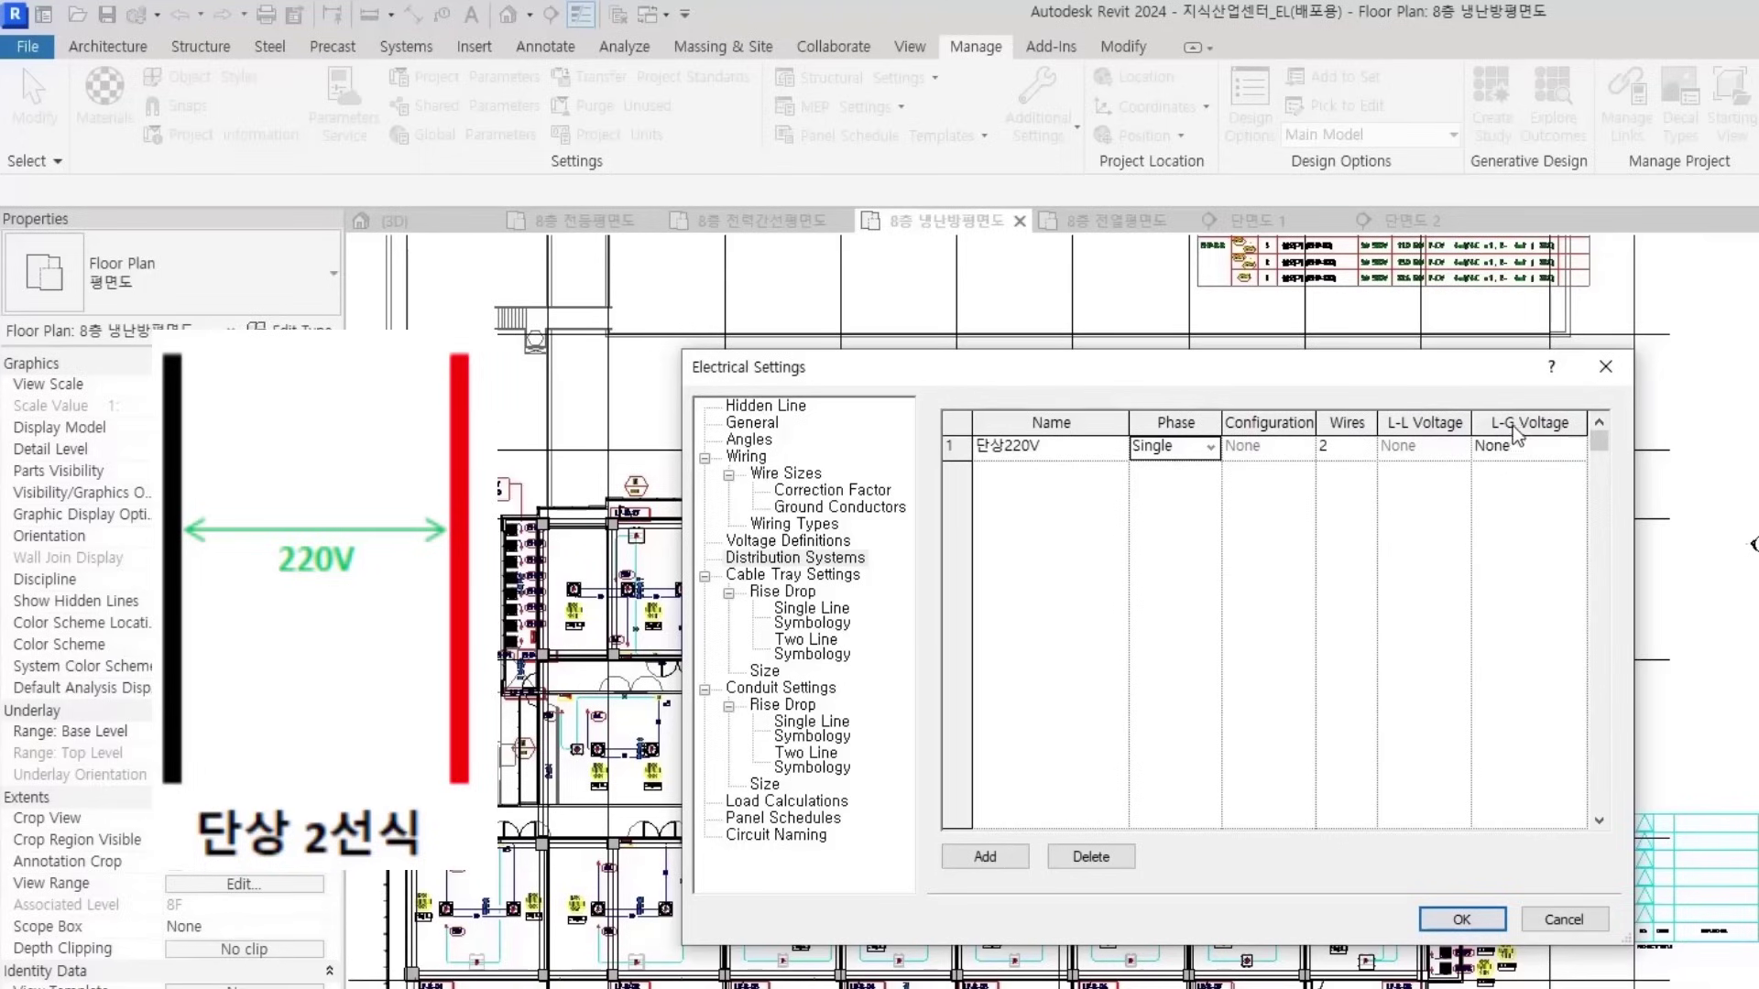
left_click(1572, 454)
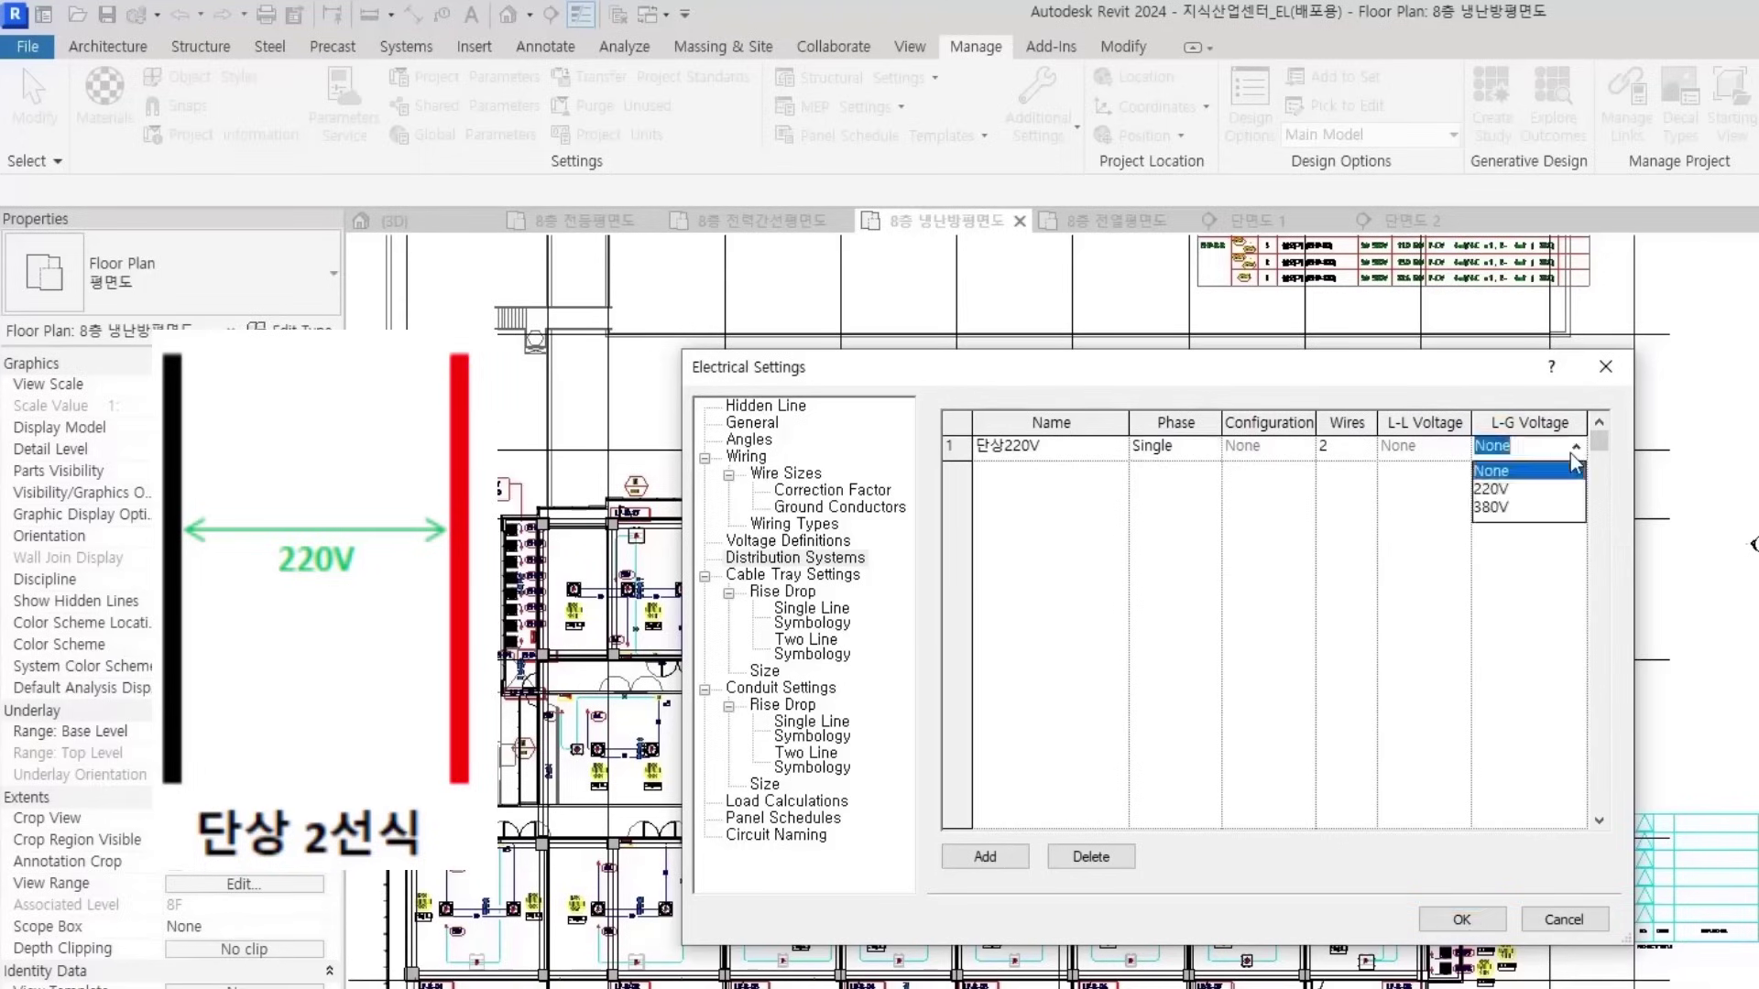
left_click(1492, 489)
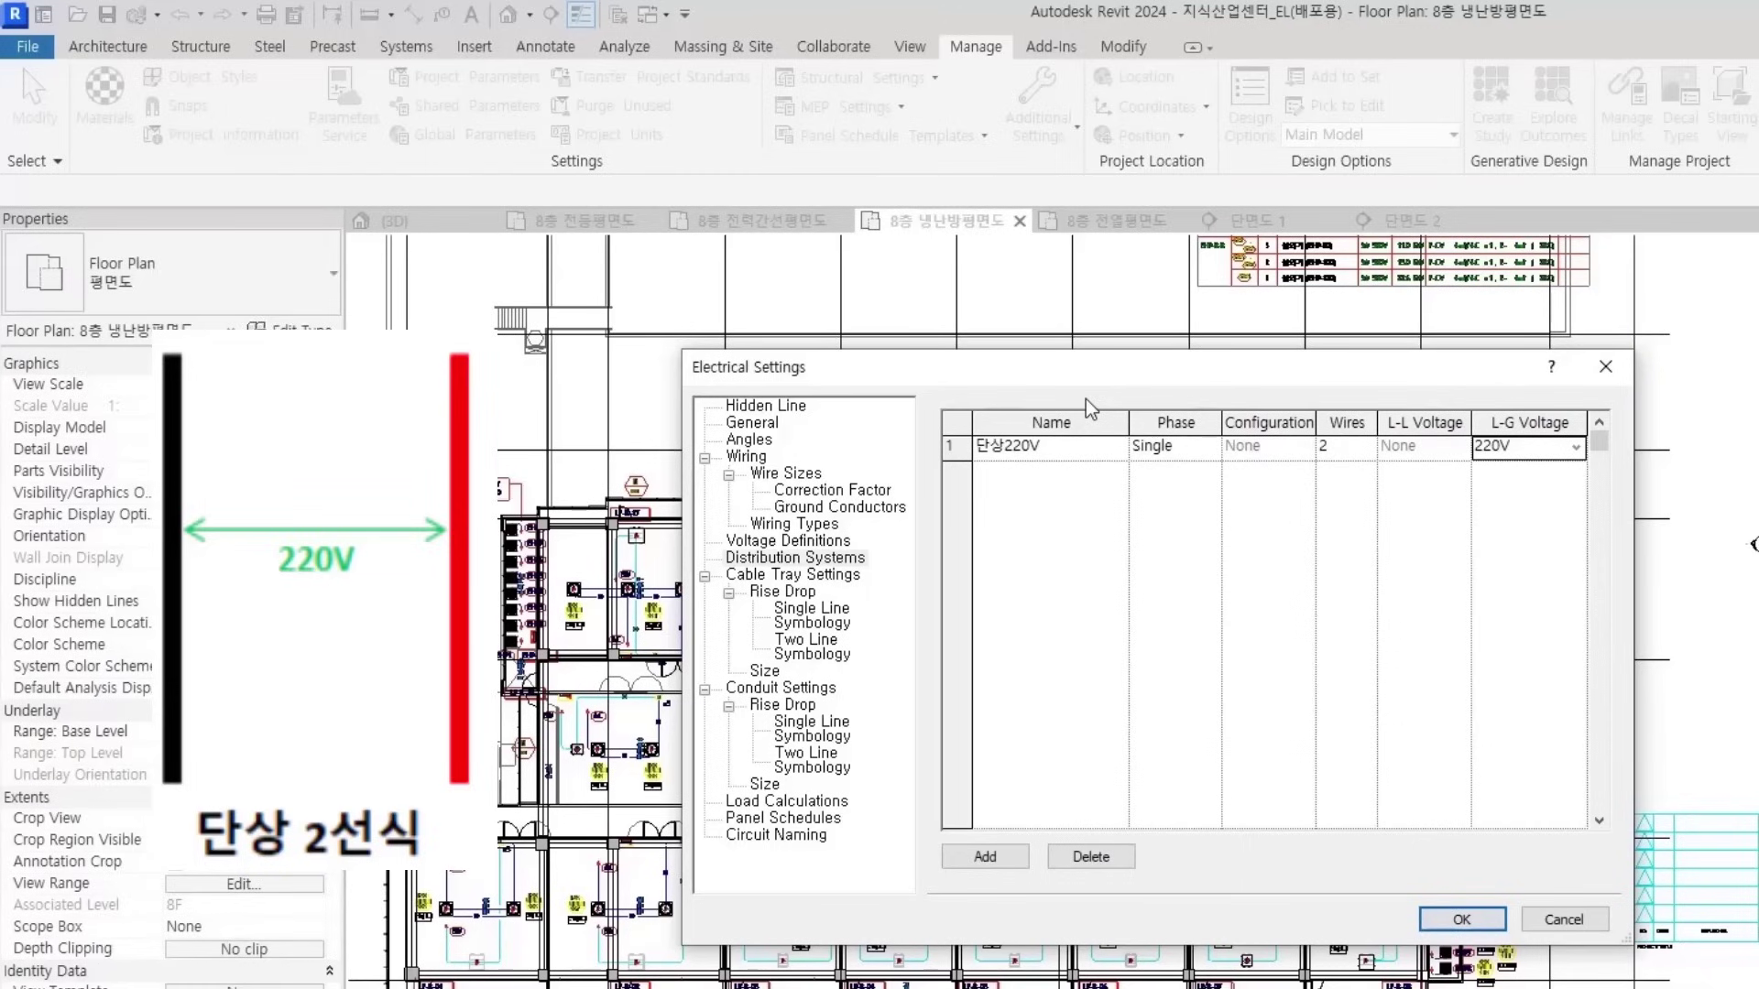
Add a second distribution system named 3상3선식 380V
left_click(989, 856)
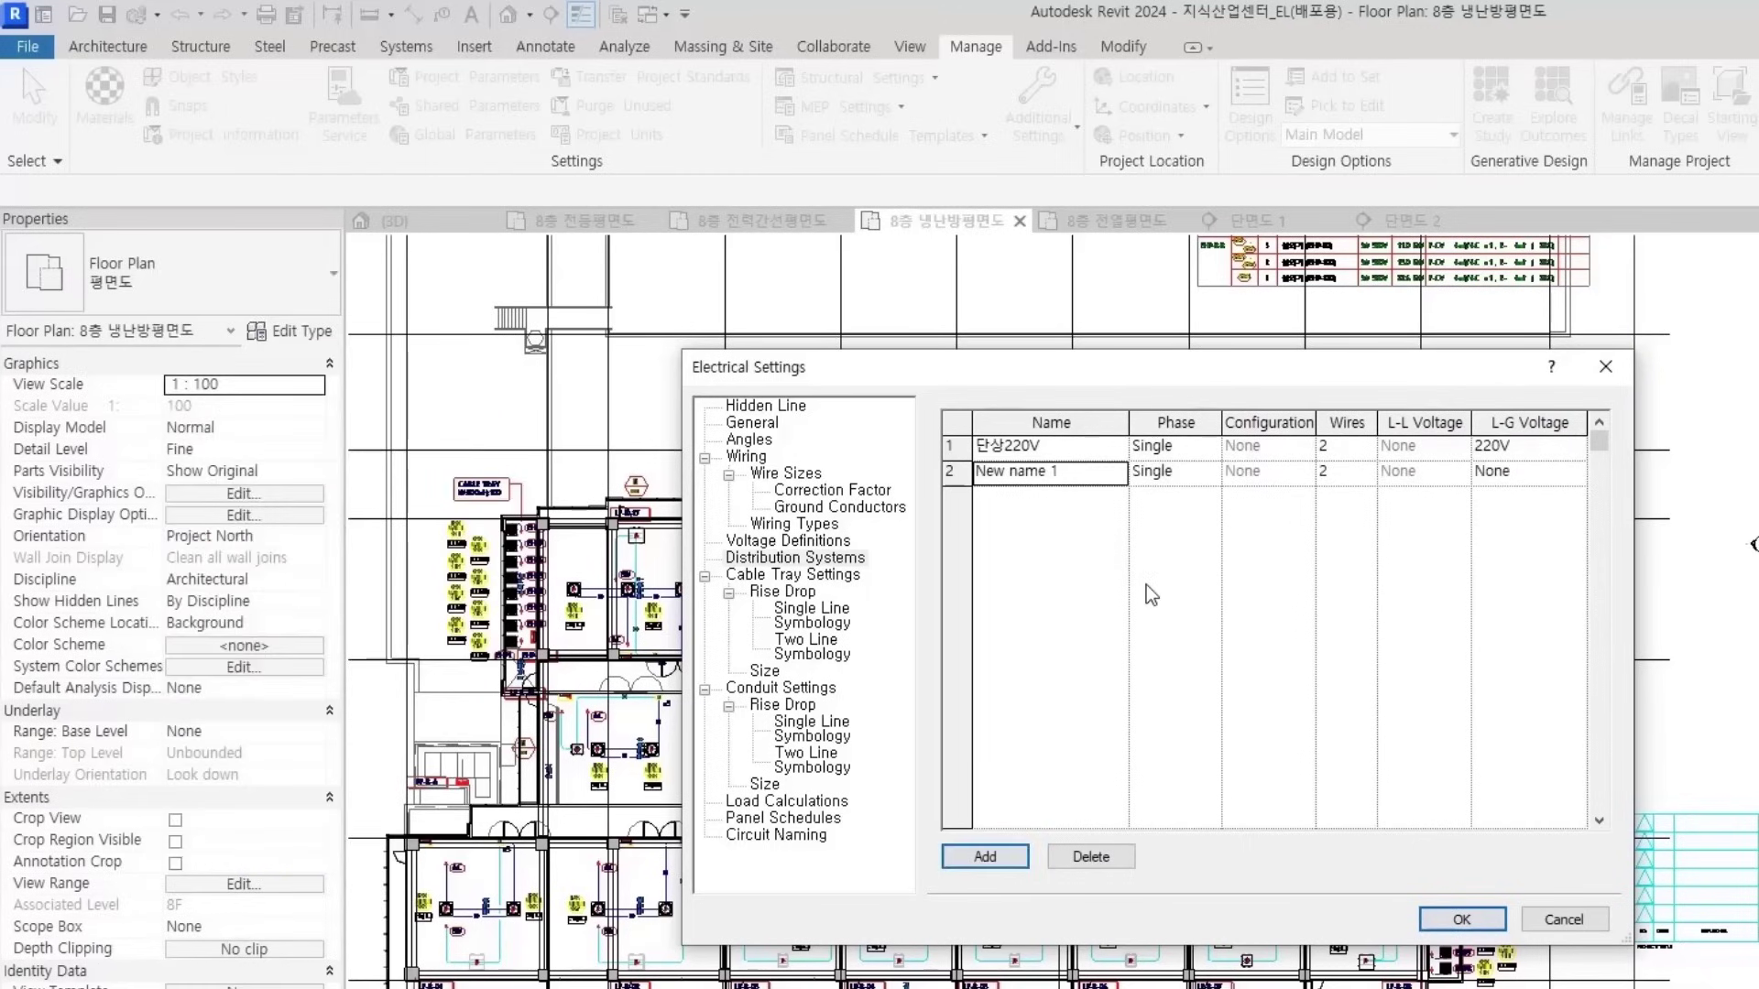
left_click(1082, 474)
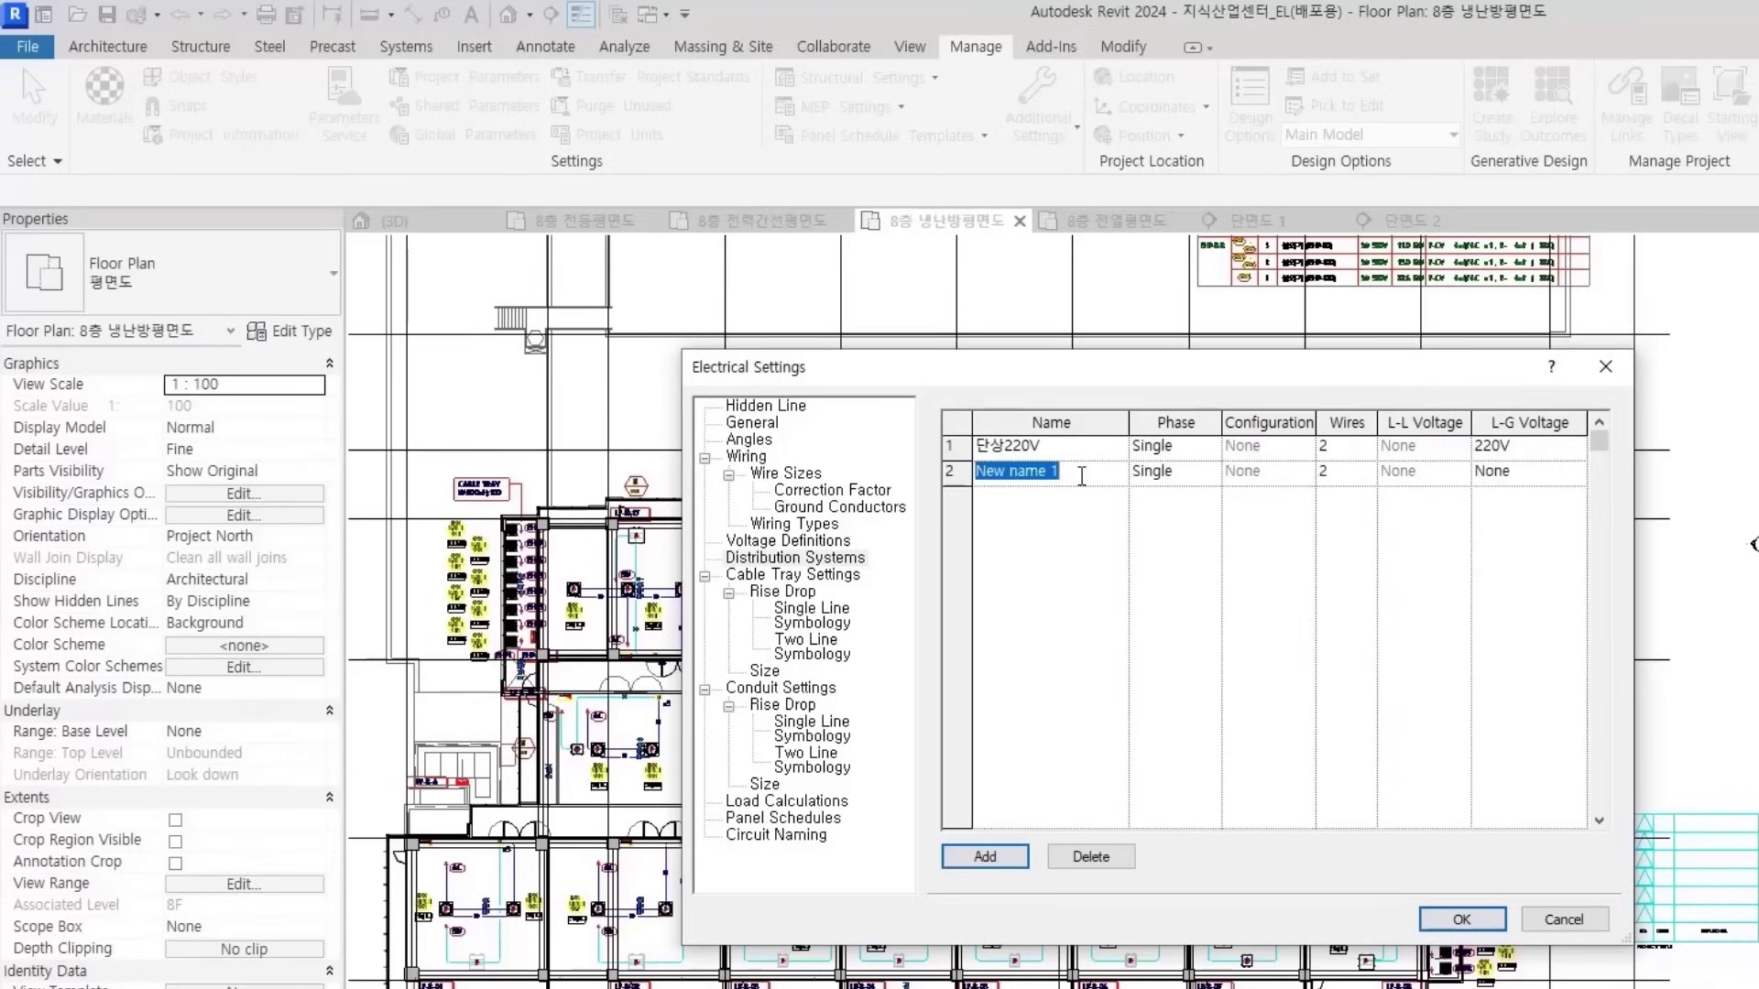
type("3상3선식 380ㅍ")
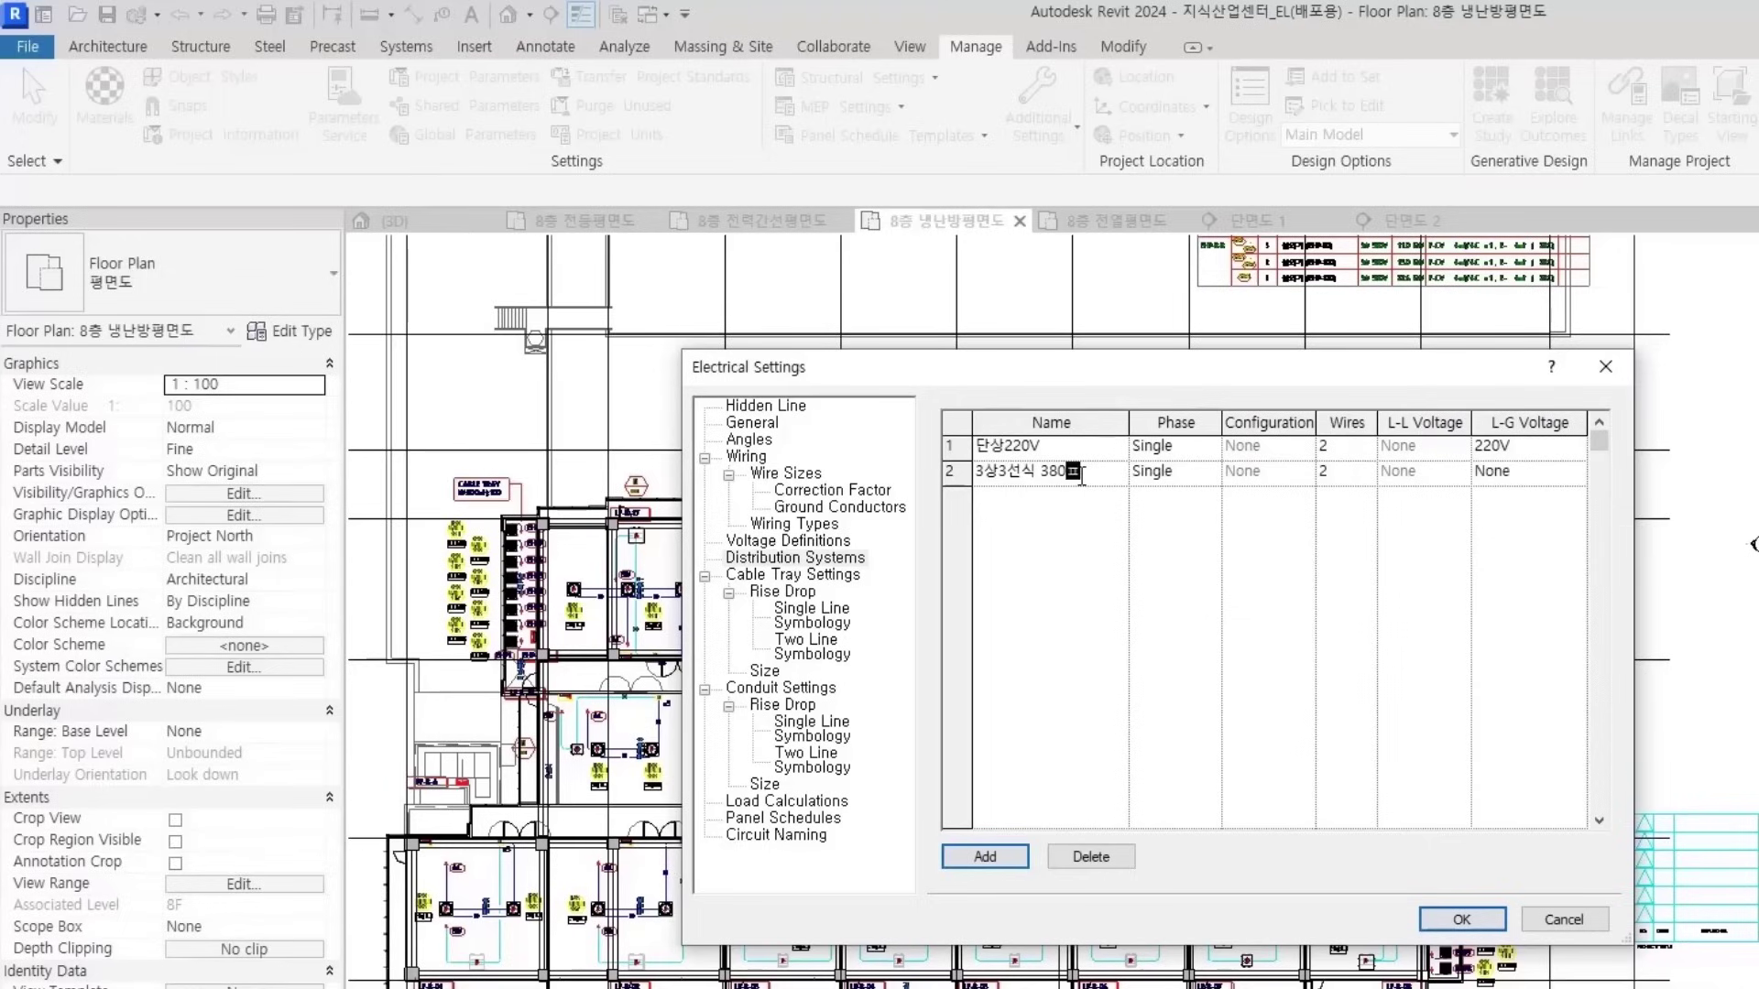
key("BackSpace")
key("Hangul")
type("V")
Make the 3상3선식 380V distribution system three-phase with a Delta configuration and an L-L voltage of 380V
left_click(1209, 473)
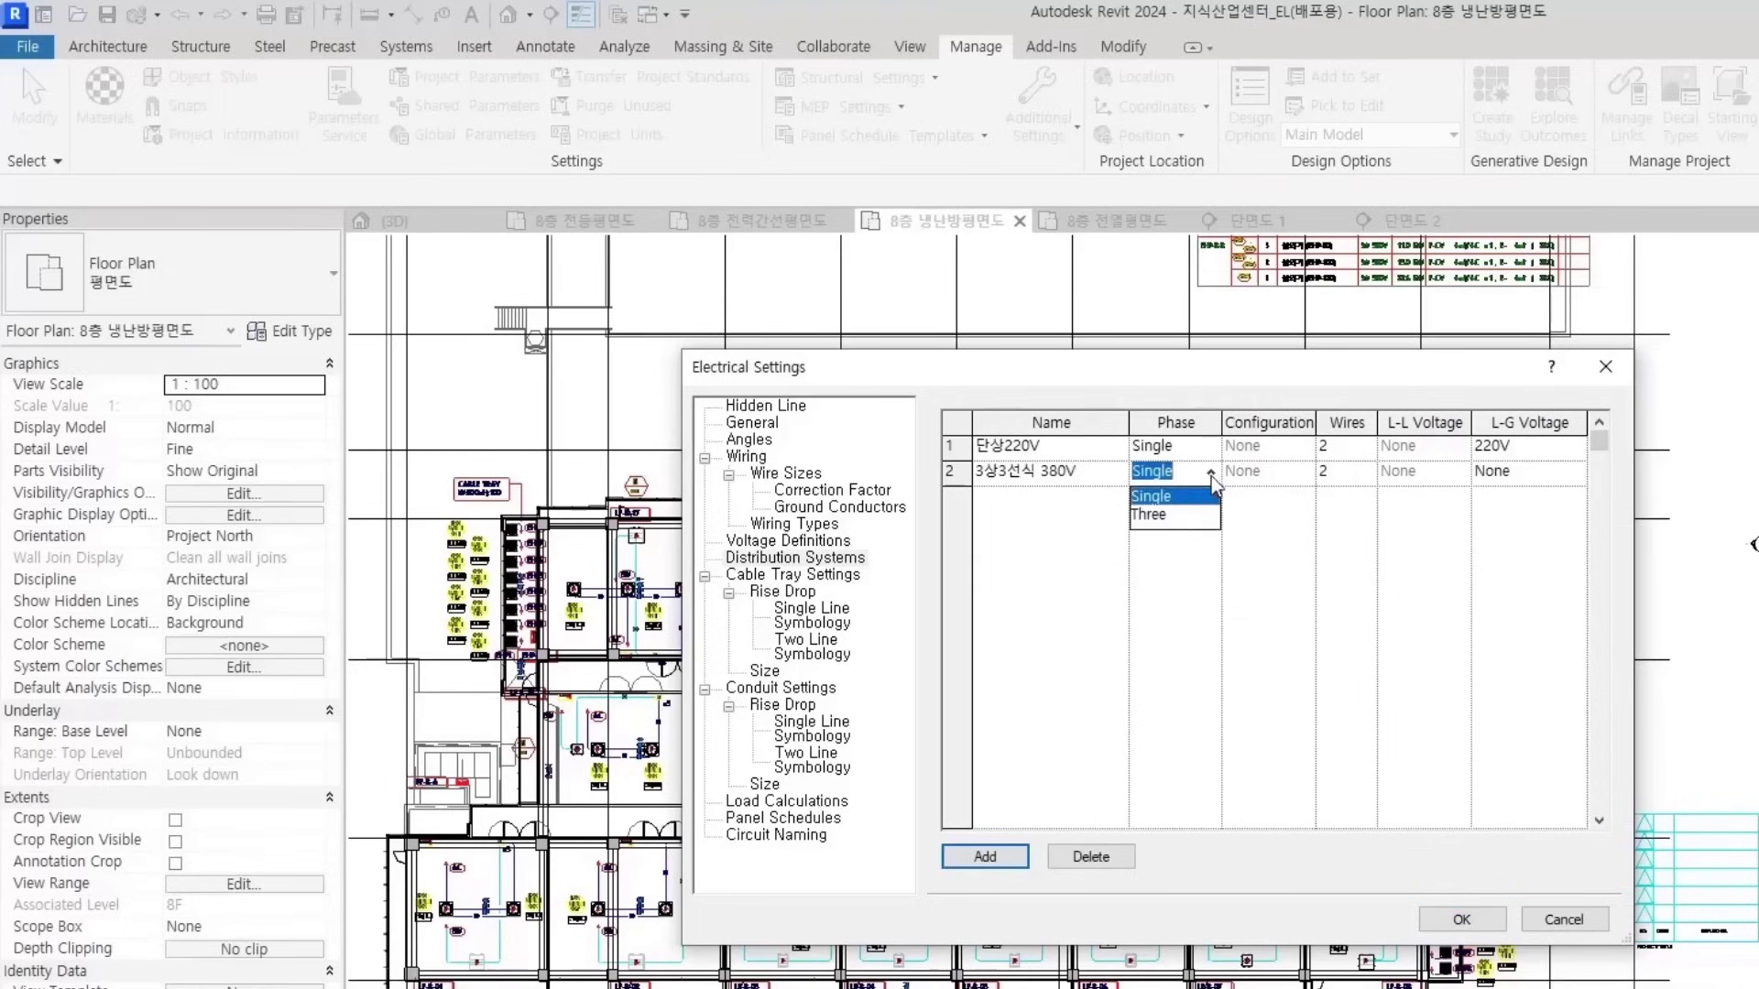
left_click(1169, 513)
left_click(1310, 479)
left_click(1310, 478)
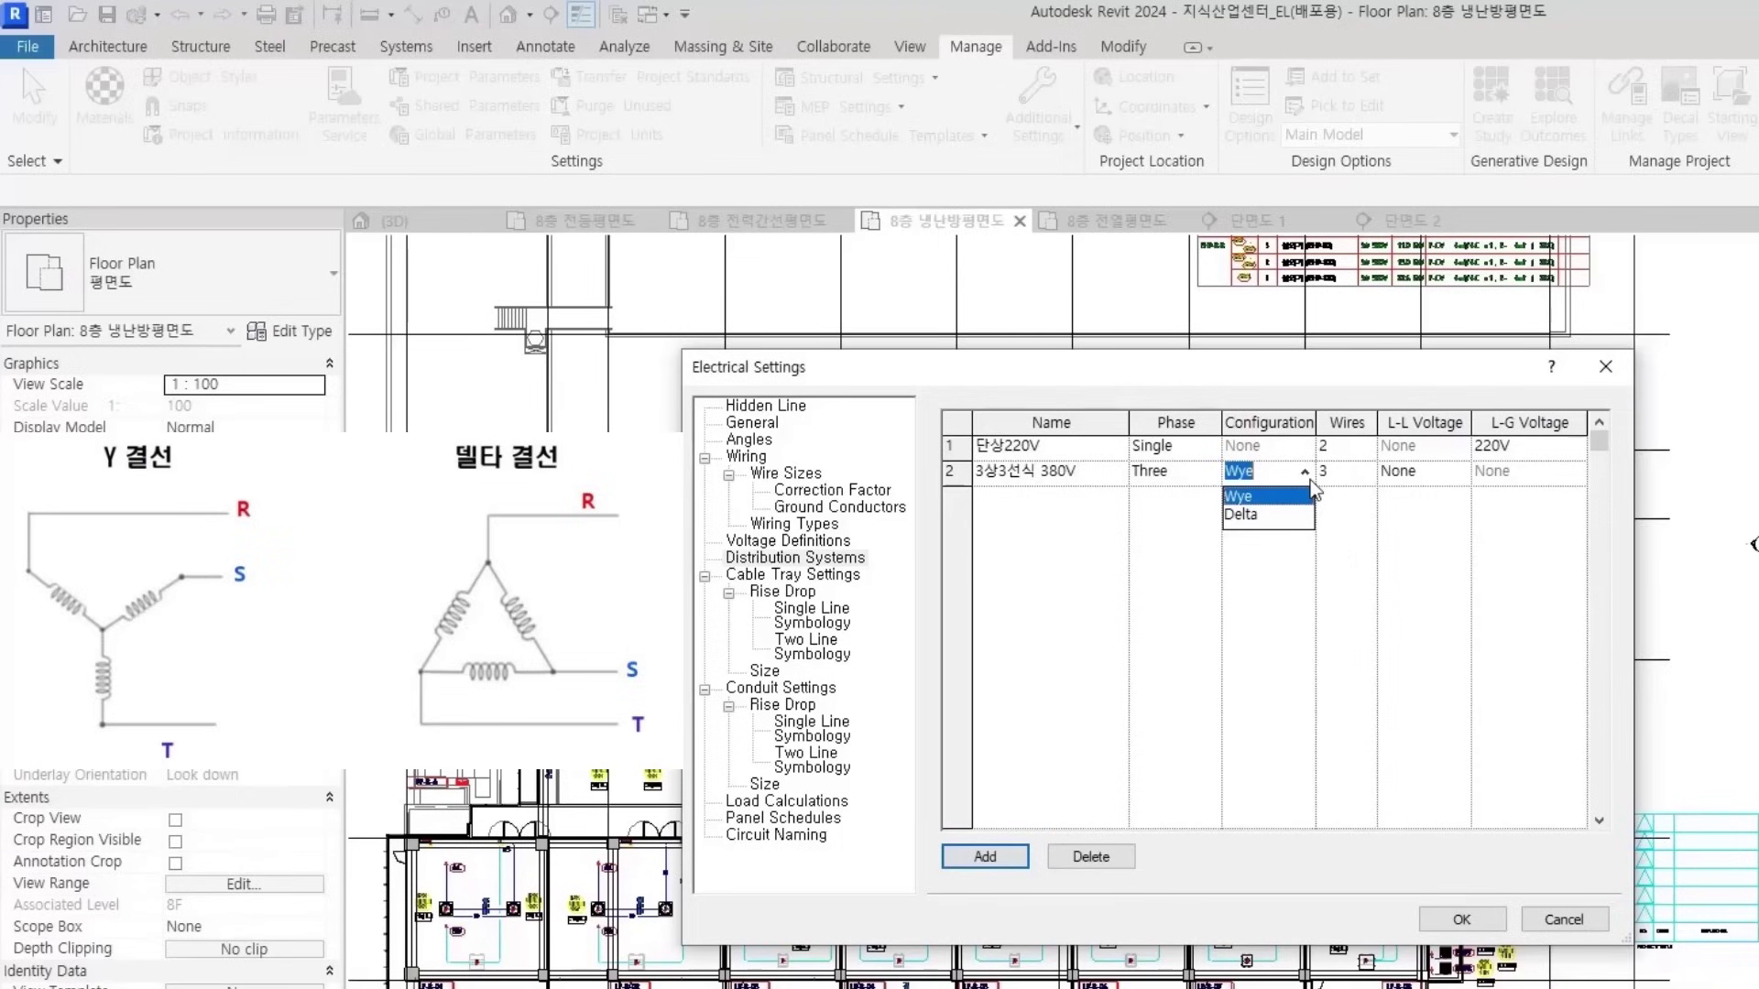
left_click(1266, 516)
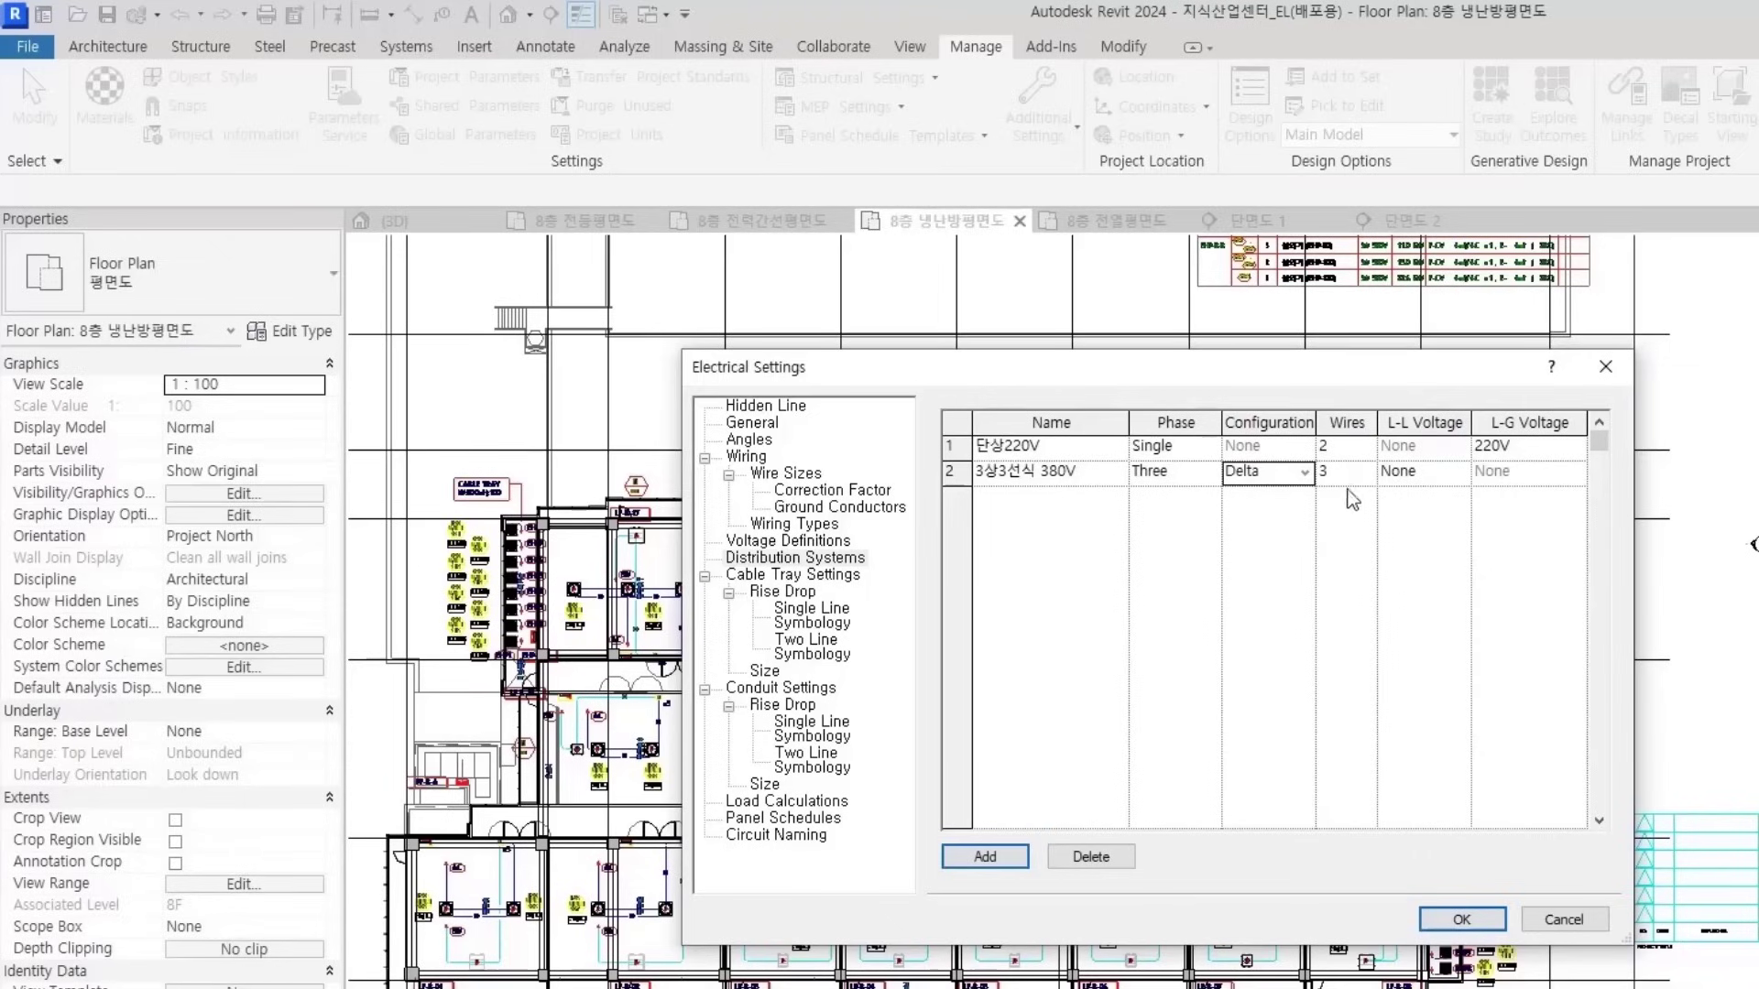
left_click(1458, 475)
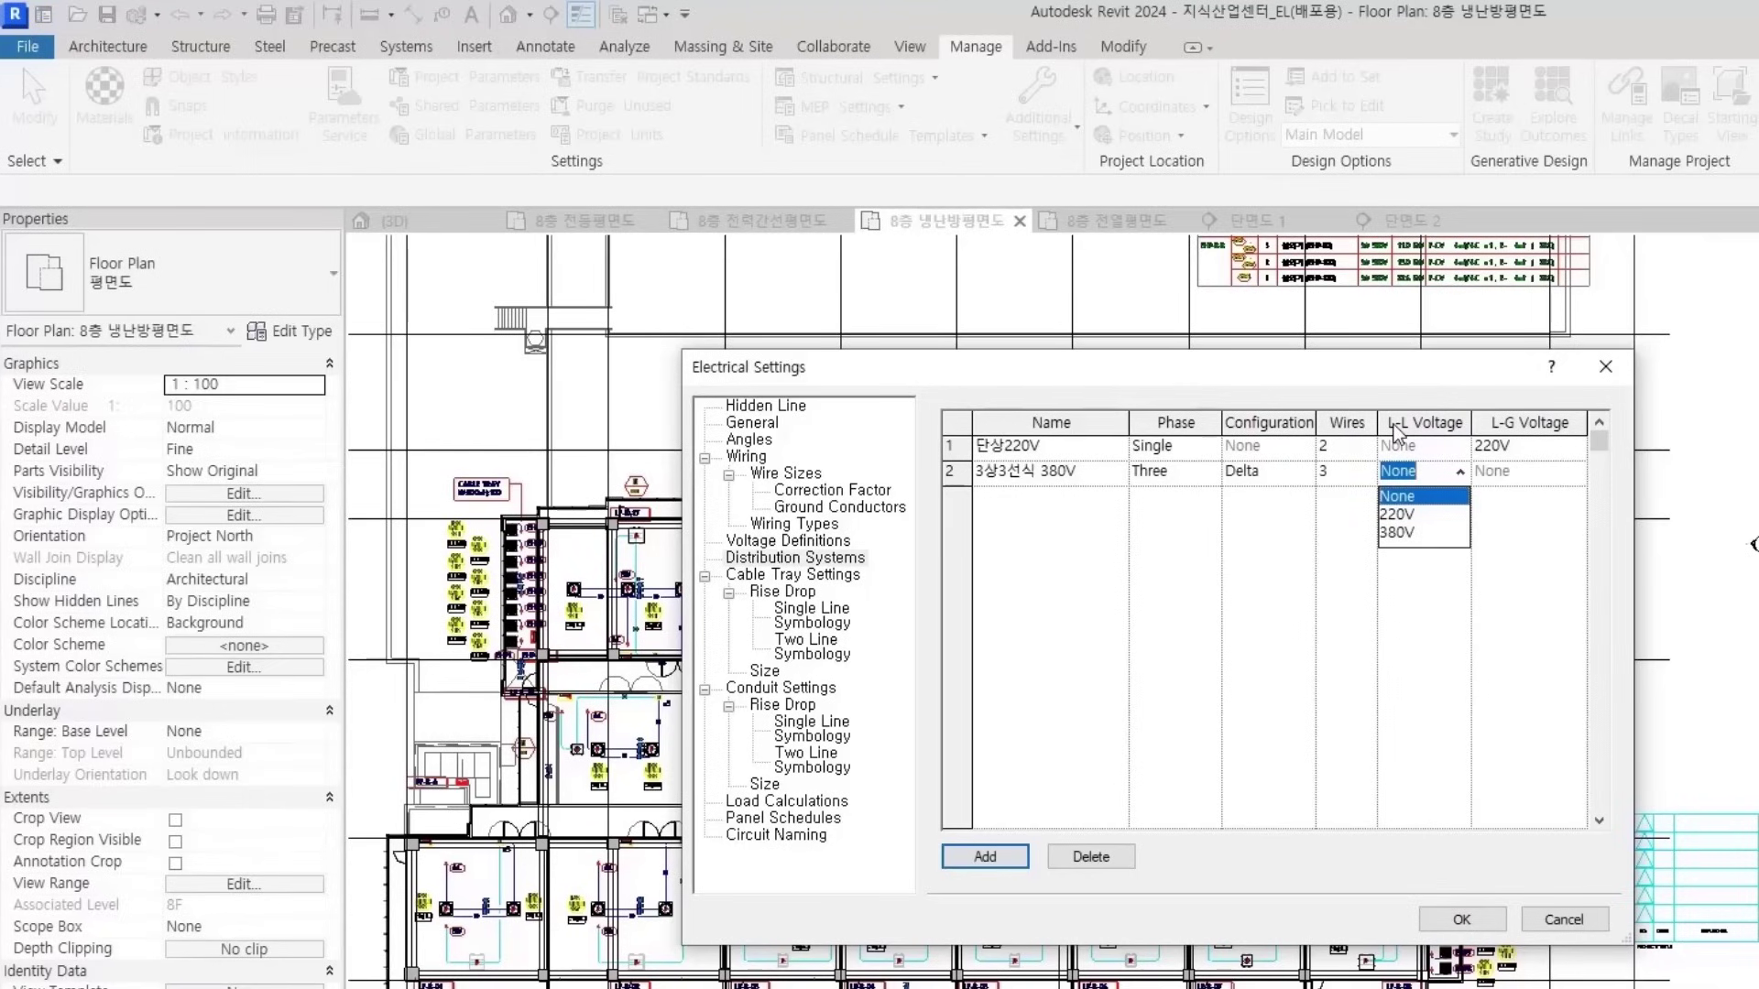
left_click(1411, 533)
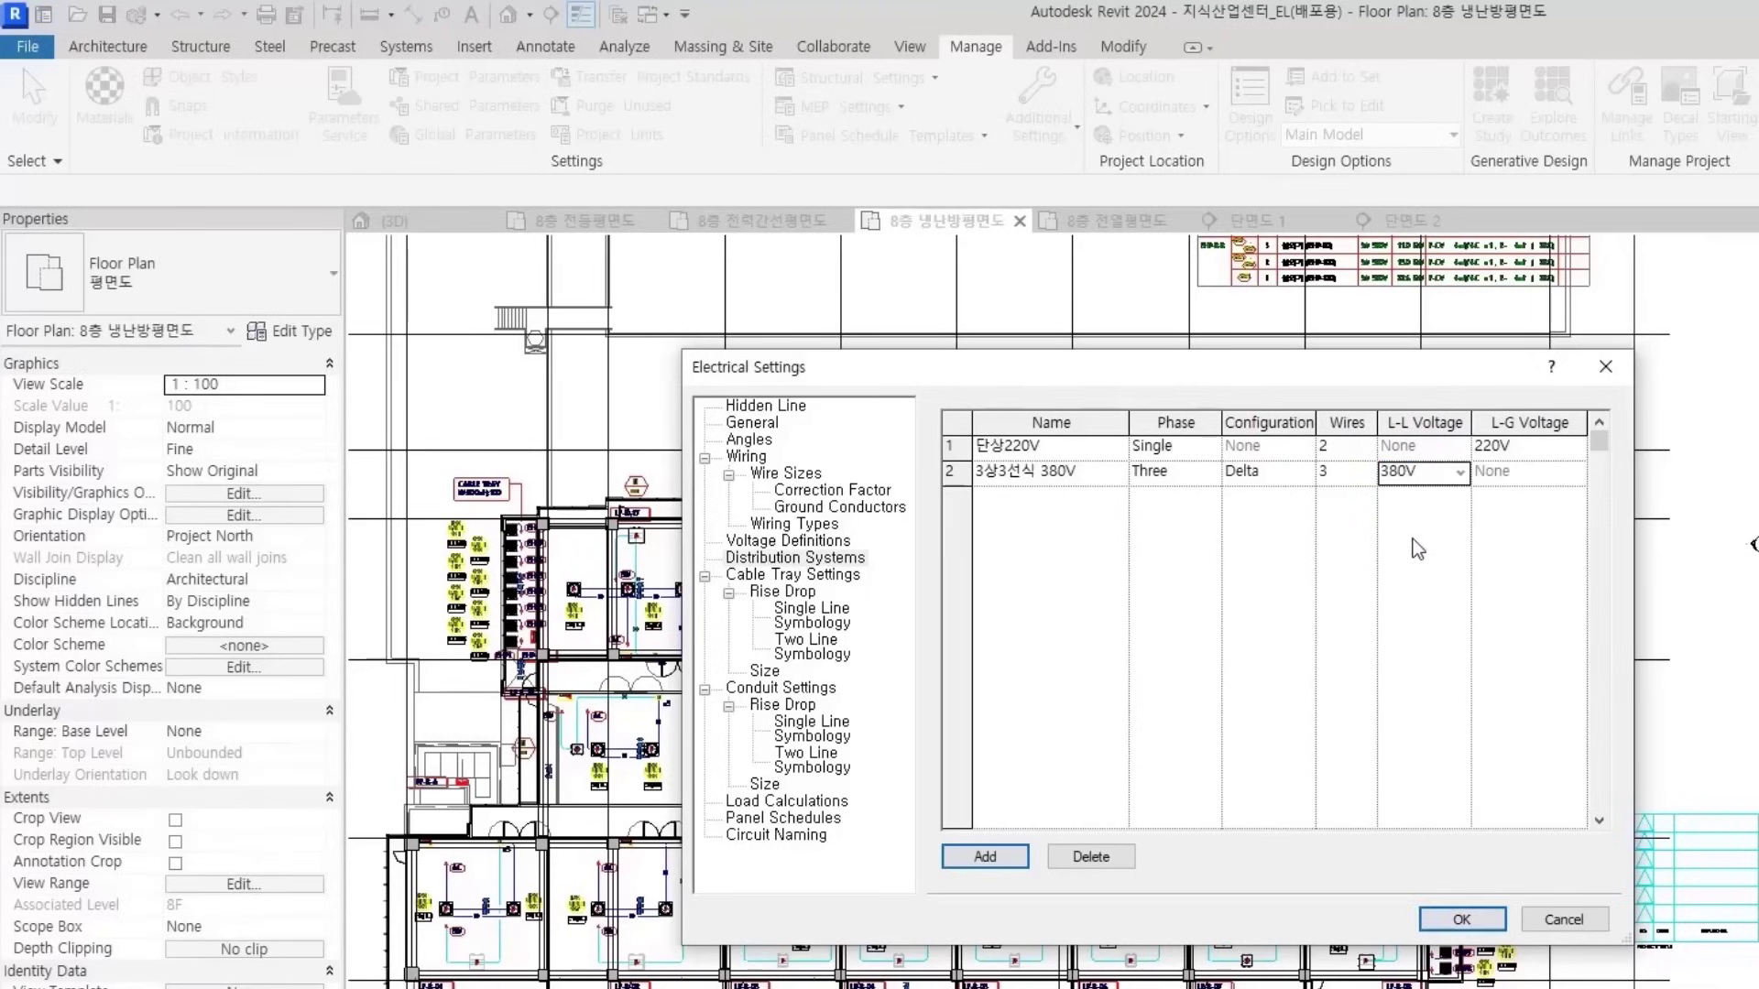
Add a third distribution system named 3상4선식 380V
left_click(985, 857)
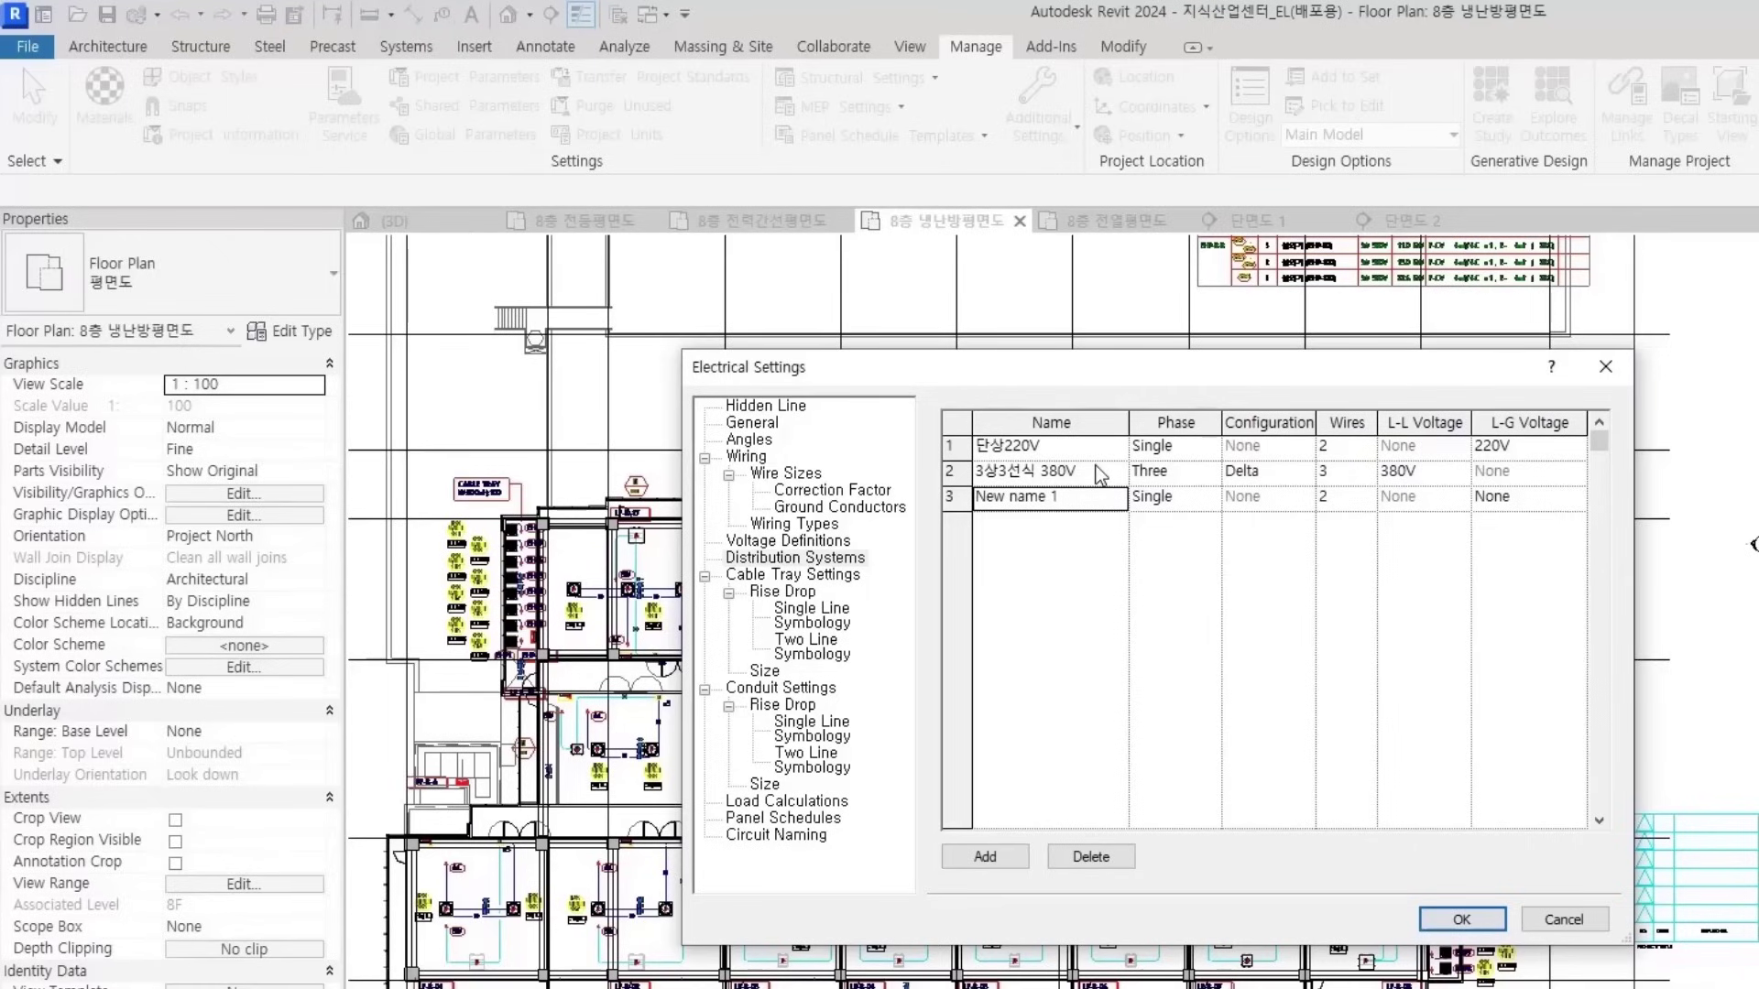
left_click(1090, 502)
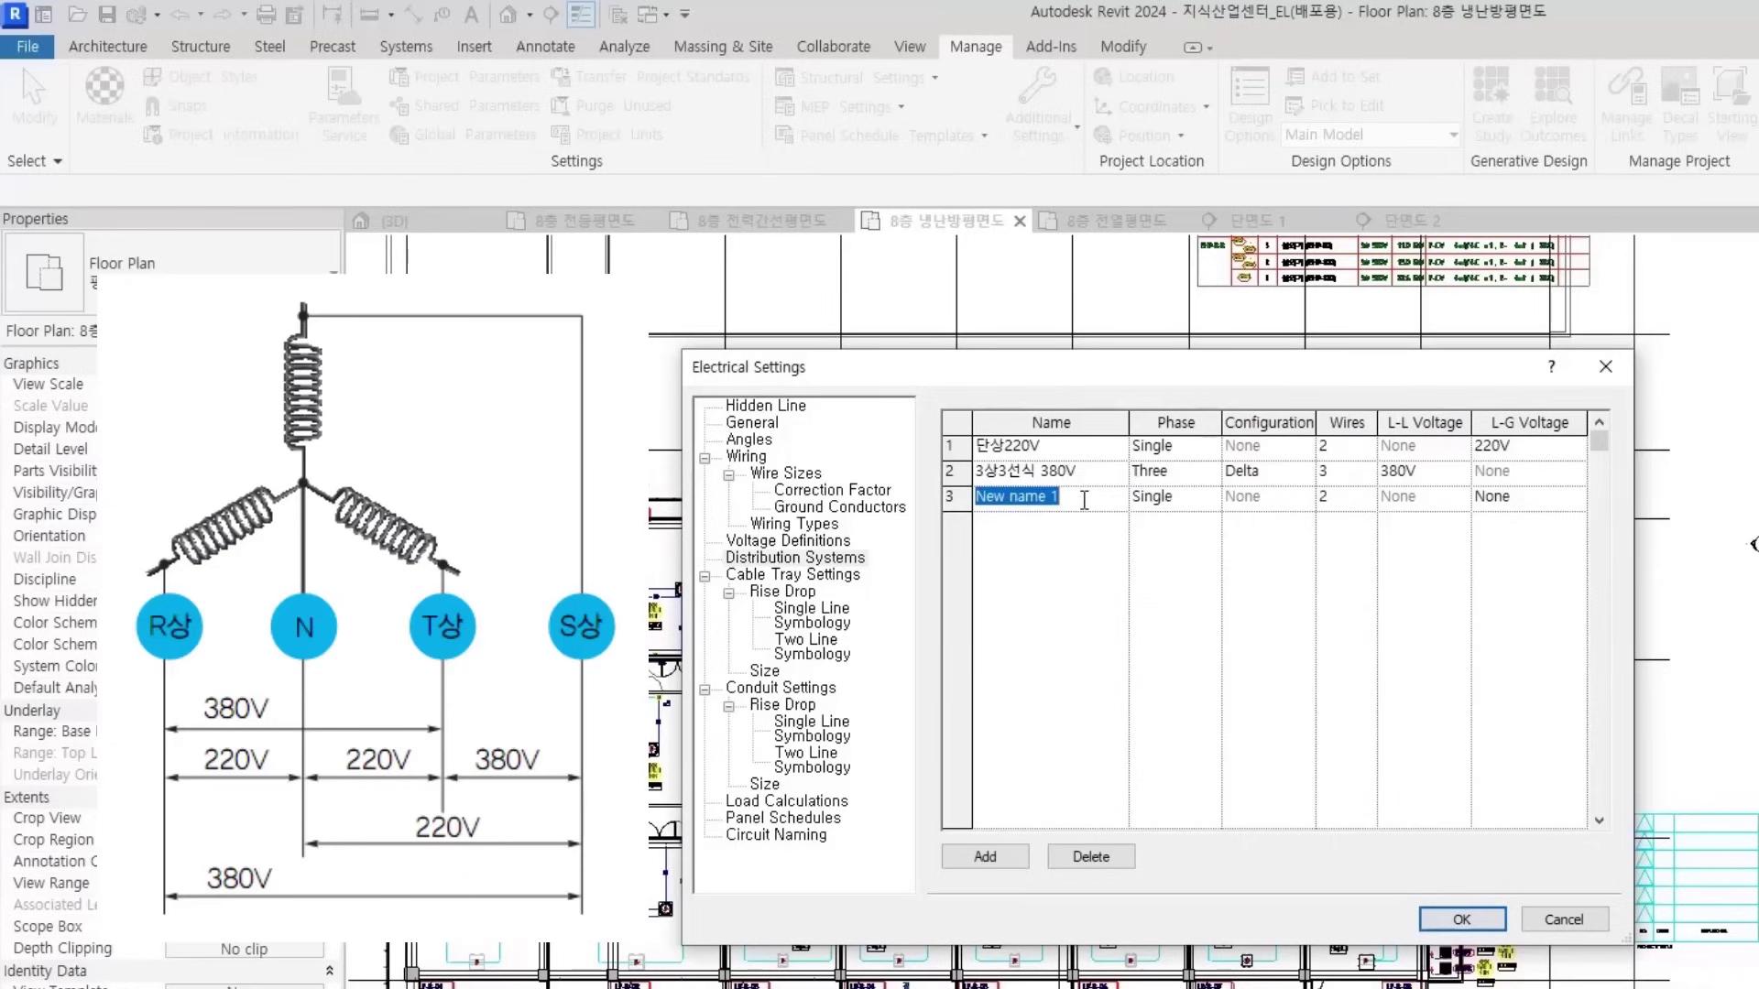
type("3T")
type("상")
type("4선식")
type(" 380V")
Make the 3상4선식 380V distribution system three-phase with 4 wires
left_click(1212, 500)
left_click(1212, 500)
left_click(1174, 534)
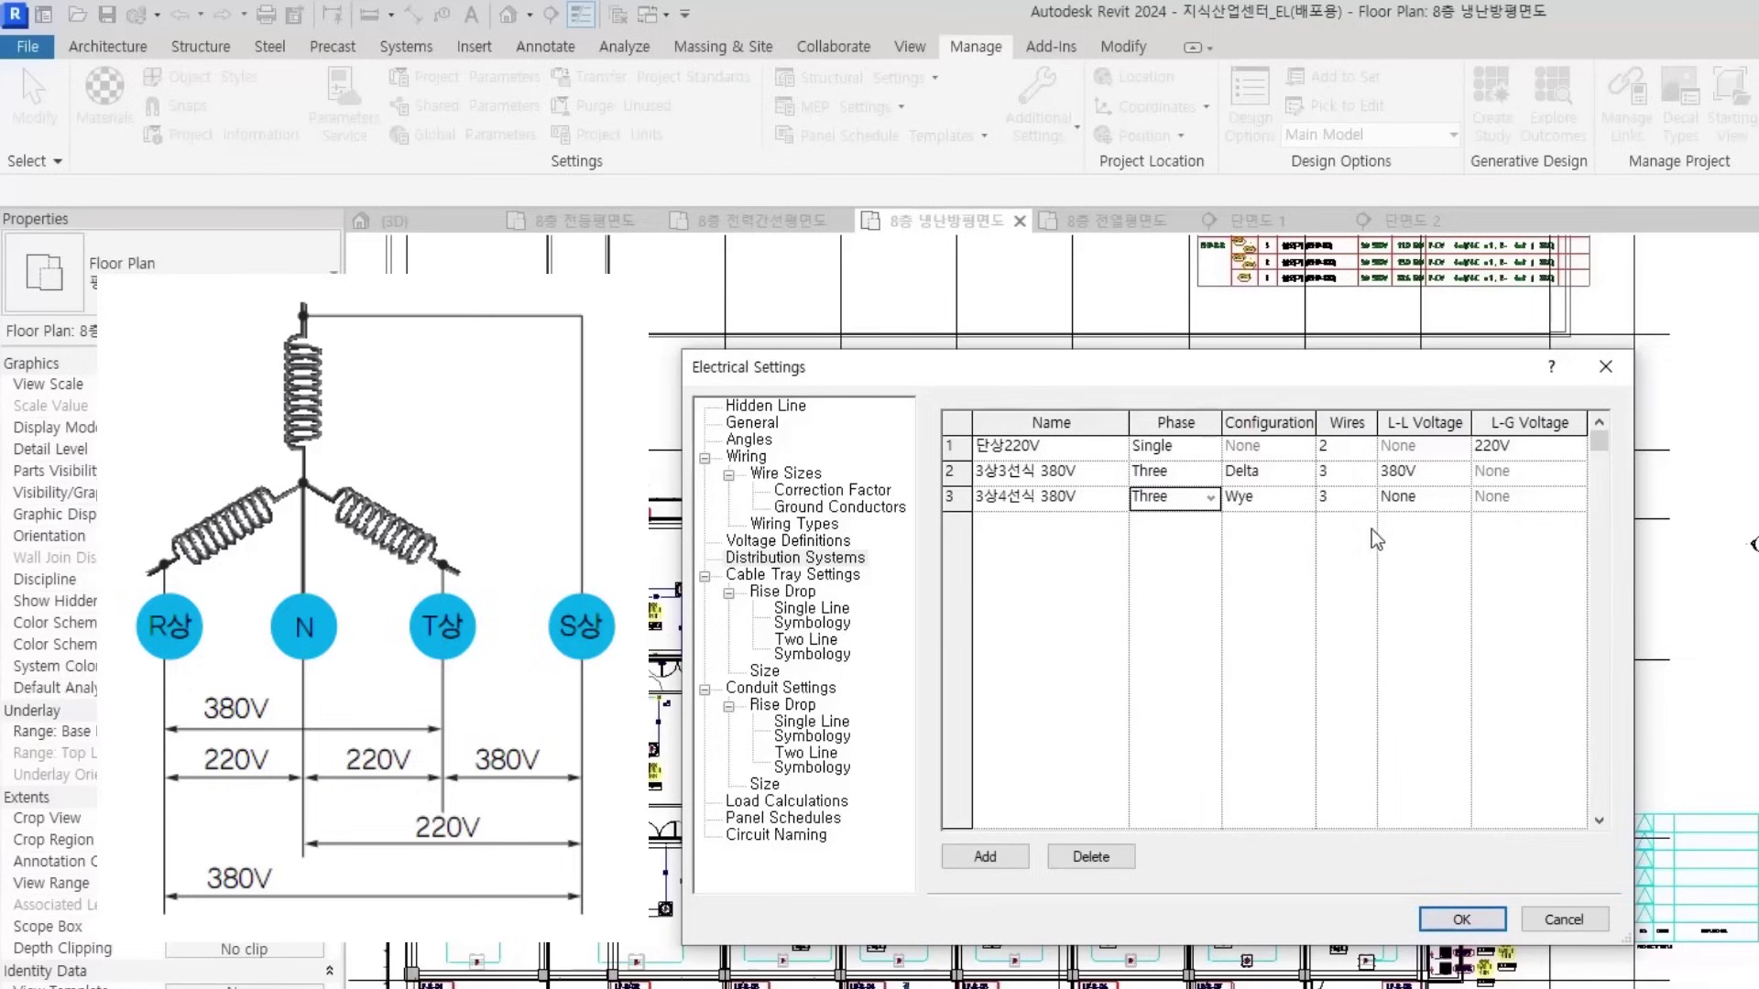
left_click(1371, 500)
left_click(1372, 500)
left_click(1345, 543)
left_click(1366, 499)
left_click(1355, 524)
left_click(1367, 500)
left_click(1337, 548)
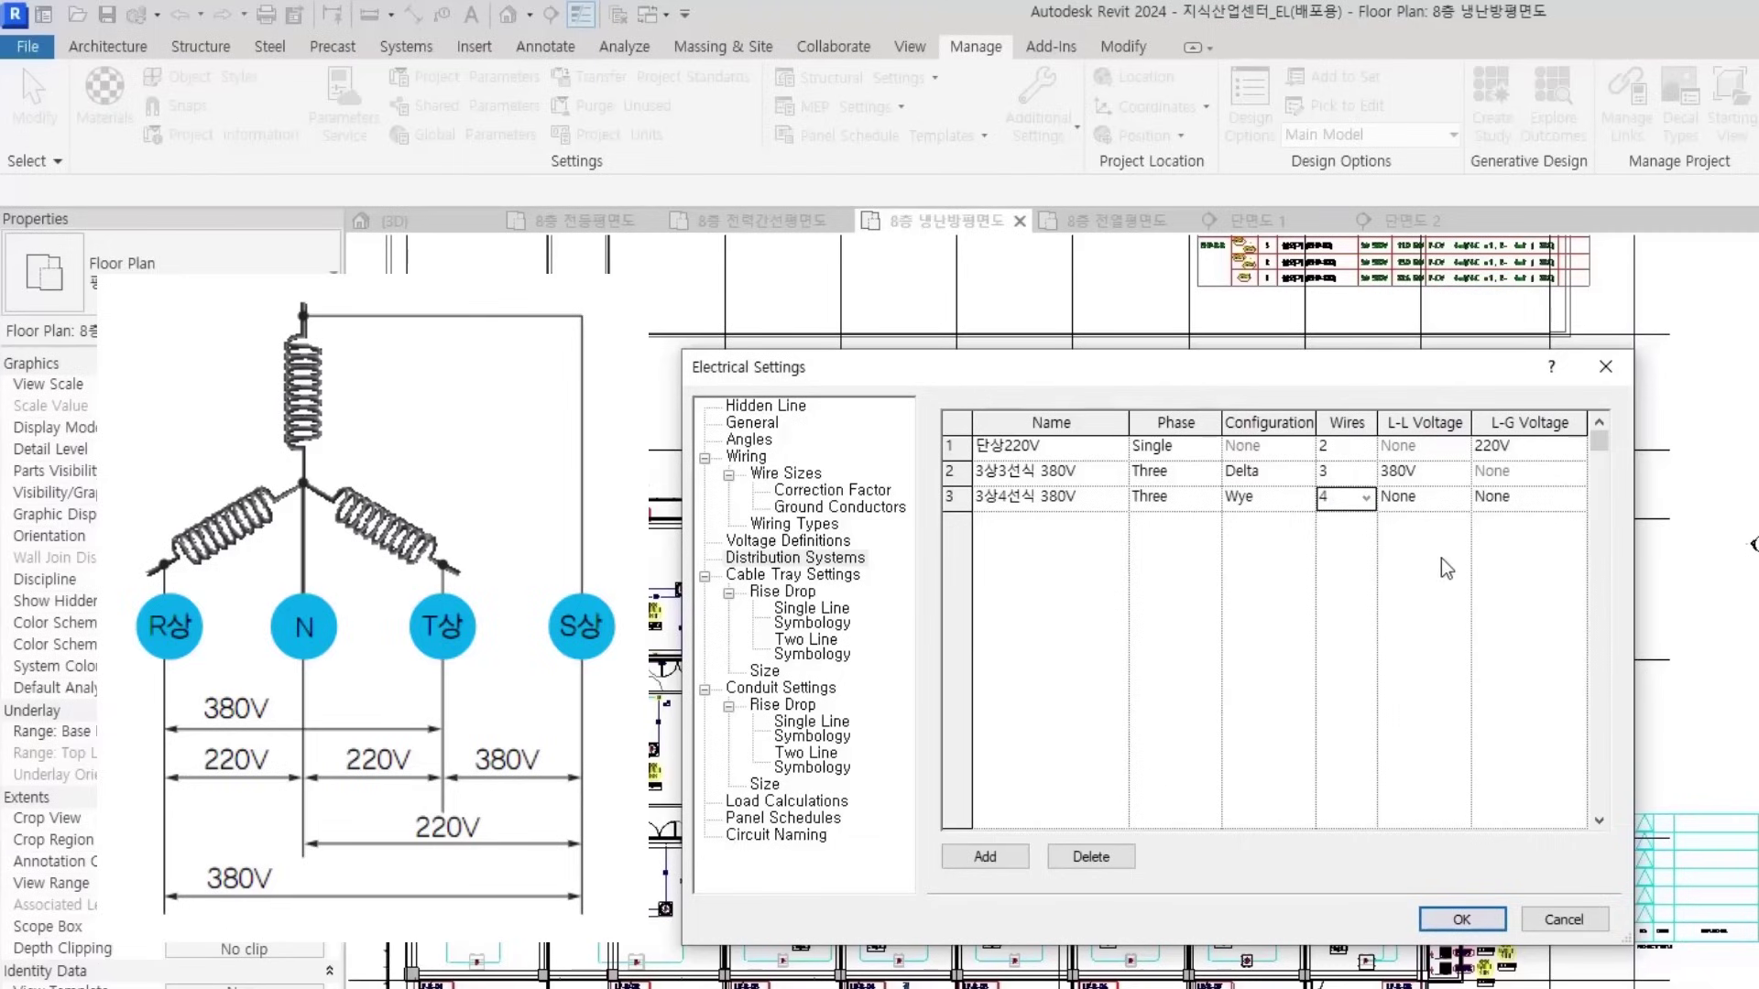
Set the 3상4선식 380V distribution system's L-L voltage to 380V and its L-G voltage to 220V
left_click(1420, 496)
left_click(1458, 497)
left_click(1418, 572)
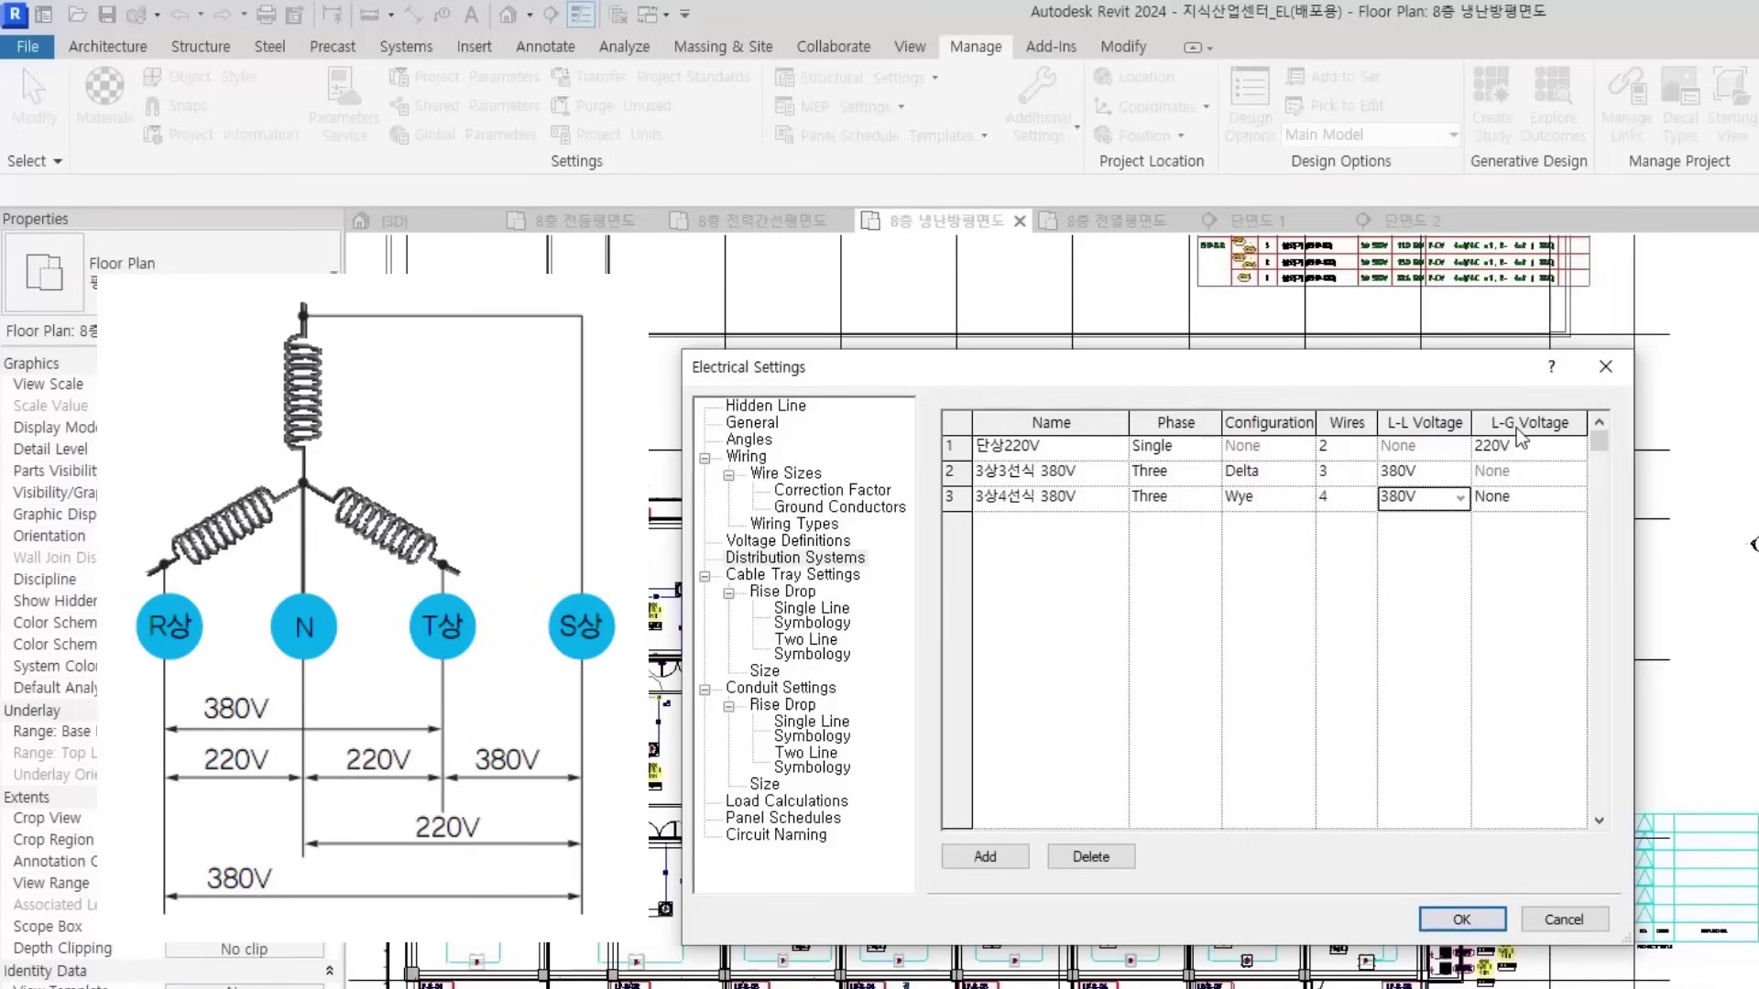
left_click(1576, 500)
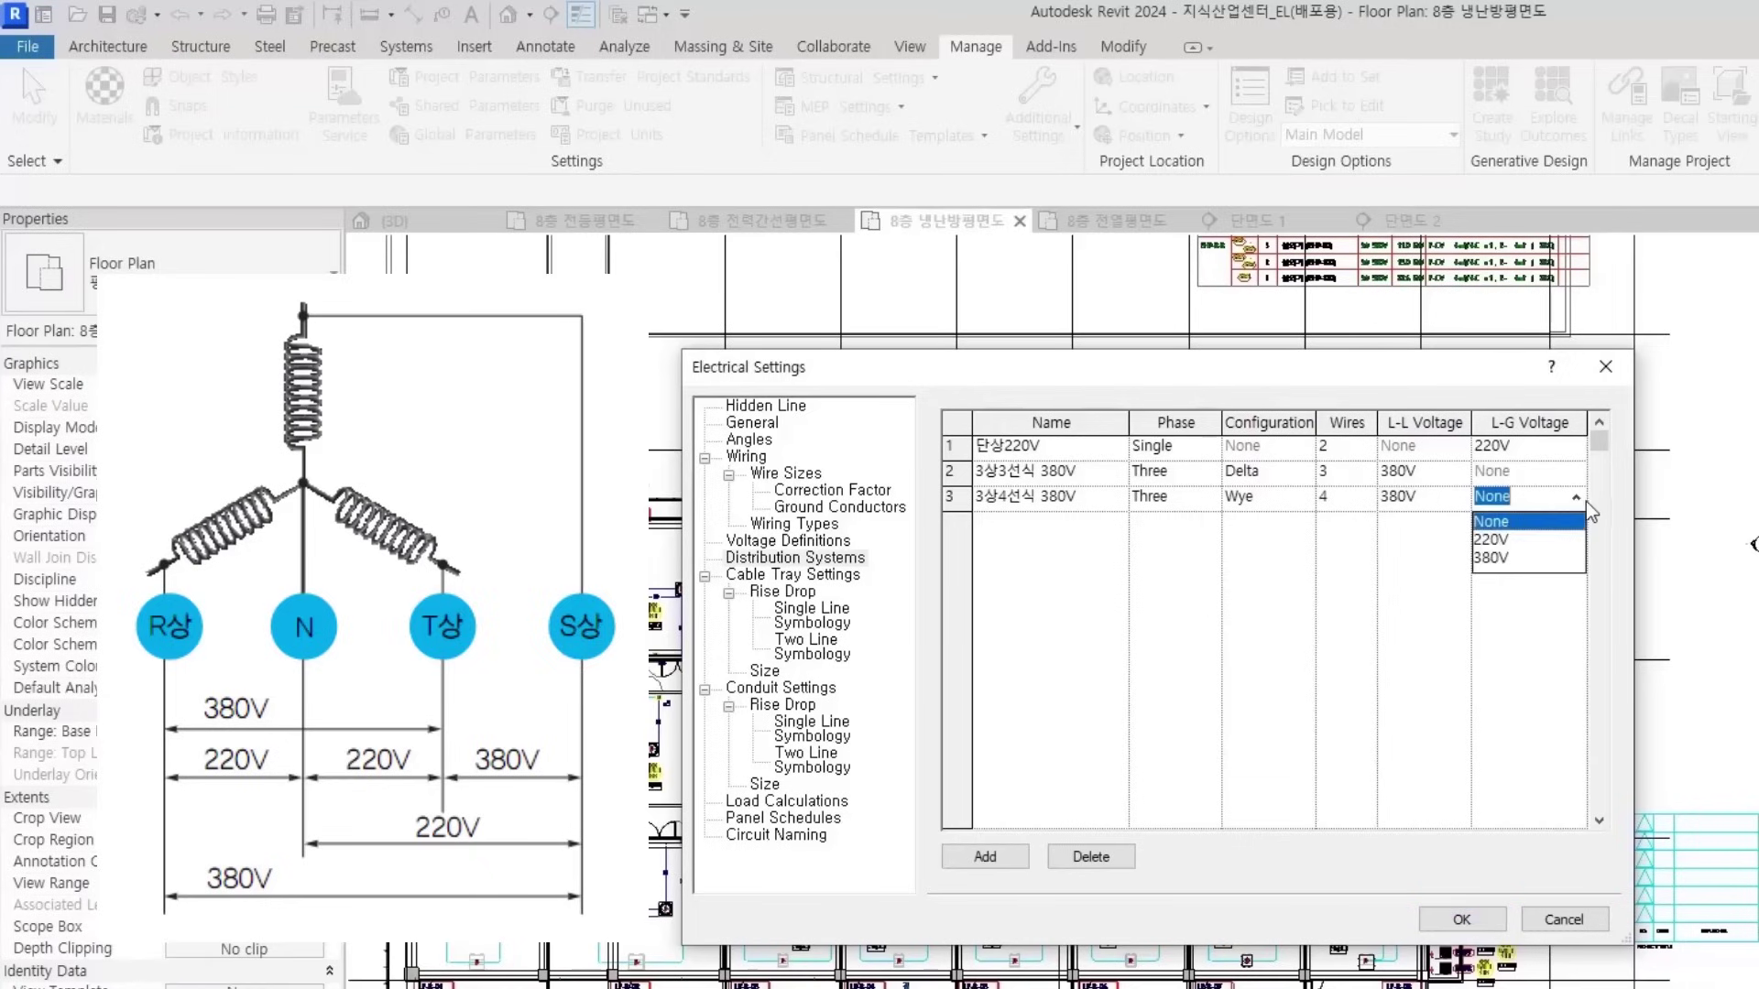
left_click(1493, 540)
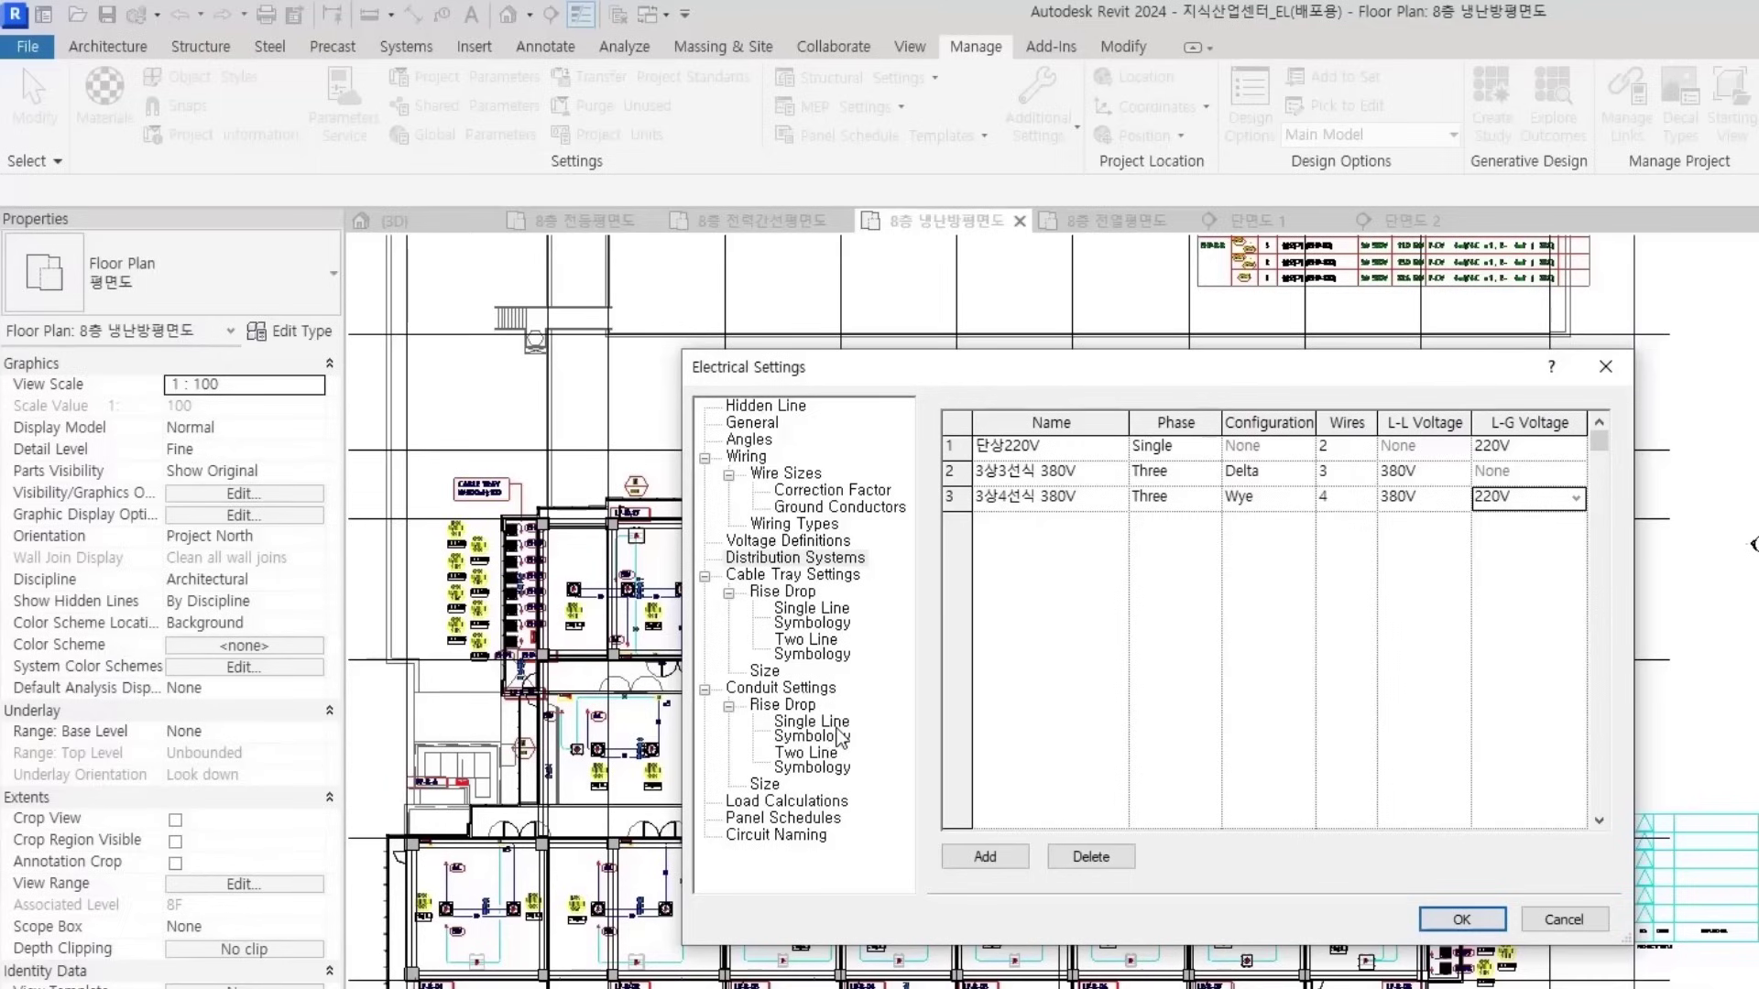
Review the load calculation, circuit naming, panel schedule and voltage settings, and return to the 8층 냉난방평면도 floor plan
left_click(814, 802)
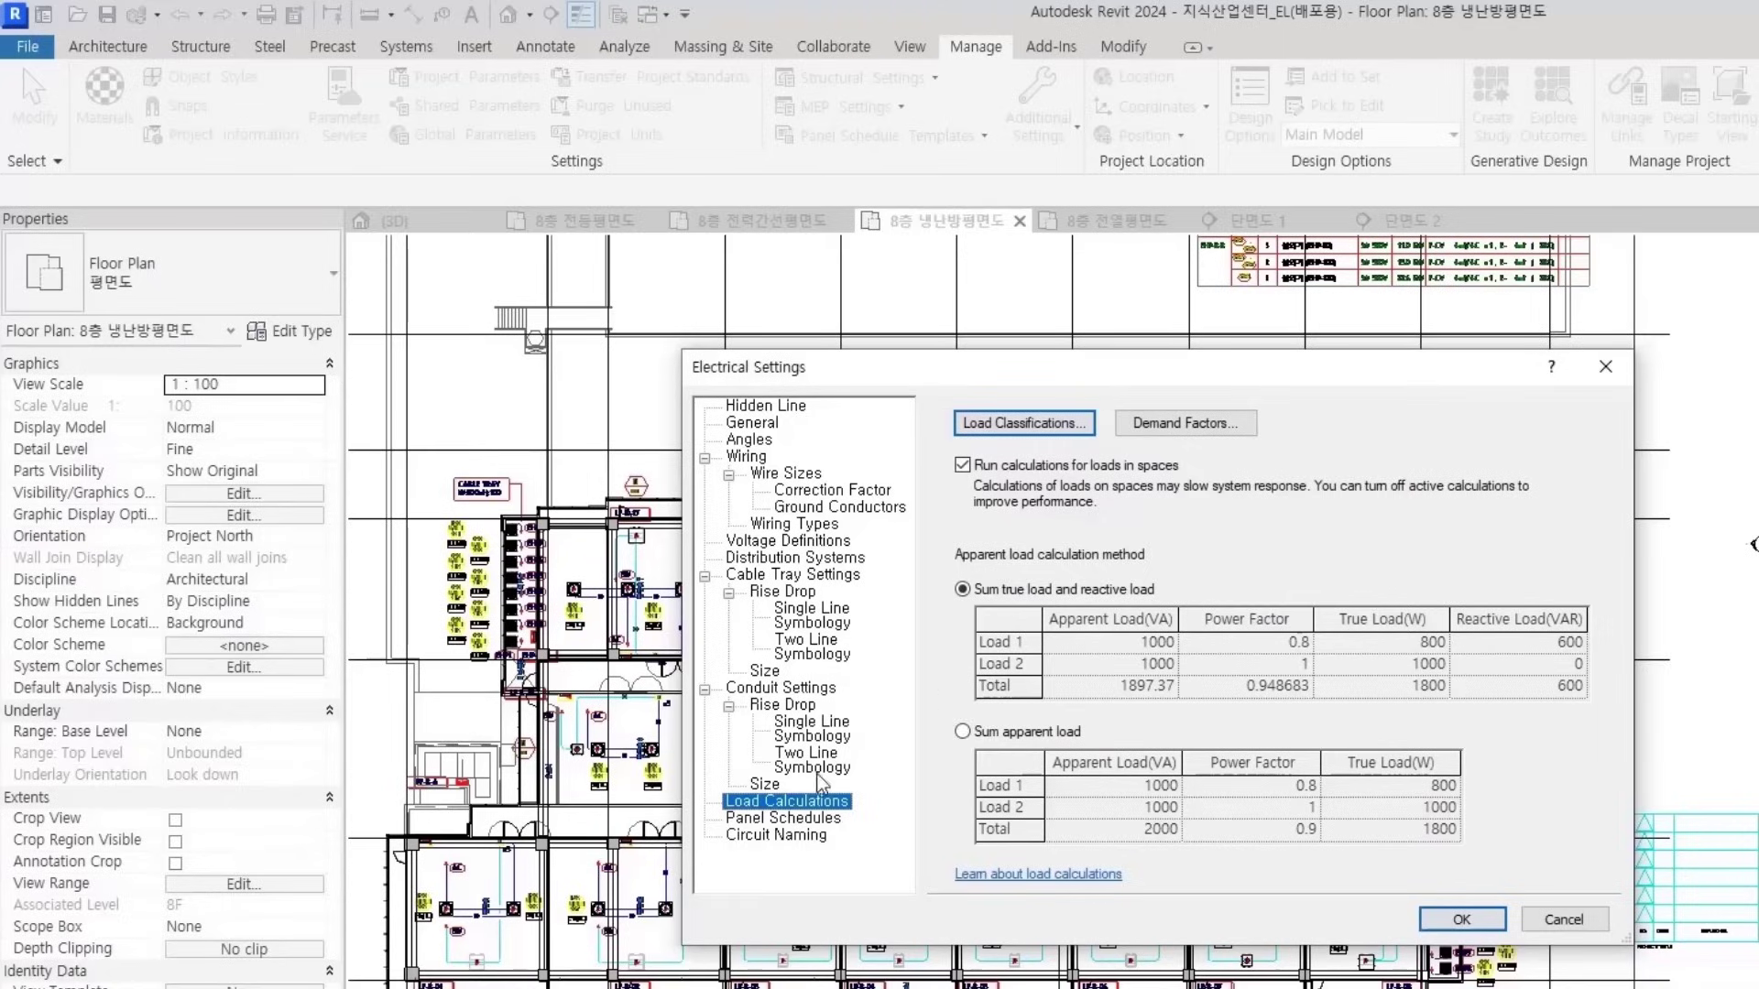
left_click(807, 825)
left_click(807, 833)
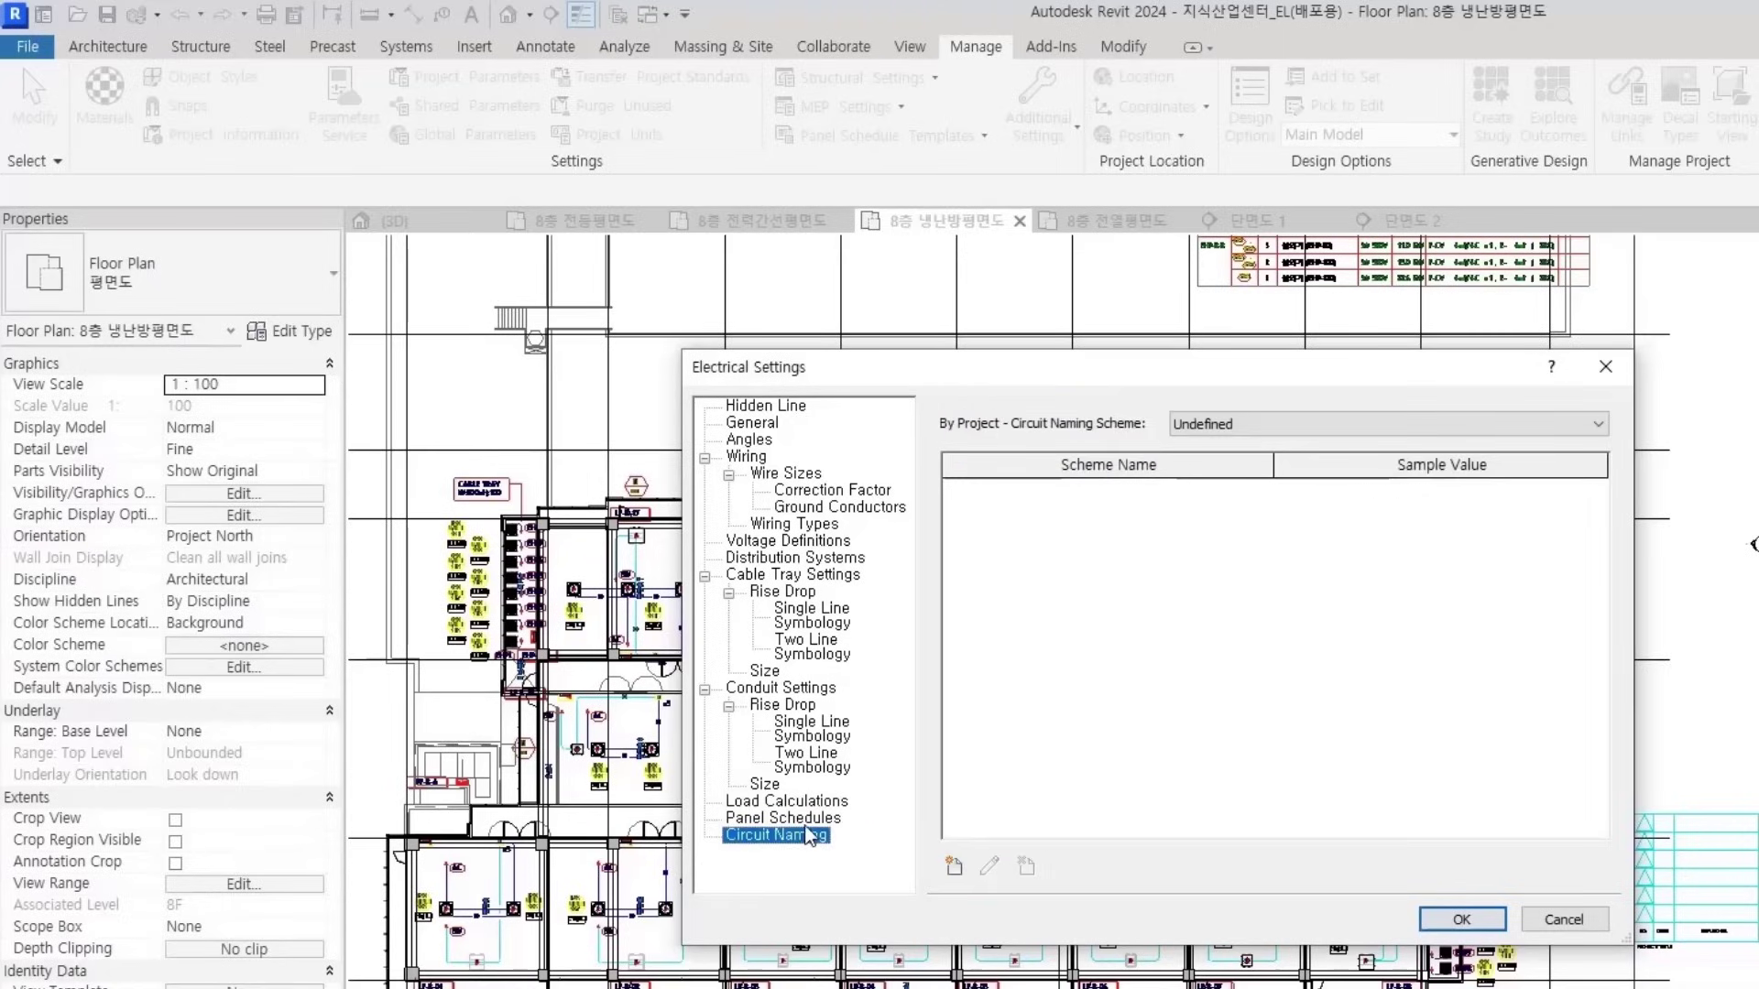
left_click(806, 824)
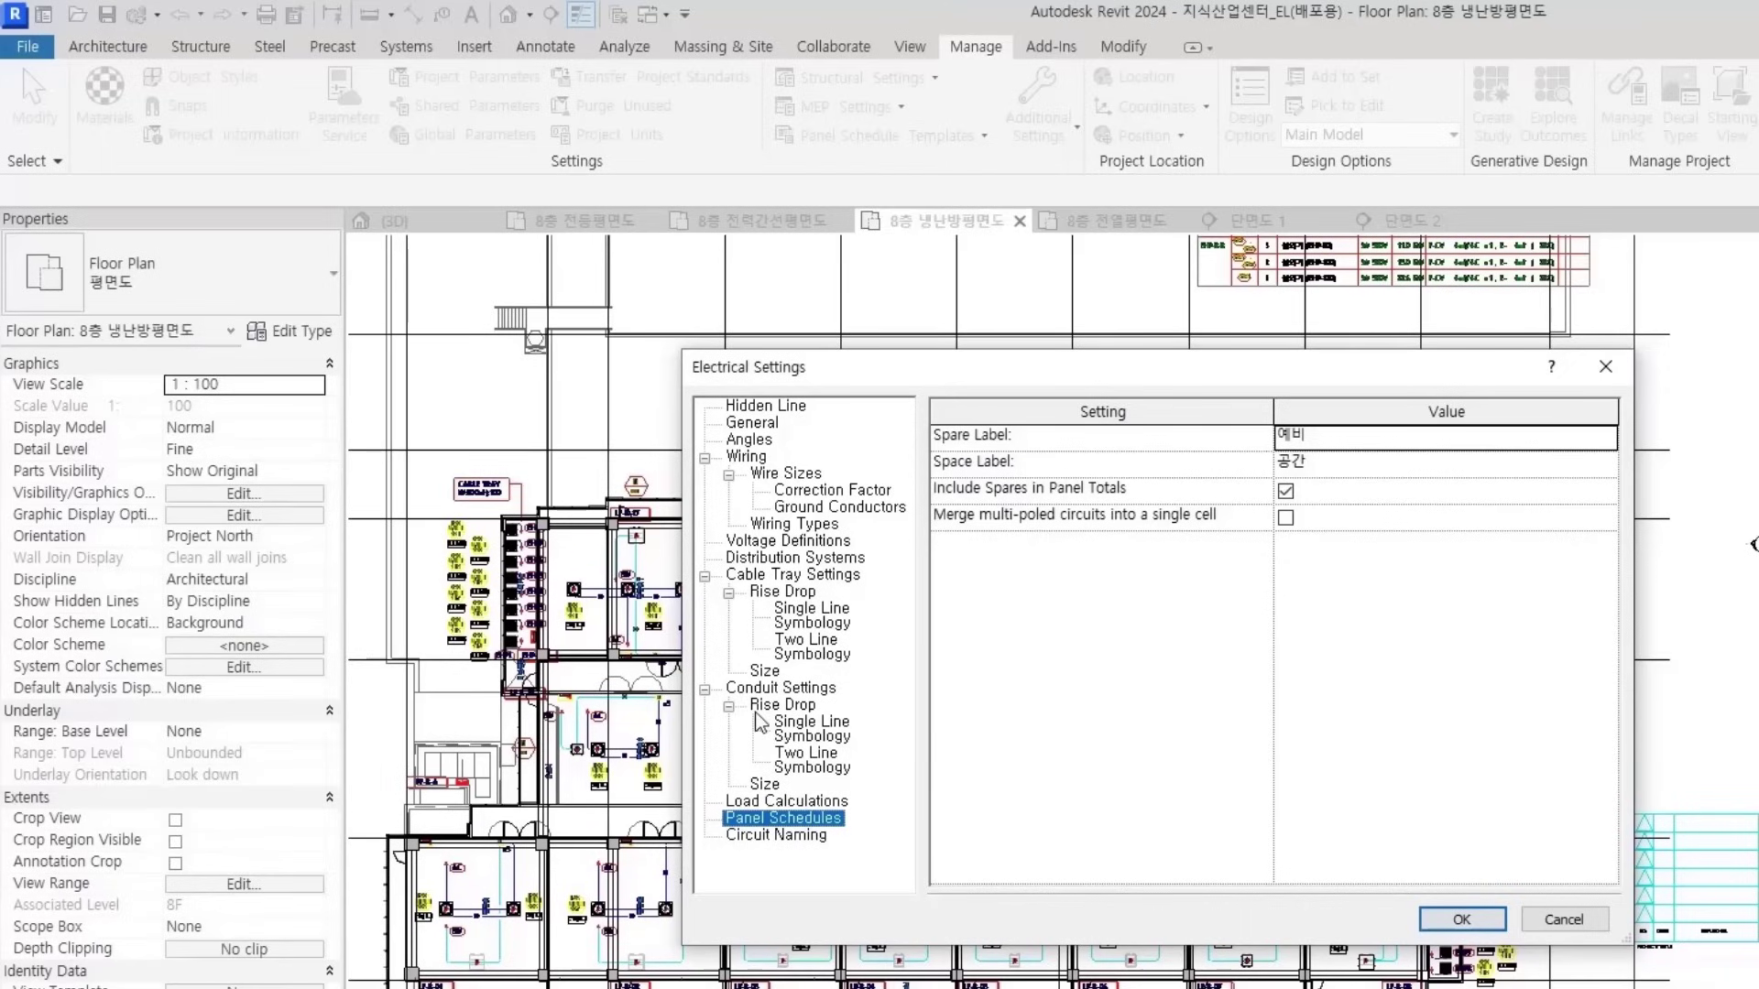
left_click(780, 543)
left_click(795, 559)
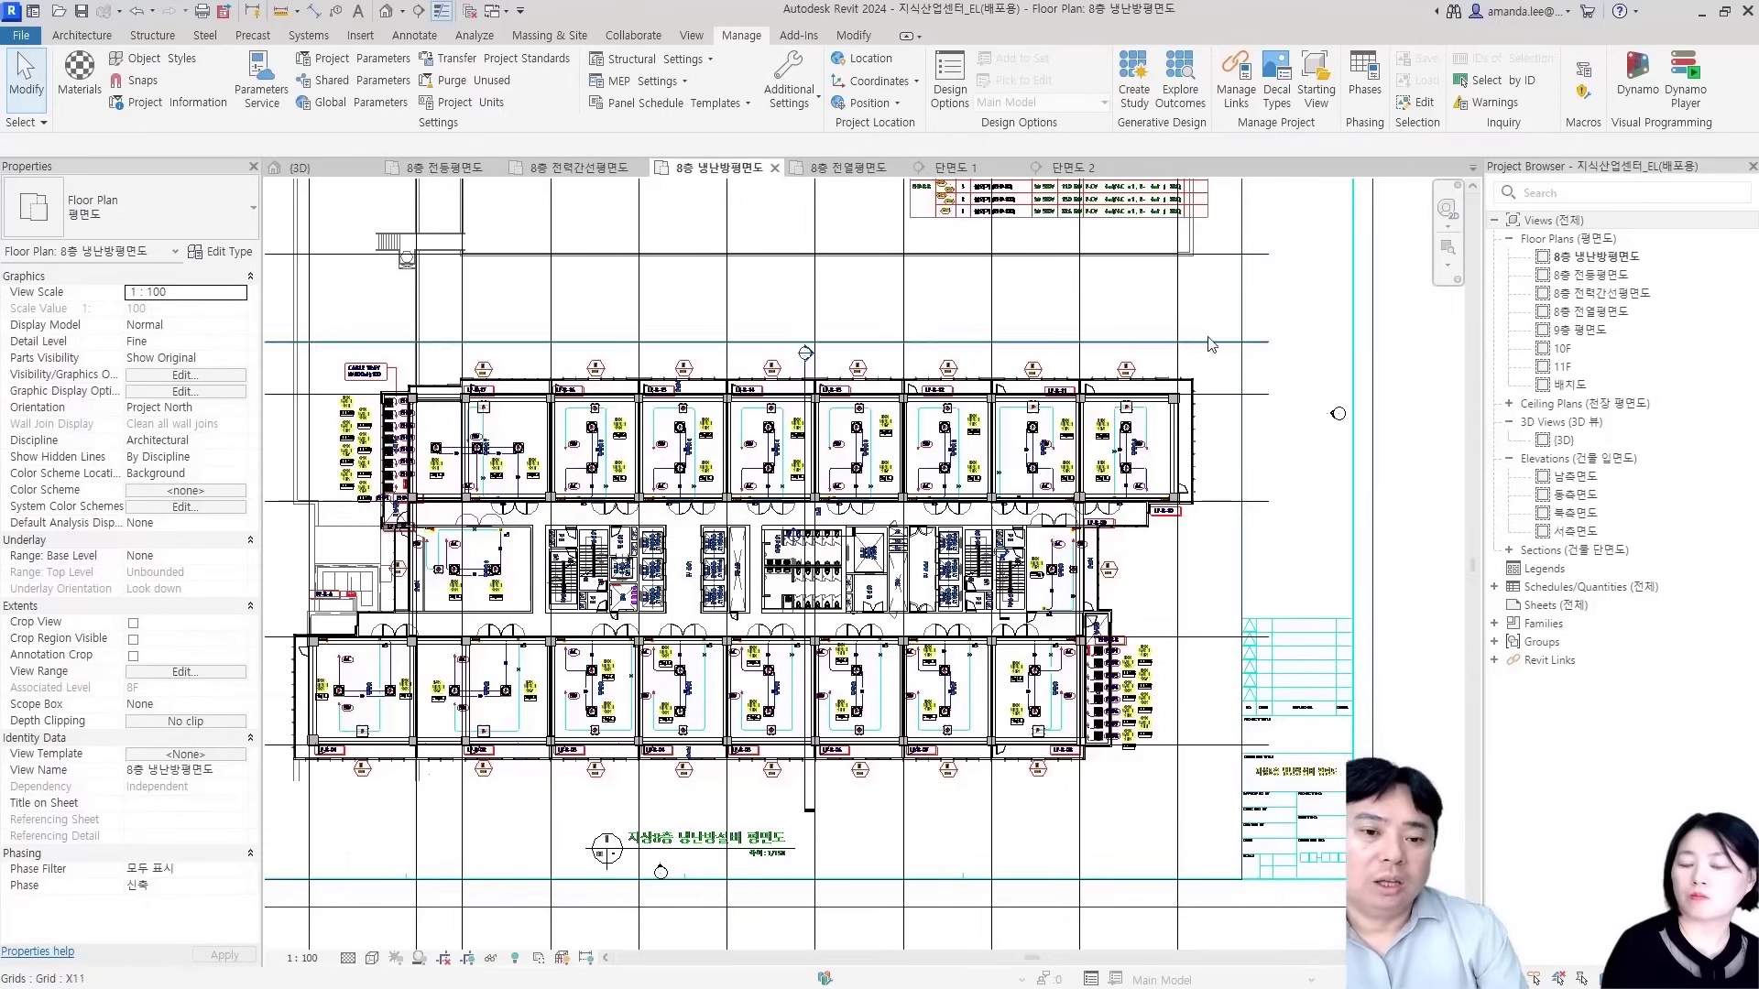
left_click(1178, 296)
key("Escape")
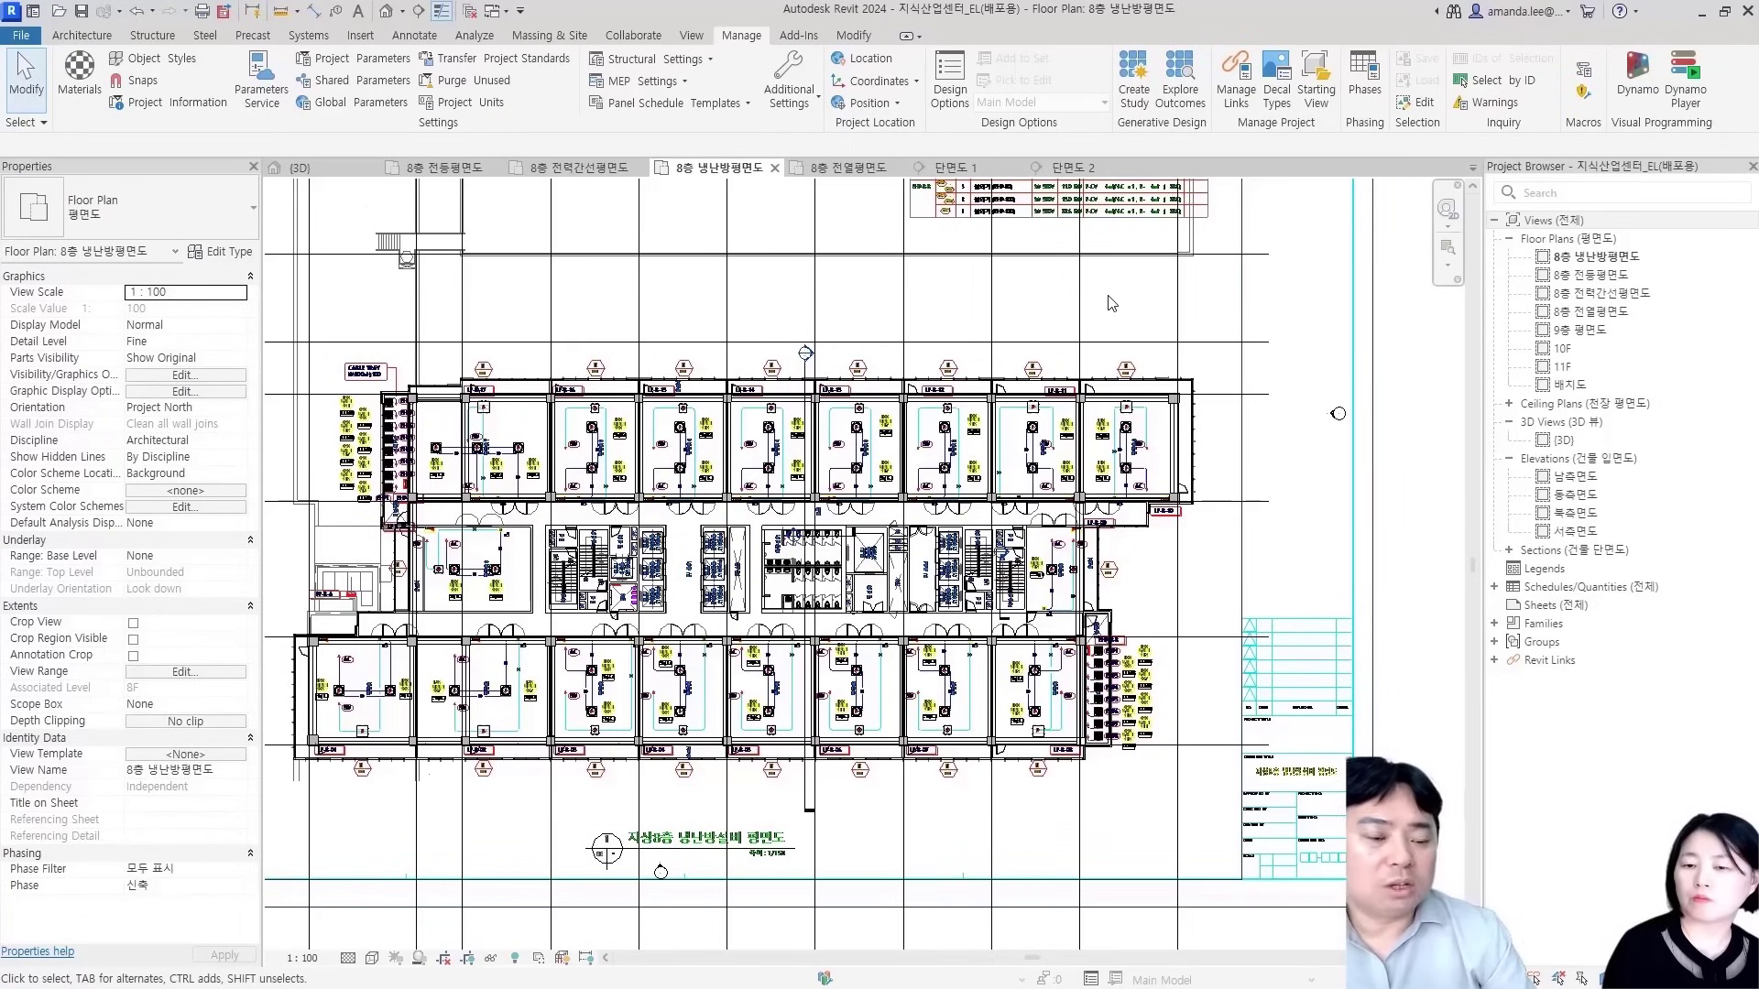
Find the 전력분전반 family and its panel types under Electrical Equipment and open the family for editing
left_click(1494, 623)
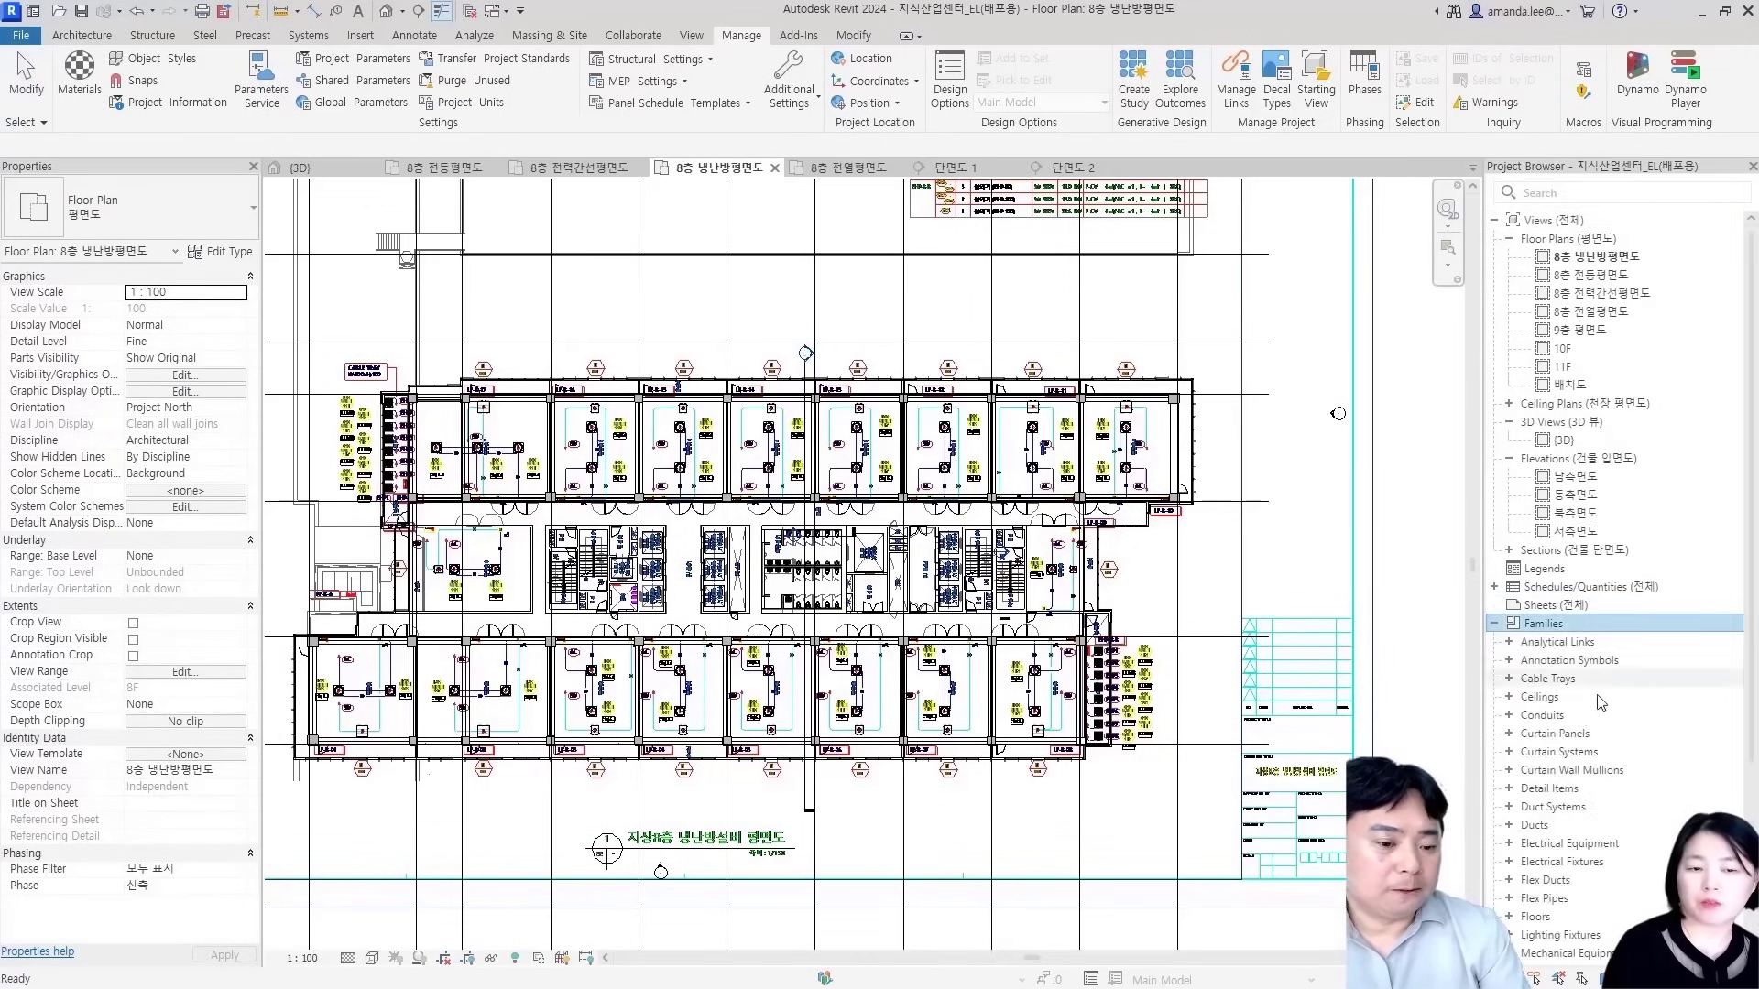
scroll(1602, 703, "down", 5)
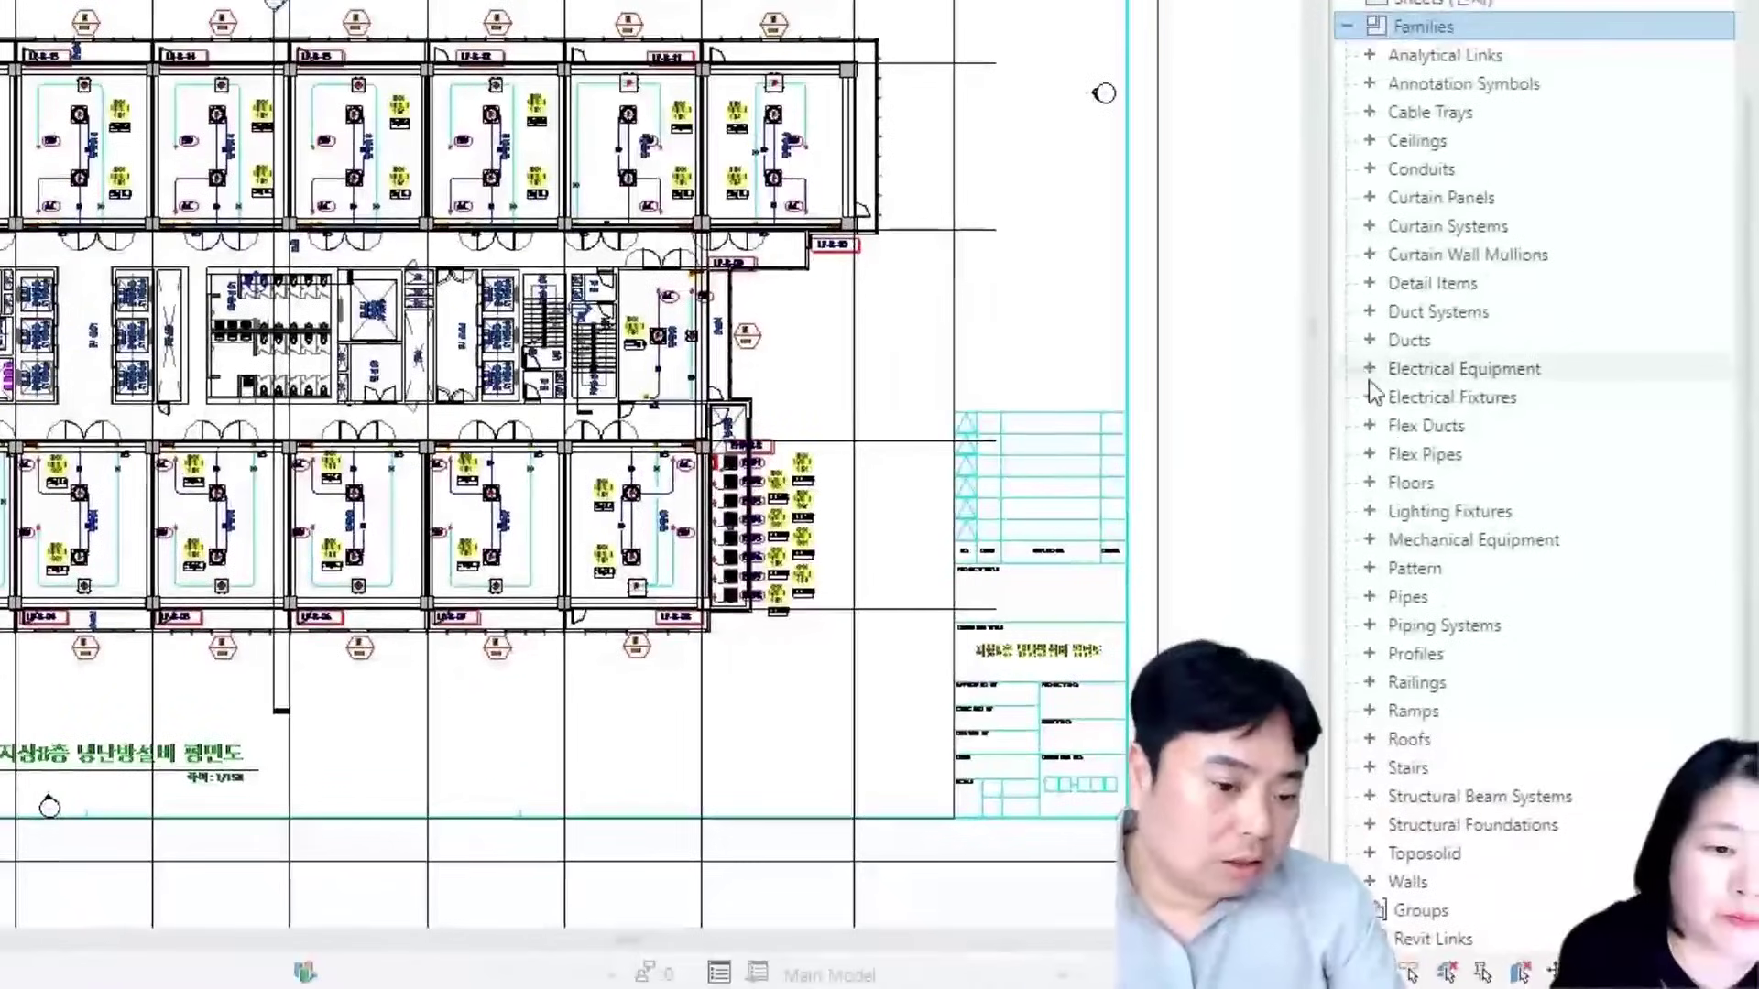
left_click(1510, 591)
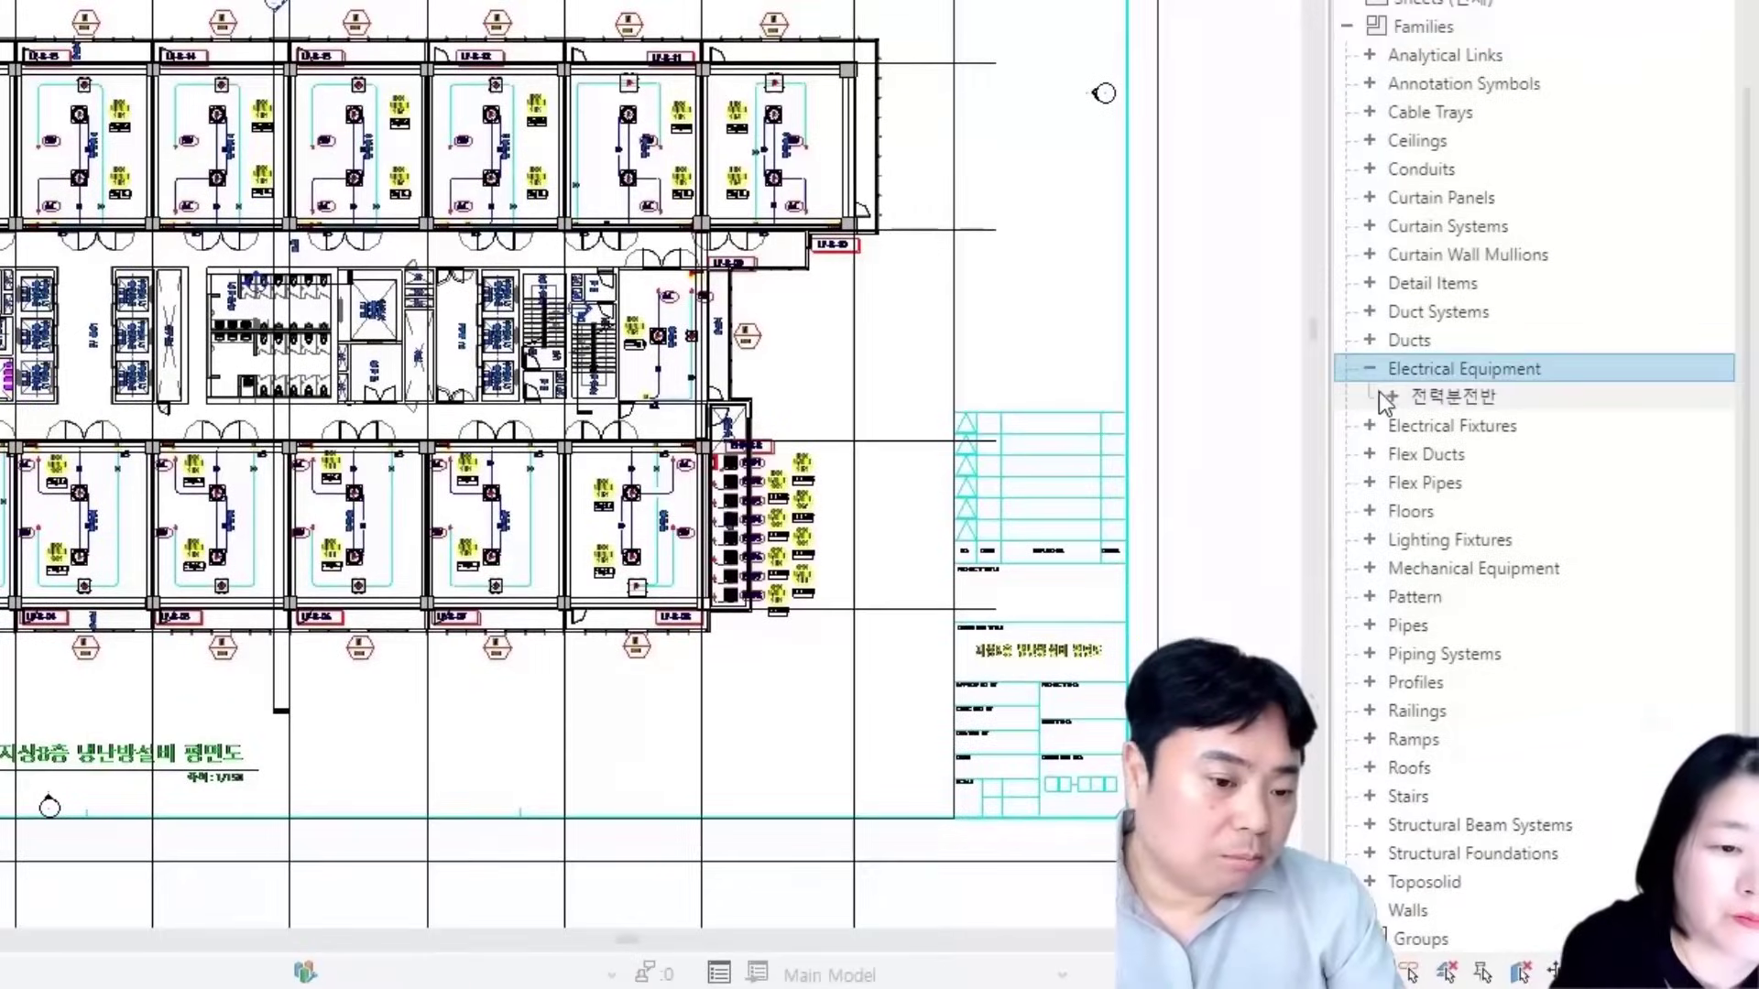
left_click(1392, 398)
left_click(1392, 398)
left_click(1471, 429)
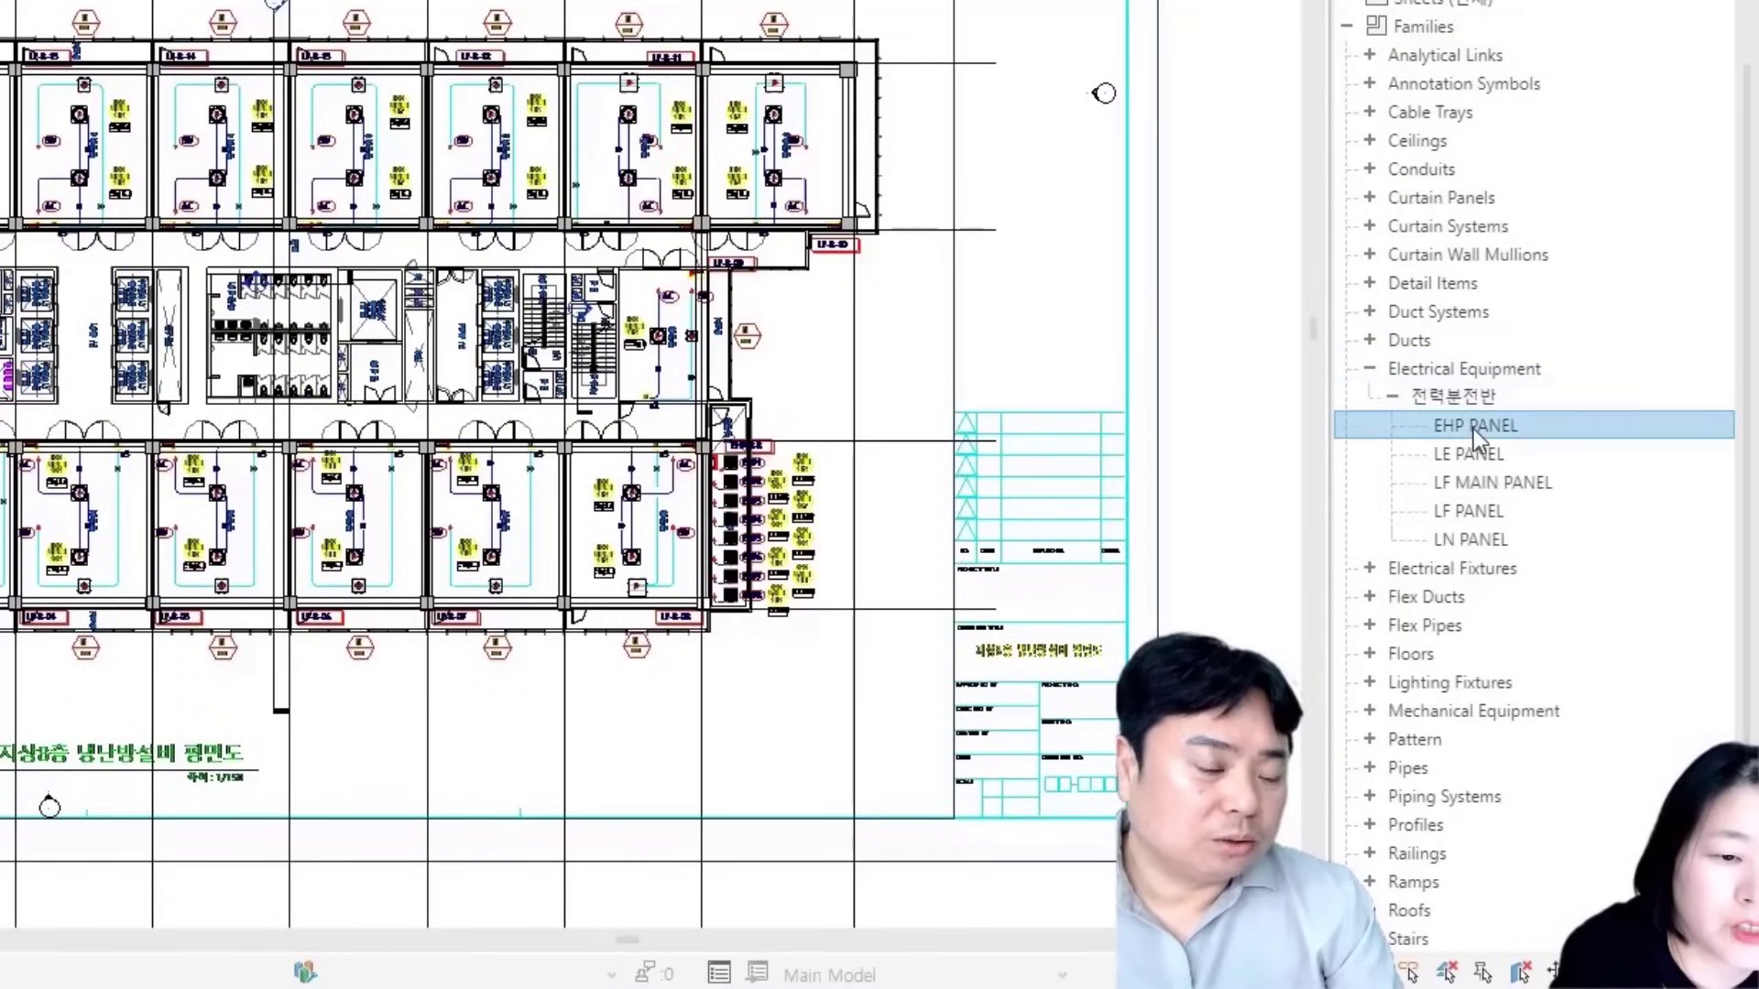
left_click(1499, 540)
left_click(1504, 460)
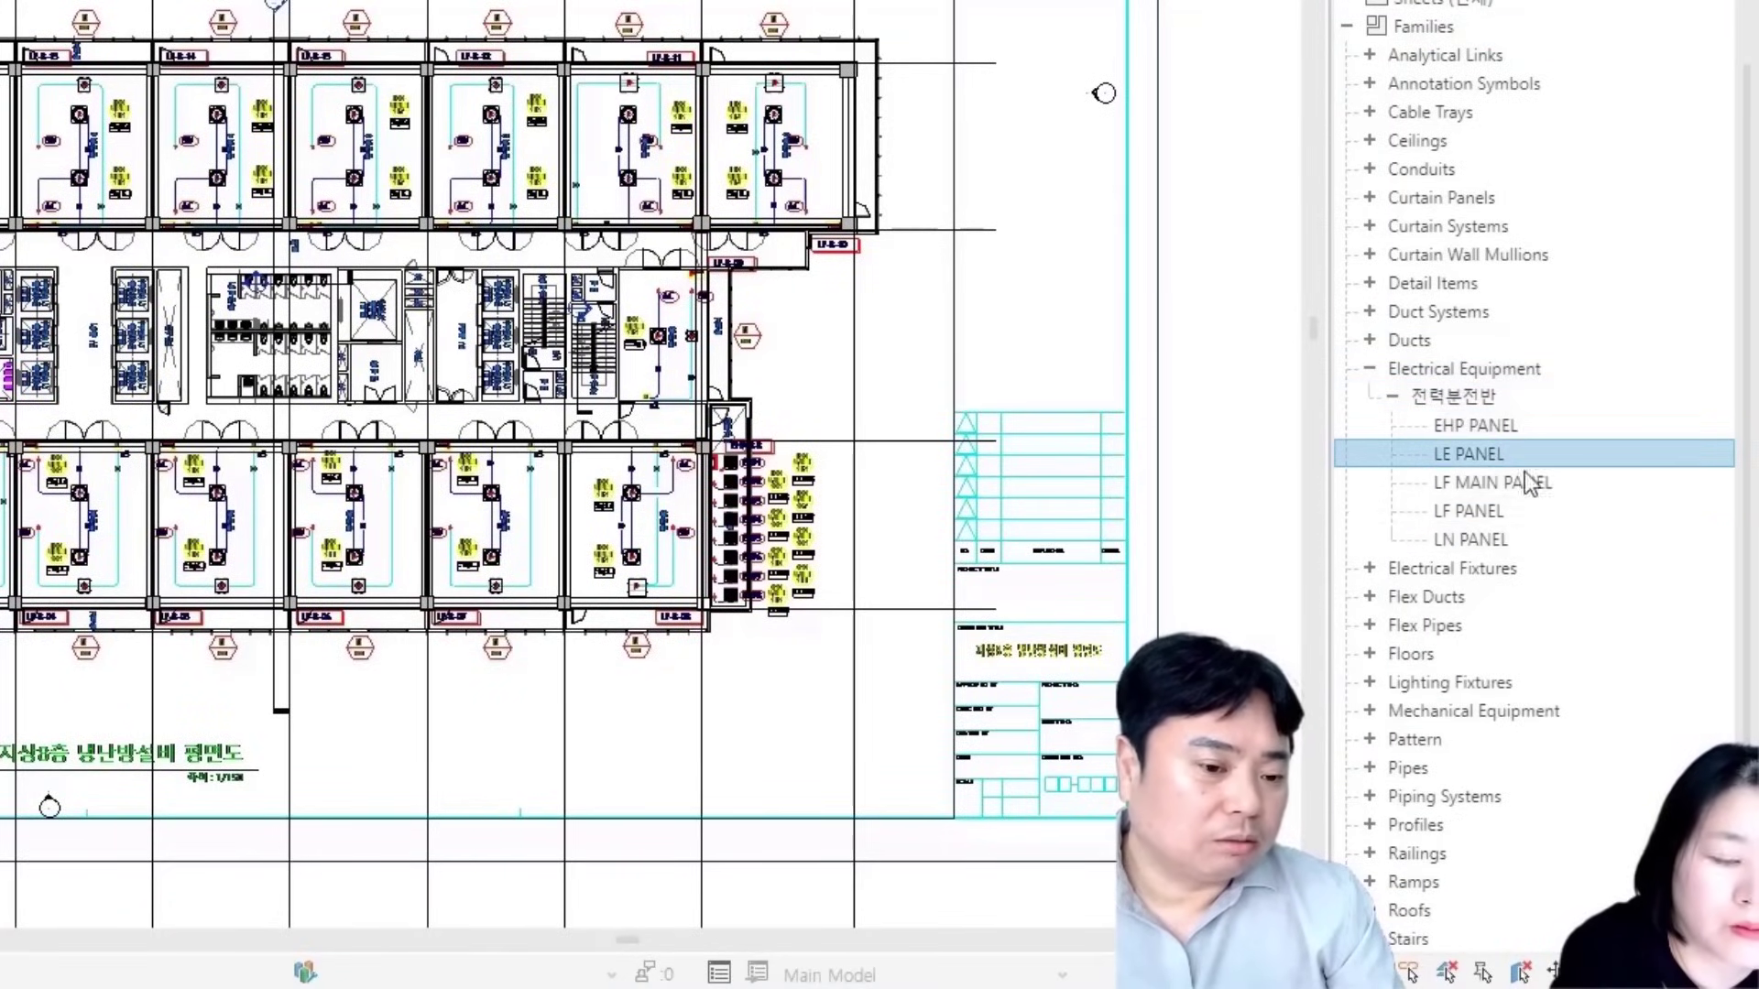
left_click(1512, 540)
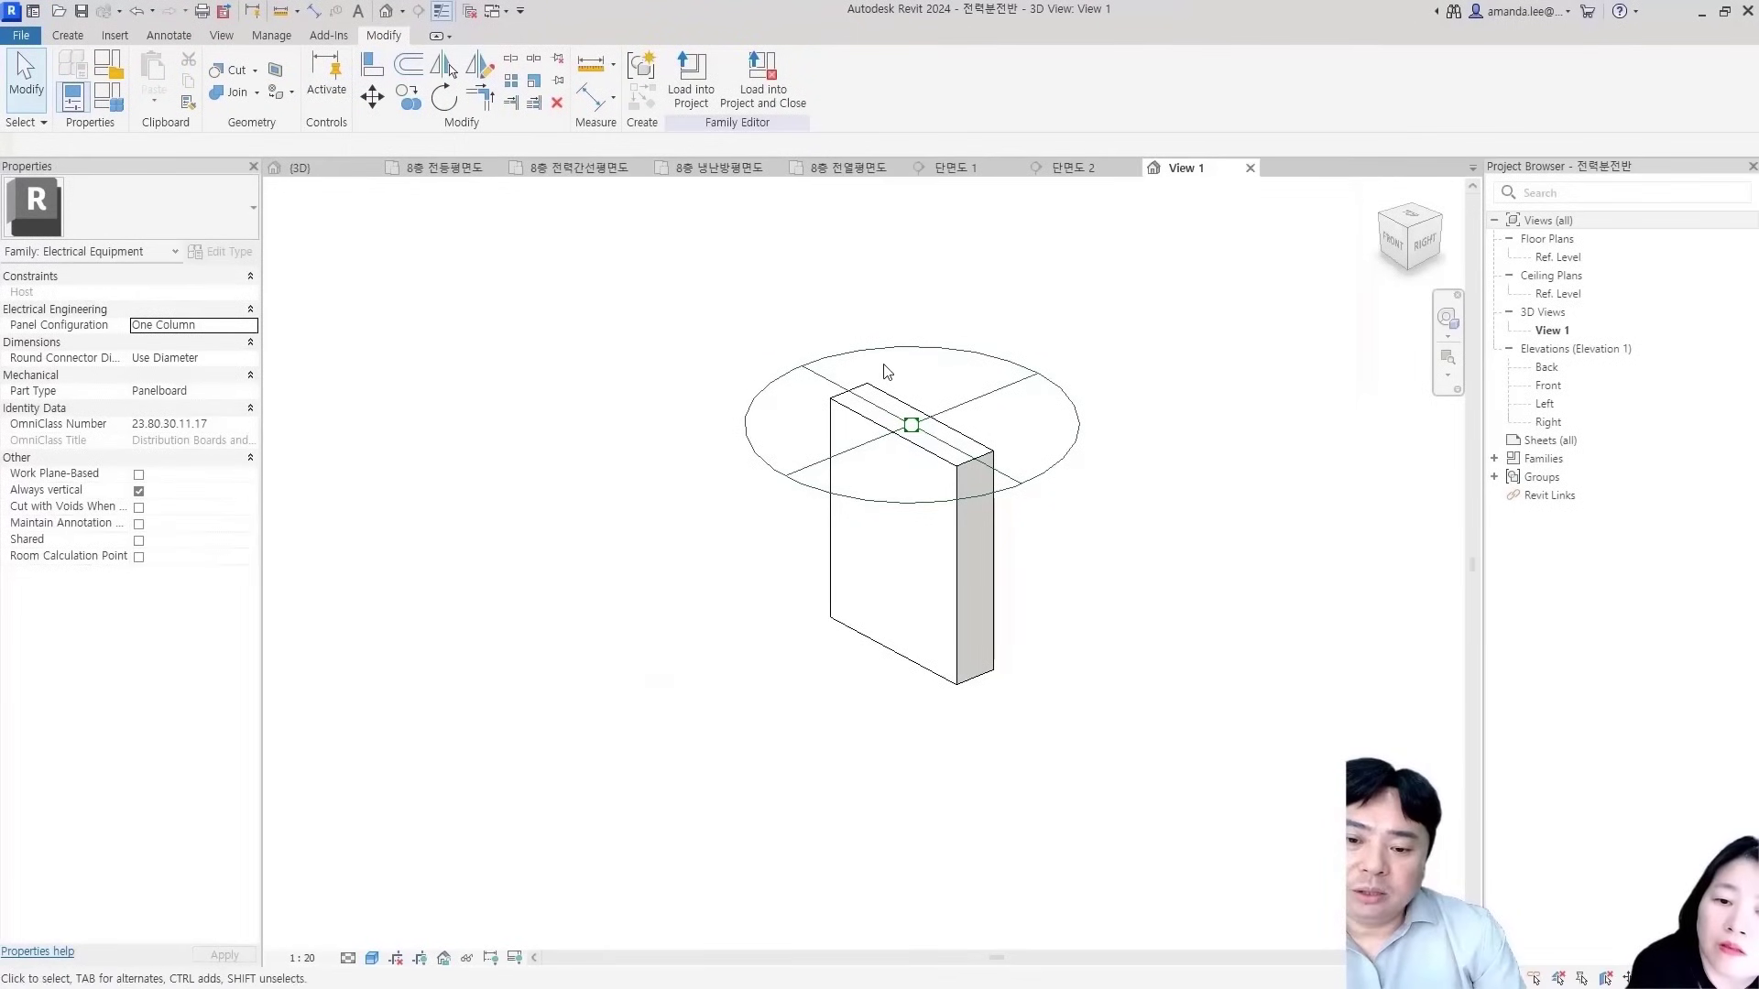
Examine the panel connector's electrical load properties and the family's panel configuration options, keeping One Column
left_click(886, 352)
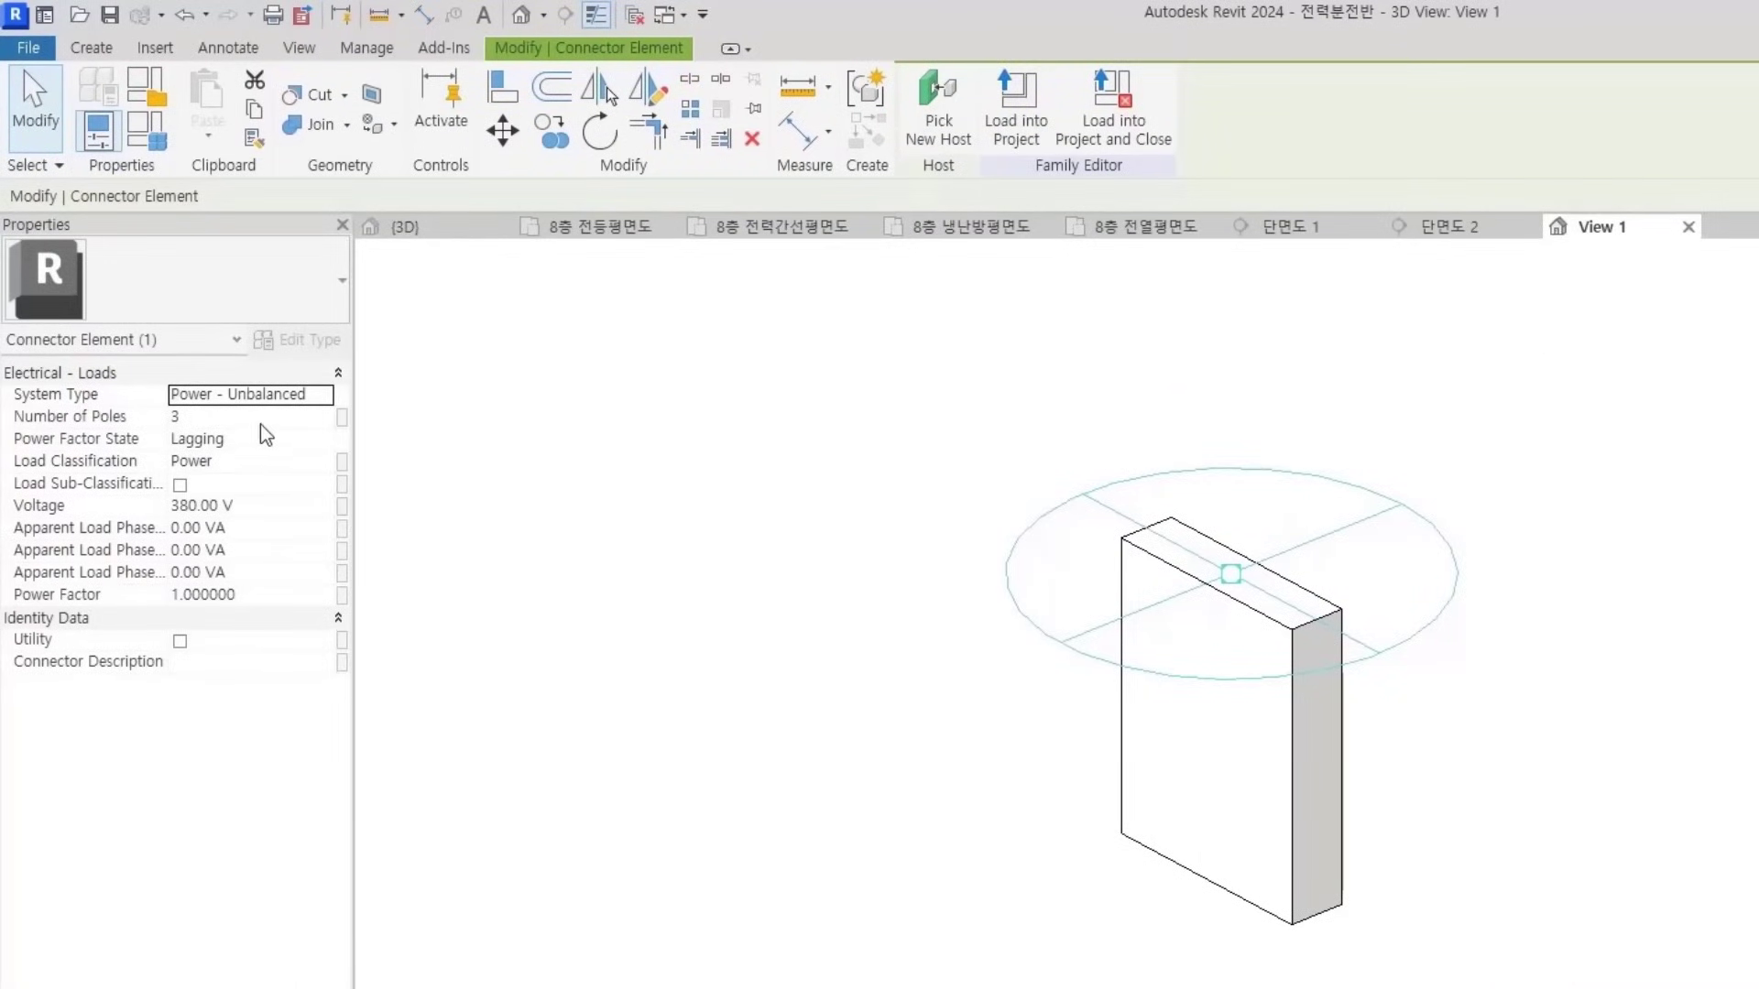
left_click(674, 596)
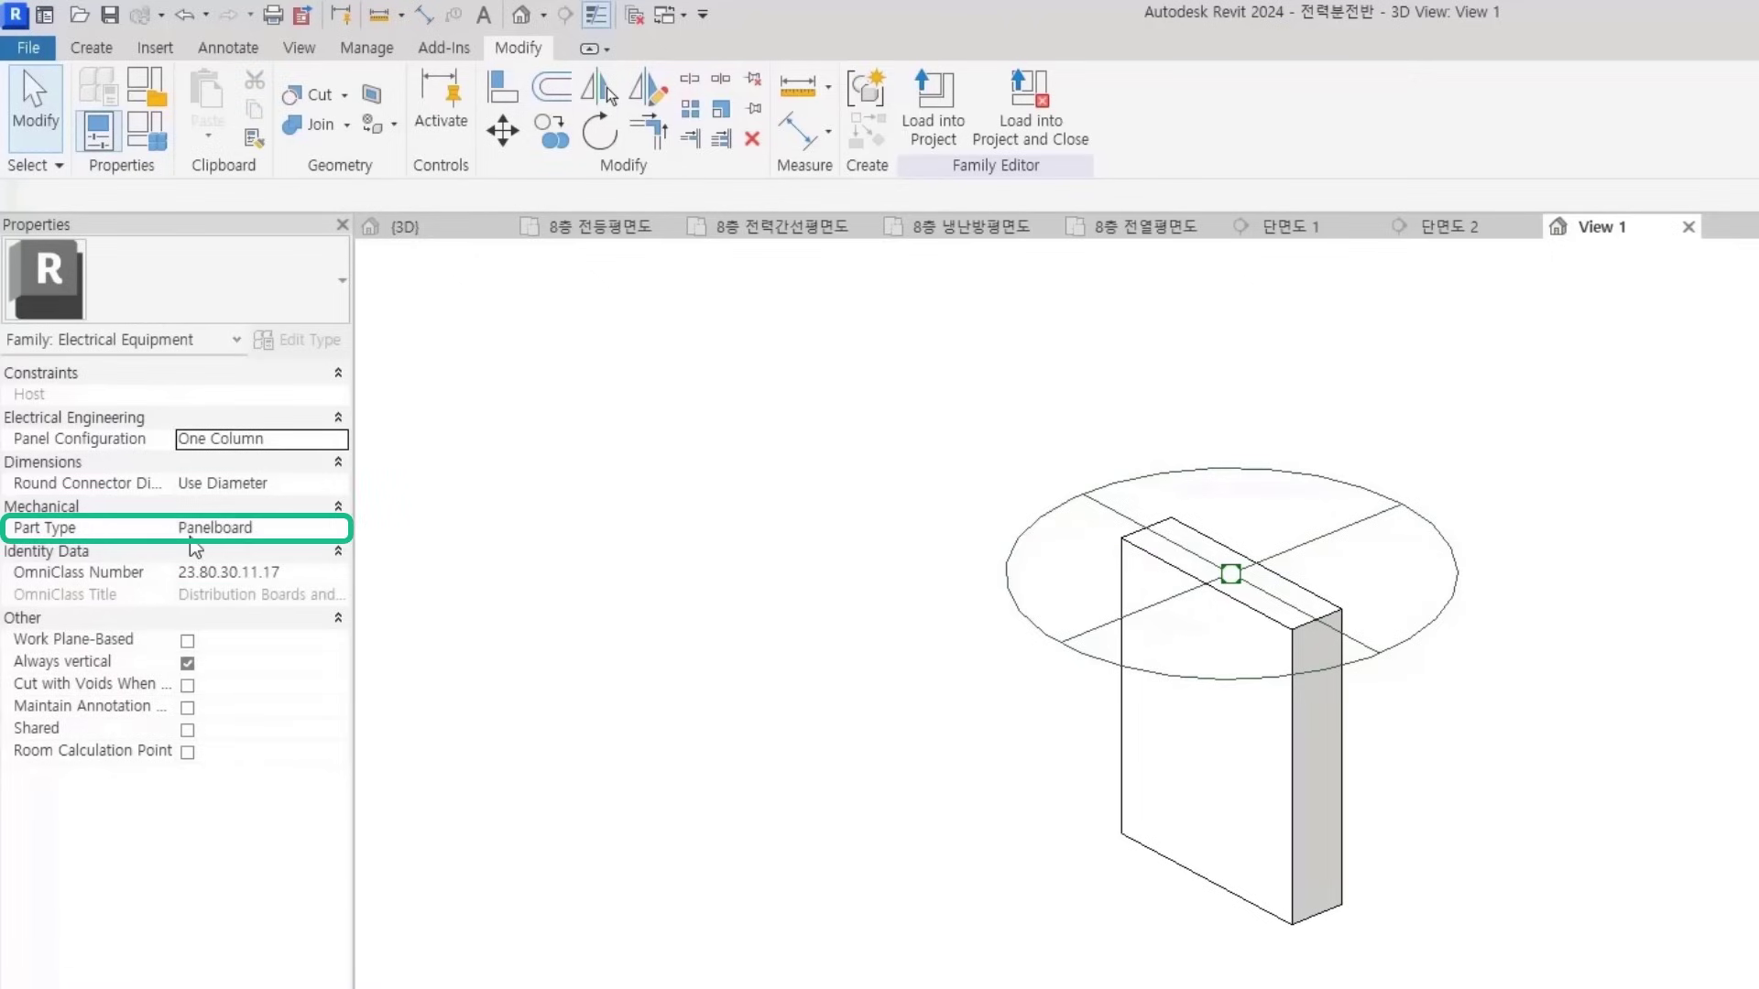
left_click(344, 442)
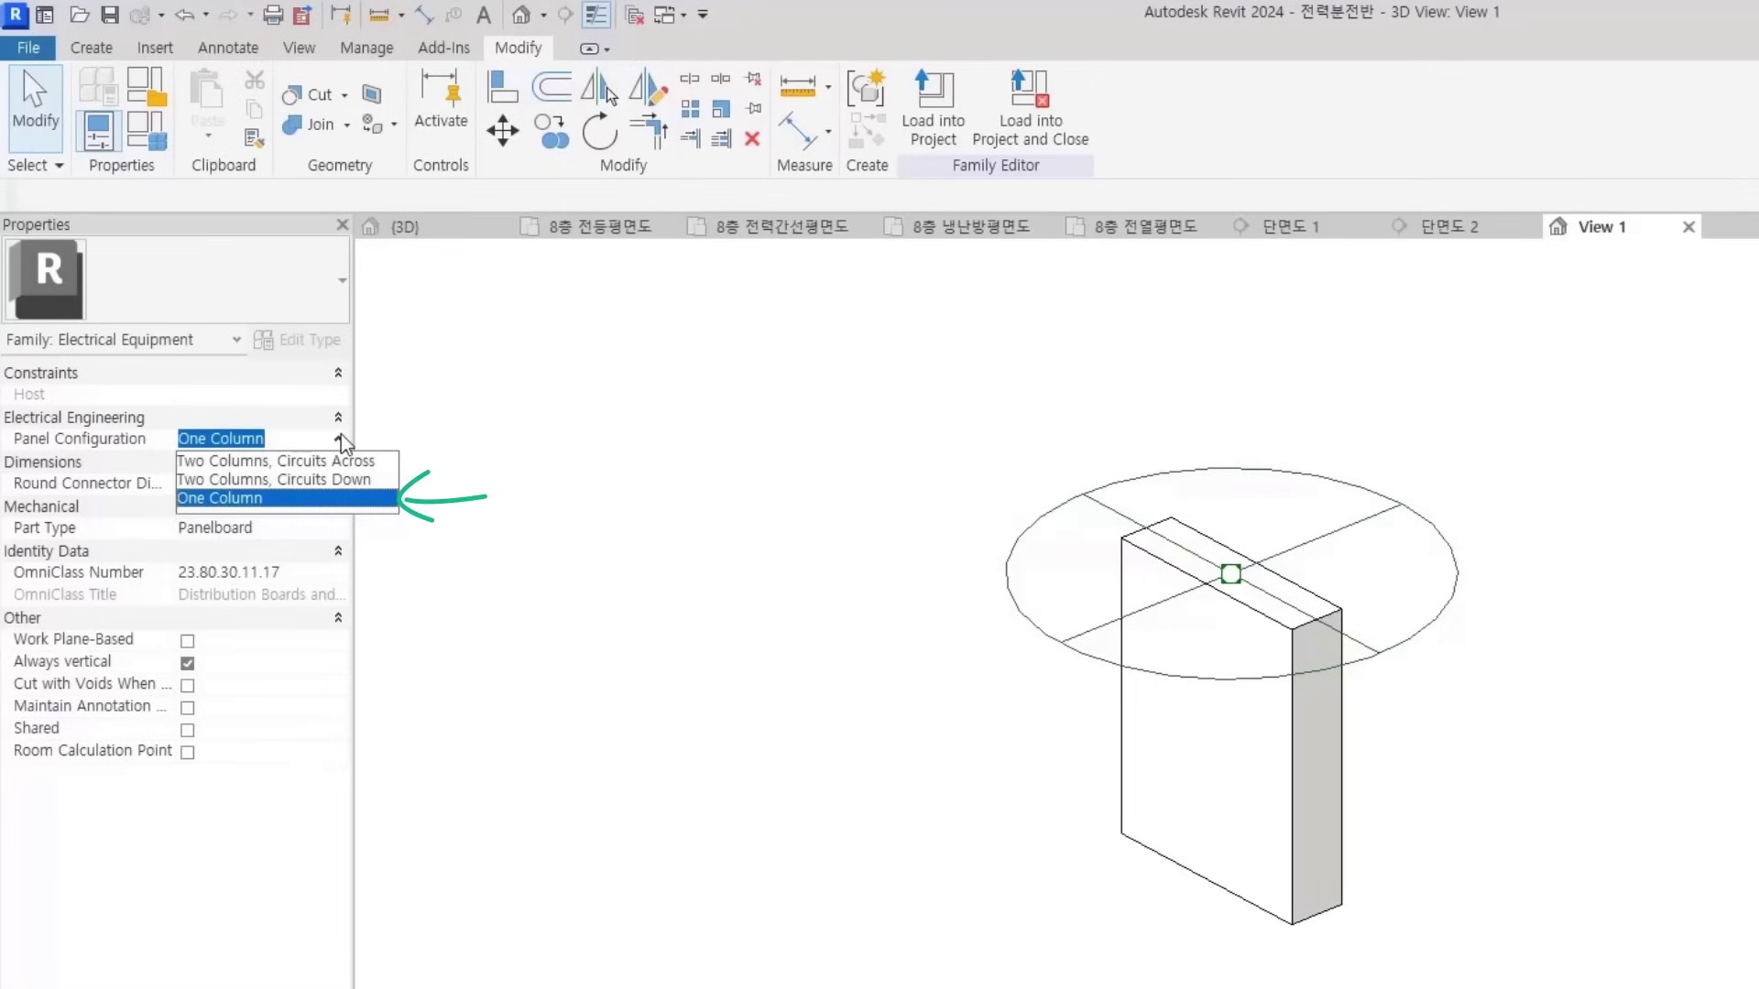
left_click(319, 497)
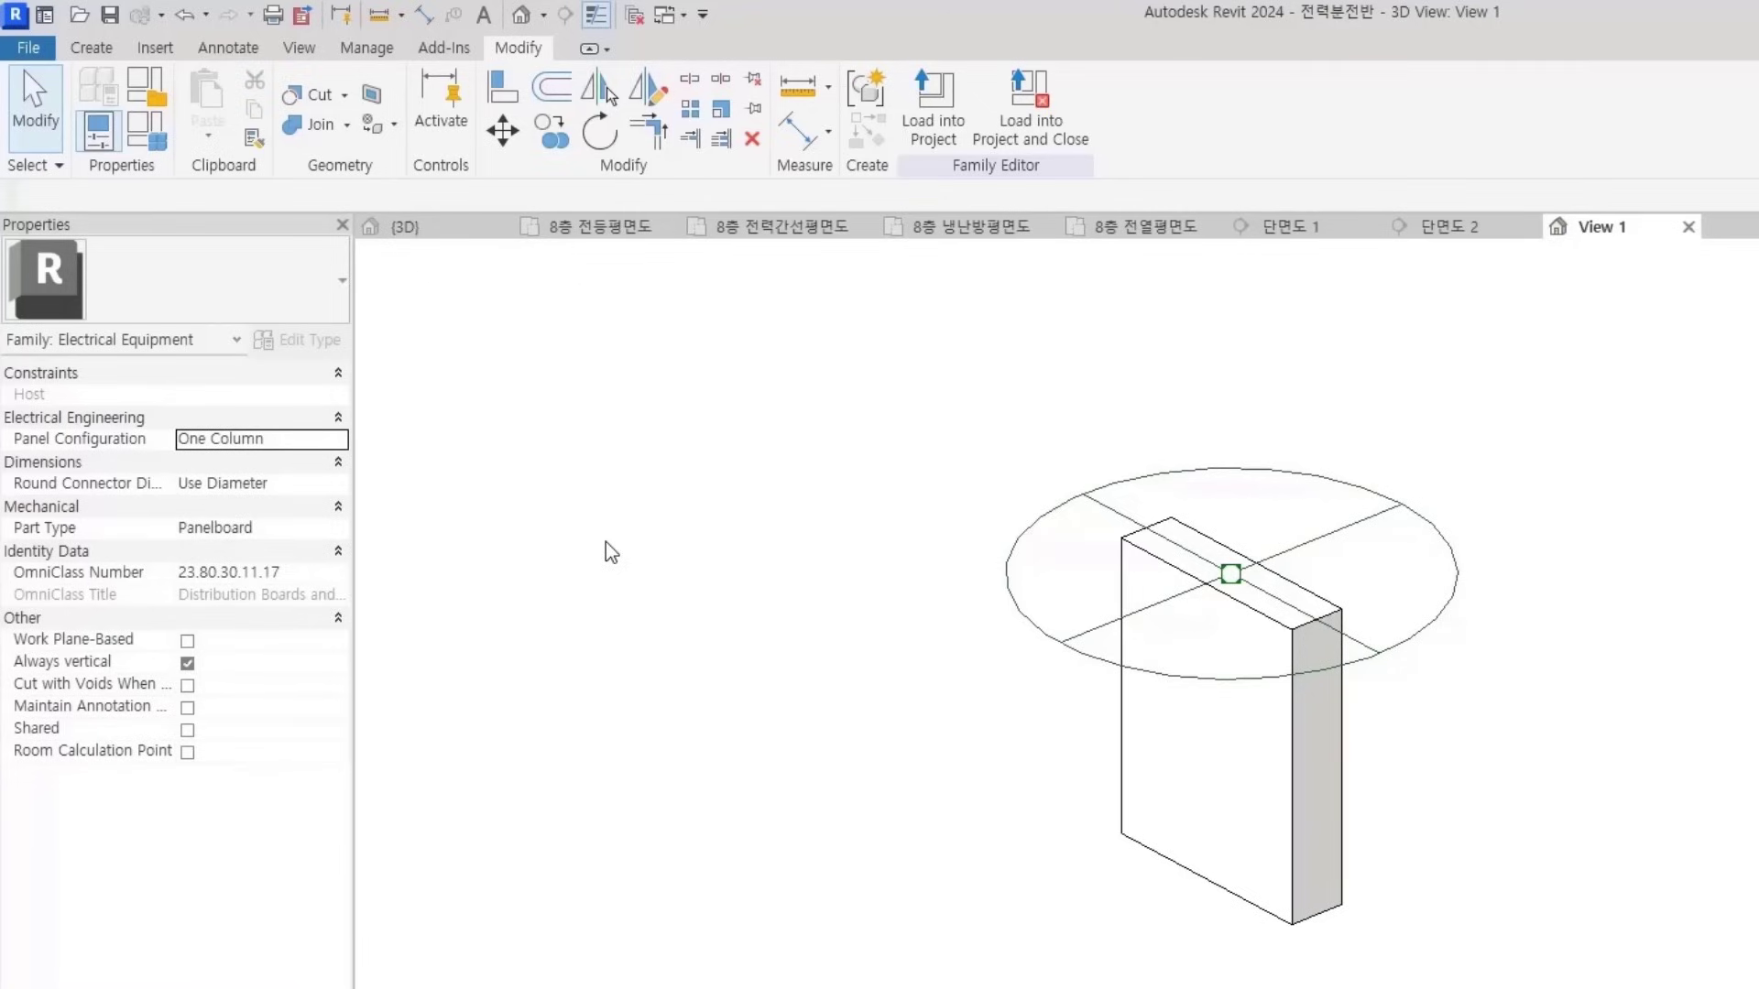
left_click(338, 440)
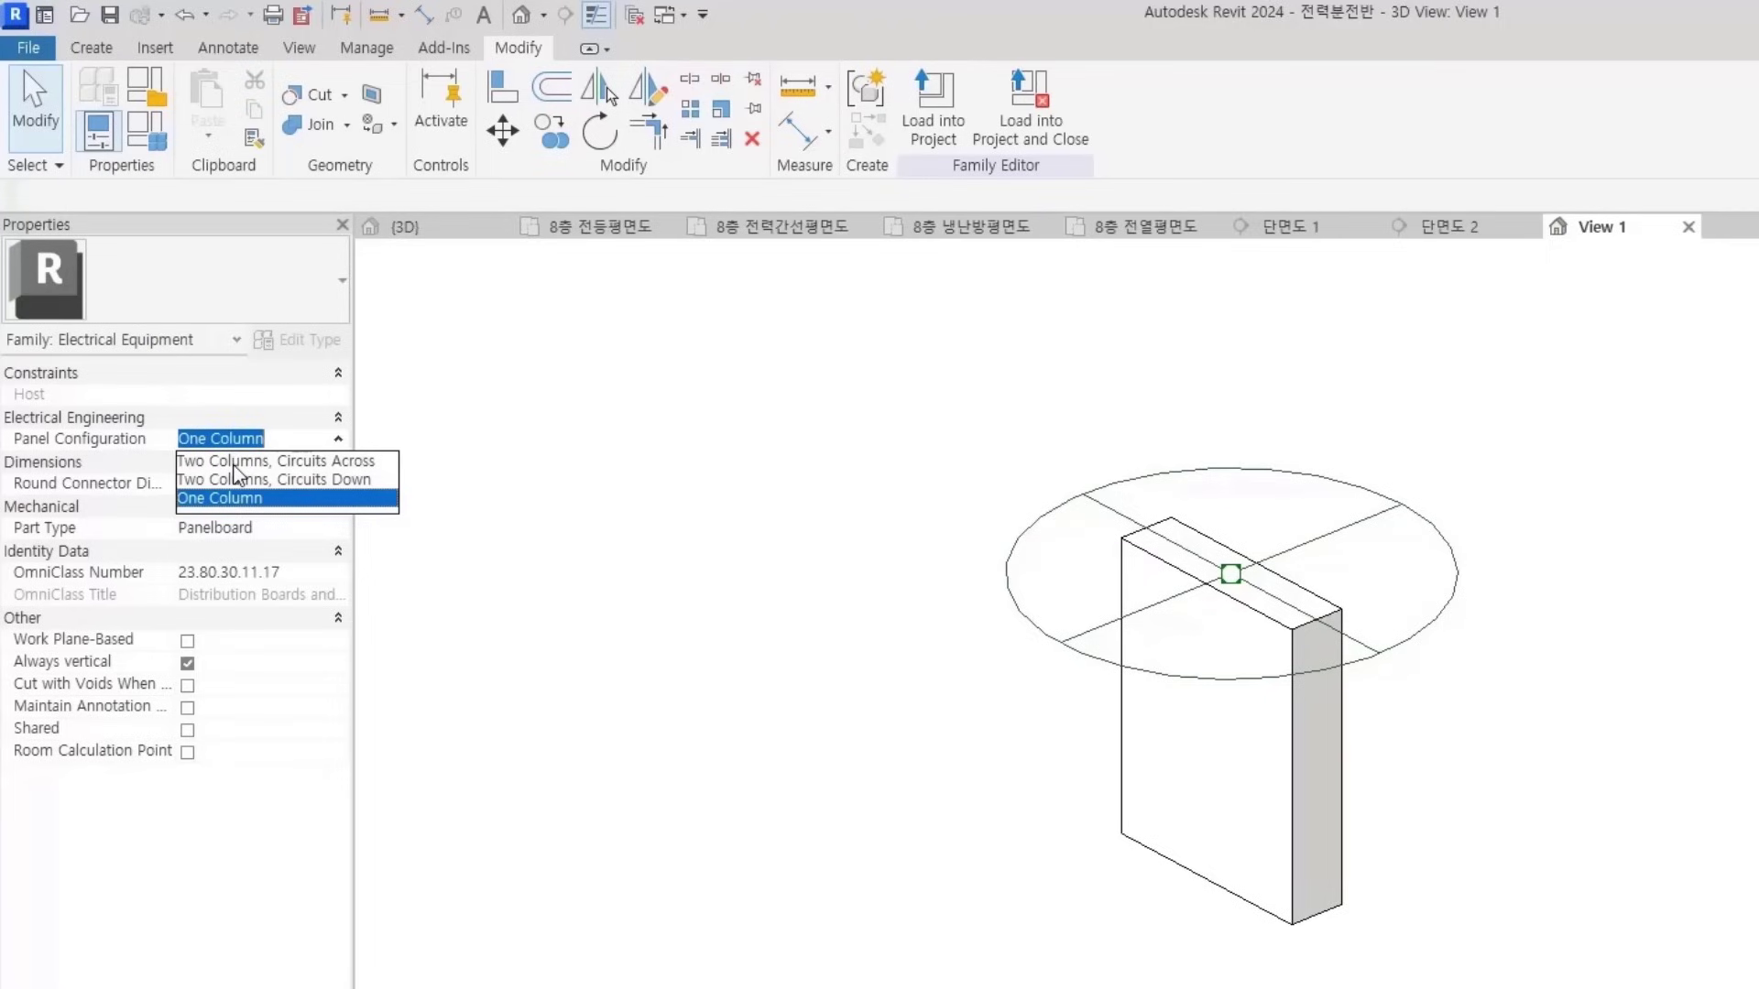
left_click(231, 501)
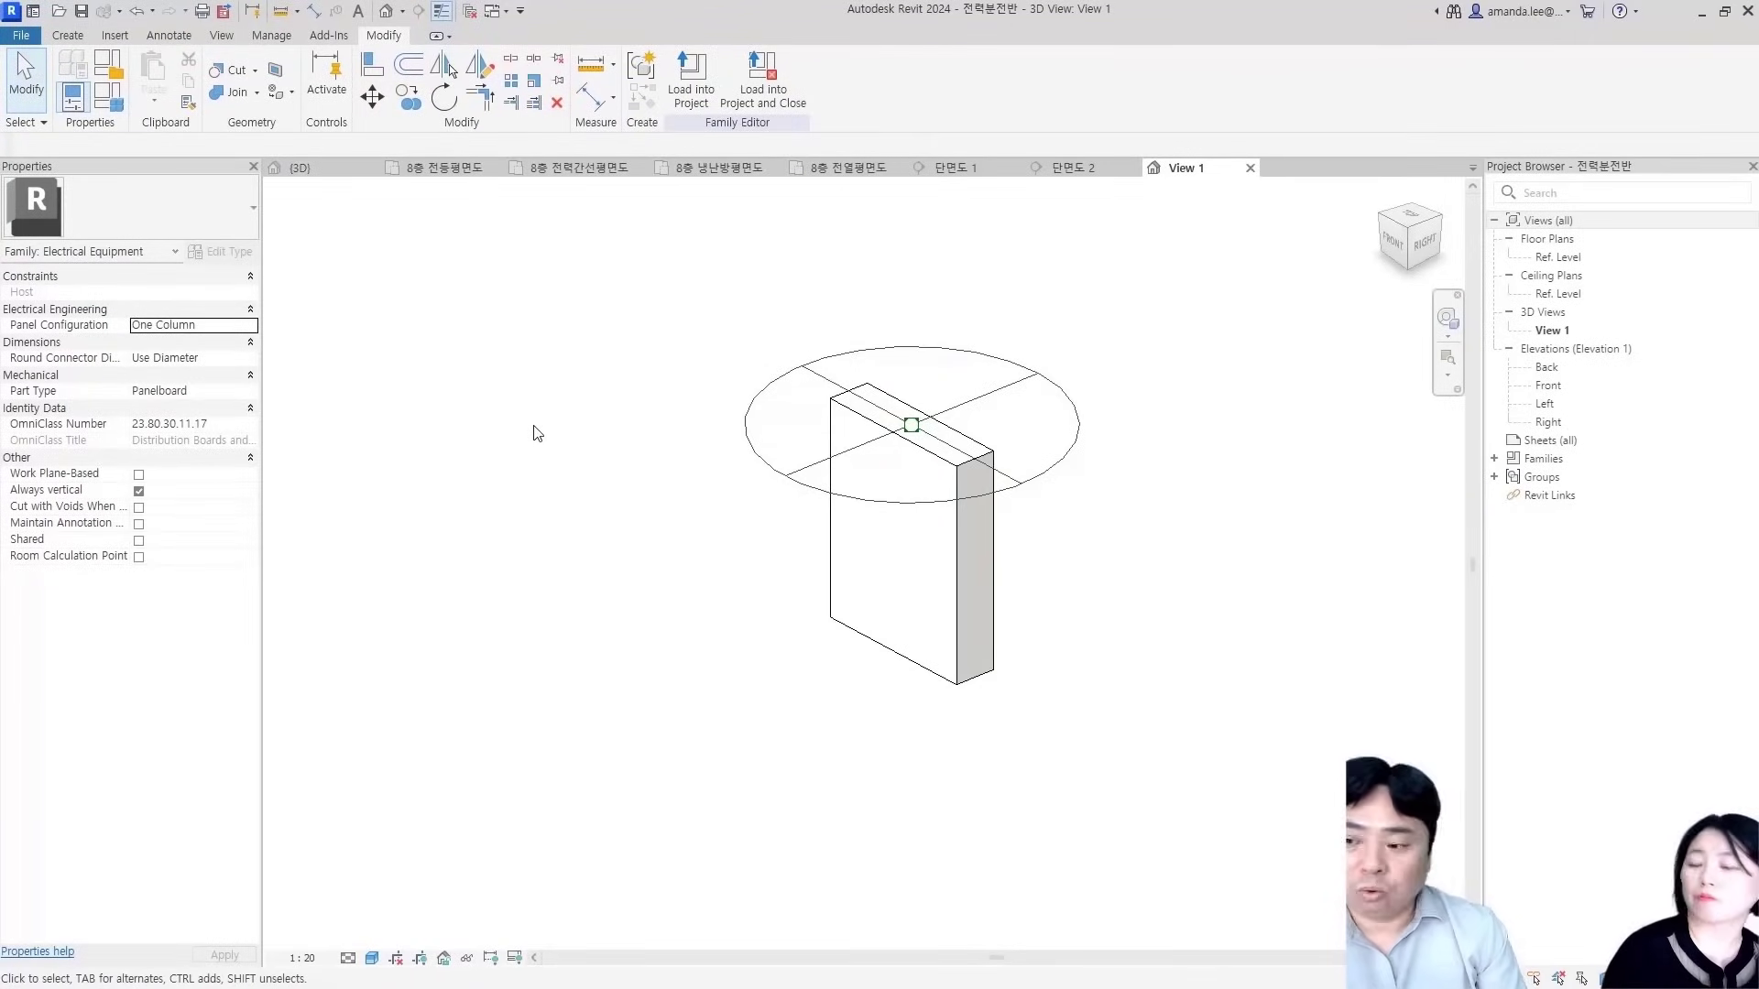
Close the 전력분전반 family's 3D view and switch to the project's 8층 전등평면도 floor plan
left_click(1249, 168)
left_click(899, 516)
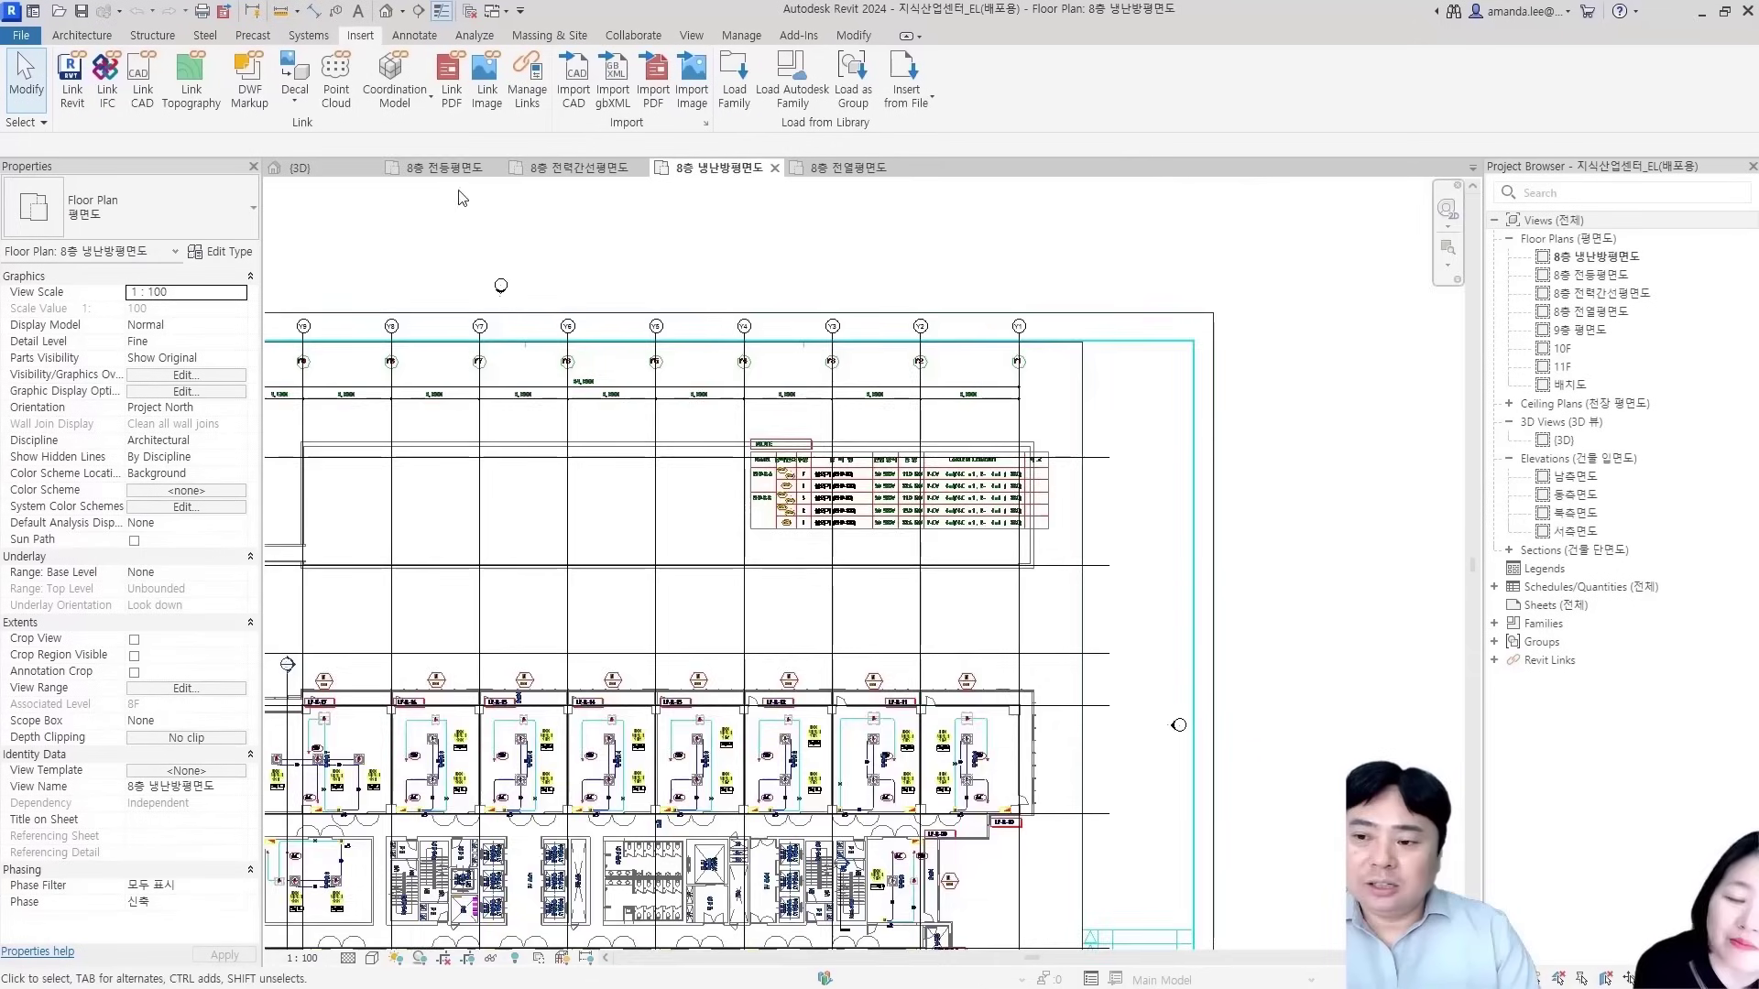
scroll(713, 448, "up", 5)
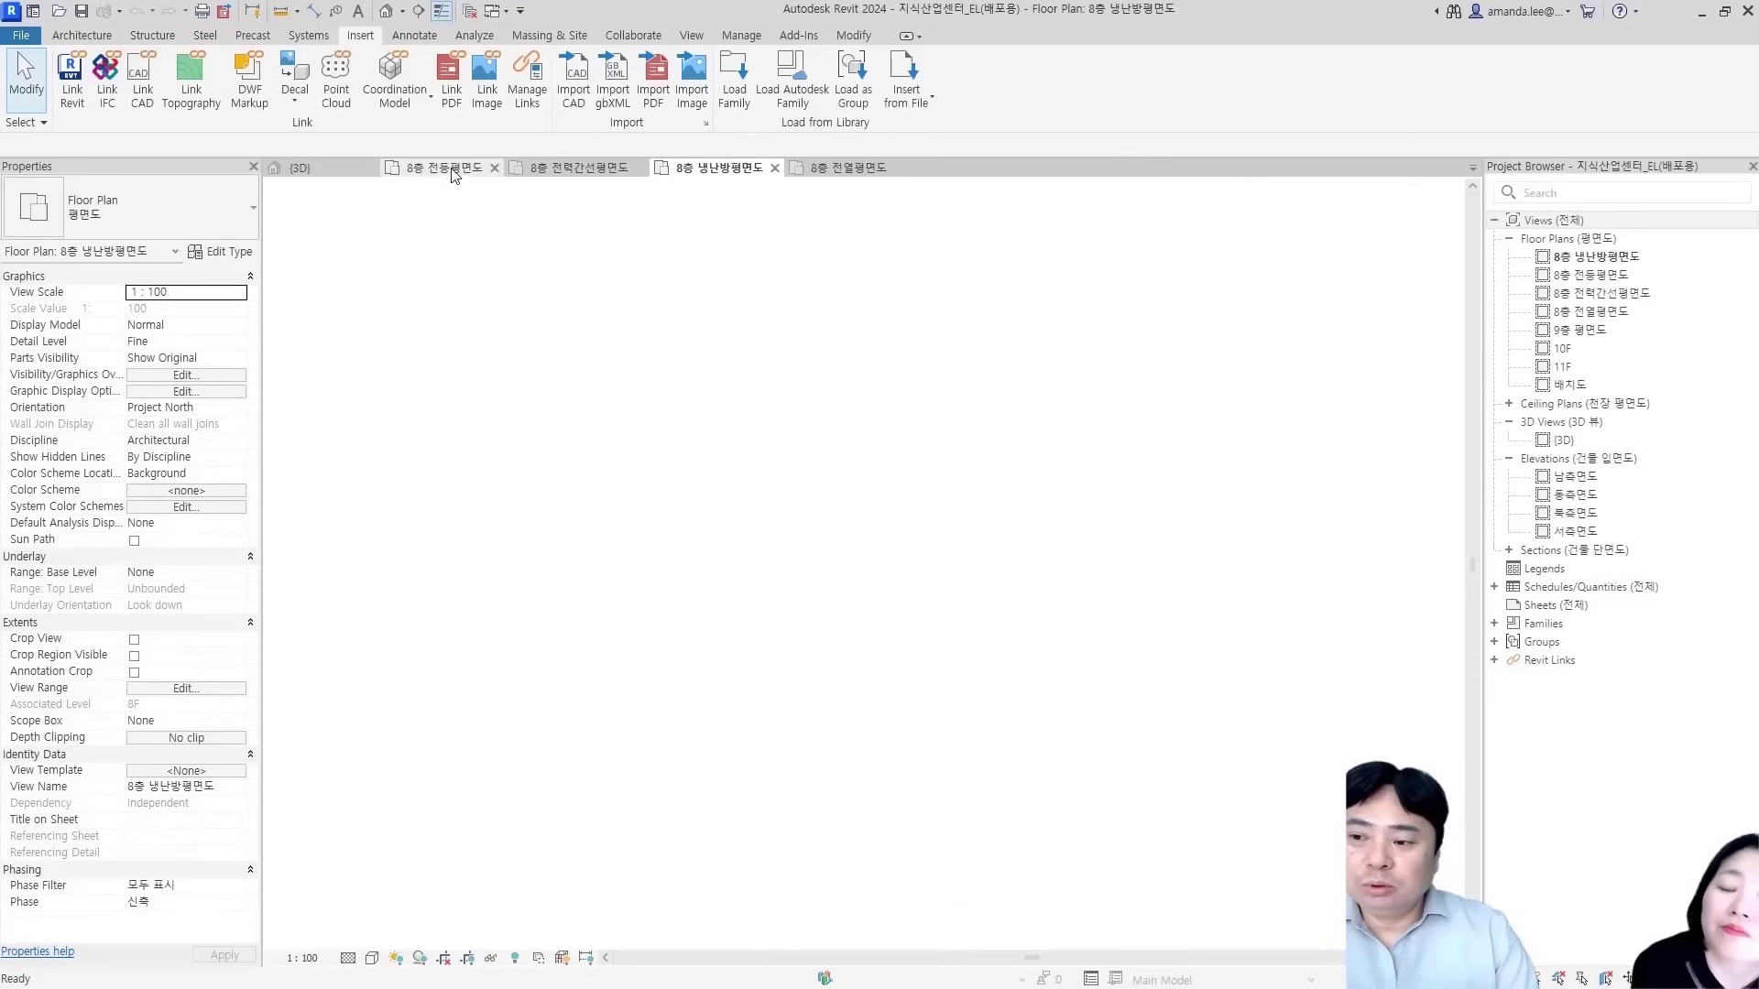
scroll(712, 448, "down", 5)
middle_click_drag(538, 451, 1244, 520)
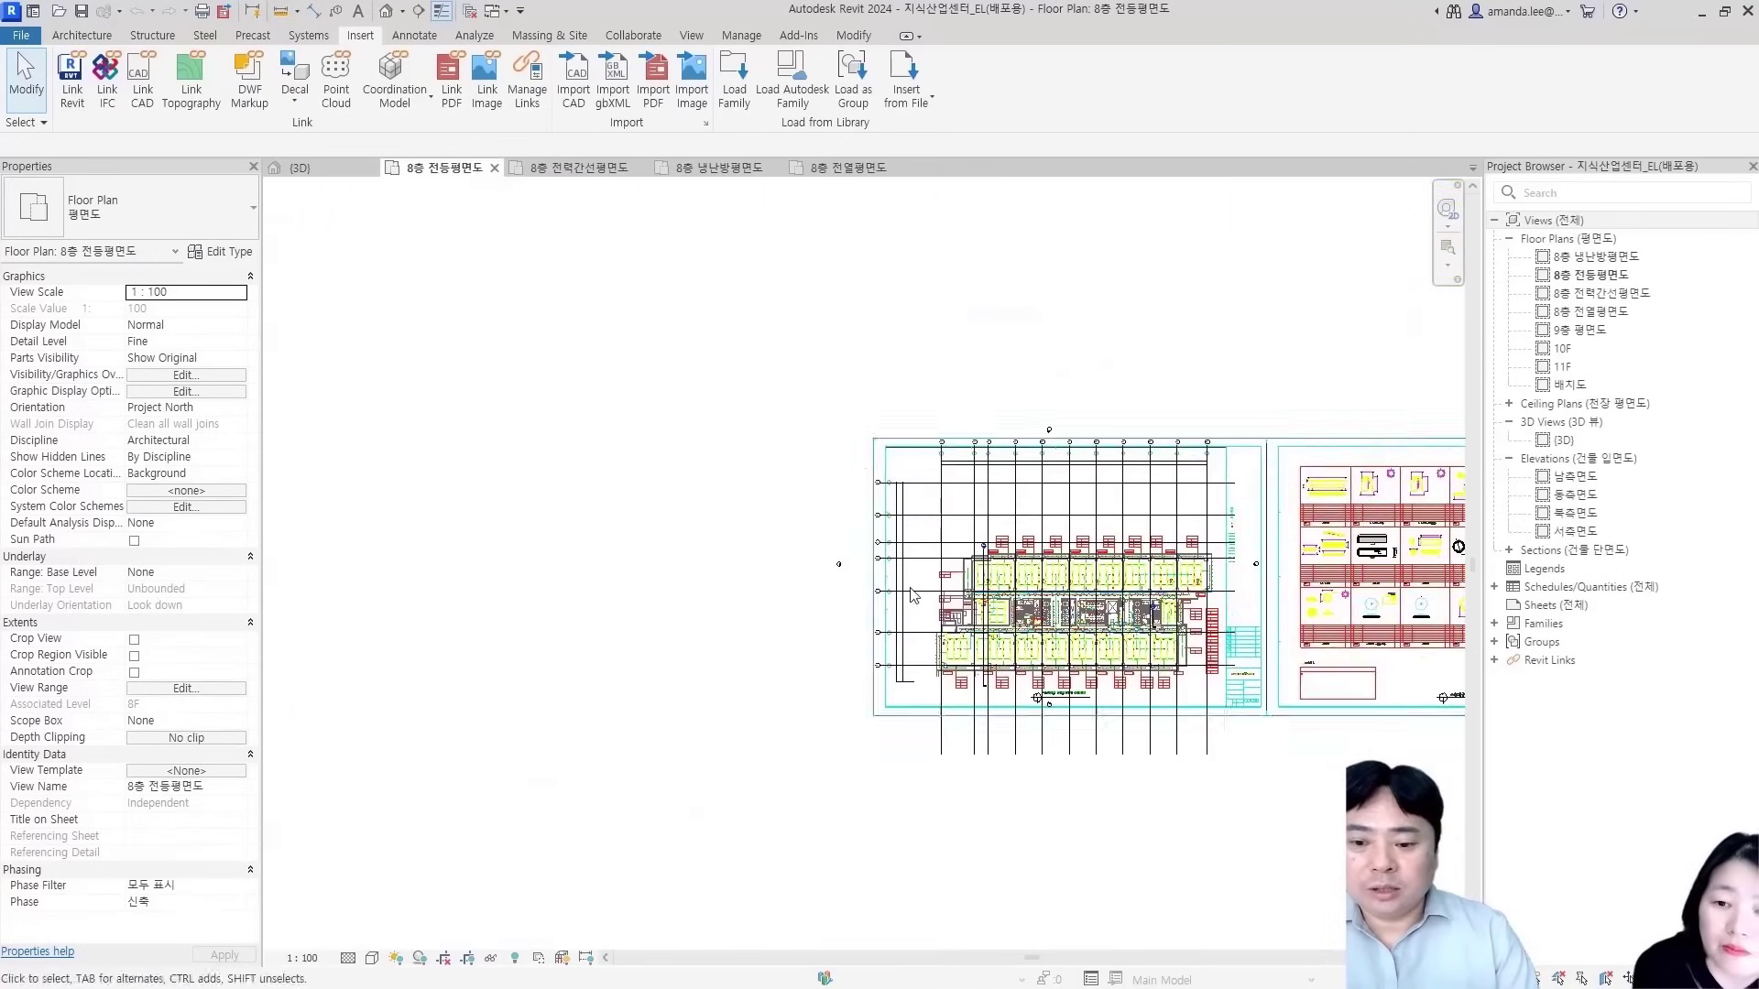
Start loading families into the project and browse to the Family folder inside 다운로드 > 1. 전기 부하계산
scroll(938, 593, "up", 3)
scroll(1328, 572, "up", 2)
middle_click_drag(1365, 572, 1051, 415)
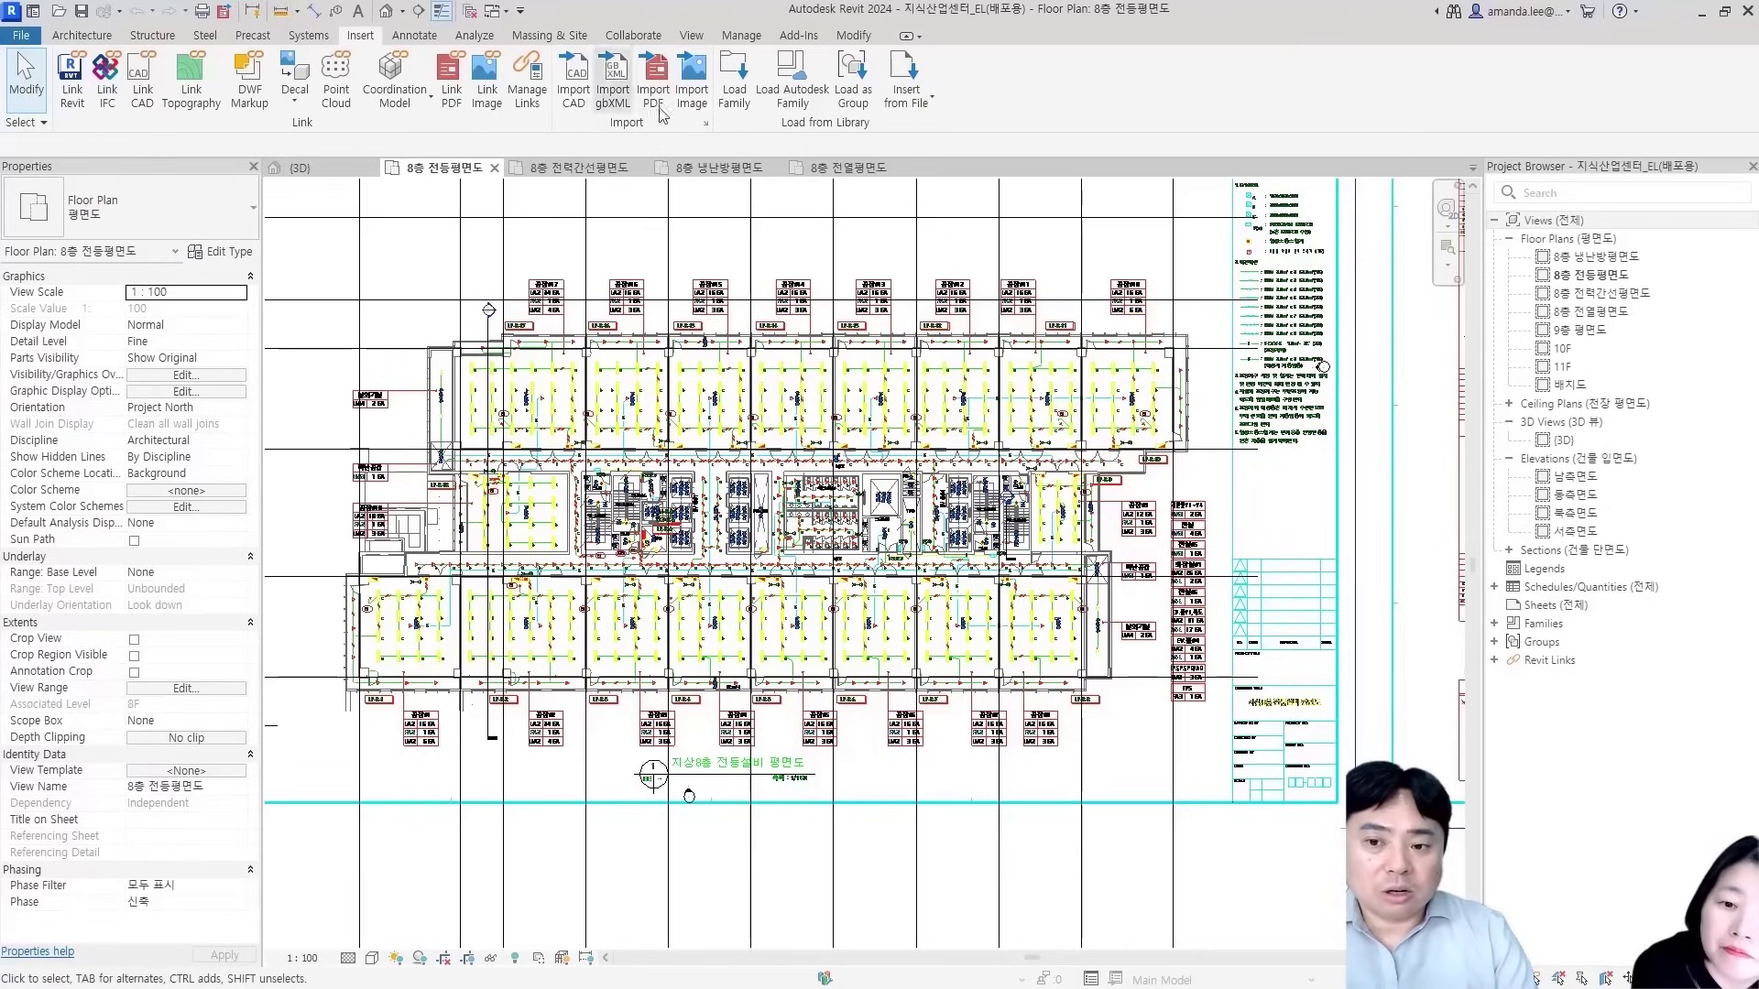
left_click(735, 95)
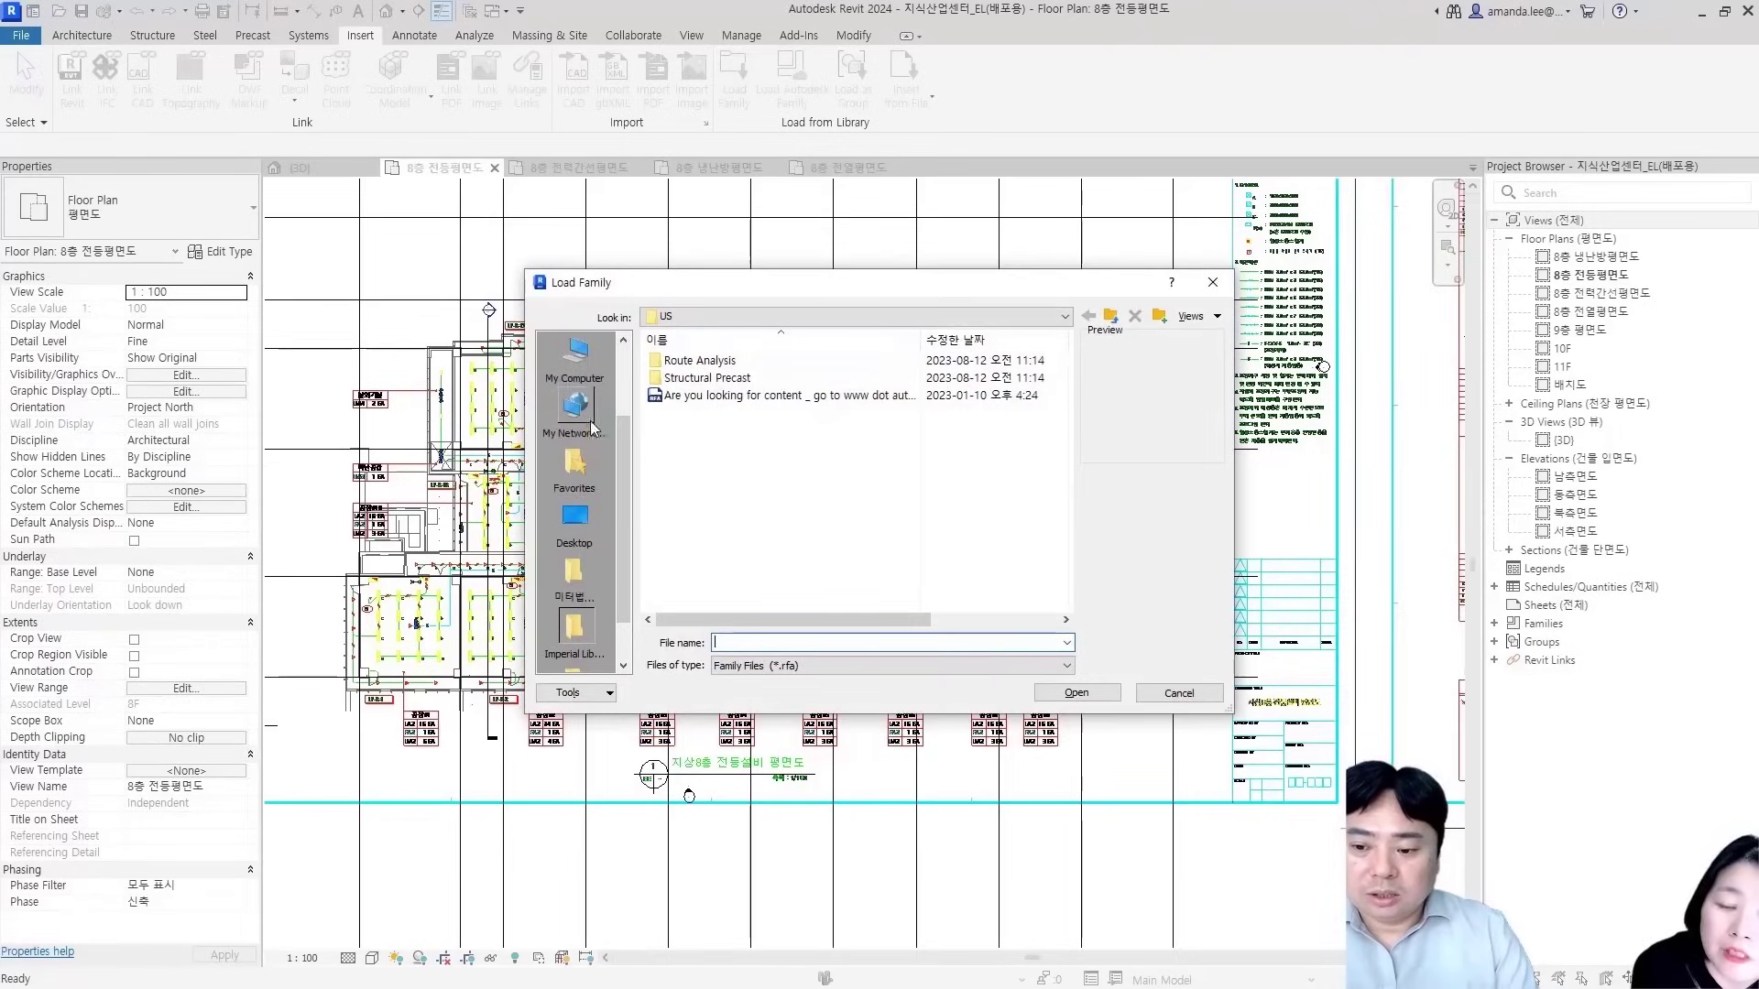
left_click(578, 370)
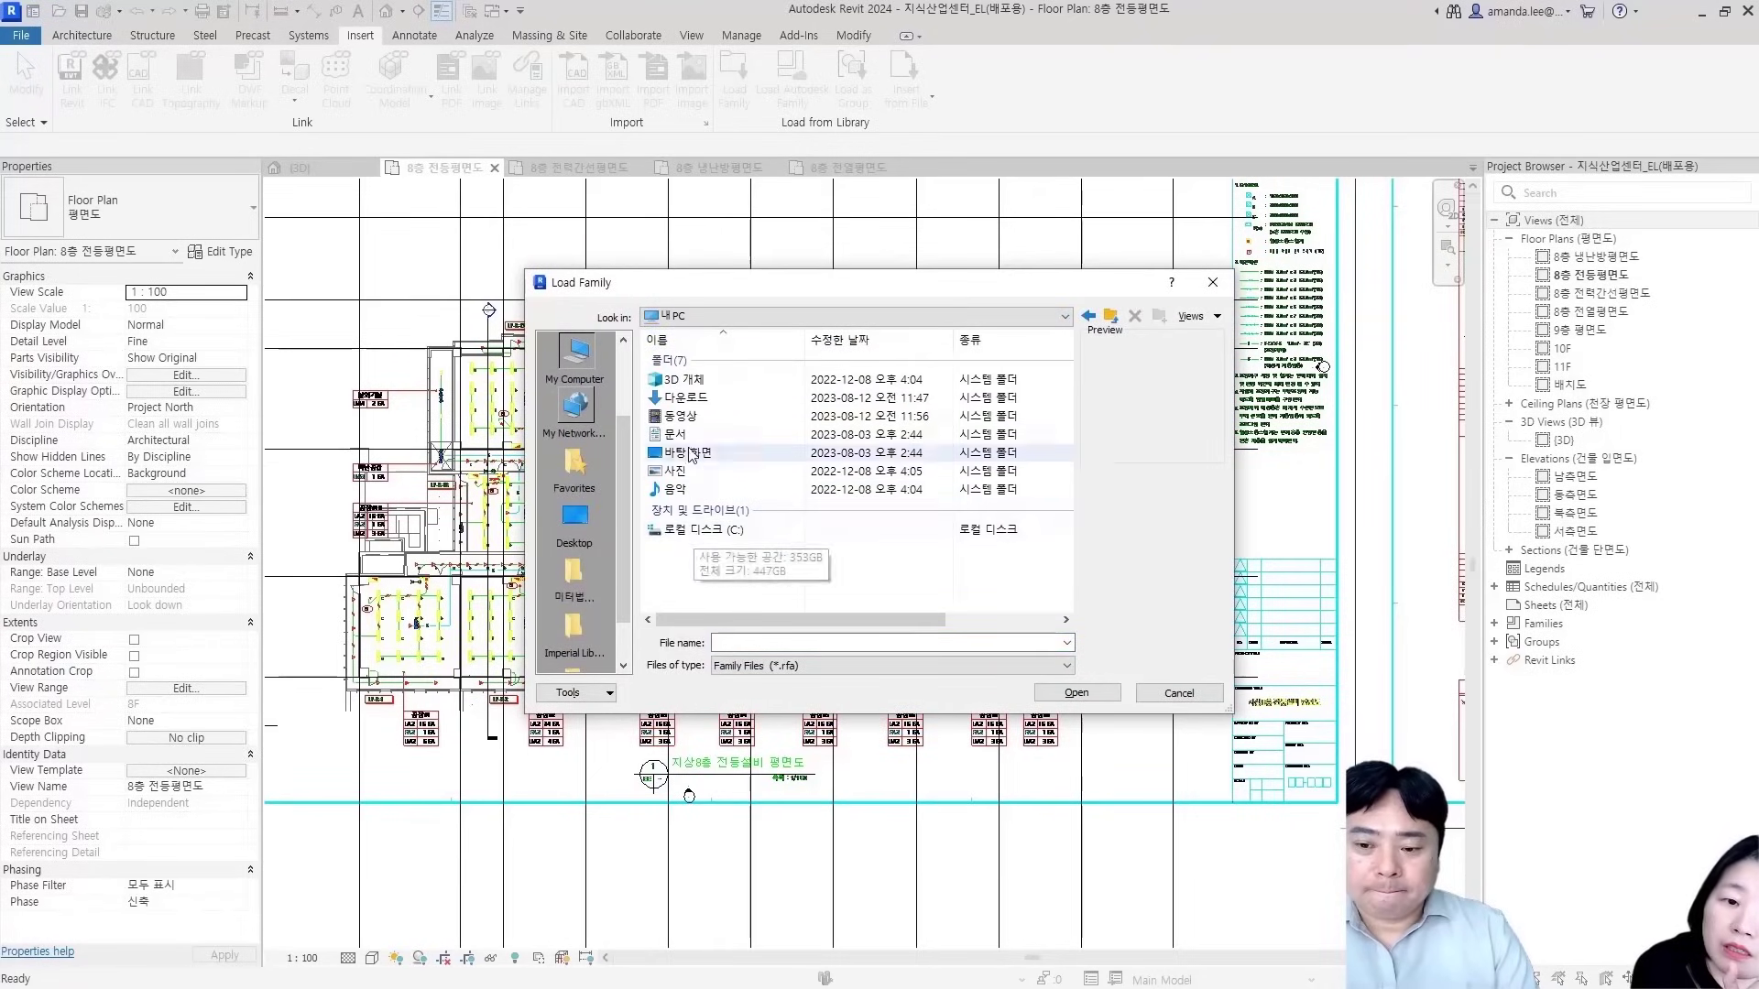
double_click(685, 398)
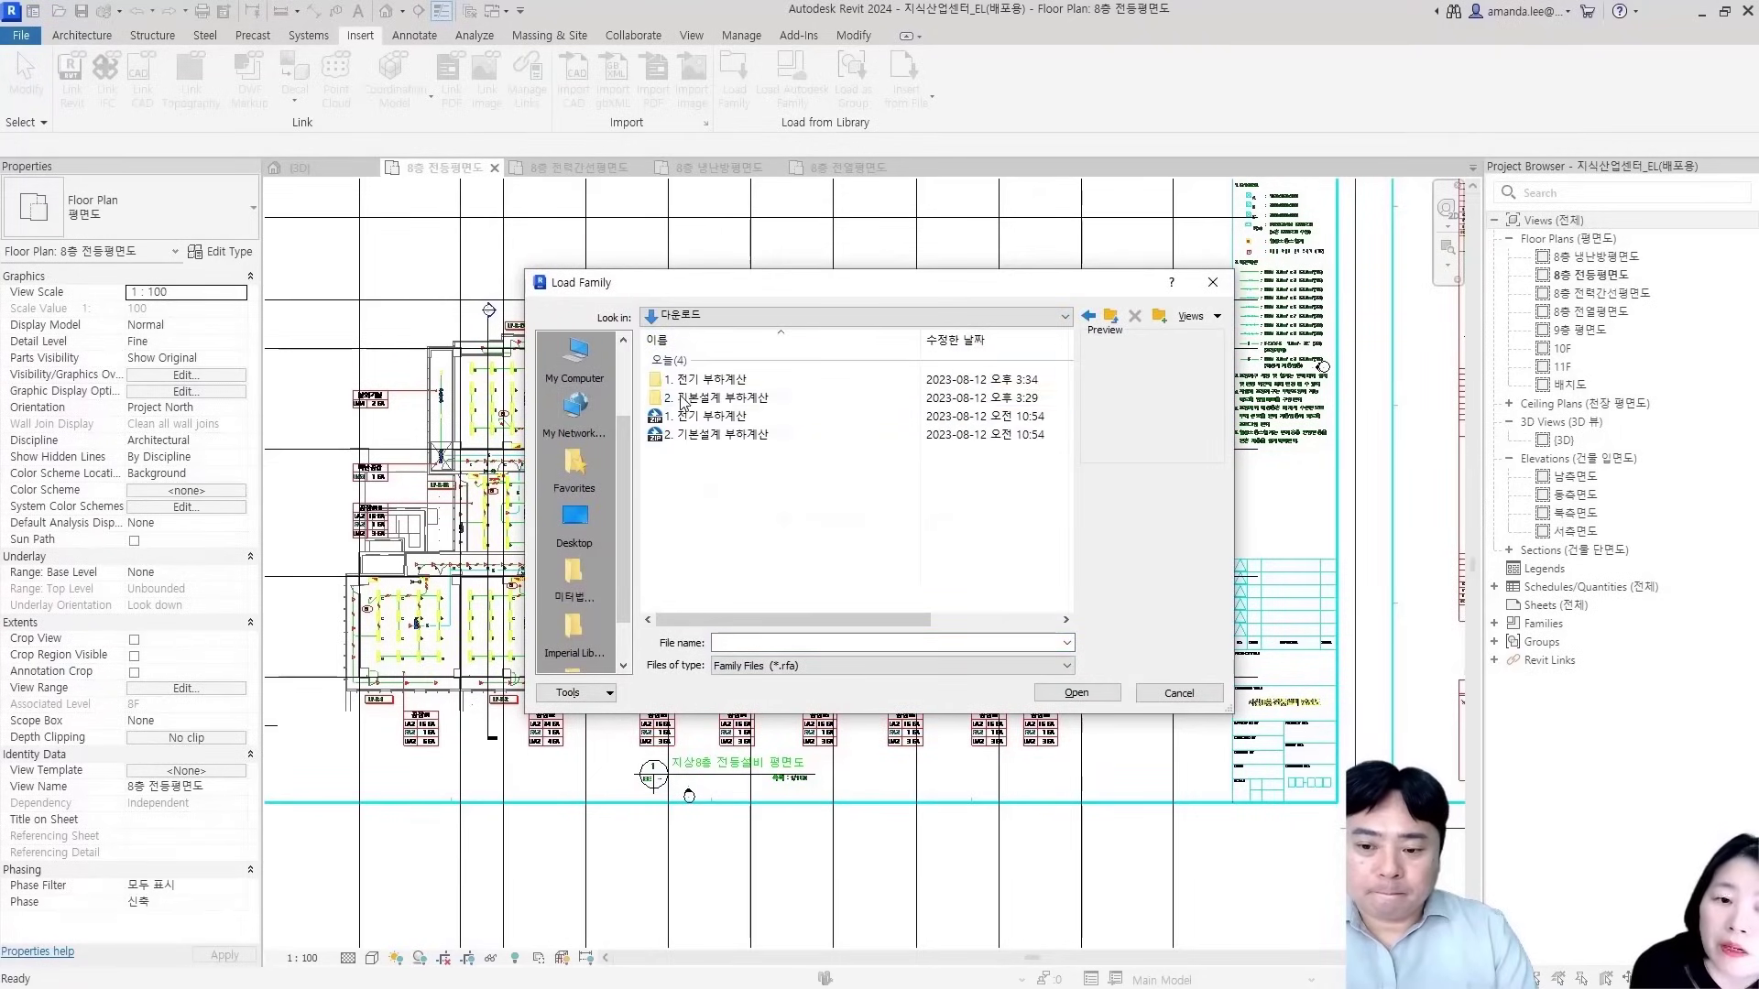
double_click(733, 398)
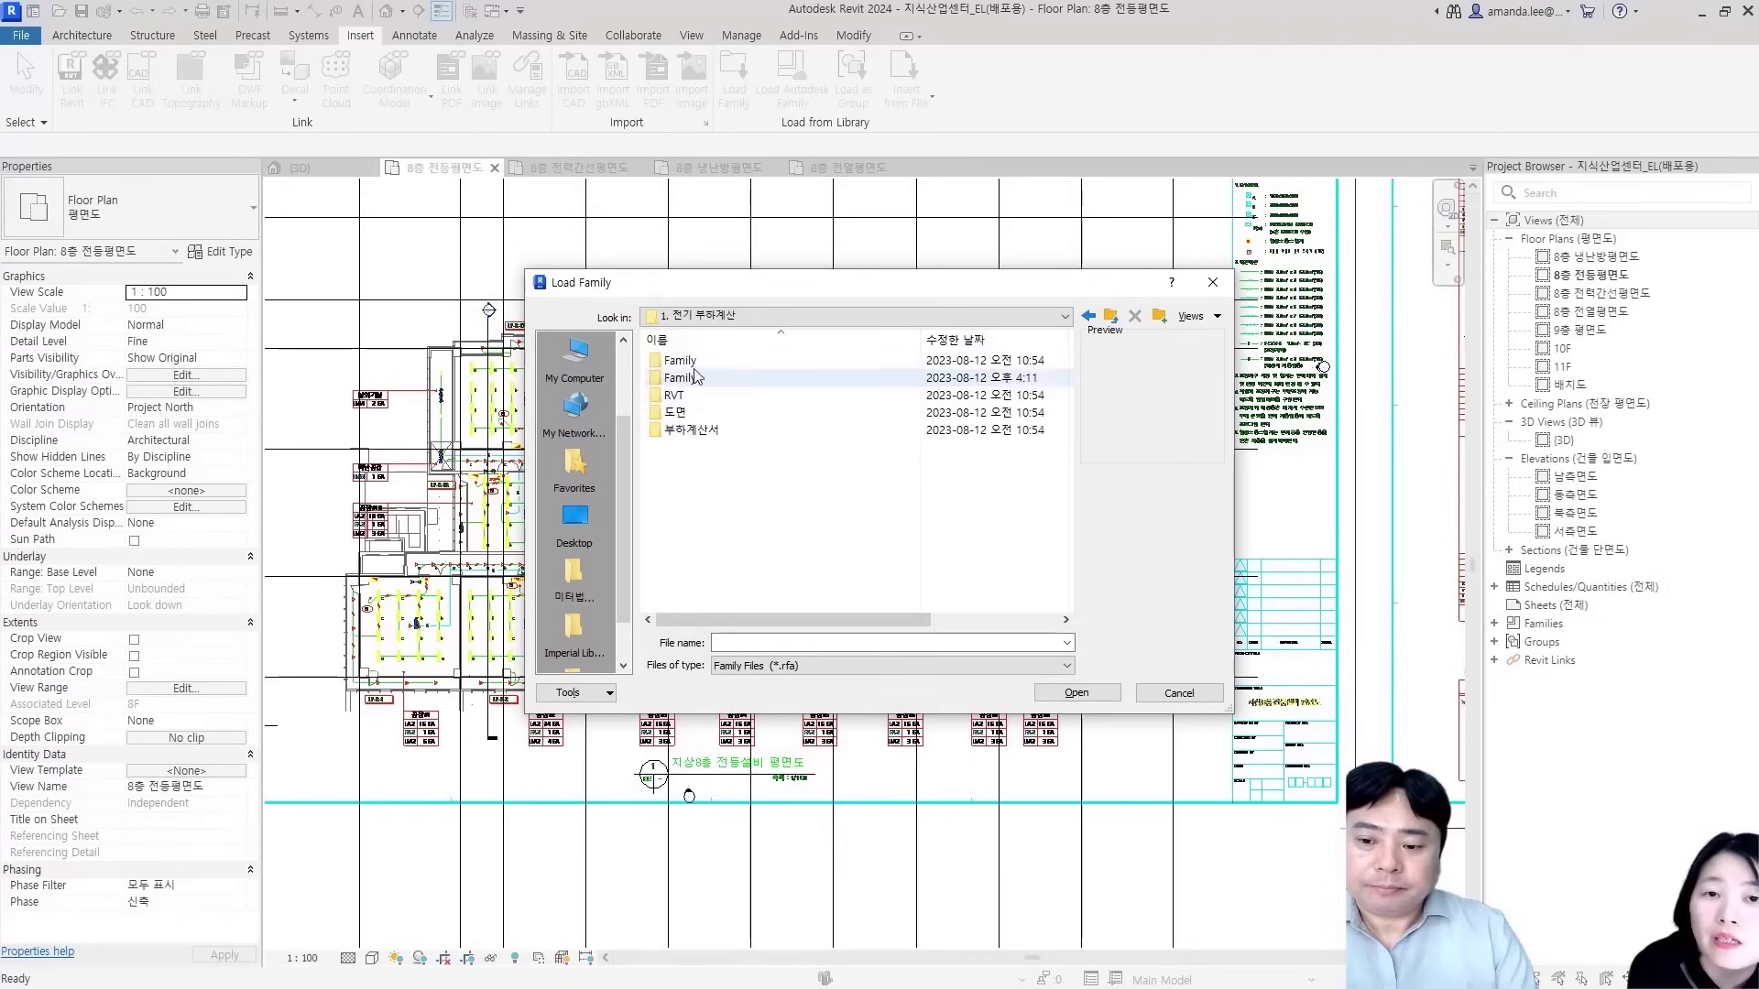
double_click(697, 376)
Load all the family files in the folder, from FA2 through 전열교환기(TJ-800), into the project
scroll(809, 474, "down", 3)
scroll(811, 477, "up", 3)
scroll(812, 477, "down", 3)
scroll(820, 479, "up", 1)
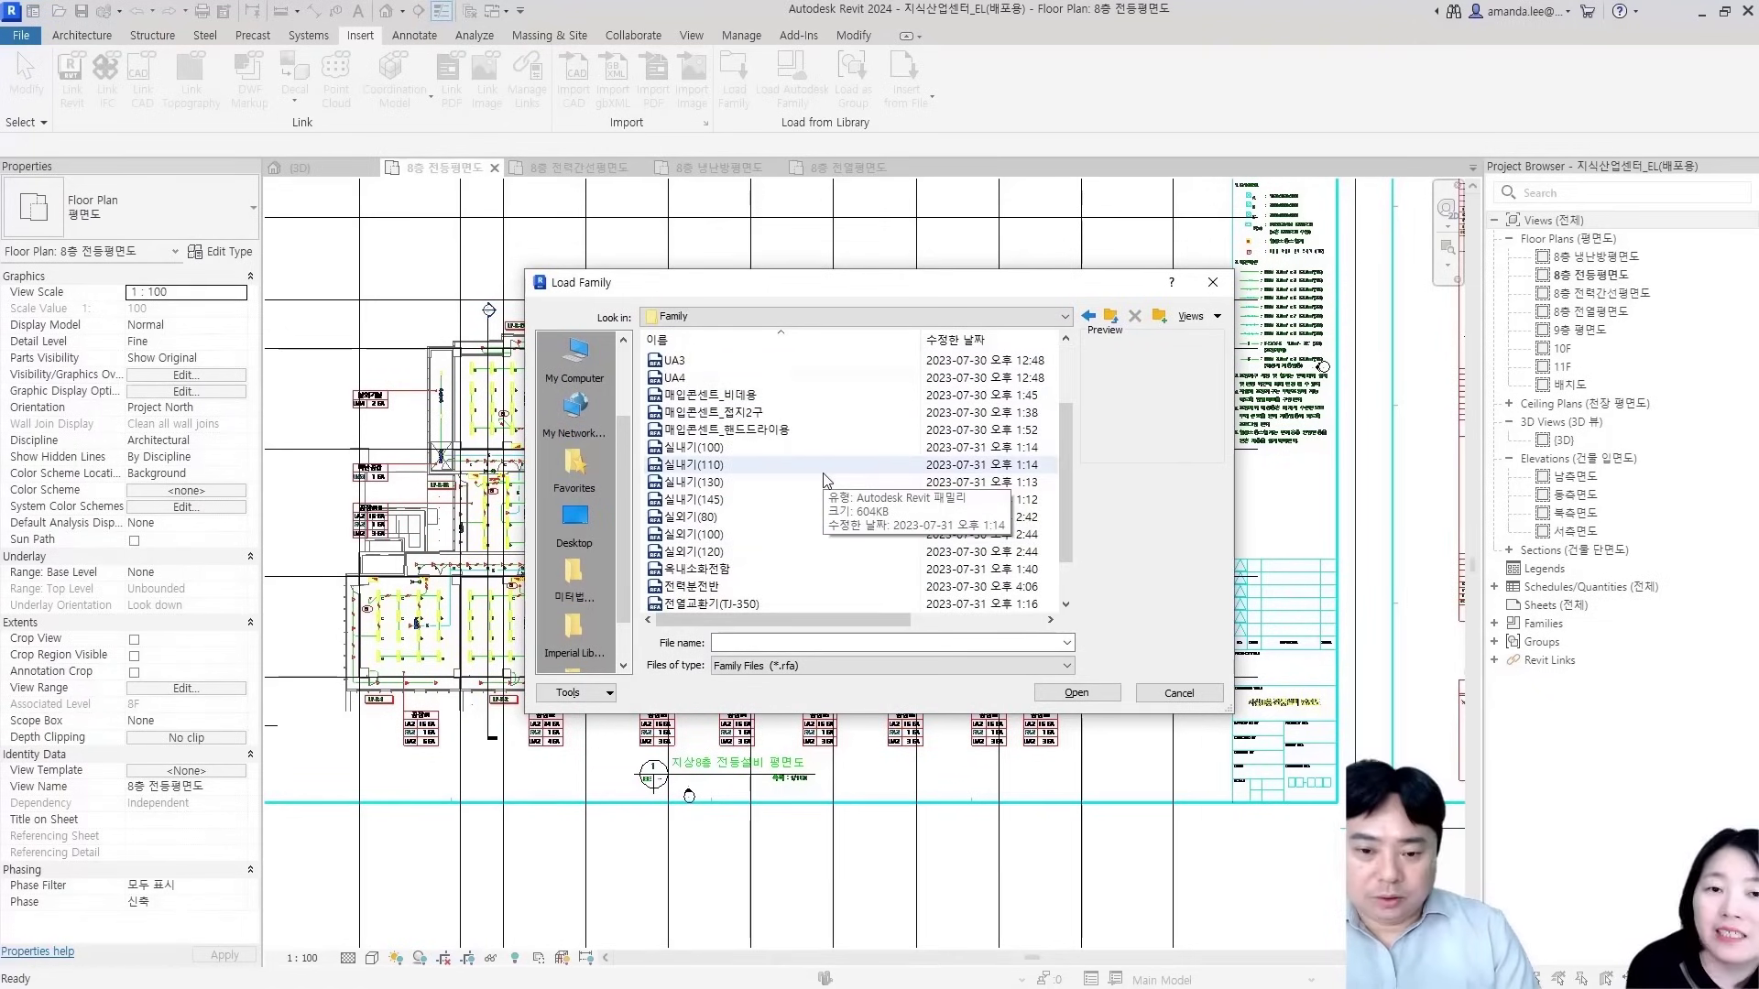
scroll(888, 477, "up", 2)
left_click(696, 361)
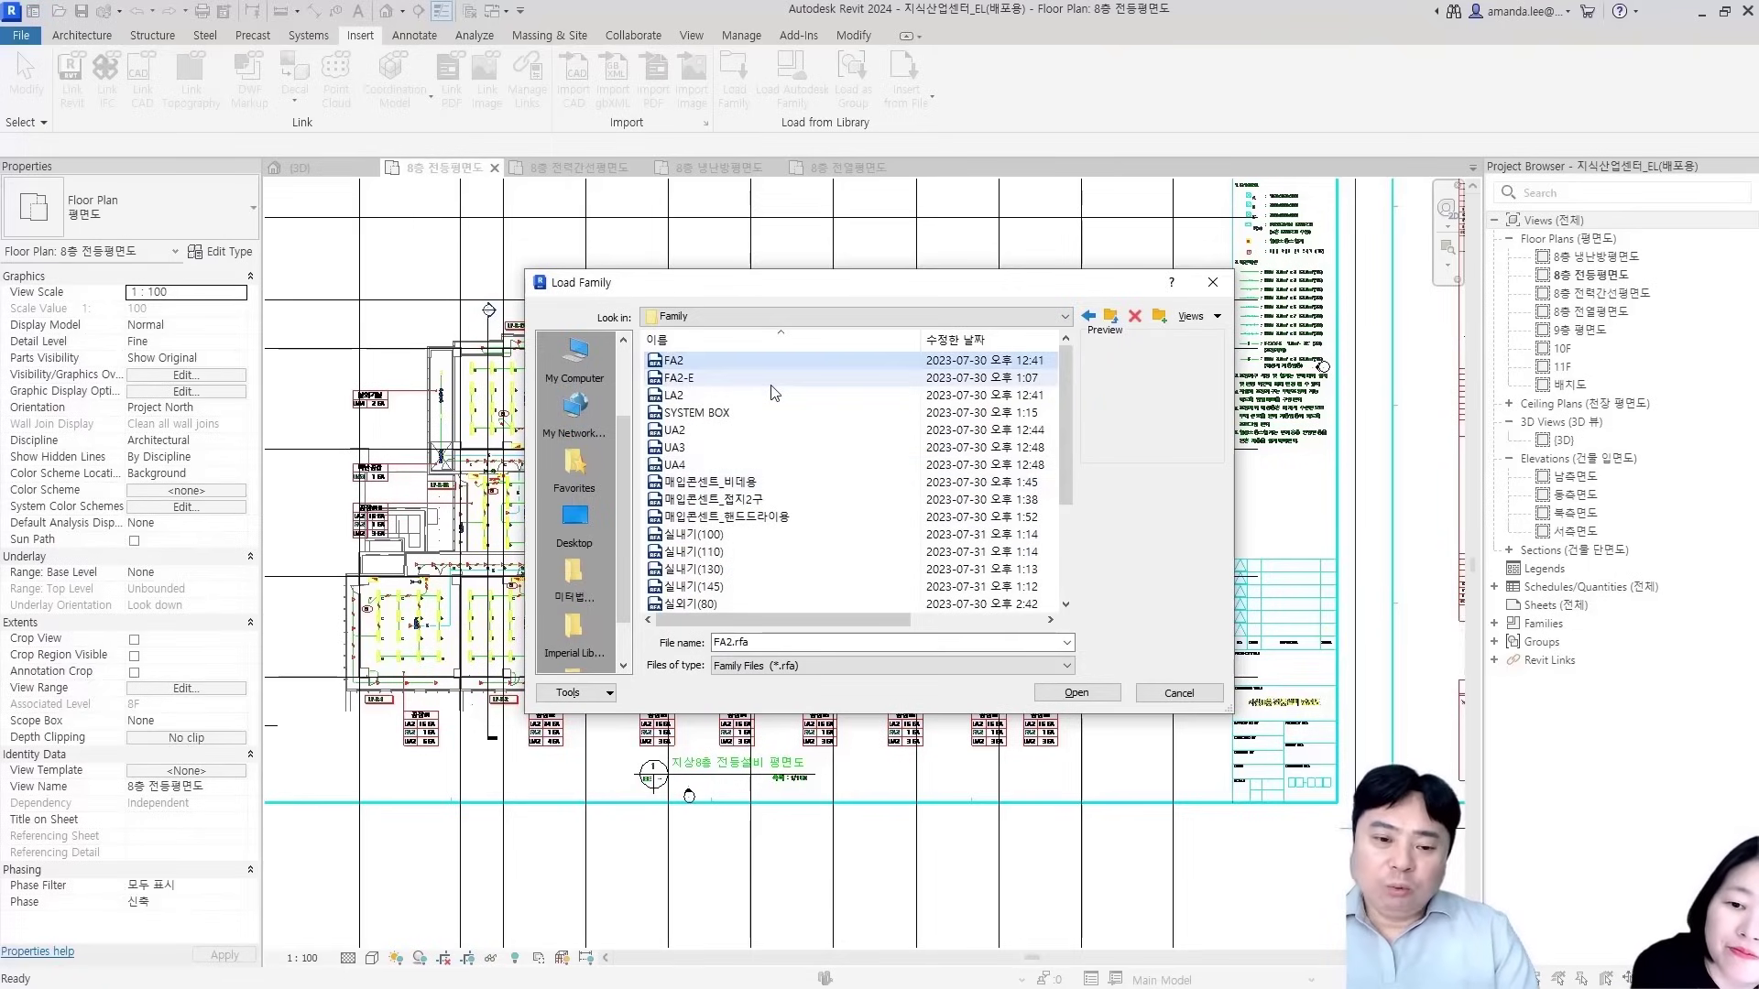
scroll(788, 440, "down", 3)
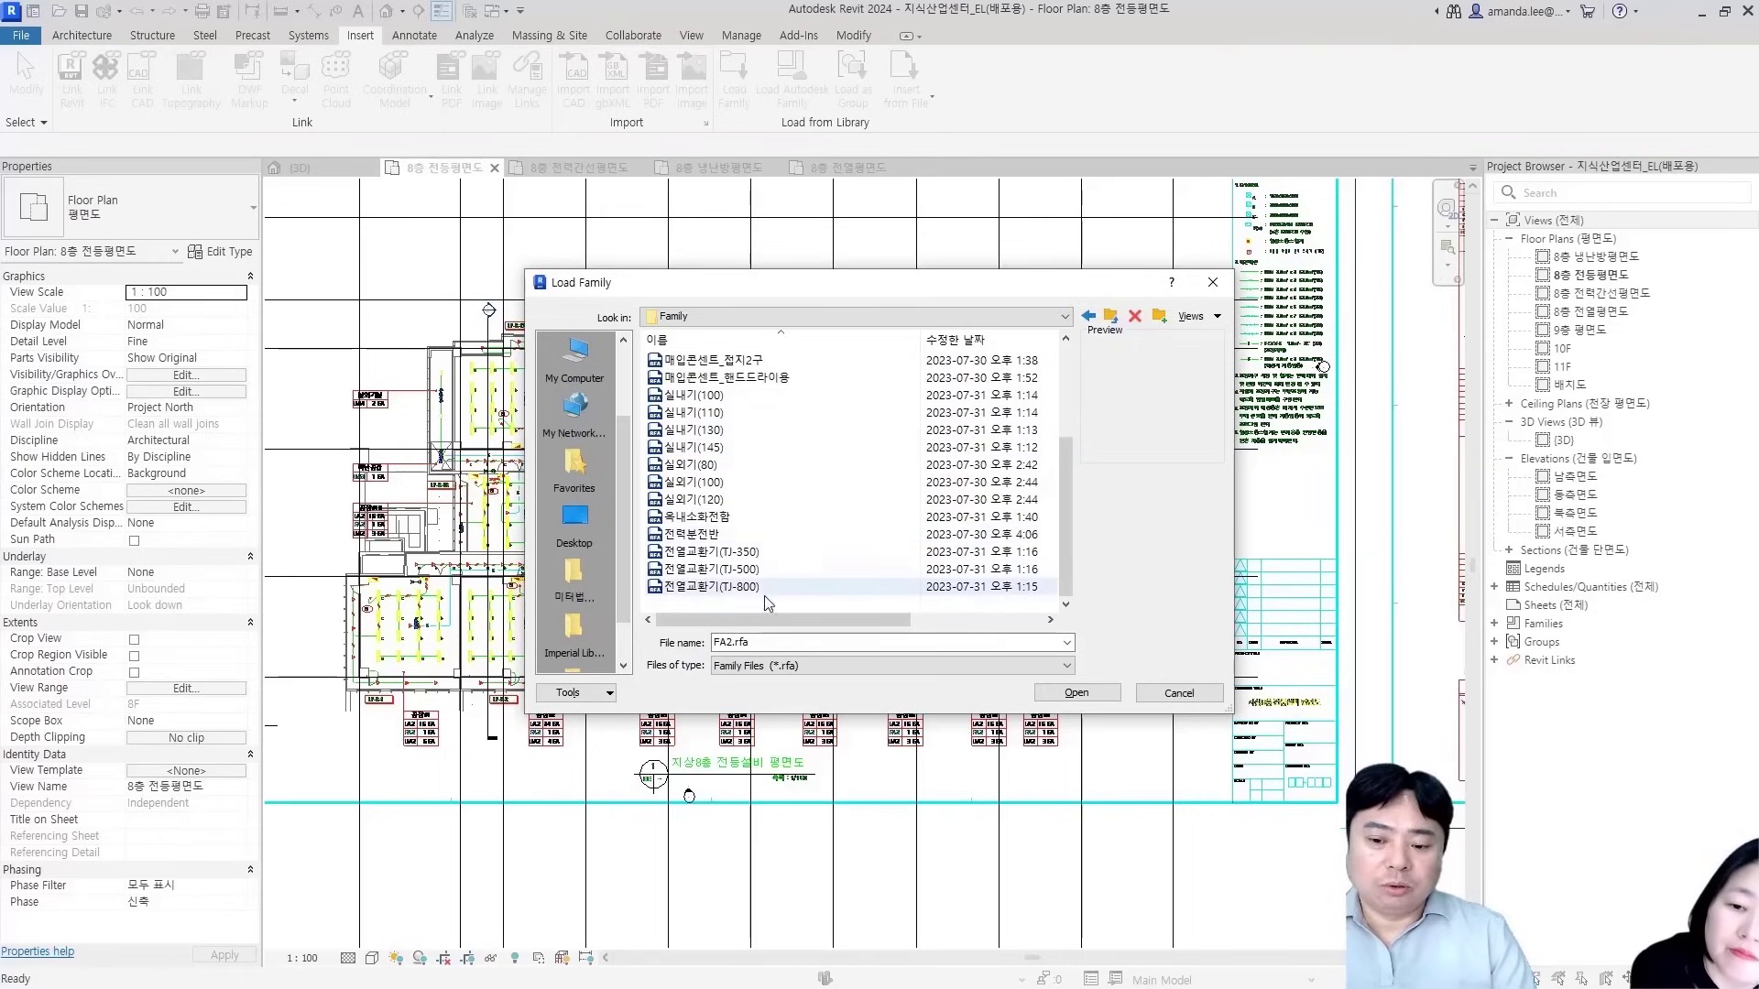
scroll(751, 559, "up", 3)
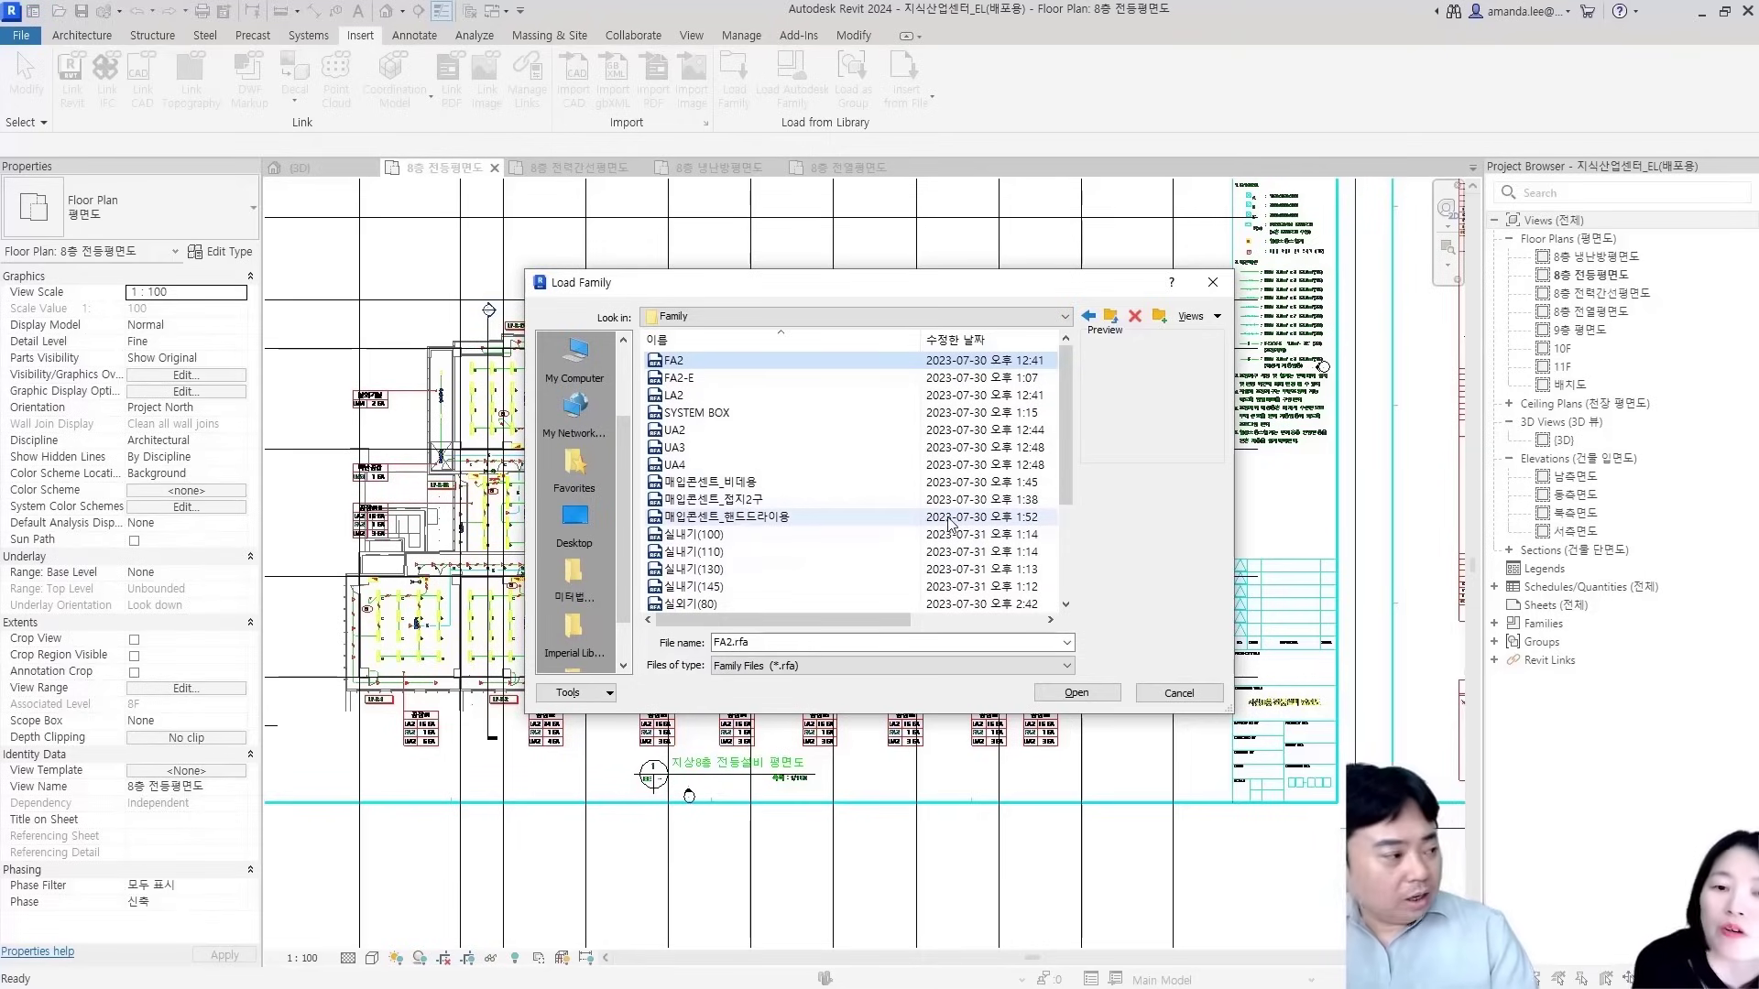
scroll(873, 447, "down", 3)
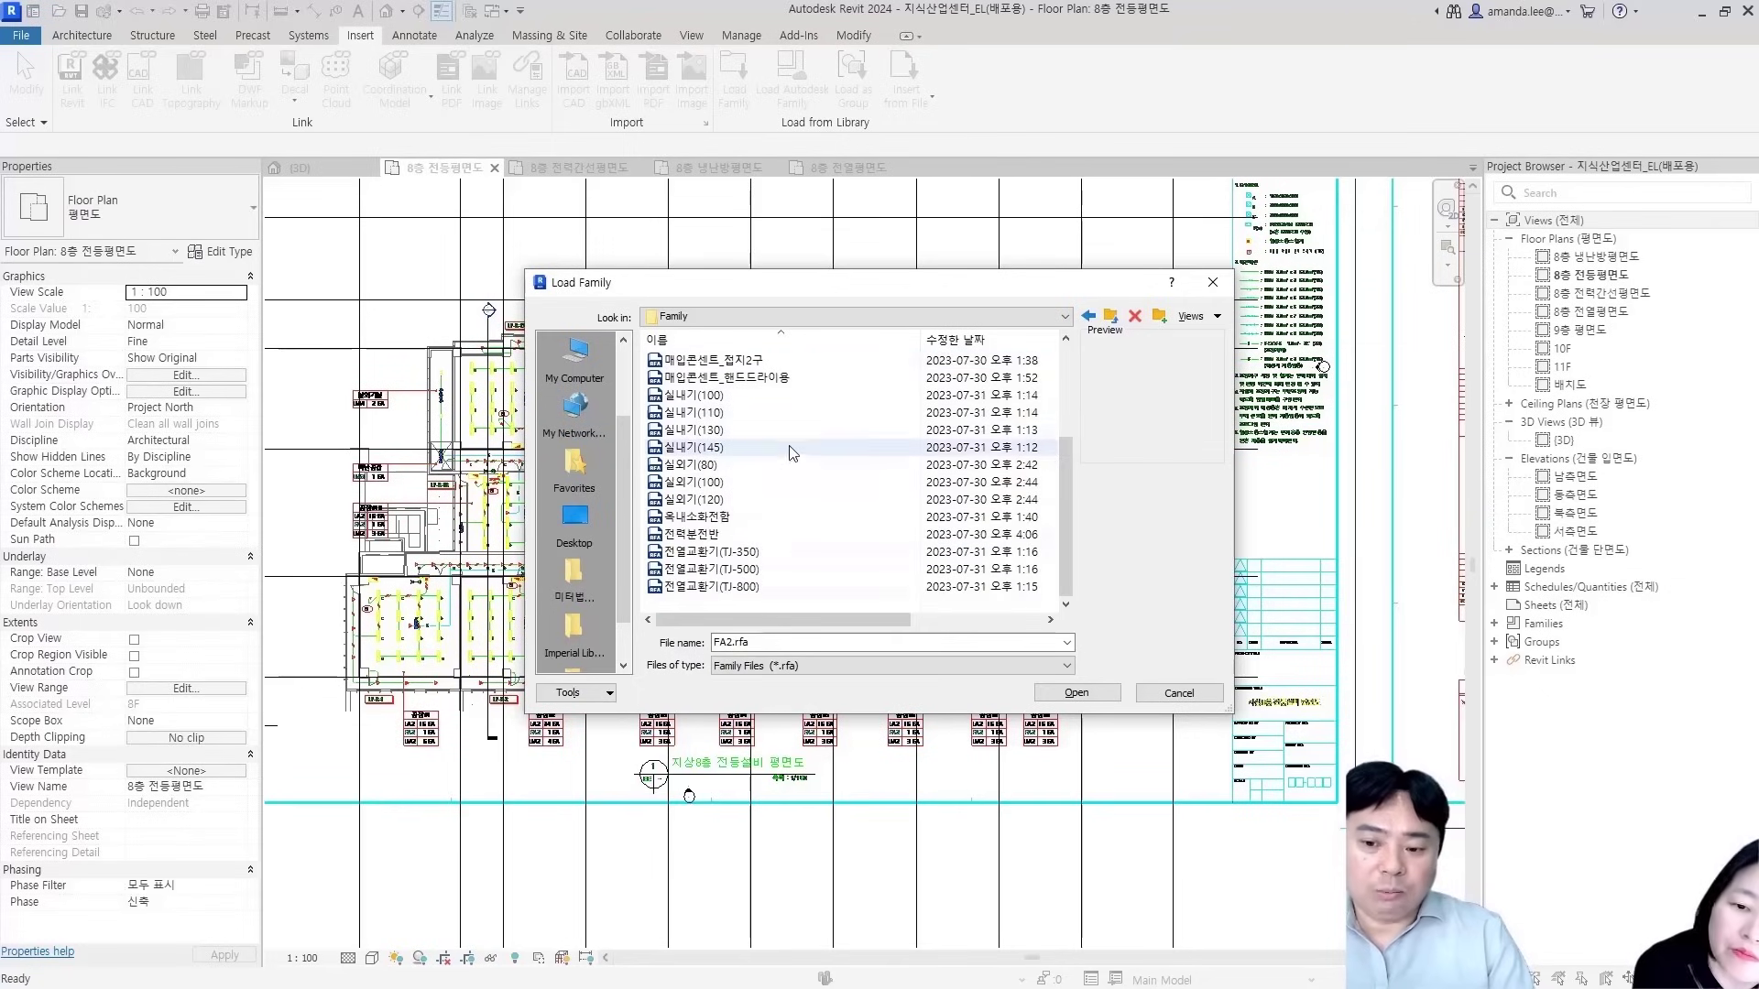
left_click(715, 587, "shift")
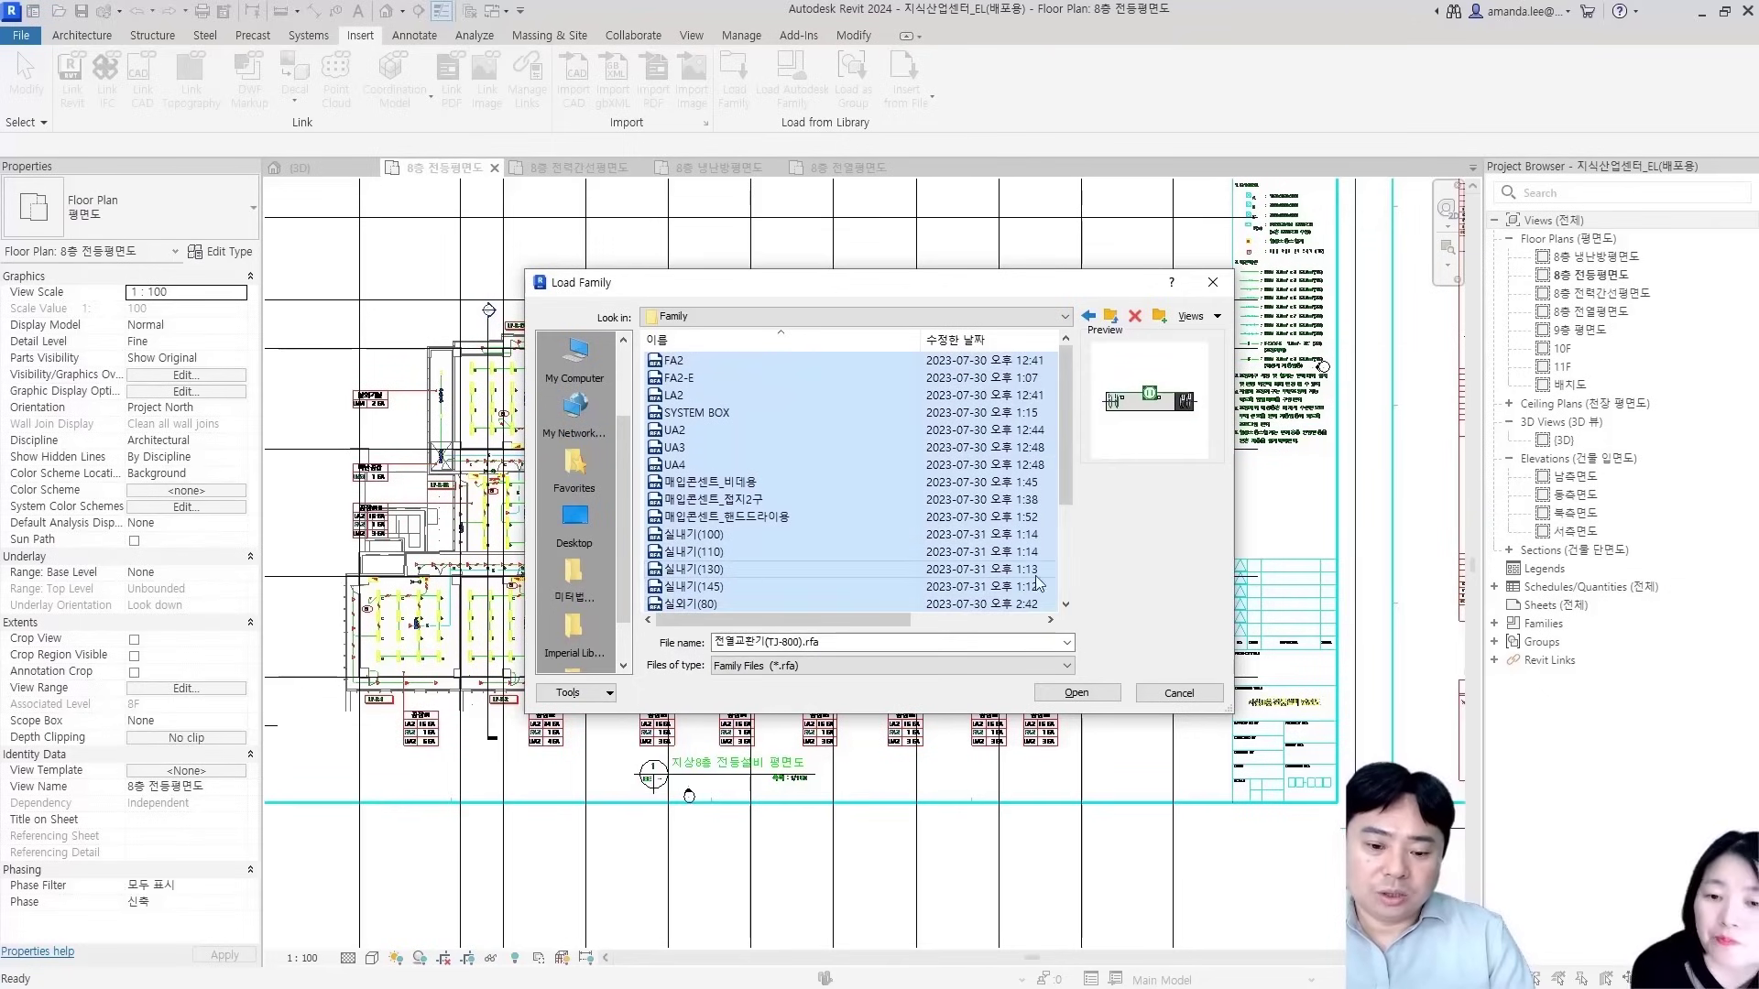
left_click(1088, 695)
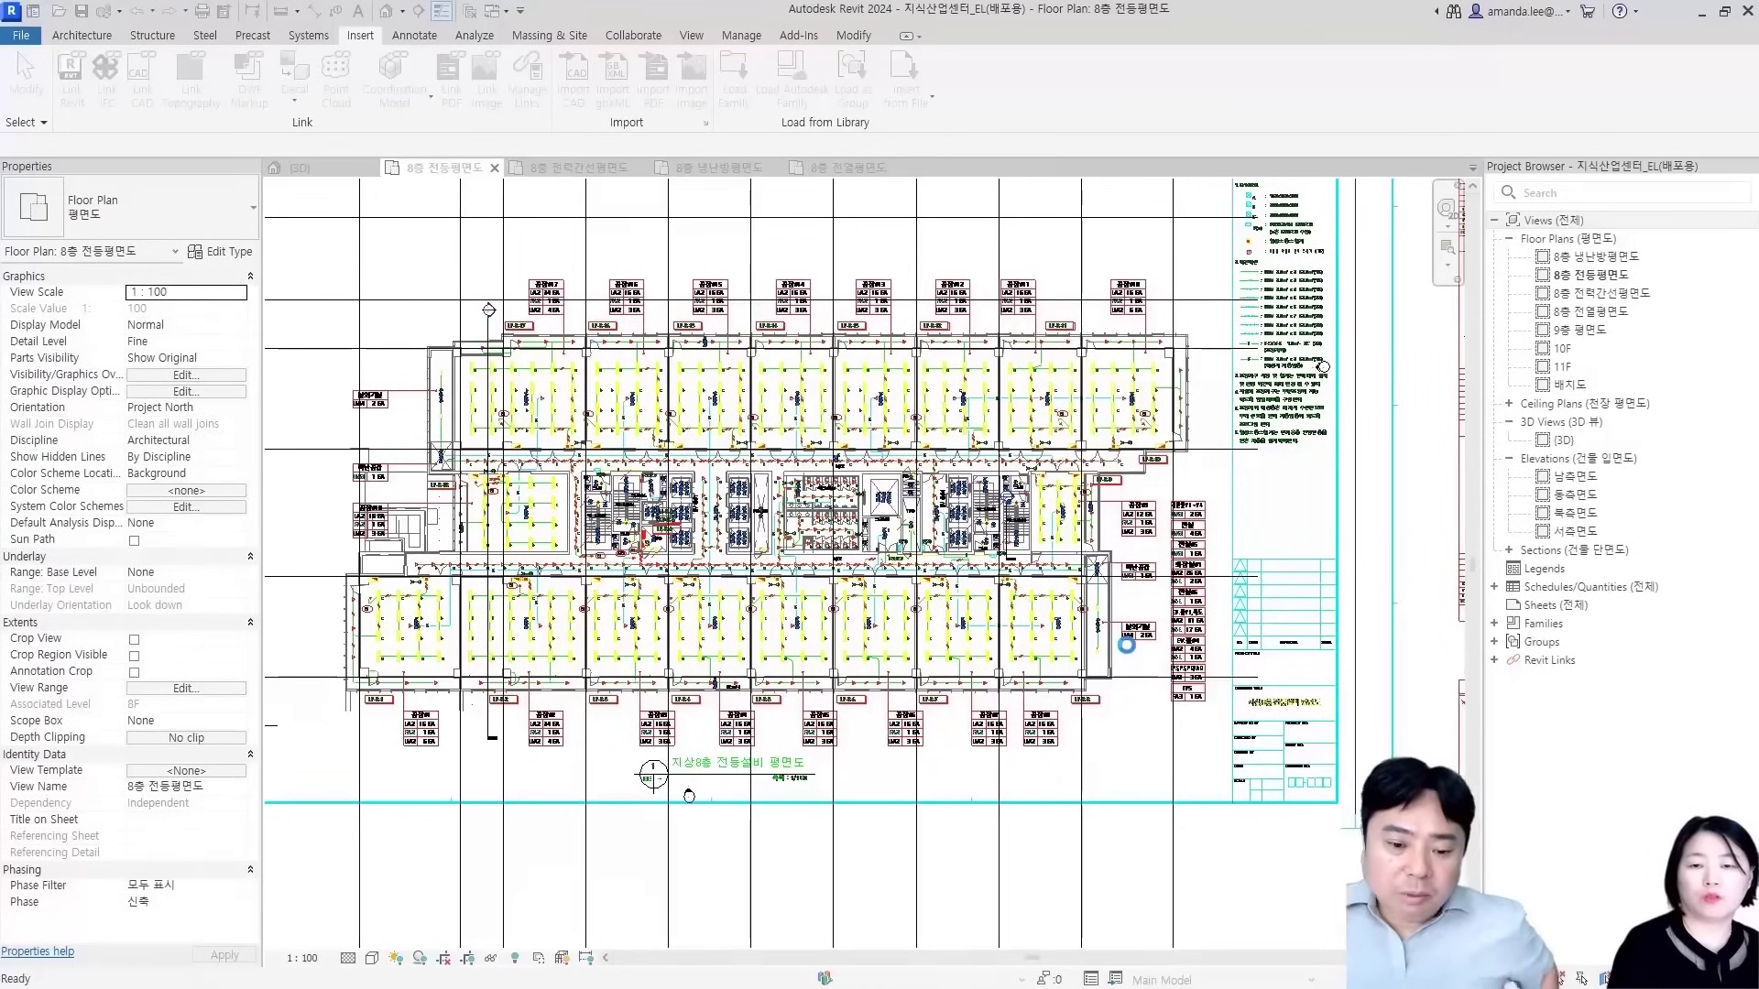
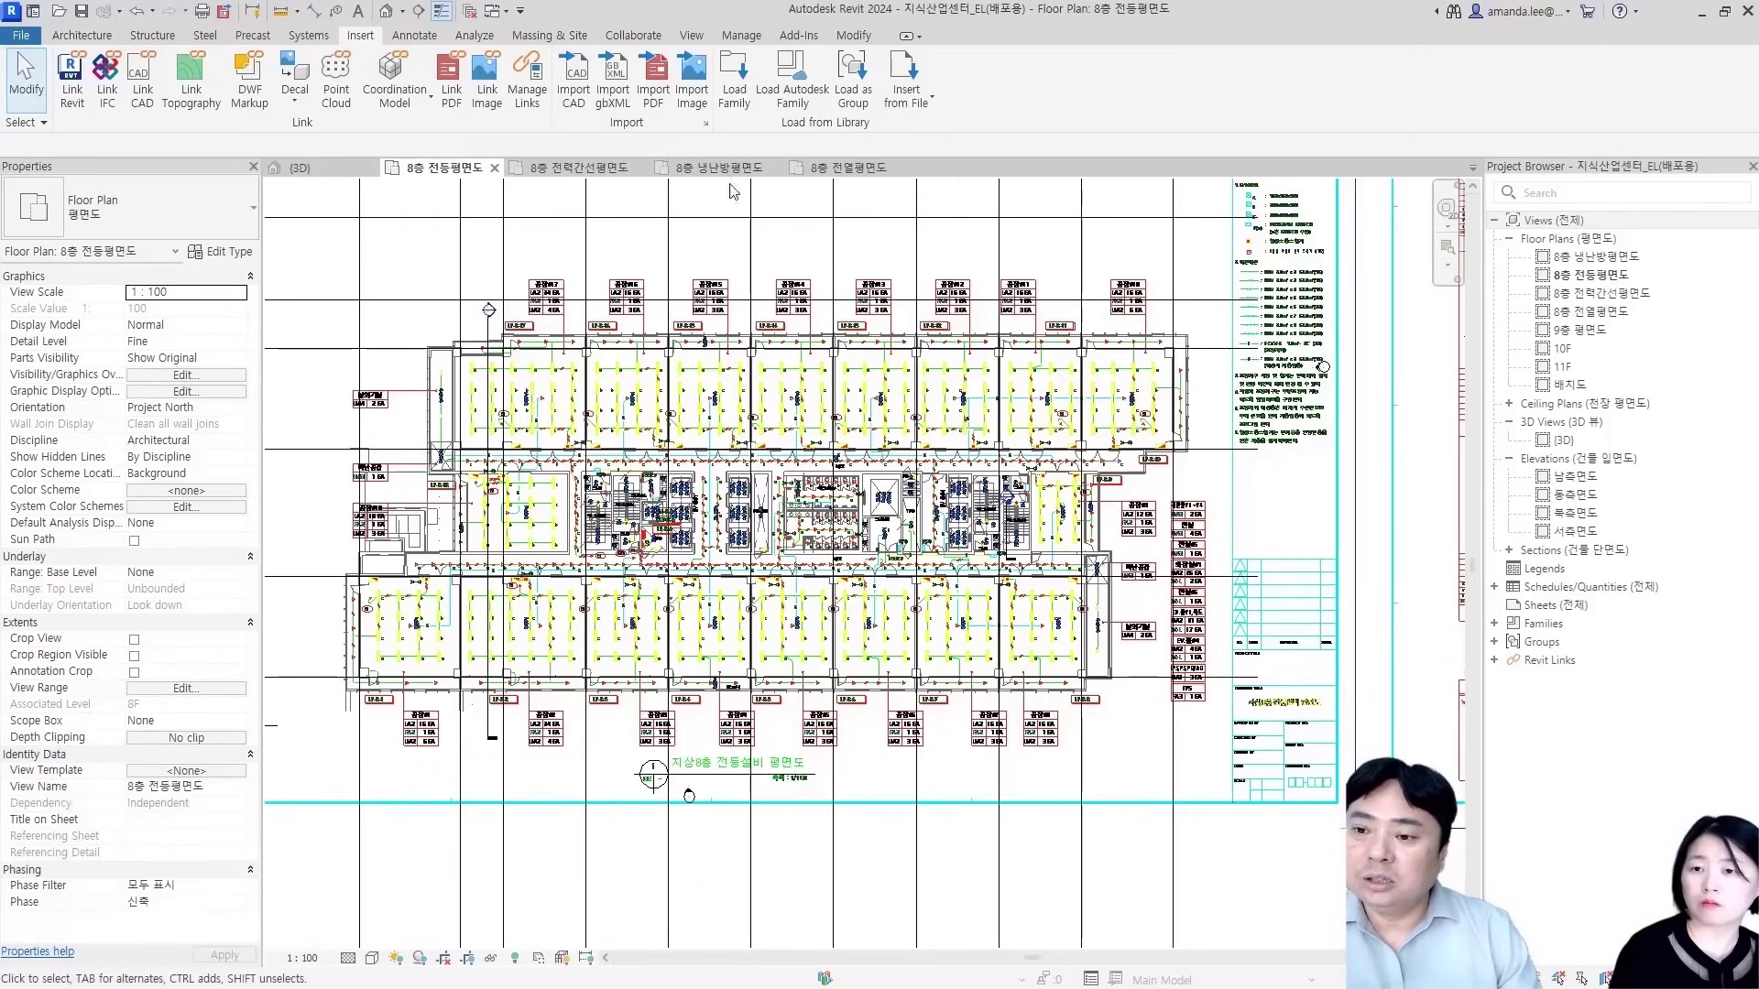
Reload the linked architectural model 지식산업센터_AR.rvt and accept the link changes
left_click(536, 91)
left_click(641, 278)
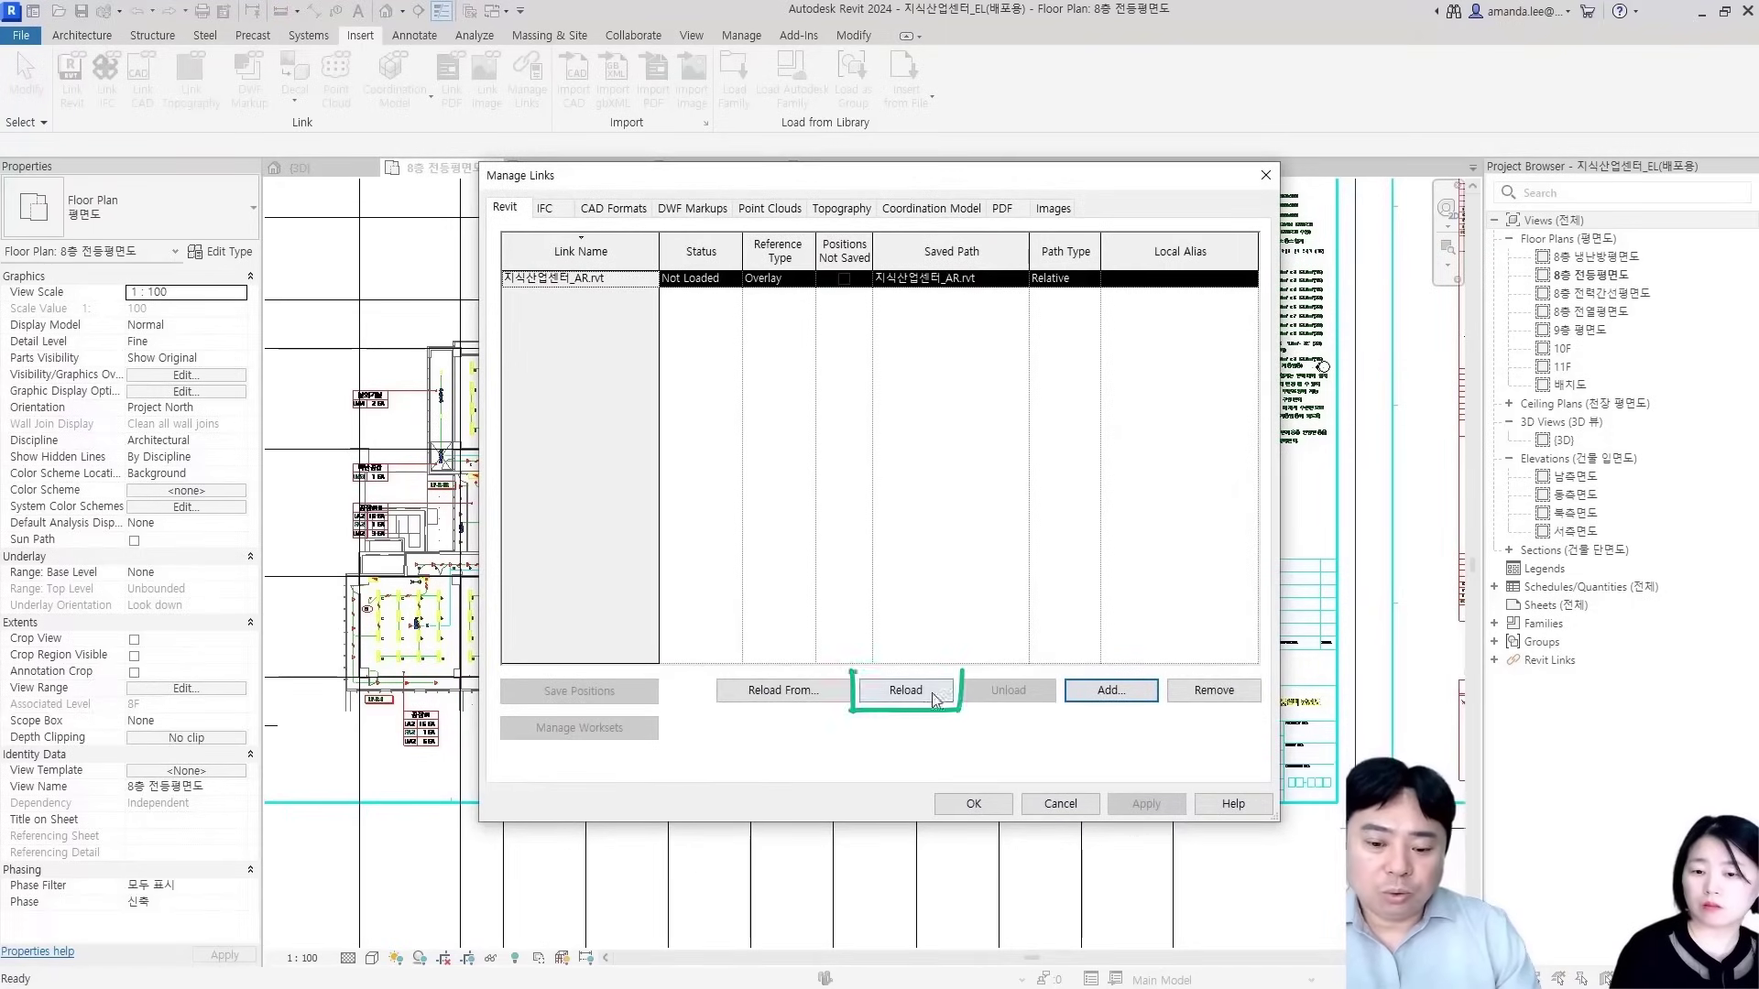
left_click(906, 692)
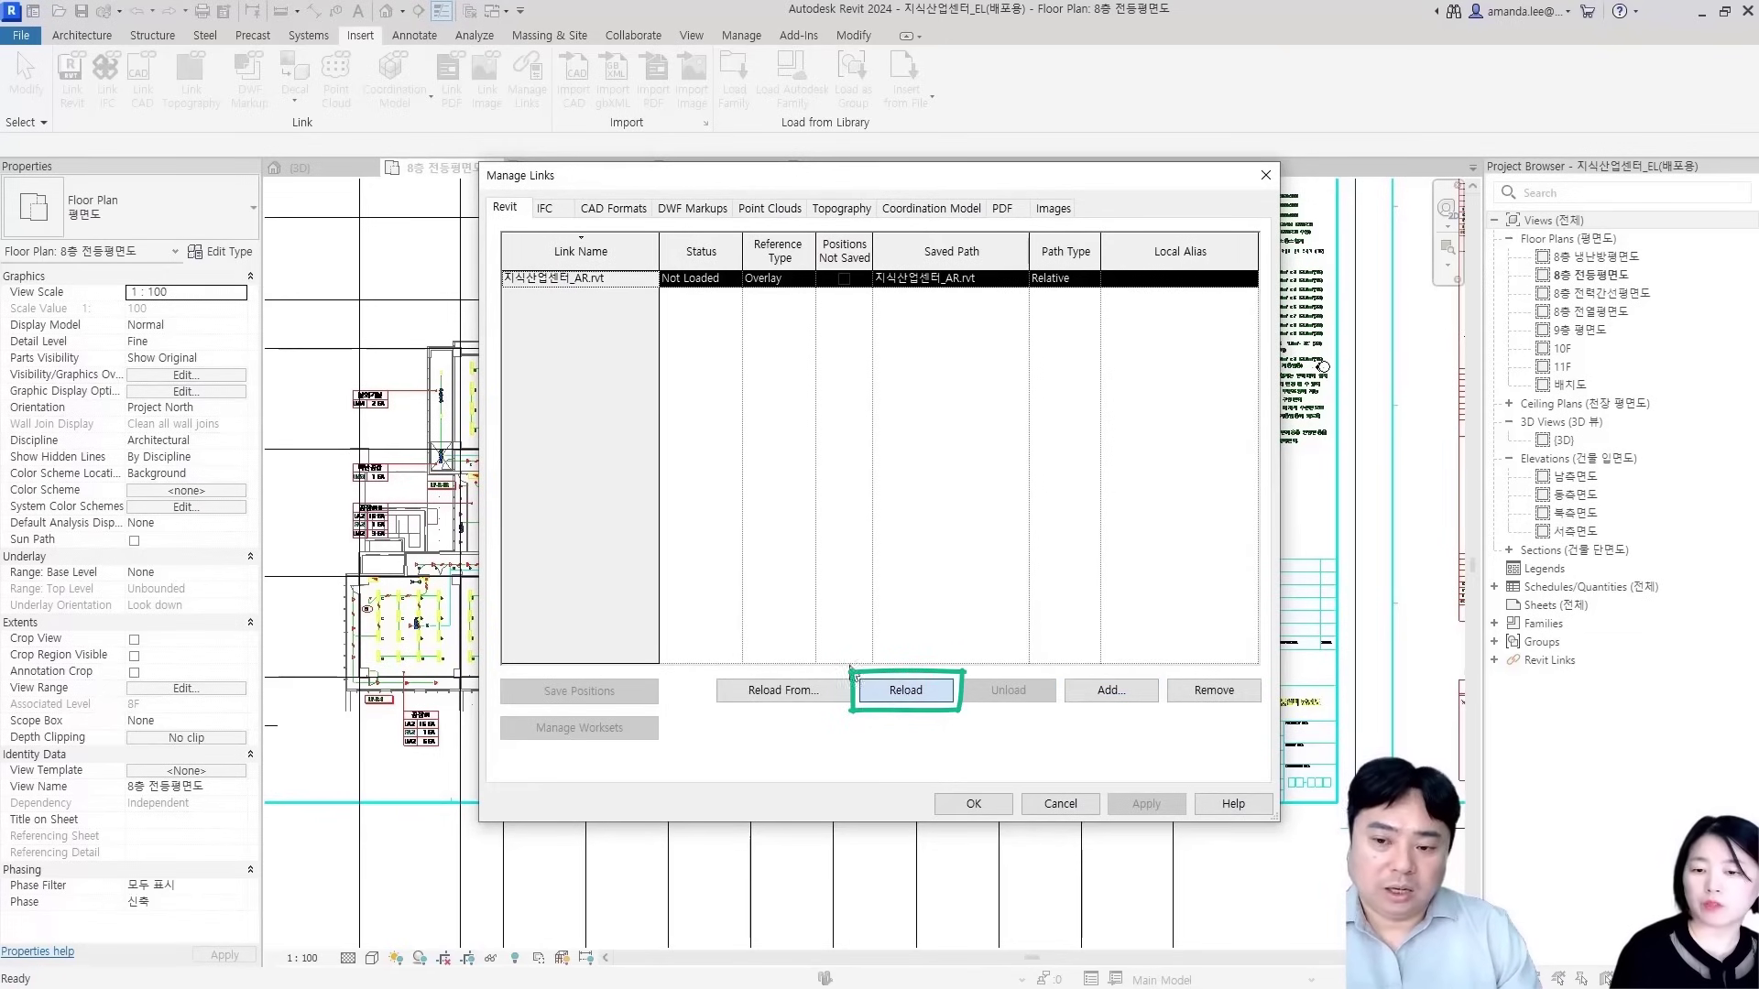
left_click(978, 805)
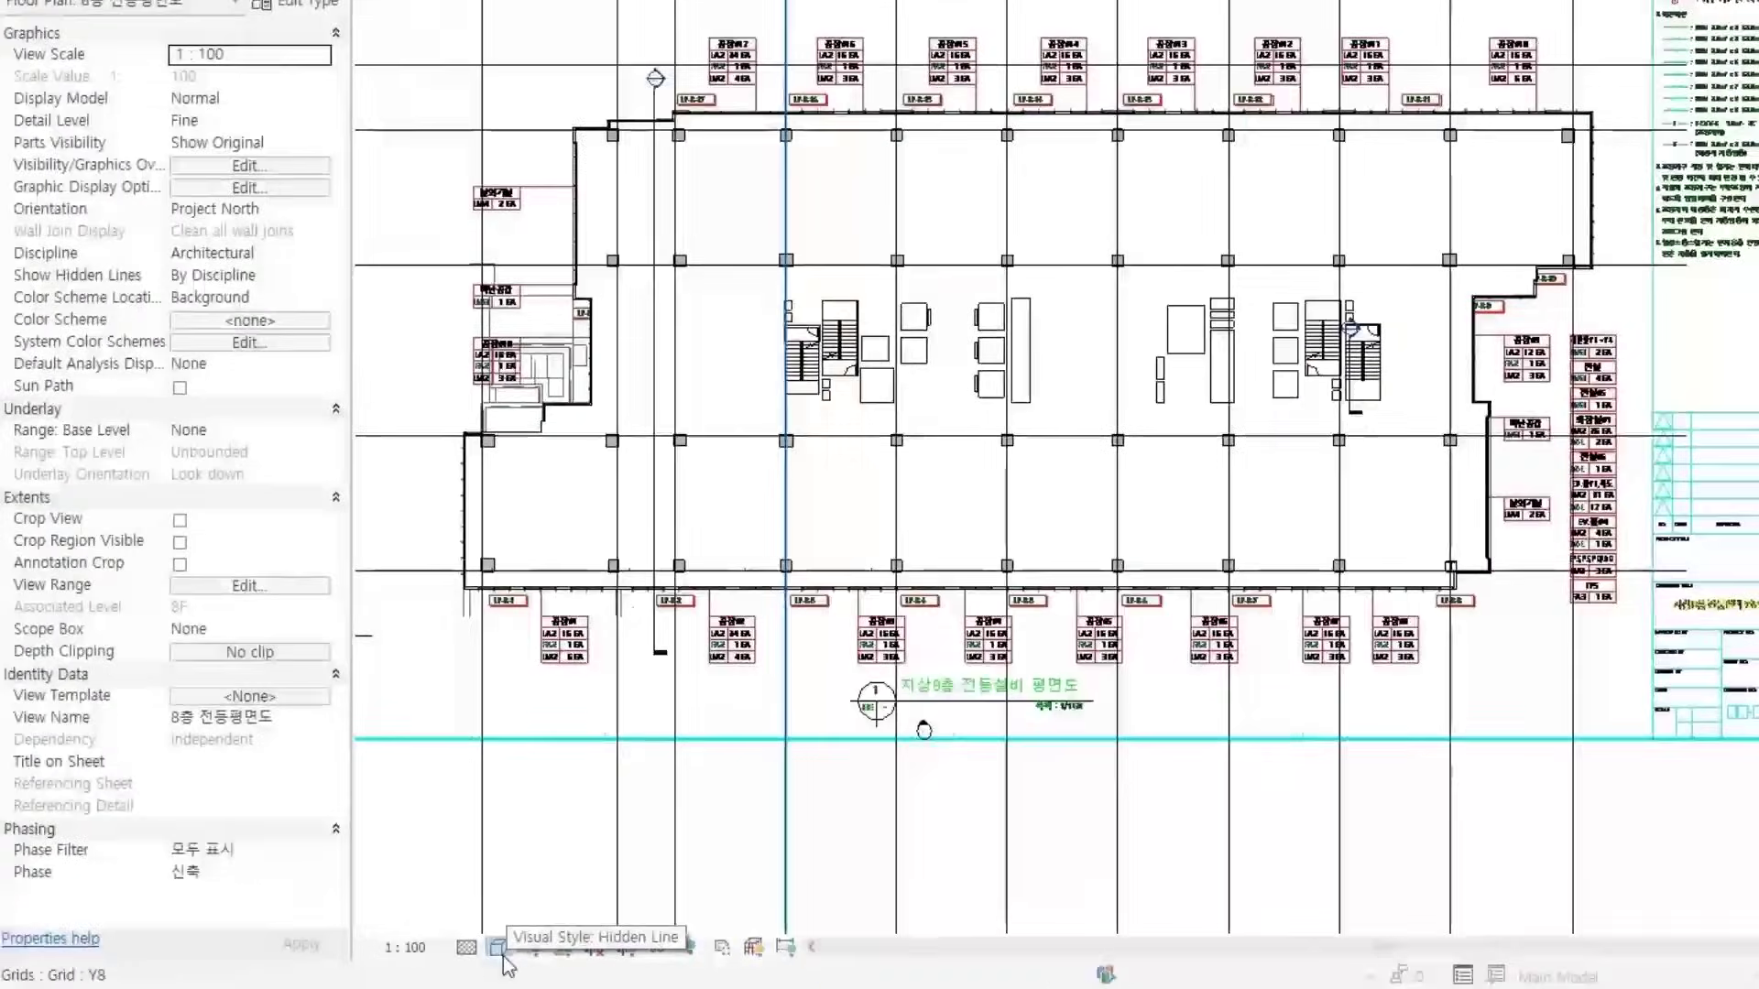
Set the visual style to Wireframe in the 8층 전등평면도 and 8층 냉난방평면도 views, checking 8층 전력간선평면도 in between
left_click(499, 947)
left_click(549, 797)
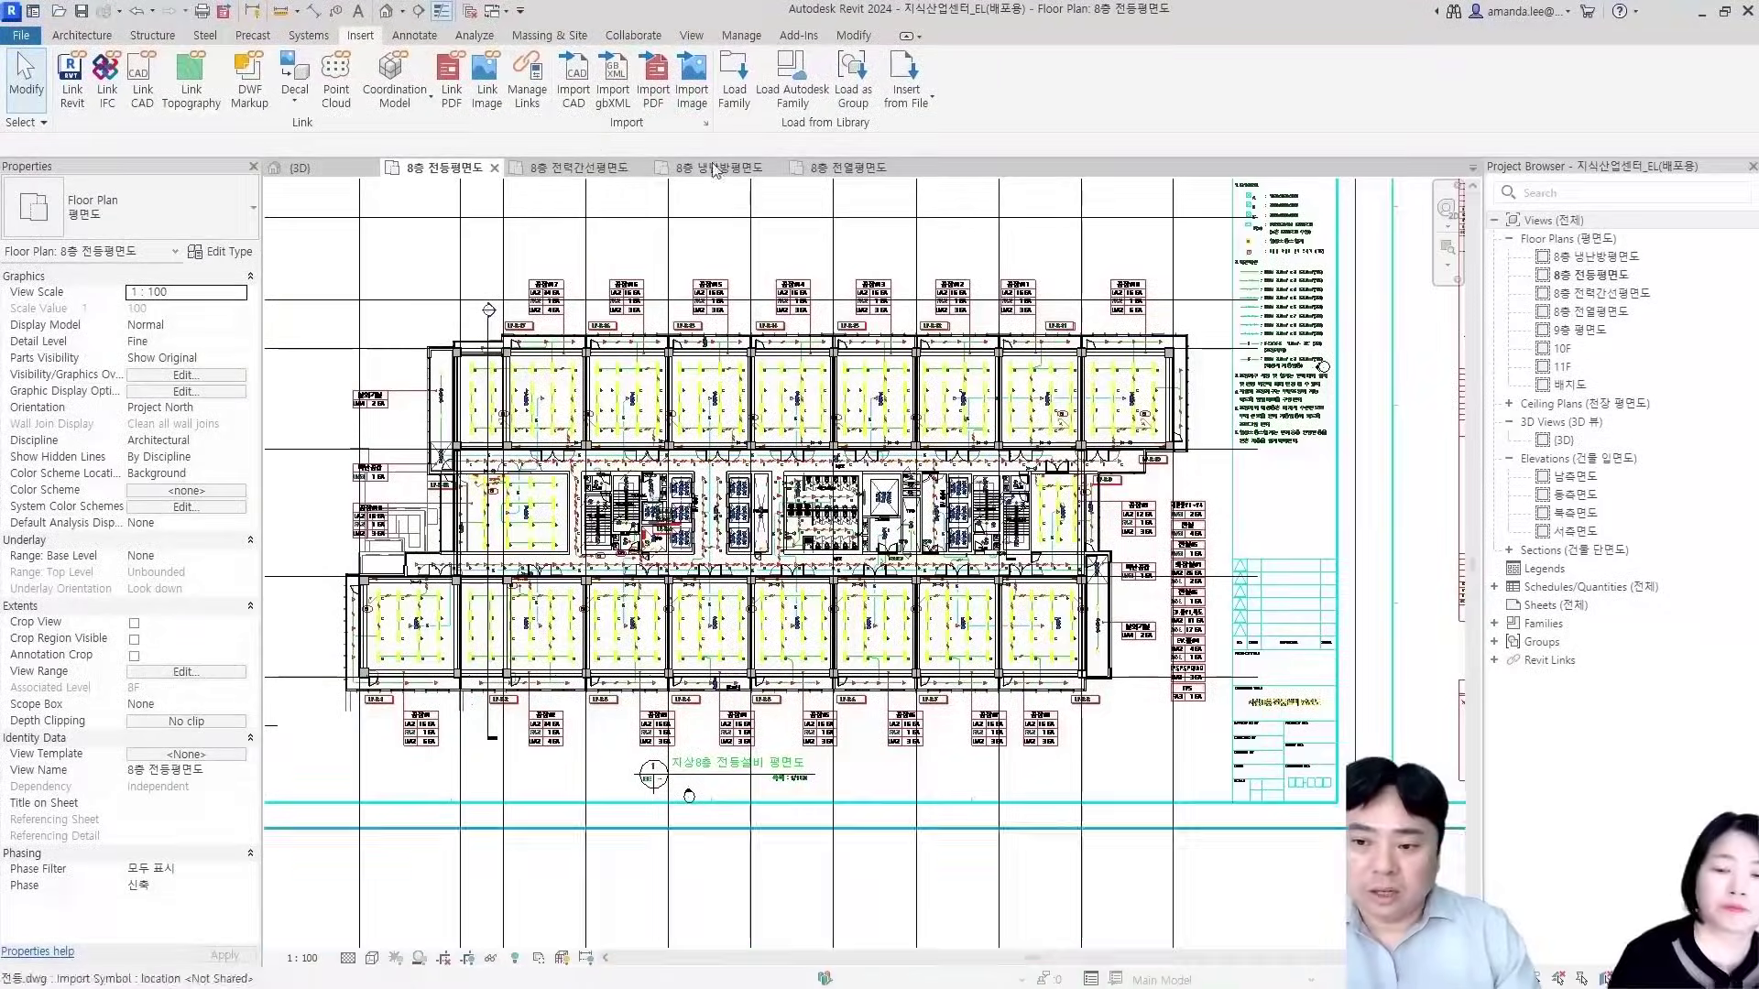
left_click(587, 168)
scroll(905, 713, "up", 6)
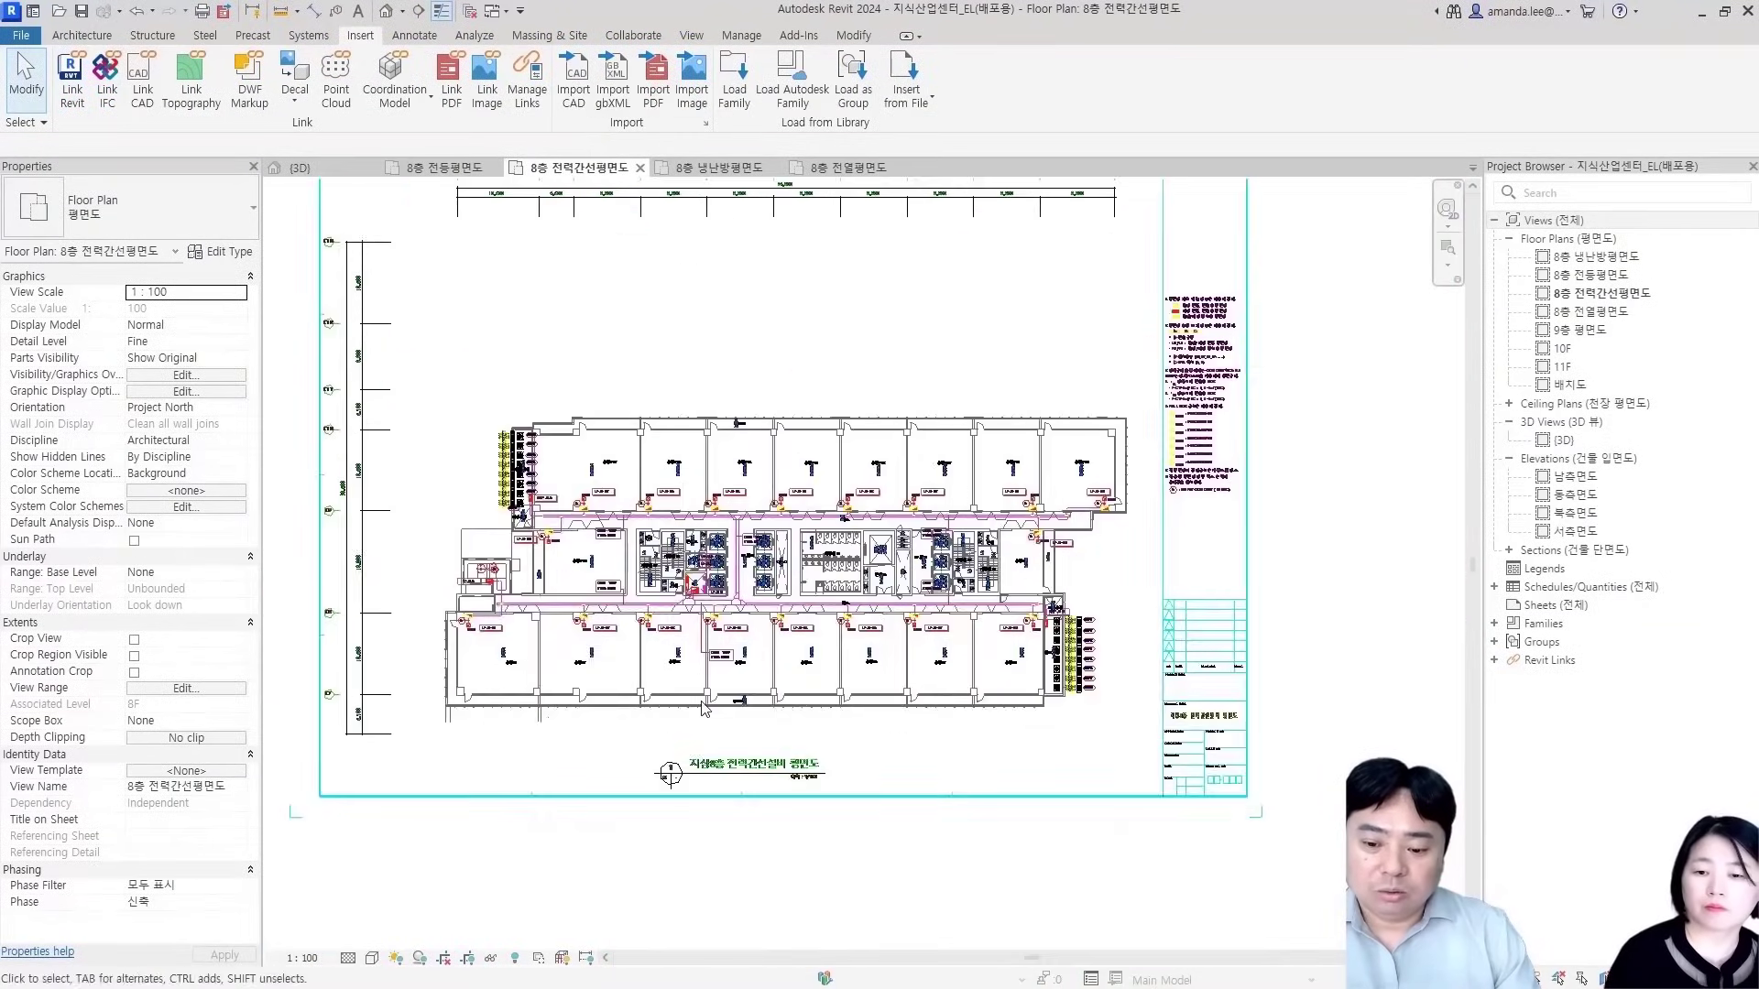
left_click(705, 168)
scroll(836, 635, "down", 5)
scroll(834, 587, "up", 4)
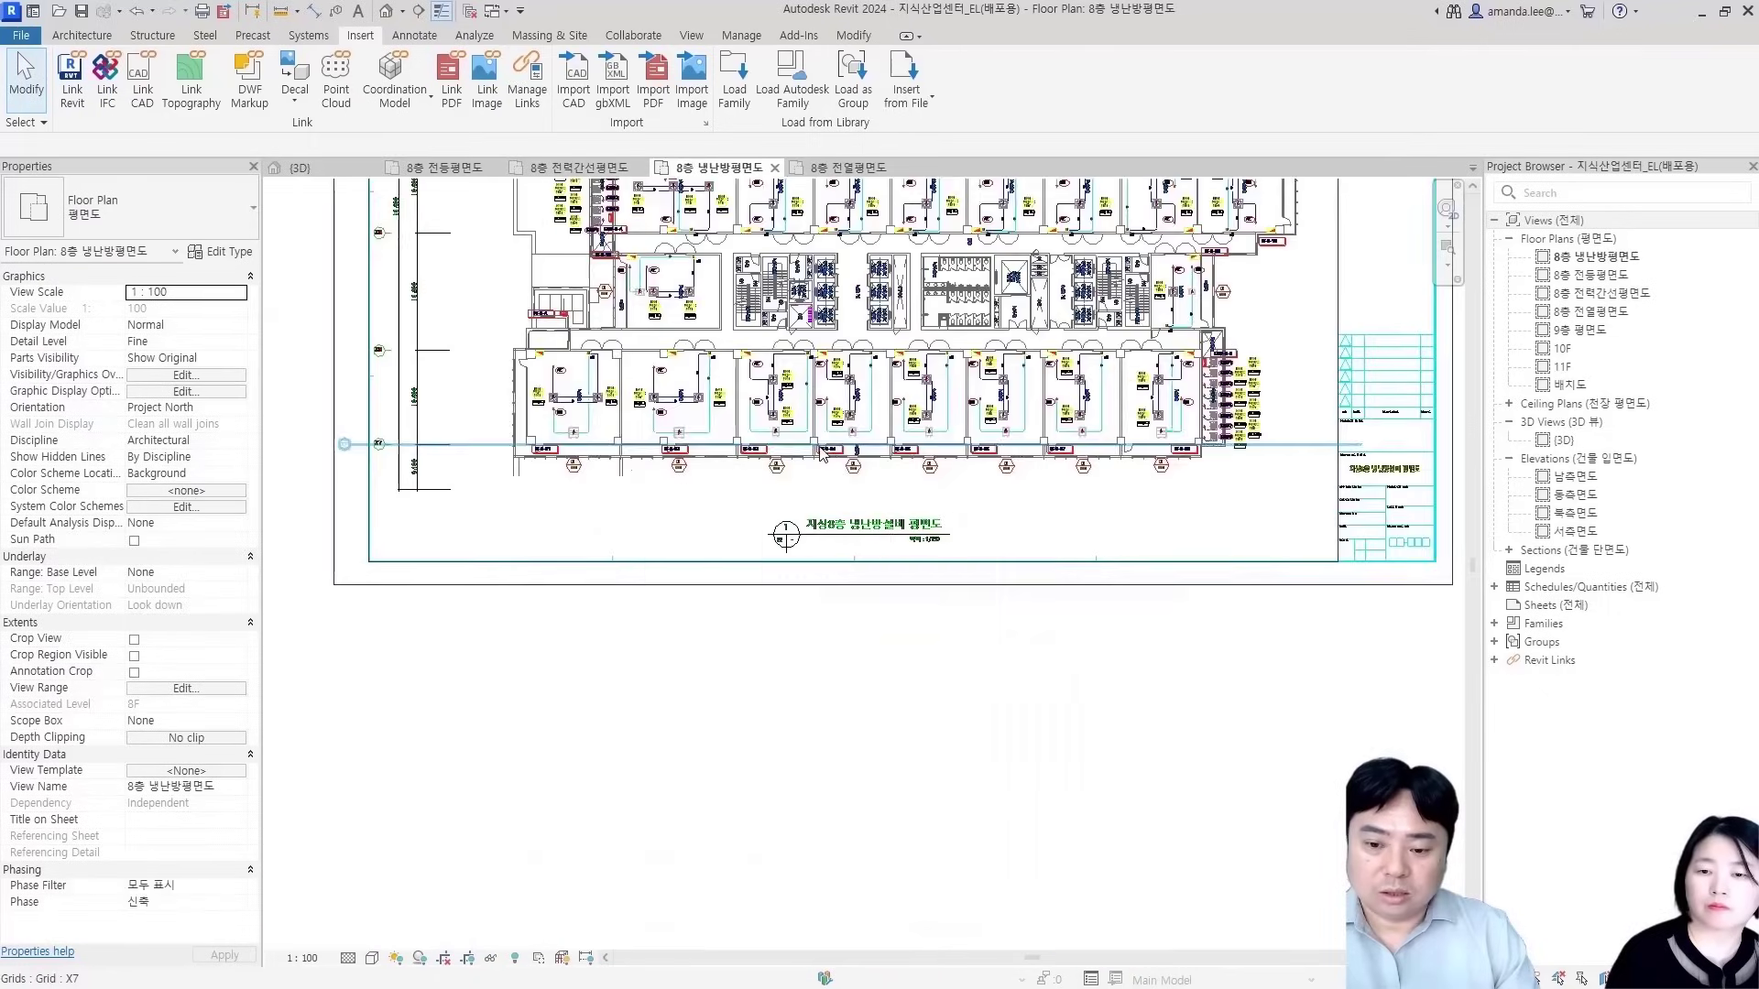
left_click(372, 957)
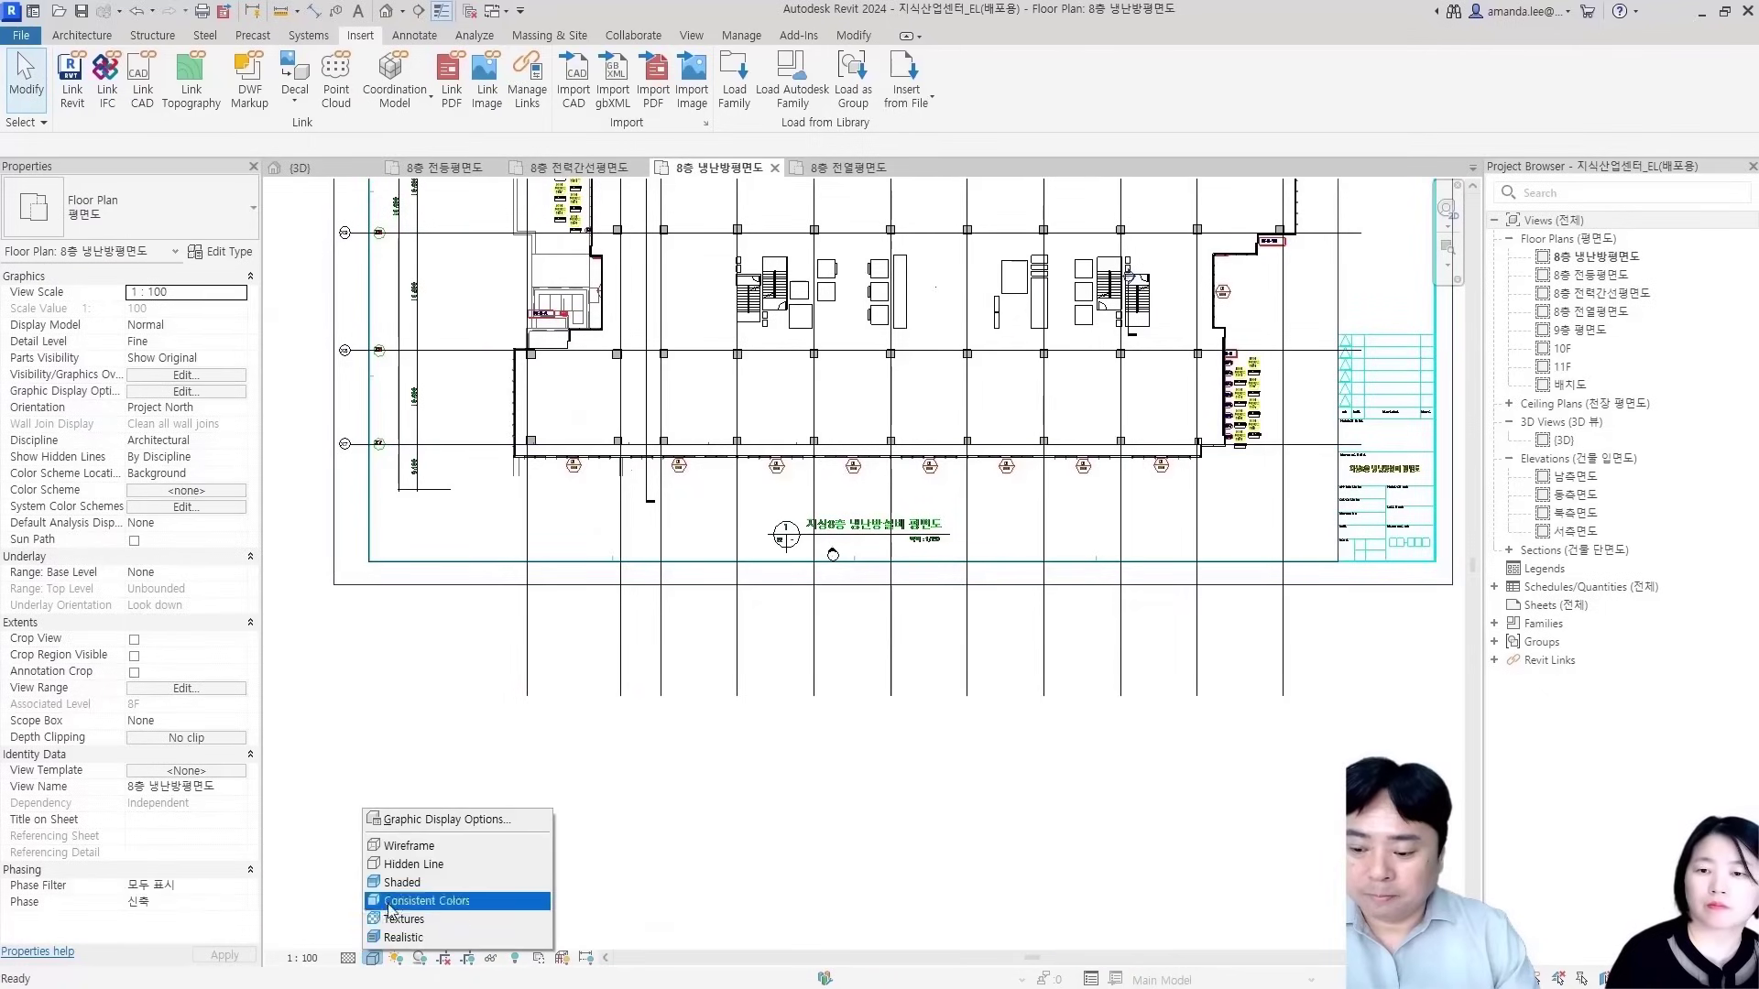
left_click(403, 844)
Open the 8층 전열평면도 floor plan and set its visual style to Wireframe
double_click(1591, 312)
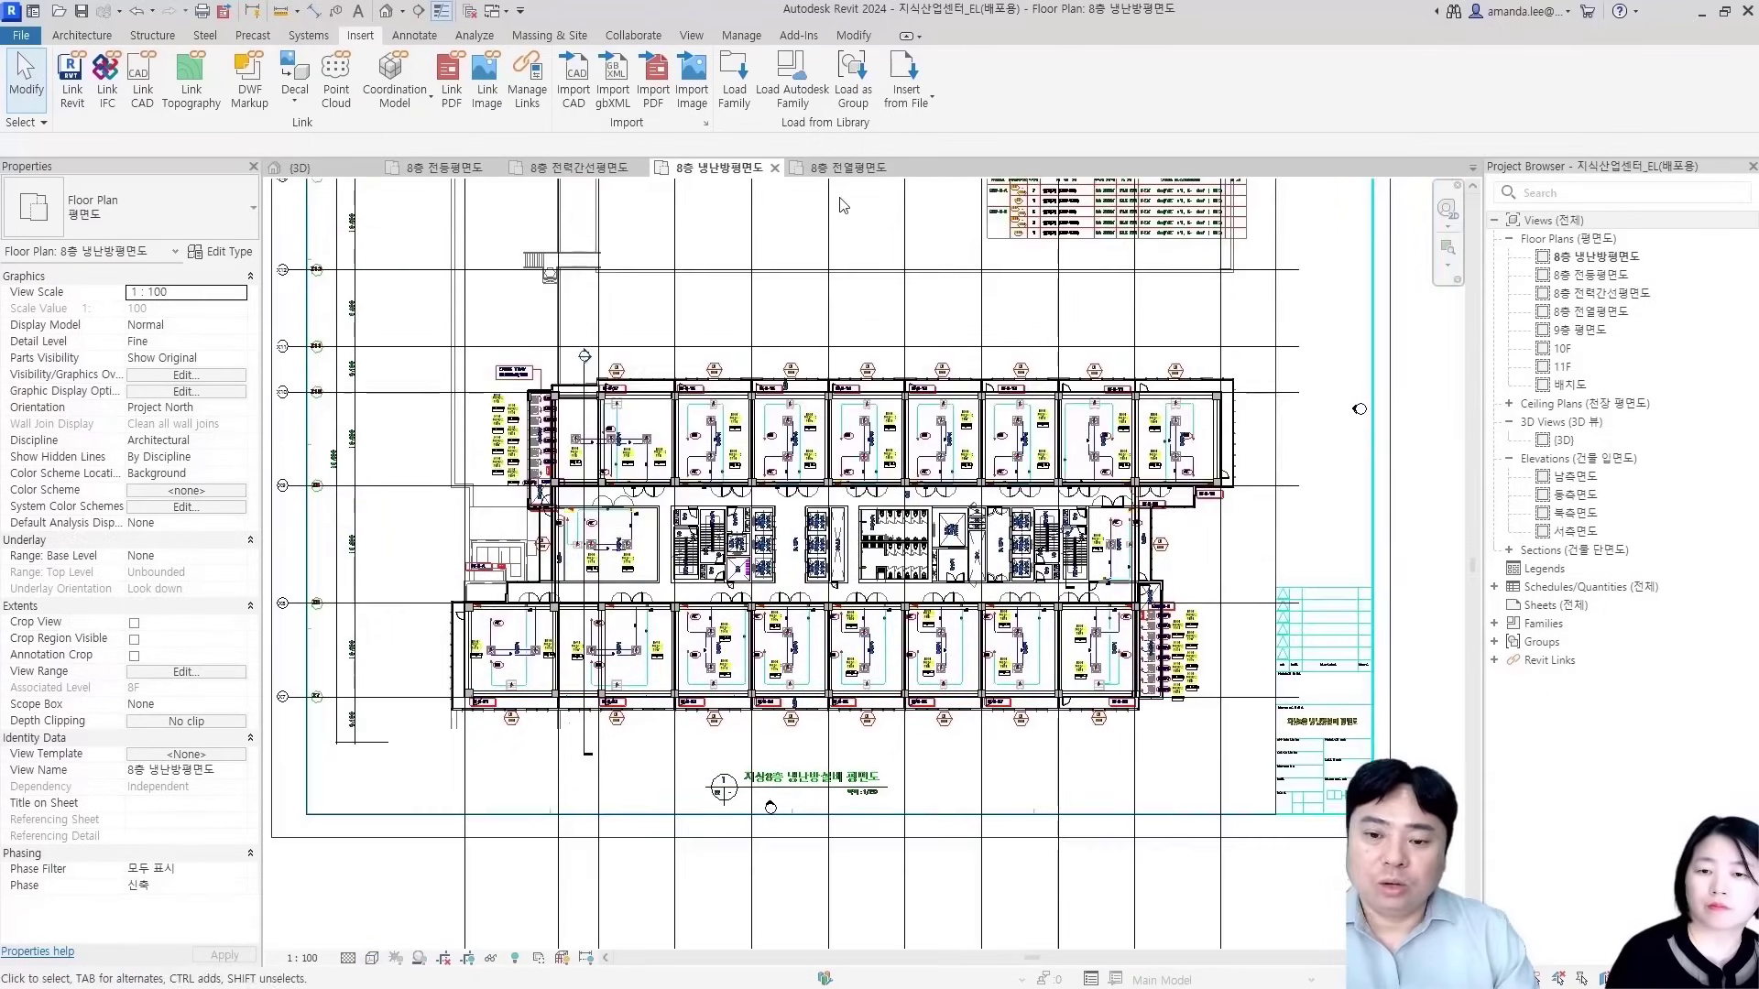
scroll(829, 363, "up", 5)
scroll(784, 765, "down", 6)
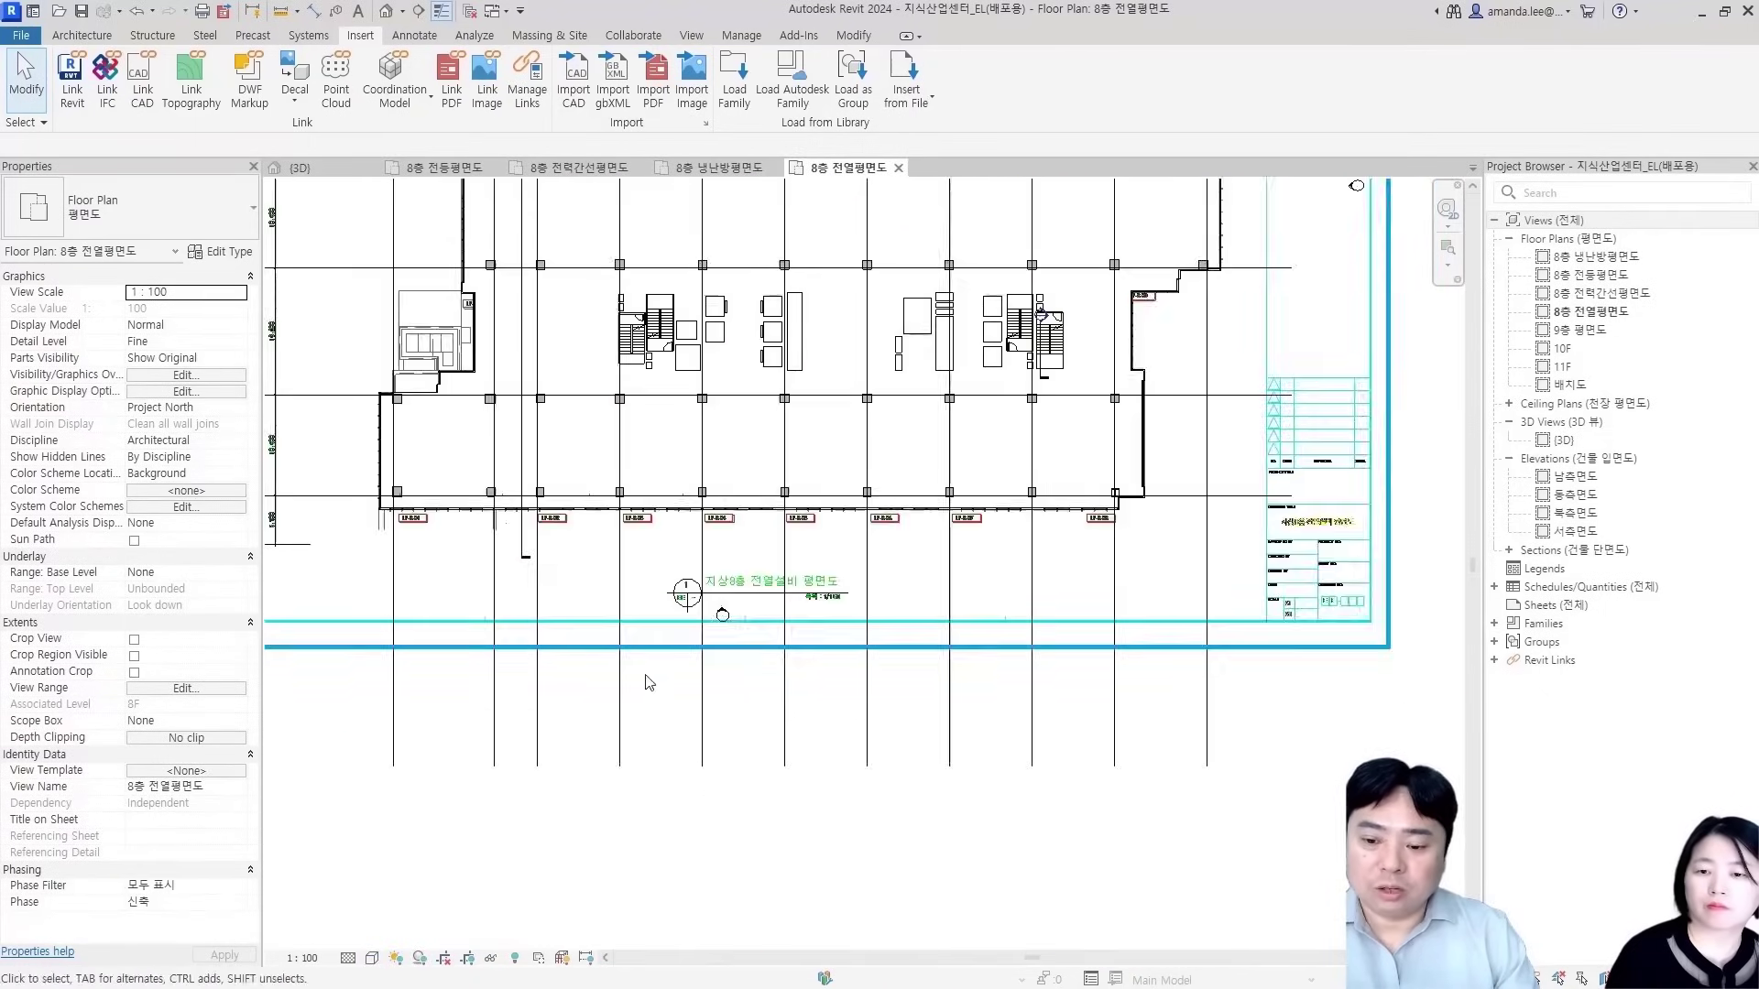
left_click(372, 957)
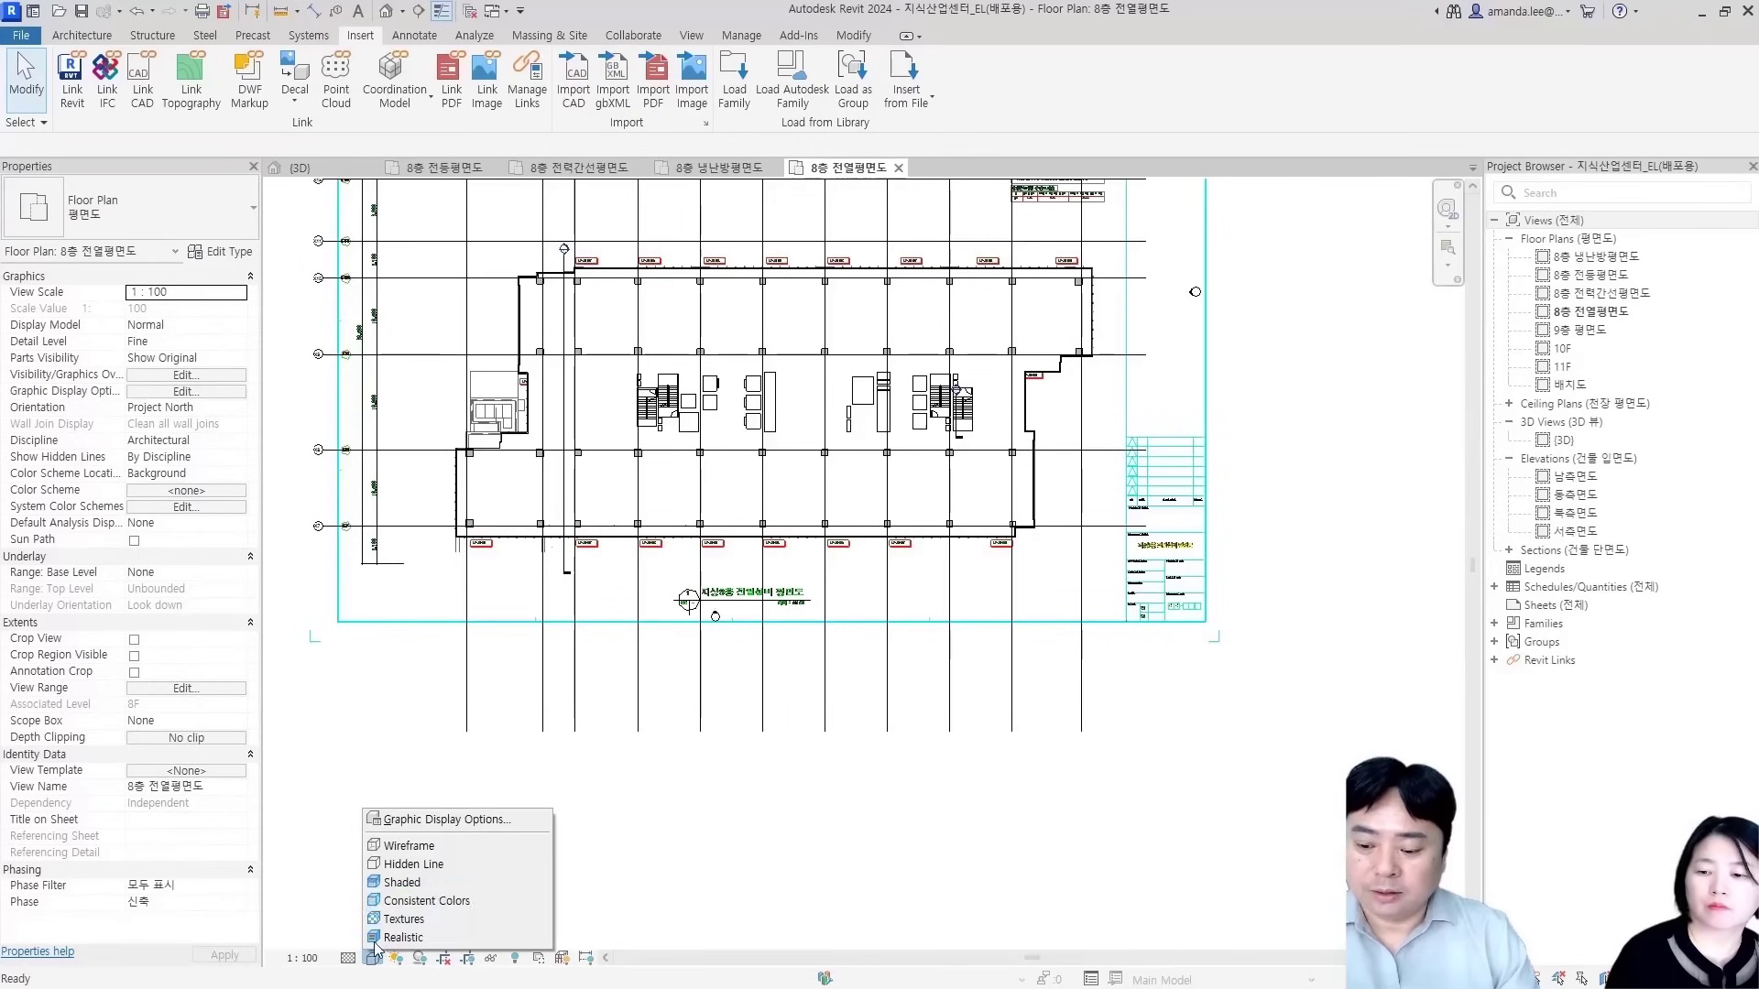
left_click(403, 846)
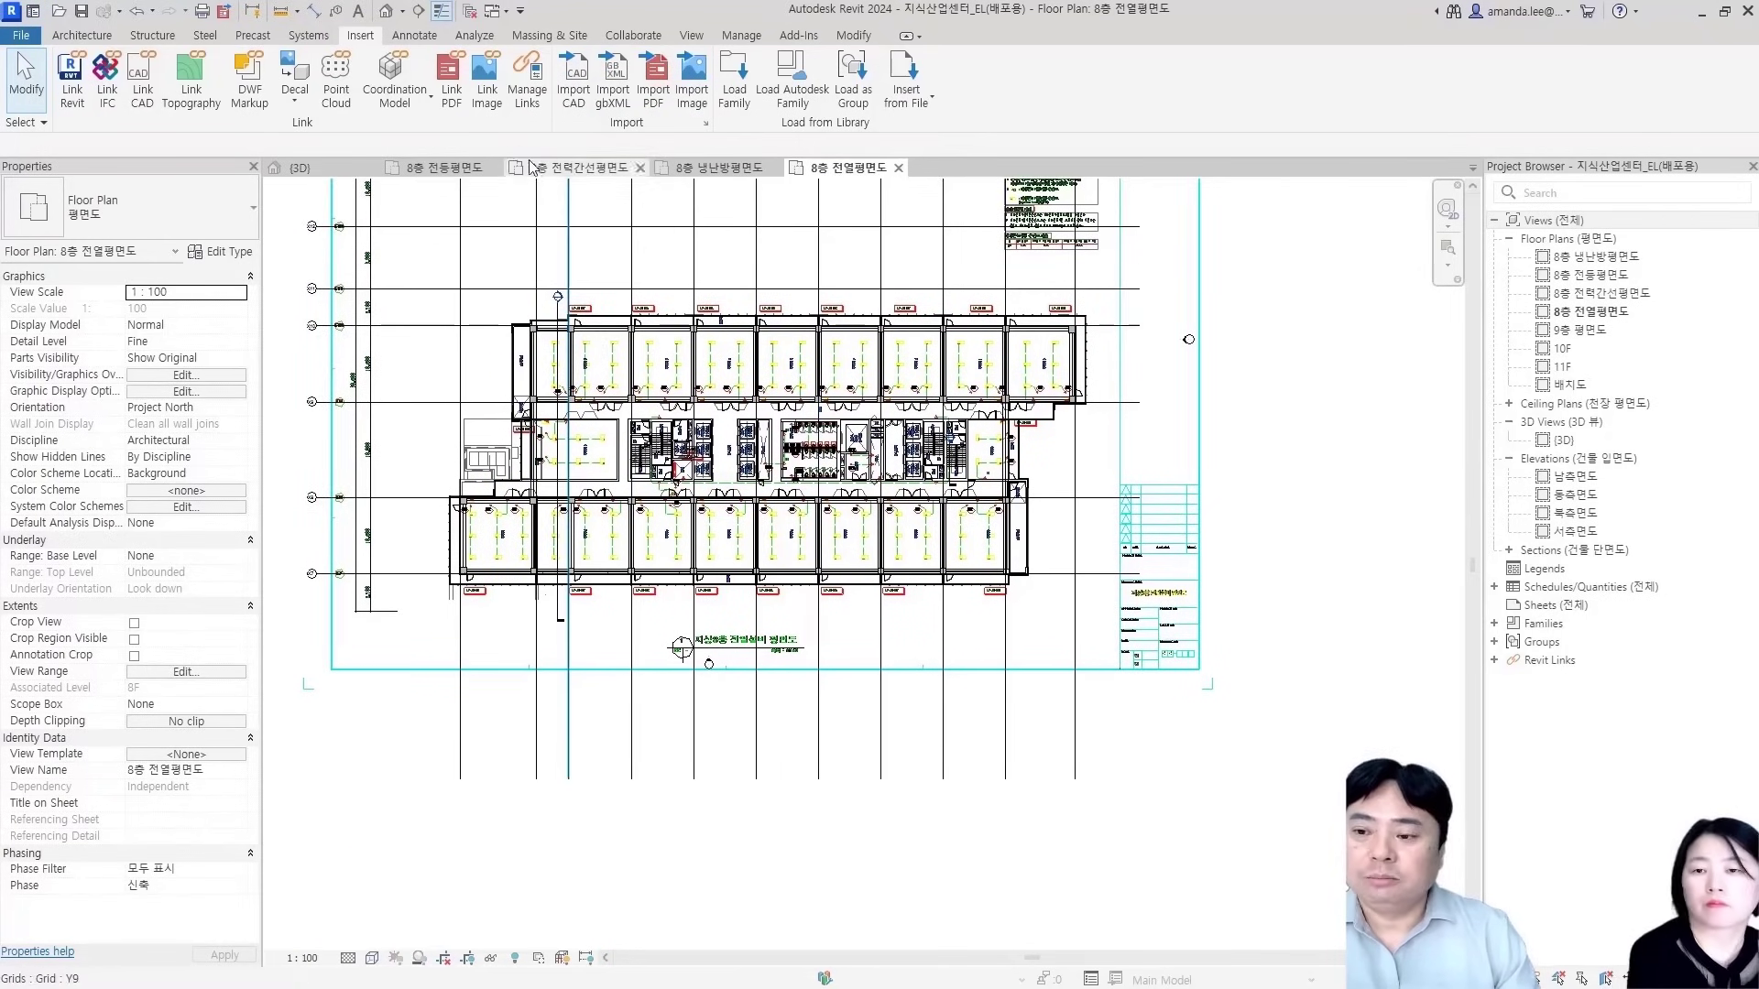
Return to the 8층 전등평면도 plan around 공장#17 and start placing a lighting fixture
left_click(449, 168)
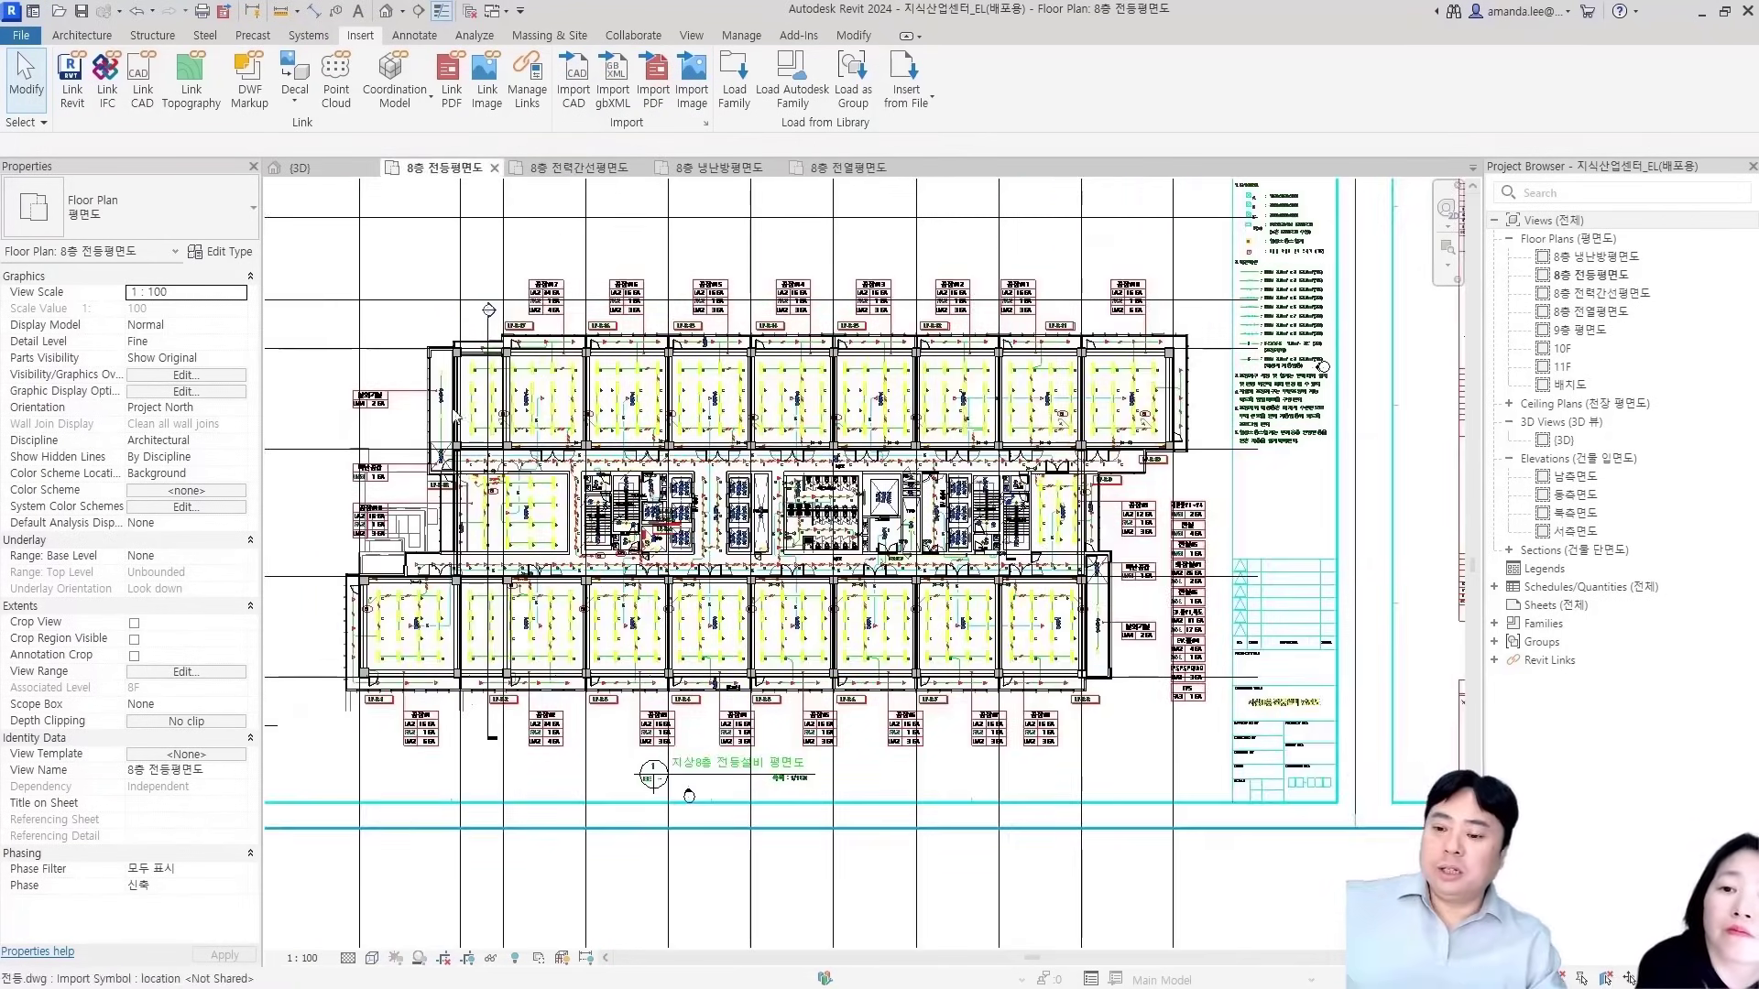
scroll(522, 331, "up", 3)
middle_click_drag(522, 331, 522, 316)
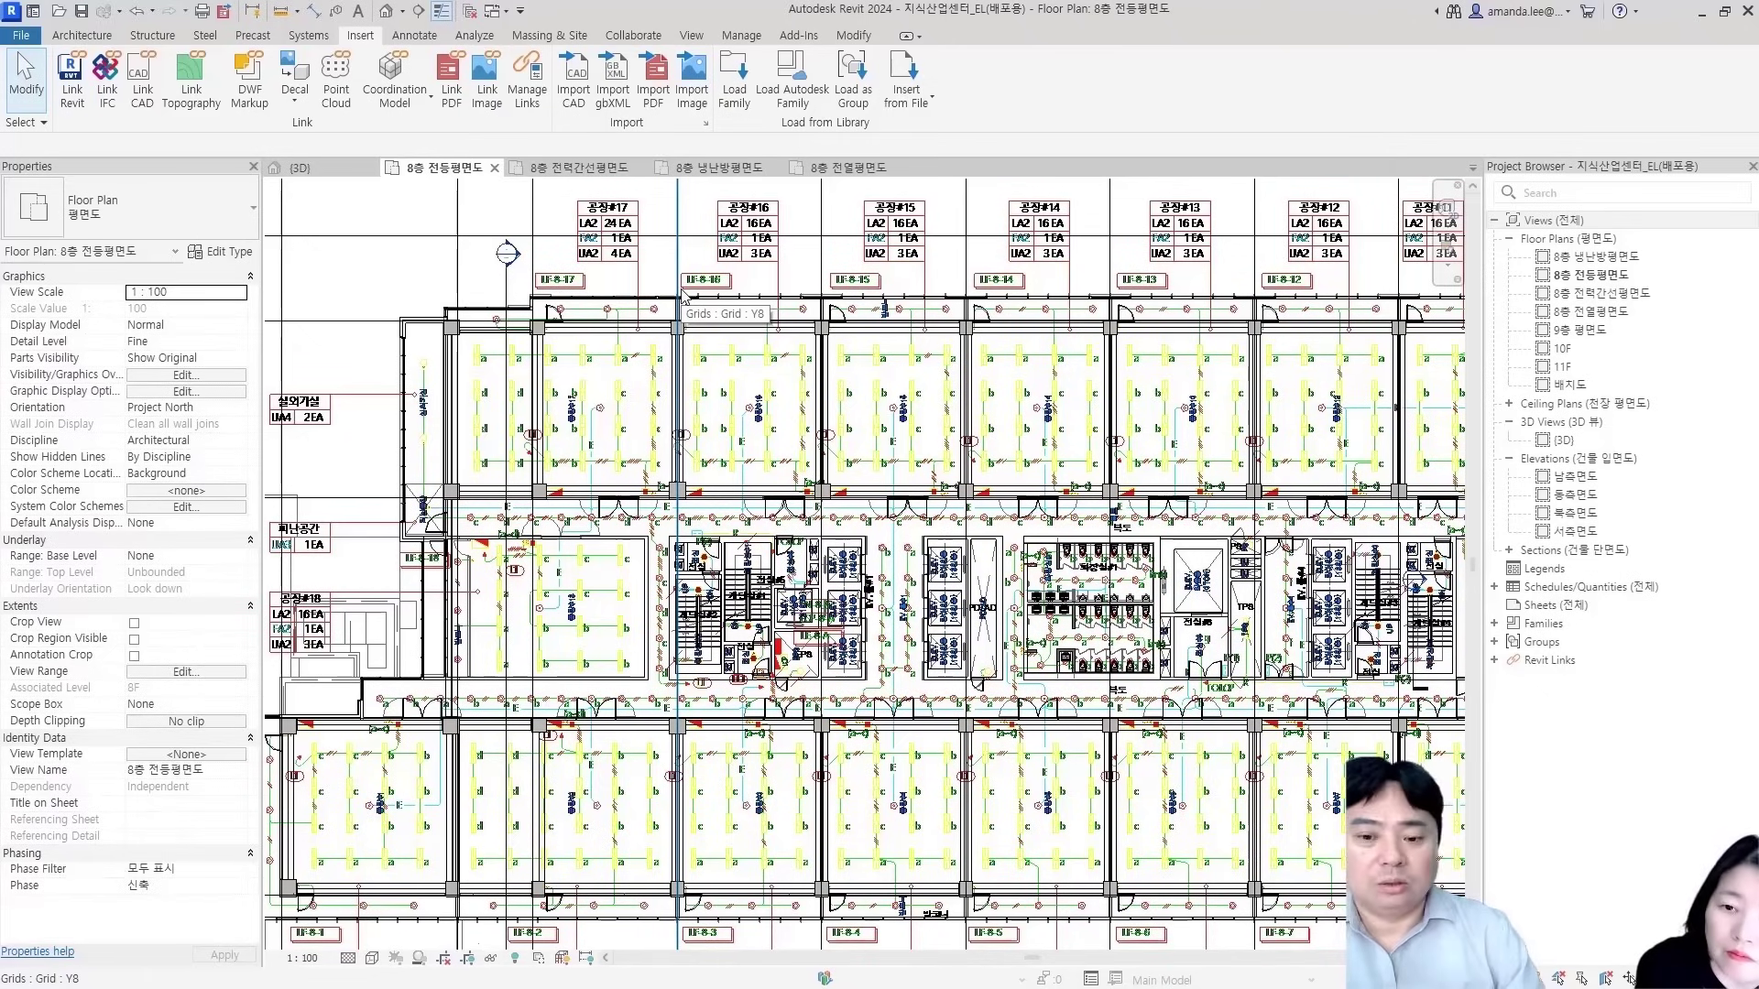
scroll(550, 376, "up", 5)
middle_click_drag(579, 396, 586, 500)
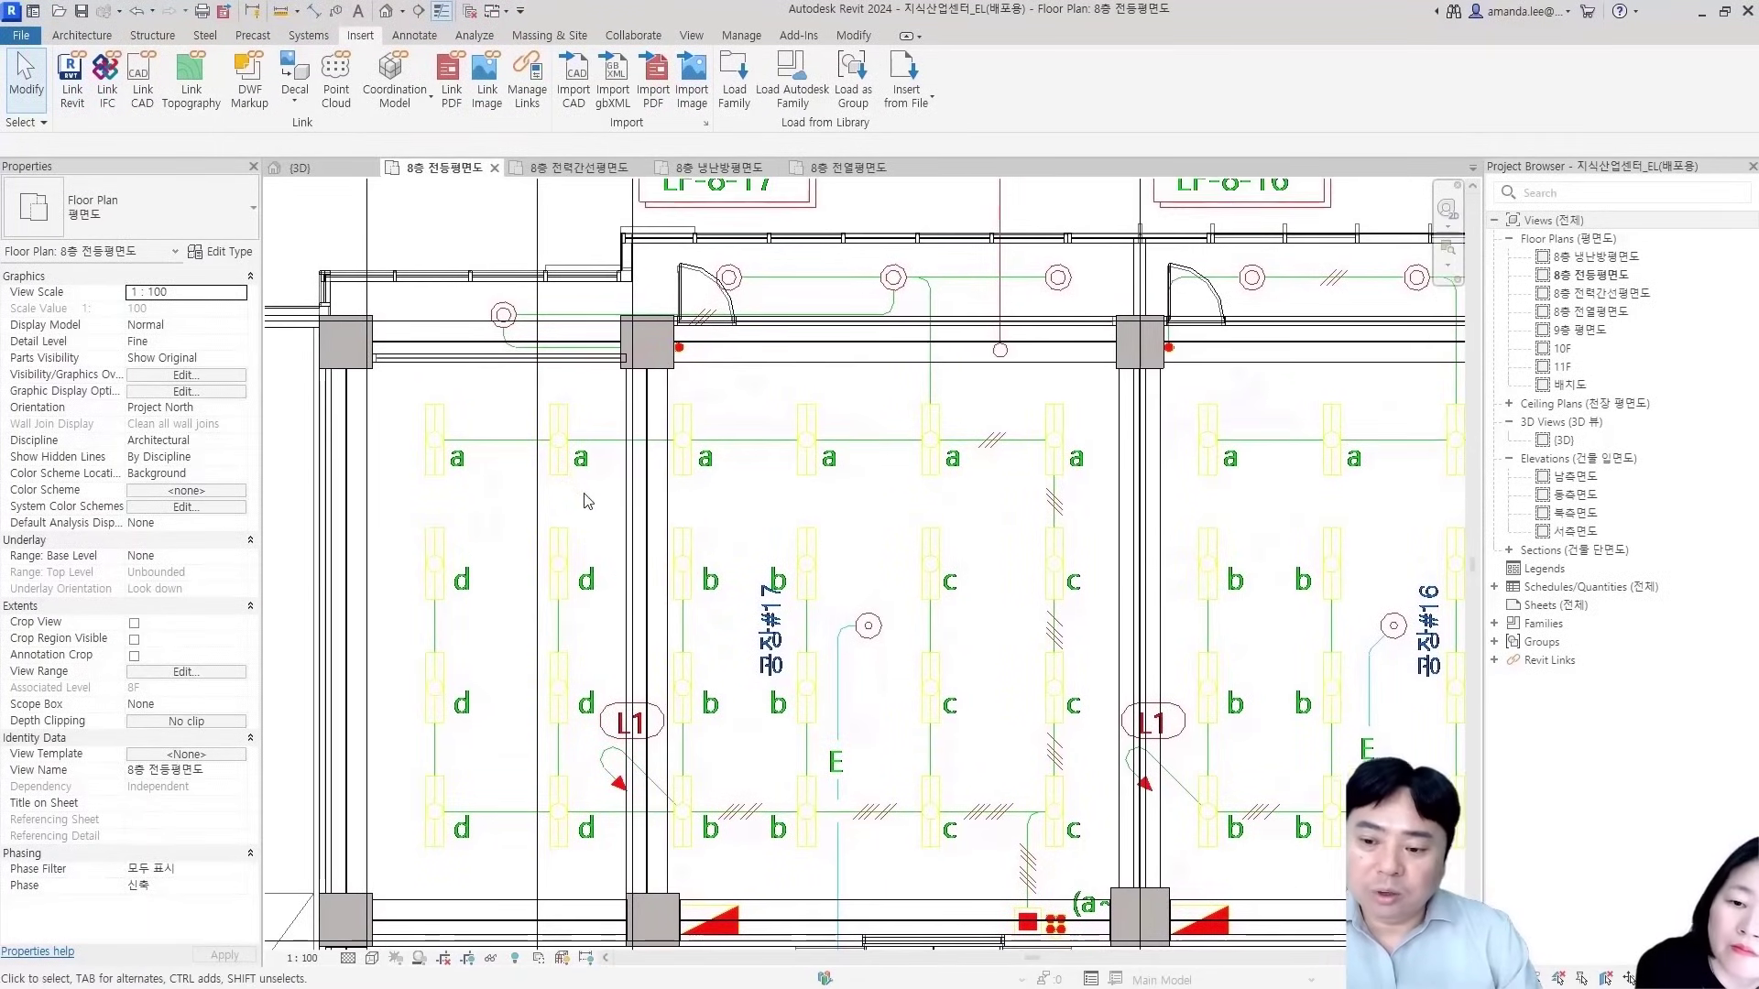
scroll(590, 510, "down", 1)
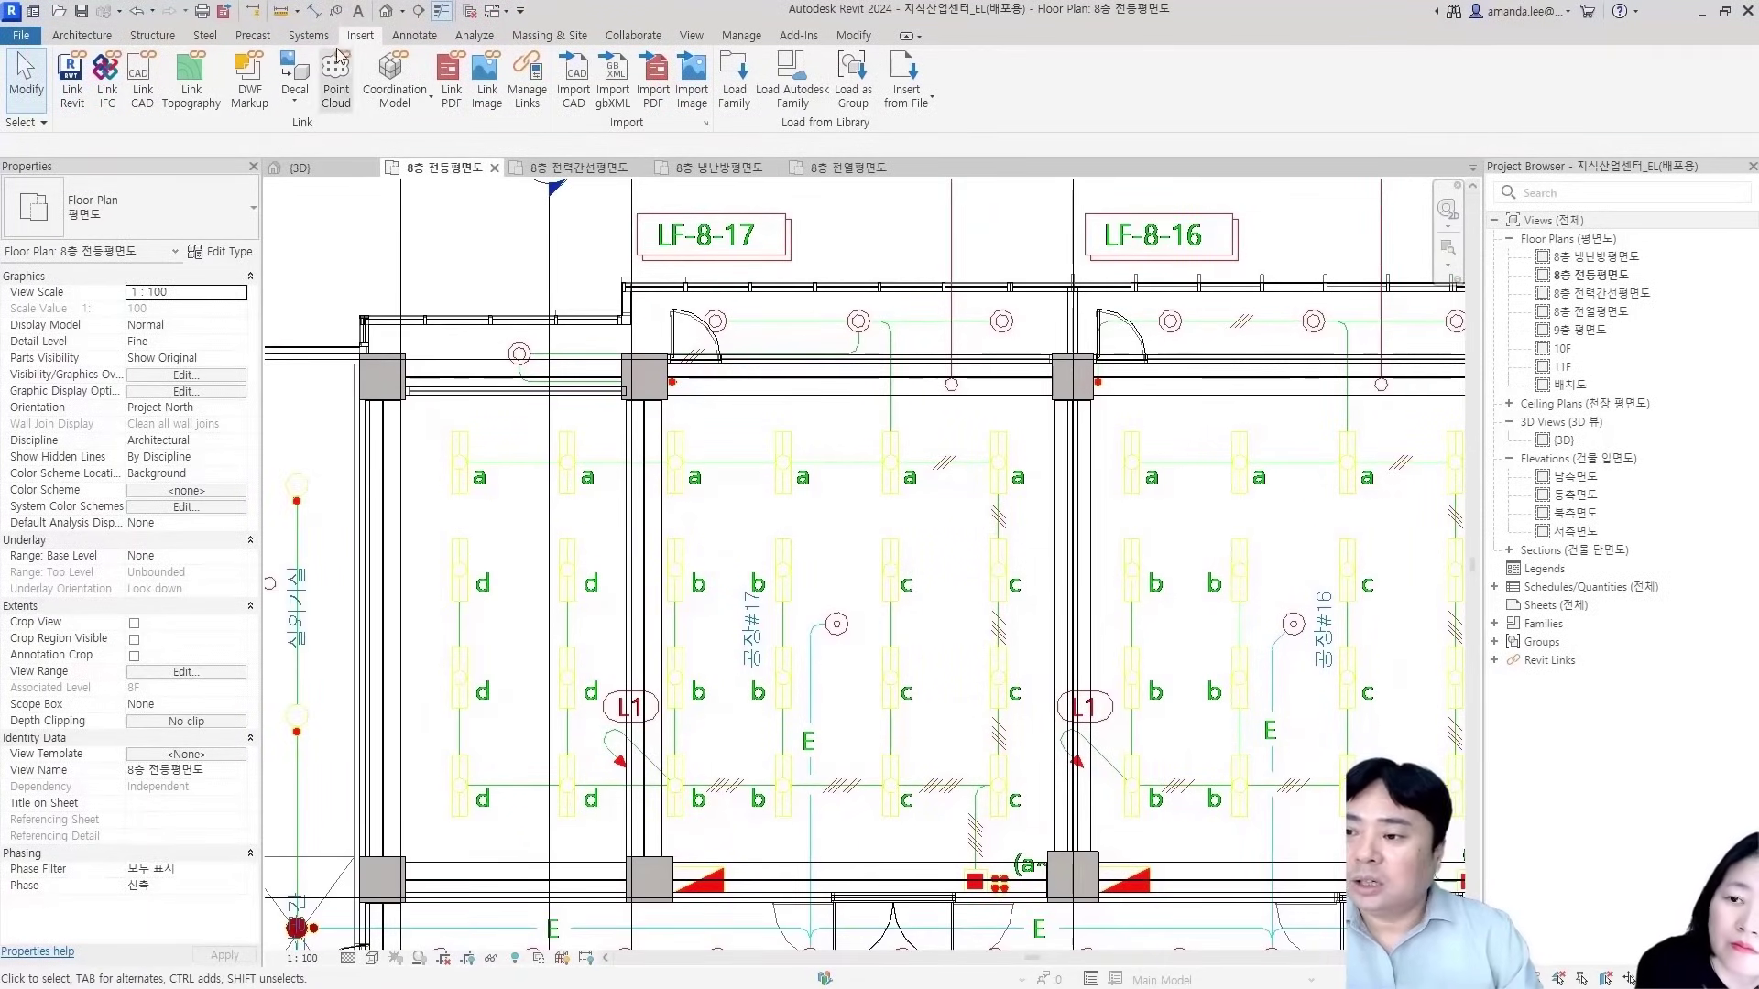
left_click(309, 36)
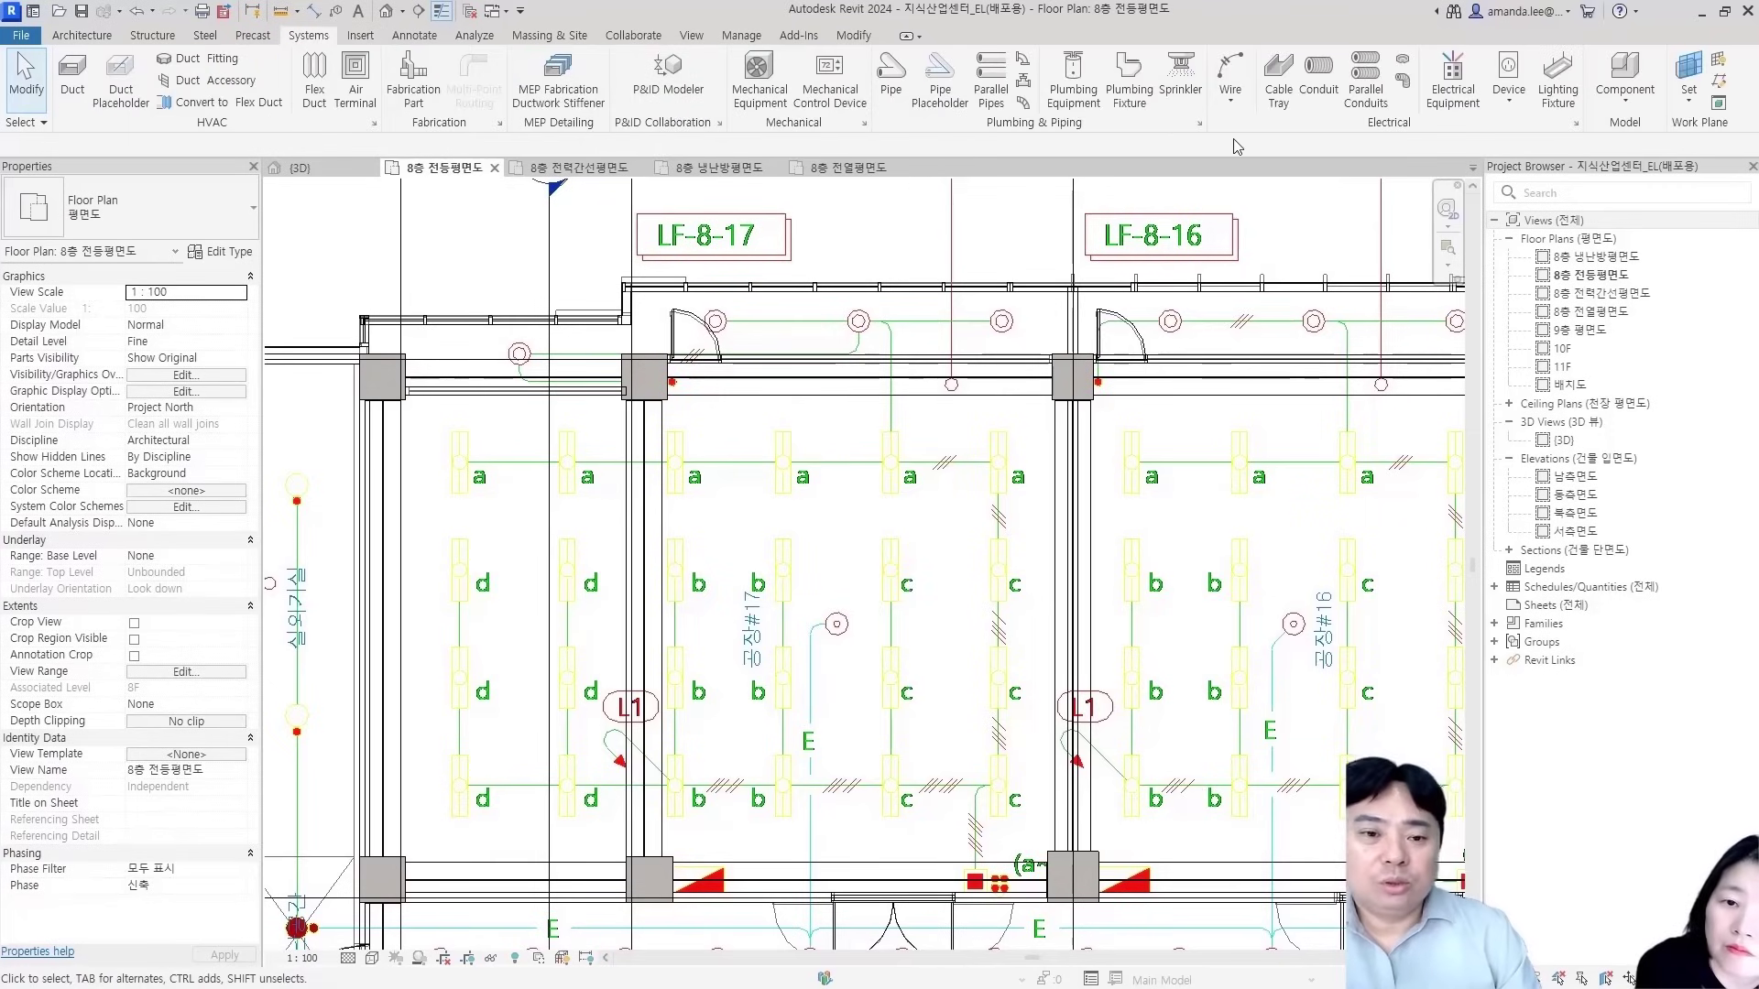
left_click(1558, 91)
Examine the fixture quantity tables and the luminaire layout of 공장#17 and its neighbouring rooms on the lighting plan
scroll(576, 481, "up", 5)
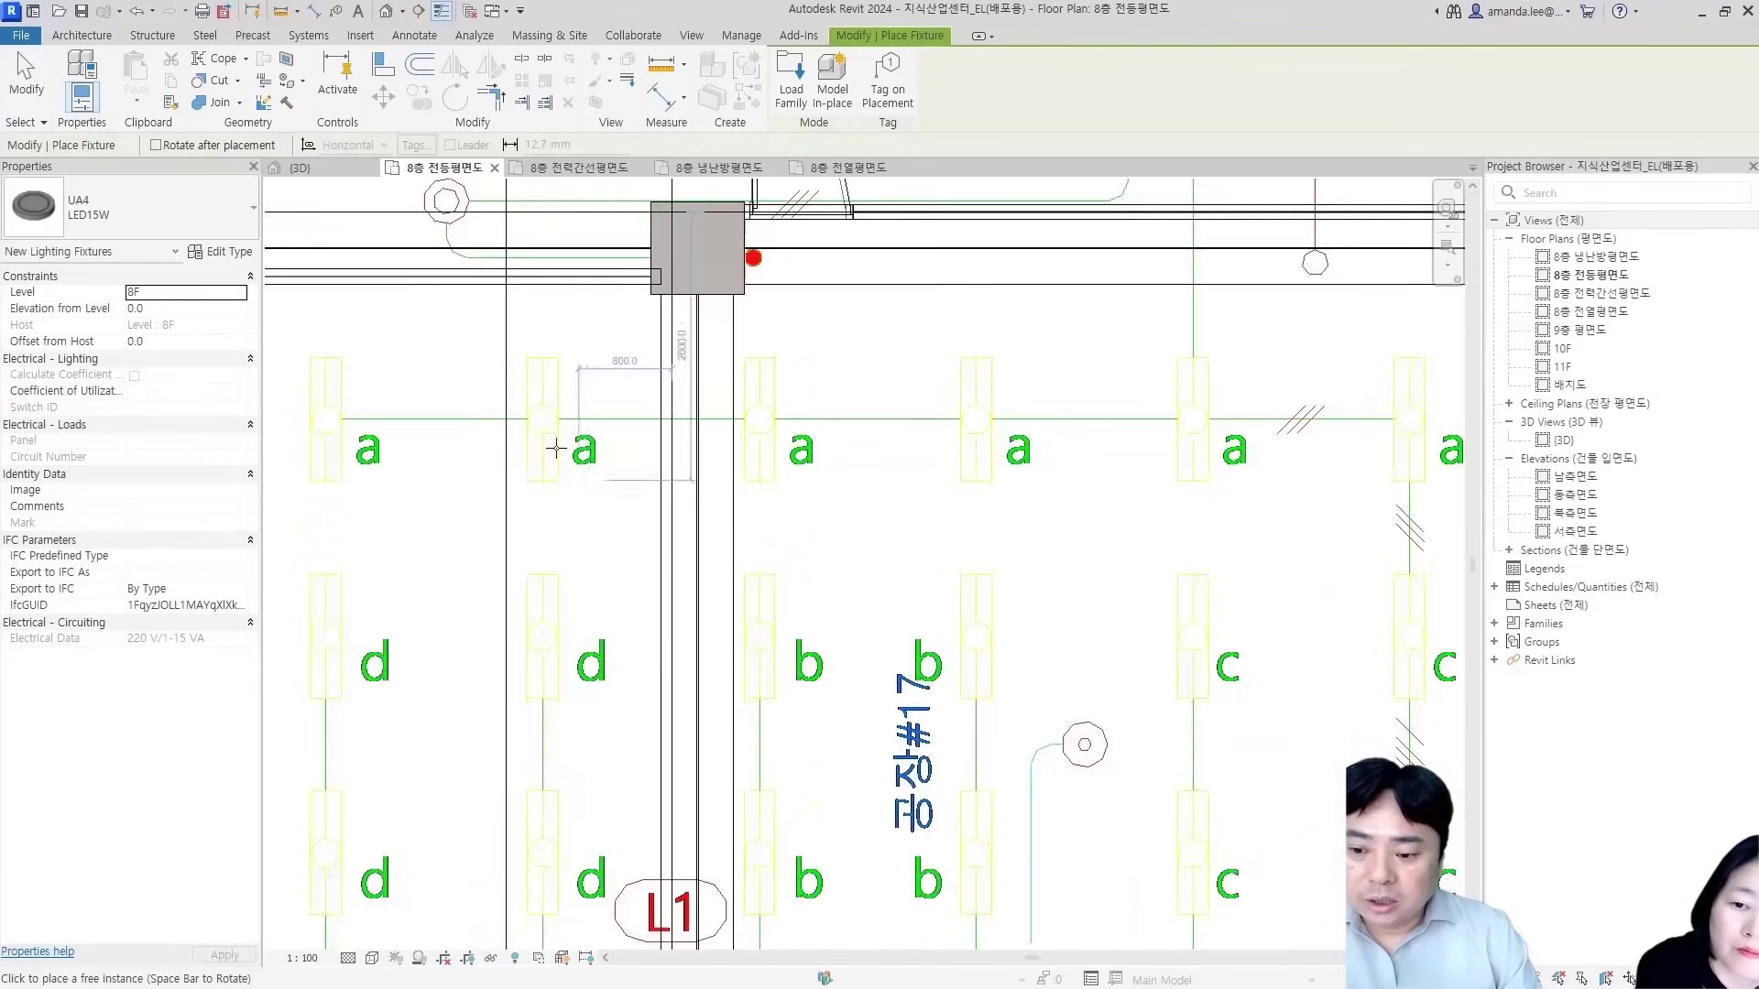
scroll(573, 440, "down", 5)
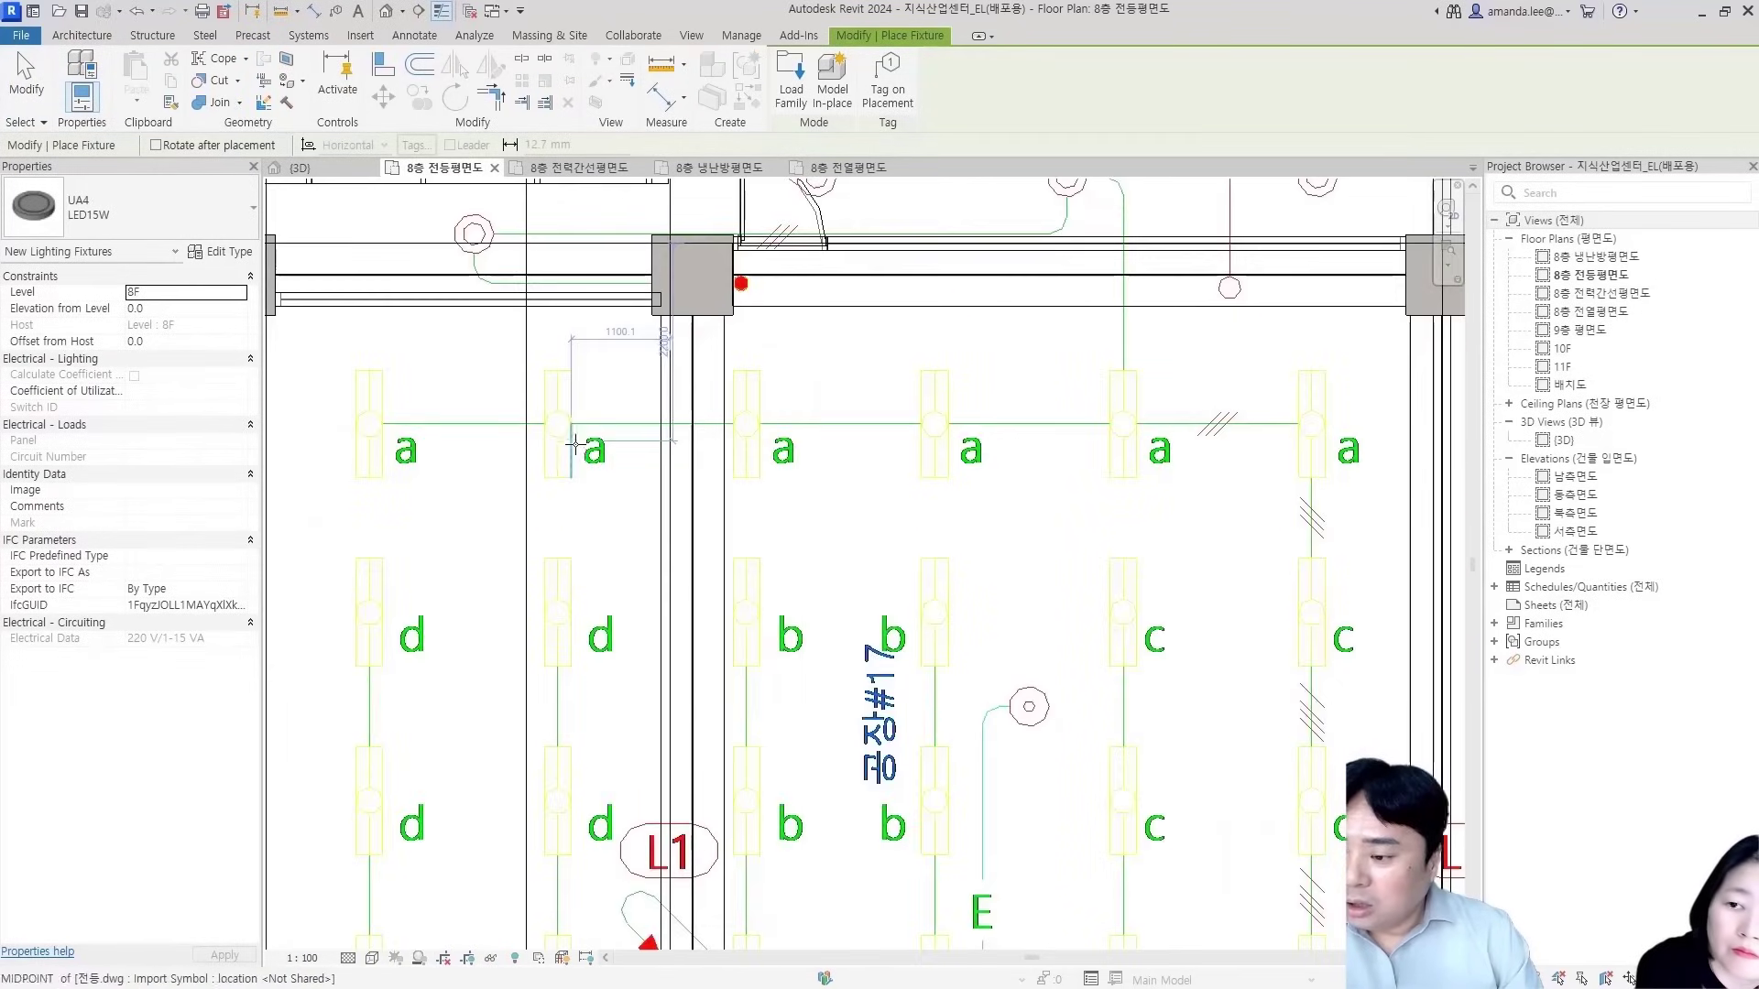
scroll(978, 533, "down", 5)
middle_click_drag(978, 540, 394, 629)
scroll(1145, 564, "down", 1)
middle_click_drag(1145, 563, 1284, 535)
scroll(285, 551, "up", 1)
middle_click_drag(647, 505, 902, 491)
scroll(903, 491, "up", 5)
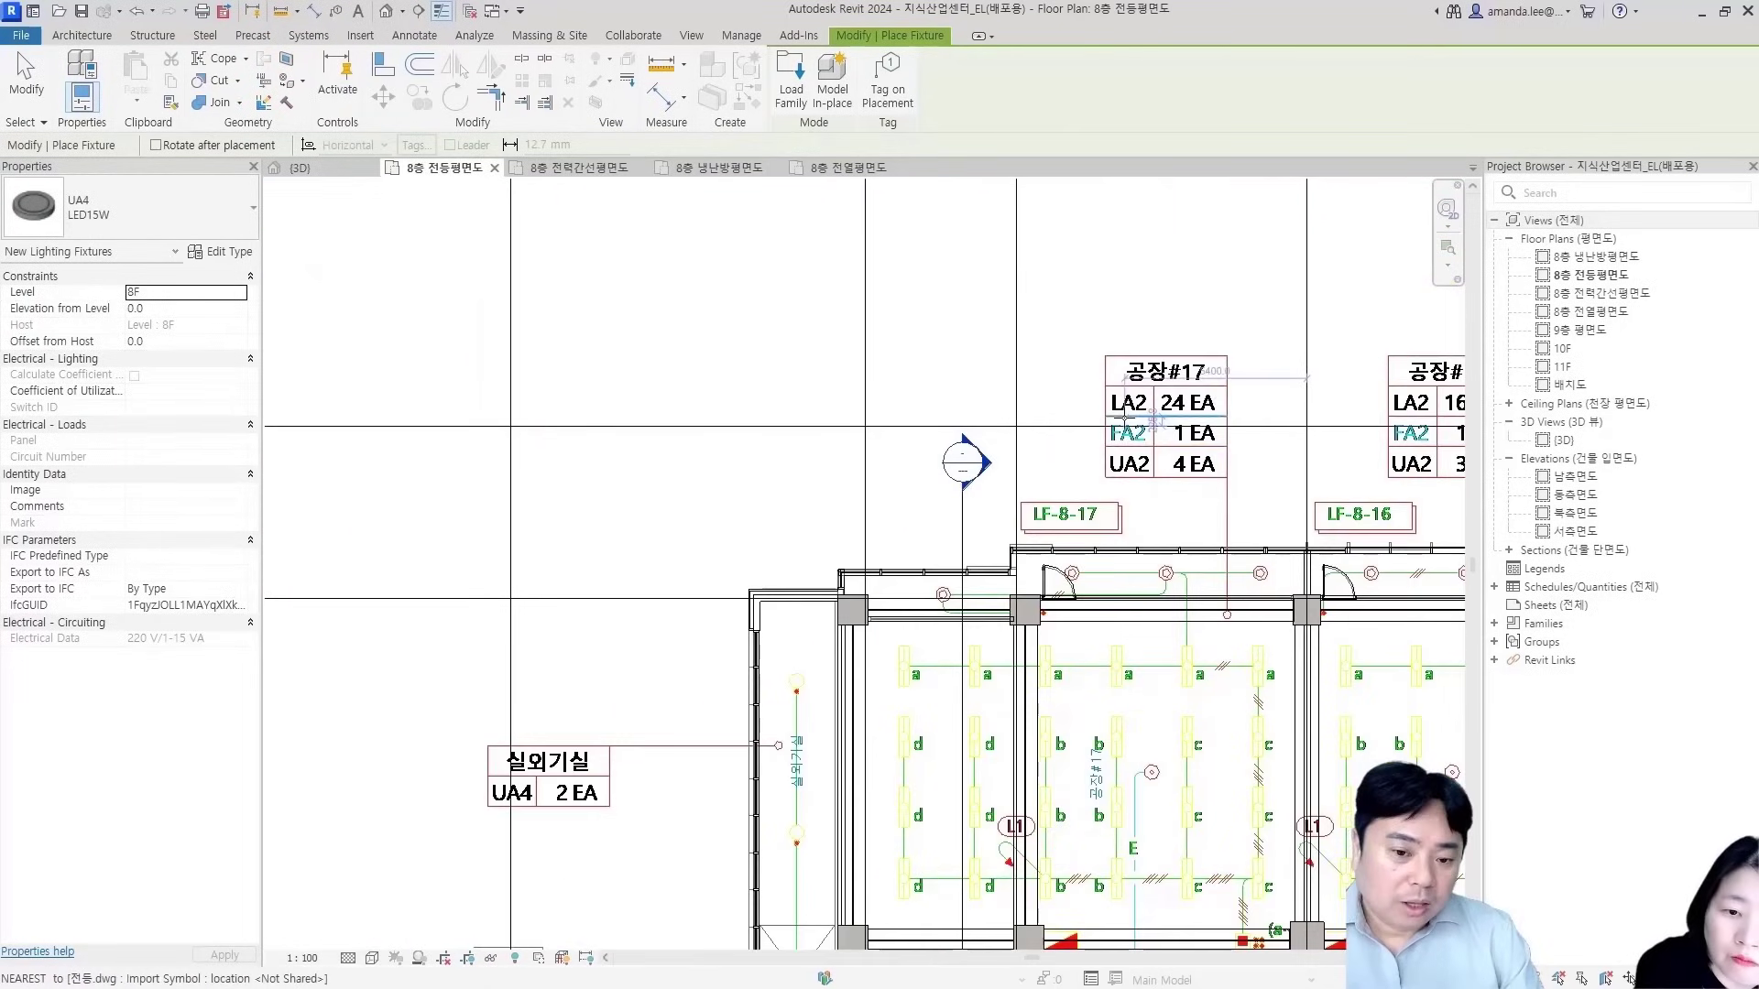
middle_click_drag(1173, 468, 939, 337)
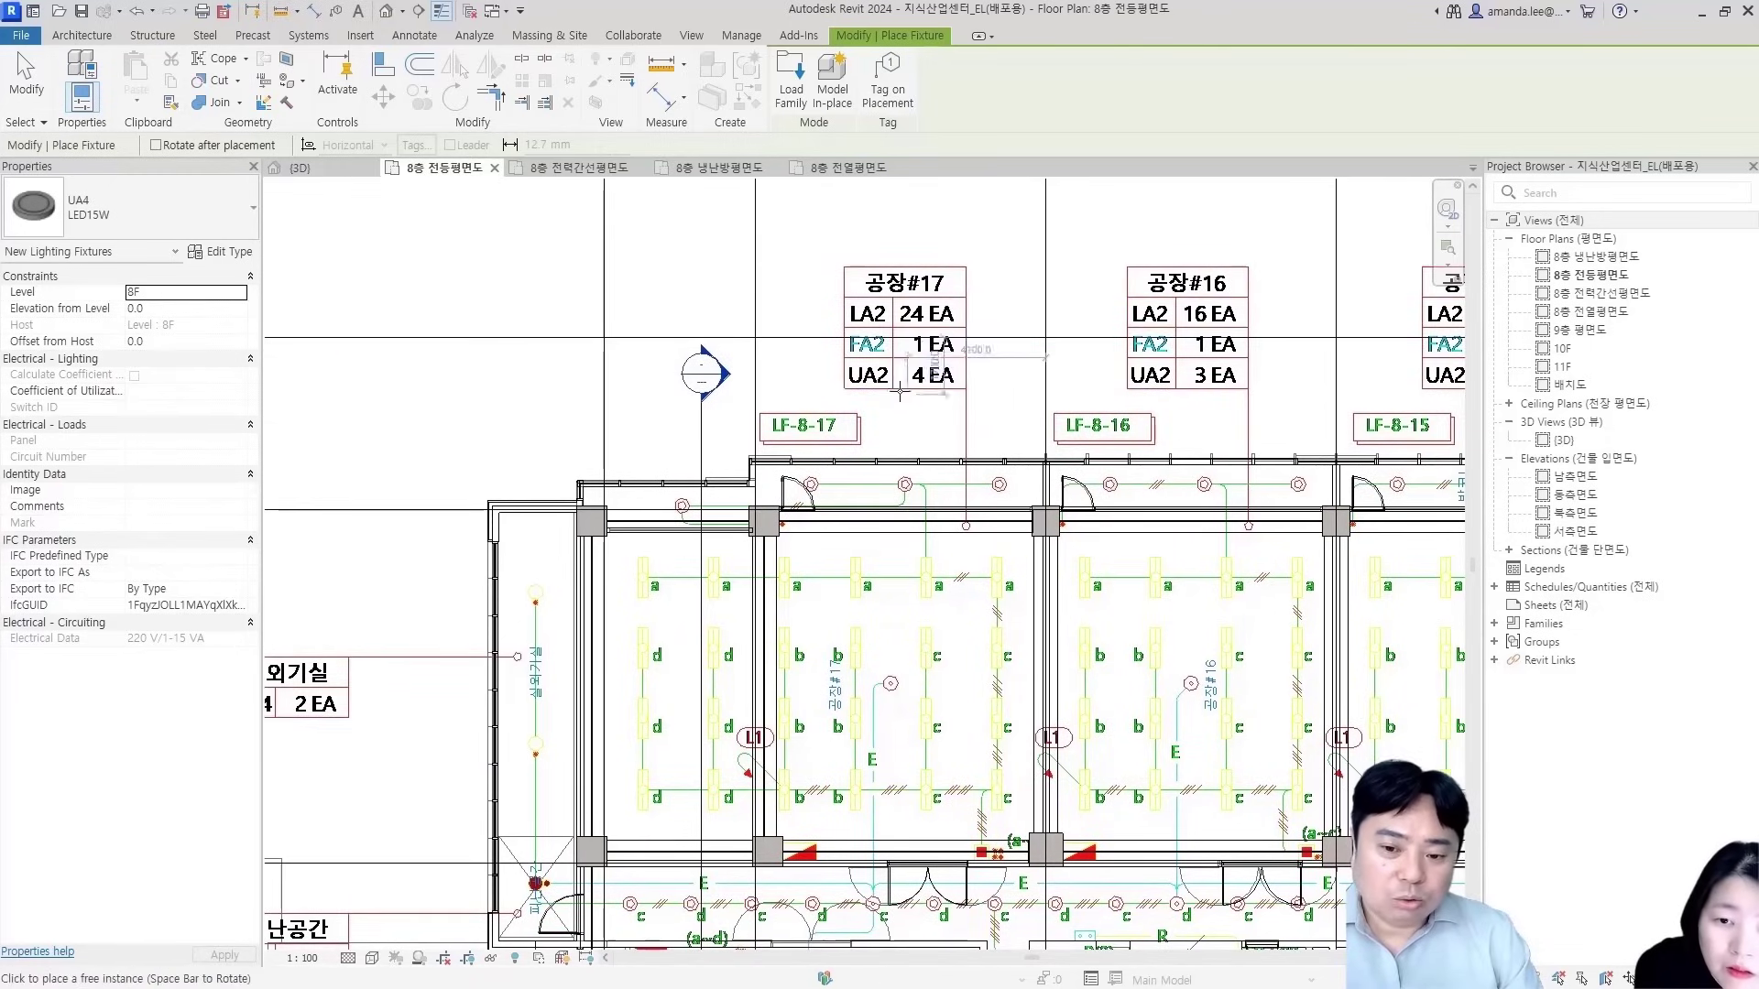
scroll(989, 568, "down", 3)
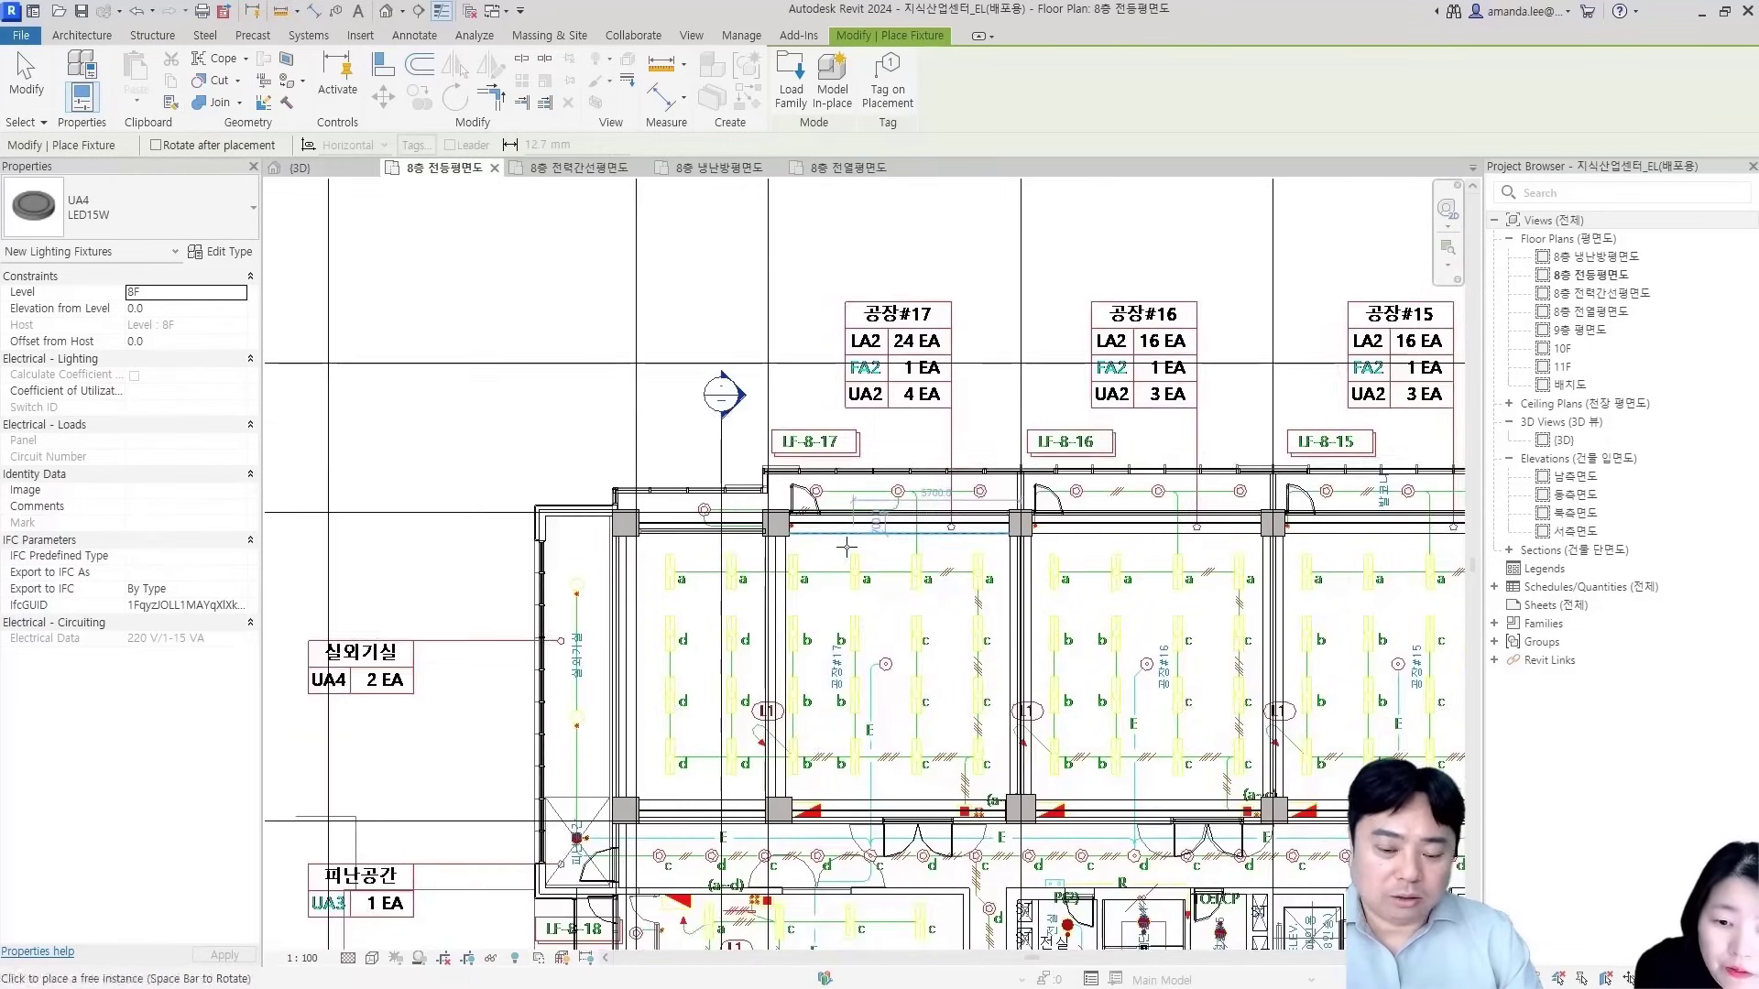
scroll(896, 675, "up", 5)
middle_click_drag(896, 674, 741, 548)
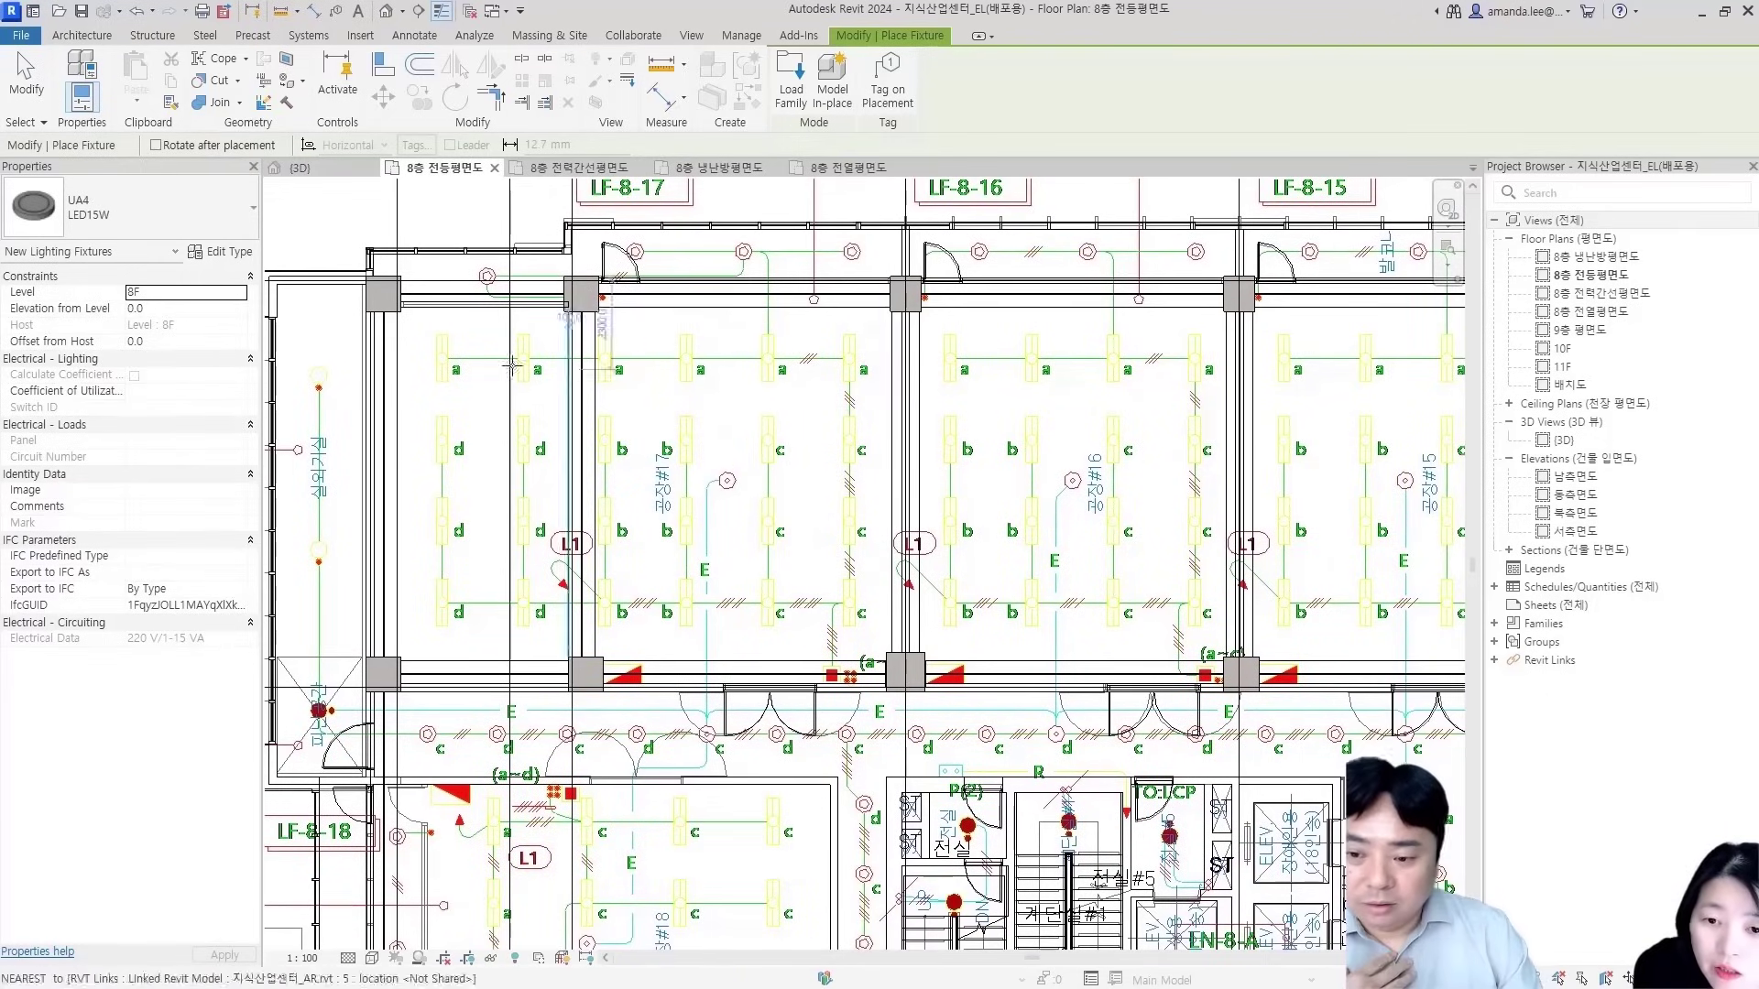
Examine the luminaire detail sheet beside the lighting plan and compare its fixture types with the 공장#17 quantity table
scroll(623, 502, "down", 3)
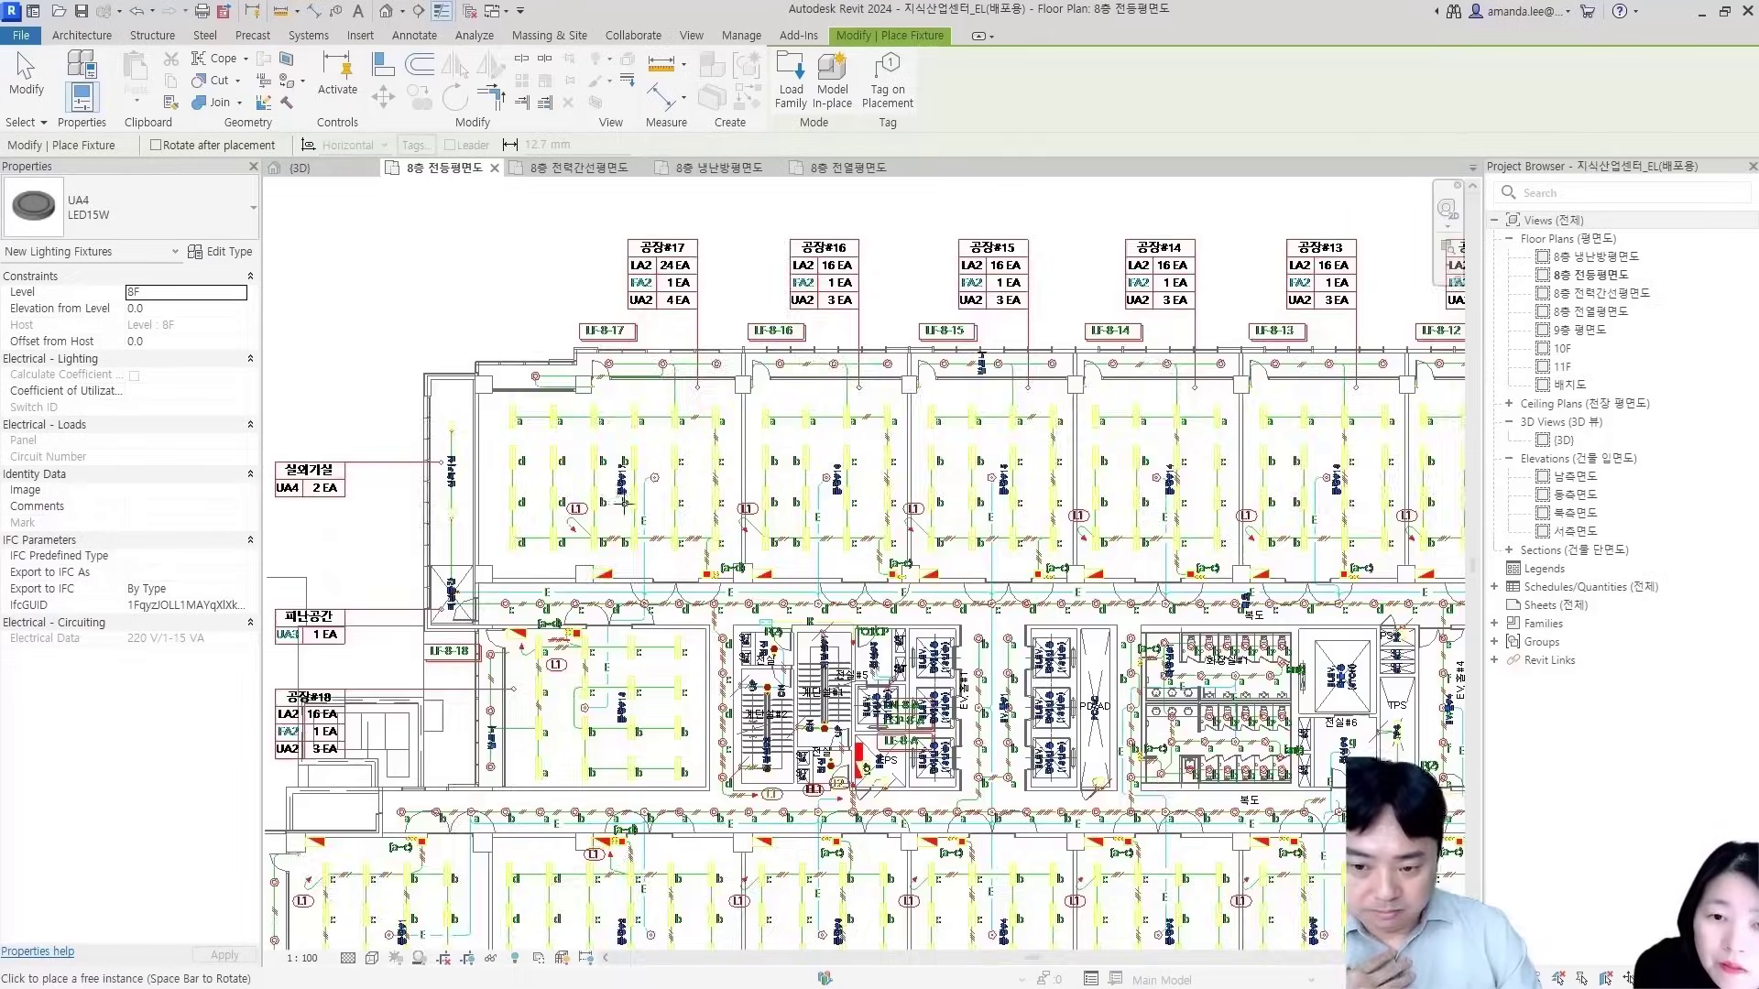
scroll(623, 502, "down", 3)
scroll(846, 543, "down", 2)
middle_click_drag(1184, 585, 397, 664)
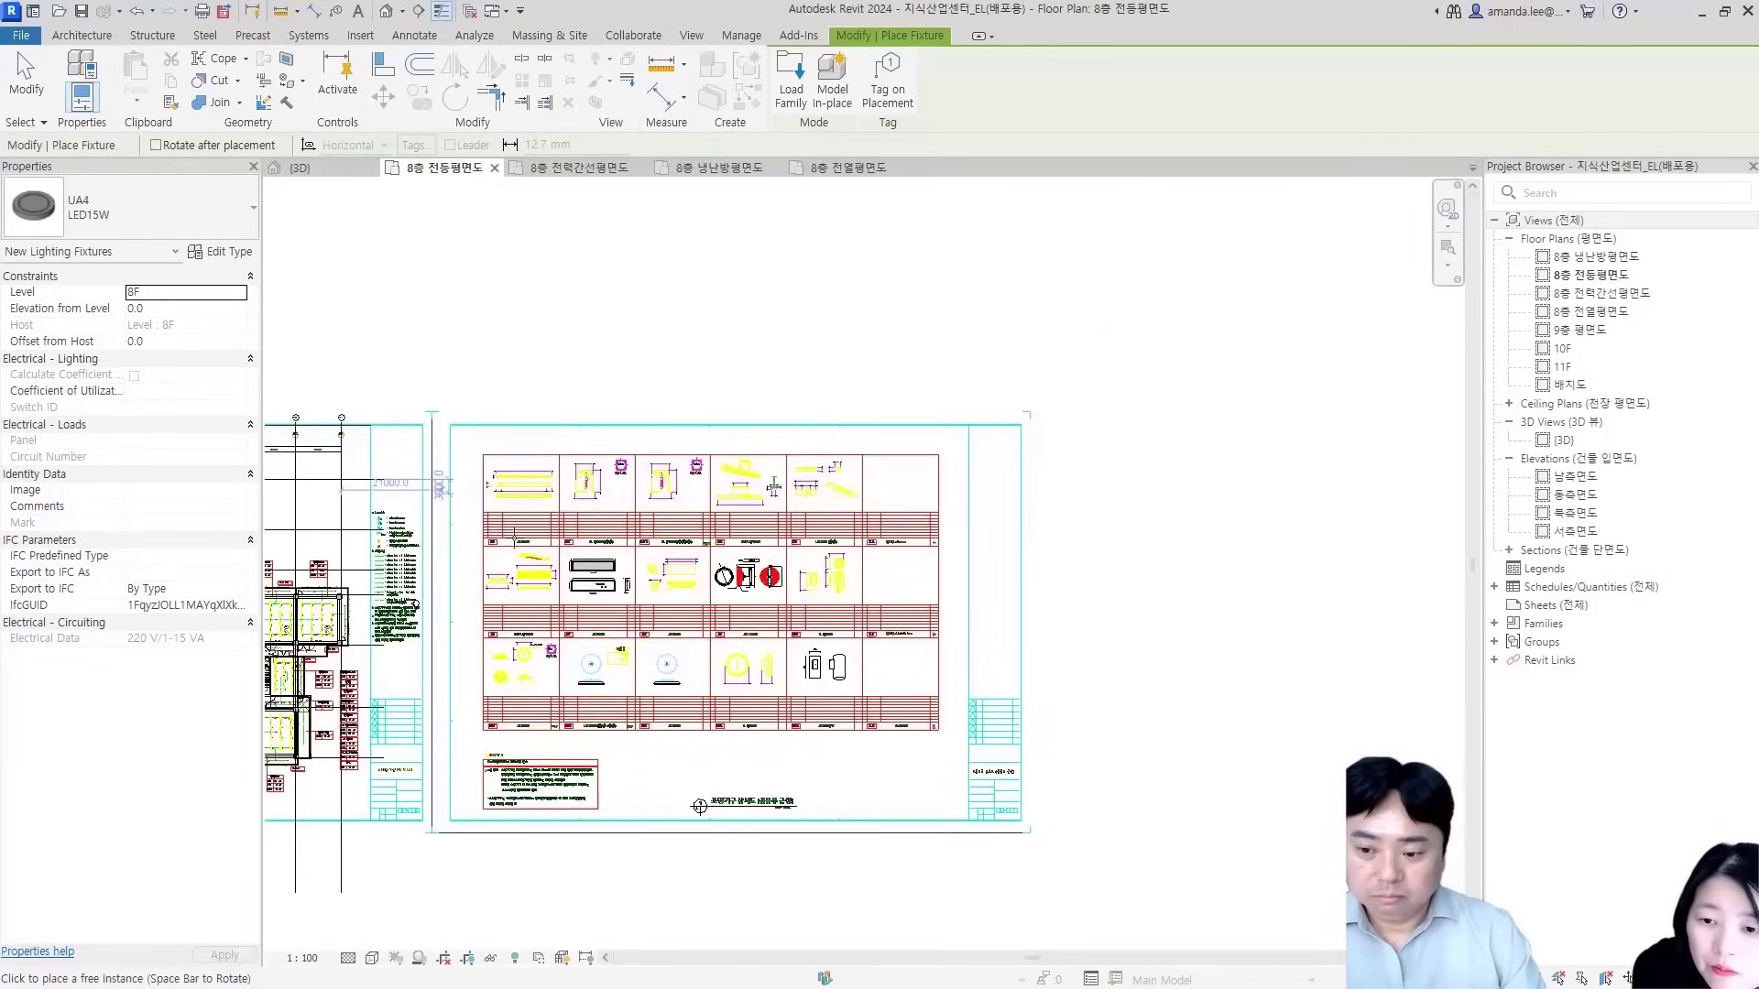
scroll(499, 536, "up", 6)
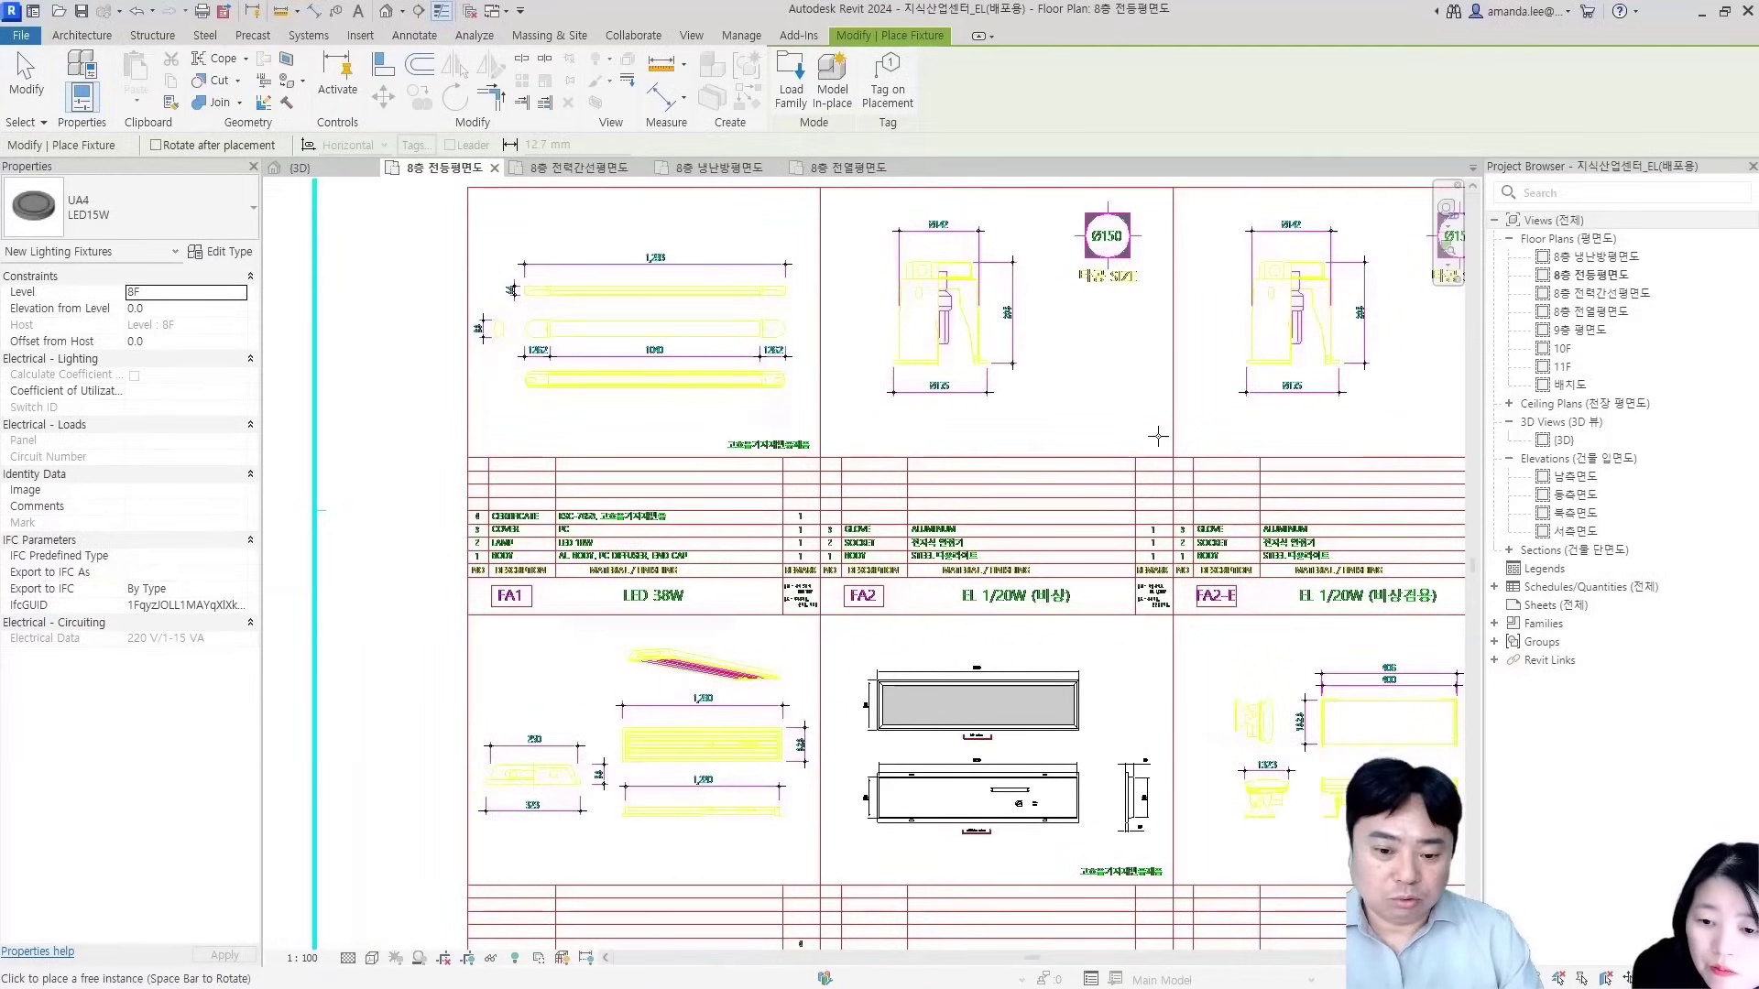
scroll(600, 403, "down", 5)
scroll(681, 638, "up", 3)
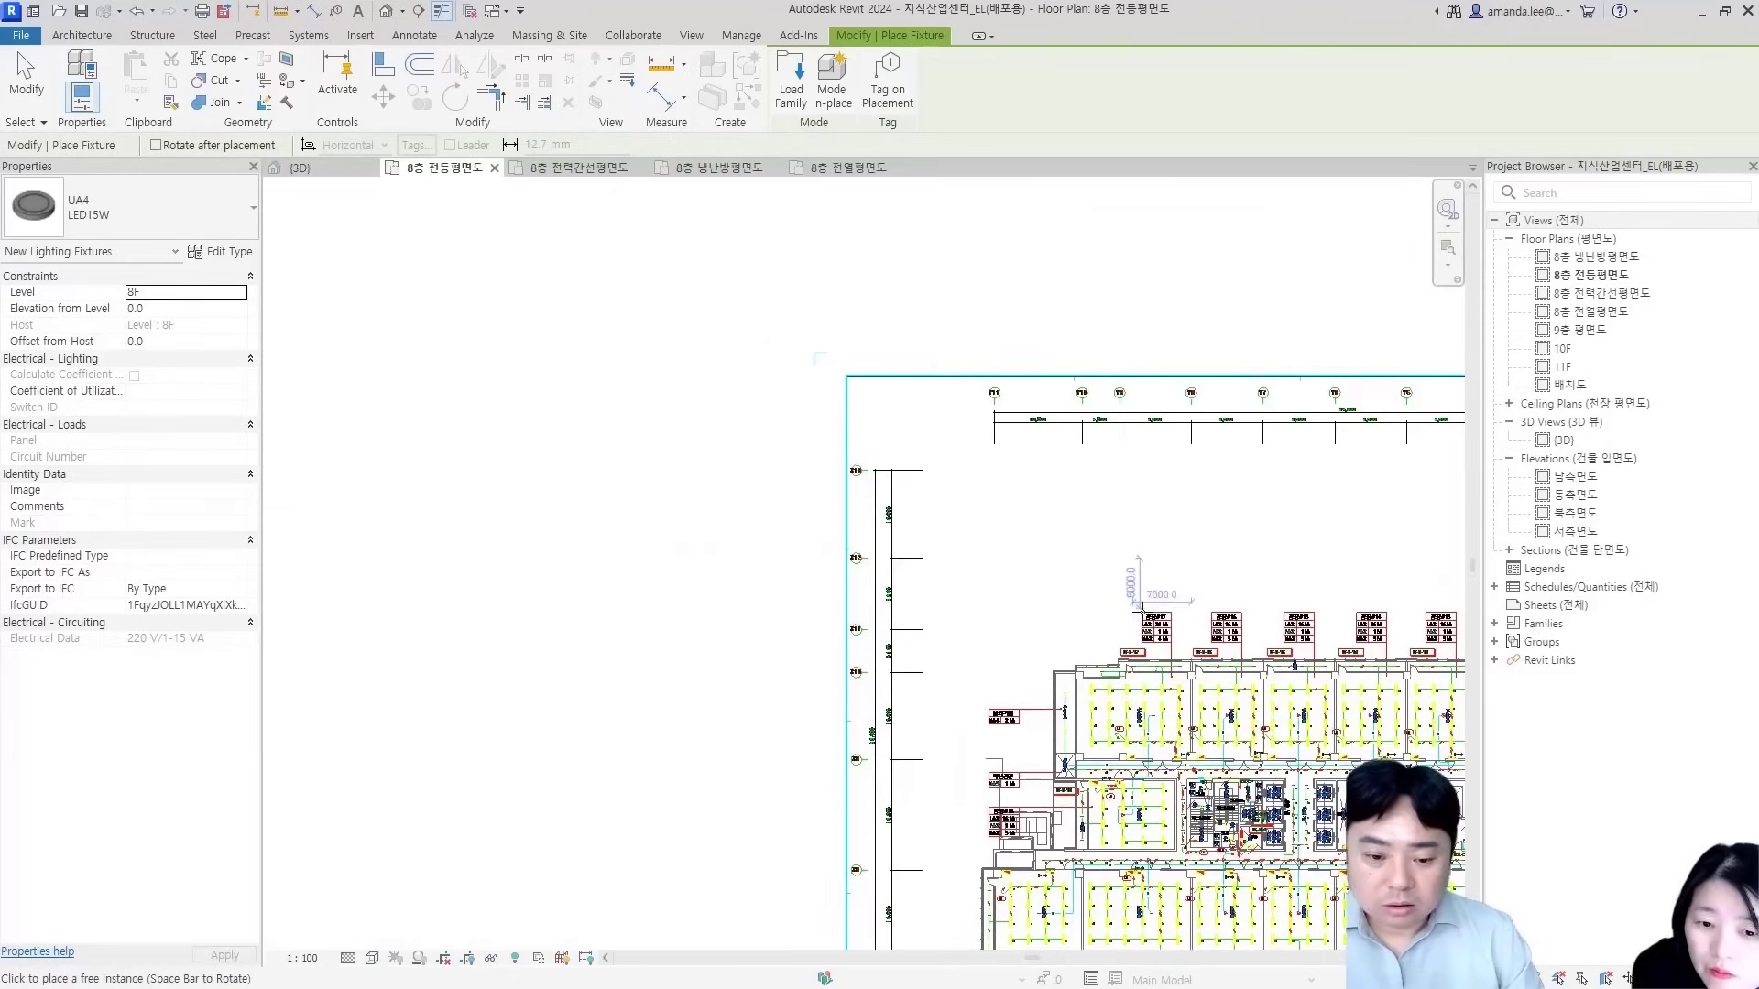
scroll(1153, 622, "up", 5)
middle_click_drag(1226, 662, 897, 550)
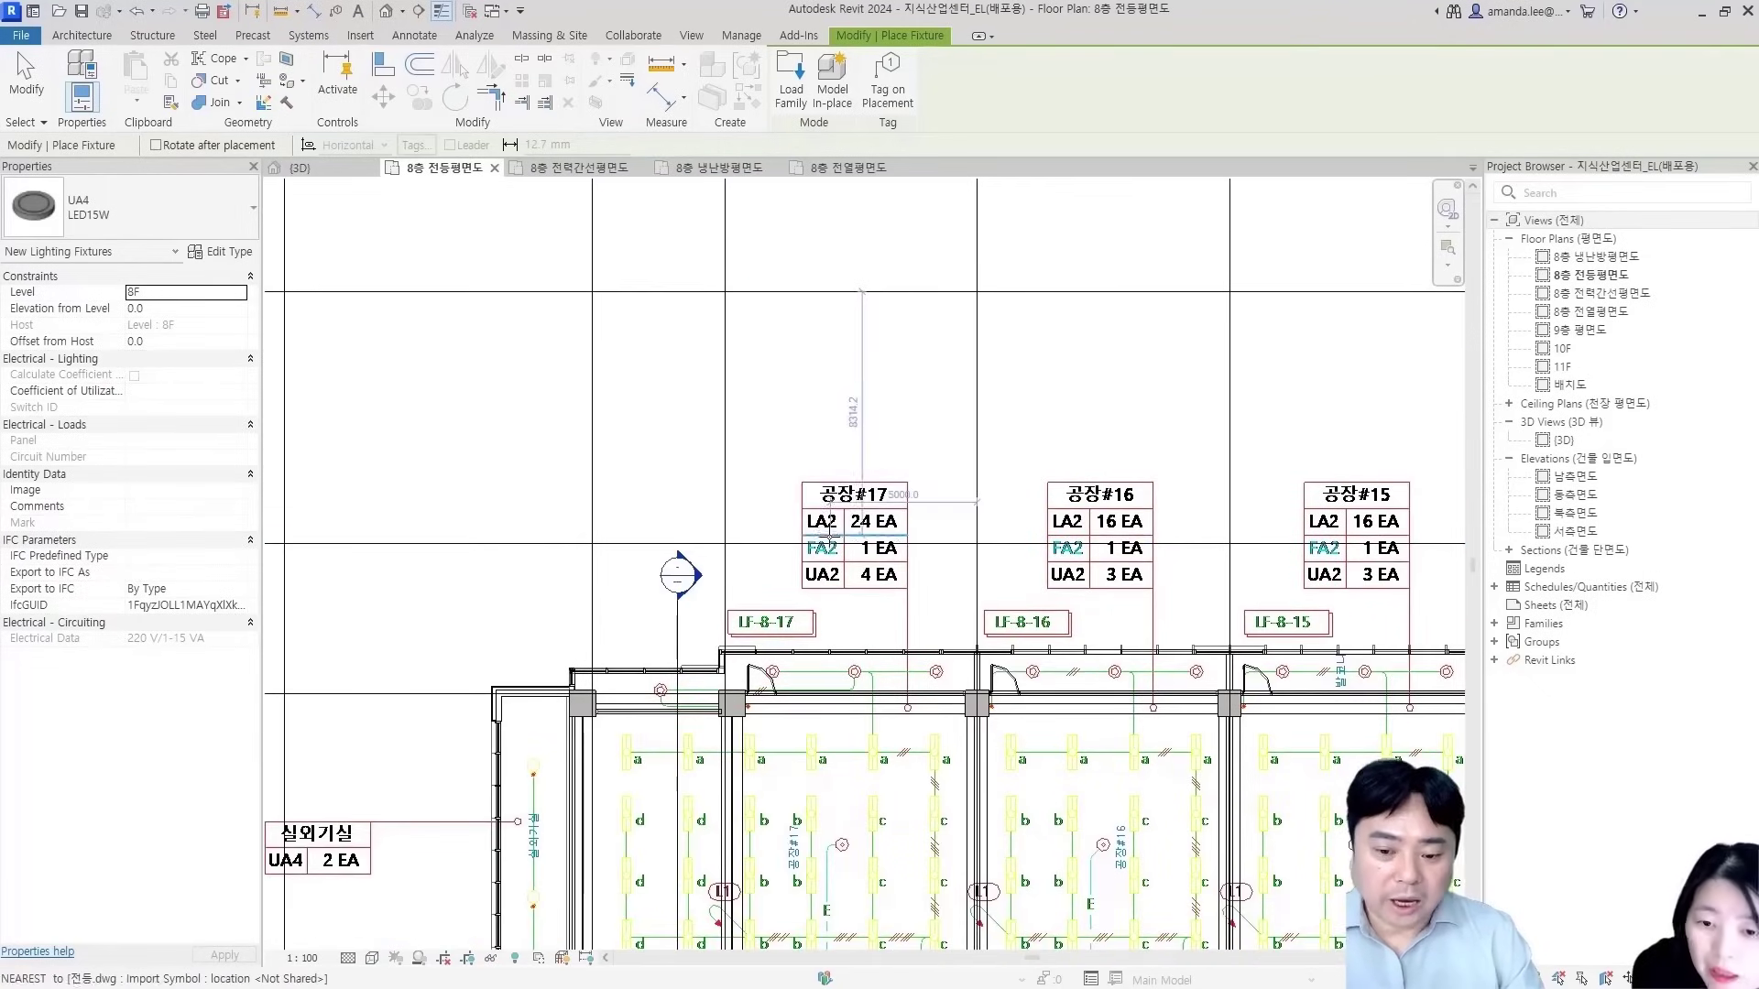
scroll(898, 550, "down", 6)
scroll(760, 408, "up", 3)
scroll(760, 408, "up", 4)
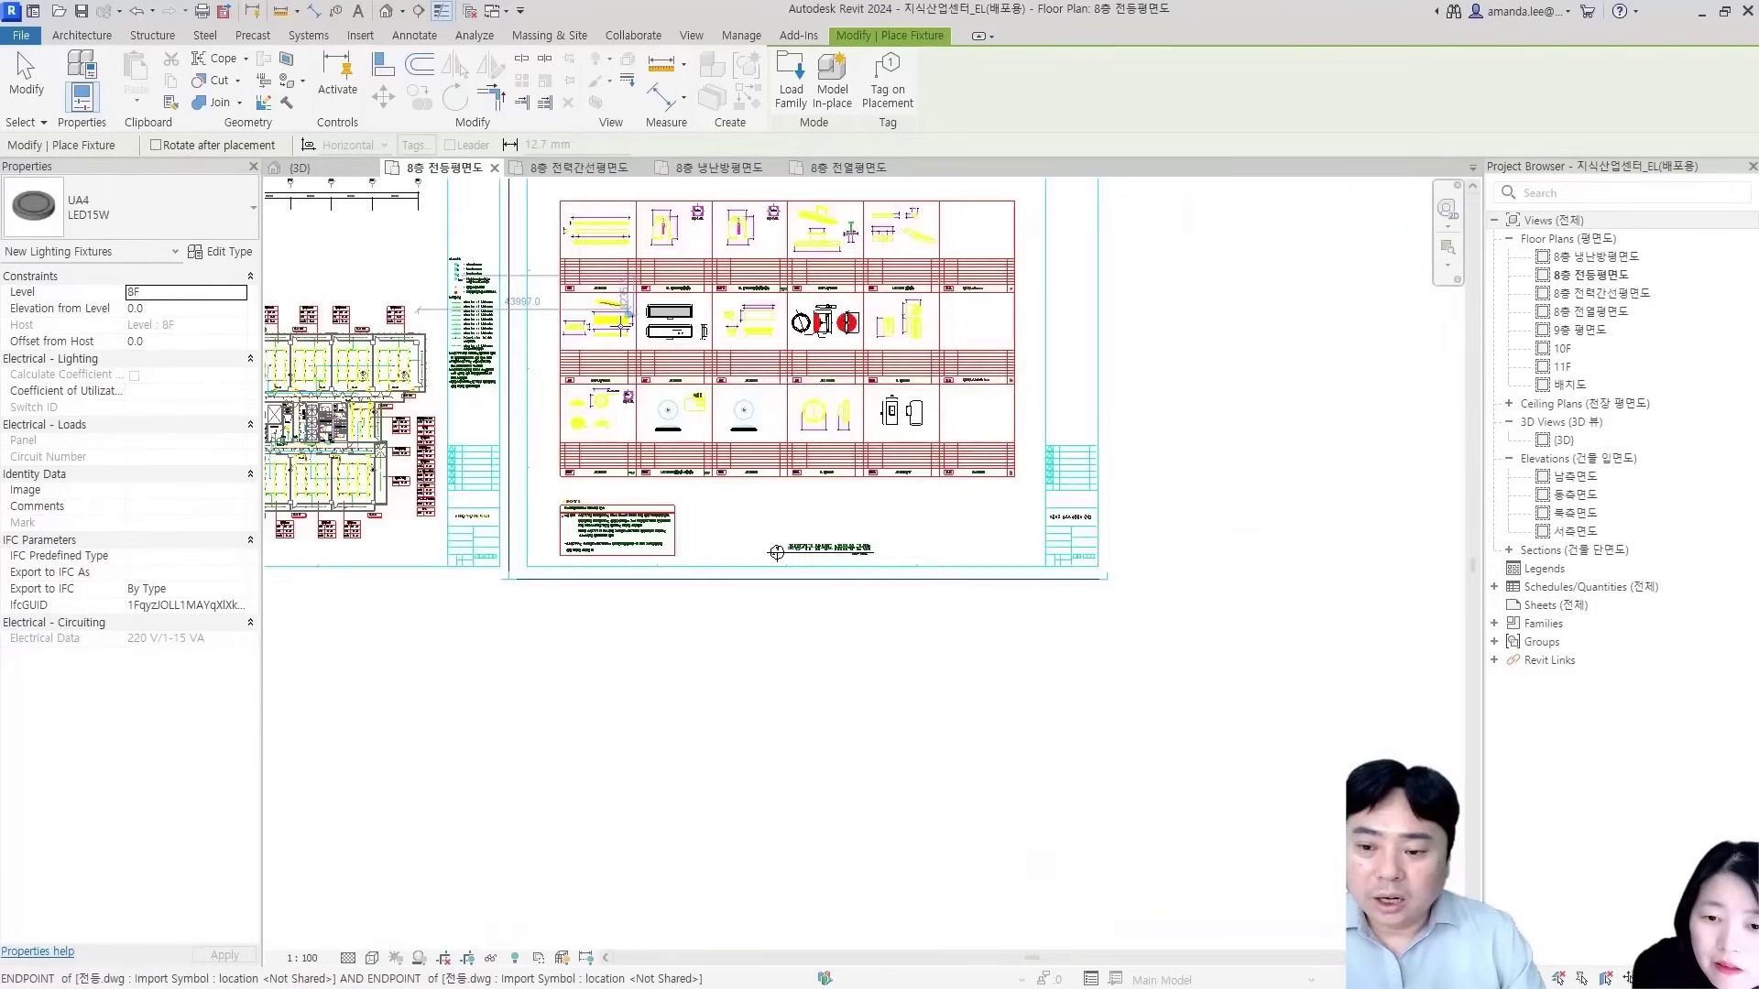
middle_click_drag(806, 404, 789, 455)
scroll(789, 454, "down", 1)
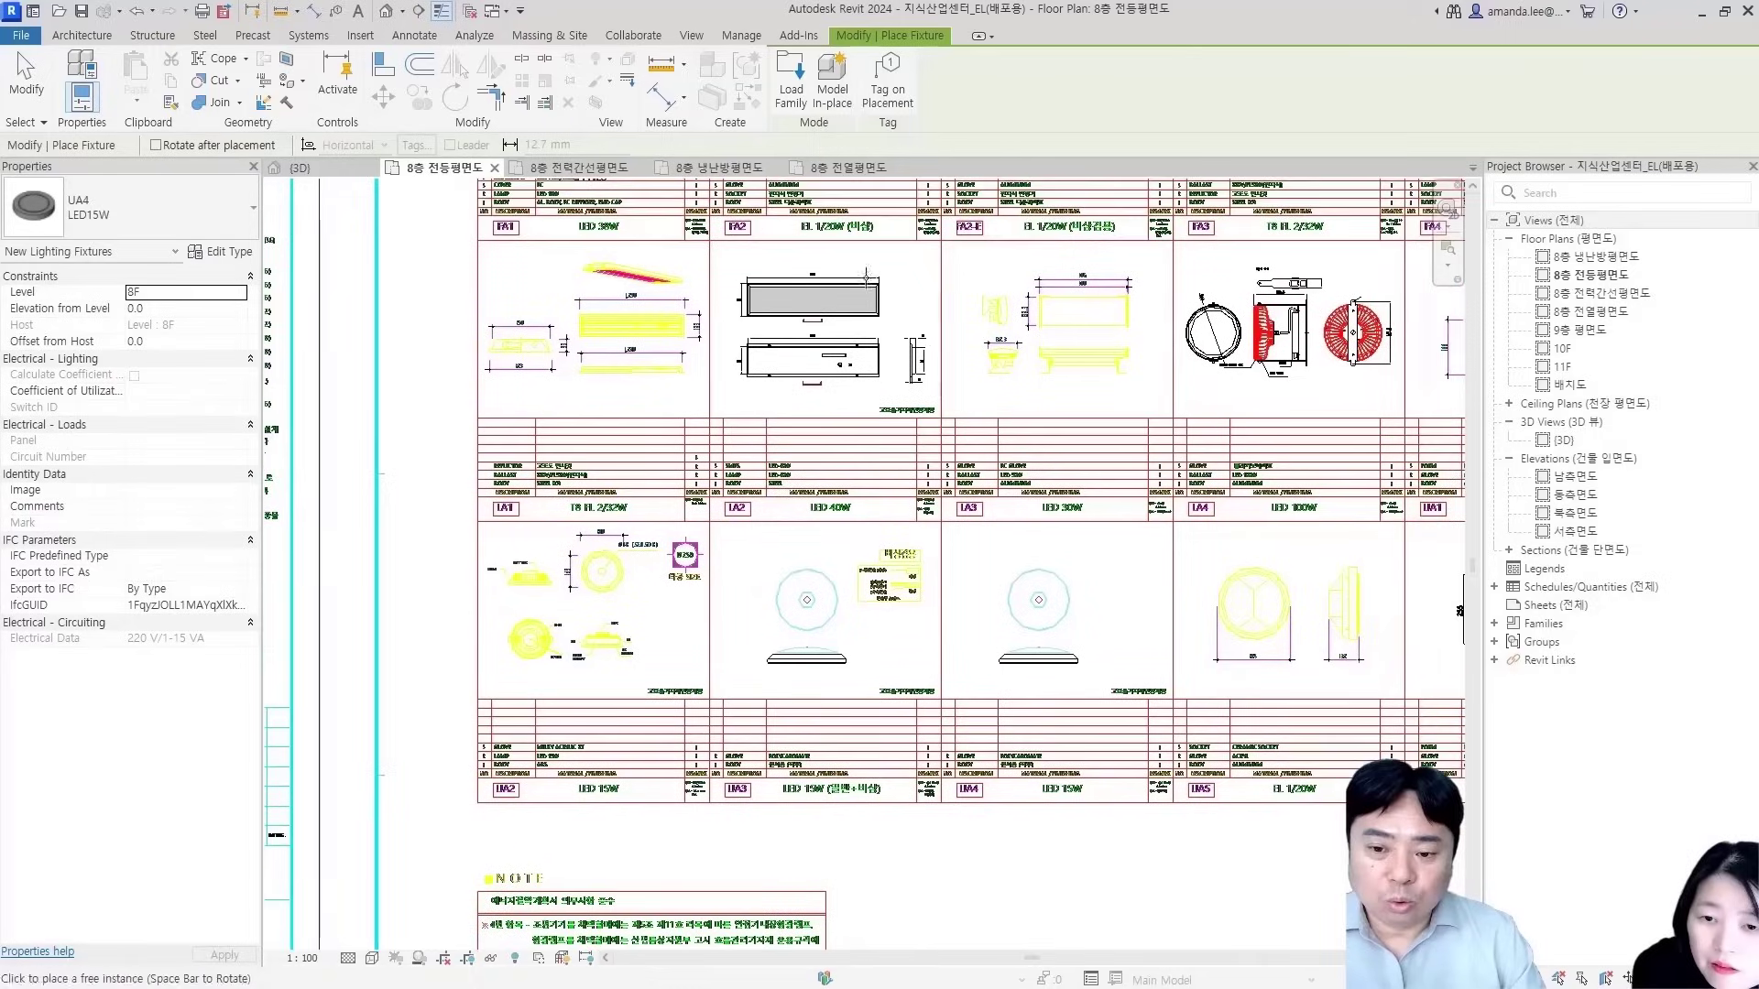
scroll(678, 479, "down", 5)
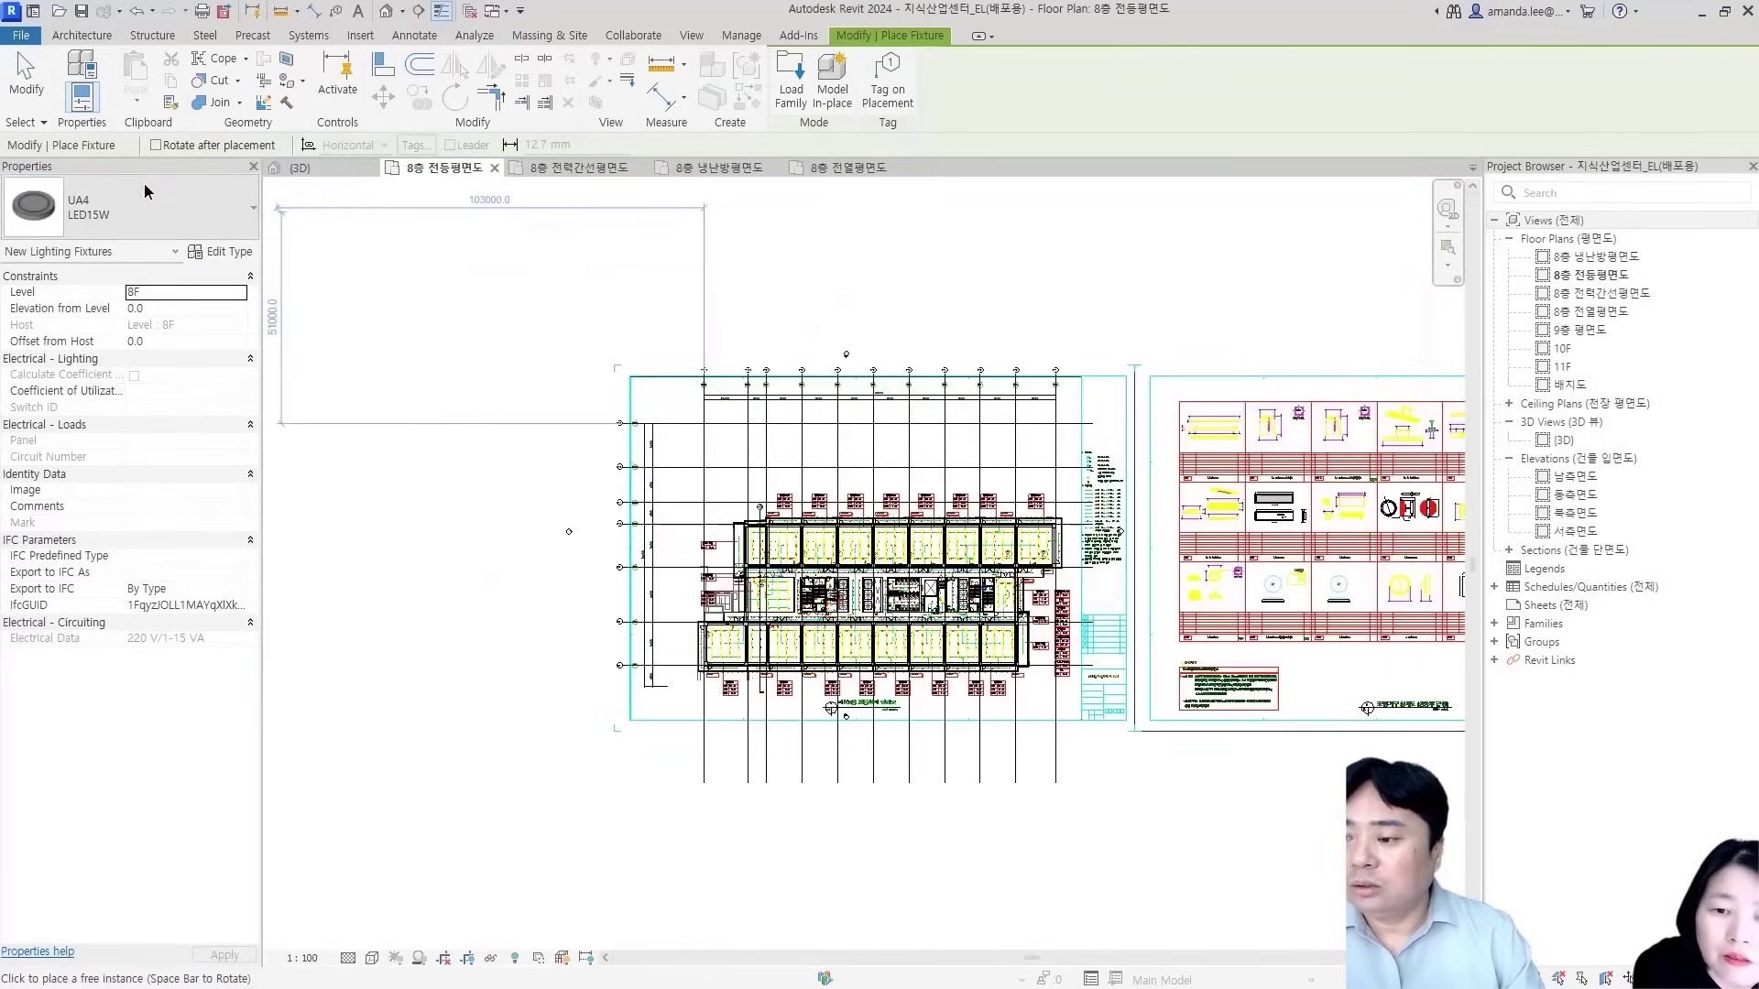
Place an LA2 LED40W fixture, rotated 90 degrees and 2500 above level 8F, beside the upper "a" luminaire nearest the grid column by 공장#17
left_click(144, 183)
left_click(57, 393)
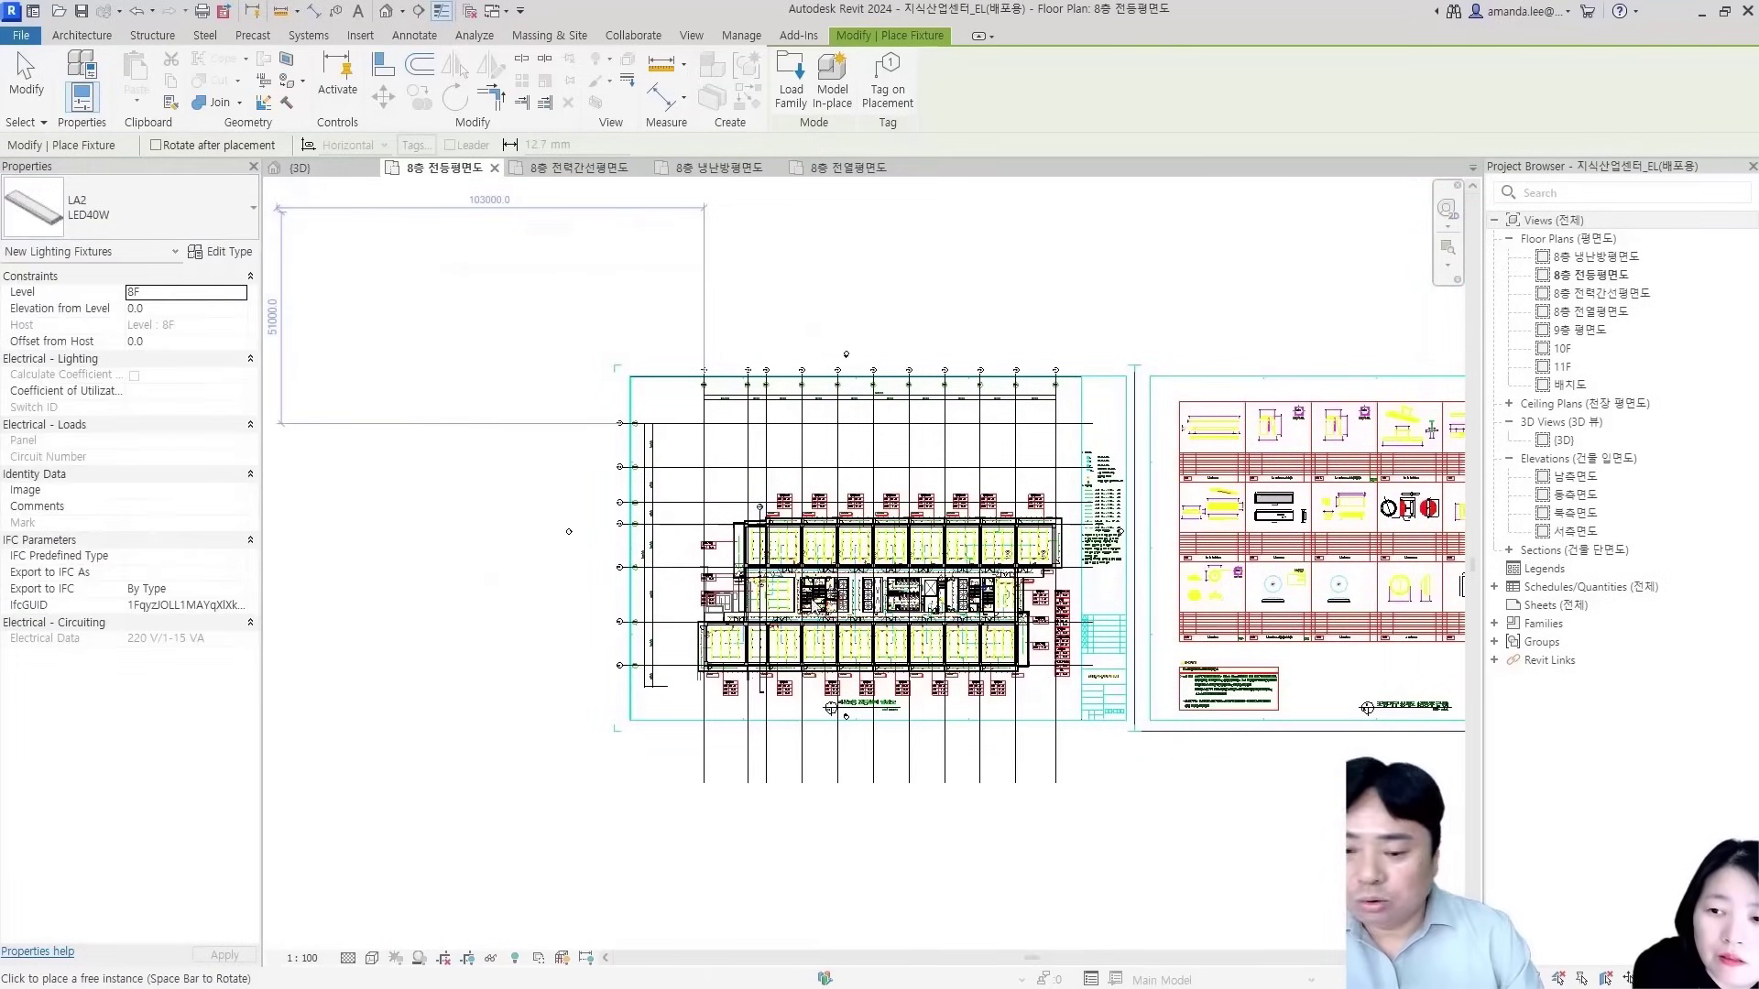
scroll(749, 535, "up", 10)
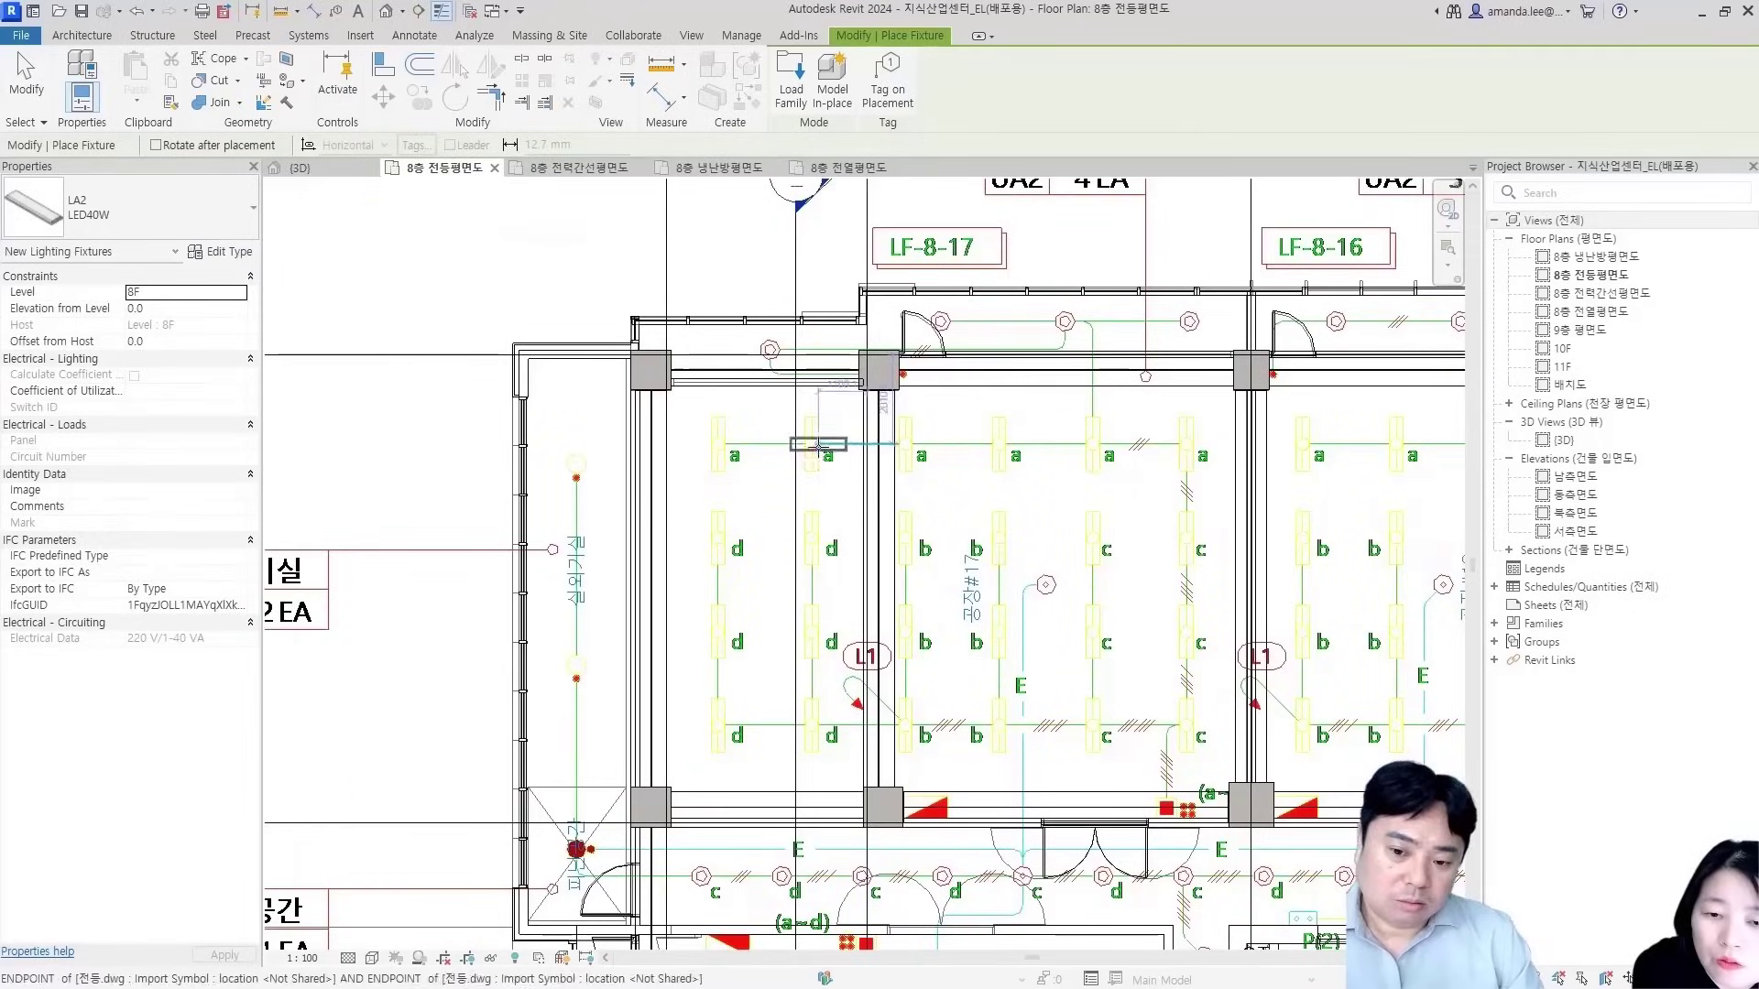
scroll(815, 443, "up", 2)
scroll(818, 441, "up", 1)
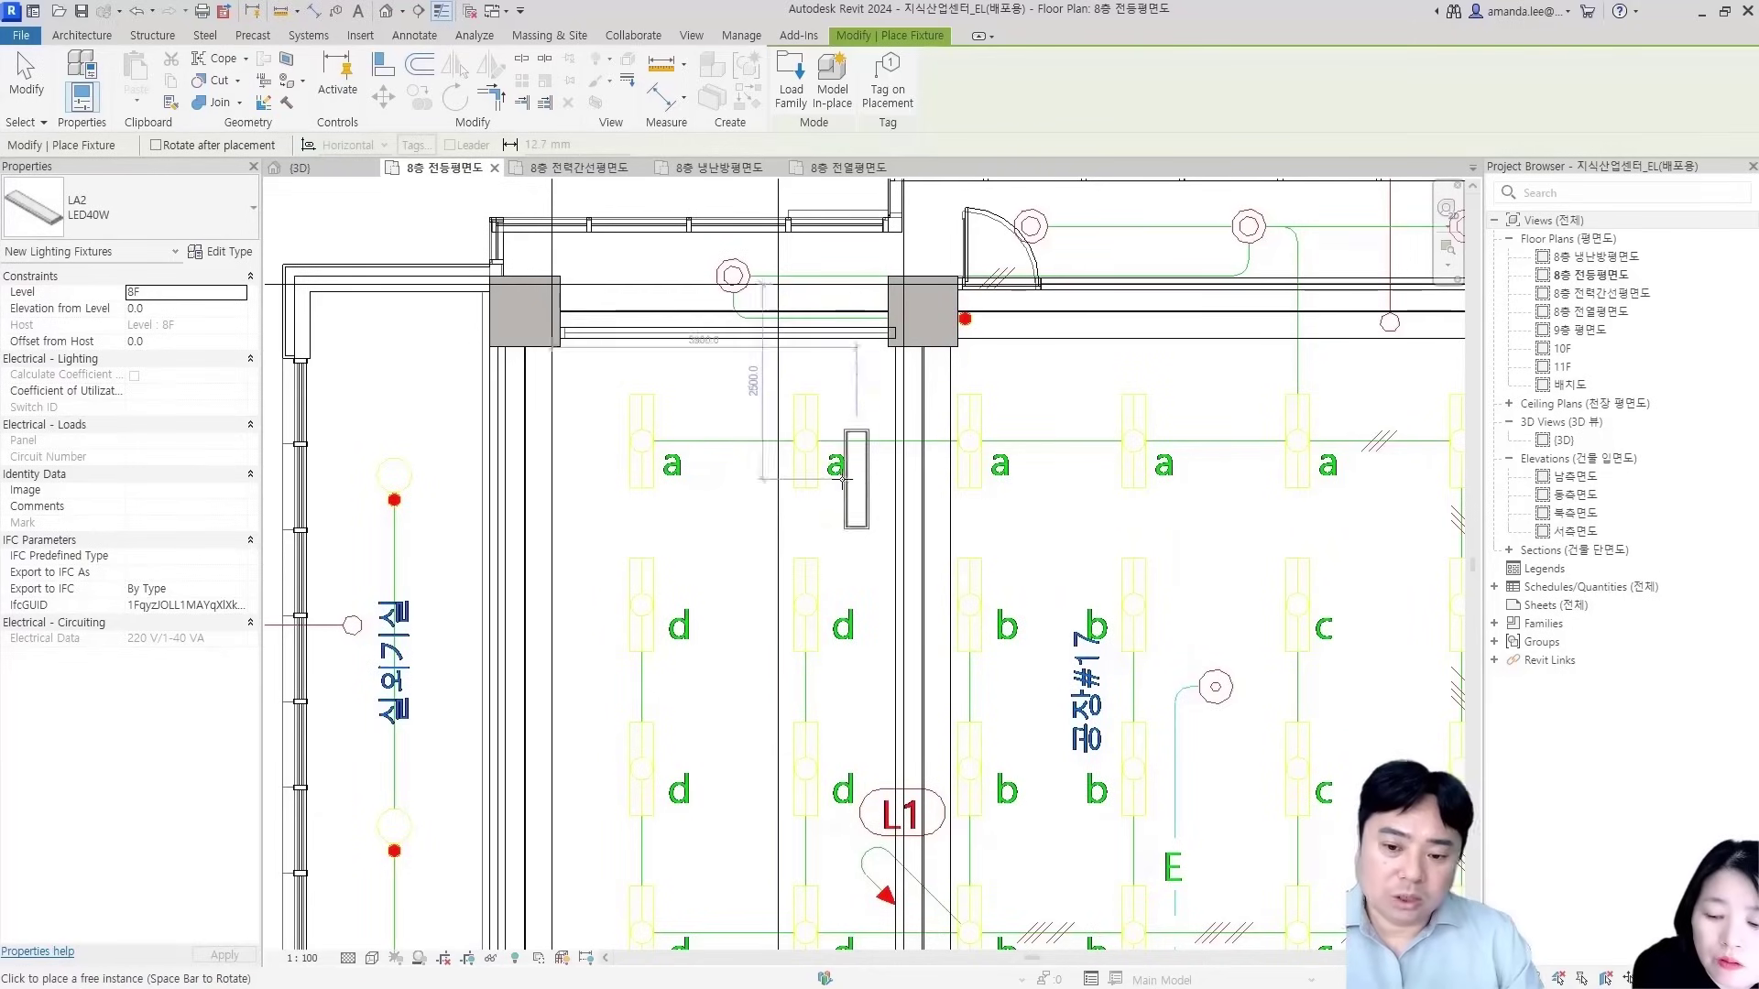
key("space")
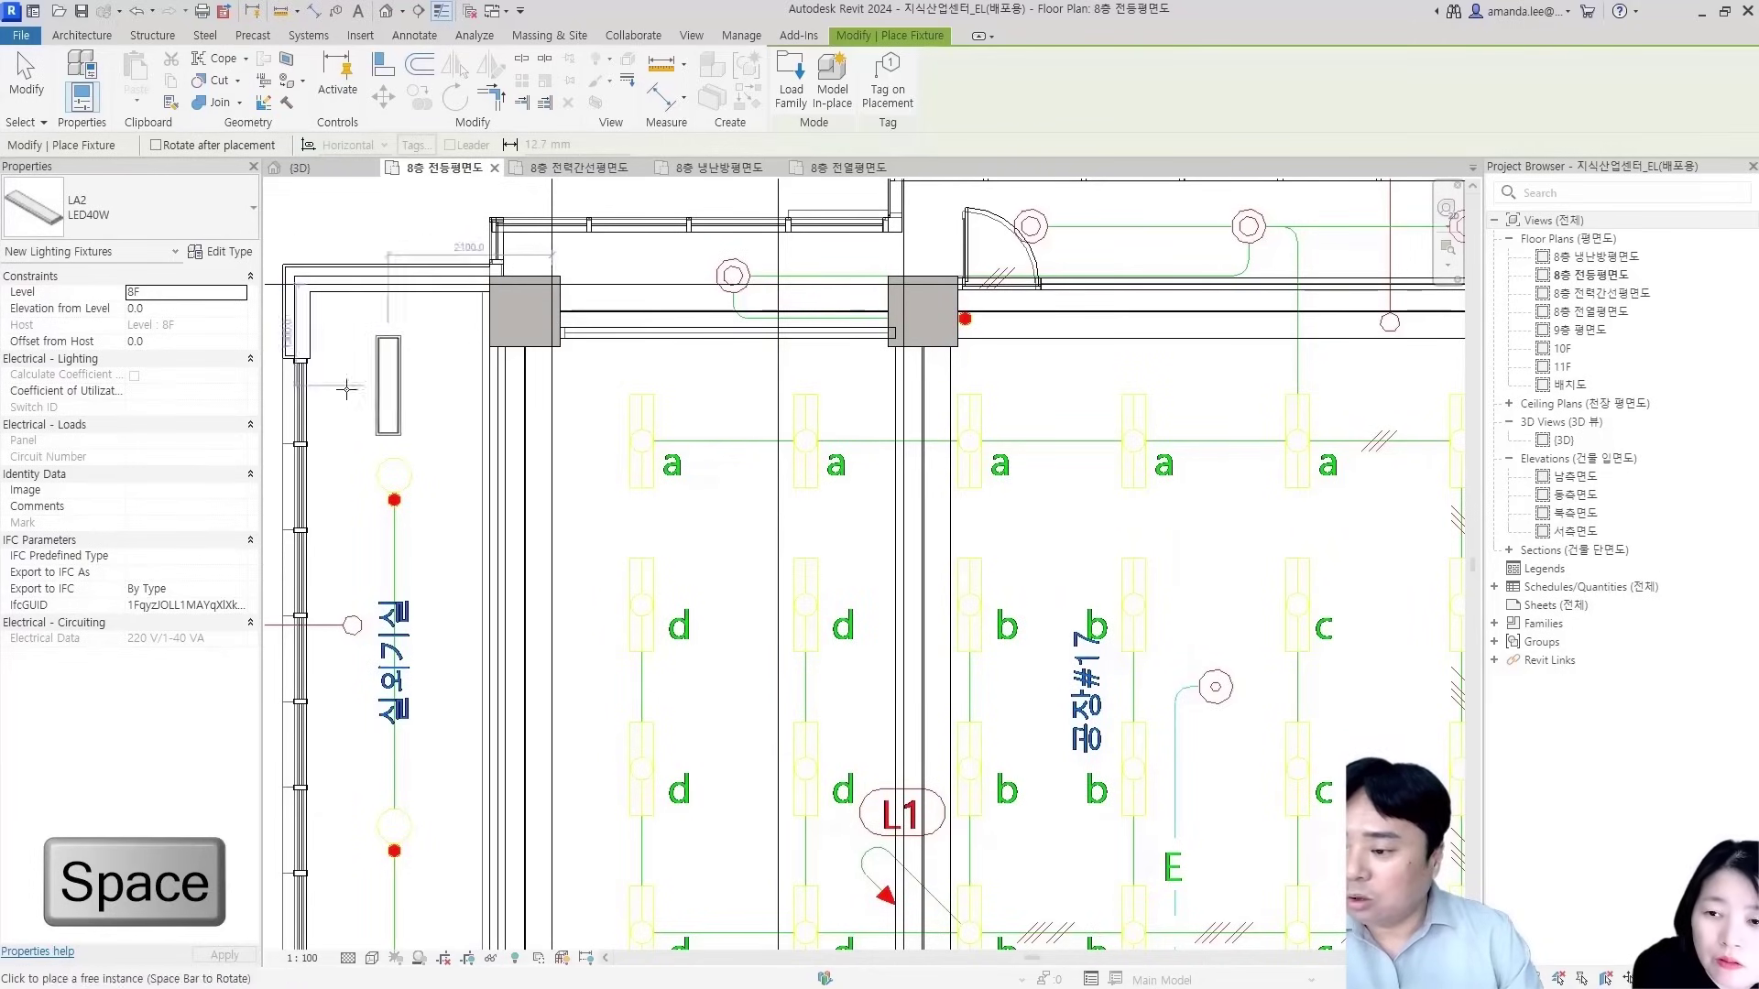
left_click(185, 307)
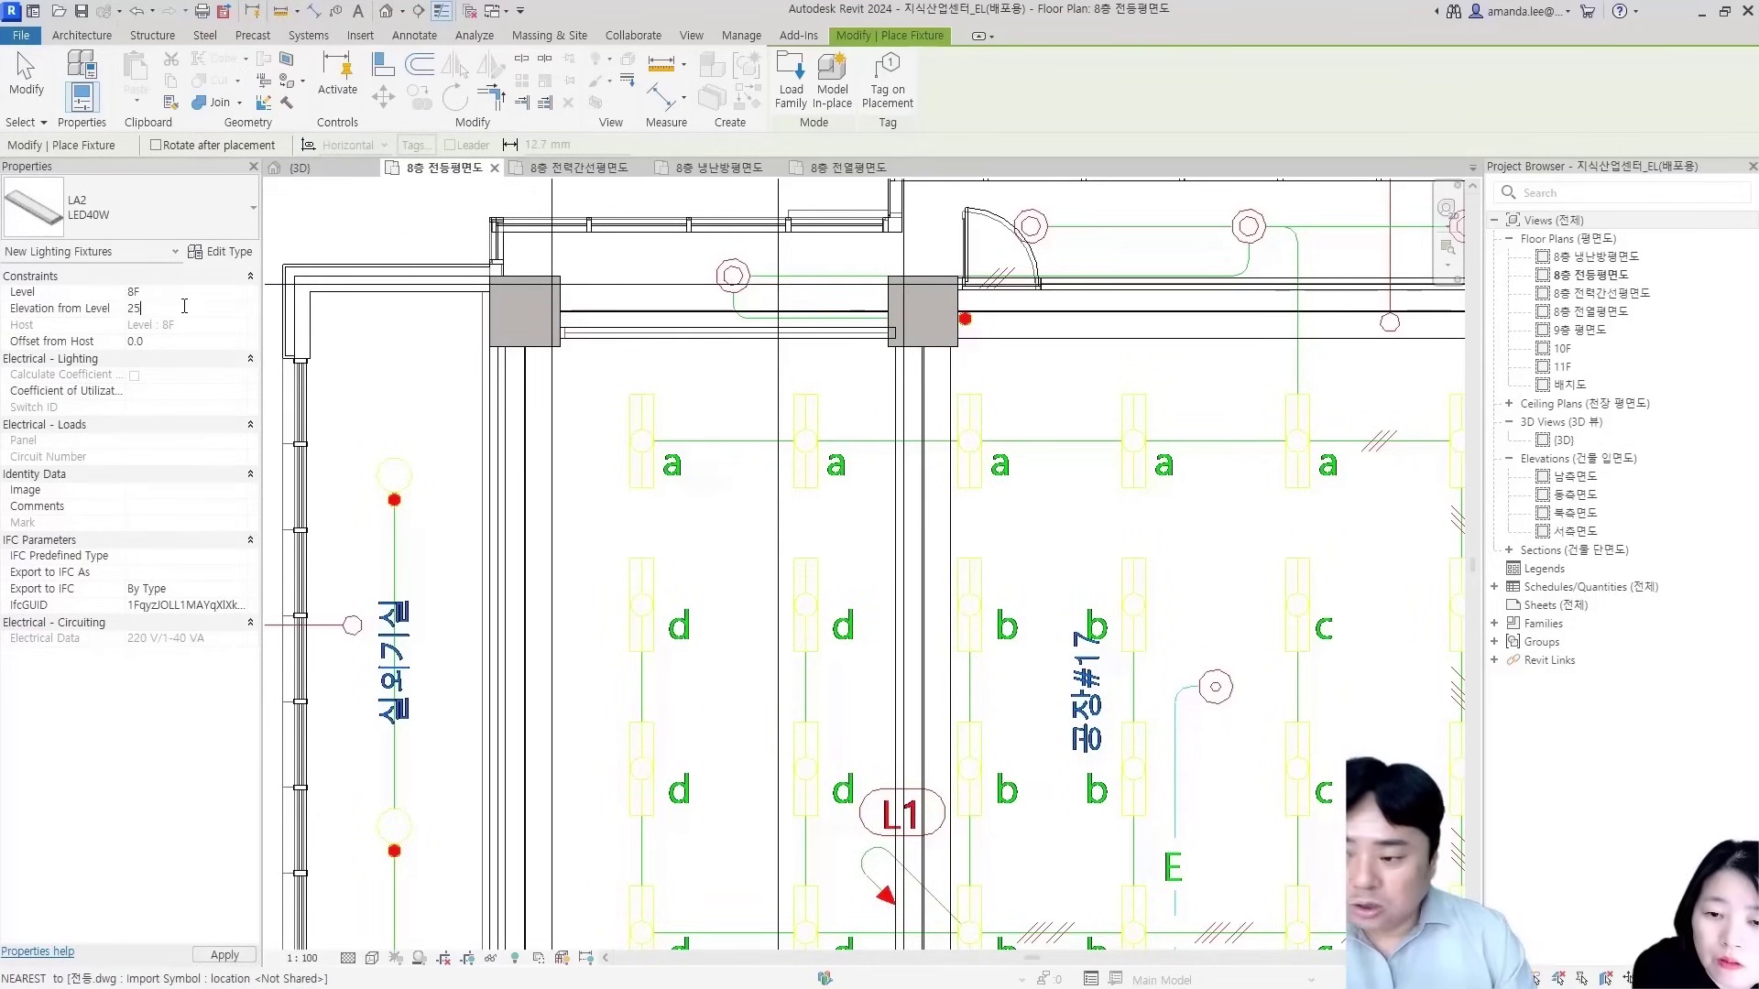
type("2500")
scroll(830, 440, "up", 4)
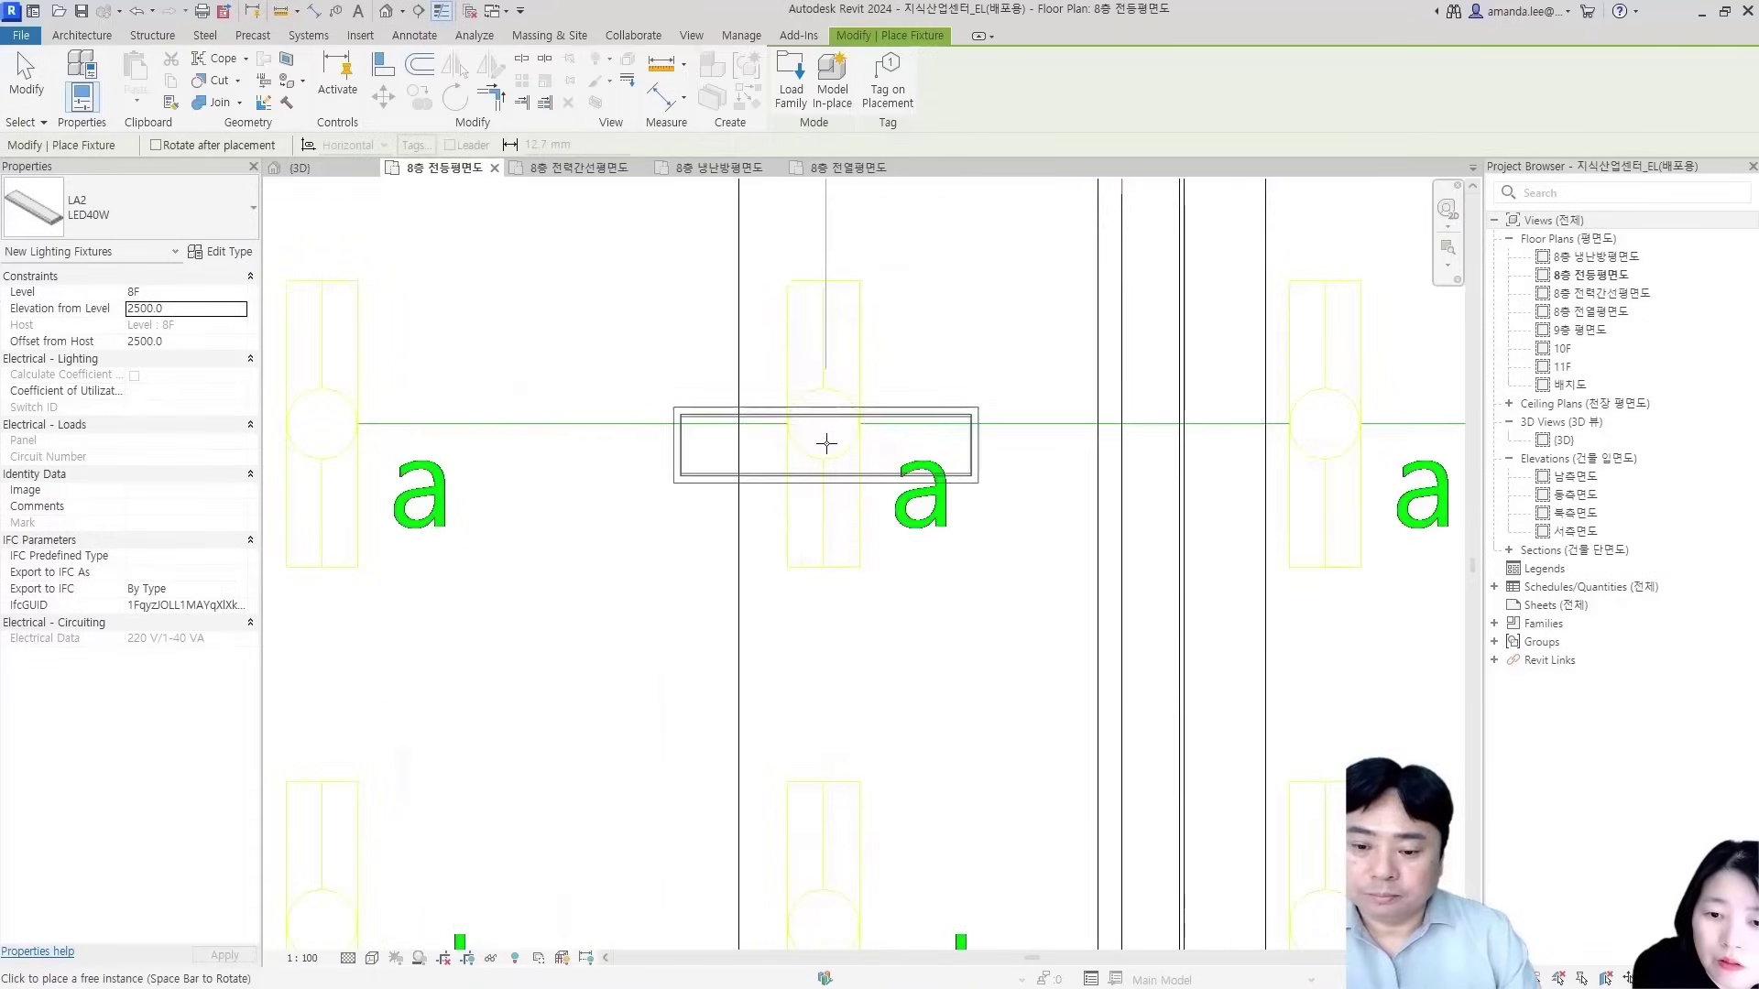
left_click(931, 427)
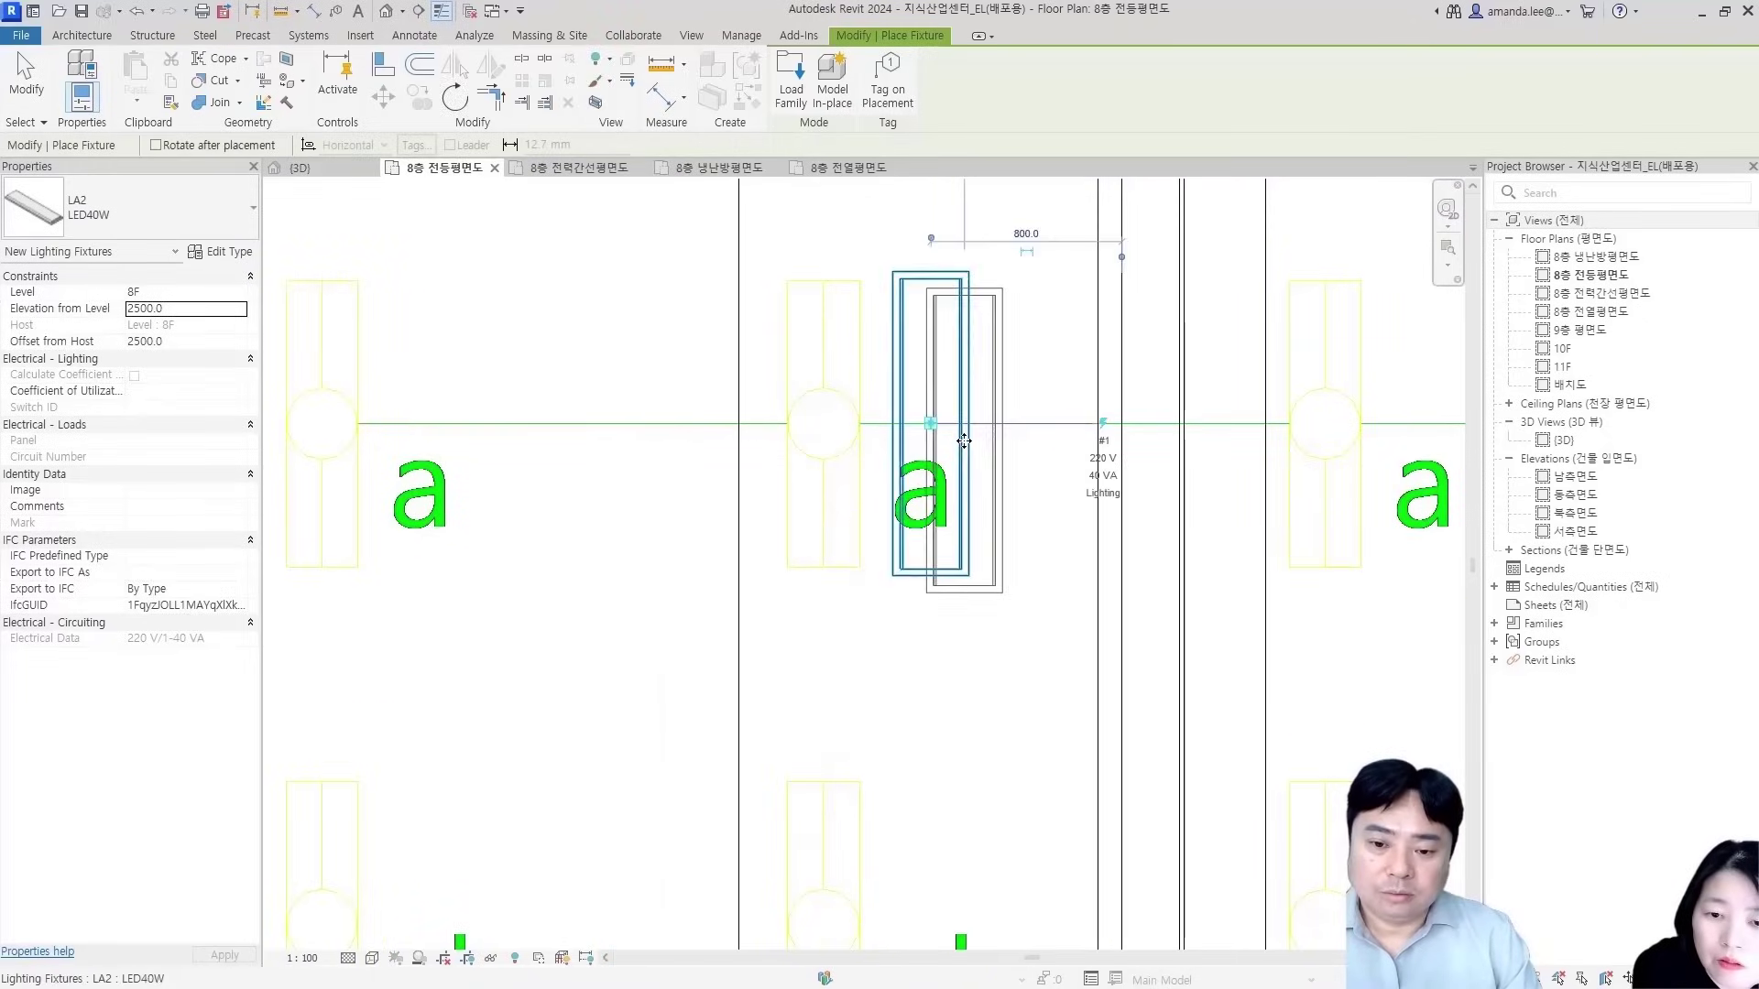
Align the placed LA2 fixture with the top edge and centerline of the adjacent "a" luminaire in the linked drawing
key("Escape")
key("Escape")
key("a")
key("l")
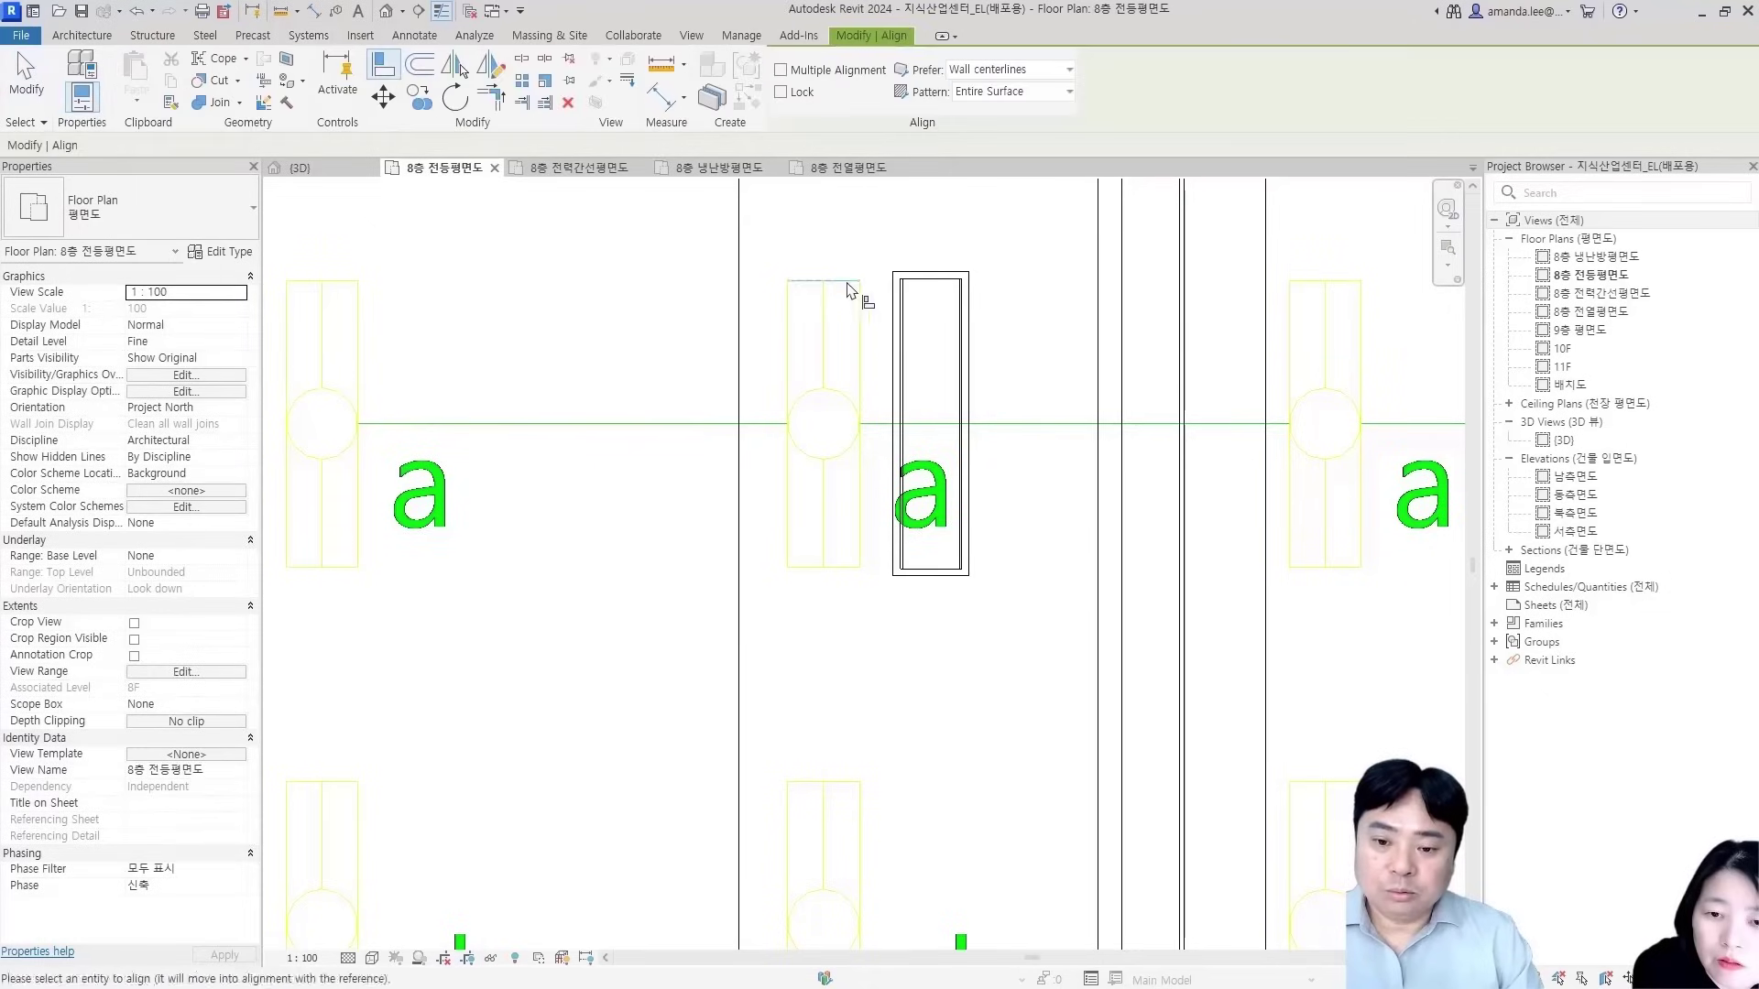
left_click(925, 275)
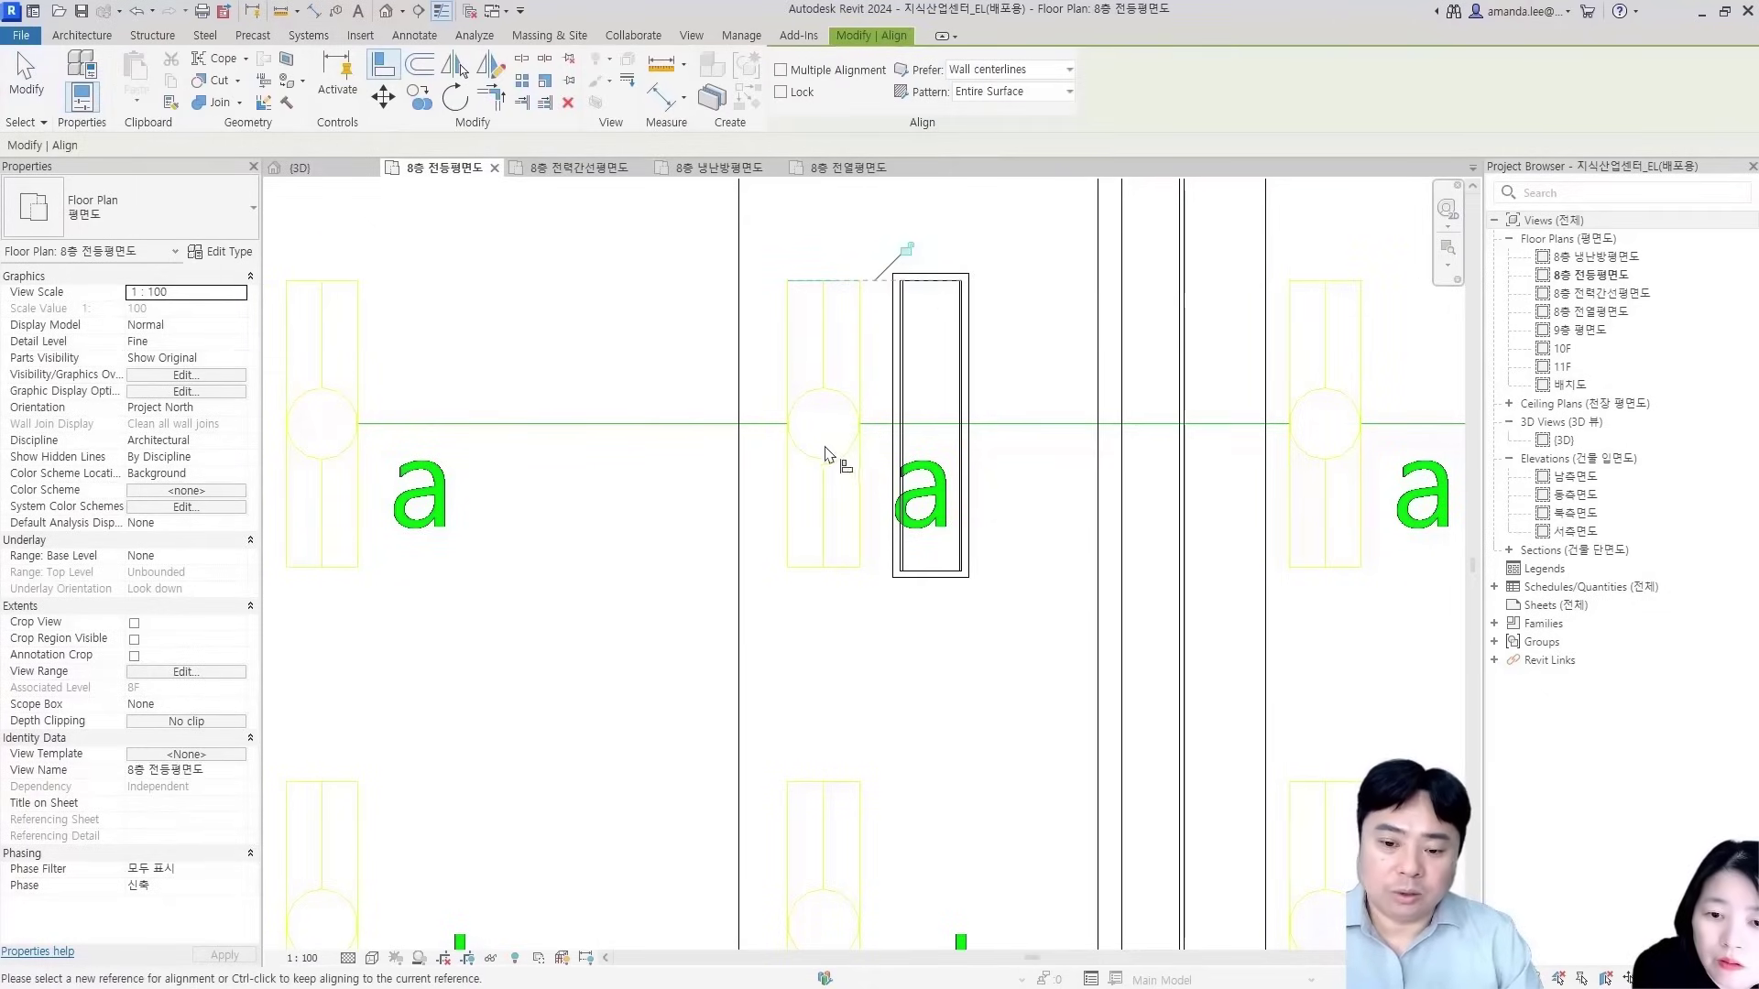
left_click(824, 519)
left_click(930, 509)
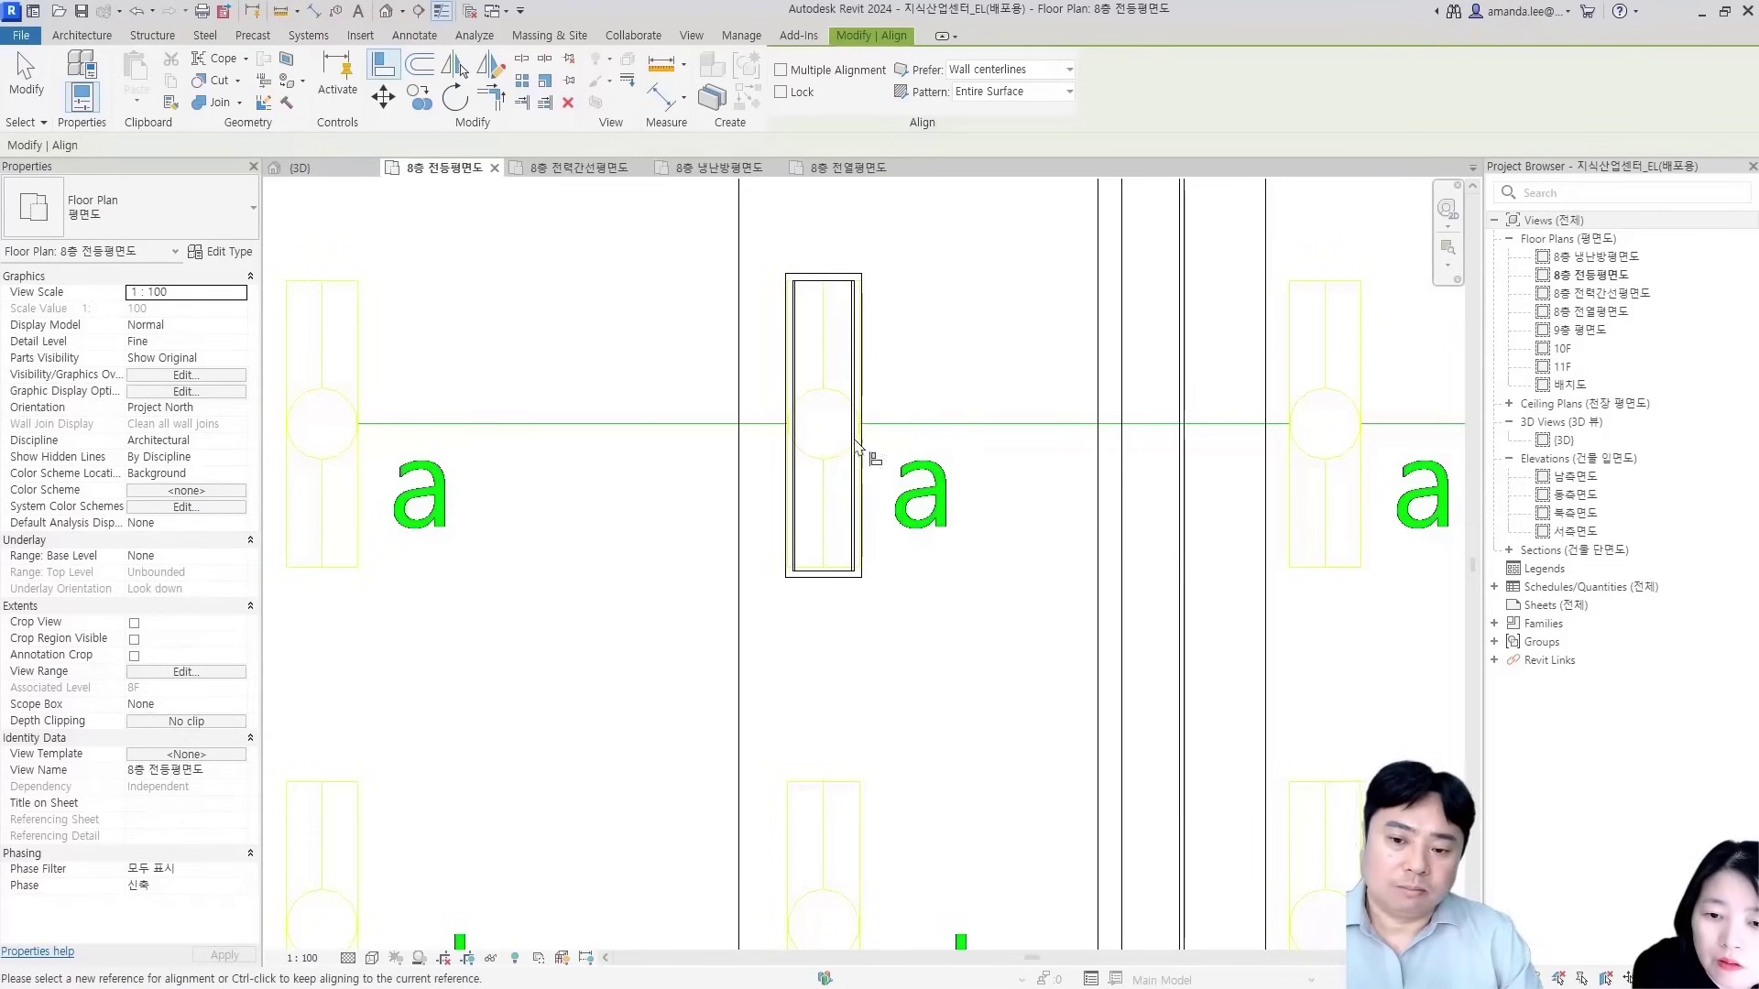
scroll(814, 267, "up", 4)
scroll(829, 286, "down", 5)
key("Escape")
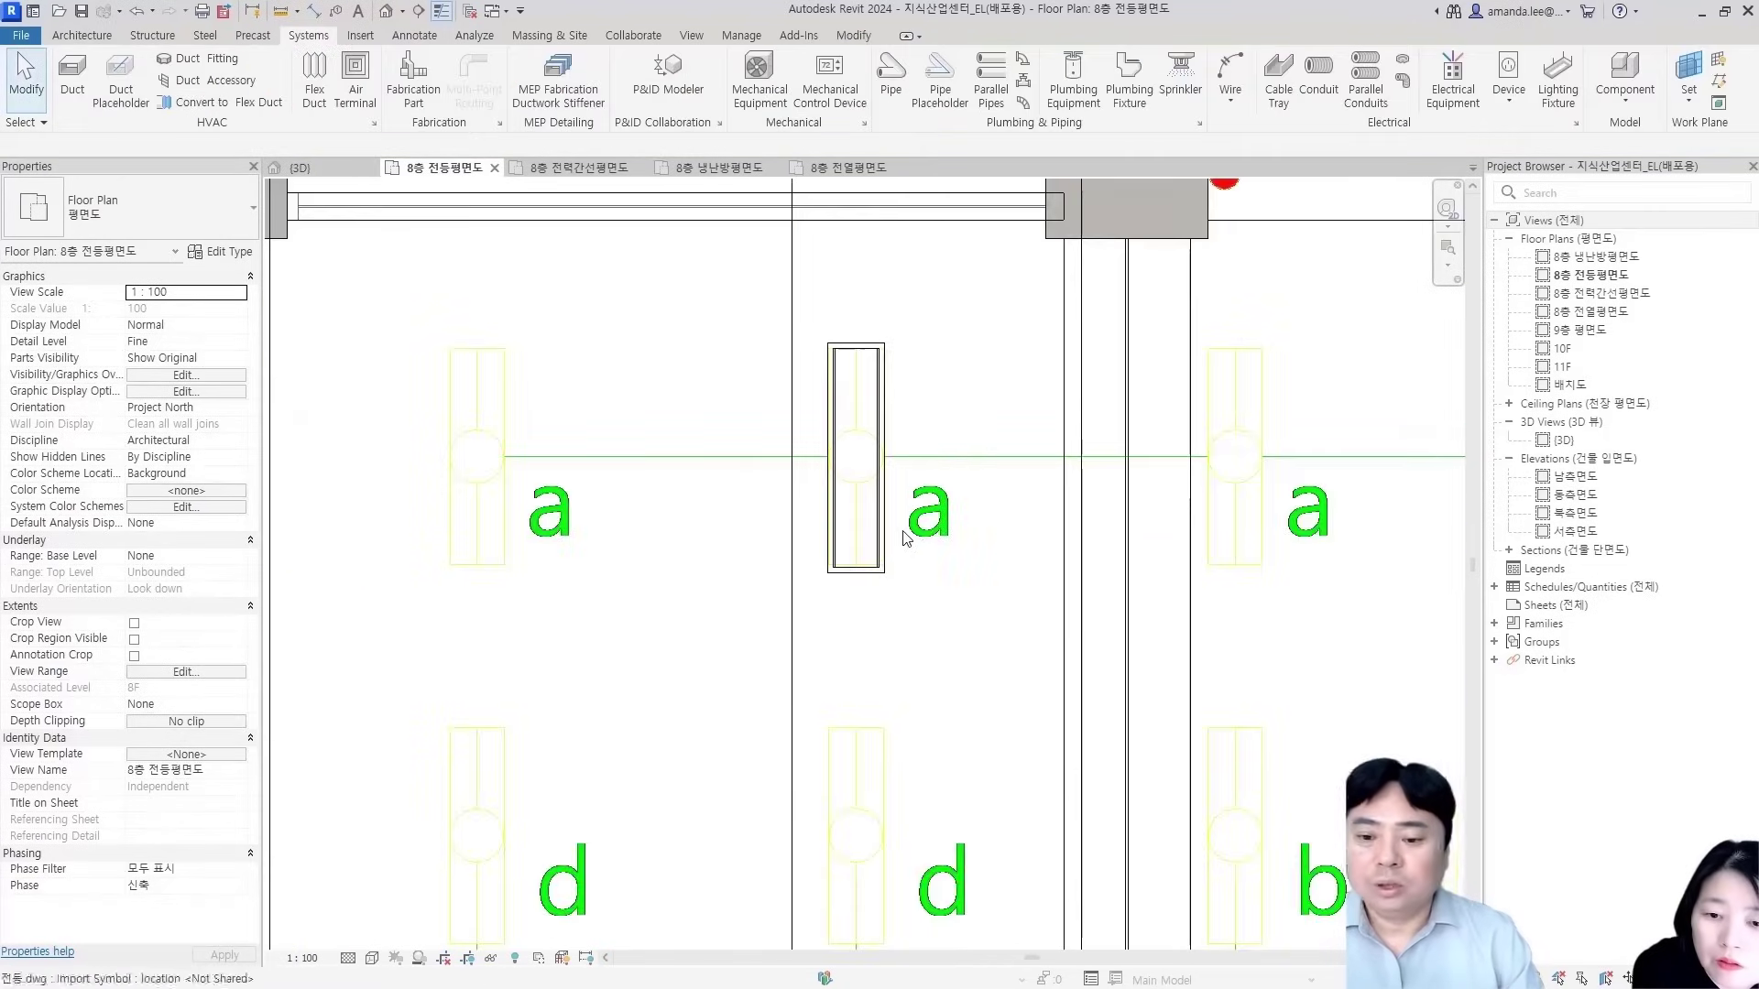
Open the section view 단면도 1 from the section line running beside the placed LA2 fixture
scroll(887, 511, "down", 3)
left_click(860, 427)
scroll(861, 429, "down", 4)
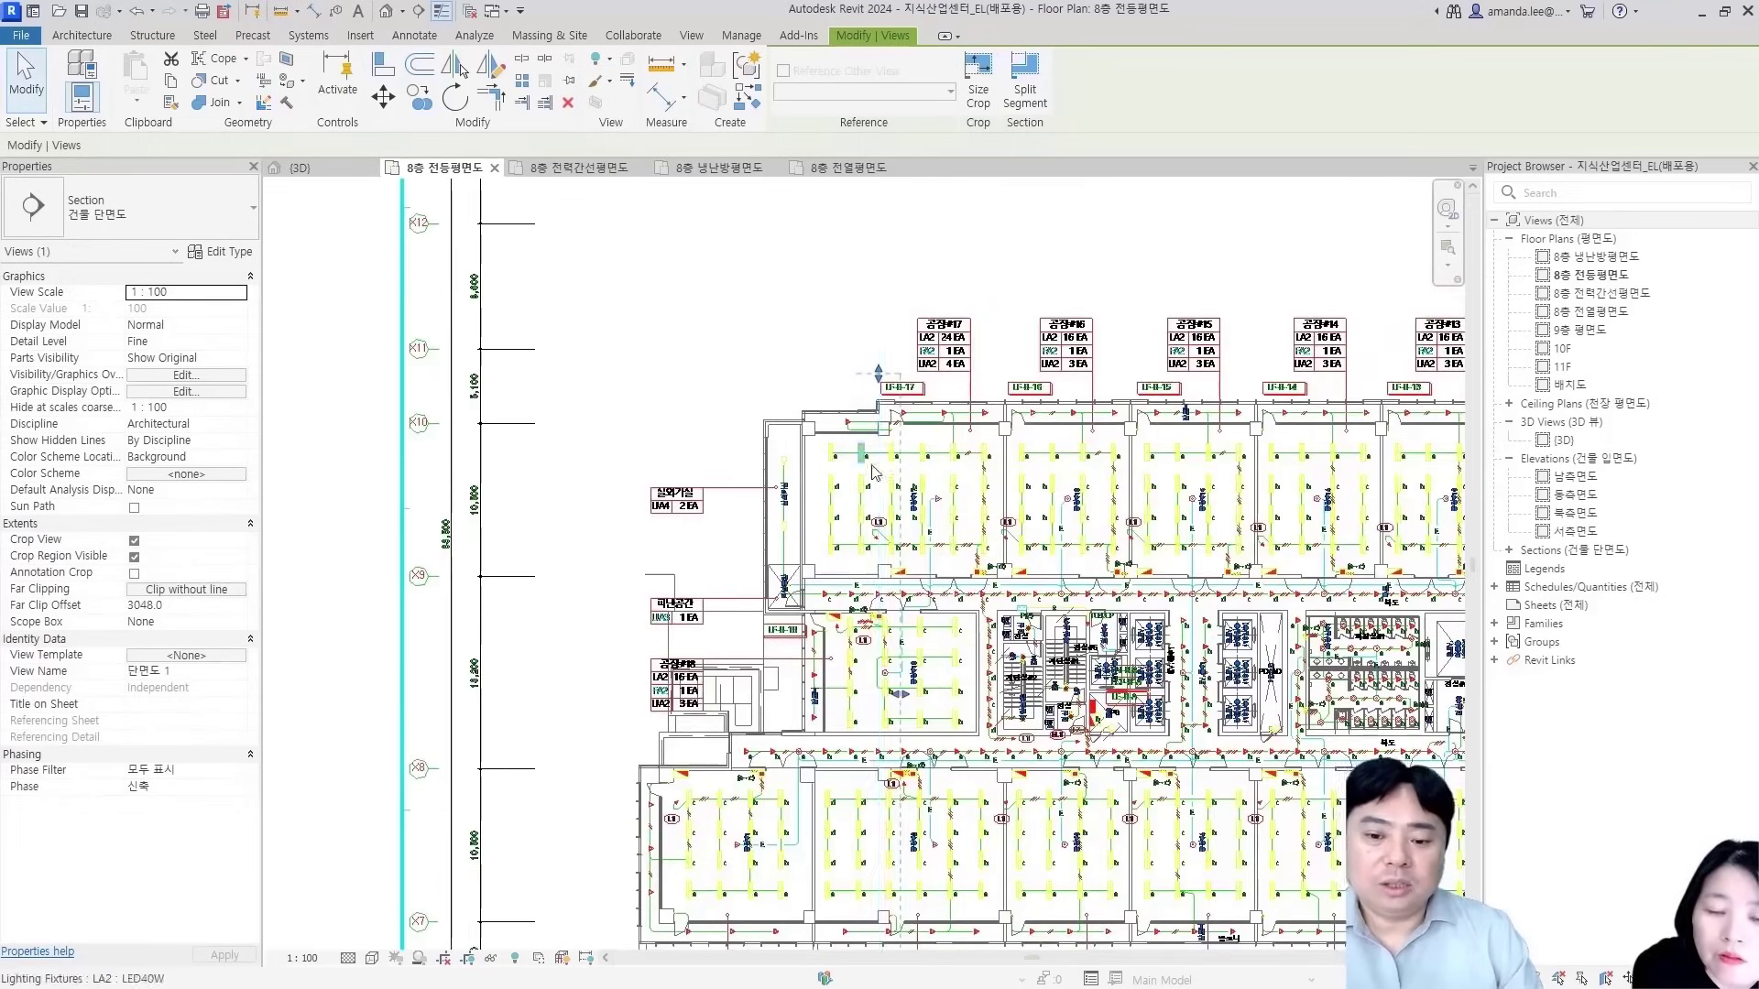
scroll(862, 462, "up", 5)
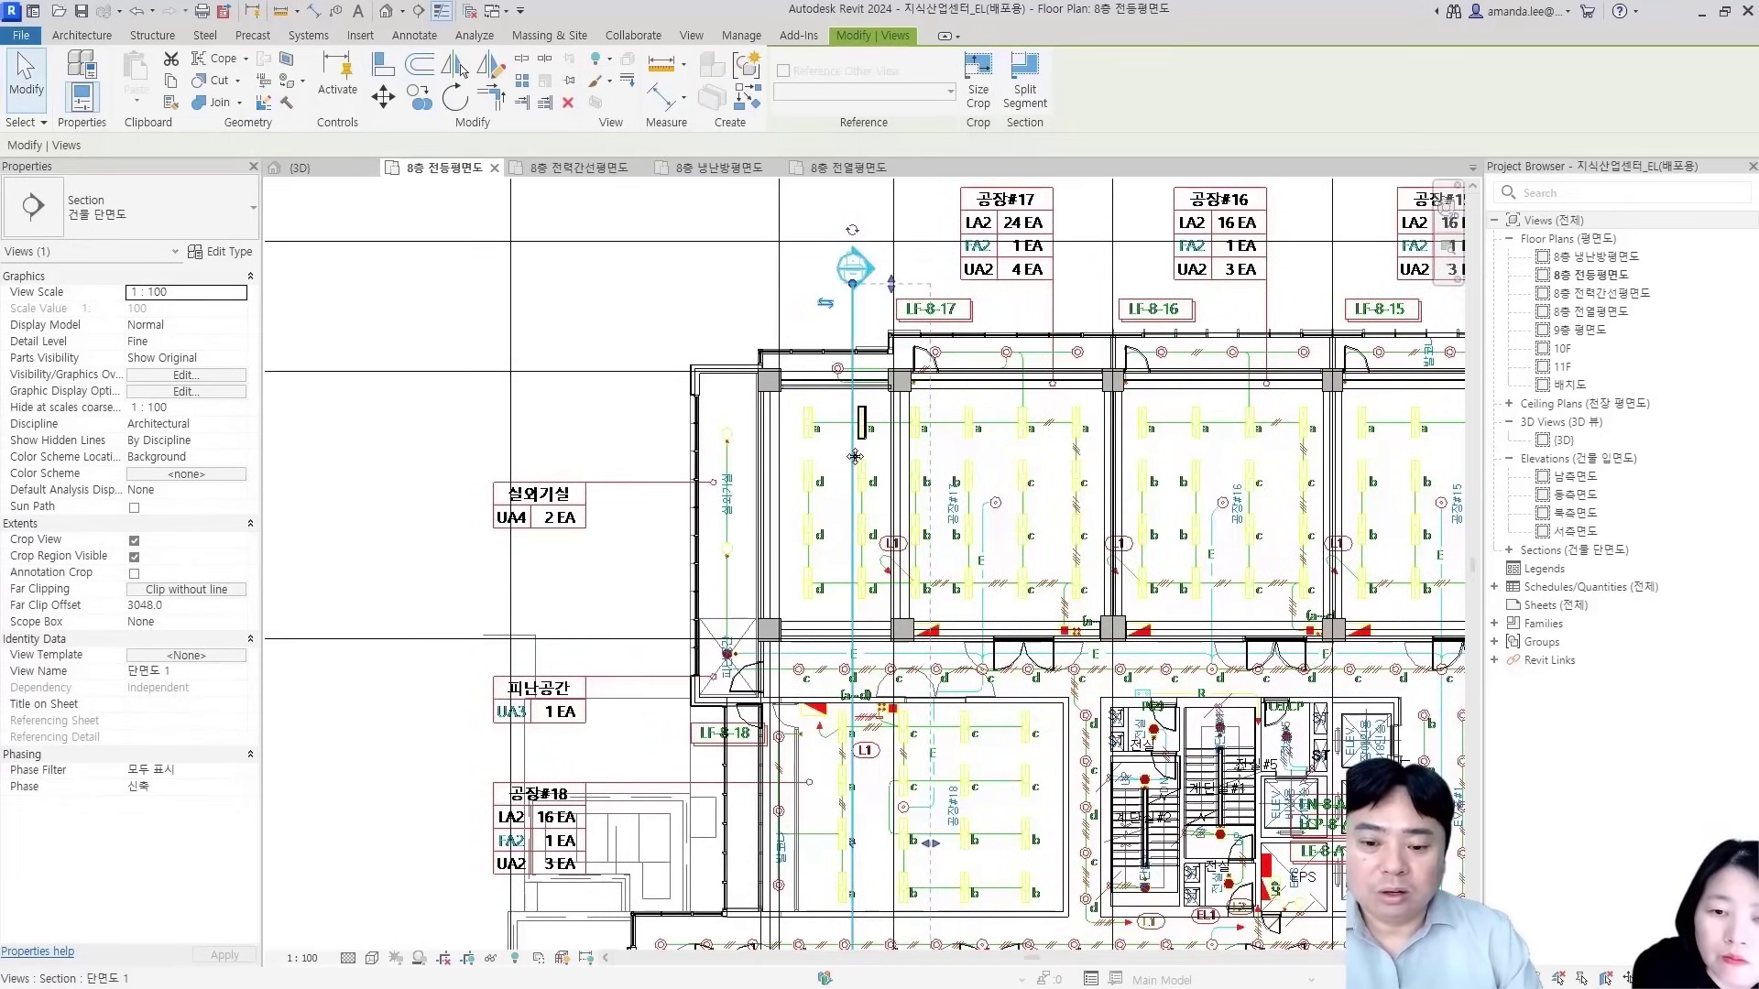
right_click(854, 456)
left_click(948, 561)
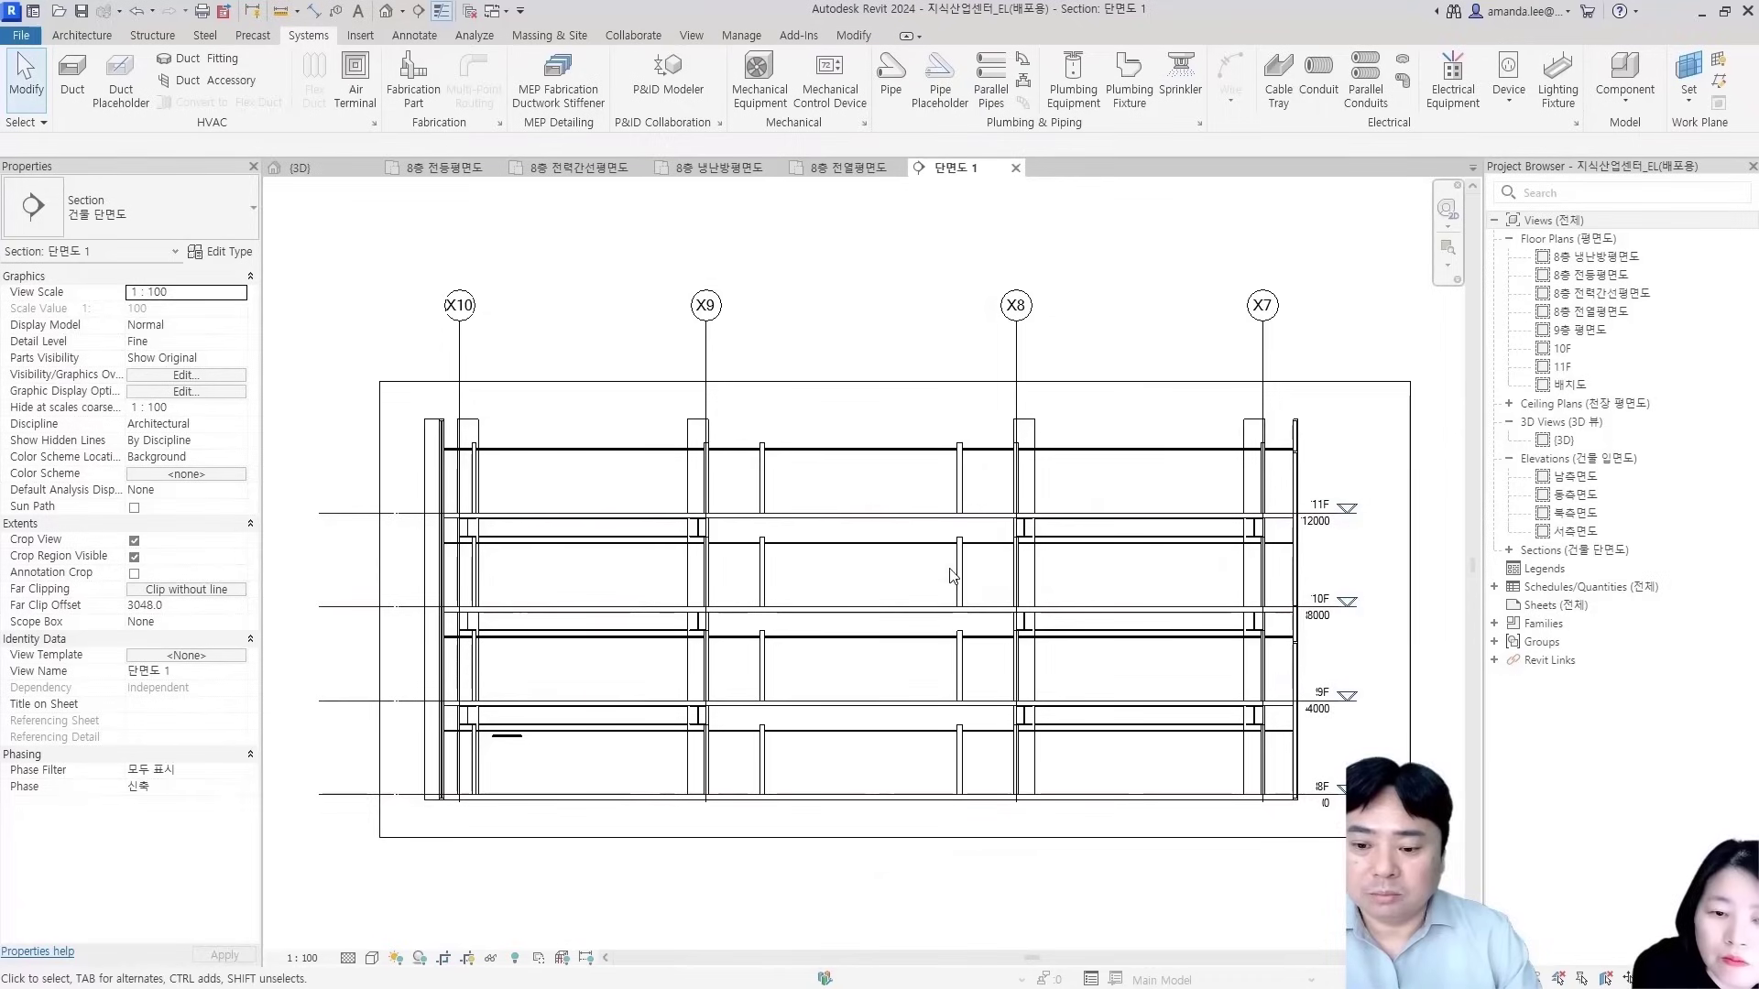
Measure the height from the 8F floor to the ceiling underside near the LA2 fixture with an aligned dimension
scroll(546, 733, "up", 5)
scroll(726, 511, "down", 6)
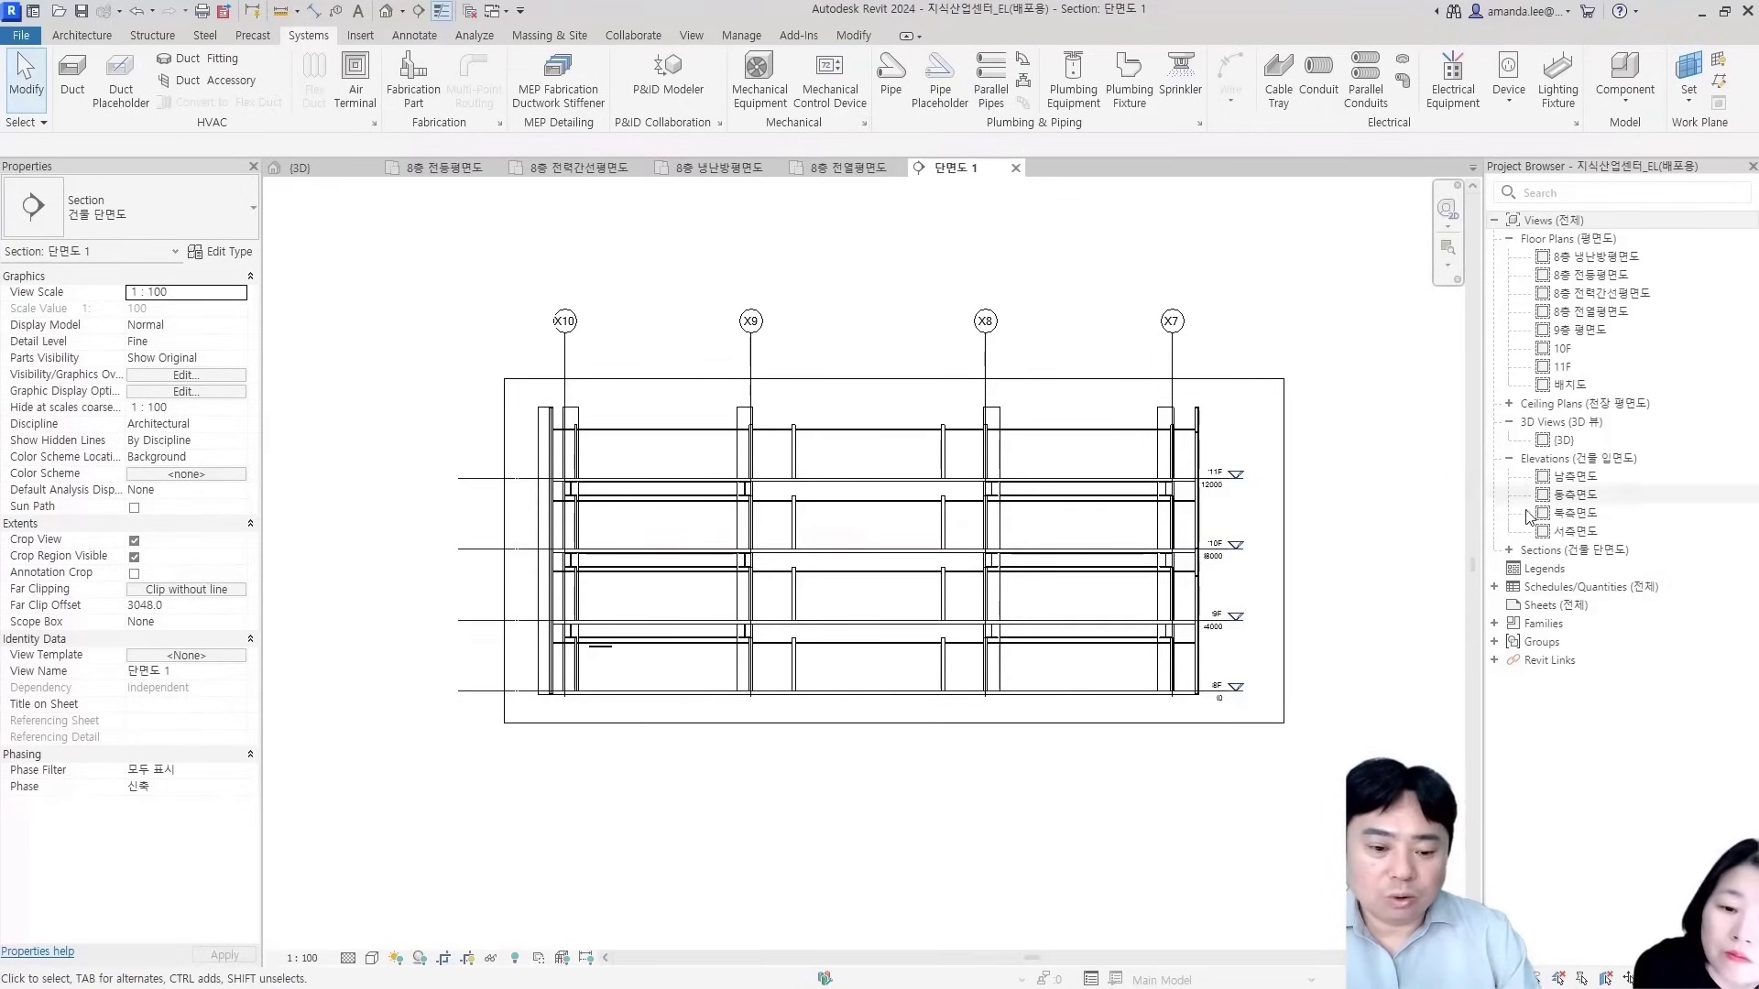
scroll(1348, 752, "up", 1)
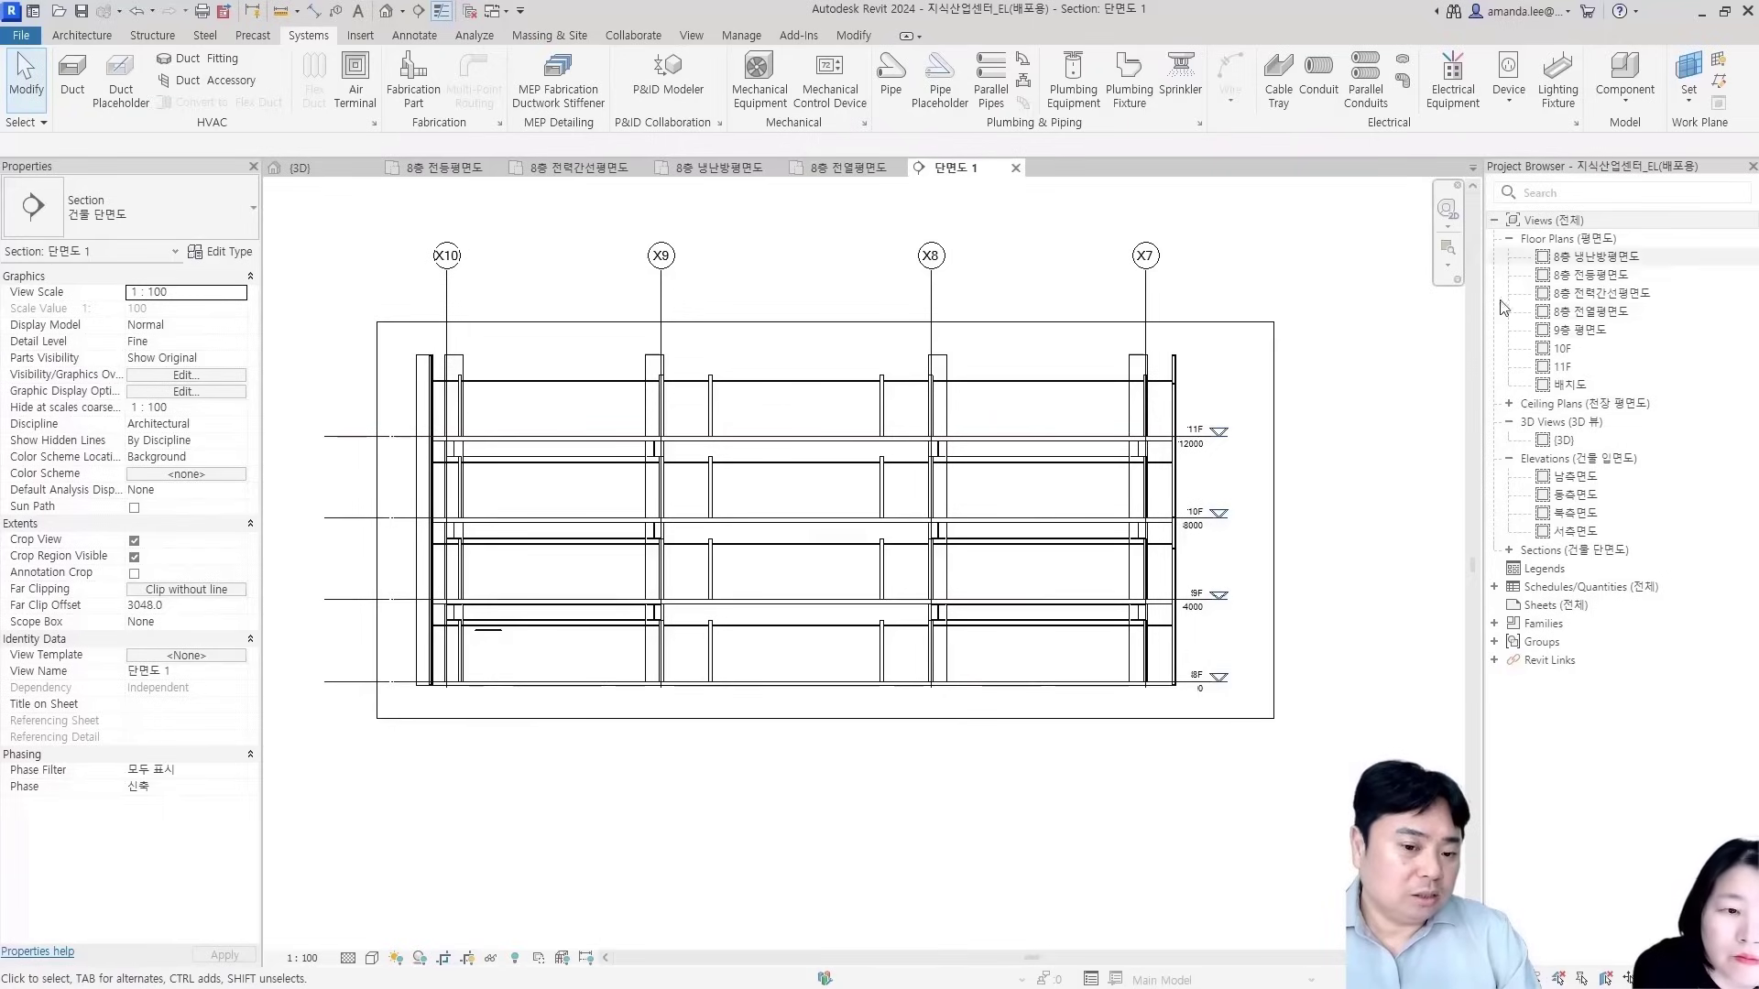
scroll(534, 644, "up", 3)
scroll(630, 650, "up", 4)
middle_click_drag(1015, 714, 832, 484)
middle_click_drag(495, 434, 601, 409)
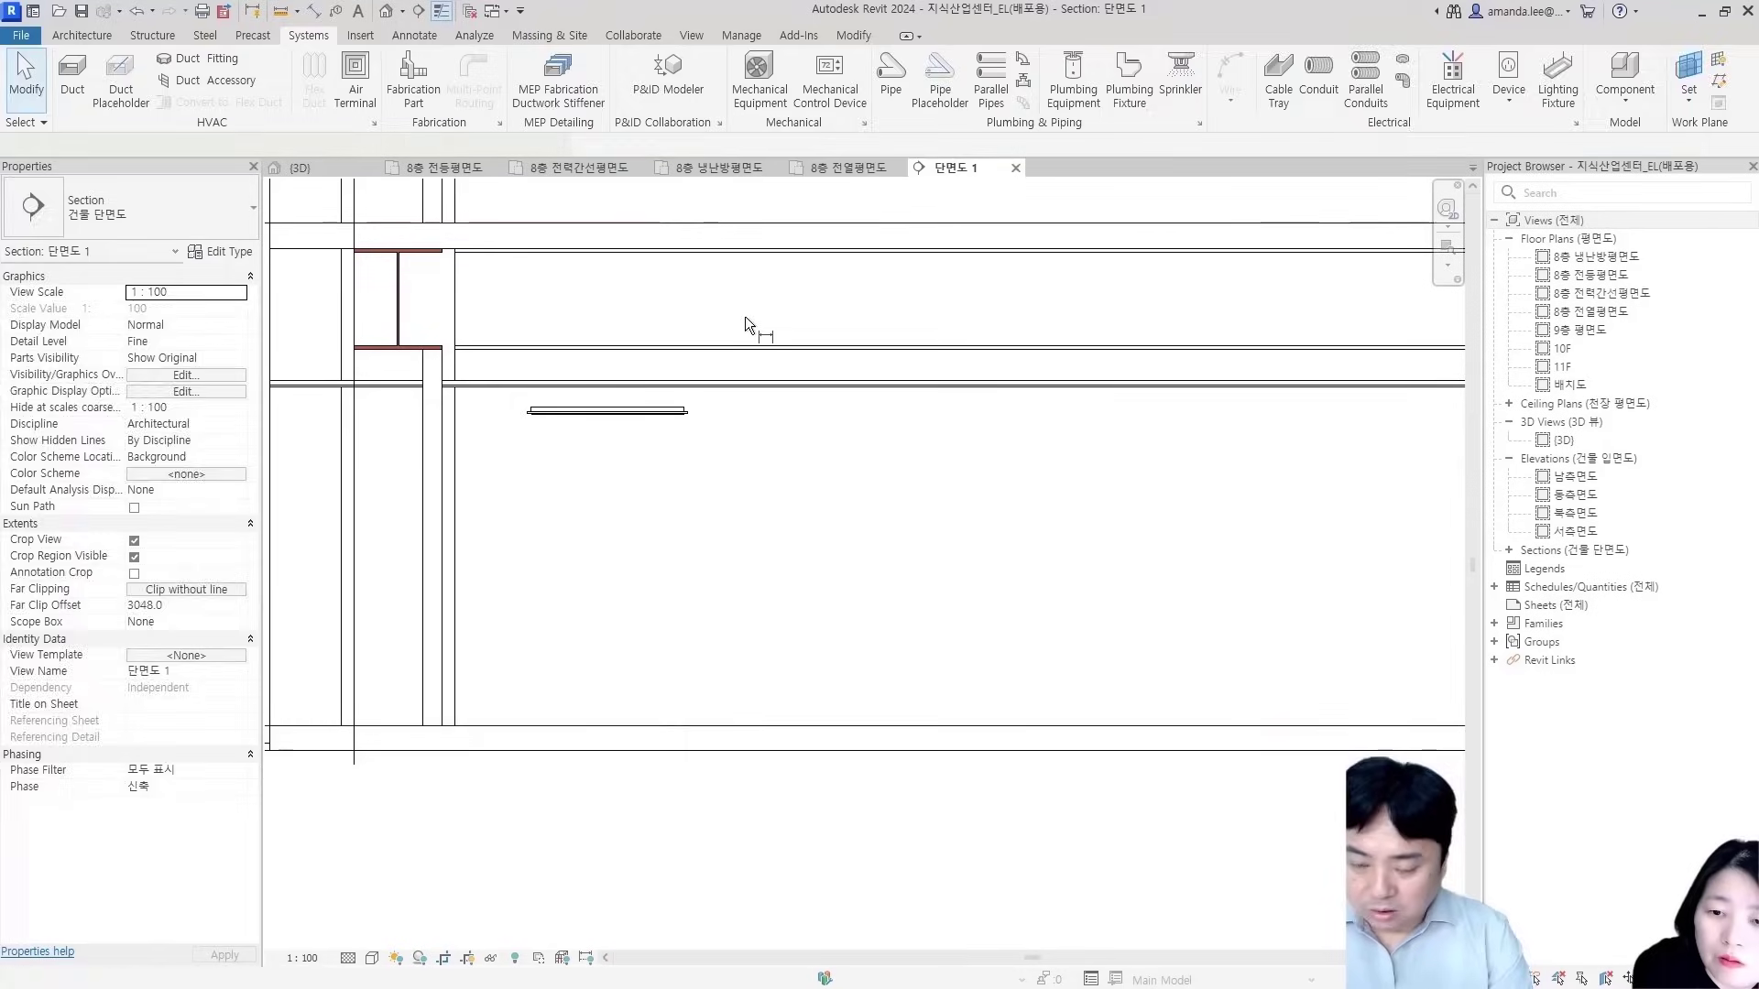
key("d")
key("i")
left_click(766, 387)
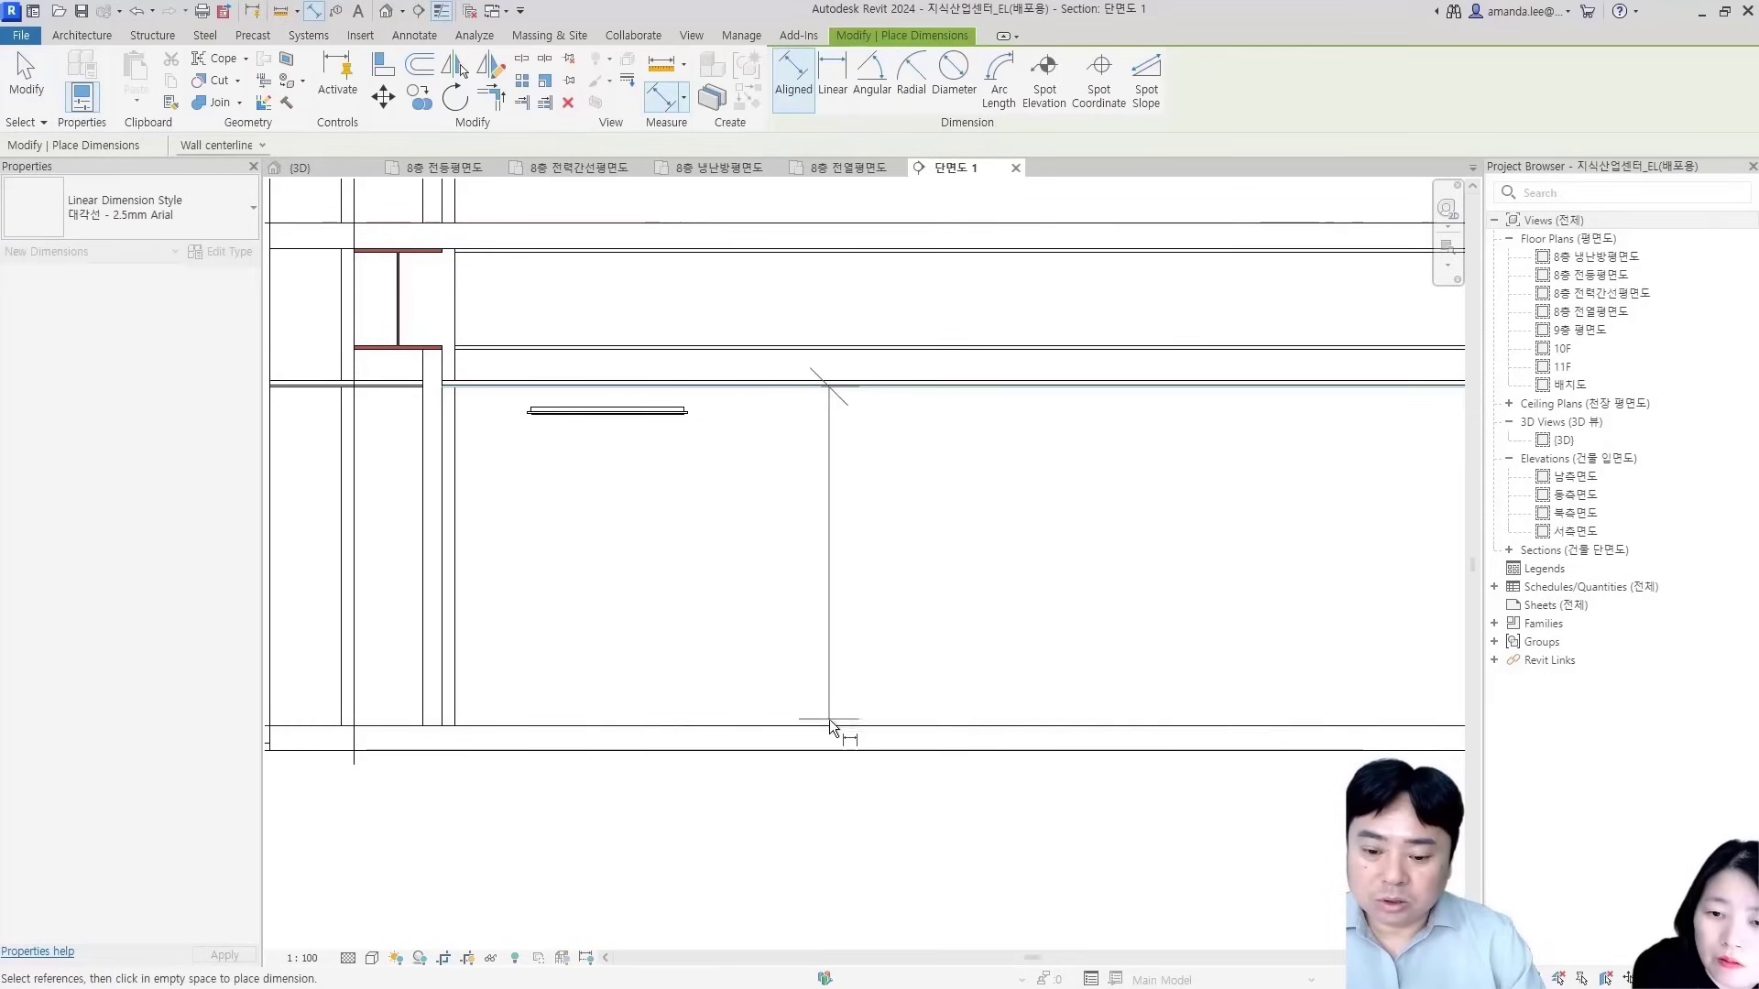
scroll(905, 629, "down", 2)
left_click(533, 633)
scroll(917, 540, "up", 2)
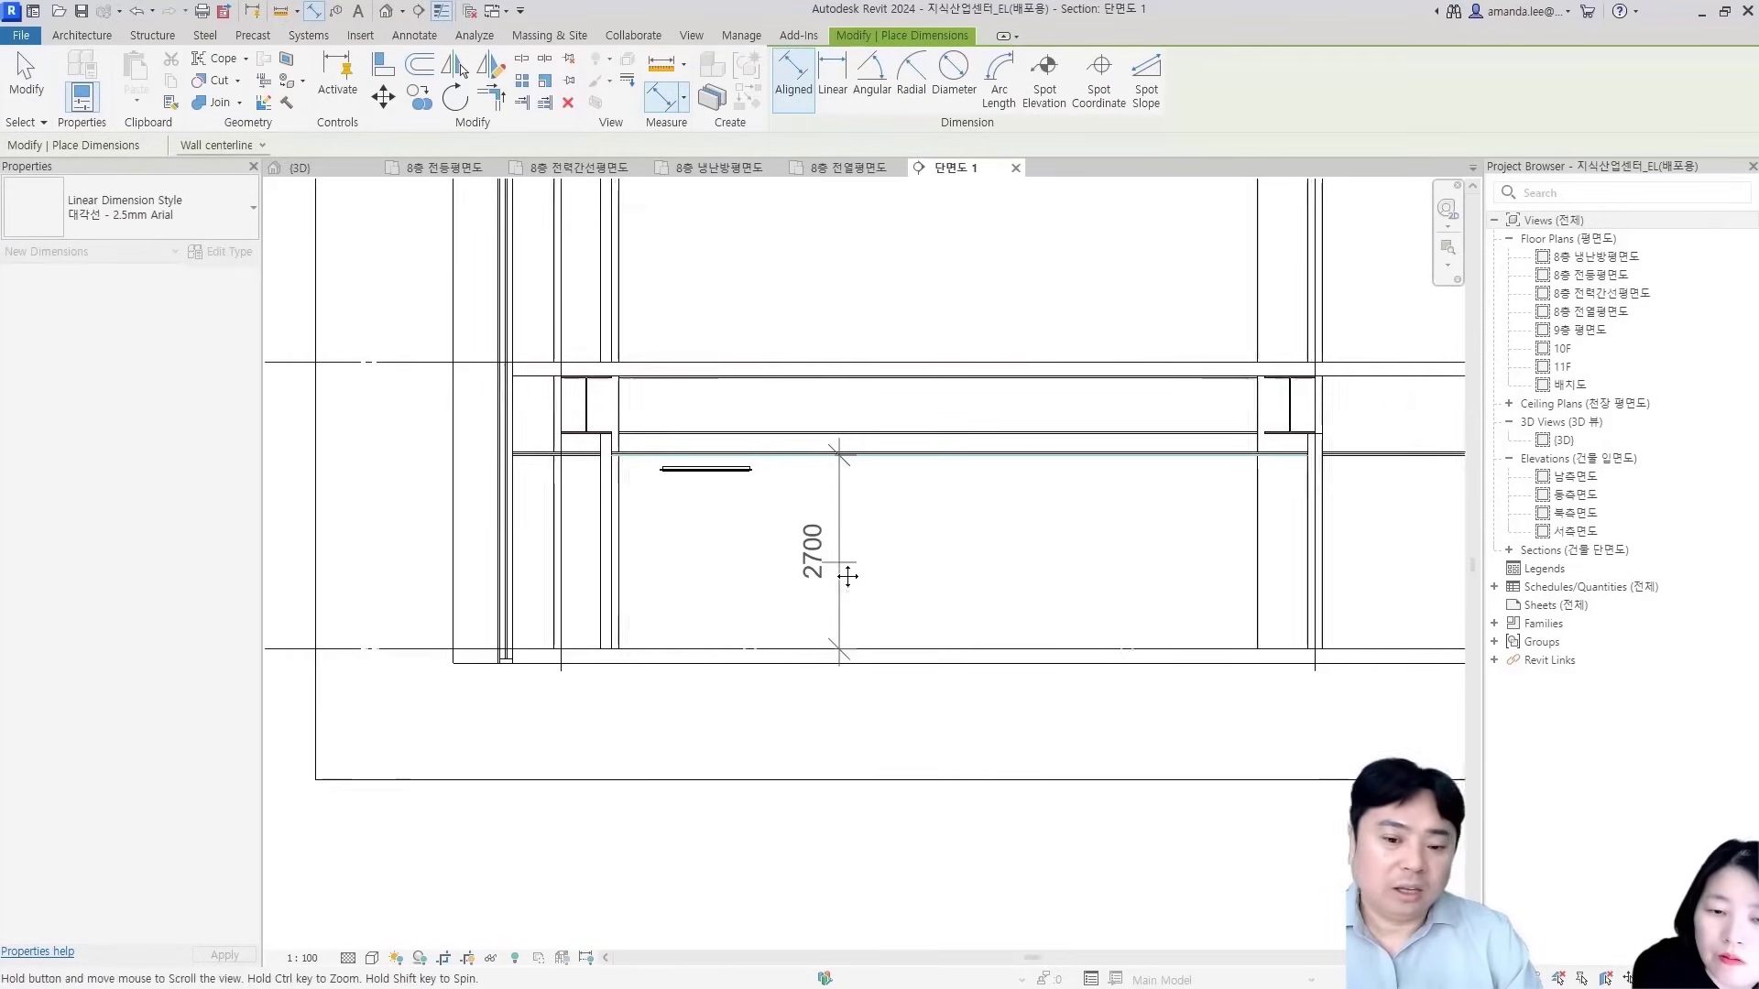
key("Escape")
key("Escape")
Set the LA2 fixture's Elevation from Level to 2700 and check its position against the ceiling in the section
left_click(628, 412)
left_click(187, 309)
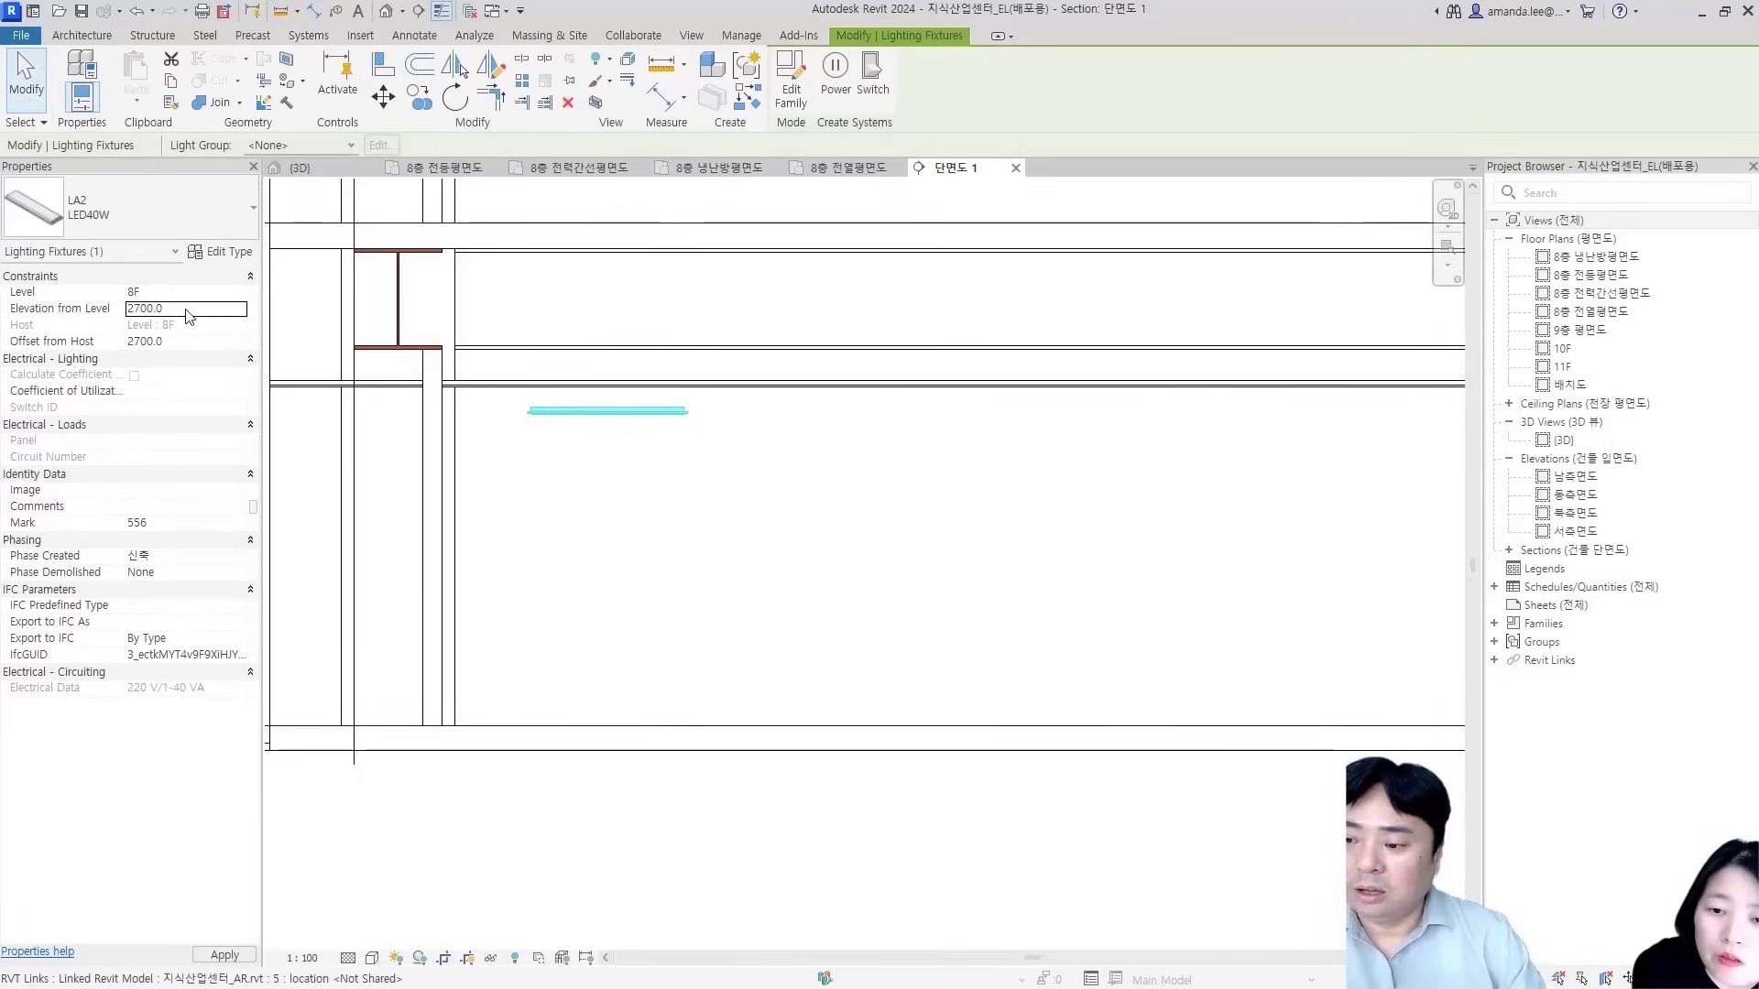
key("Return")
scroll(614, 412, "up", 6)
key("Escape")
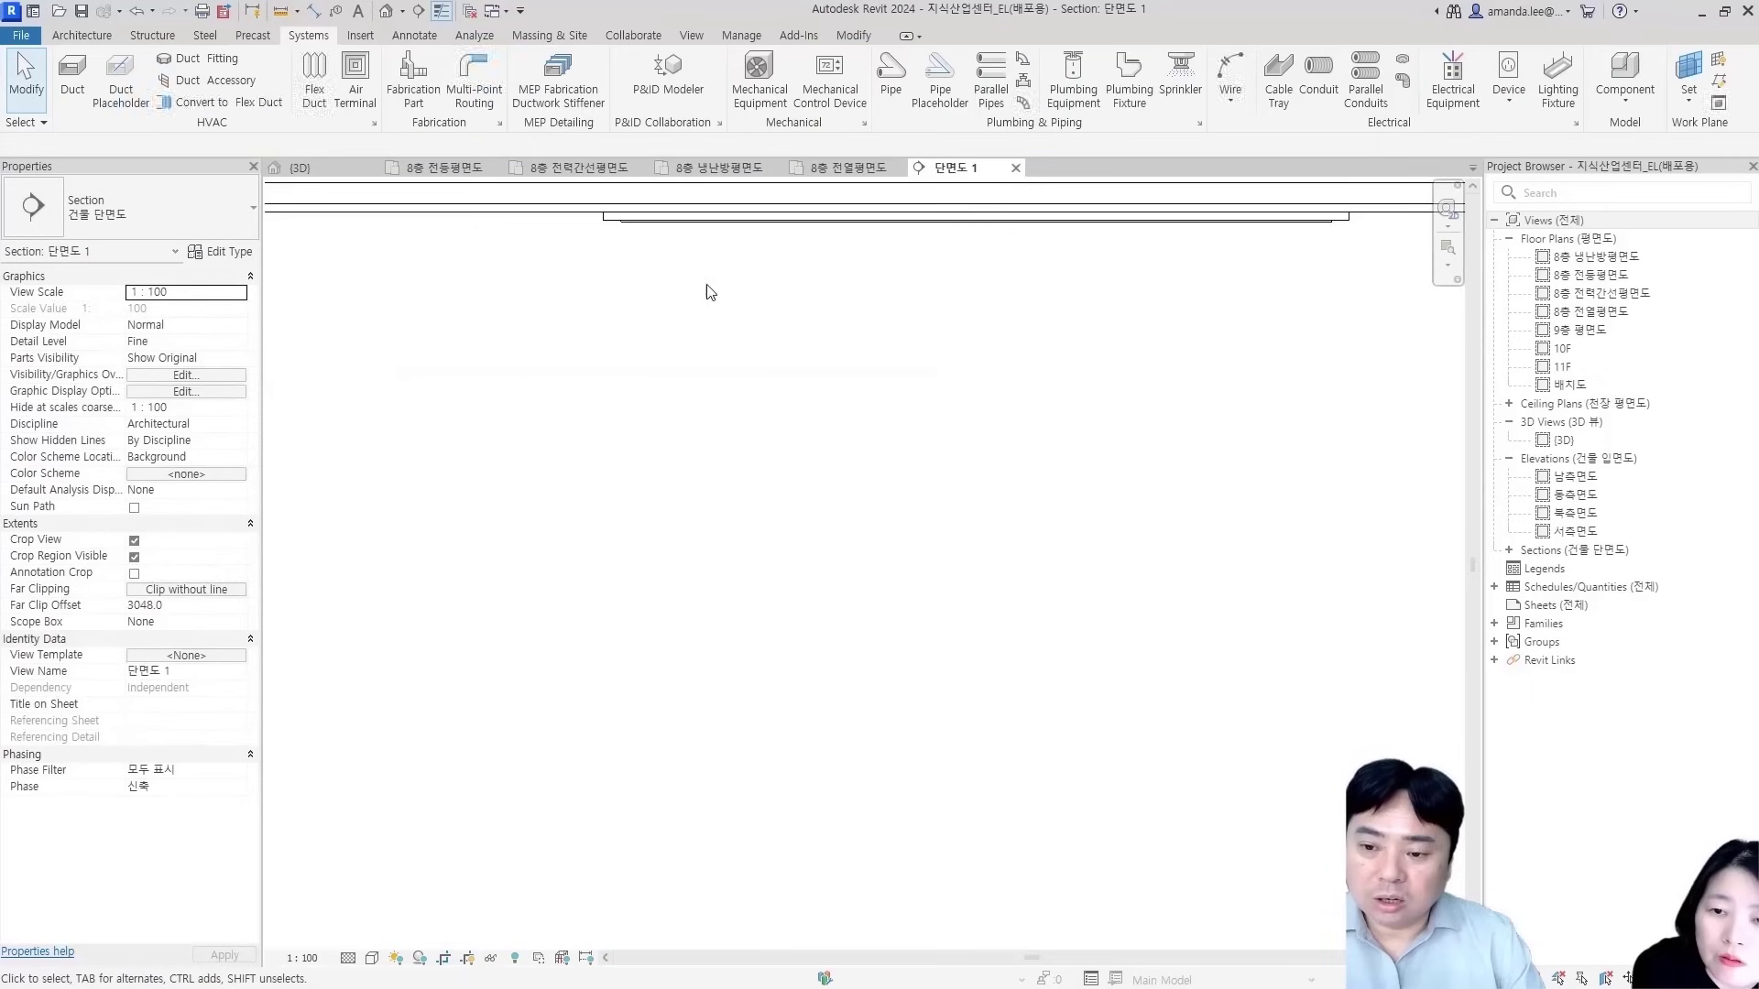
scroll(865, 490, "down", 3)
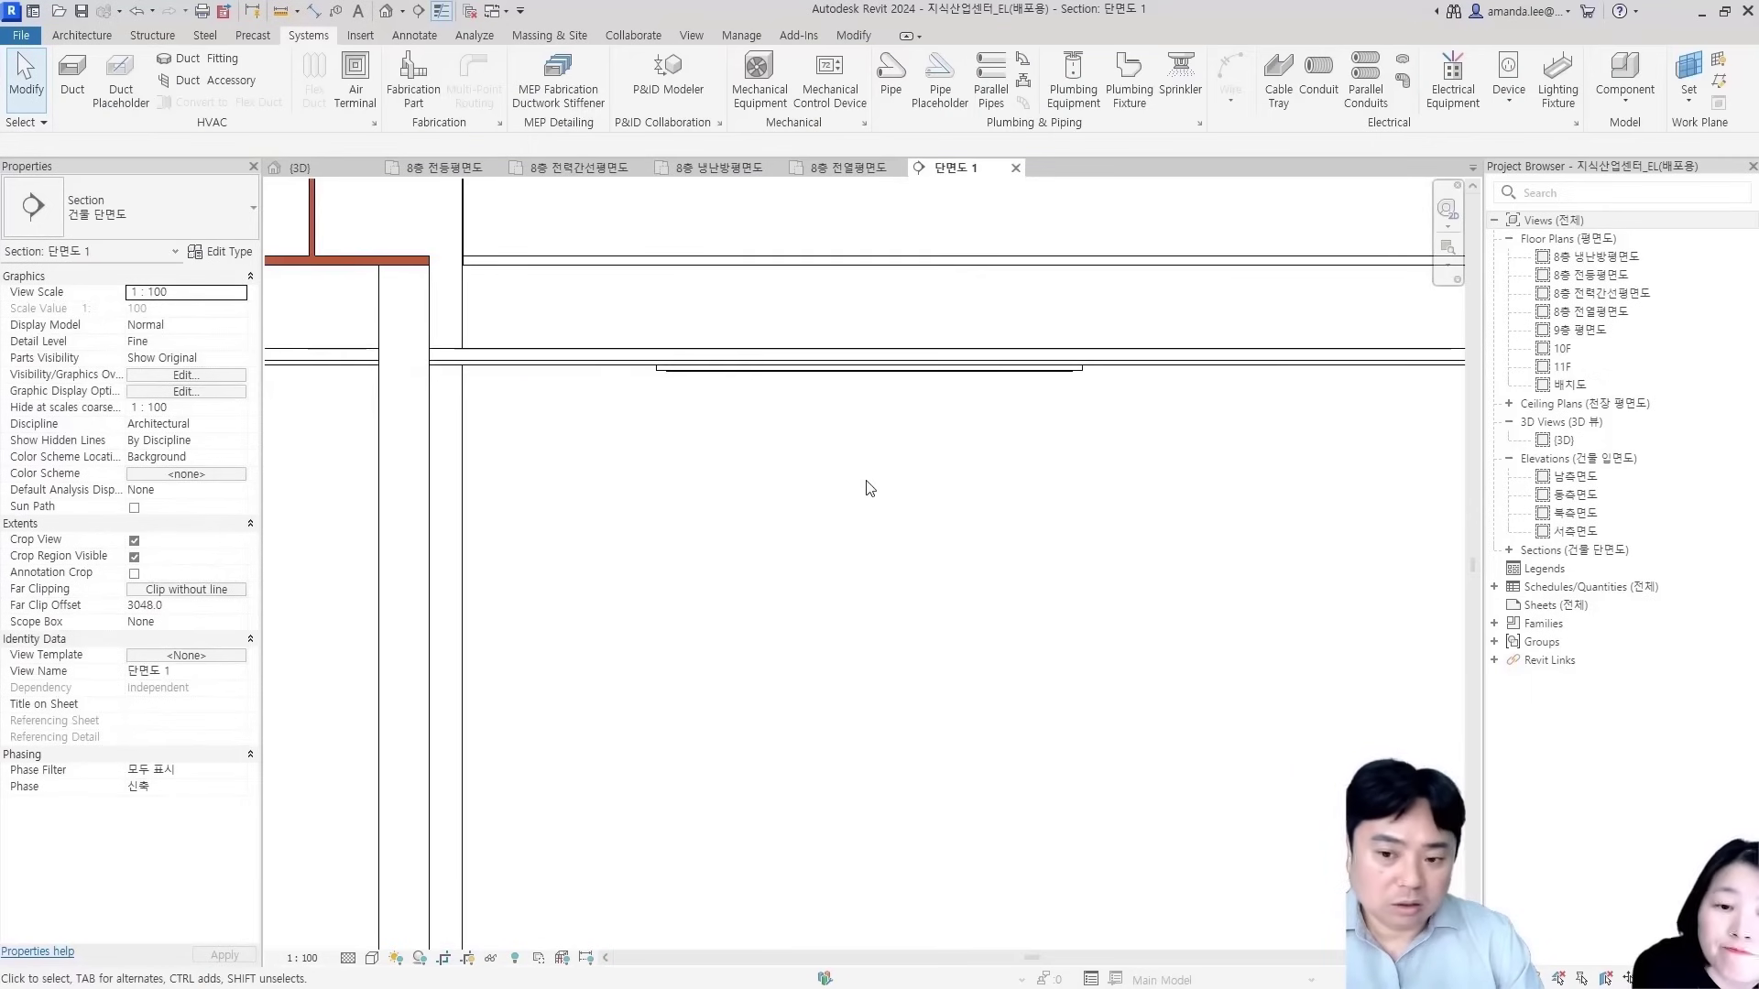
Return to the 8층 전등평면도 plan and review the lighting fixtures across the whole floor, both there and in the {3D} view
left_click(450, 170)
scroll(607, 591, "down", 3)
scroll(606, 591, "up", 5)
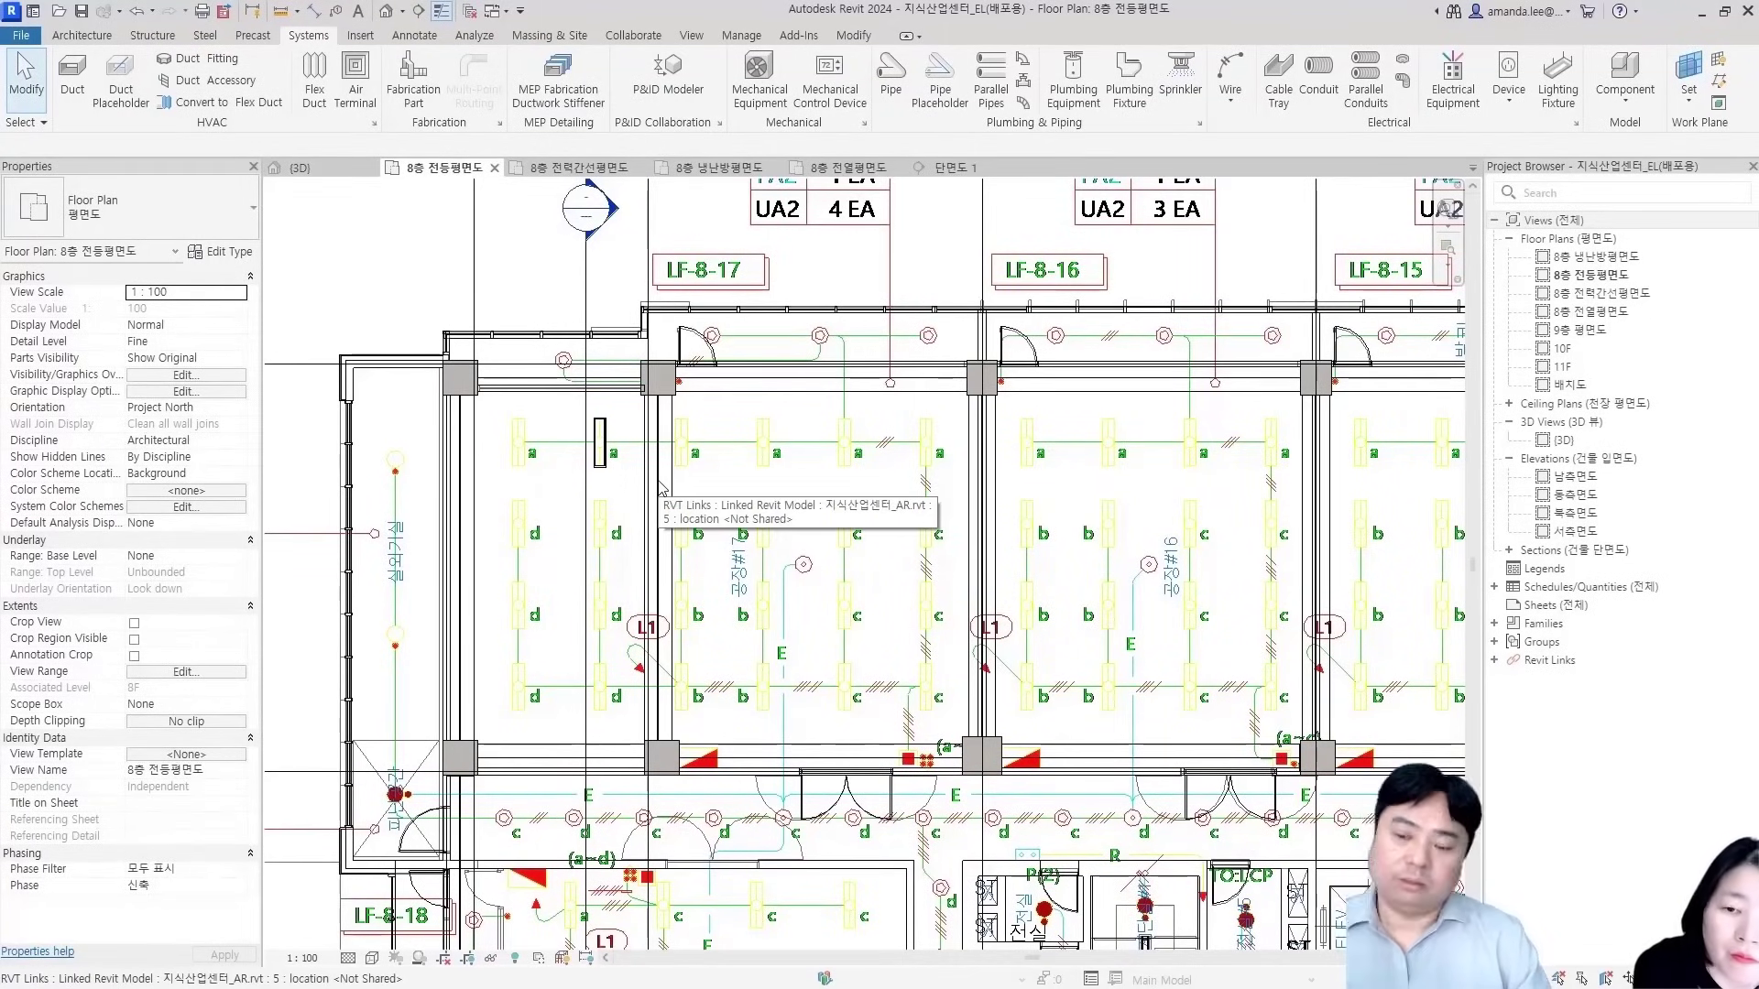
scroll(661, 488, "down", 3)
scroll(737, 403, "up", 3)
left_click(738, 403)
scroll(738, 403, "down", 4)
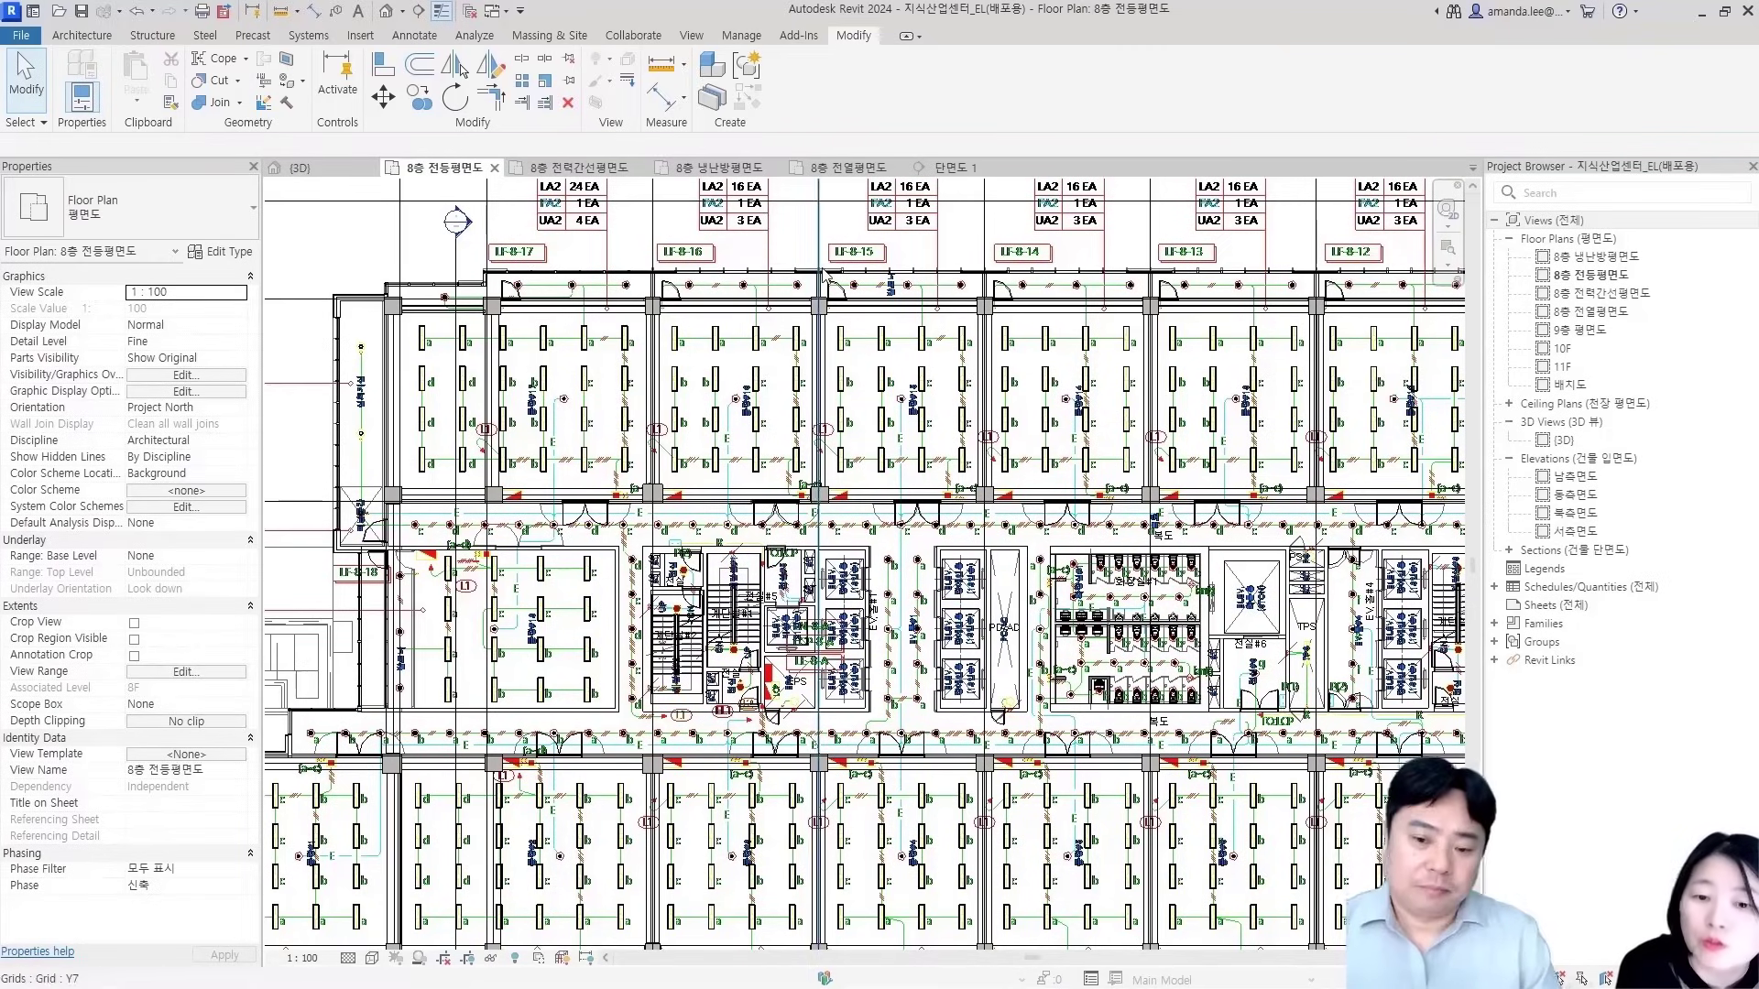
middle_click_drag(823, 401, 500, 274)
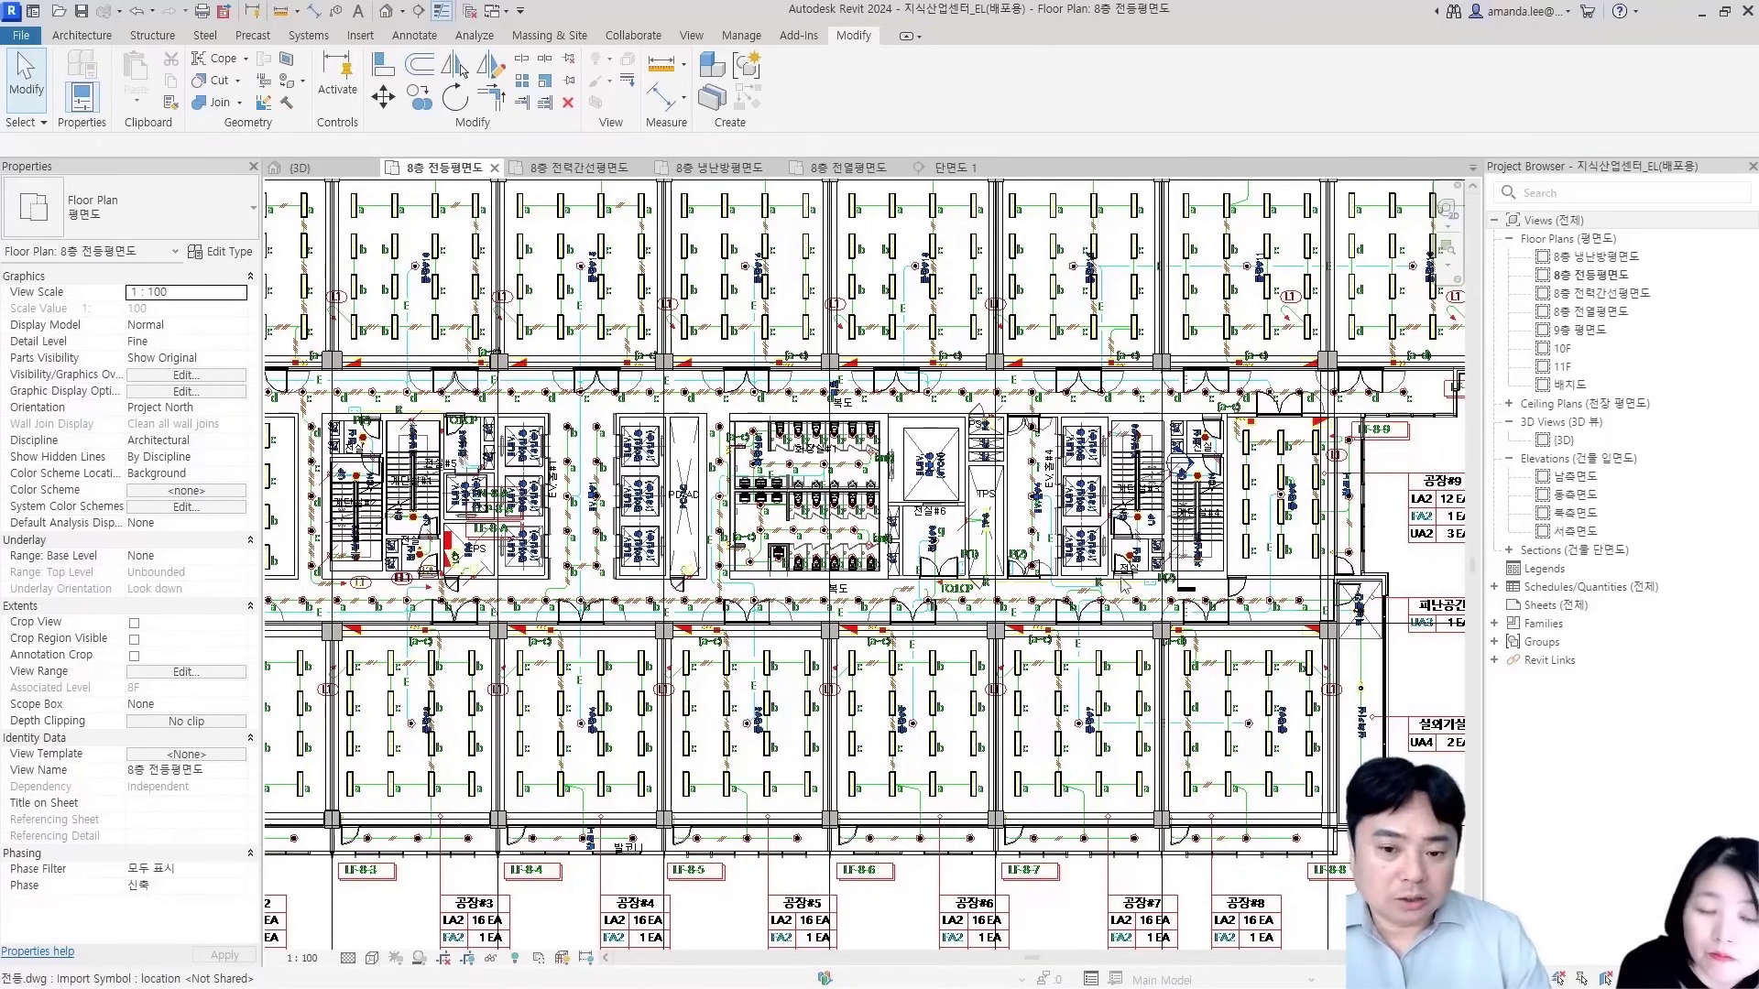
middle_click_drag(1182, 472, 1076, 495)
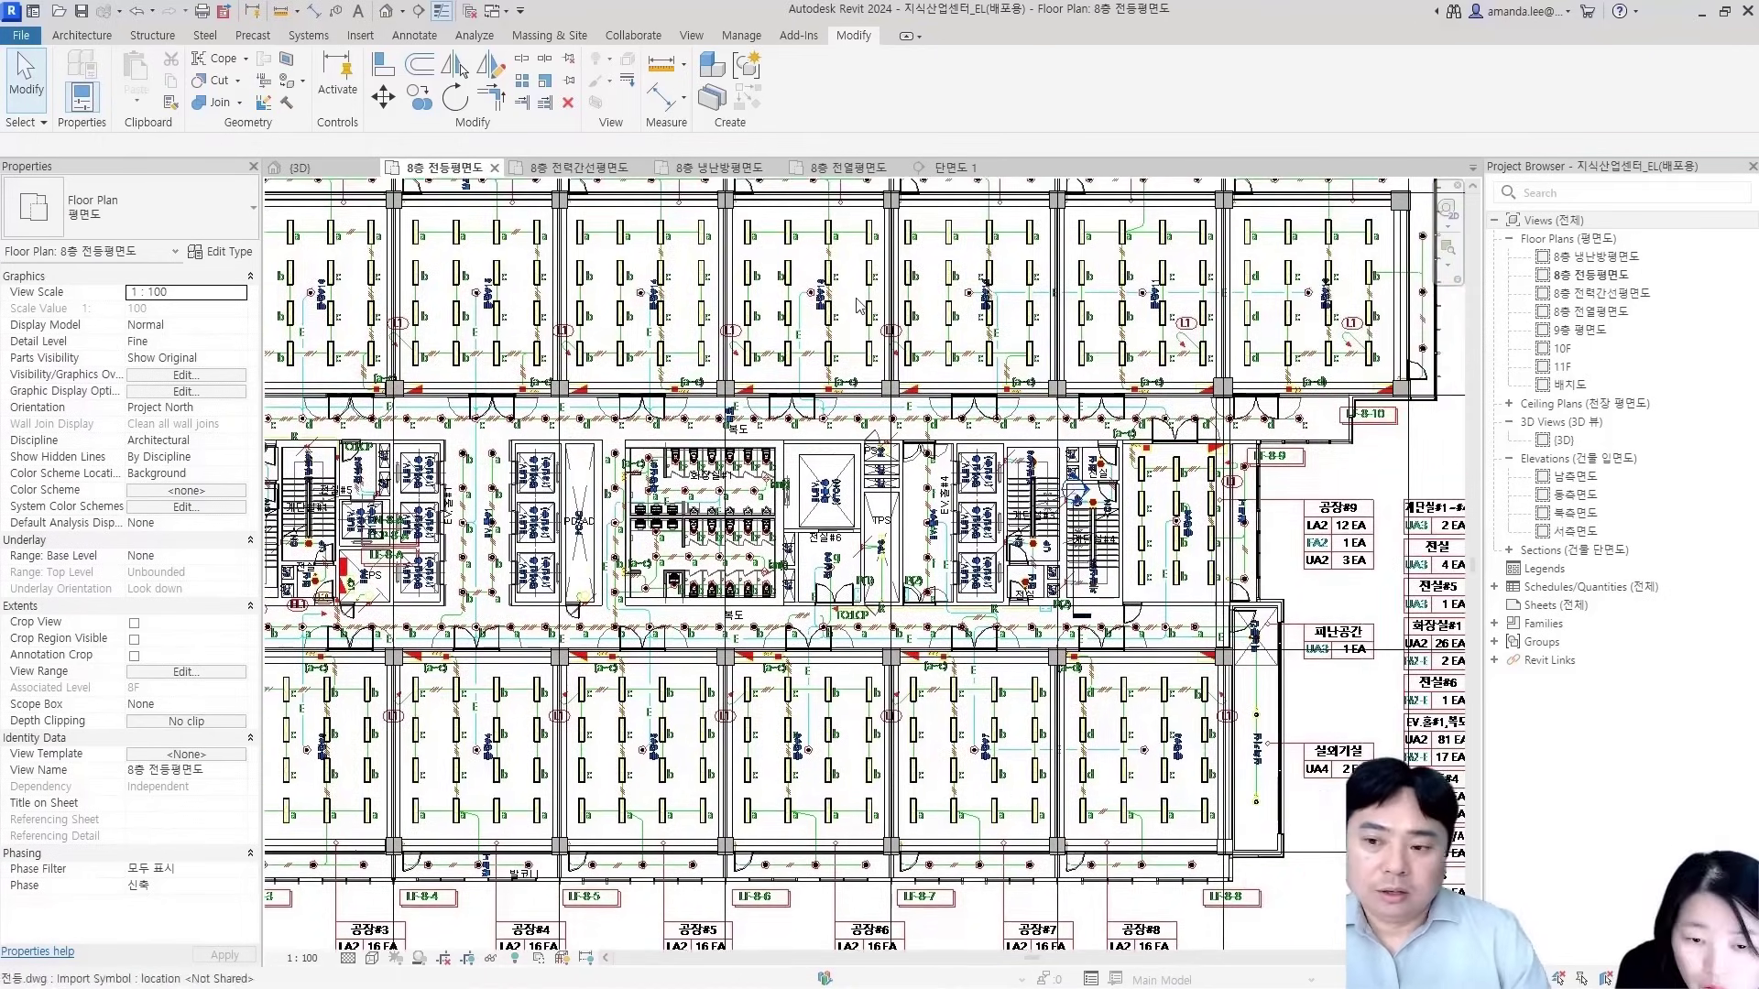
left_click(299, 166)
middle_click_drag(865, 712, 804, 687, "shift")
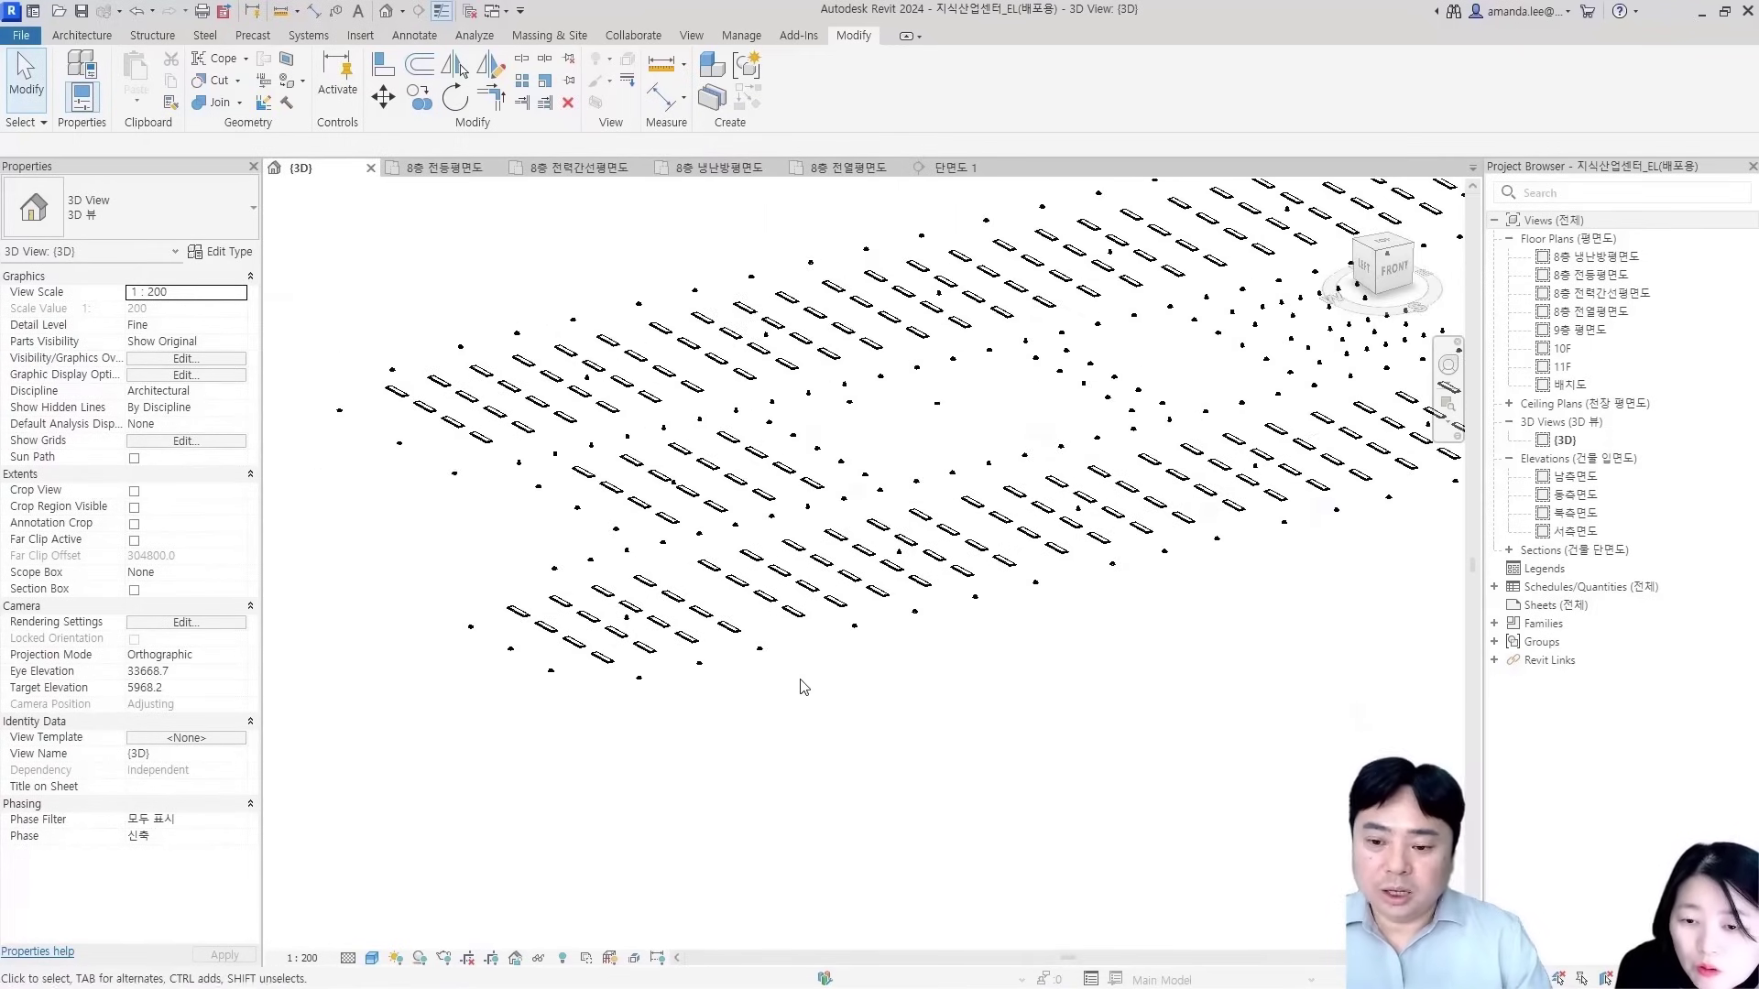
Turn on the visibility of the linked model 지식산업센터_AR.rvt in the {3D} view
key("g")
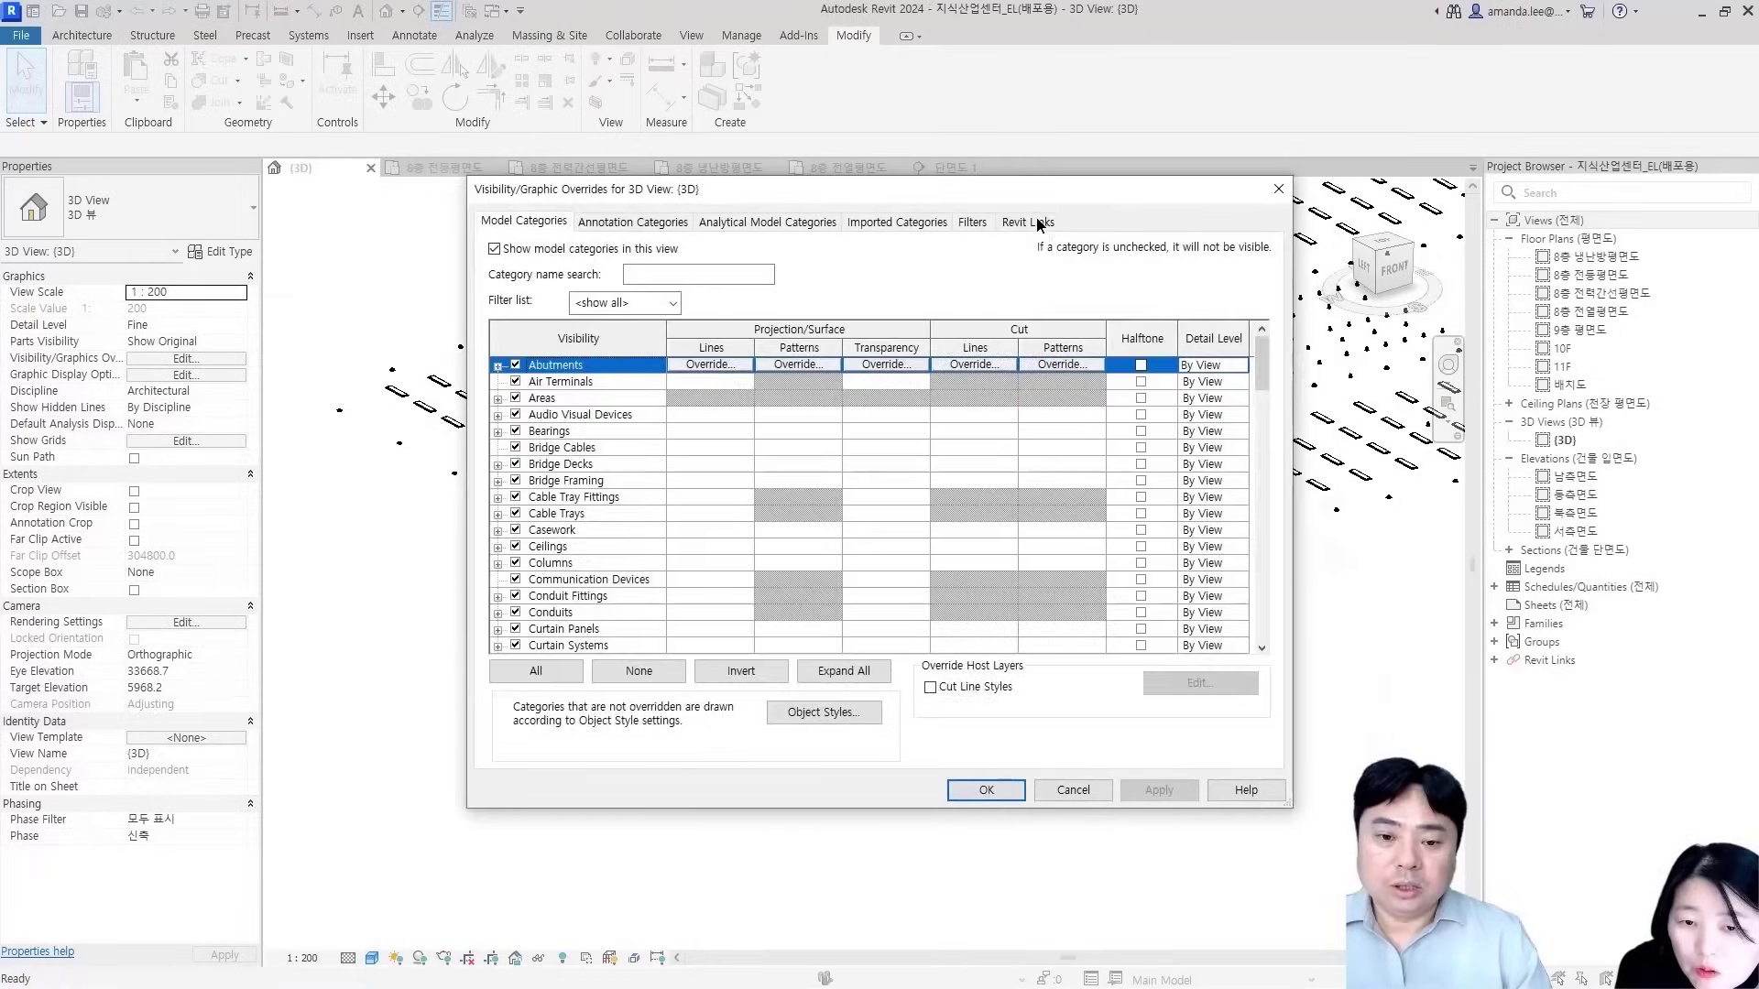
left_click(1029, 223)
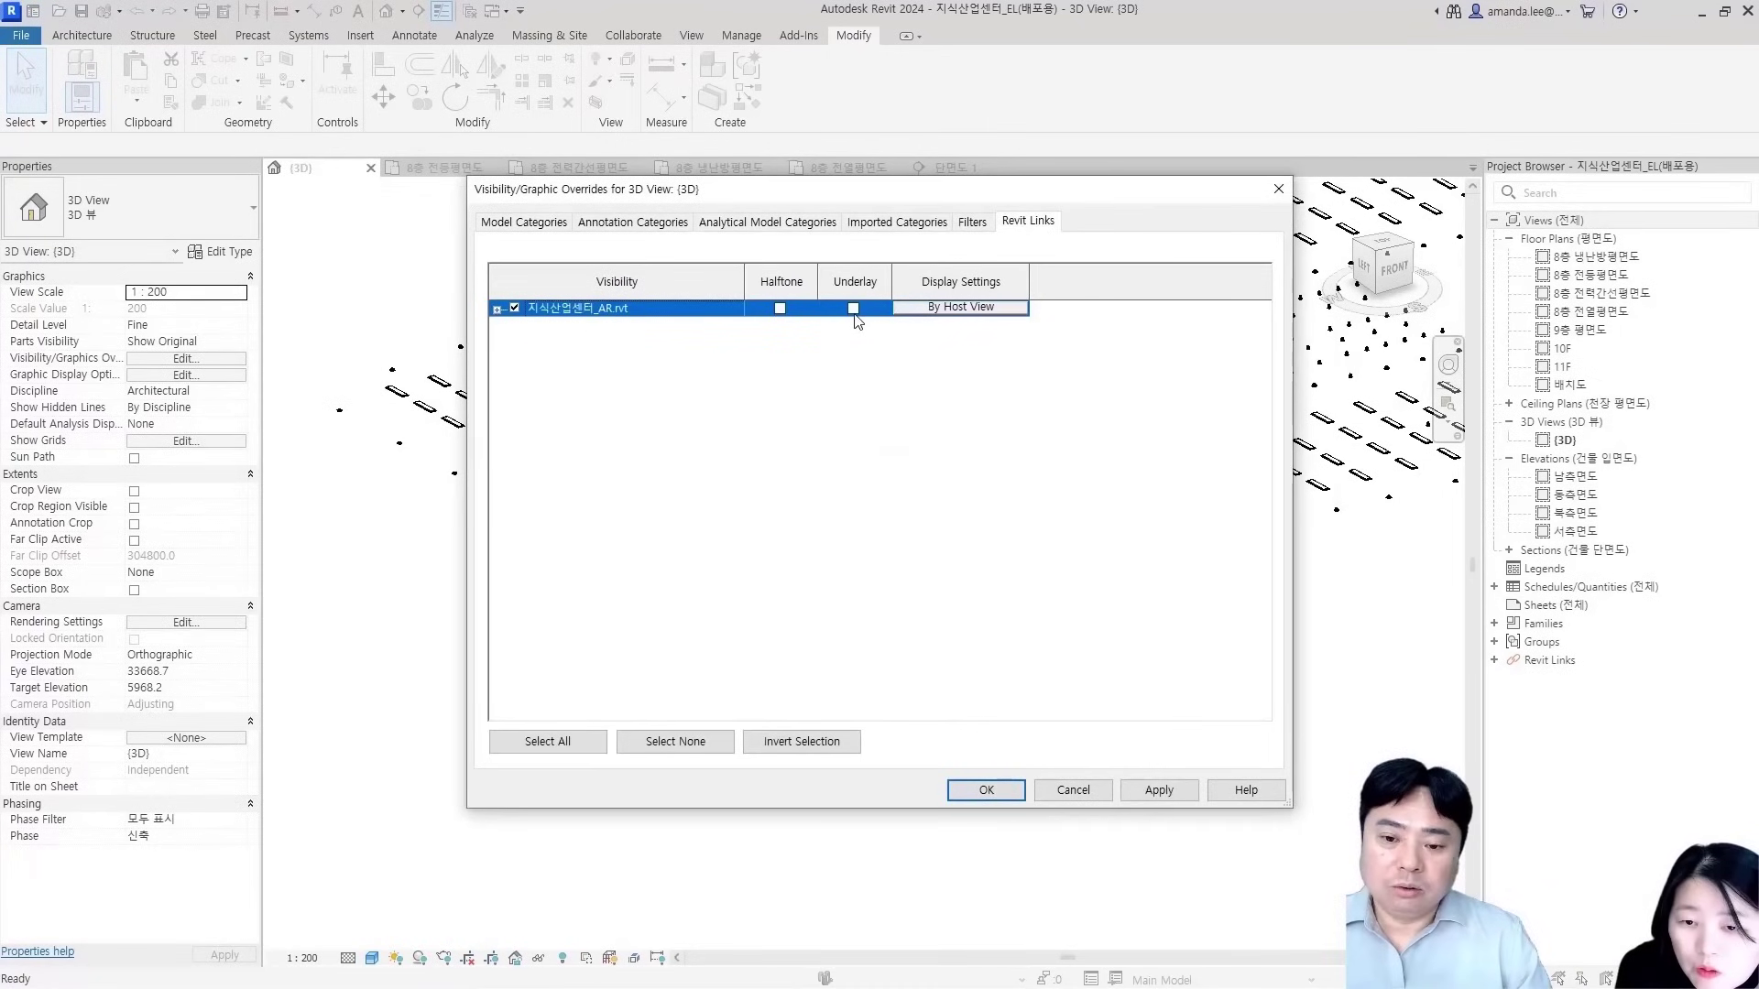
left_click(999, 799)
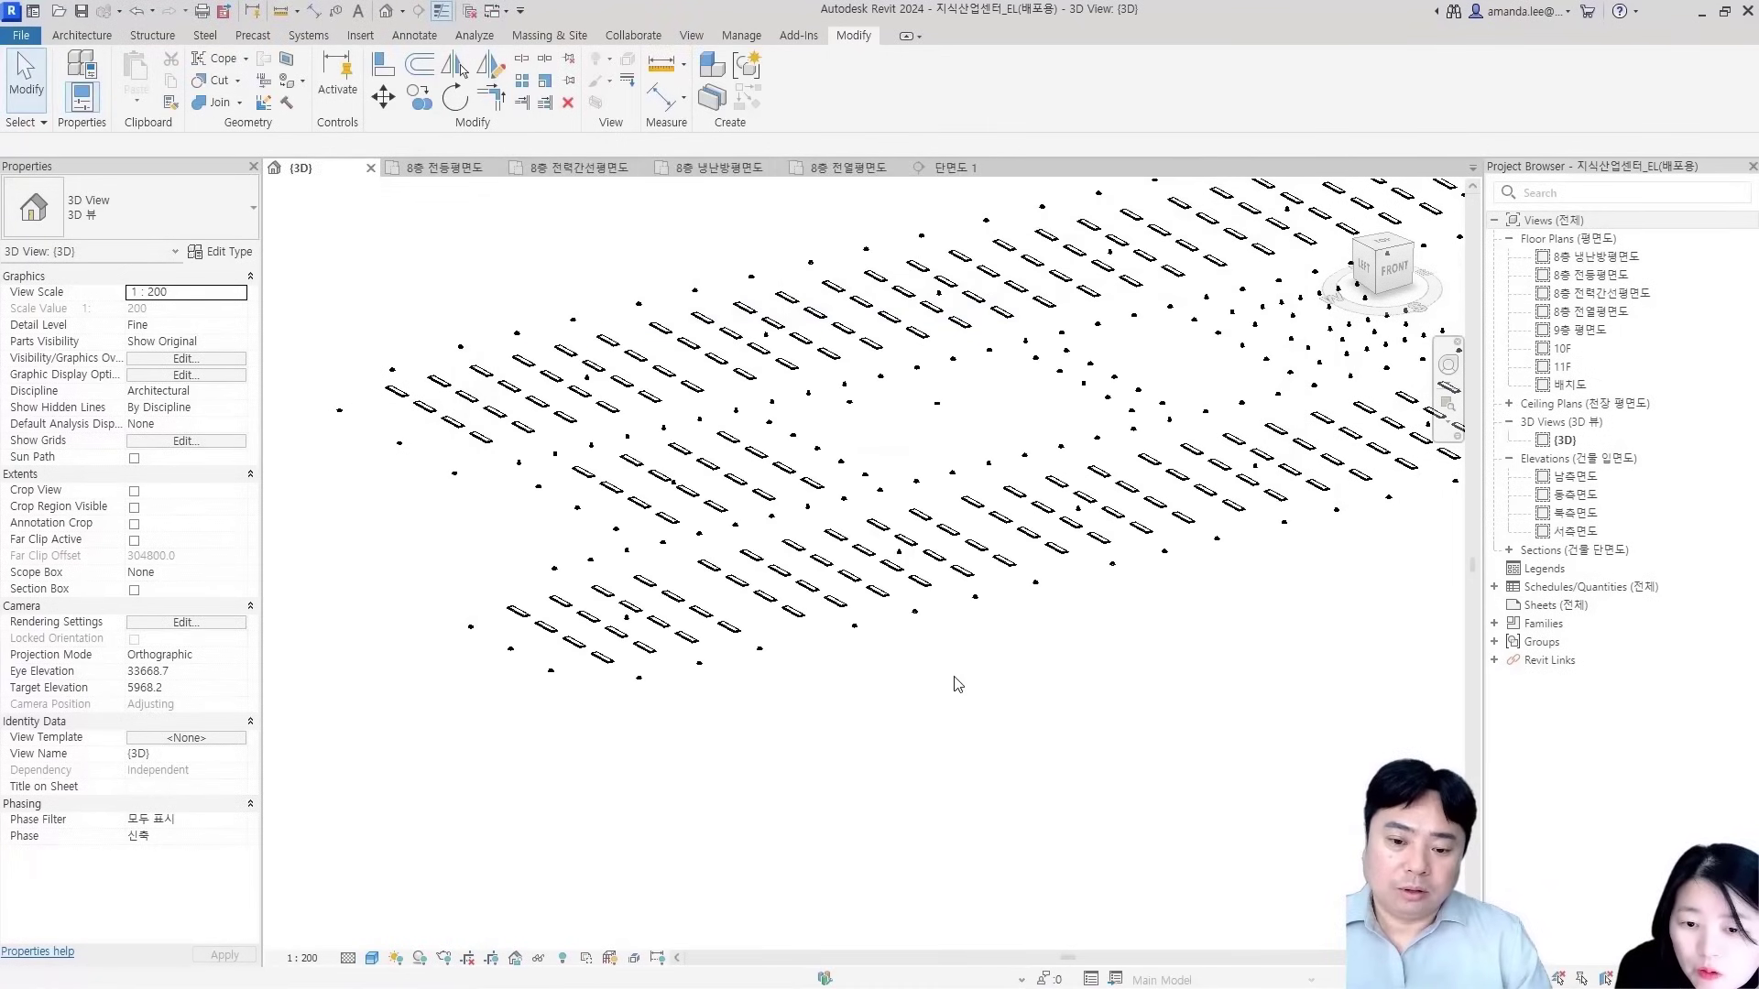
scroll(584, 653, "down", 5)
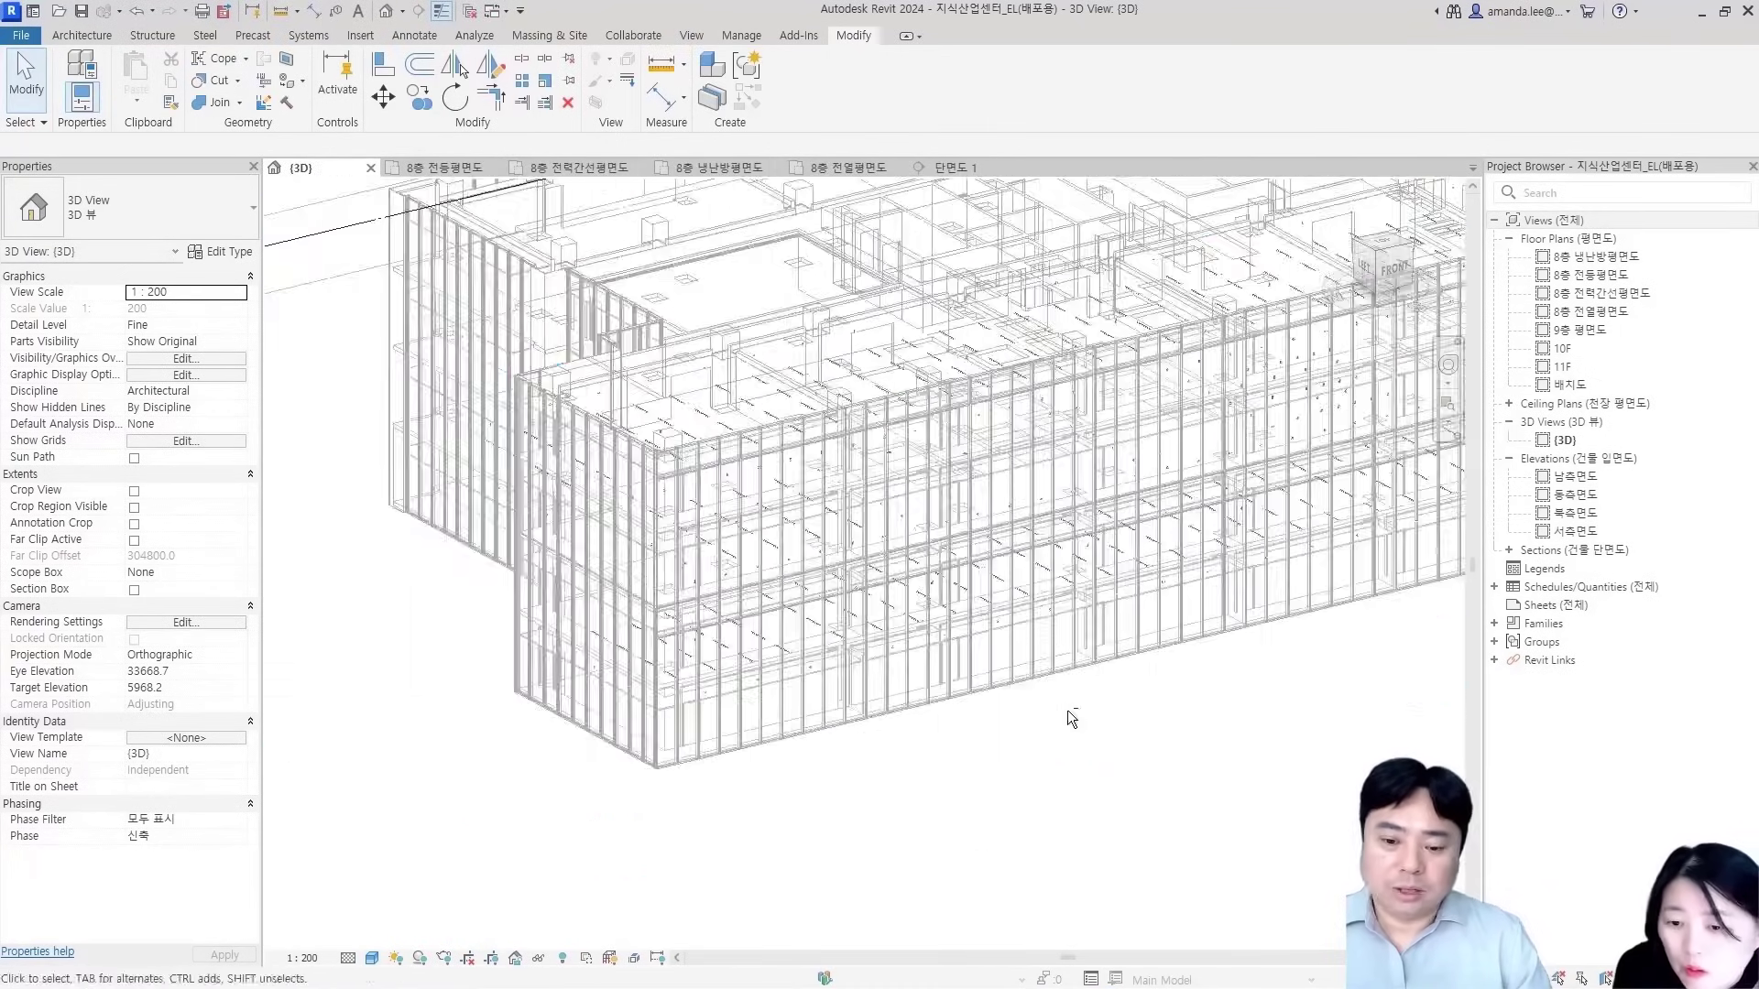
scroll(1009, 734, "up", 3)
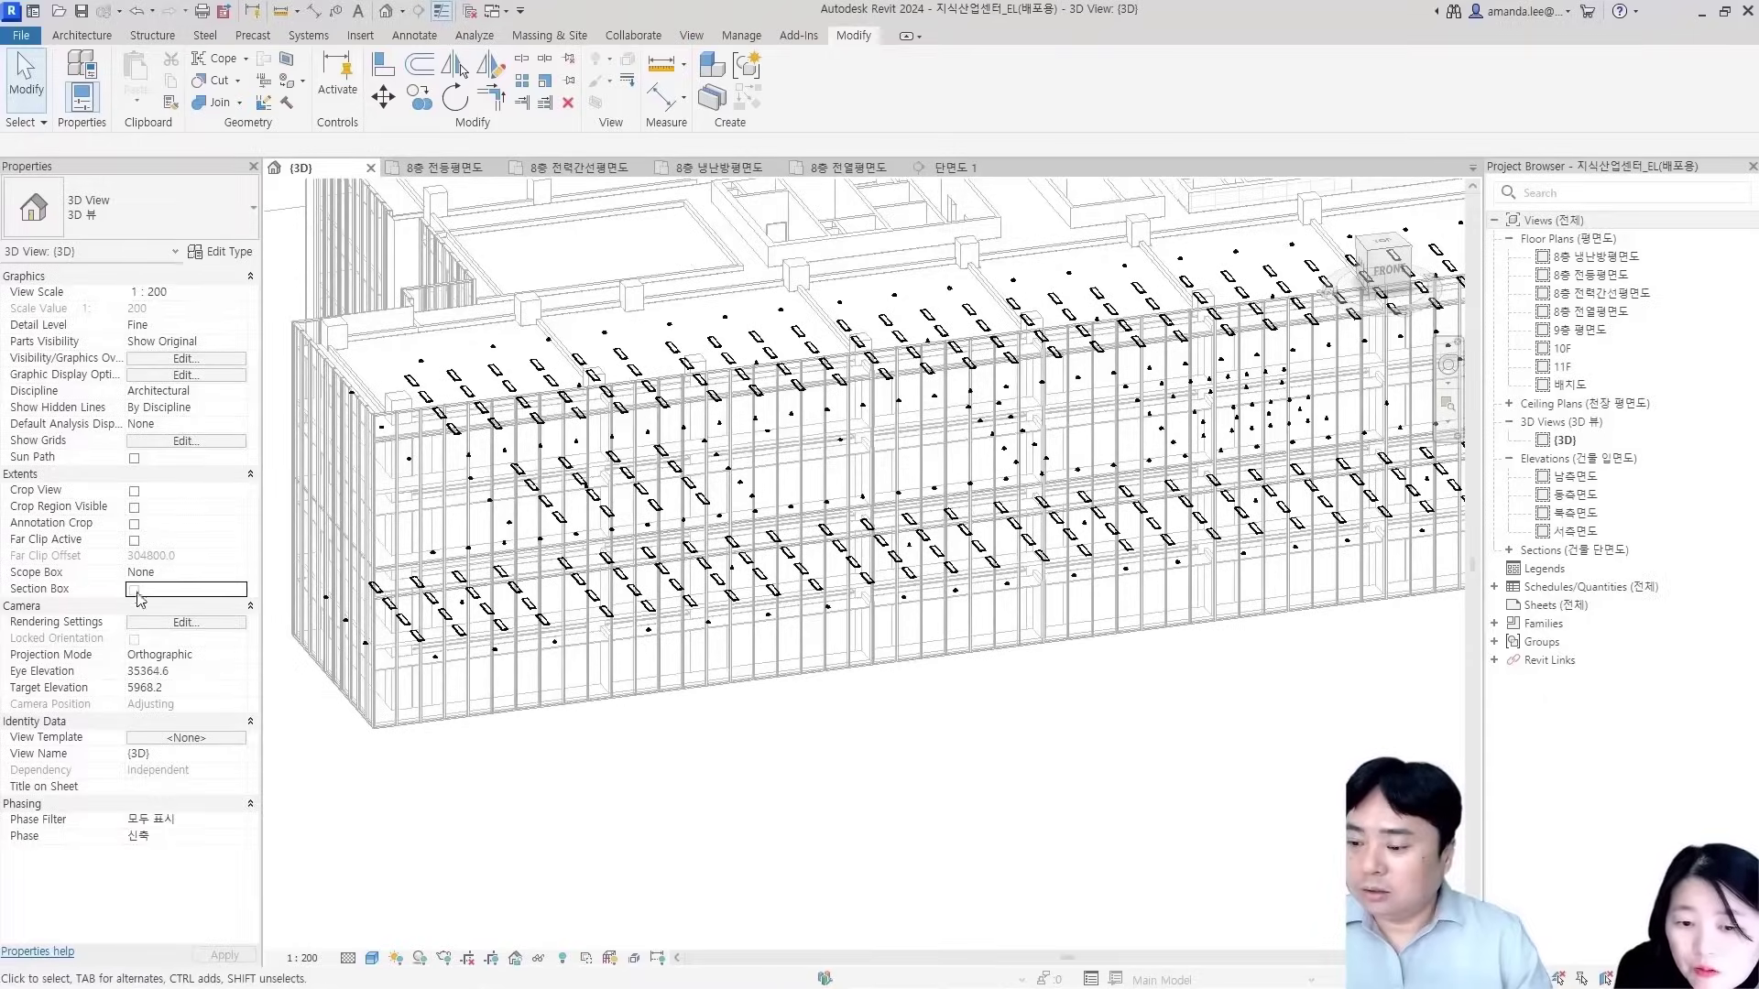
Enable the {3D} view's section box and lower its top face to cut the building open just above the 8th-floor lighting fixtures
left_click(1391, 275)
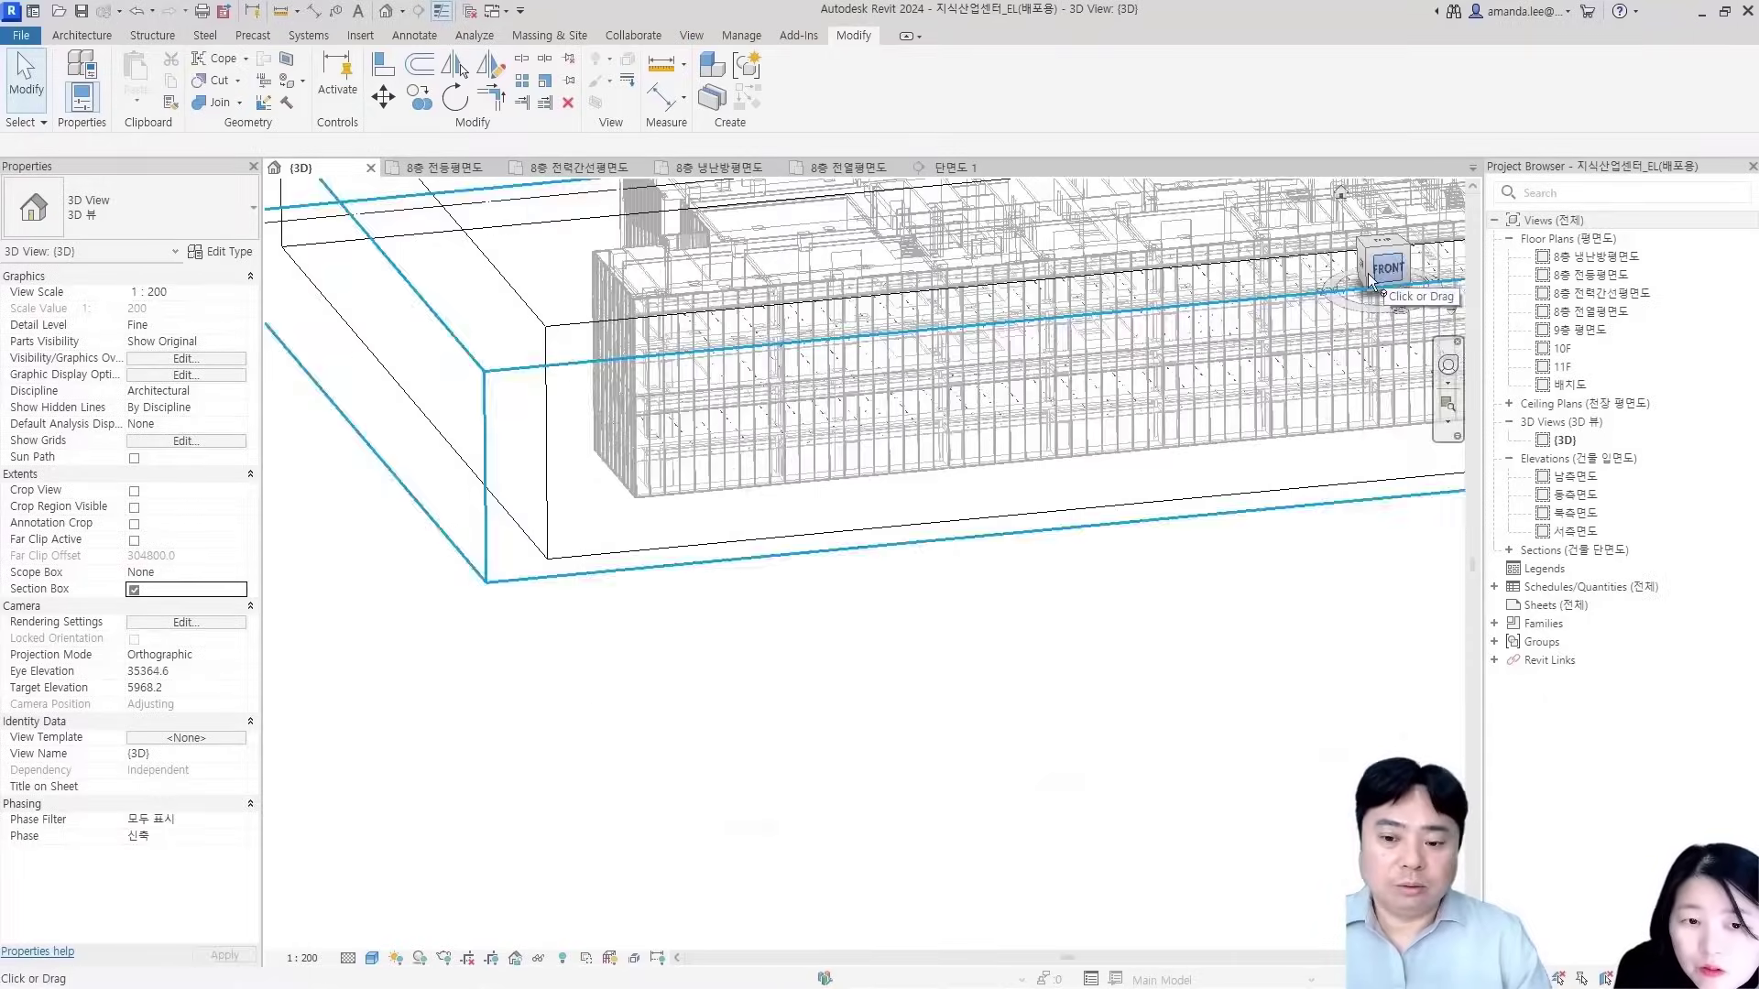
left_click(1306, 539)
left_click_drag(888, 537, 860, 649)
key("Escape")
left_click(1362, 242)
scroll(1170, 622, "up", 8)
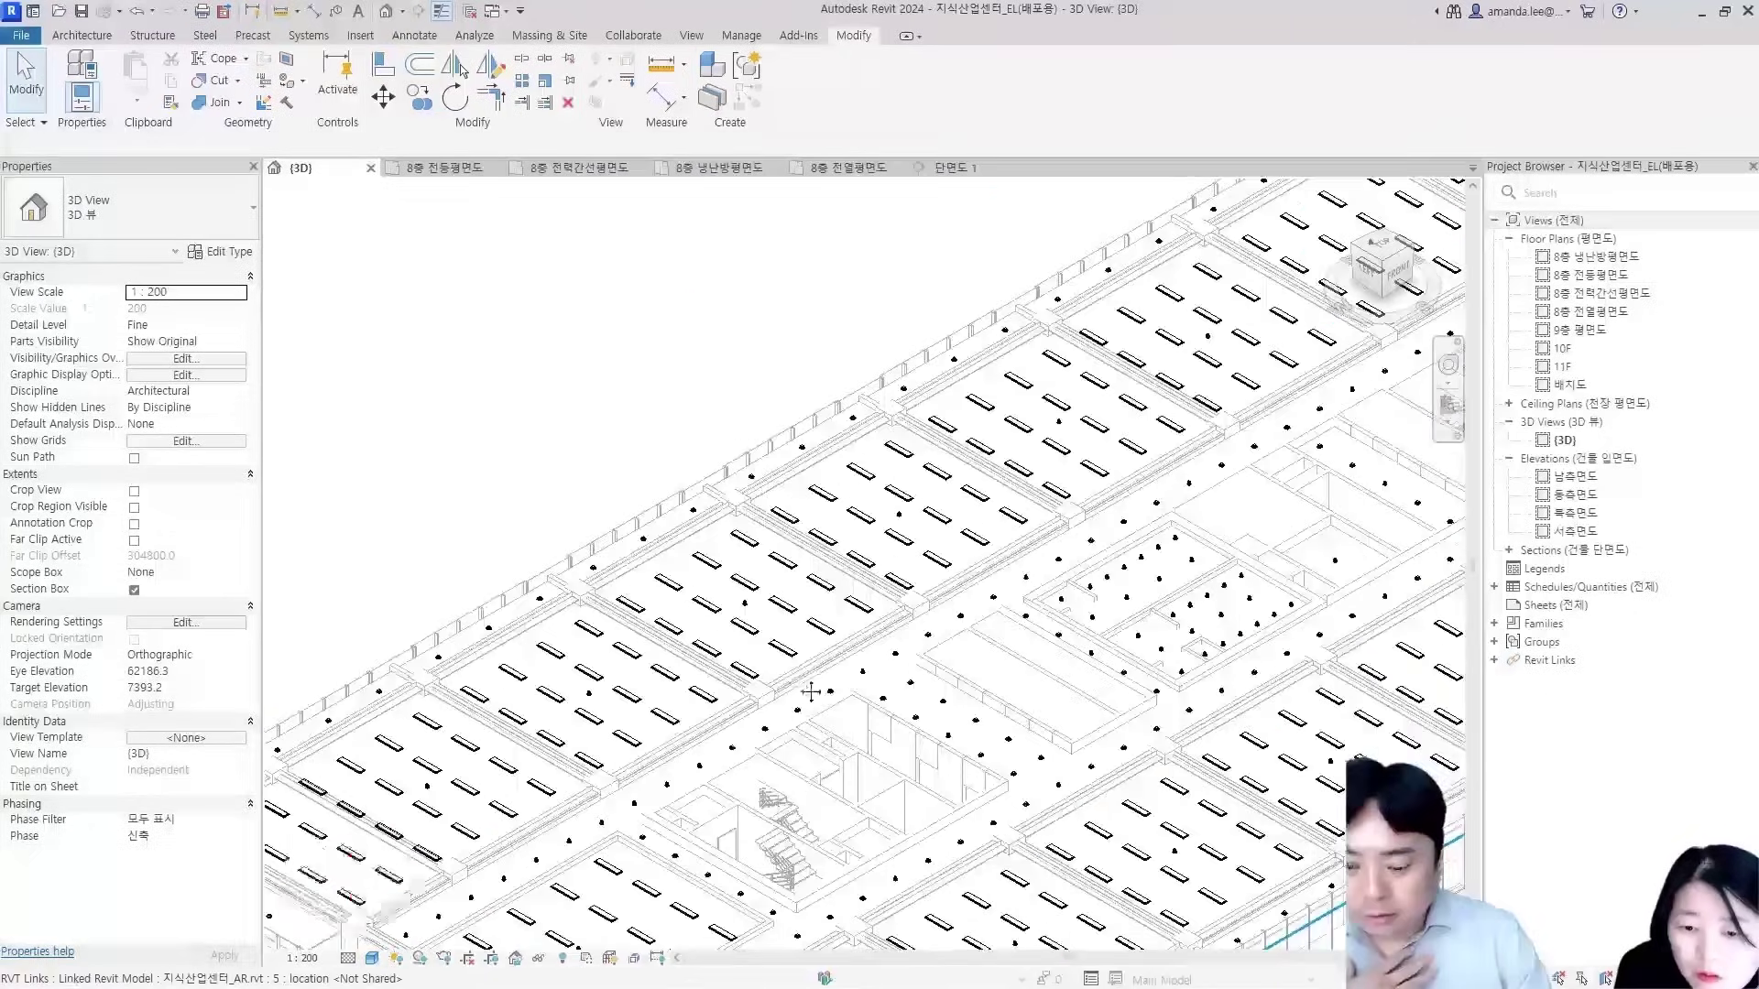
Examine the lighting fixtures against the rooms of the cut linked building across the whole 8th floor in 3D
scroll(570, 692, "down", 3)
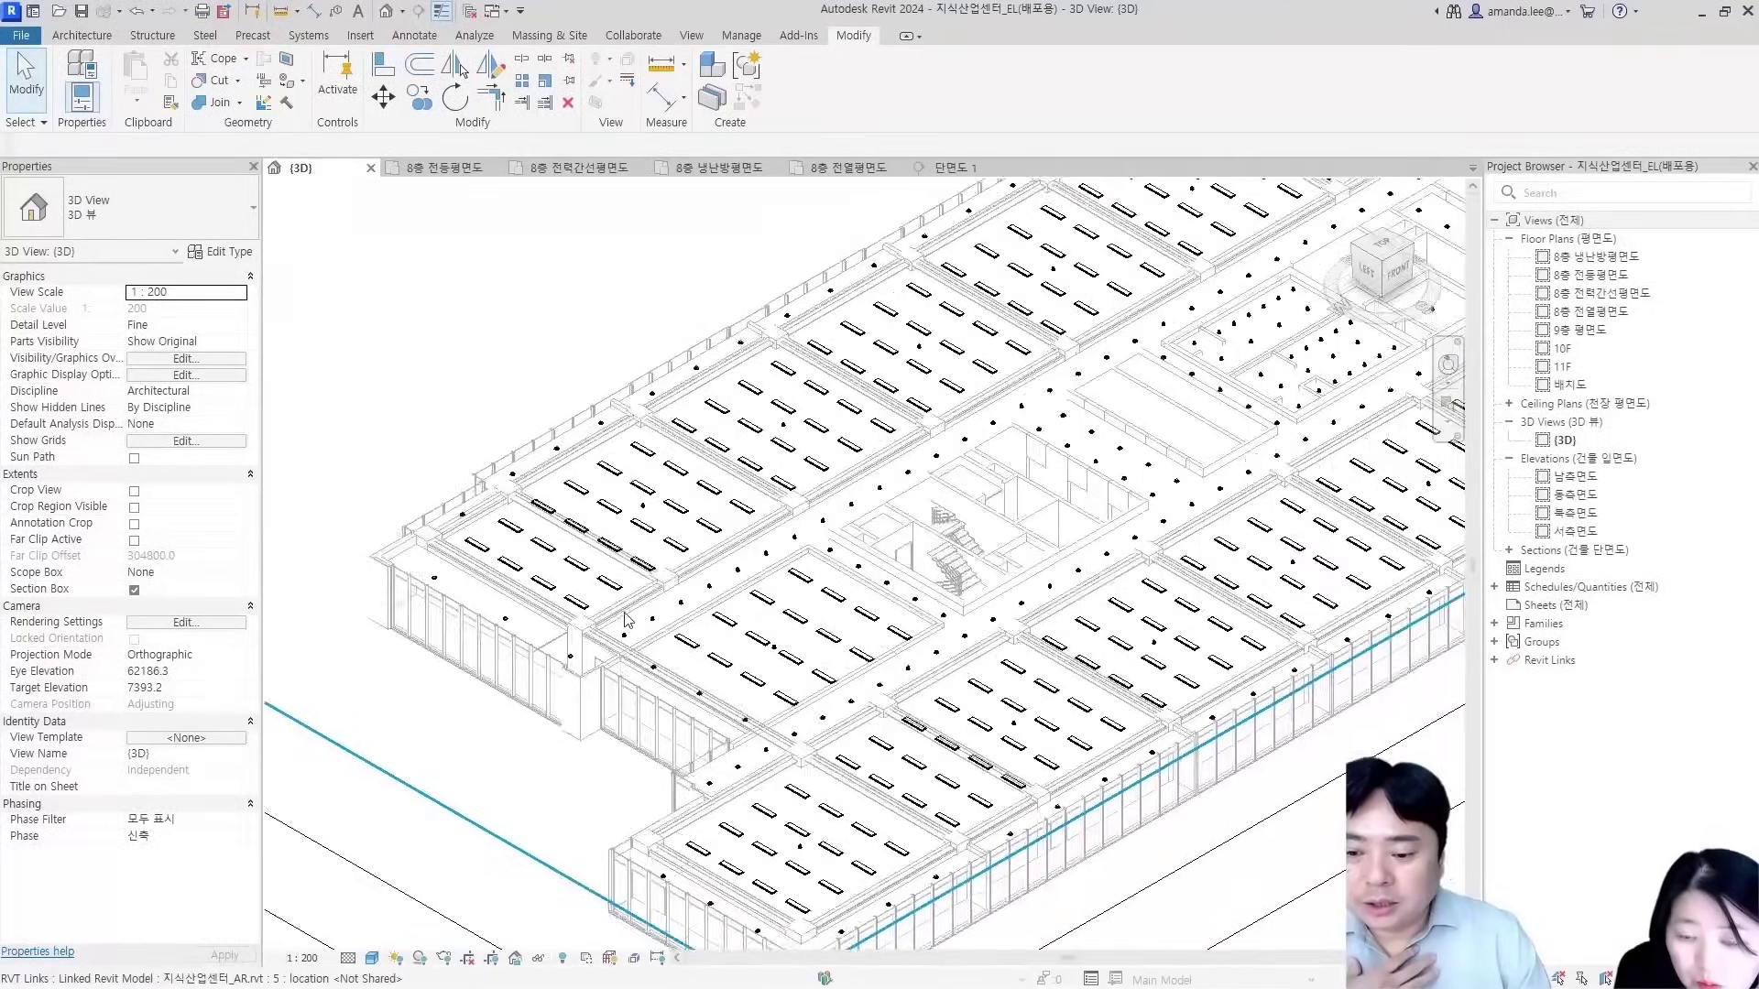
scroll(782, 634, "up", 8)
scroll(950, 622, "down", 5)
middle_click_drag(1207, 610, 375, 581)
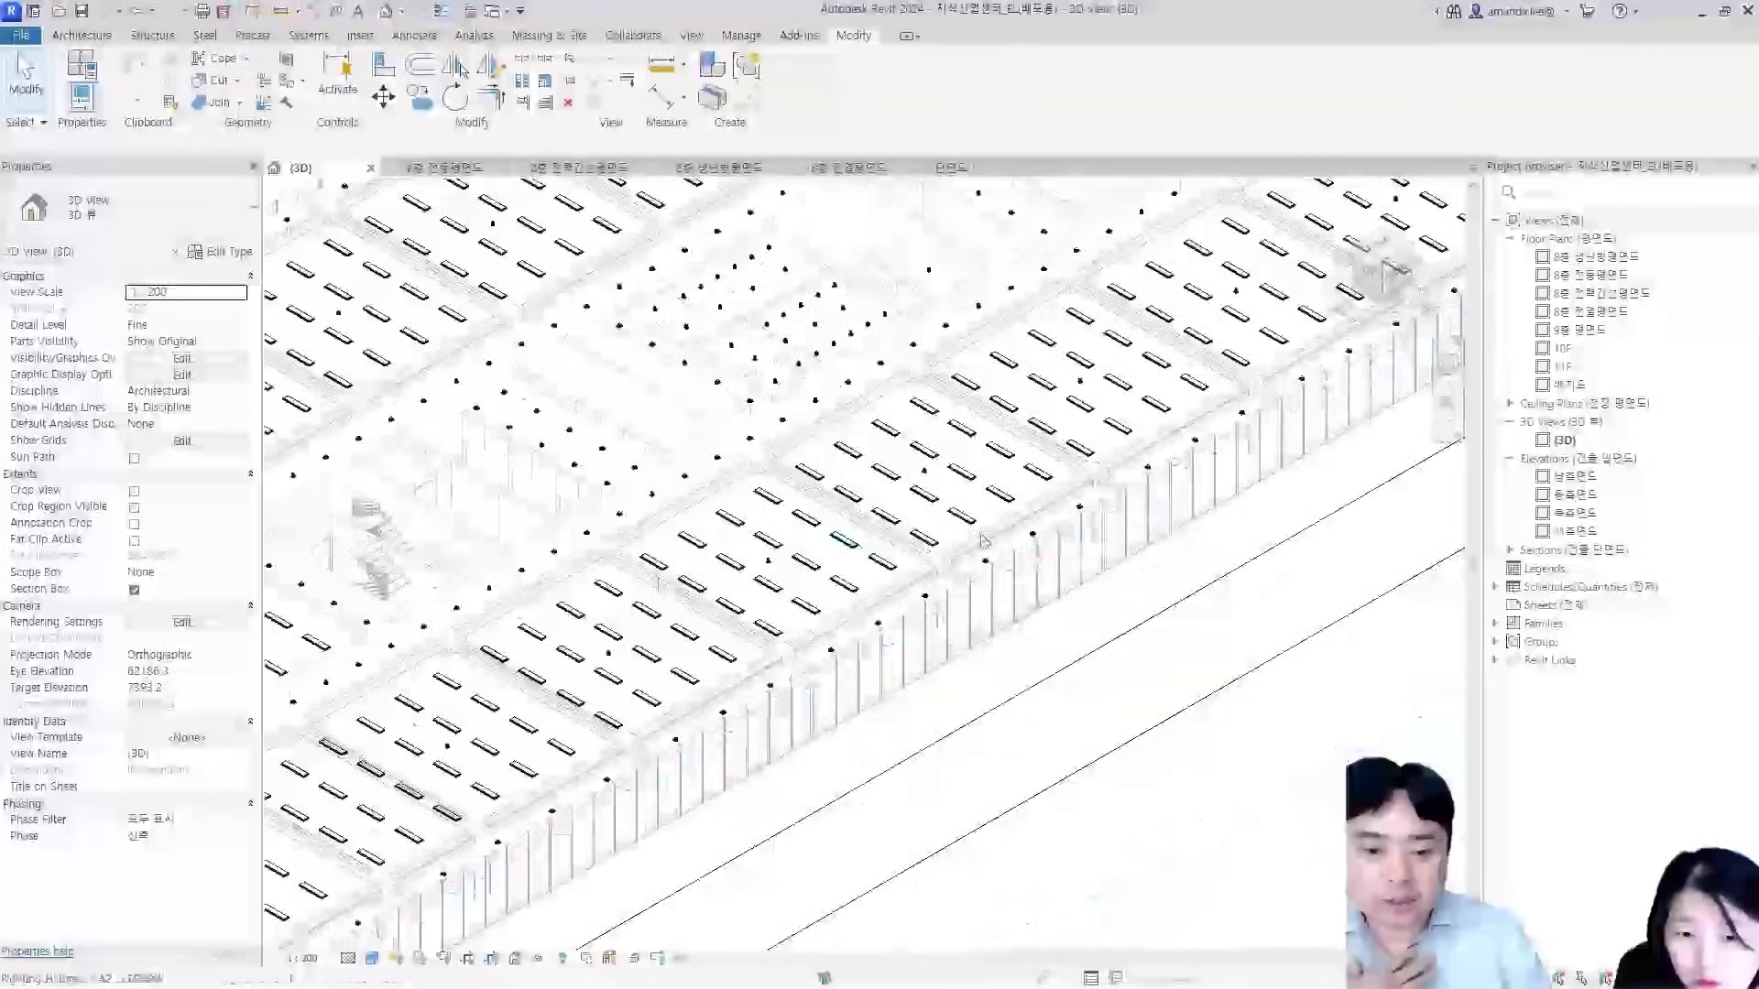
middle_click_drag(1232, 375, 1001, 773)
middle_click_drag(965, 425, 848, 720)
scroll(765, 562, "down", 3)
middle_click_drag(765, 561, 1081, 284)
left_click(586, 349)
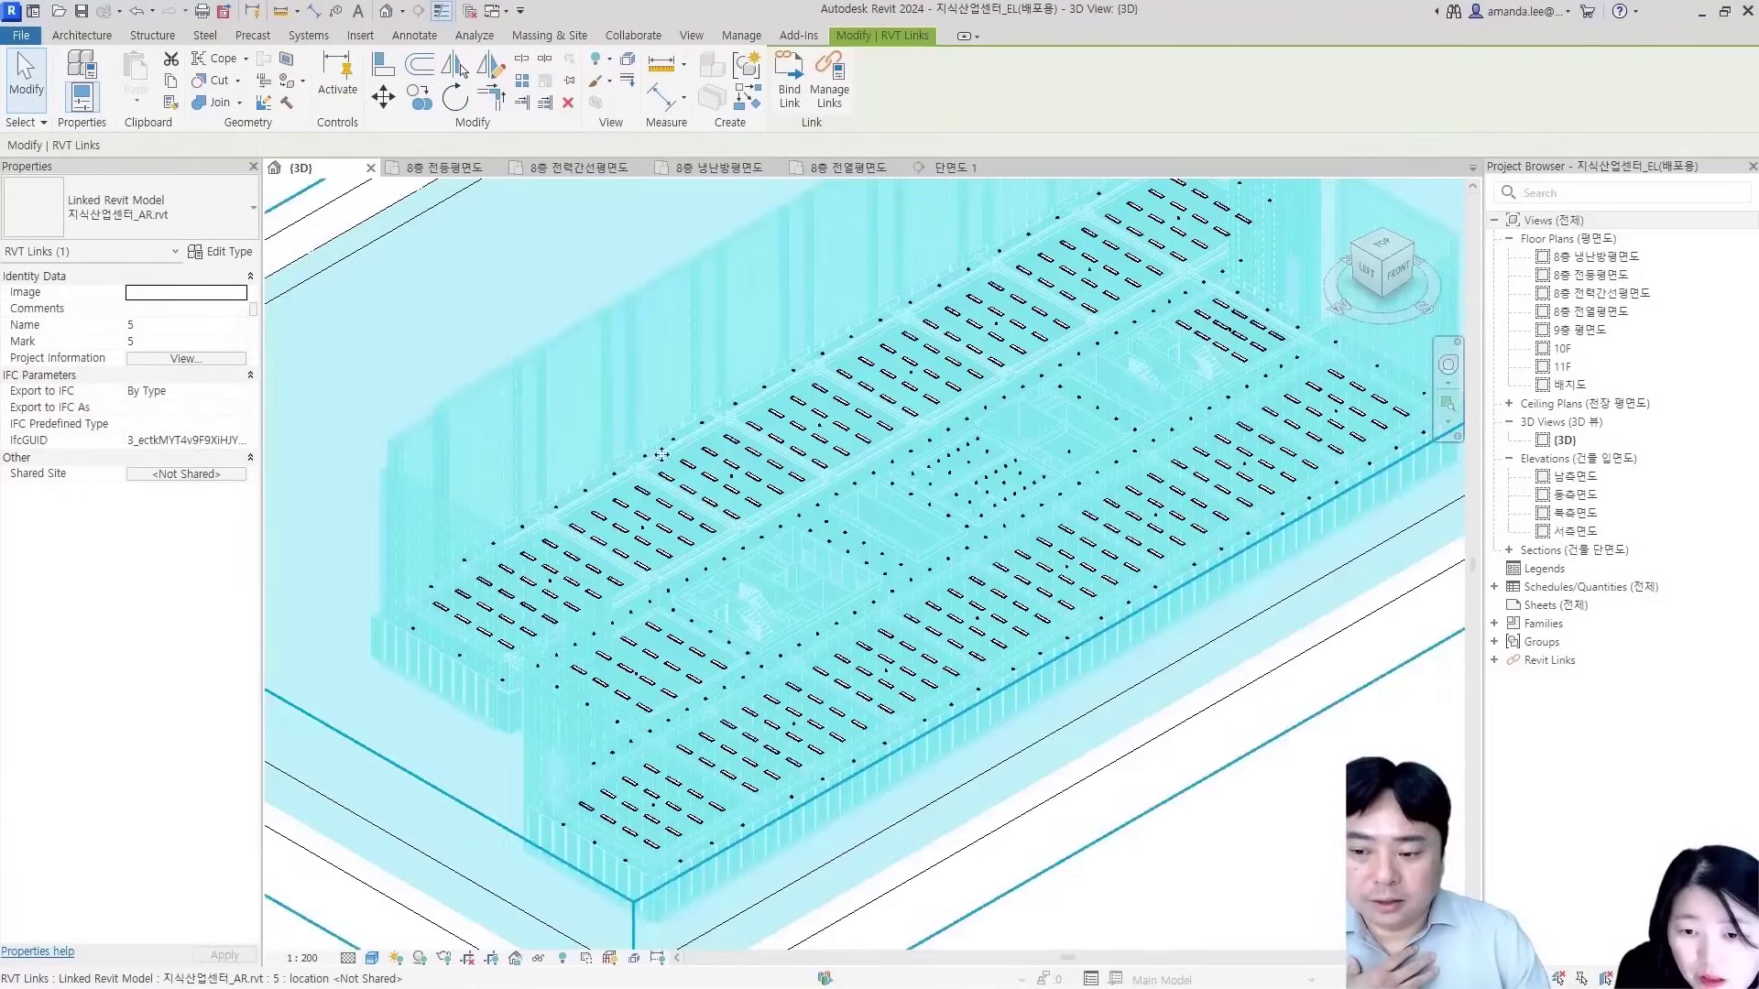
key("Escape")
Return to the 8층 전등평면도 plan, and review the 8th-floor panel wiring diagrams of 분전반결선도.dwg in Autodesk Docs
left_click(454, 172)
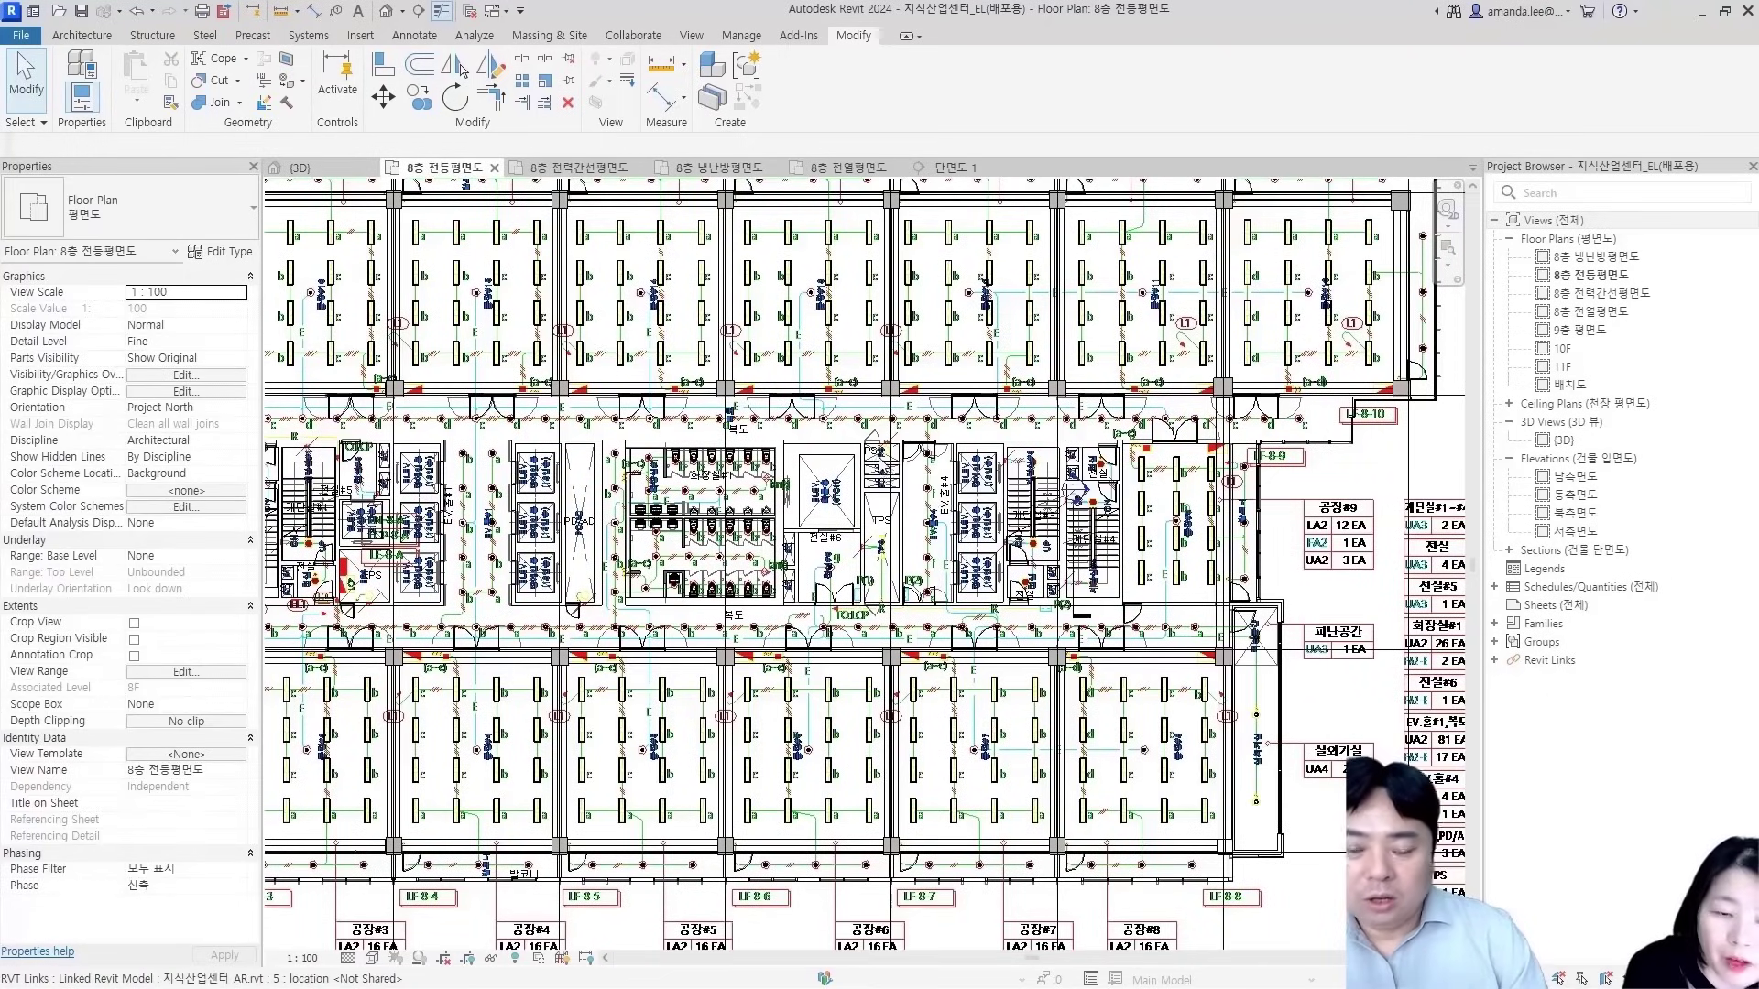
scroll(1080, 474, "down", 3)
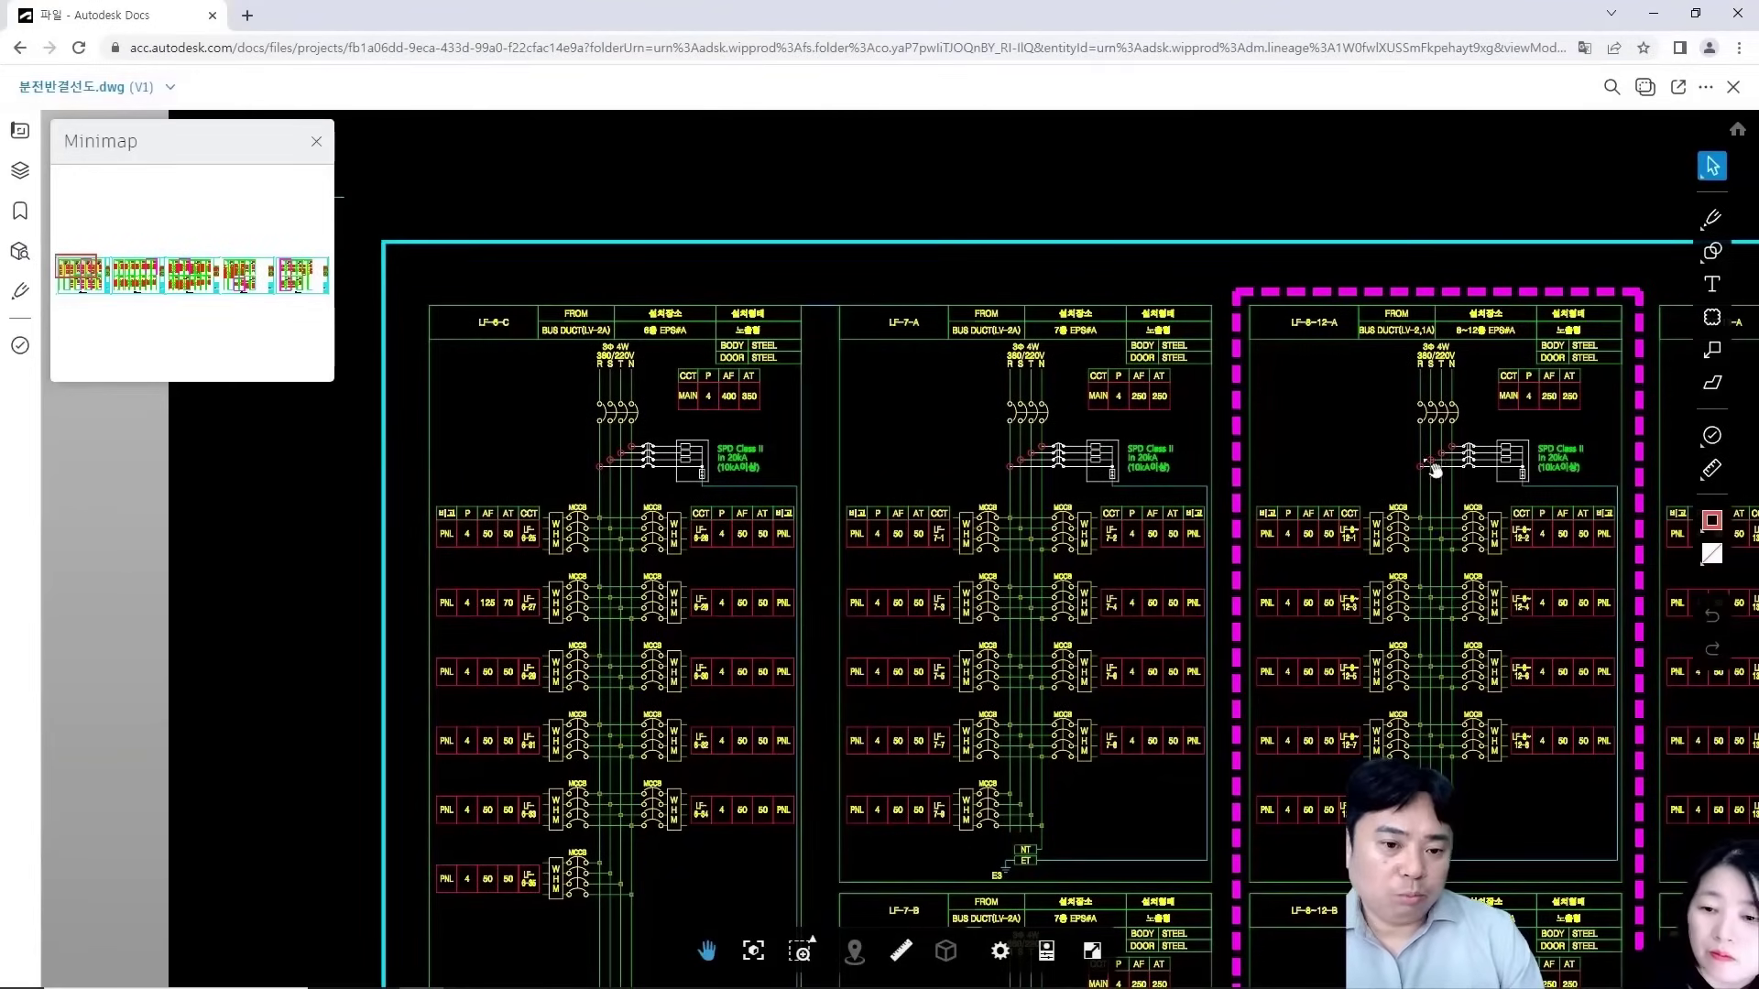
scroll(1364, 447, "down", 6)
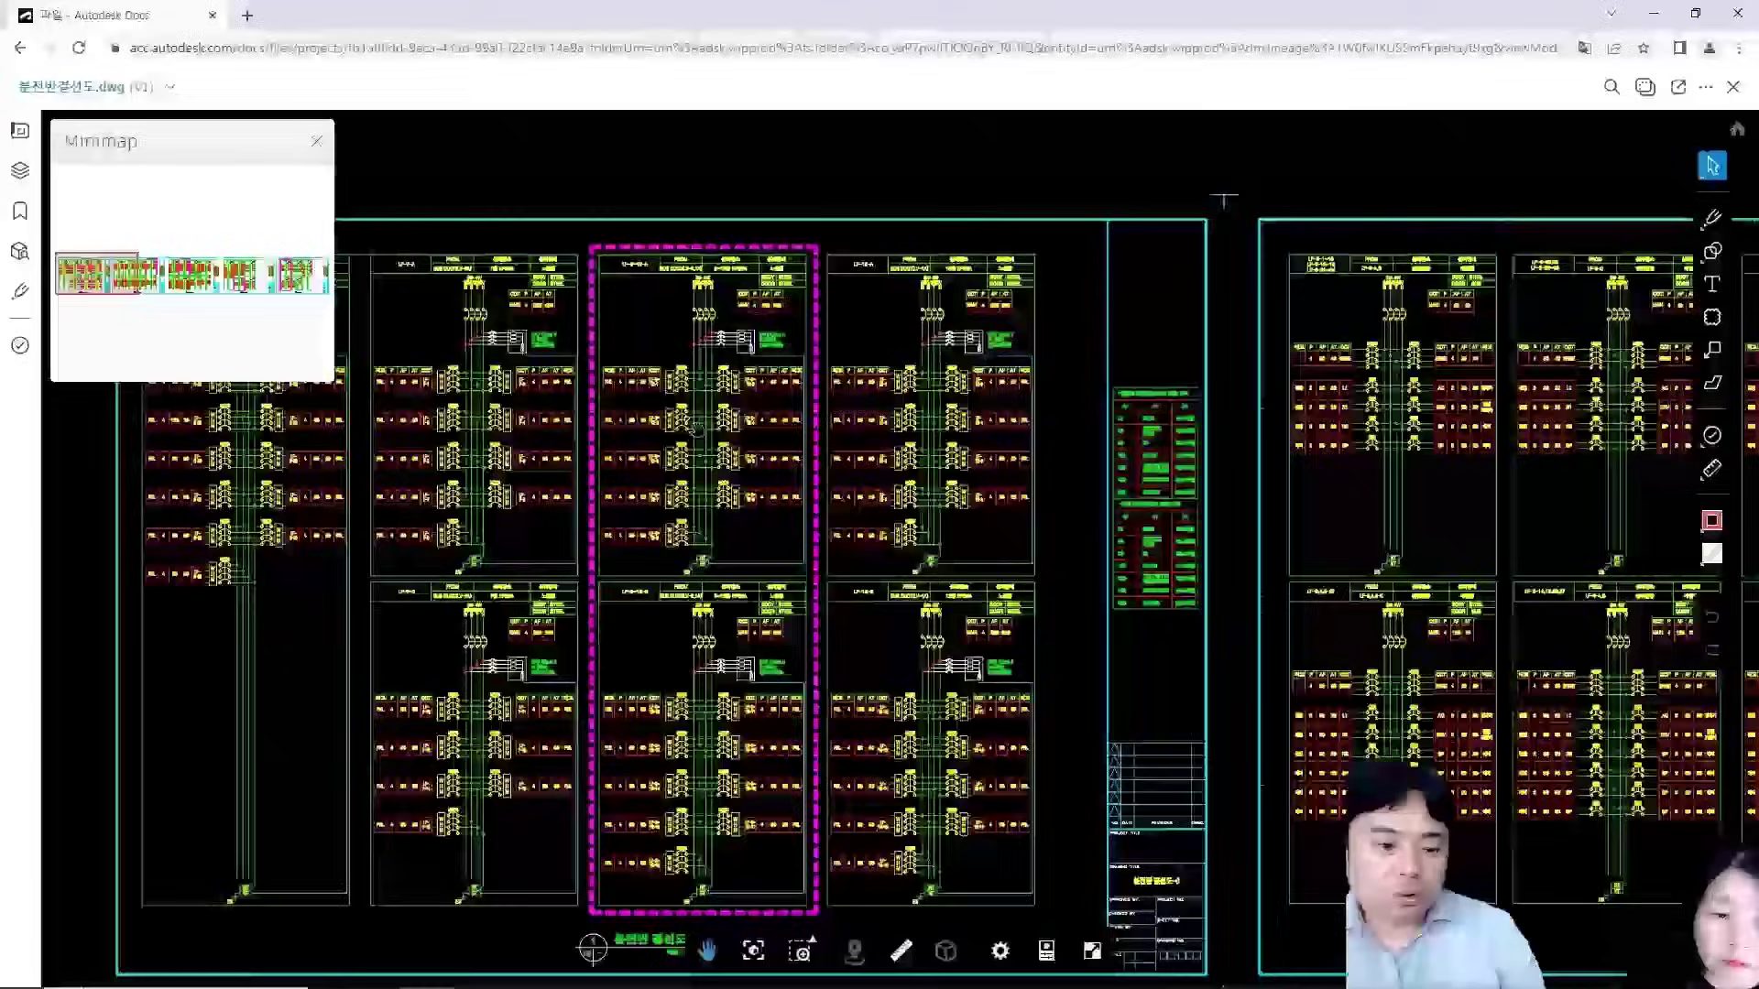
scroll(1033, 449, "down", 2)
scroll(900, 363, "up", 10)
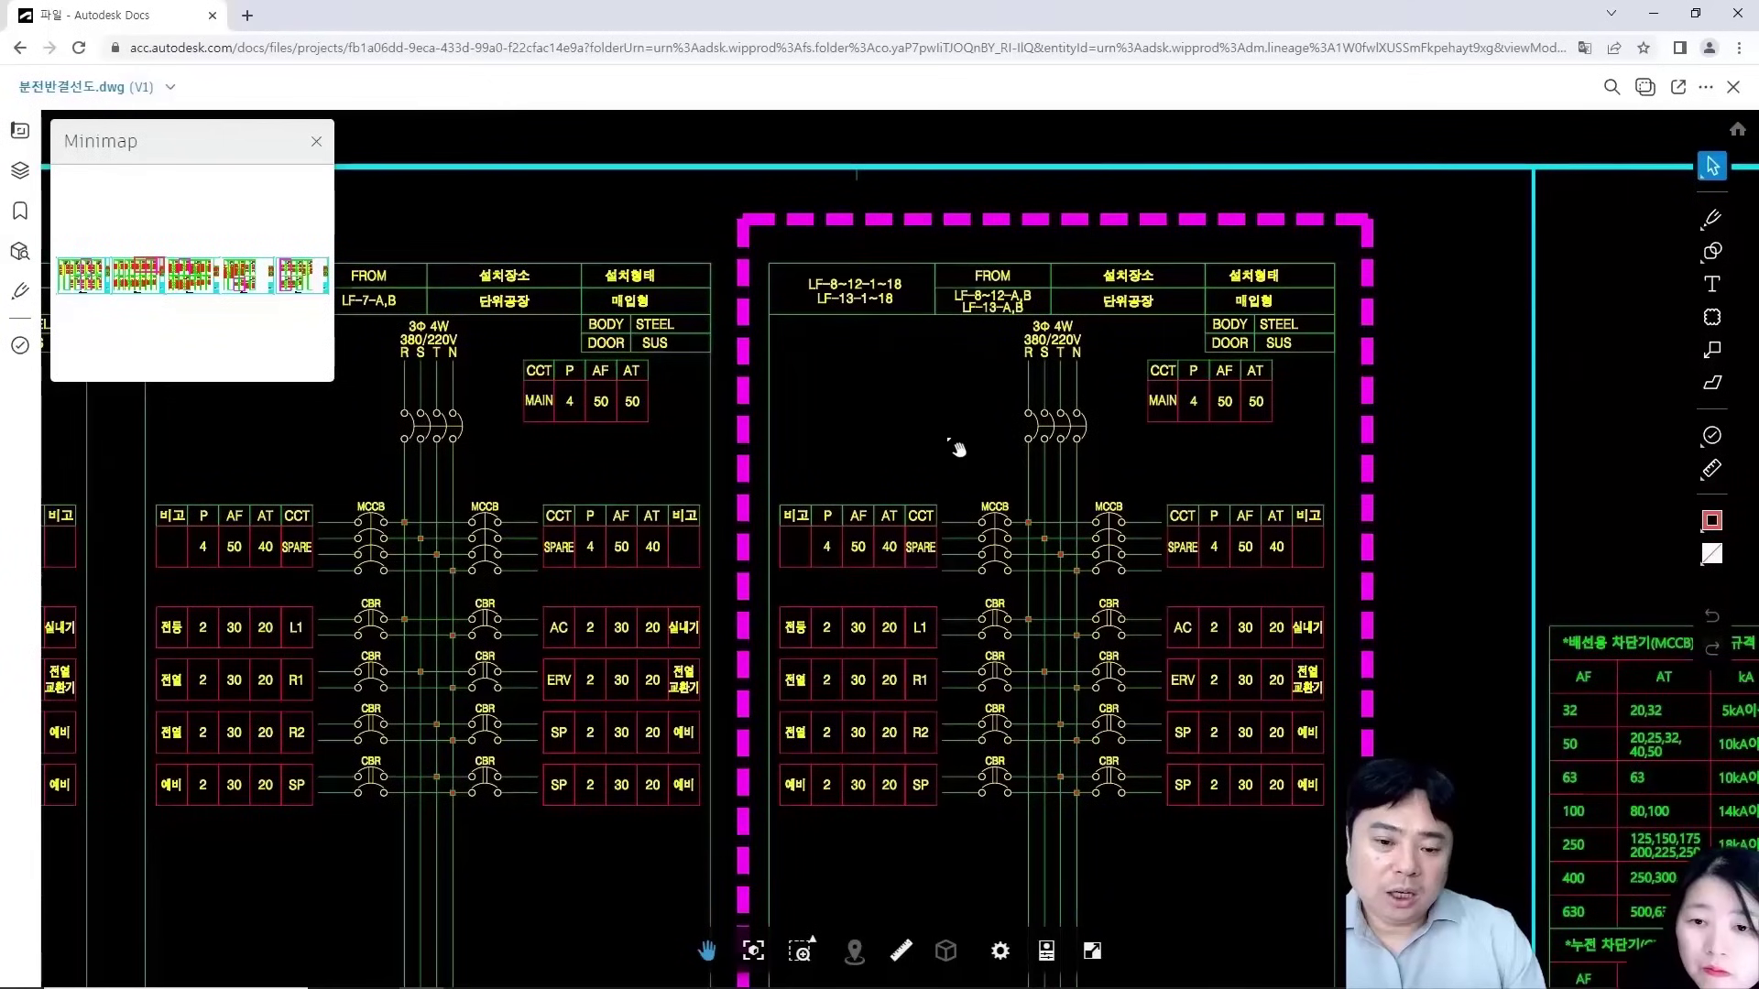
left_click_drag(958, 449, 912, 420)
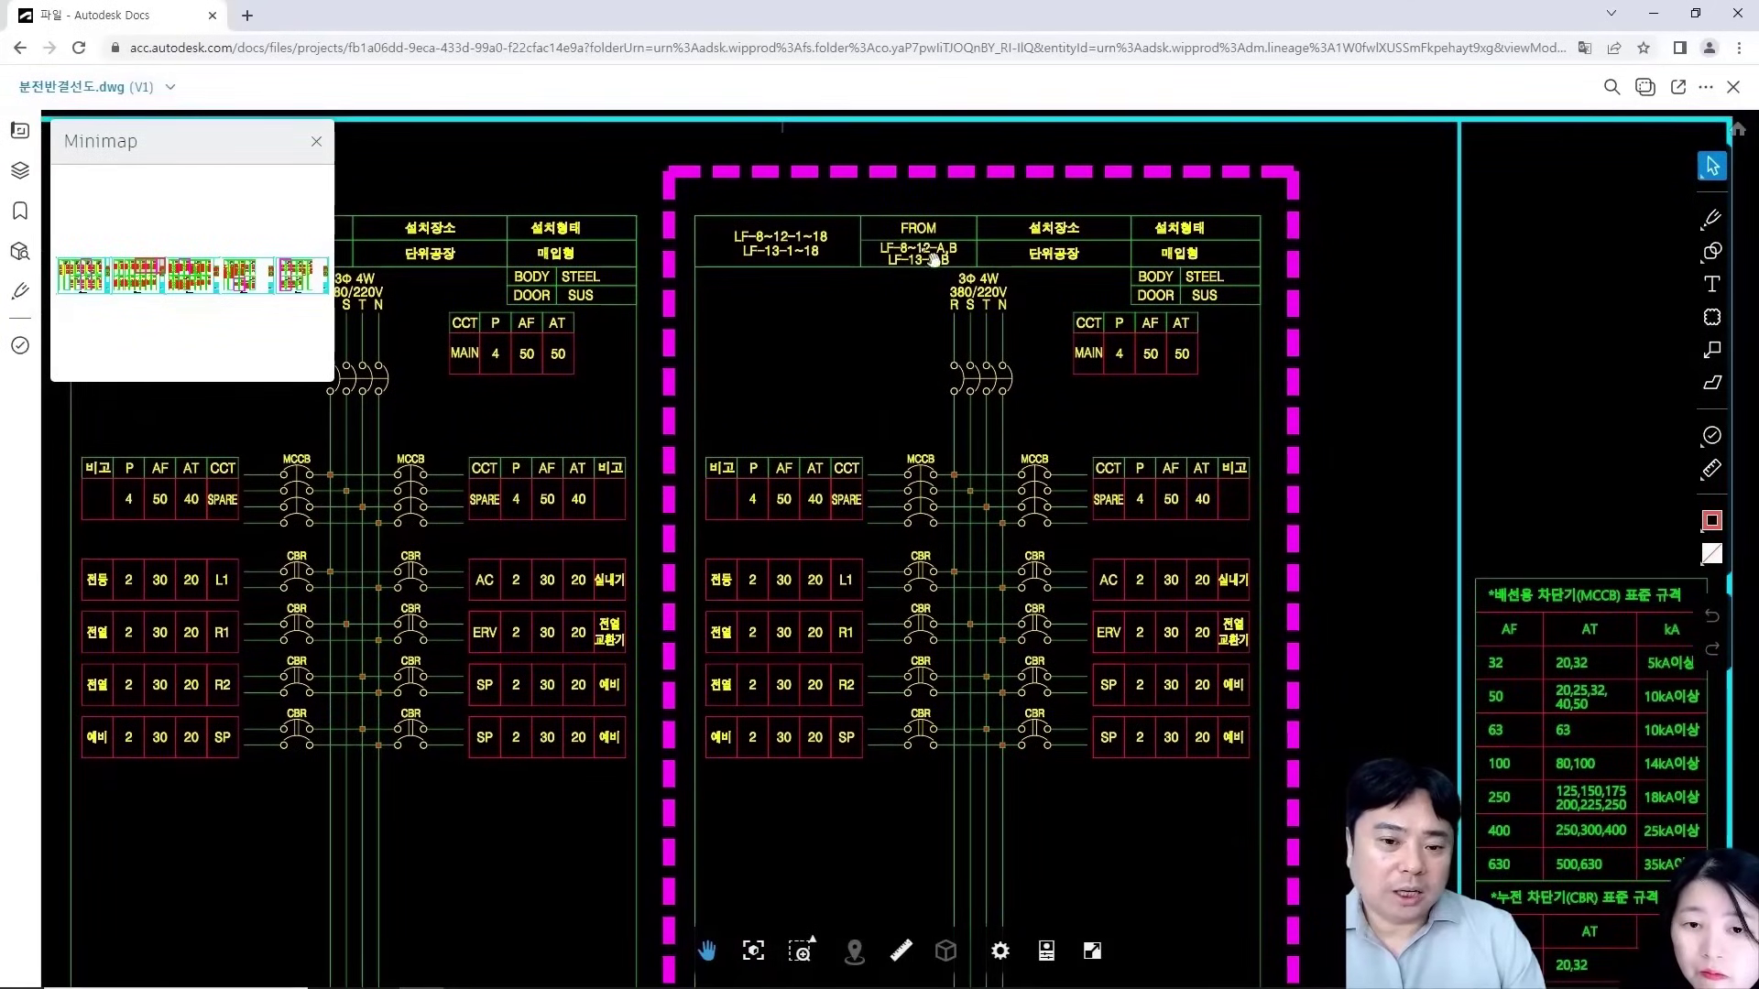
scroll(832, 559, "down", 1)
left_click_drag(832, 559, 811, 475)
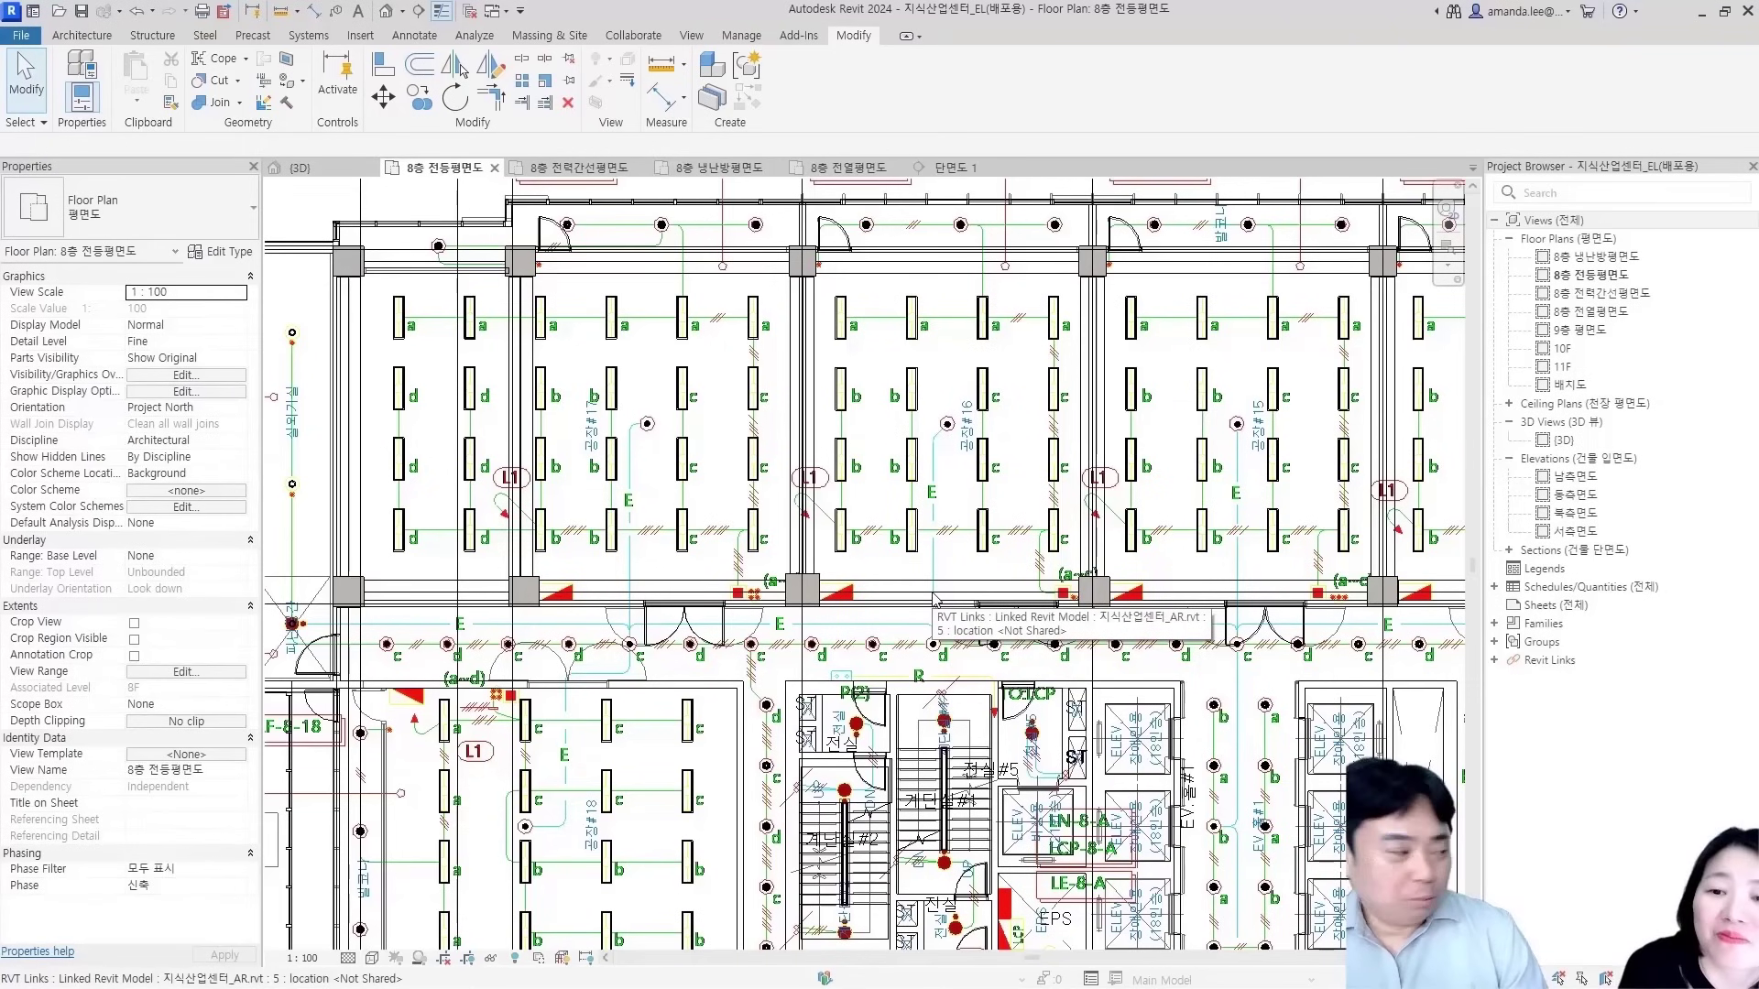
Open the 8층 전열평면도 plan and examine which lighting fixtures appear among the receptacle circuits in the factory units
scroll(851, 490, "down", 4)
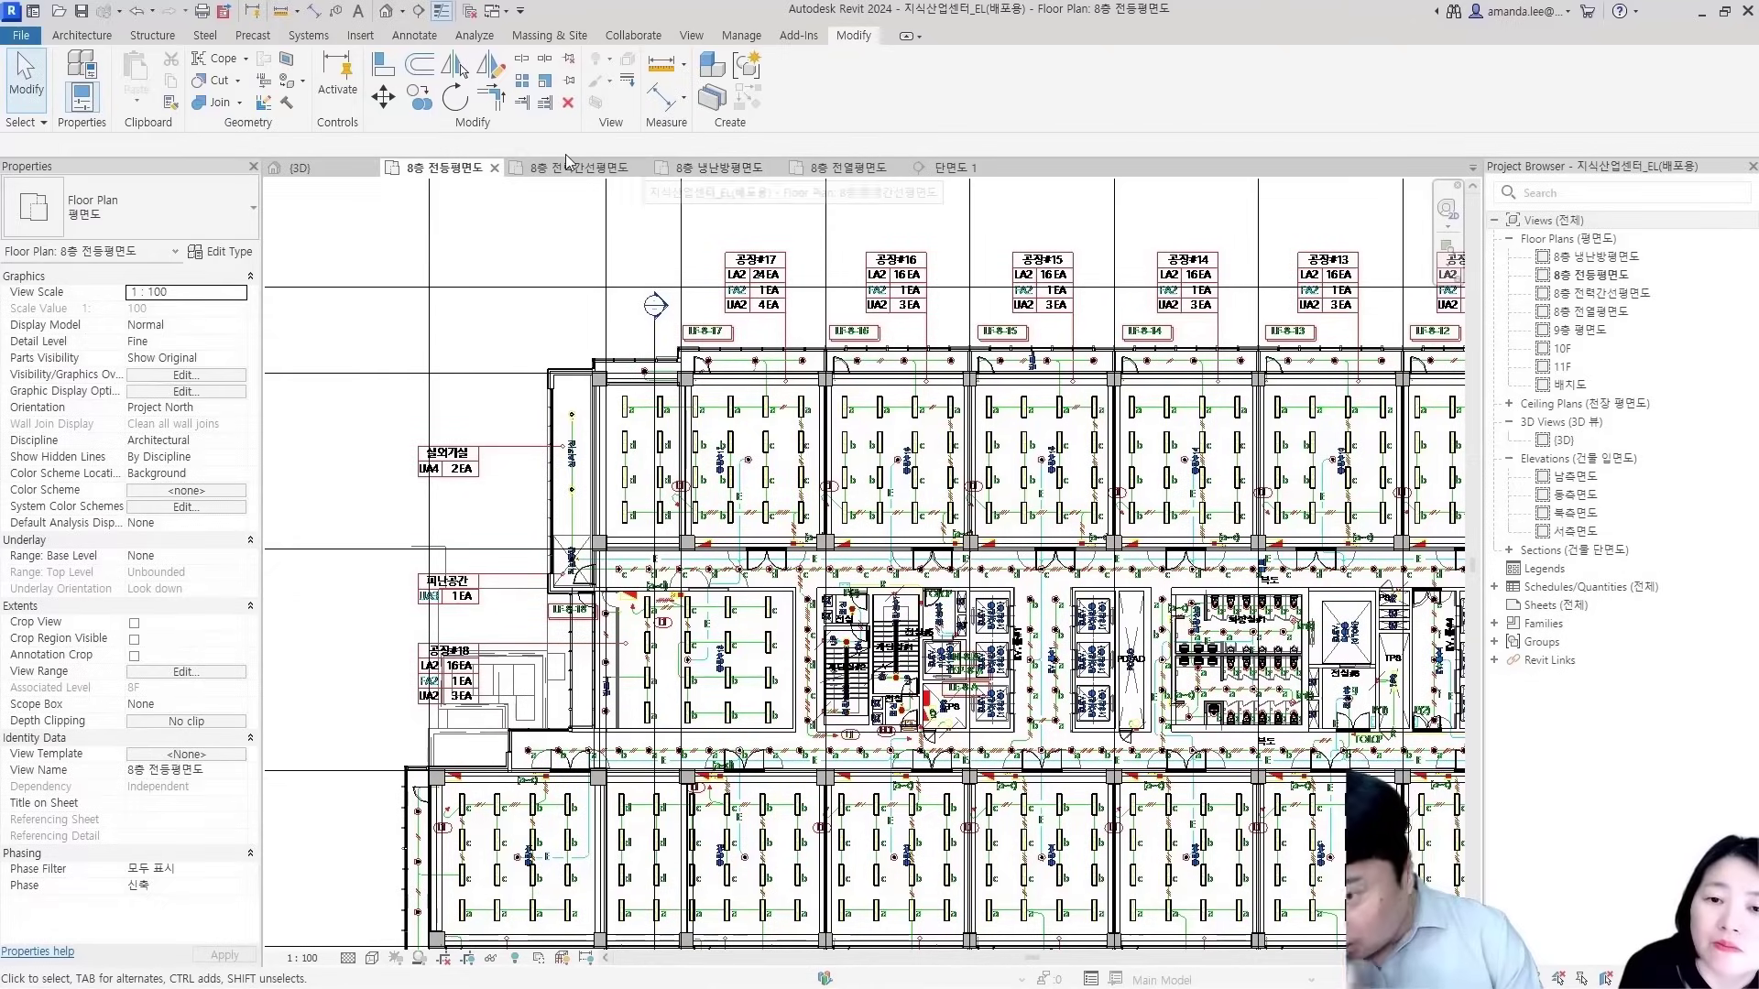
left_click(829, 168)
scroll(541, 394, "up", 4)
scroll(615, 385, "down", 3)
middle_click_drag(794, 434, 839, 469)
scroll(721, 437, "up", 3)
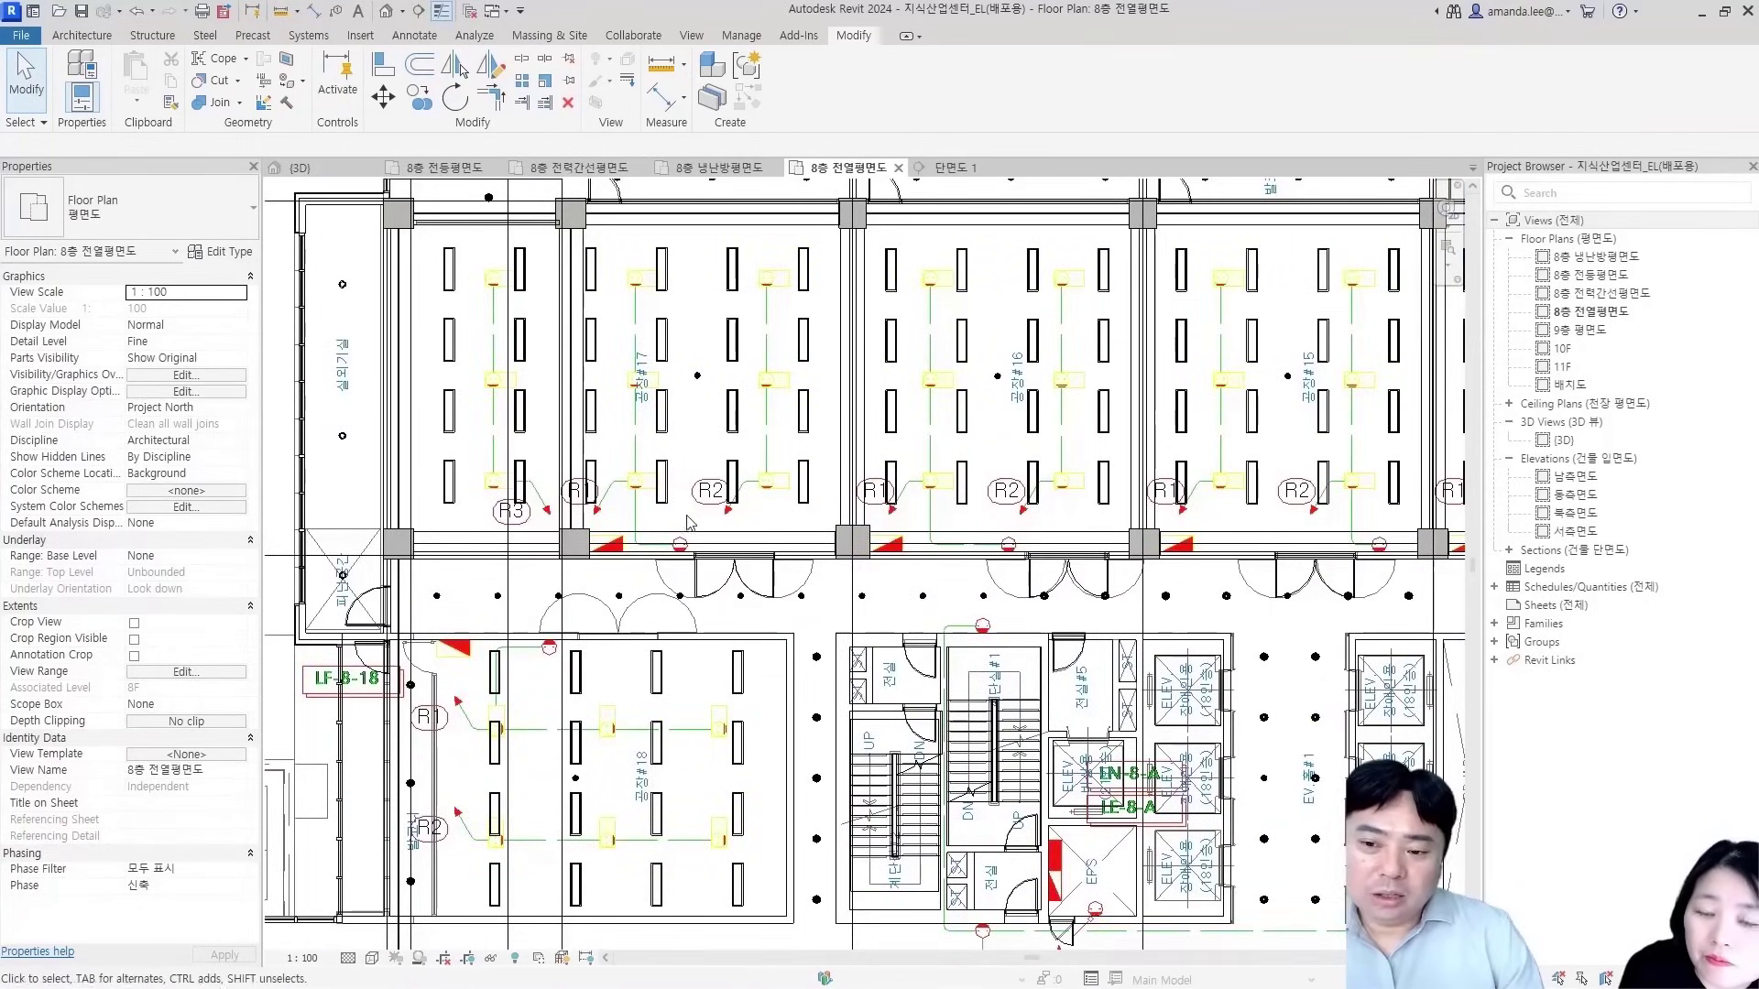
middle_click_drag(470, 507, 621, 534)
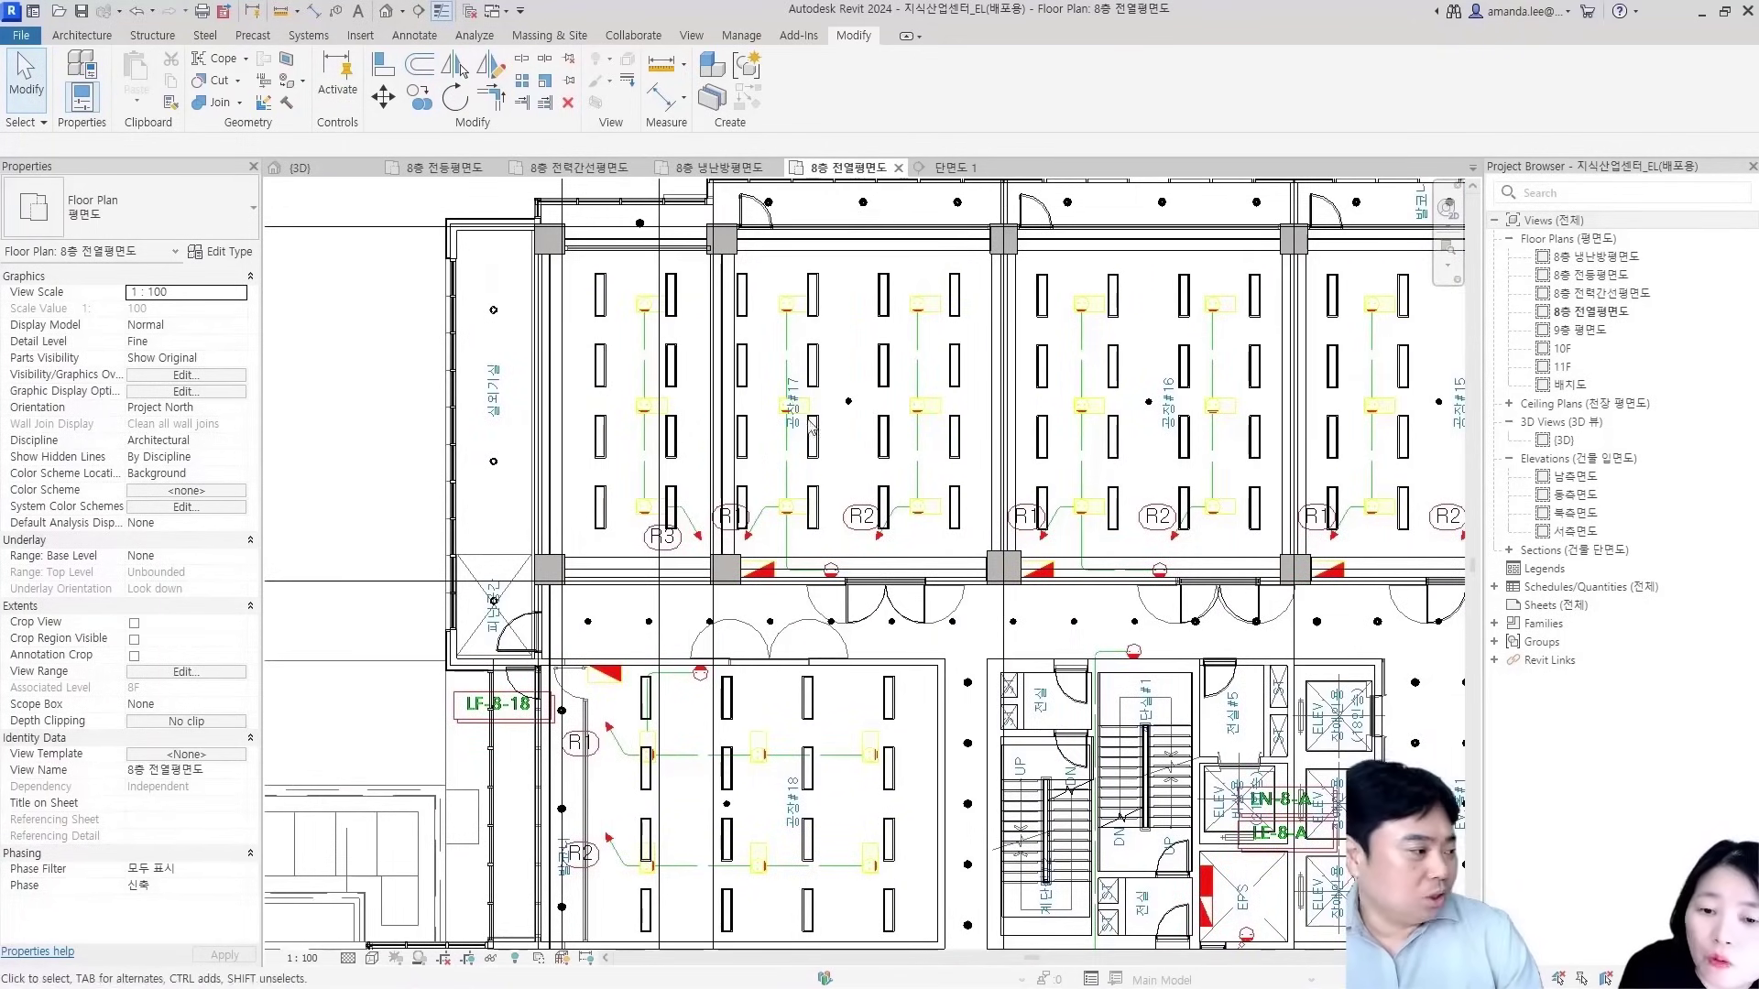
middle_click_drag(890, 404, 863, 492)
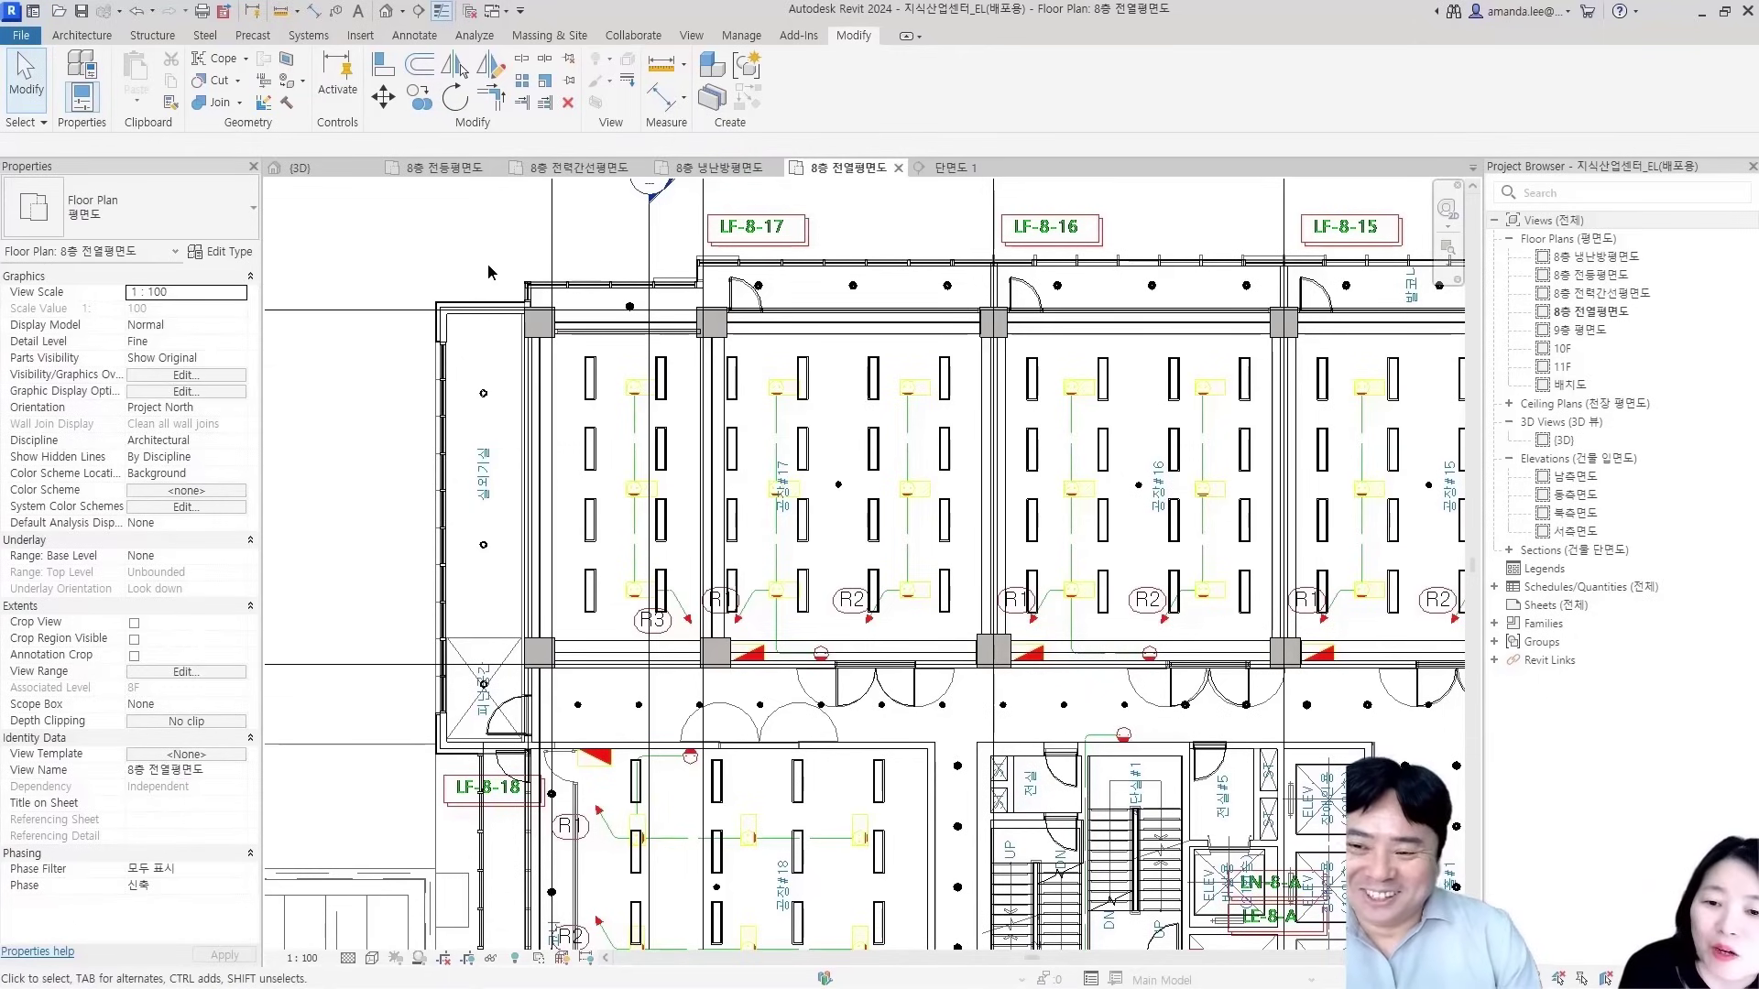
Inspect the Comments property of an LA2 lighting fixture in 공장#17 on the receptacle plan
scroll(488, 272, "down", 3)
middle_click_drag(764, 387, 870, 403)
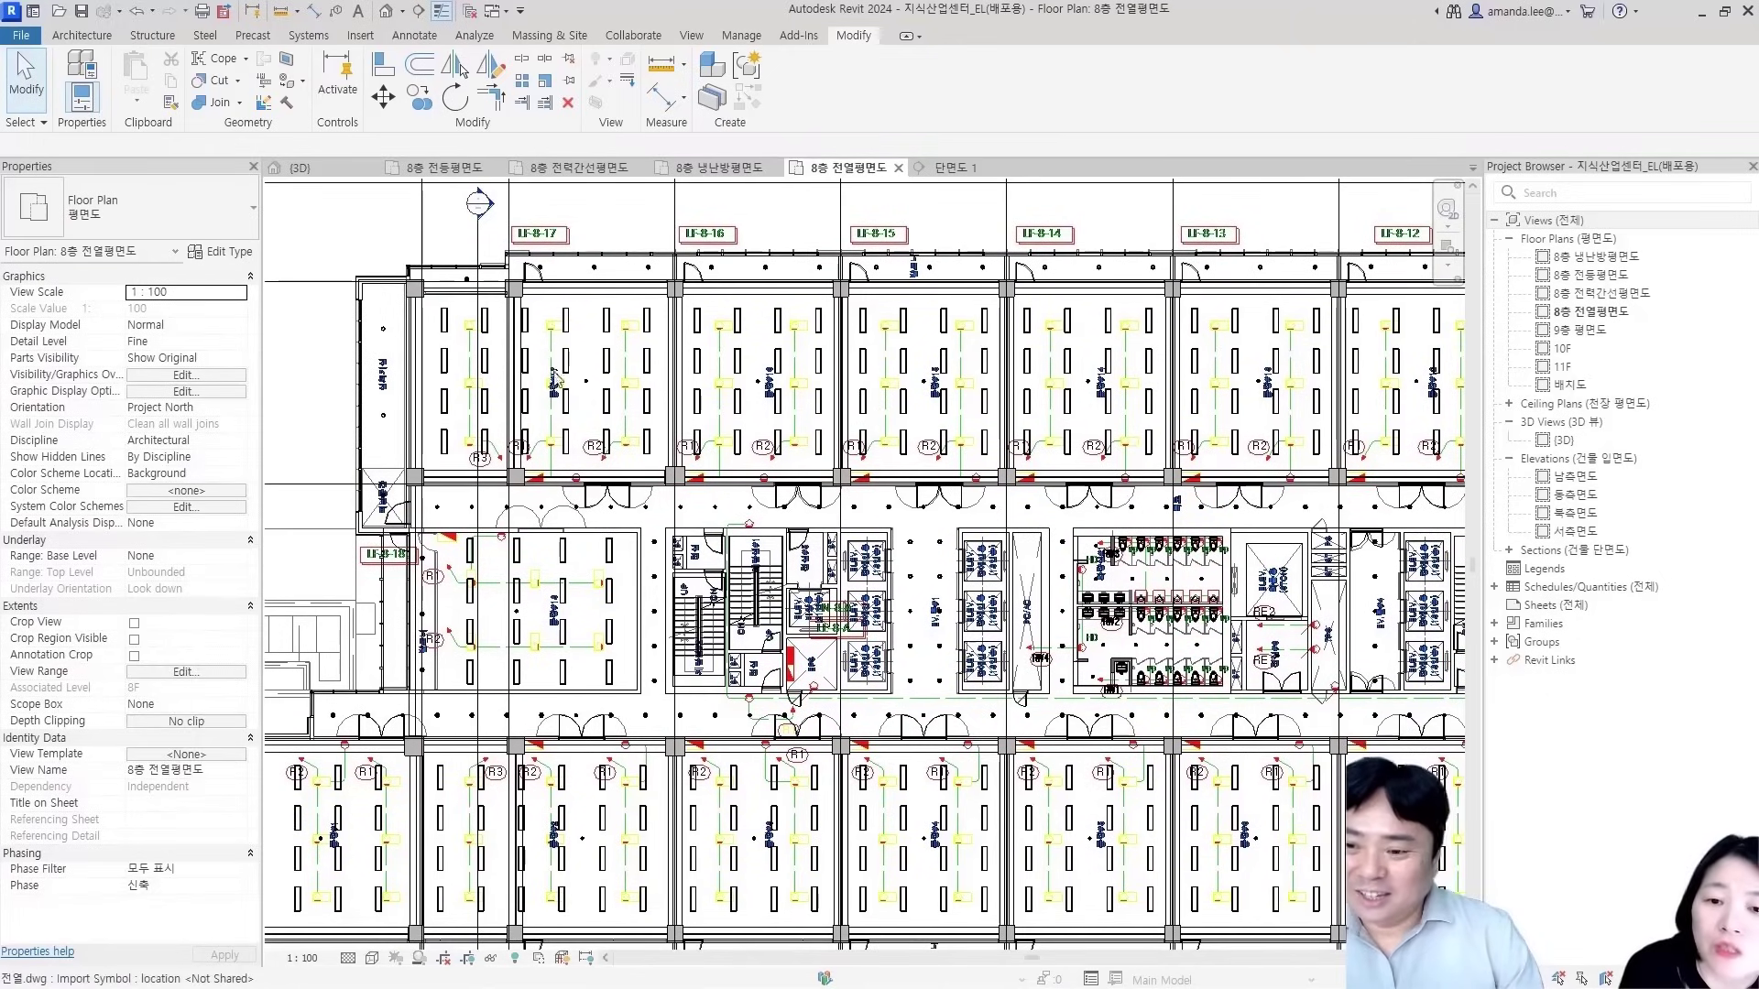
scroll(579, 369, "up", 2)
left_click(571, 376)
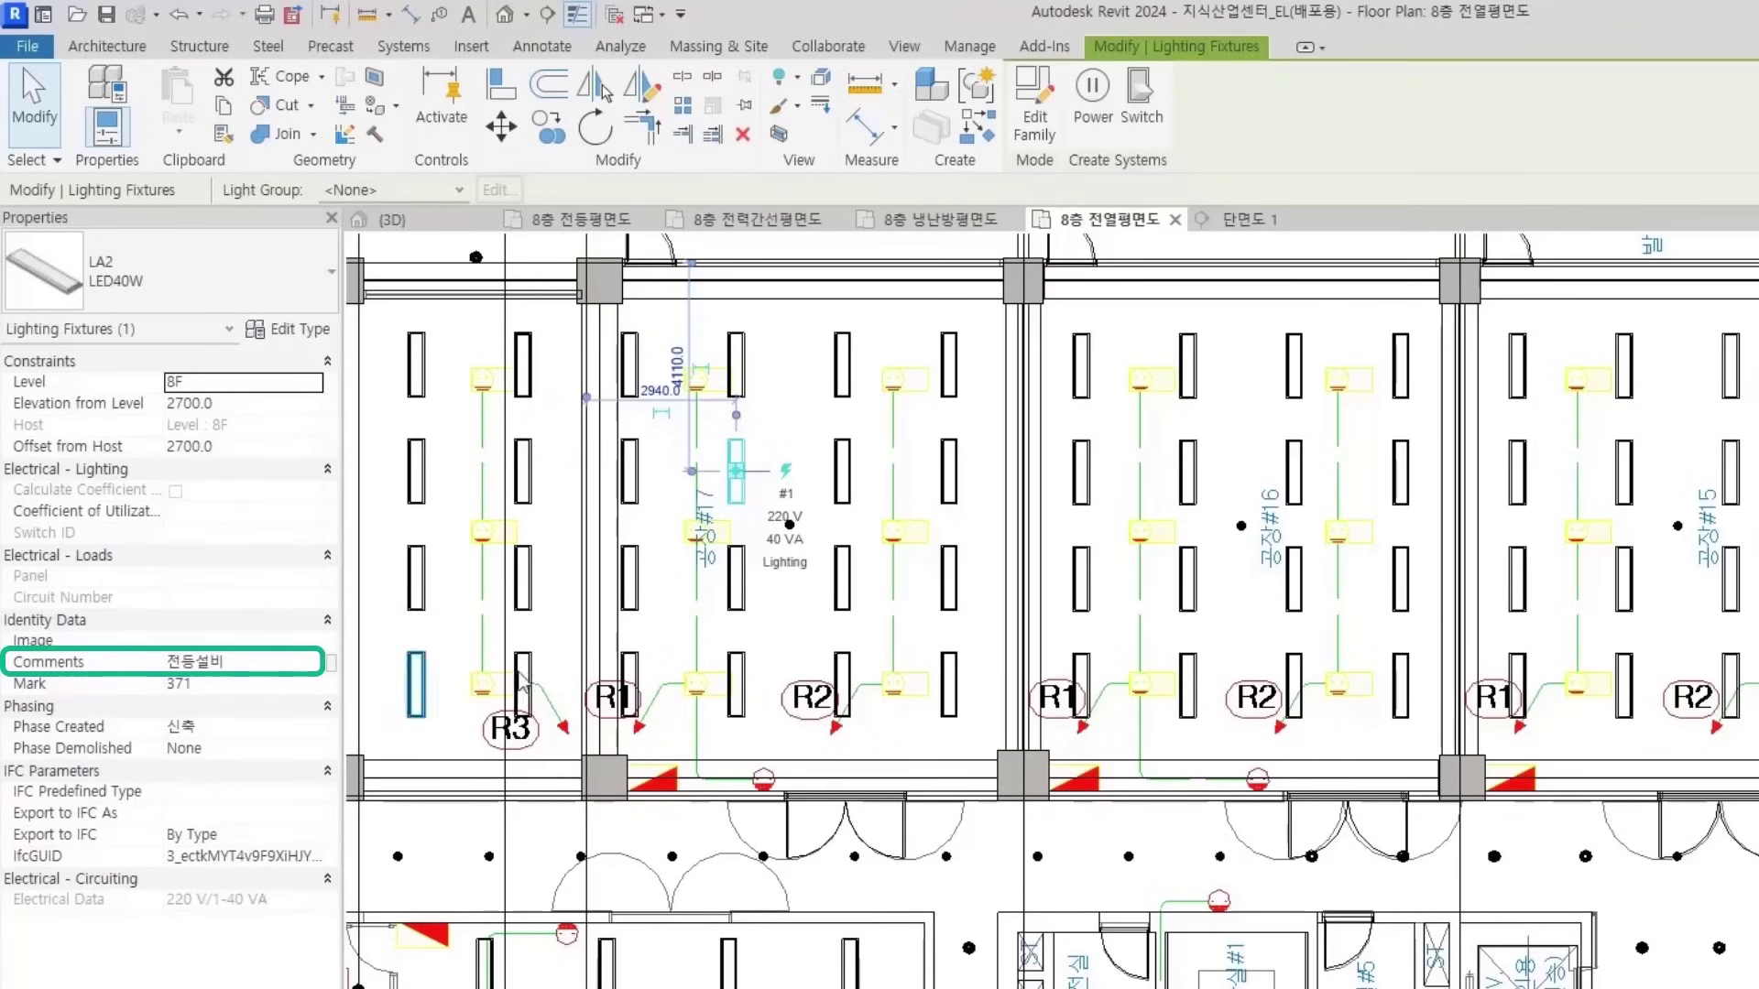
left_click(807, 591)
Open the view filter settings in the Visibility/Graphic Overrides of the 8층 전열평면도 plan
key("v")
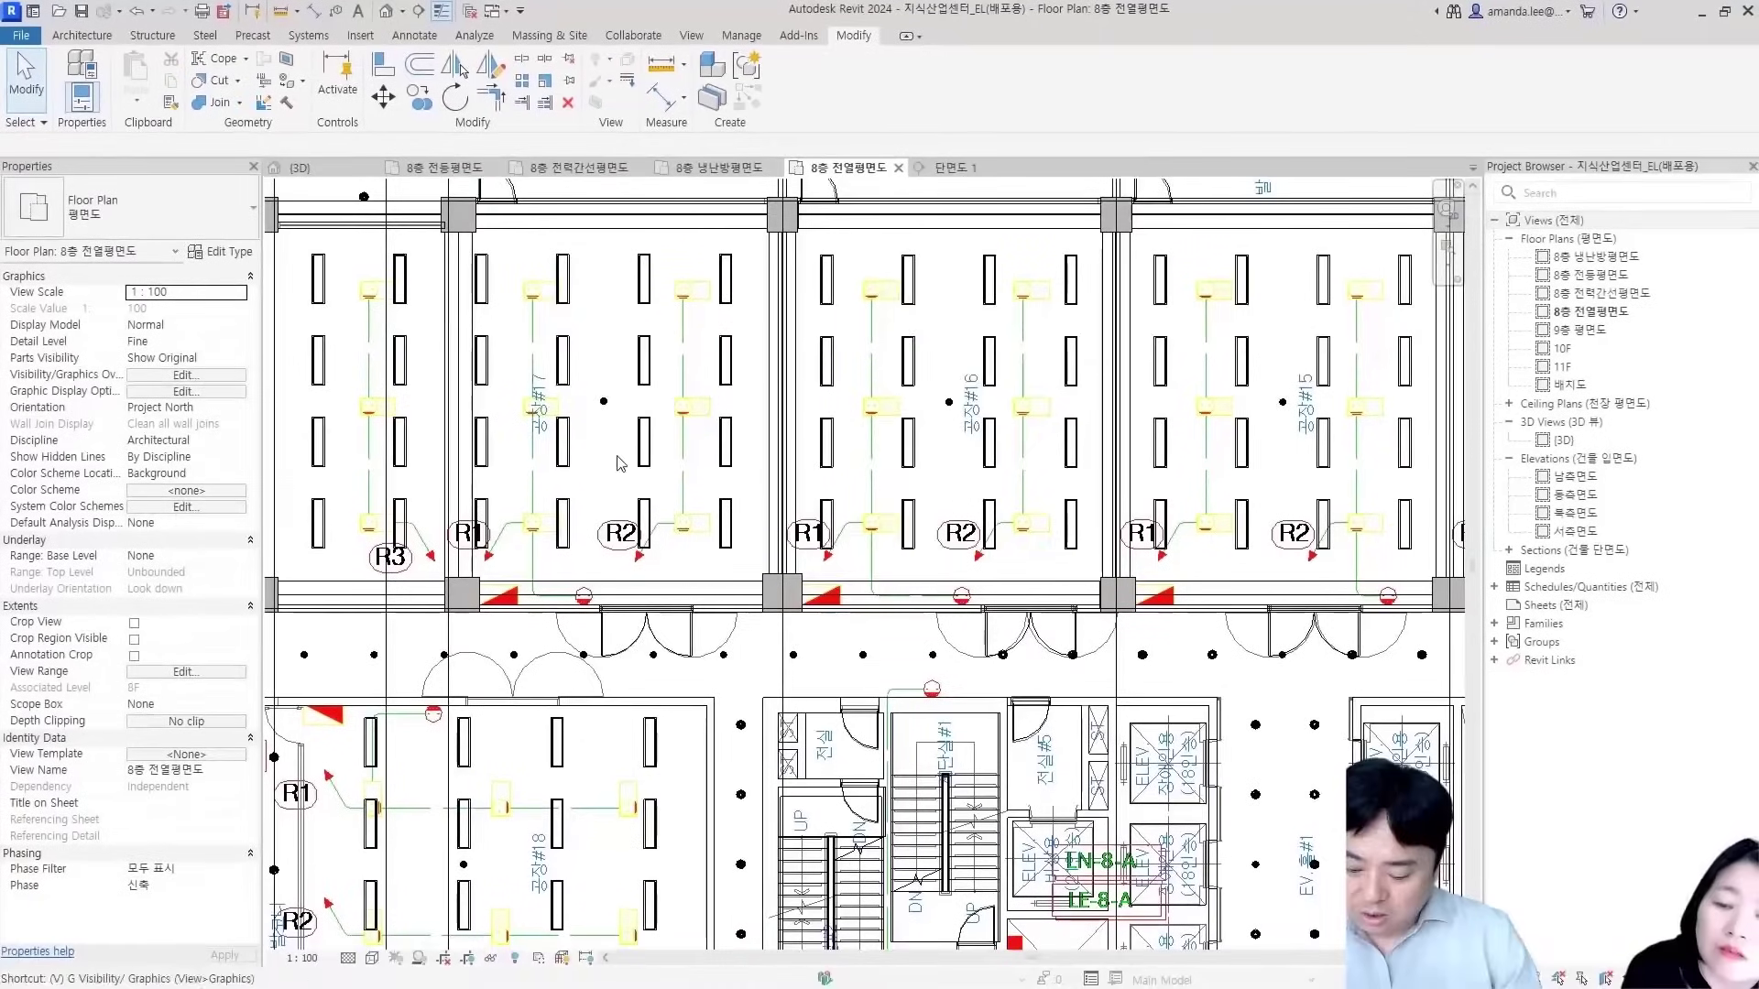
key("v")
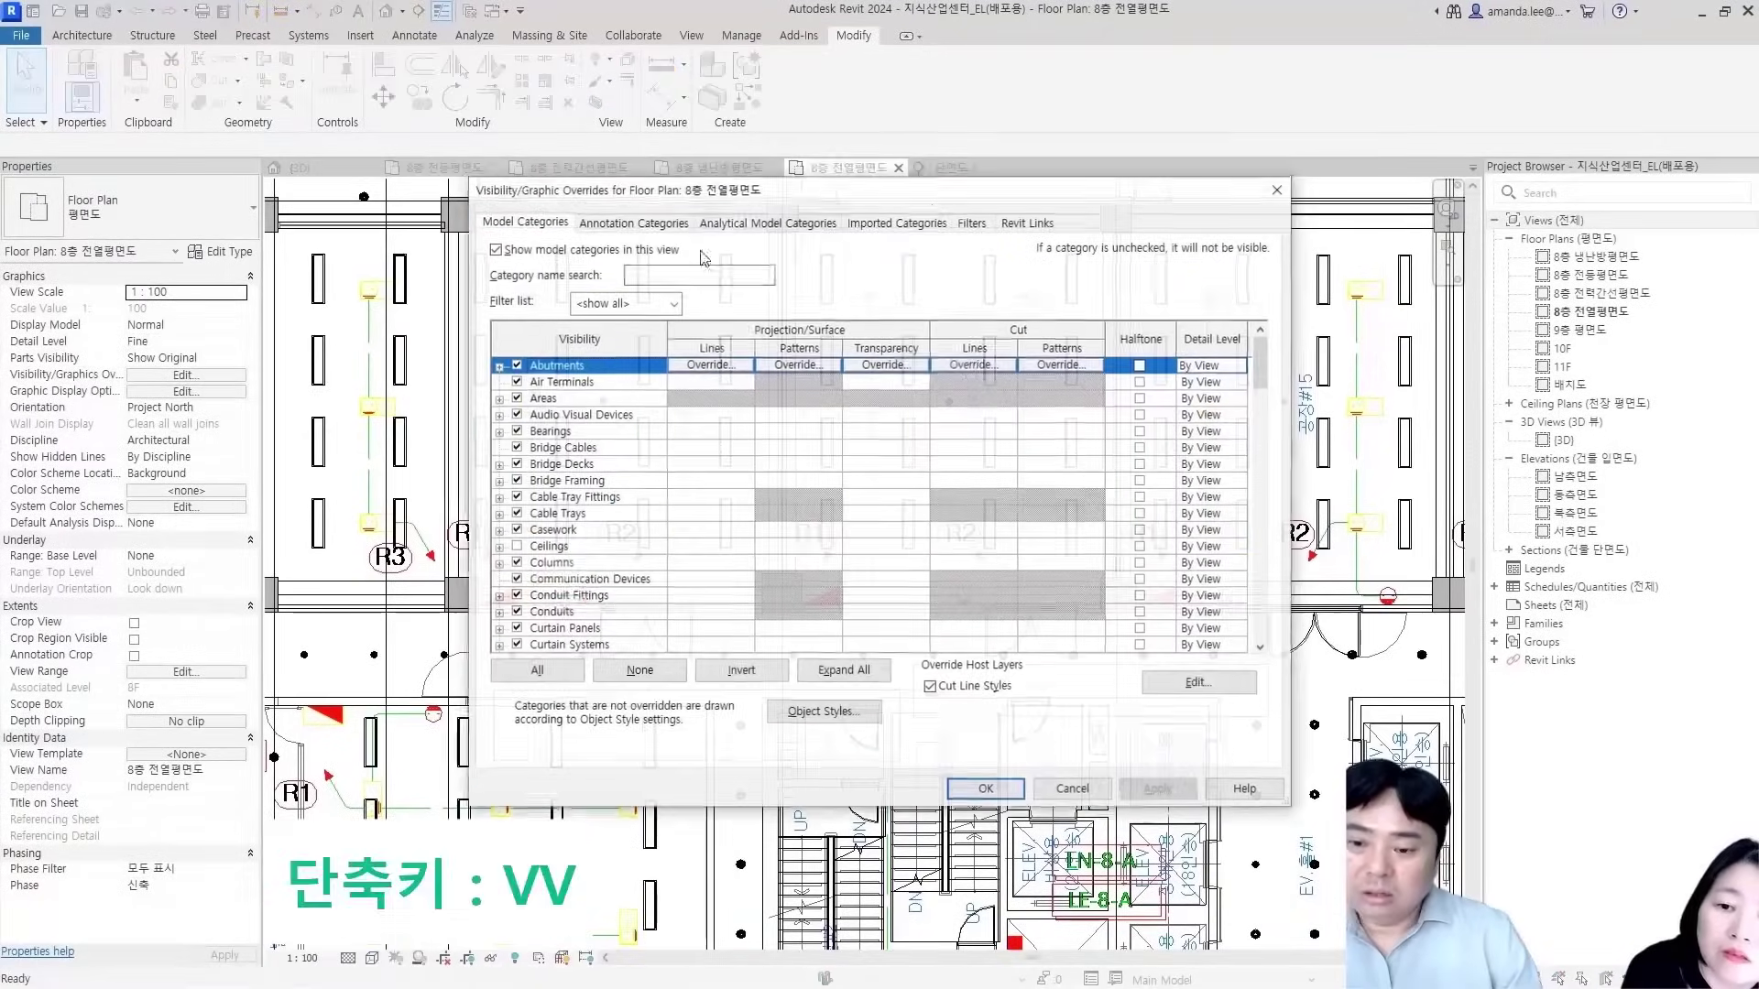
left_click(985, 224)
left_click(536, 620)
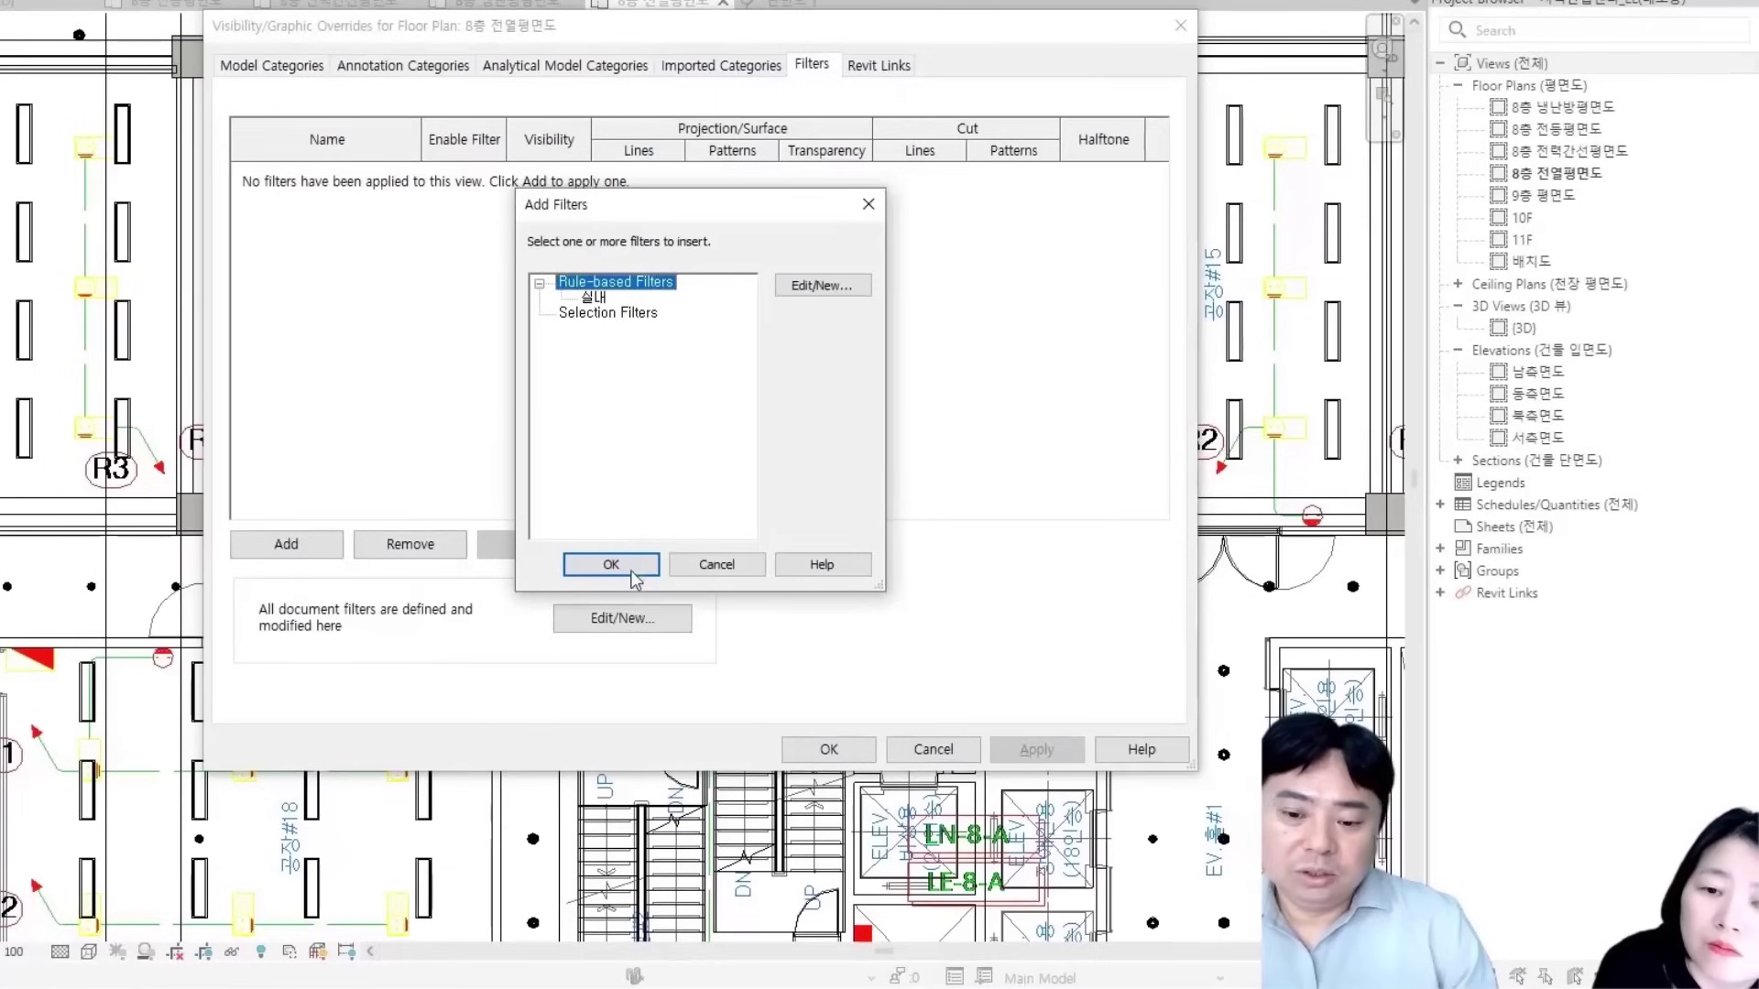
left_click(596, 299)
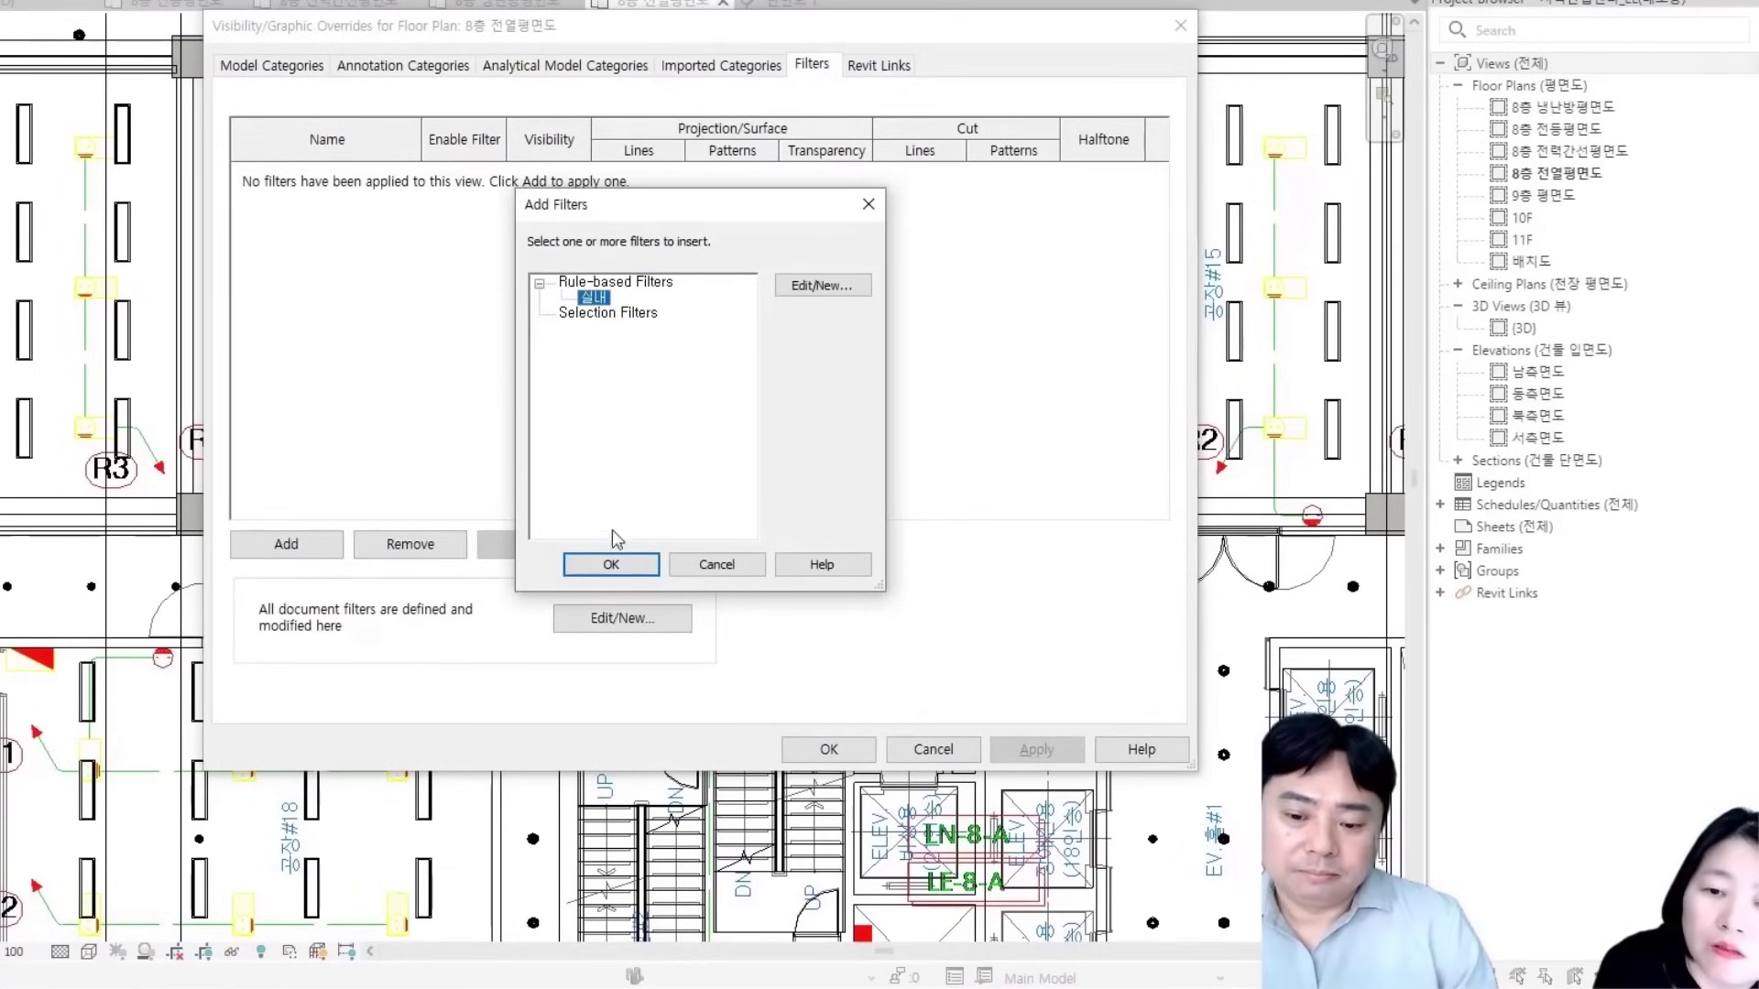
key("Up")
left_click(611, 565)
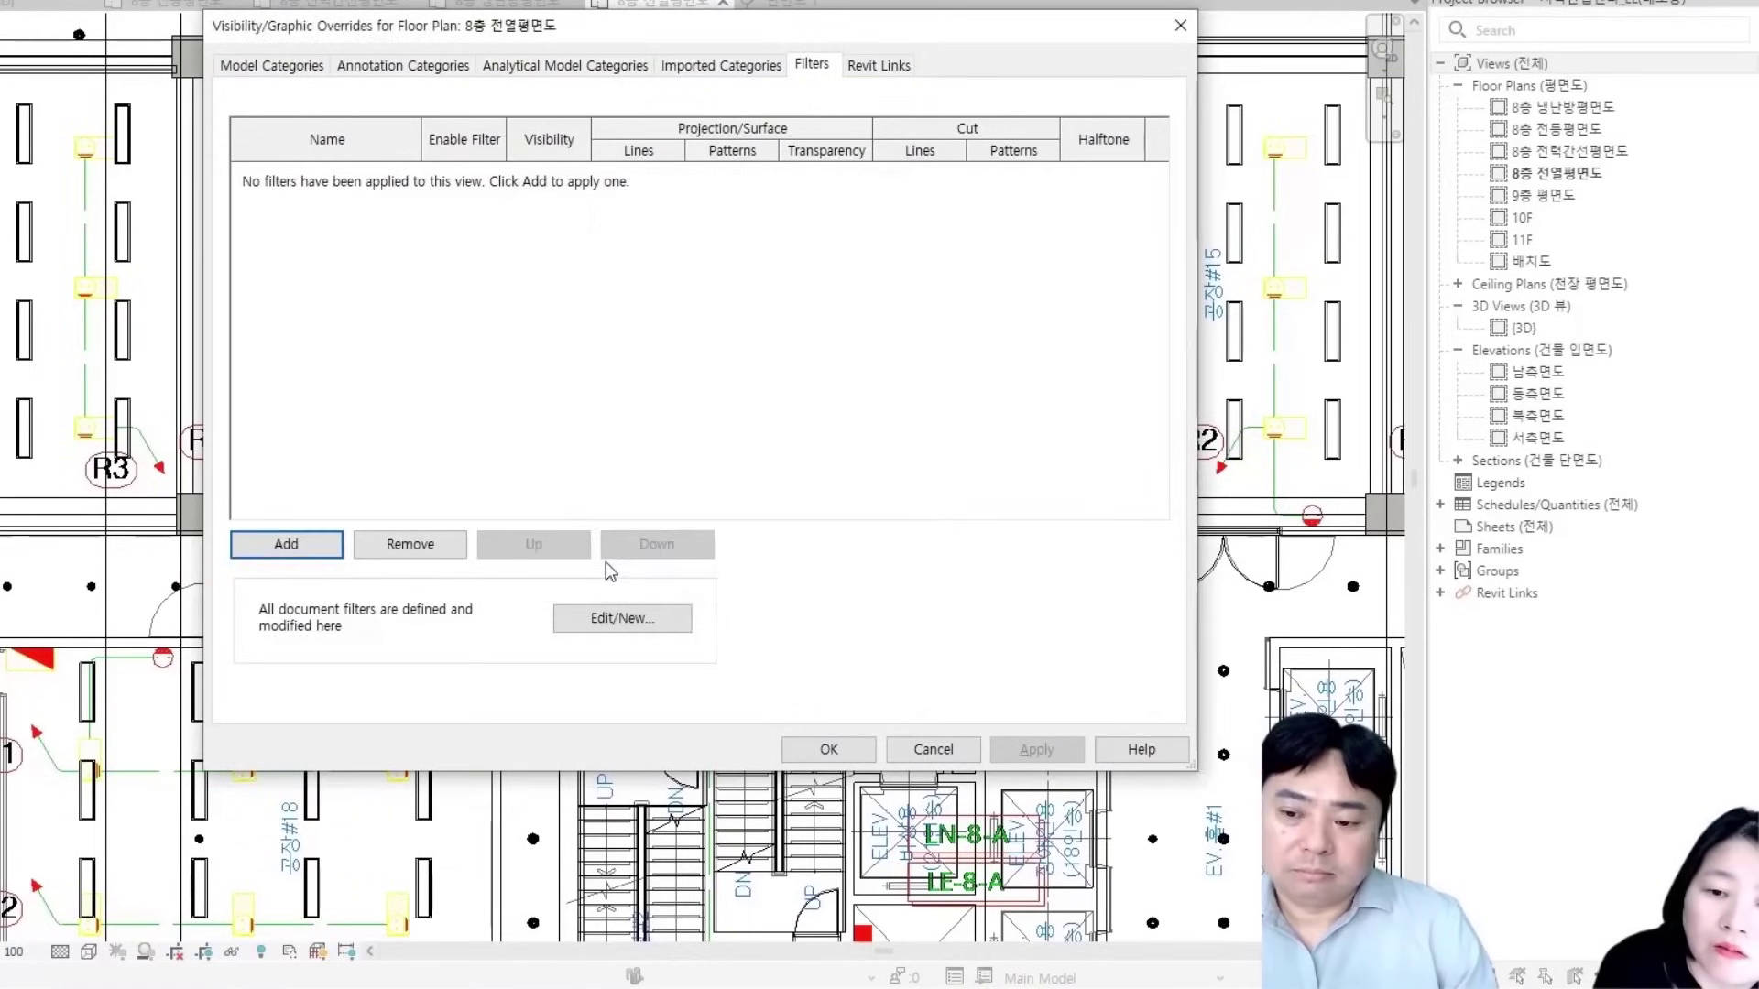
Create a new rule-based filter named 전등설비
left_click(568, 623)
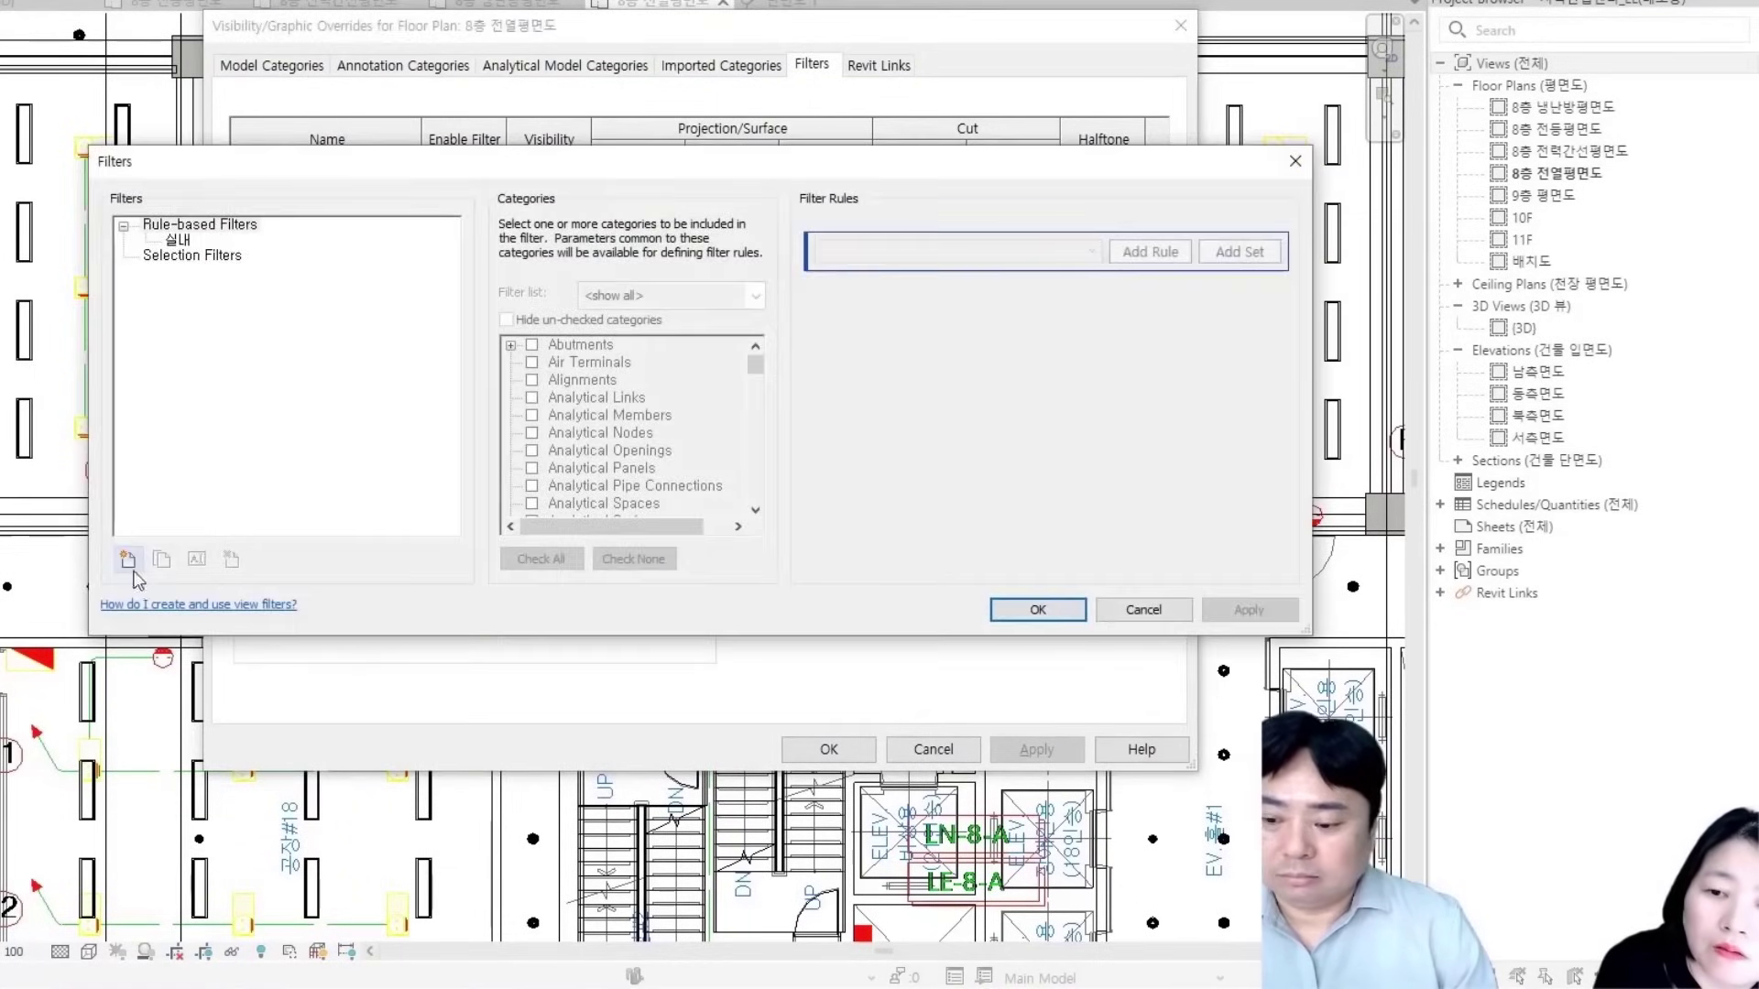
left_click(127, 559)
type("전드")
type("등")
type("설비")
key("Return")
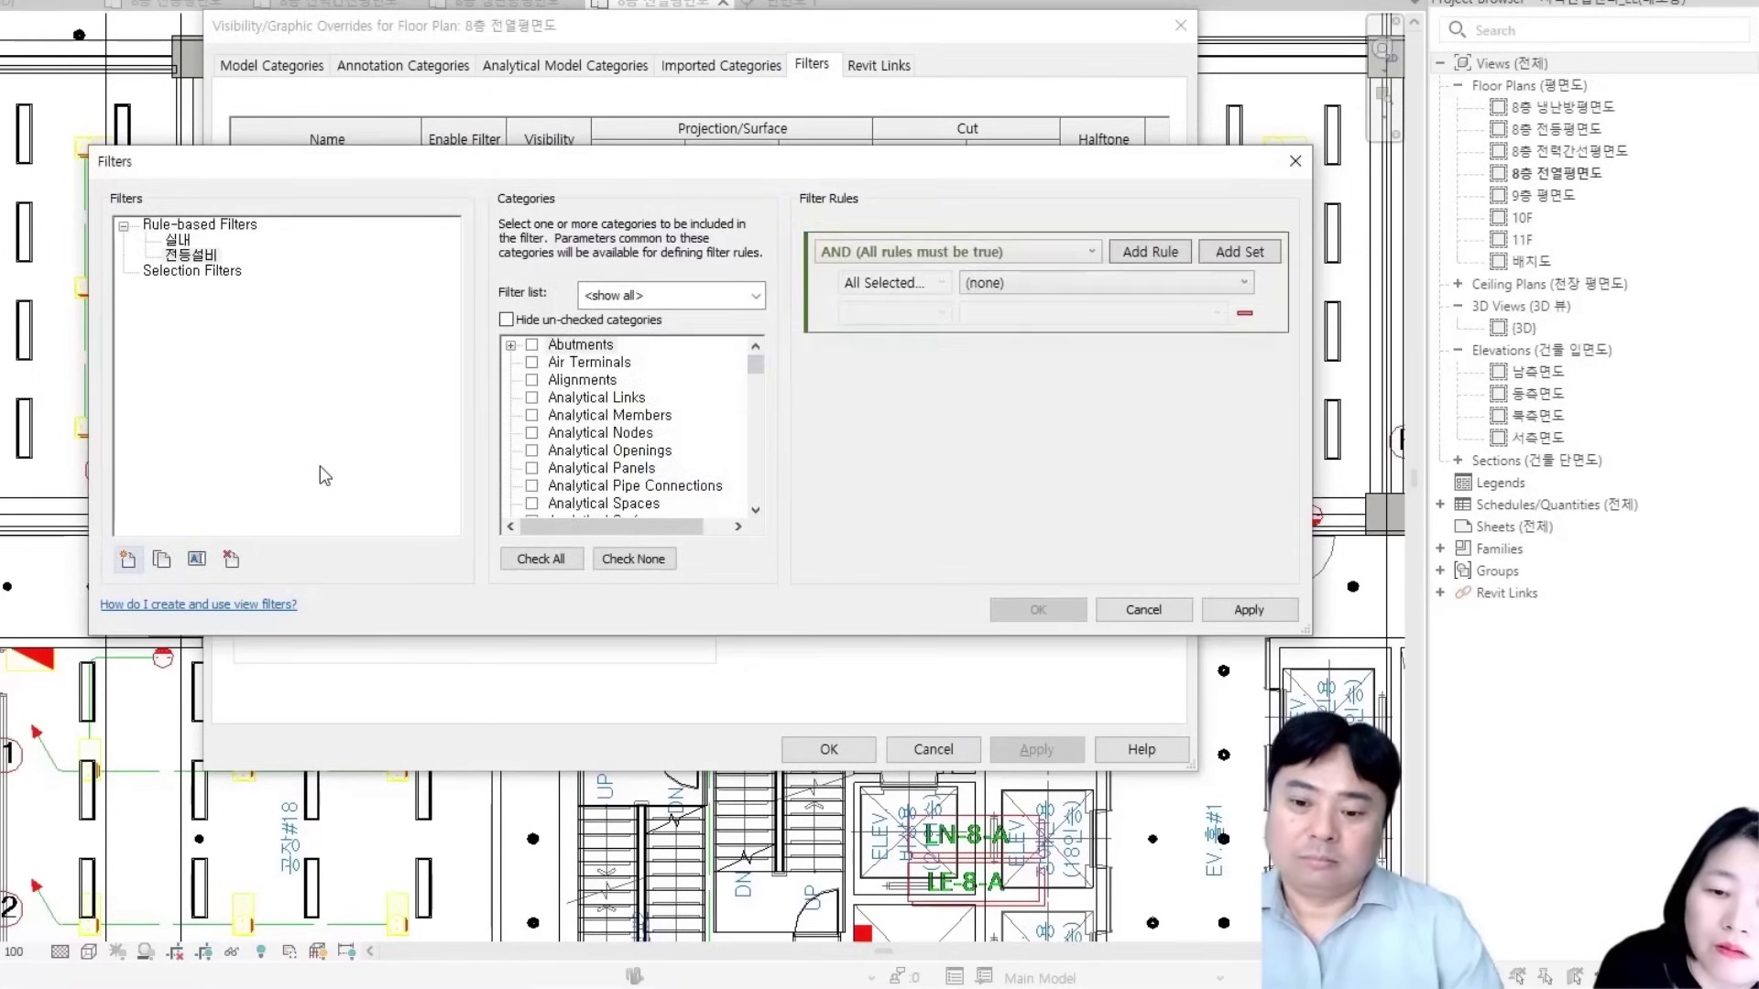
Assign the Lighting Fixtures category to the 전등설비 filter
left_click(596, 468)
left_click(573, 411)
key("l")
scroll(561, 497, "down", 1)
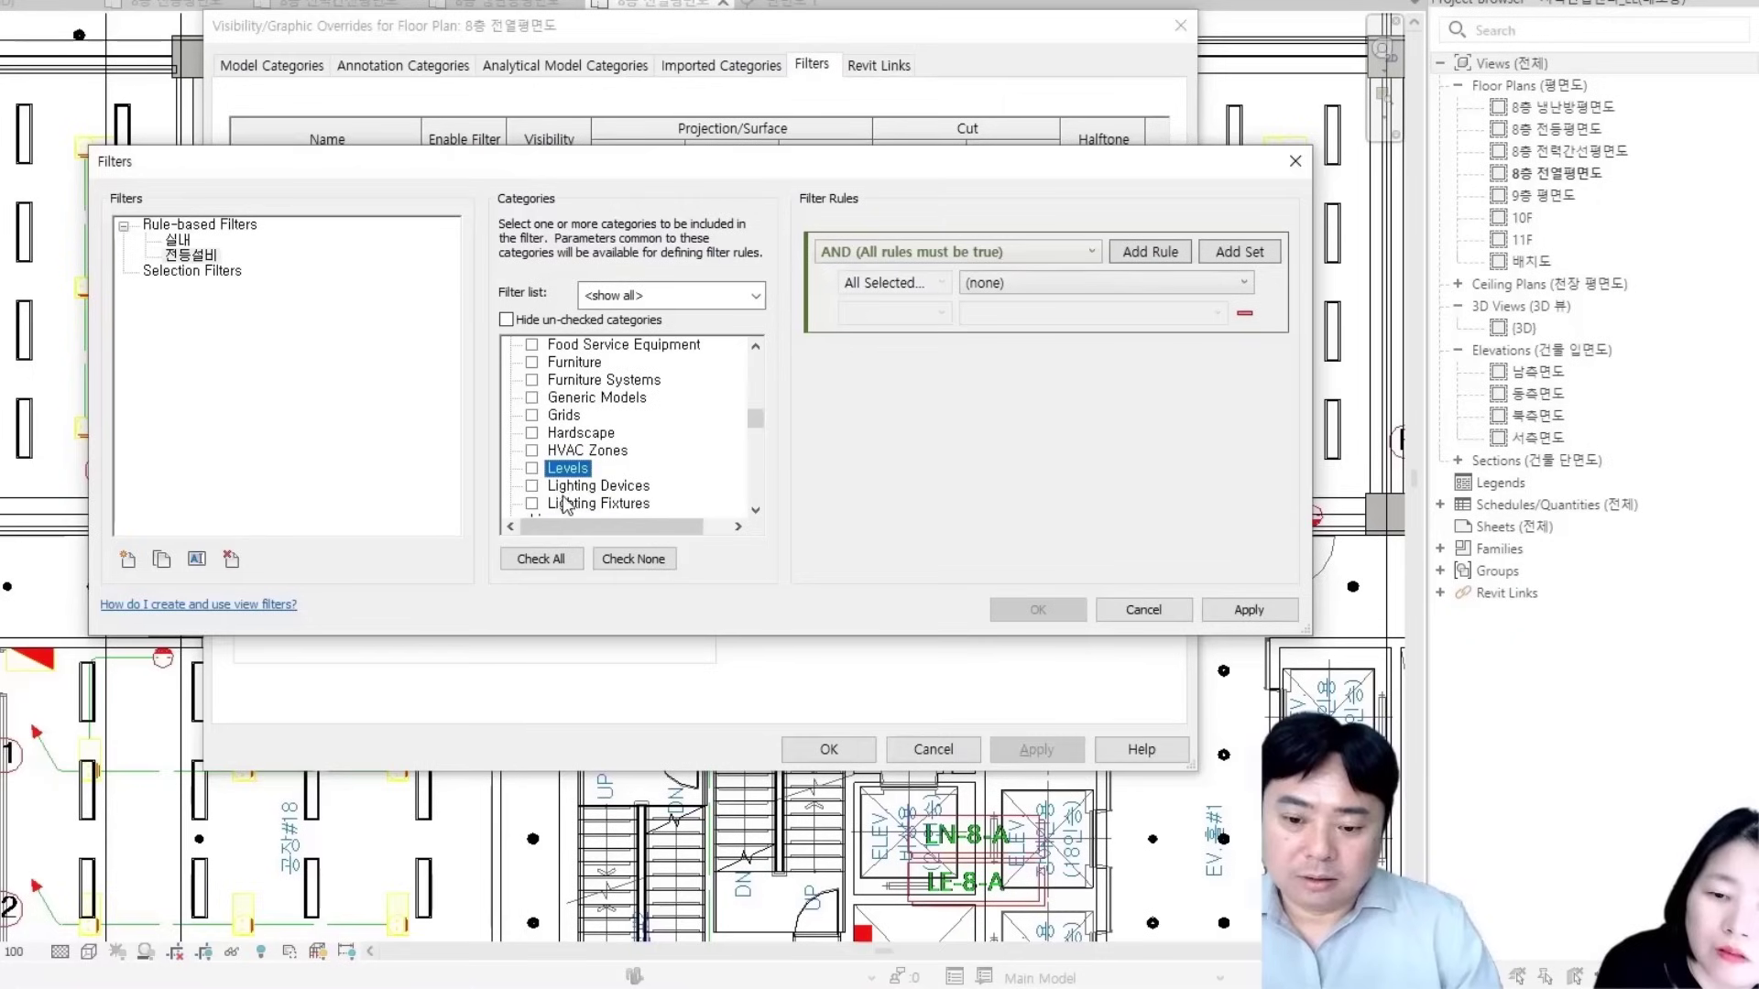
left_click(531, 503)
Define the filter rule as Comments equals 전등설비 and save the filter
left_click(1000, 291)
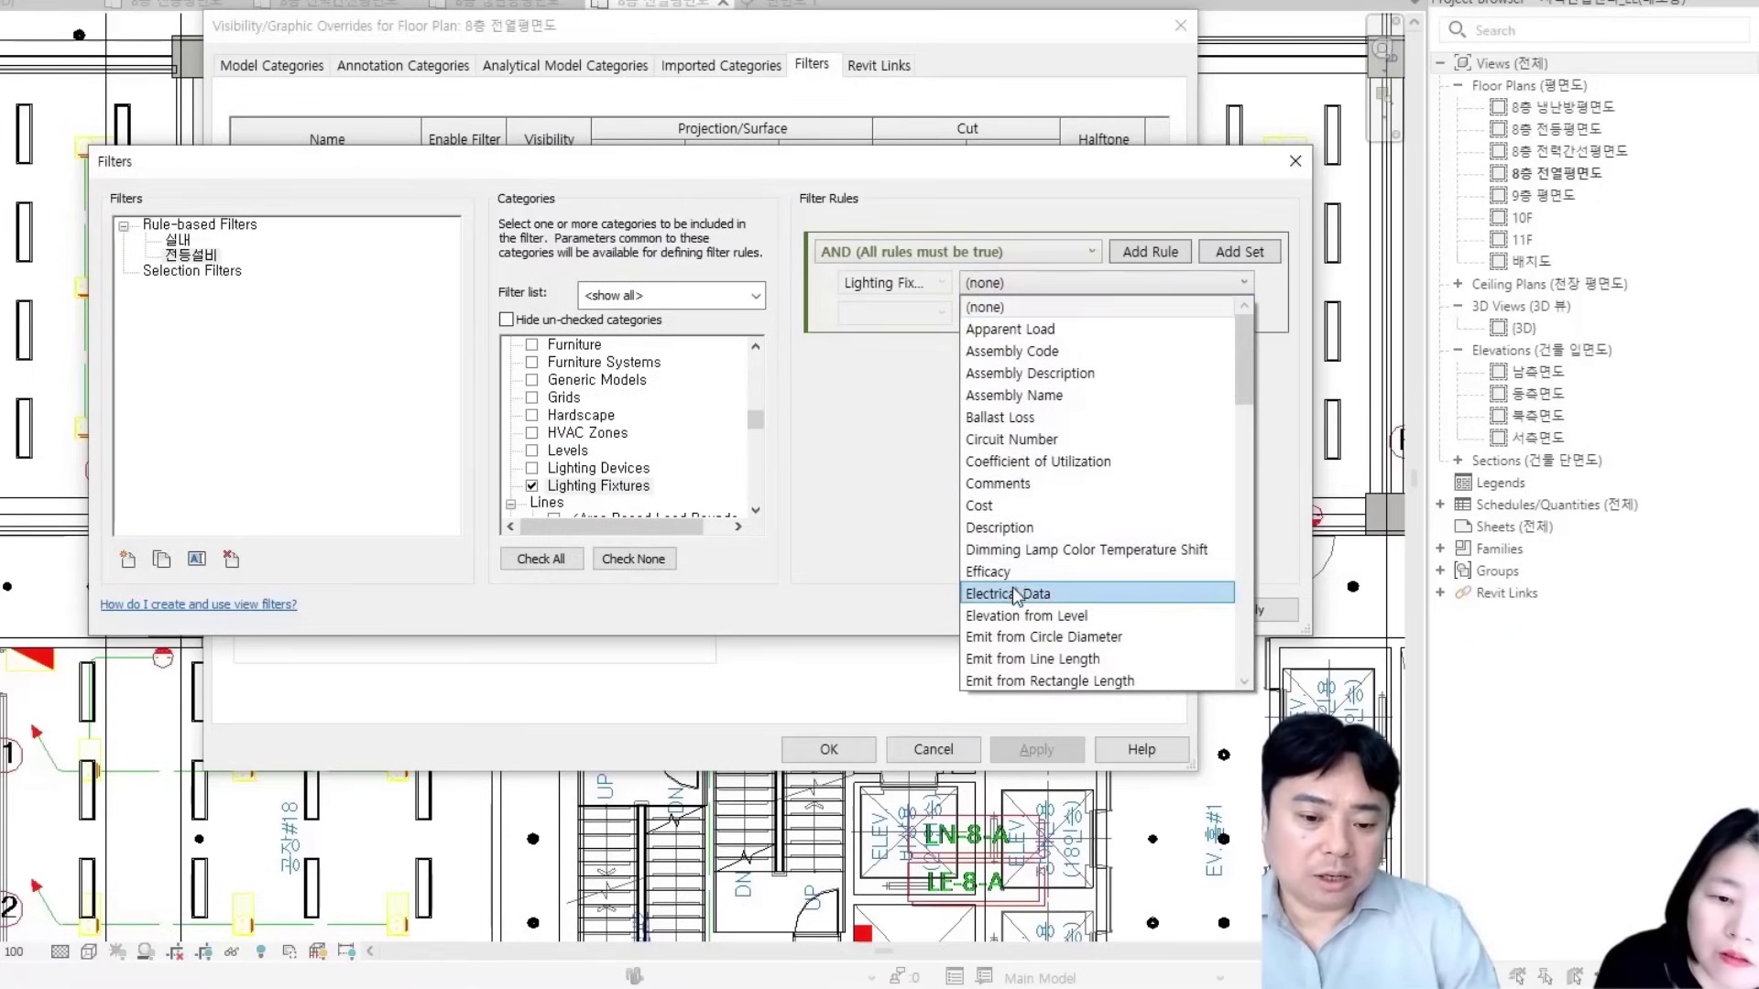
left_click(1012, 494)
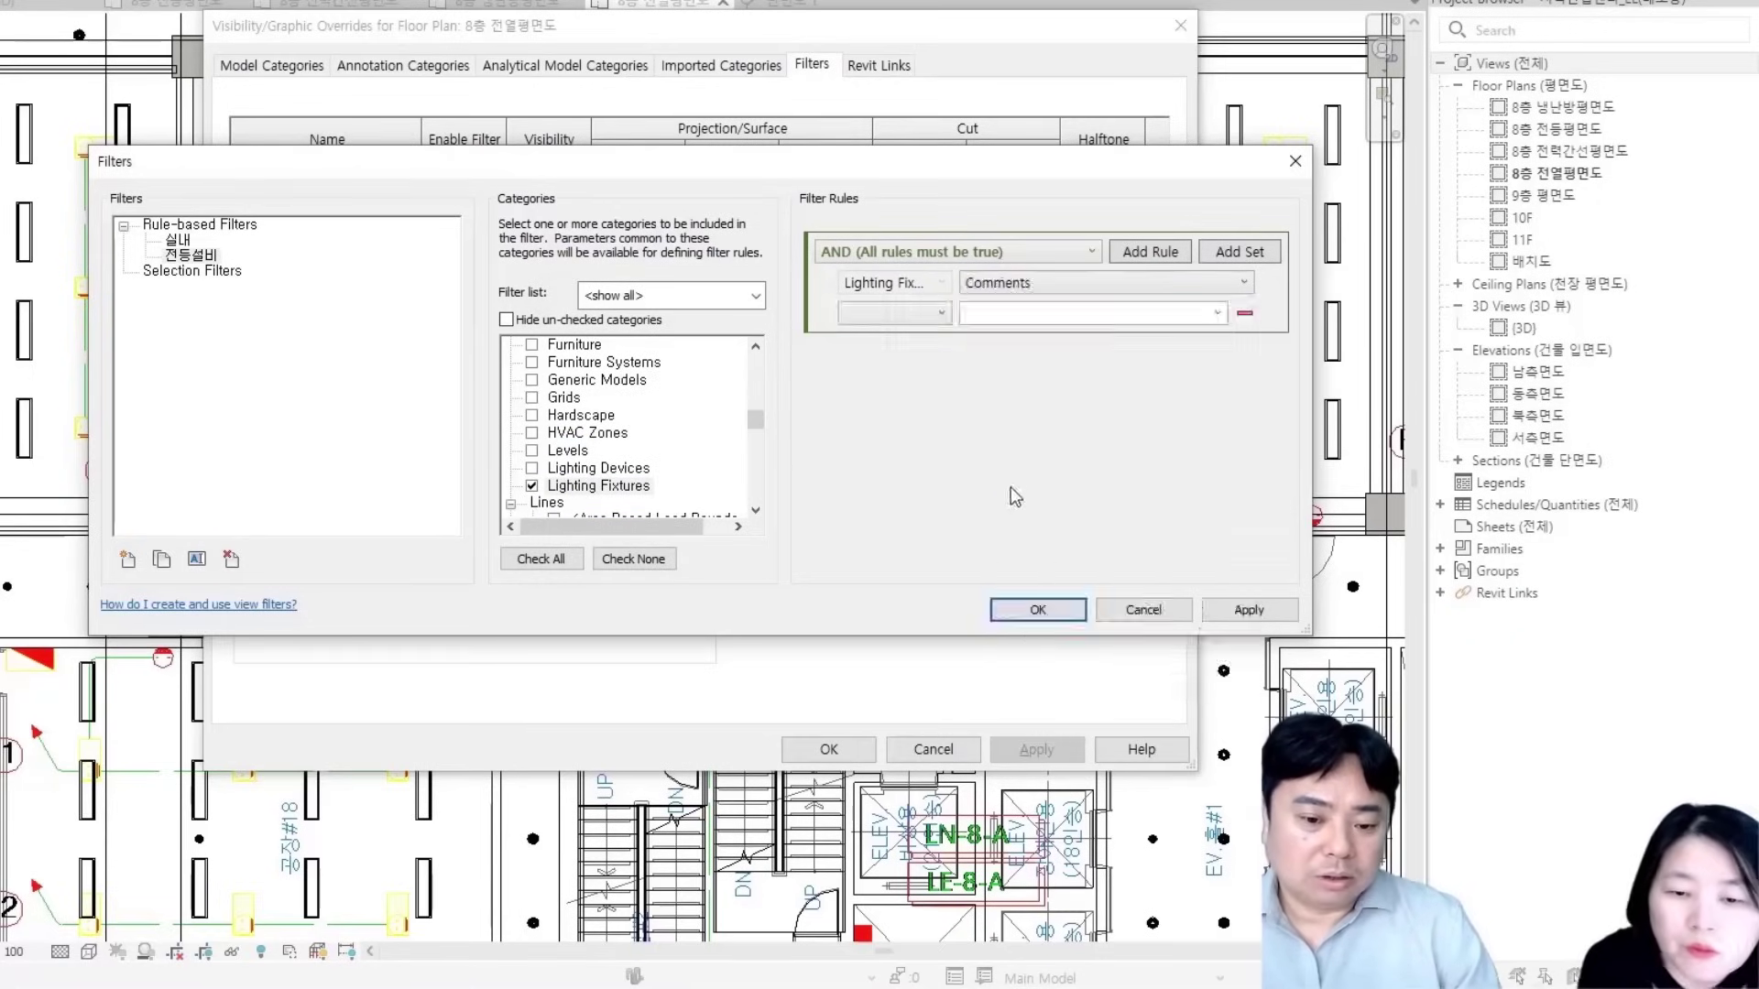
left_click(913, 315)
left_click(890, 340)
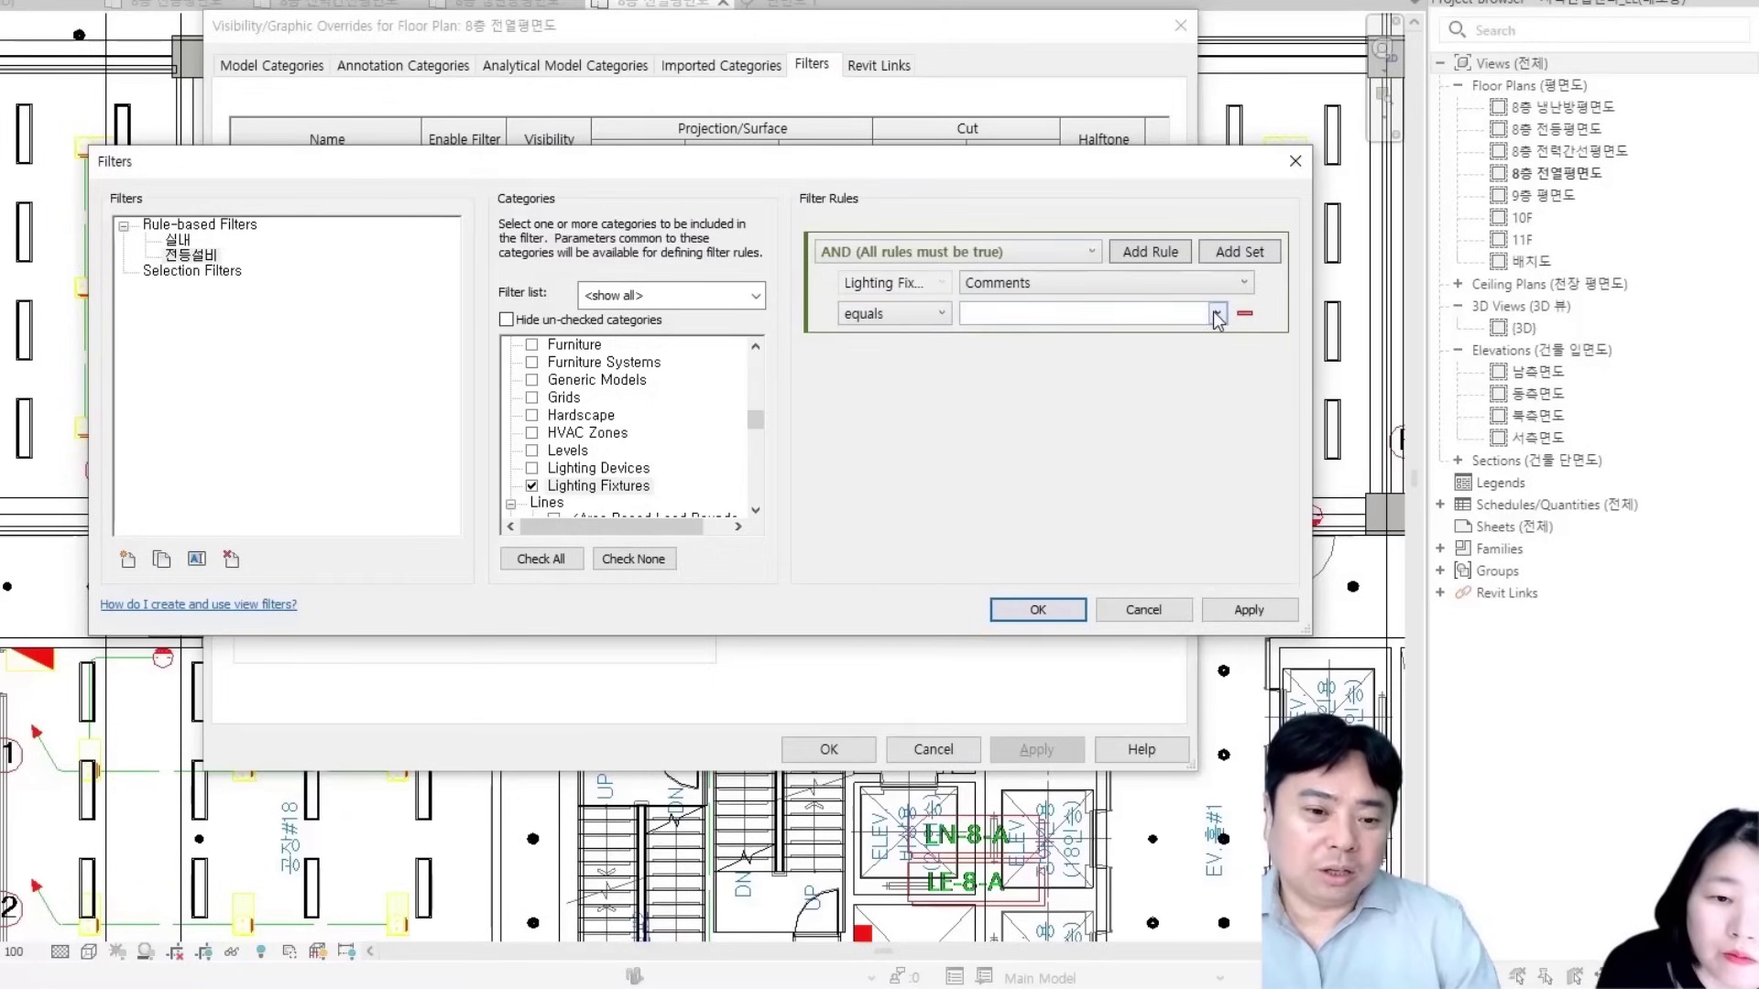
left_click(1217, 314)
left_click(1026, 337)
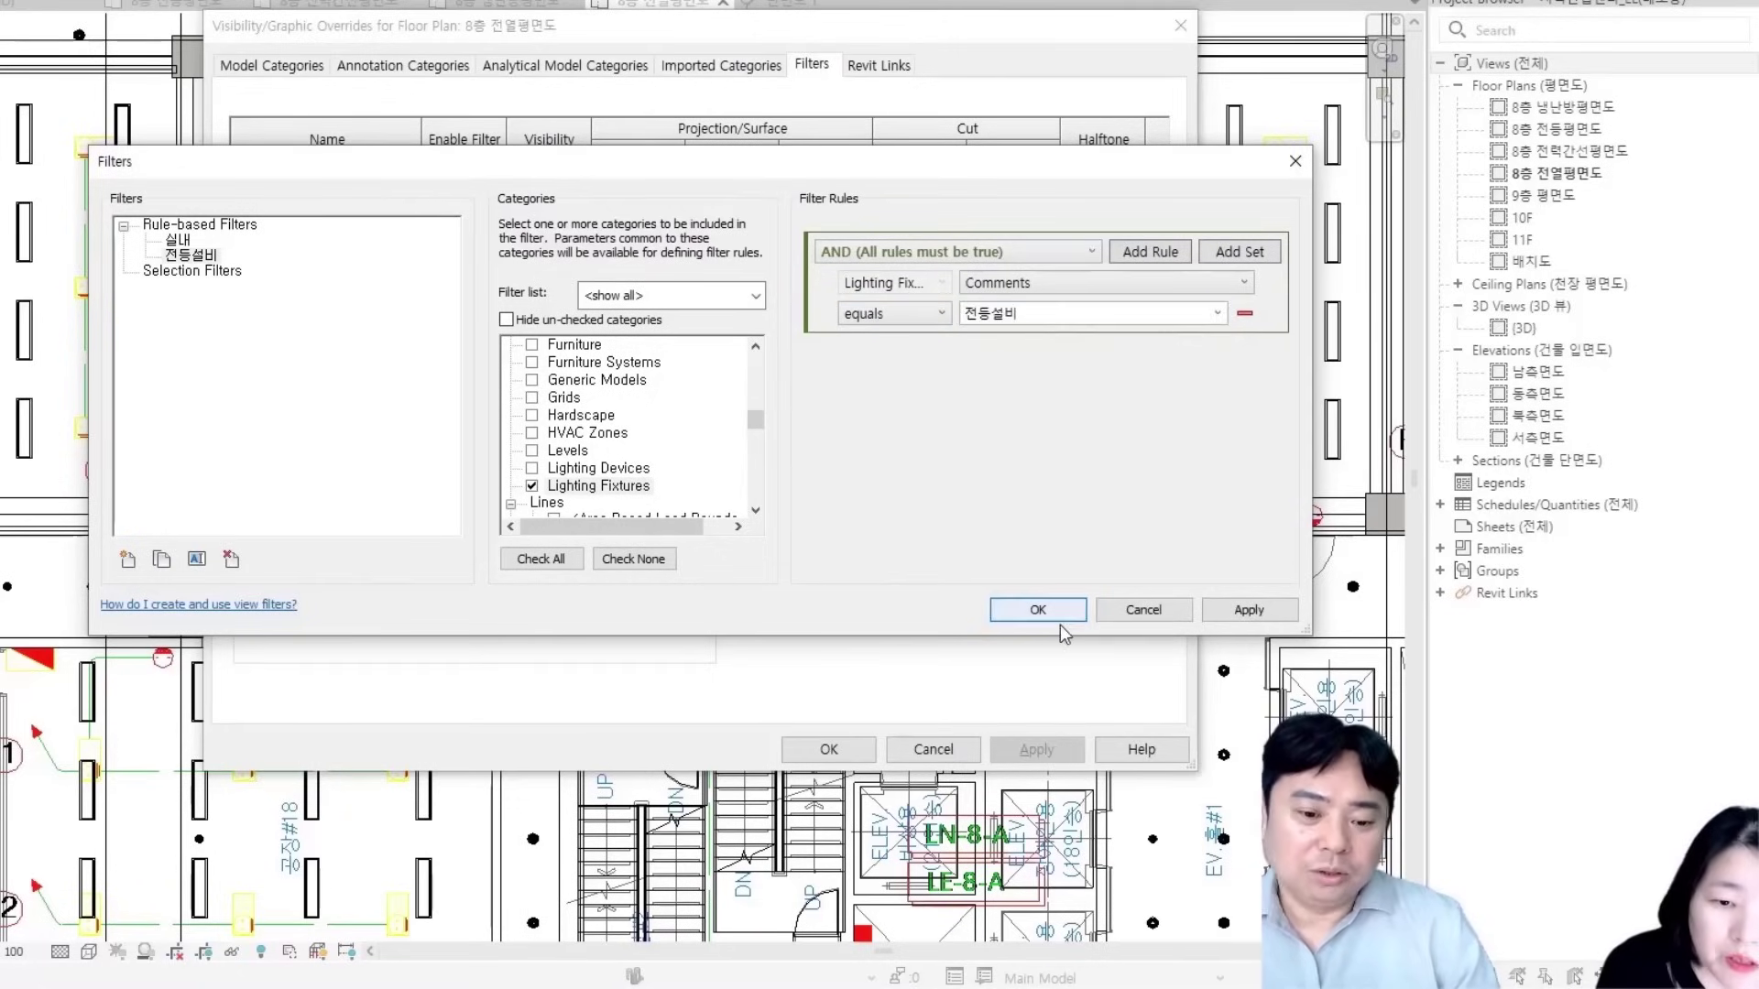
left_click(1038, 610)
Add the 전등설비 filter to the 8층 전열평면도 view's overrides
left_click(305, 546)
left_click(605, 313)
left_click(597, 566)
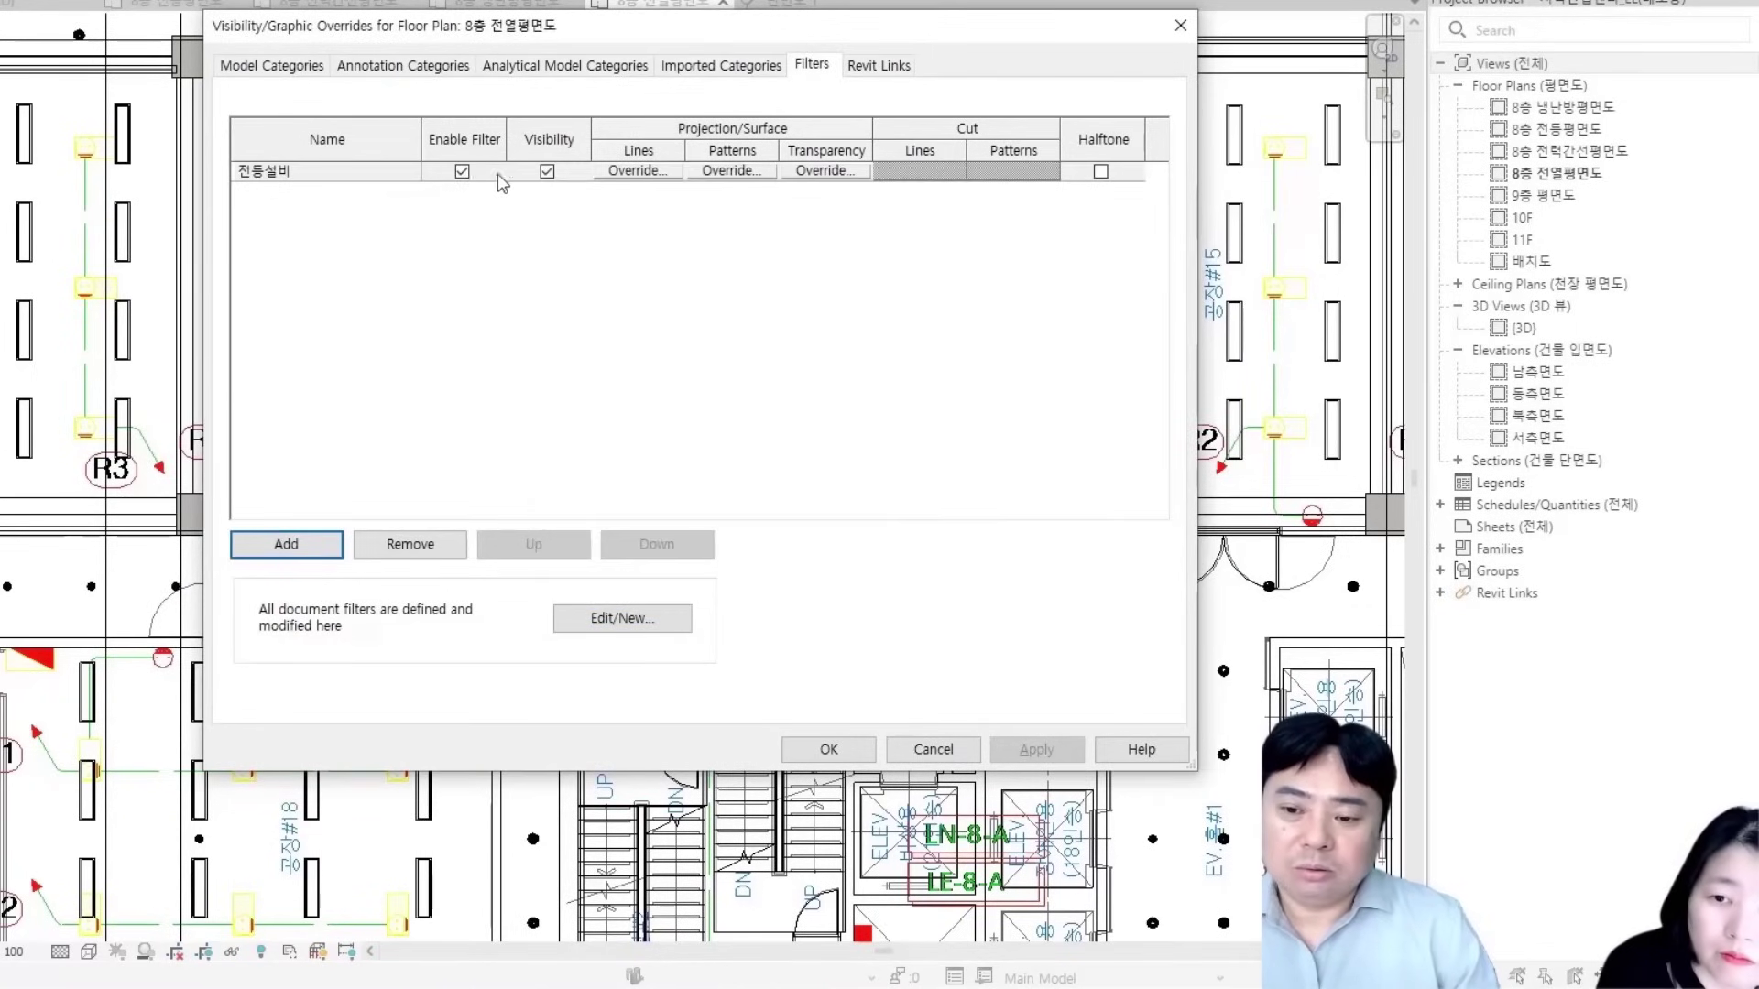
Turn off visibility for the 전등설비 filter in the 8층 전열평면도 view and apply the overrides
left_click(547, 171)
left_click(828, 749)
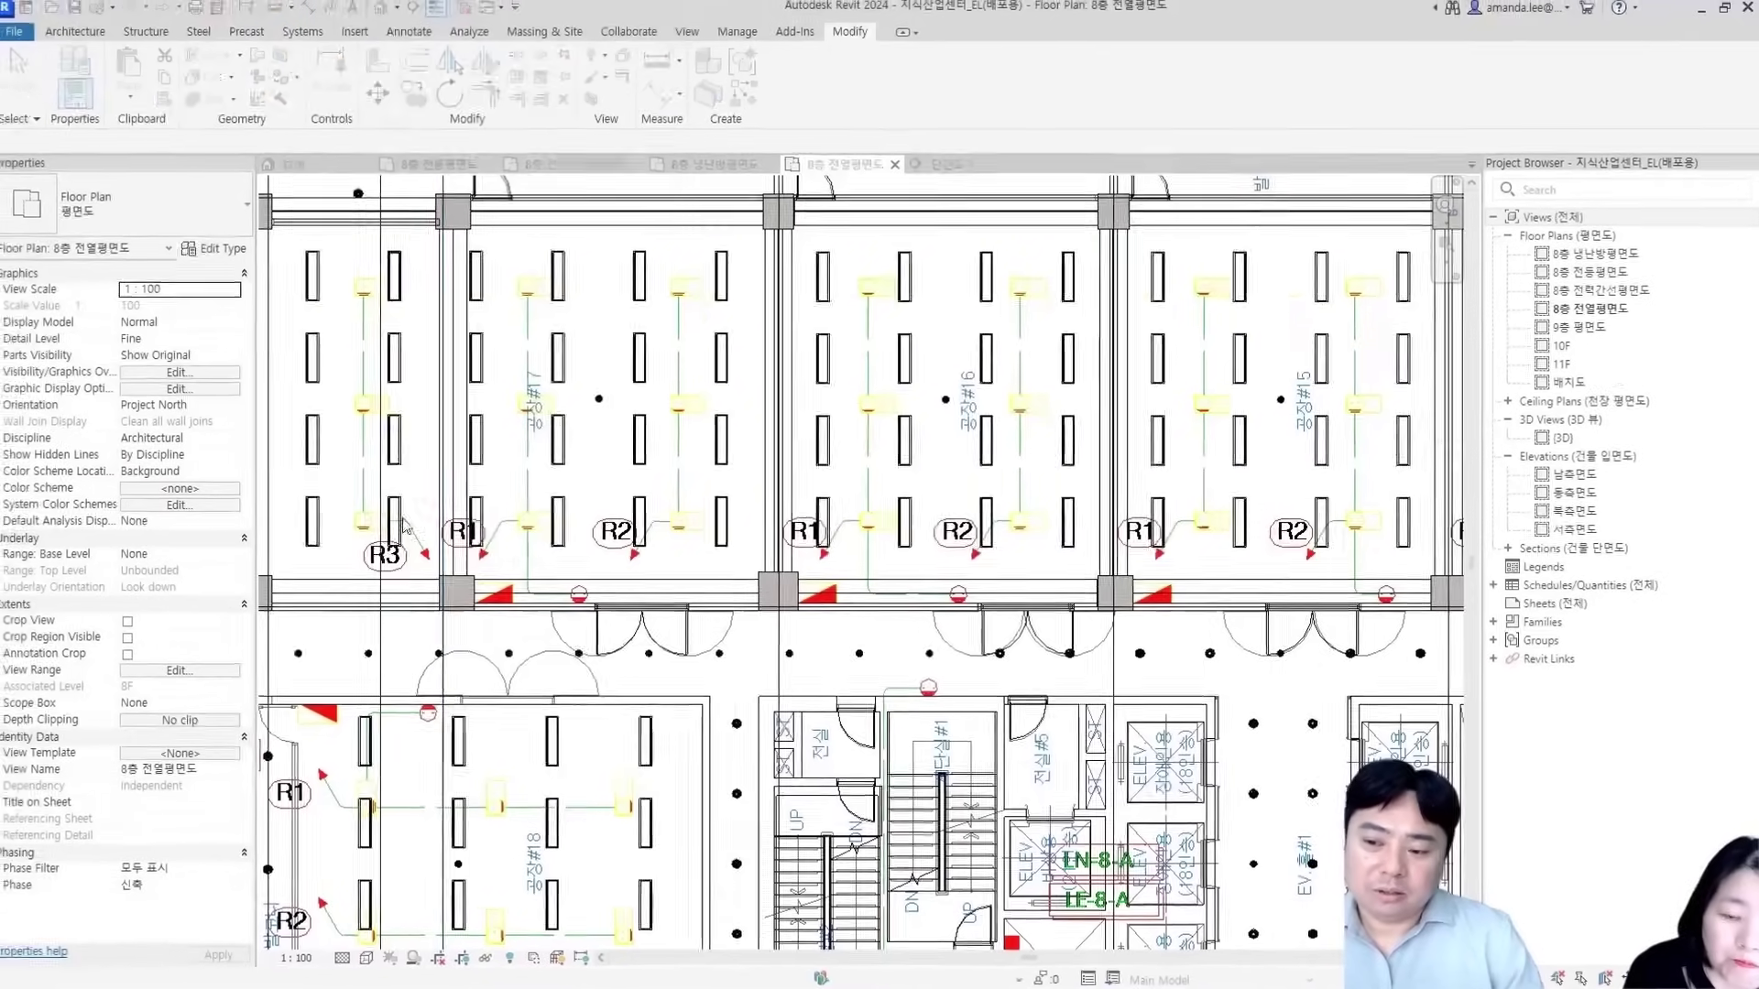
Examine the 8층 전열평면도 view for lighting fixtures that the 전등설비 filter has not hidden
scroll(971, 536, "down", 3)
middle_click_drag(503, 541, 309, 393)
middle_click_drag(909, 625, 901, 667)
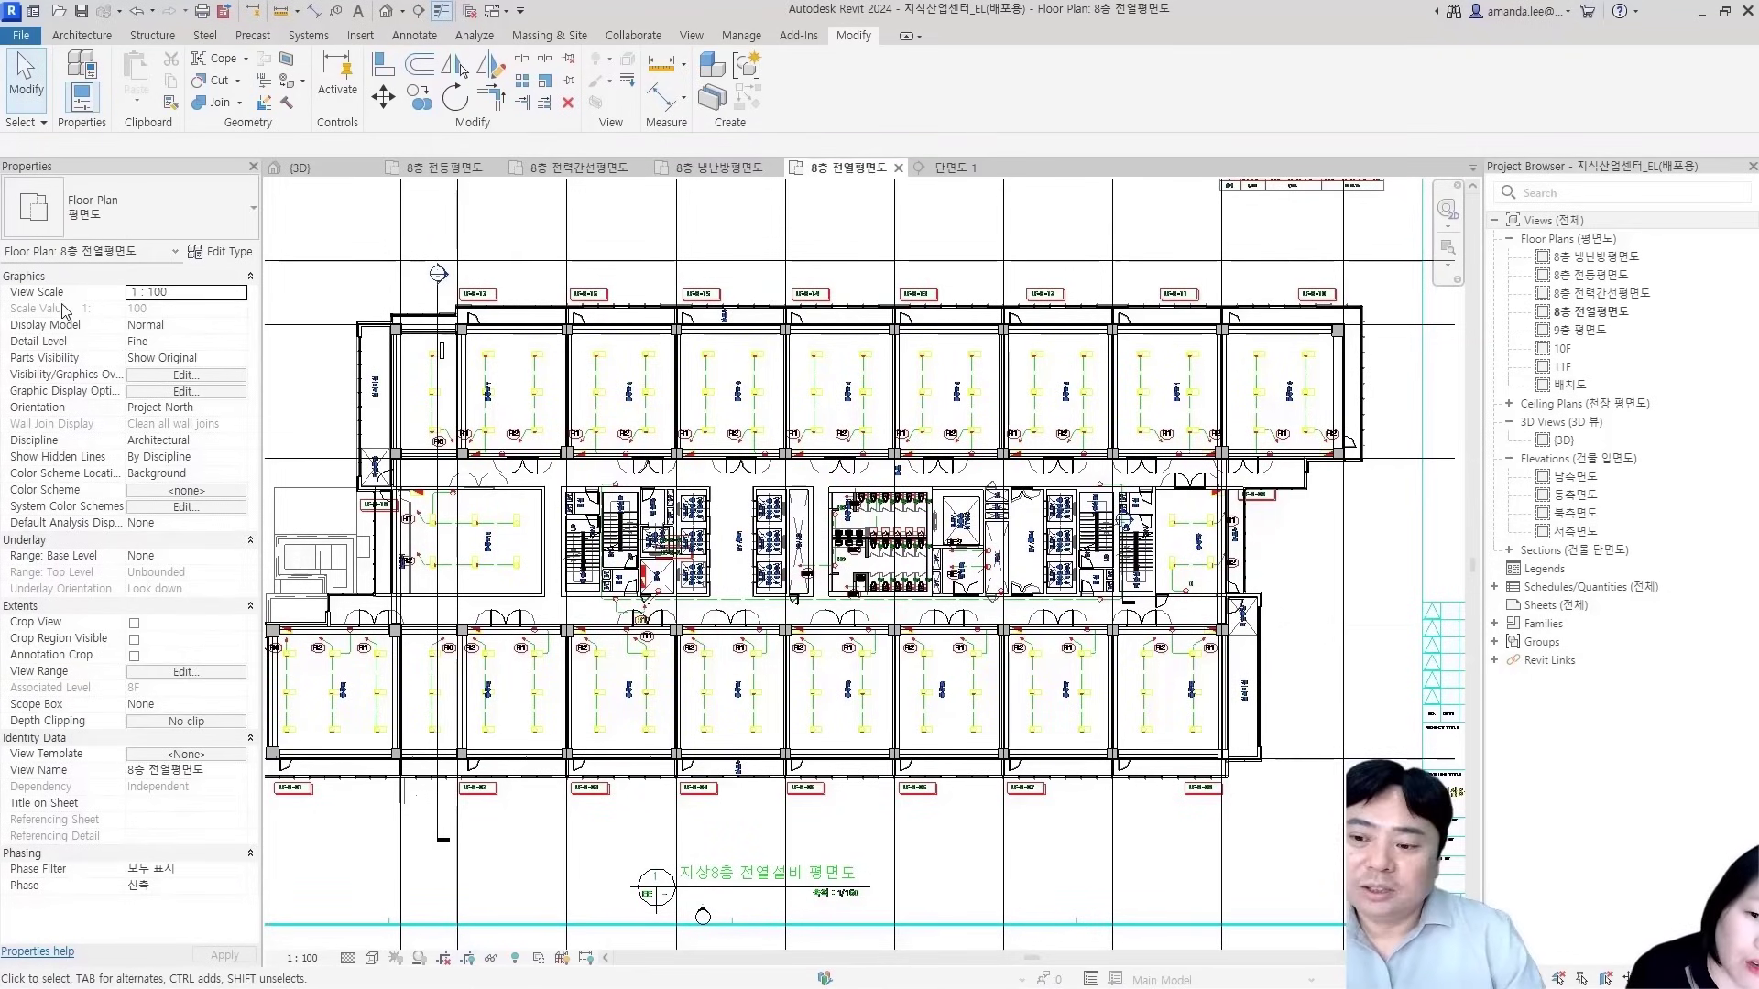
scroll(717, 449, "up", 5)
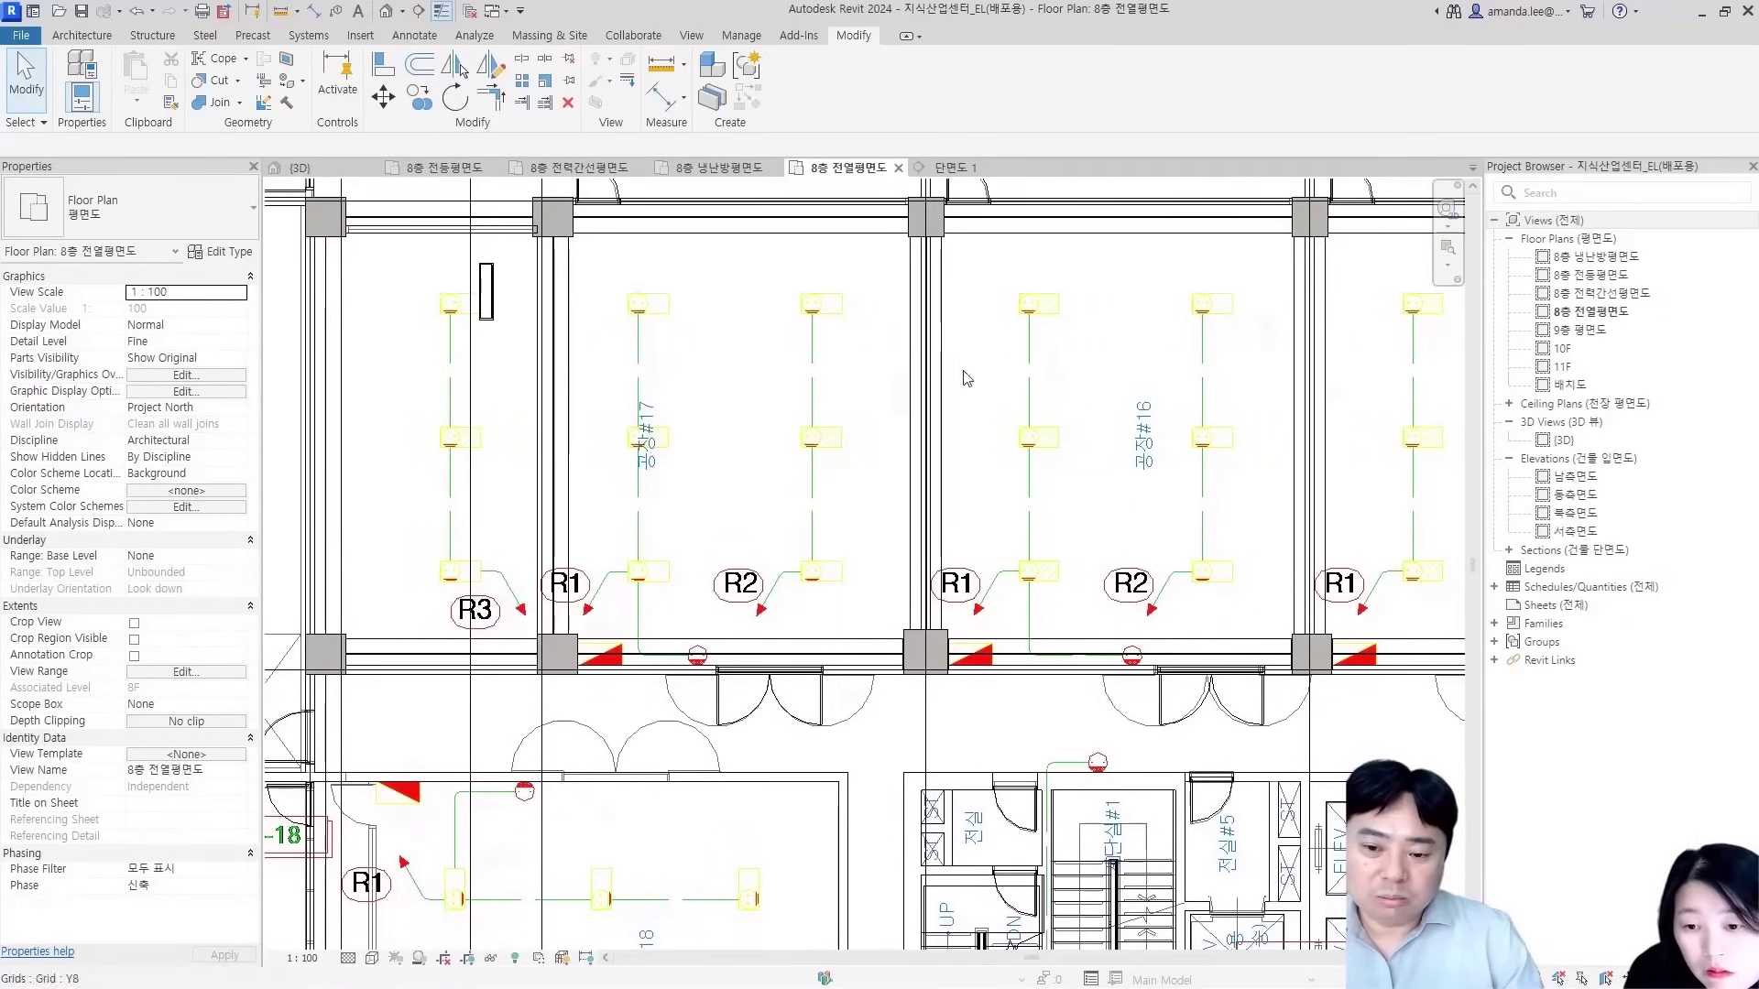
scroll(925, 295, "down", 5)
scroll(863, 394, "up", 3)
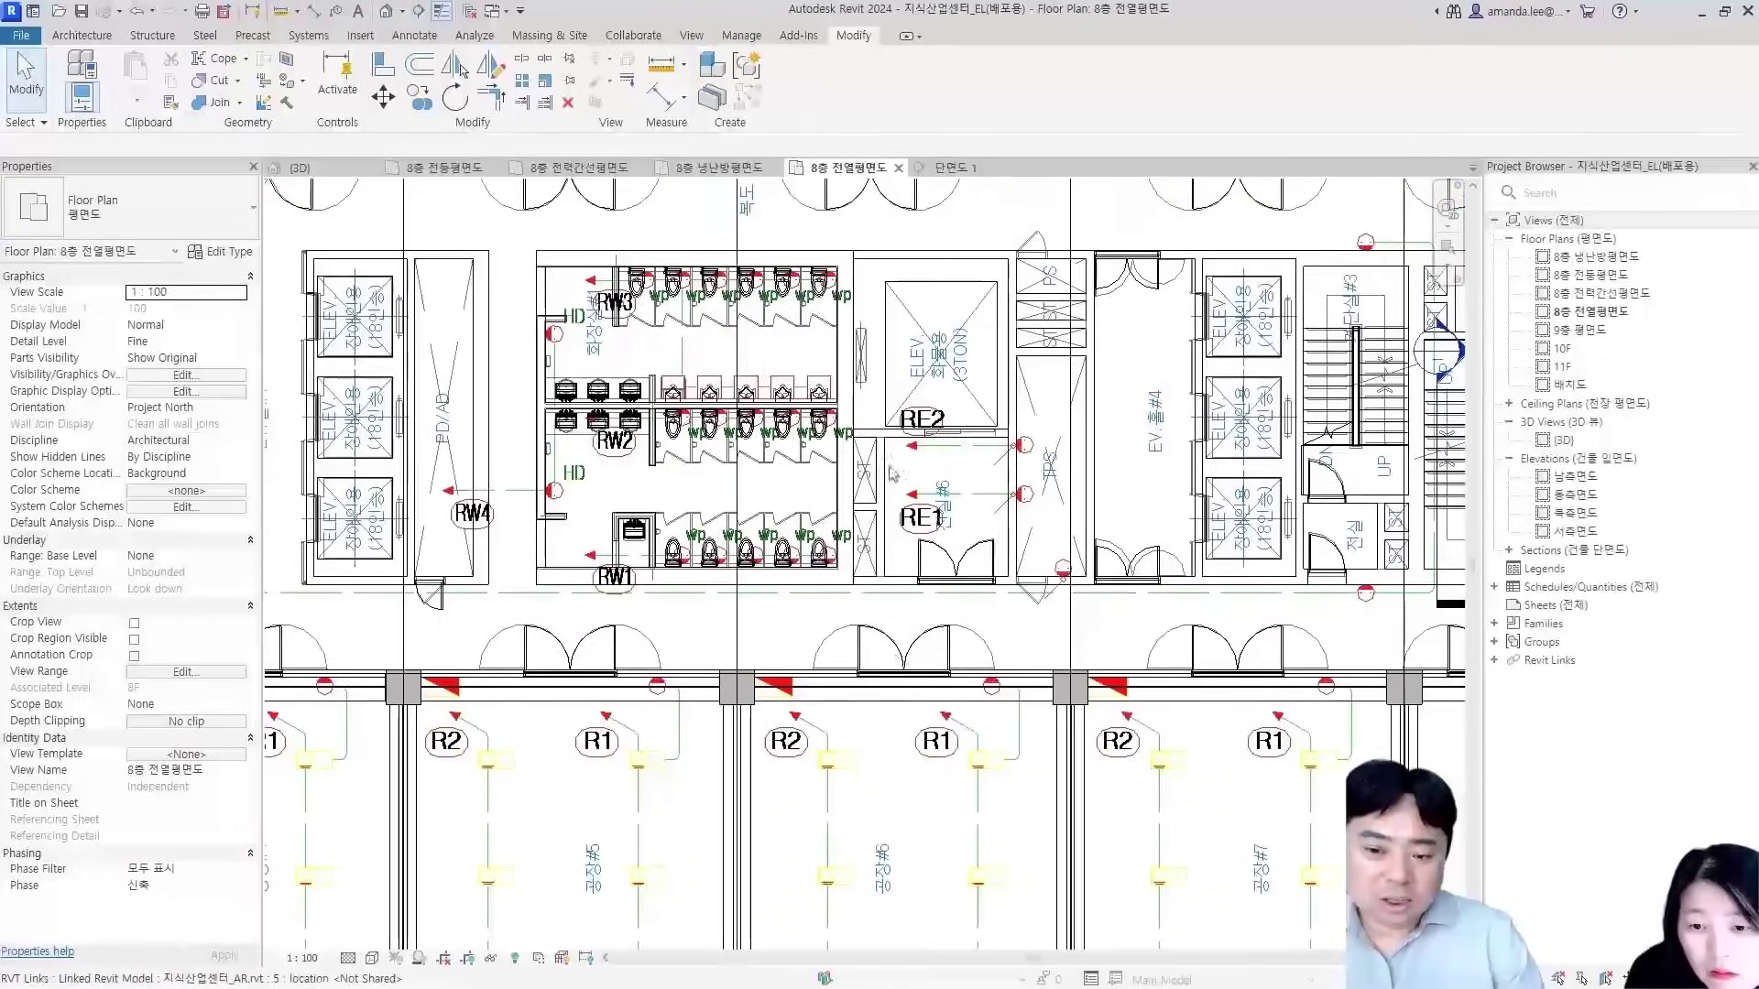
scroll(863, 393, "down", 3)
scroll(569, 522, "up", 4)
middle_click_drag(569, 522, 314, 347)
scroll(903, 459, "up", 6)
middle_click_drag(903, 459, 624, 408)
scroll(518, 429, "down", 1)
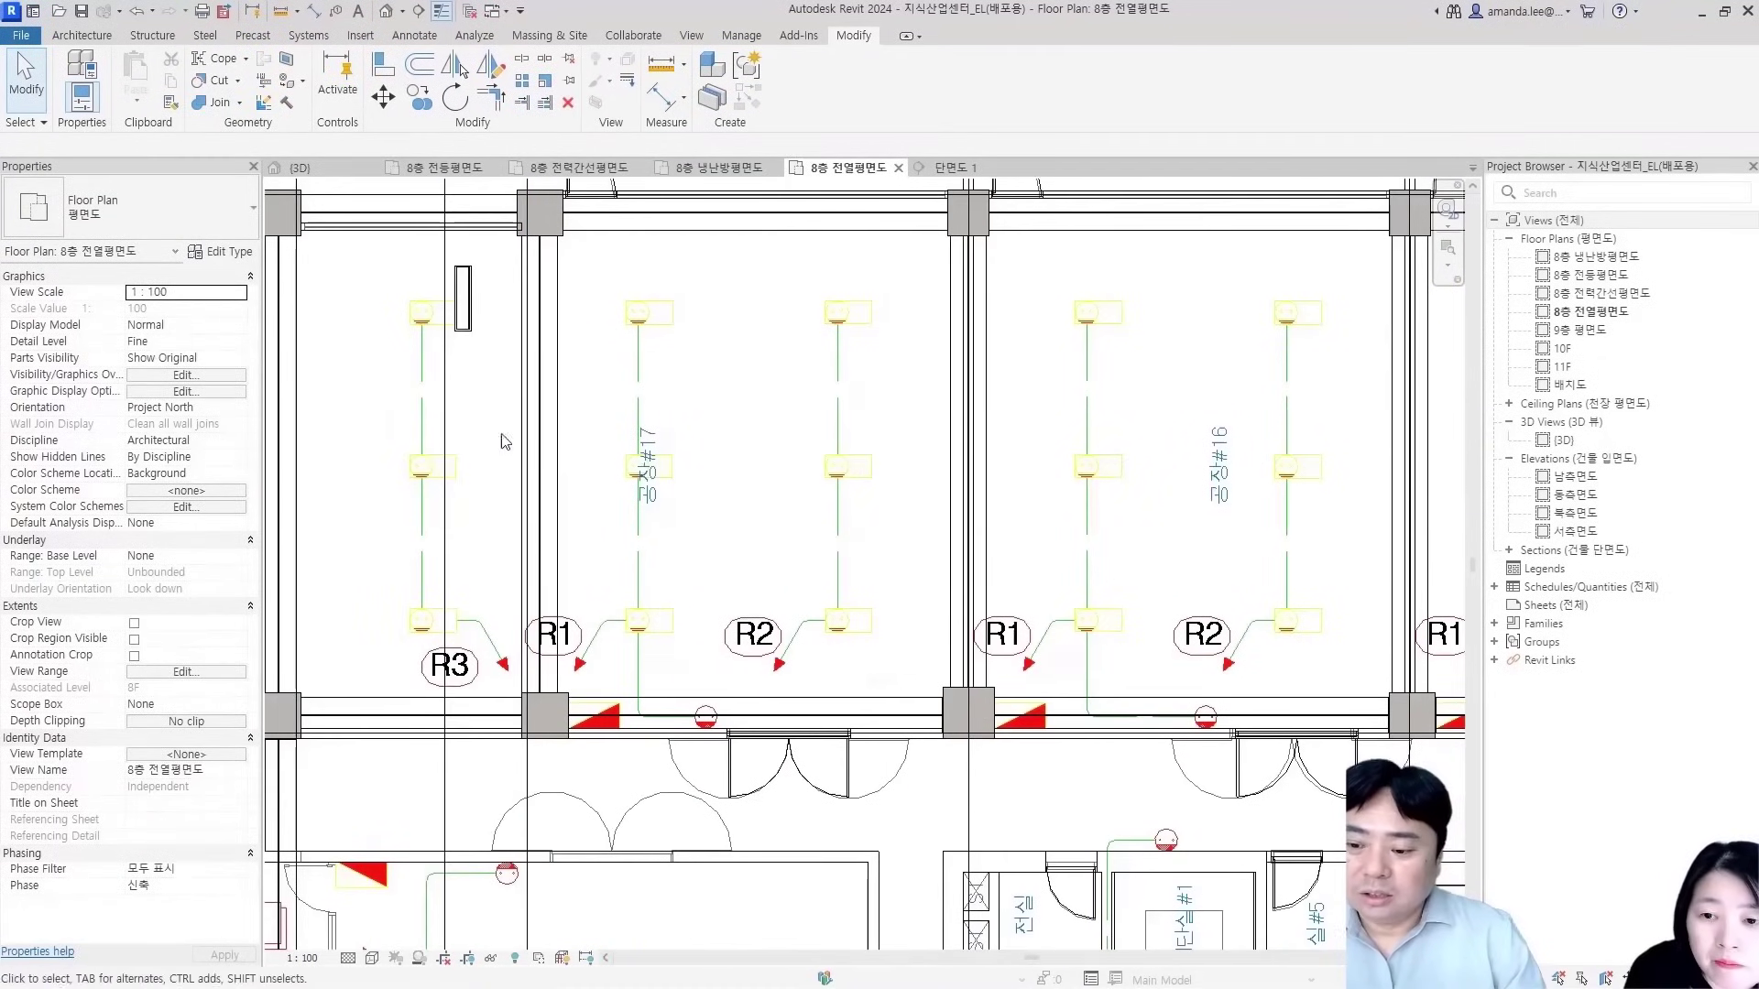
Set the Comments of the one lighting fixture still shown in the room beside 공장#17 to 전등설비
left_click(444, 407)
left_click(589, 400)
left_click(463, 298)
left_click(252, 508)
key("Escape")
left_click(238, 508)
left_click(215, 526)
left_click(597, 347)
scroll(694, 431, "down", 3)
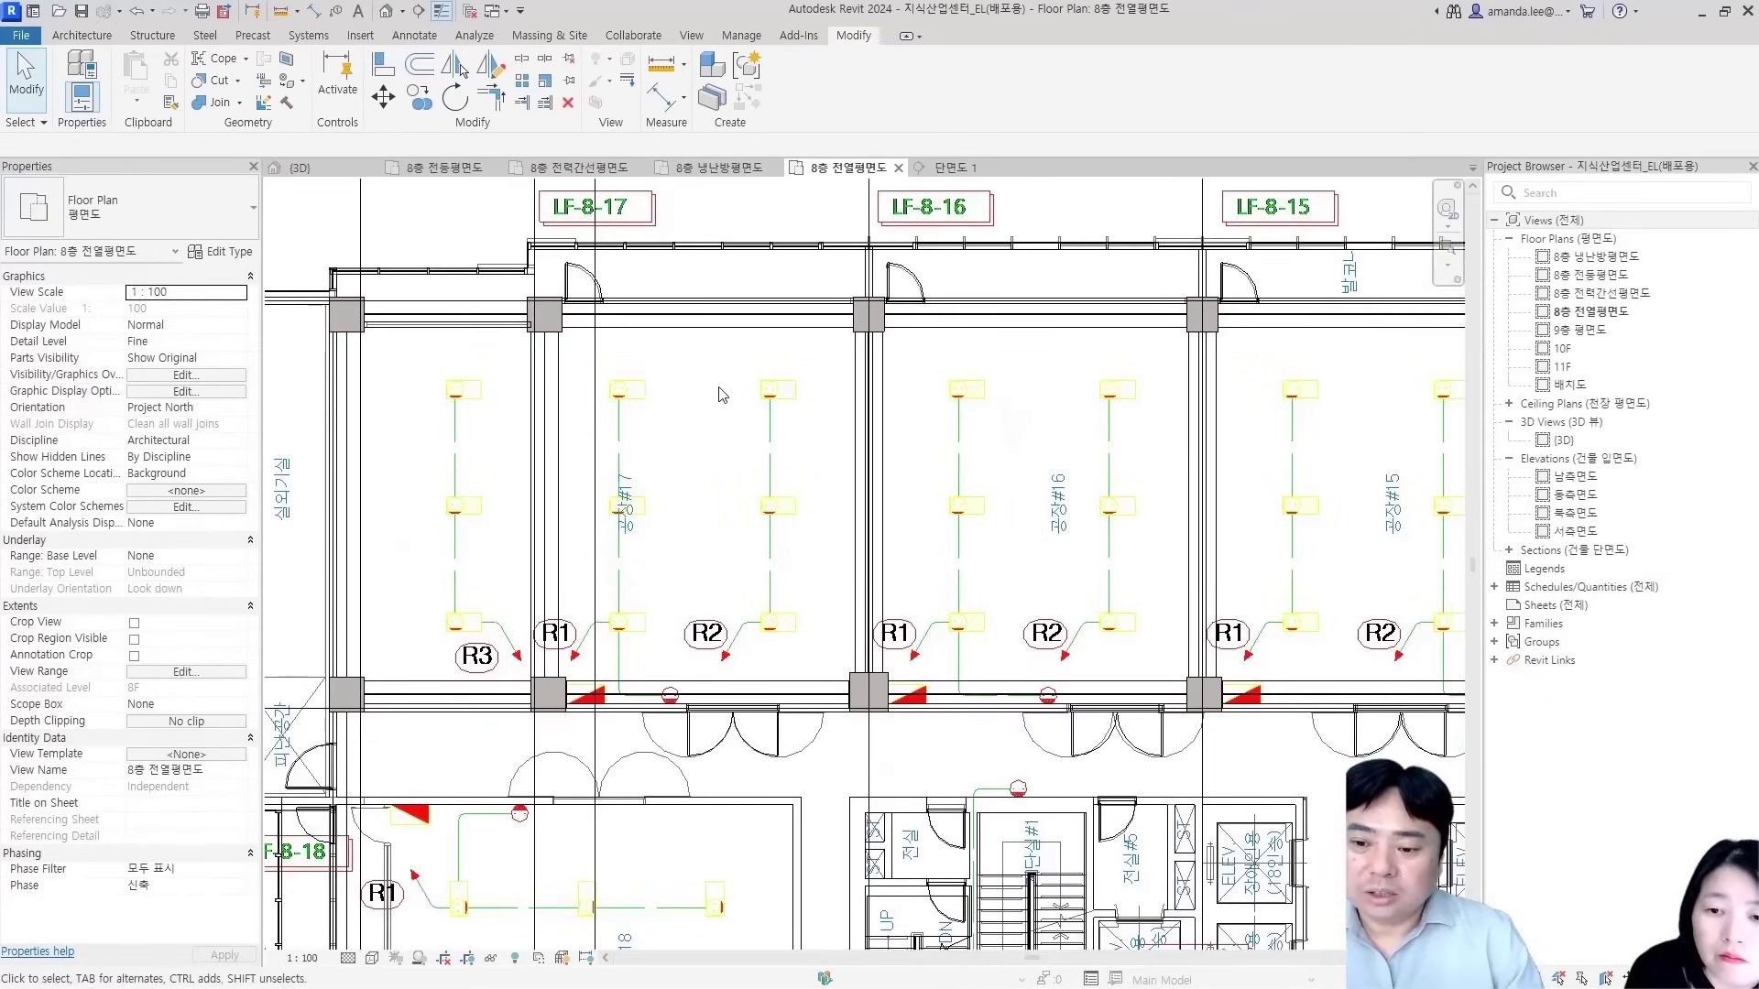
Place a SYSTEM BOX 콘센트2구 electrical fixture on level 8F, just below the upper-left receptacle symbol of 공장#17
scroll(723, 395, "up", 3)
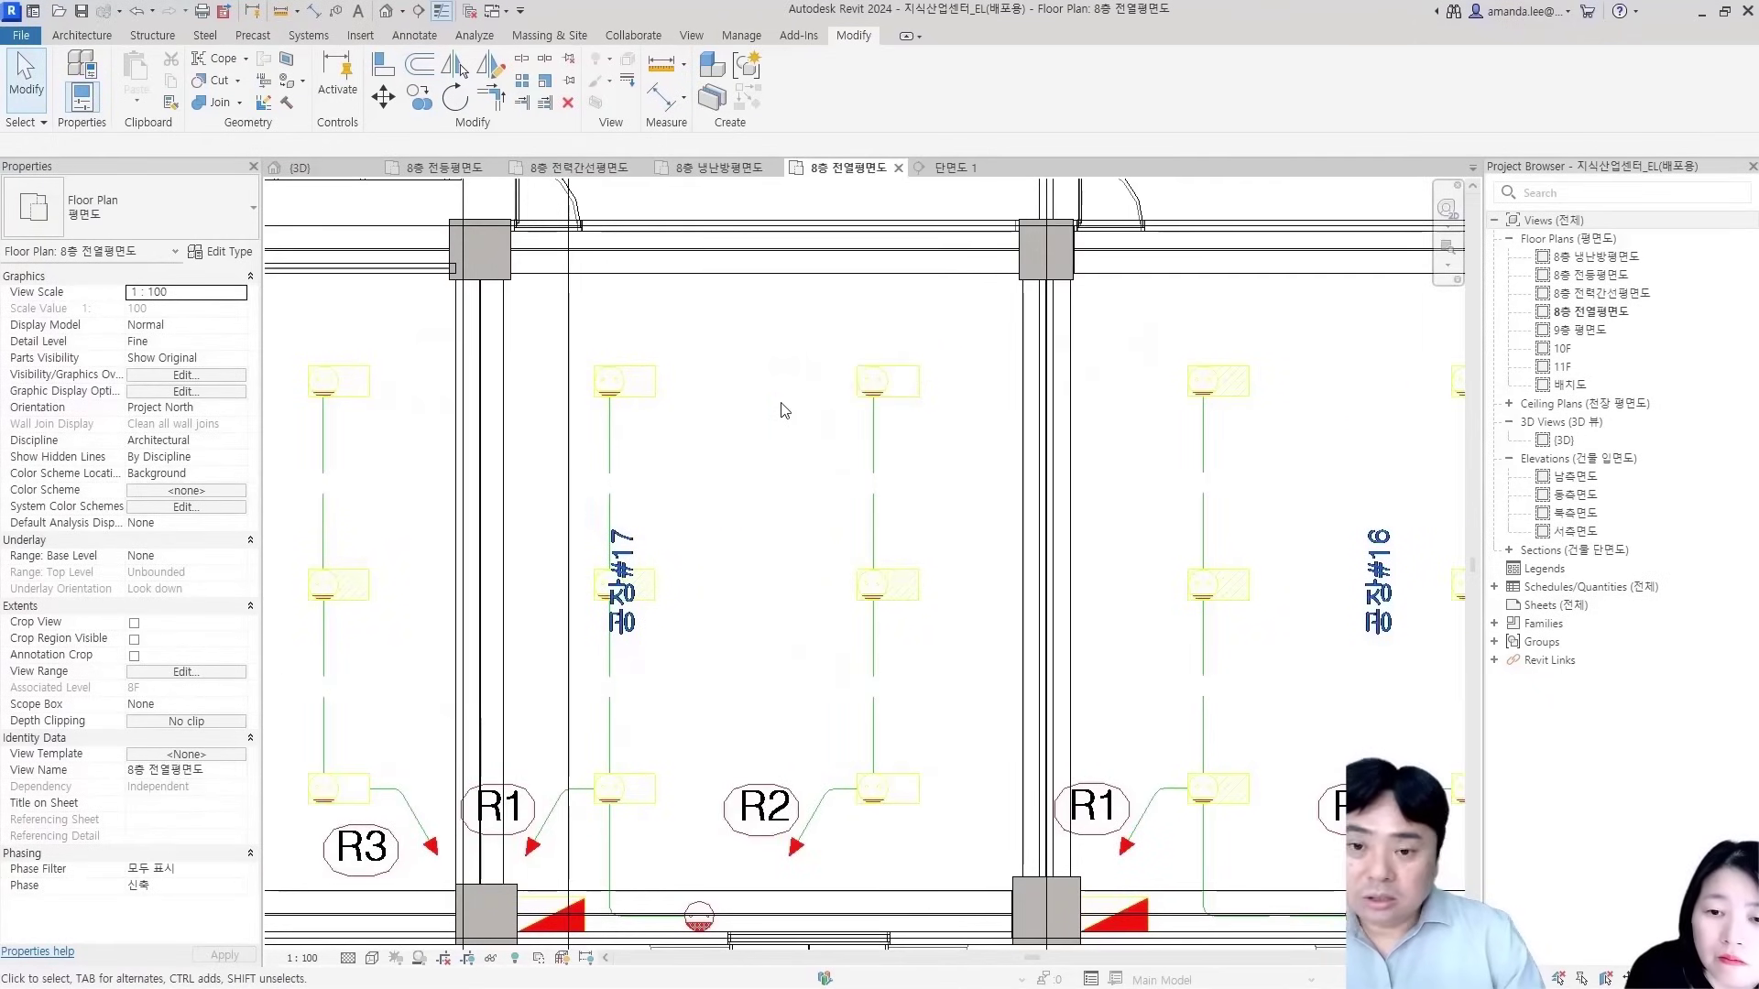
left_click(309, 36)
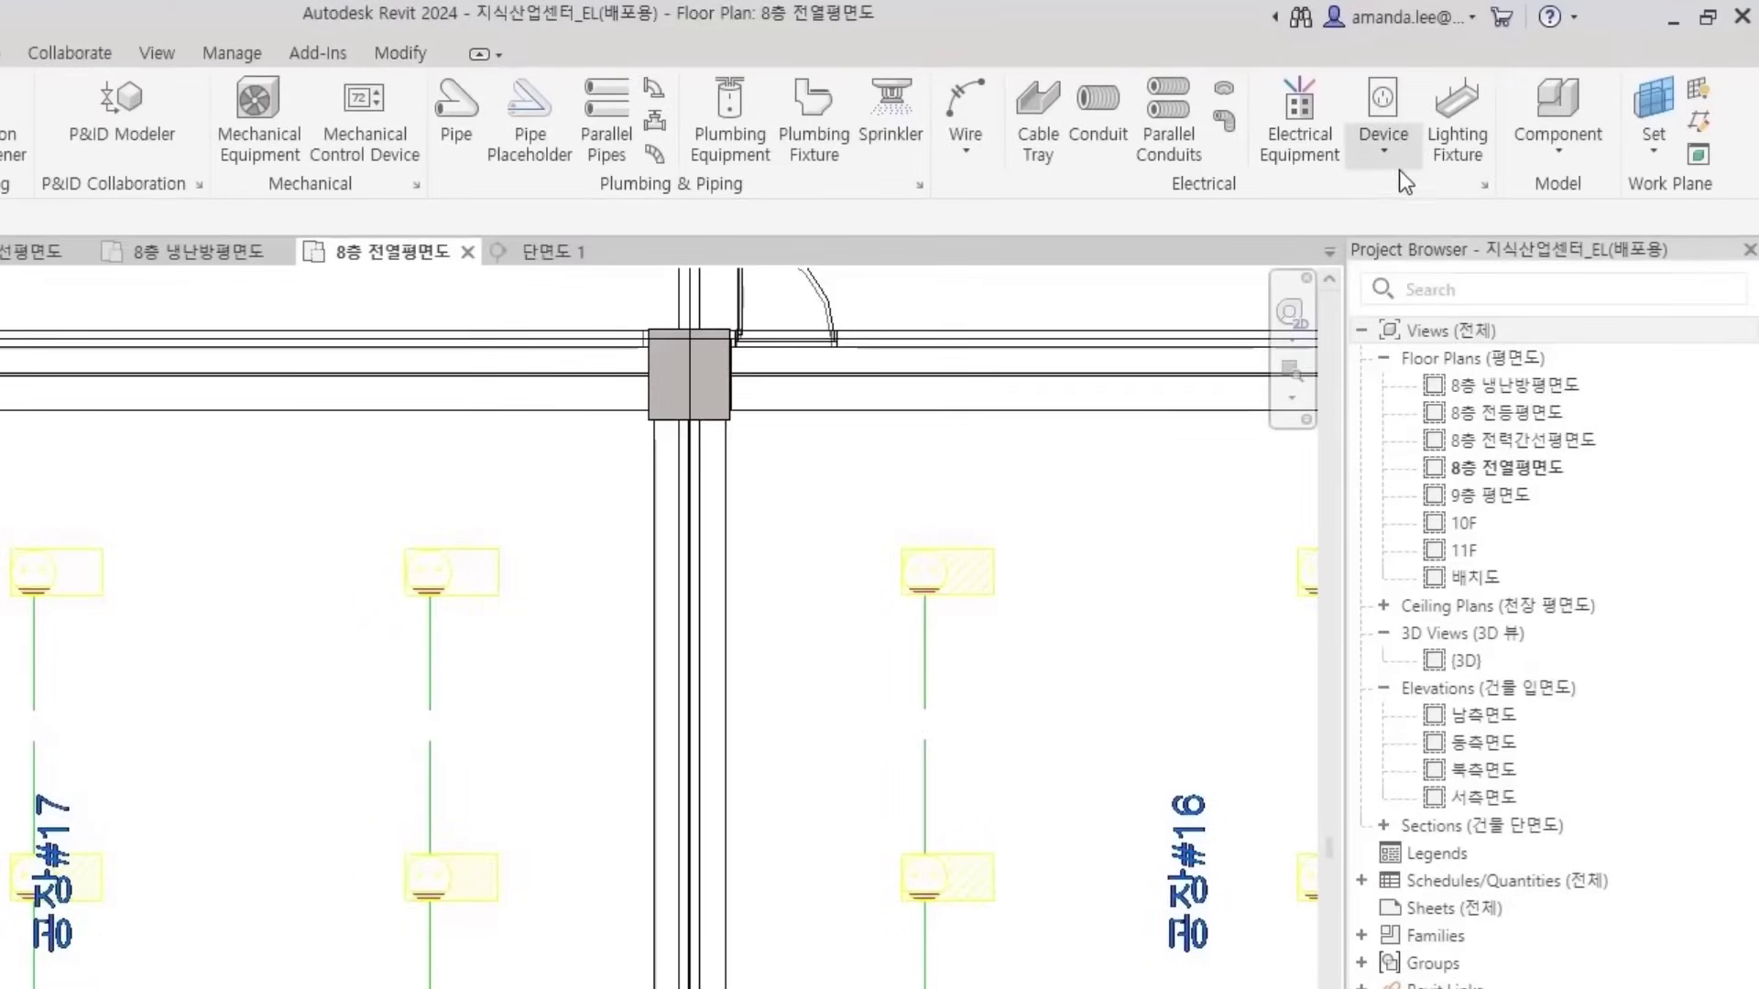
left_click(1397, 163)
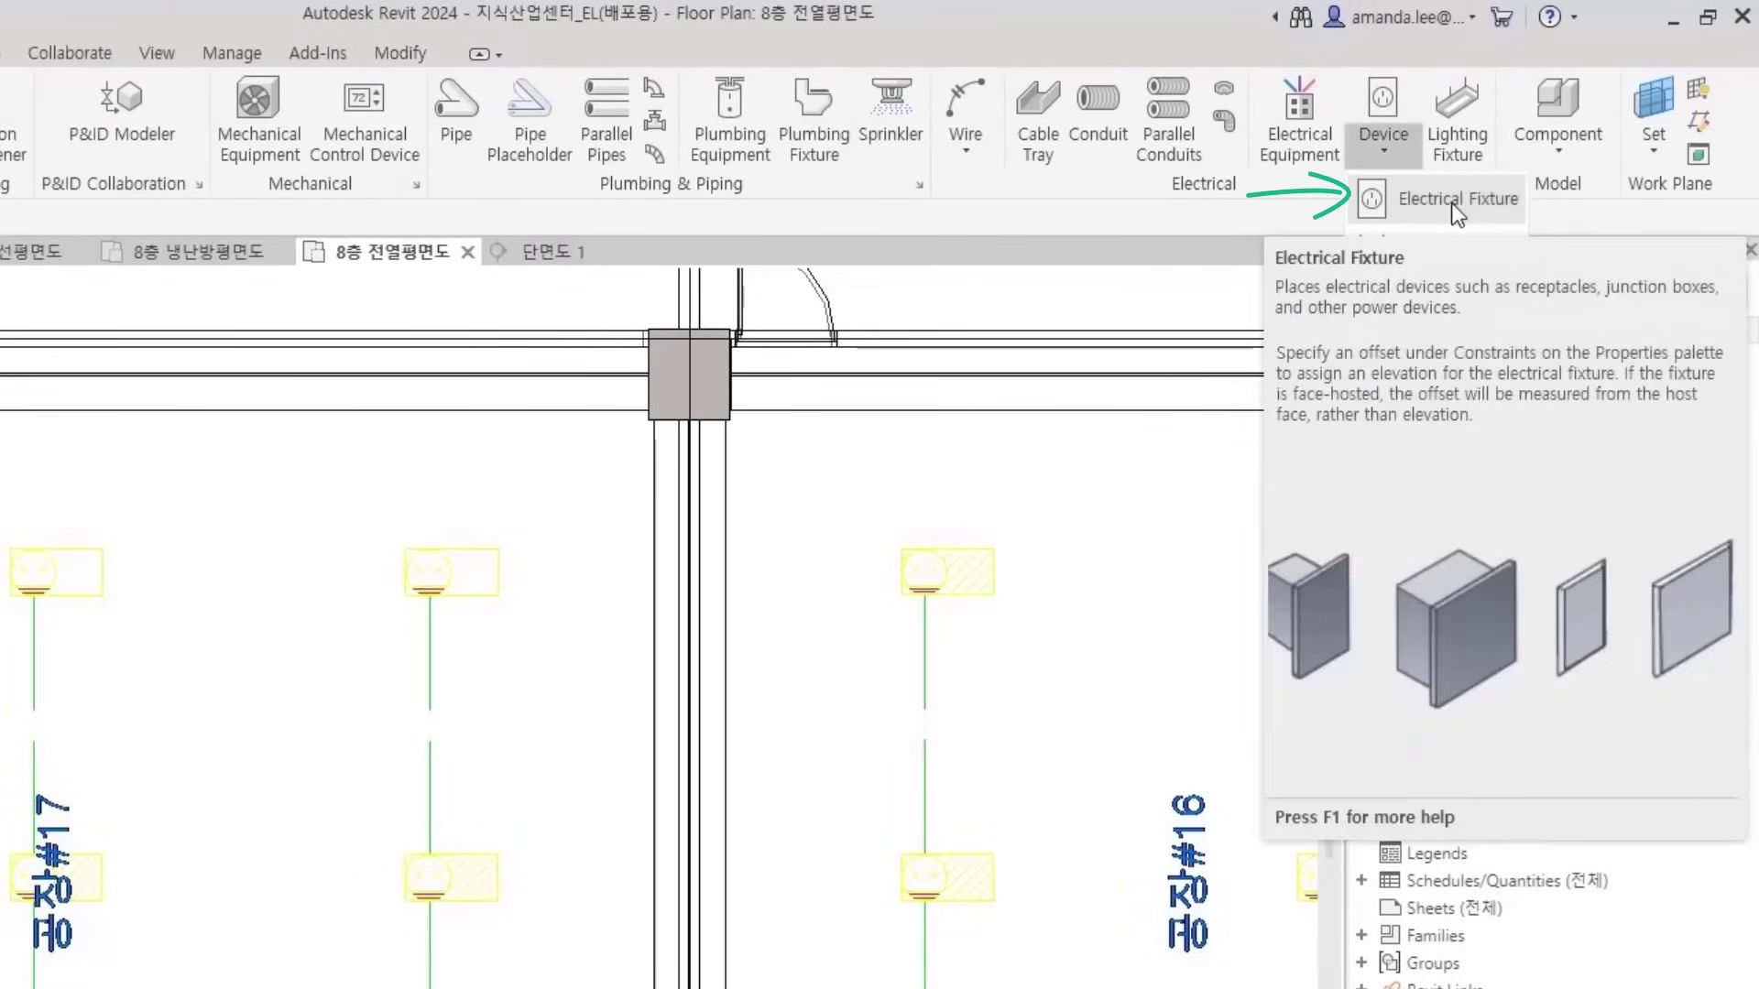
left_click(1456, 206)
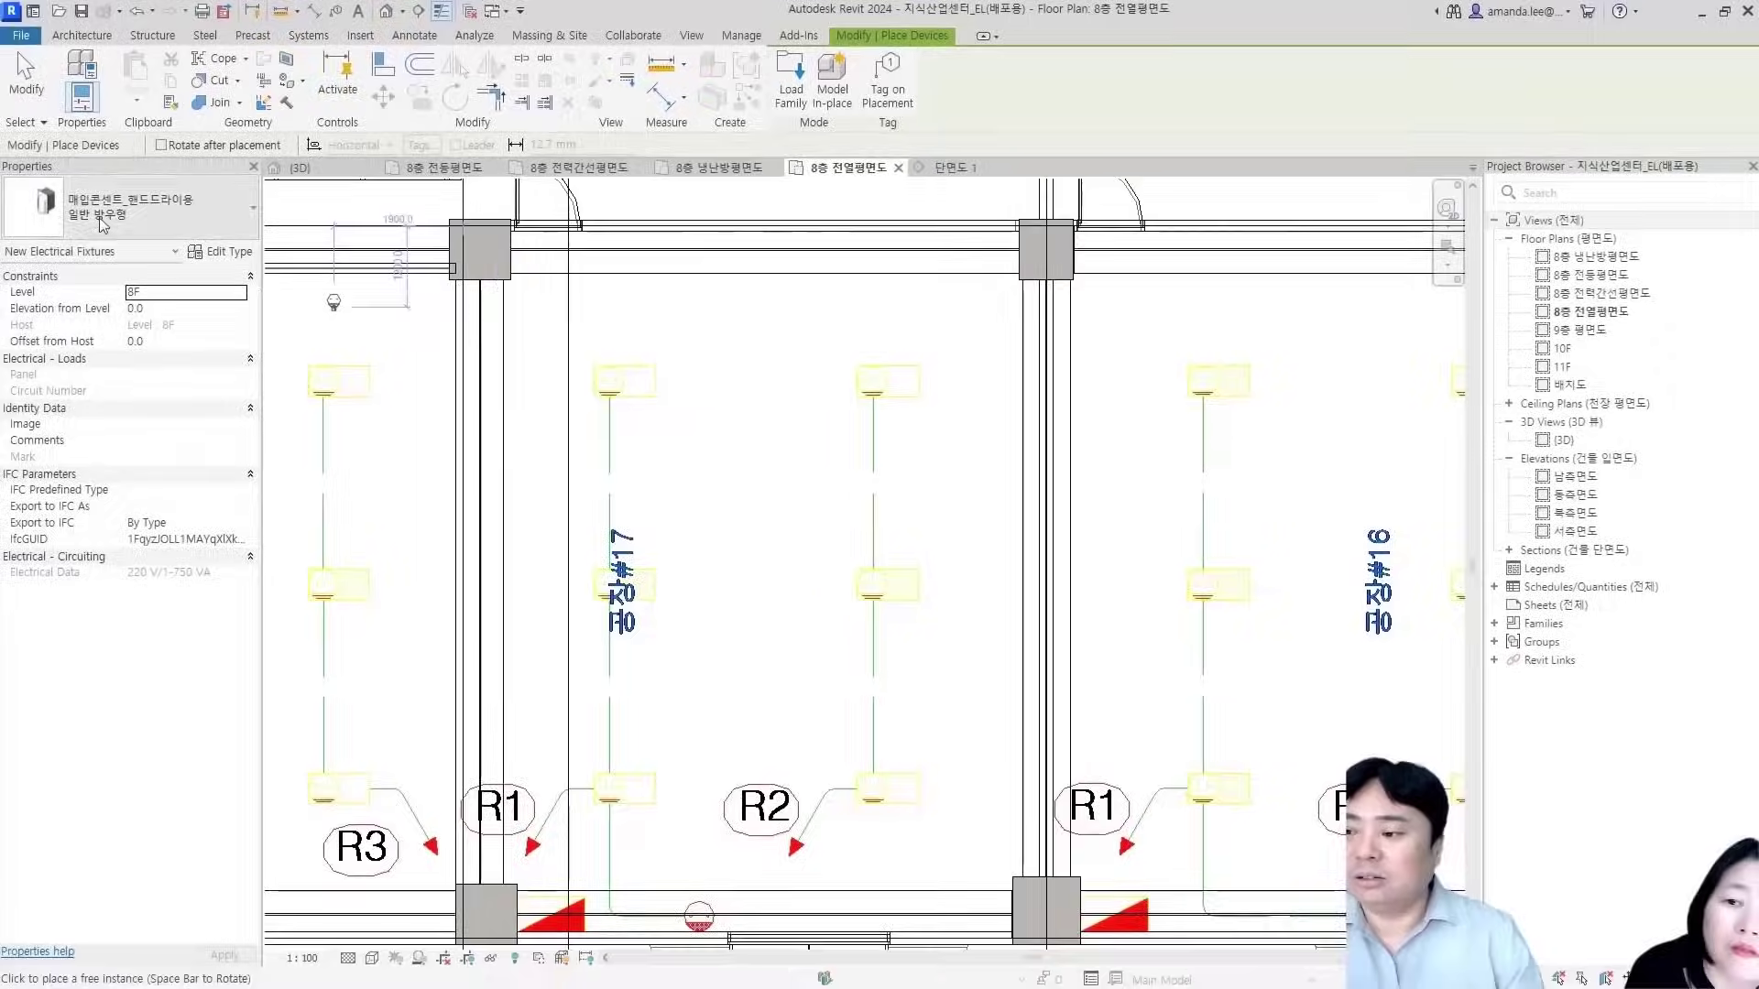
left_click(55, 229)
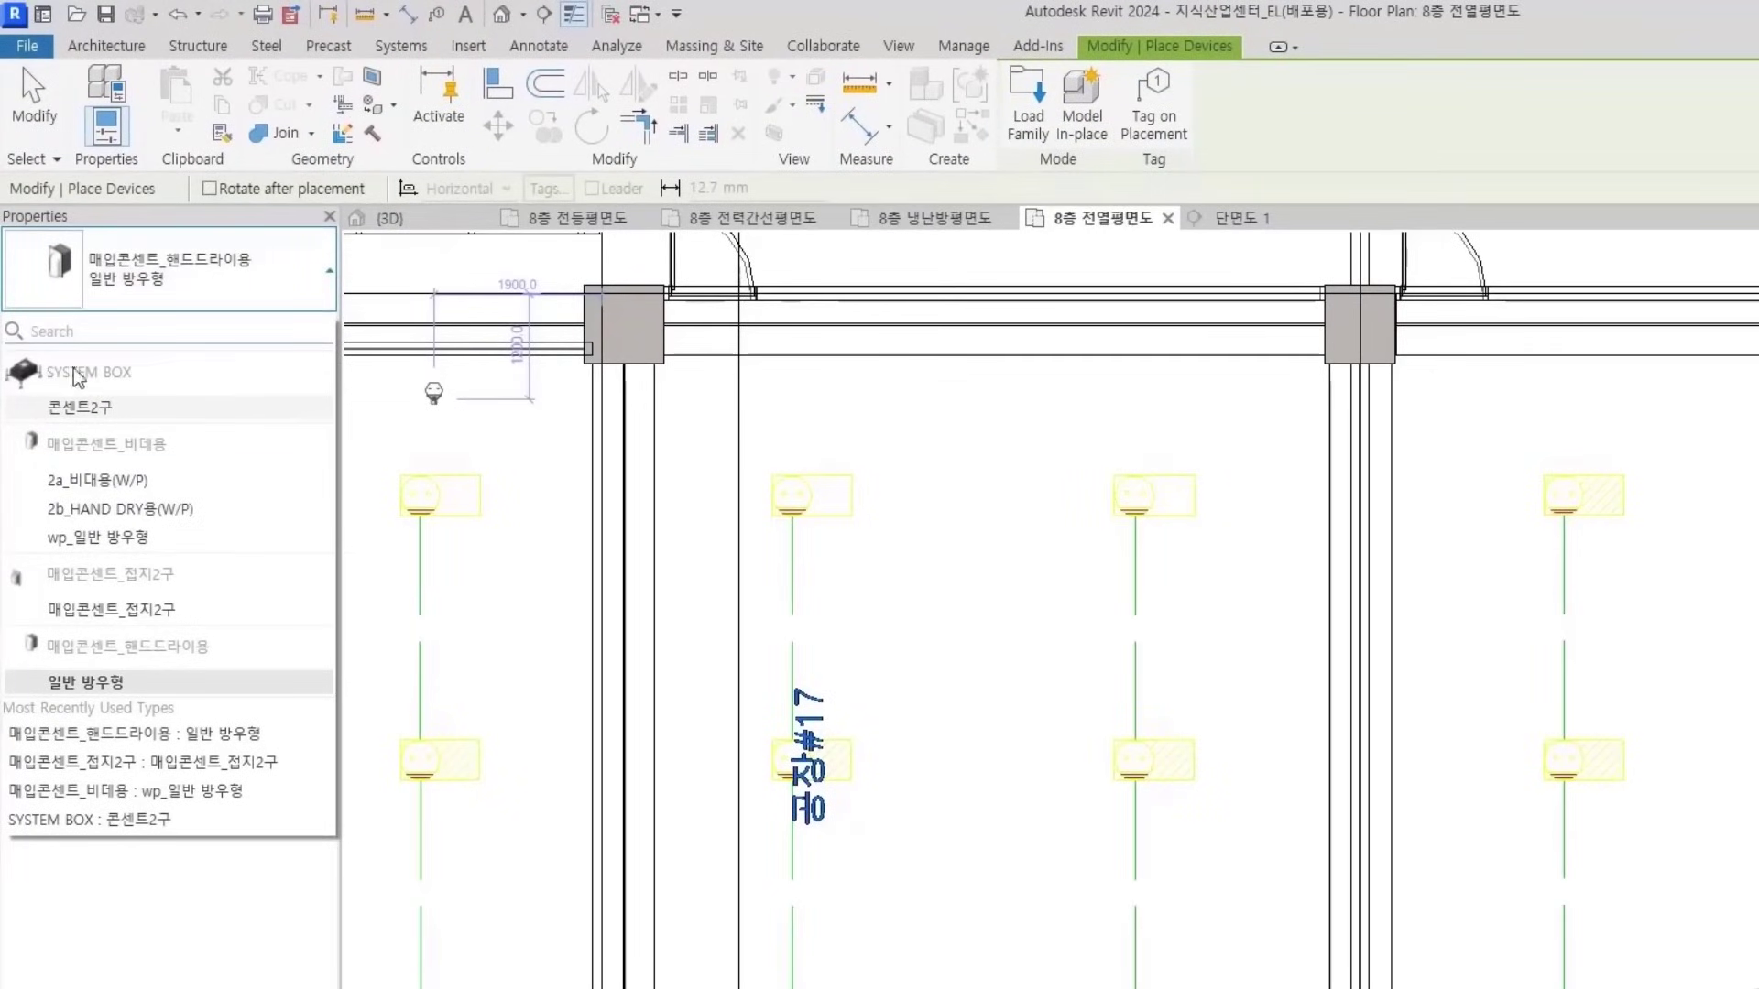
mouse_move(115, 419)
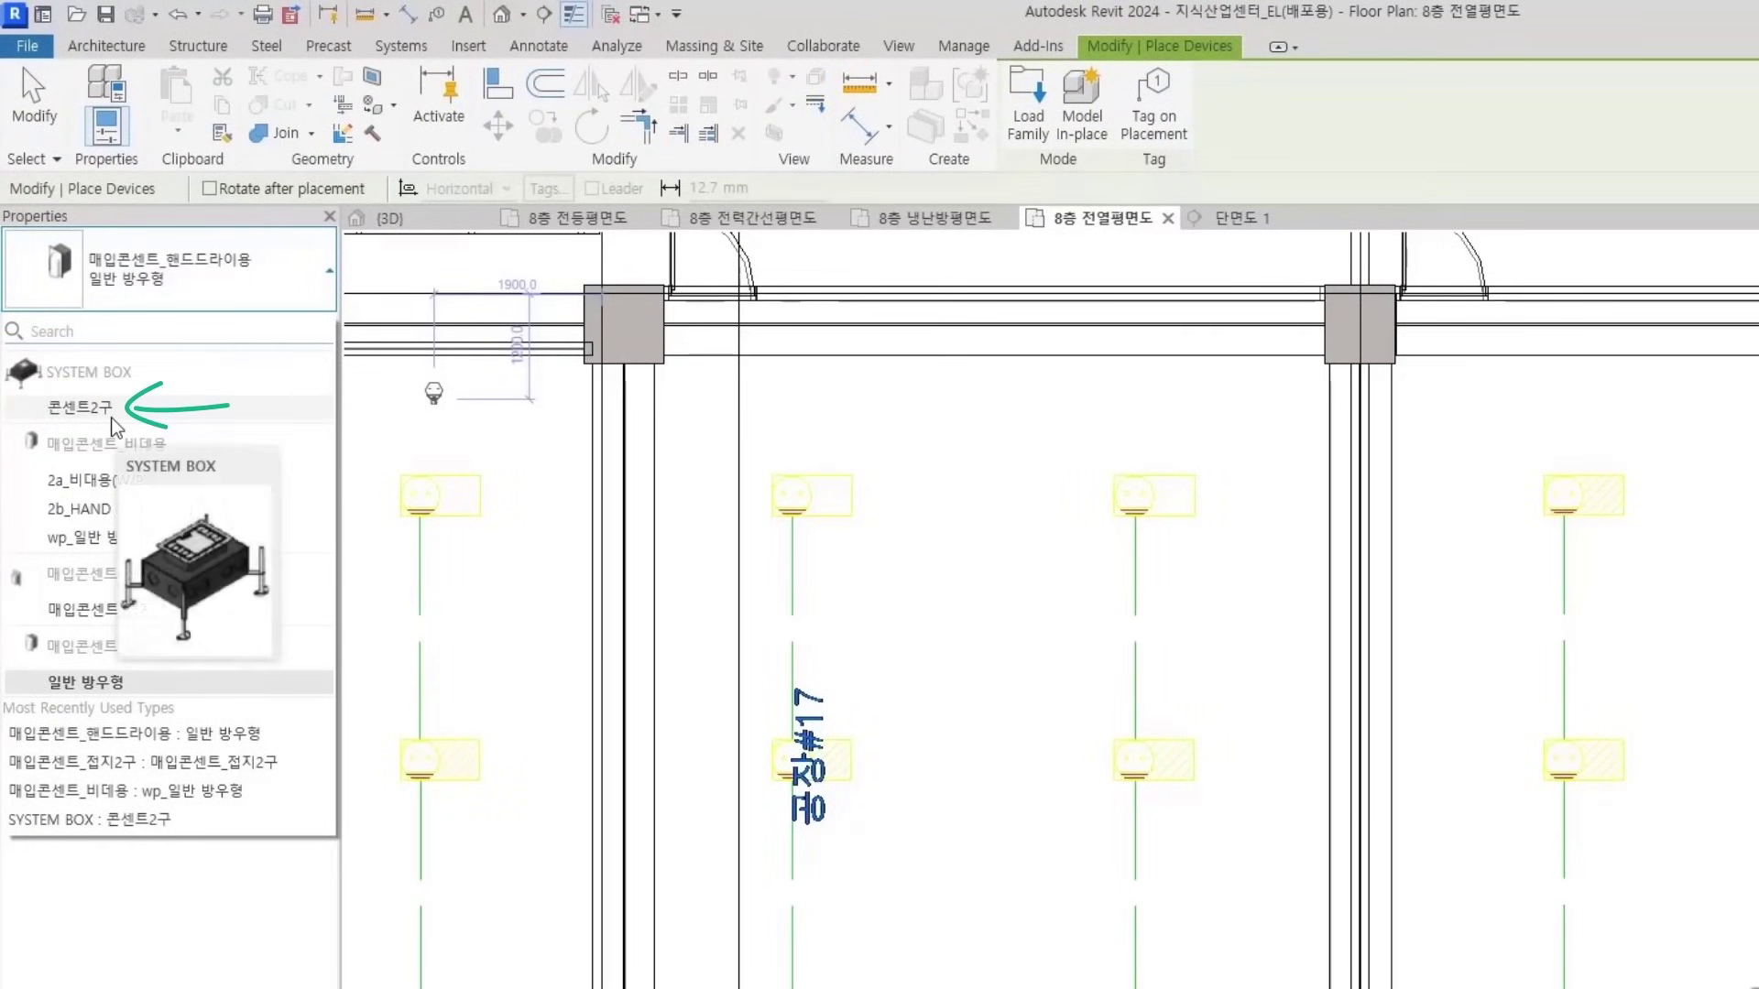
left_click(115, 420)
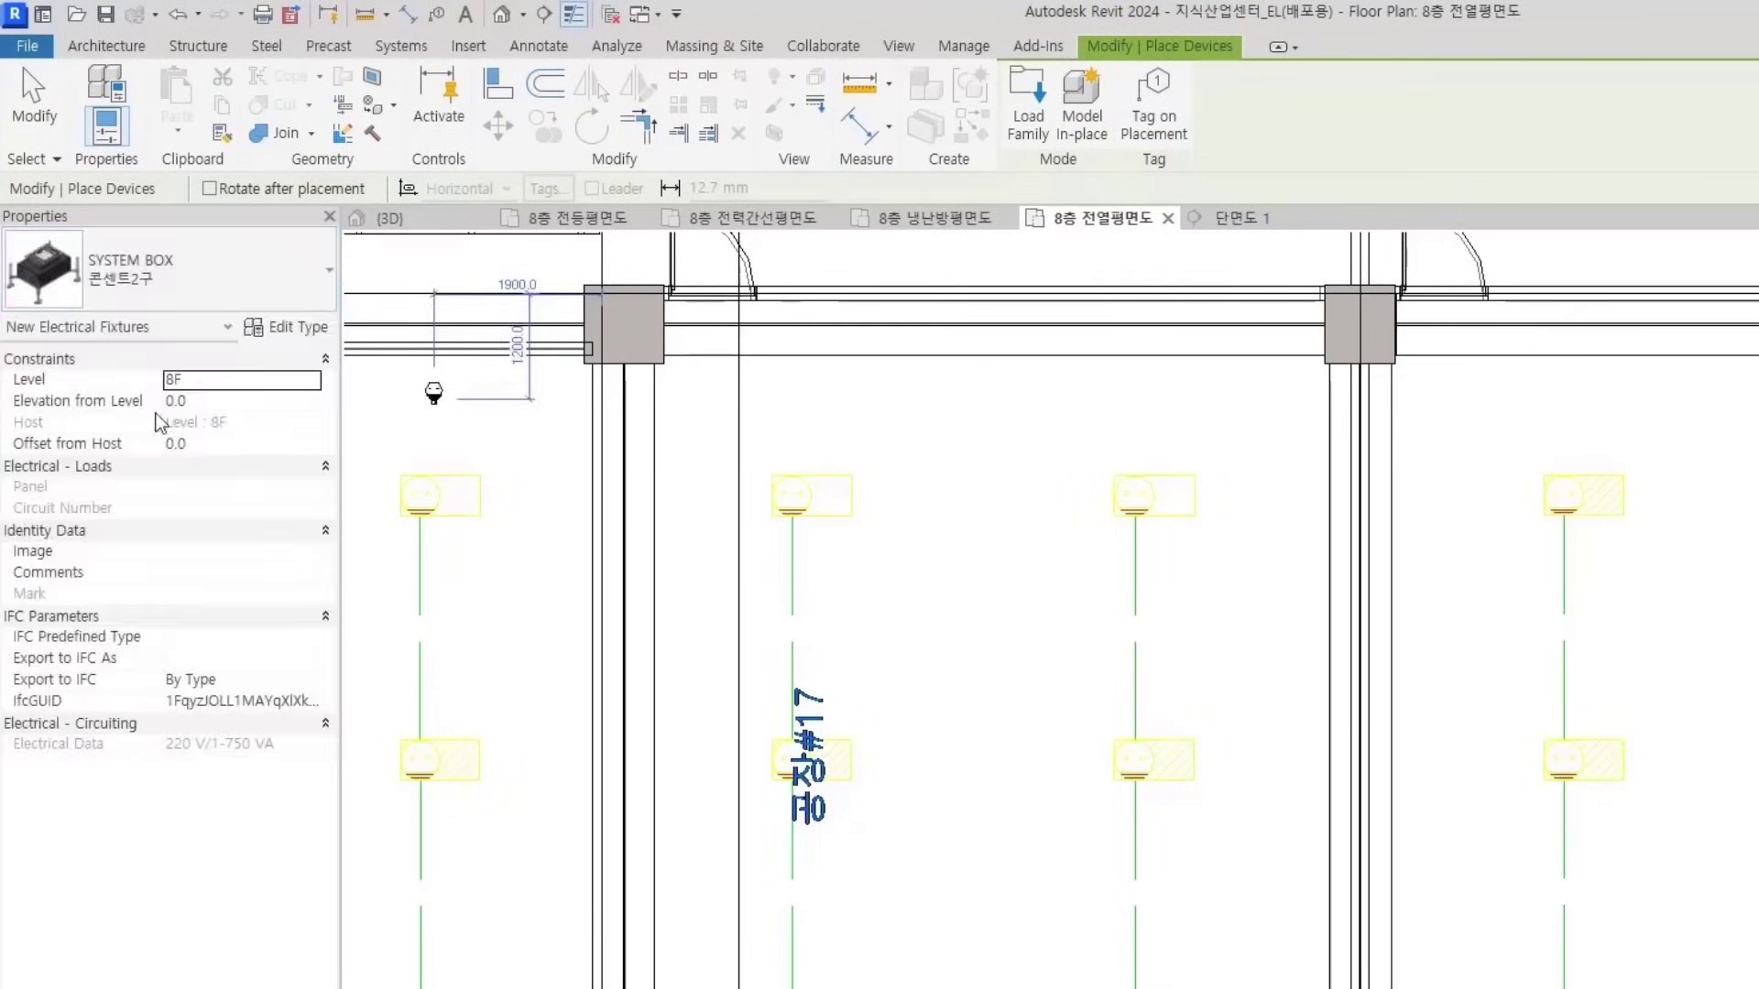
scroll(875, 510, "up", 3)
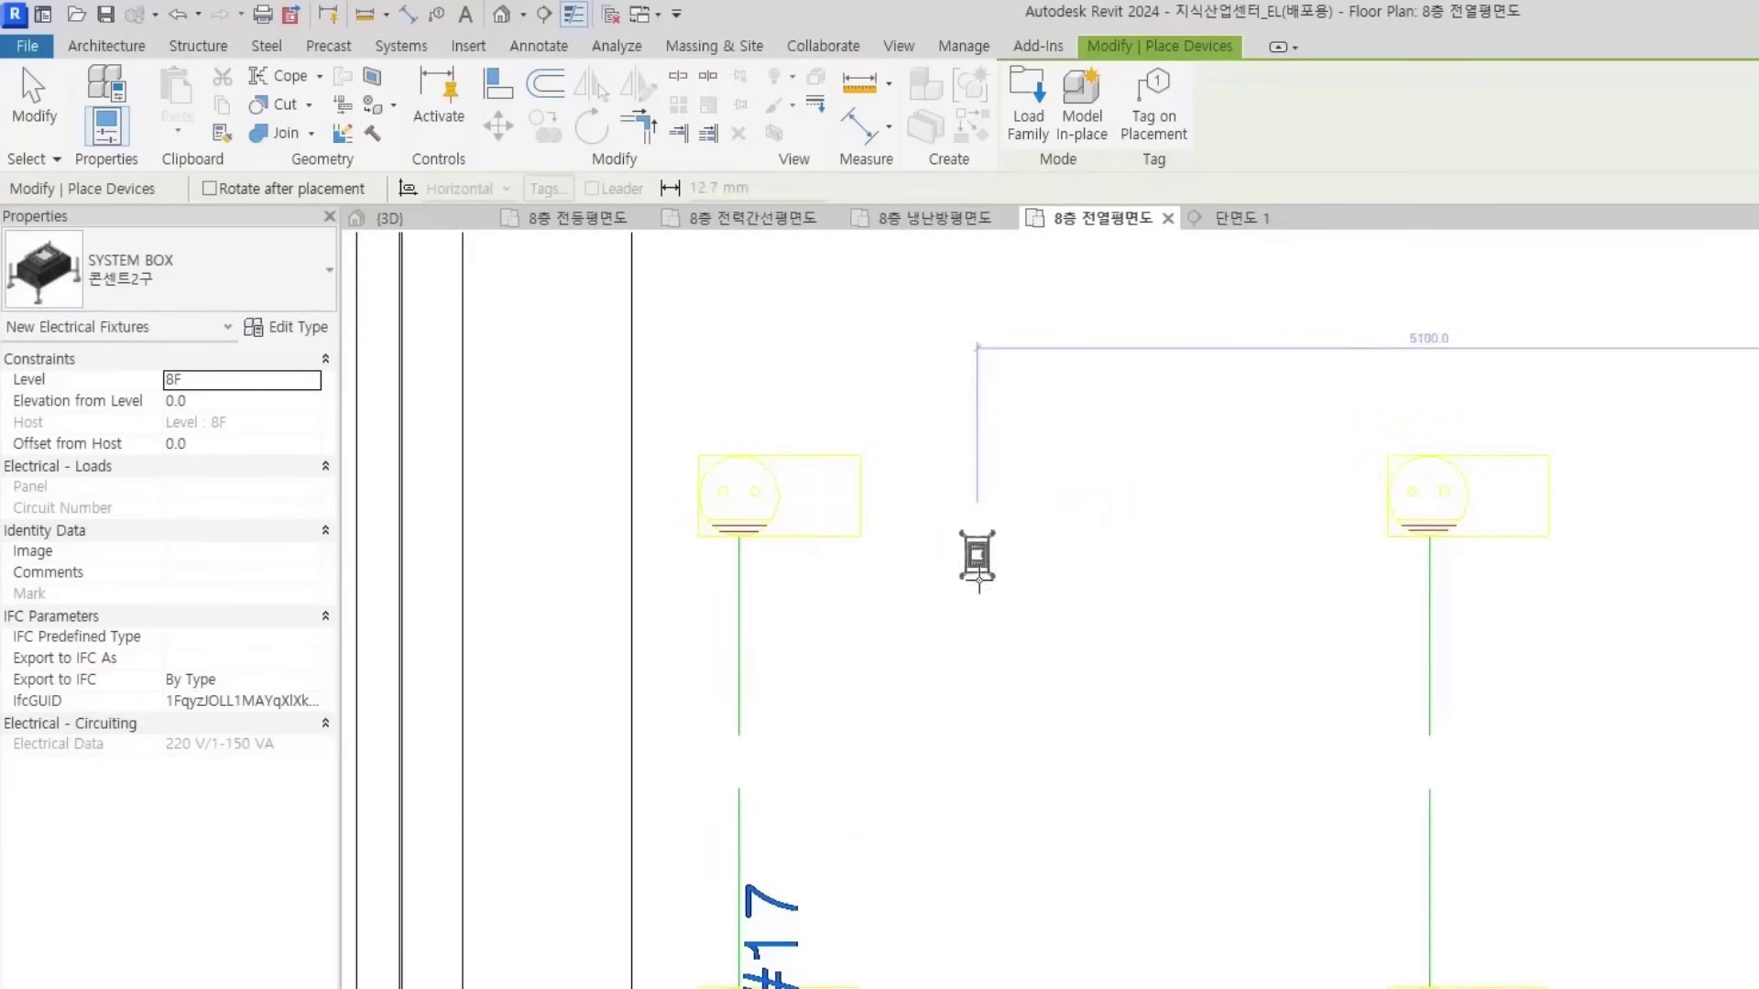
scroll(974, 530, "down", 2)
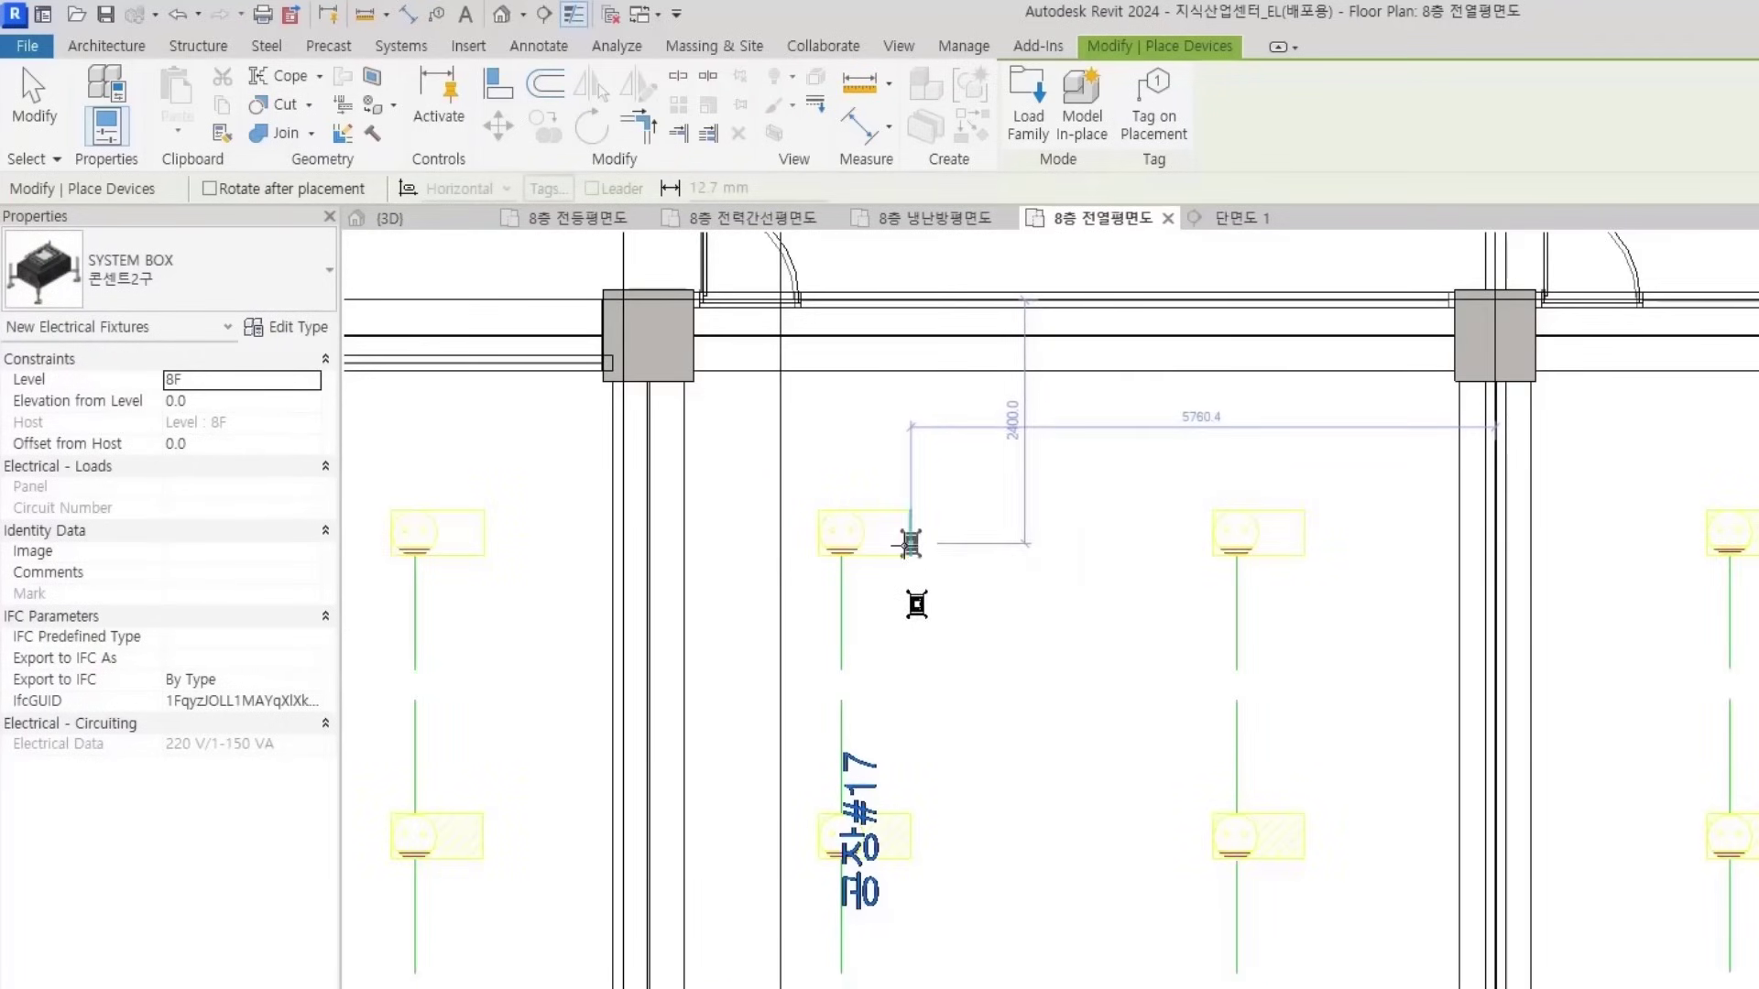
left_click(916, 606)
key("Escape")
Measure the width of the yellow receptacle symbol beside the system box with an aligned dimension
scroll(834, 548, "up", 2)
scroll(839, 559, "up", 1)
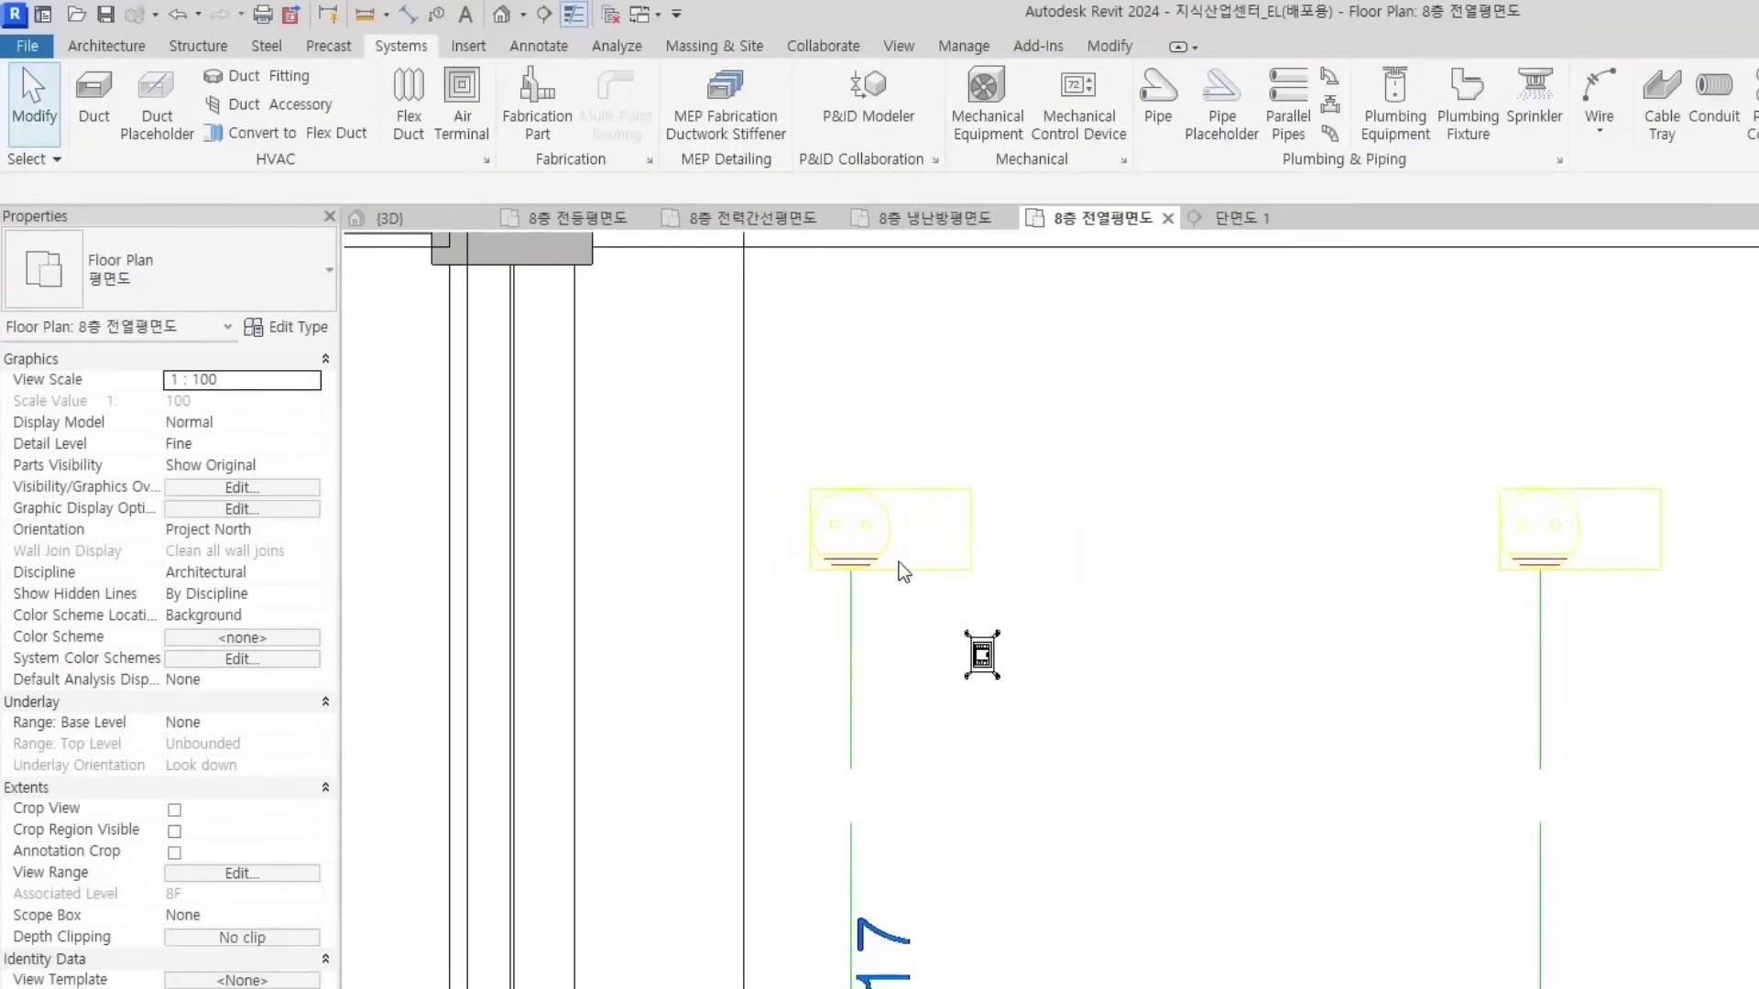
key("d")
key("i")
left_click(810, 547)
left_click(971, 550)
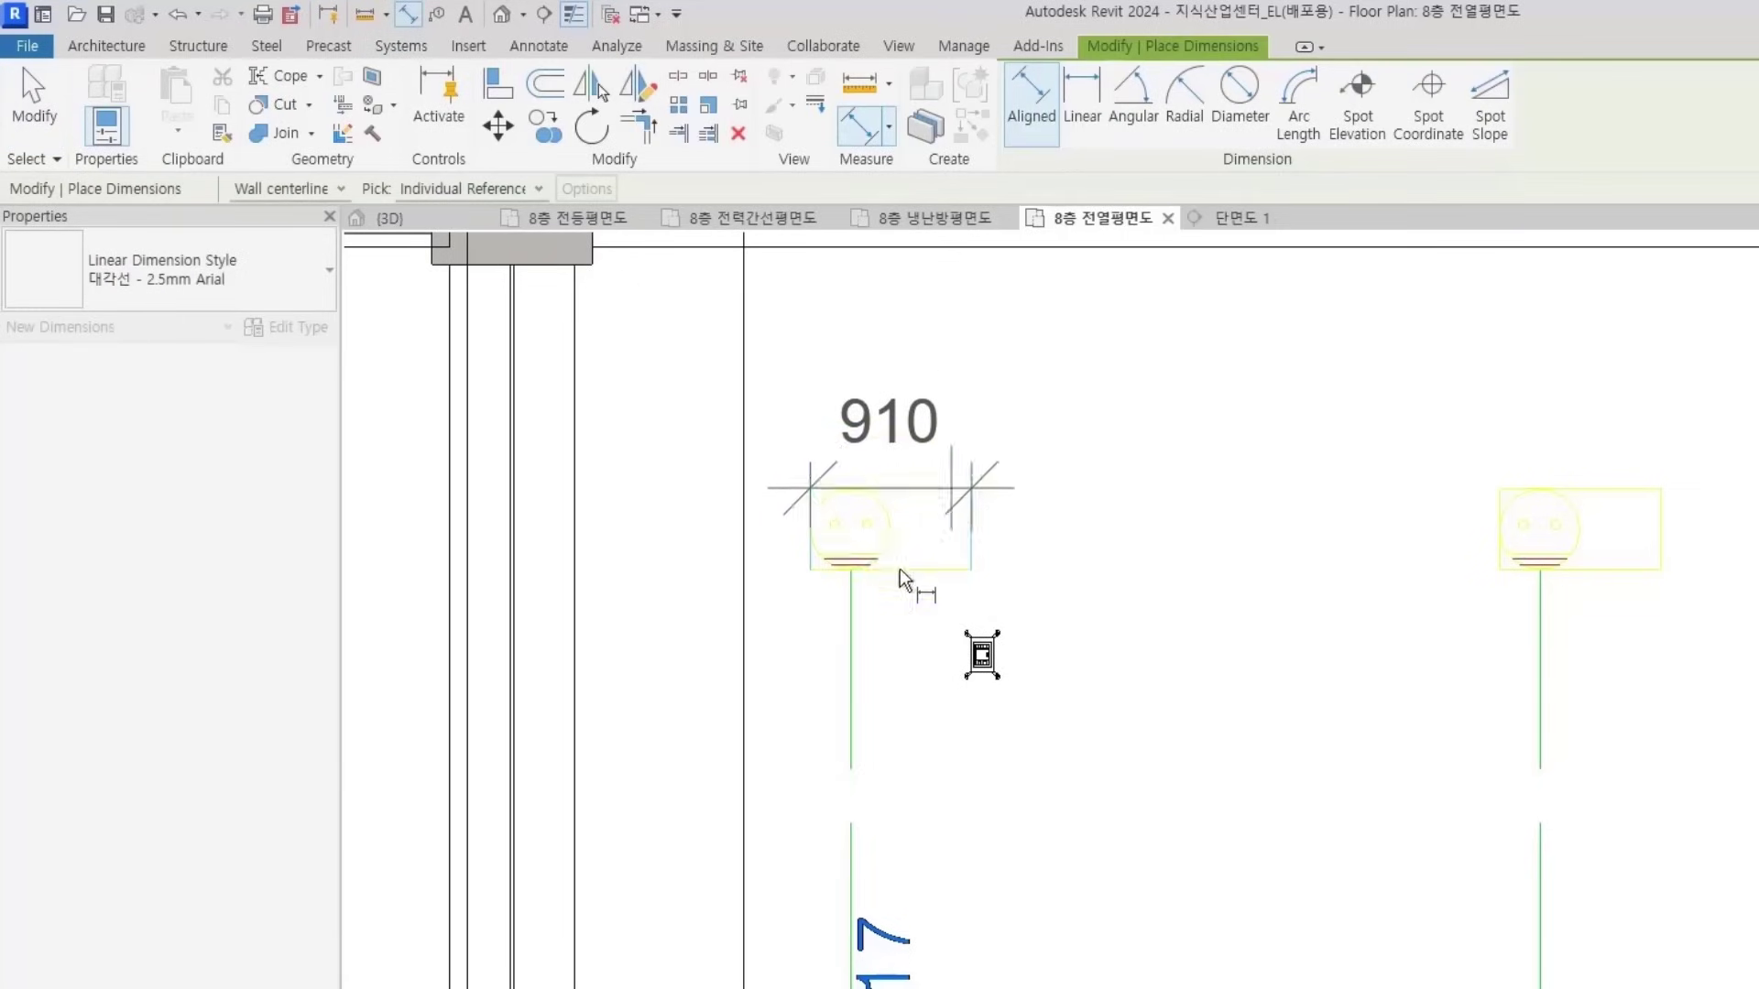
key("Escape")
key("Escape")
Rotate the placed system box 90 degrees so its long side runs horizontally
left_click(980, 653)
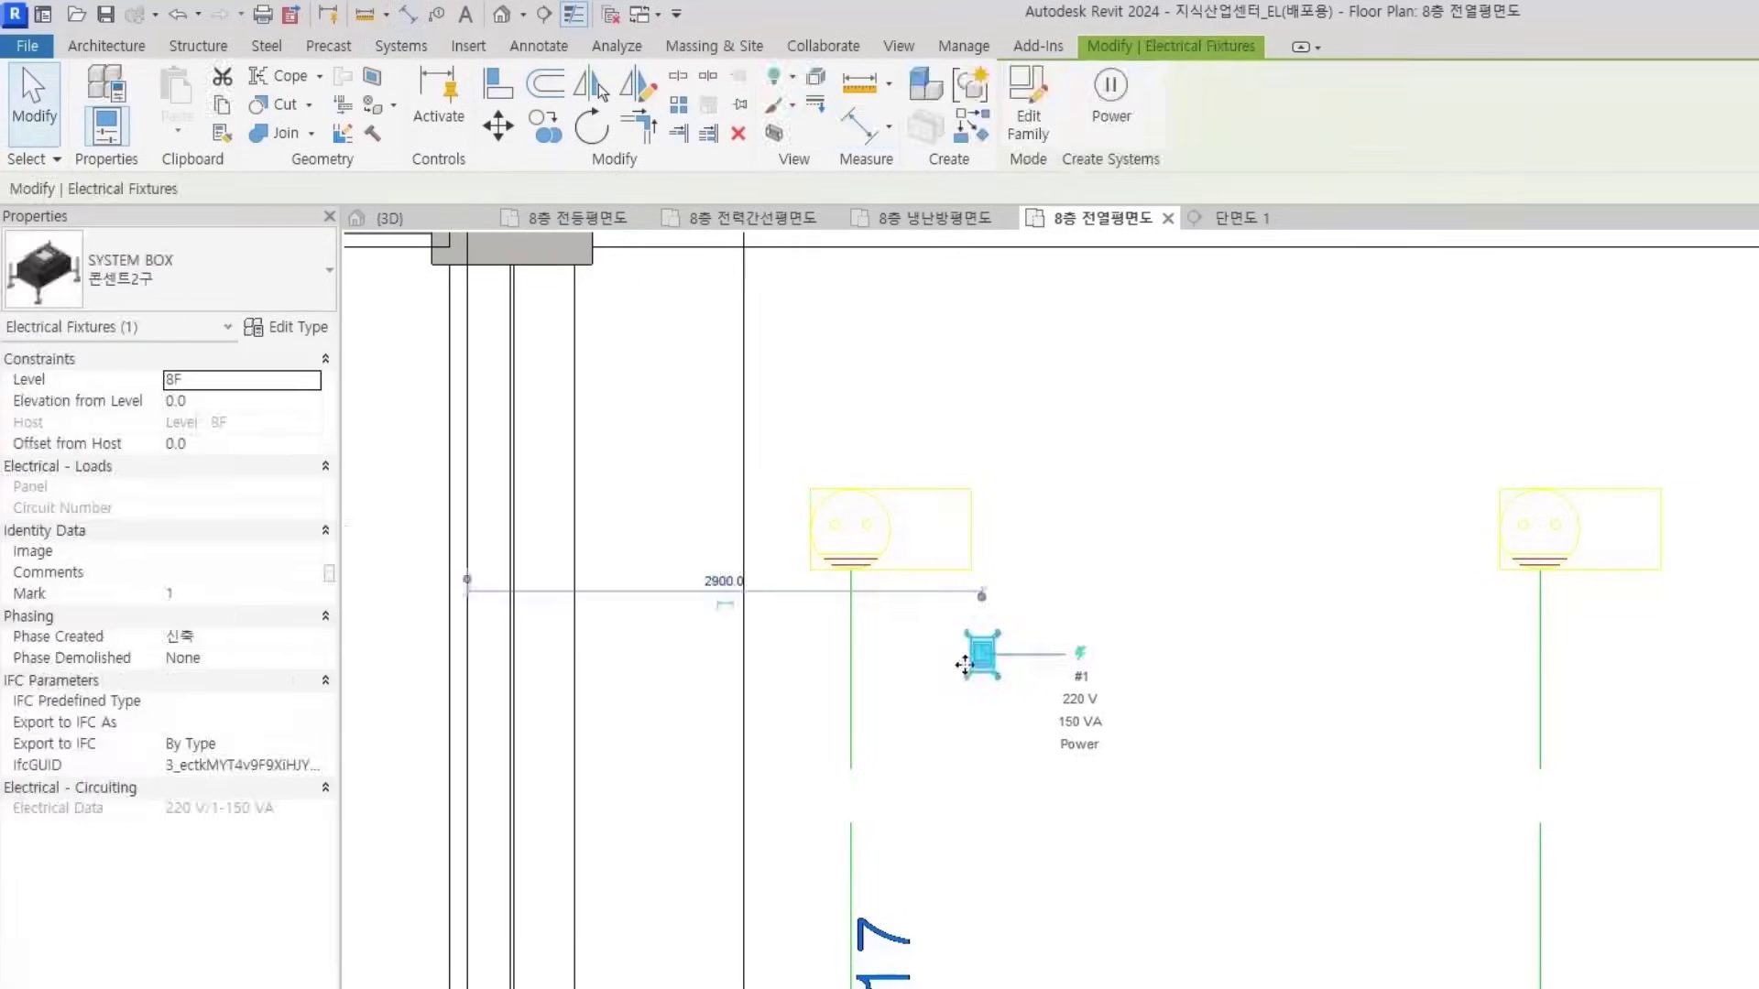
scroll(981, 652, "up", 3)
scroll(1081, 641, "up", 1)
middle_click_drag(1067, 721, 1056, 792)
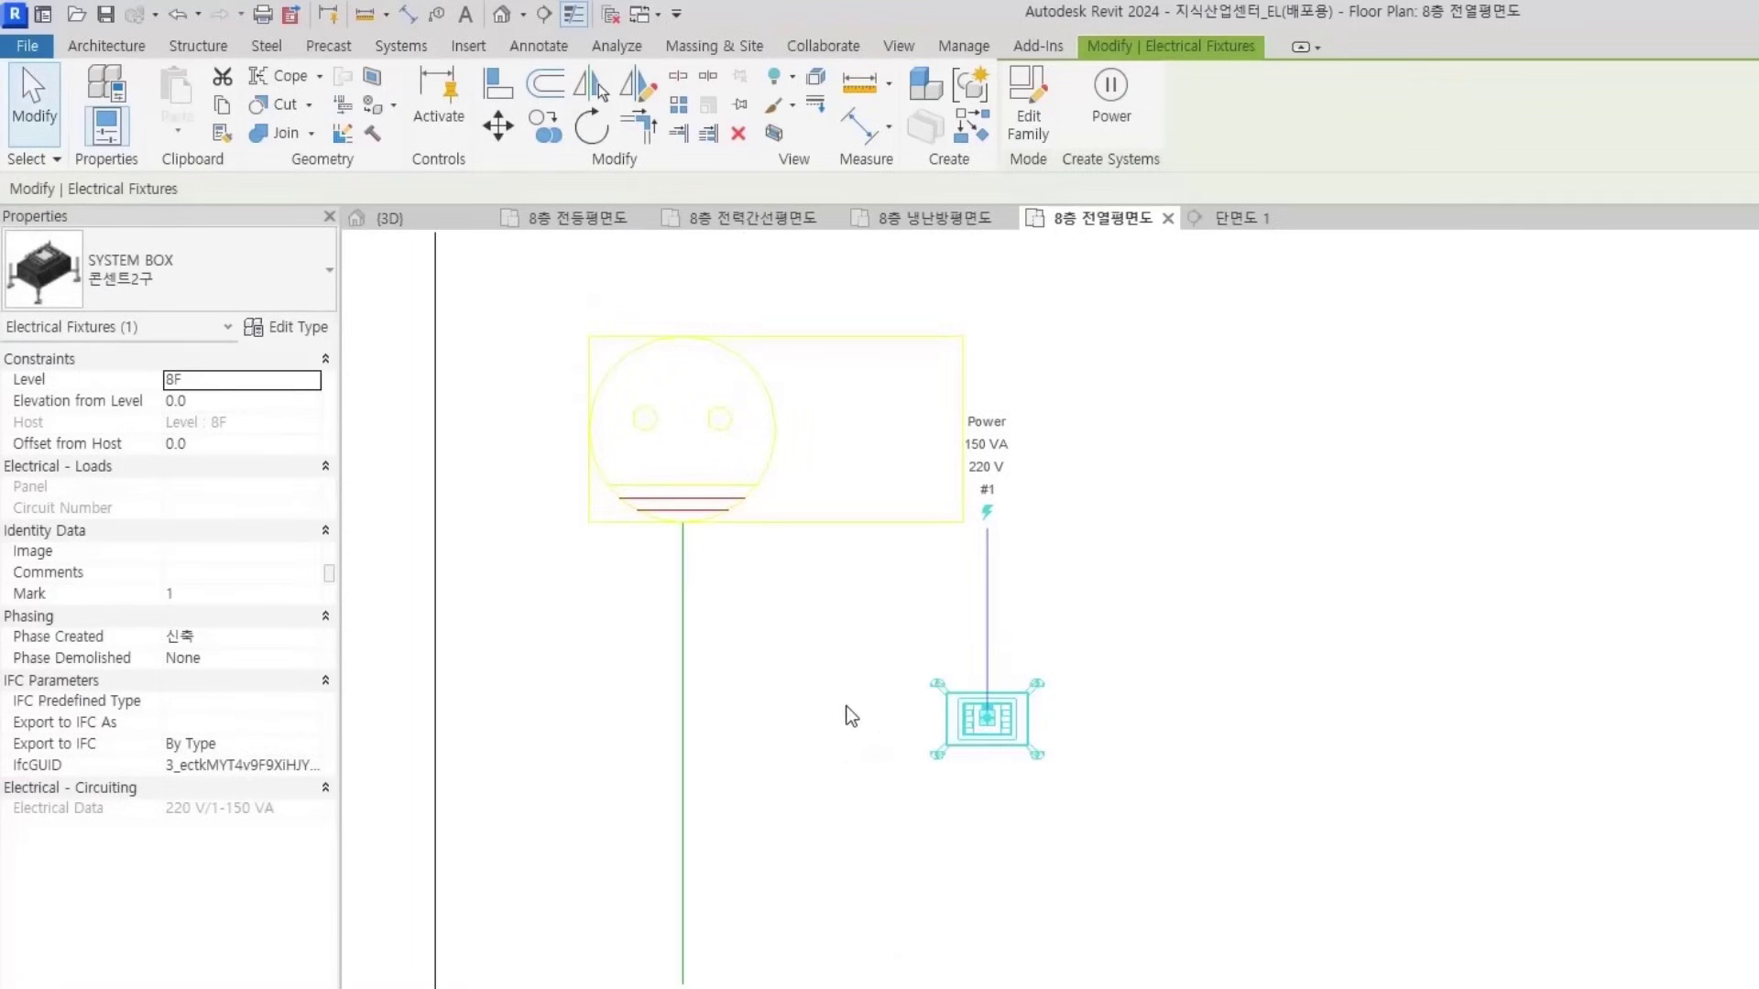
key("Escape")
Draw two short guide lines outward from the midpoints of the receptacle symbol's right and bottom edges
middle_click_drag(986, 578, 886, 693)
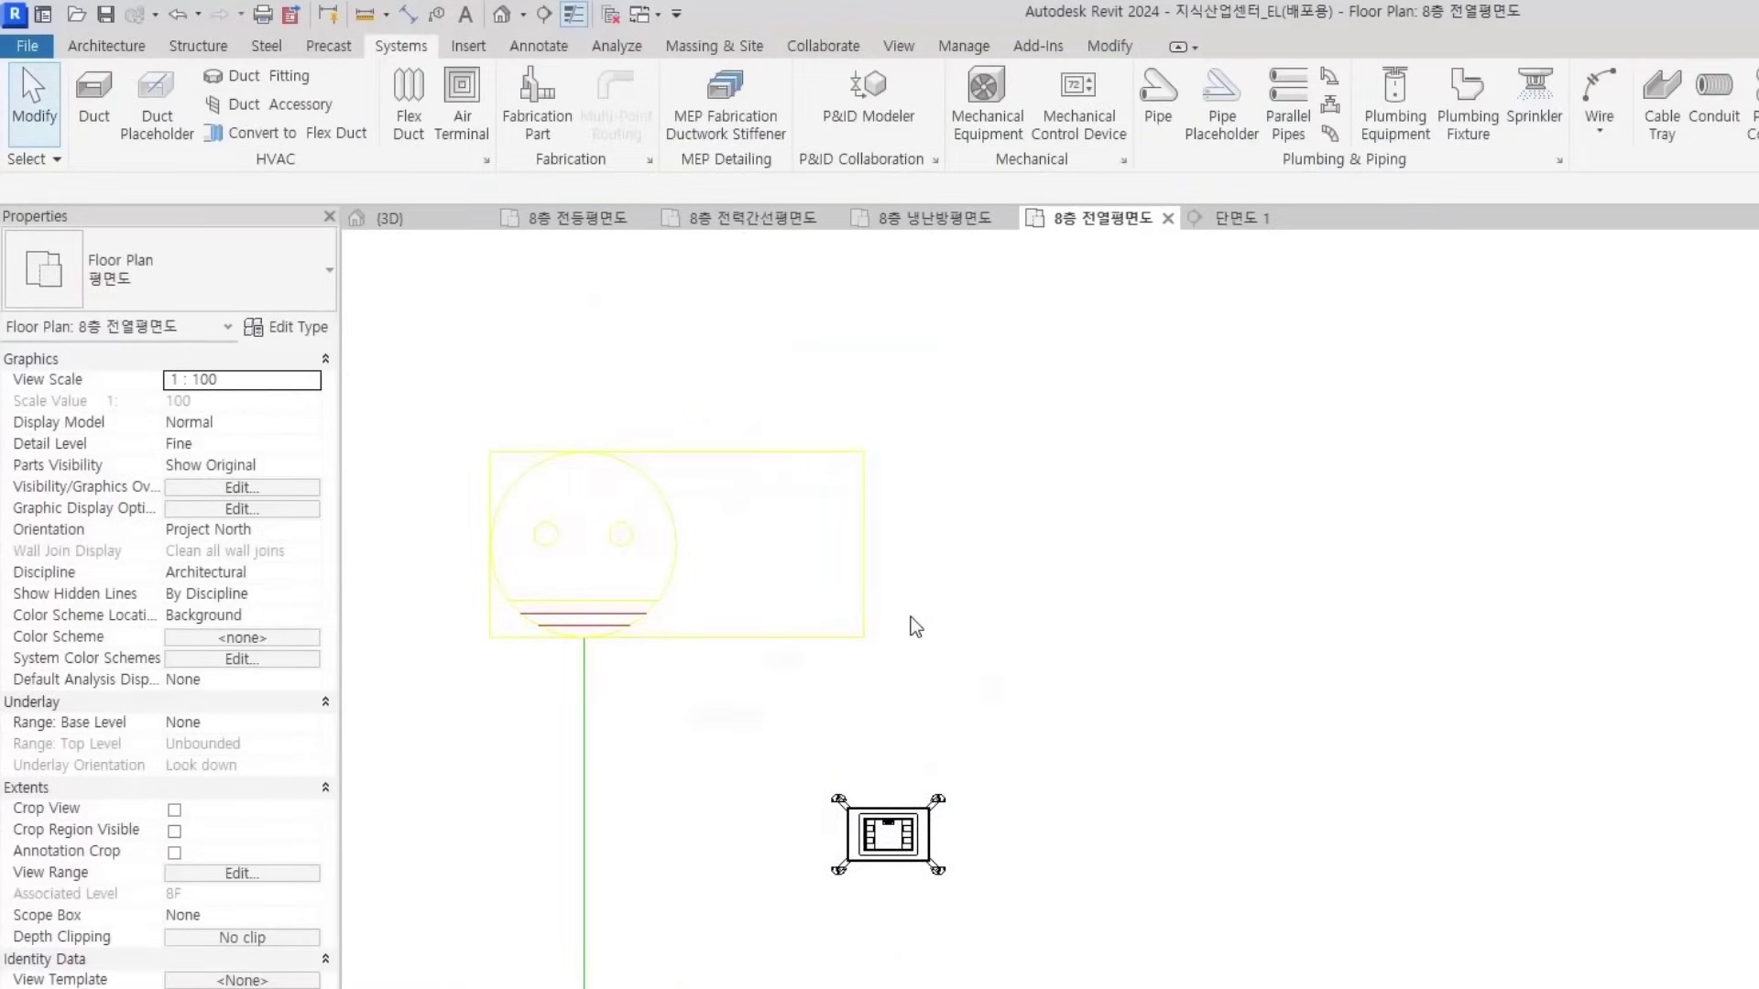
key("l")
key("i")
left_click(864, 544)
left_click(994, 544)
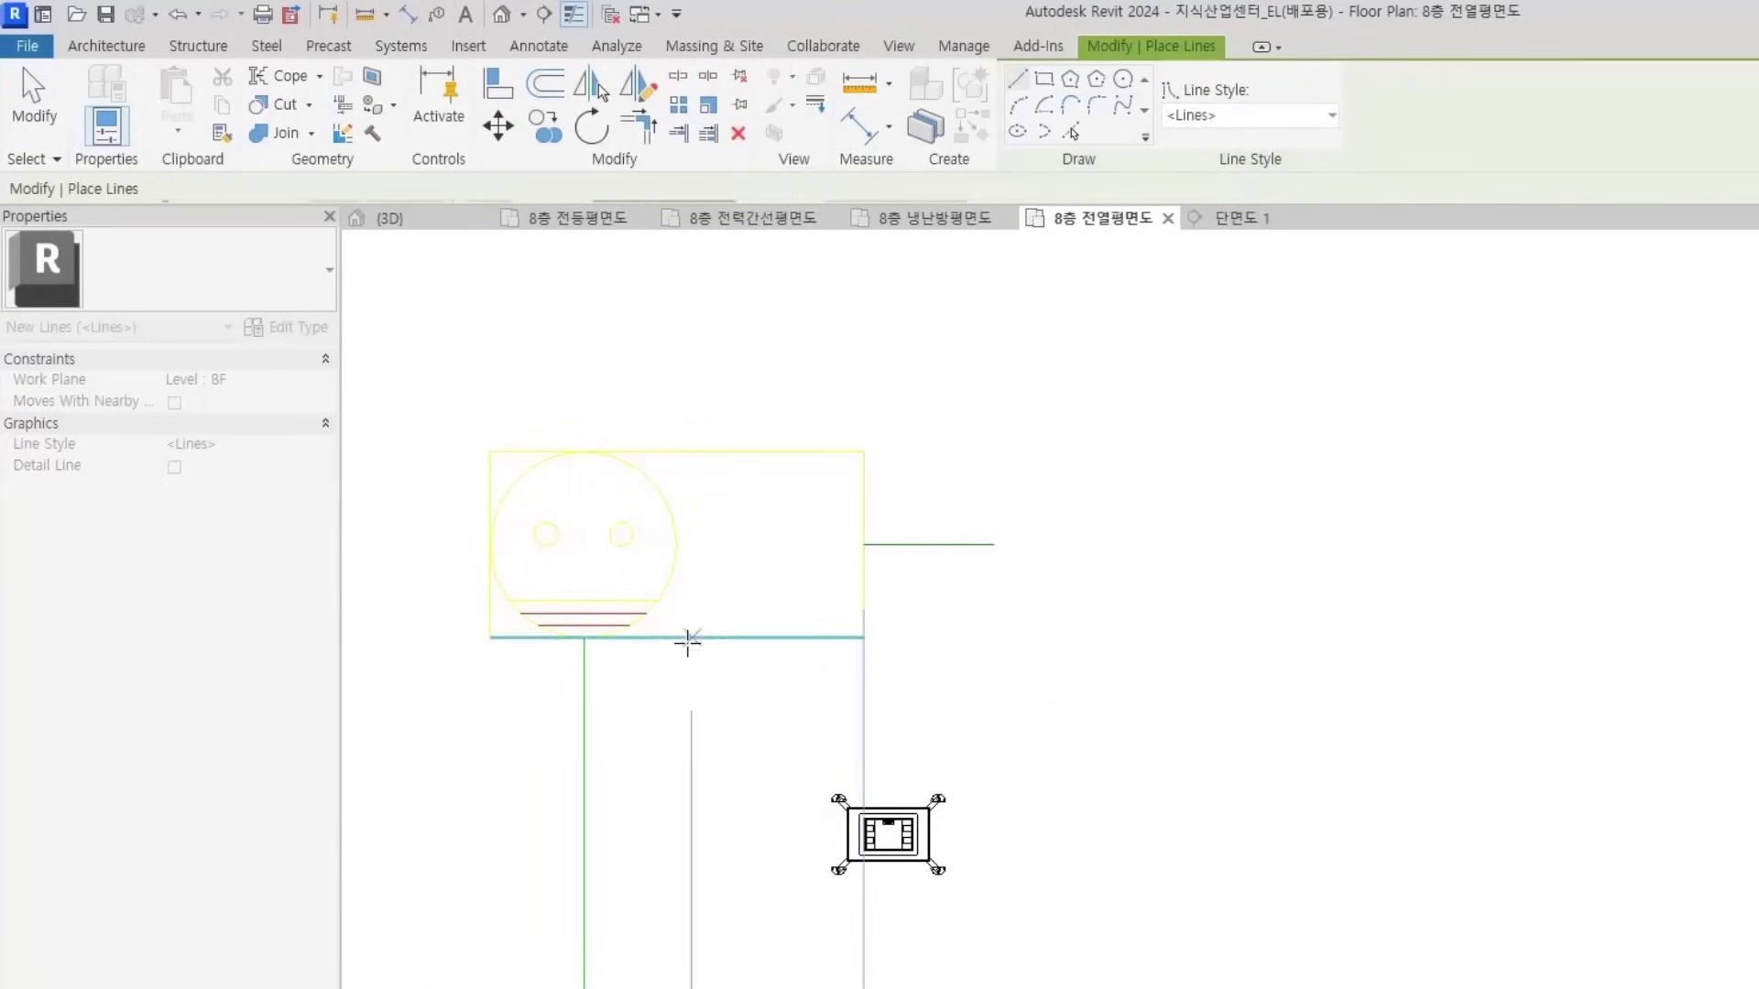
left_click(676, 639)
left_click(676, 742)
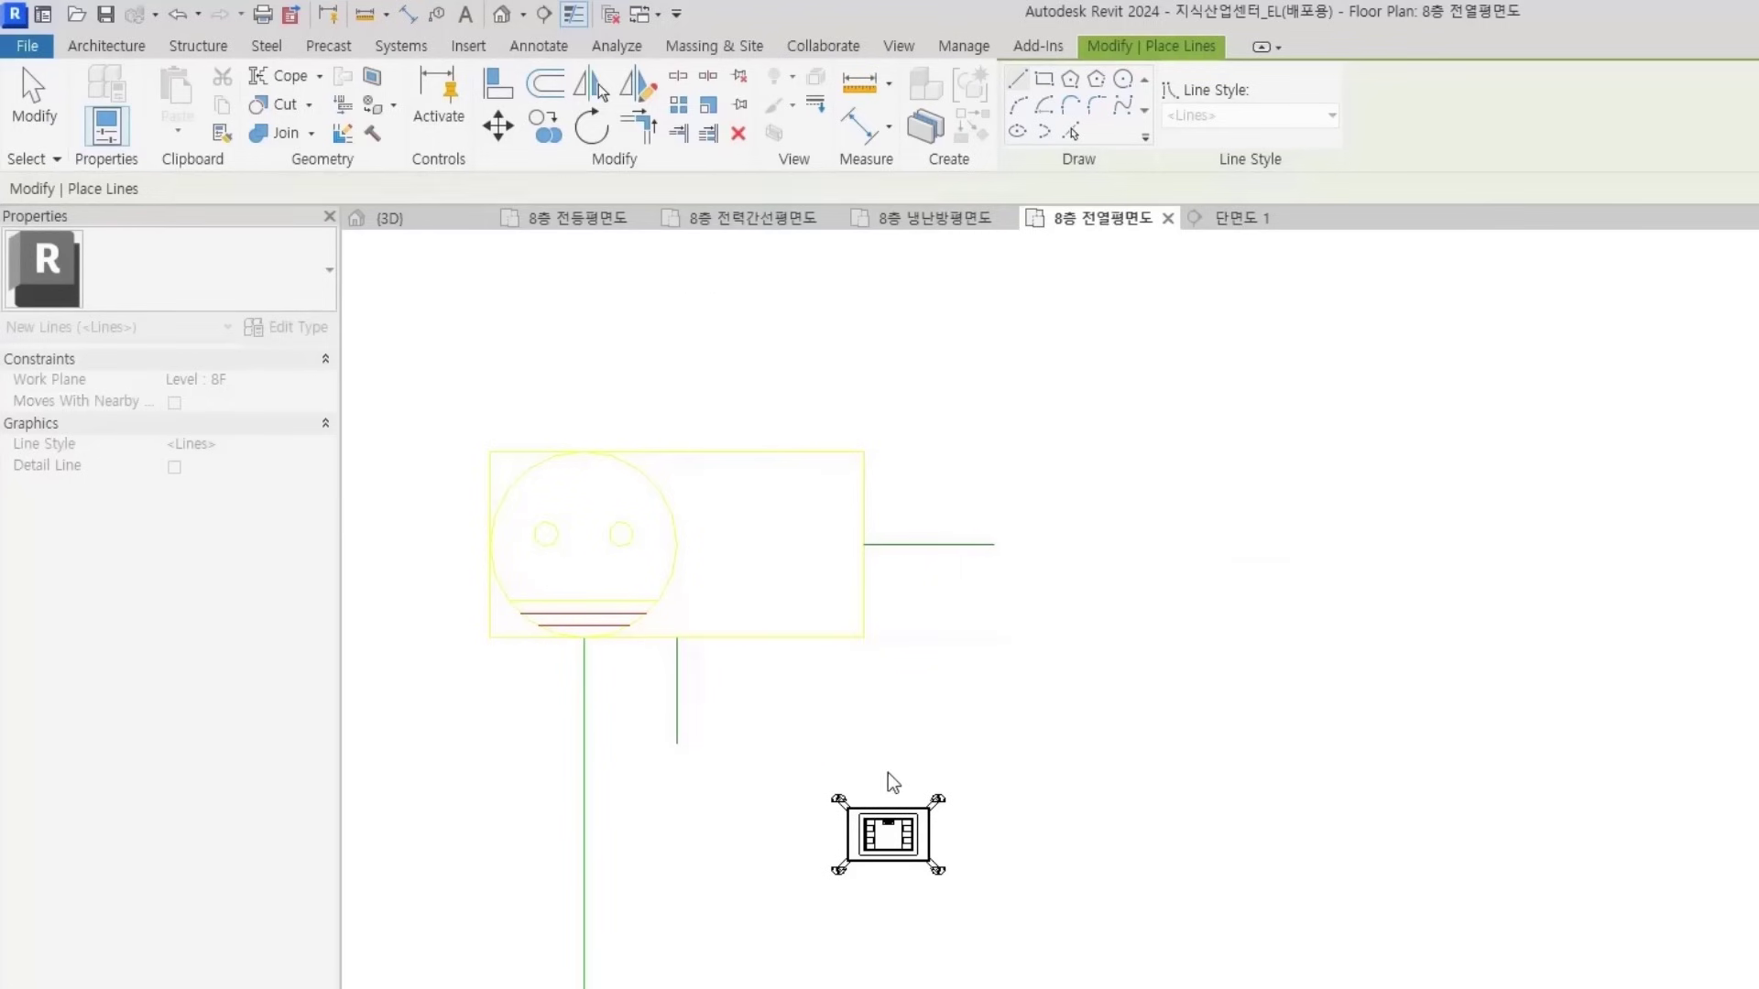
key("Escape")
key("Escape")
Align the system box's centre to both guide lines and delete the lines
key("a")
key("l")
left_click(677, 710)
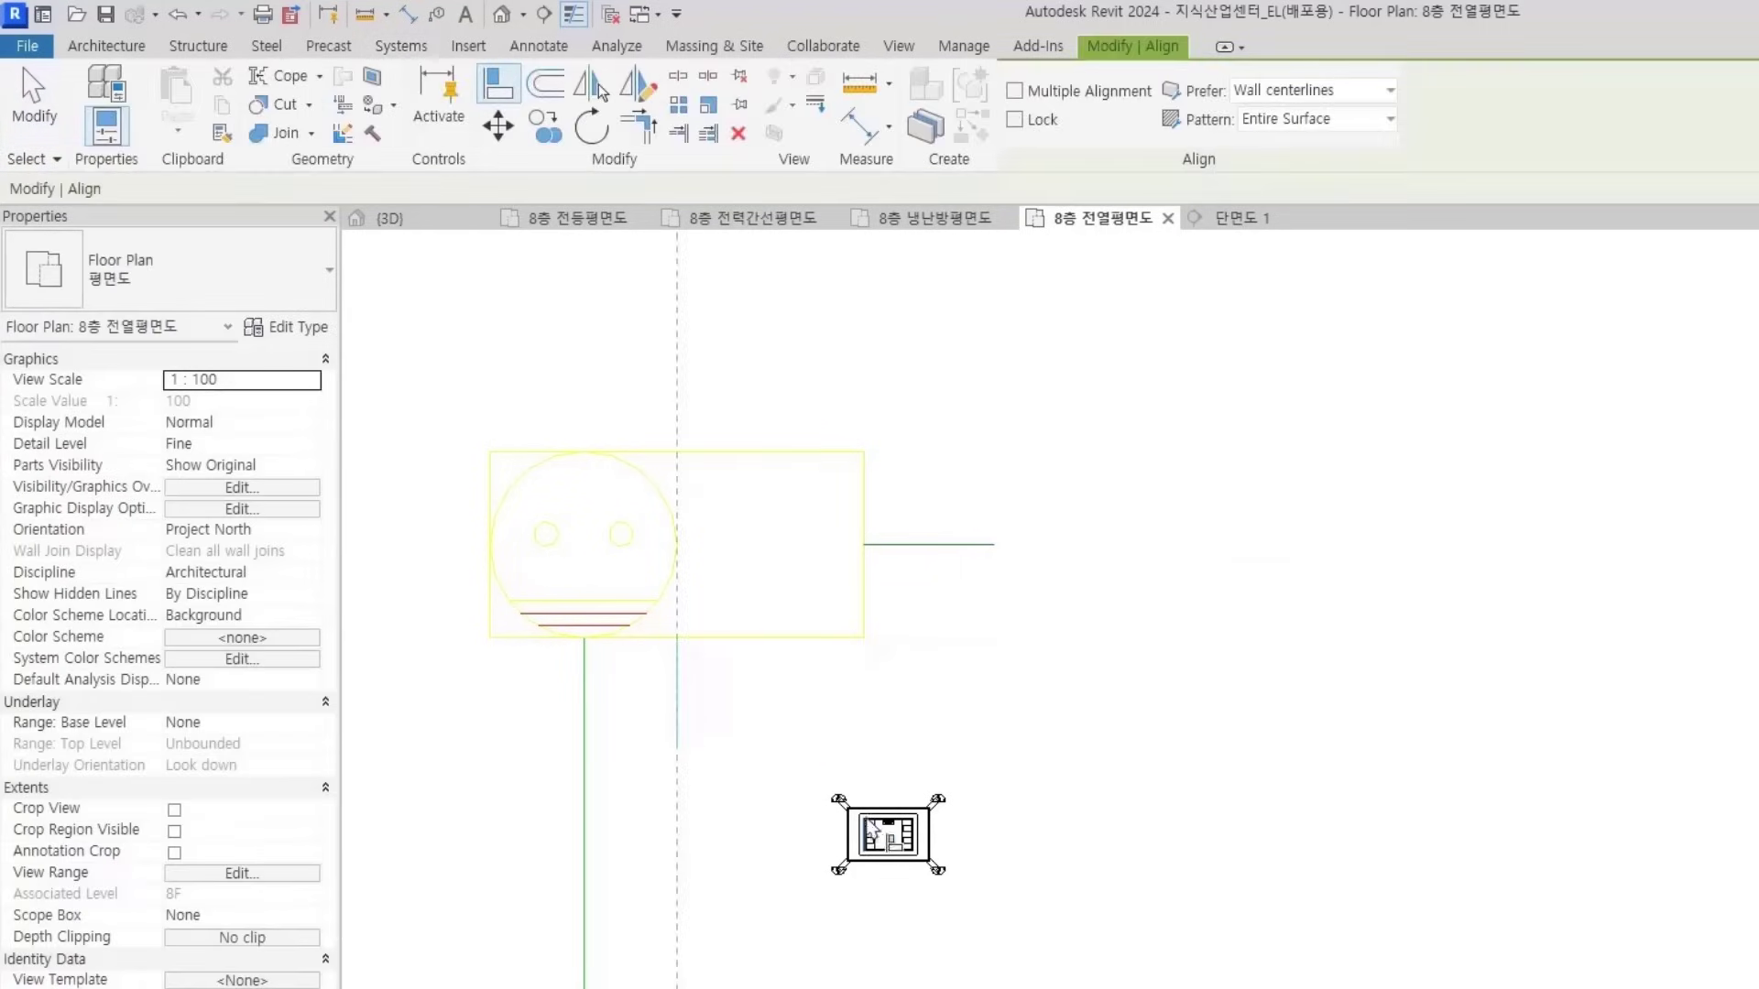
left_click(919, 559)
left_click(718, 850)
key("Escape")
left_click(678, 706)
key("Escape")
scroll(923, 798, "down", 3)
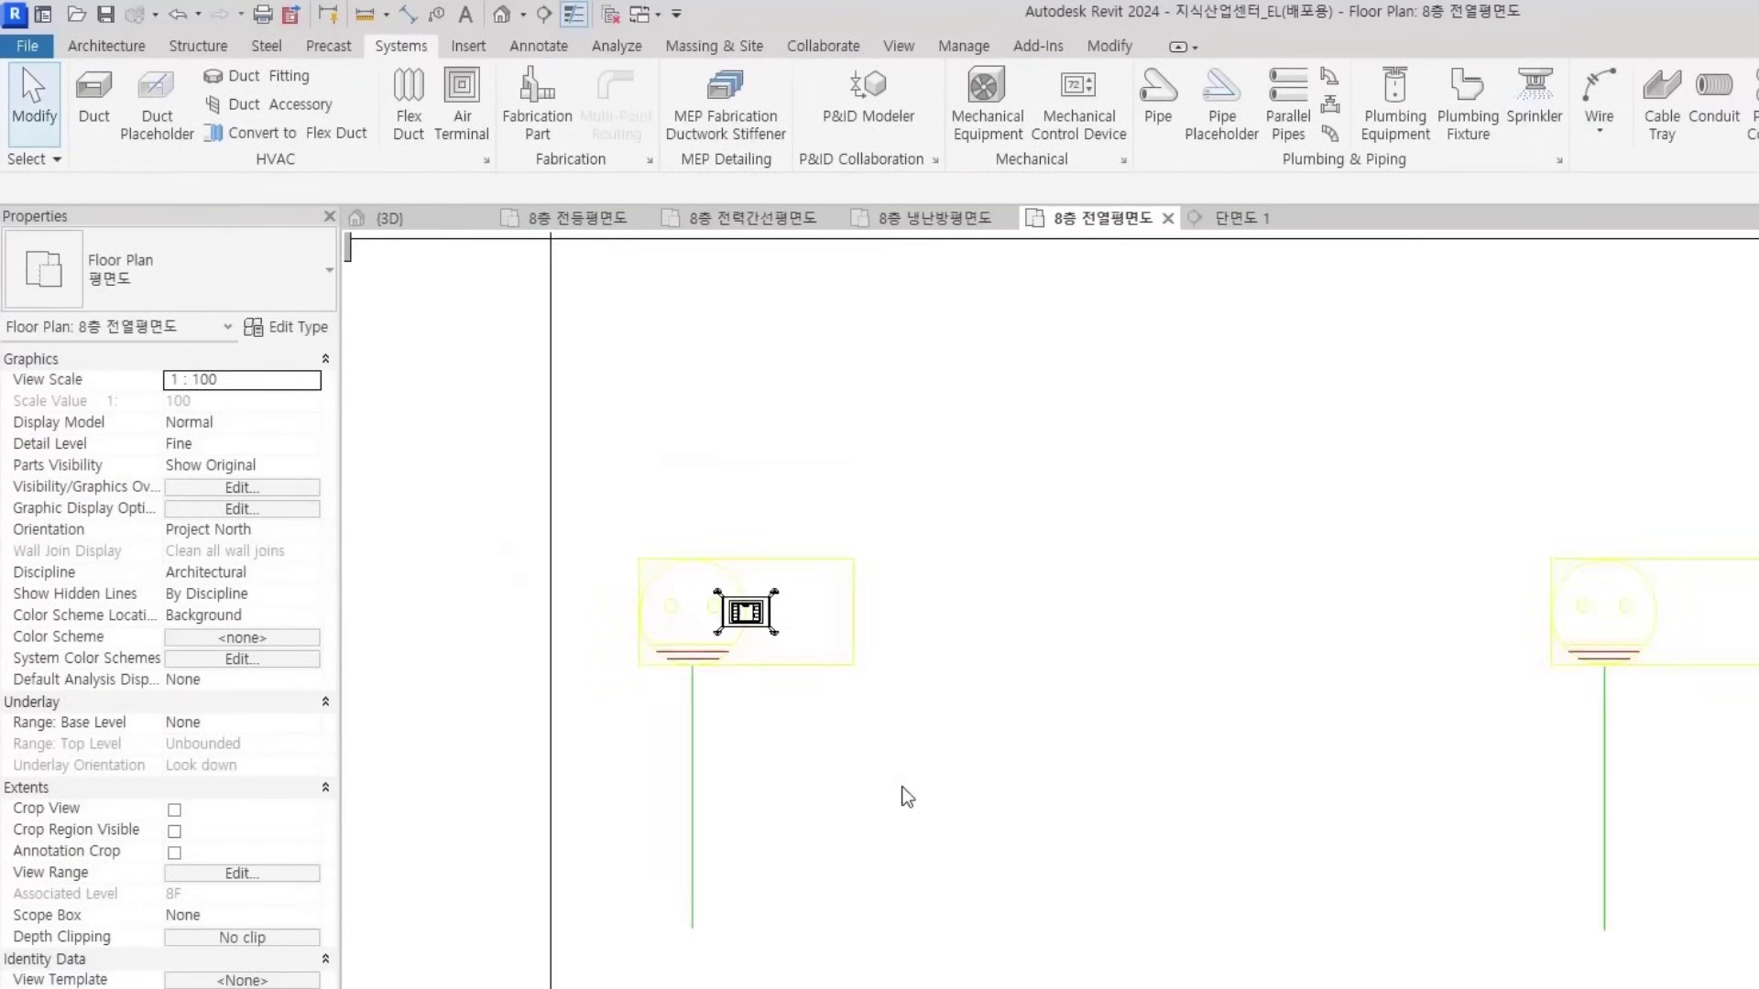
middle_click_drag(923, 798, 795, 591)
left_click(641, 385)
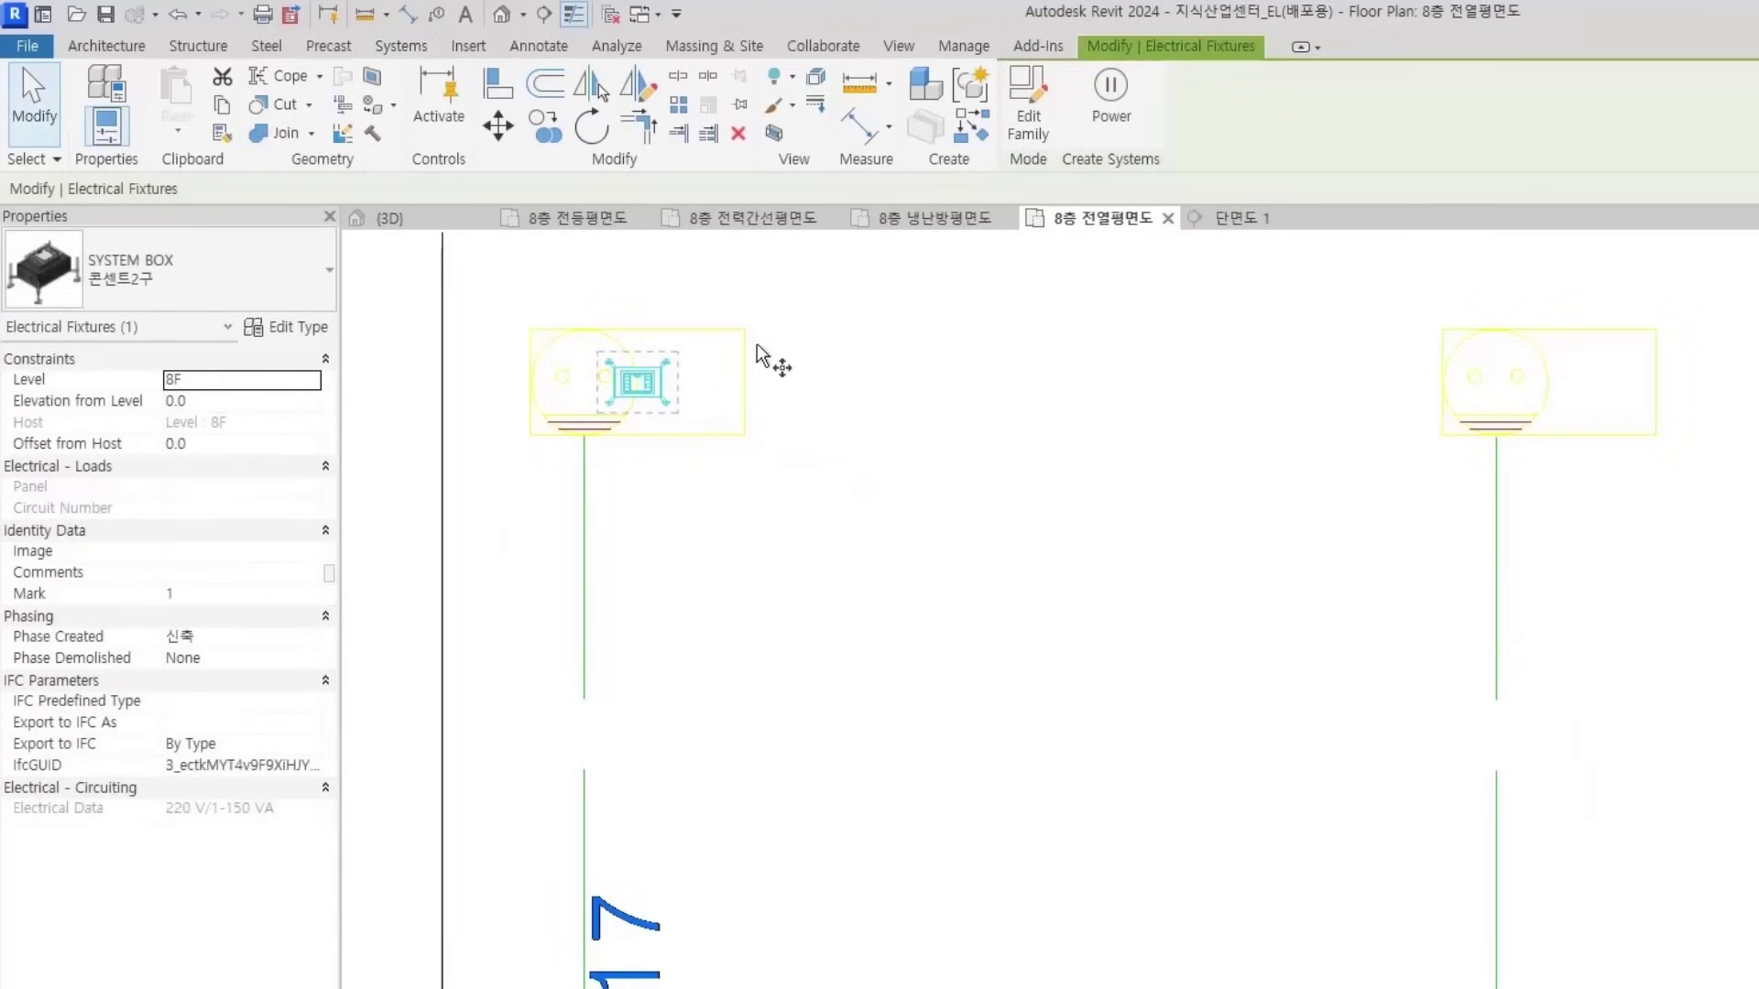
key("c")
key("o")
key("Escape")
Open the 단면도 1 section view and locate the placed system box at floor level
scroll(780, 437, "down", 5)
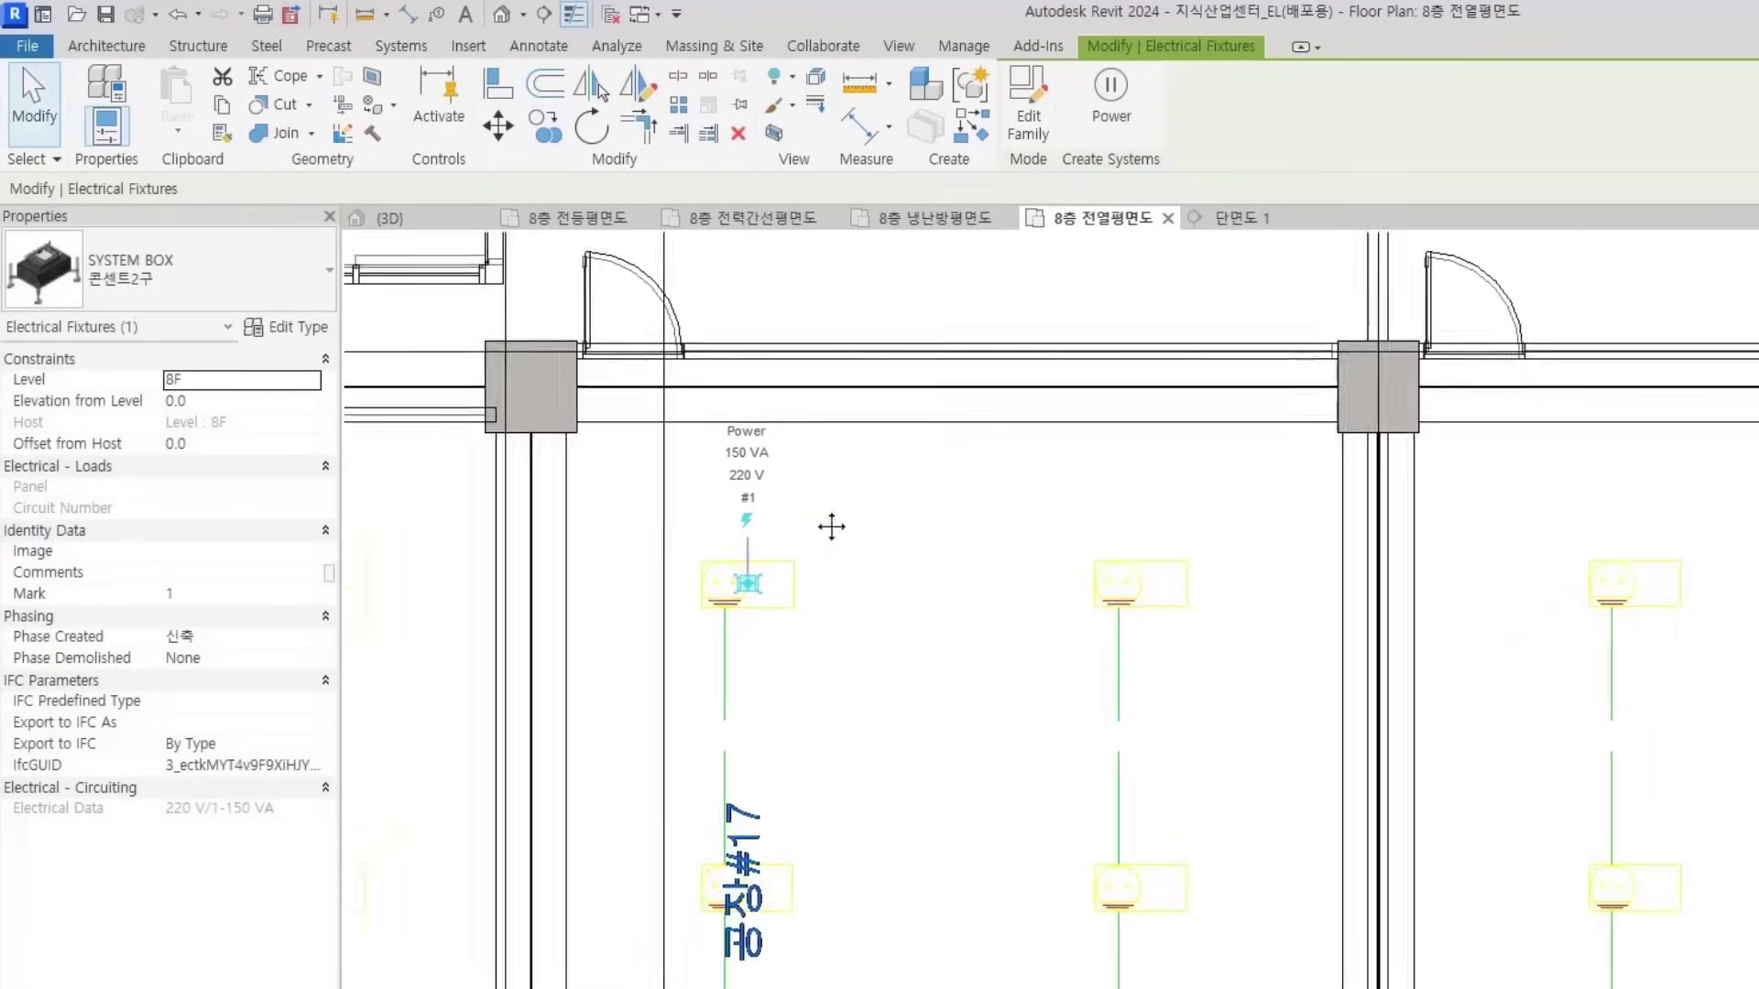
middle_click_drag(844, 586, 797, 715)
left_click(1263, 220)
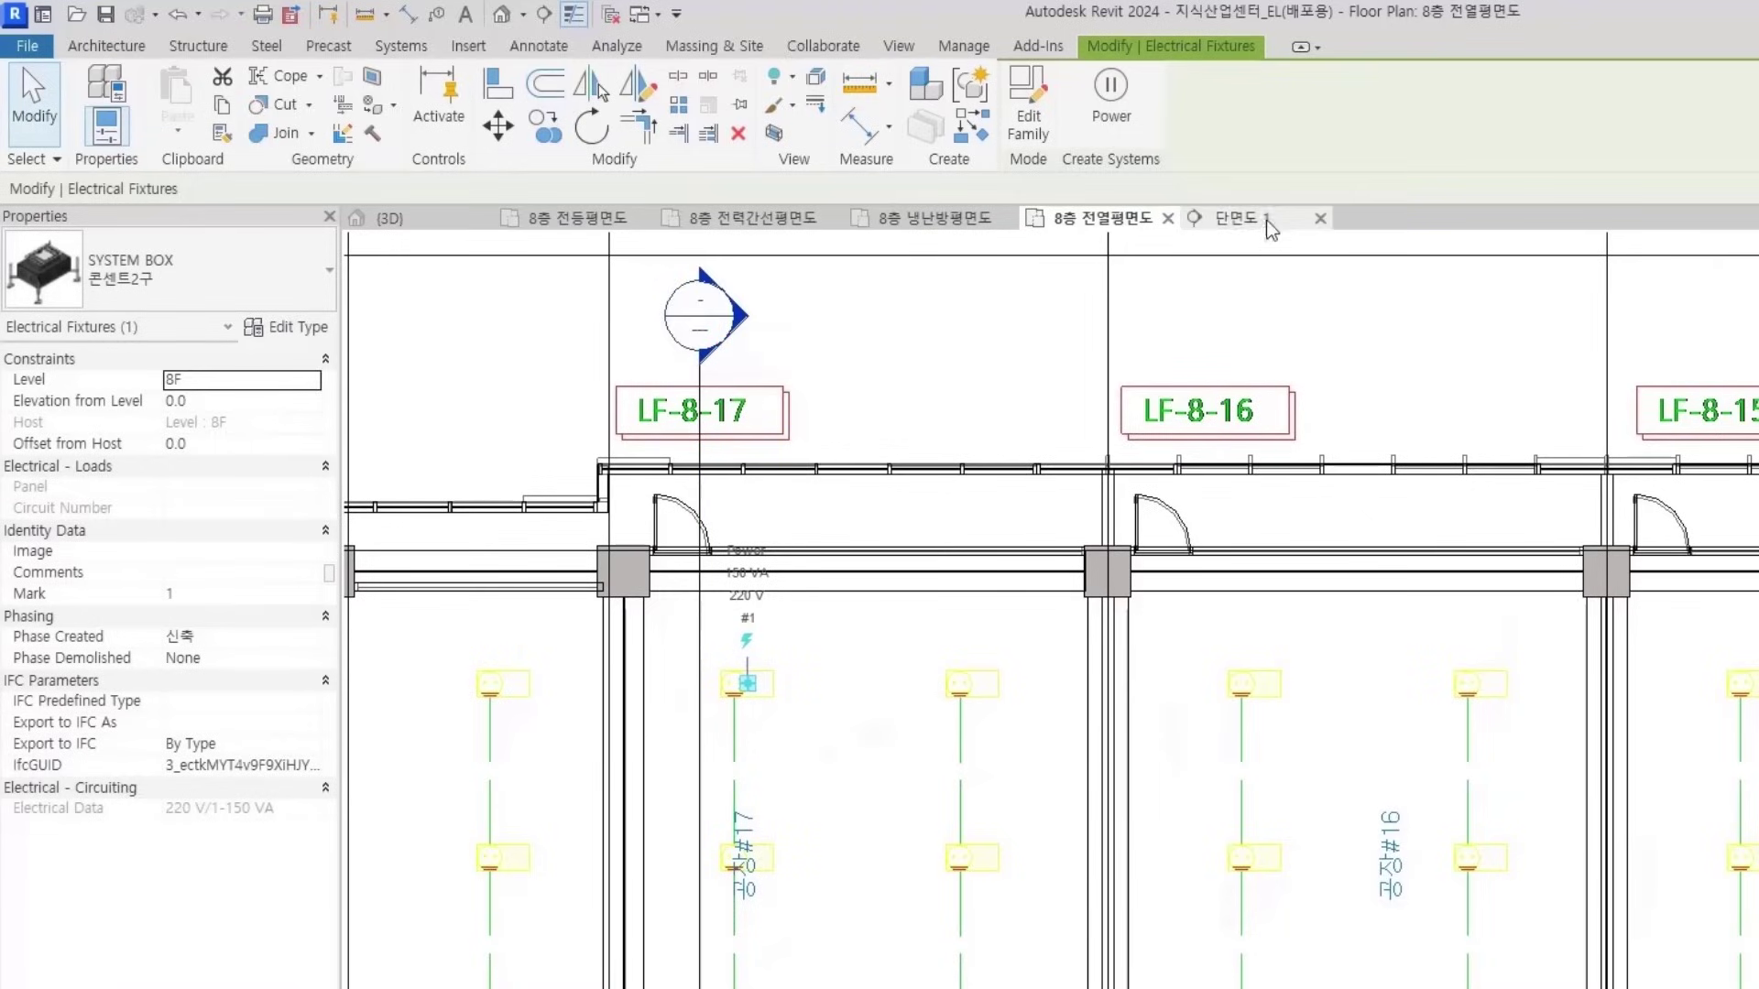
scroll(1123, 707, "up", 8)
key("Escape")
left_click_drag(836, 511, 1228, 876)
key("Escape")
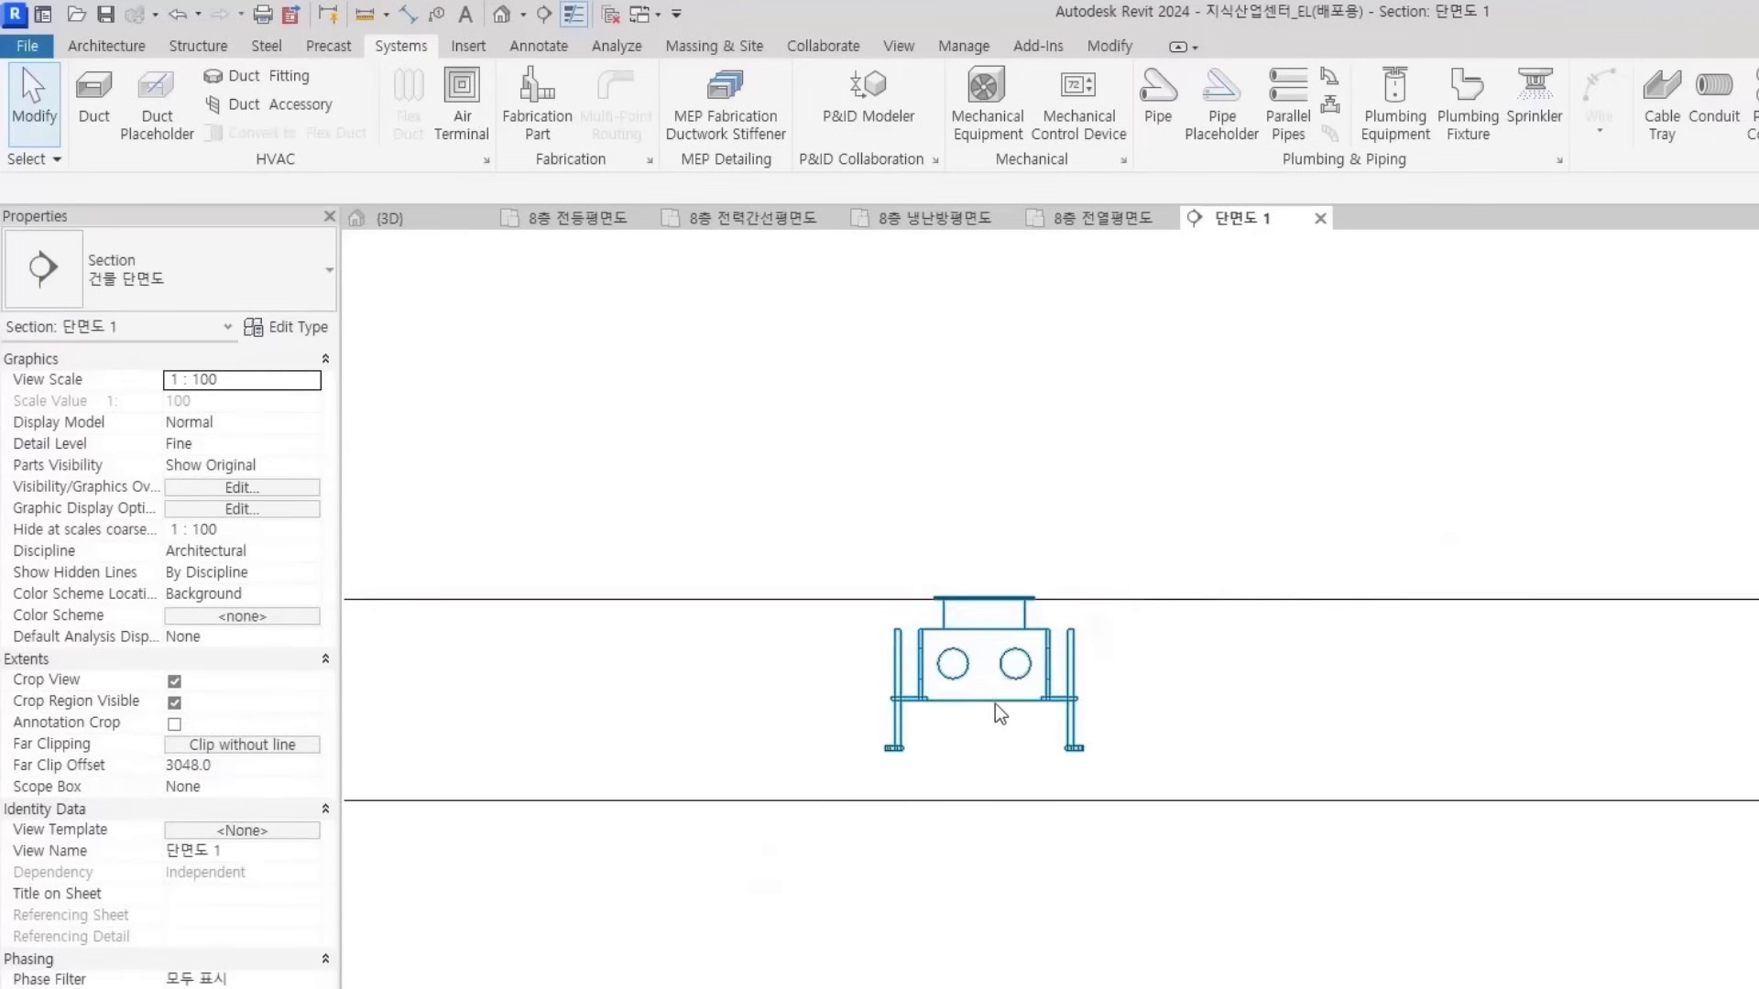
Examine how the system box's cover plate sits against the floor line in the section
left_click(998, 713)
scroll(931, 629, "up", 5)
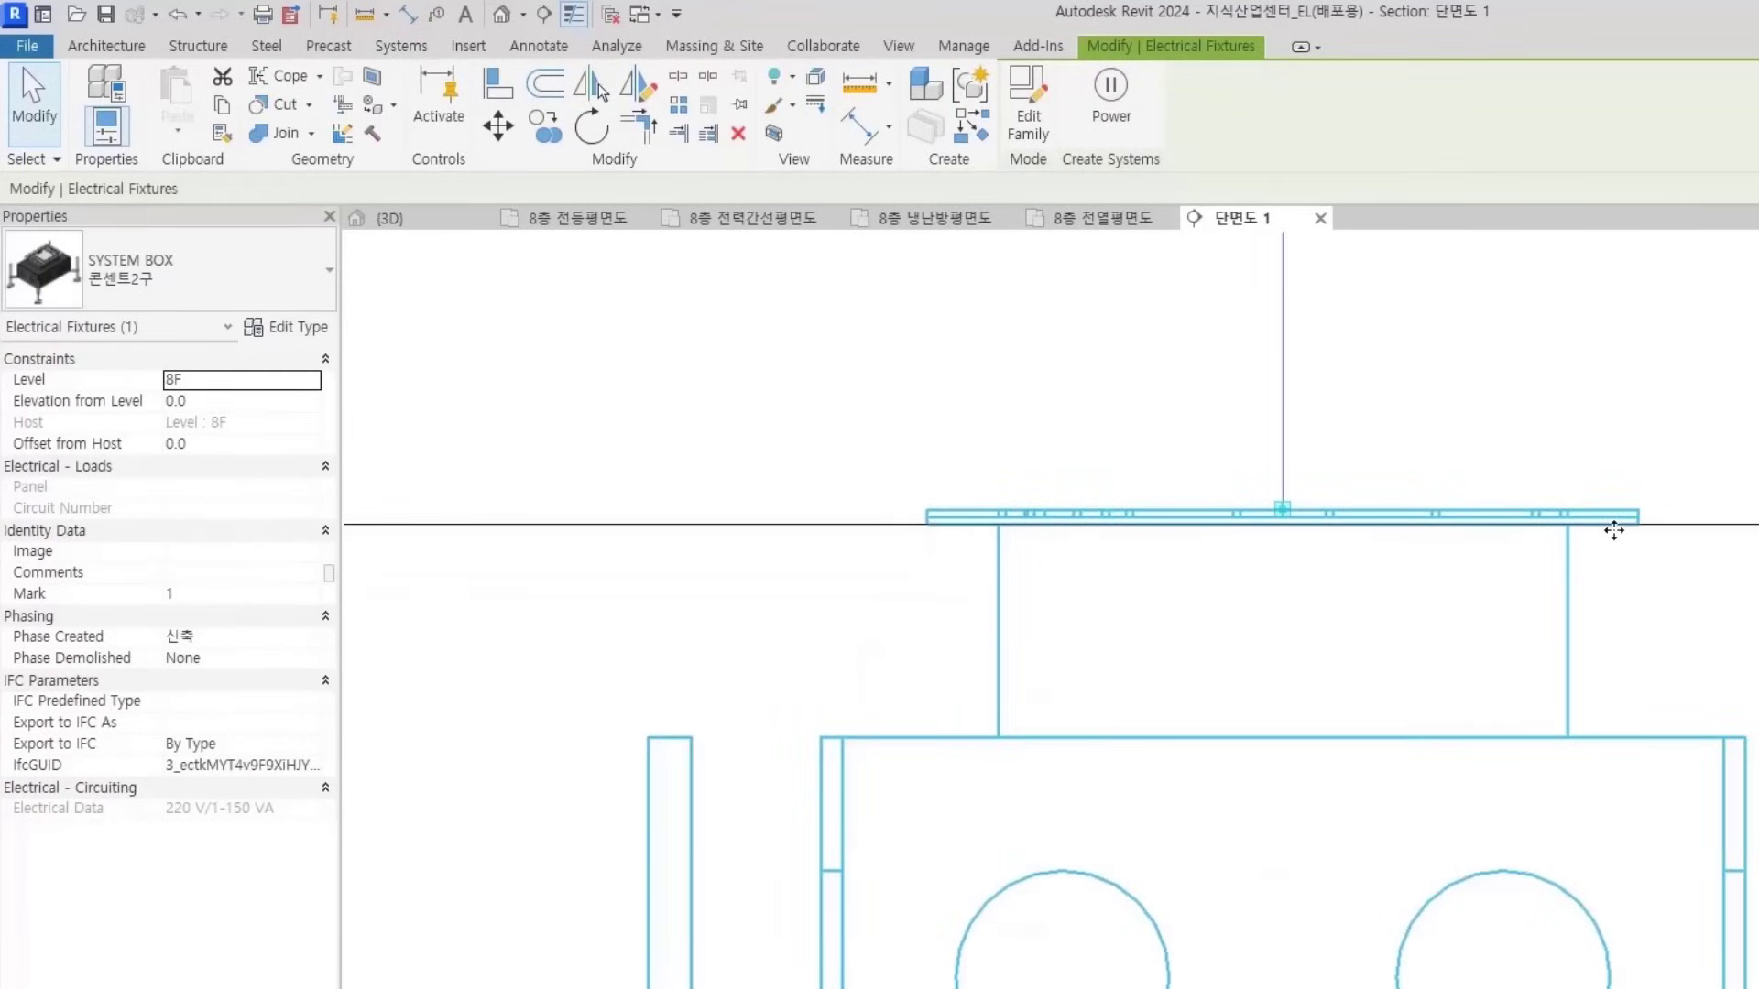
left_click(935, 601)
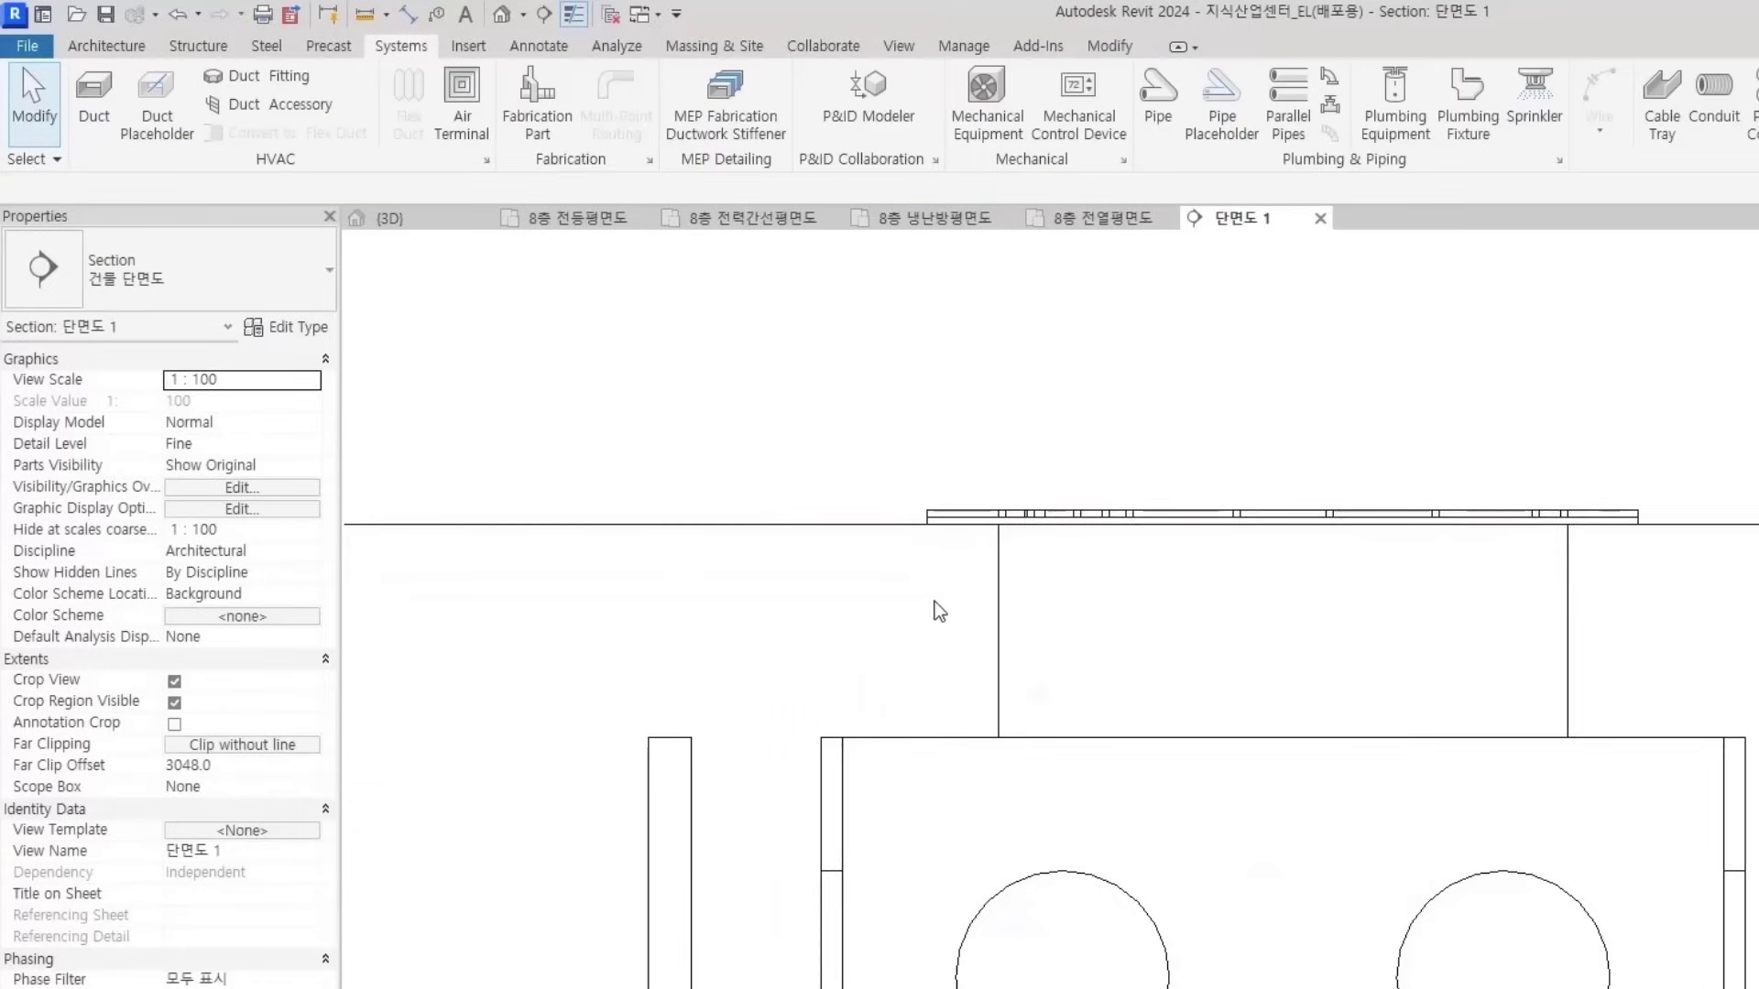
left_click(975, 630)
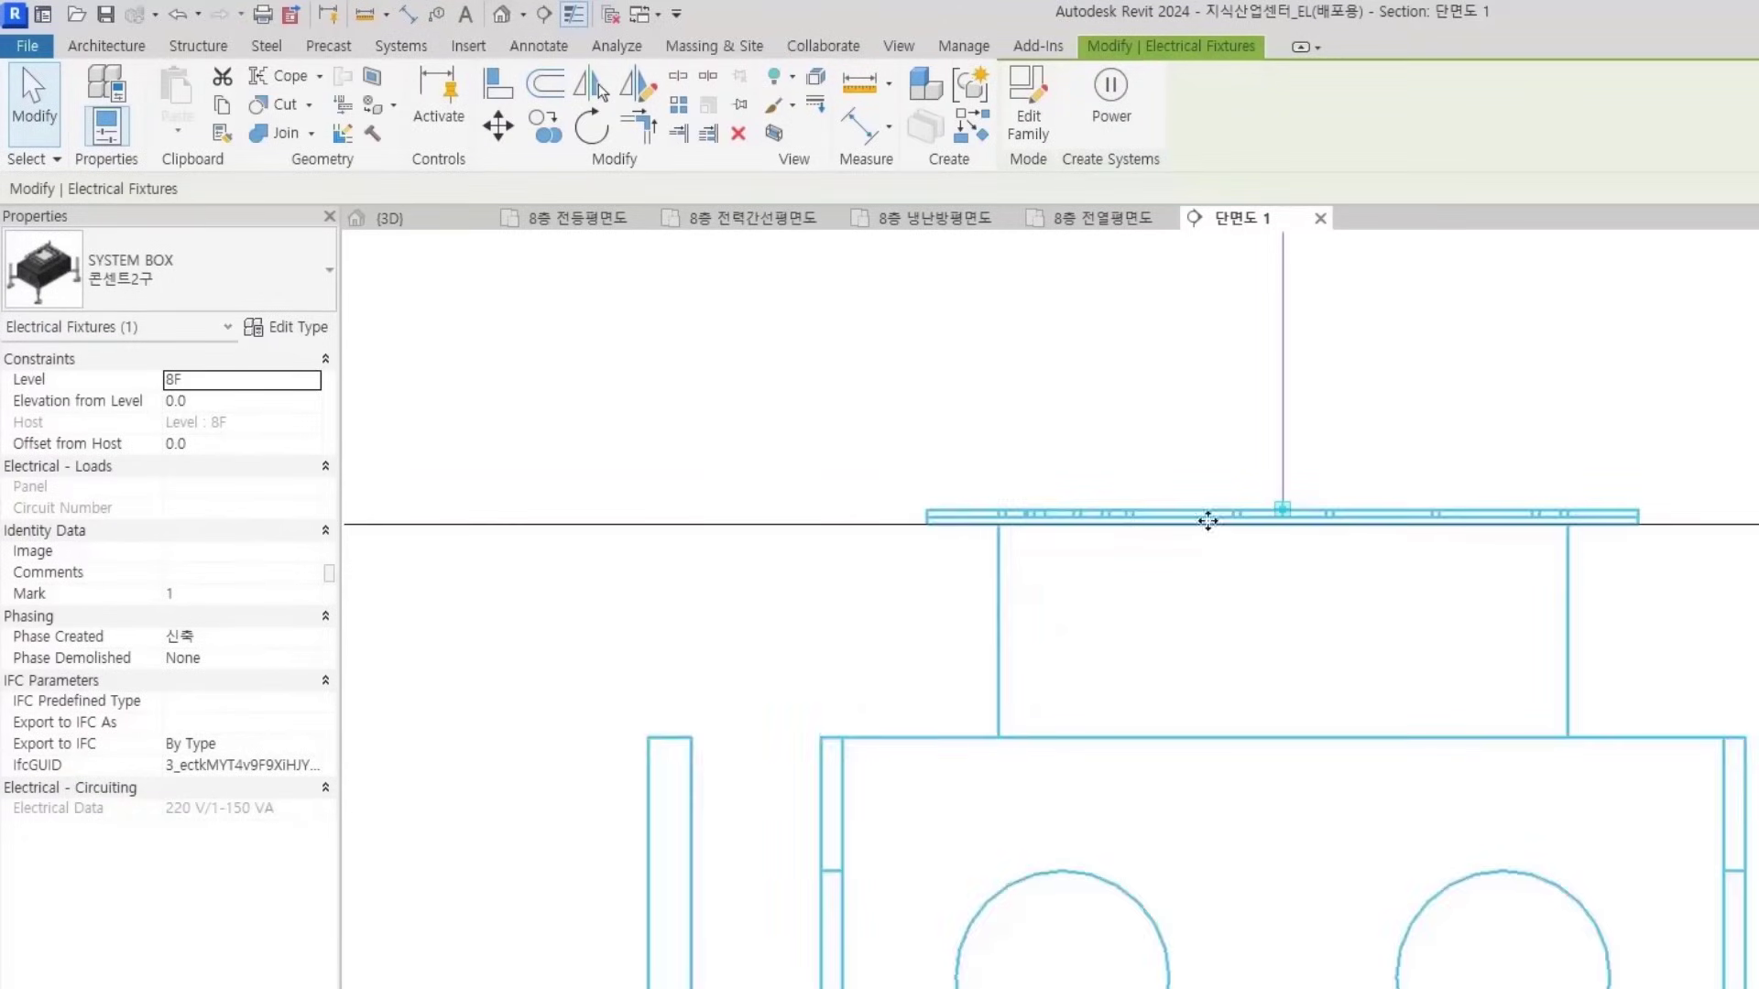
left_click(789, 401)
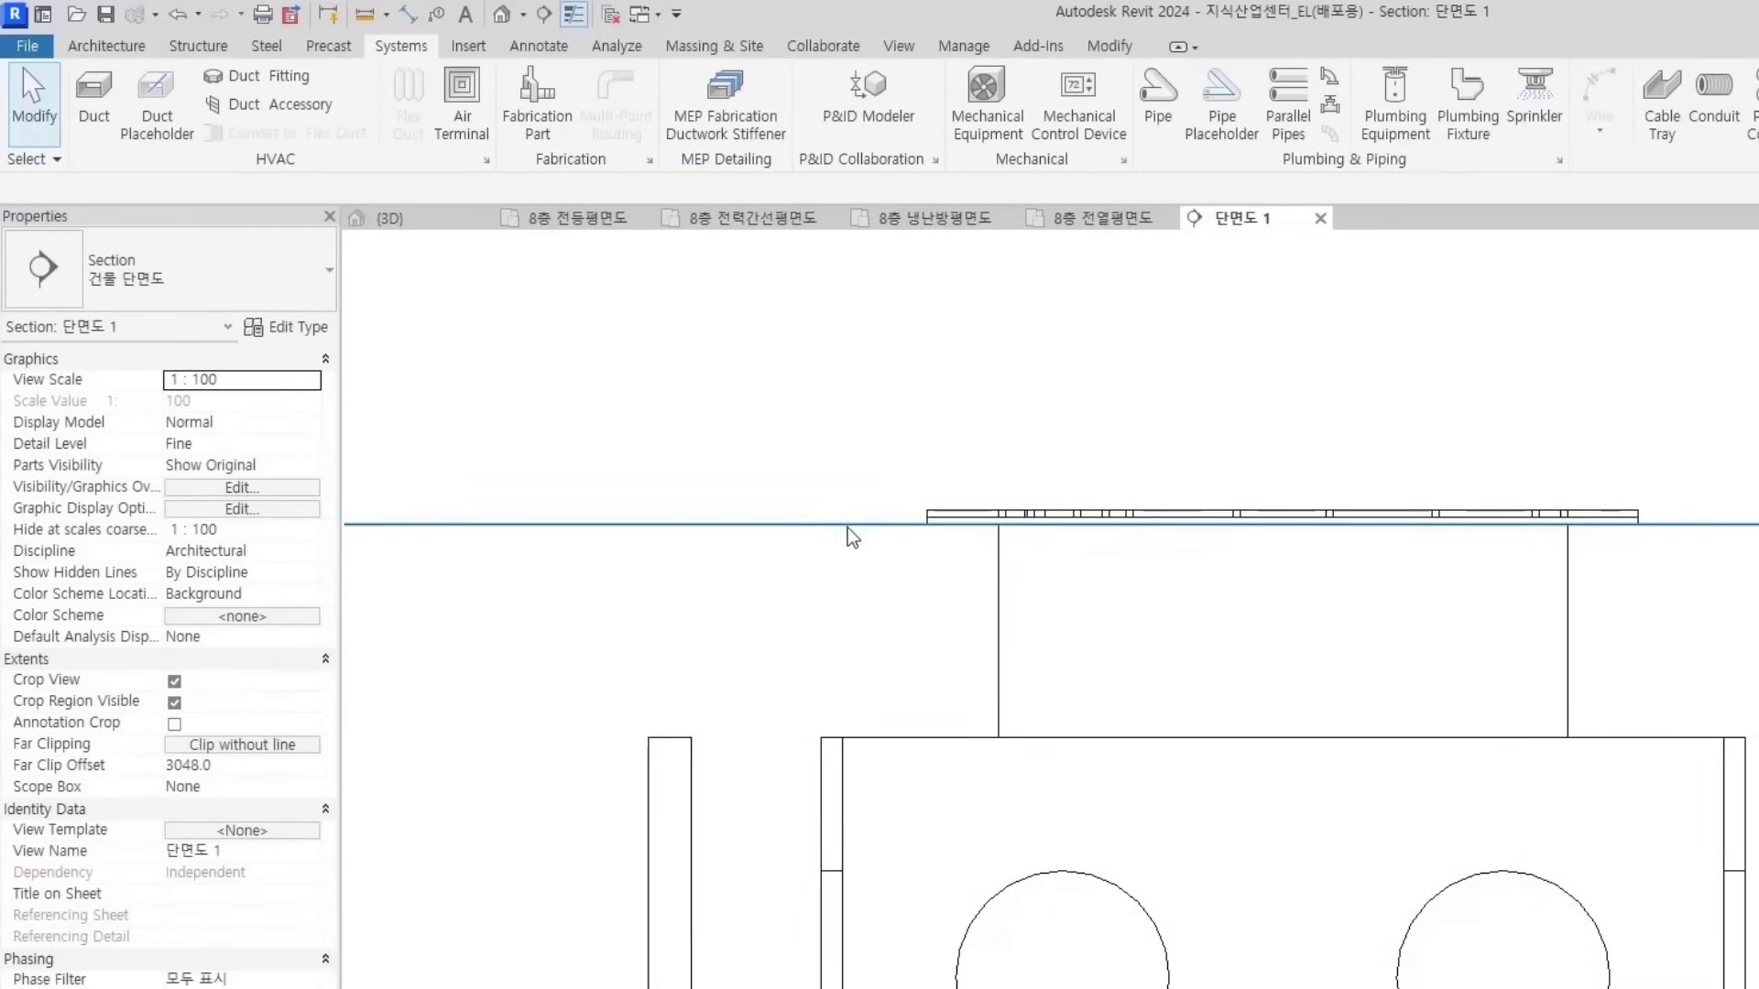
scroll(733, 467, "down", 1)
scroll(917, 596, "down", 5)
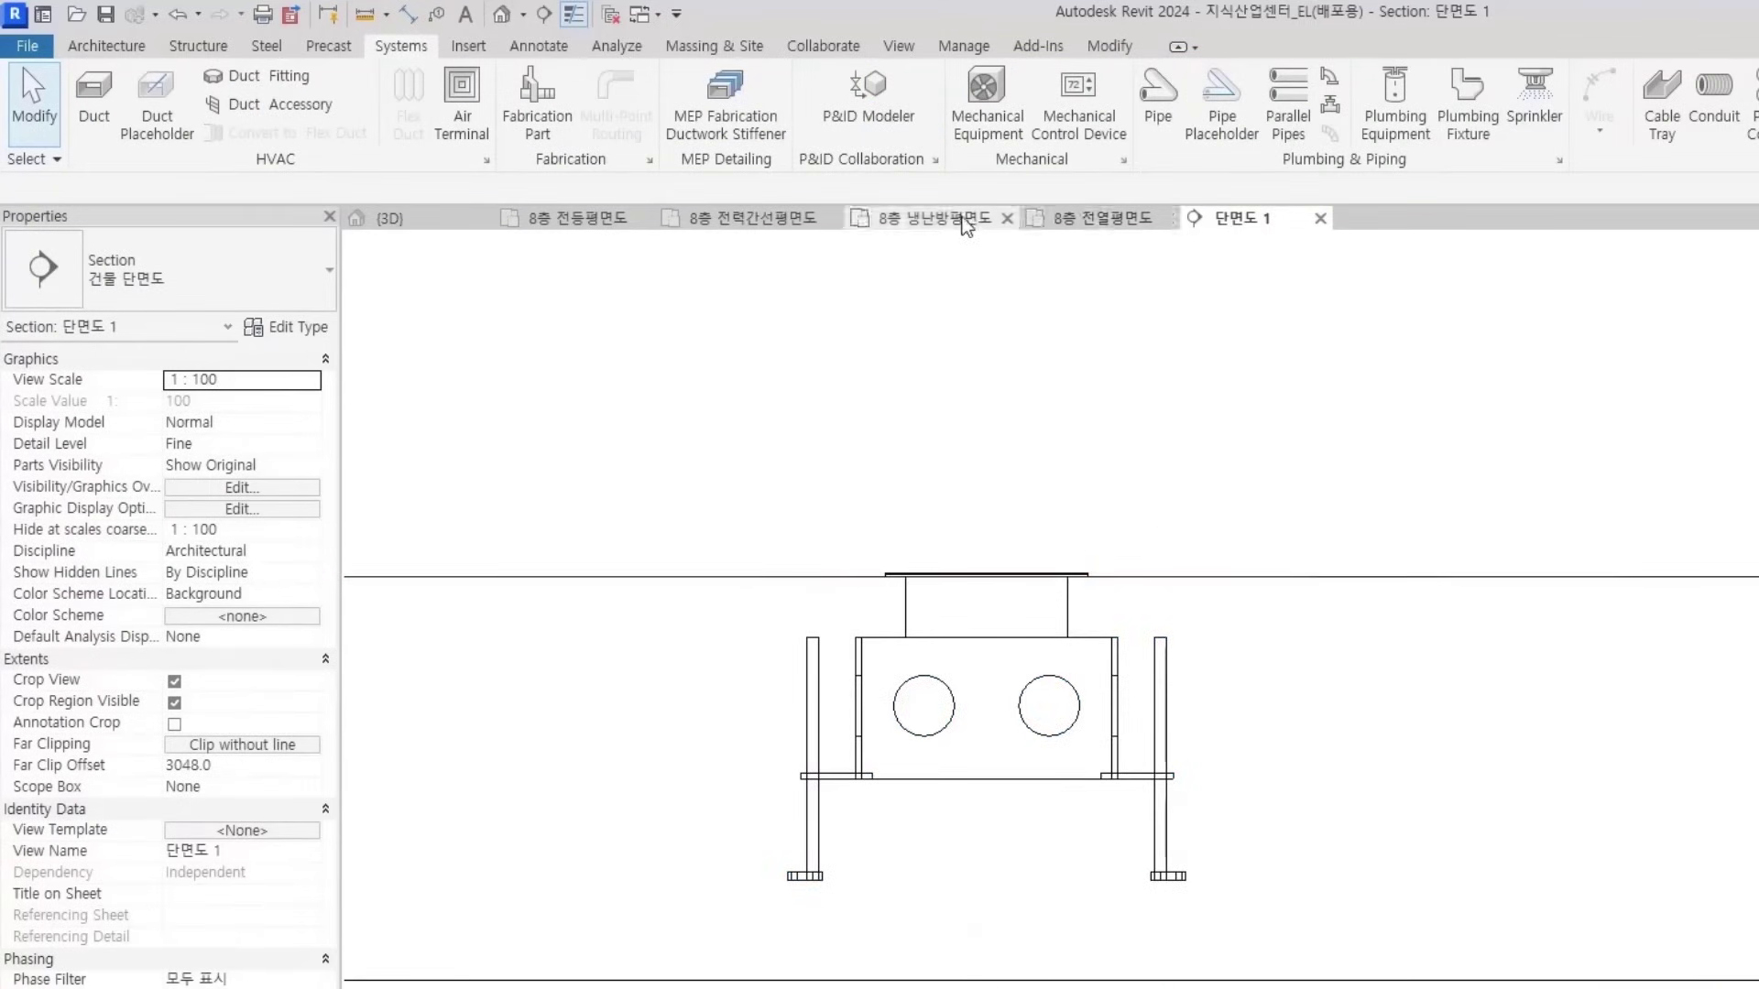
In the 8층 전열평면도 plan, copy the placed system box onto the two neighbouring receptacle symbols in the room's upper row
left_click(1085, 217)
scroll(808, 610, "up", 6)
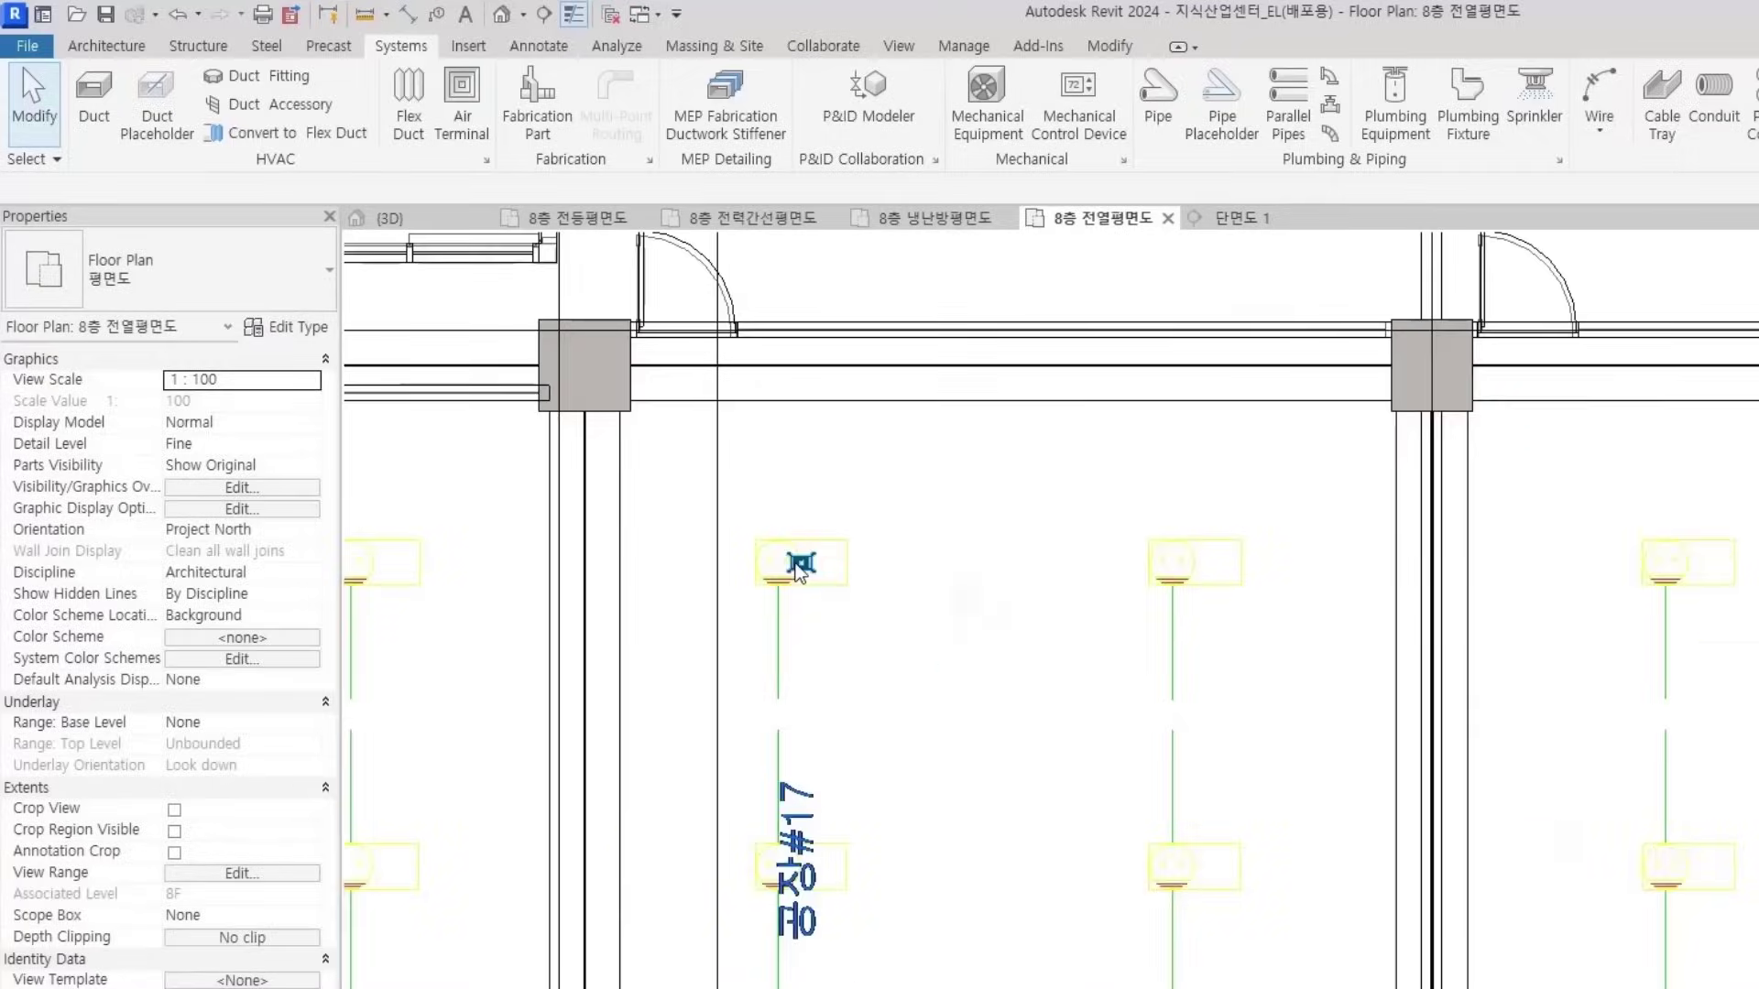
left_click(829, 570)
key("c")
key("o")
left_click(868, 528)
left_click(1557, 529)
scroll(641, 554, "down", 1)
middle_click_drag(476, 560, 944, 547)
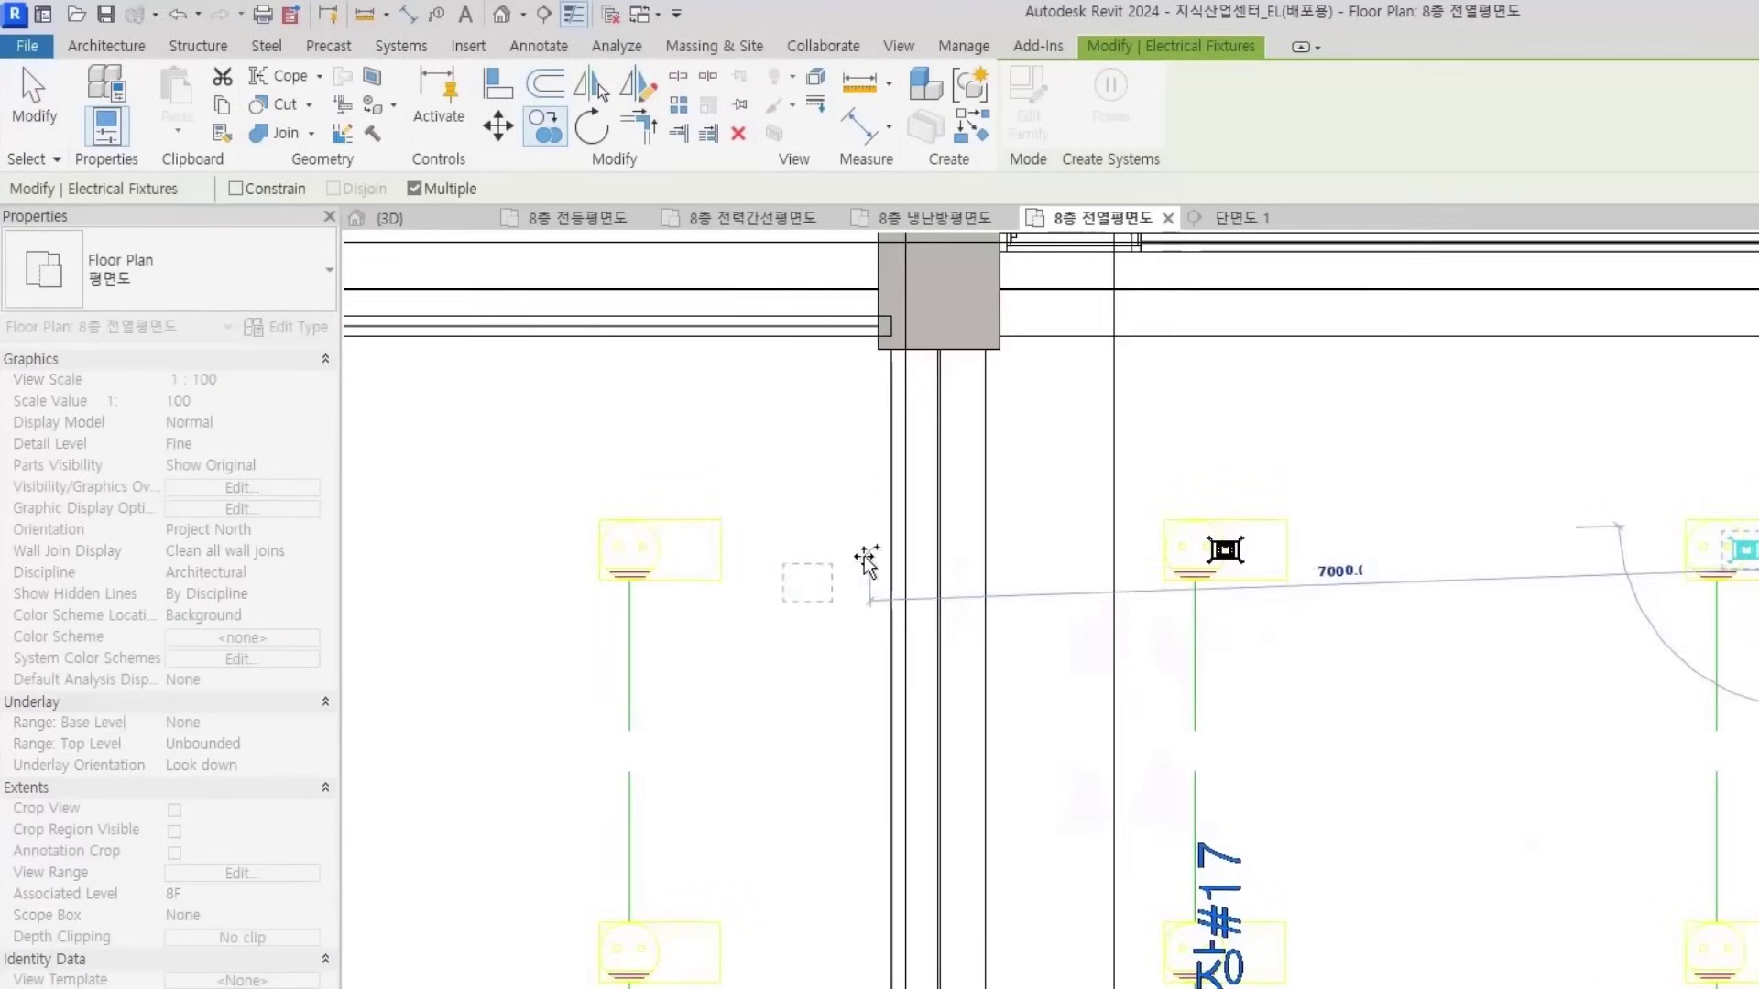
left_click(721, 521)
key("Escape")
key("Escape")
scroll(828, 572, "down", 1)
Copy the upper row of three system boxes onto the receptacle symbols of the middle and lower rows
left_click_drag(582, 471, 1535, 625)
key("c")
key("o")
left_click(1563, 532)
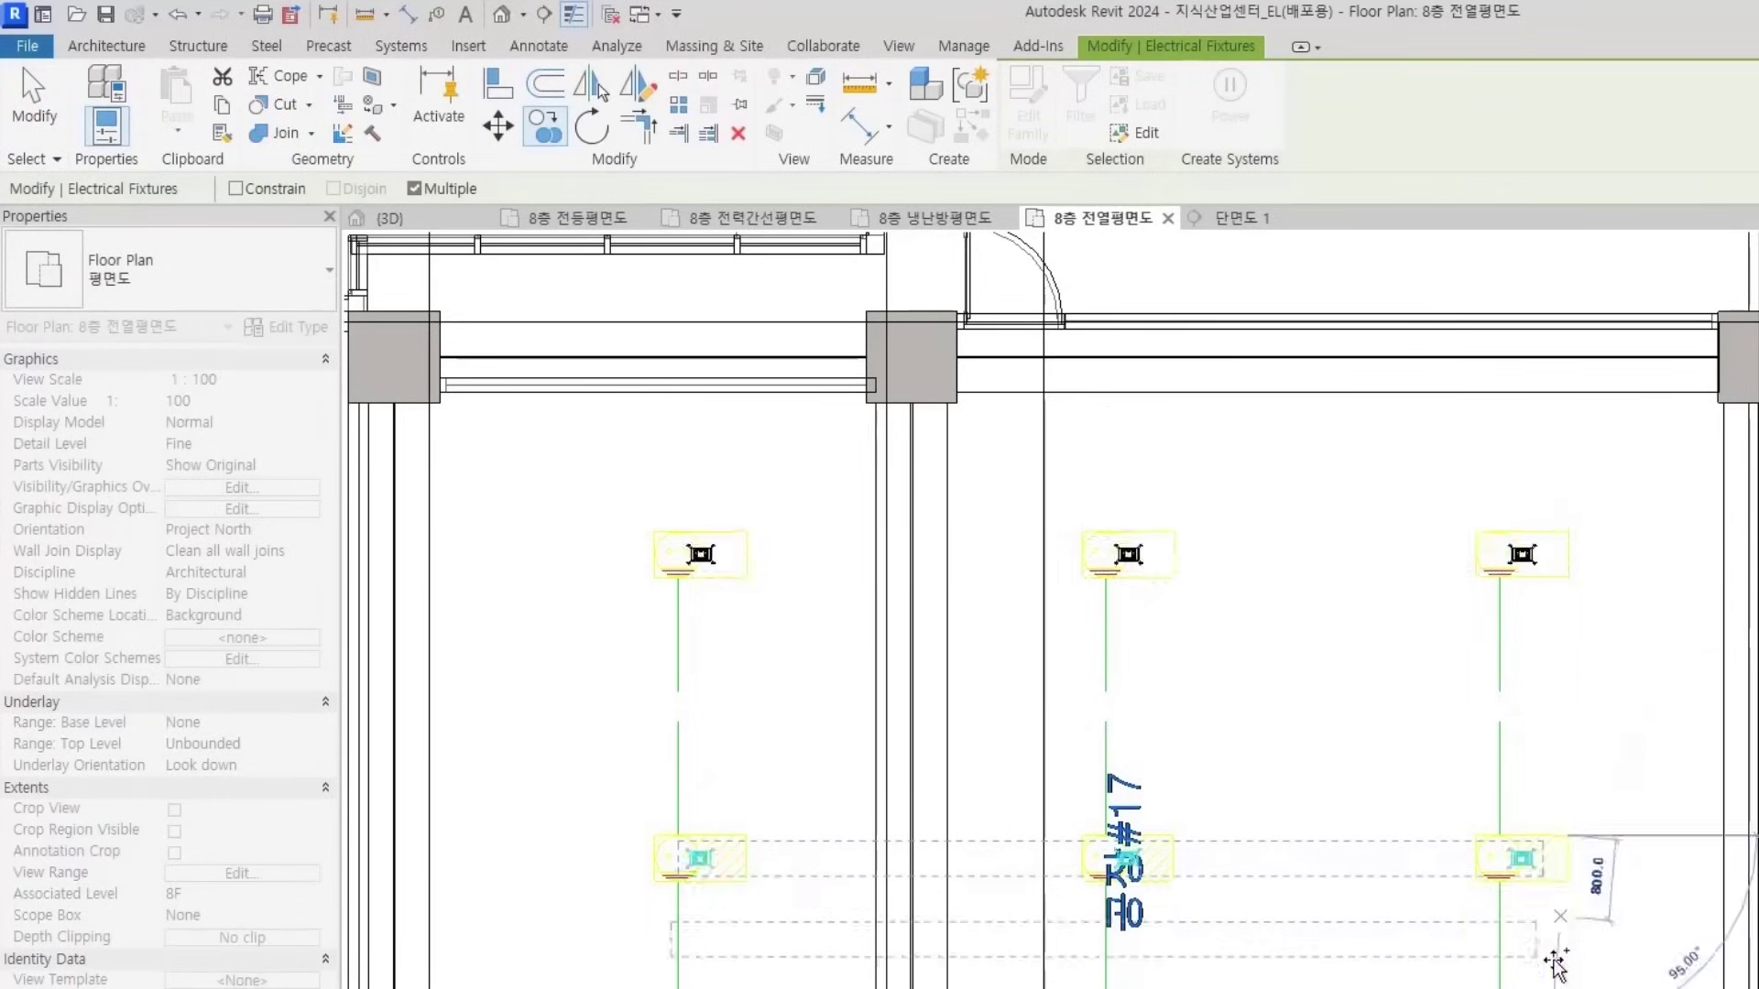
scroll(1569, 841, "down", 1)
middle_click_drag(1569, 841, 1548, 765)
left_click(1548, 760)
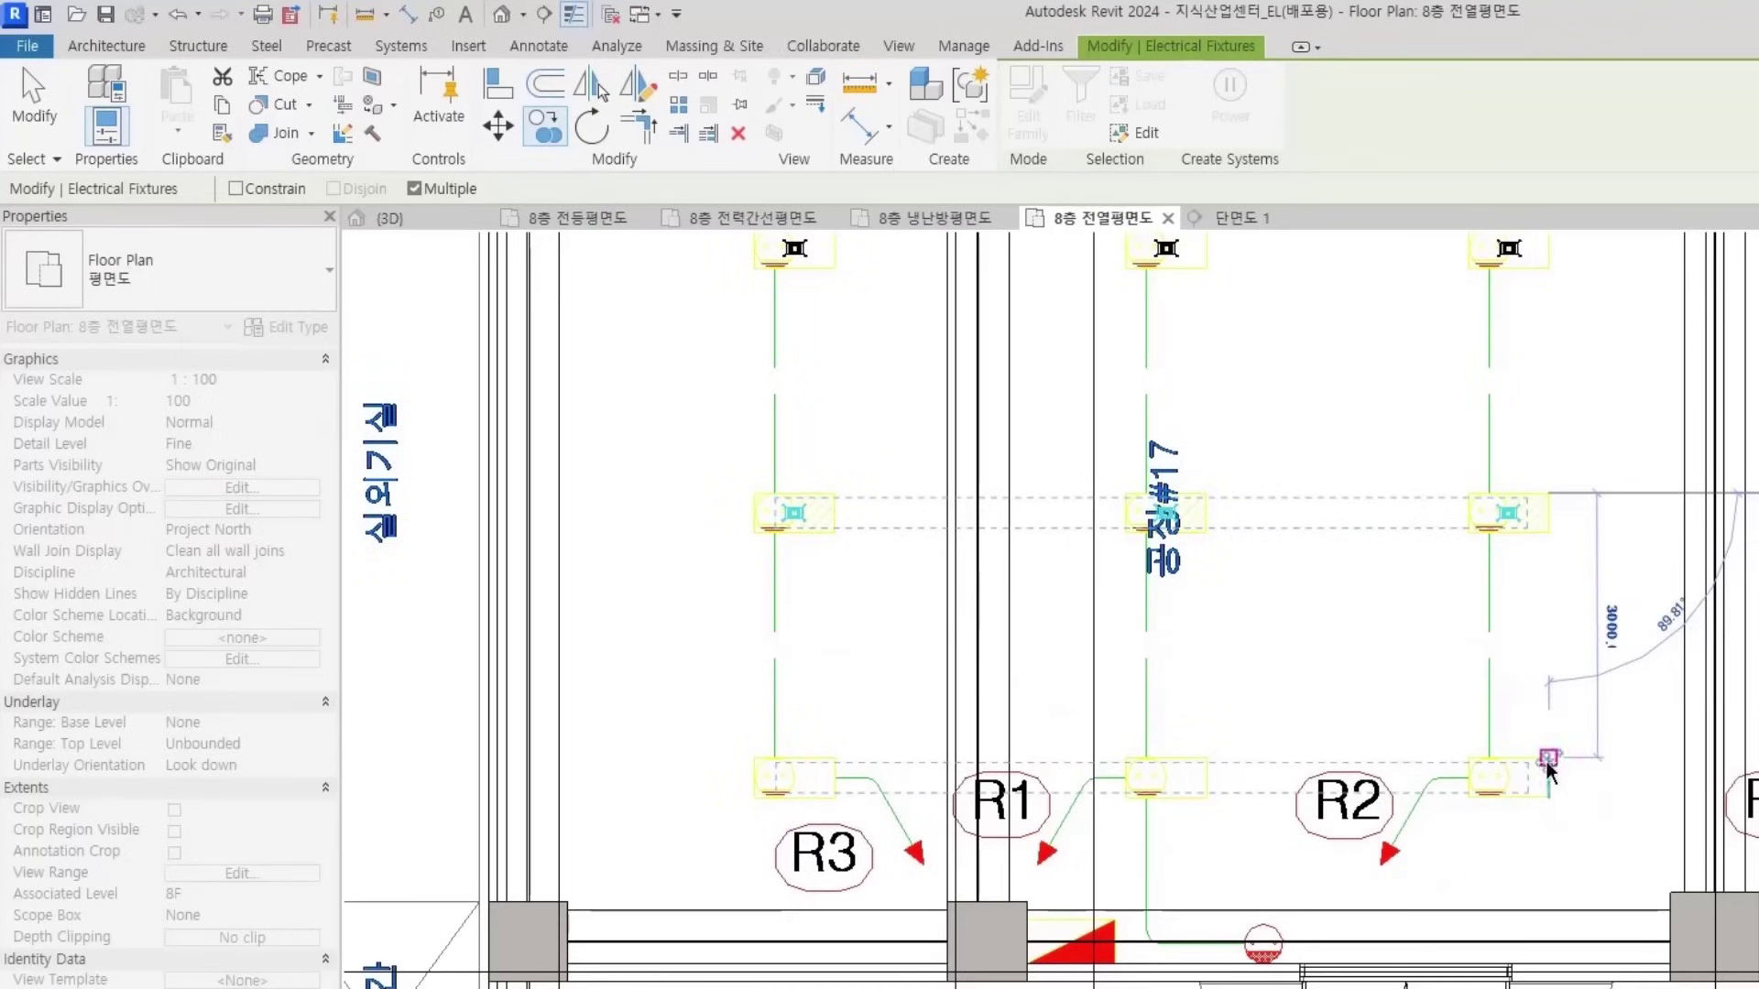
scroll(1429, 889, "down", 1)
left_click(1440, 898)
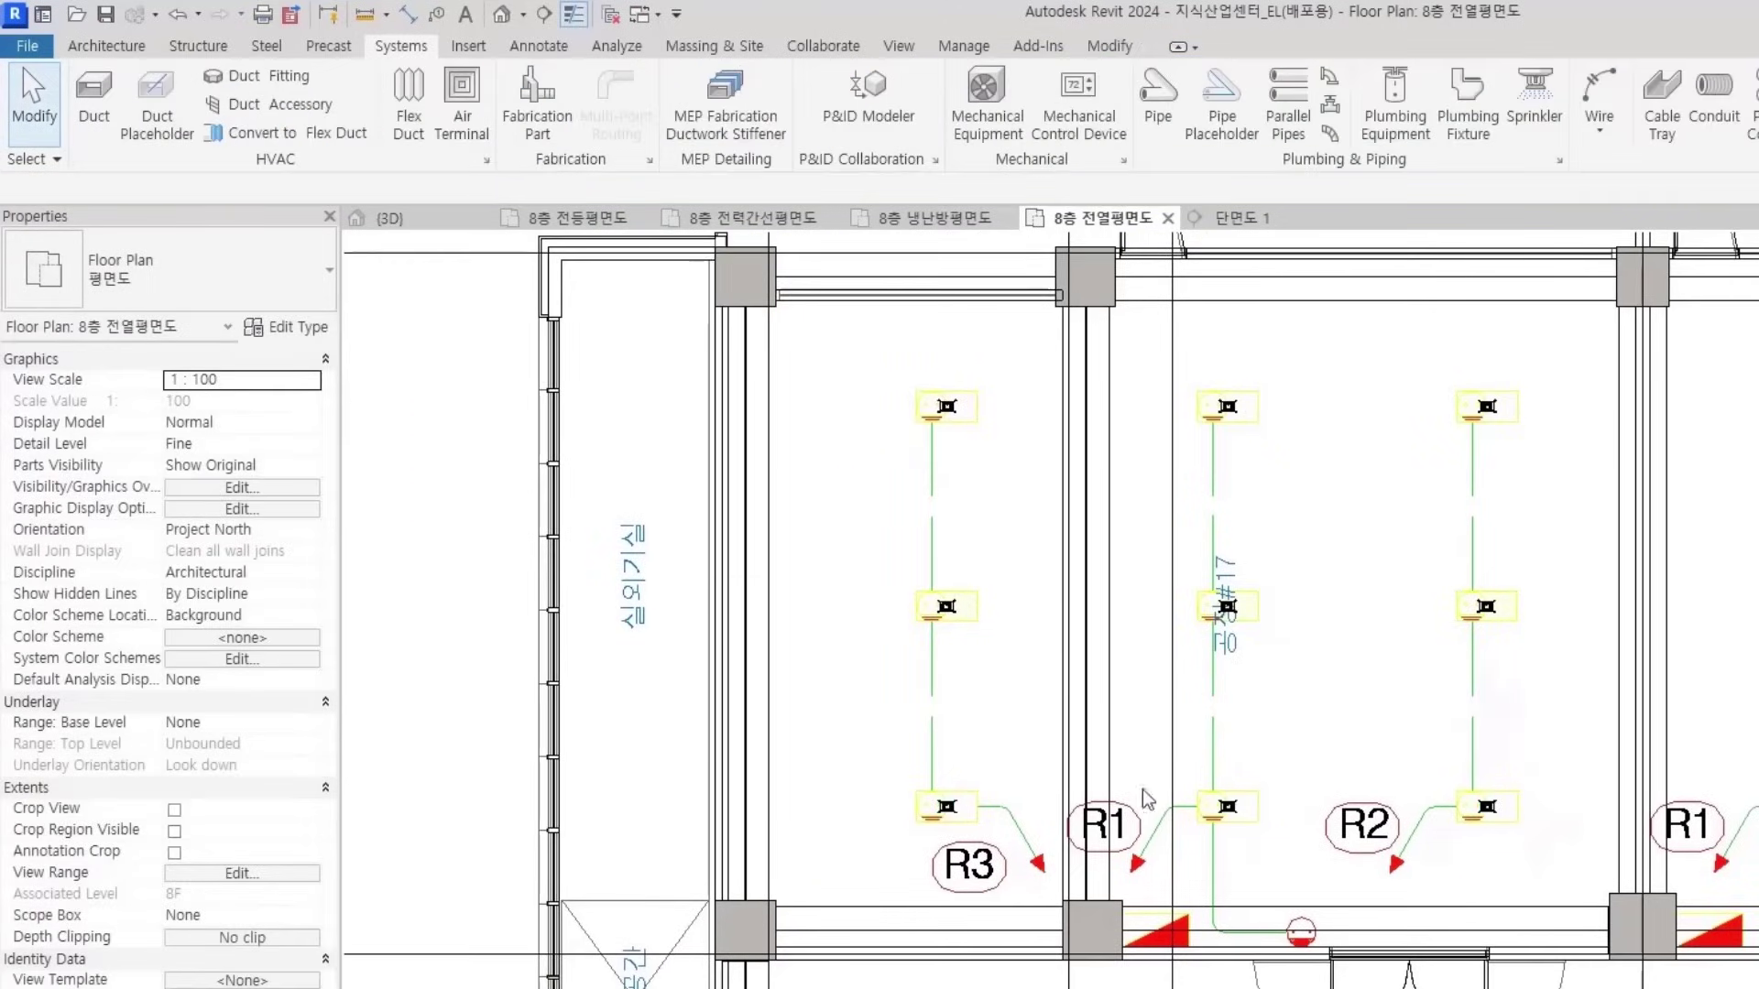
Place a 매입콘센트_접지2구 outlet on the wall face at the red wall receptacle symbol beside the double door
scroll(1139, 800, "down", 1)
middle_click_drag(1325, 903, 1028, 729)
scroll(991, 719, "up", 5)
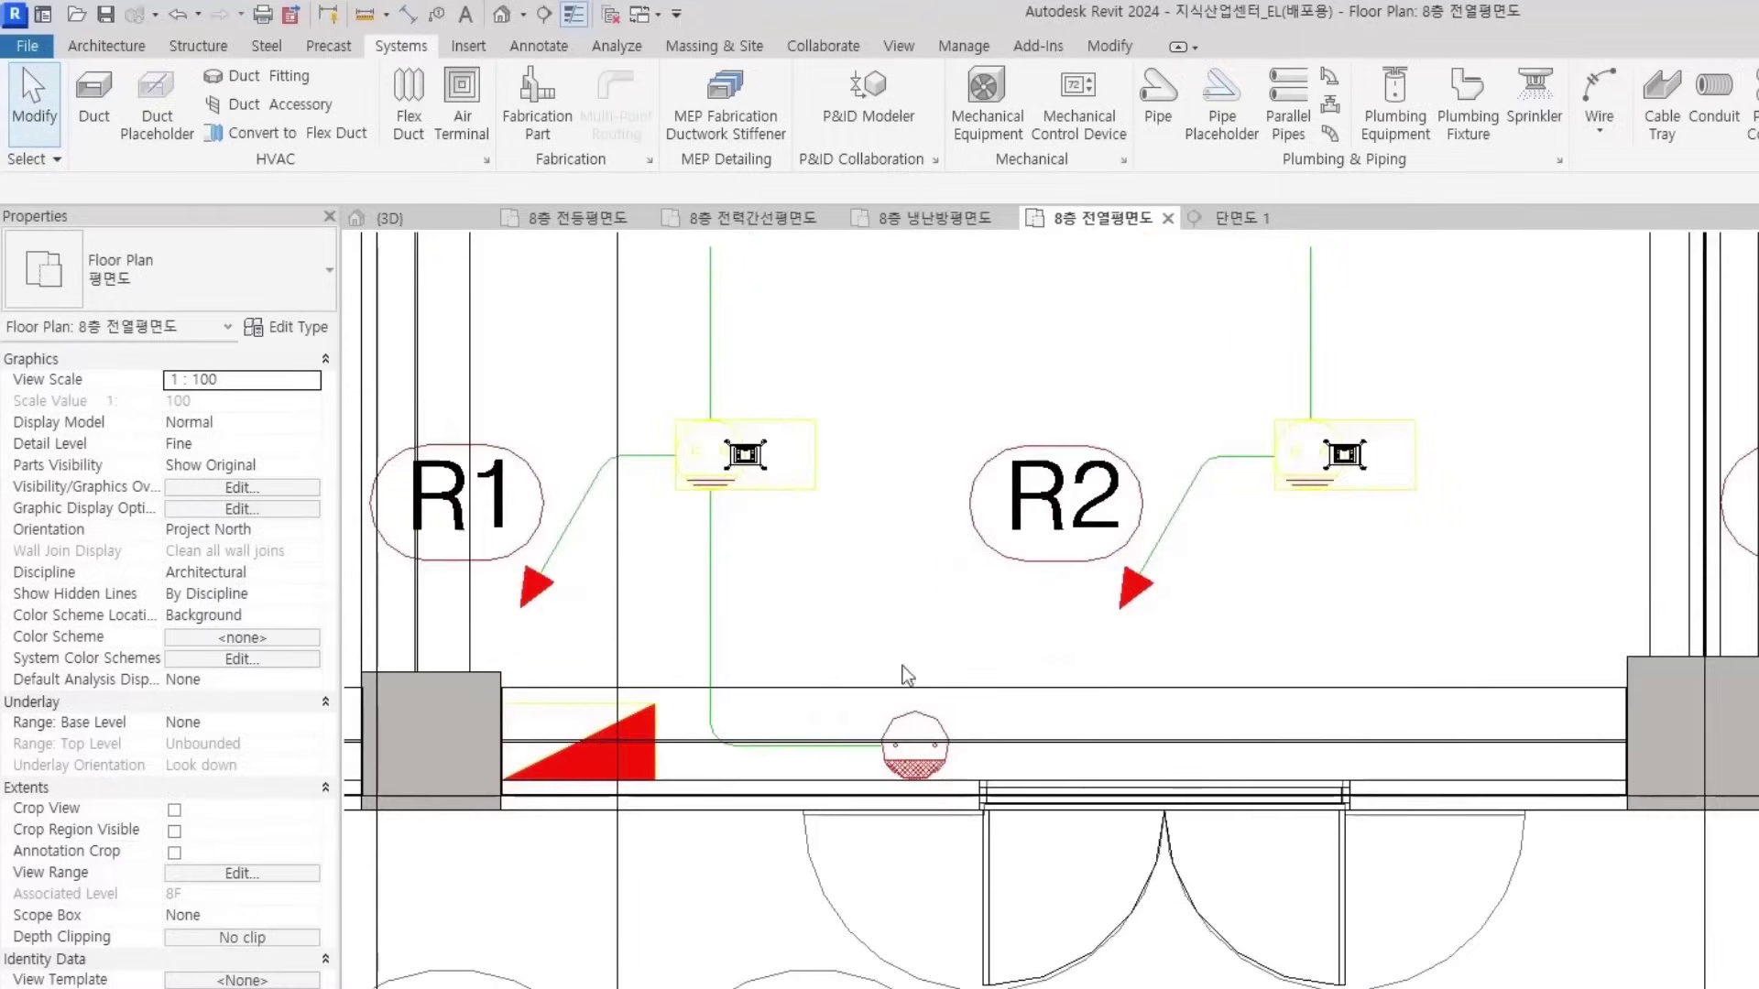
scroll(916, 751, "down", 2)
left_click(721, 665)
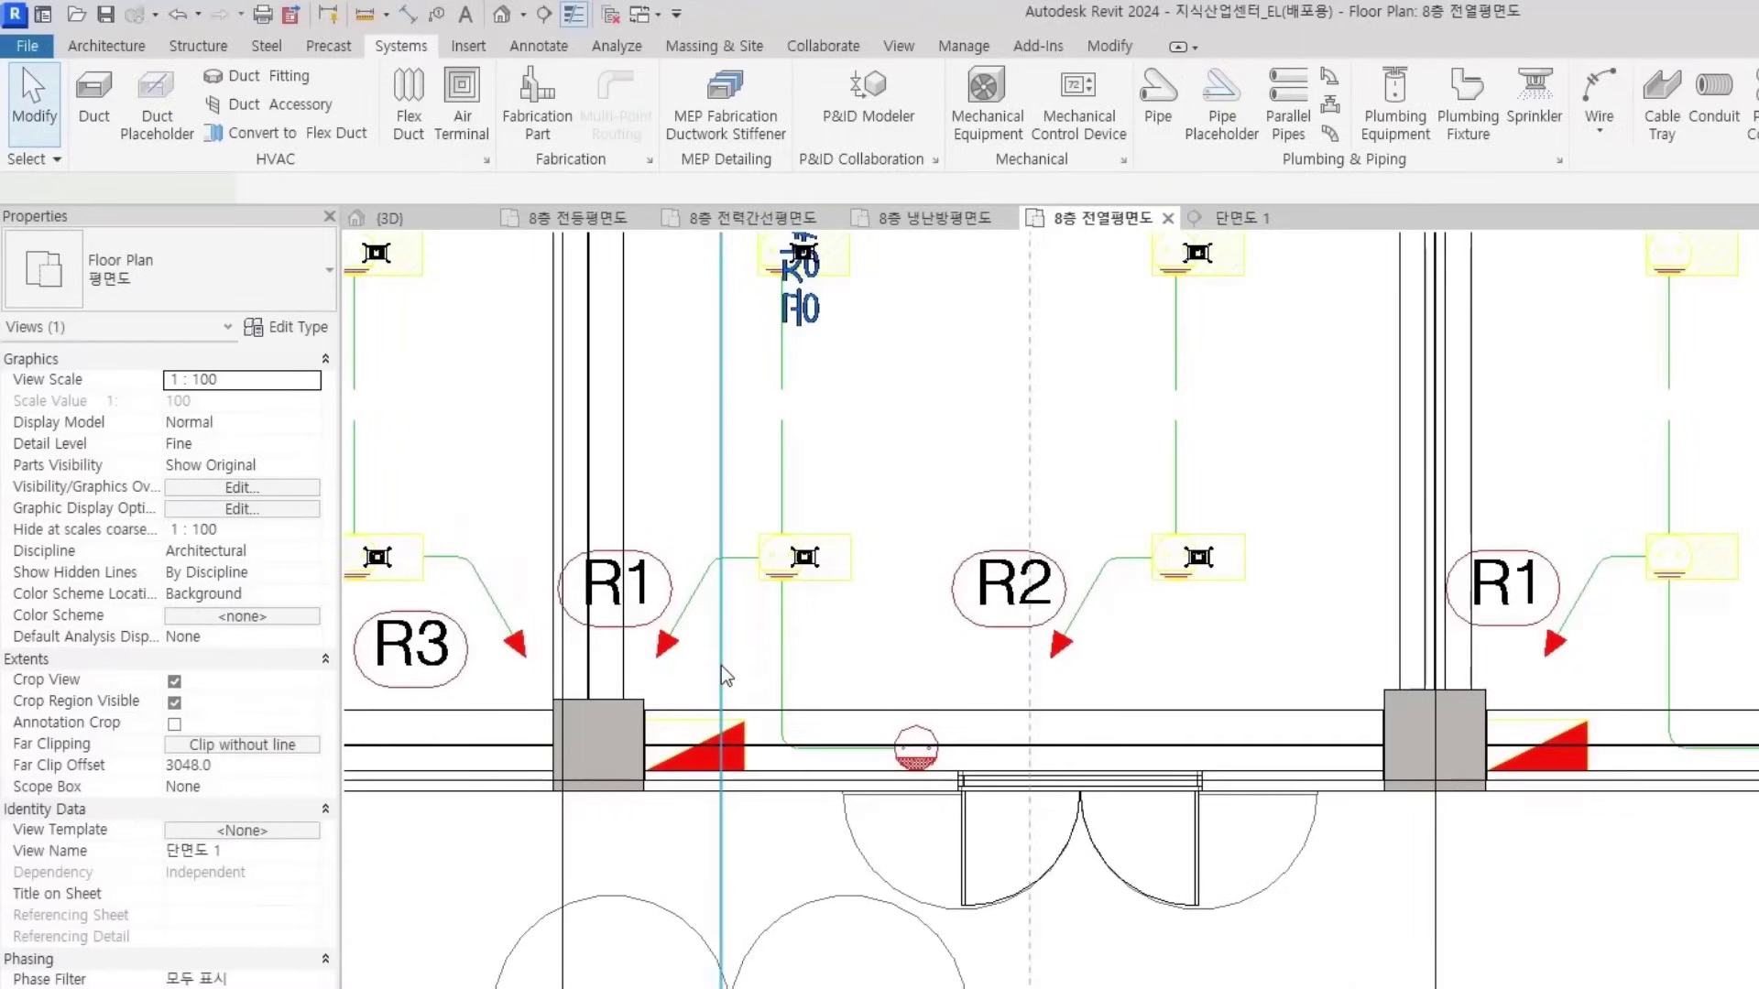
left_click(989, 728)
middle_click_drag(880, 575, 876, 577)
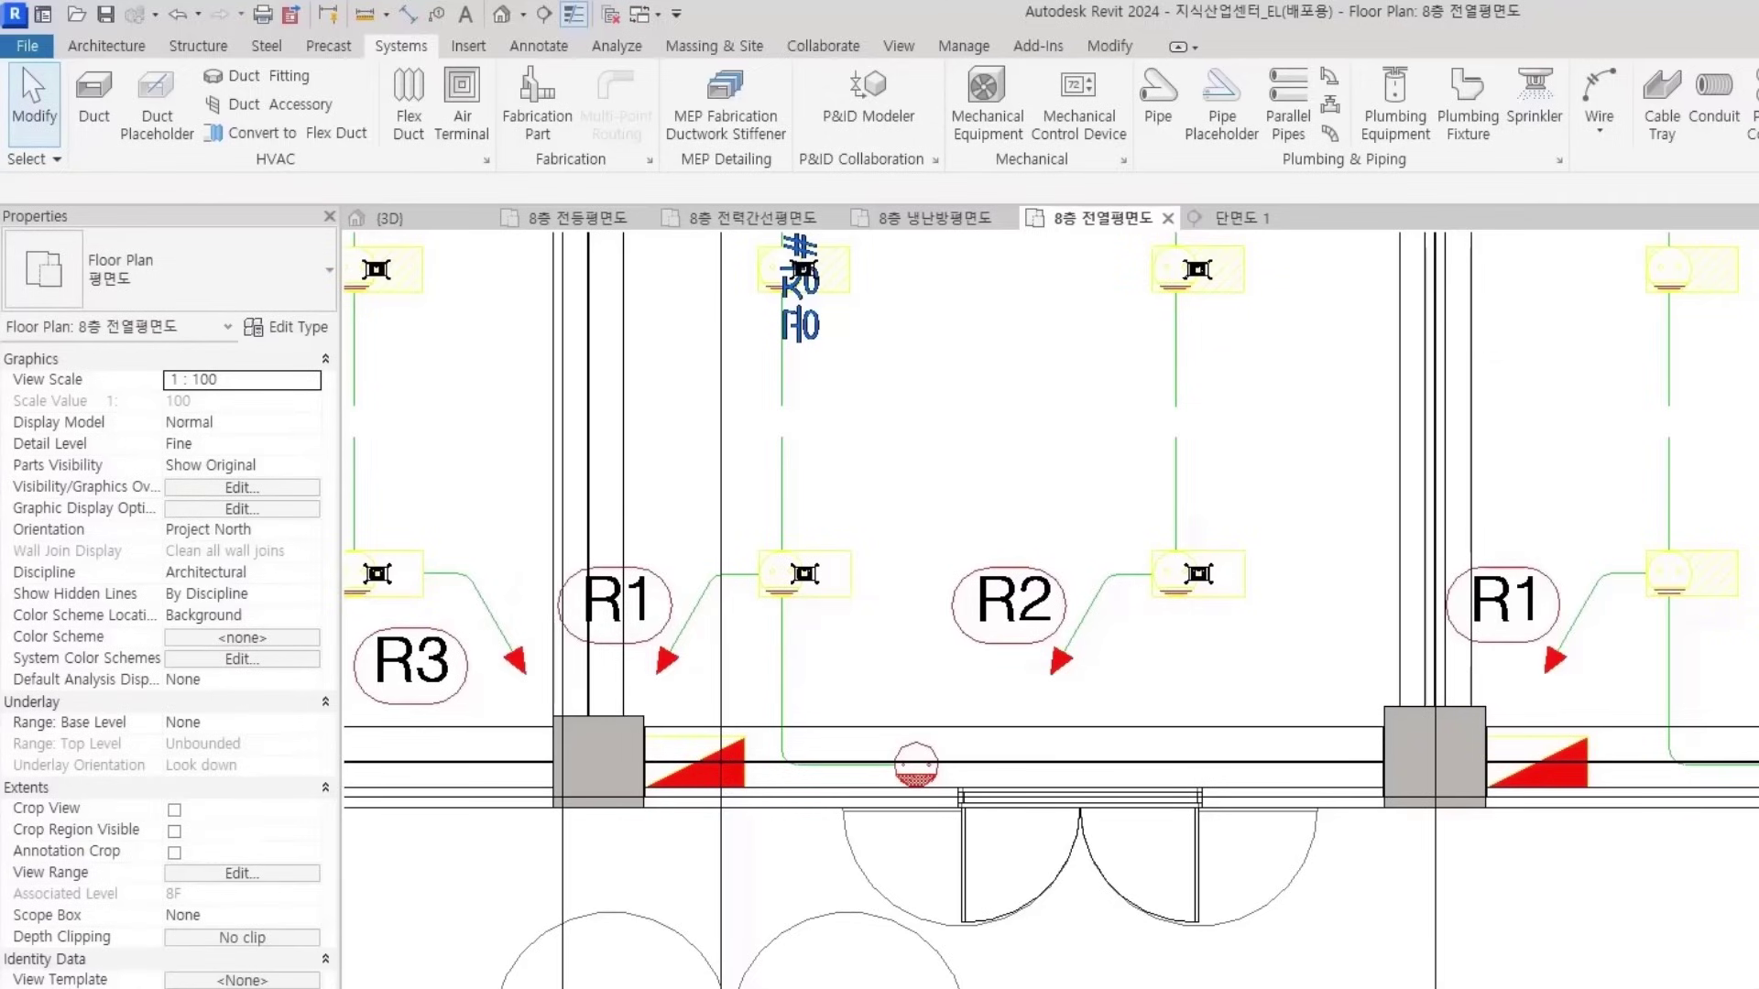
key("Return")
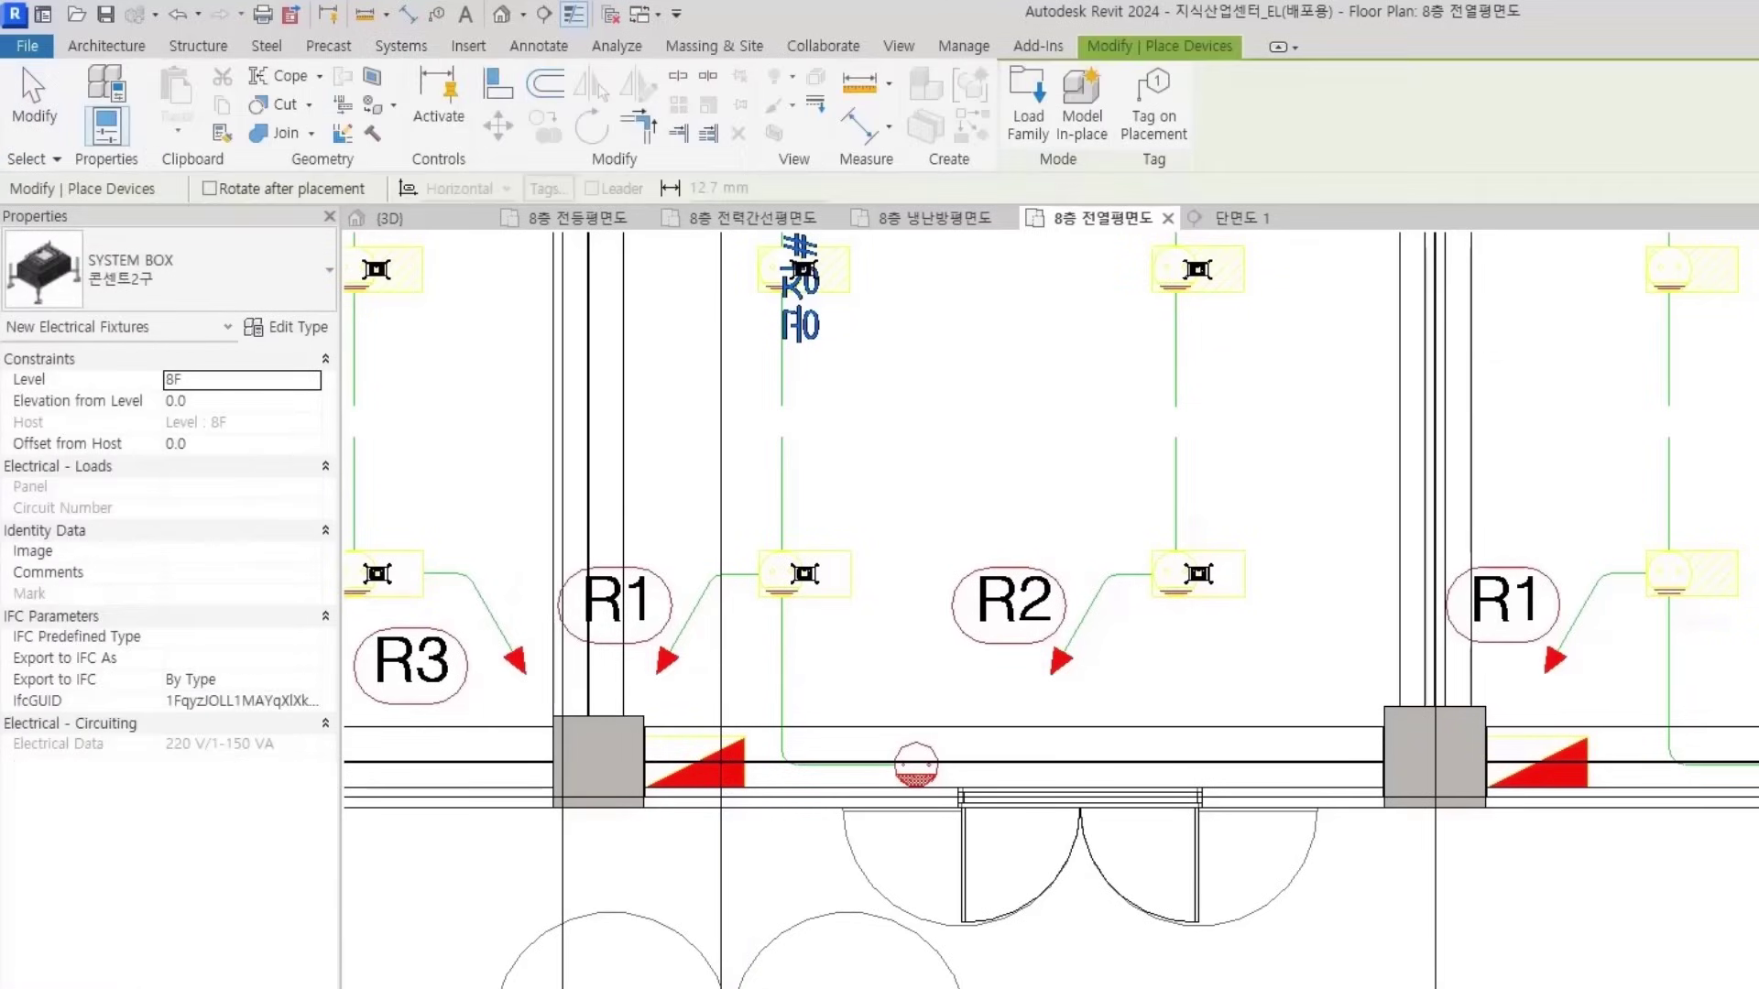
left_click(140, 279)
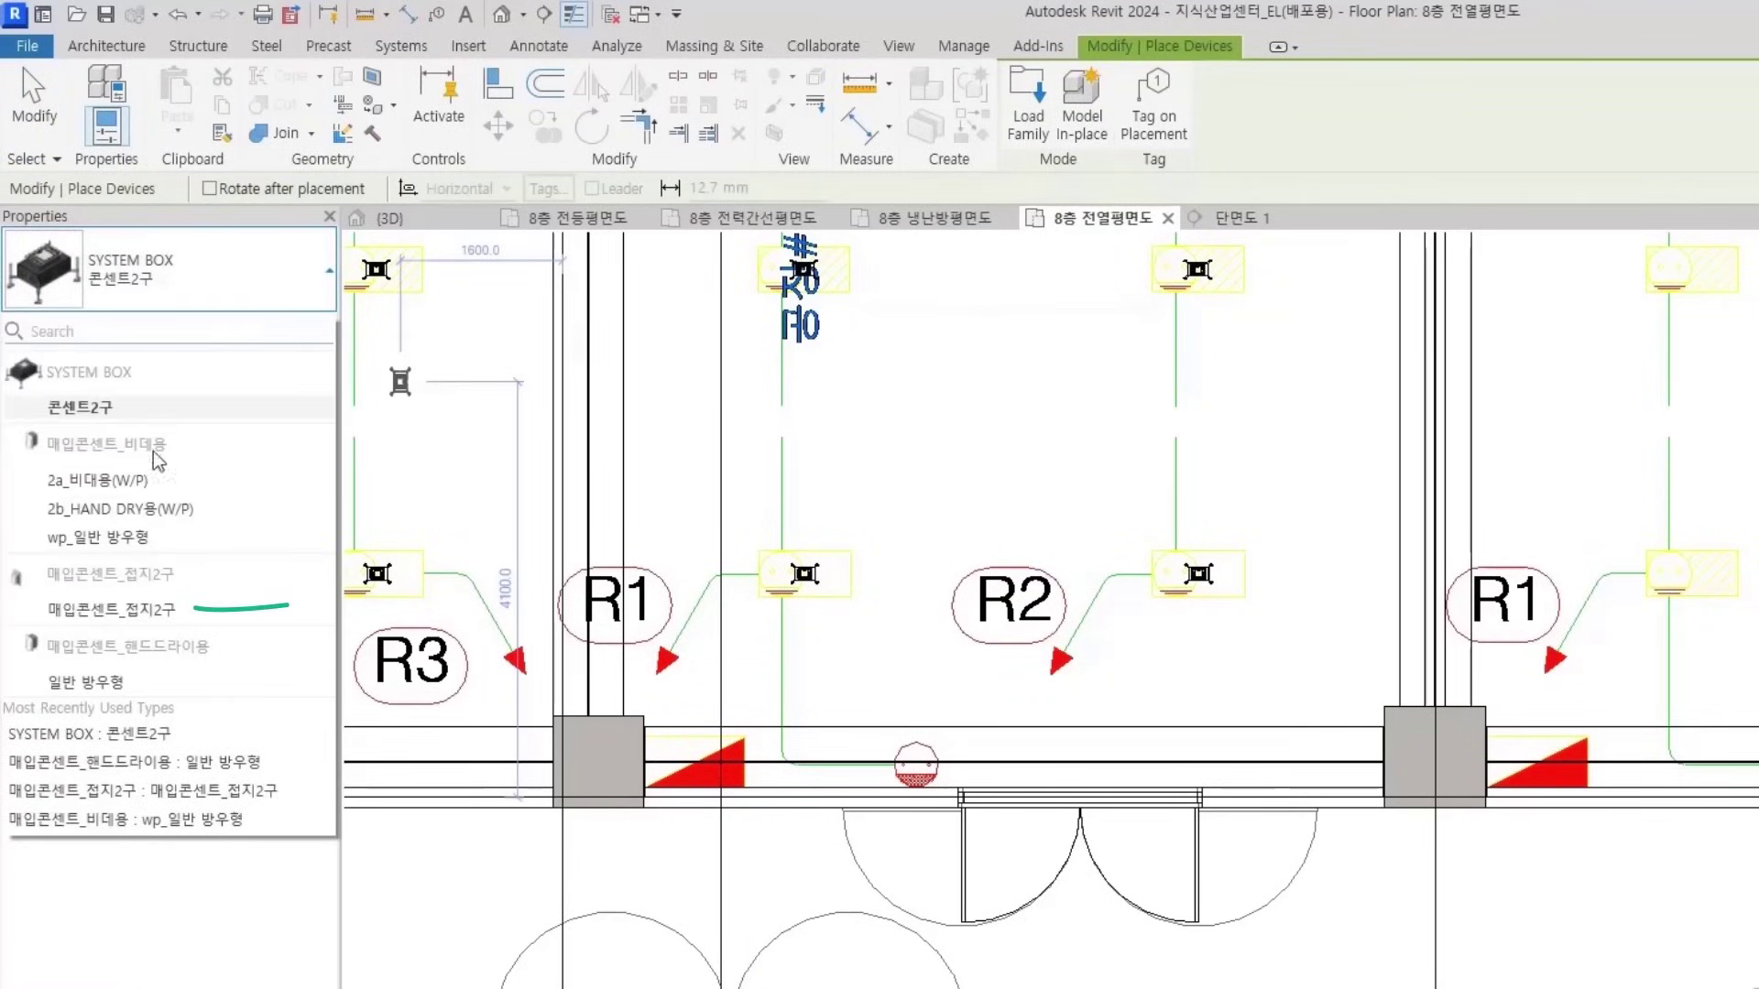
left_click(153, 616)
scroll(971, 760, "up", 3)
scroll(960, 744, "up", 2)
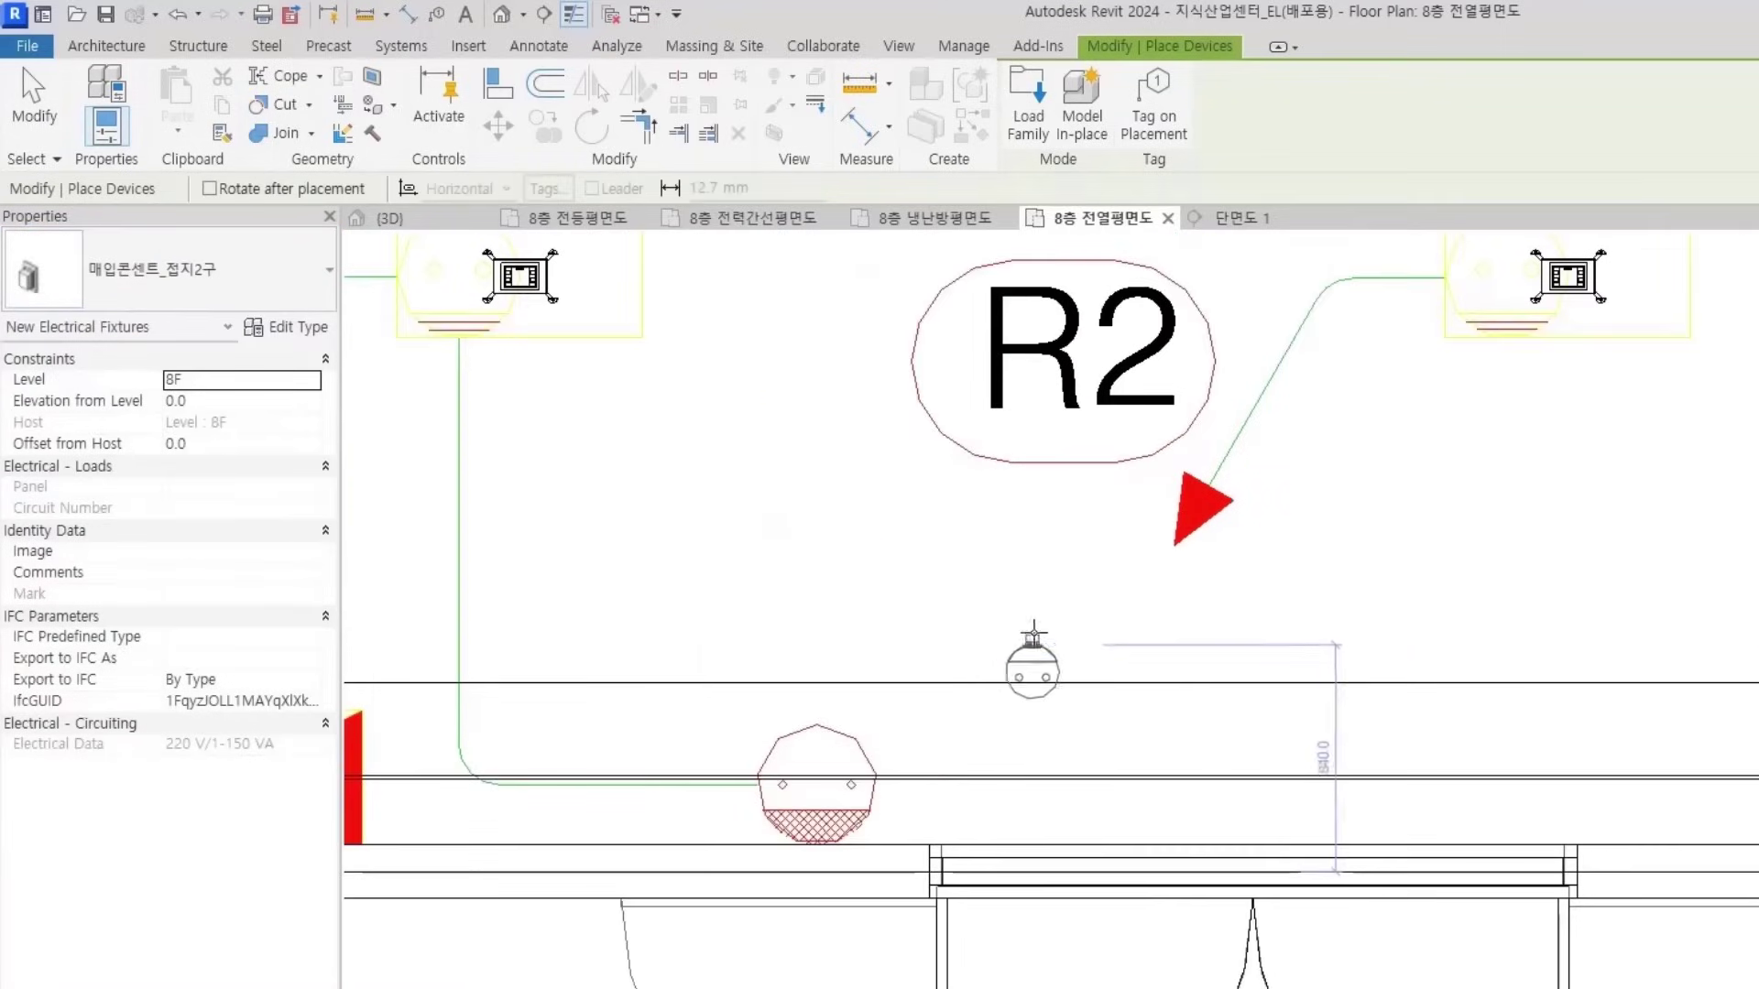
scroll(966, 820, "up", 1)
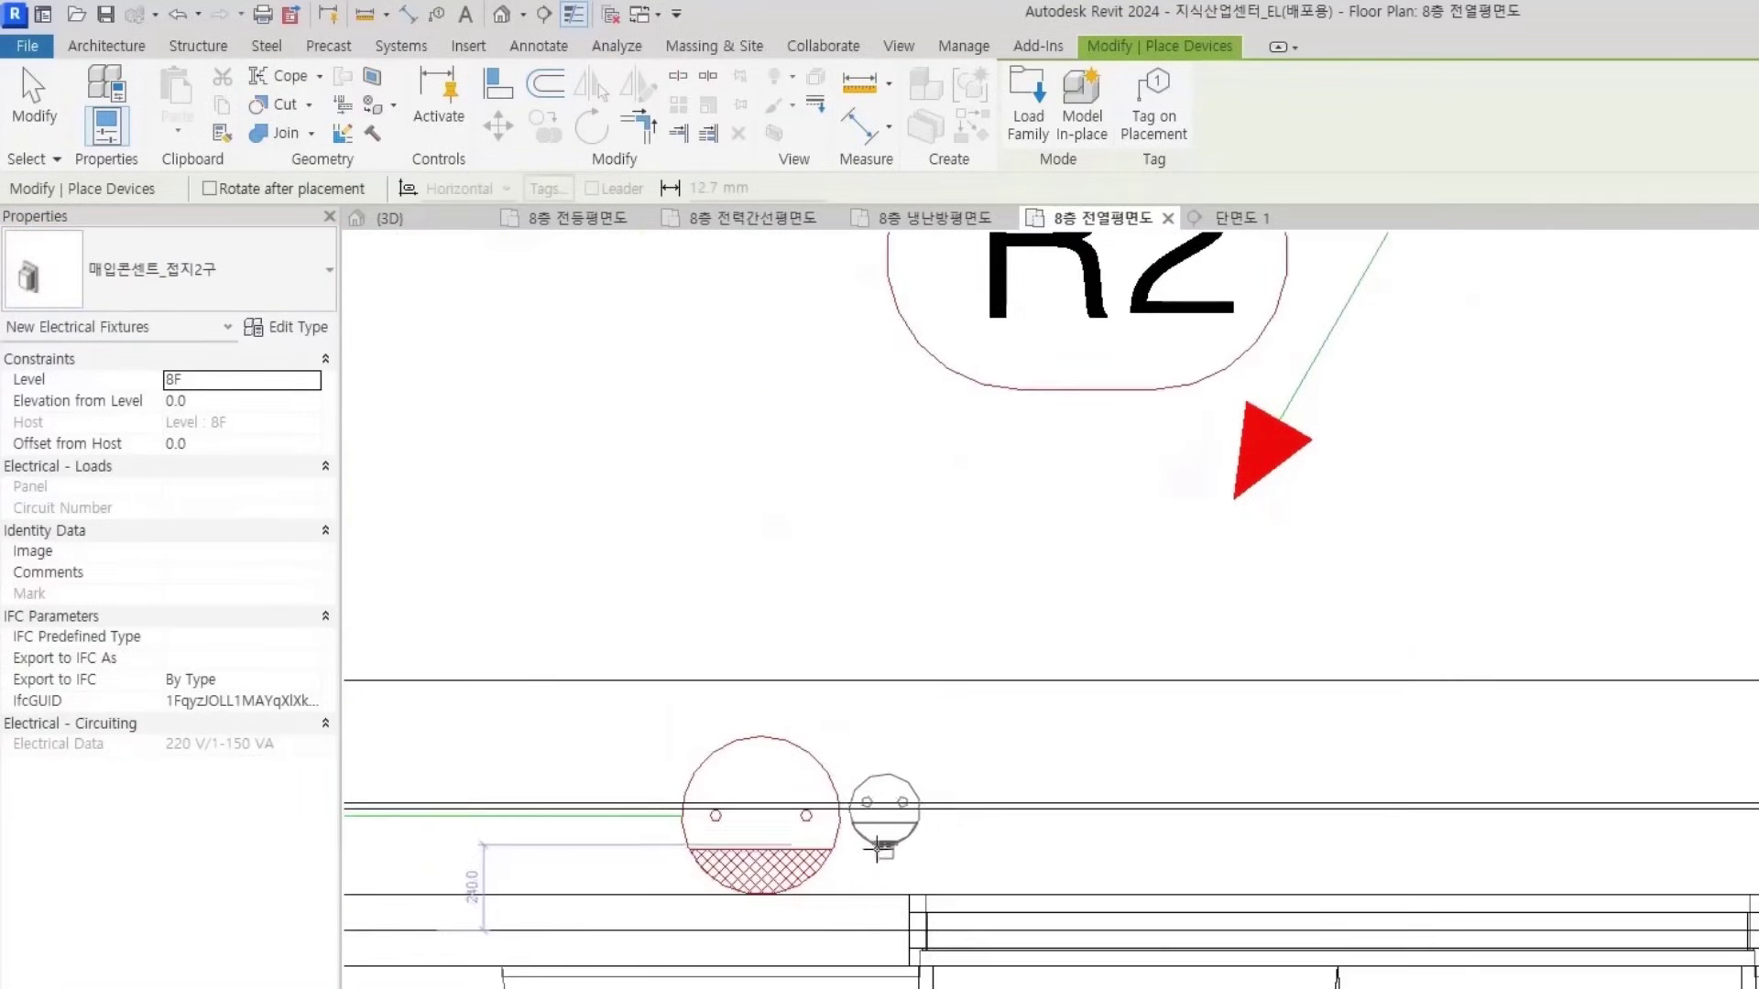
left_click(759, 901)
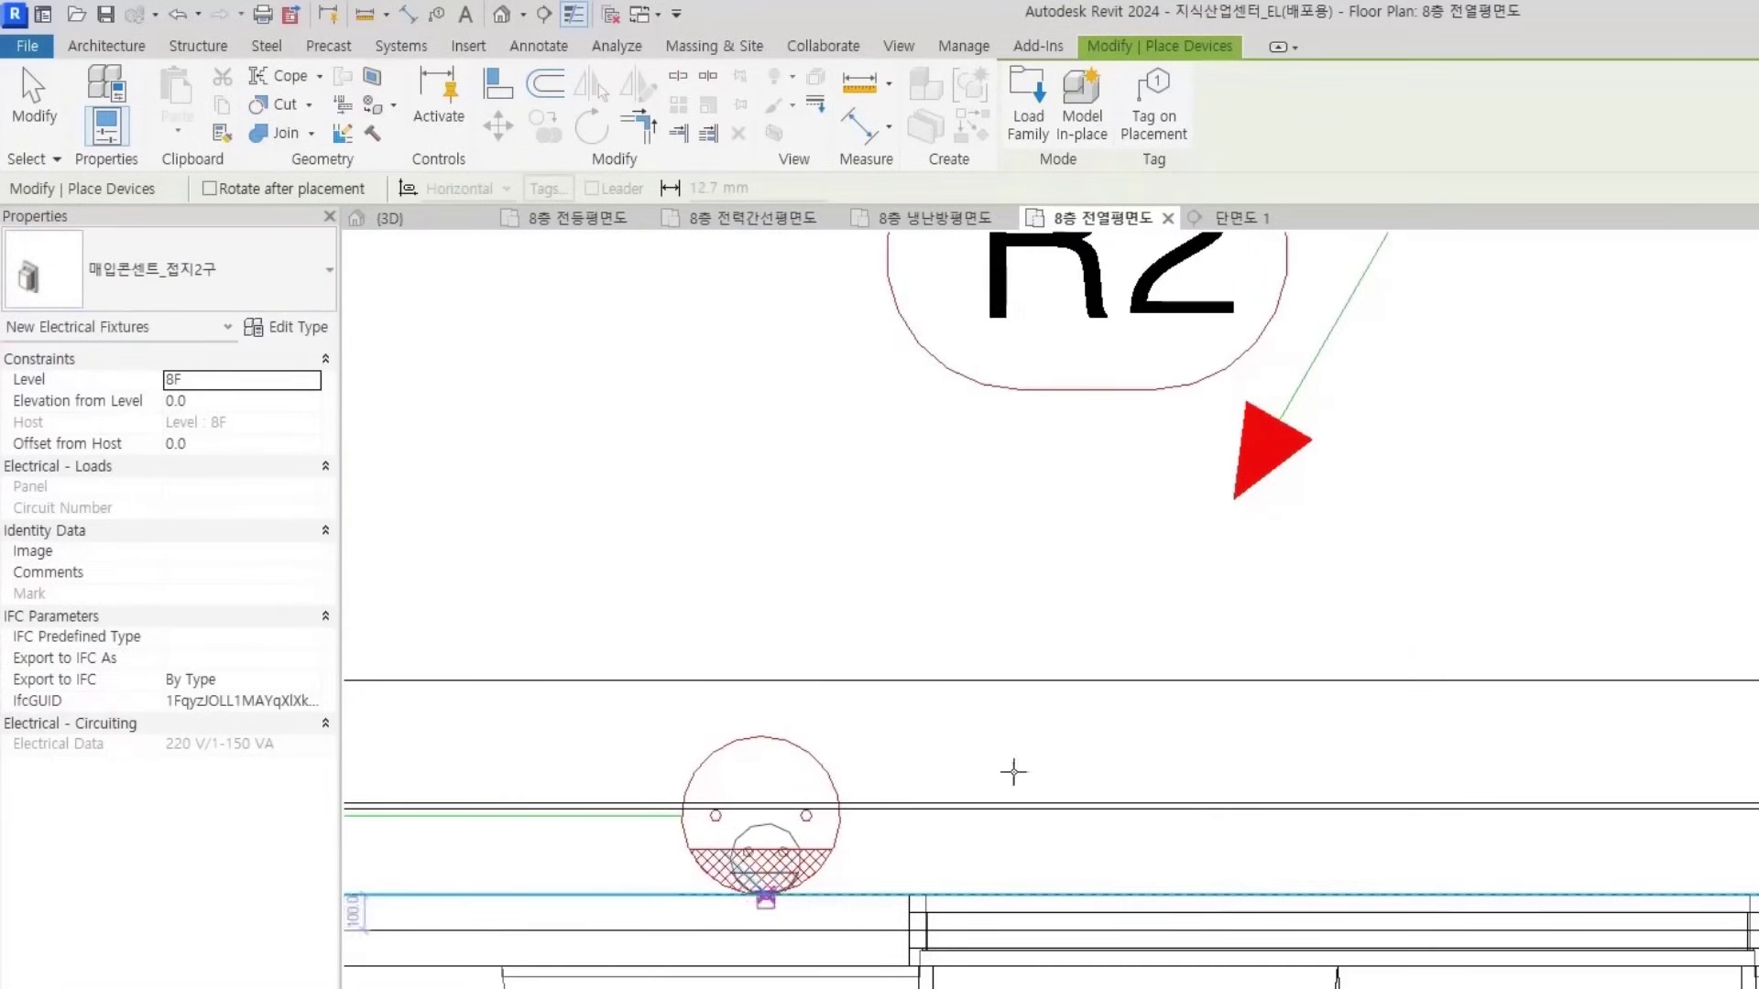
key("Escape")
key("Escape")
Draw a short vertical guide line upward from the top of the red wall receptacle symbol
scroll(778, 932, "up", 1)
scroll(757, 825, "down", 2)
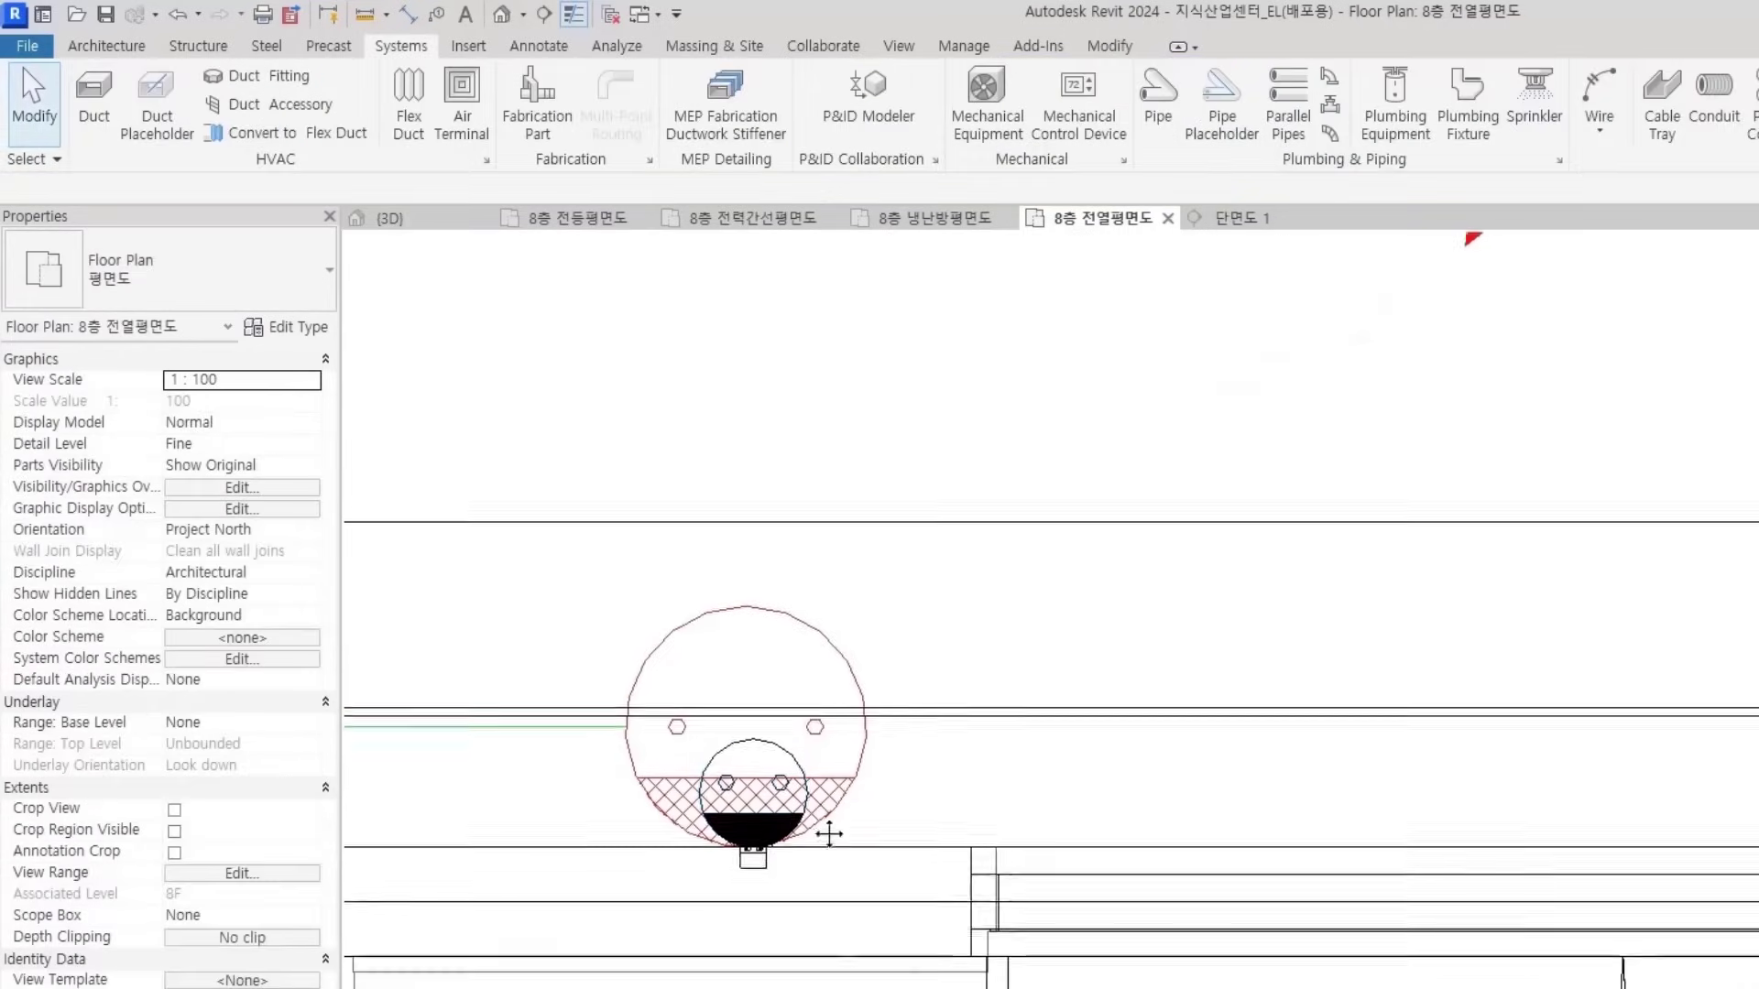
key("l")
key("i")
left_click(716, 681)
left_click(716, 485)
key("Escape")
key("Escape")
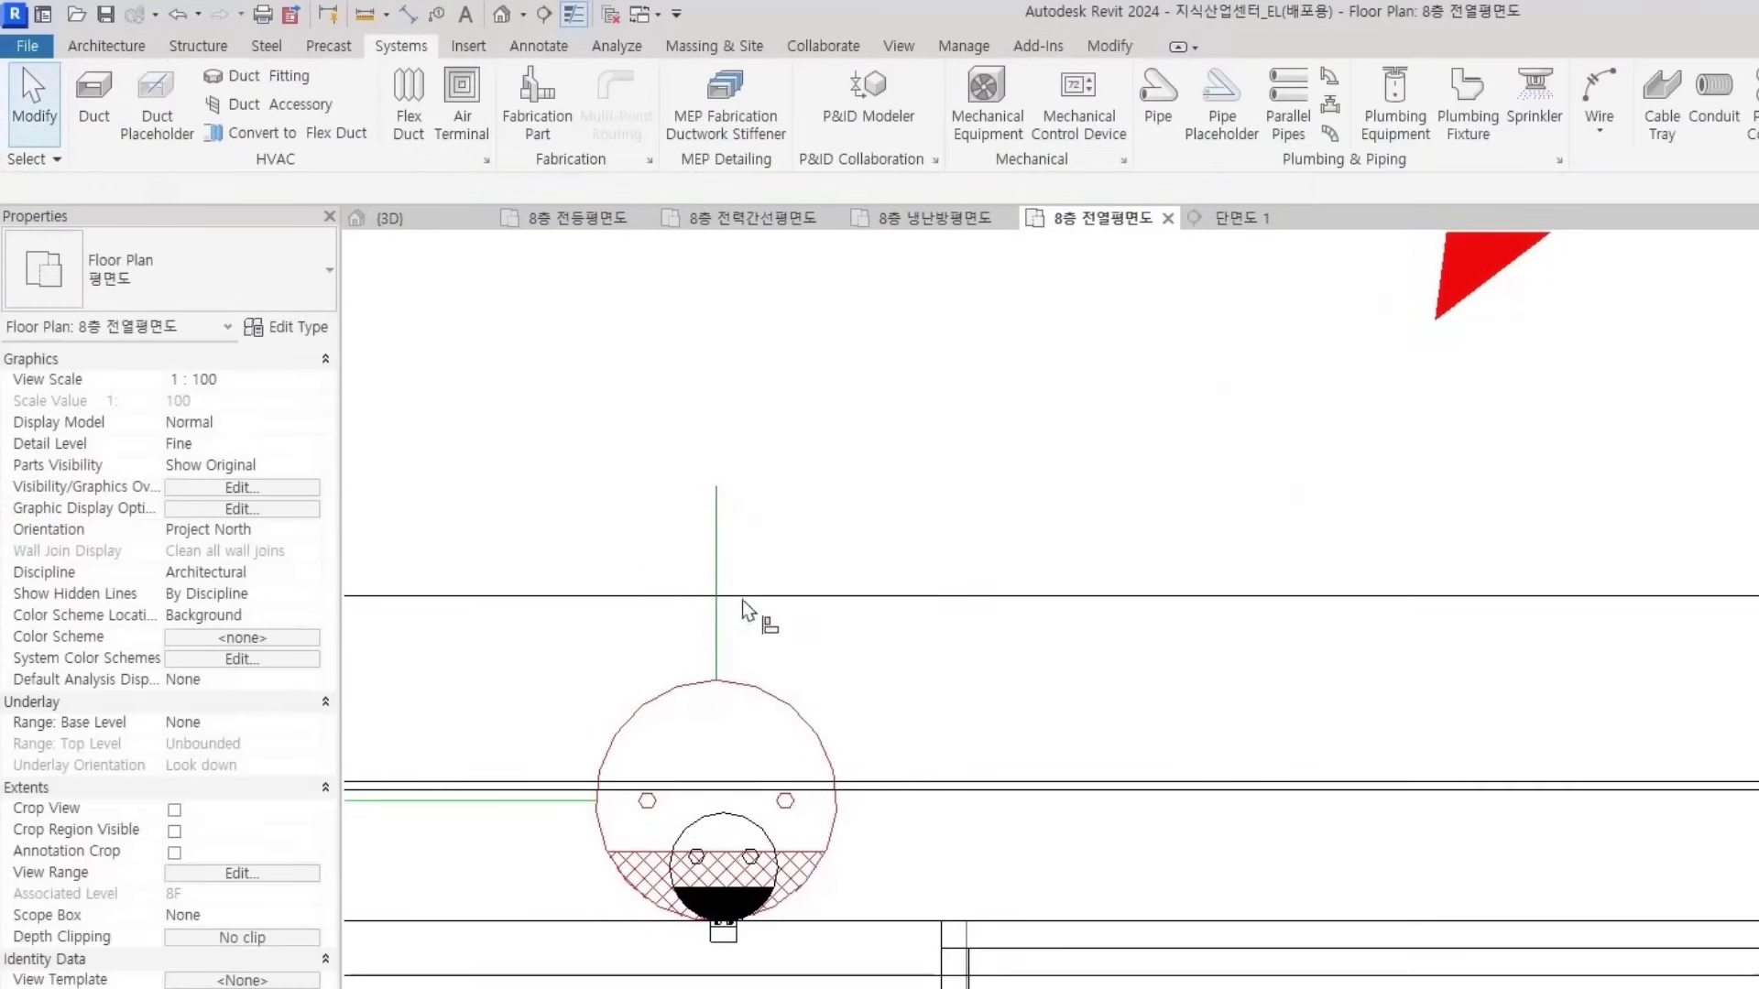
Align the wall outlet's centre to the vertical guide line and delete the line
key("a")
key("l")
left_click(716, 616)
left_click(722, 912)
key("Escape")
key("Escape")
left_click(717, 647)
key("Delete")
Set the wall outlet's elevation from level to 500
scroll(821, 668, "down", 3)
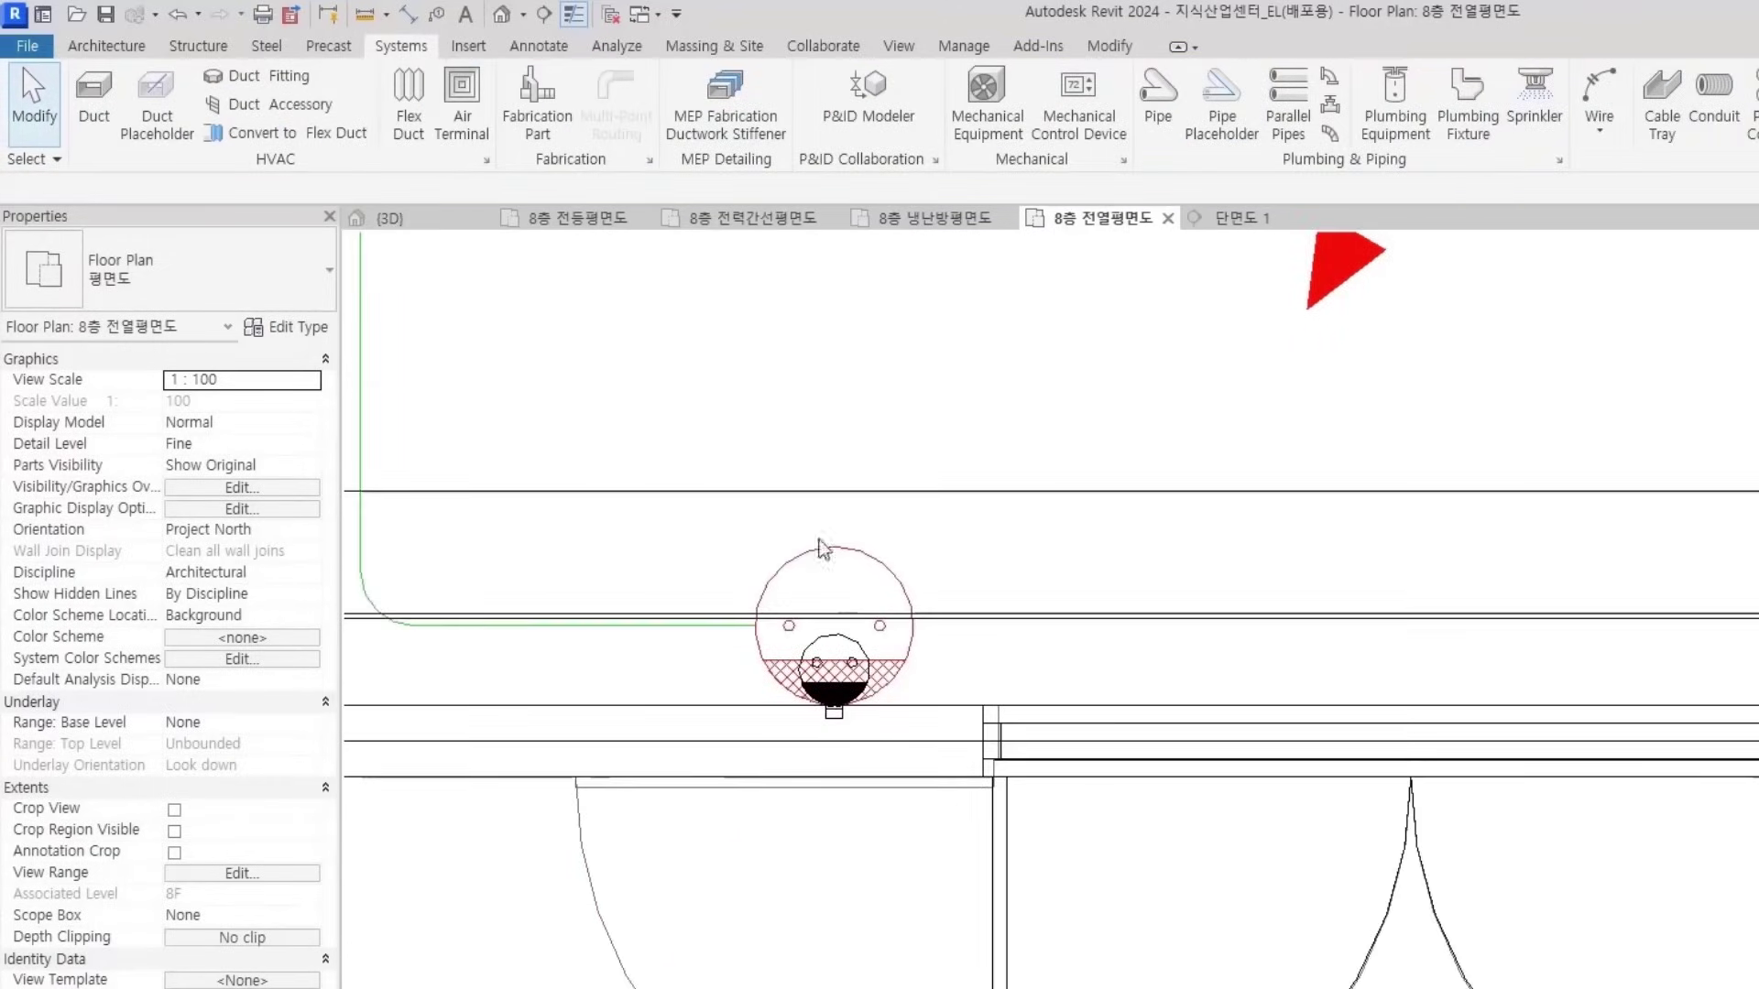
middle_click_drag(967, 721, 983, 733)
left_click(860, 731)
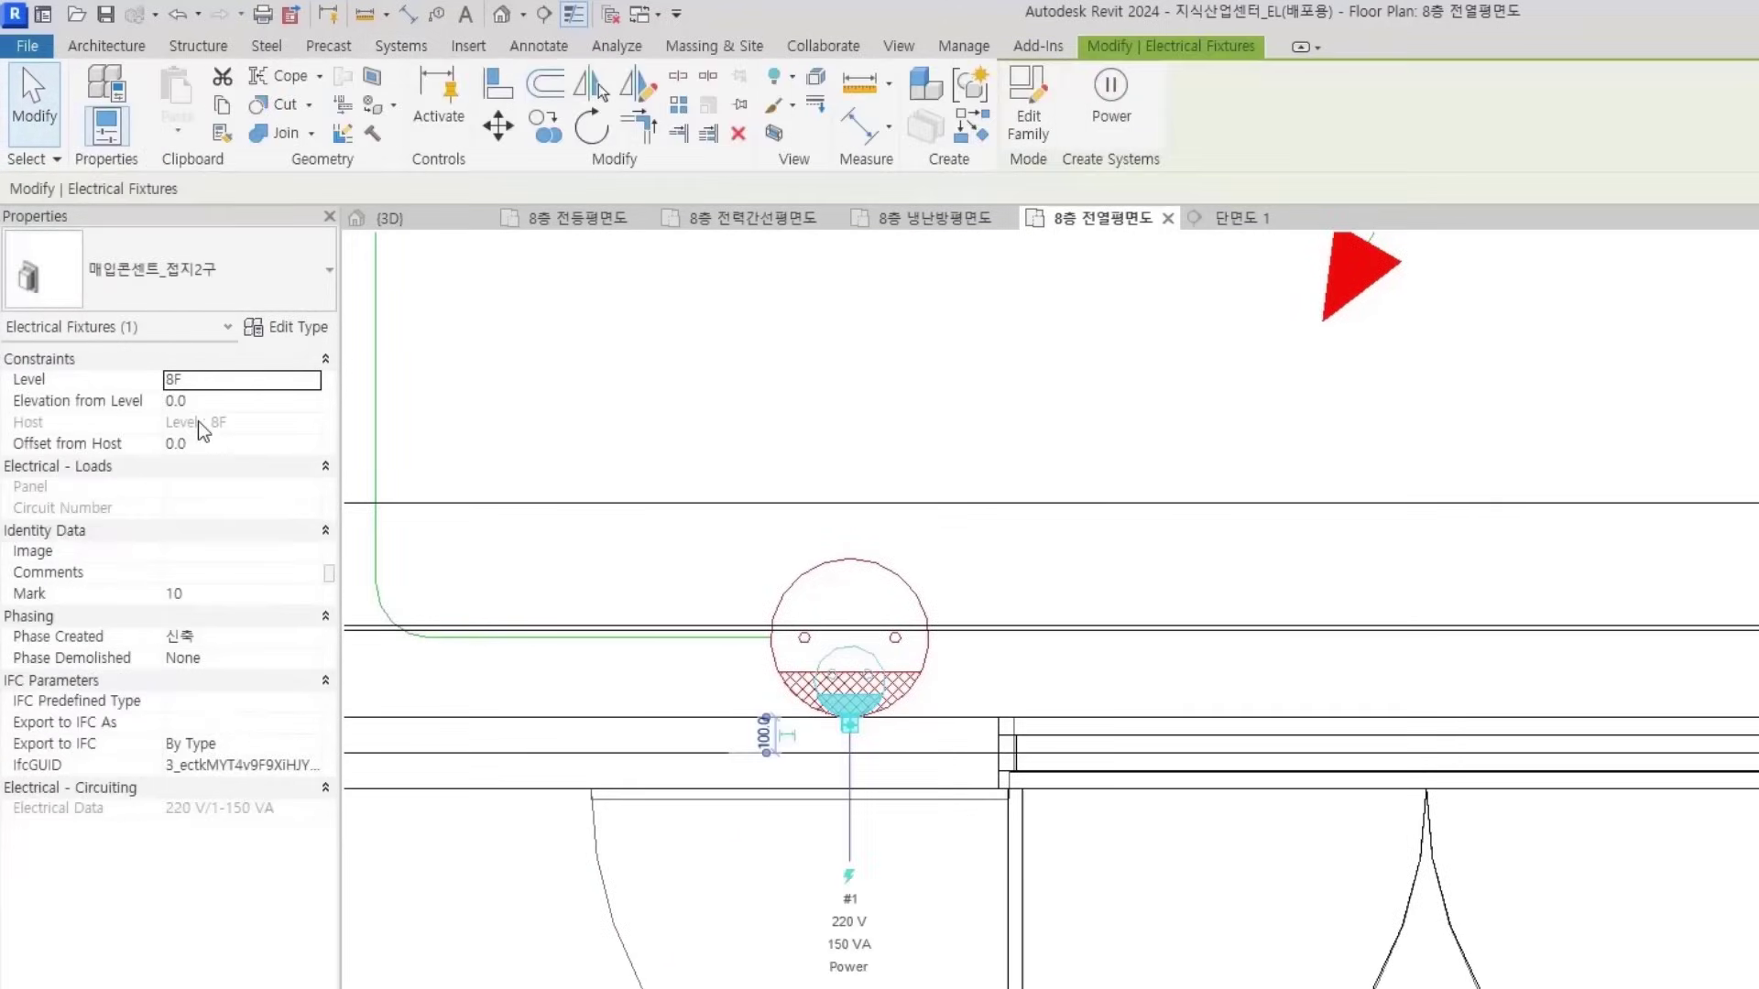
left_click(231, 403)
key("Return")
scroll(907, 652, "down", 5)
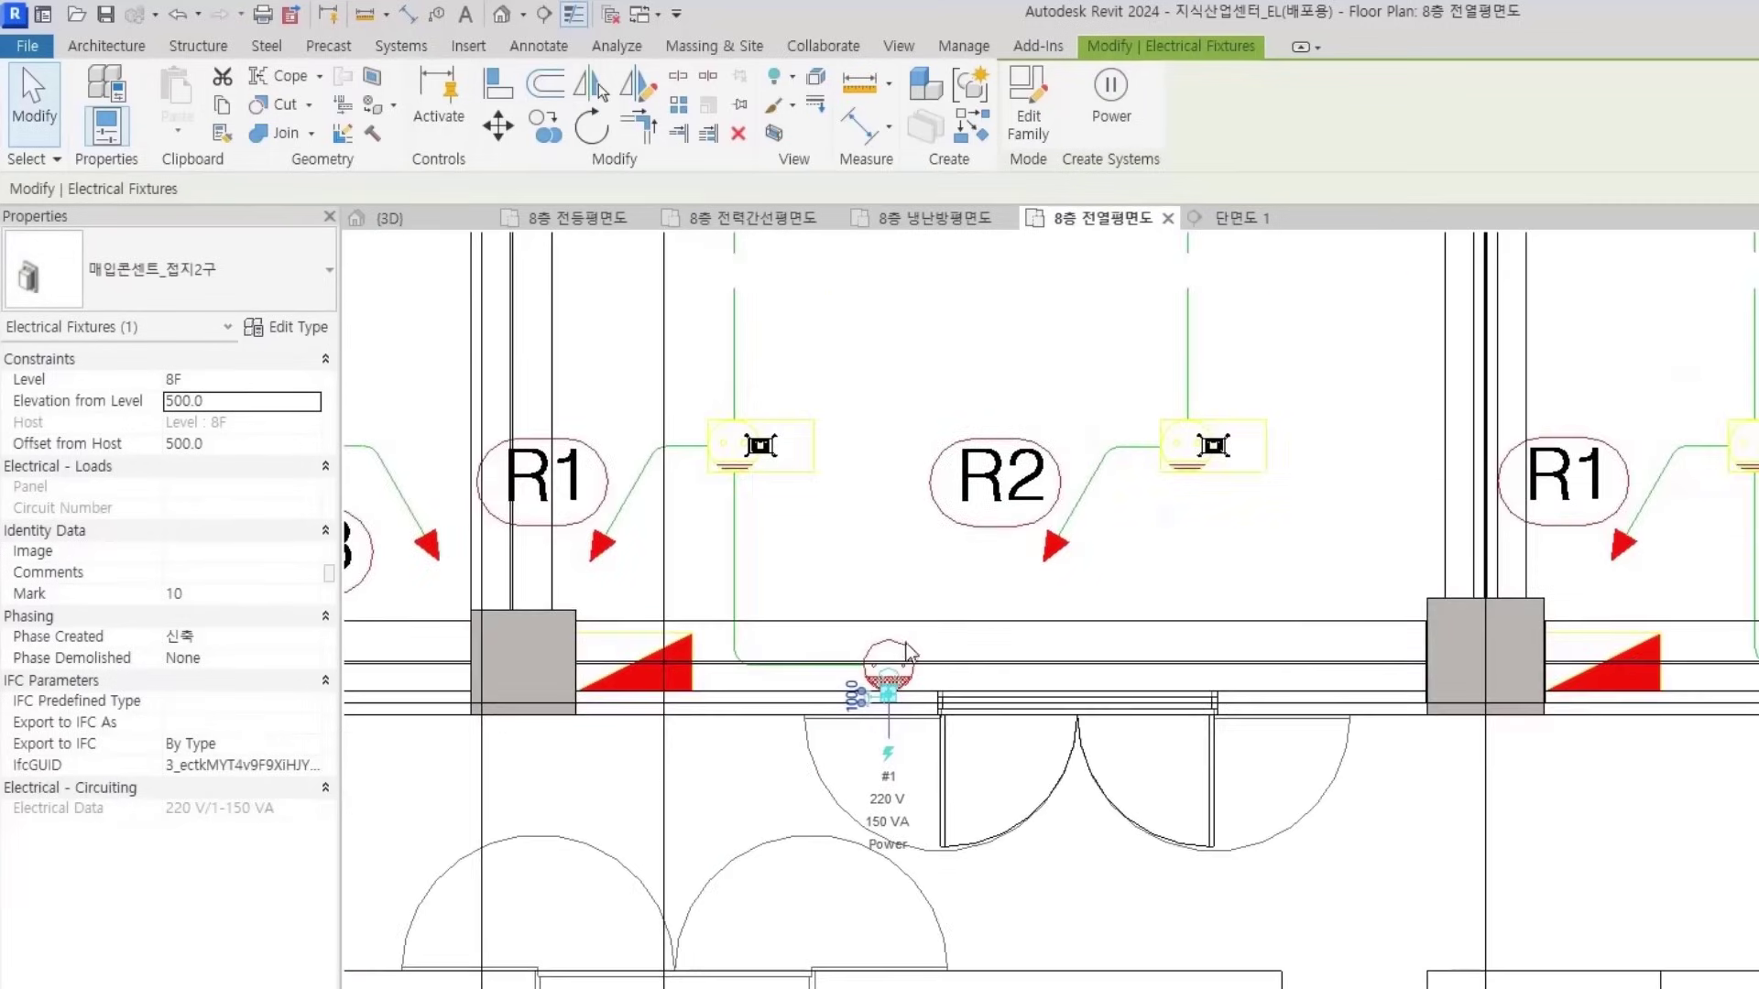
Open the 단면도 1 section, locate the wall outlet and start an aligned dimension for its height above the floor
left_click(1241, 218)
scroll(1241, 662, "down", 5)
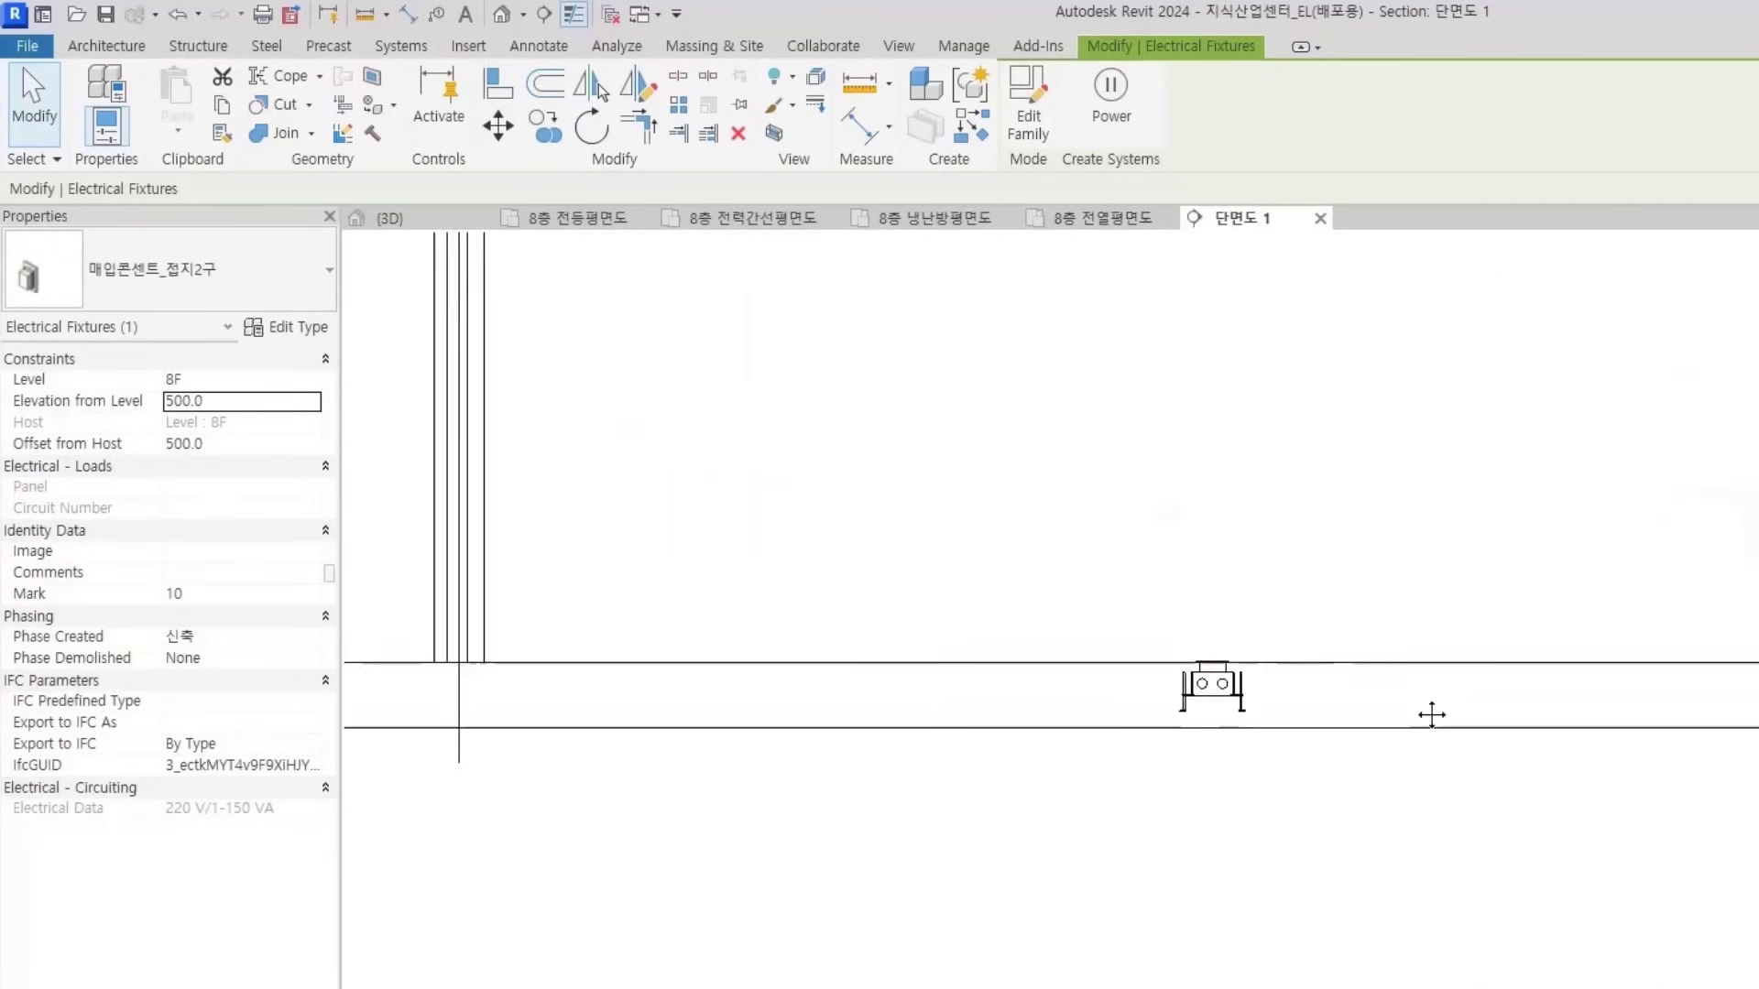
scroll(980, 751, "down", 3)
scroll(1419, 761, "up", 7)
left_click(1261, 761)
scroll(1264, 762, "down", 1)
middle_click_drag(1283, 768, 525, 536)
scroll(532, 541, "up", 2)
key("d")
key("i")
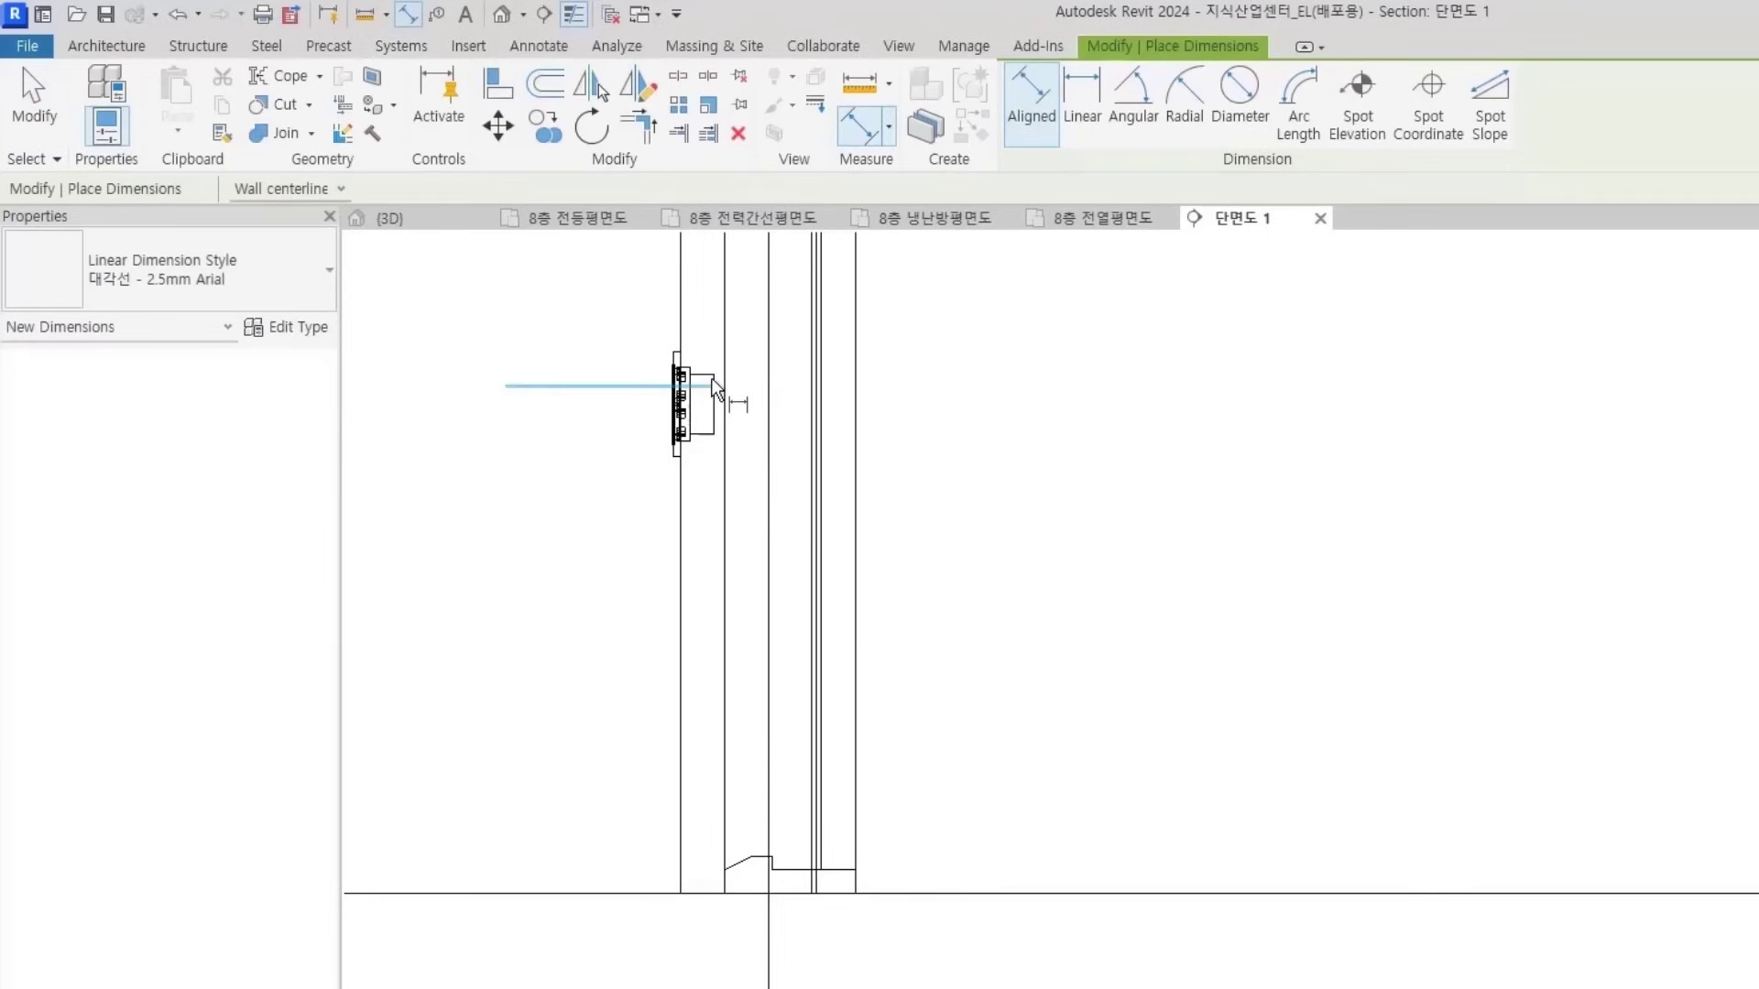
Measure the height from the floor line to the bottom of the outlet's back box with an aligned dimension
left_click(702, 438)
left_click(628, 898)
scroll(604, 890, "down", 2)
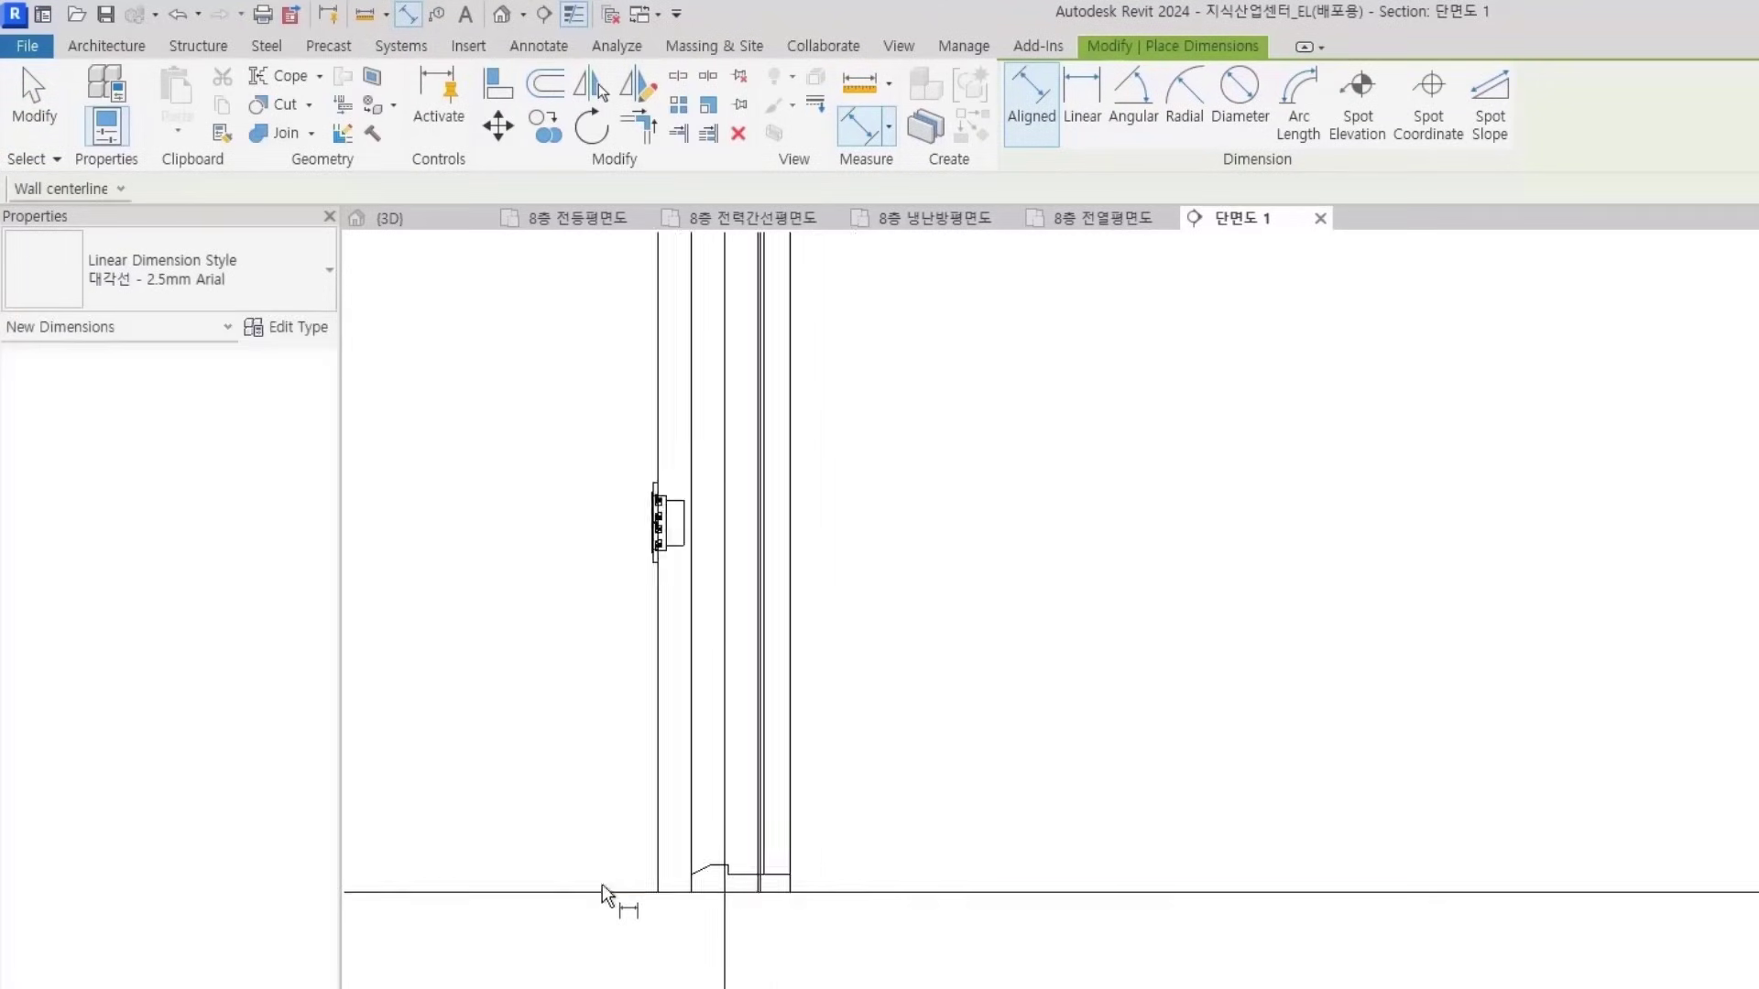
left_click(602, 890)
left_click(682, 547)
scroll(527, 687, "down", 2)
middle_click_drag(534, 698, 754, 692)
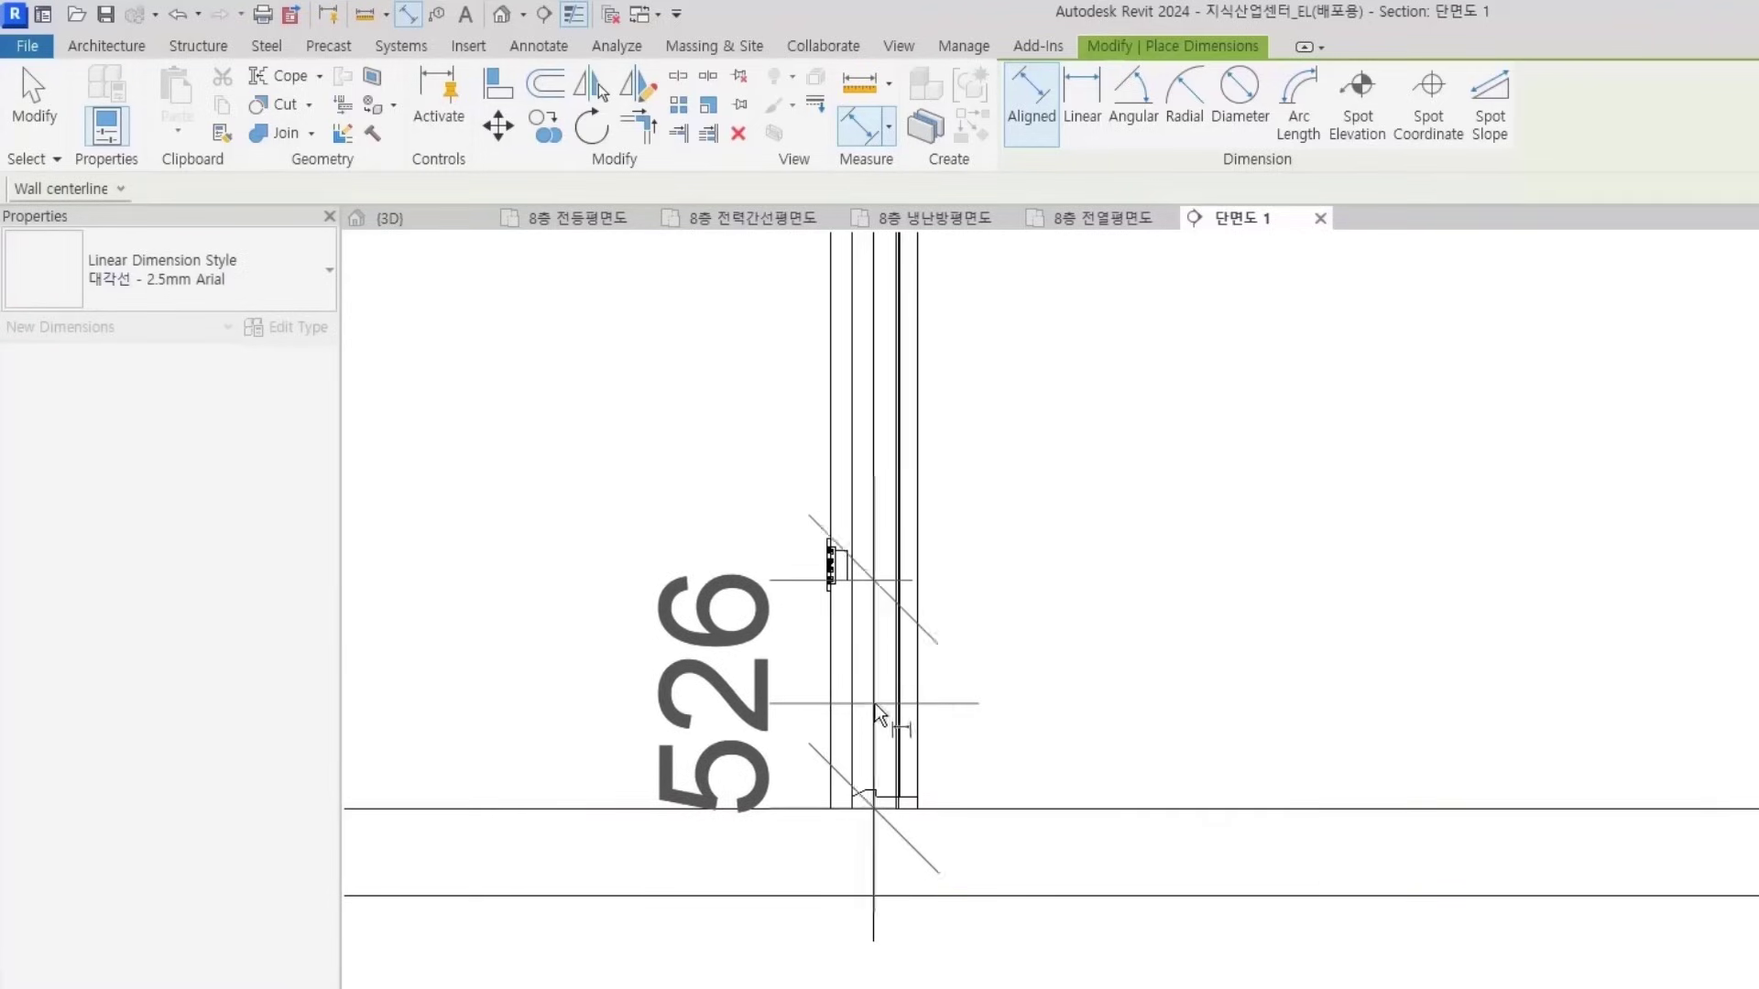
scroll(829, 564, "up", 2)
key("Escape")
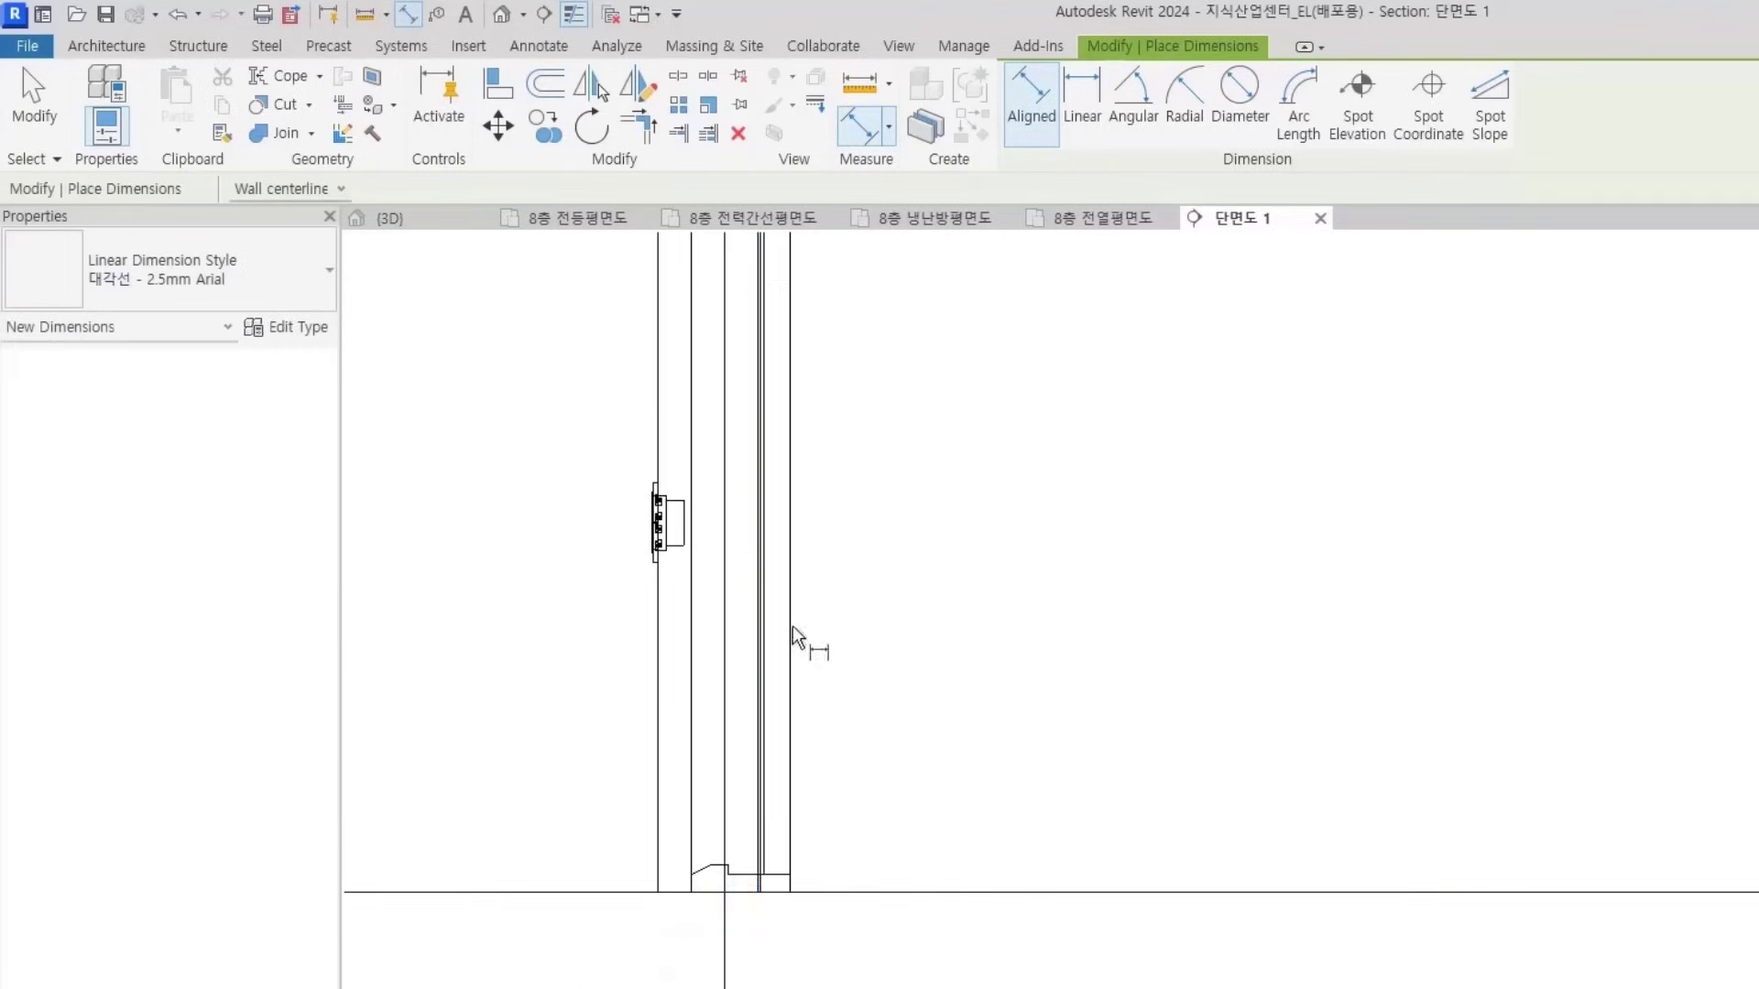
Measure the height from the floor line to the bottom edge of the outlet's cover plate with an aligned dimension
scroll(638, 564, "up", 2)
left_click(674, 562)
scroll(710, 701, "down", 2)
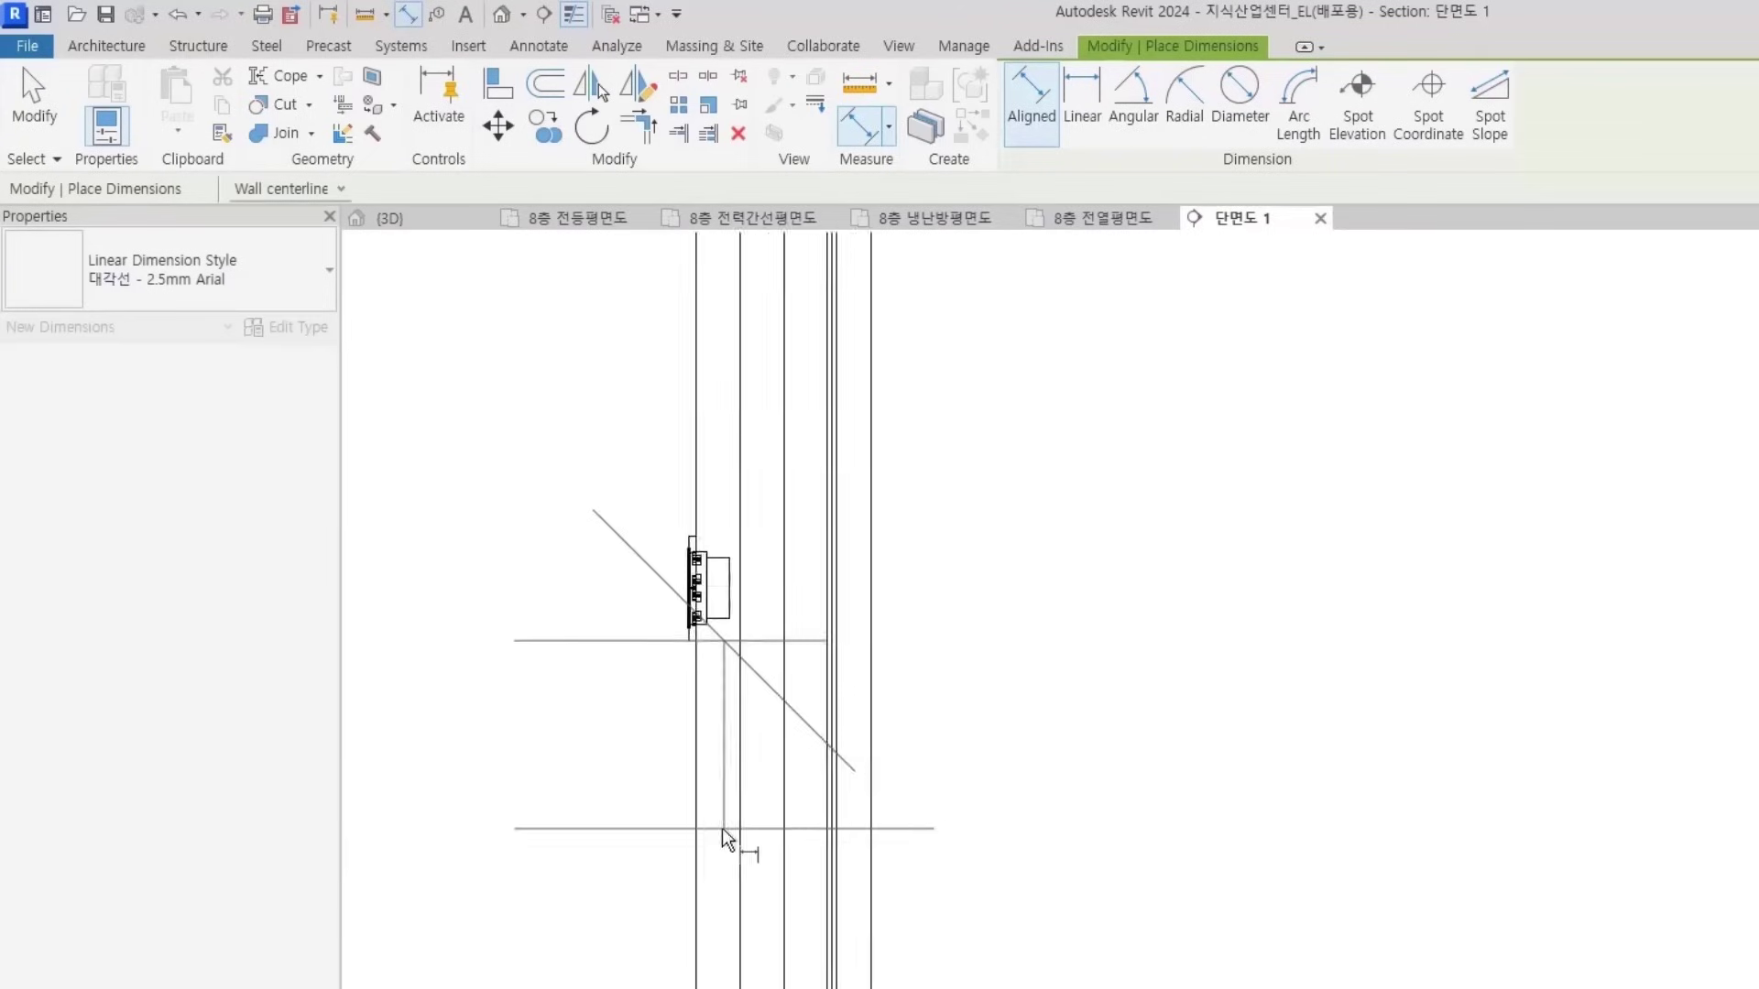
middle_click_drag(731, 829, 1025, 667)
left_click(965, 860)
scroll(817, 848, "down", 2)
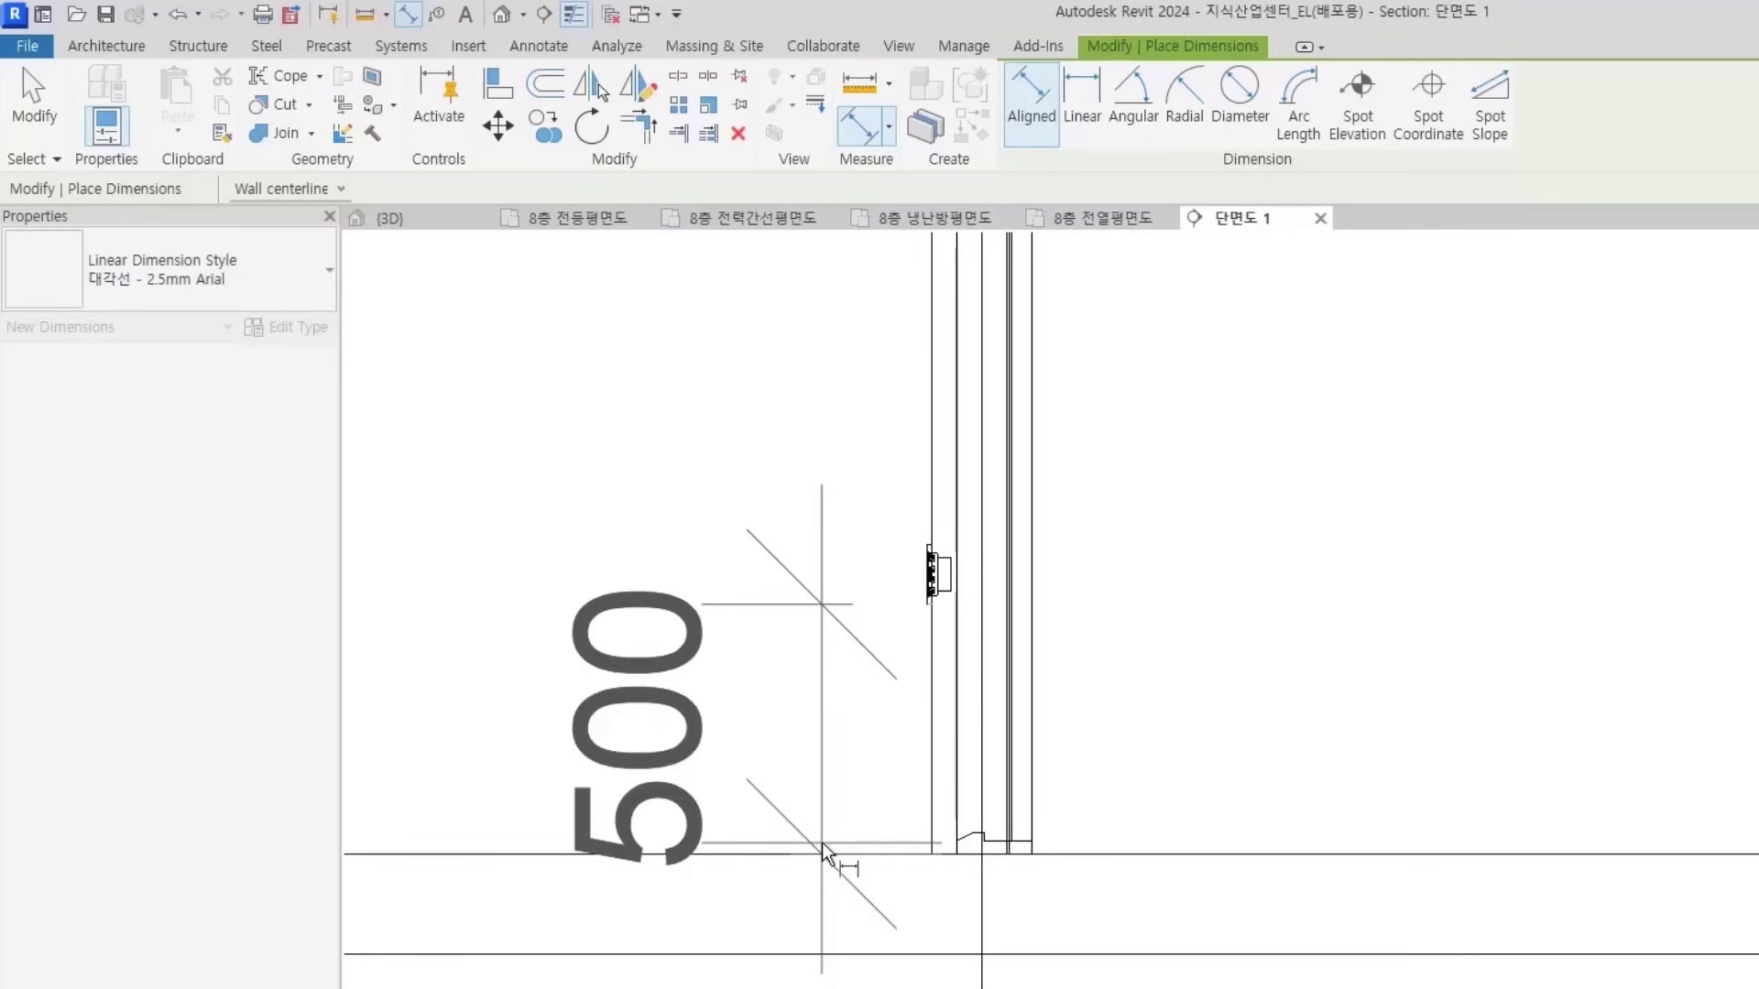
key("Escape")
key("Escape")
scroll(1182, 751, "up", 3)
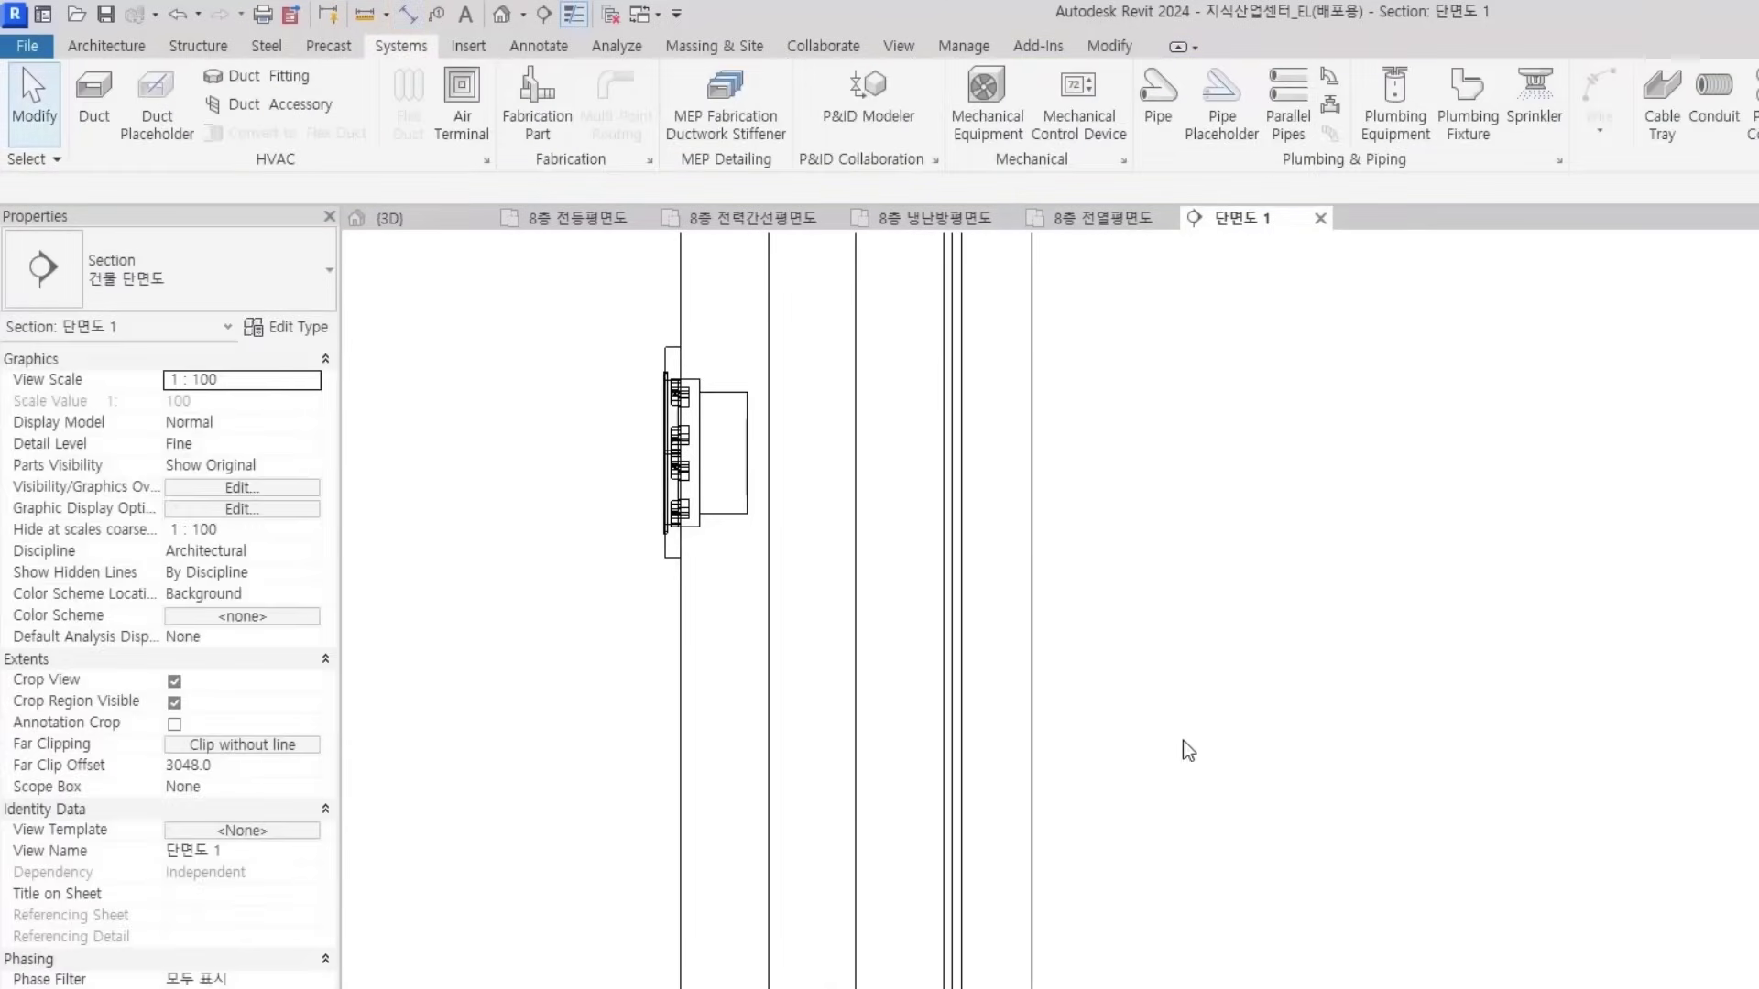
In the 8층 전열평면도 floor plan, set the elevation from level of the 매입콘센트_접지2구 outlet beside the double door to 4500
left_click(1066, 213)
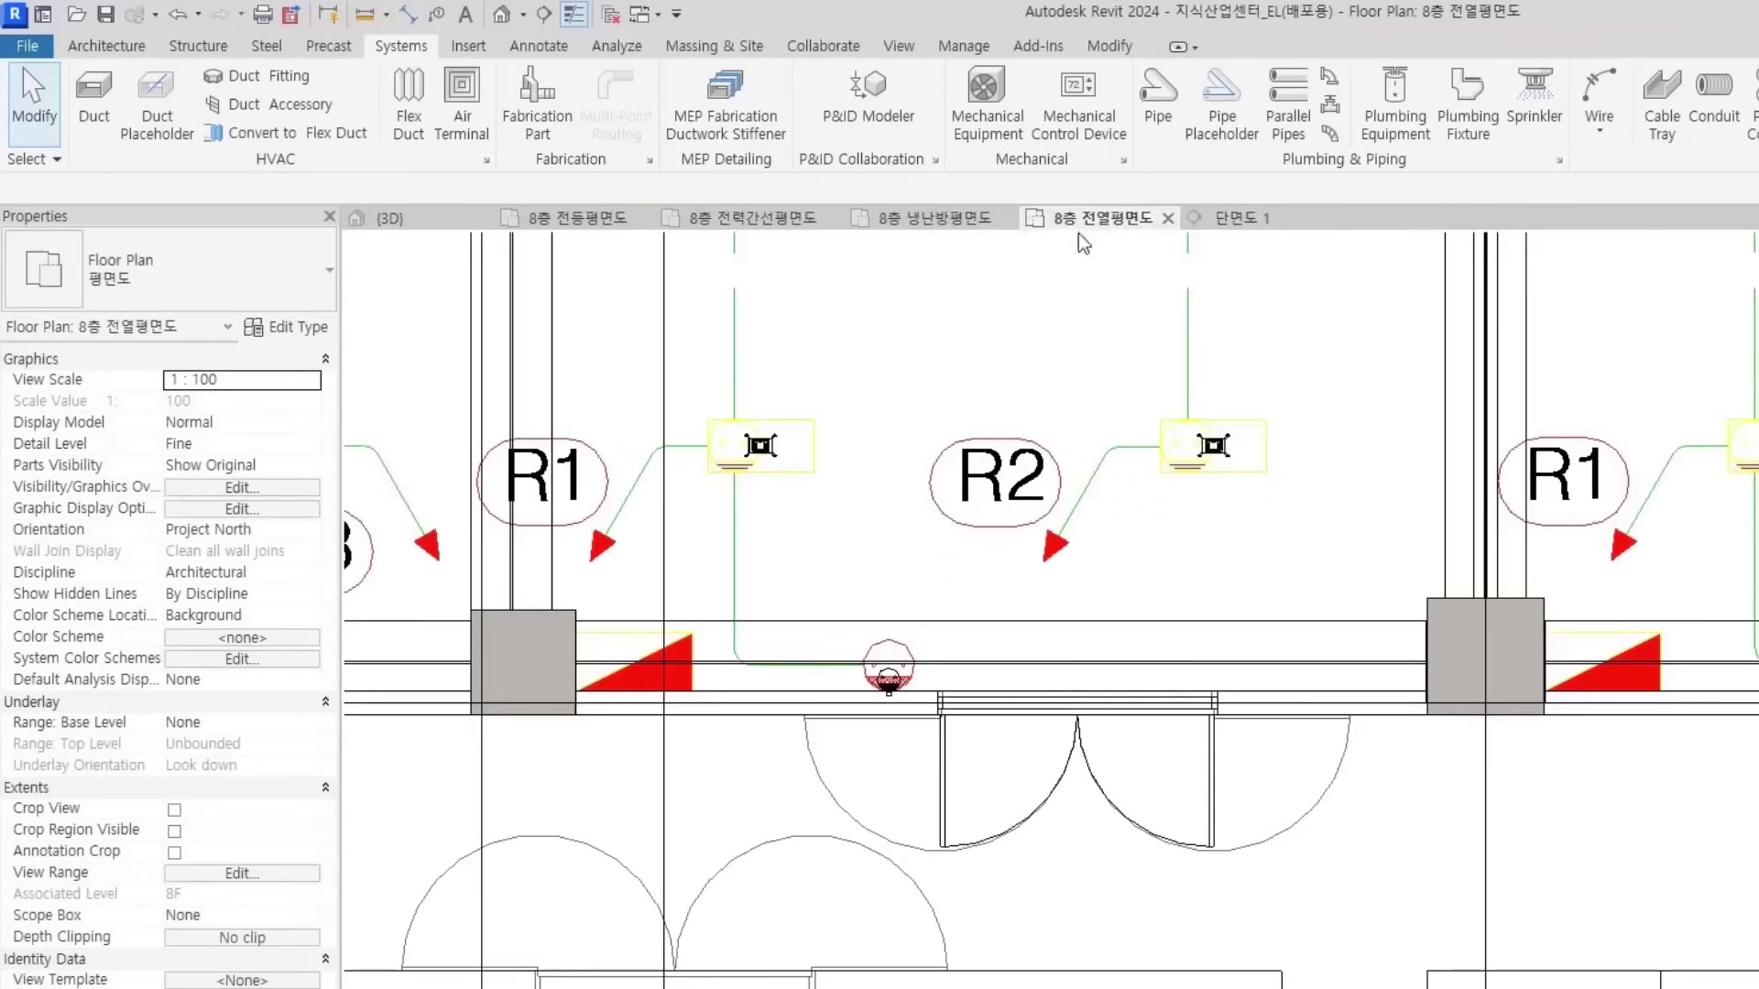
left_click(888, 661)
left_click(245, 442)
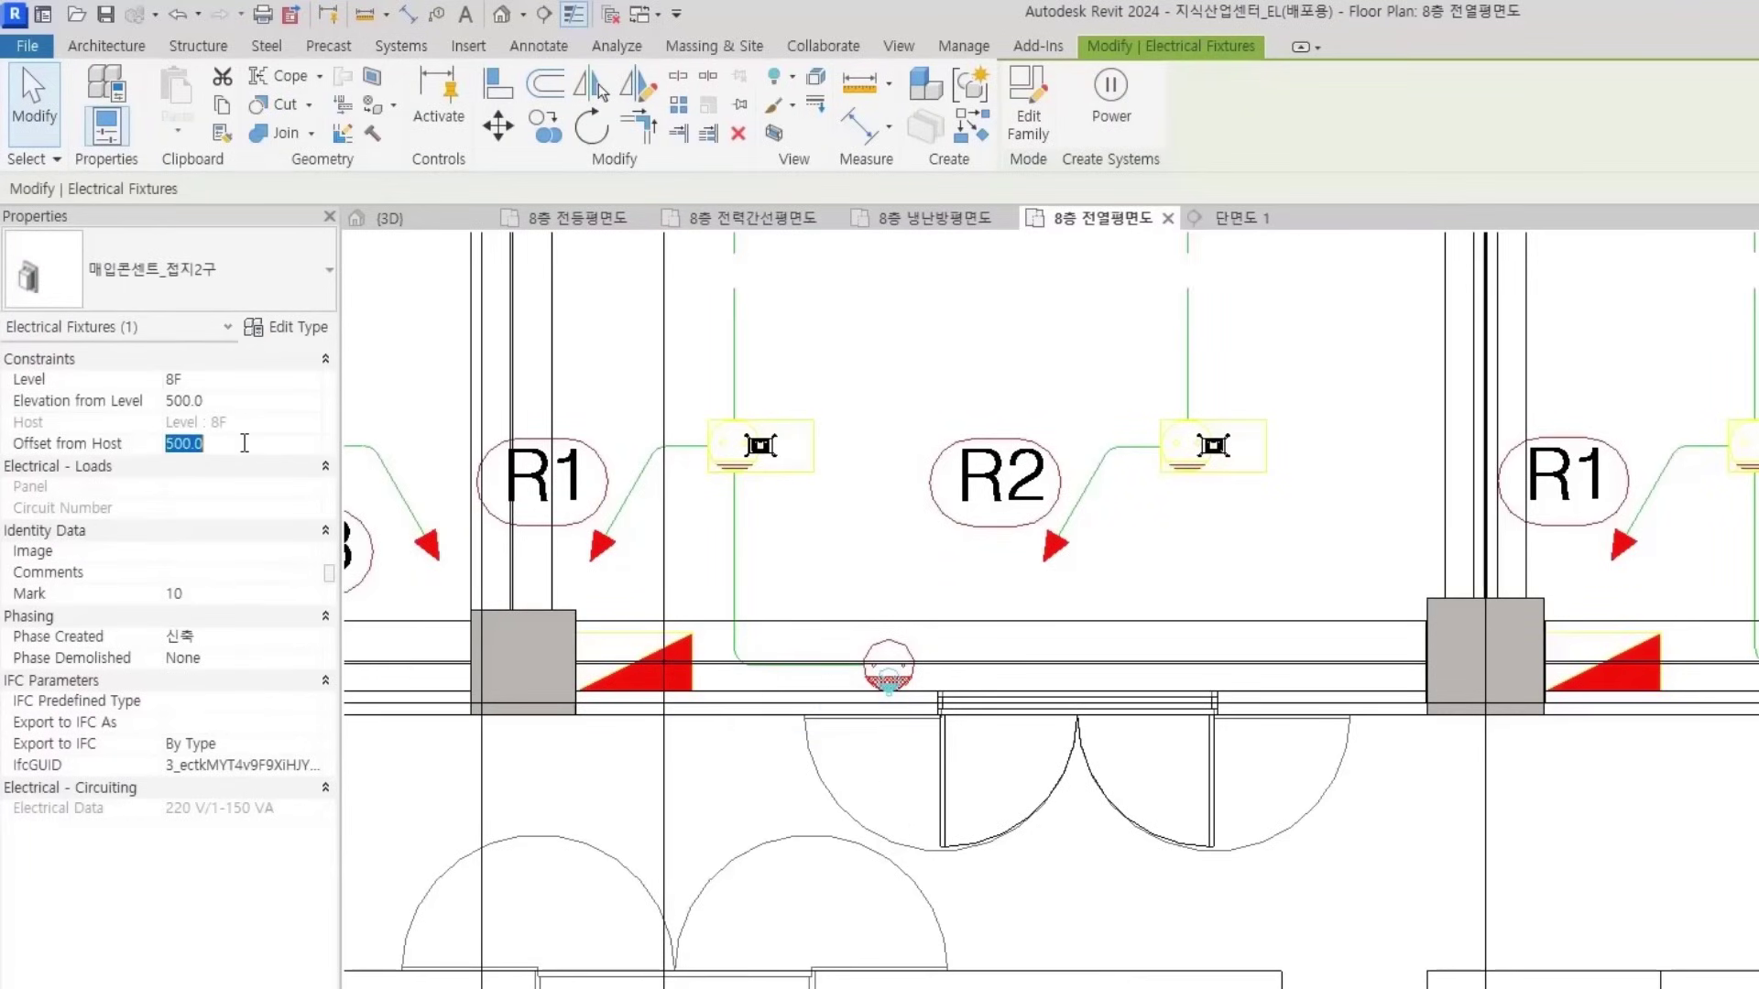
left_click(267, 397)
type("4500")
key("Return")
left_click(849, 498)
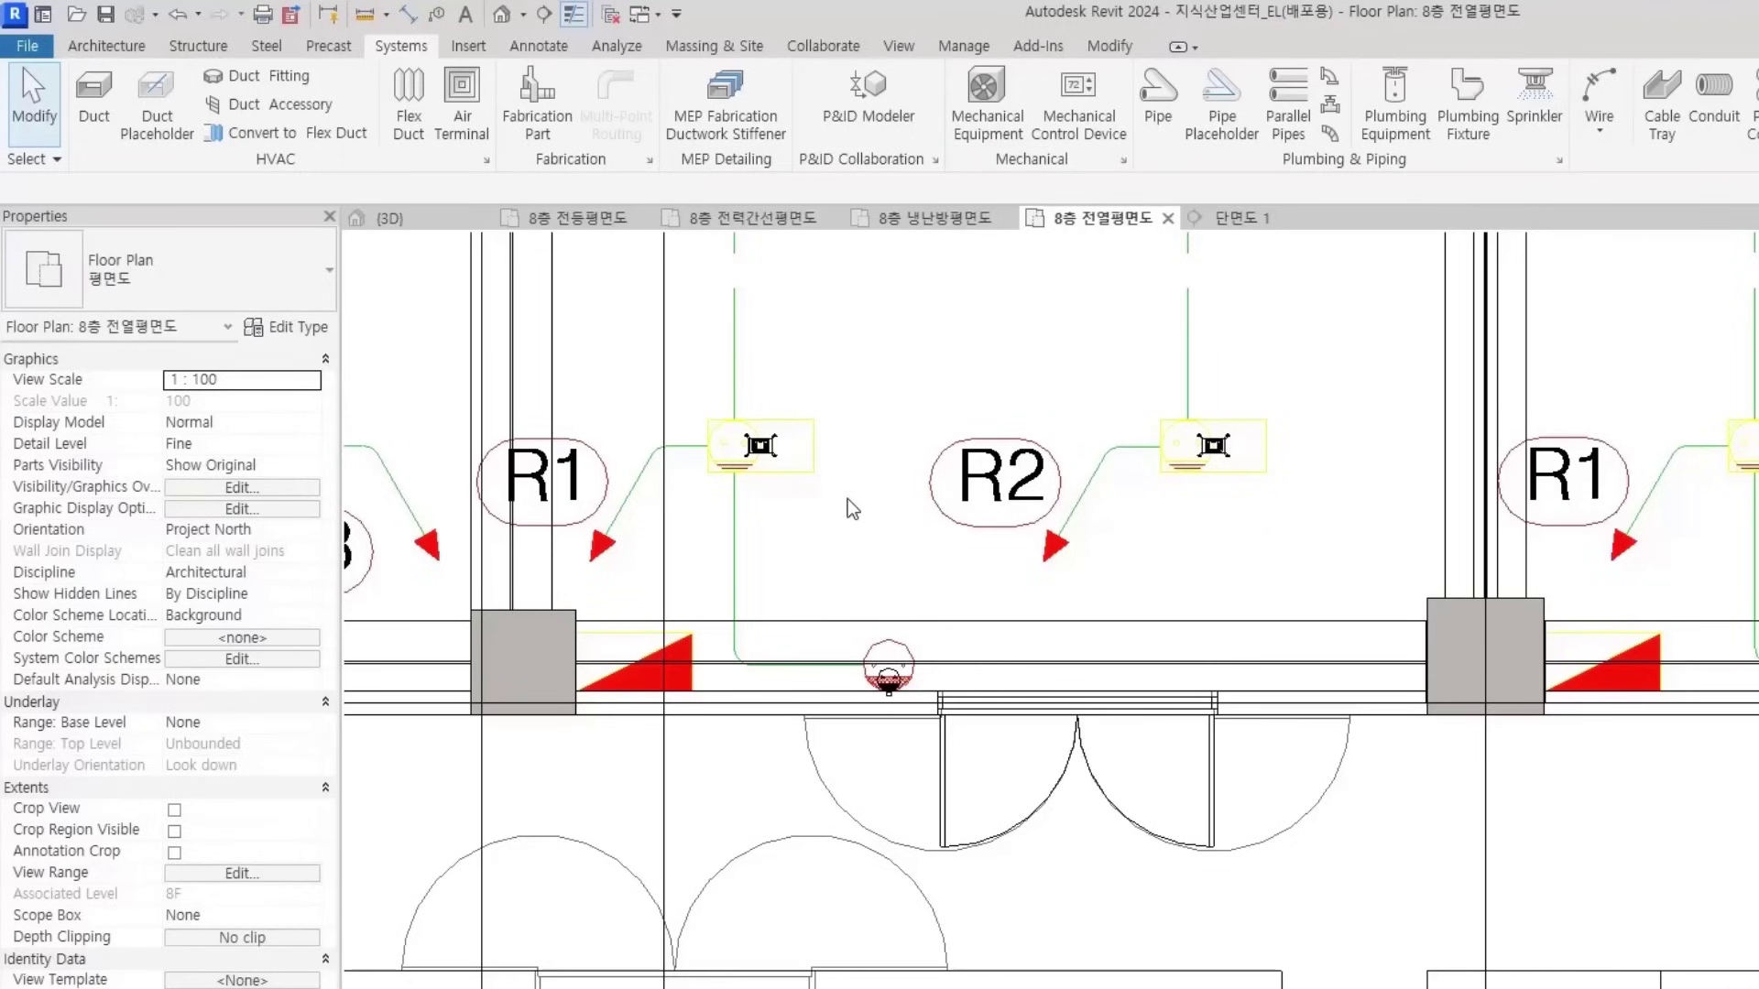
Move the existing section line from the left end of the building to the central restroom's toilet area
scroll(898, 339, "down", 3)
scroll(882, 553, "down", 5)
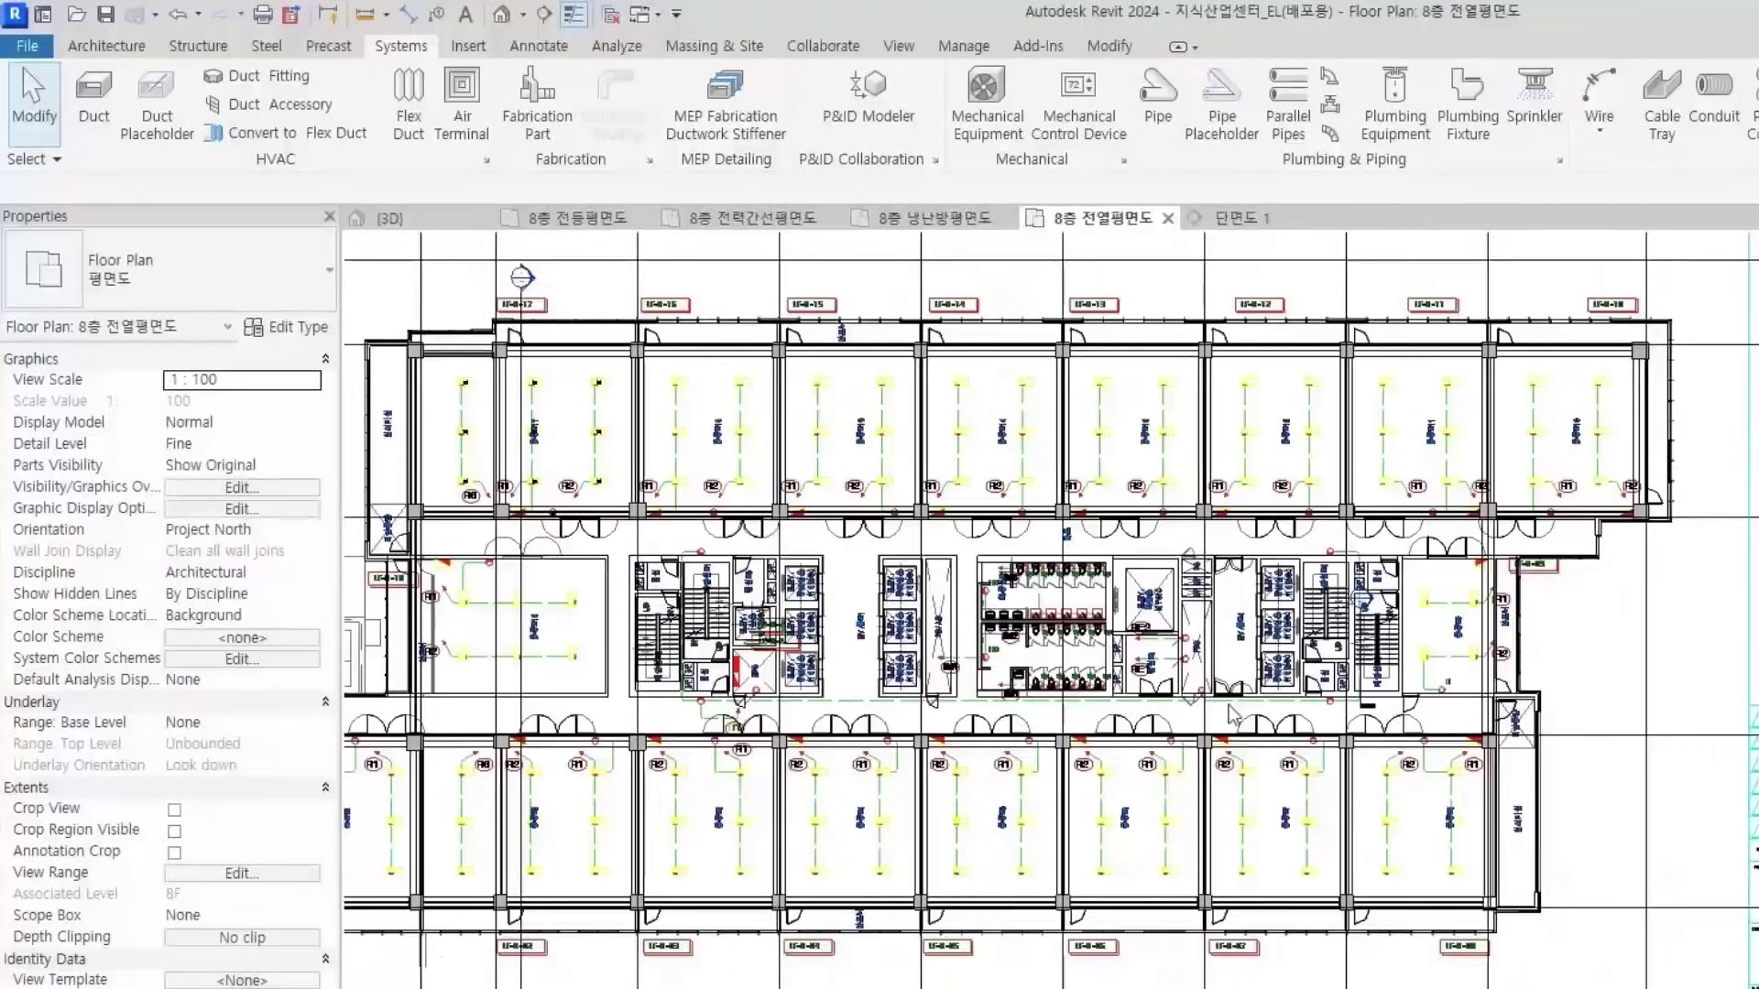
left_click(521, 582)
left_click_drag(522, 583, 1055, 594)
scroll(1099, 591, "up", 5)
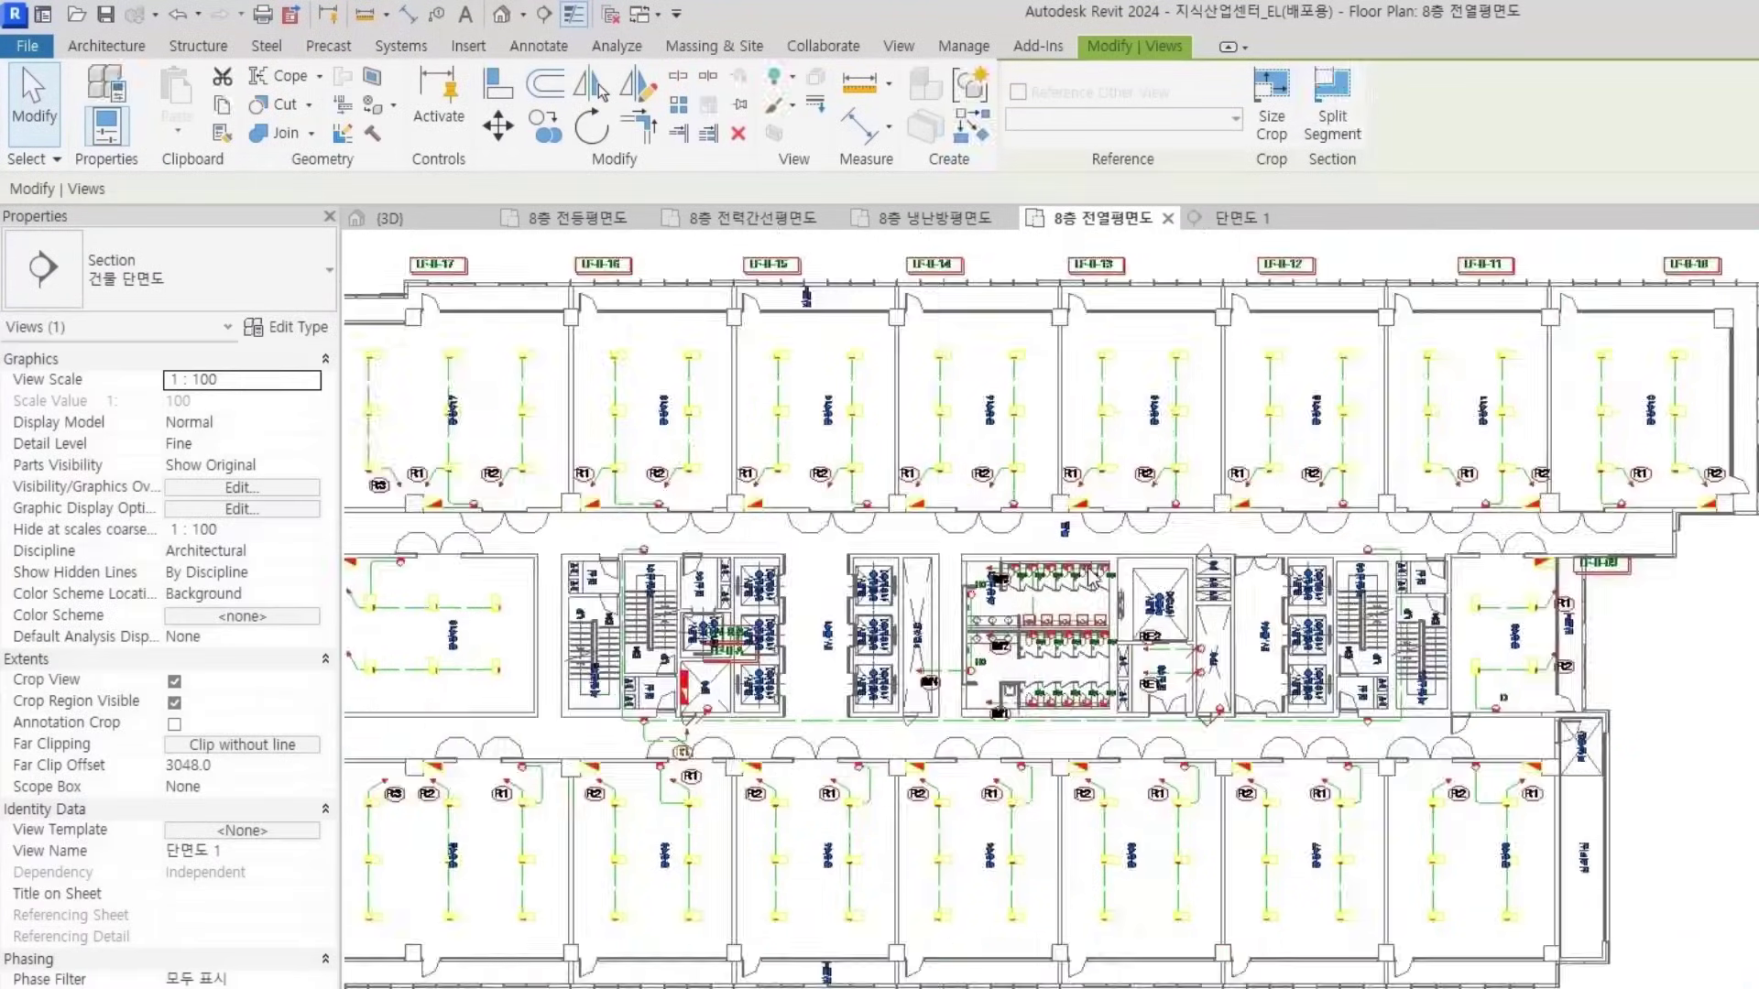
key("Escape")
Place a 매입콘센트_비데용 electrical fixture of type 2a_비대용(W/P) on the wall behind the restroom's upper toilet row
scroll(1108, 604, "up", 3)
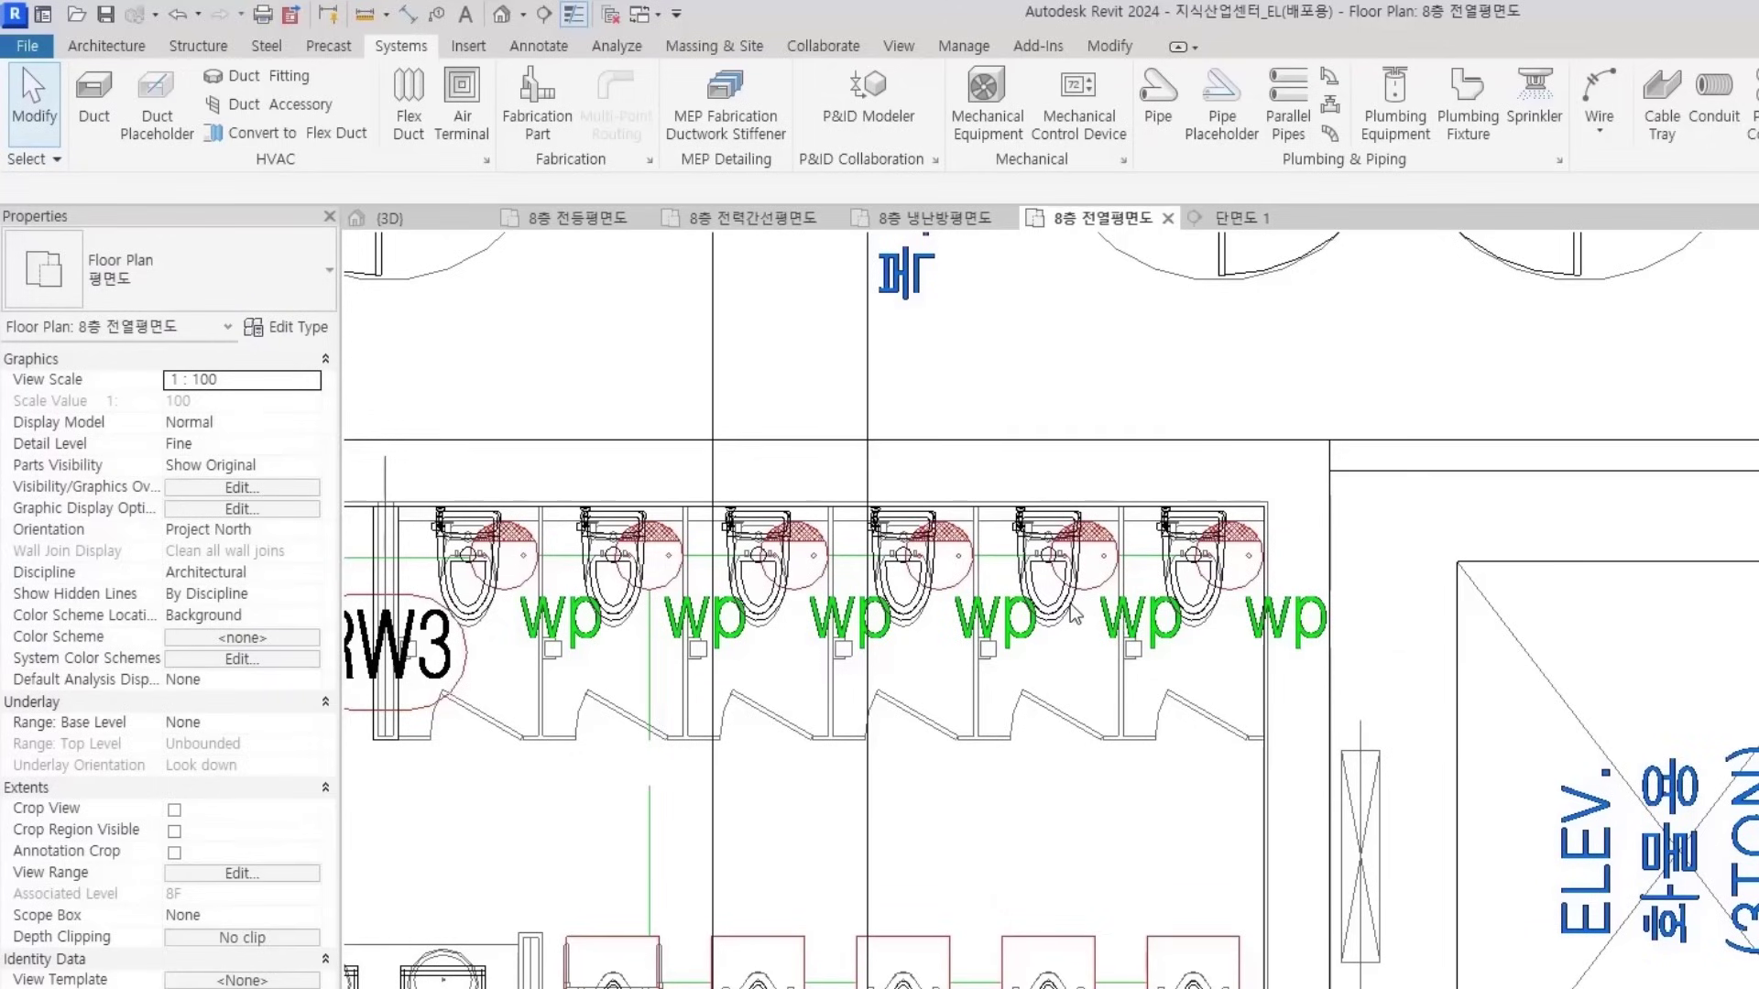
scroll(972, 576, "up", 2)
scroll(966, 568, "down", 2)
scroll(953, 553, "up", 2)
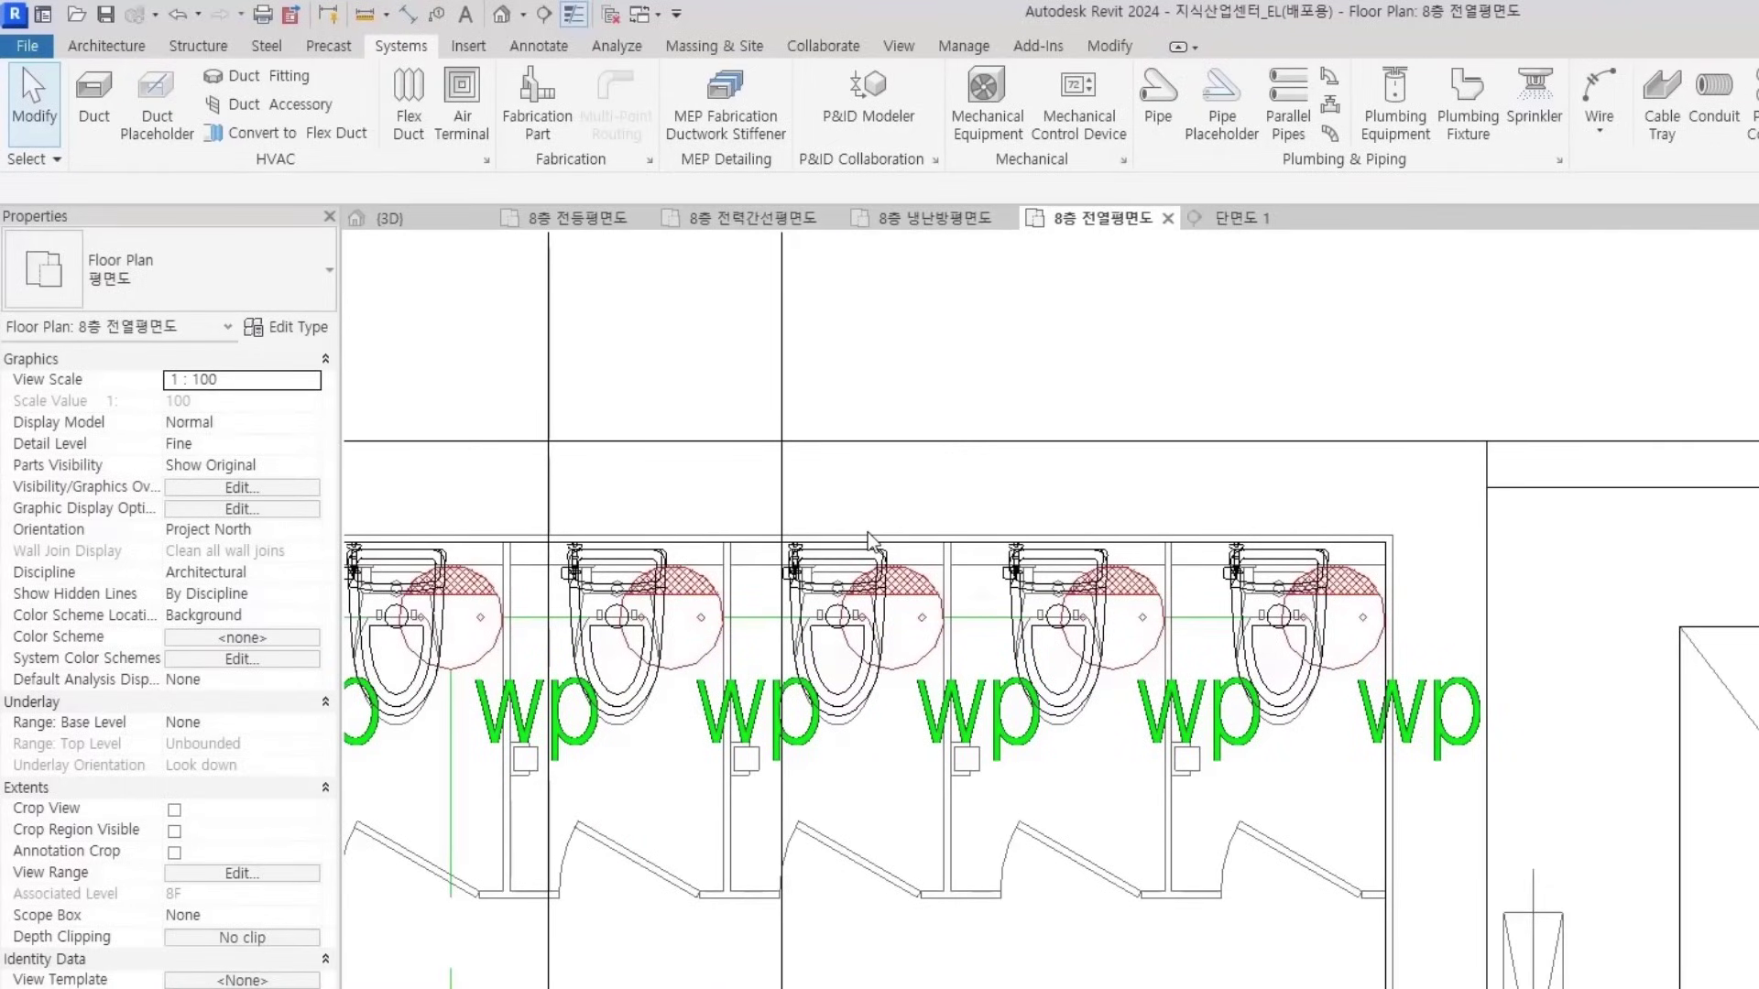
scroll(913, 582, "down", 1)
middle_click_drag(912, 582, 1101, 661)
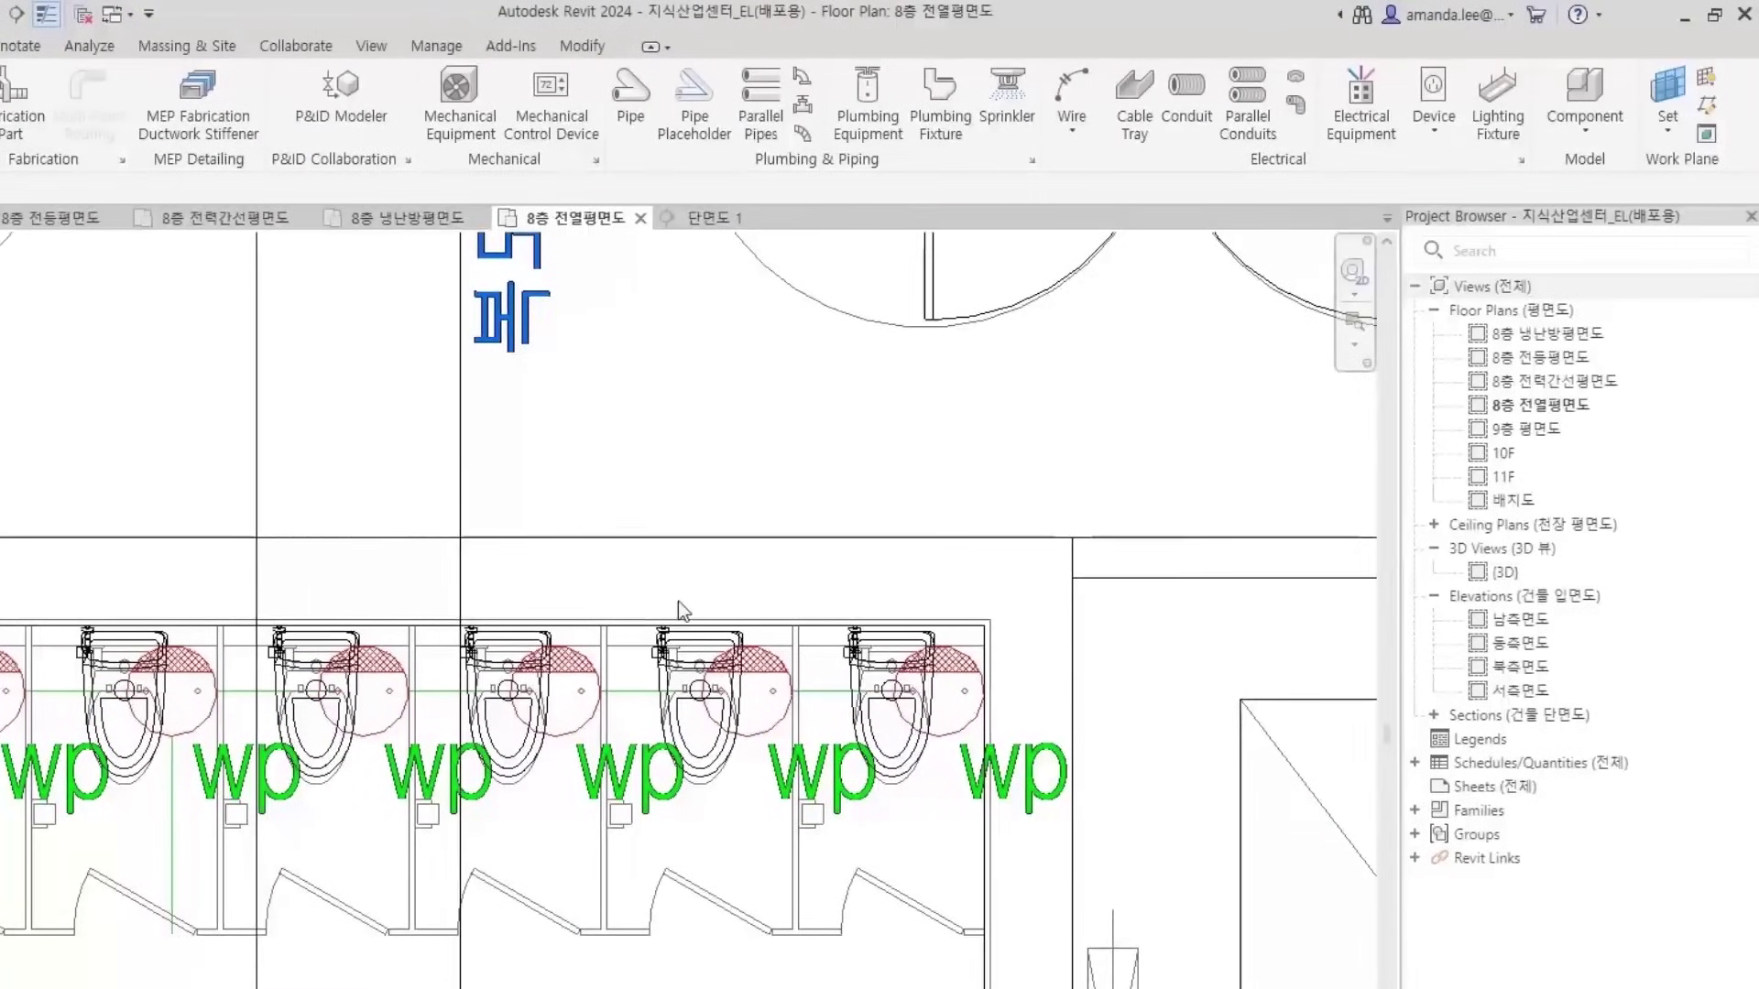
left_click(1434, 130)
left_click(1492, 173)
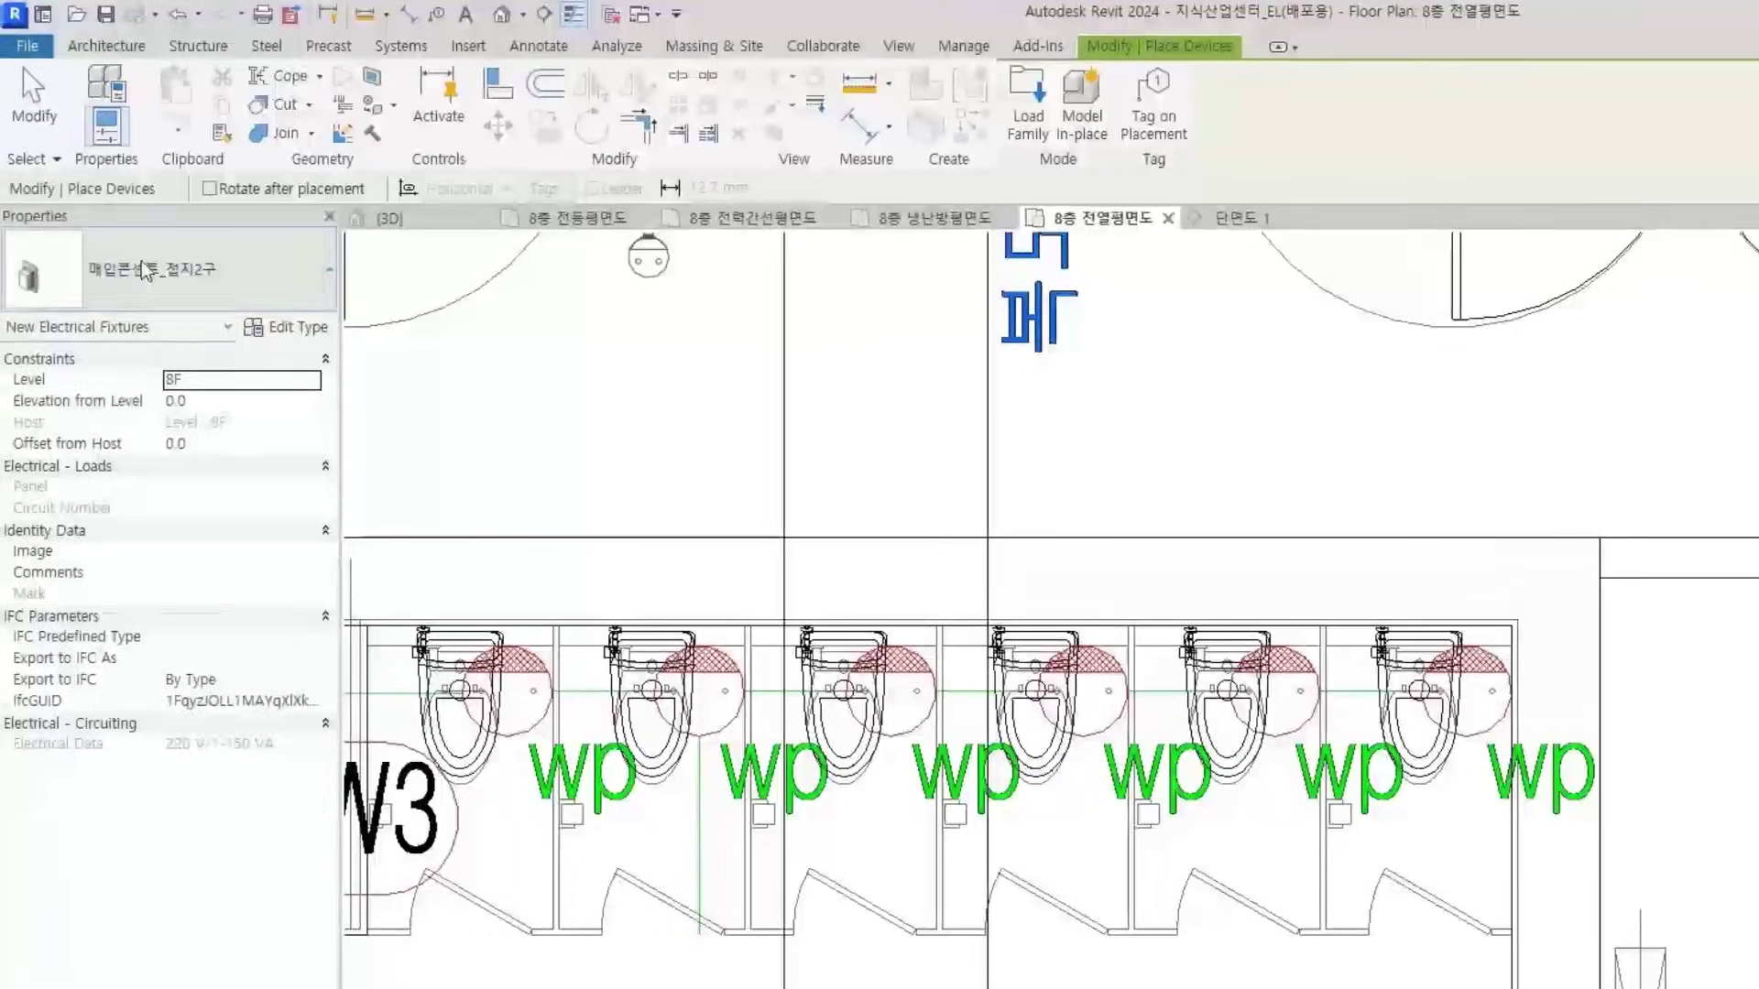
left_click(144, 269)
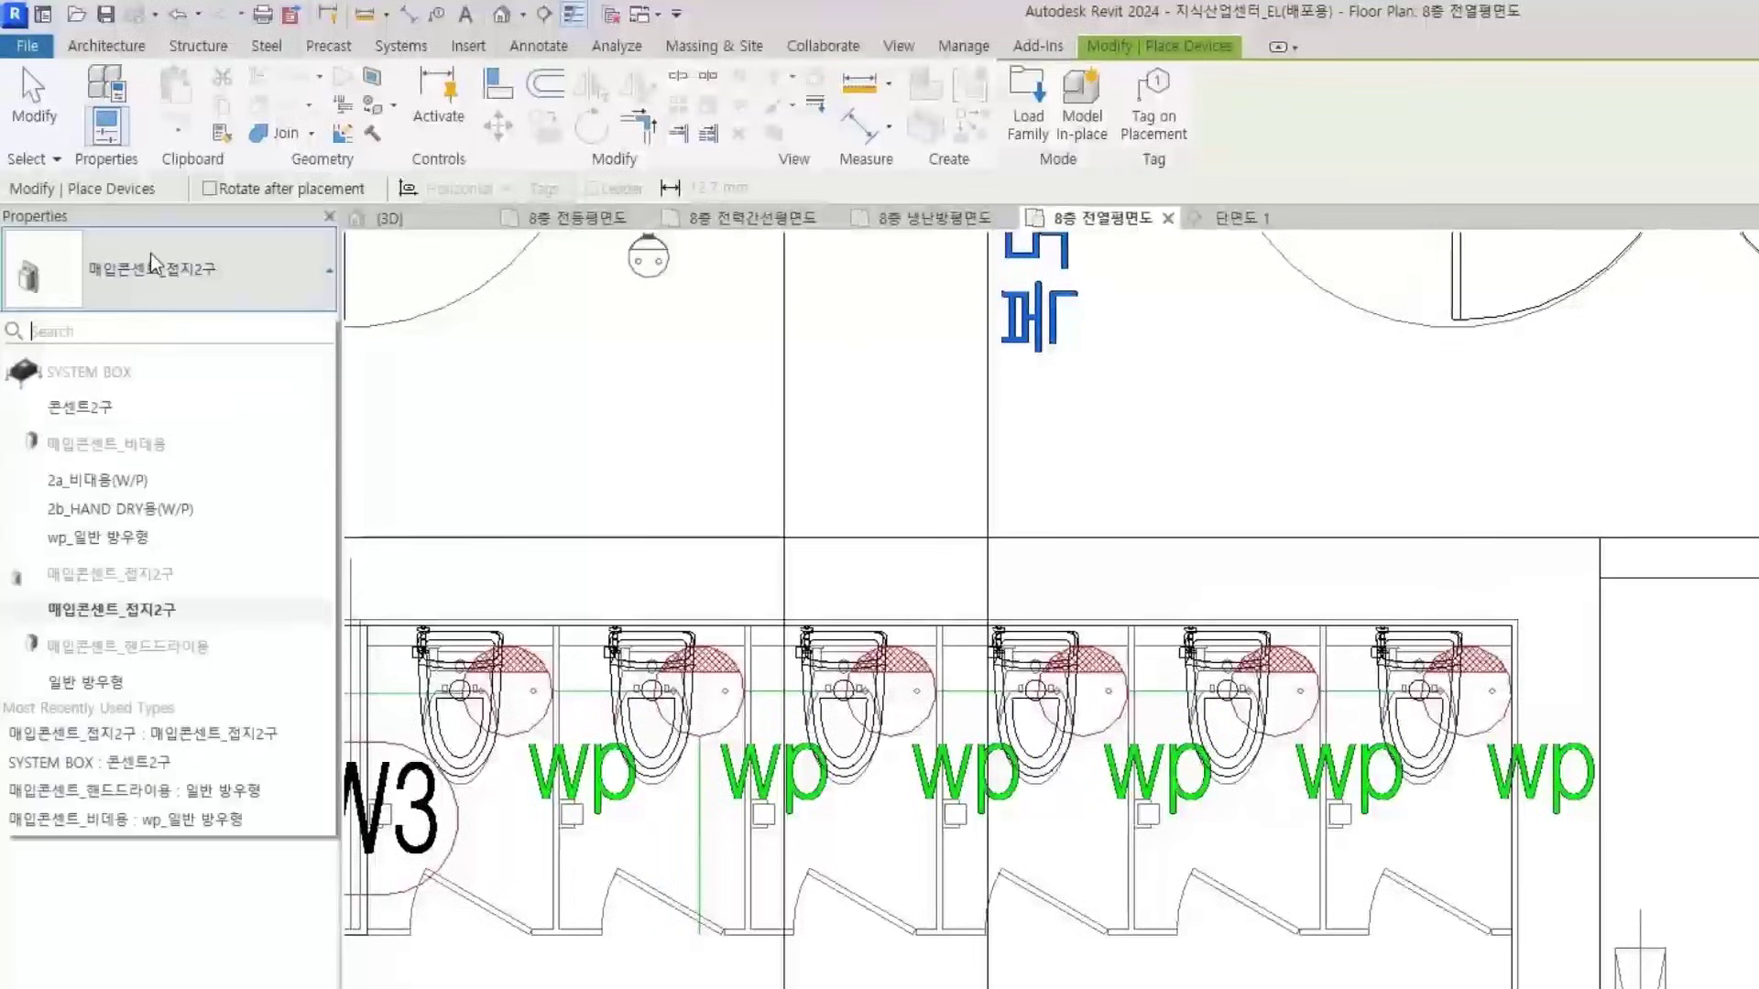
left_click(131, 486)
scroll(833, 645, "up", 4)
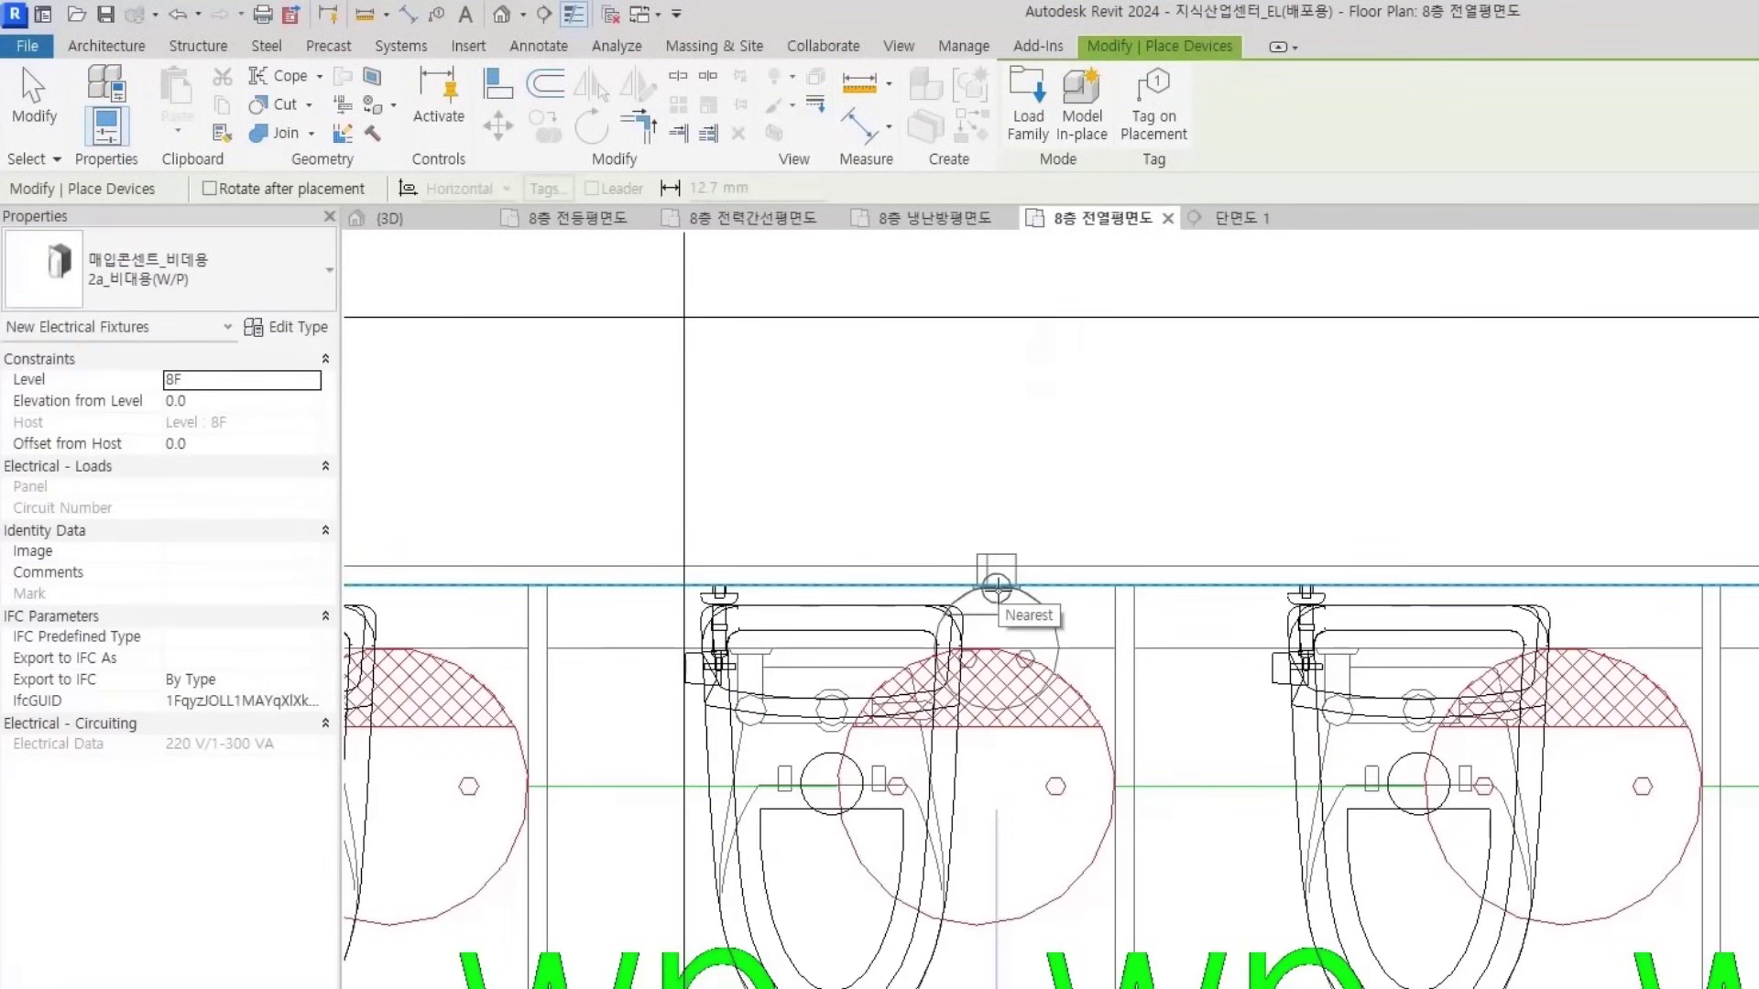
left_click(996, 587)
key("Escape")
key("Escape")
scroll(1053, 641, "down", 3)
scroll(1060, 659, "up", 2)
middle_click_drag(1060, 658, 1086, 590)
key("l")
key("i")
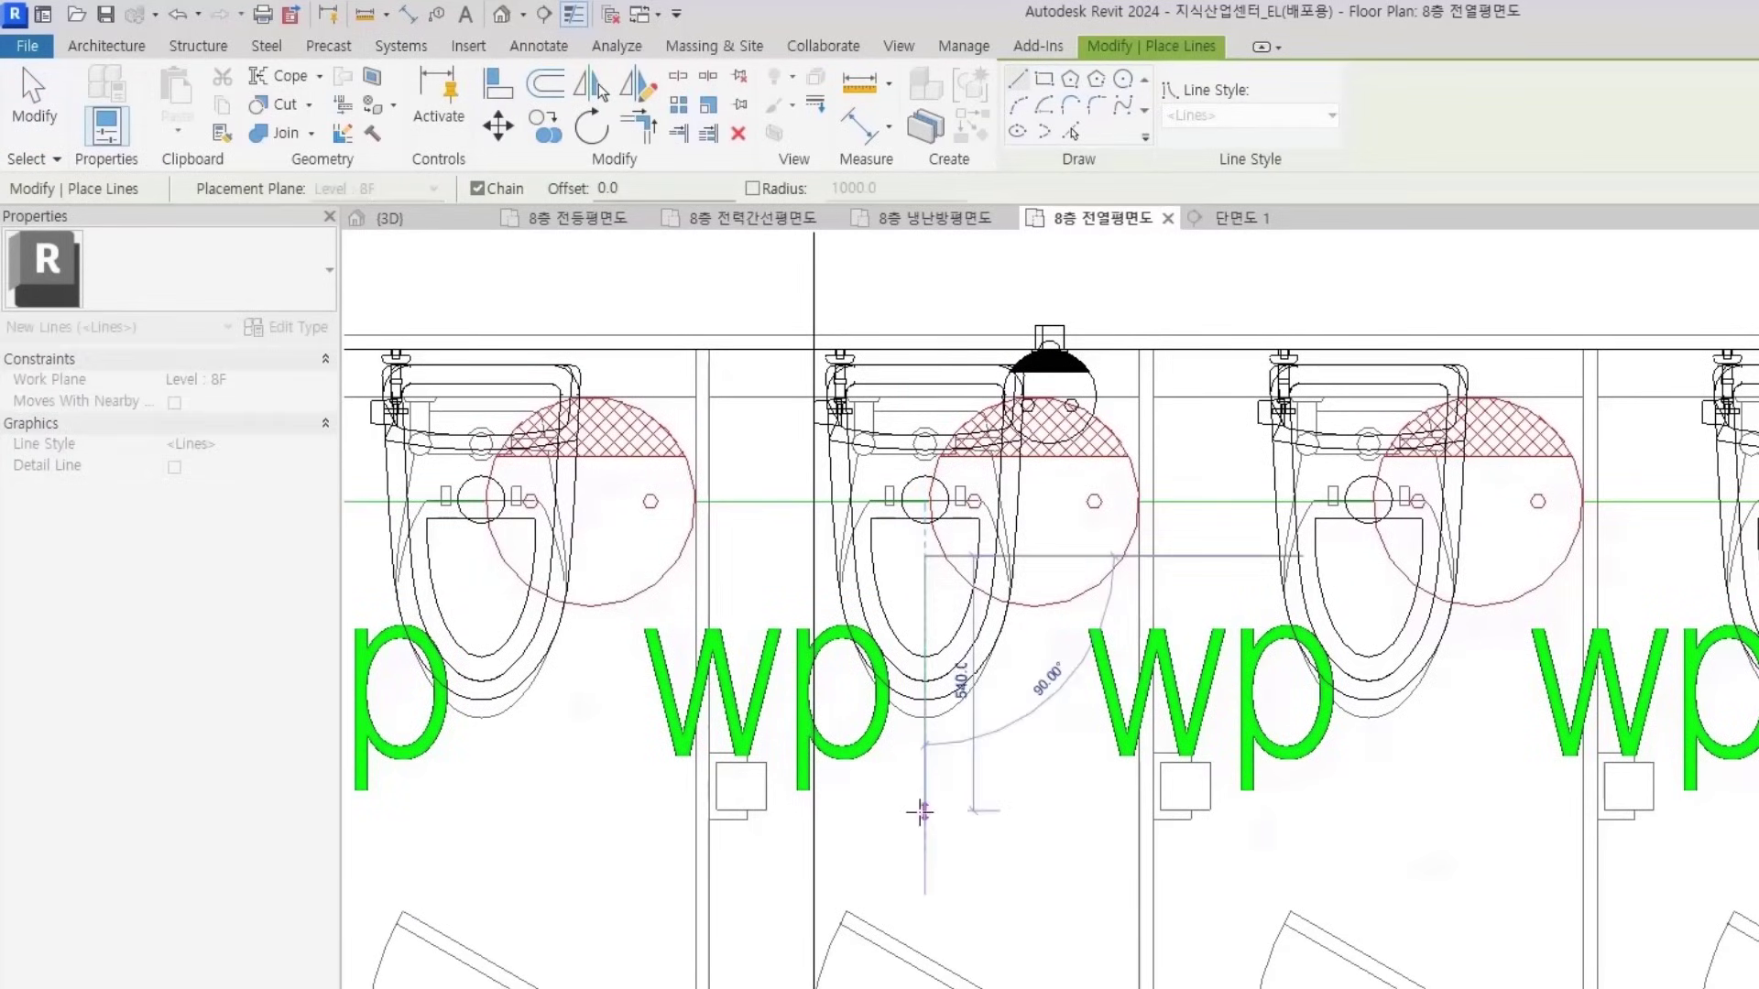
key("Escape")
key("Escape")
Align the bidet outlet with the centre line of the toilet next to it
key("a")
key("l")
left_click(924, 587)
left_click(1054, 394)
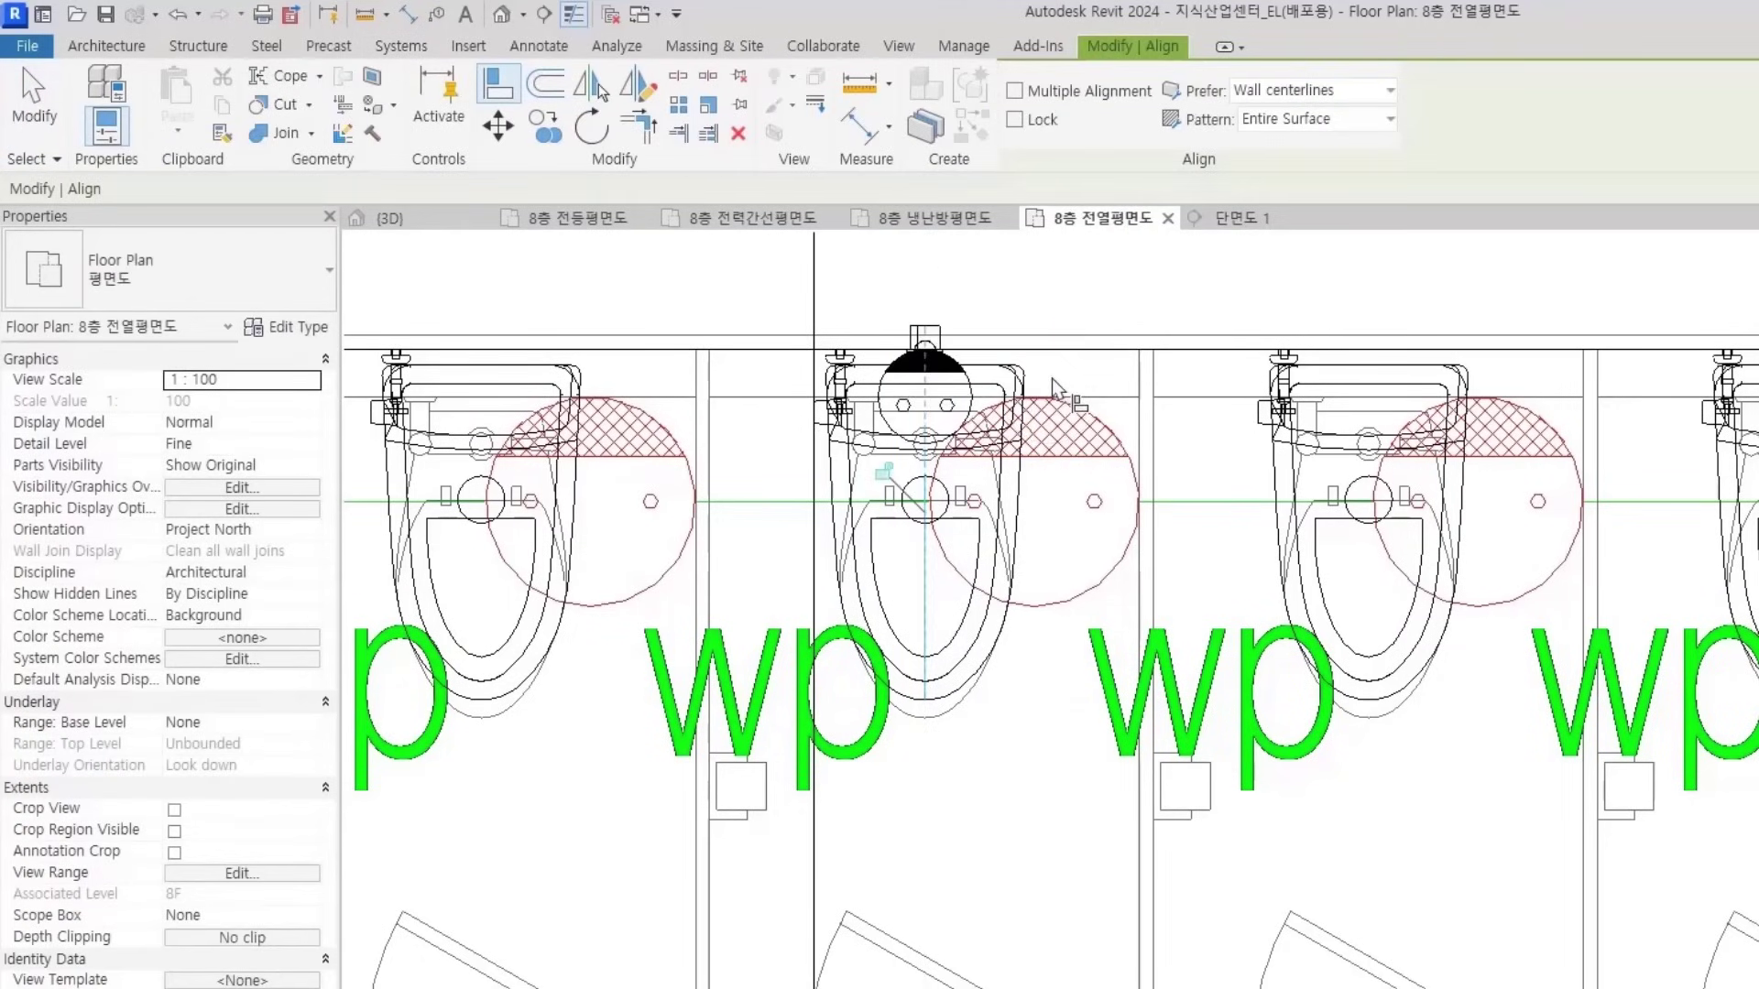
key("Escape")
Move the bidet outlet 400 mm along the wall, from the toilet's centre line toward the right-hand partition
left_click(940, 355)
middle_click_drag(951, 392, 801, 480)
key("m")
key("v")
left_click(836, 370)
type("400")
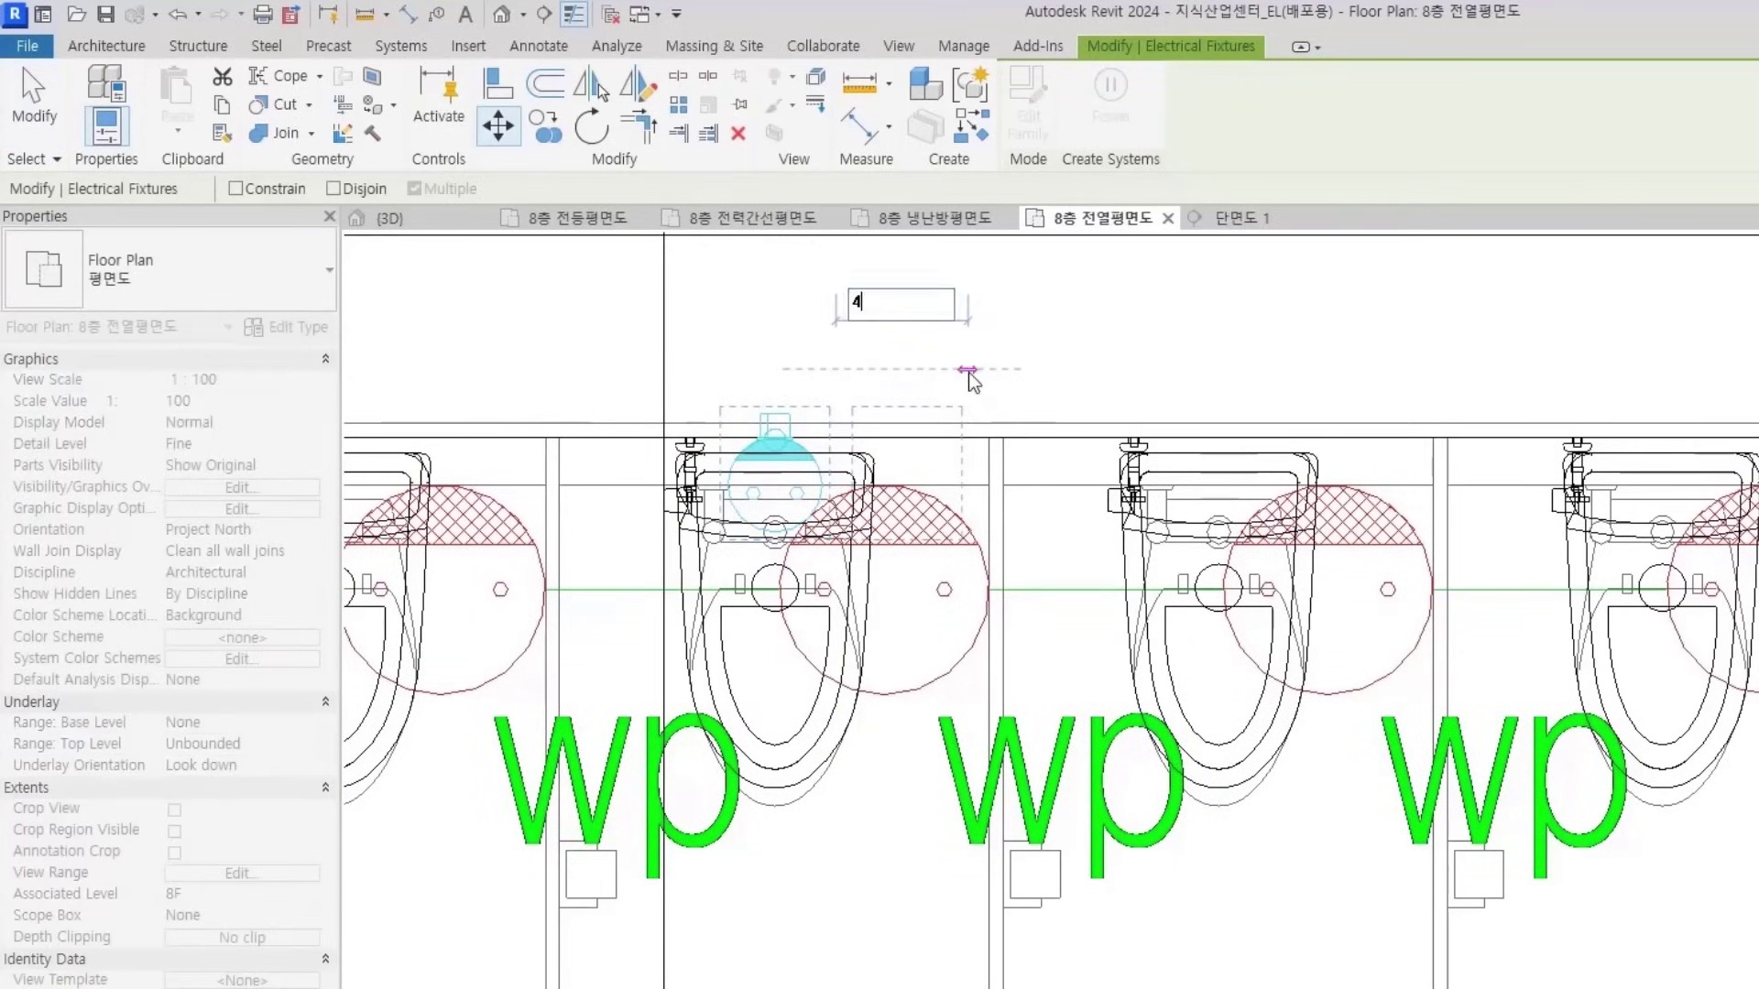
key("Return")
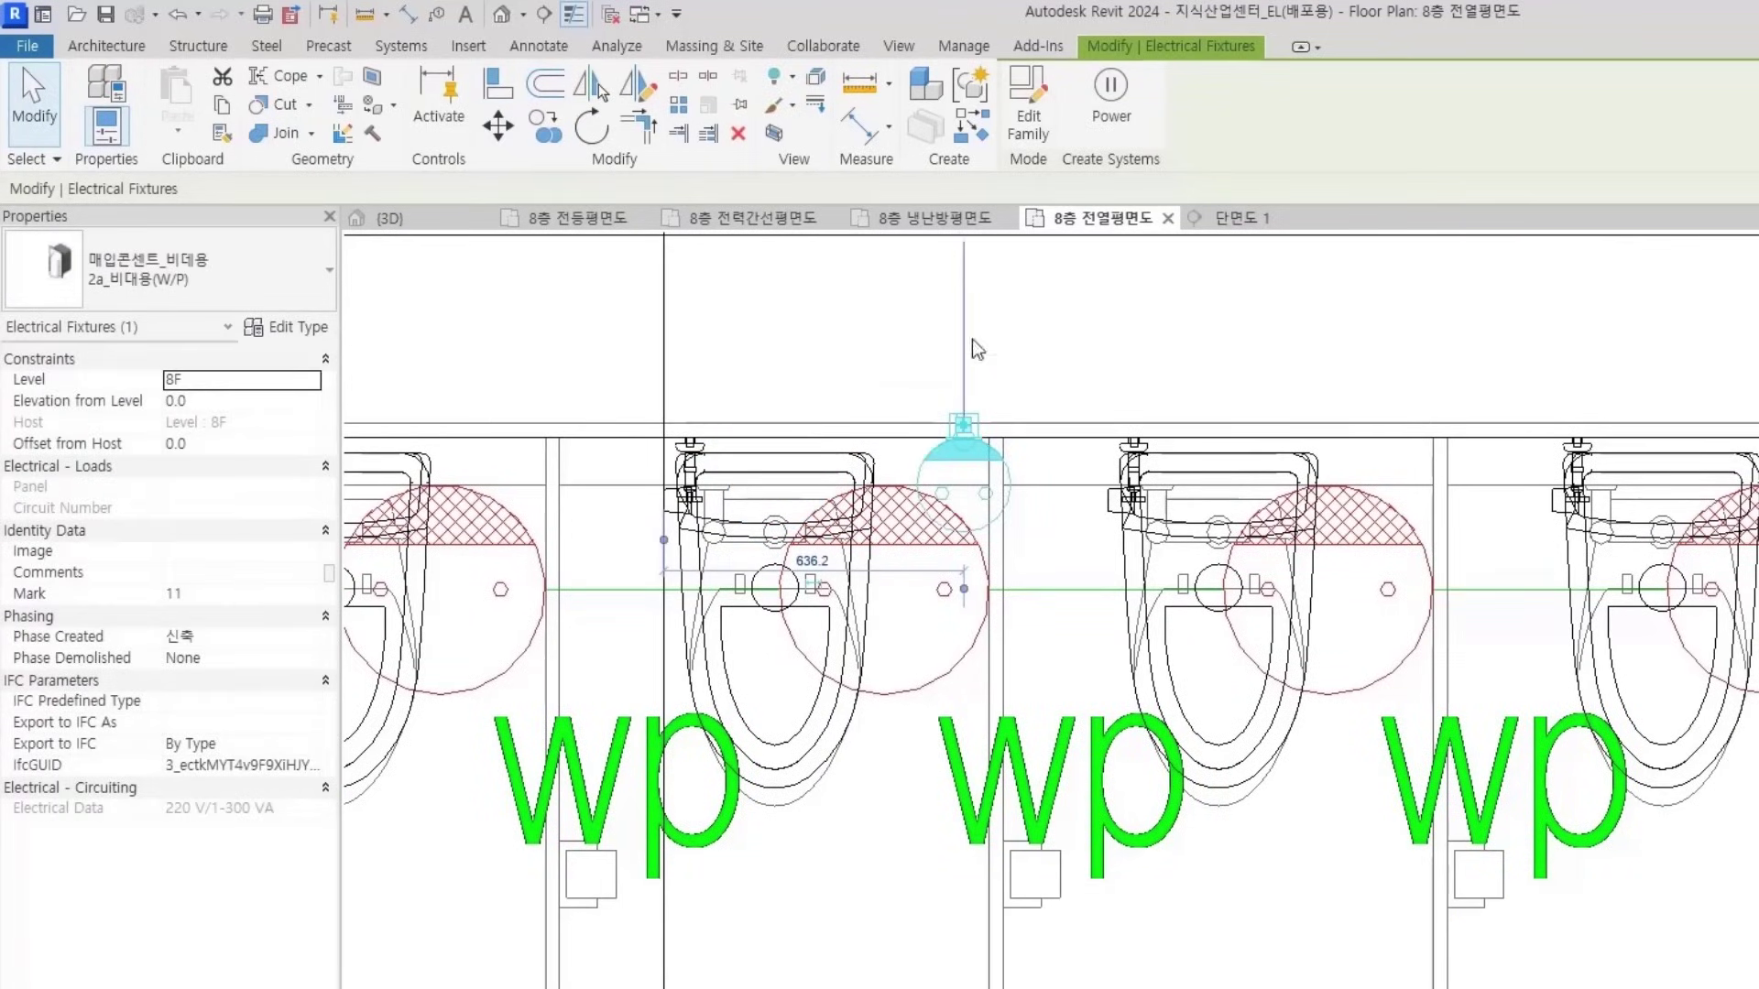
Move the bidet outlet 100 mm back along the wall toward the toilet
key("m")
key("v")
left_click(1125, 301)
type("3")
key("BackSpace")
type("100")
key("Return")
key("Escape")
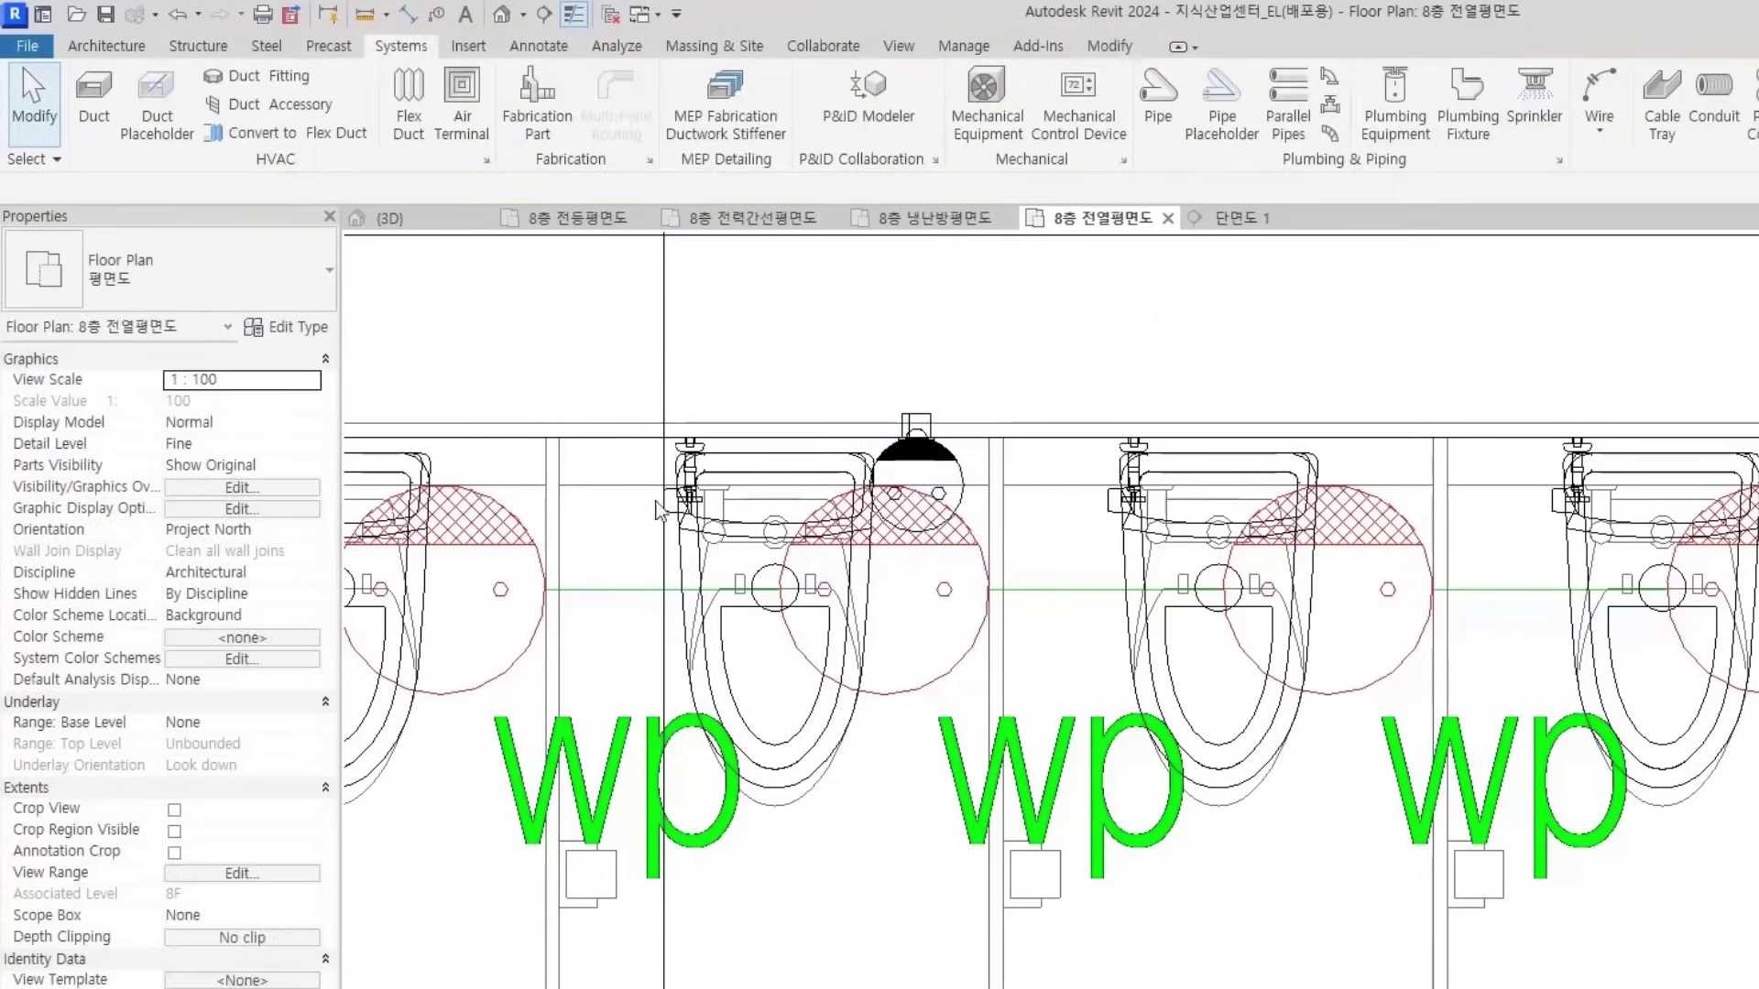
scroll(858, 766, "down", 3)
left_click(768, 793)
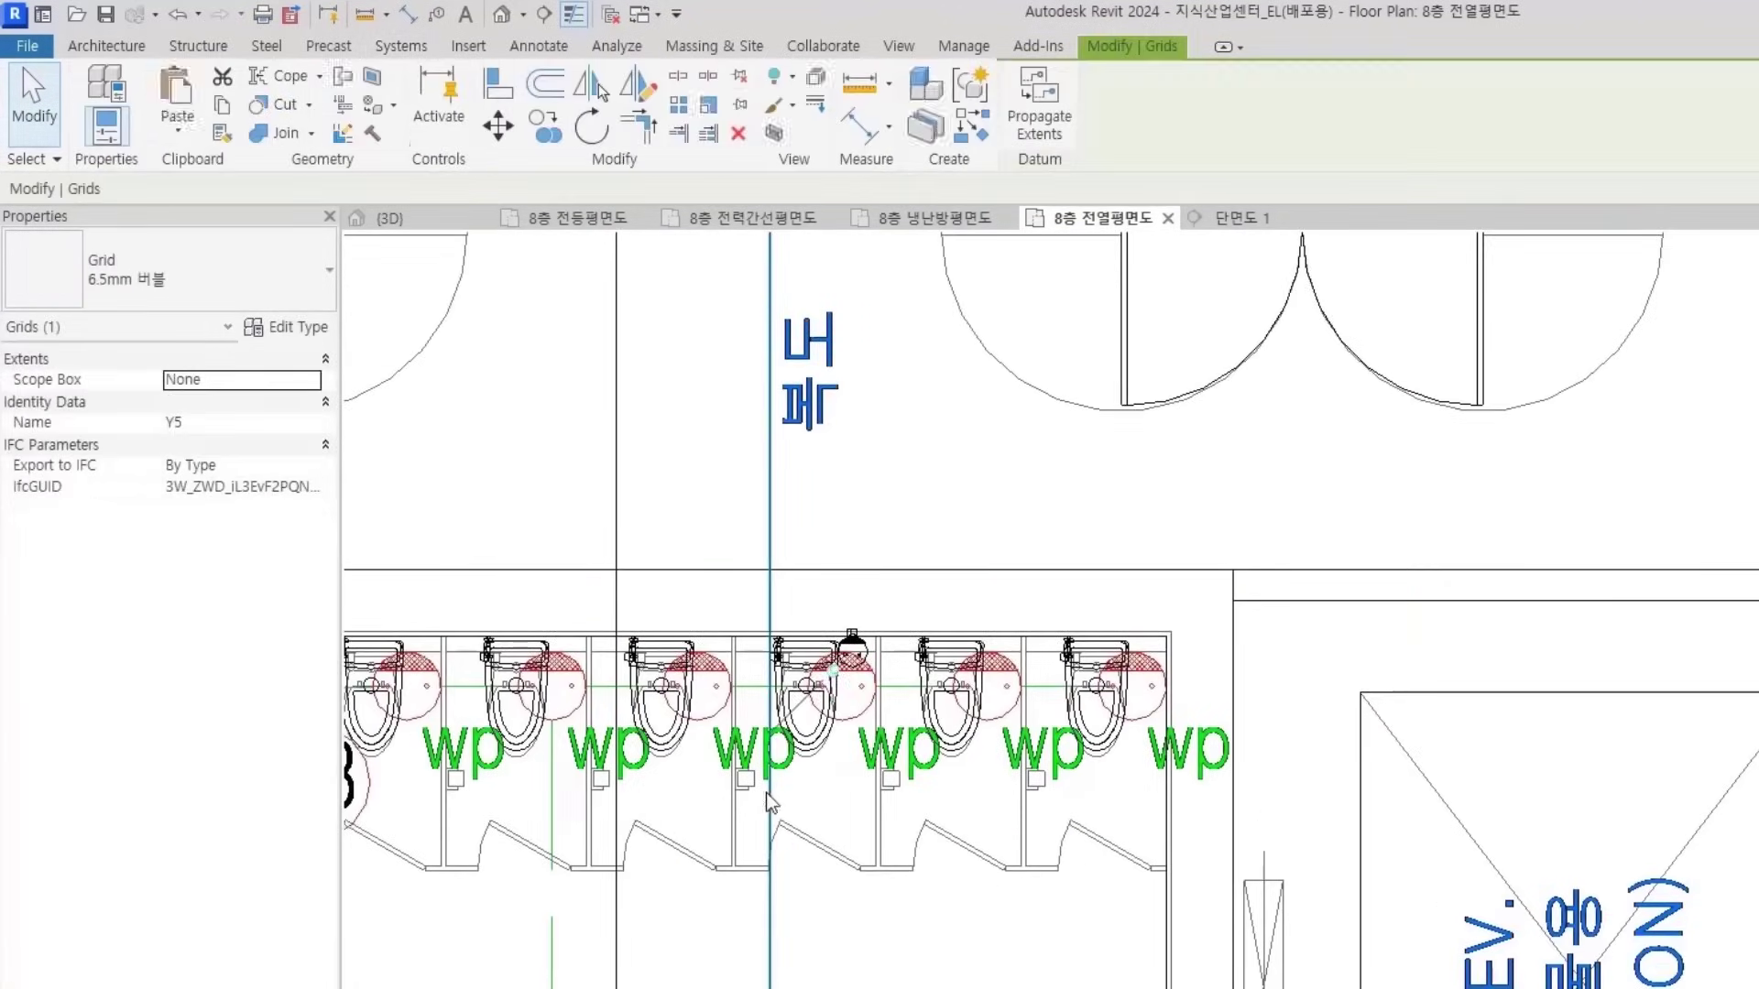
scroll(823, 888, "down", 2)
left_click(861, 917)
scroll(837, 800, "up", 4)
middle_click_drag(837, 800, 985, 836)
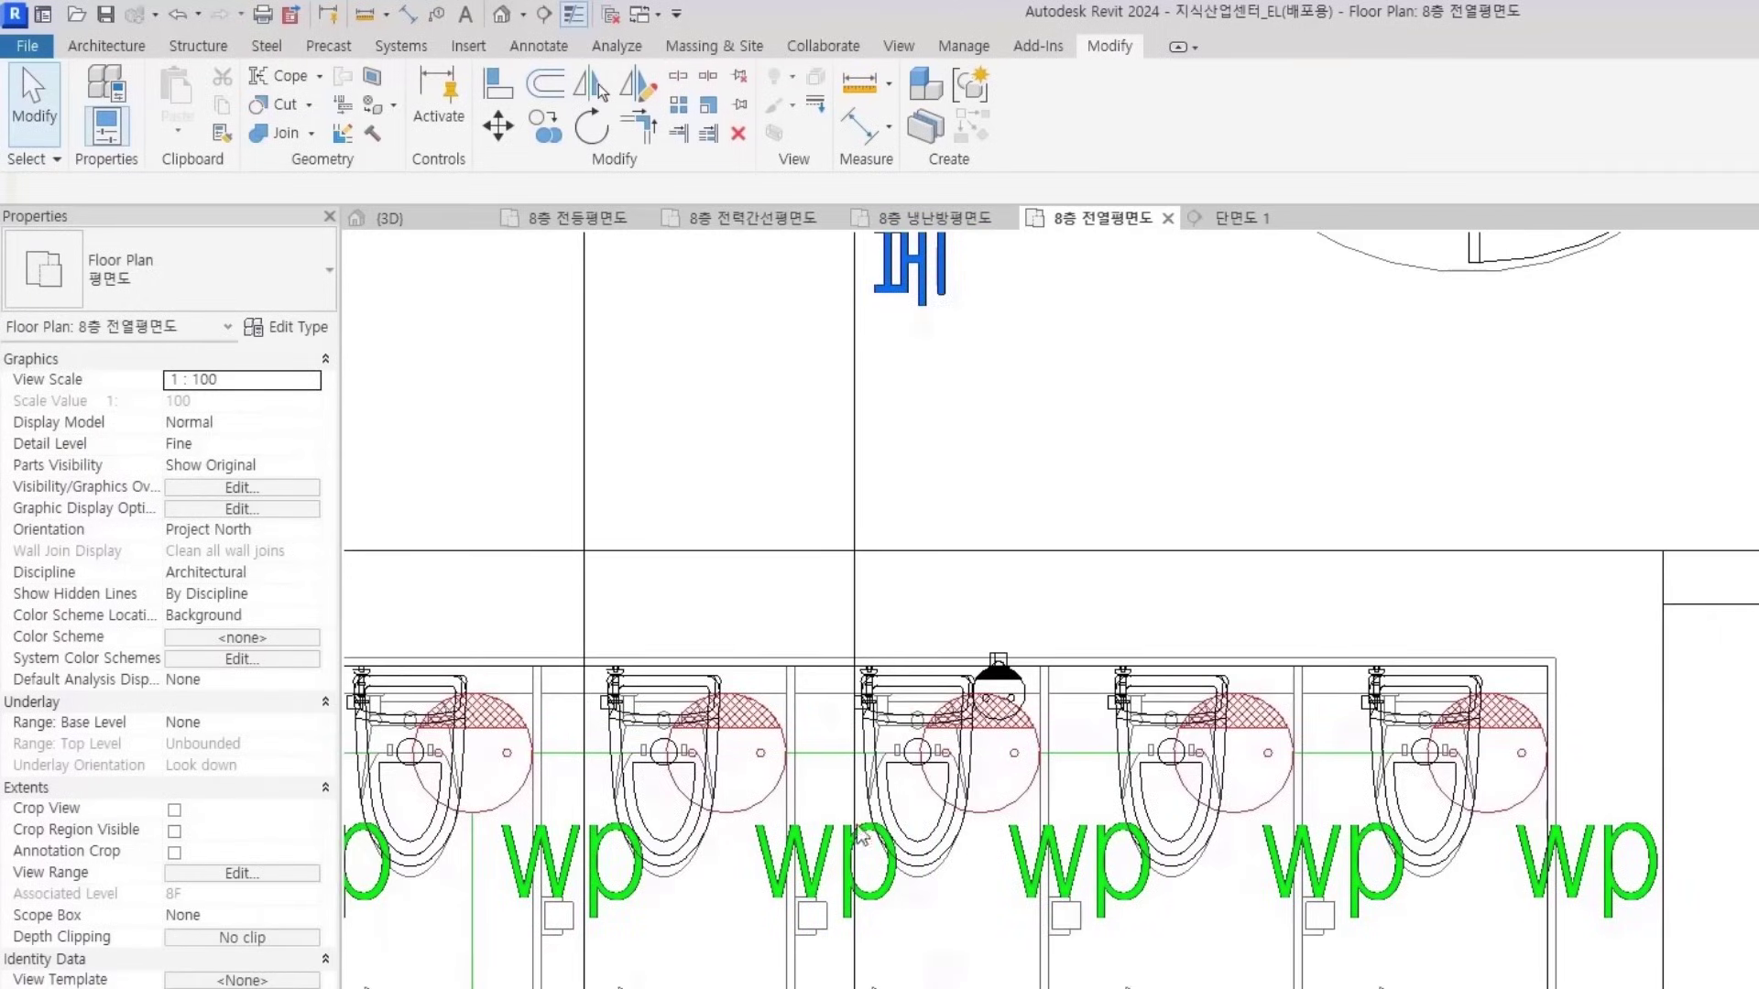
scroll(715, 728, "down", 1)
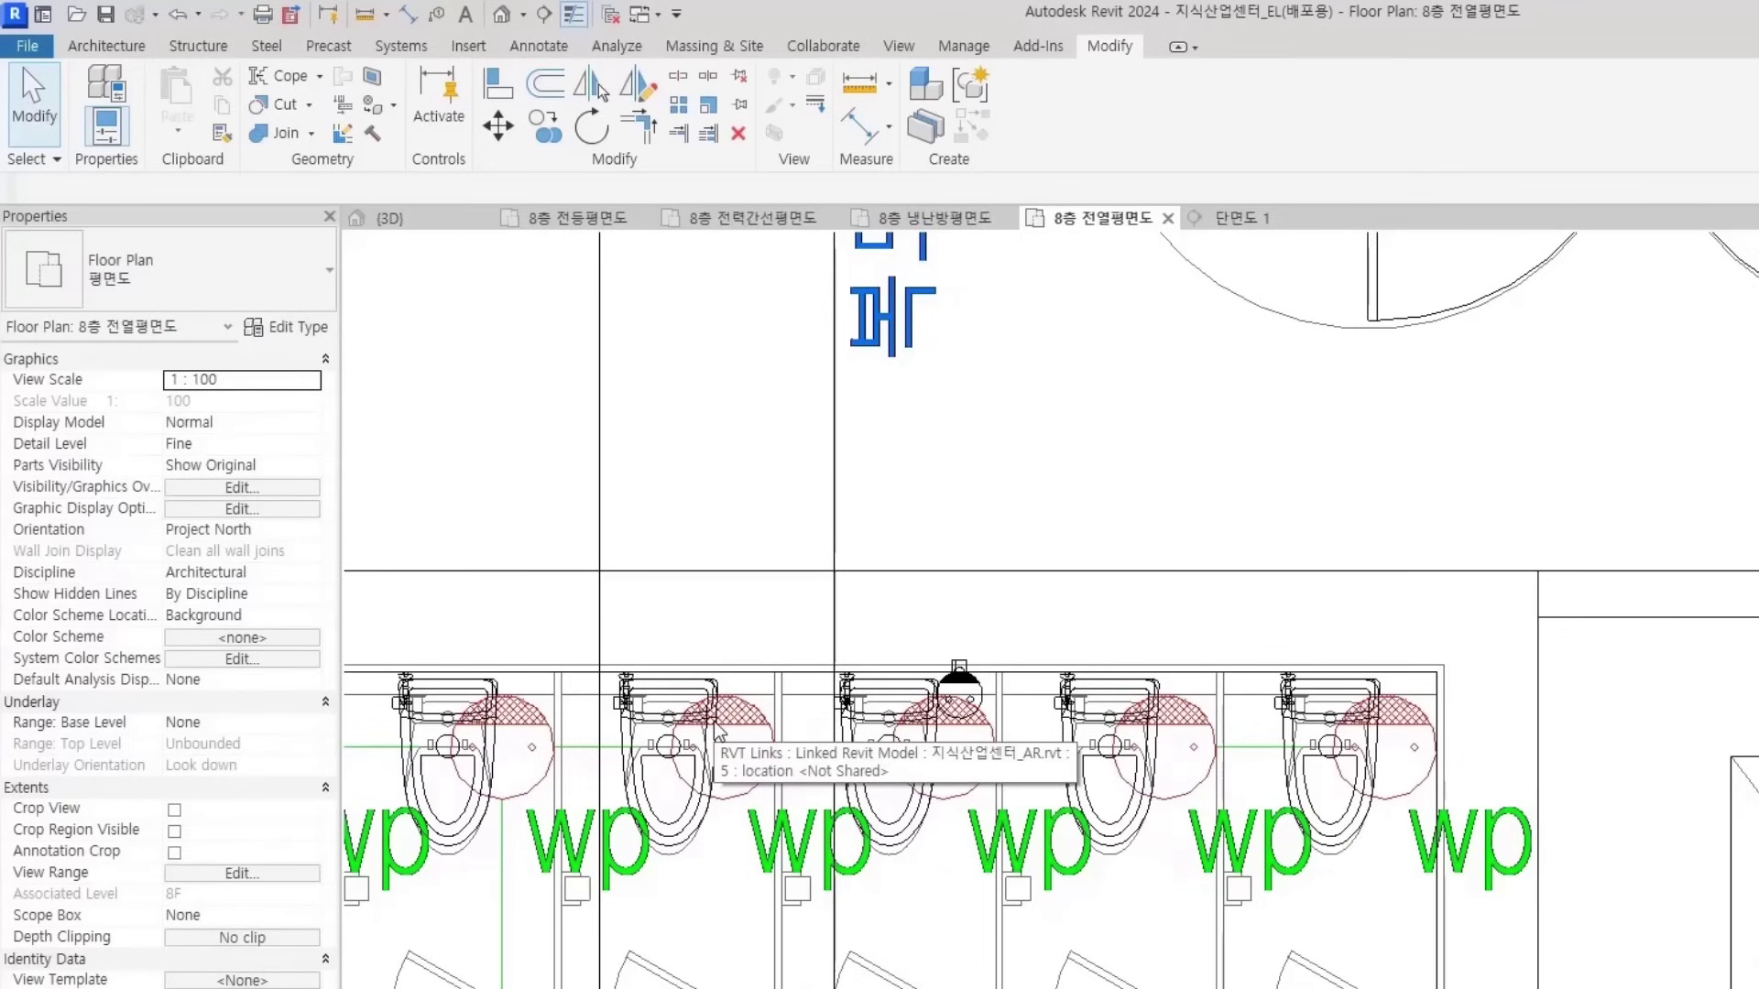
middle_click_drag(937, 850, 955, 826)
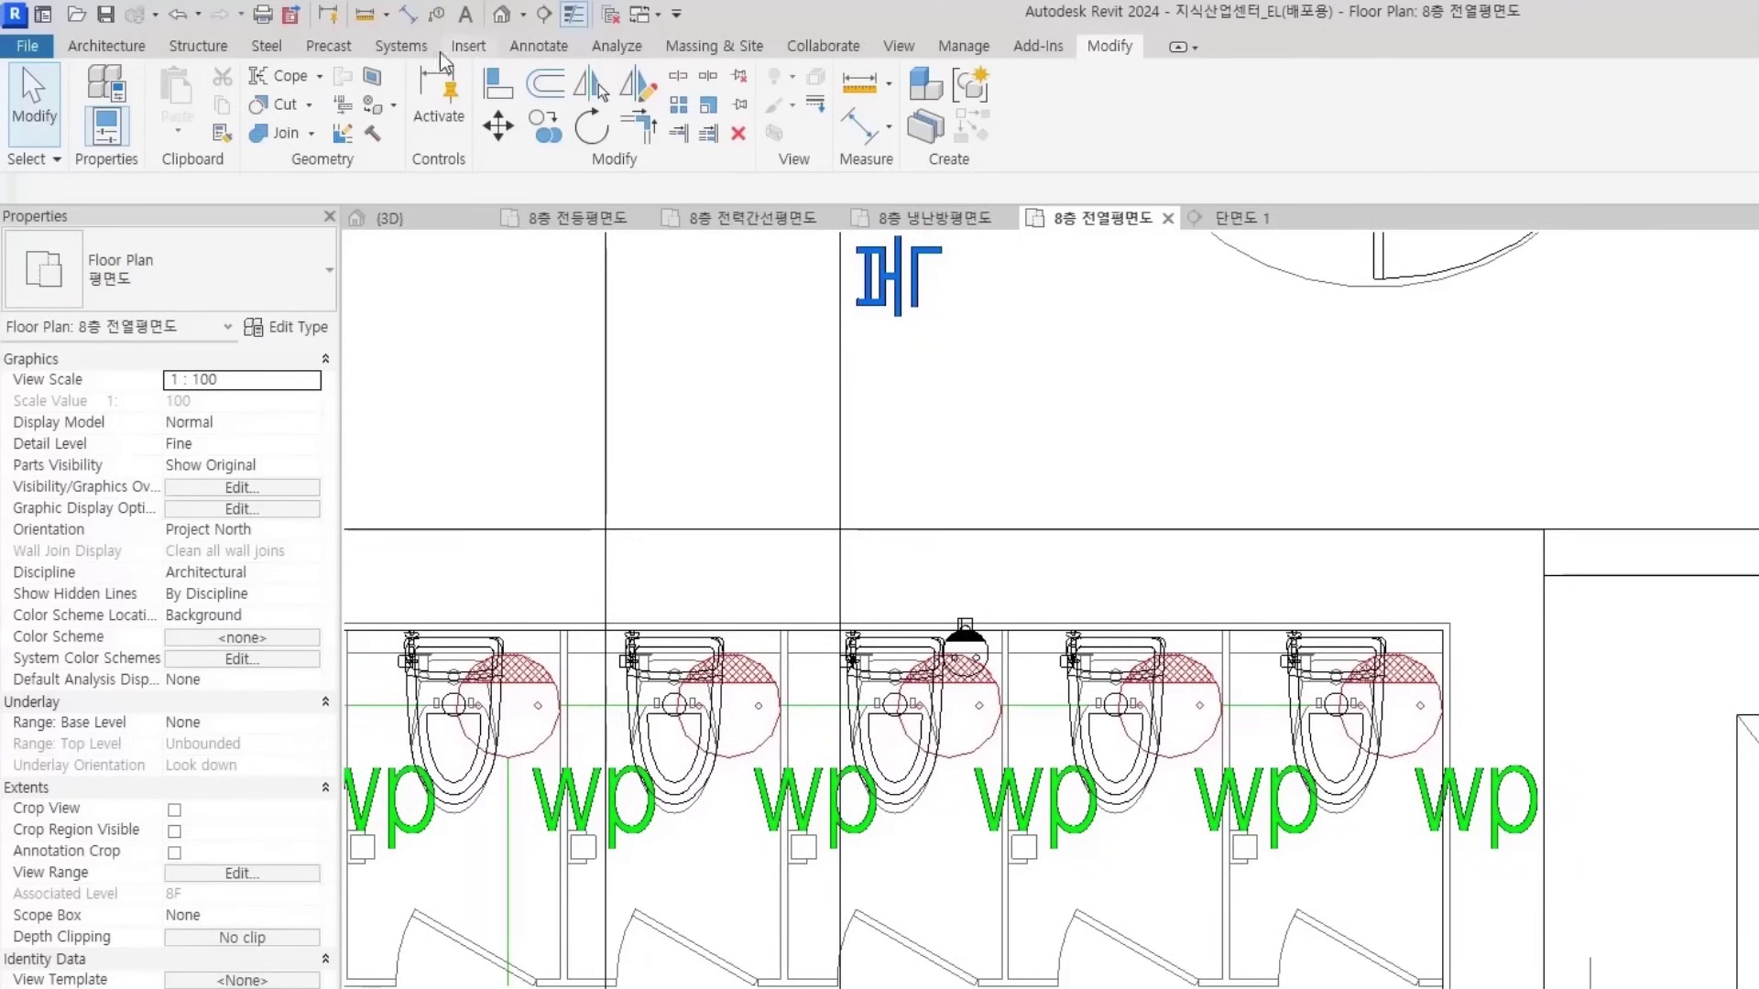
Draw a horizontal section line across the toilet row, looking toward the wall with the bidet outlet
left_click(893, 48)
left_click(876, 100)
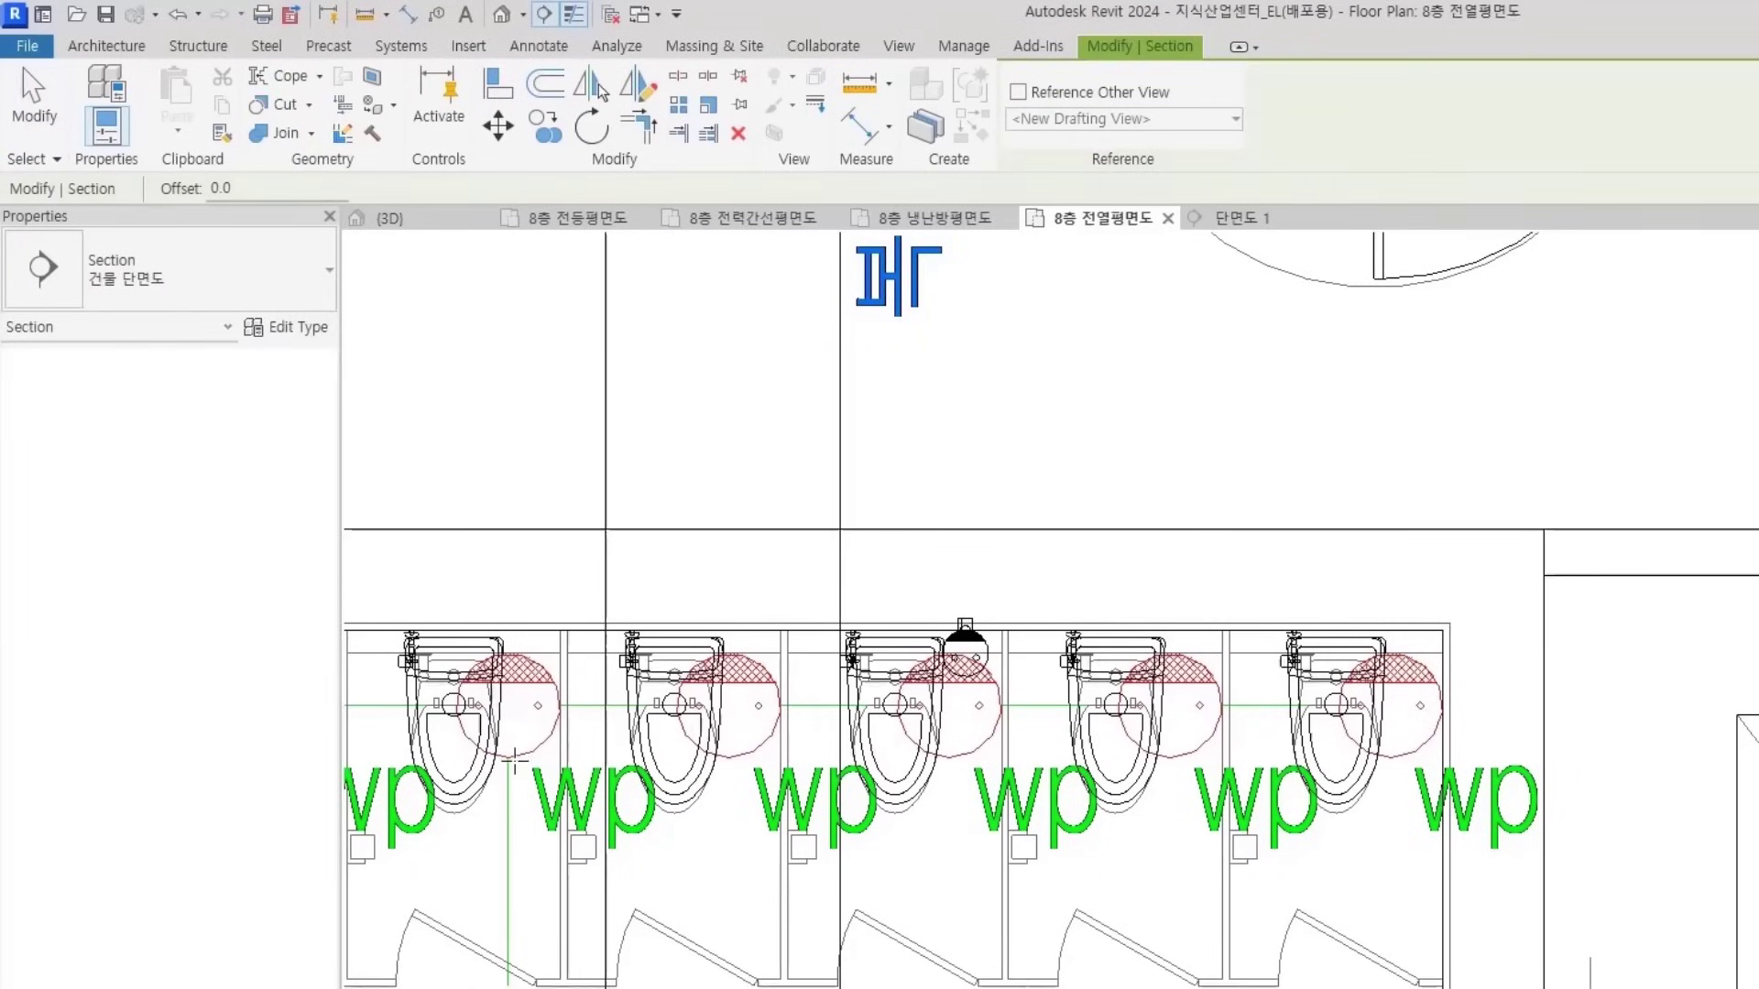
left_click(490, 785)
left_click(1701, 785)
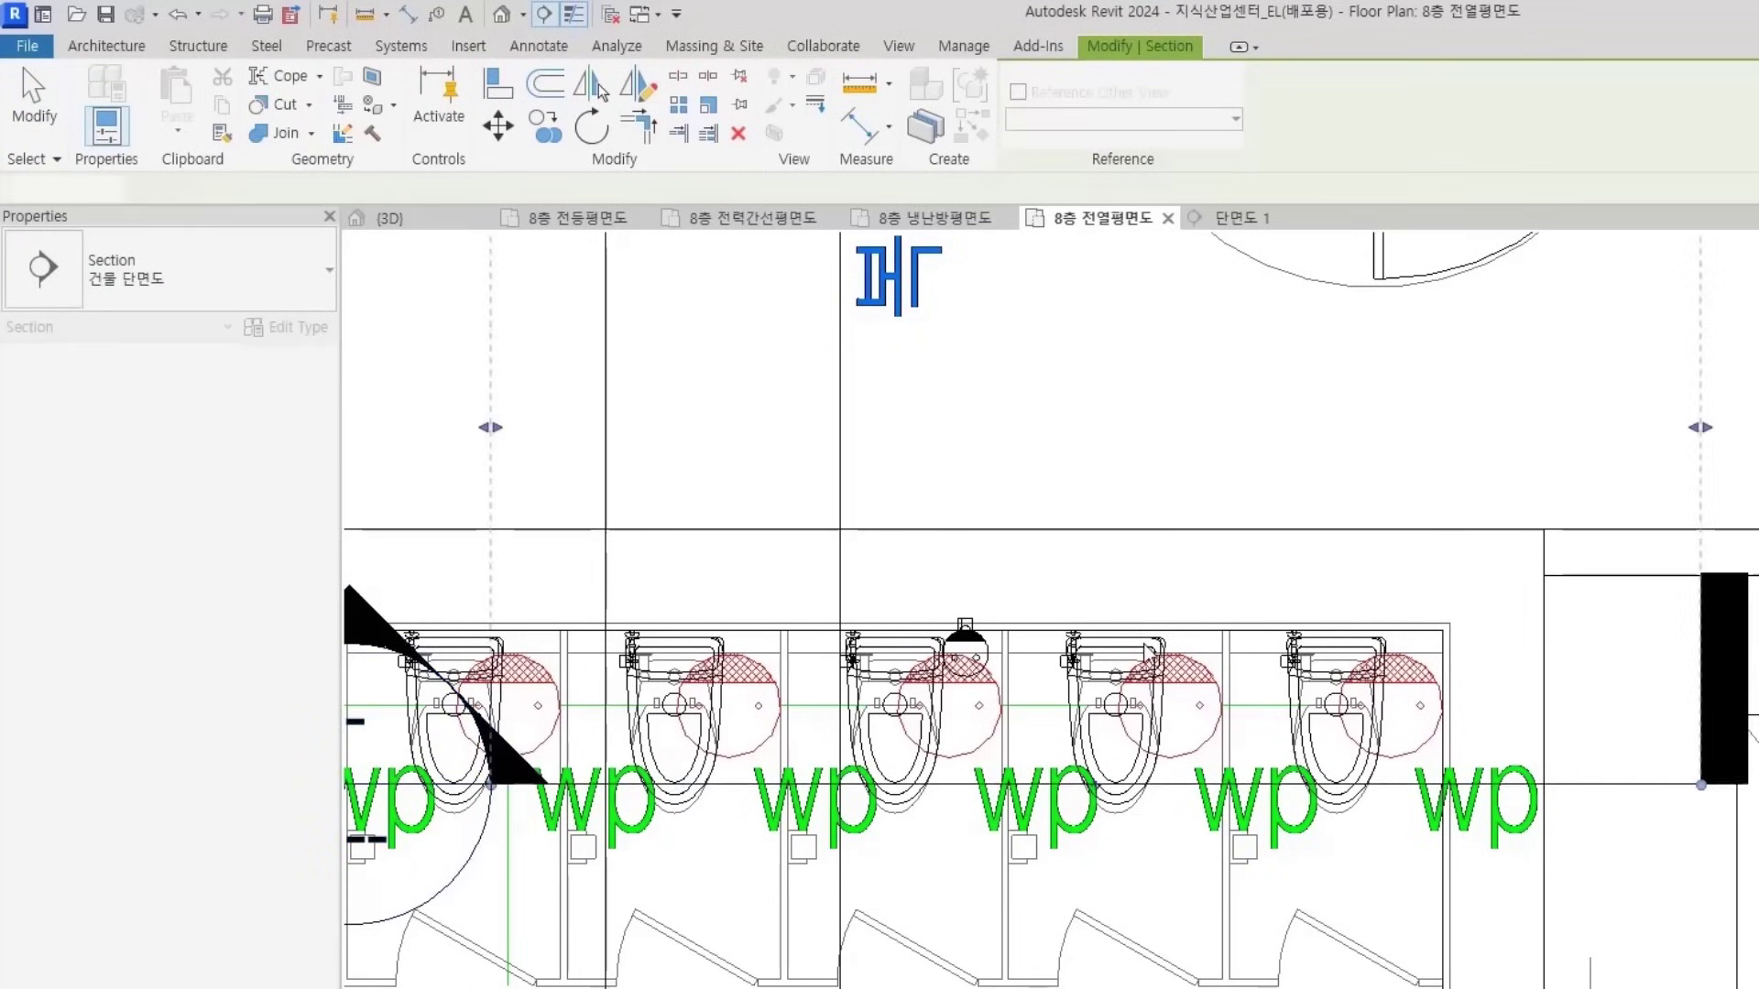
Set the new section's far clip offset to 1000
scroll(1143, 644, "down", 3)
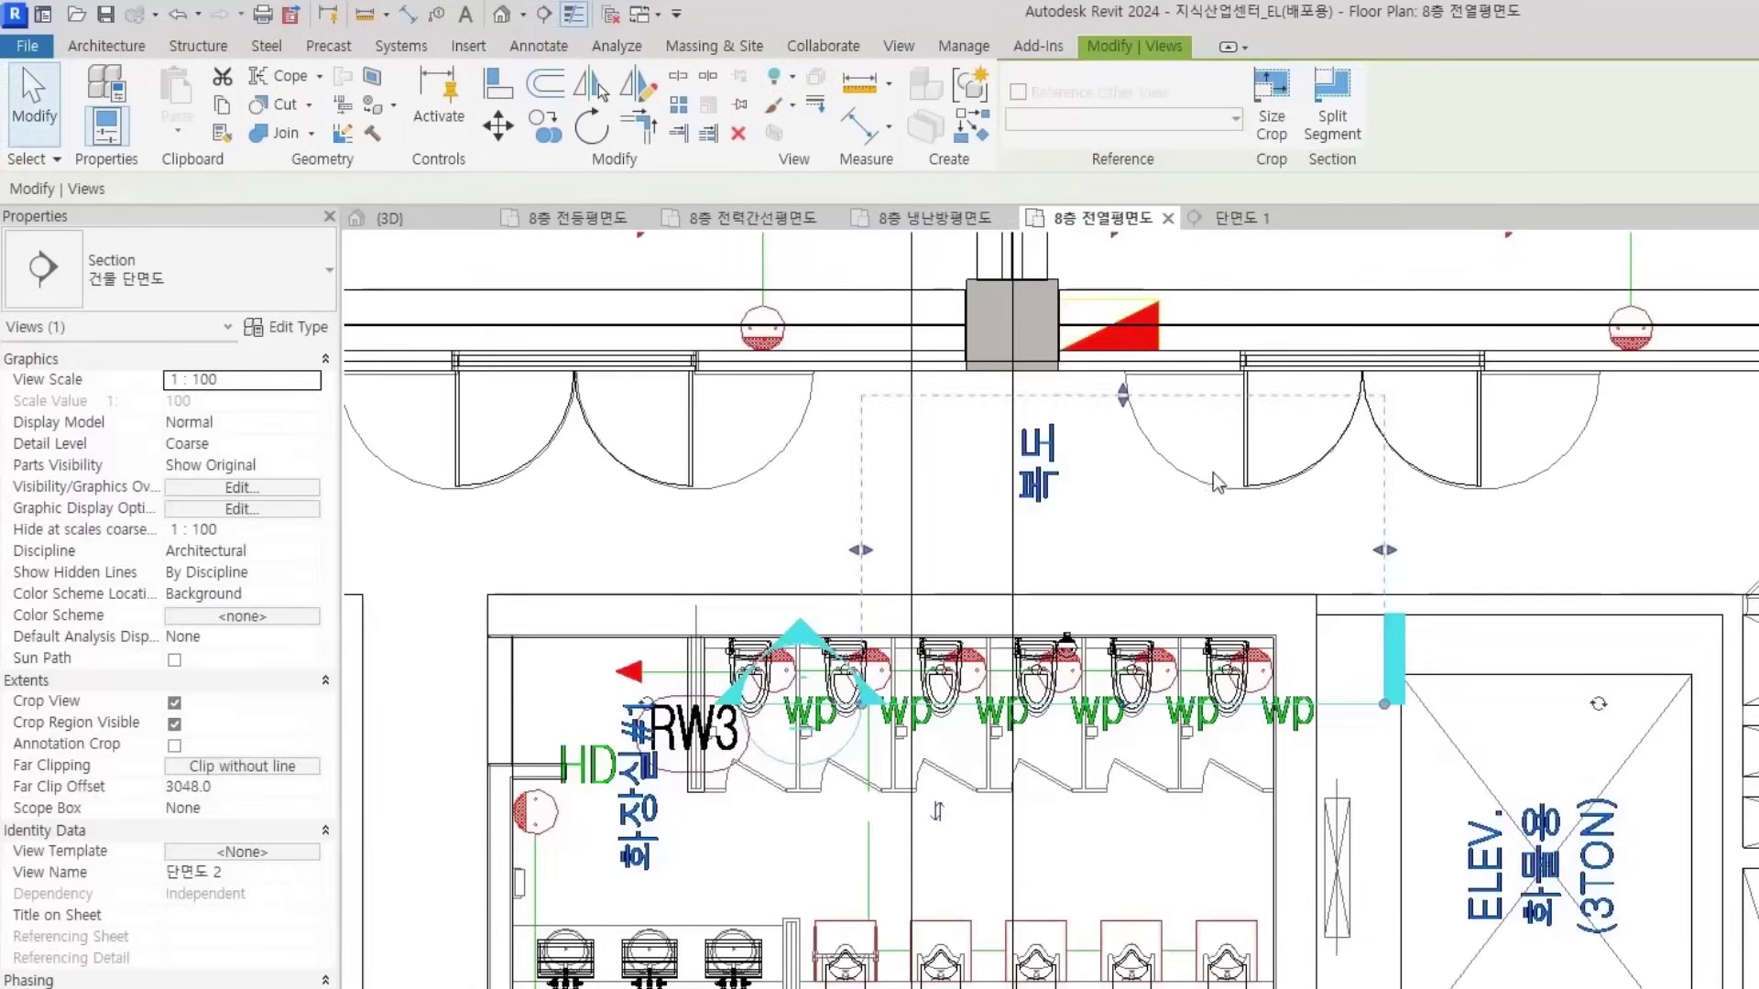
left_click(243, 787)
type("1000.0")
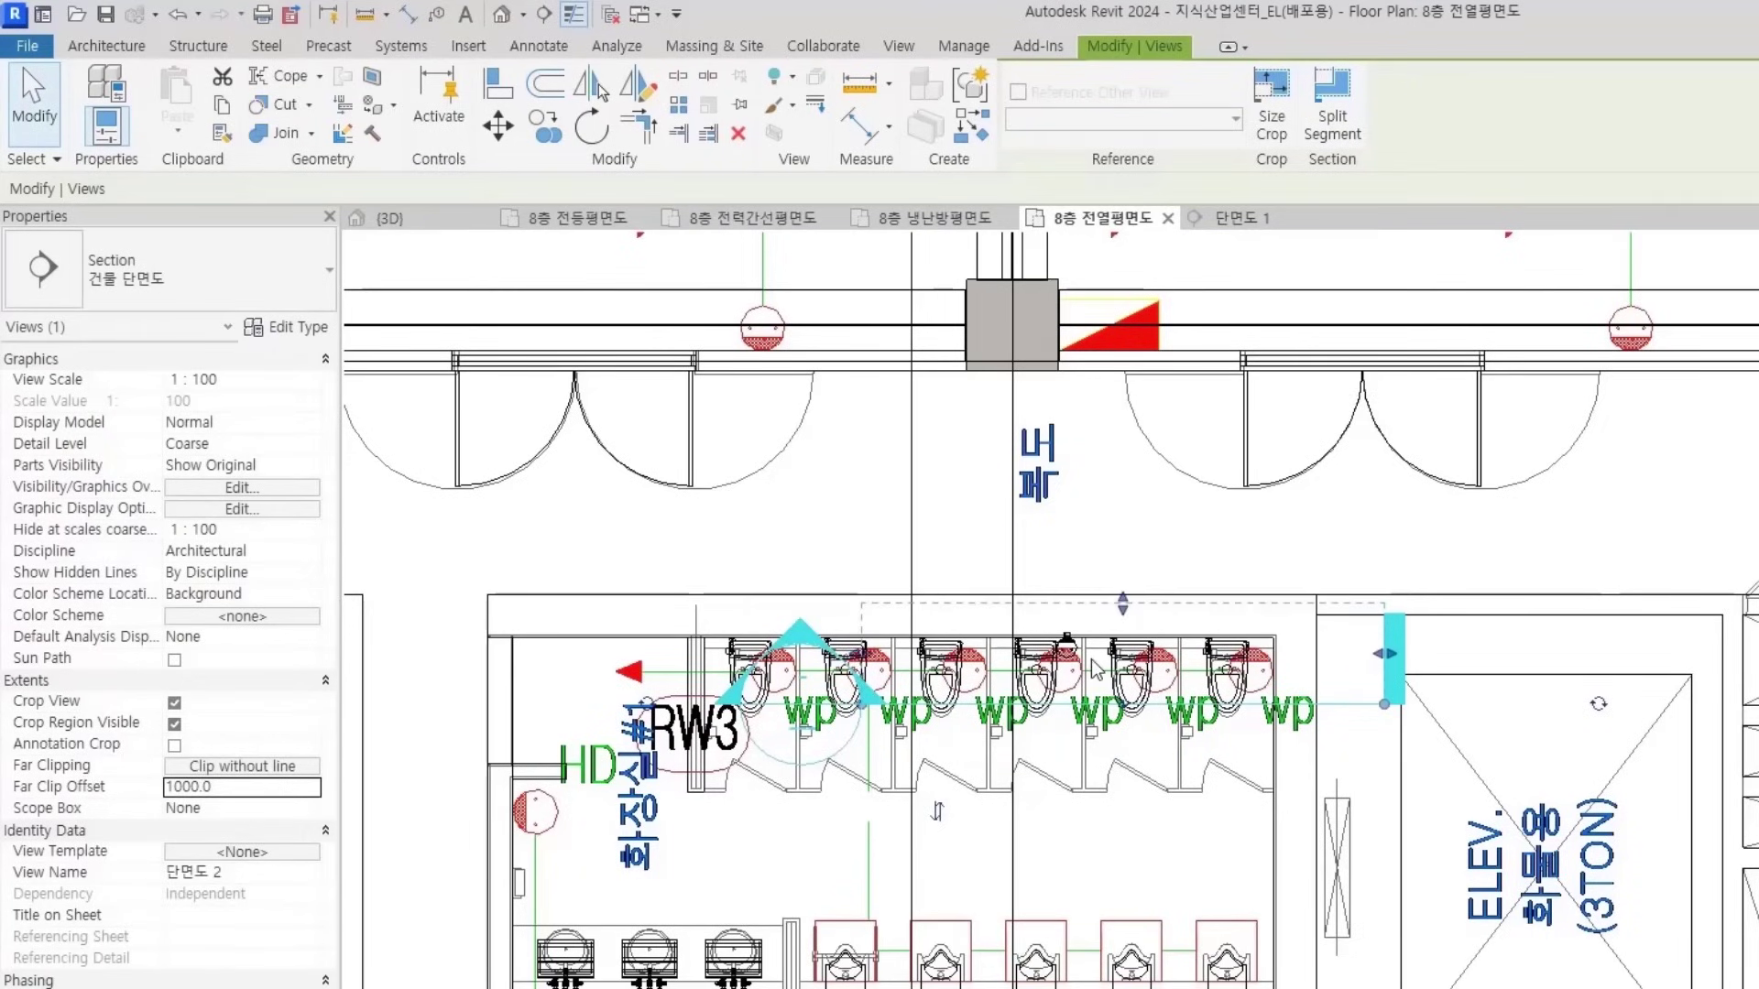
scroll(1092, 655, "up", 2)
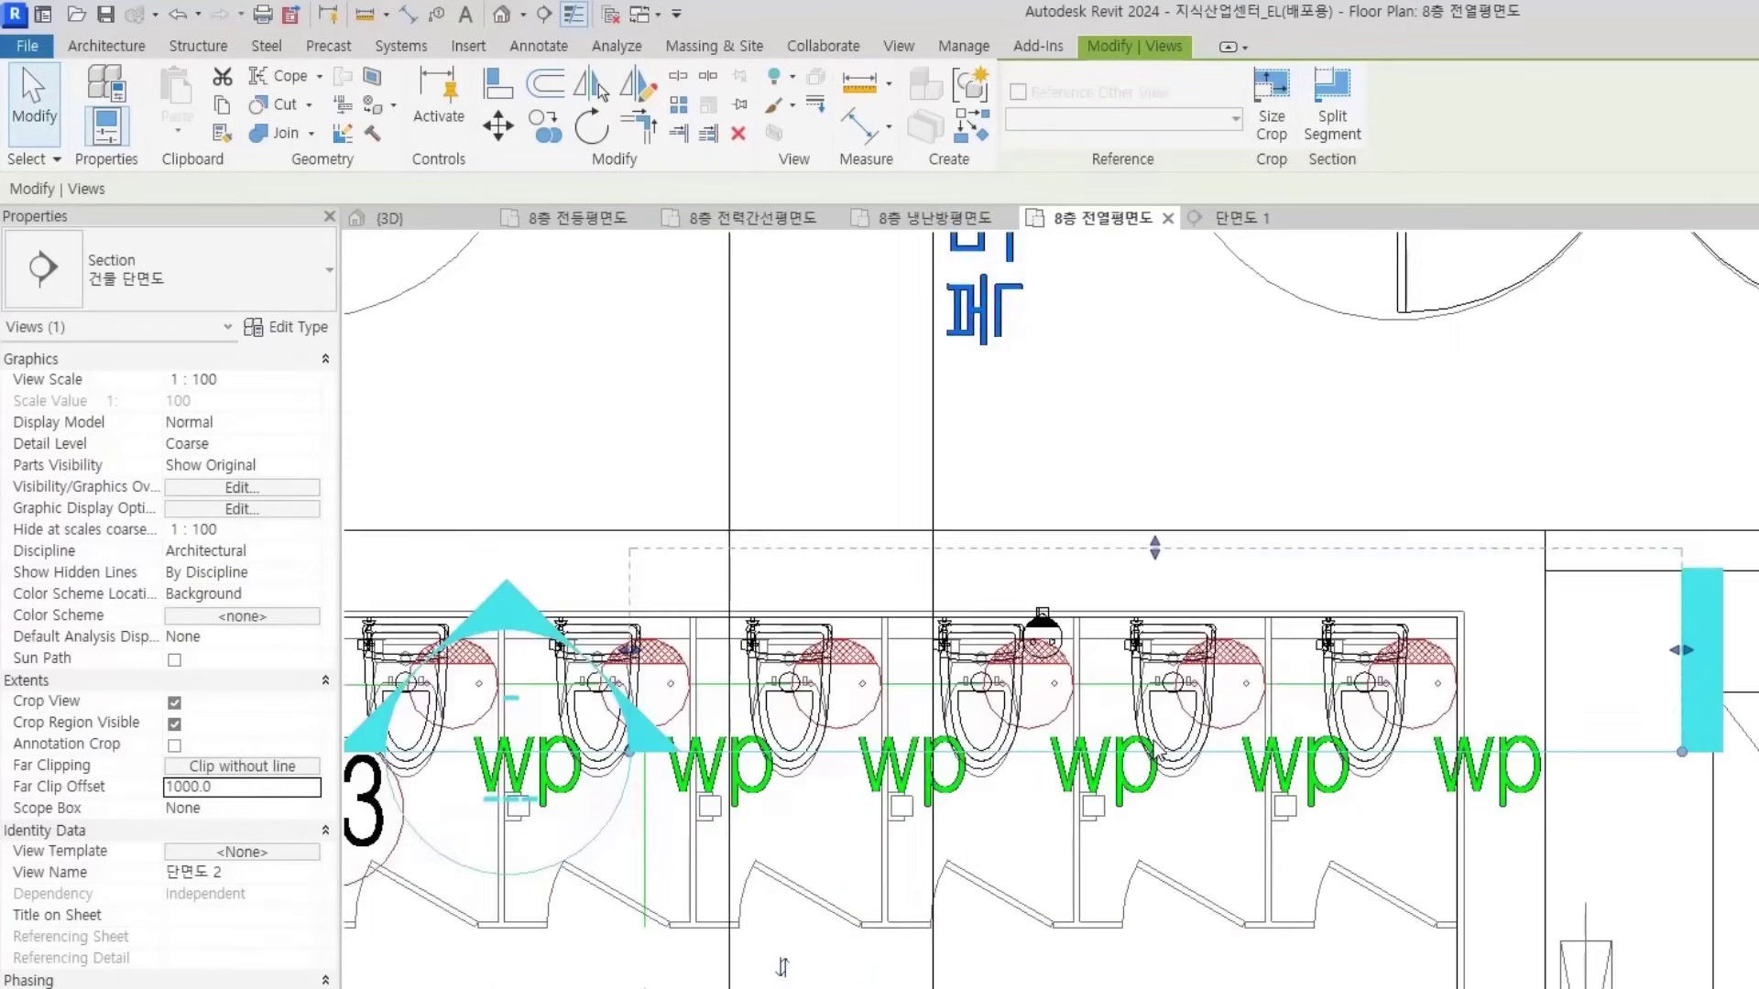
Open the new section's view and select the bidet outlet near the 8F floor line between the toilets
right_click(1116, 756)
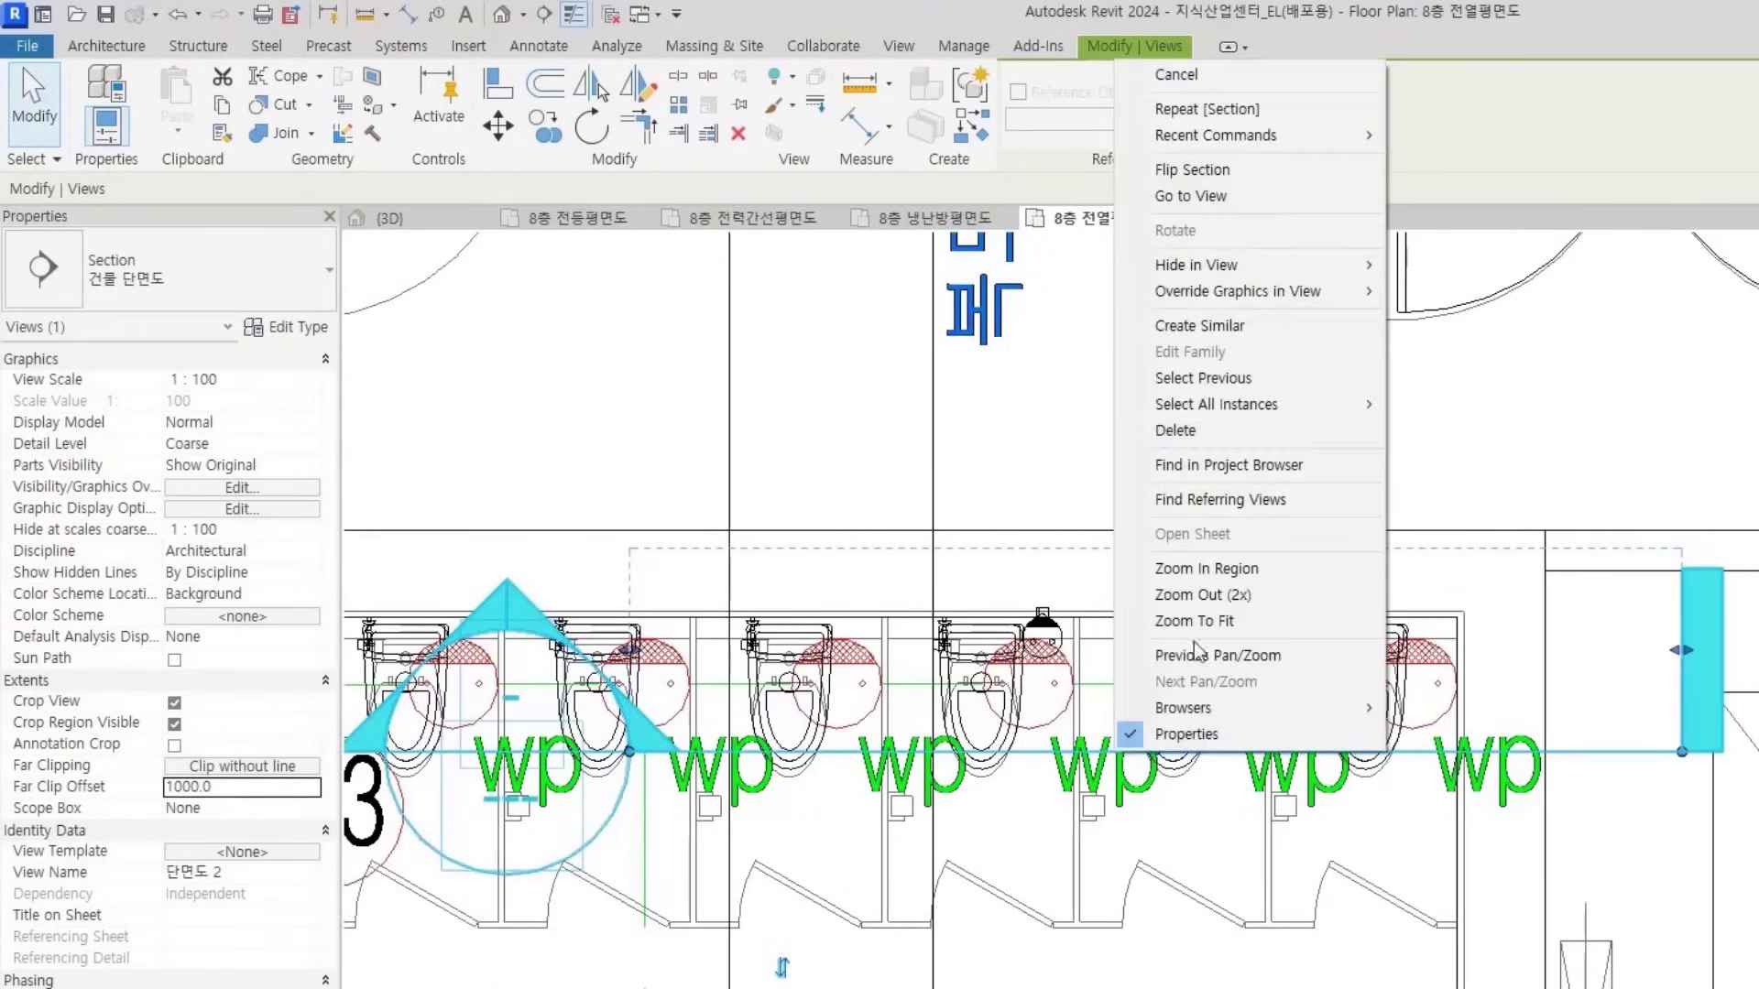
left_click(1251, 187)
scroll(1444, 910, "up", 6)
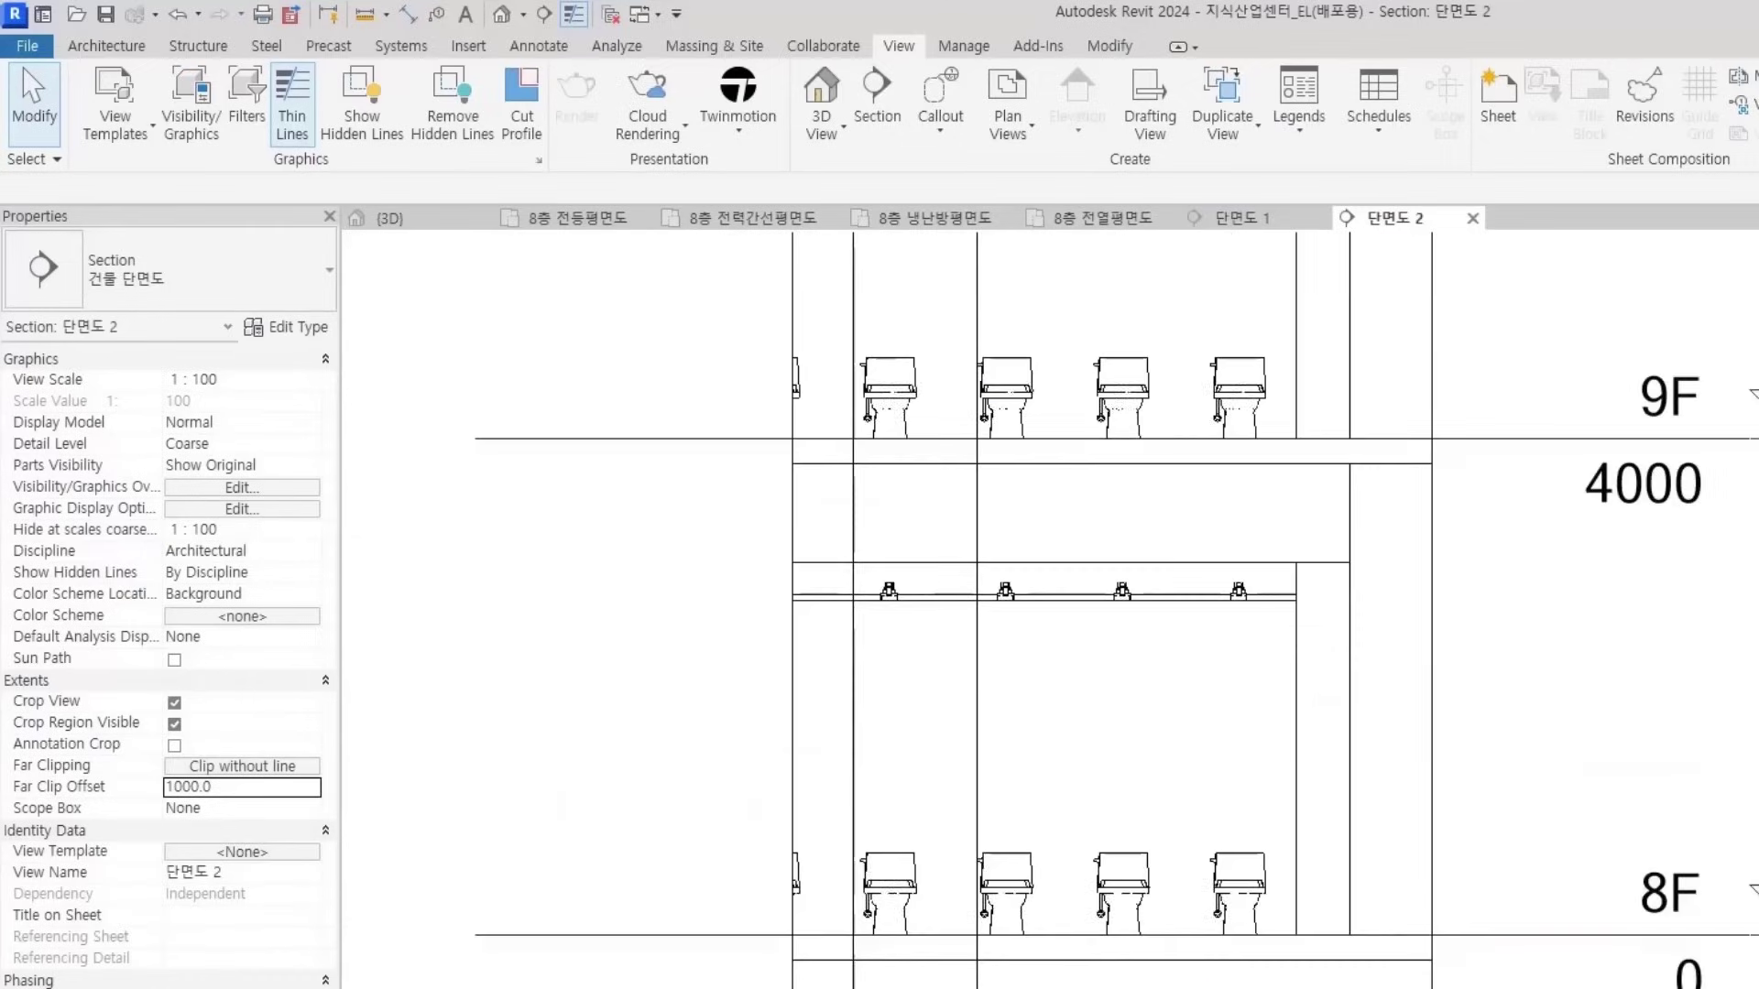
scroll(817, 876, "up", 2)
scroll(998, 837, "down", 3)
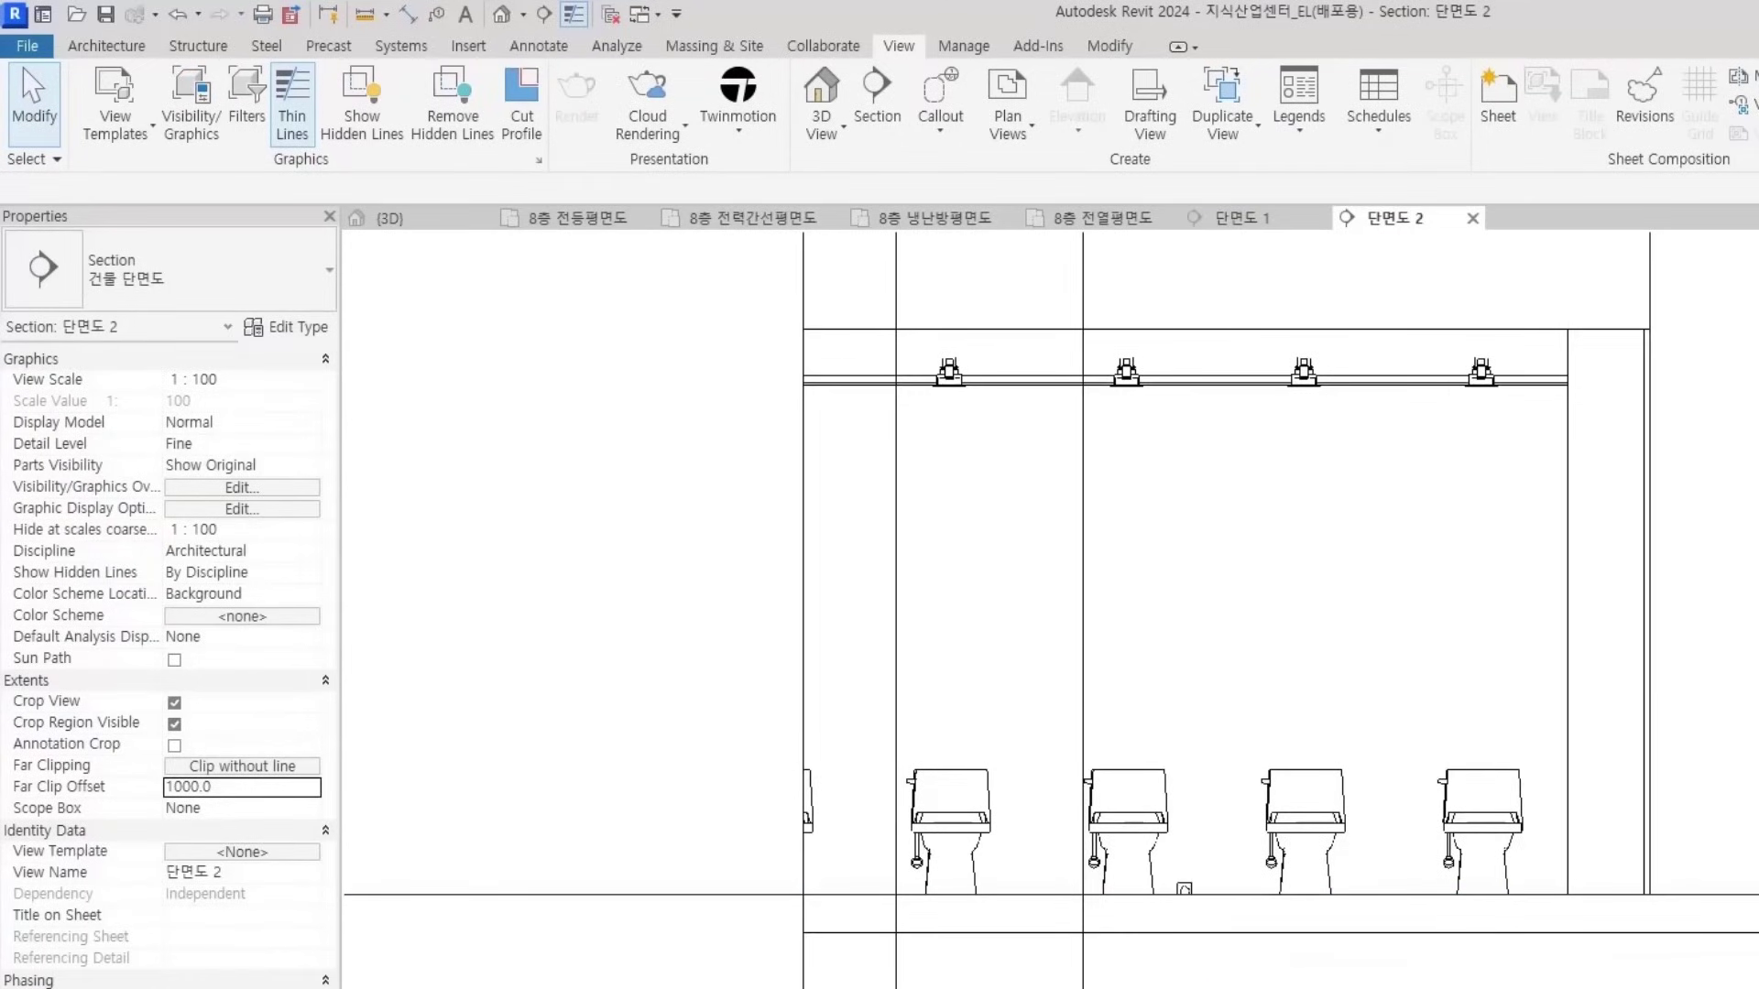
scroll(1274, 934, "up", 2)
left_click(1127, 863)
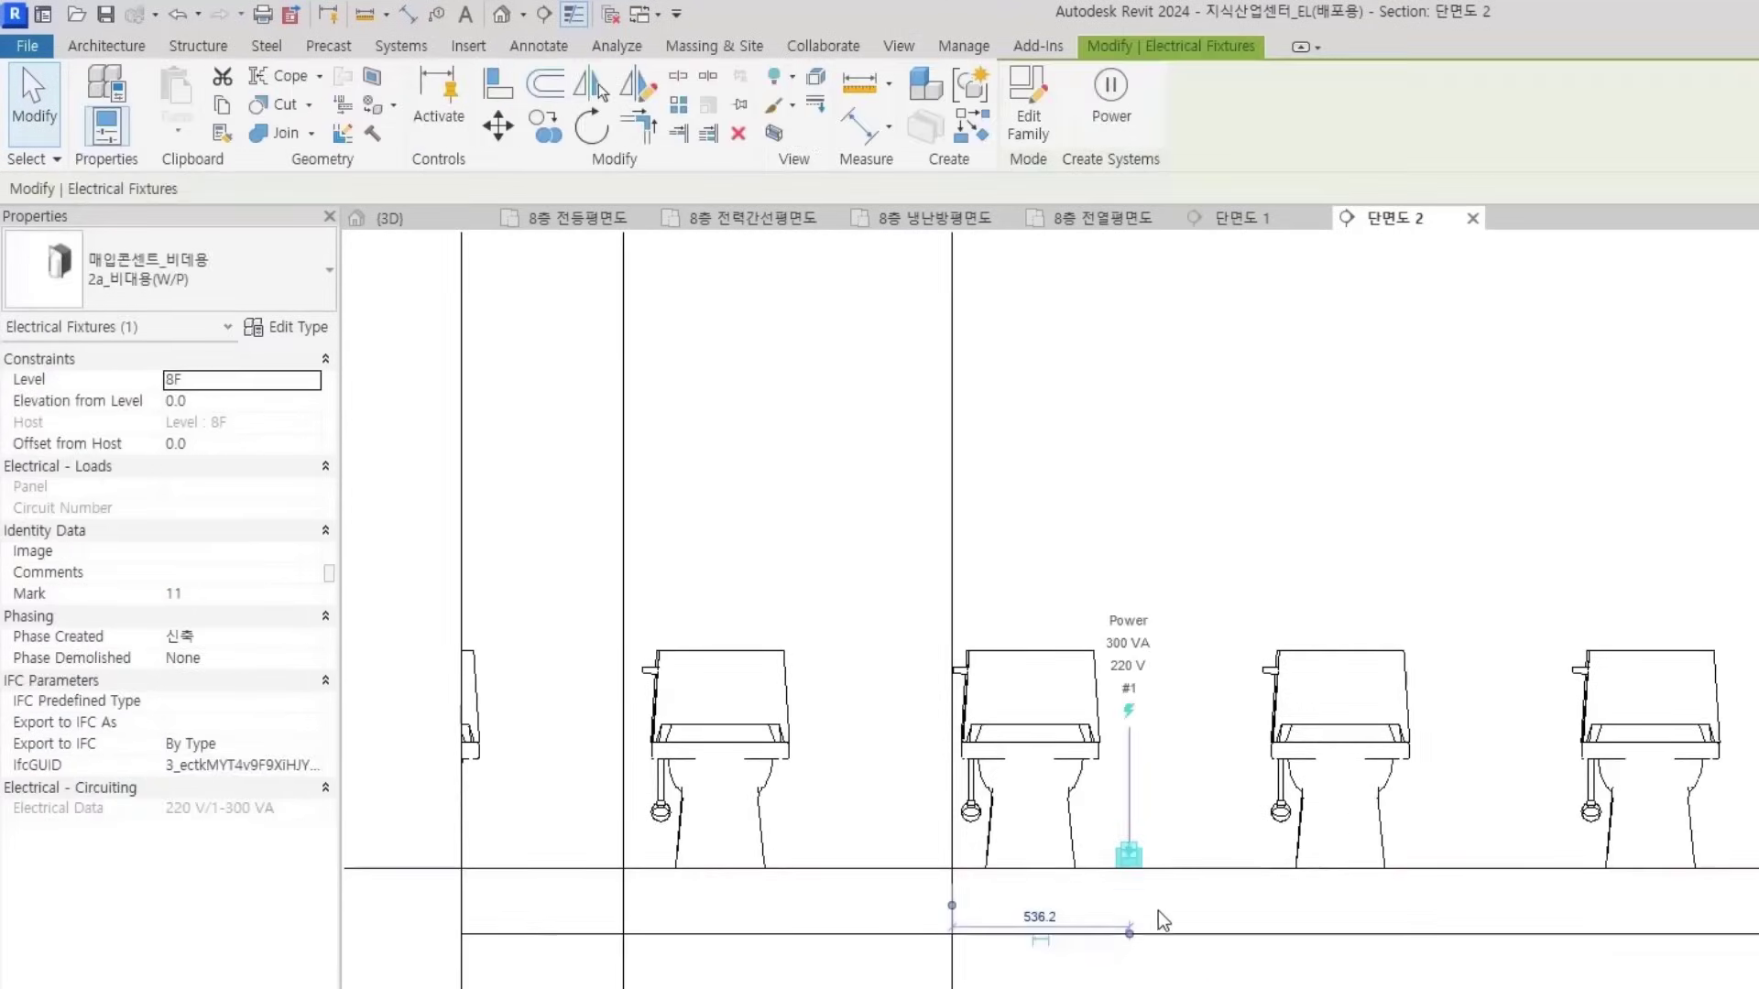
Set the bidet outlet's elevation from level to 300 and check its height beside the toilet in the section
key("Escape")
left_click(1123, 865)
left_click(196, 407)
type("300")
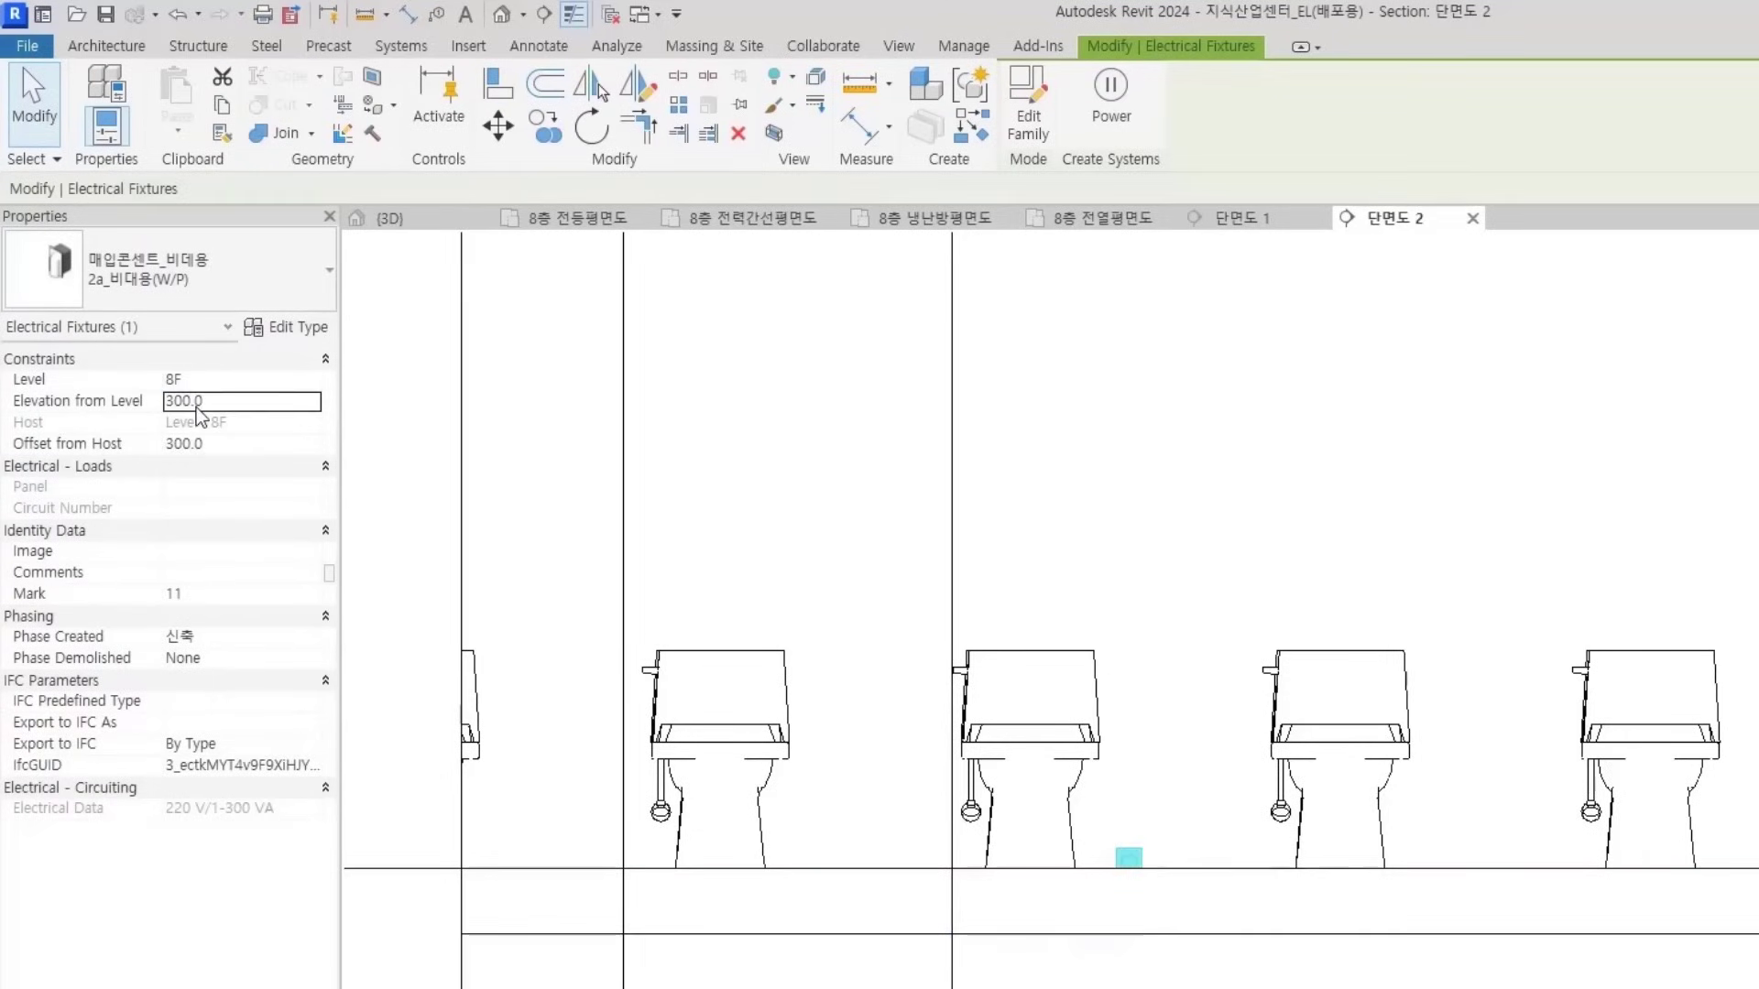
scroll(1223, 788, "up", 3)
left_click(1173, 780)
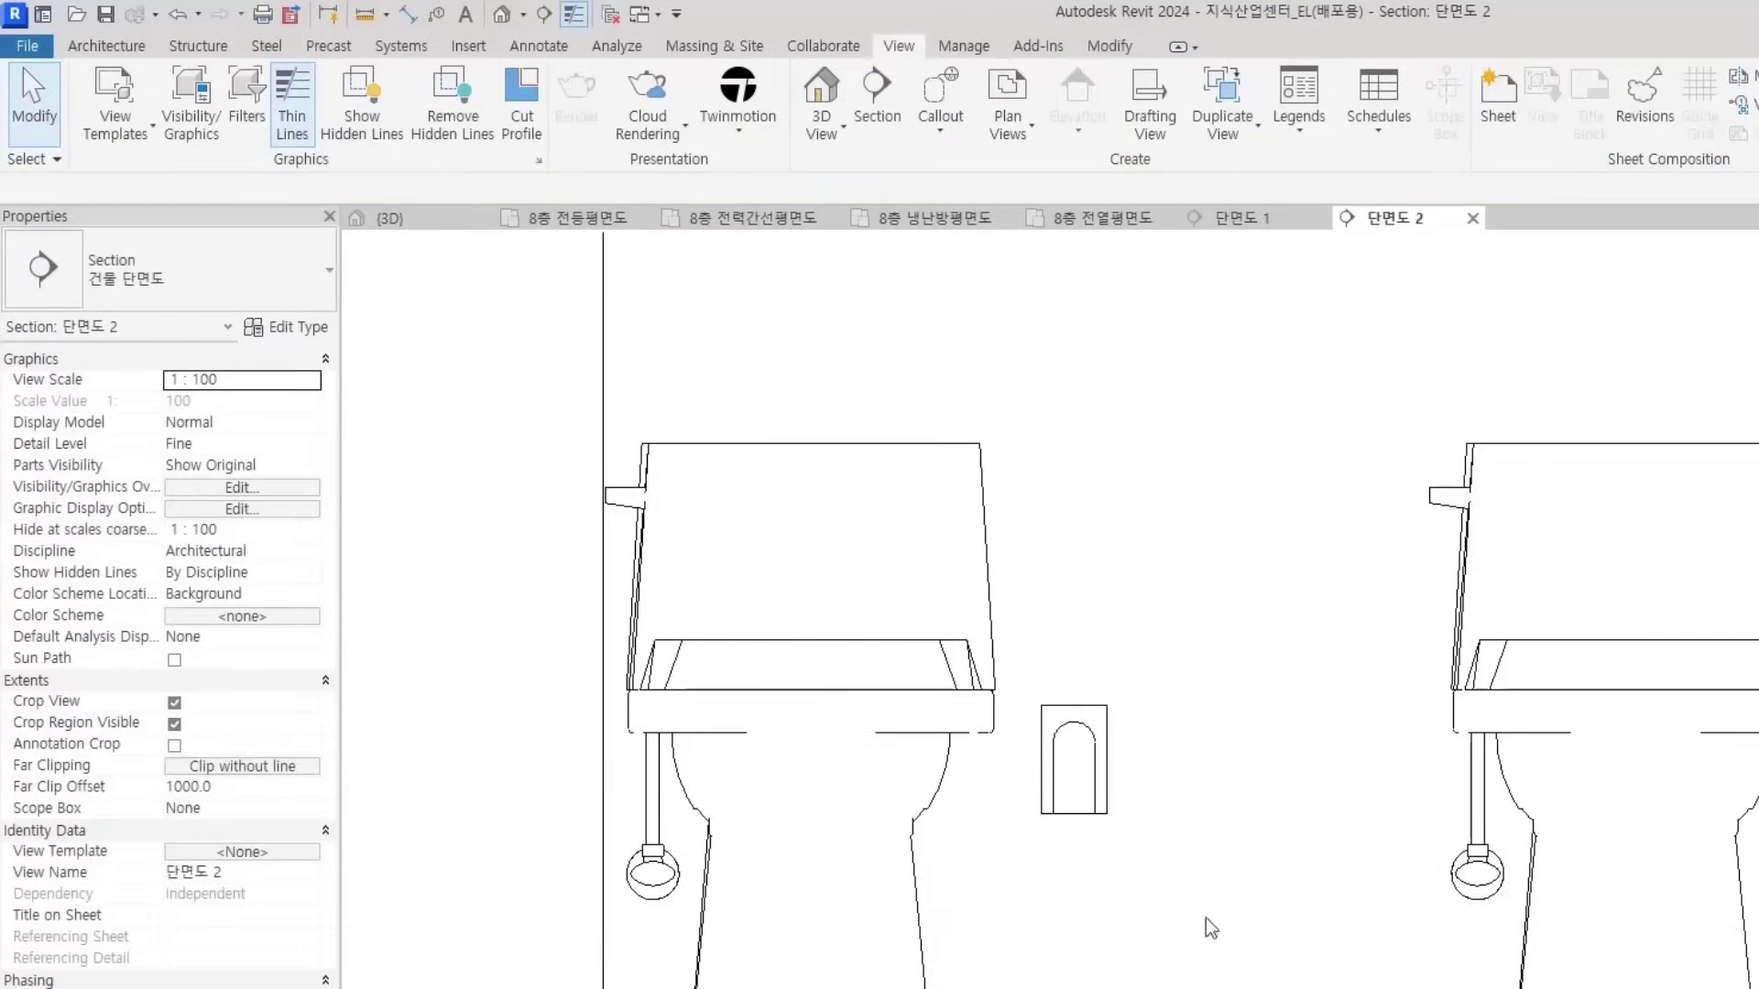
scroll(947, 706, "down", 2)
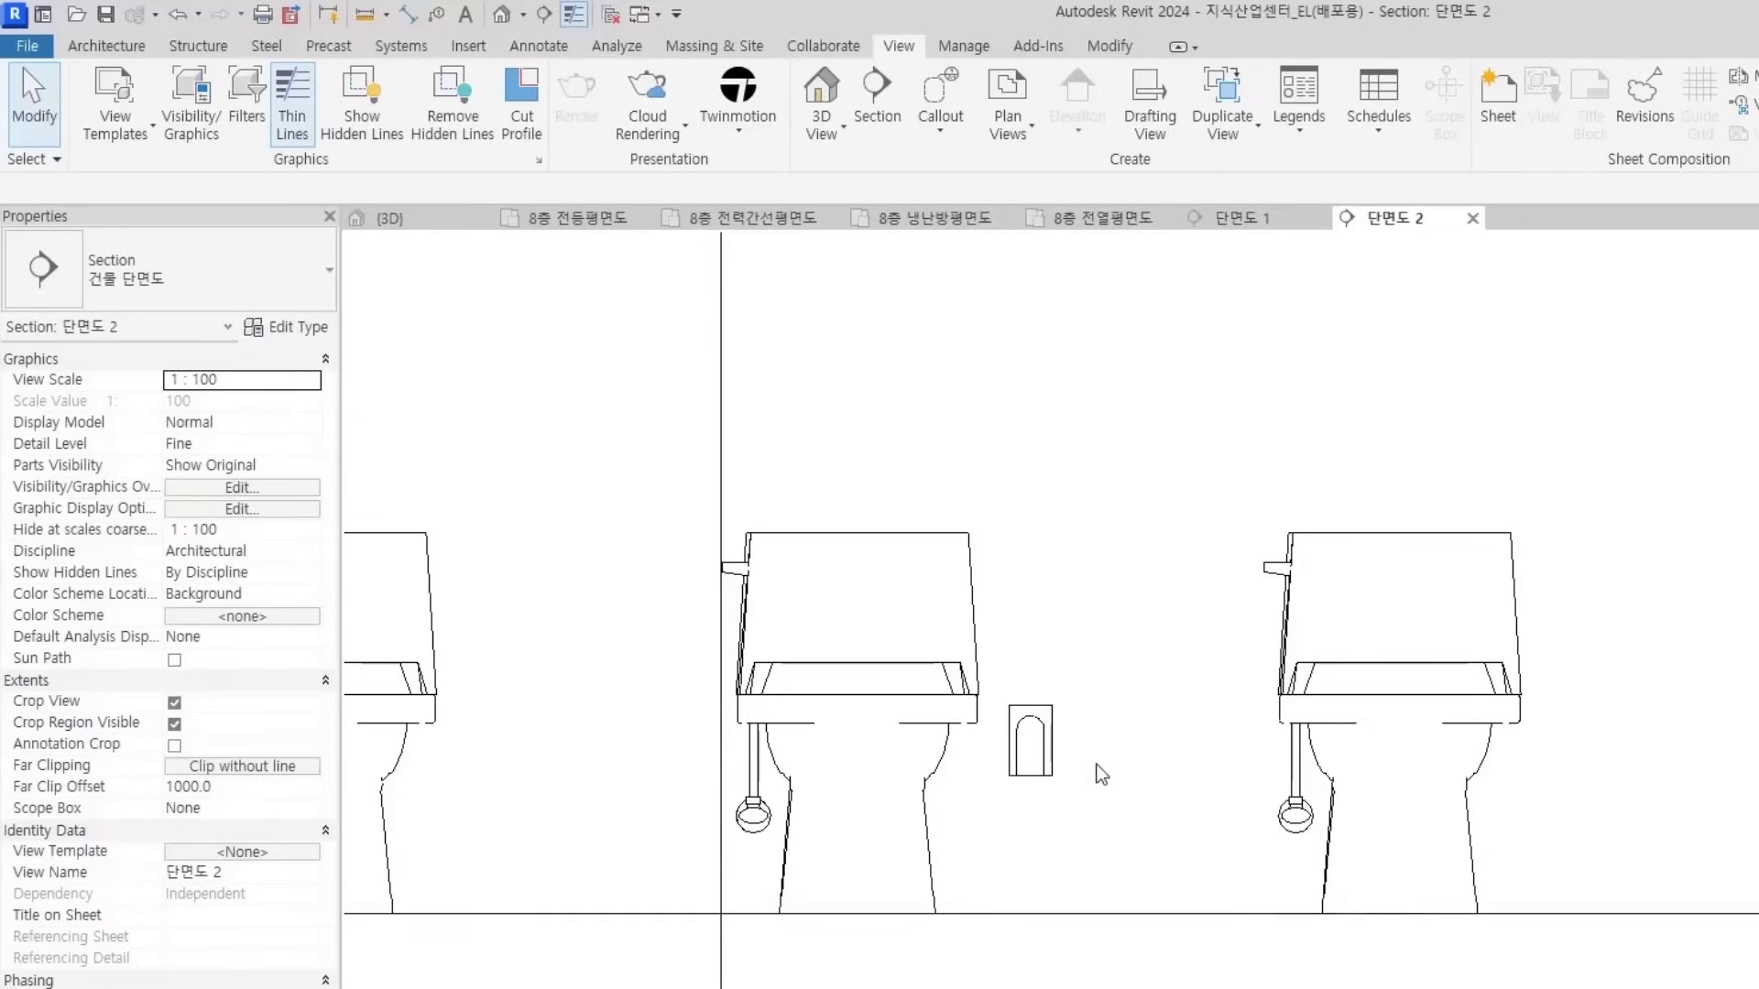
scroll(1026, 696, "down", 2)
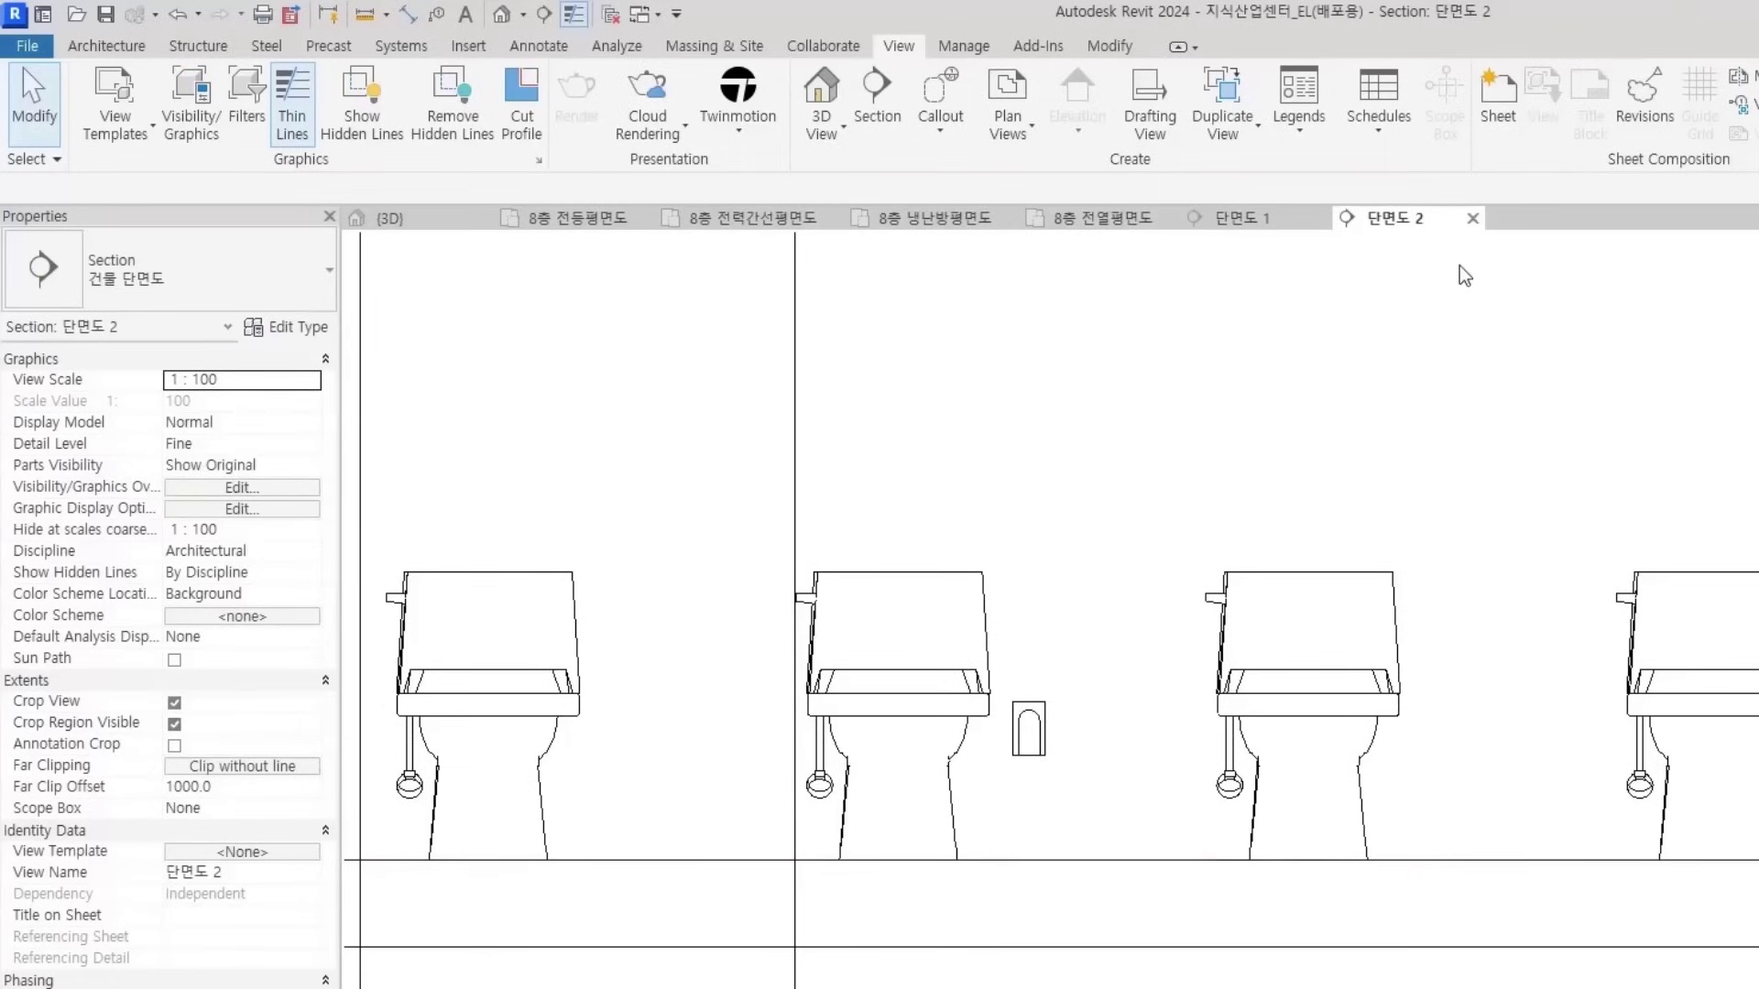
scroll(1081, 660, "down", 1)
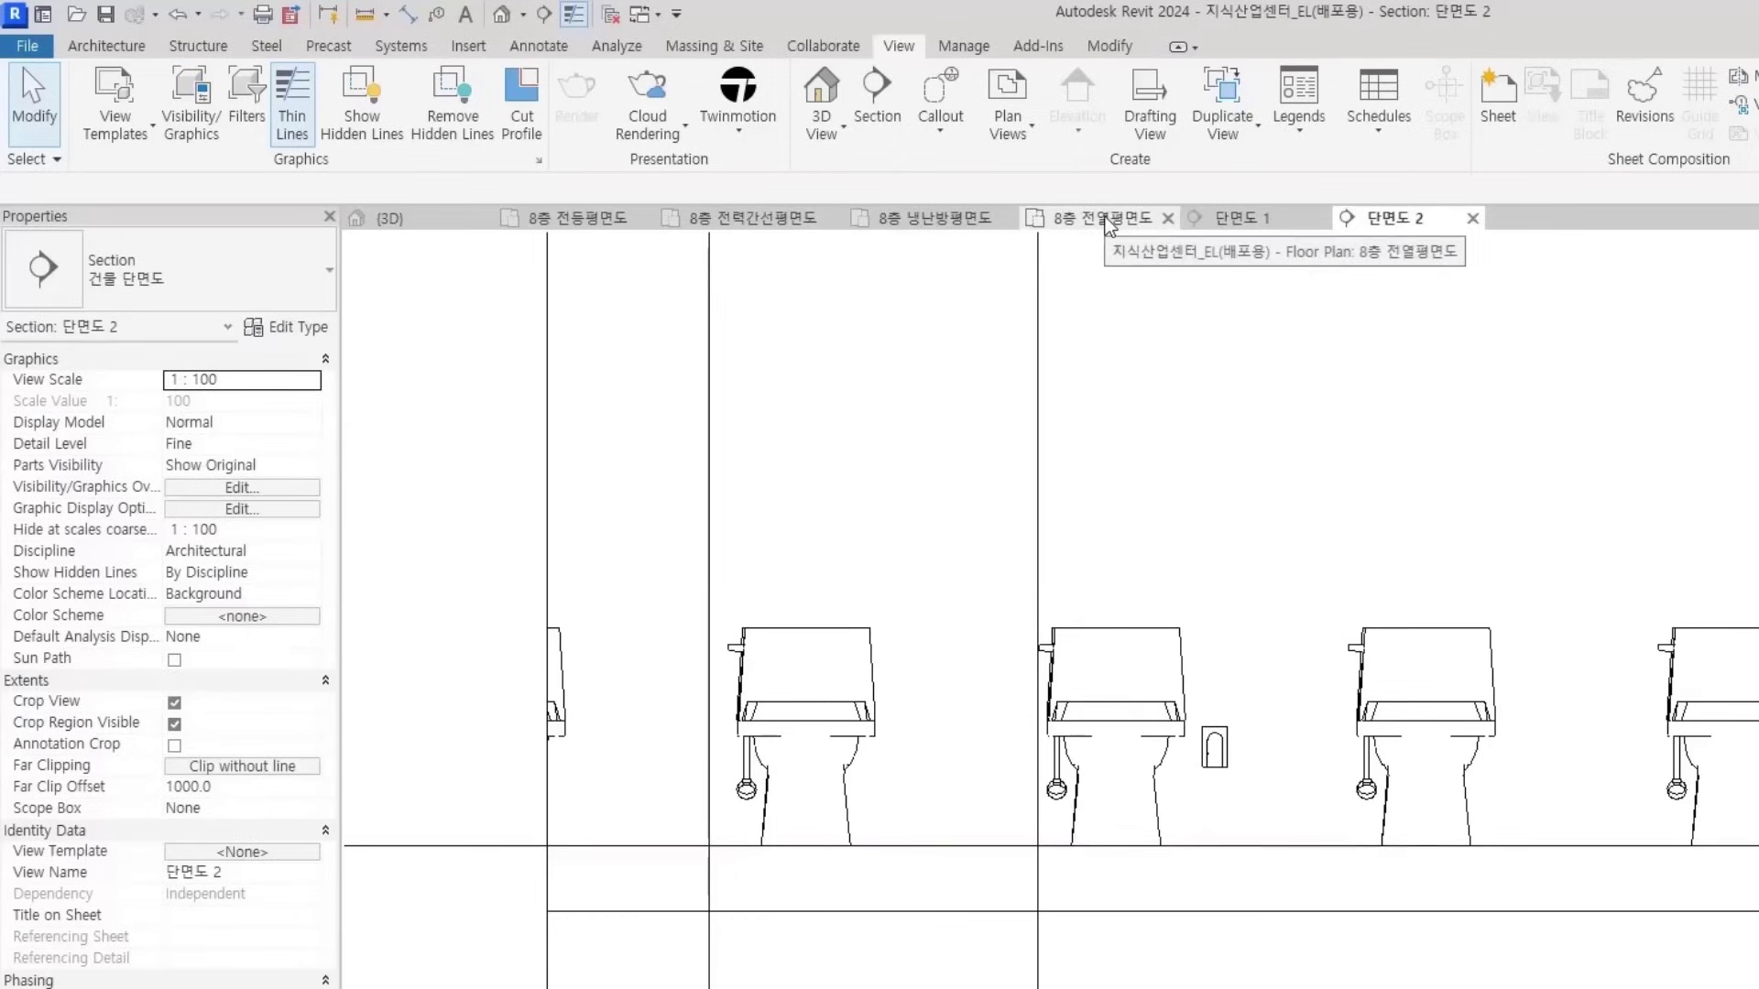
scroll(1471, 483, "down", 3)
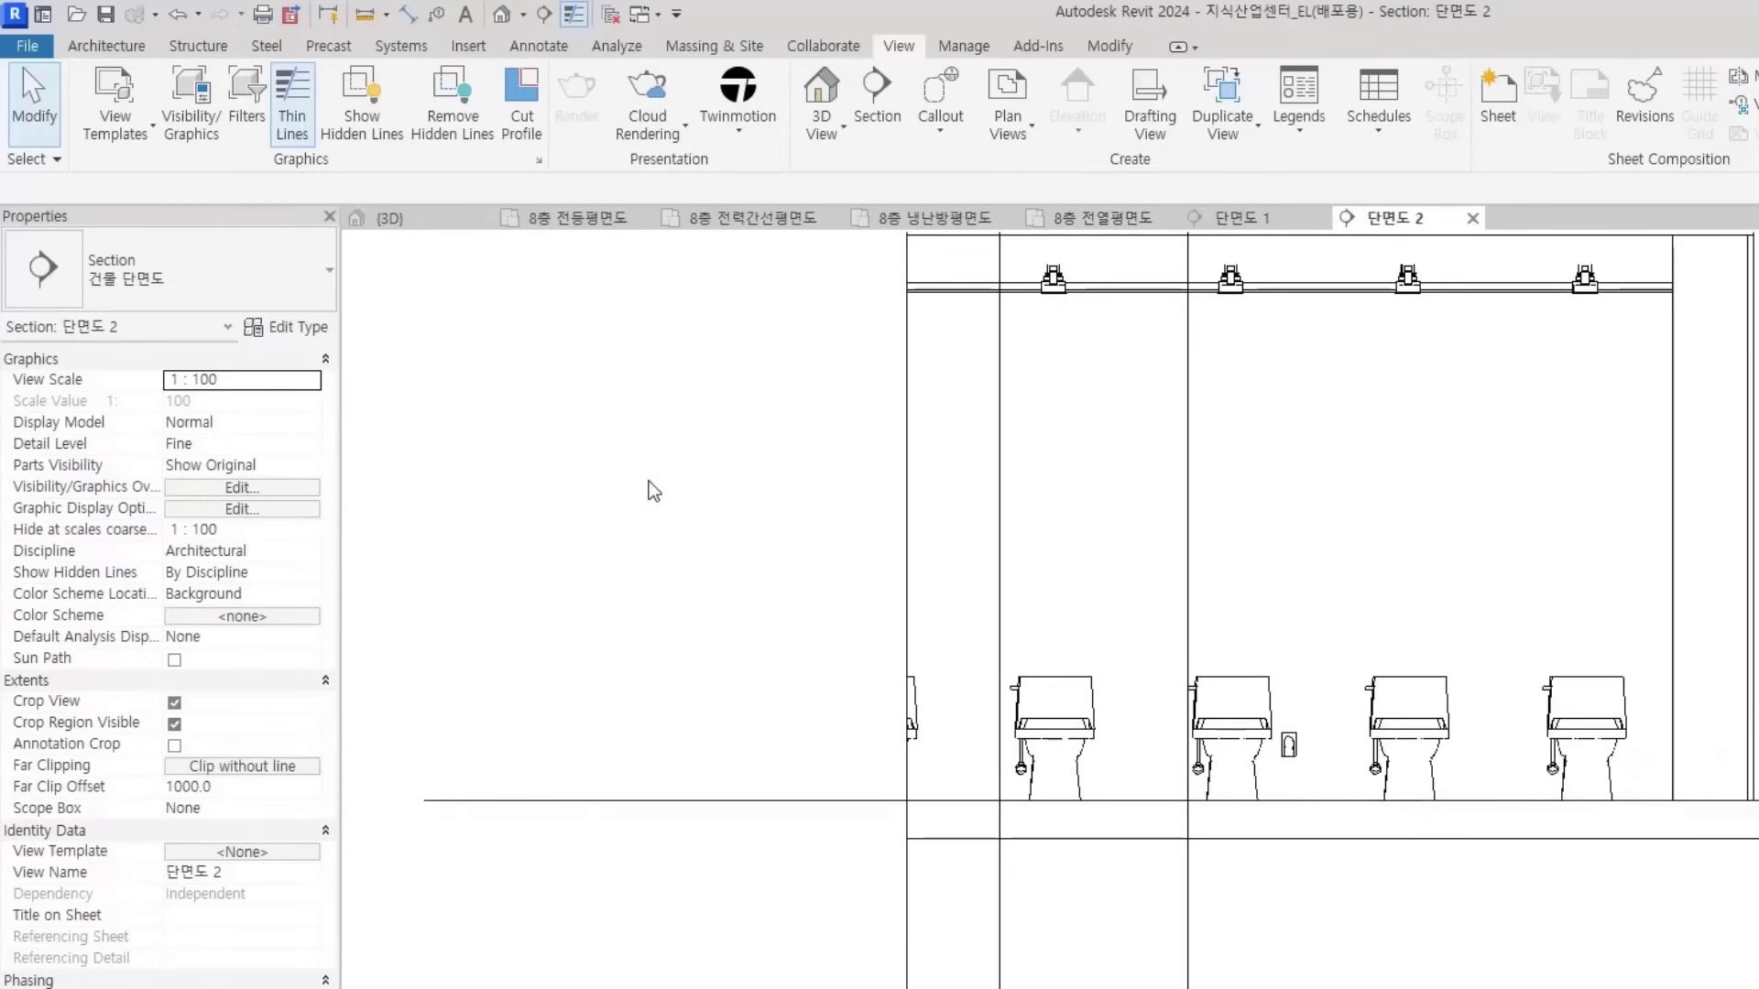
Open the 8층 전열평면도 plan and review the outlet and circuit layout across the factory rooms
left_click(1136, 224)
scroll(1161, 771, "down", 3)
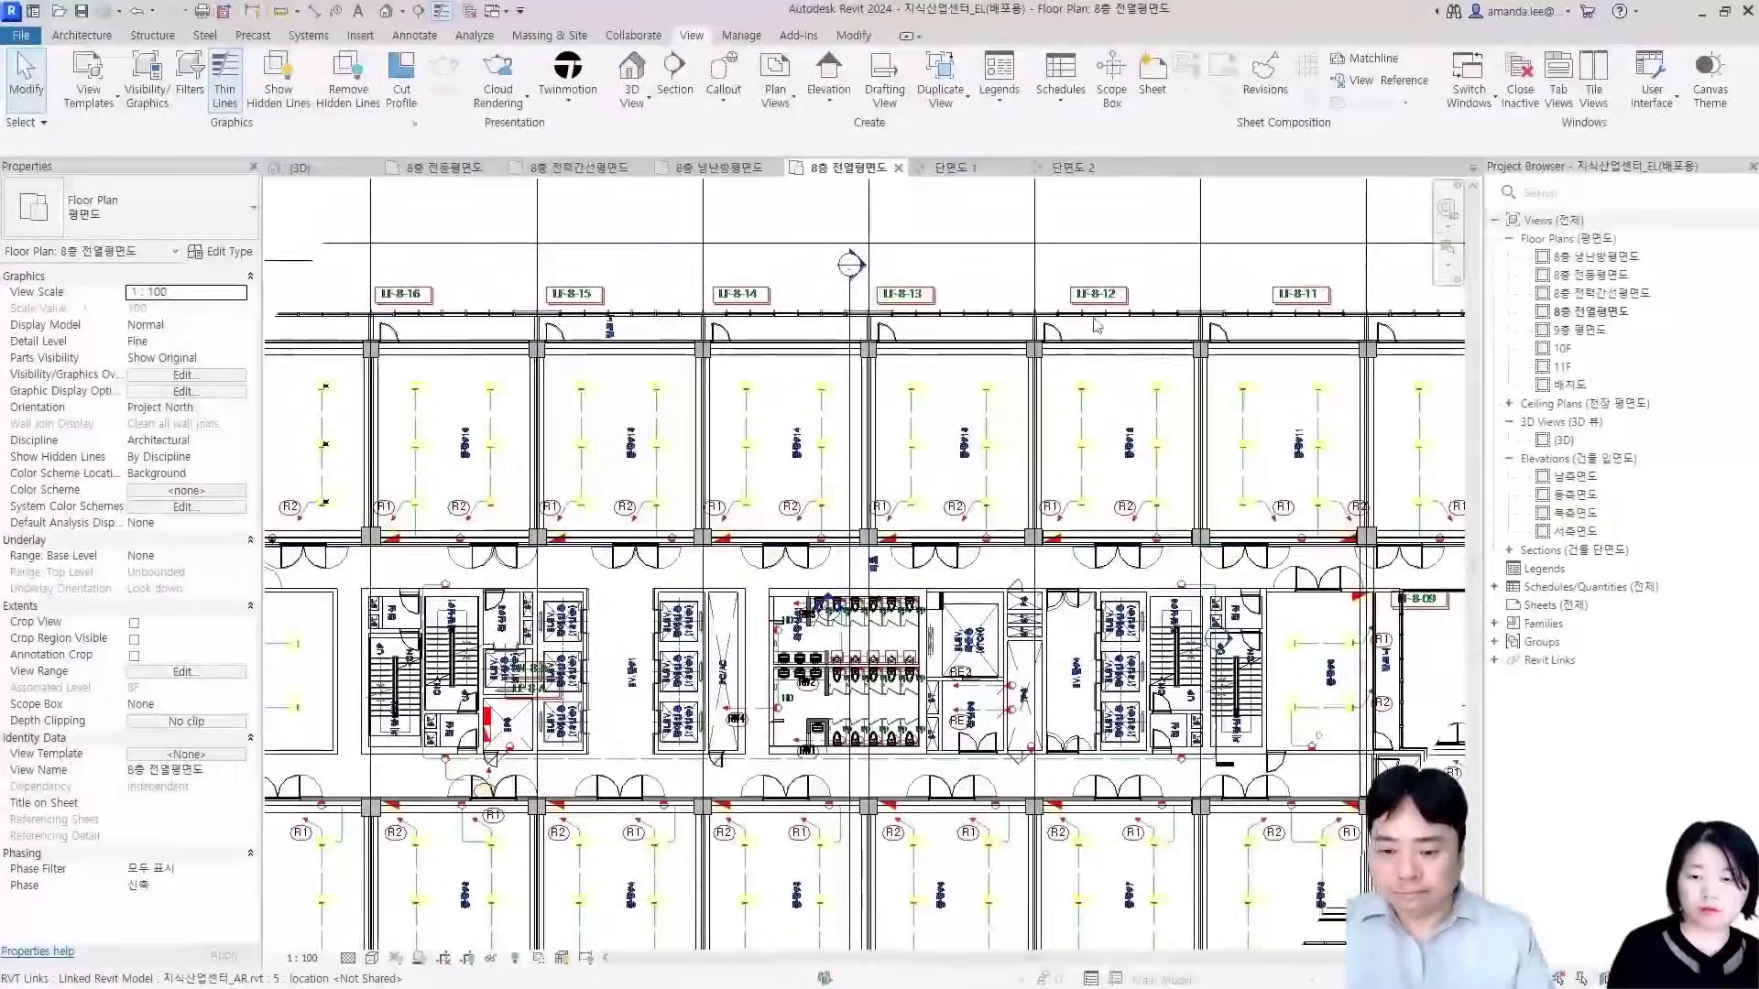
scroll(1281, 508, "down", 4)
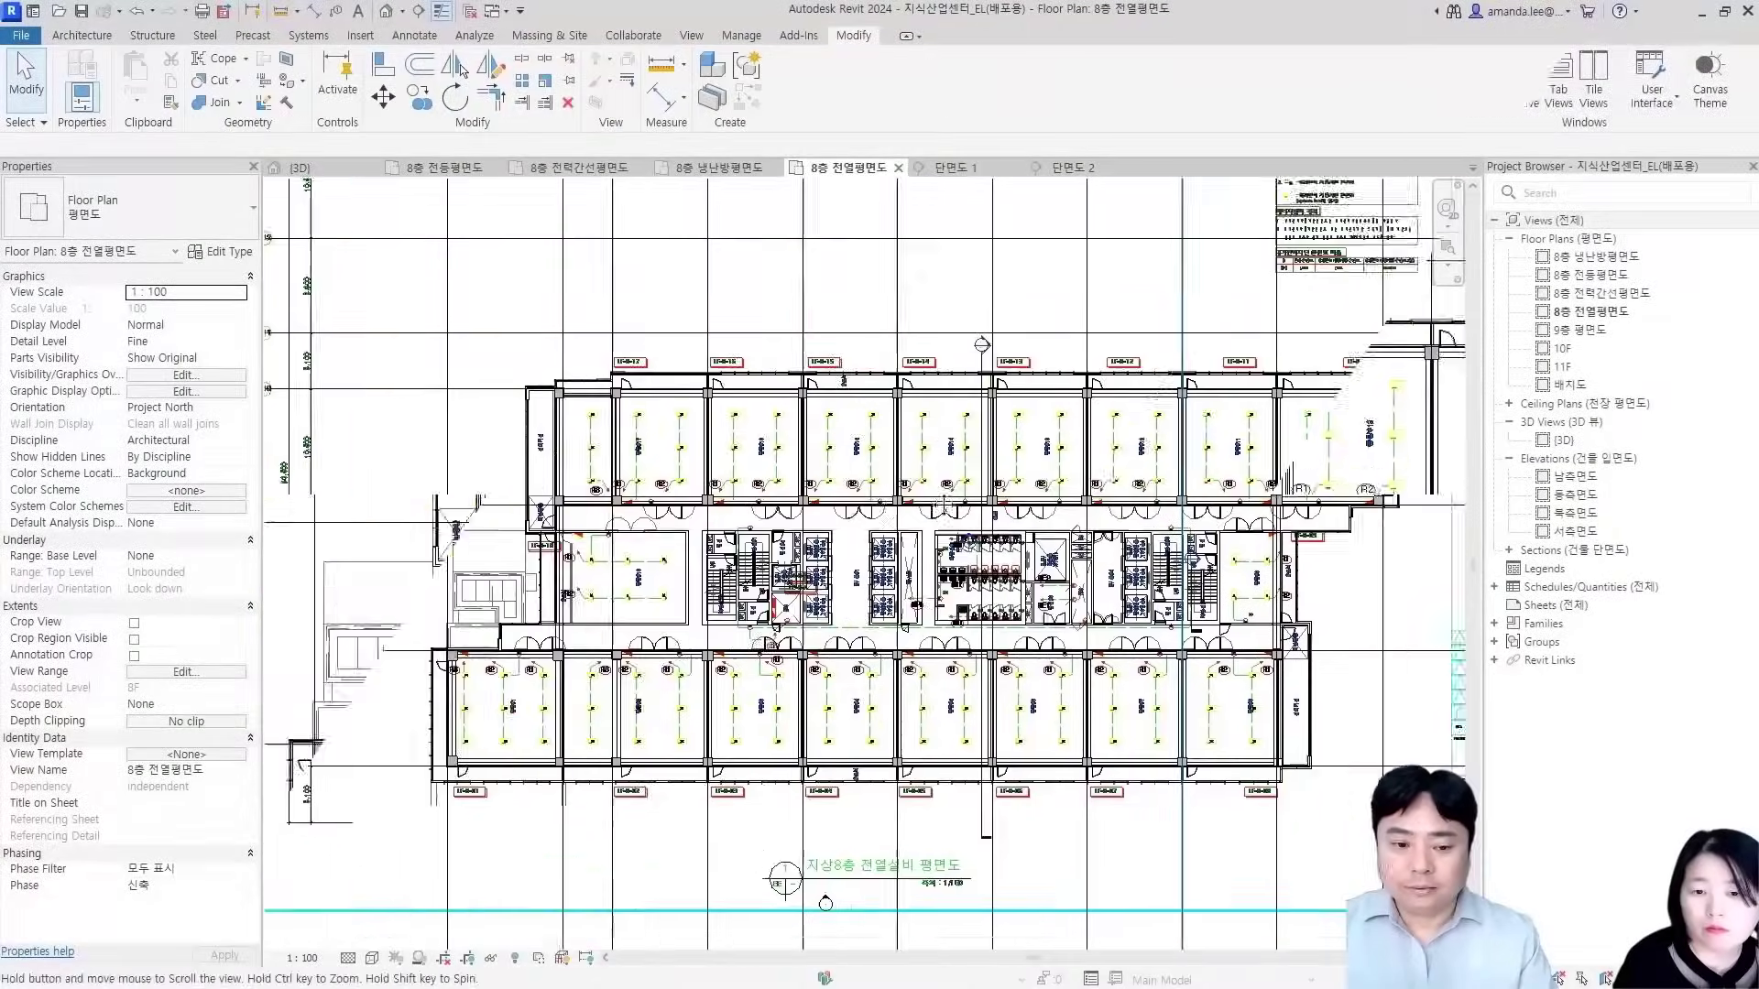
scroll(1062, 421, "up", 2)
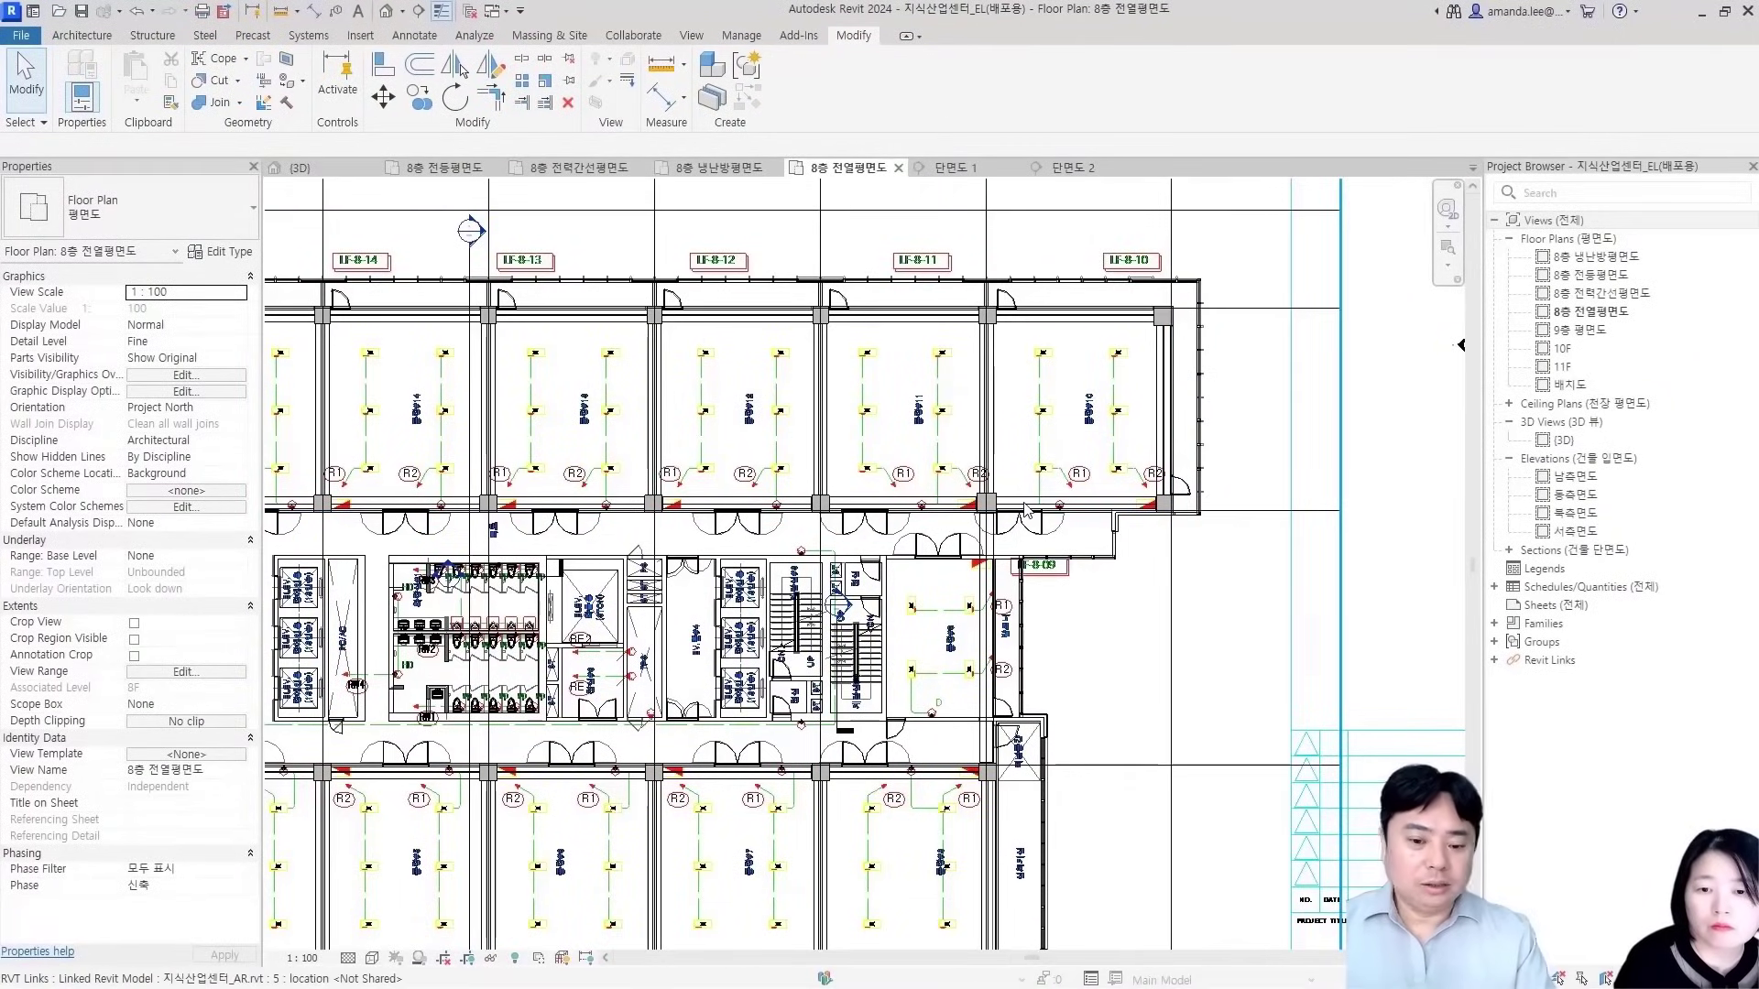
scroll(1050, 505, "up", 5)
middle_click_drag(1076, 436, 1125, 572)
scroll(1004, 550, "down", 2)
scroll(800, 681, "down", 3)
scroll(800, 682, "up", 3)
middle_click_drag(756, 350, 679, 324)
scroll(852, 600, "down", 1)
middle_click_drag(857, 612, 962, 373)
scroll(1136, 567, "down", 1)
middle_click_drag(1217, 619, 1233, 641)
middle_click_drag(502, 555, 1416, 600)
middle_click_drag(527, 652, 1022, 651)
middle_click_drag(739, 654, 676, 730)
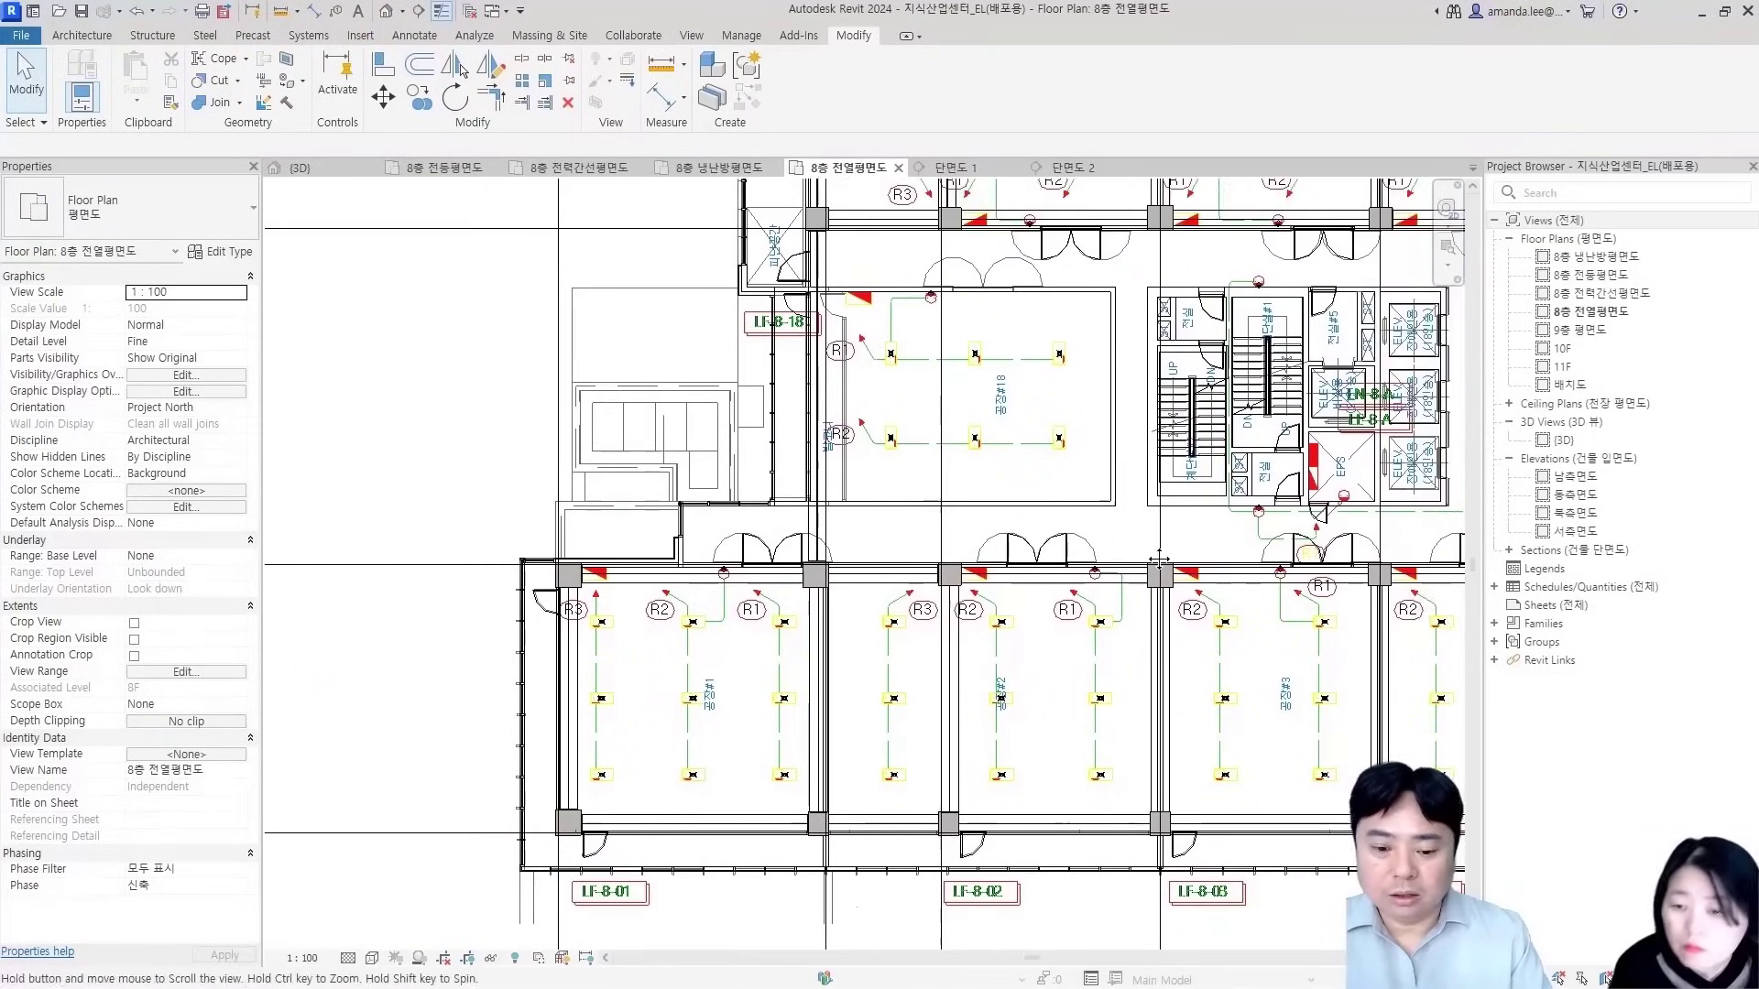
Examine the outlets around the building core, including the EPS room, elevator halls, restrooms and stairwells
scroll(675, 730, "up", 1)
scroll(679, 733, "up", 3)
scroll(854, 636, "down", 3)
middle_click_drag(854, 637, 487, 637)
middle_click_drag(1283, 513, 770, 630)
middle_click_drag(850, 584, 955, 725)
middle_click_drag(644, 511, 676, 605)
middle_click_drag(1230, 637, 632, 540)
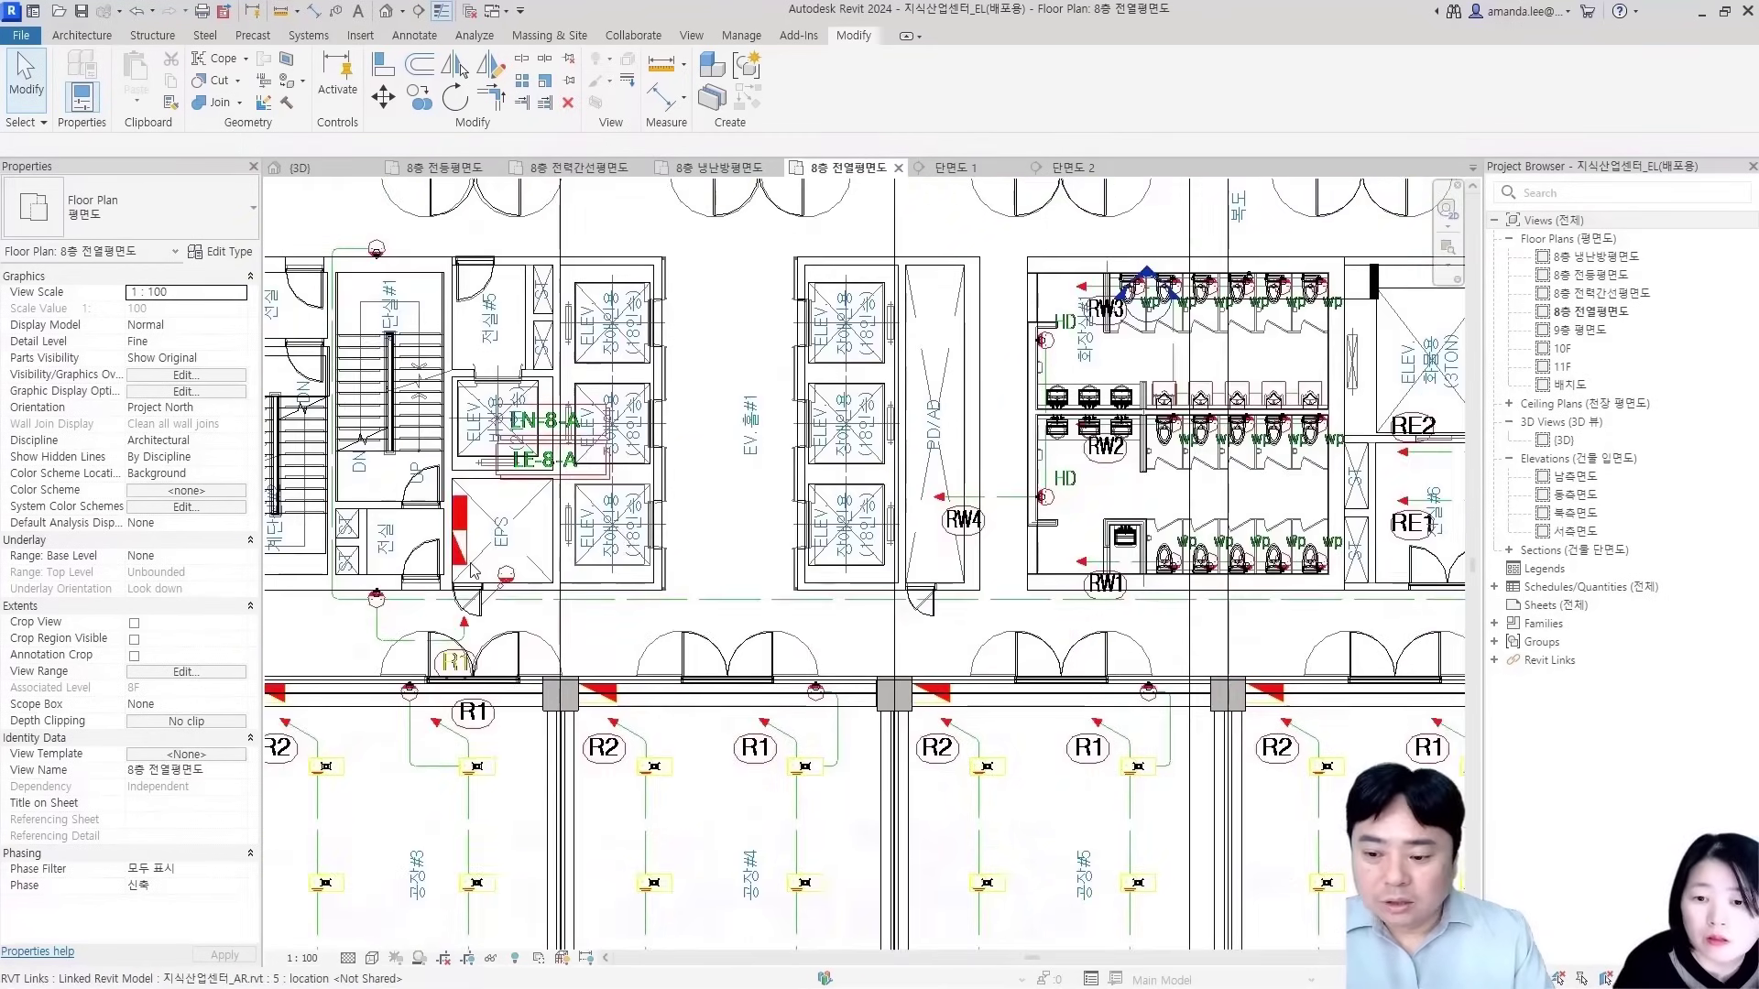
scroll(467, 566, "up", 2)
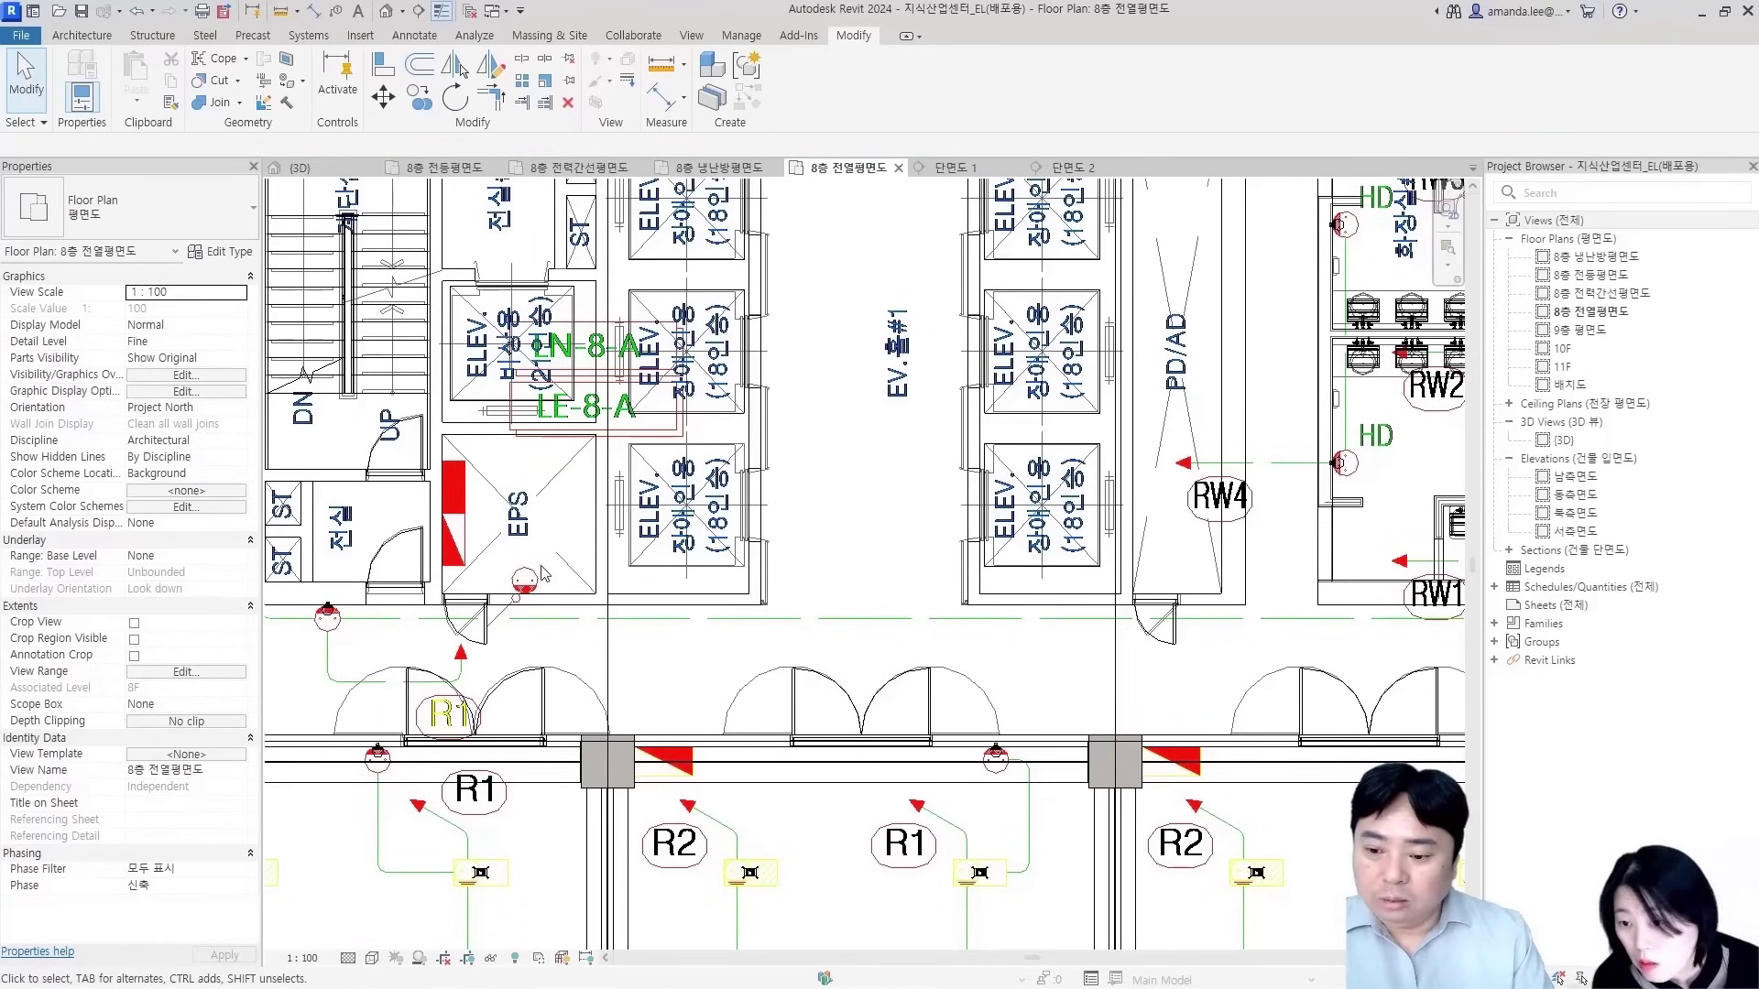
scroll(513, 595, "down", 5)
scroll(1157, 587, "down", 3)
scroll(966, 710, "up", 3)
middle_click_drag(967, 710, 1241, 747)
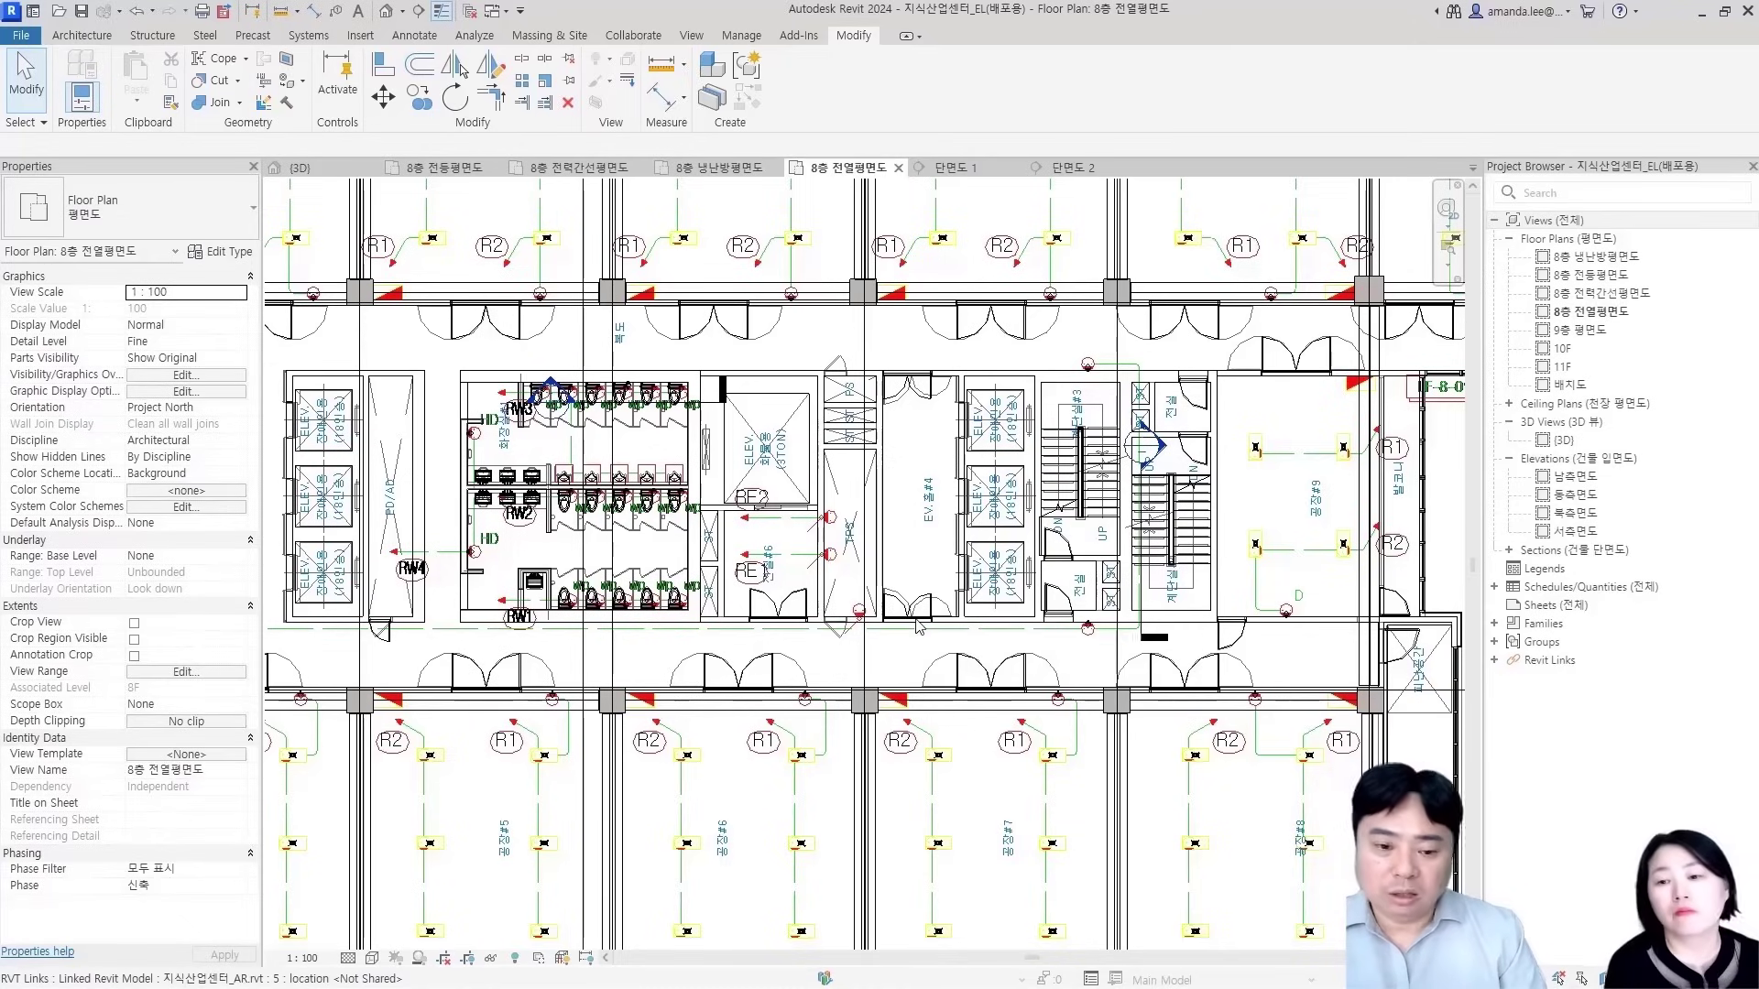
scroll(413, 604, "down", 1)
middle_click_drag(412, 605, 761, 597)
middle_click_drag(550, 591, 678, 698)
scroll(640, 629, "up", 1)
scroll(644, 689, "down", 3)
scroll(1374, 701, "down", 1)
middle_click_drag(1452, 706, 1028, 647)
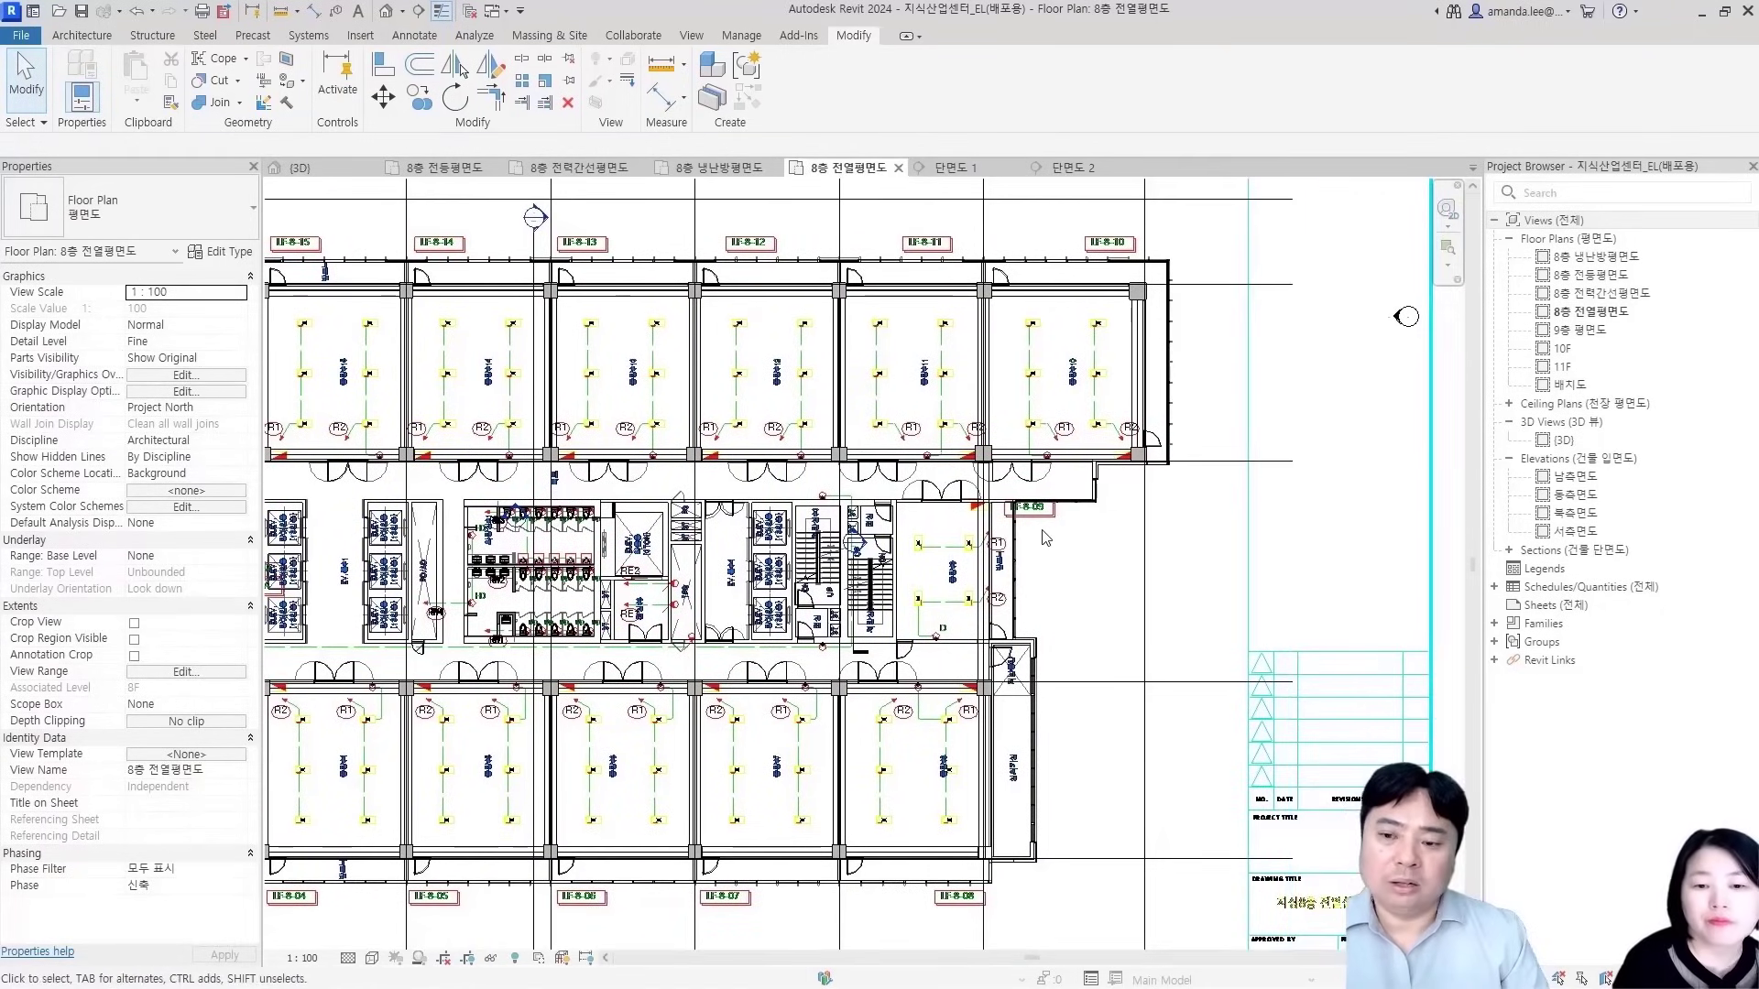
Open the 8층 냉난방평면도 plan and examine the ventilation unit tags outside the factory rooms, starting at LF-8-17 and LF-8-16
left_click(723, 171)
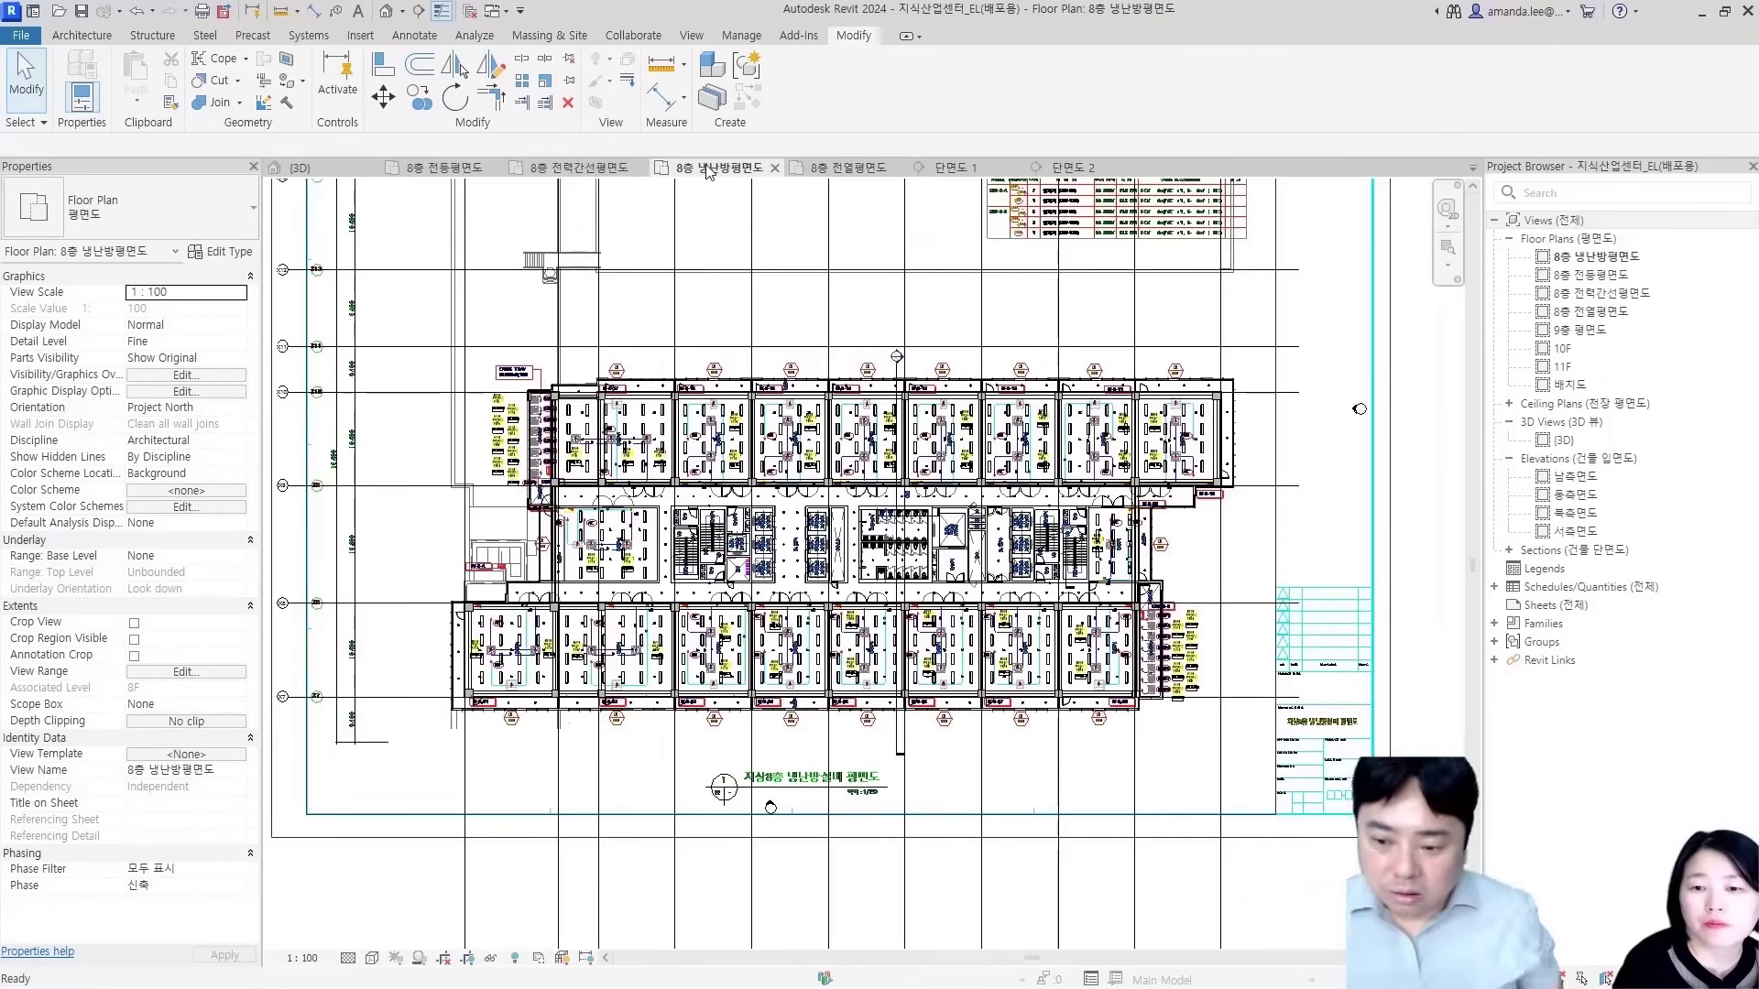
scroll(822, 491, "up", 5)
middle_click_drag(821, 492, 831, 511)
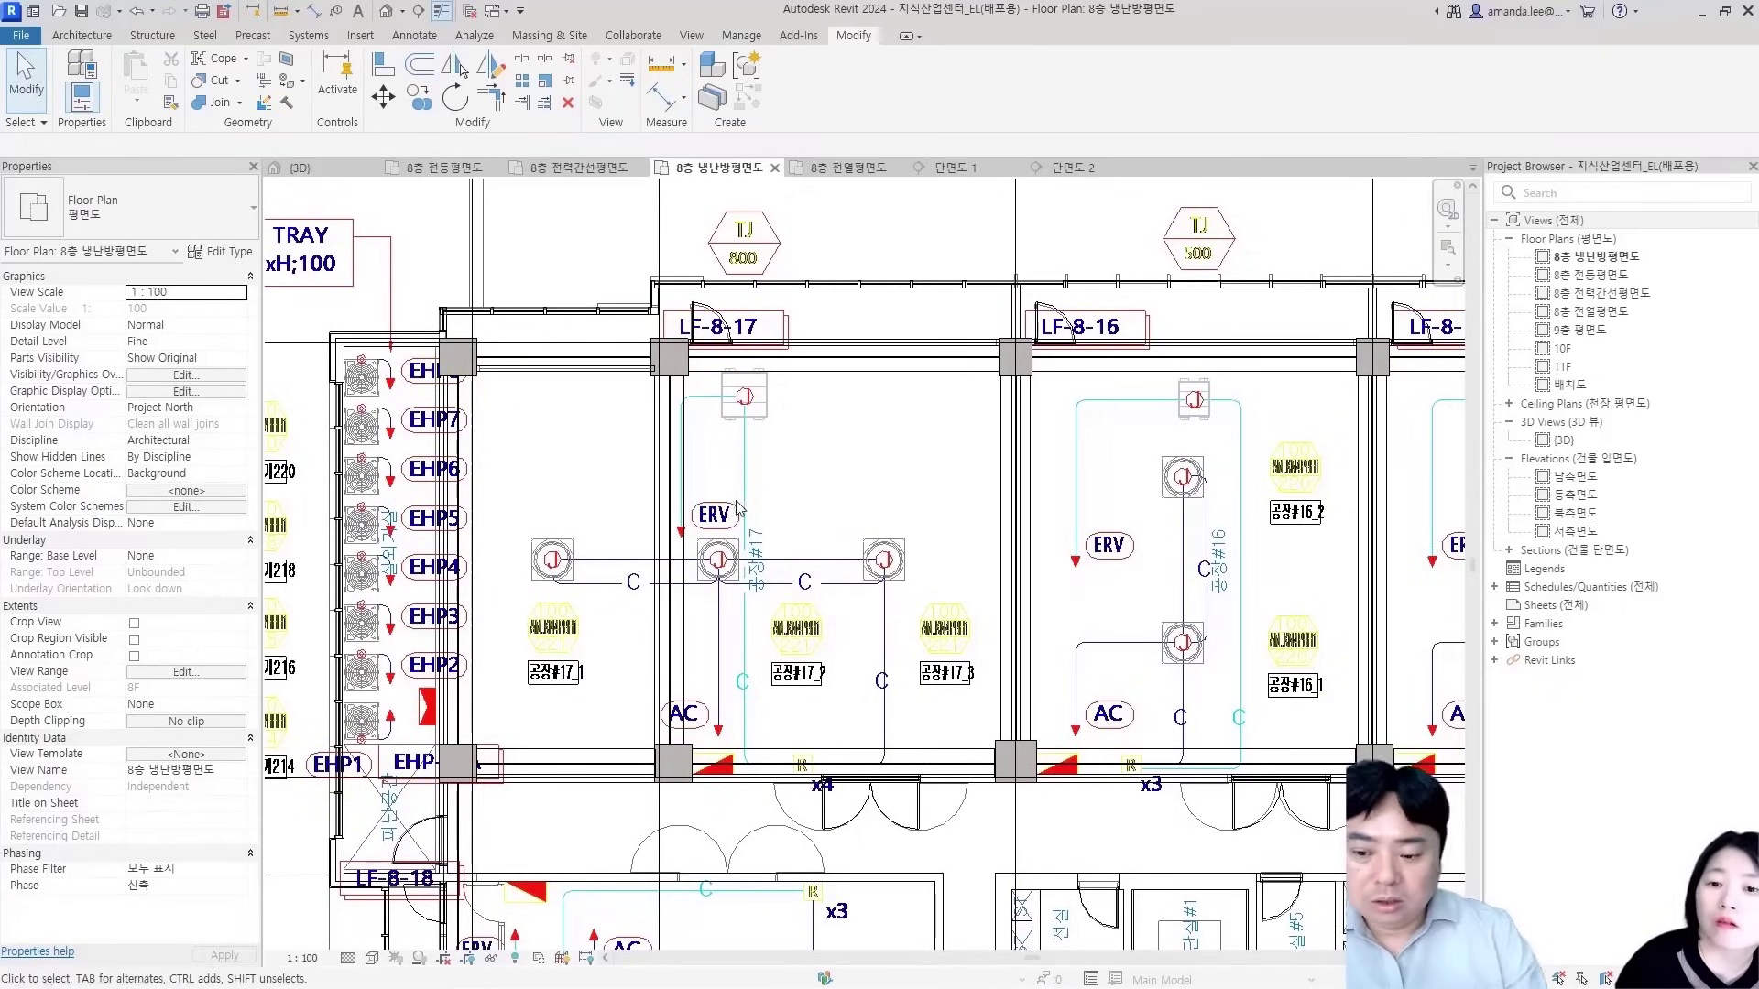
scroll(735, 549, "up", 2)
middle_click_drag(824, 263, 788, 572)
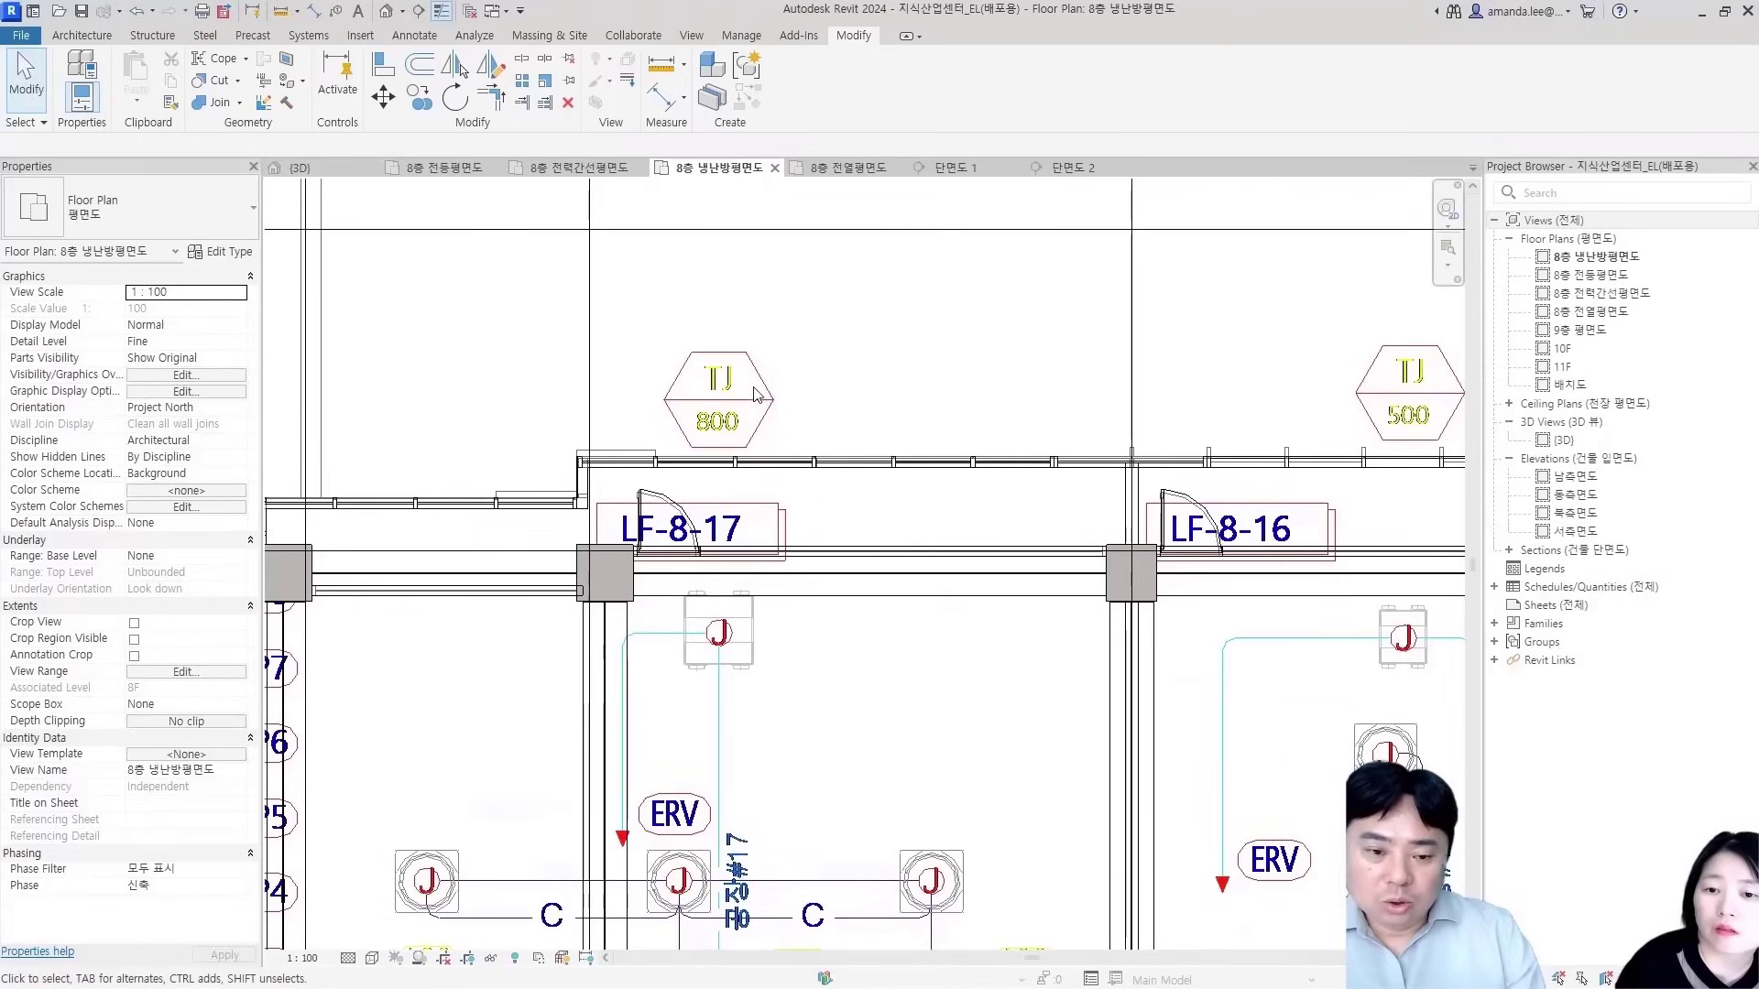
middle_click_drag(1283, 458, 1114, 308)
scroll(1053, 284, "down", 2)
middle_click_drag(1145, 479, 579, 458)
middle_click_drag(1218, 500, 788, 449)
scroll(787, 447, "down", 2)
scroll(787, 446, "up", 2)
scroll(788, 449, "down", 2)
middle_click_drag(549, 458, 825, 458)
scroll(583, 449, "up", 4)
scroll(582, 449, "down", 4)
scroll(845, 752, "up", 4)
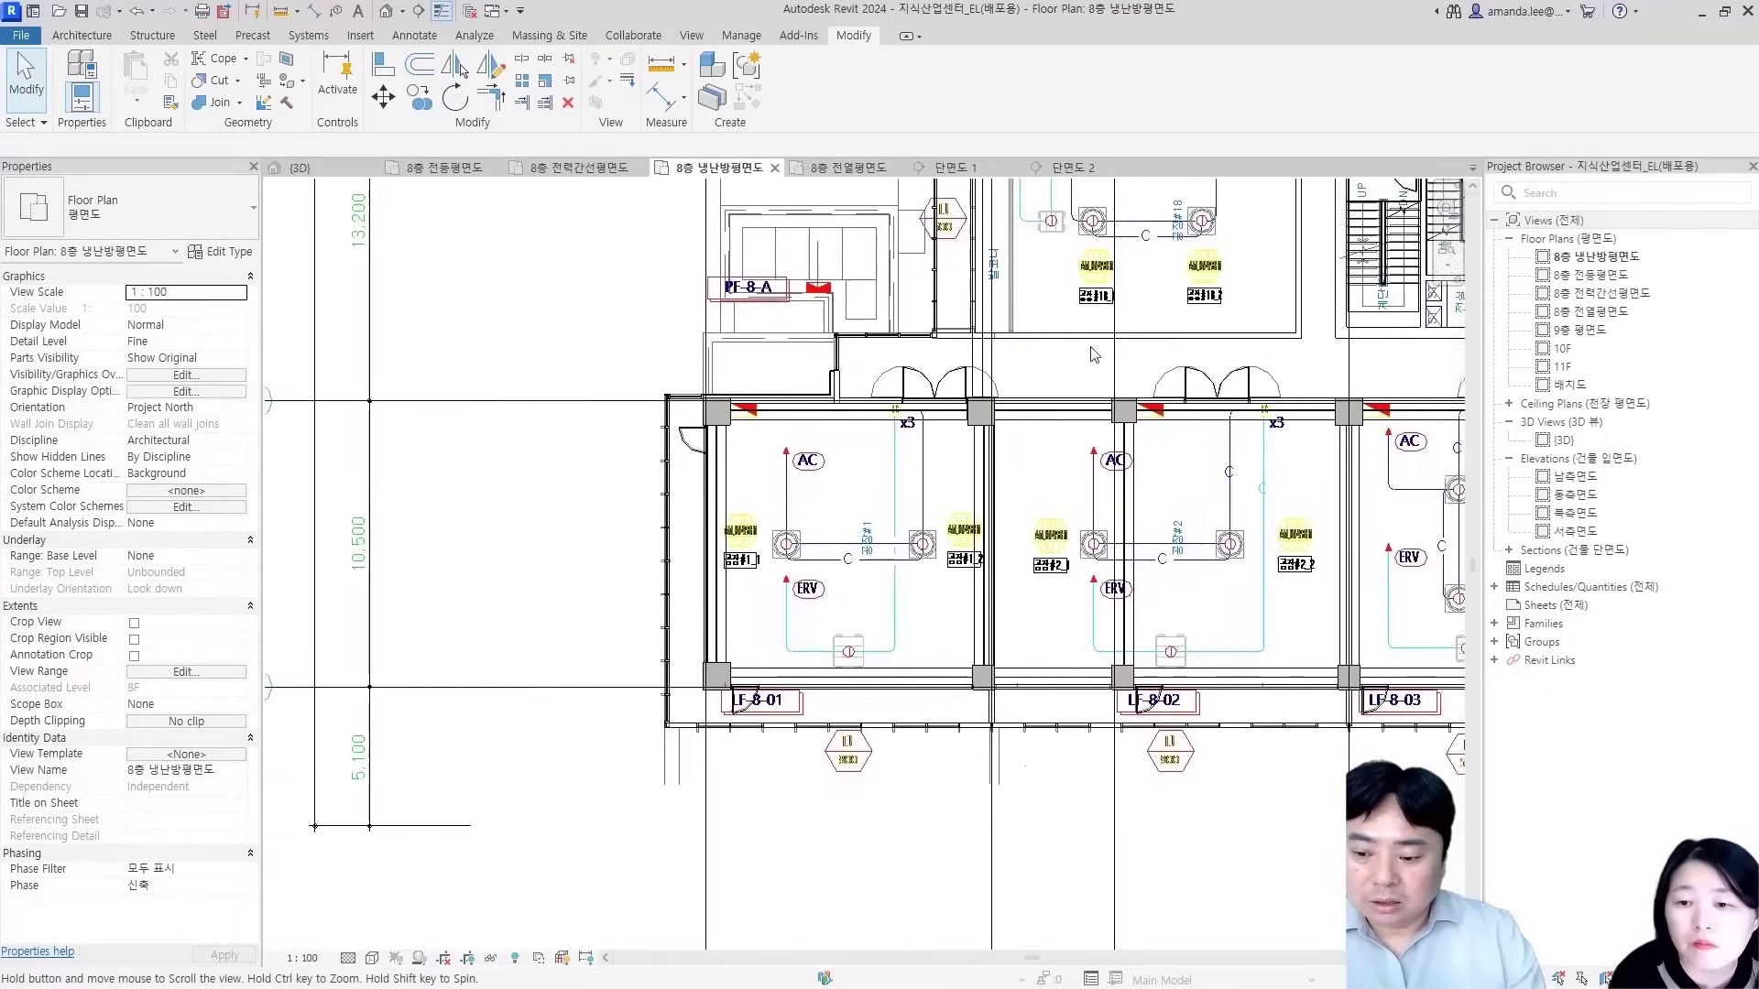
Inspect the indoor air-conditioning and ventilation unit labels from factory room 1 across to factory room 9
scroll(845, 751, "up", 2)
scroll(845, 751, "down", 3)
scroll(868, 384, "up", 3)
scroll(857, 476, "up", 2)
scroll(904, 629, "down", 4)
scroll(708, 557, "up", 5)
scroll(707, 557, "down", 4)
middle_click_drag(707, 557, 760, 249)
scroll(761, 249, "up", 4)
scroll(761, 247, "up", 2)
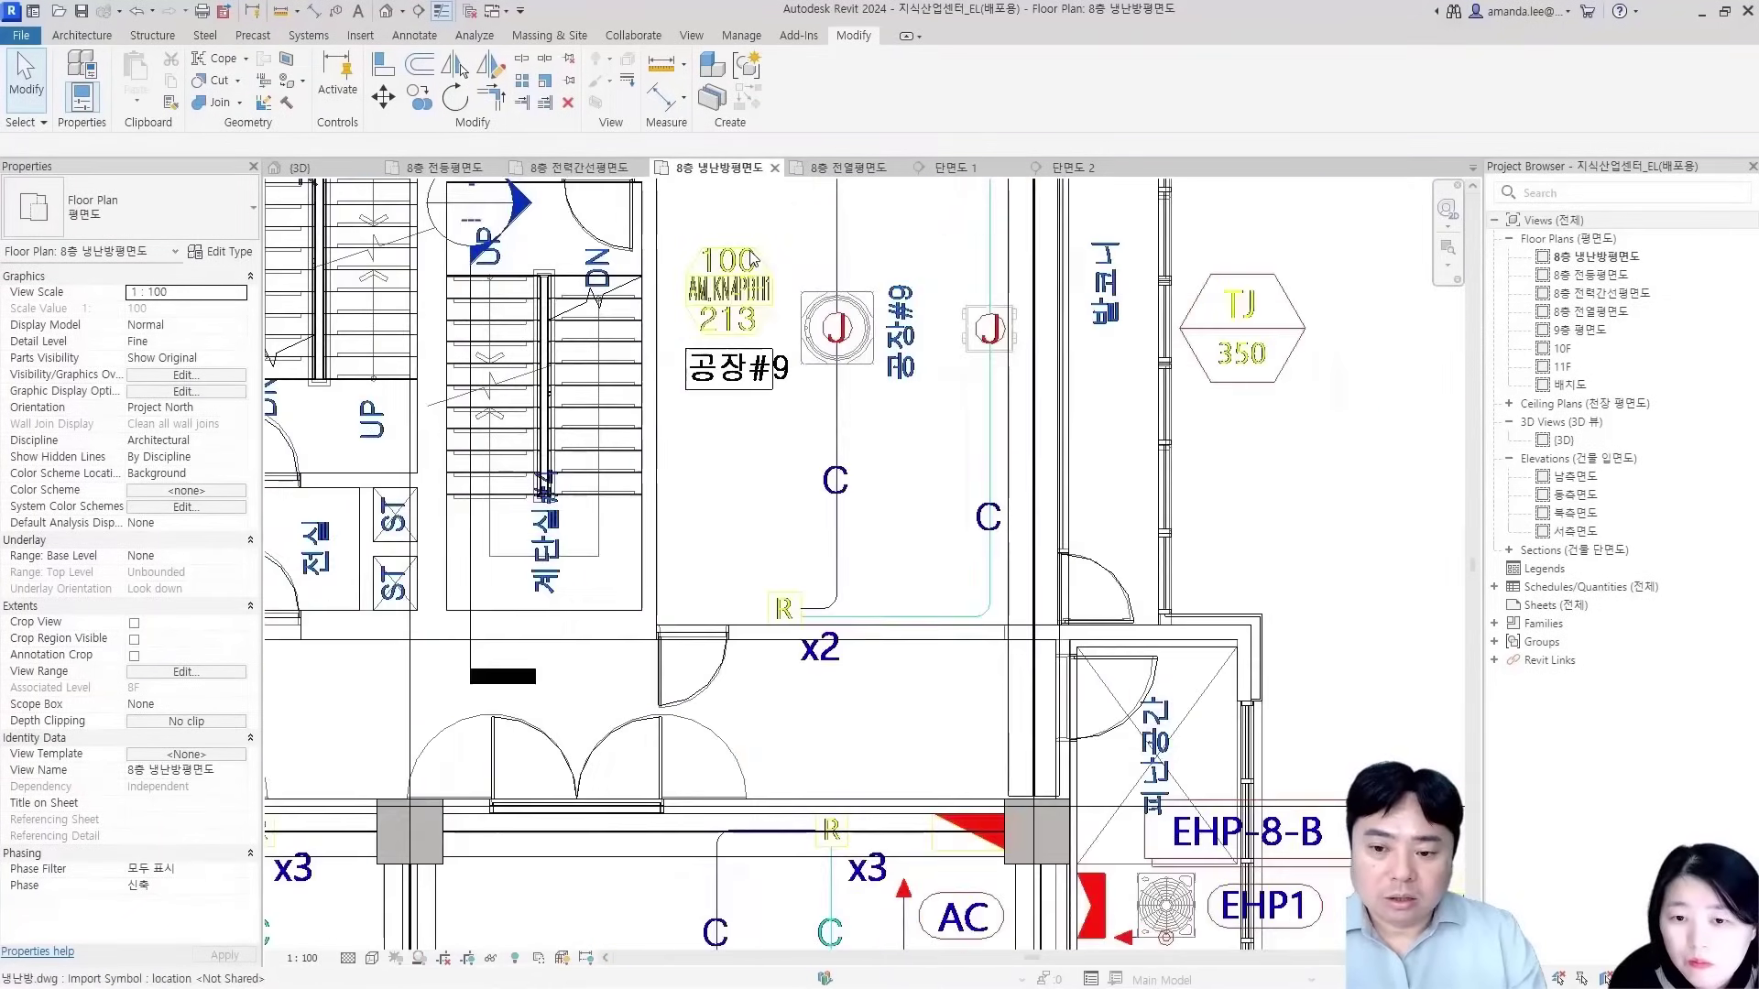
scroll(820, 685, "down", 5)
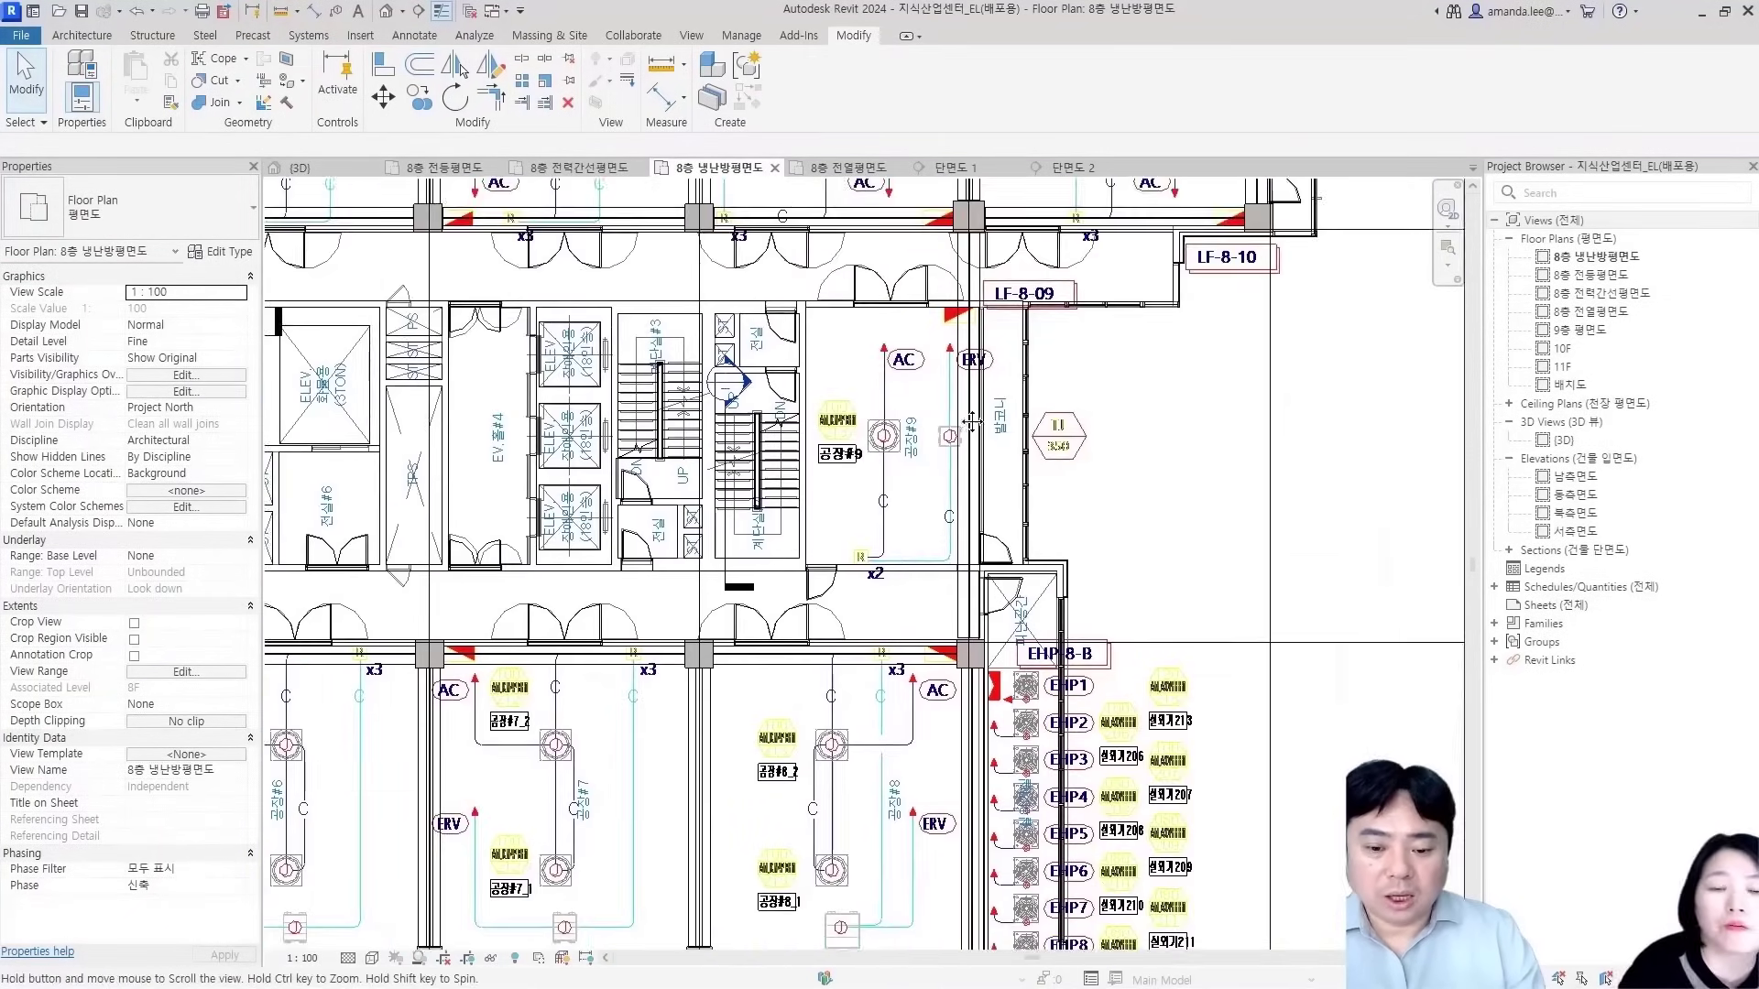
Compare the indoor unit labels in factory rooms 8, 10, 11 and 17 with the outdoor unit labels
scroll(875, 547, "down", 2)
scroll(984, 579, "up", 1)
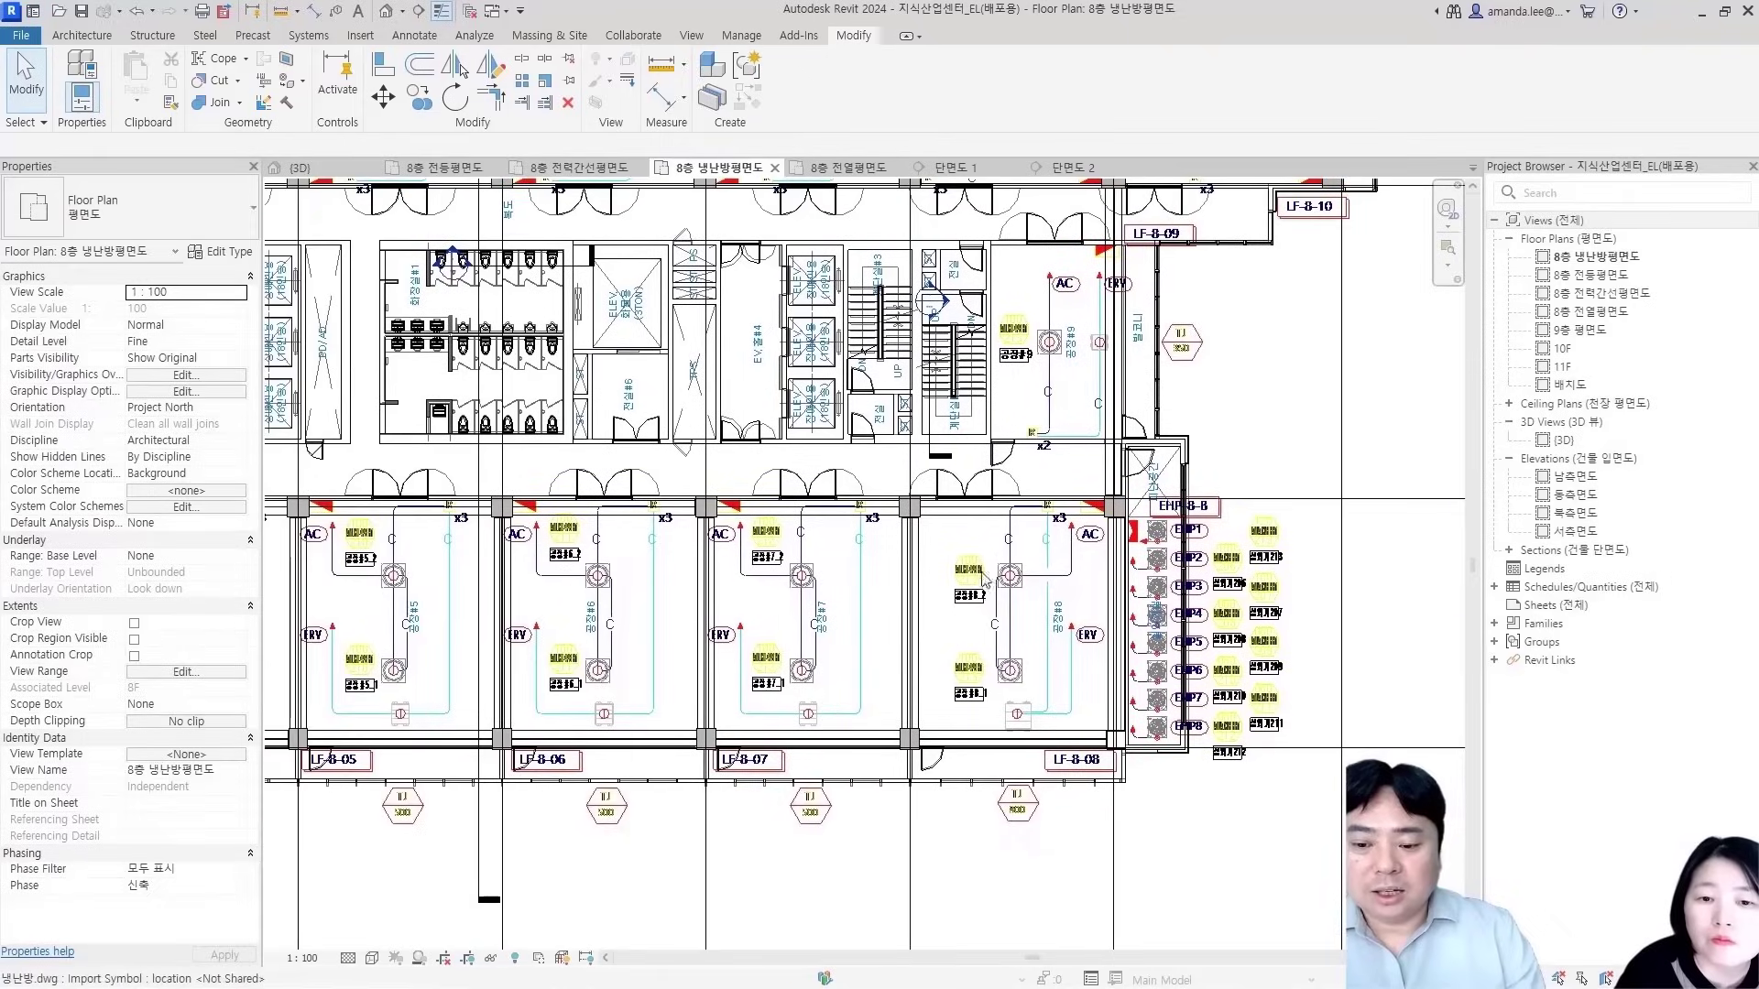
scroll(988, 651, "up", 4)
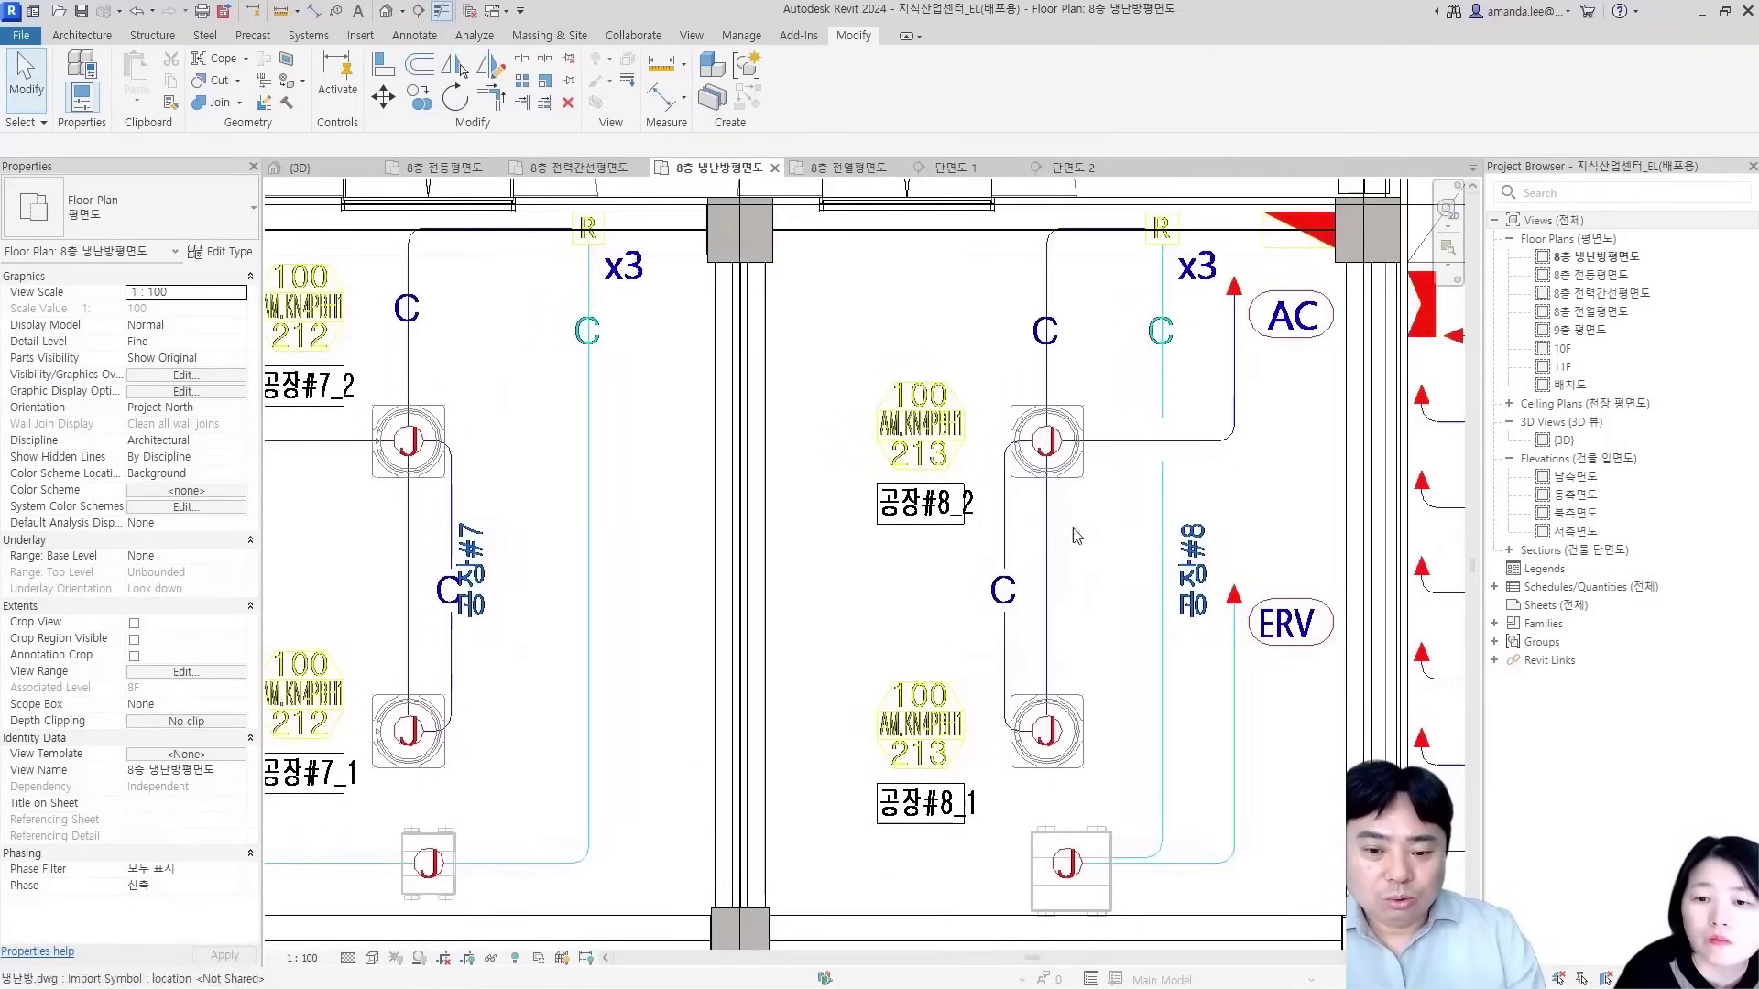
scroll(973, 428, "down", 2)
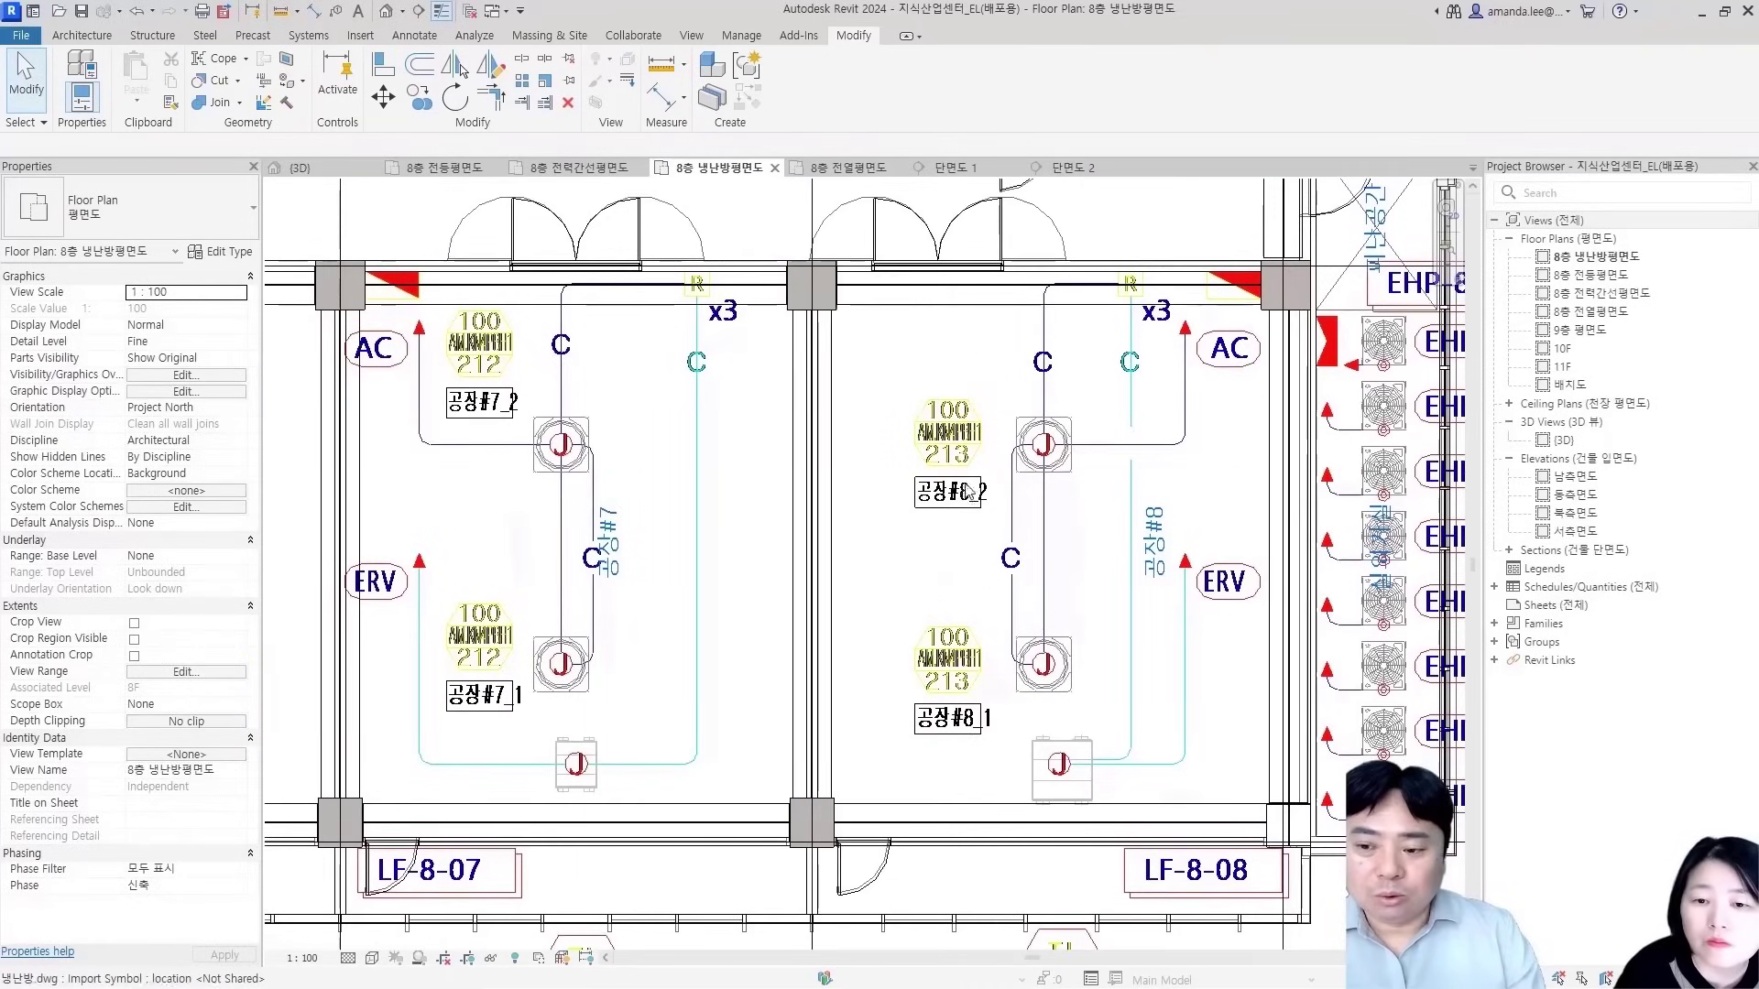
scroll(1002, 422, "down", 4)
scroll(950, 430, "up", 5)
scroll(950, 431, "down", 4)
scroll(937, 515, "up", 5)
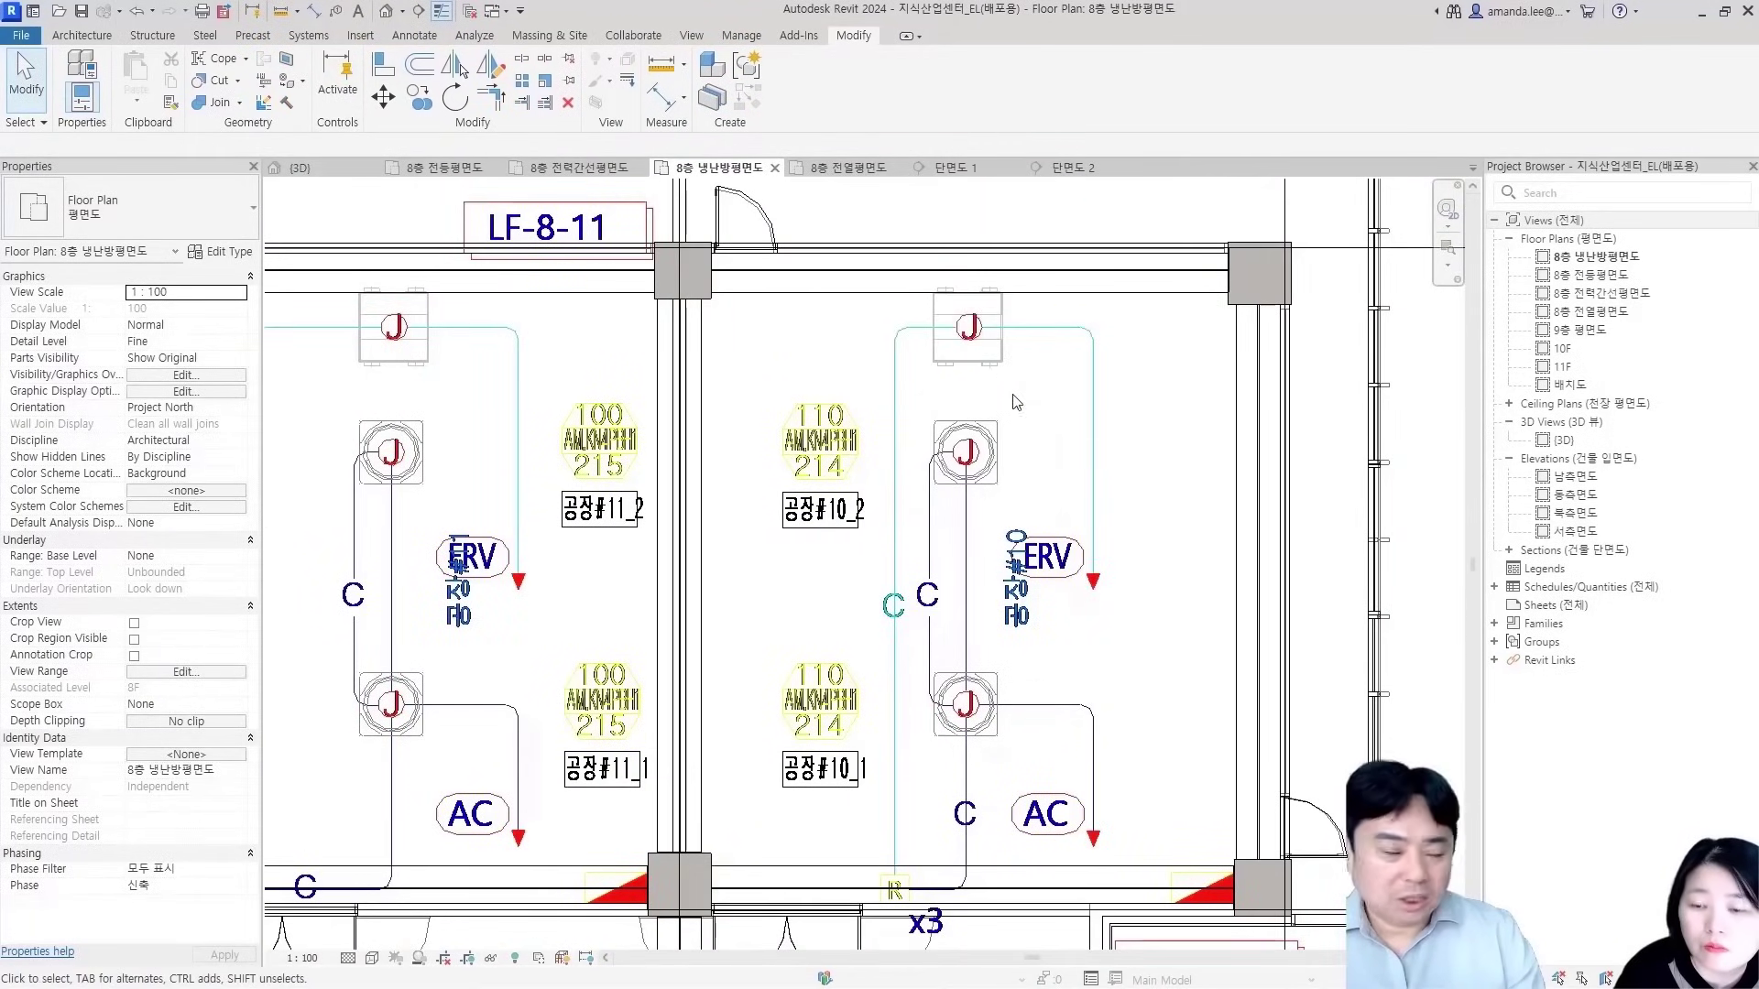
scroll(843, 404, "down", 5)
scroll(403, 412, "up", 4)
scroll(357, 253, "up", 2)
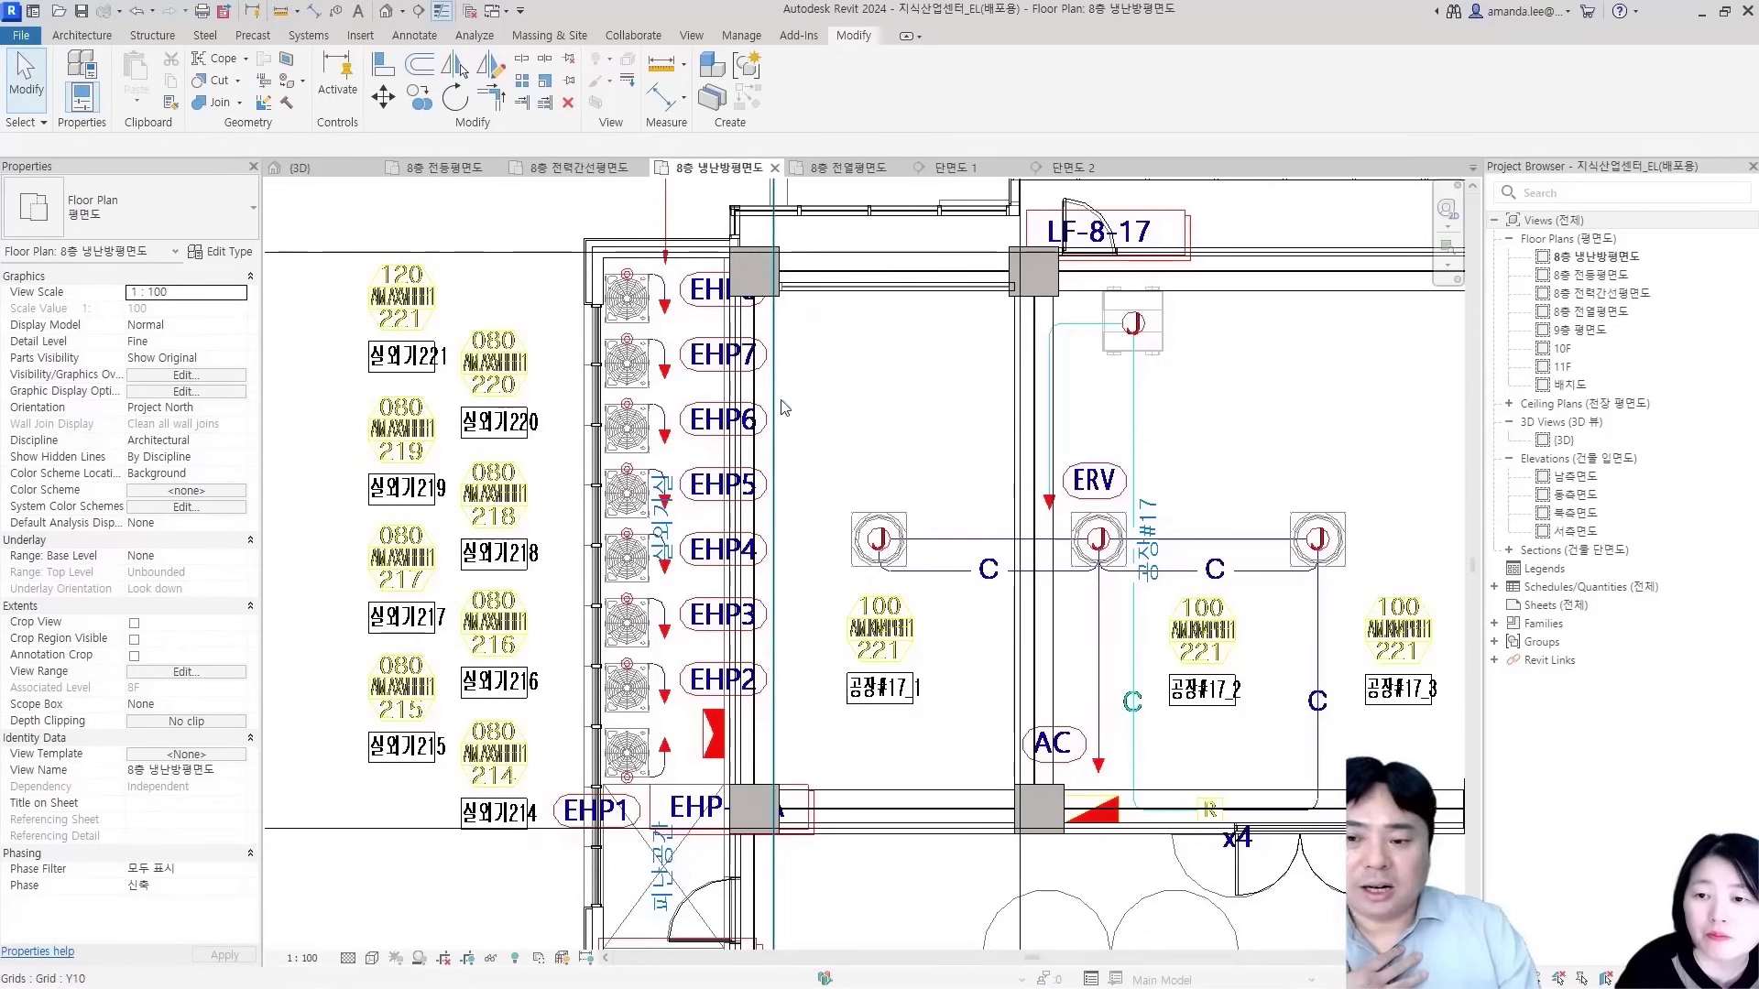
scroll(783, 405, "down", 3)
scroll(651, 451, "up", 4)
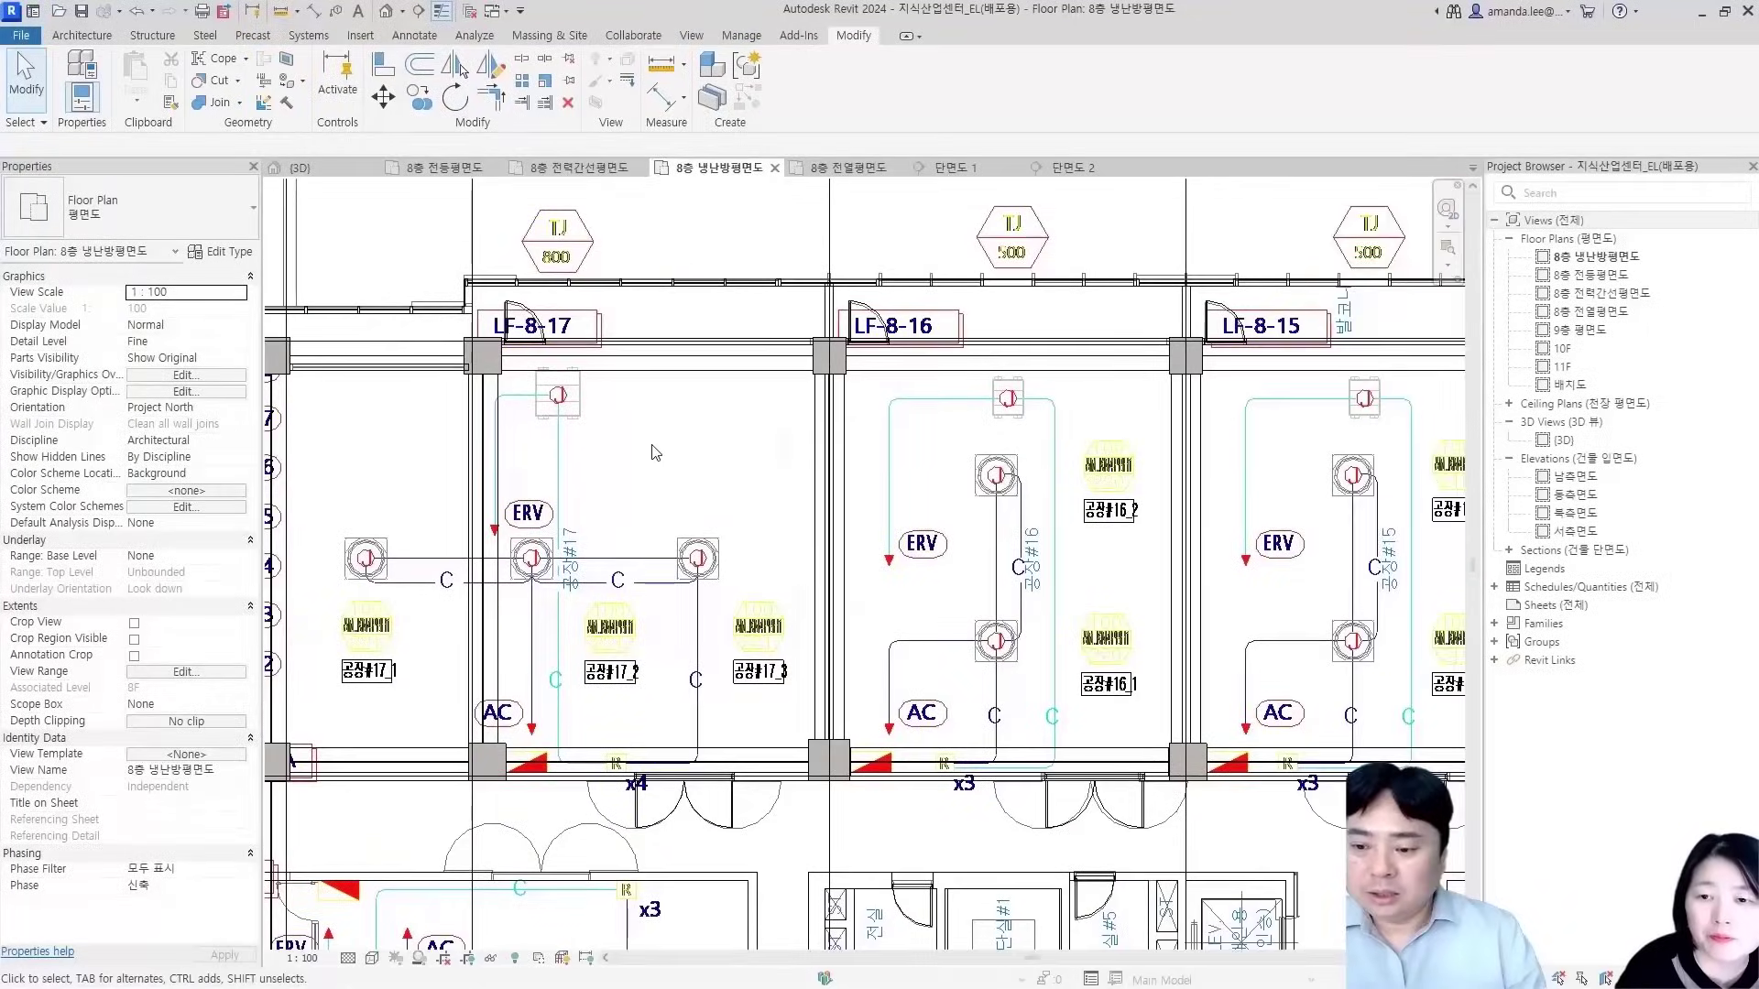
scroll(651, 449, "up", 3)
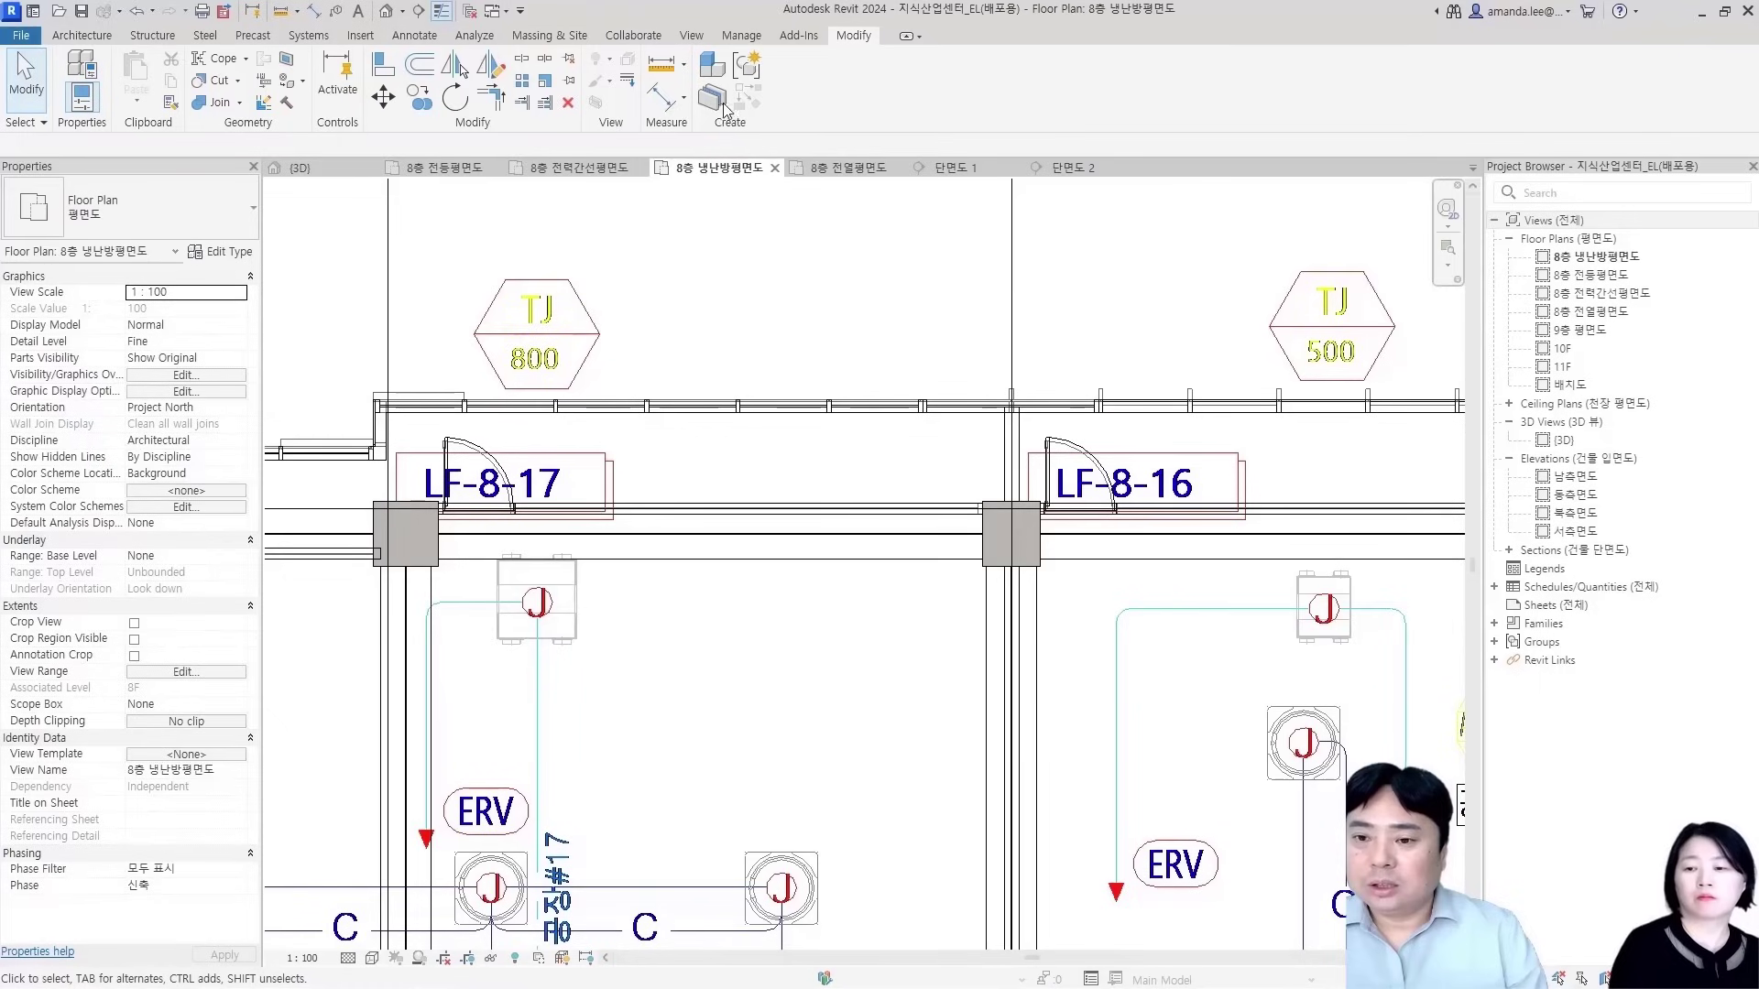
Place a 전열교환기(TJ-800) mechanical equipment unit beside the heat exchanger symbol in the room below LF-8-17
left_click(311, 36)
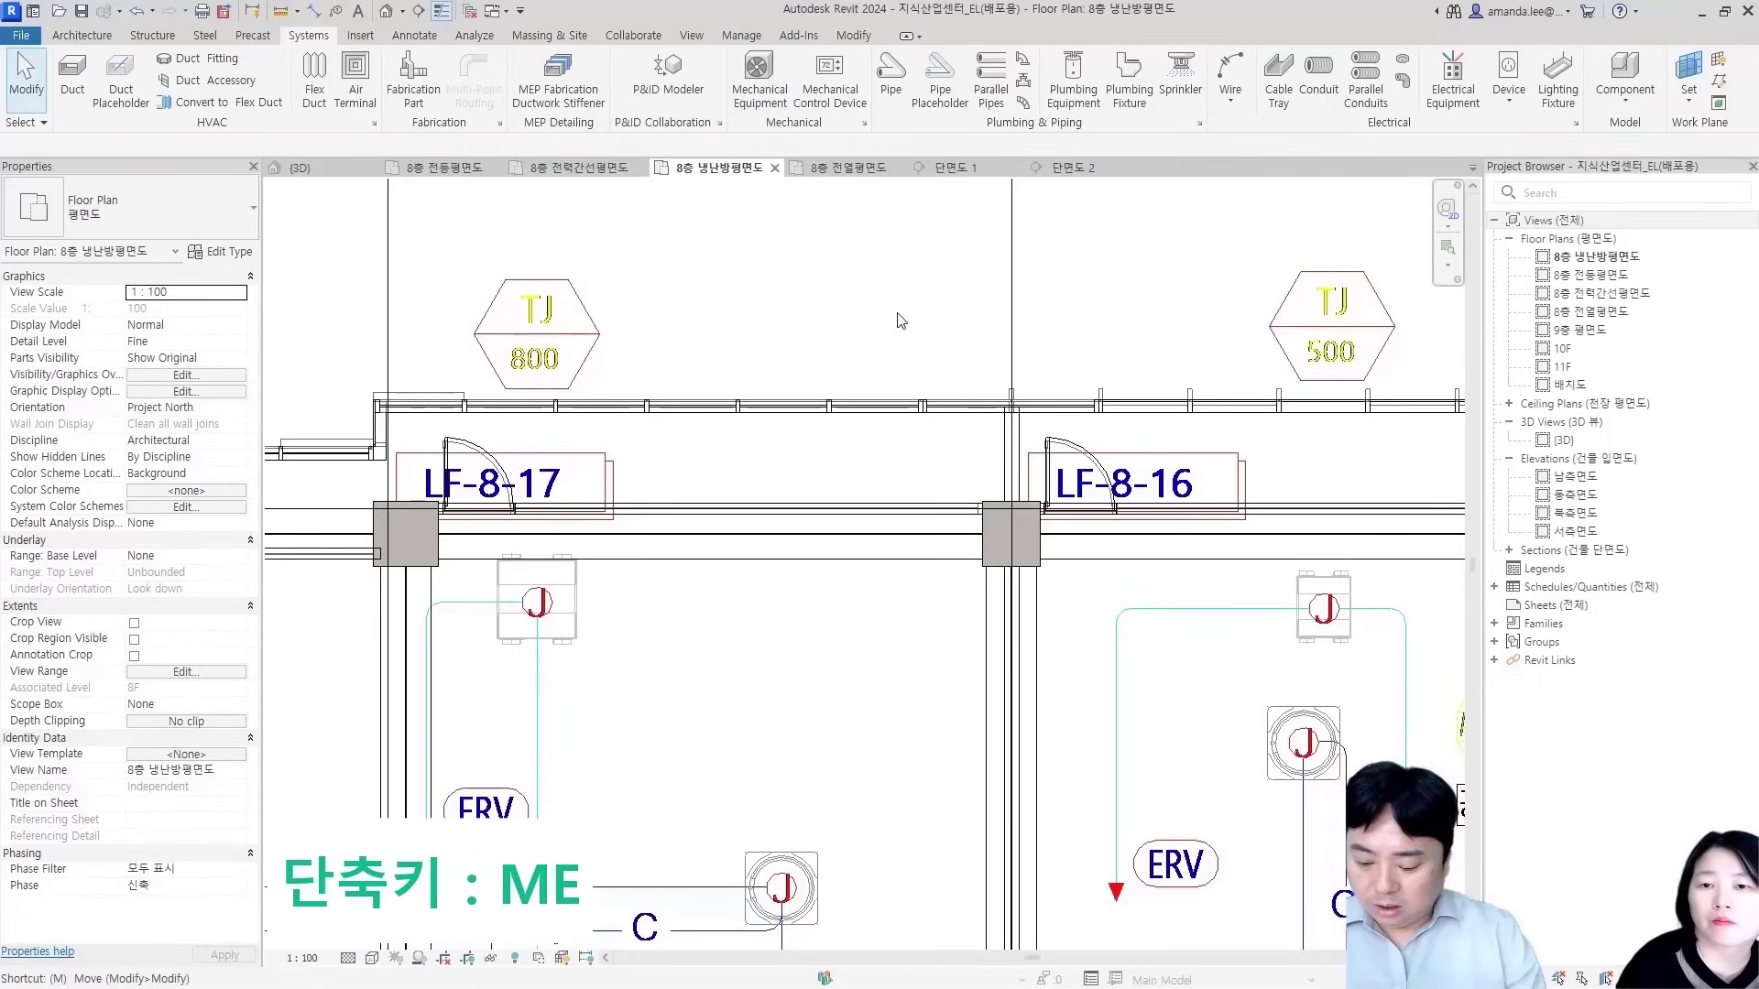
key("m")
key("e")
left_click(142, 205)
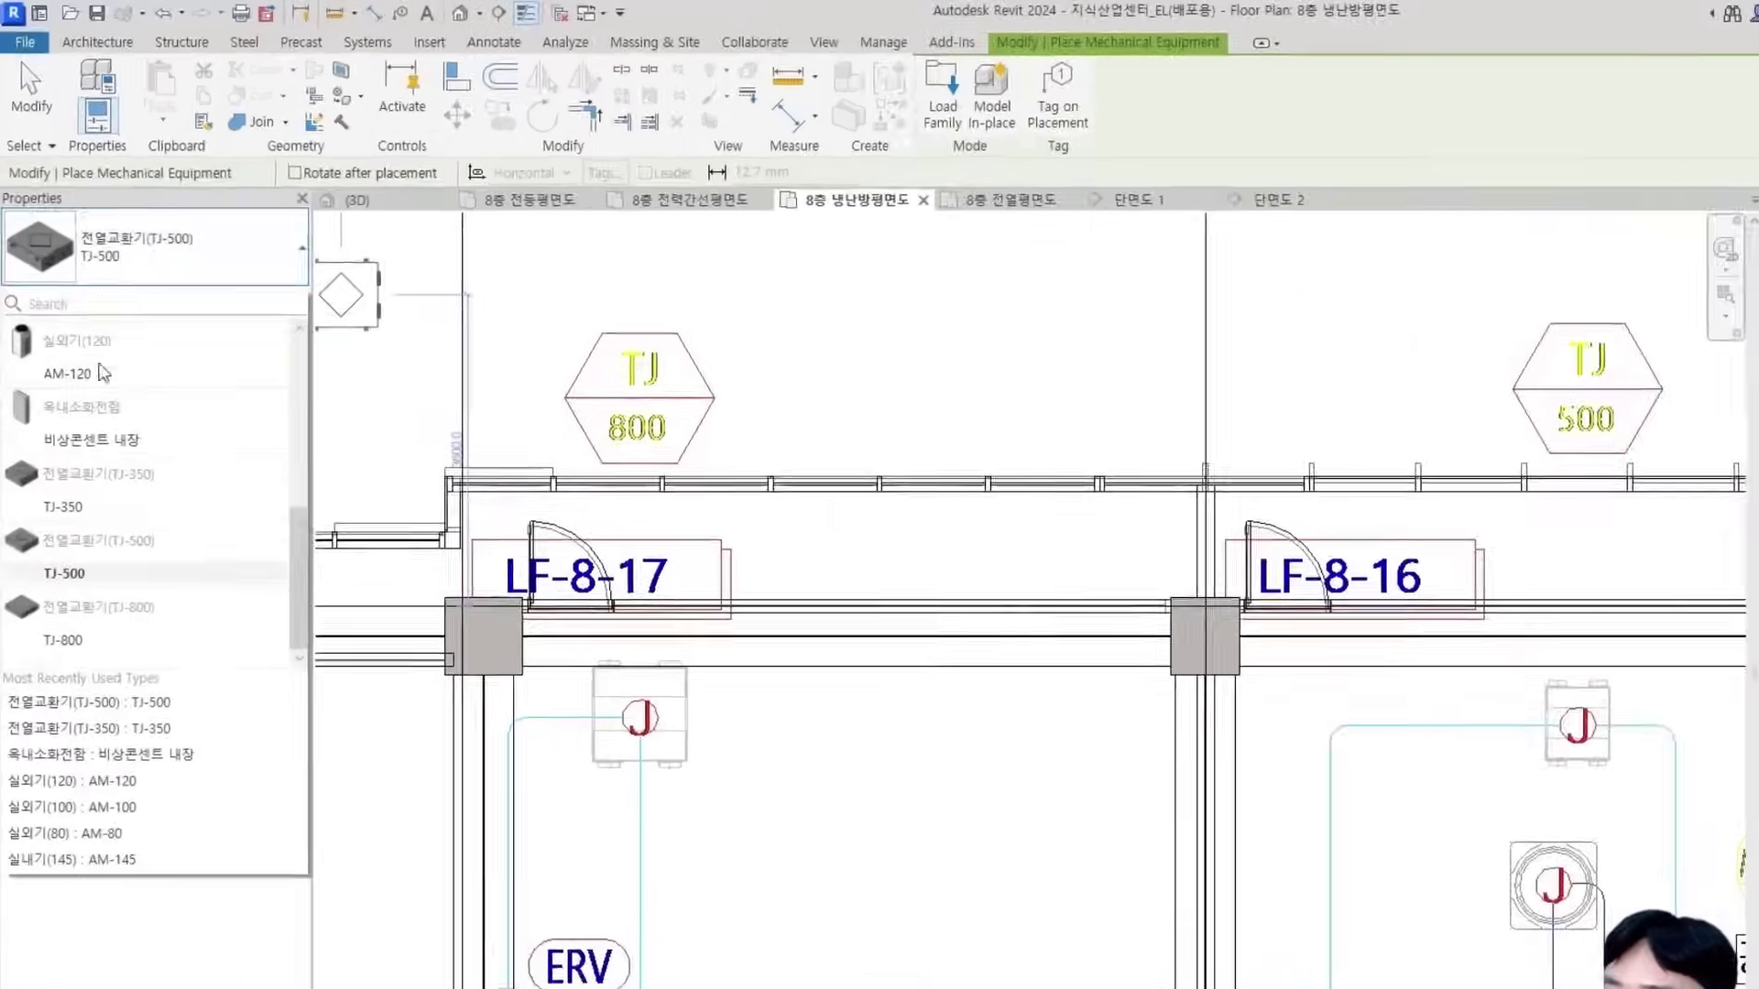
scroll(85, 316, "up", 4)
scroll(141, 310, "down", 2)
scroll(174, 383, "down", 3)
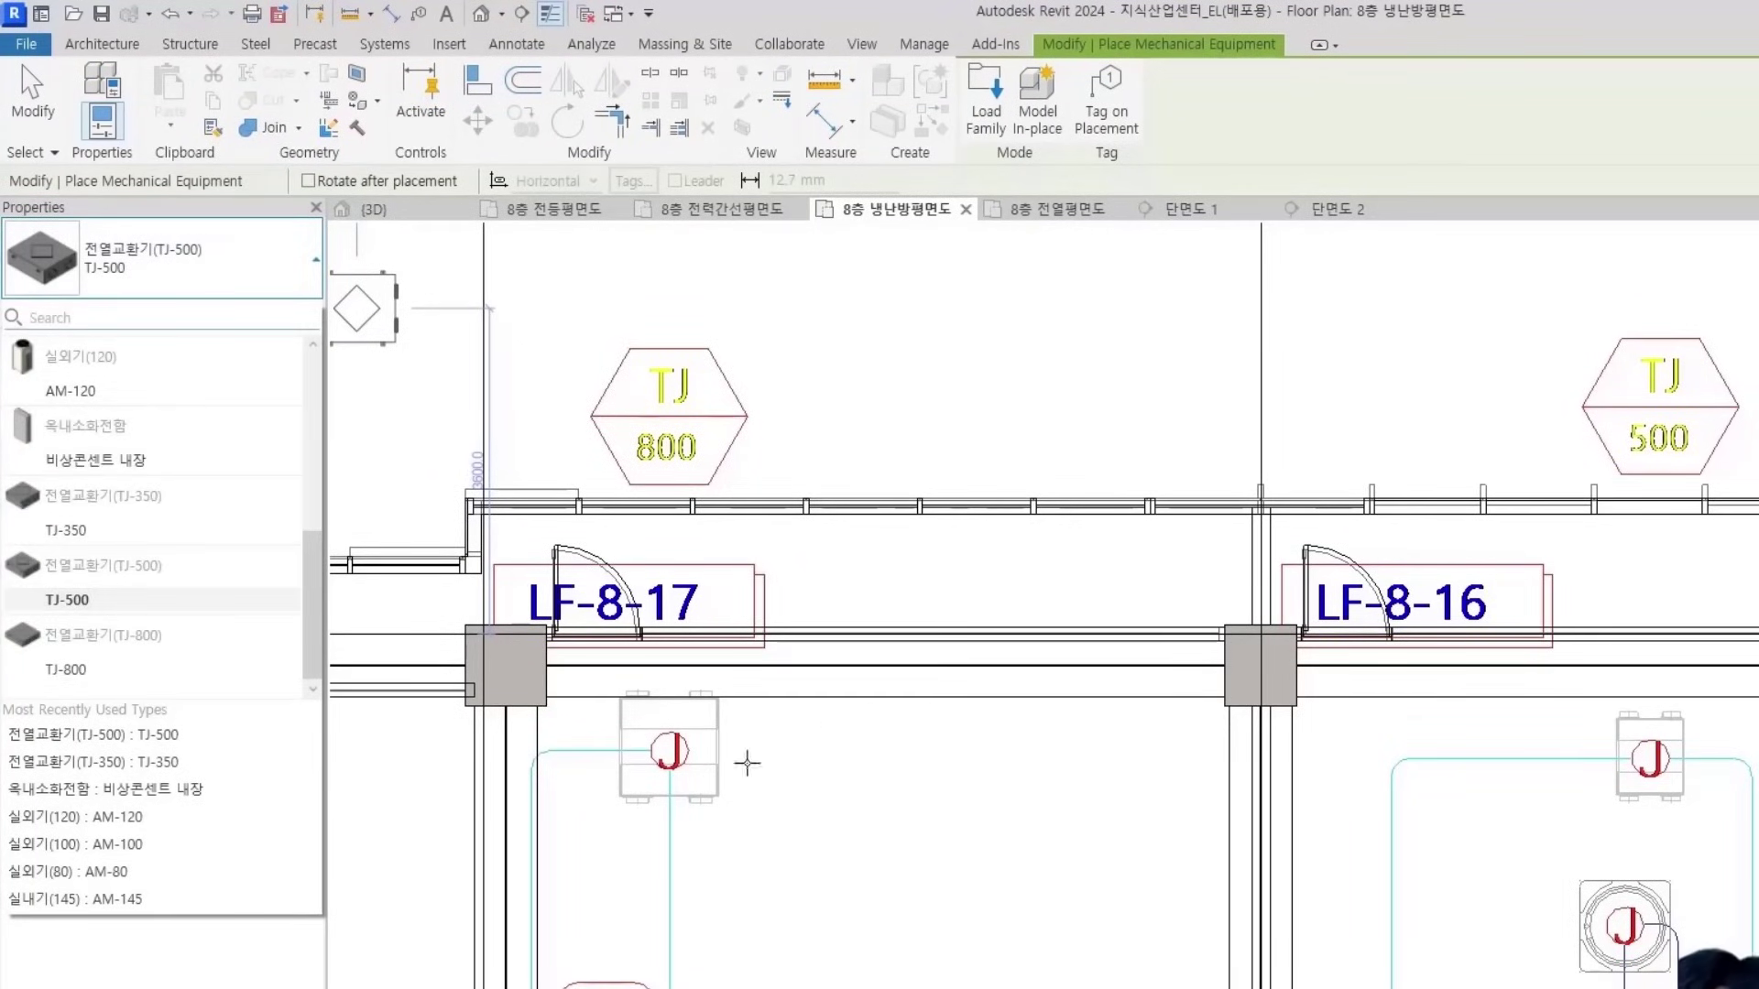
scroll(175, 536, "up", 3)
scroll(174, 539, "down", 3)
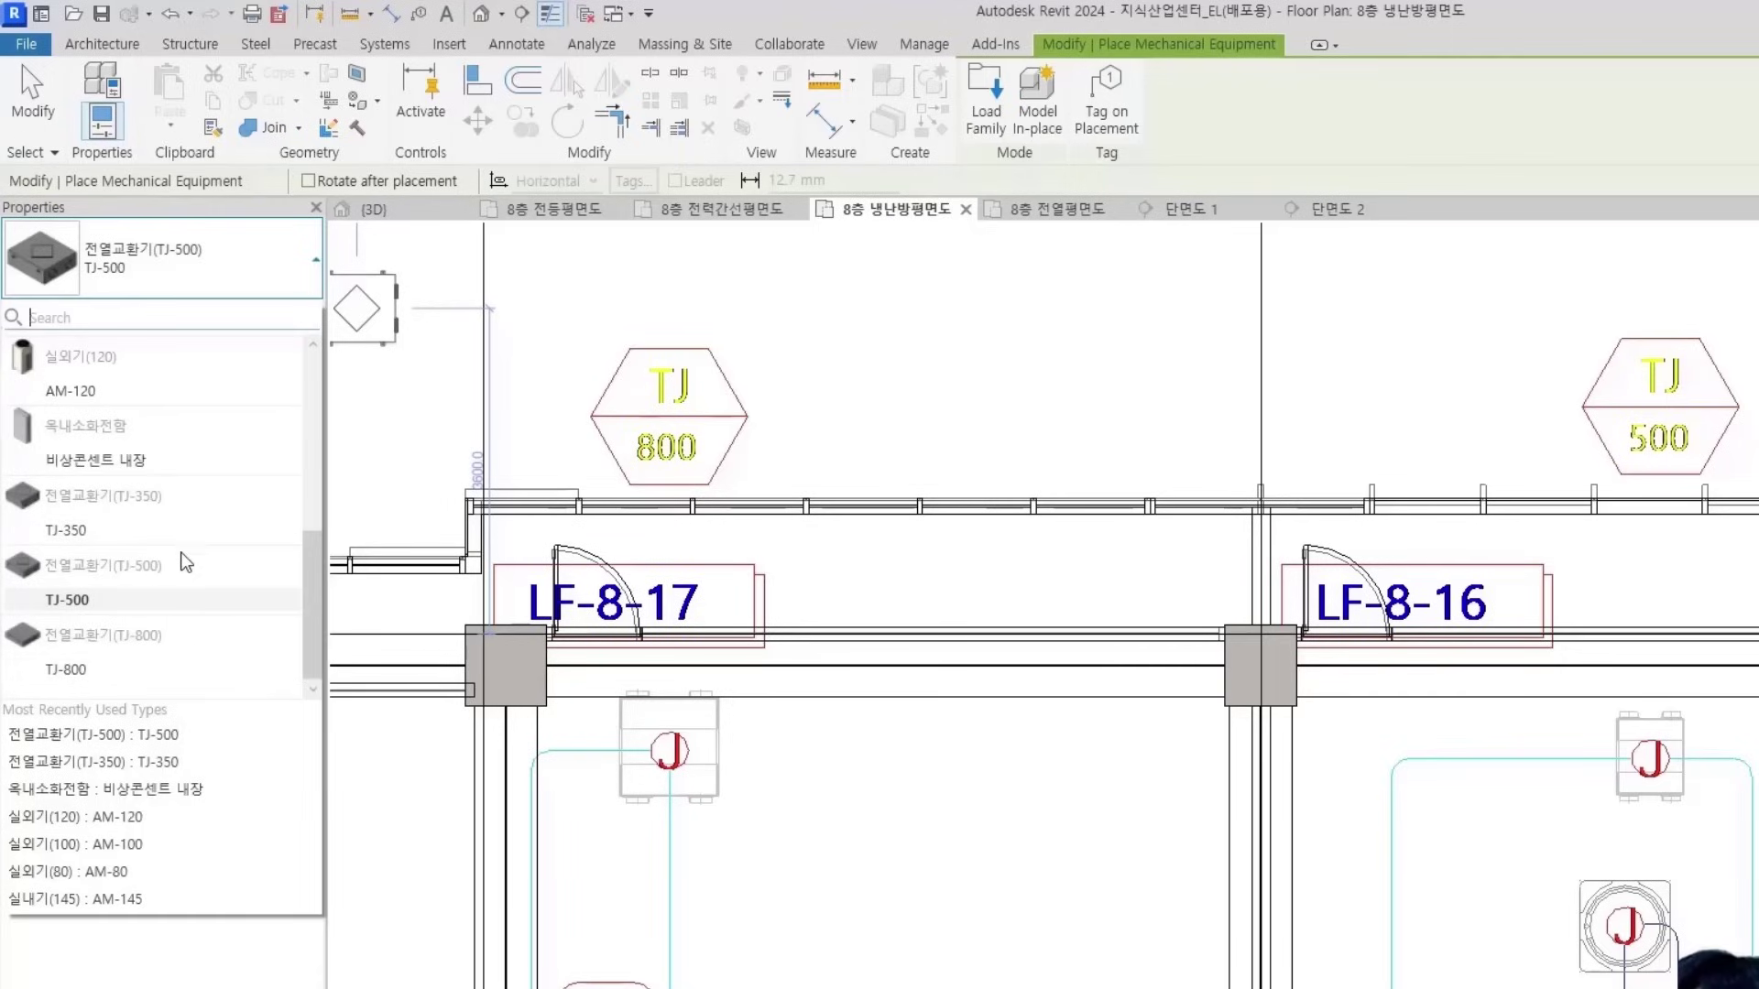
left_click(73, 672)
scroll(812, 786, "up", 3)
middle_click_drag(842, 800, 1037, 756)
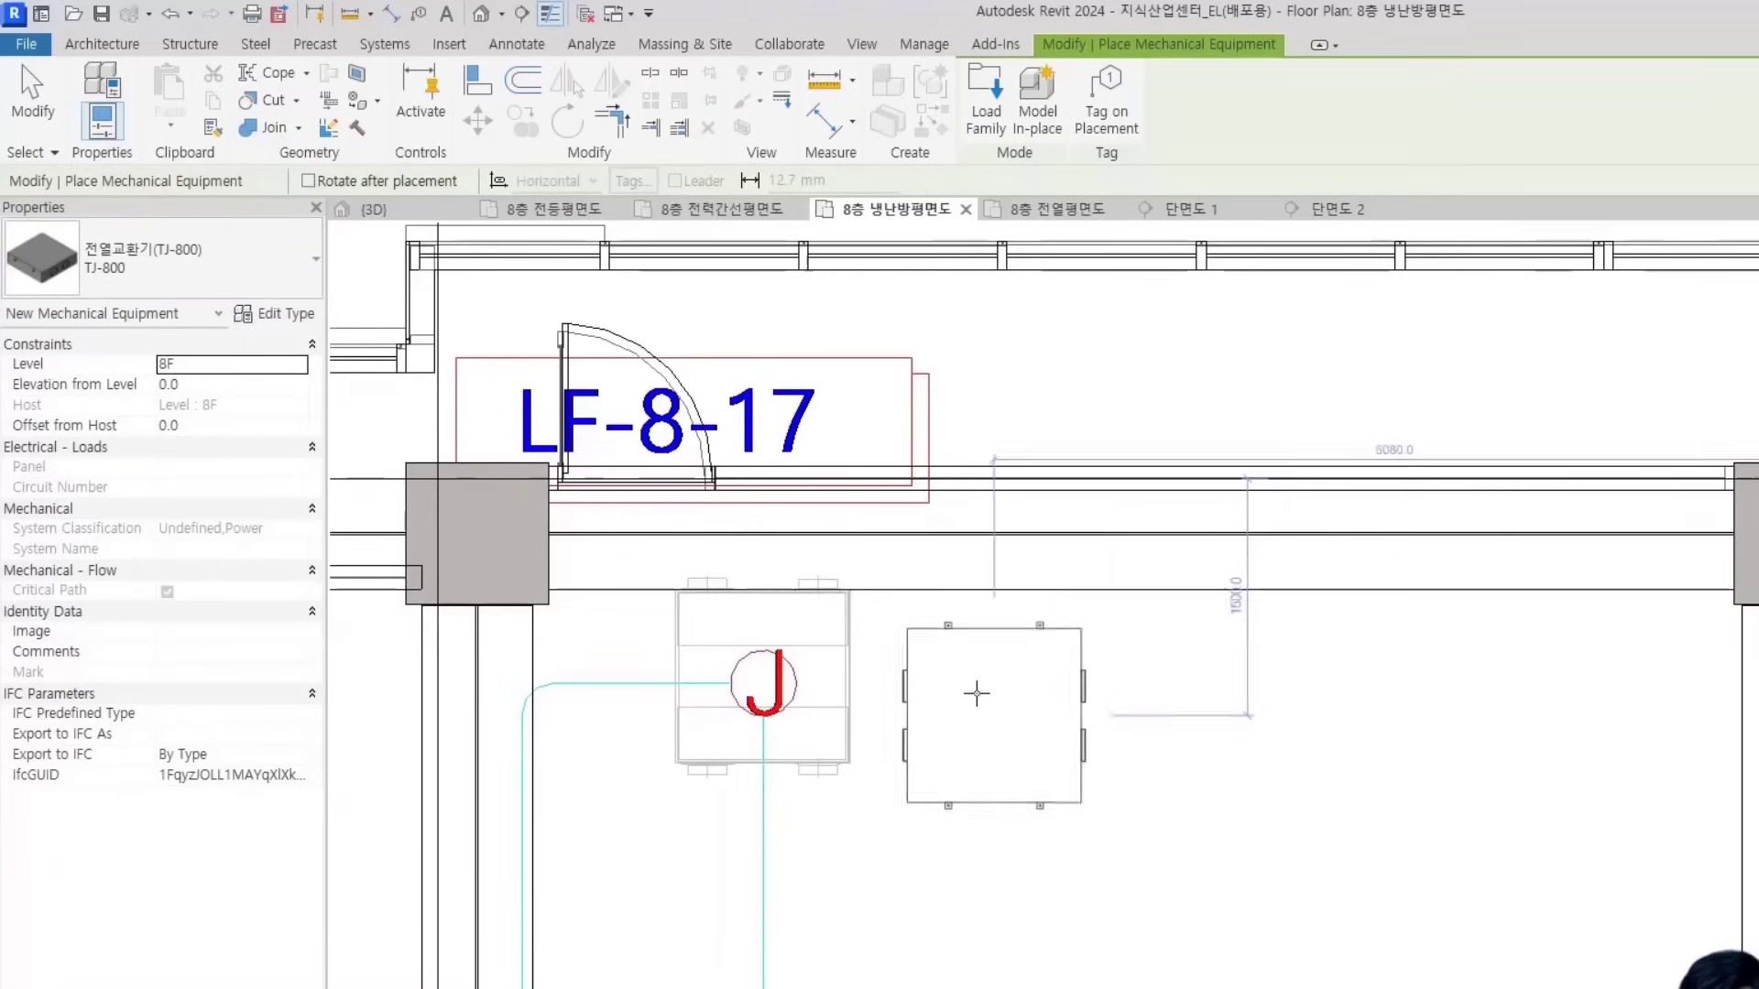
left_click(978, 691)
key("Escape")
key("Escape")
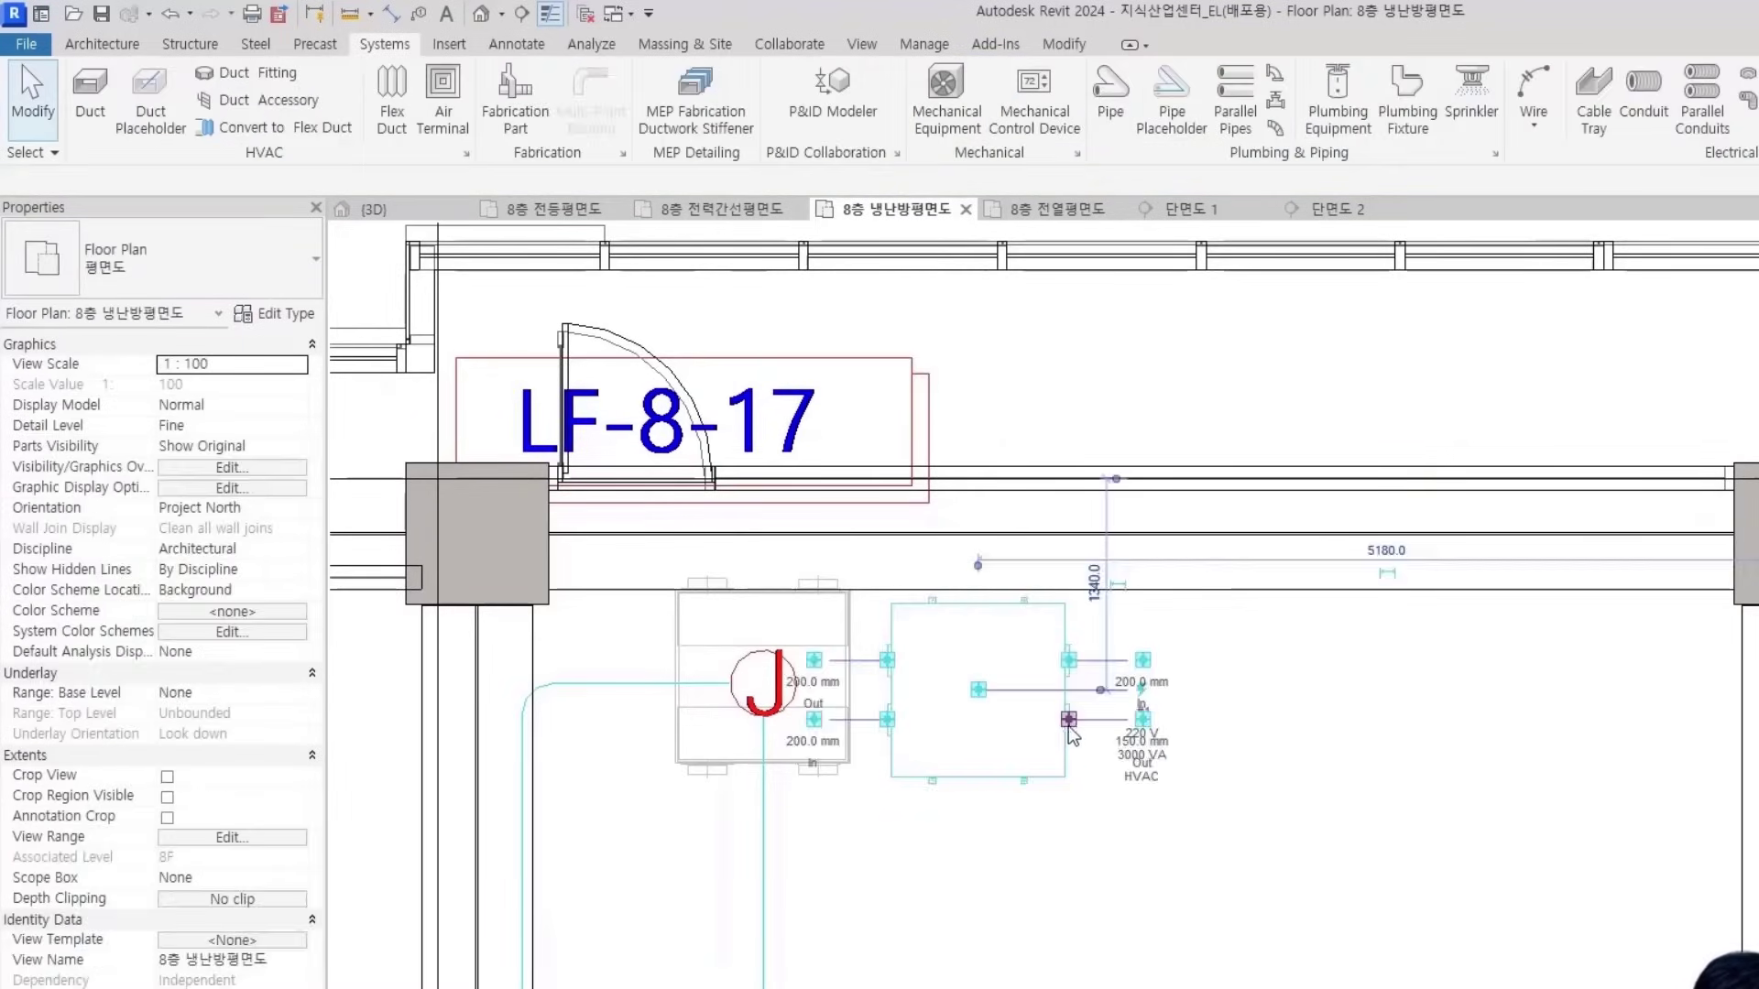
Rotate the TJ-800 unit 90 degrees clockwise and set its elevation from level to 2700
left_click(1065, 731)
key("space")
key("space")
key("space")
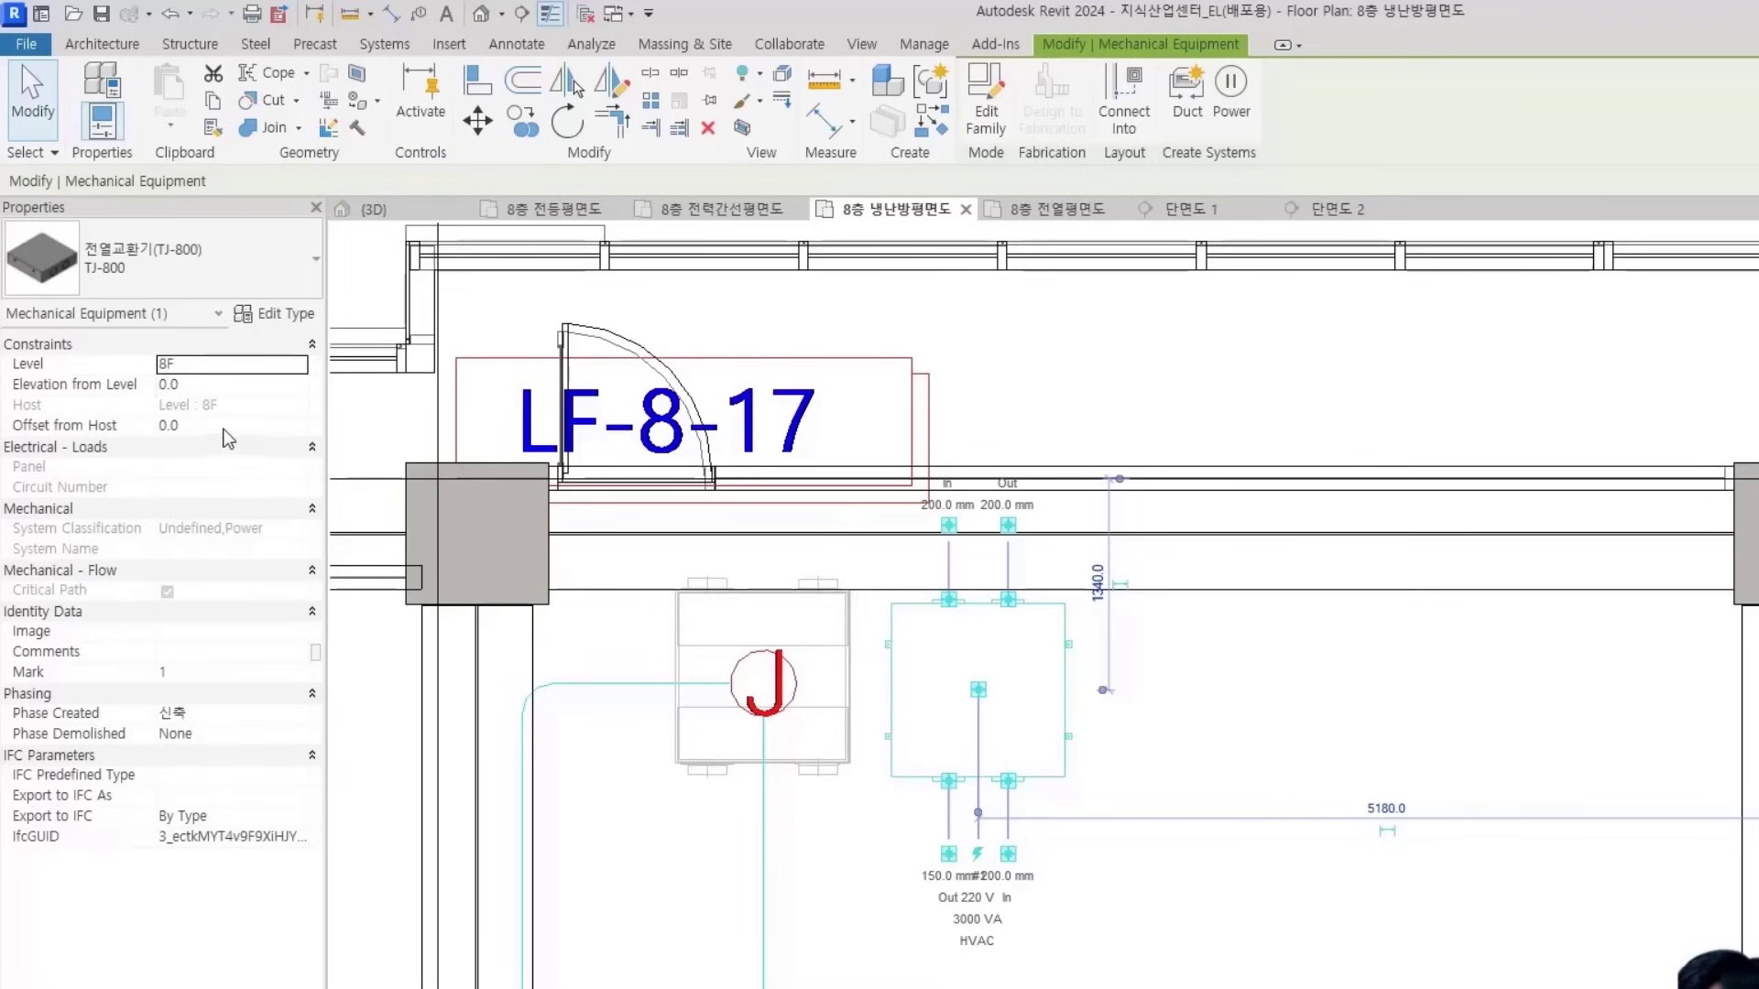
left_click(229, 383)
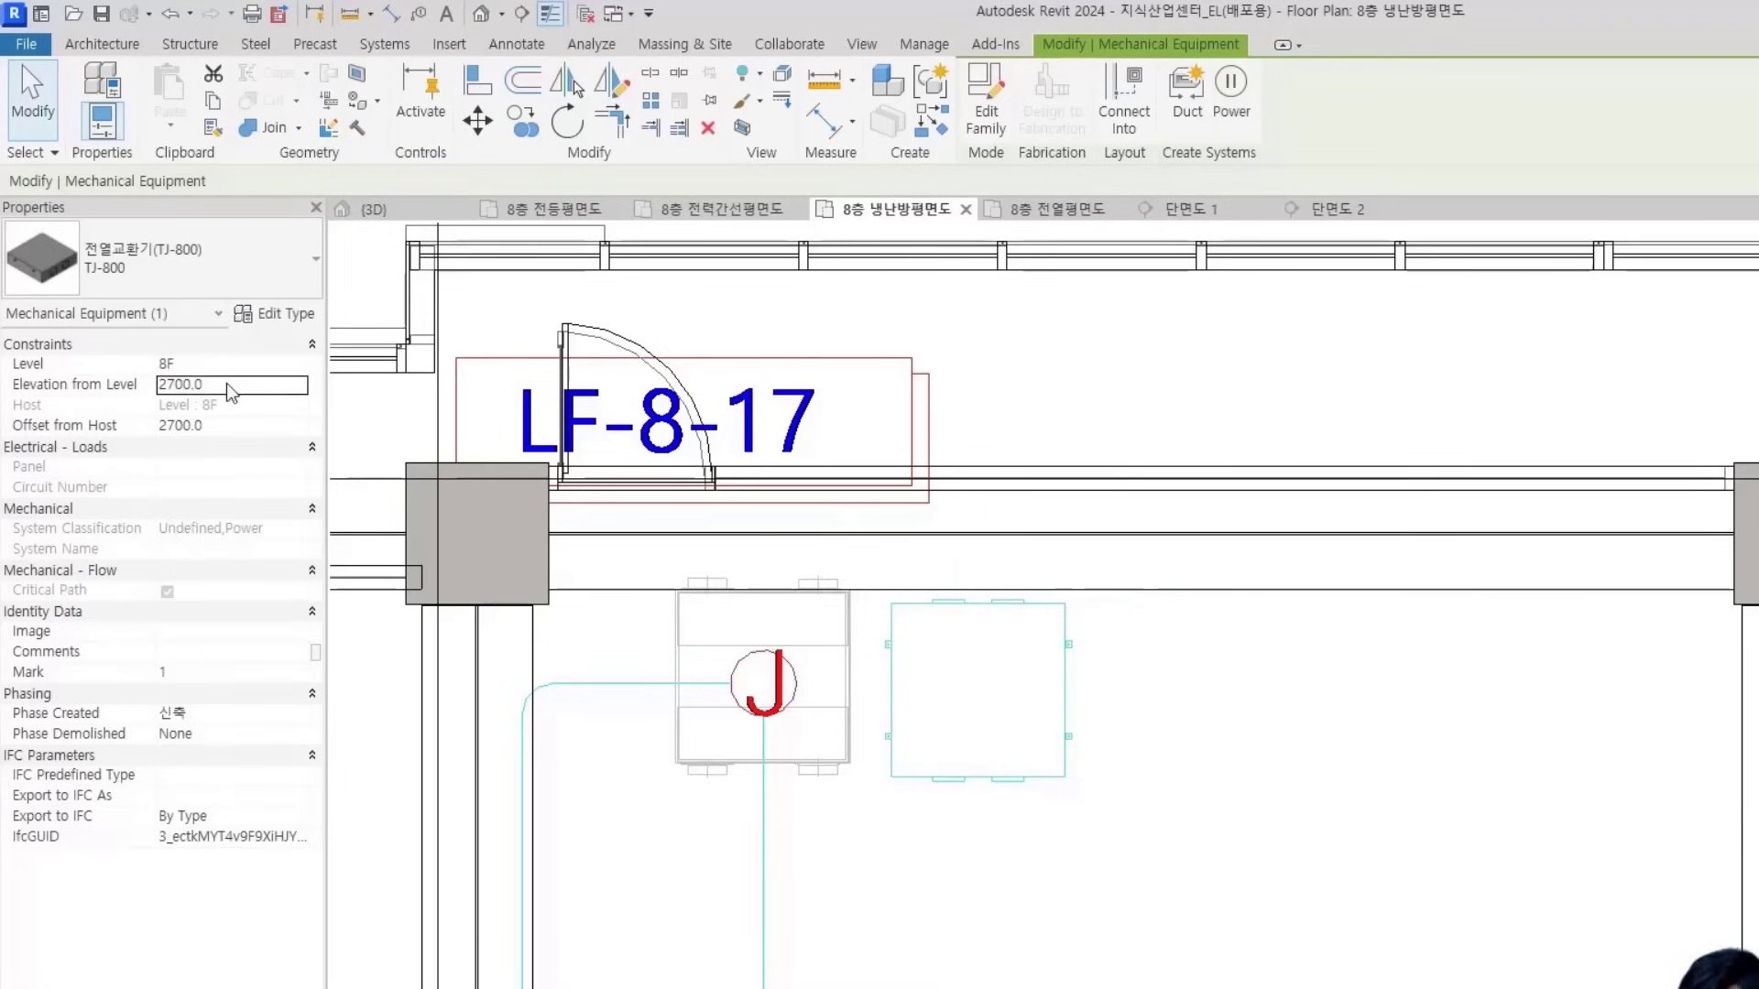
key("m")
key("v")
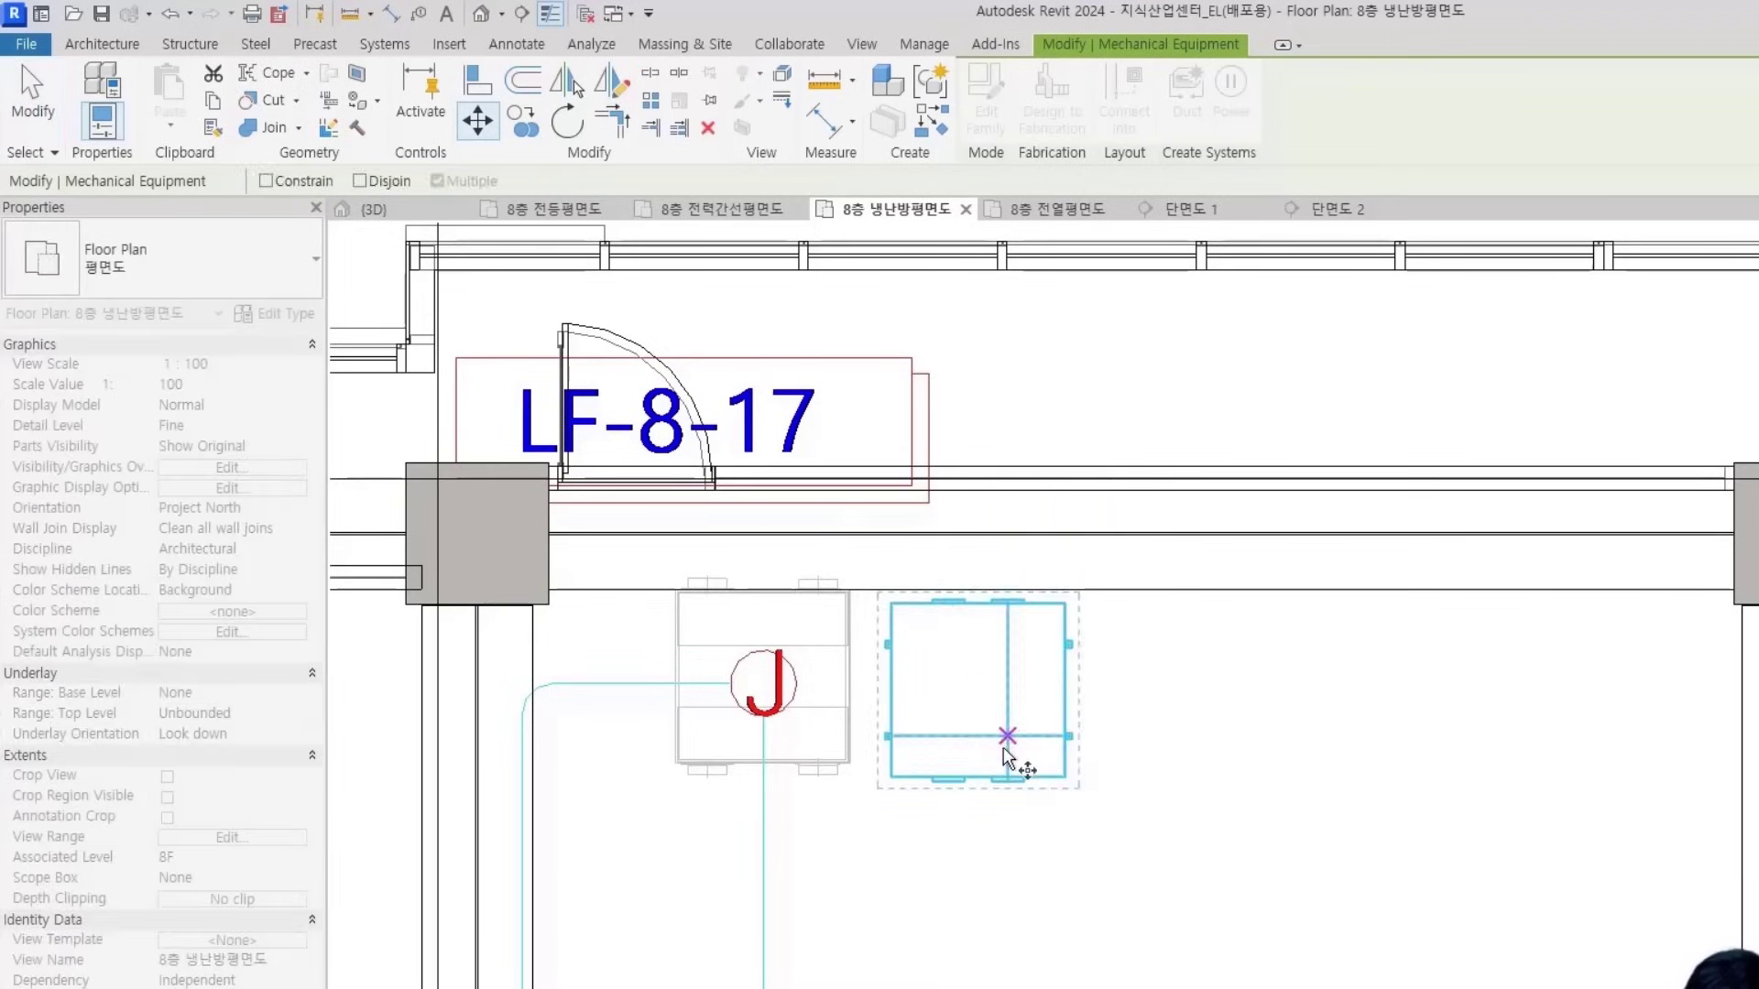
key("Escape")
key("Escape")
Align the TJ-800 unit with the heat exchanger symbol below LF-8-17 in both the horizontal and vertical directions
scroll(760, 737, "up", 2)
key("a")
key("l")
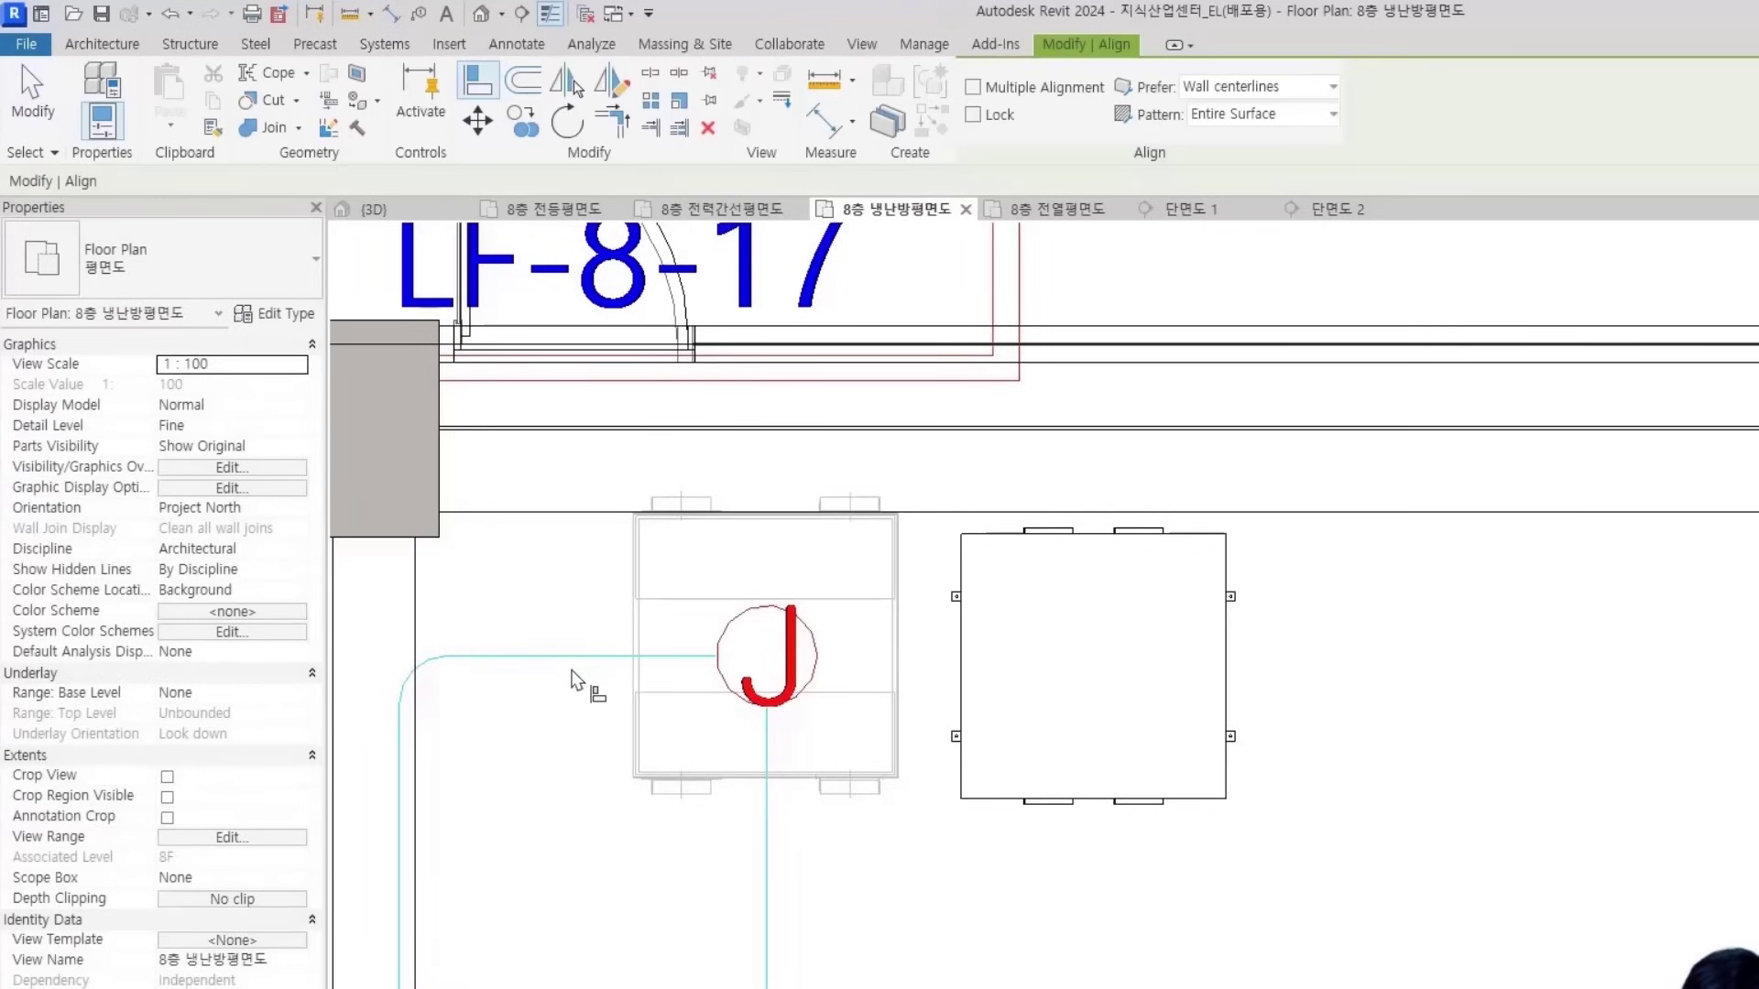
left_click(1113, 701)
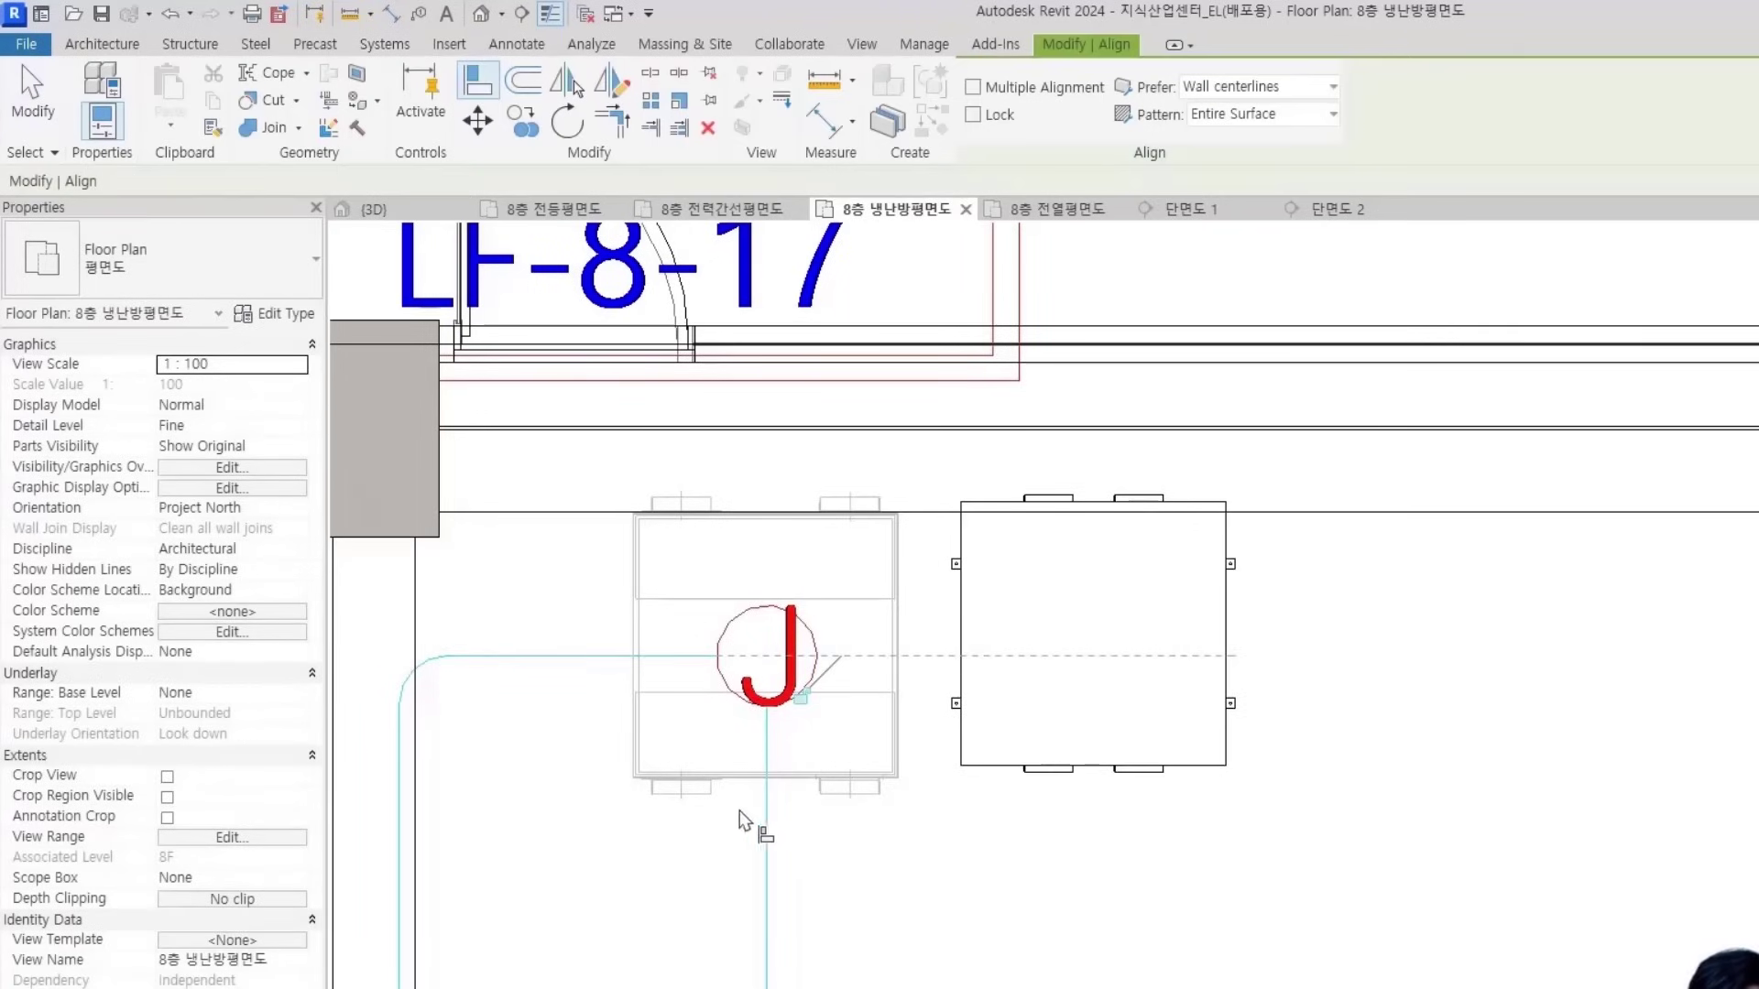
left_click(768, 829)
left_click(1095, 717)
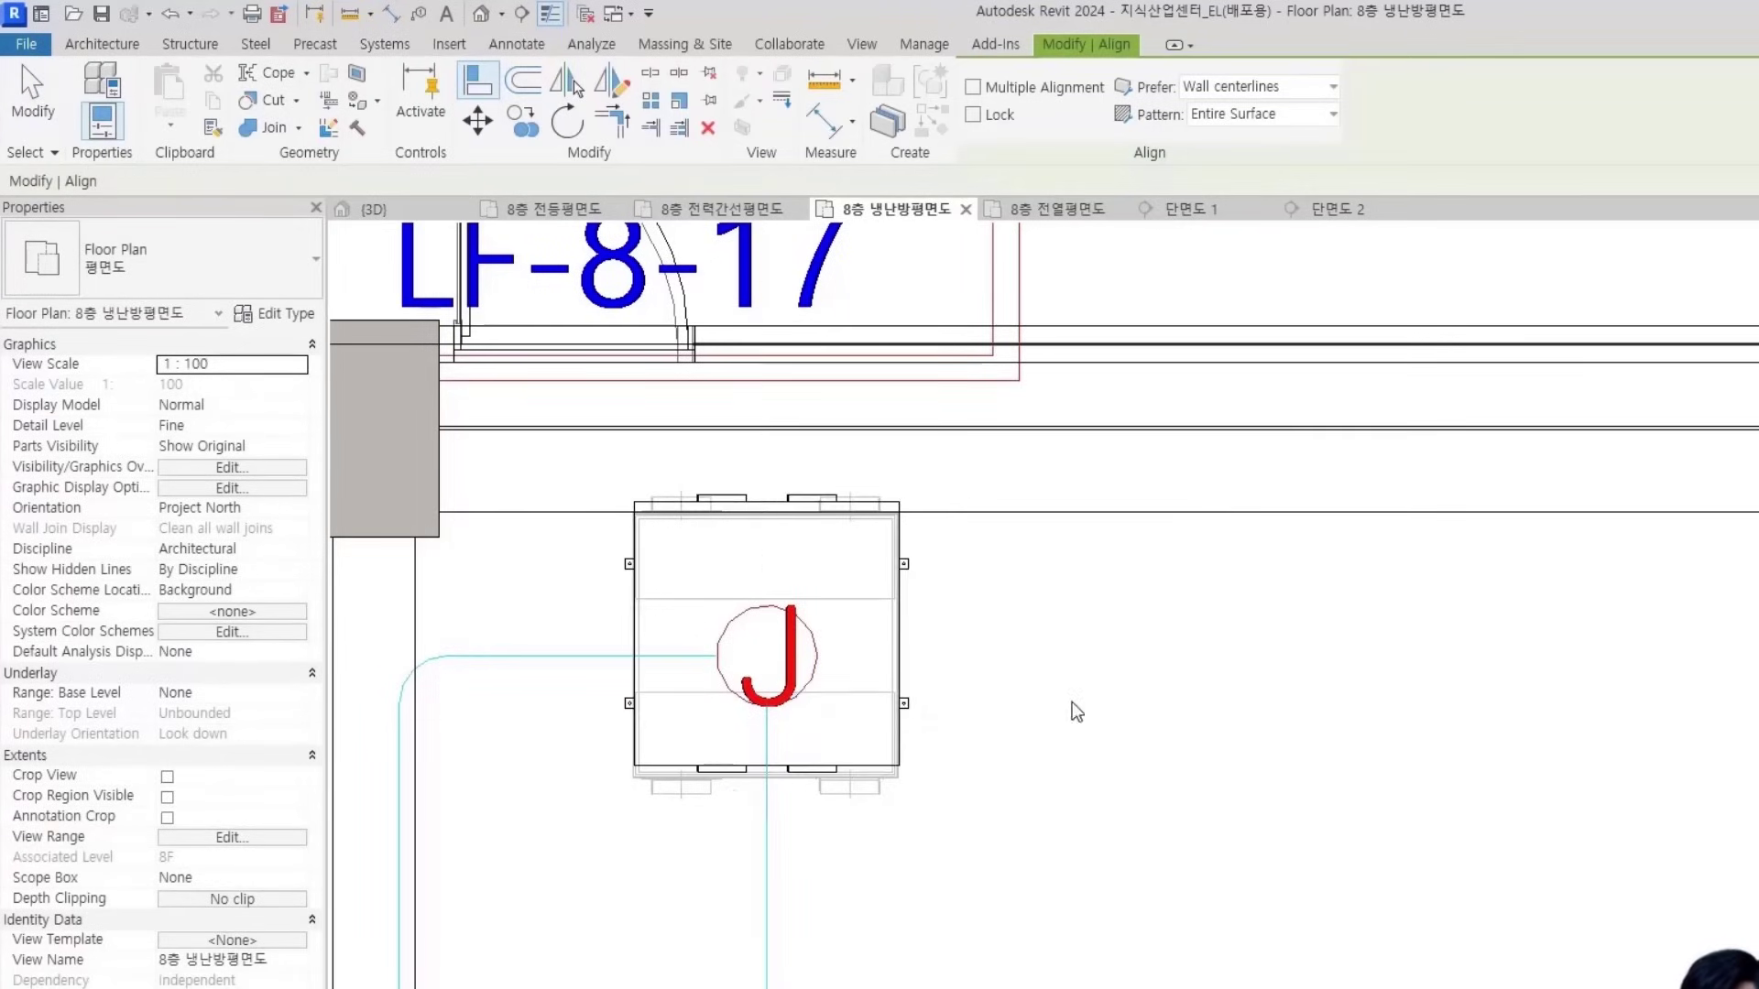
key("Escape")
key("Escape")
Move the TJ-800 unit slightly down so its body matches the outline of the heat exchanger symbol
left_click(853, 777)
scroll(870, 778, "up", 3)
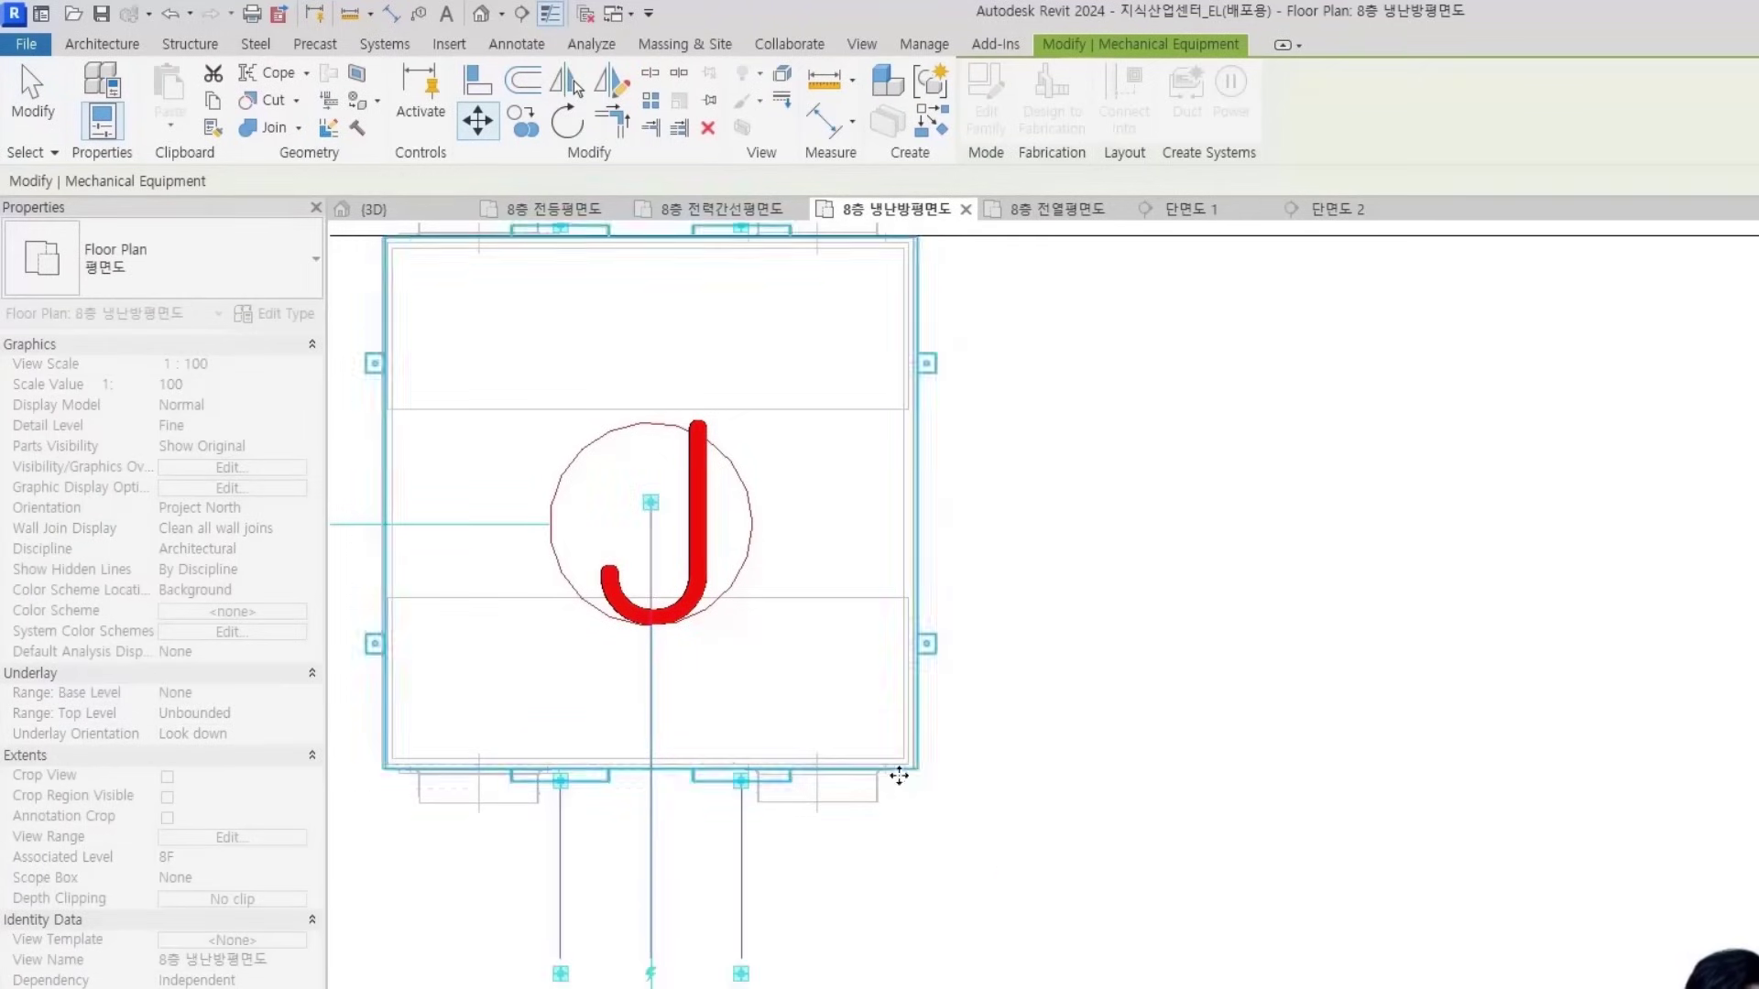
key("Escape")
scroll(976, 799, "down", 3)
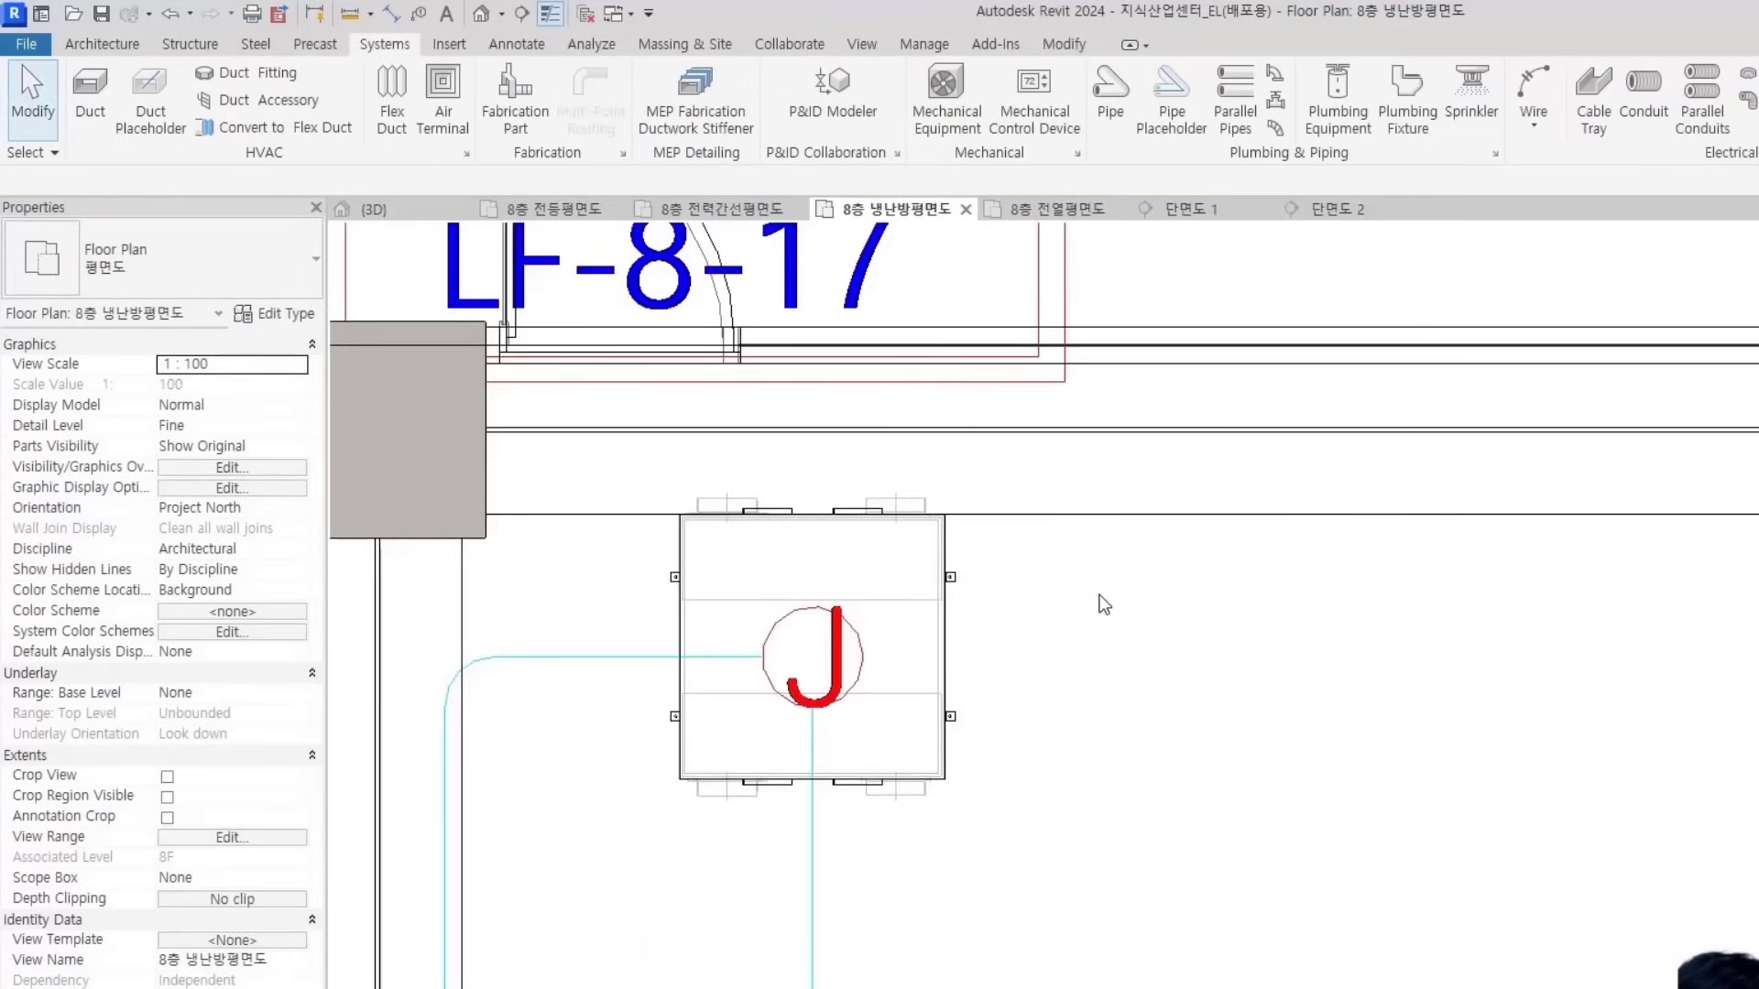
Isolate the TJ-800 unit in the 3D view with a section box around it and inspect its surroundings
left_click(949, 644)
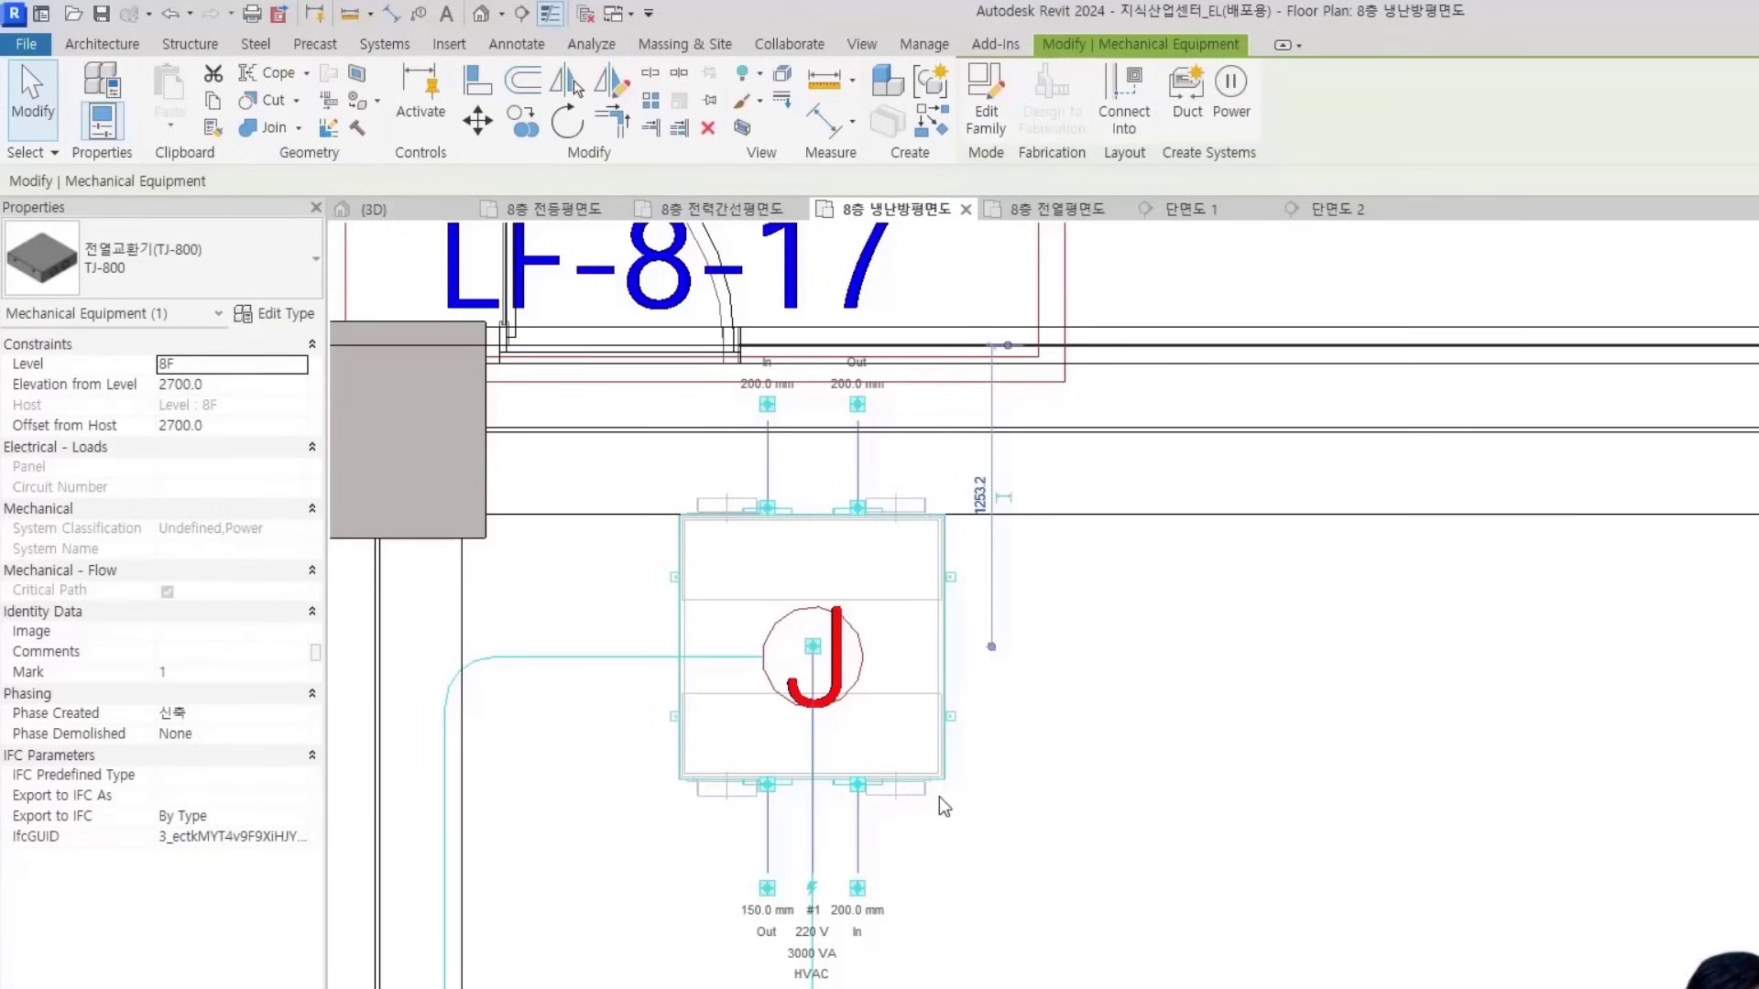
left_click(870, 52)
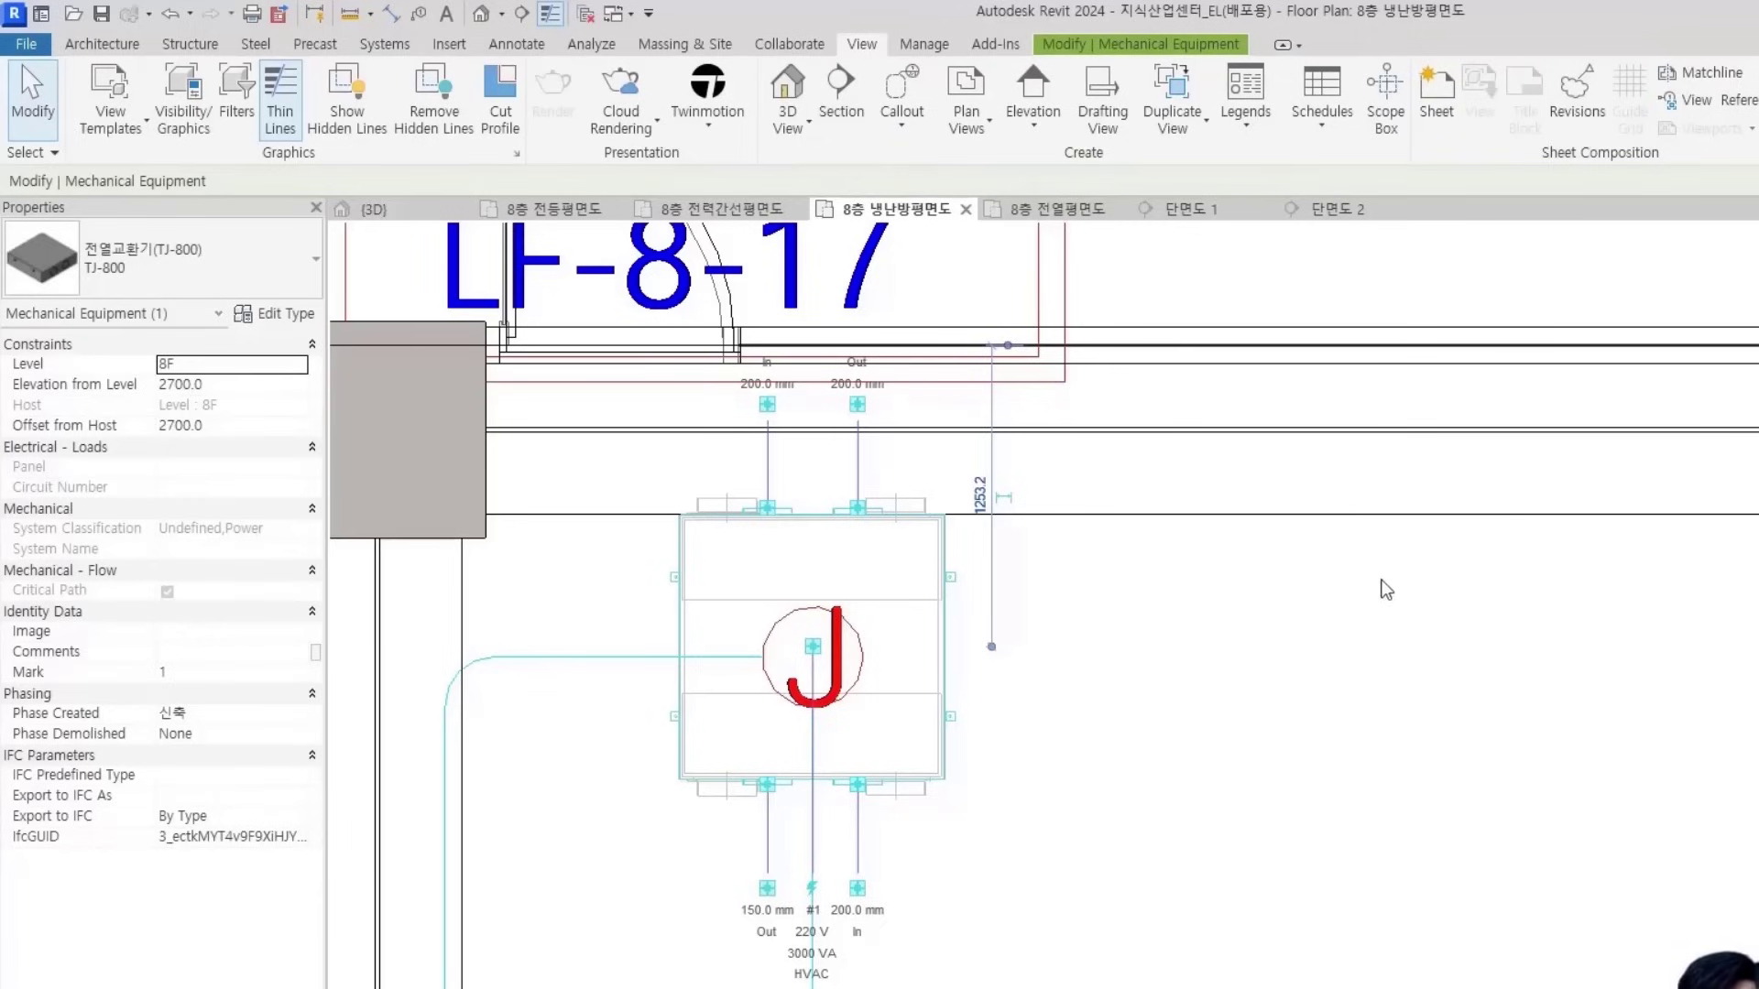
left_click(1316, 725)
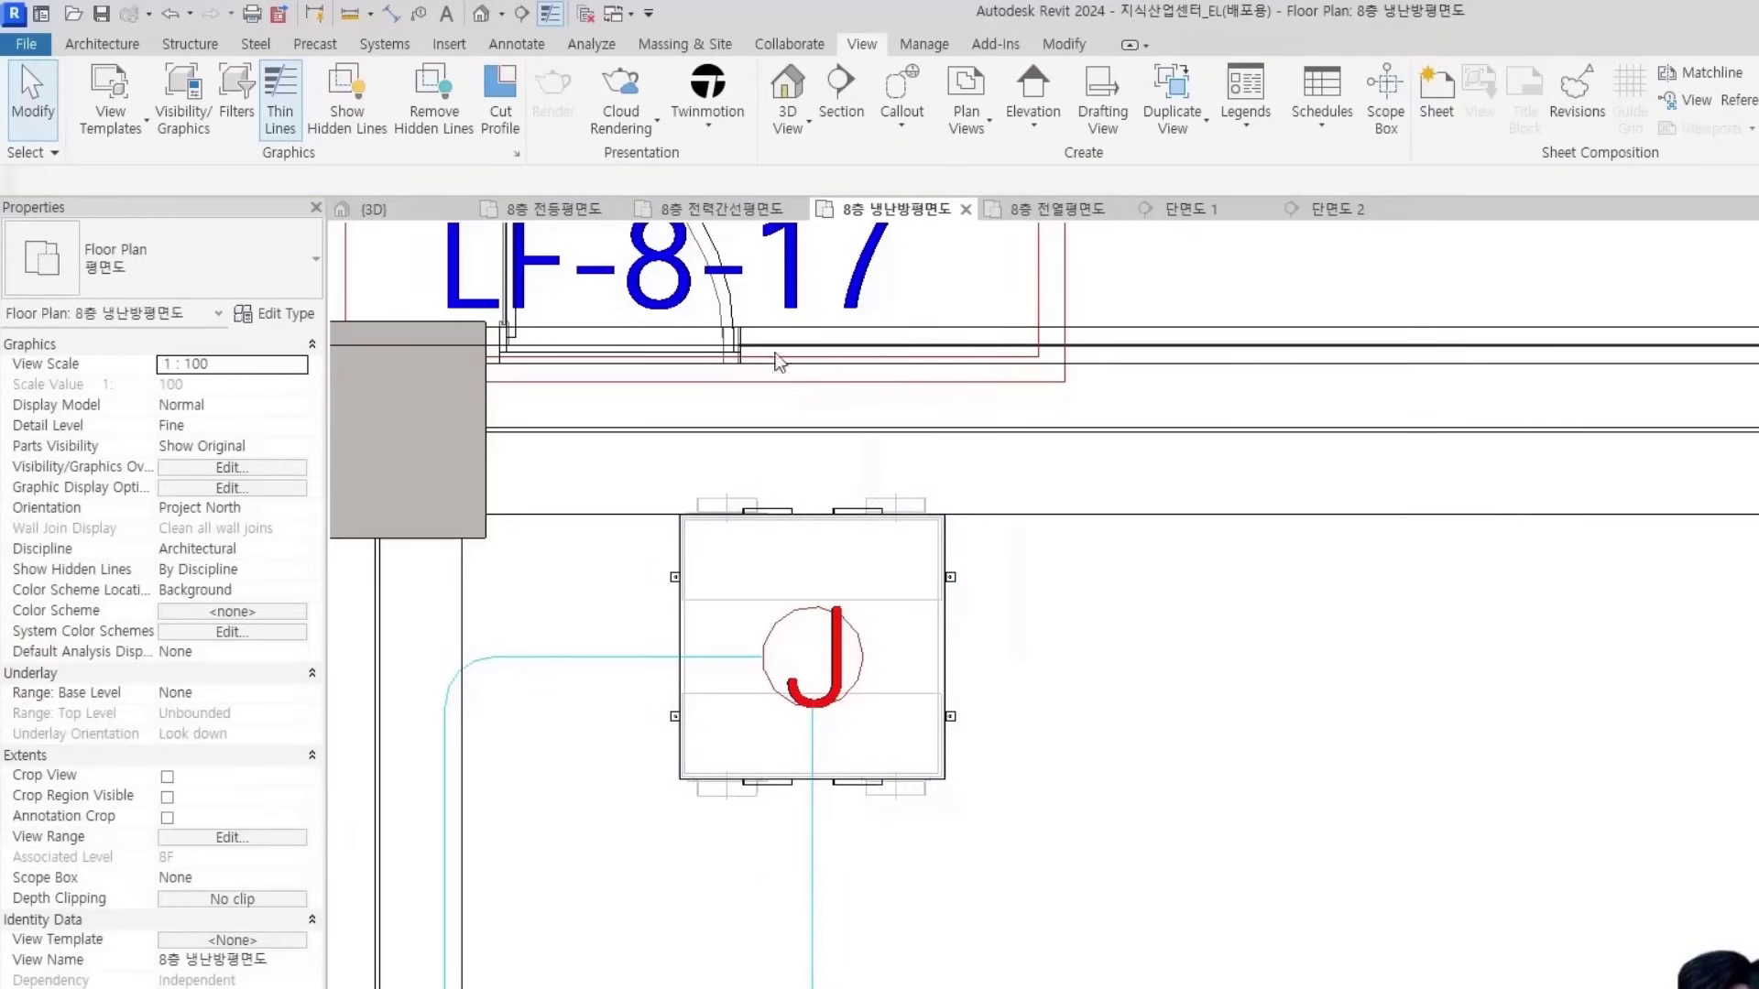
left_click(948, 601)
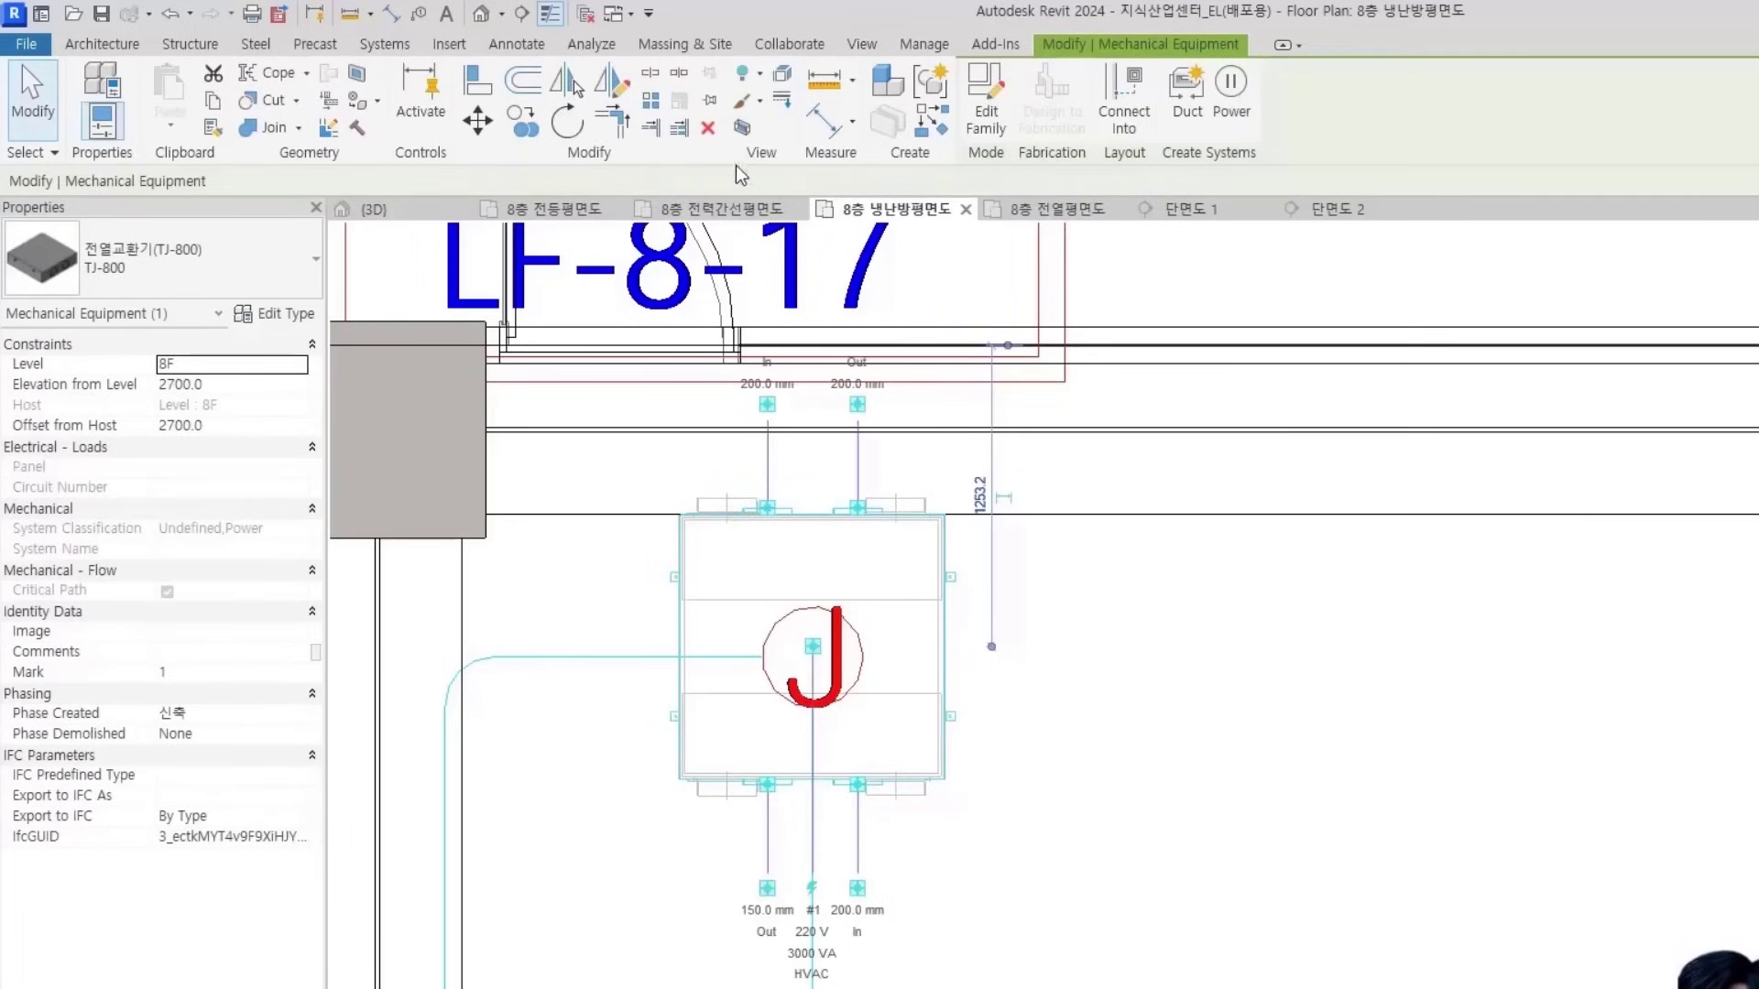
left_click(744, 129)
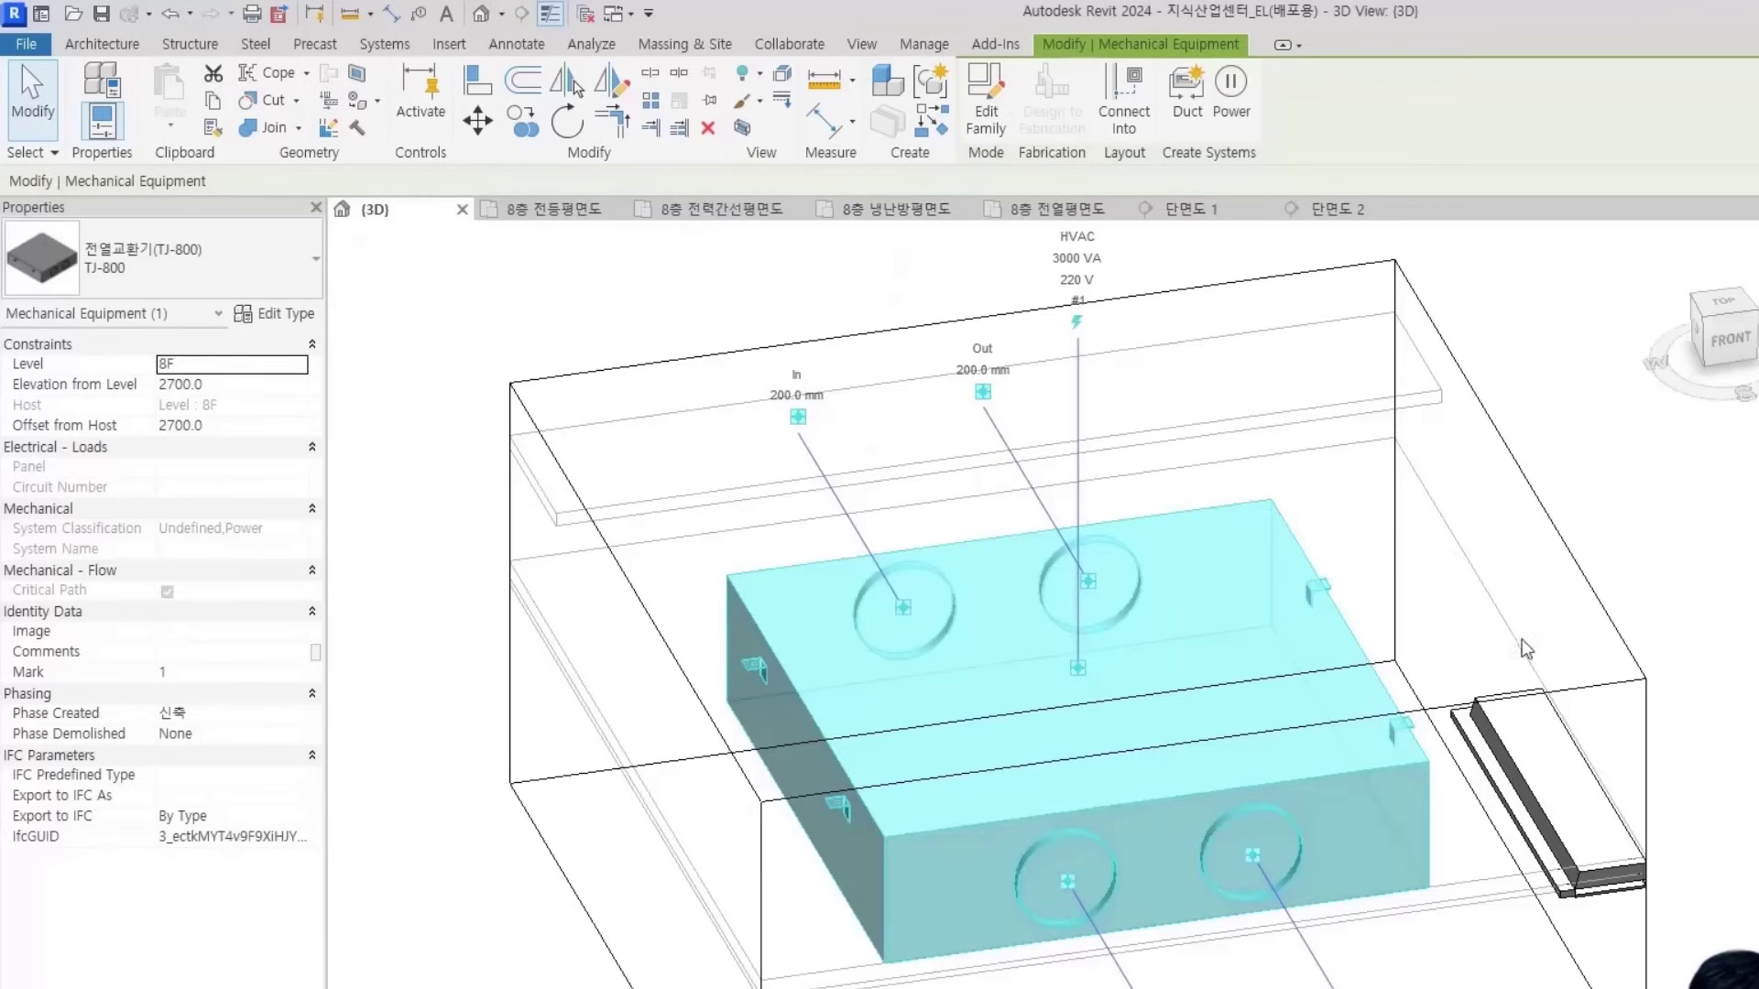
scroll(1524, 834, "down", 3)
key("Escape")
middle_click_drag(1264, 834, 1342, 898, "shift")
left_click(1236, 796)
left_click(546, 408)
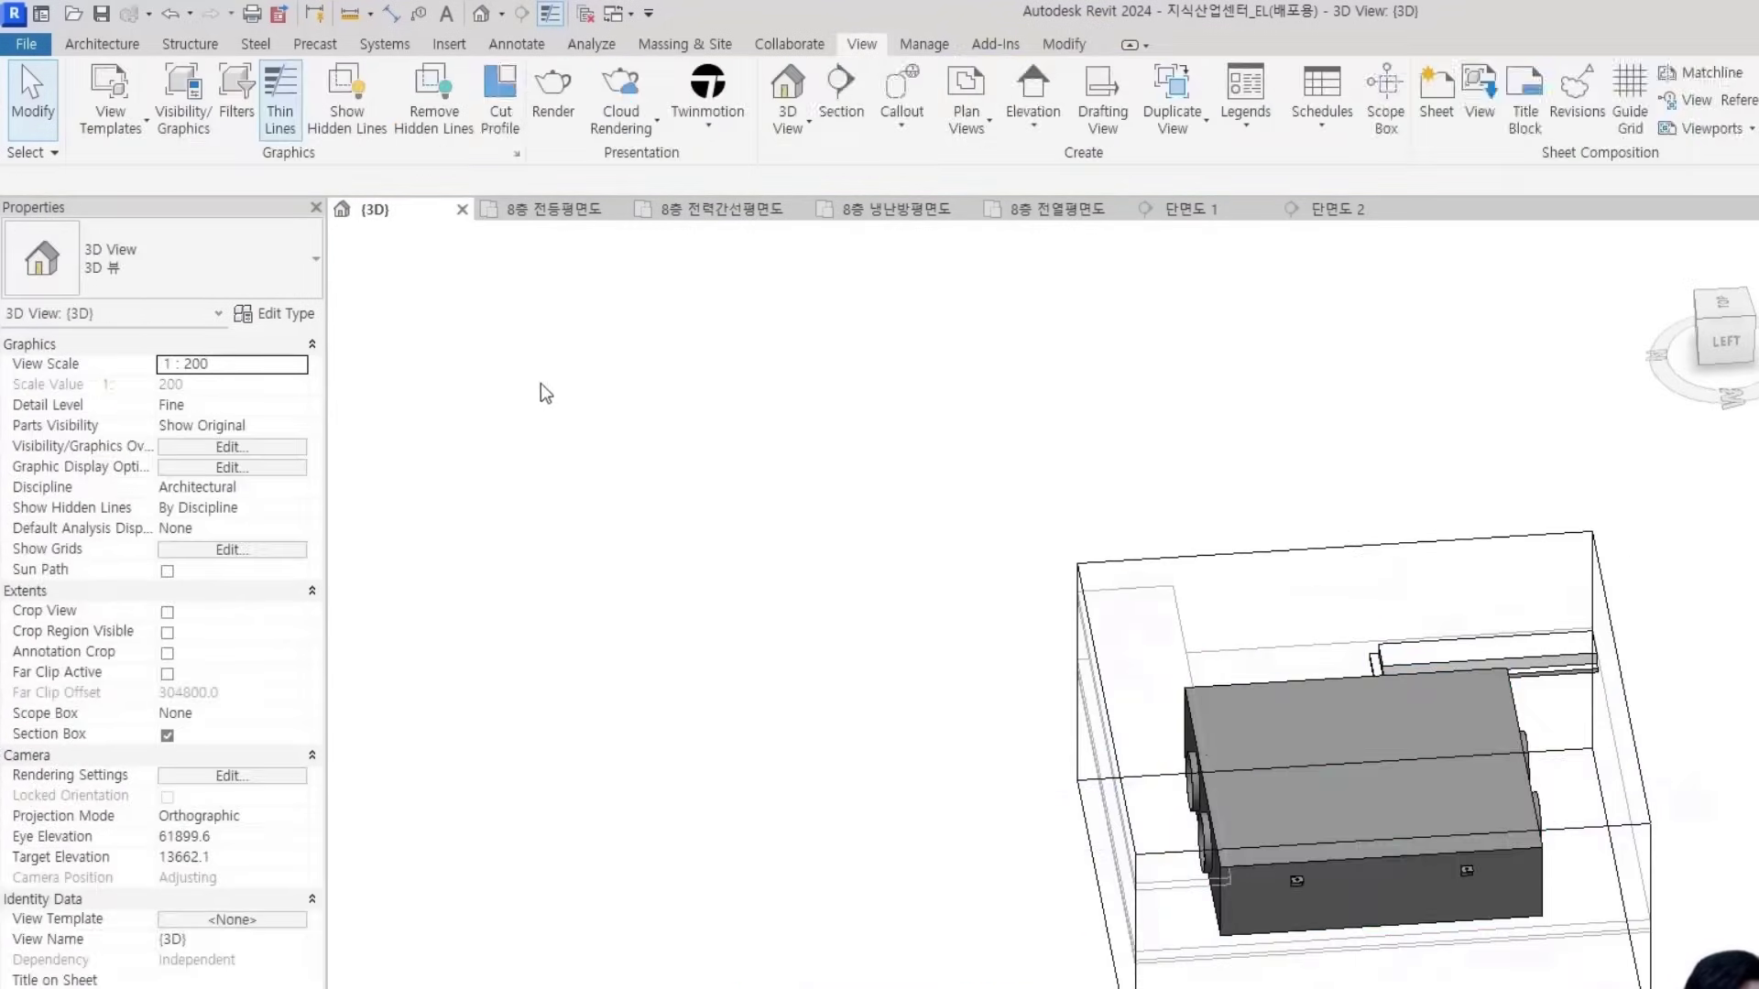
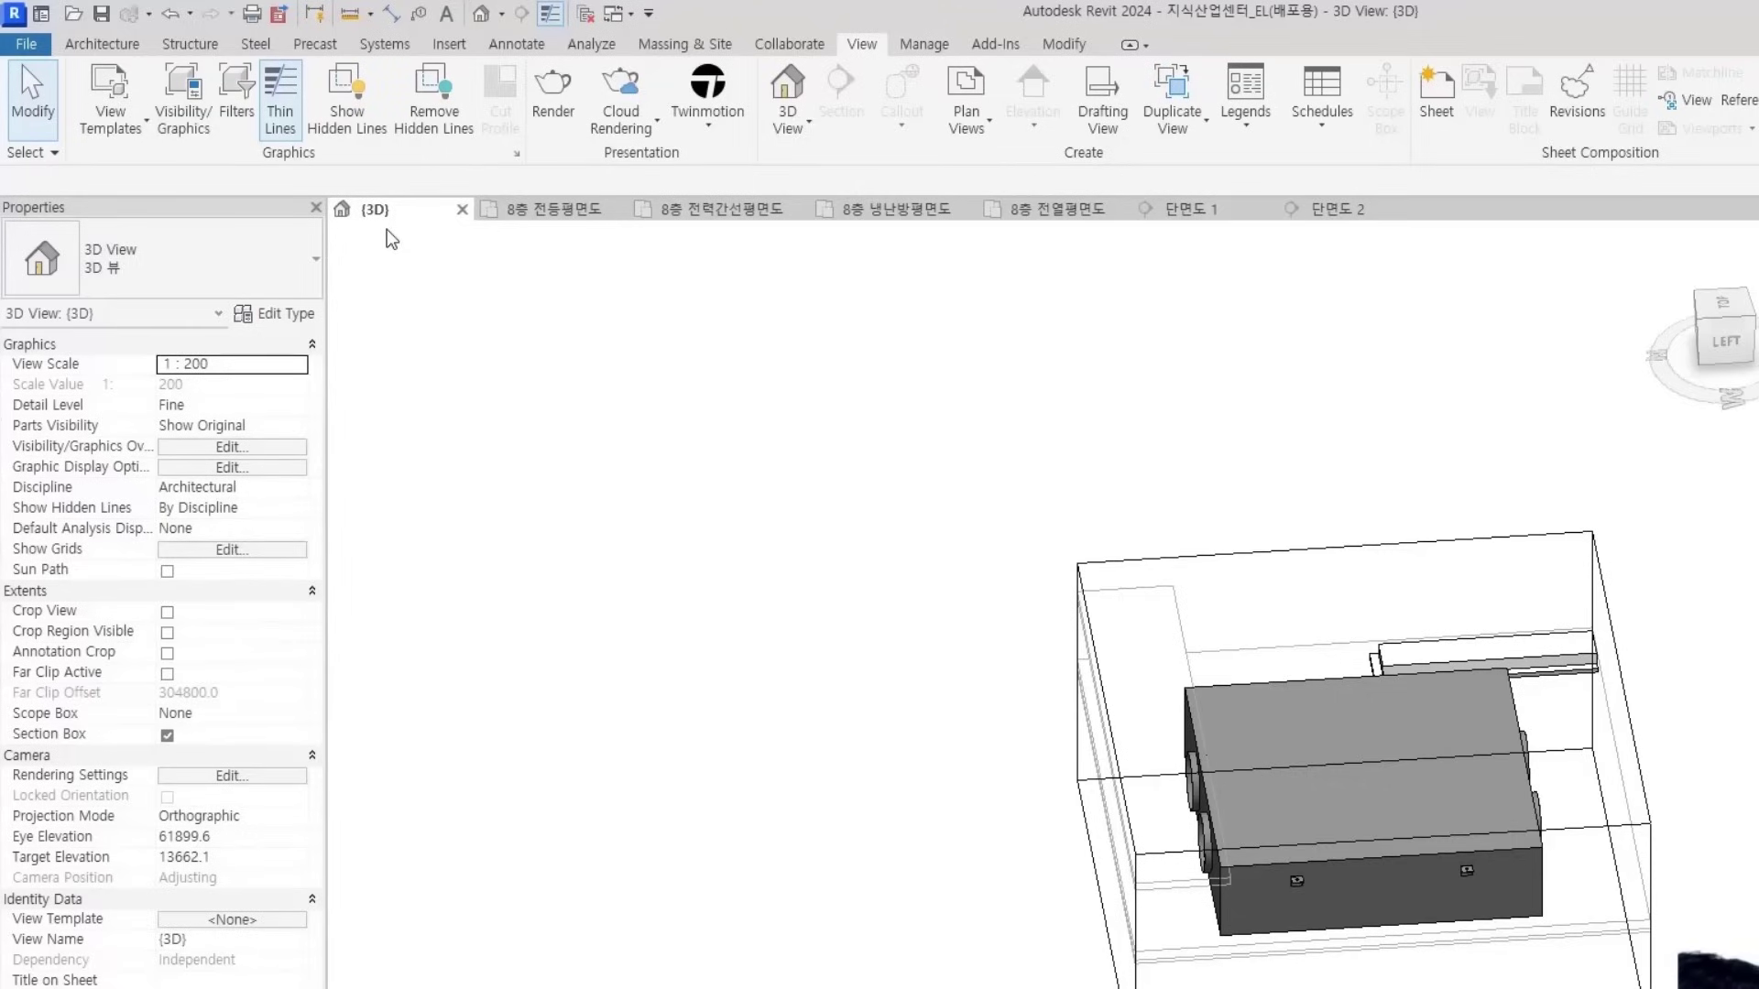
Turn off the underlay display of the linked model 지식산업센터_AR.rvt in the 3D view
scroll(1153, 679, "down", 3)
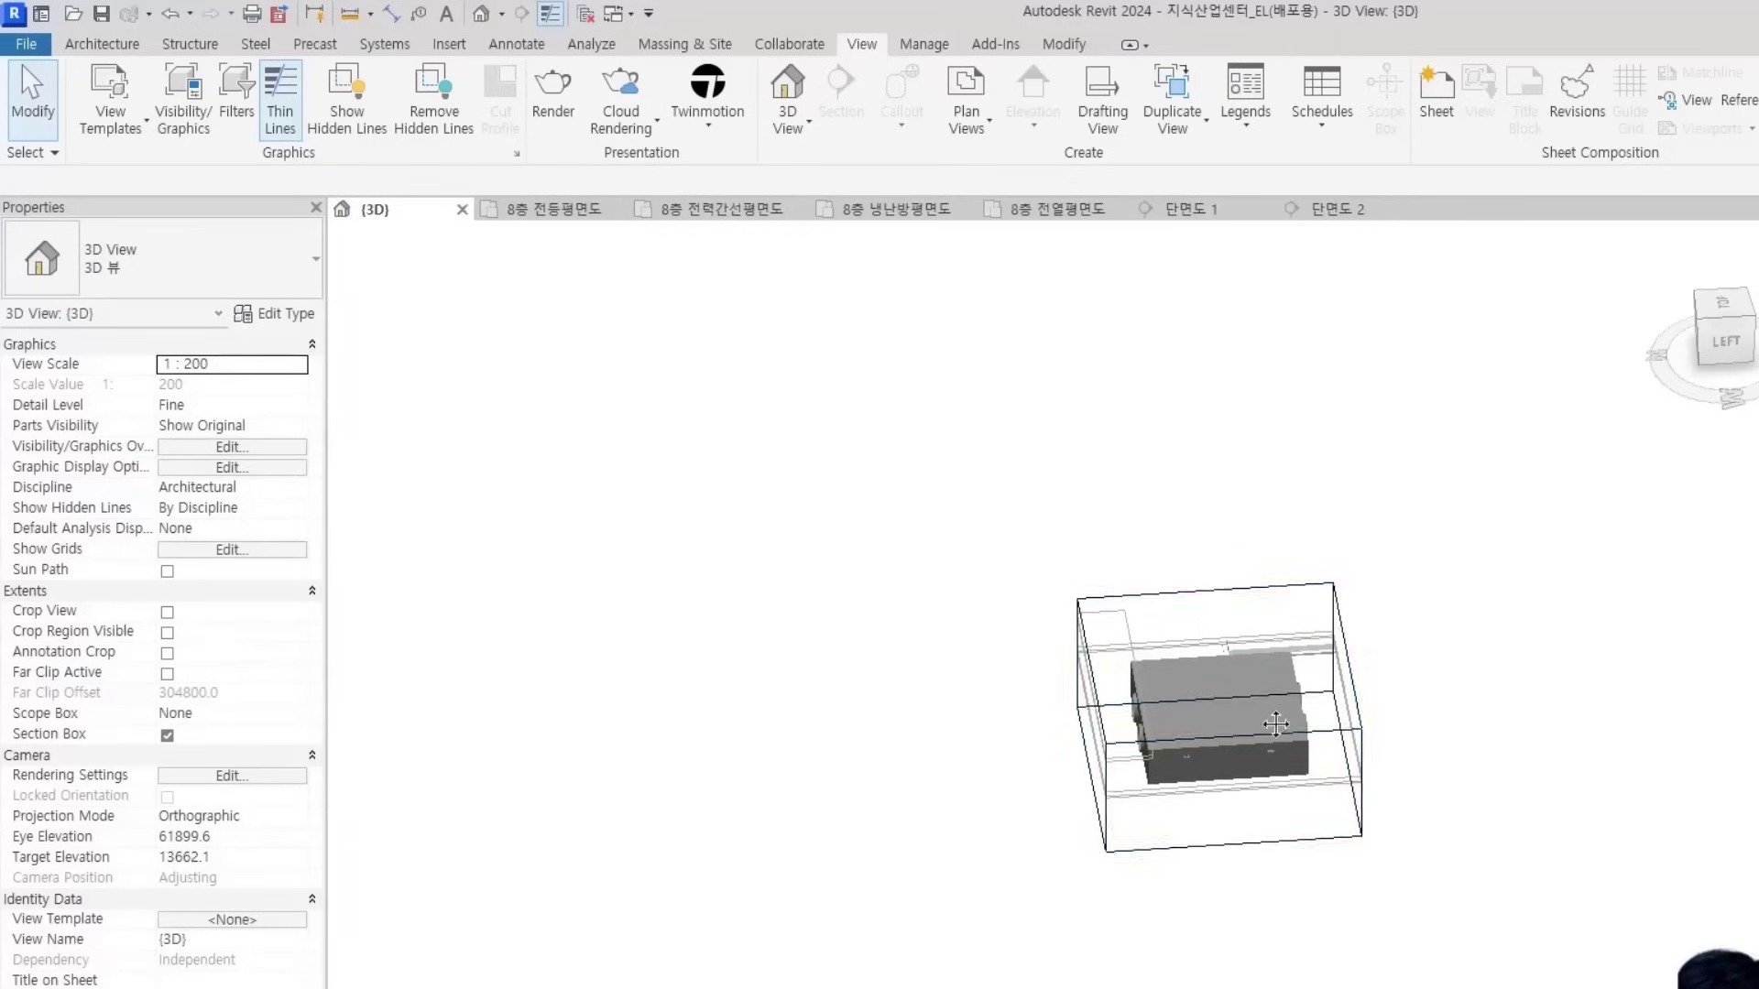
middle_click_drag(1320, 790, 1105, 853, "shift")
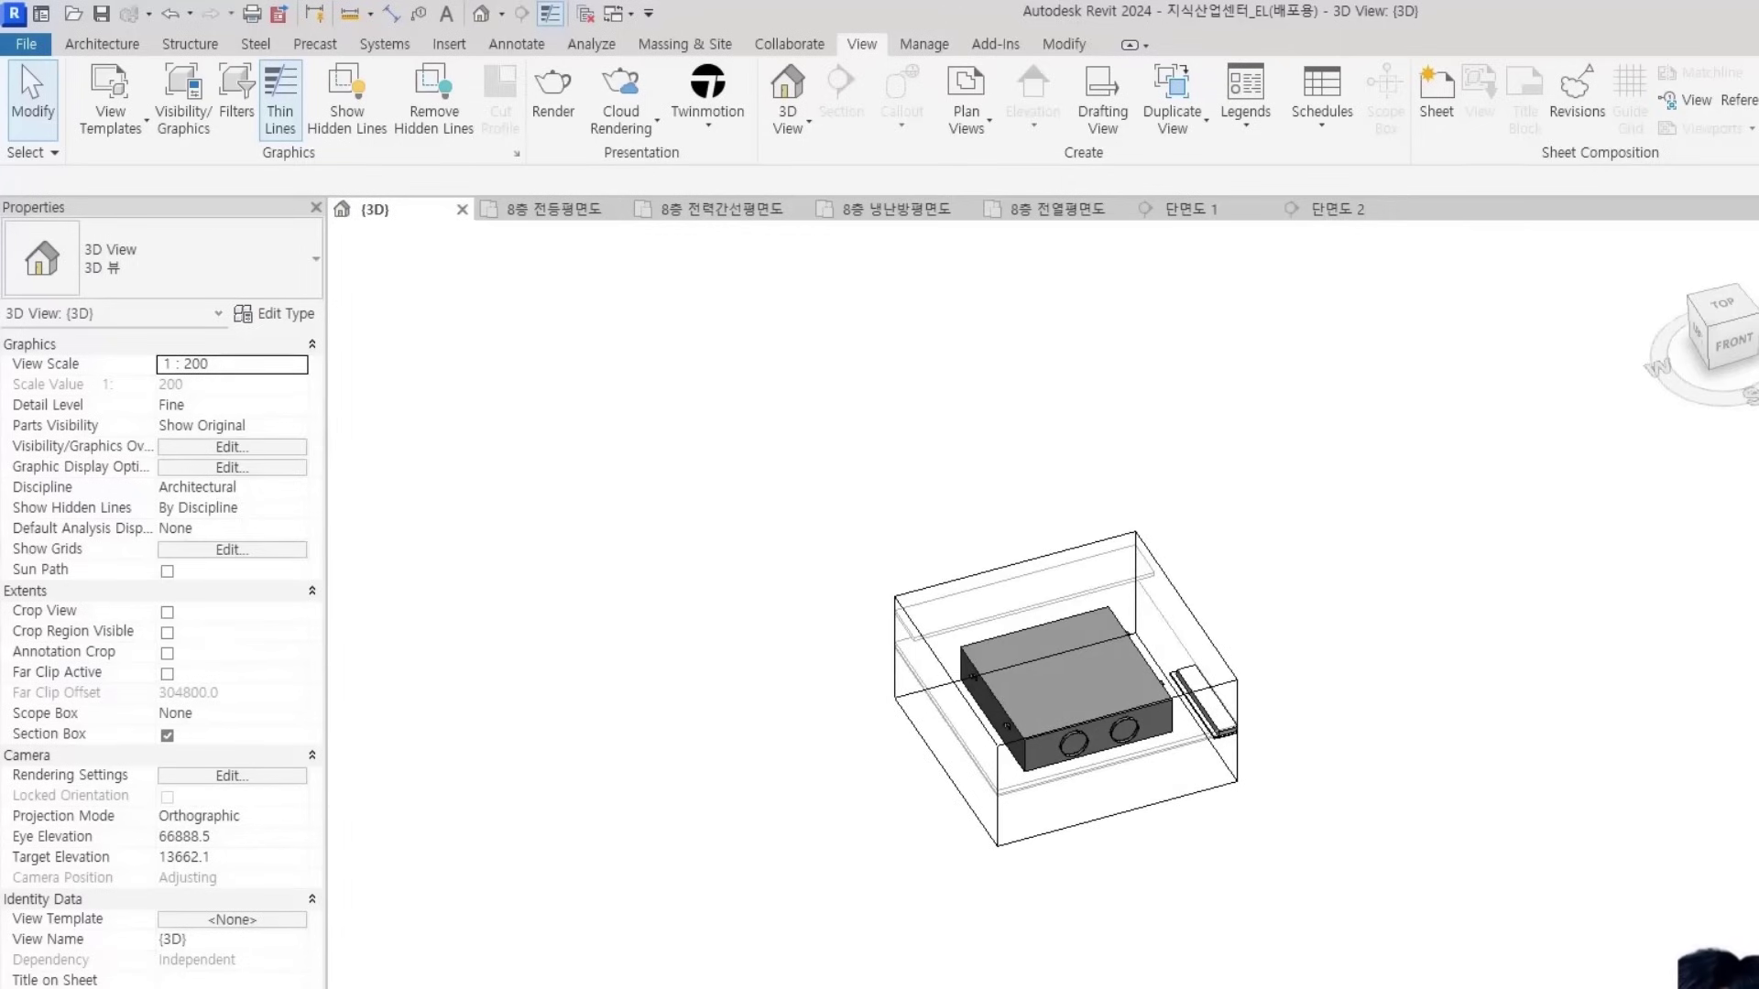
key("v")
key("g")
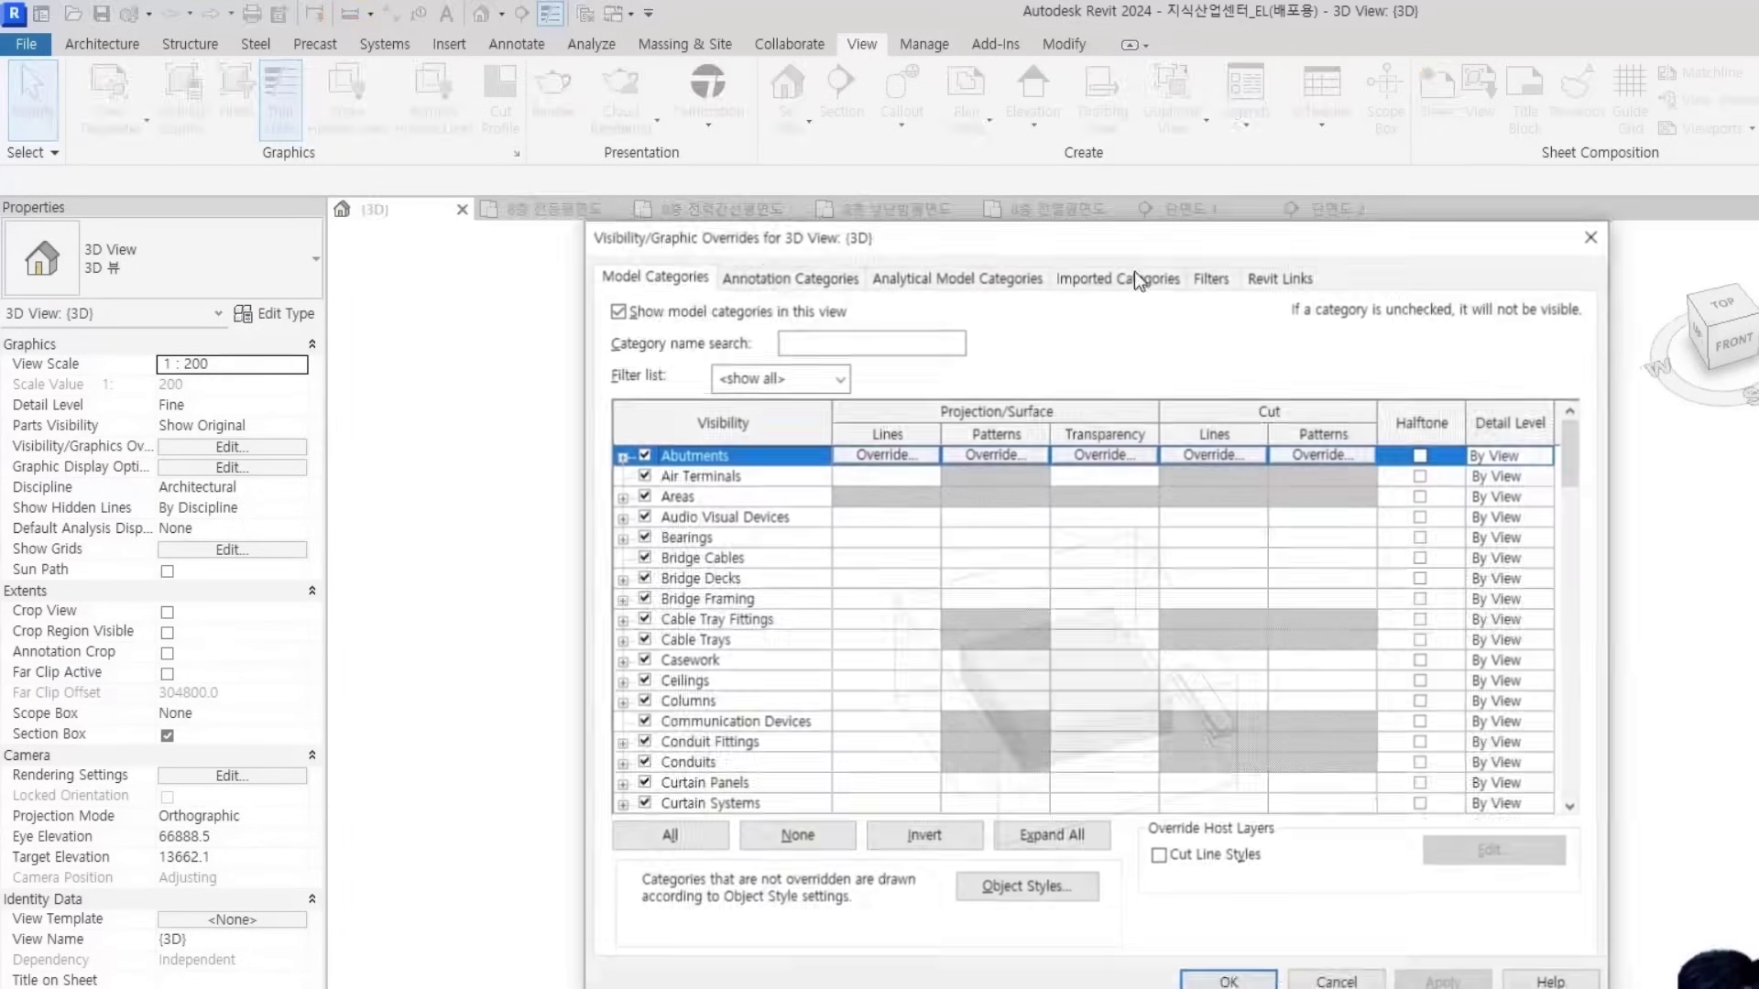
left_click(1281, 277)
left_click(1215, 280)
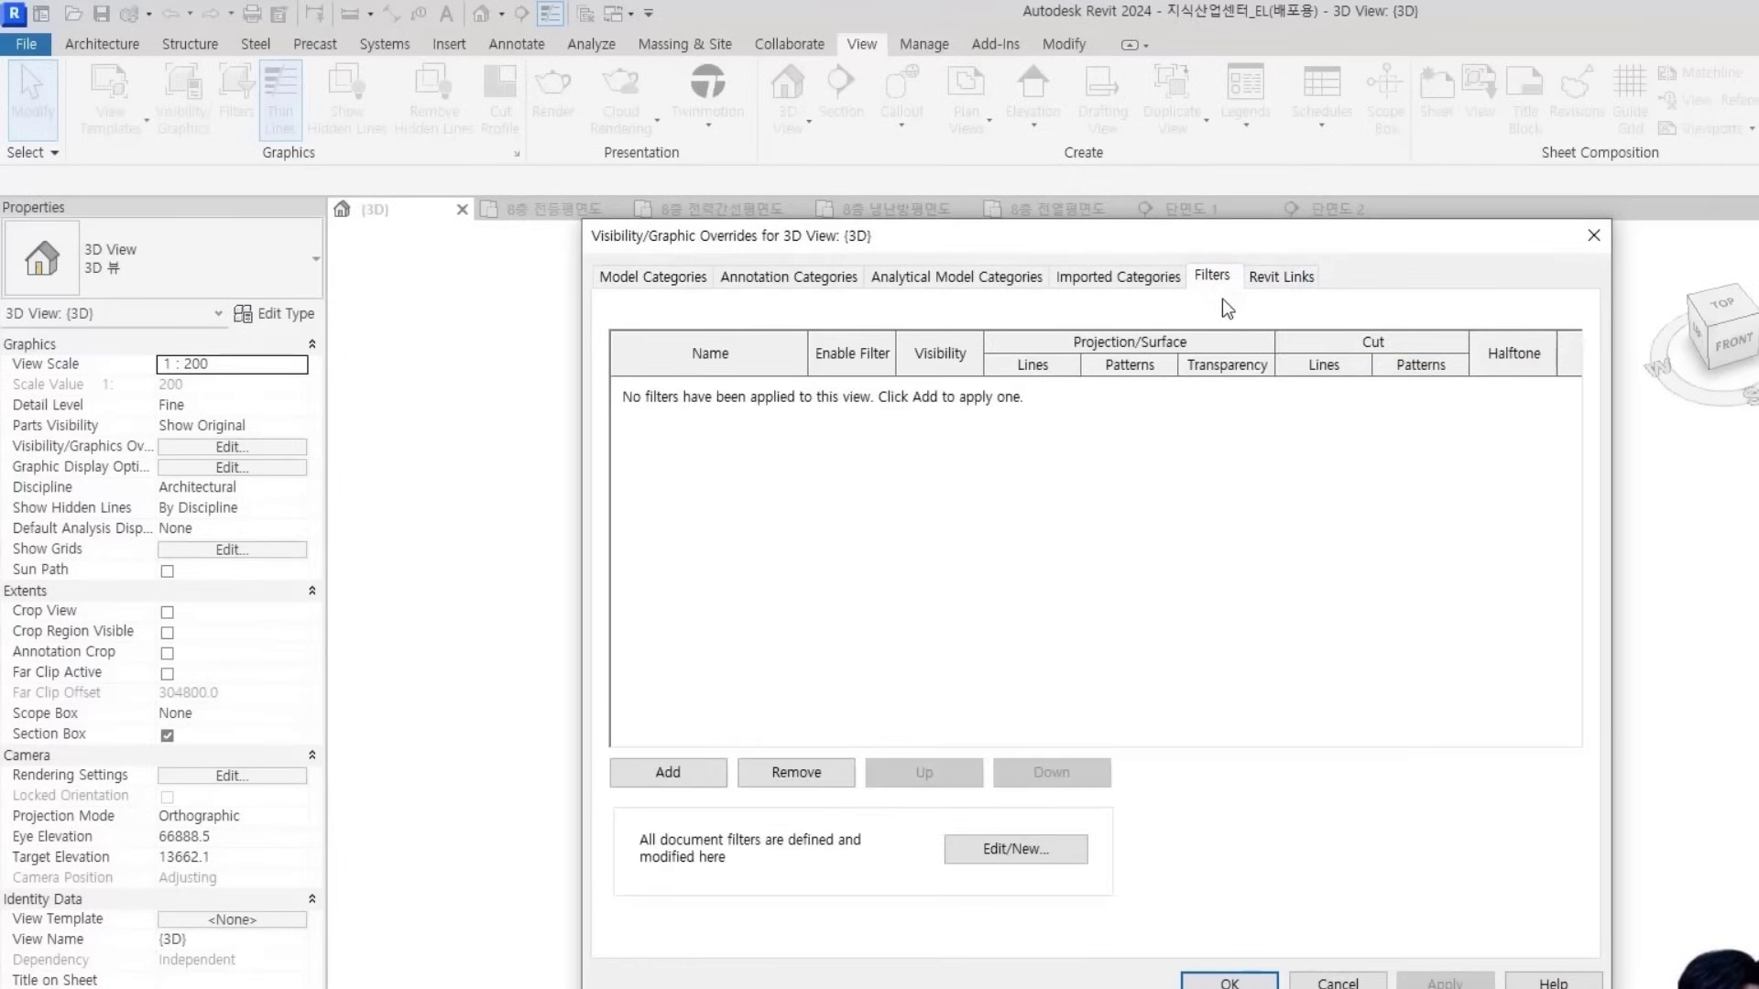
left_click(1286, 278)
left_click(1062, 384)
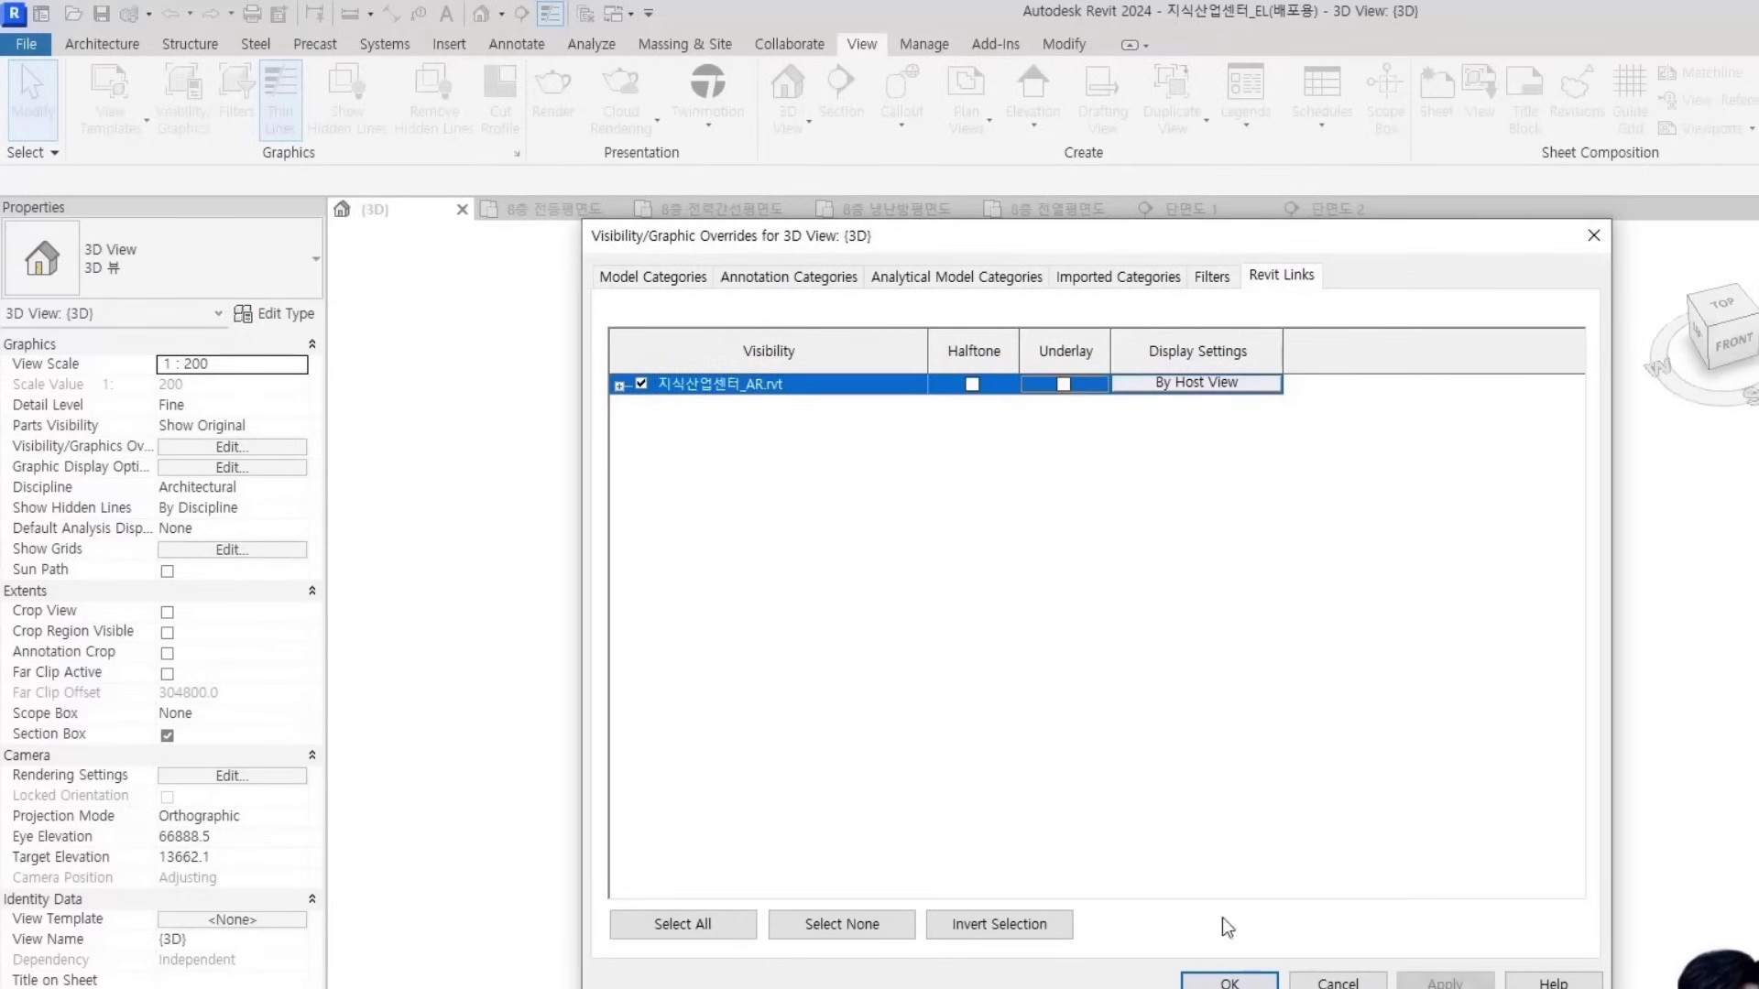
left_click(1229, 982)
Extend the section box upward from the front view to include the 9F slab above the TJ-800 unit
scroll(919, 704, "up", 1)
middle_click_drag(1103, 981, 1046, 636, "shift")
scroll(1163, 779, "up", 4)
scroll(1181, 790, "down", 4)
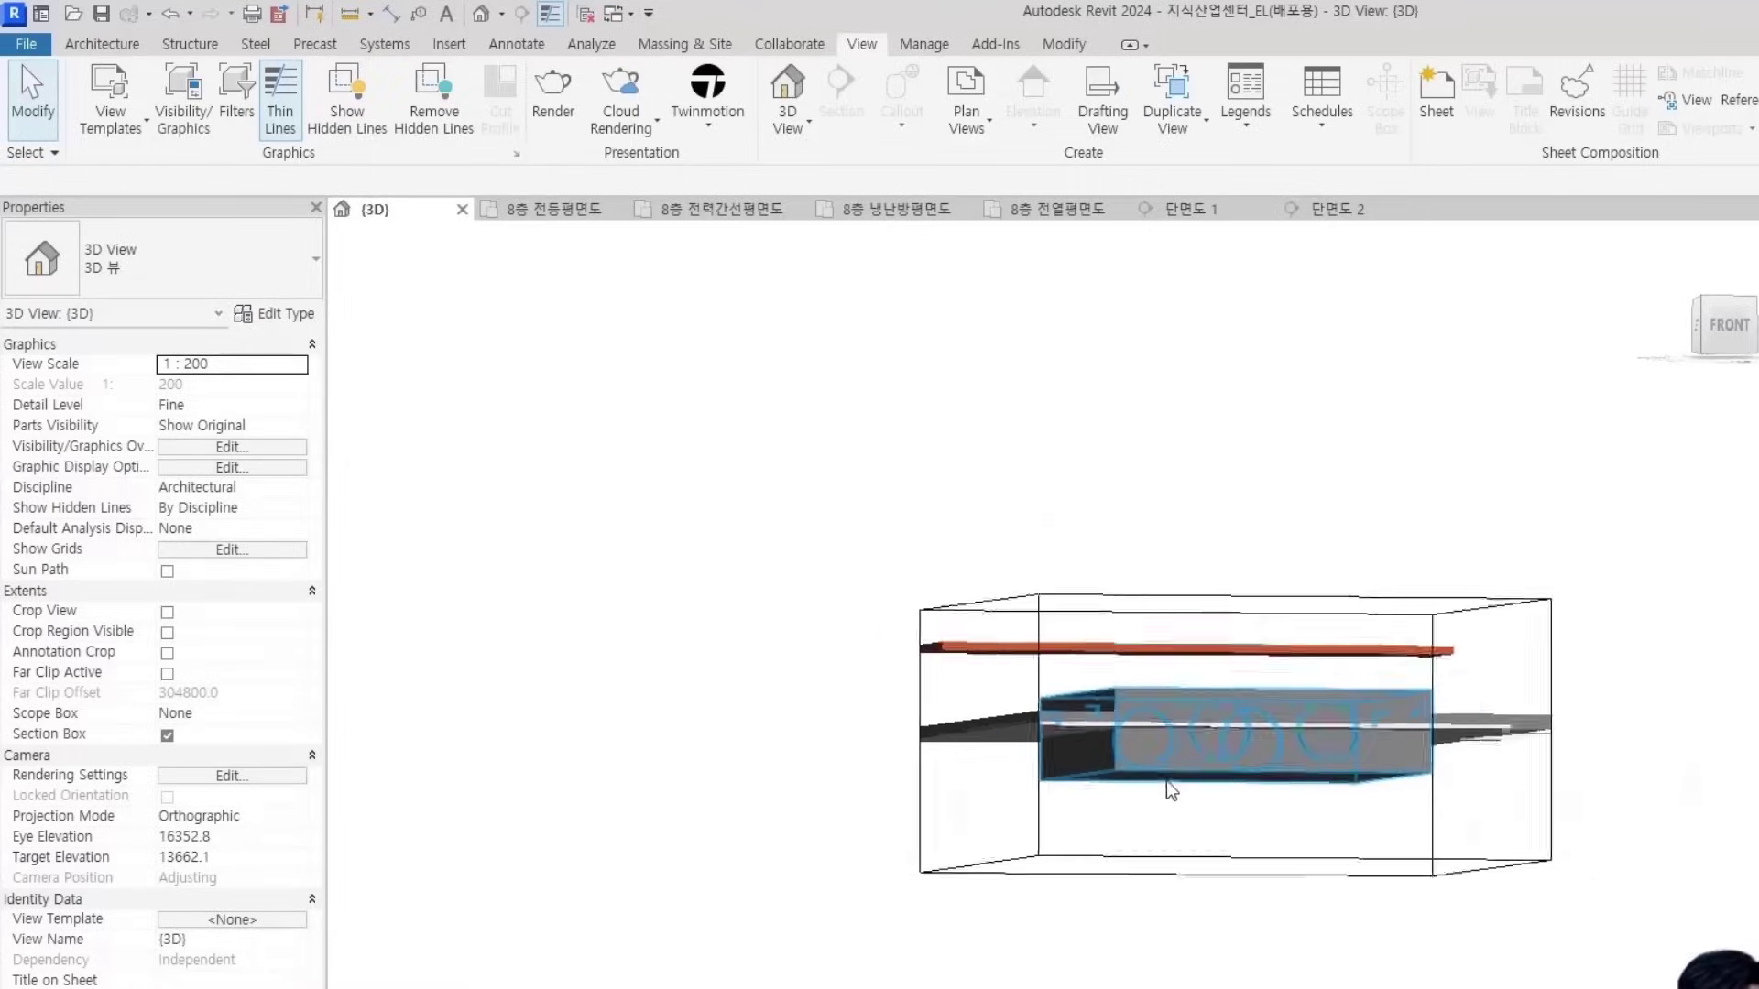
left_click(1272, 780)
left_click(1704, 320)
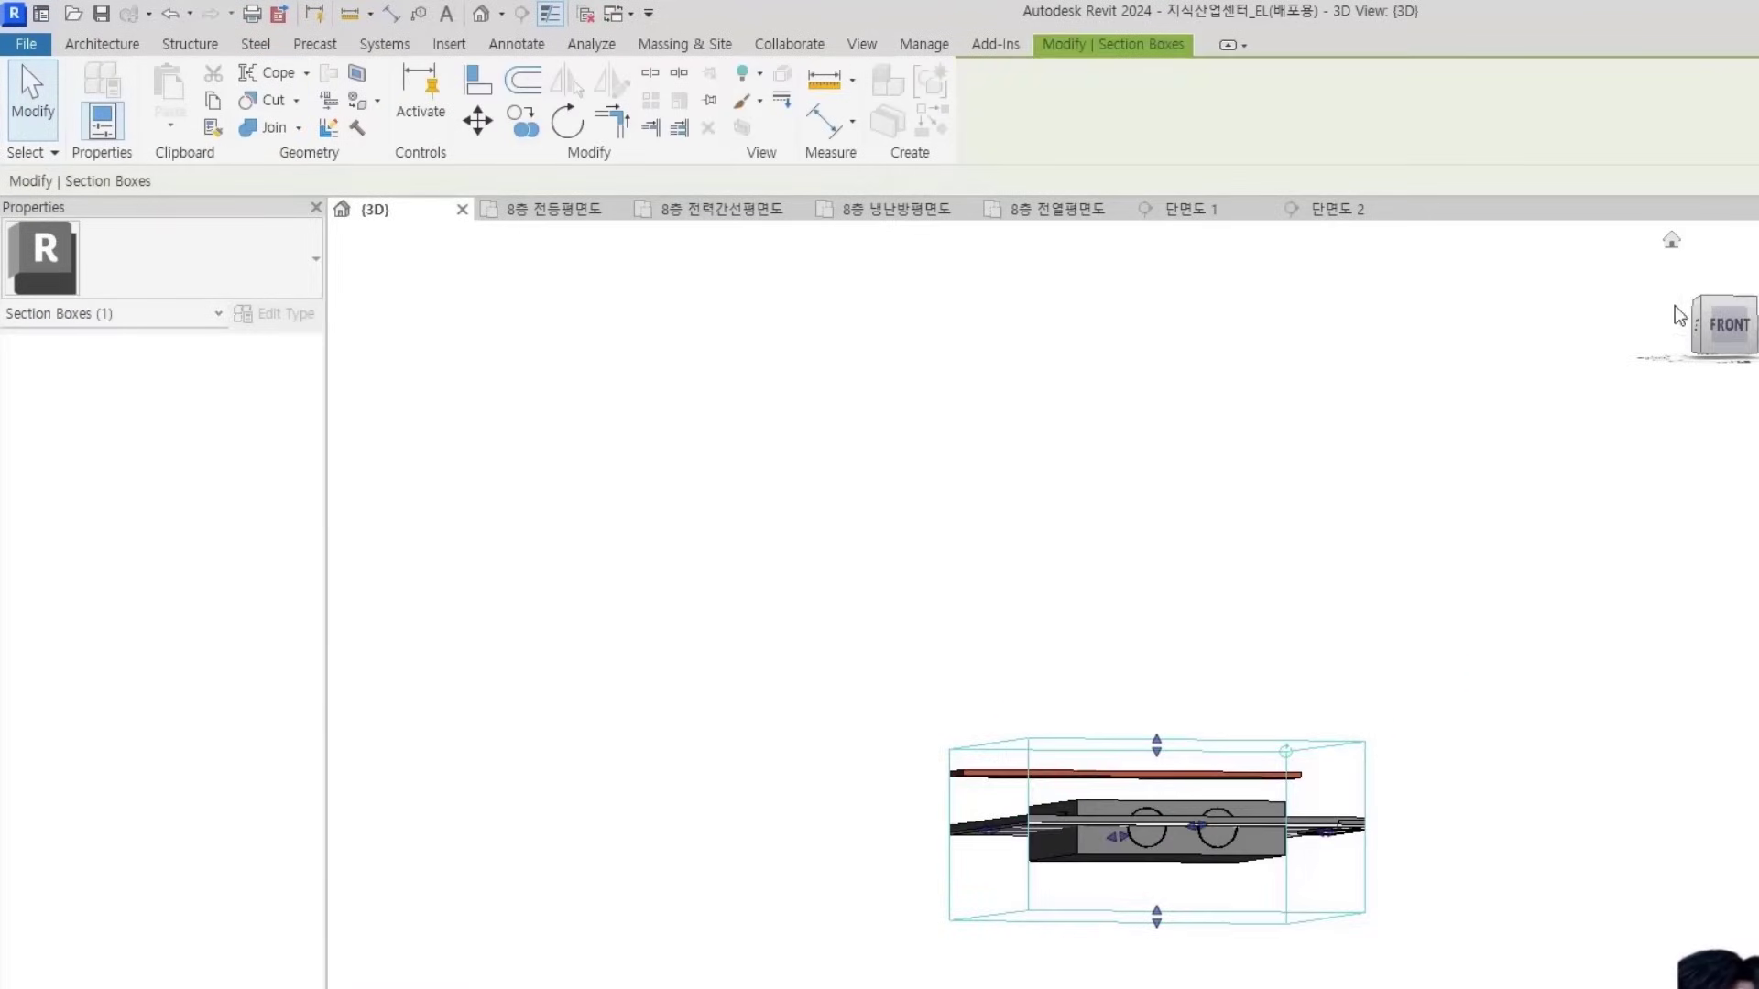
left_click_drag(1079, 586, 1099, 337)
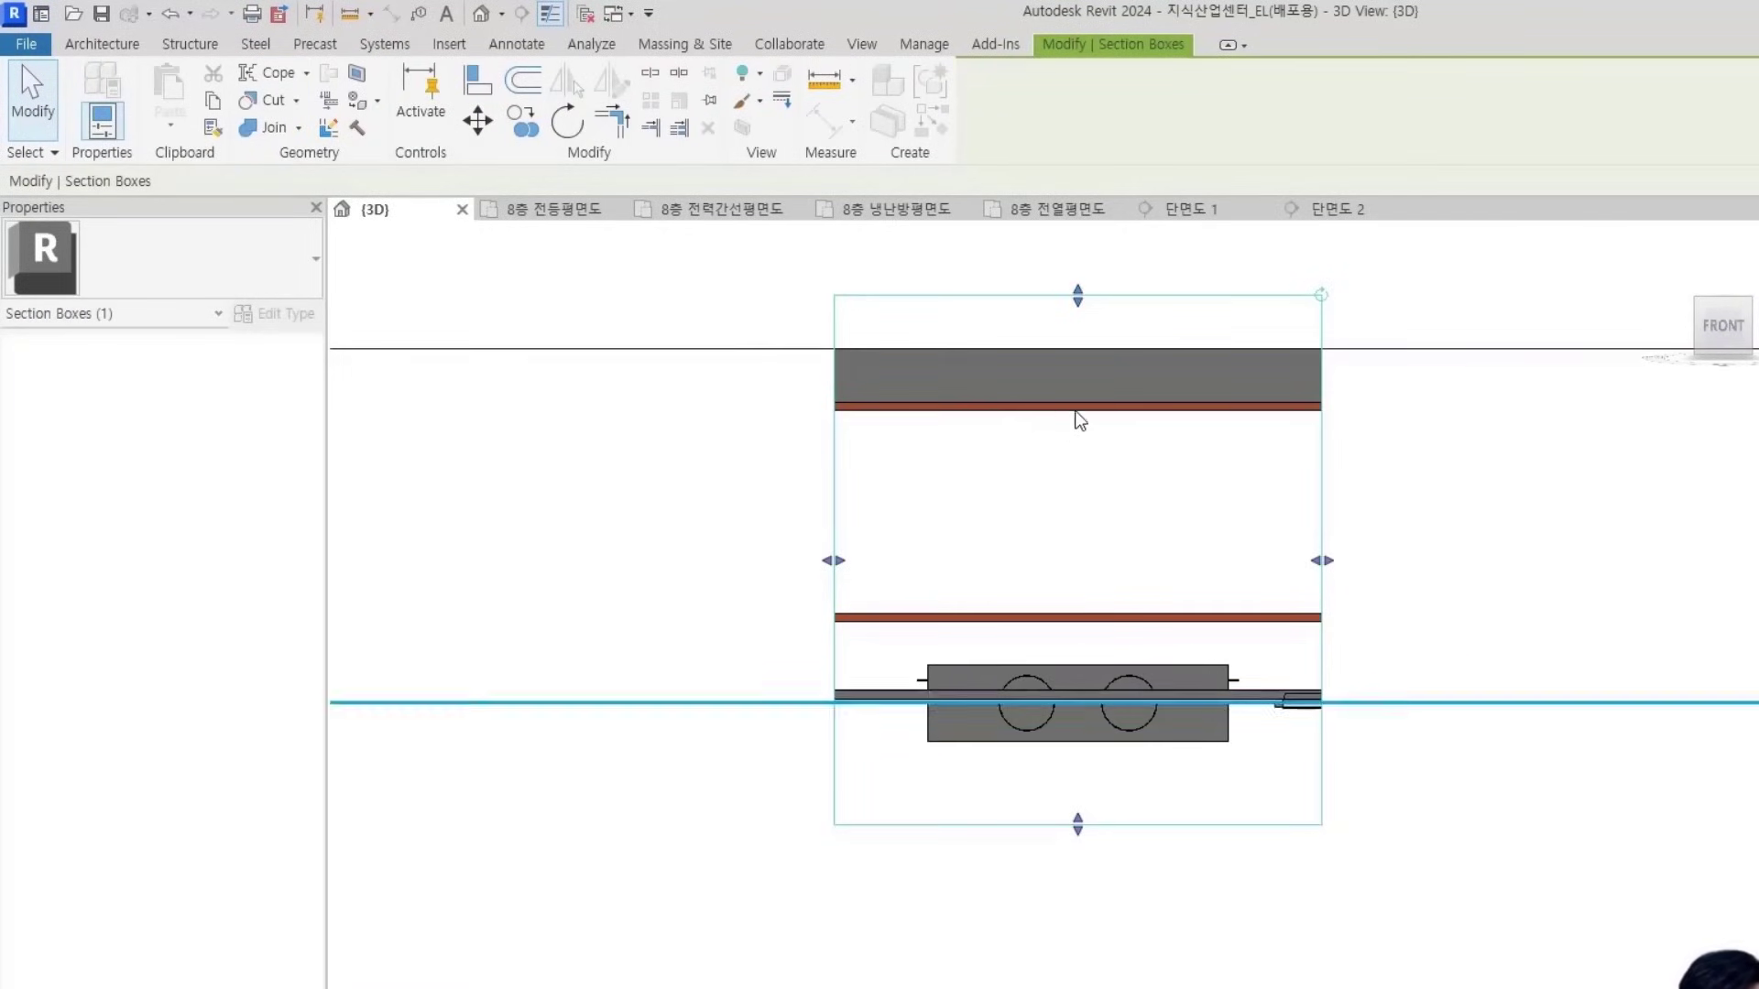
Move the TJ-800 unit straight up to the underside of the red element below the slab, at elevation 3632
left_click(1189, 737)
middle_click_drag(1136, 742, 1118, 811)
key("m")
key("v")
left_click(1160, 735)
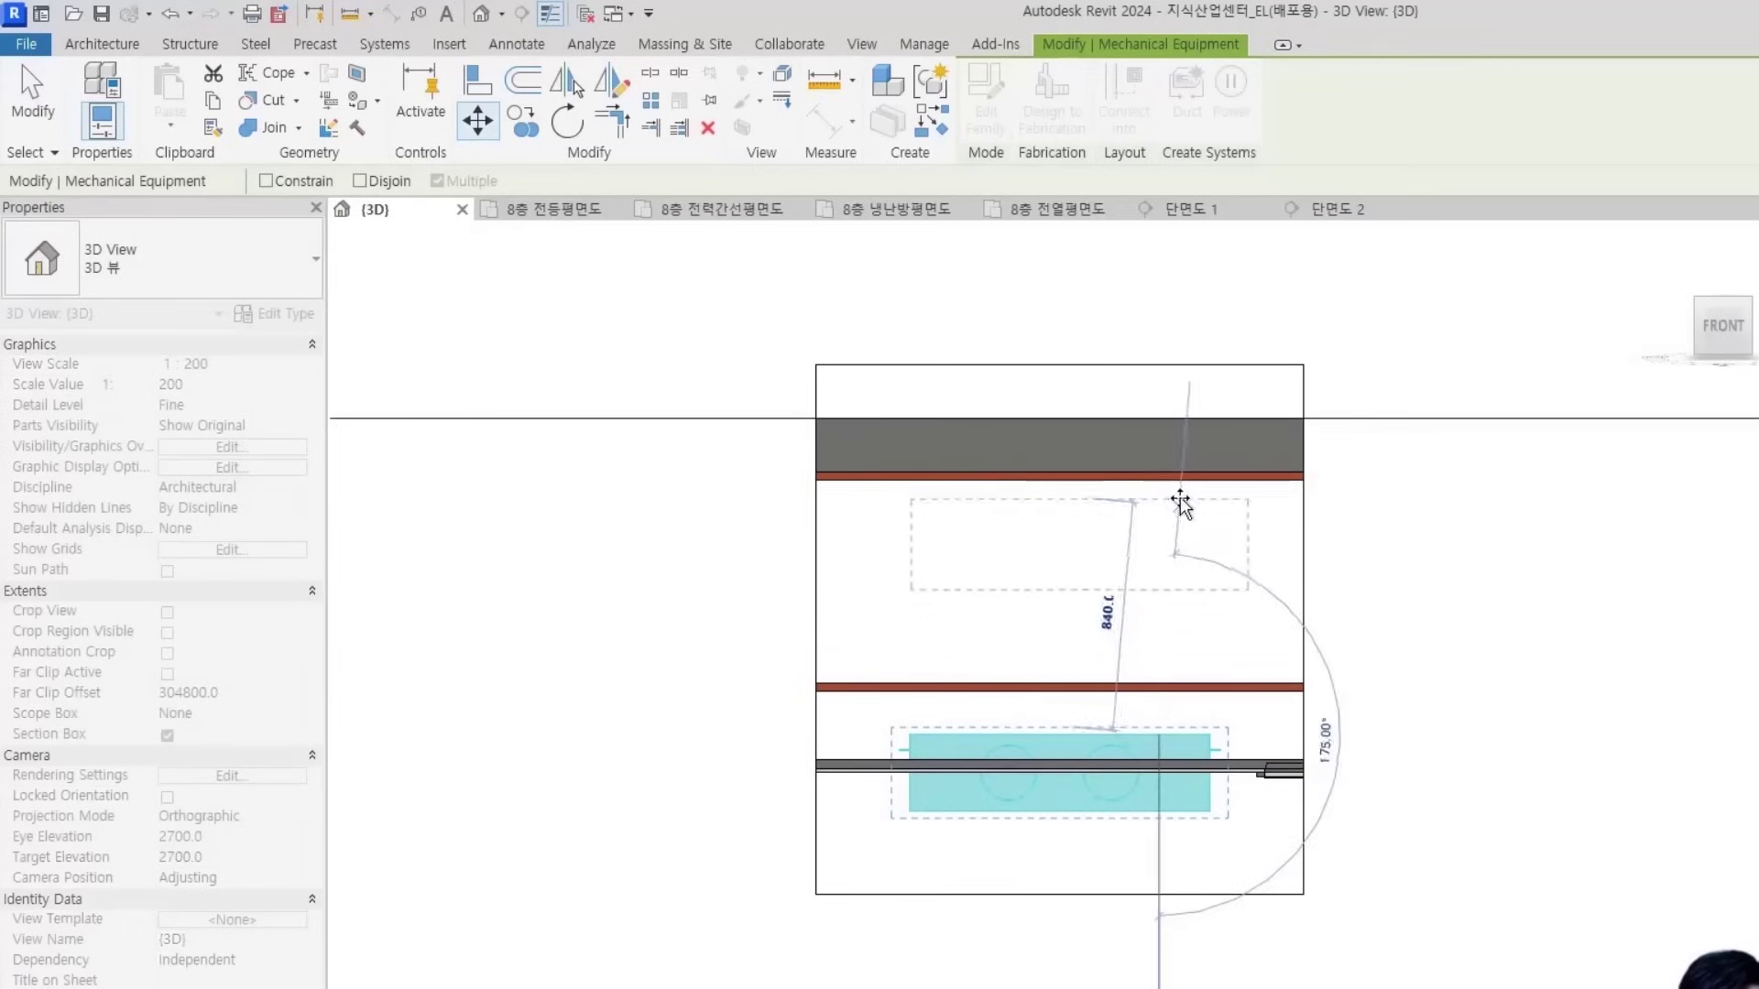
left_click(1156, 480)
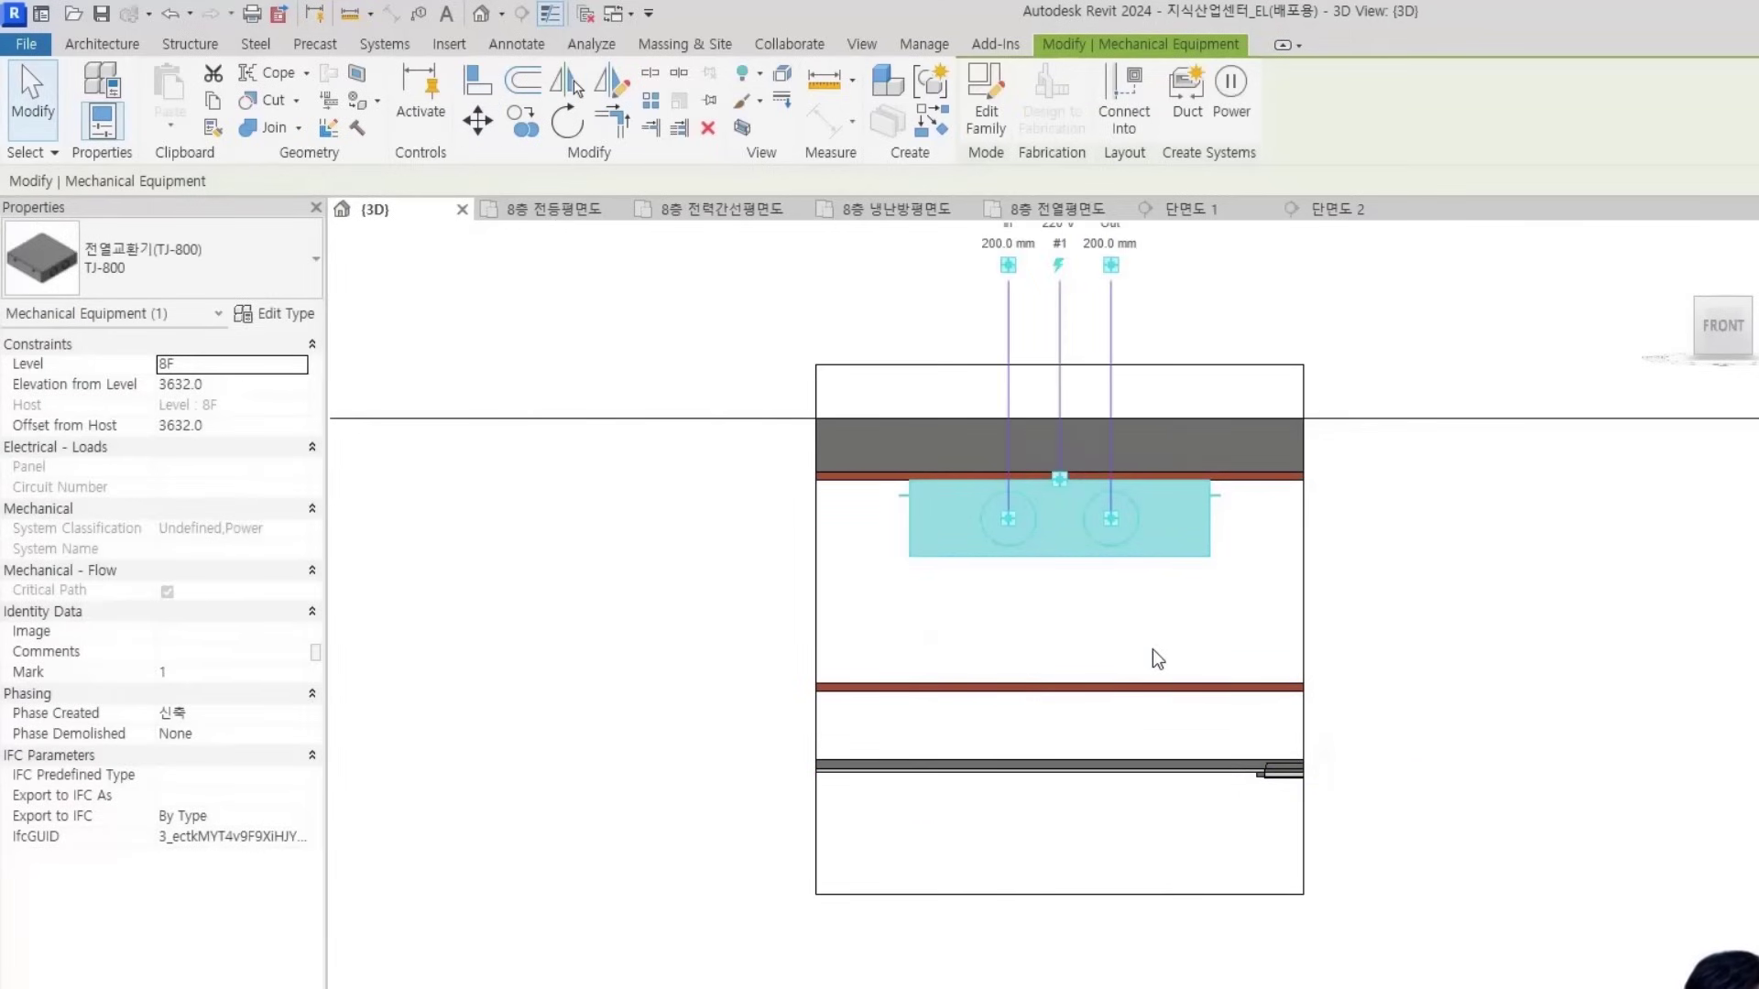
Align the top of the TJ-800 unit with the underside of the 9F slab, at elevation 3660
middle_click_drag(403, 413, 1156, 590, "shift")
left_click(1157, 591)
scroll(1156, 591, "up", 5)
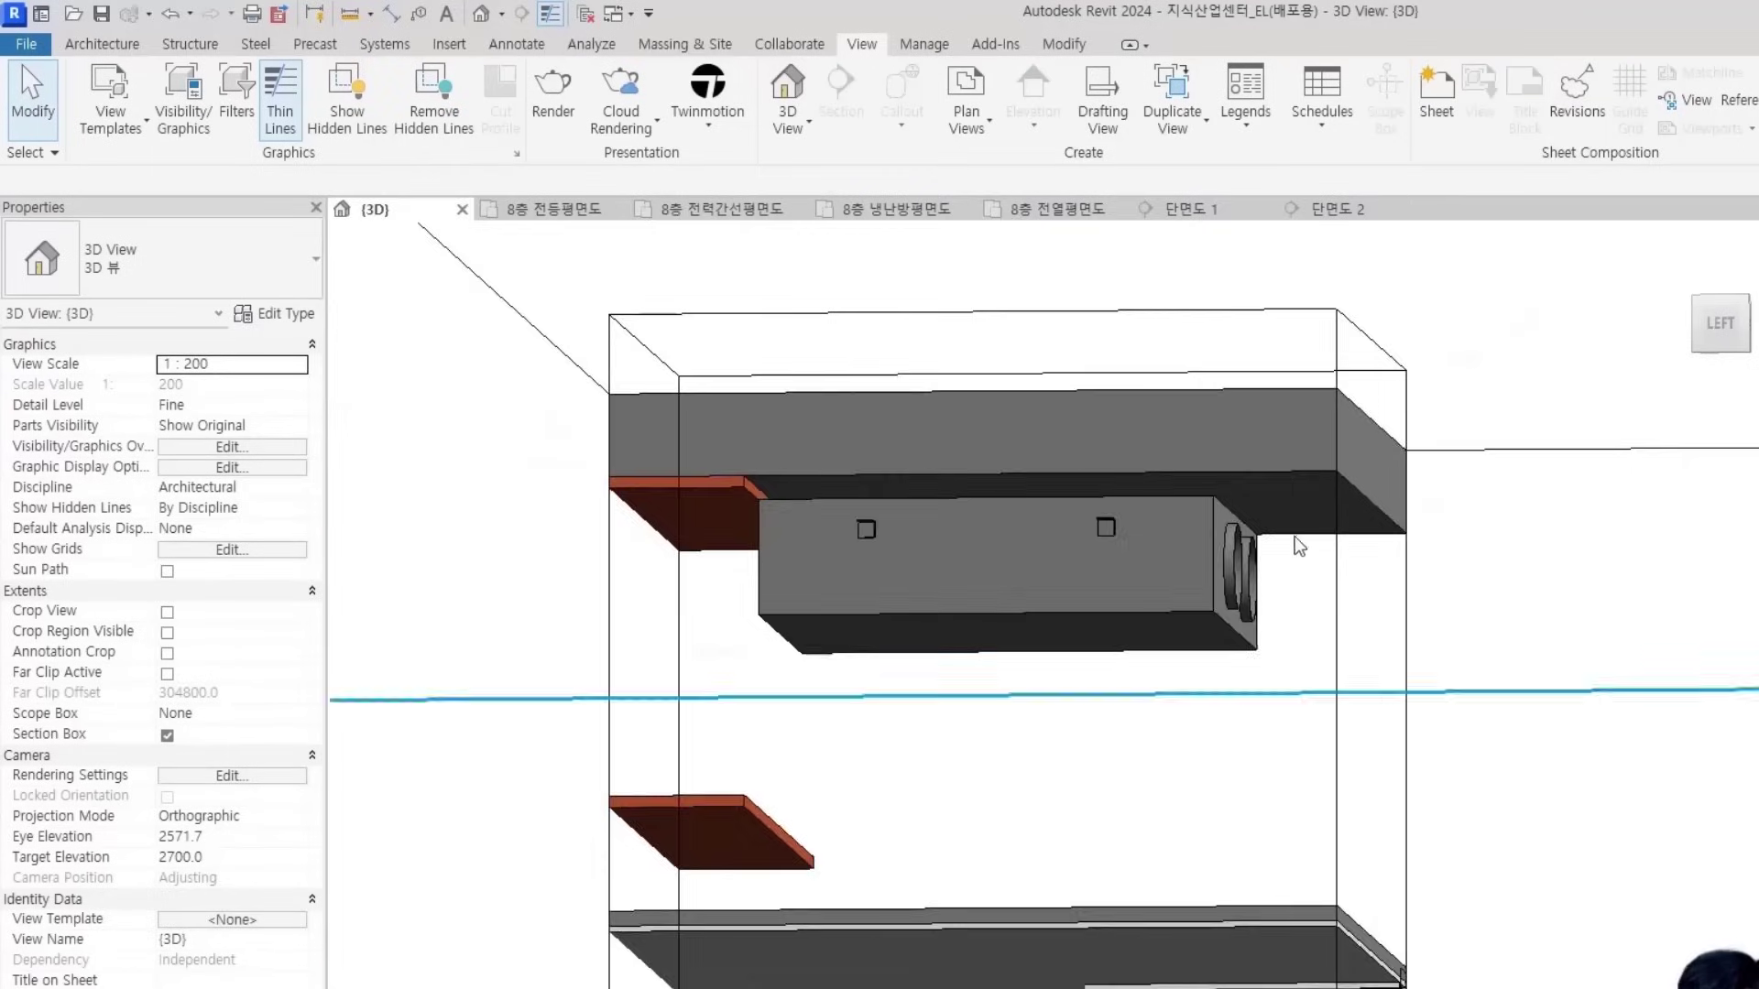
scroll(1030, 503, "down", 1)
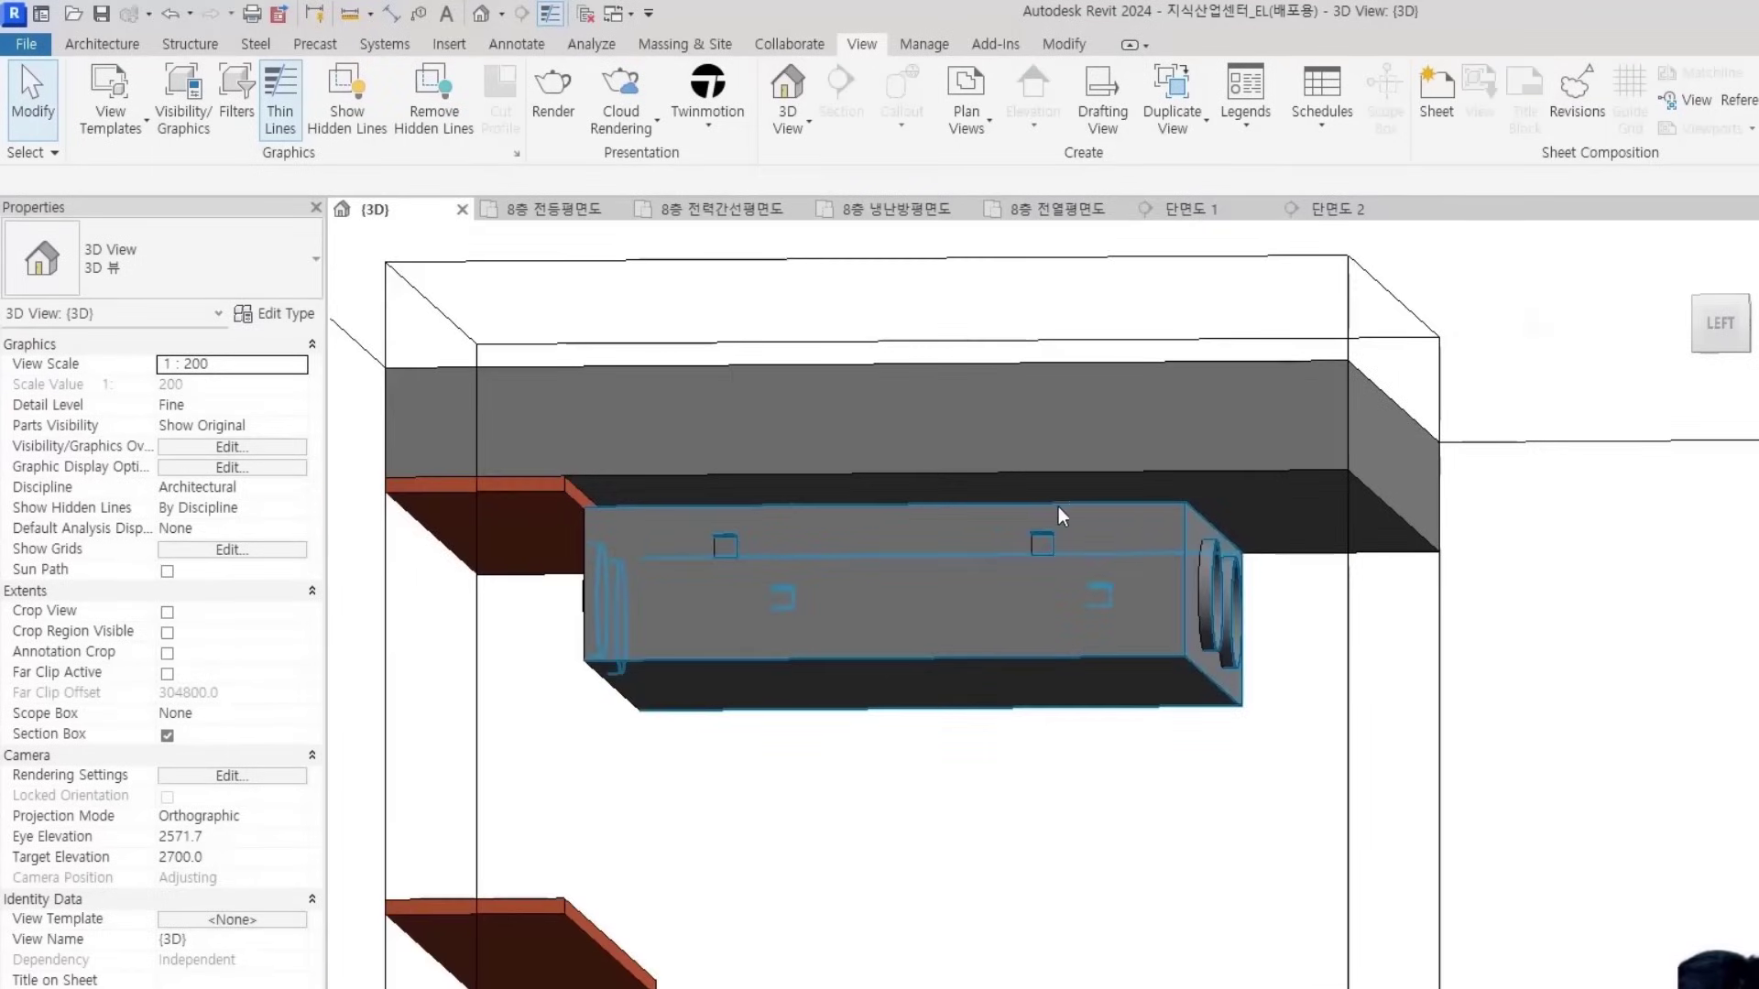
key("a")
key("l")
middle_click_drag(1103, 522, 1068, 613, "shift")
key("Escape")
key("Escape")
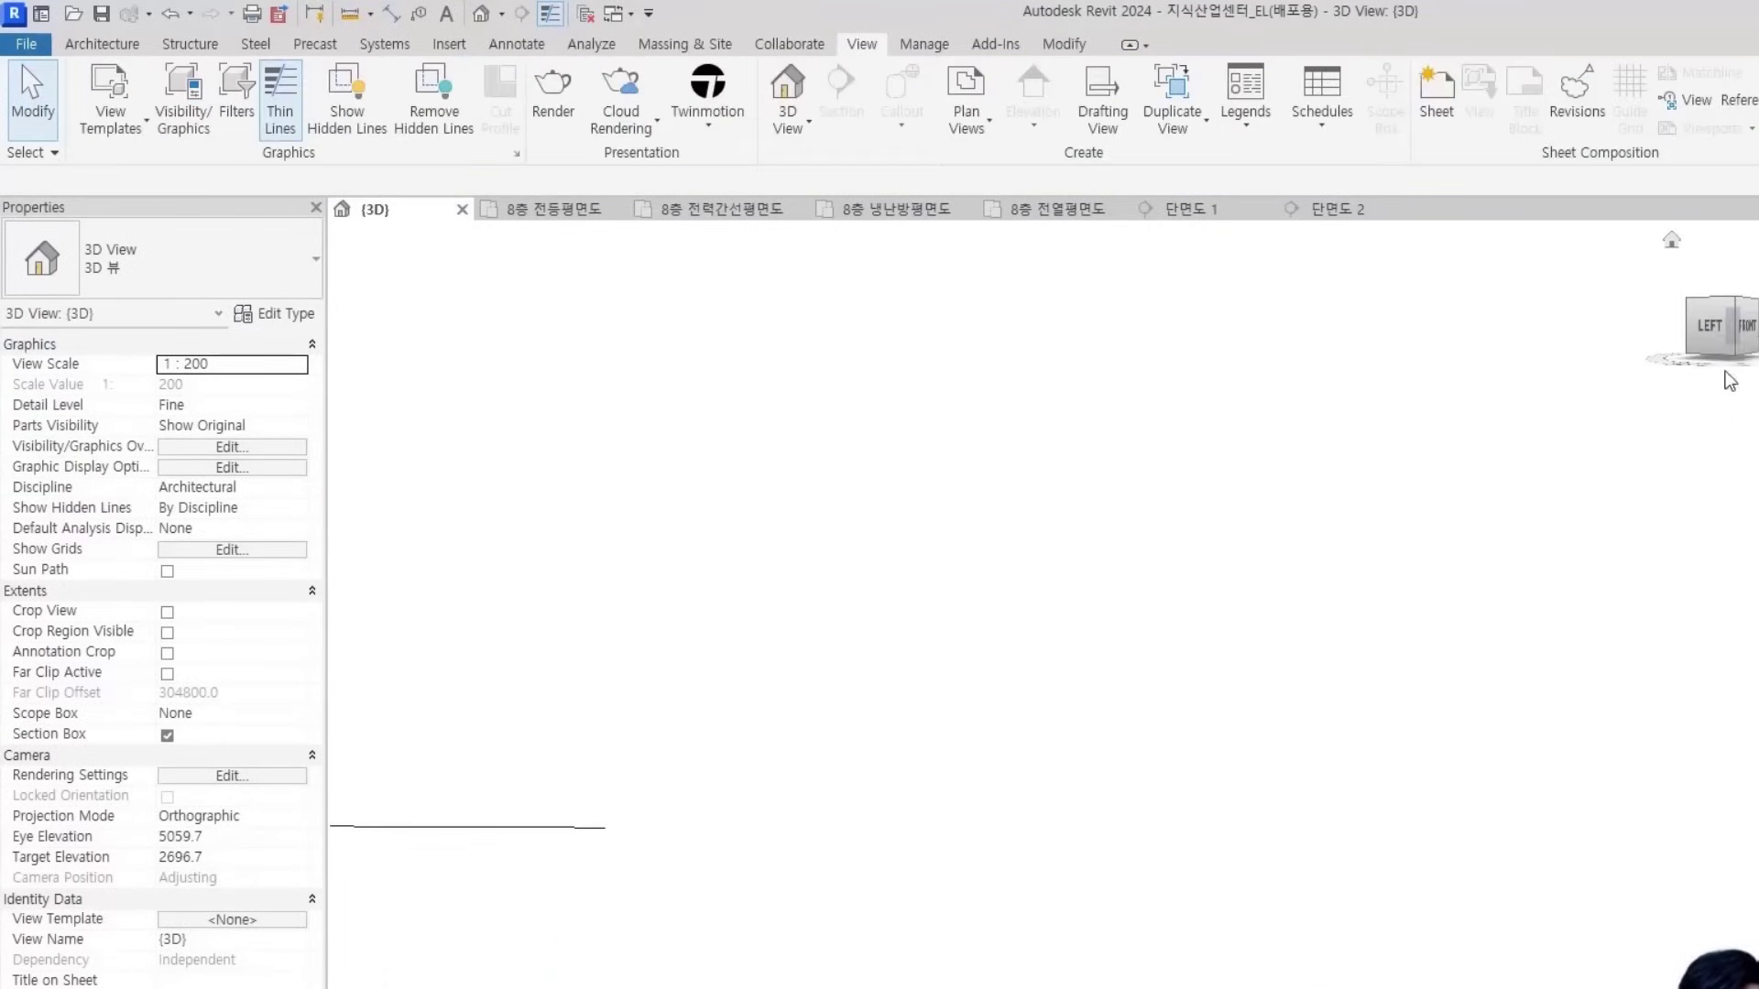
left_click(1737, 308)
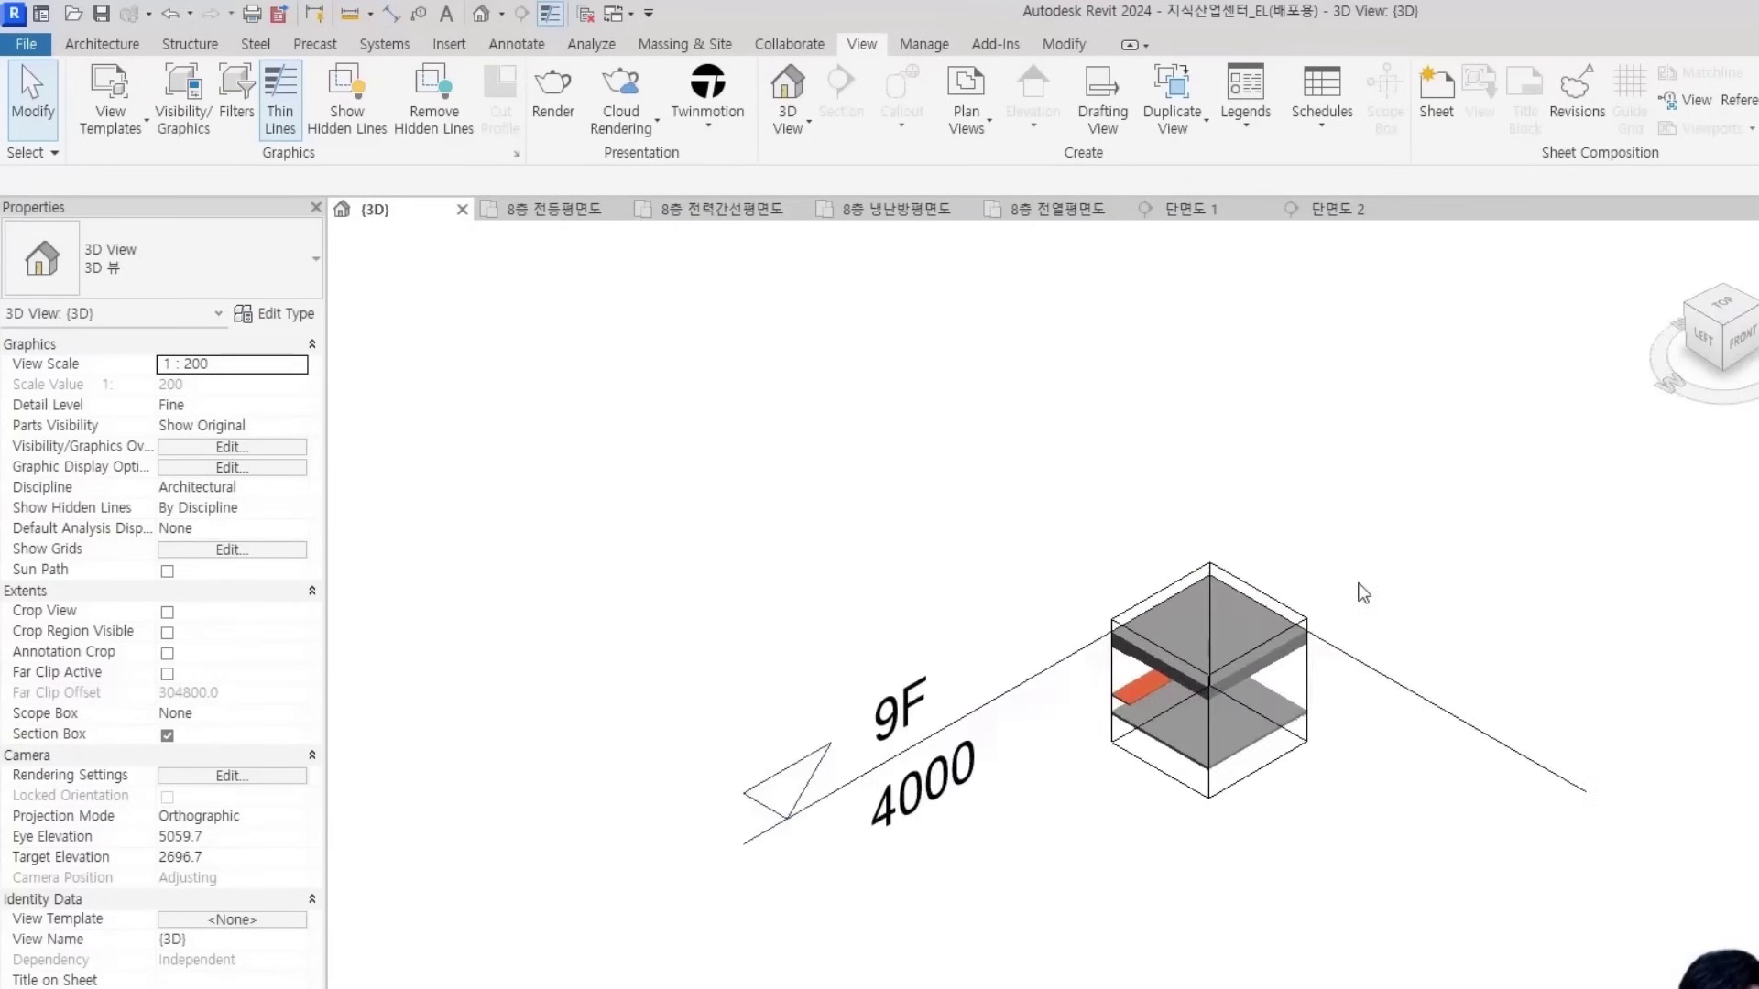
middle_click_drag(1037, 781, 1127, 552, "shift")
left_click(1129, 587)
middle_click_drag(1166, 715, 1317, 742, "shift")
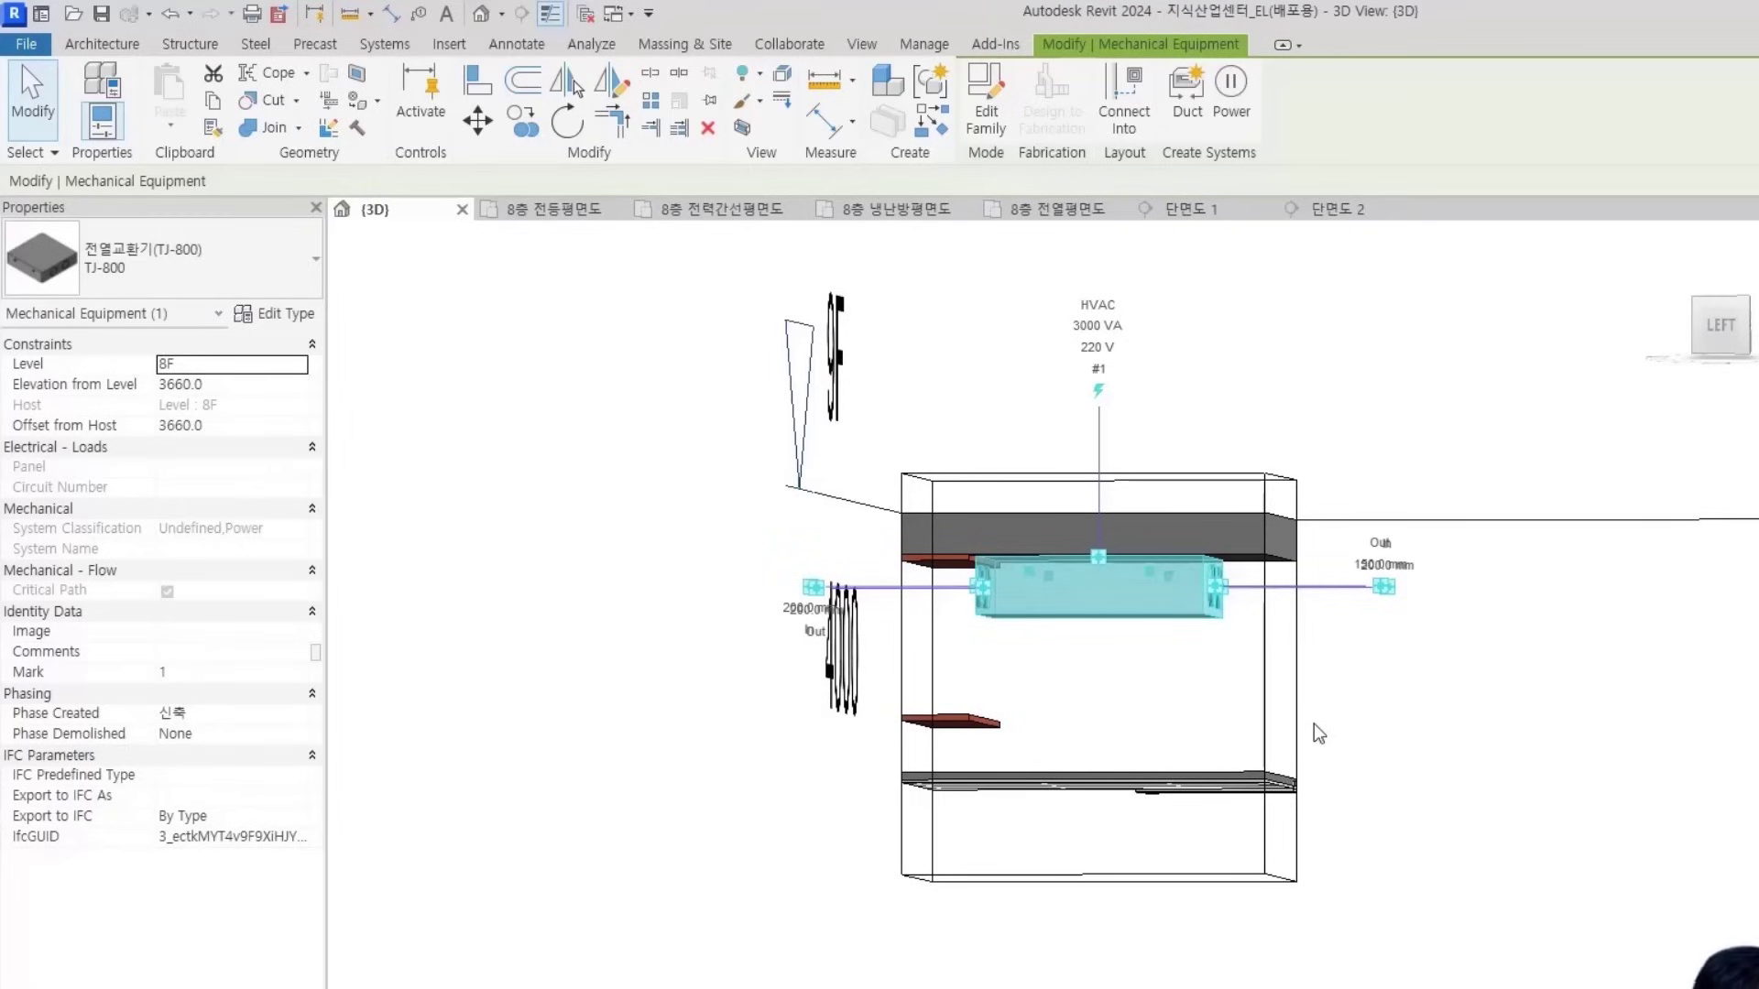
key("Escape")
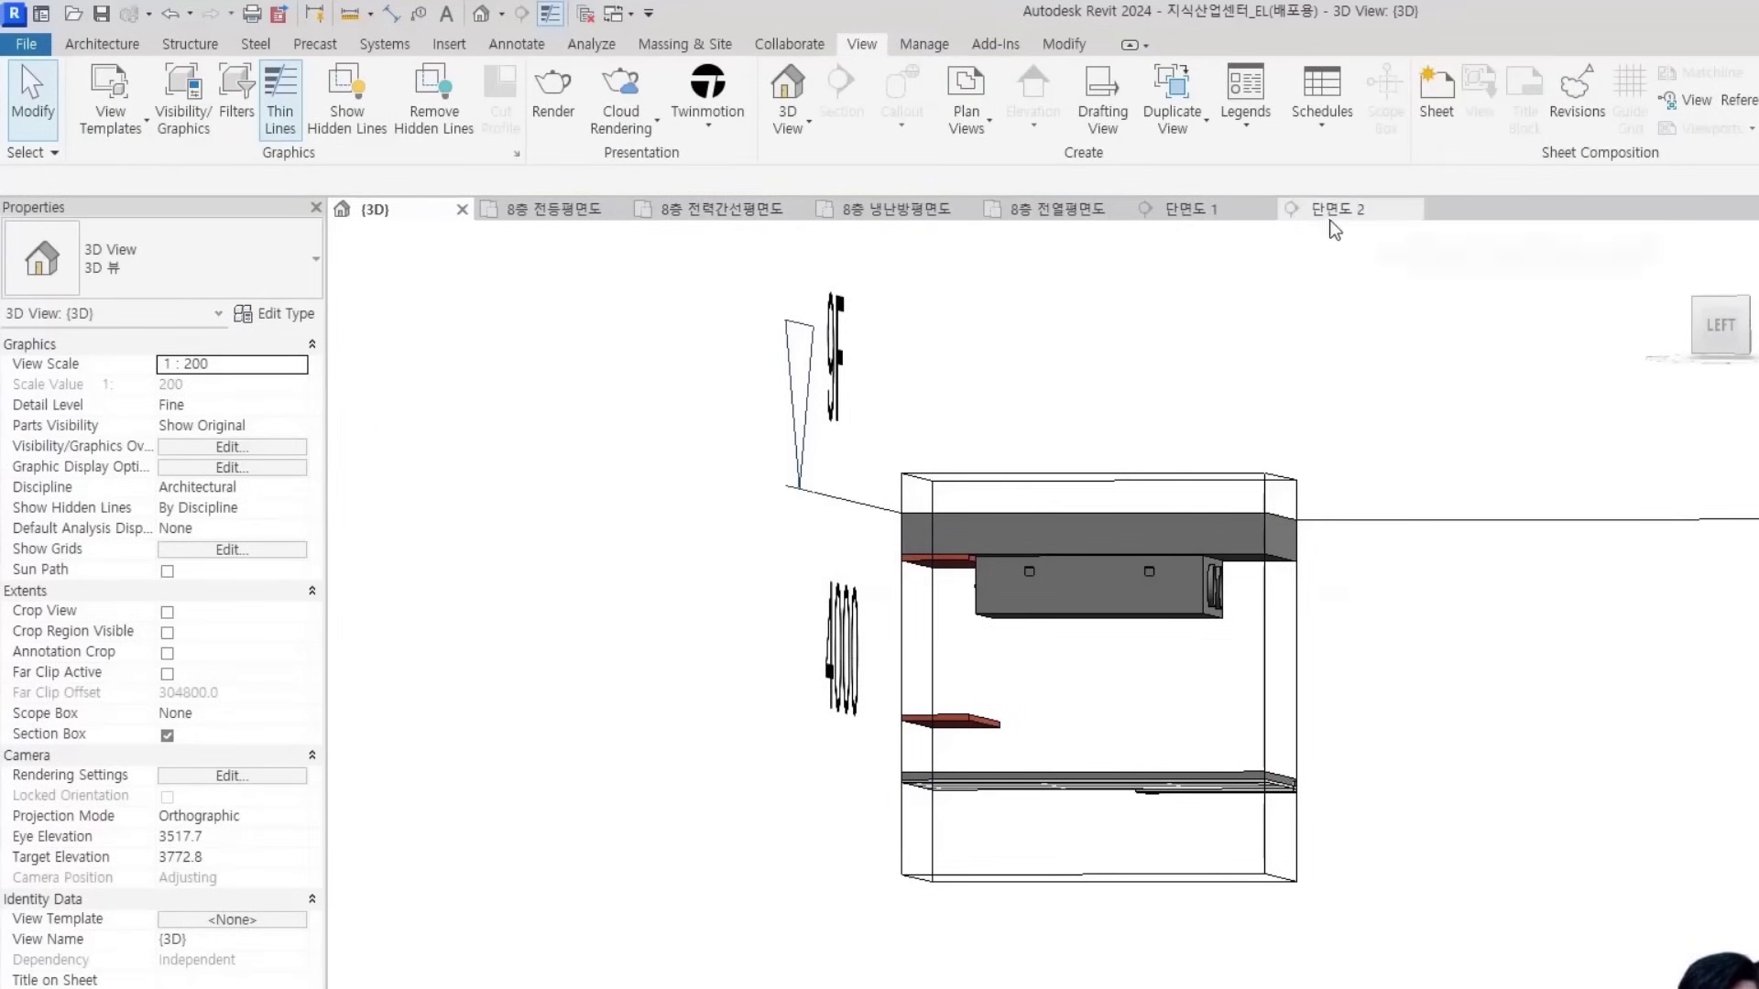
Return to the 8층 냉난방평면도 plan and place a 실내기(100) AM-100 unit just above the indoor unit symbol for 공장#17_1
left_click(865, 210)
scroll(925, 511, "down", 5)
scroll(926, 510, "up", 4)
middle_click_drag(856, 757, 1084, 890)
key("m")
key("e")
scroll(1136, 760, "down", 2)
middle_click_drag(1147, 771, 1227, 730)
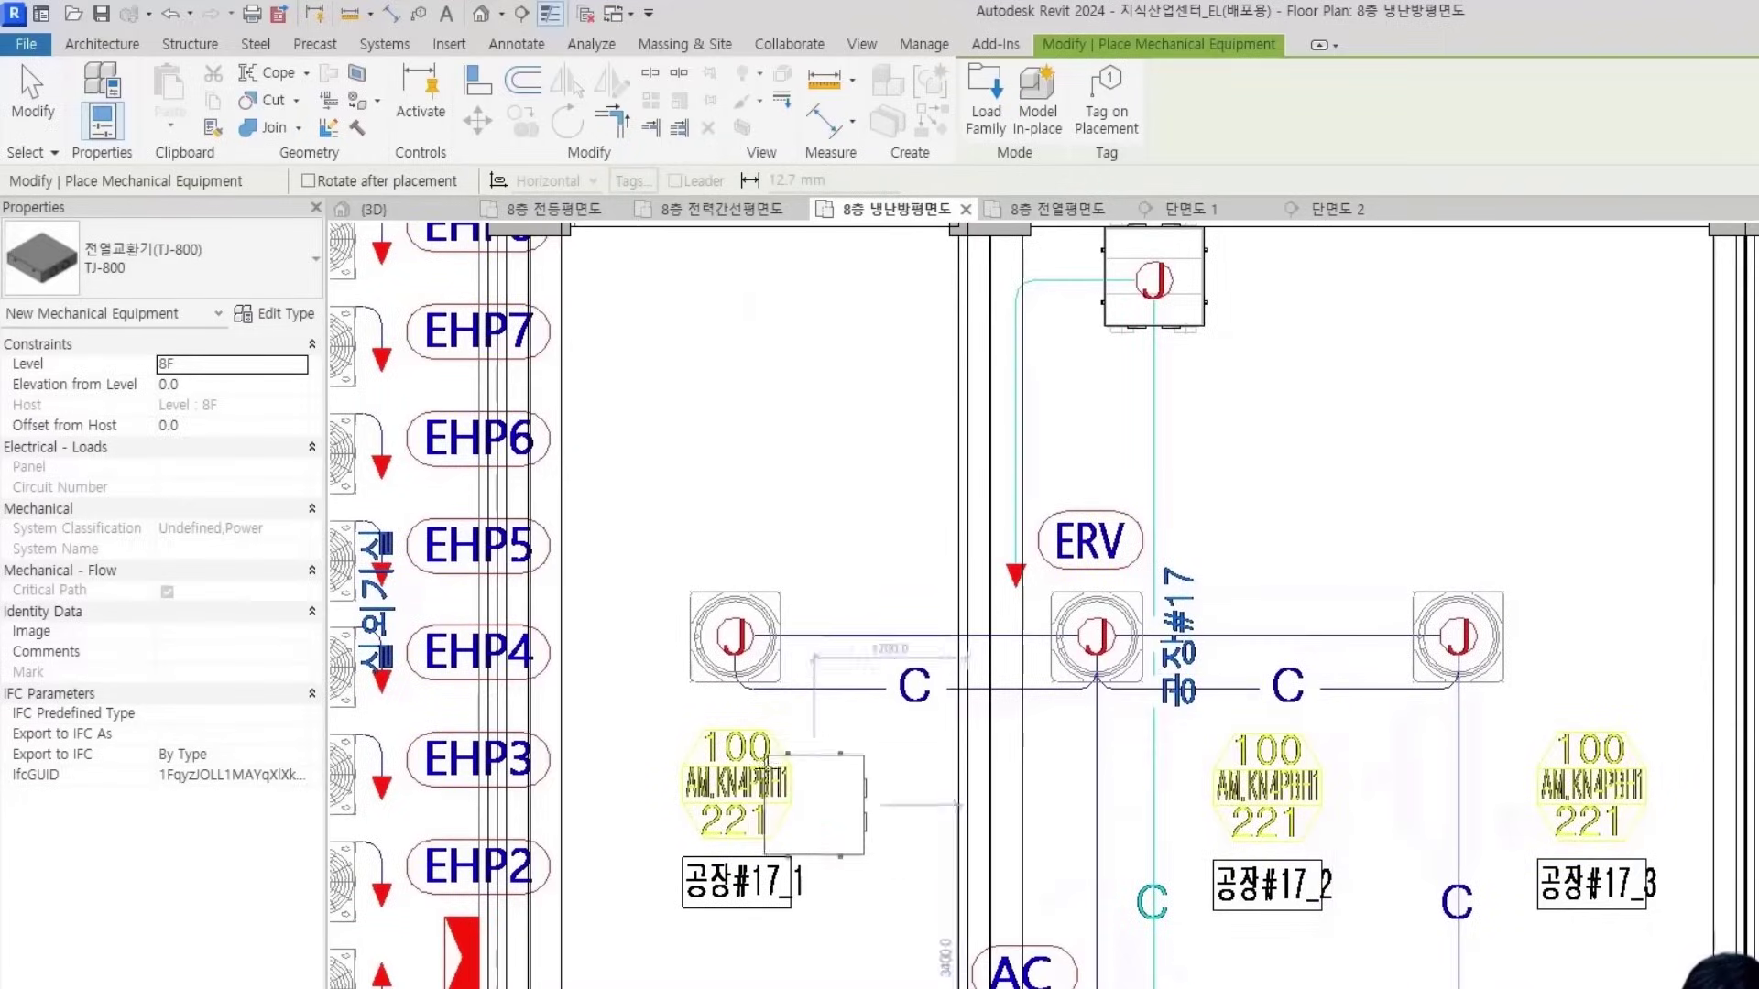
scroll(790, 779, "up", 1)
left_click(142, 259)
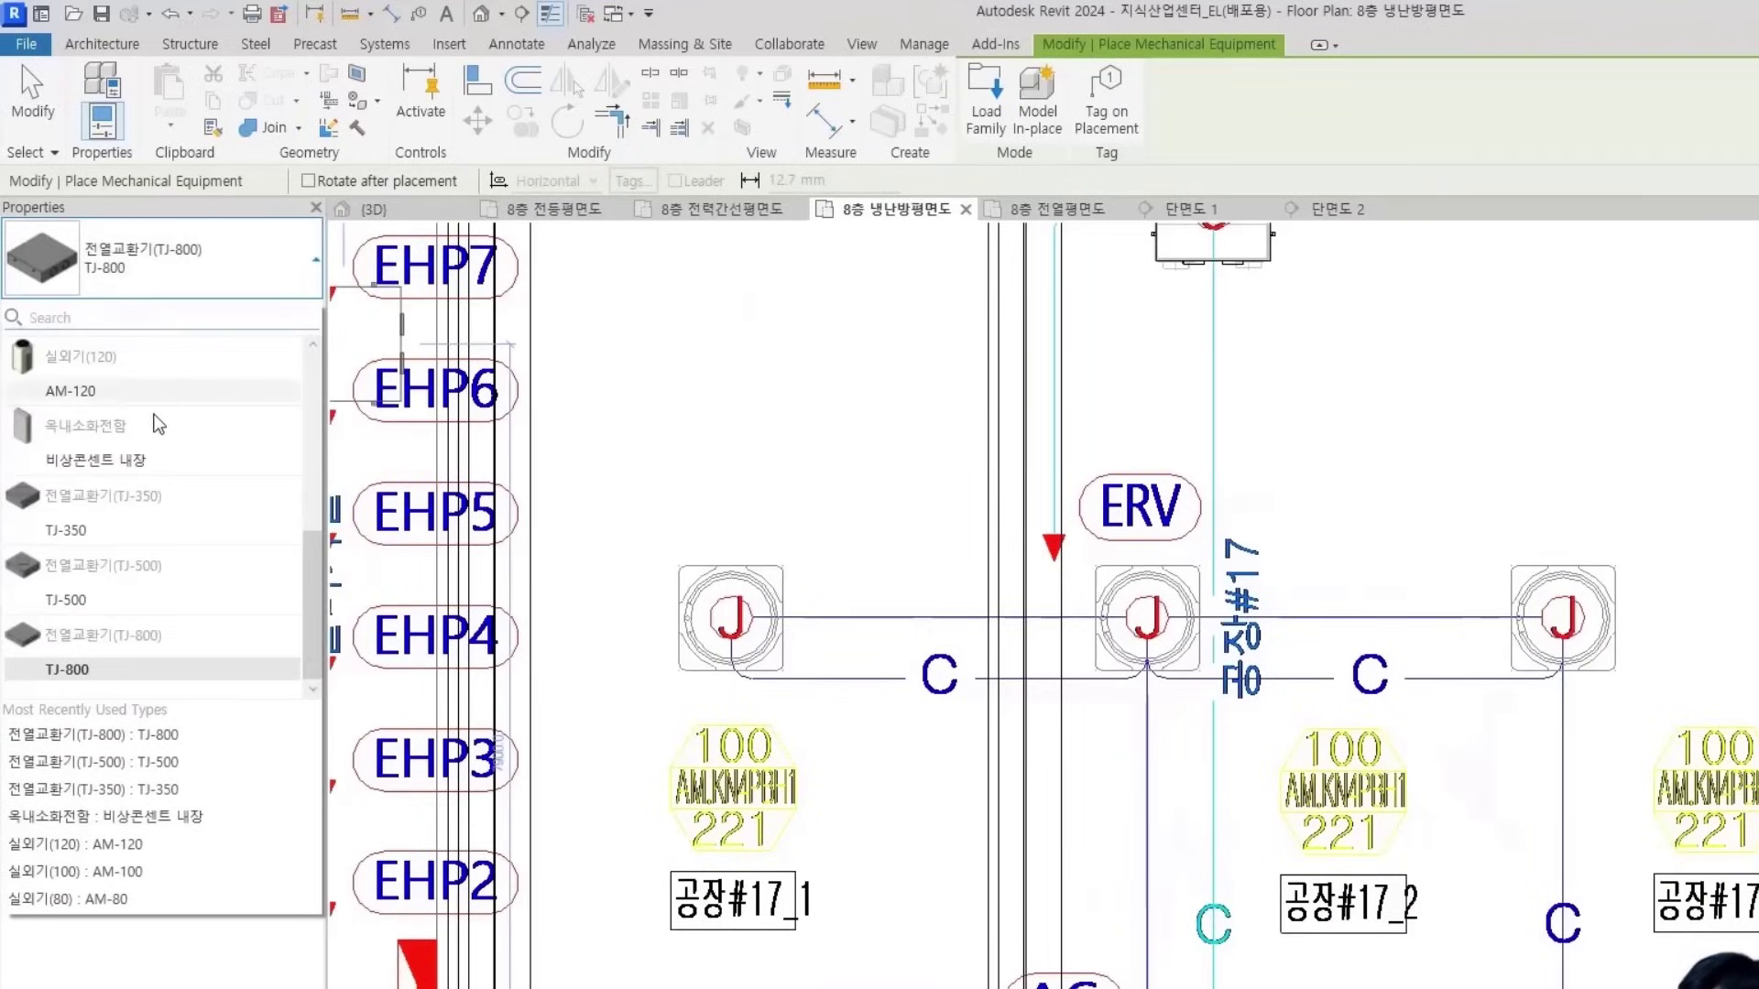
scroll(176, 490, "up", 4)
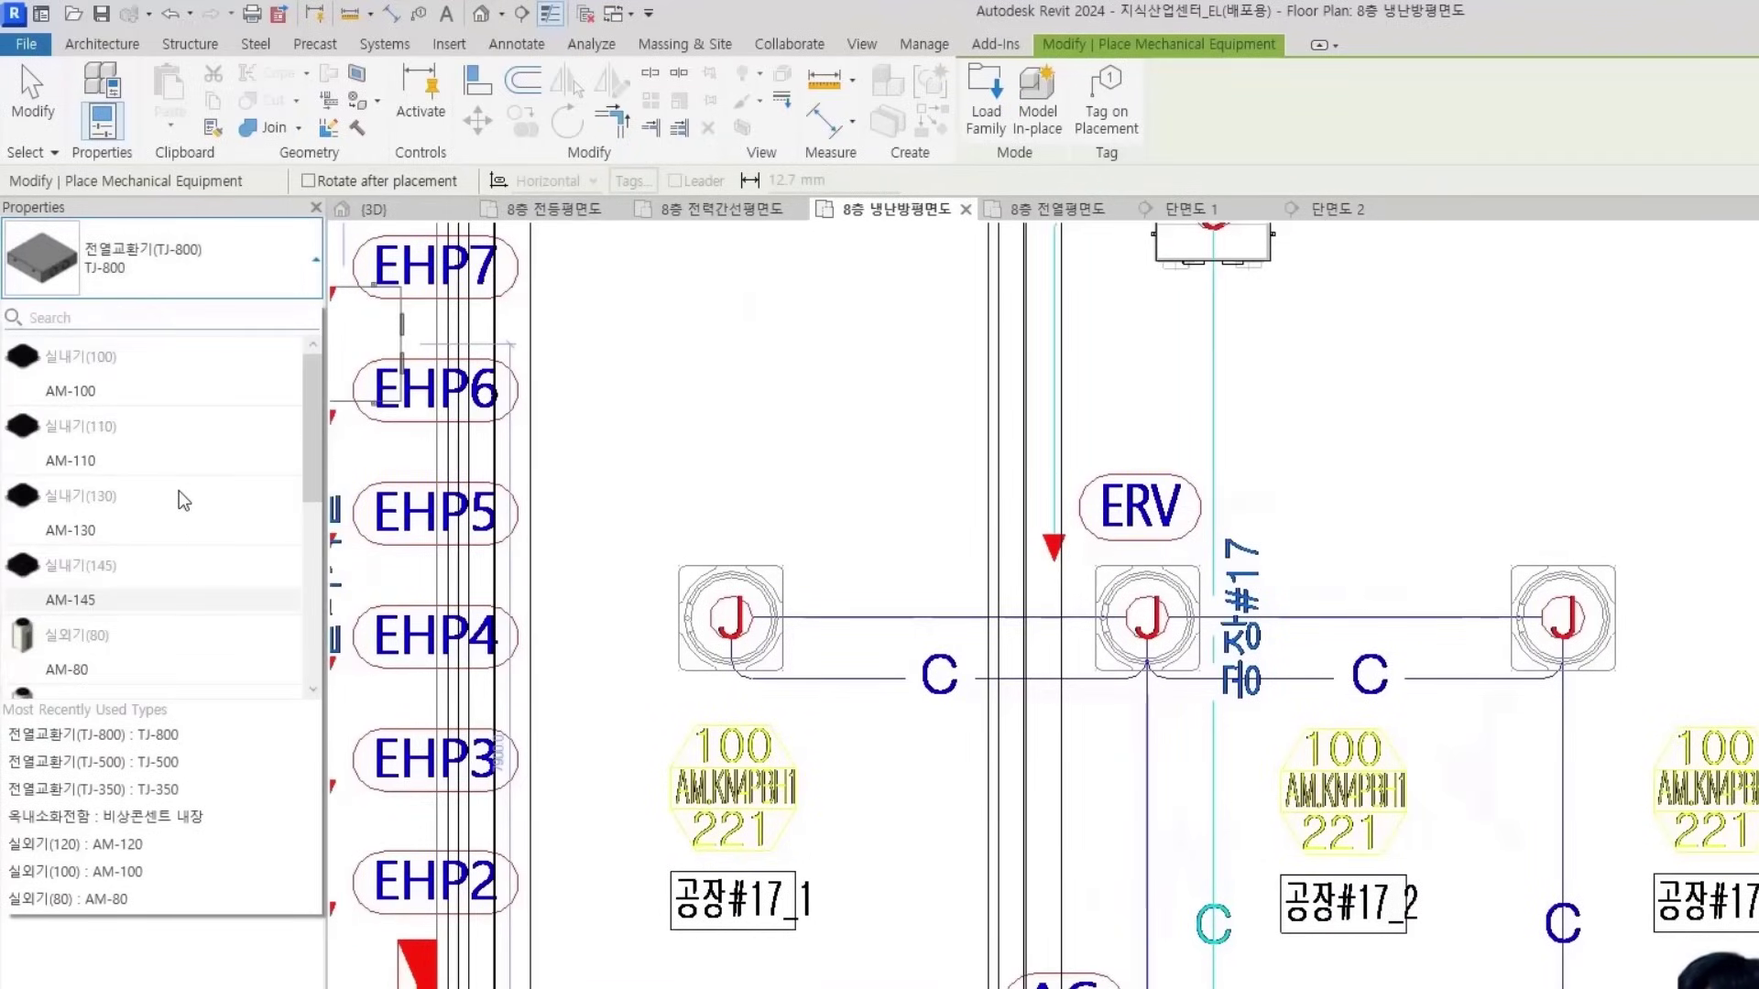
left_click(96, 391)
scroll(738, 606, "up", 3)
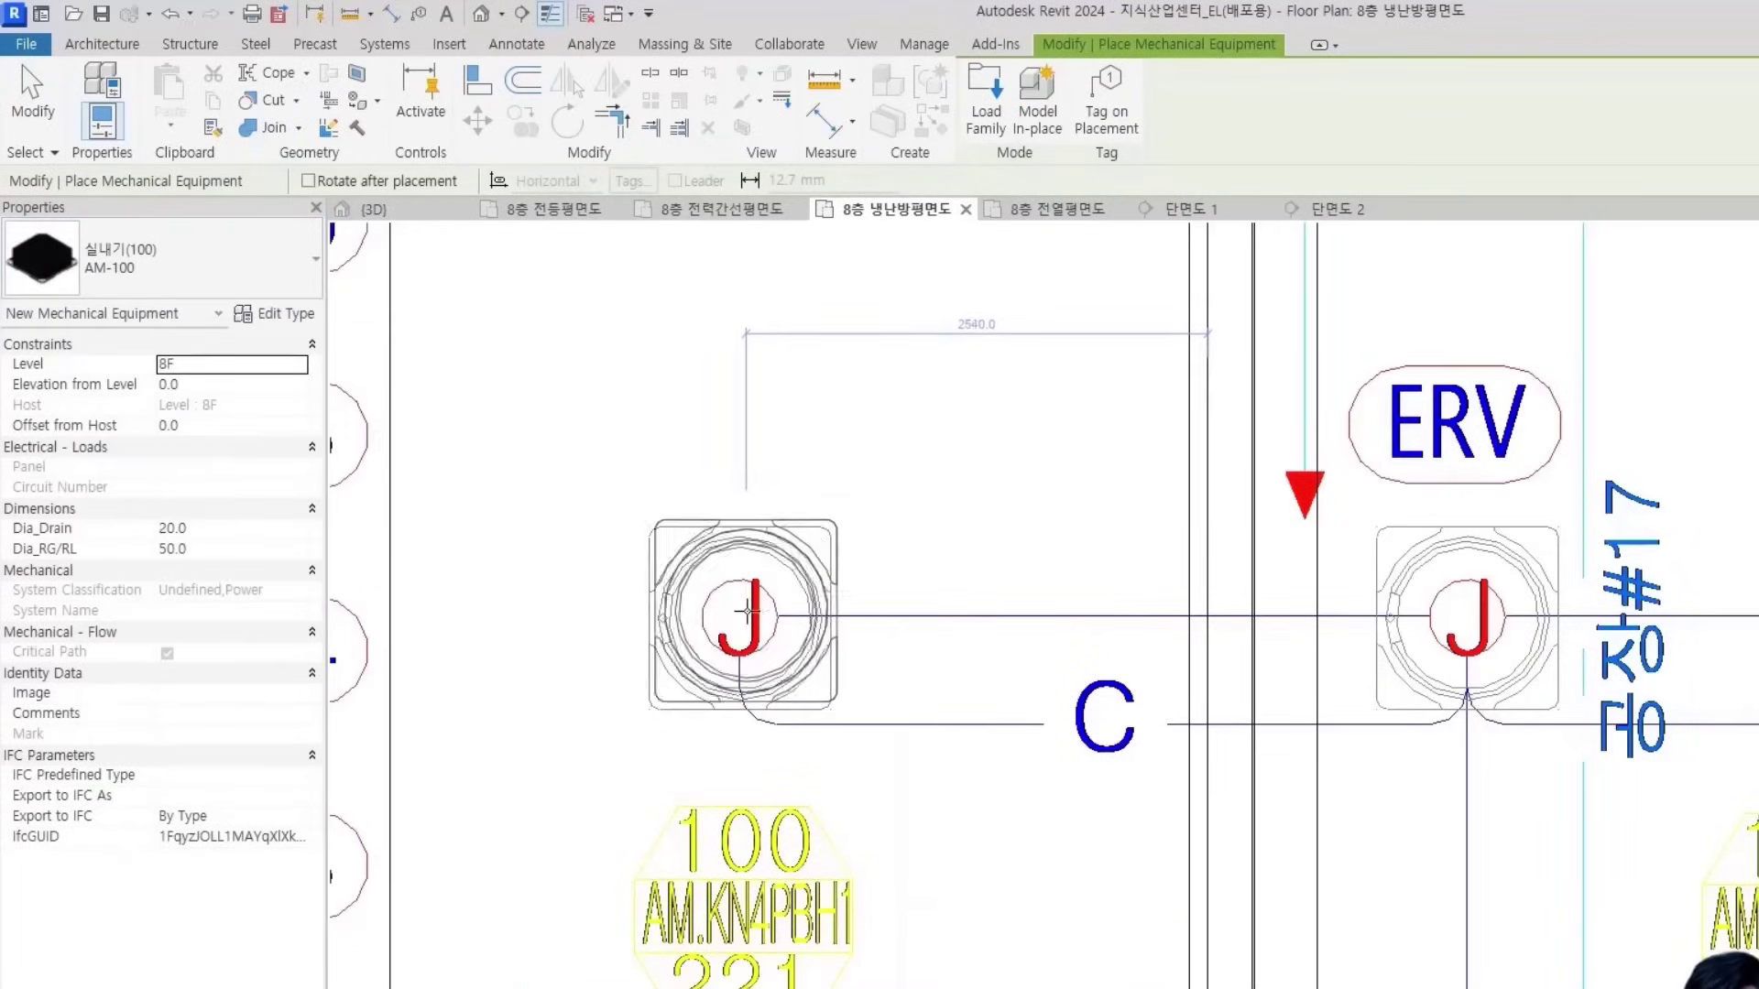
left_click(757, 423)
key("Escape")
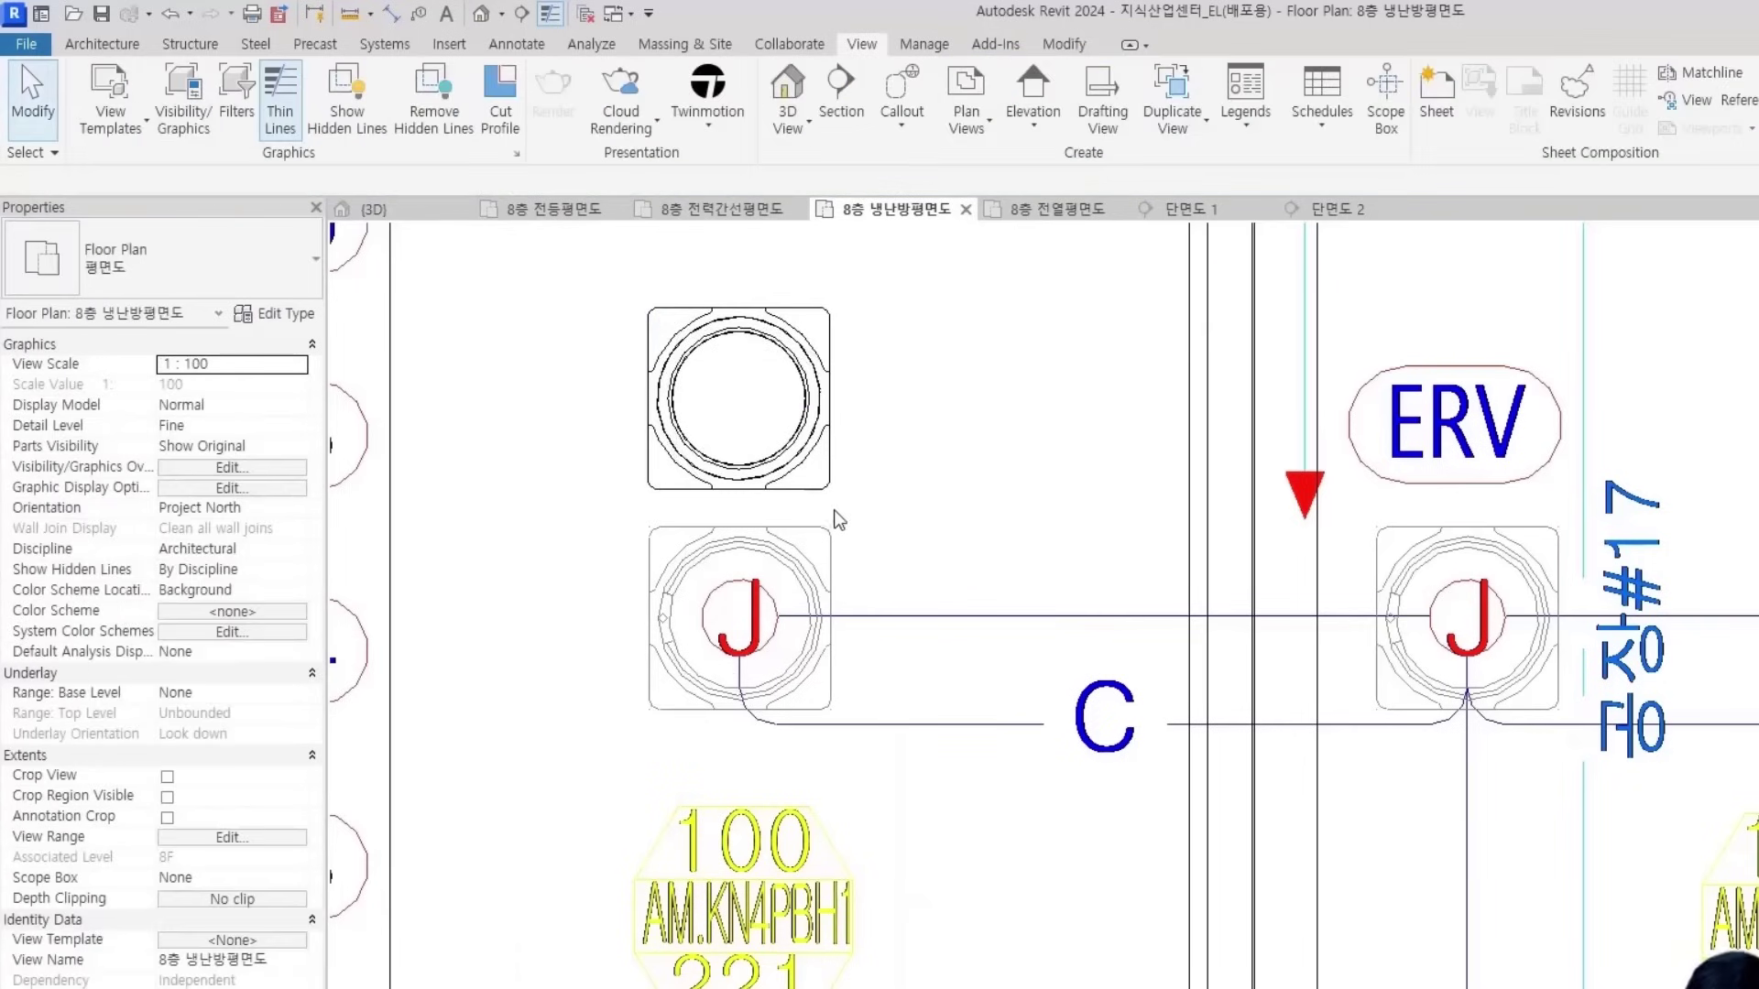
Align the AM-100 indoor unit's side and upper edges with the matching edges of the CAD indoor unit symbol for 공장#17_1
key("a")
key("l")
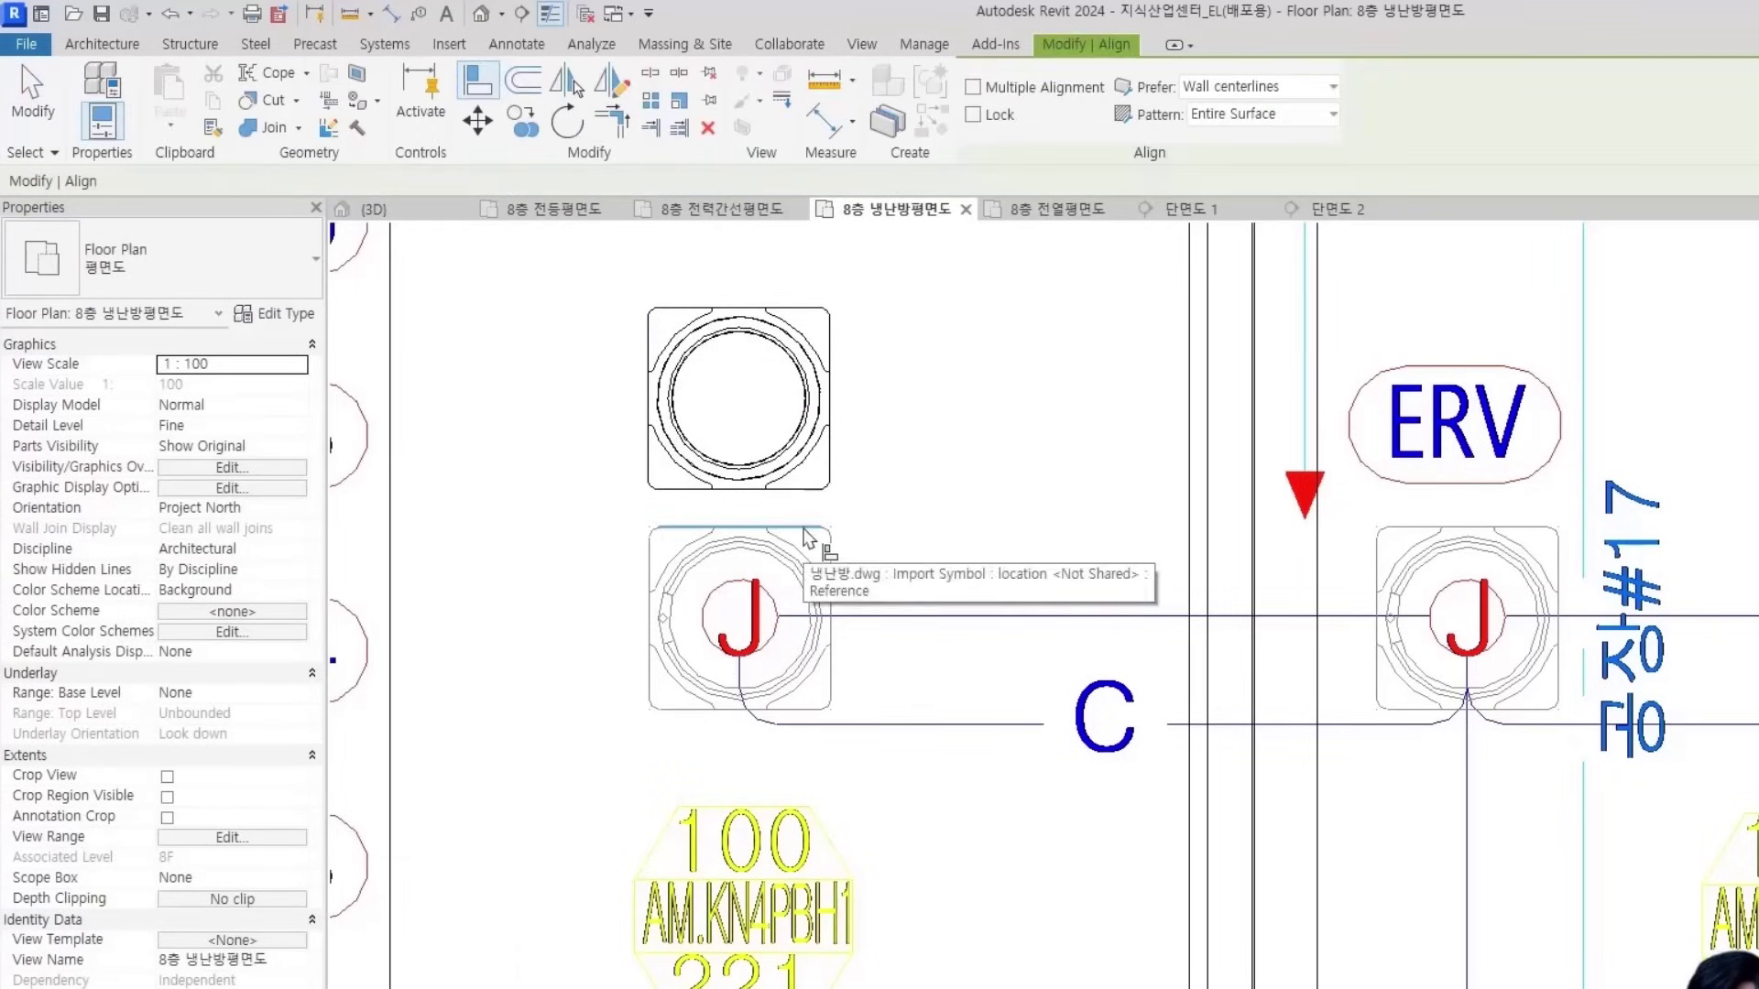
left_click(831, 556)
left_click(830, 408)
left_click(793, 528)
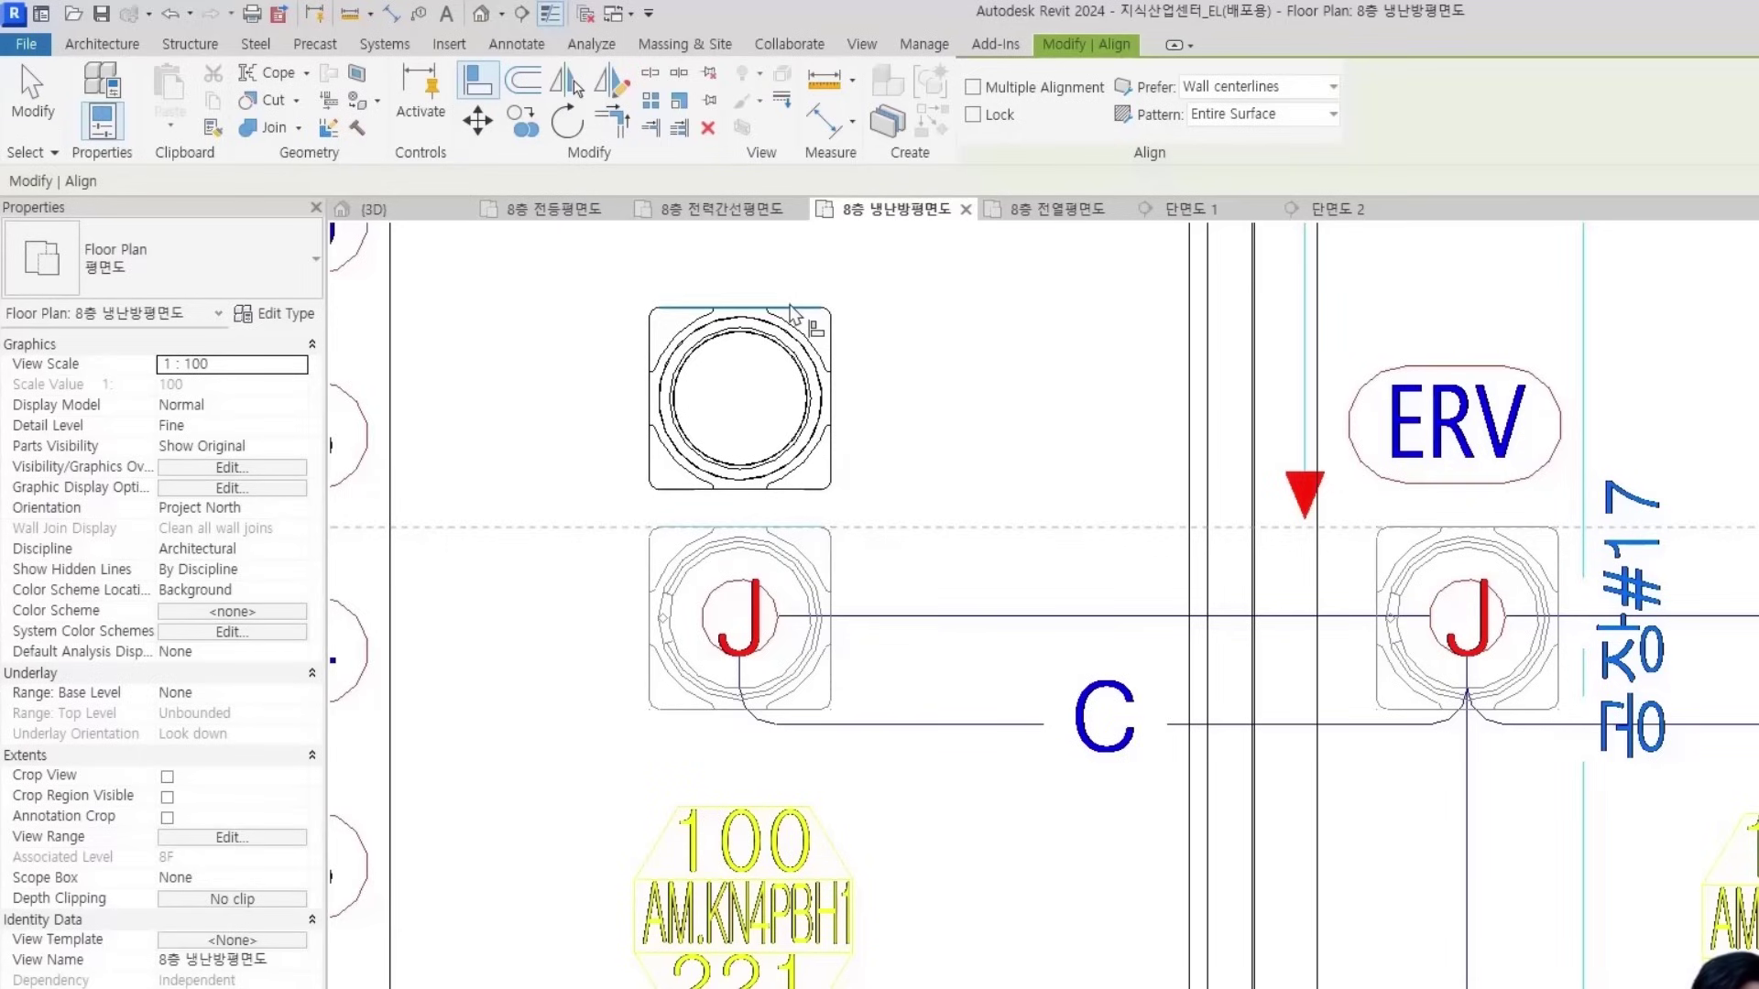
left_click(791, 308)
key("Escape")
Set the aligned AM-100 unit's elevation from level 8F to 2700
scroll(724, 568, "down", 1)
middle_click_drag(733, 556, 667, 545)
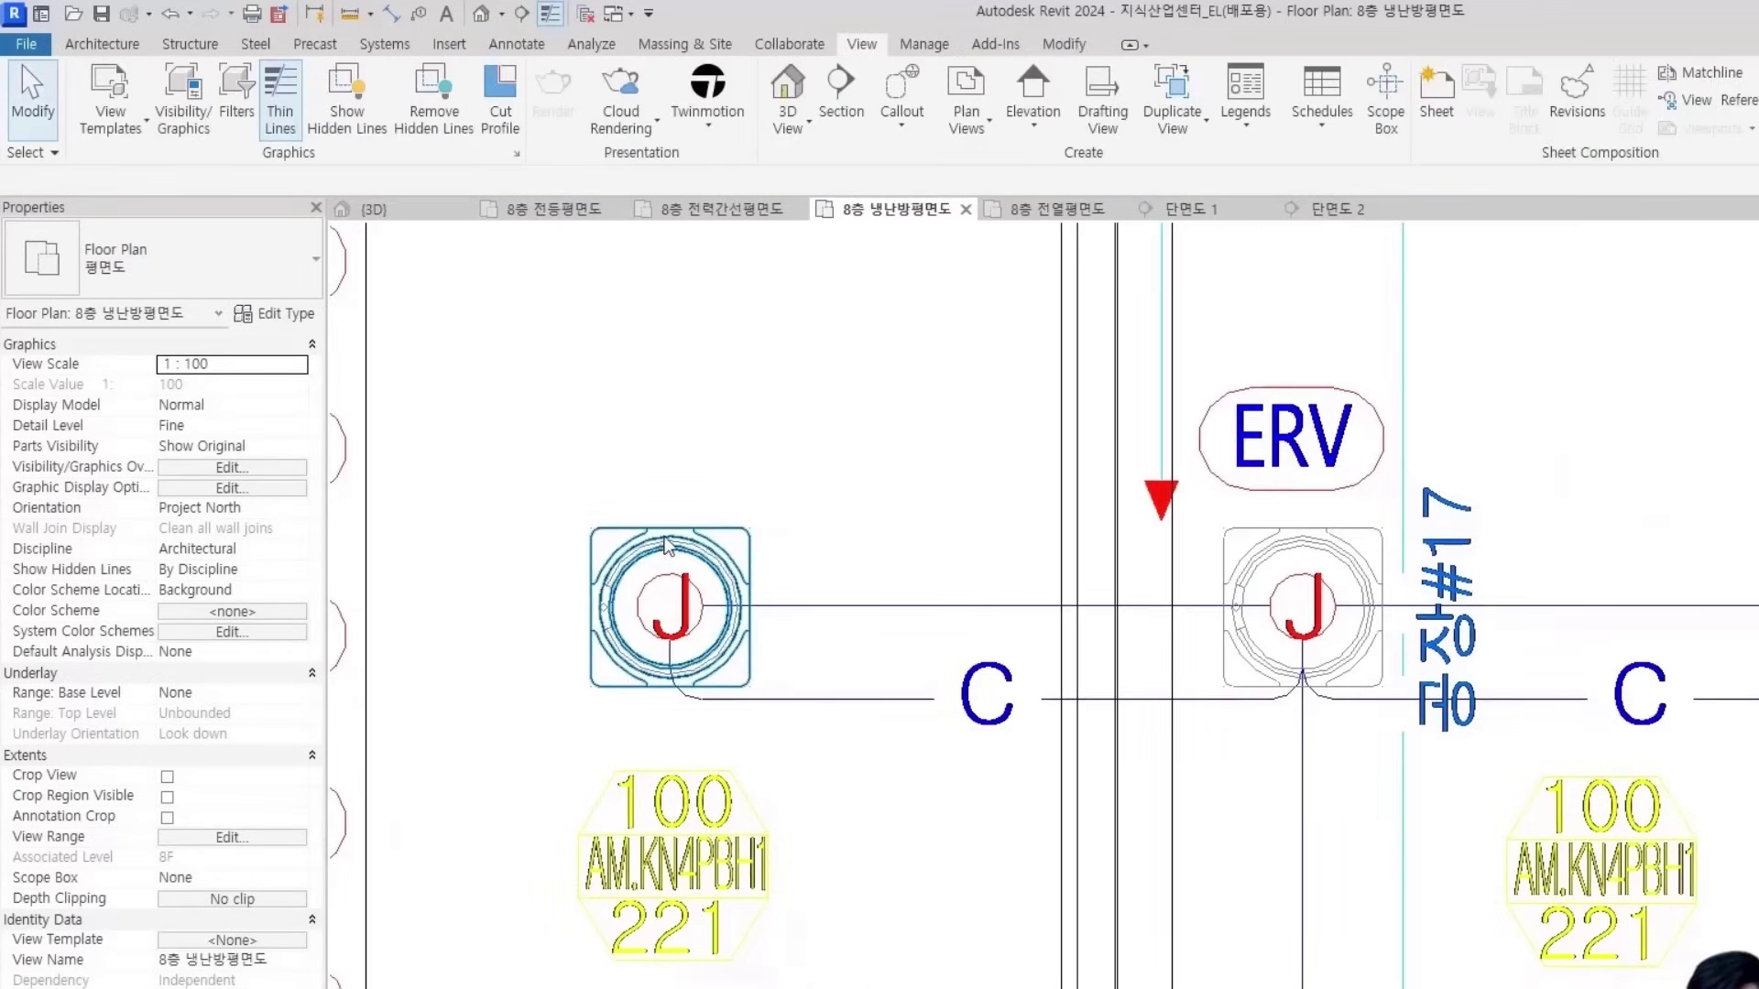
left_click(667, 546)
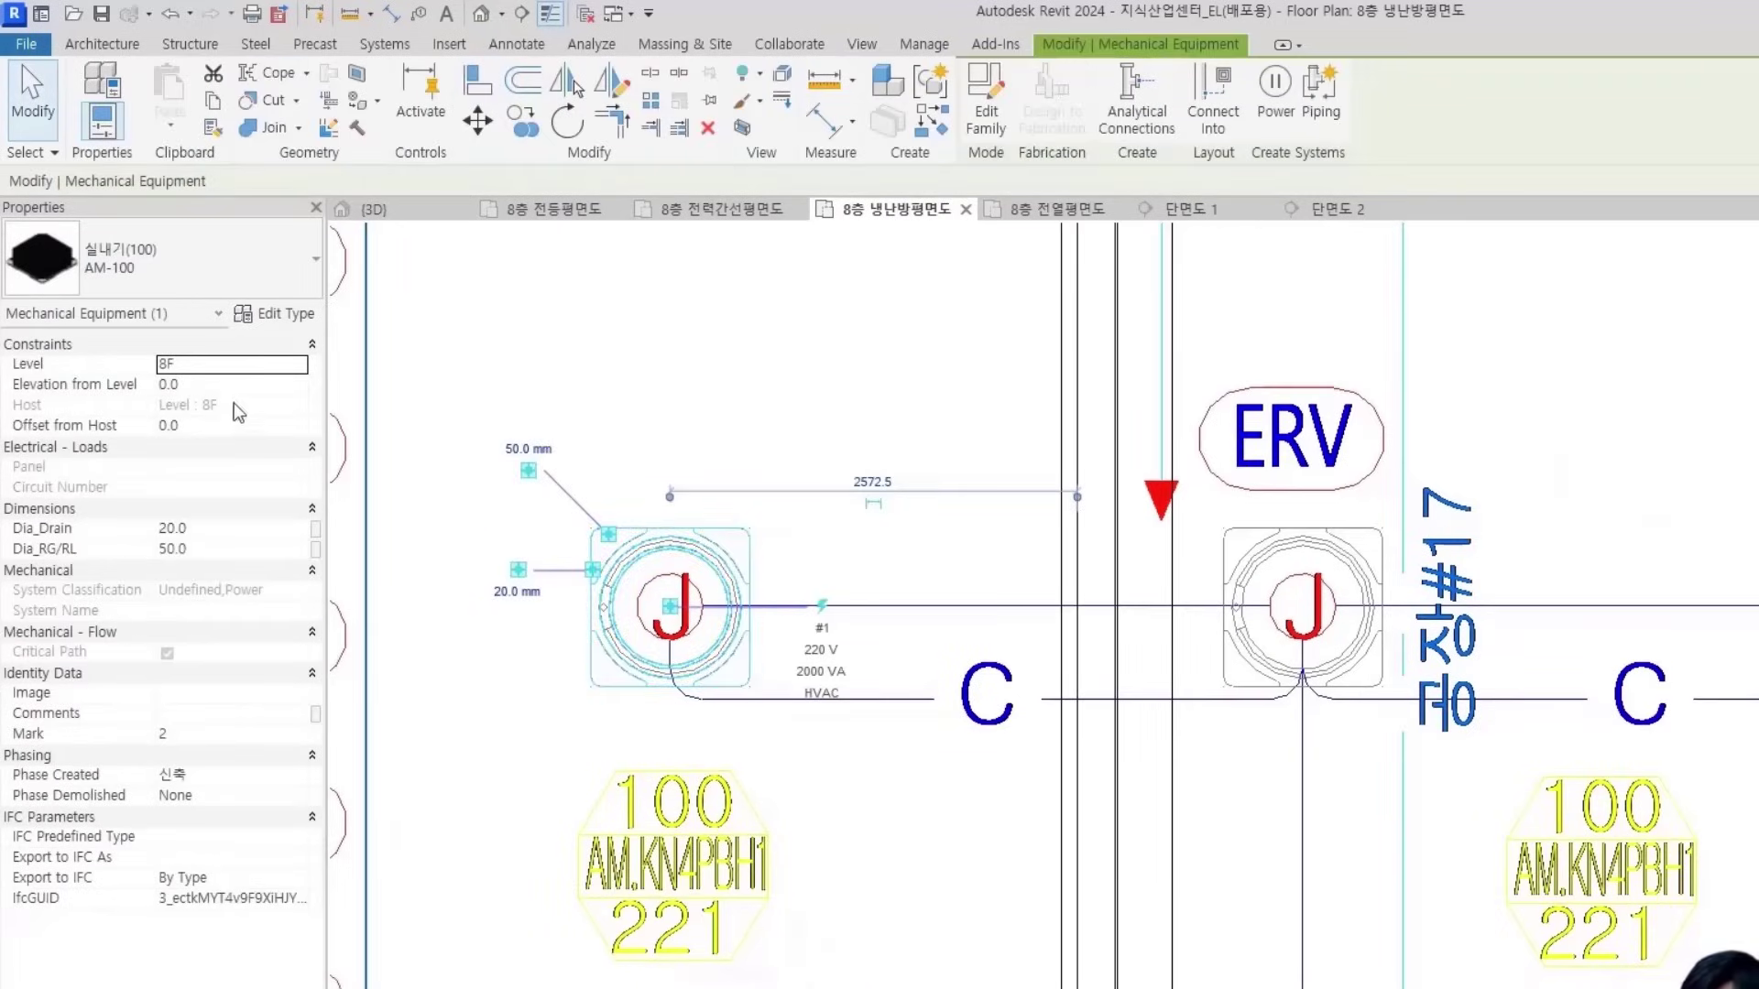
left_click(210, 378)
type("2700")
key("Return")
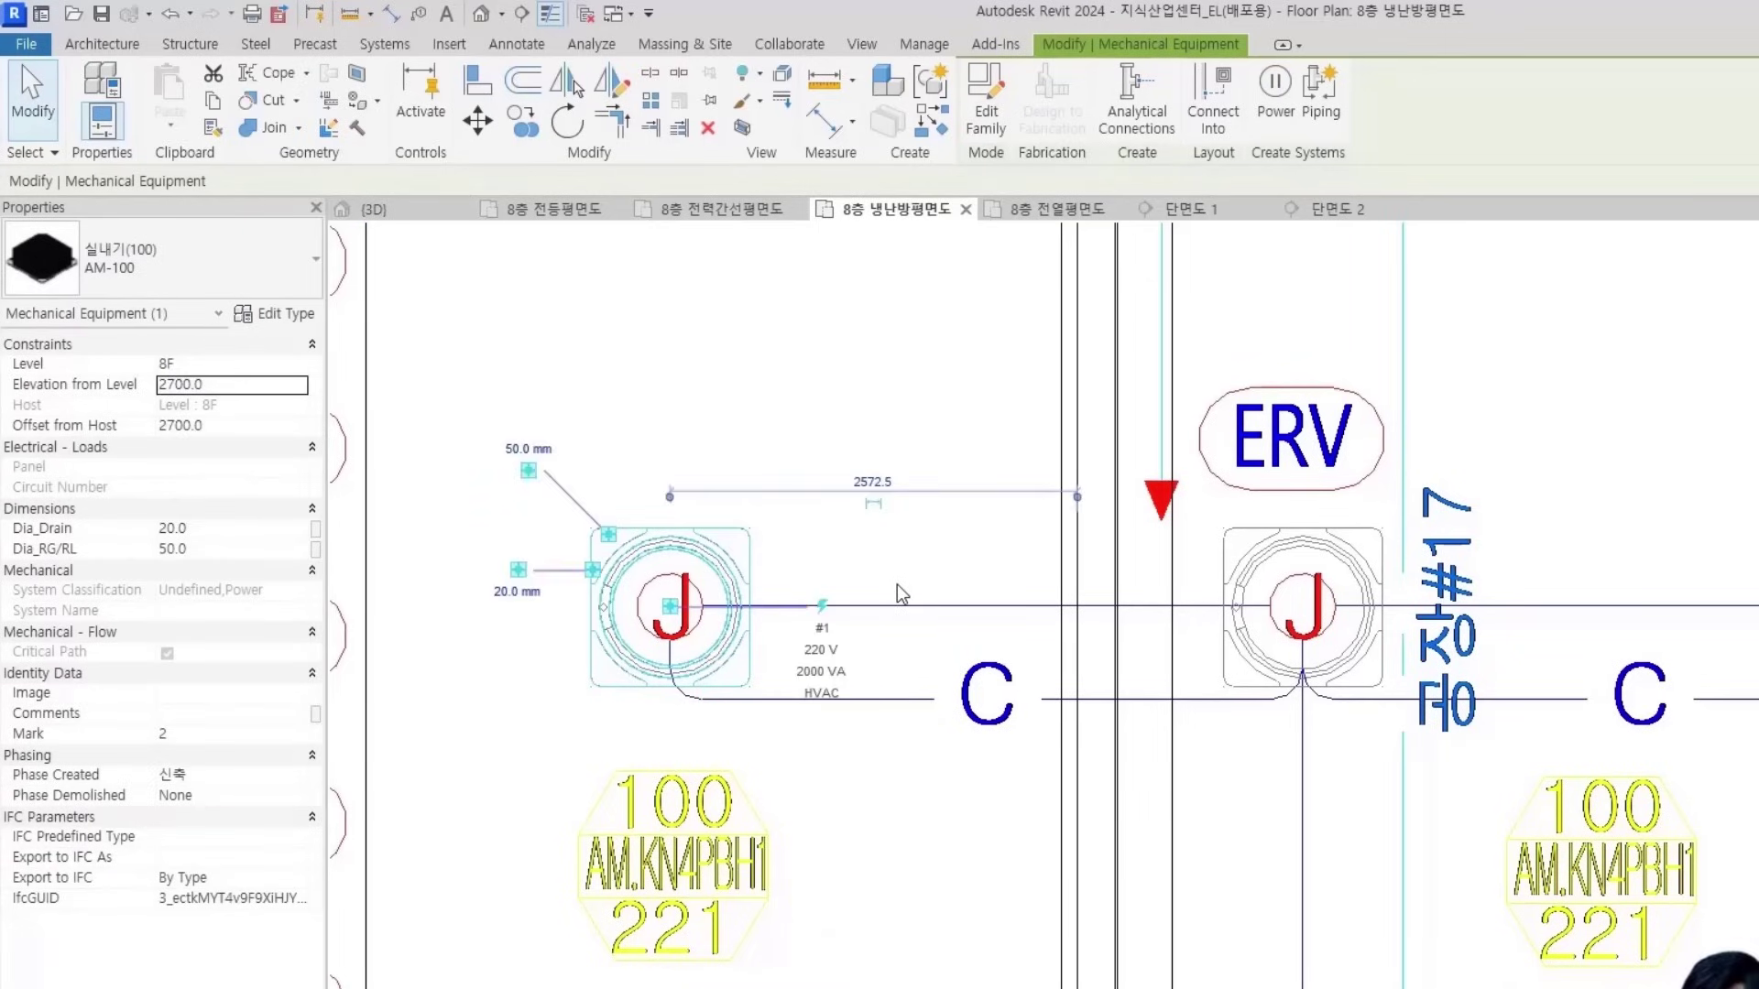
Isolate the AM-100 unit in a 3D section box and inspect its fit in the ceiling from above and below
key("b")
key("x")
middle_click_drag(903, 572, 1044, 806, "shift")
middle_click_drag(1056, 729, 1067, 848, "shift")
left_click(1069, 877)
scroll(834, 693, "up", 3)
left_click(1048, 702)
middle_click_drag(1048, 702, 1301, 596, "shift")
left_click(1476, 793)
scroll(1119, 802, "down", 3)
middle_click_drag(1119, 809, 958, 274, "shift")
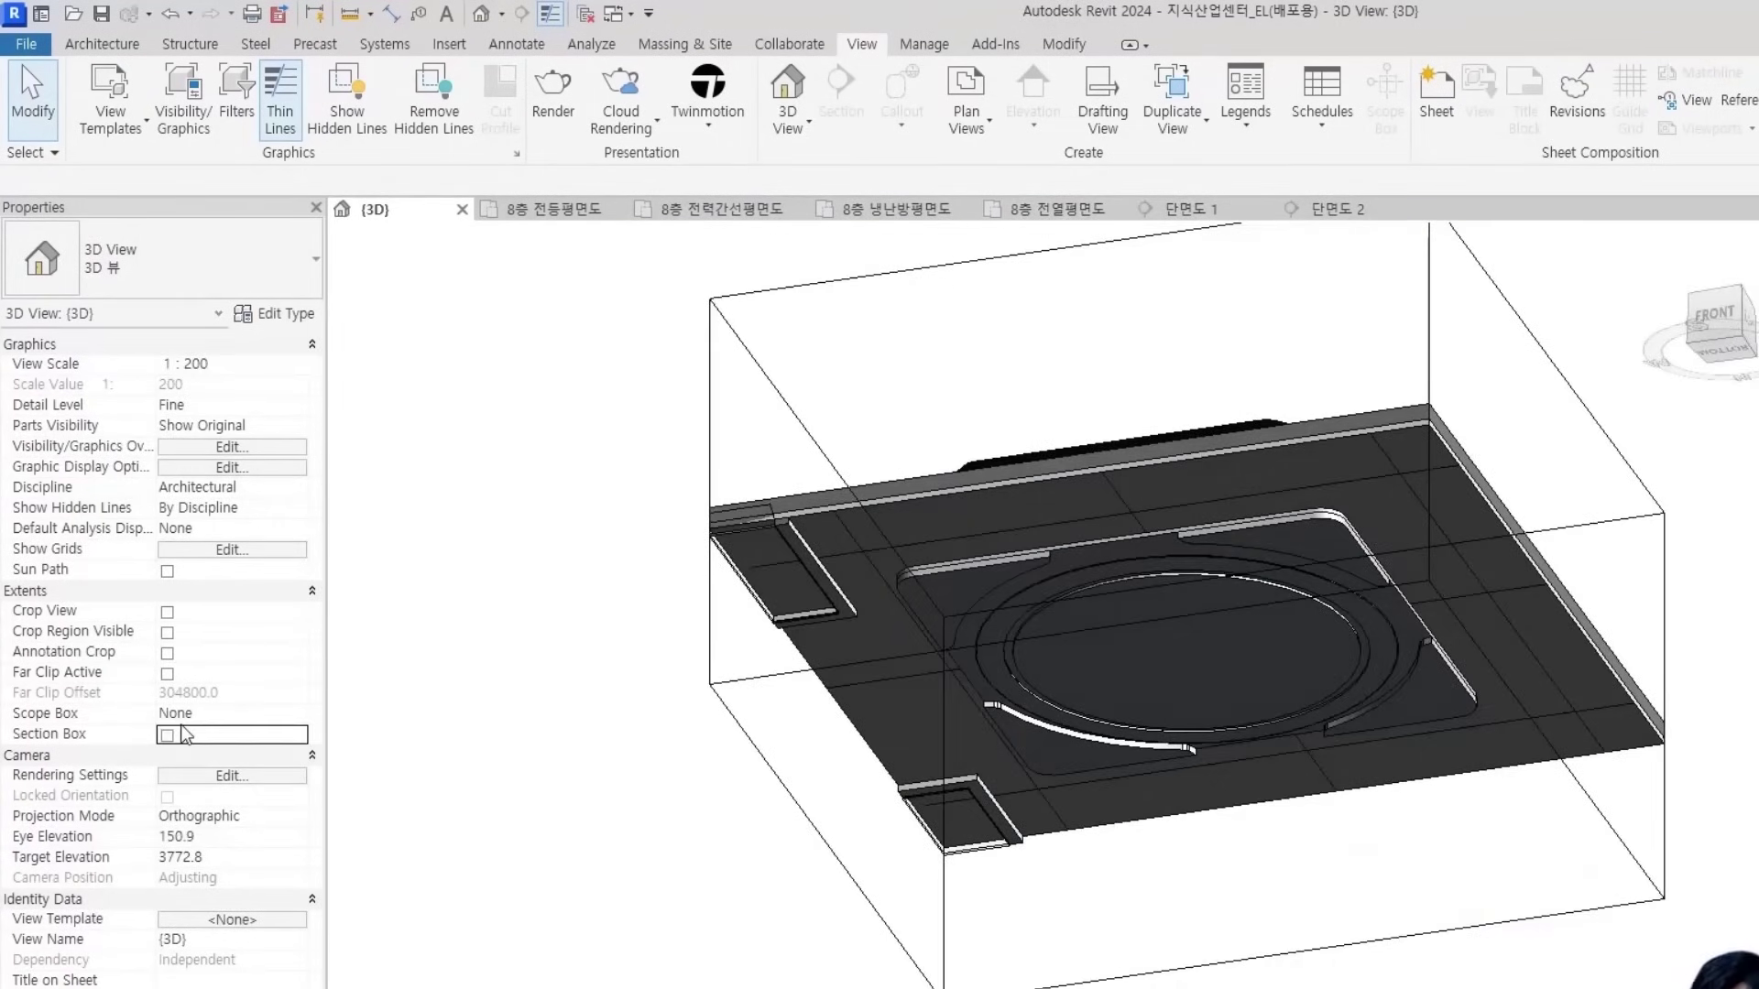
In the 8층 냉난방평면도 plan, copy the AM-100 unit onto the other two indoor unit symbols of 공장#17
left_click(896, 209)
left_click(614, 555)
scroll(614, 554, "up", 3)
key("c")
key("c")
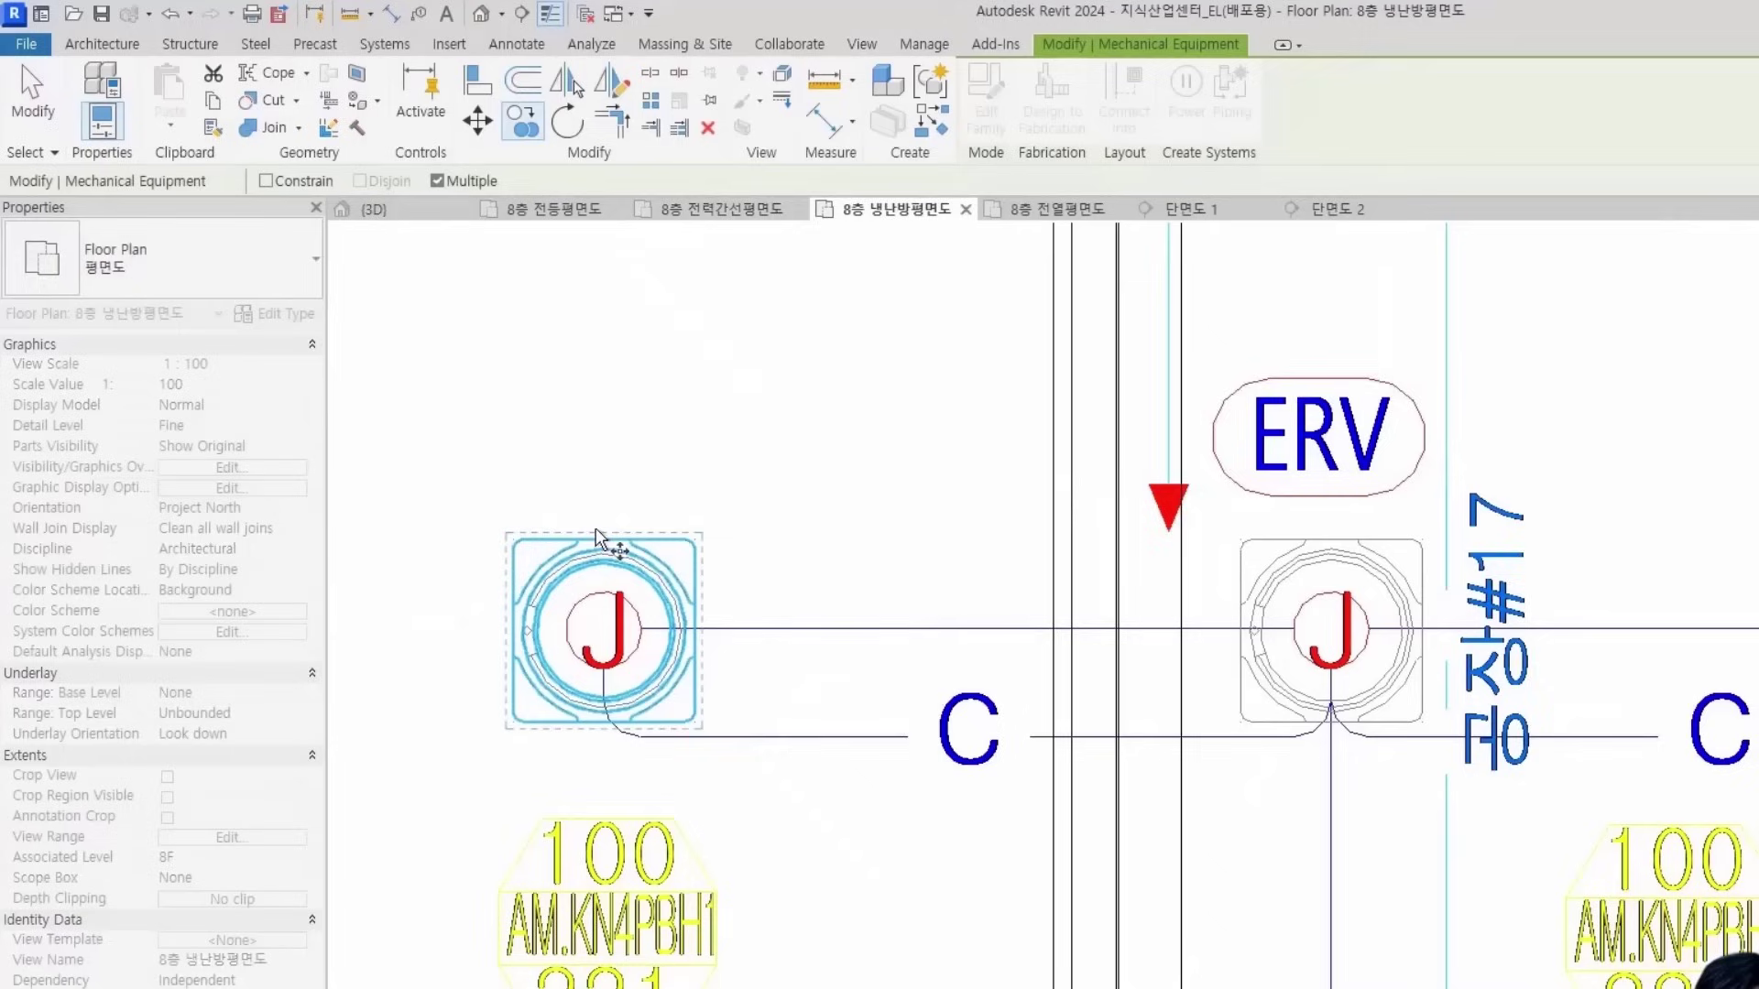
left_click(604, 538)
left_click(1331, 539)
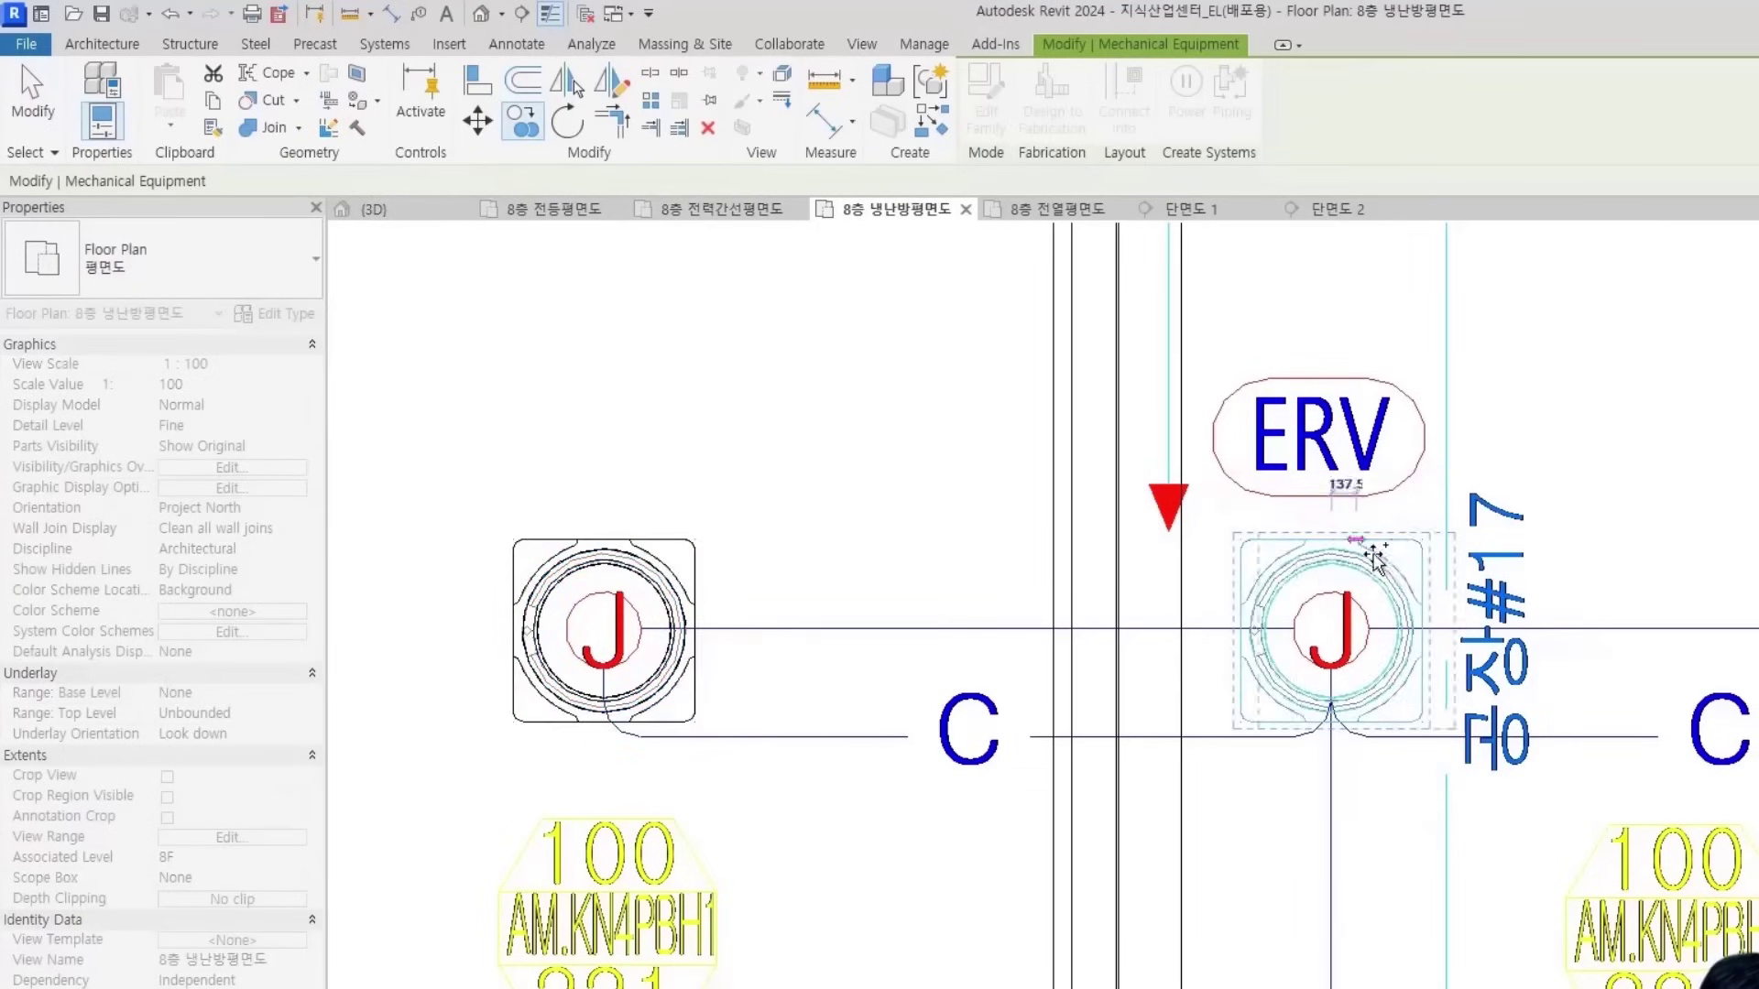
scroll(1640, 657, "down", 1)
middle_click_drag(1640, 658, 820, 656)
left_click(1134, 565)
key("Escape")
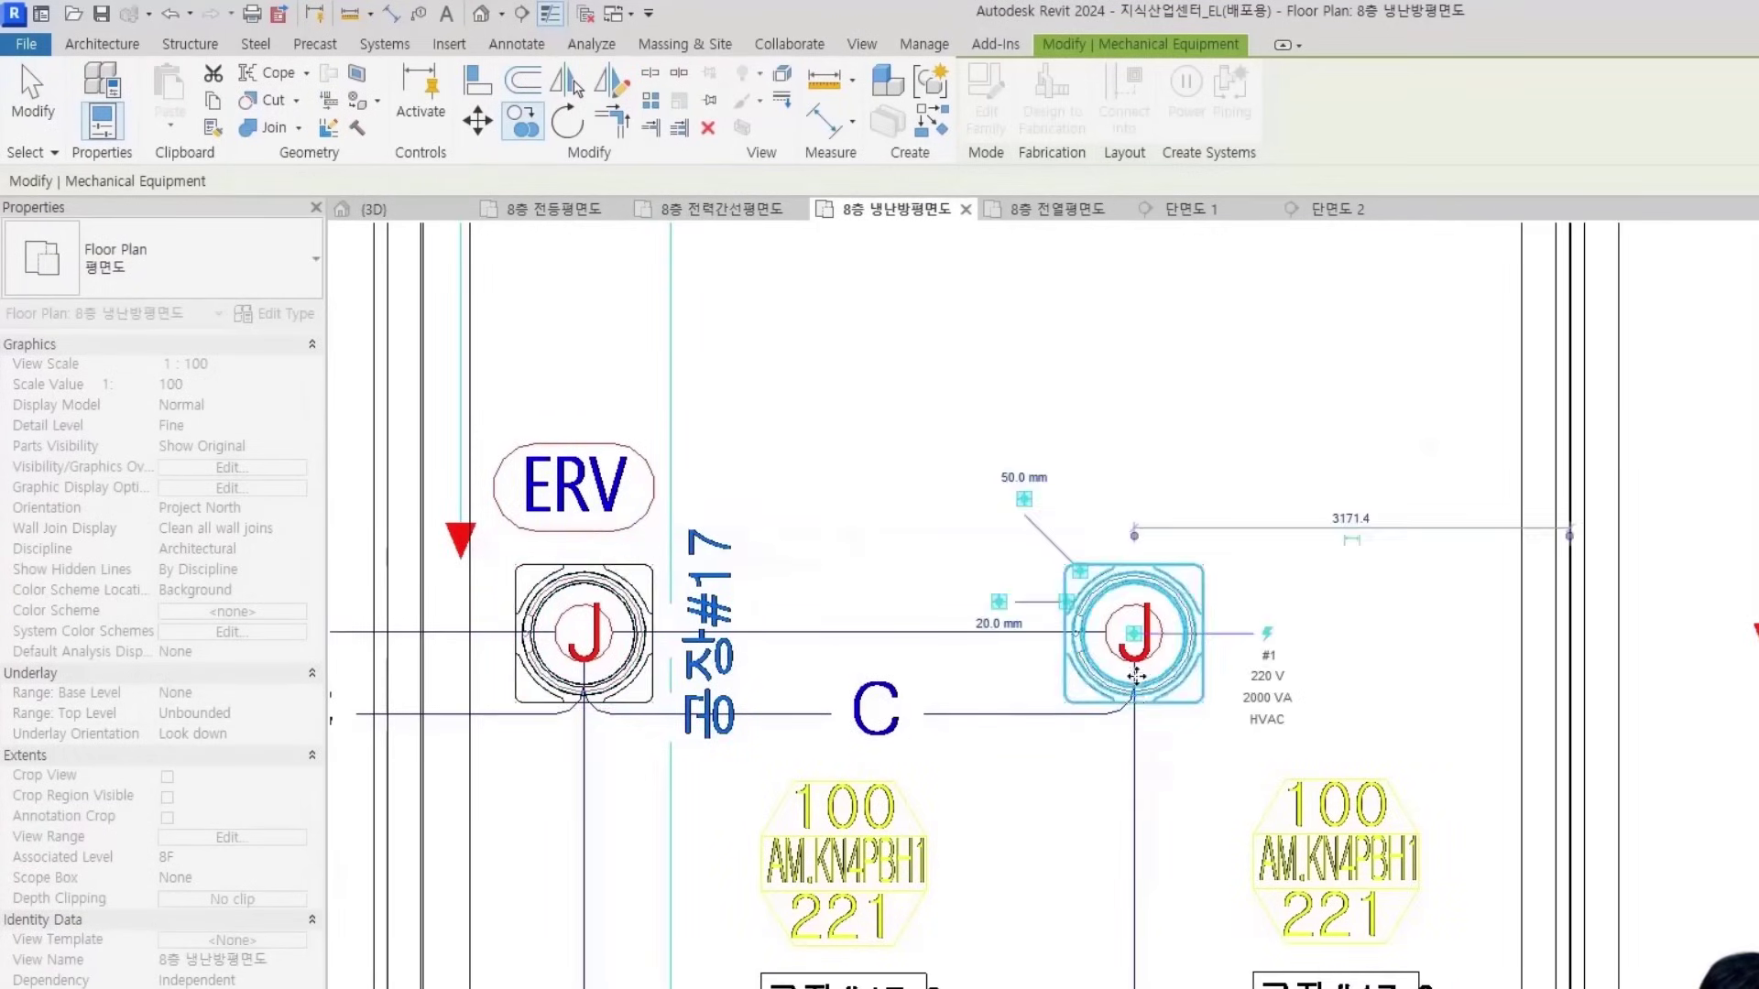
Examine the outdoor unit symbols EHP1 to EHP8 in the 실외기실 and their capacity labels
scroll(1133, 641, "down", 3)
middle_click_drag(1185, 667, 1088, 736)
middle_click_drag(604, 682, 974, 666)
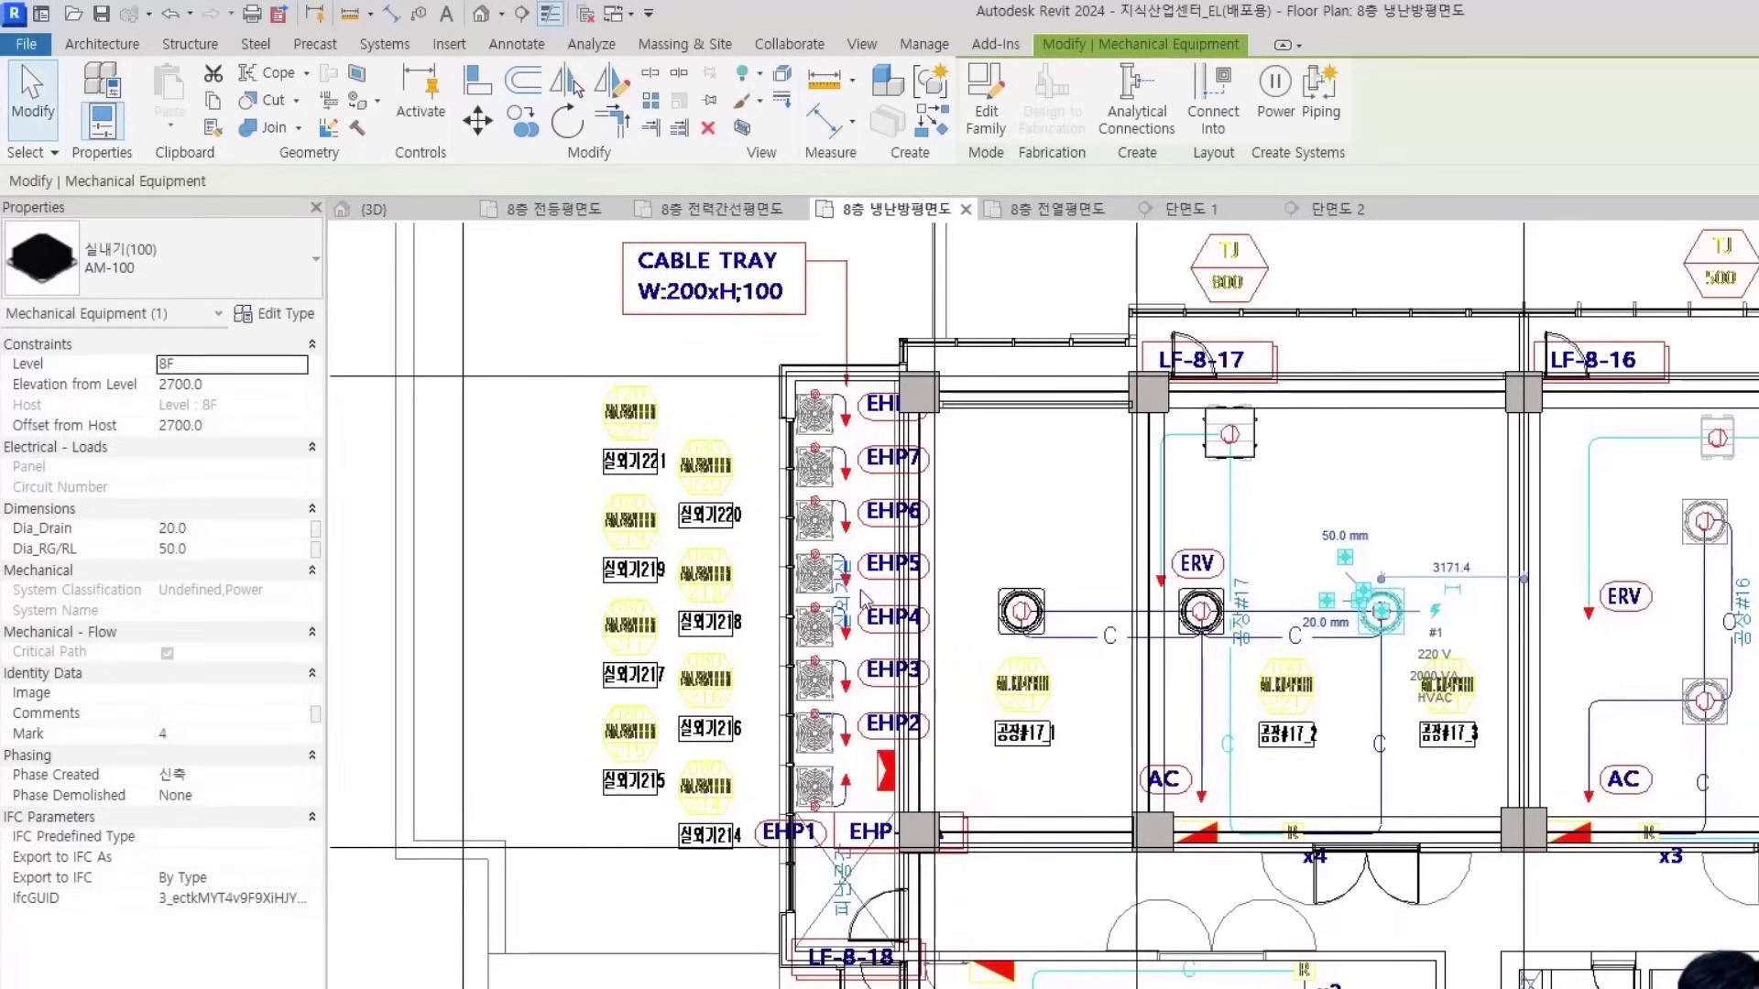
scroll(863, 420, "up", 4)
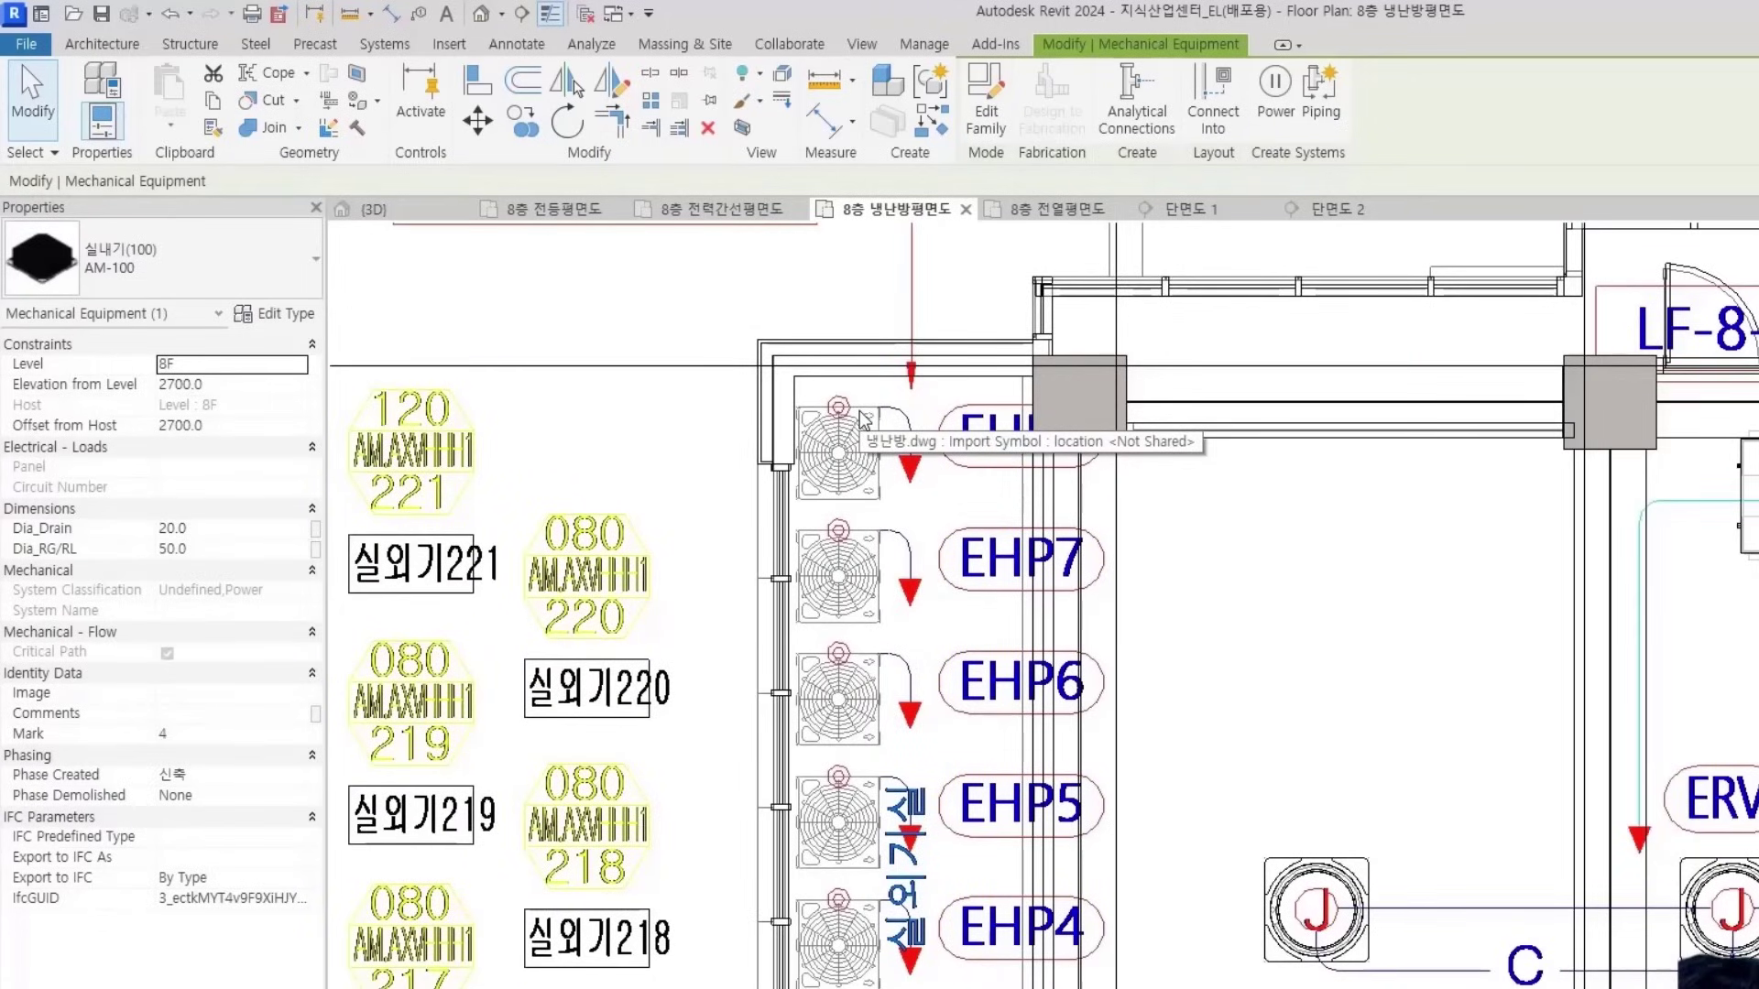
scroll(961, 481, "down", 3)
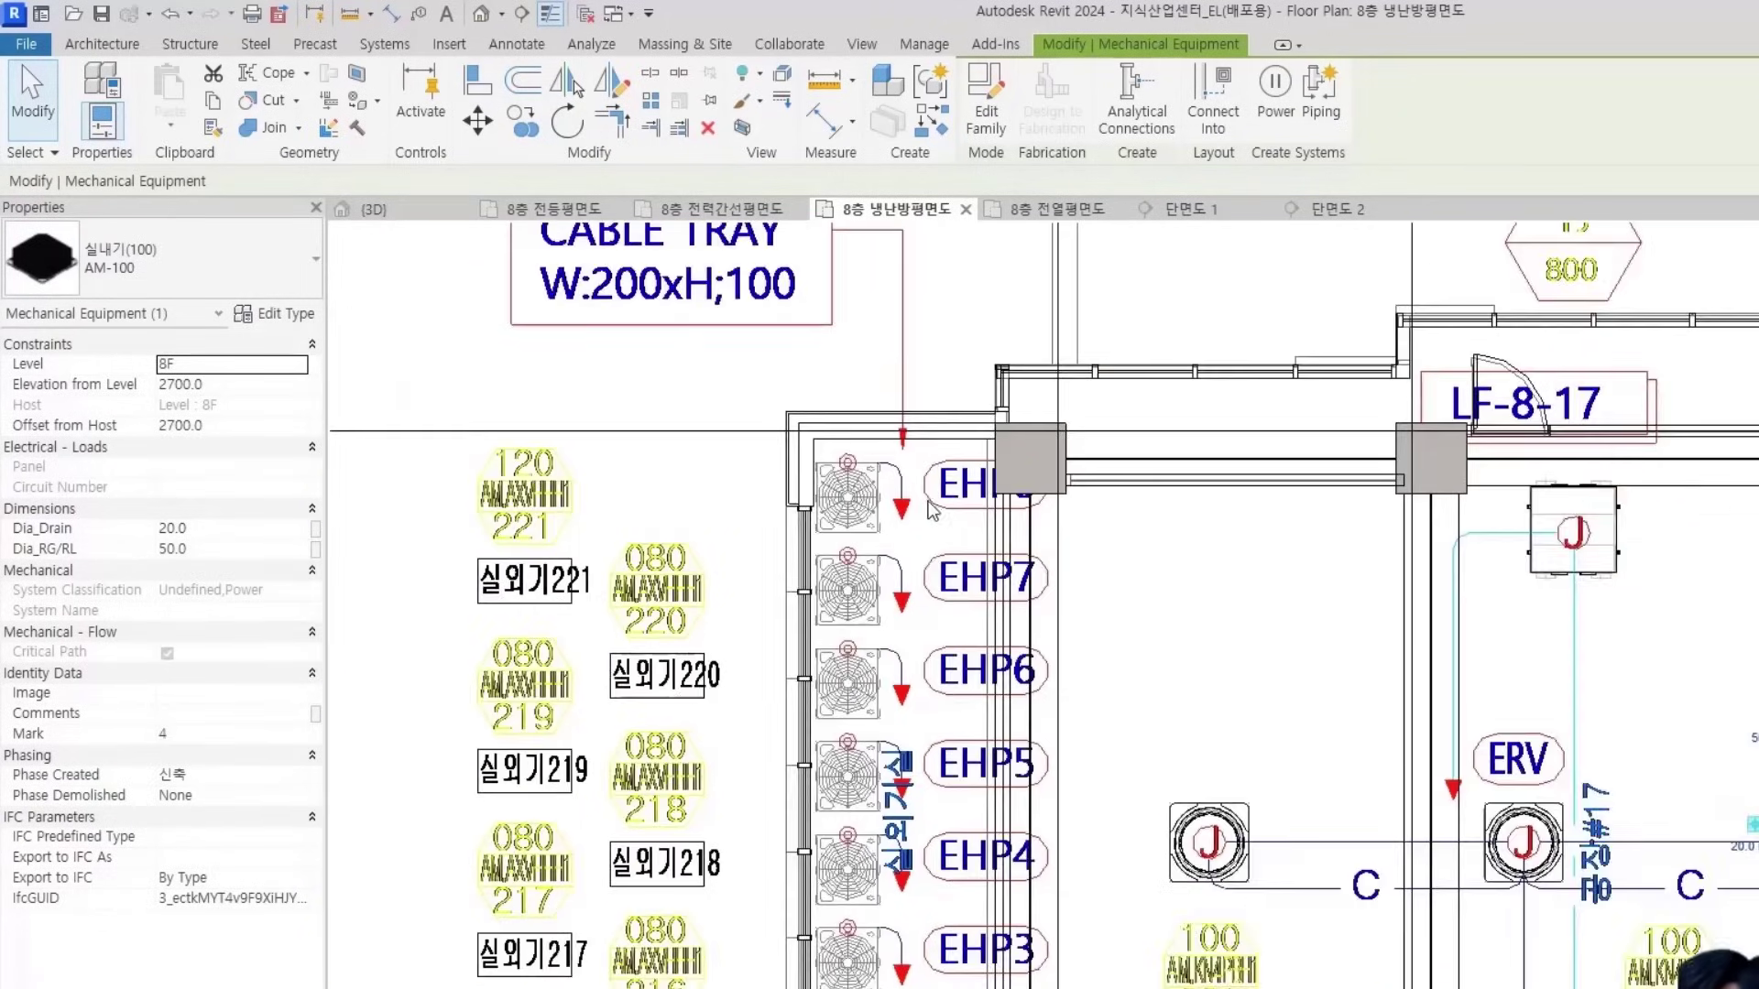
scroll(641, 549, "up", 4)
scroll(809, 426, "down", 2)
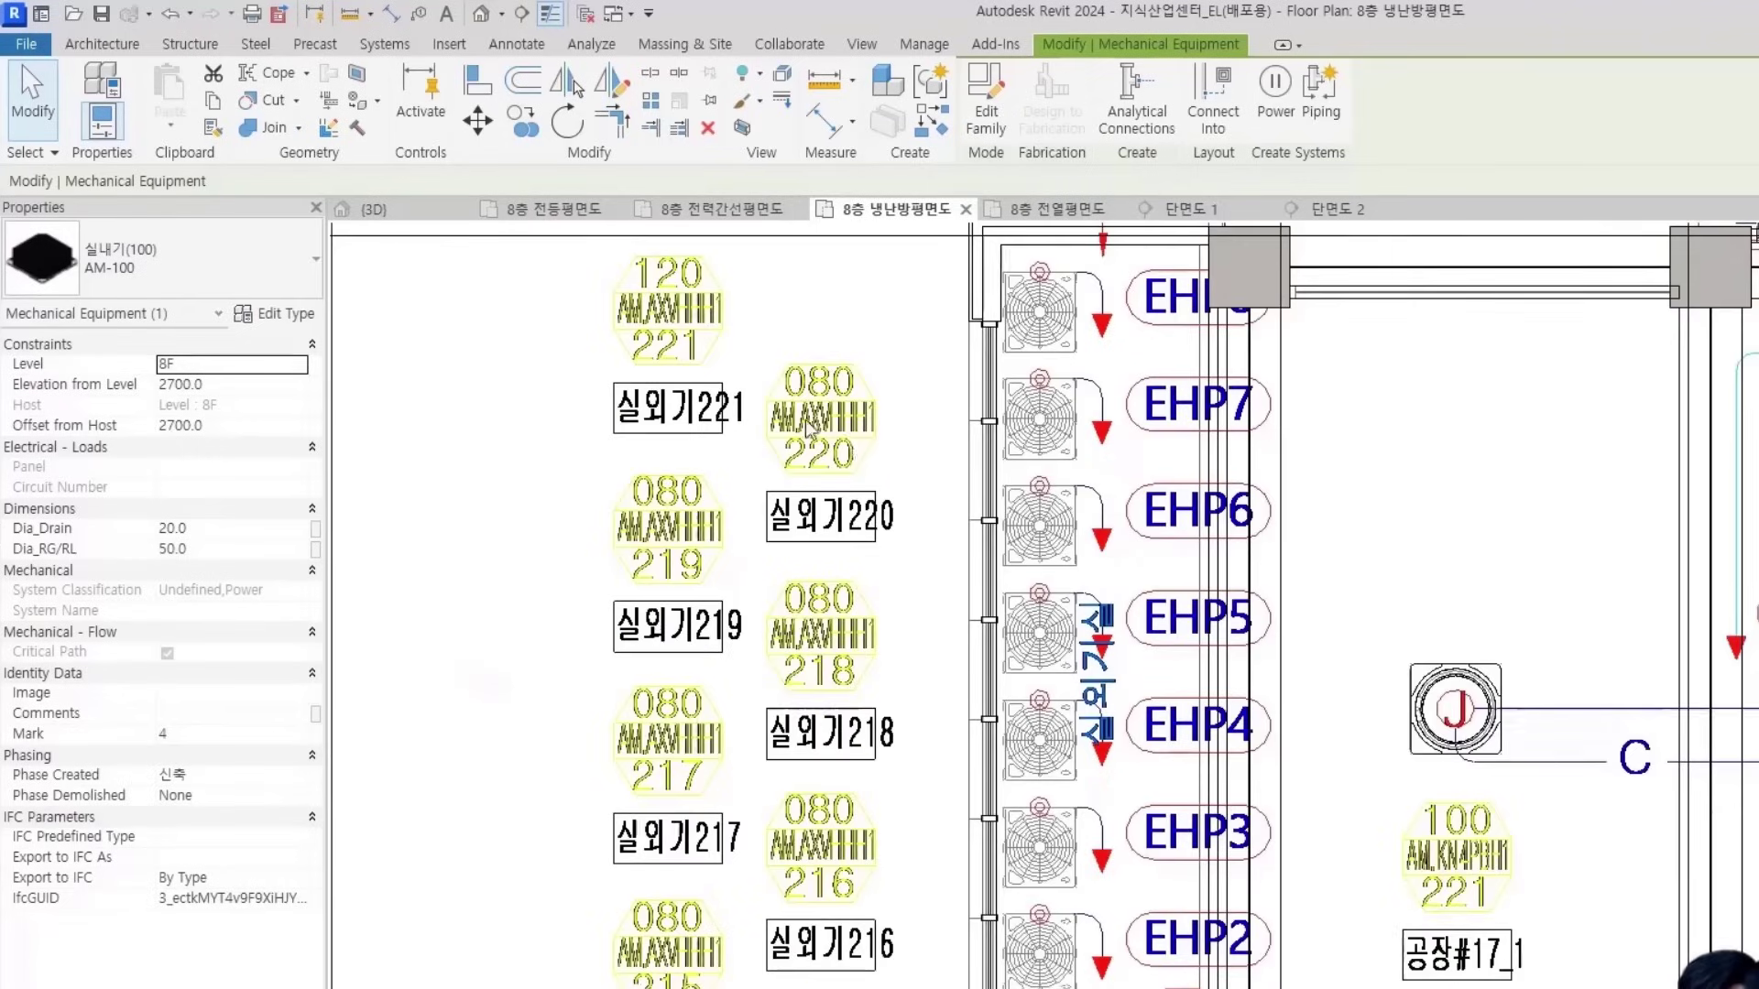
middle_click_drag(754, 775, 655, 376)
middle_click_drag(930, 429, 935, 634)
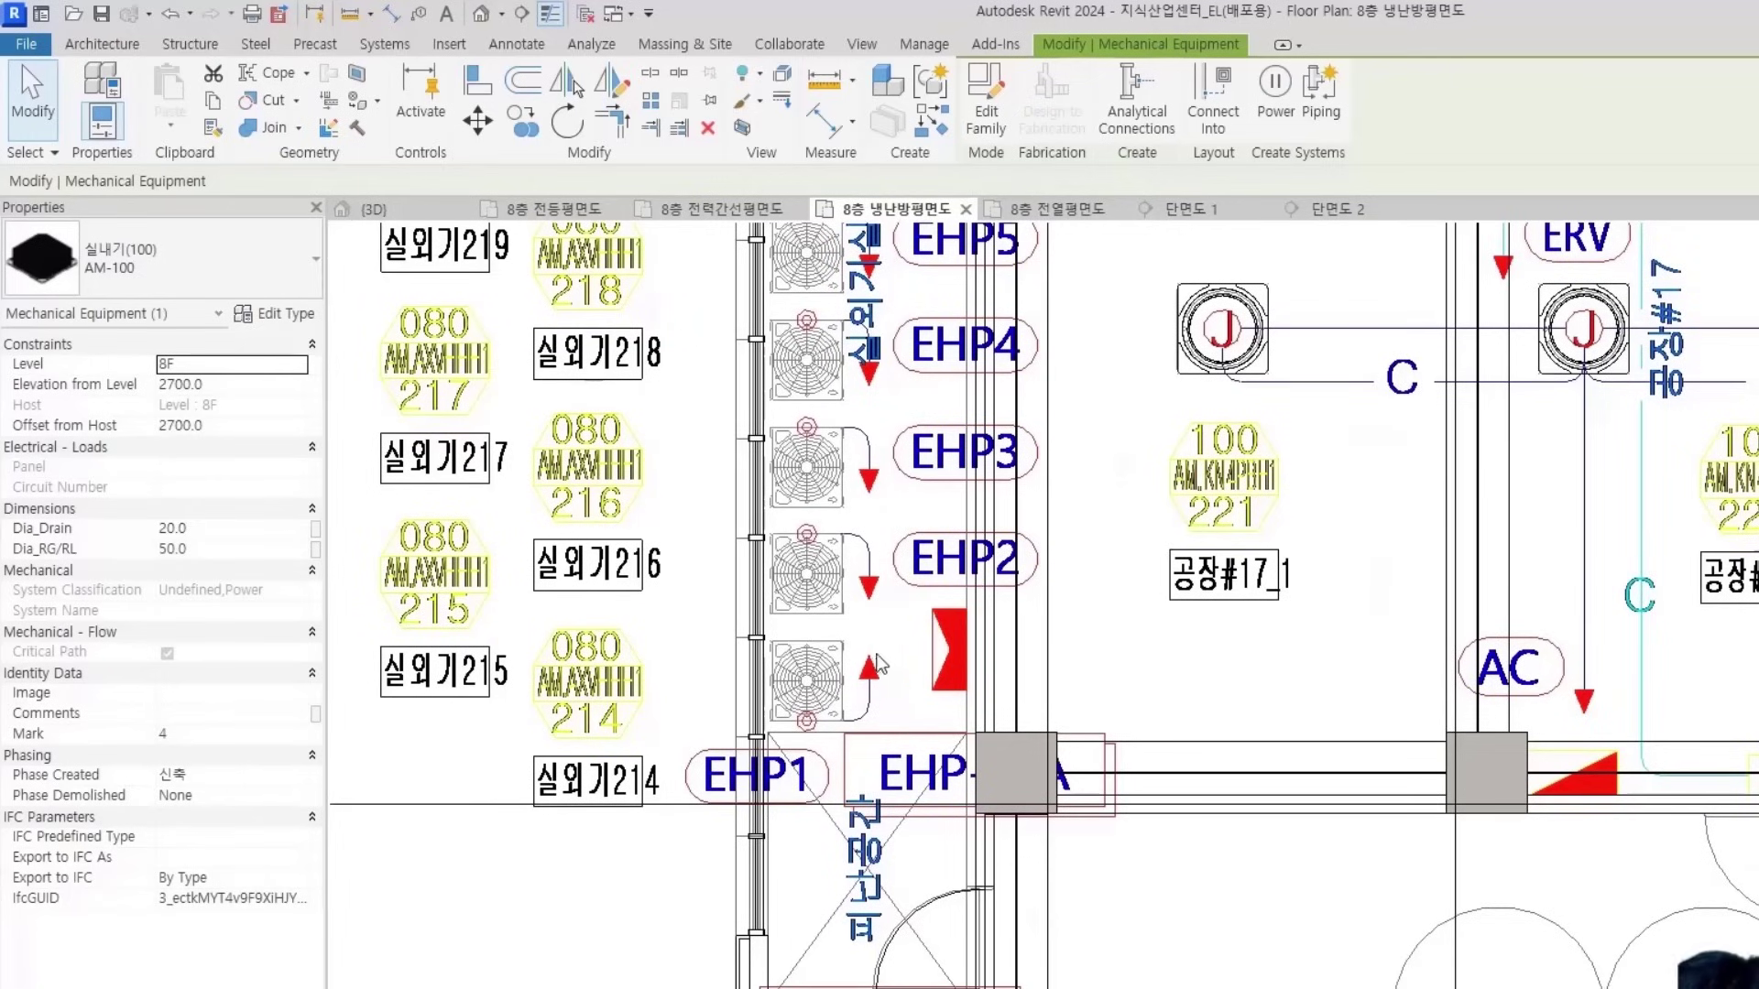
Place a 실외기(80) AM-80 outdoor unit at level 8F, centred on the EHP1 fan symbol
key("c")
key("s")
left_click(244, 275)
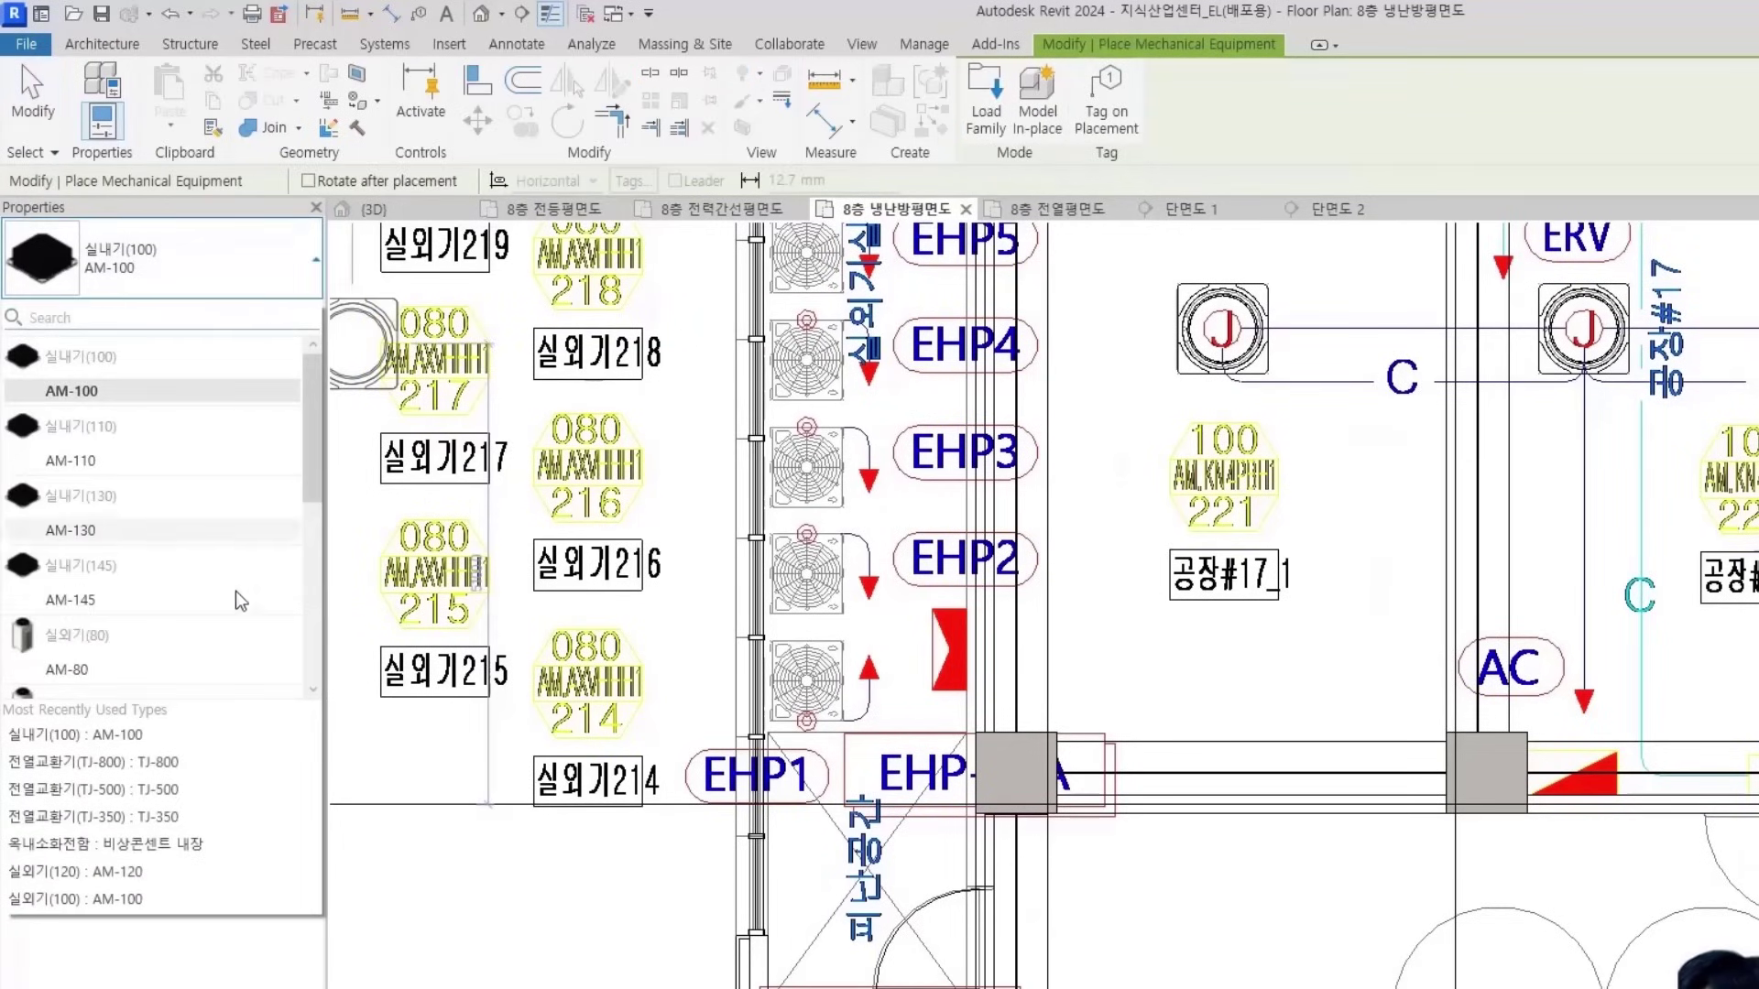
left_click(69, 557)
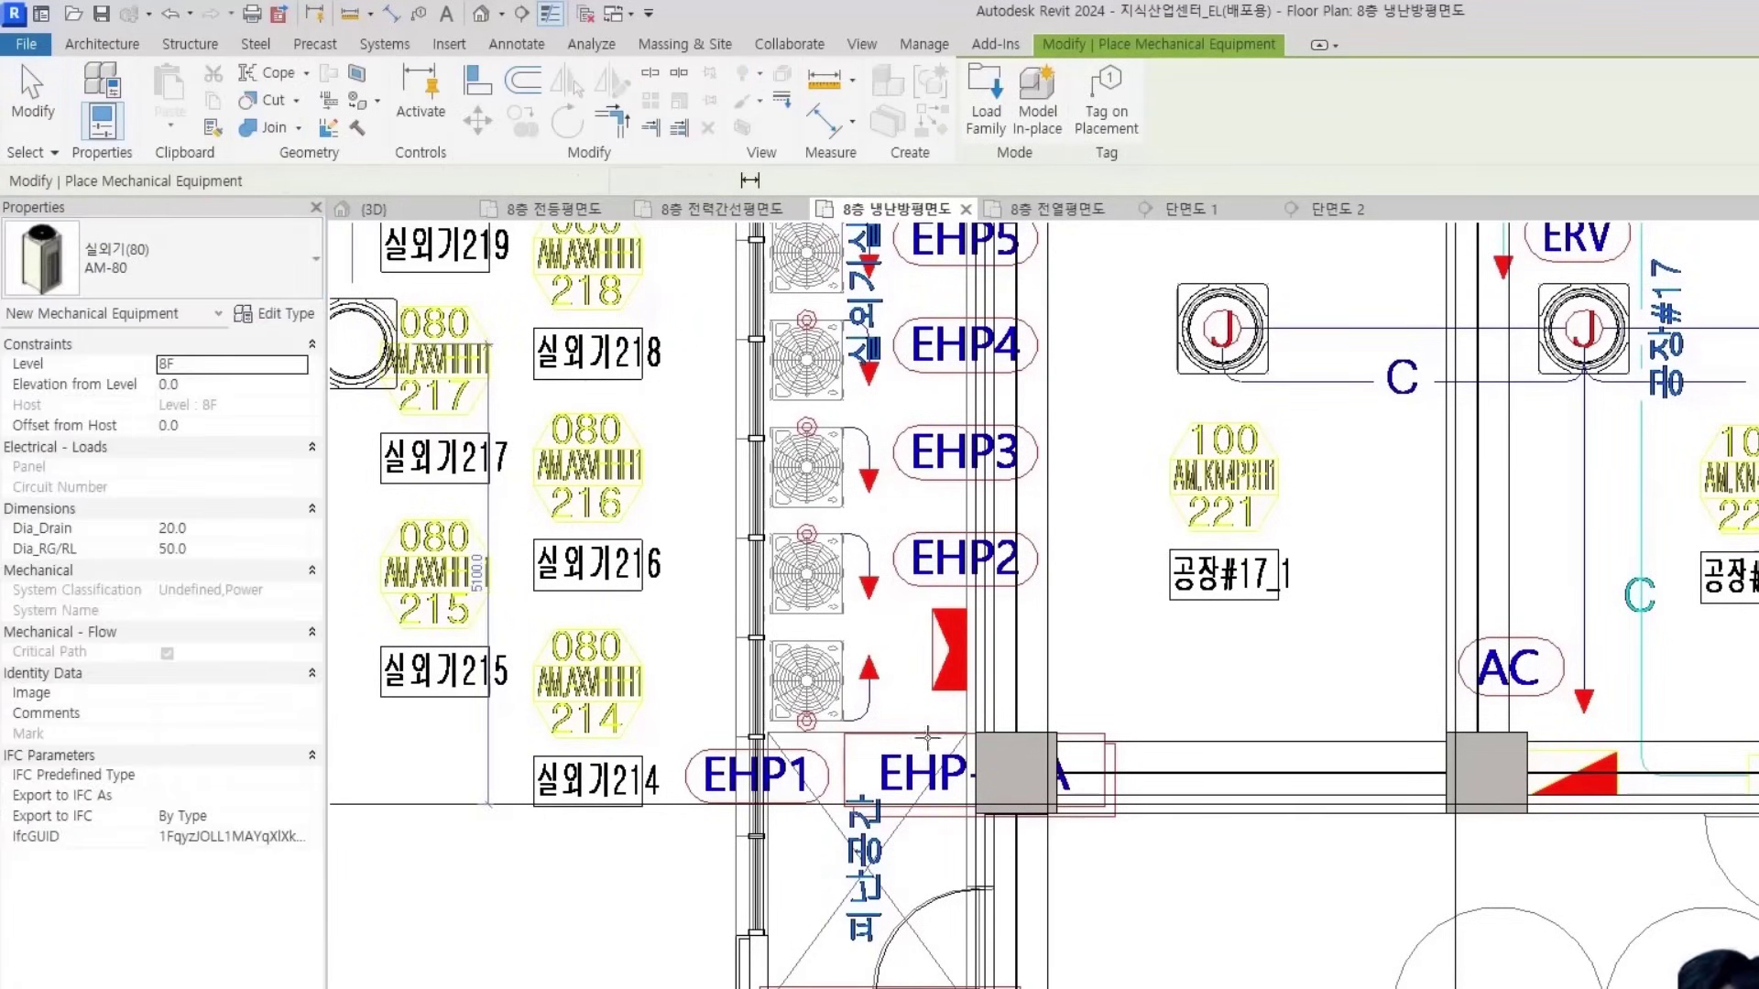
scroll(813, 656, "up", 3)
scroll(801, 648, "up", 1)
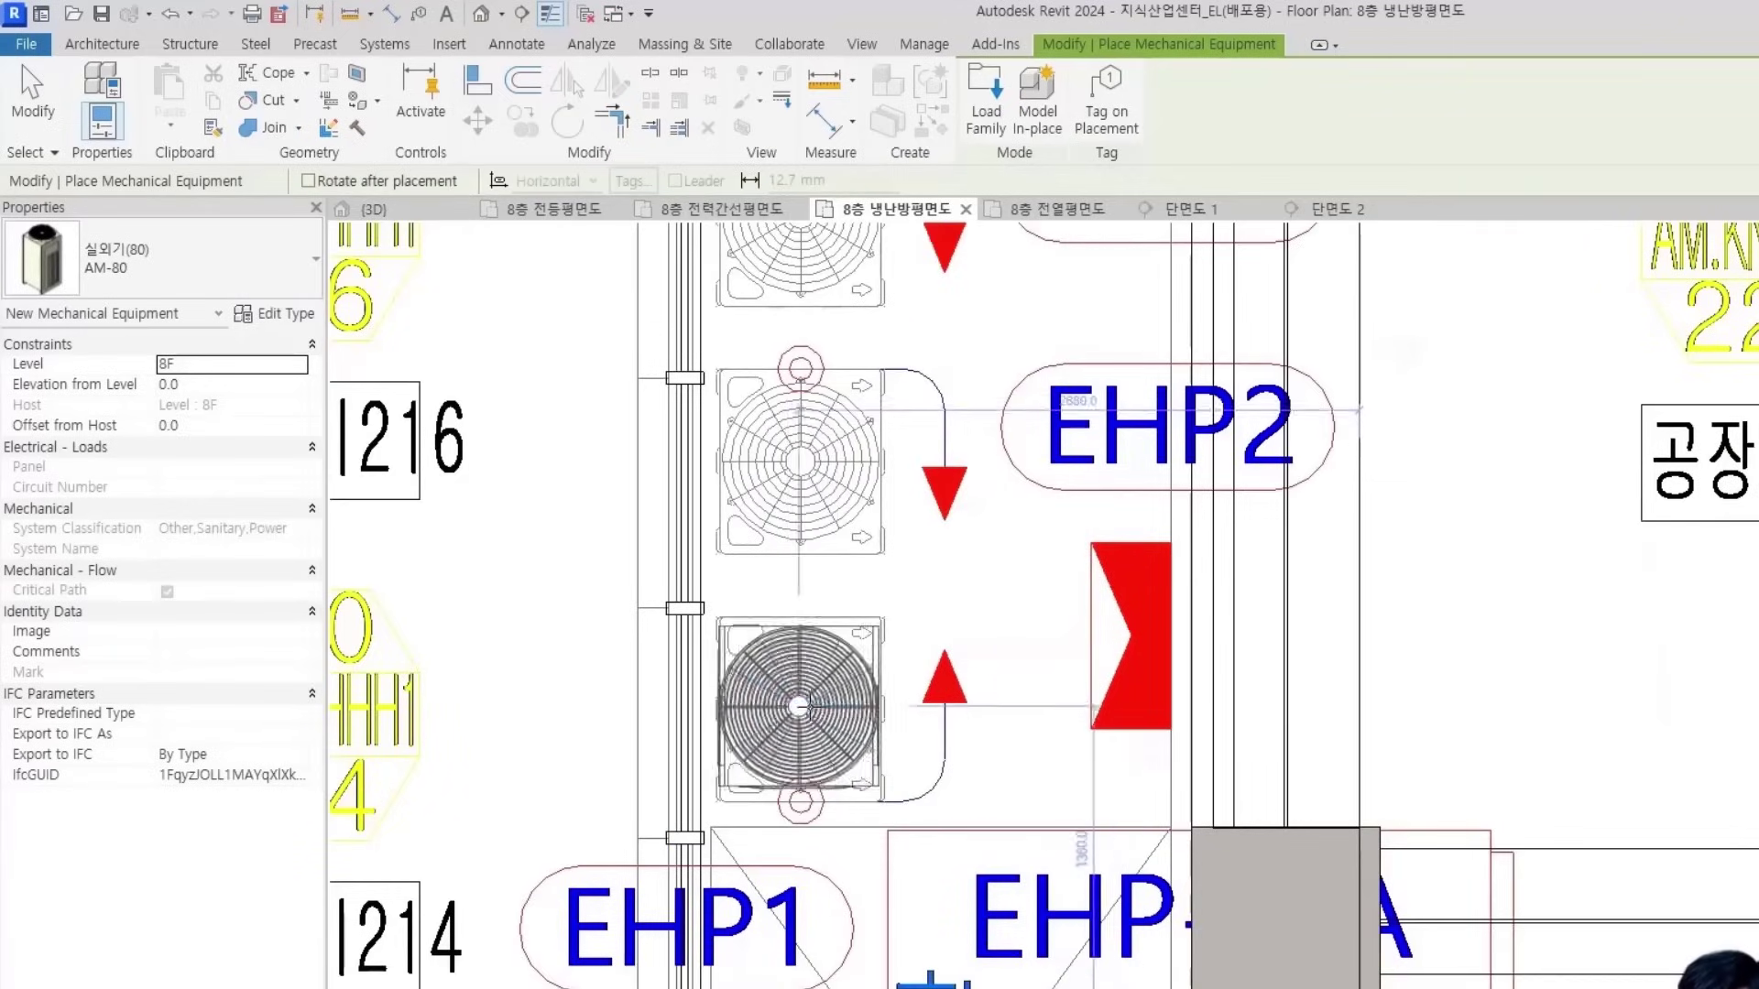
scroll(820, 720, "up", 3)
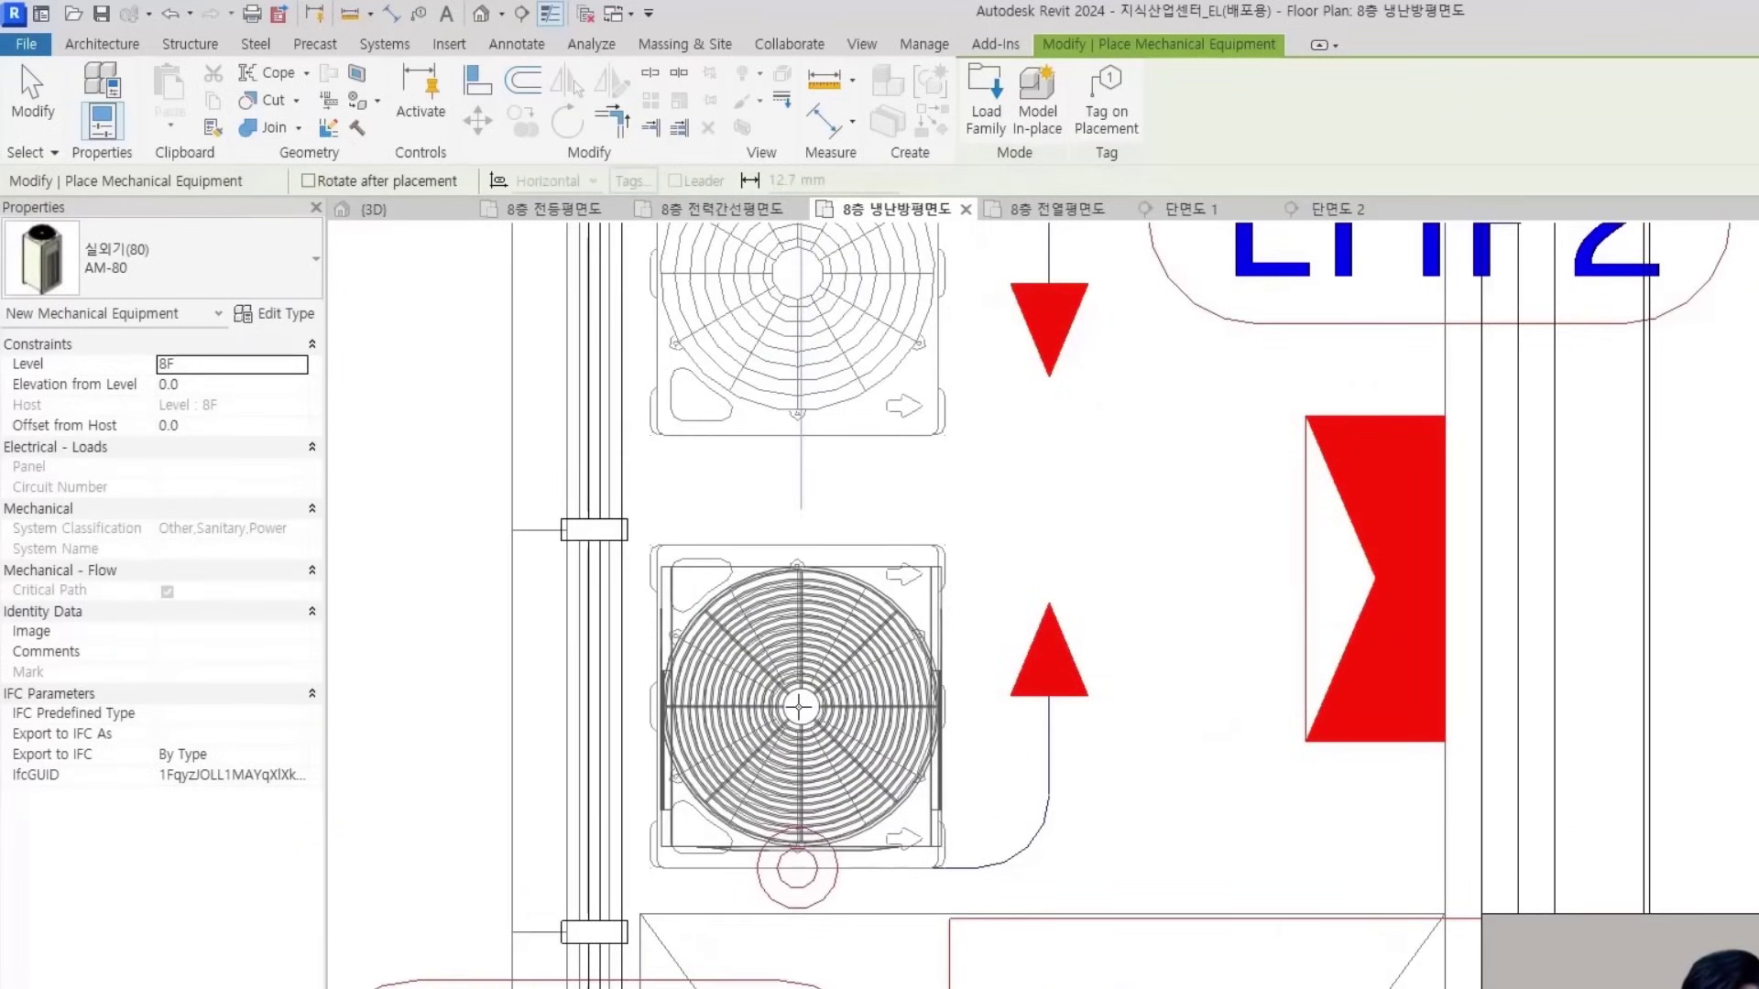
left_click(799, 705)
key("Escape")
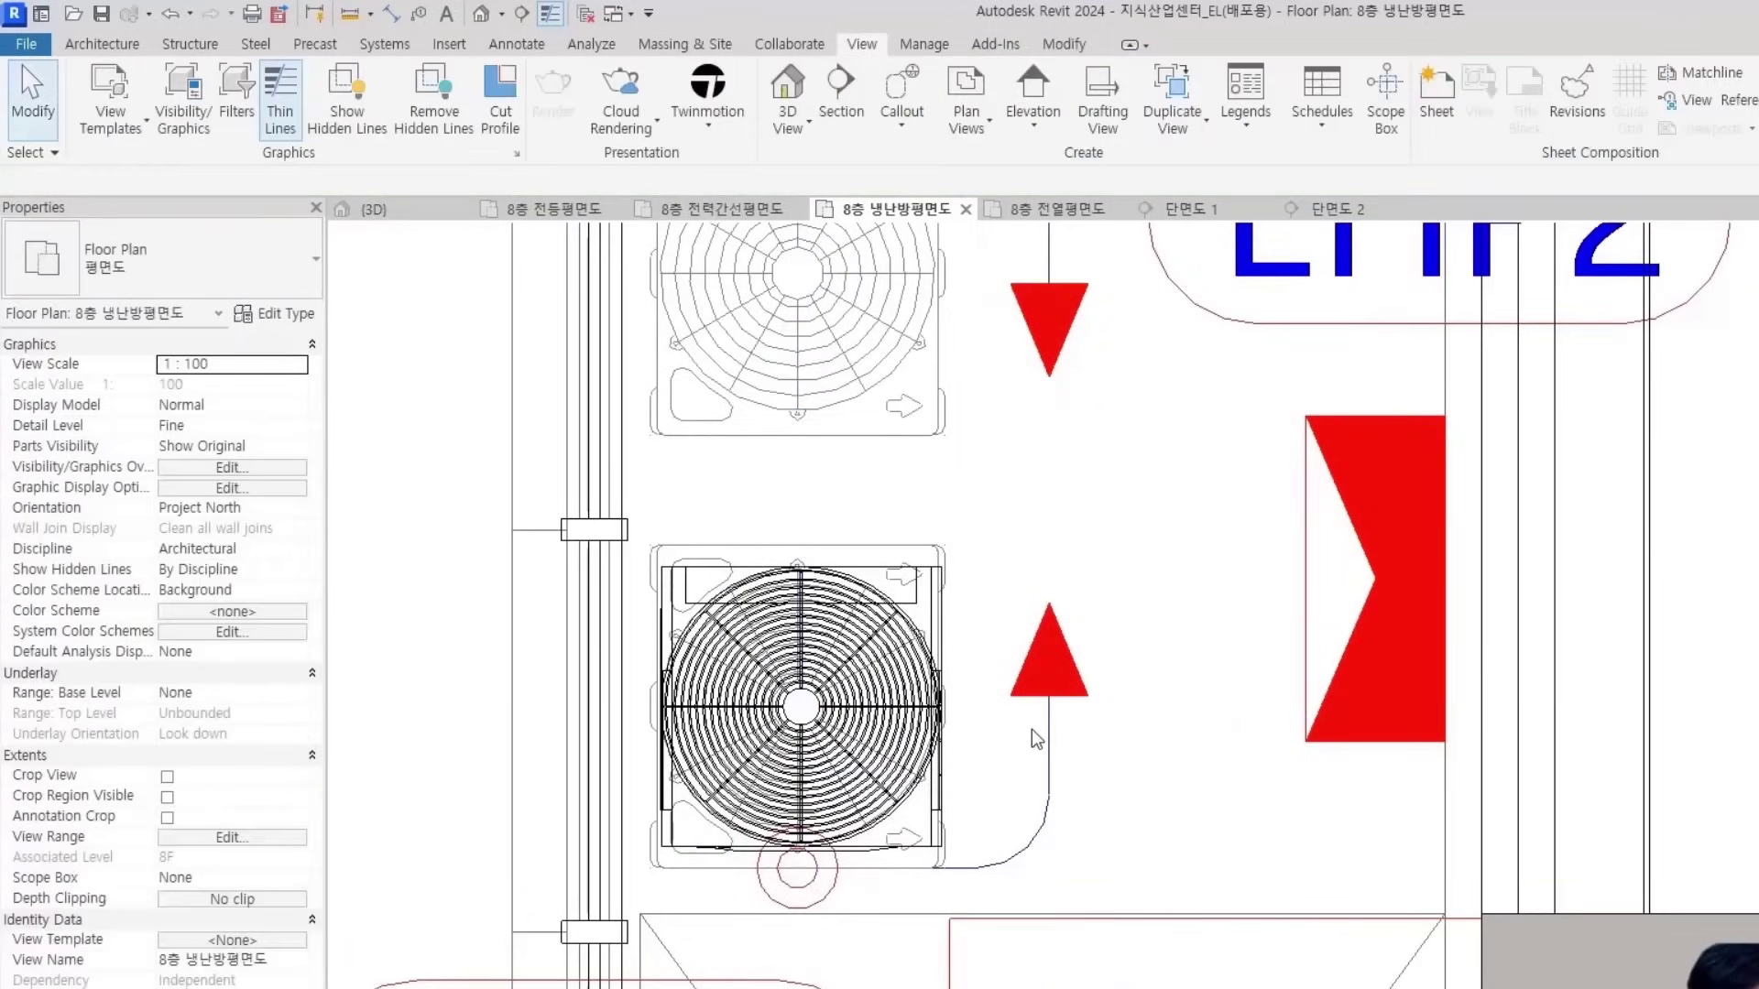
Isolate the AM-80 outdoor unit in a 3D section box and inspect how its base meets the floor slab
scroll(890, 737, "down", 1)
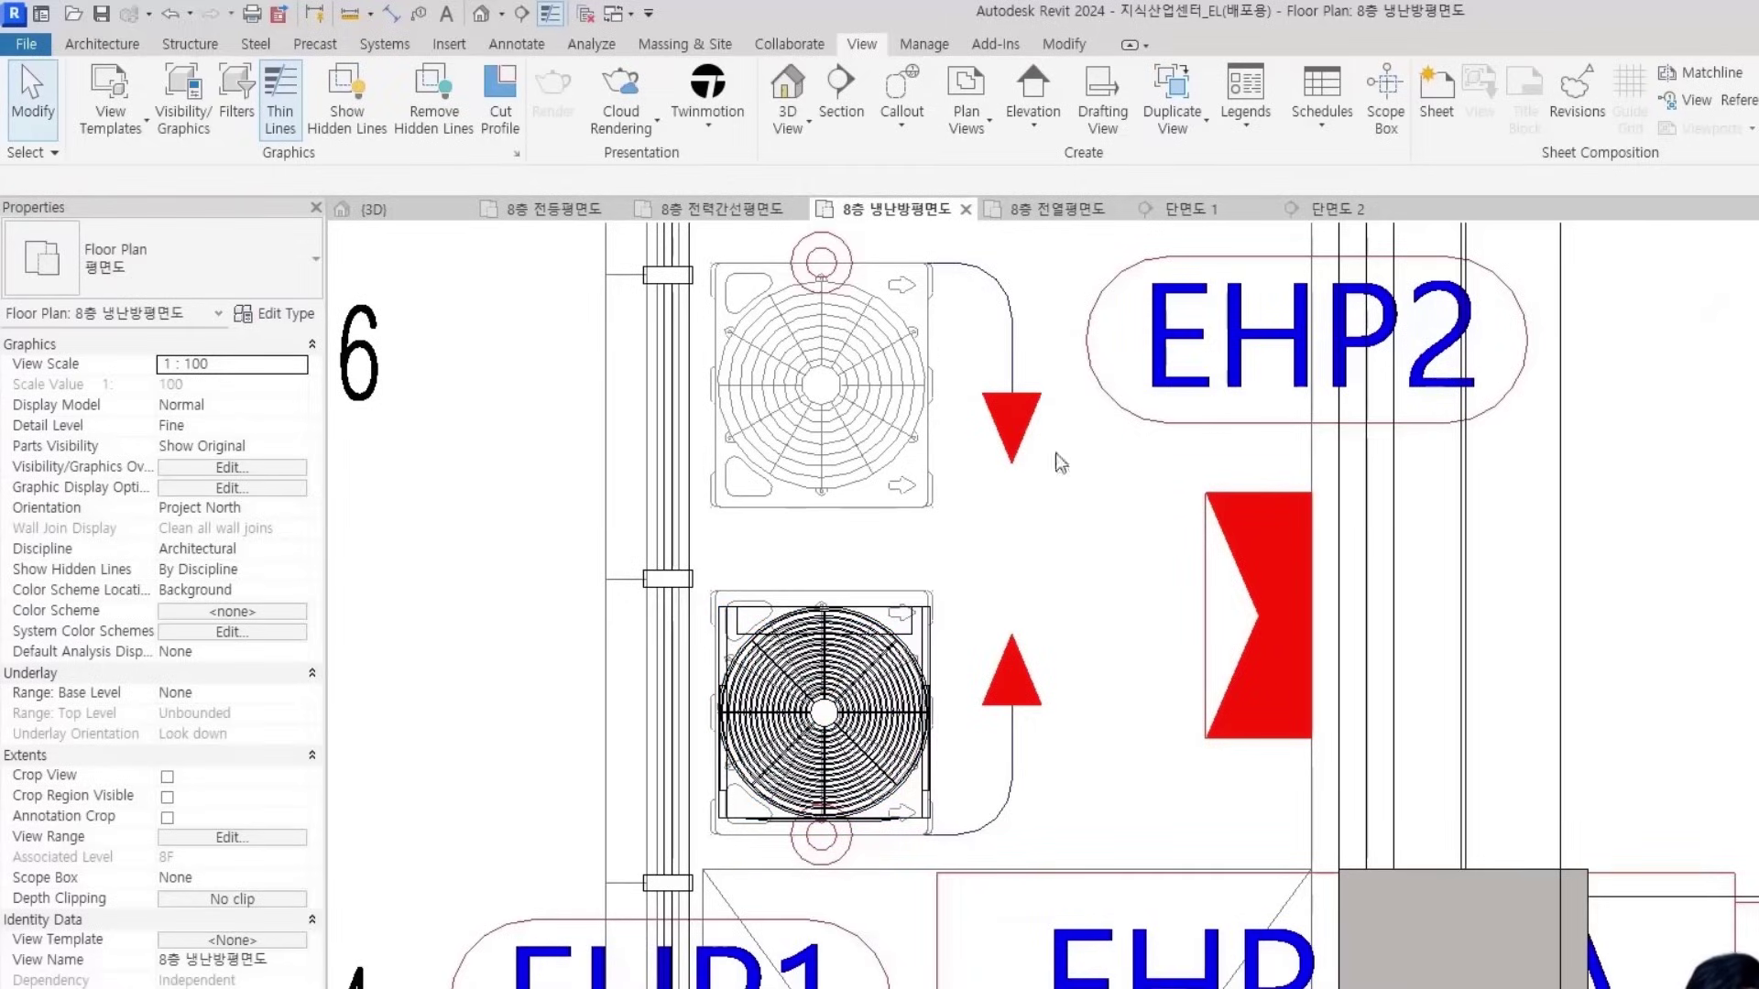
left_click(924, 759)
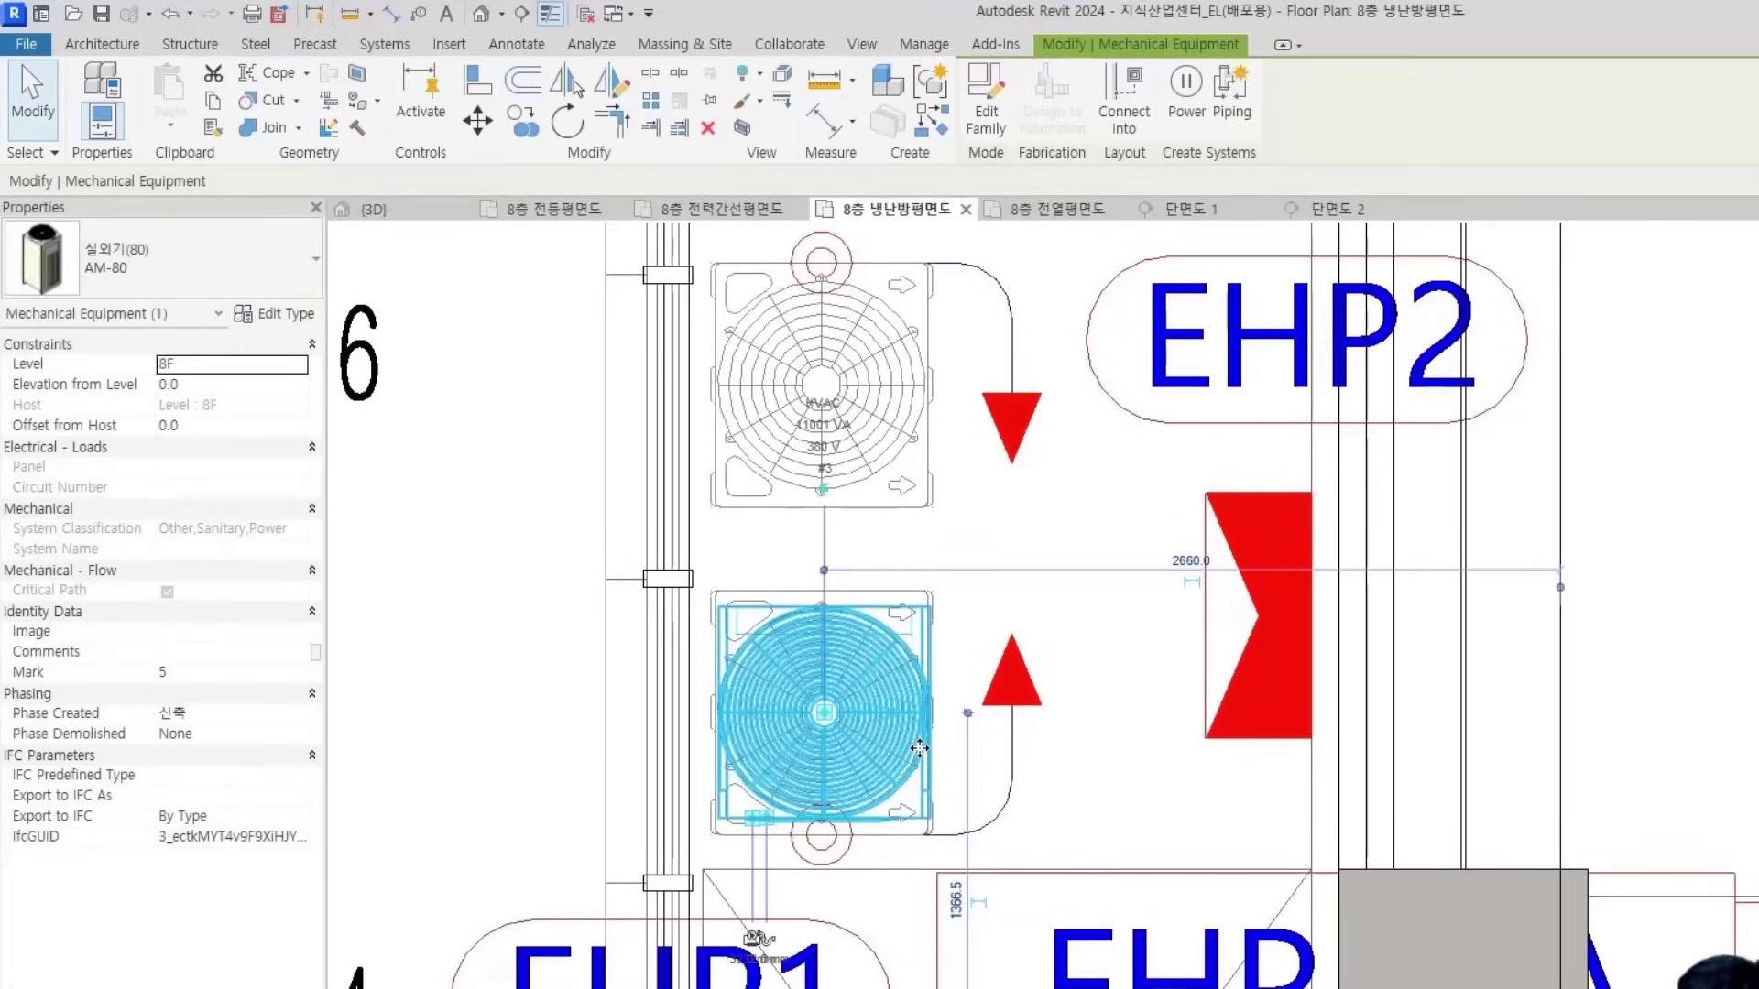
key("b")
key("x")
left_click(1341, 952)
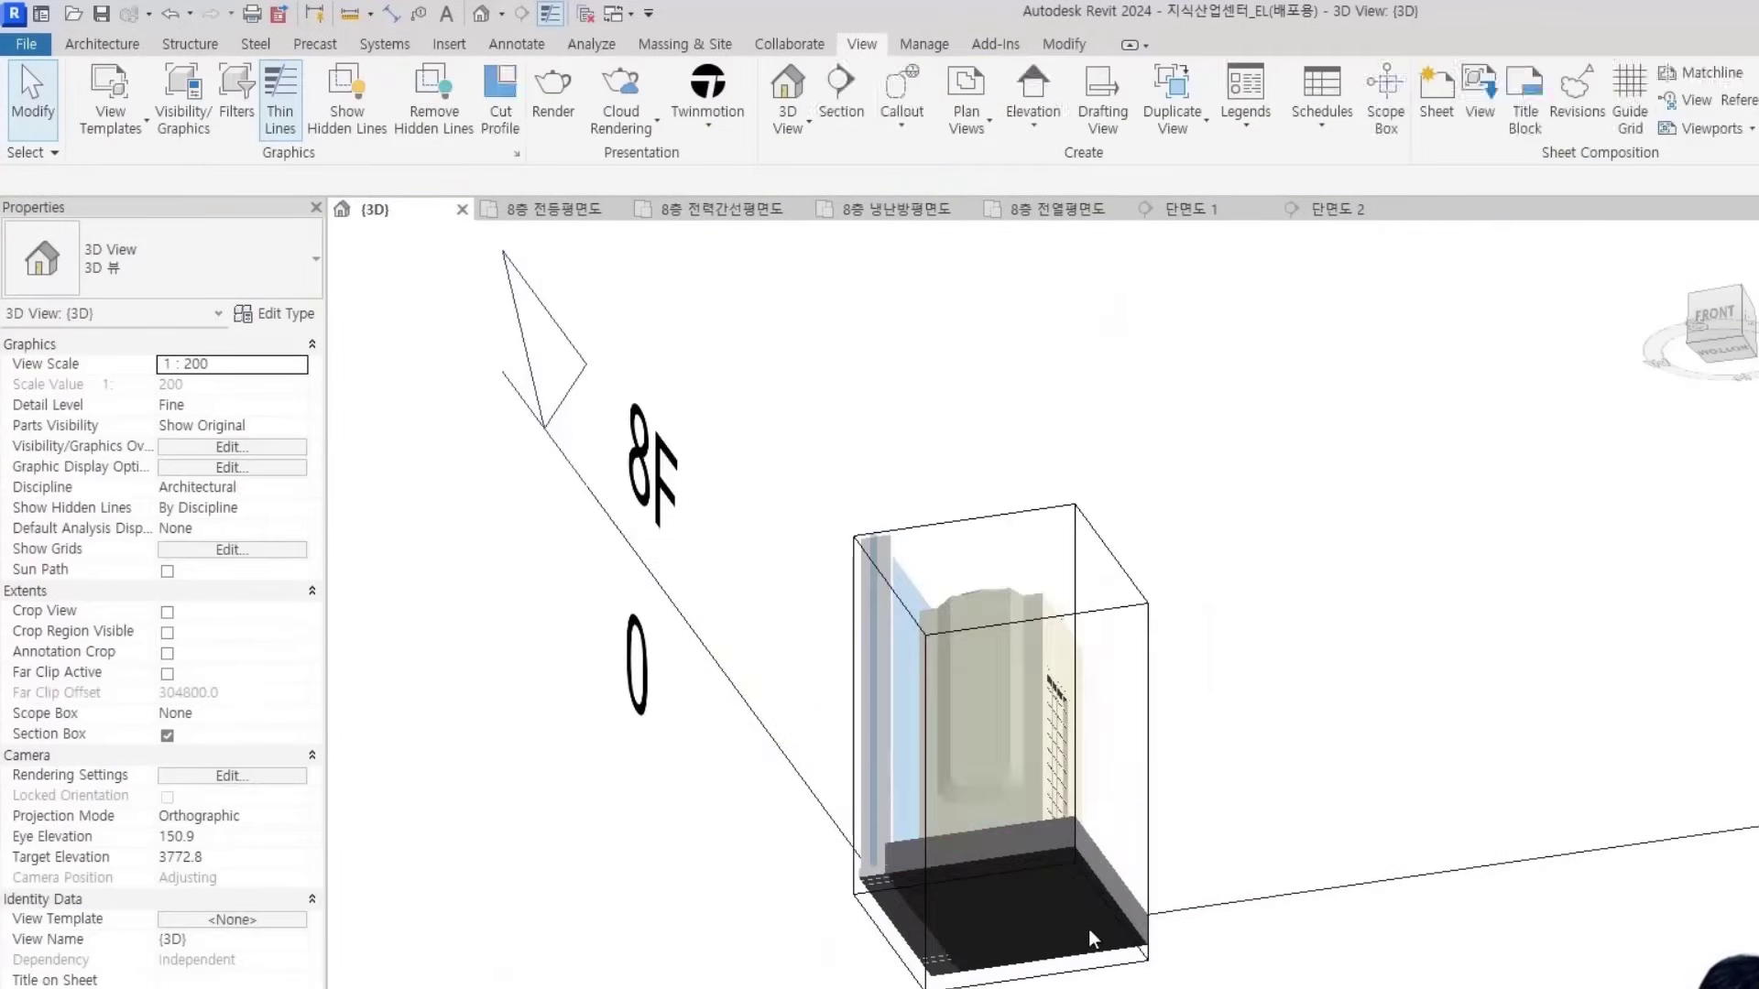
middle_click_drag(1341, 955, 1163, 727, "shift")
left_click(1025, 964)
scroll(1030, 577, "up", 5)
left_click(794, 617)
left_click(539, 865)
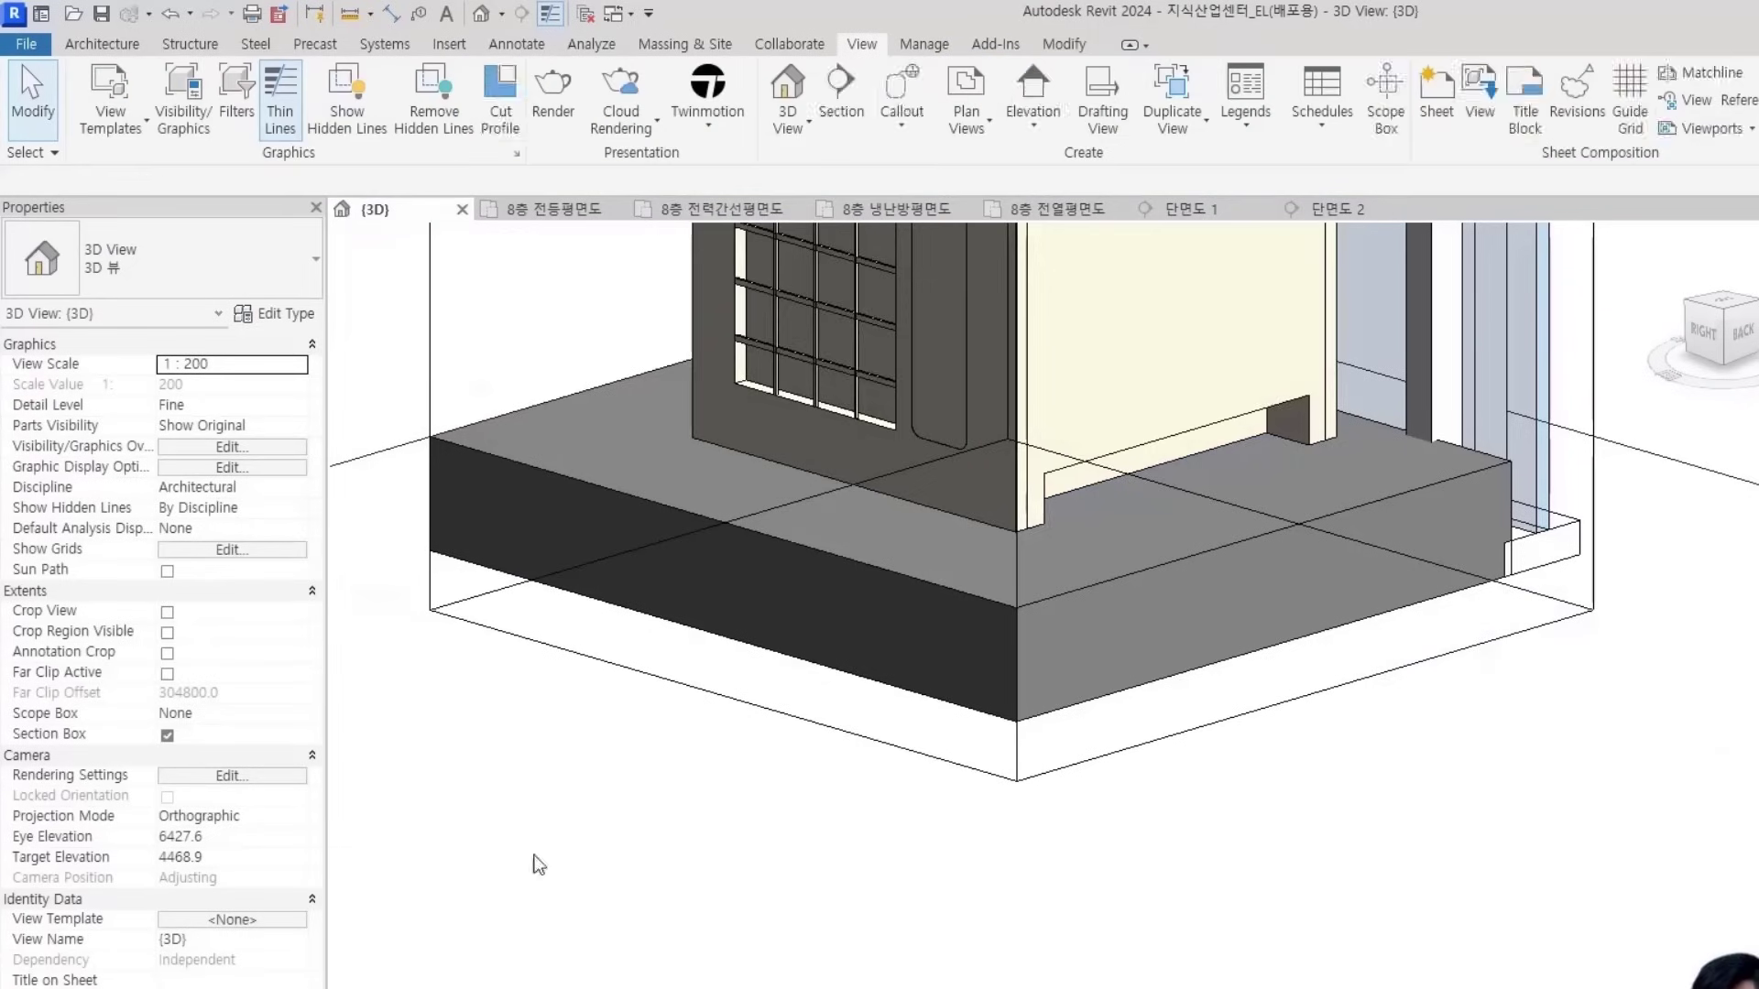
scroll(1104, 231, "down", 2)
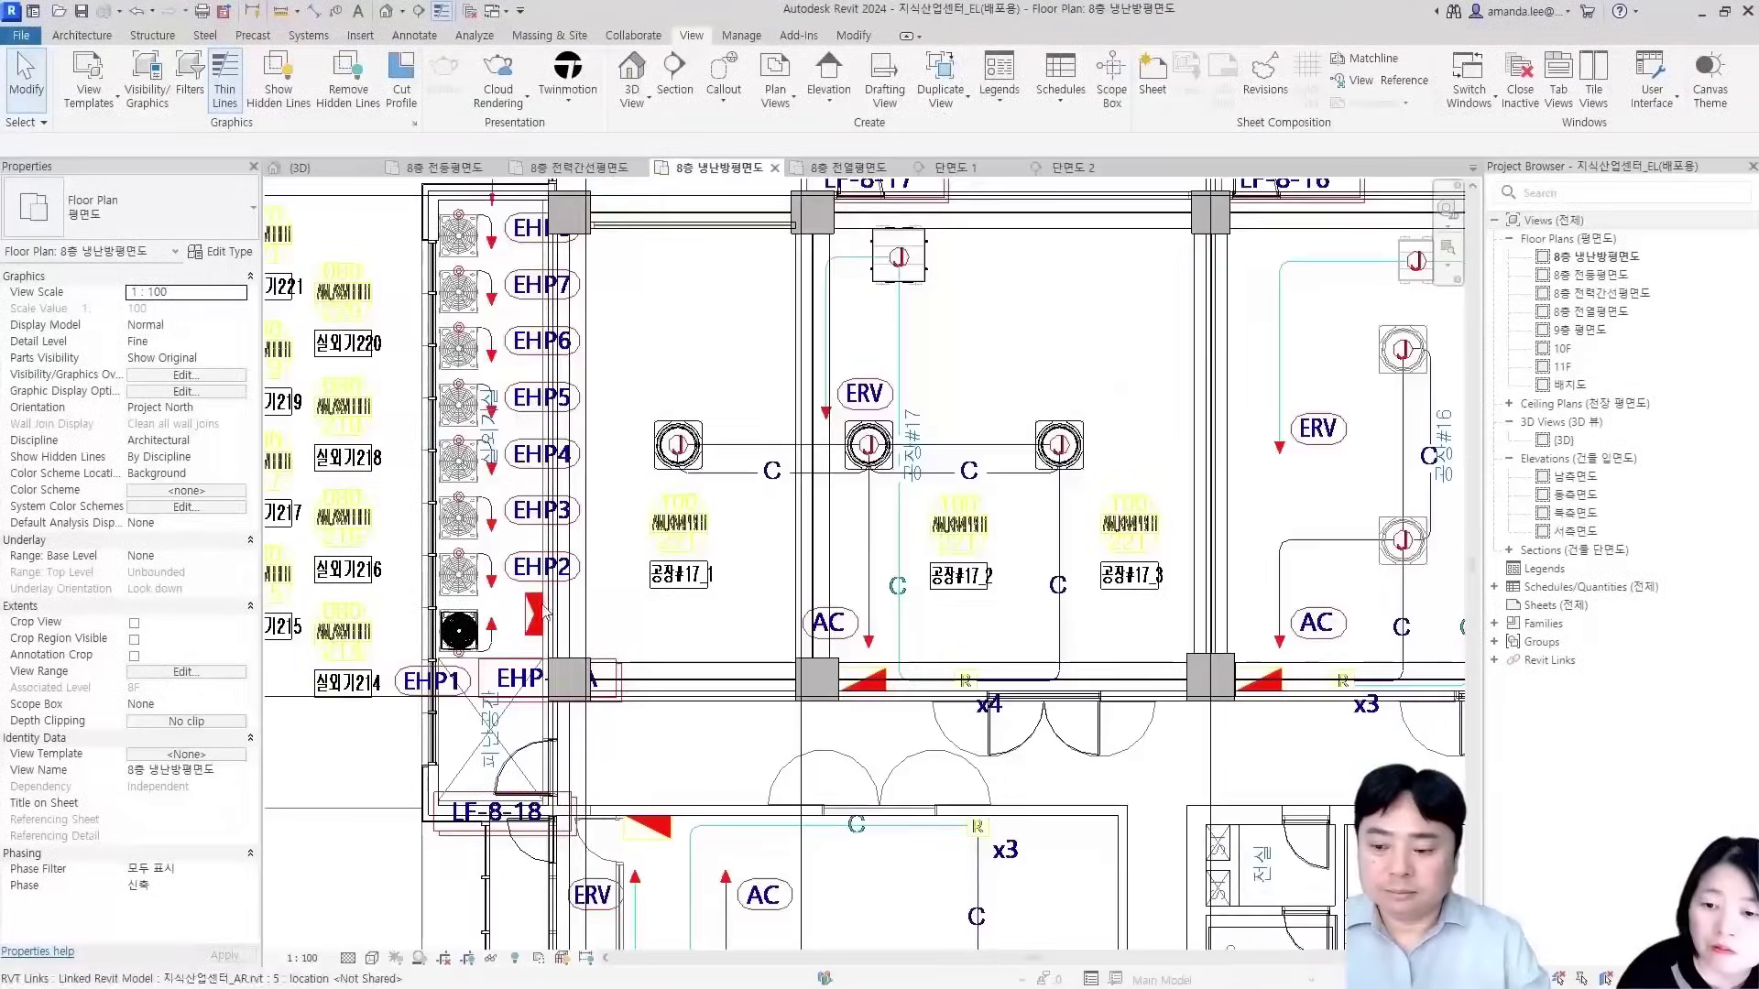
Review the indoor, outdoor and heat exchanger units placed across the 8층 냉난방평면도 plan
scroll(545, 612, "down", 8)
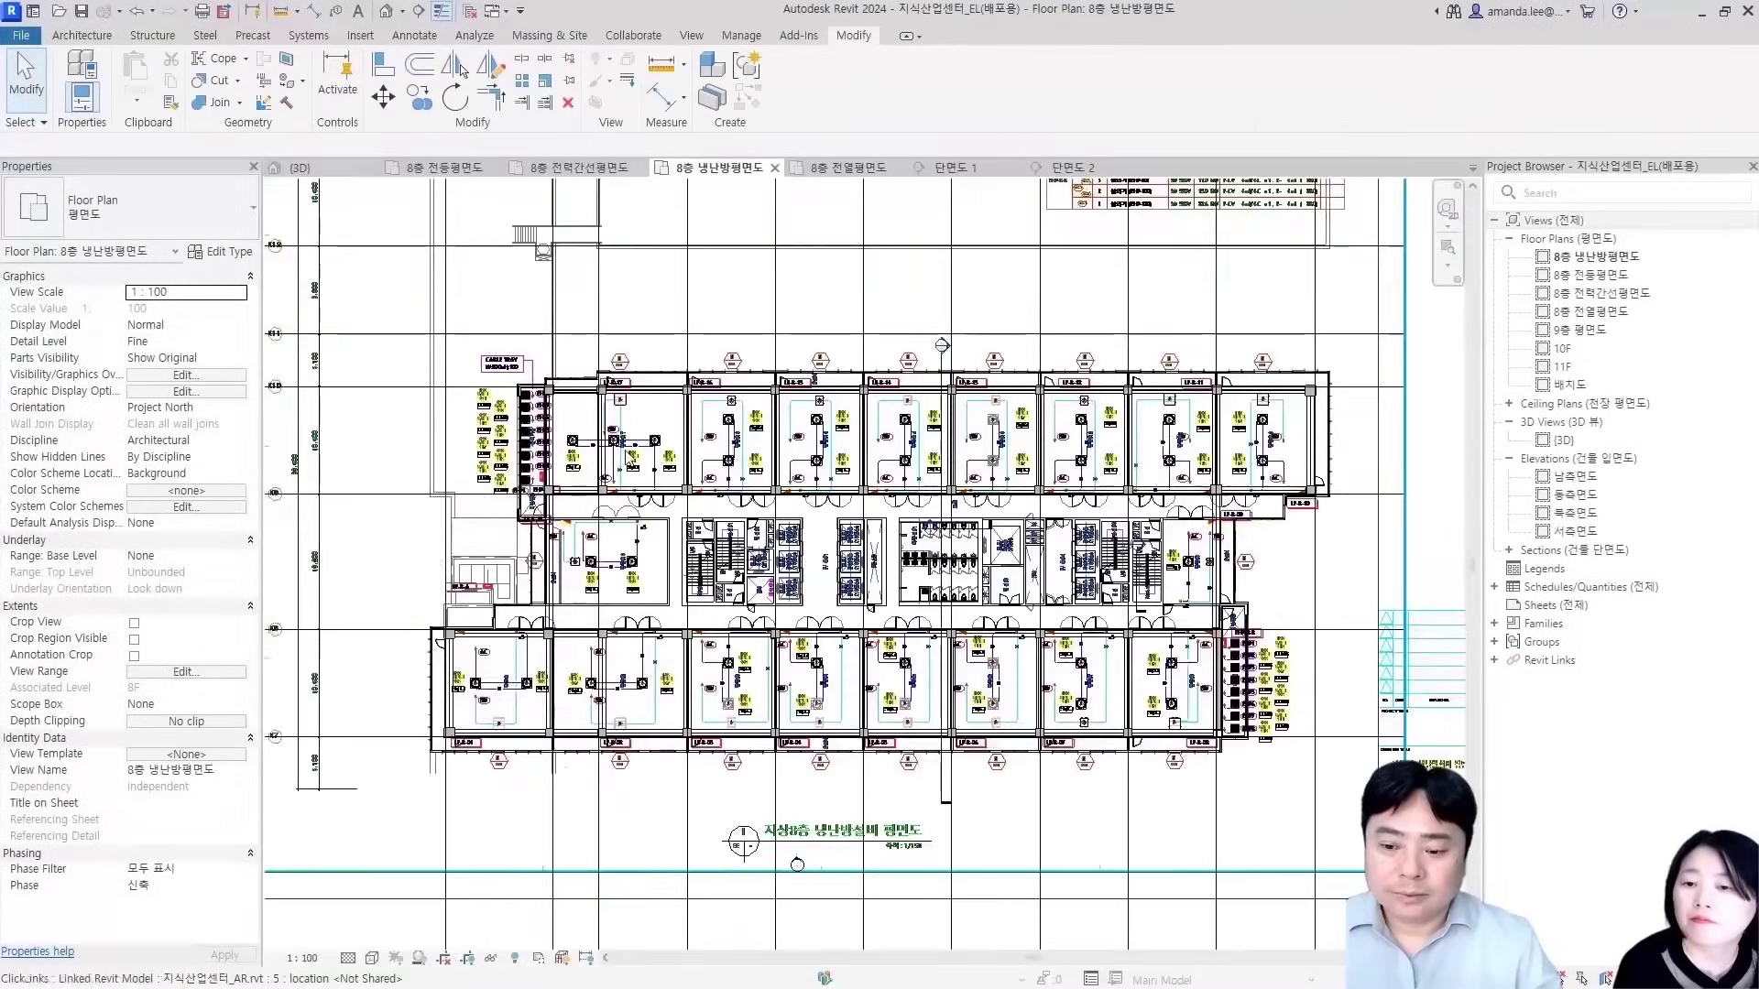
scroll(627, 449, "up", 7)
middle_click_drag(623, 469, 739, 361)
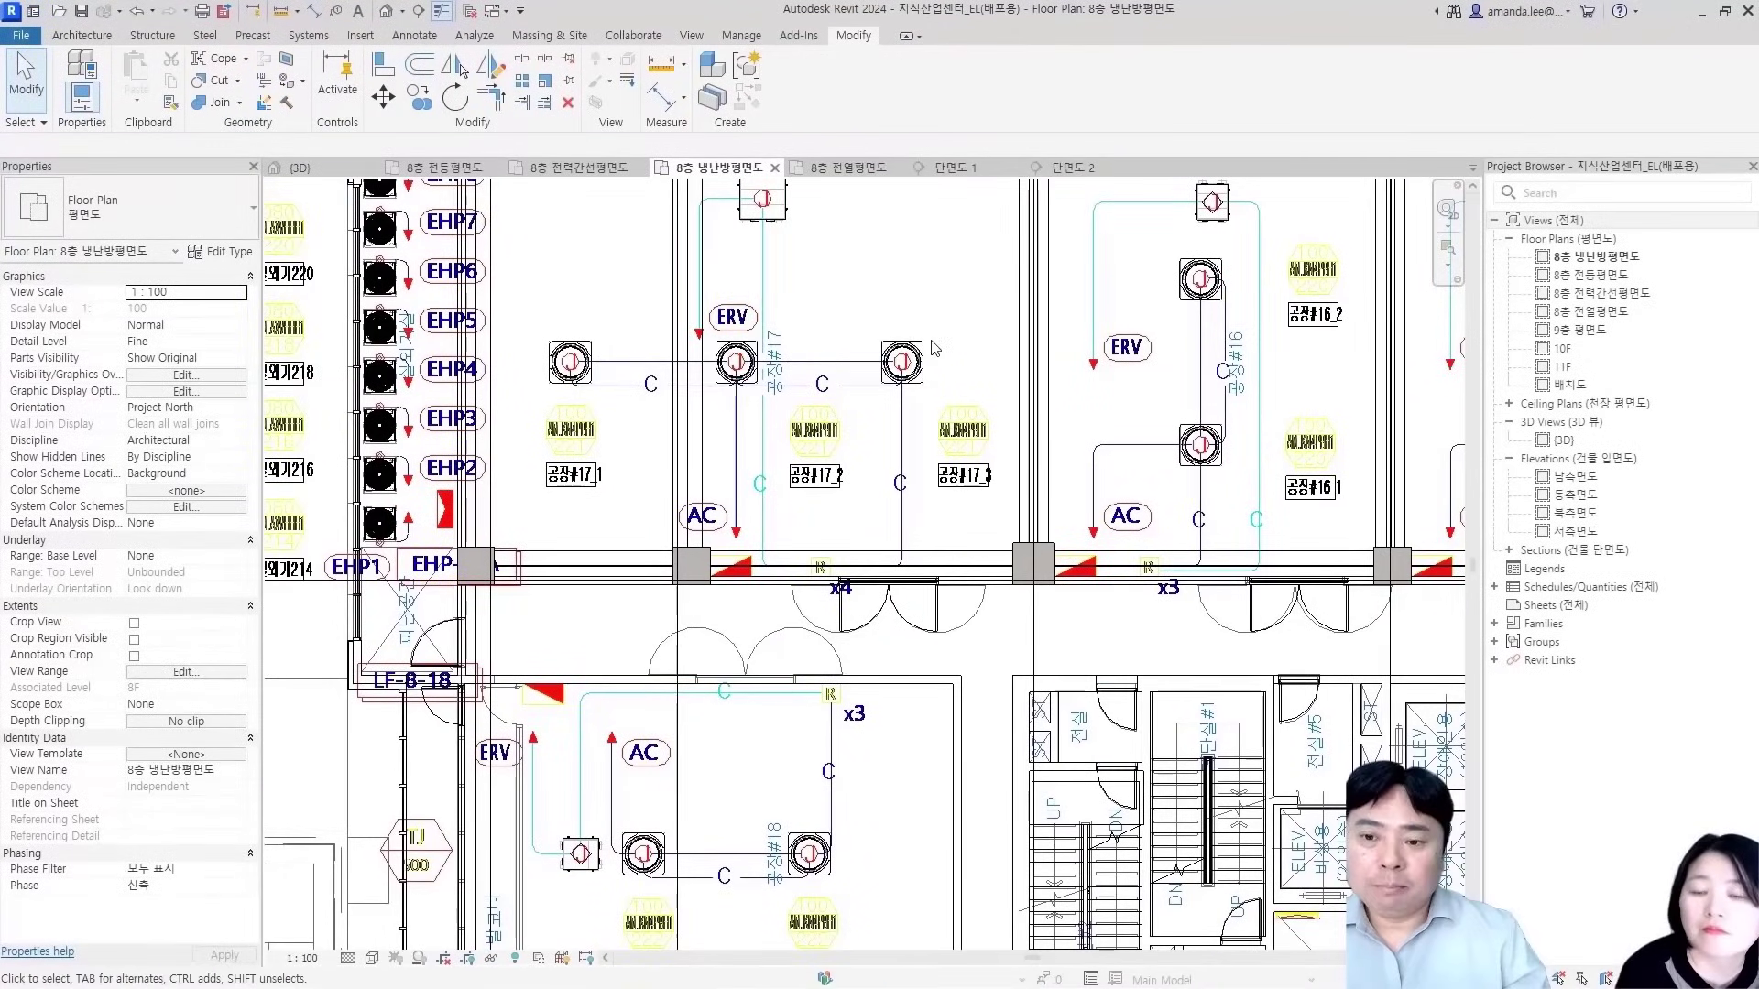
scroll(1132, 458, "down", 5)
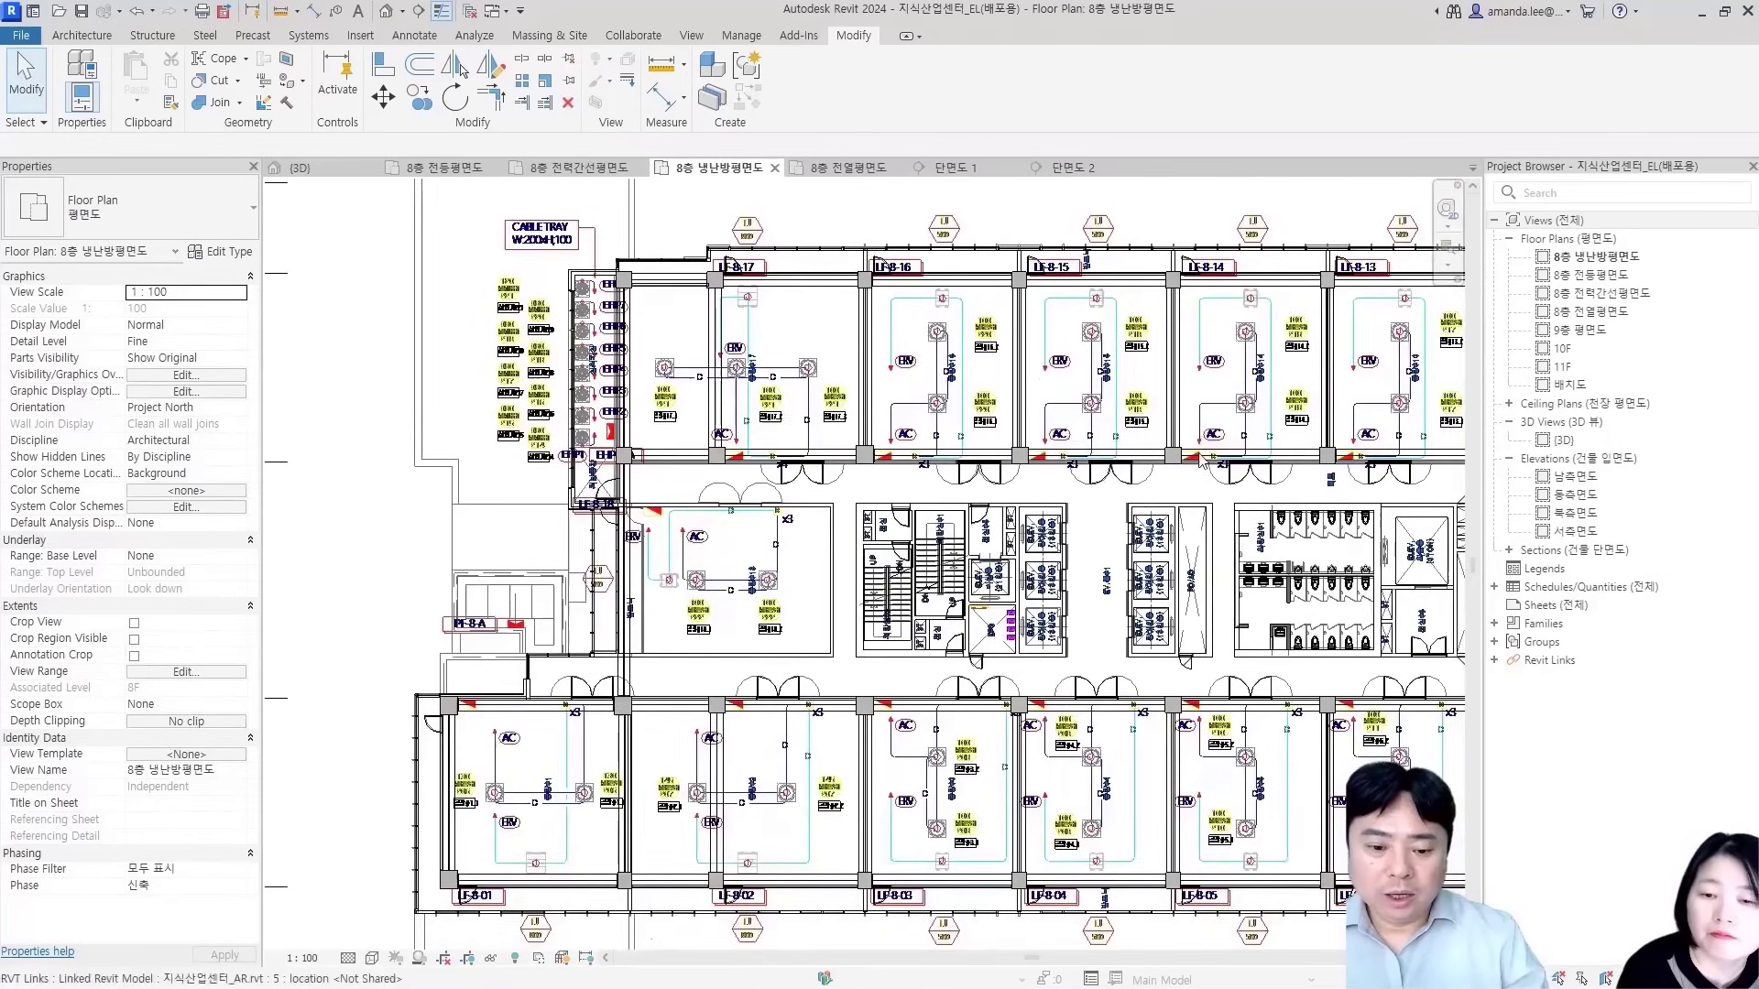
scroll(1028, 438, "up", 2)
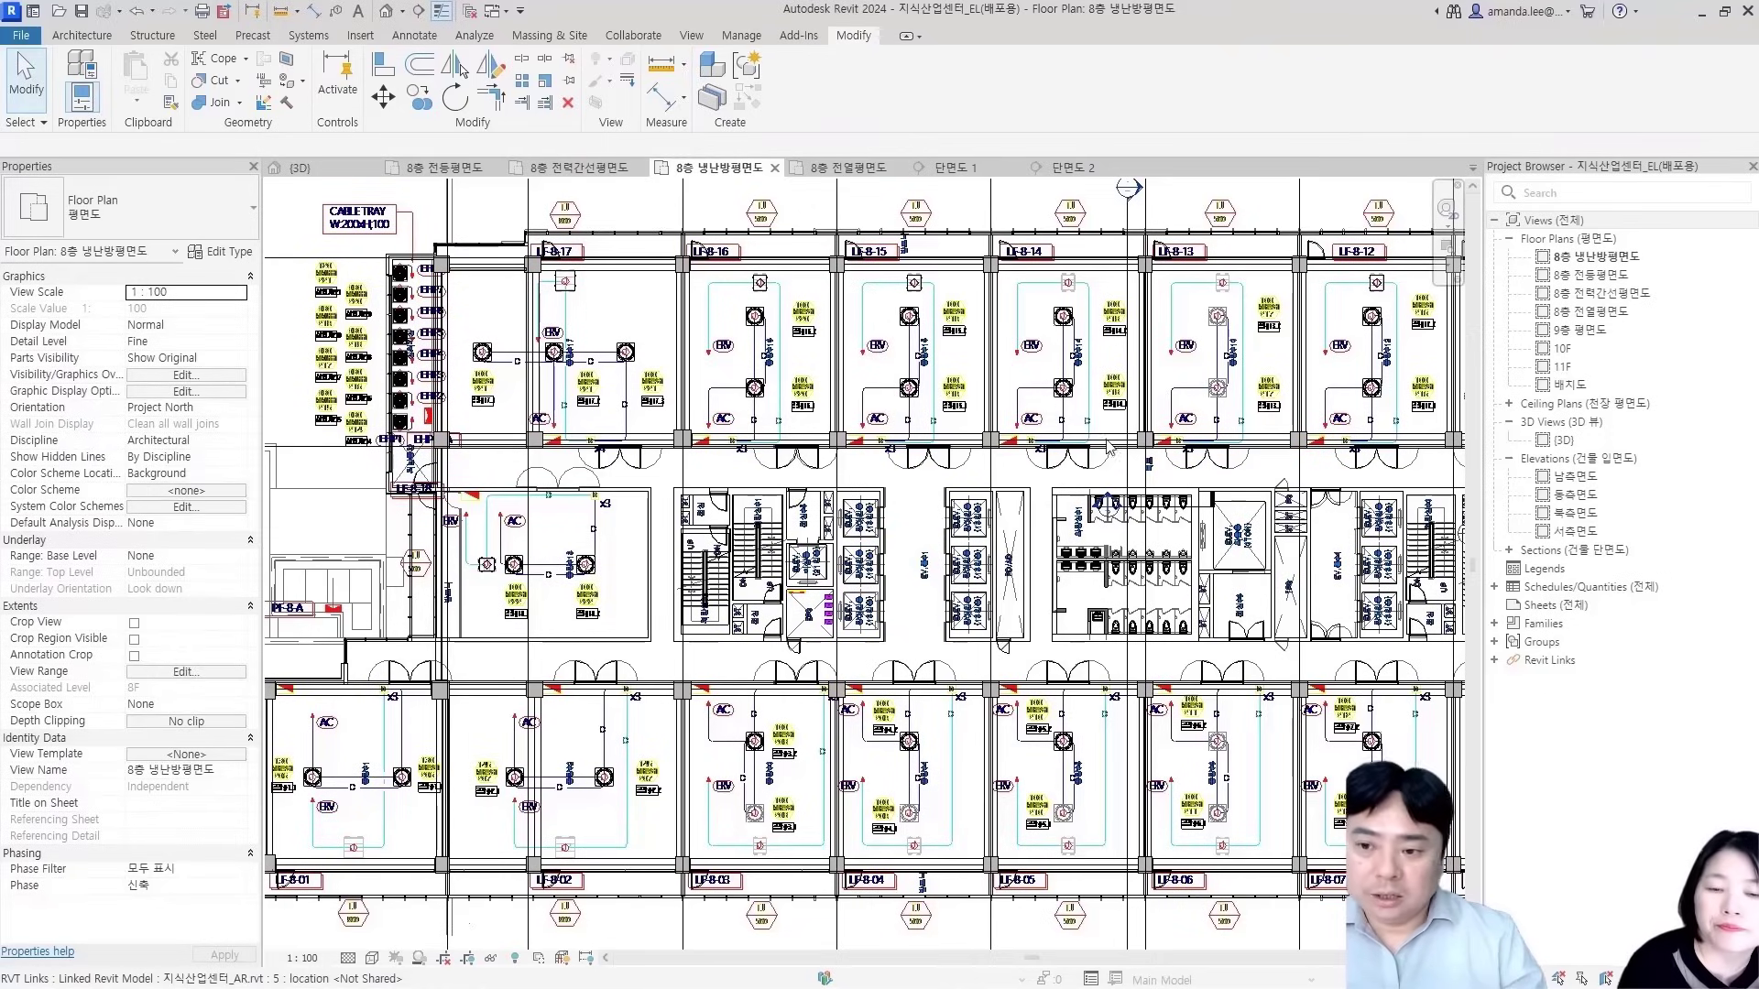
Open the 8층 전력간선평면도 plan and examine the cable tray routes along the corridors and the LF-8 distribution panels
left_click(578, 167)
scroll(852, 593, "down", 6)
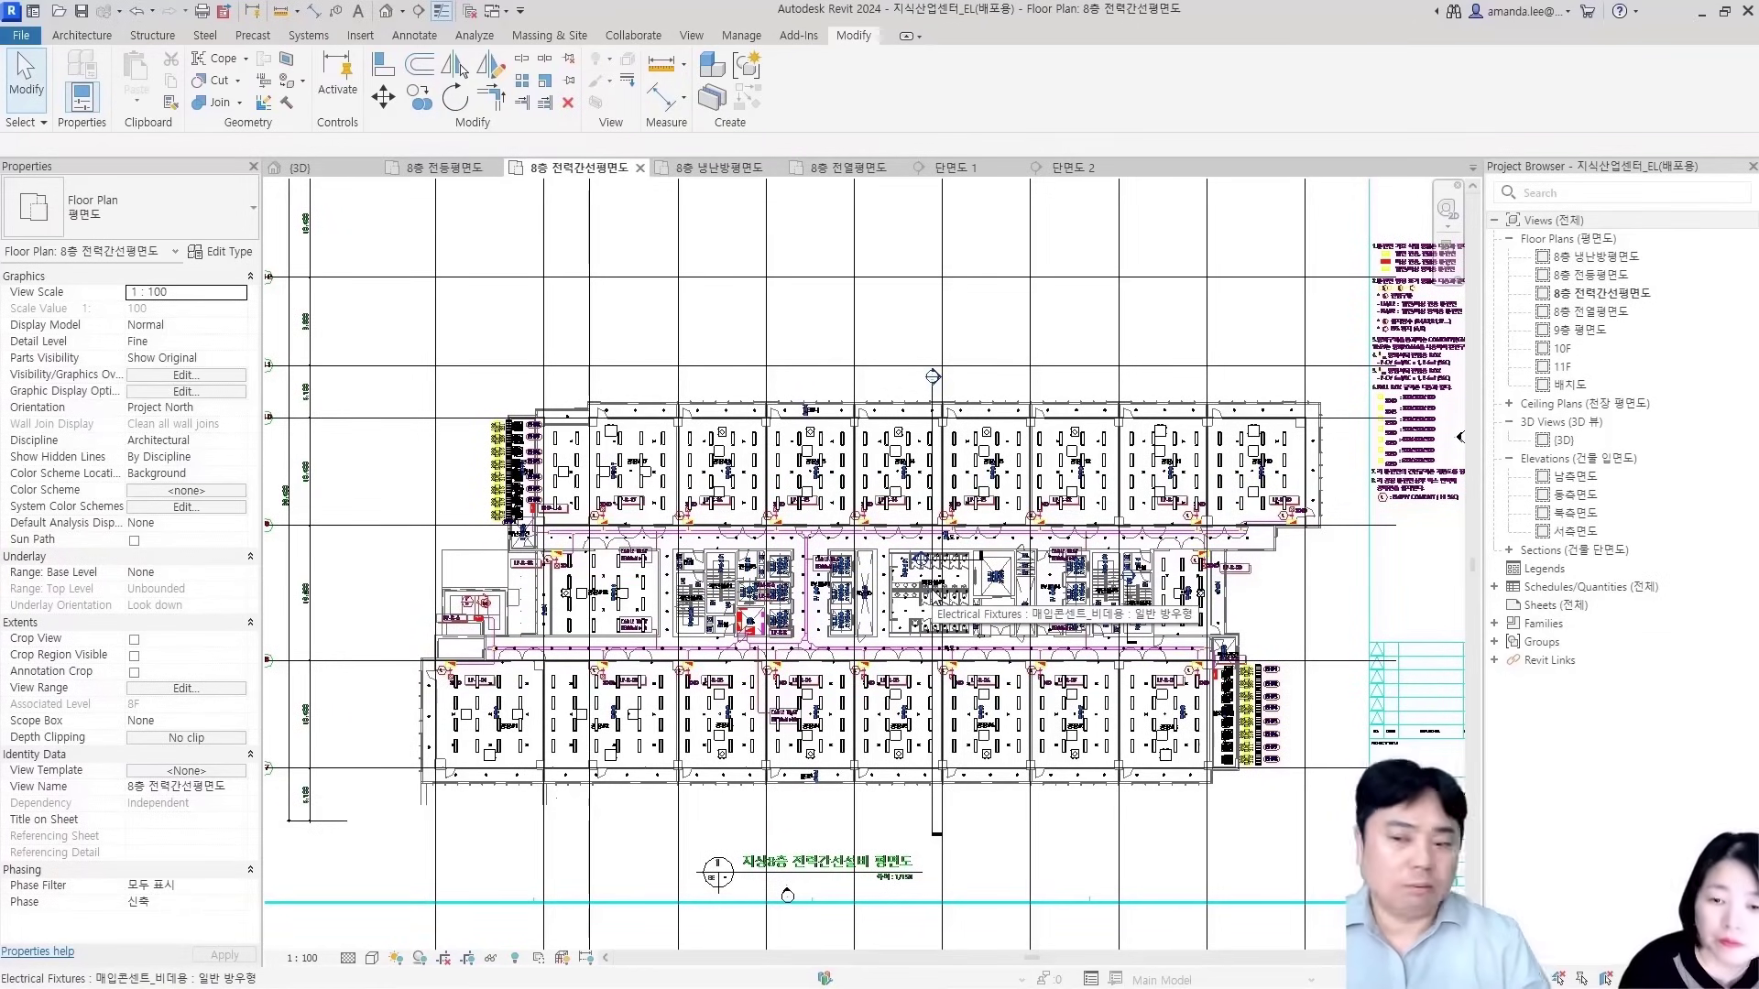
scroll(617, 497, "up", 5)
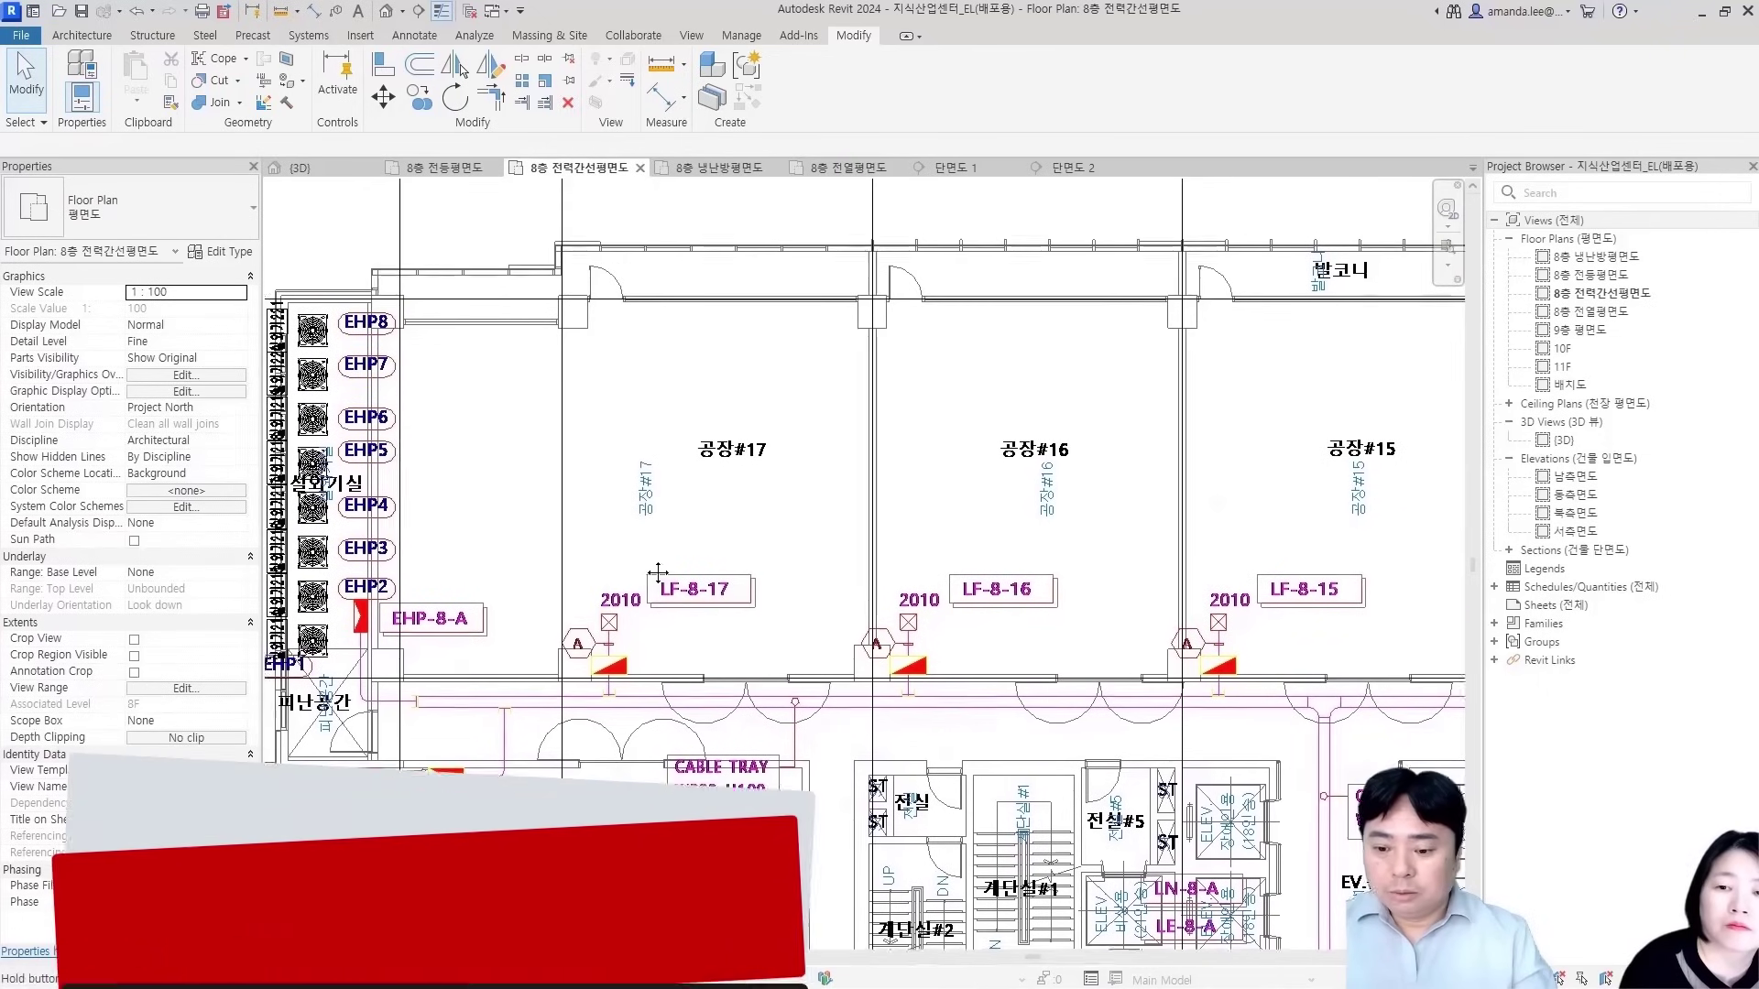
scroll(658, 573, "down", 1)
scroll(756, 492, "down", 2)
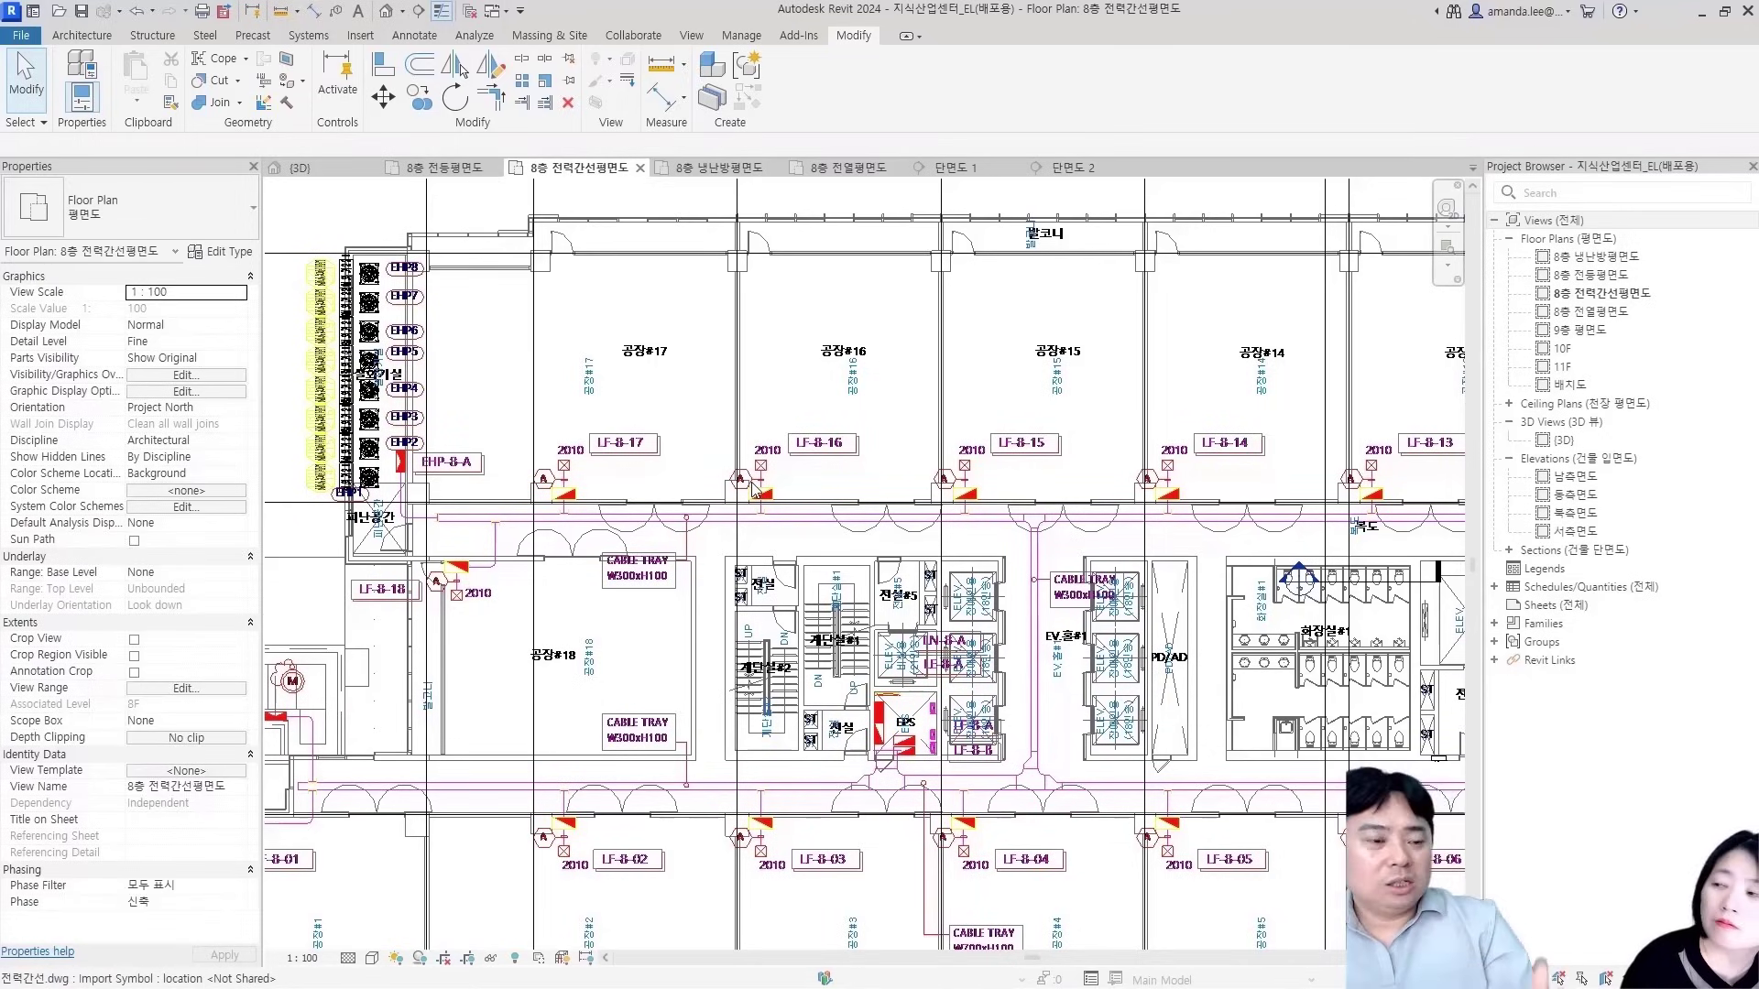
scroll(760, 492, "down", 5)
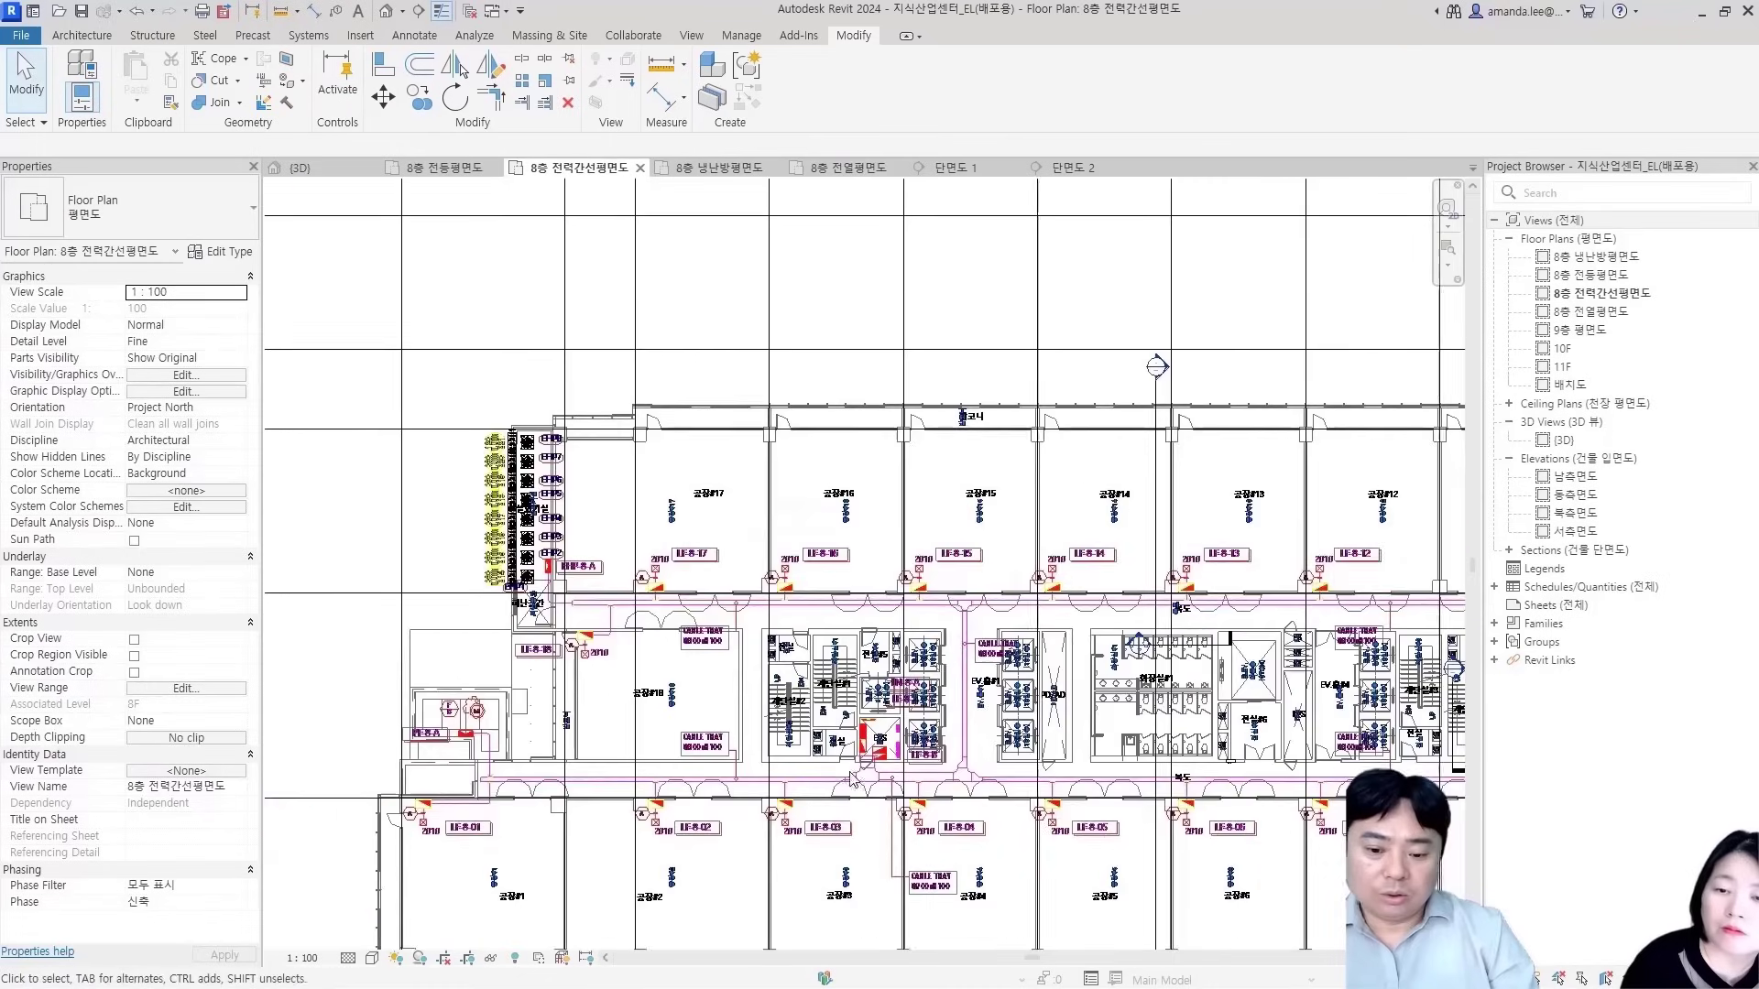
scroll(761, 550, "up", 5)
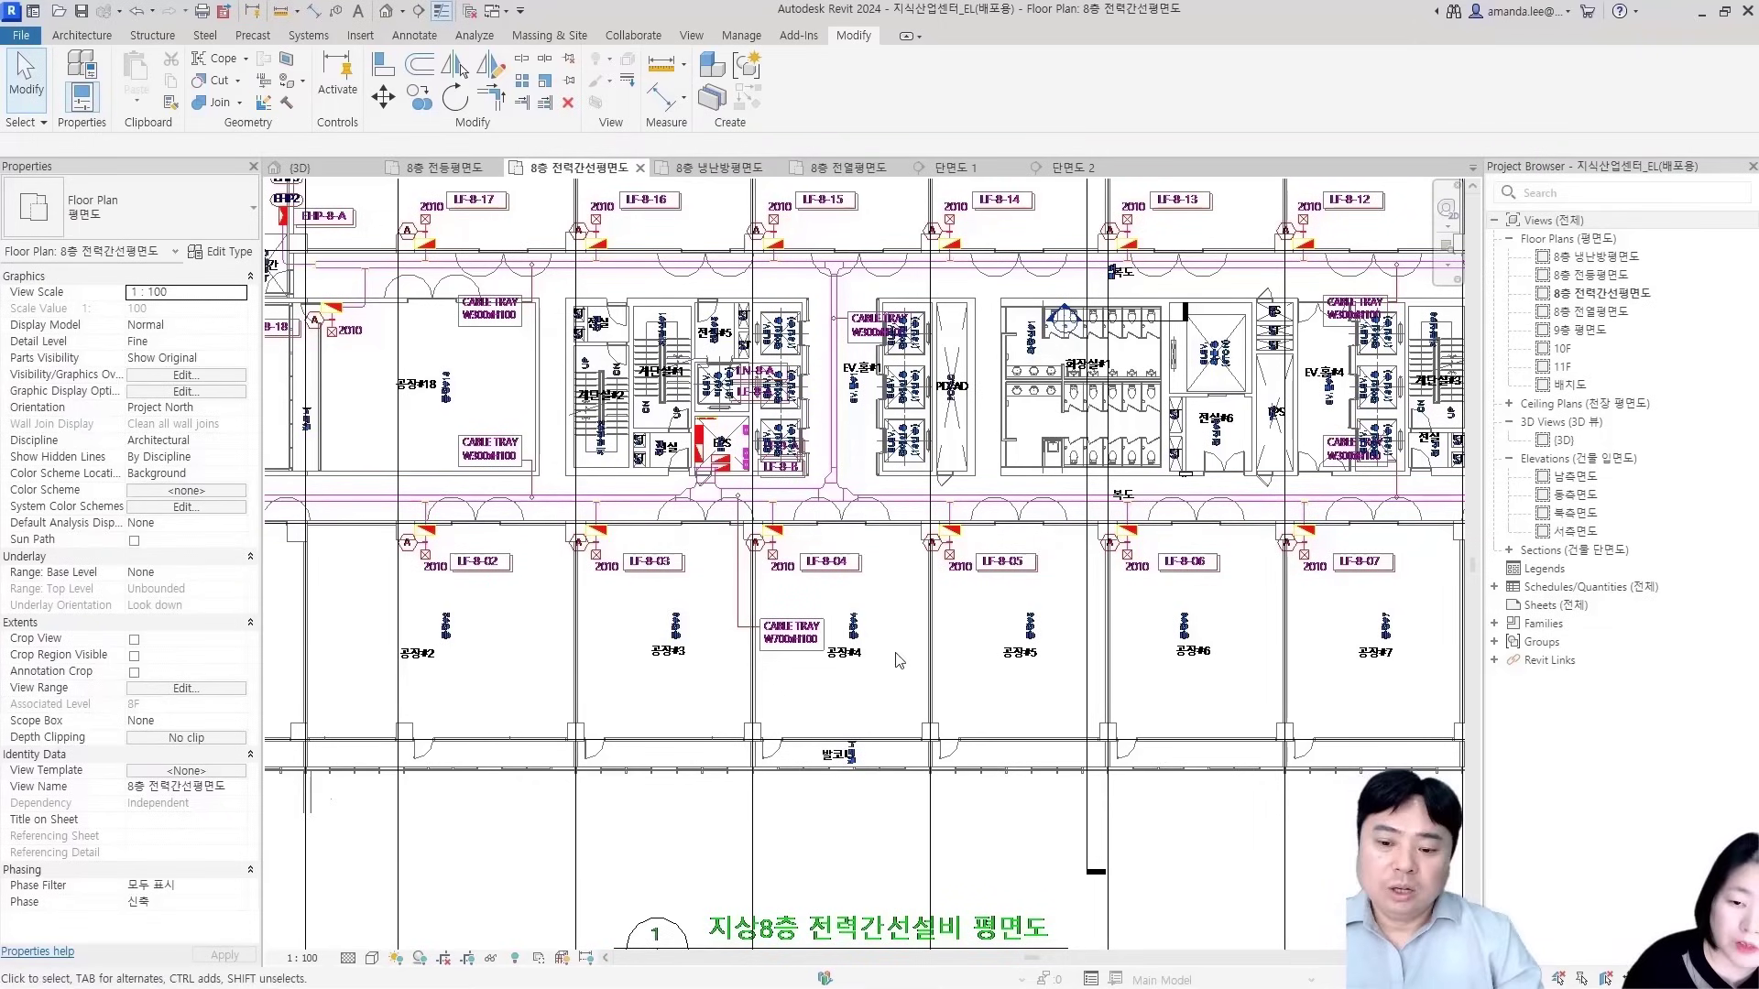
middle_click_drag(1168, 614, 822, 615)
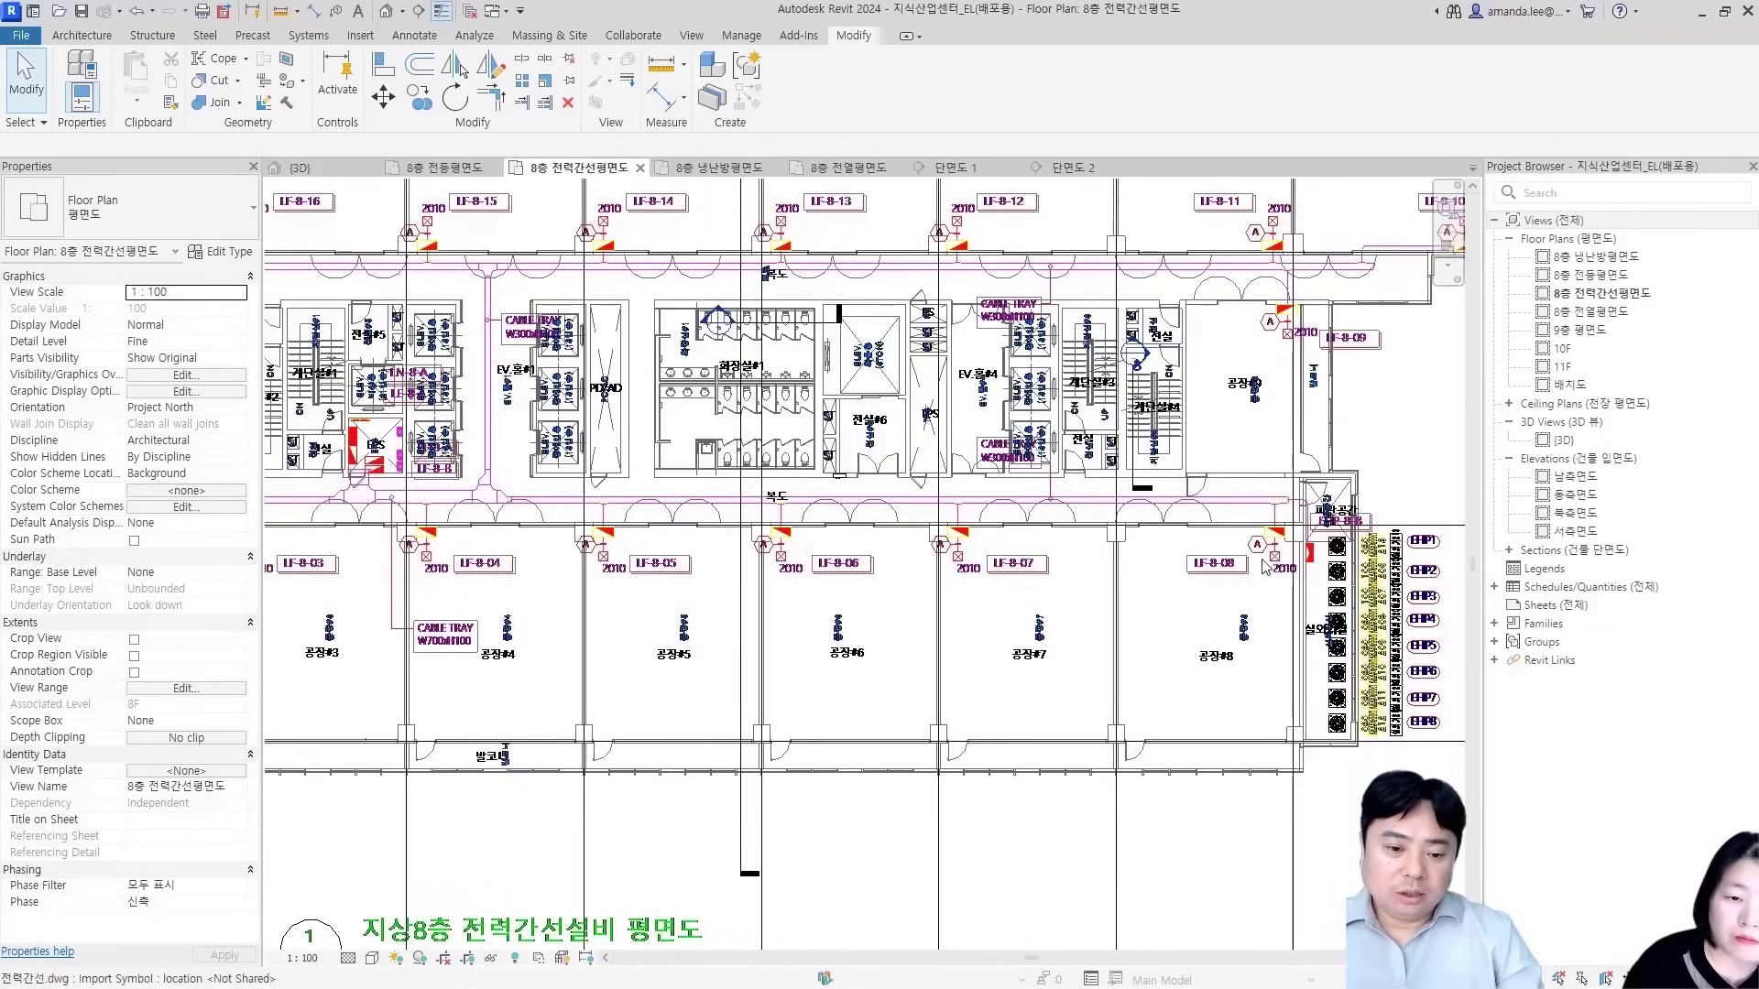
middle_click_drag(365, 544, 631, 531)
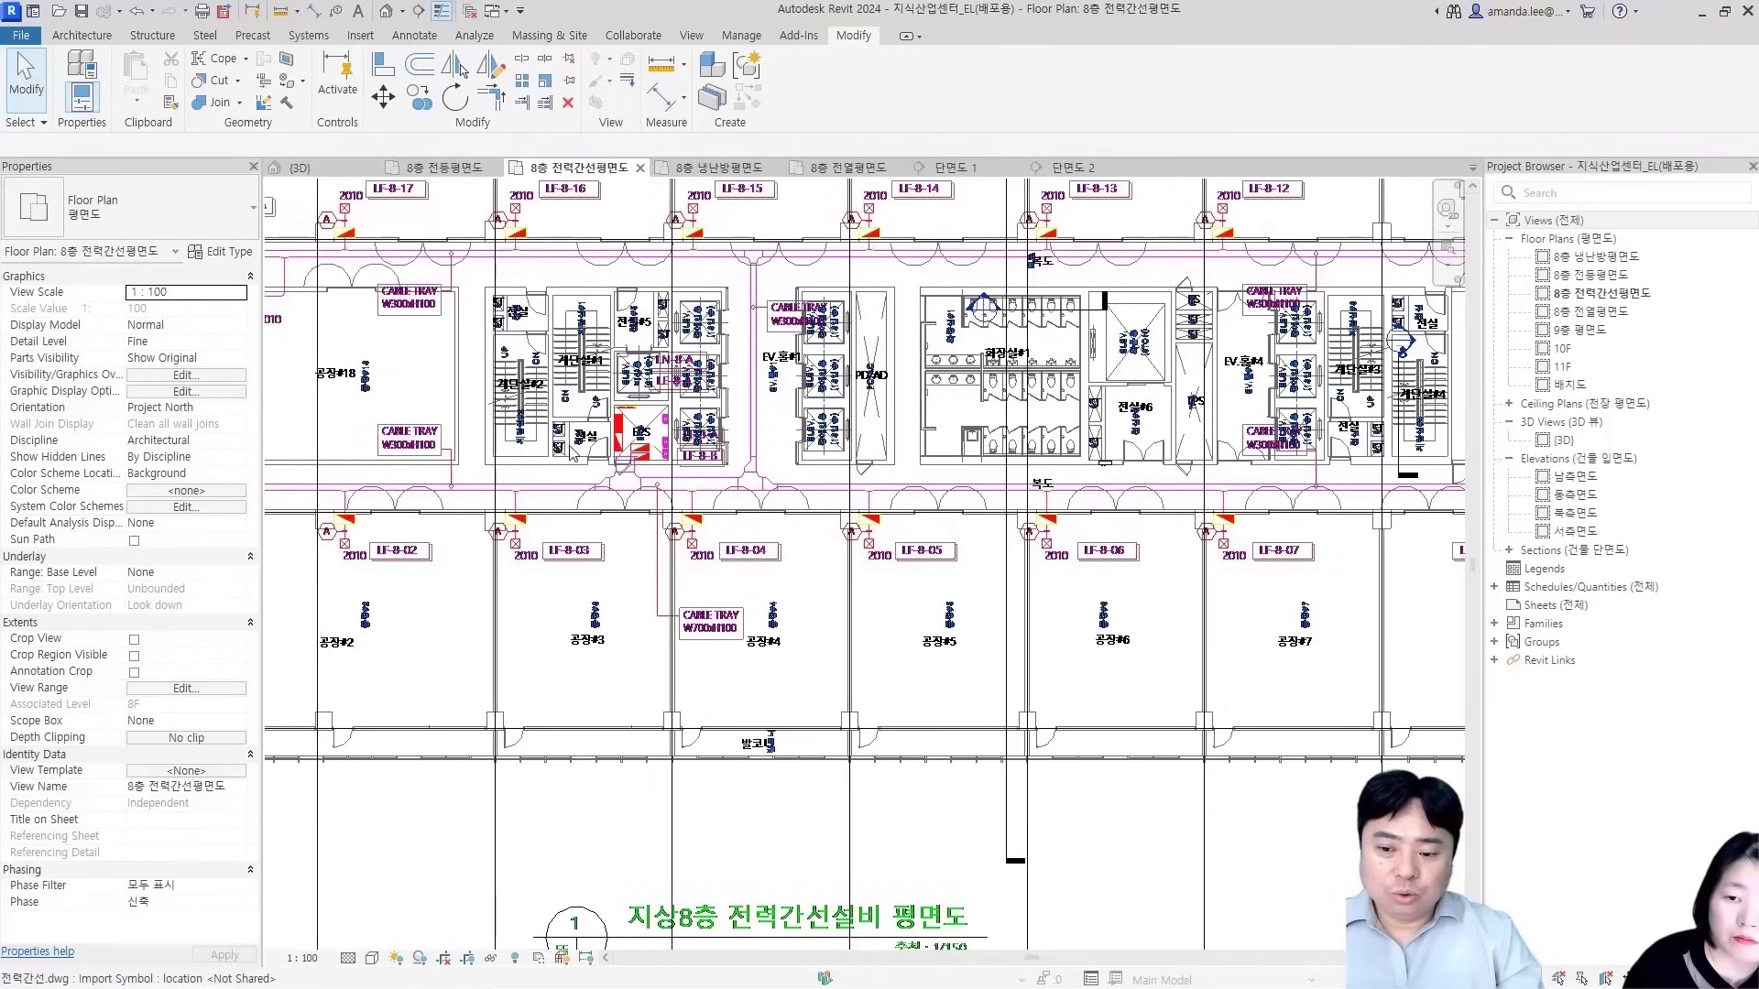
Examine the LN-8-A, LE-8-A, LF-8-A and LF-8-B panels in the EPS room and the adjoining cable tray branches
scroll(660, 366, "up", 6)
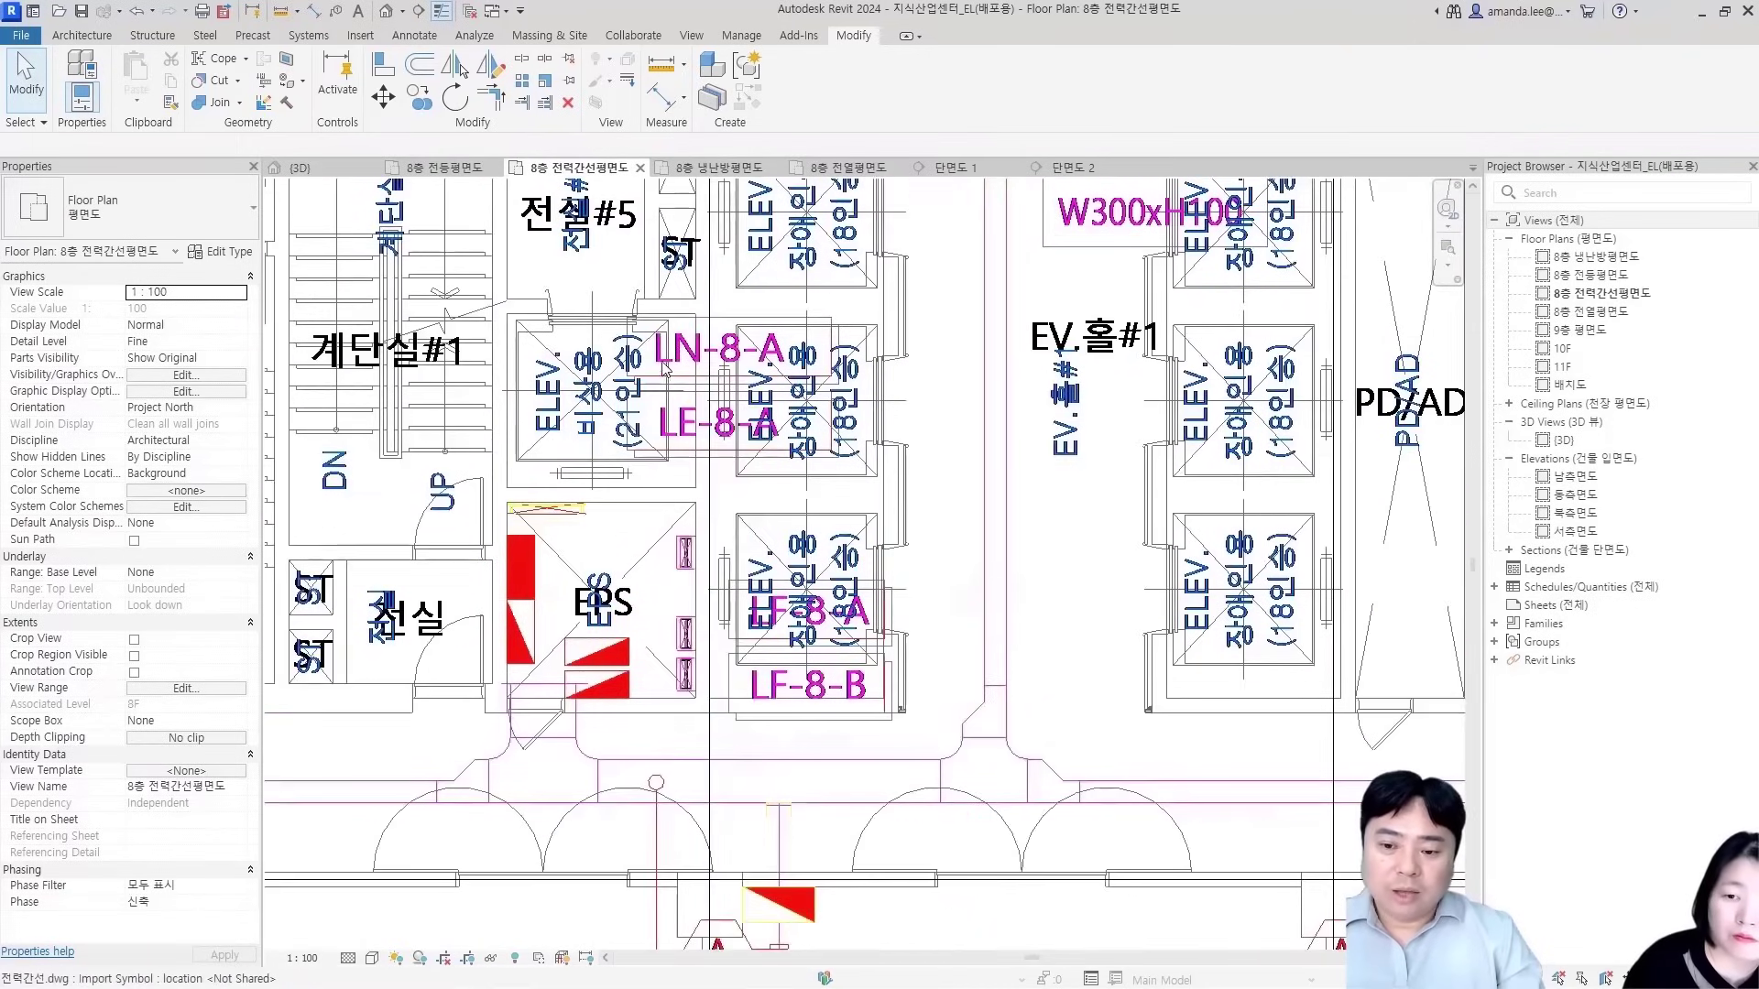
middle_click_drag(702, 473, 621, 345)
scroll(692, 525, "up", 1)
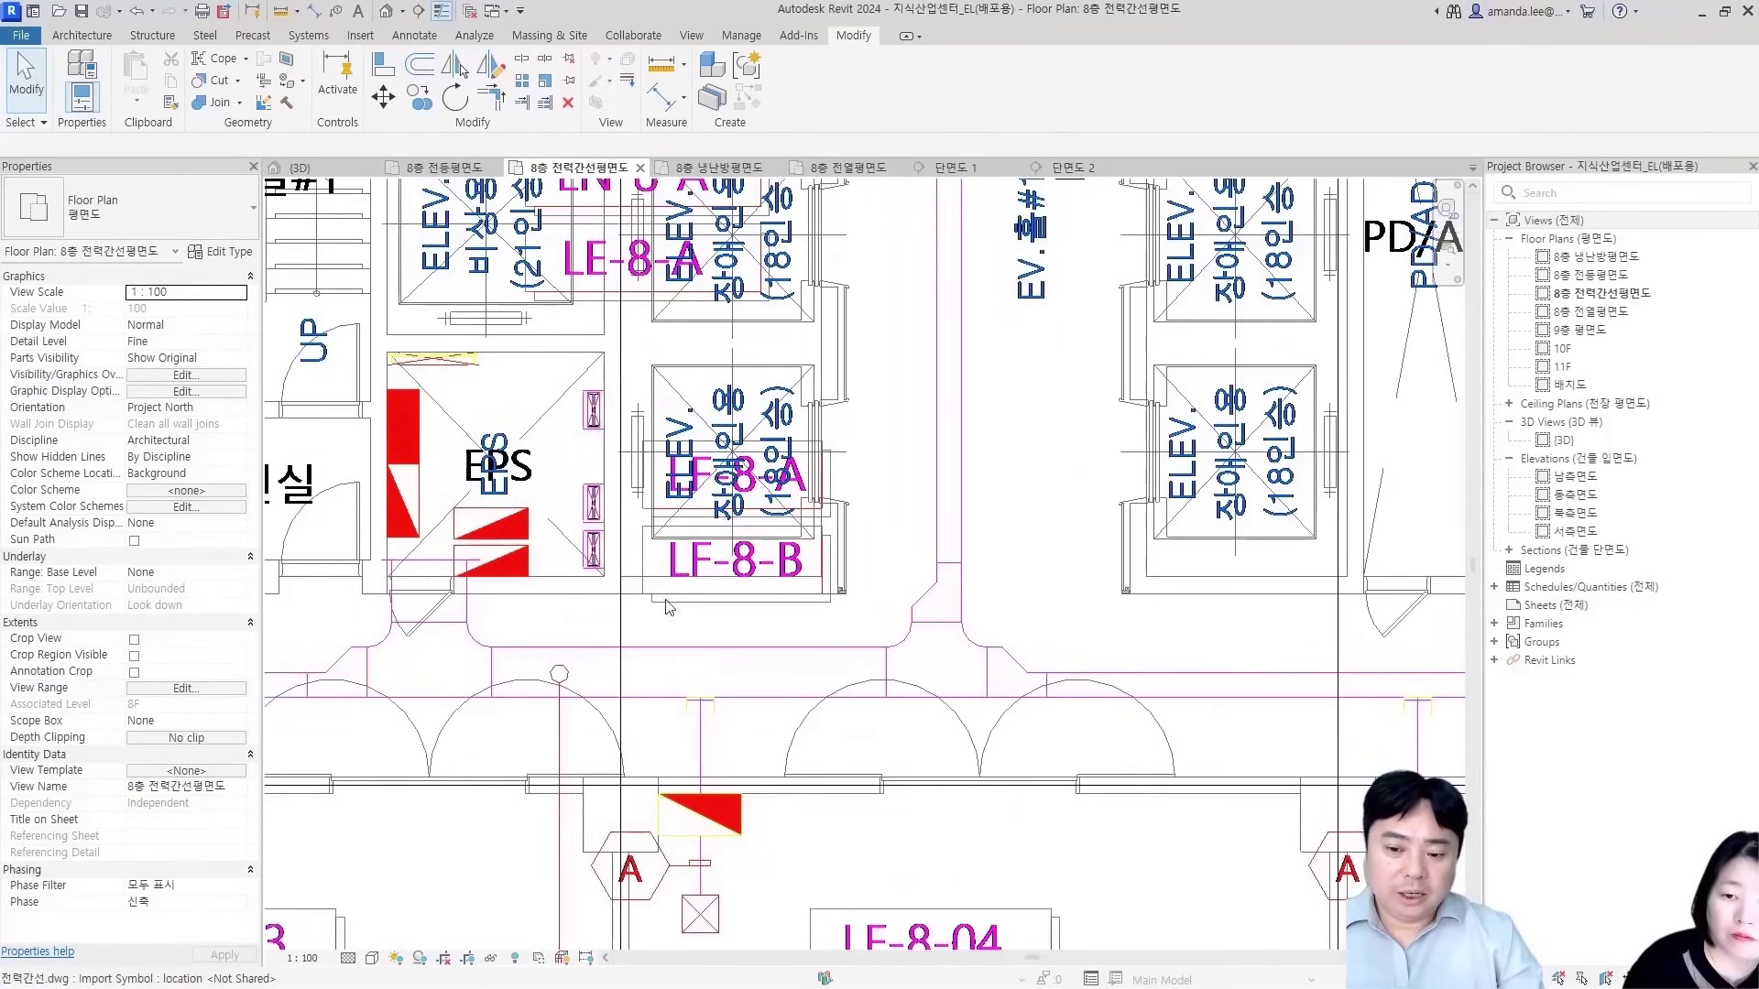
scroll(784, 529, "down", 2)
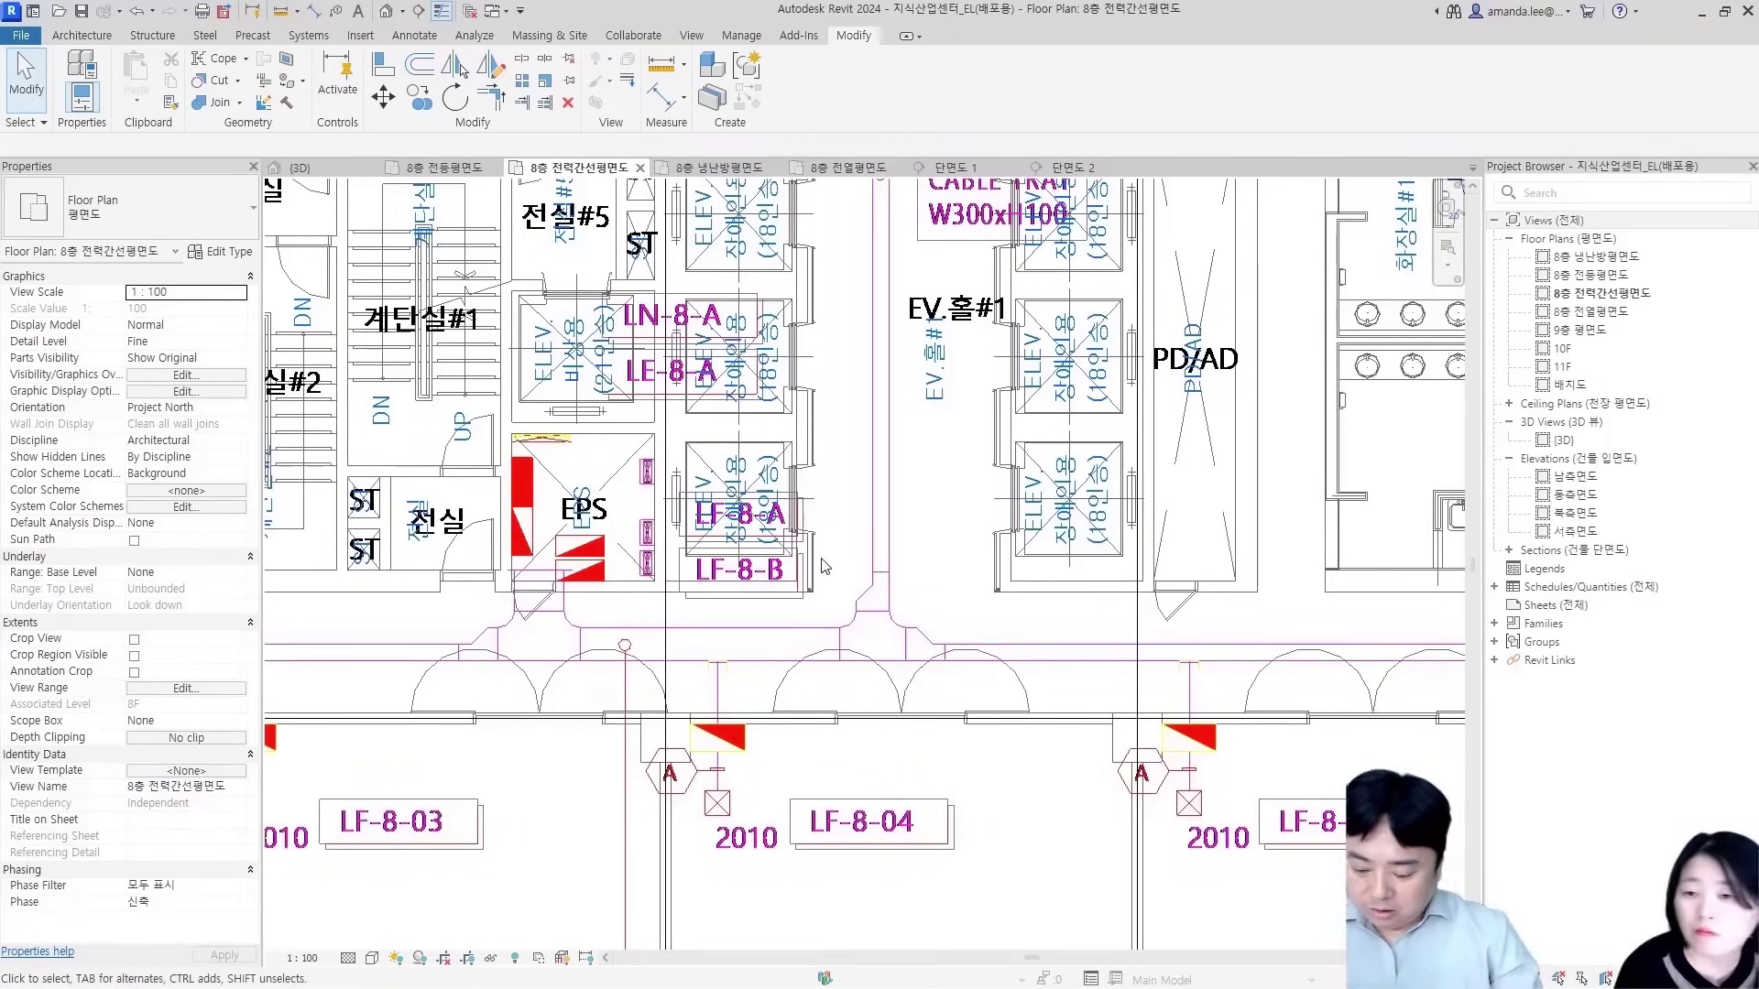
scroll(896, 576, "down", 5)
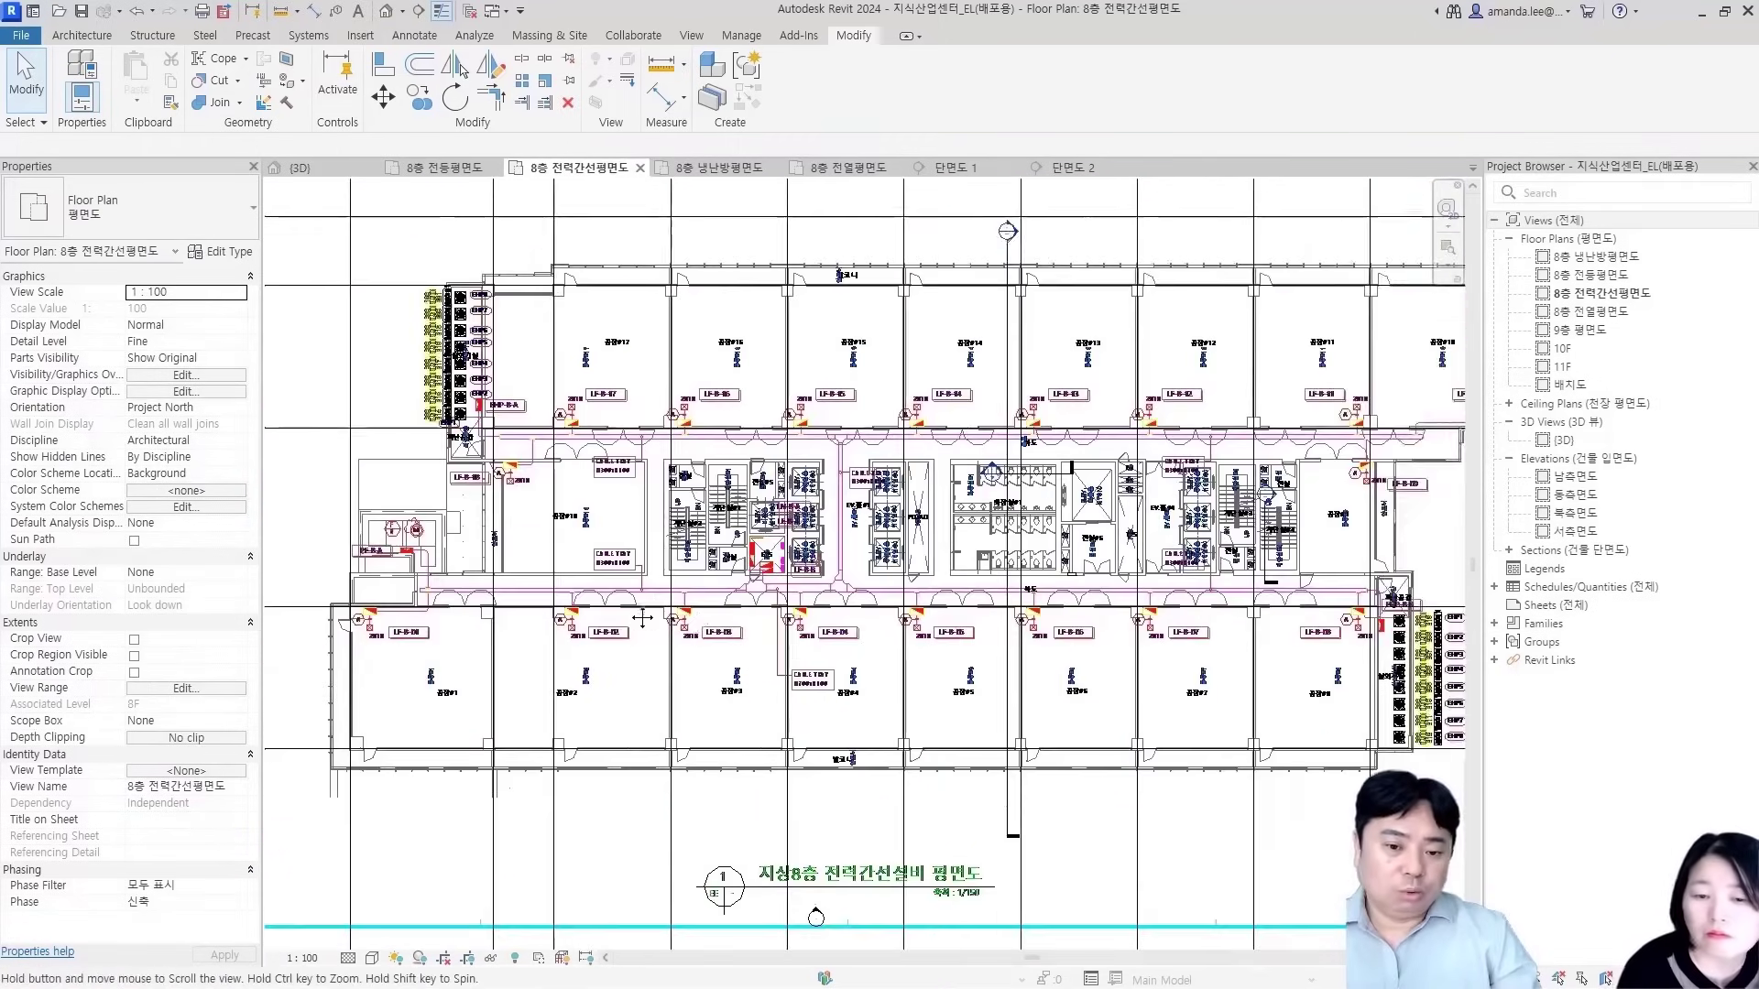
scroll(994, 626, "up", 2)
Switch to 분전반결선도.dwg in Autodesk Docs and examine the circuits of the LF-8~12-A panel wiring diagram
key("alt+Tab")
scroll(542, 513, "down", 1)
left_click_drag(542, 513, 1339, 522)
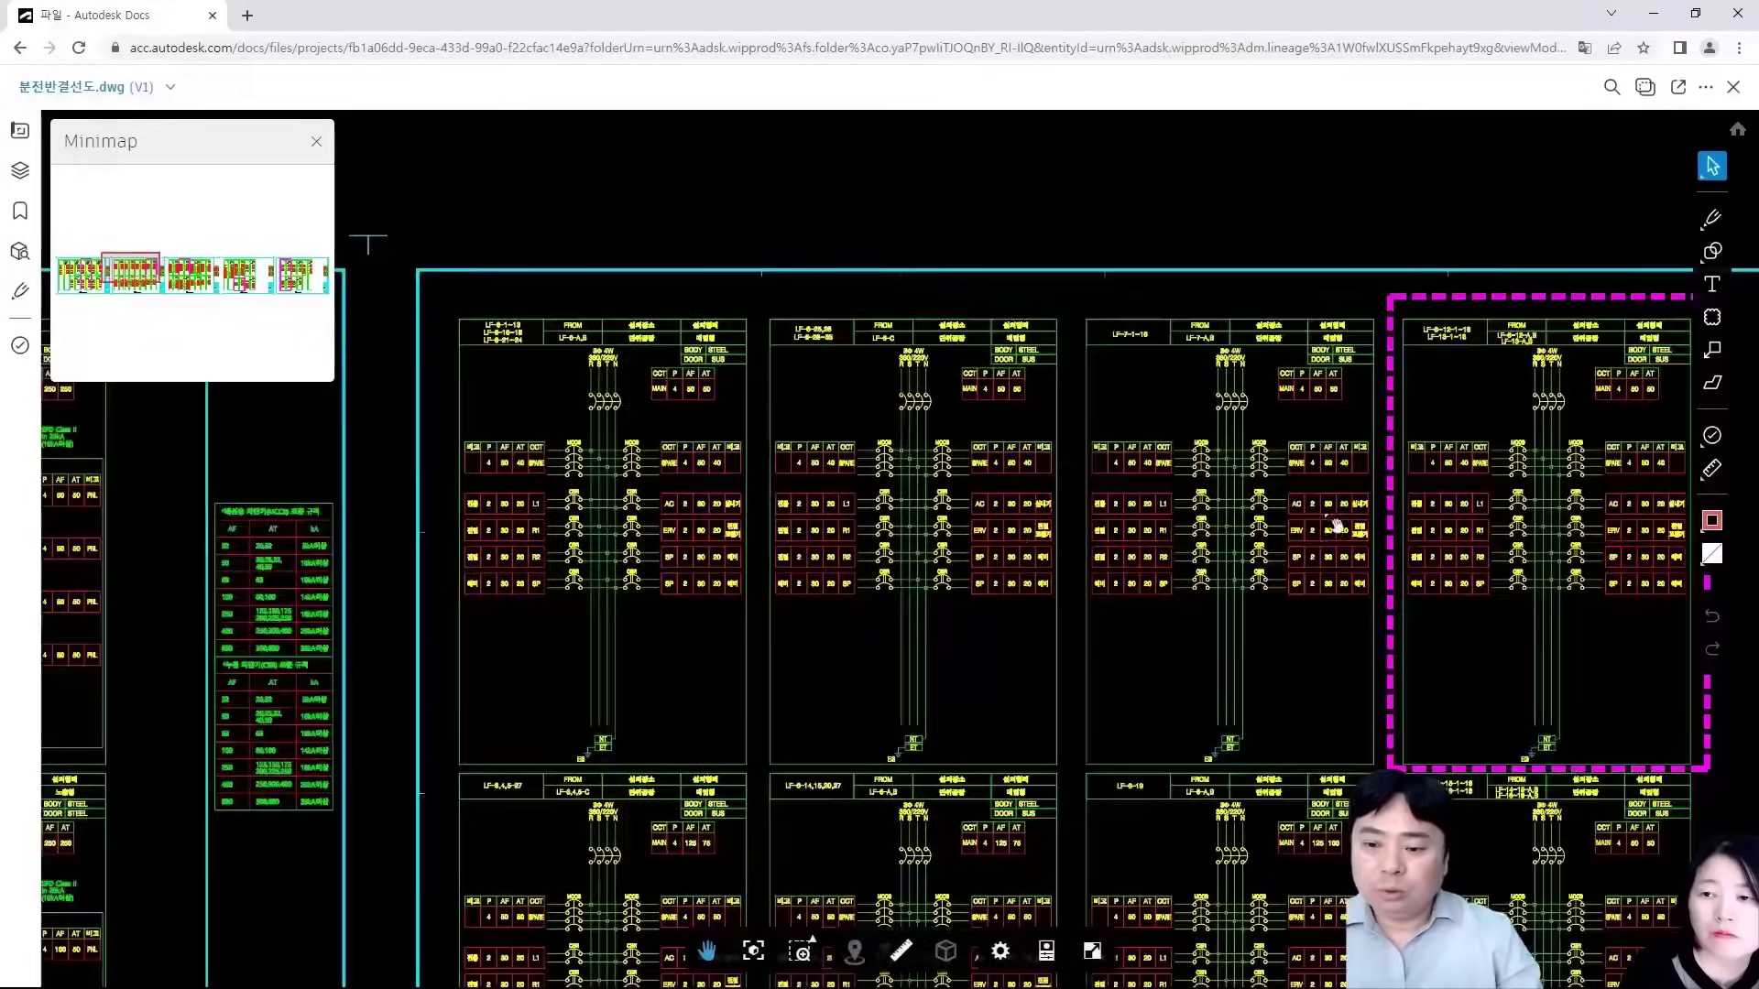
scroll(733, 548, "down", 1)
scroll(737, 549, "down", 1)
left_click_drag(737, 548, 1405, 497)
scroll(739, 400, "up", 6)
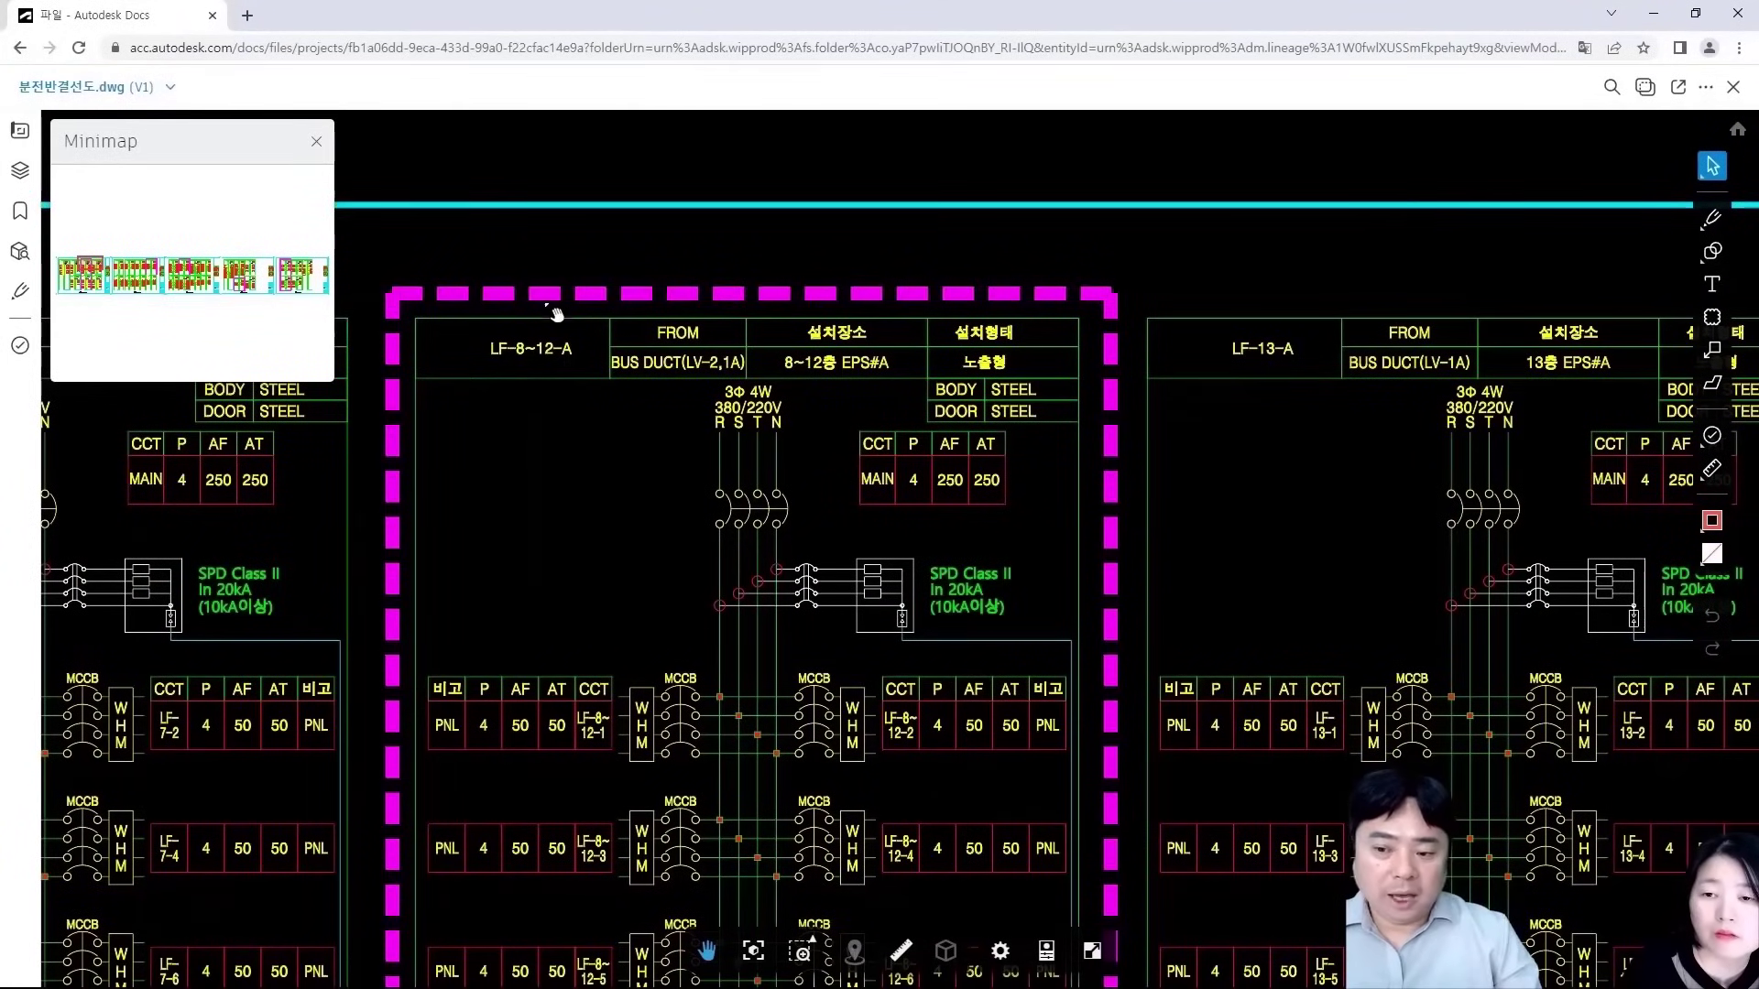
mouse_move(581, 692)
left_mouse_down()
mouse_move(587, 403)
mouse_move(667, 298)
left_mouse_up()
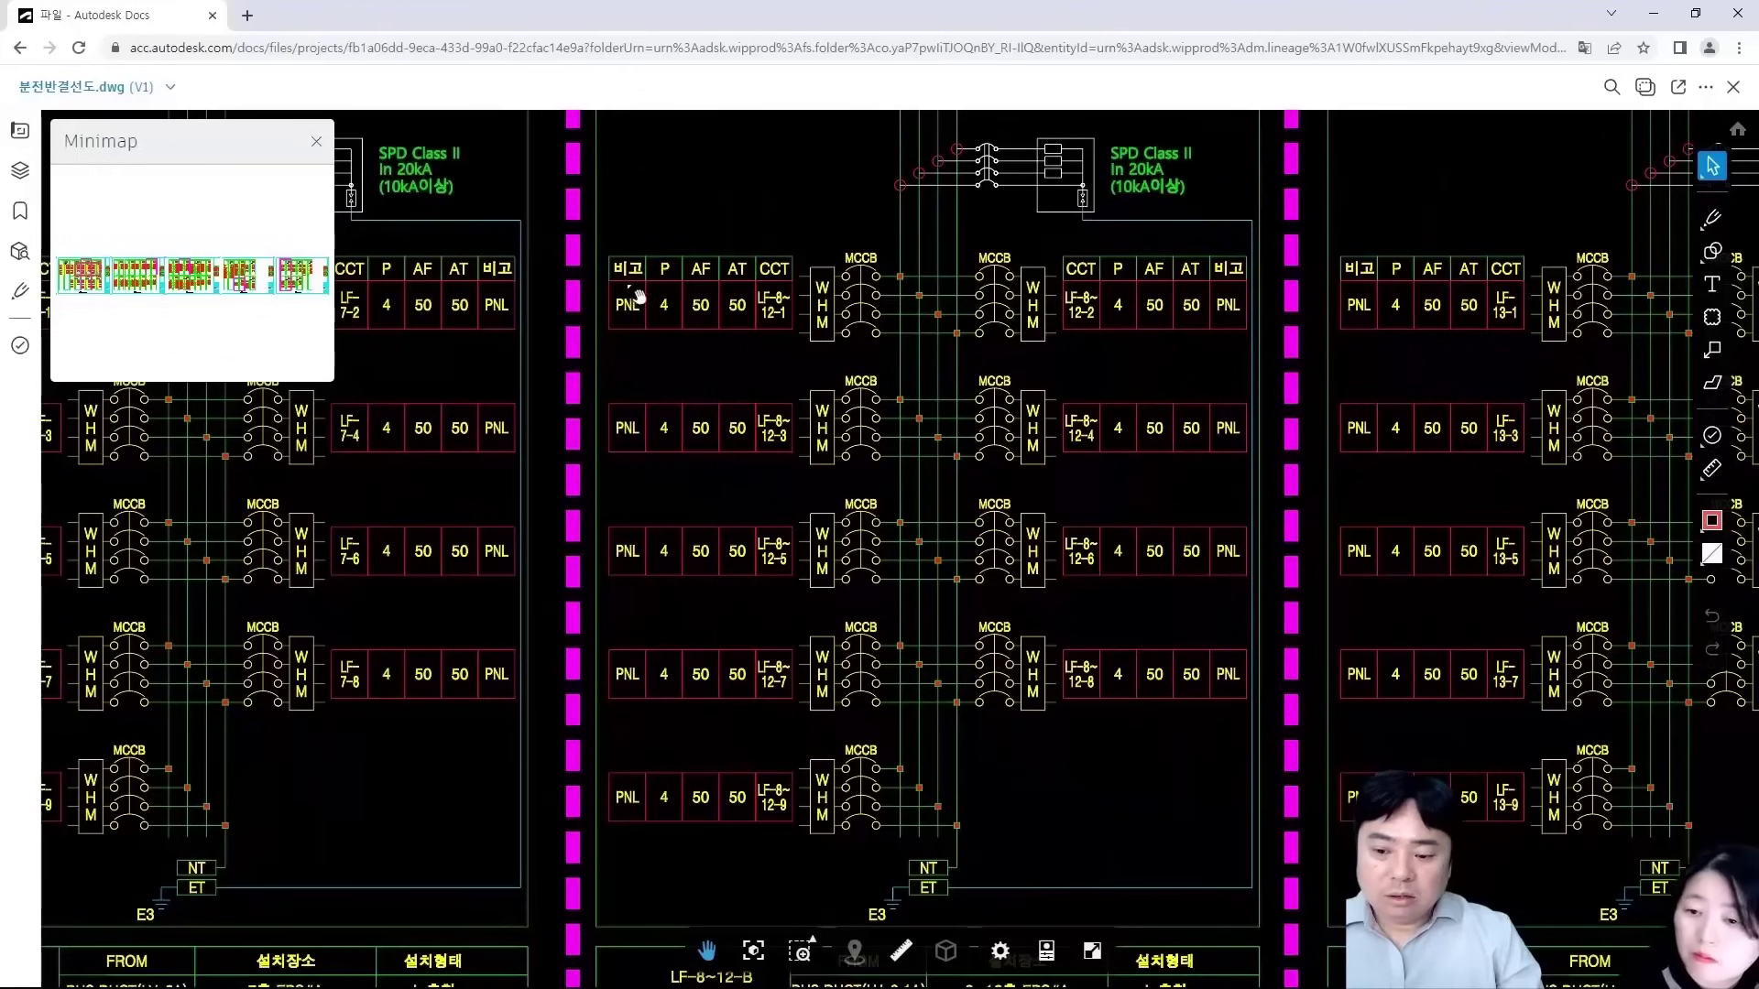
scroll(1111, 696, "up", 1)
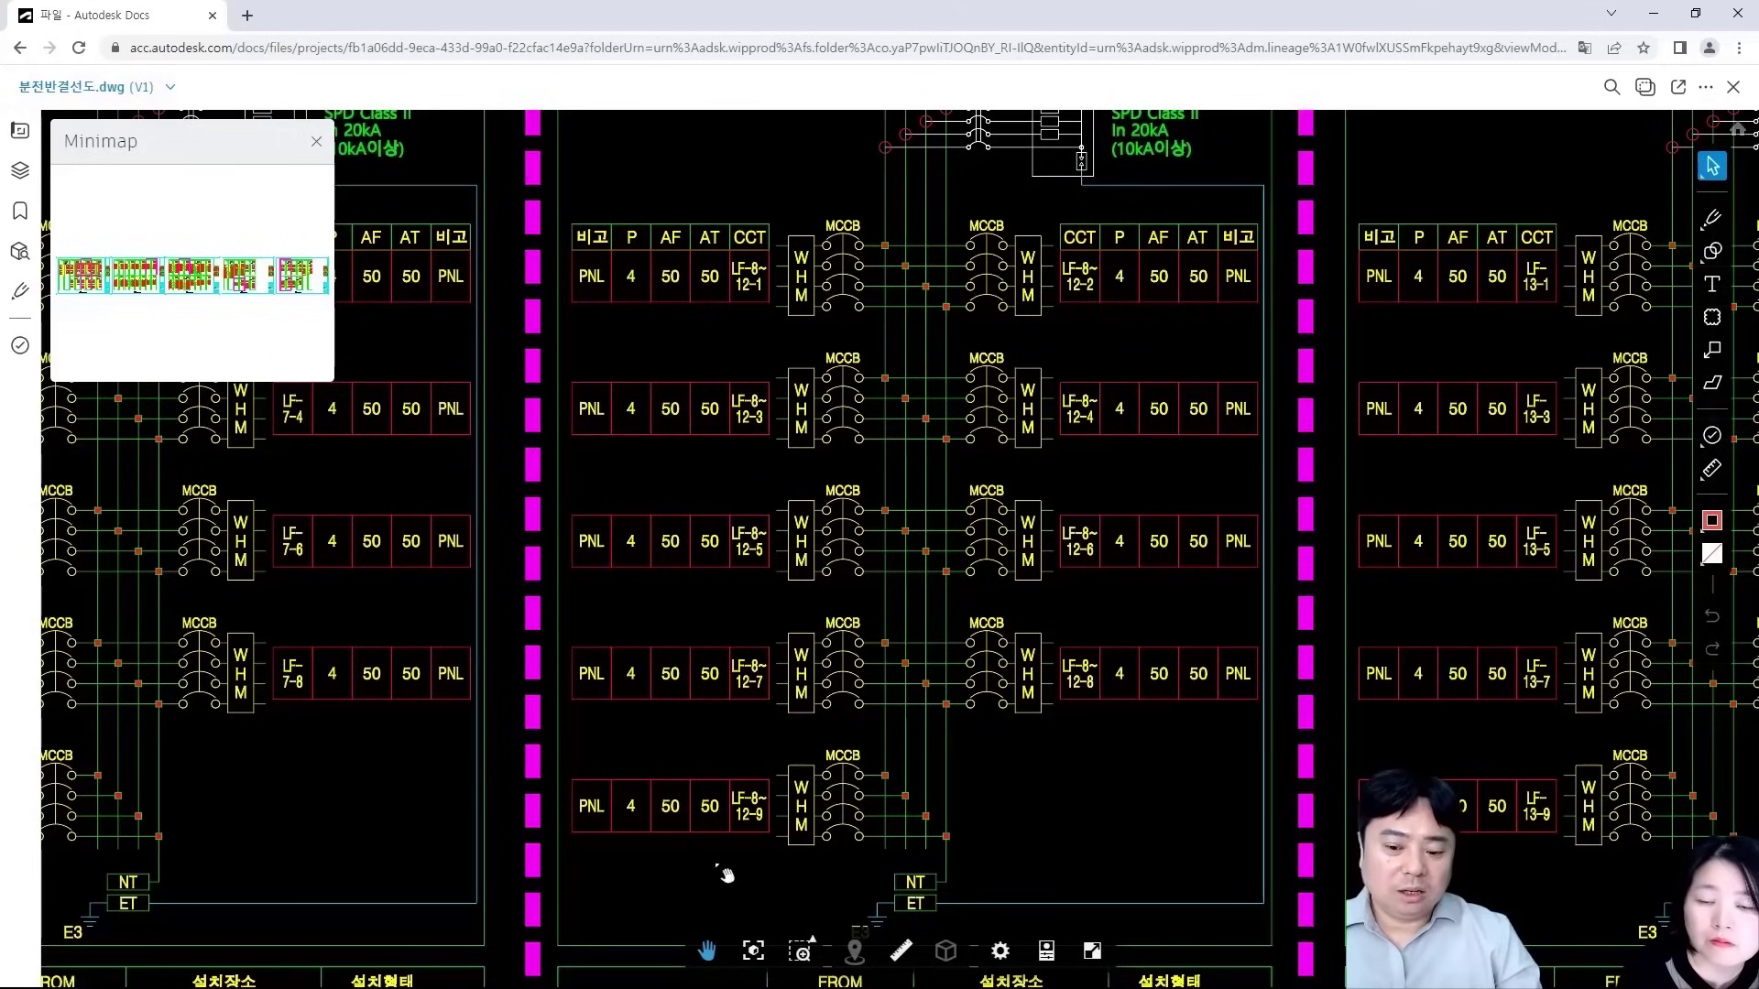
Examine the LF-8~12-B panel wiring diagram, covering circuits LF-8~12-10 through LF-8~12-18
scroll(1134, 568, "down", 5)
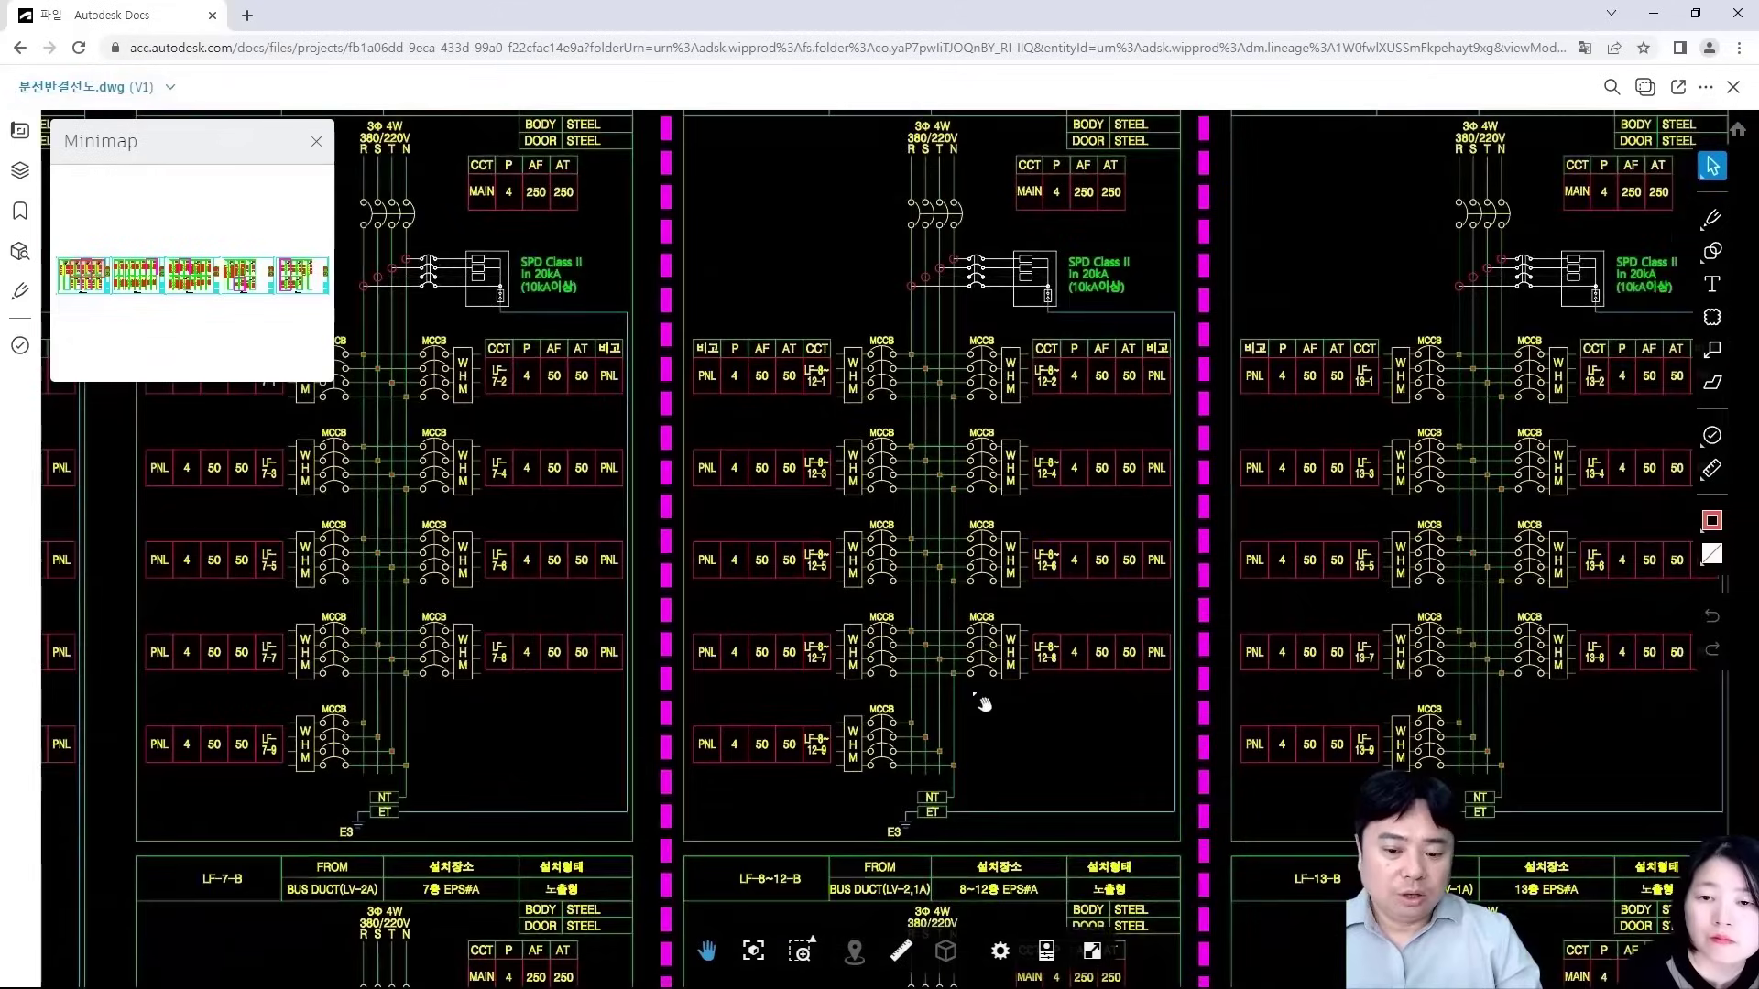
mouse_move(939, 558)
left_mouse_down()
mouse_move(829, 394)
mouse_move(604, 512)
left_mouse_up()
scroll(602, 541, "up", 2)
scroll(875, 557, "up", 2)
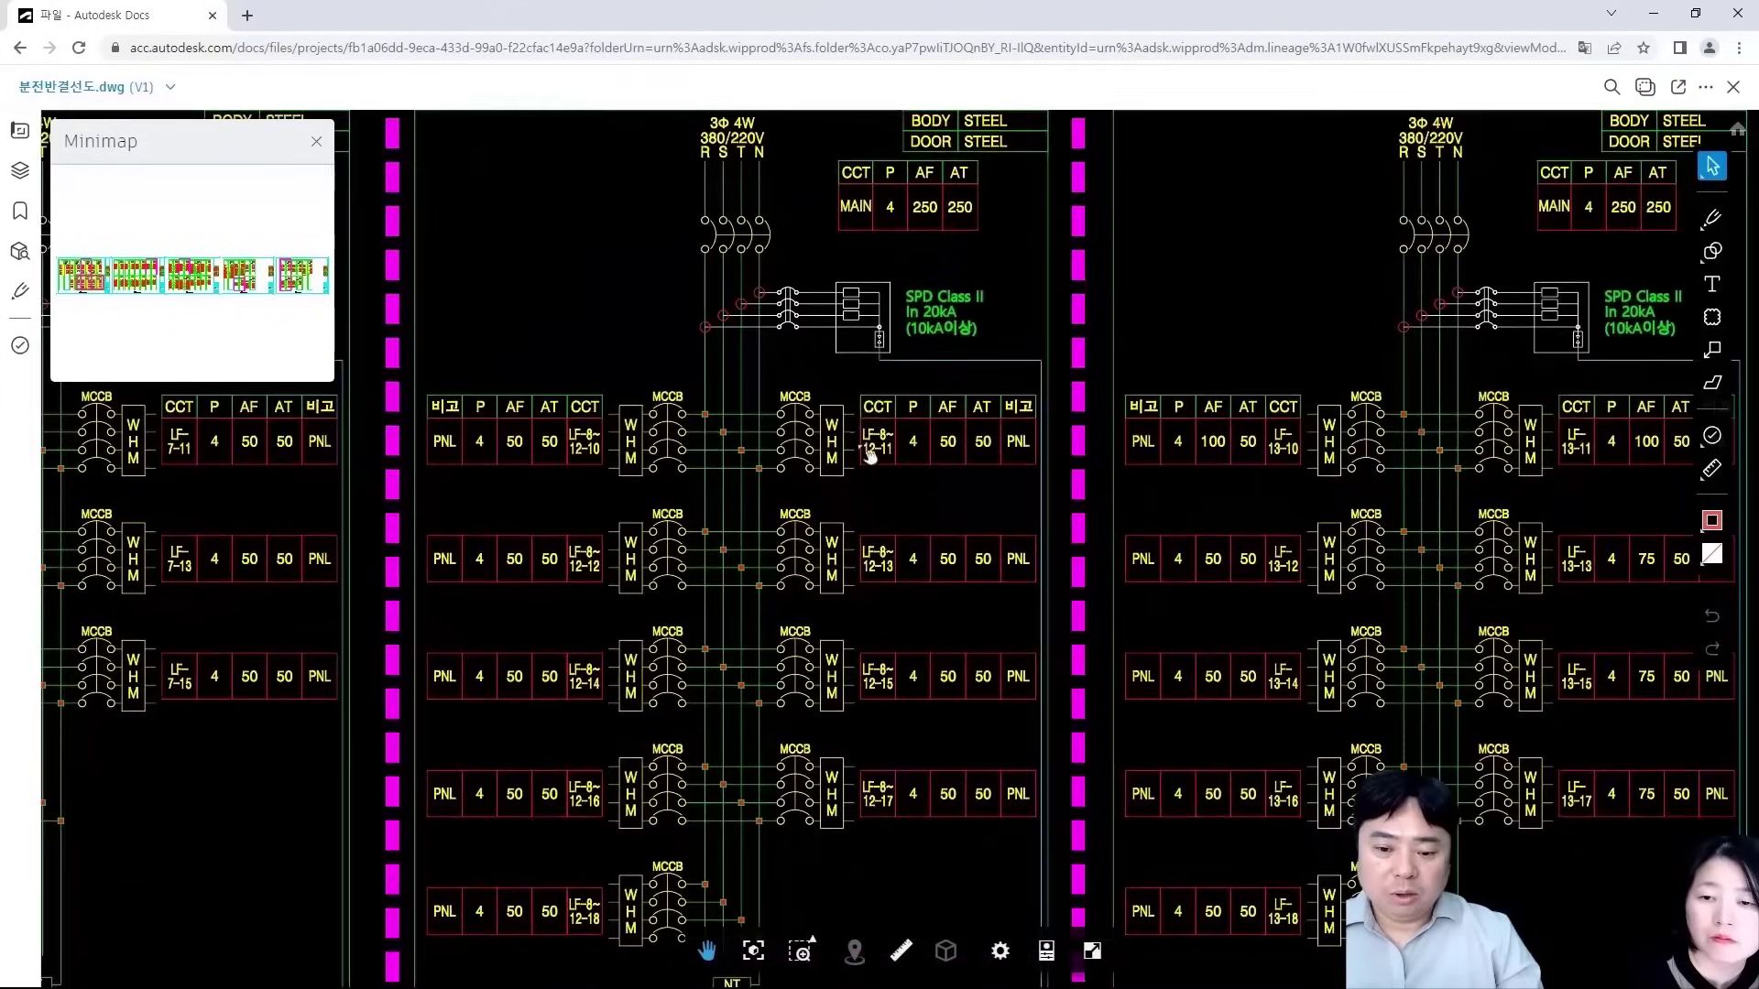
mouse_move(943, 446)
left_mouse_down()
mouse_move(969, 679)
mouse_move(944, 578)
left_mouse_up()
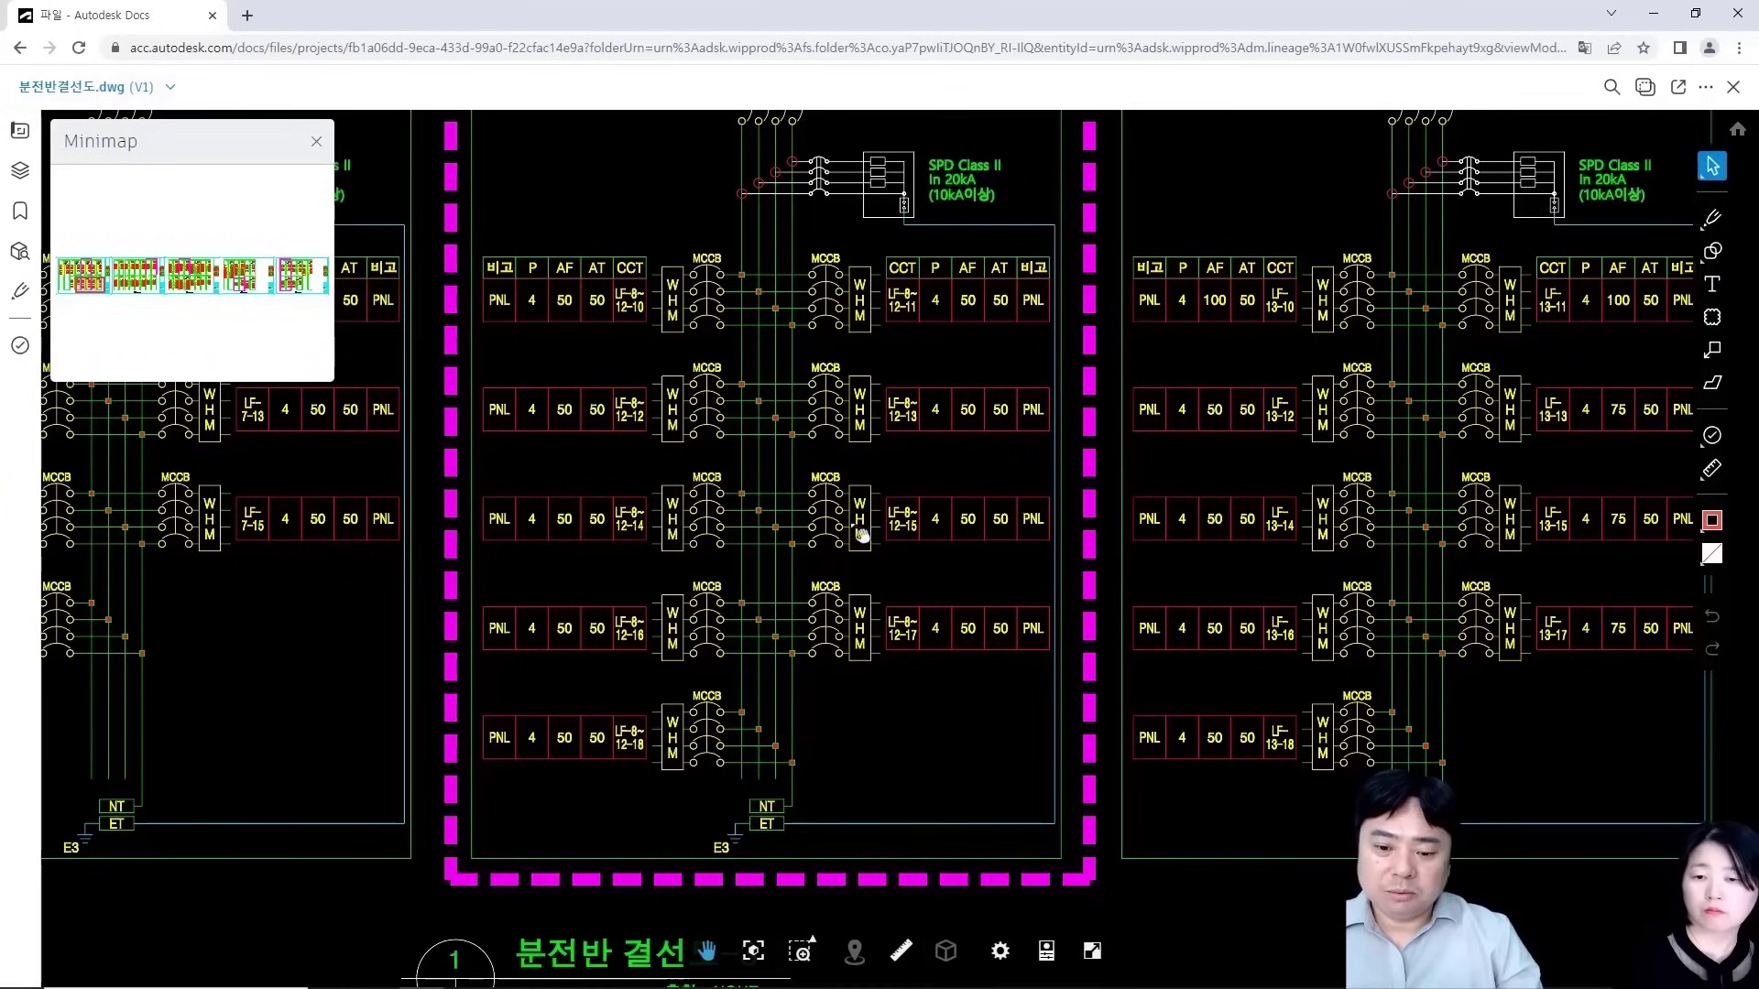
scroll(440, 715, "down", 5)
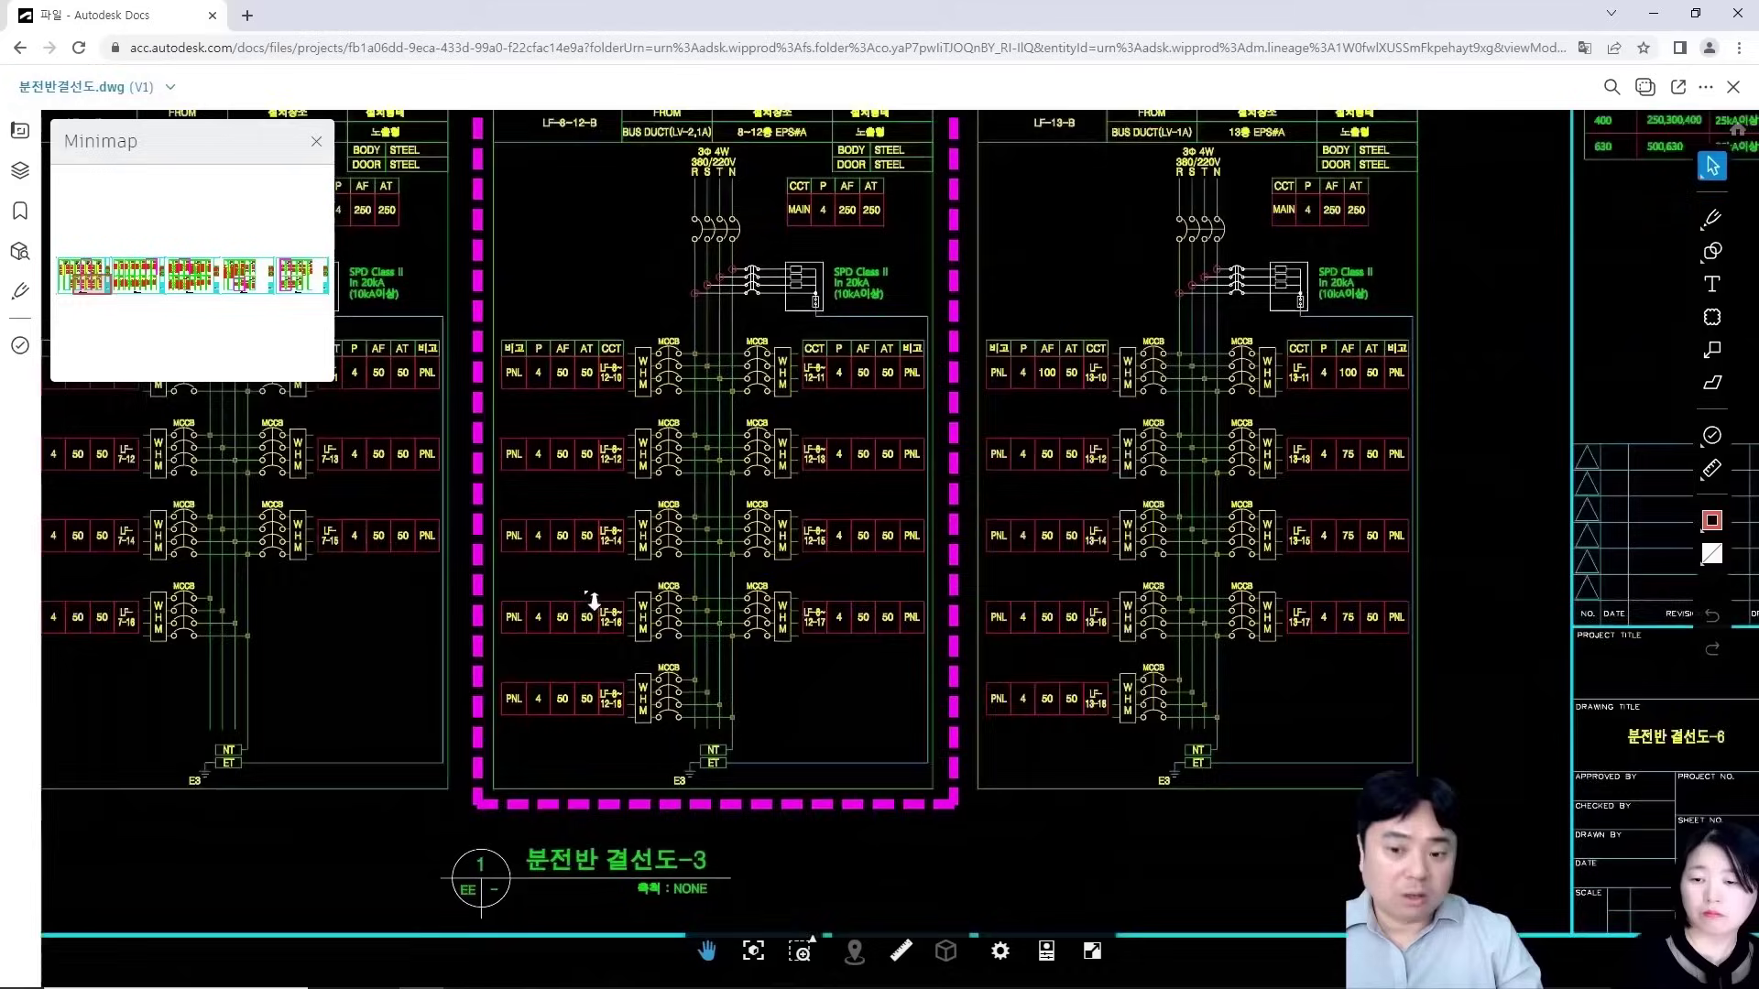
Examine the marked LF-8~12-1~18 unit factory panel diagram and its place among the wiring diagram sheets
scroll(1008, 532, "down", 5)
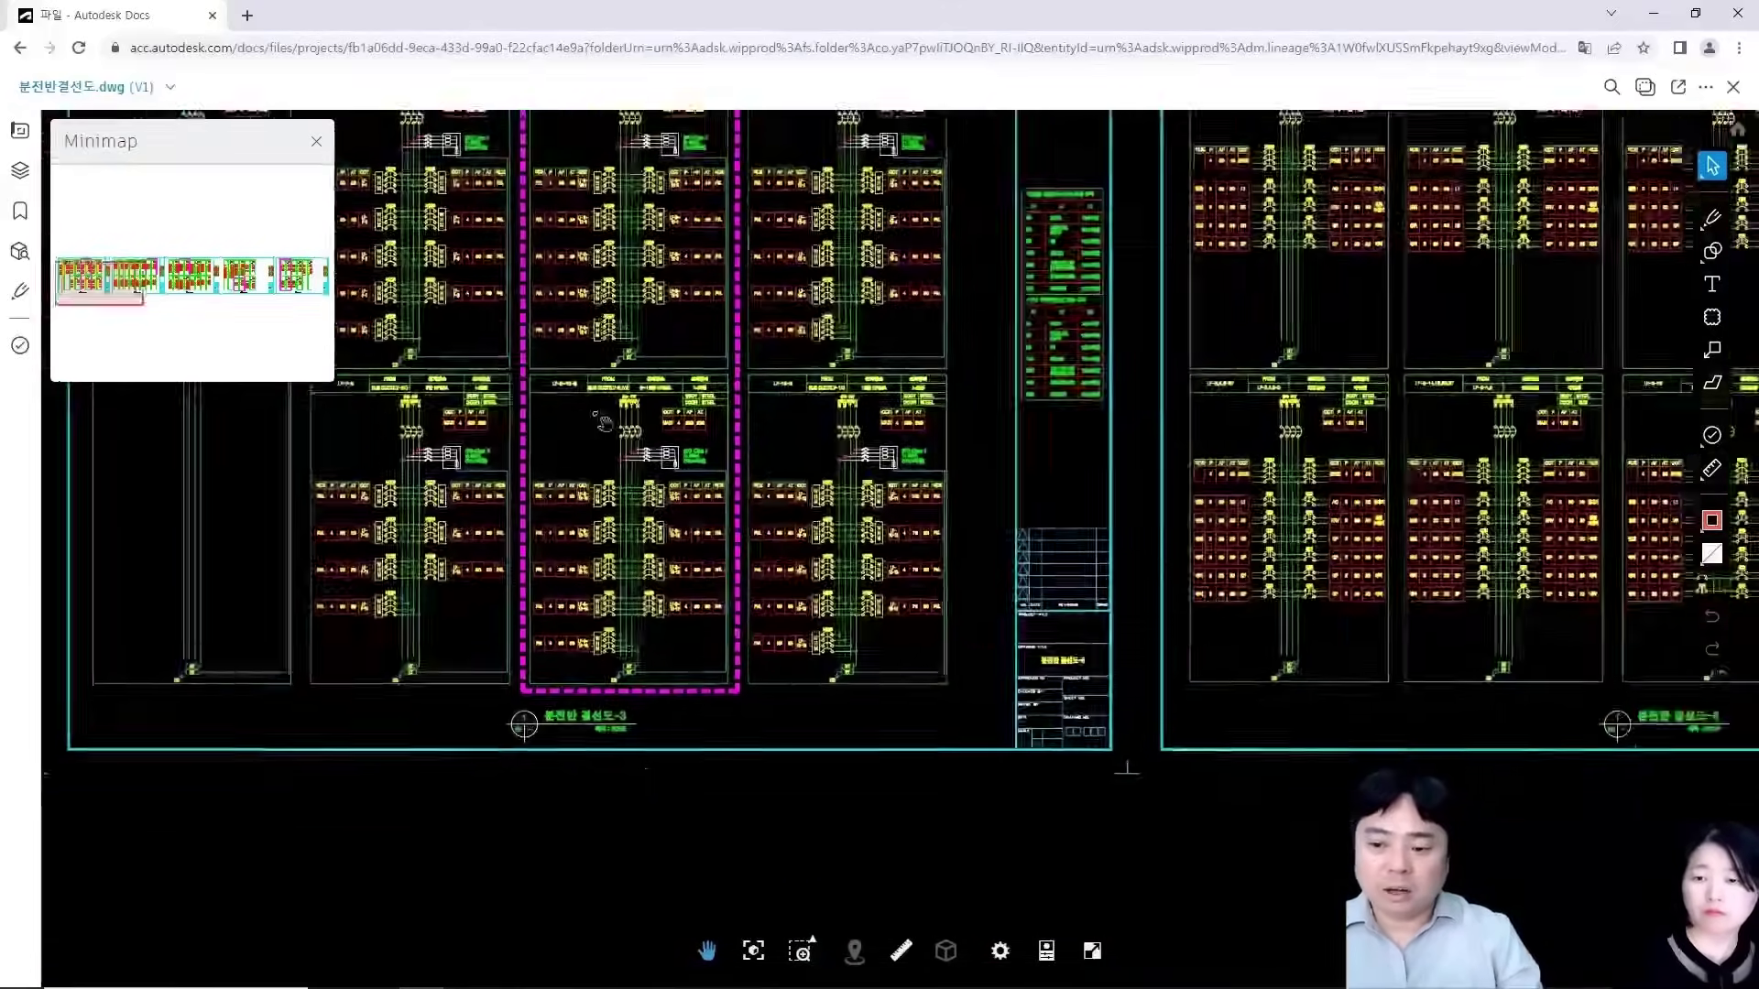
scroll(1057, 525, "down", 2)
scroll(856, 370, "up", 8)
scroll(856, 370, "up", 2)
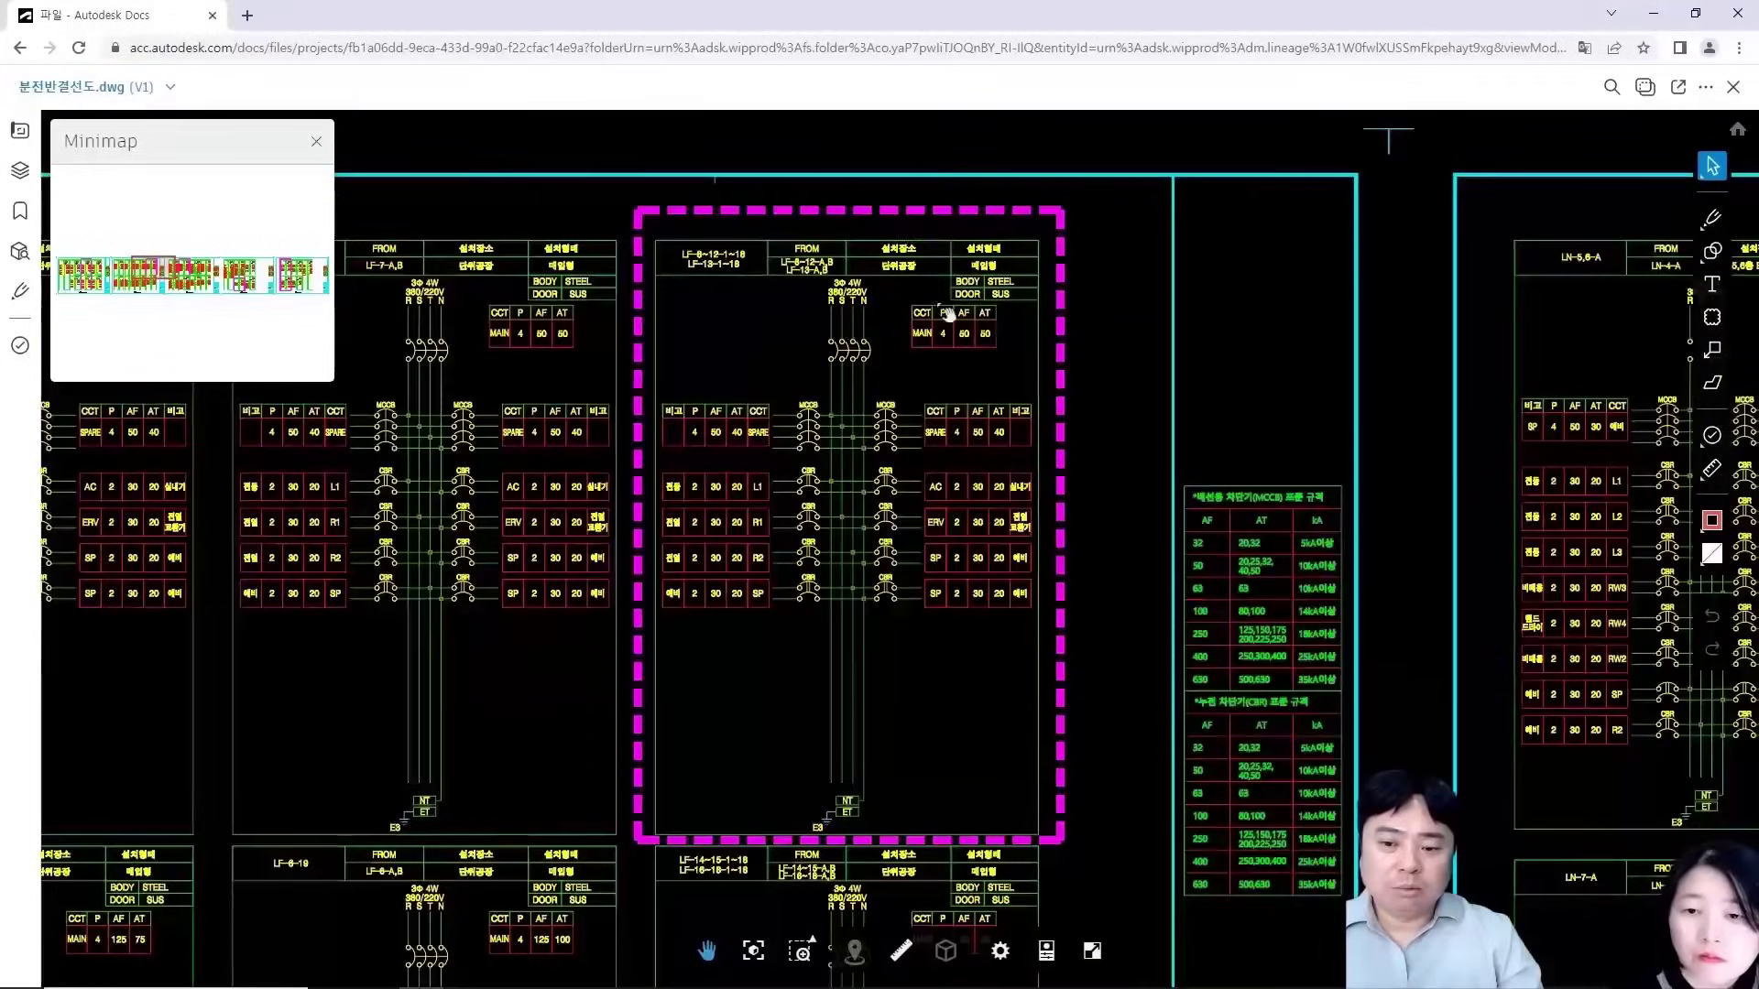
scroll(783, 463, "down", 8)
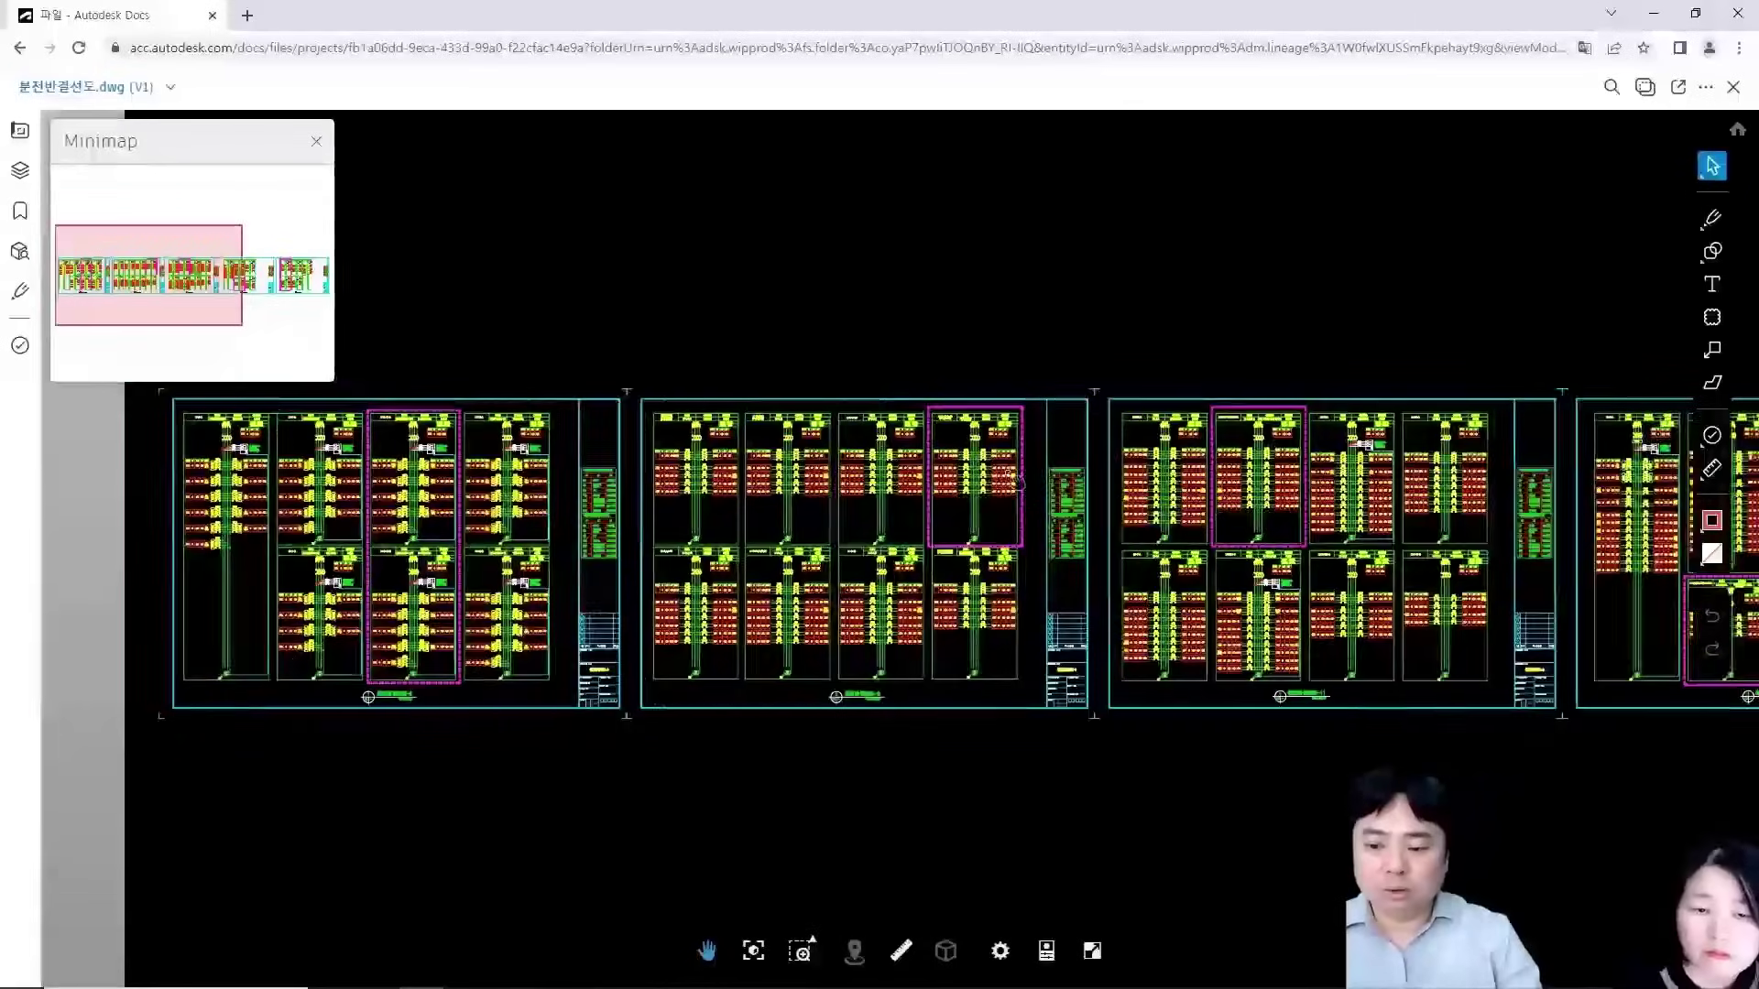
left_click_drag(1015, 480, 1075, 480)
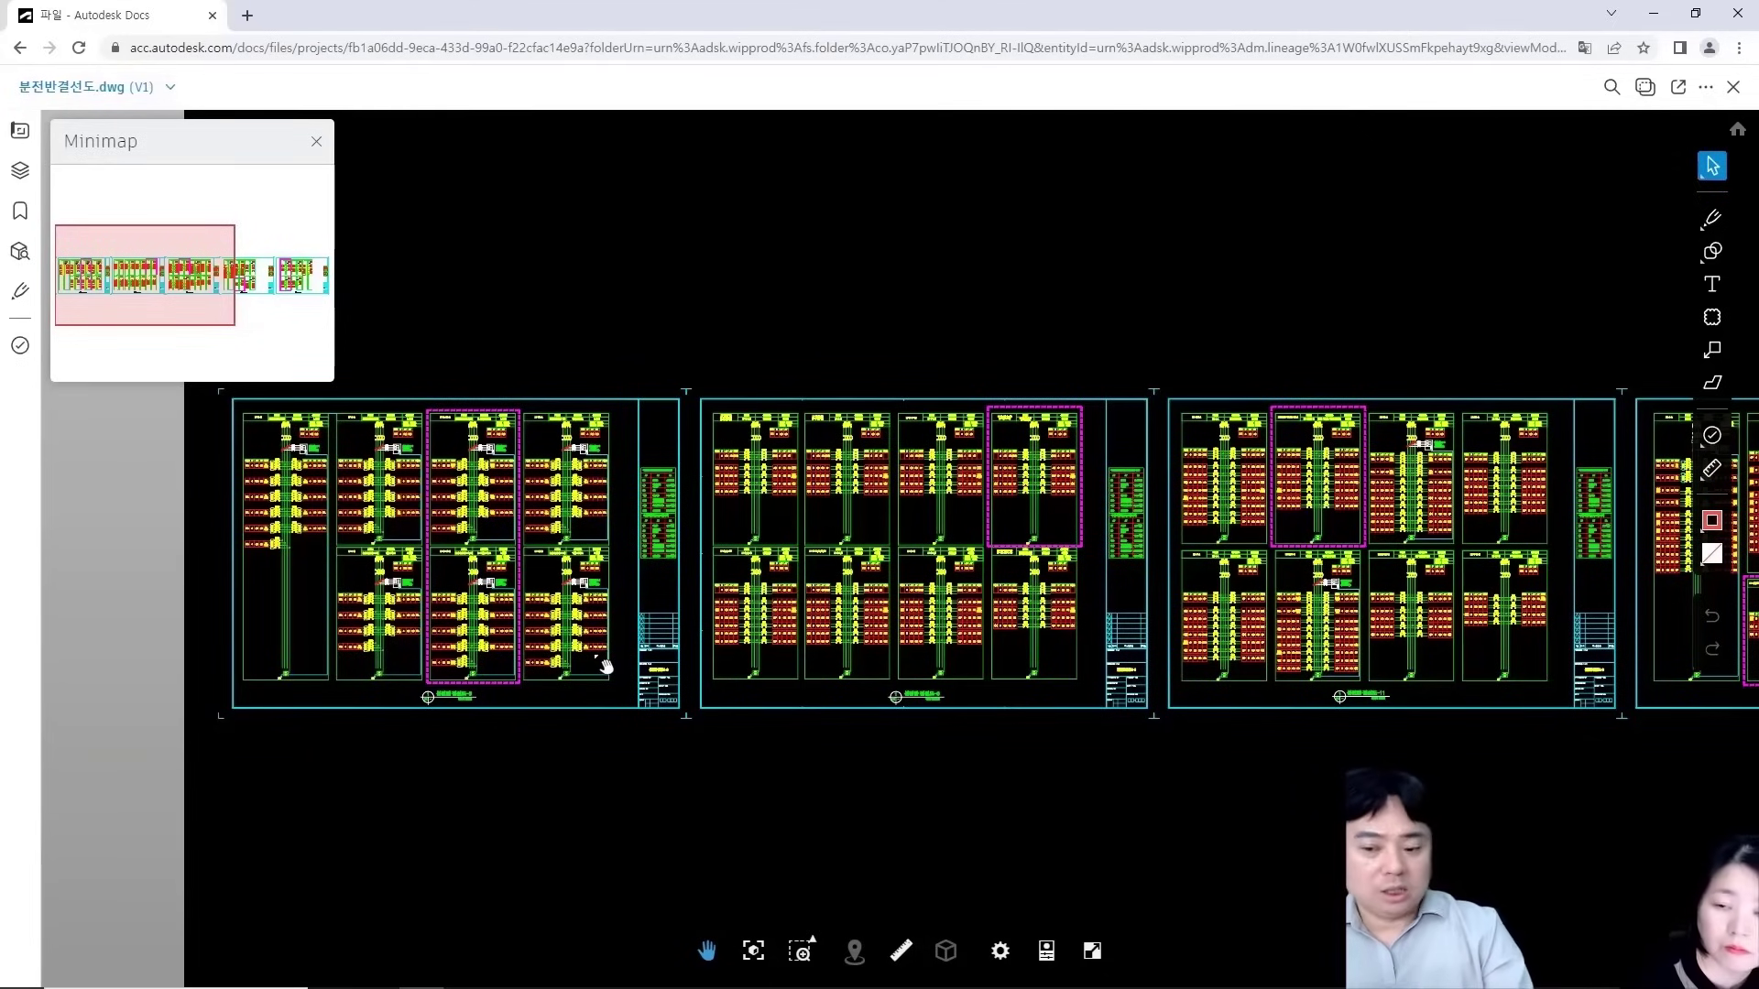
Examine the lighting, outlet, bidet and hand dryer circuits of the LN-8,10~13,15~18-A panel diagram
scroll(1347, 443, "up", 10)
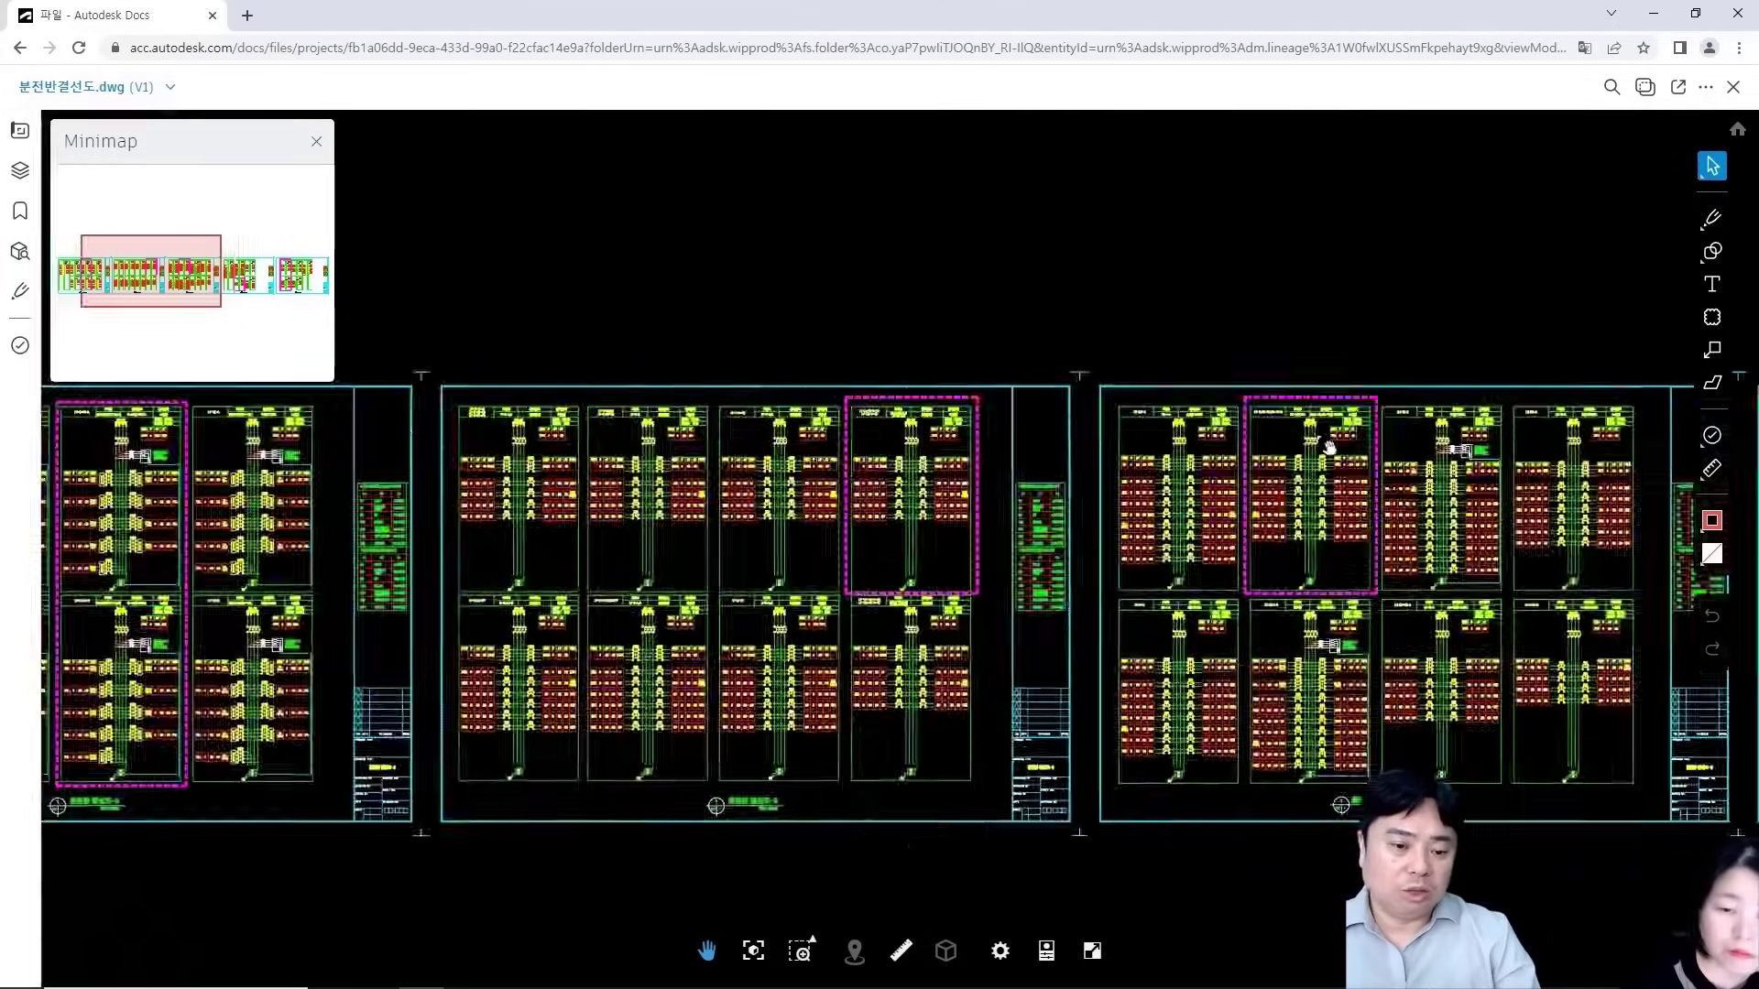
scroll(753, 387, "up", 2)
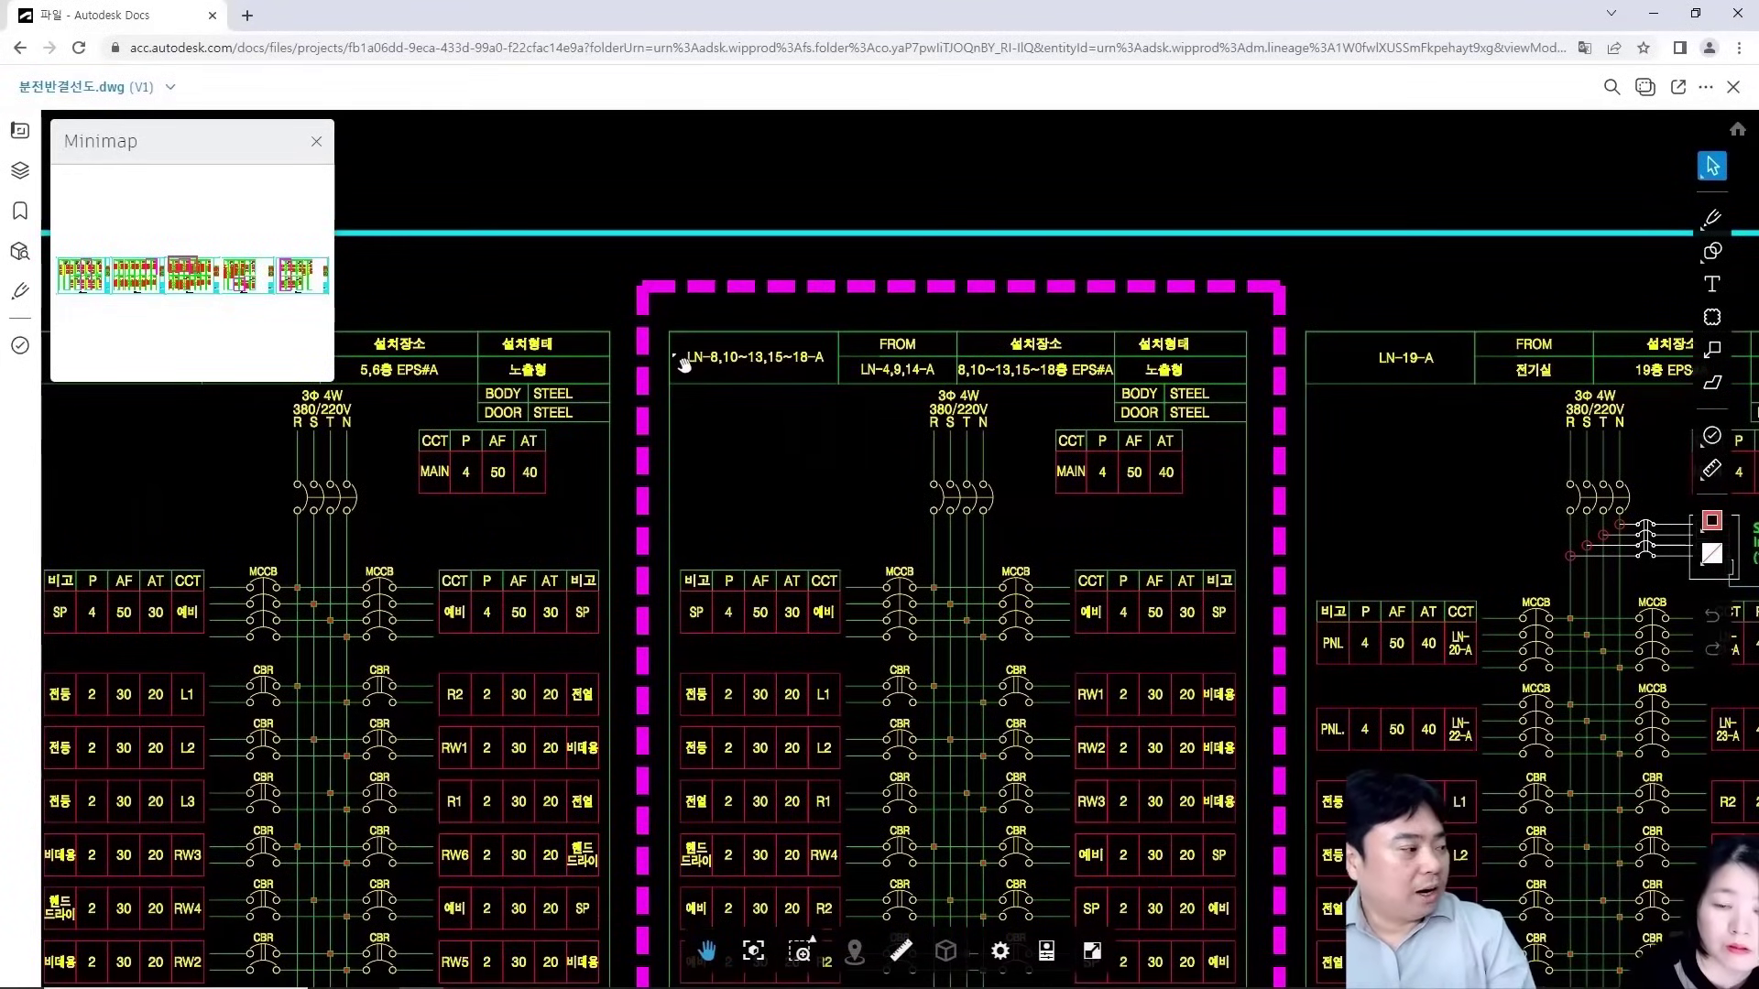
scroll(1025, 542, "down", 2)
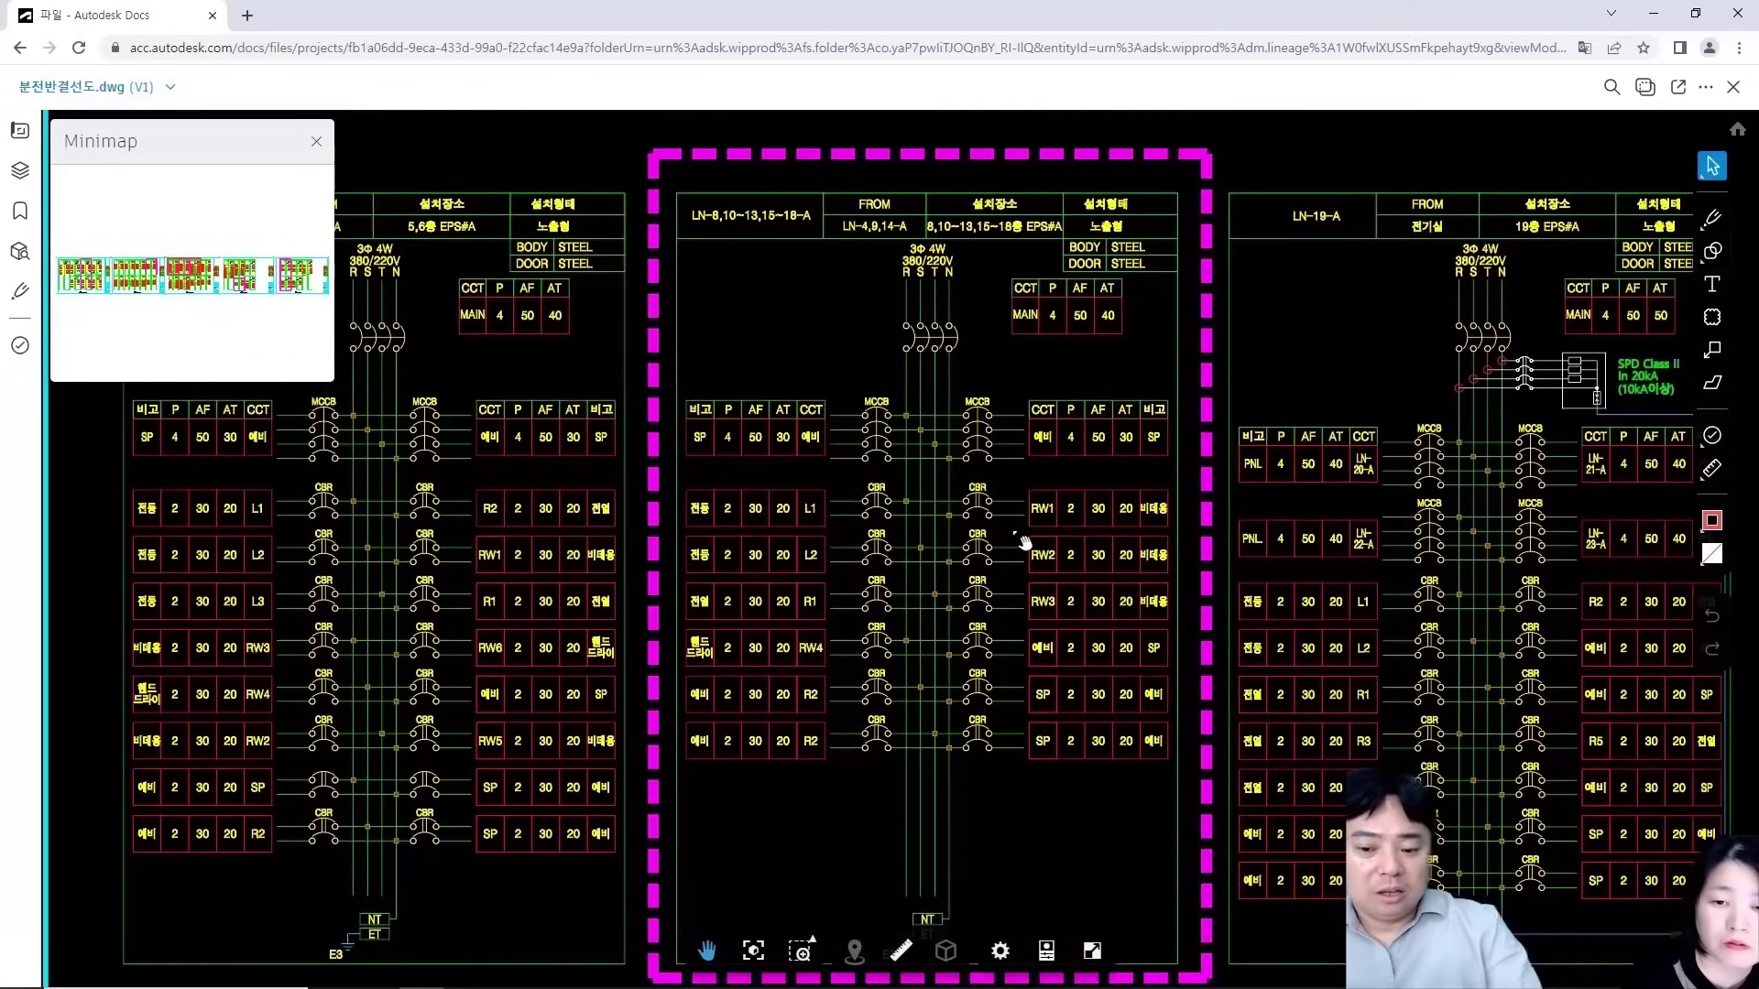
scroll(843, 561, "up", 2)
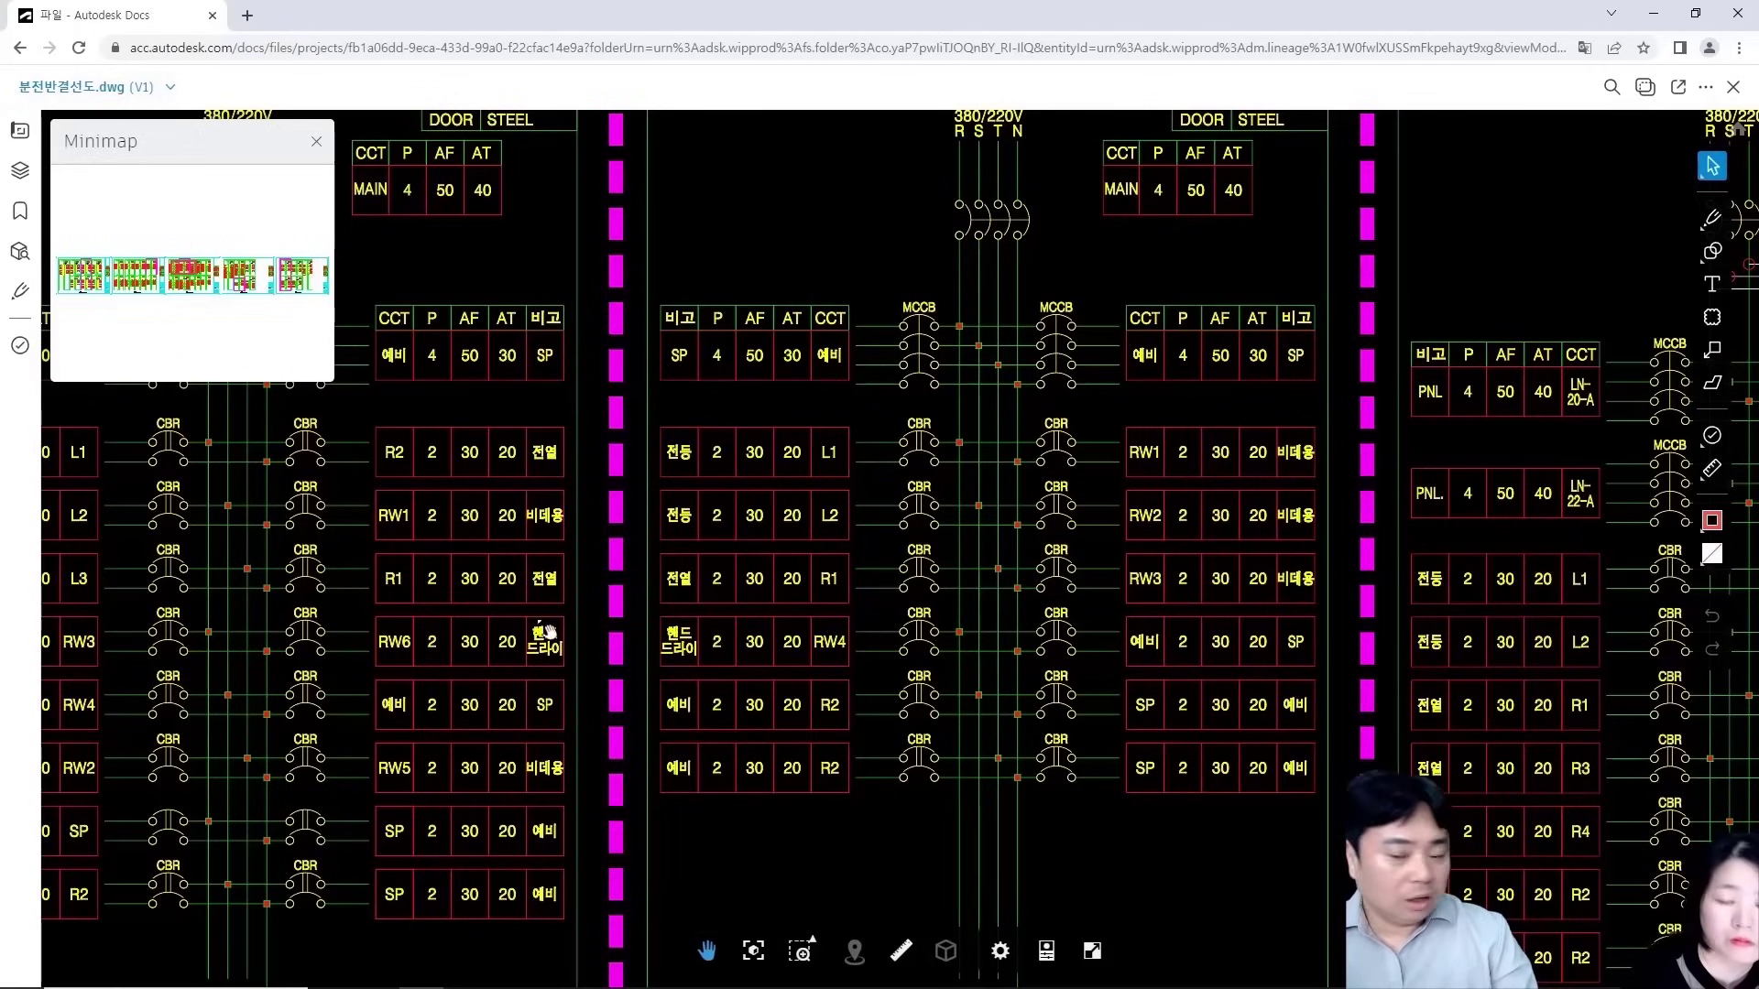
Examine the emergency lighting and spare circuits of the LE-7,8,10~13,15~18-A panel diagram
scroll(880, 669, "down", 10)
scroll(875, 664, "up", 10)
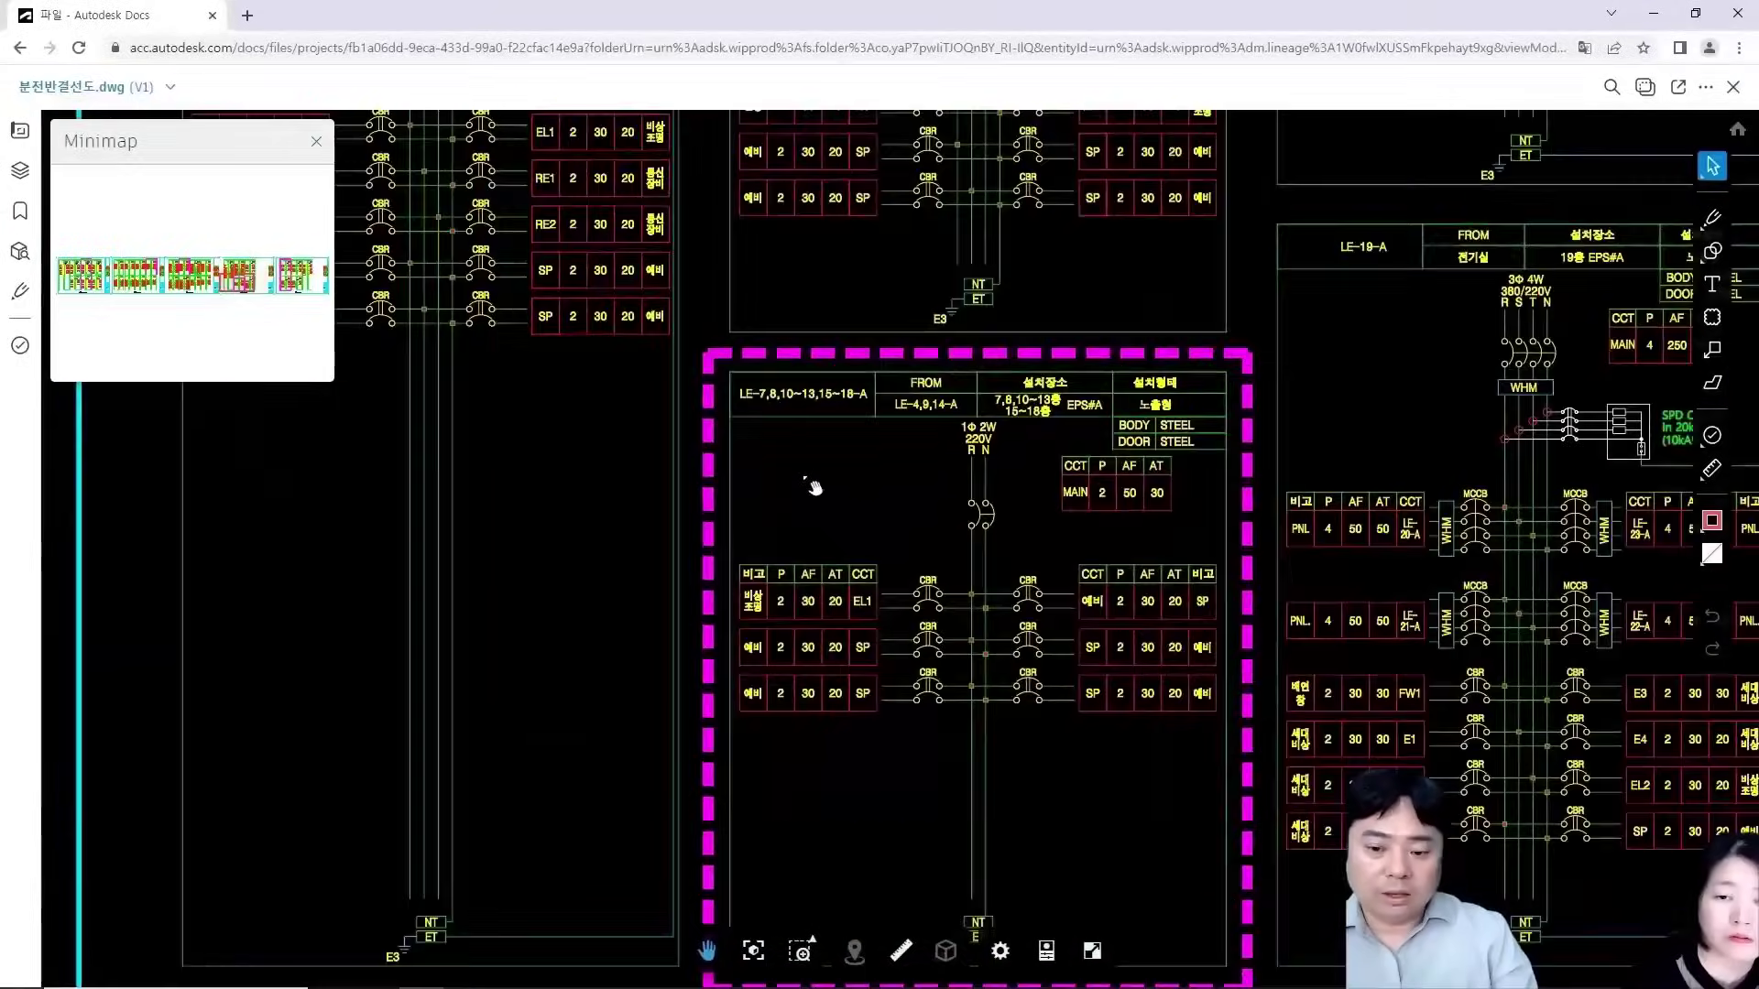
left_click_drag(813, 484, 762, 360)
left_click_drag(800, 538, 766, 571)
scroll(707, 559, "up", 2)
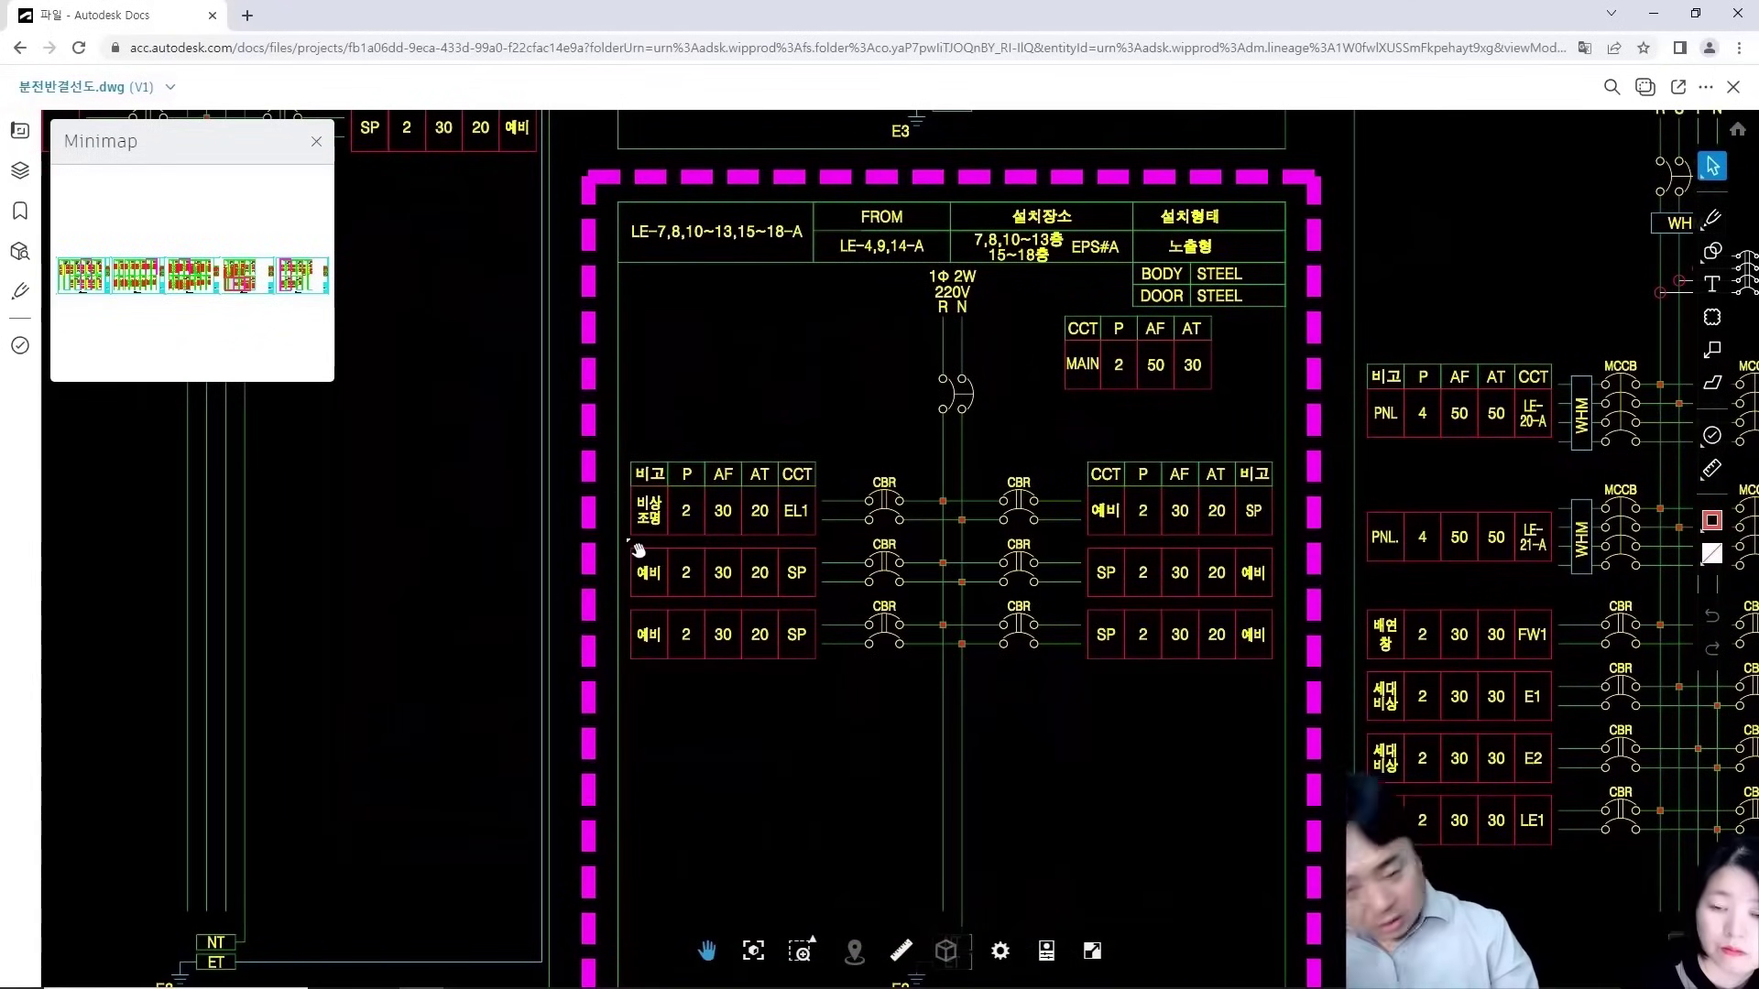
Examine the EHP-8~18-A panel diagram and its 실외기 circuits EHP-1 through EHP-8
scroll(639, 549, "down", 10)
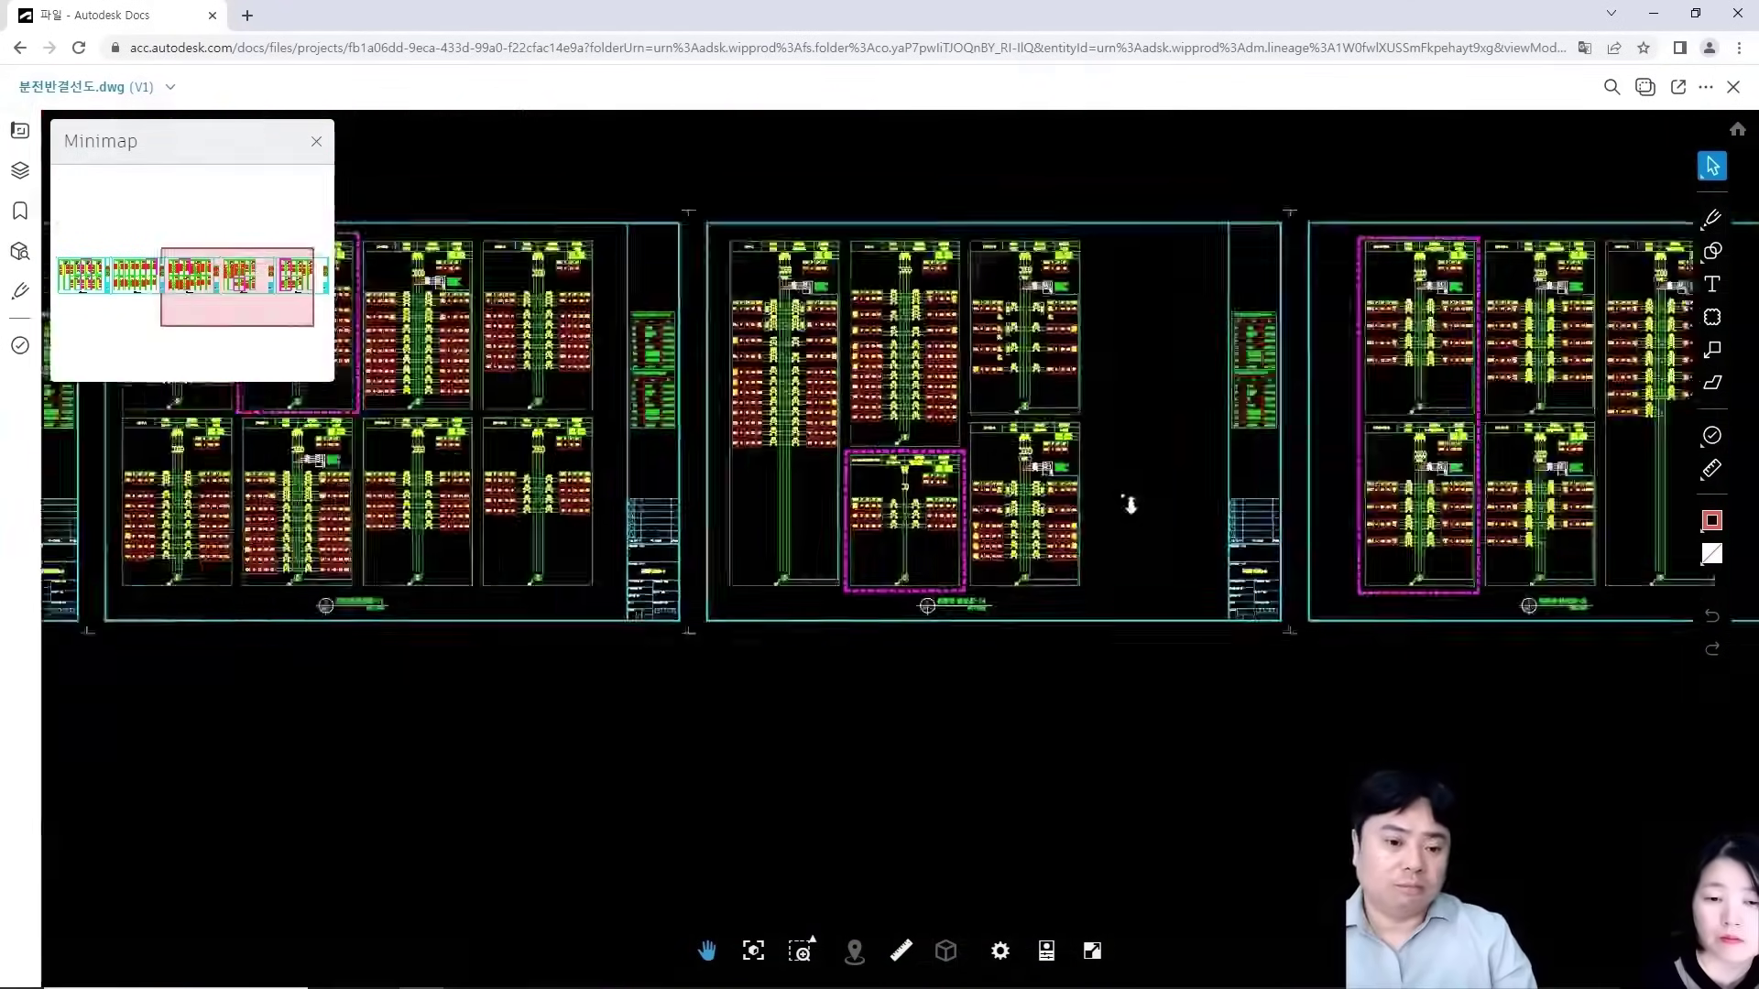
scroll(846, 266, "up", 10)
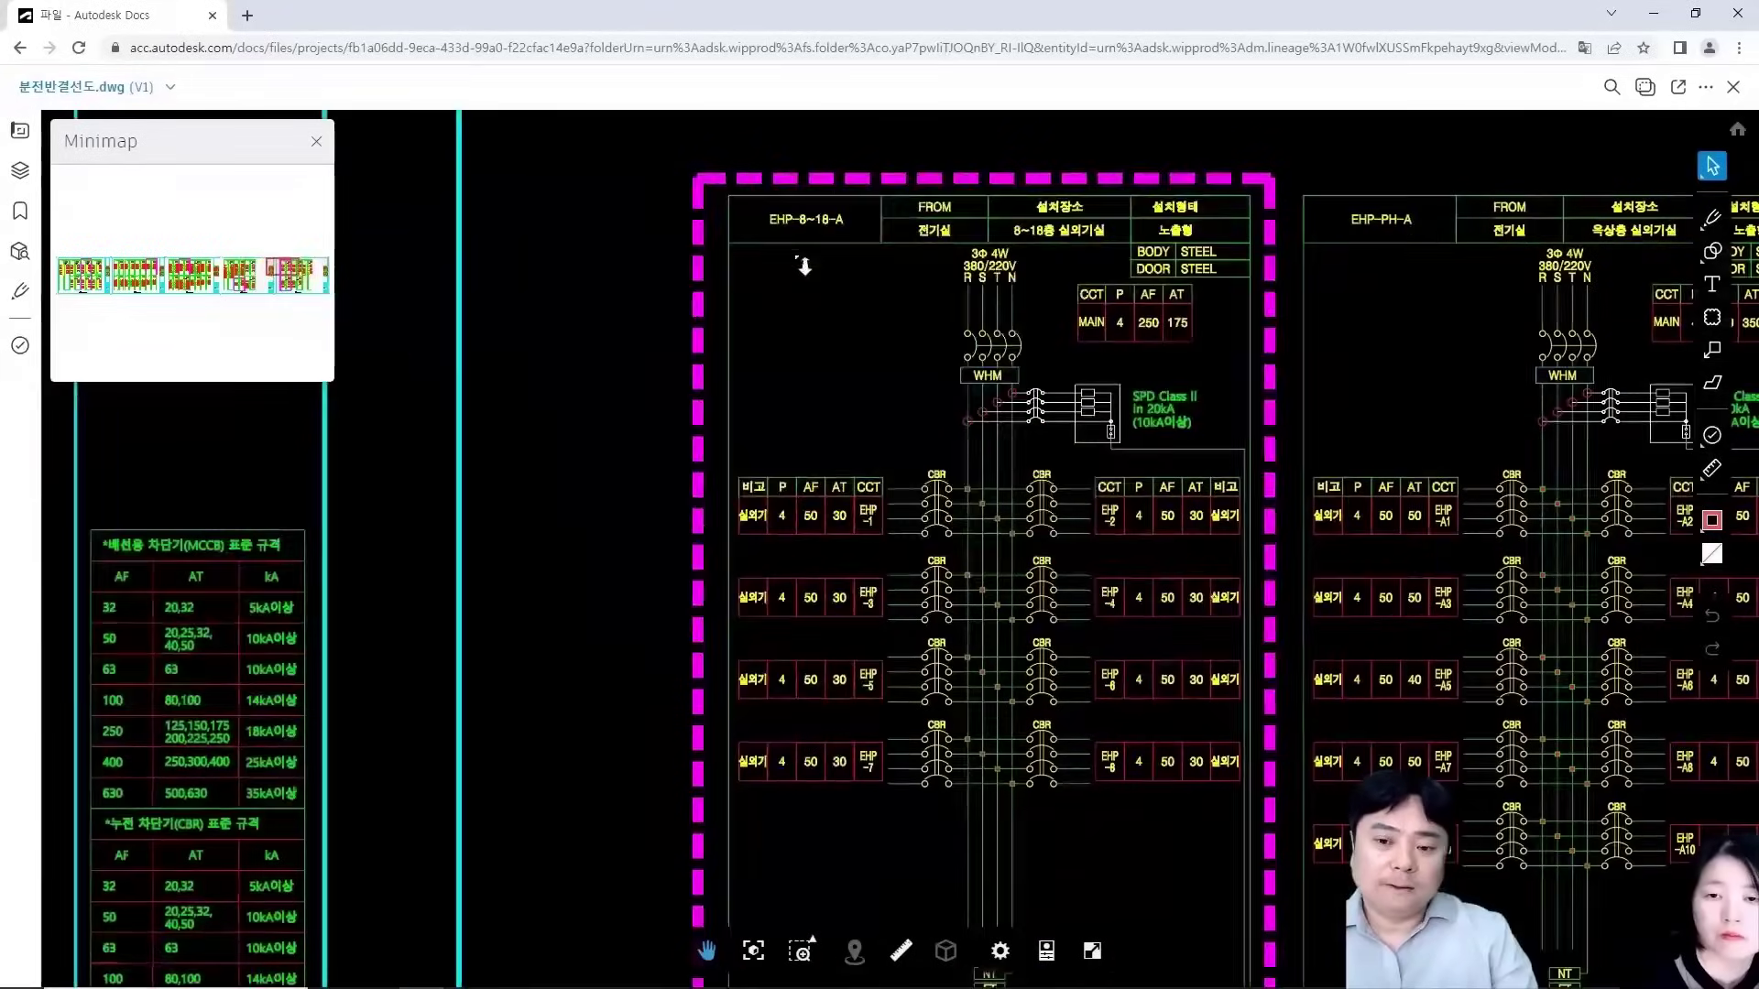
scroll(1103, 703, "down", 3)
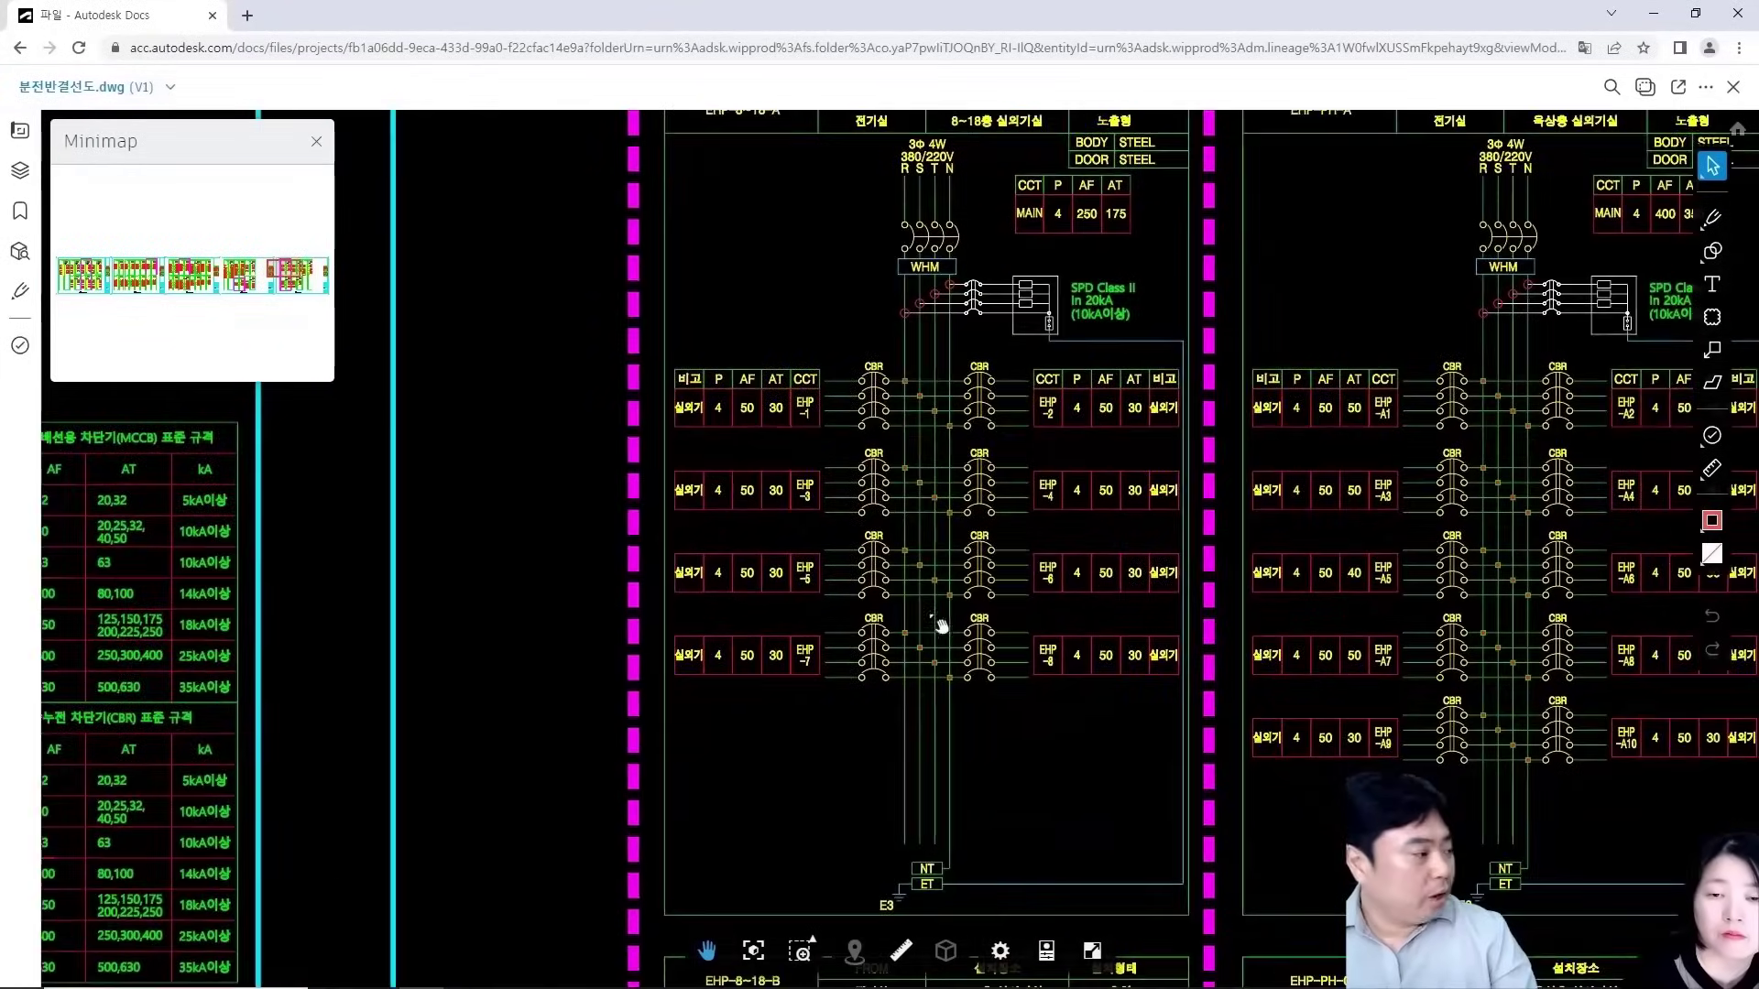
scroll(803, 417, "up", 4)
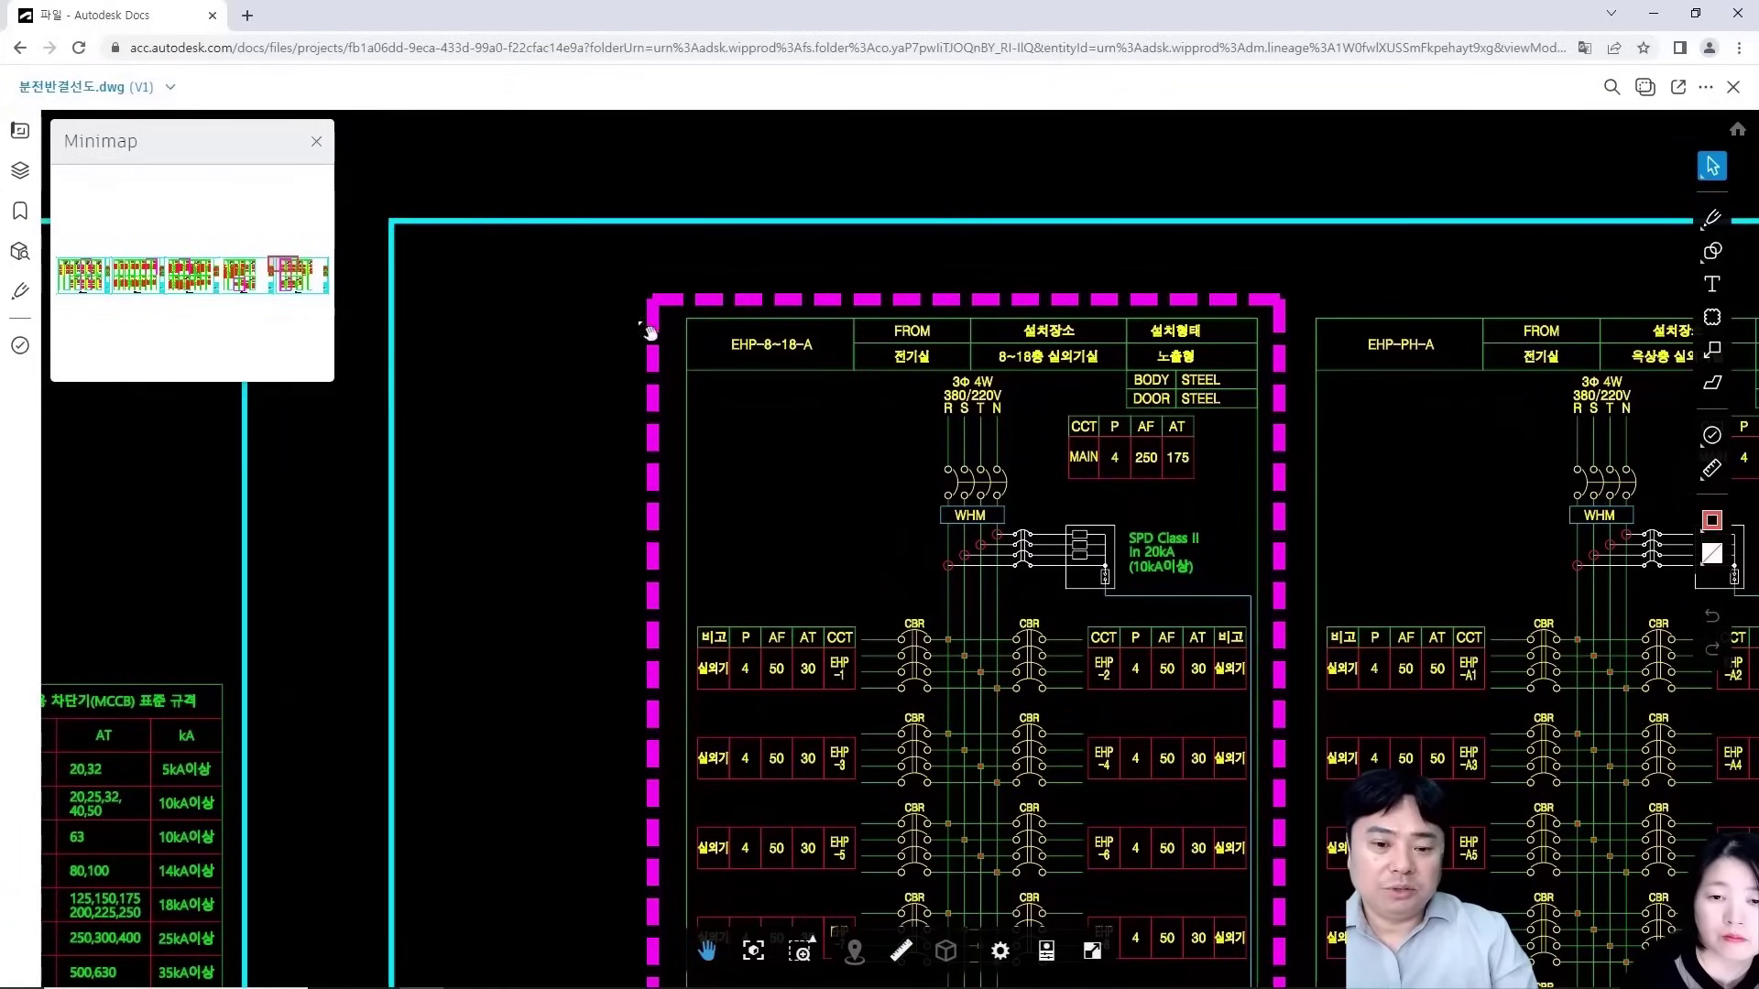
scroll(785, 392, "down", 1)
left_click_drag(793, 371, 767, 283)
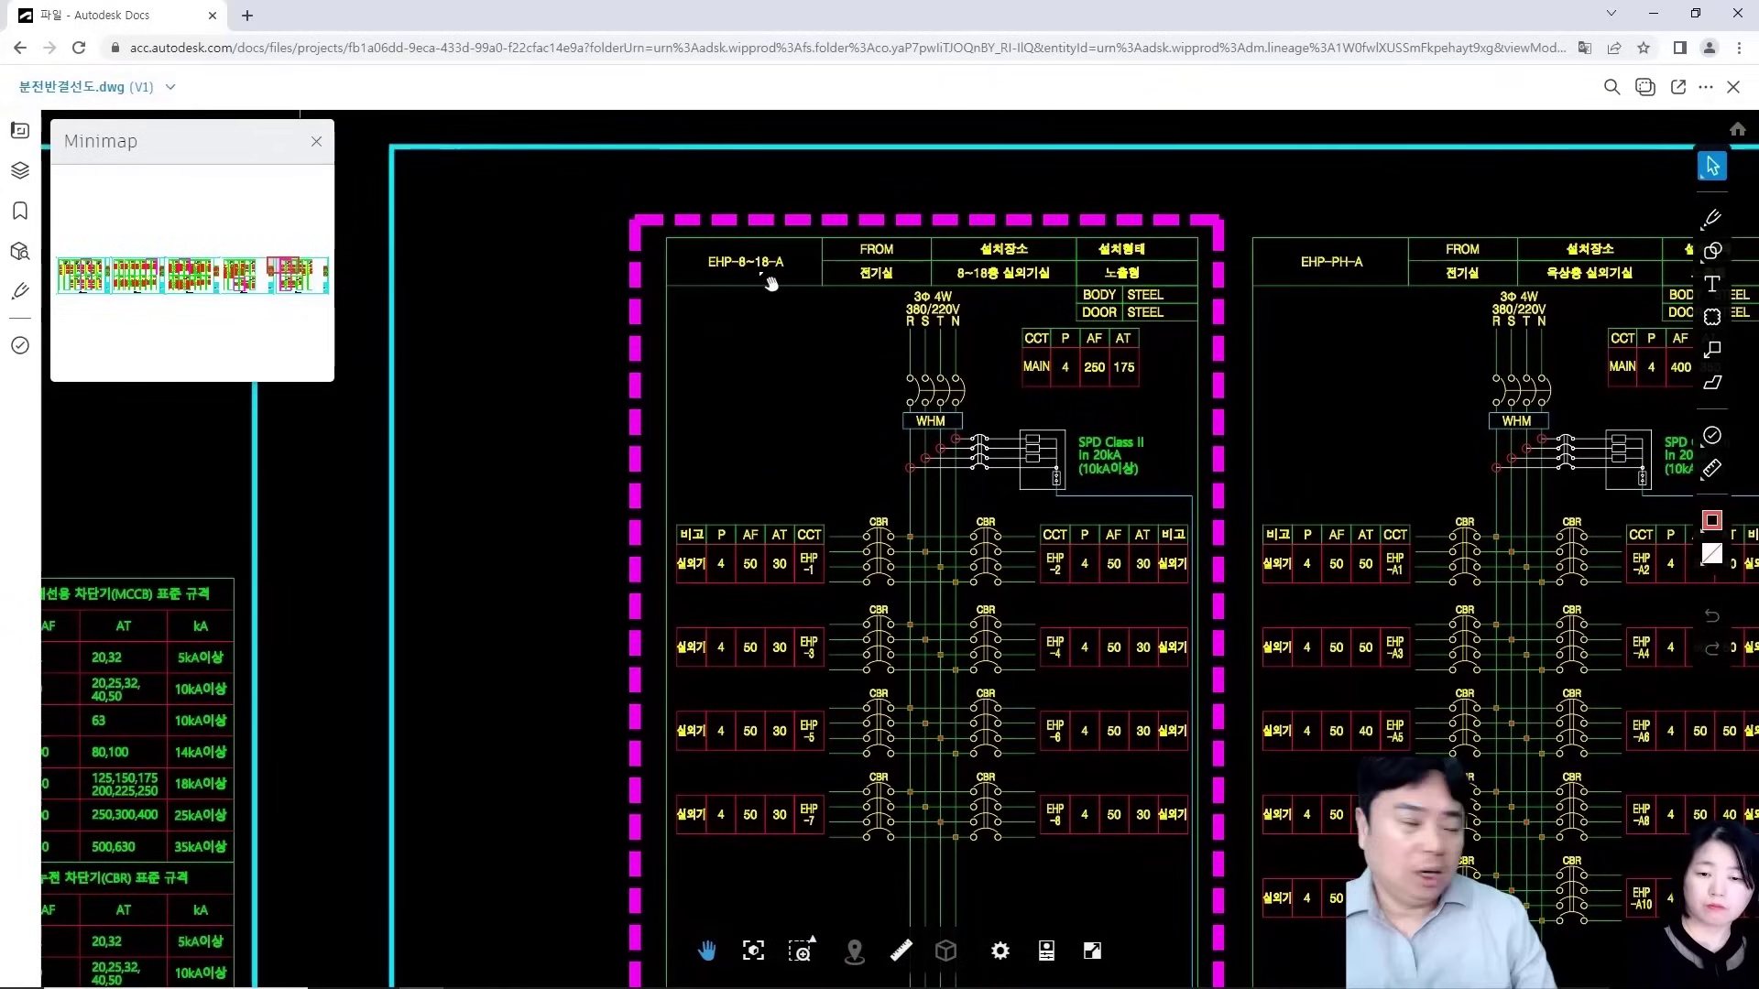
scroll(786, 423, "down", 1)
left_click_drag(806, 436, 812, 375)
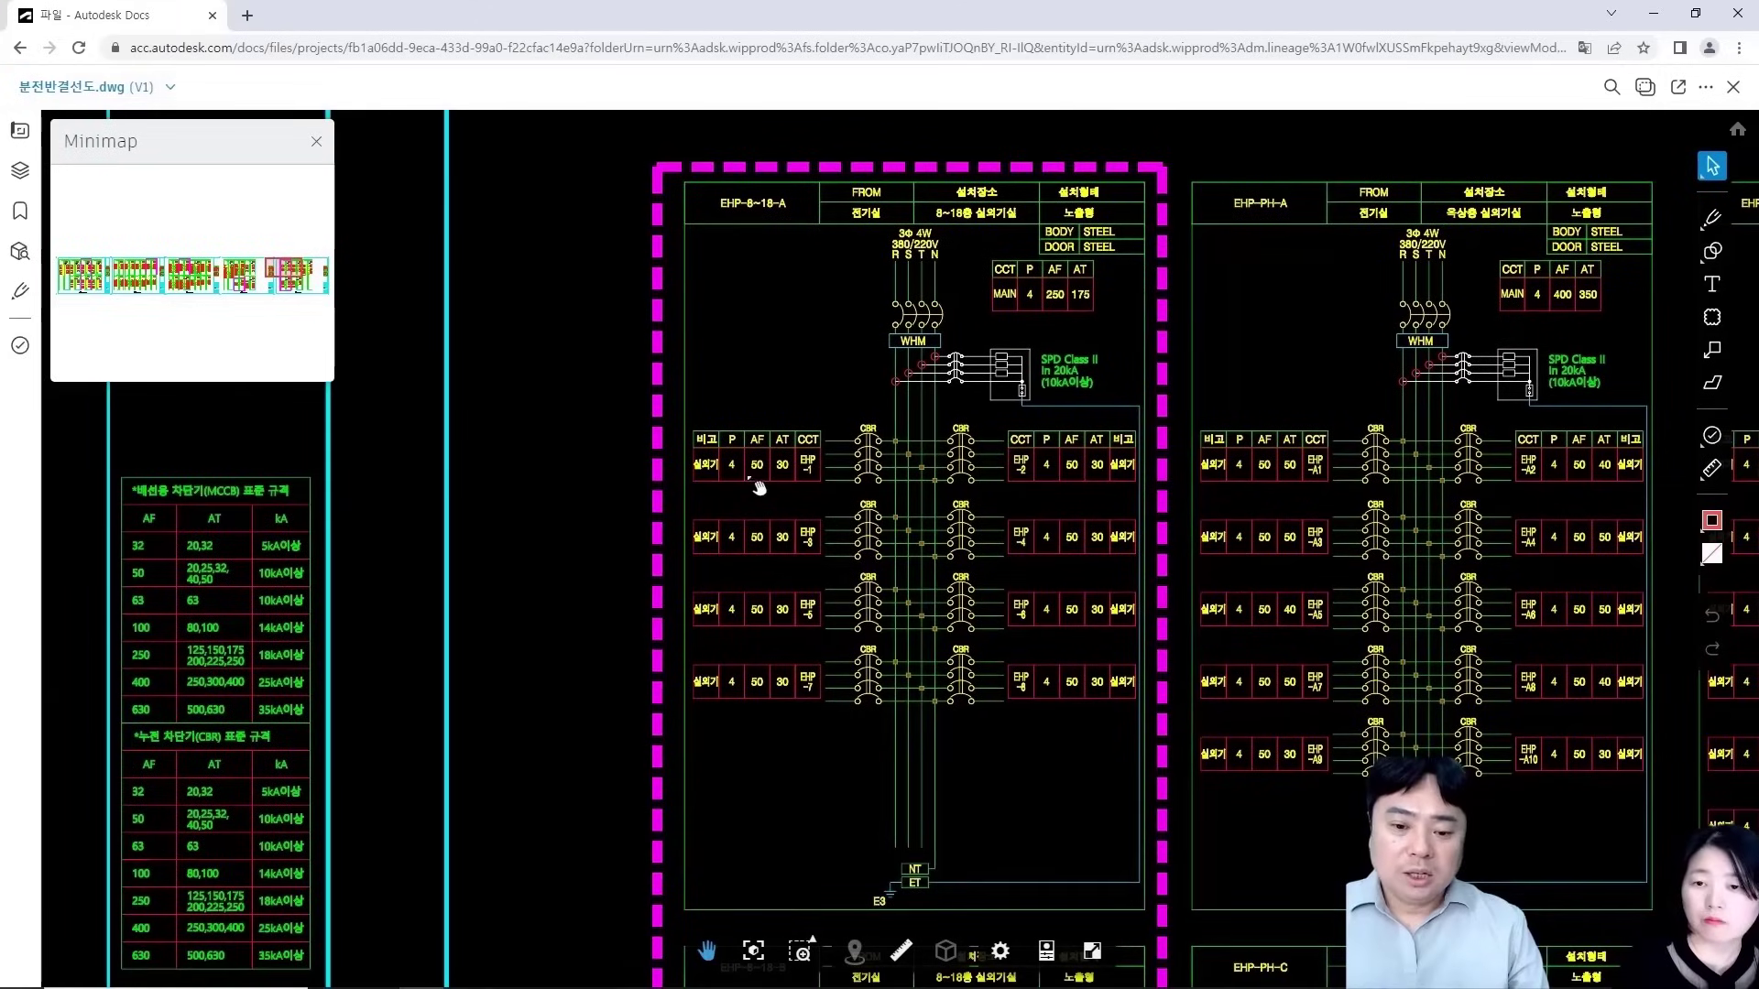
scroll(729, 758, "down", 1)
left_click_drag(728, 759, 791, 733)
Switch back to Revit and review the panel locations on the 8층 전력간선평면도 plan
scroll(852, 378, "down", 6)
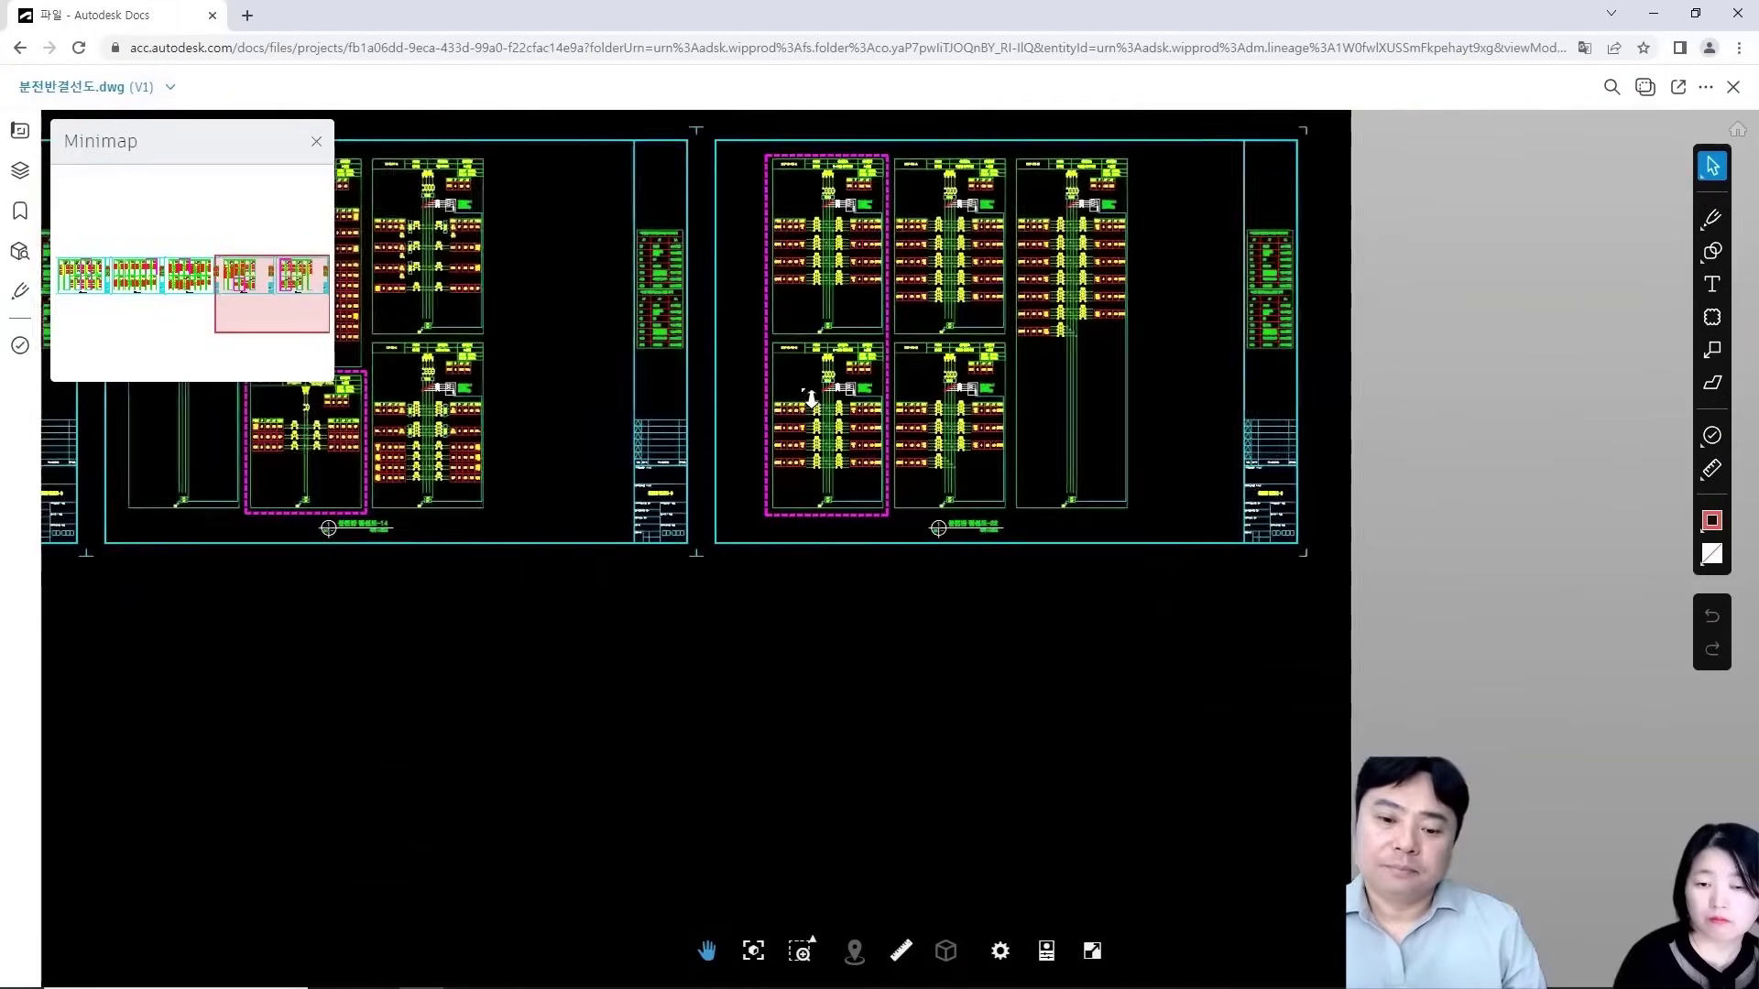
scroll(1072, 442, "down", 3)
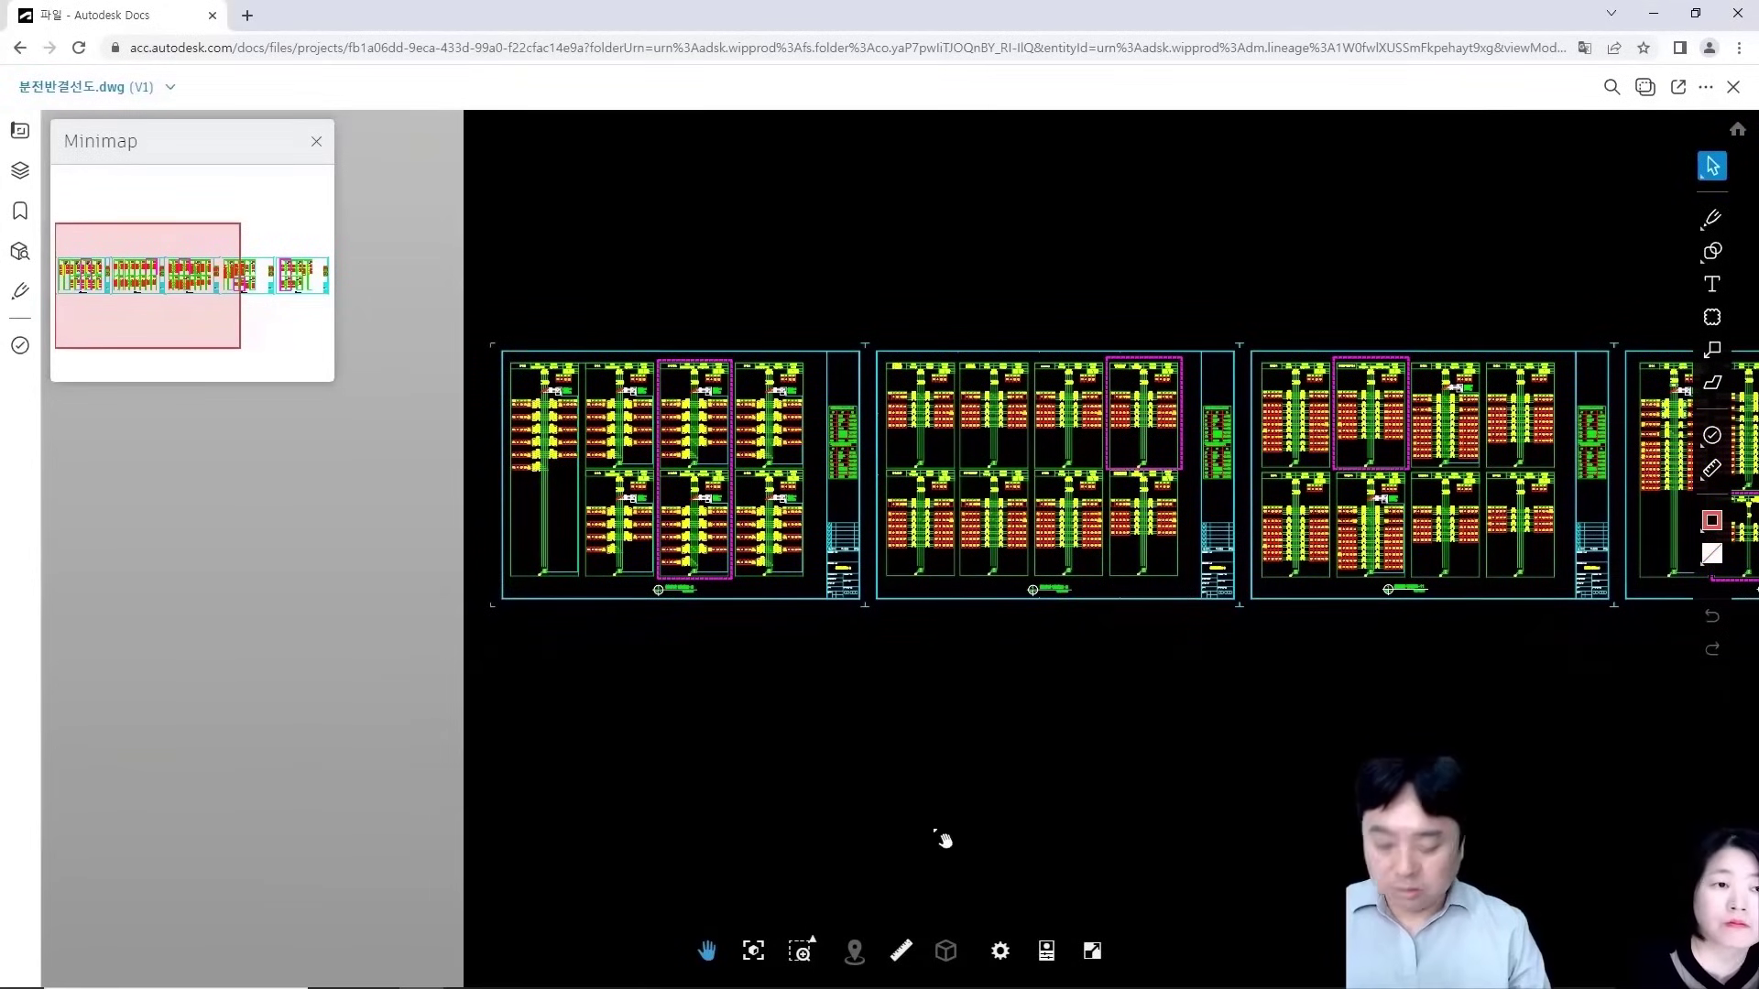
key("super")
mouse_move(556, 971)
left_click(502, 911)
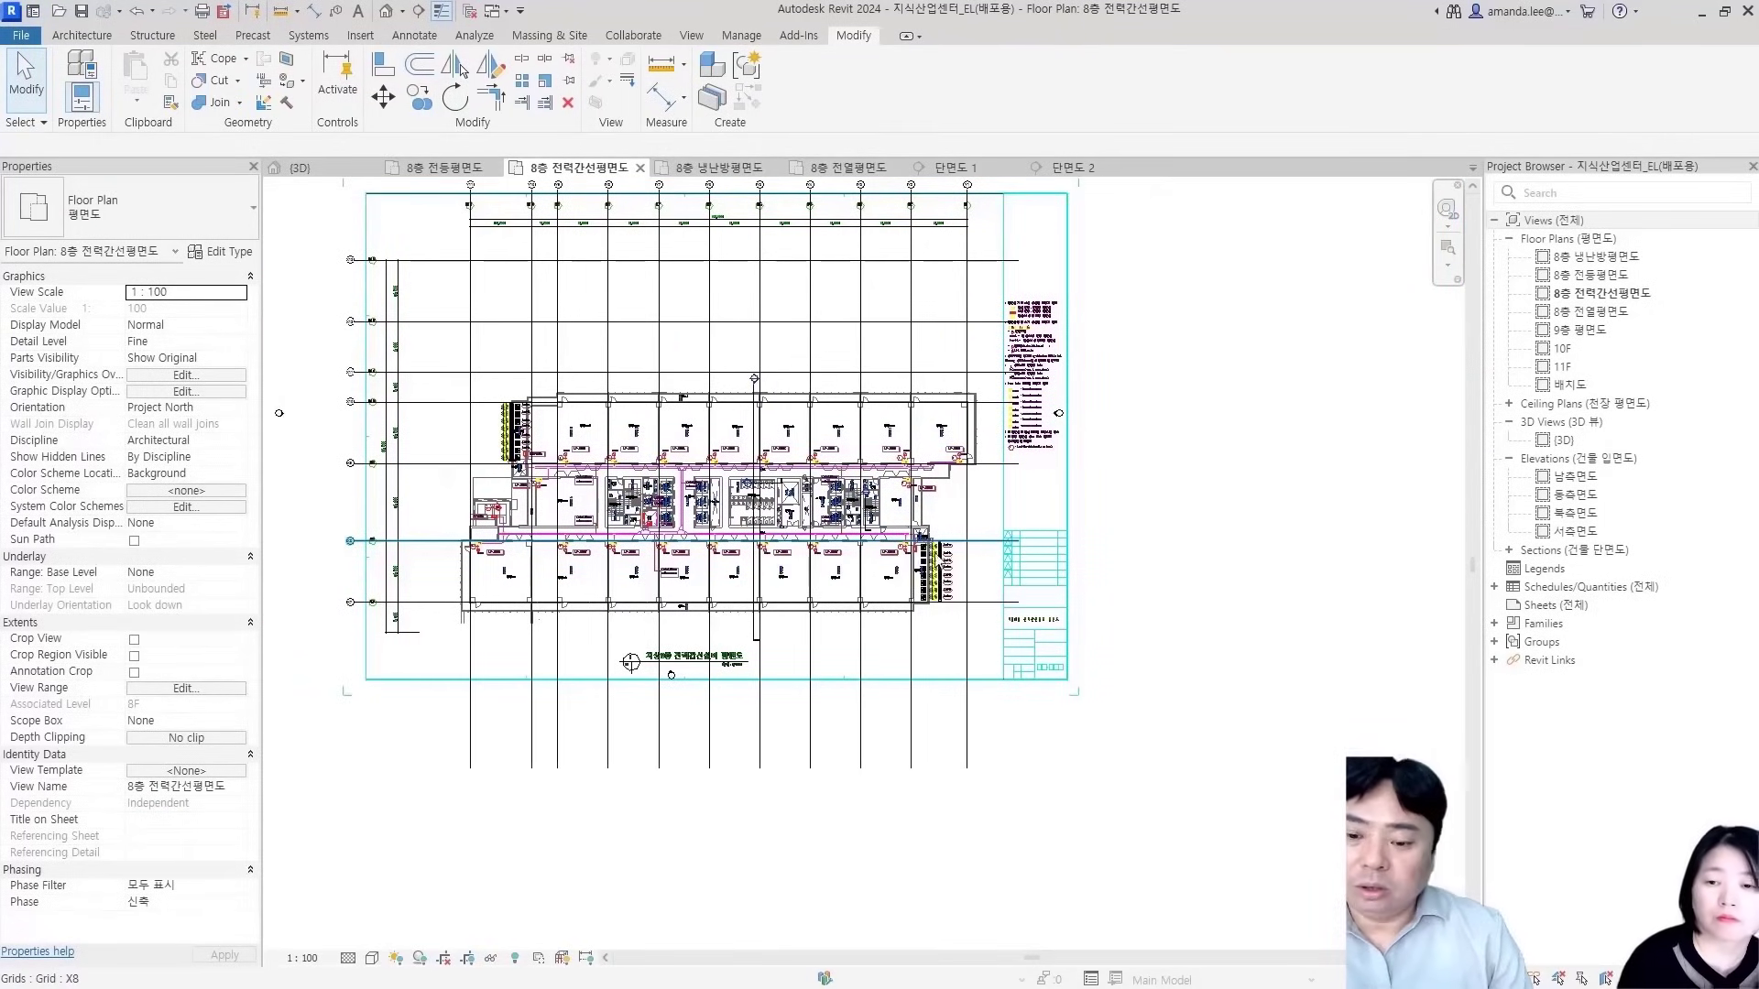
scroll(563, 431, "up", 4)
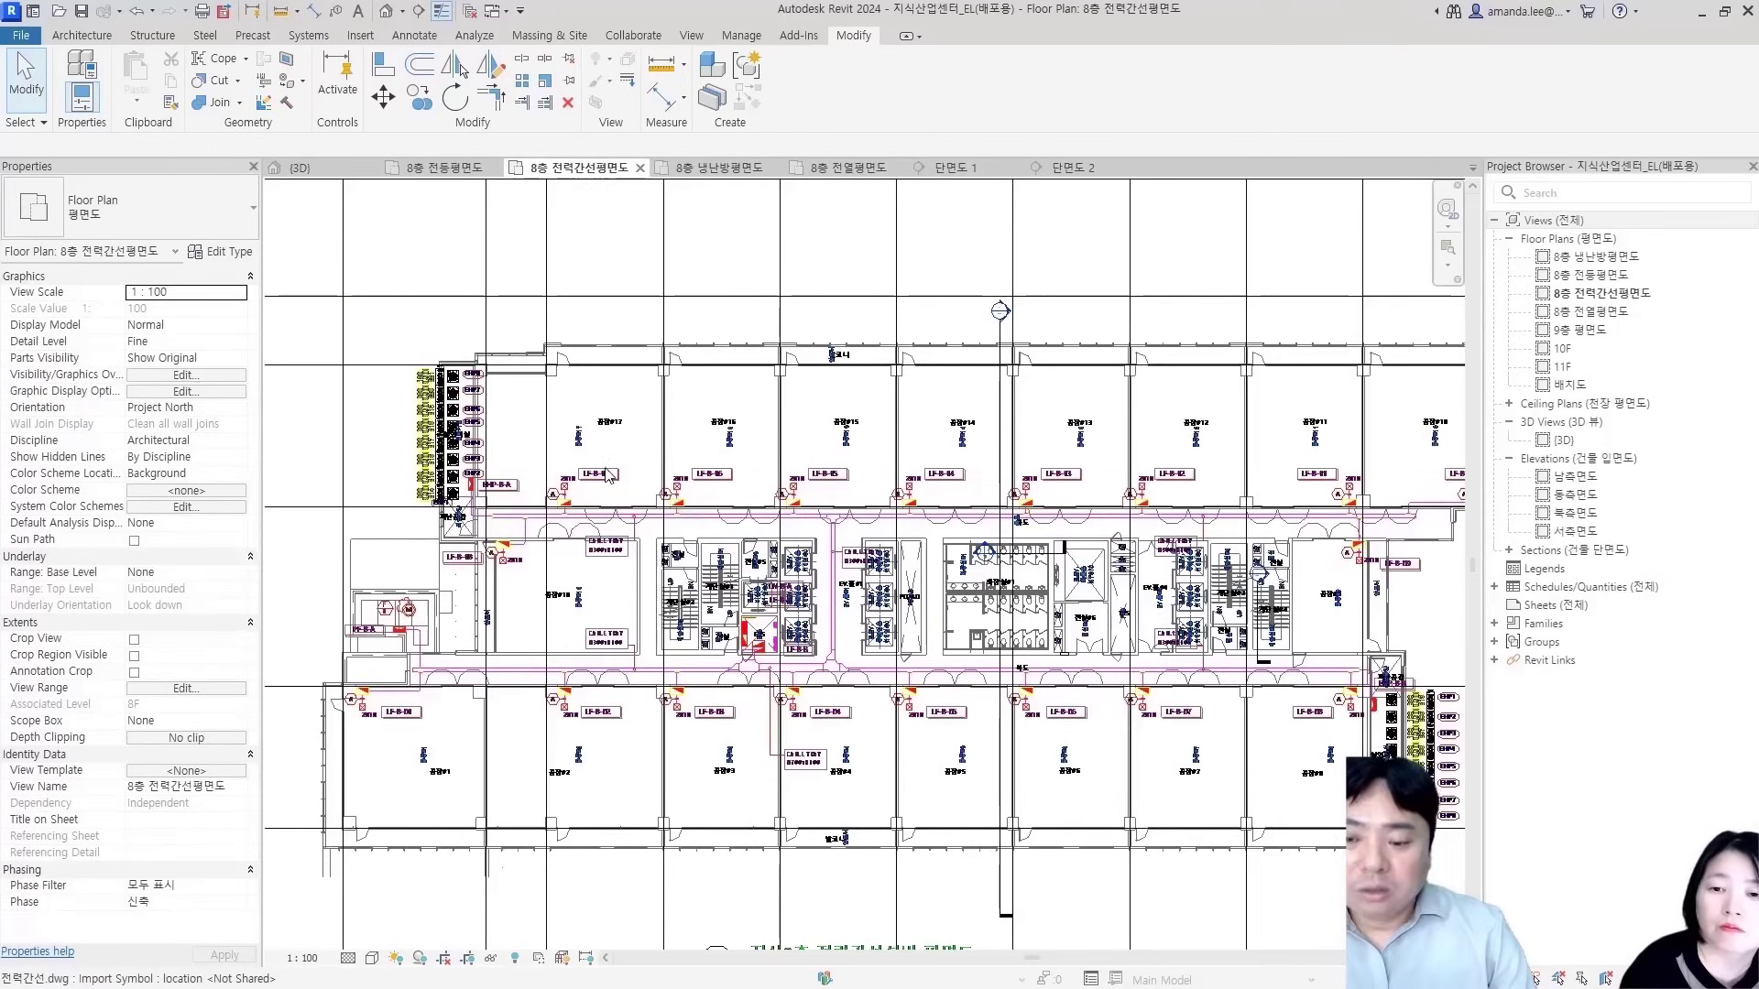
scroll(658, 506, "up", 2)
middle_click_drag(657, 506, 732, 511)
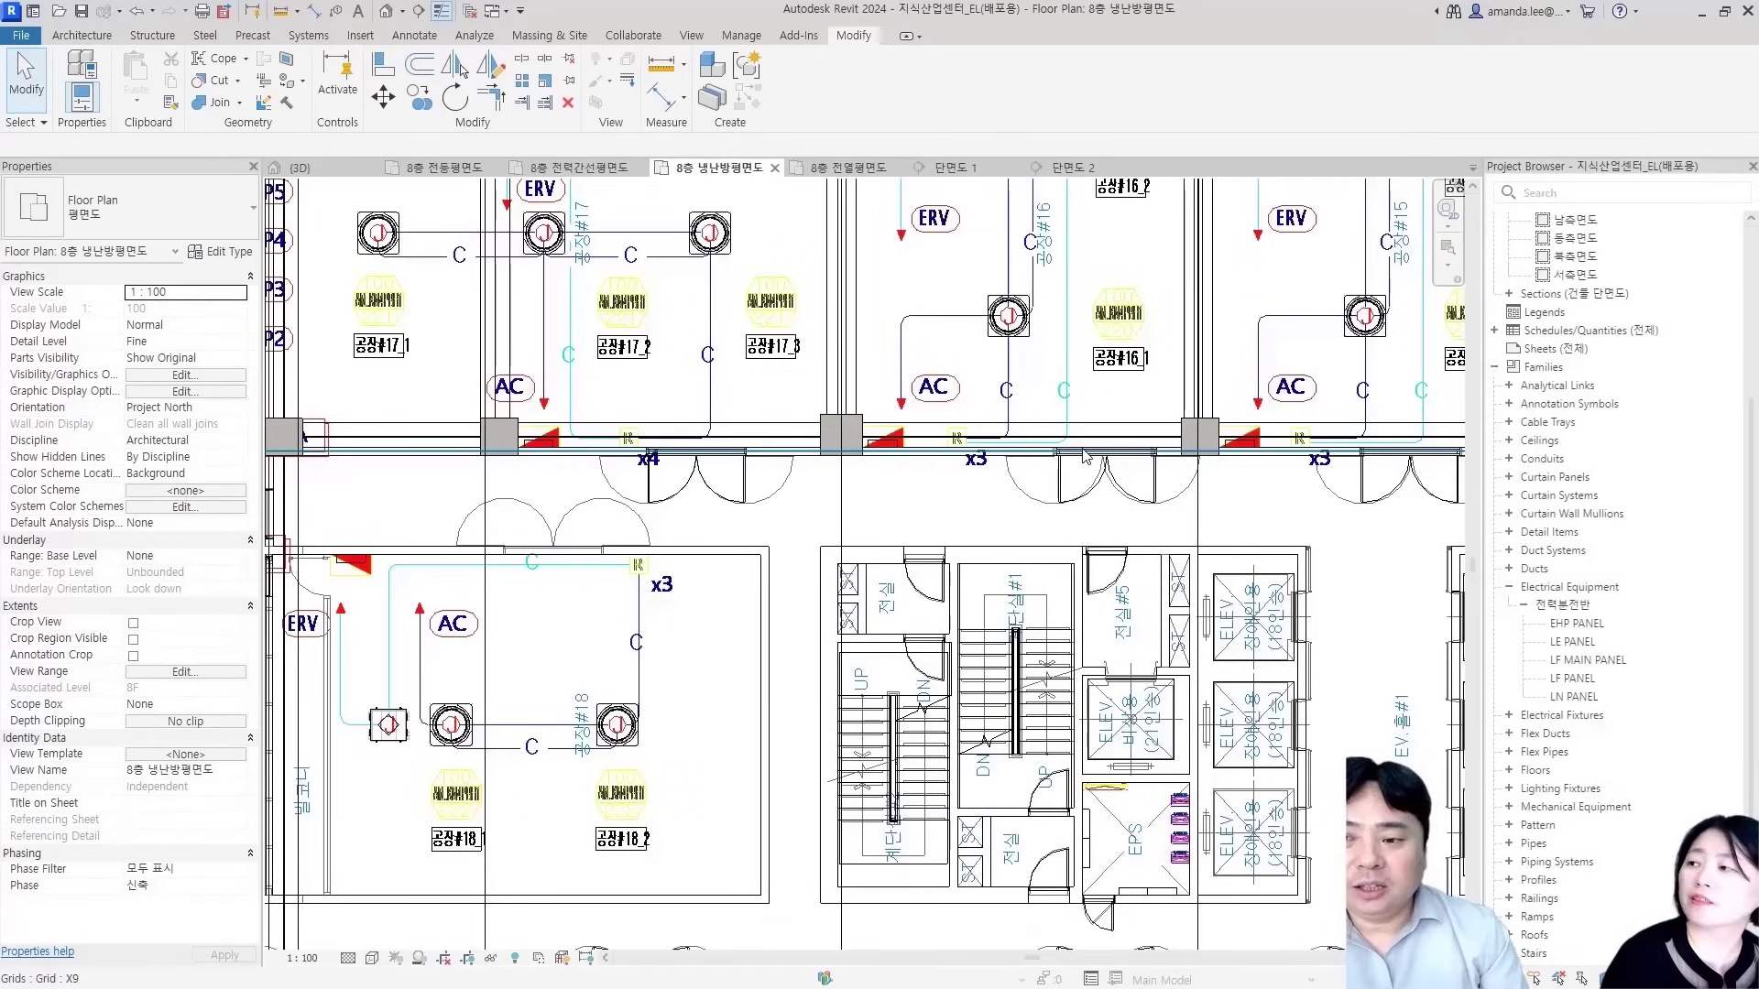
Switch to the 3D view and hide the linked architectural model 지식산업센터_AR.rvt
left_click(303, 168)
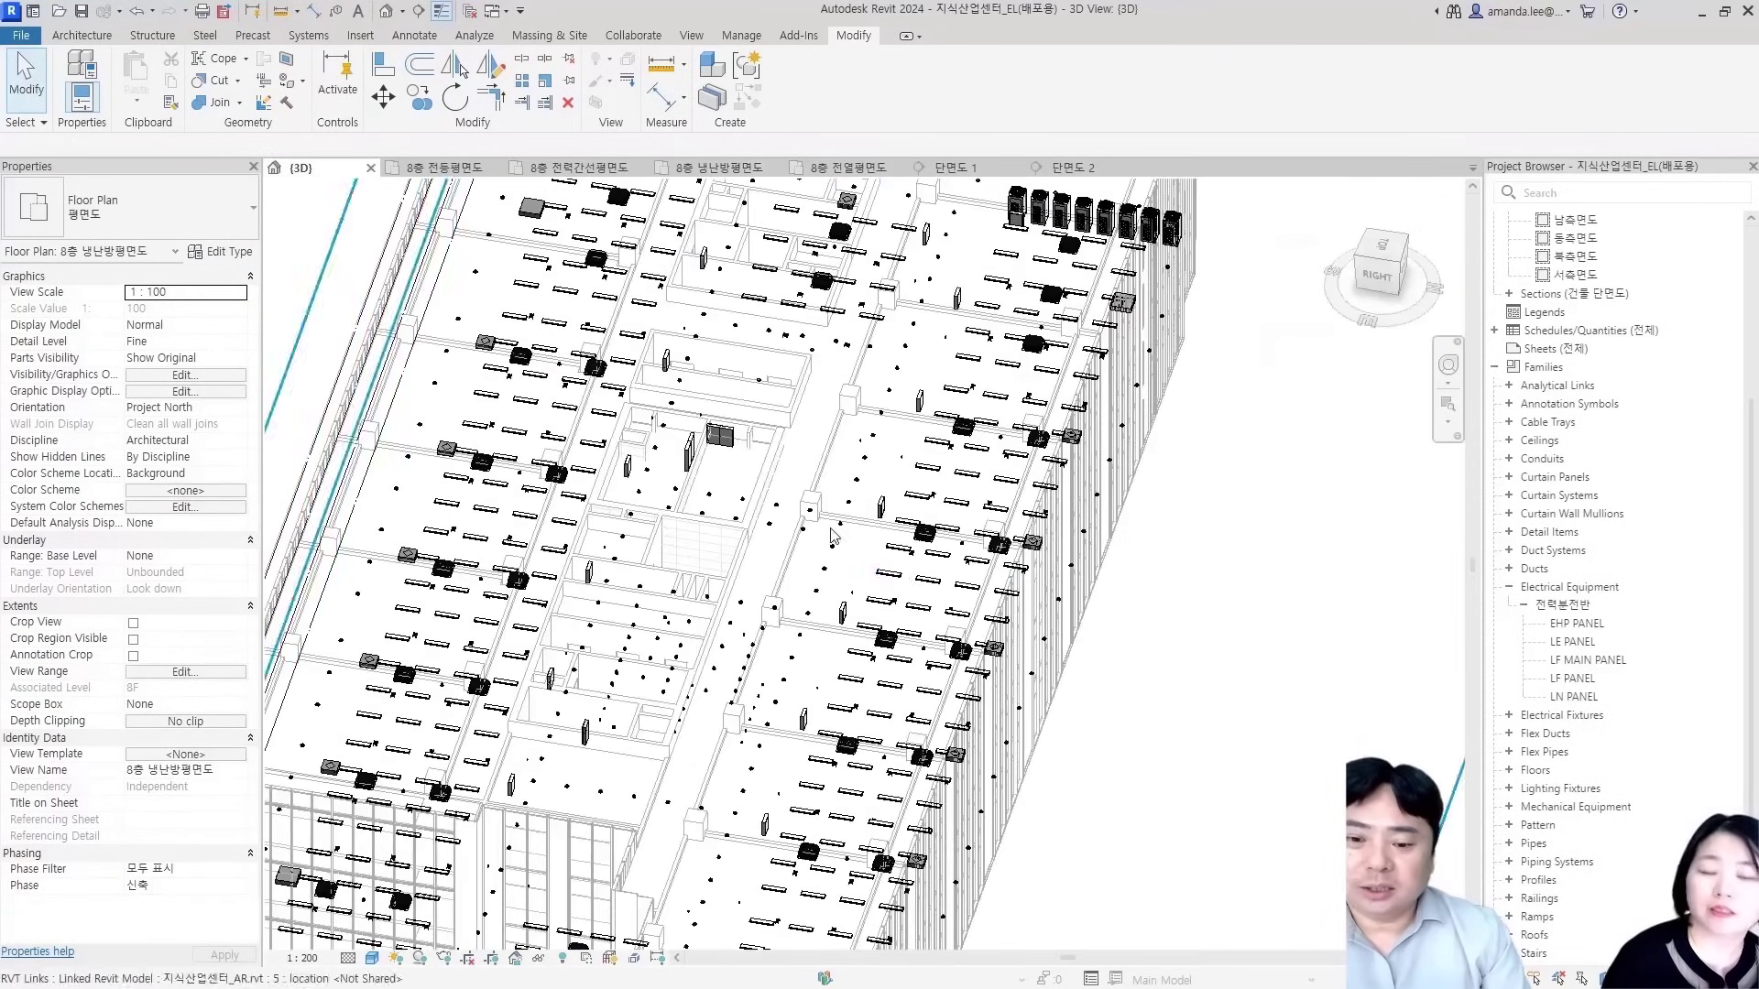
scroll(612, 483, "up", 5)
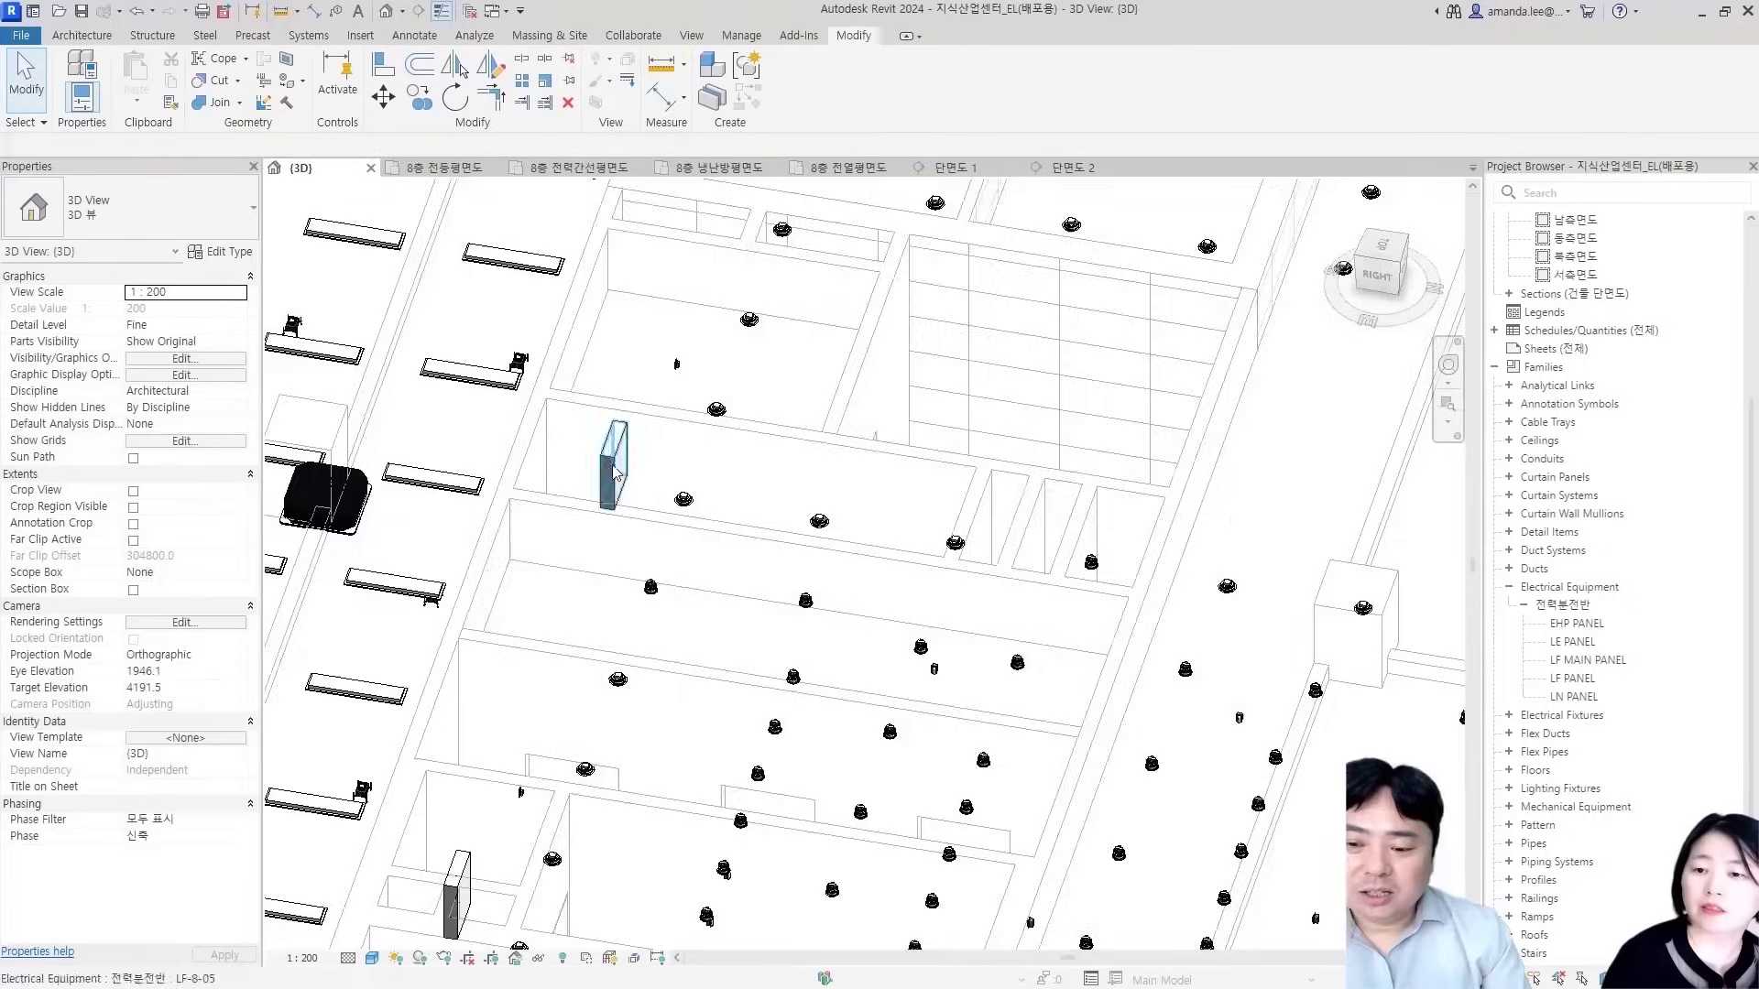
scroll(612, 483, "up", 3)
left_click(615, 455)
key("Escape")
key("v")
key("v")
left_click(1028, 220)
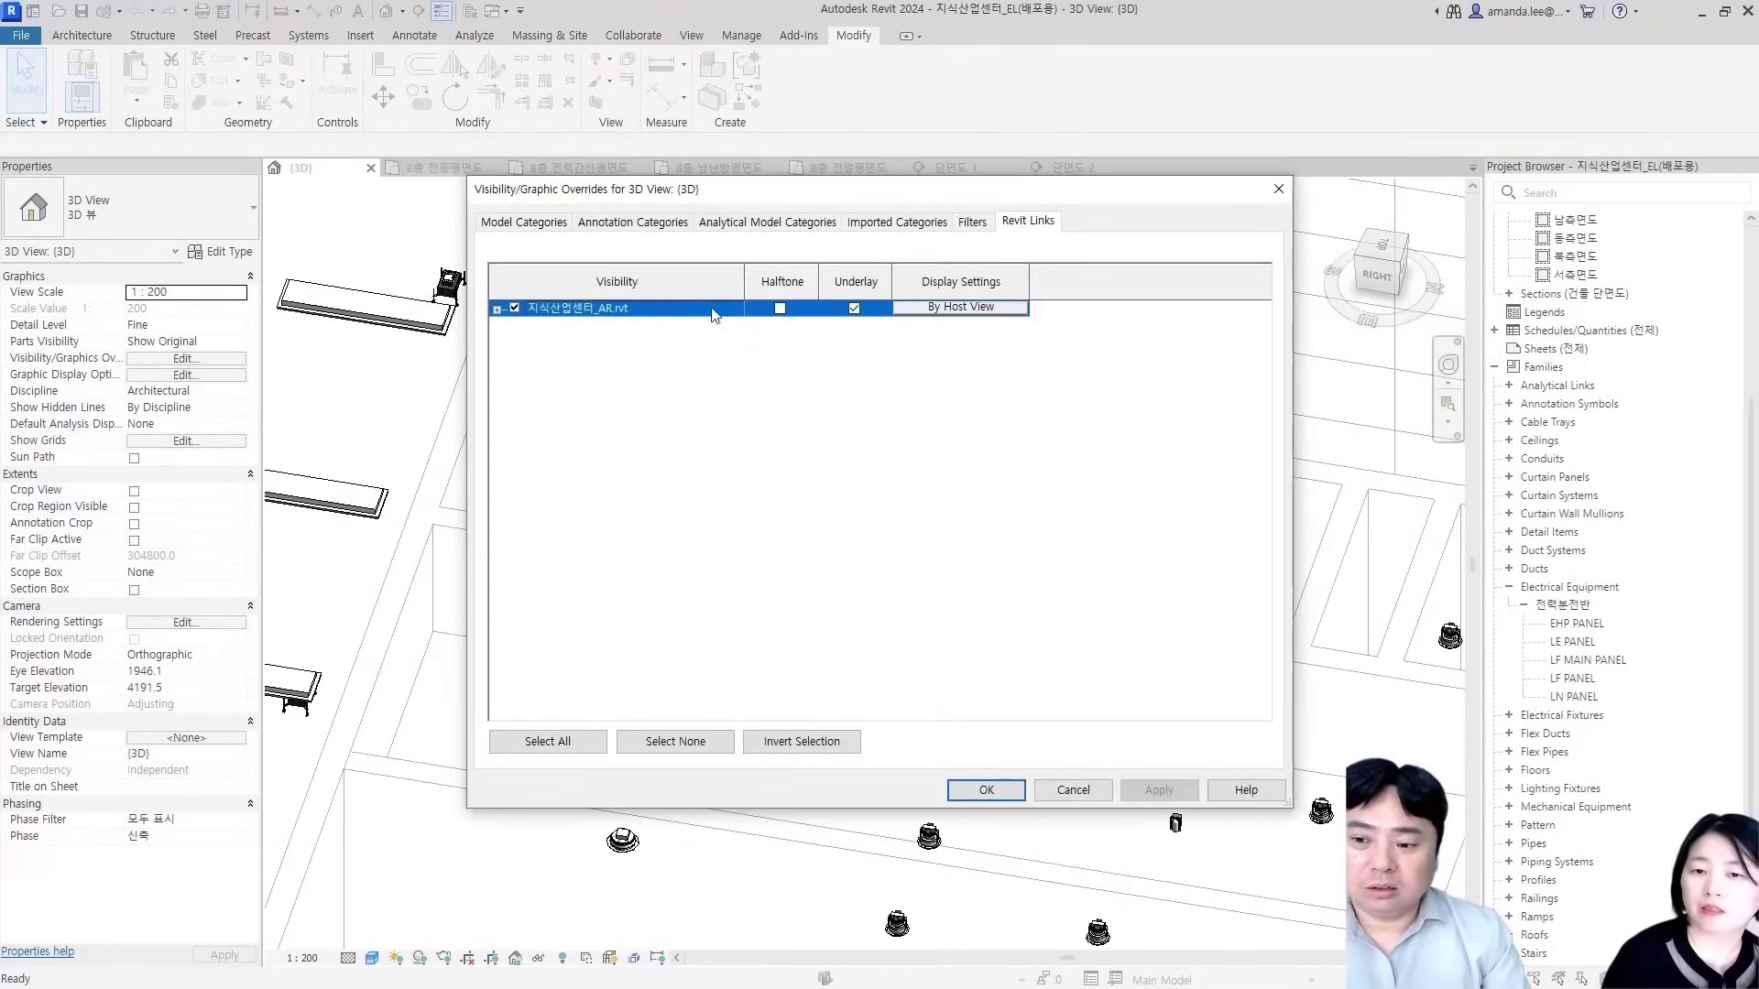
left_click(514, 308)
left_click(985, 790)
Examine the placed distribution panels, lighting fixtures and air-conditioning equipment in the 3D view from several angles
middle_click_drag(676, 609, 925, 595, "shift")
left_click(604, 619)
key("Escape")
scroll(589, 631, "up", 2)
scroll(820, 569, "down", 7)
middle_click_drag(1139, 647, 1070, 679, "shift")
scroll(740, 308, "up", 2)
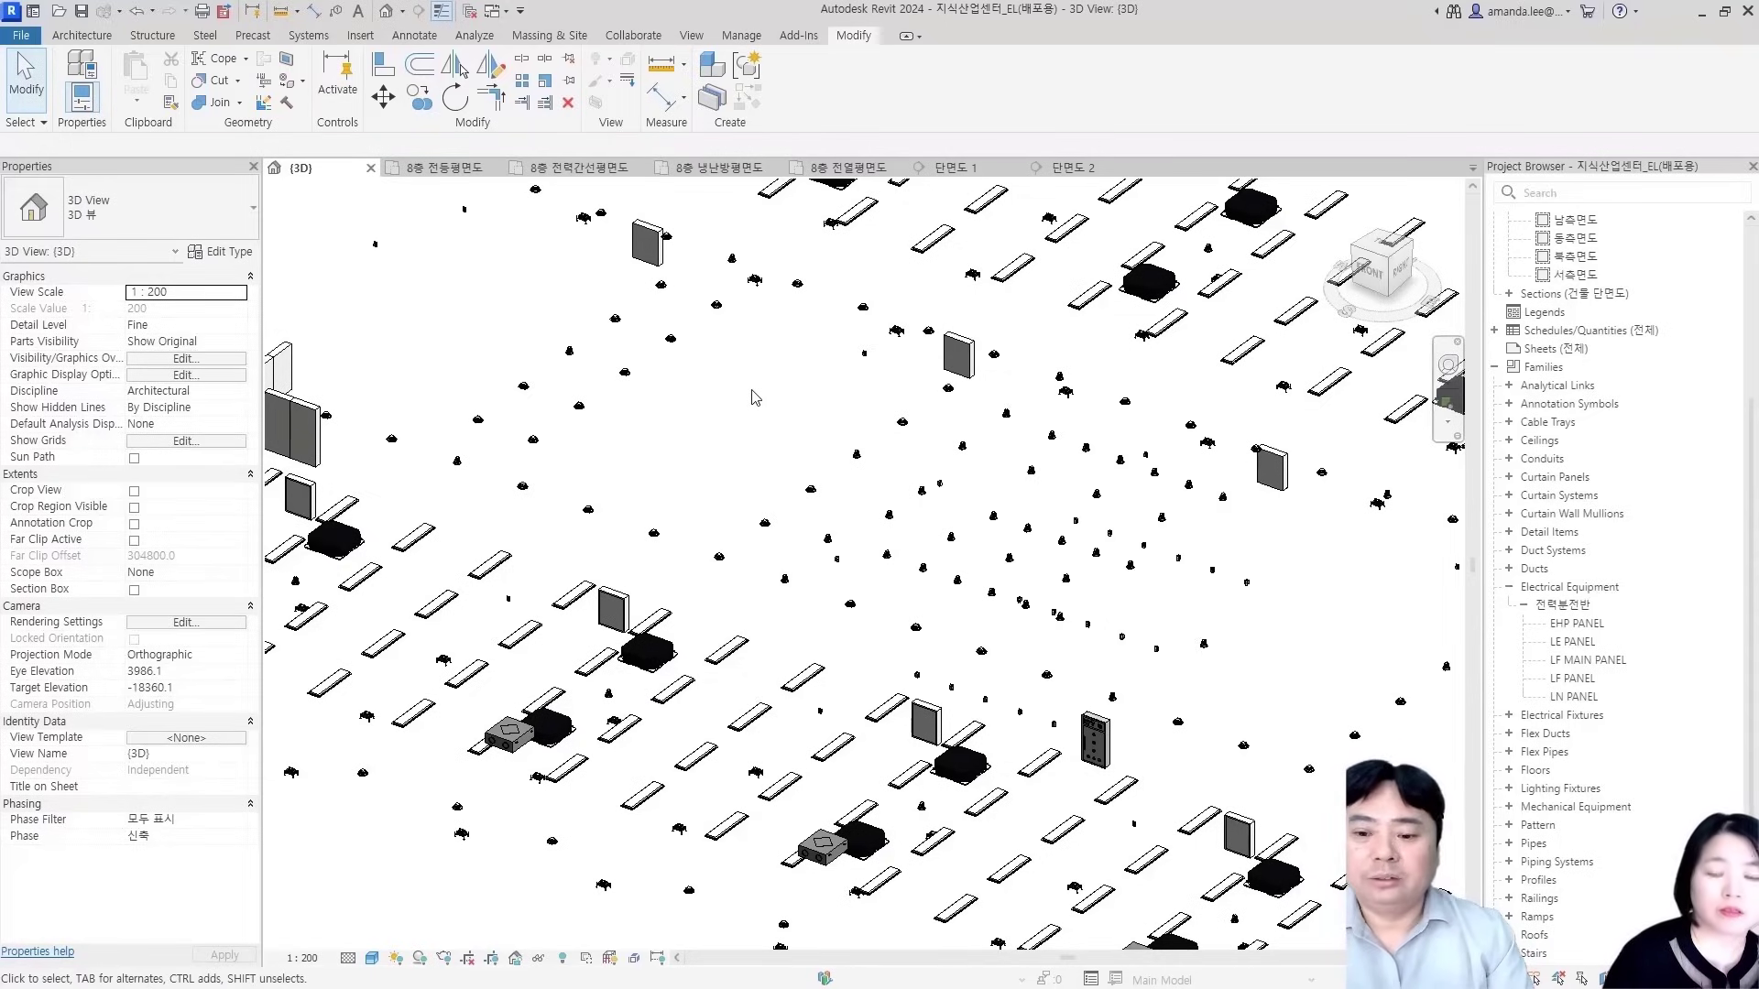
scroll(753, 397, "down", 4)
On the 8층 전력간선평면도 plan, set the distribution system of all visible LF PANEL instances to 3상4선식 380V
left_click(579, 168)
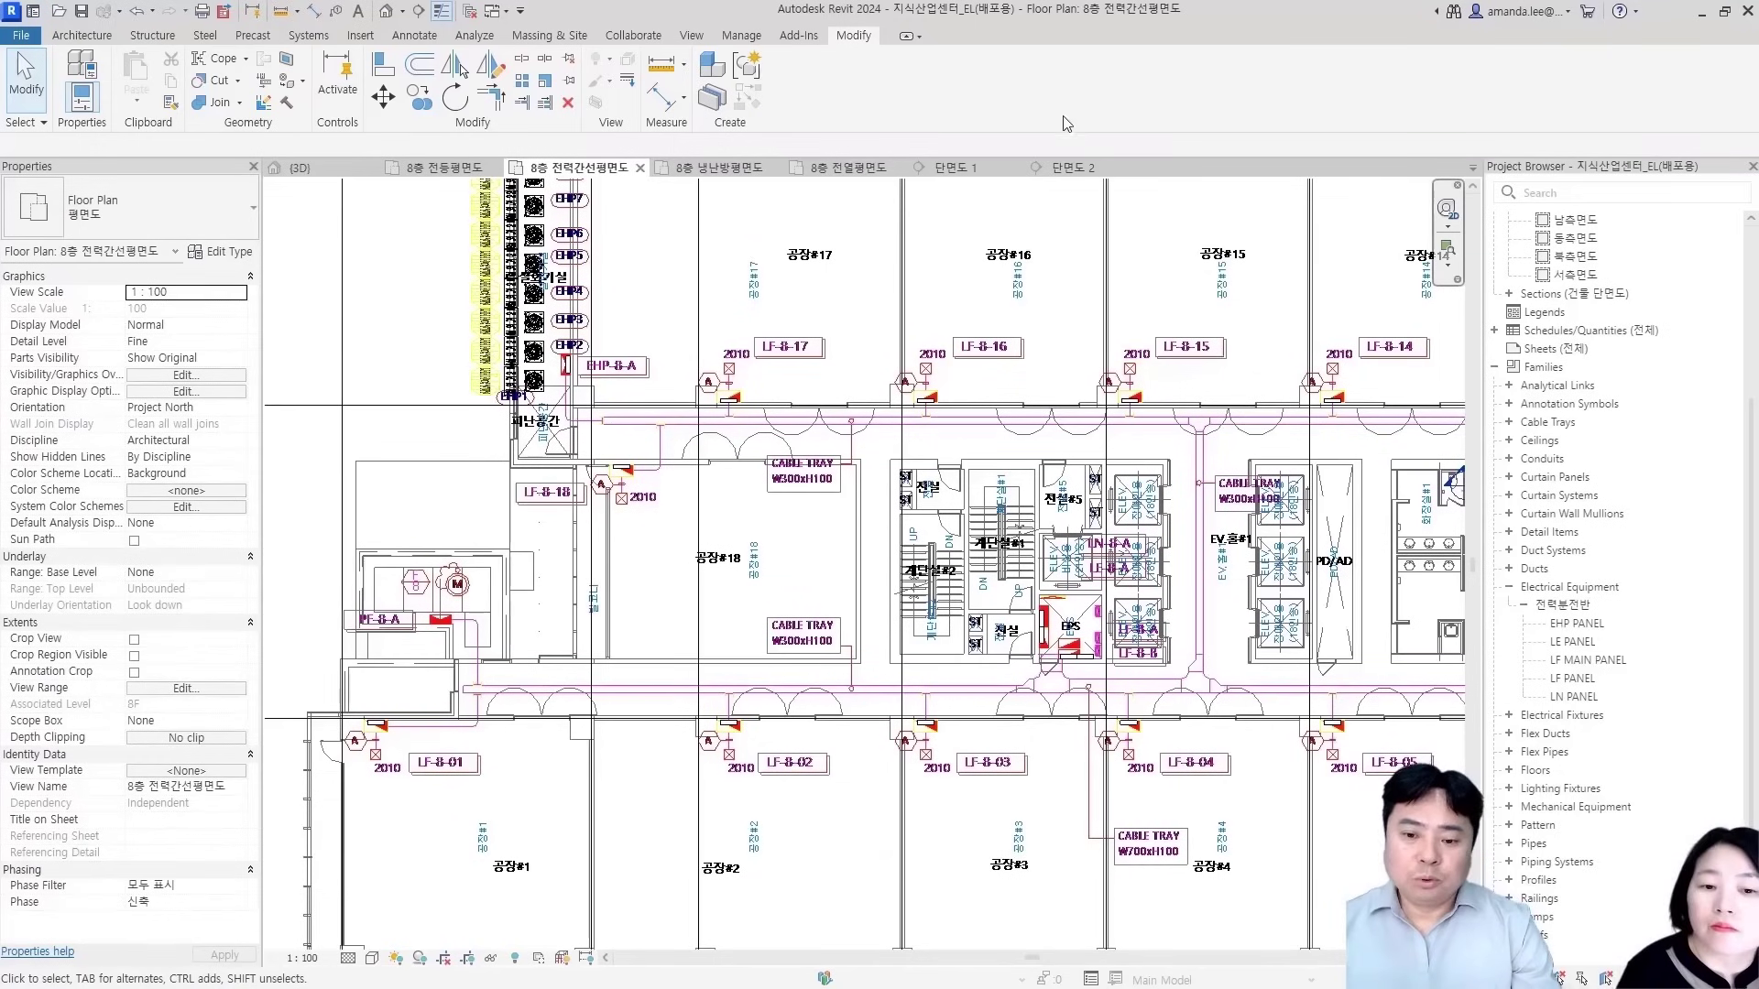
scroll(768, 426, "up", 3)
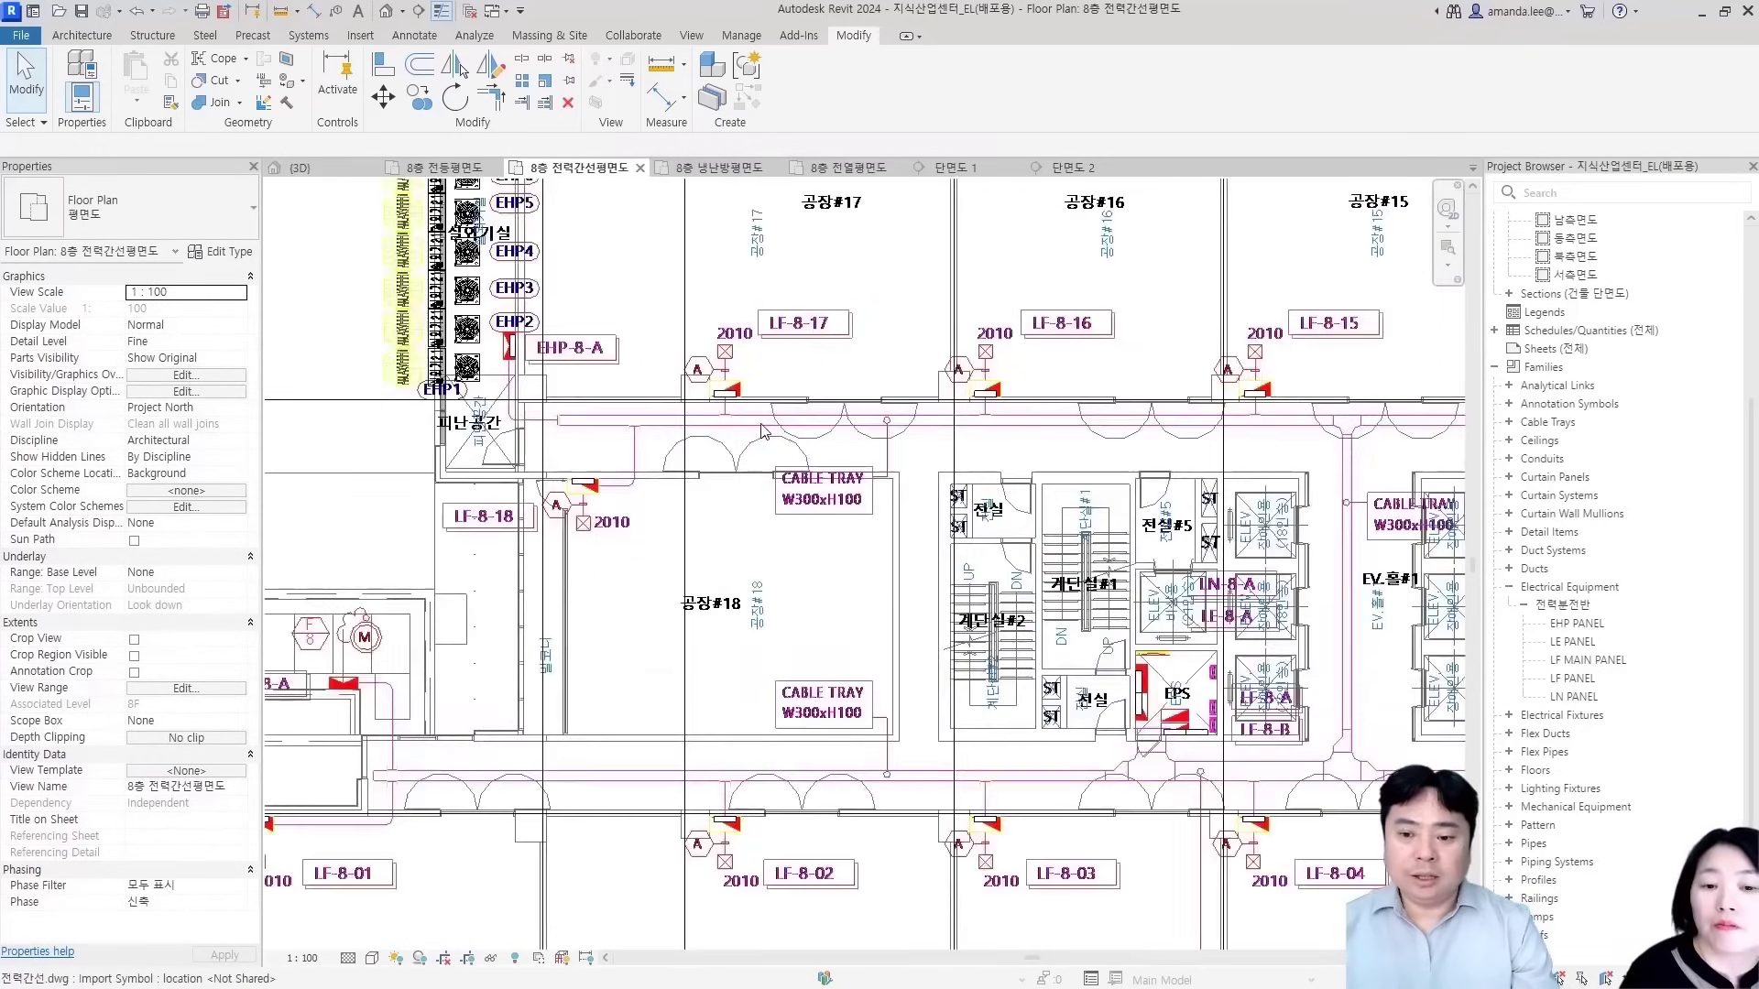
scroll(765, 431, "up", 1)
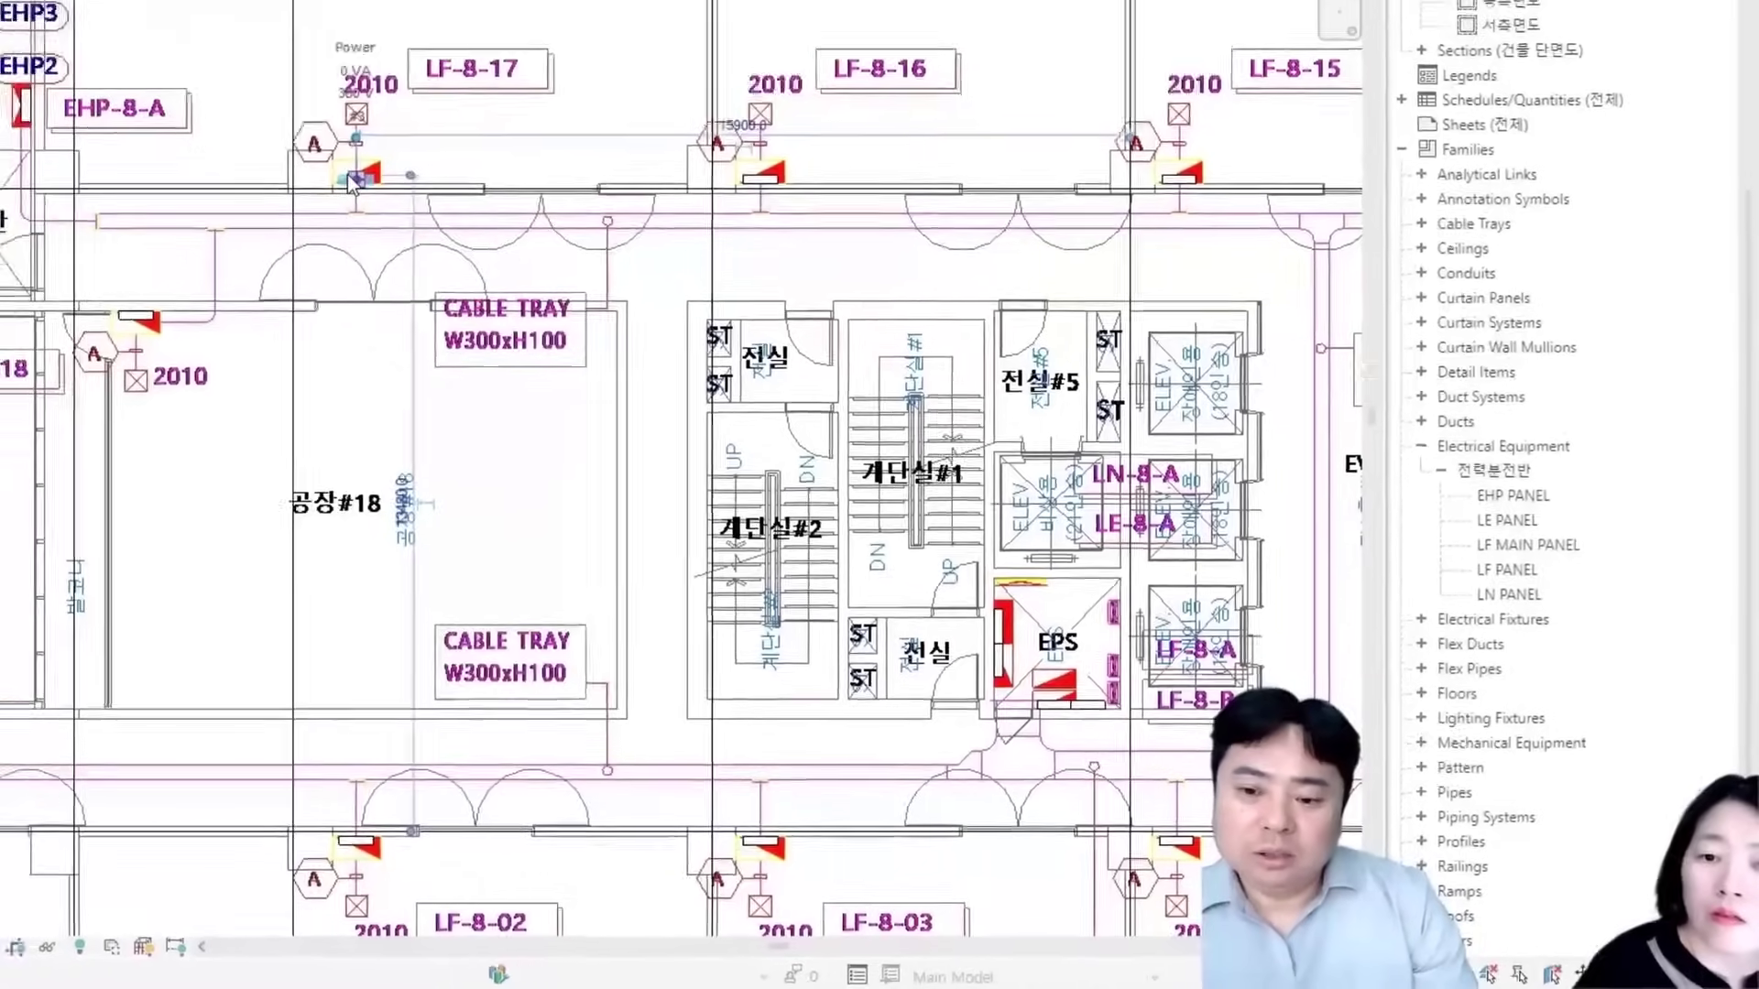
right_click(714, 385)
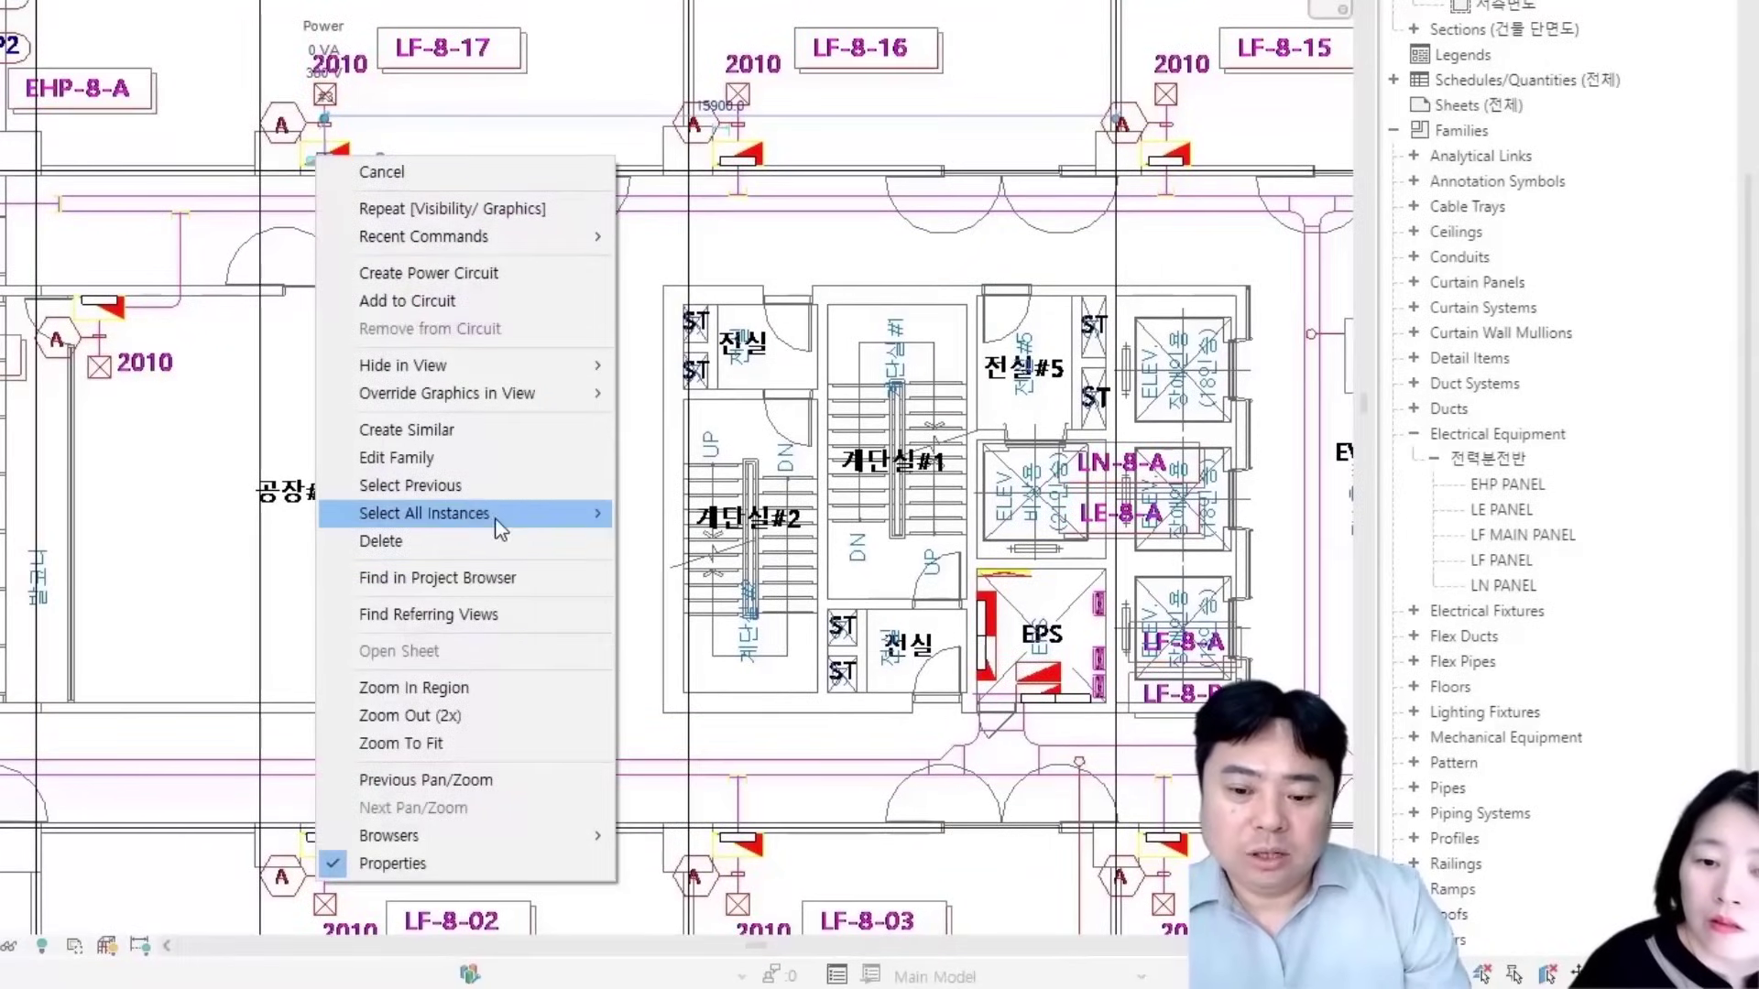
mouse_move(495, 515)
left_click(730, 518)
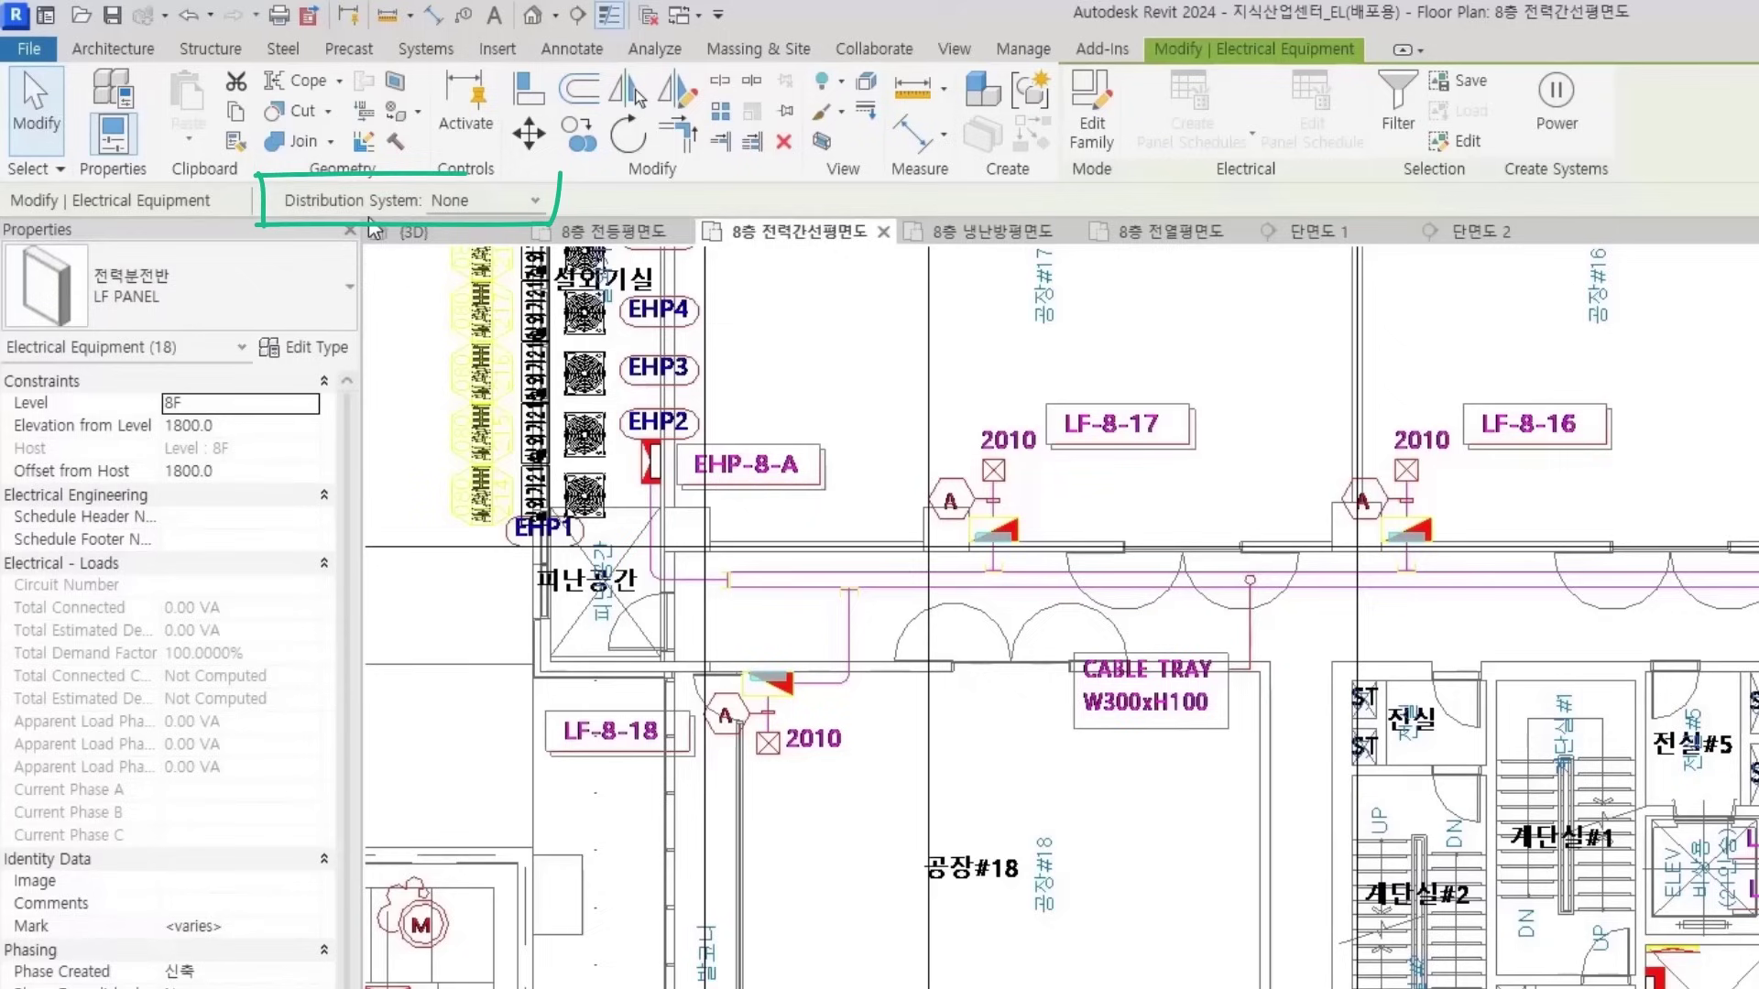
left_click(485, 204)
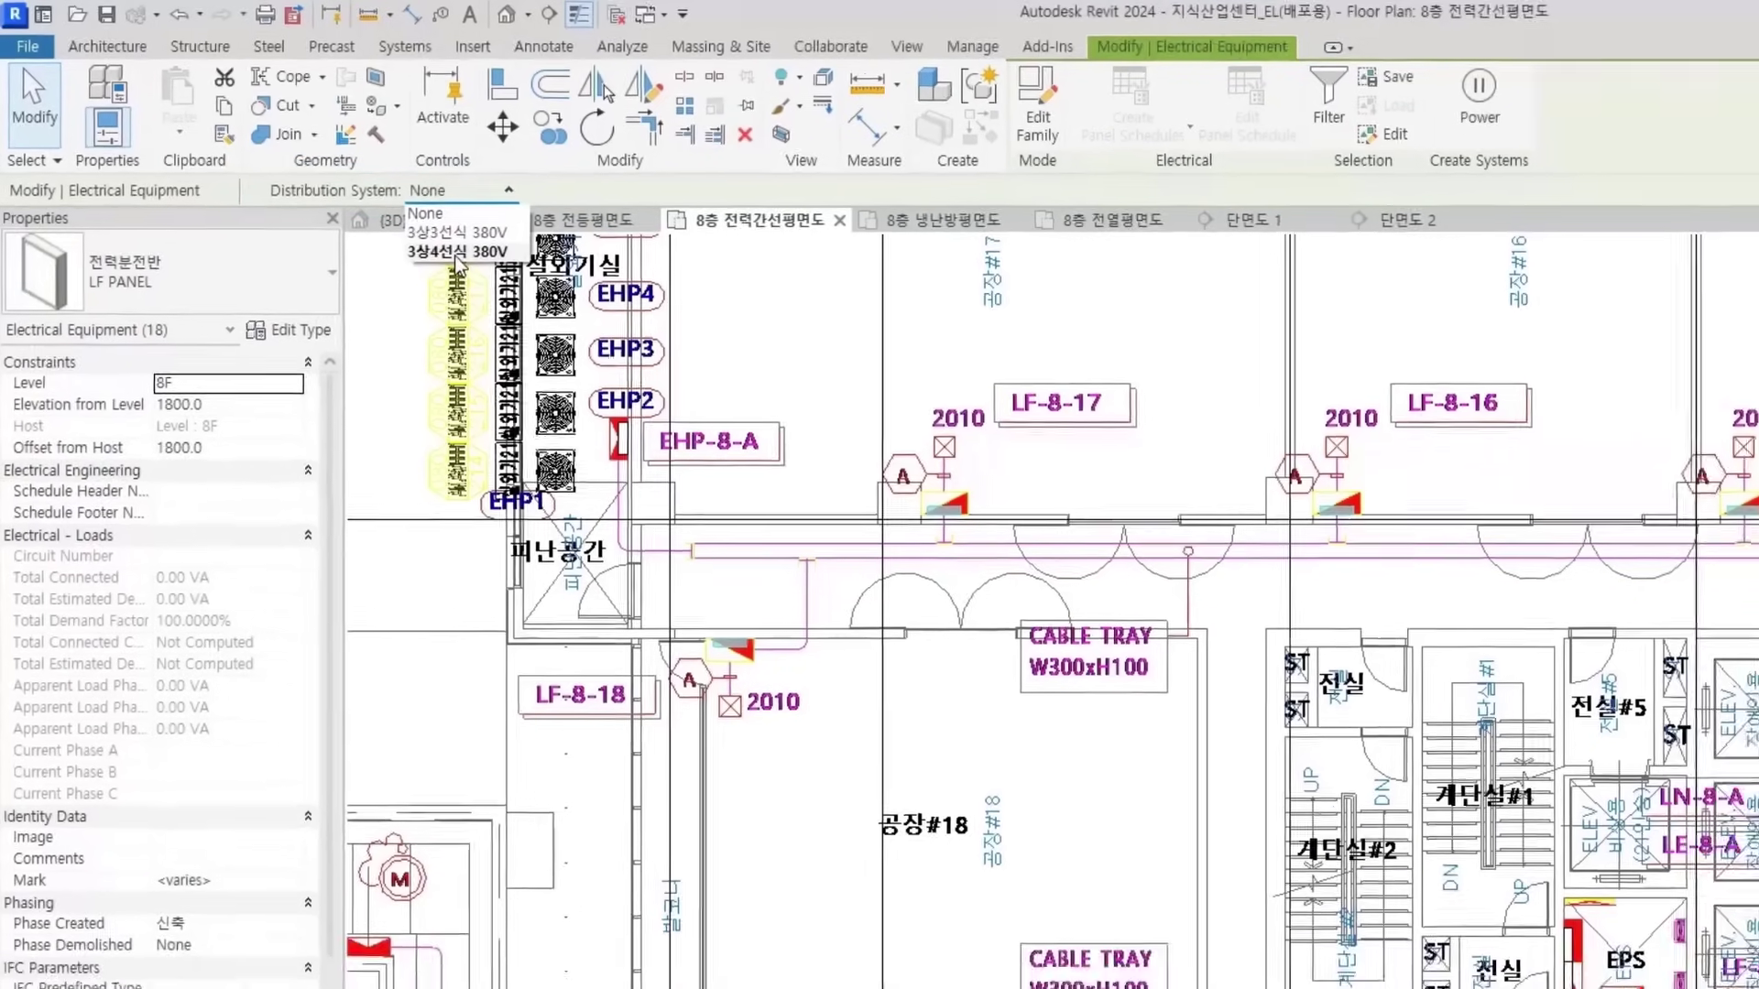
left_click(483, 266)
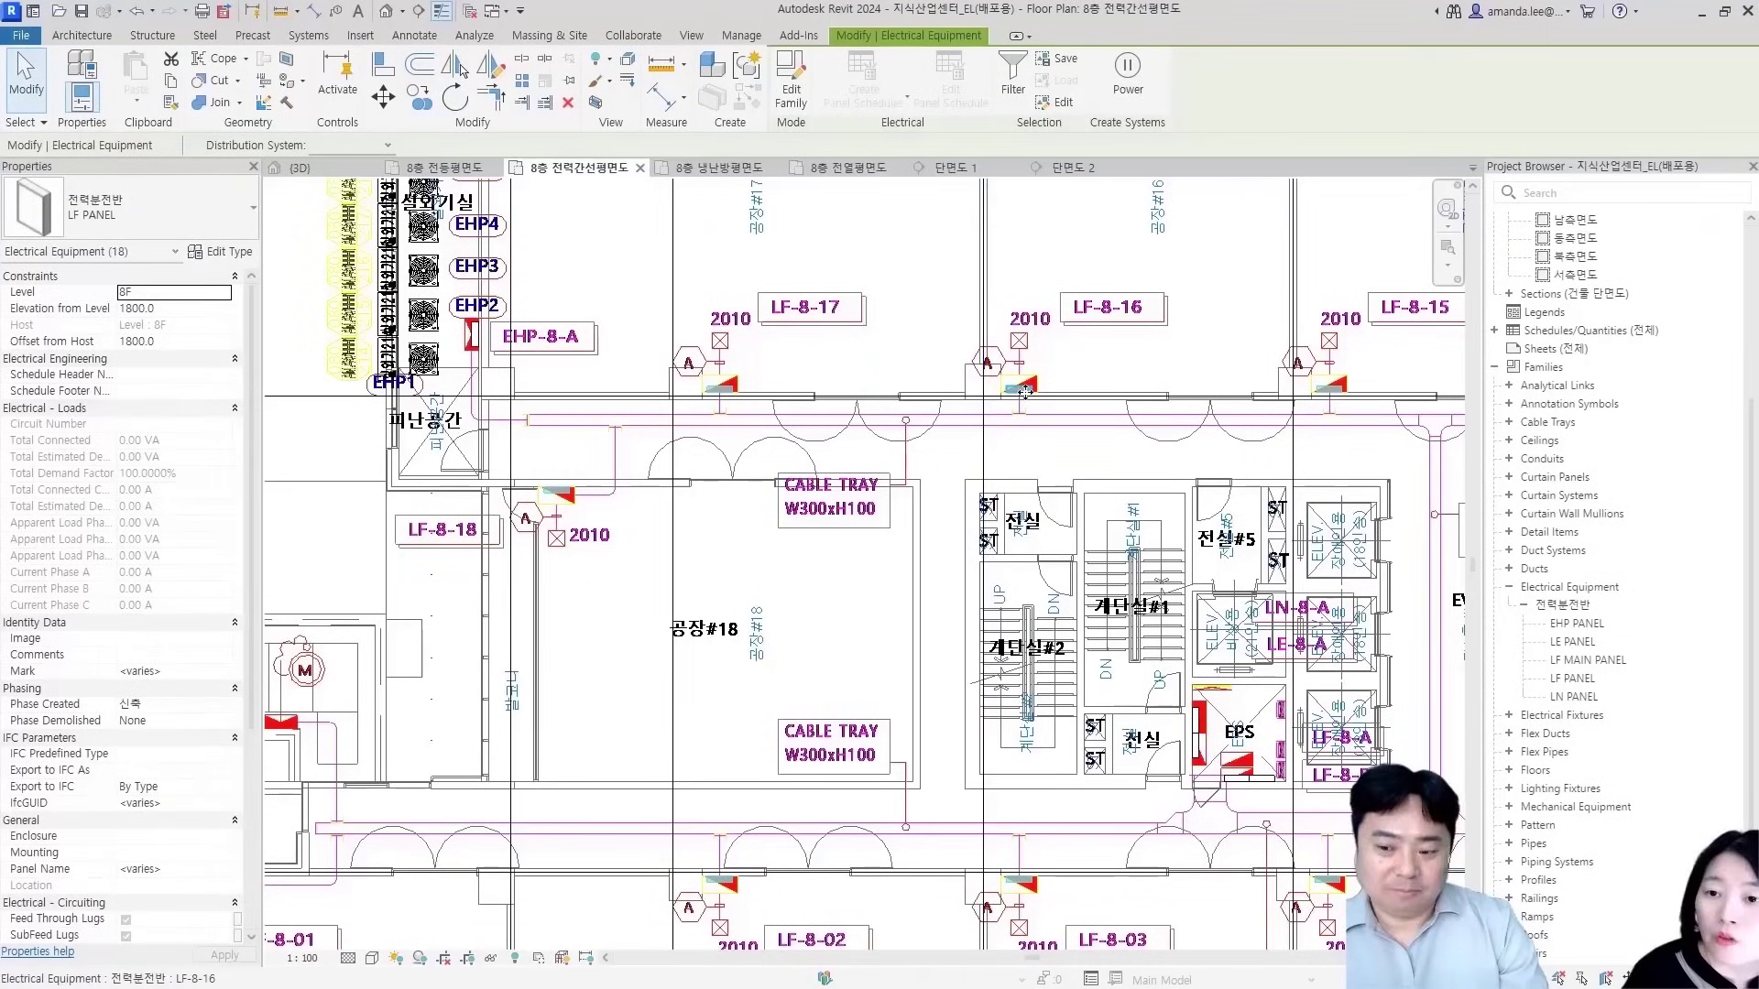
Set the distribution system of the LN PANEL in the EPS room to 3상4선식 380V
scroll(934, 658, "down", 2)
middle_click_drag(1014, 707, 566, 415)
scroll(715, 450, "up", 5)
right_click(629, 365)
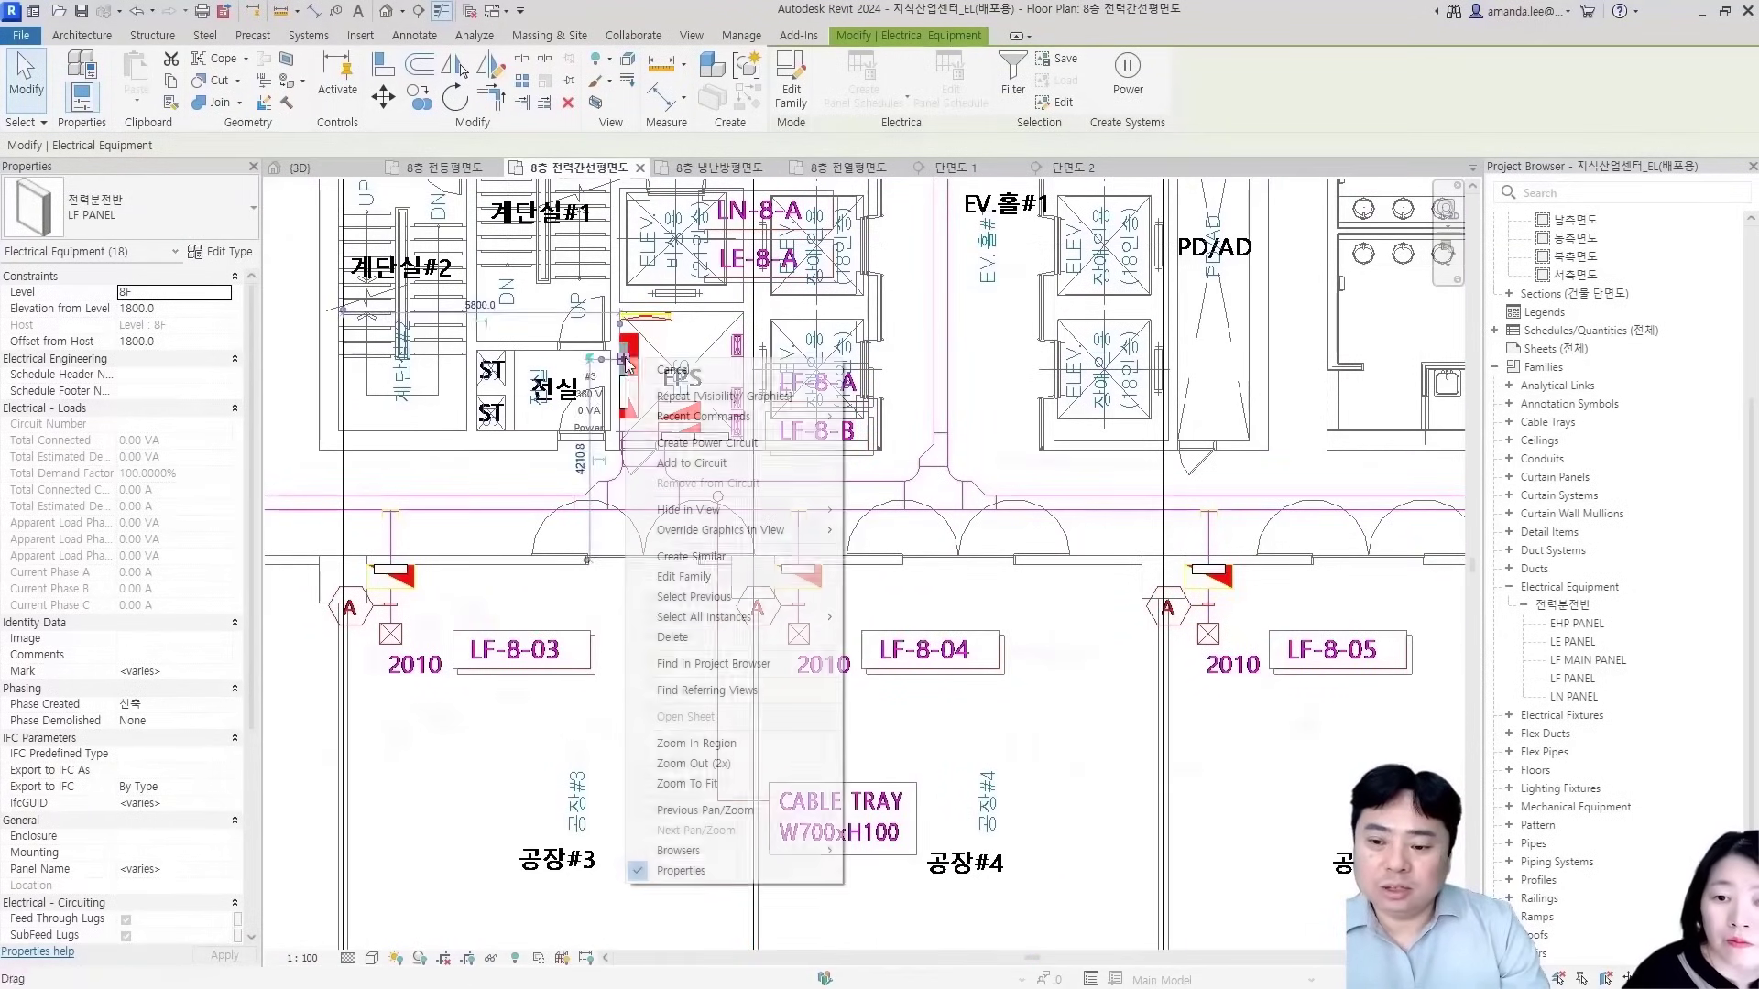
mouse_move(742, 617)
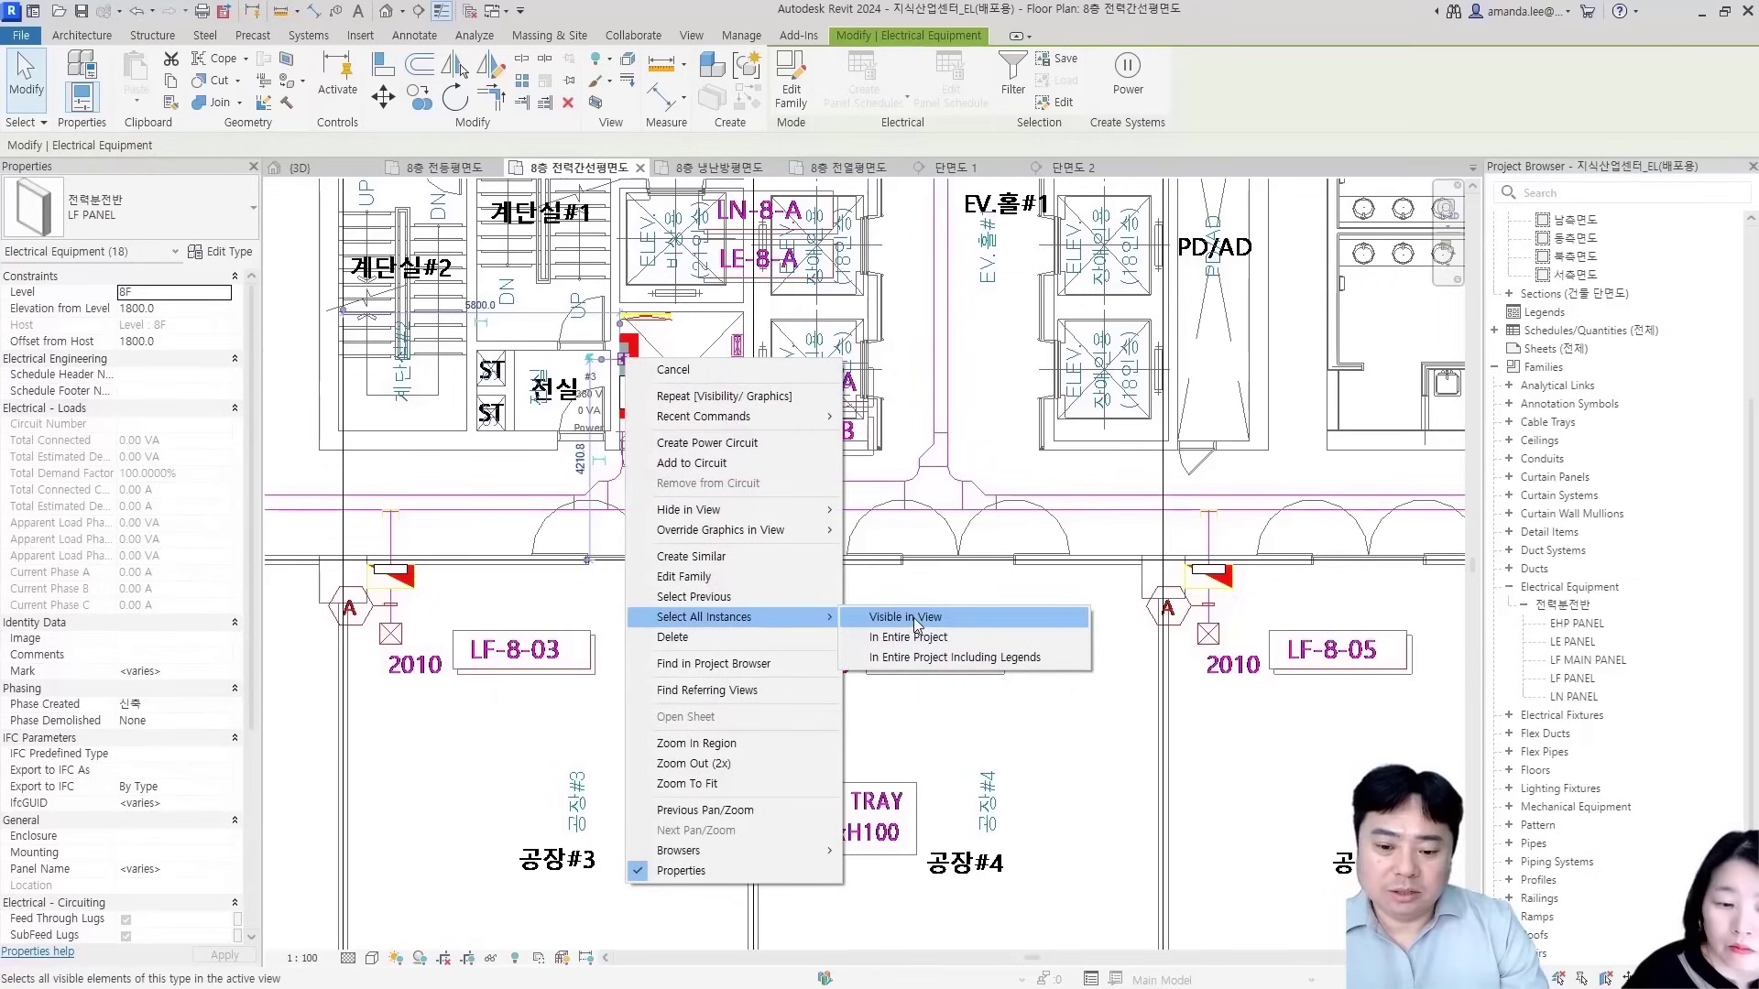
left_click(916, 618)
left_click(362, 145)
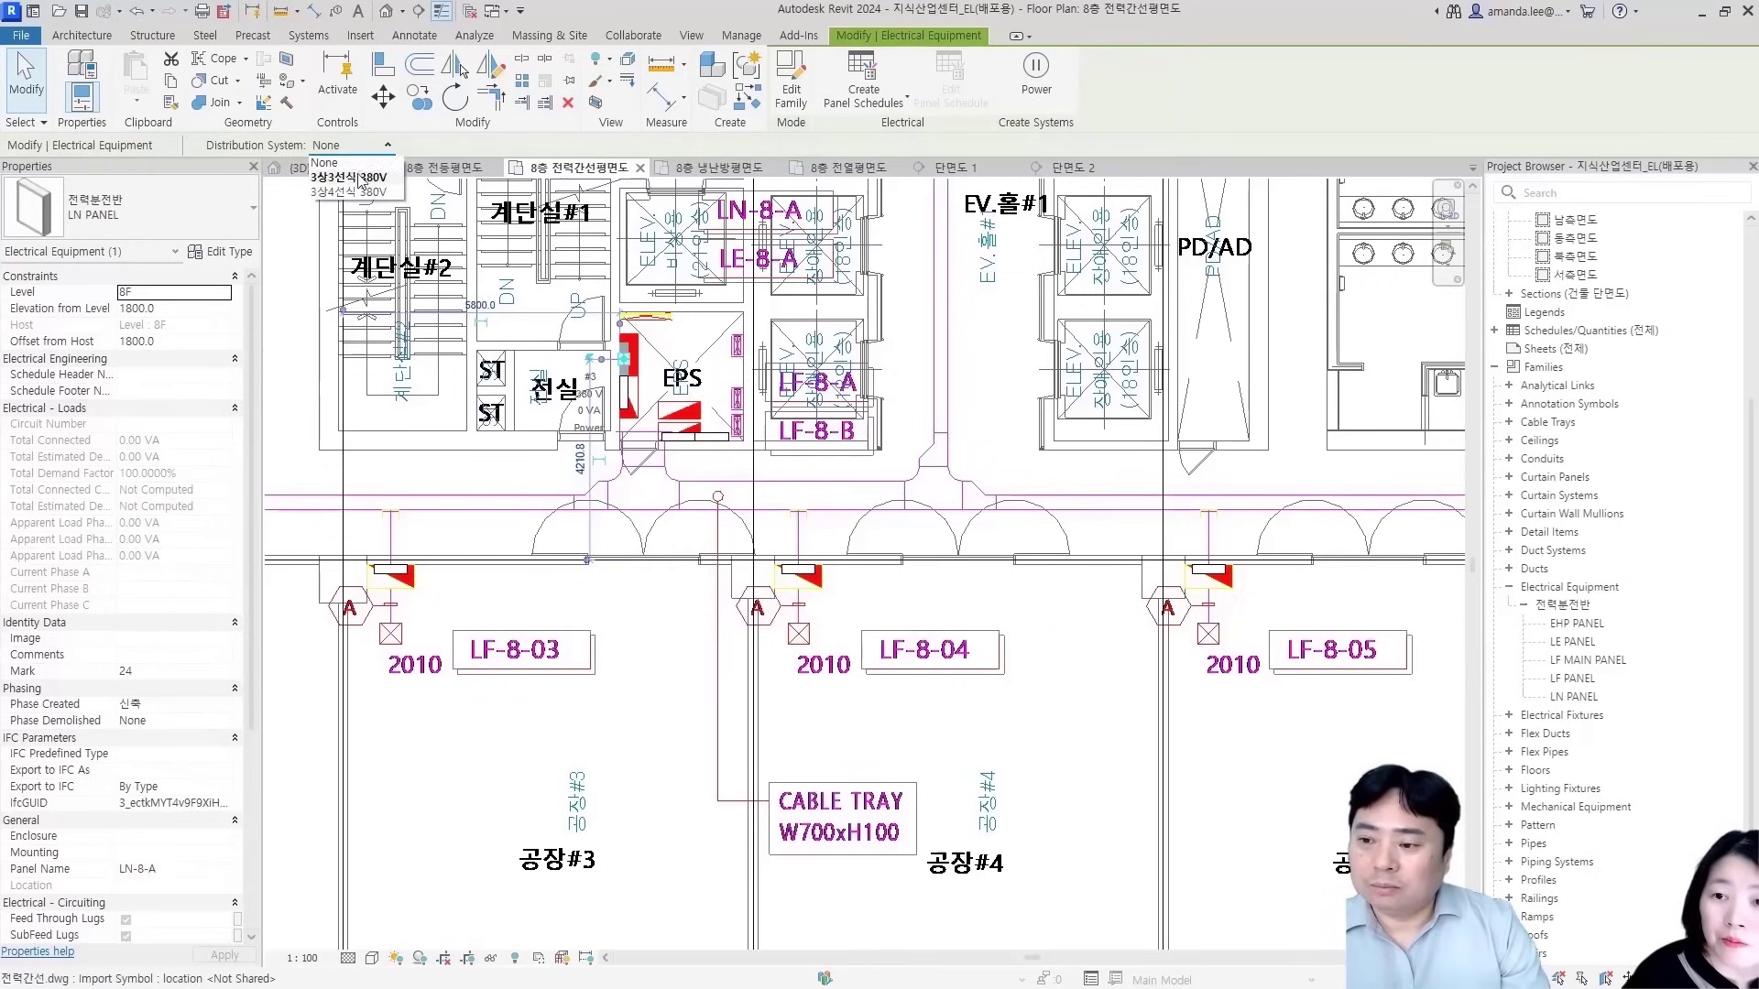
left_click(354, 193)
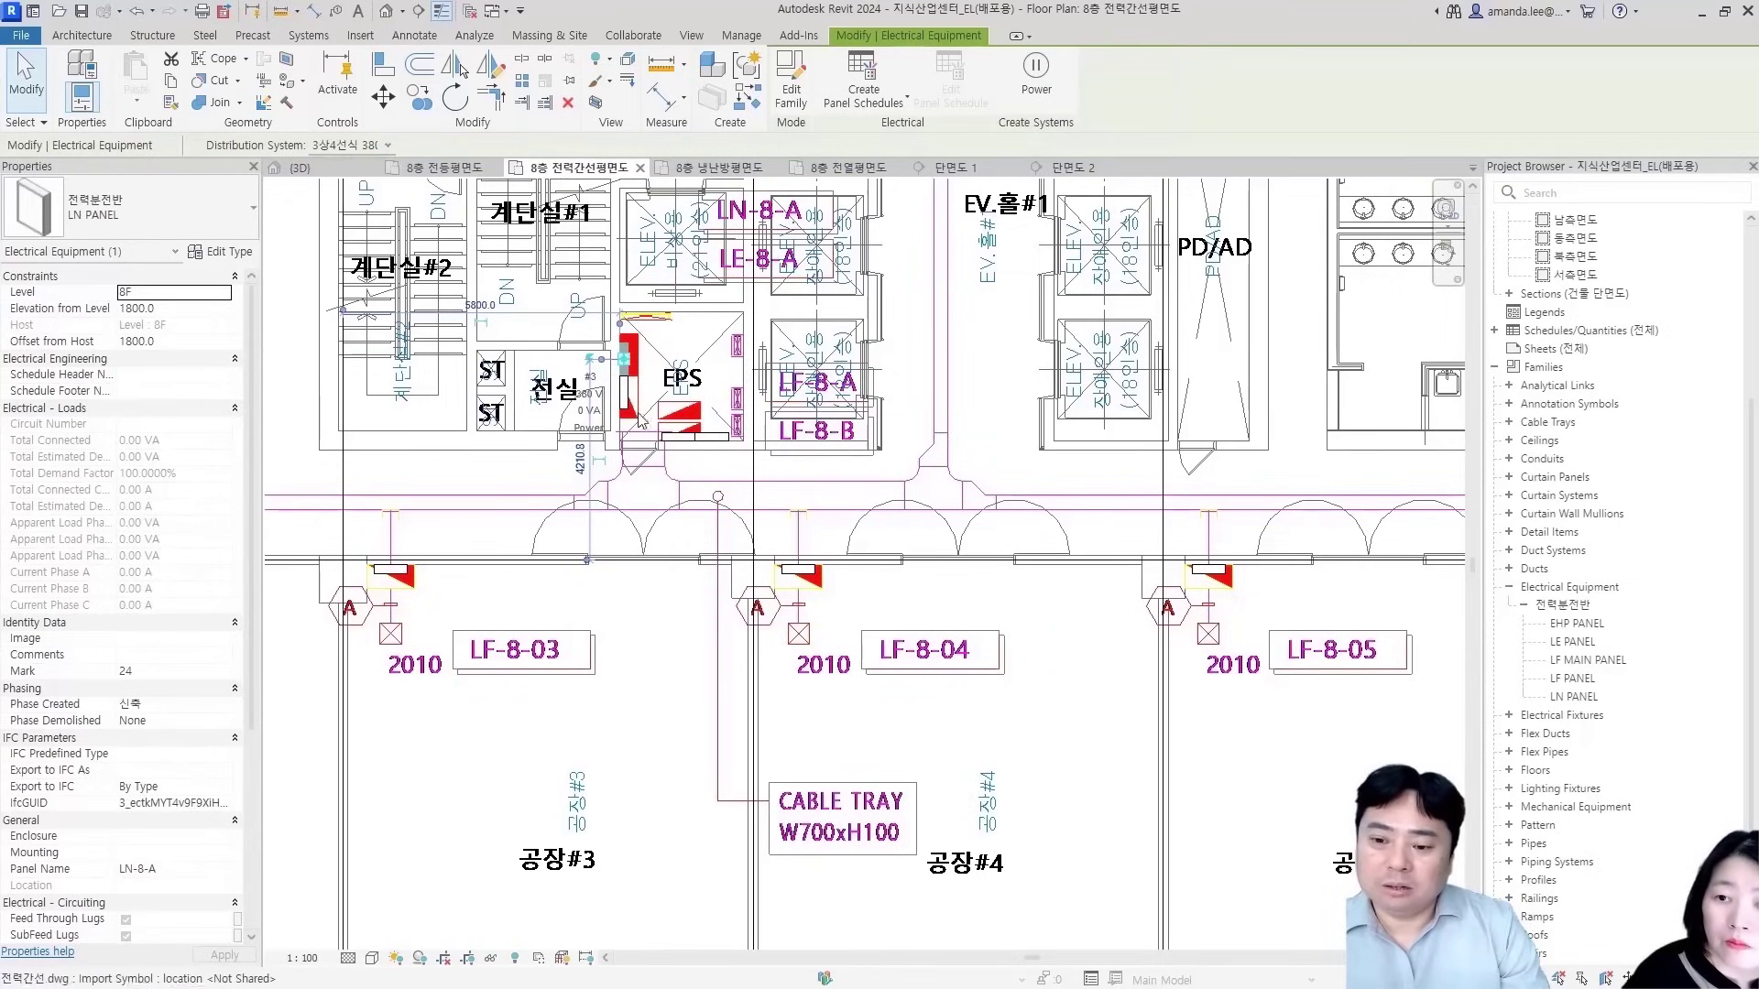
Set the distribution system of the LE PANEL in the EPS room to 3상4선식 380V
right_click(631, 402)
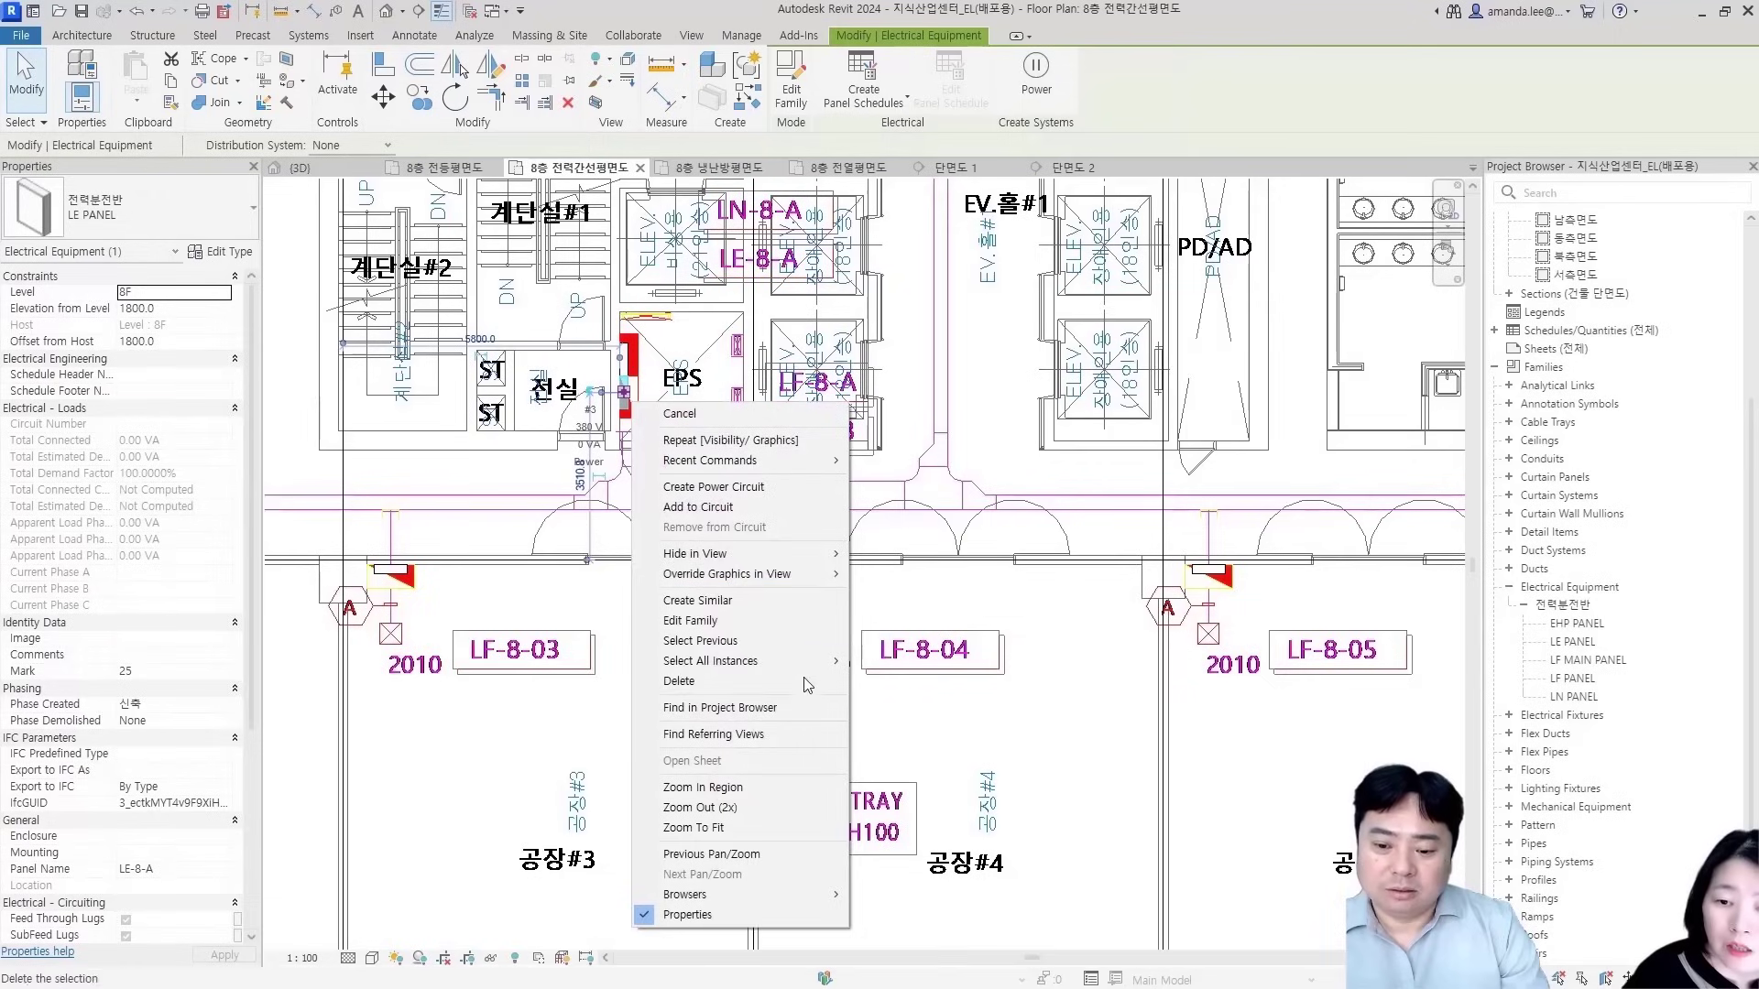
mouse_move(806, 661)
left_click(928, 667)
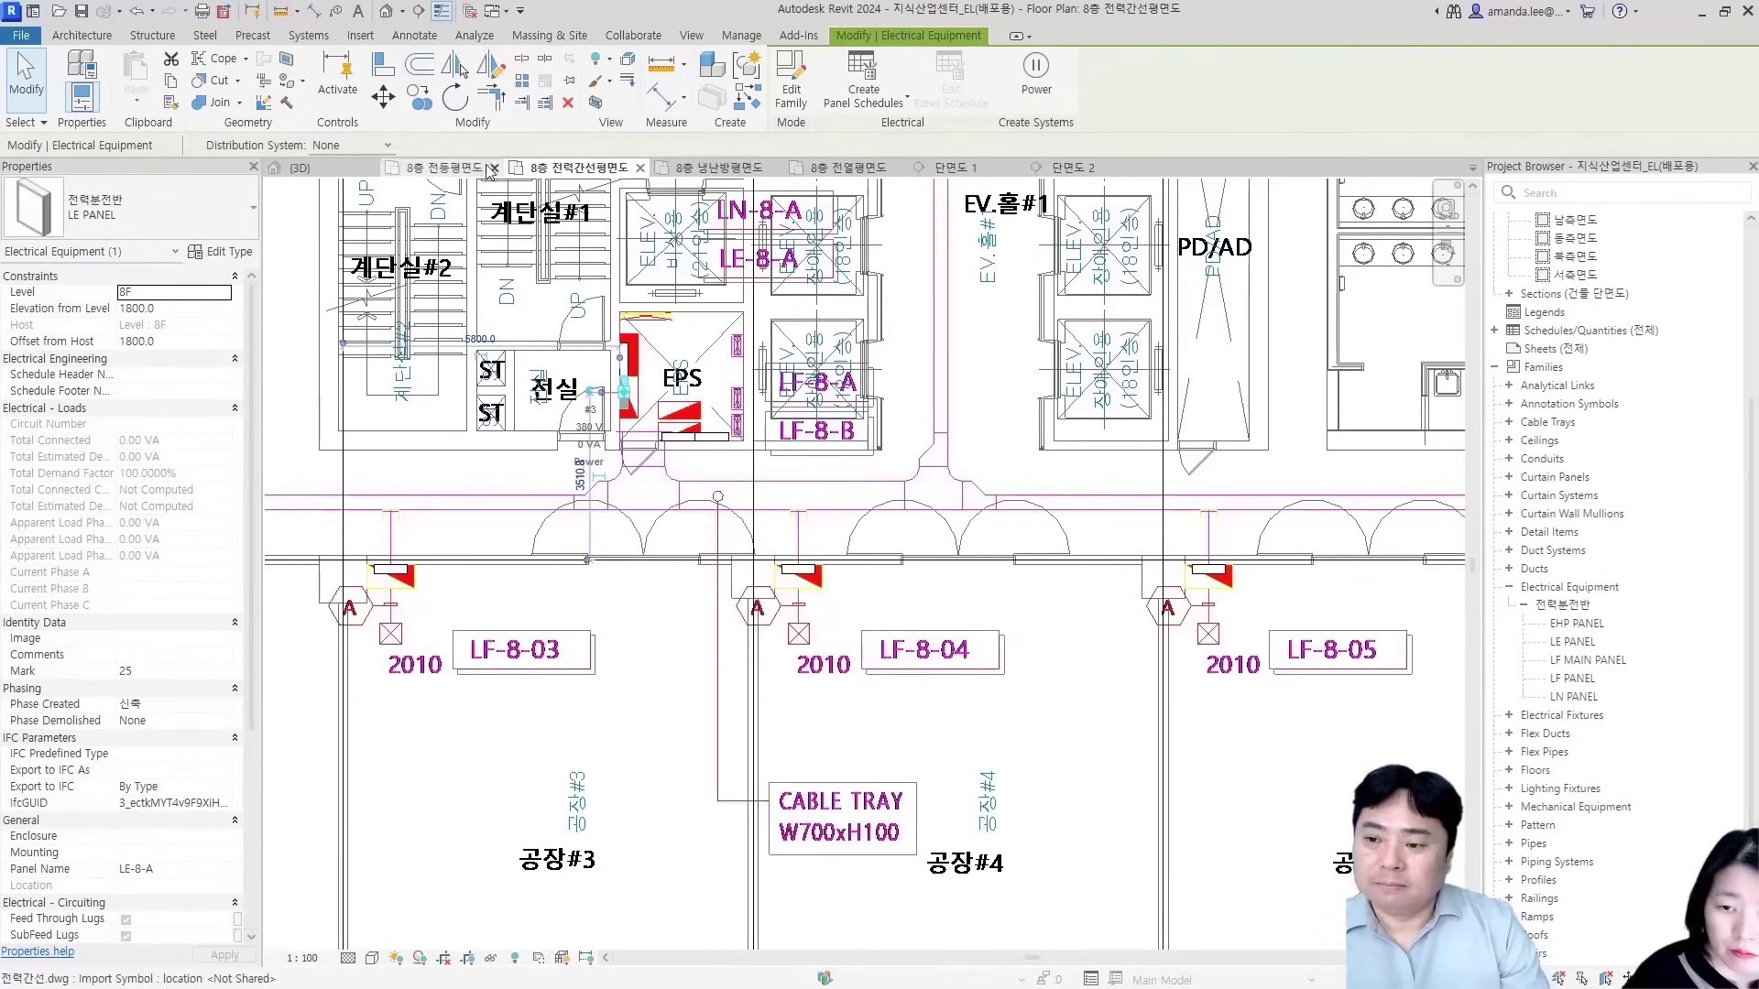
left_click(357, 145)
left_click(334, 195)
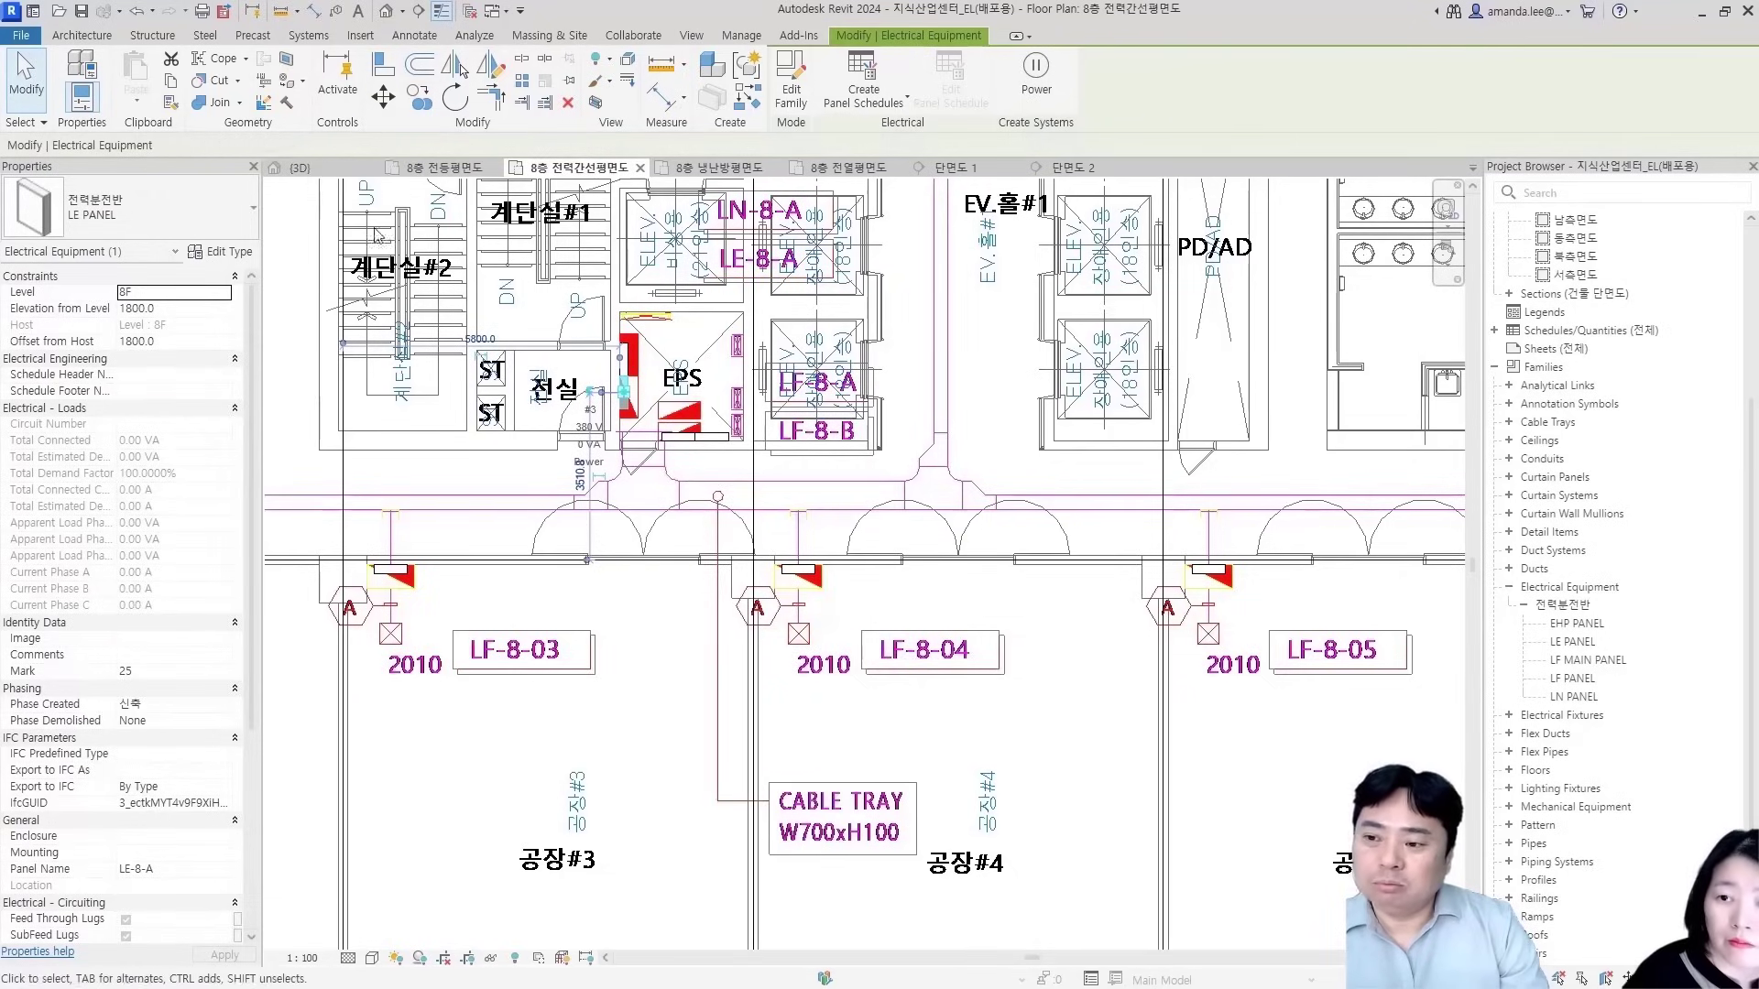
Select all visible LF MAIN PANEL instances and set their distribution system to 3상4선식 380V
left_click(666, 438)
right_click(666, 440)
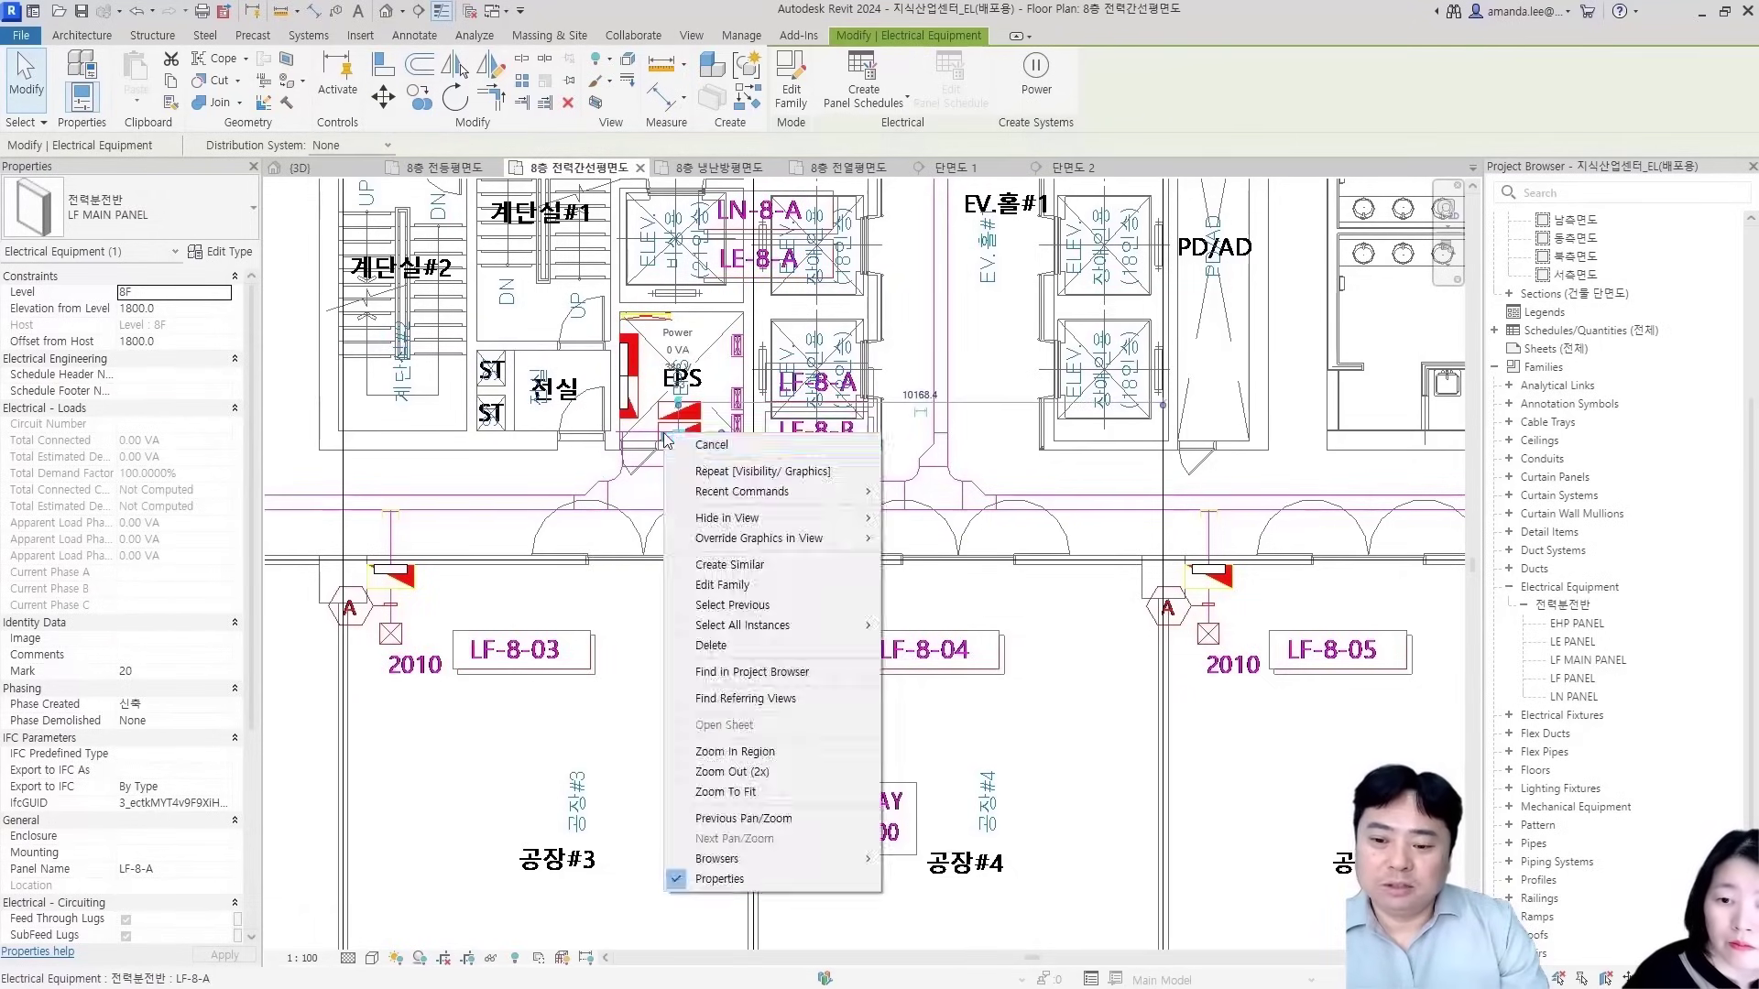
mouse_move(820, 630)
left_click(988, 632)
left_click(357, 145)
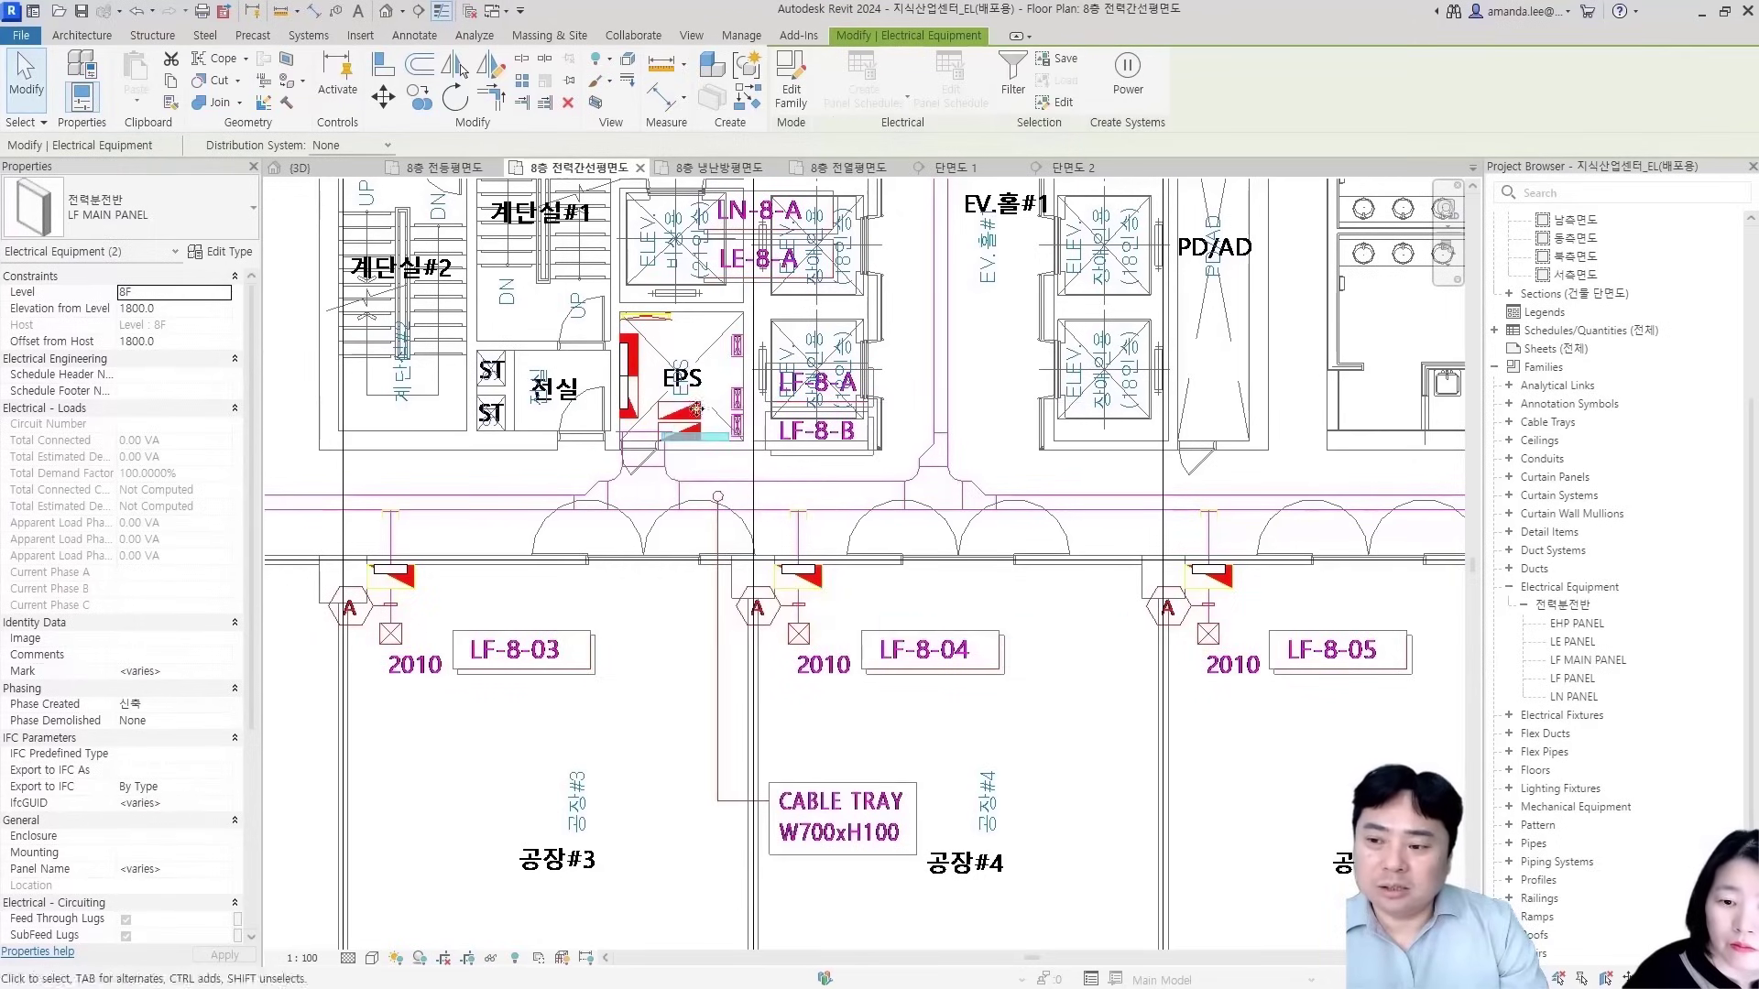
left_click(357, 194)
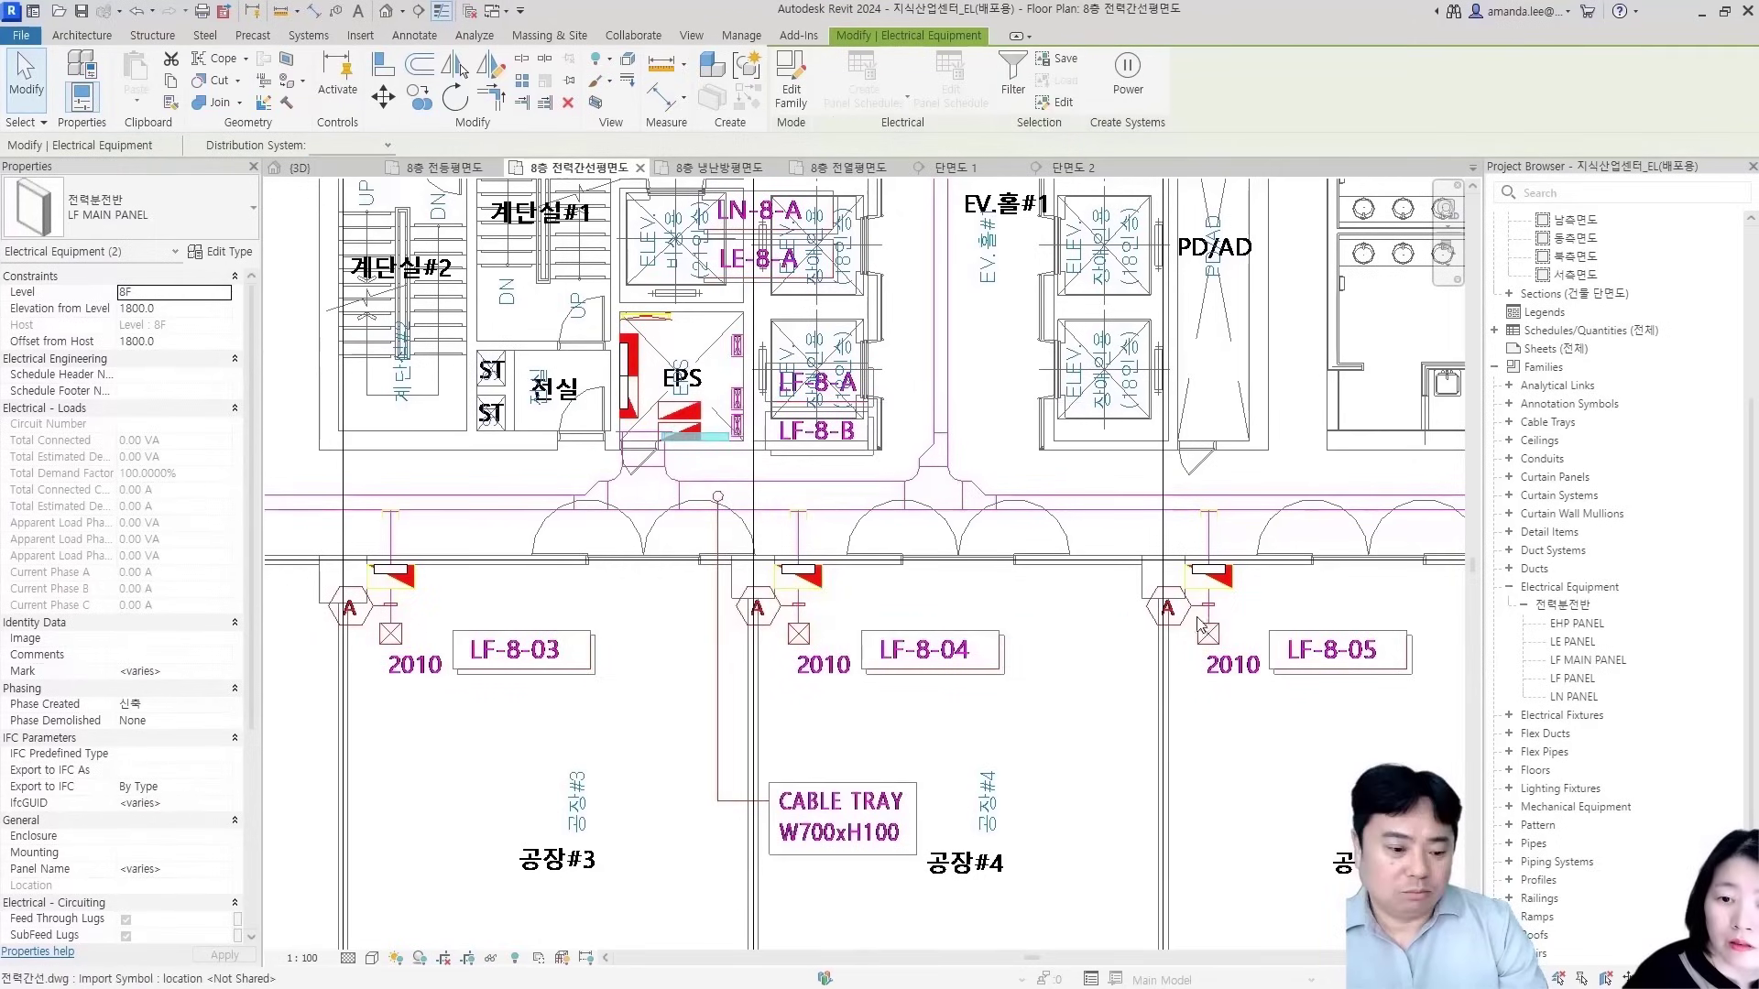
Select all visible EHP PANEL instances, starting from EHP-8-B by 공장#8, and set their distribution system to 3상4선식 380V
scroll(442, 566, "down", 5)
scroll(1346, 577, "up", 8)
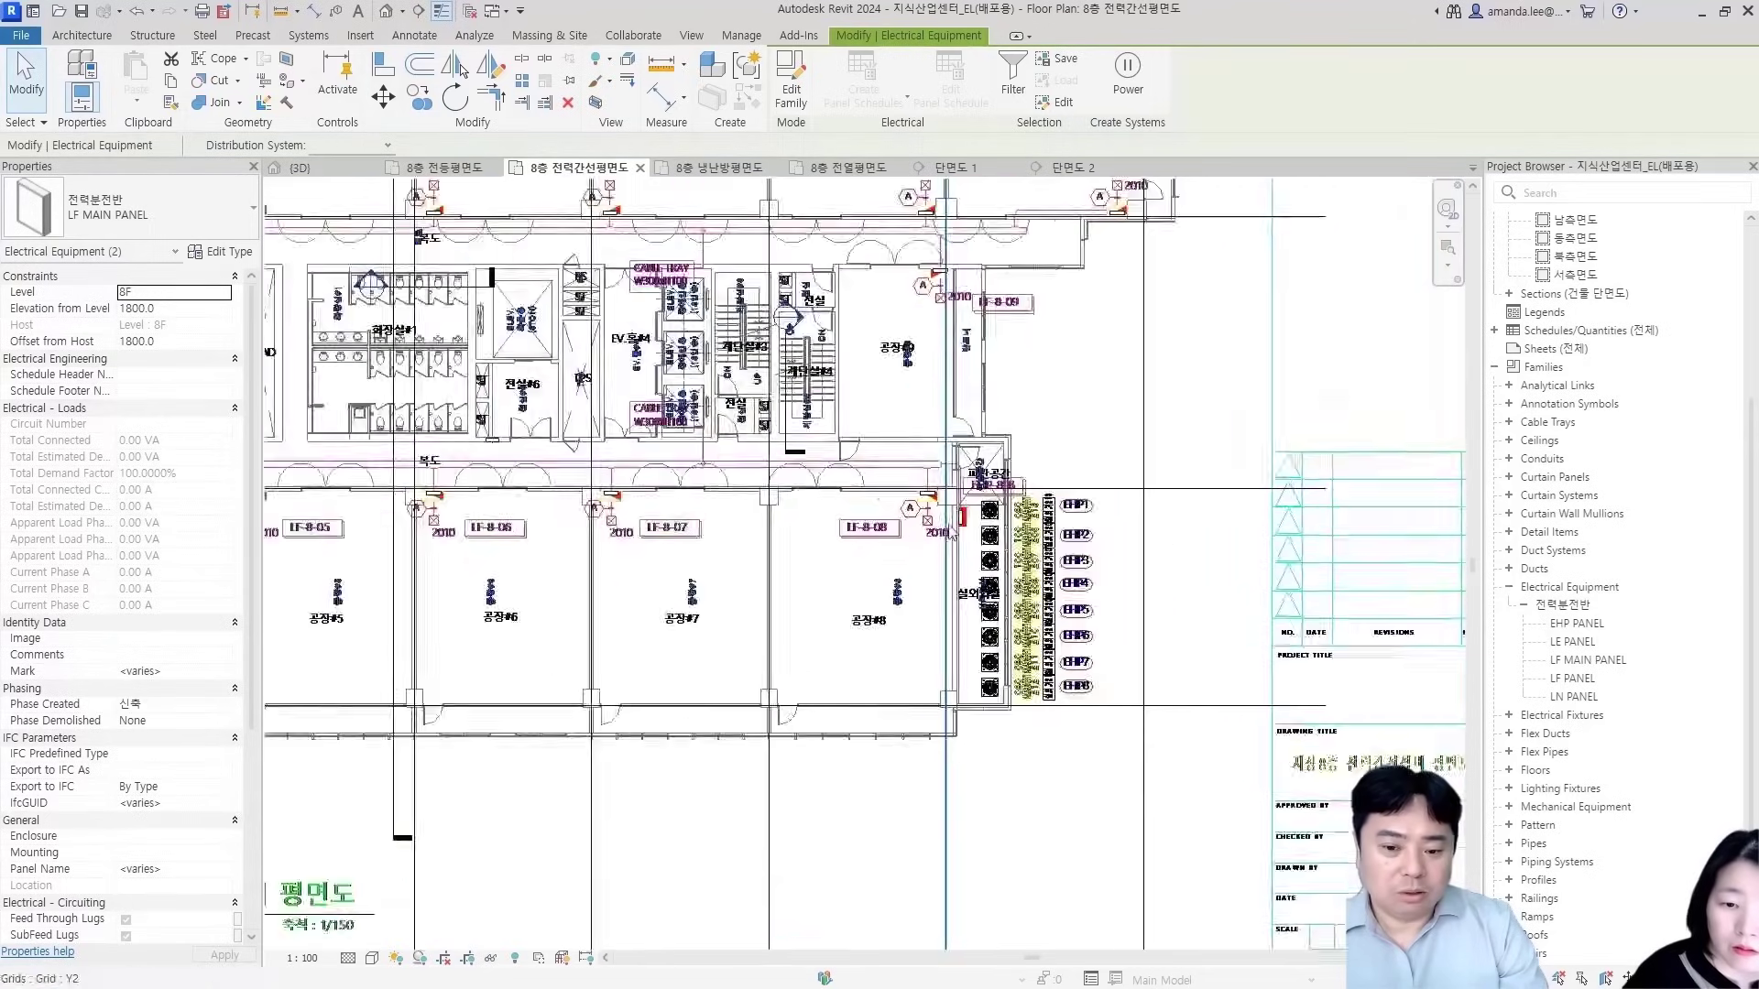
left_click(969, 511)
right_click(970, 518)
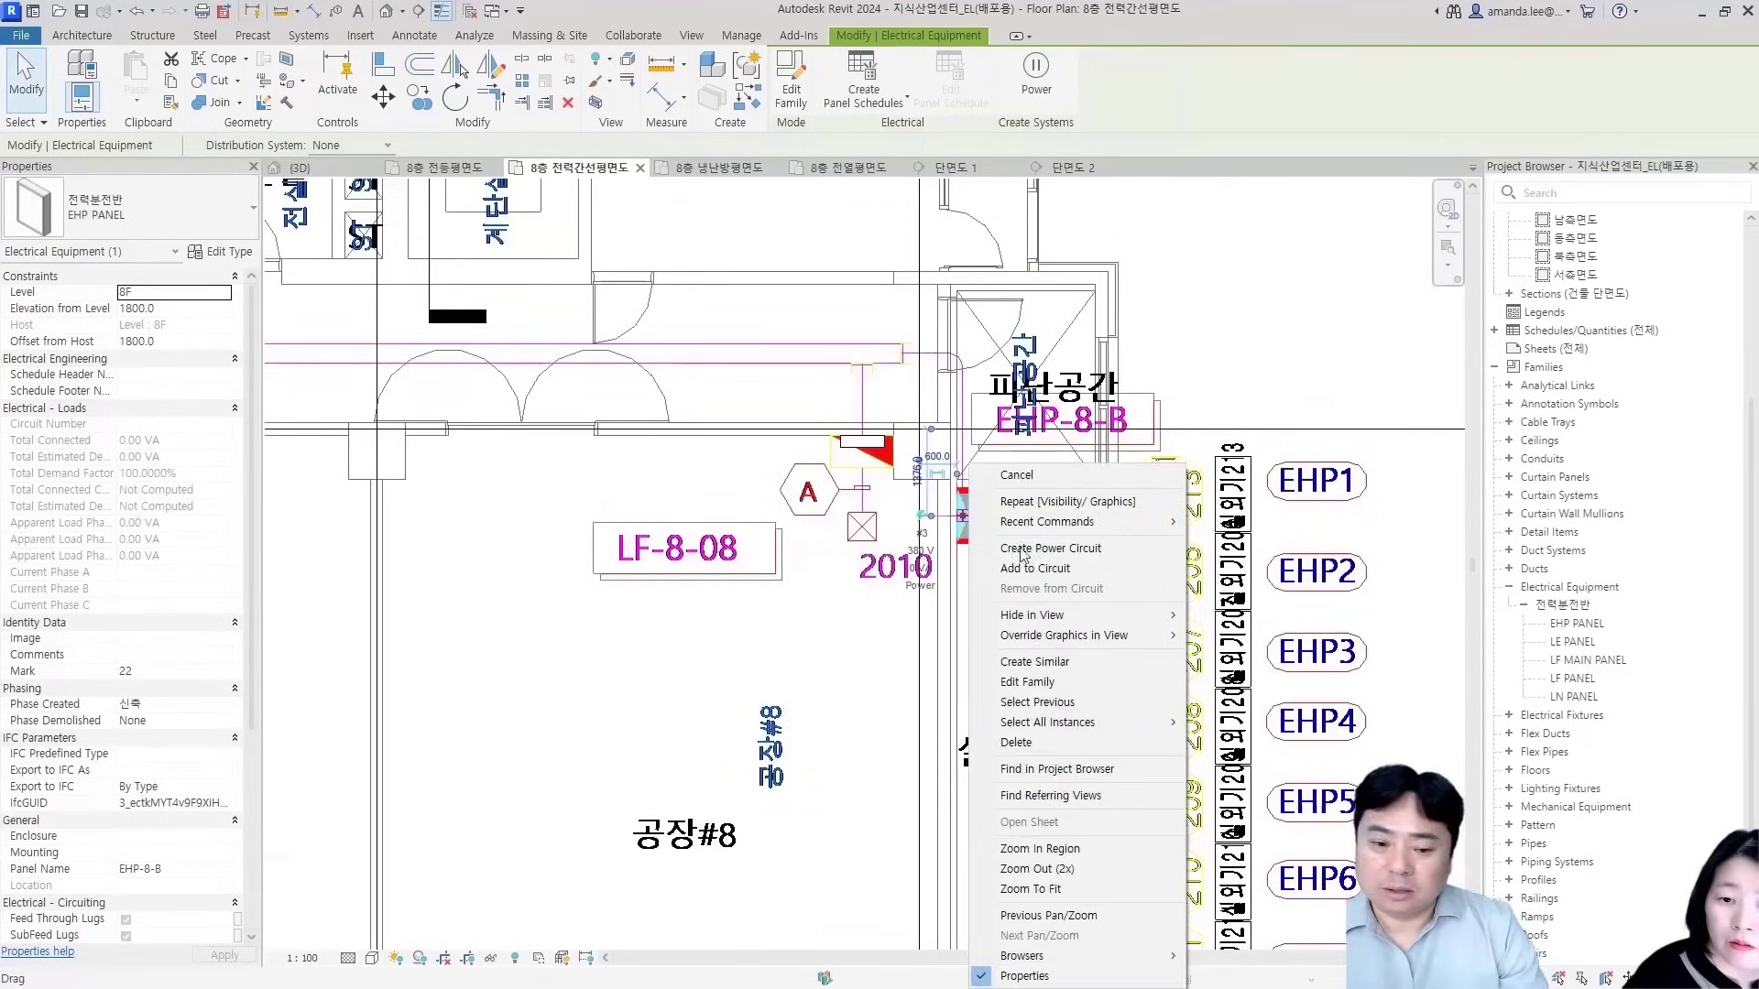
mouse_move(1130, 723)
left_click(1235, 728)
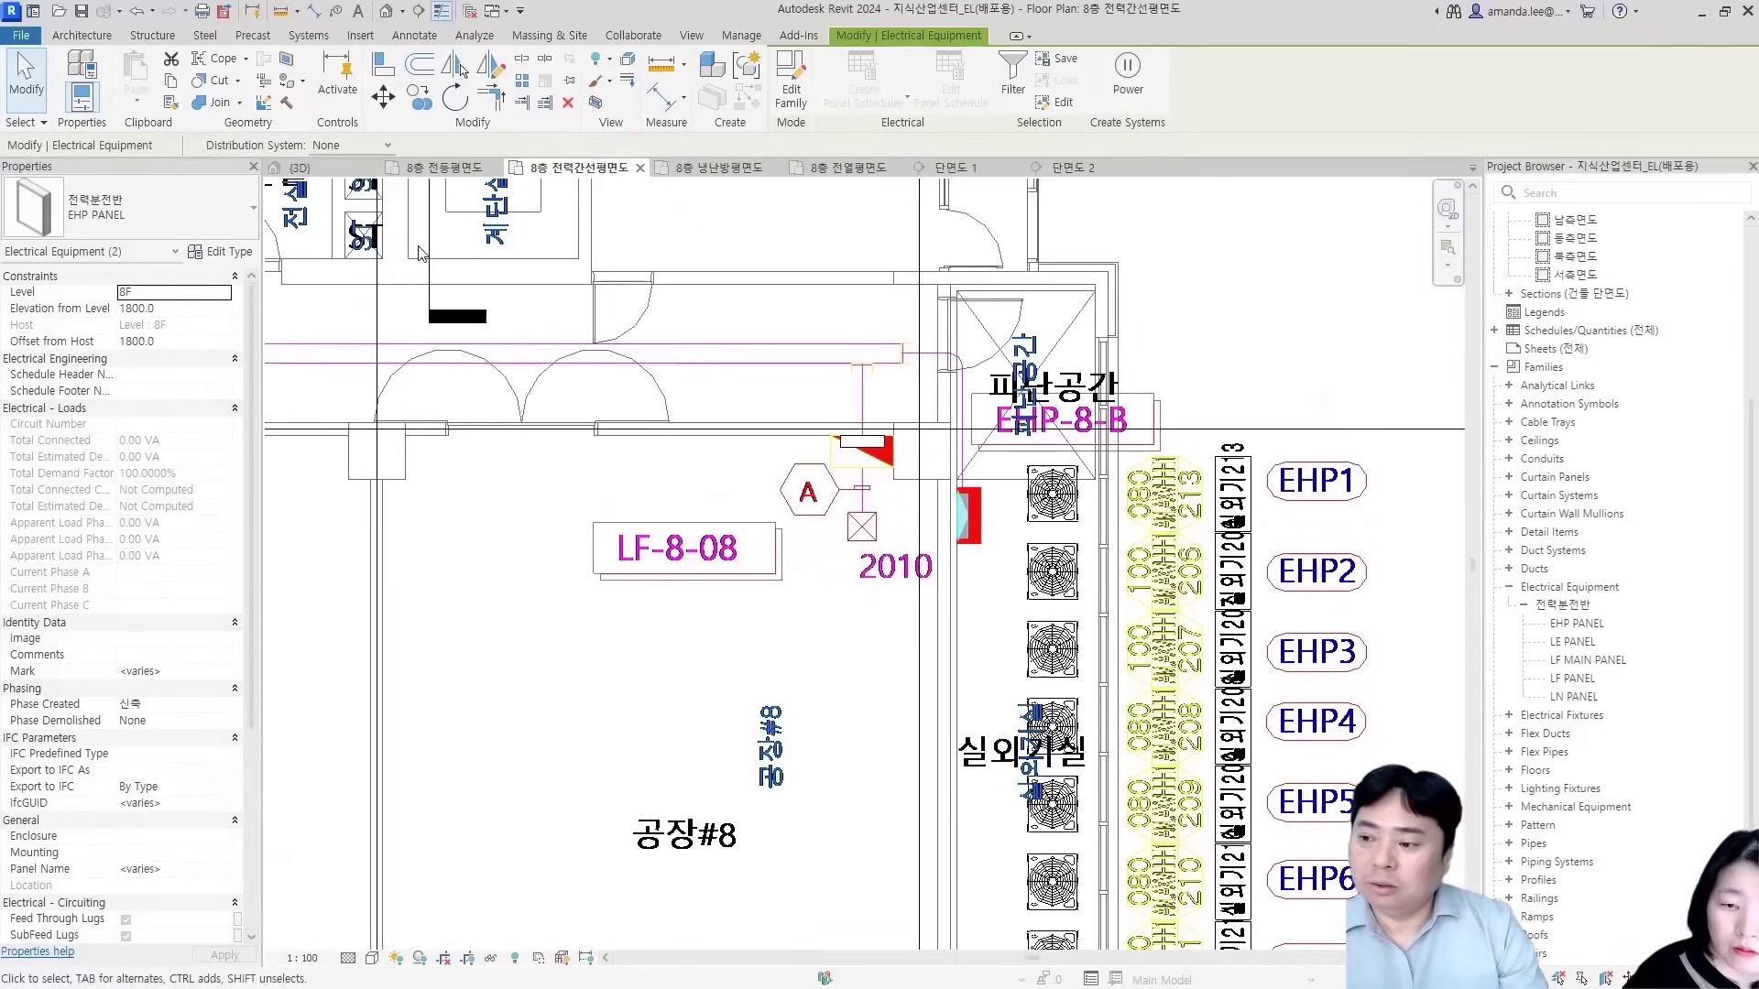
left_click(357, 145)
left_click(348, 191)
left_click(566, 623)
Check the distribution system assigned to the LF-8-08 panel in 공장#8
scroll(565, 623, "down", 5)
scroll(737, 568, "up", 3)
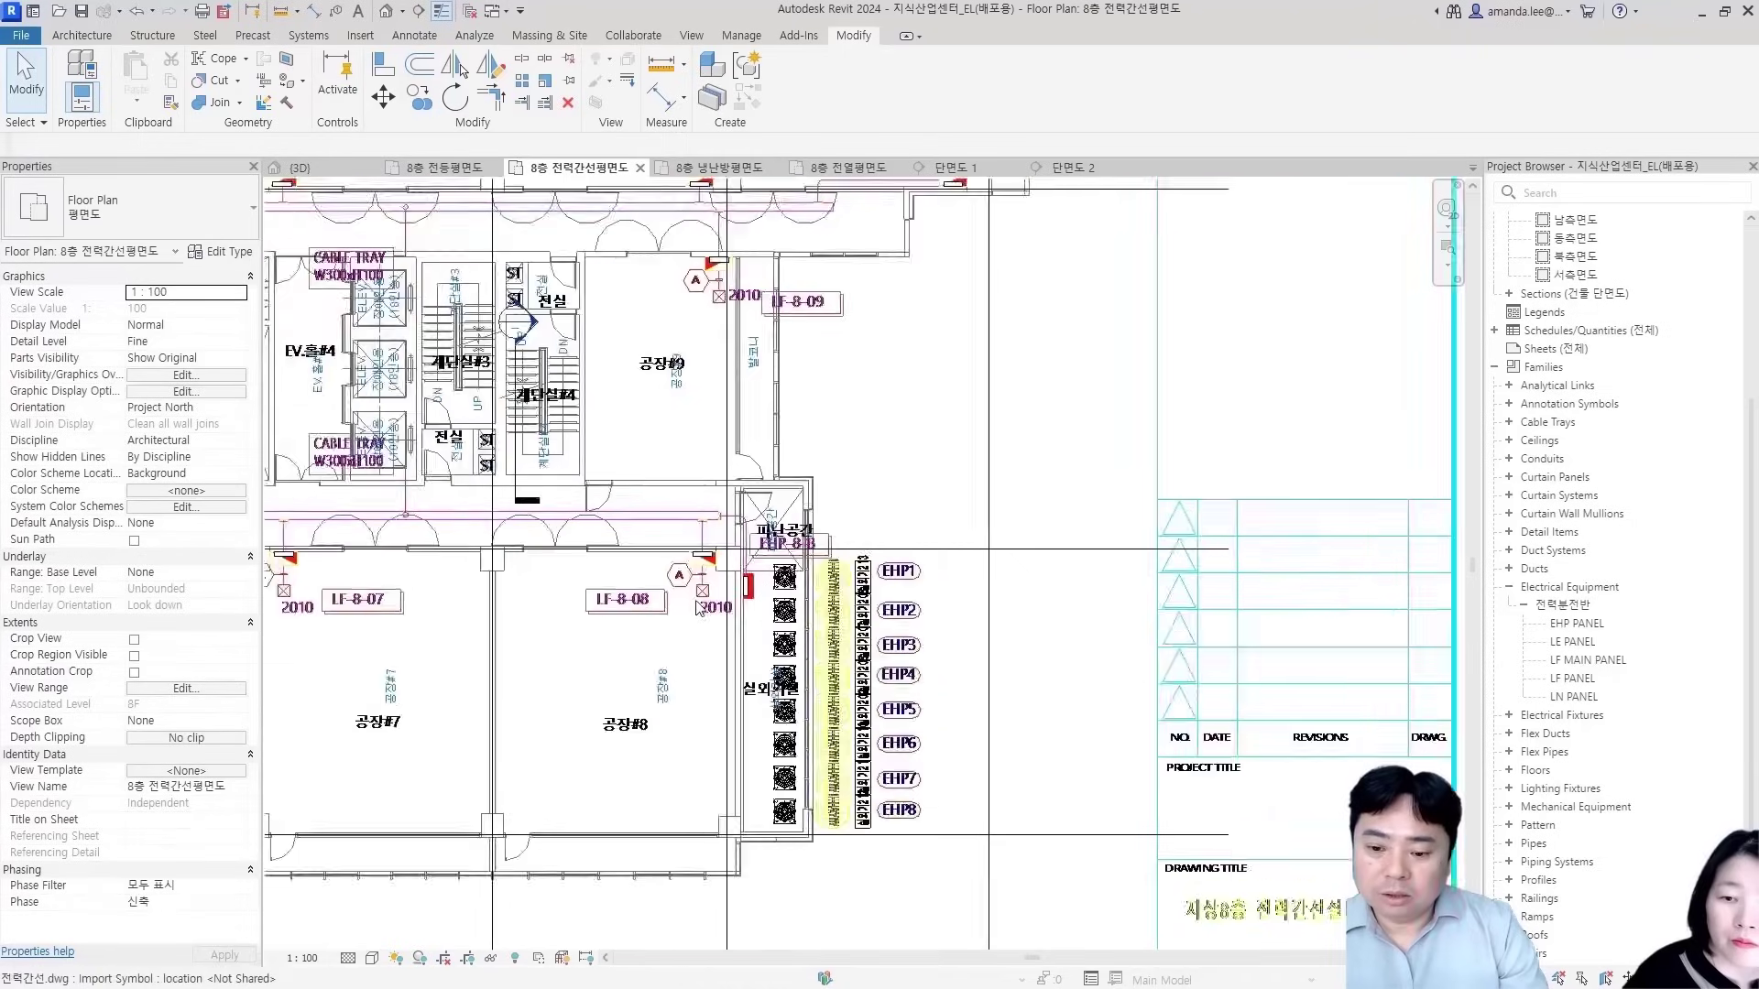
left_click(715, 526)
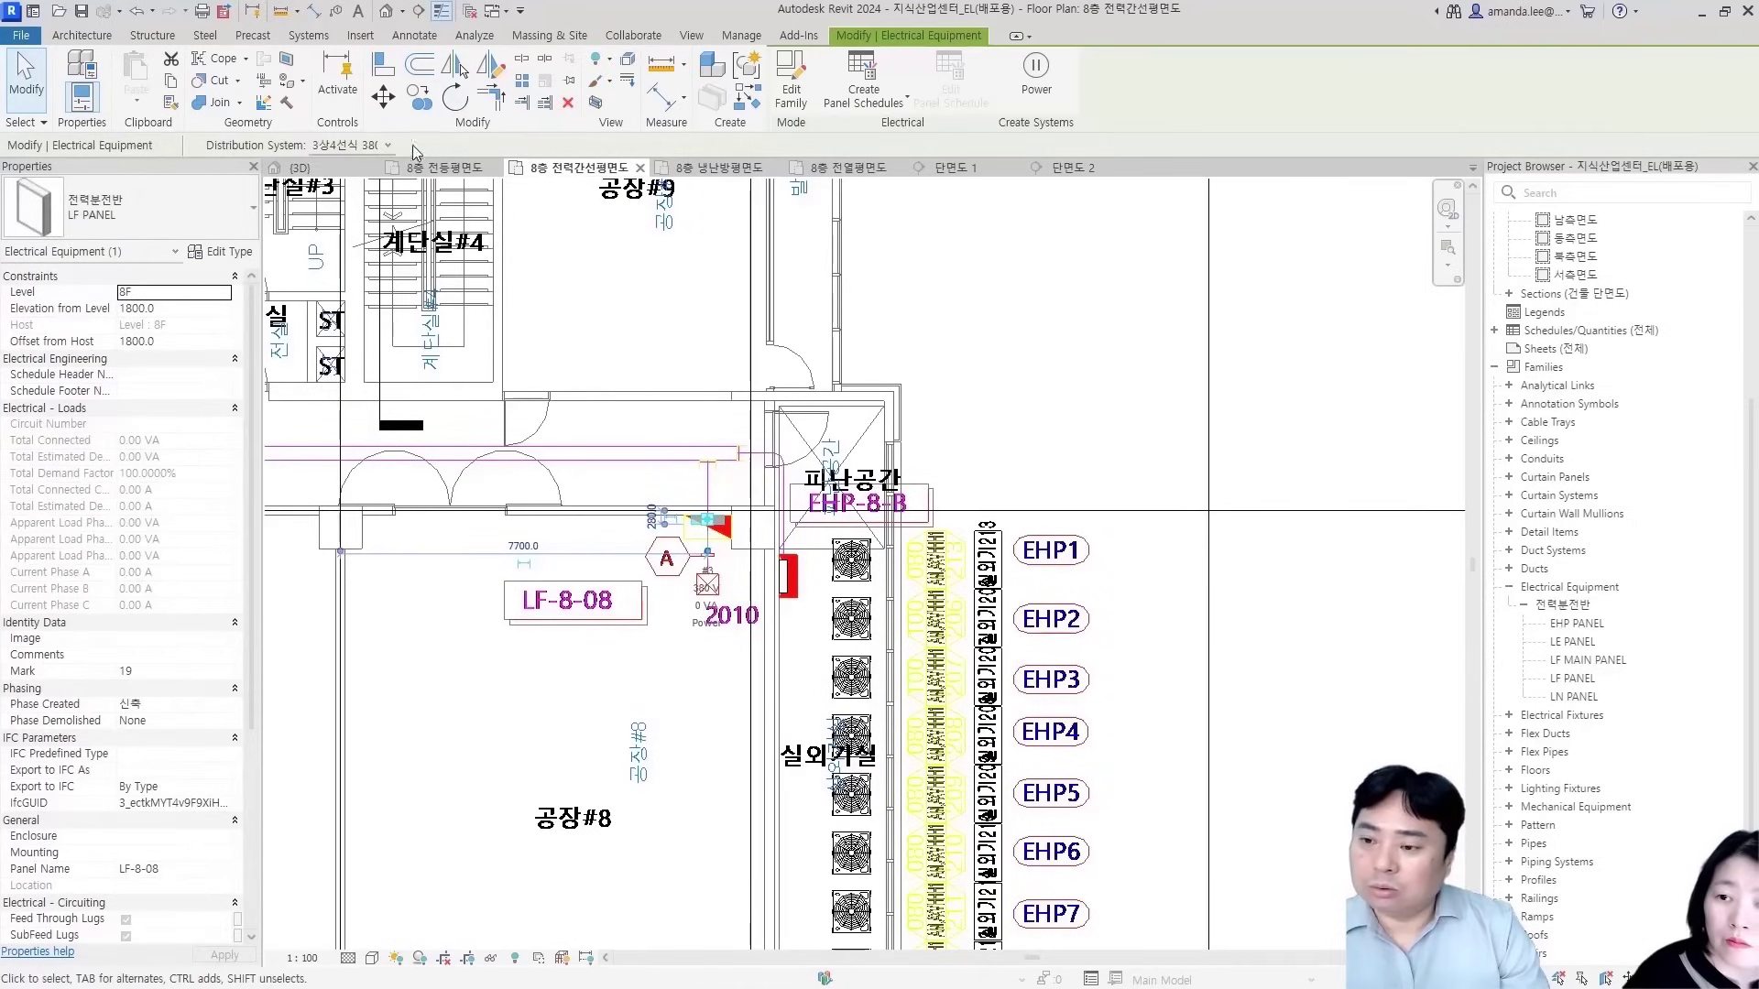
key("Escape")
scroll(528, 380, "down", 5)
middle_click_drag(529, 379, 854, 349)
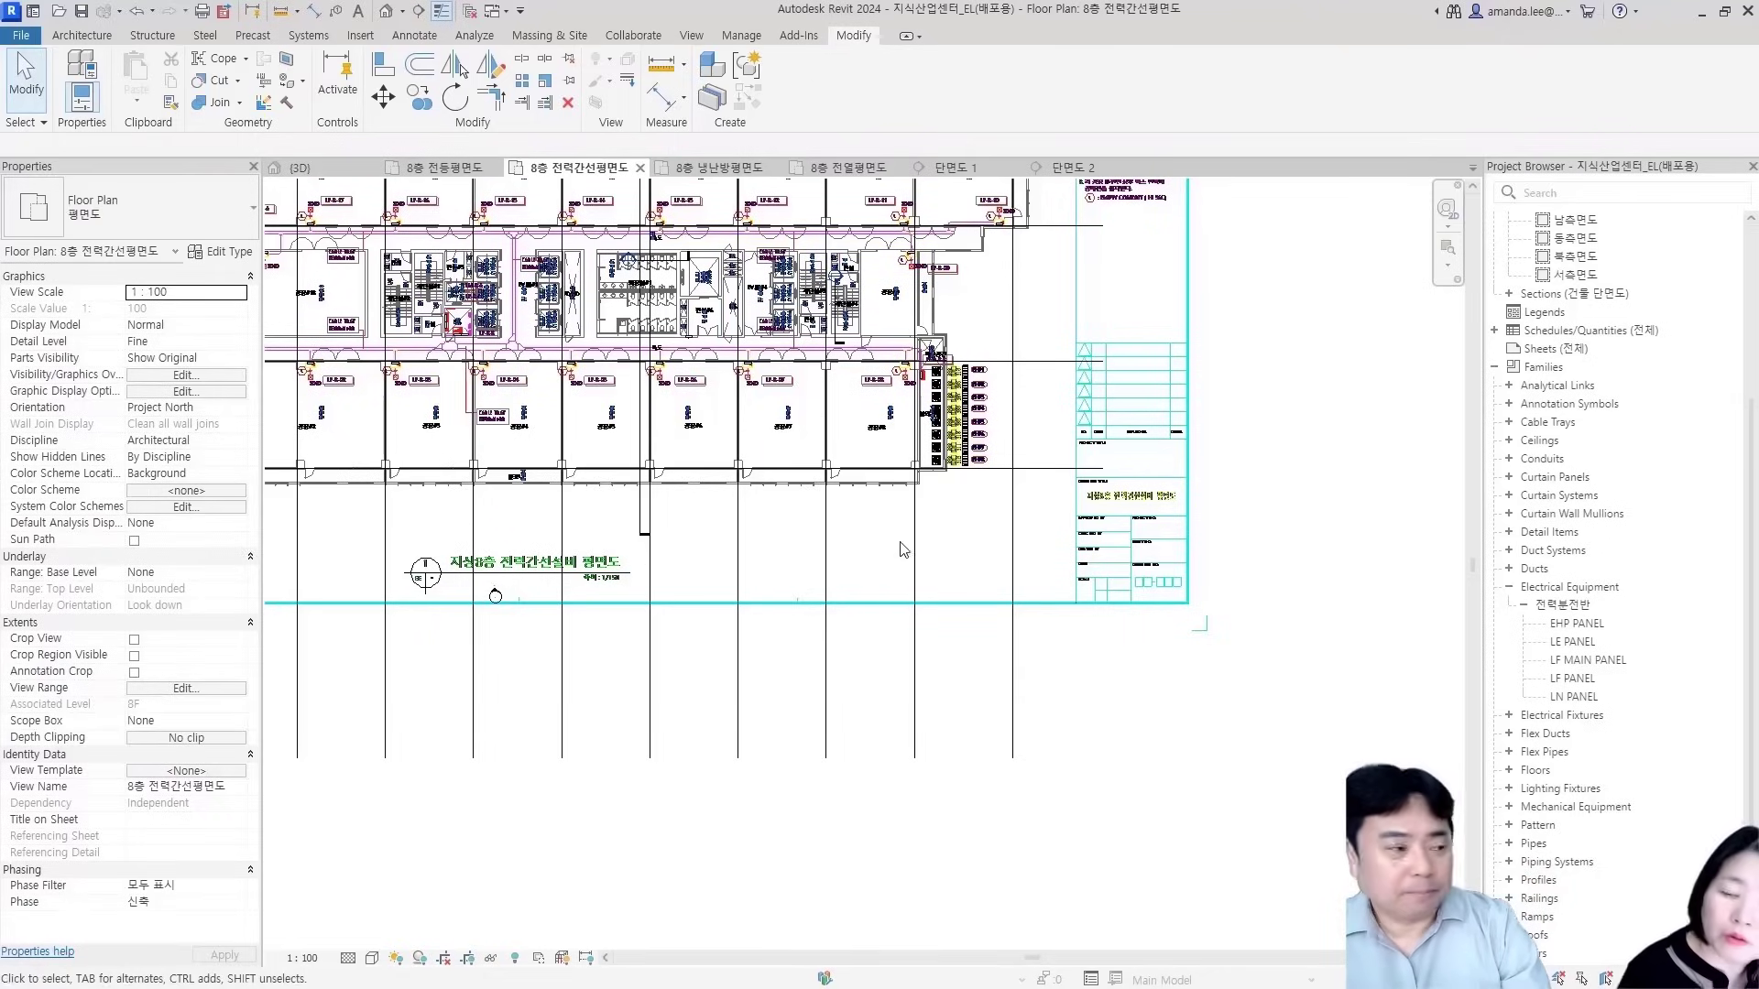
Switch to the 8층 전등평면도 plan and select all lighting fixtures of 공장#17, including those on its balcony
left_click(446, 171)
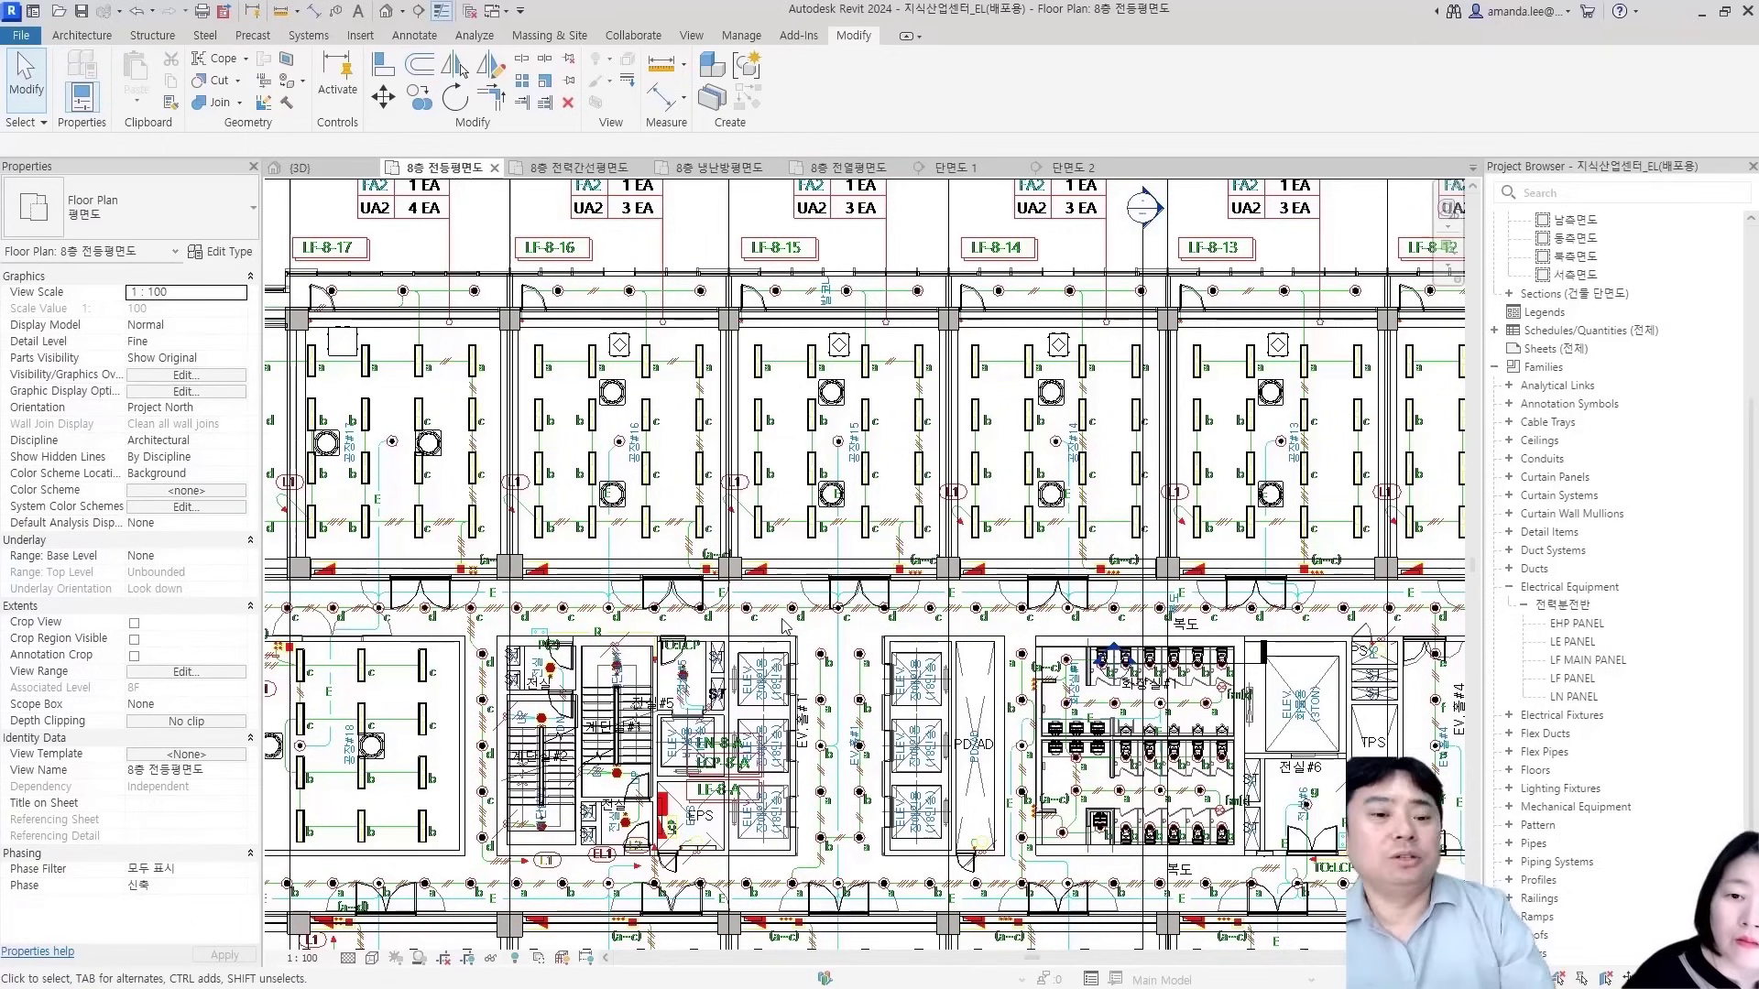
scroll(531, 449, "down", 1)
middle_click_drag(532, 451, 915, 468)
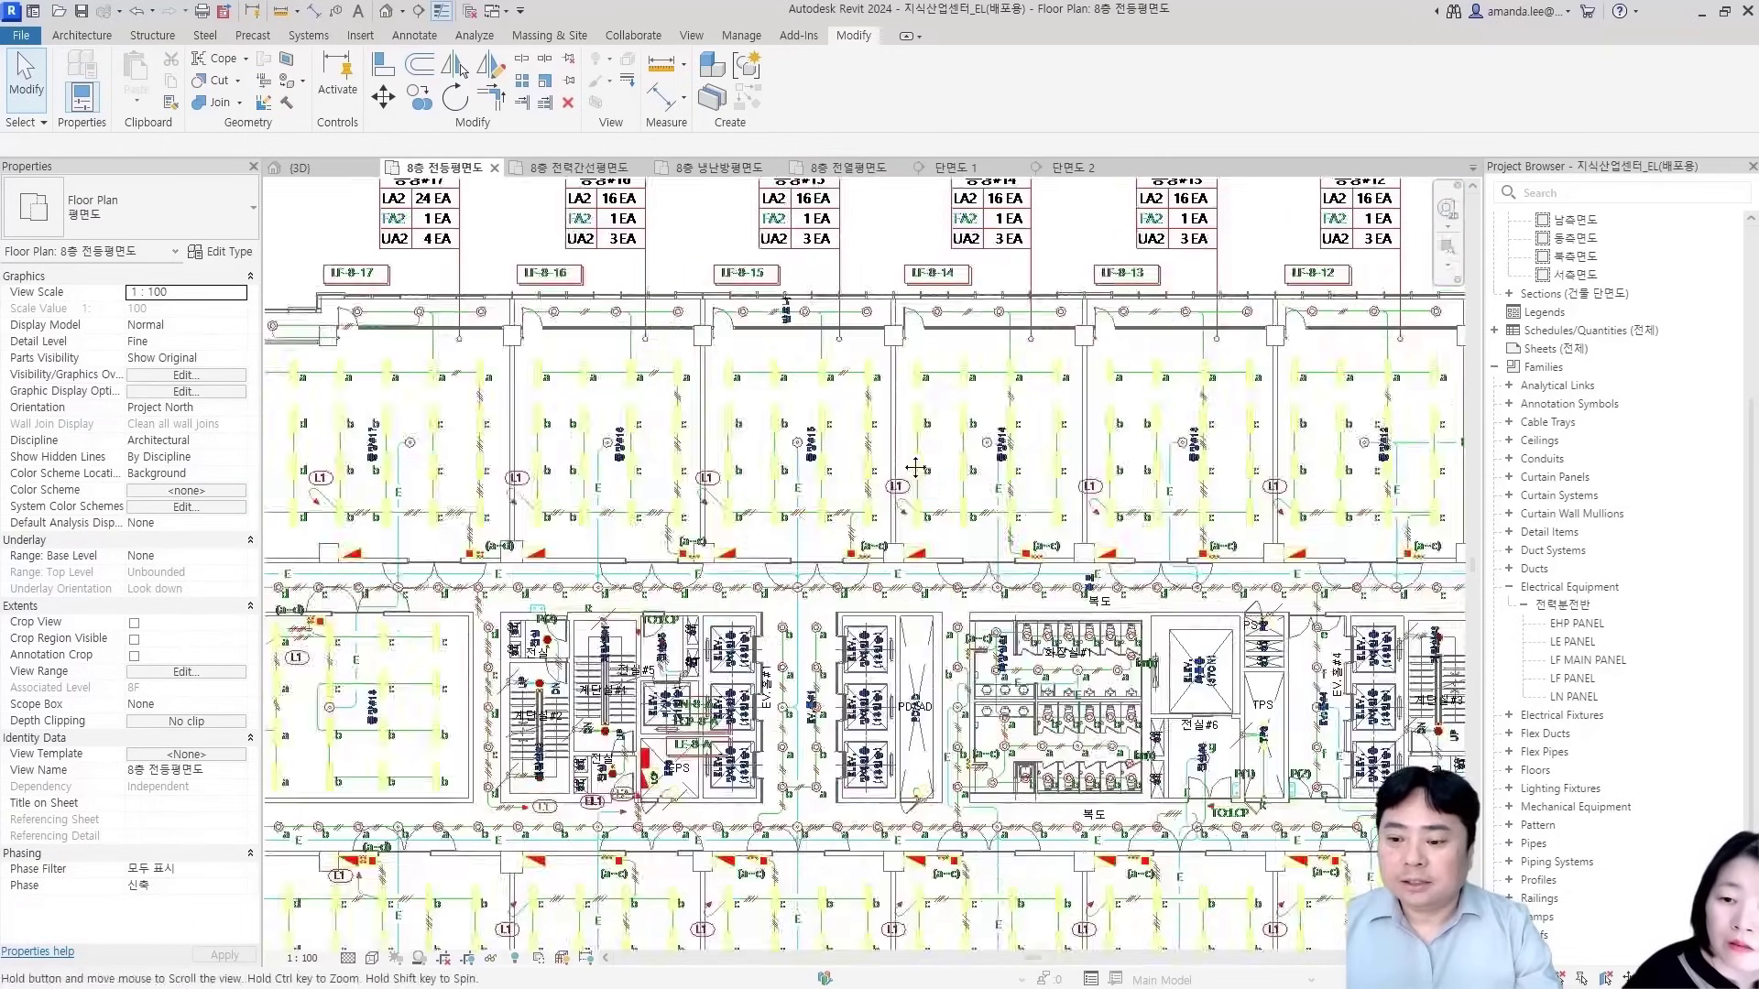
scroll(461, 447, "up", 1)
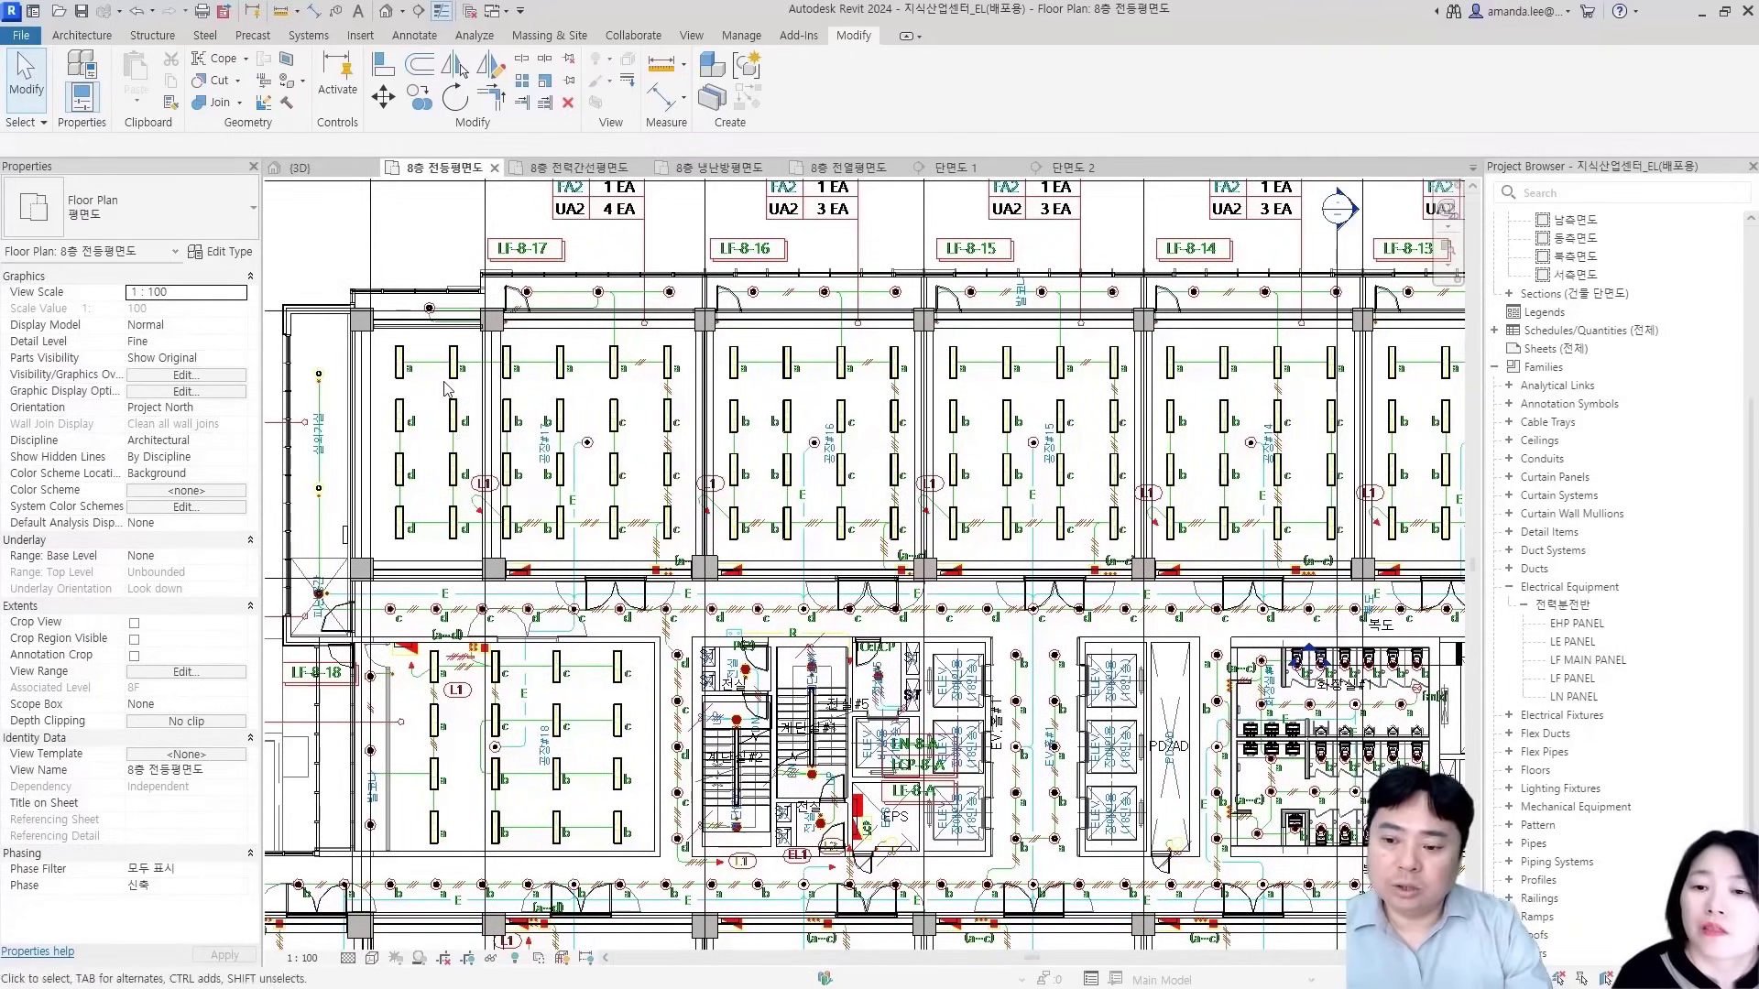
middle_click_drag(633, 270, 639, 300)
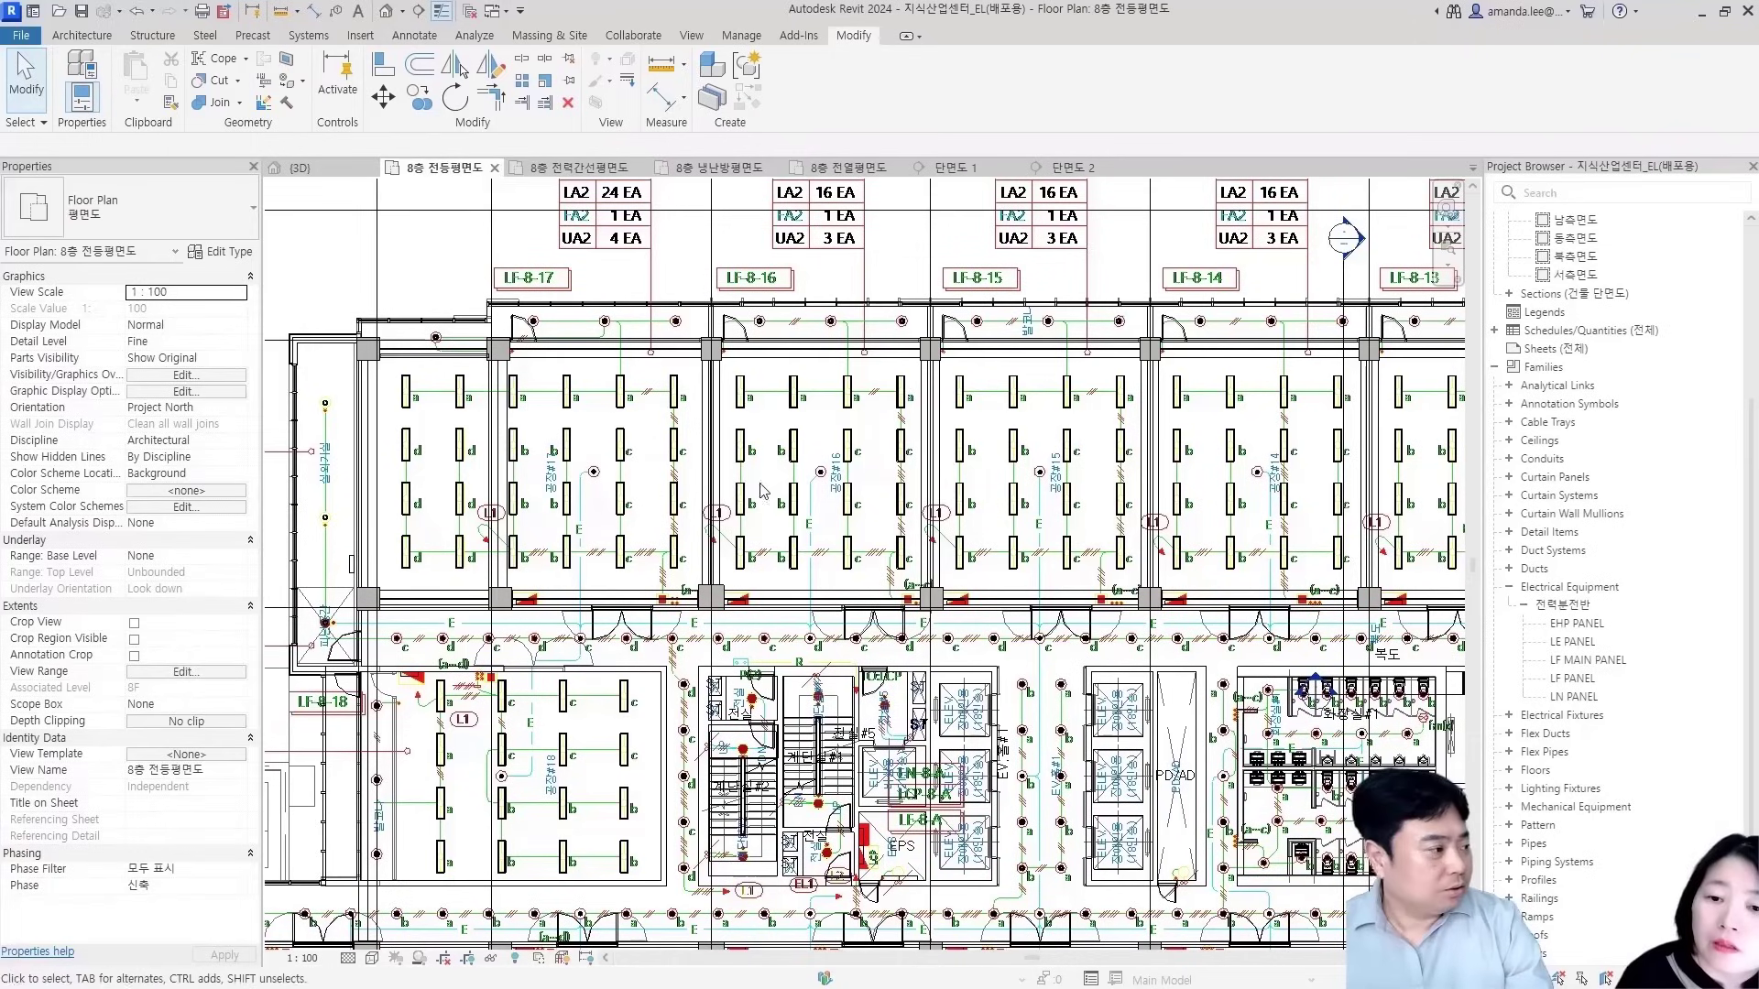
left_click_drag(383, 246, 713, 591)
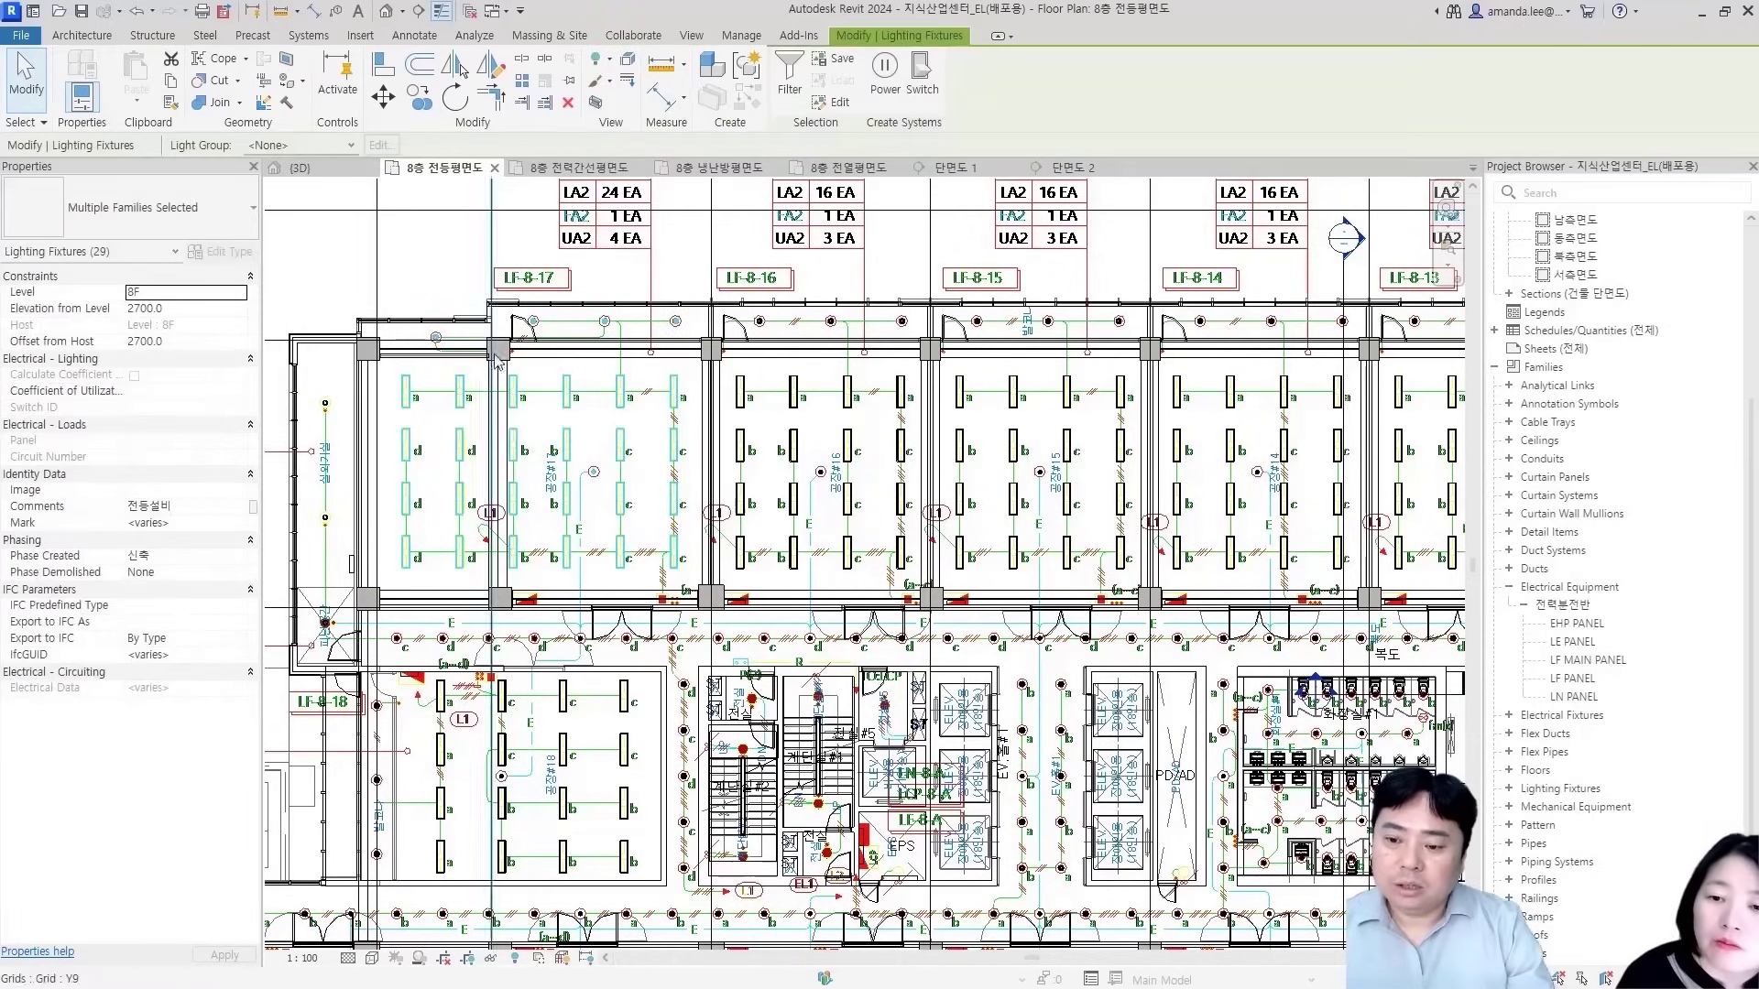
Exclude the round fixture on the E circuit in the middle of 공장#17 from the selected lighting fixtures
scroll(794, 414, "up", 2)
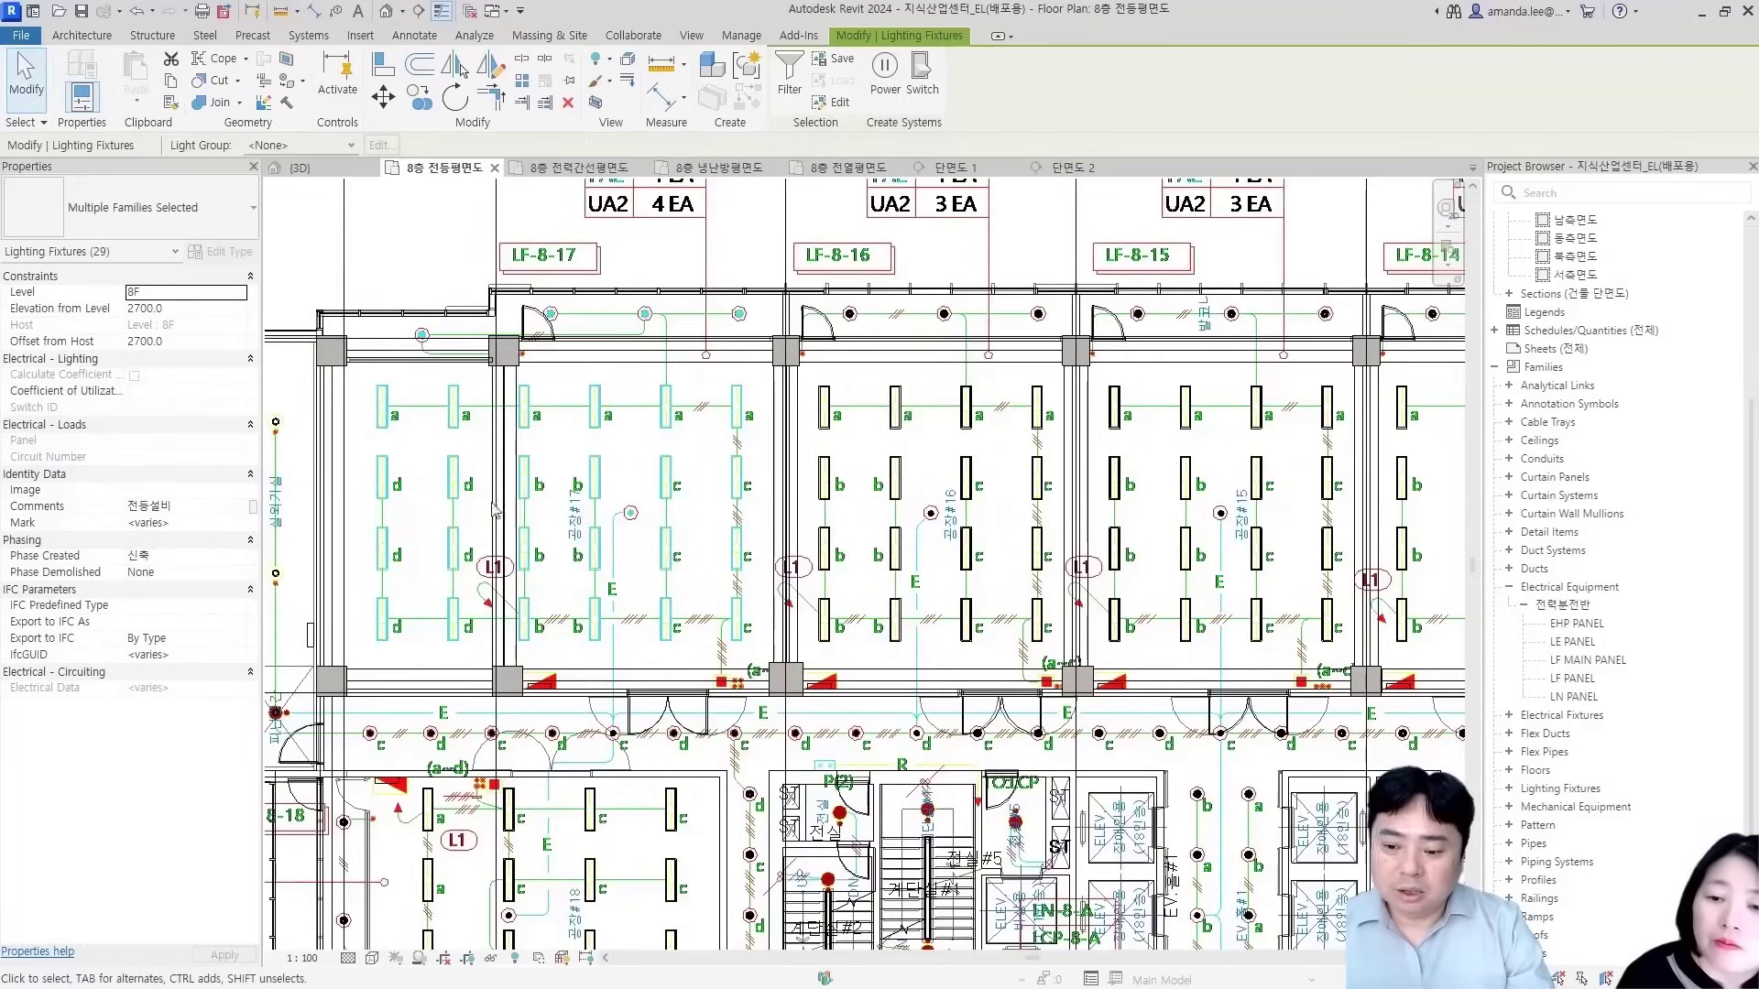
scroll(625, 560, "up", 2)
left_click(634, 480, "shift")
scroll(702, 567, "down", 2)
scroll(702, 403, "down", 1)
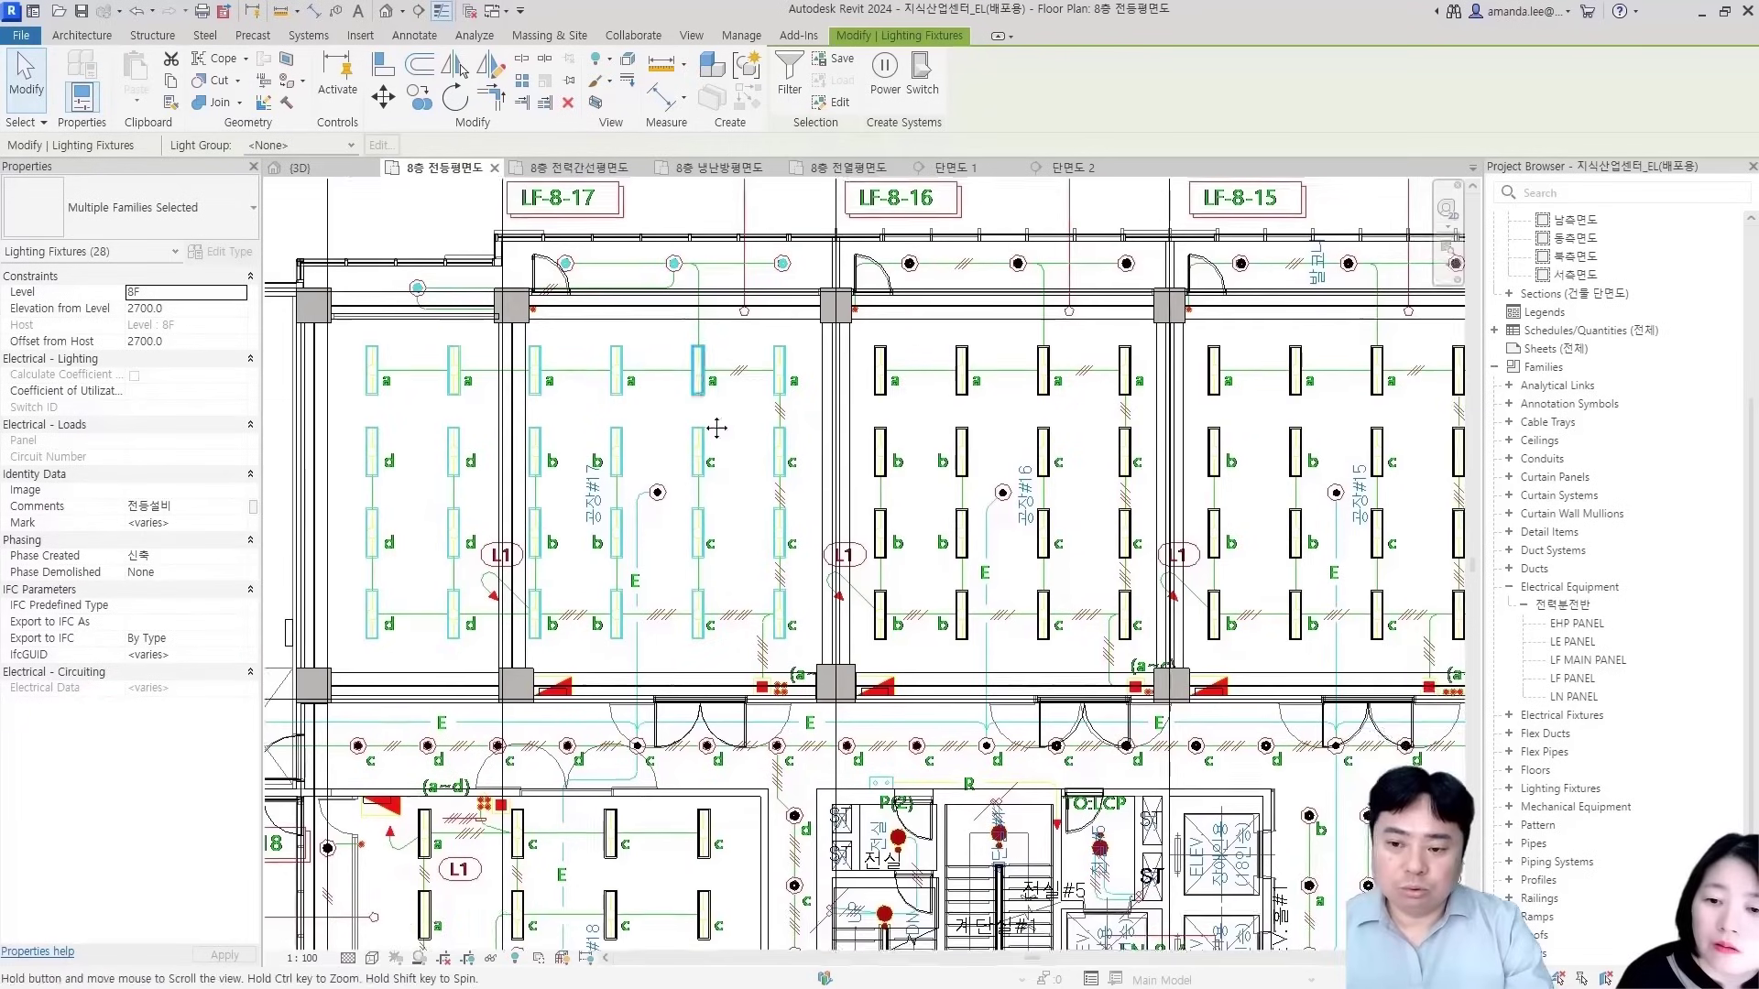
middle_click_drag(702, 409, 735, 445)
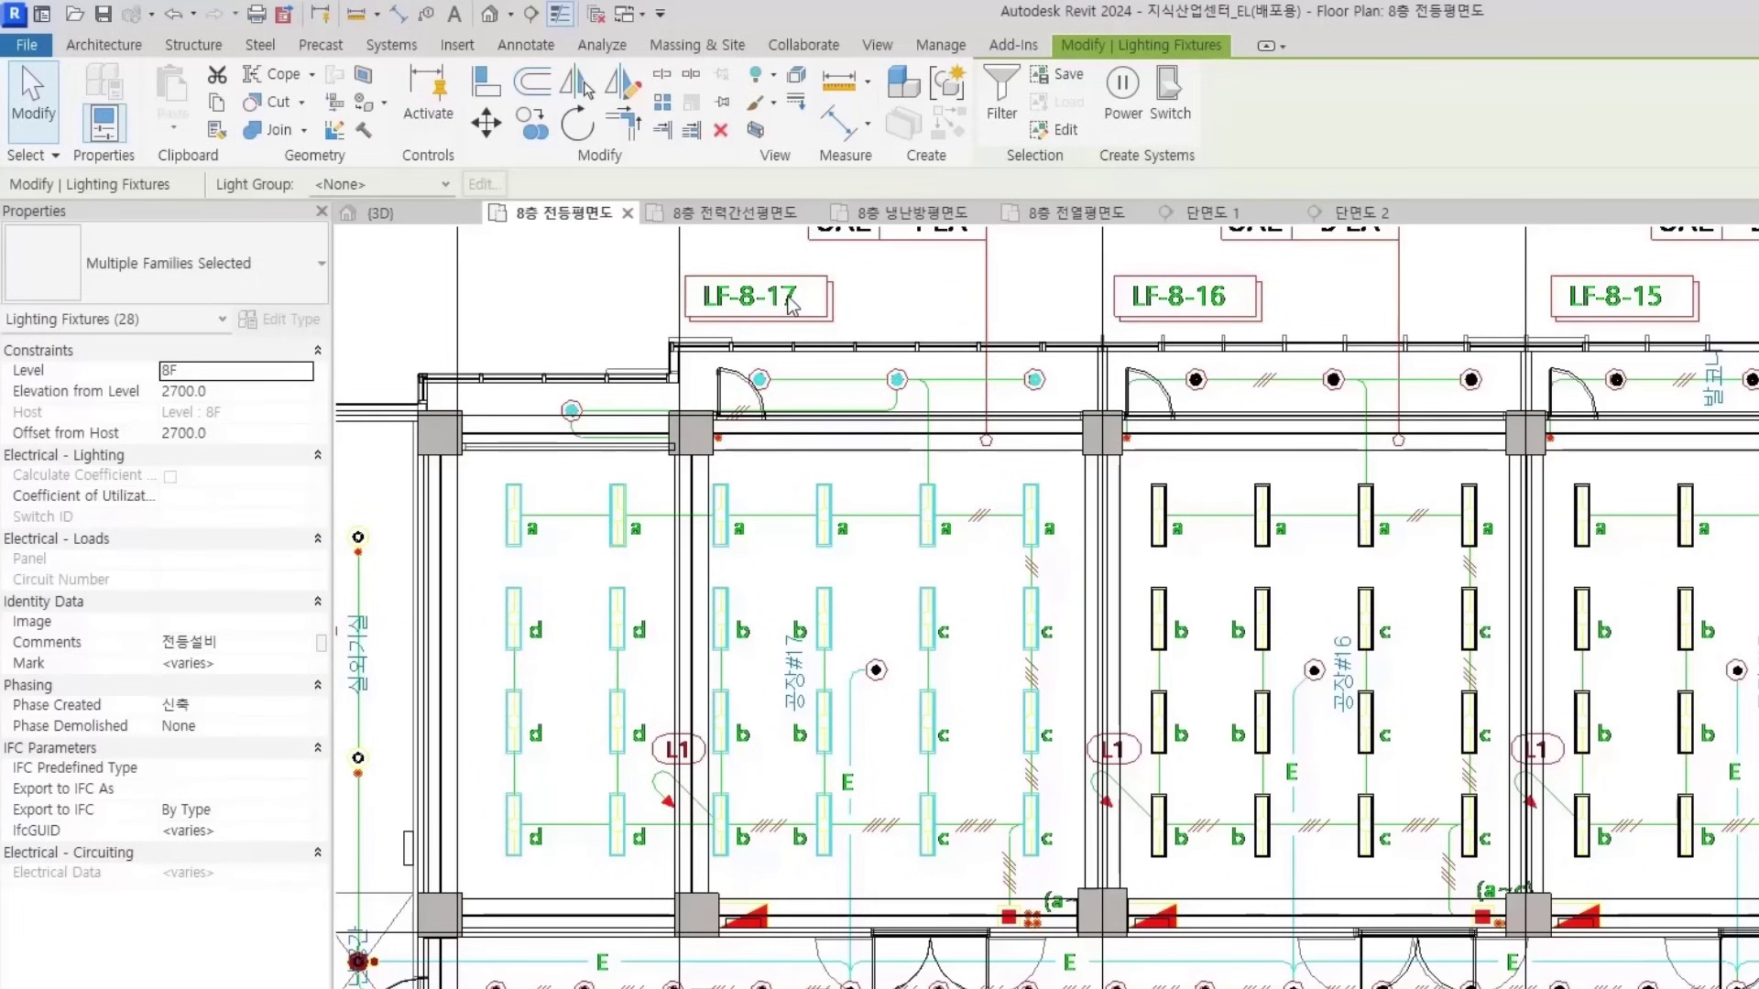
Create a power circuit from the selected 공장#17 lighting fixtures and connect it to panel LF-8-17
left_click(1124, 92)
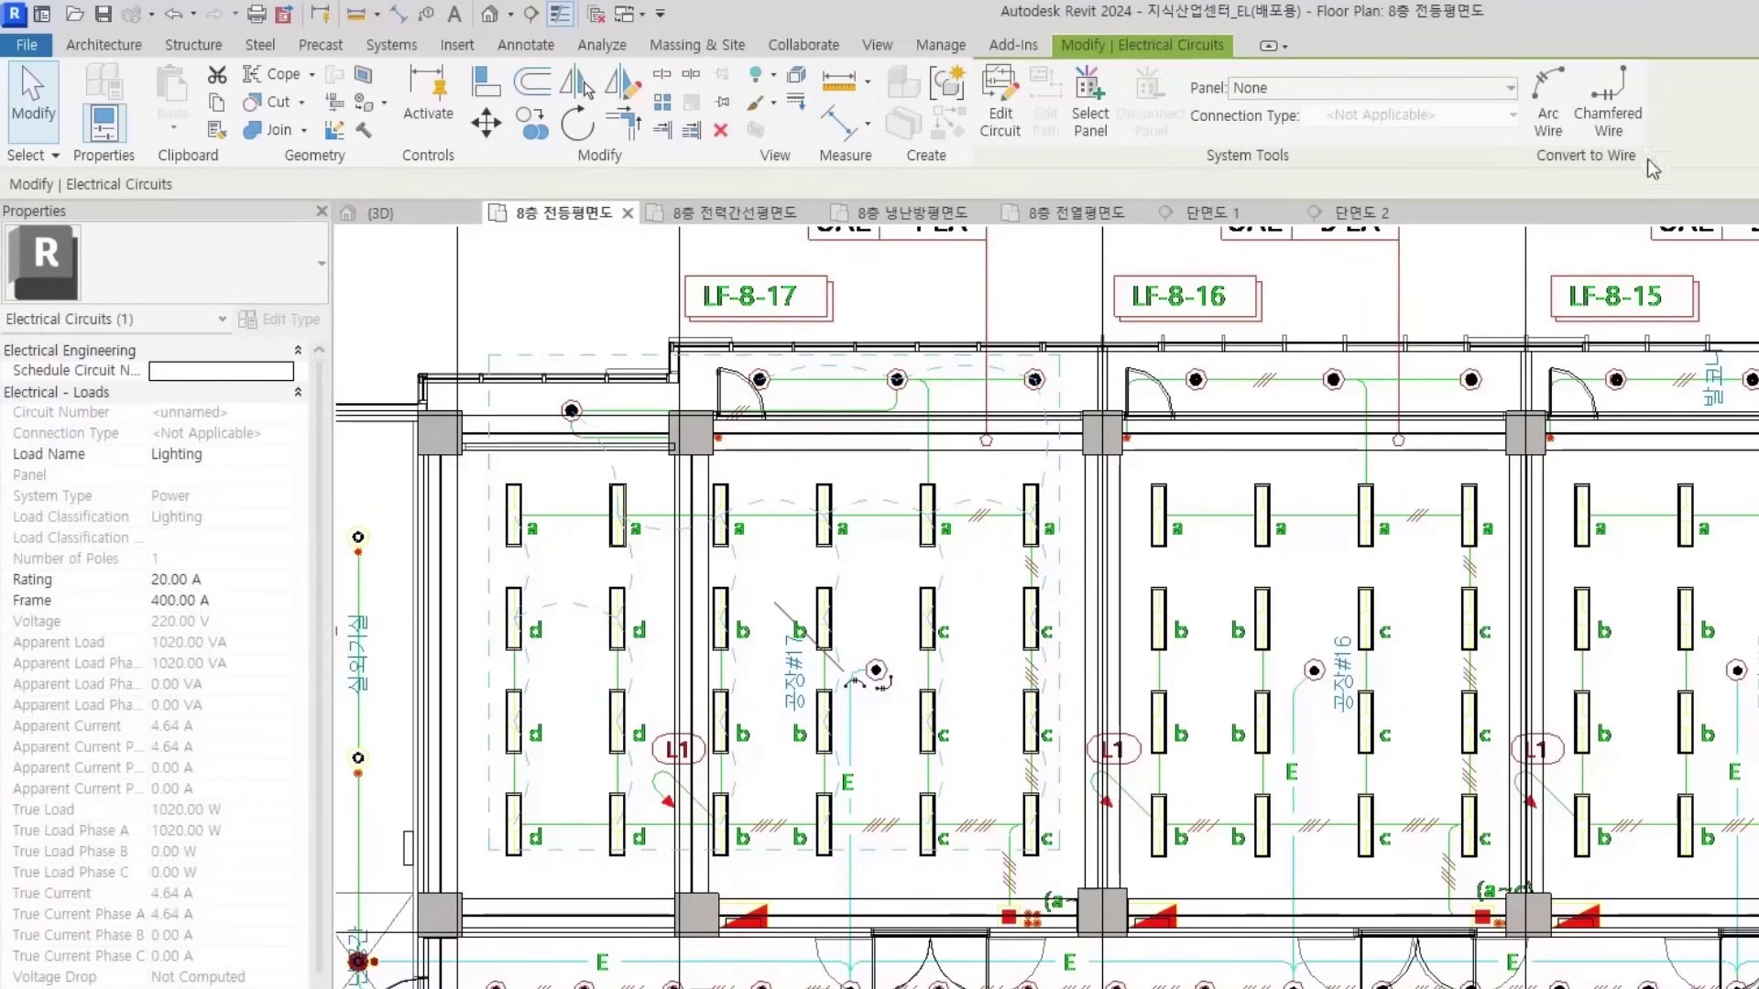
left_click(1502, 89)
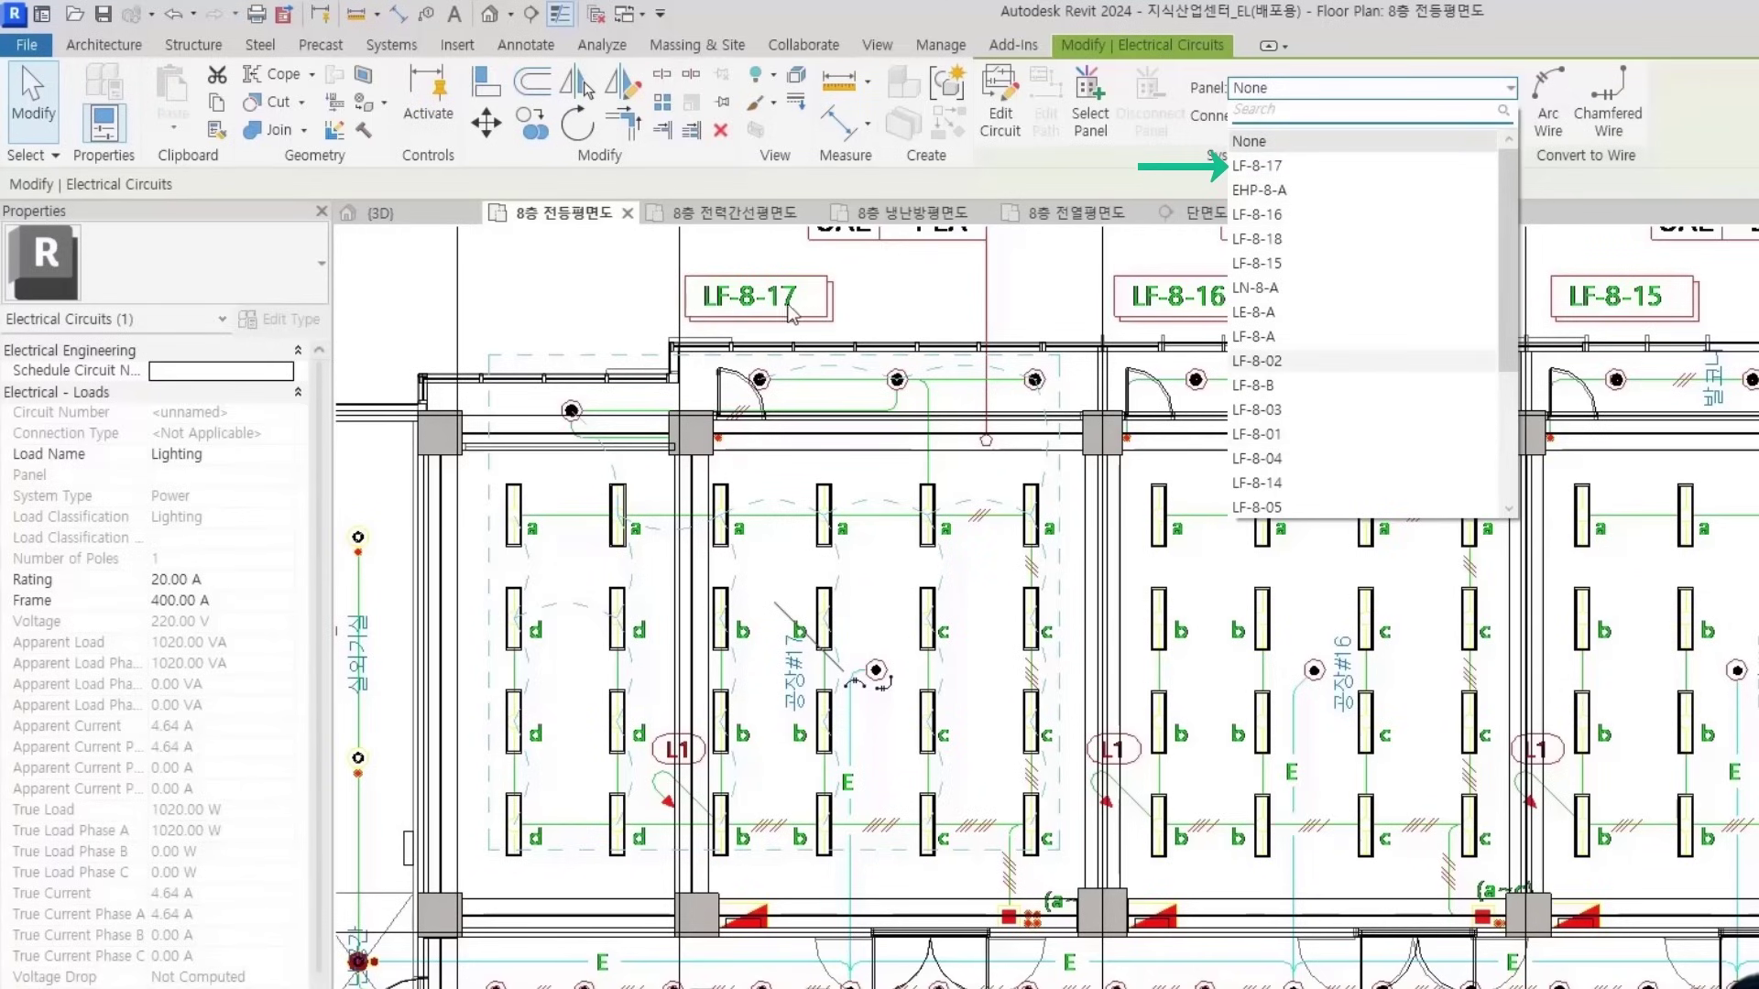
left_click(1270, 167)
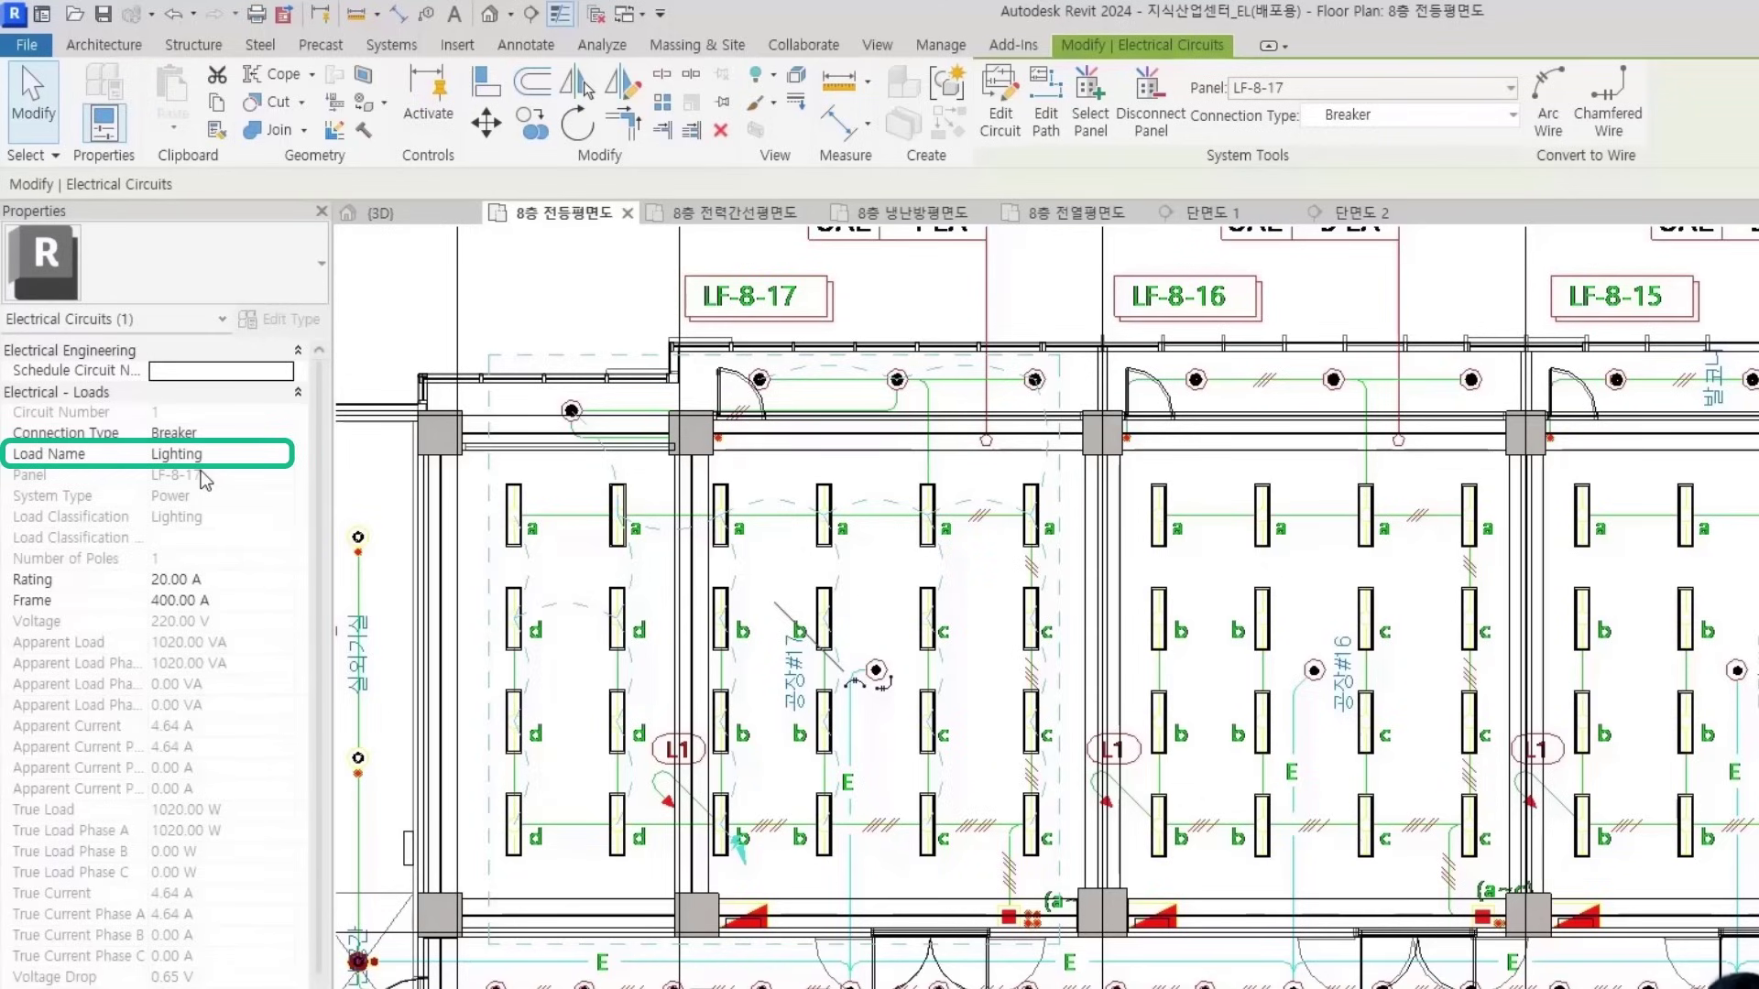
Set the load name of the 공장#17 lighting circuit to L1 and clear the selection
left_click(238, 454)
type("L1")
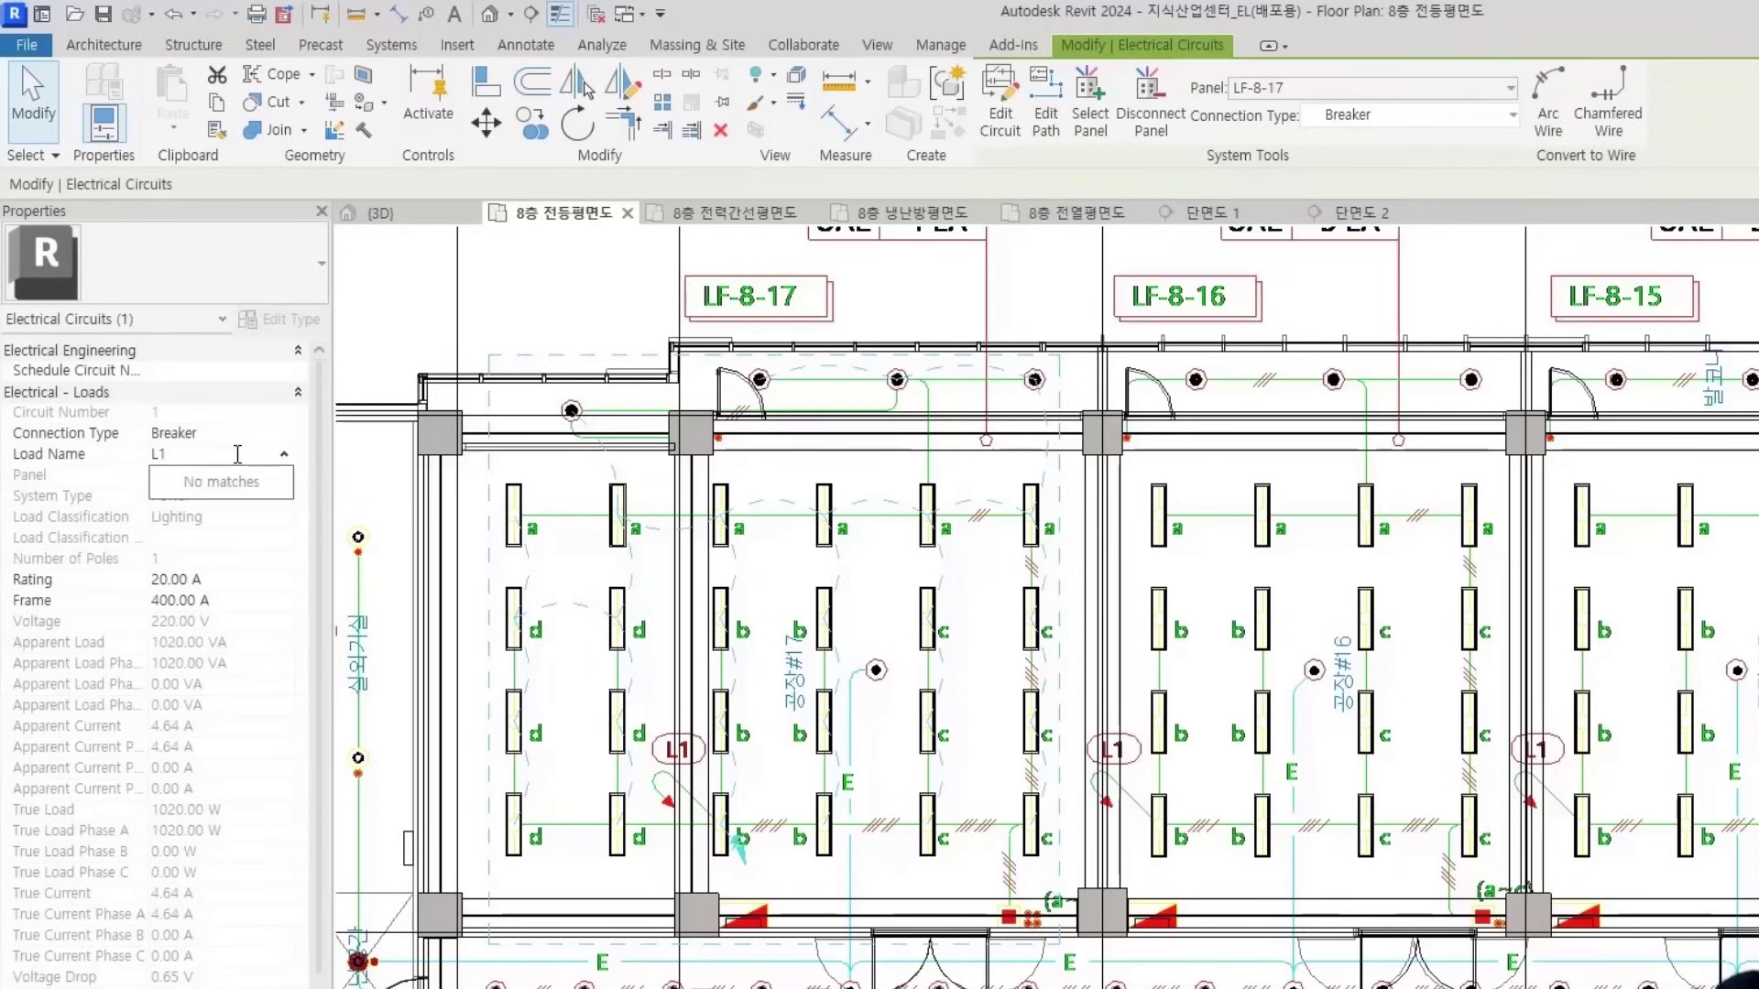
left_click(570, 303)
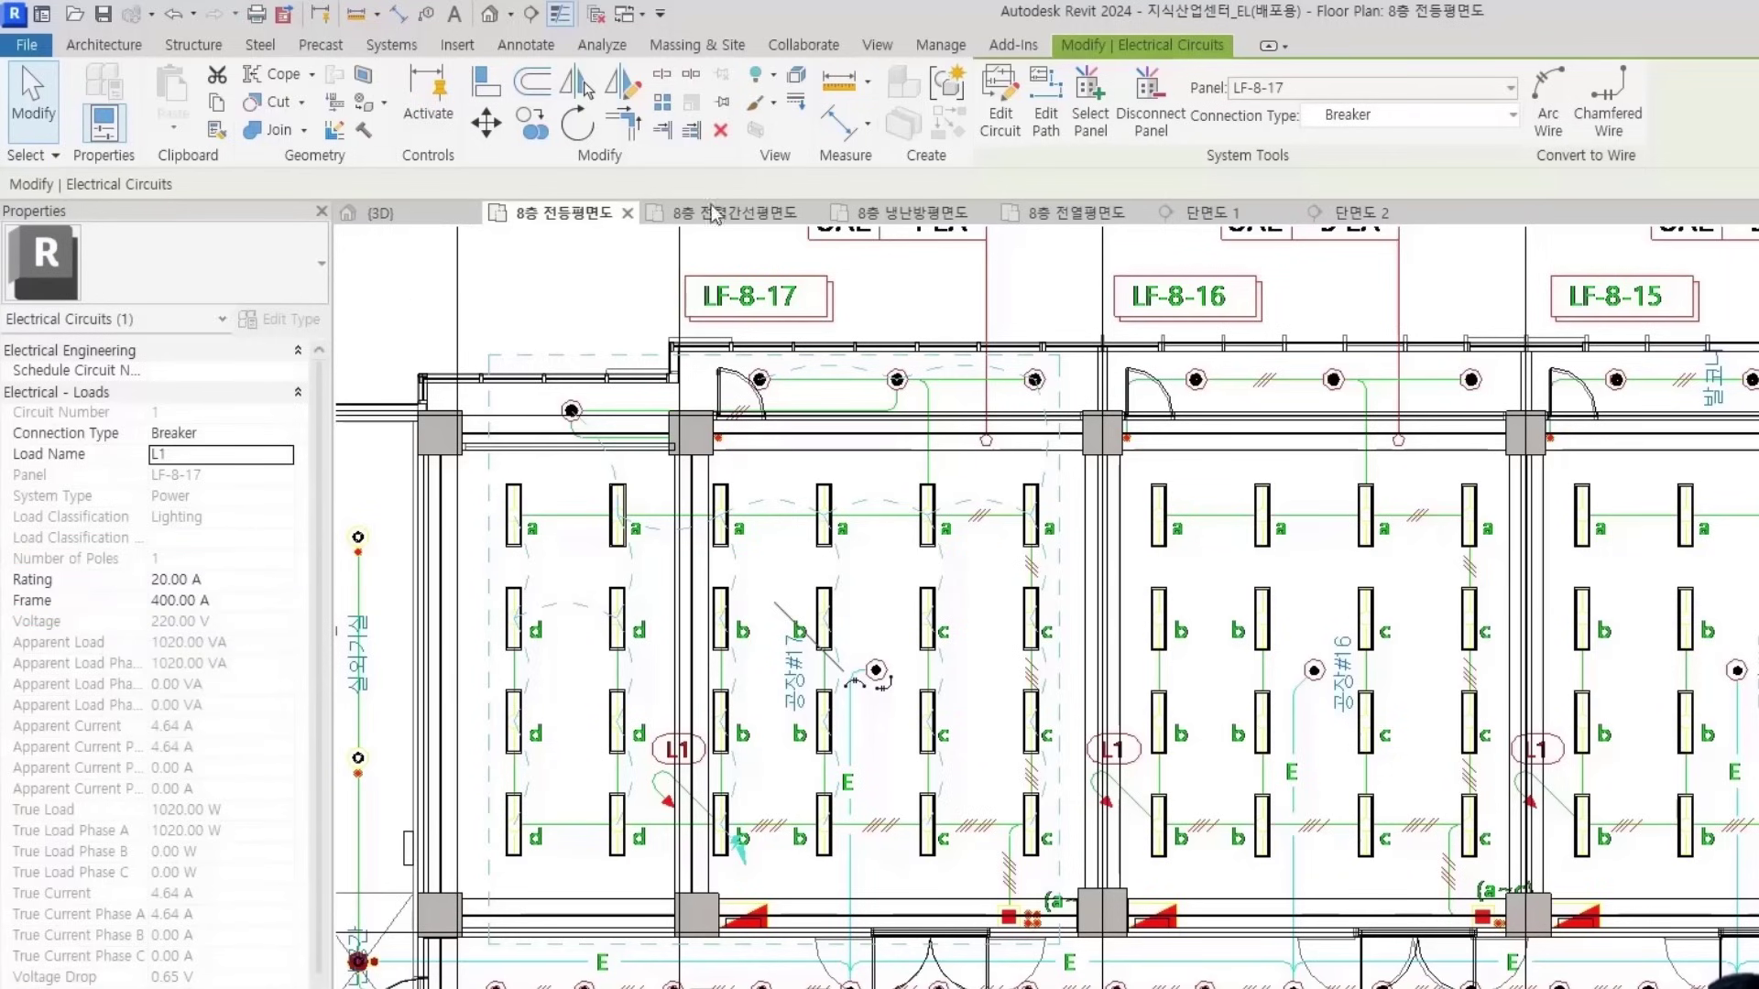
left_click(535, 282)
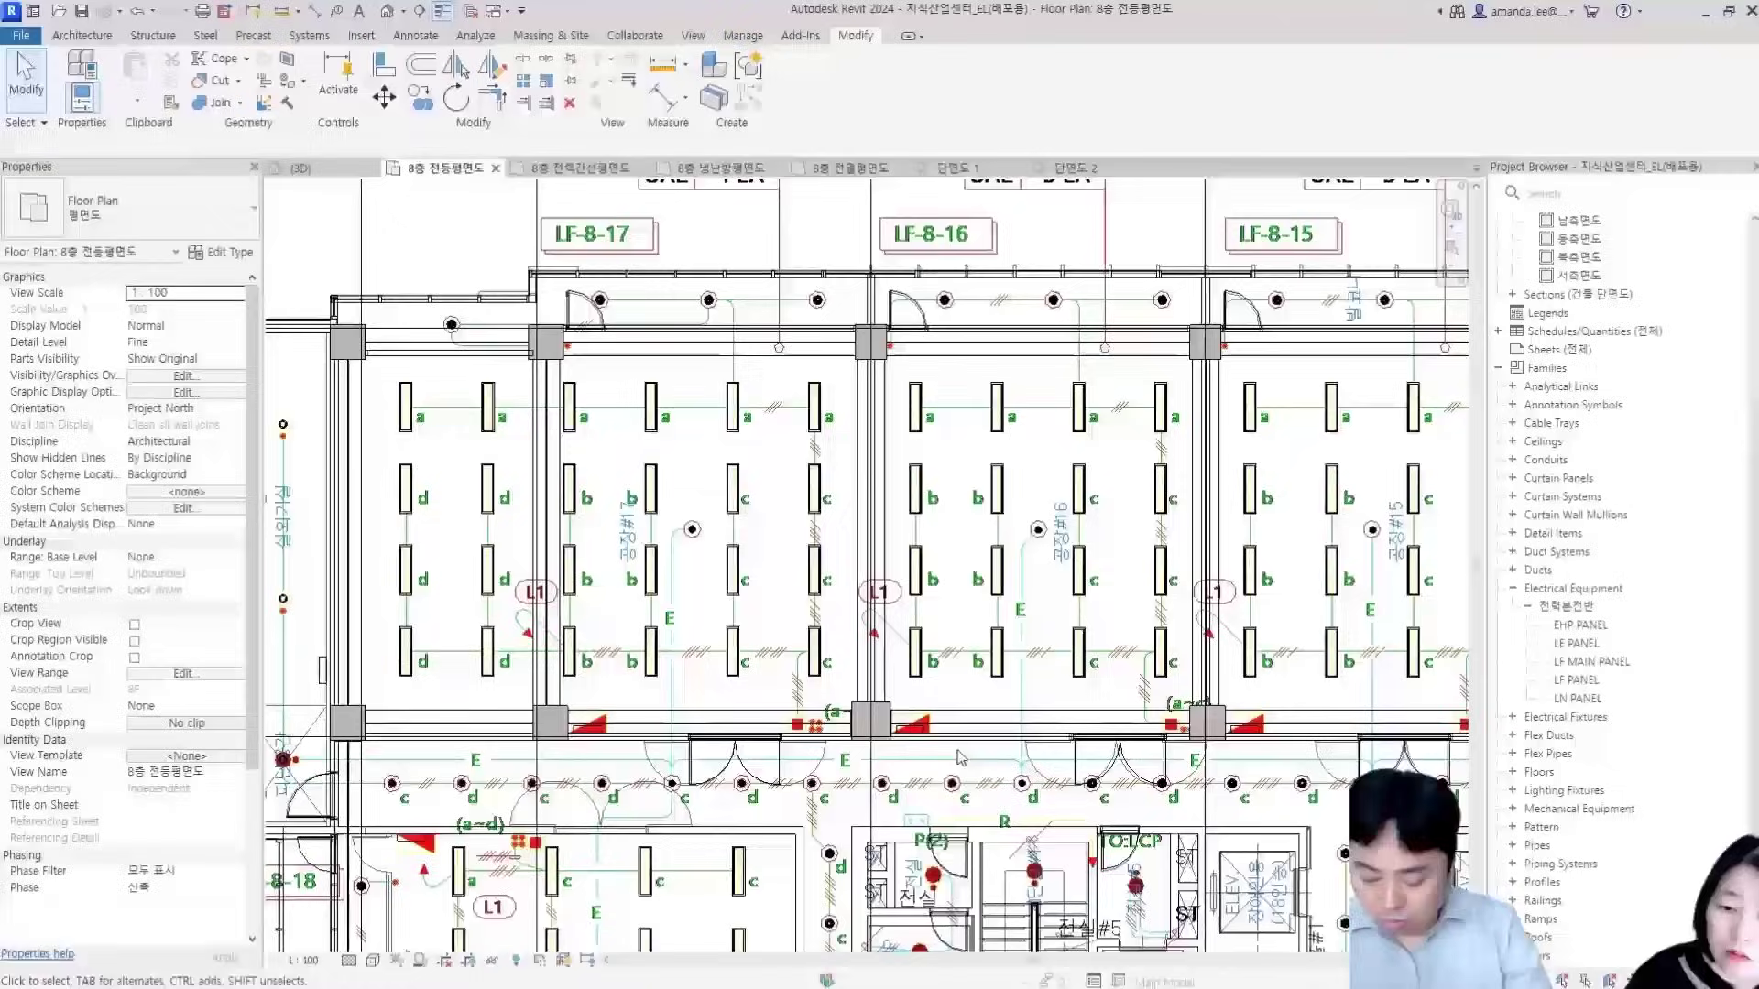
Switch to Autodesk Docs and examine the breaker frame and trip ratings of the LF-8~12-1~18 panel diagram in 분전반결선도.dwg
key("super")
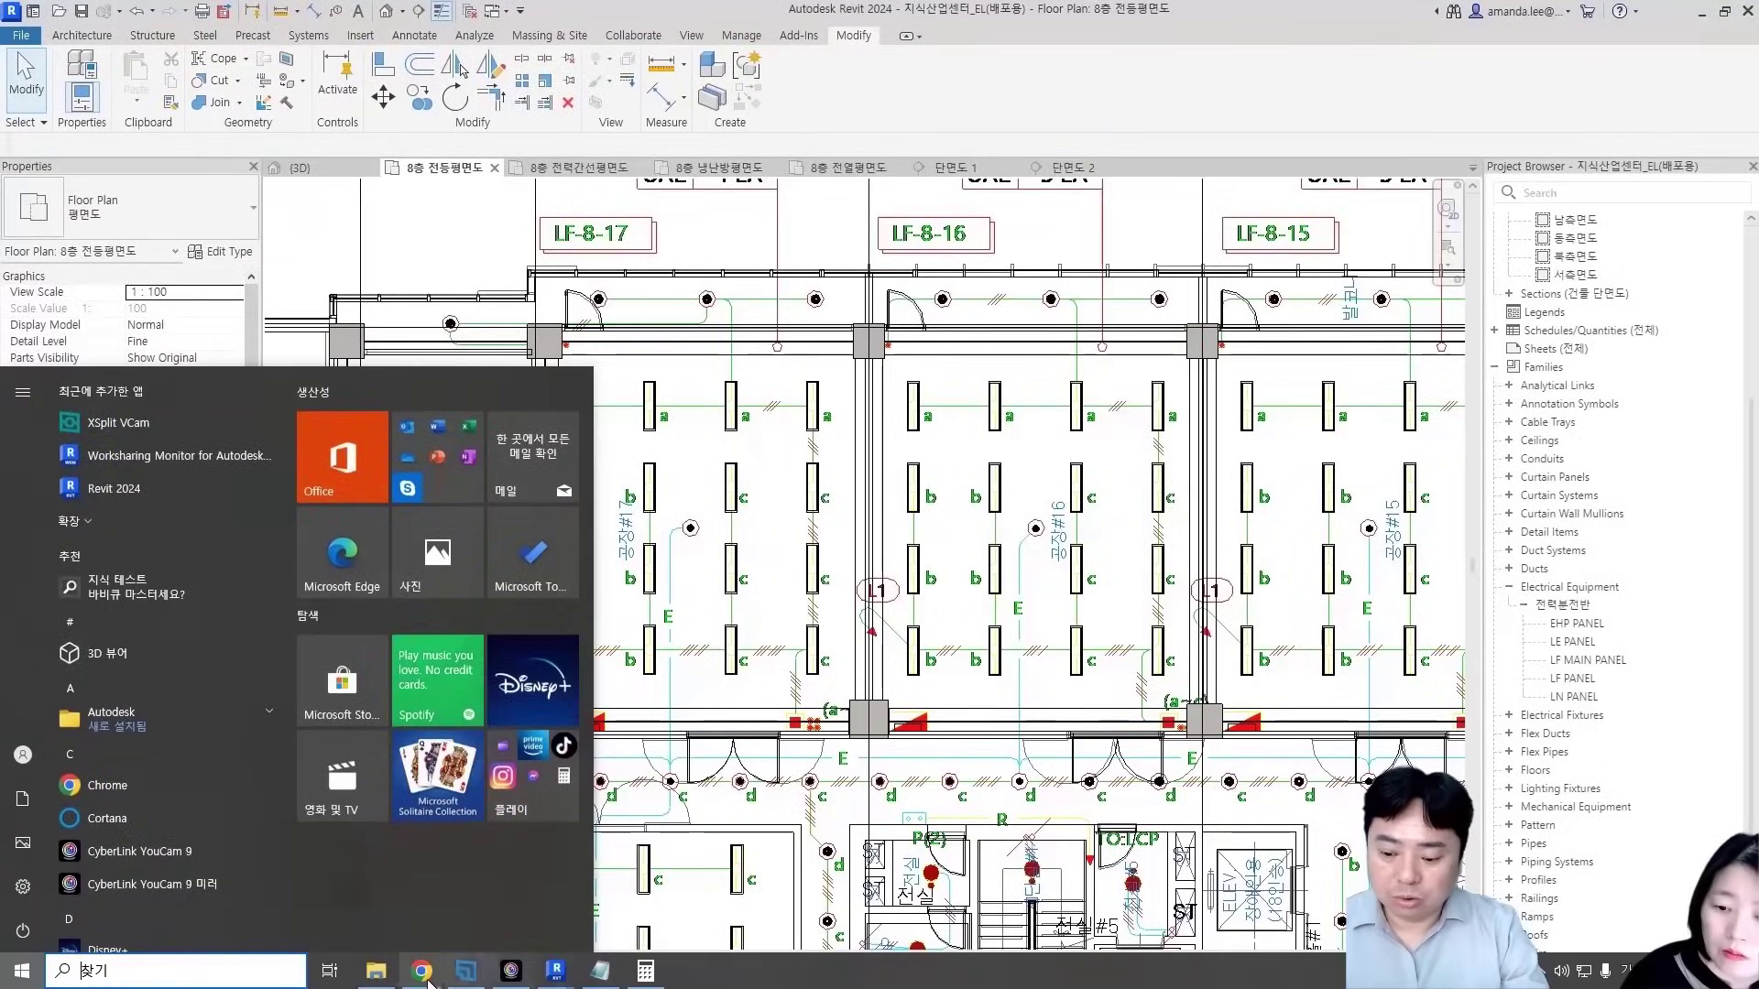
left_click(423, 973)
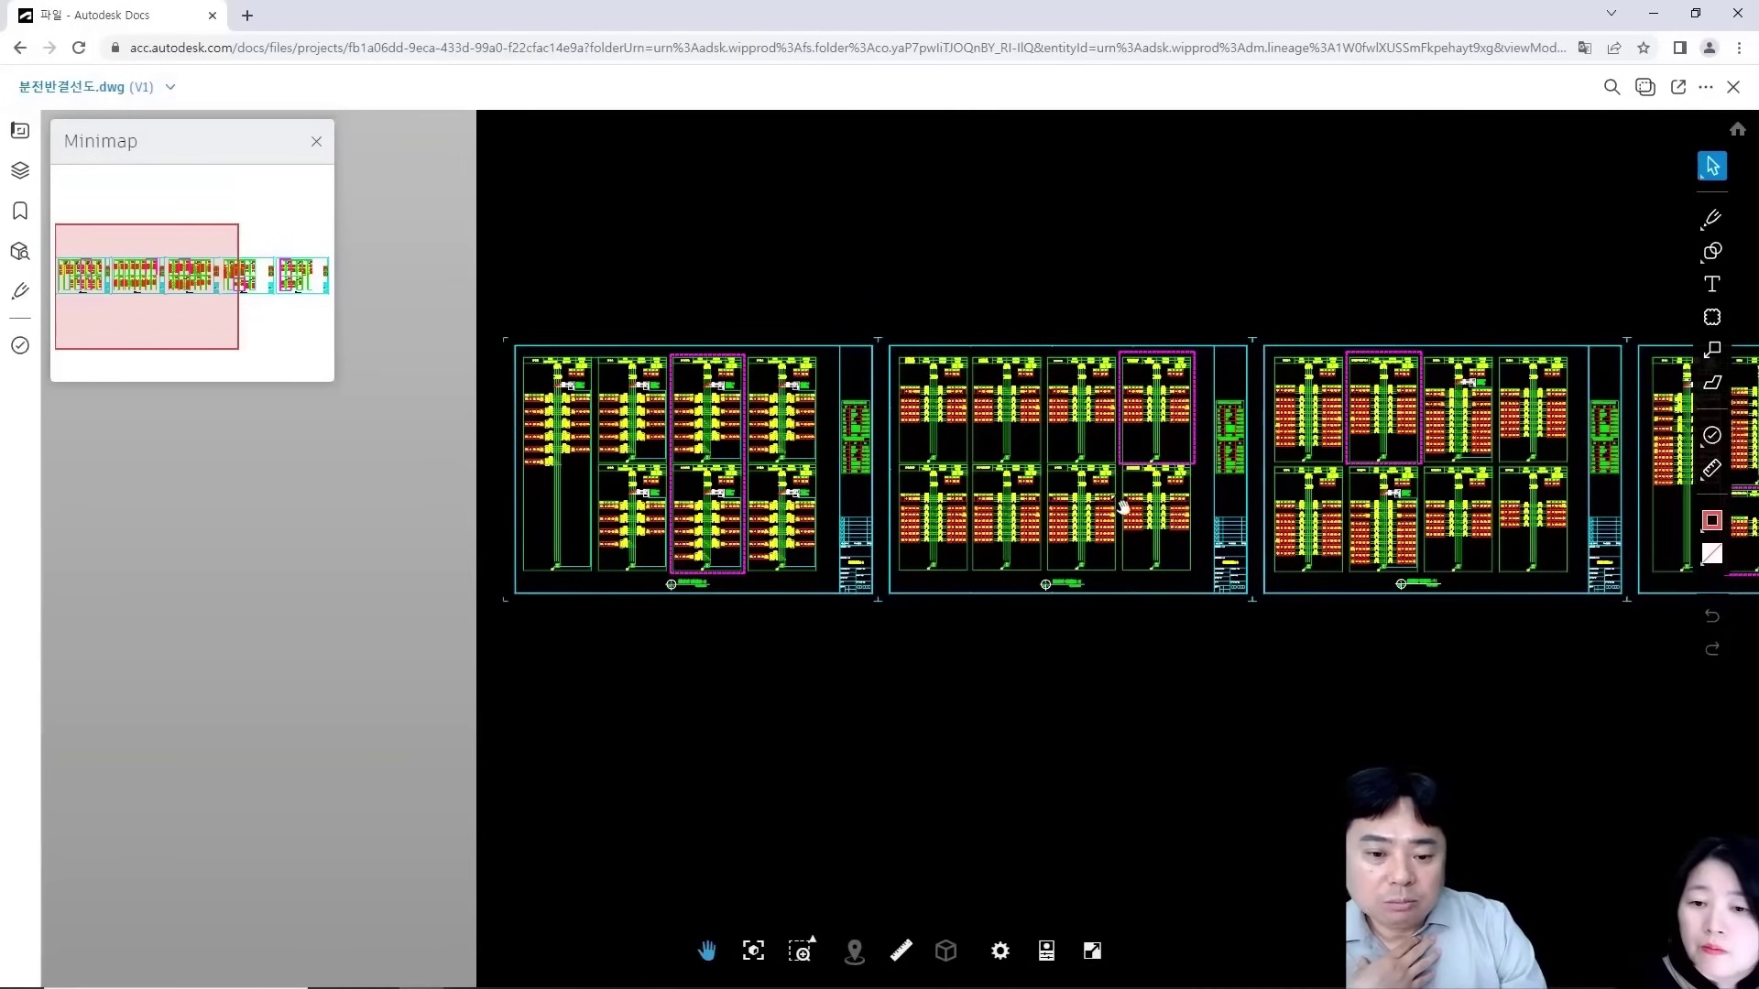
scroll(1123, 506, "up", 10)
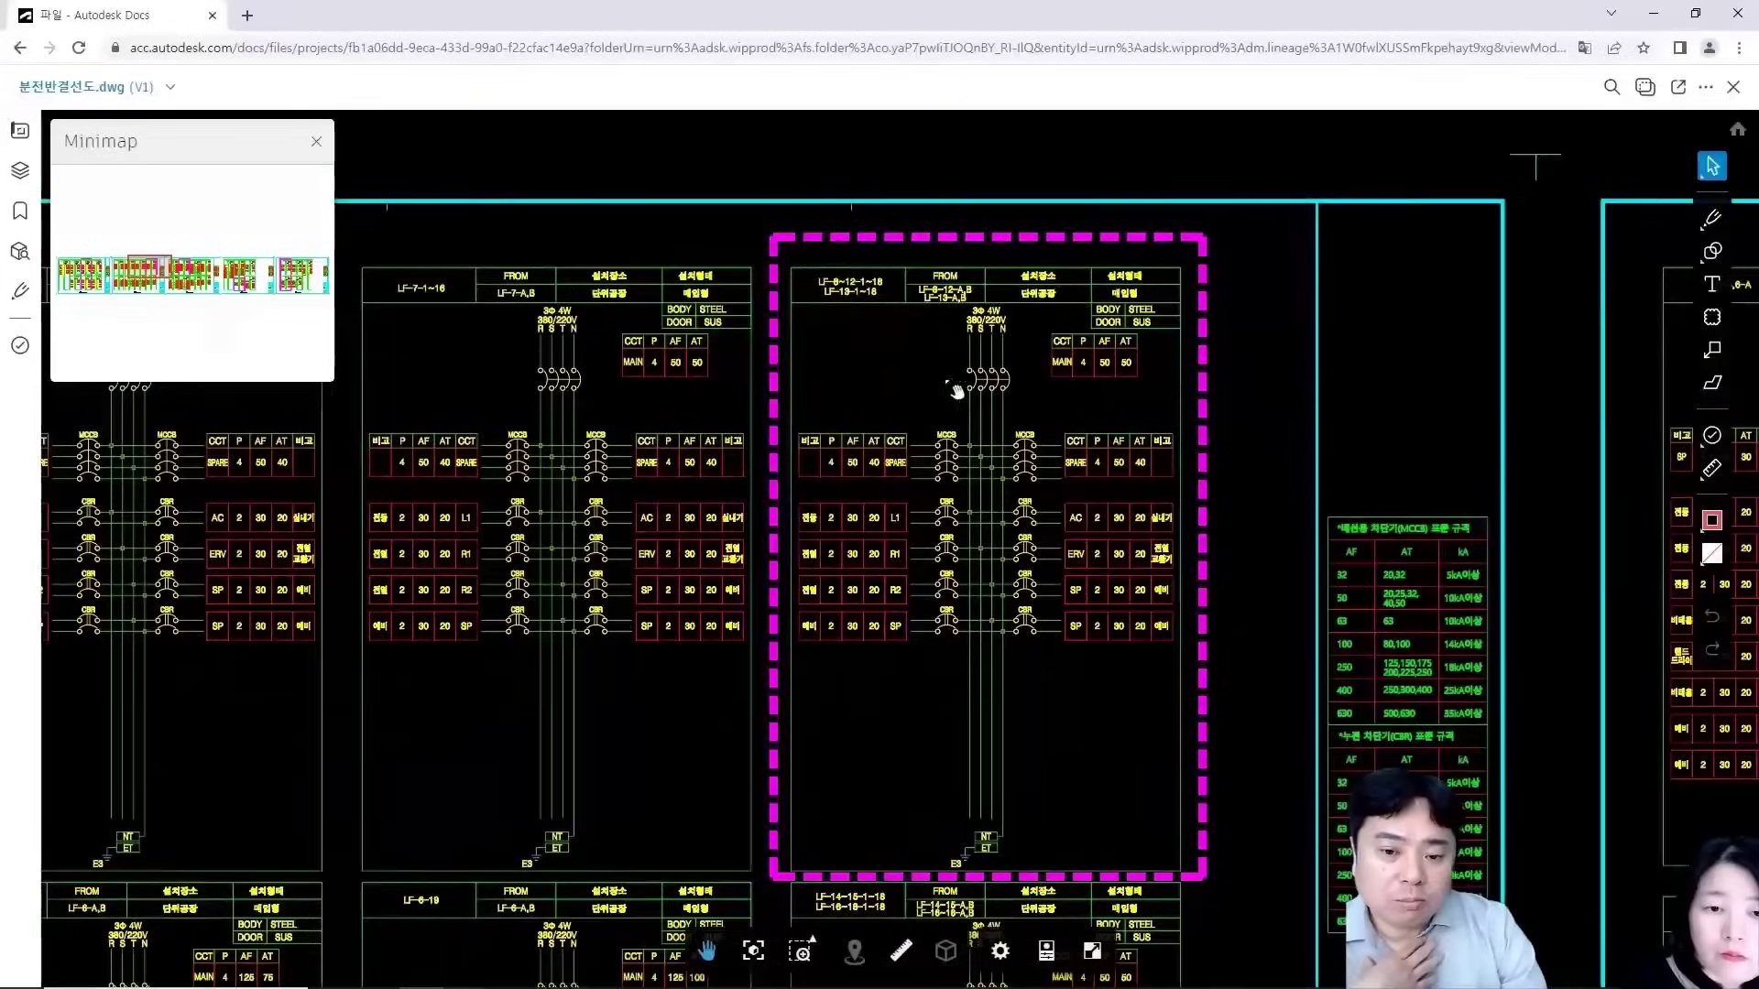
left_click_drag(874, 604, 797, 532)
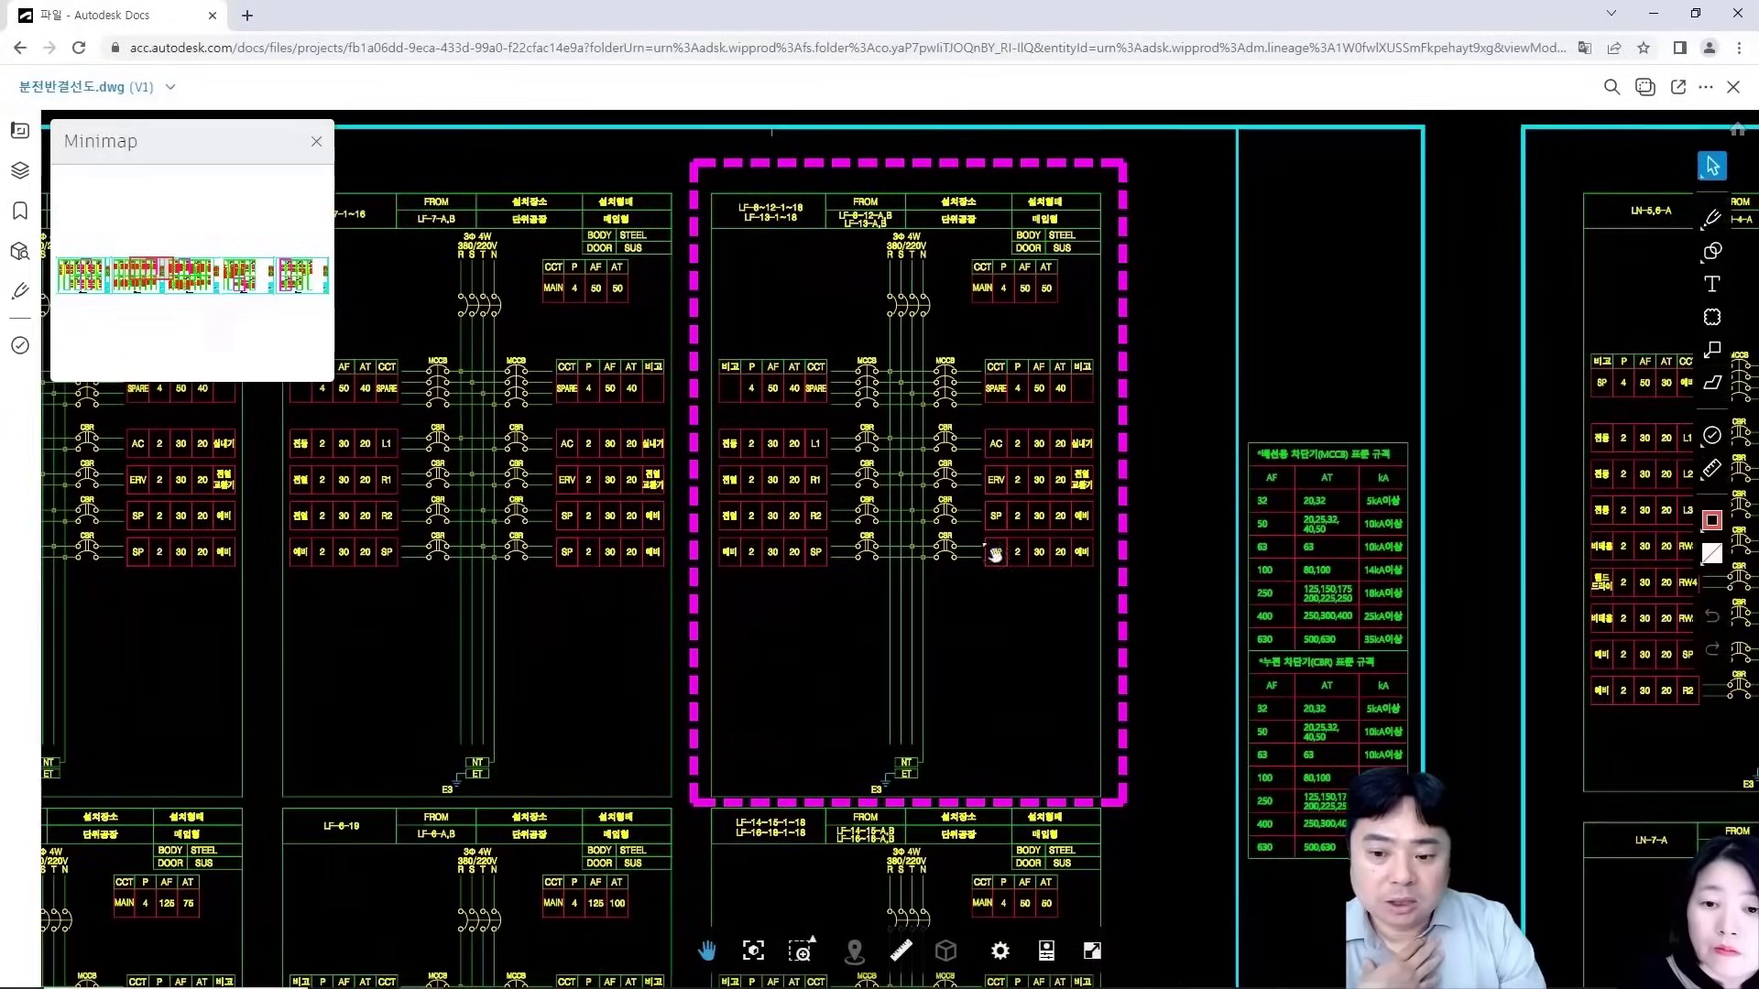
scroll(857, 506, "up", 3)
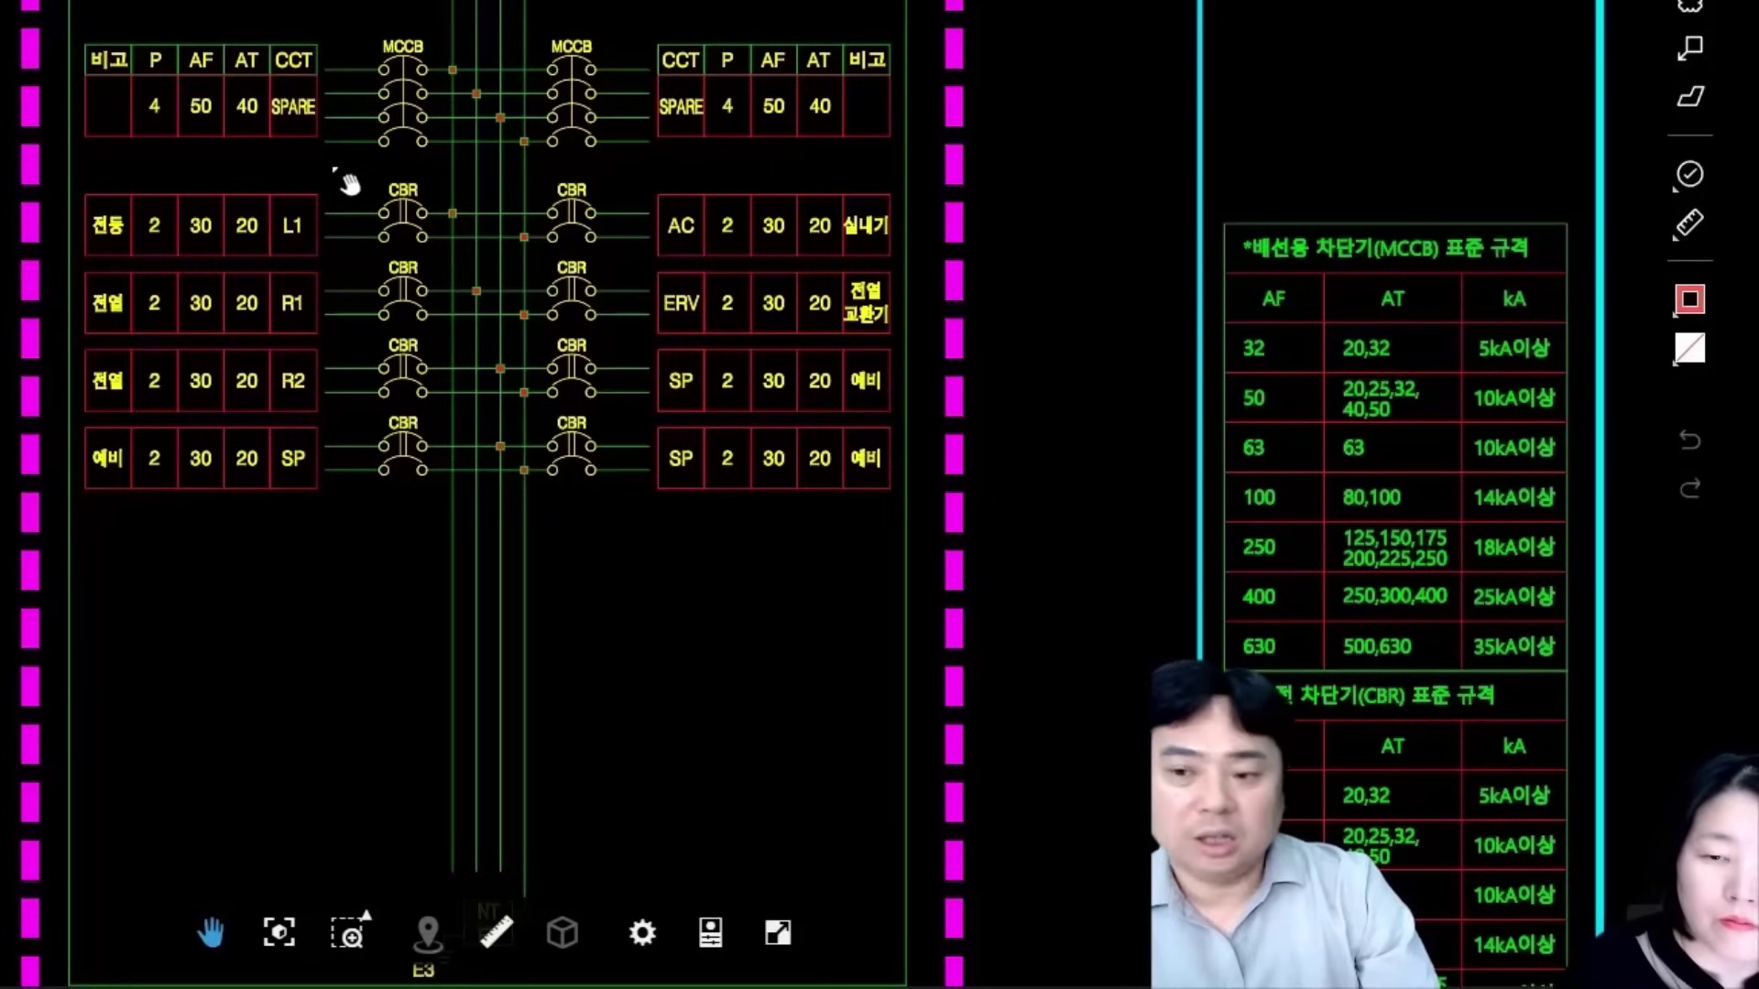
left_click_drag(531, 11, 495, 257)
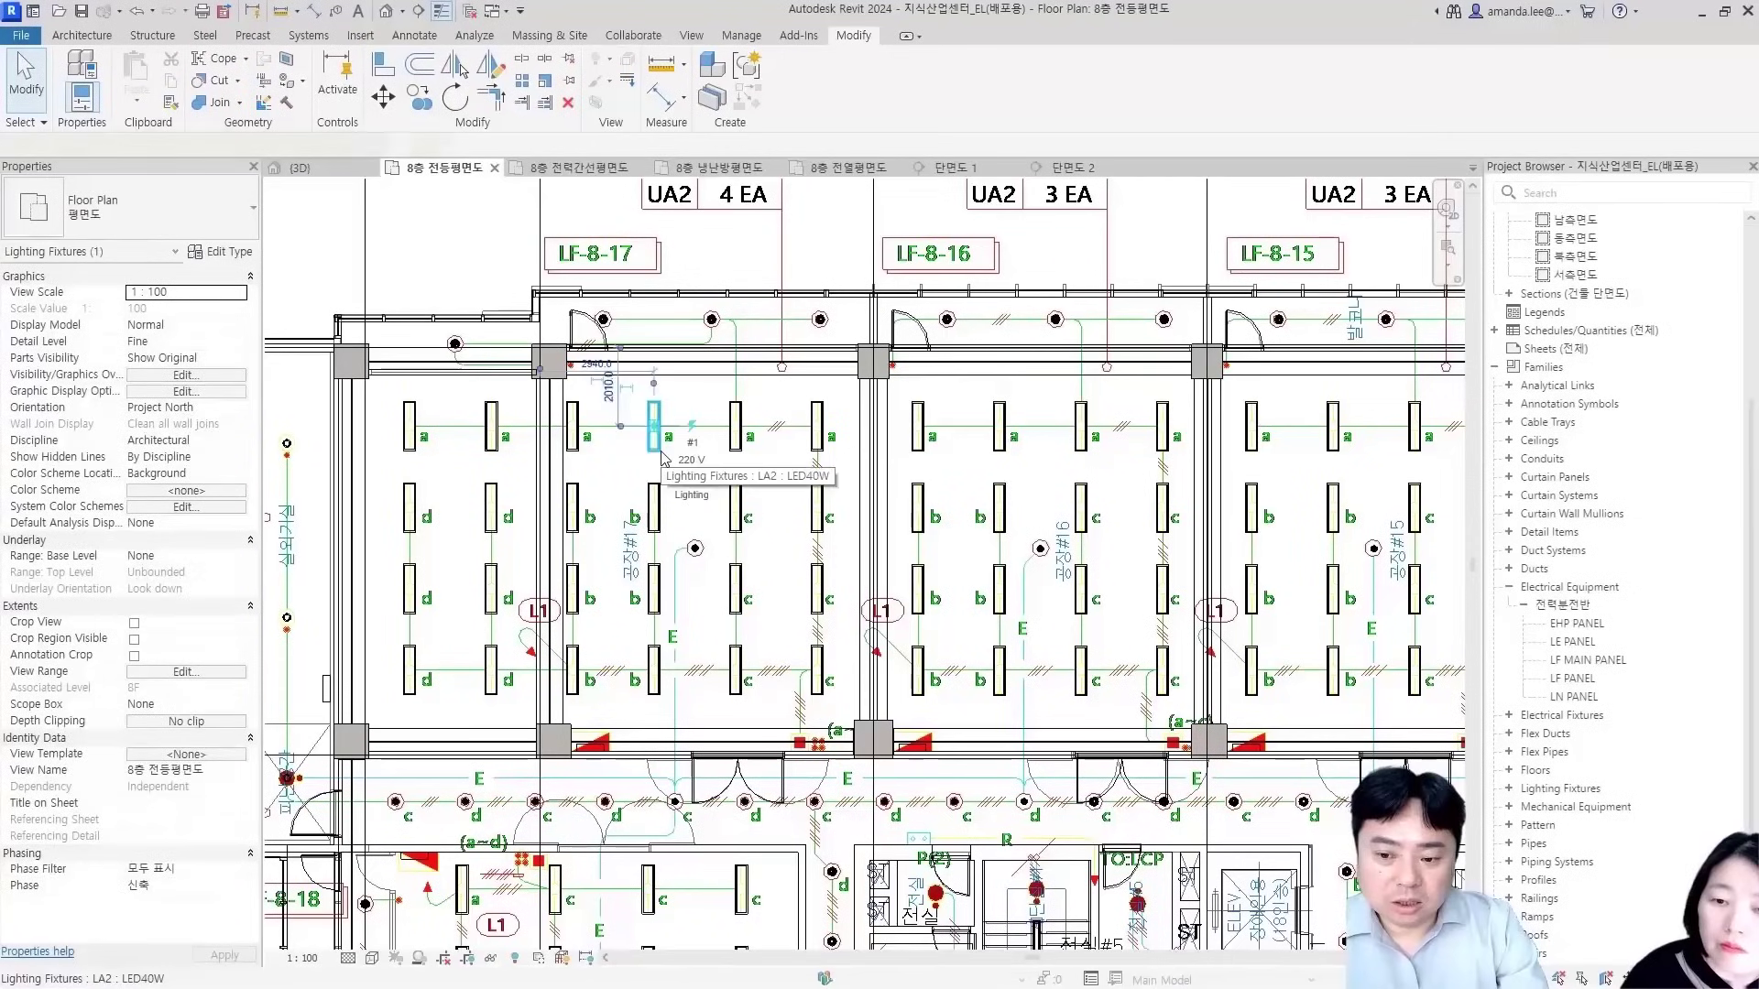
Back in Revit, open the electrical circuit of an LA2 fixture in 공장#17 and set its frame to 30 A
left_click(653, 423)
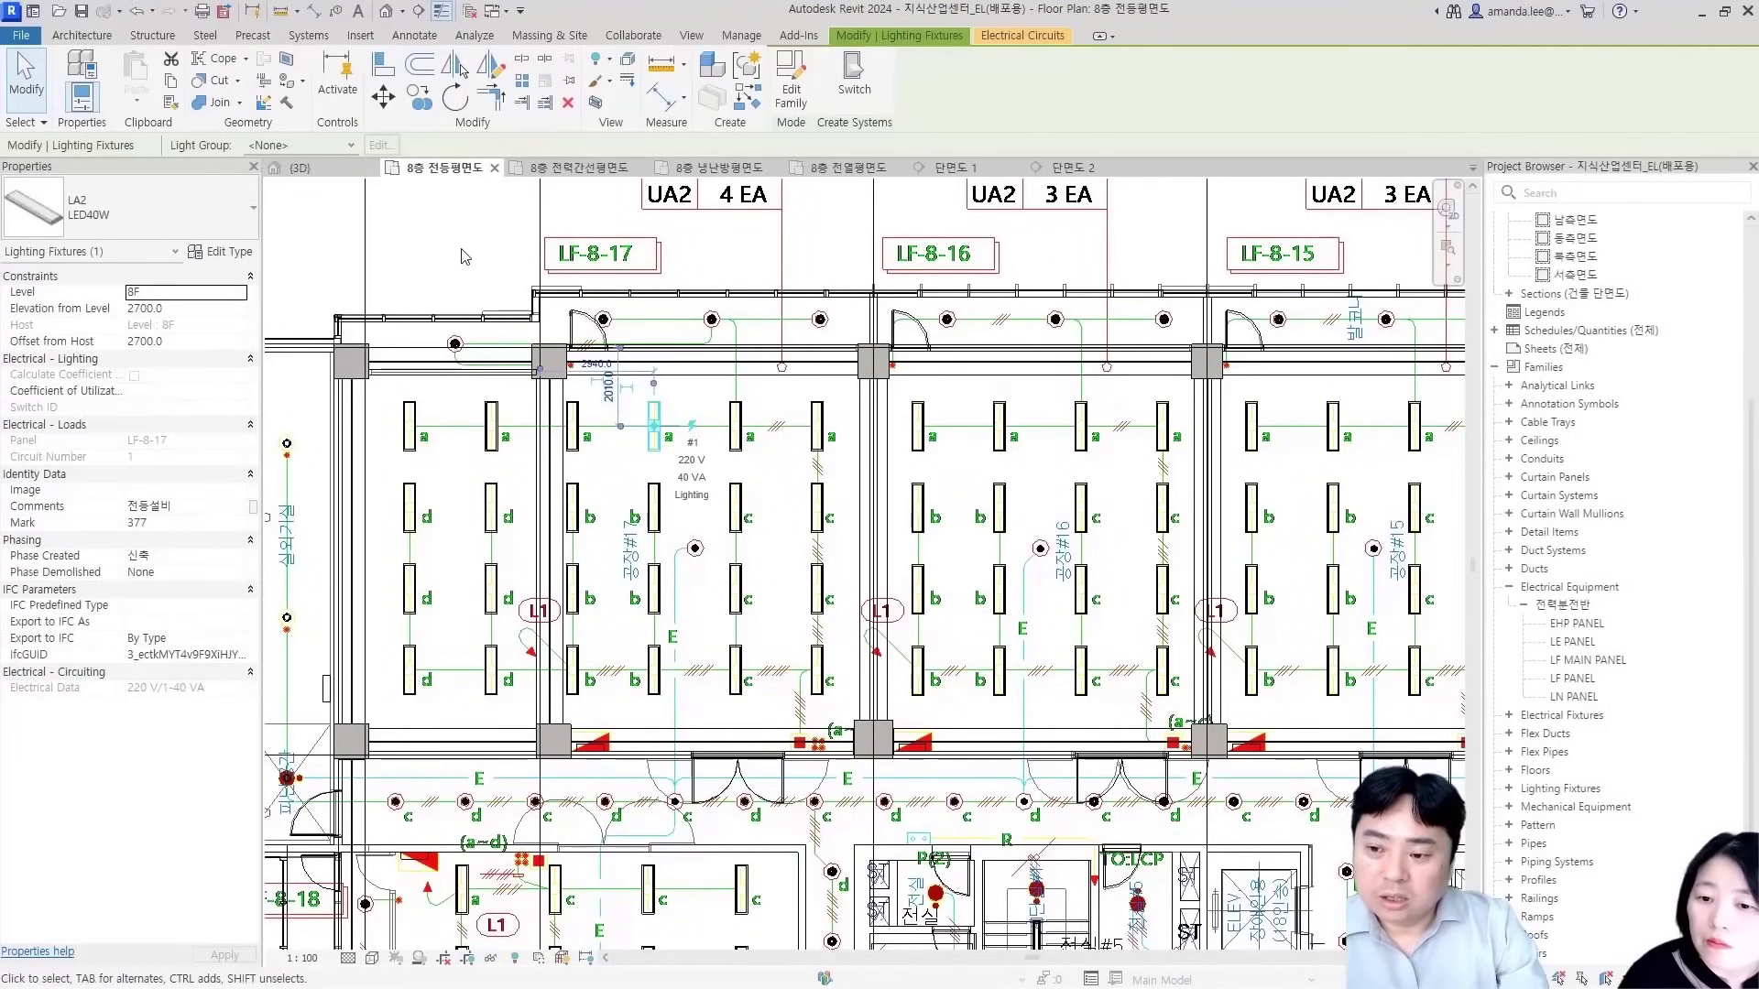
key("Escape")
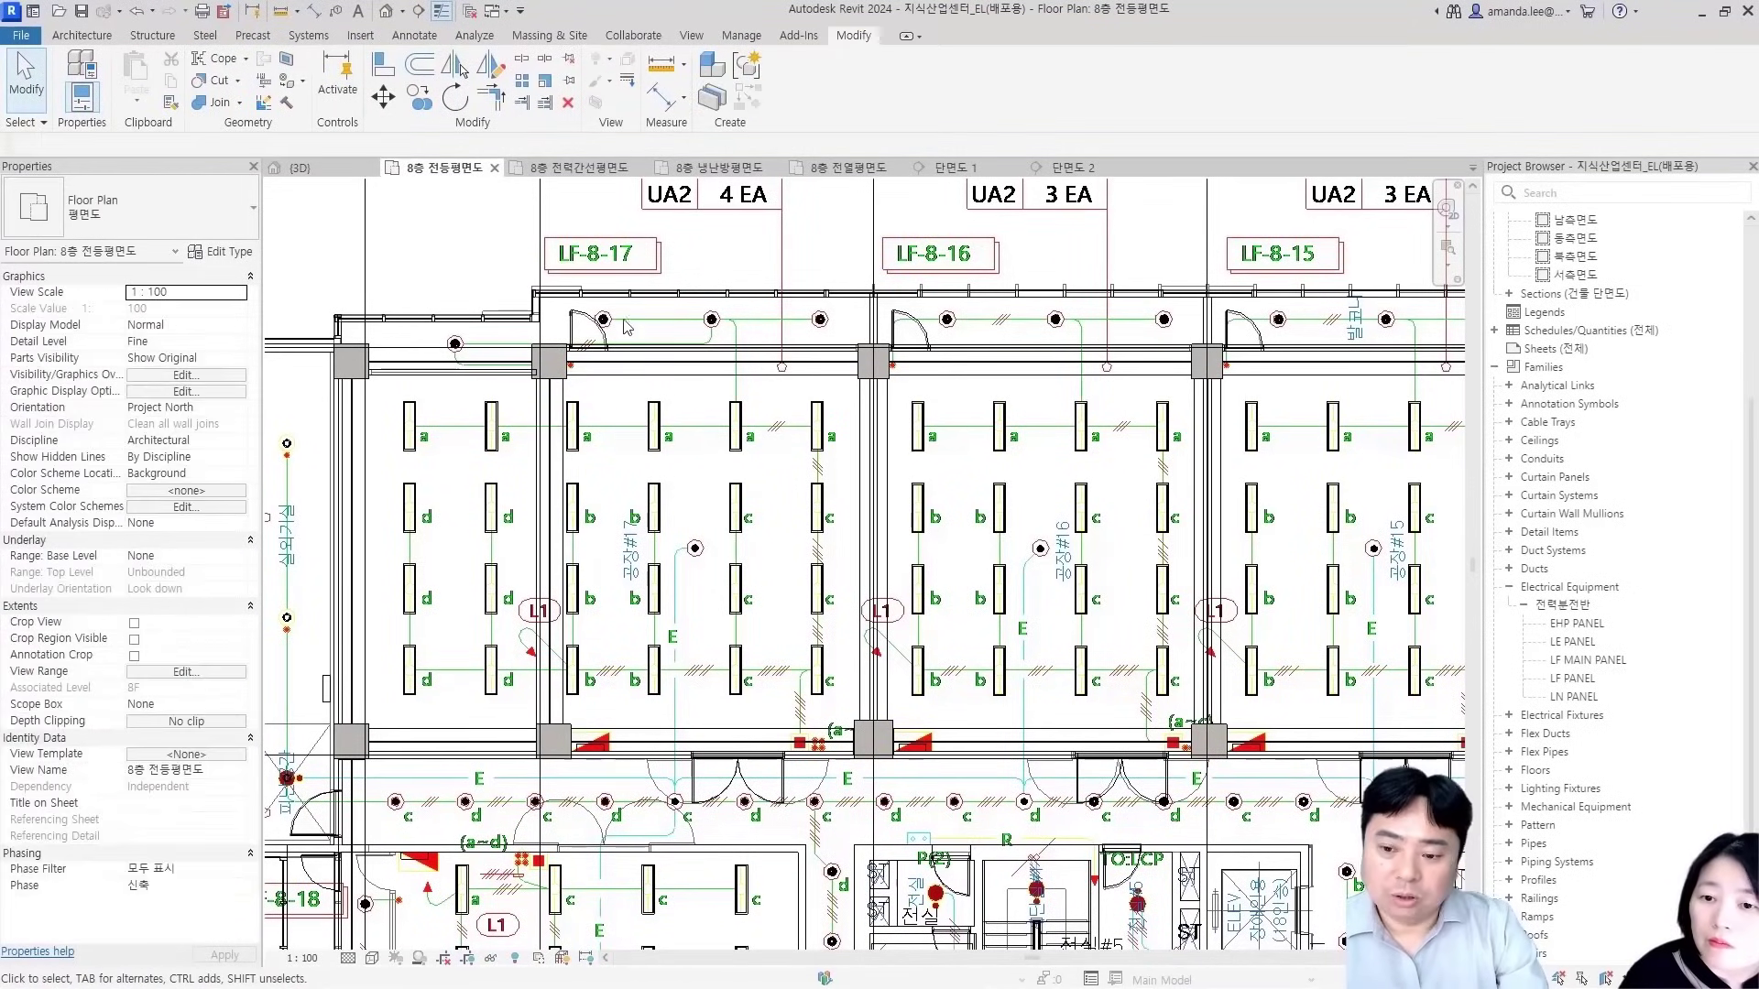
left_click(651, 426)
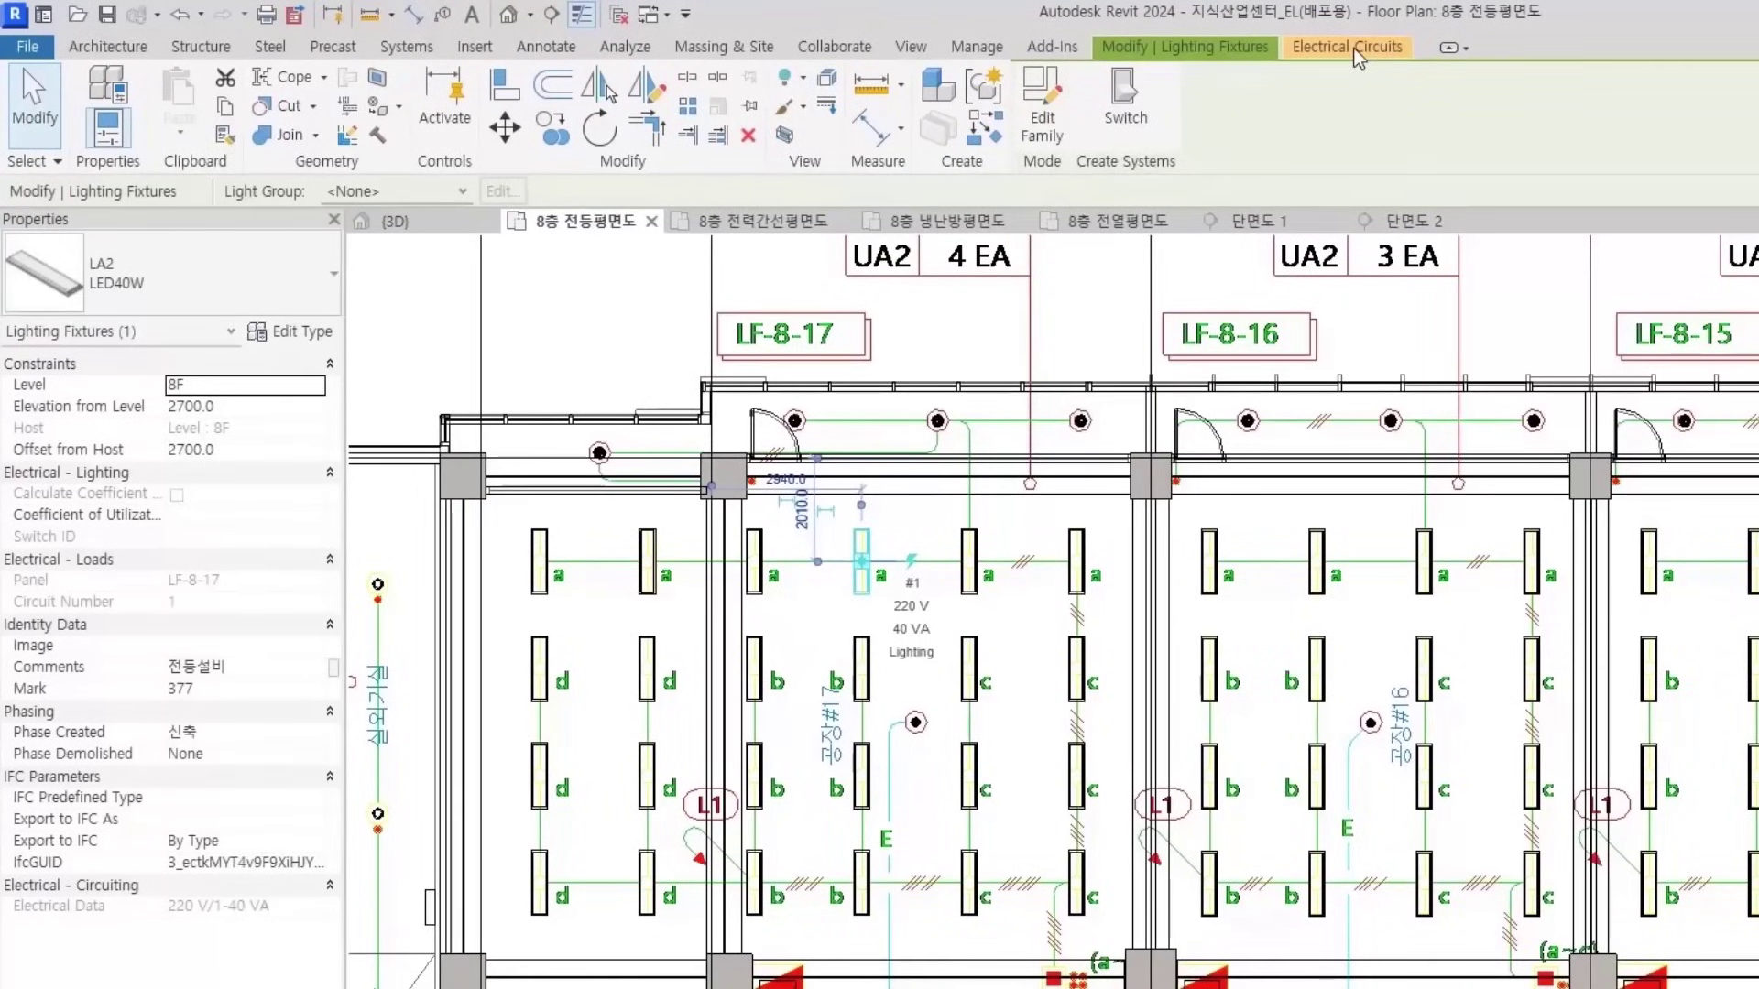
left_click(1357, 53)
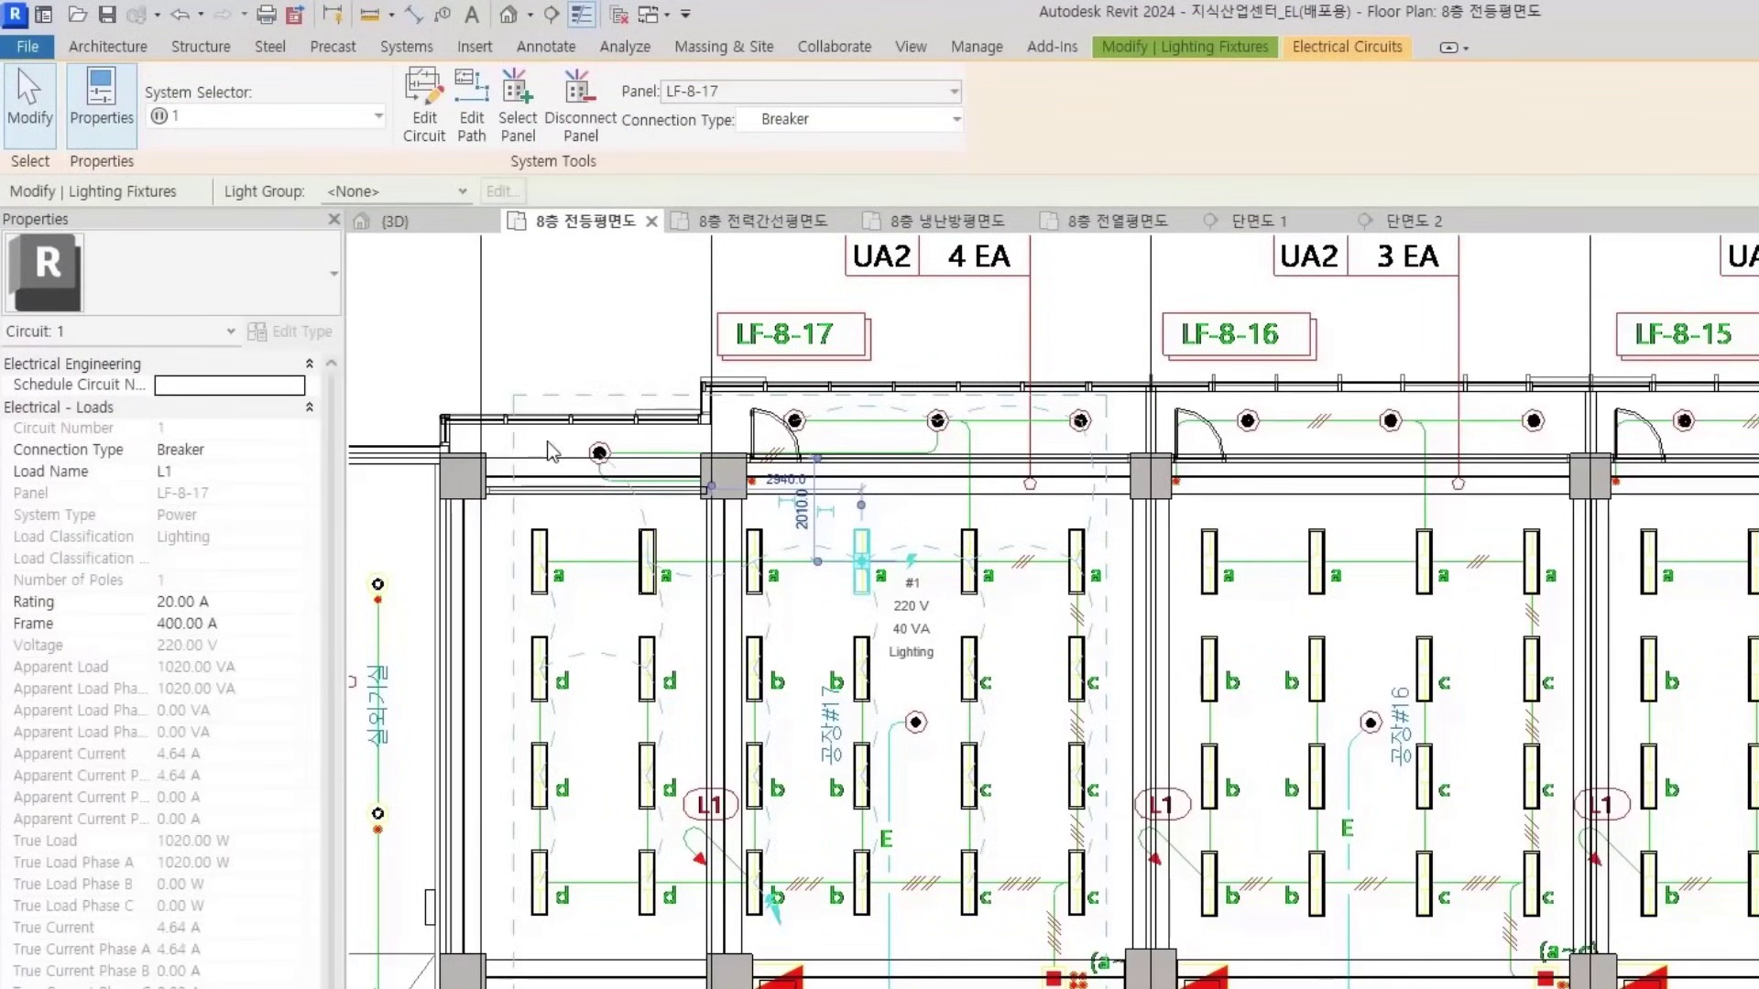
left_click(262, 601)
left_click(268, 624)
type("30")
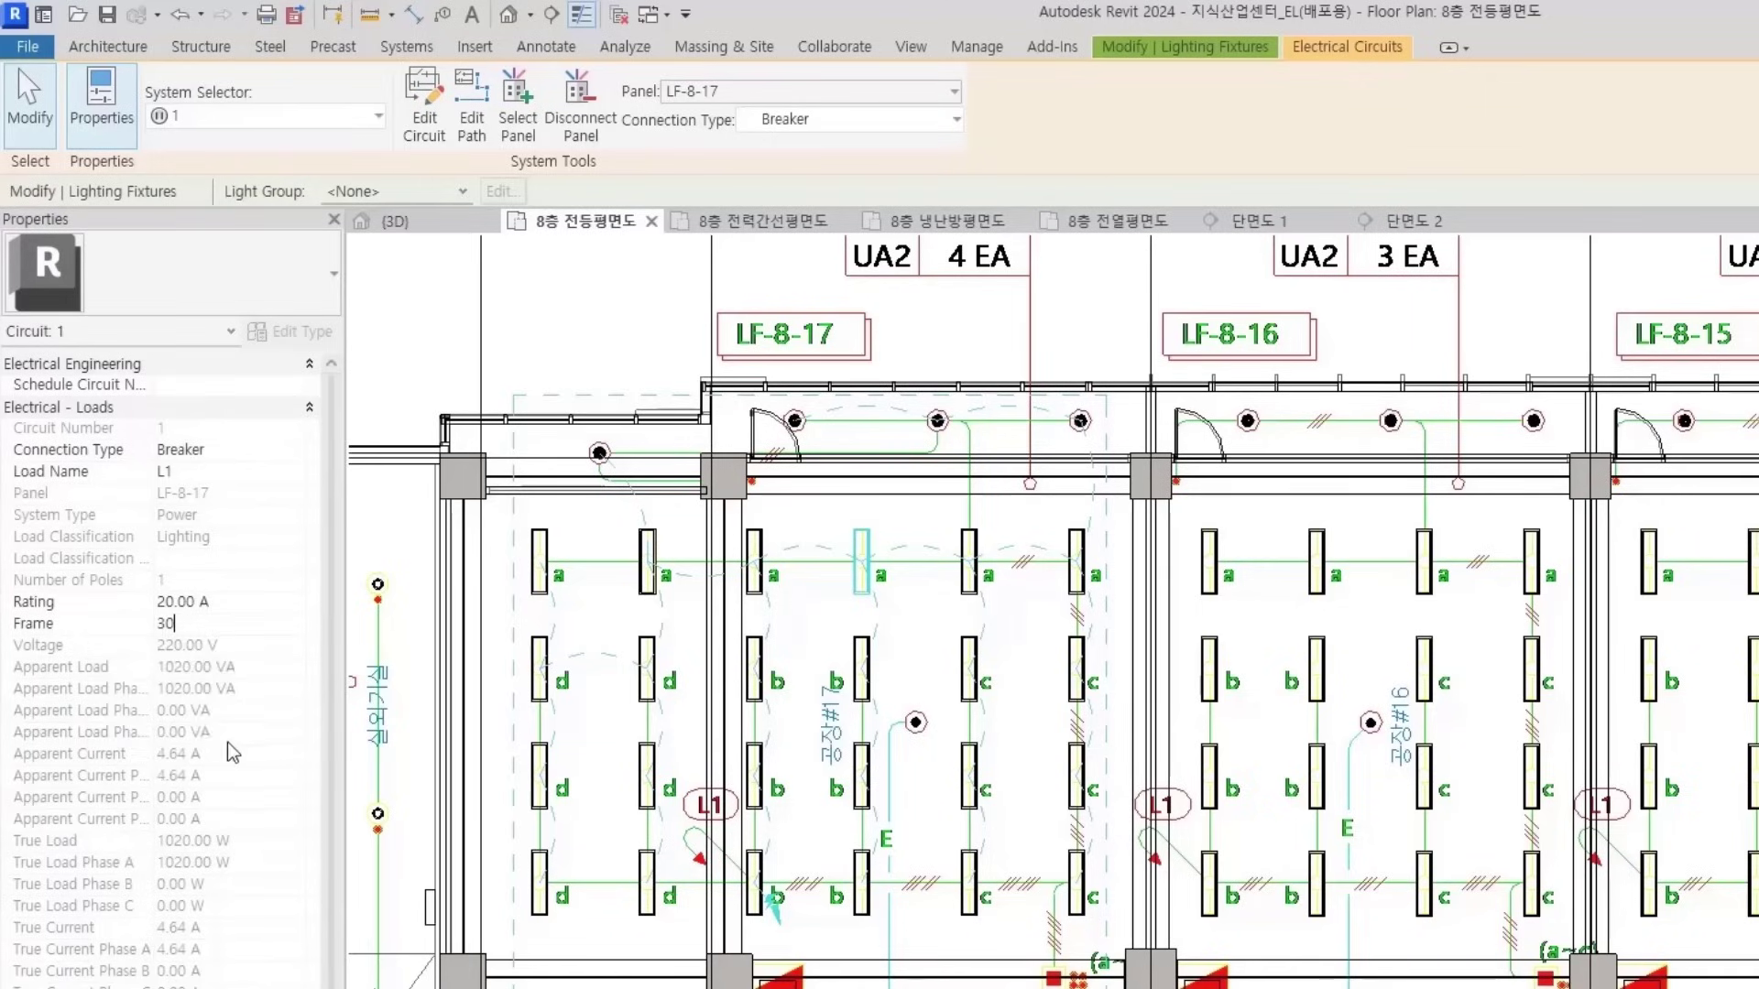
scroll(233, 750, "down", 4)
key("Return")
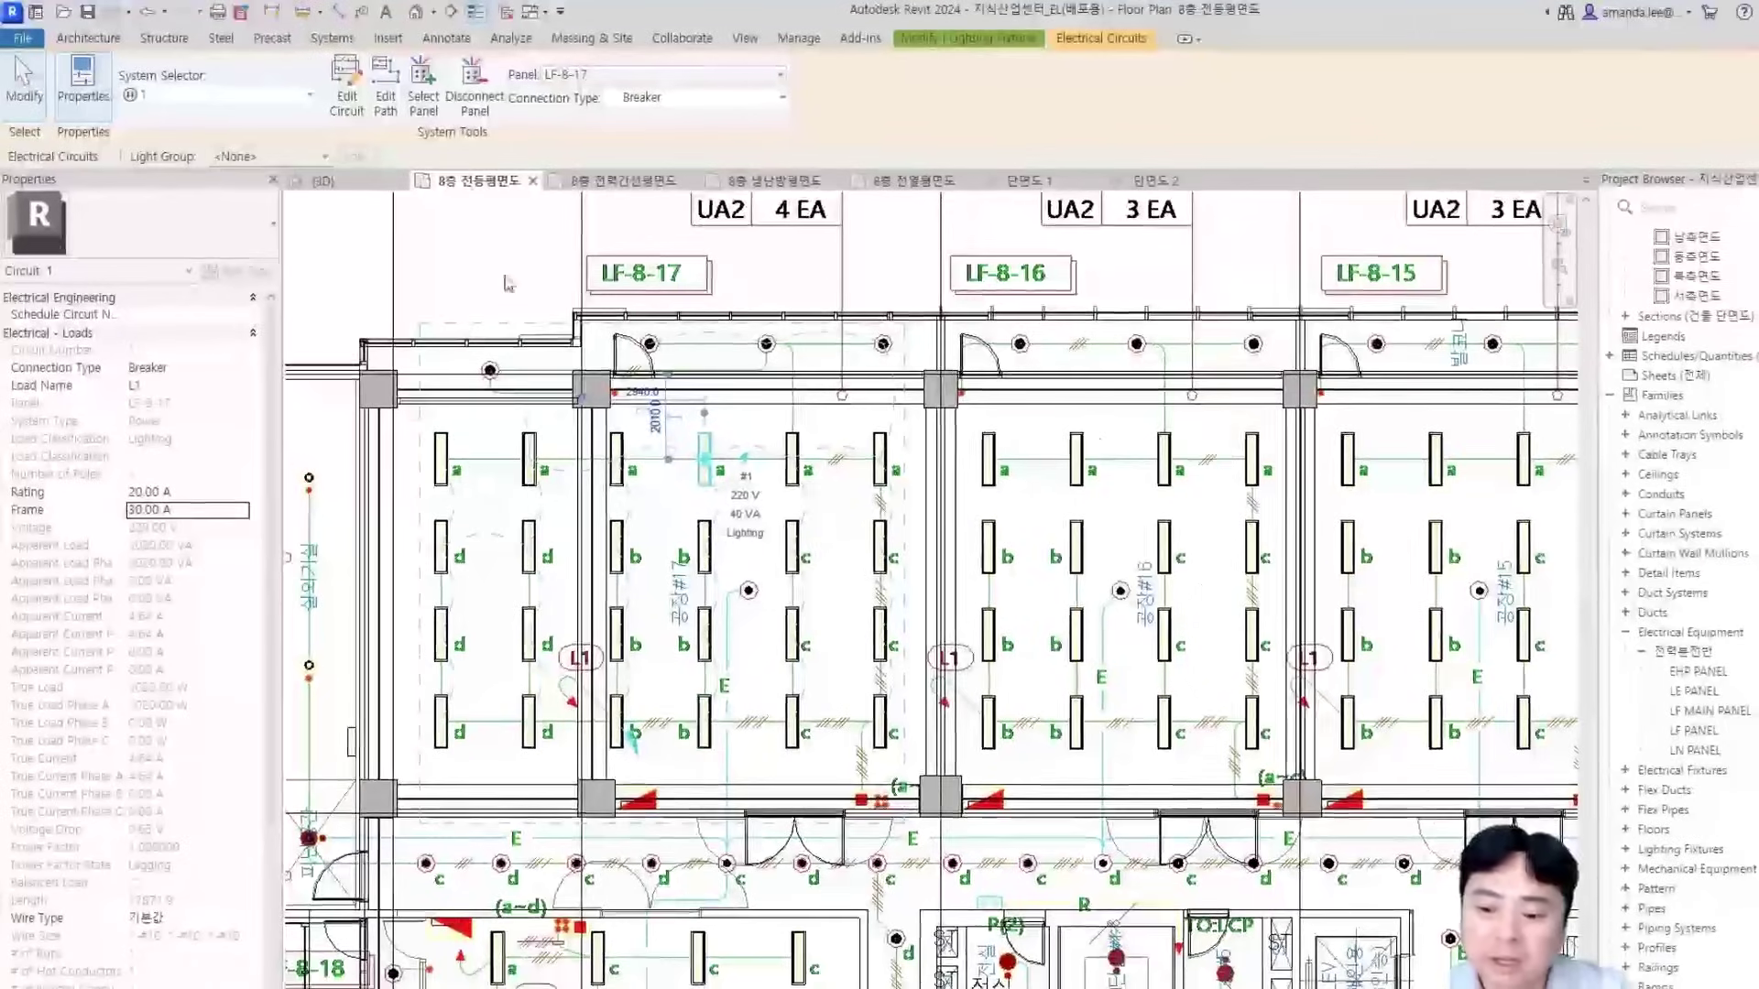
left_click(587, 311)
left_click(482, 256)
Check the electrical loads and circuiting properties of the LF-8-17 panel by 공장#17
scroll(549, 458, "down", 3)
left_click(614, 575)
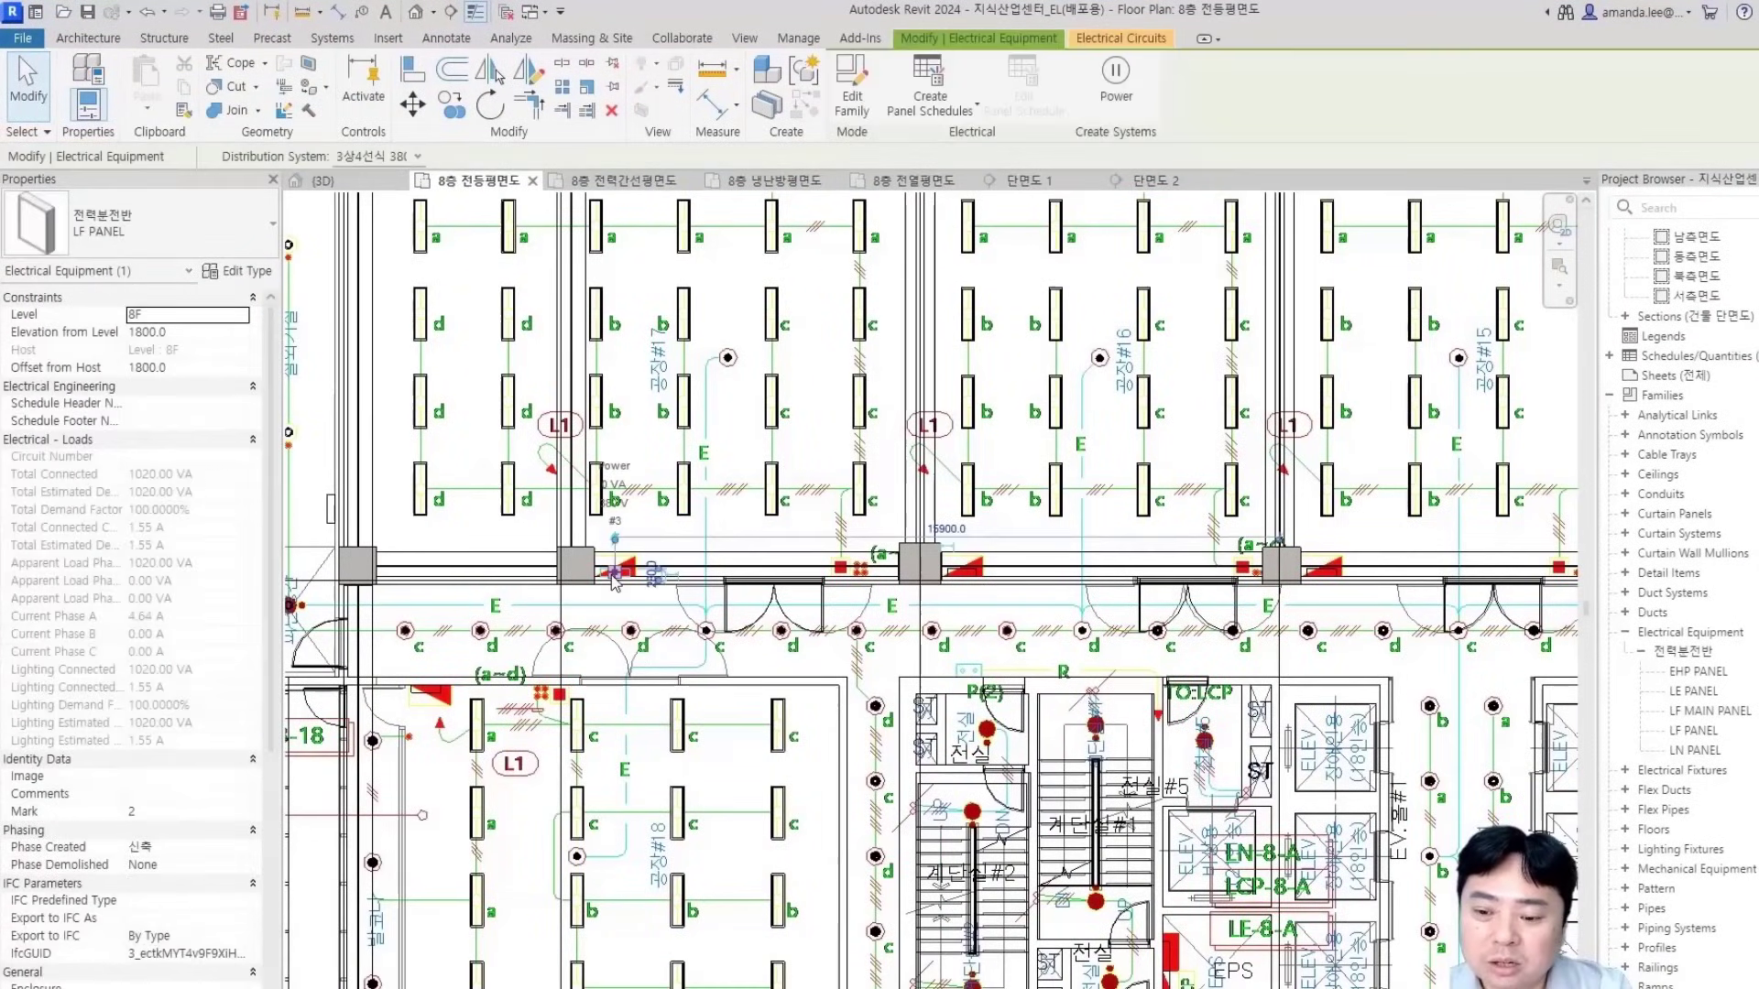
scroll(294, 681, "down", 3)
scroll(176, 666, "down", 4)
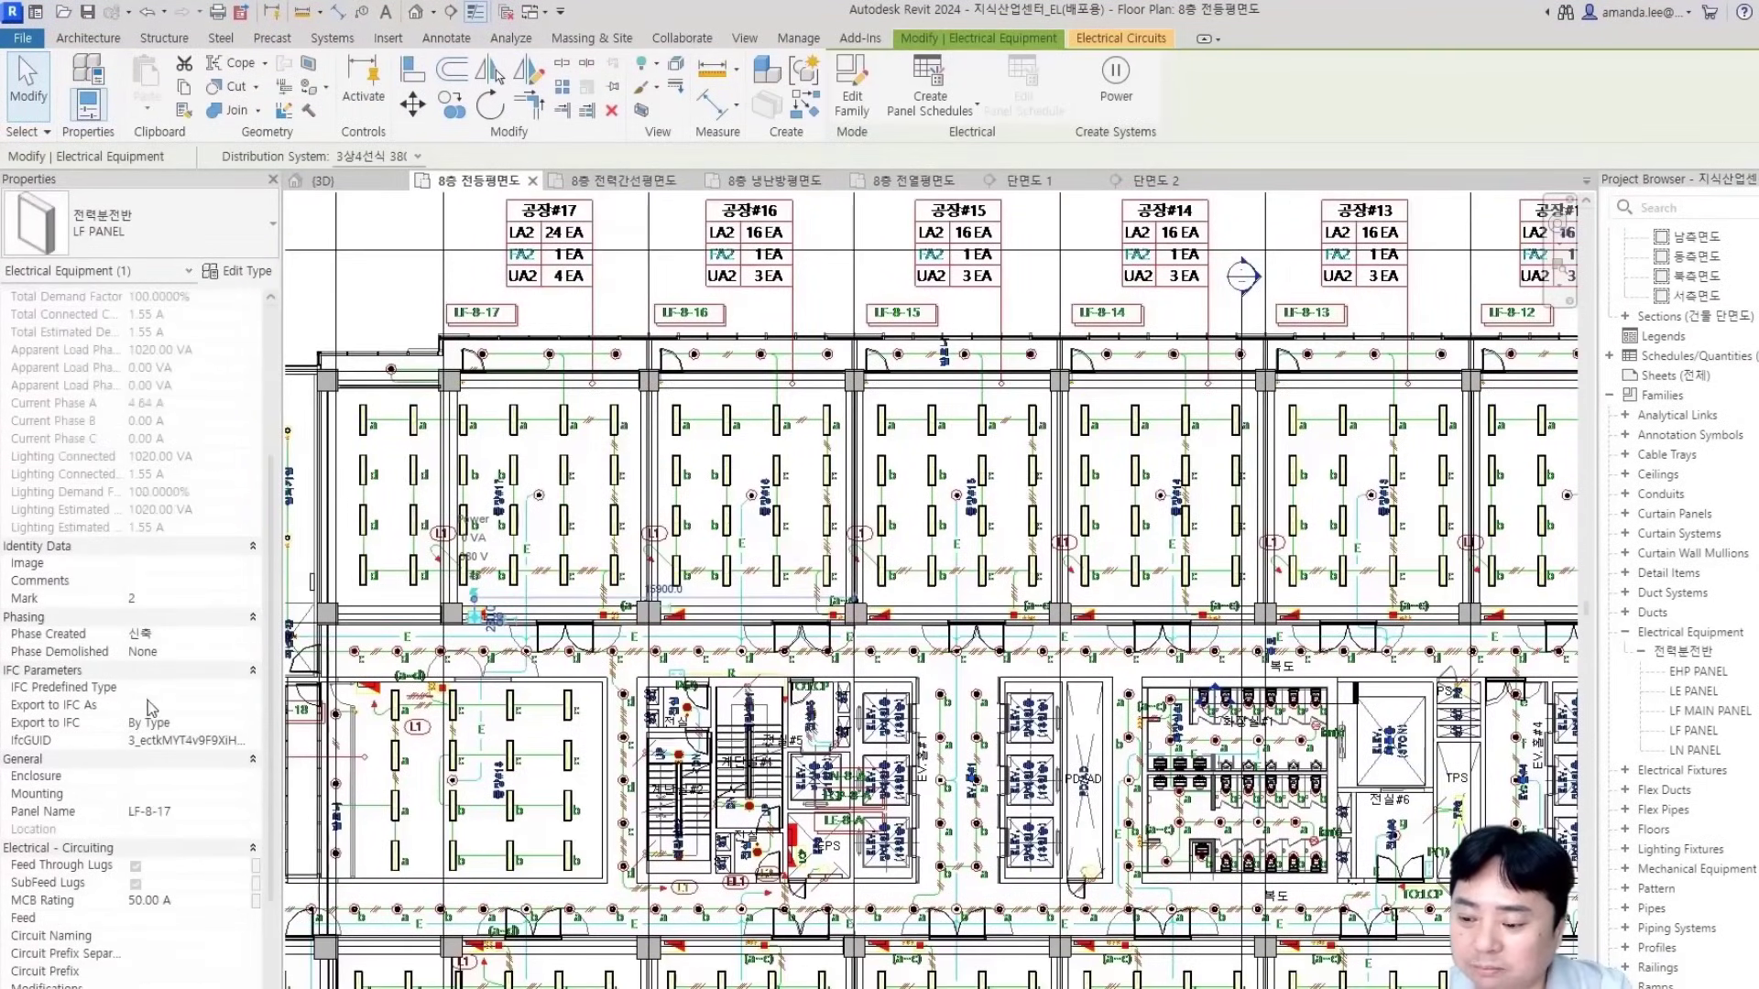
scroll(151, 708, "down", 3)
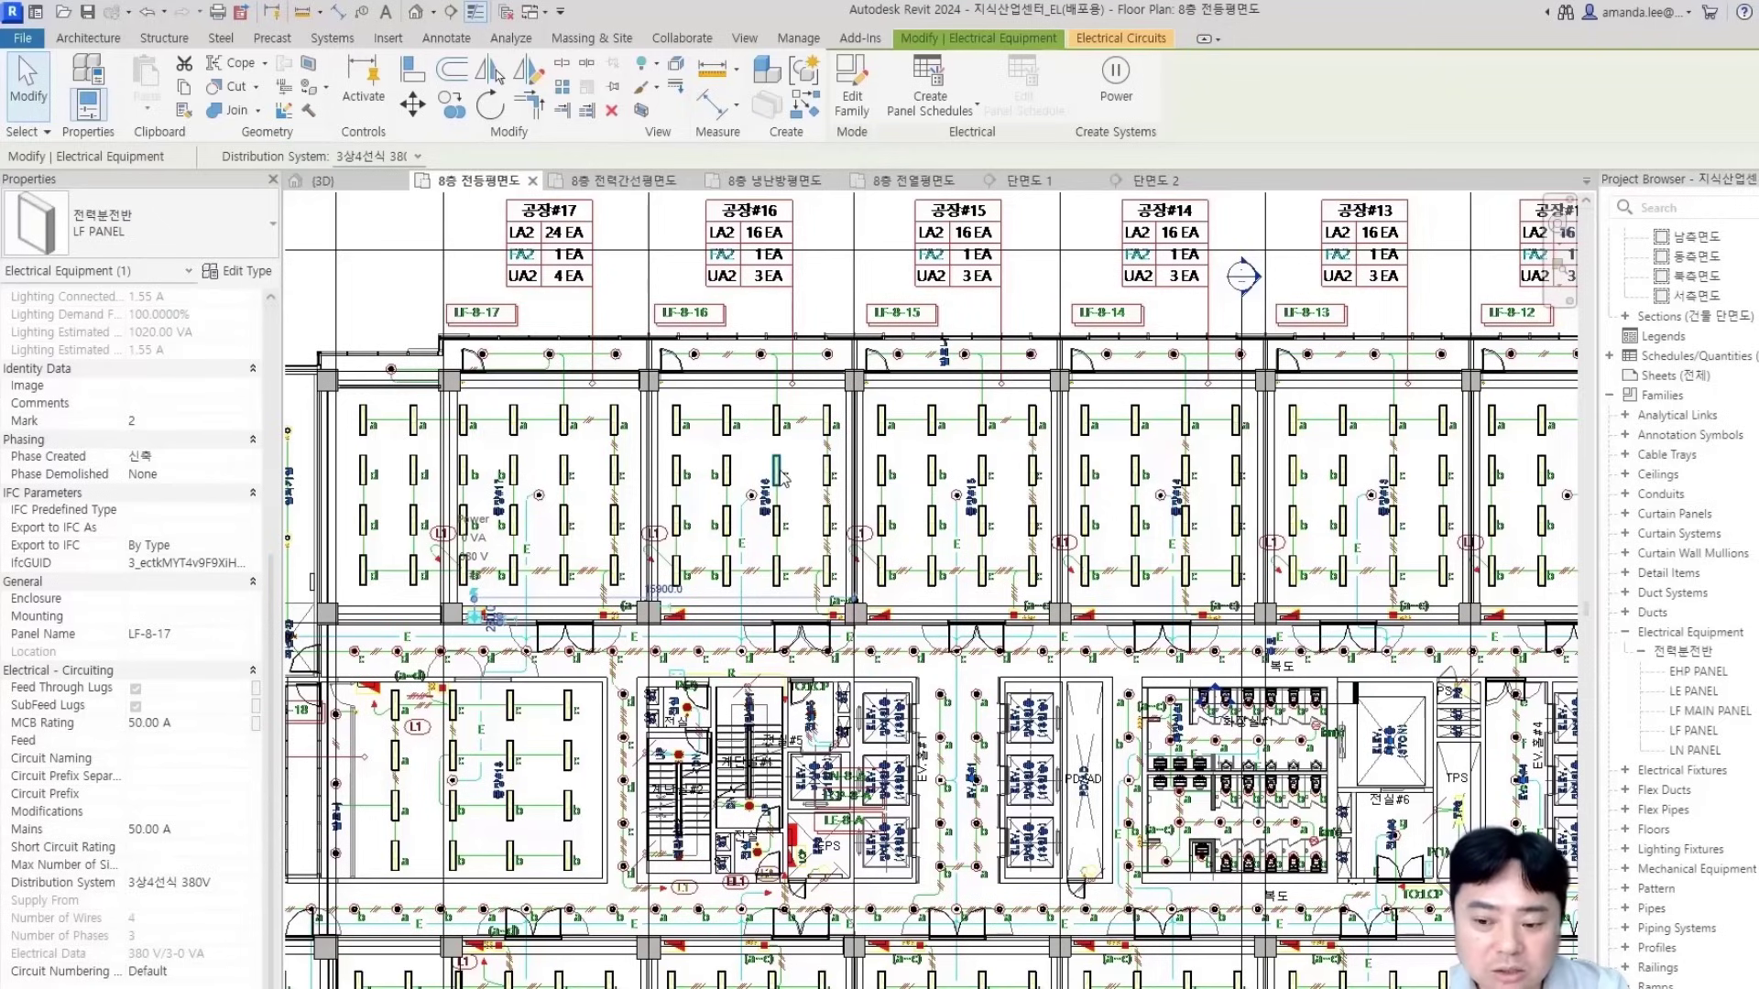
key("Escape")
Review the LF-8-17 panel's properties again and compare its electrical loads with those of the LF-8-16 panel by 공장#16
middle_click_drag(541, 464, 1034, 736)
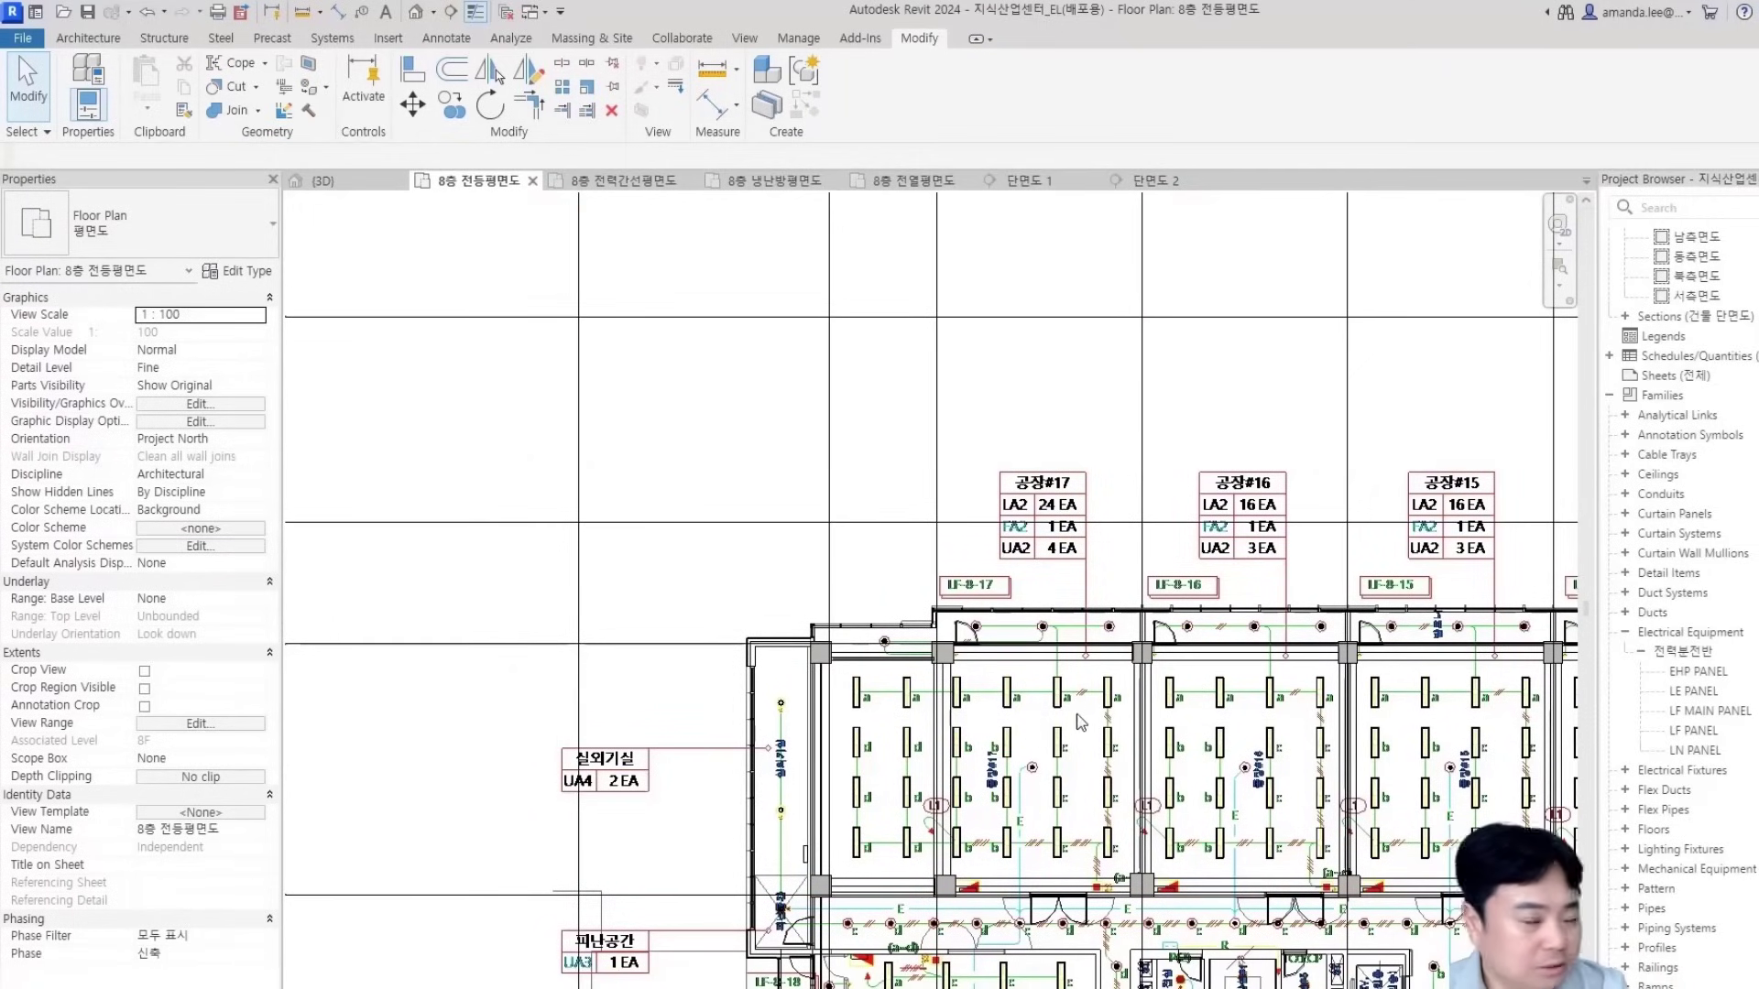
middle_click_drag(1198, 676, 1113, 595)
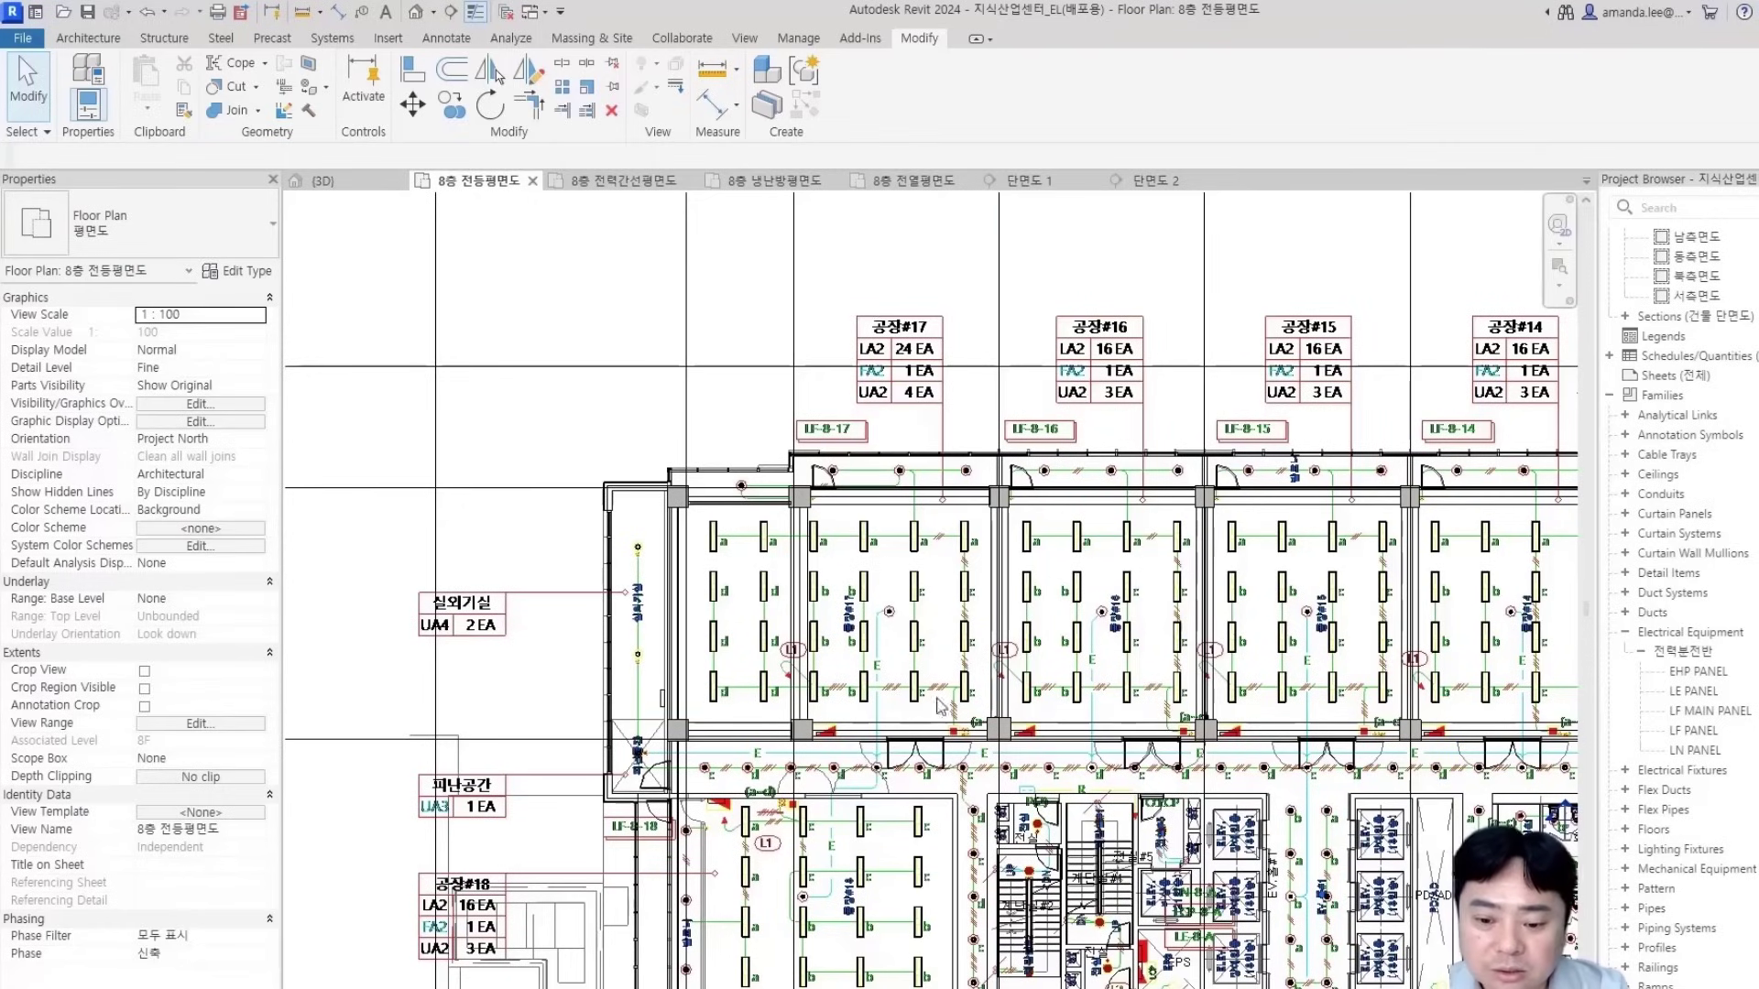
left_click(828, 746)
scroll(124, 751, "down", 5)
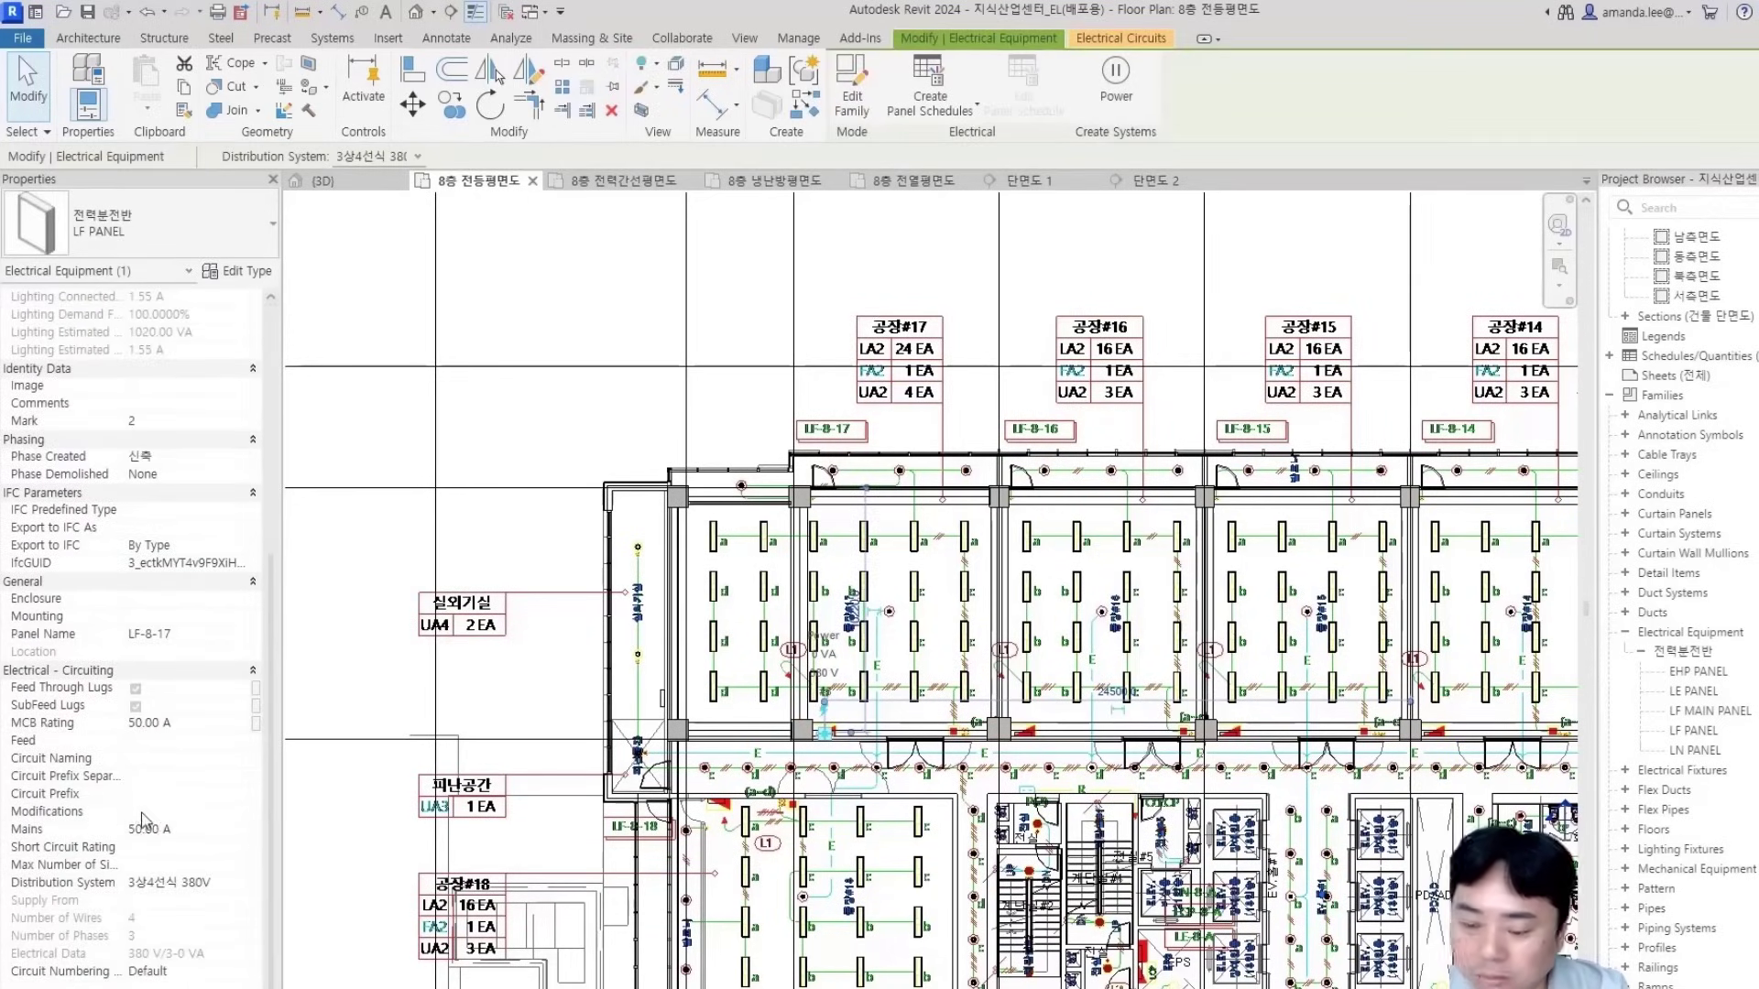
scroll(193, 740, "up", 5)
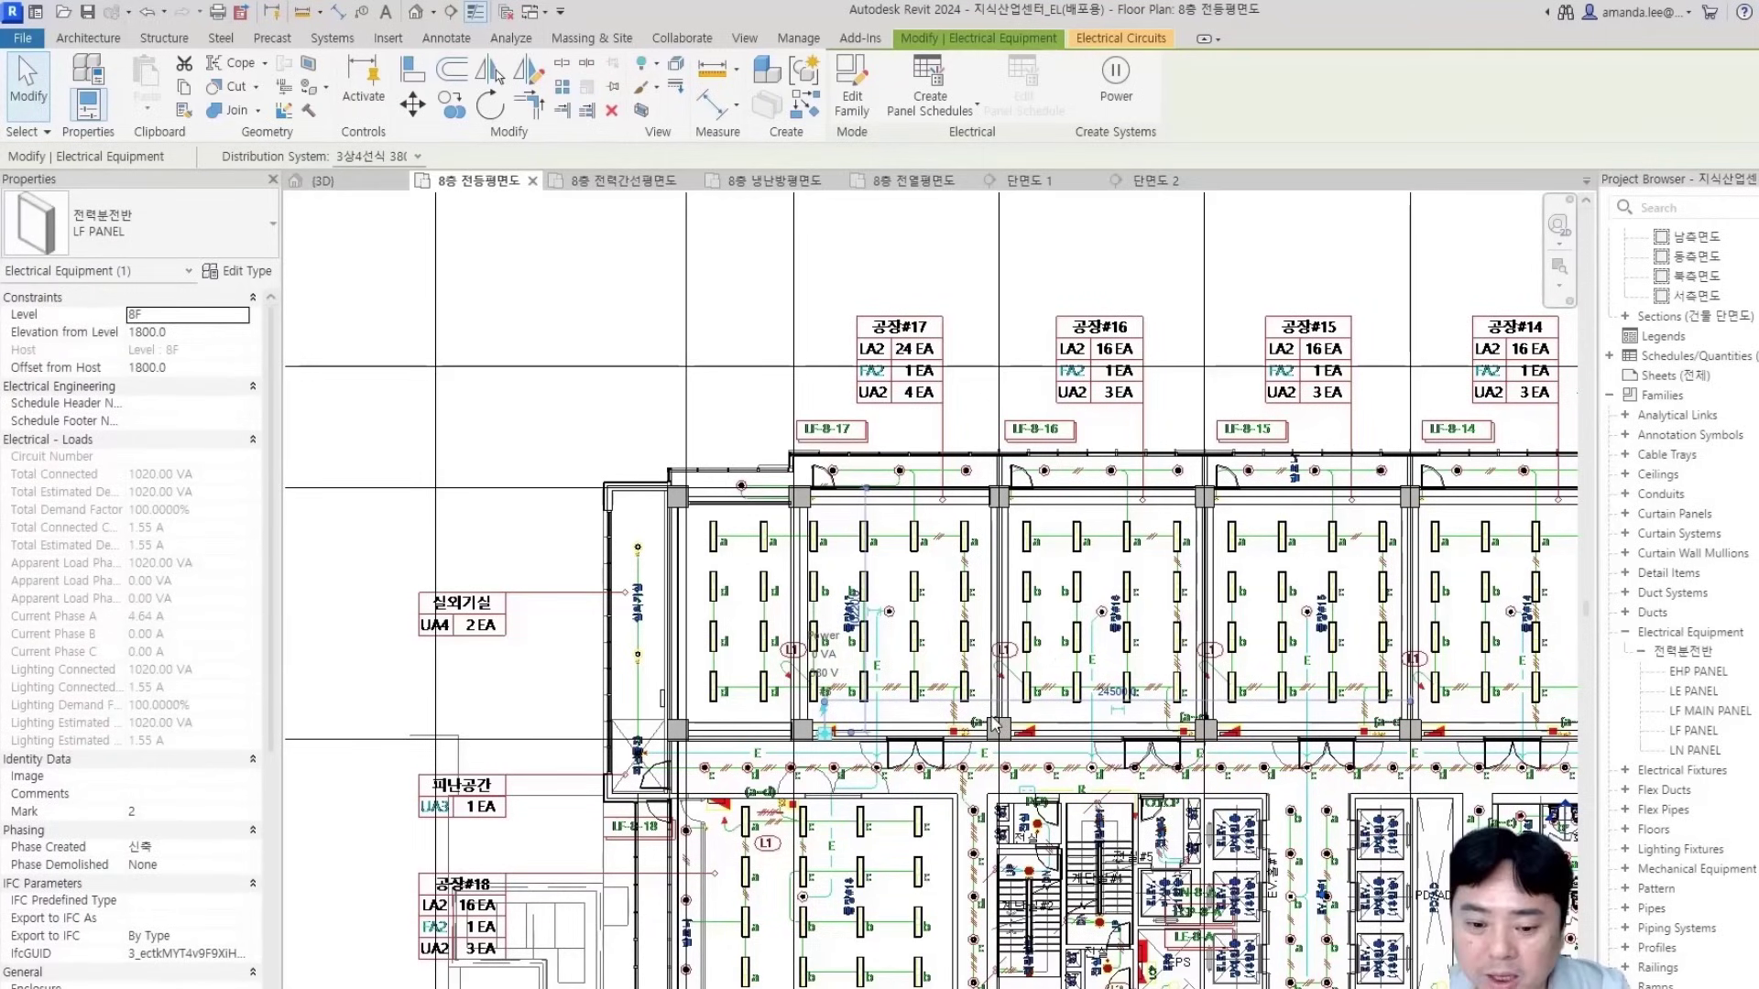
scroll(1035, 738, "up", 5)
scroll(543, 623, "down", 2)
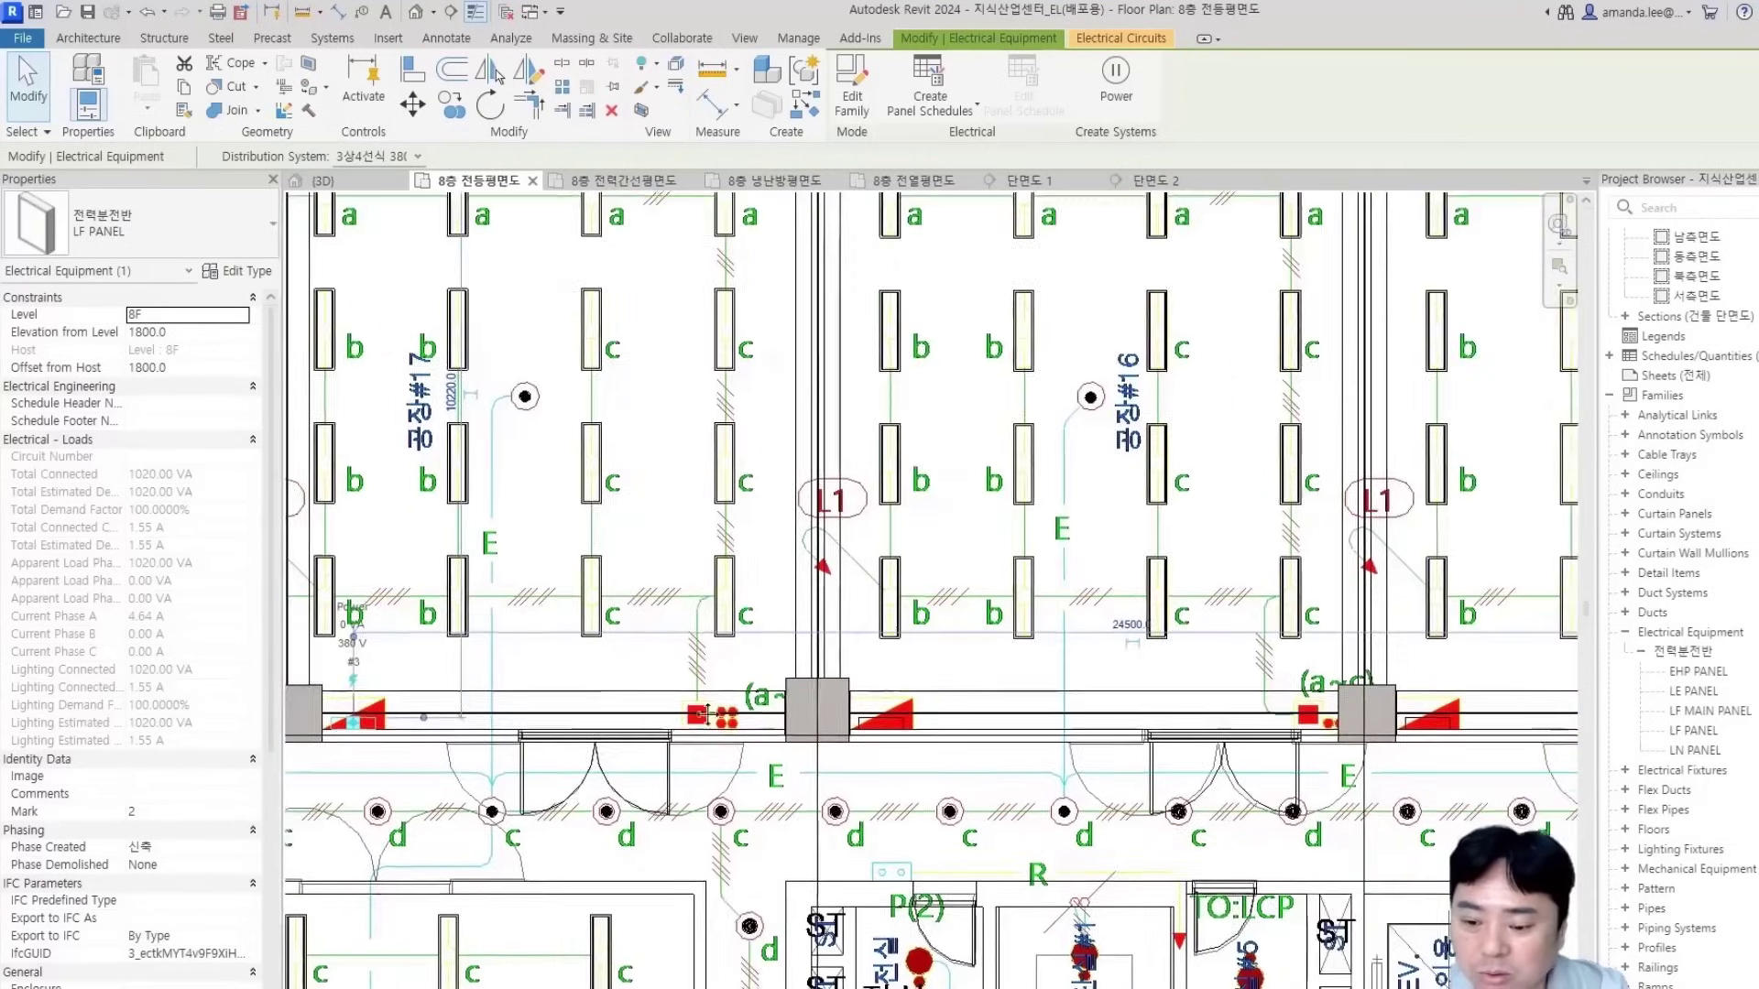
left_click(1044, 691)
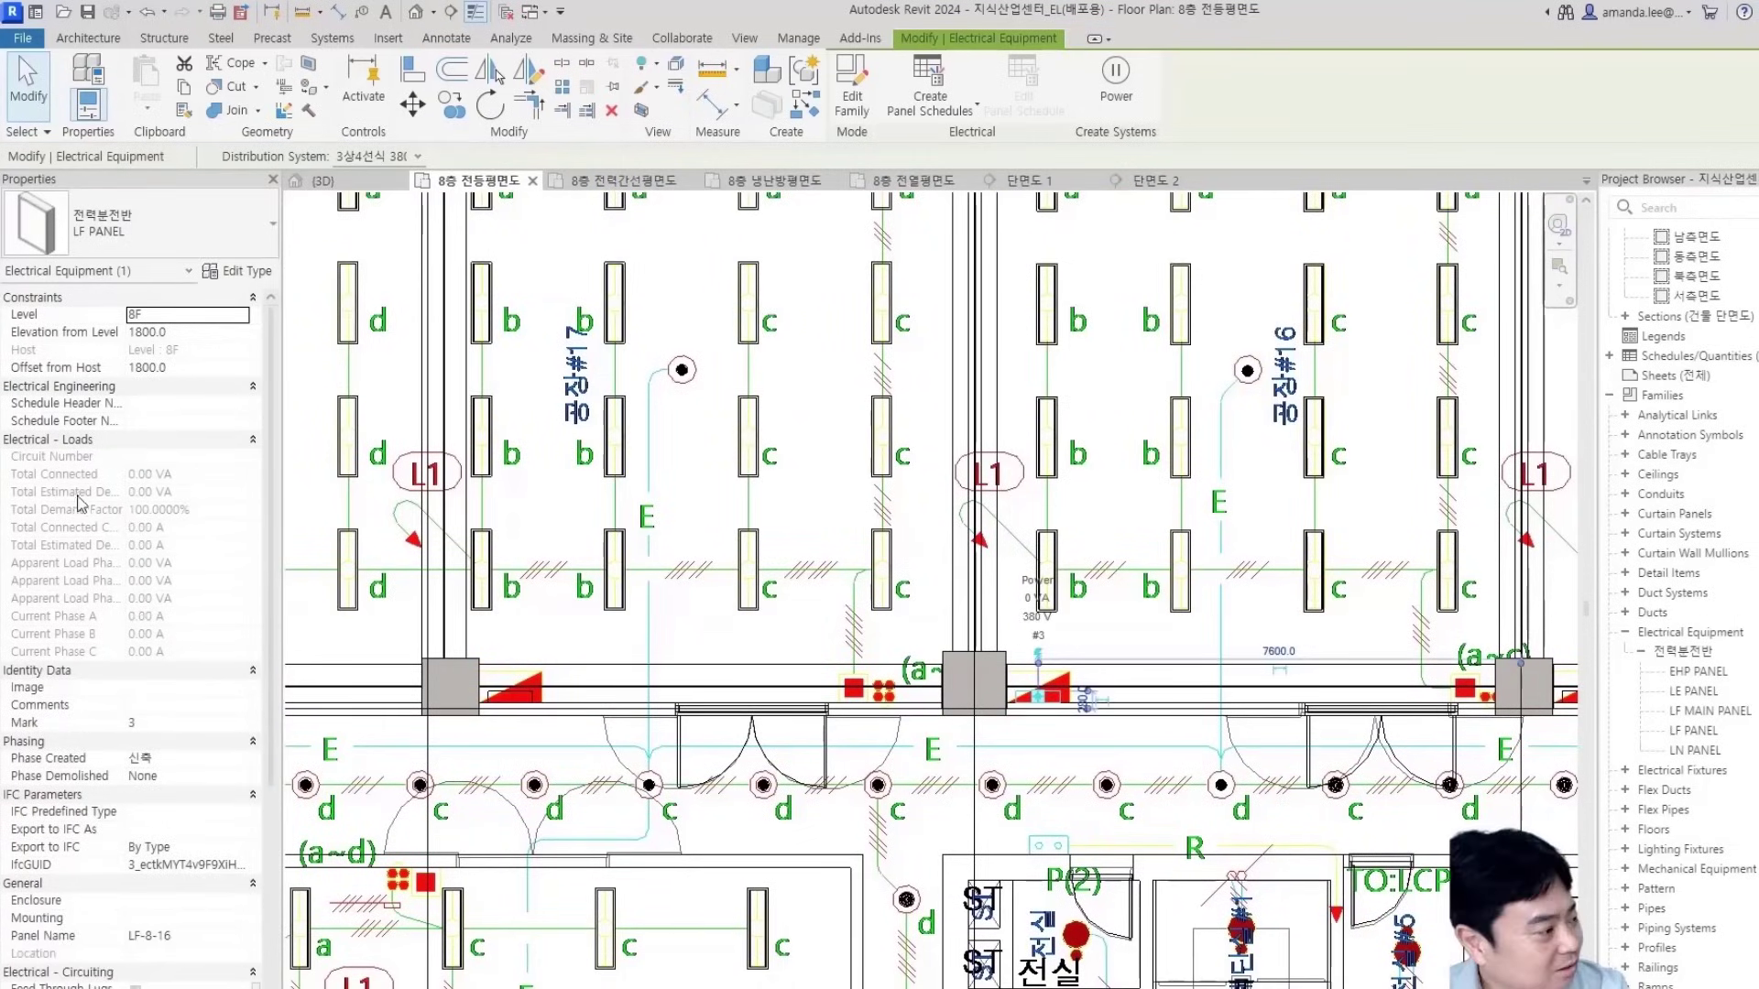
left_click(501, 680)
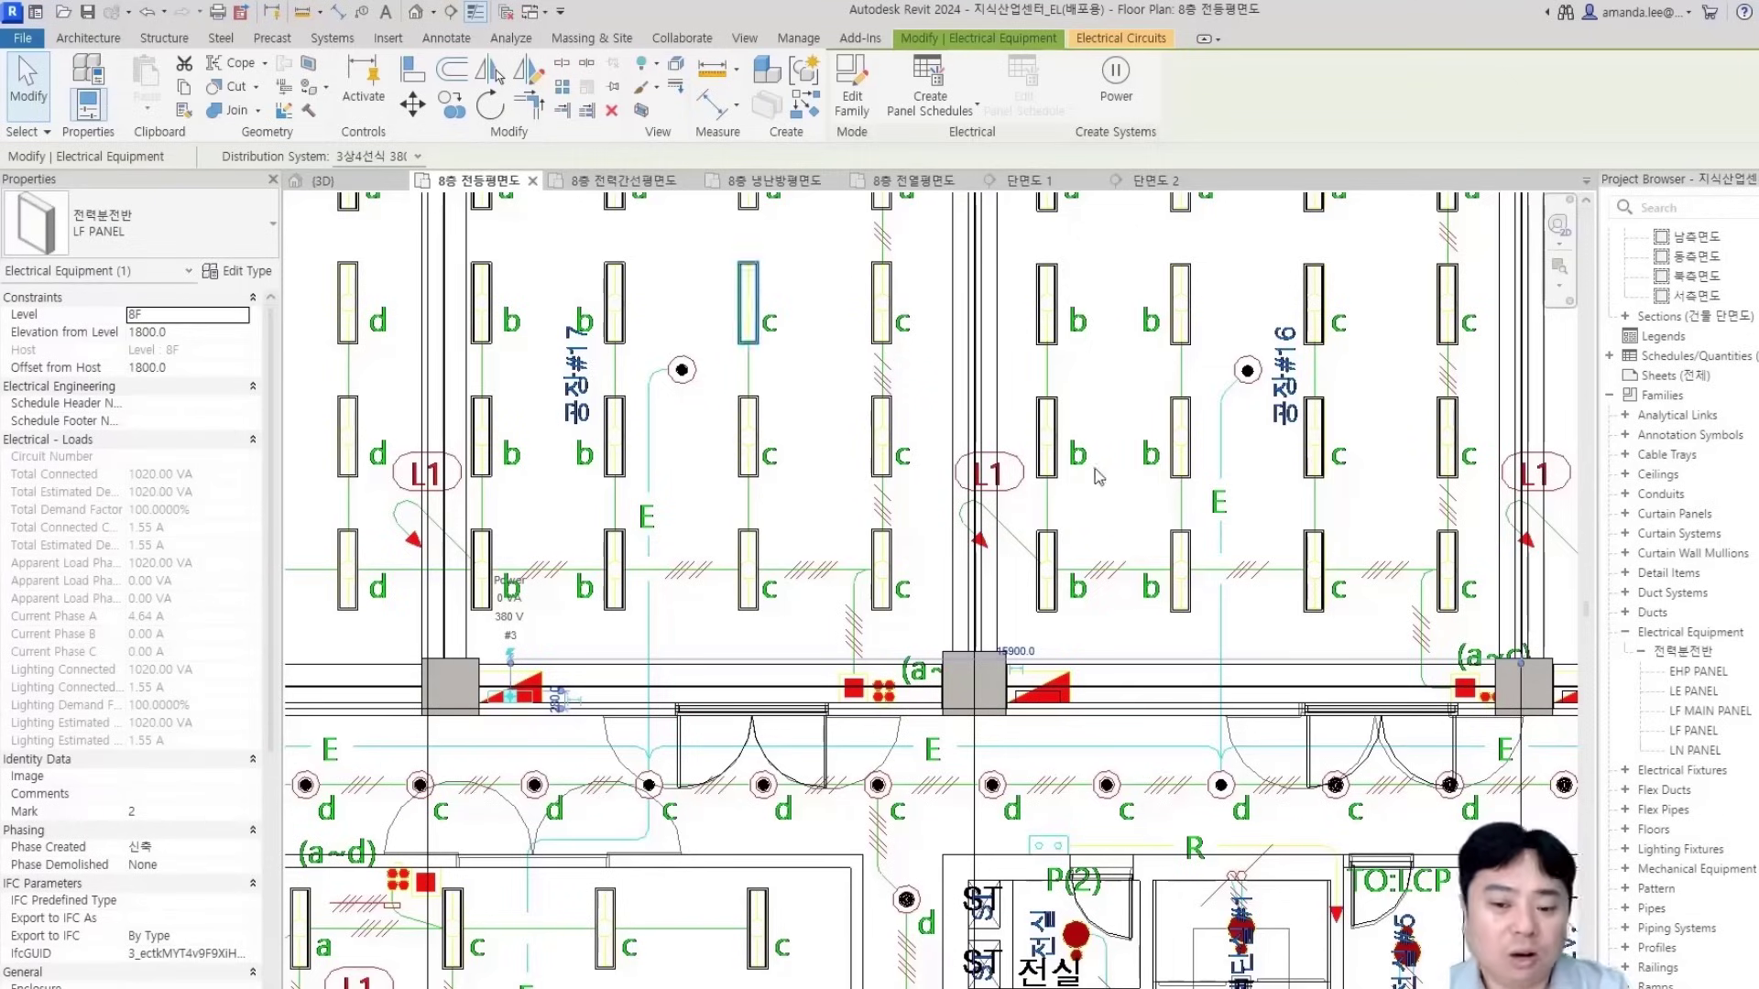
Create a power circuit for all lighting fixtures of 공장#16, including its balcony and E circuit fixtures, and connect it to panel LF-8-16
scroll(855, 561, "down", 4)
left_click(856, 560)
scroll(855, 560, "down", 3)
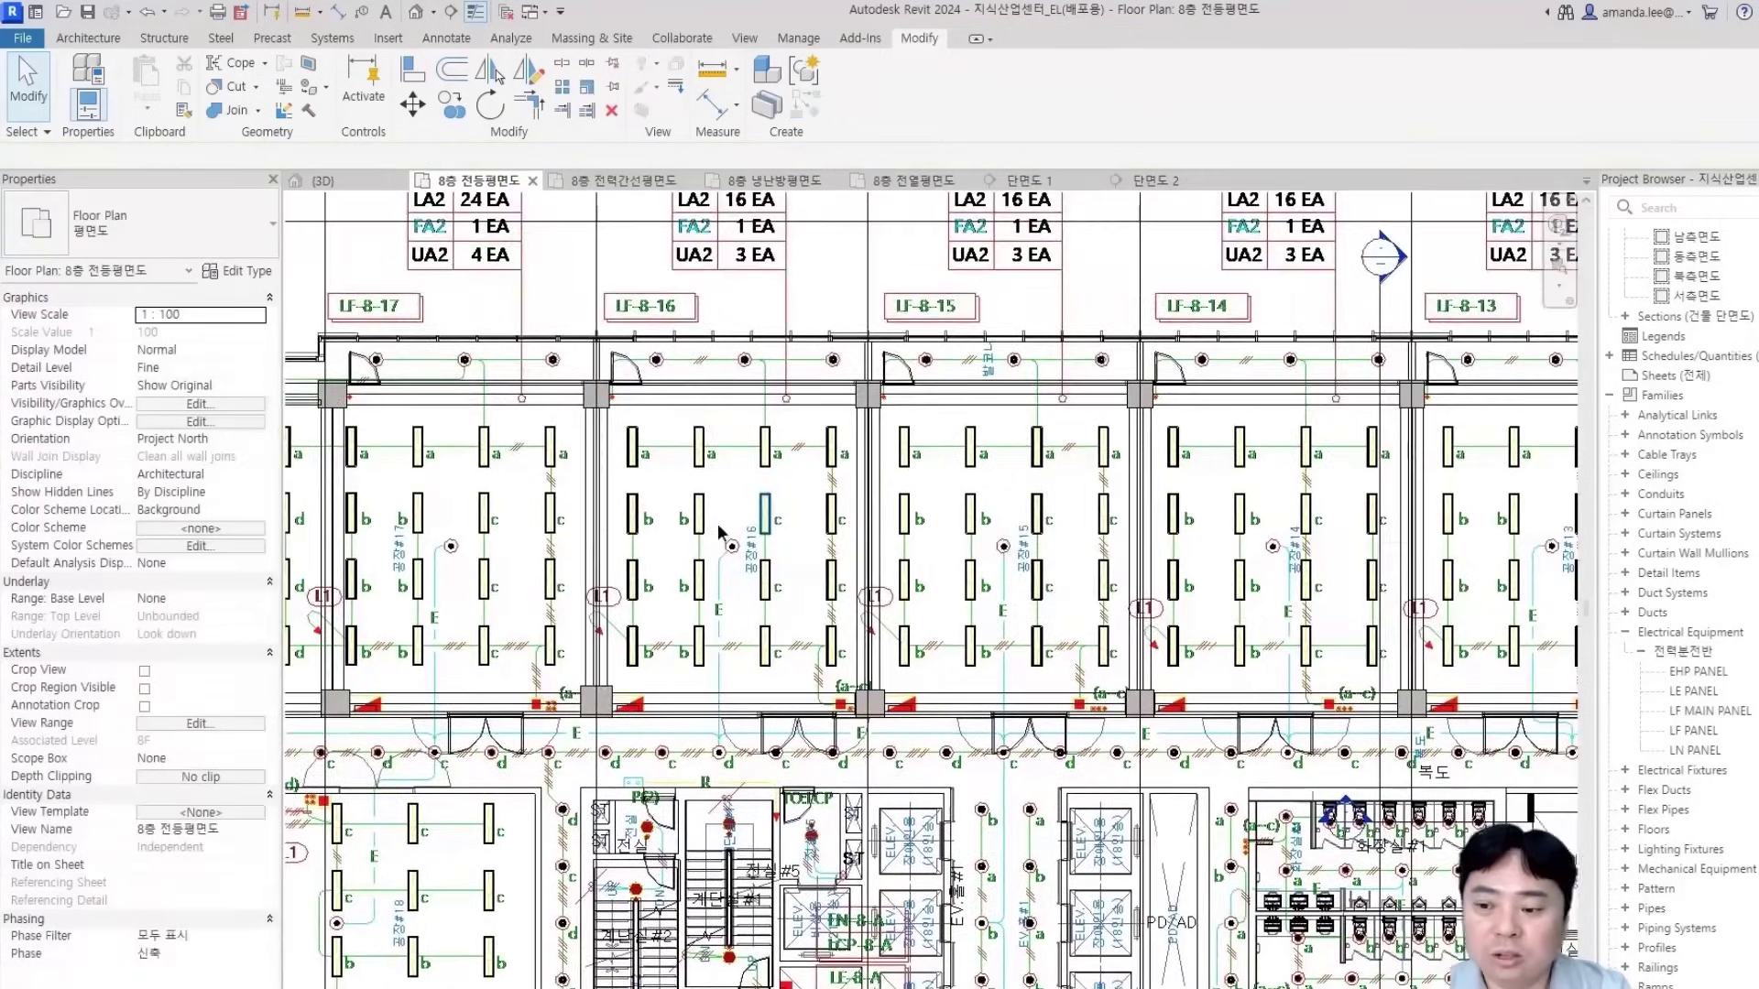
scroll(576, 458, "up", 5)
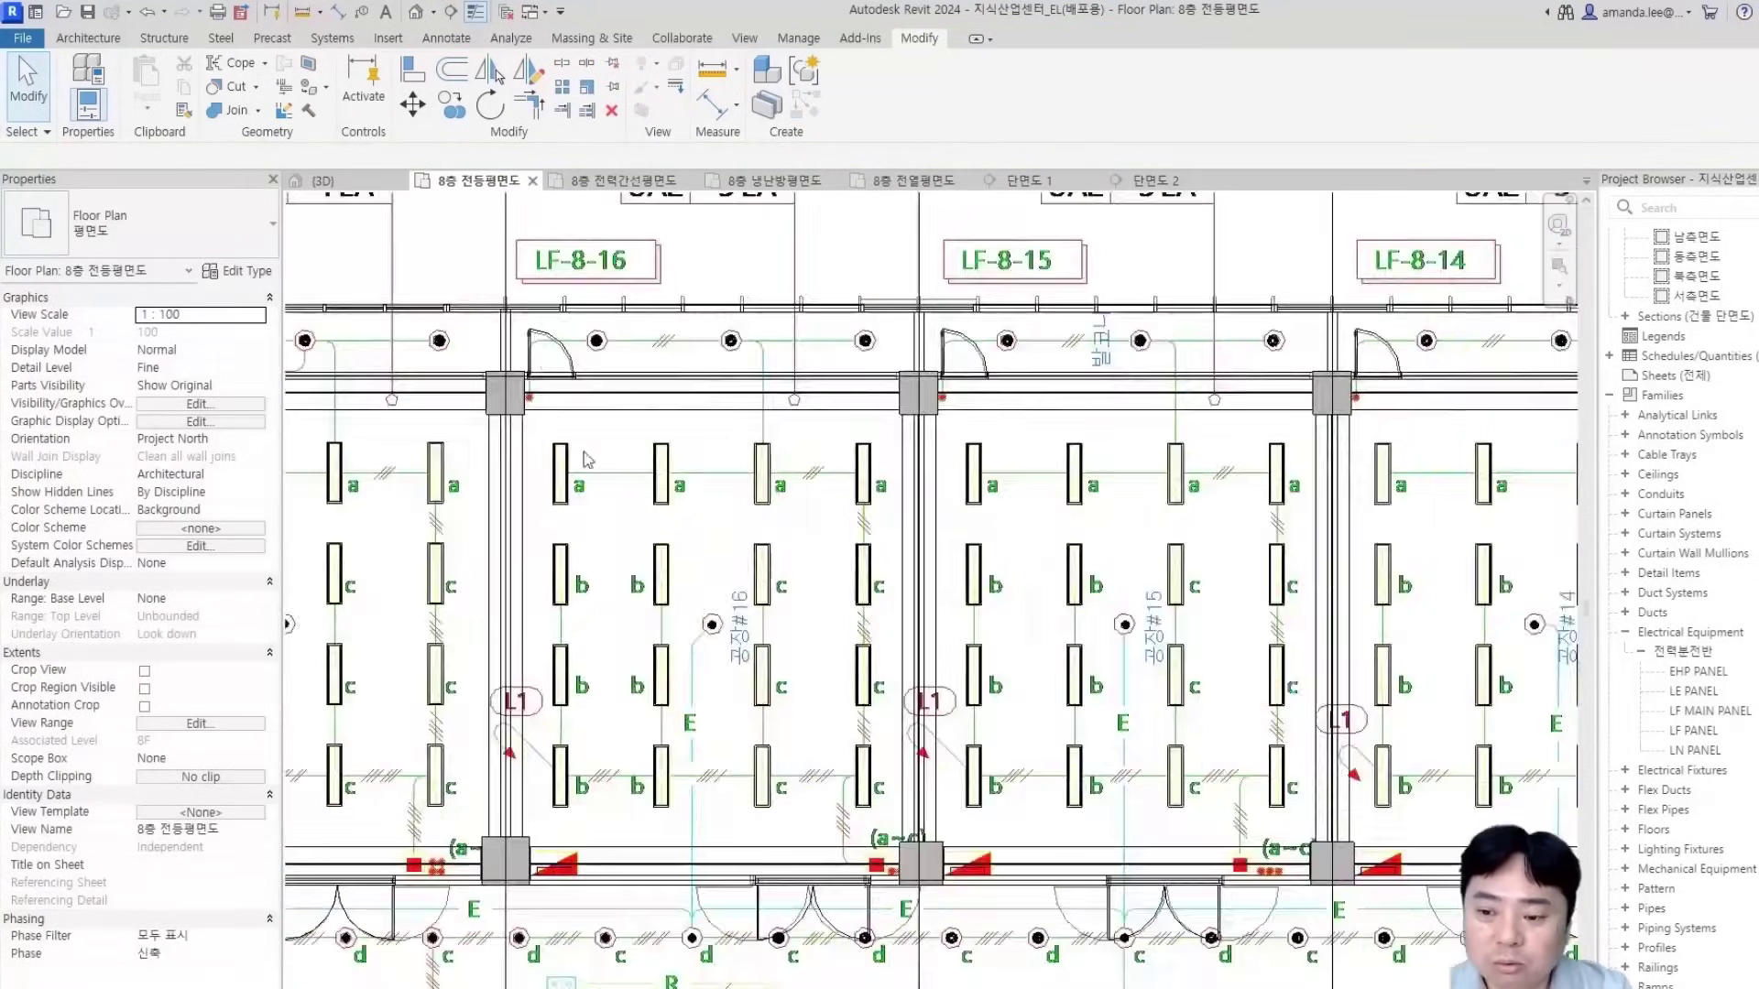
left_click_drag(519, 209, 897, 865)
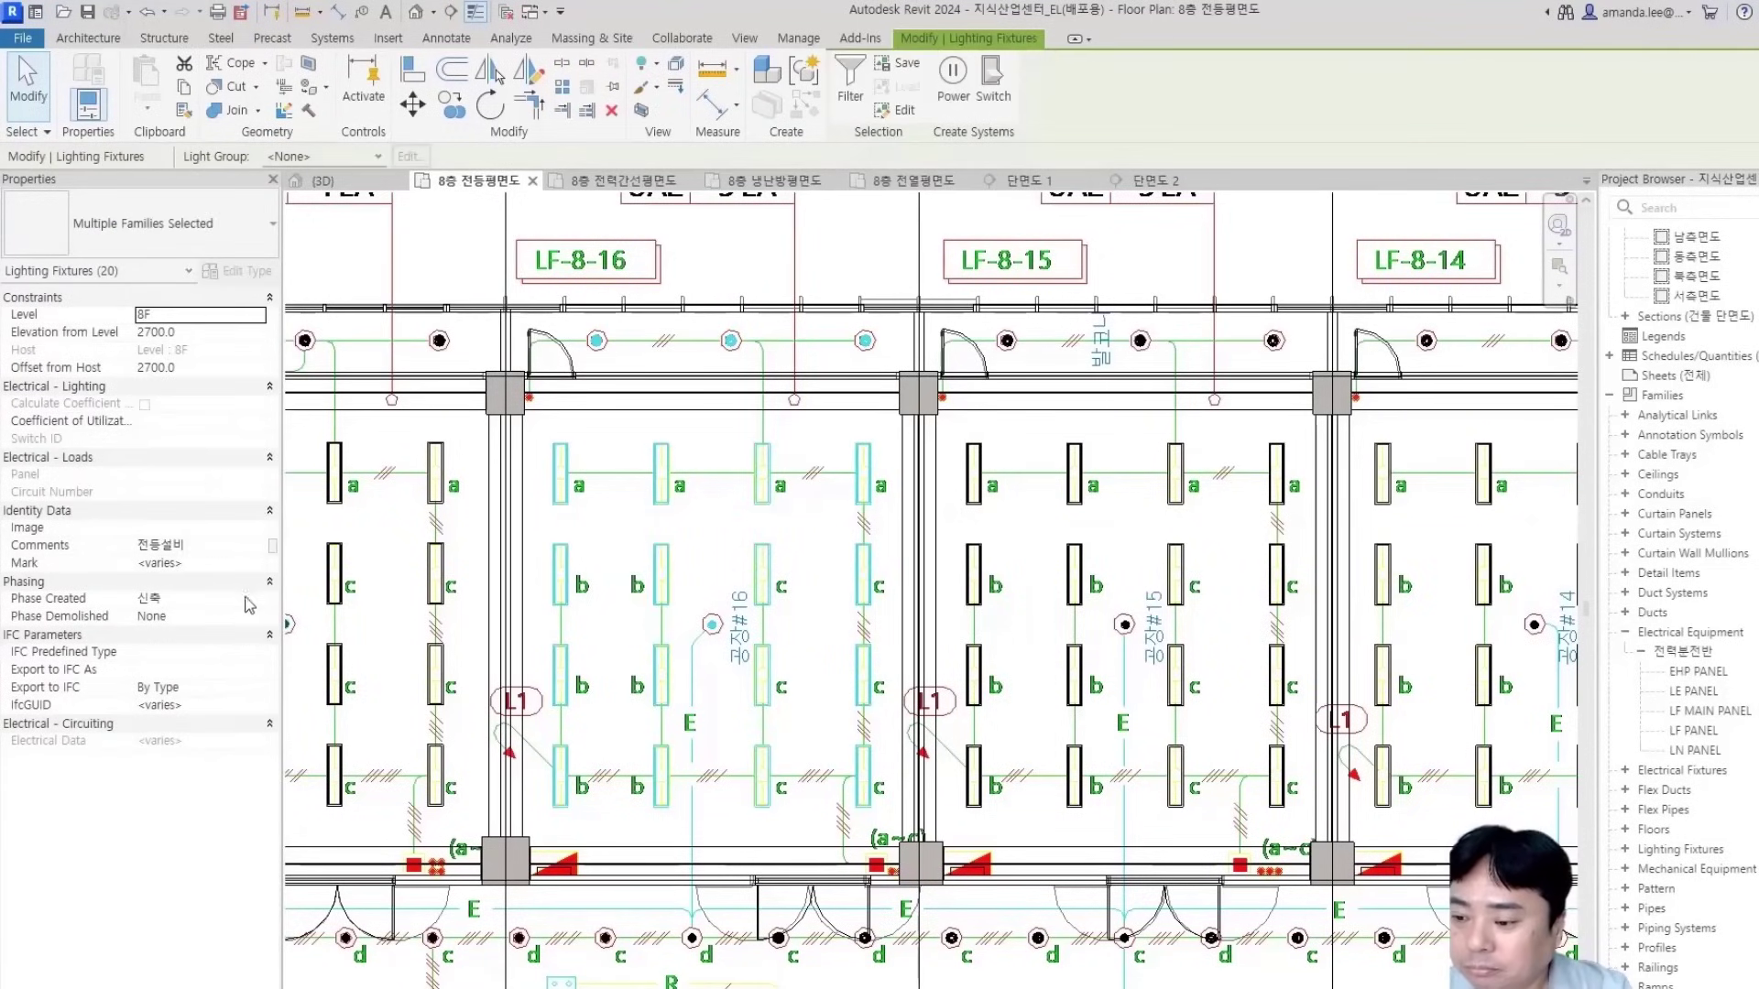
left_click(953, 77)
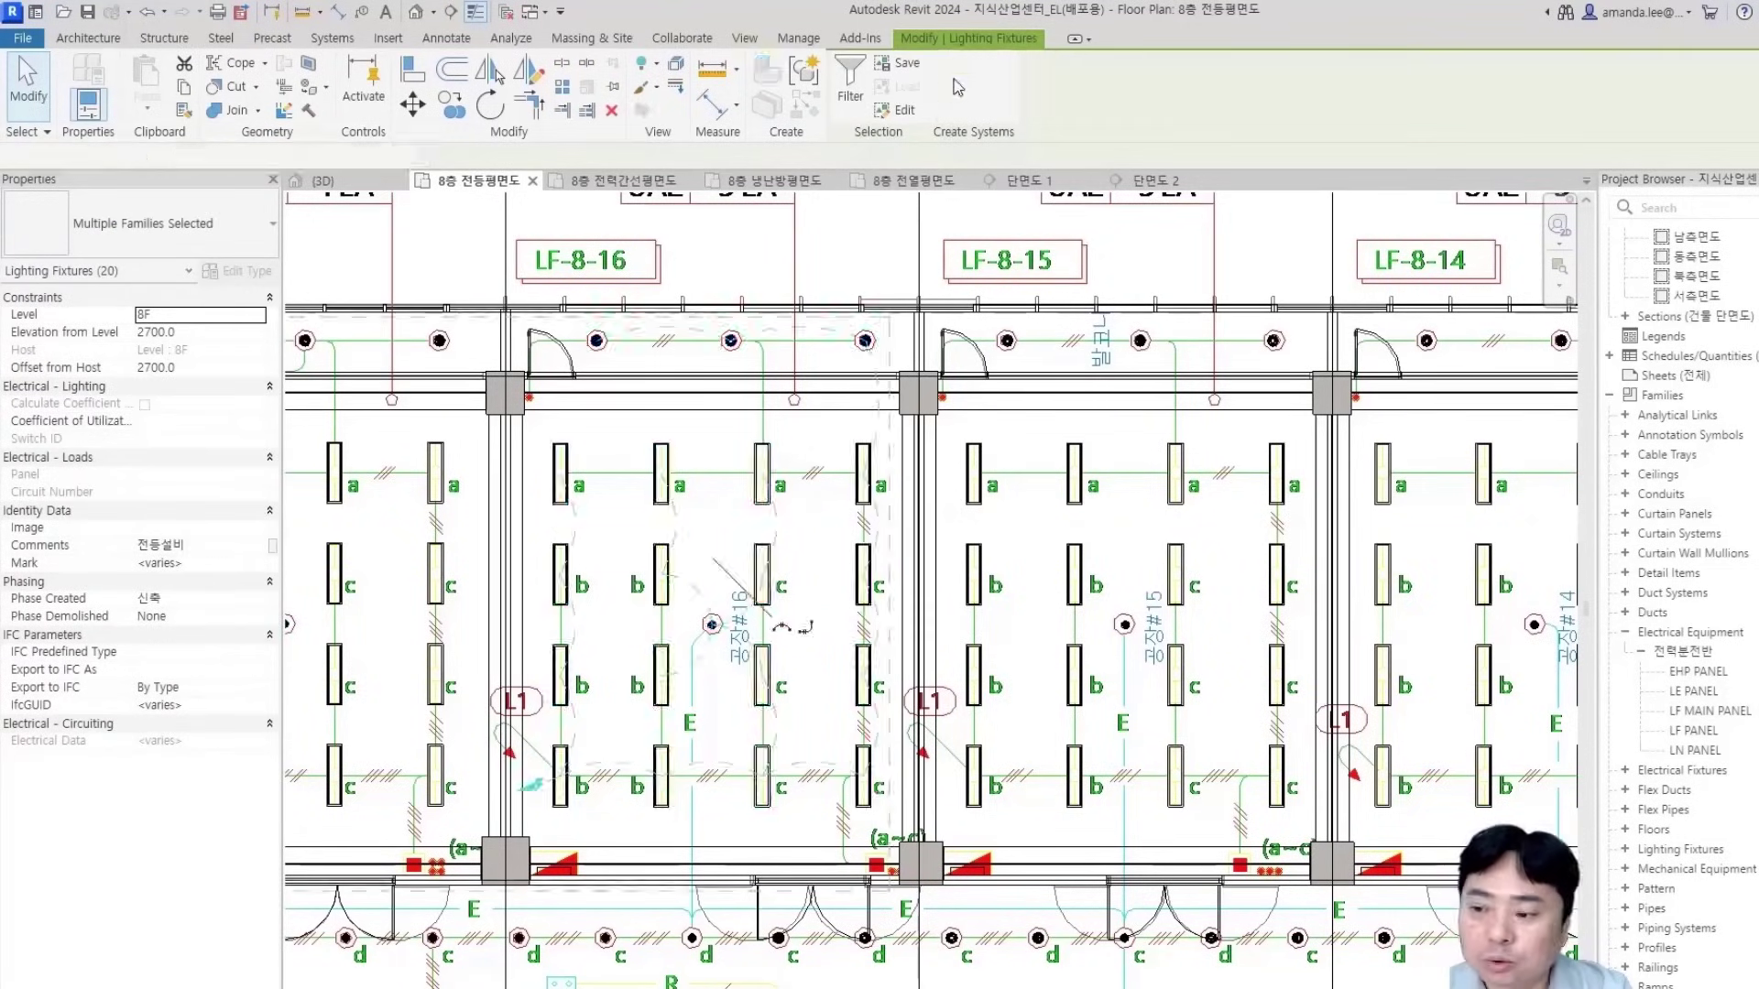
left_click(1281, 76)
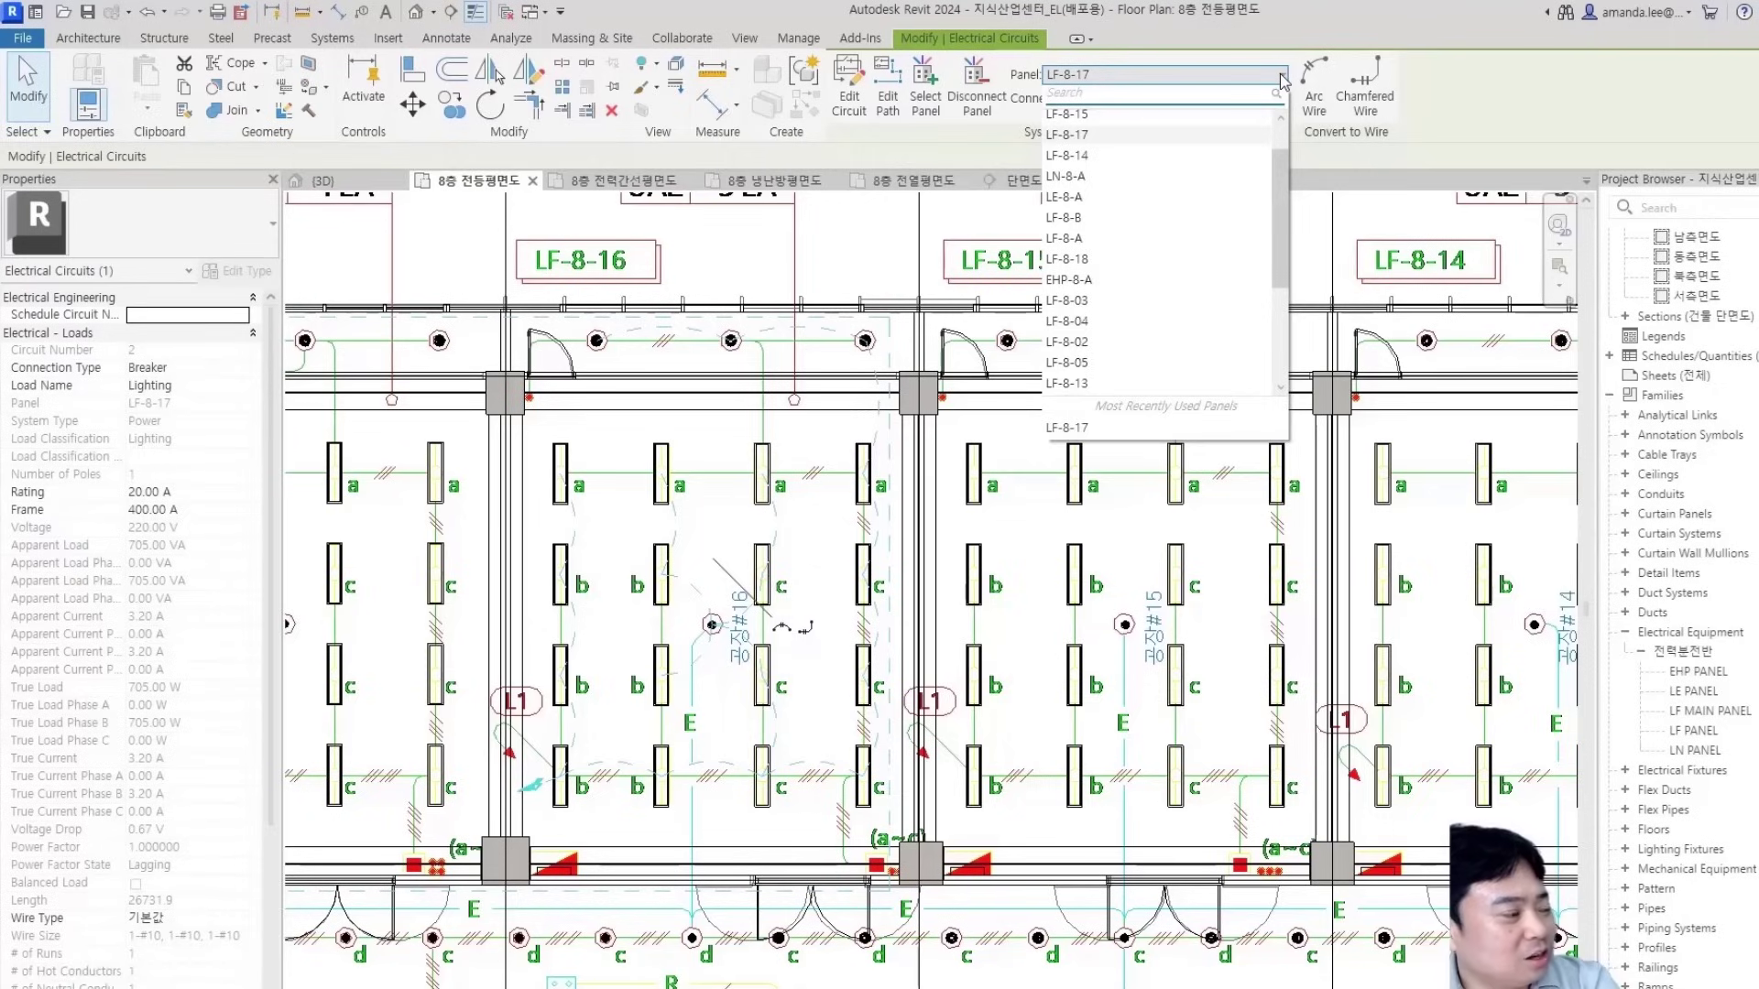
scroll(1099, 188, "up", 1)
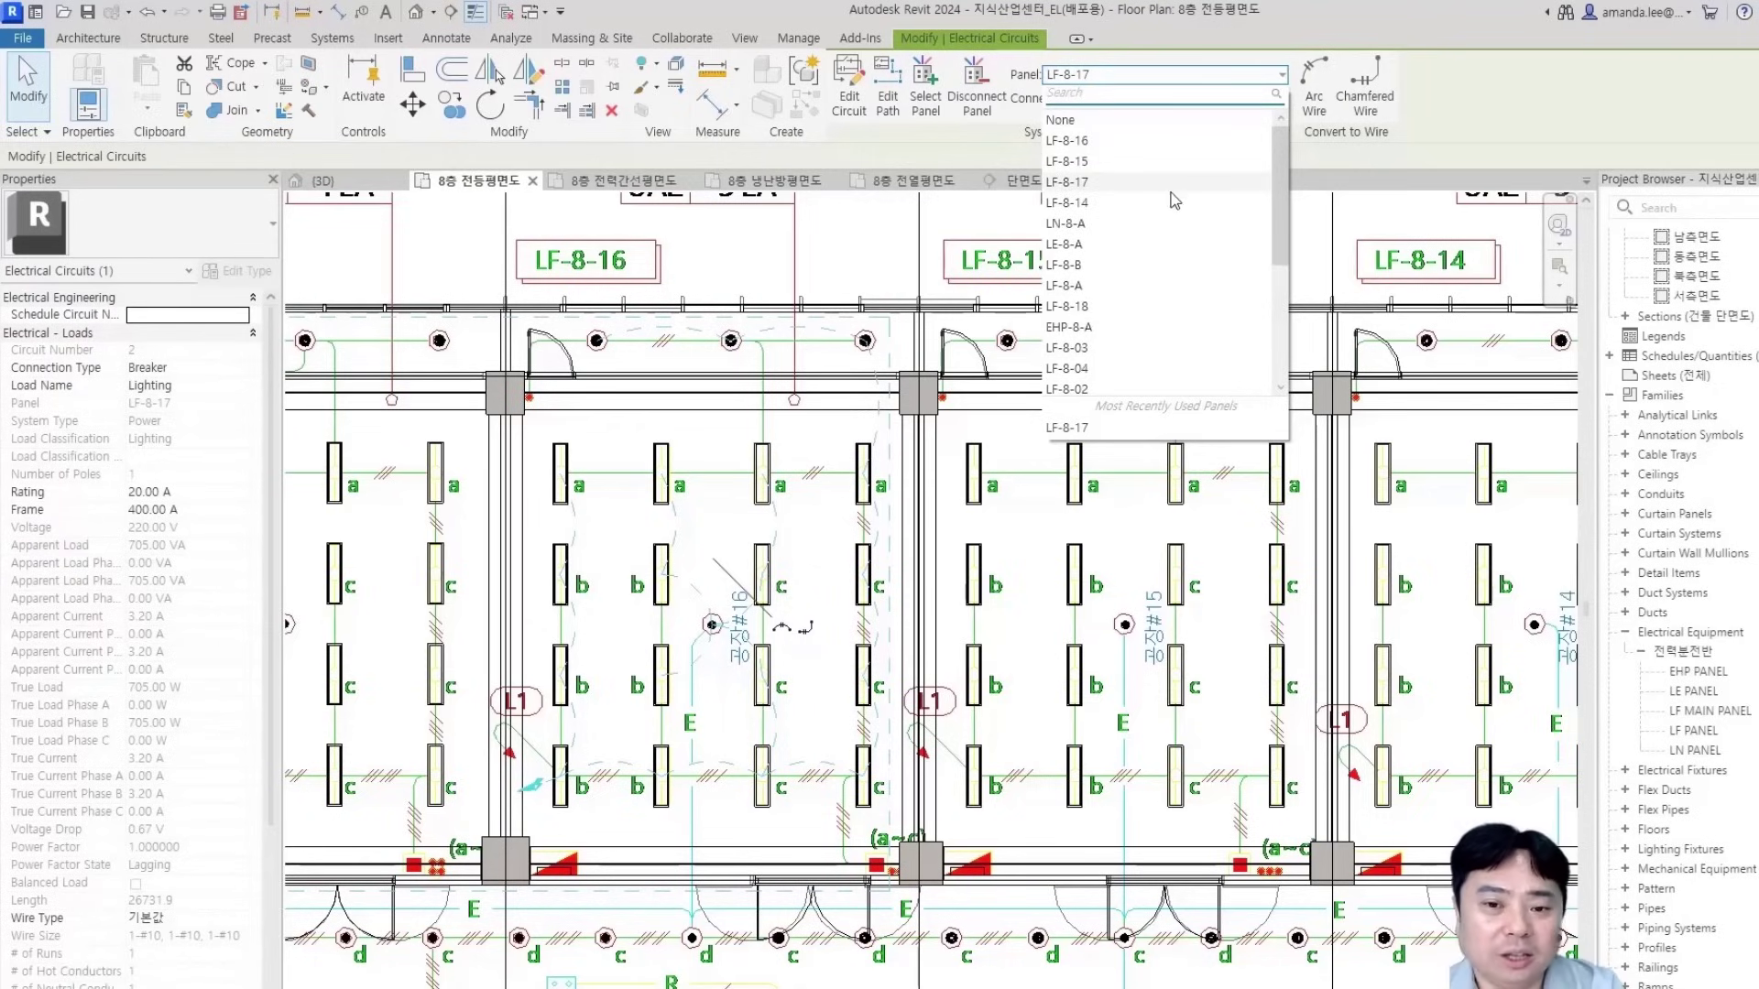
left_click(1068, 140)
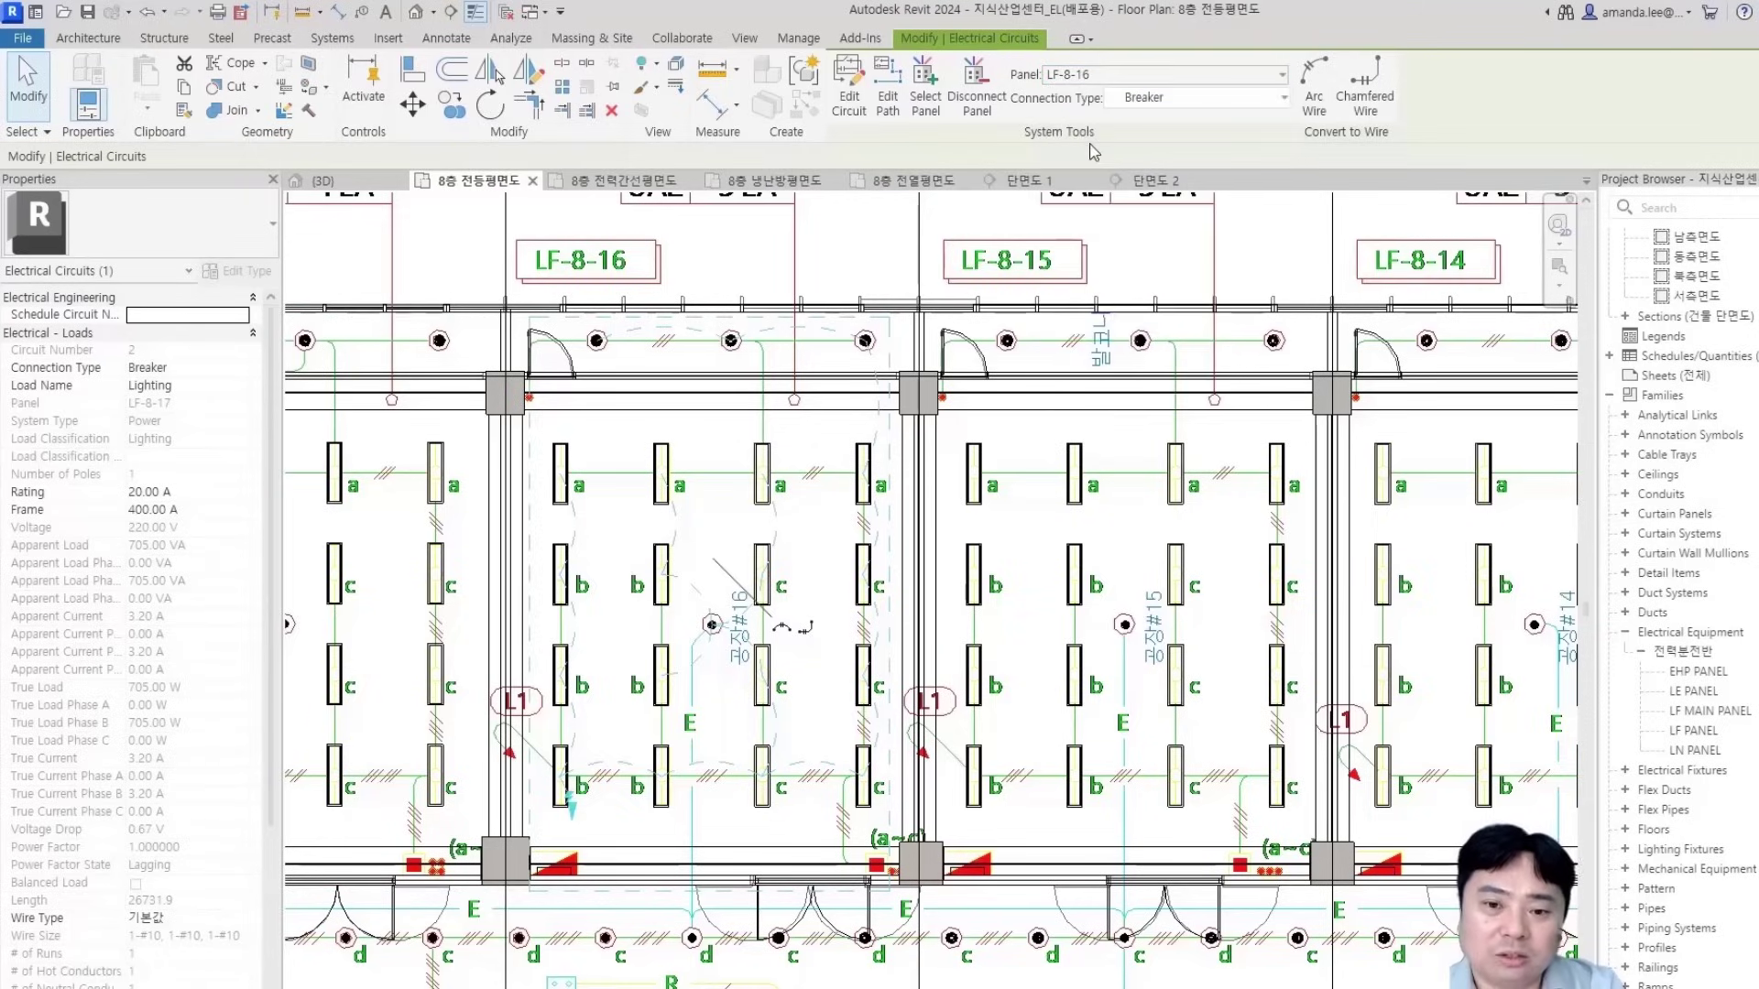
Set the LF-8-16 lighting circuit's load name to L1 and its frame to 30 A
left_click(208, 385)
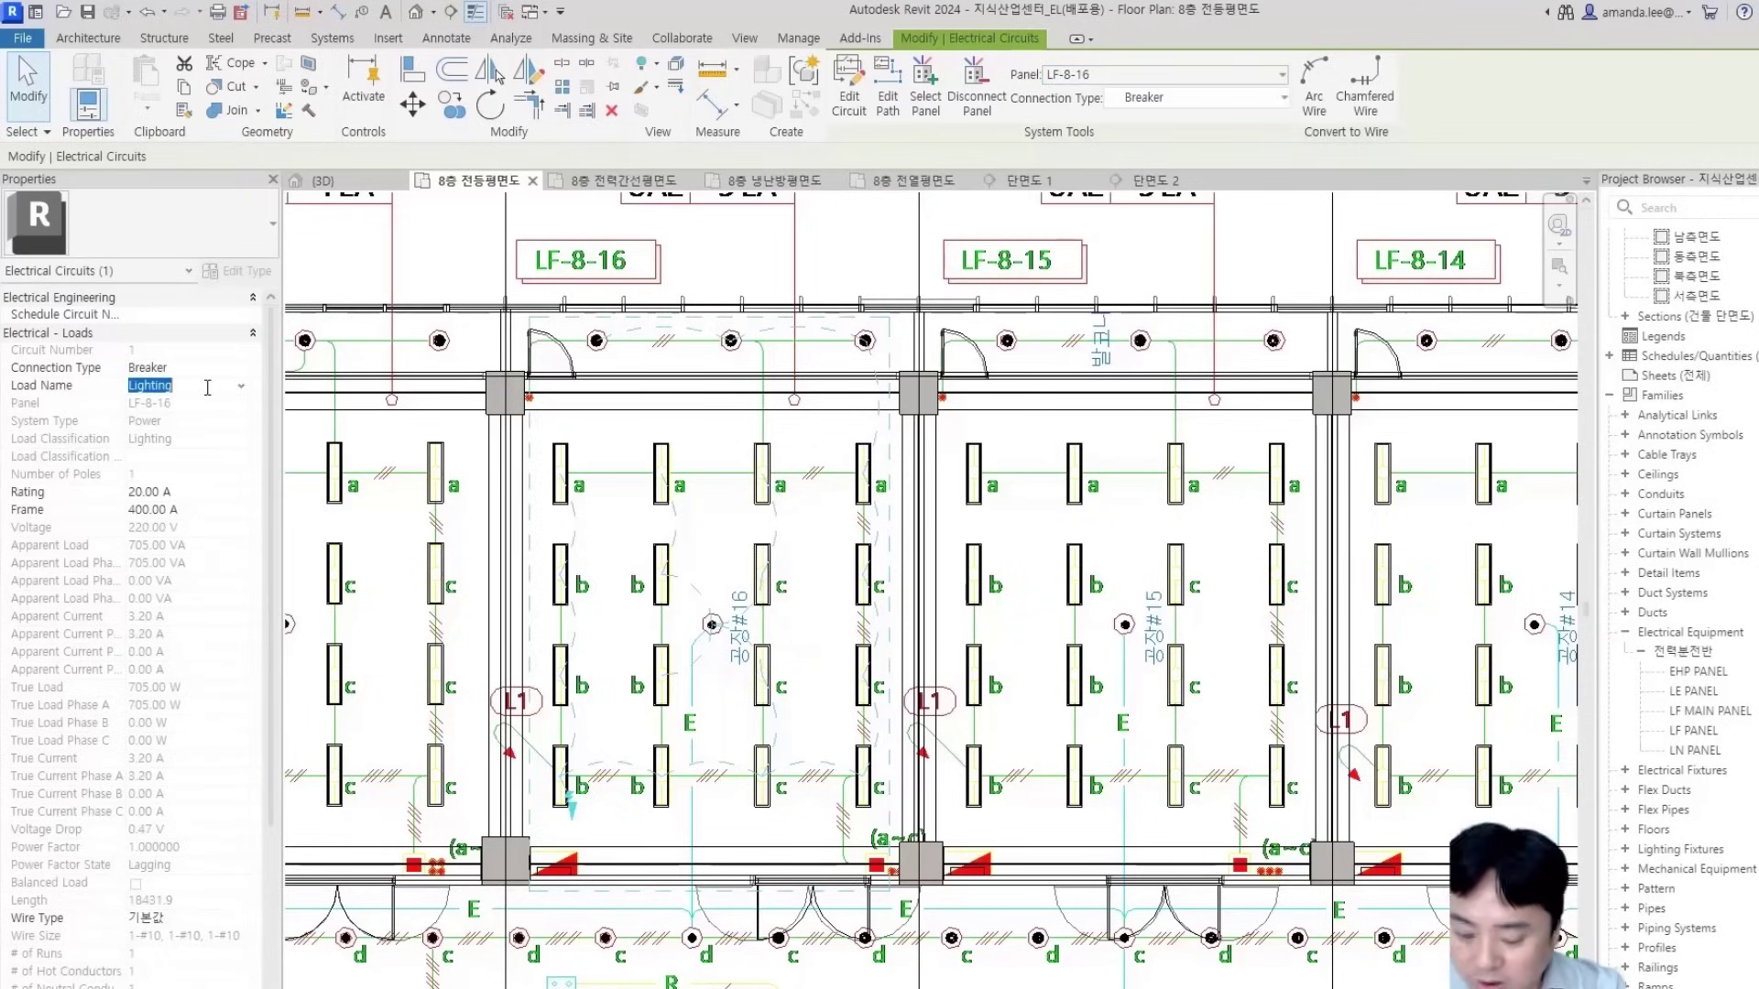
type("L1")
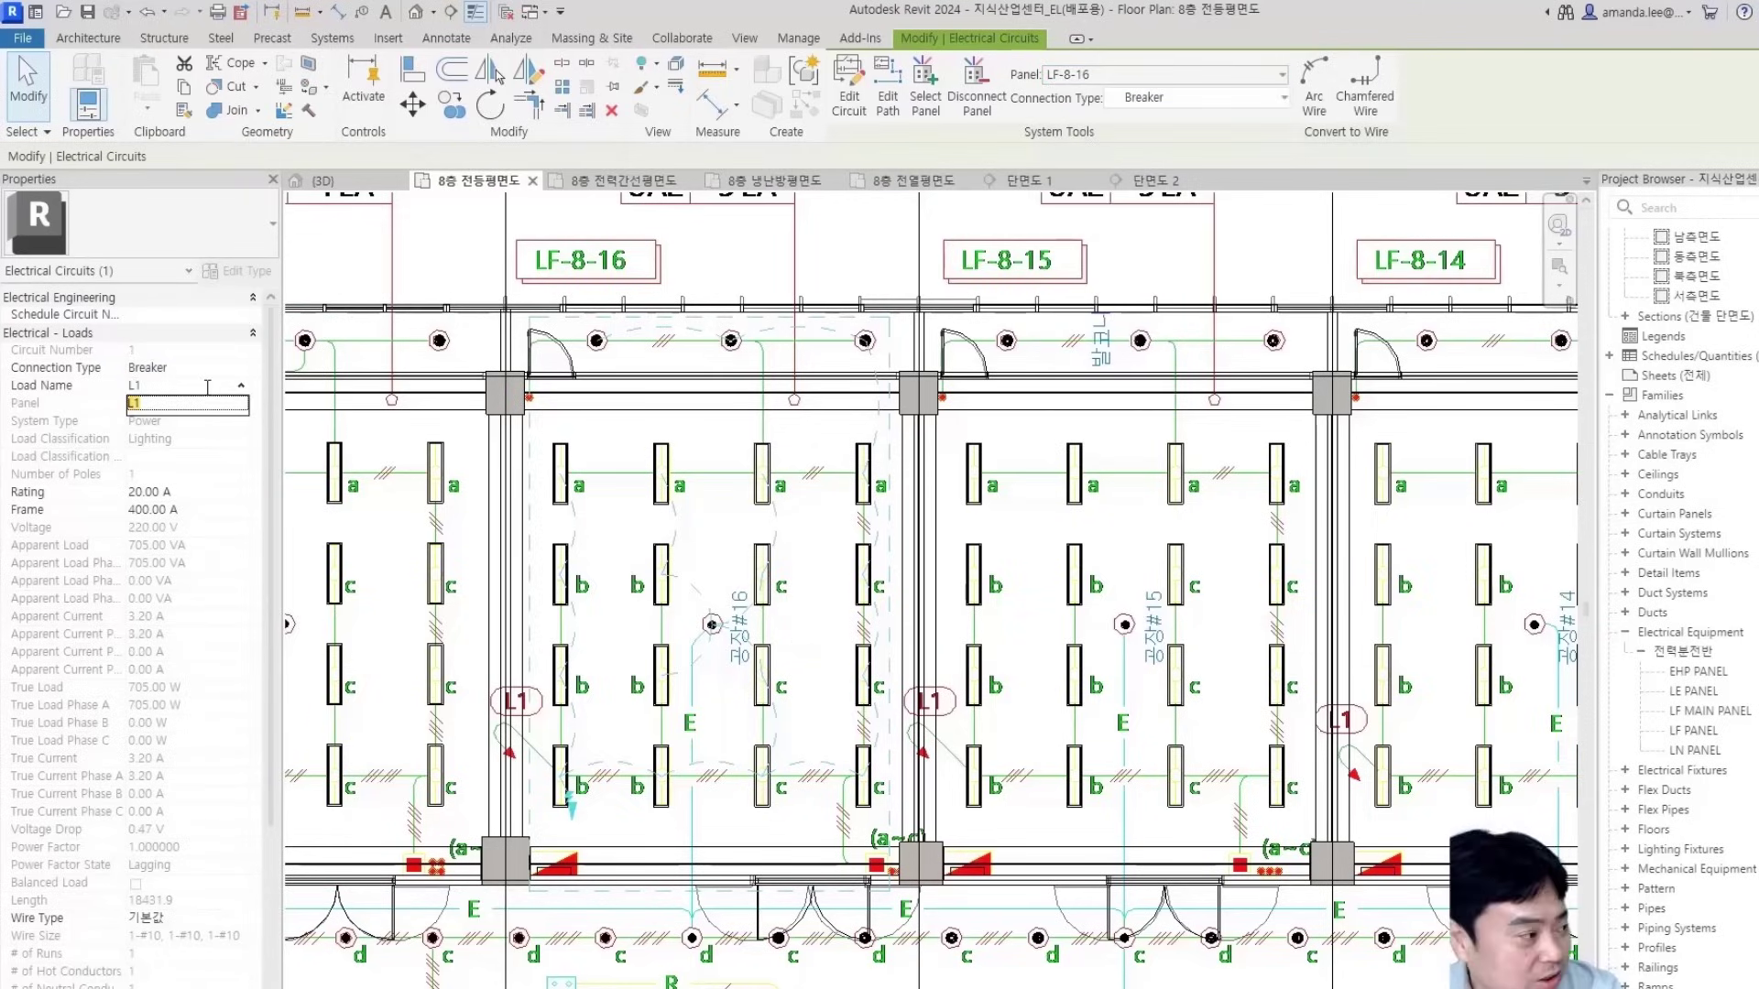
left_click(199, 511)
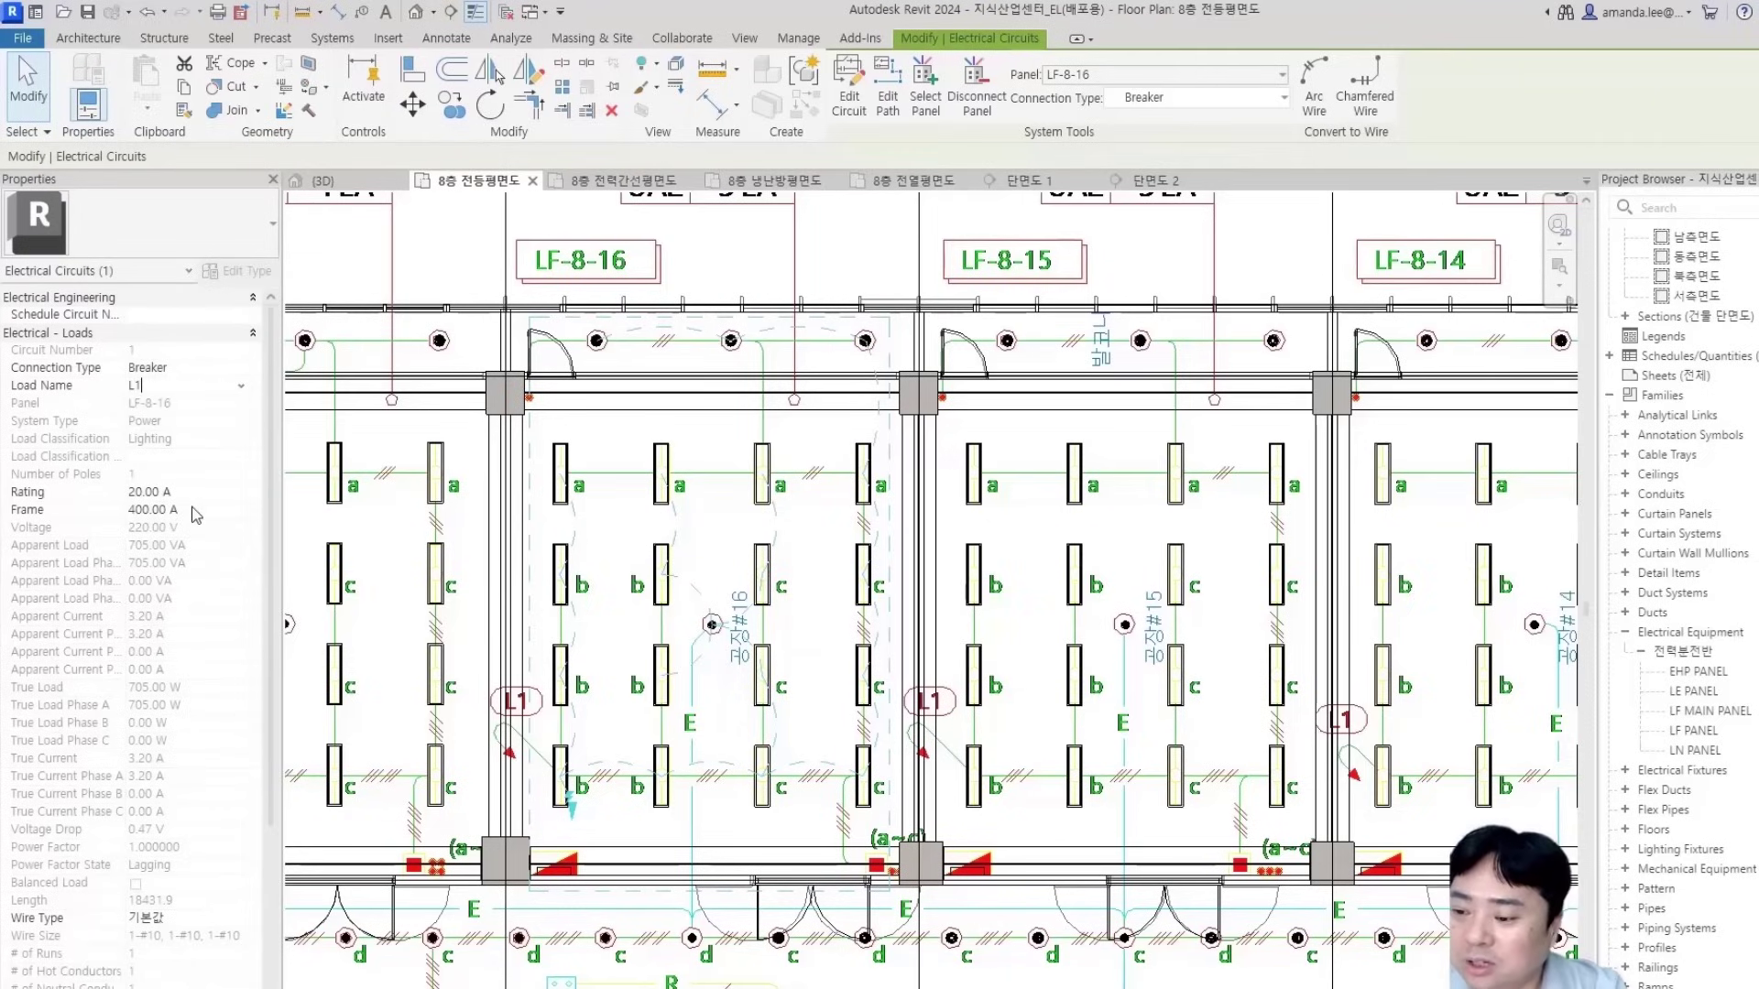
left_click(194, 510)
type("30")
key("Return")
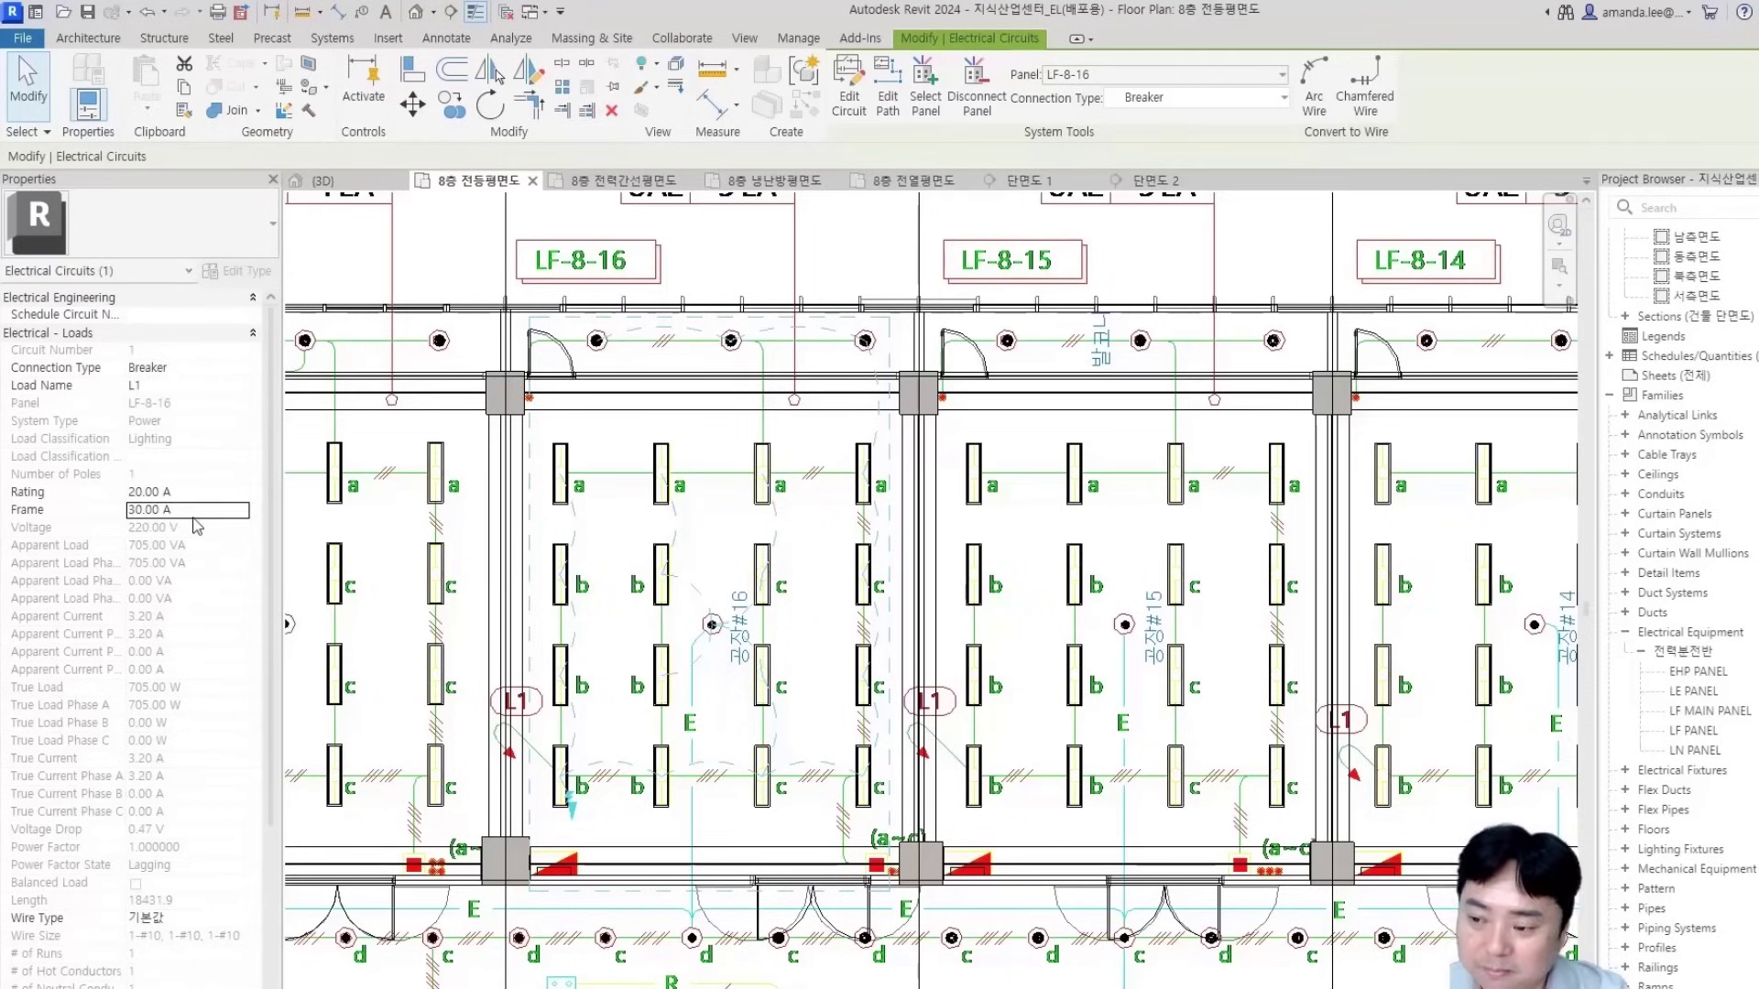
Examine the common-area lighting circuits L1, L2 and EL1 in the corridors around 계단실#2 and the EPS
scroll(918, 545, "down", 3)
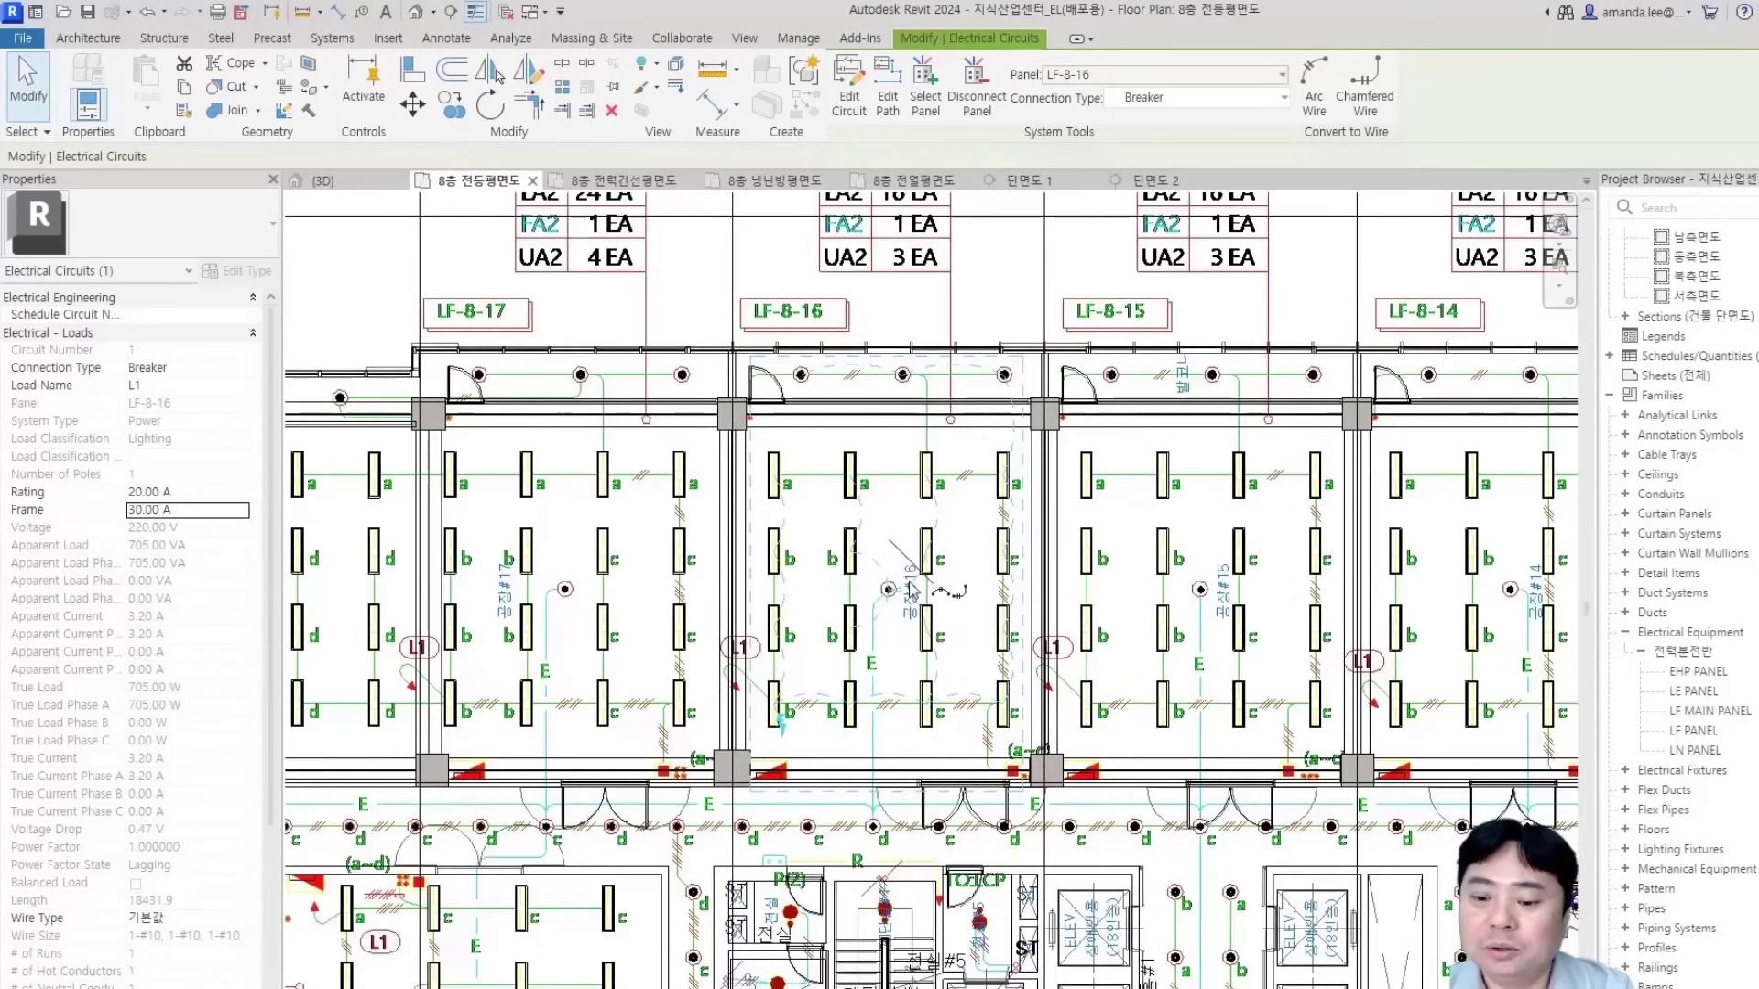
middle_click_drag(877, 667, 467, 605)
scroll(1094, 581, "down", 2)
middle_click_drag(1095, 580, 497, 581)
middle_click_drag(1371, 271, 1416, 261)
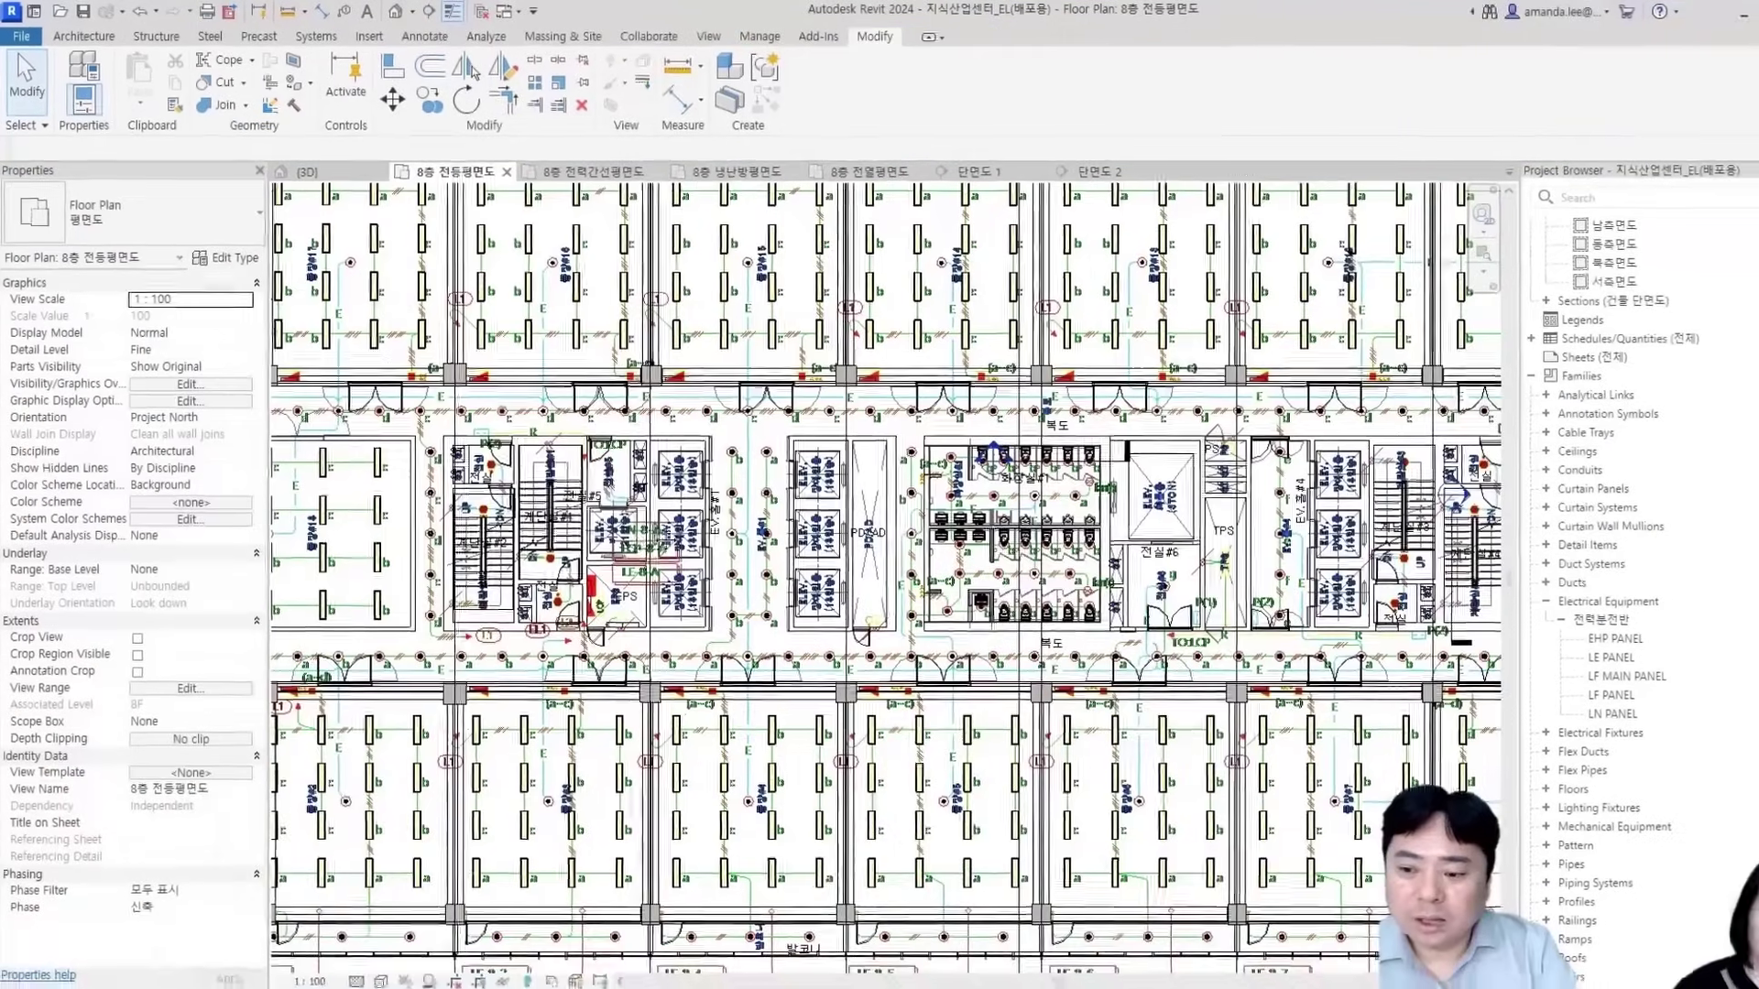
scroll(866, 550, "up", 2)
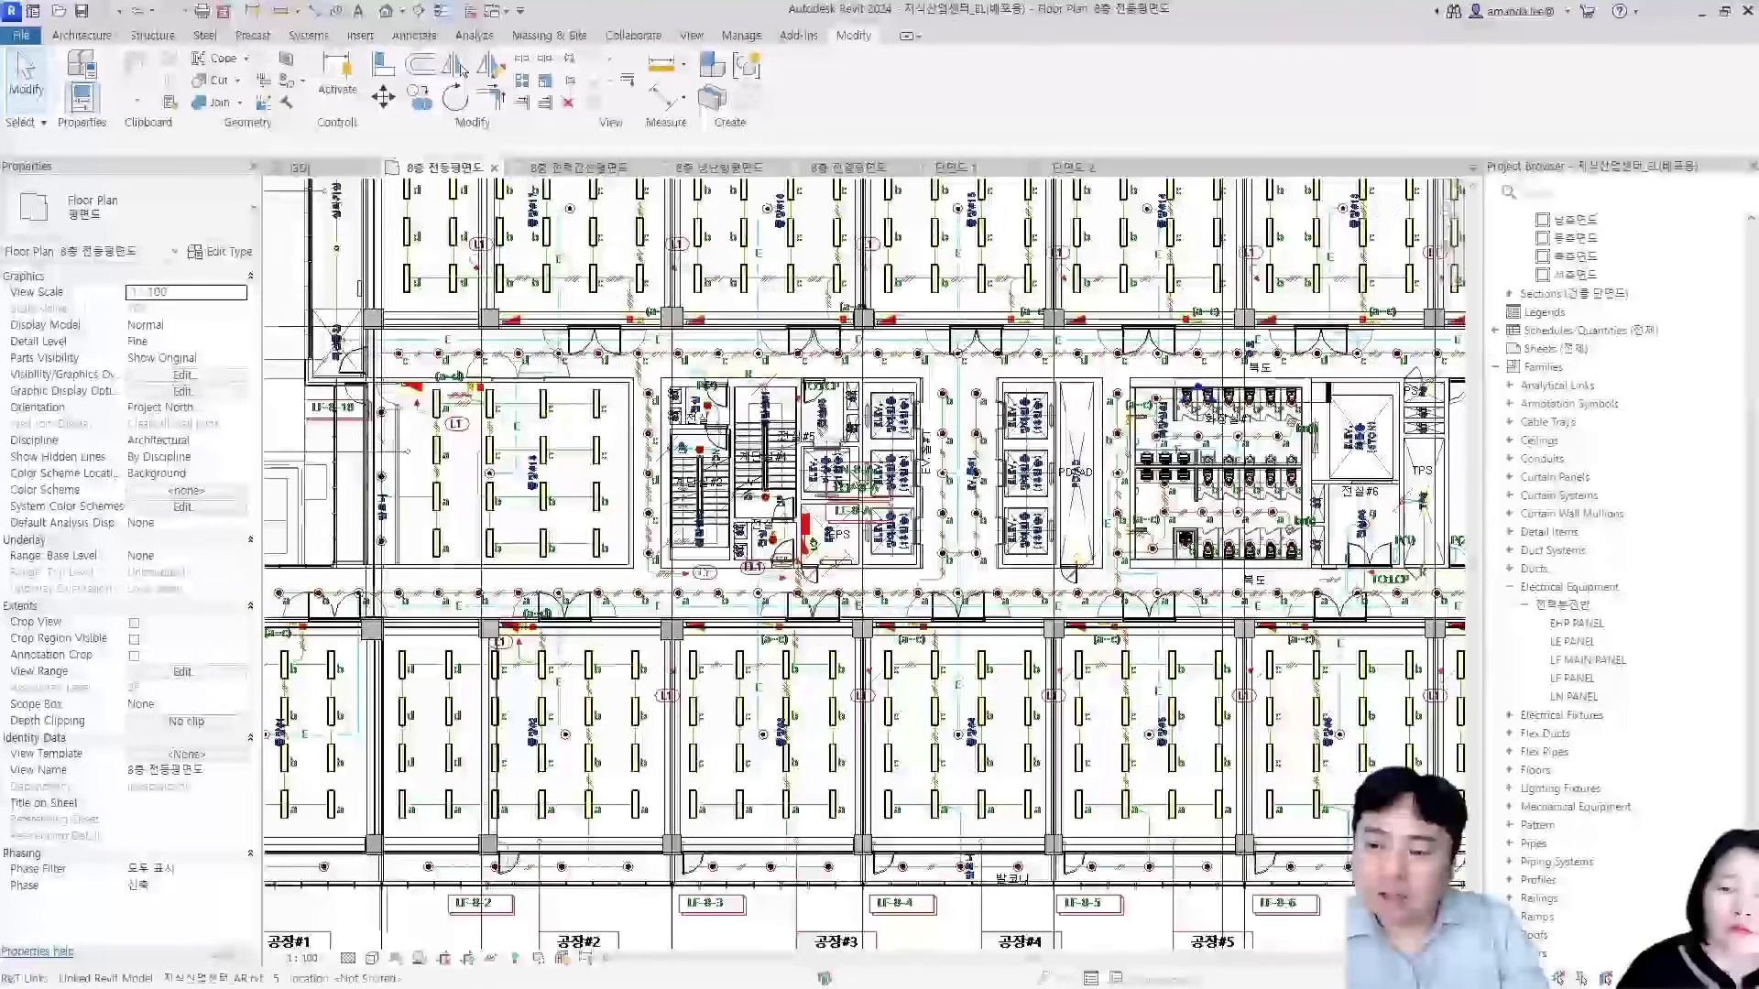
middle_click_drag(1171, 262, 1033, 379)
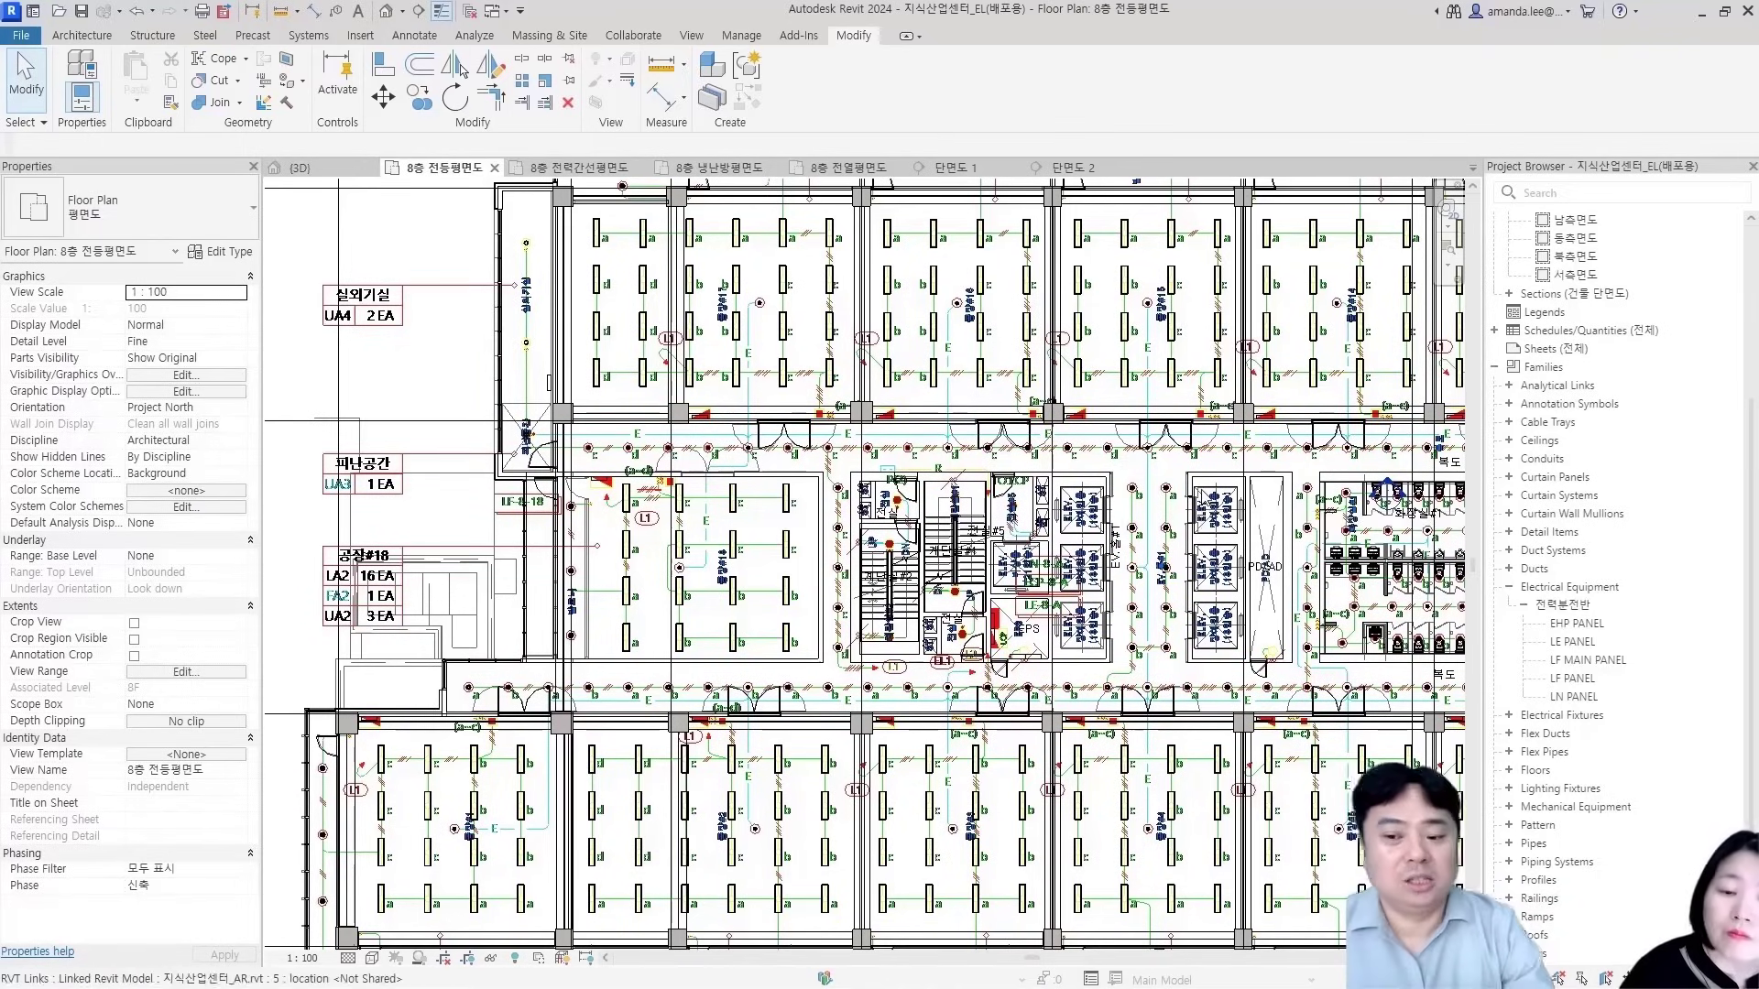
middle_click_drag(1127, 519, 646, 476)
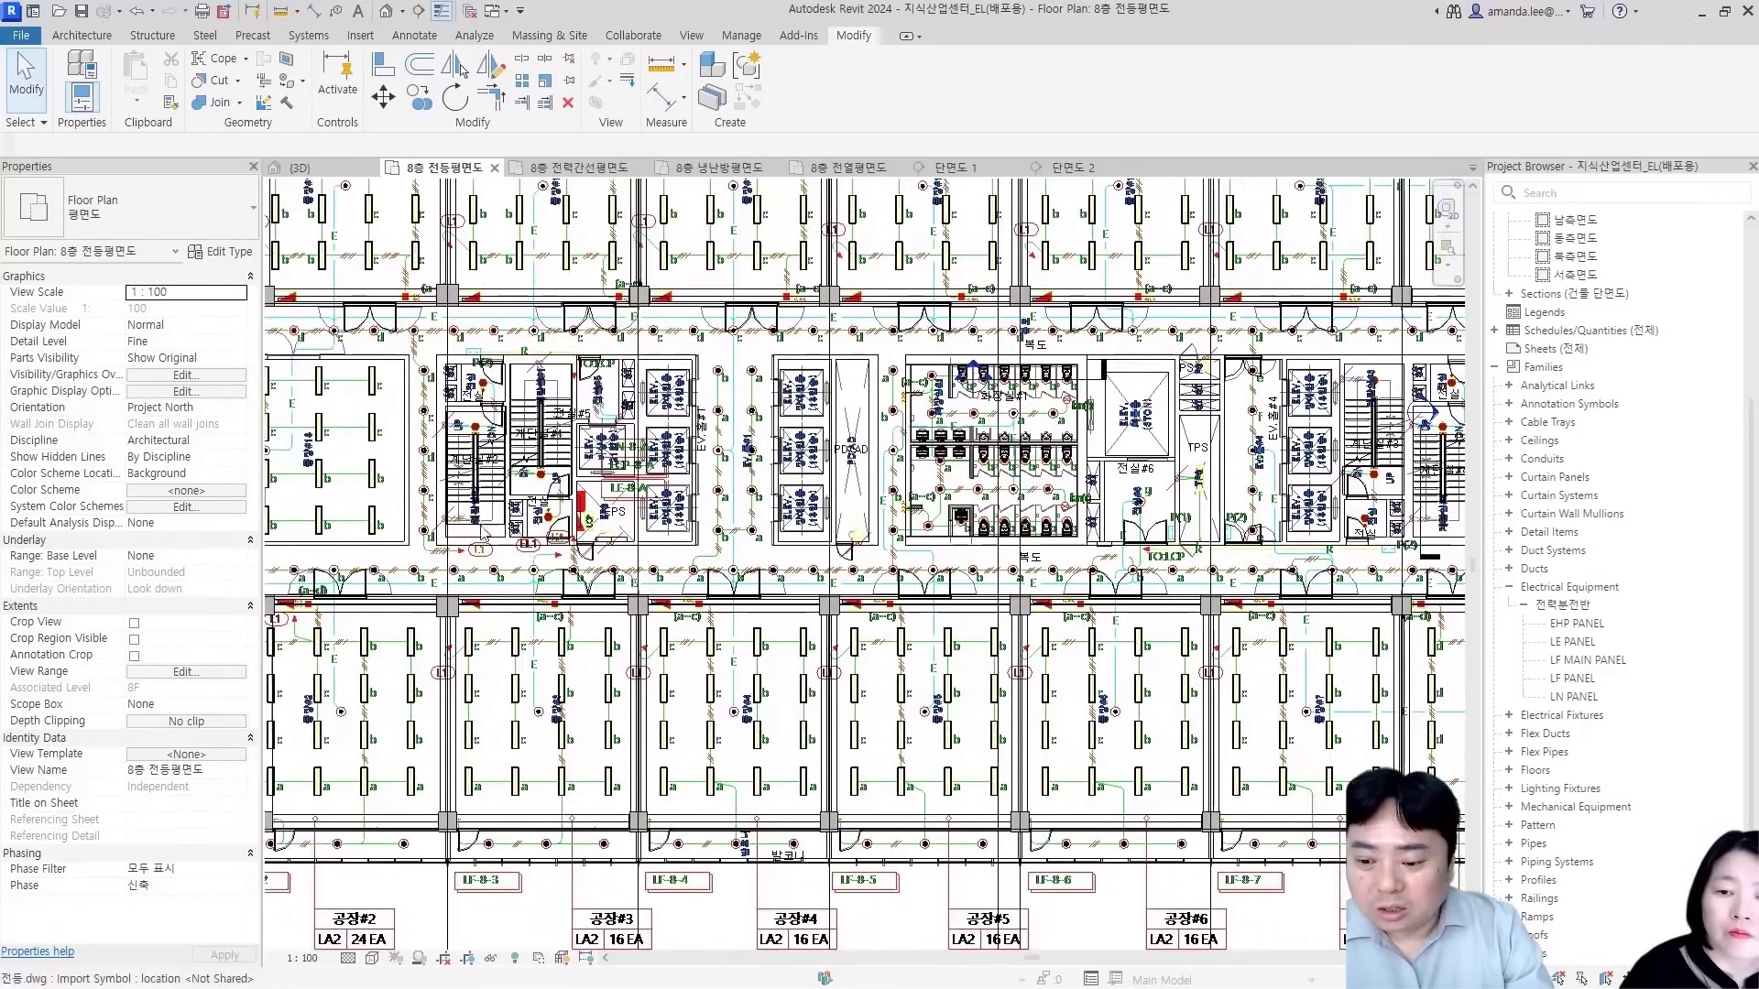
scroll(676, 697, "up", 5)
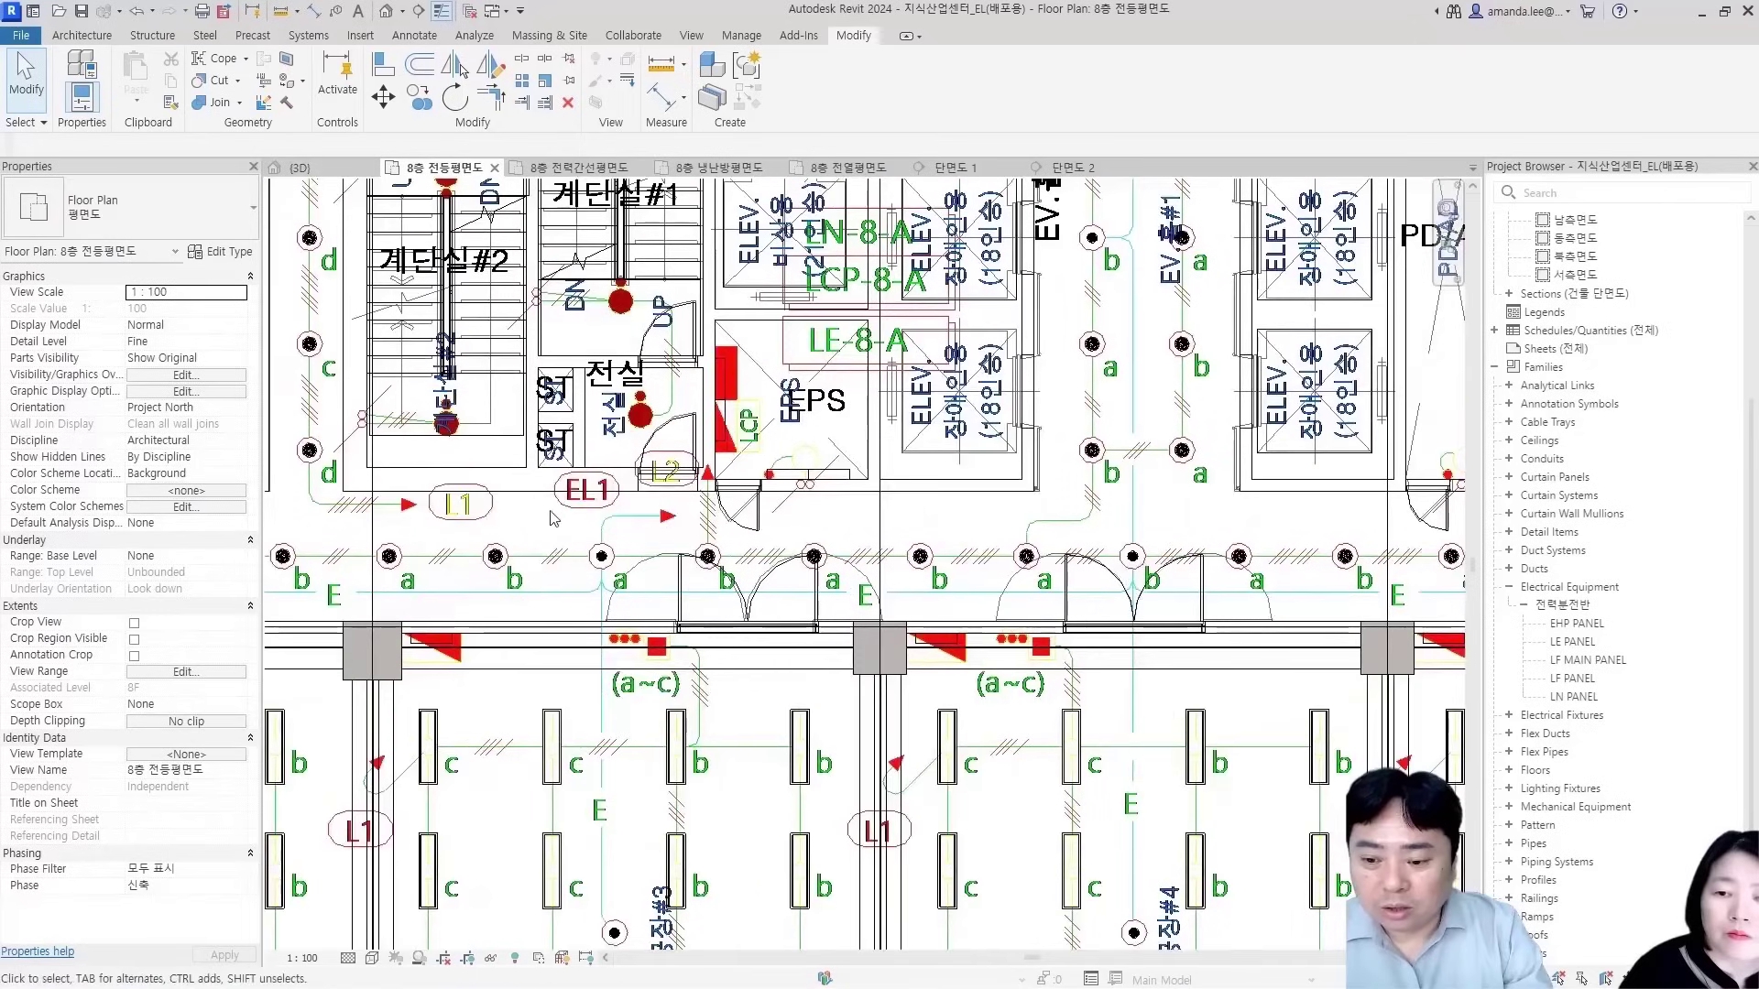
scroll(576, 500, "down", 1)
middle_click_drag(576, 500, 861, 508)
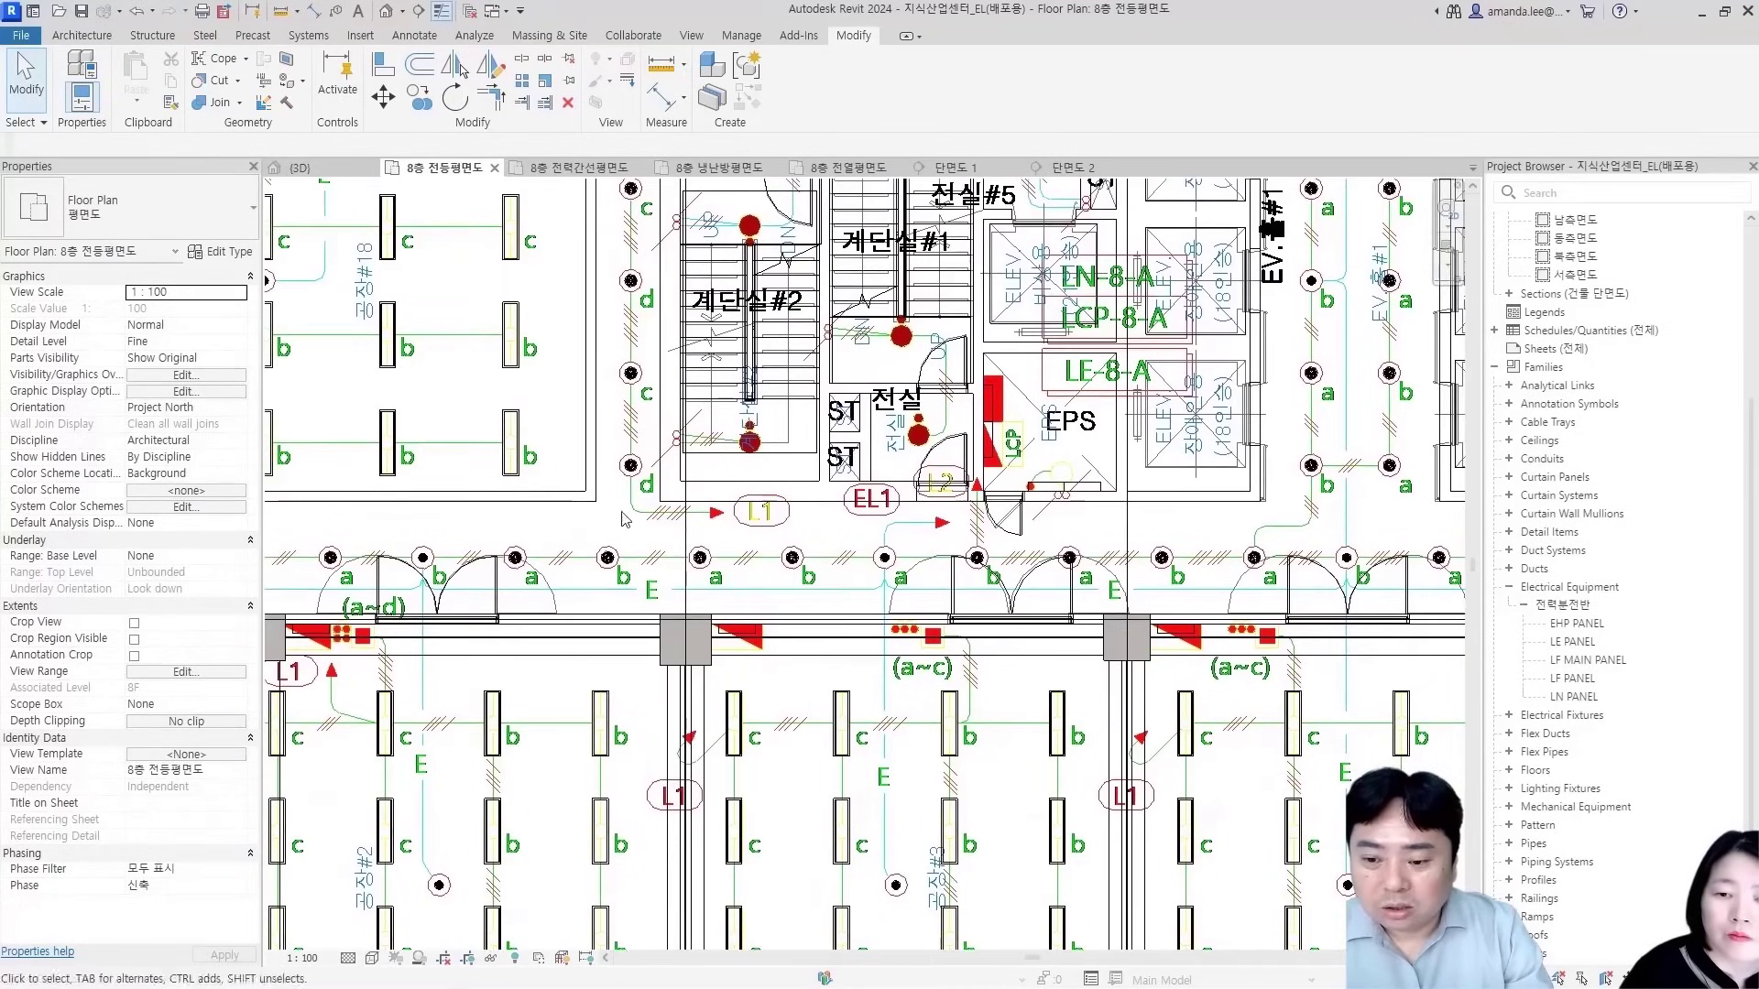
middle_click_drag(629, 405, 630, 699)
scroll(1182, 326, "down", 1)
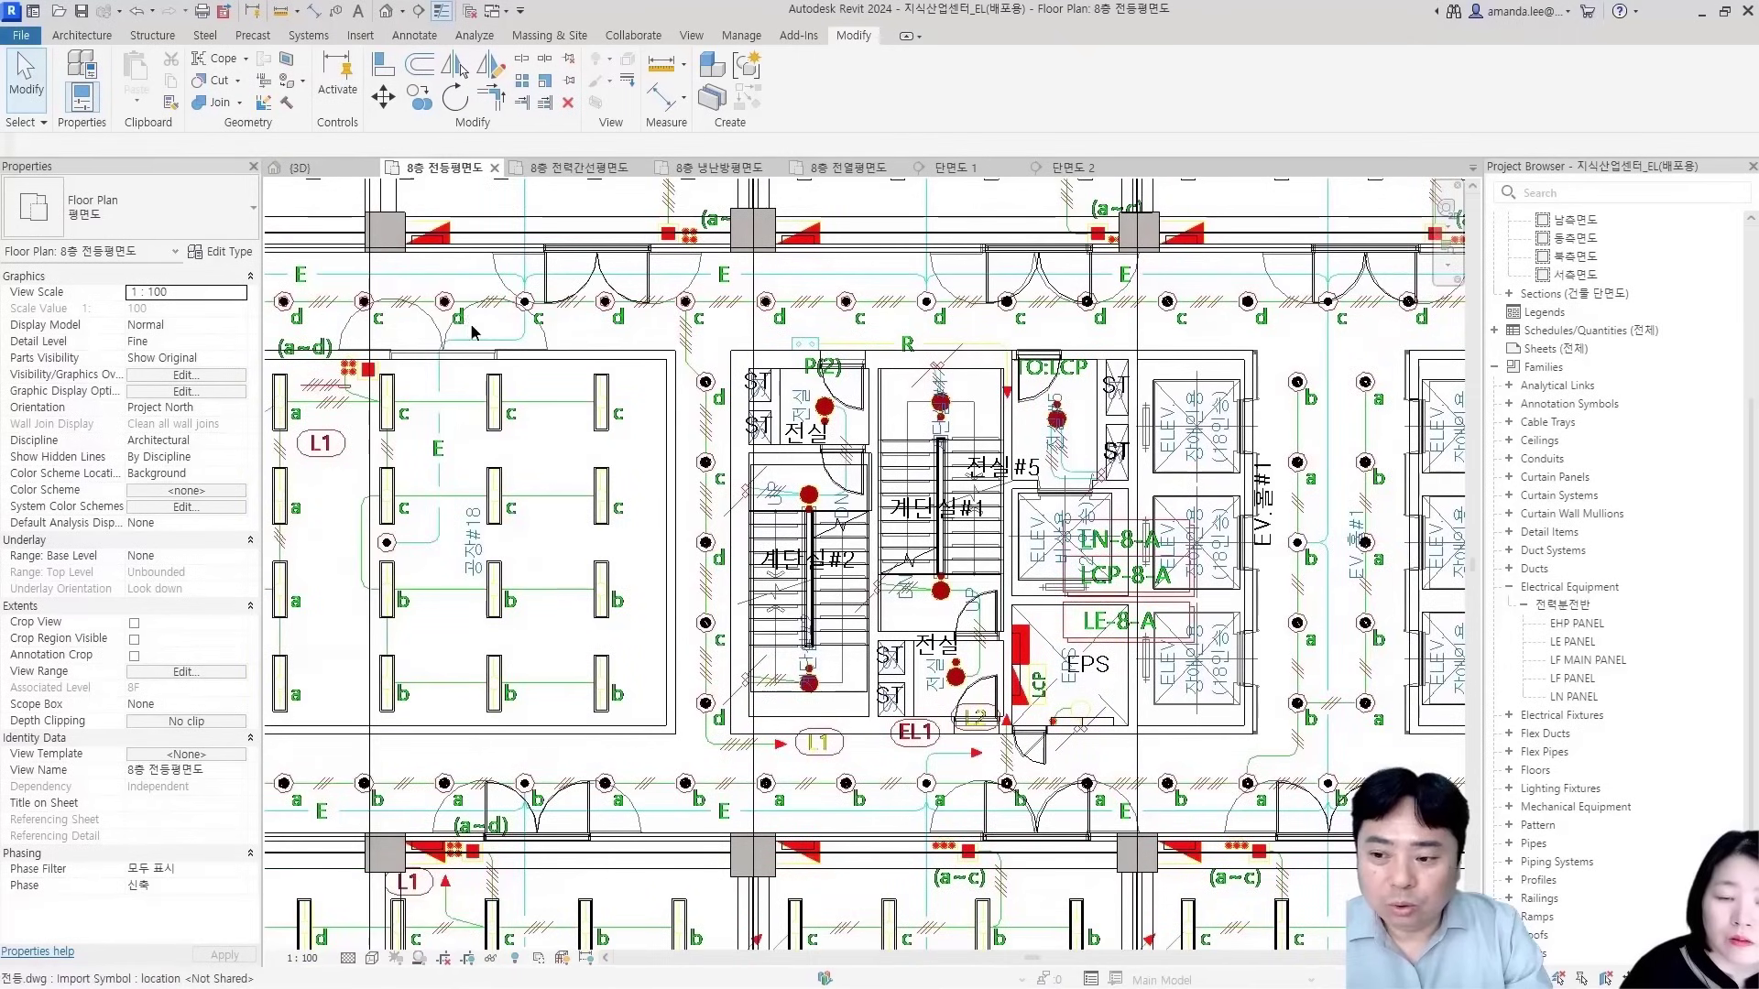
scroll(471, 330, "down", 1)
middle_click_drag(471, 330, 787, 313)
middle_click_drag(1004, 669, 880, 627)
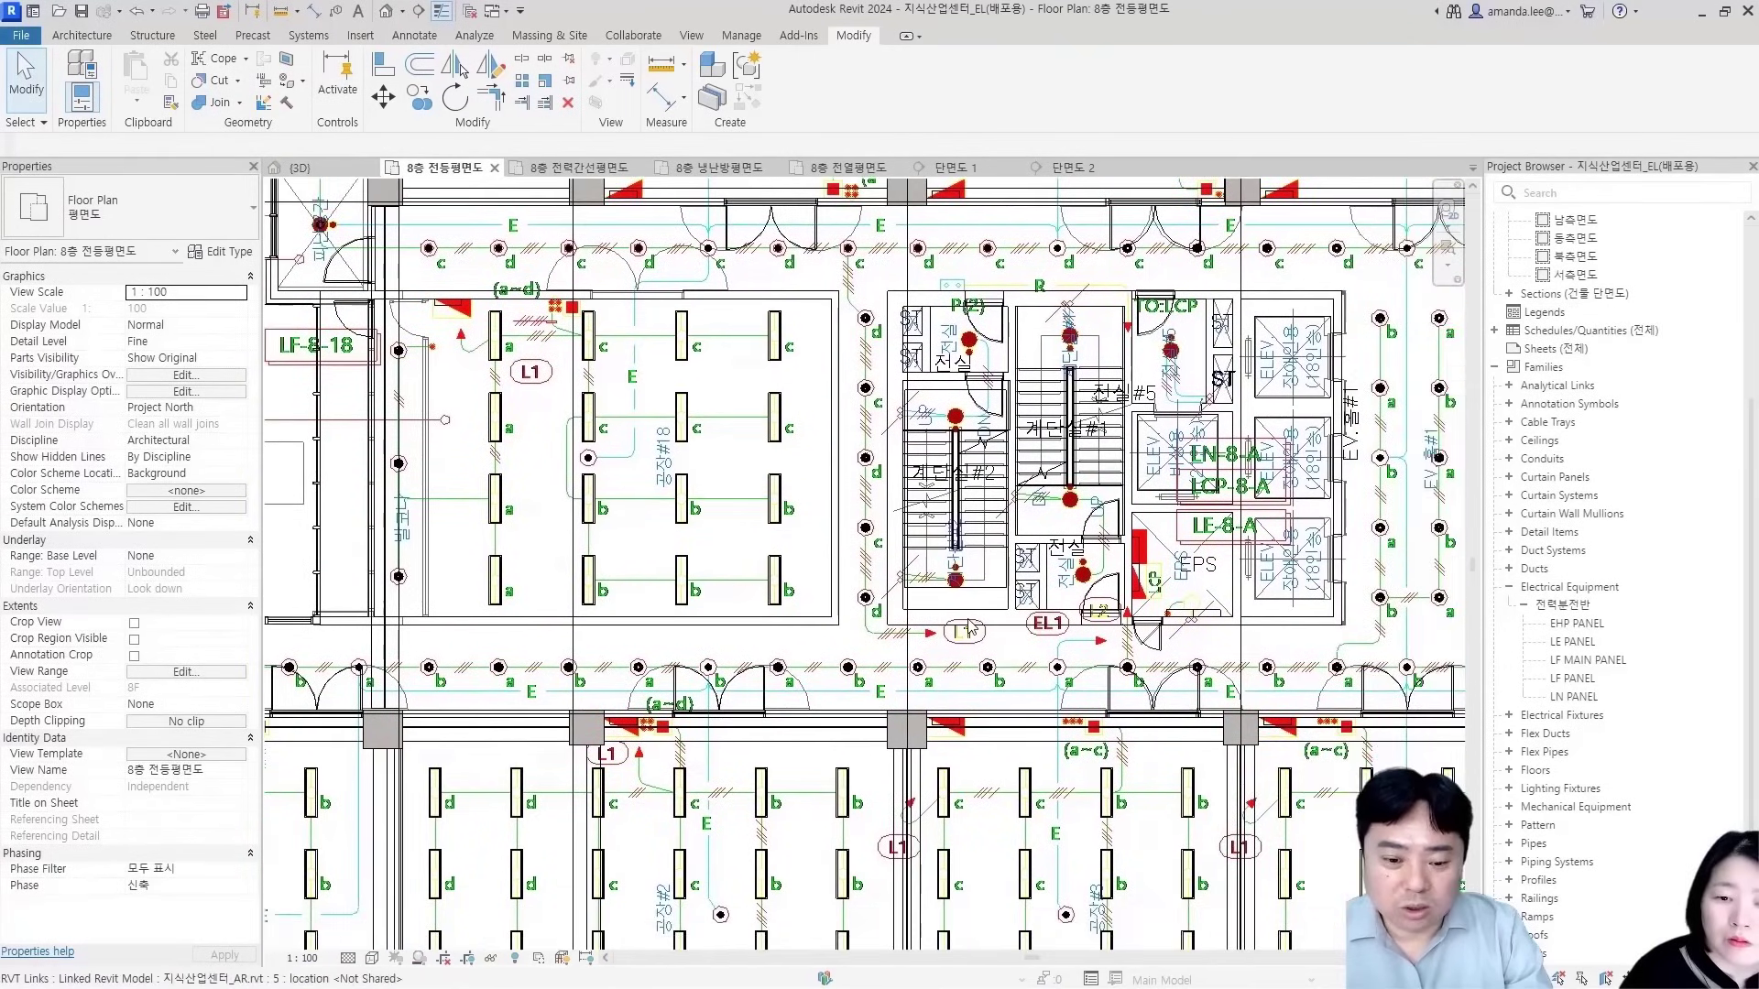
middle_click_drag(998, 636, 604, 568)
scroll(654, 600, "up", 2)
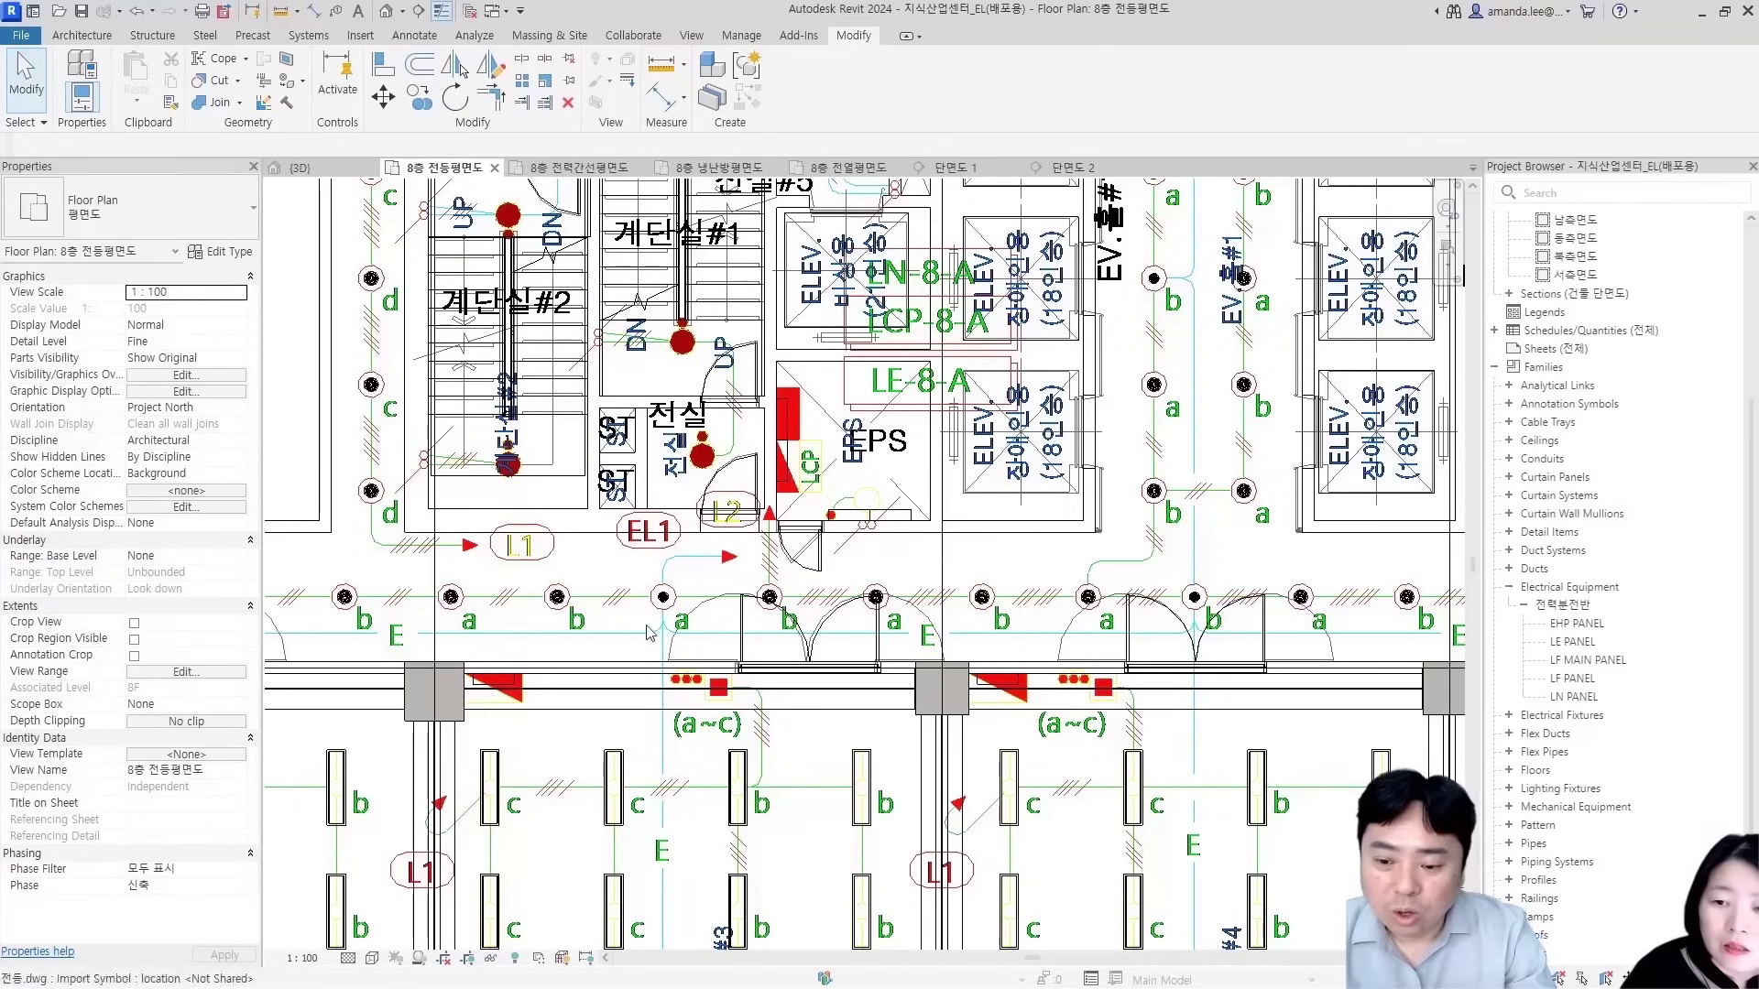
Examine the E wiring between 공장#1 to 공장#4 and the corridor, and the LN-8-A, LCP-8-A and LE-8-A panel area in the EPS
scroll(670, 579, "down", 3)
scroll(792, 658, "up", 2)
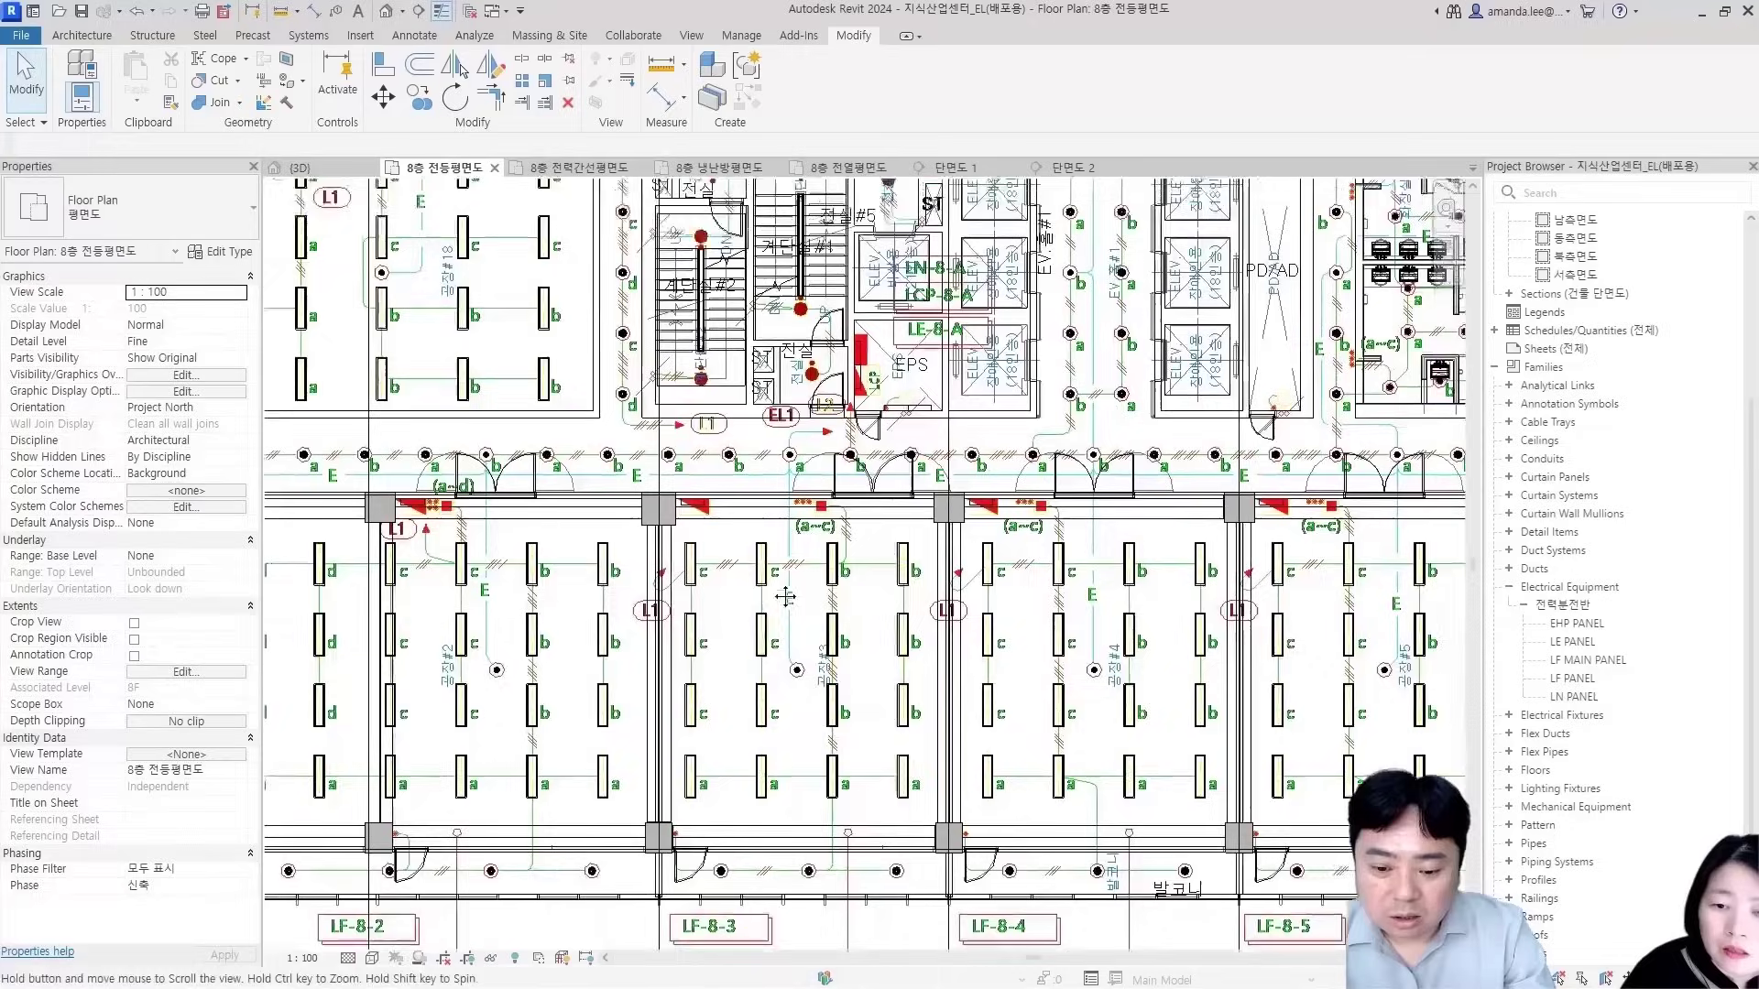
middle_click_drag(510, 604, 752, 607)
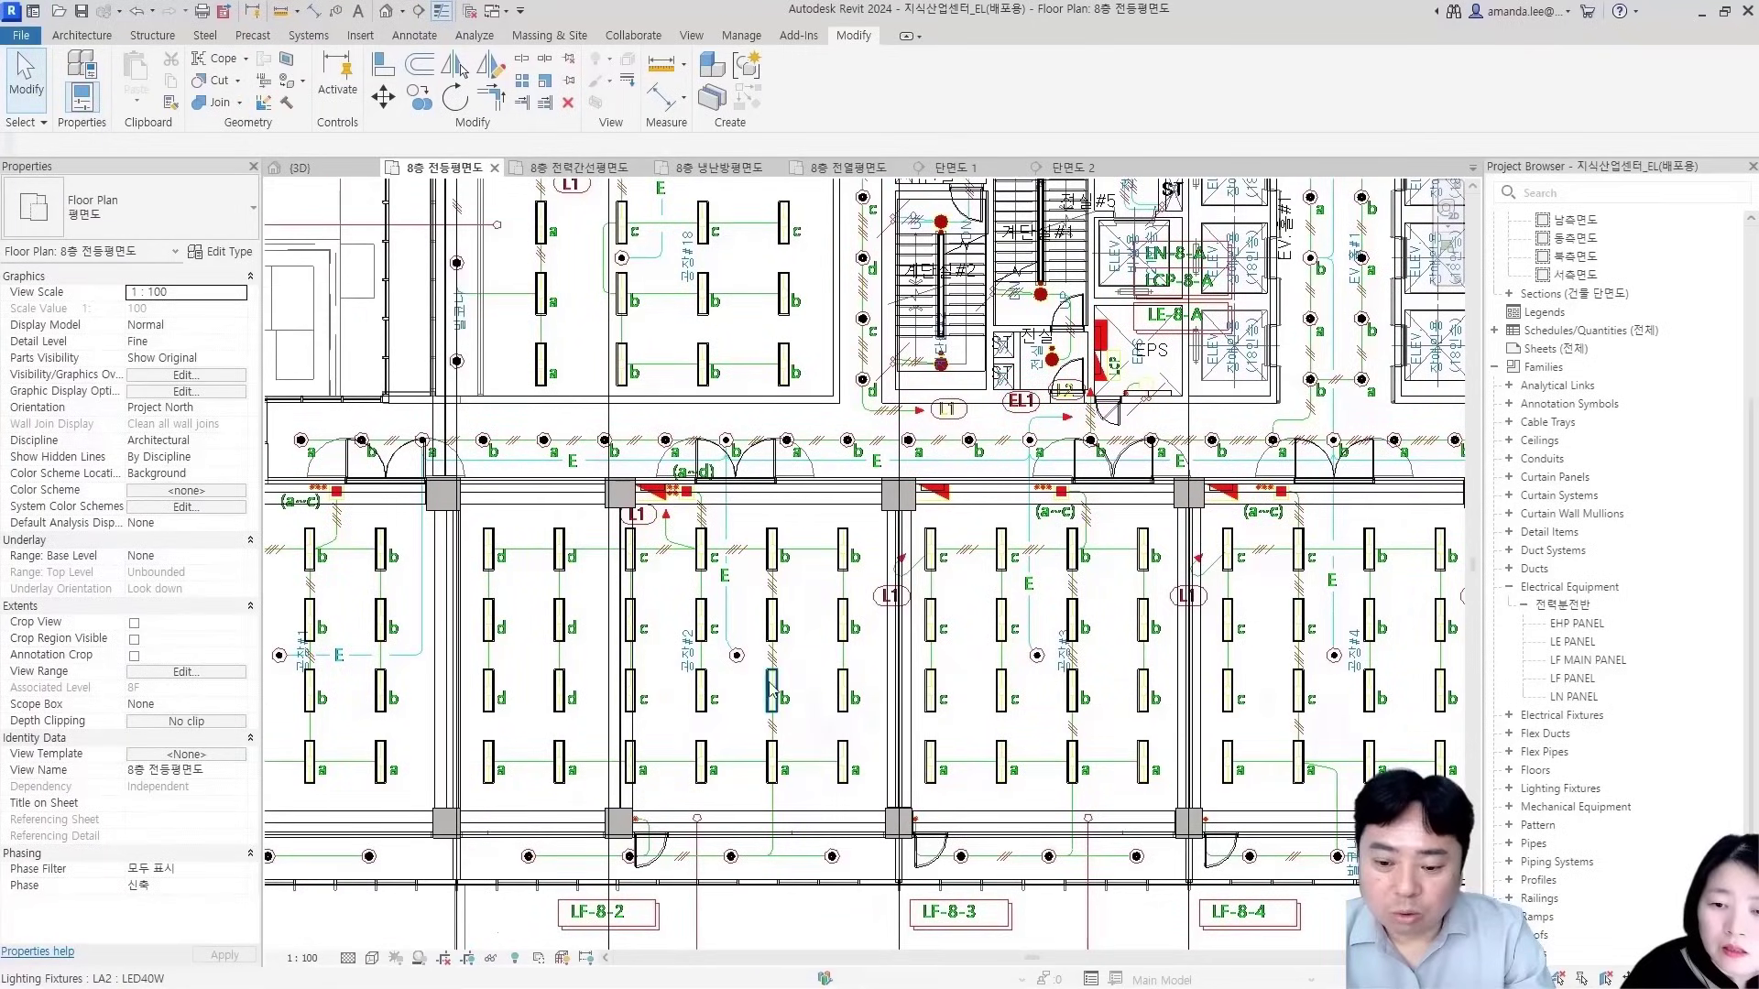
middle_click_drag(802, 606, 890, 608)
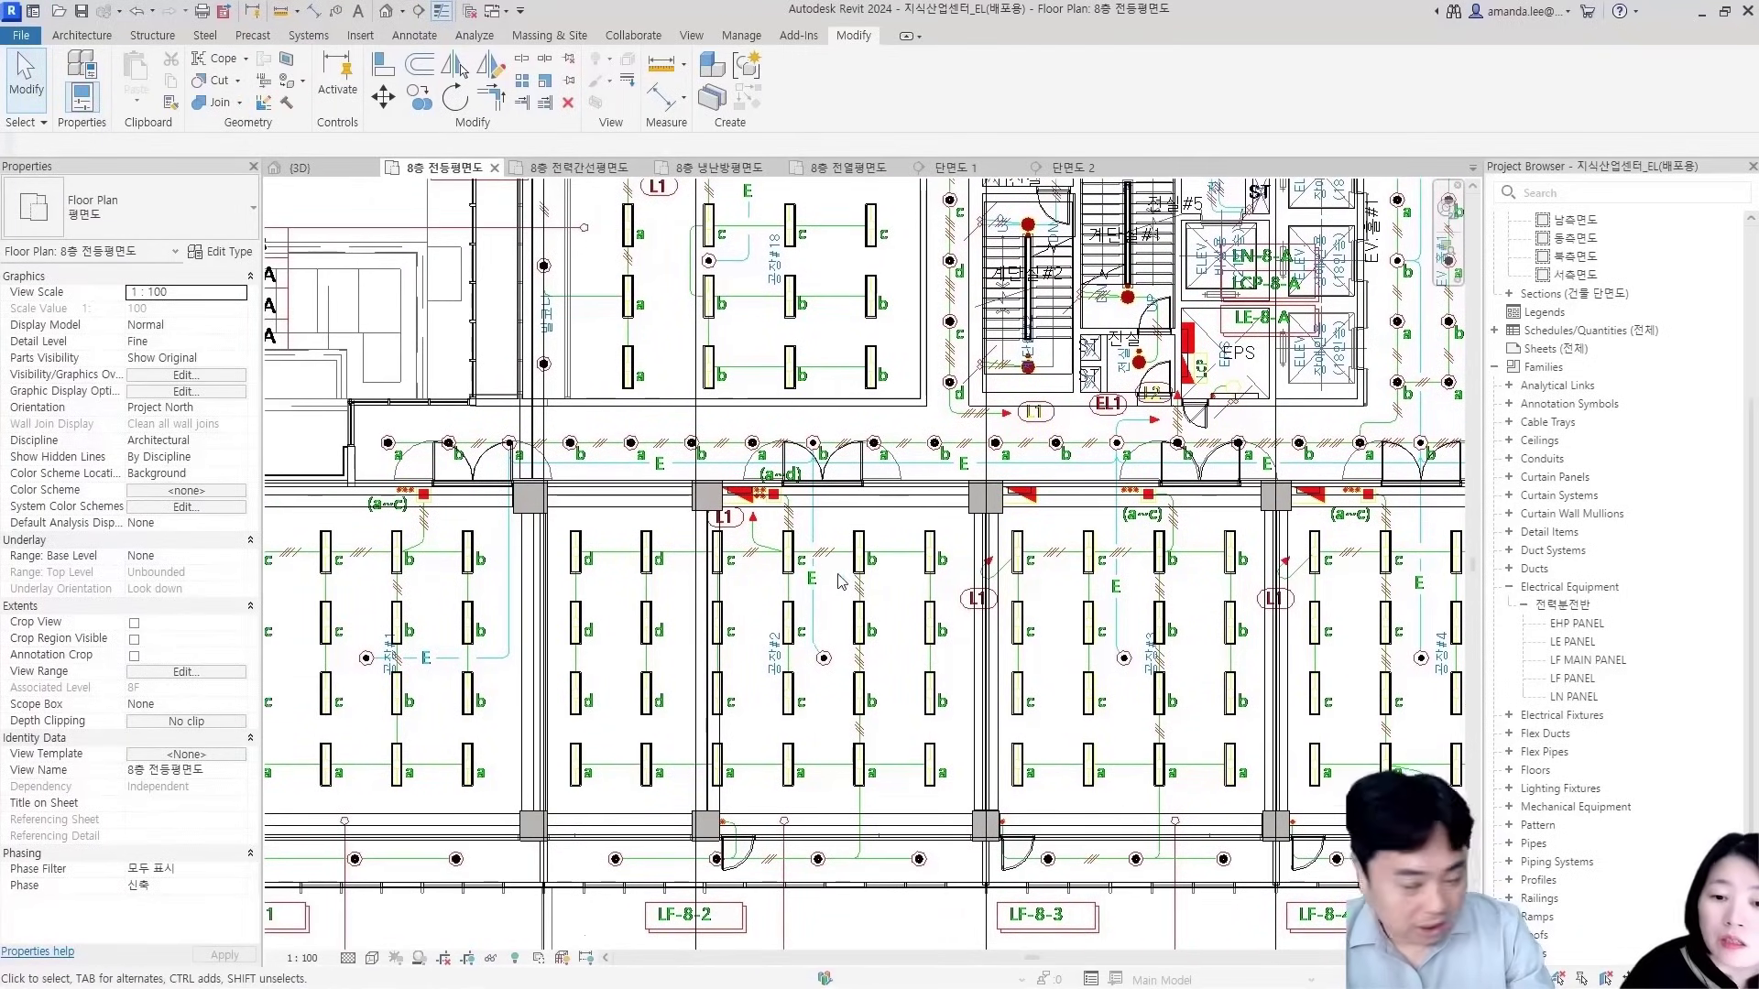
middle_click_drag(713, 593, 840, 594)
middle_click_drag(1145, 607, 1025, 638)
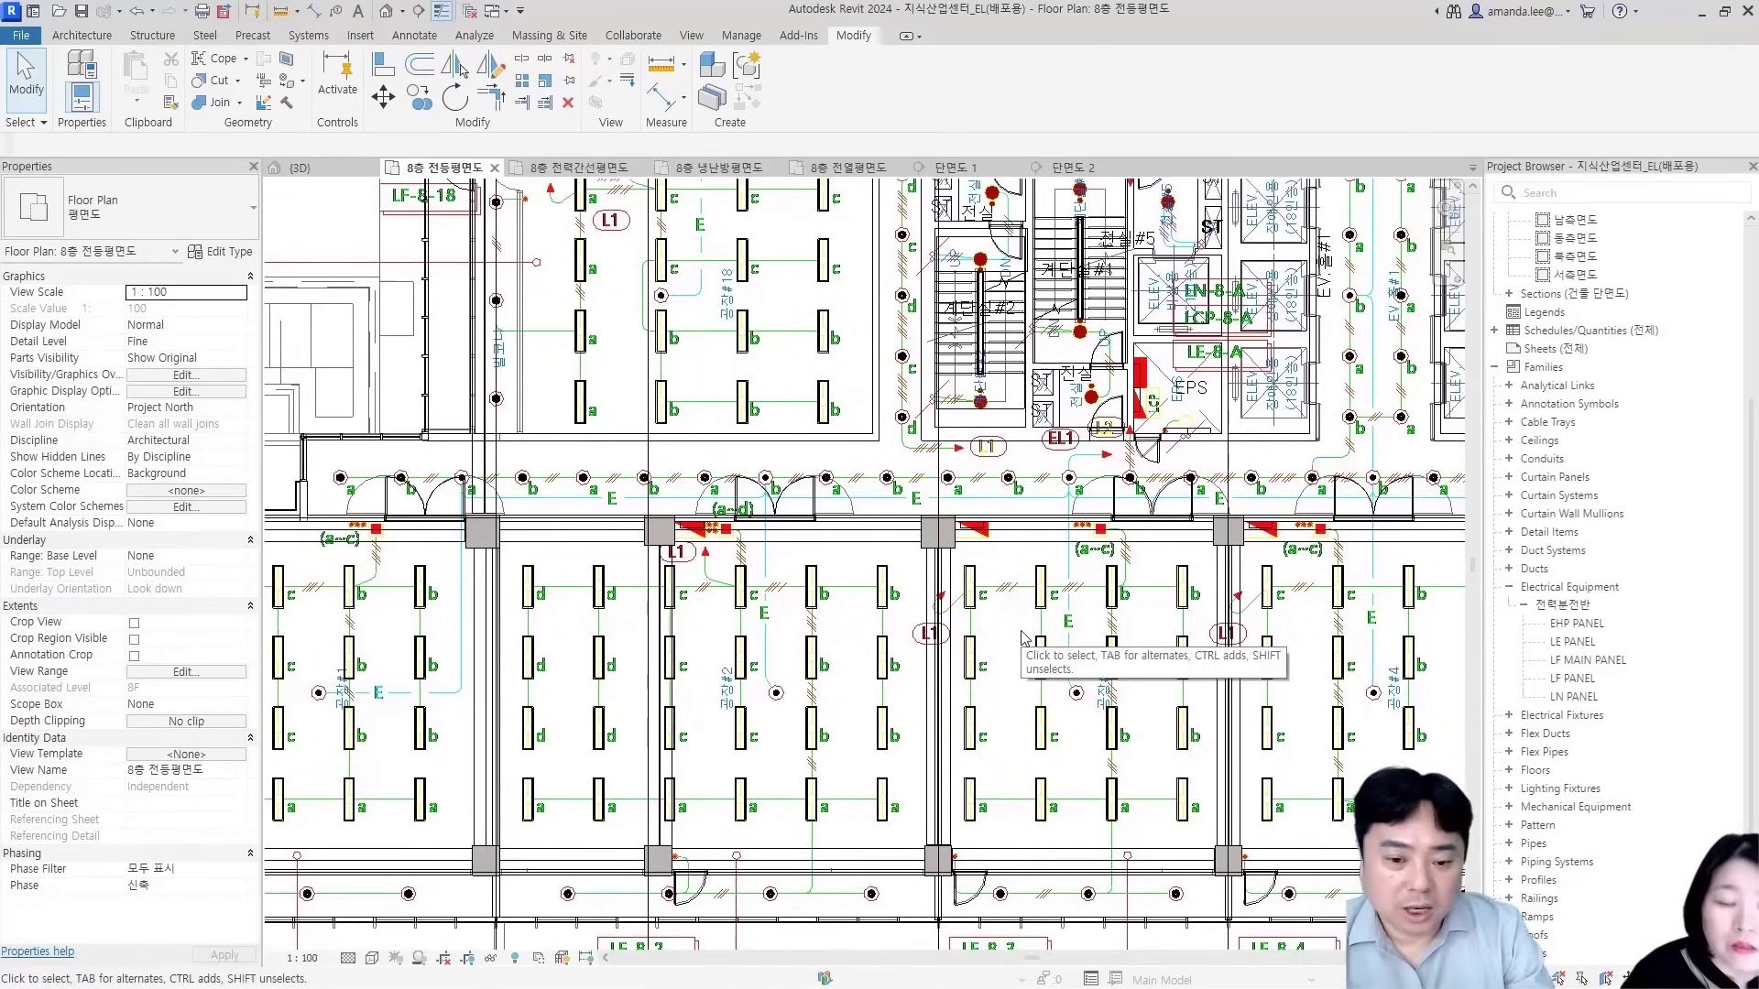
scroll(1008, 481, "up", 4)
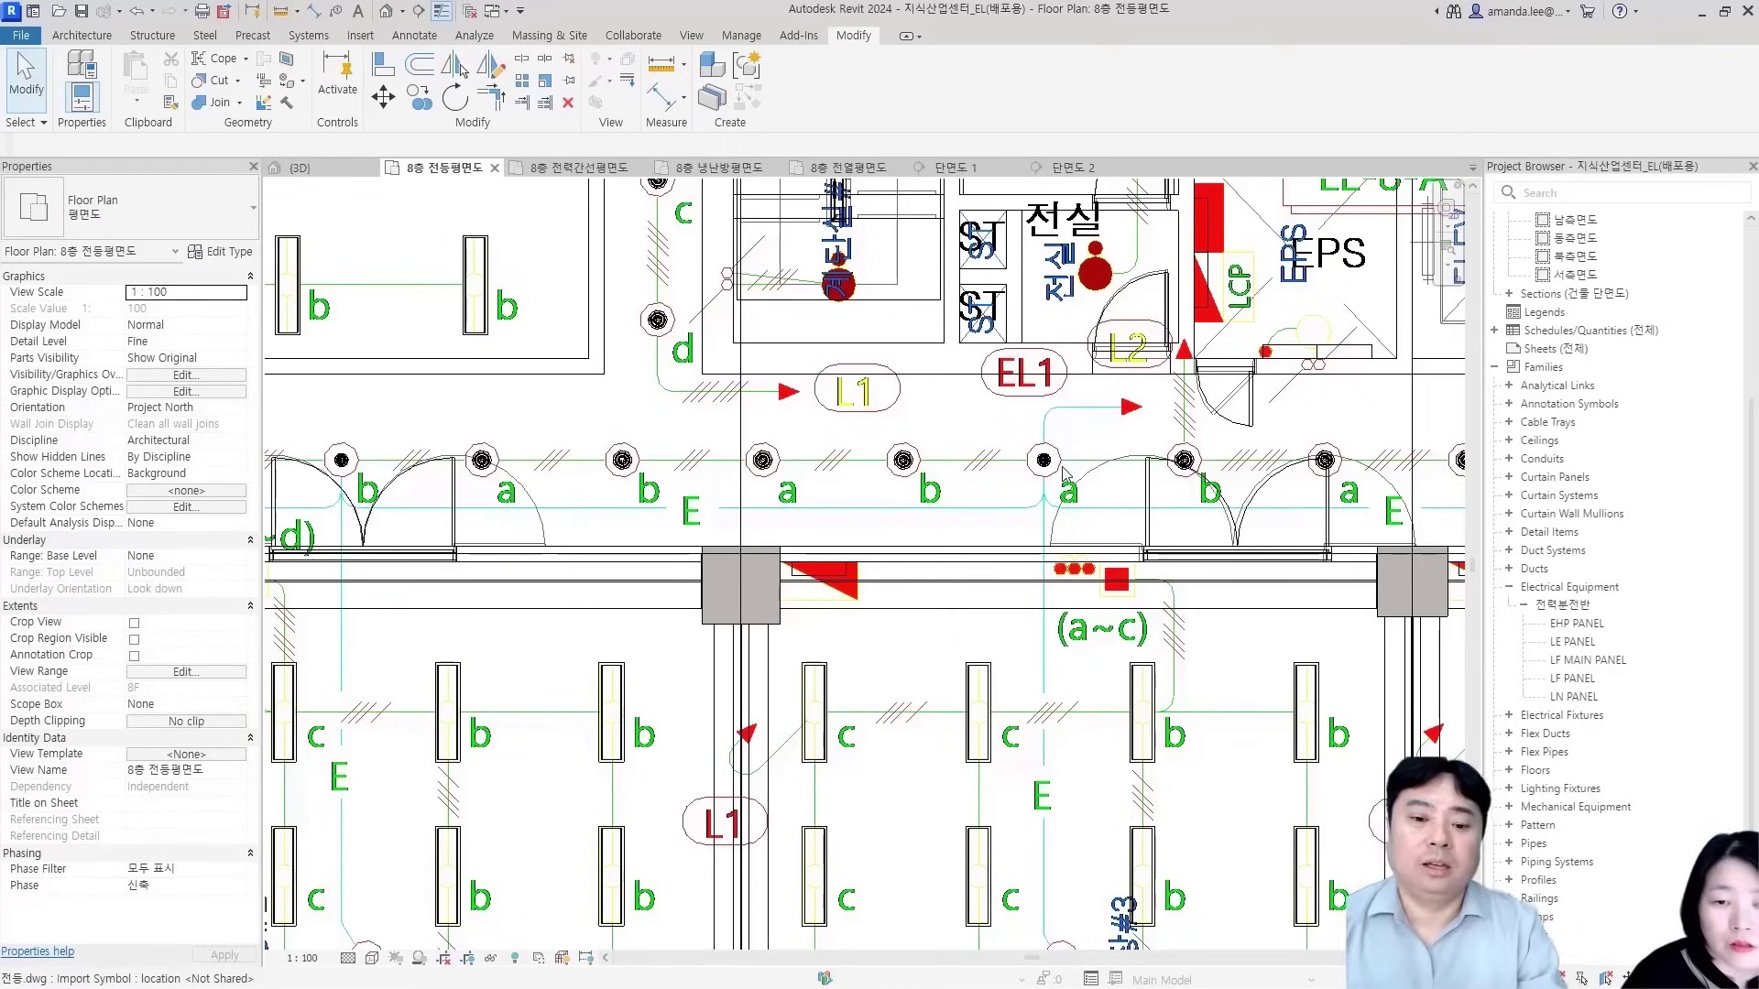
scroll(1067, 472, "down", 5)
scroll(997, 469, "down", 3)
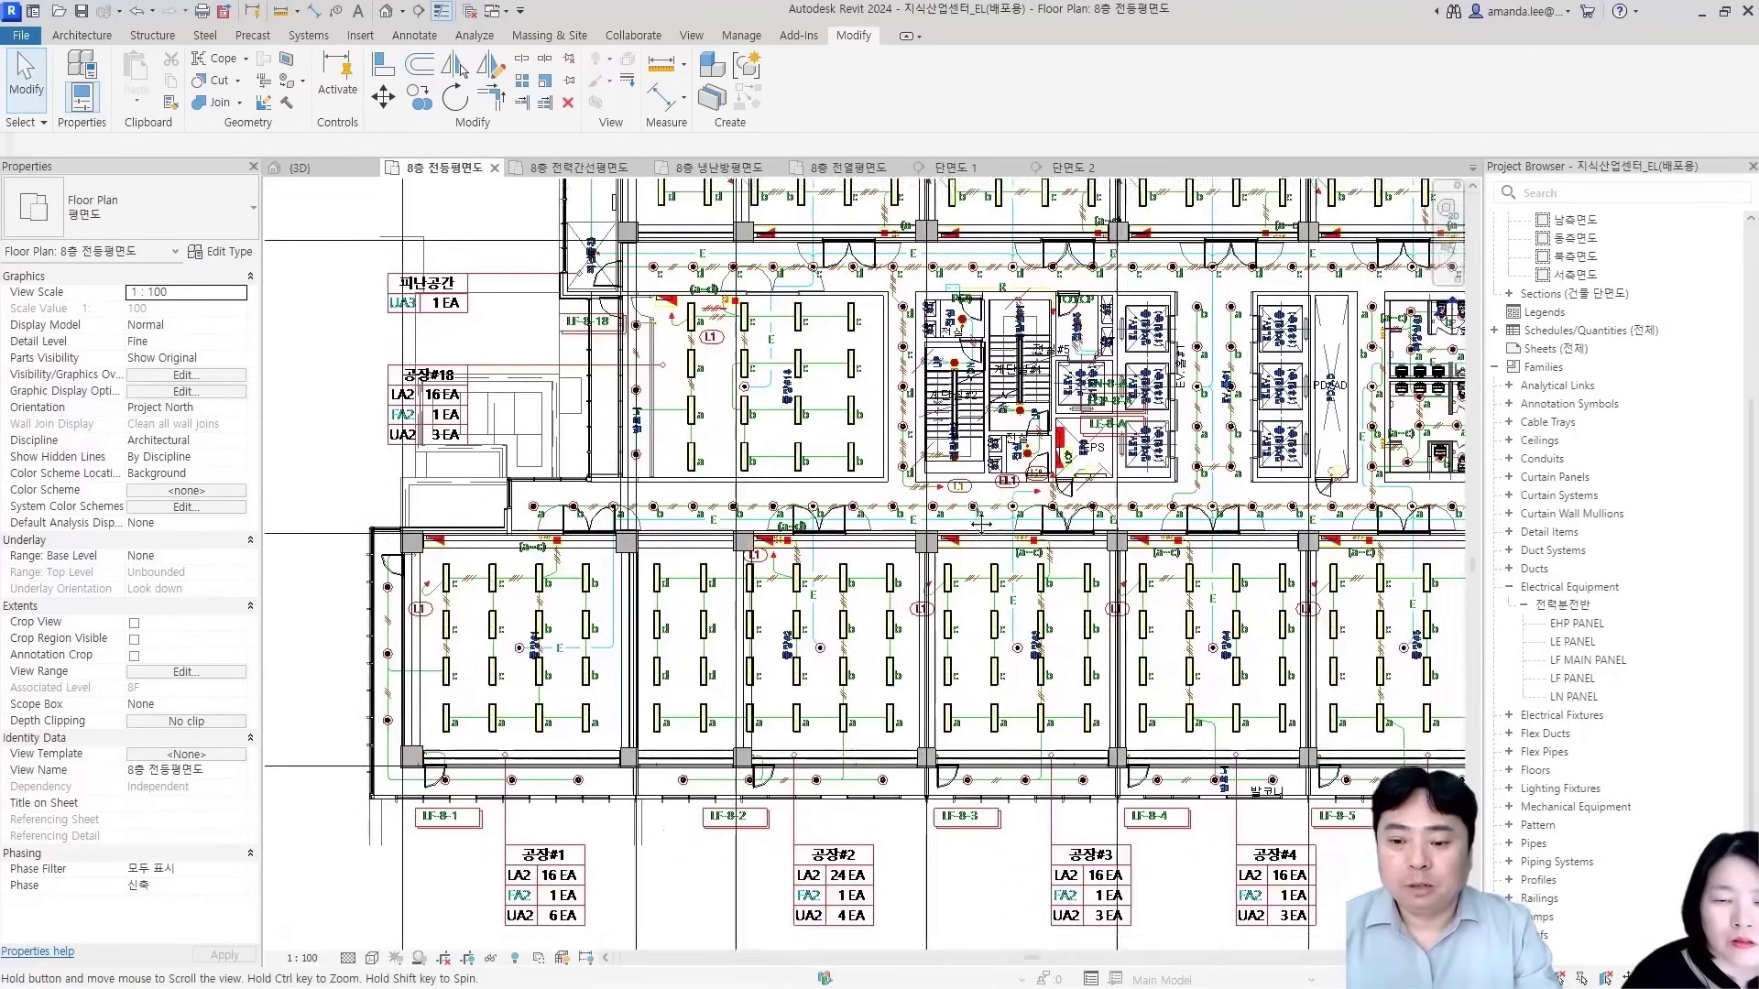
middle_click_drag(956, 523, 770, 555)
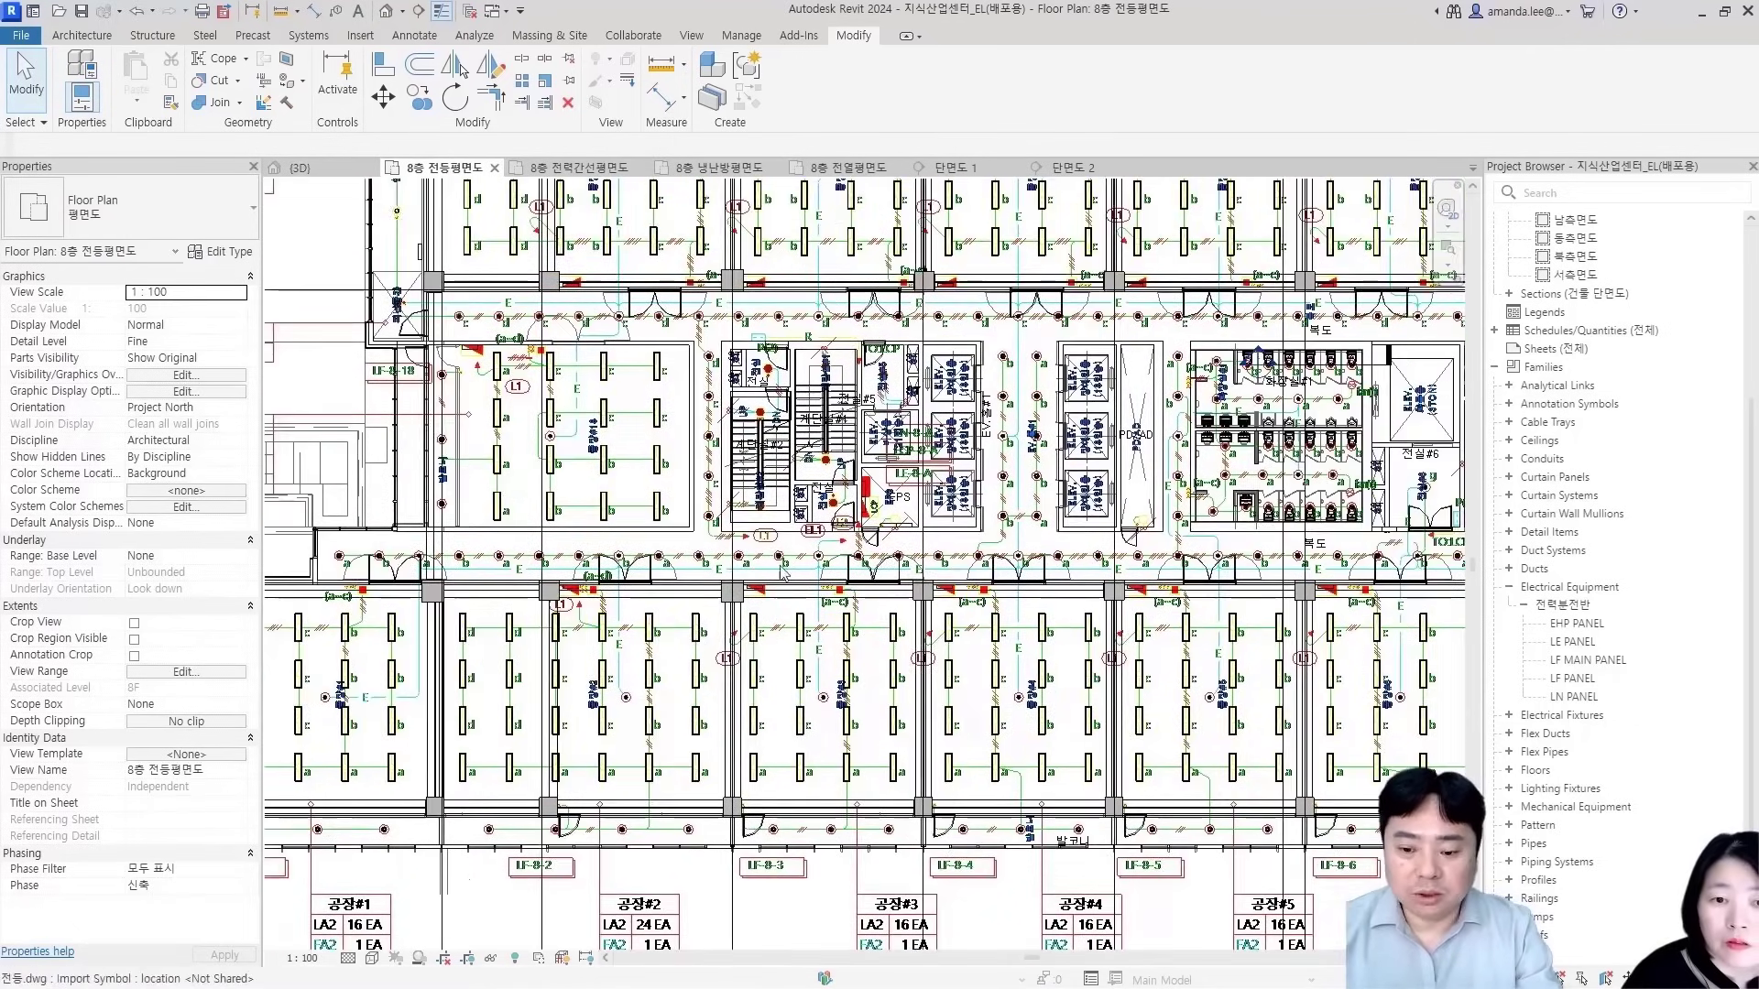
scroll(770, 554, "up", 2)
middle_click_drag(855, 400, 858, 465)
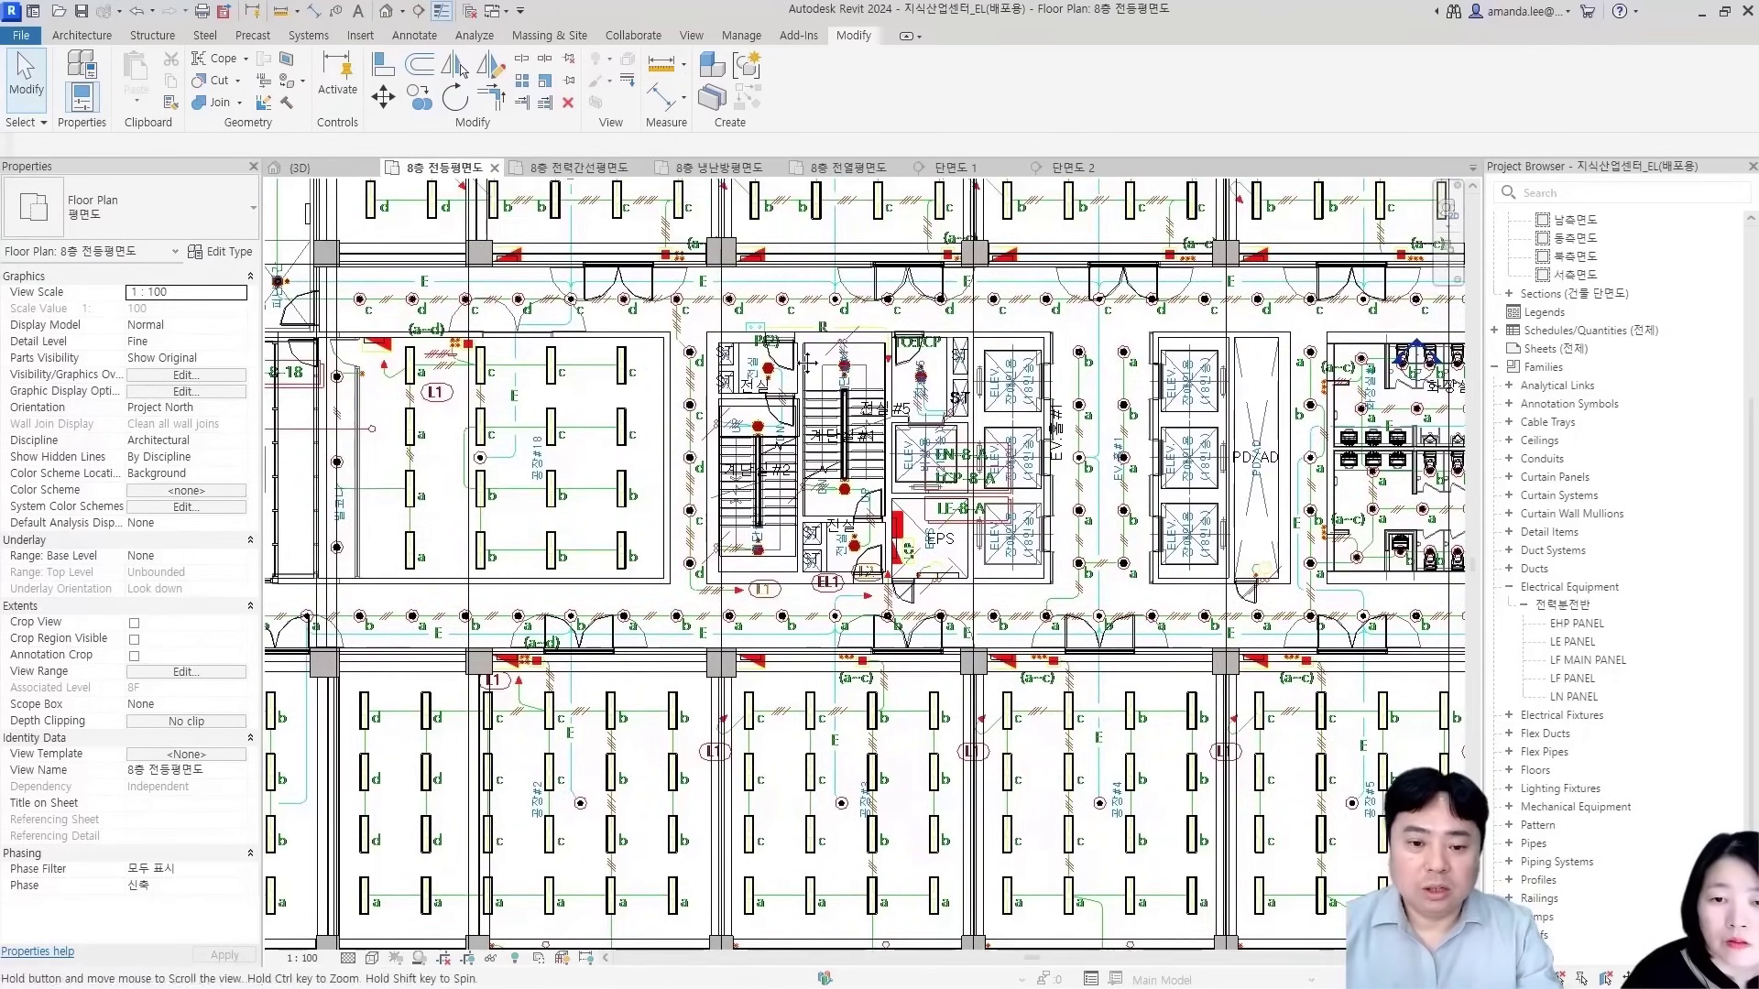
middle_click_drag(353, 276, 485, 327)
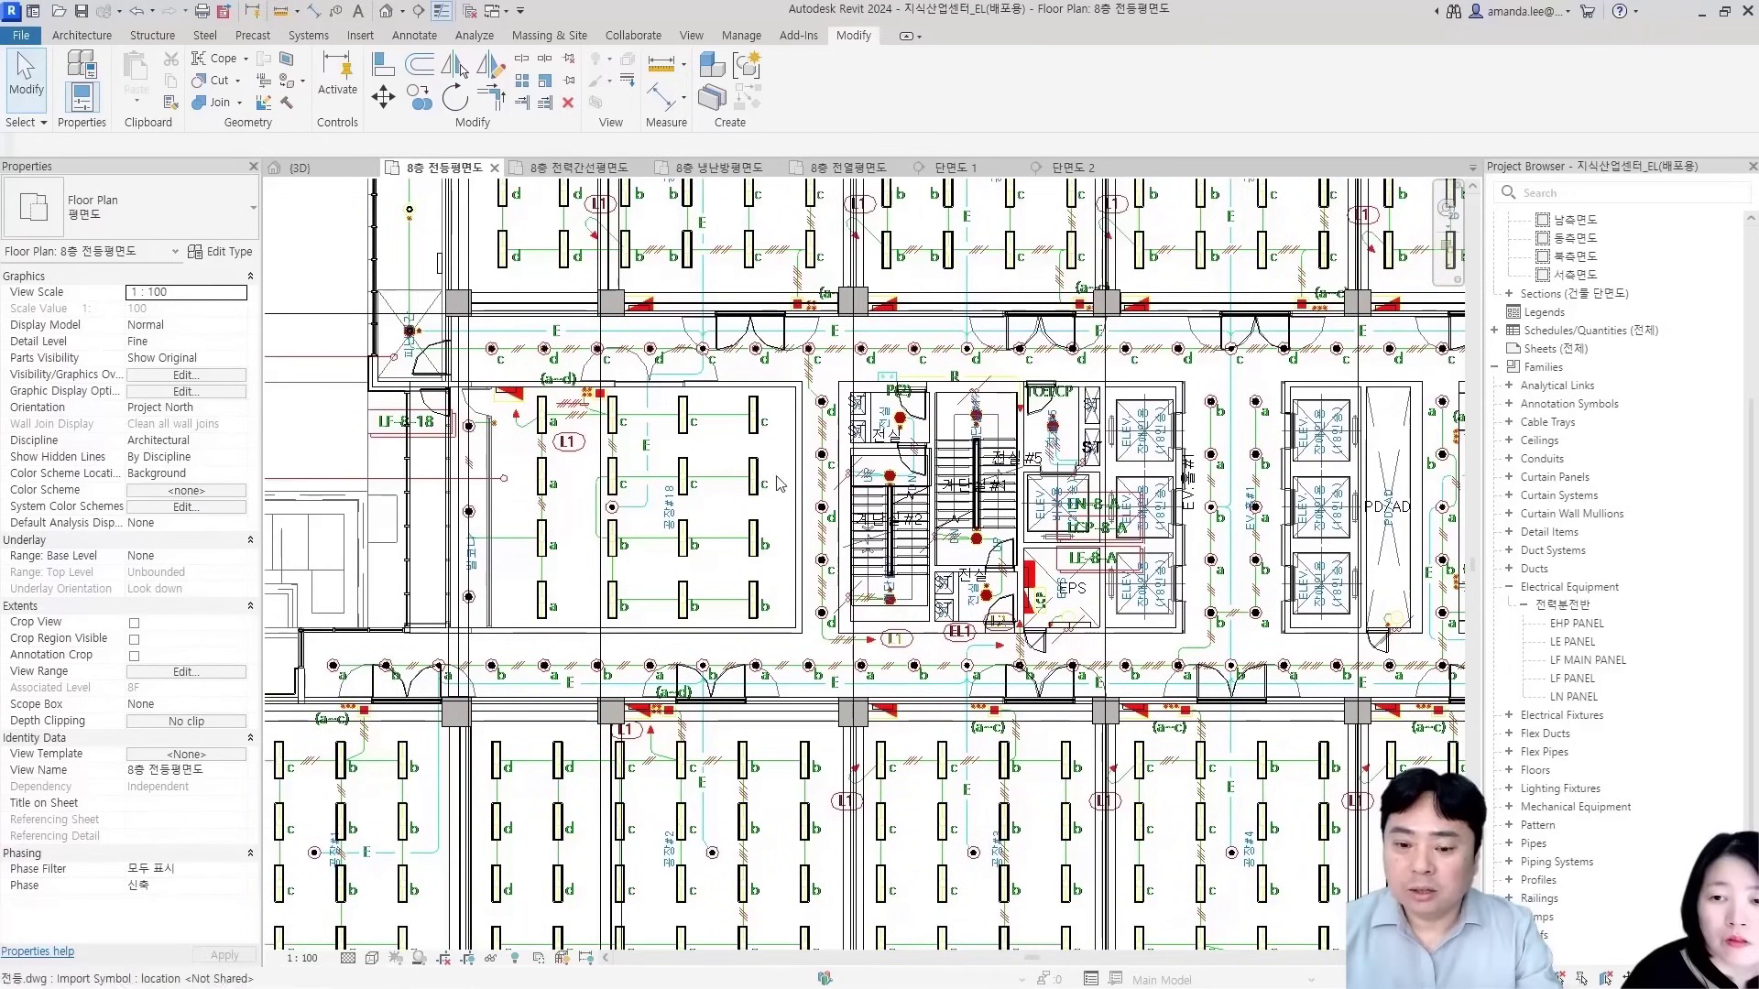
scroll(945, 656, "up", 3)
middle_click_drag(1248, 551, 845, 542)
scroll(838, 312, "up", 1)
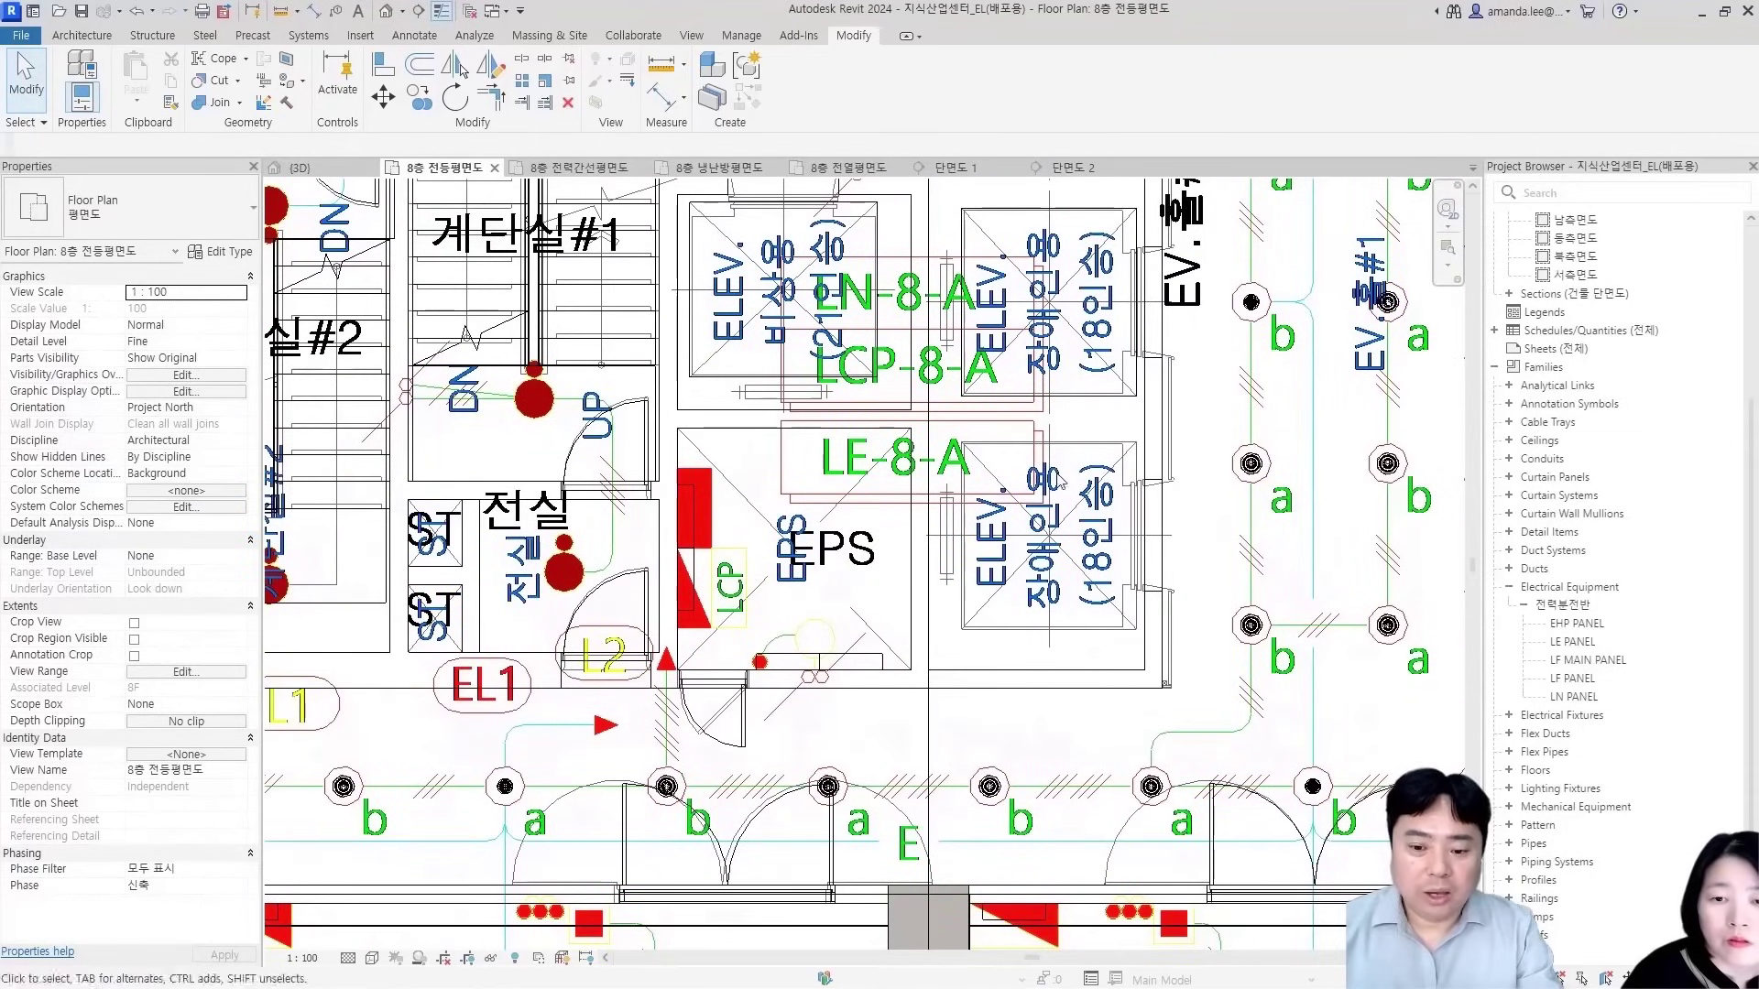
scroll(683, 492, "down", 2)
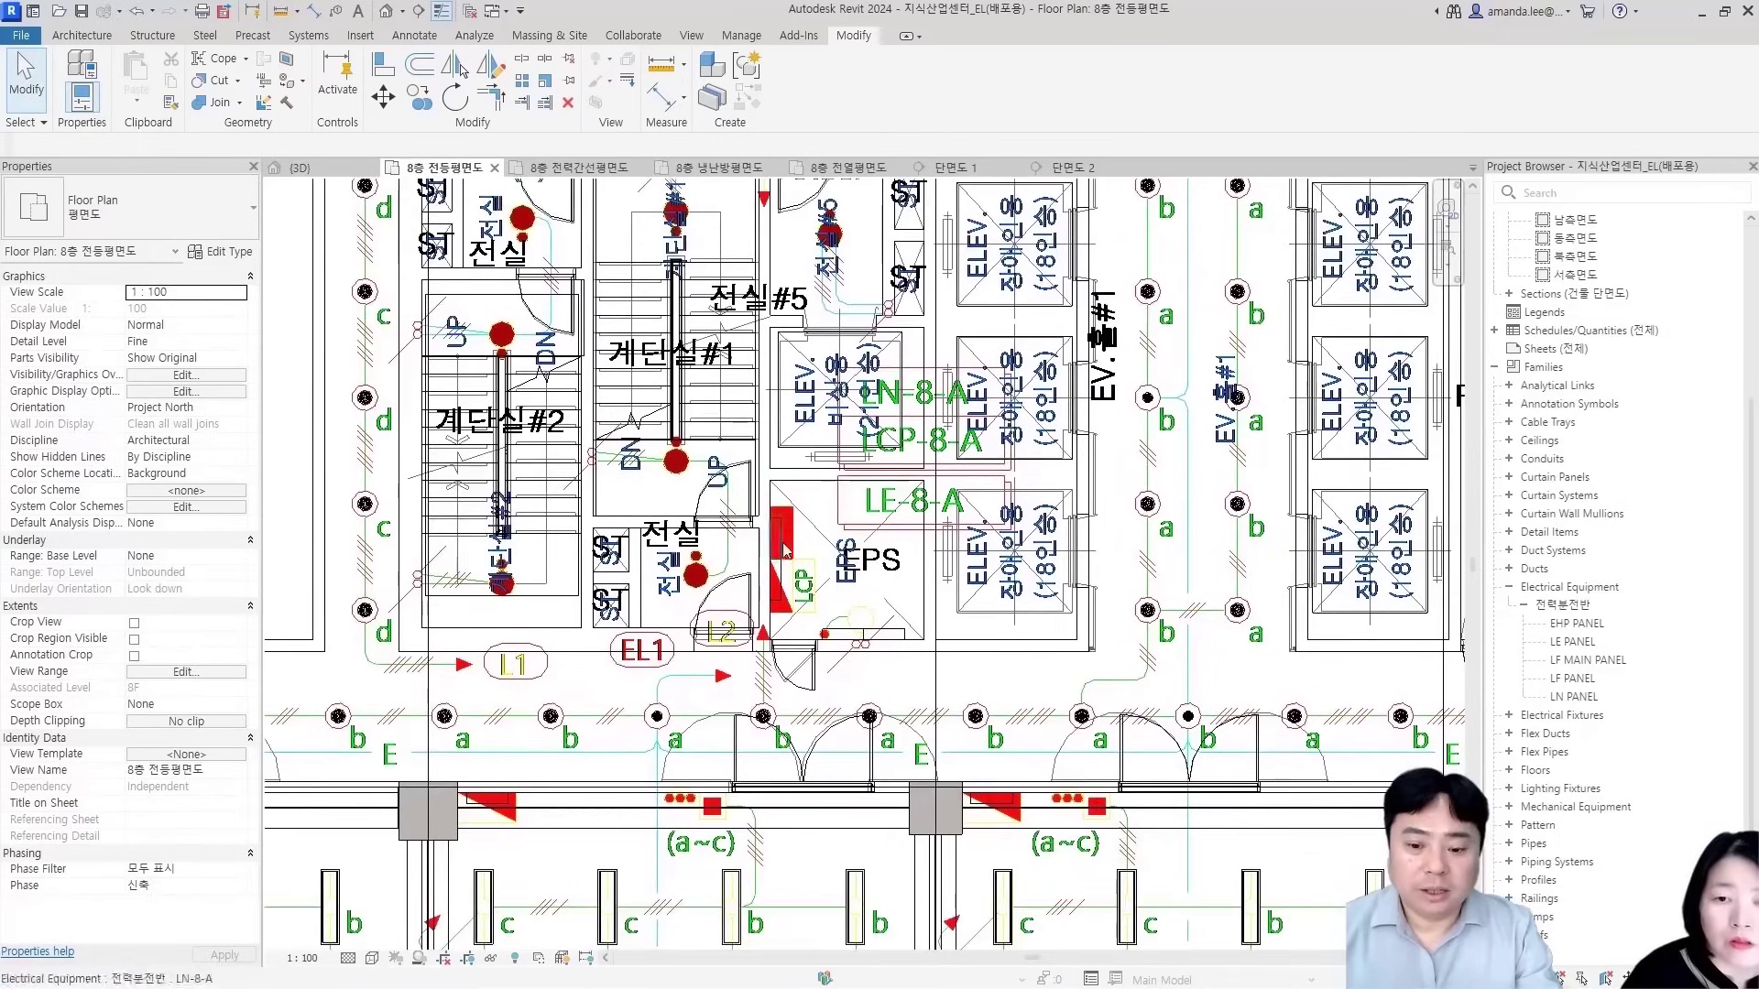
scroll(767, 504, "down", 3)
scroll(425, 397, "up", 2)
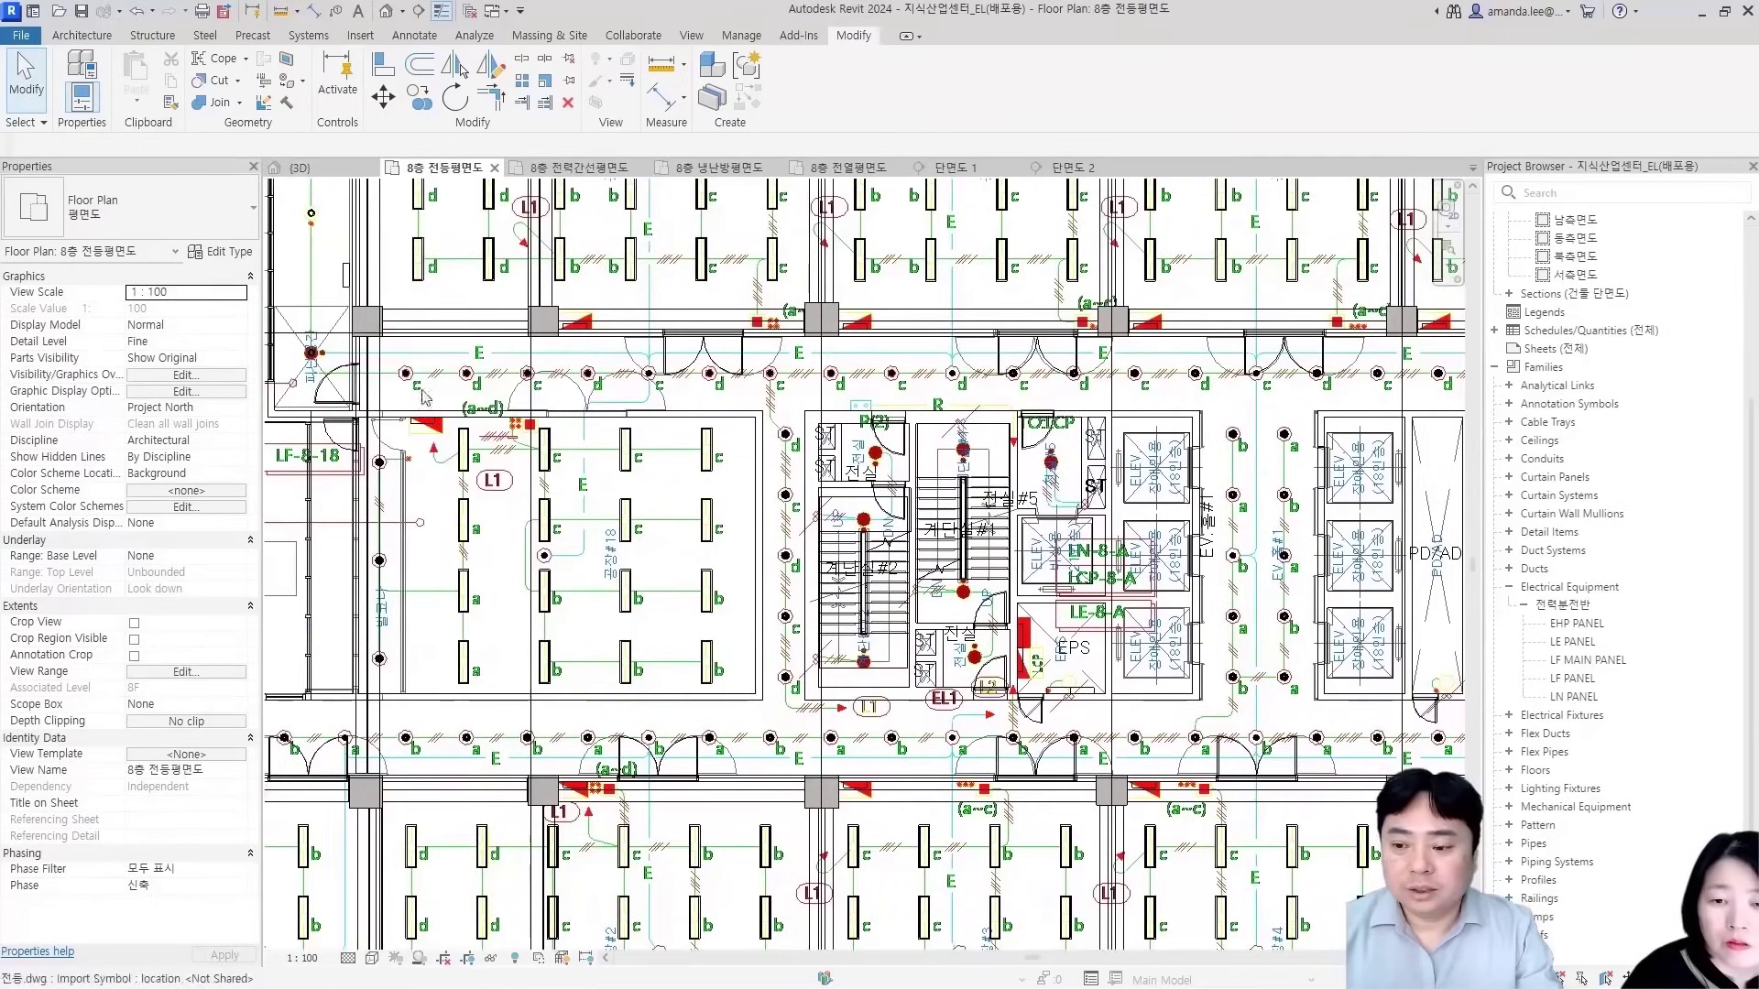
Select the two UA4 fixtures in the 실외기실 together with the UA3 fixture in the adjacent 피난공간
scroll(304, 352, "up", 3)
middle_click_drag(328, 265, 581, 519)
scroll(573, 463, "down", 2)
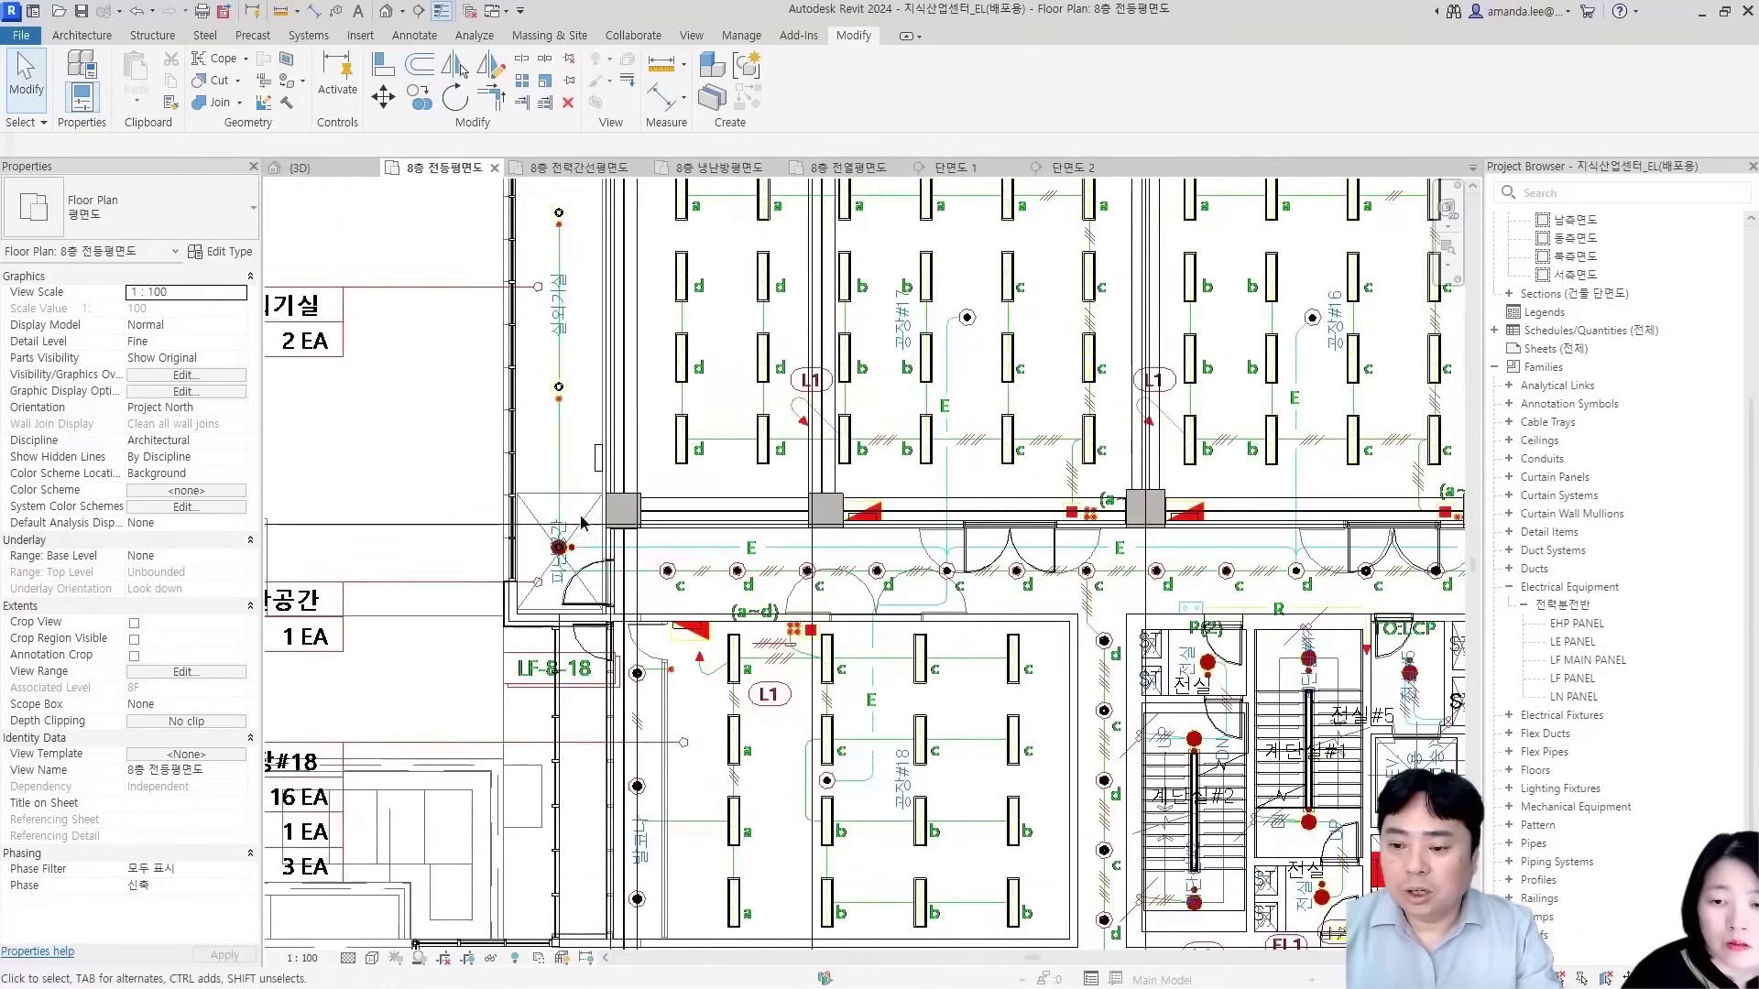
scroll(579, 521, "down", 1)
left_click_drag(472, 258, 597, 542)
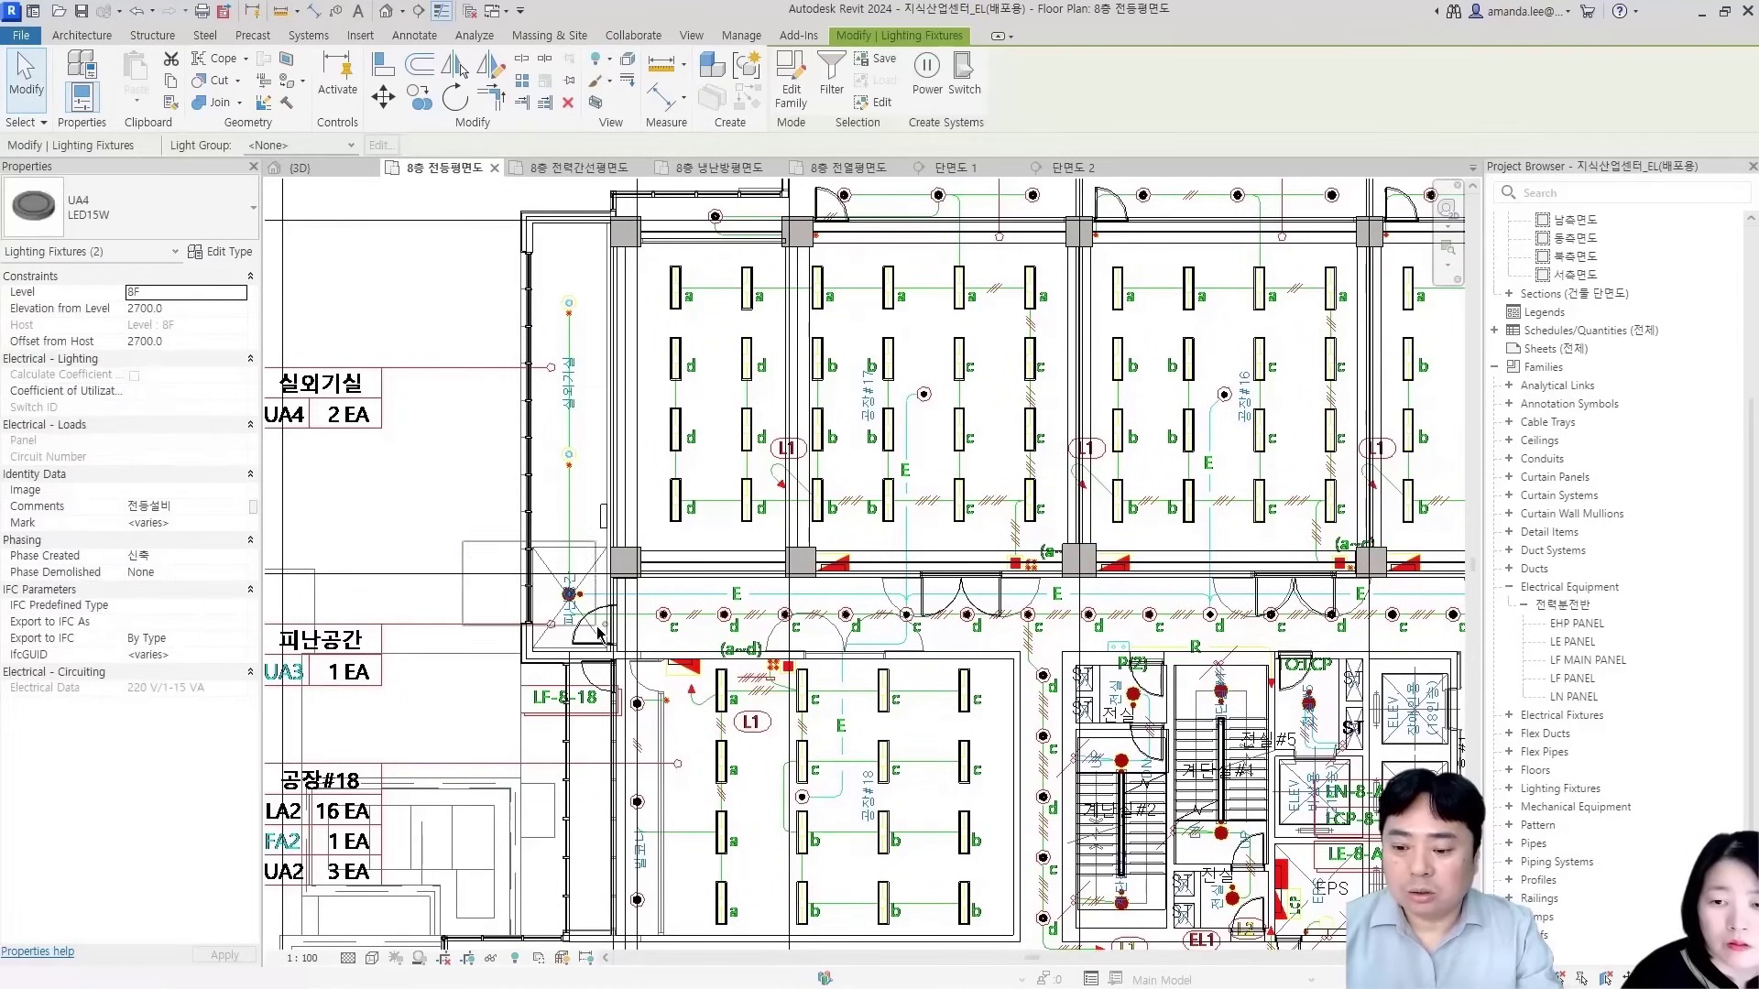
left_click(569, 595, "ctrl")
Add the c and d fixtures along the whole north corridor, from 공장#18 to the LF-8-10 end, to the selection
scroll(583, 603, "down", 3)
scroll(434, 524, "up", 3)
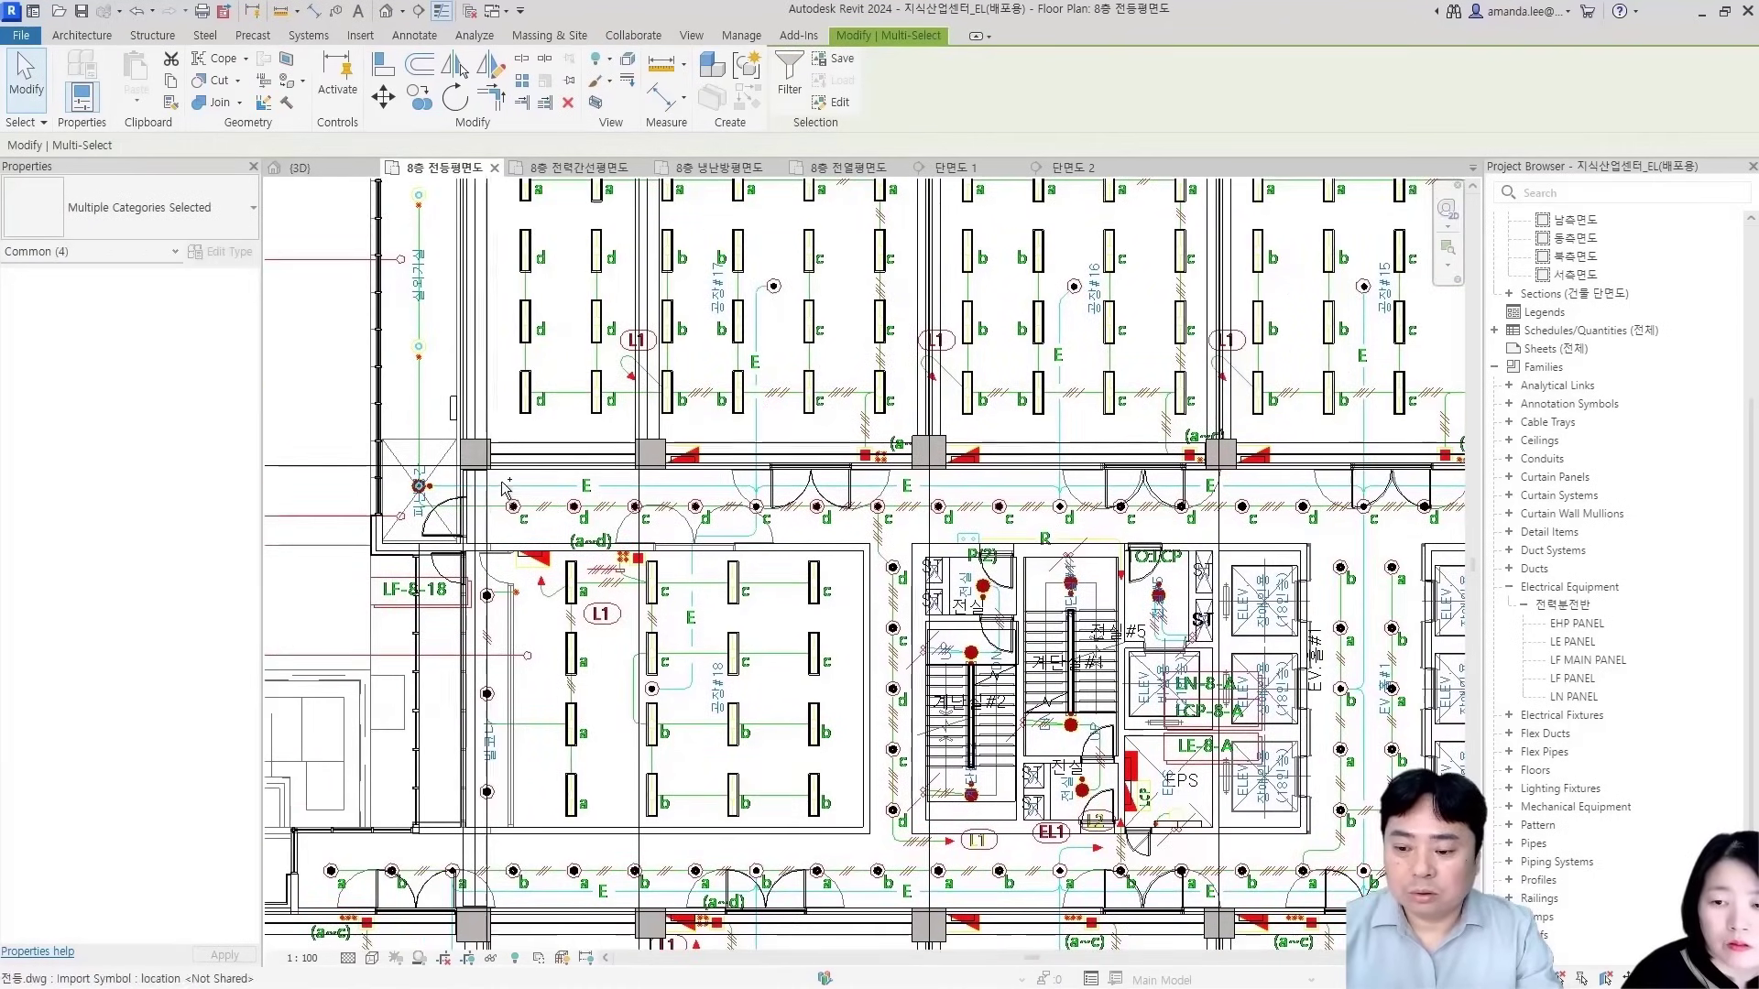
left_click_drag(507, 478, 1368, 560, "ctrl")
middle_click_drag(1368, 560, 818, 518)
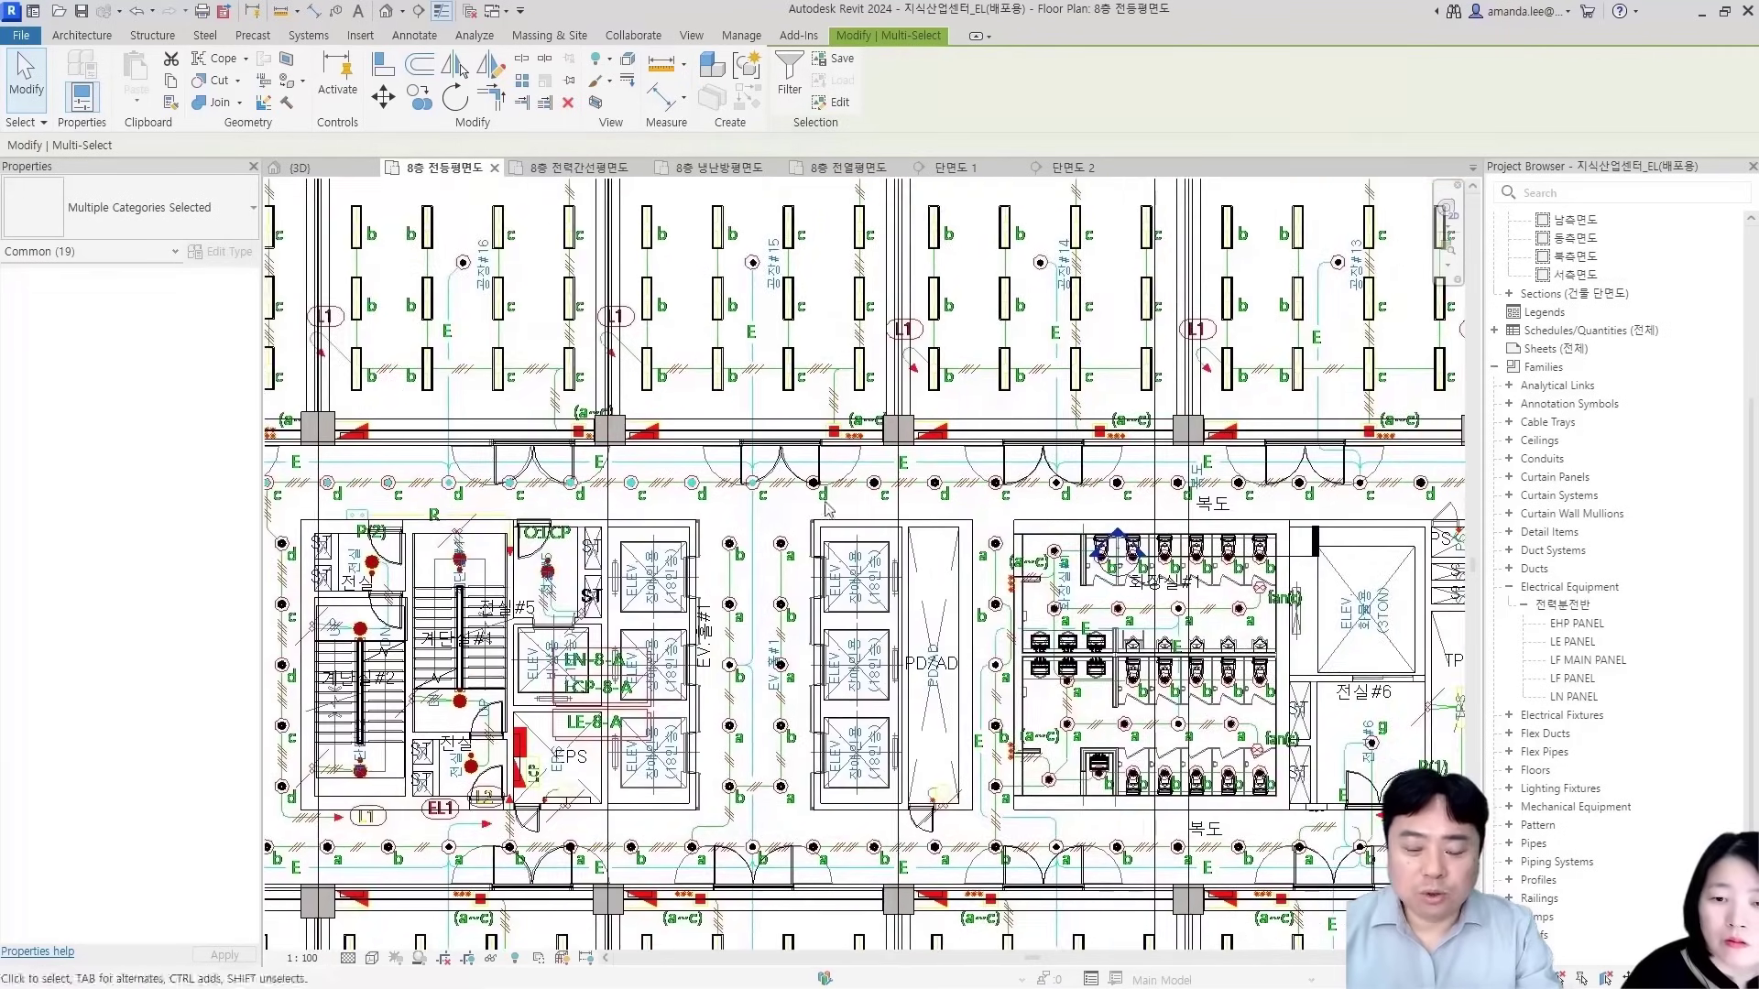
scroll(838, 495, "up", 2)
left_click_drag(780, 435, 1347, 521, "ctrl")
middle_click_drag(1346, 521, 733, 417)
left_click_drag(717, 406, 1273, 495, "ctrl")
middle_click_drag(1225, 497, 469, 478)
left_click_drag(499, 389, 1351, 490, "ctrl")
middle_click_drag(1351, 430, 546, 438)
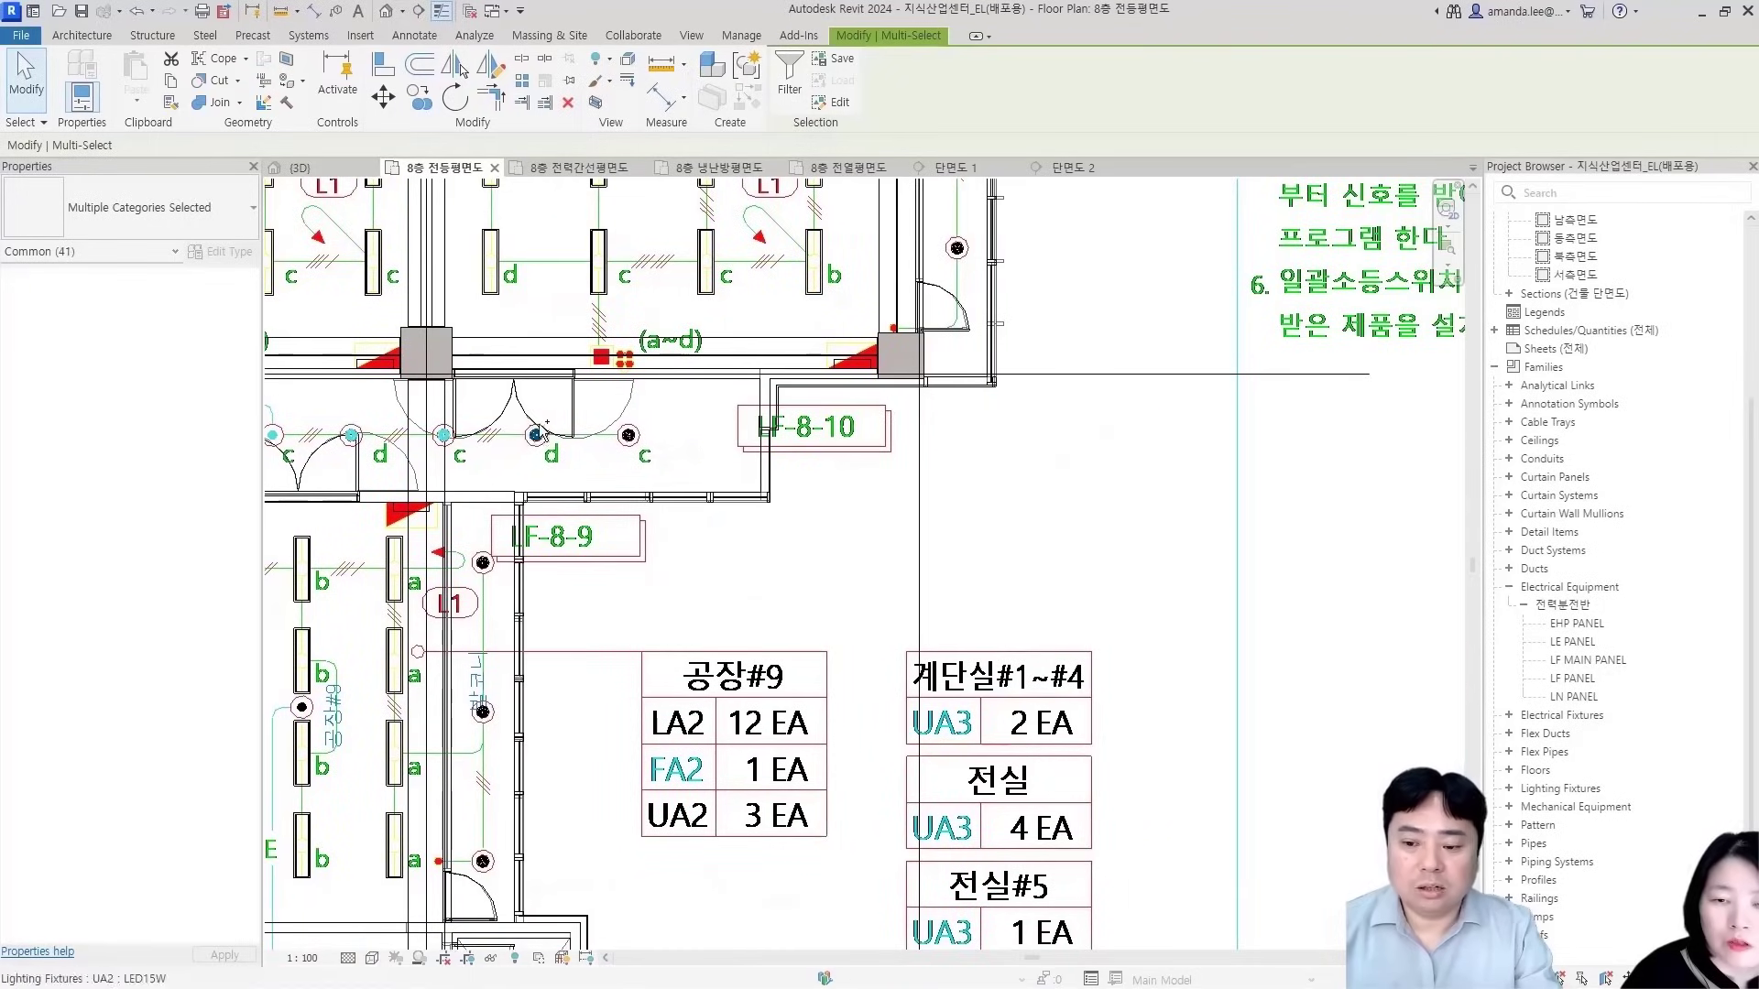
left_click_drag(486, 399, 631, 478, "ctrl")
Add the column of c and d fixtures in the passage between 공장#18 and 계단실#2 to the selection
scroll(605, 495, "down", 3)
scroll(602, 496, "down", 1)
middle_click_drag(600, 493, 1301, 458)
mouse_move(623, 466)
middle_mouse_down()
mouse_move(1098, 435)
mouse_move(595, 460)
mouse_move(625, 426)
middle_mouse_up()
scroll(706, 384, "up", 3)
scroll(697, 368, "up", 2)
left_click_drag(682, 332, 780, 803, "ctrl")
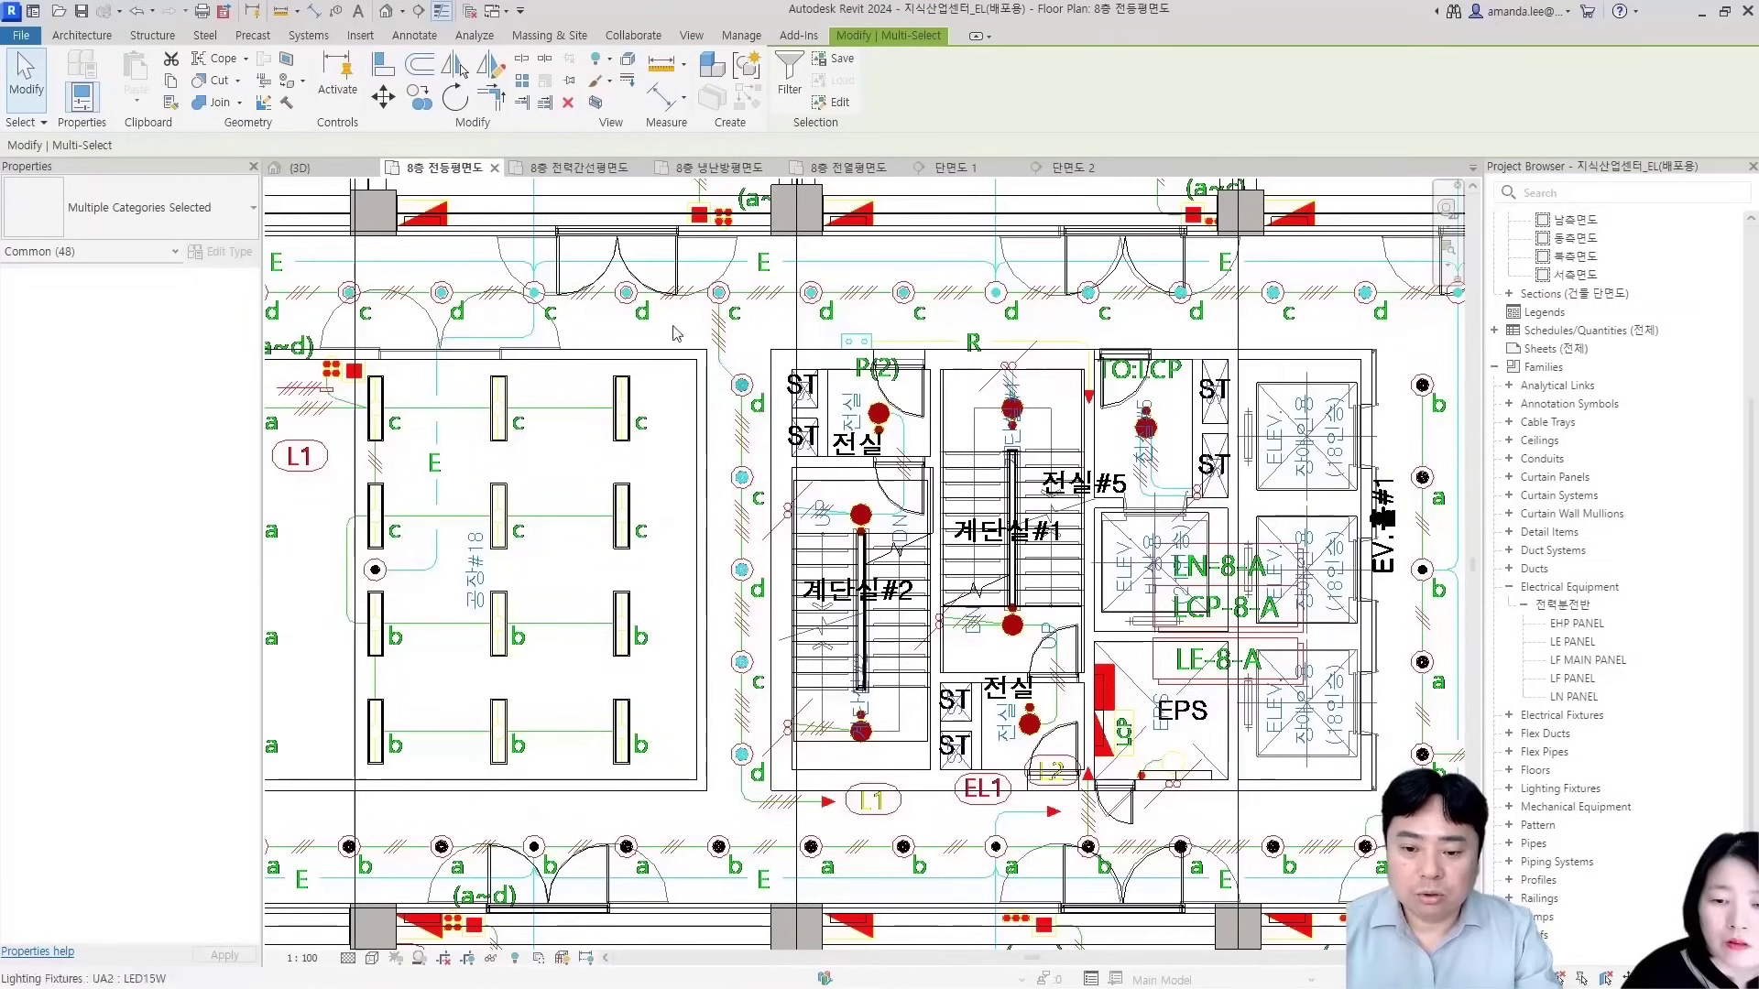
Add the column of lighting fixtures in EV.홀#4 to the selection
scroll(1442, 794, "down", 1)
middle_click_drag(1442, 793, 806, 652)
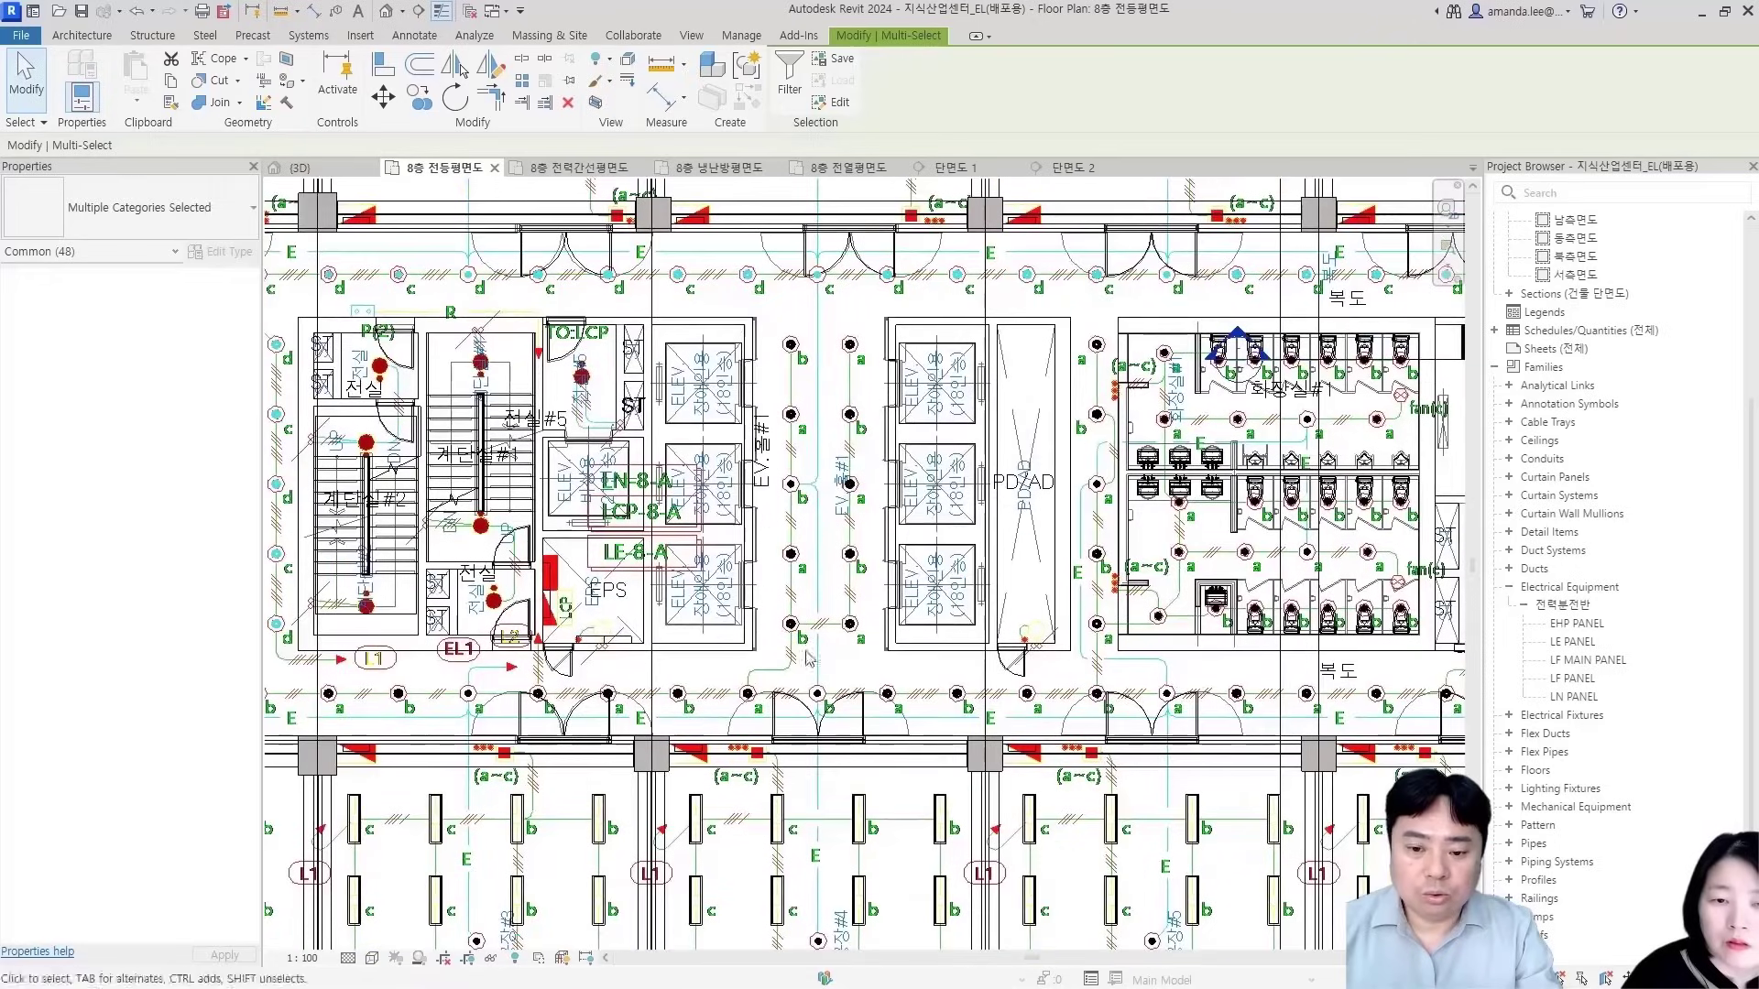
middle_click_drag(1203, 670, 543, 647)
scroll(1162, 680, "down", 1)
middle_click_drag(1251, 516, 797, 525)
middle_click_drag(393, 567, 621, 575)
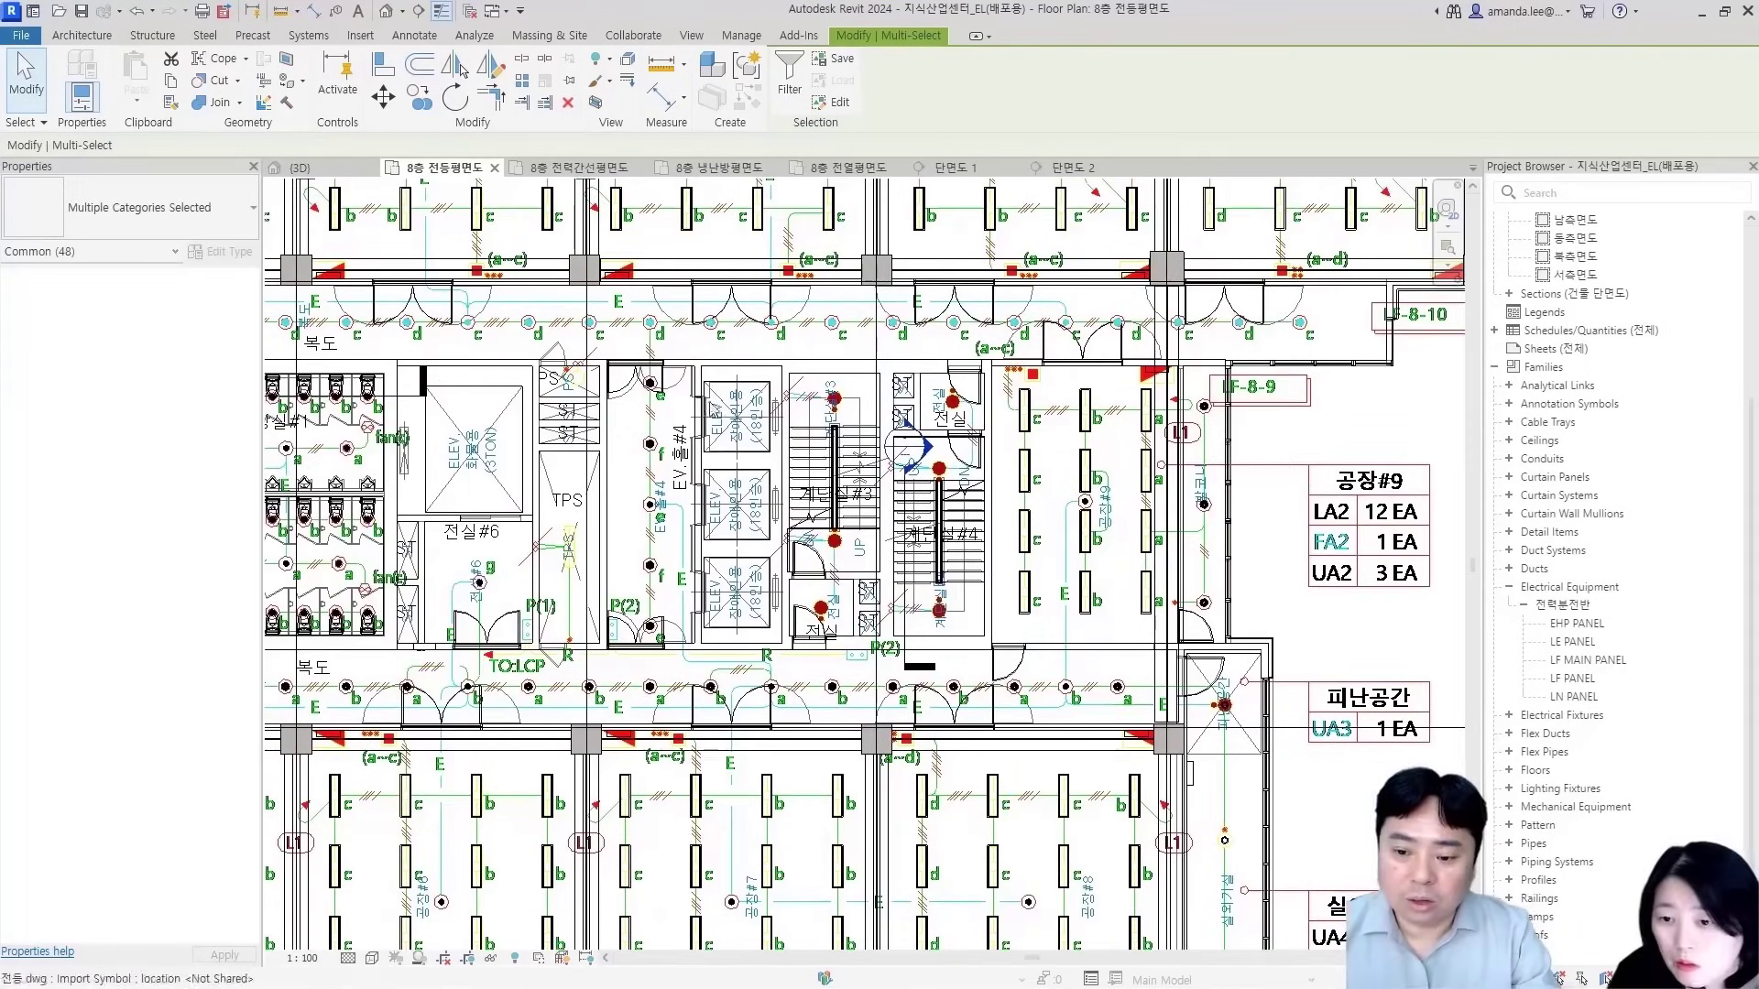
scroll(630, 385, "up", 2)
left_click_drag(627, 321, 691, 830)
scroll(930, 458, "down", 3)
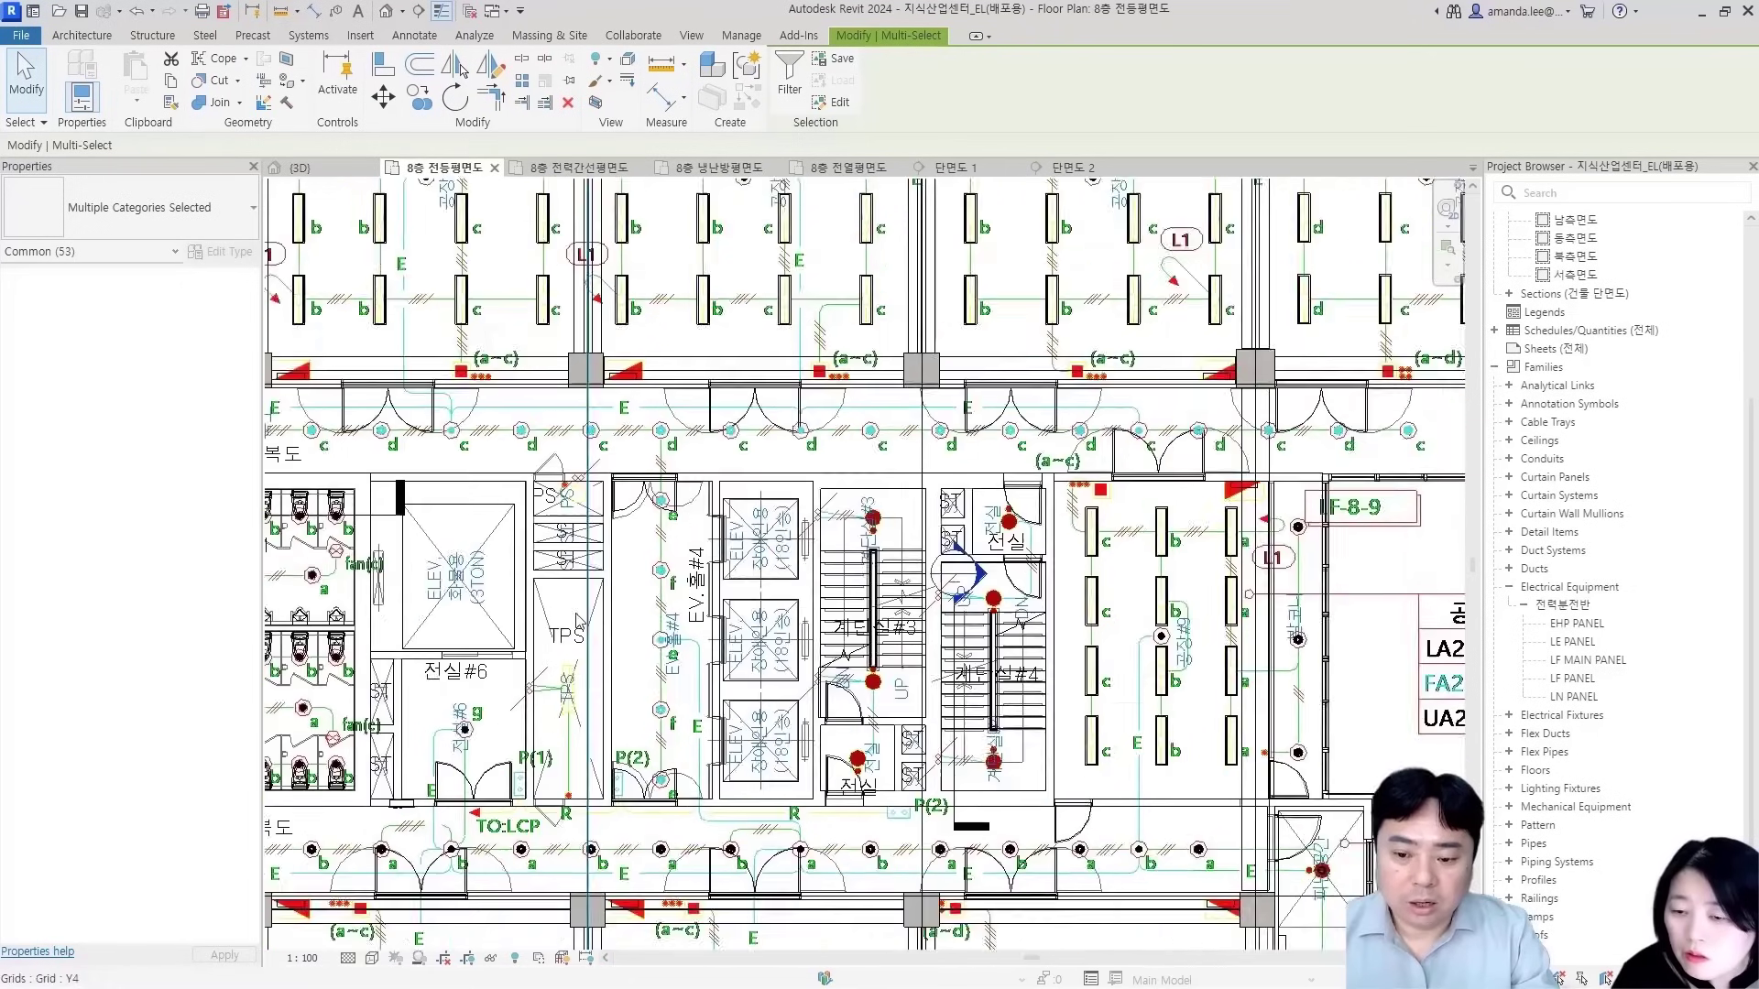
Filter the selection to keep only the lighting fixtures, excluding the reference plane
middle_click_drag(678, 486, 944, 499)
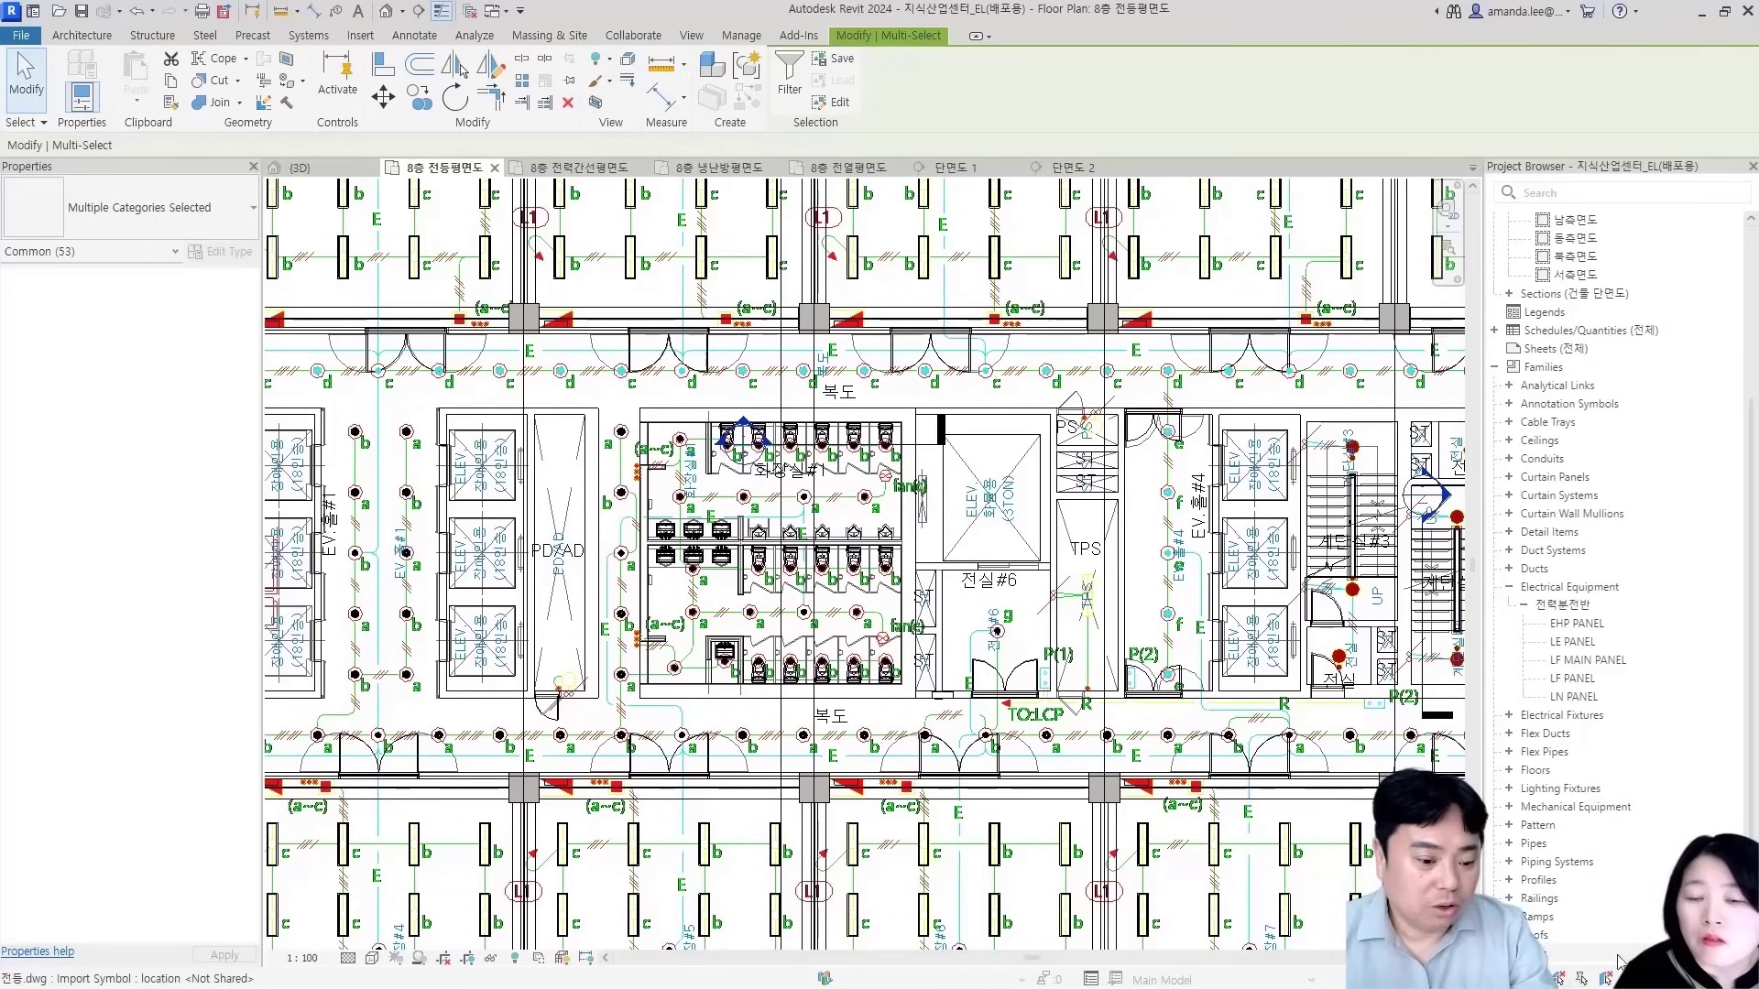
left_click(789, 73)
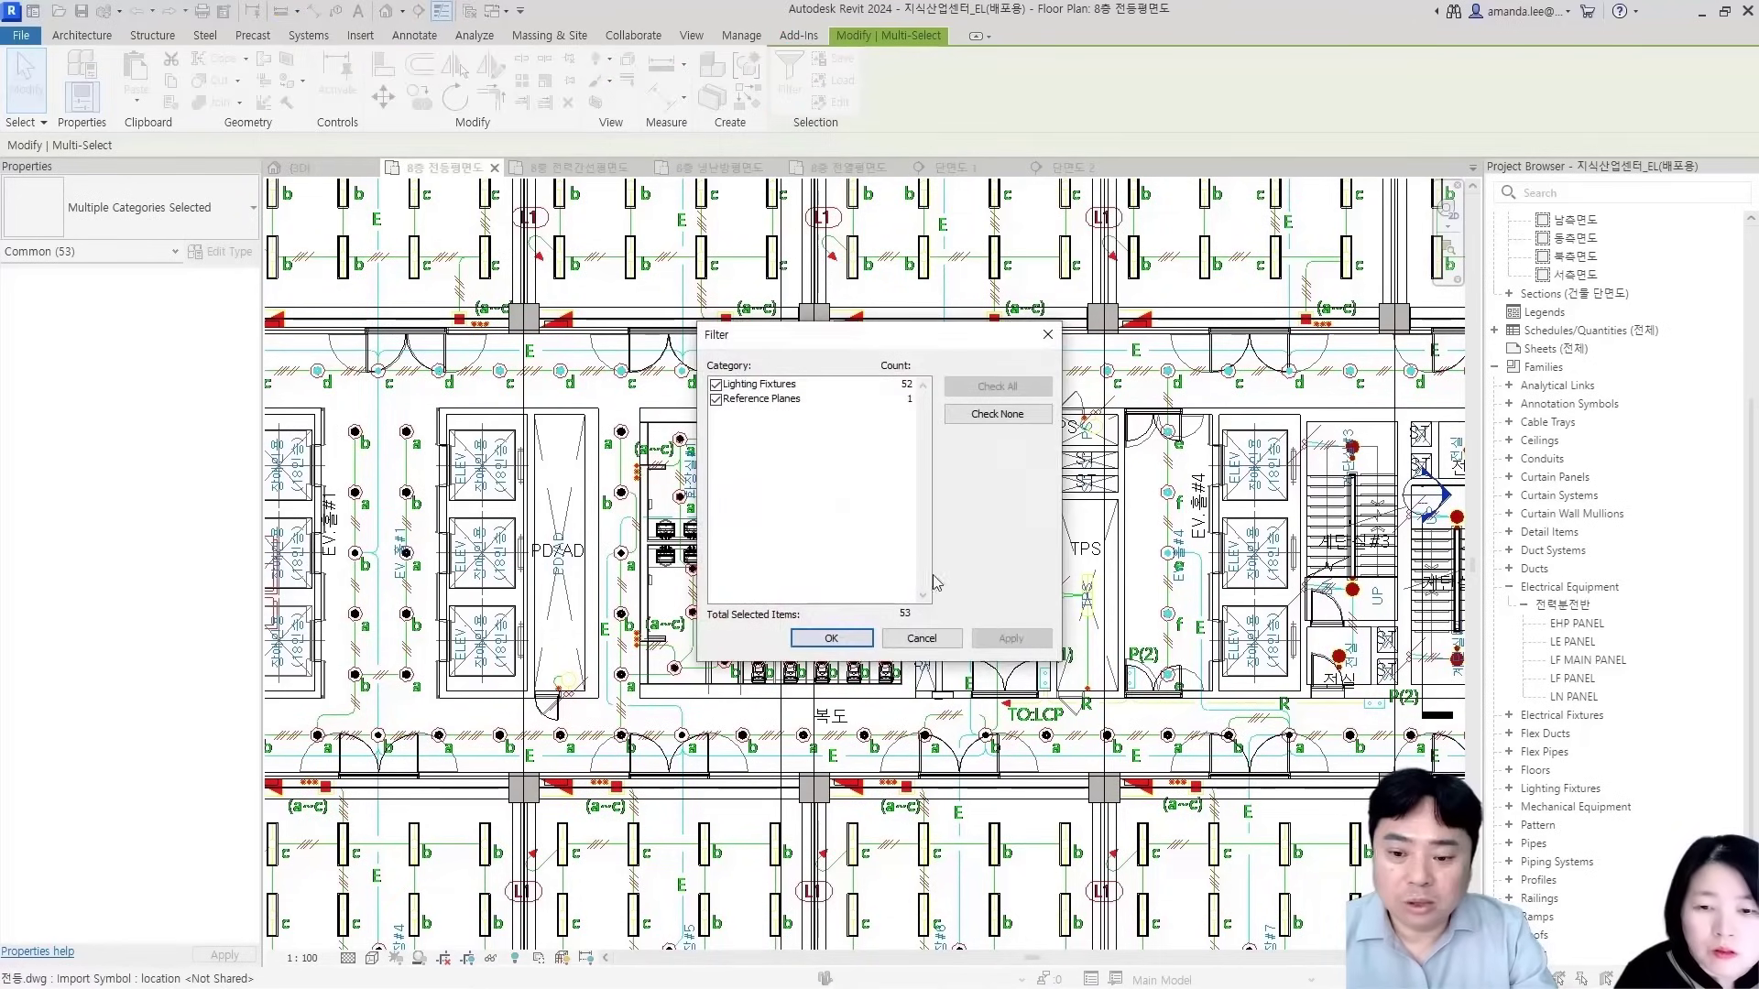
left_click(715, 400)
left_click(843, 644)
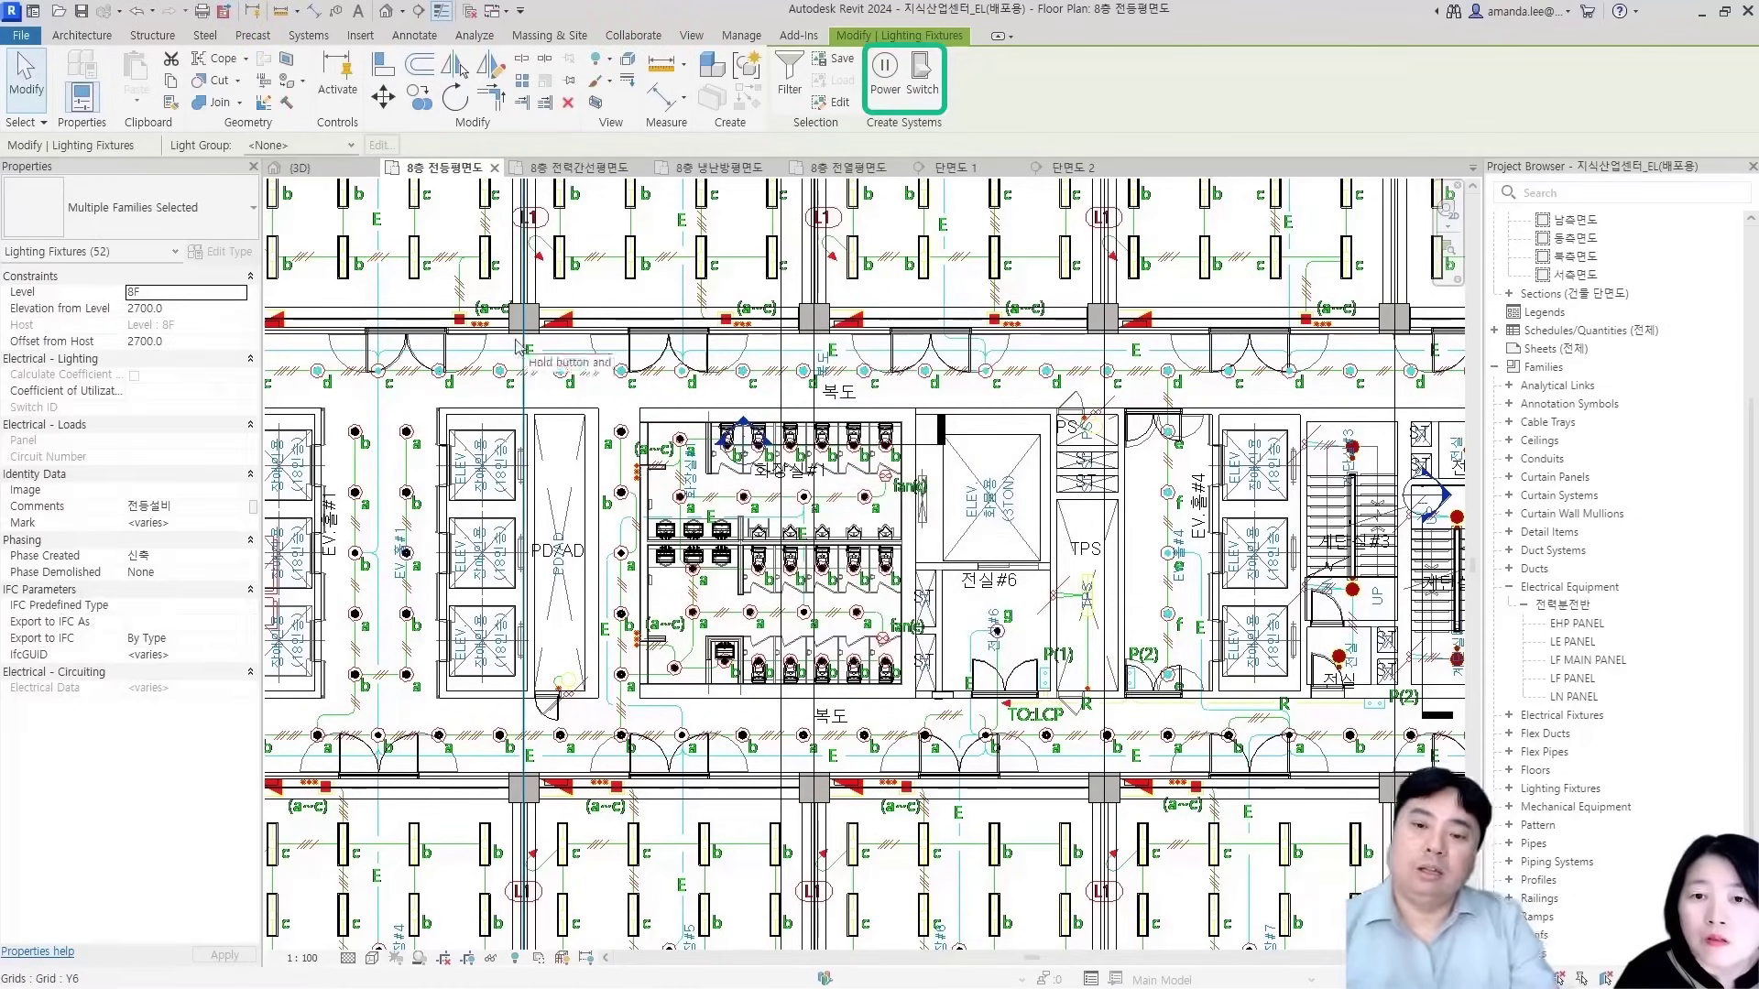
Create a power circuit for the selected common-area fixtures, using Connector 1 : Power for every FA2-E fixture
middle_click_drag(533, 453, 612, 474)
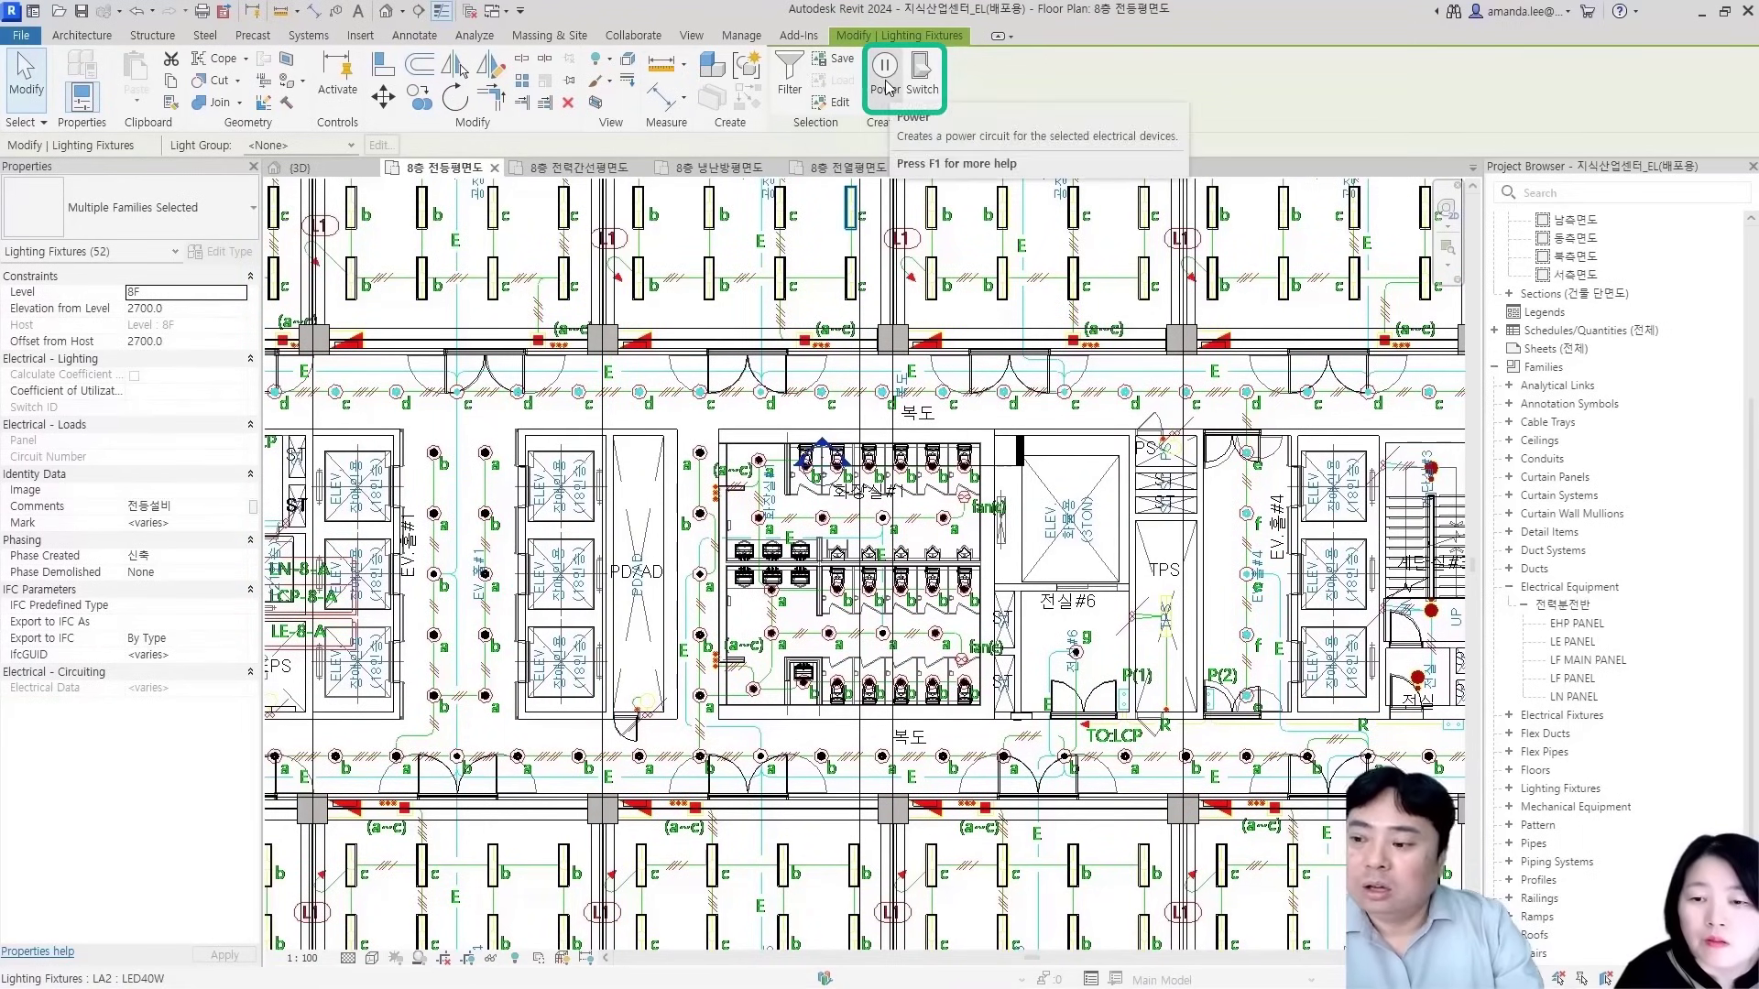
middle_click_drag(818, 600, 1140, 518)
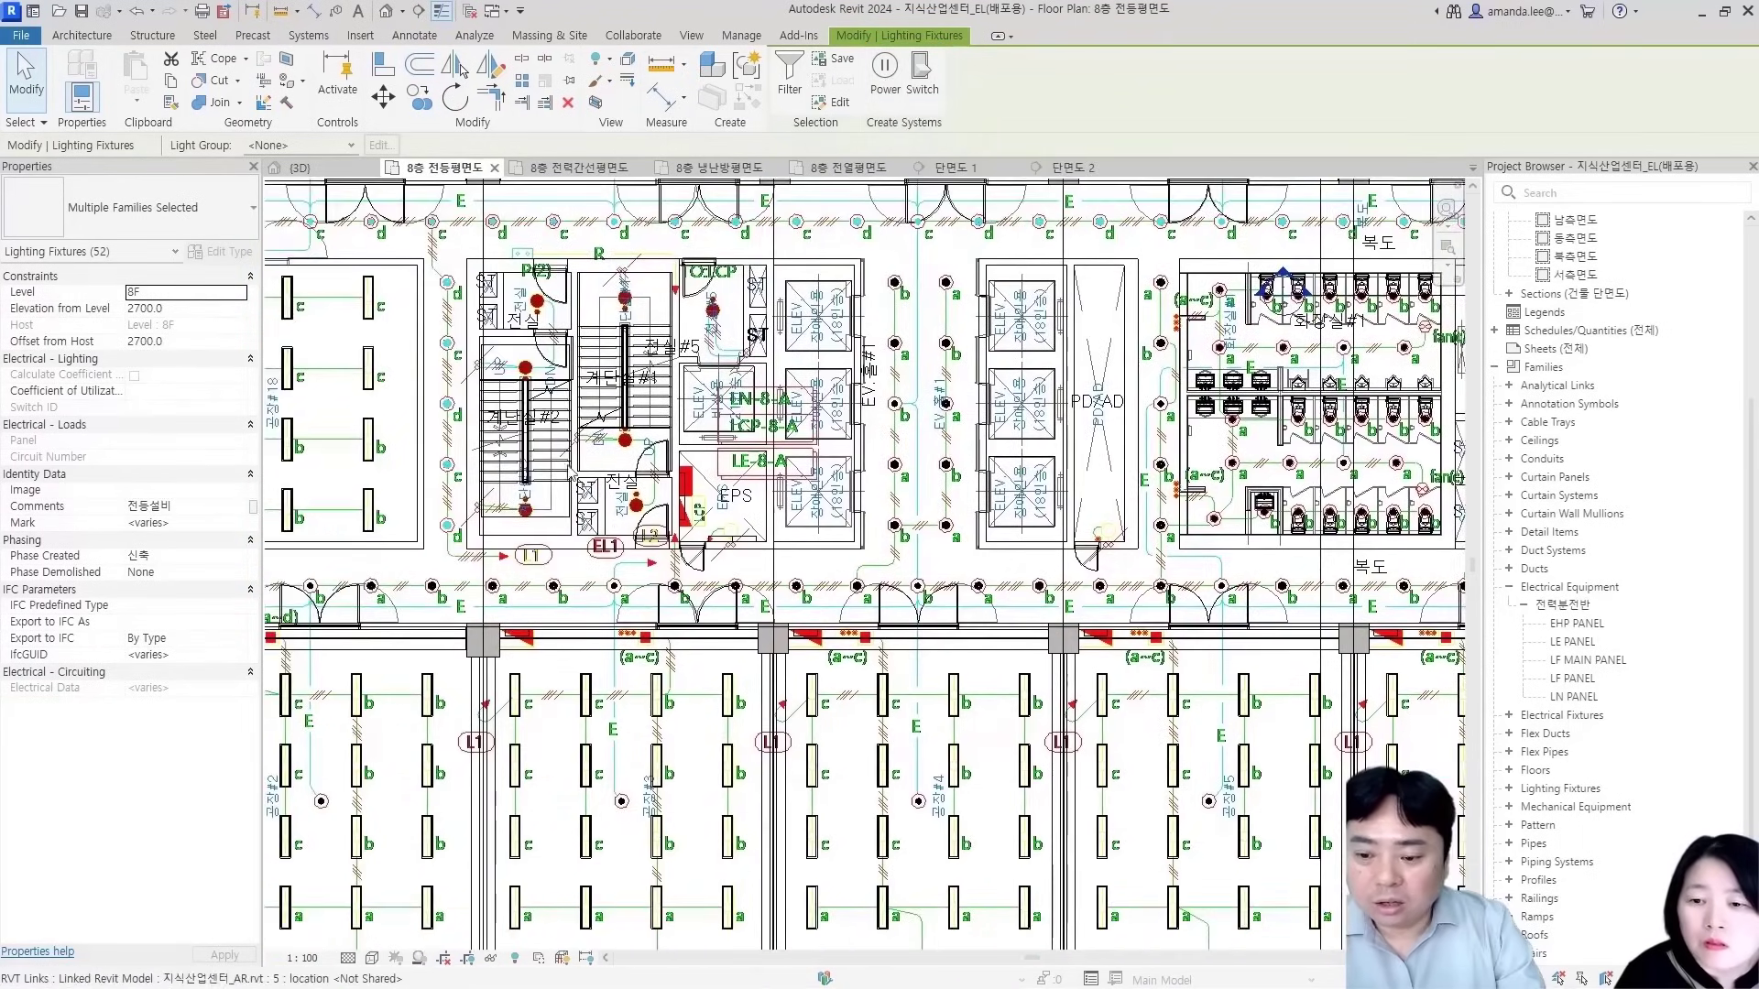
scroll(909, 284, "up", 3)
scroll(910, 284, "up", 2)
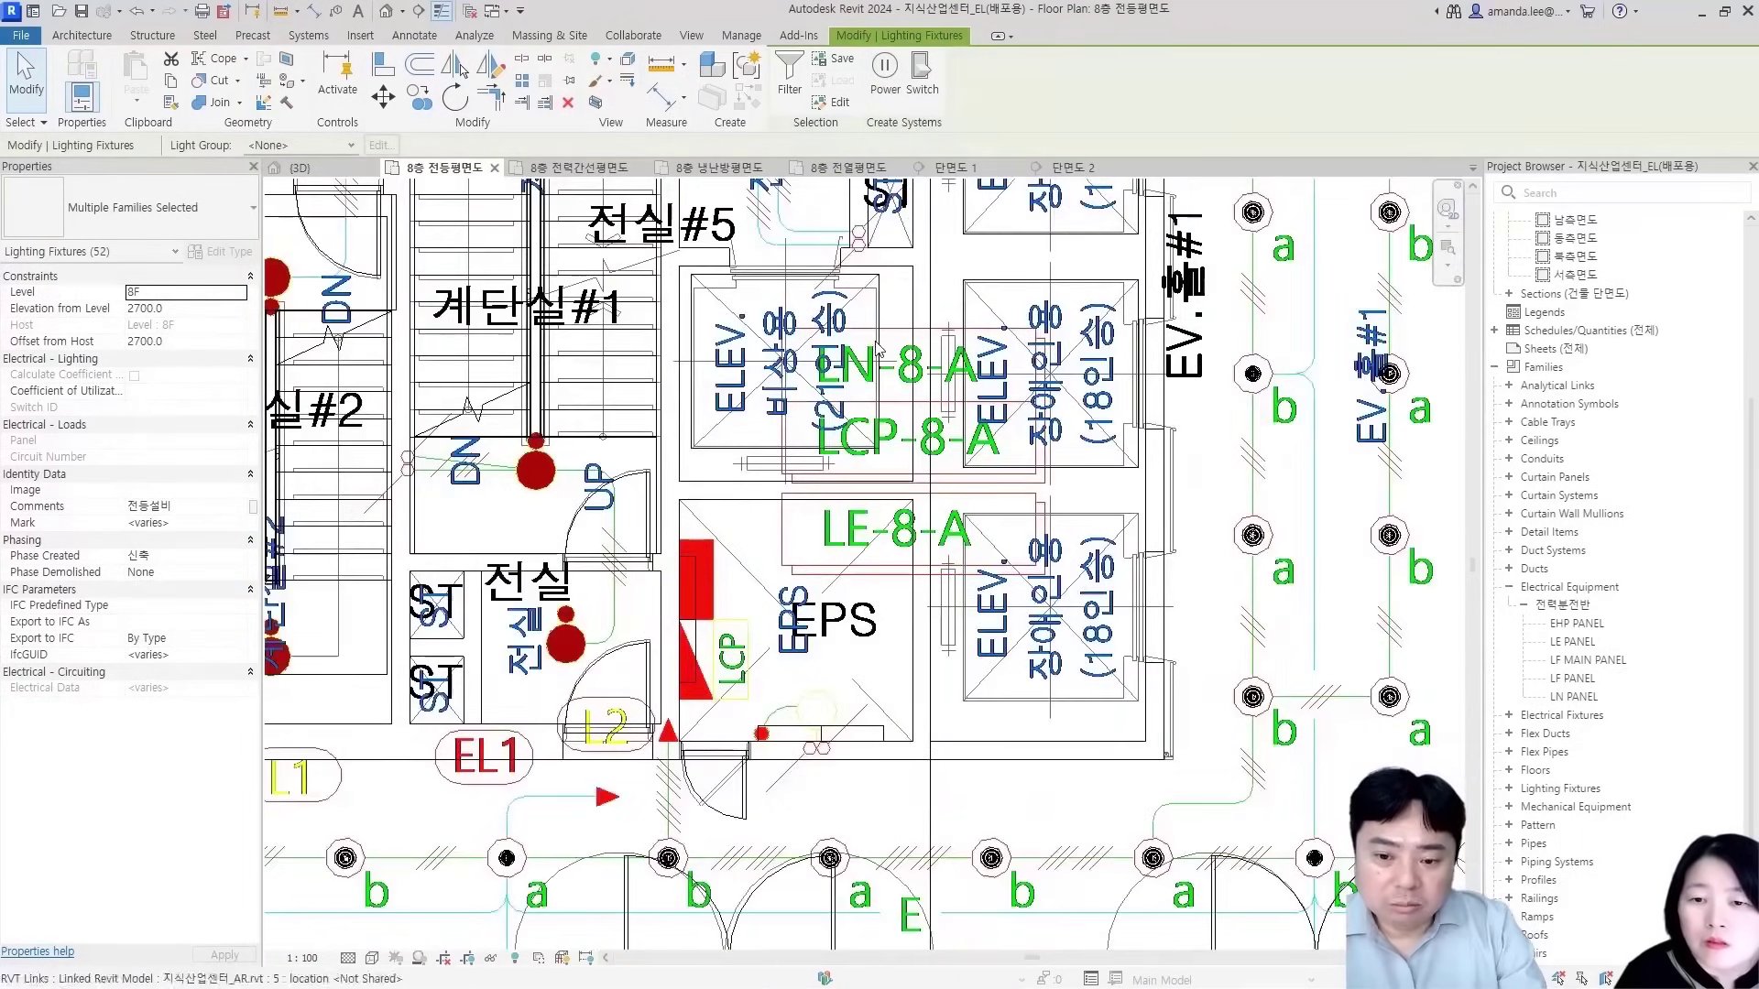
scroll(872, 477, "down", 3)
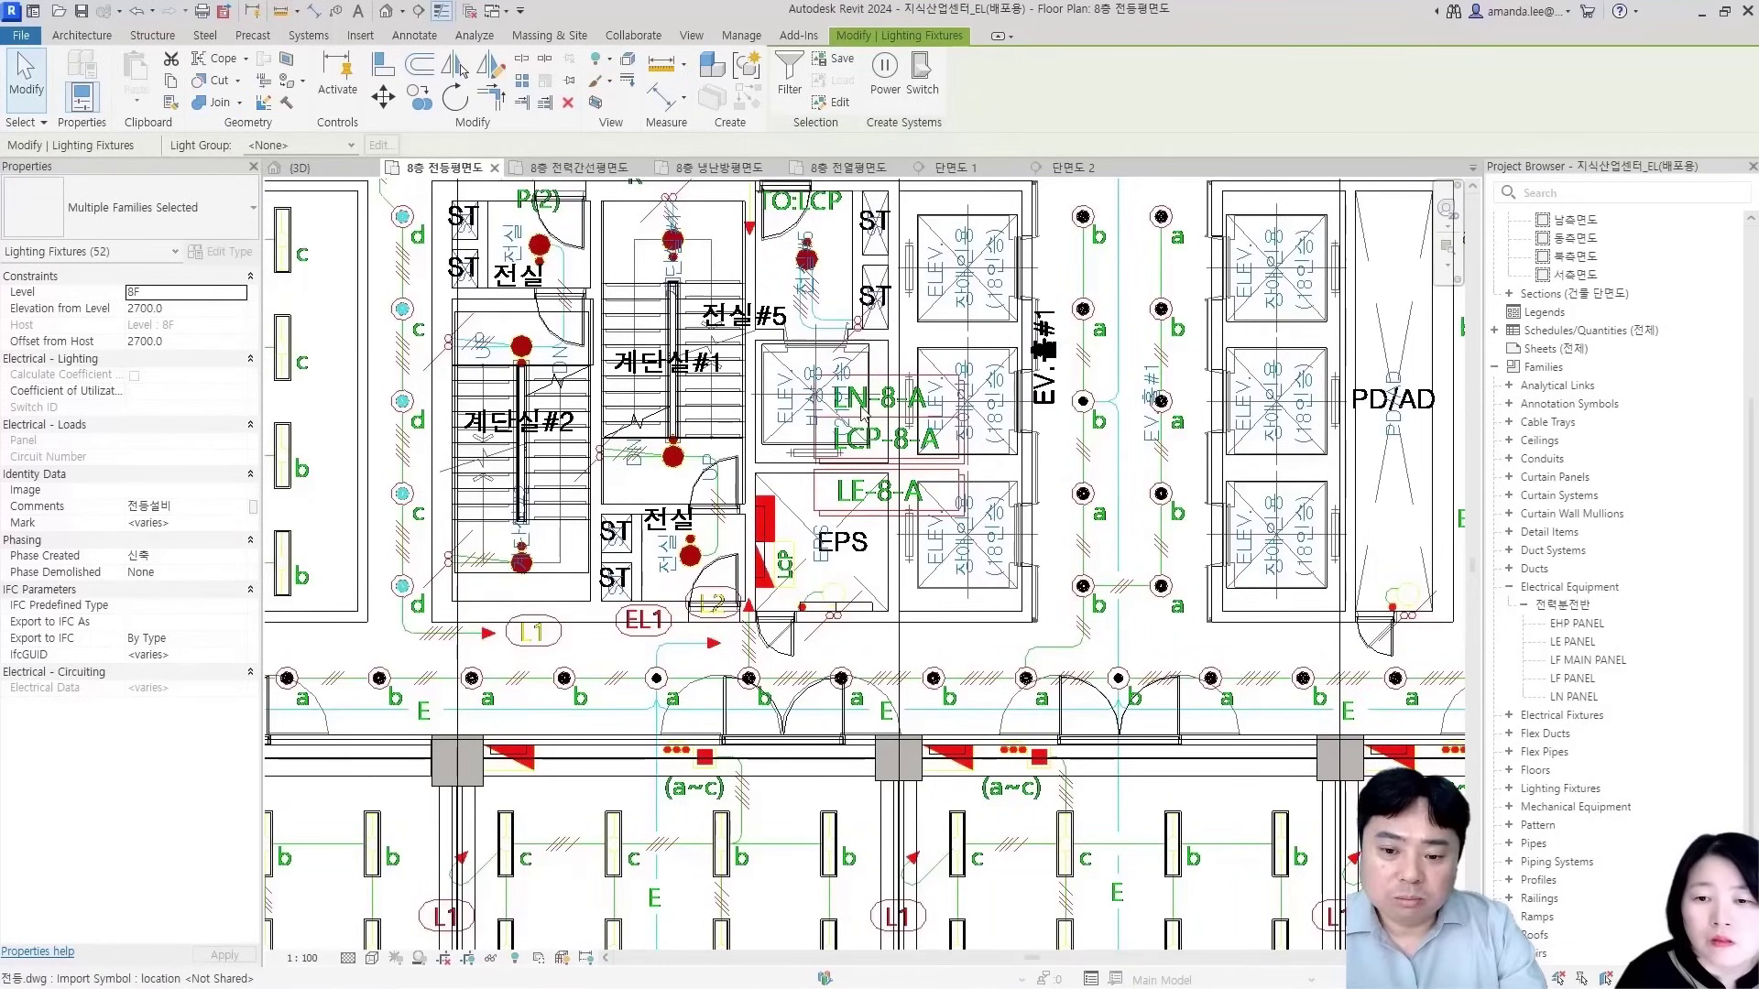
scroll(864, 412, "up", 2)
left_click(885, 70)
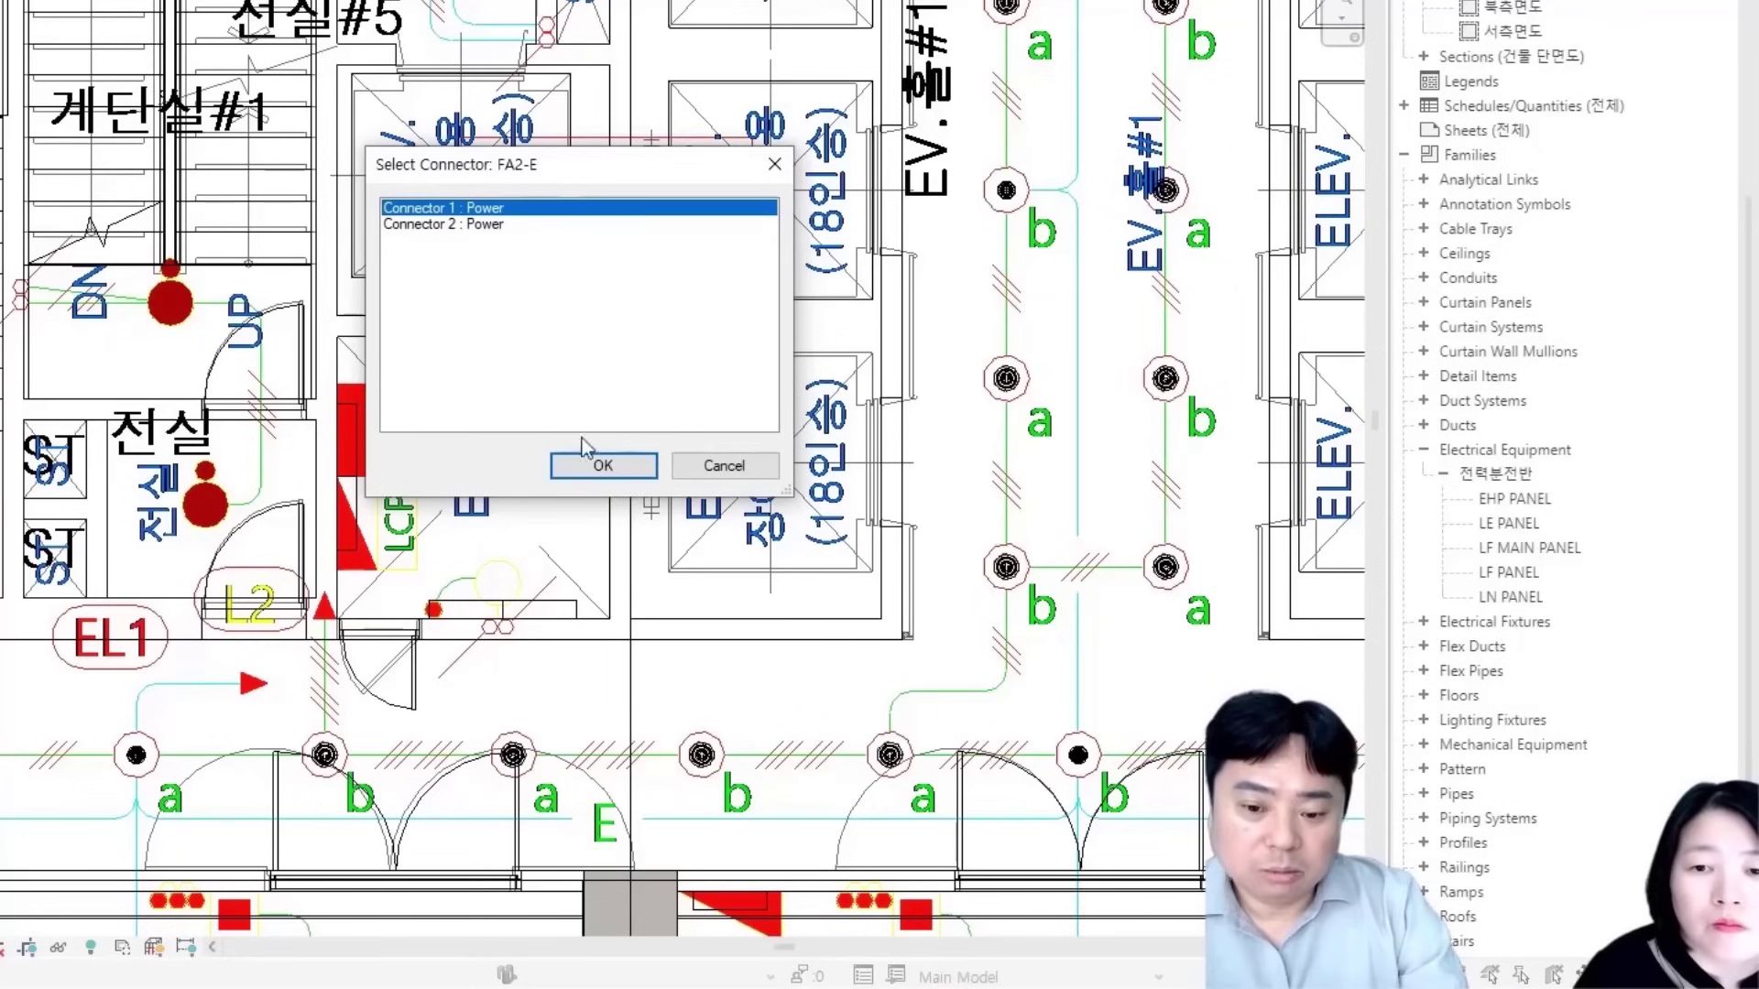
left_click(601, 469)
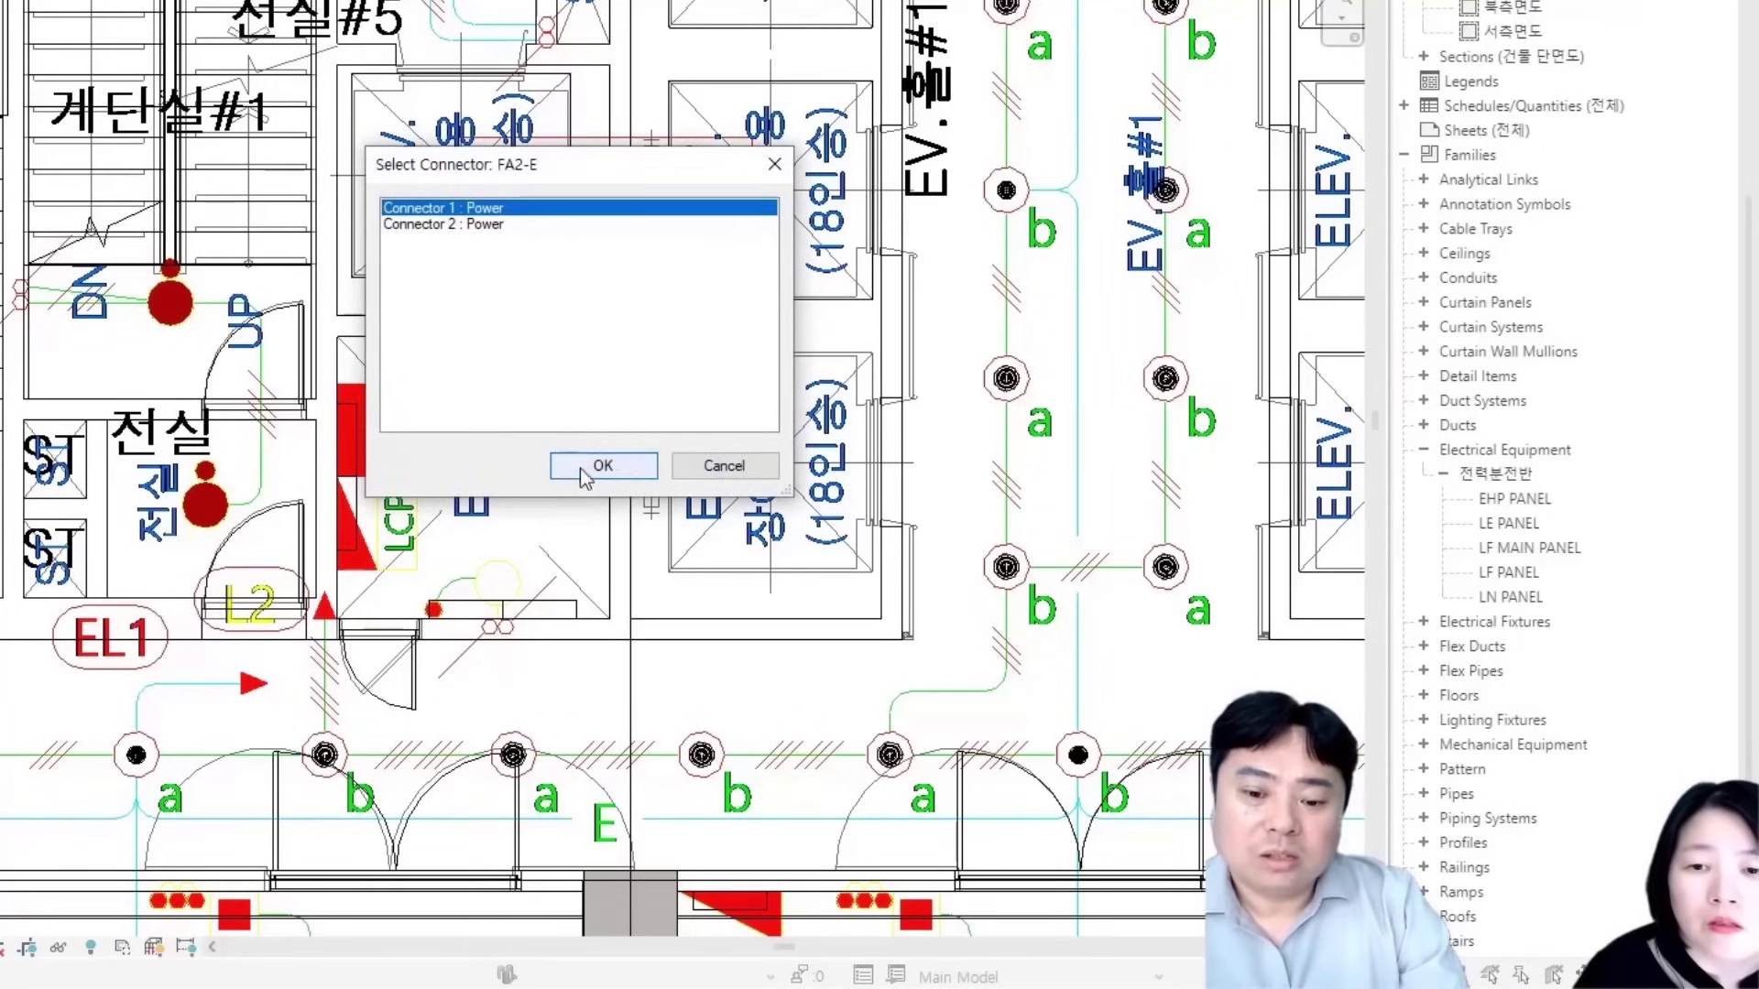
left_click(587, 469)
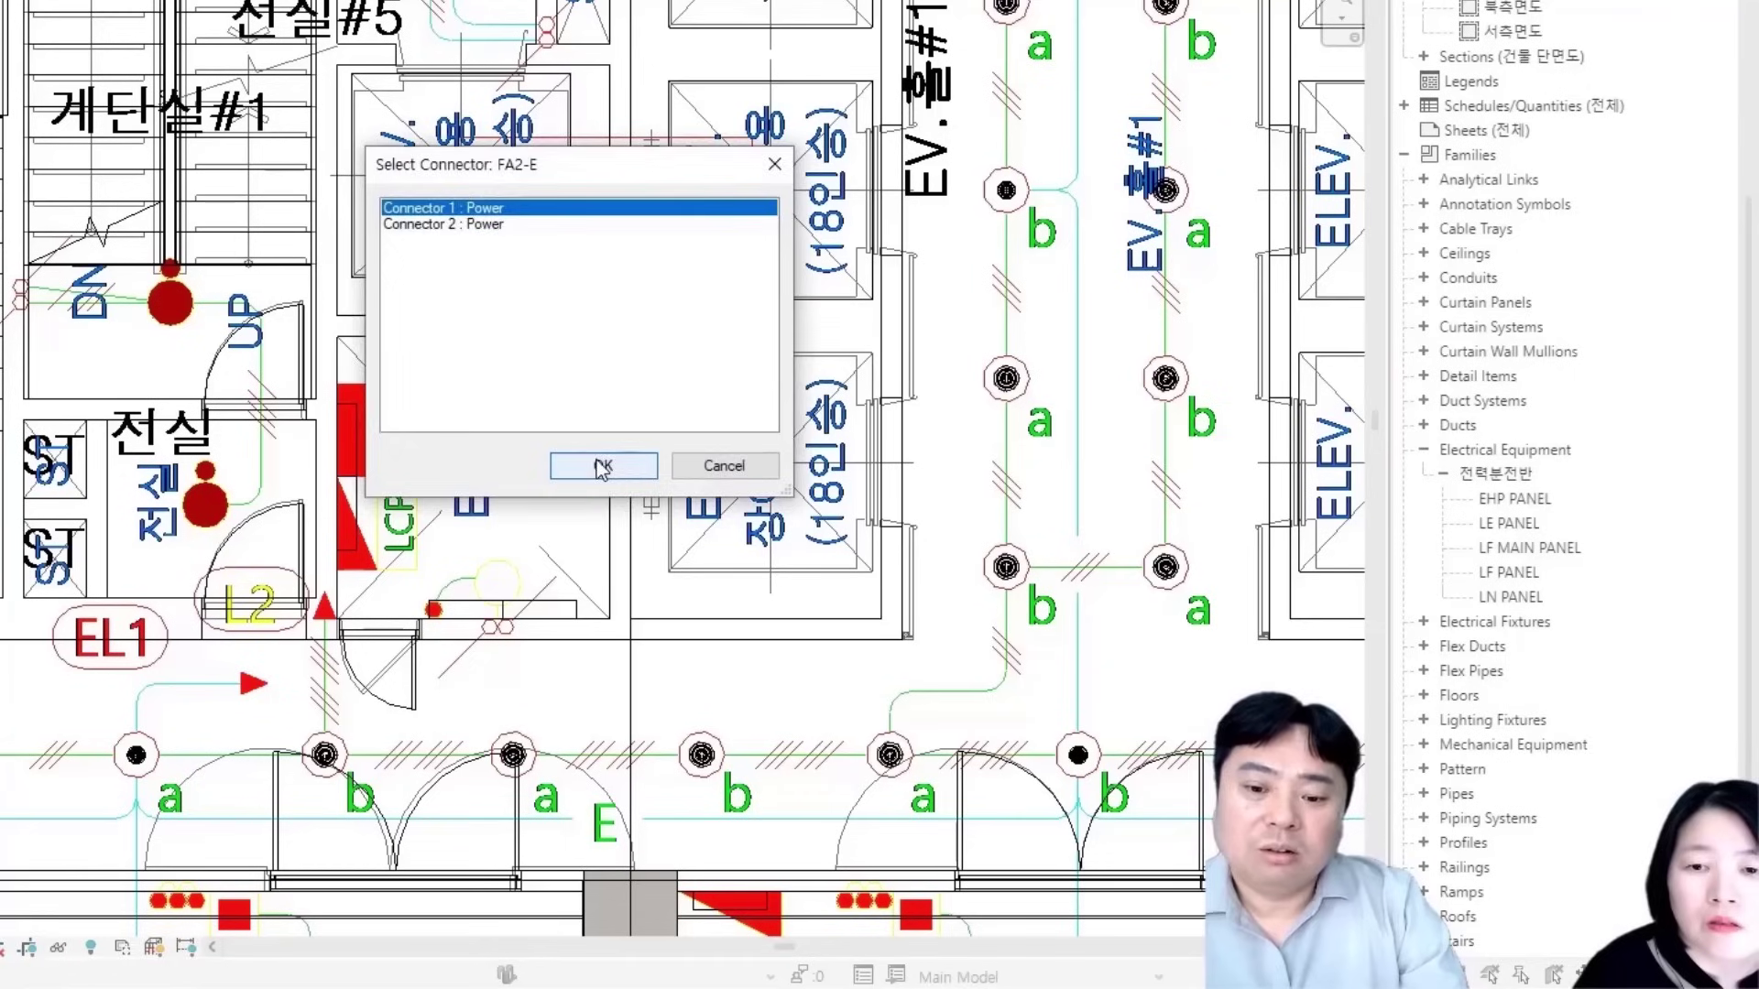
left_click(602, 467)
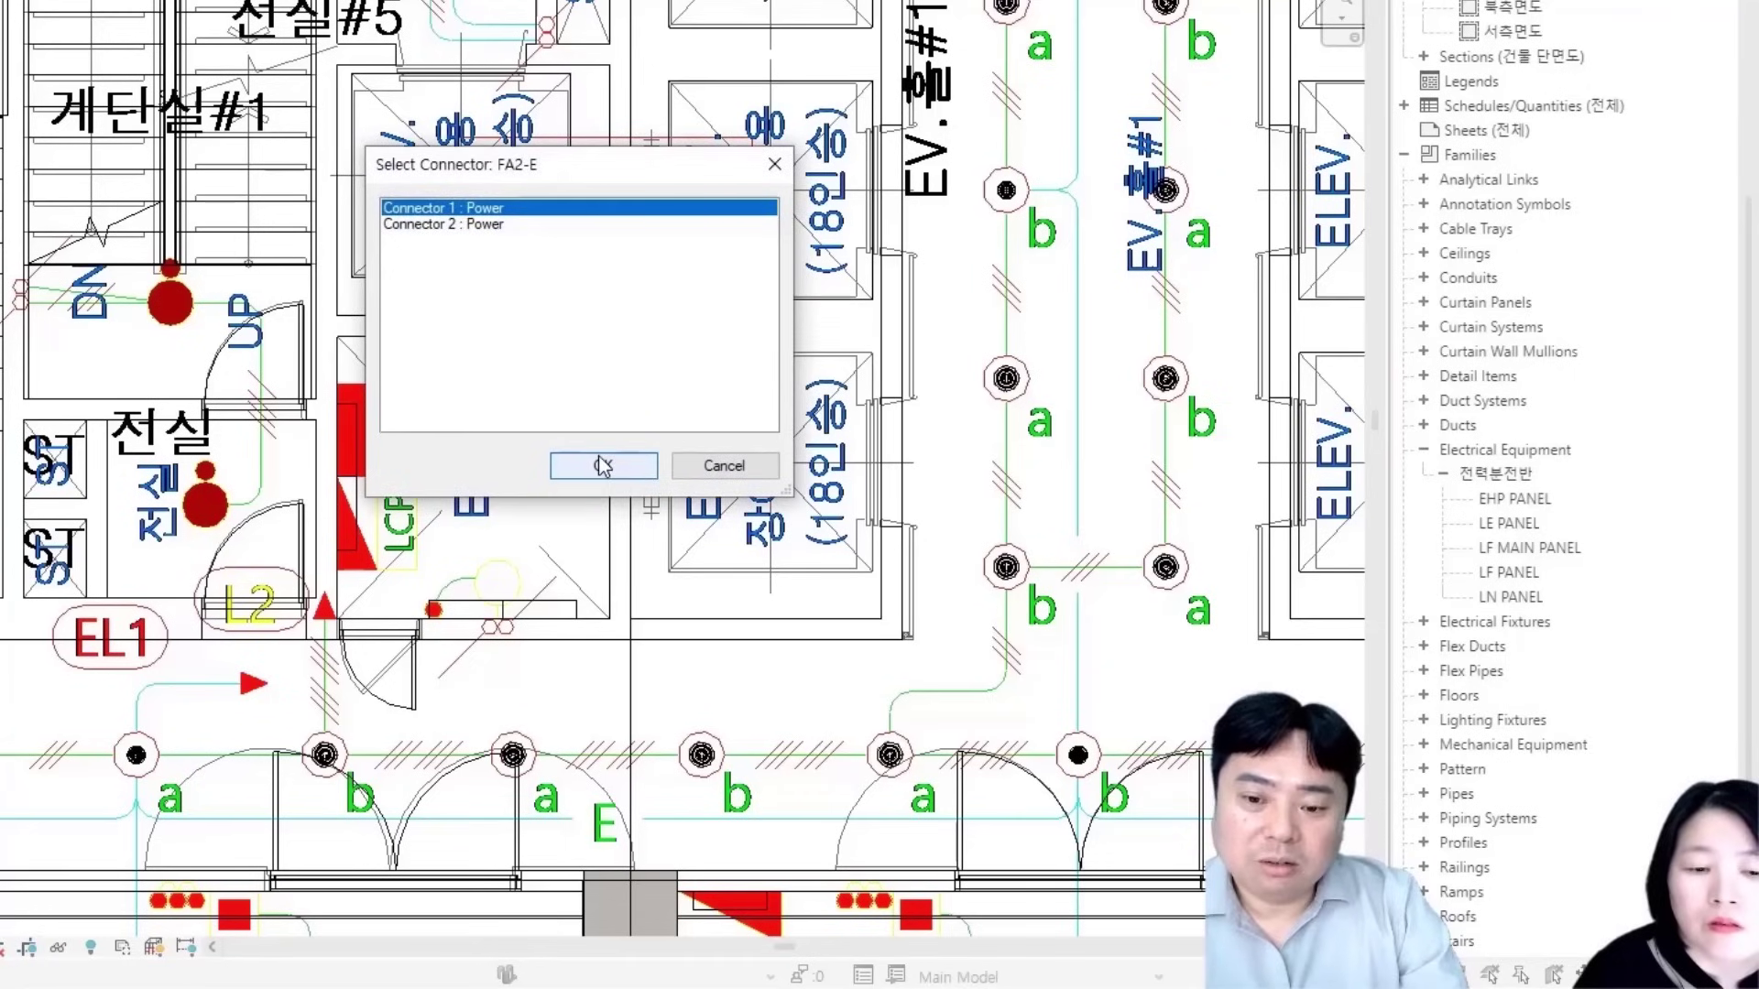
left_click(603, 468)
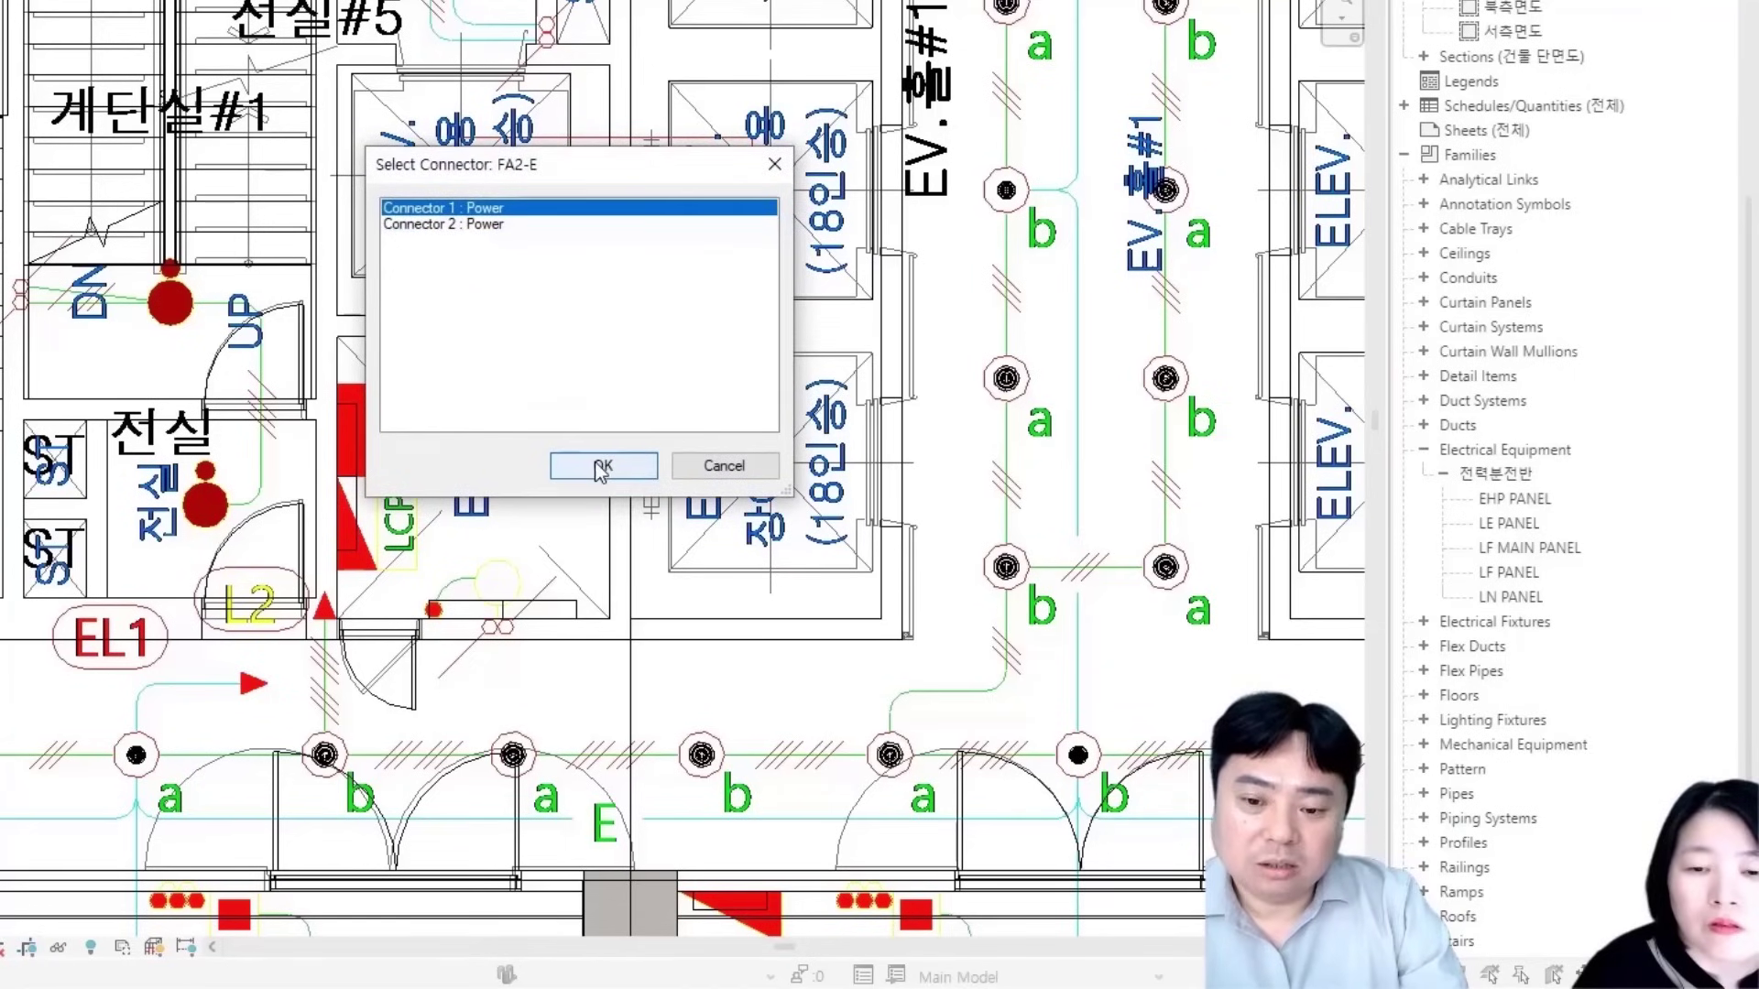
left_click(600, 469)
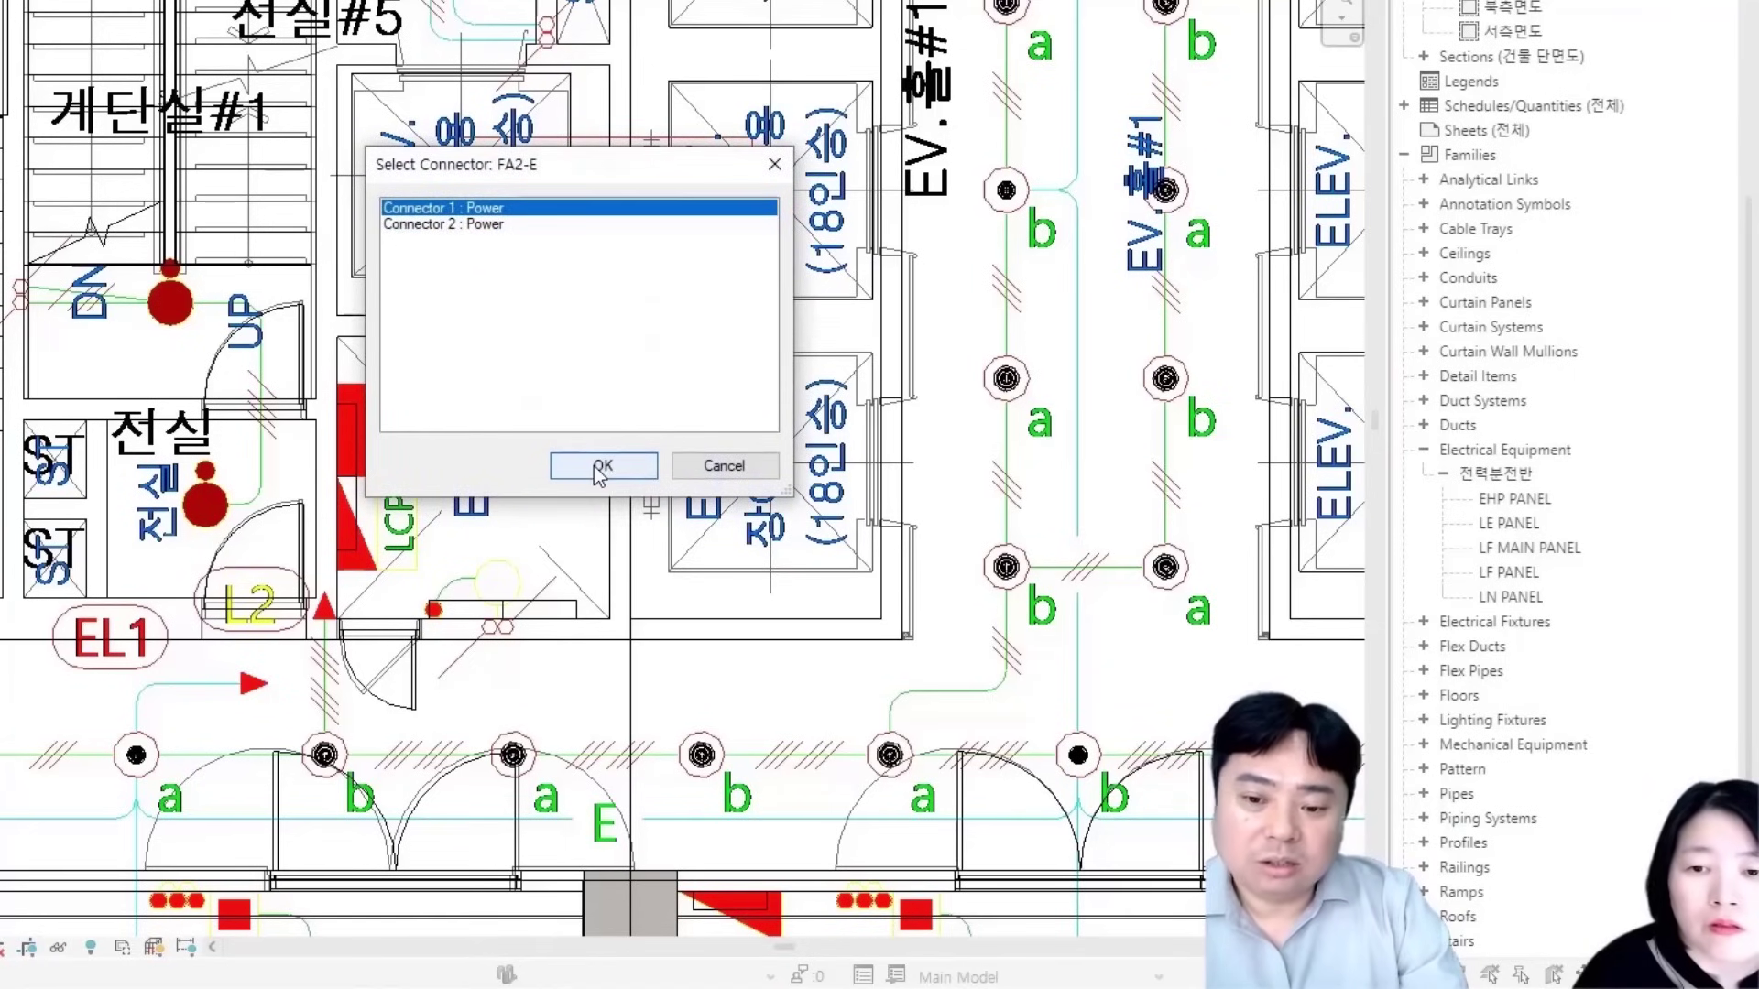
left_click(595, 466)
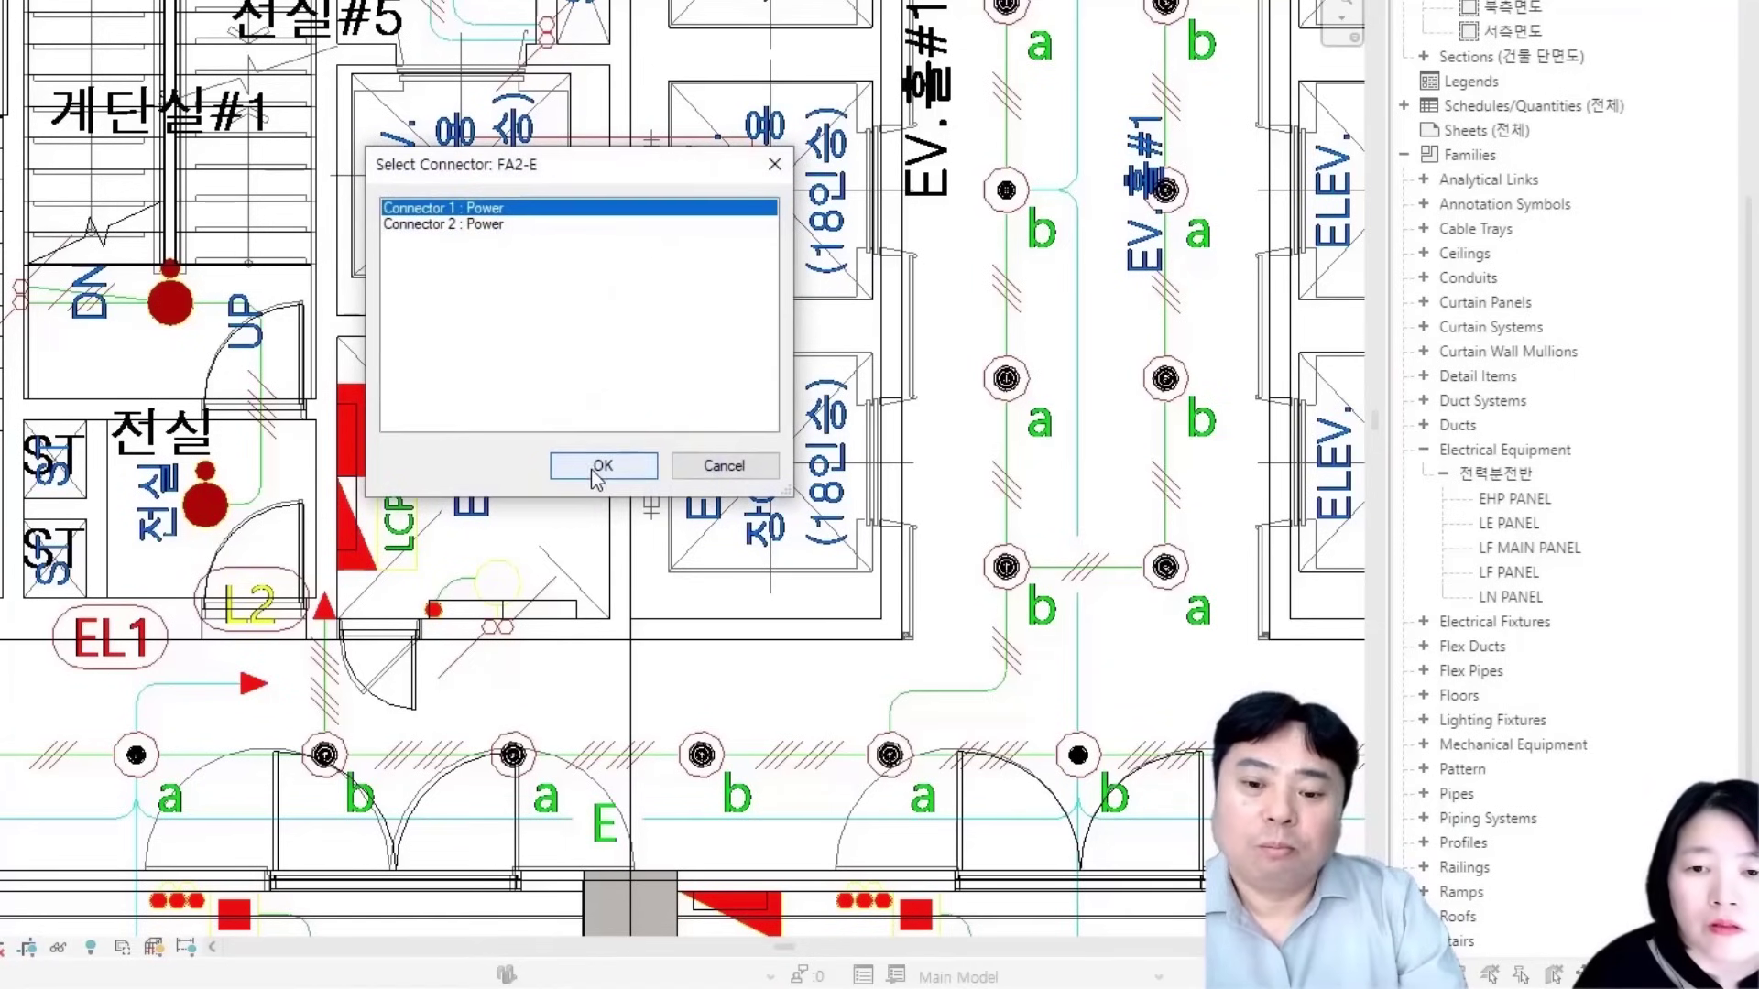
left_click(590, 469)
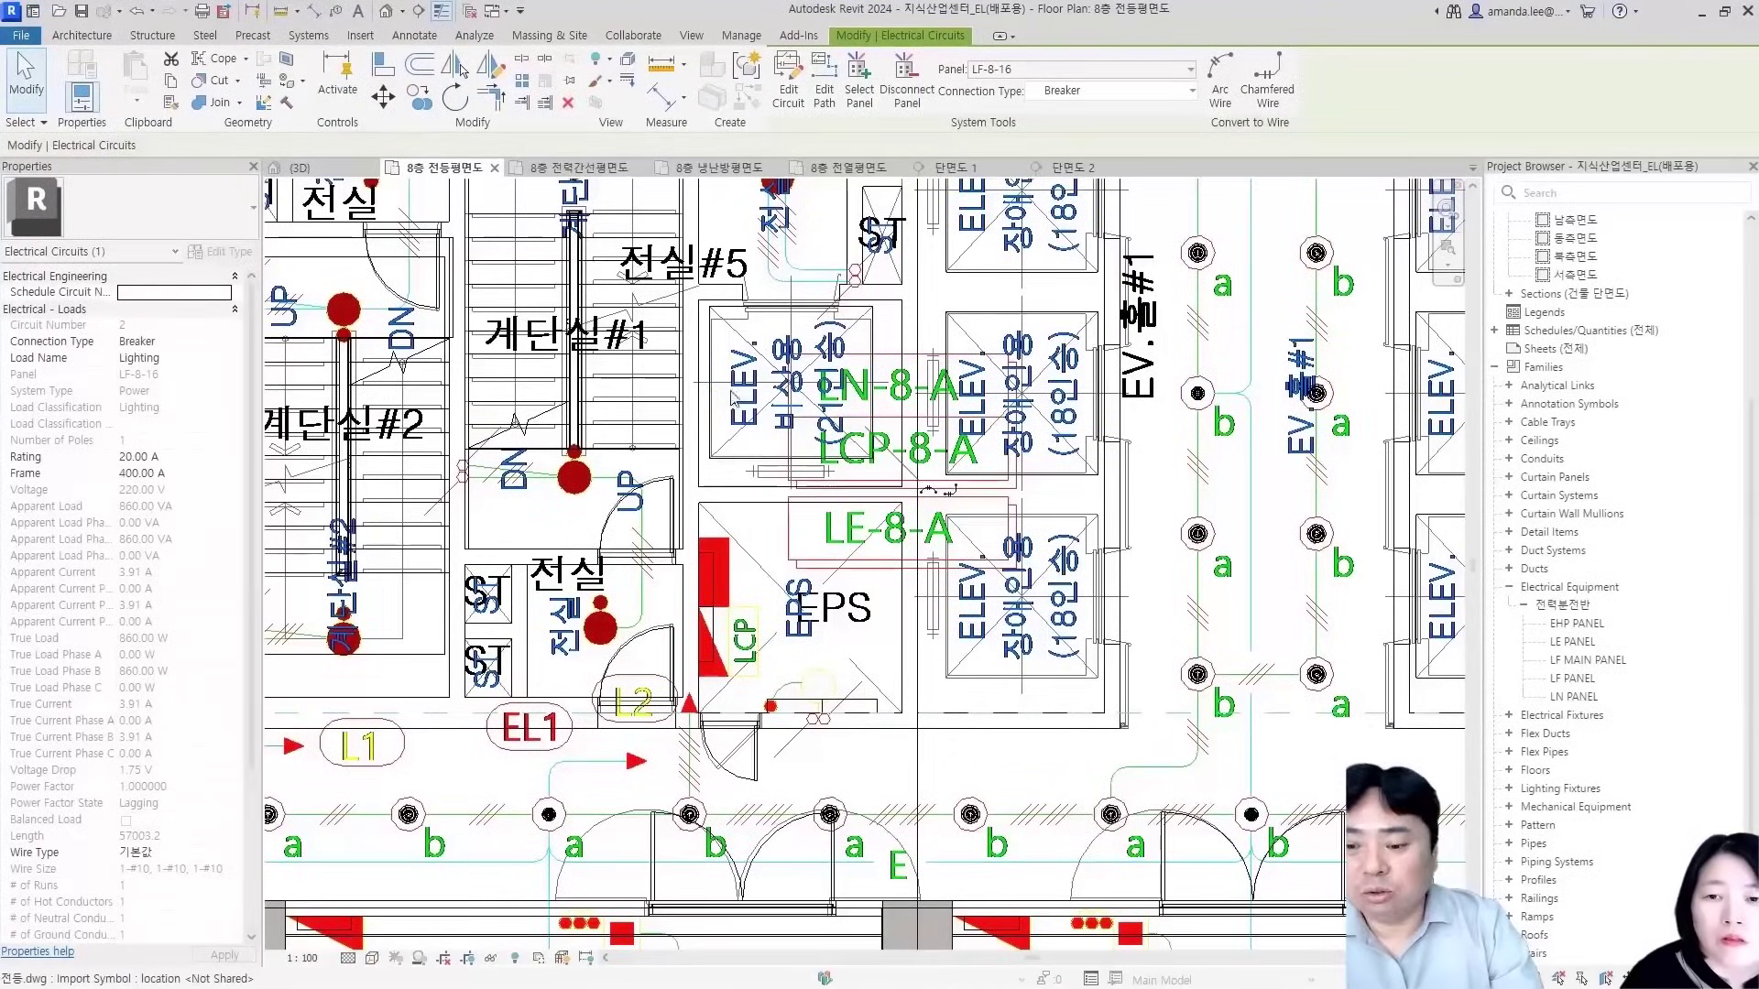
Assign the new lighting circuit to panel LN-8-A
scroll(749, 348, "down", 5)
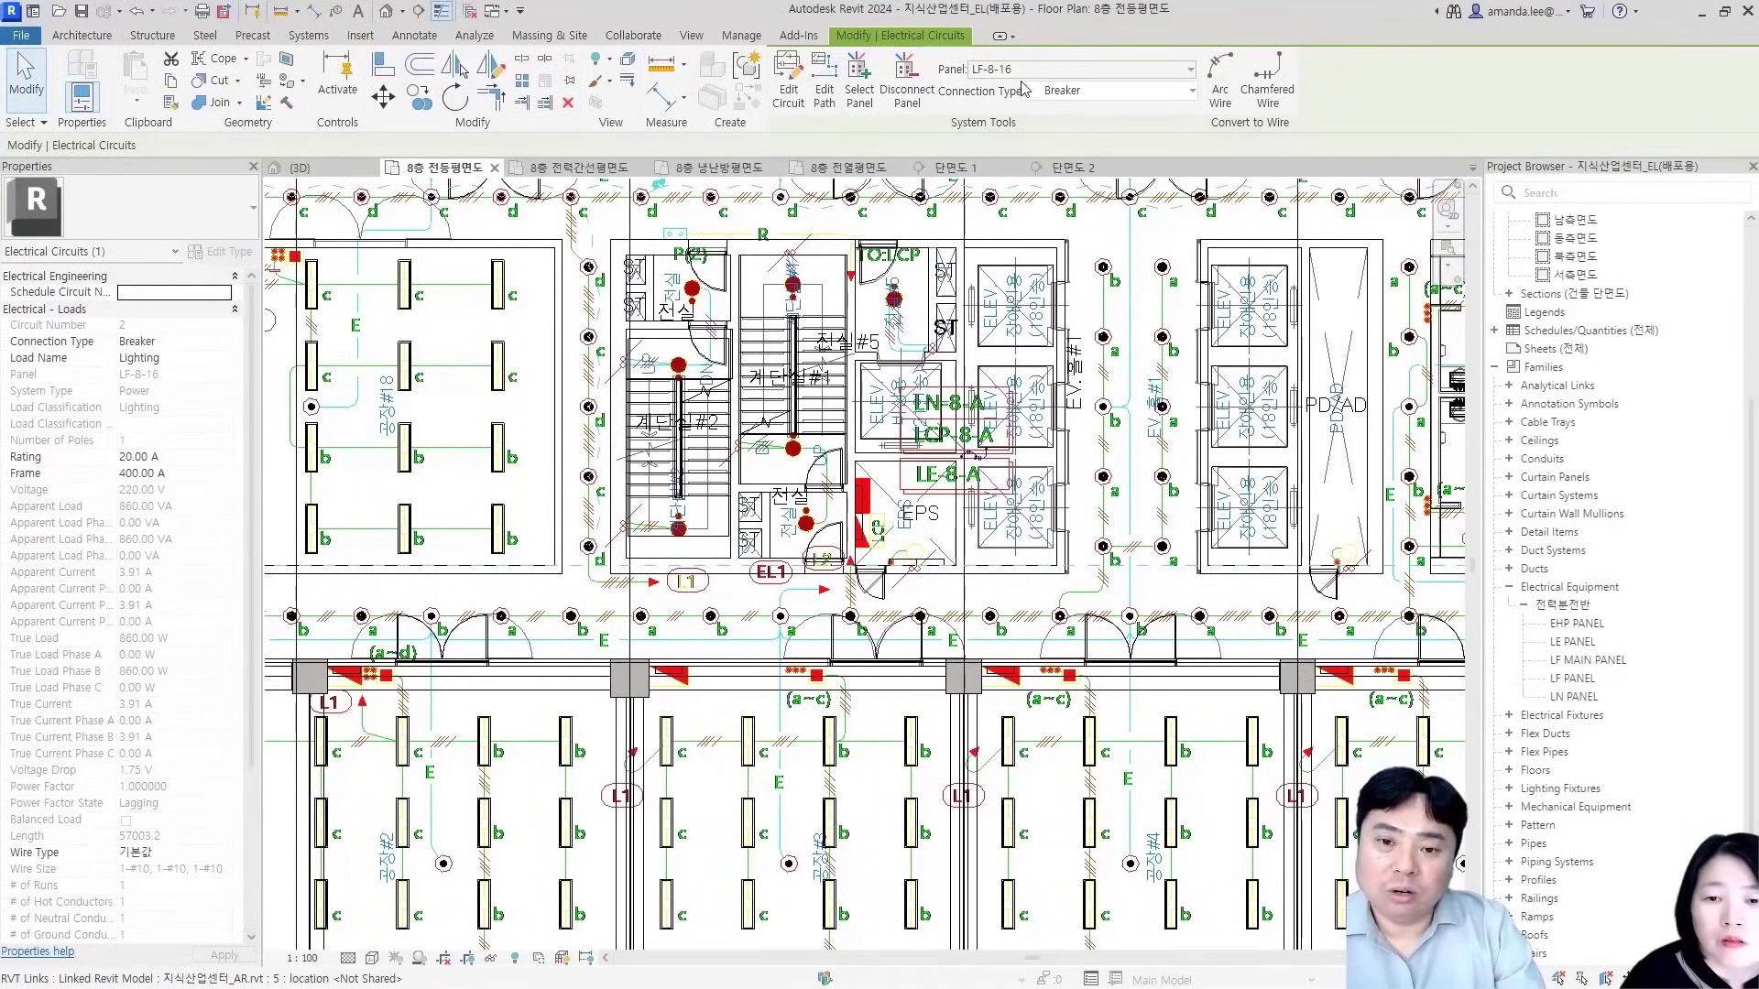
left_click(1035, 69)
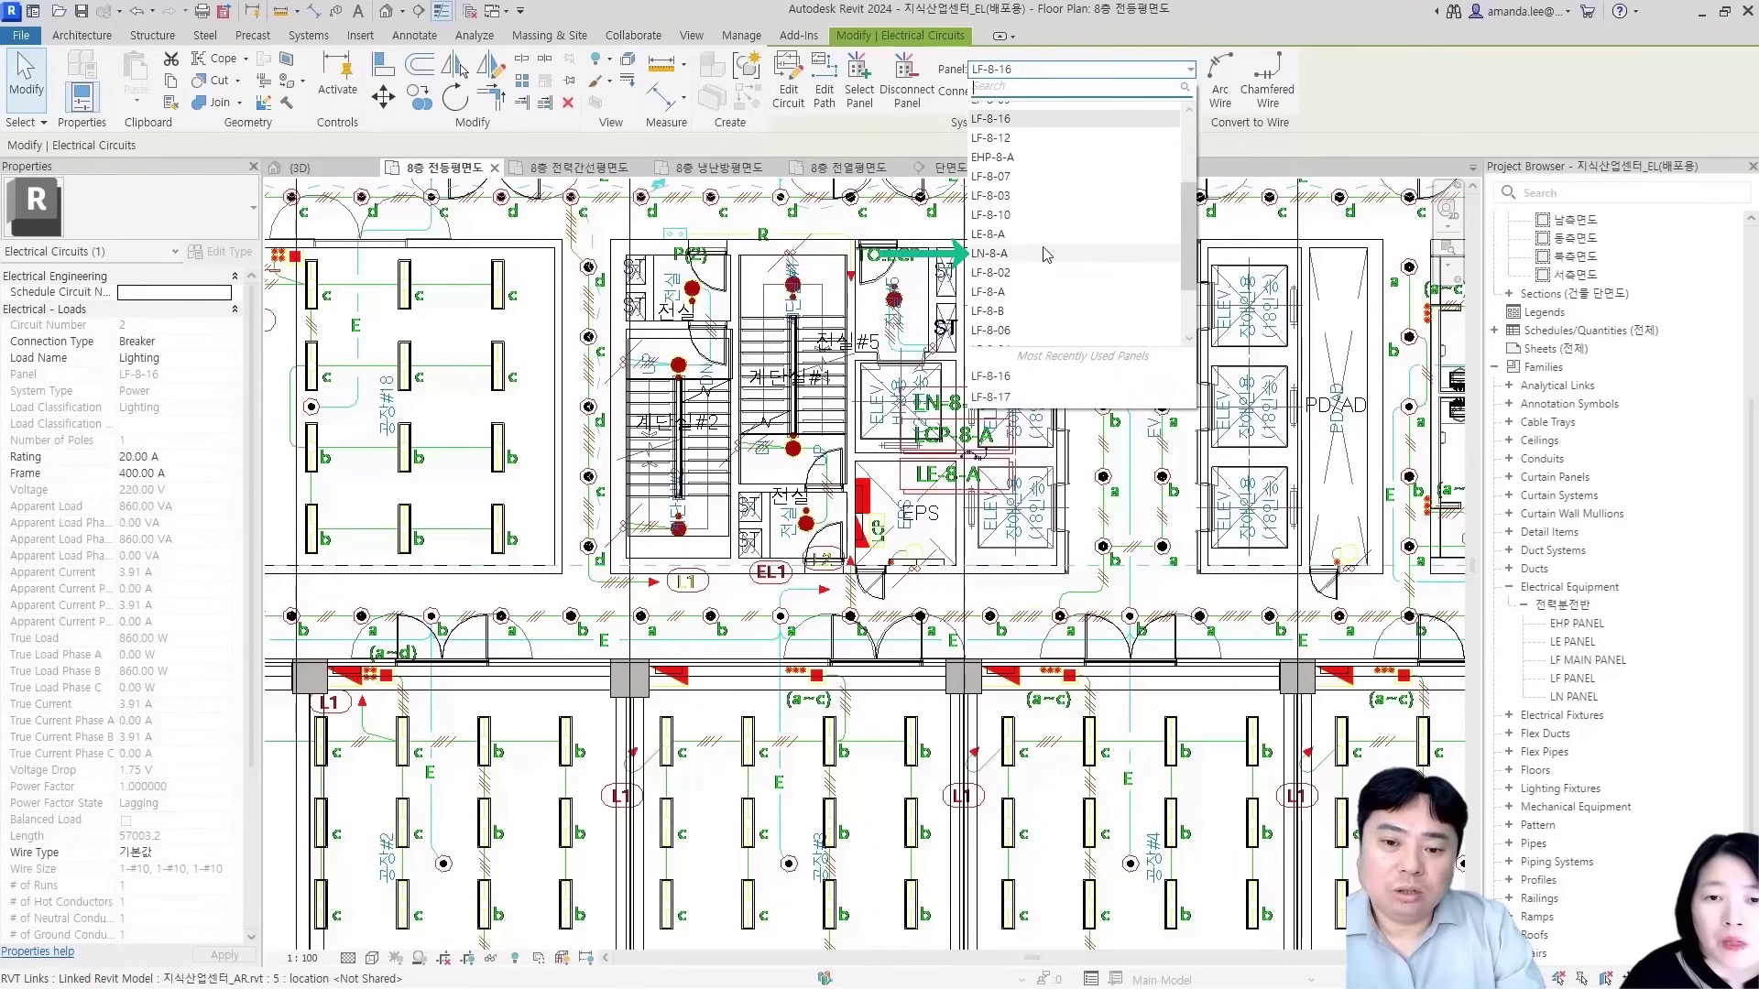
left_click(988, 254)
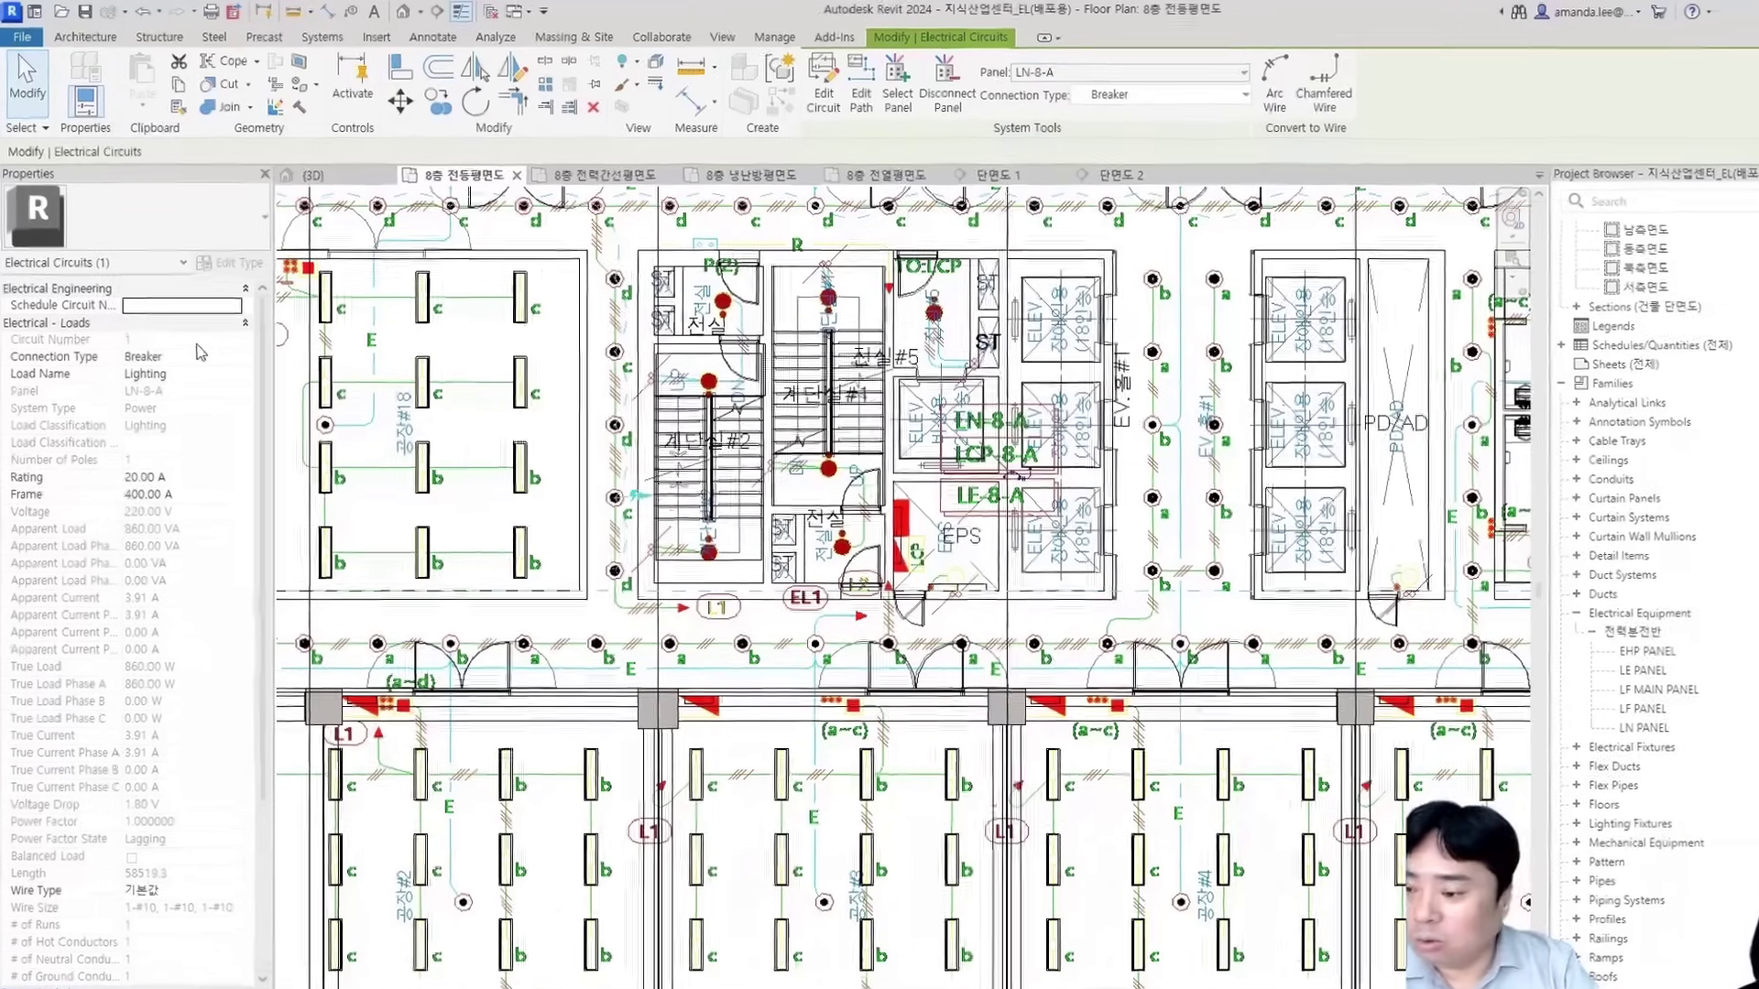
Set the circuit's load name to L1 and its frame to 30 A, and clear the selection
left_click(192, 362)
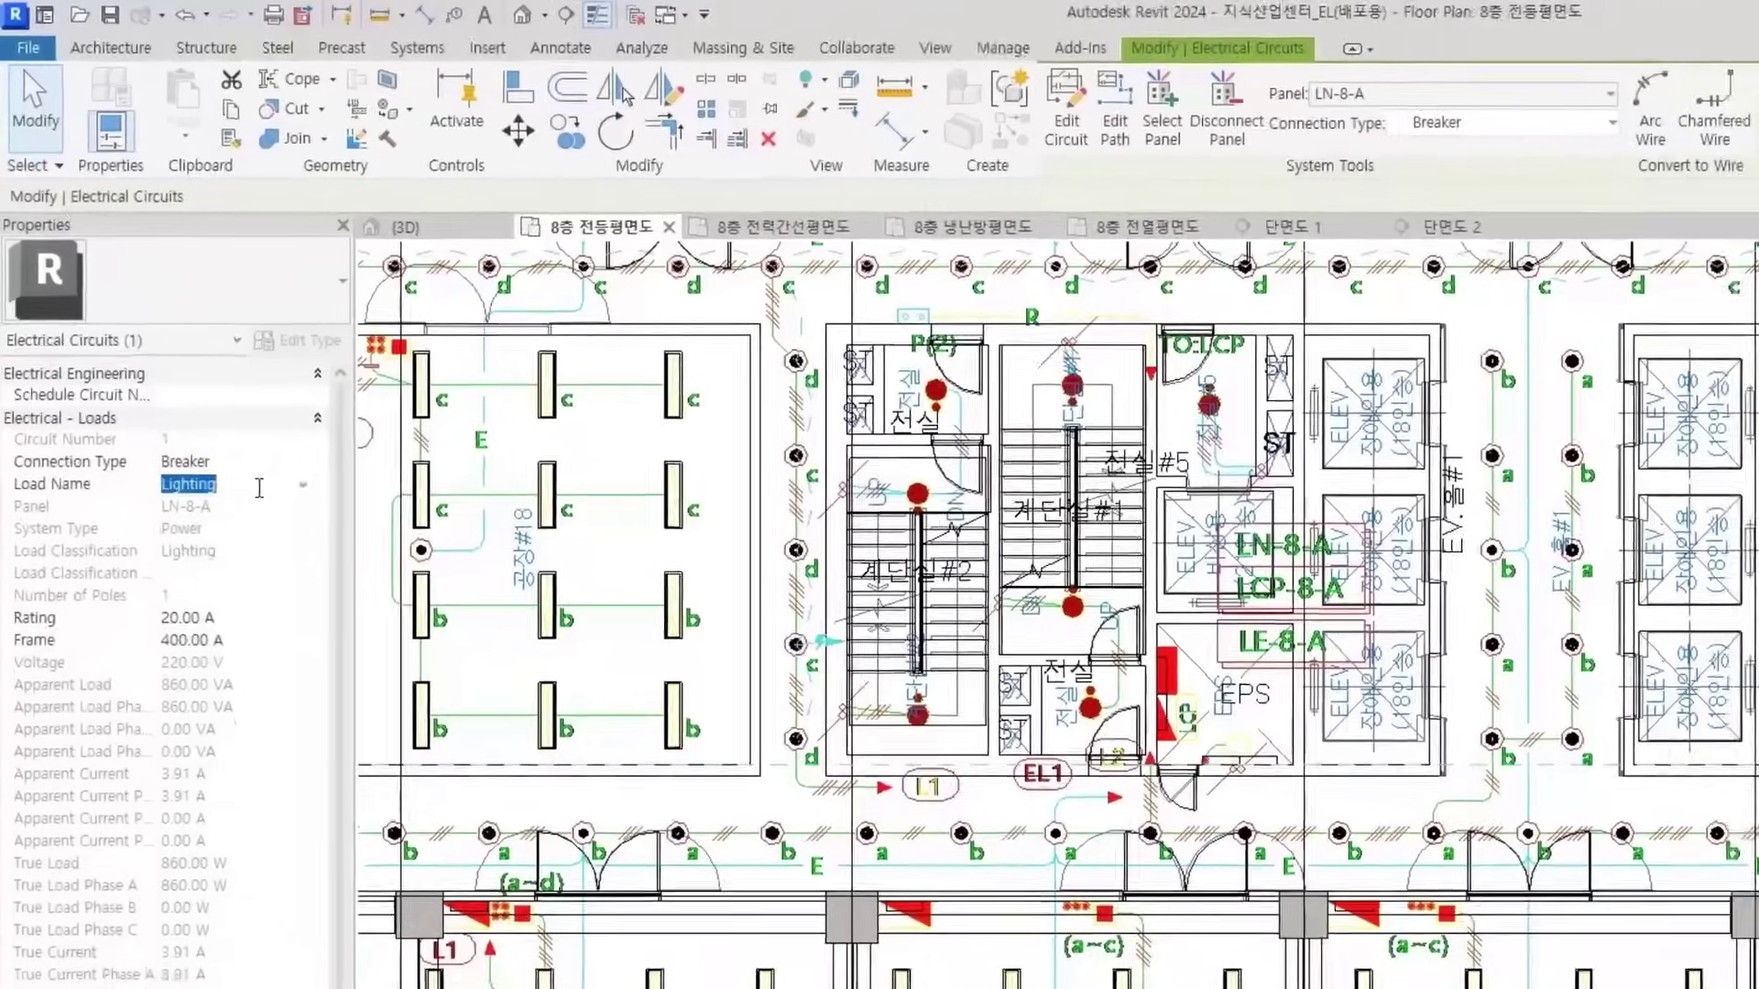
type("L1")
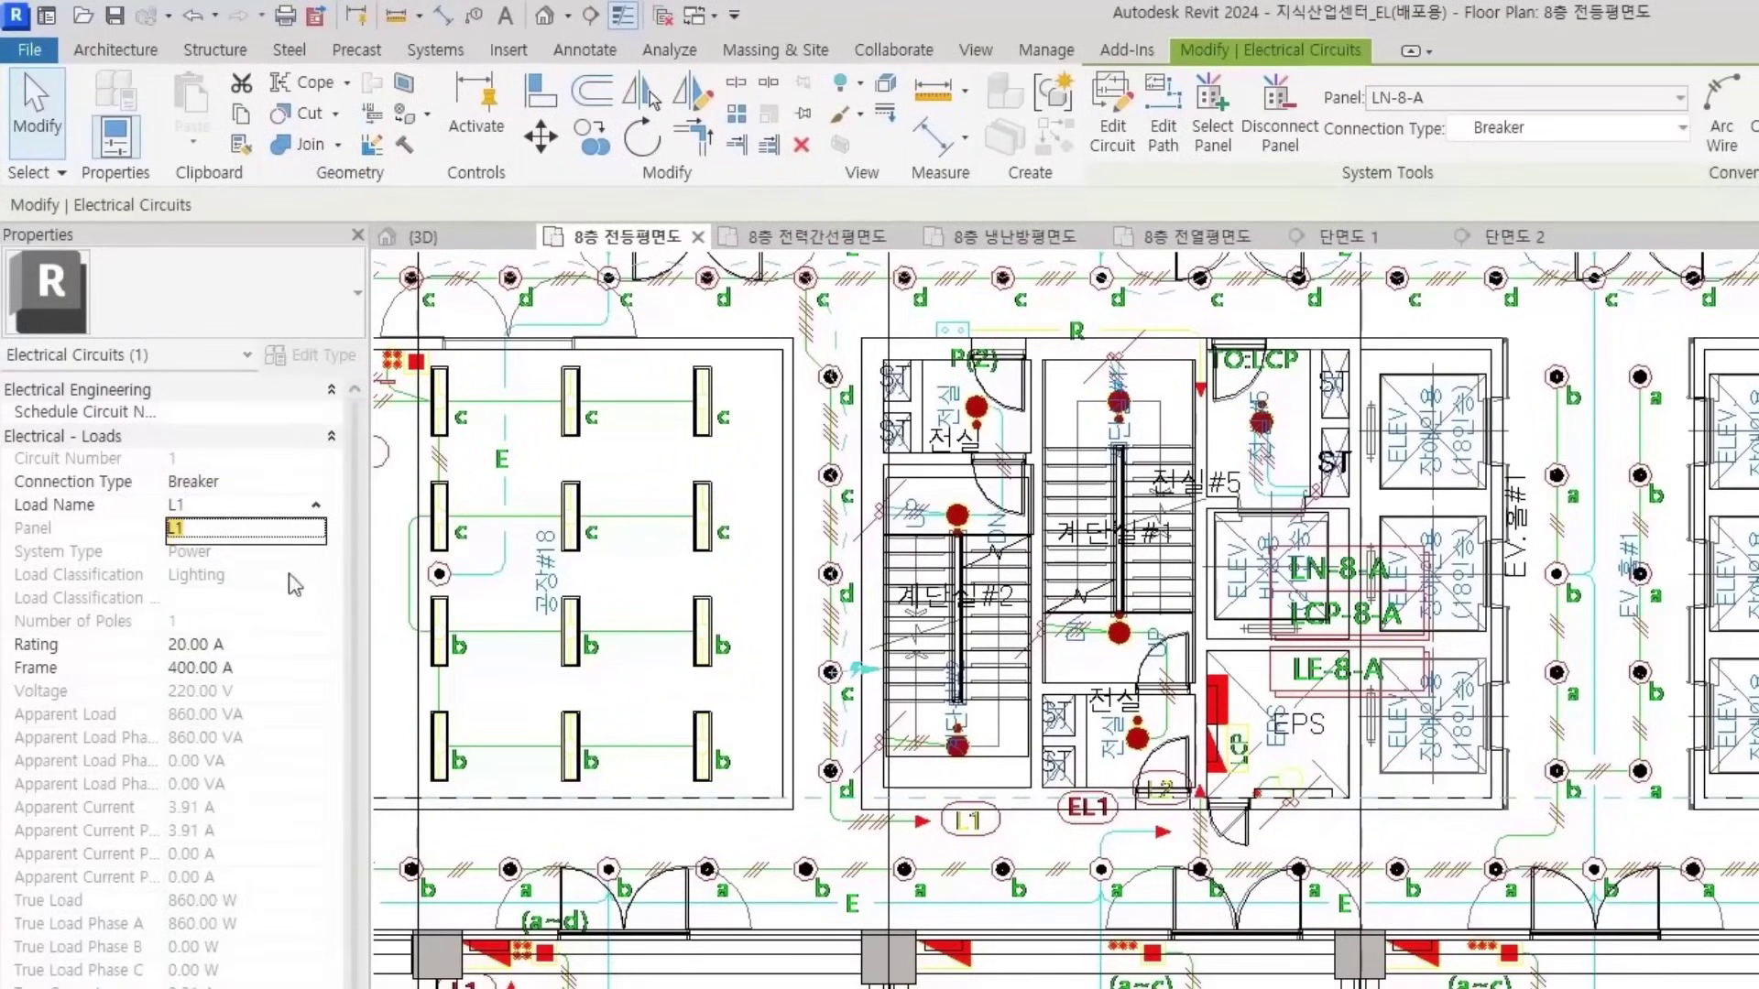
key("Return")
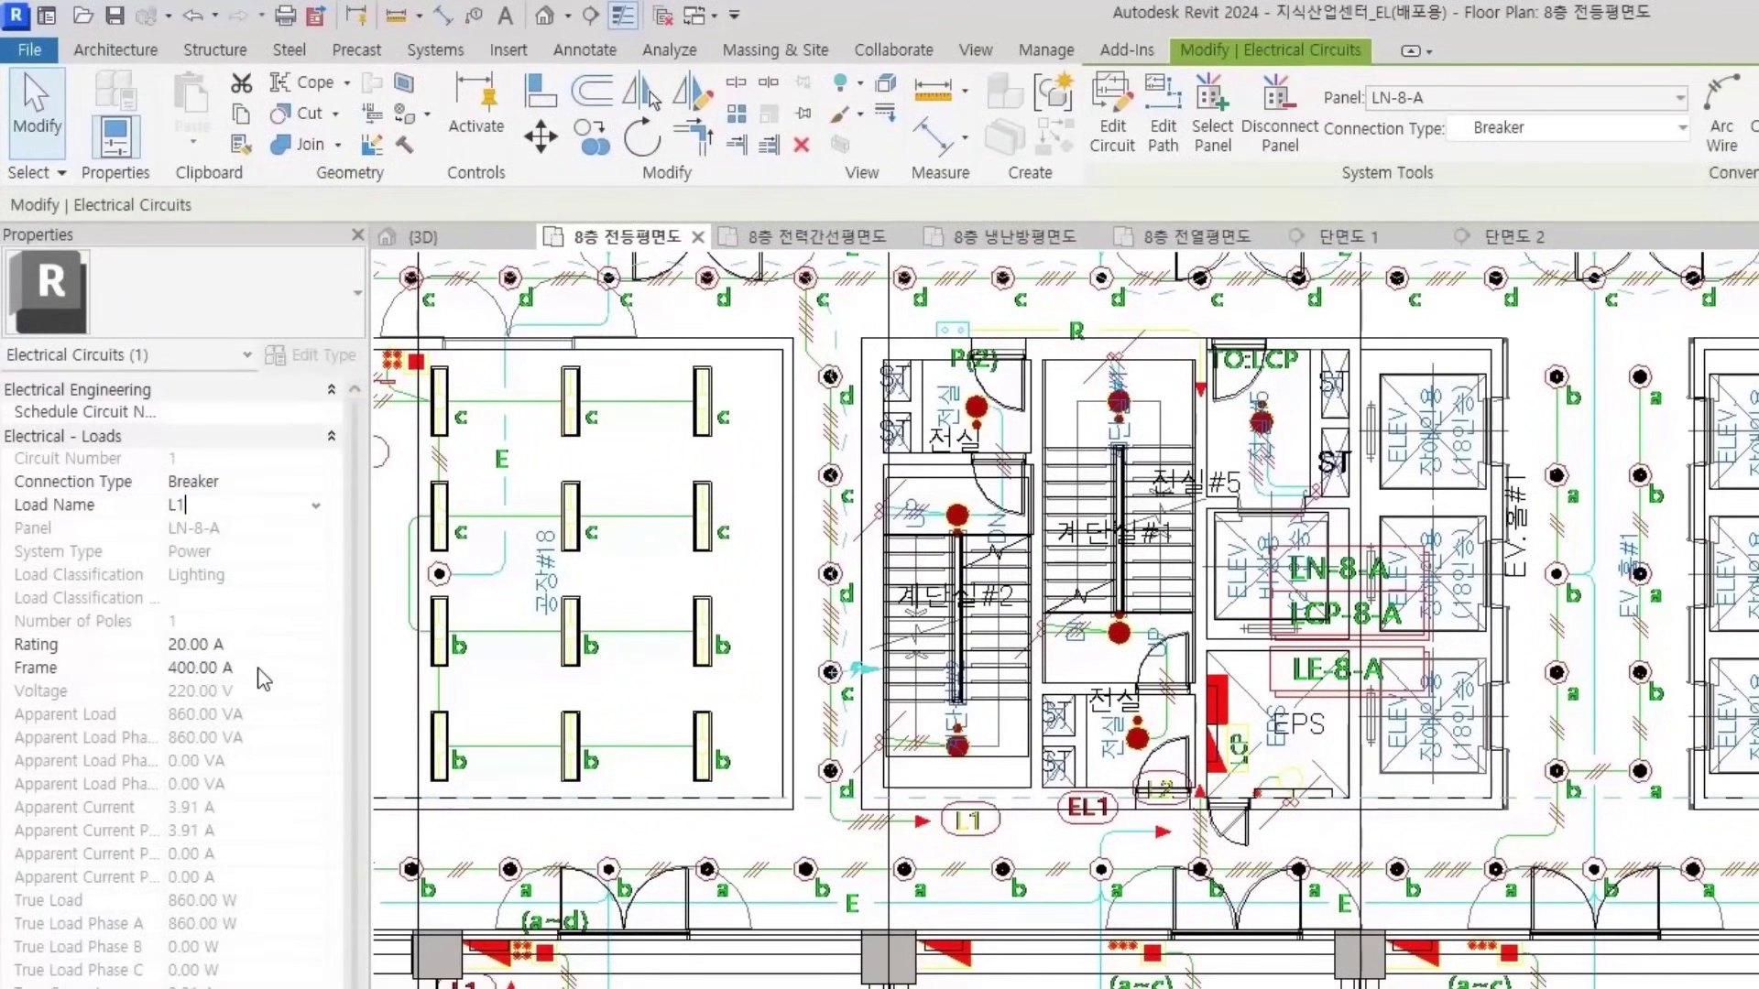
left_click(260, 668)
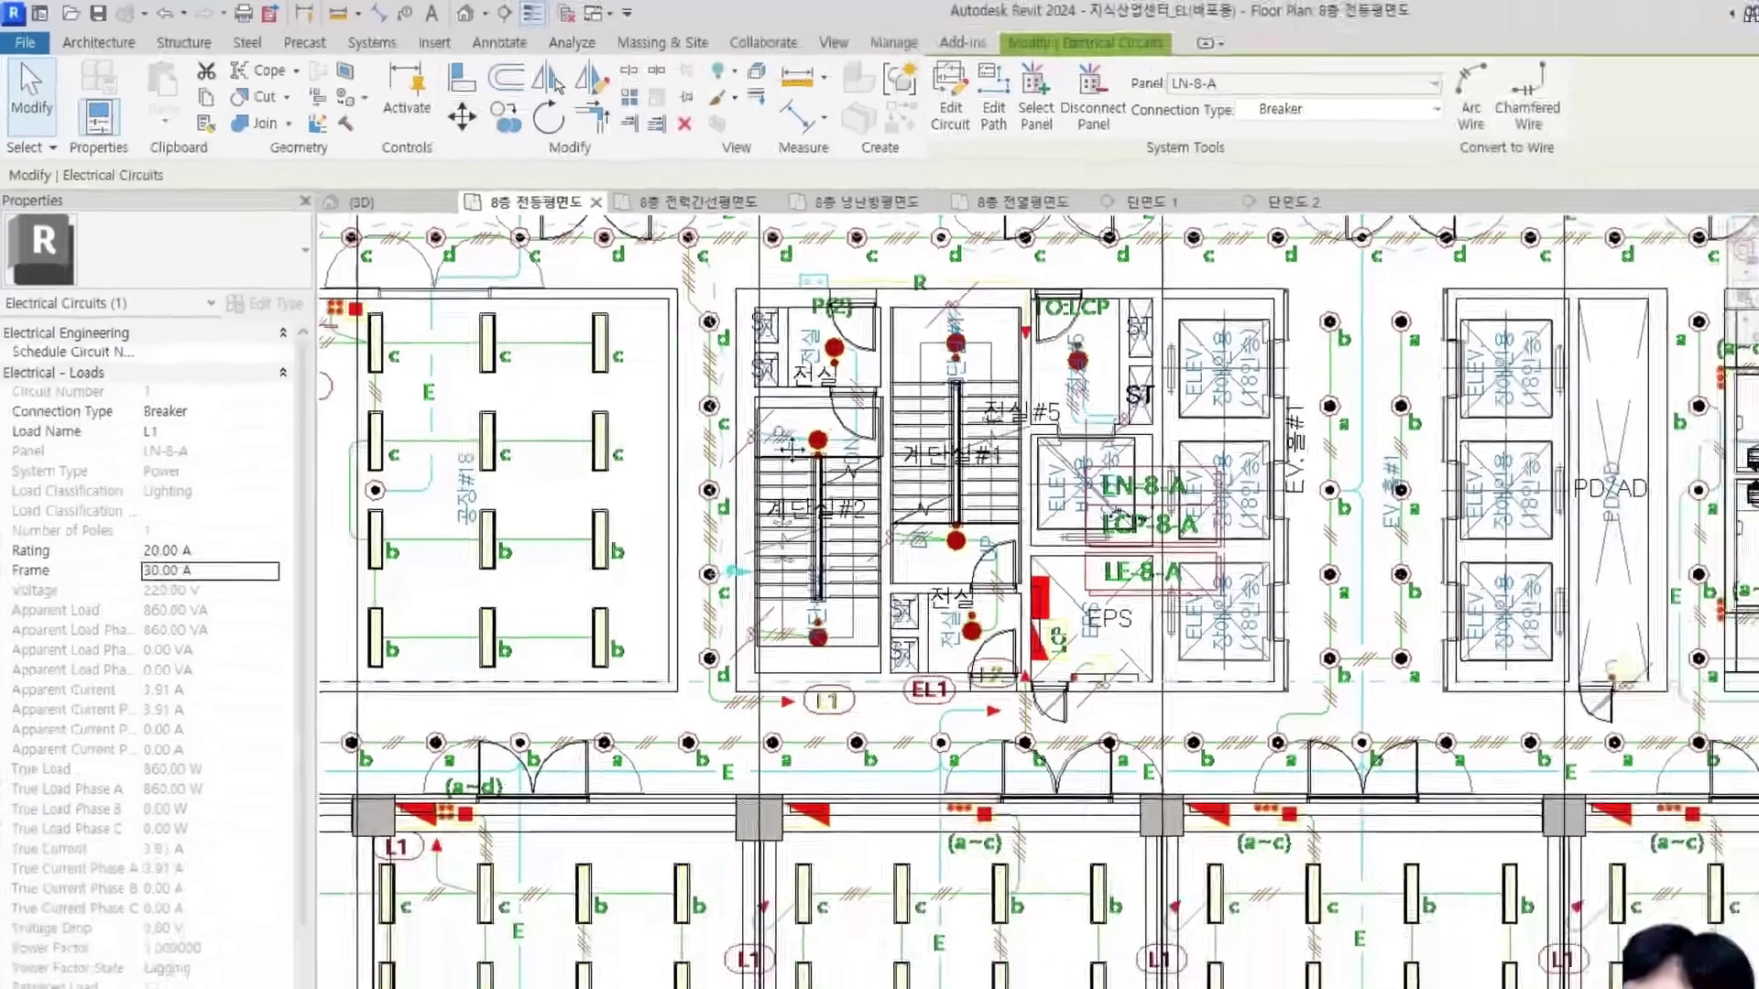
middle_click_drag(789, 558, 827, 669)
middle_click_drag(586, 481, 825, 437)
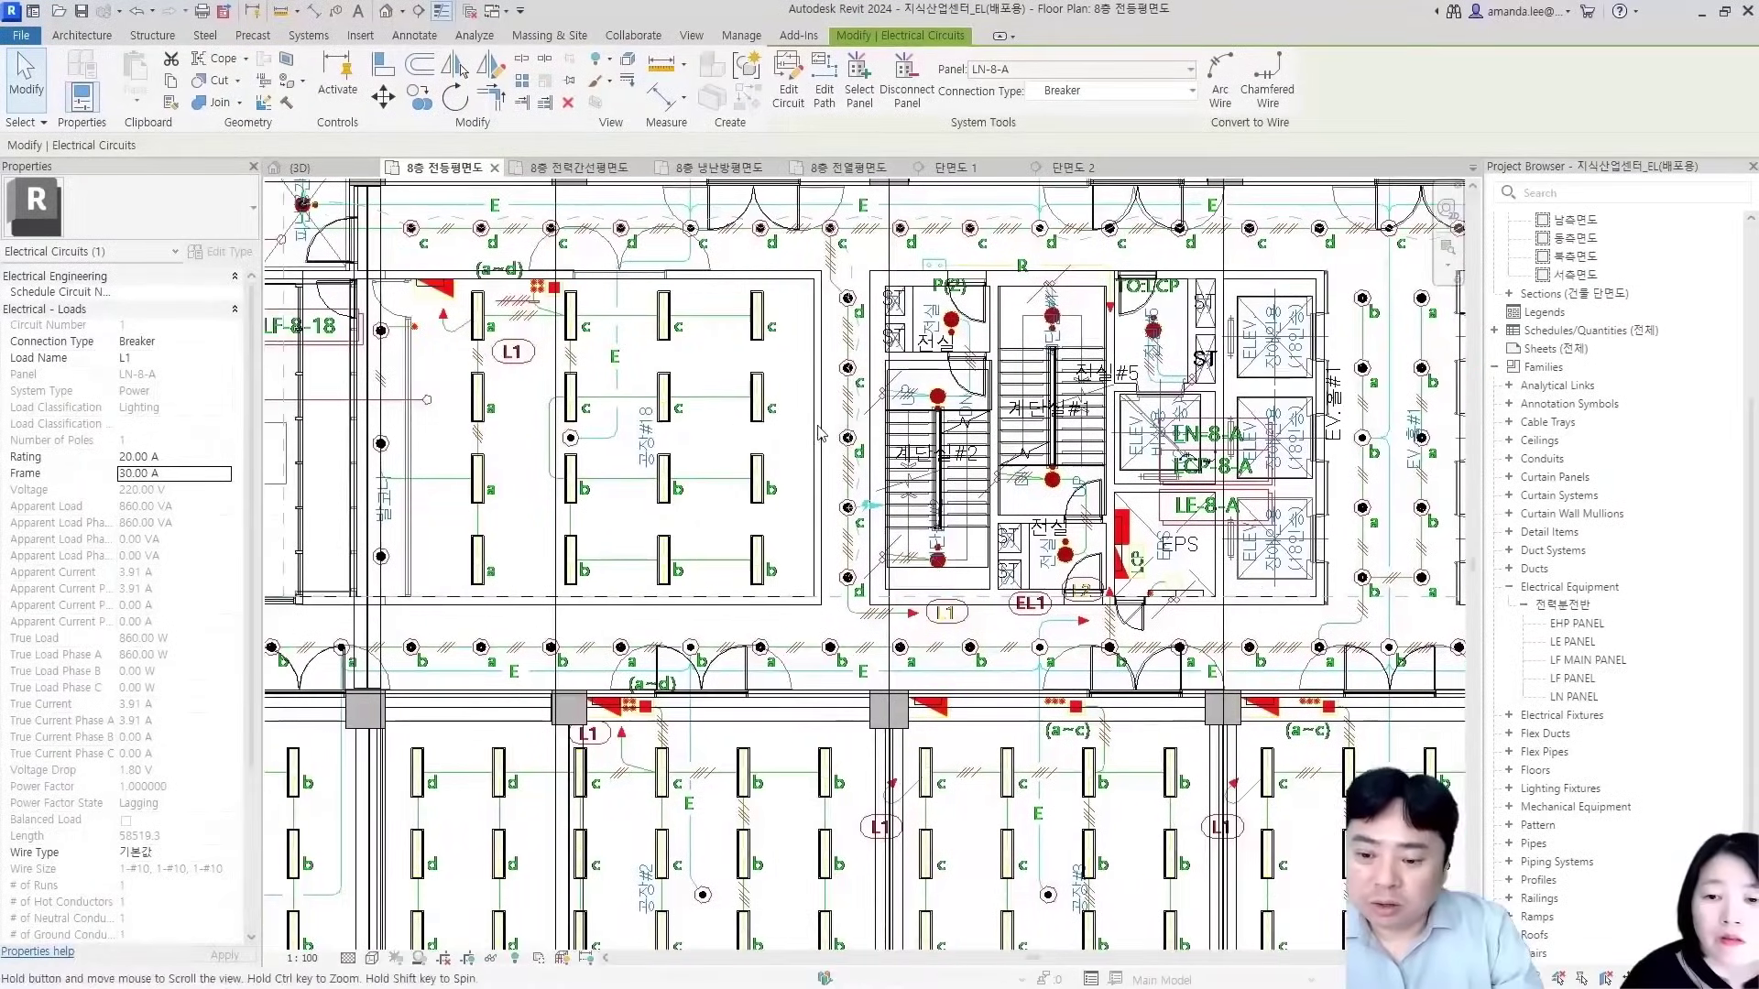
middle_click_drag(577, 421, 734, 594)
key("Escape")
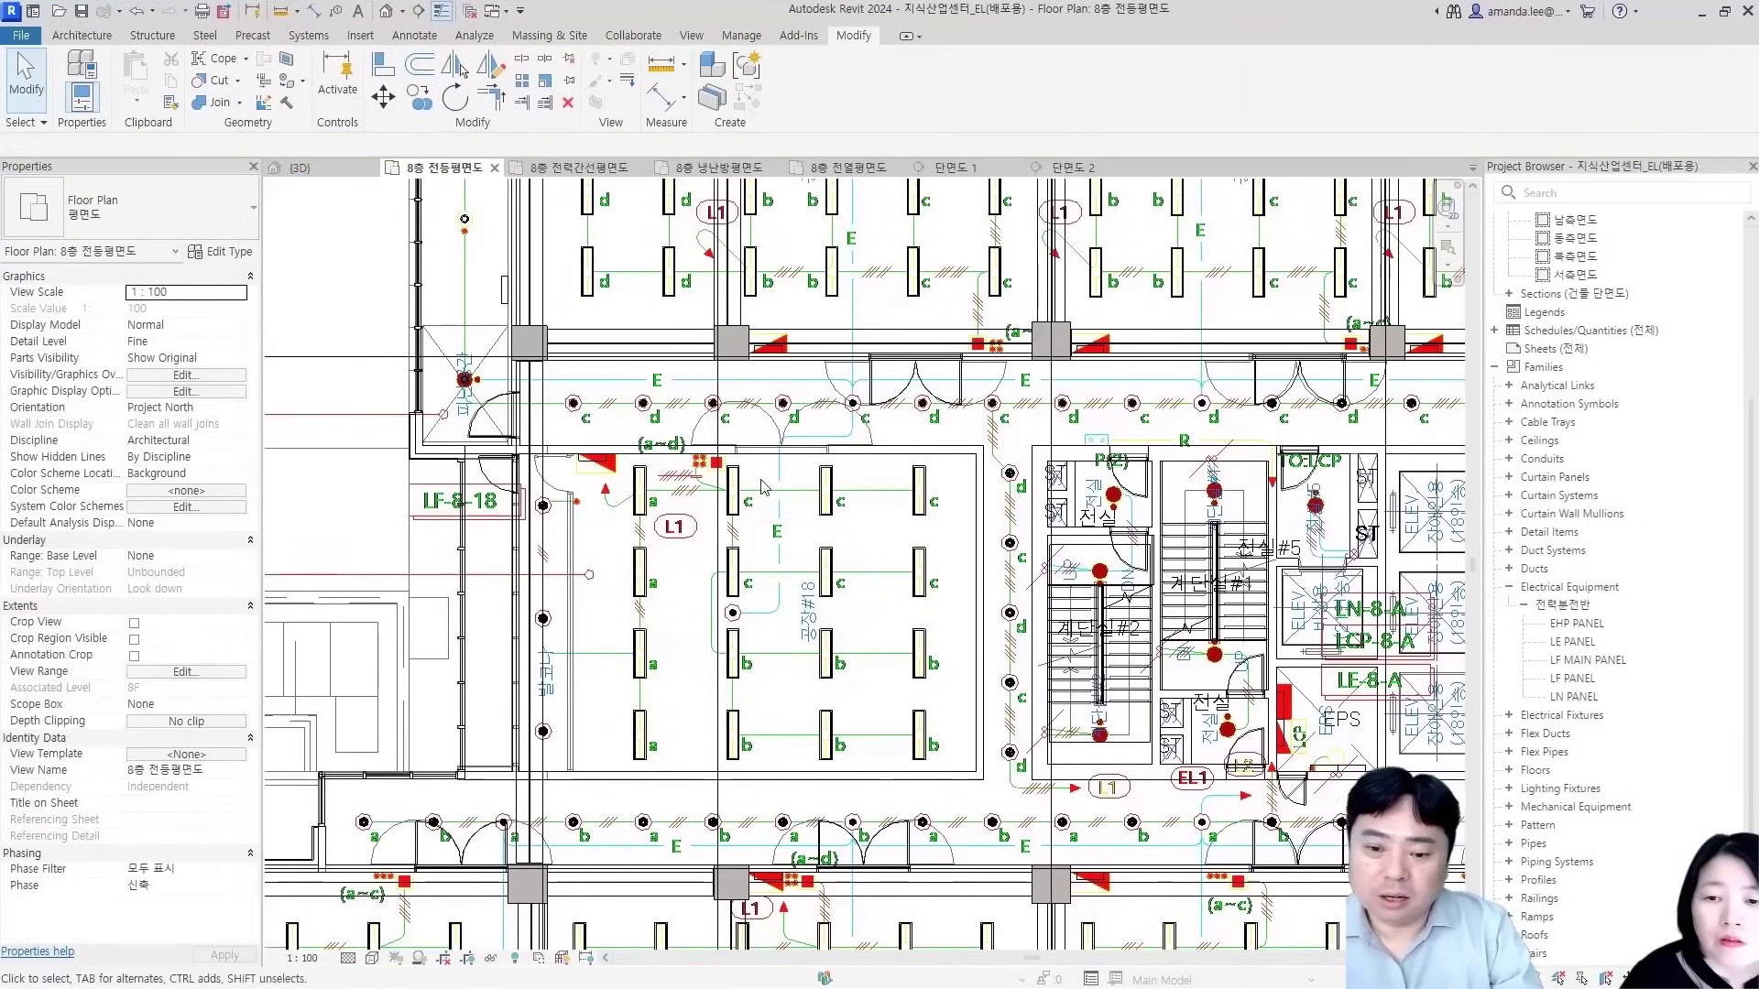
Examine the common-area fixture layout along the north corridor, EV.홀#1, 화장실#1 and EV.홀#4 up to the LF-8-10 end
scroll(829, 429, "up", 2)
scroll(859, 400, "down", 1)
middle_click_drag(977, 415, 463, 381)
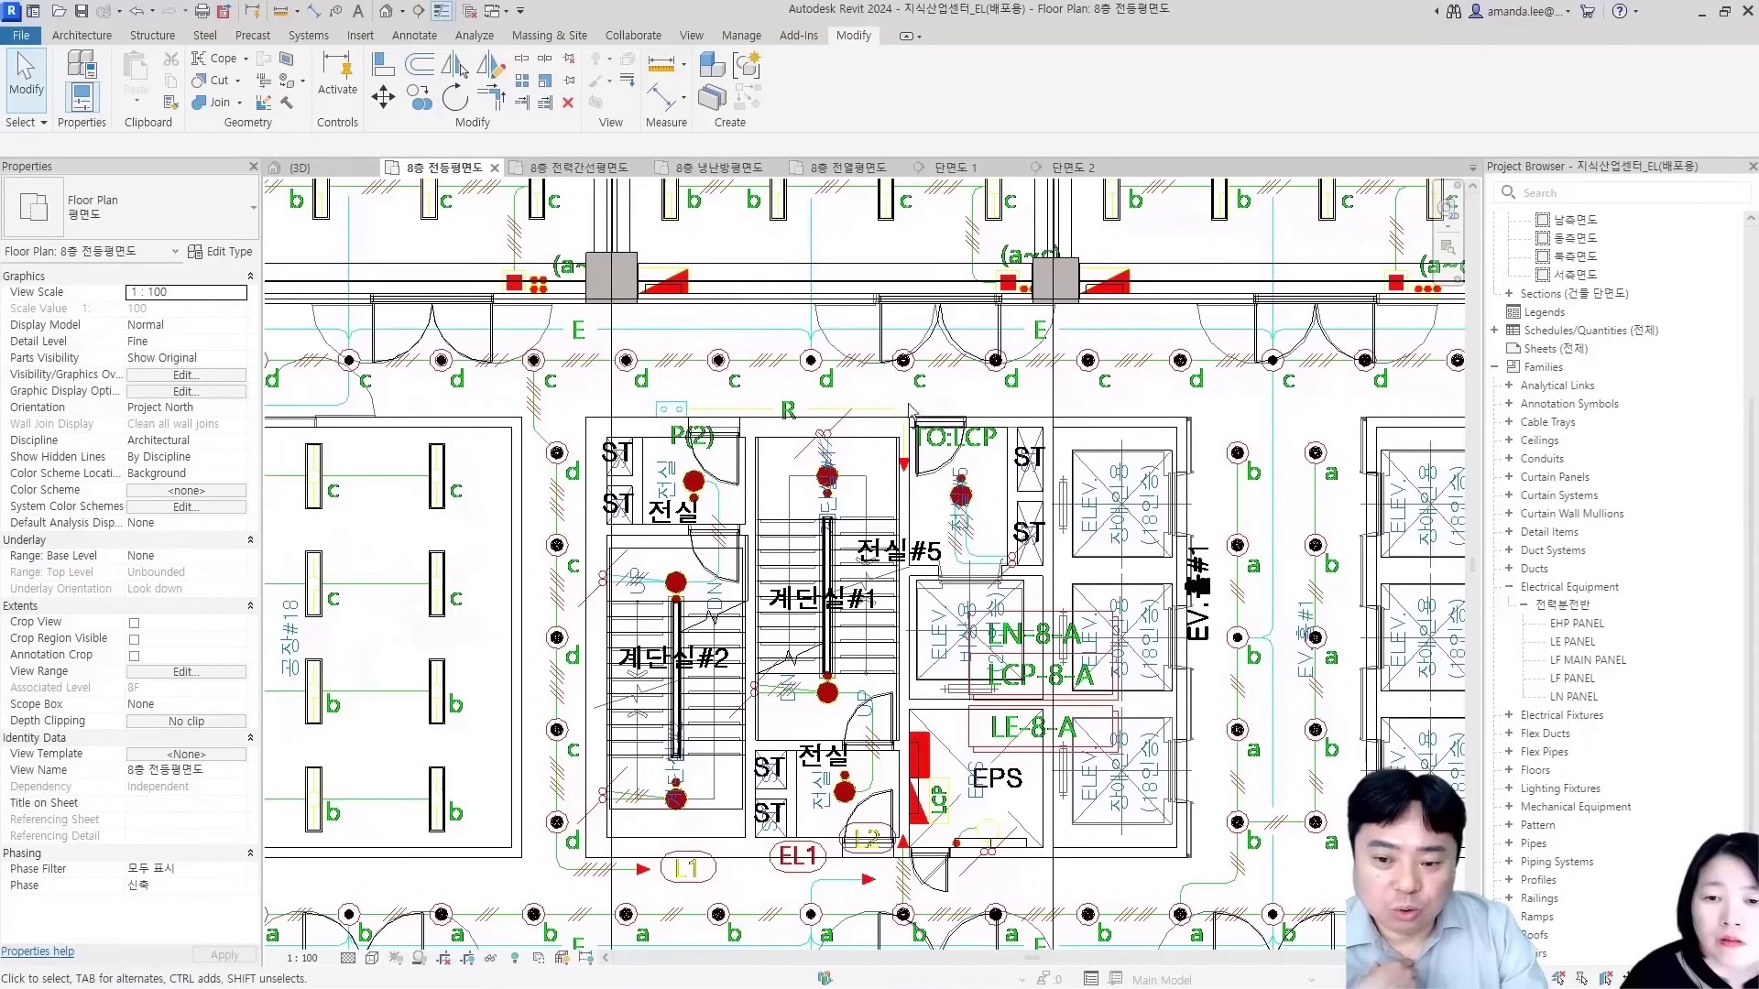
middle_click_drag(1192, 389, 559, 404)
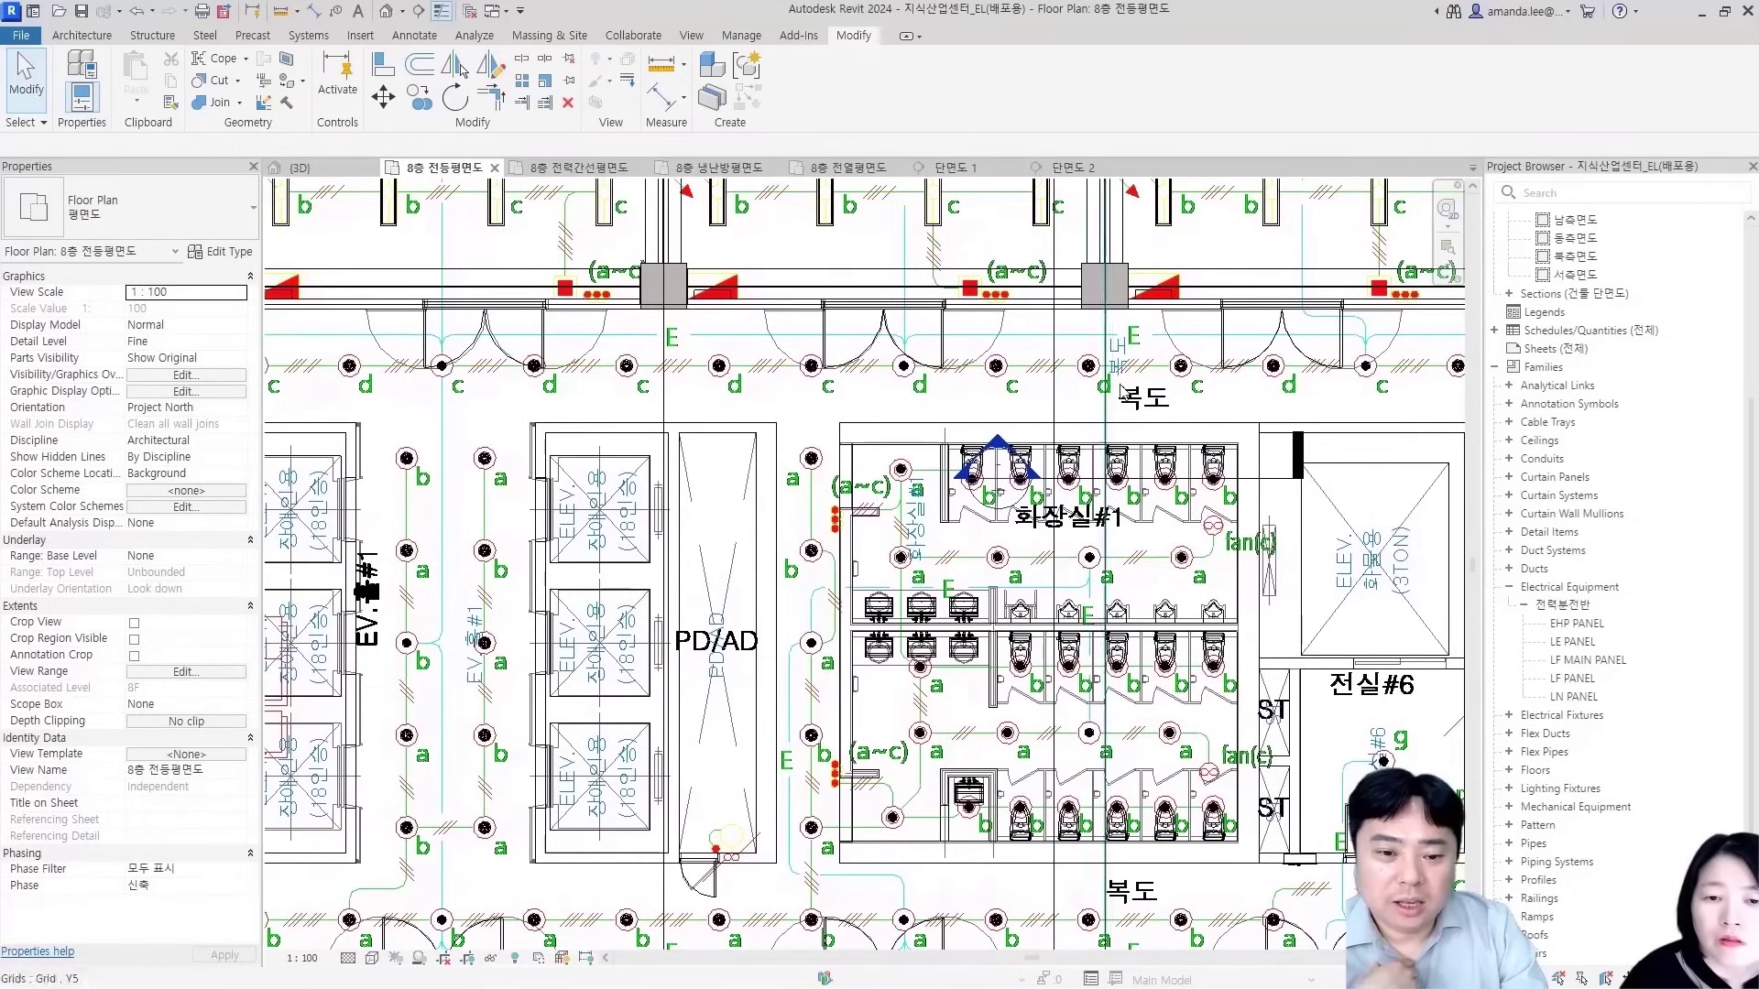
middle_click_drag(1099, 388, 872, 397)
middle_click_drag(1207, 376, 506, 388)
middle_click_drag(1204, 391, 970, 391)
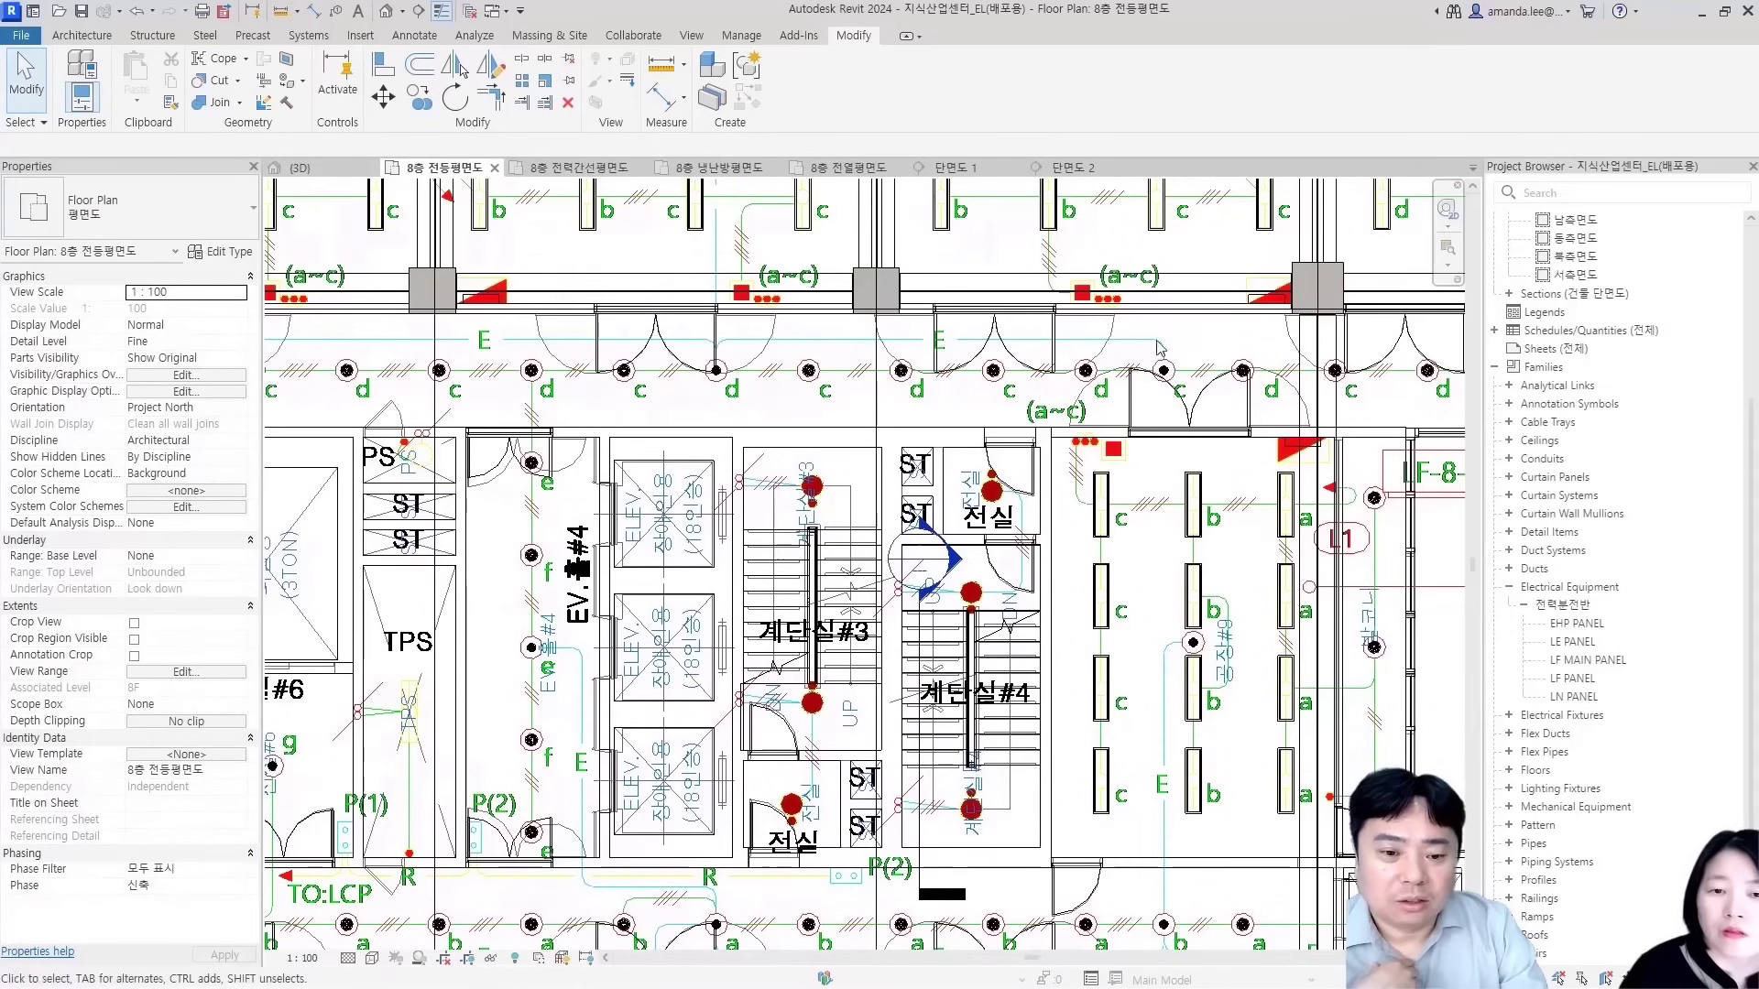
scroll(620, 404, "down", 1)
middle_click_drag(620, 404, 741, 369)
scroll(616, 353, "down", 1)
middle_click_drag(616, 358, 1395, 409)
middle_click_drag(649, 413, 812, 387)
middle_click_drag(662, 517, 1158, 514)
middle_click_drag(883, 603, 1022, 484)
middle_click_drag(1310, 355, 953, 395)
middle_click_drag(1282, 394, 375, 531)
middle_click_drag(1238, 499, 896, 478)
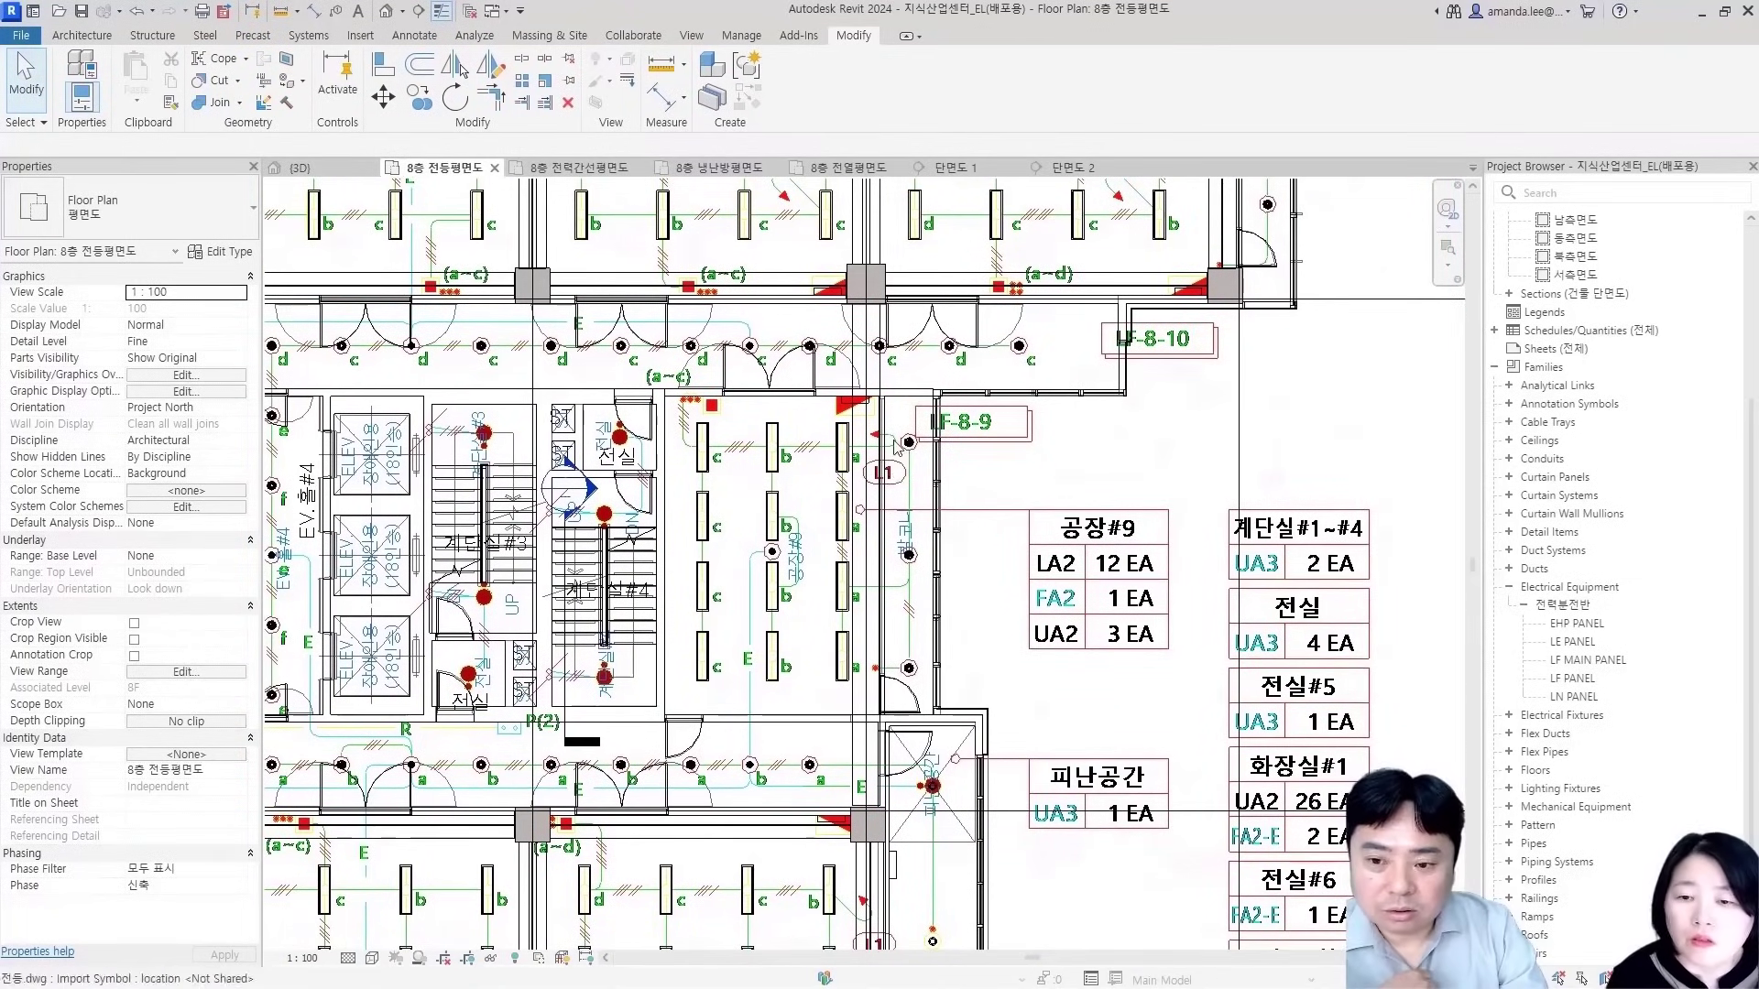
scroll(889, 446, "down", 2)
middle_click_drag(889, 446, 1223, 487)
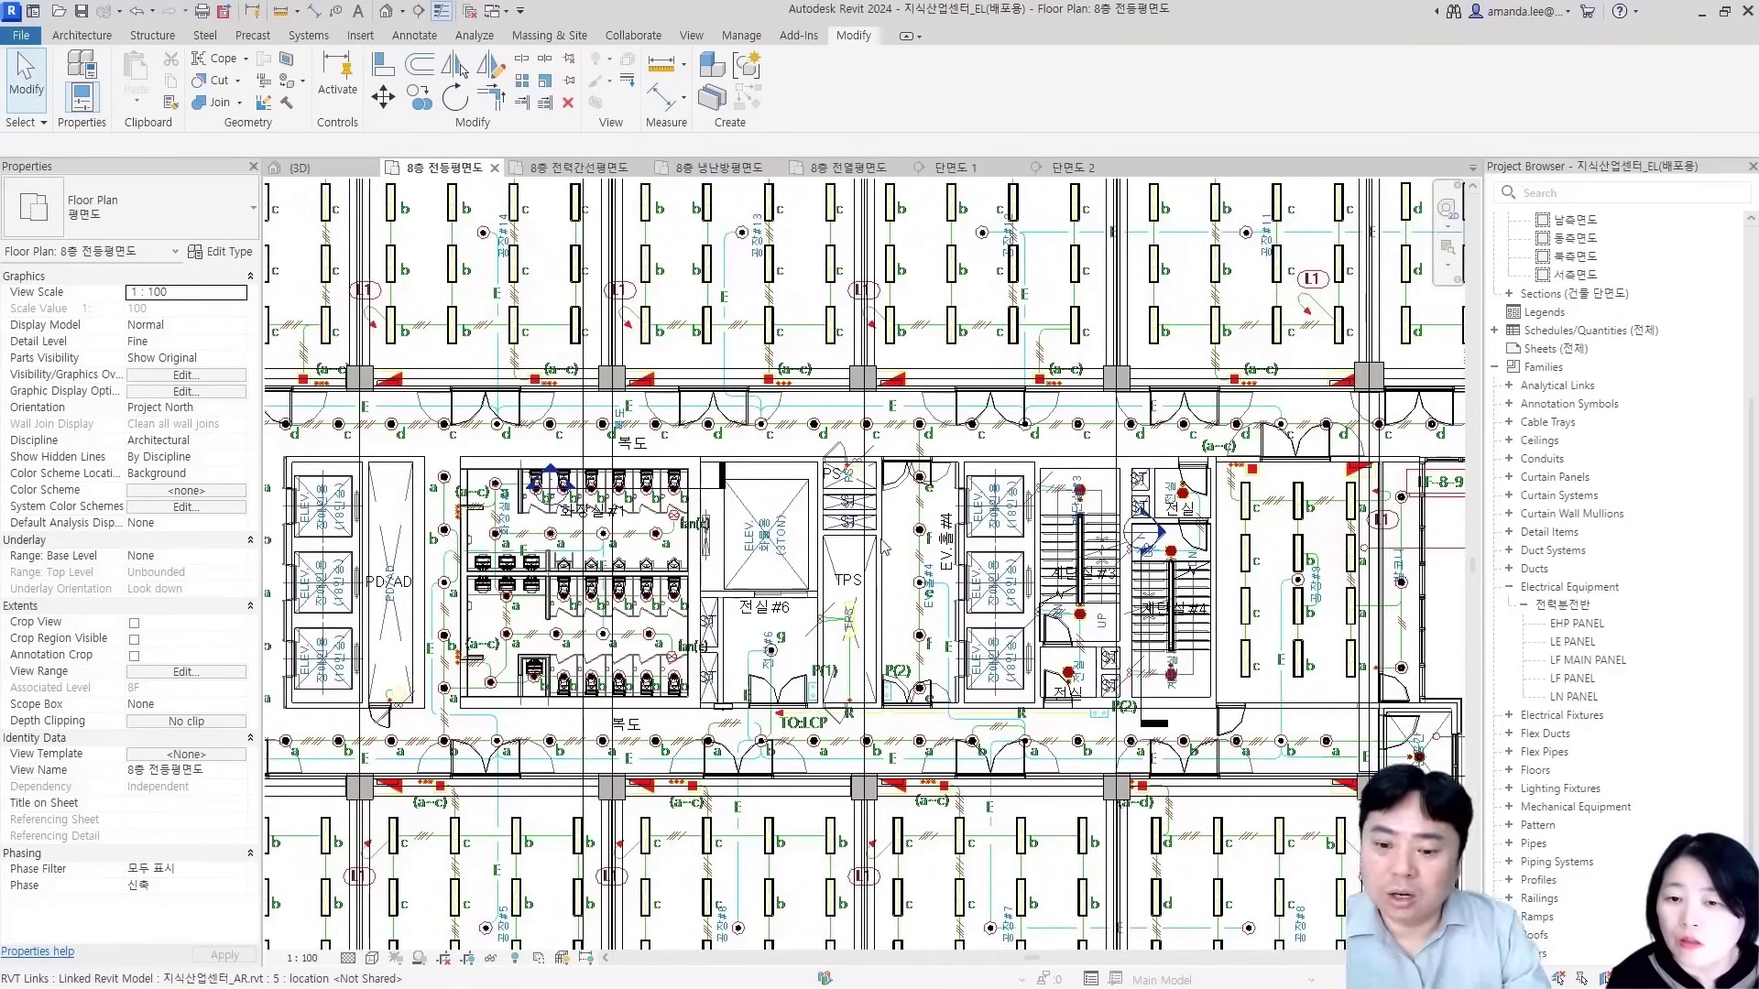
scroll(886, 551, "down", 1)
middle_click_drag(887, 551, 963, 523)
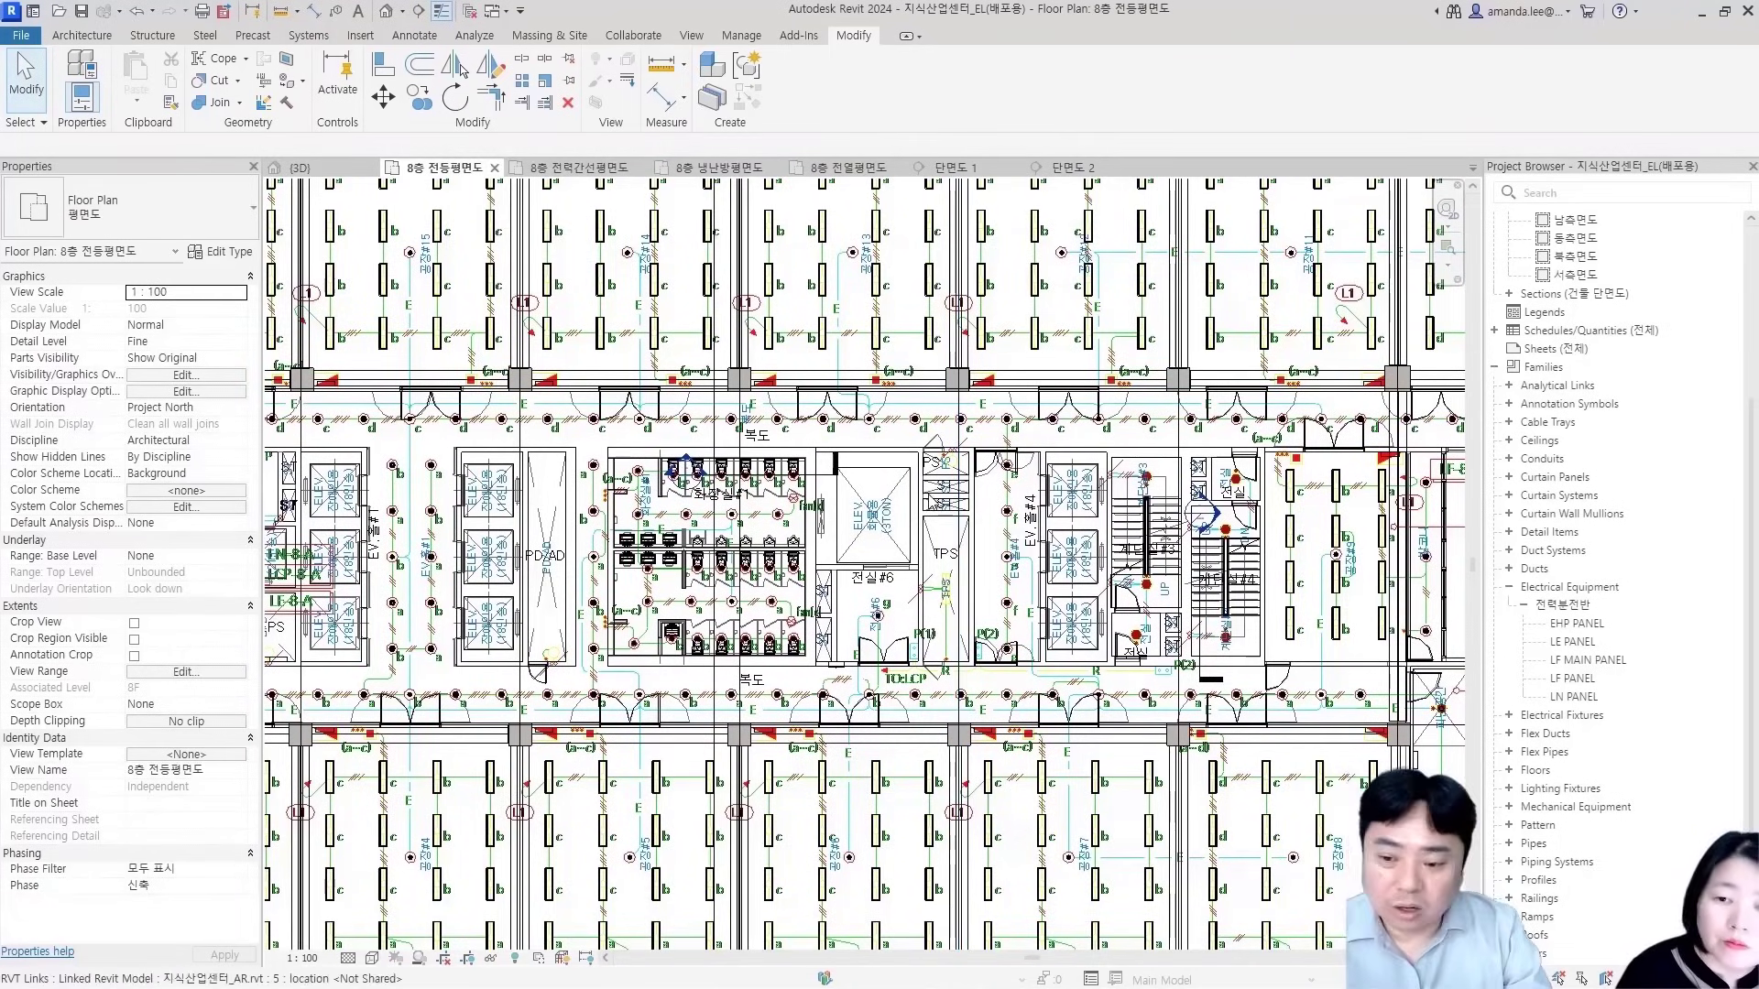
Select the a and b fixtures along the western and middle stretches of the south corridor
scroll(660, 586, "down", 1)
middle_click_drag(660, 586, 884, 568)
middle_click_drag(378, 657, 710, 650)
scroll(710, 650, "up", 4)
scroll(780, 645, "up", 2)
scroll(877, 647, "down", 3)
scroll(1092, 577, "up", 2)
middle_click_drag(517, 625, 862, 584)
left_click_drag(416, 531, 1365, 584)
middle_click_drag(1365, 577, 332, 577)
left_click_drag(333, 531, 1268, 584, "ctrl")
Add the EV.홀#1 fixture columns and the 화장실#1 fixtures, with the adjoining passage and corridor stretch, to the selection
middle_click_drag(925, 412, 894, 632)
left_click_drag(674, 320, 811, 733, "ctrl")
middle_click_drag(1095, 745, 649, 652)
left_click_drag(578, 226, 1015, 711, "ctrl")
Add the remaining south corridor fixtures up to its east end and the 피난공간 and 실외기실 fixtures to the selection
middle_click_drag(1218, 692, 743, 679)
left_click_drag(509, 625, 1313, 697, "ctrl")
middle_click_drag(1218, 708, 704, 706)
left_click_drag(695, 645, 997, 689, "ctrl")
middle_click_drag(975, 683, 602, 431)
scroll(603, 431, "down", 1)
left_click_drag(676, 408, 749, 781, "ctrl")
middle_click_drag(678, 586, 910, 605)
scroll(910, 605, "down", 1)
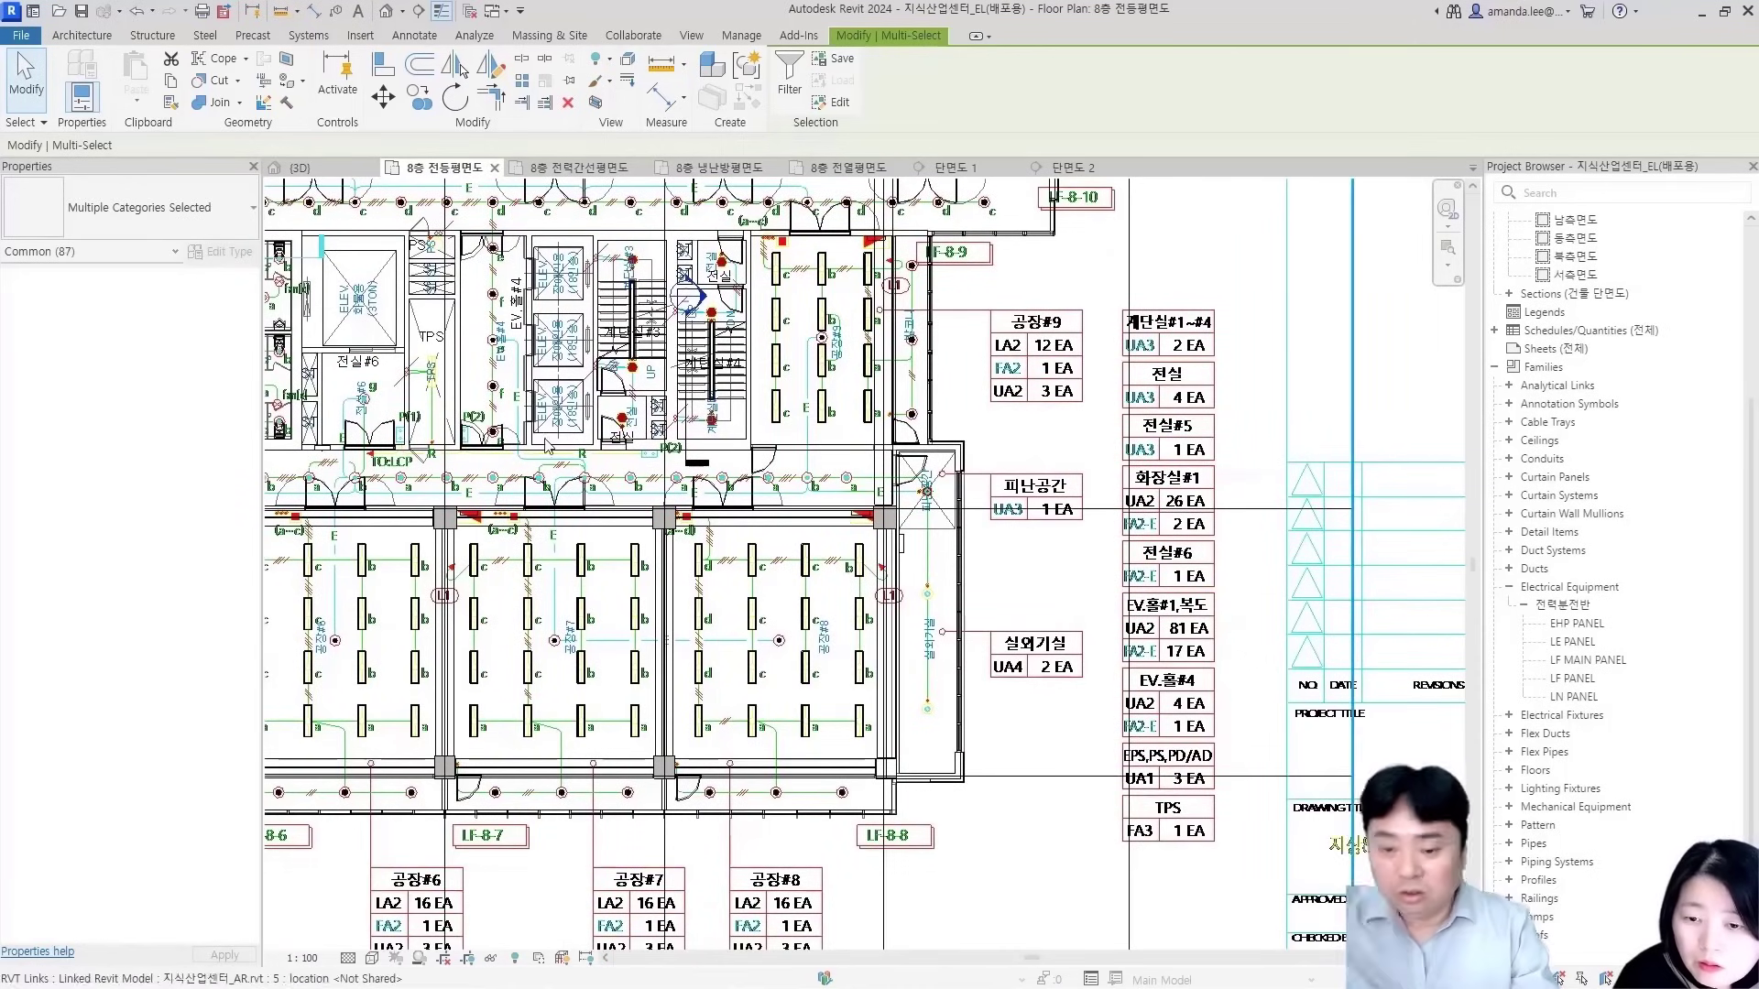
Filter the selection to lighting fixtures only, leaving out the Views category
middle_click_drag(487, 399, 785, 462)
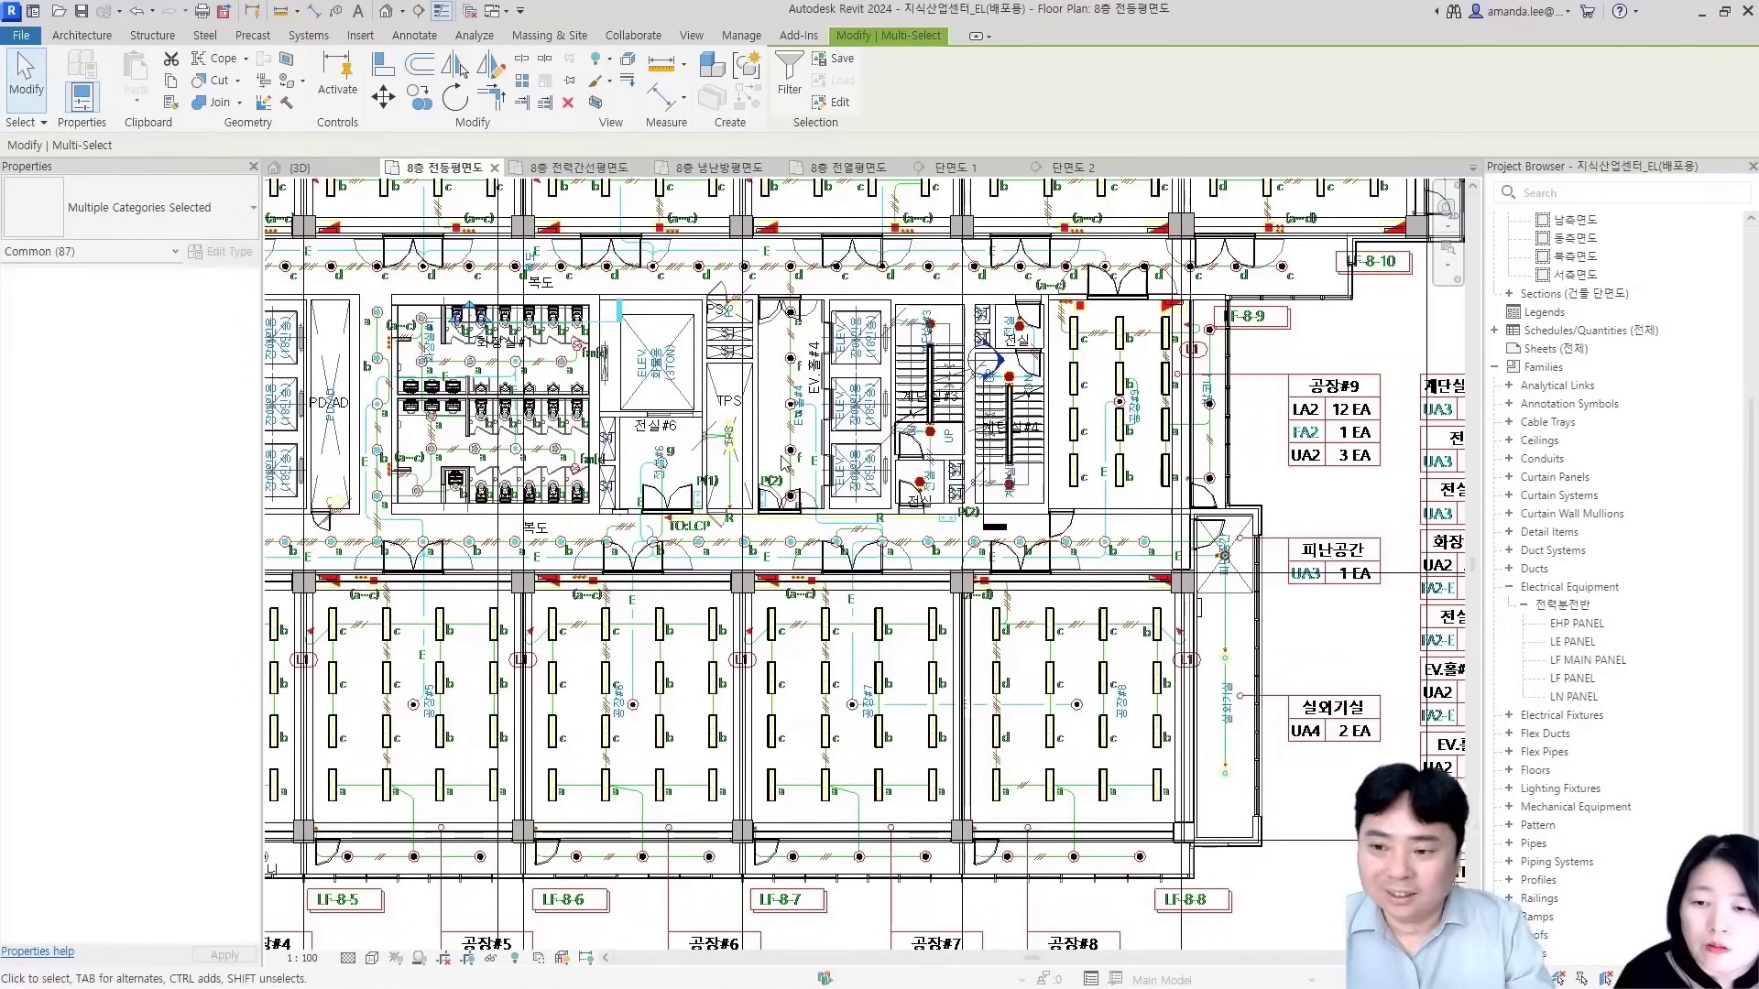
middle_click_drag(654, 594, 1072, 595)
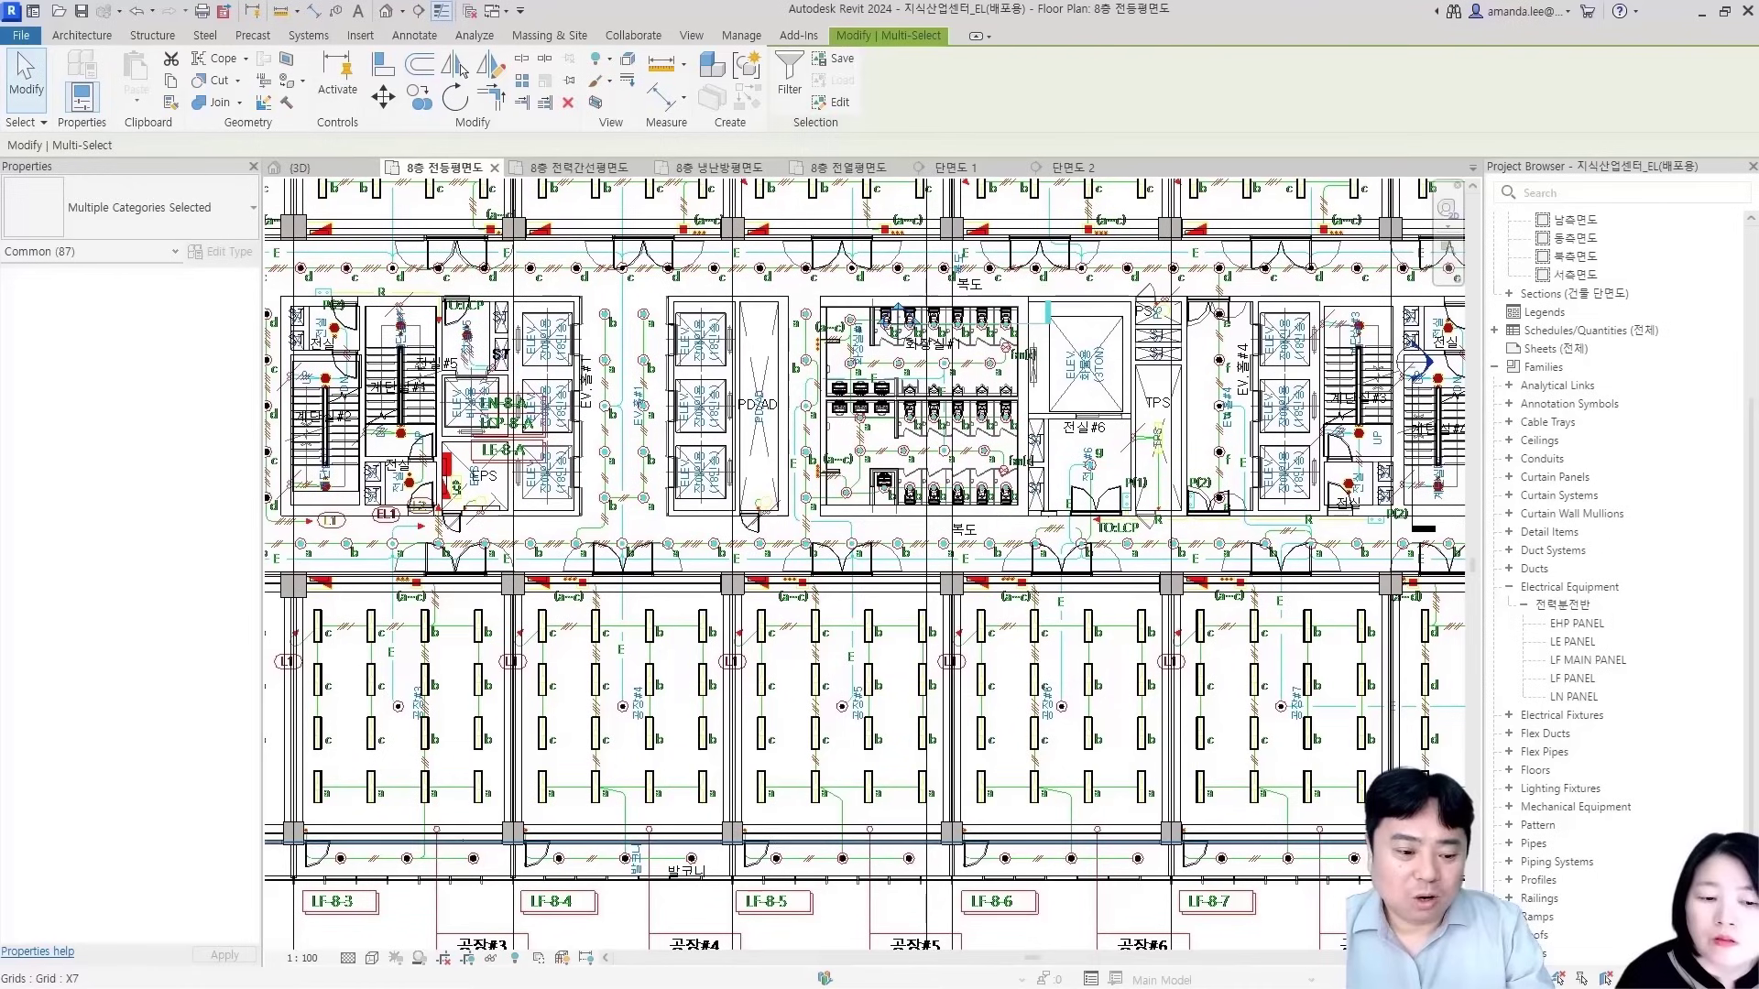
key("f")
key("i")
left_click(715, 400)
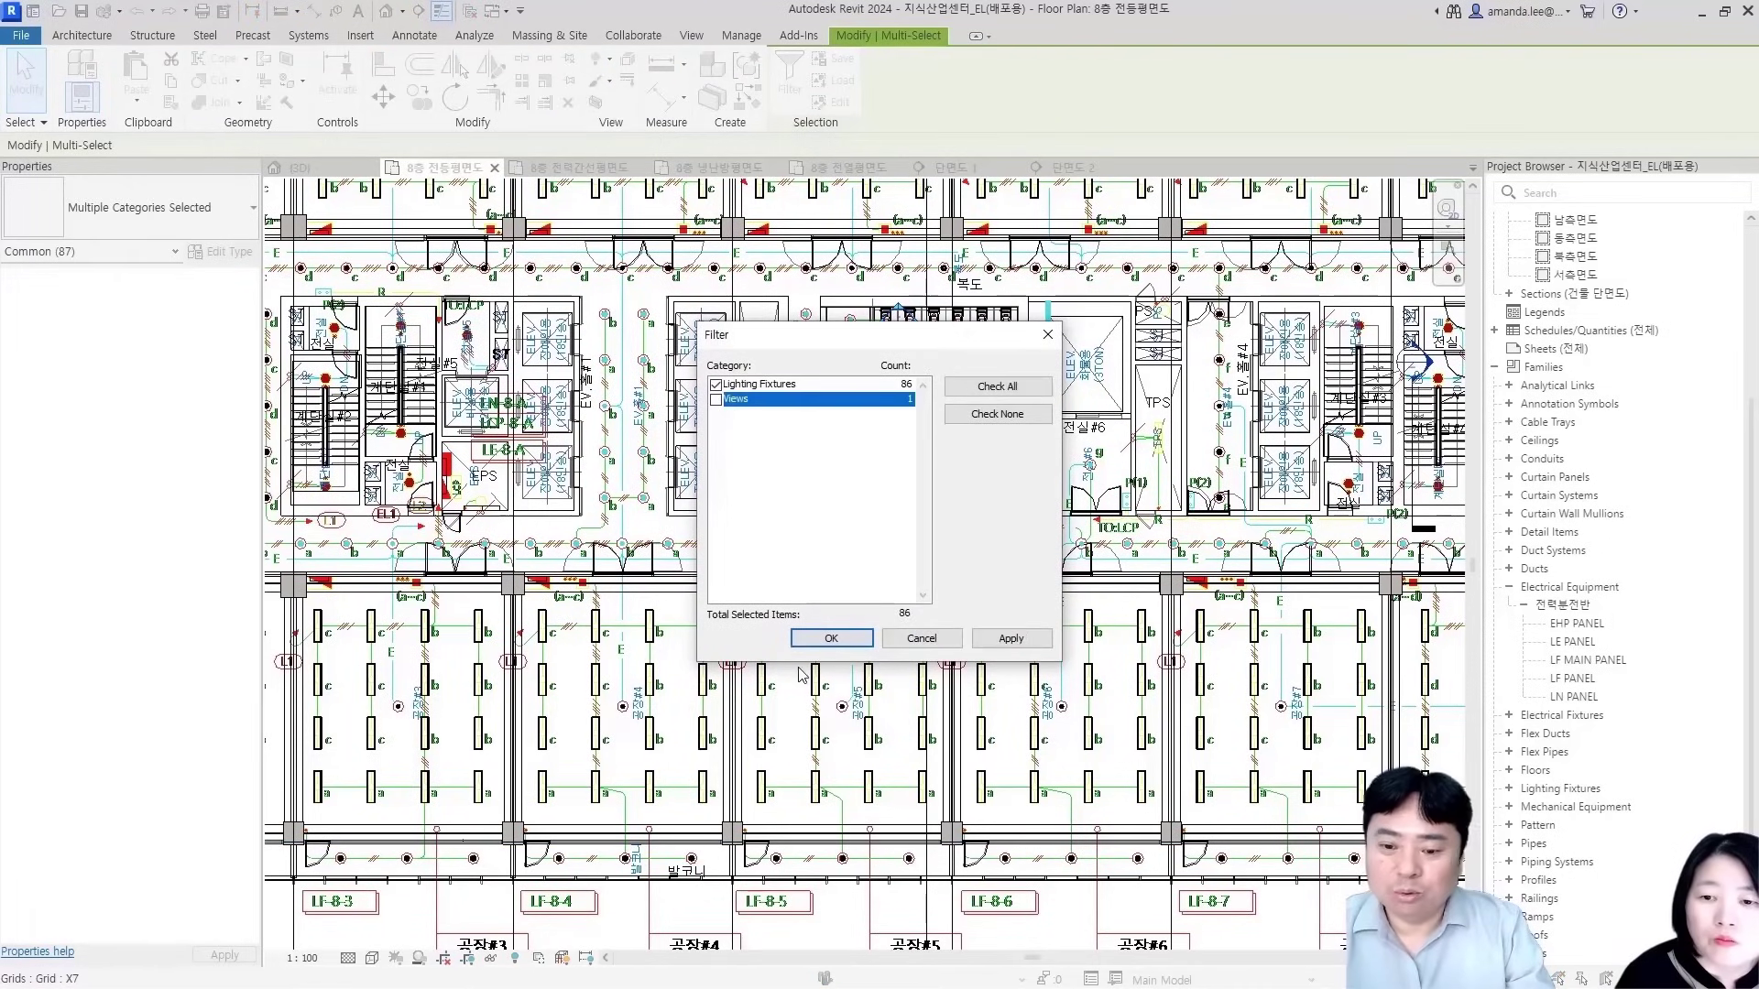
left_click(829, 640)
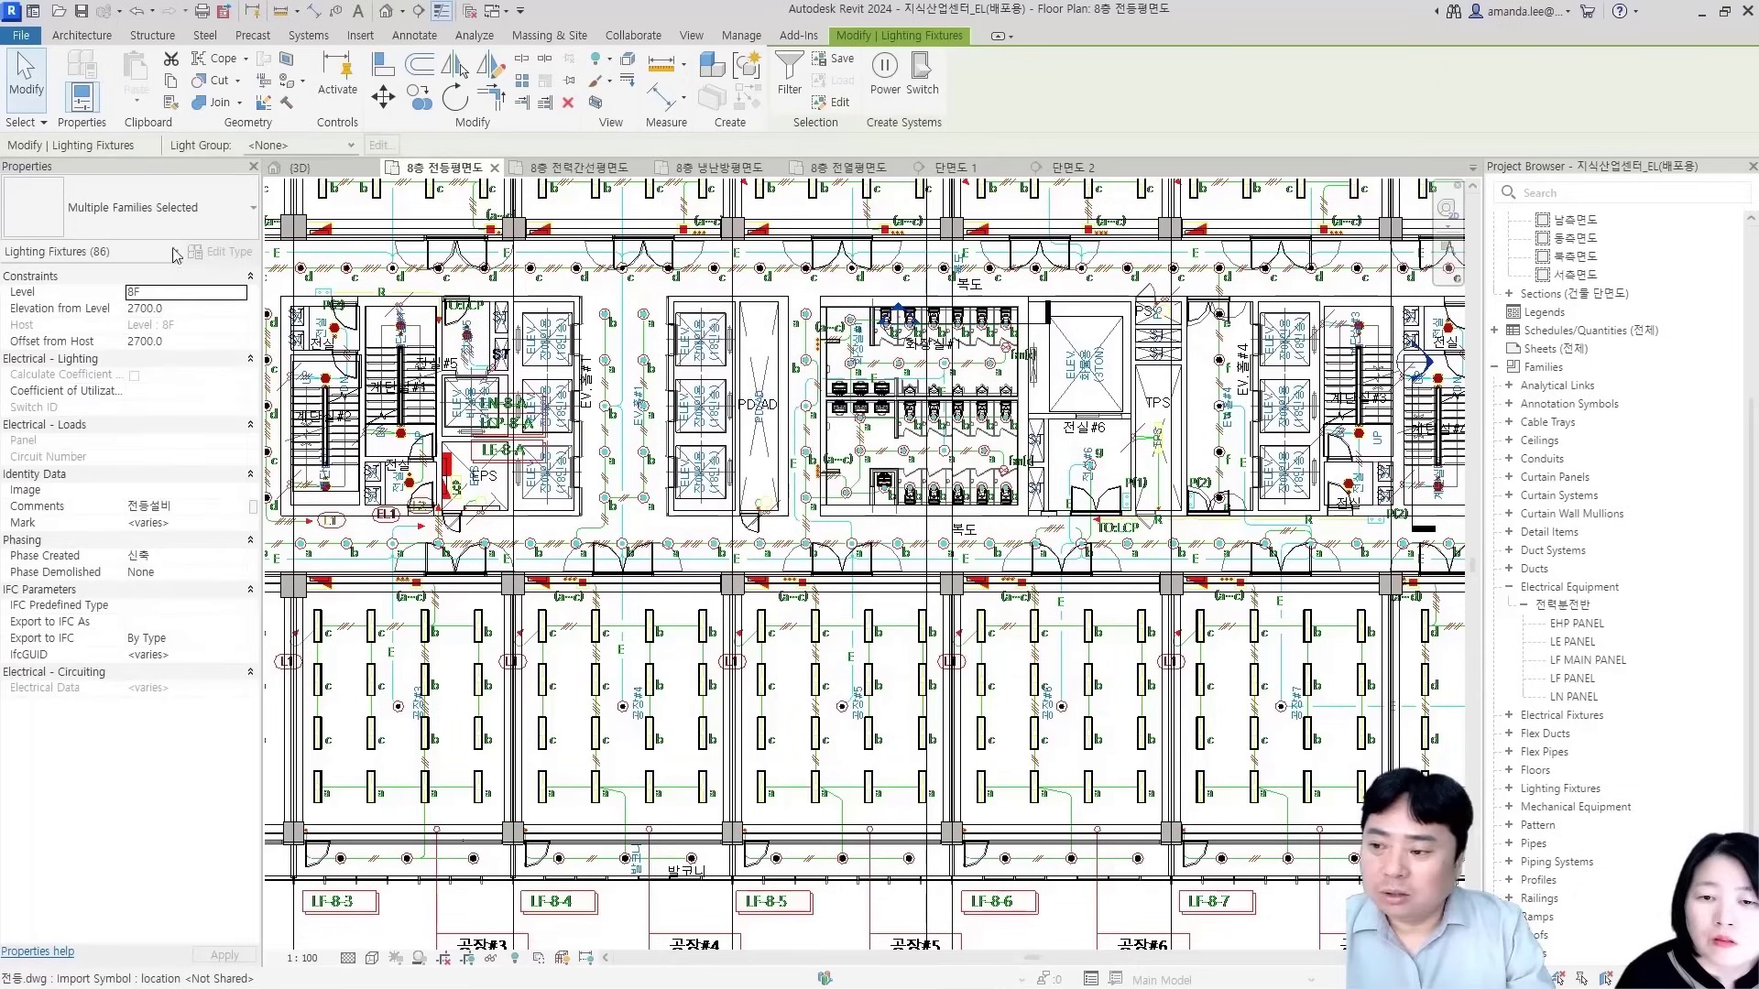
Create a power circuit on panel LN-8-A from the selected lighting fixtures, using Connector 1 : Power for each FA2-E fixture
left_click(885, 78)
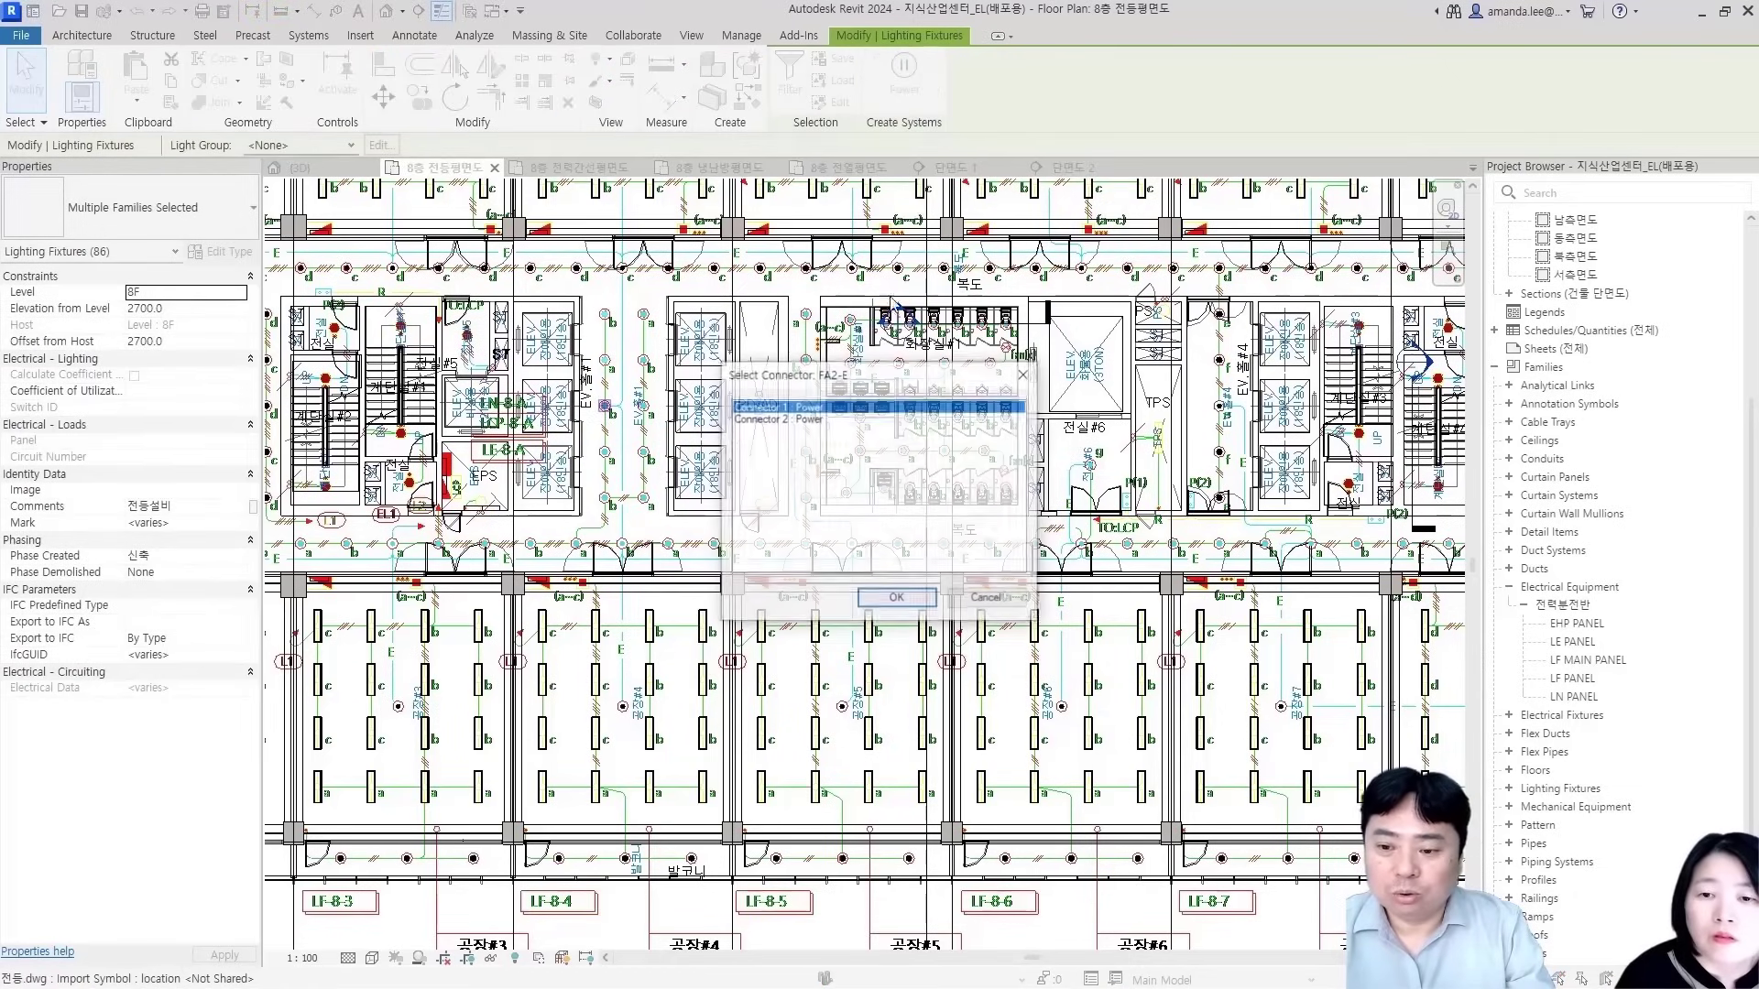
left_click(900, 603)
left_click(912, 601)
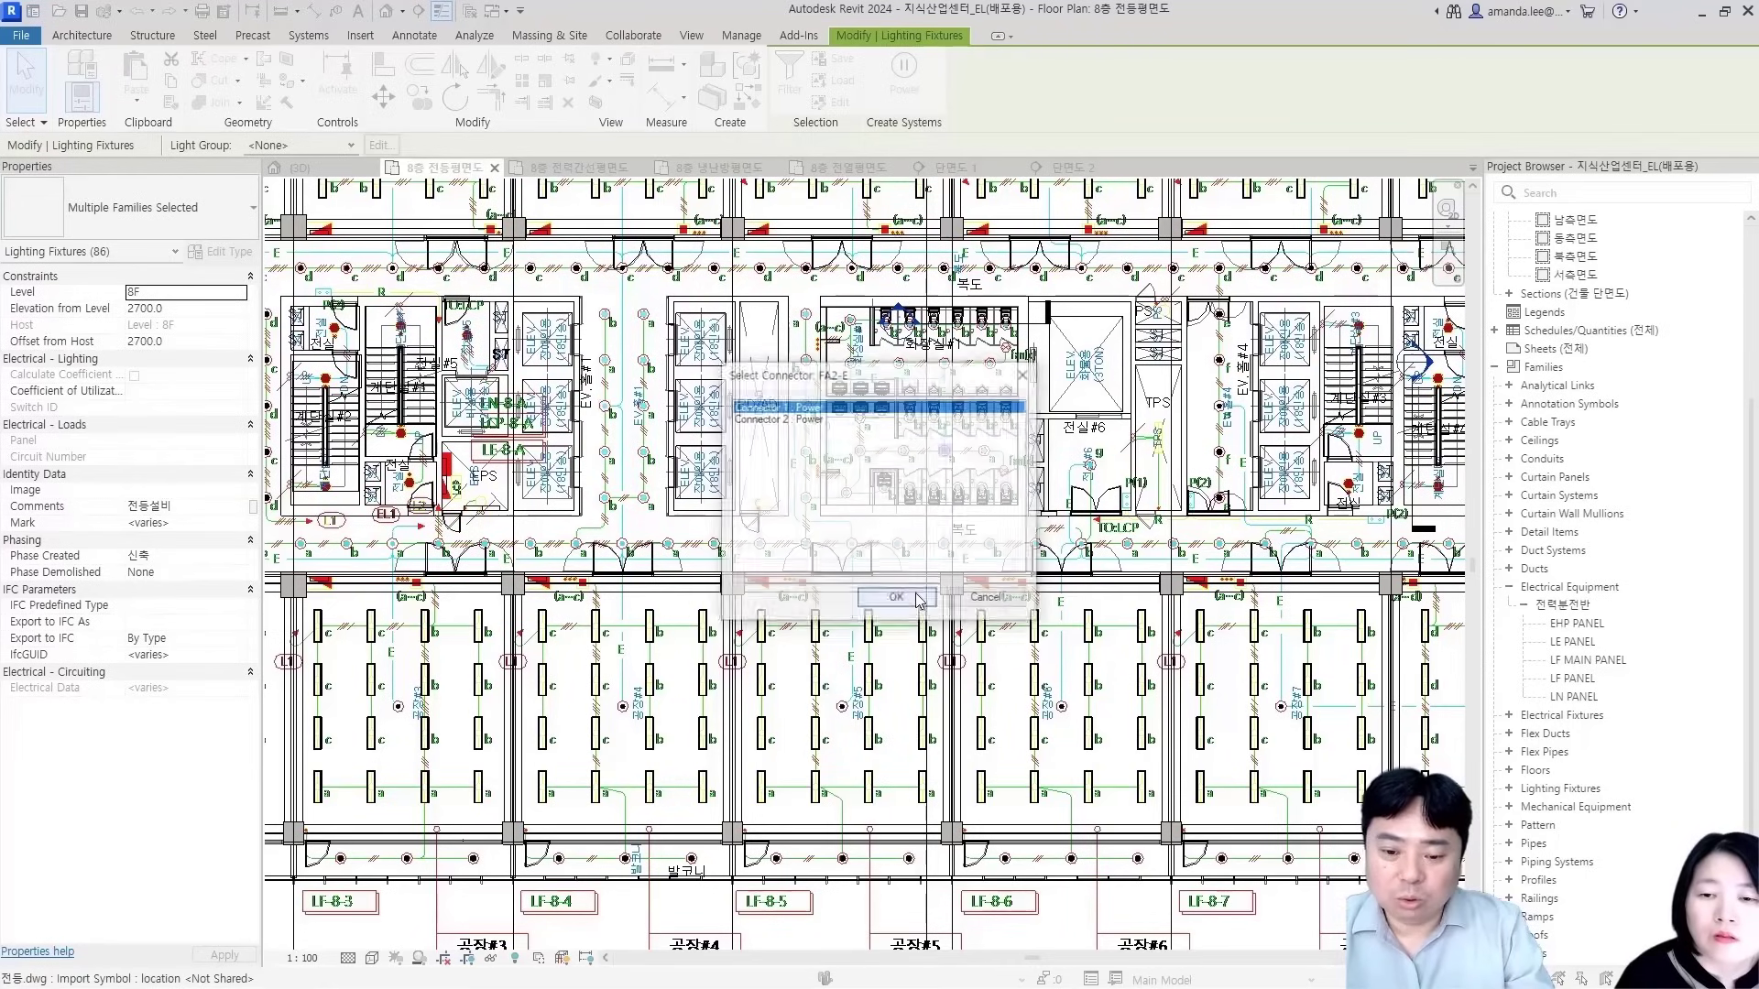
left_click(898, 599)
left_click(914, 601)
left_click(910, 601)
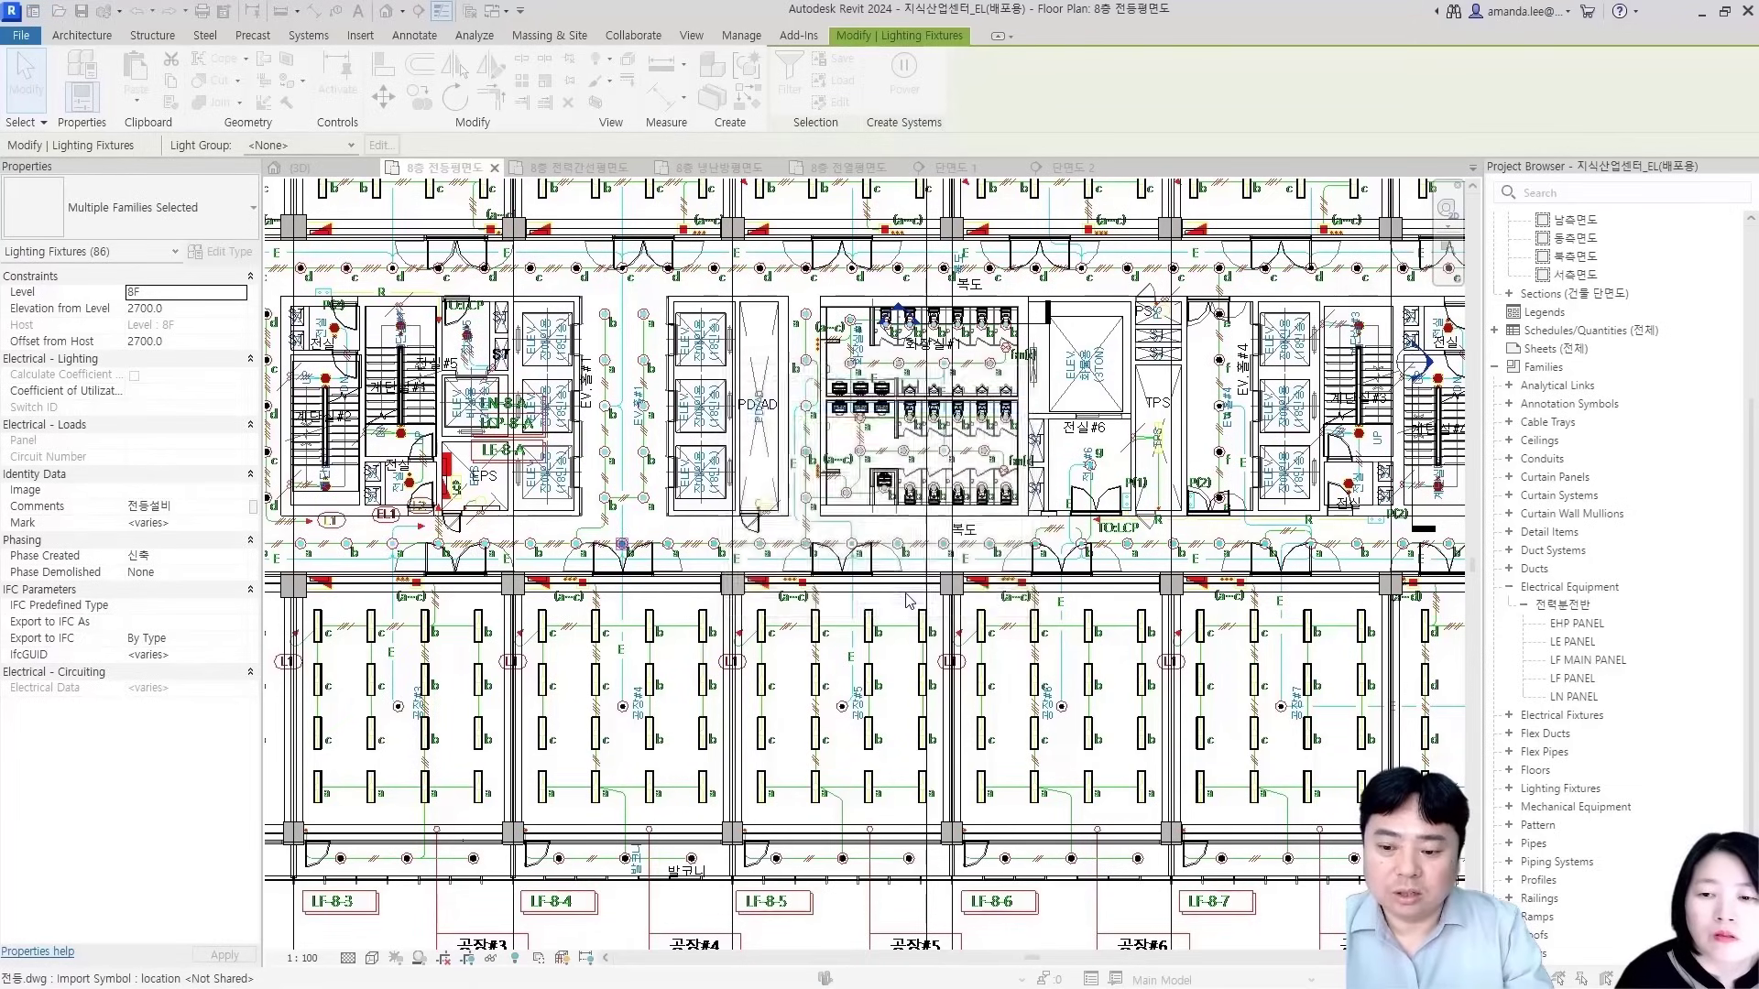
left_click_drag(905, 374, 496, 423)
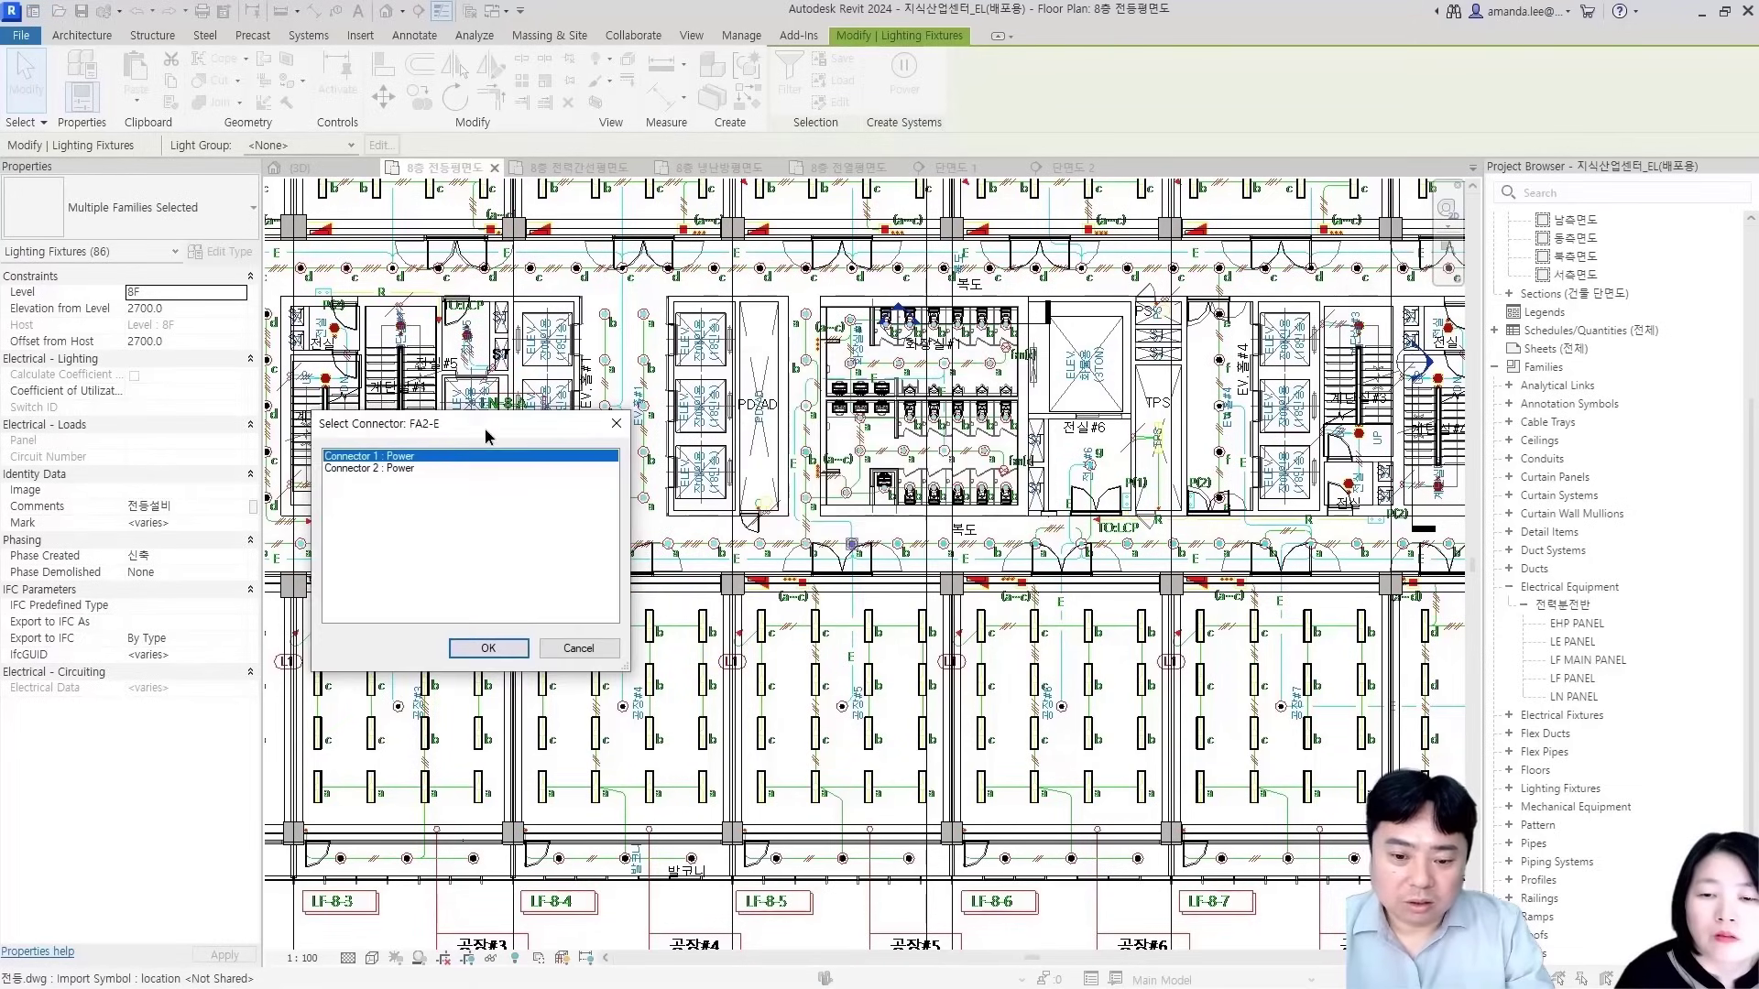
left_click(473, 652)
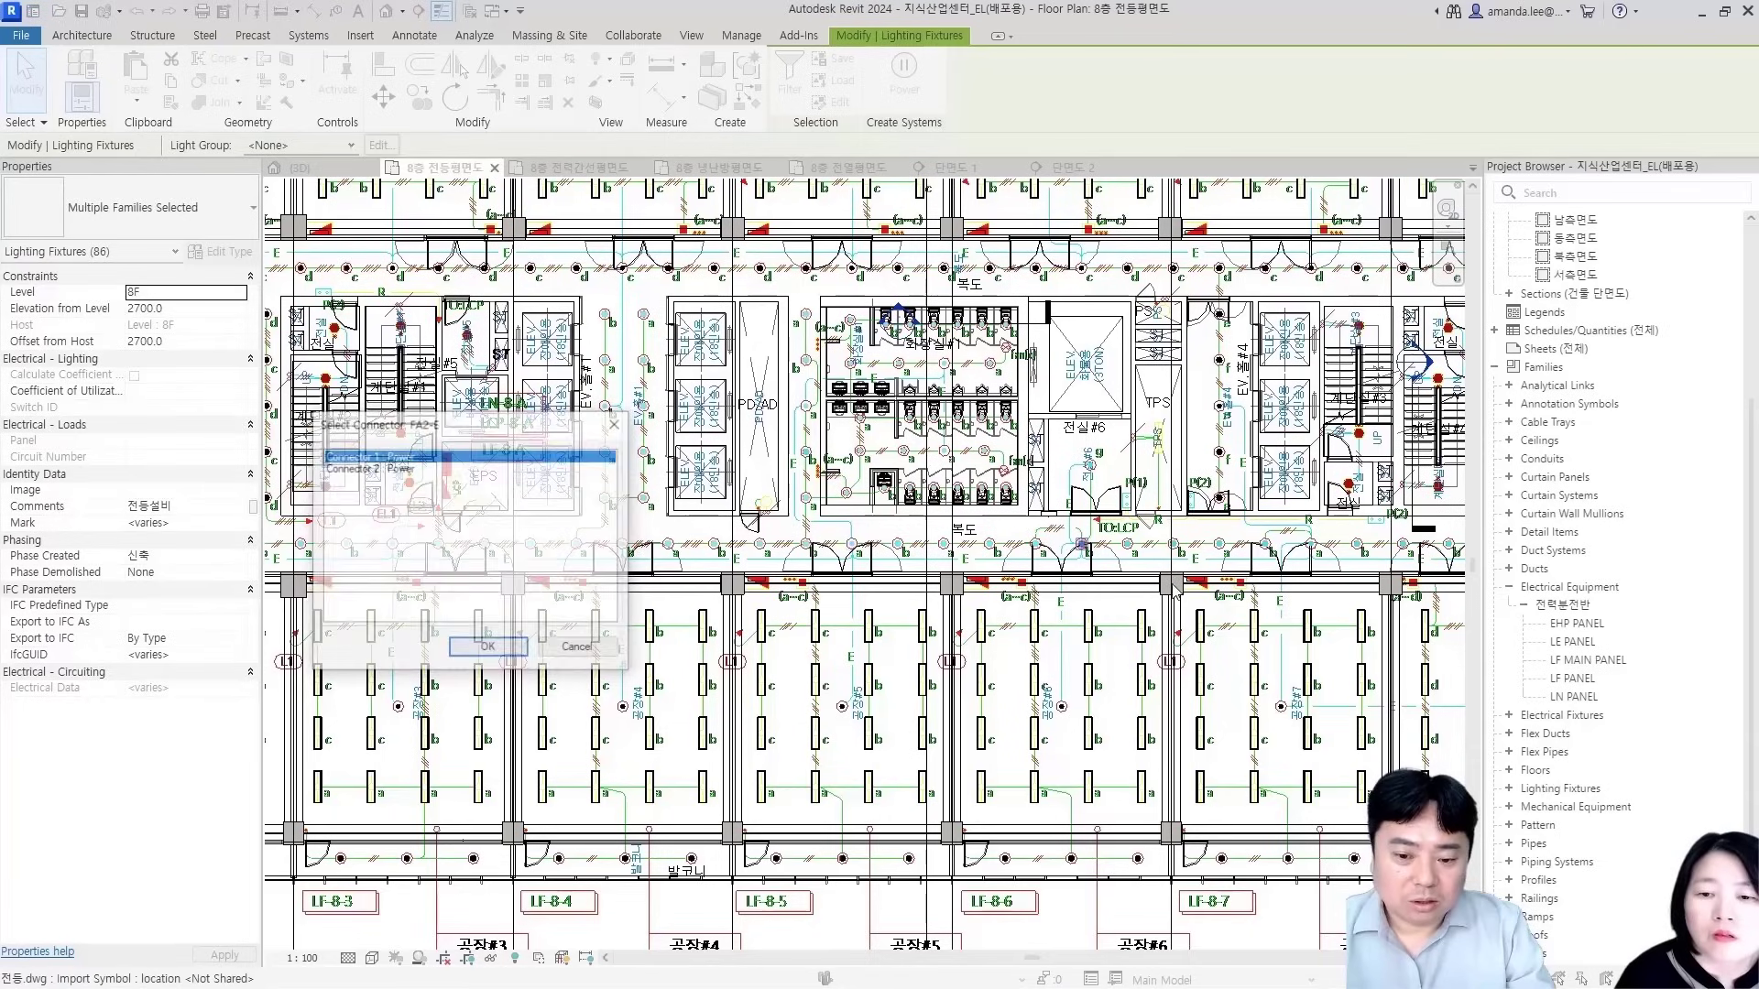
left_click(487, 650)
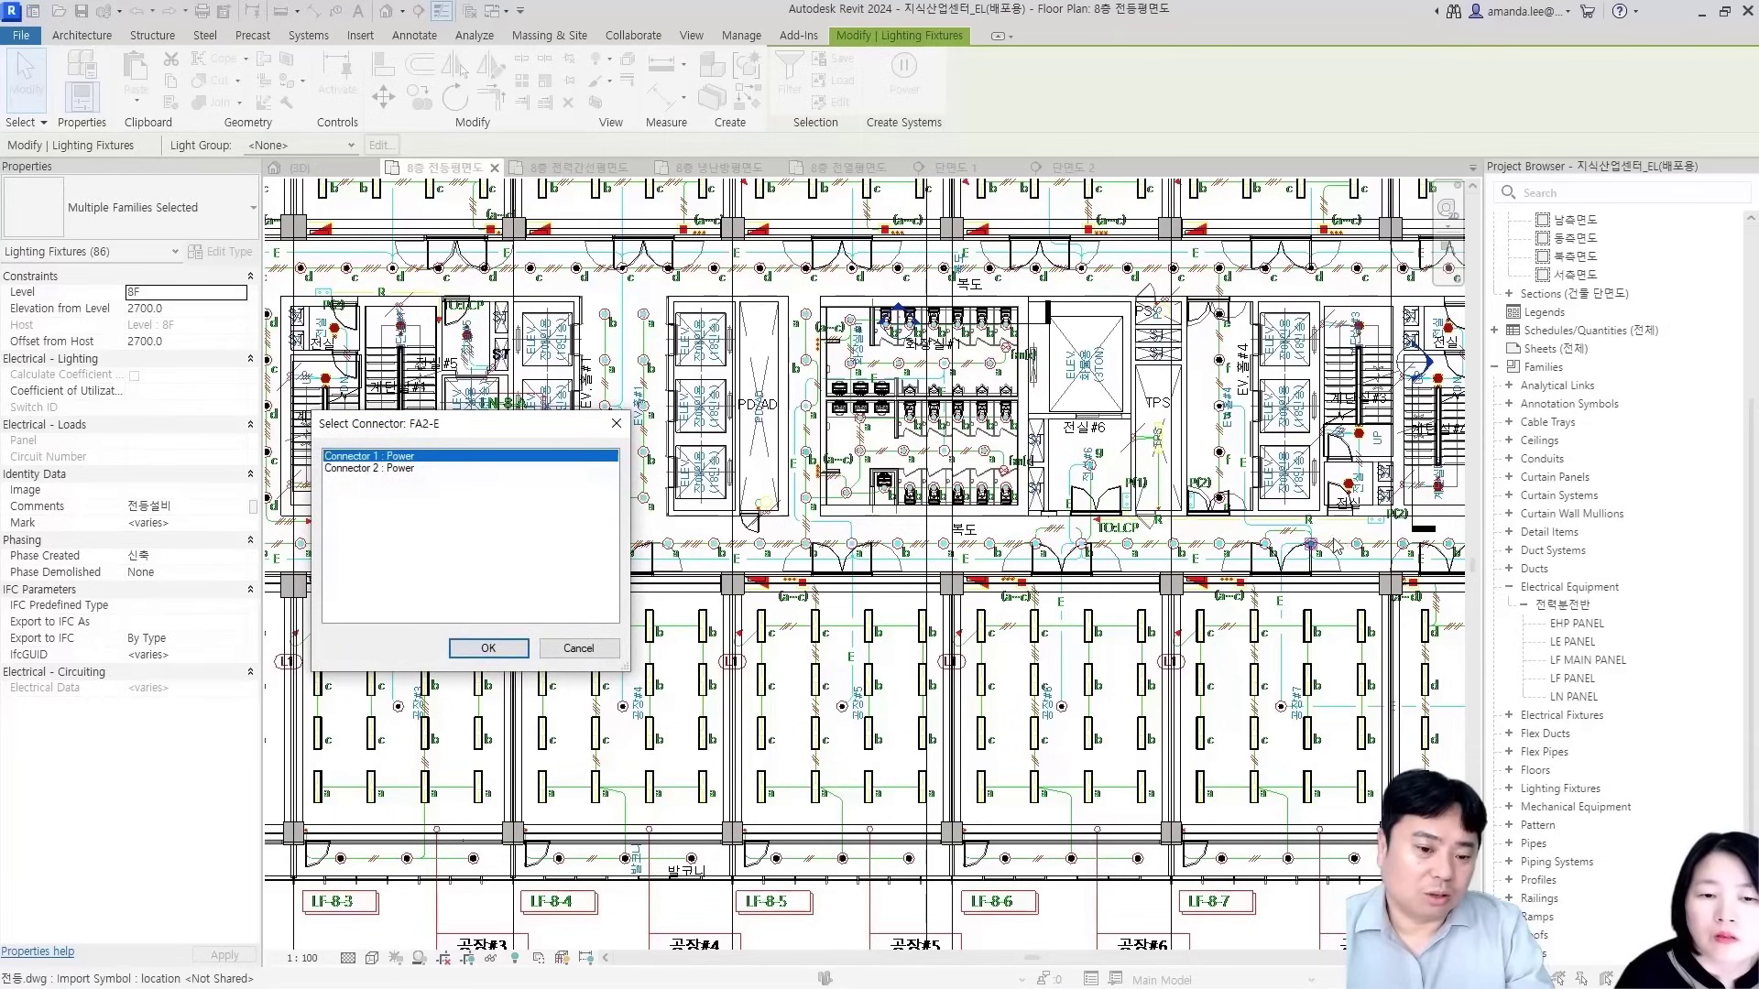
left_click(494, 654)
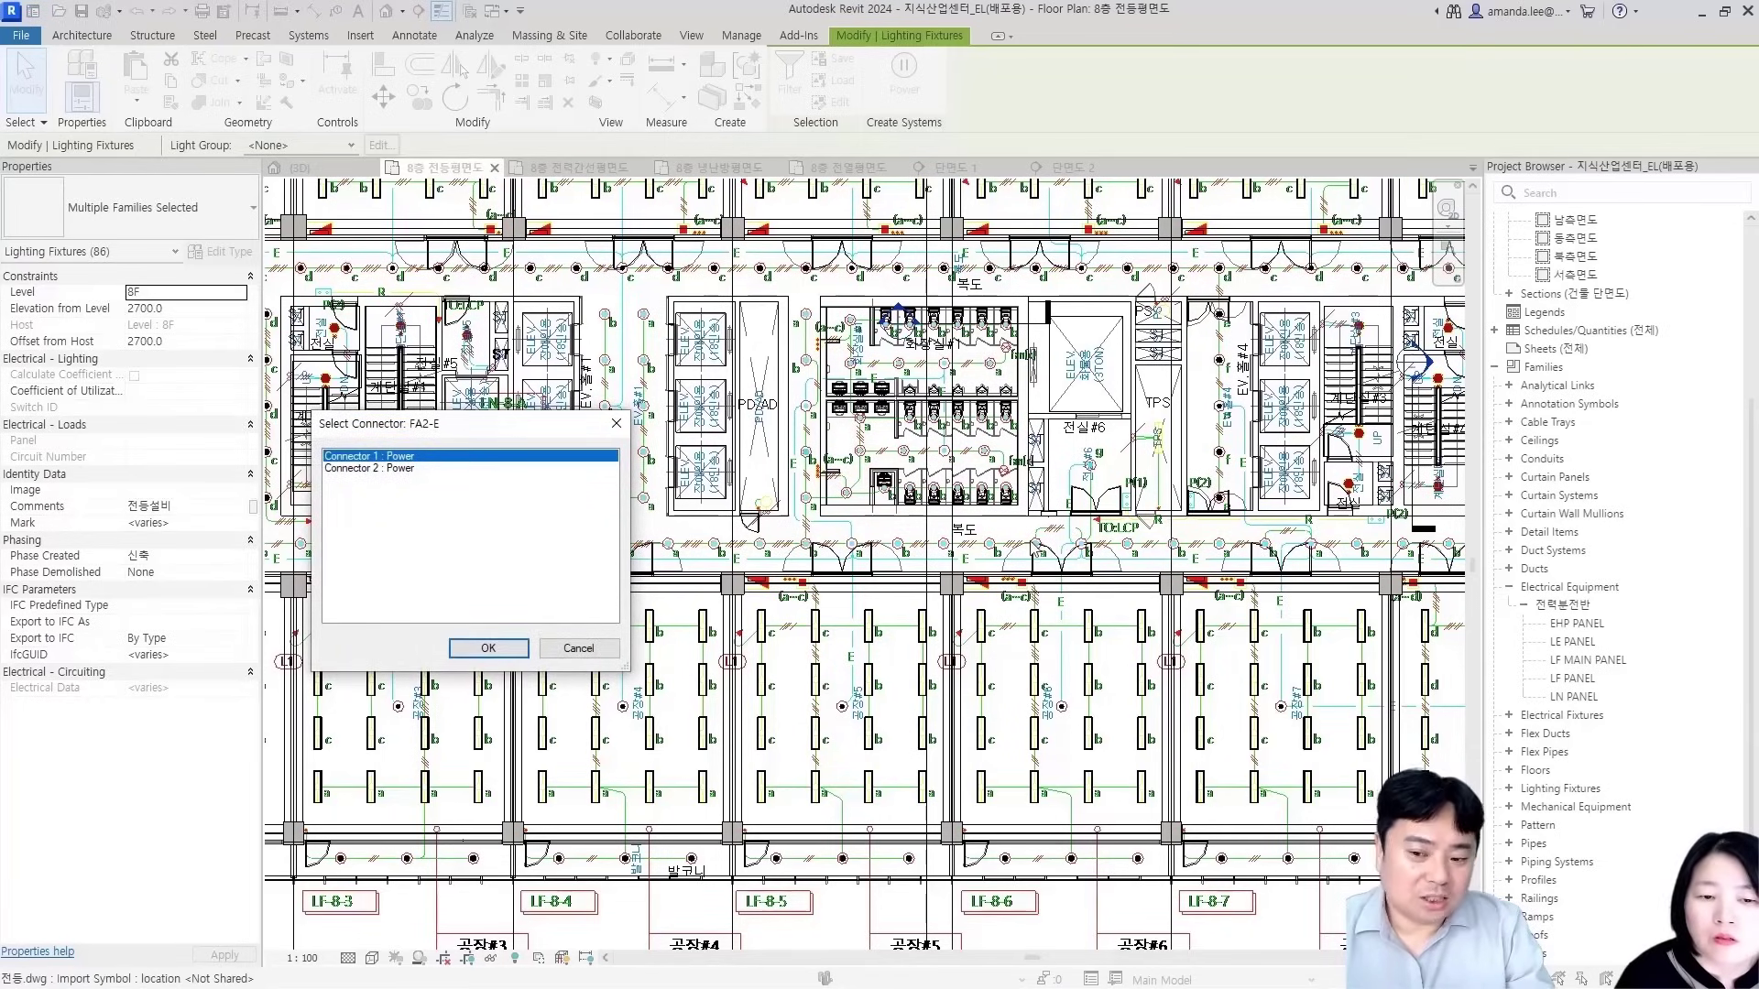
left_click(492, 650)
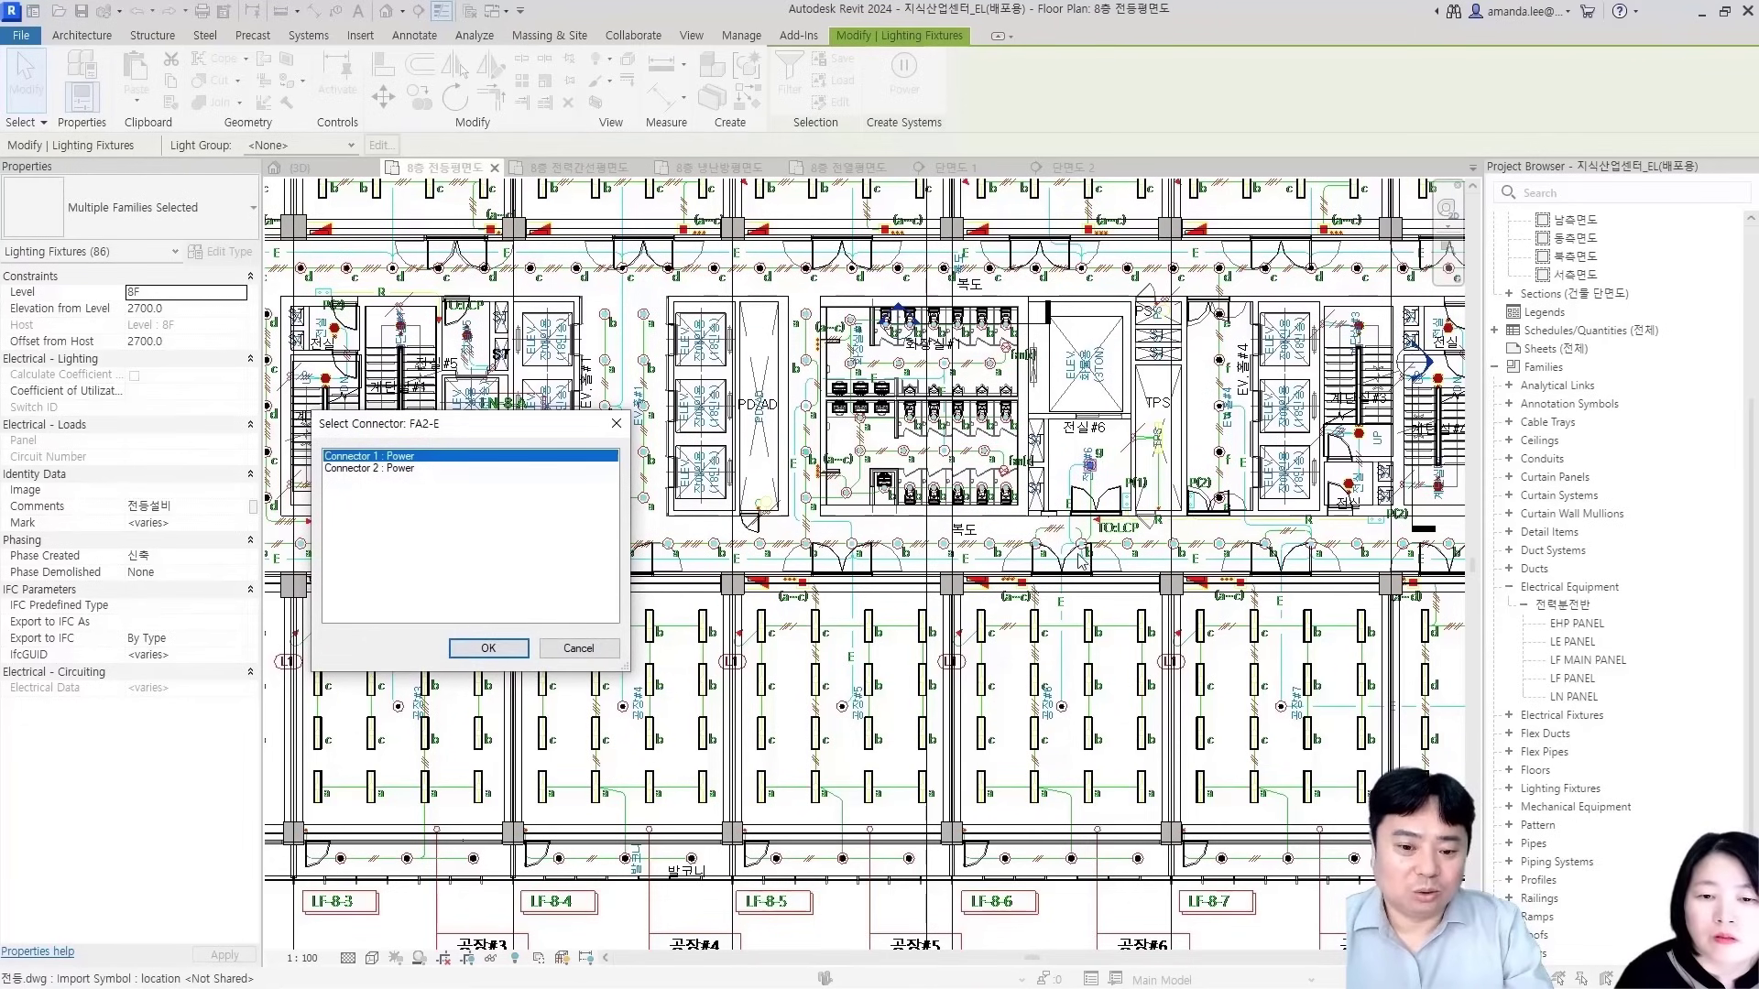
left_click(489, 648)
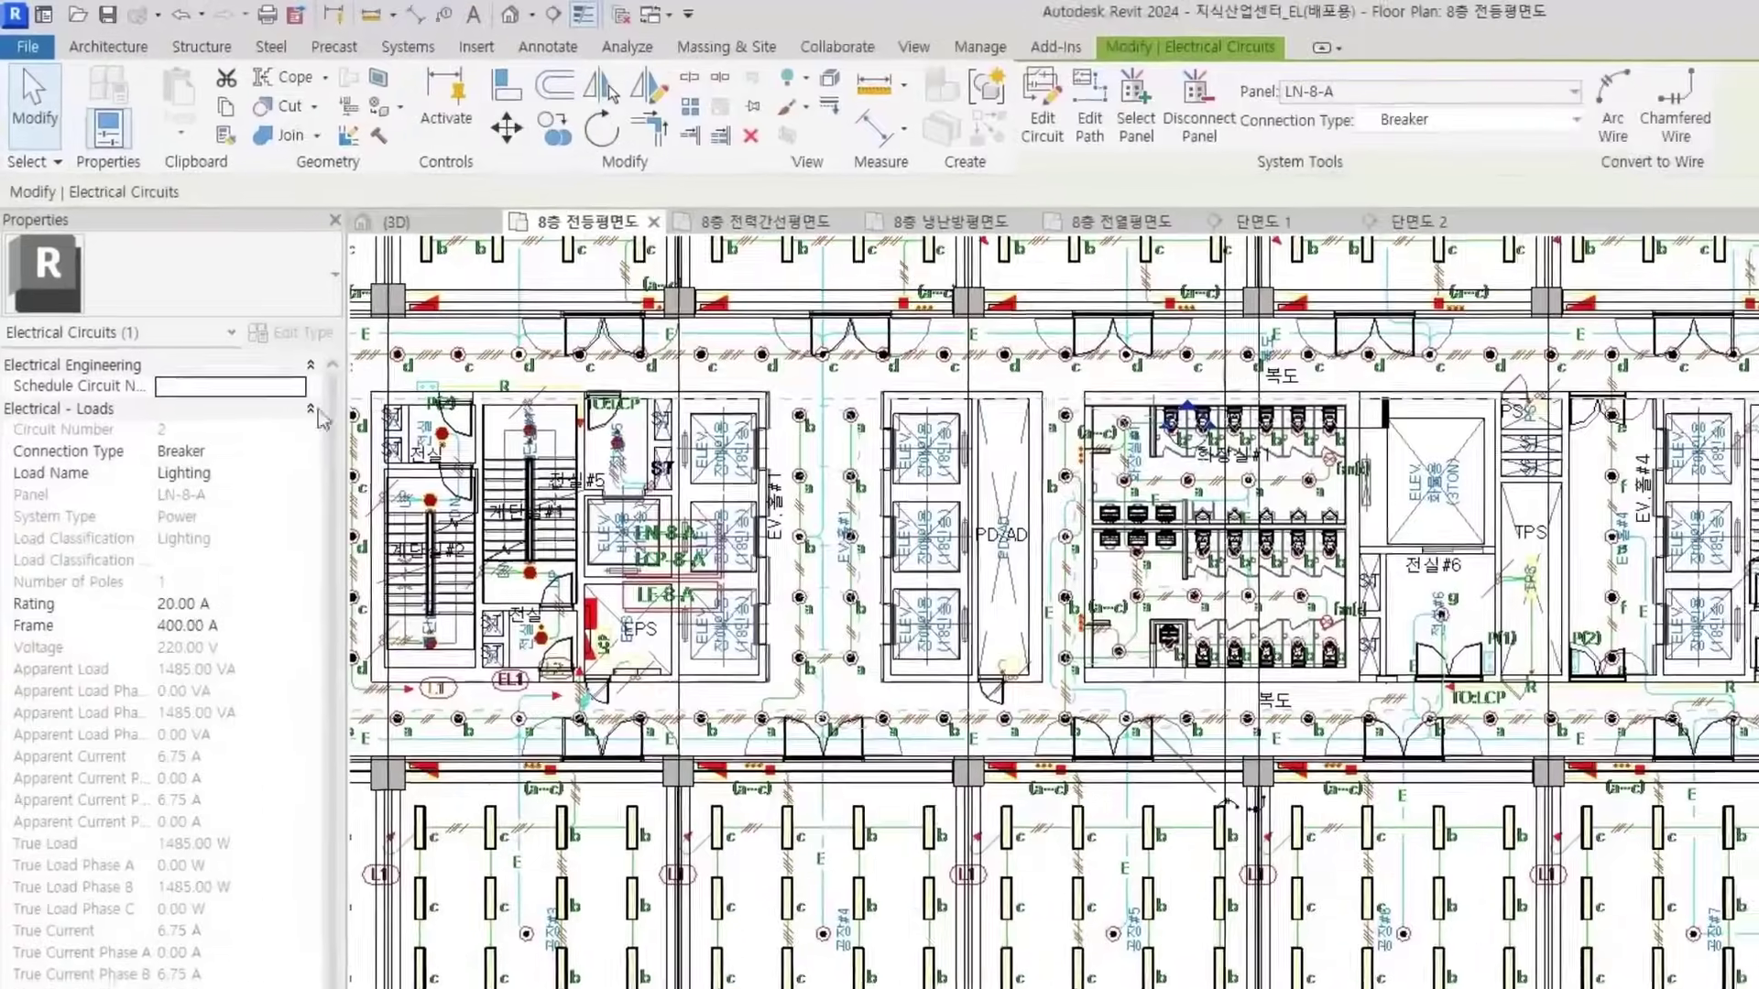
Set the new circuit's load name to L2 and its frame to 30 A
left_click(203, 362)
type("L2")
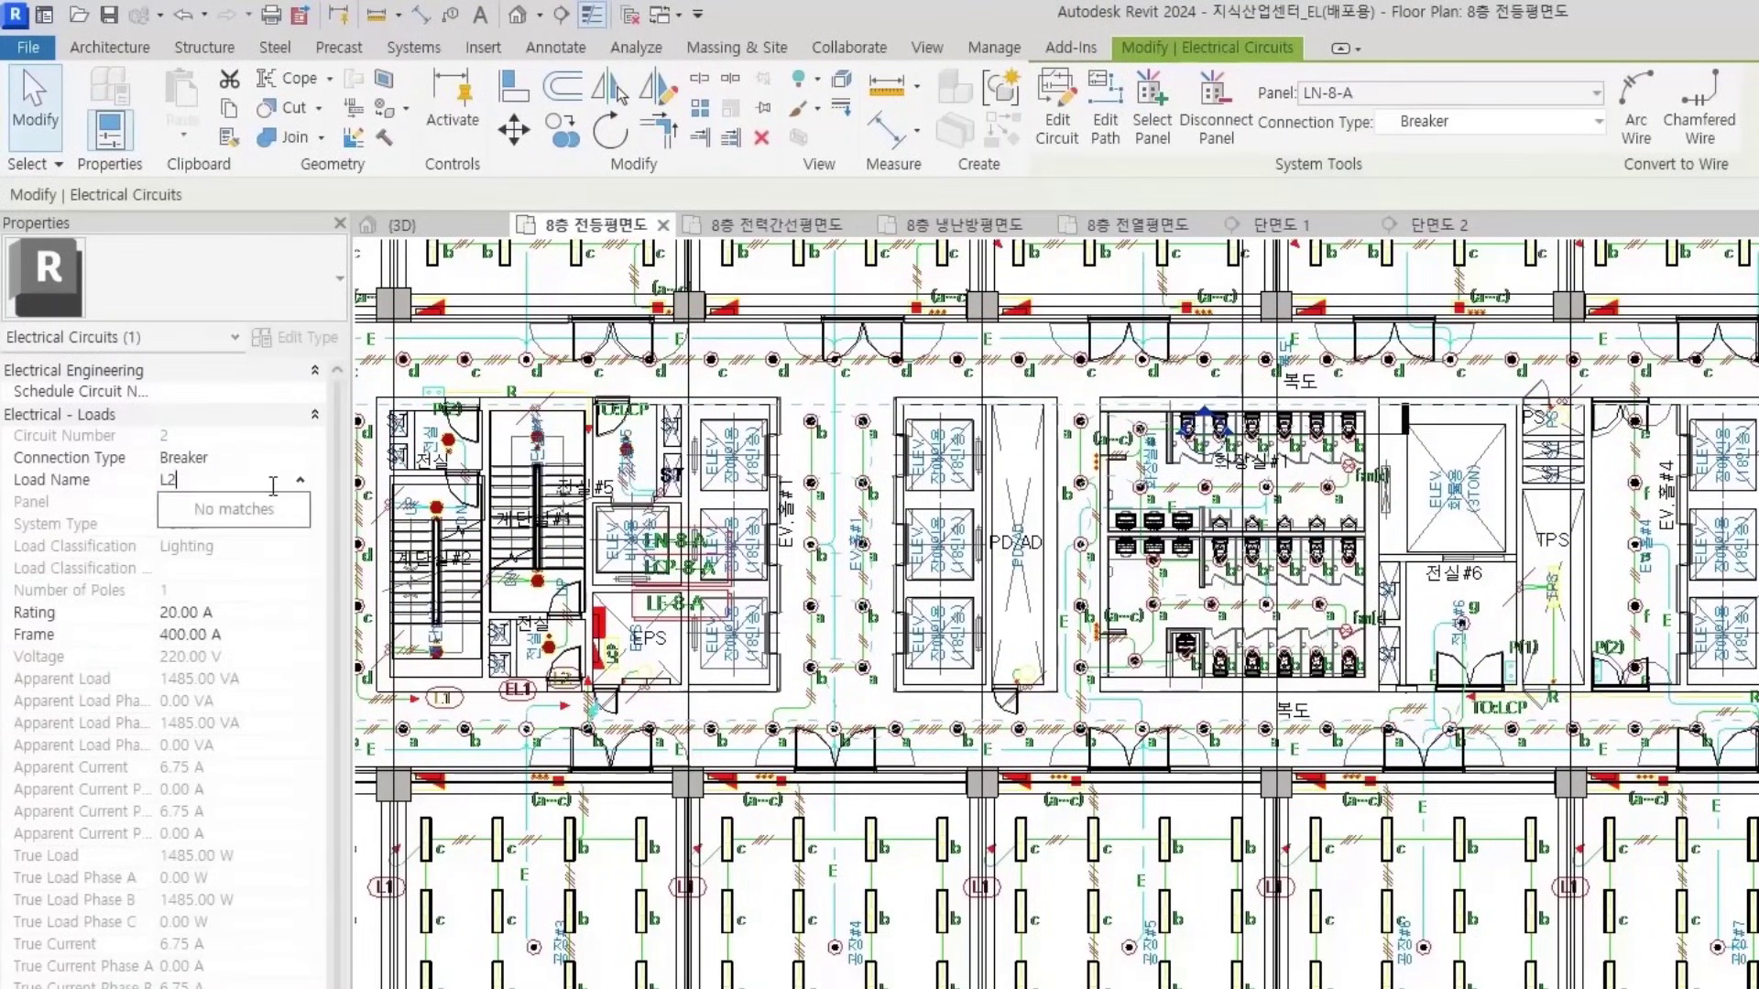
left_click(276, 636)
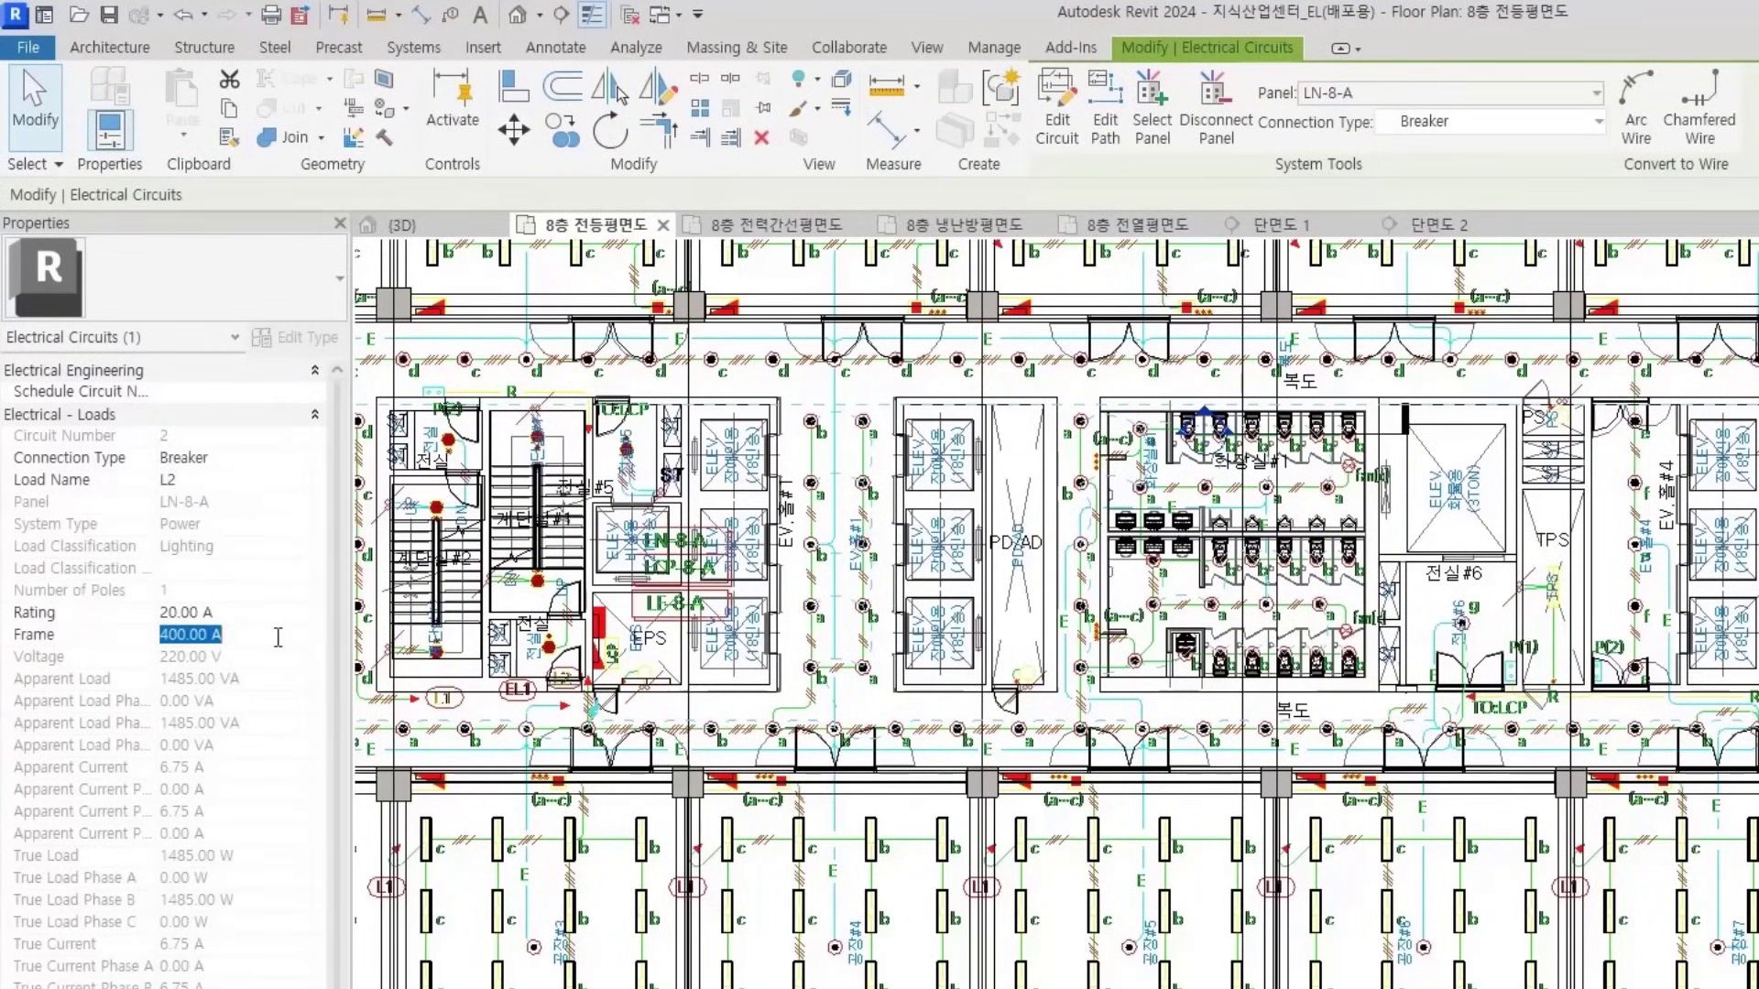
scroll(857, 591, "down", 3)
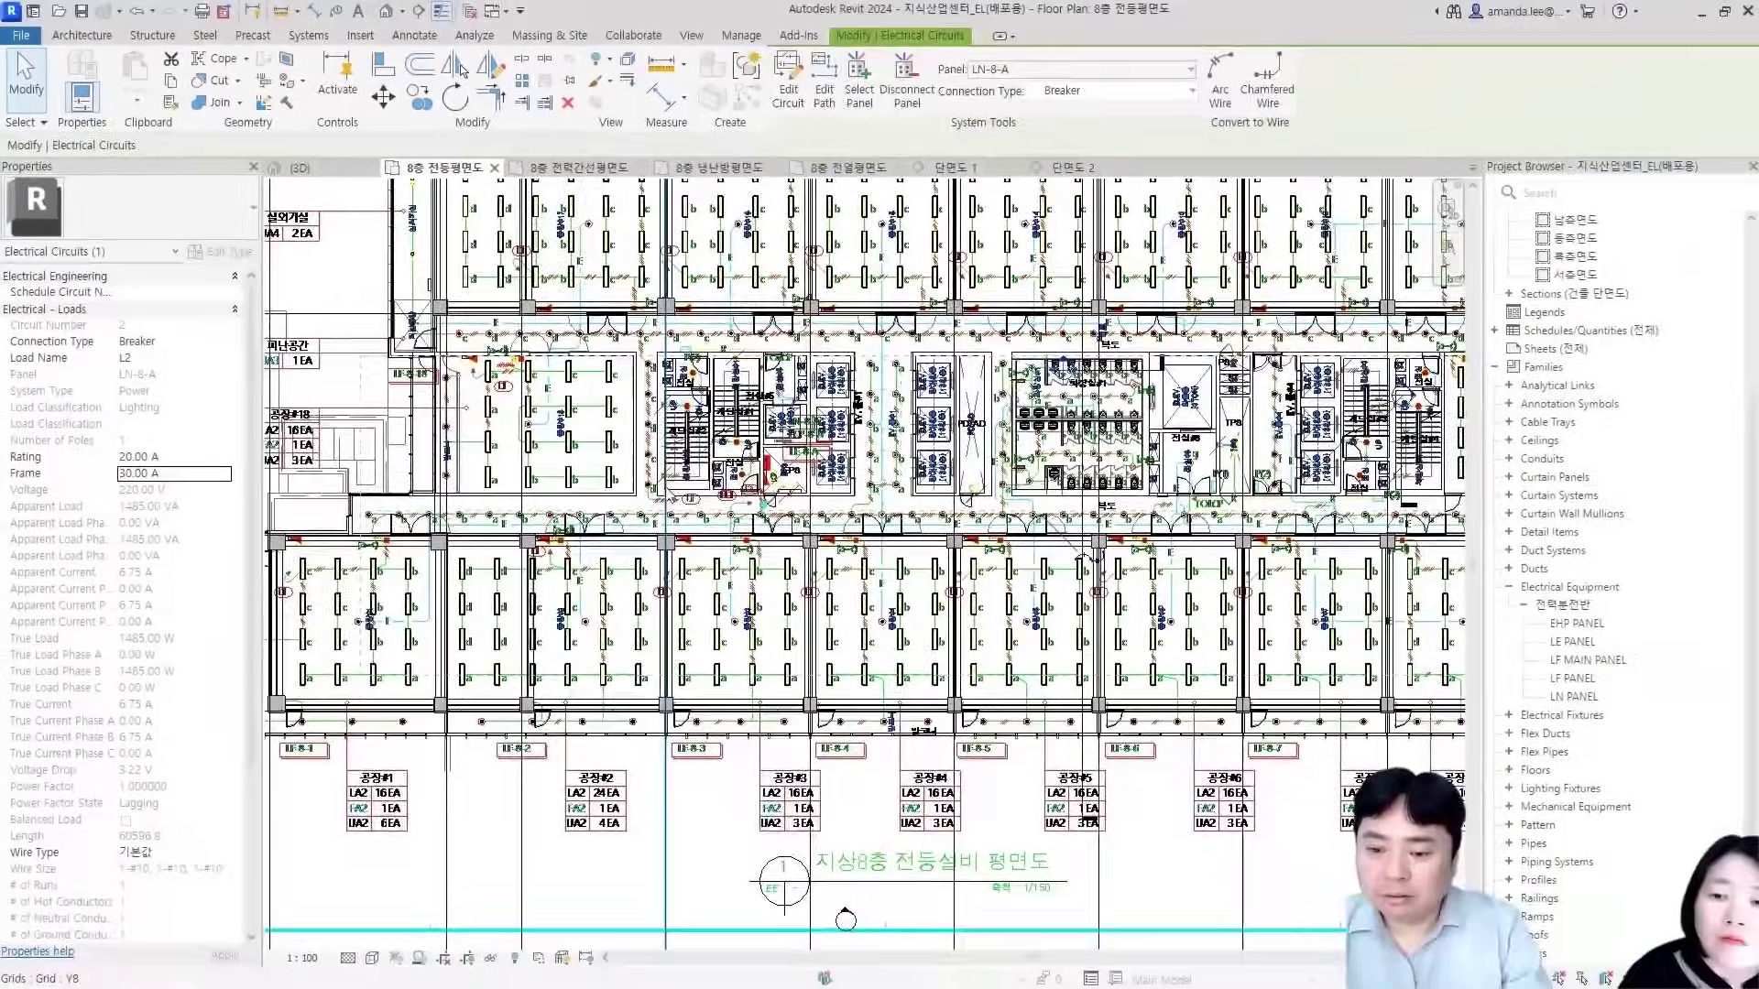
left_click(844, 915)
Select all instances of the FA2-E EL20W corridor fixture that are visible in the view
scroll(731, 523, "up", 3)
middle_click_drag(731, 523, 1053, 556)
middle_click_drag(757, 565, 805, 524)
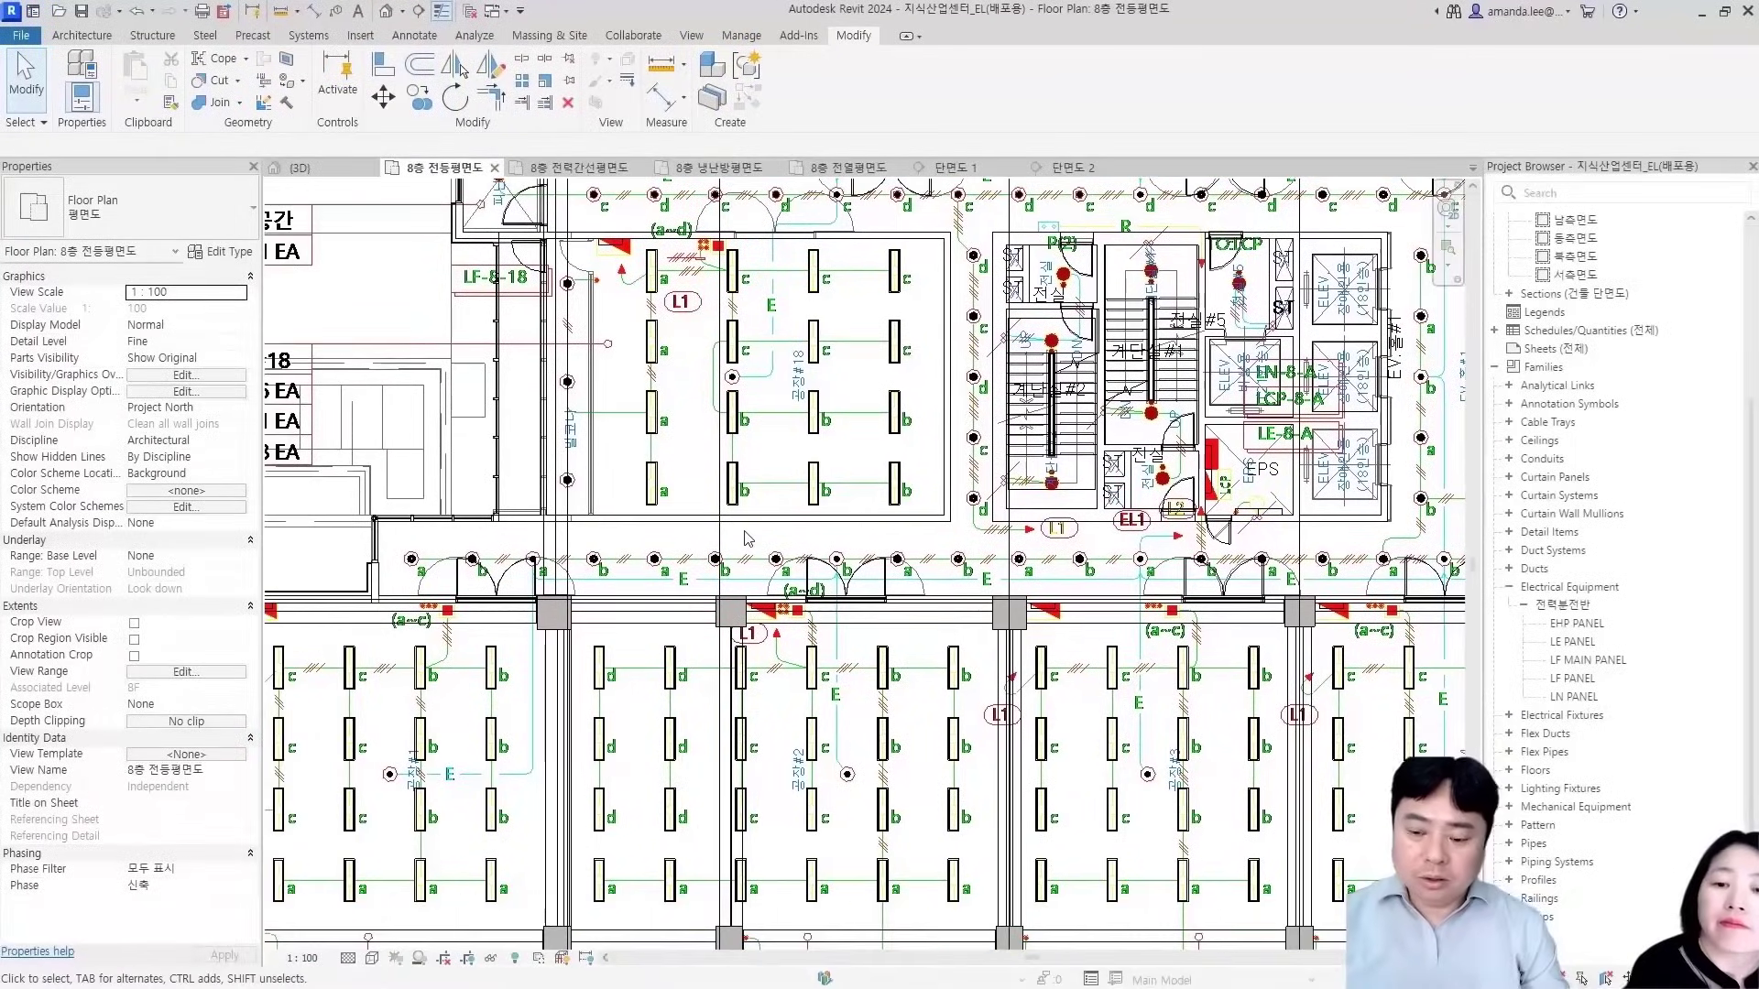
middle_click_drag(562, 581, 644, 490)
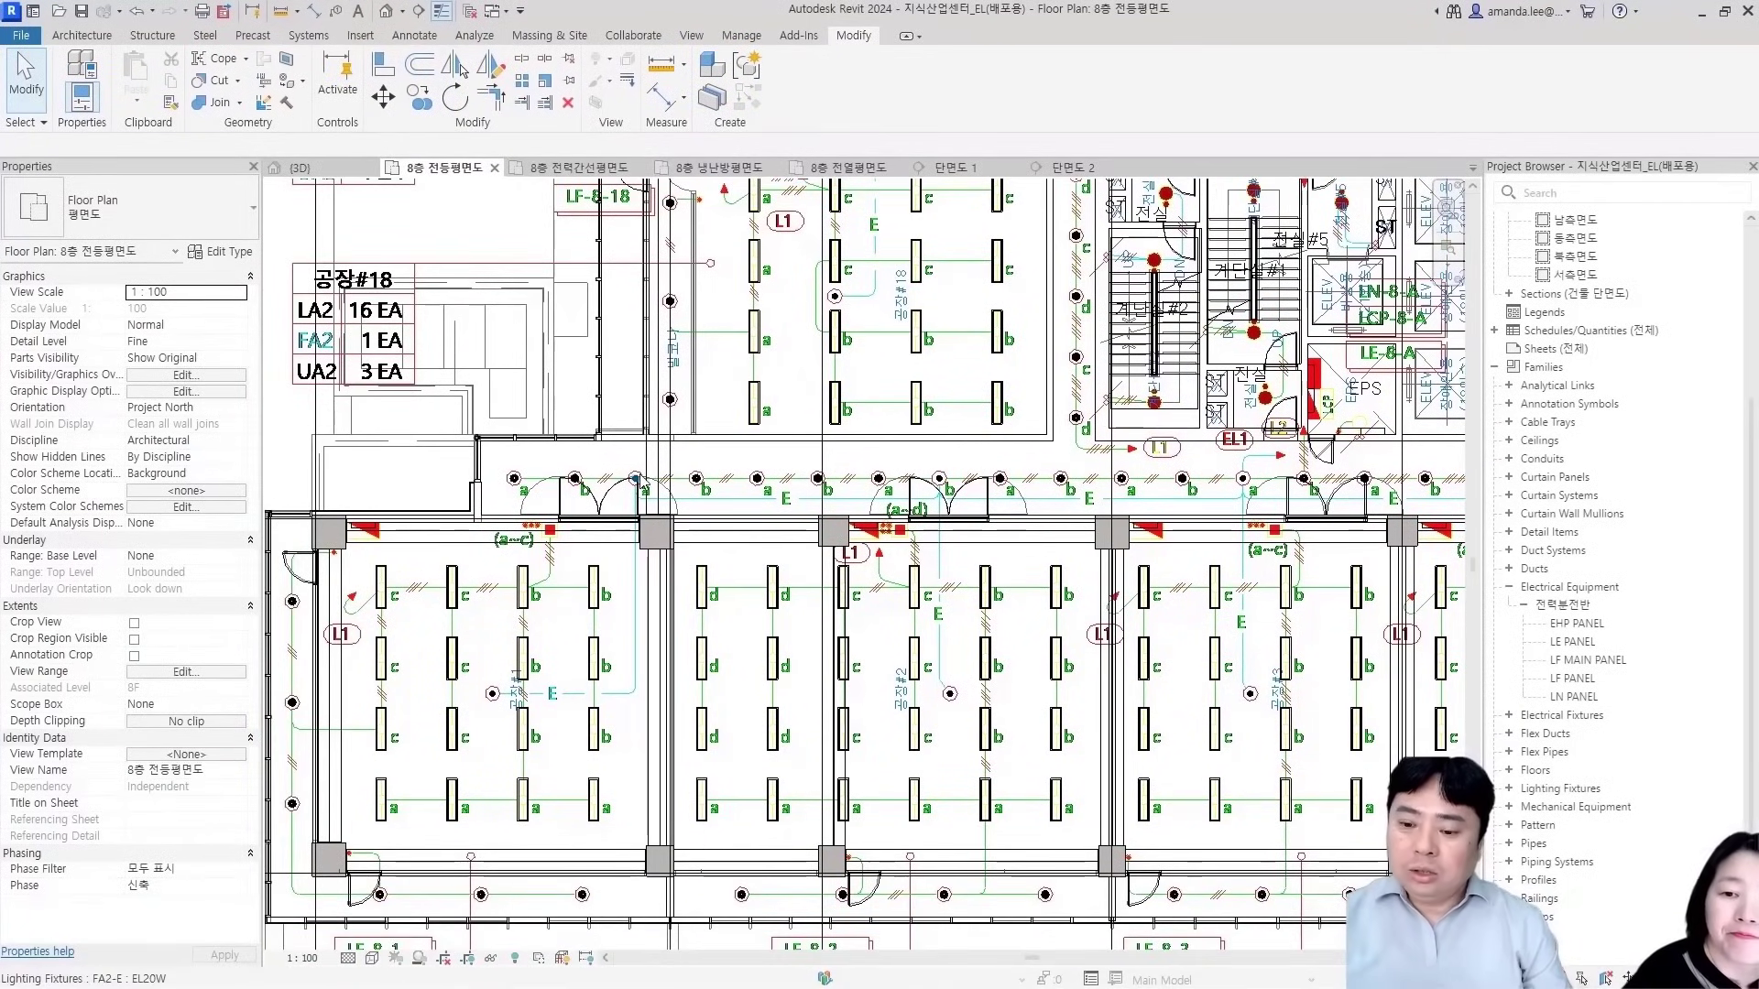
left_click(637, 479)
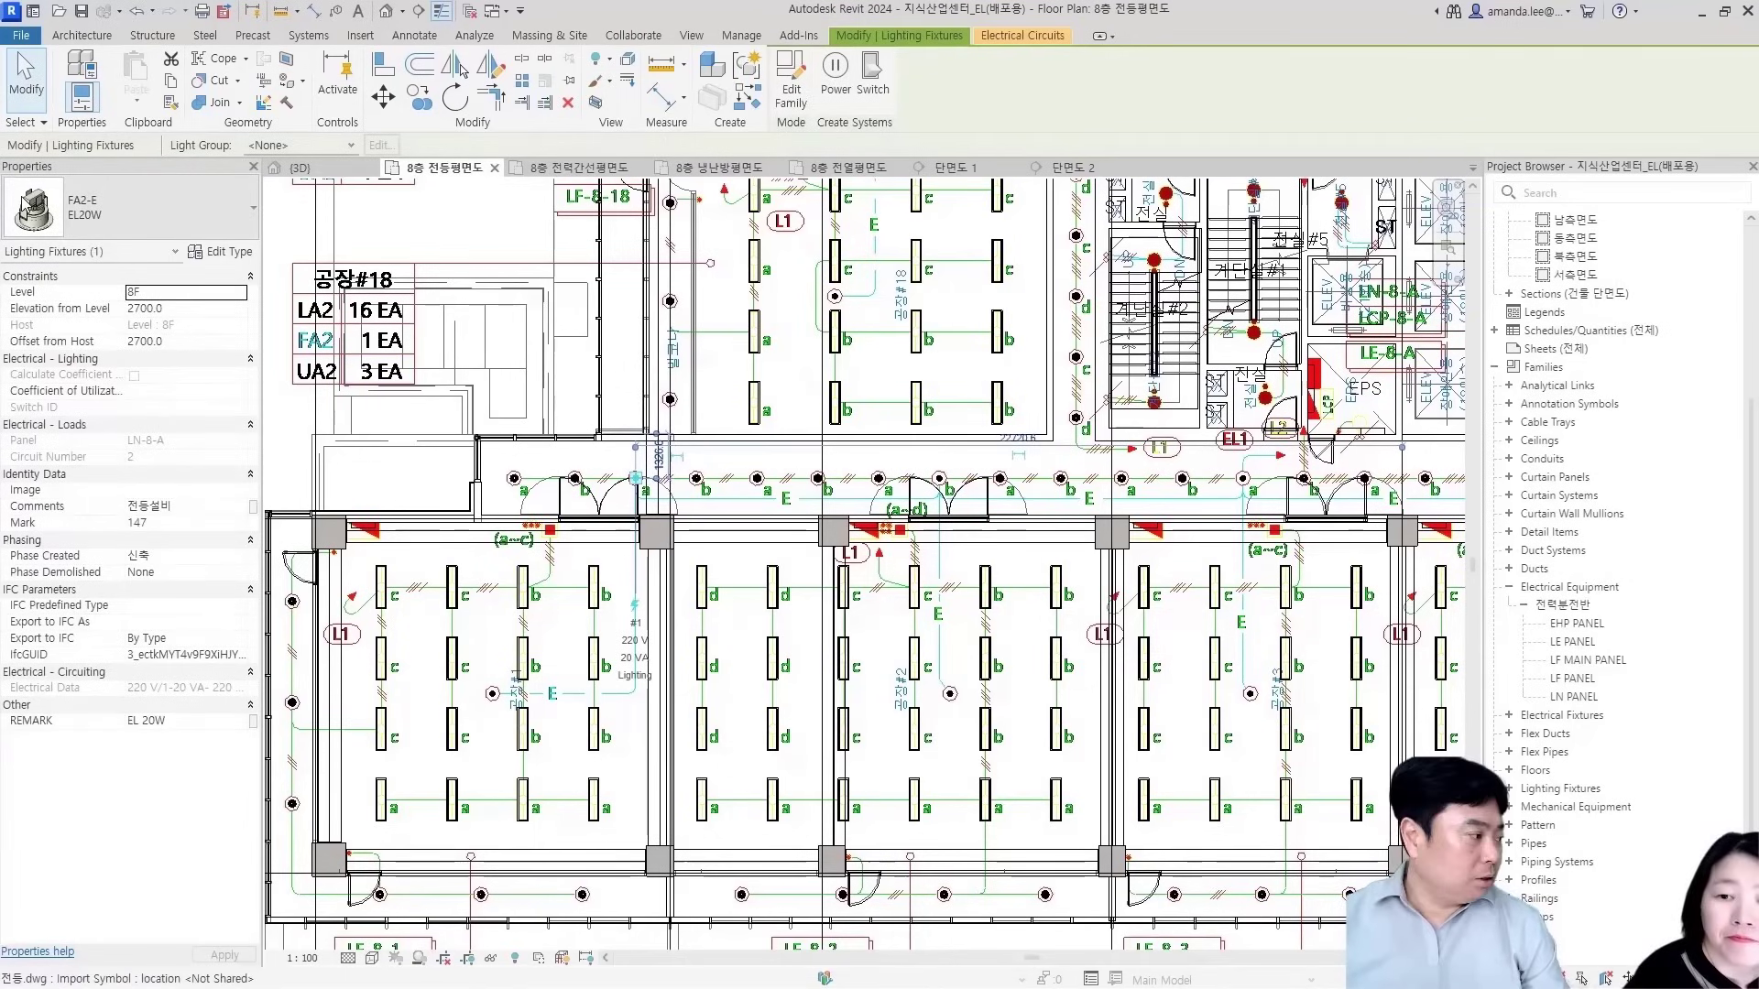
right_click(638, 480)
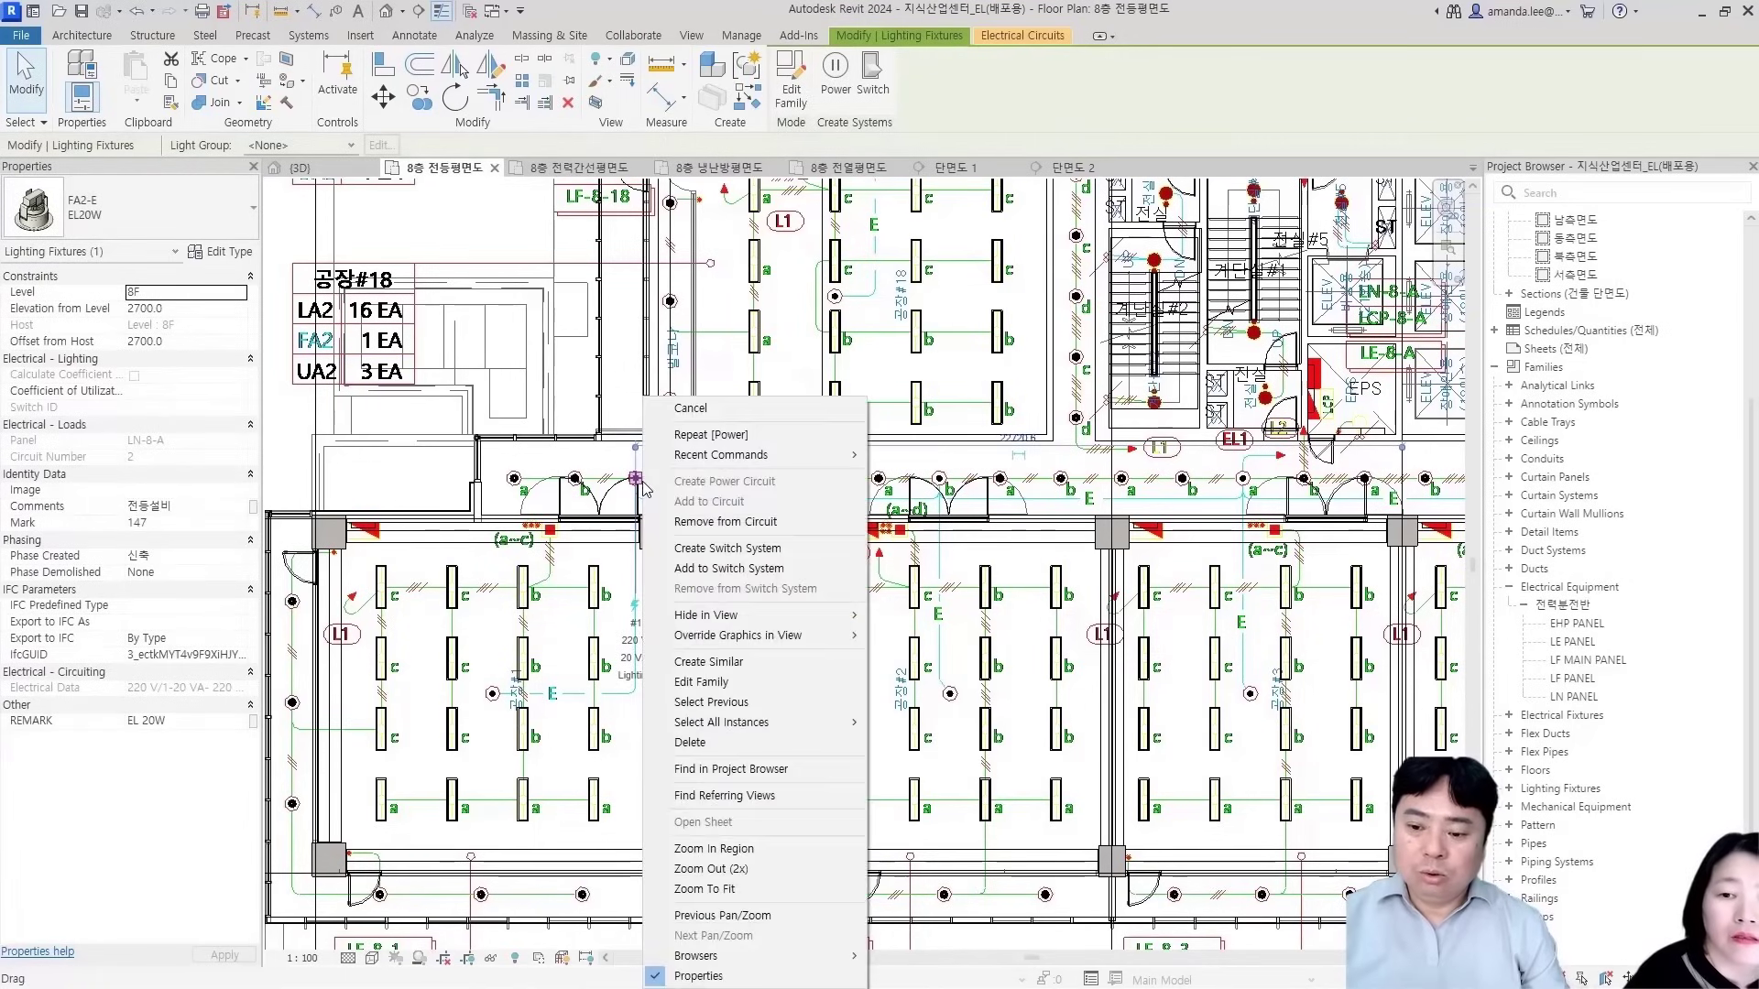
mouse_move(814, 731)
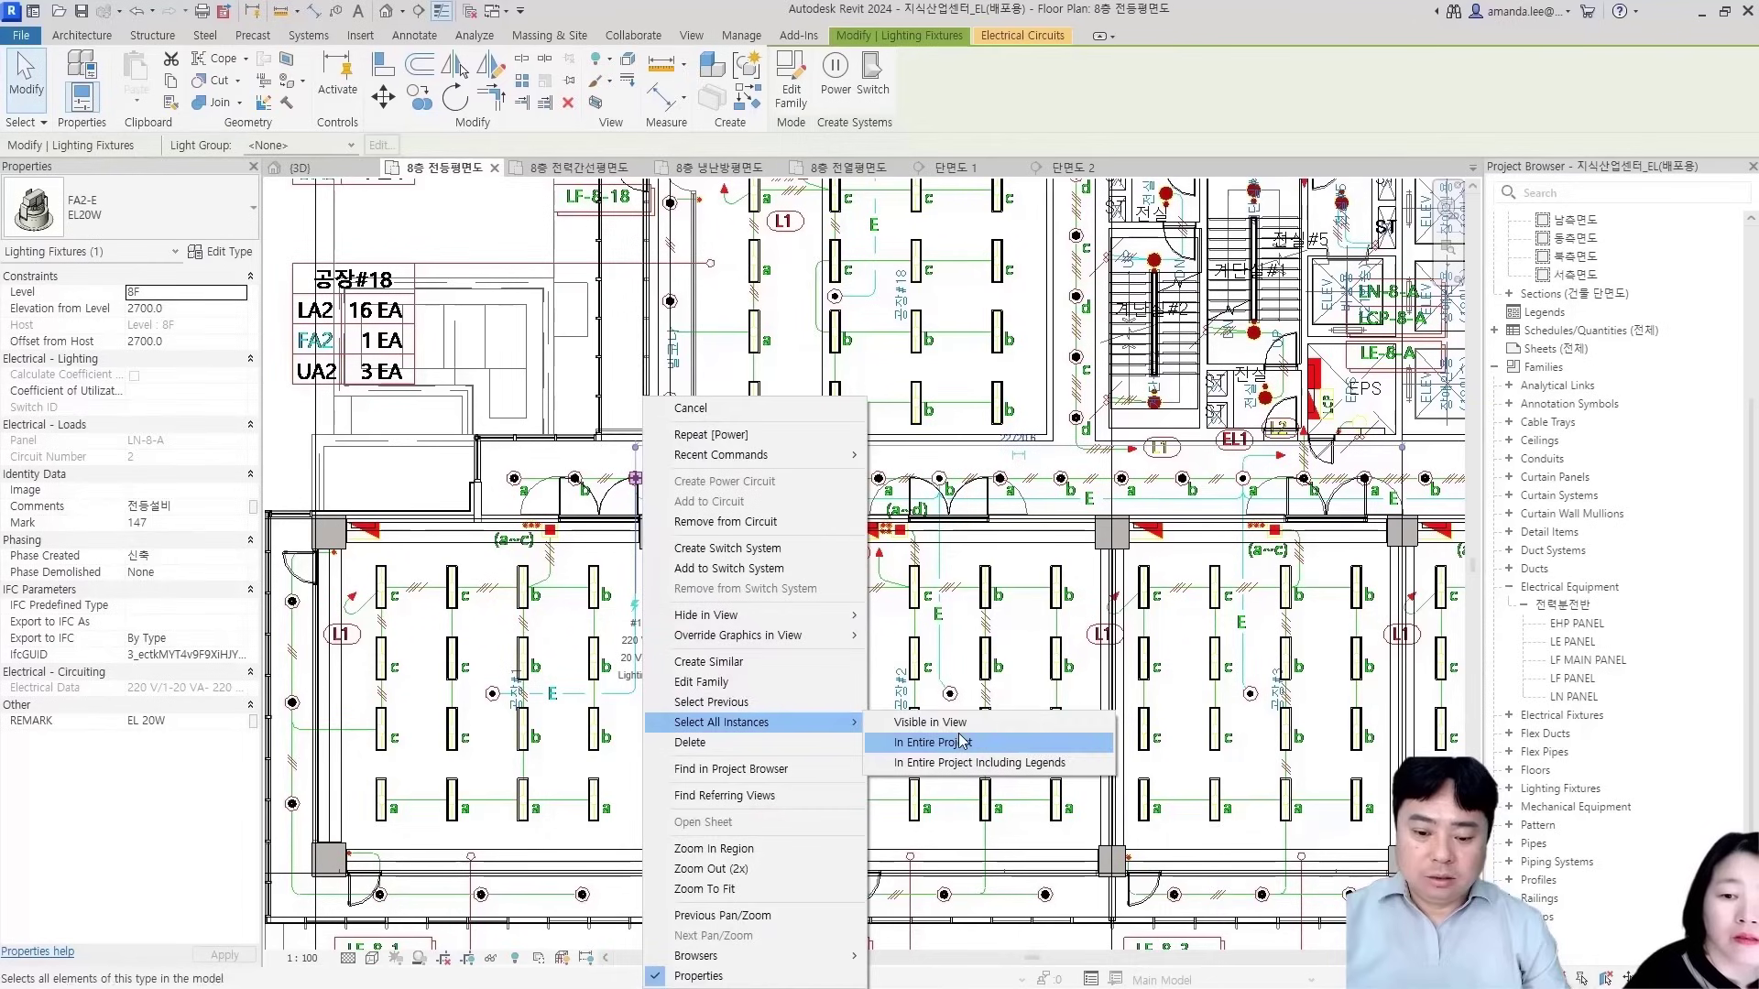
left_click(930, 723)
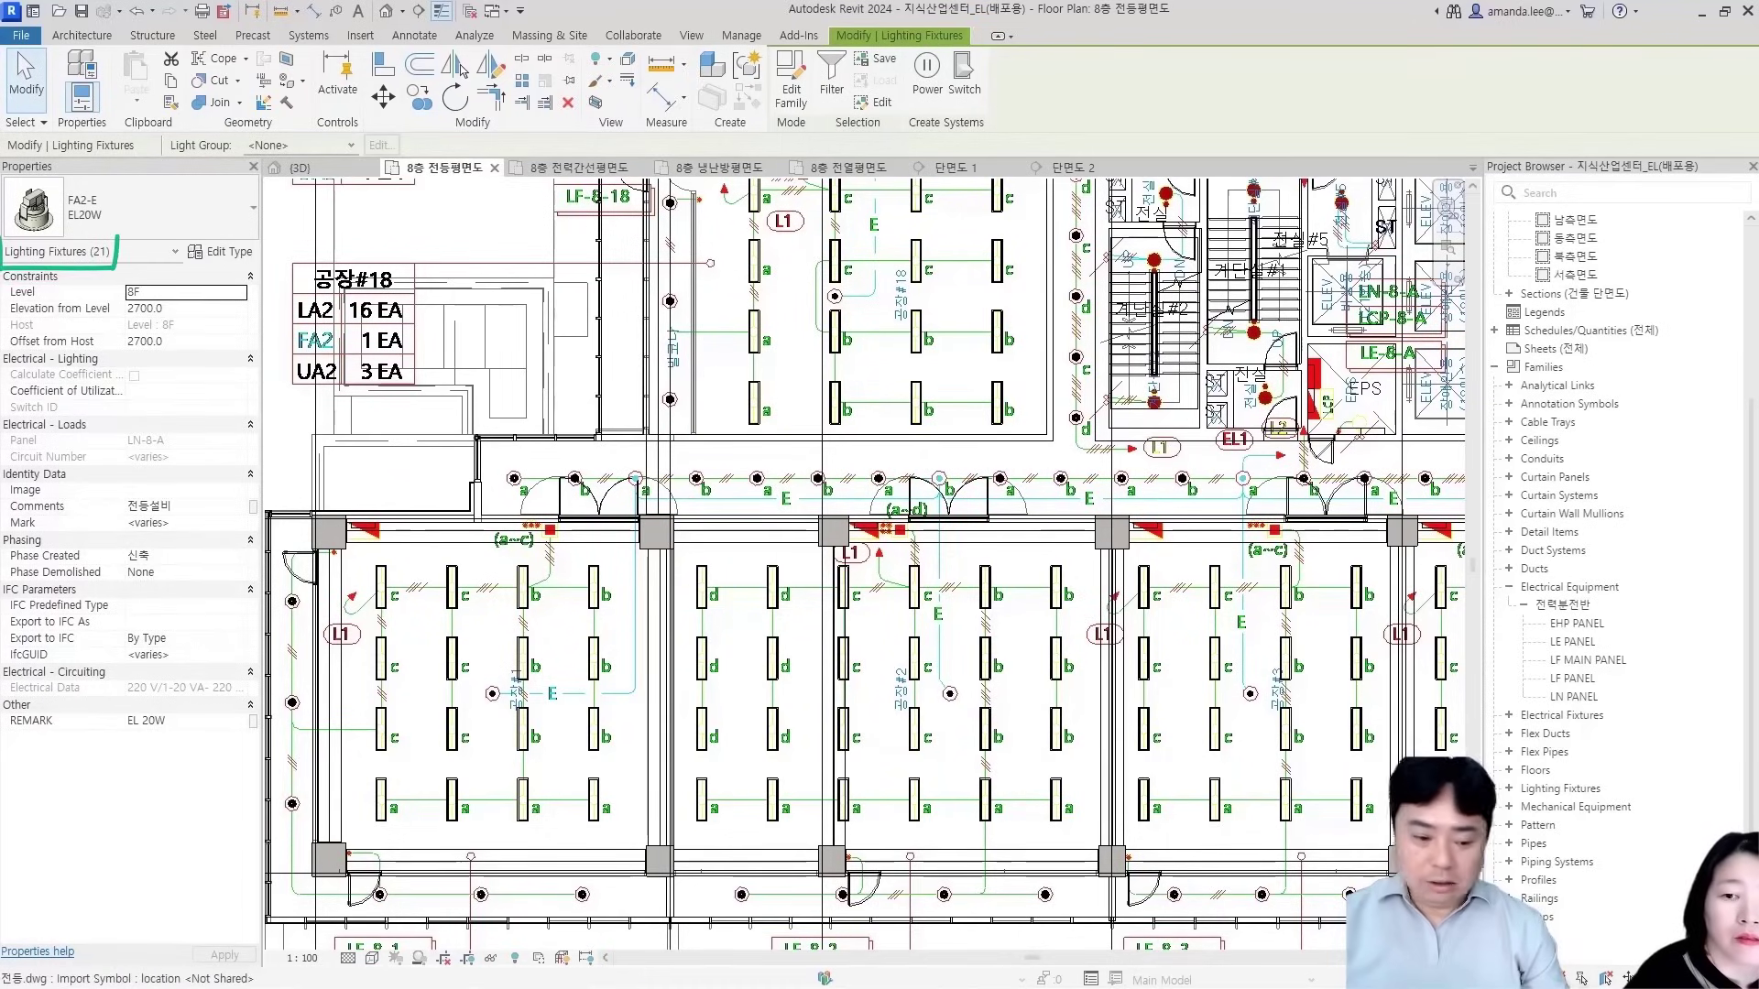
Compare the emergency fixture inside 공장#1 with the FA2-E fixture on the south corridor it is wired to
scroll(513, 717, "up", 5)
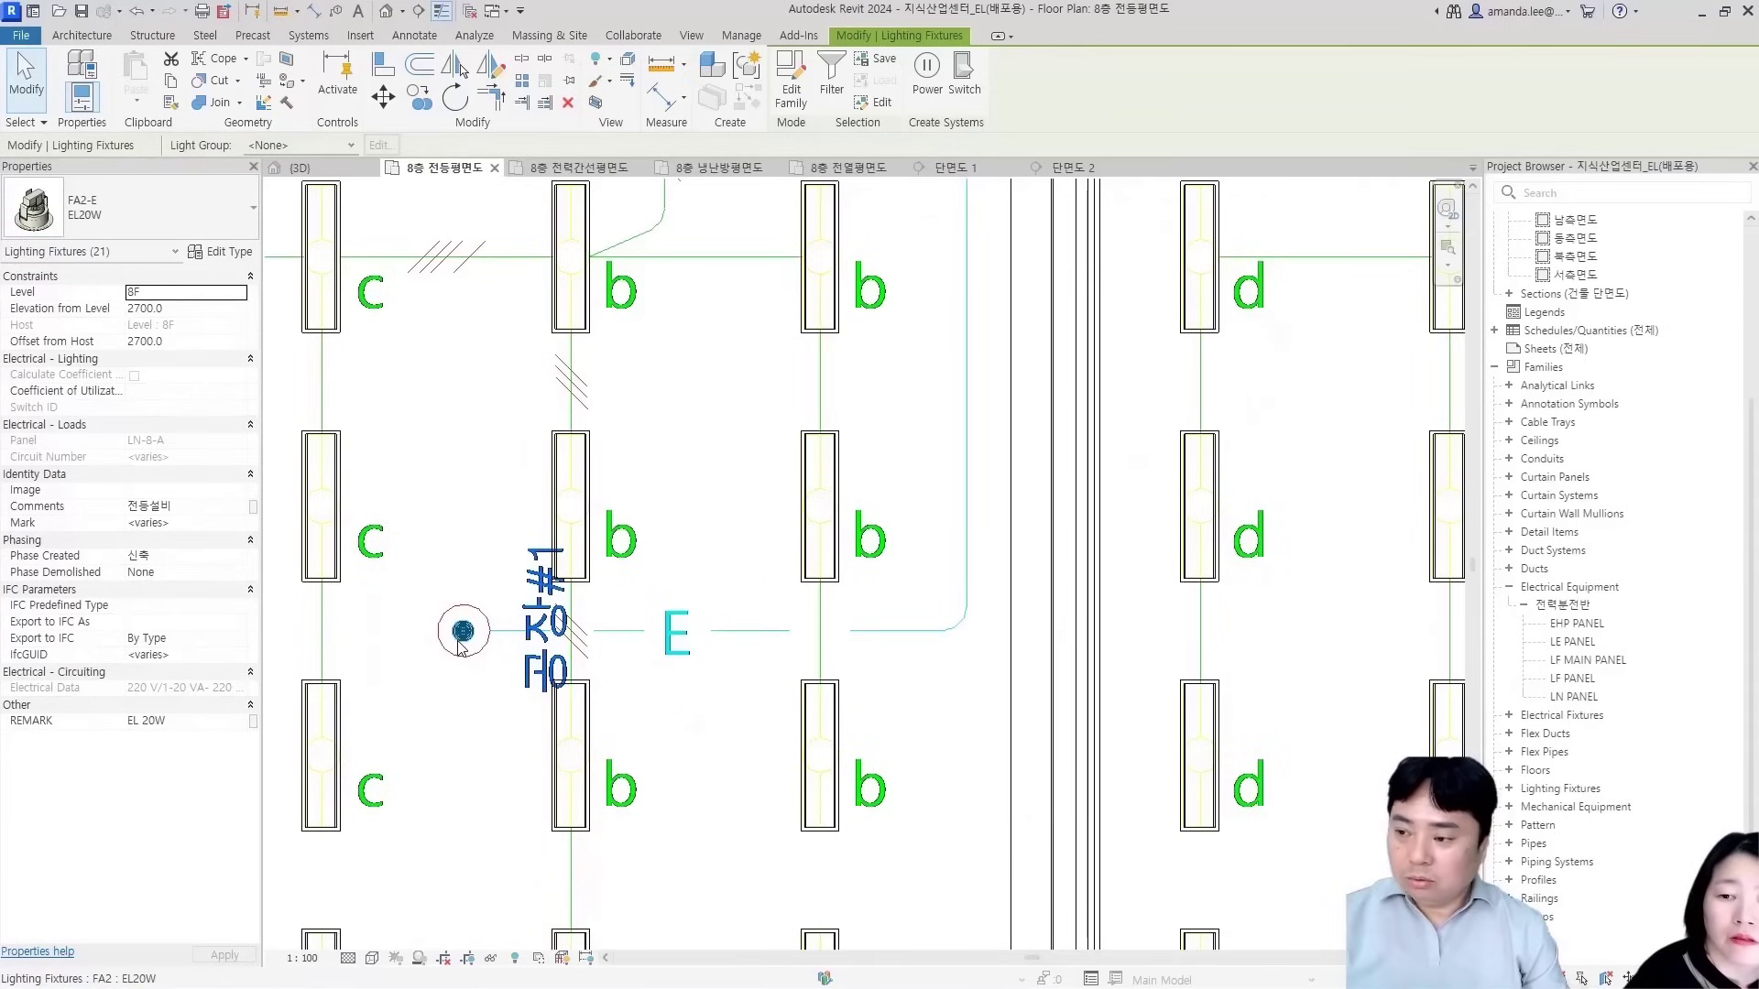
scroll(841, 510, "down", 2)
middle_click_drag(841, 512, 745, 732)
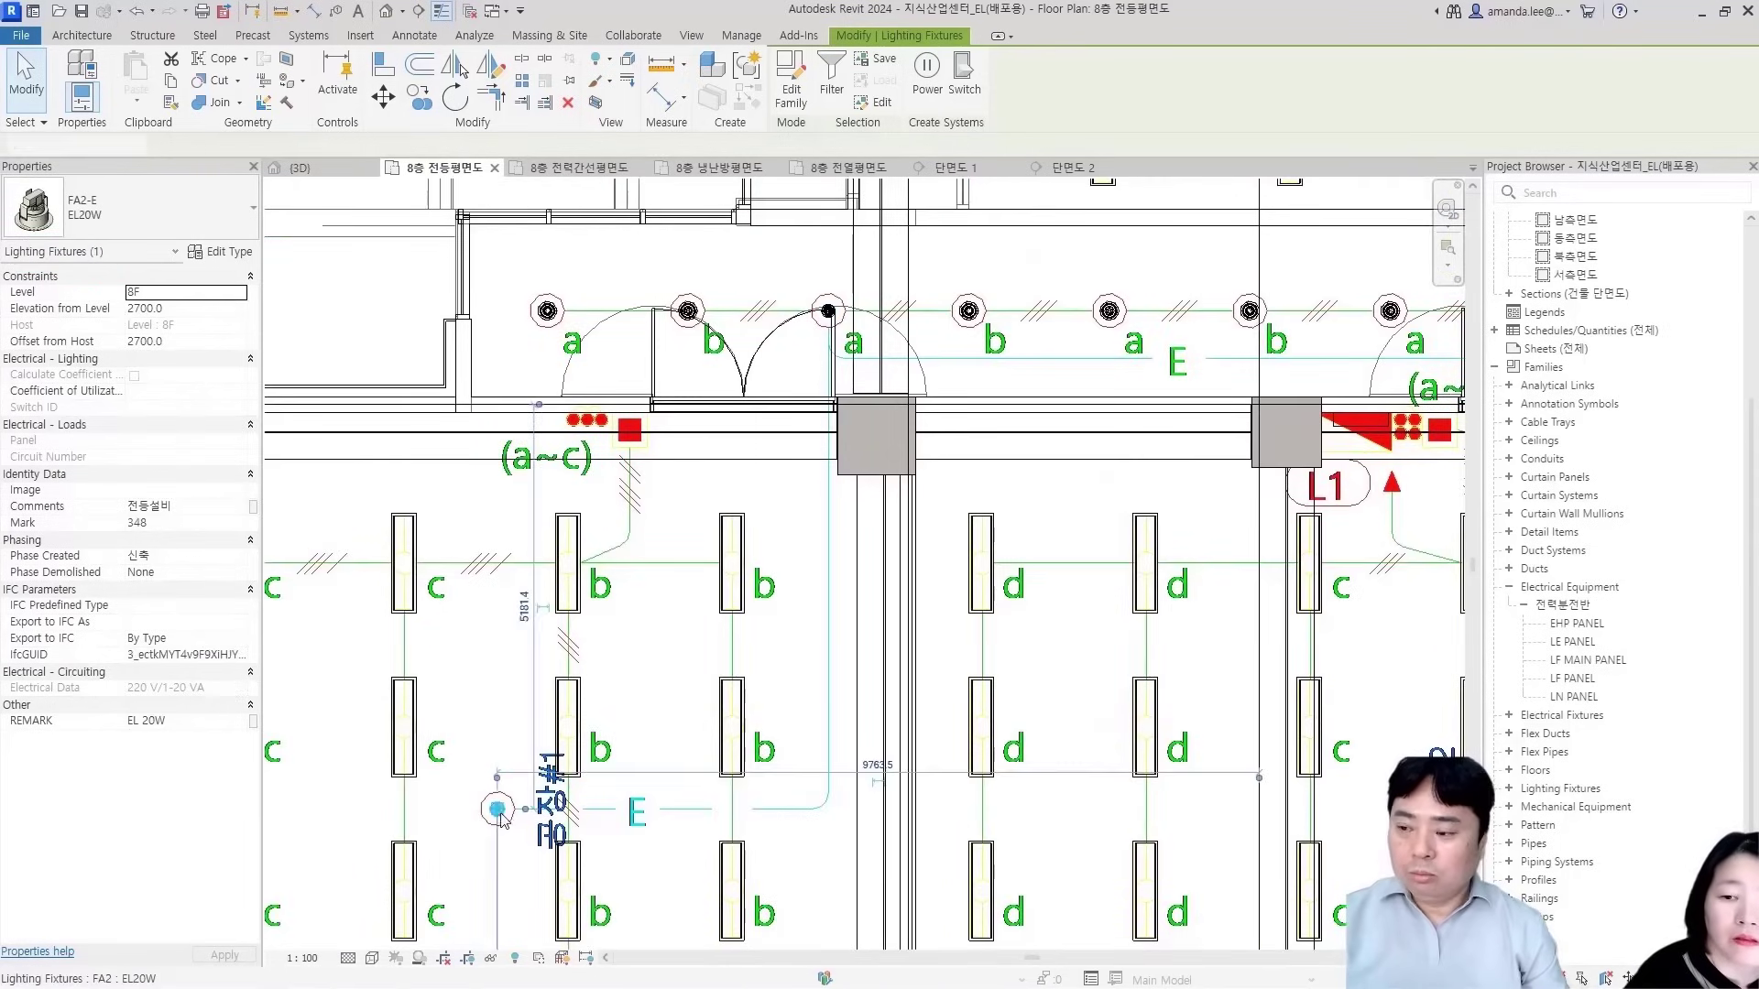
left_click(649, 629)
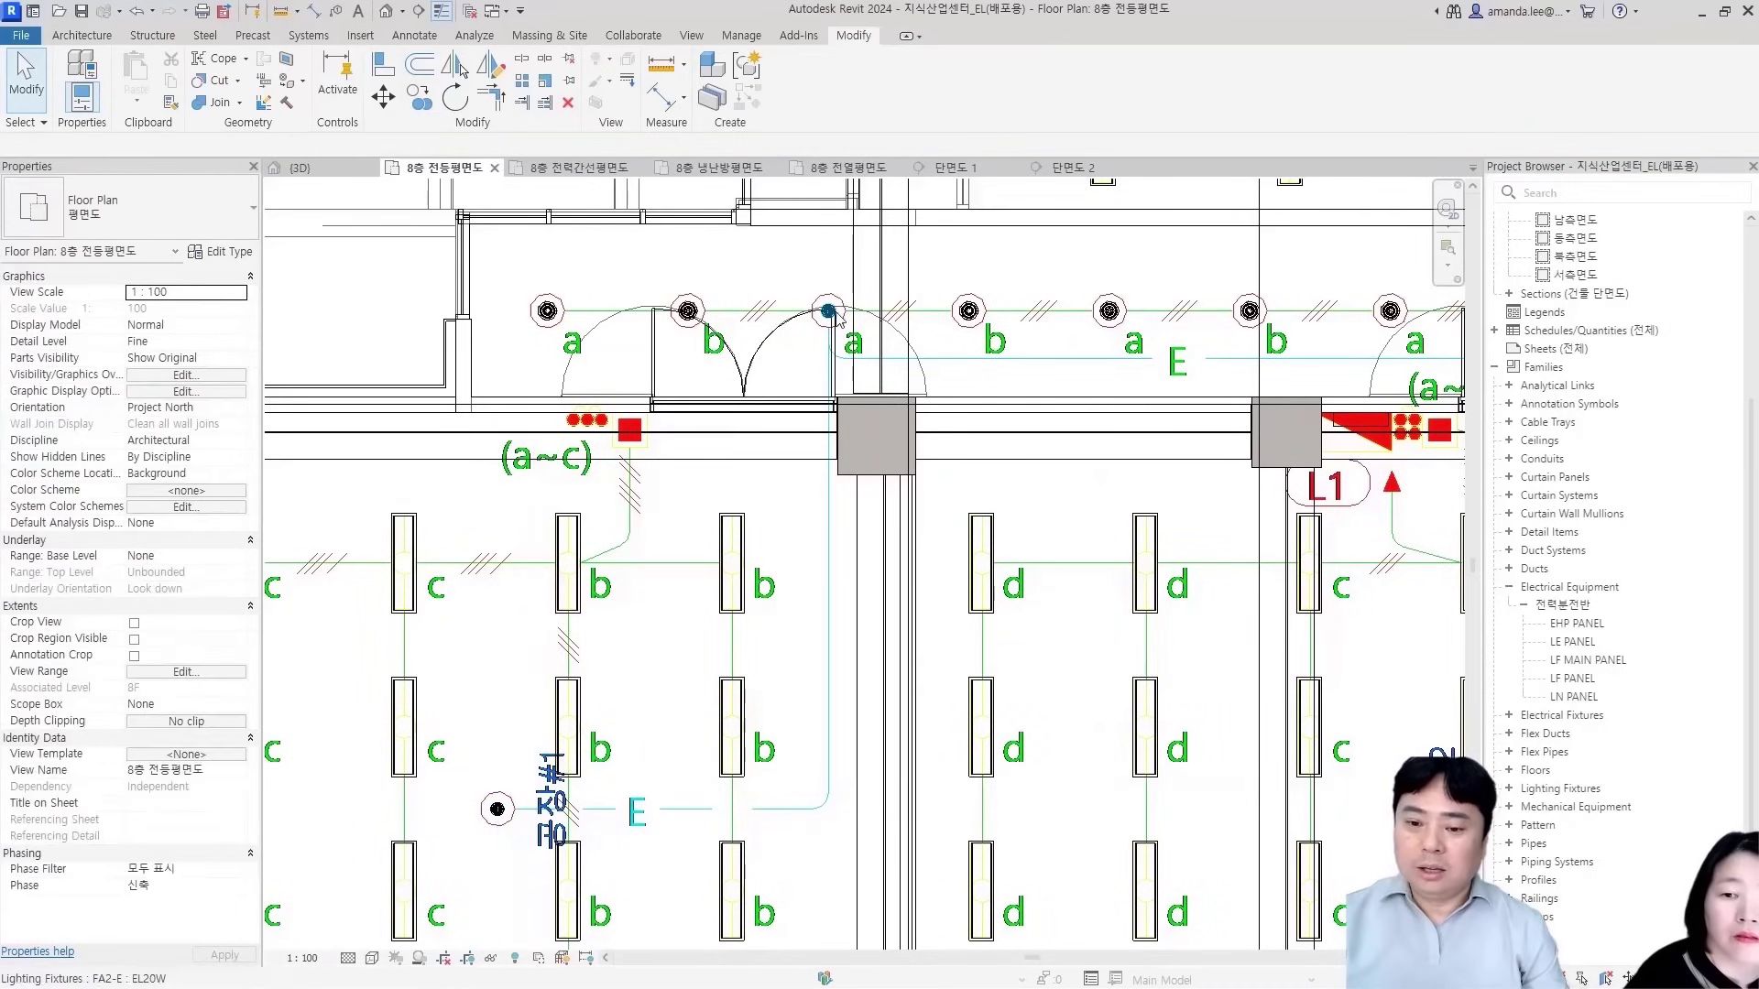
middle_click_drag(473, 845, 566, 750)
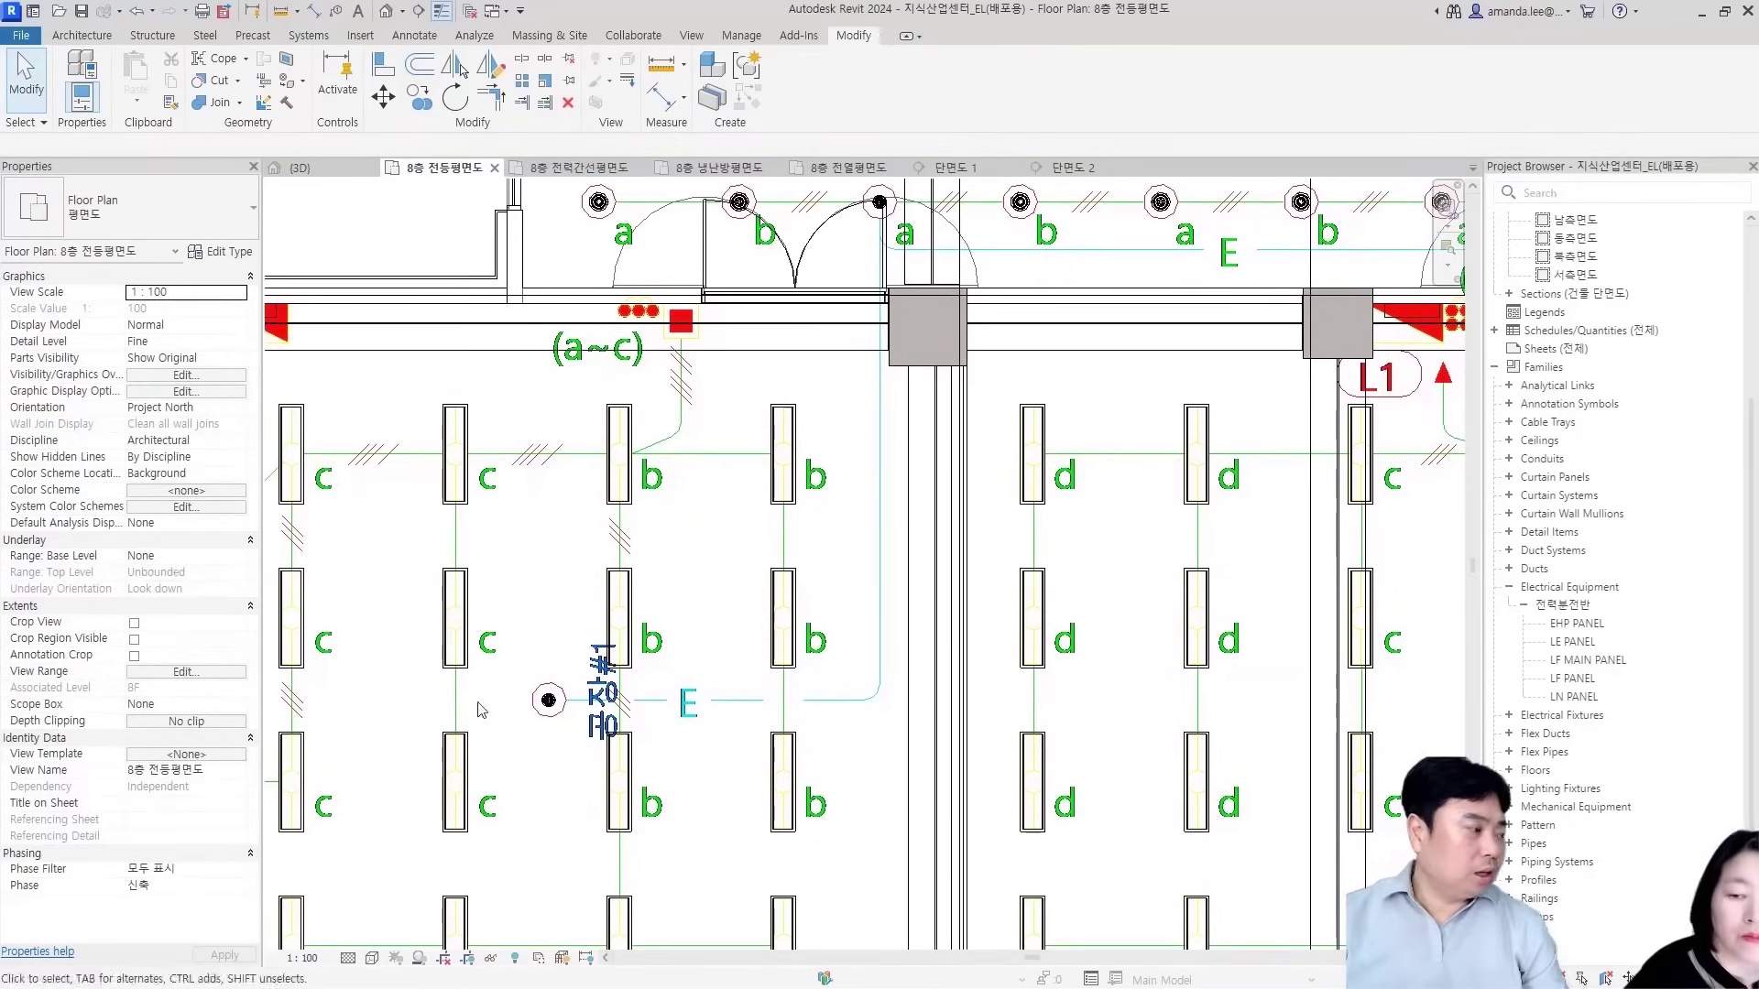
scroll(587, 687, "down", 4)
scroll(590, 689, "up", 2)
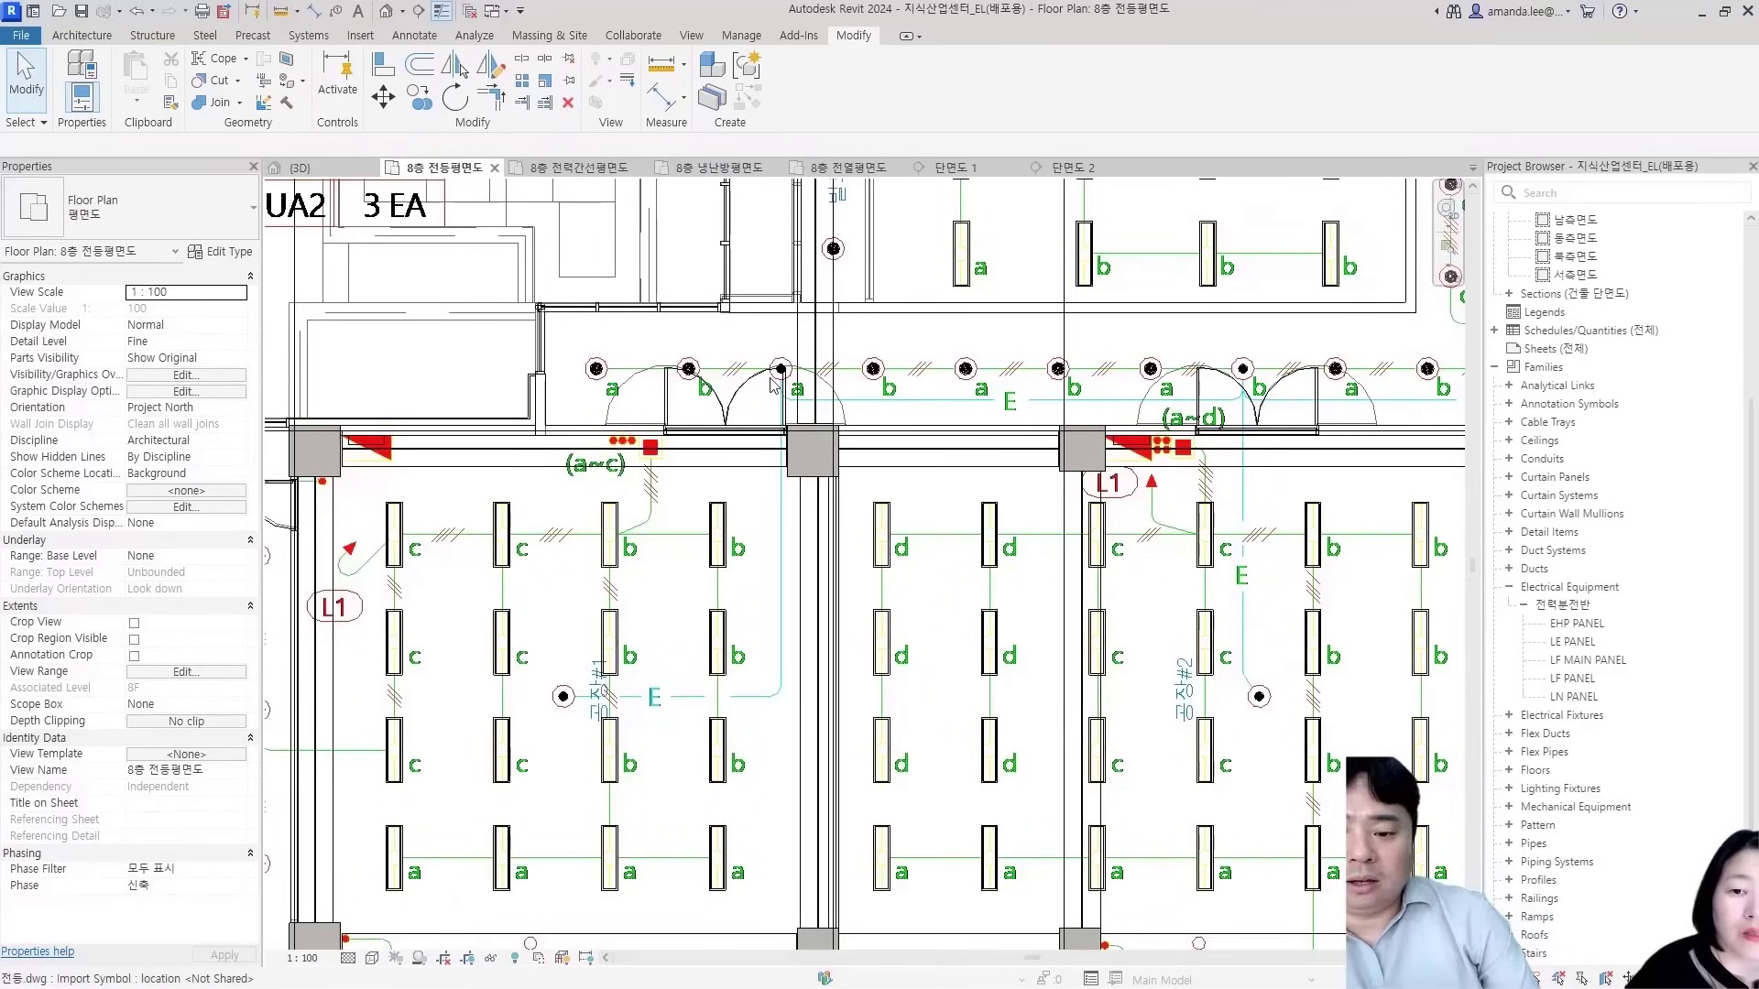
Select all FA2-E fixtures visible in the view and add the emergency fixtures in 공장#1, 공장#2 and 공장#3
right_click(778, 374)
mouse_move(925, 700)
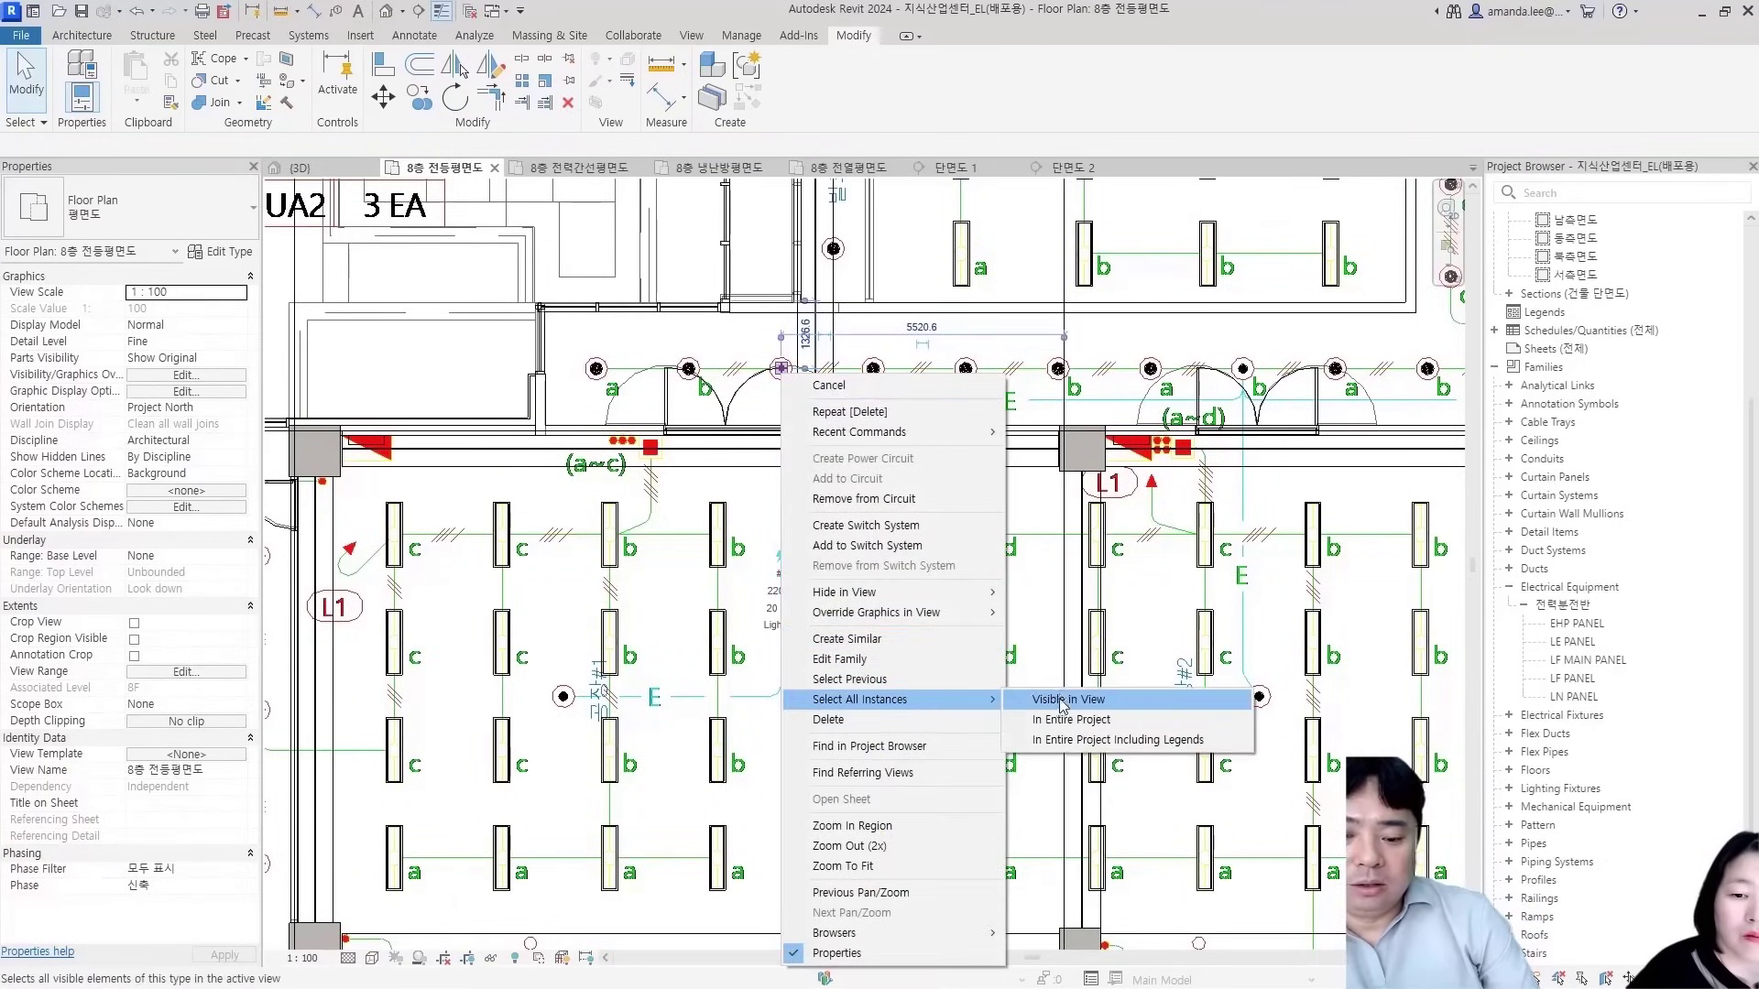
left_click(1058, 701)
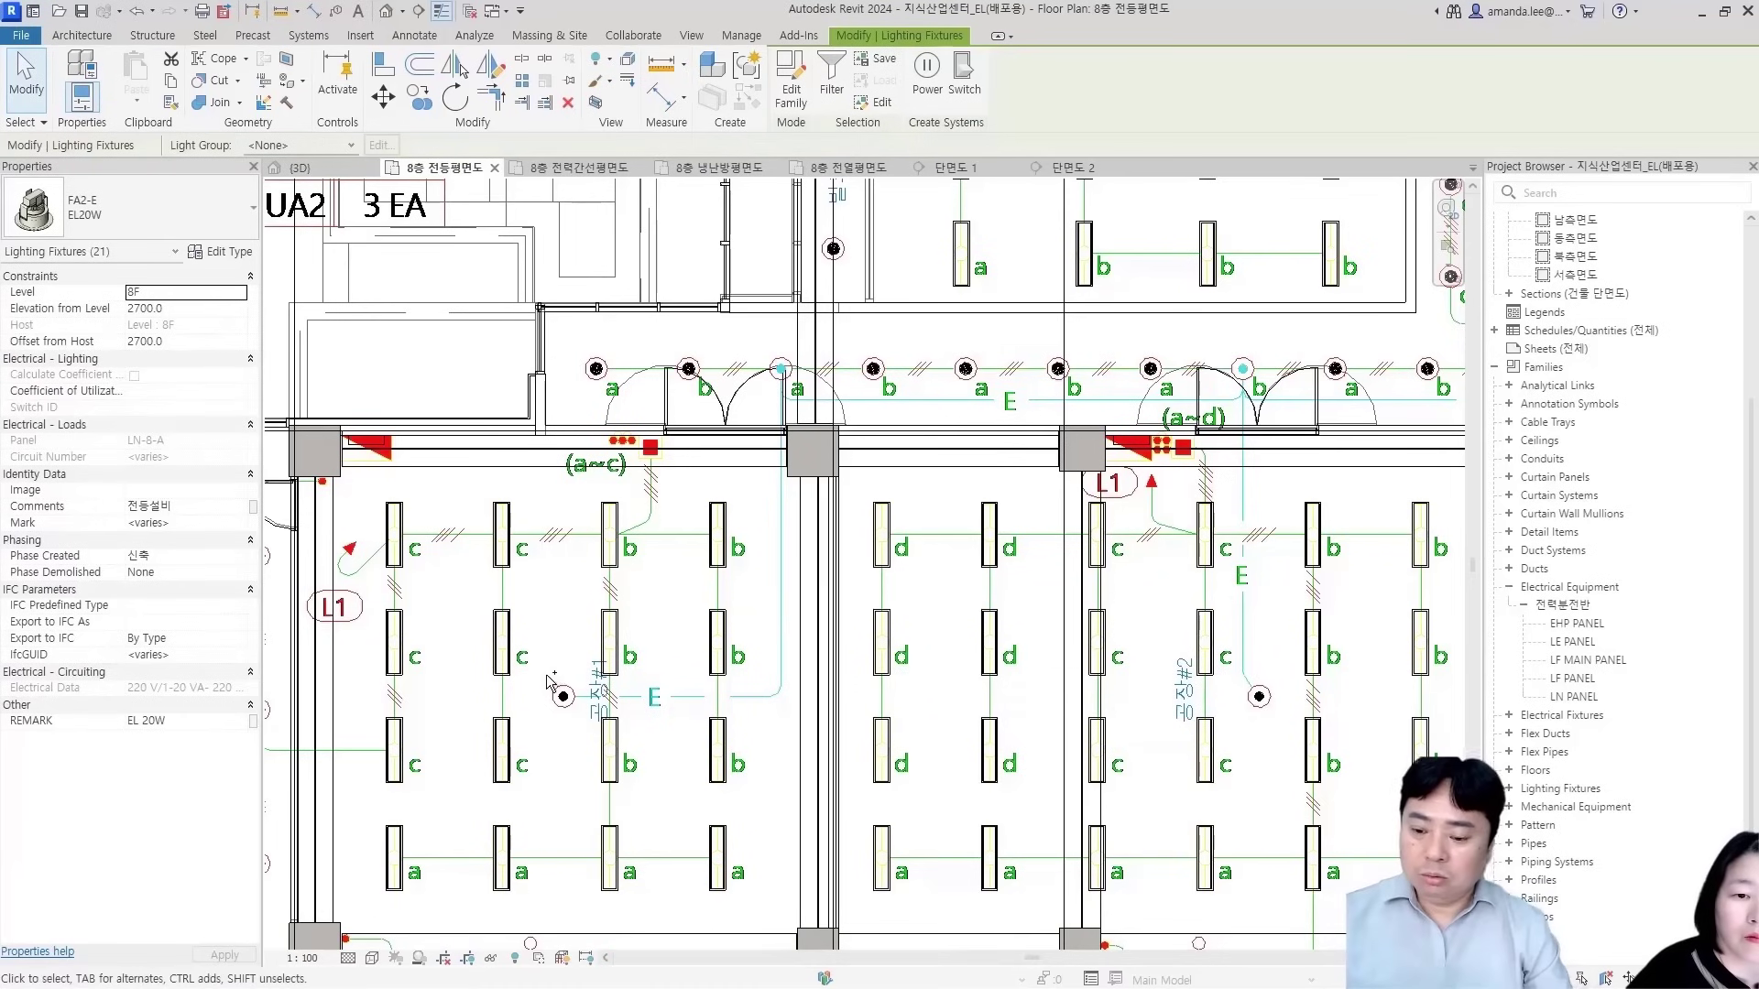
left_click(576, 729, "ctrl")
scroll(740, 738, "right", 5)
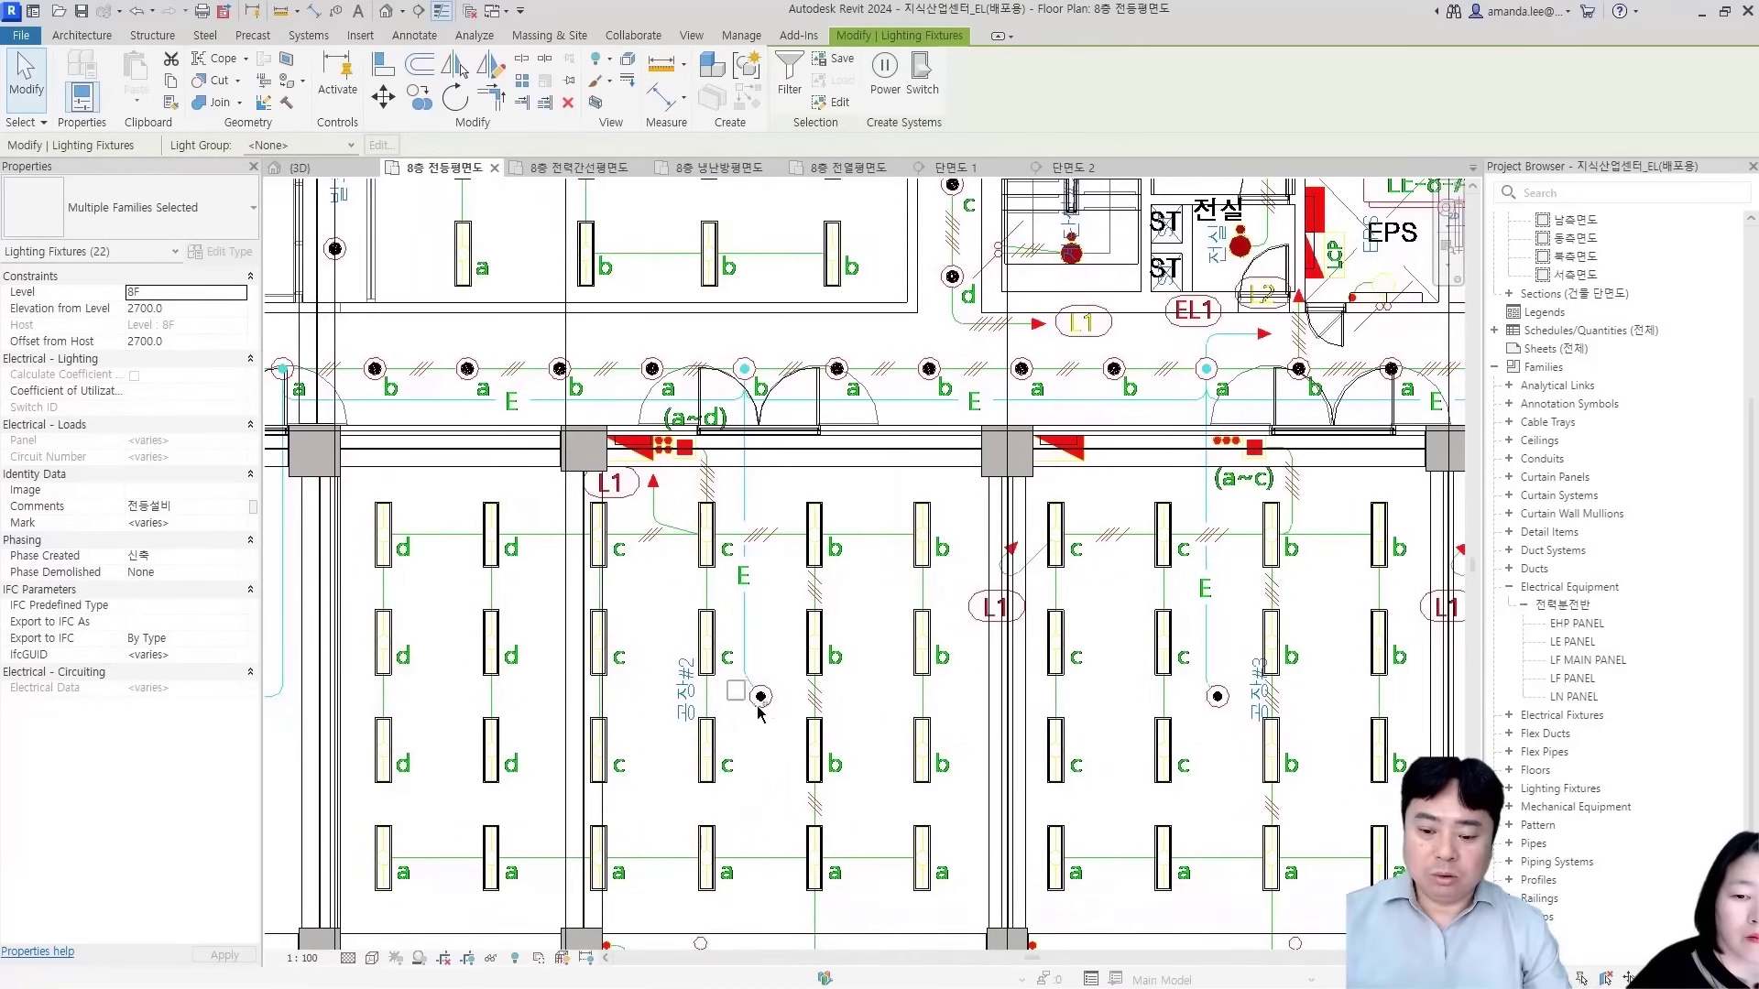
left_click_drag(1223, 719, 1226, 722, "ctrl")
Add the emergency fixtures in 공장#4 through 공장#8 along the south row to the selection
scroll(1224, 723, "down", 1)
middle_click_drag(1224, 724, 489, 624)
left_click_drag(797, 577, 829, 623, "ctrl")
left_click_drag(1183, 577, 1218, 623, "ctrl")
middle_click_drag(1138, 652, 396, 664)
left_click_drag(821, 590, 856, 632, "ctrl")
left_click_drag(1225, 615, 1241, 632, "ctrl")
middle_click_drag(1288, 659, 692, 699)
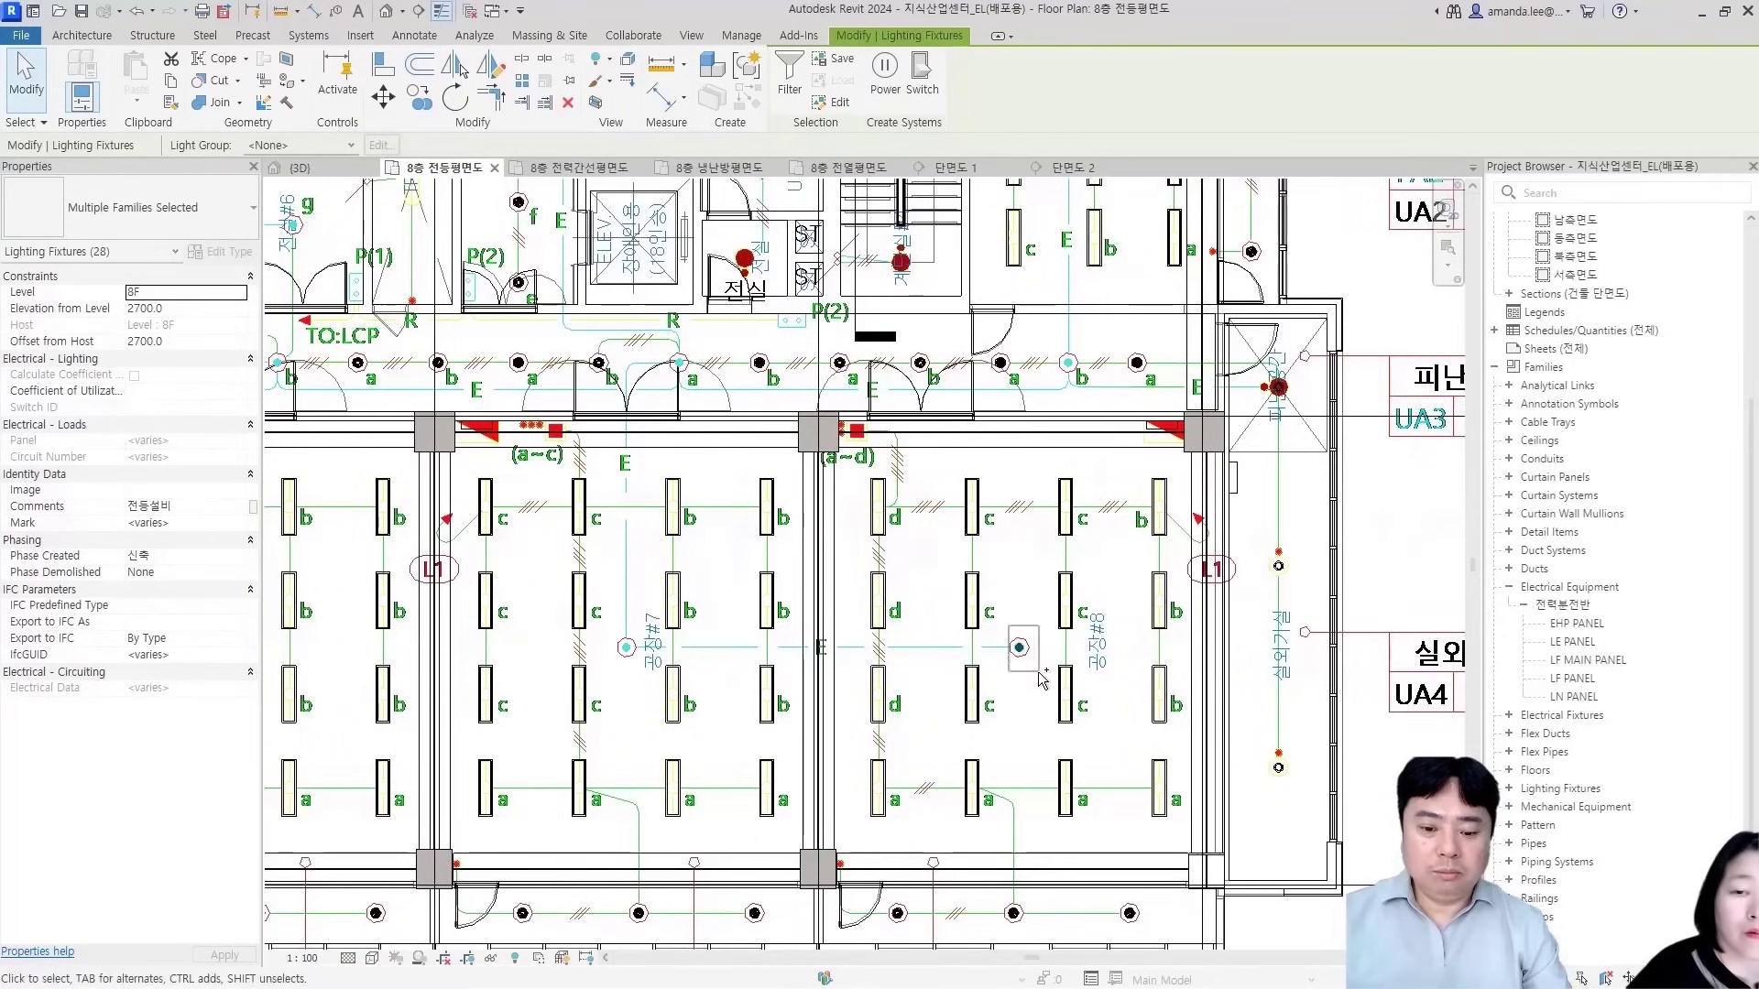
left_click_drag(1039, 672, 1039, 671, "ctrl")
Add the emergency fixtures in 공장#9 and 공장#10 at the east end to the selection
scroll(1119, 487, "down", 1)
middle_click_drag(1118, 209, 1111, 730)
scroll(1068, 735, "up", 6)
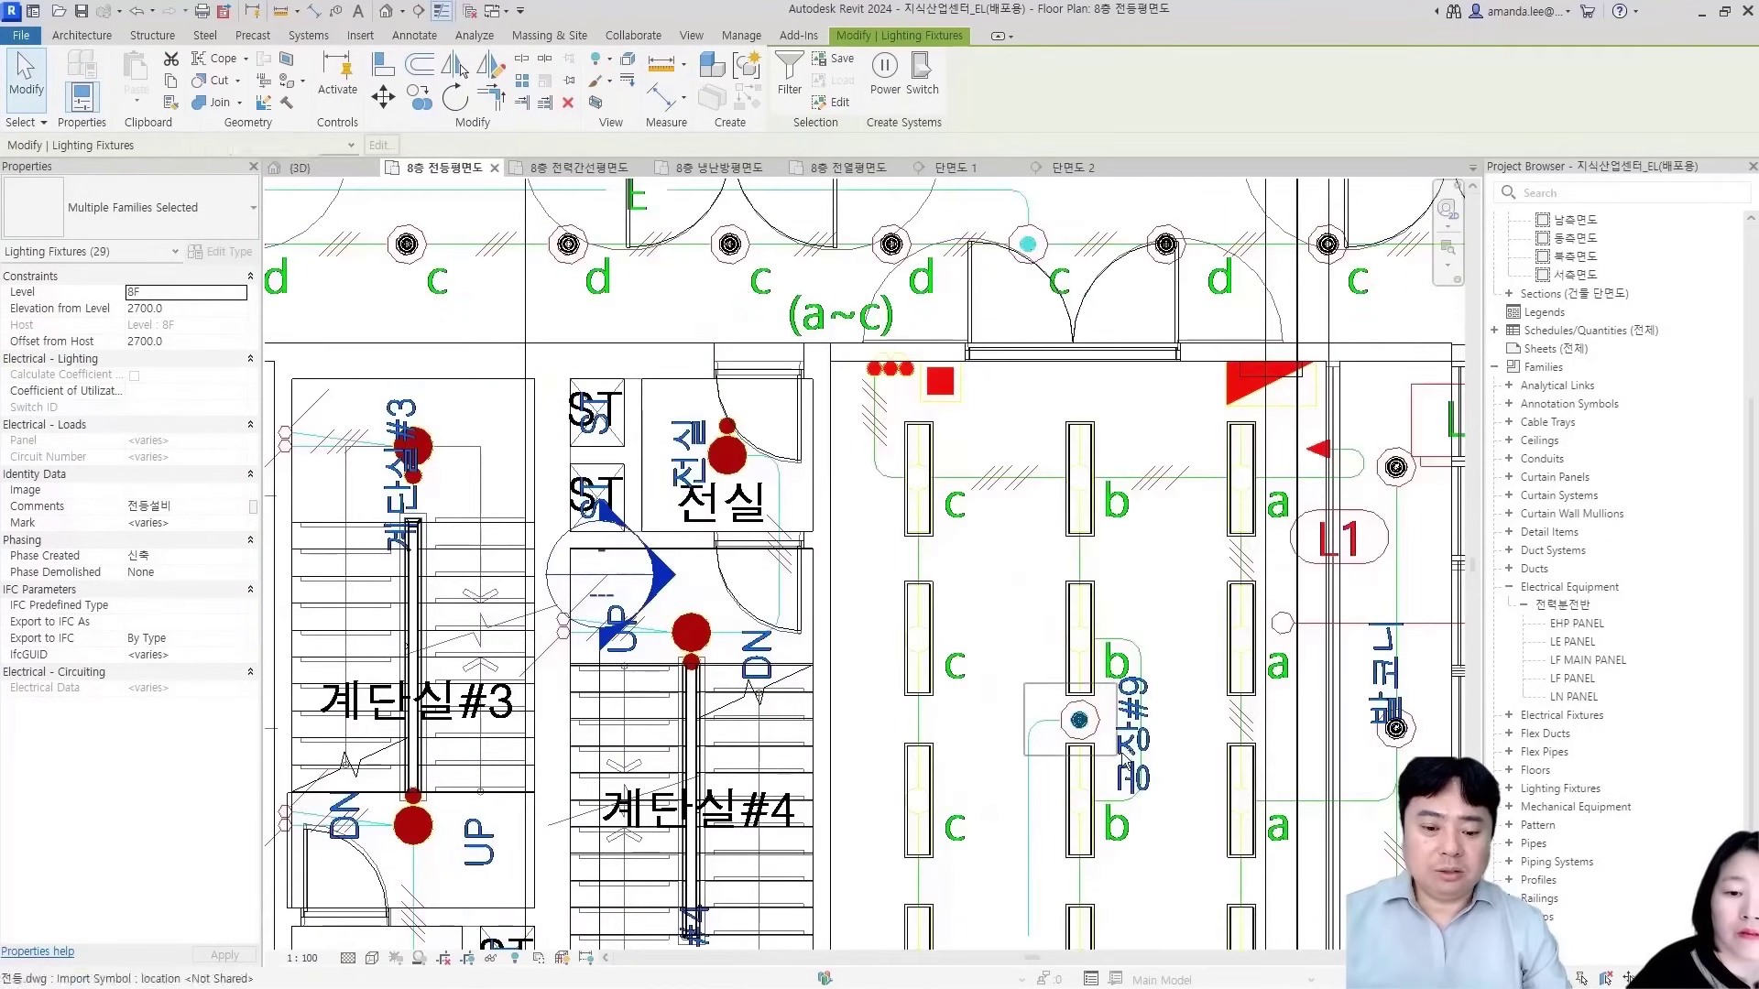
scroll(1127, 759, "down", 6)
middle_click_drag(1099, 366, 992, 745)
middle_click_drag(1246, 517, 1008, 426)
left_click(1003, 430, "ctrl")
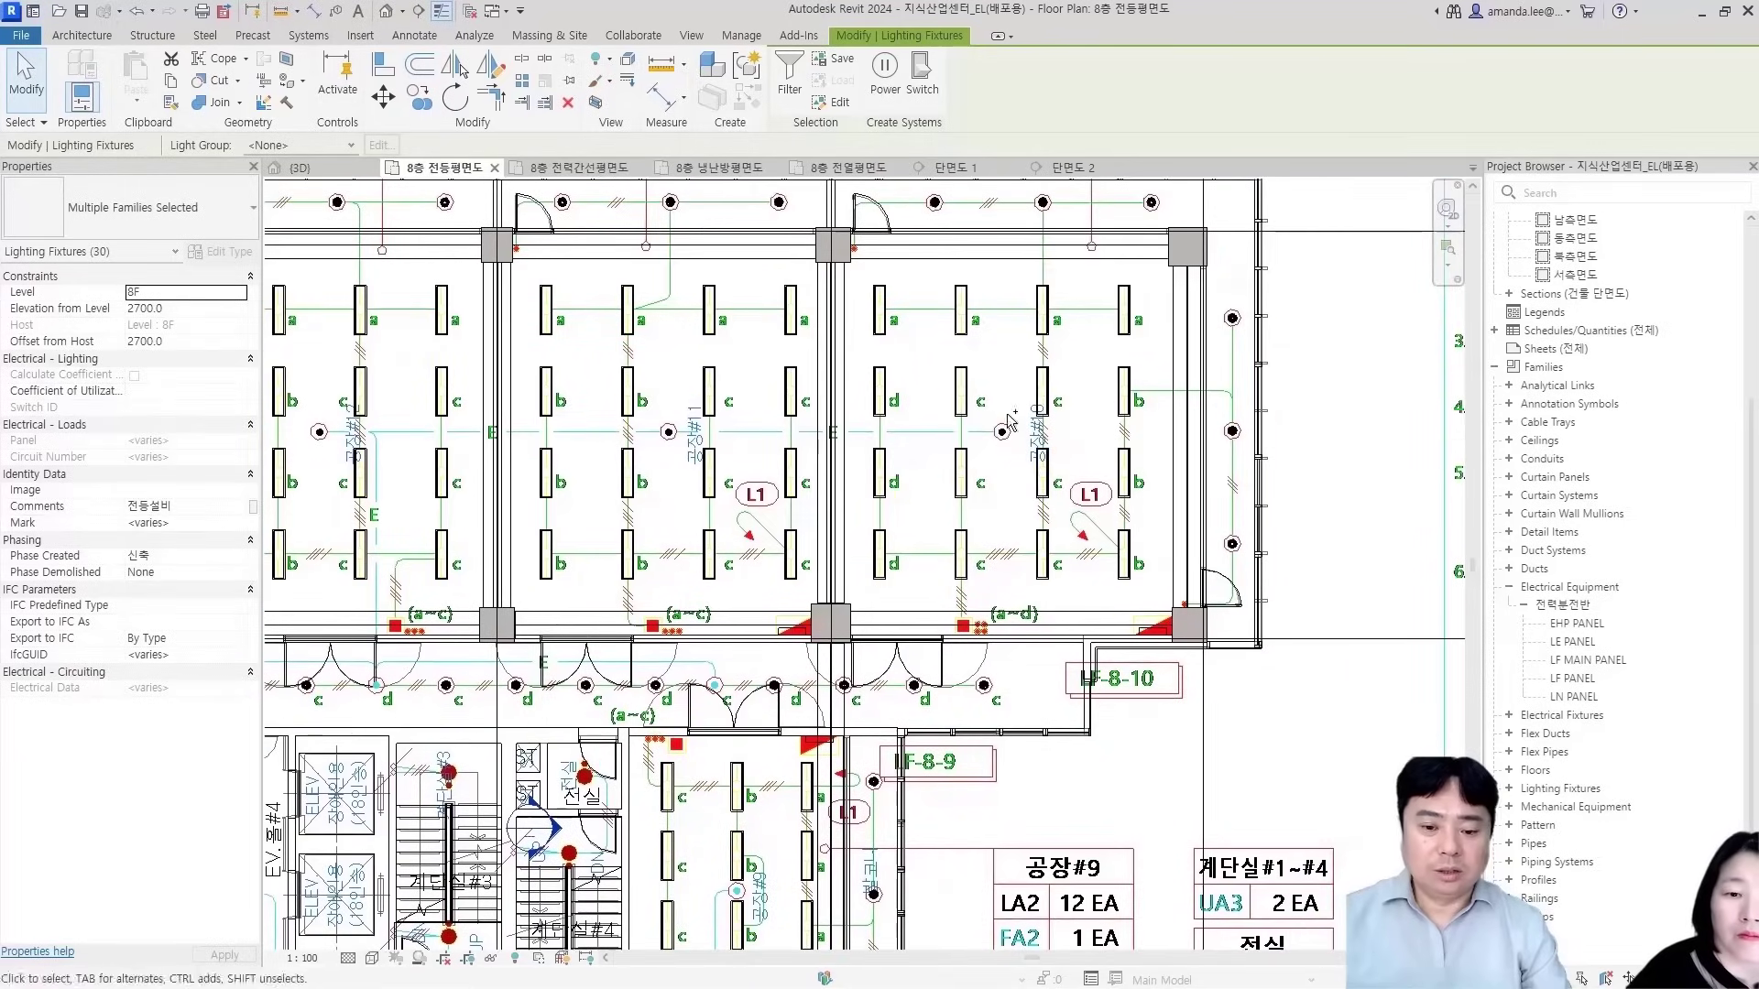
left_click_drag(1015, 469, 1015, 469, "ctrl")
Add the emergency fixtures in 공장#11 through 공장#17 along the north row to the selection
middle_click_drag(461, 473, 862, 477)
left_click(721, 434, "ctrl")
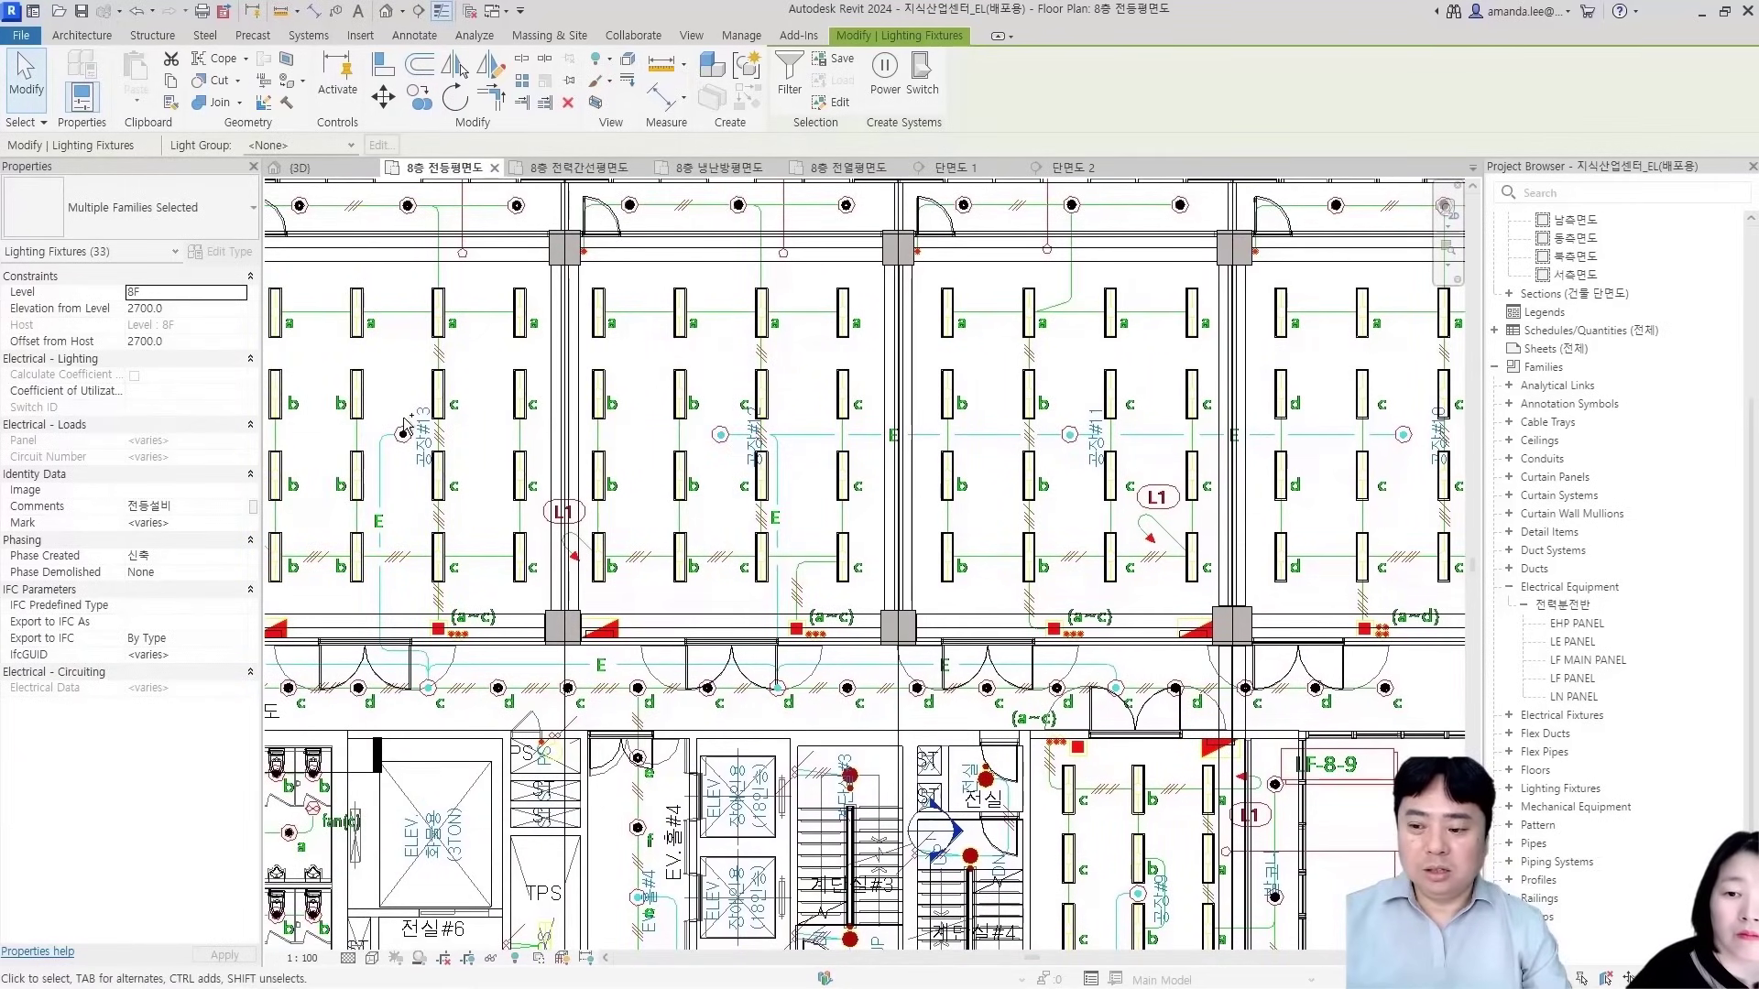
left_click_drag(417, 463, 416, 462, "ctrl")
scroll(367, 480, "down", 1)
middle_click_drag(391, 485, 981, 491)
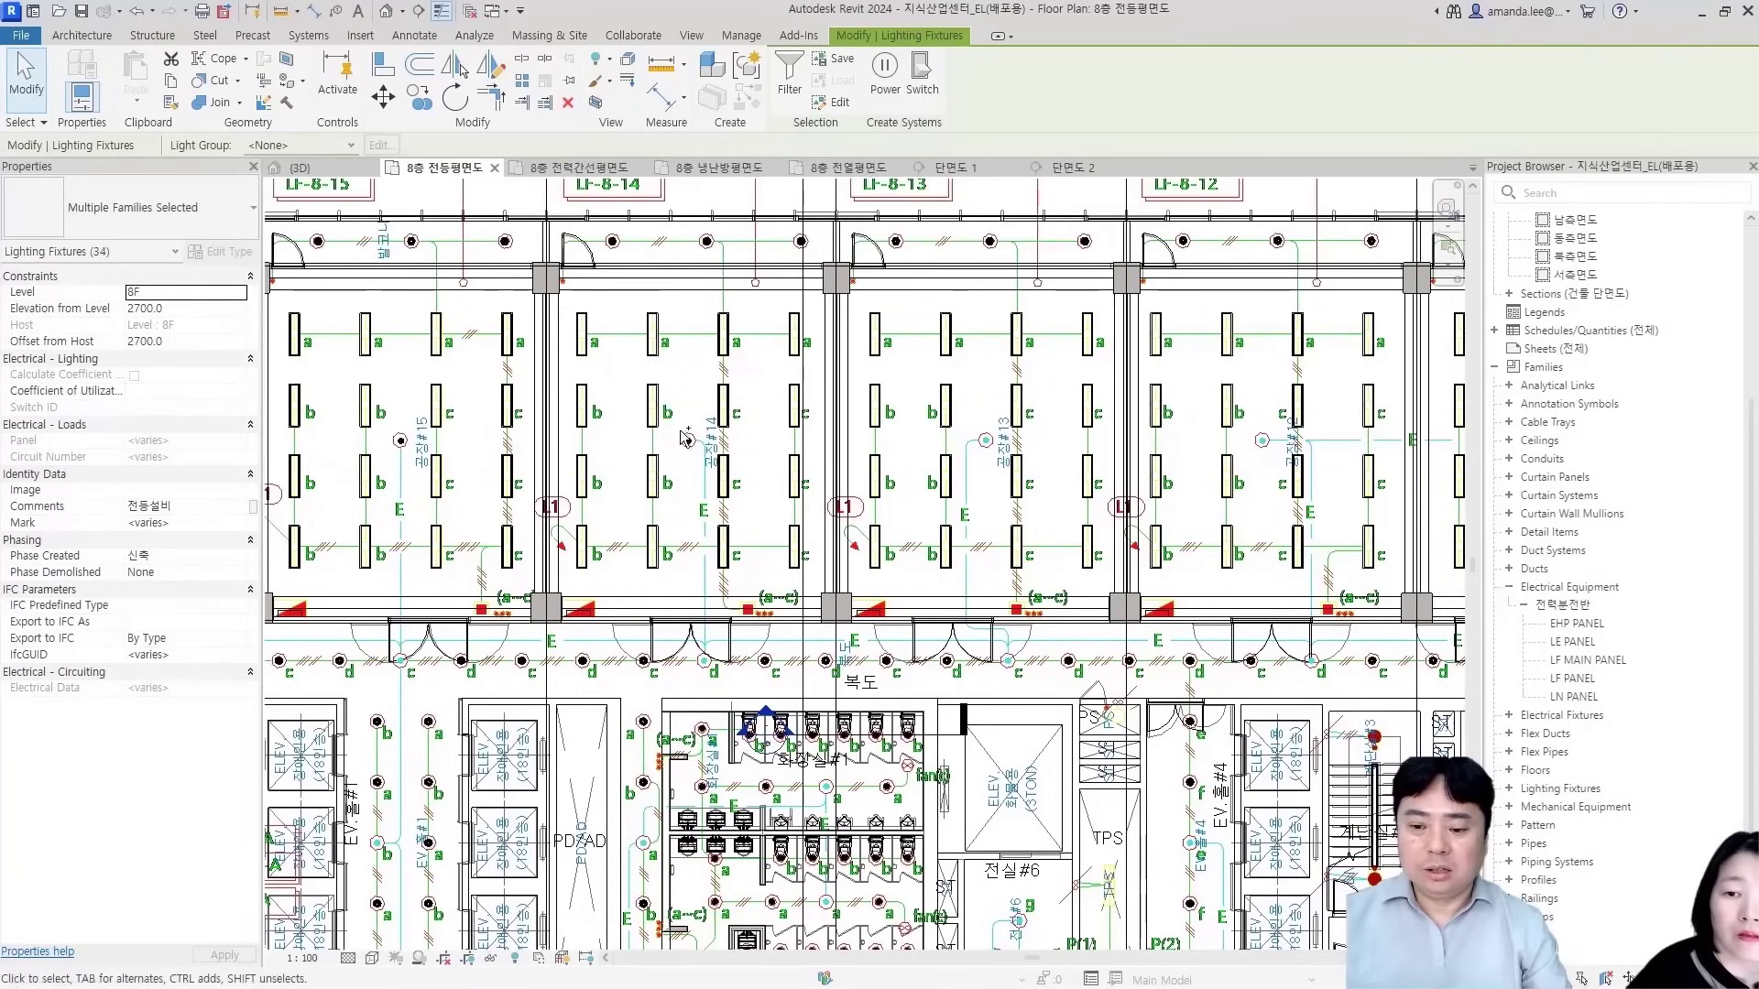
left_click(682, 439, "ctrl")
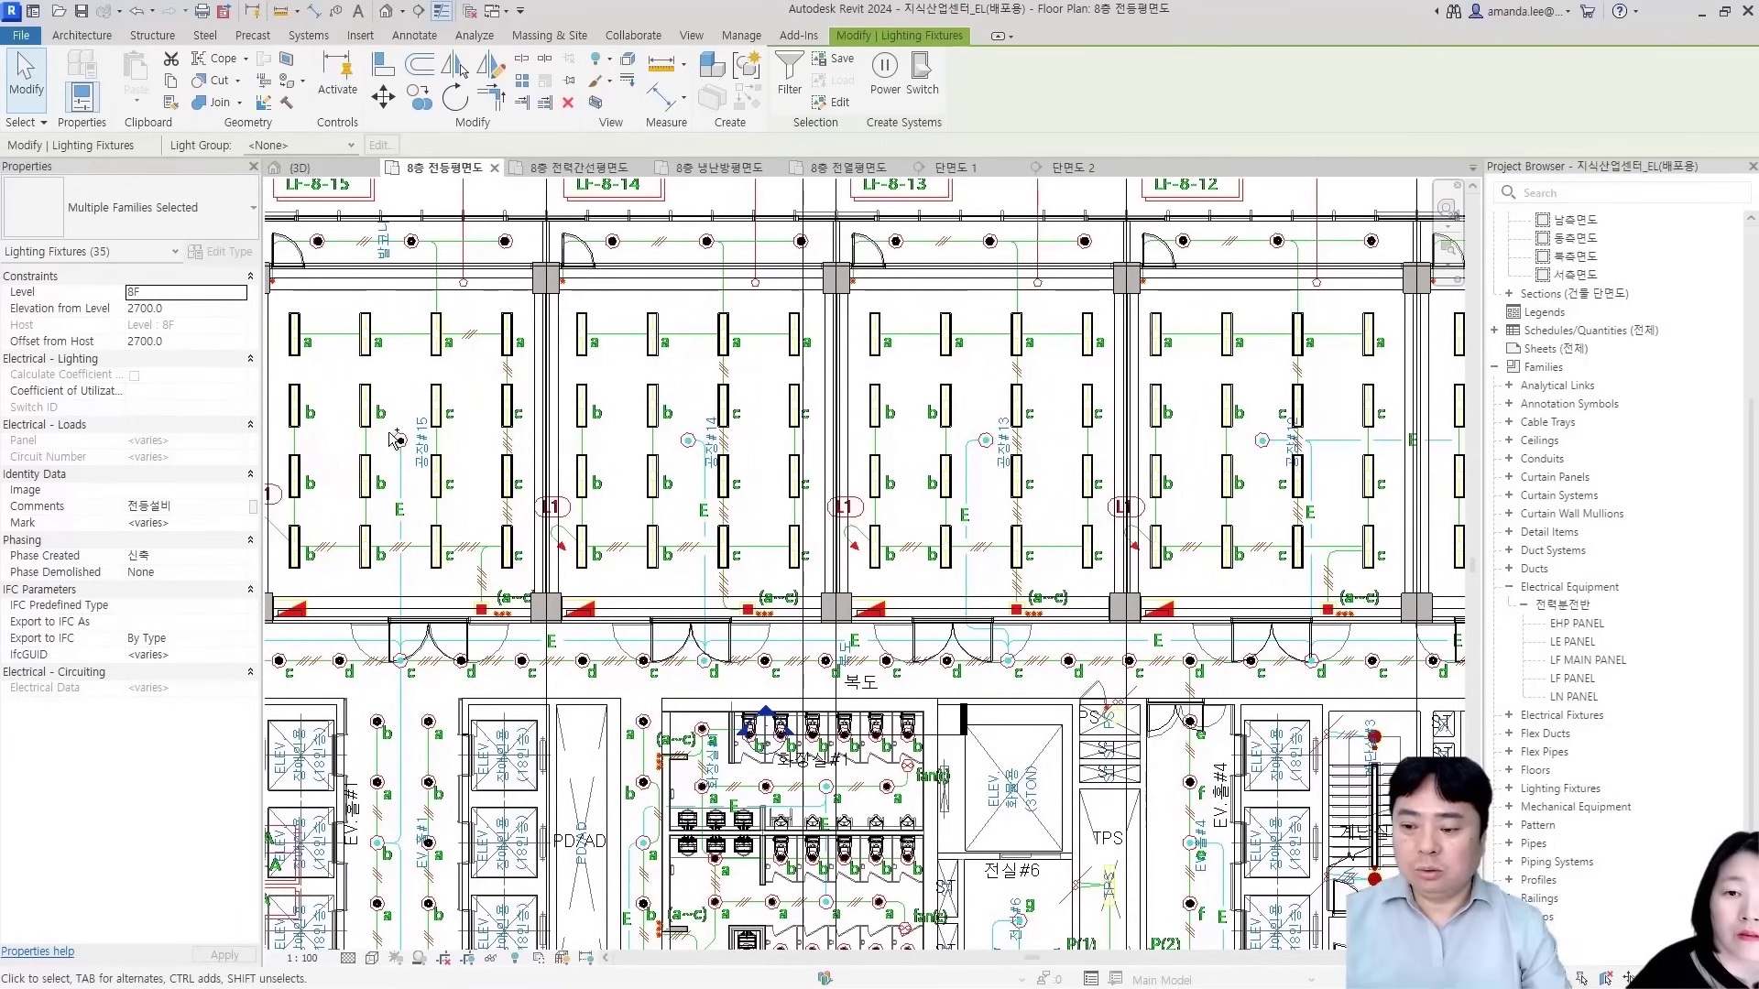
middle_click_drag(949, 469, 1050, 470)
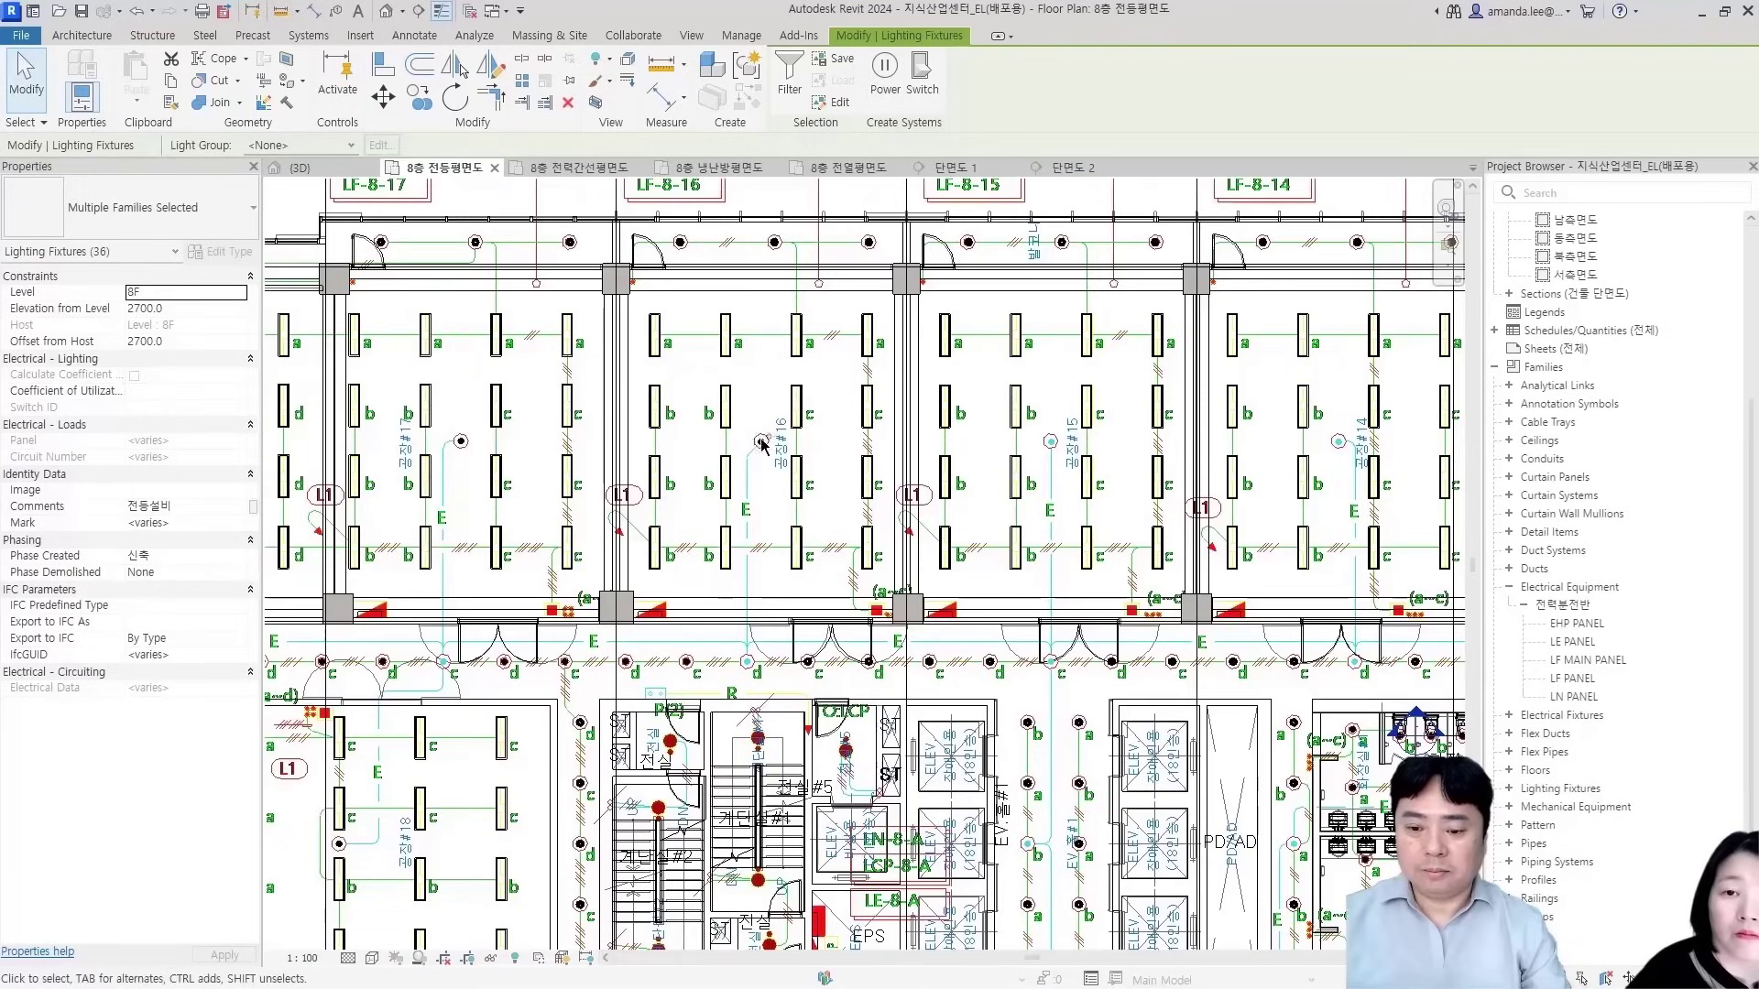
left_click(760, 439, "ctrl")
left_click(468, 455, "ctrl")
middle_click_drag(432, 475, 1015, 468)
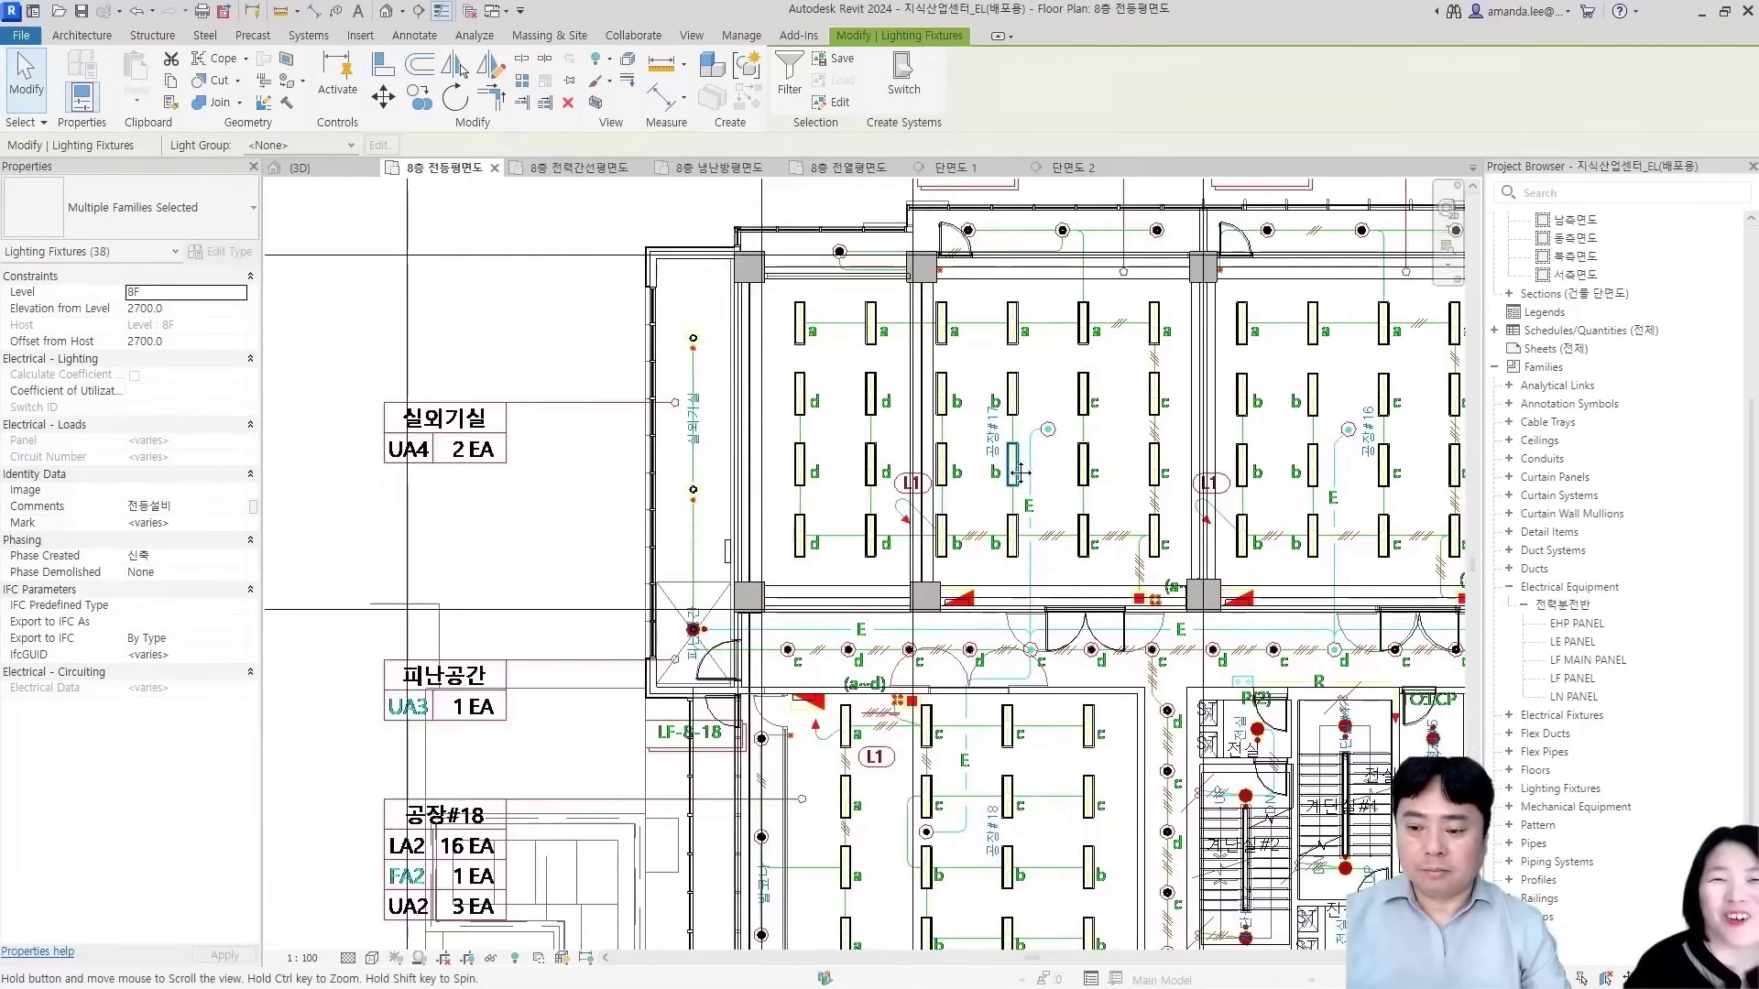
middle_click_drag(734, 549, 254, 423)
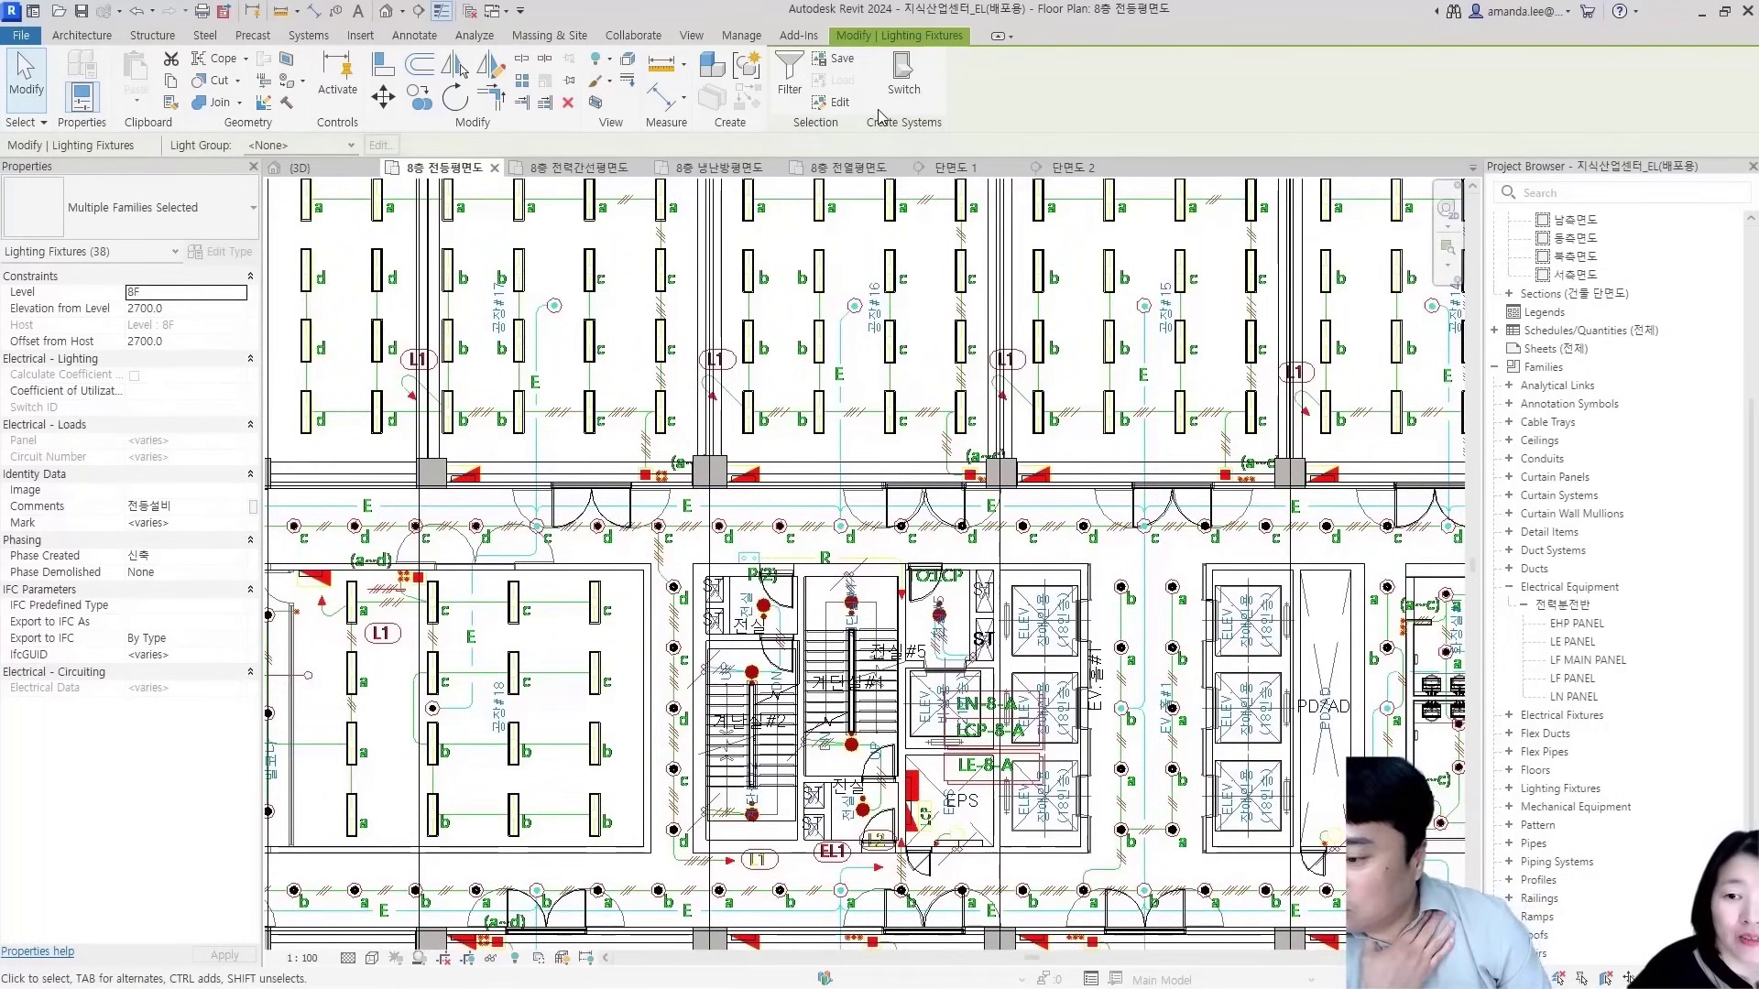
Remove the emergency fixtures in 공장#17 and 공장#16 from the lighting fixture selection
middle_click_drag(550, 299, 797, 339)
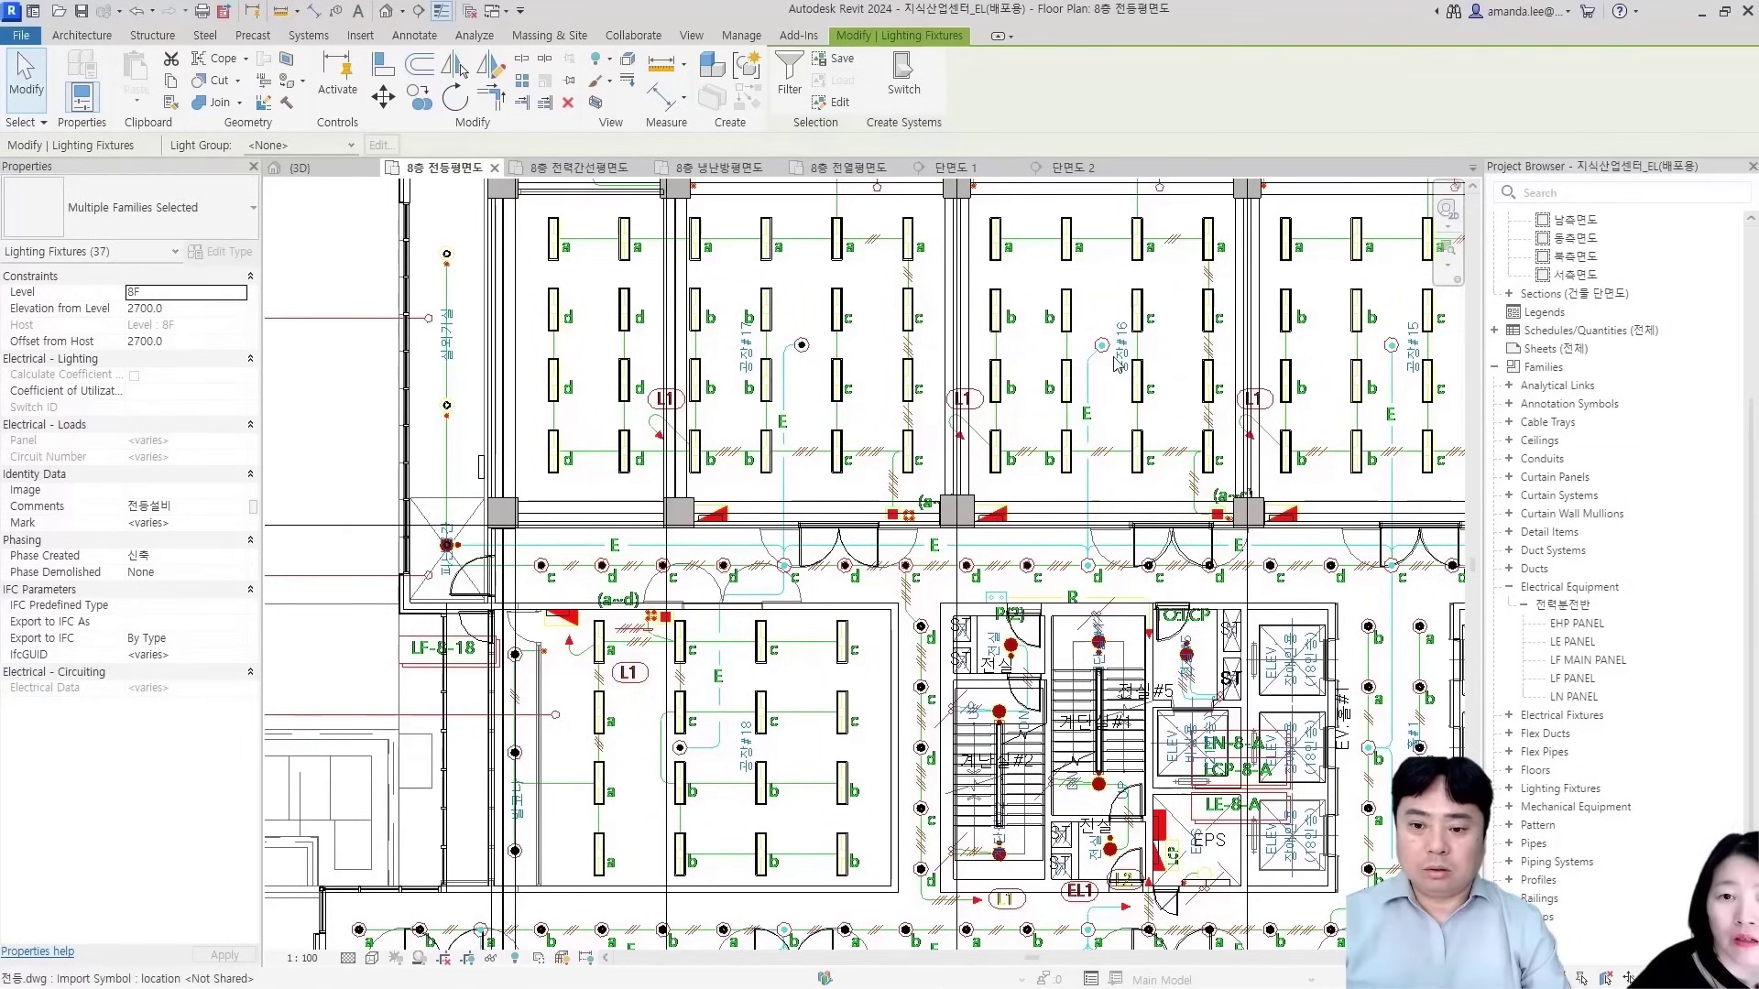
left_click(1104, 348, "shift")
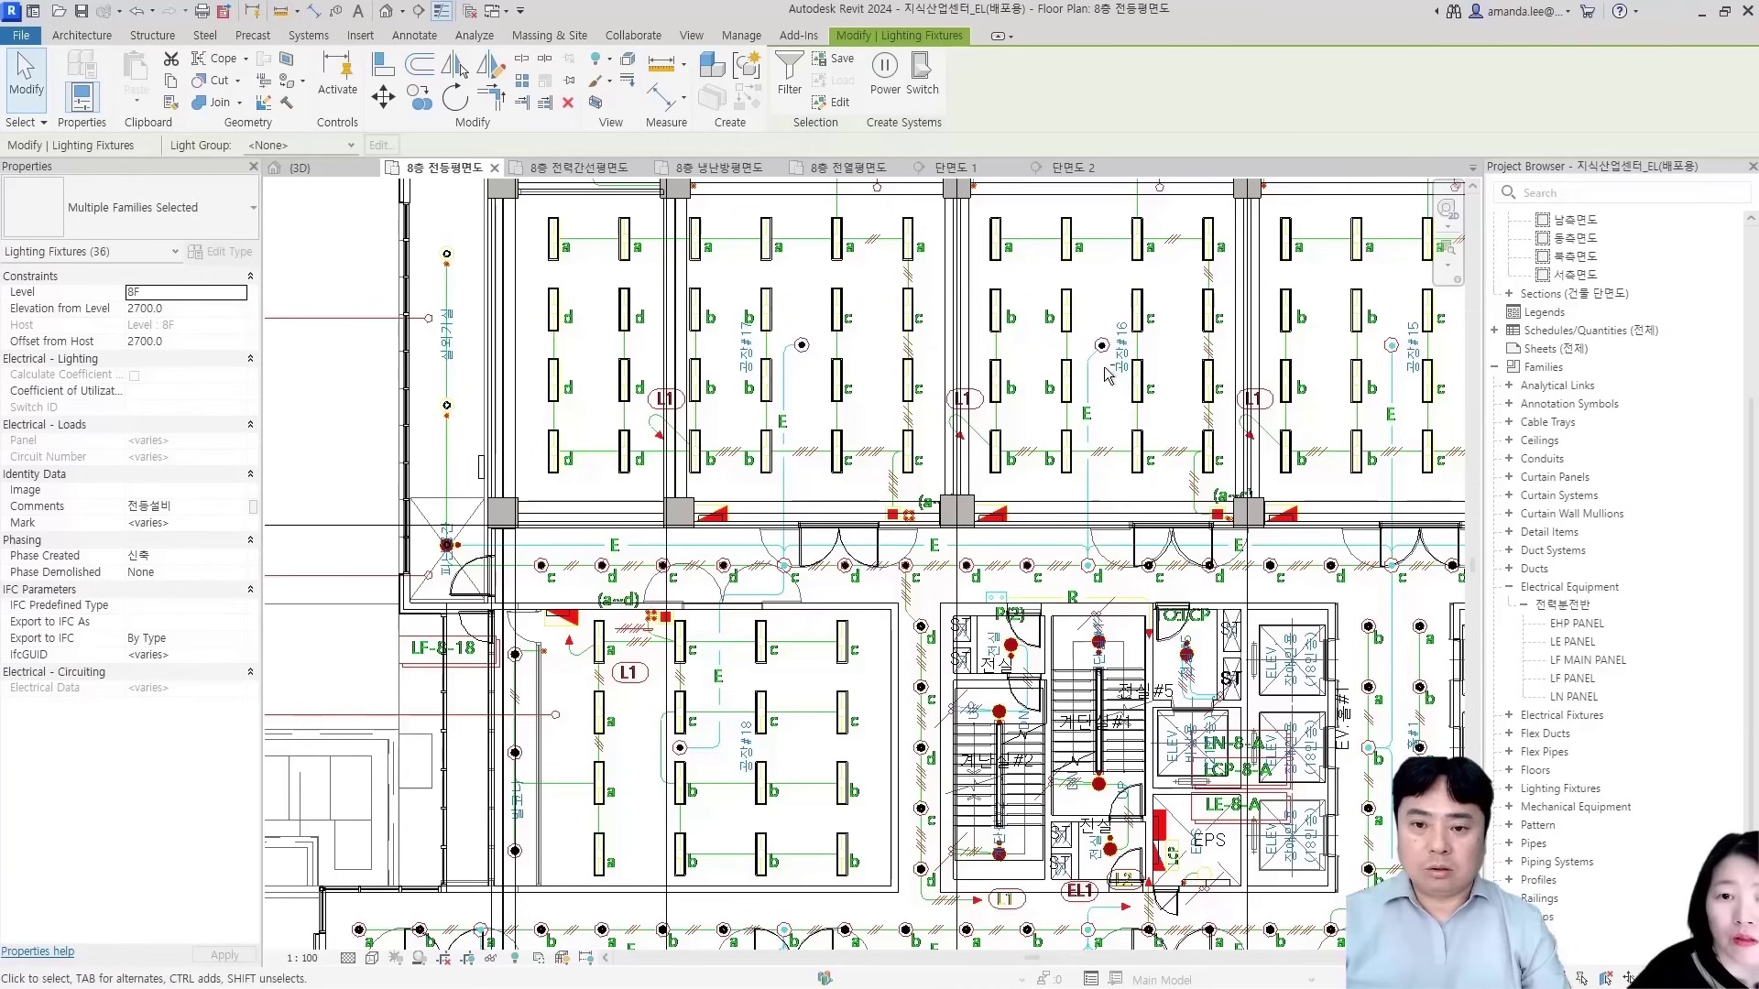
middle_click_drag(1232, 437, 789, 446)
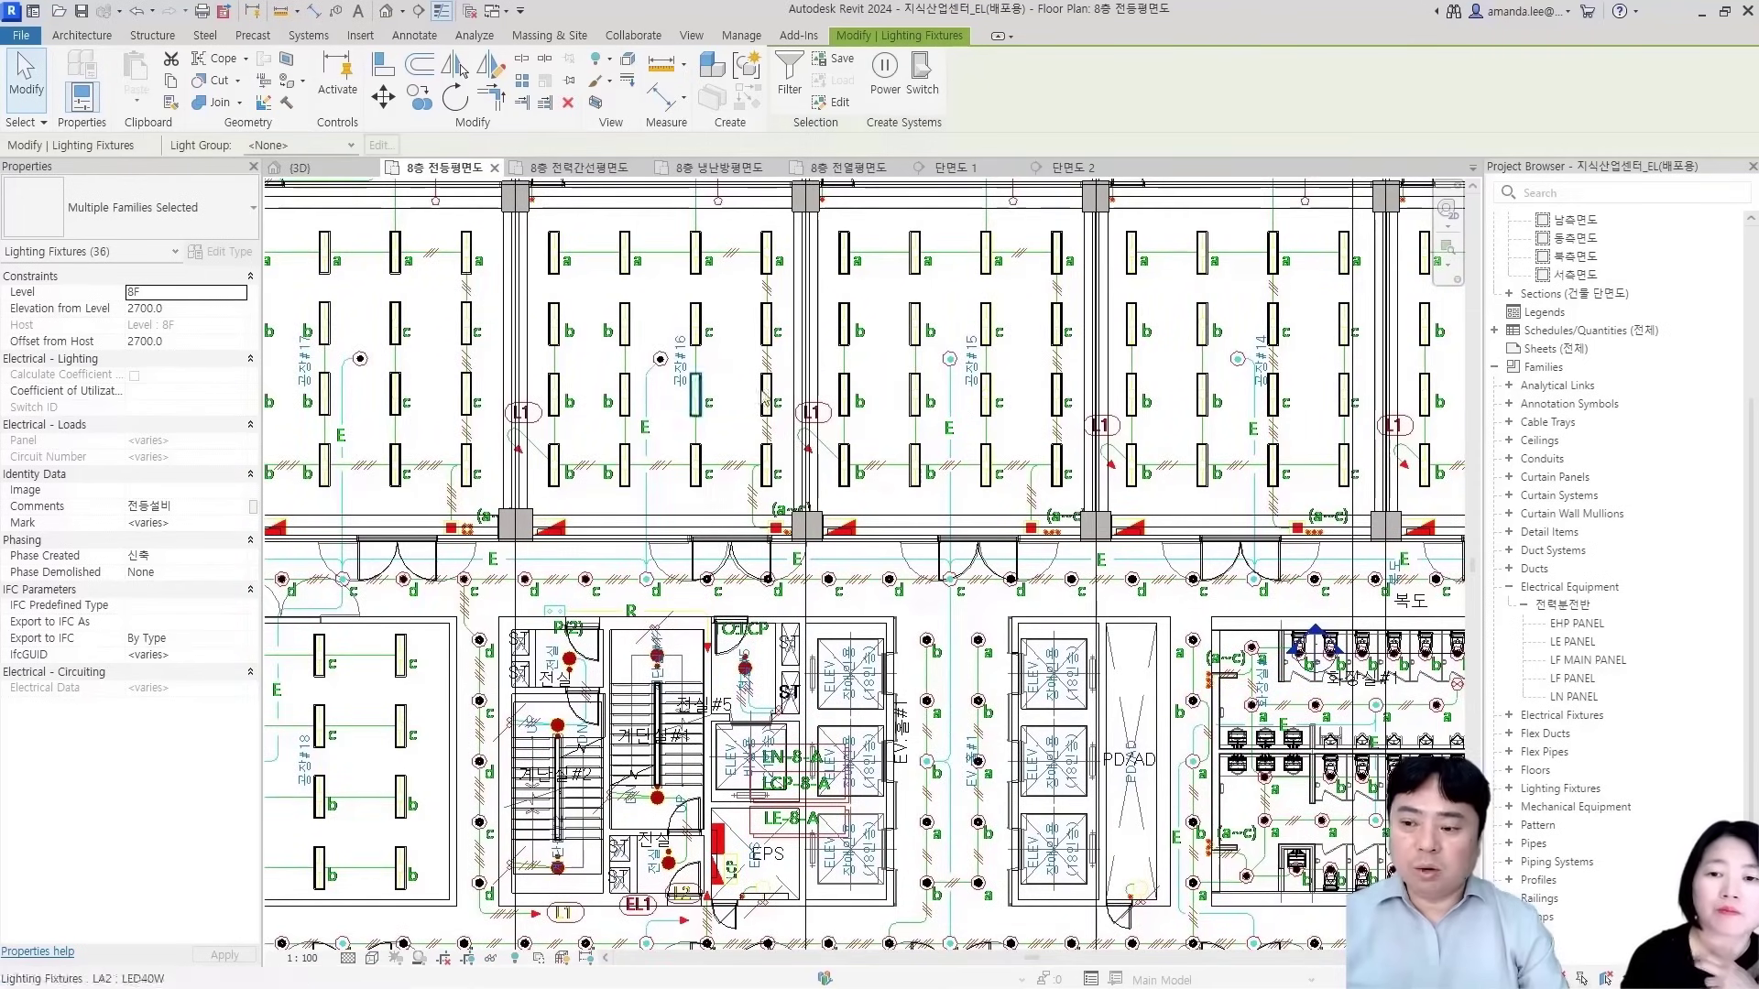
Create a power circuit from the selected emergency fixtures and assign it to panel LE-8-A
left_click(885, 82)
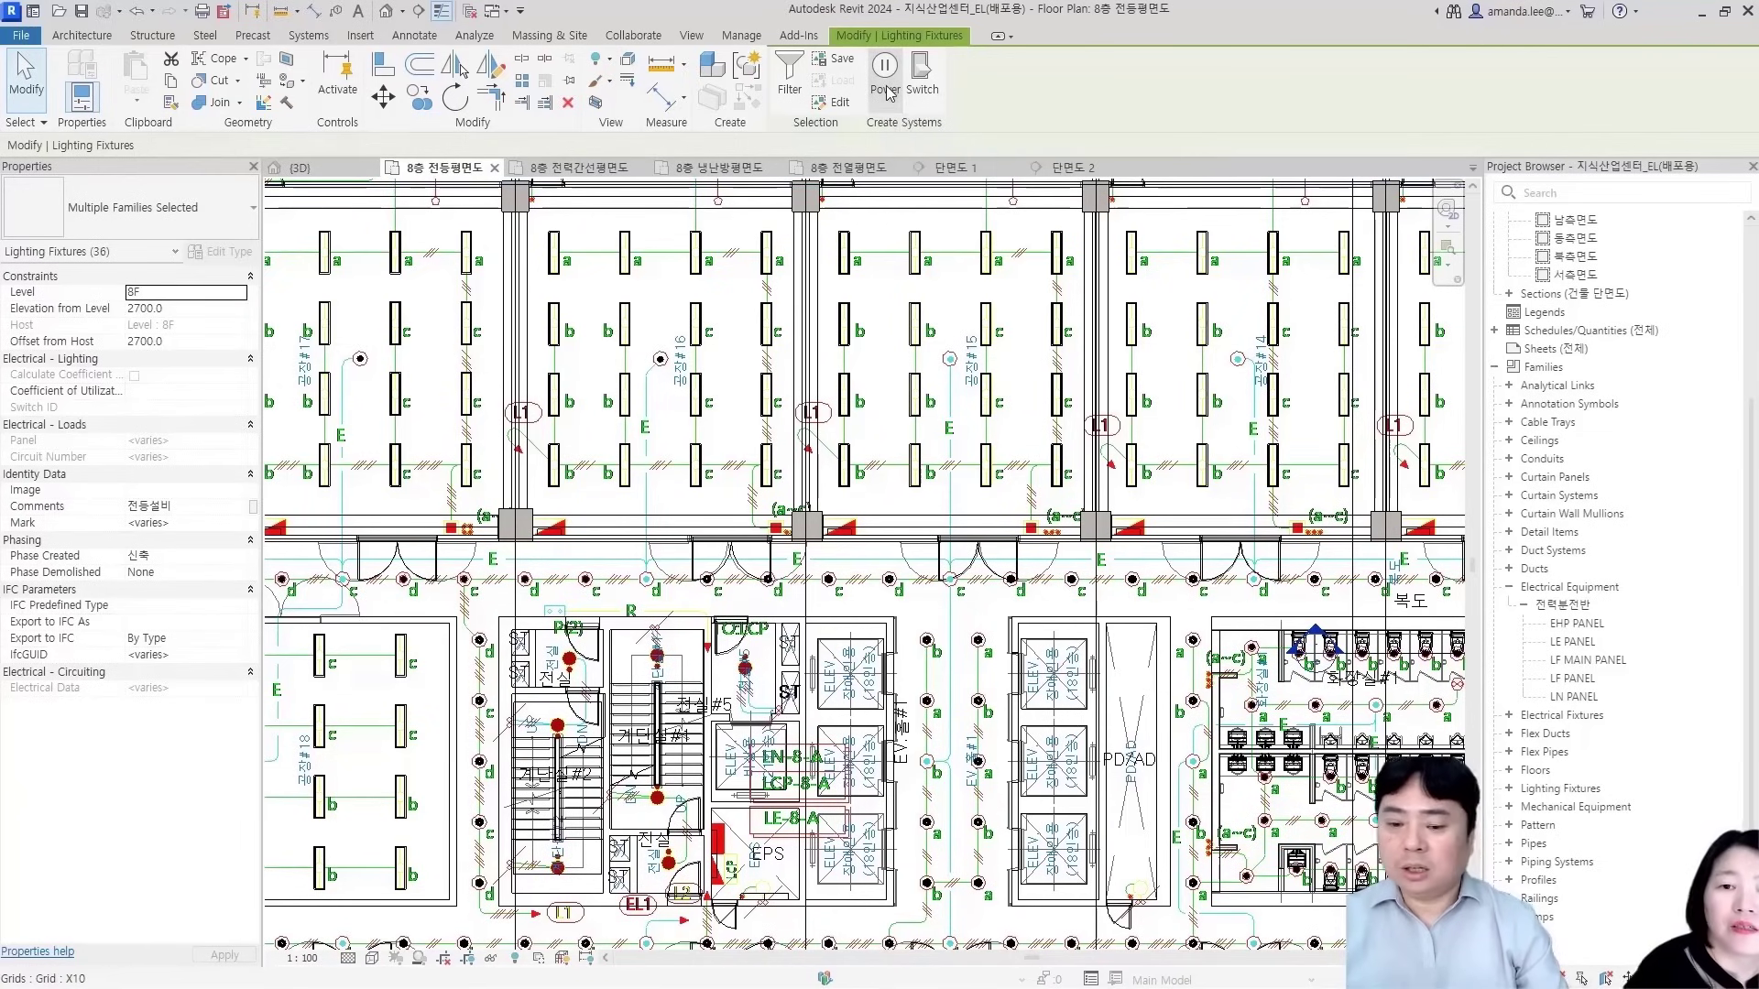
scroll(878, 532, "down", 2)
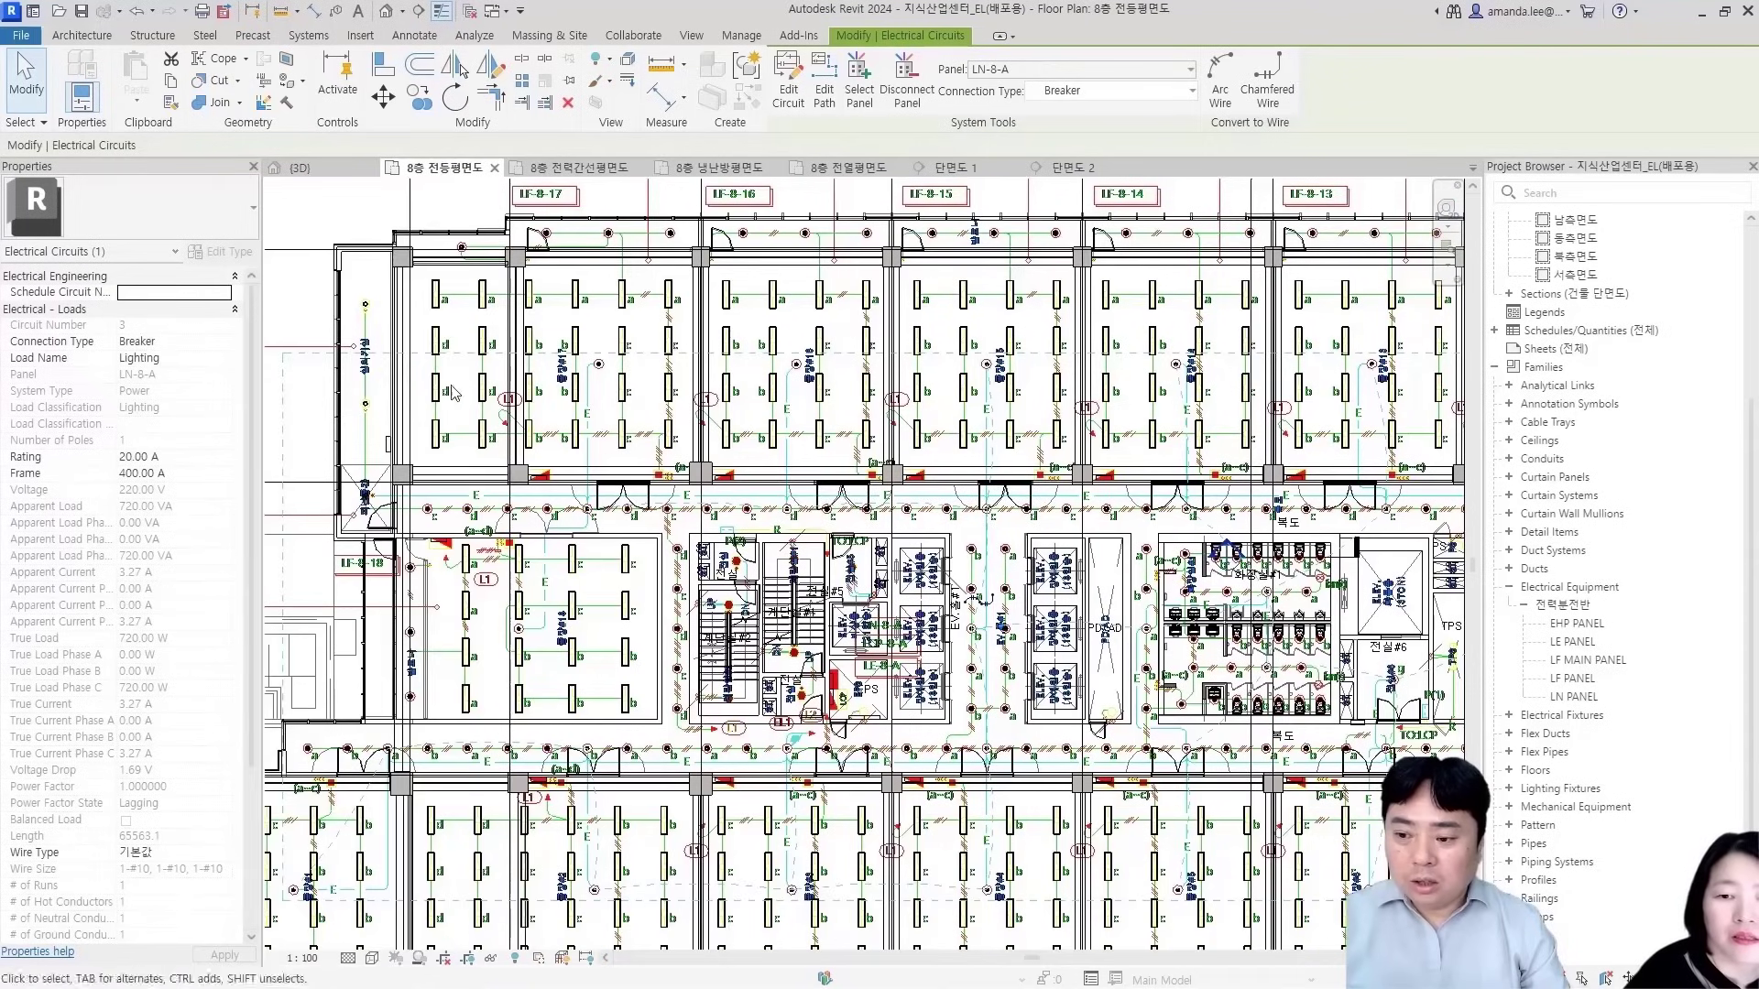
mouse_move(768, 476)
middle_mouse_down()
mouse_move(751, 257)
mouse_move(733, 362)
middle_mouse_up()
scroll(971, 380, "up", 3)
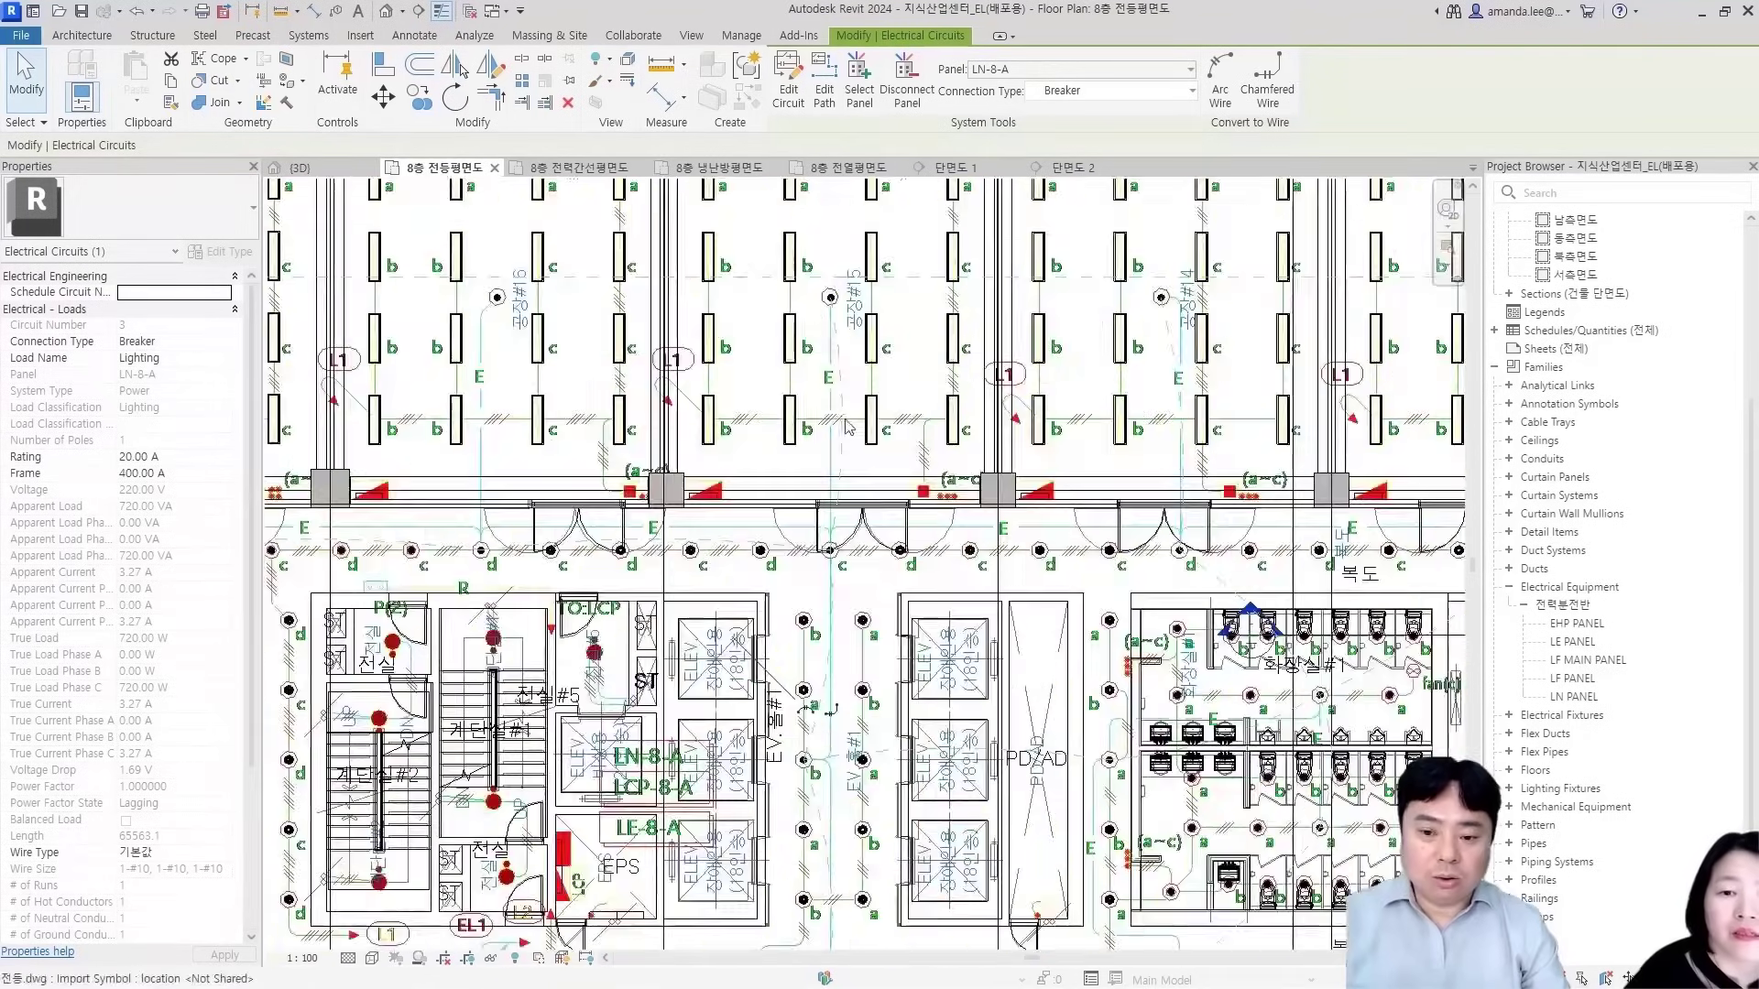
scroll(897, 583, "down", 2)
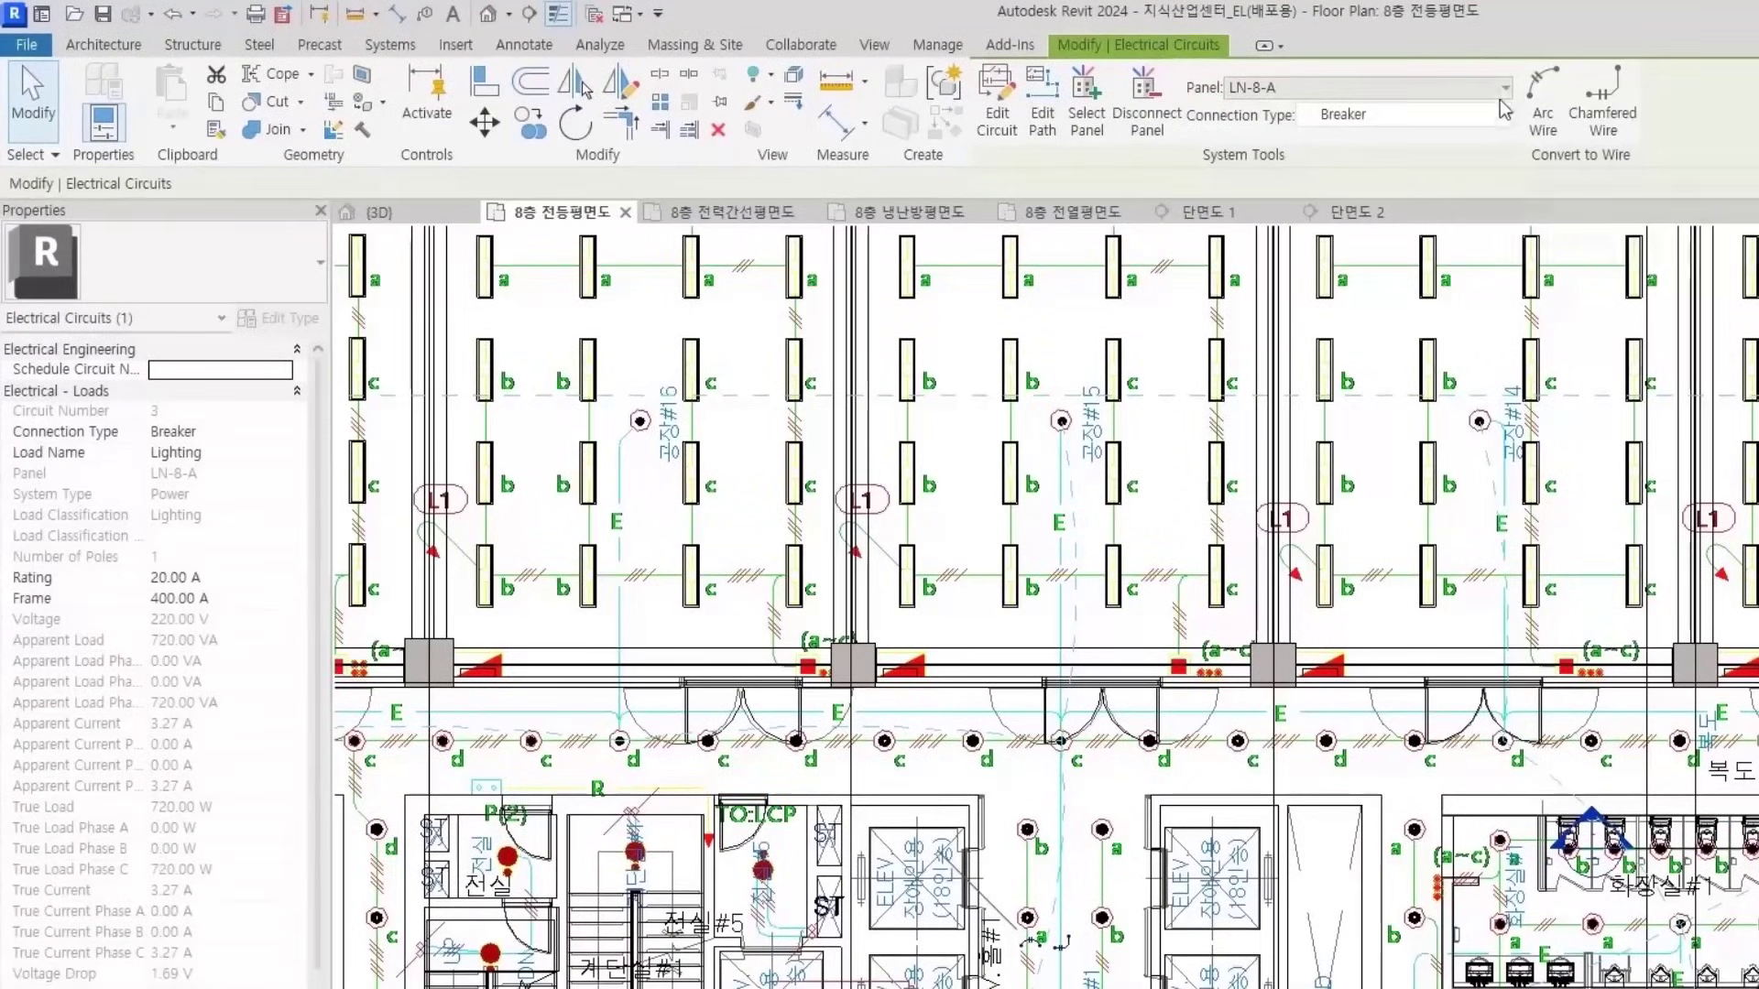
left_click(1505, 87)
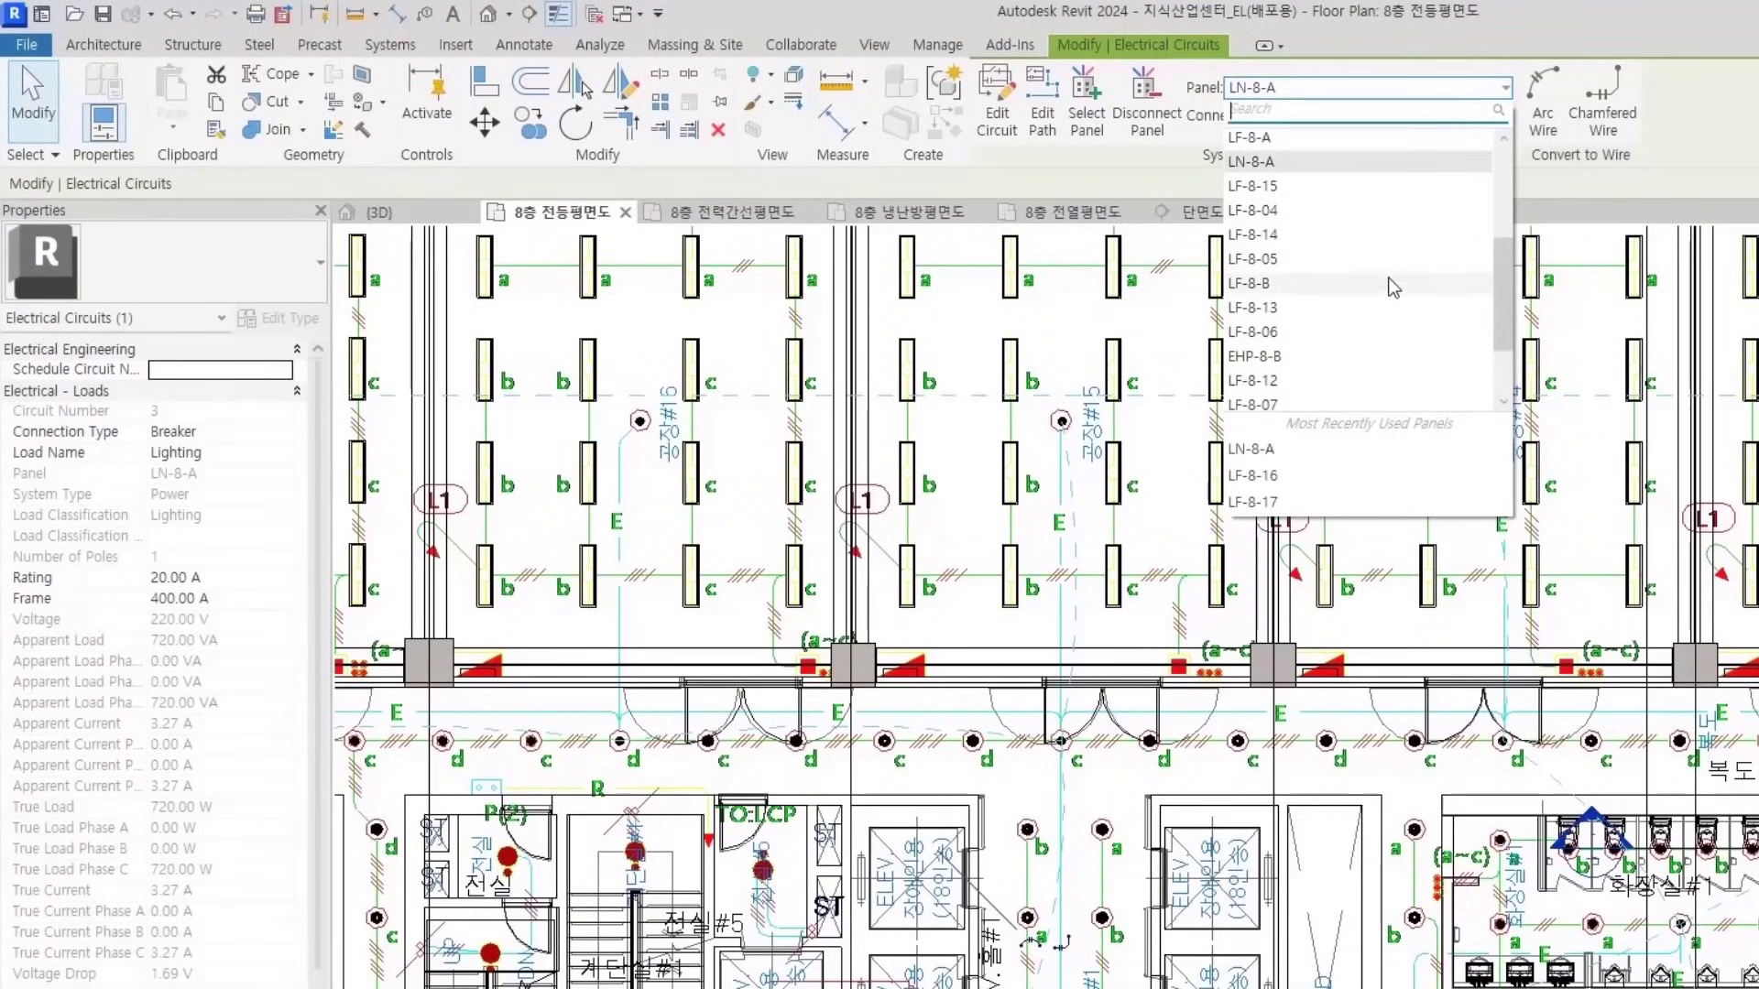
scroll(1367, 370, "up", 3)
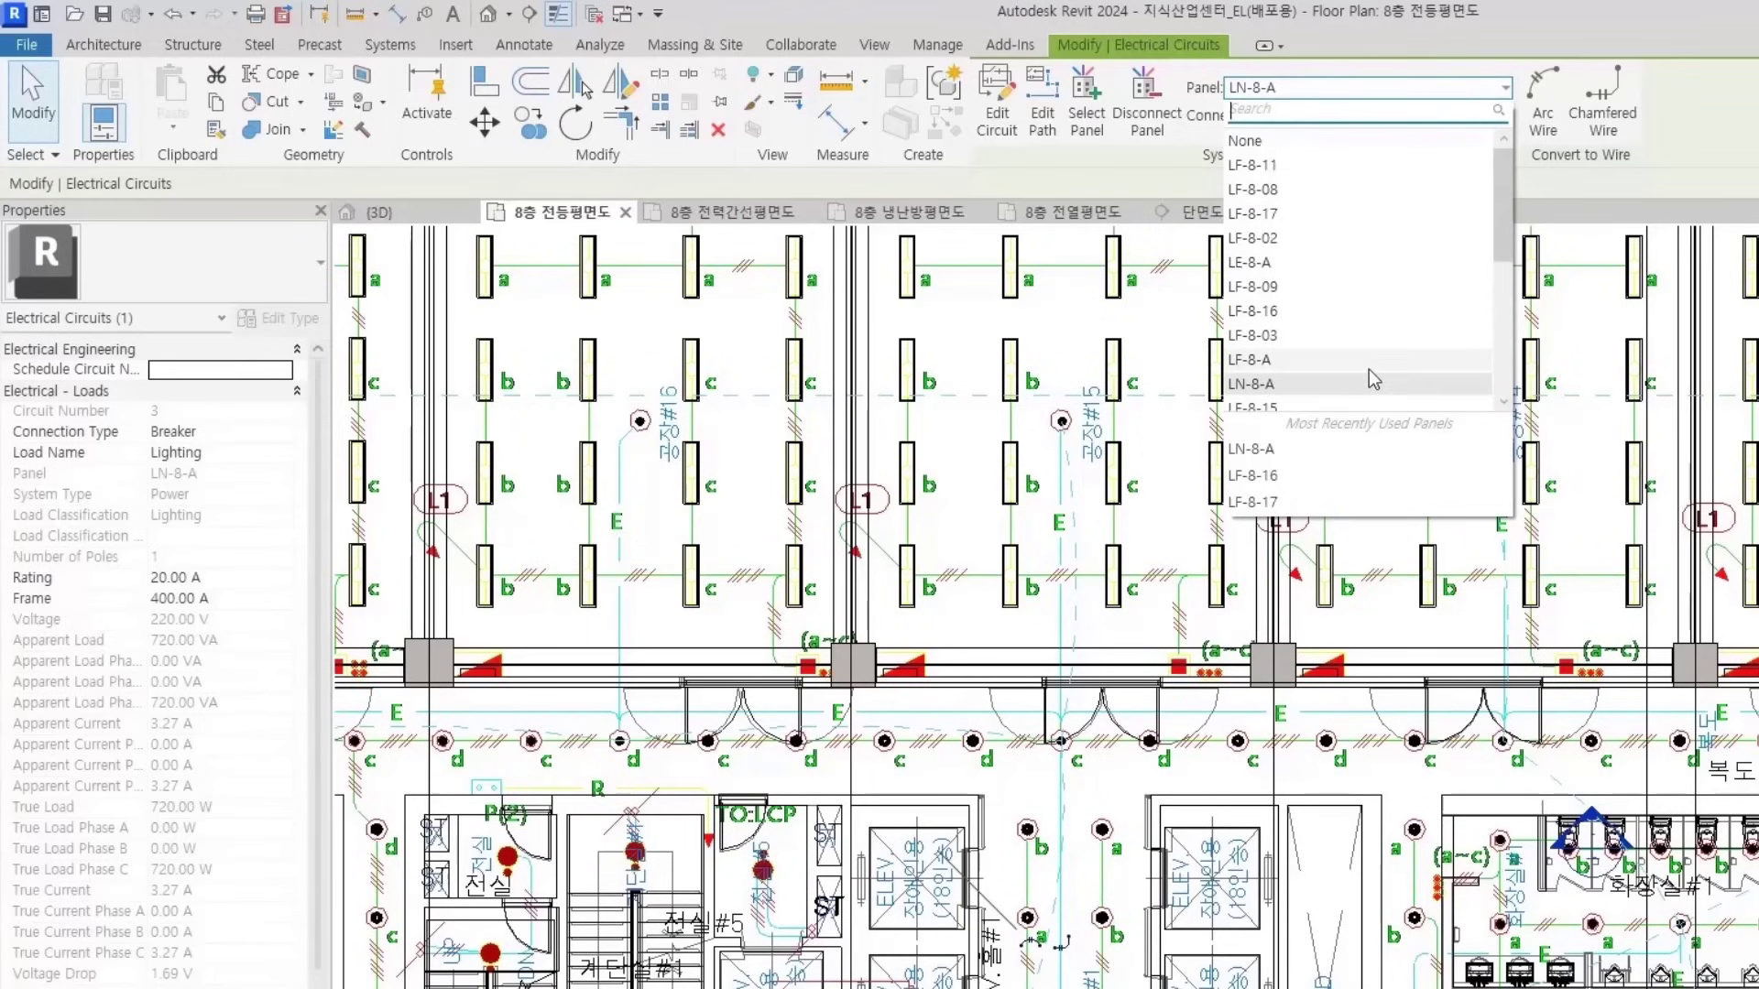
left_click(1255, 263)
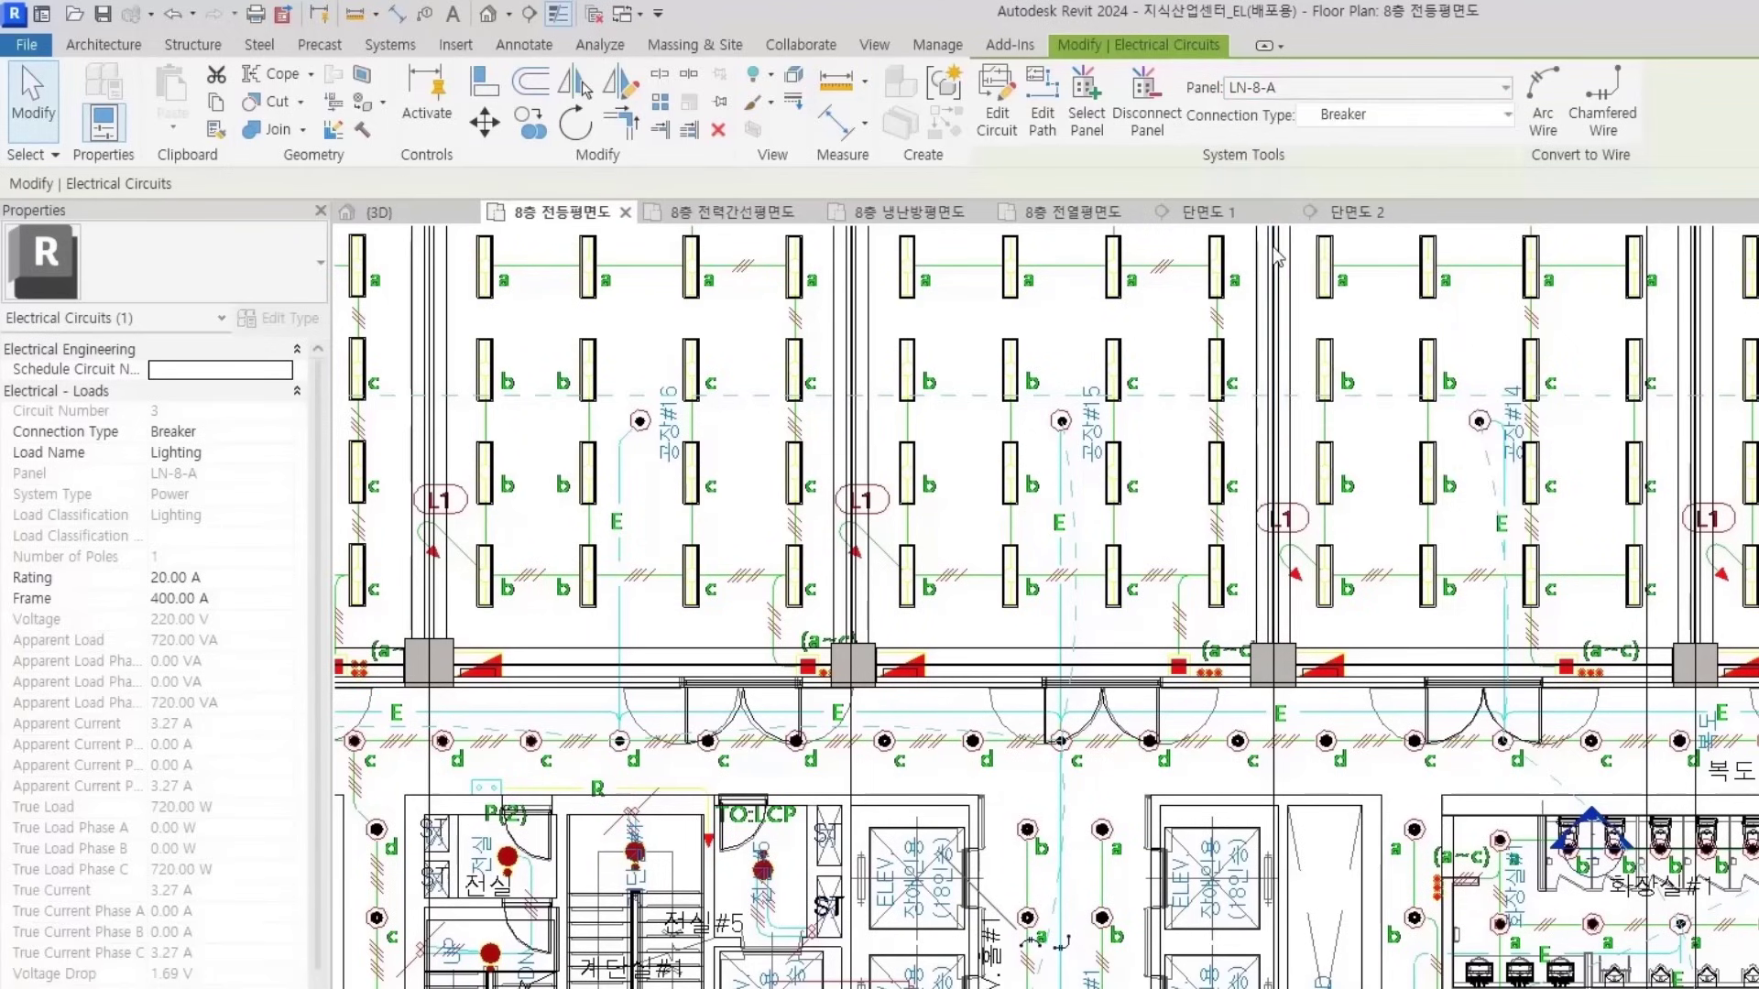
Set the emergency circuit's load name to LE1 and its frame to 30 A, then clear the selection
left_click(237, 450)
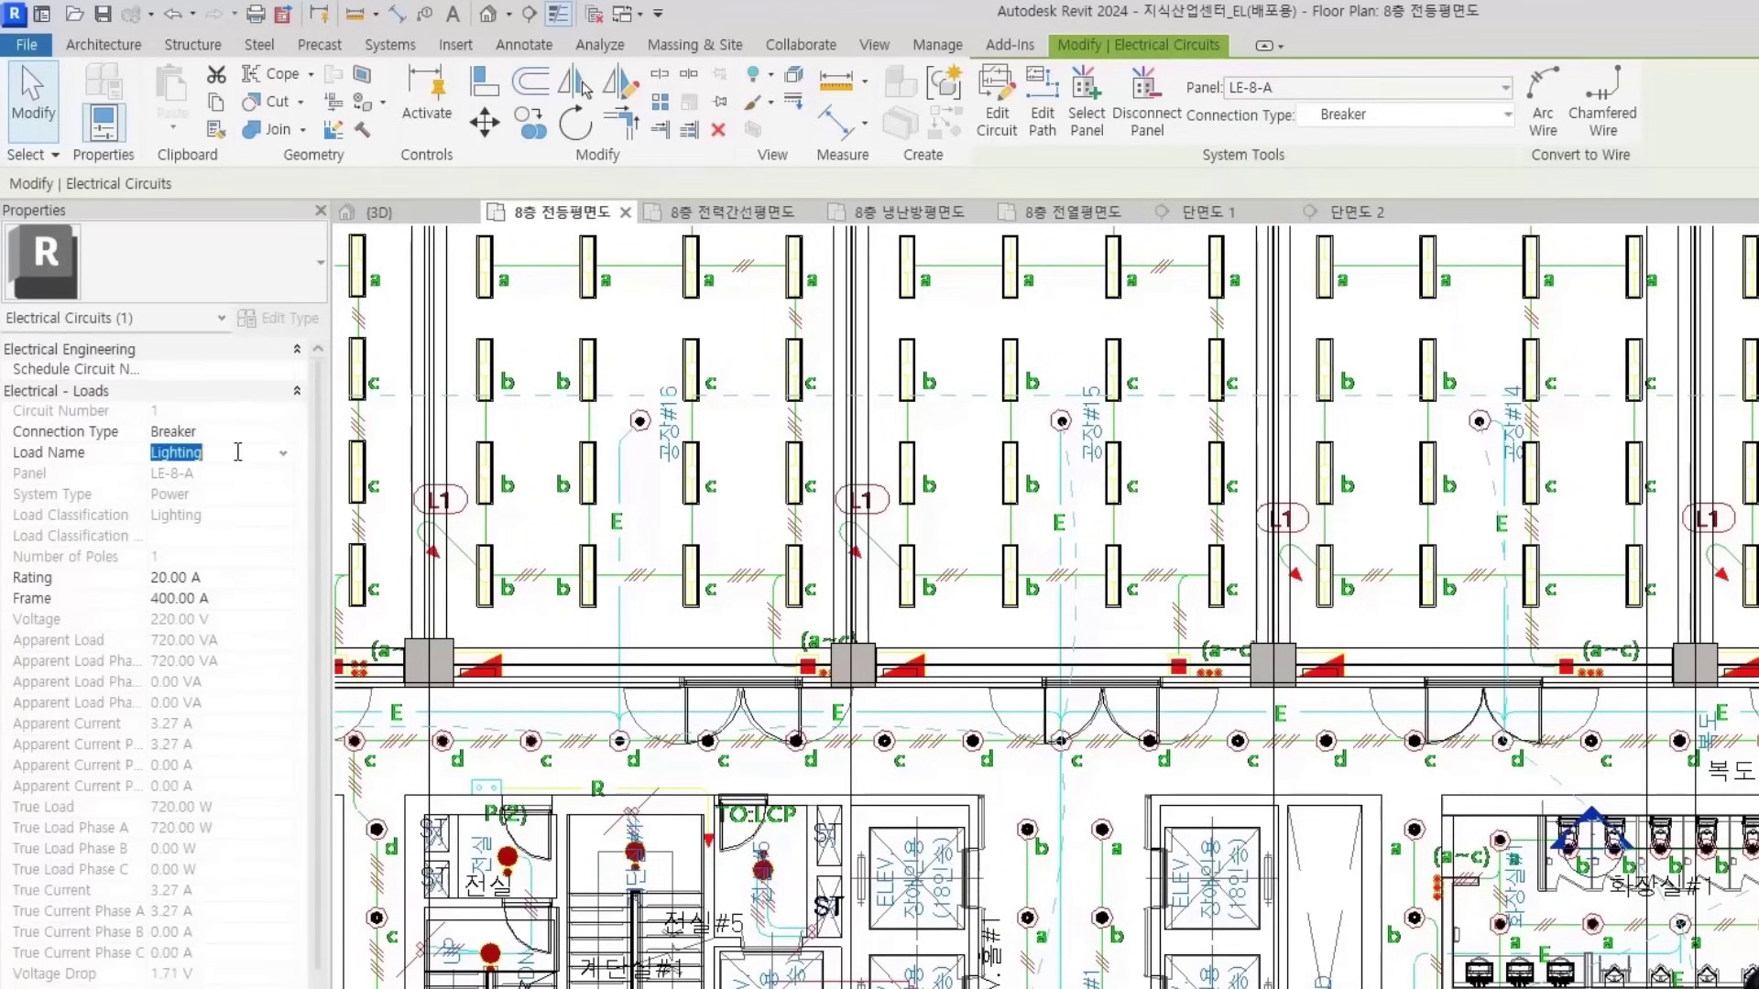
type("LE")
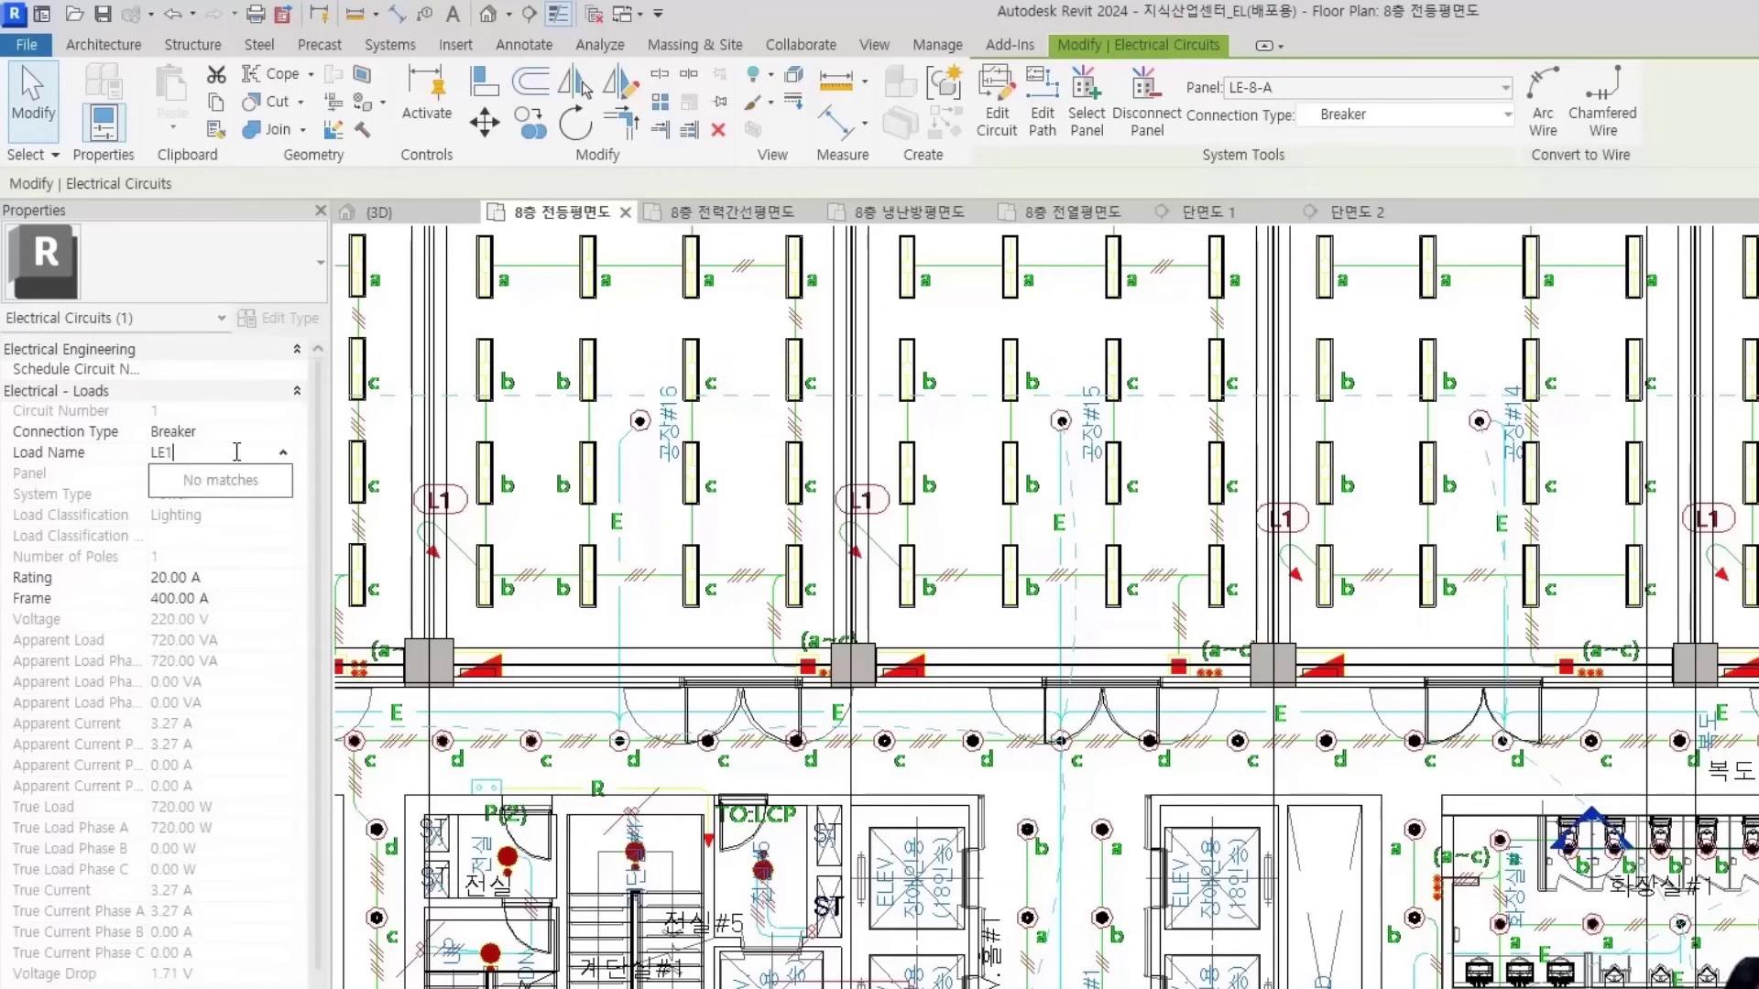
type("1")
left_click(247, 602)
type("30")
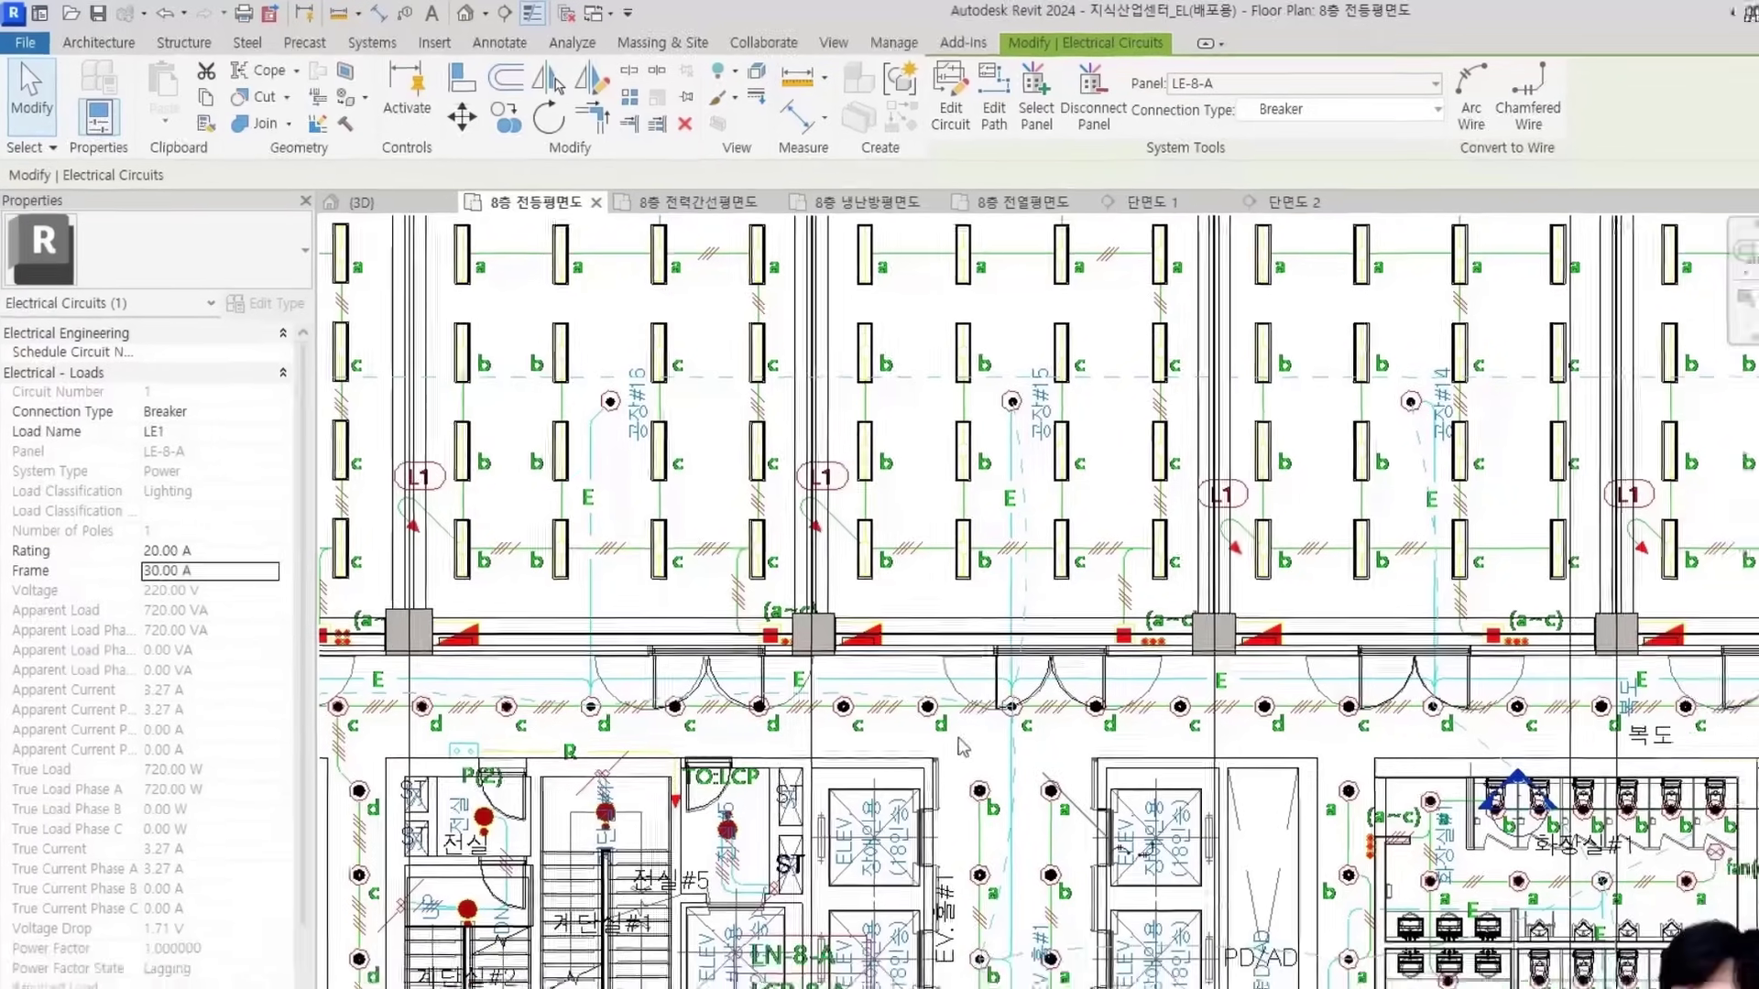
middle_click_drag(1003, 778, 1138, 793)
left_click(859, 471)
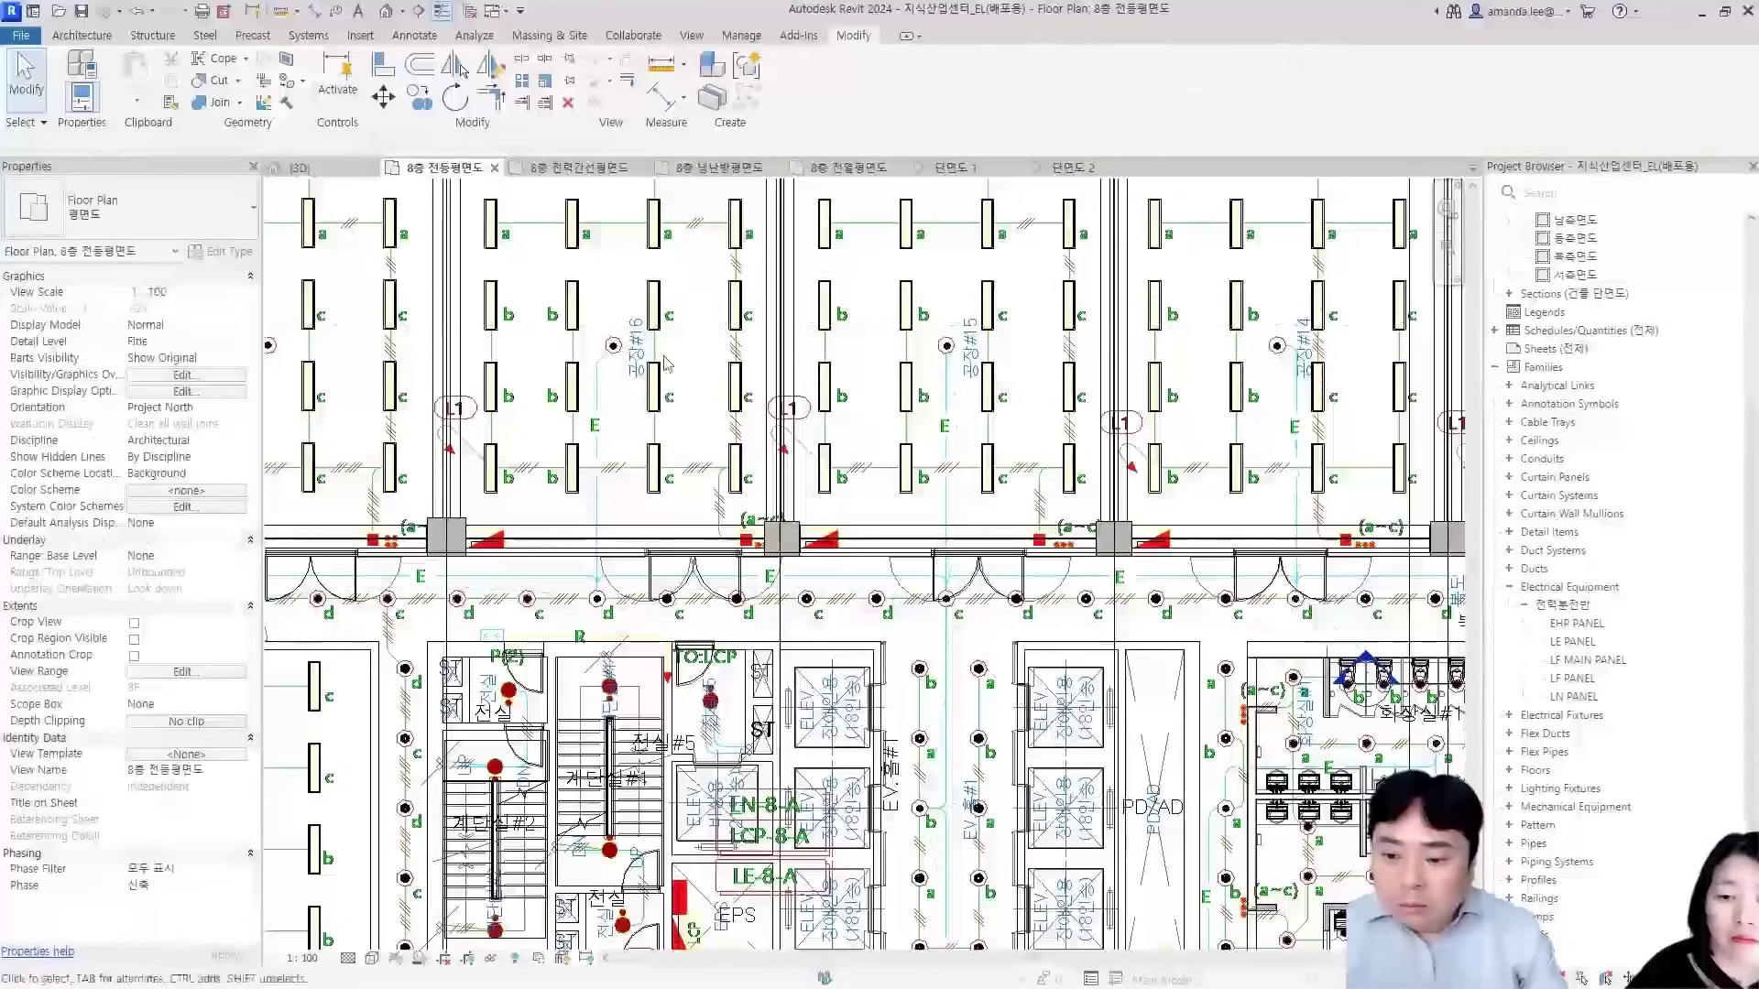
Inspect the electrical circuit that the emergency light in room 공장#16 belongs to
left_click(613, 345)
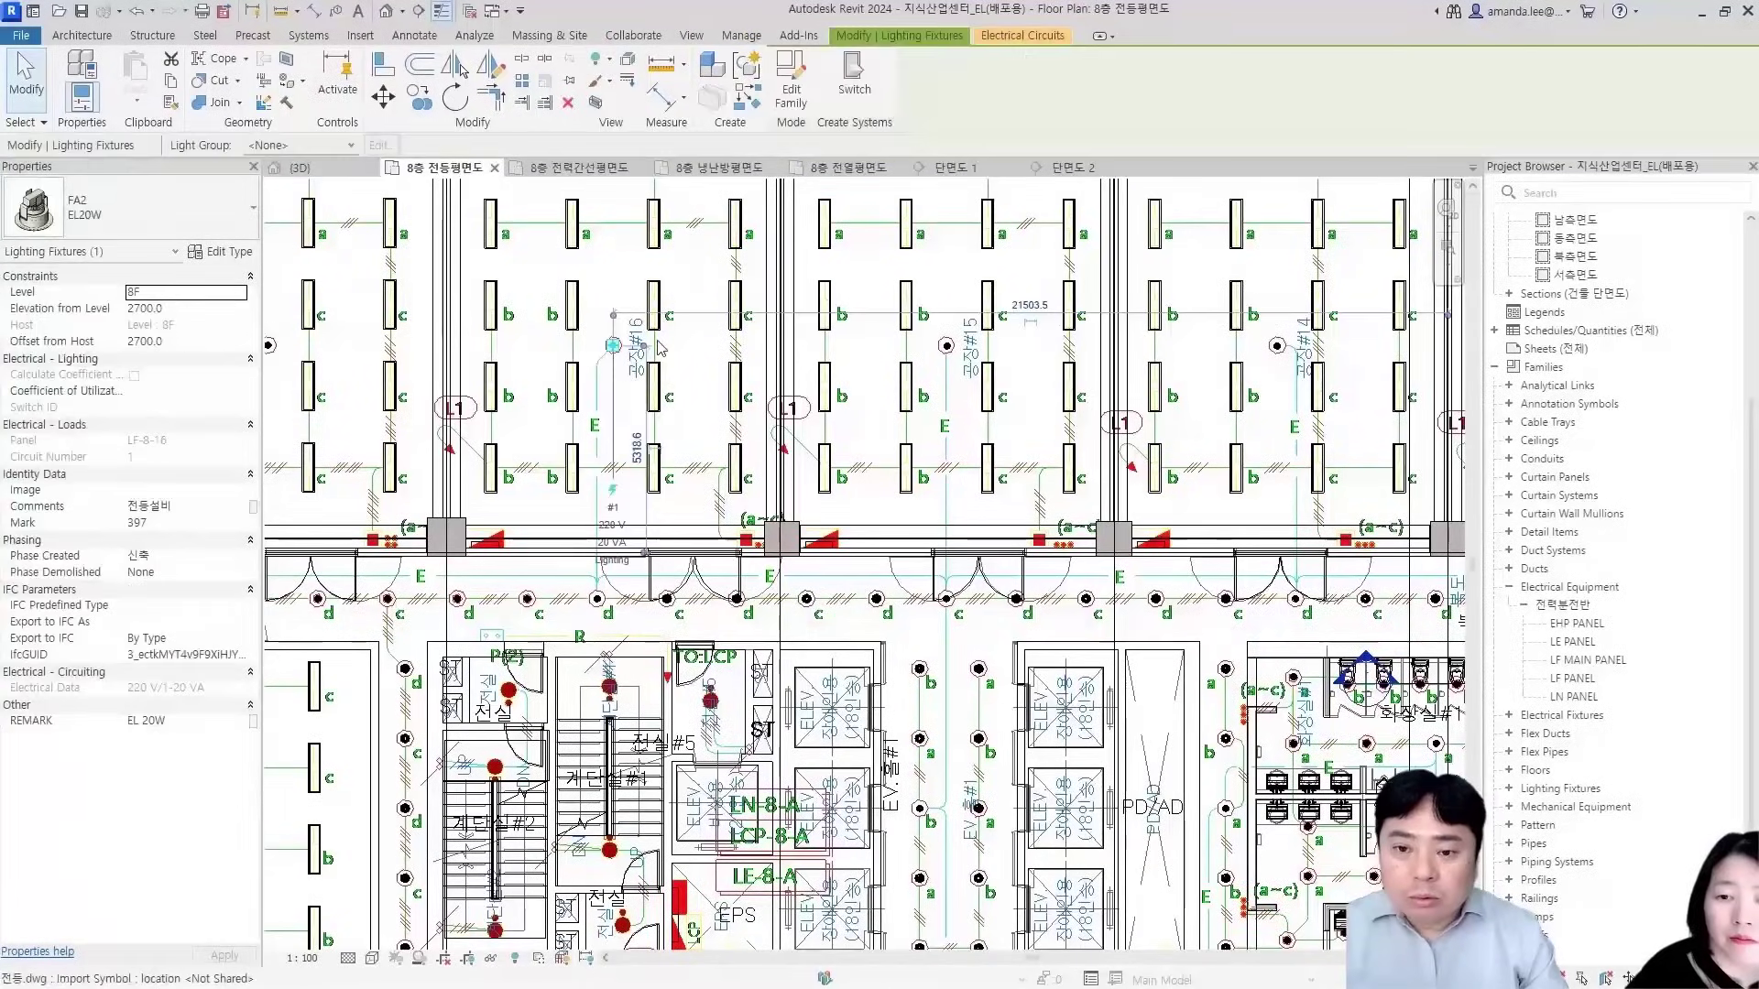
left_click(1046, 41)
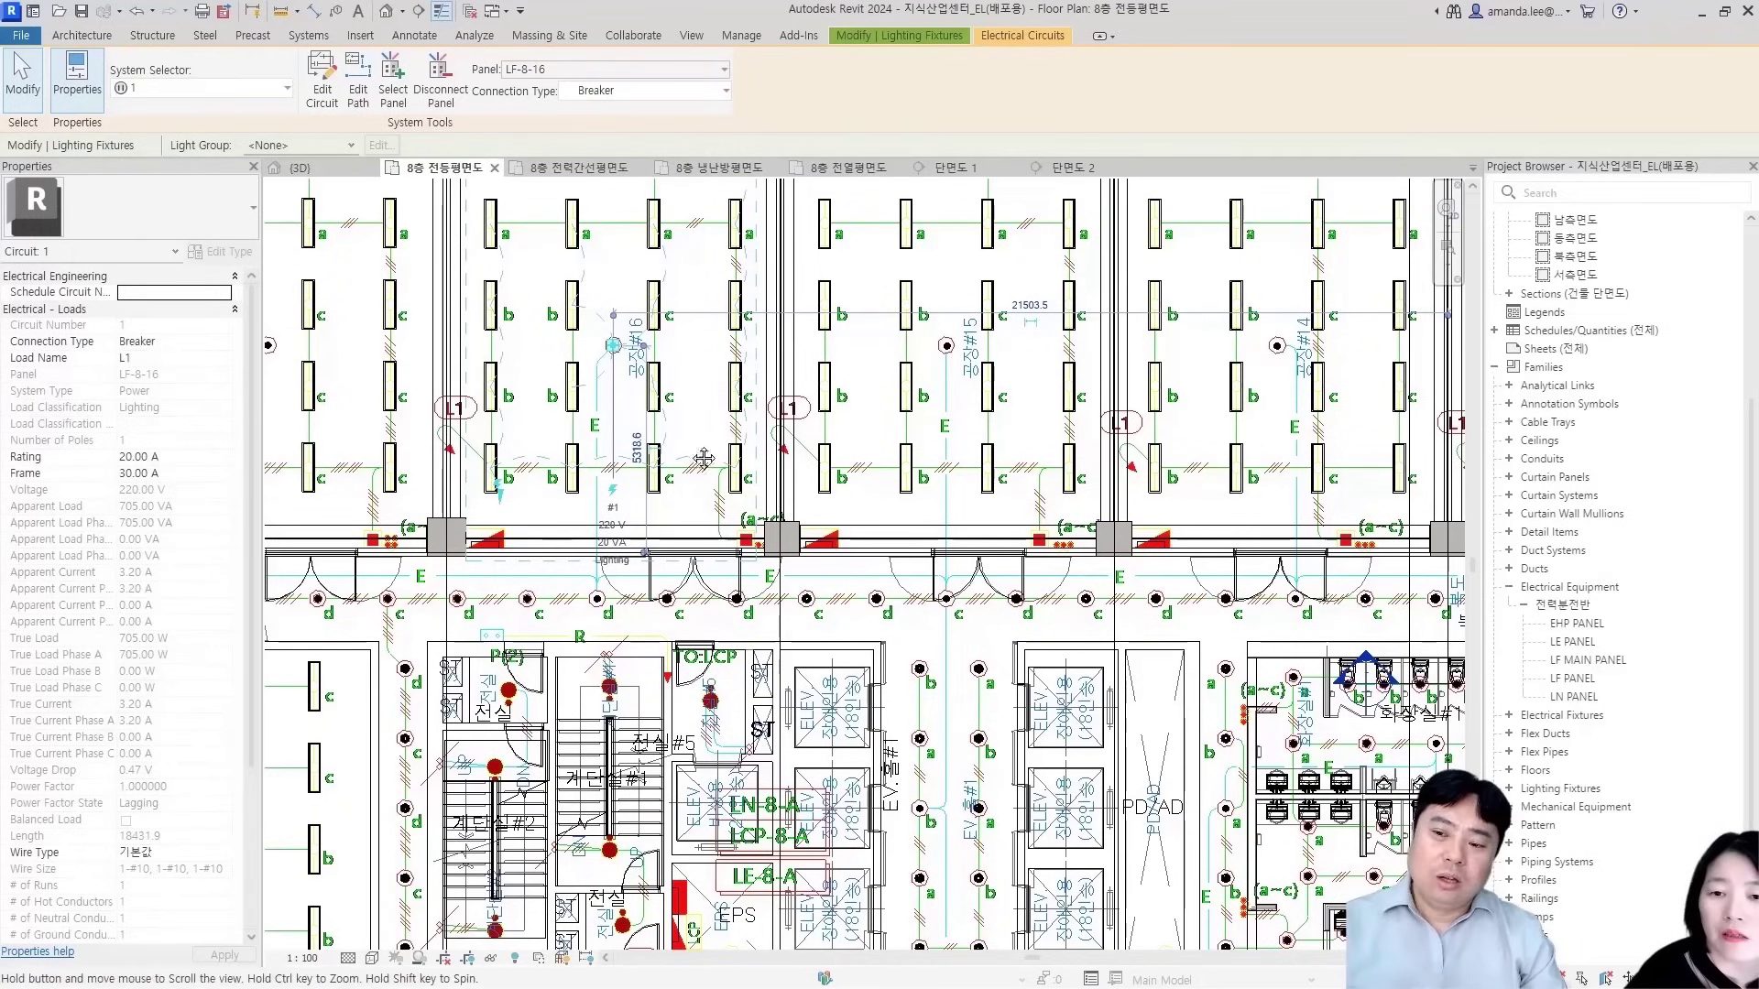
middle_click_drag(710, 445, 800, 649)
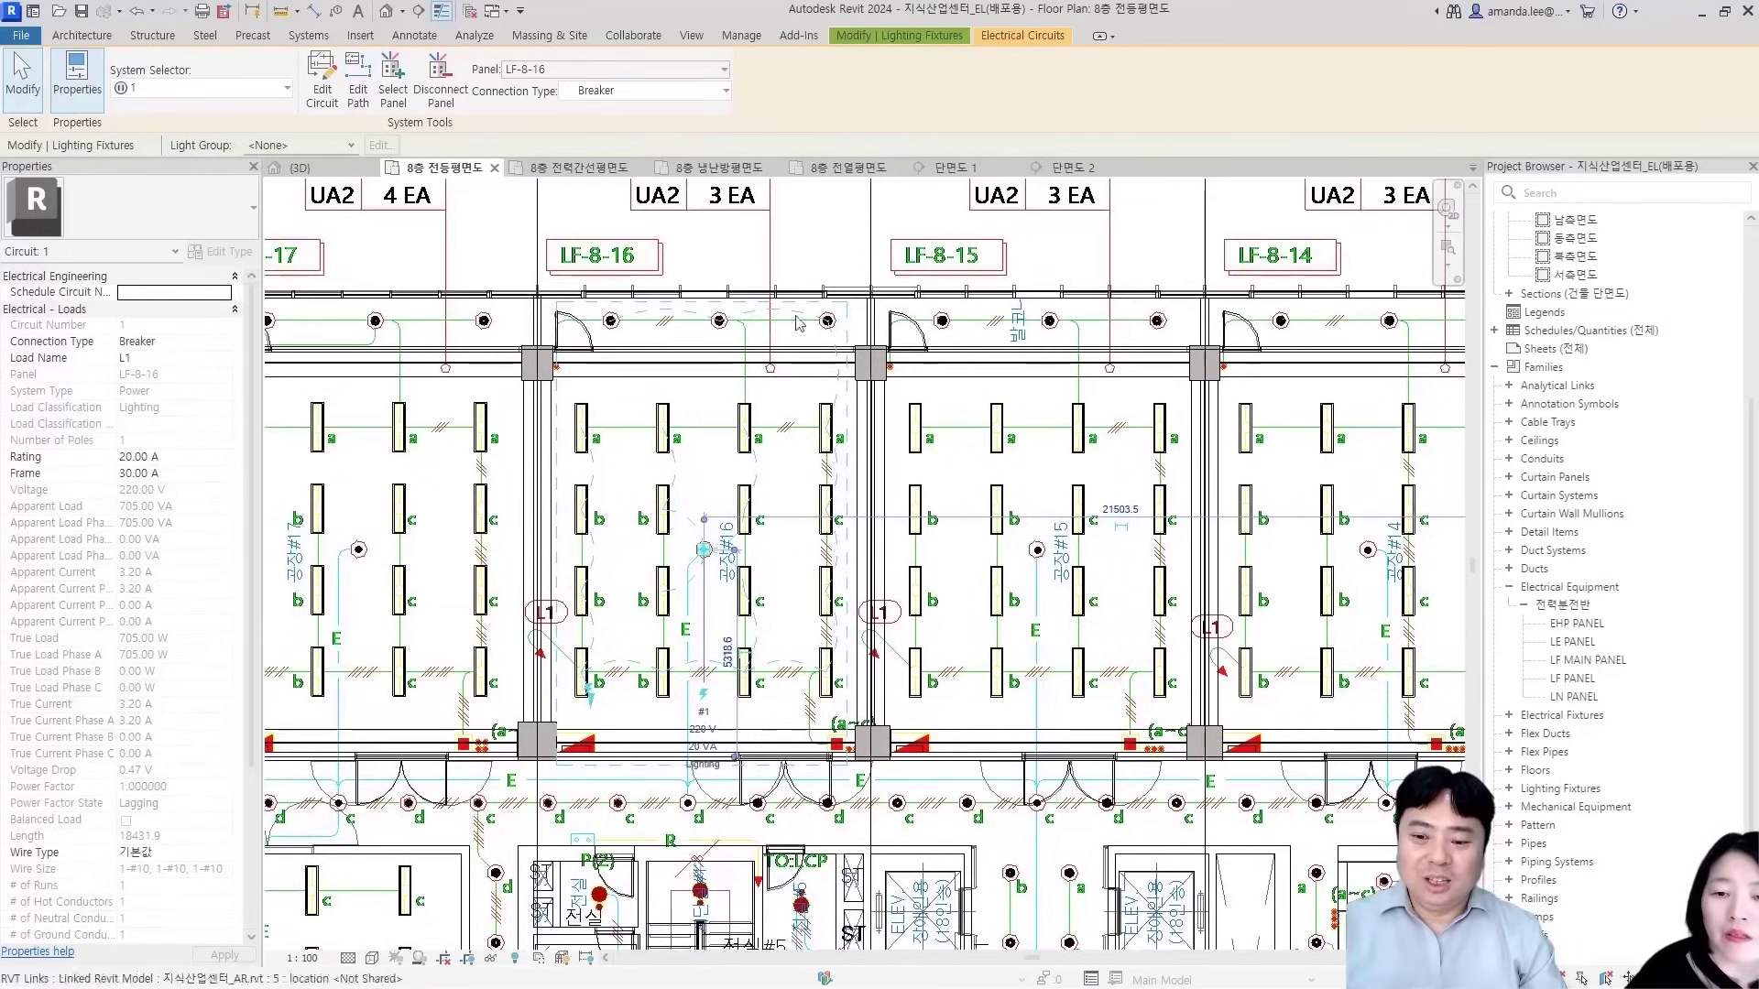
key("Escape")
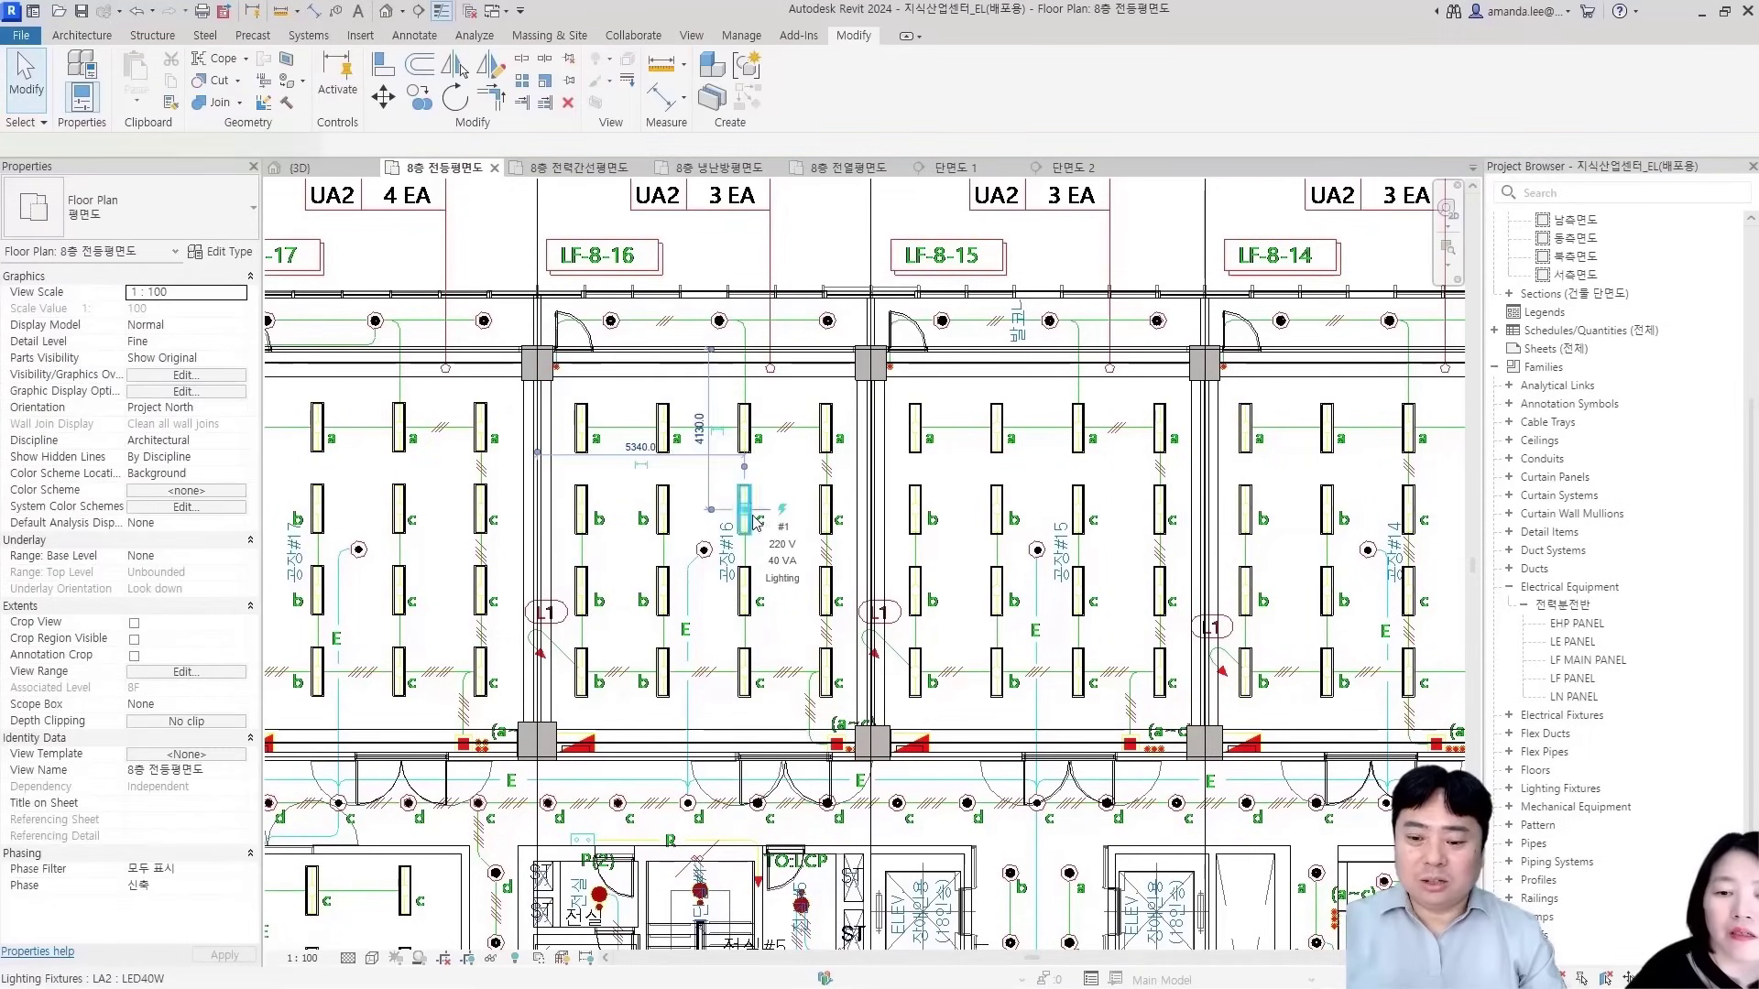
Remove the emergency light in room 공장#16 from circuit 1 of panel LF-8-16
left_click(751, 517)
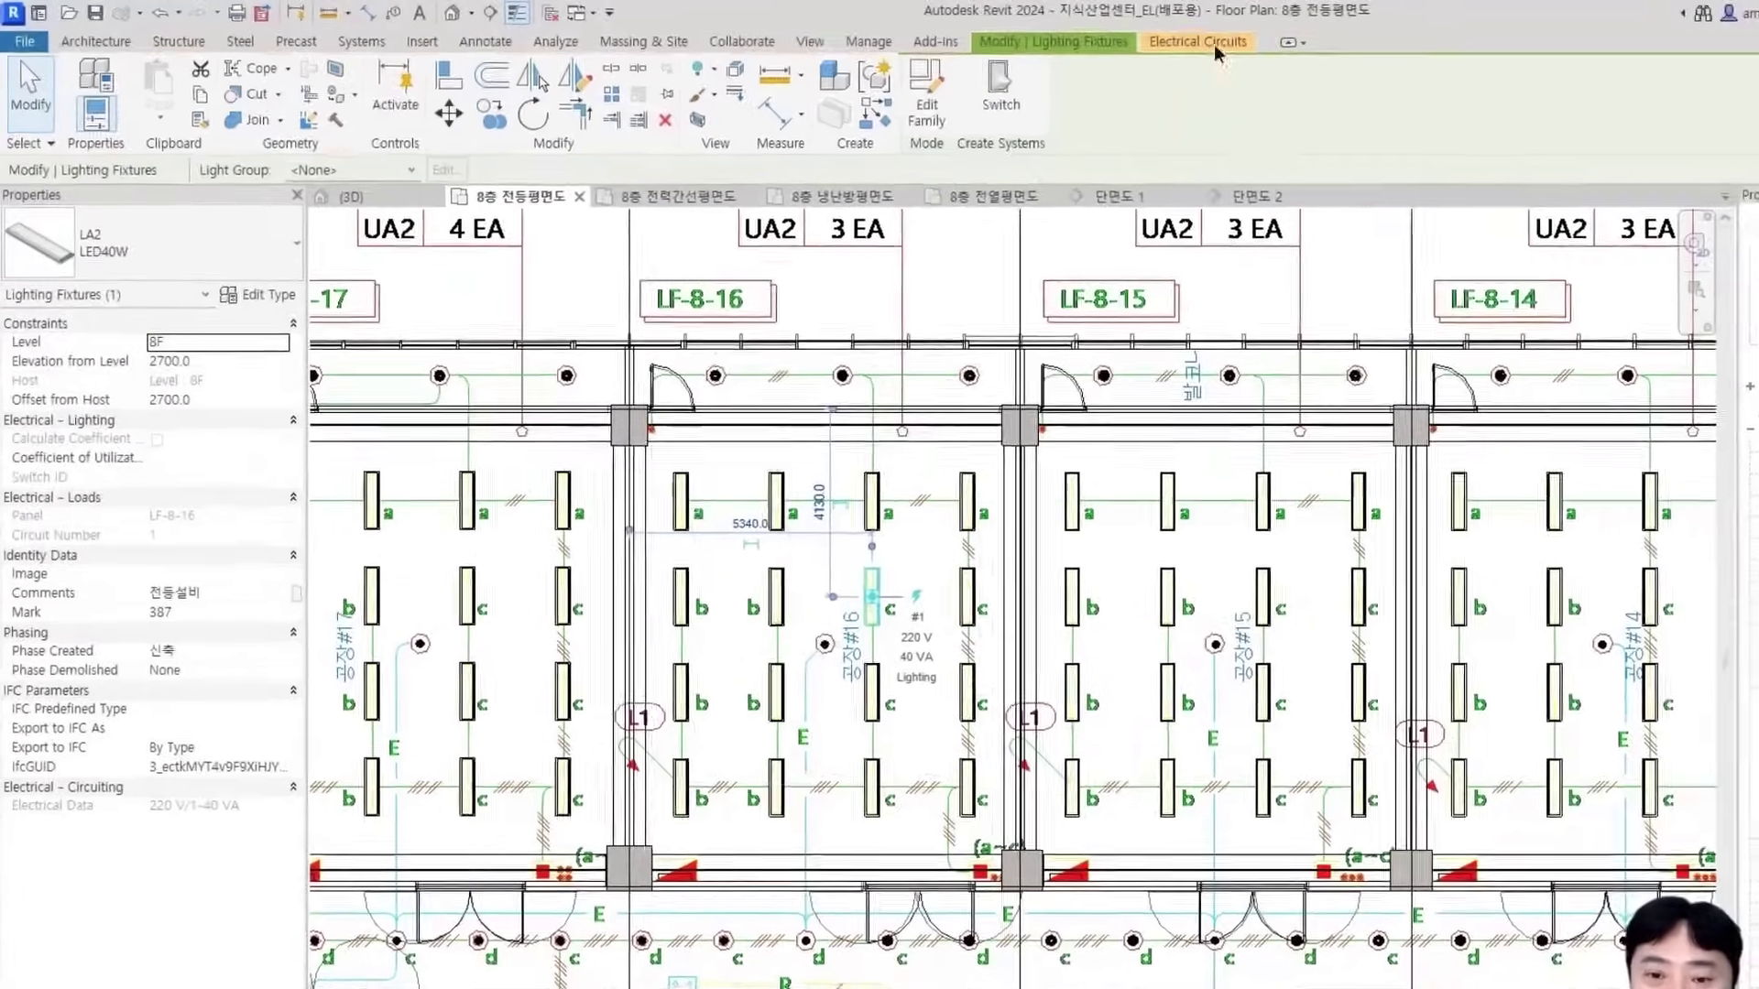
left_click(1216, 48)
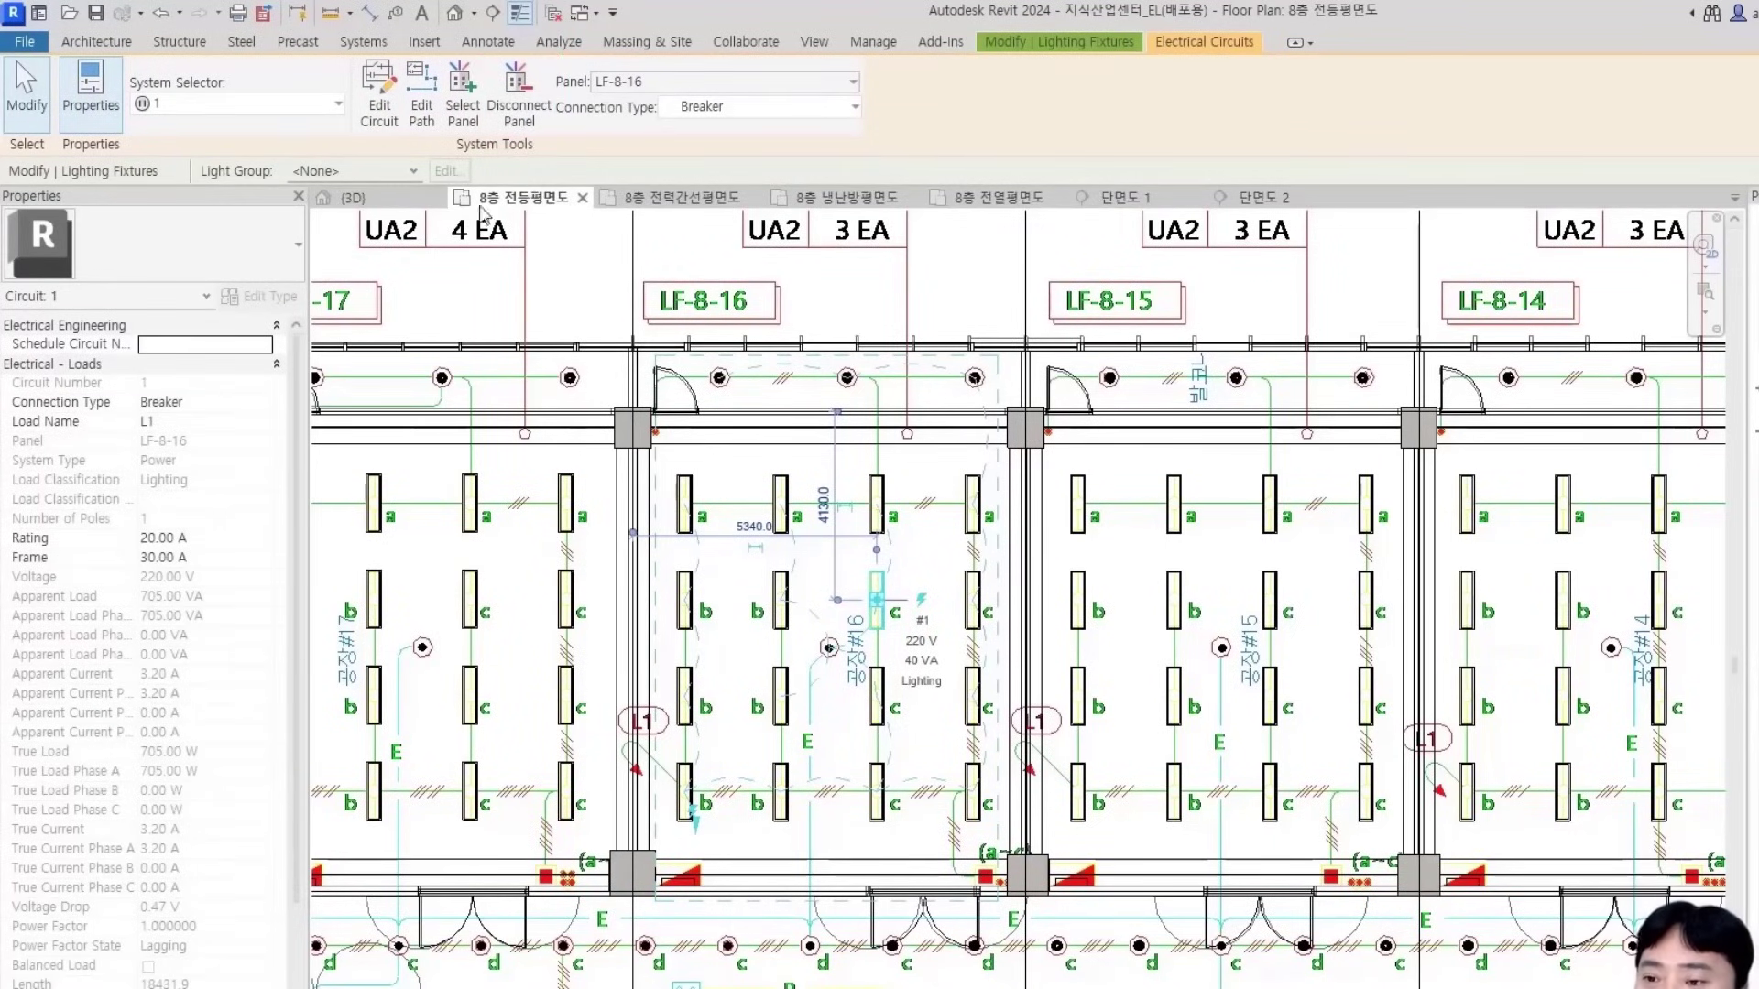
left_click(381, 122)
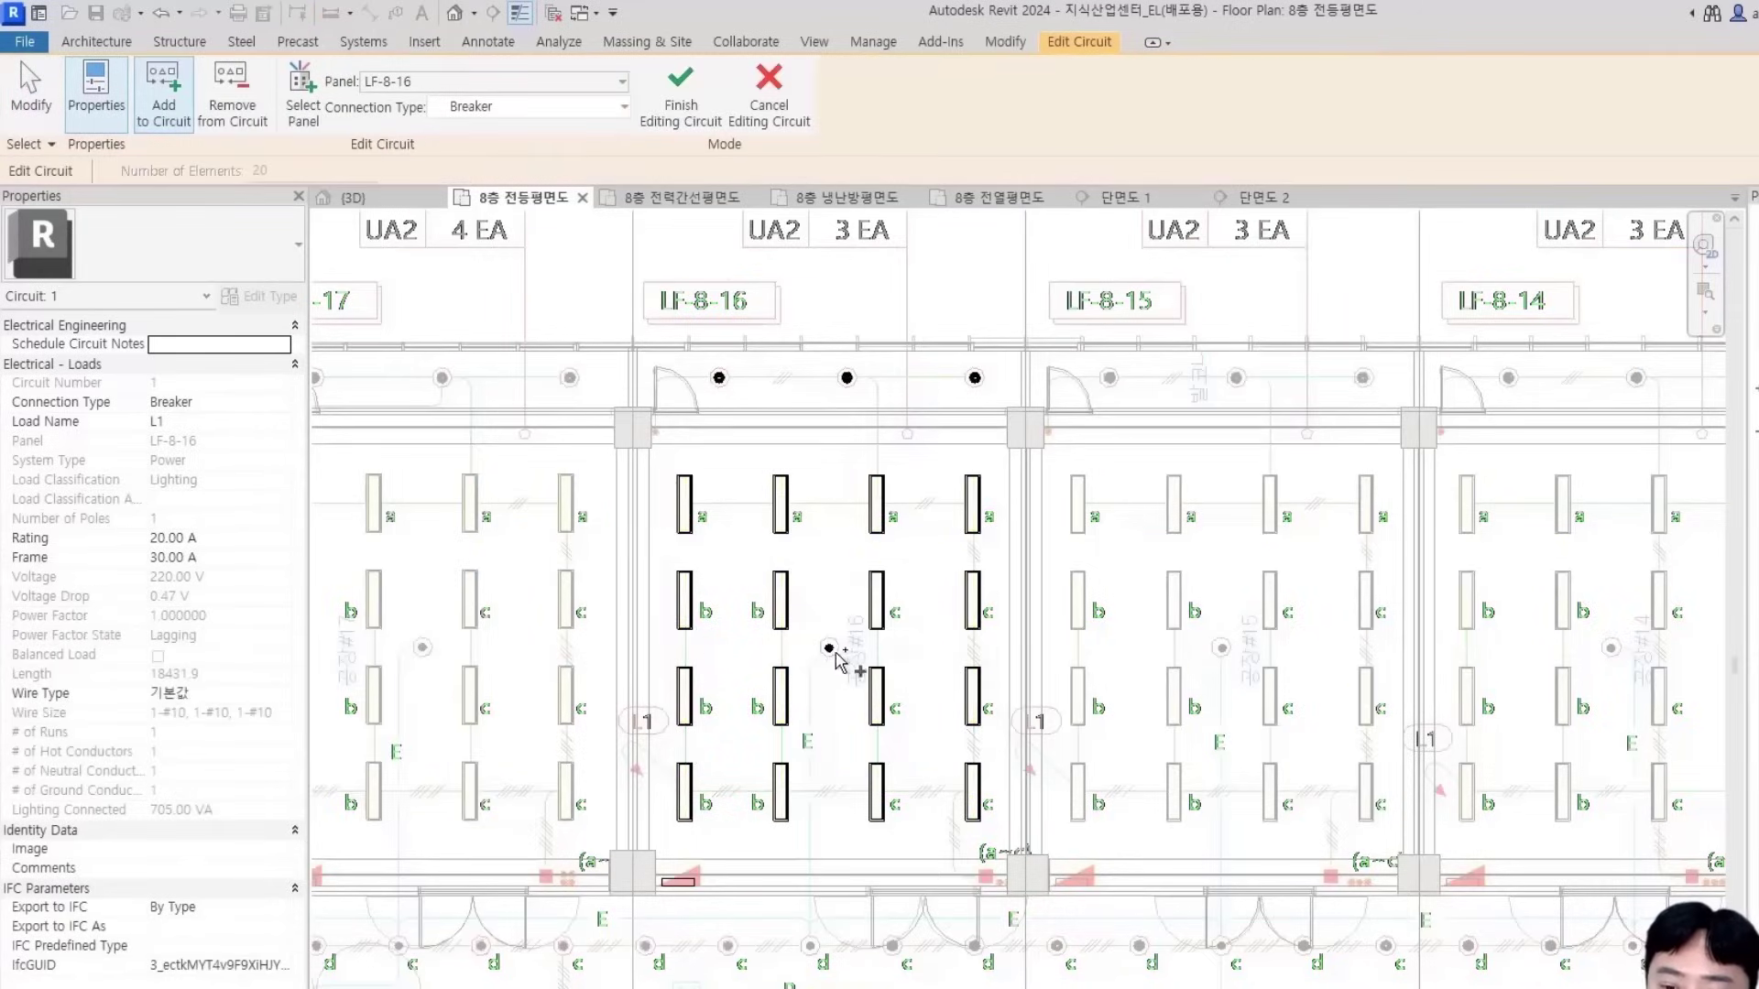
scroll(836, 660, "up", 2)
left_click(232, 101)
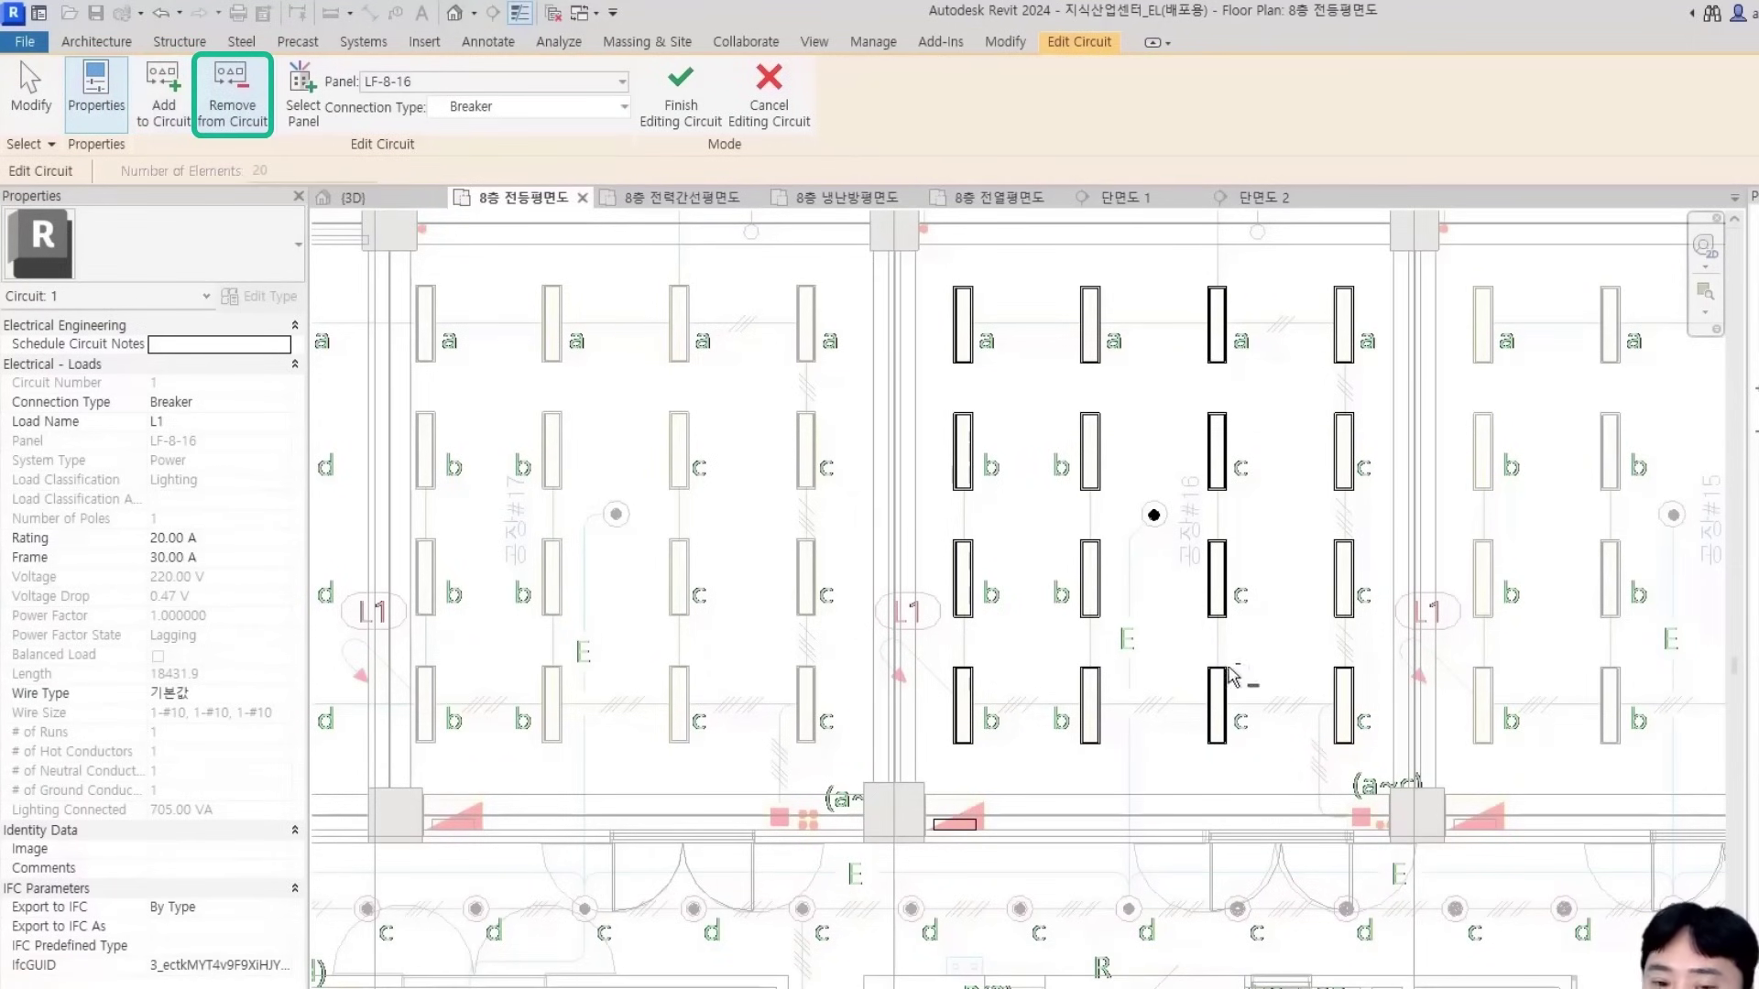
left_click(1154, 516)
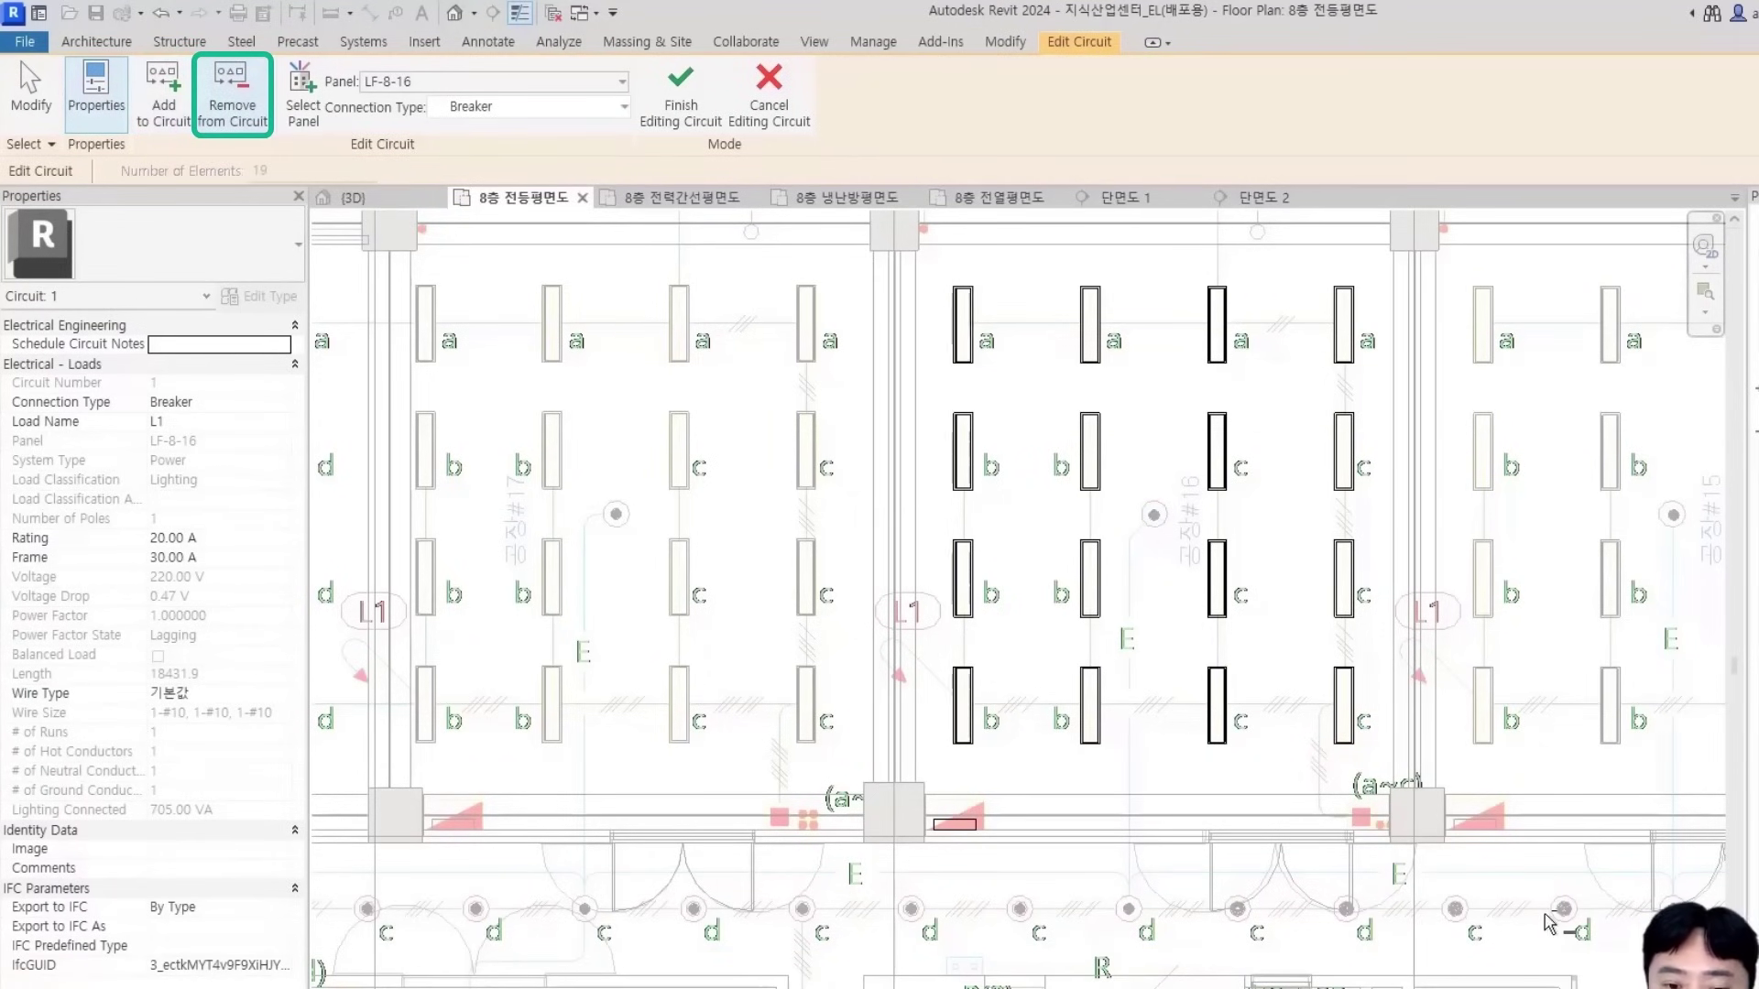
left_click(681, 105)
Check the panel assignments of the emergency lights in rooms 공장#15, 공장#17 and 공장#16
scroll(1148, 508, "down", 1)
middle_click_drag(1150, 511, 1144, 662)
scroll(1136, 665, "down", 3)
middle_click_drag(926, 591, 922, 590)
middle_click_drag(785, 501, 537, 415)
left_click(984, 480)
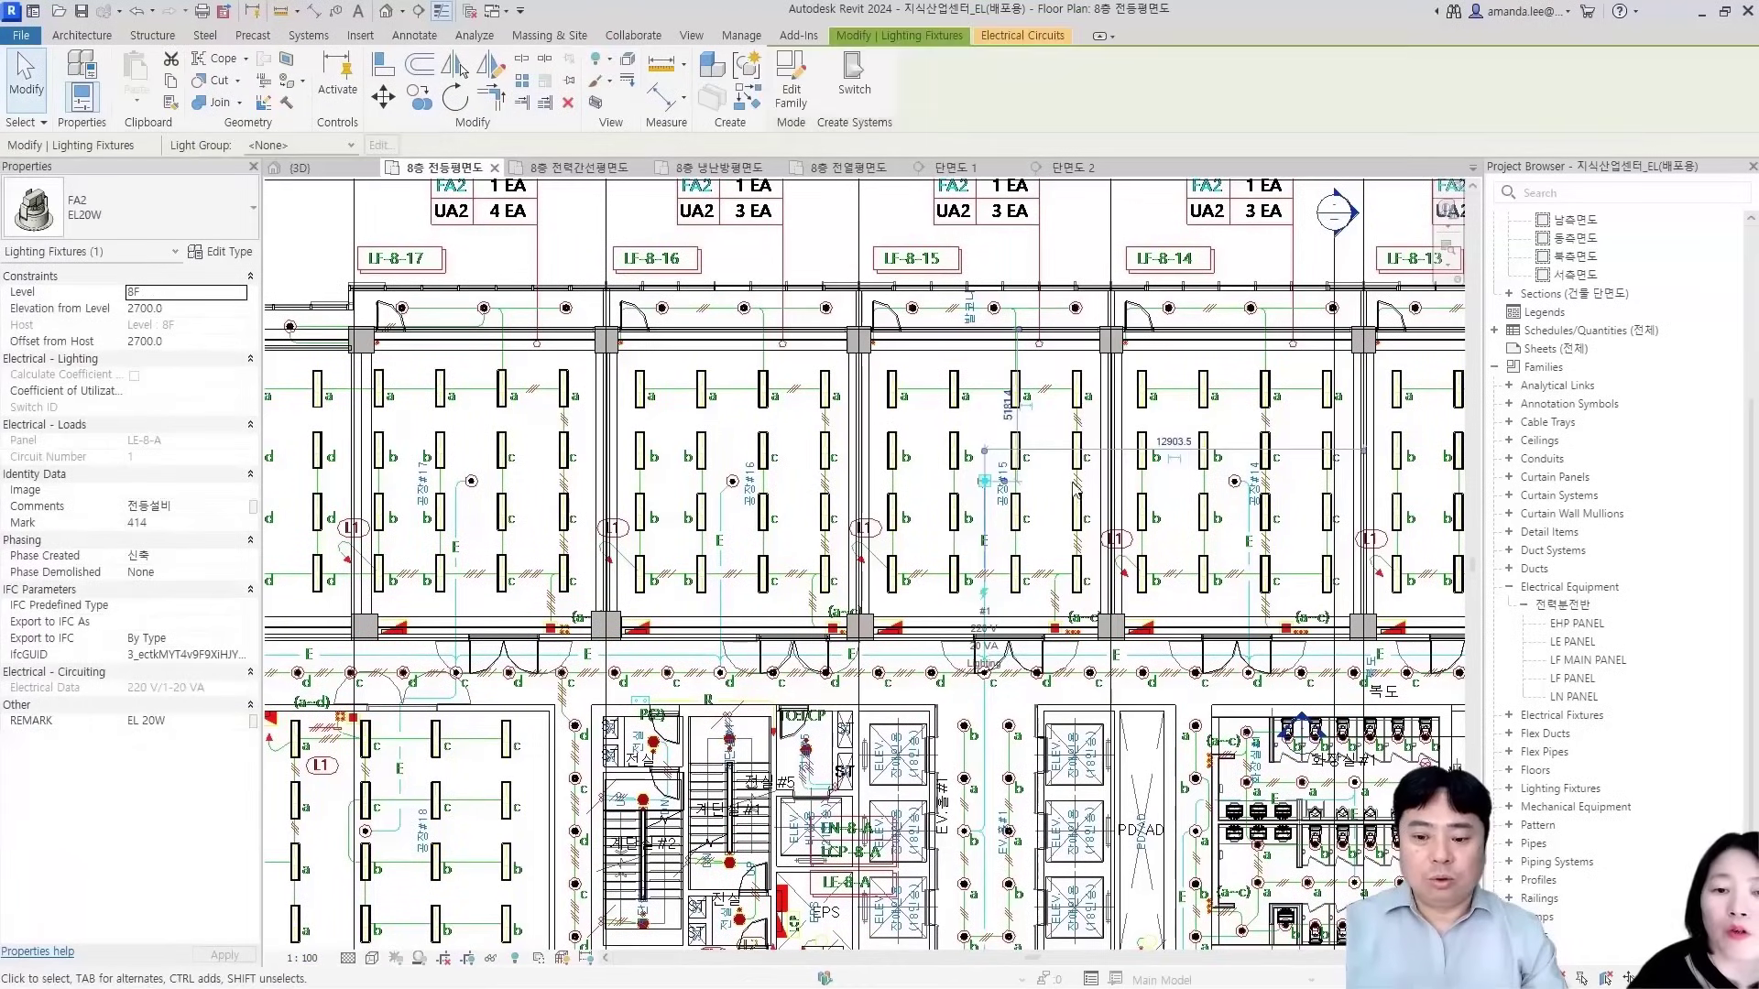
left_click(470, 480)
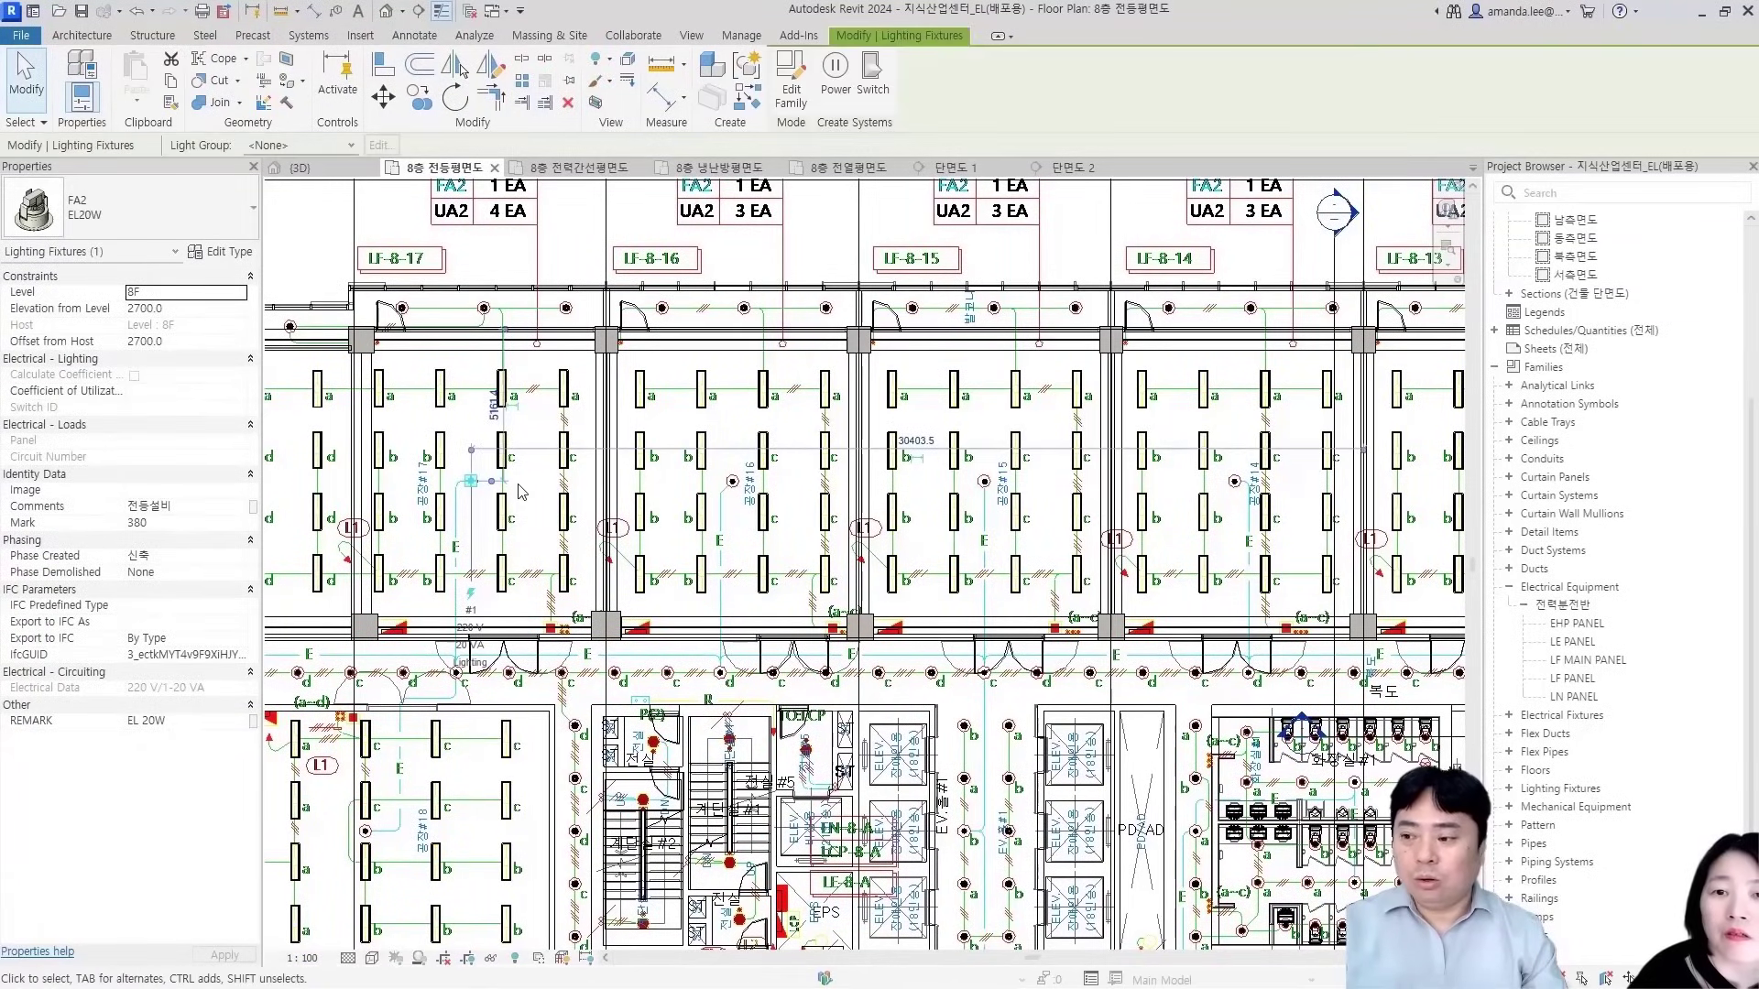
left_click(740, 475)
left_click(732, 480)
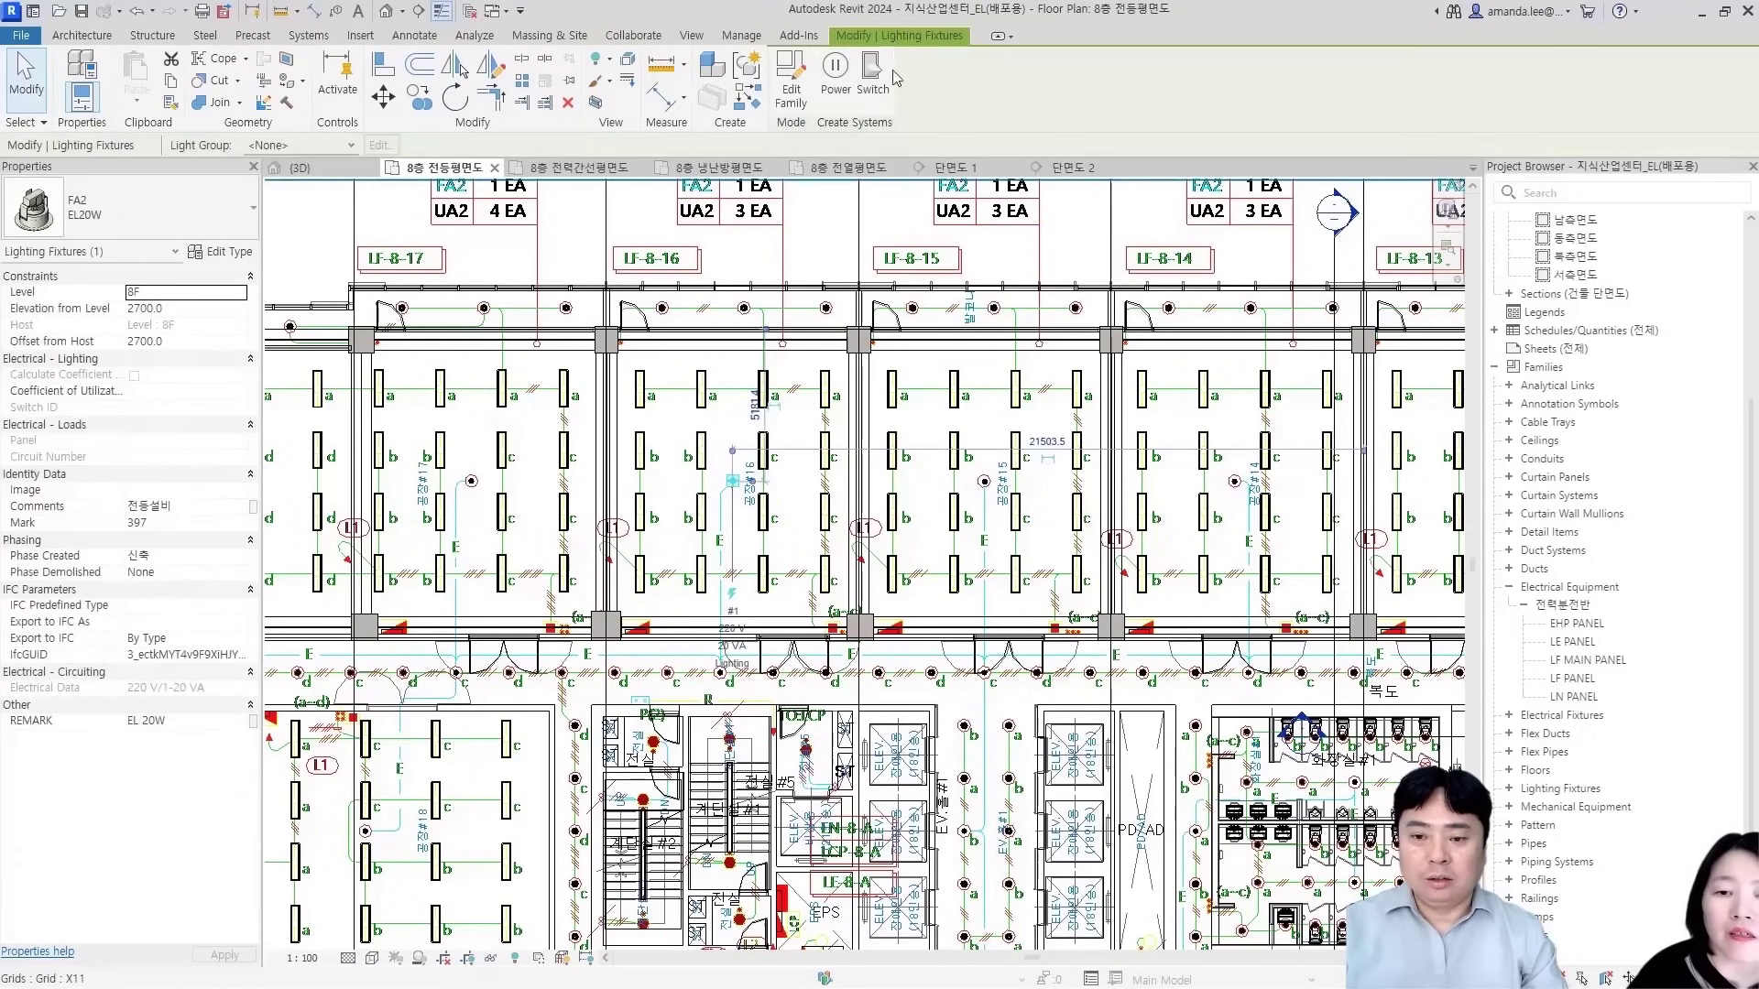
Add the emergency lights in rooms 공장#16 and 공장#17 to circuit 1 of panel LE-8-A
left_click(973, 434)
left_click(984, 480)
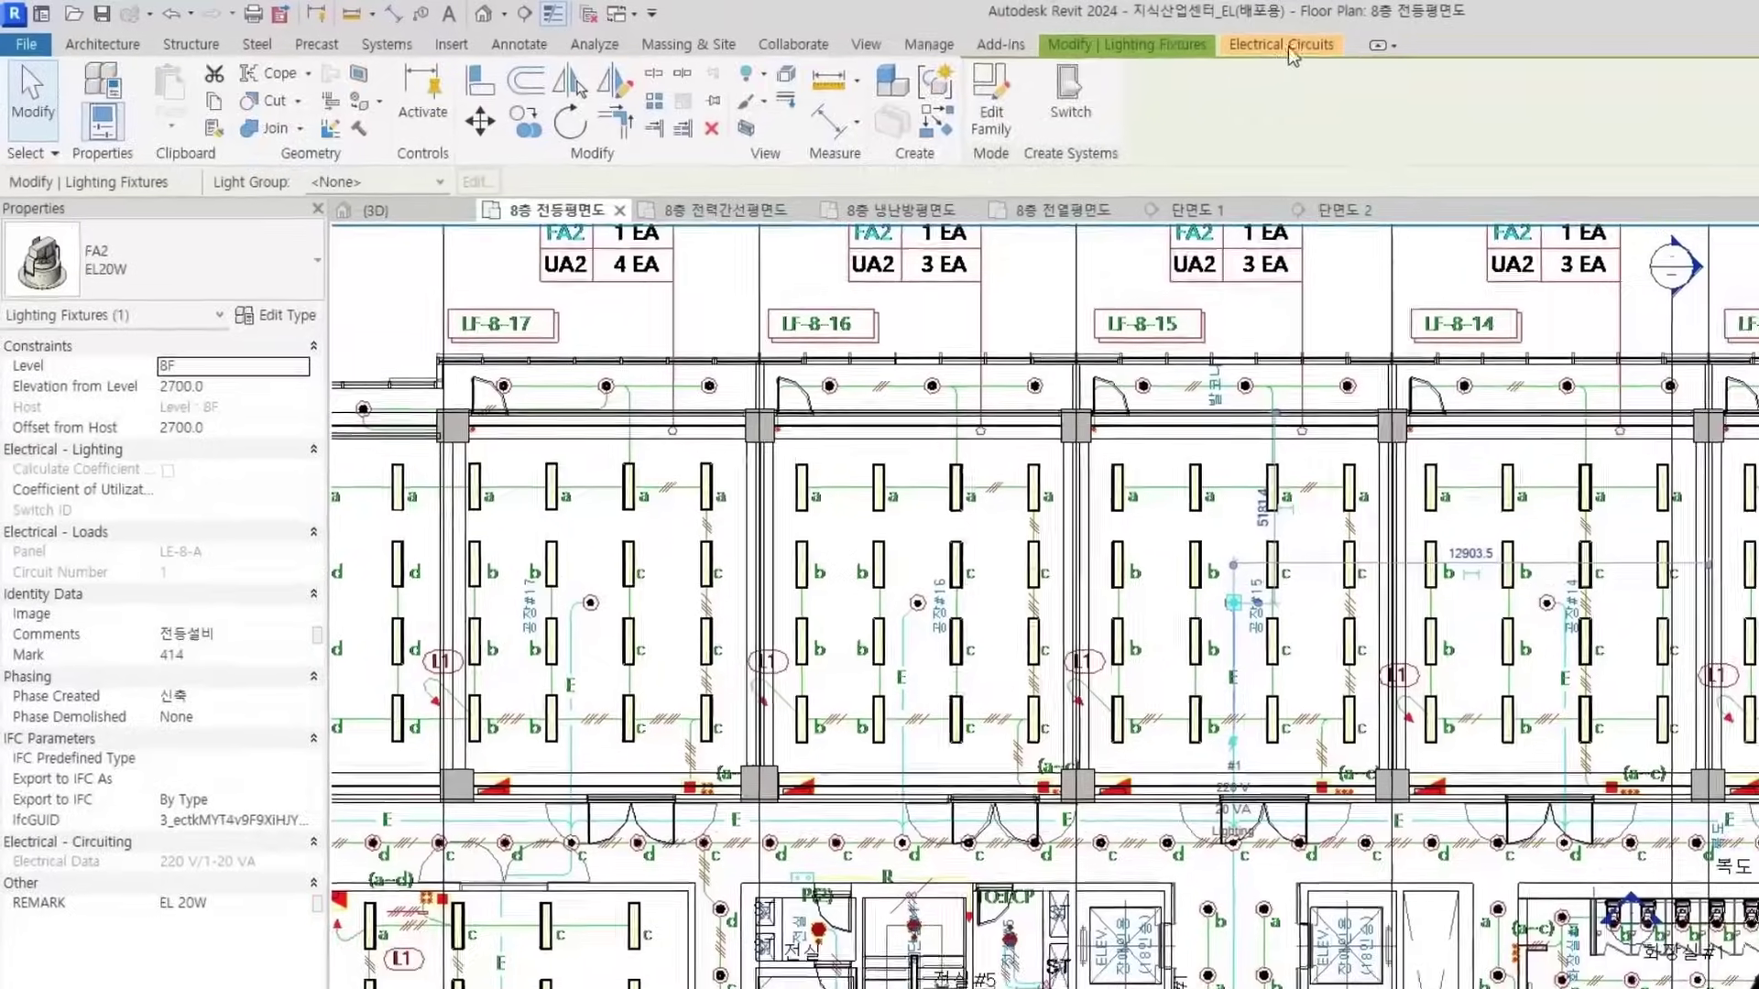
left_click(1283, 44)
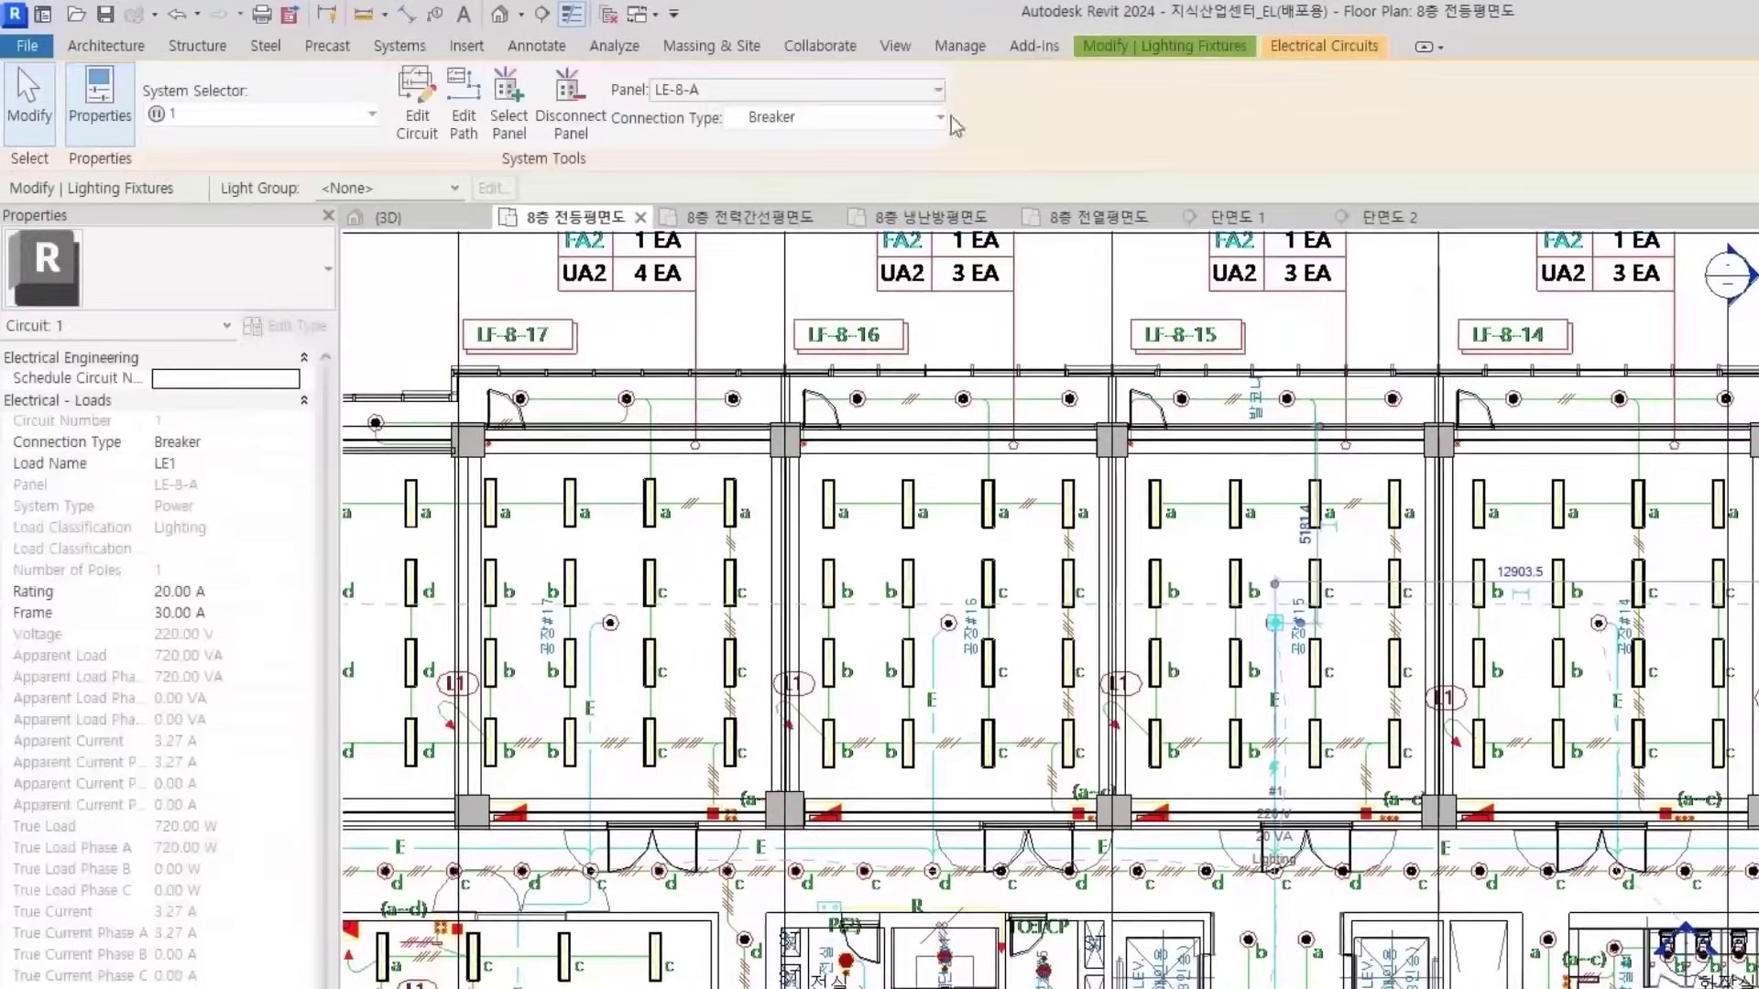
left_click(419, 134)
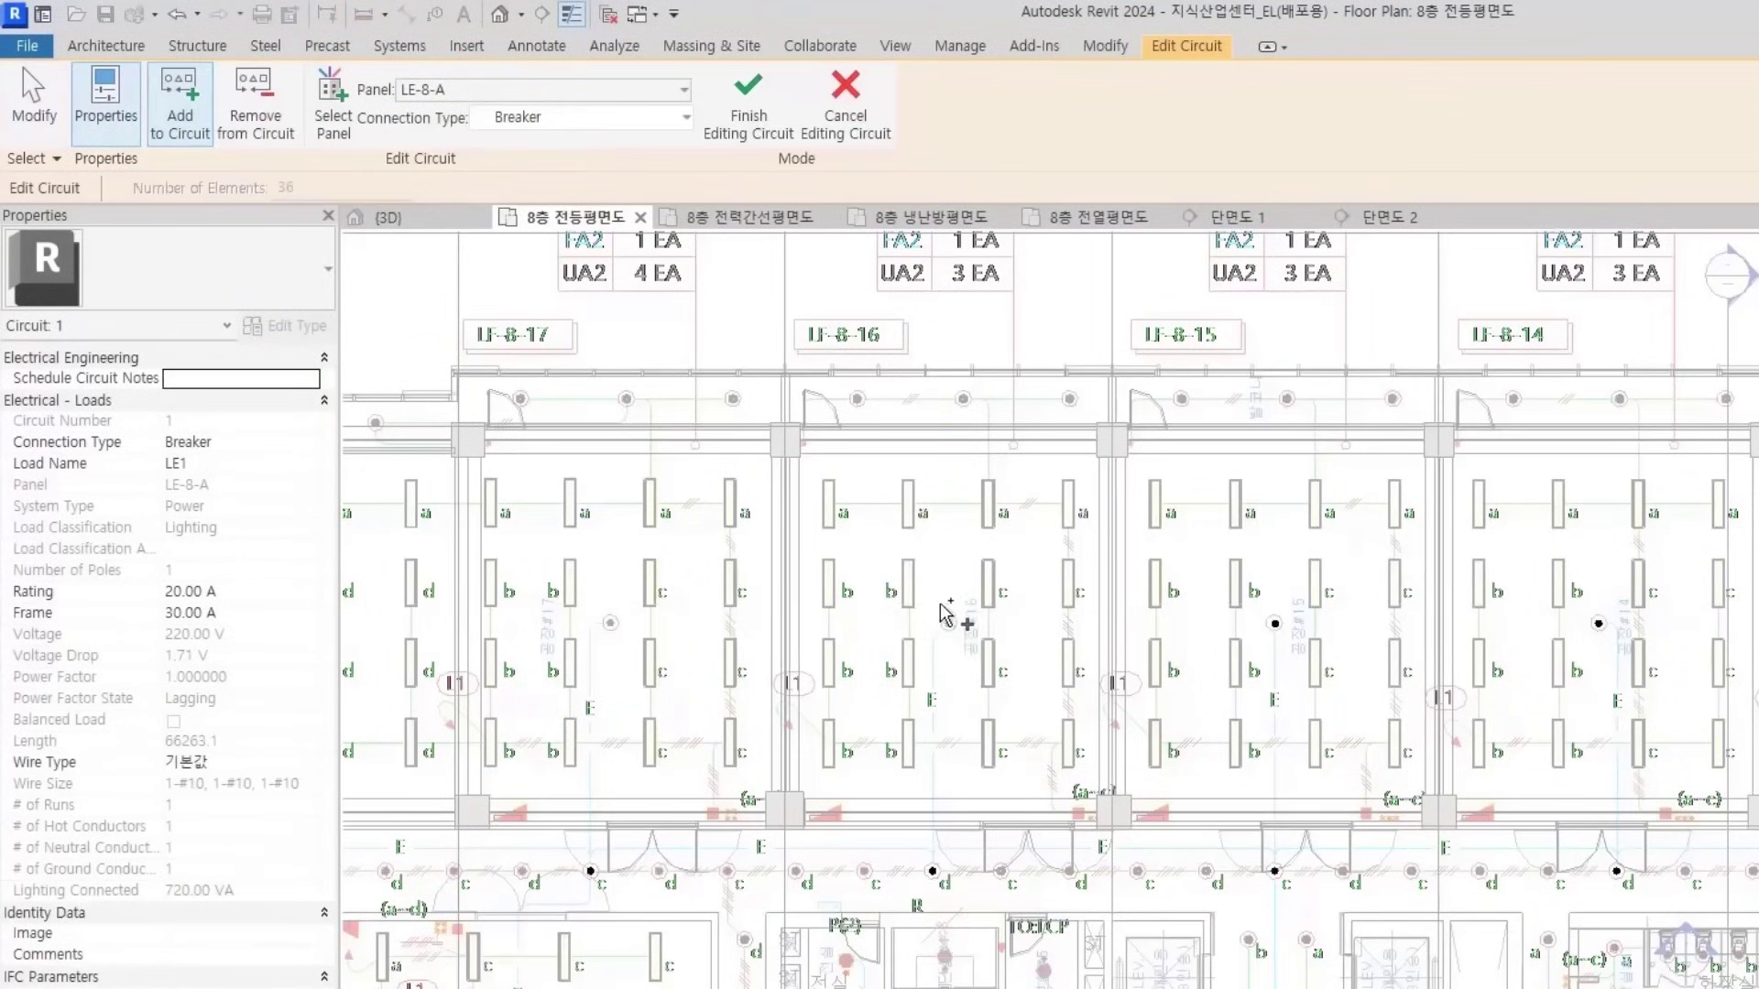
left_click(609, 623)
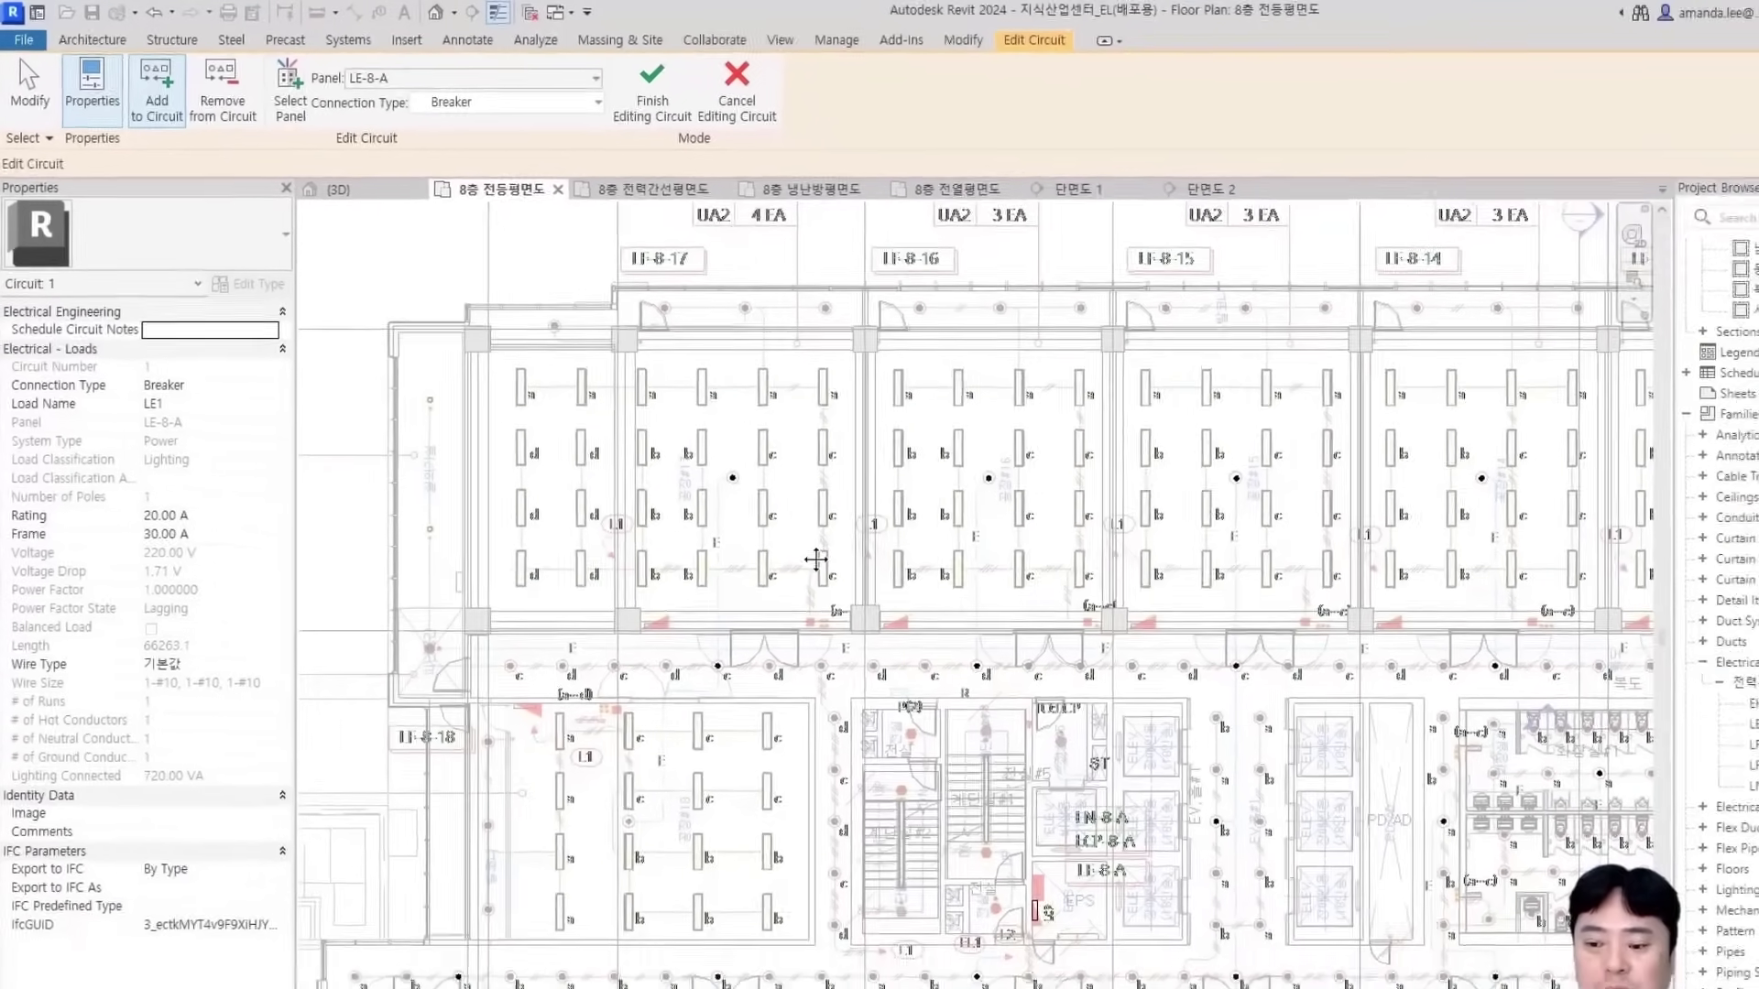
scroll(730, 432, "down", 1)
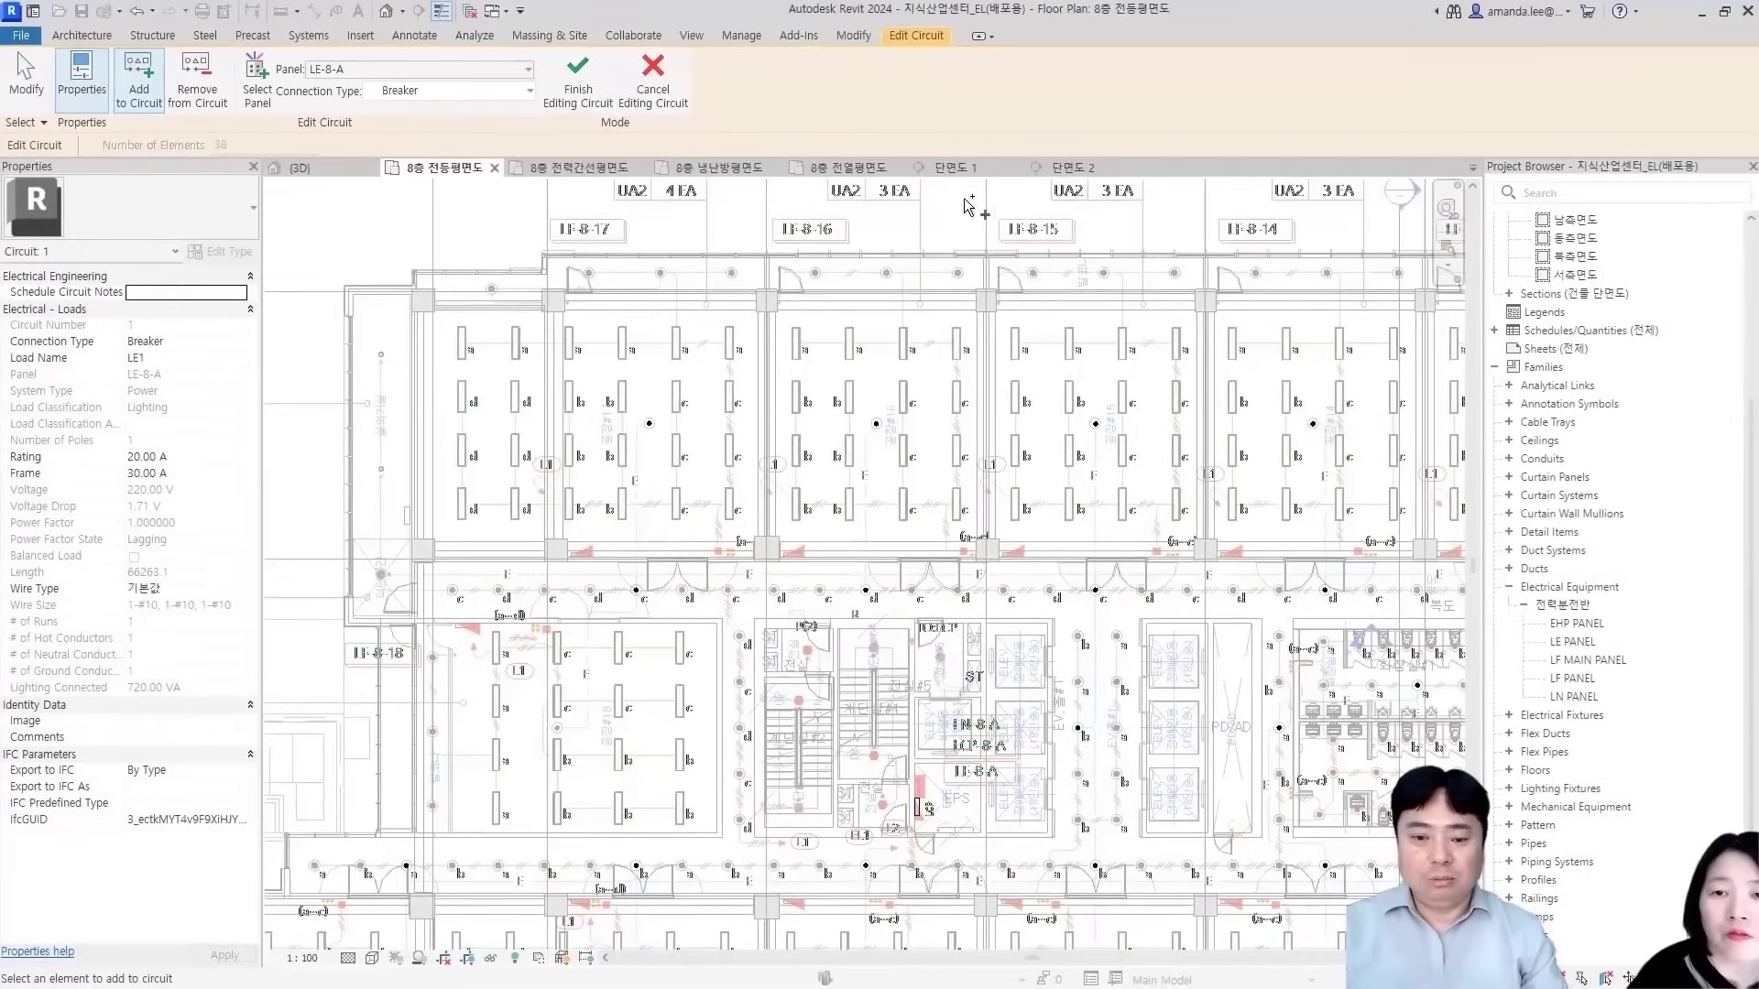
left_click(578, 78)
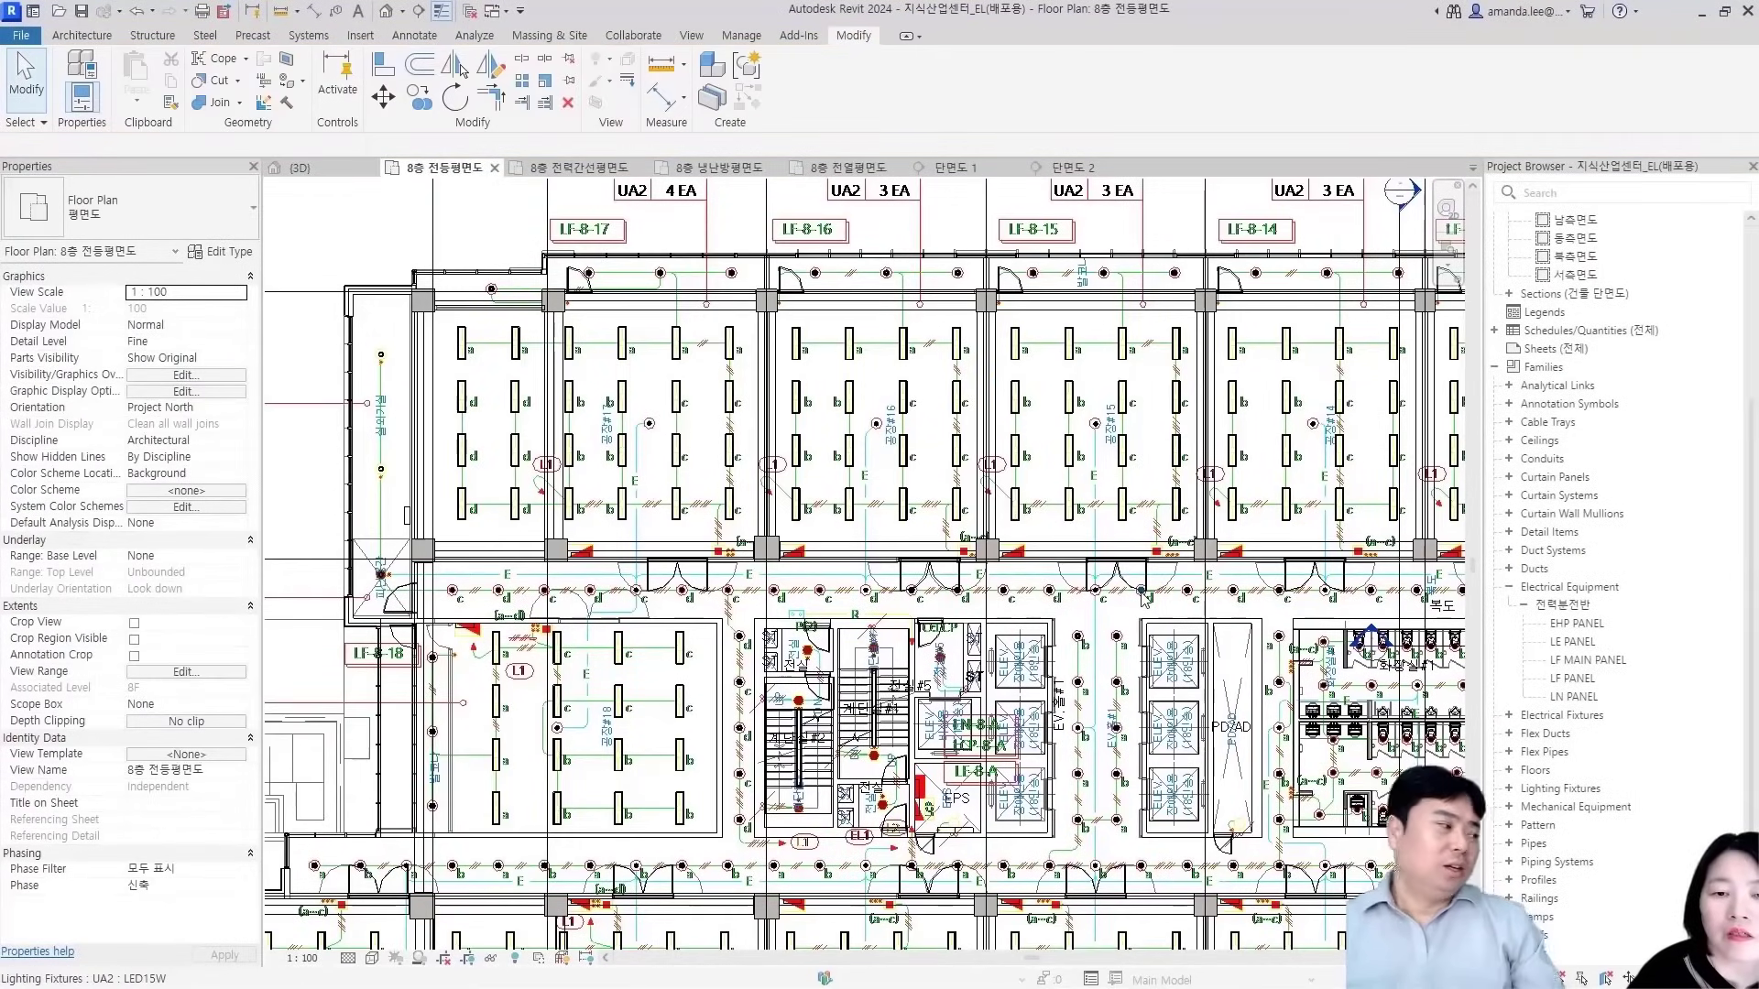
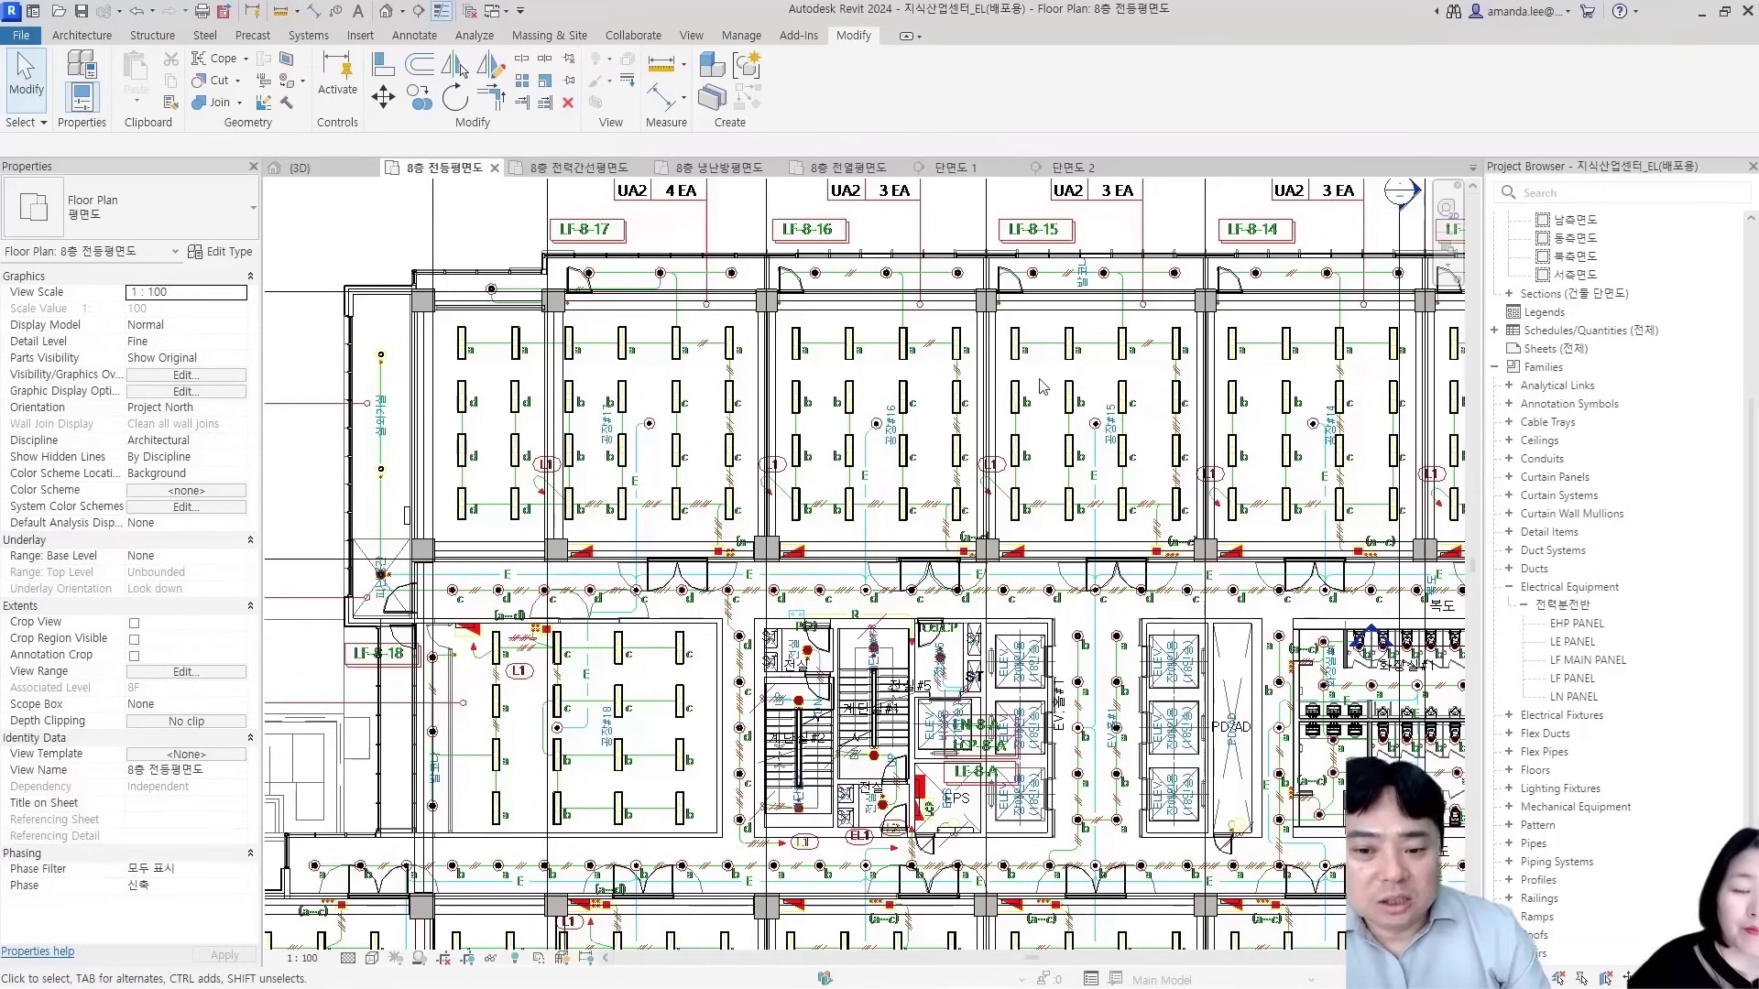
Review the lighting circuit of panel LF-8-16 through one of the LED40W fixtures in room 공장#16
left_click(903, 345)
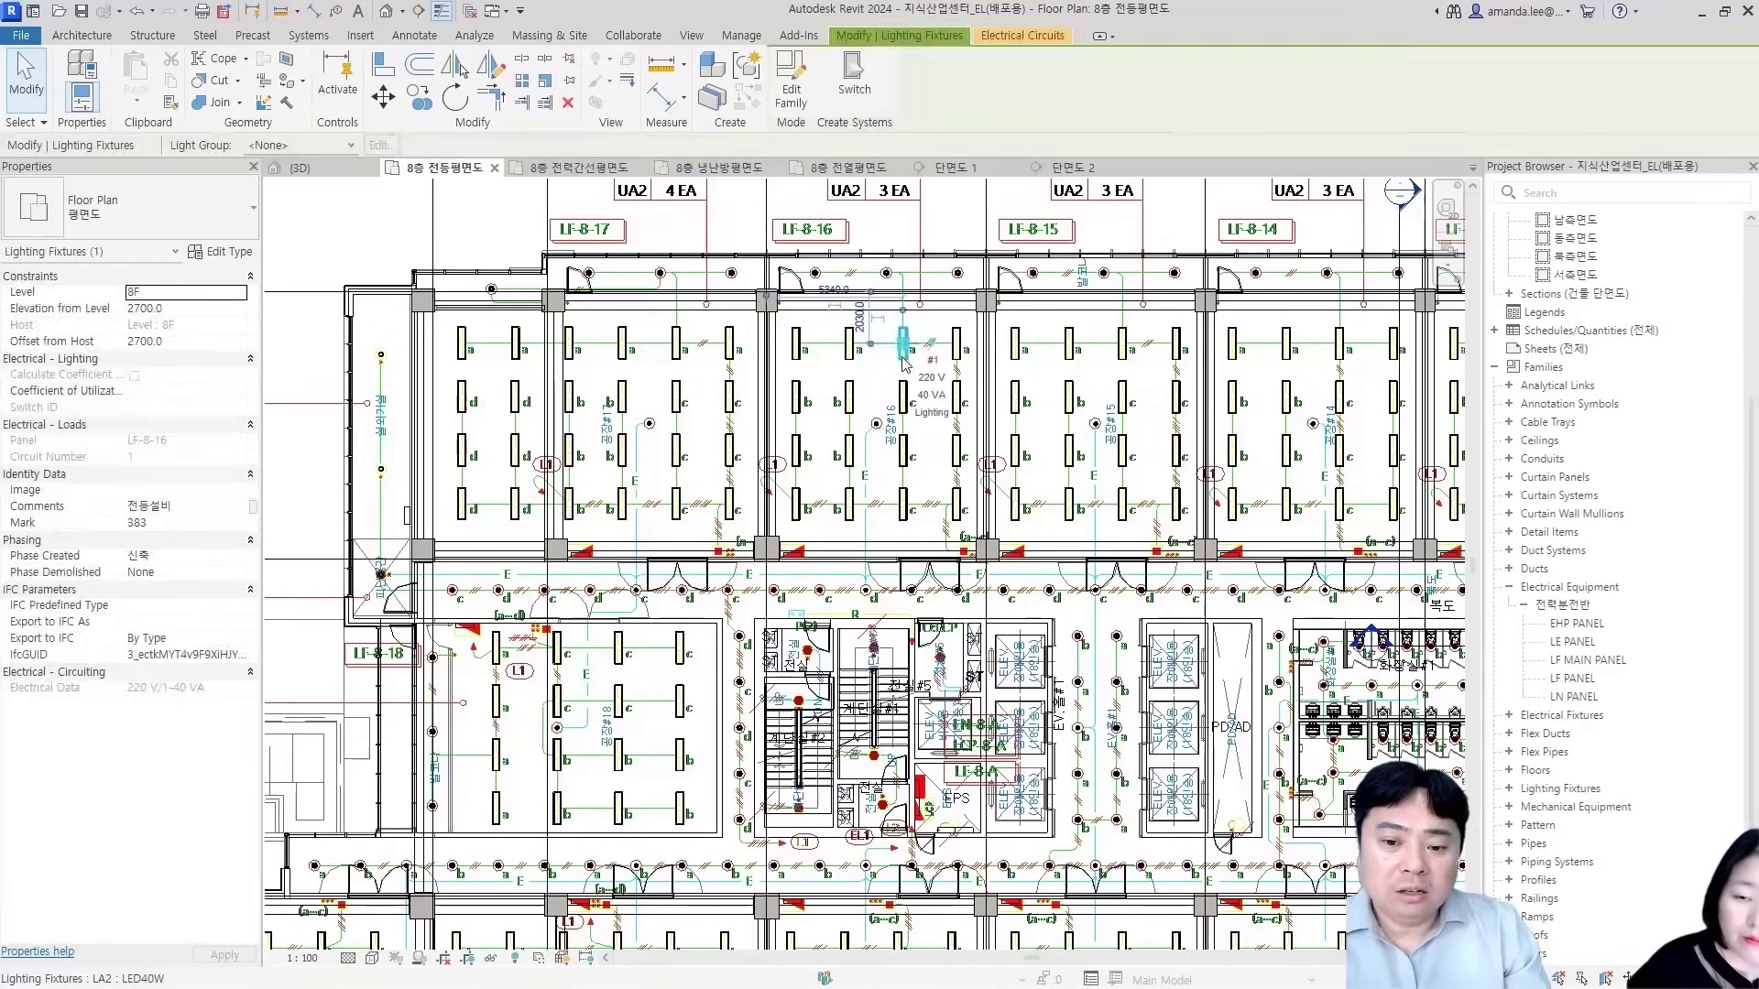
left_click(1024, 36)
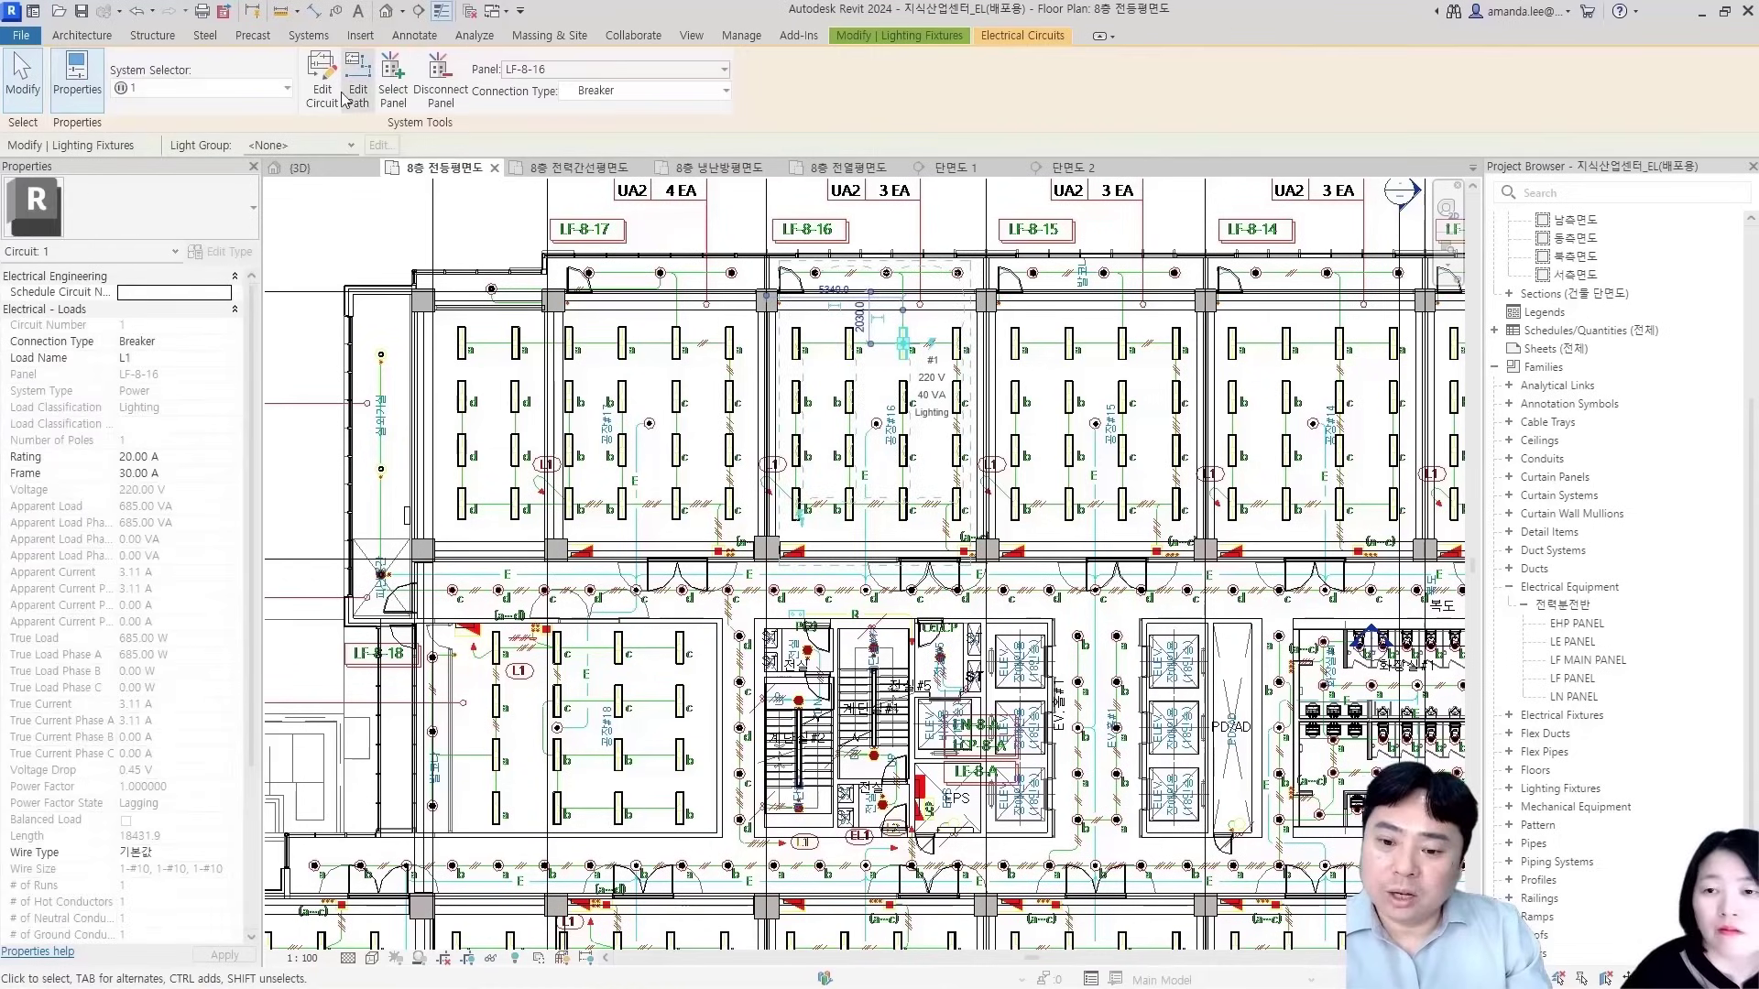
scroll(947, 343, "up", 5)
scroll(866, 437, "down", 2)
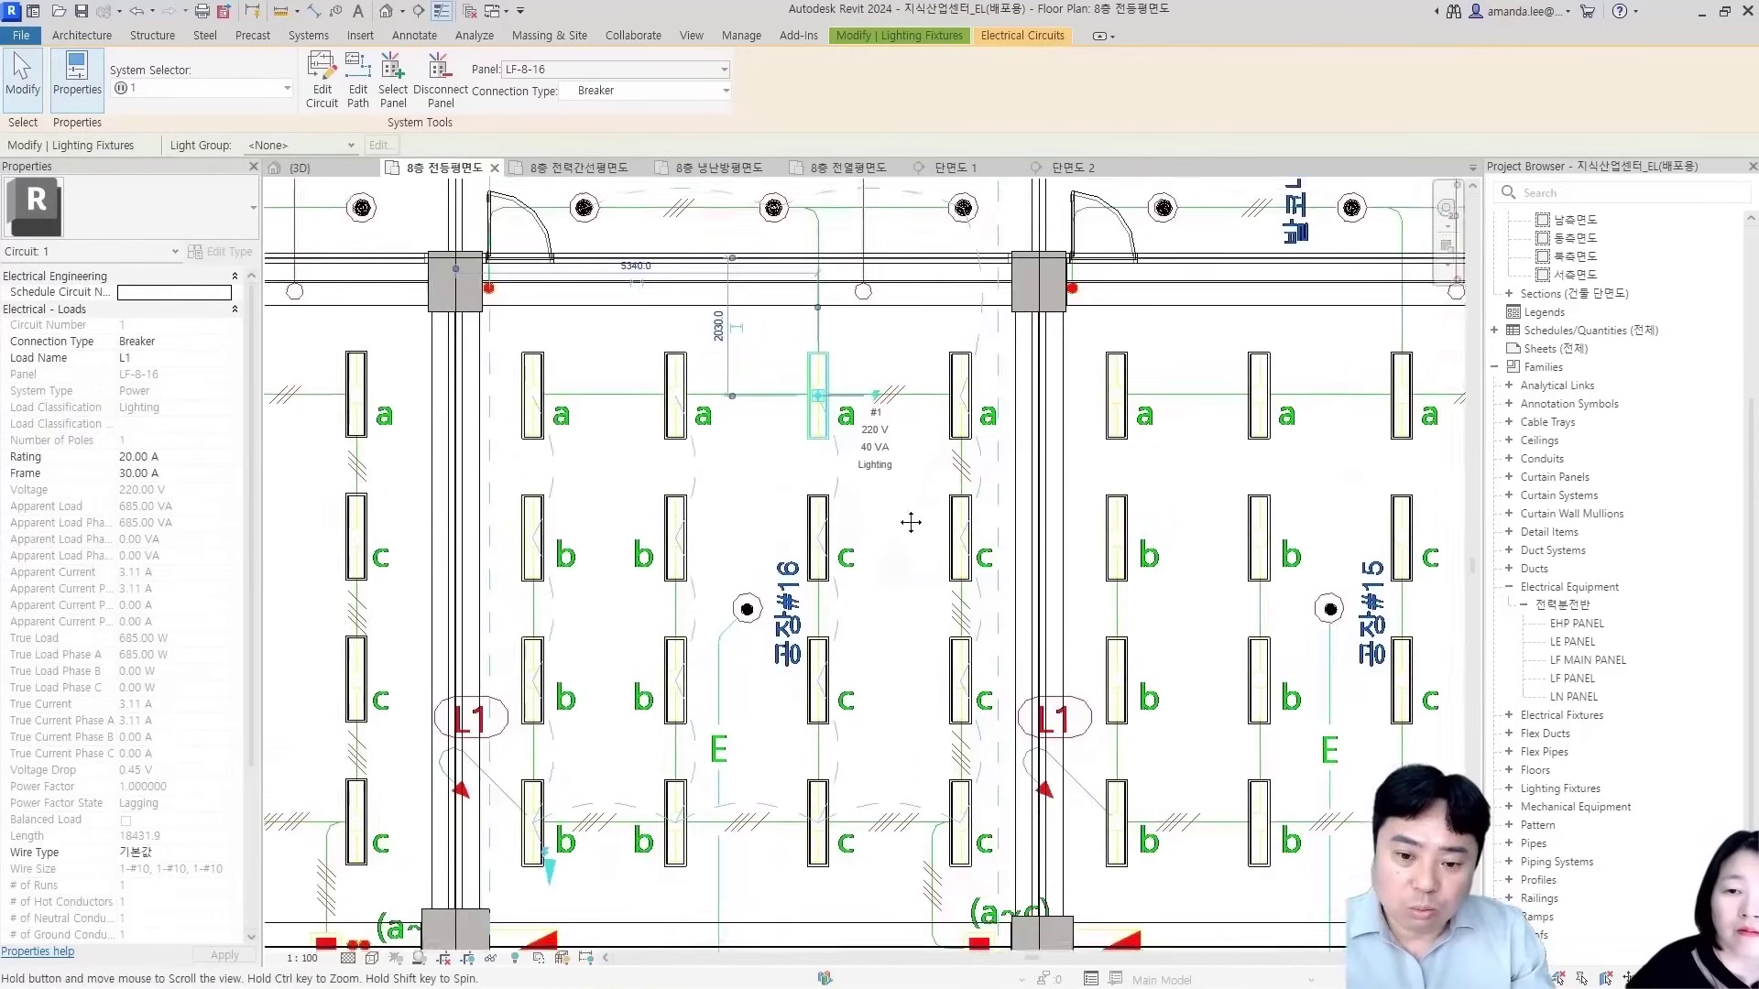
scroll(986, 618, "down", 2)
scroll(579, 548, "up", 1)
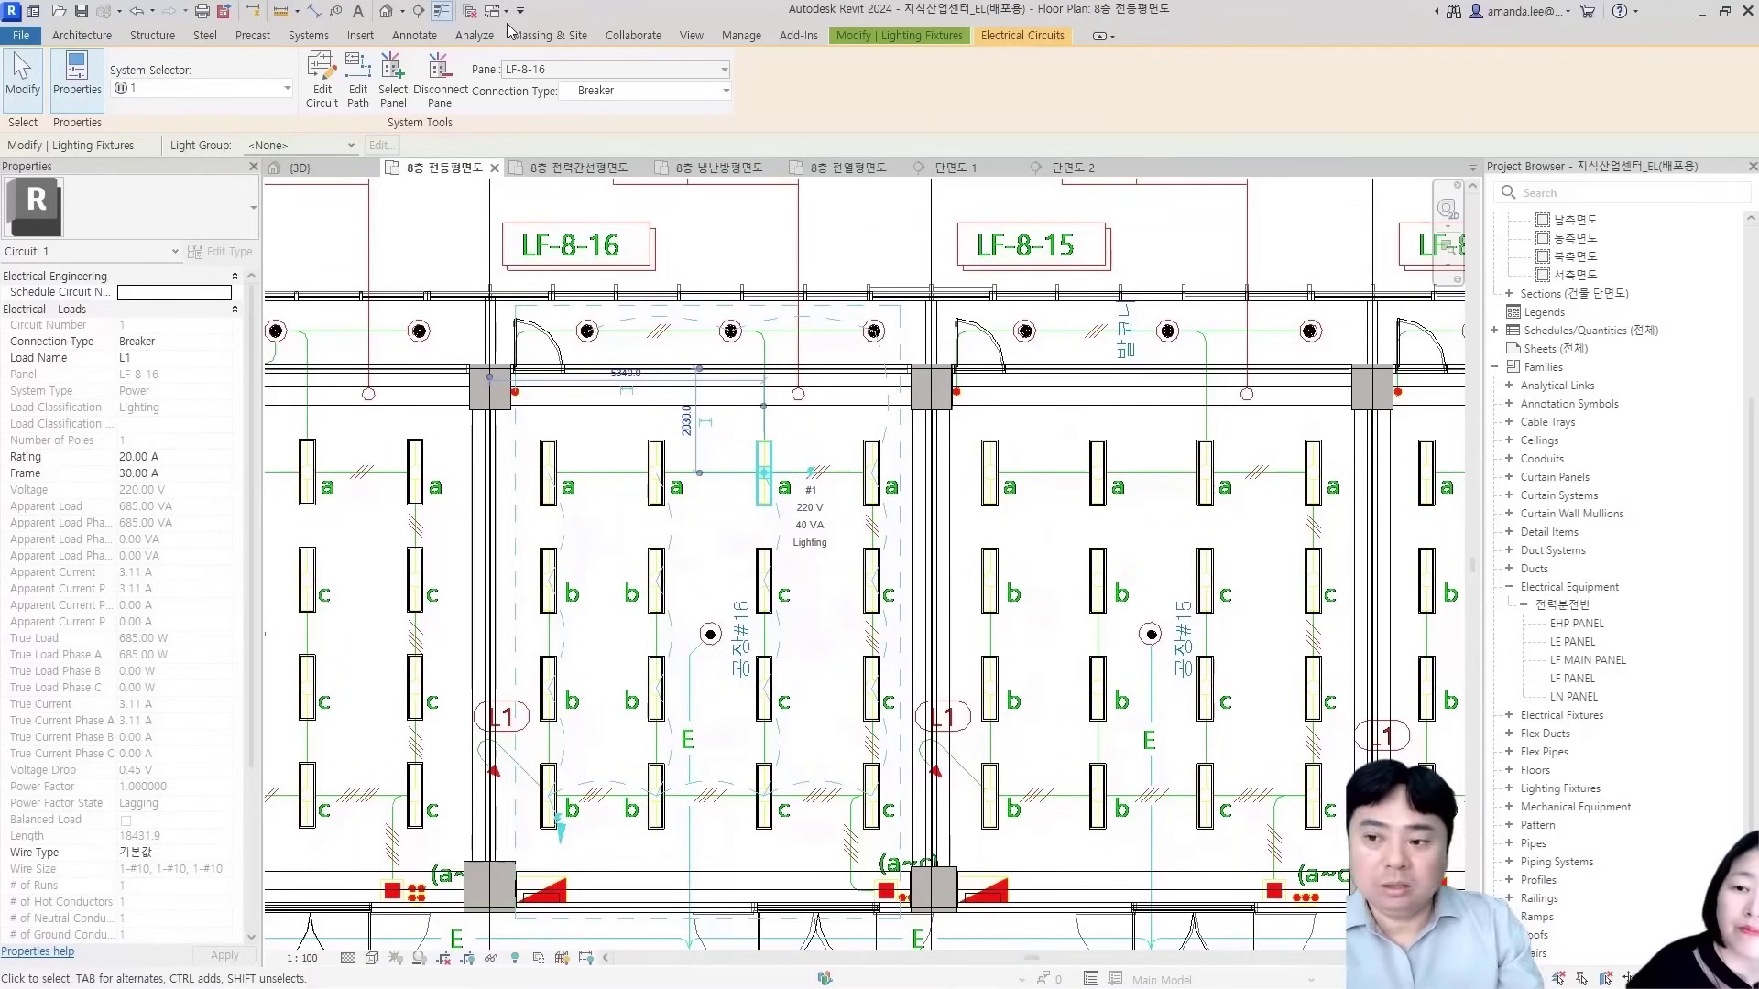
scroll(718, 380, "down", 2)
key("Escape")
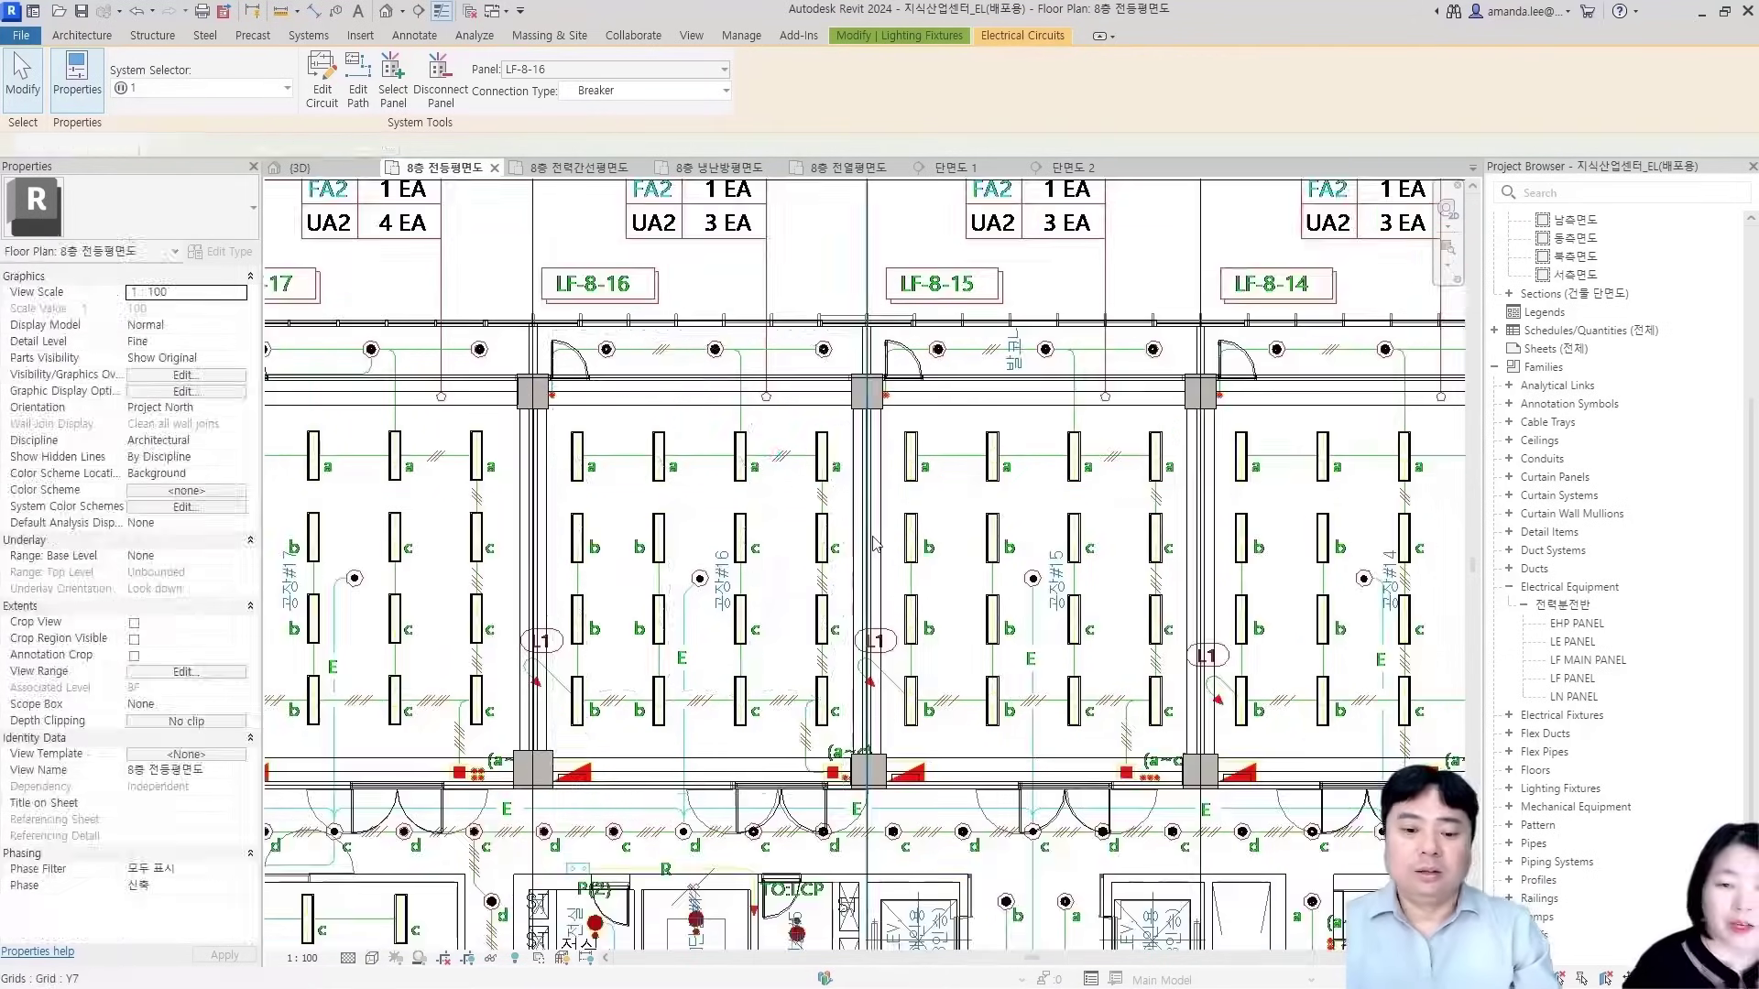
scroll(883, 619, "down", 3)
middle_click_drag(881, 614, 818, 469)
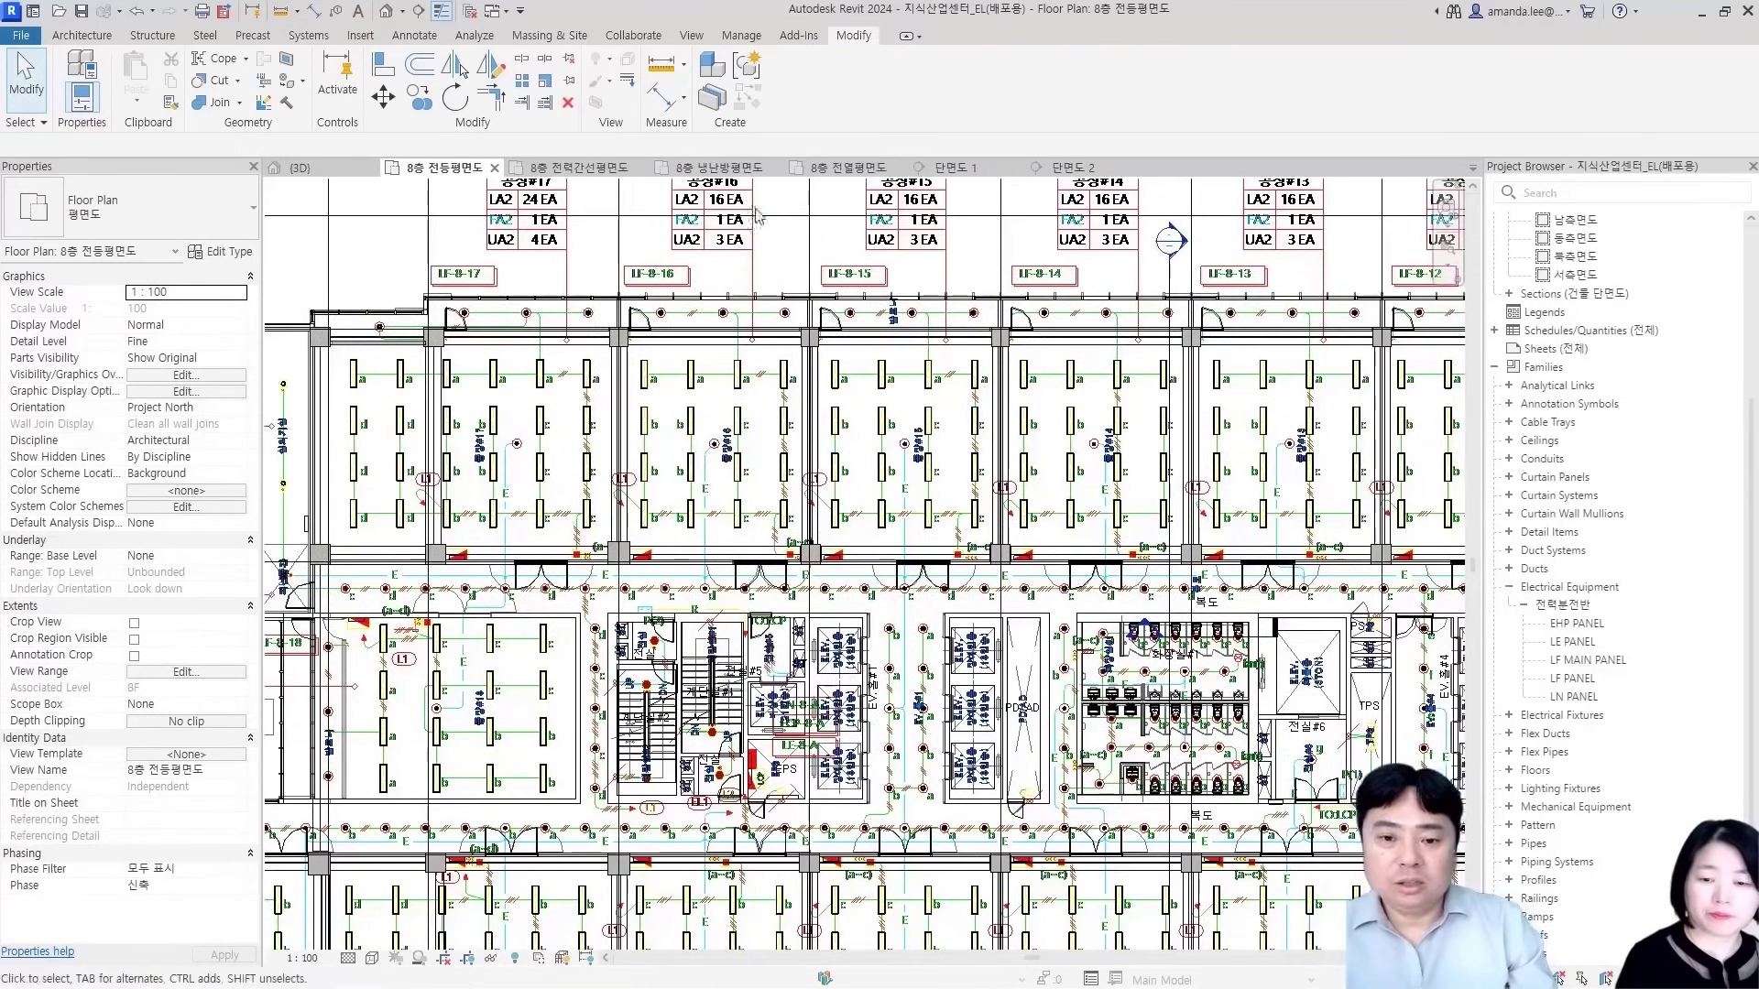
Create a panel schedule for panel LF-8-17 from the default template and review its circuit and load tables
left_click(848, 168)
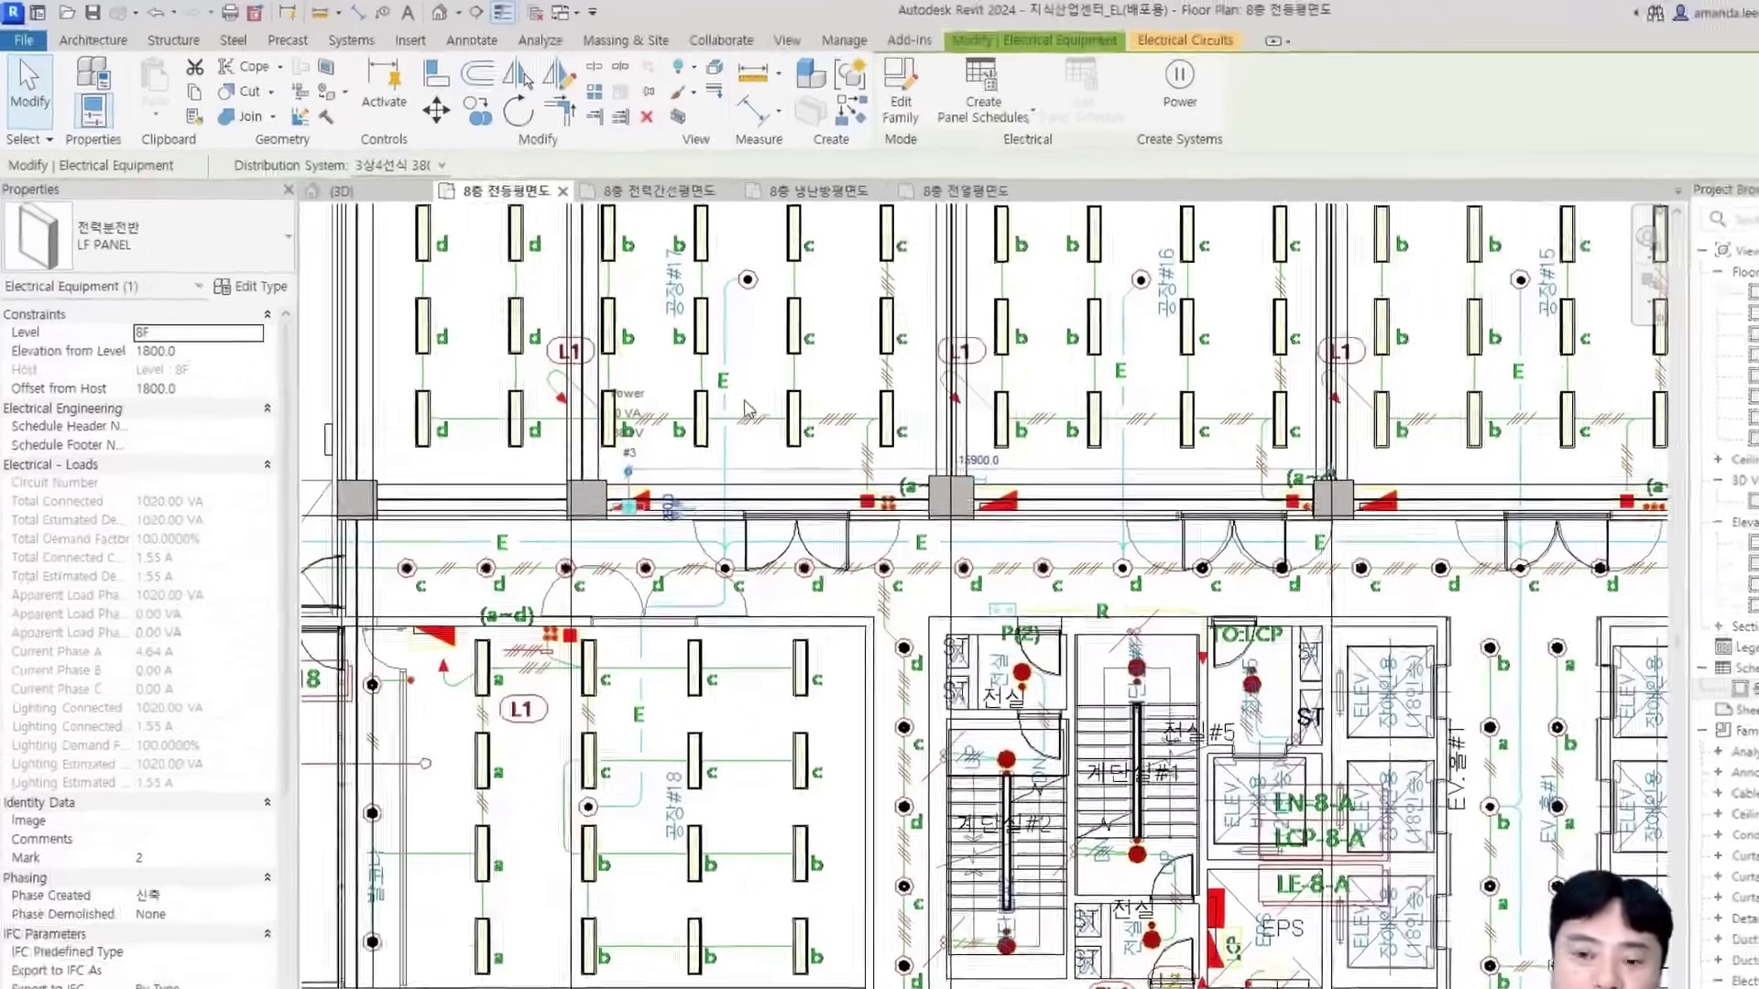
left_click(1030, 112)
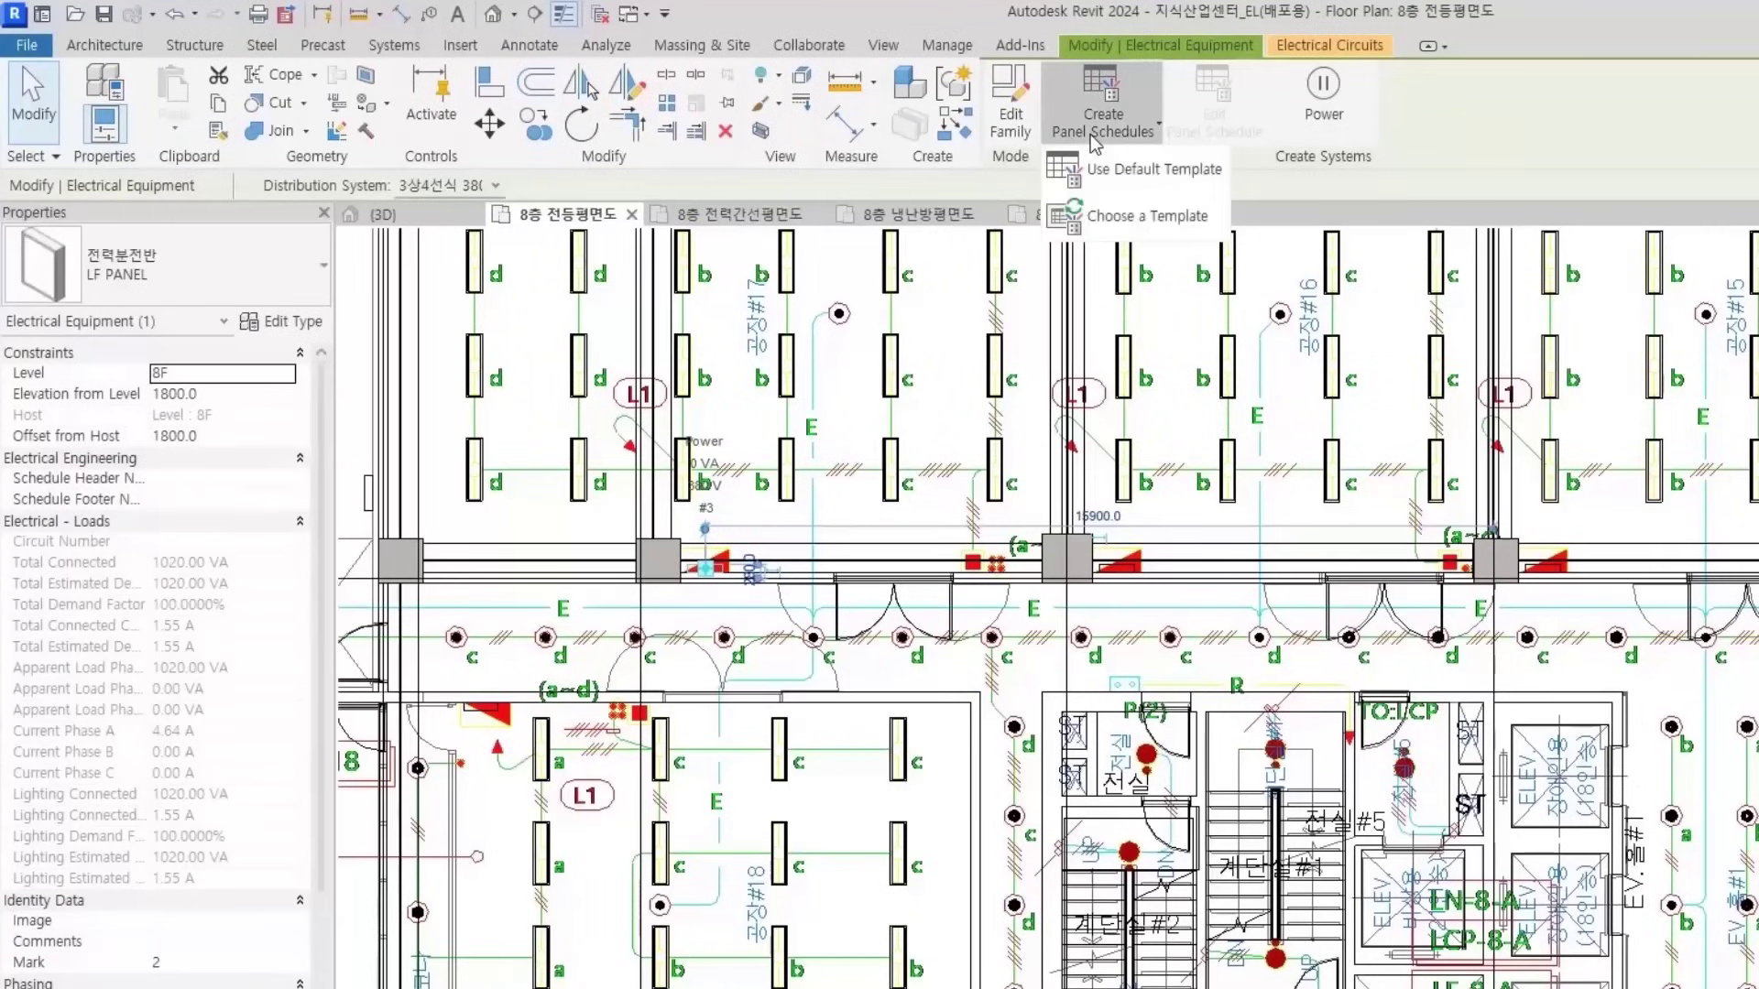
left_click(1142, 181)
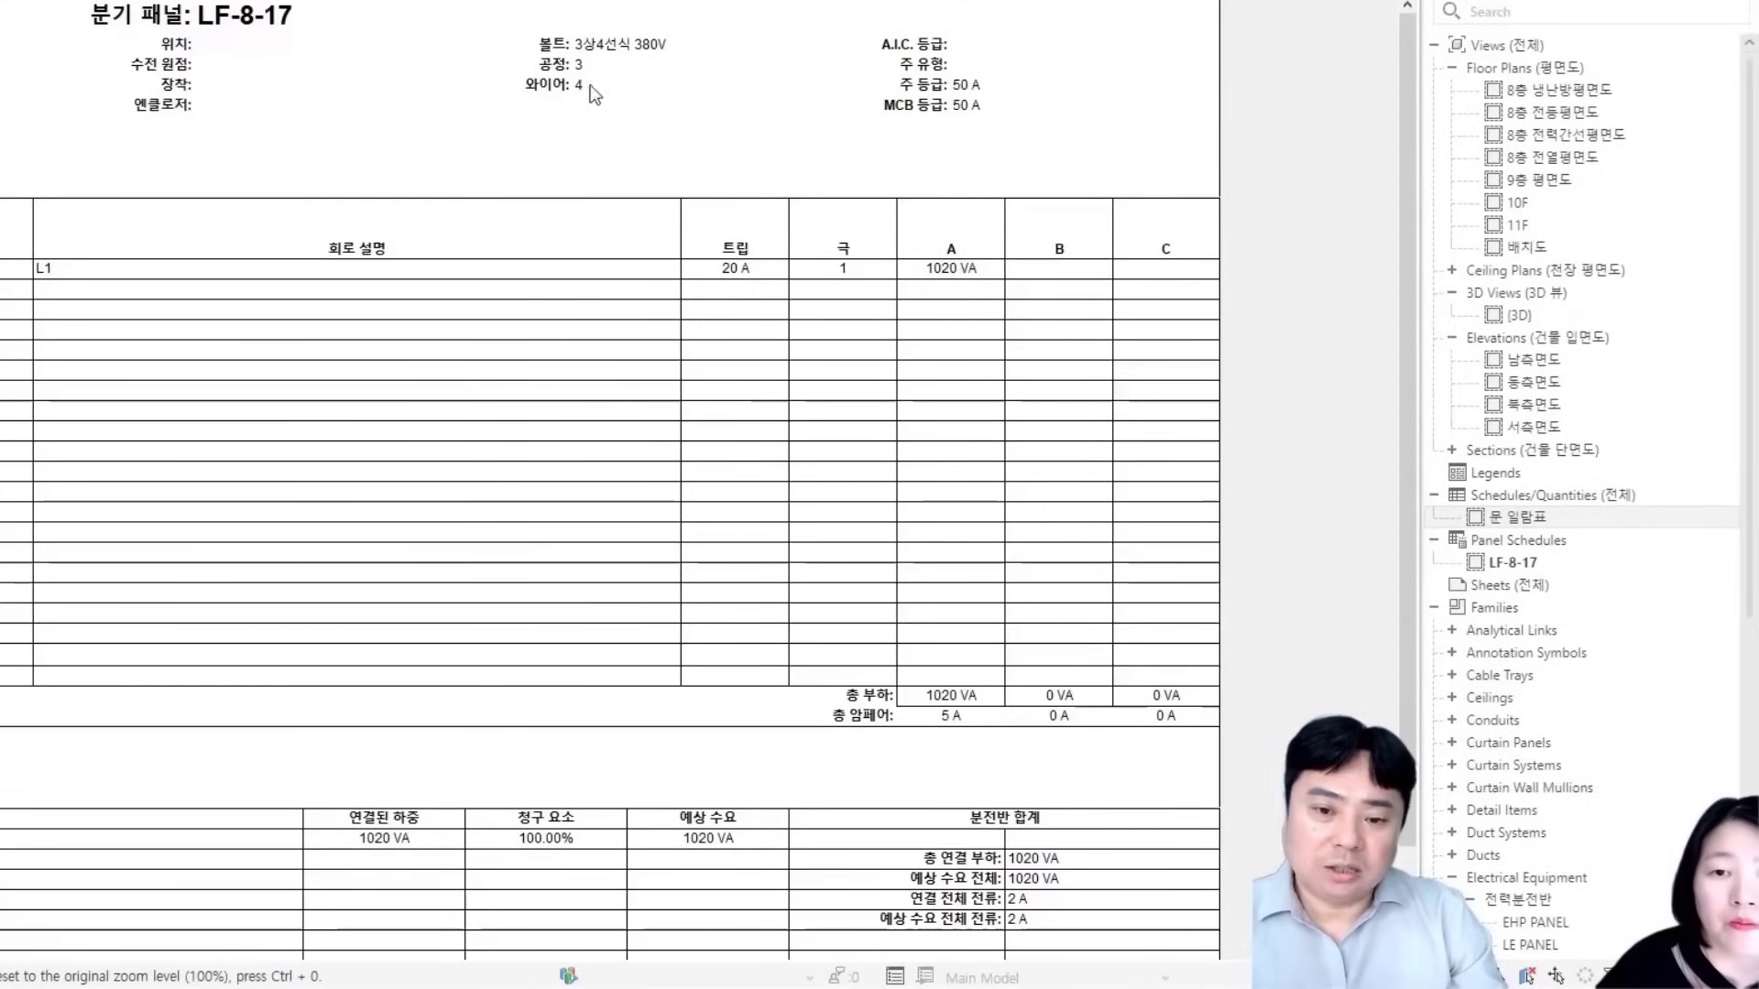
scroll(806, 329, "down", 2)
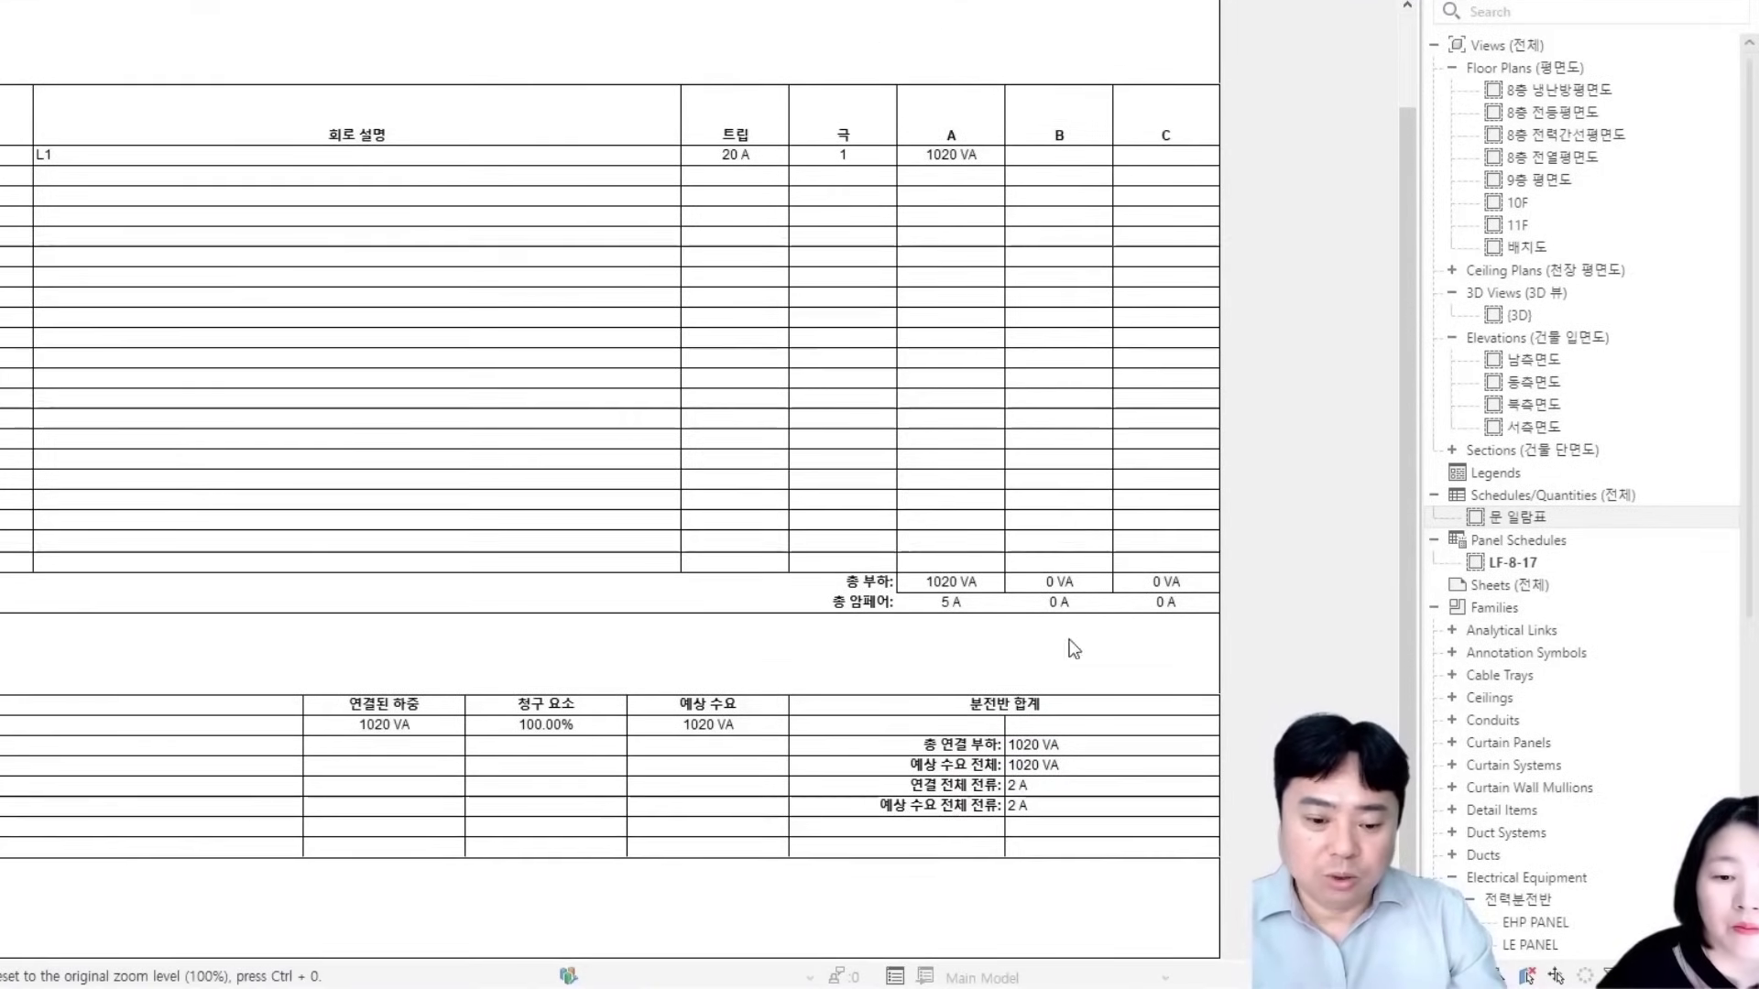
scroll(133, 426, "up", 2)
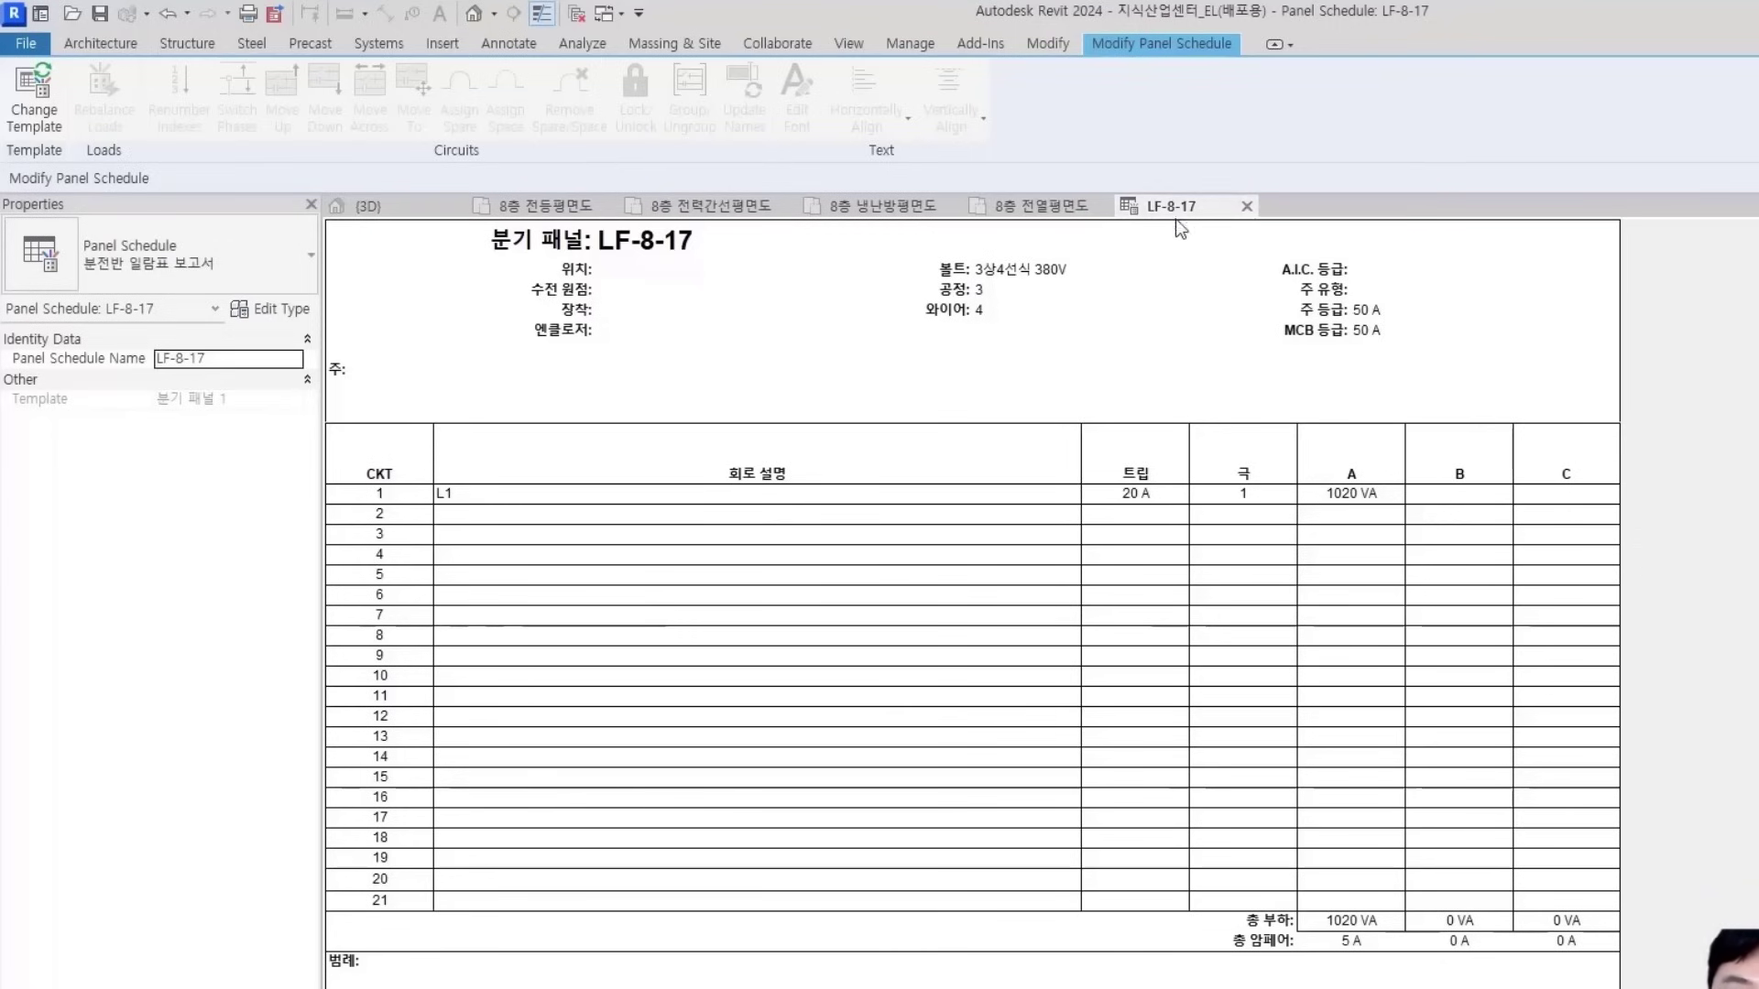
In the 8층 전열평면도 floor plan, add the 전등설비 and 냉난방설비 view filters and turn off their visibility
left_click(1045, 207)
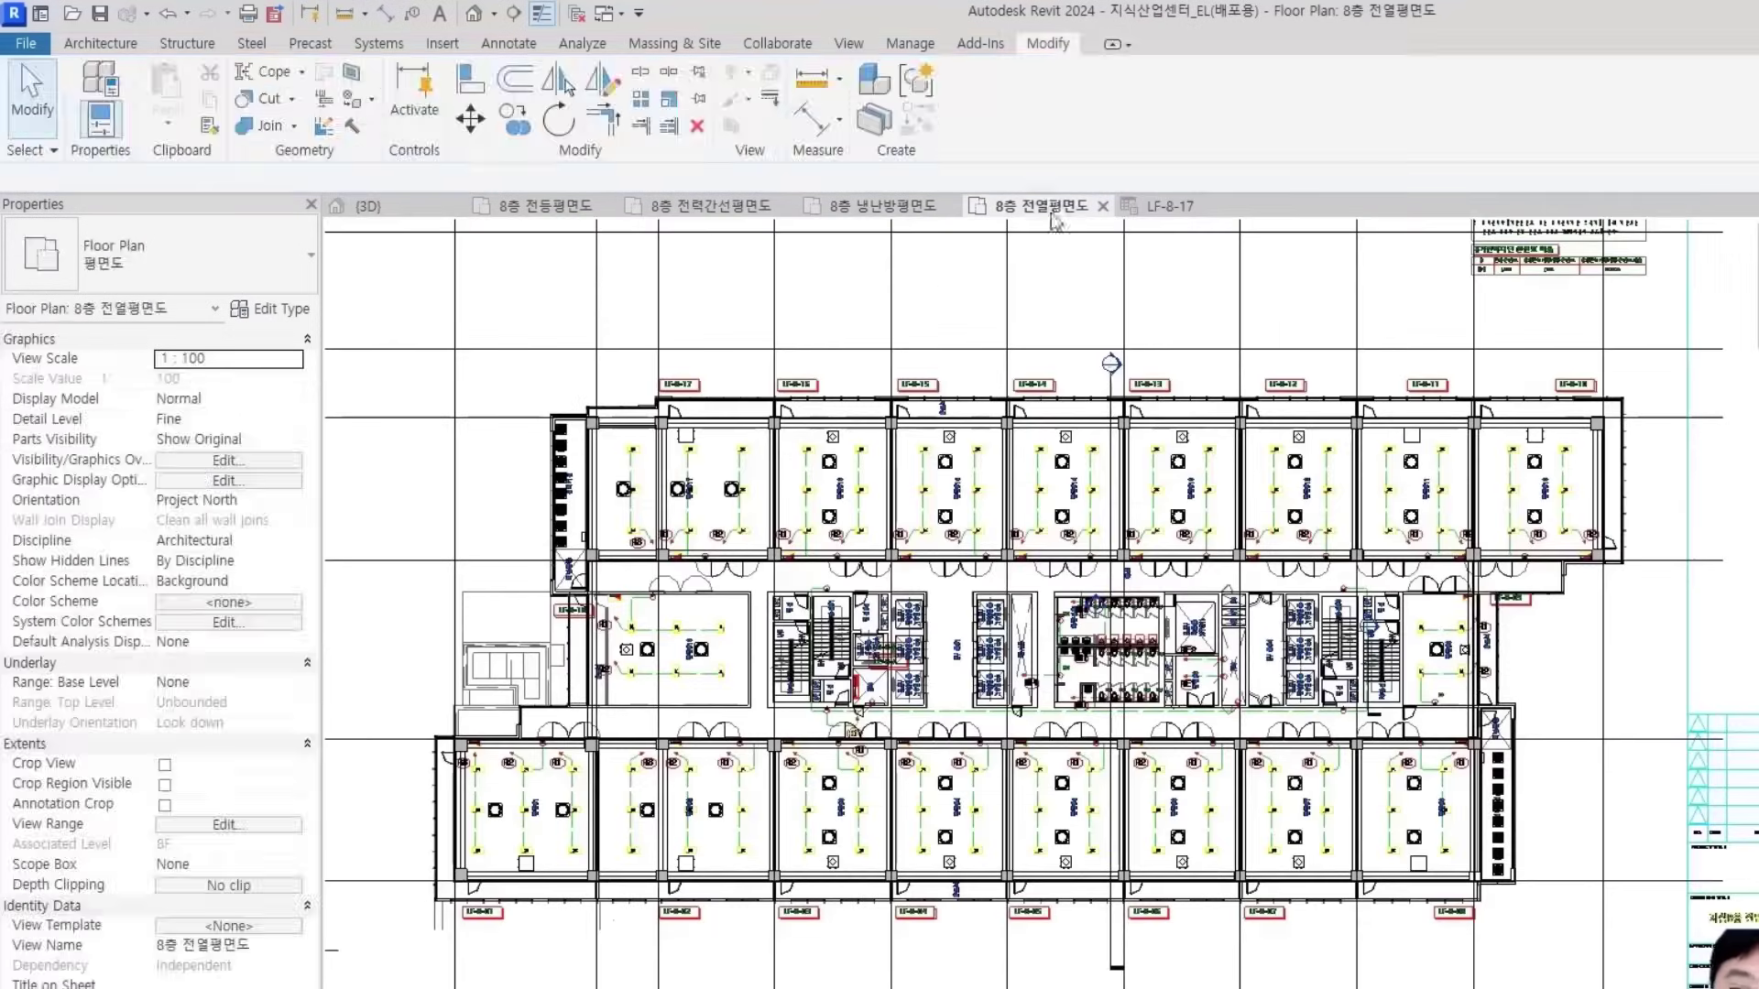
scroll(623, 492, "up", 3)
key("v")
key("g")
left_click(1193, 270)
left_click(658, 760)
left_click(978, 543)
left_click(991, 508)
left_click(989, 781)
left_click(923, 400)
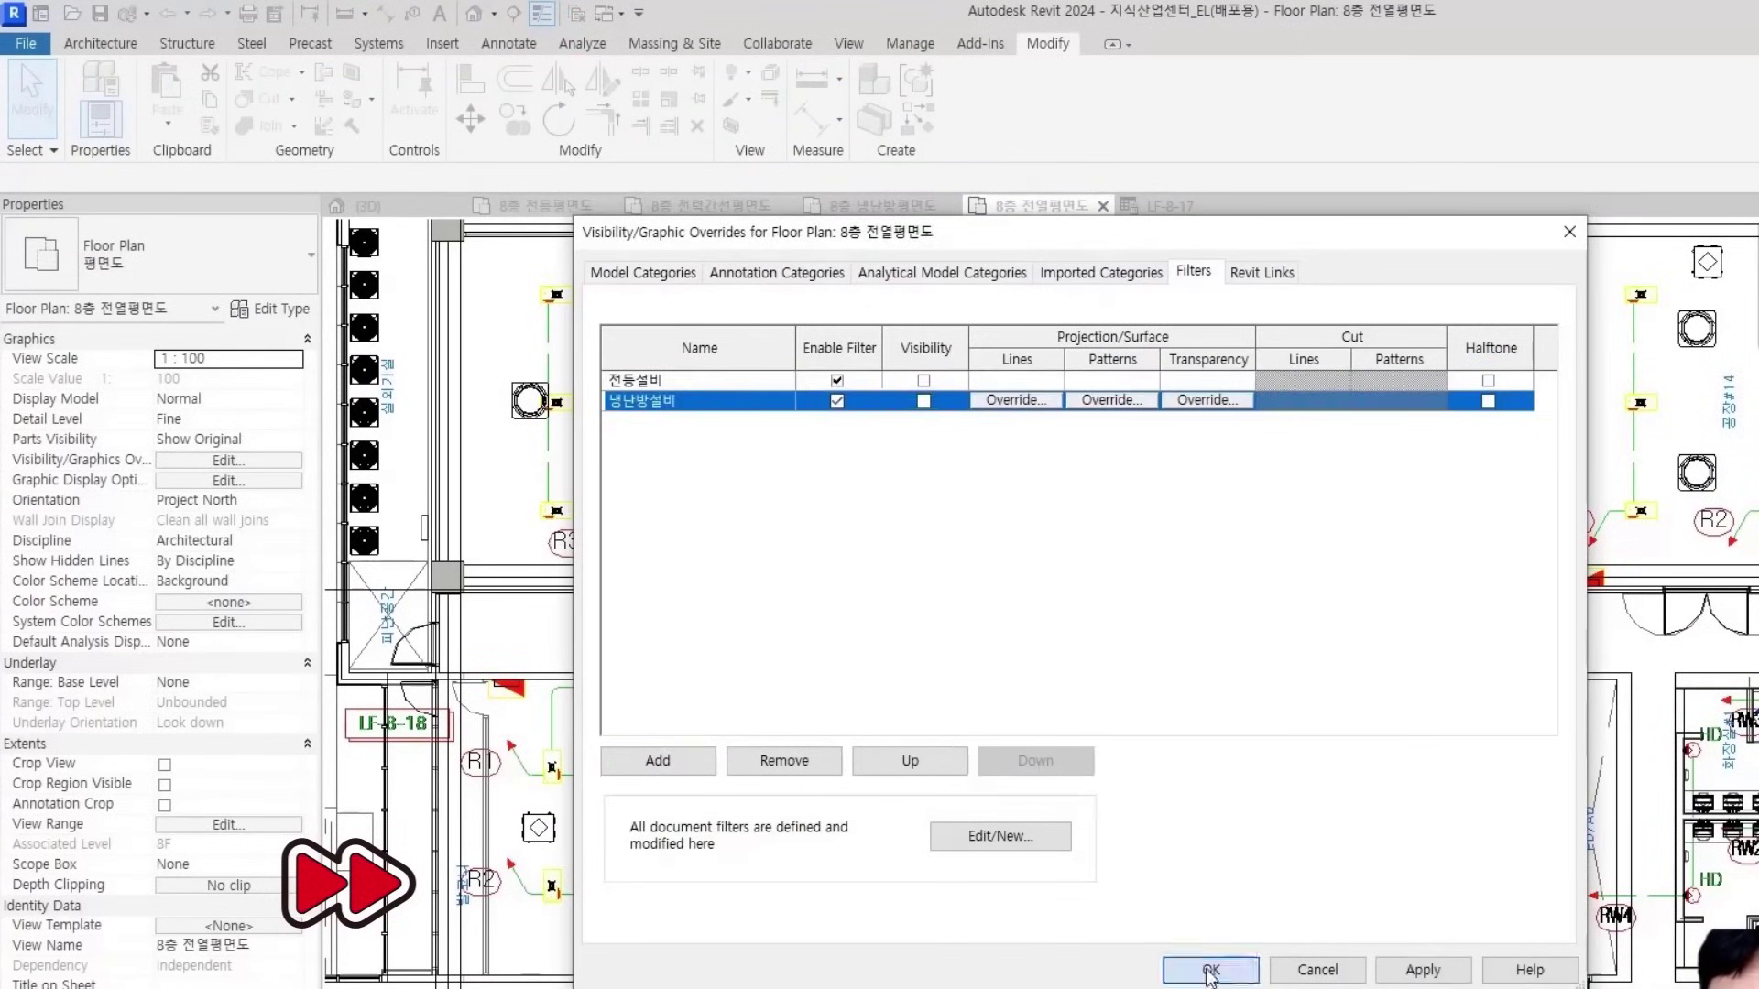
left_click(1209, 970)
Create a power circuit for the R1 outlets in room 공장#17 and assign it to panel LF-8-17
scroll(600, 533, "up", 5)
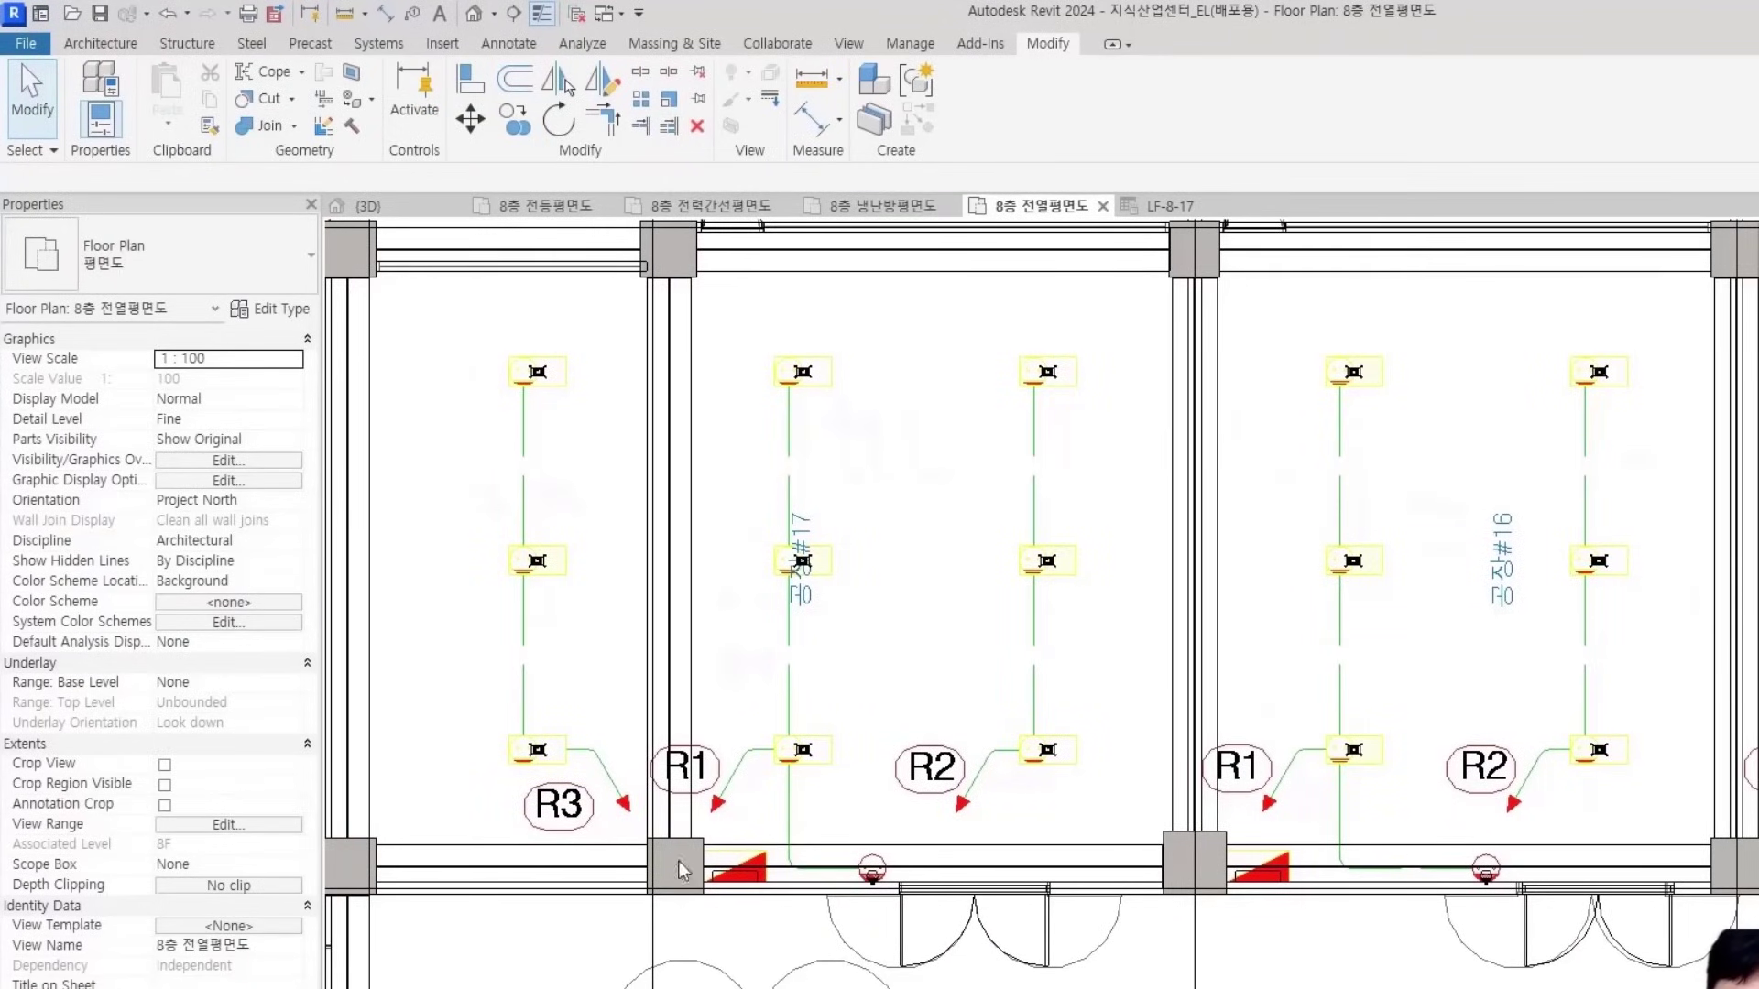
scroll(686, 875, "down", 3)
scroll(807, 760, "up", 3)
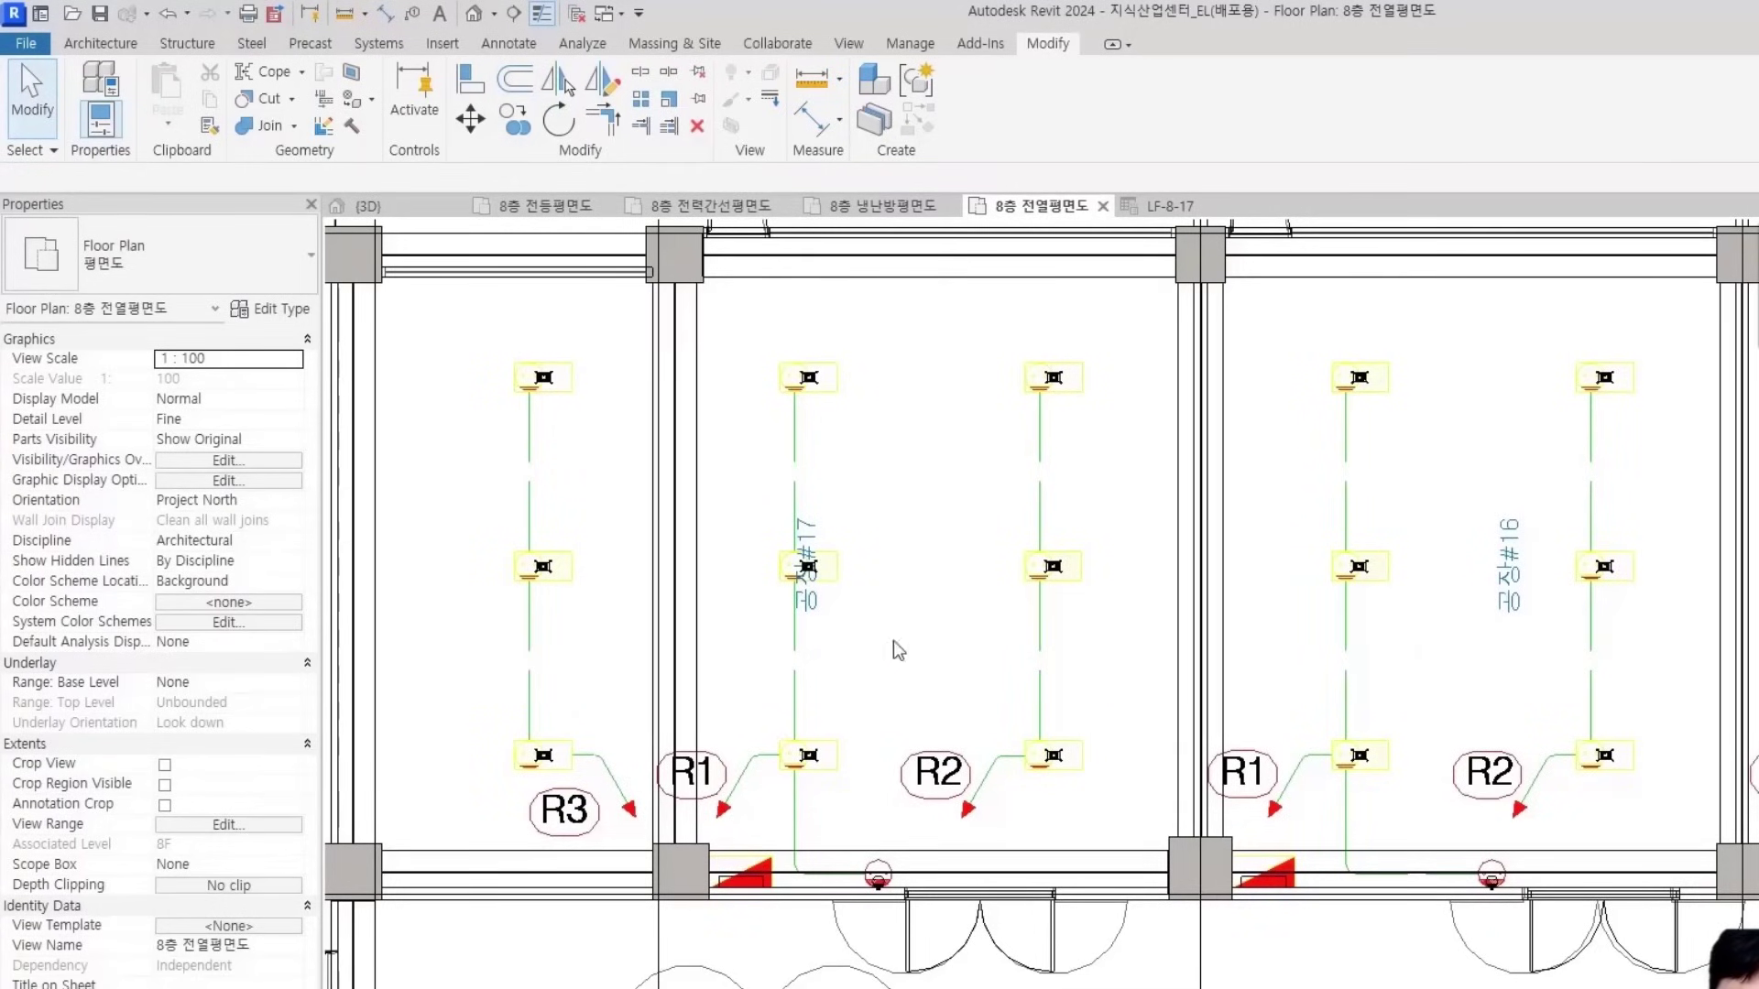
left_click_drag(747, 316, 869, 844)
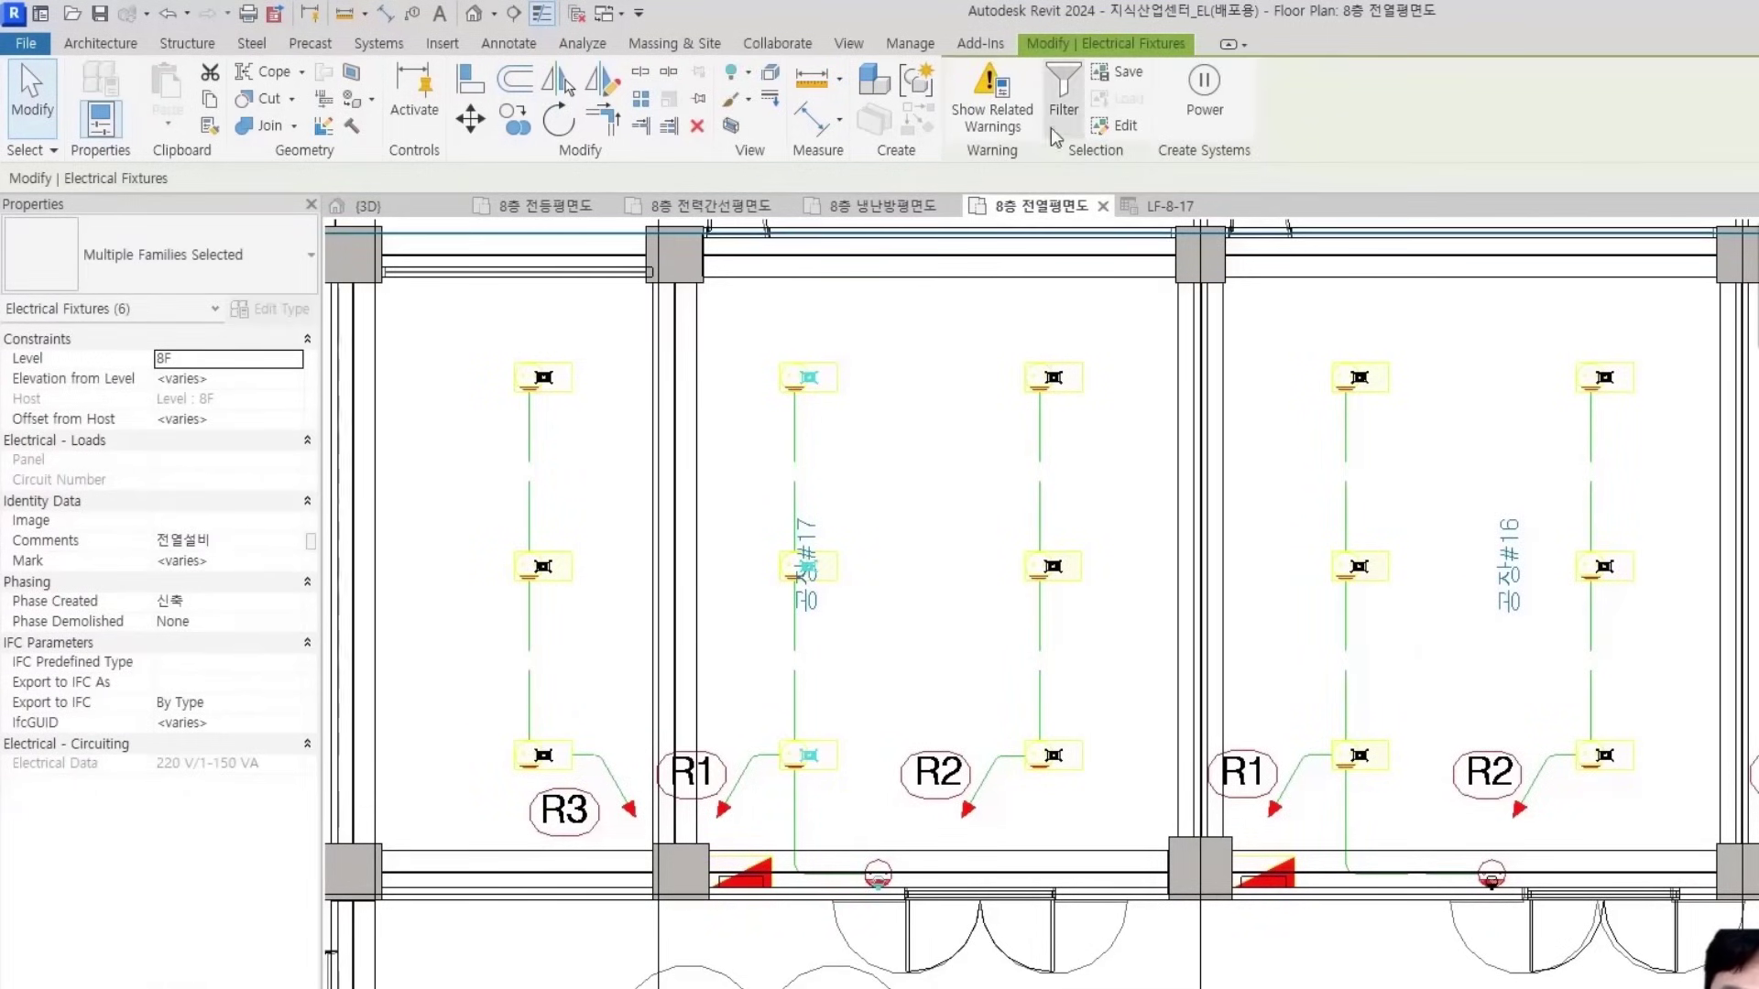
left_click(1204, 92)
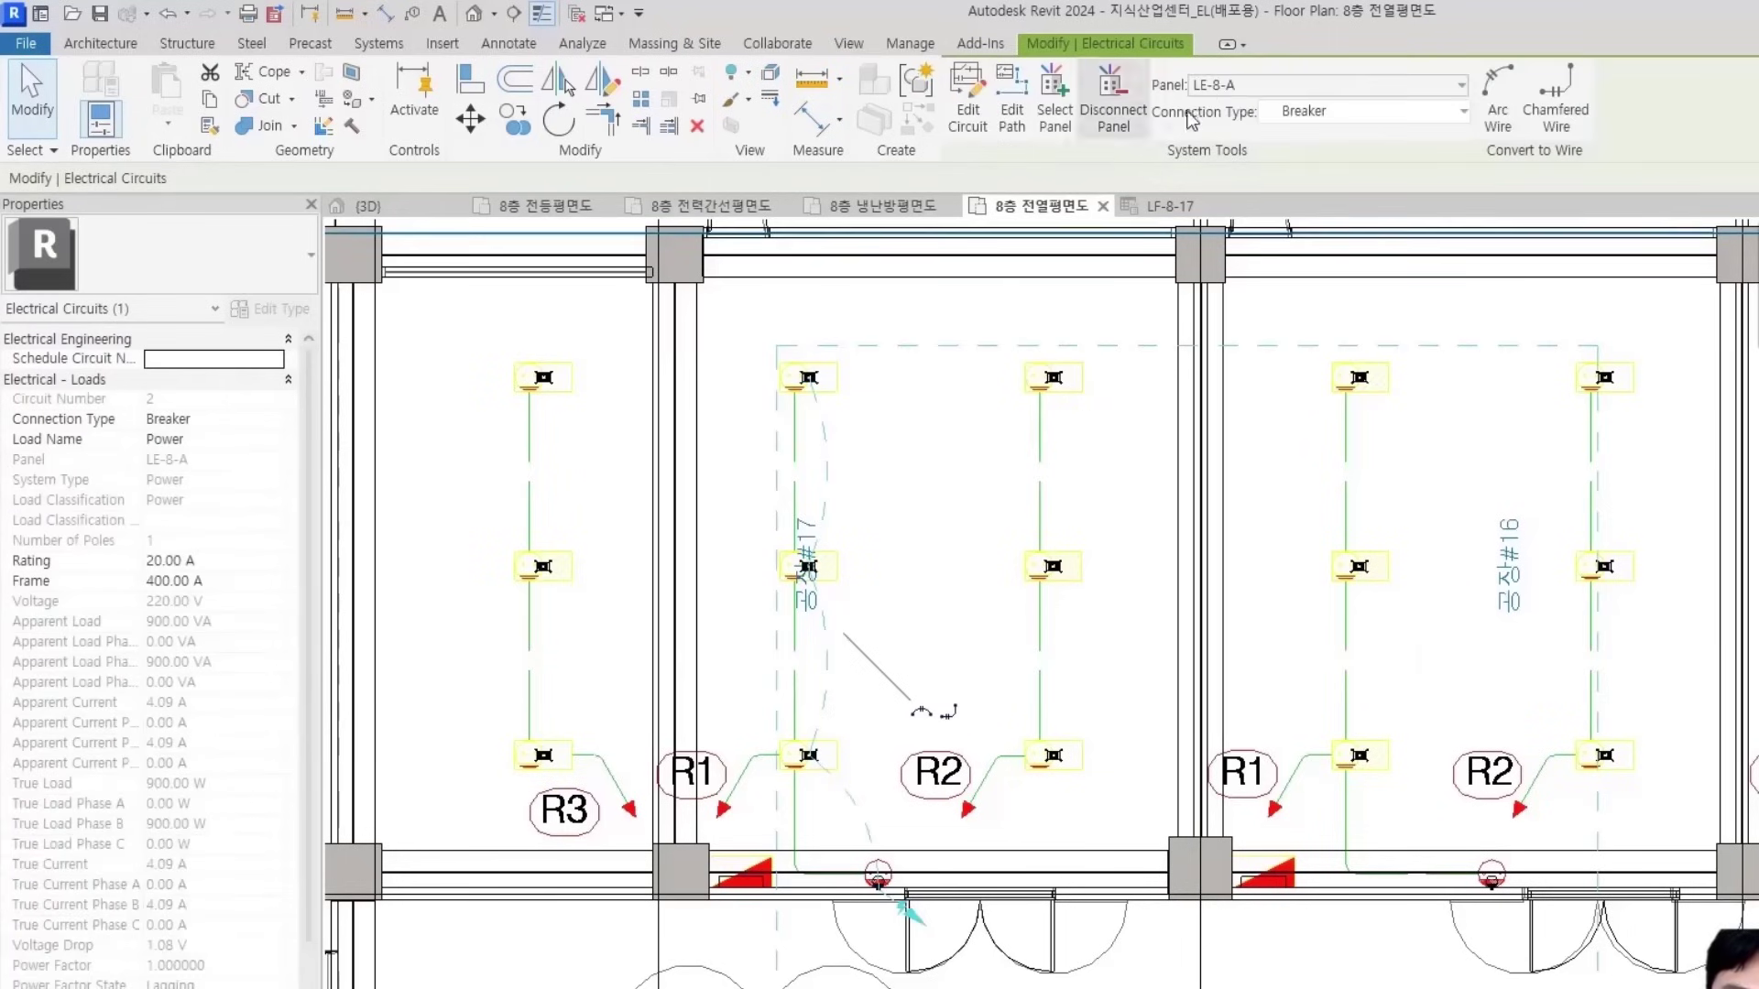
left_click(1305, 88)
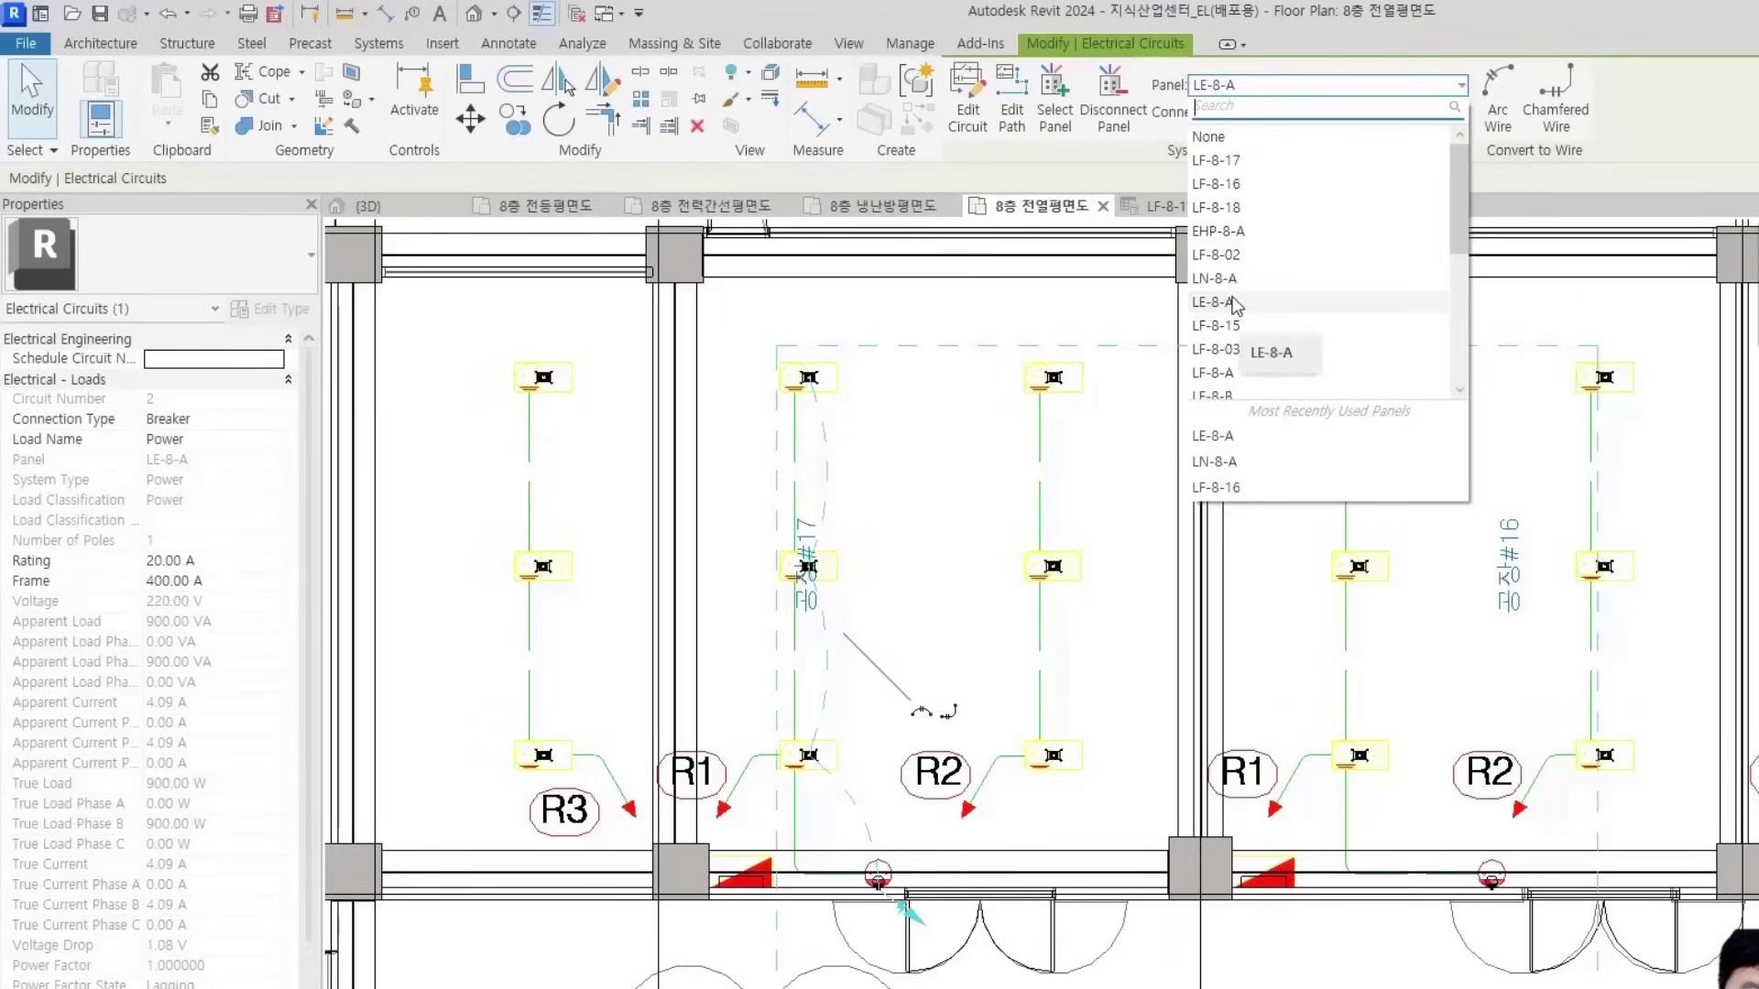
left_click(1232, 162)
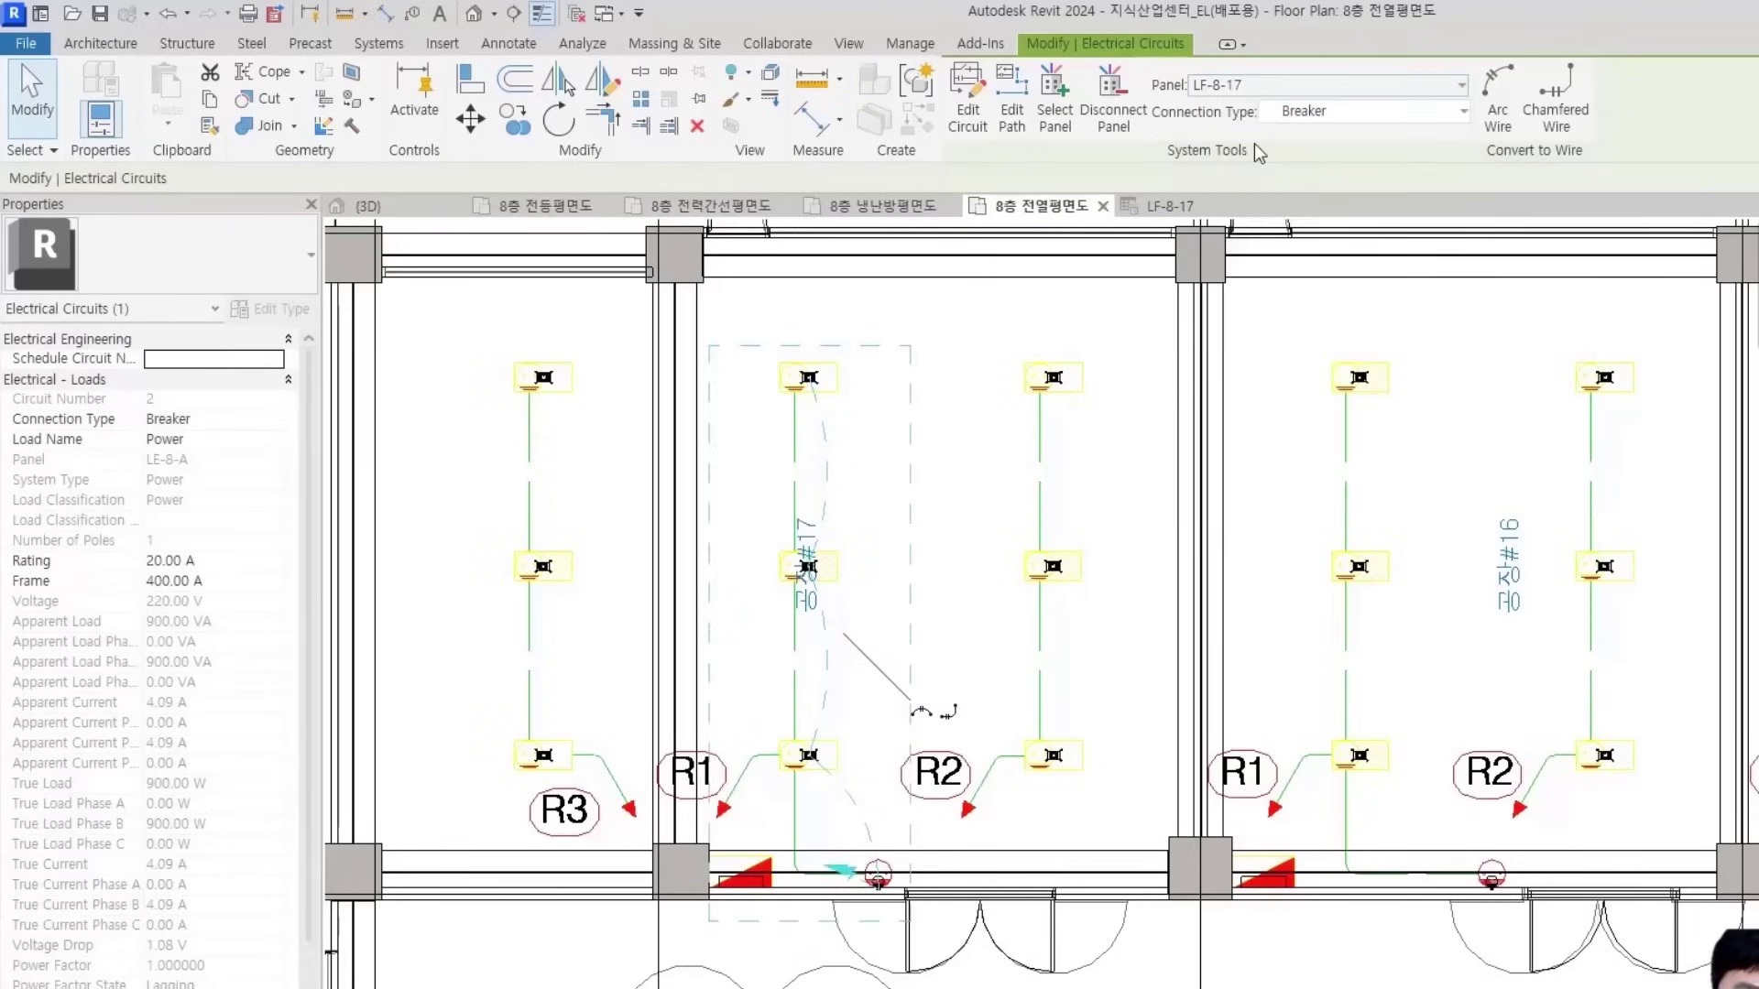
Set the new circuit's load name to R1 and its frame to 30 A
left_click(210, 440)
type("R1")
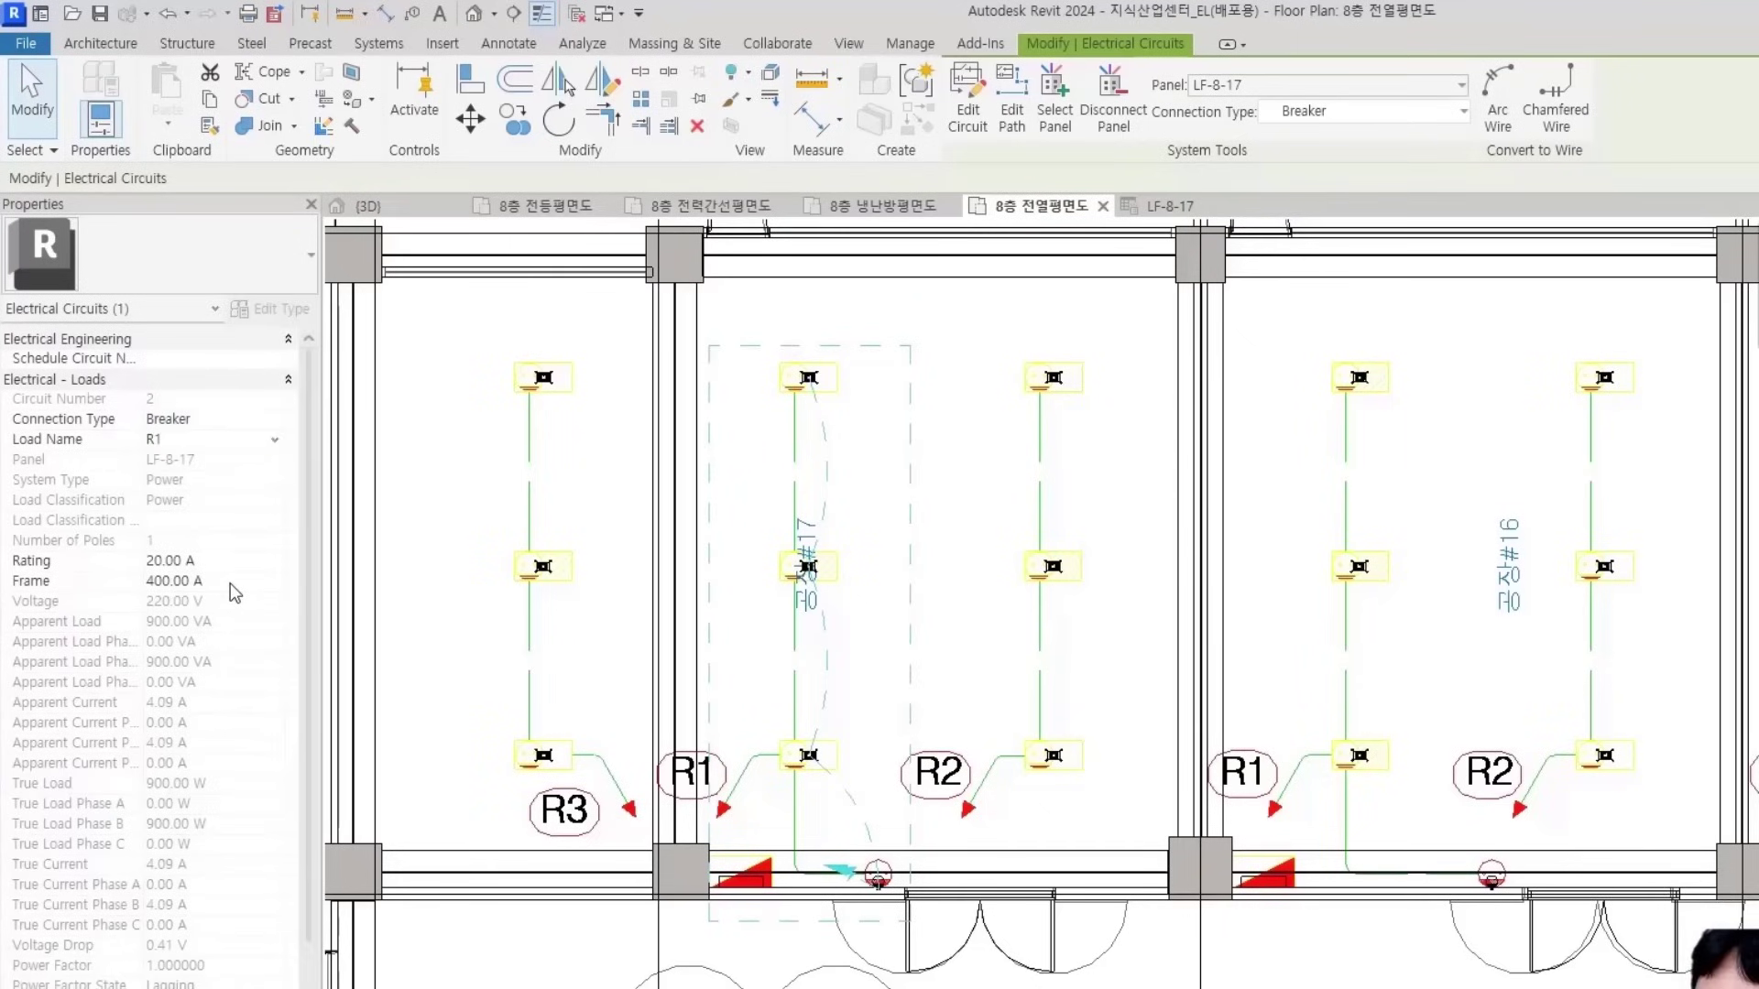
left_click(232, 583)
type("30")
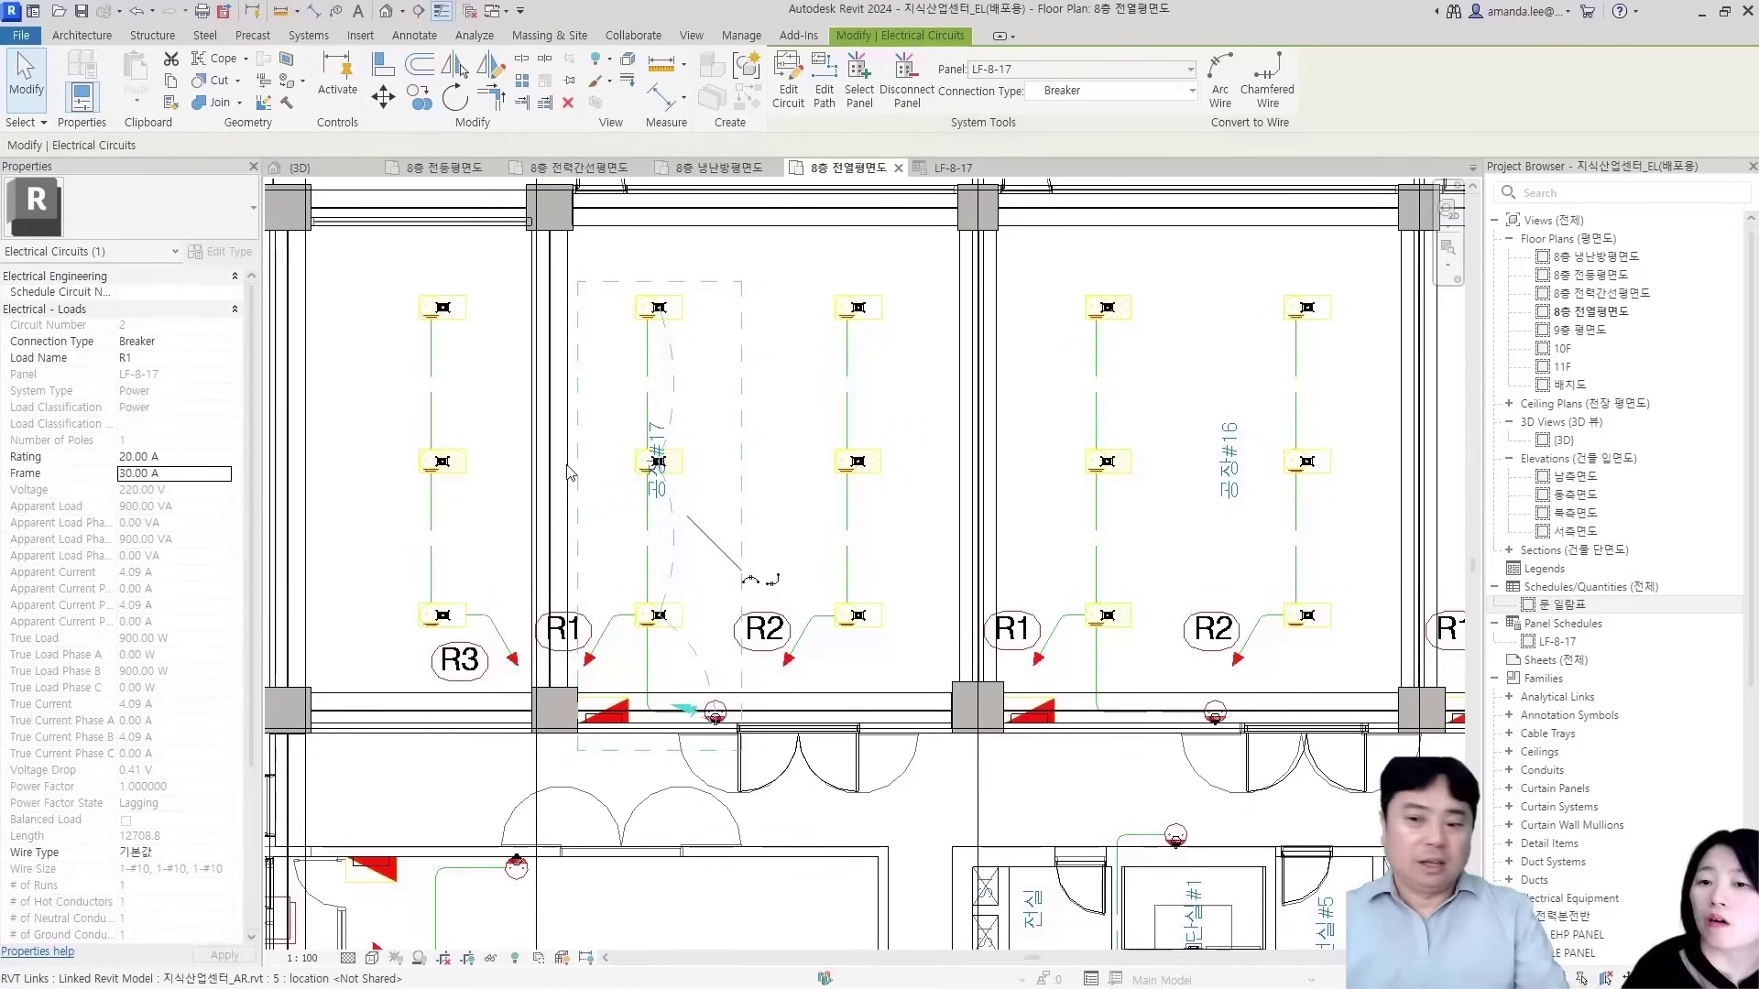
left_click(514, 392)
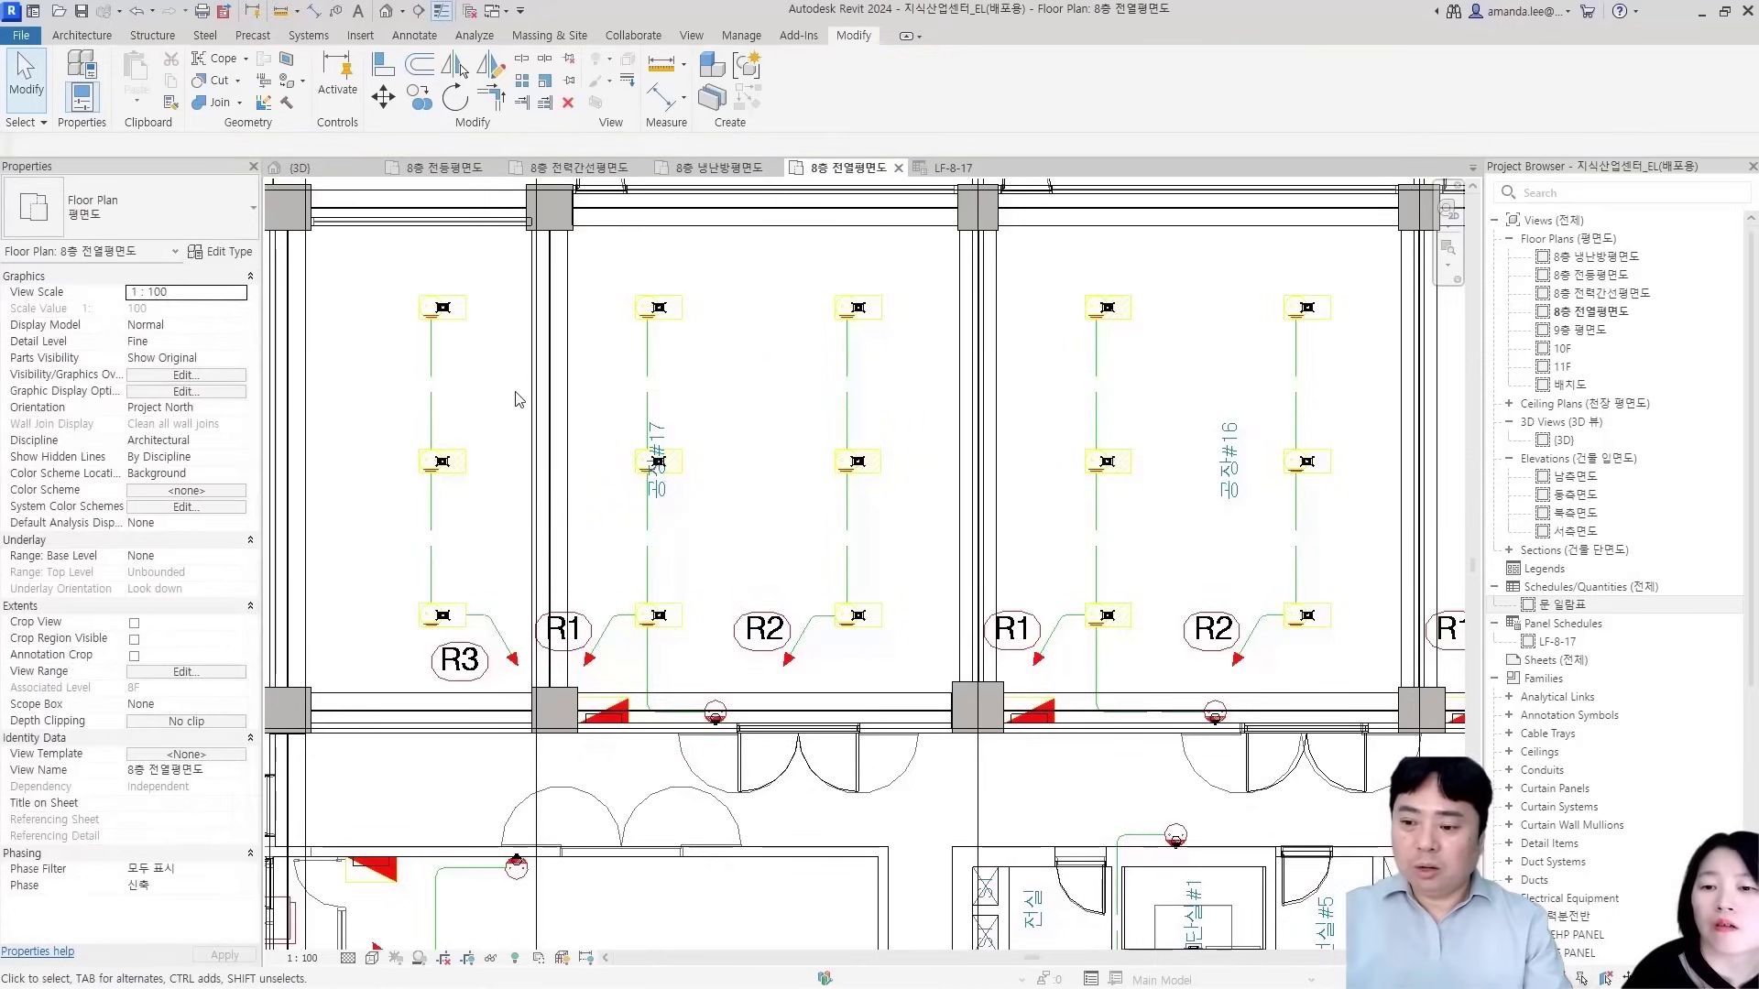
Create an LF-8-17 power circuit for the R2 outlets in room 공장#17, with load name R2 and a 30 A frame
left_click_drag(792, 257, 907, 658)
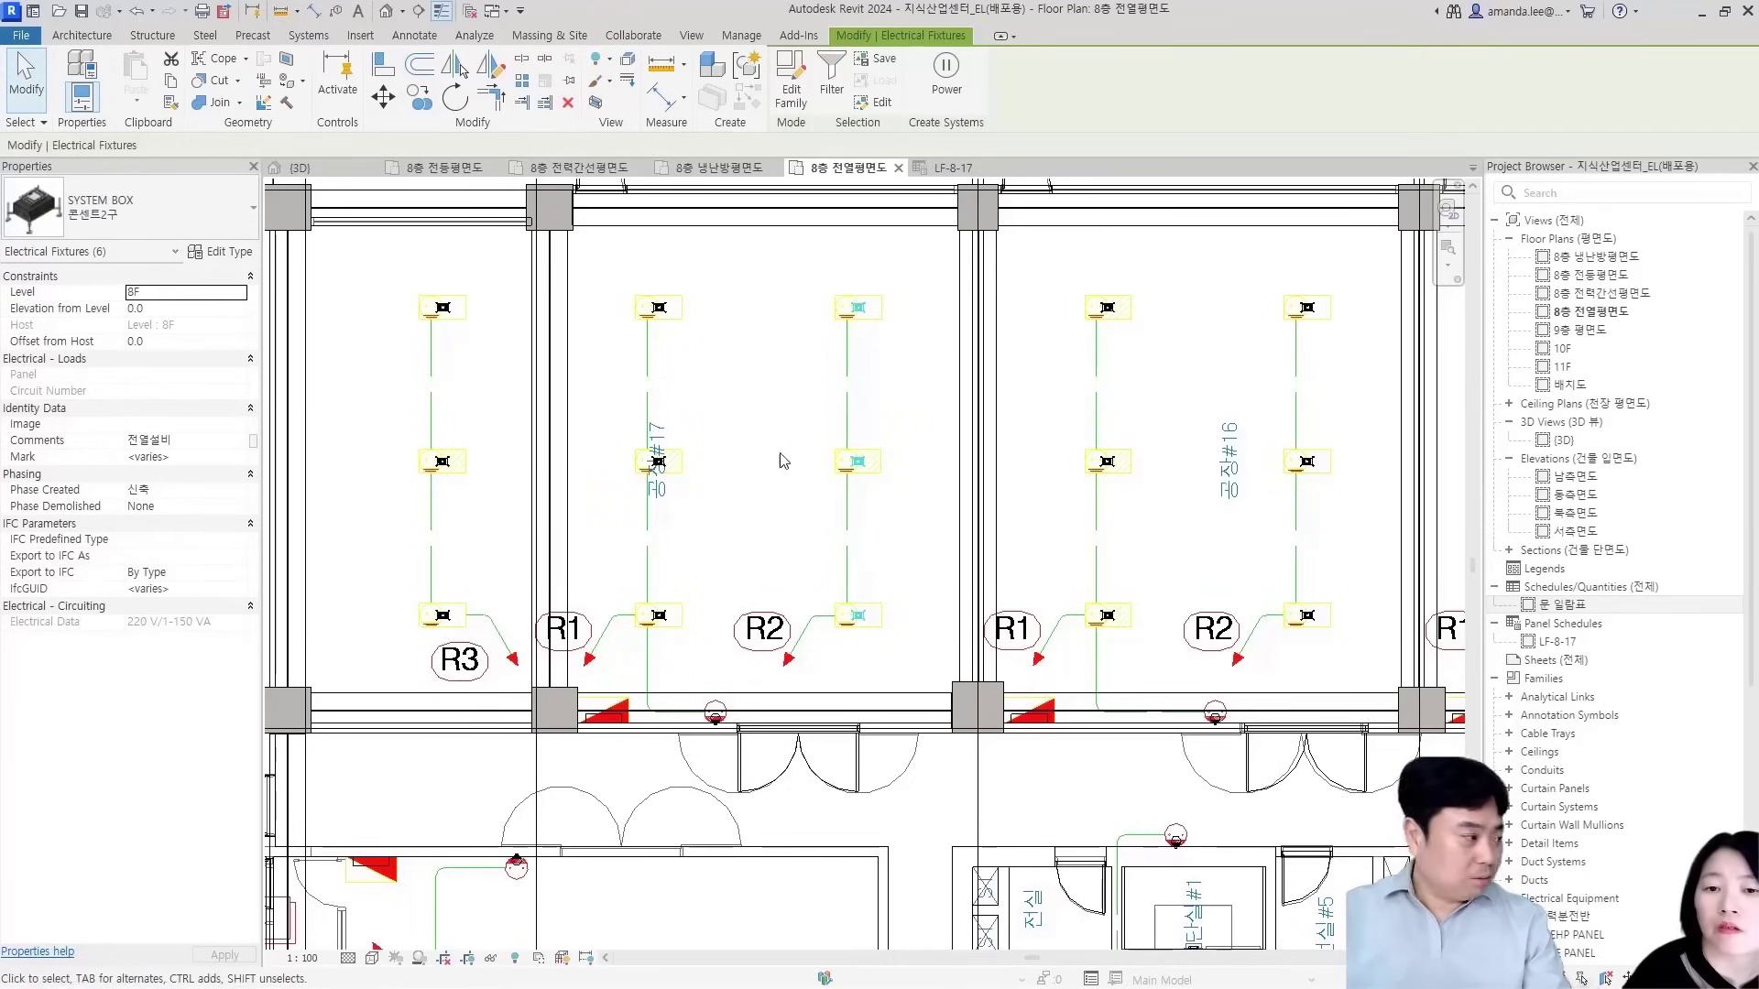
left_click(808, 277)
left_click_drag(800, 257, 942, 661)
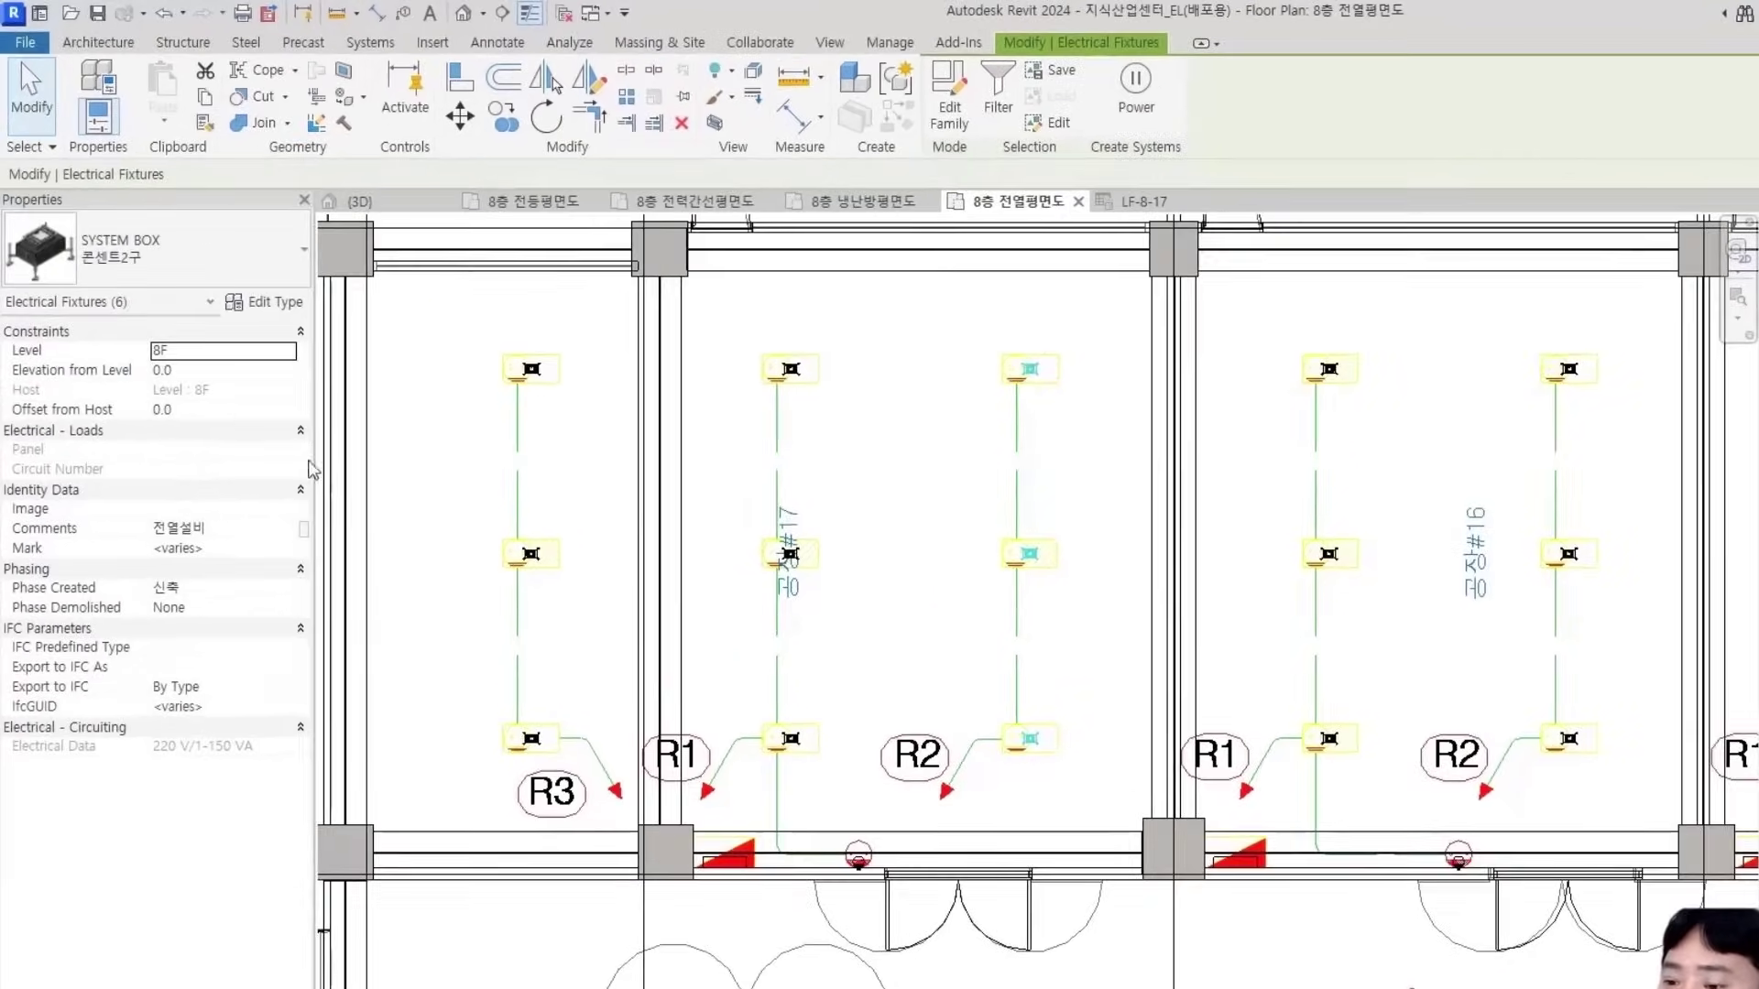
left_click(1136, 87)
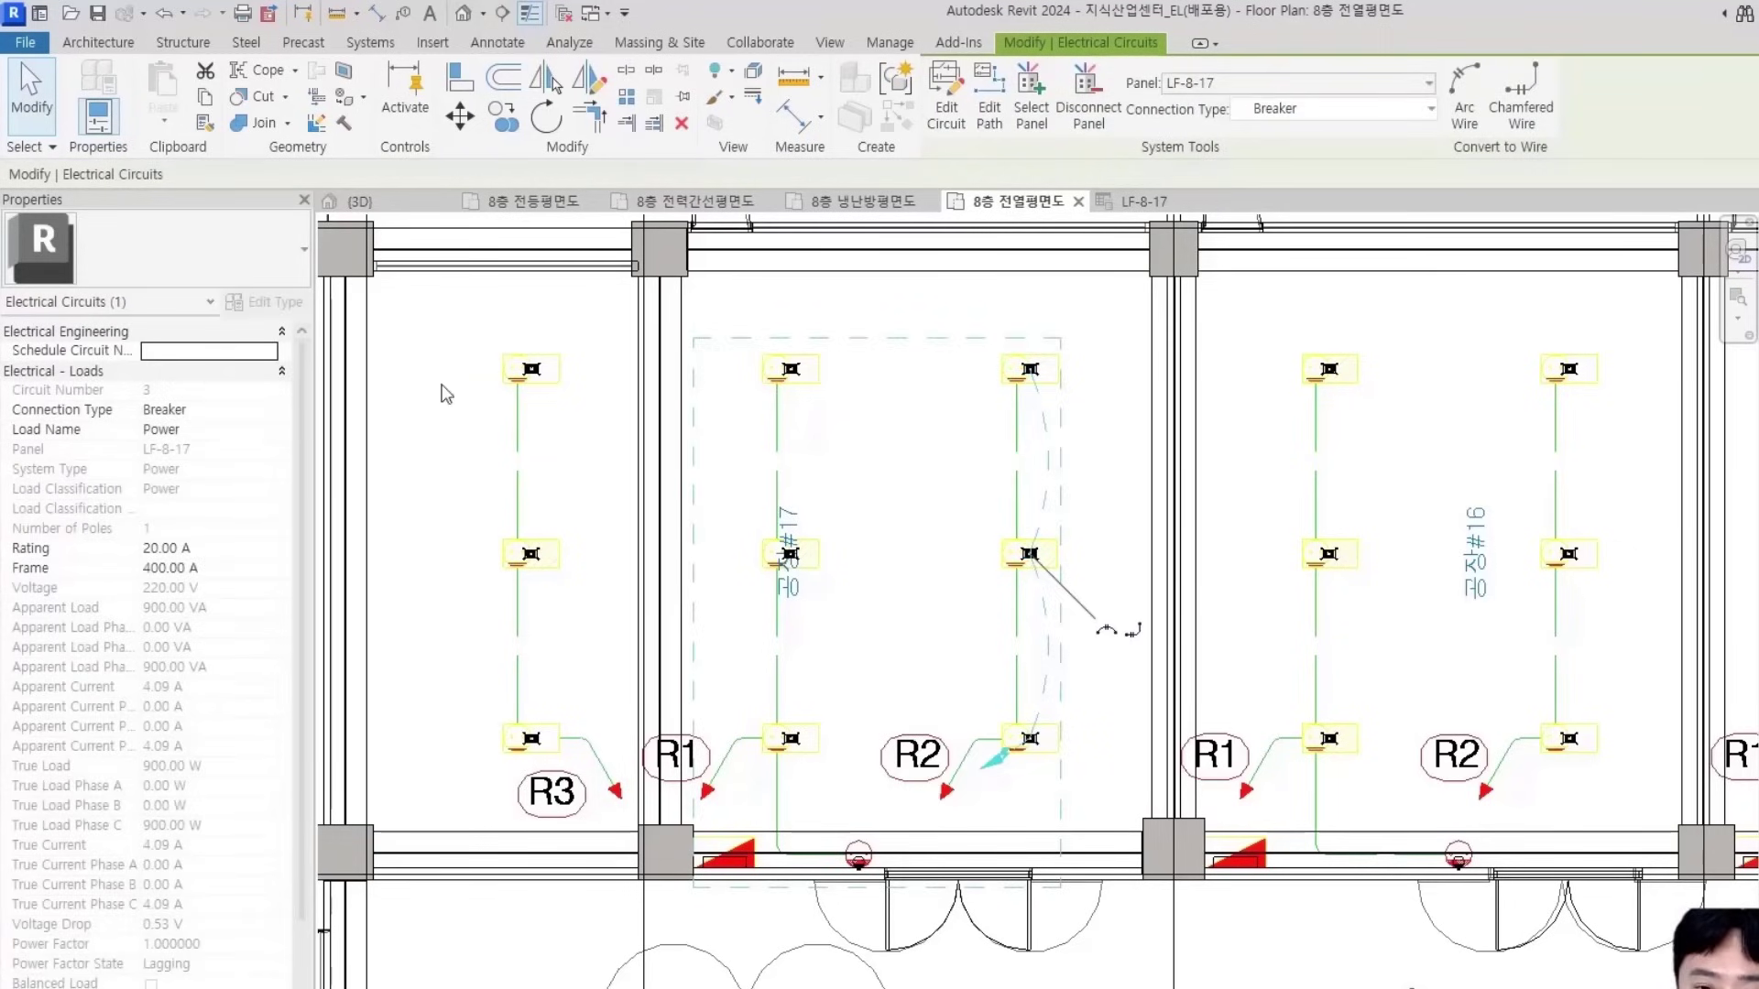
left_click(236, 438)
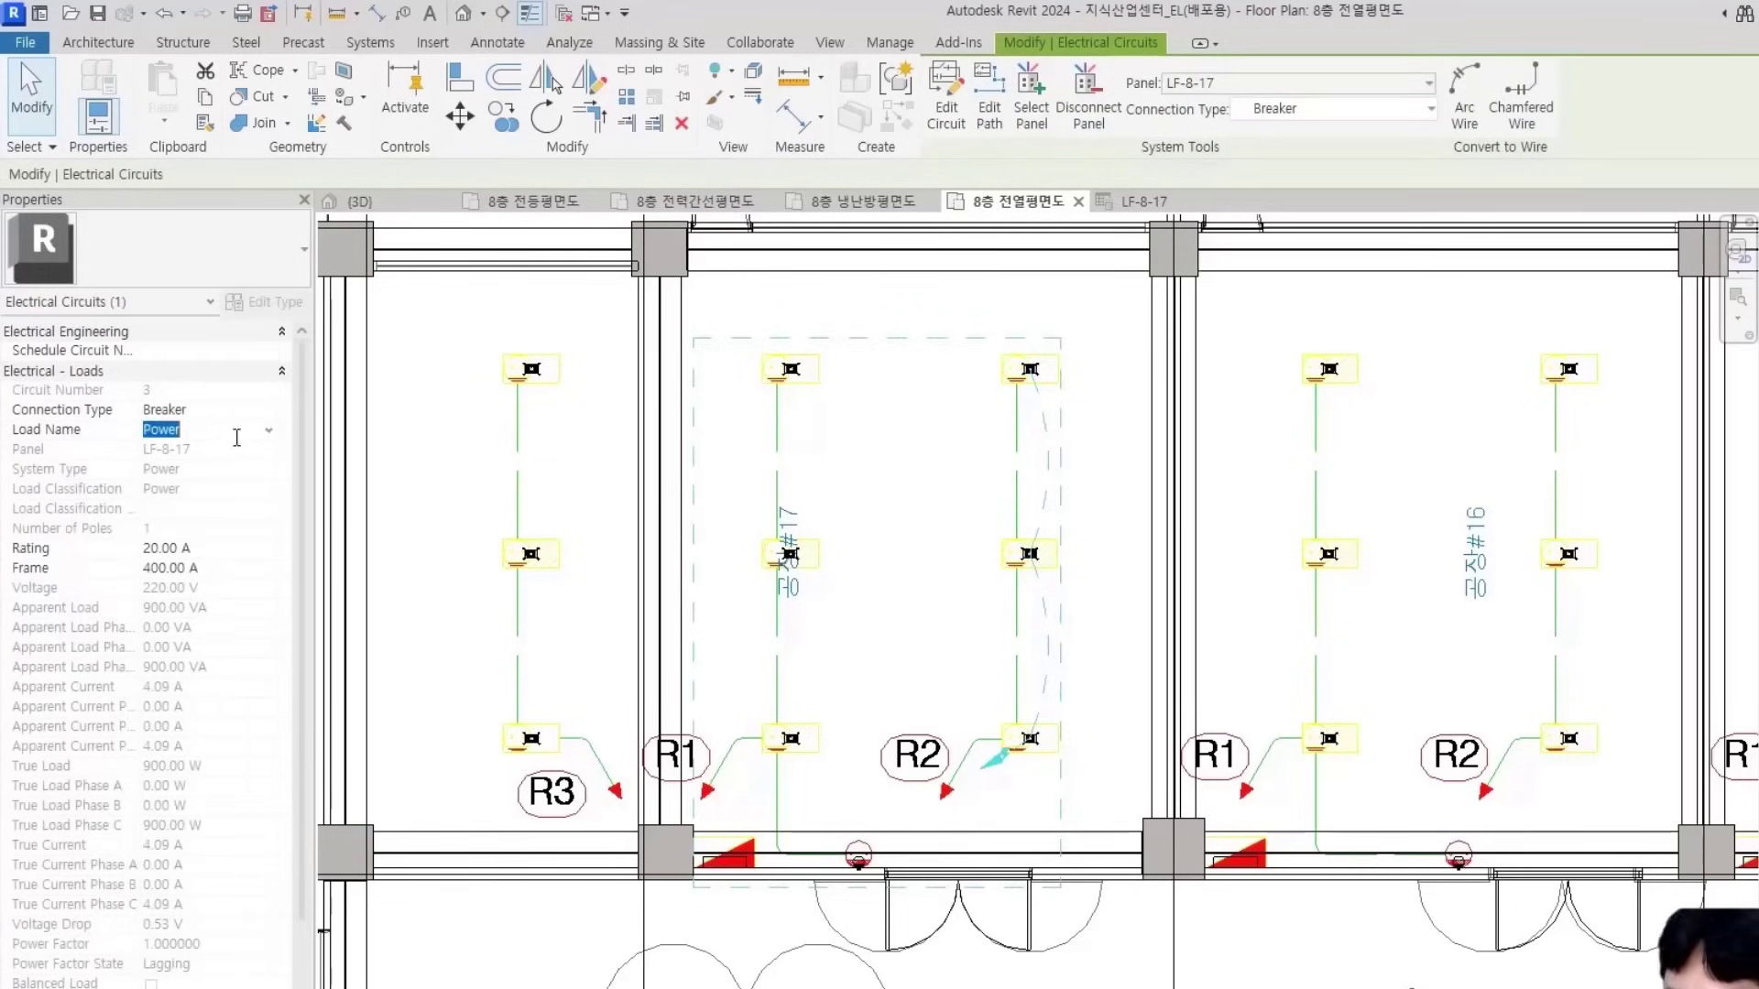
type("R2")
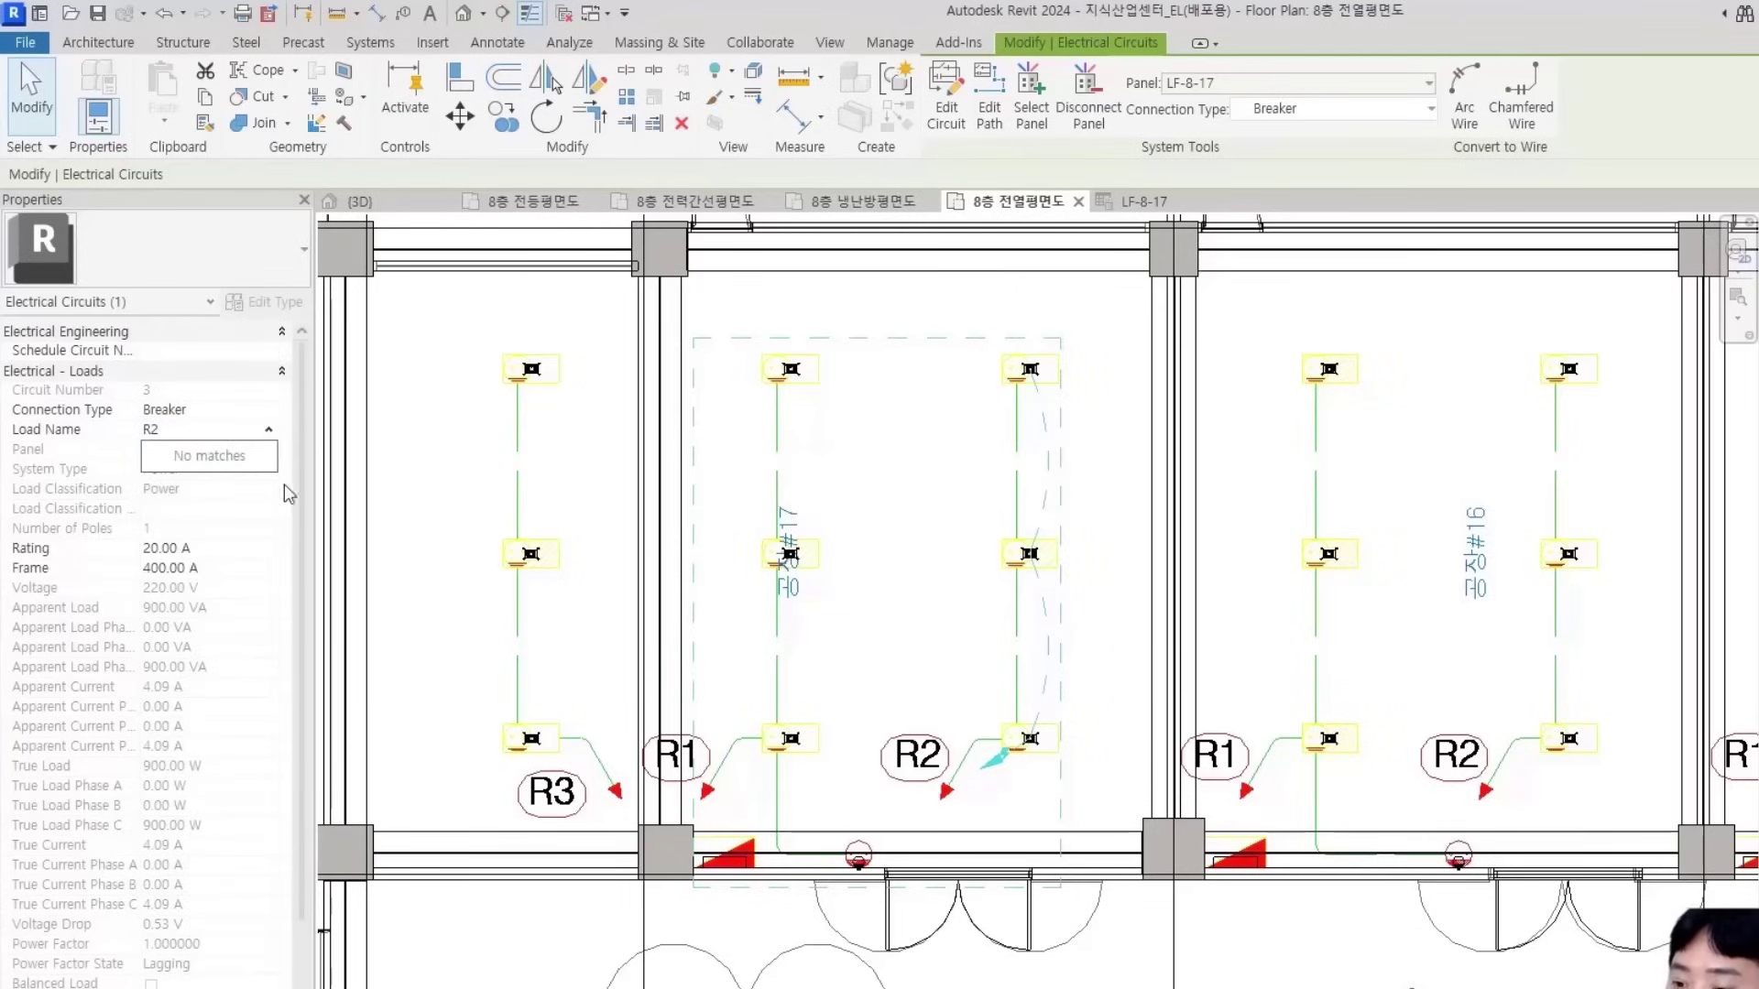
left_click(236, 570)
type("30")
key("Return")
Create an LF-8-17 power circuit for the R3 outlets west of room 공장#17, with load name R3 and a 30 A frame
left_click_drag(420, 326, 580, 778)
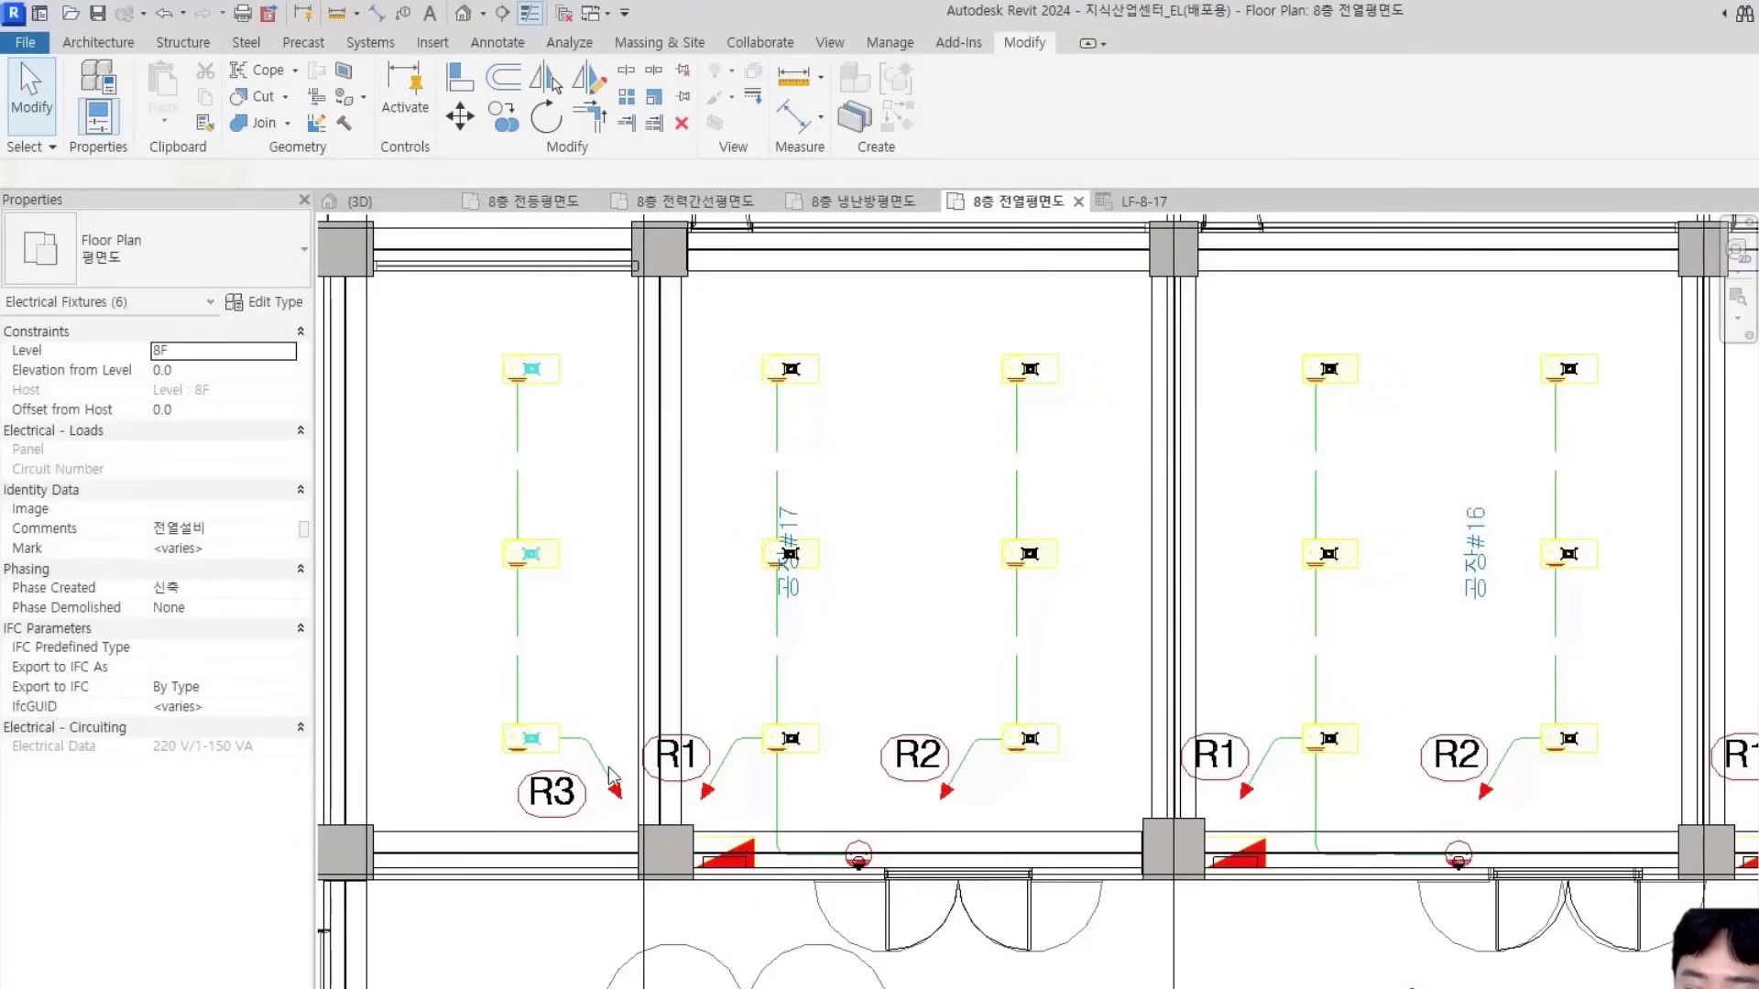
left_click(1227, 92)
left_click(214, 429)
left_click(268, 433)
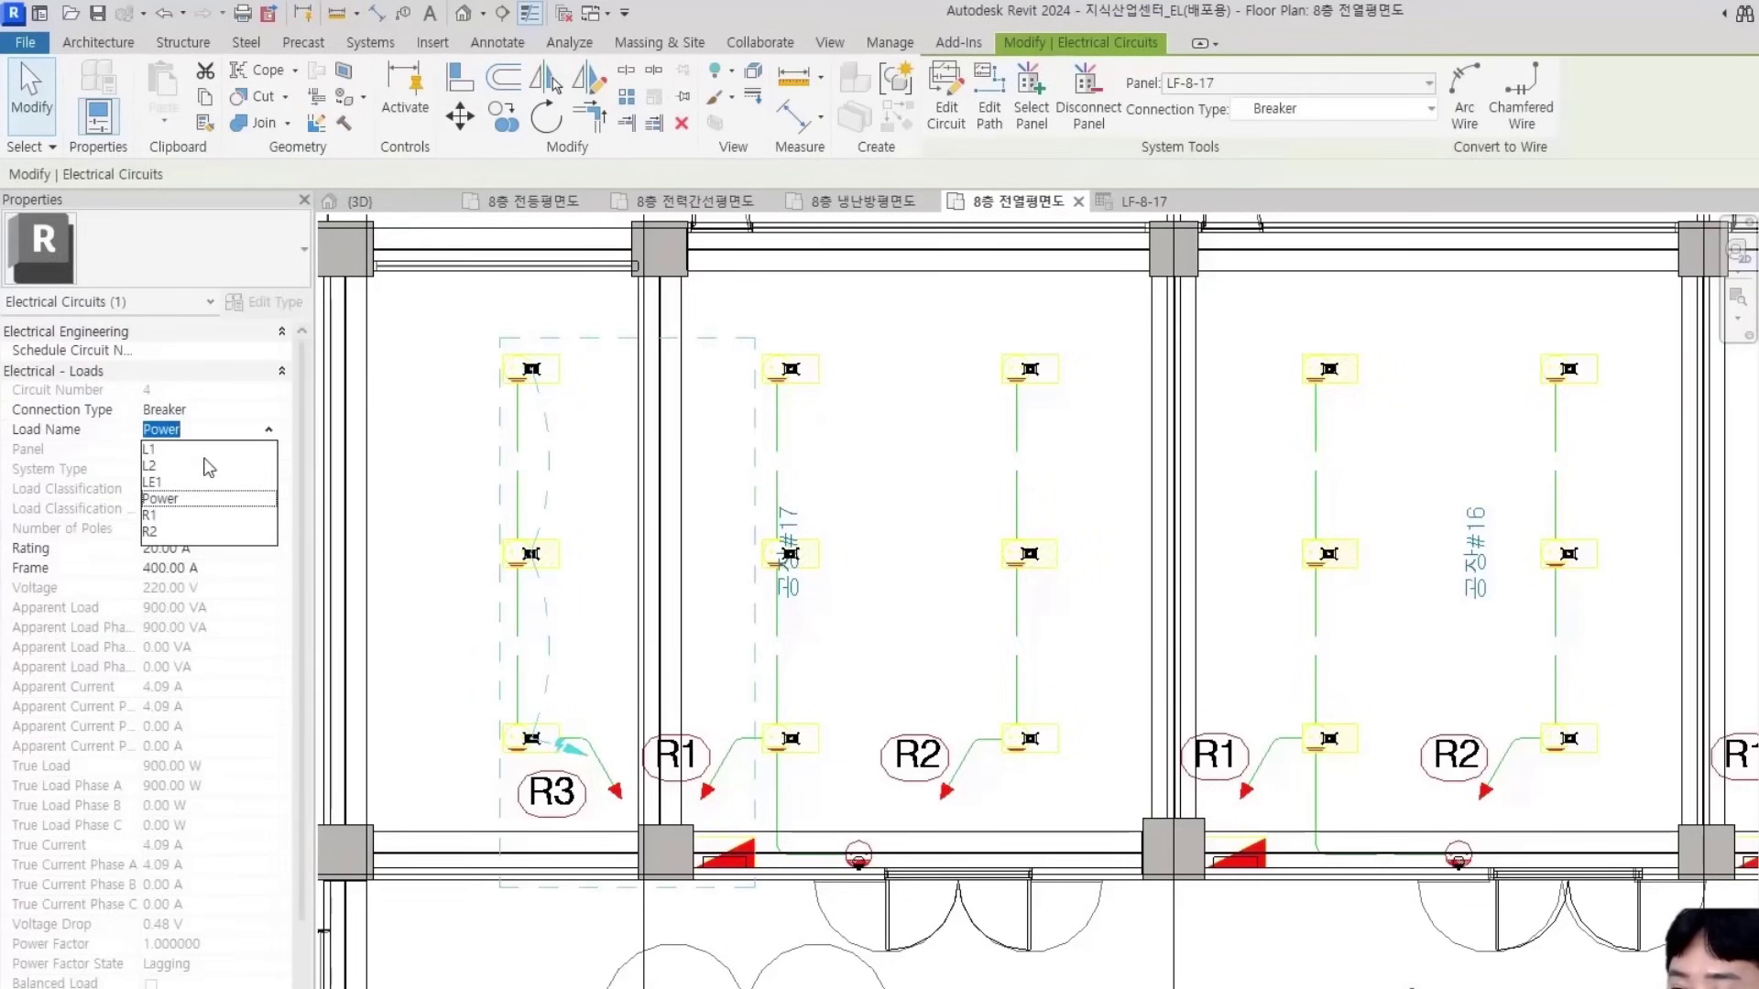
type("R3")
key("Return")
left_click(230, 569)
type("30")
key("Return")
left_click(954, 446)
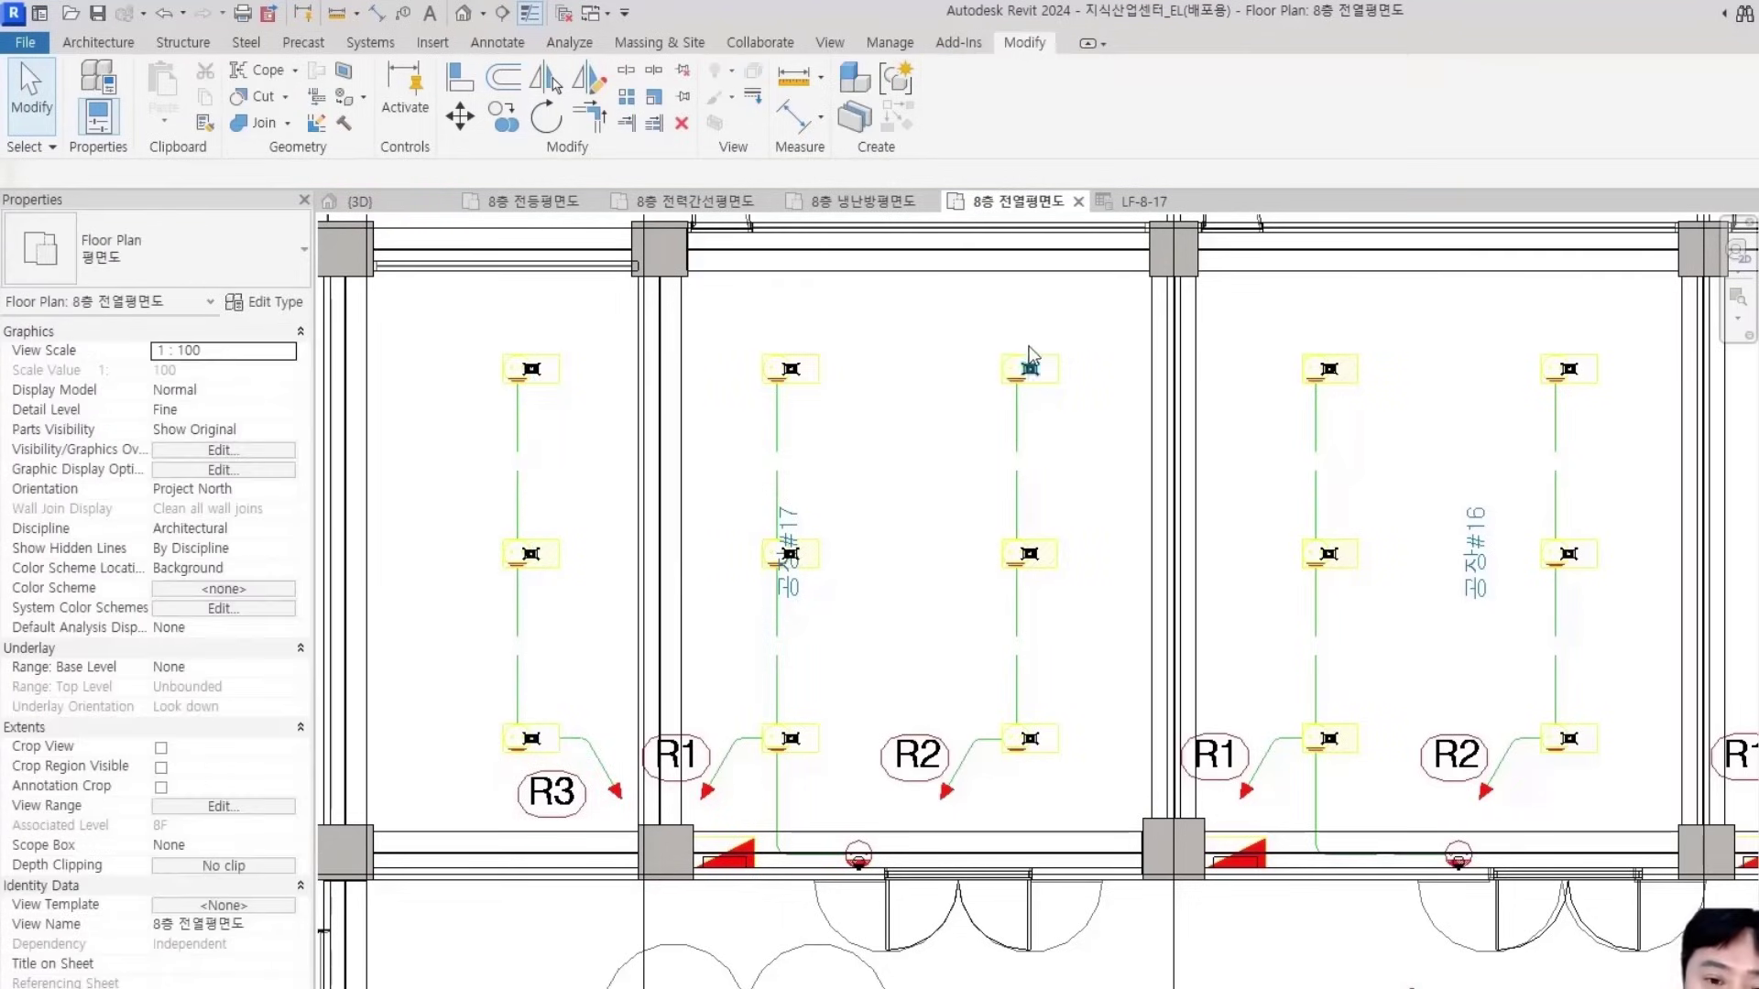
Review the outlet circuits and their phase loads in the LF-8-17 panel schedule
left_click(1146, 207)
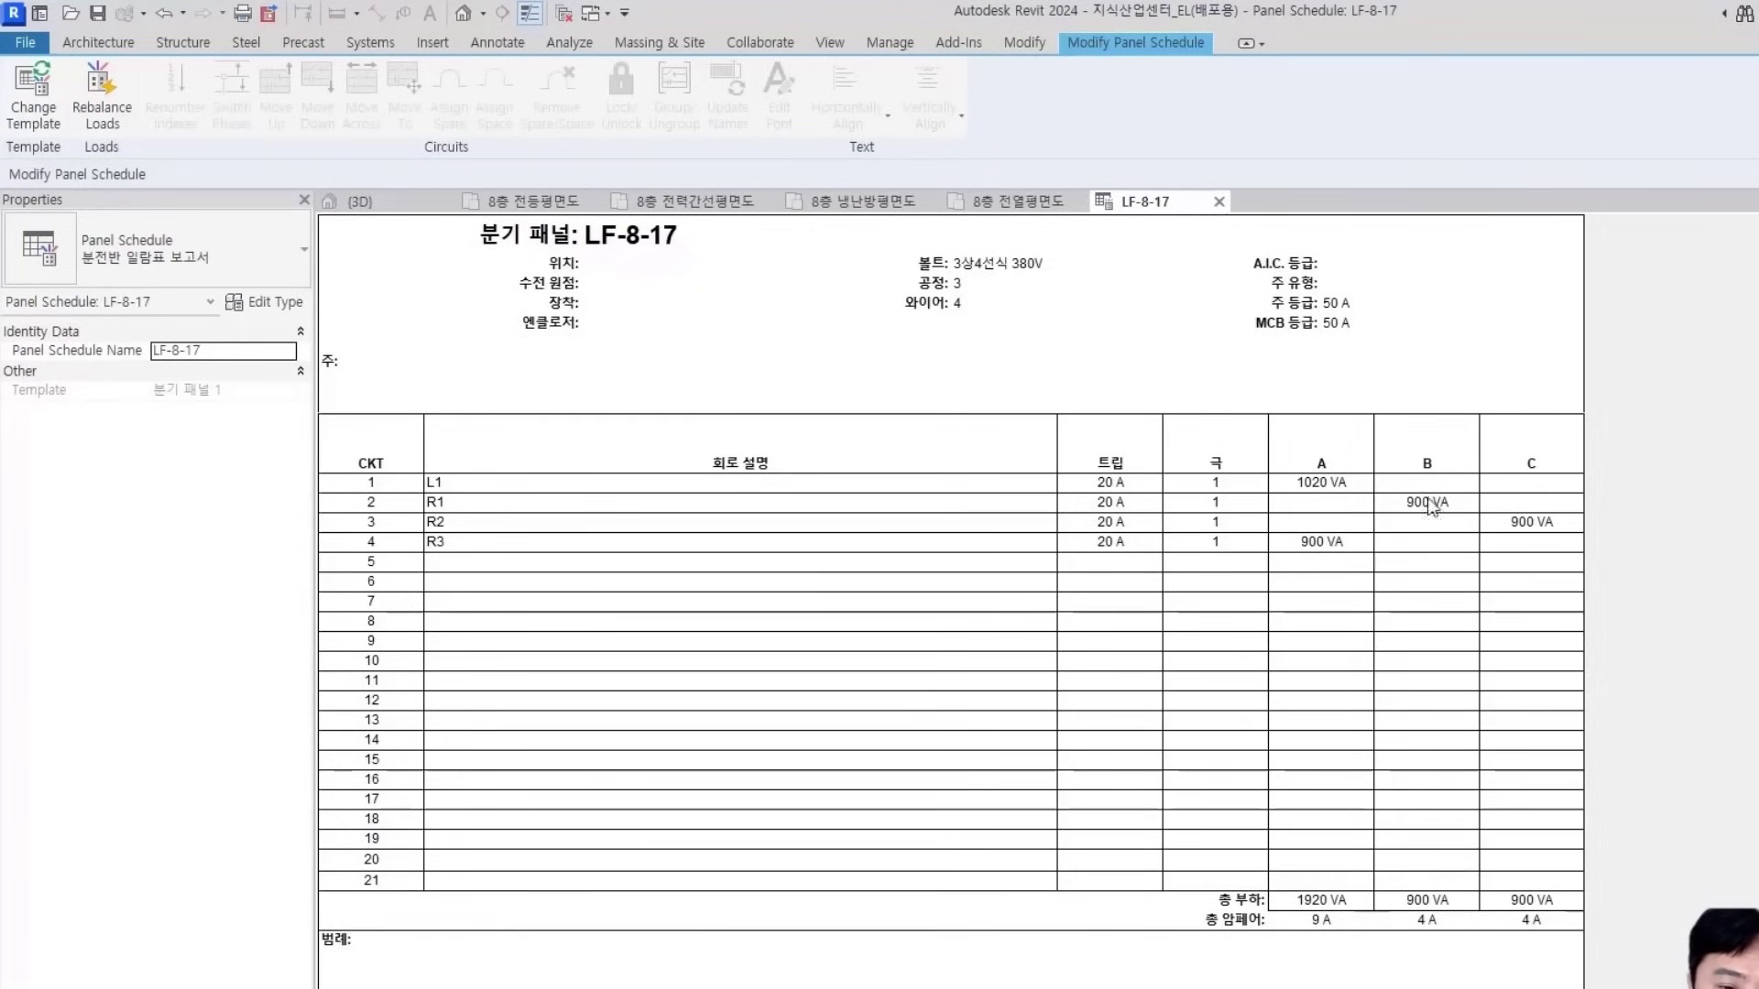
left_click(861, 360)
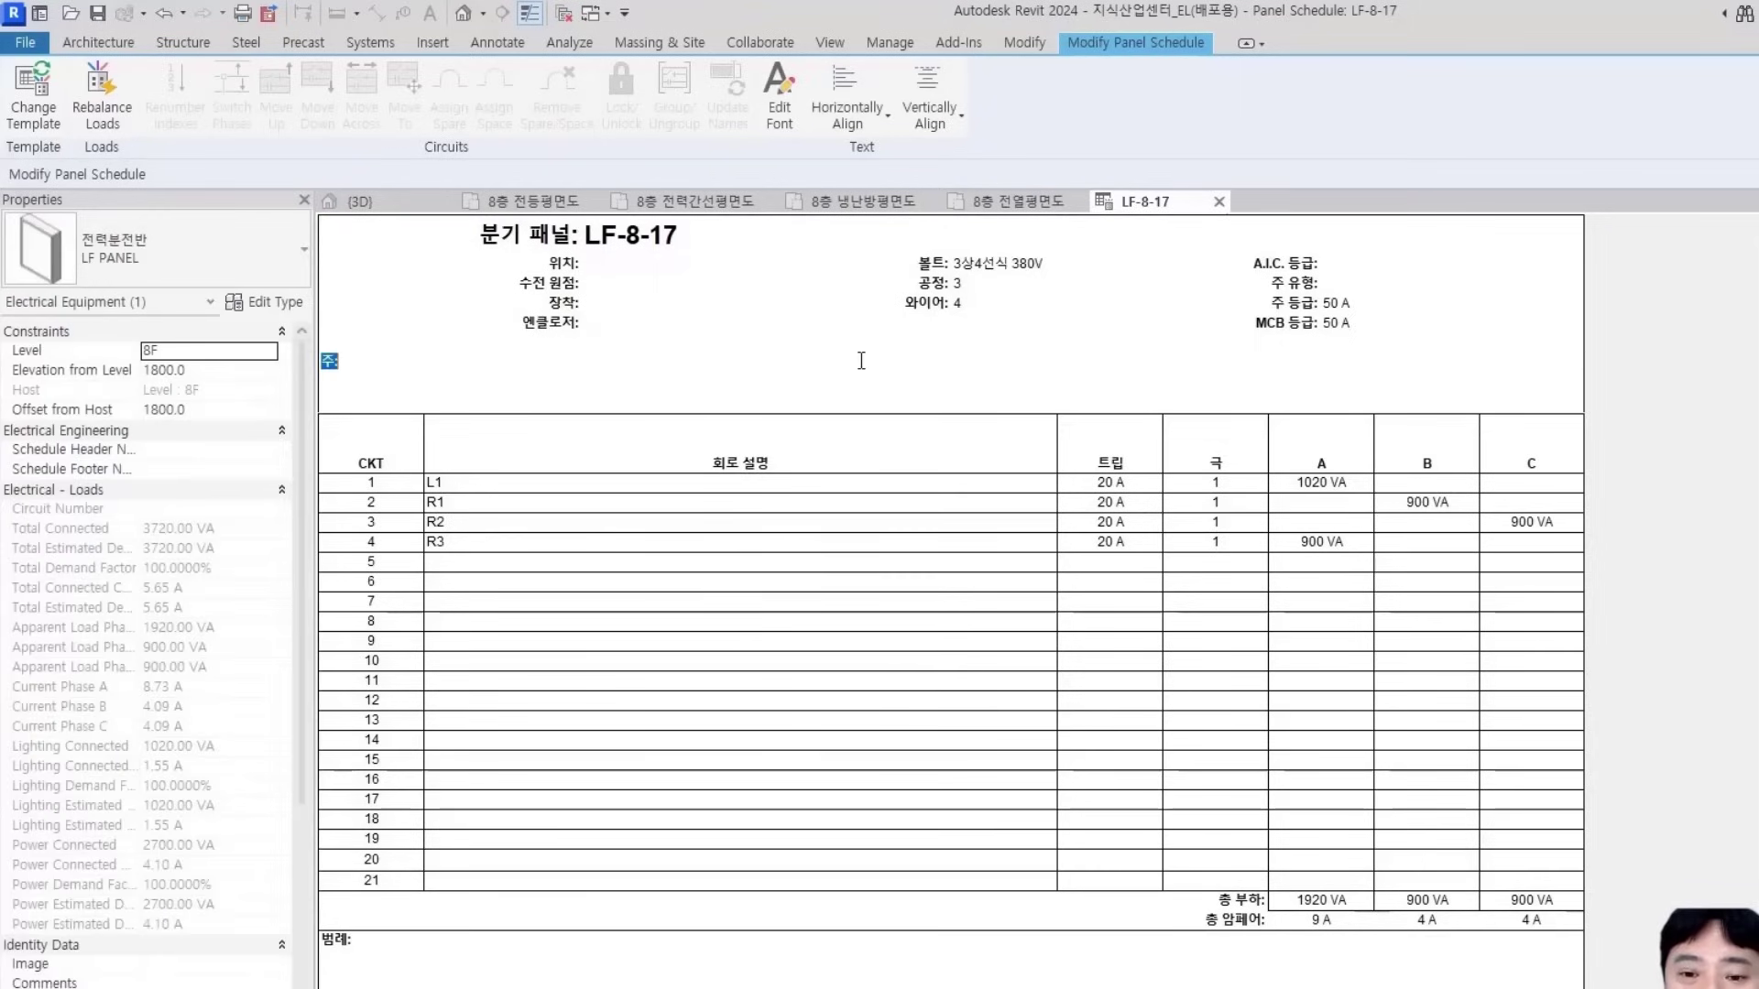
left_click(991, 620)
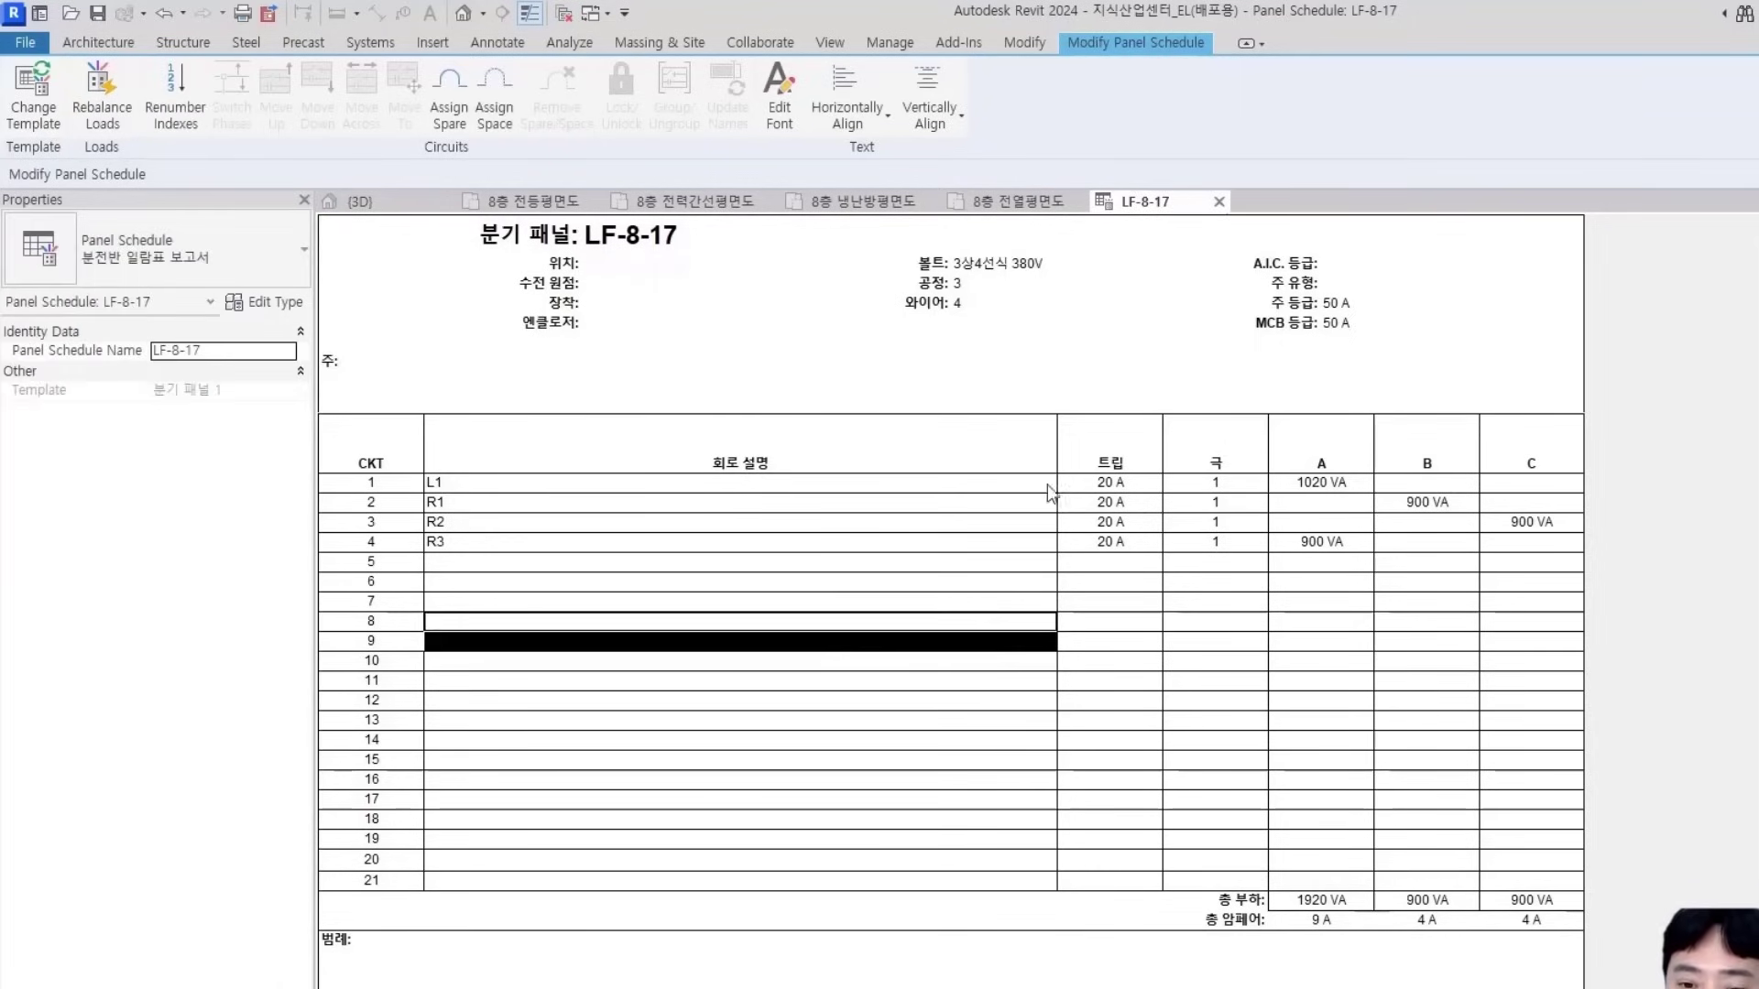
Examine the core area of the 8층 전열평면도 floor plan around the EPS room with panels LN-8-A and LE-8-A
left_click(998, 201)
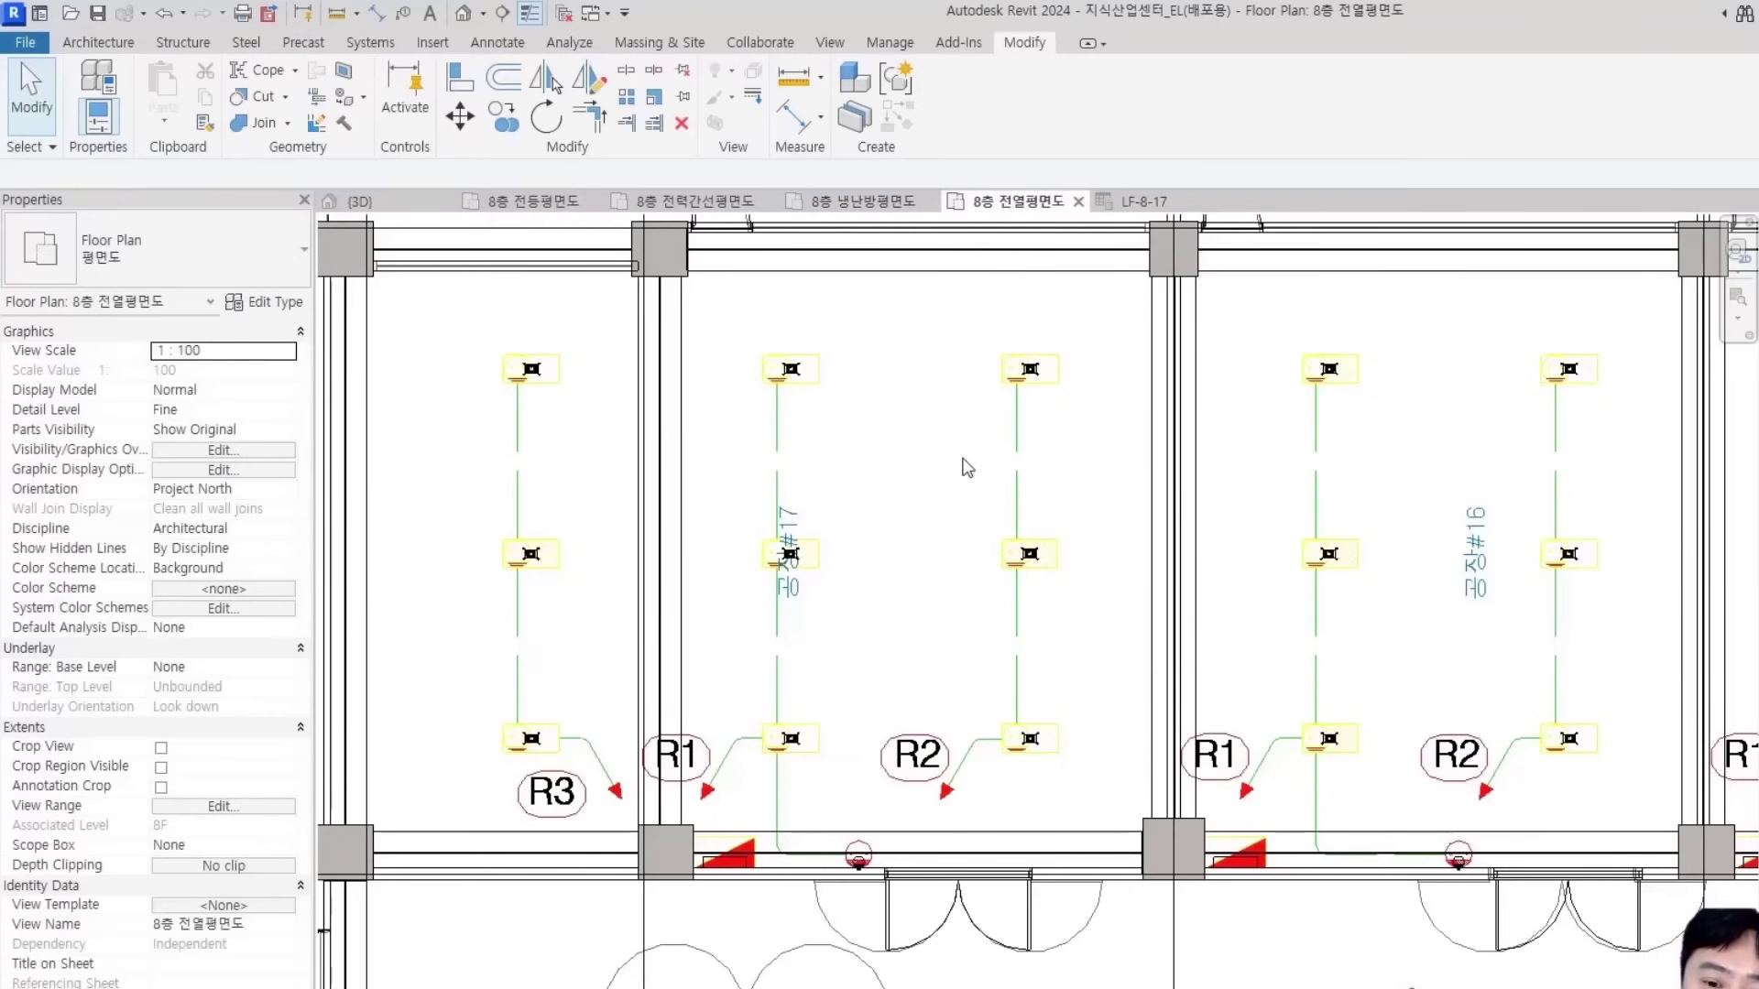
middle_click_drag(998, 558, 697, 550)
scroll(1150, 477, "down", 1)
middle_click_drag(1156, 497, 703, 339)
scroll(703, 339, "up", 1)
middle_click_drag(1223, 570, 1146, 240)
scroll(834, 400, "down", 2)
middle_click_drag(557, 426, 876, 533)
middle_click_drag(1088, 533, 874, 501)
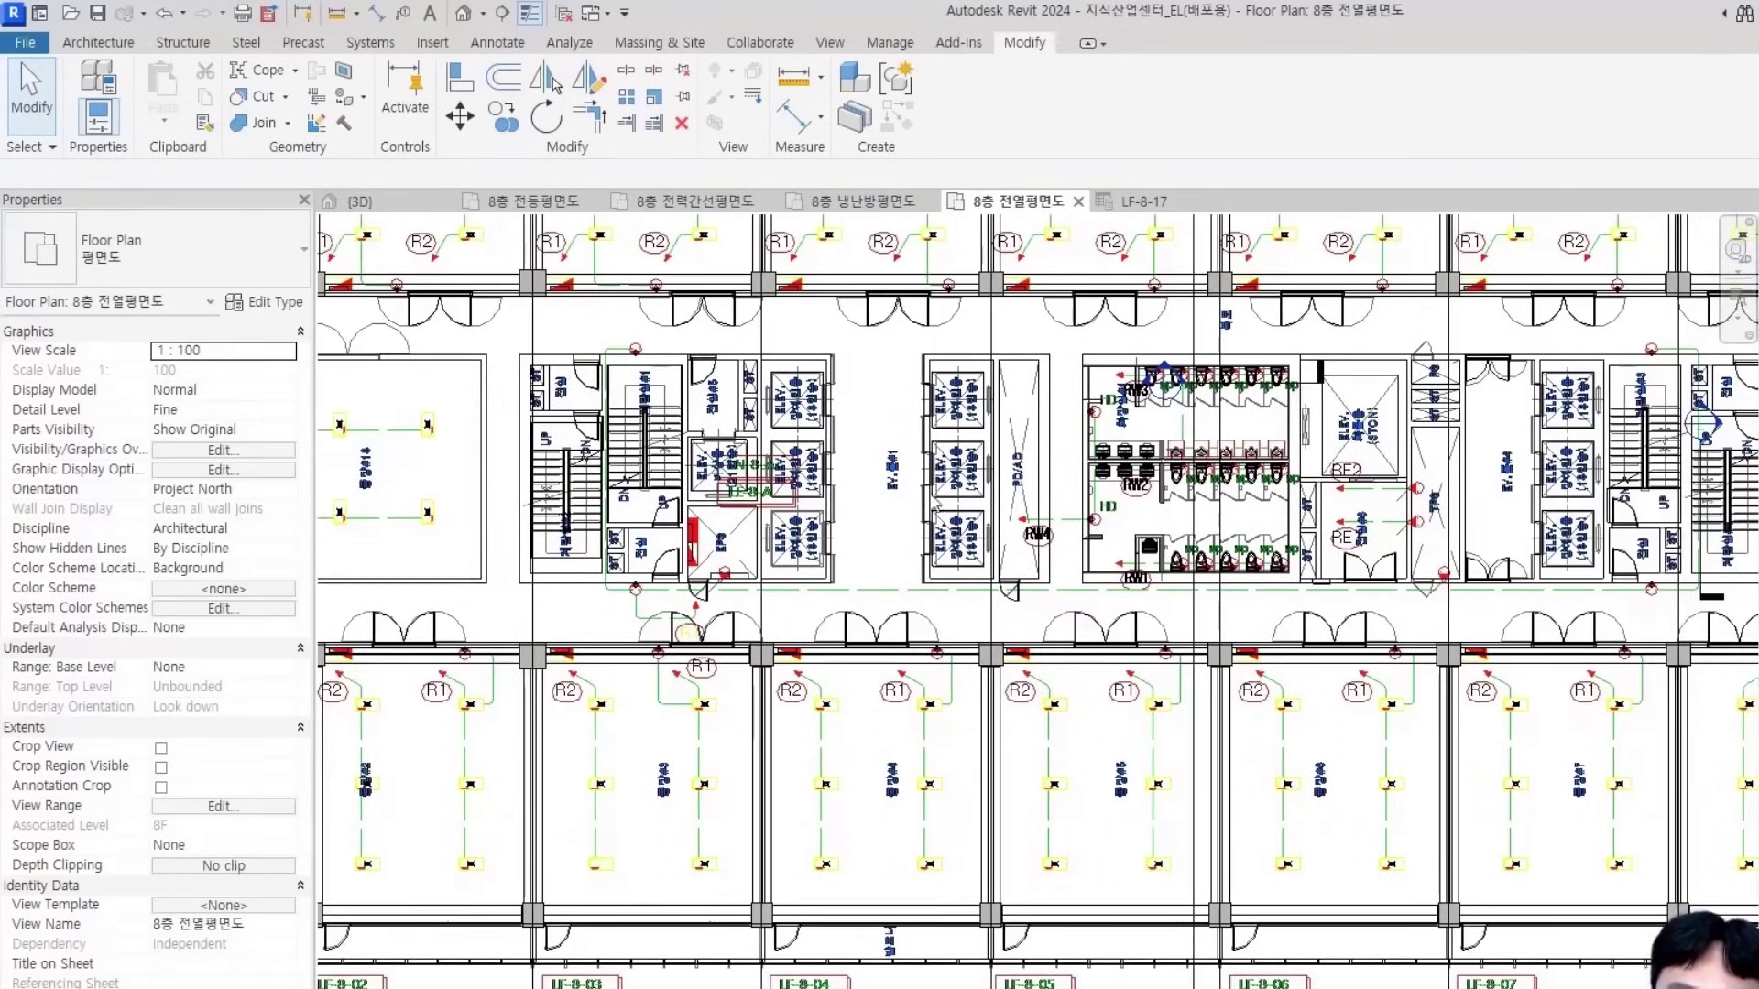
middle_click_drag(1185, 572, 1147, 577)
scroll(676, 540, "up", 3)
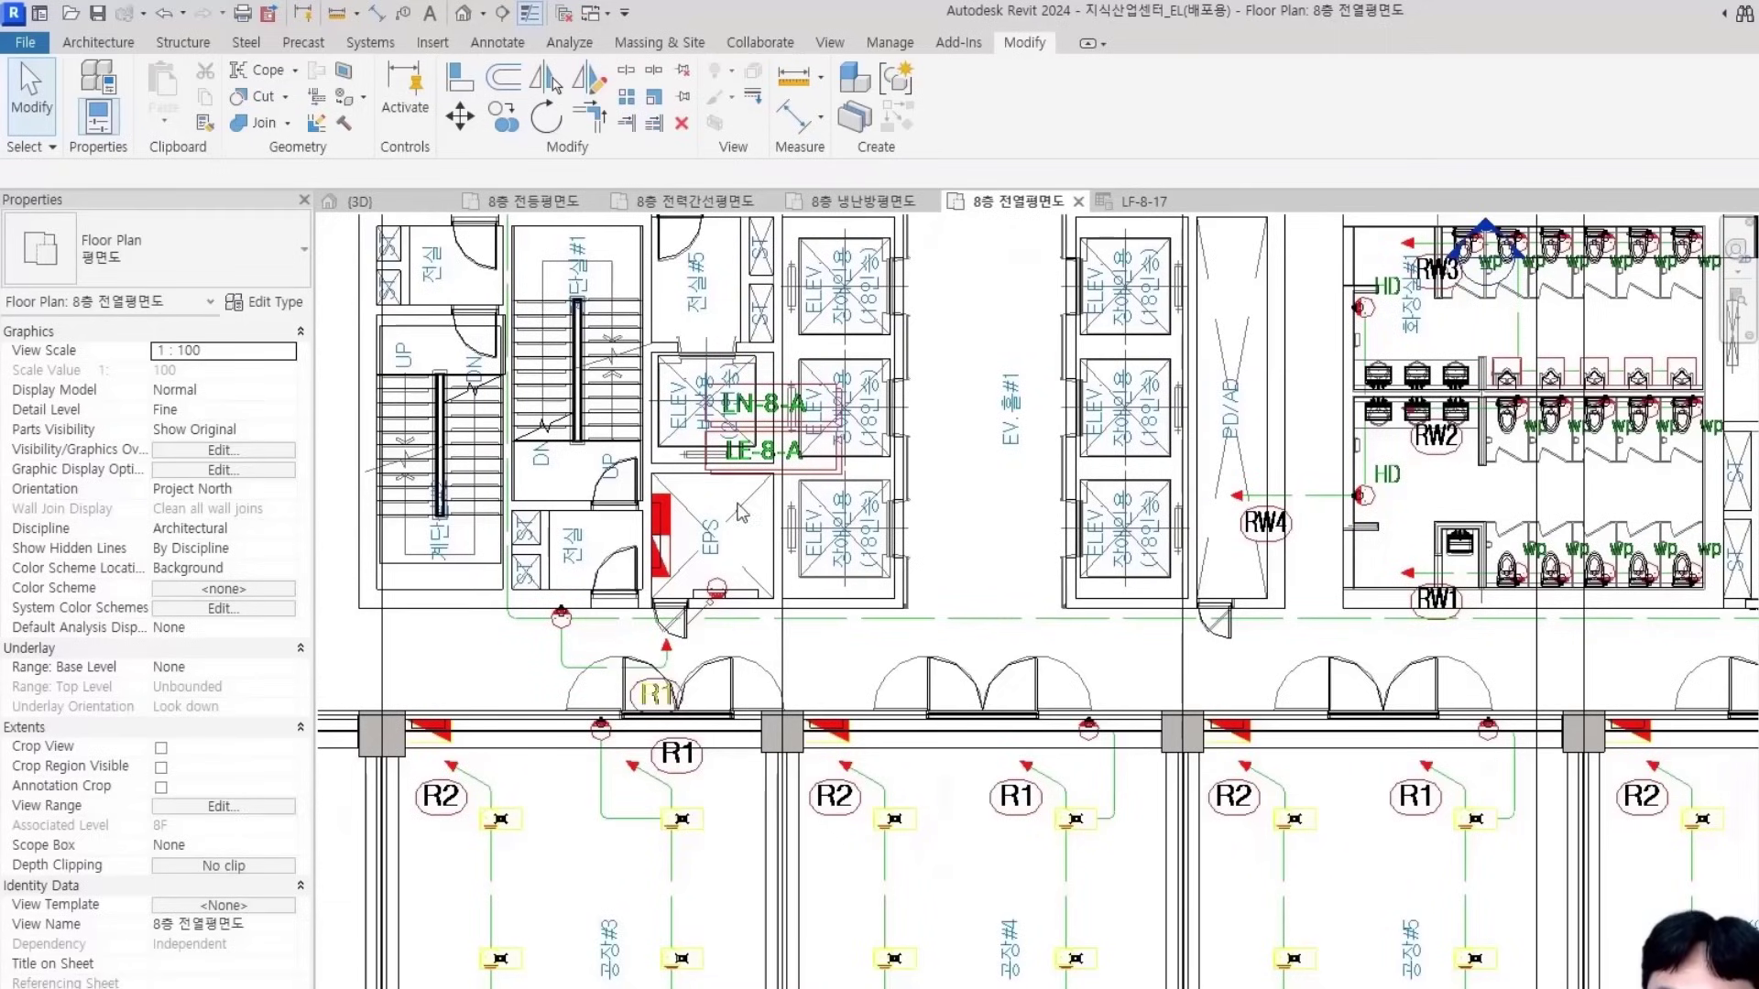
scroll(669, 467, "up", 2)
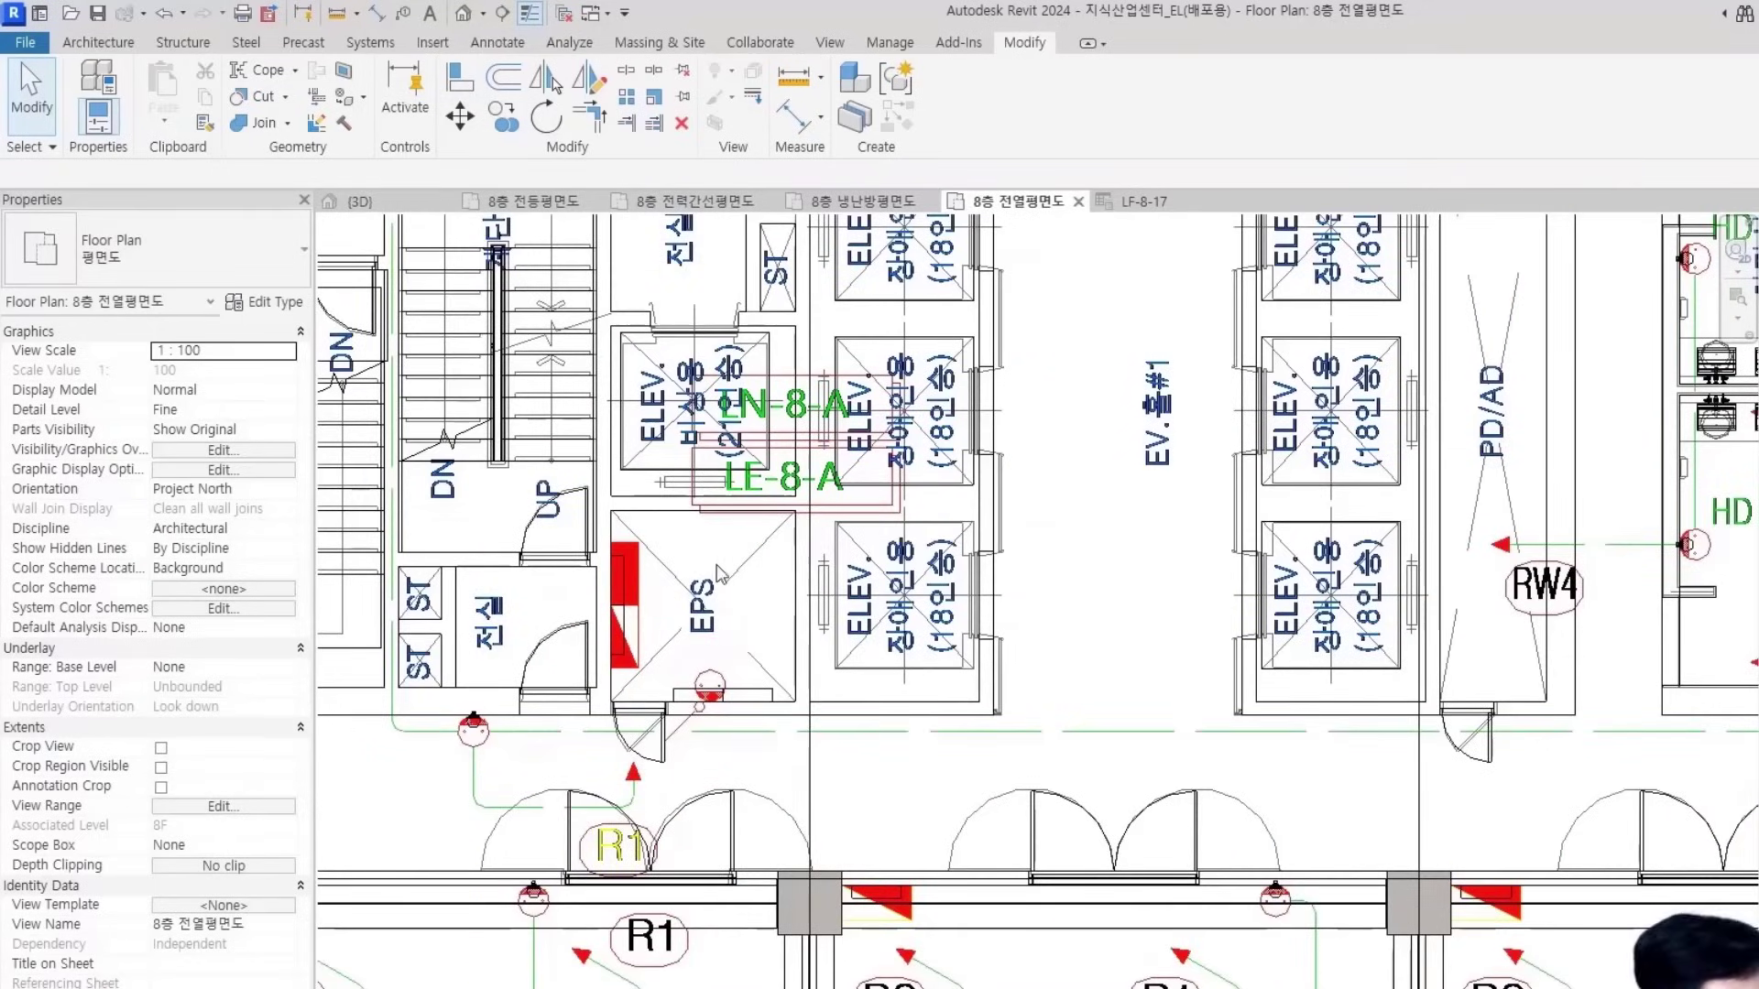
scroll(702, 551, "down", 4)
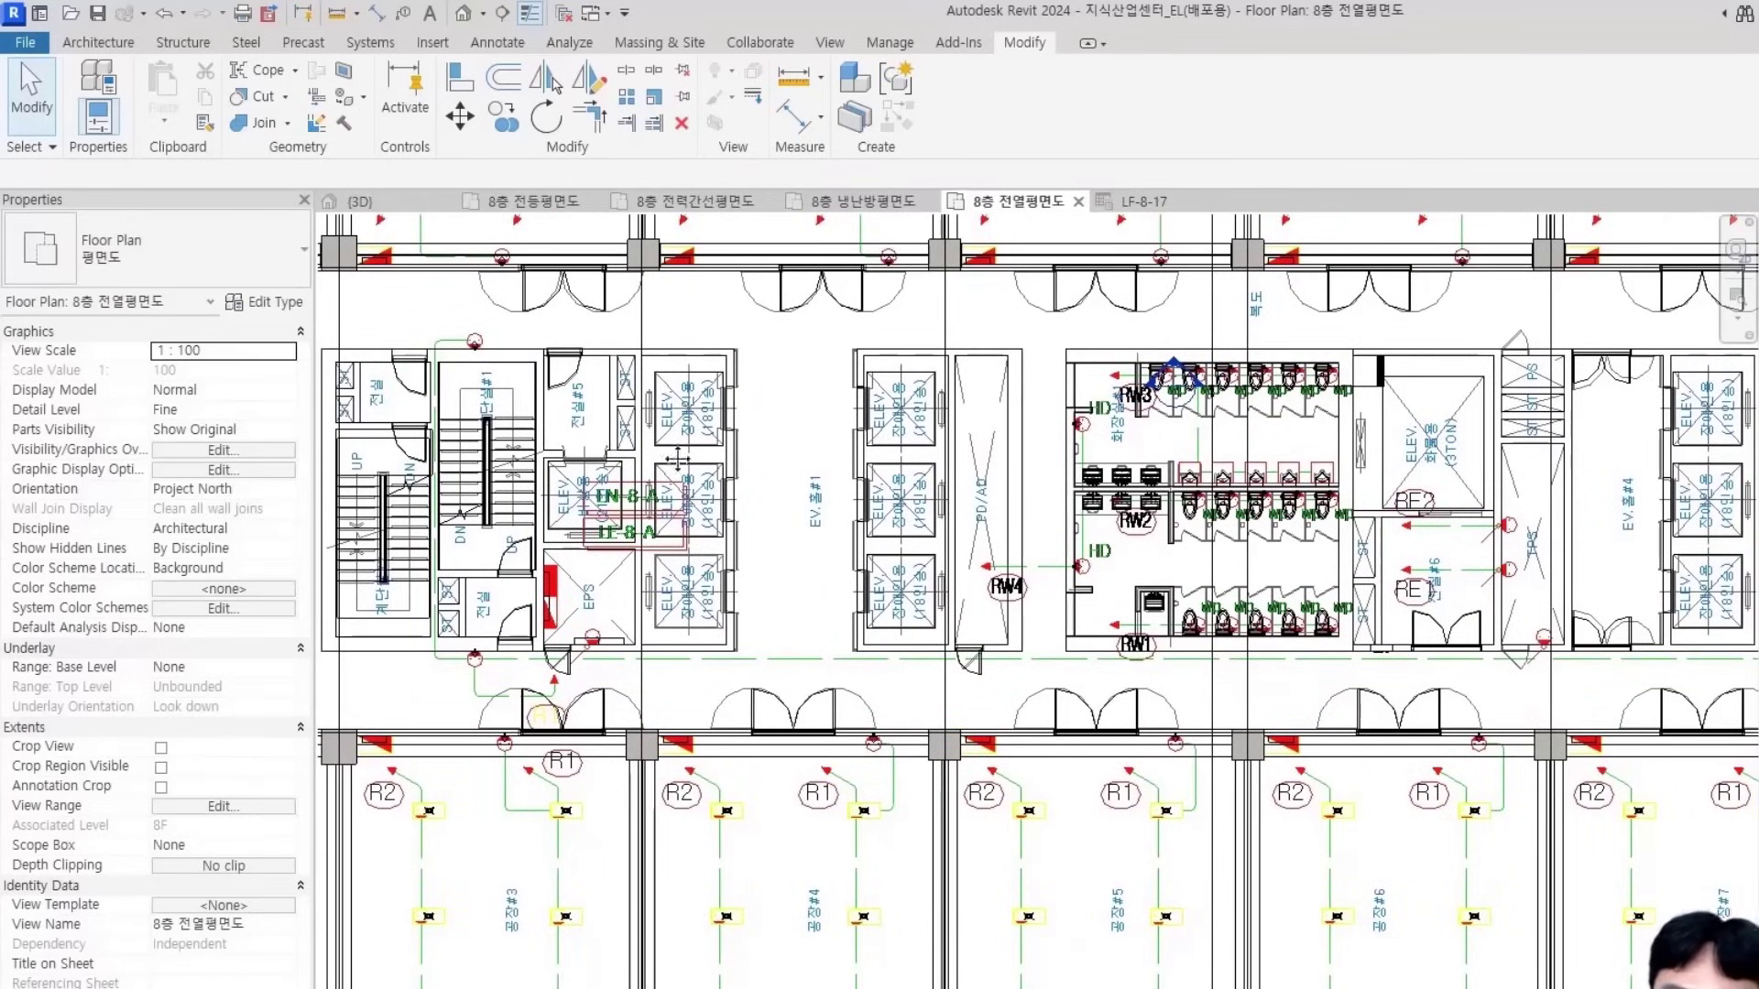
Create a power circuit for the four corridor outlets beside stairwells 계단실#1 and 계단실#3 and assign it to panel LN-8-A
middle_click_drag(497, 443, 625, 431)
left_click_drag(562, 291, 647, 689)
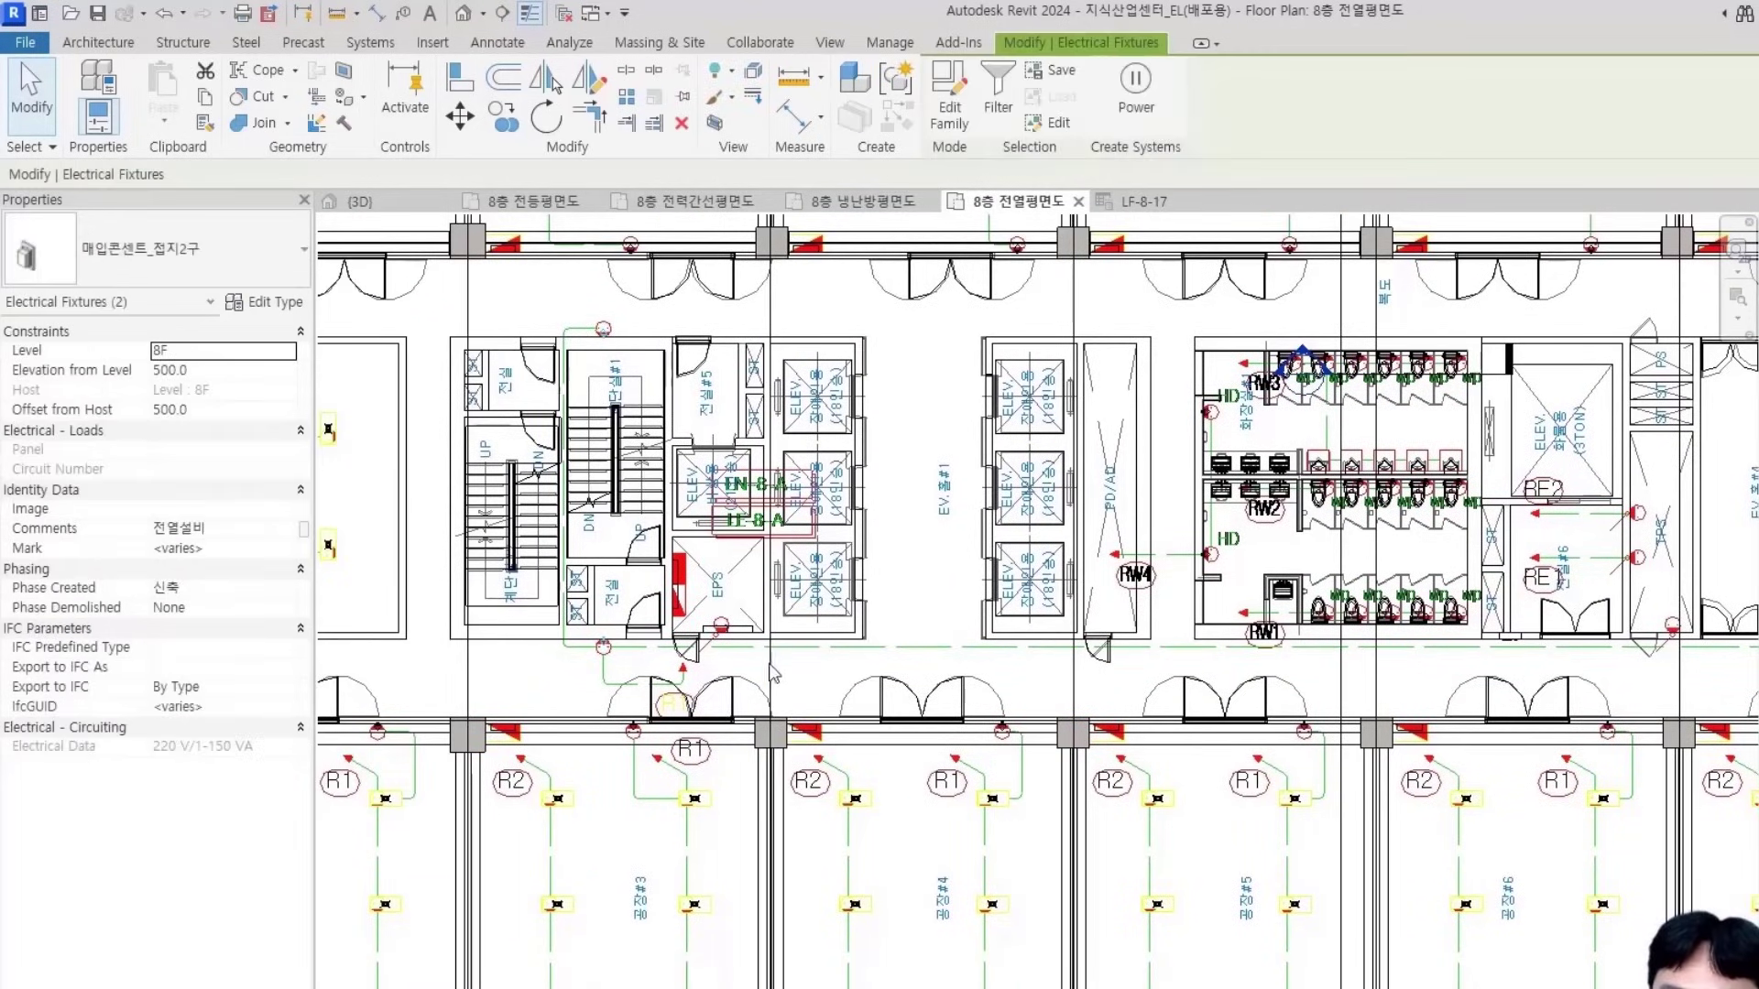
middle_click_drag(1287, 659, 678, 646)
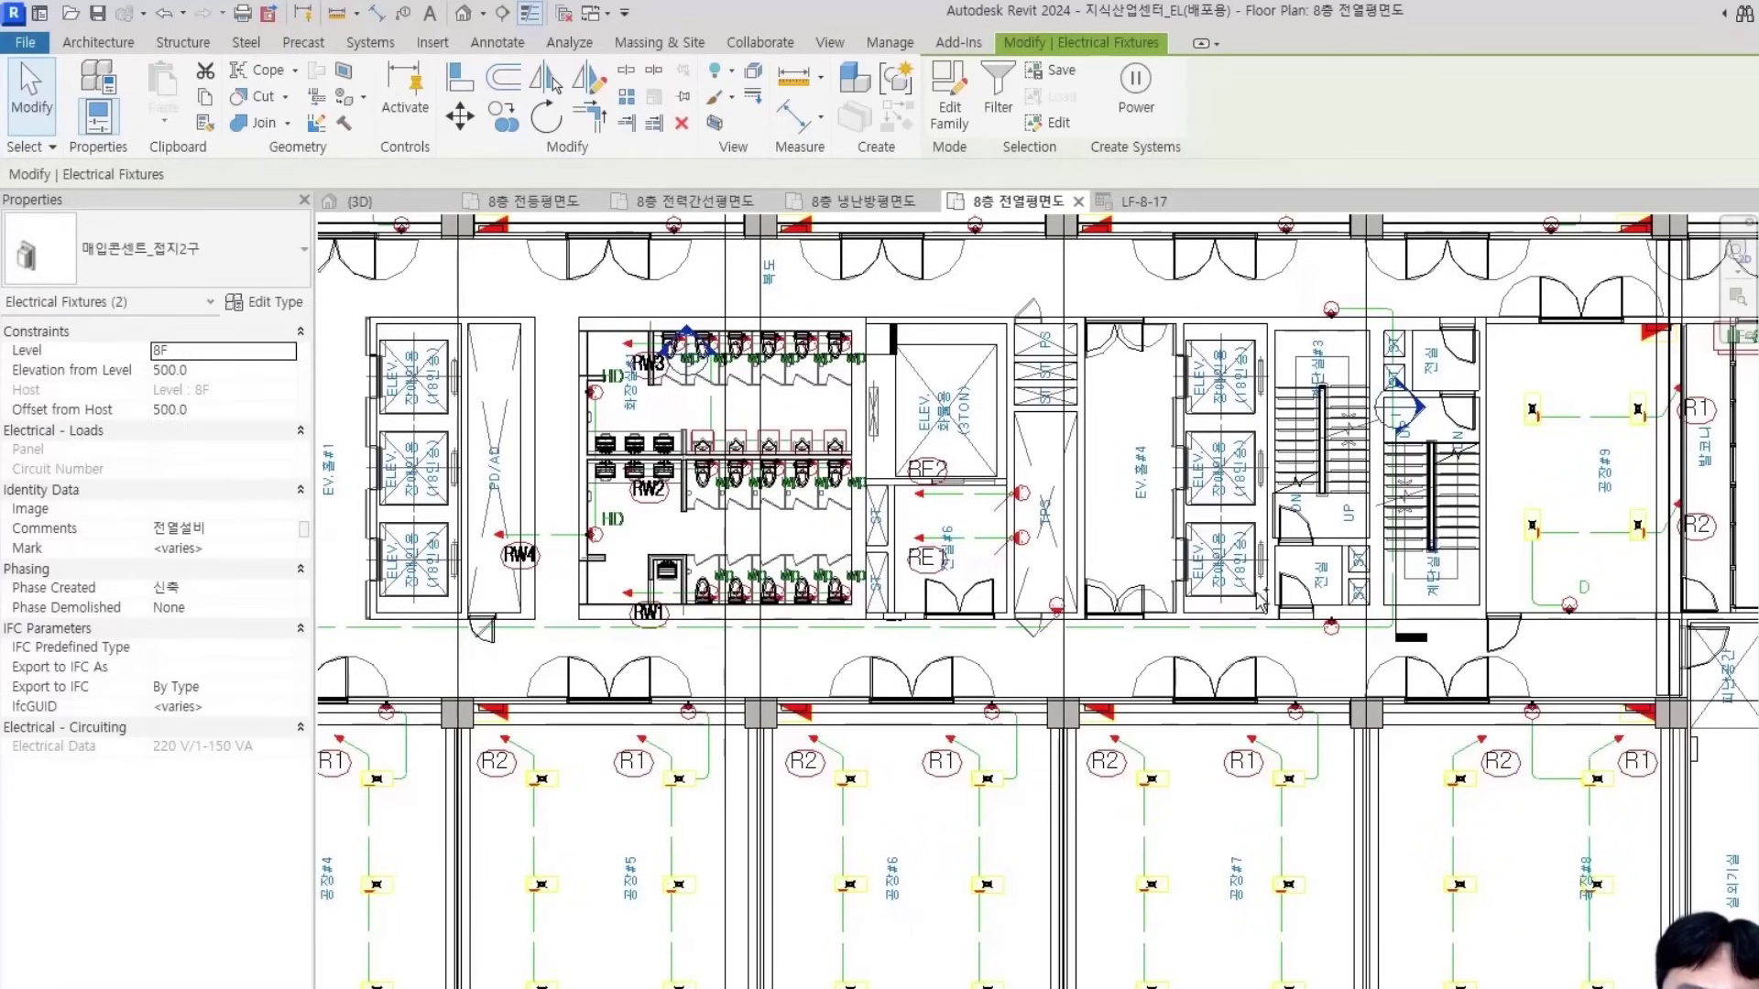
left_click_drag(1287, 261, 1354, 652, "ctrl")
scroll(1429, 655, "down", 1)
middle_click_drag(1448, 664, 1688, 628)
scroll(944, 616, "up", 1)
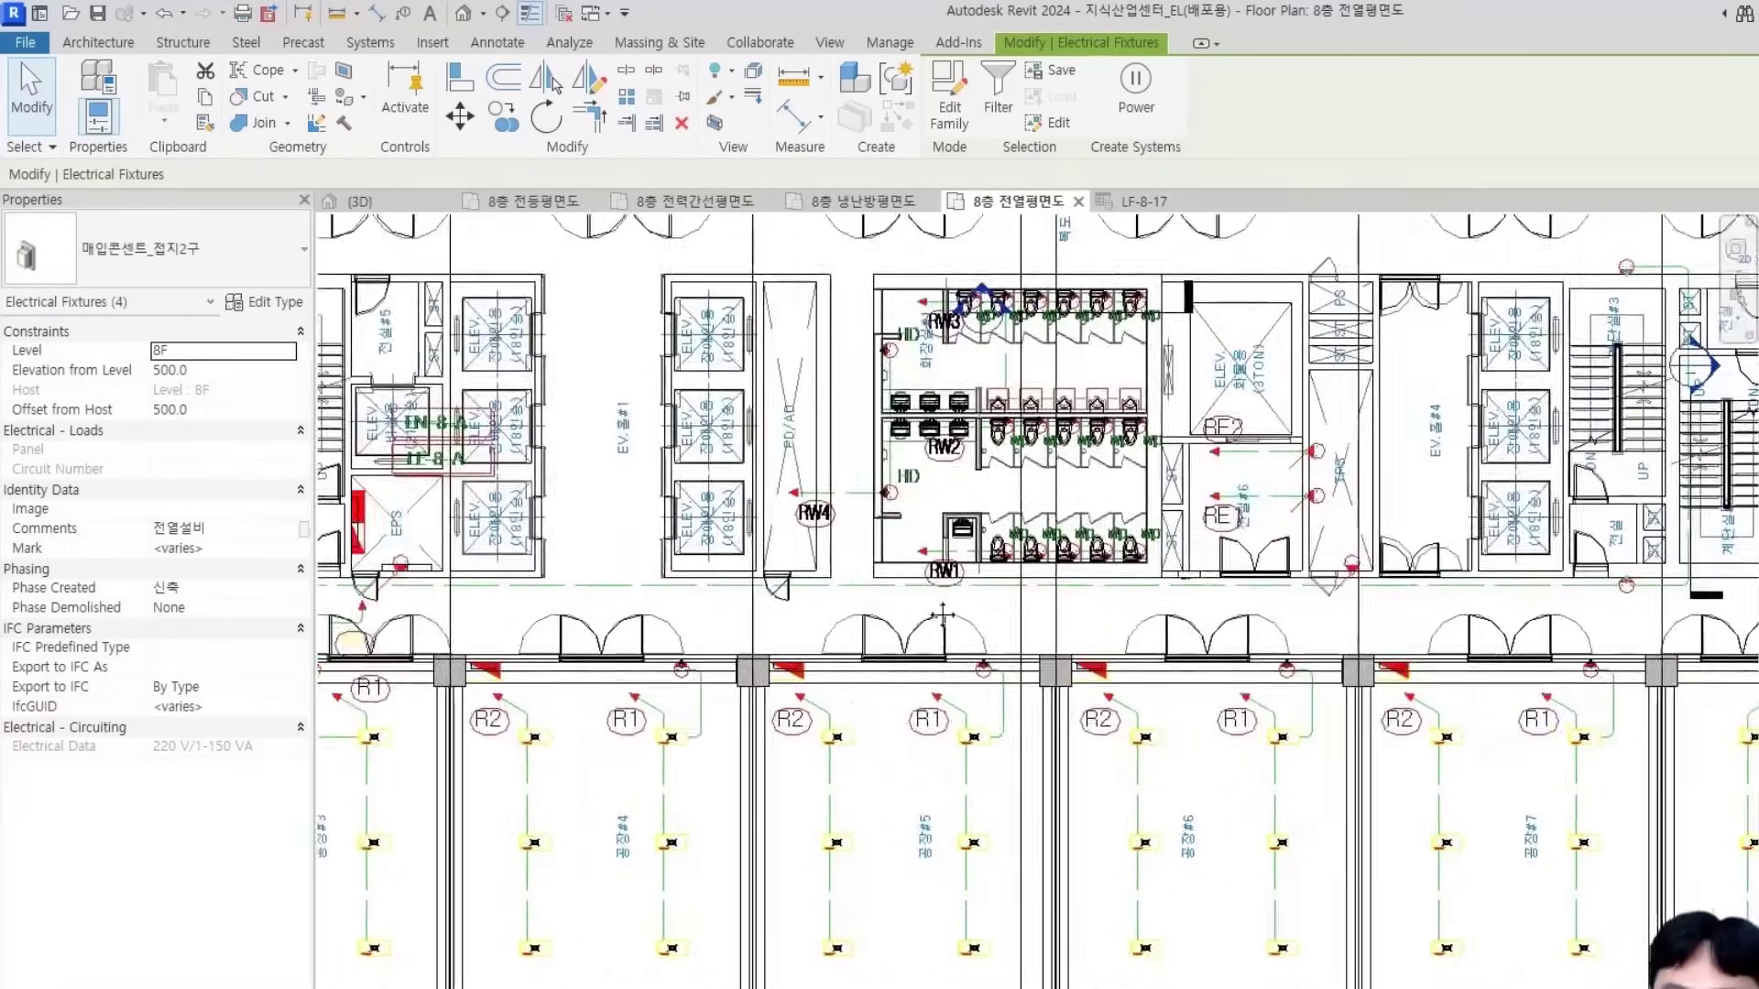
middle_click_drag(944, 615, 1292, 610)
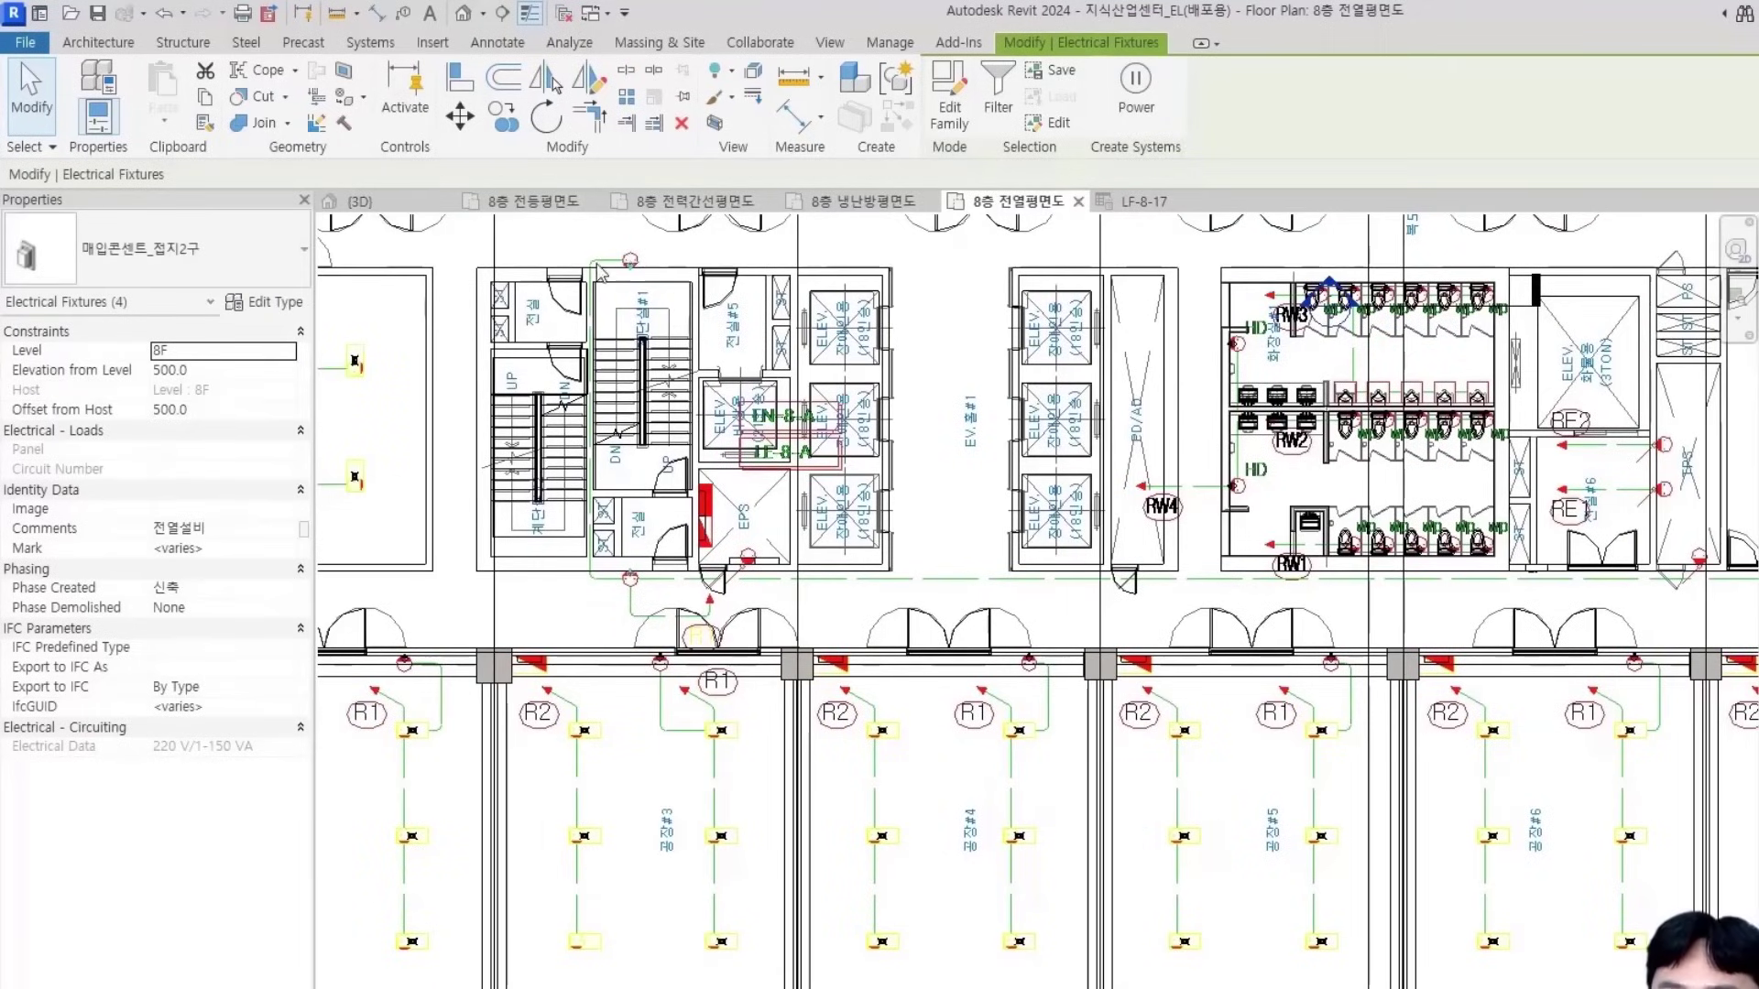
left_click(1136, 92)
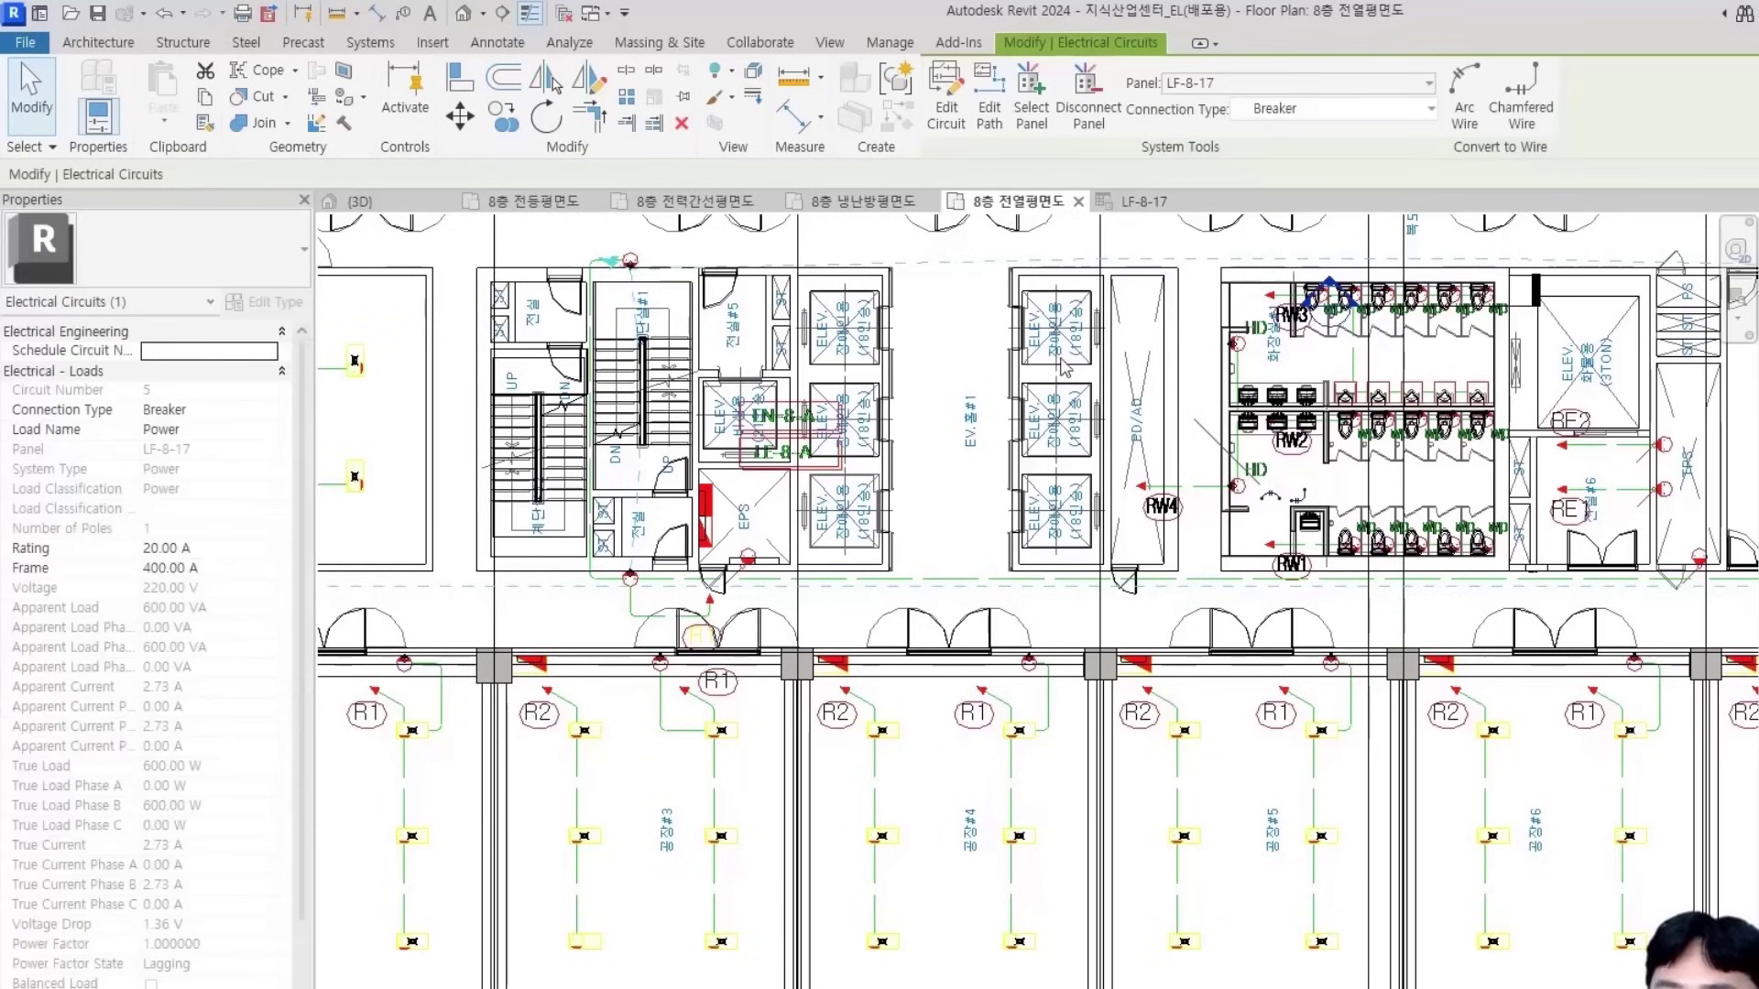
left_click(1282, 84)
left_click(1191, 179)
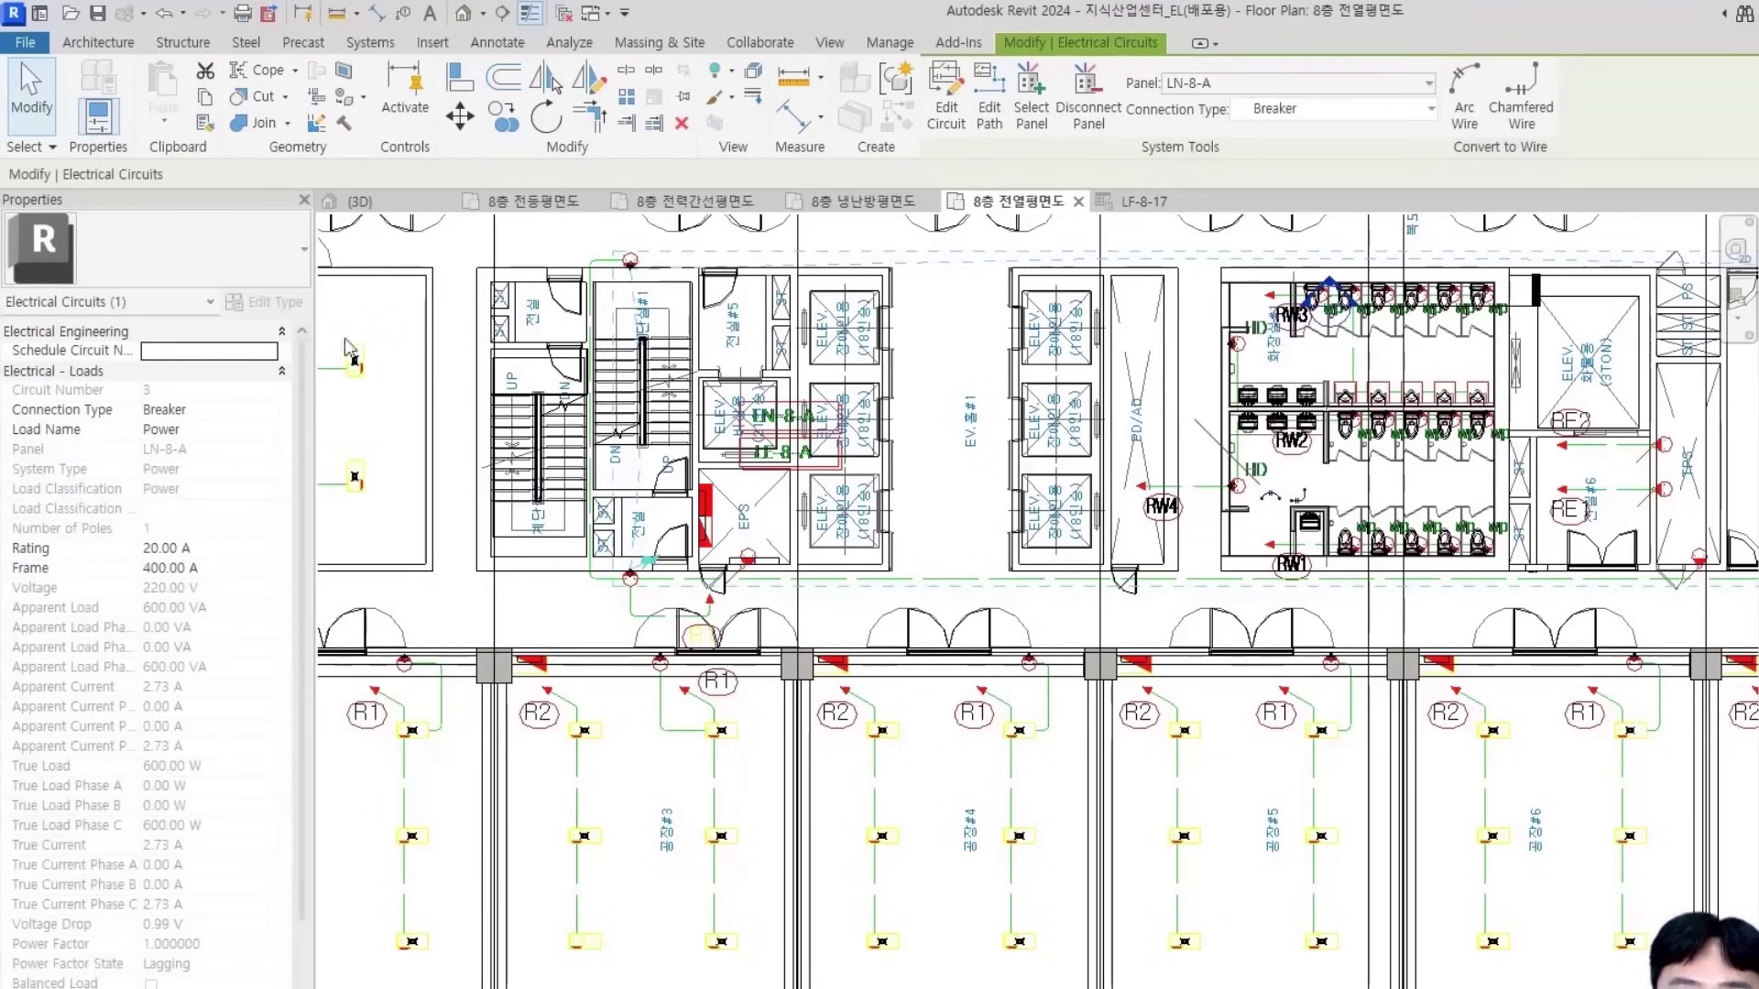
Set the corridor outlet circuit's load name to R1 and open its frame rating for editing
left_click(234, 429)
type("R1")
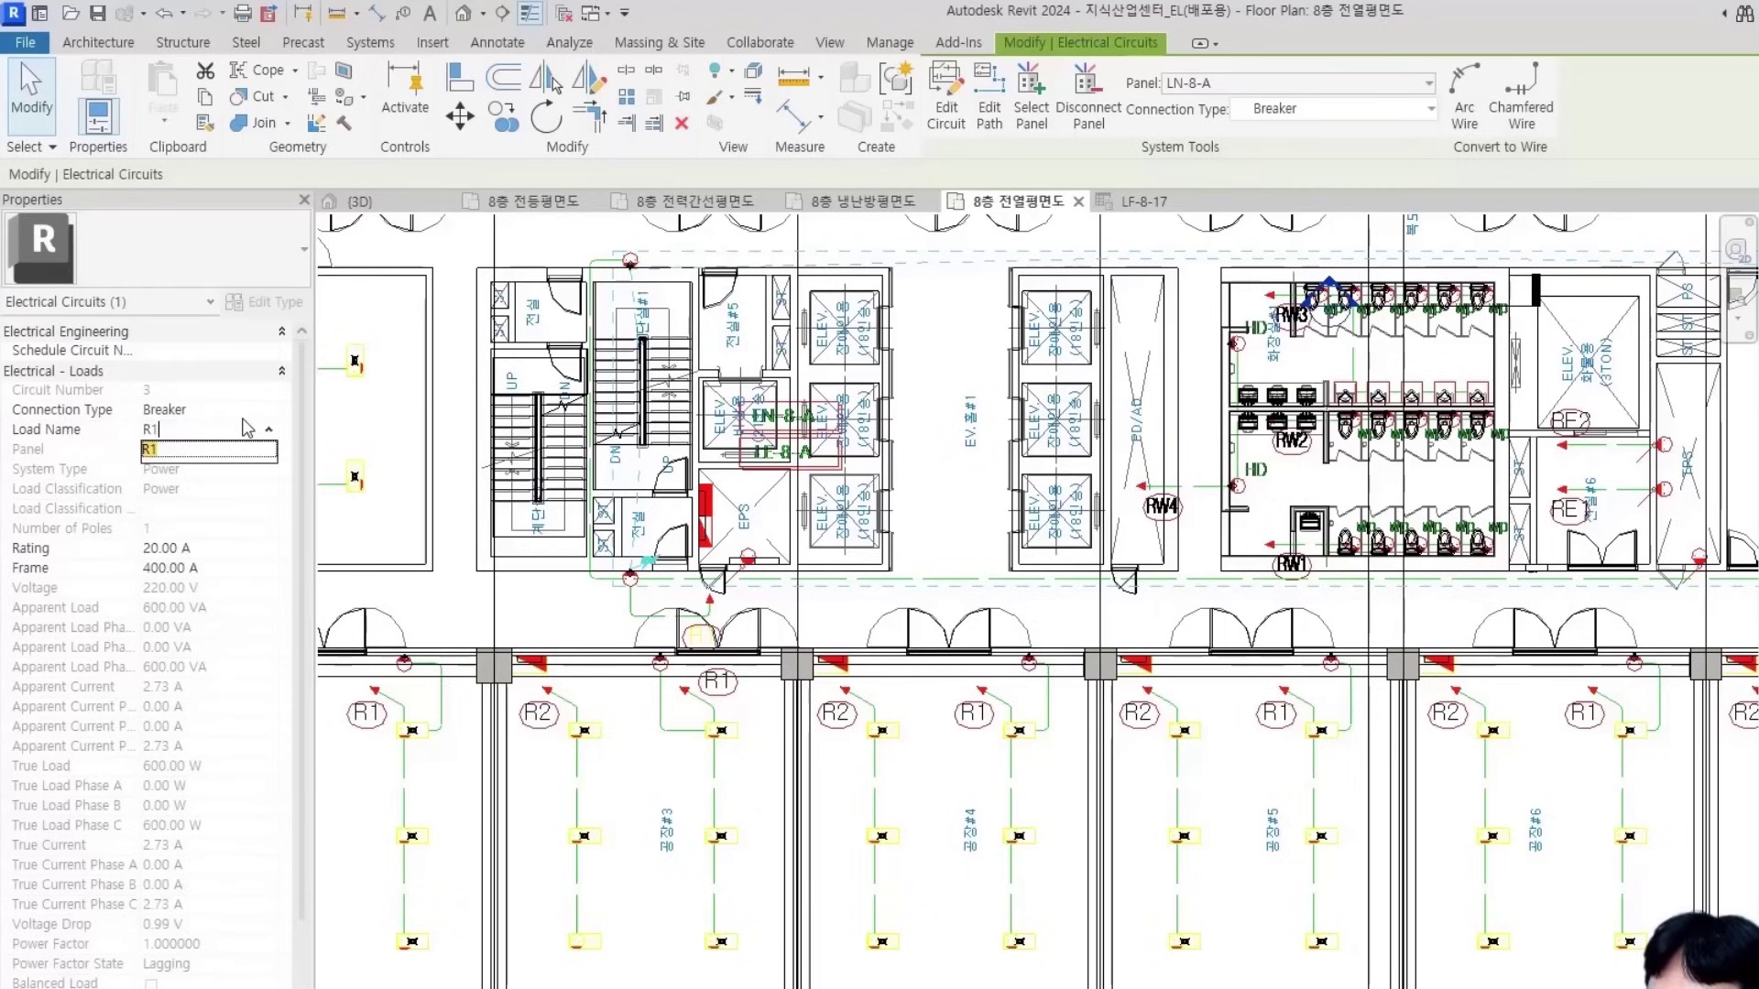
left_click(234, 568)
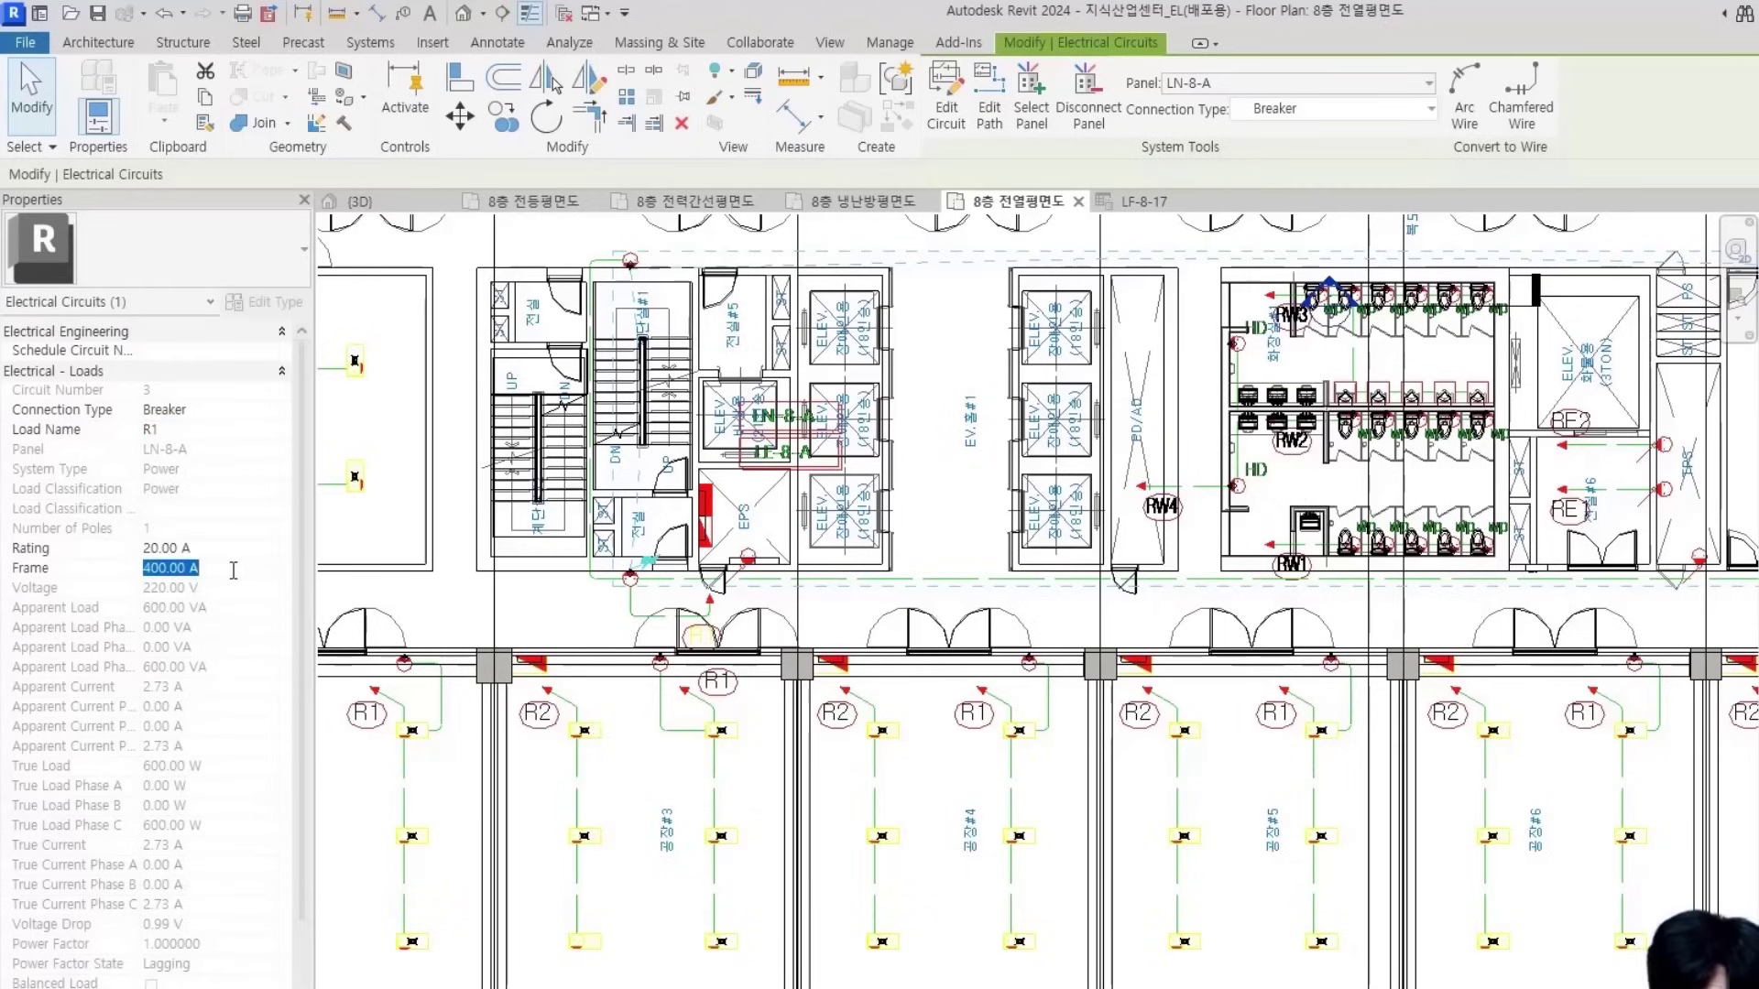
left_click(969, 528)
Create a power circuit on panel LN-8-A for the five bidet outlets in the restroom row labelled RW1
middle_click_drag(1038, 533, 994, 539)
scroll(944, 550, "up", 5)
scroll(944, 550, "down", 3)
left_click_drag(972, 427, 997, 428)
middle_click_drag(655, 838, 780, 607)
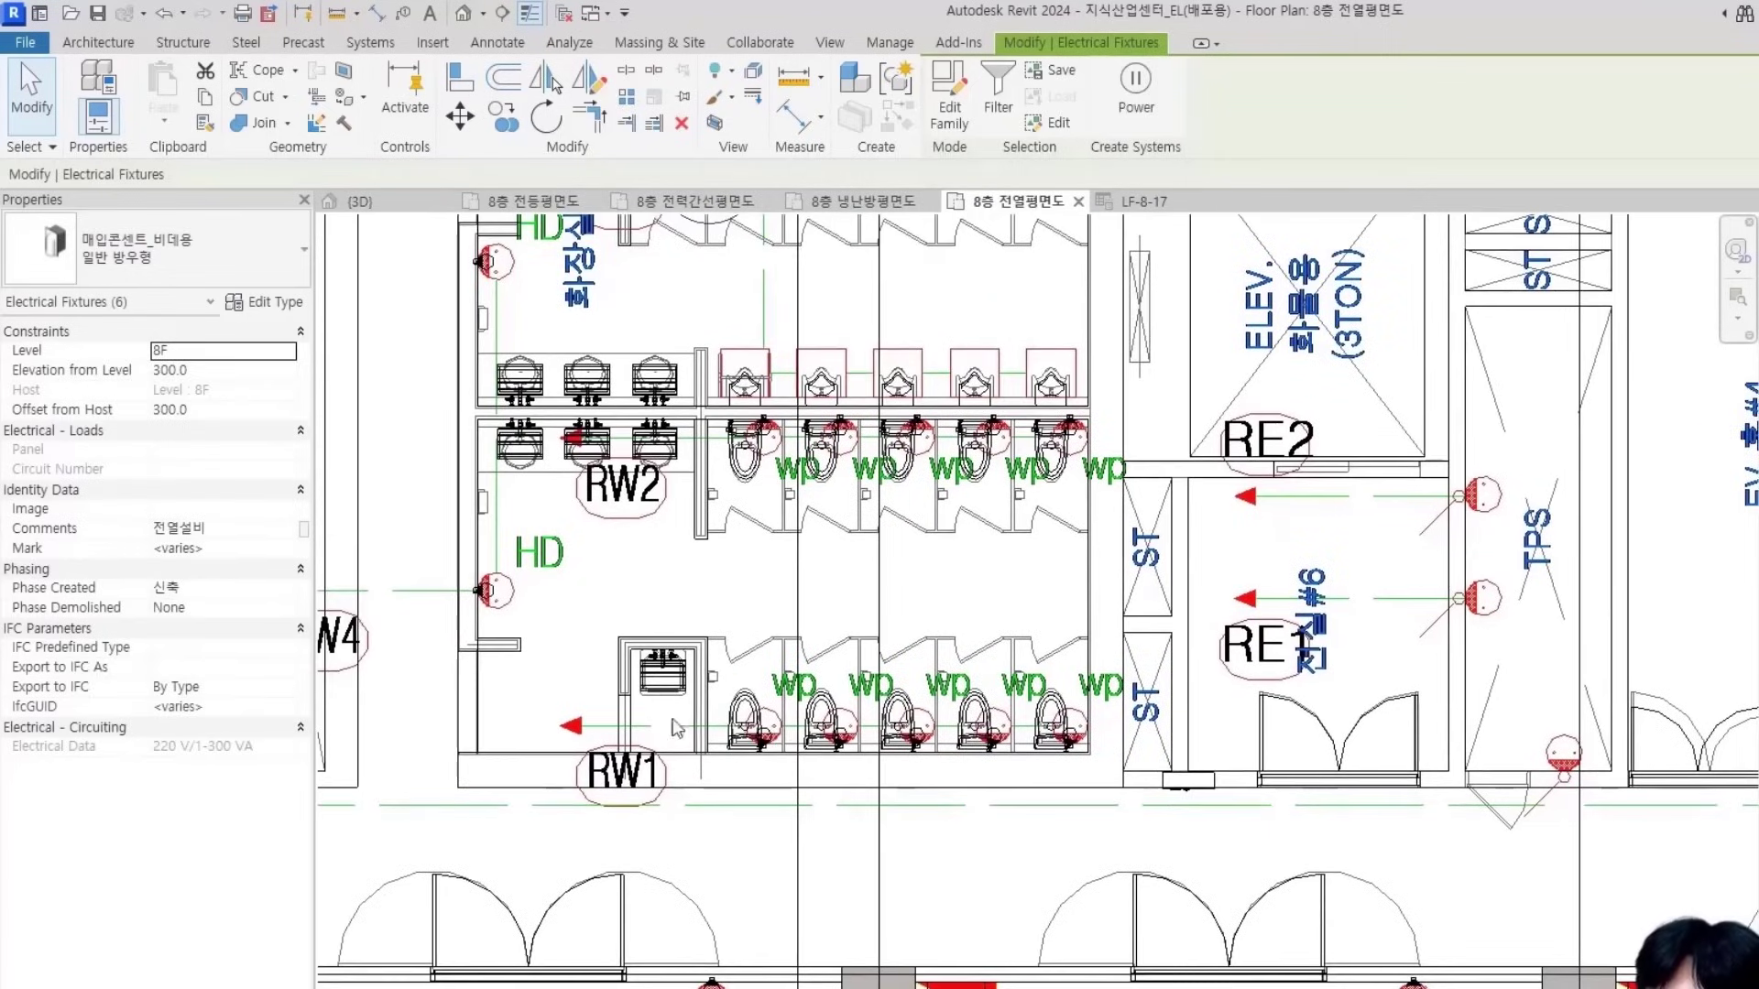
middle_click_drag(655, 728, 514, 689)
left_click_drag(560, 548, 983, 739)
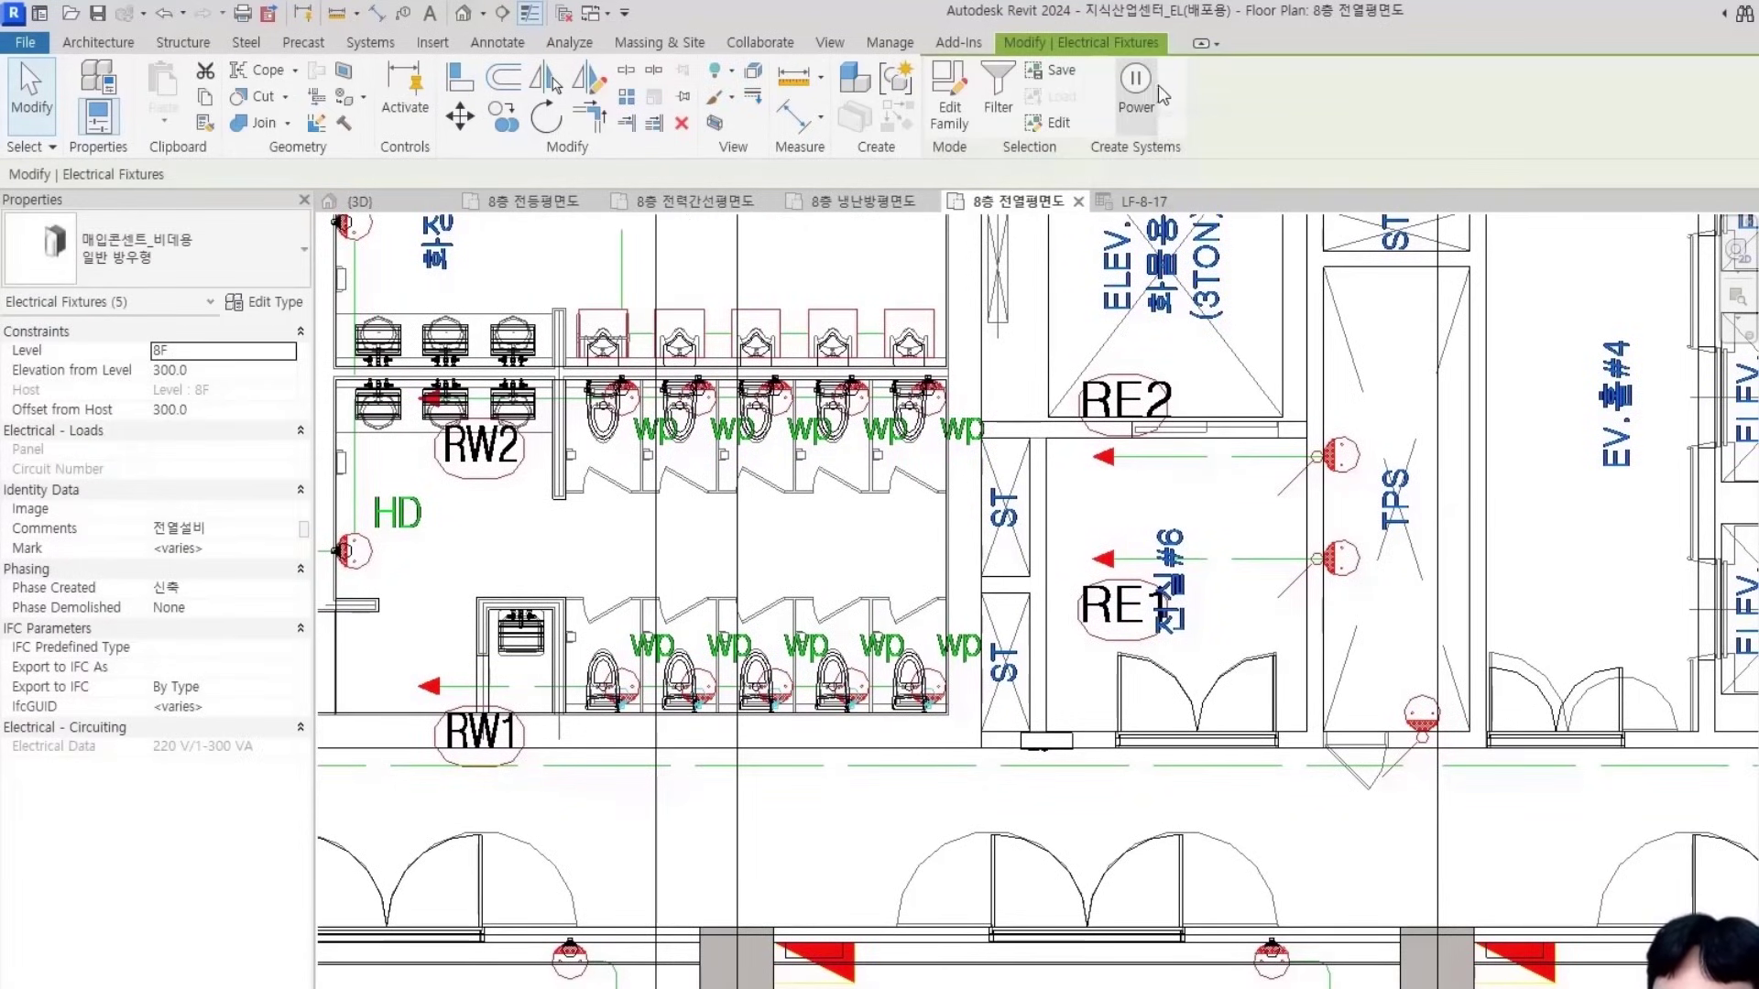
scroll(887, 247, "down", 1)
scroll(1084, 732, "down", 2)
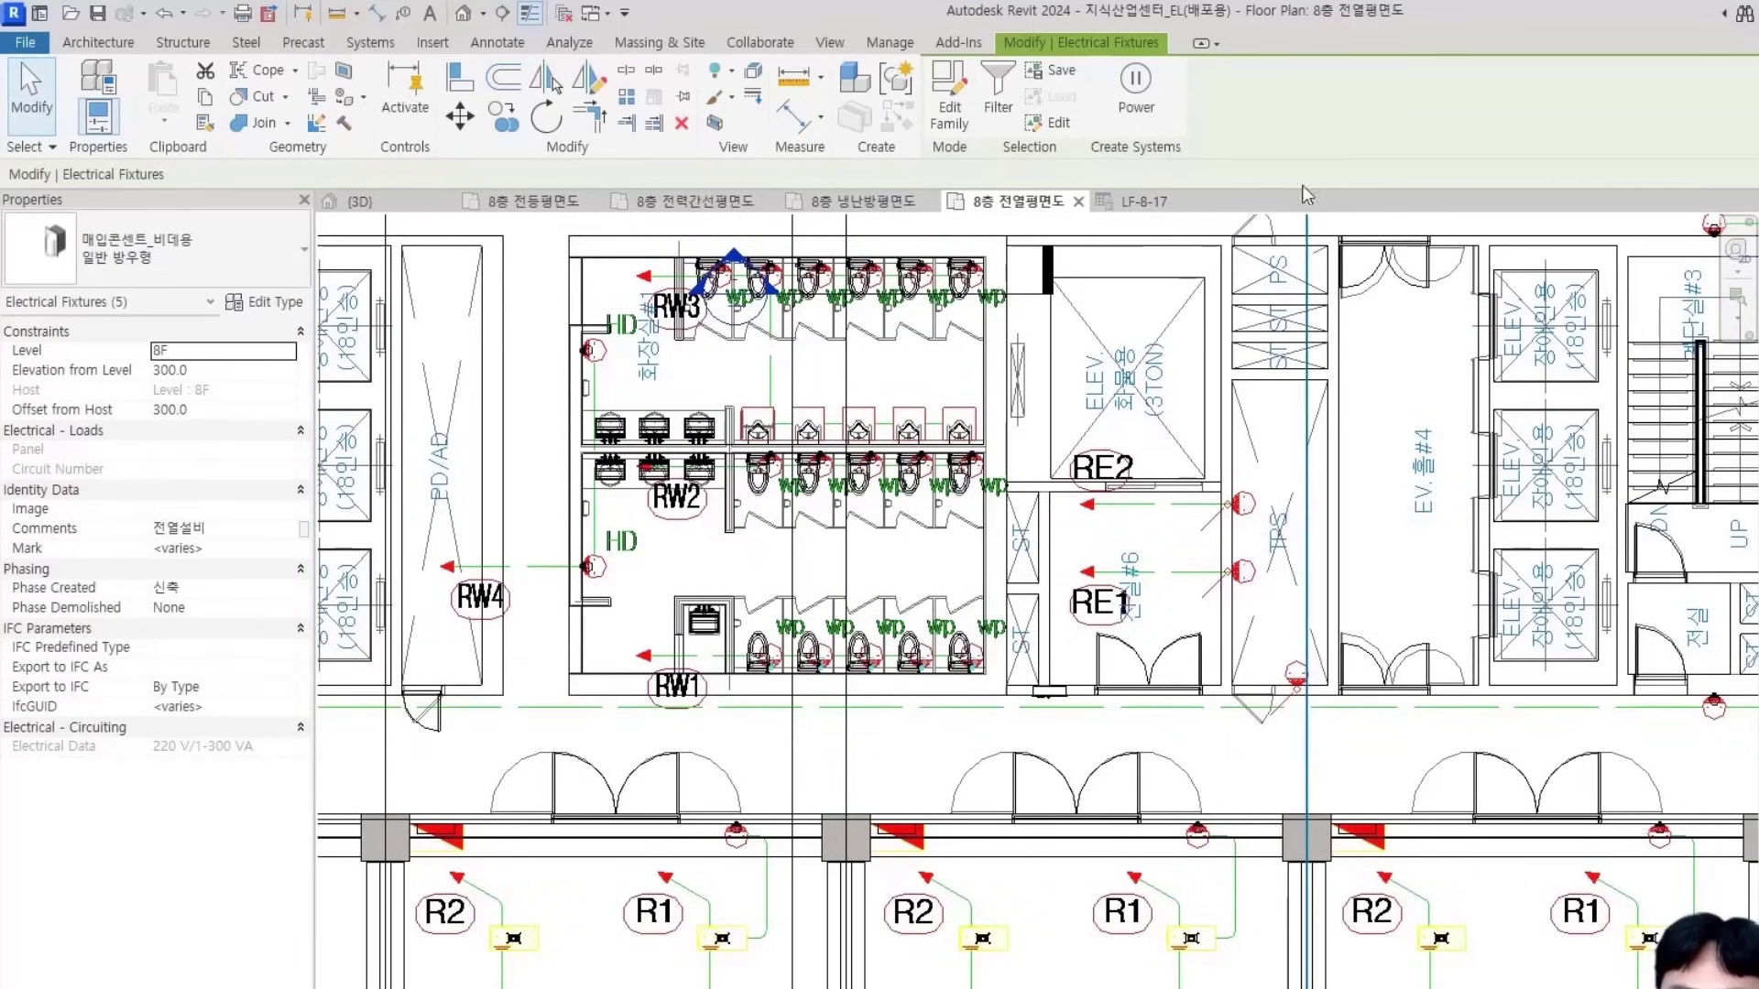
left_click(1132, 101)
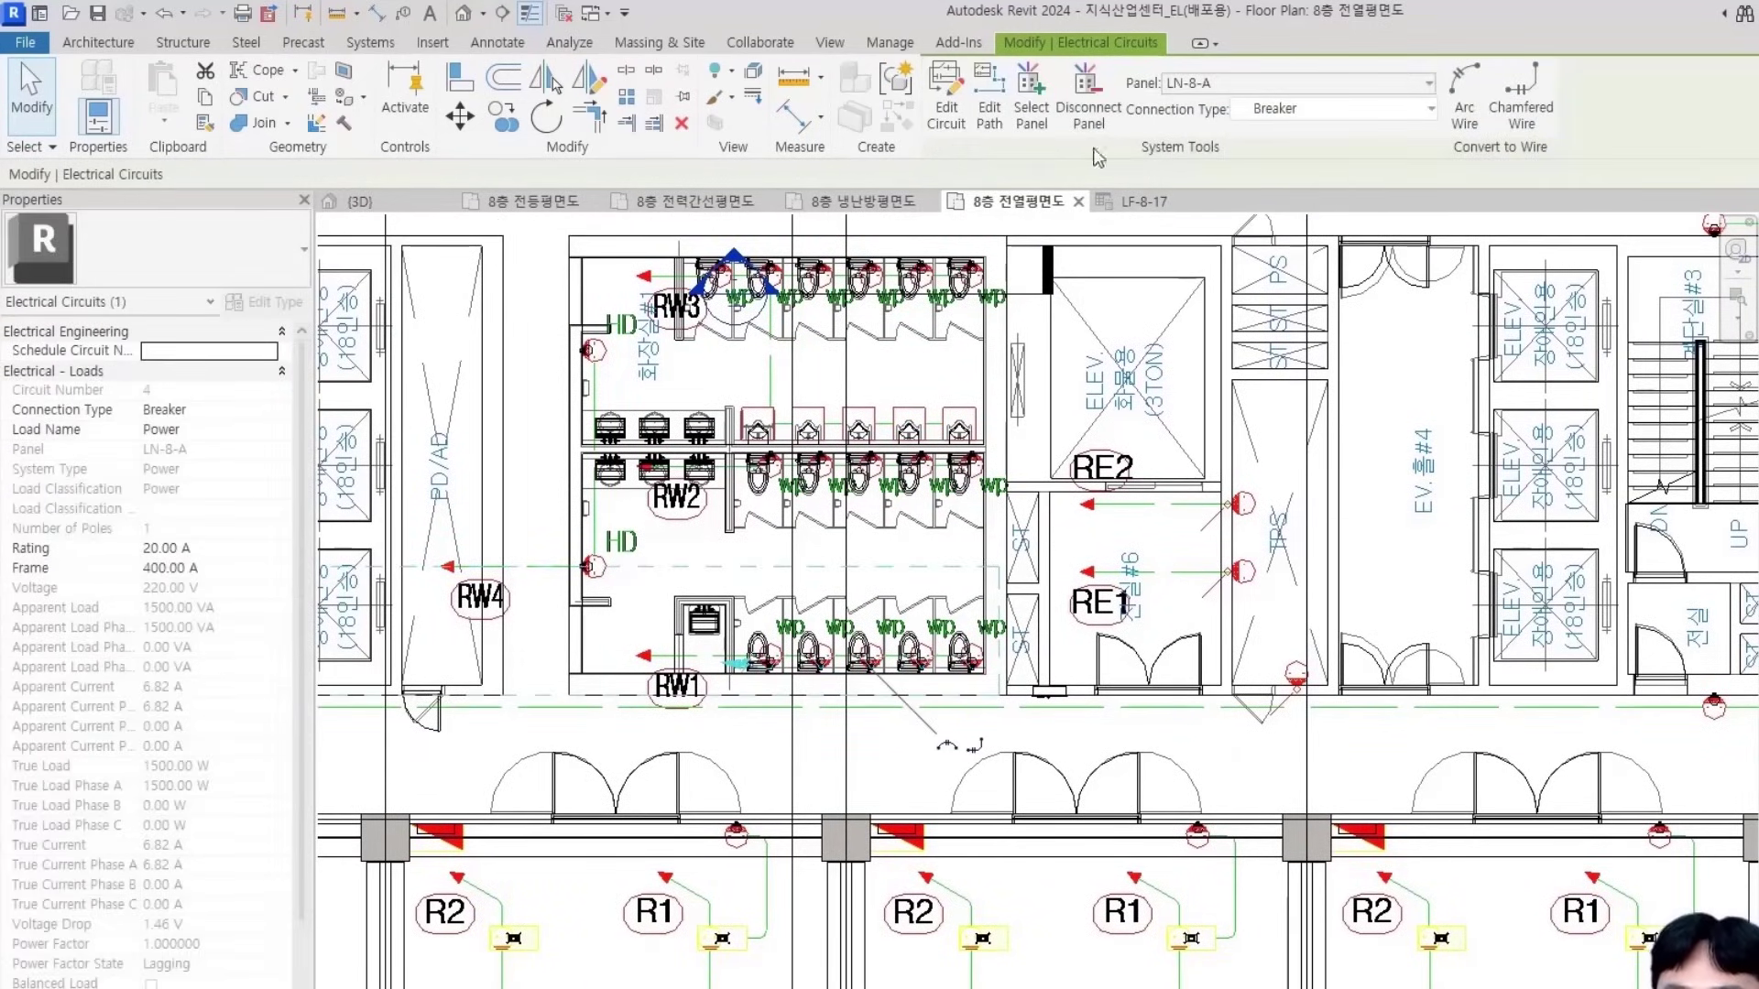
Name the bidet outlet circuit's load RW1 and set its frame to 30 A
left_click(216, 429)
type("RW1")
left_click(218, 574)
left_click(232, 569)
type("30")
key("Return")
key("Escape")
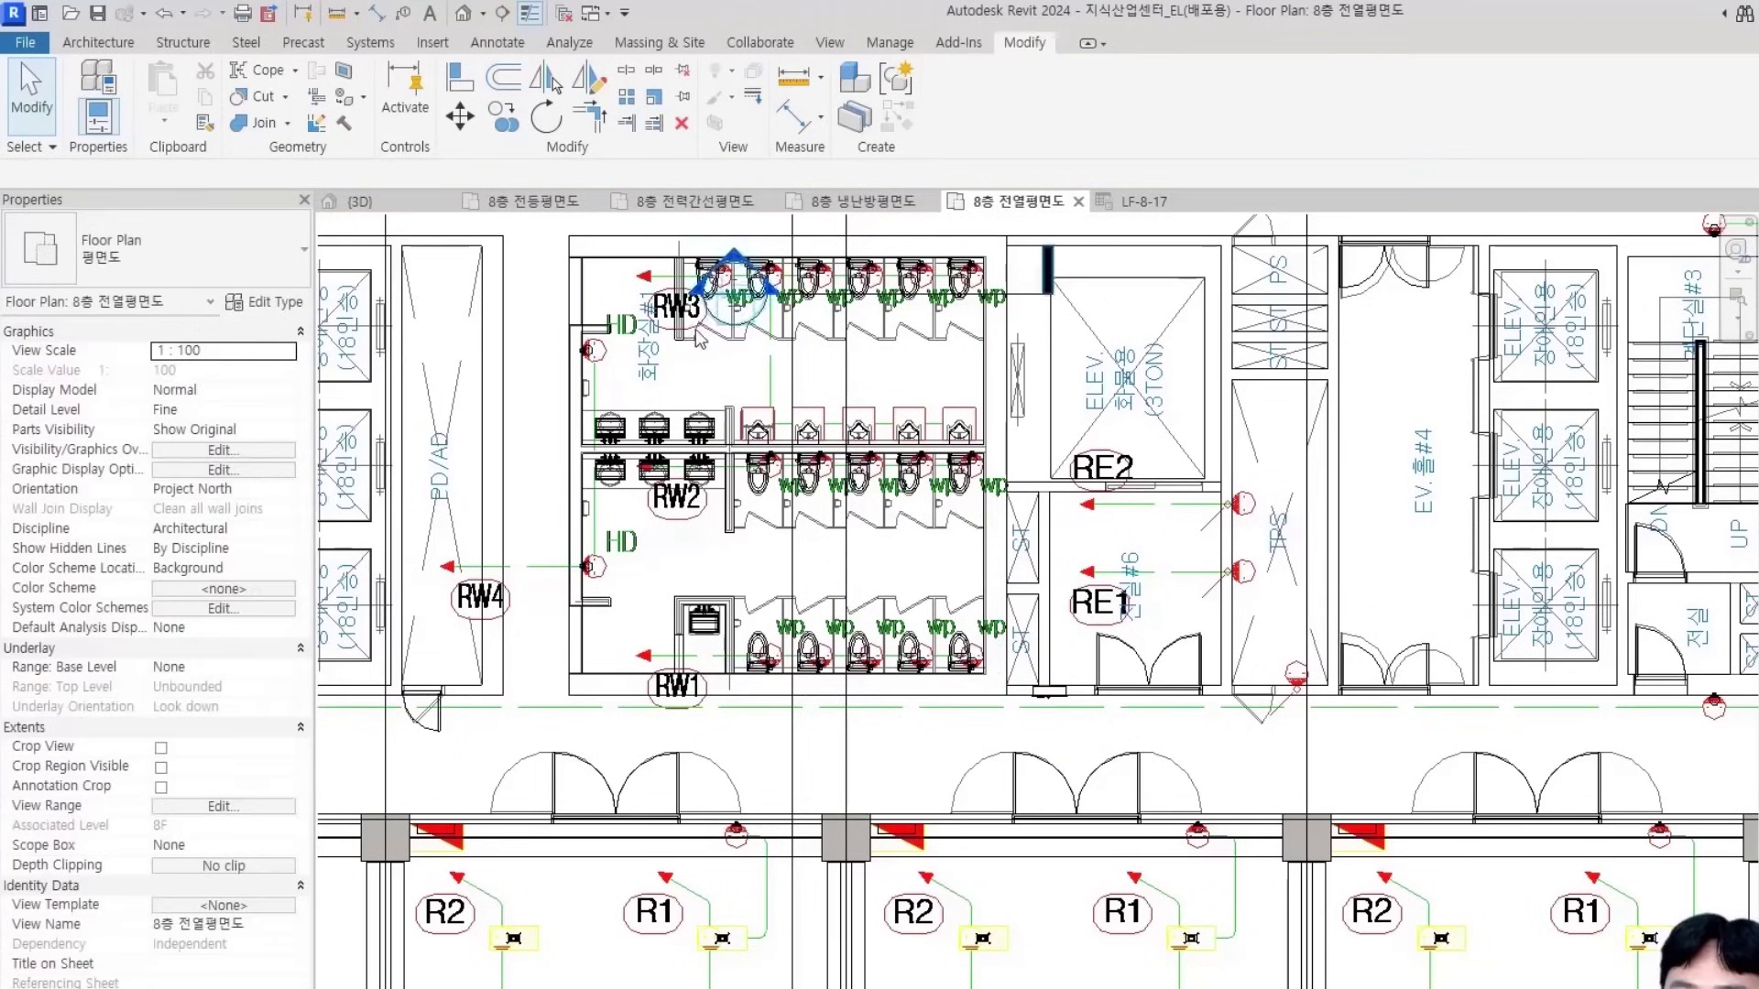
Review the 공장#17 outlet circuits on the floor plan and check them against the LF-8-17 panel schedule
scroll(852, 550, "down", 5)
middle_click_drag(861, 504, 726, 722)
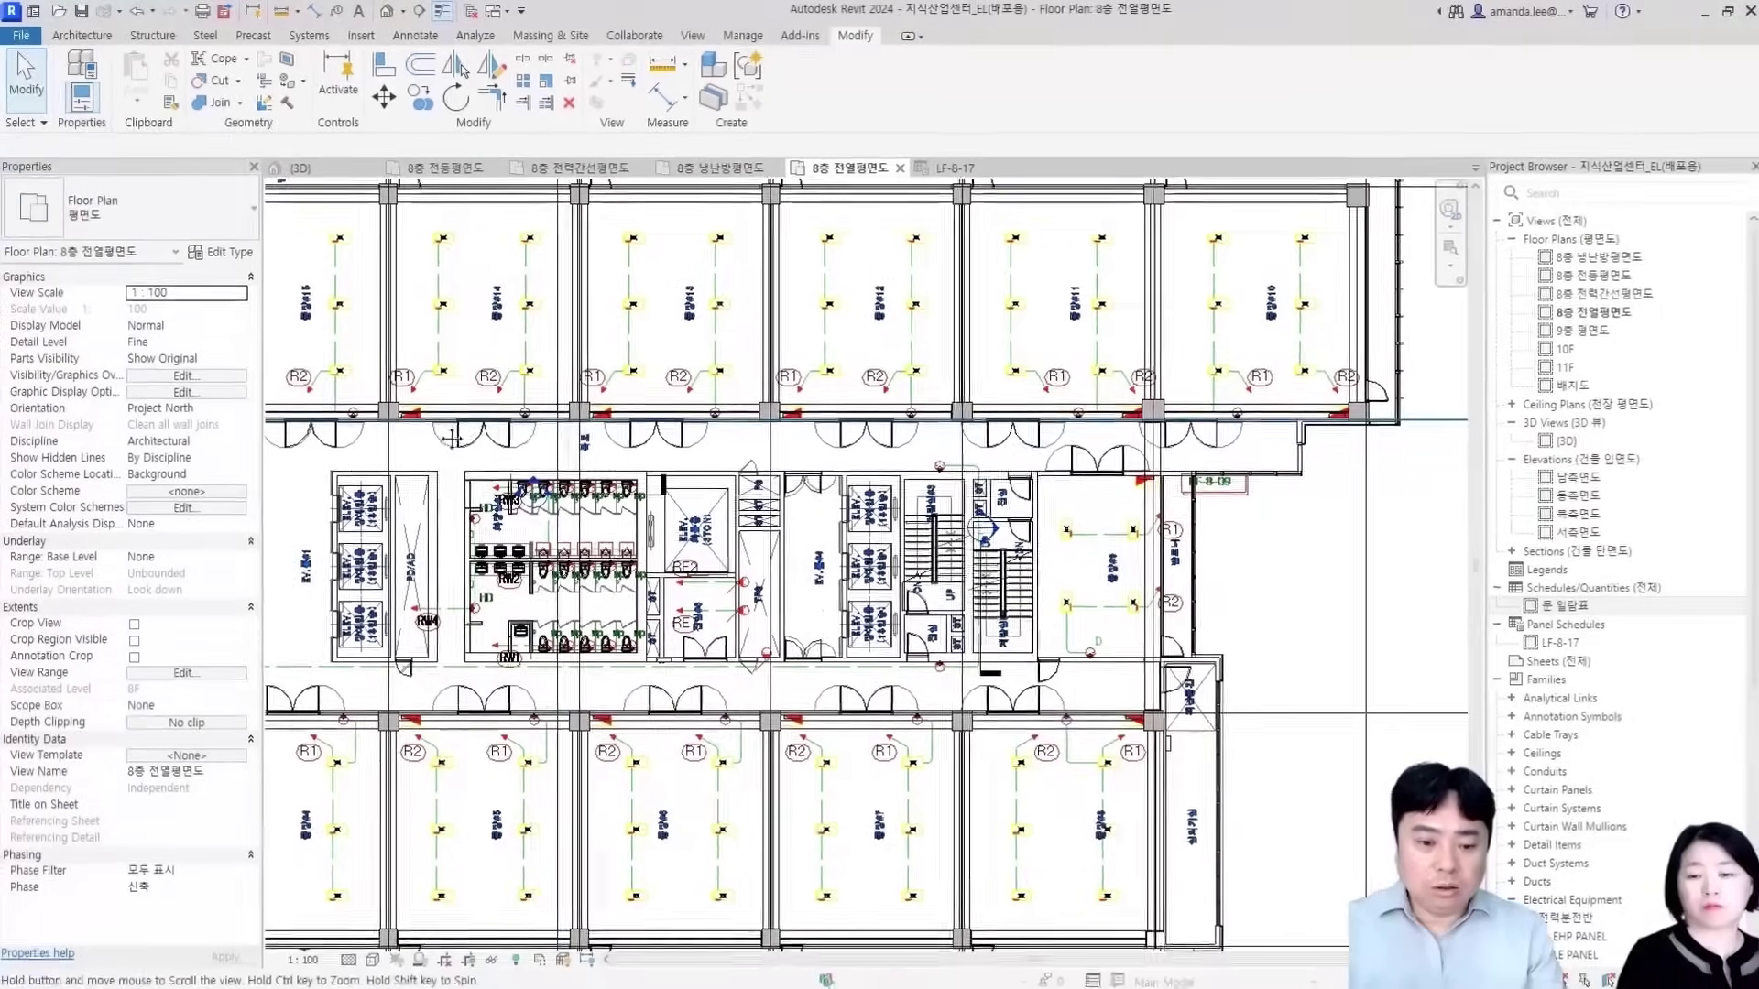
scroll(916, 549, "up", 3)
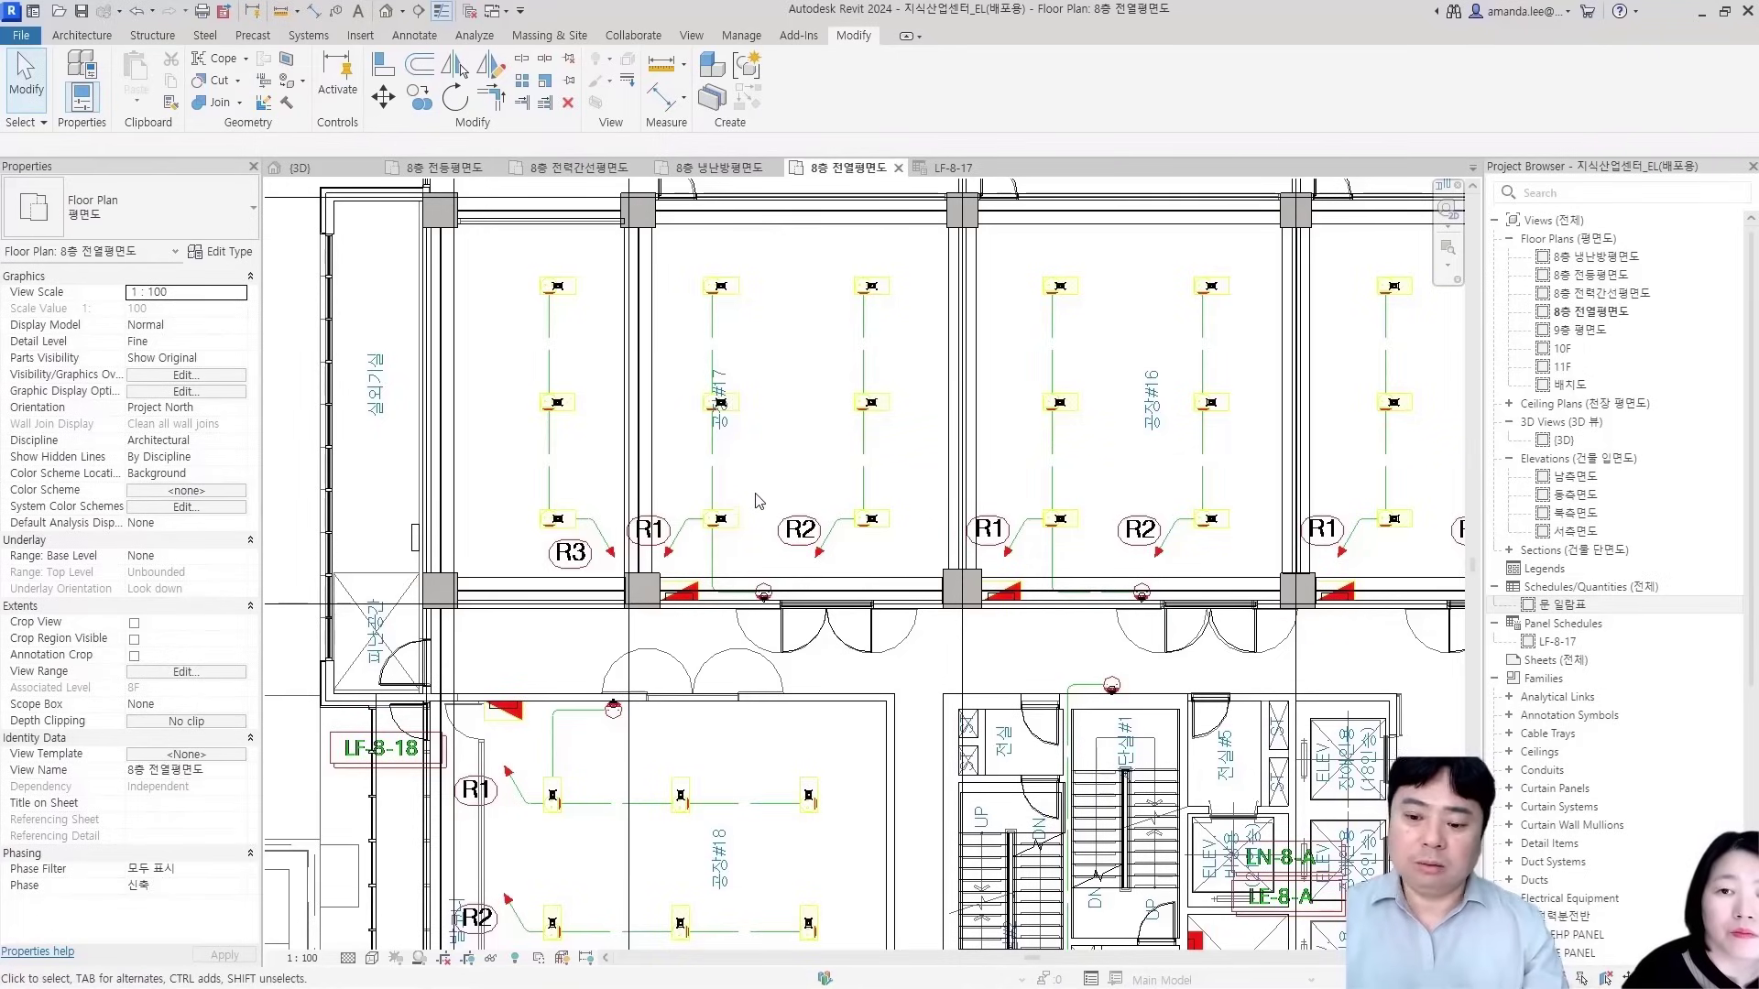
left_click(683, 598)
key("Escape")
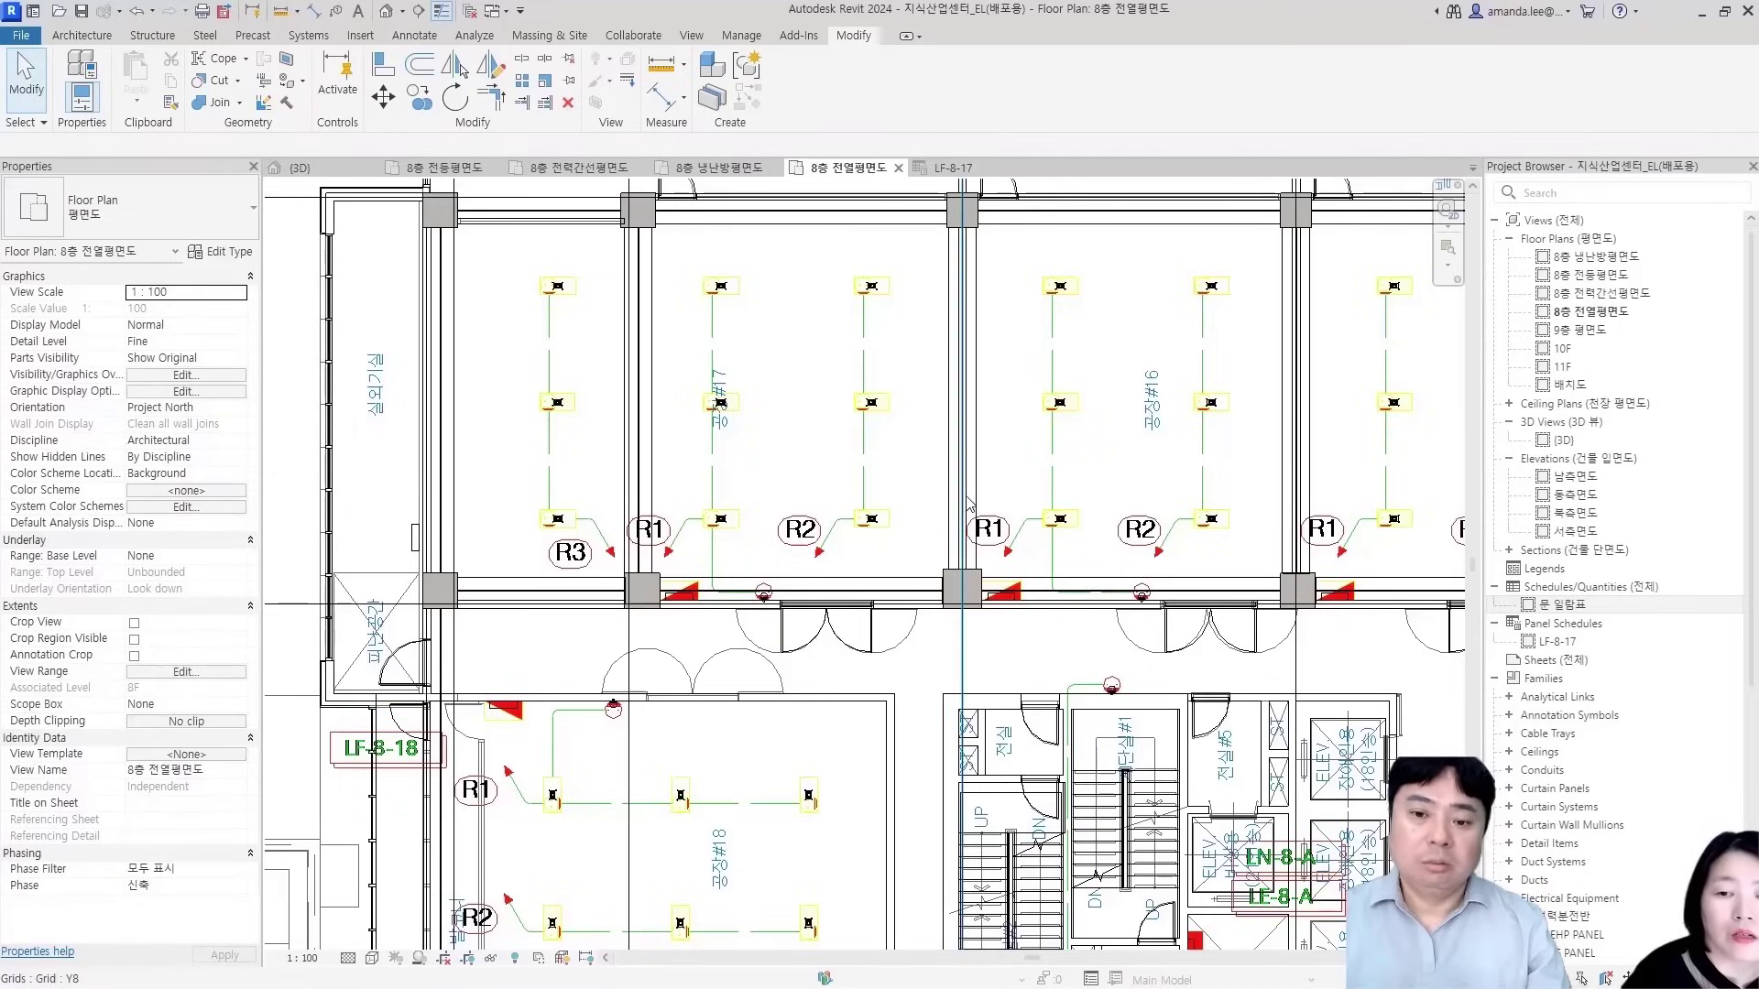
left_click(952, 167)
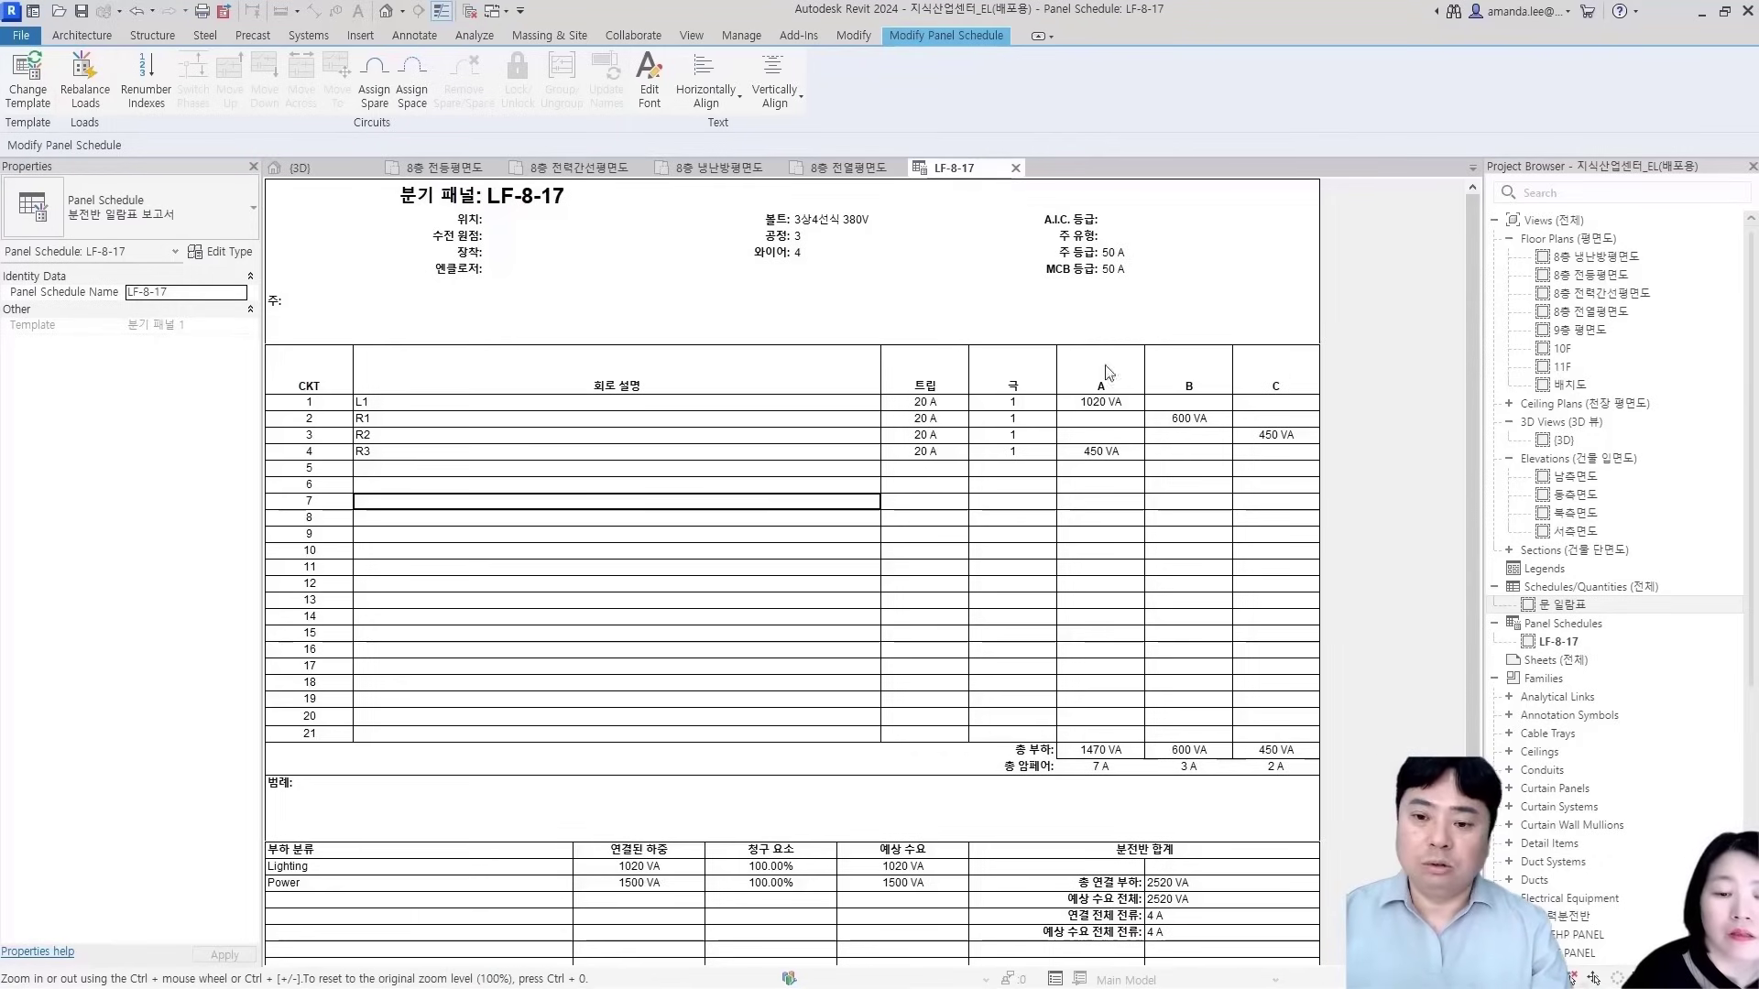
left_click(819, 180)
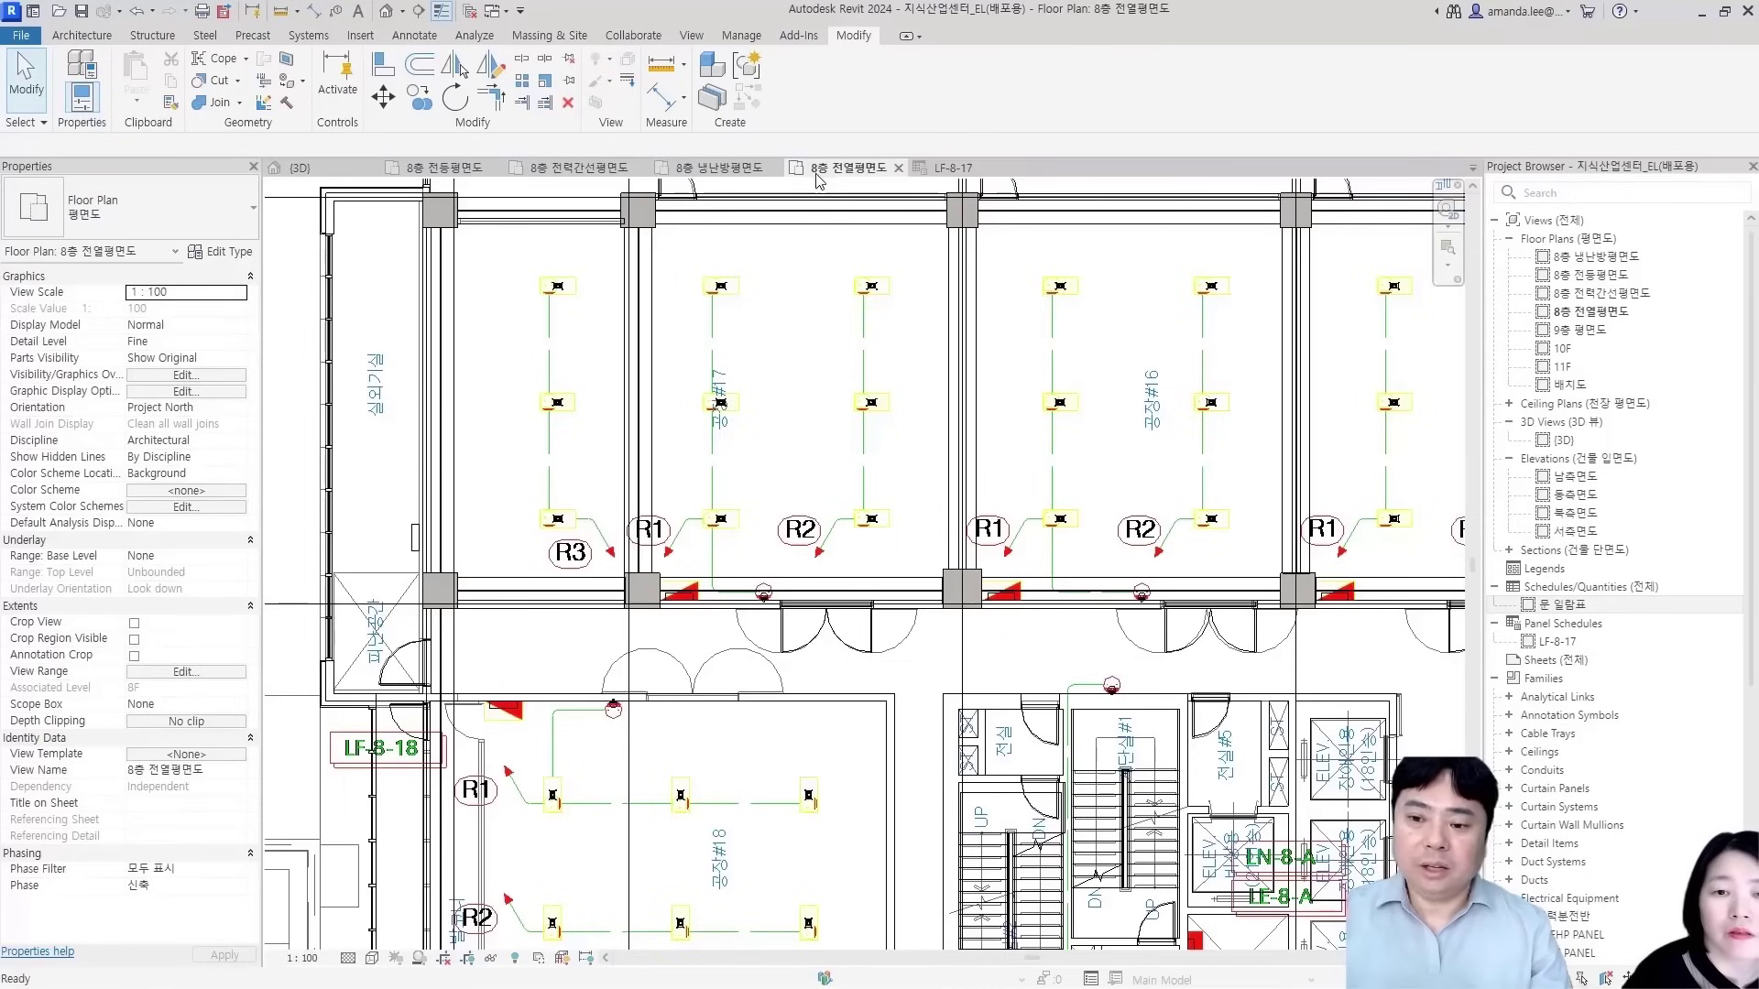
In the 8층 냉난방평면도 floor plan, create a power circuit on panel LF-8-17 for the three 공장#17 indoor units
left_click(728, 174)
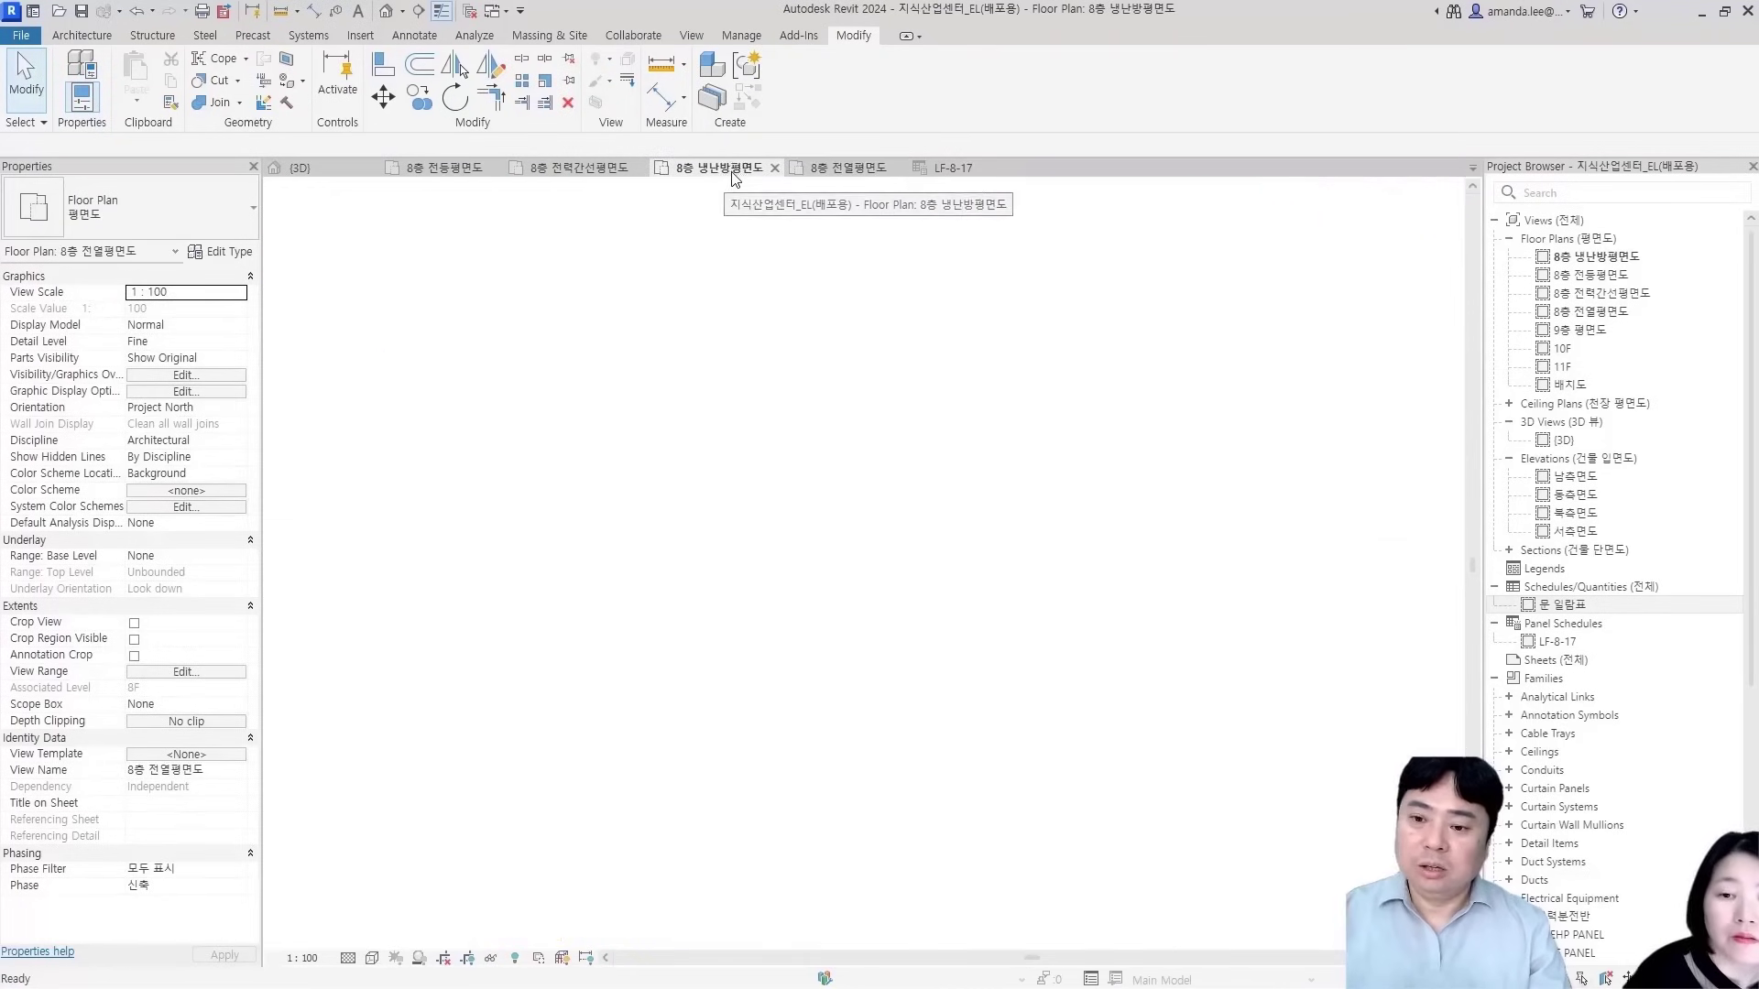
scroll(777, 278, "down", 3)
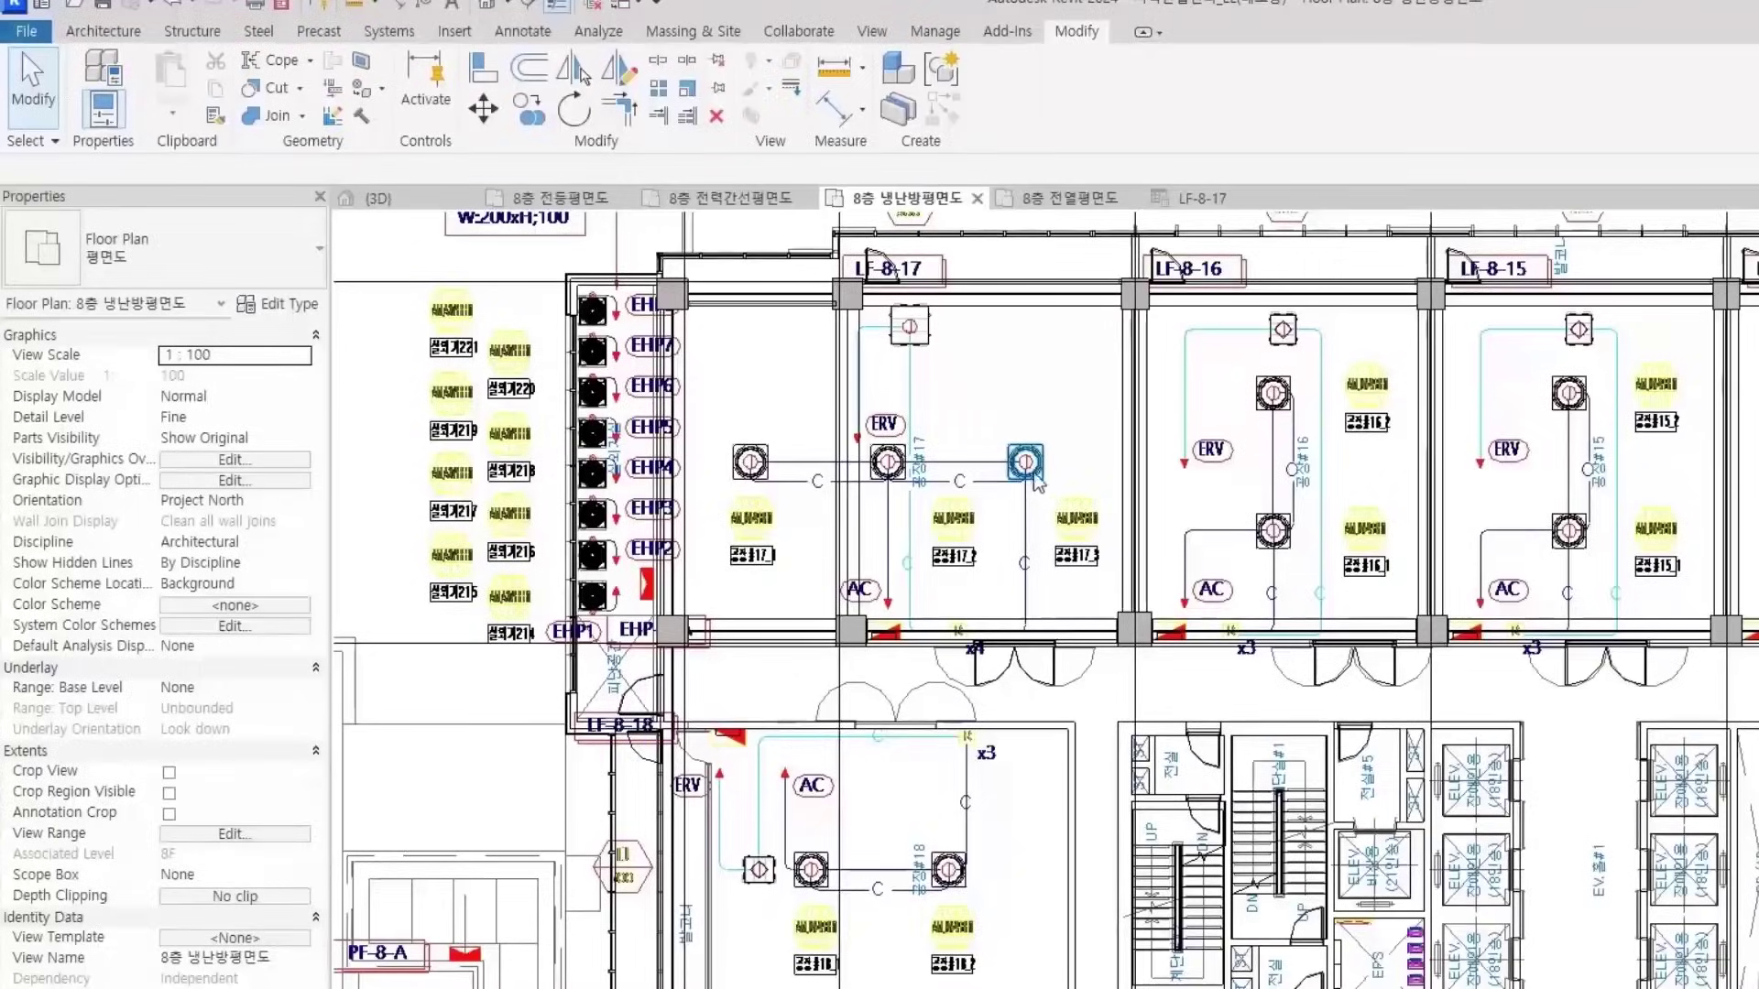
scroll(1037, 483, "up", 2)
middle_click_drag(975, 499, 1030, 482)
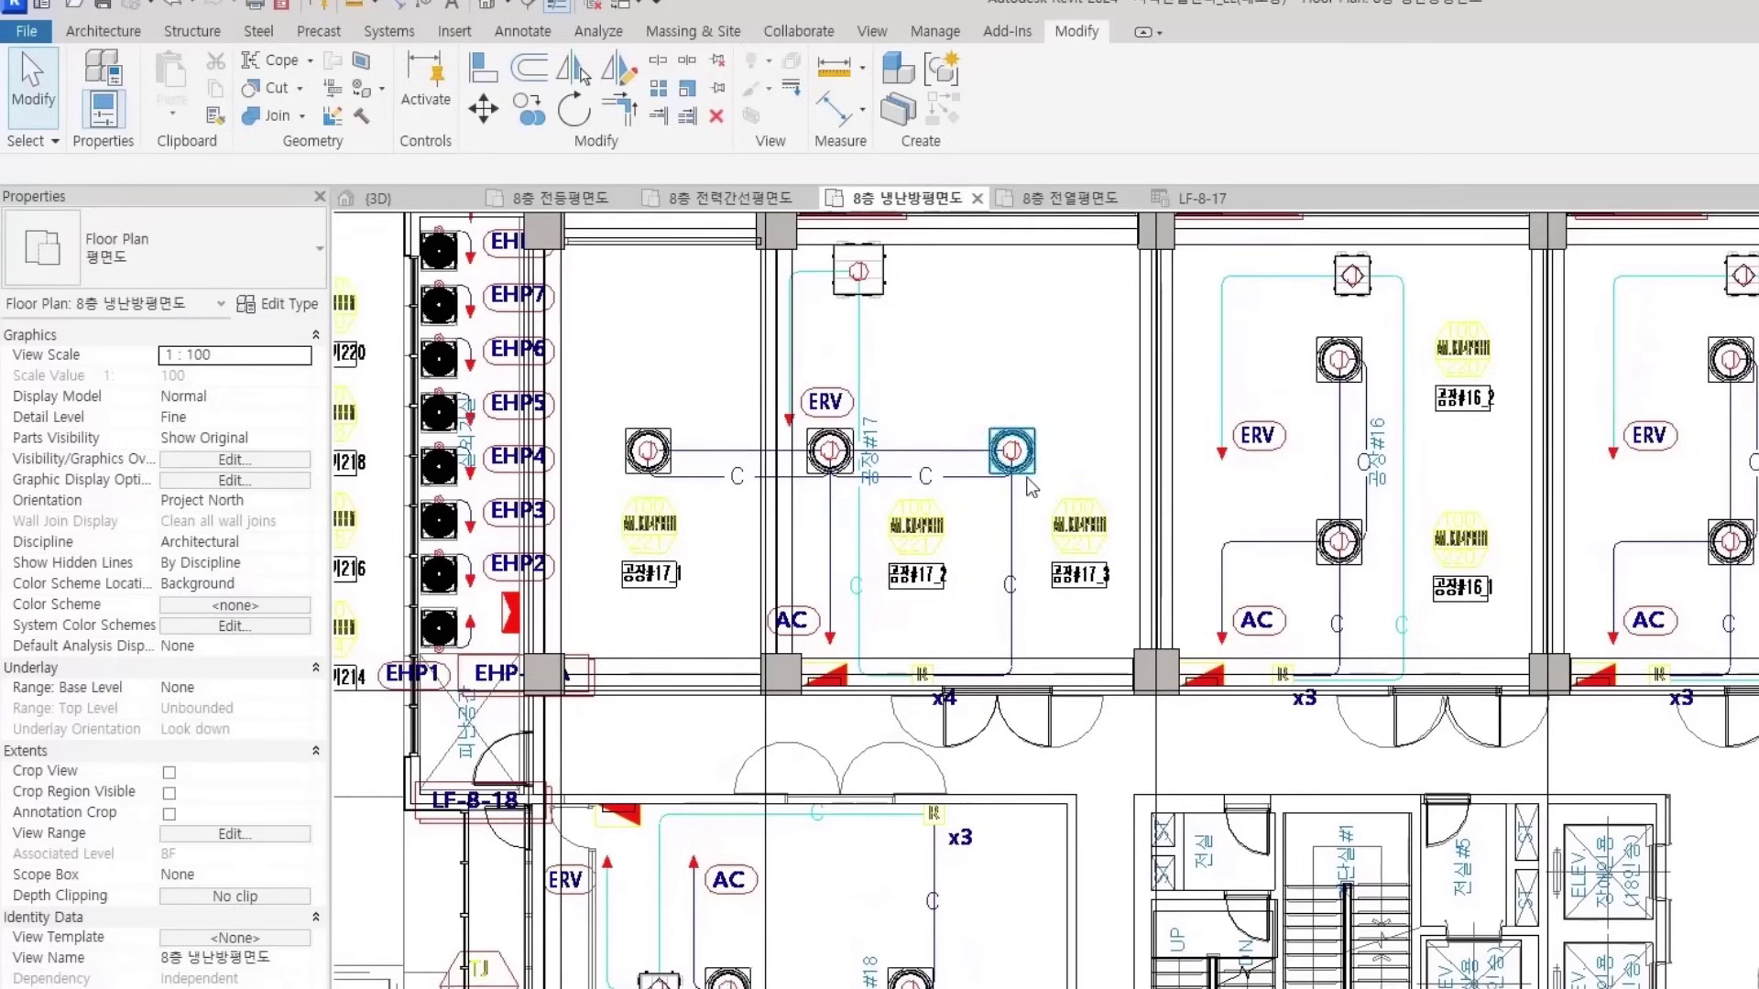
left_click_drag(707, 524, 1042, 513)
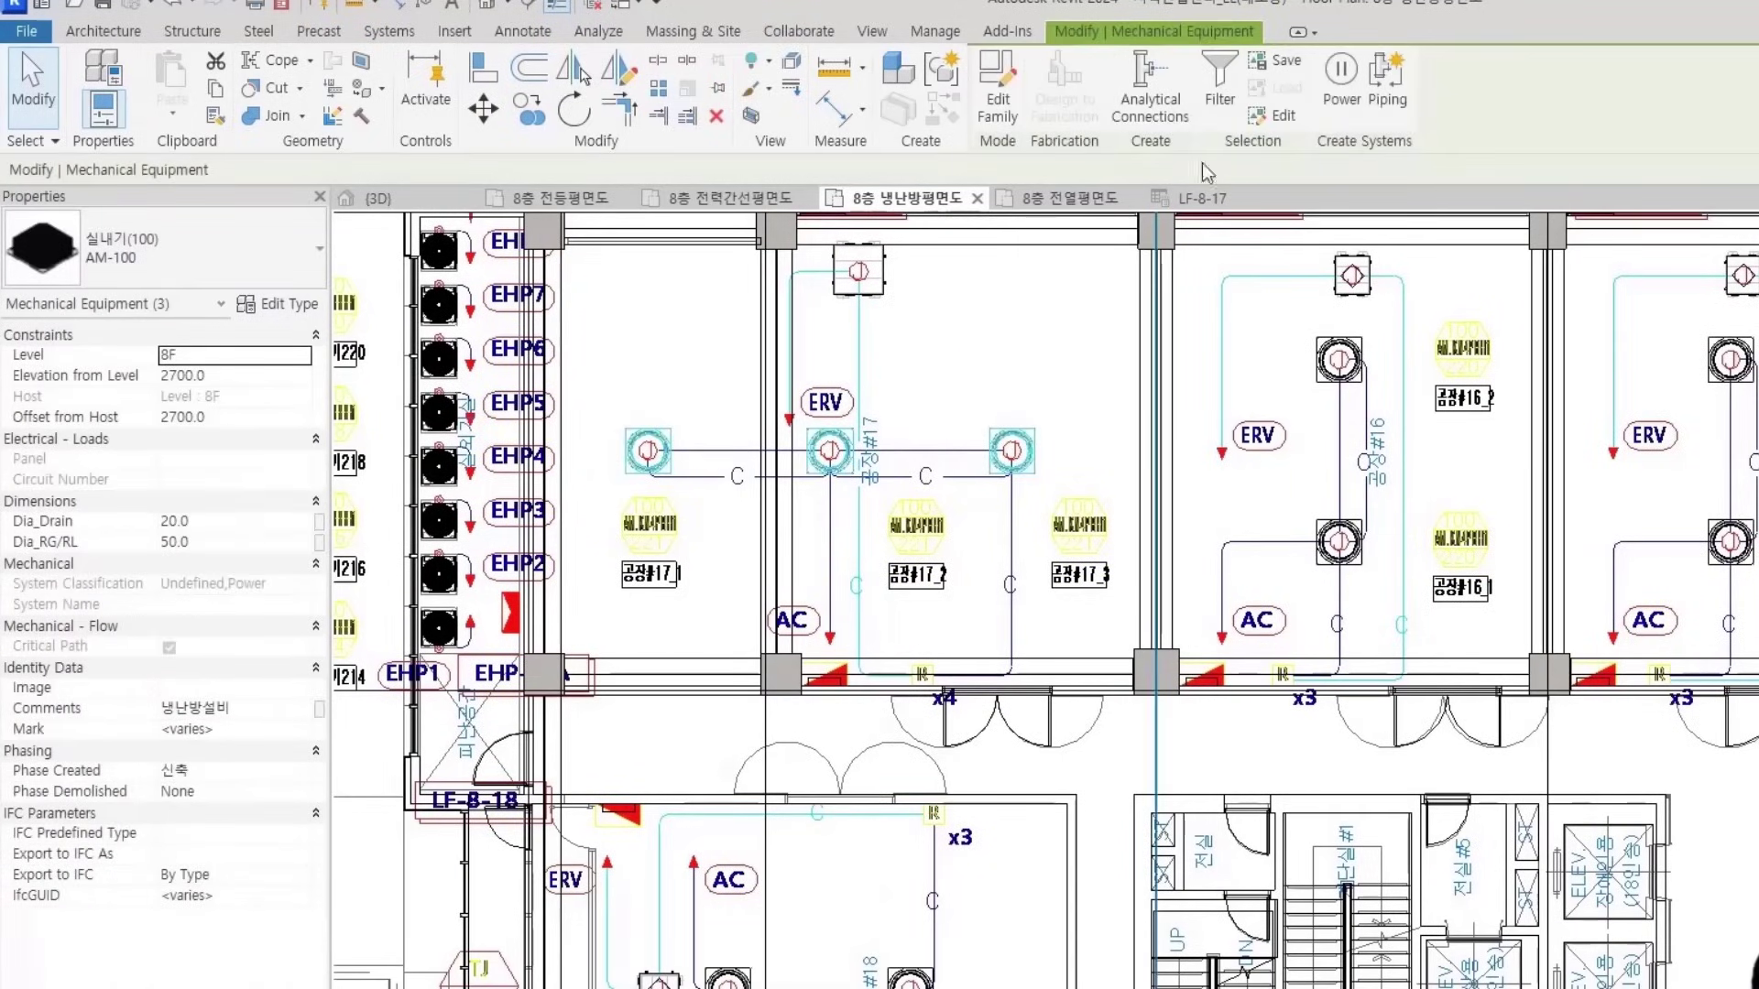
left_click(1336, 92)
Name the indoor unit circuit's load AC1 and set its frame to 30 A
left_click(219, 439)
type("AC1")
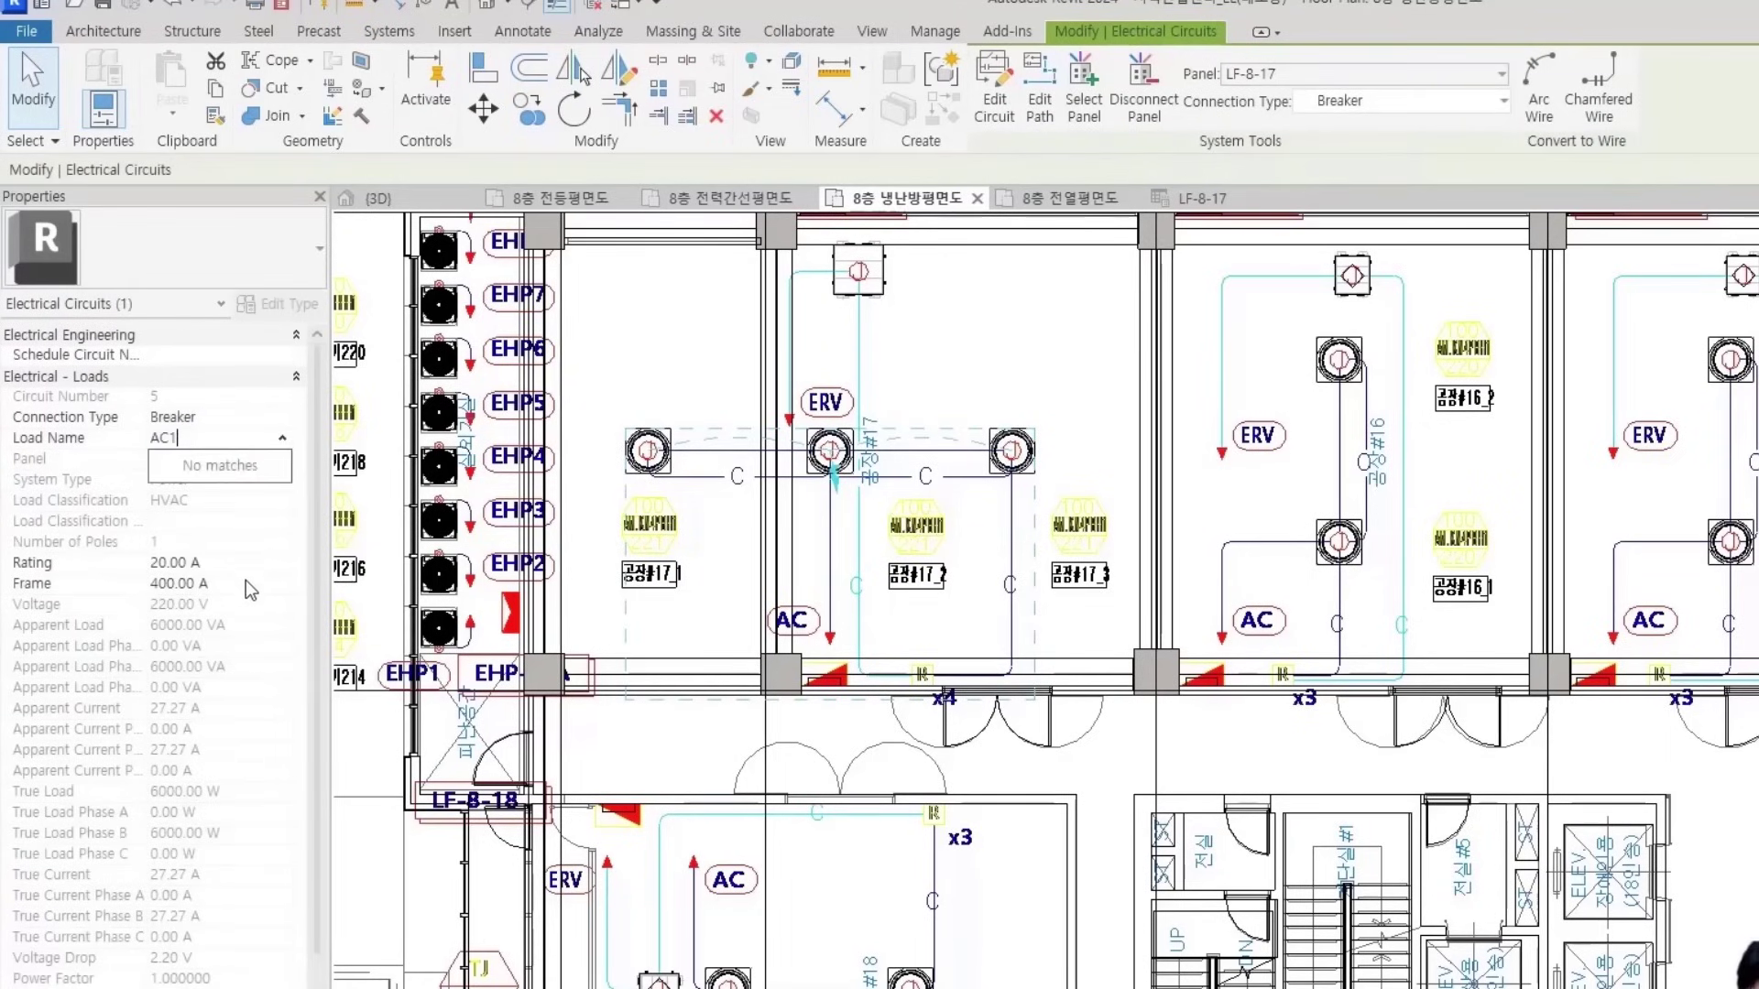
key("Return")
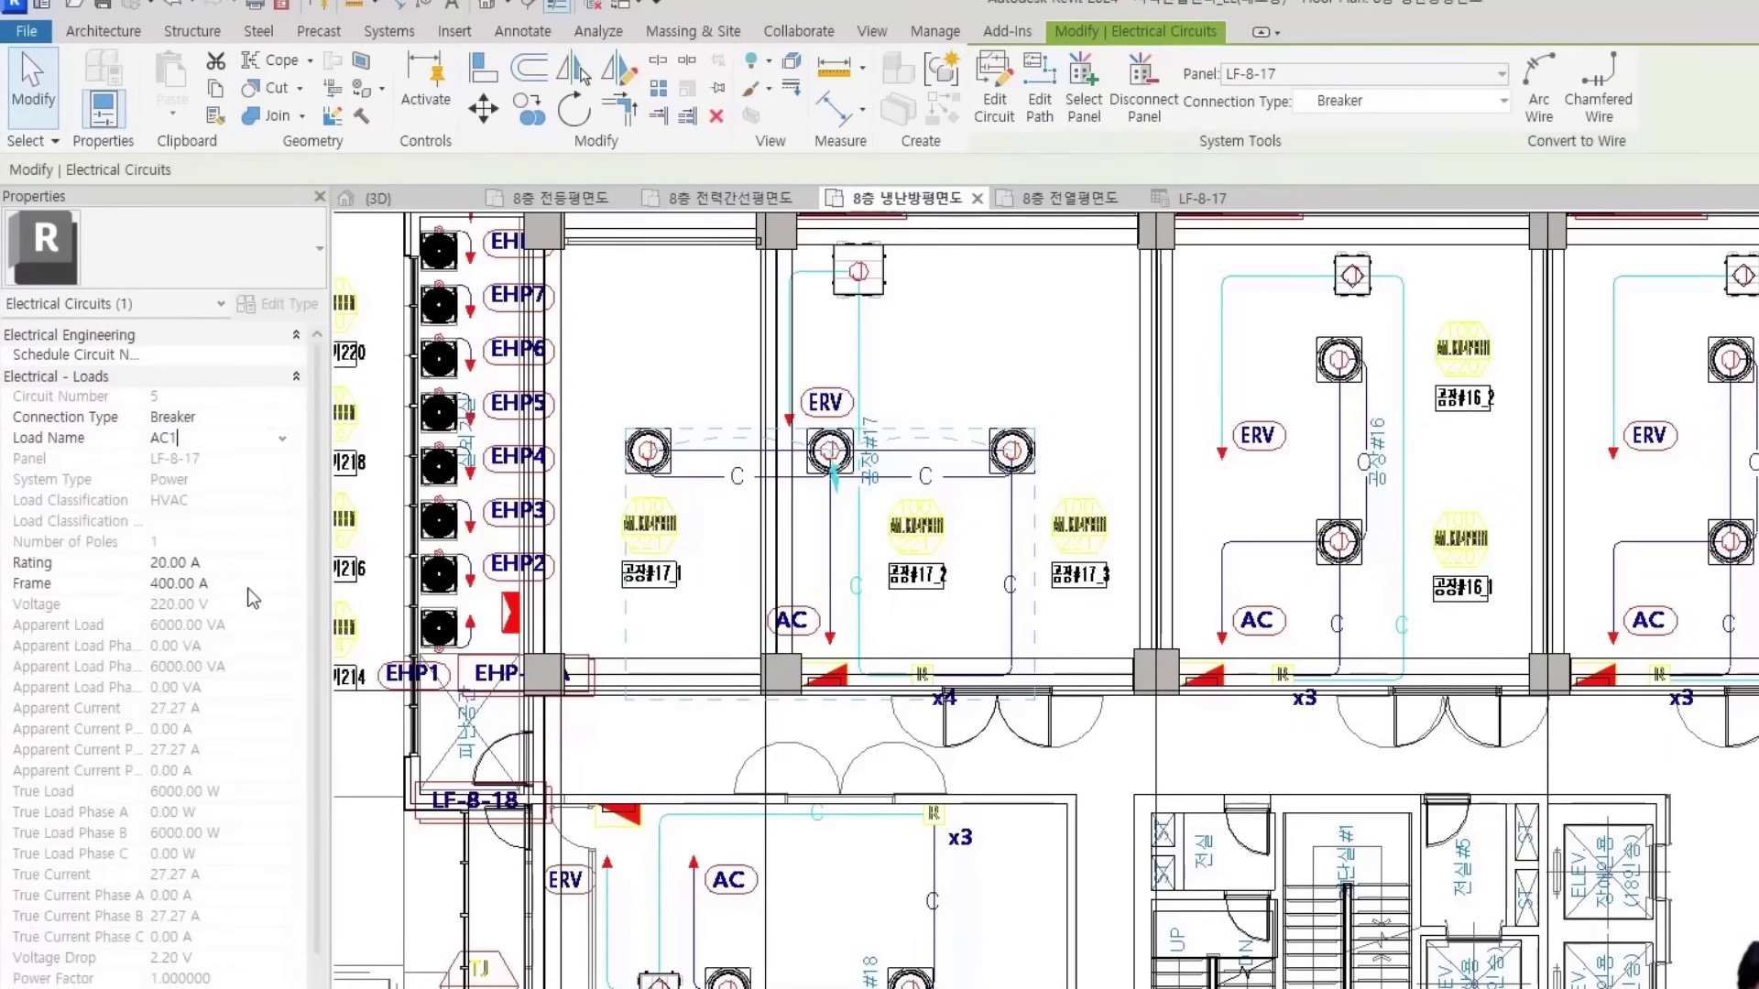
left_click(215, 584)
left_click(217, 583)
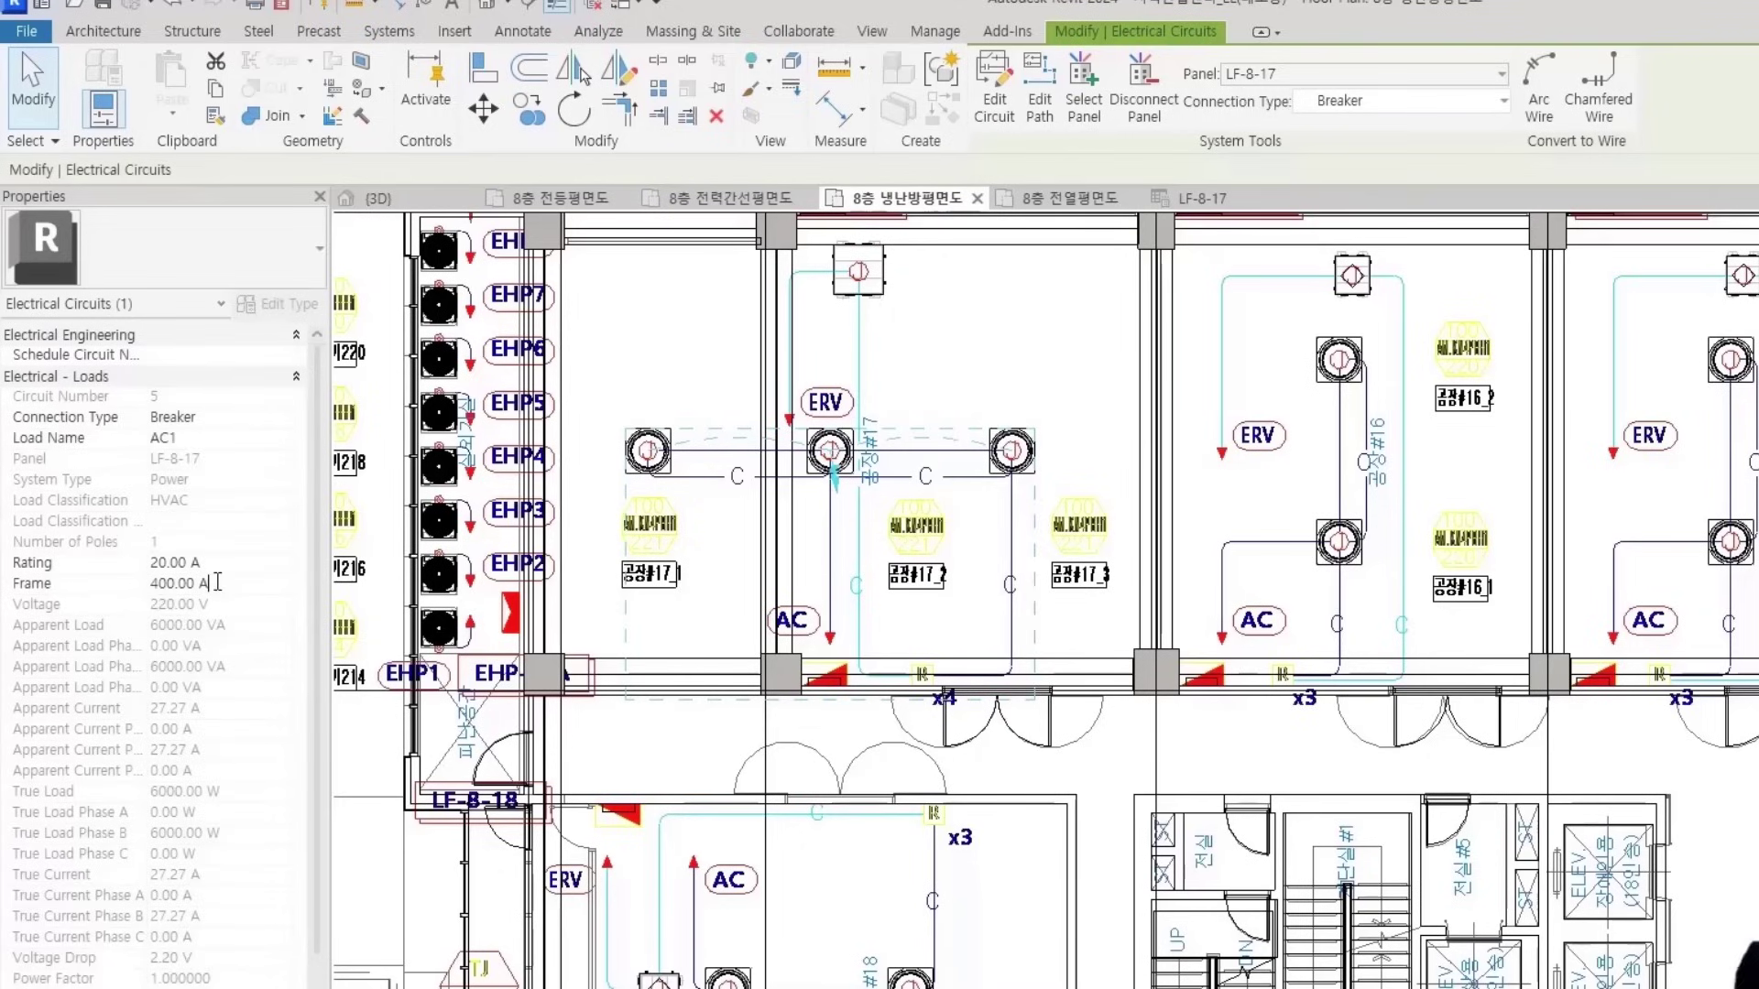
double_click(228, 591)
type("30")
key("Return")
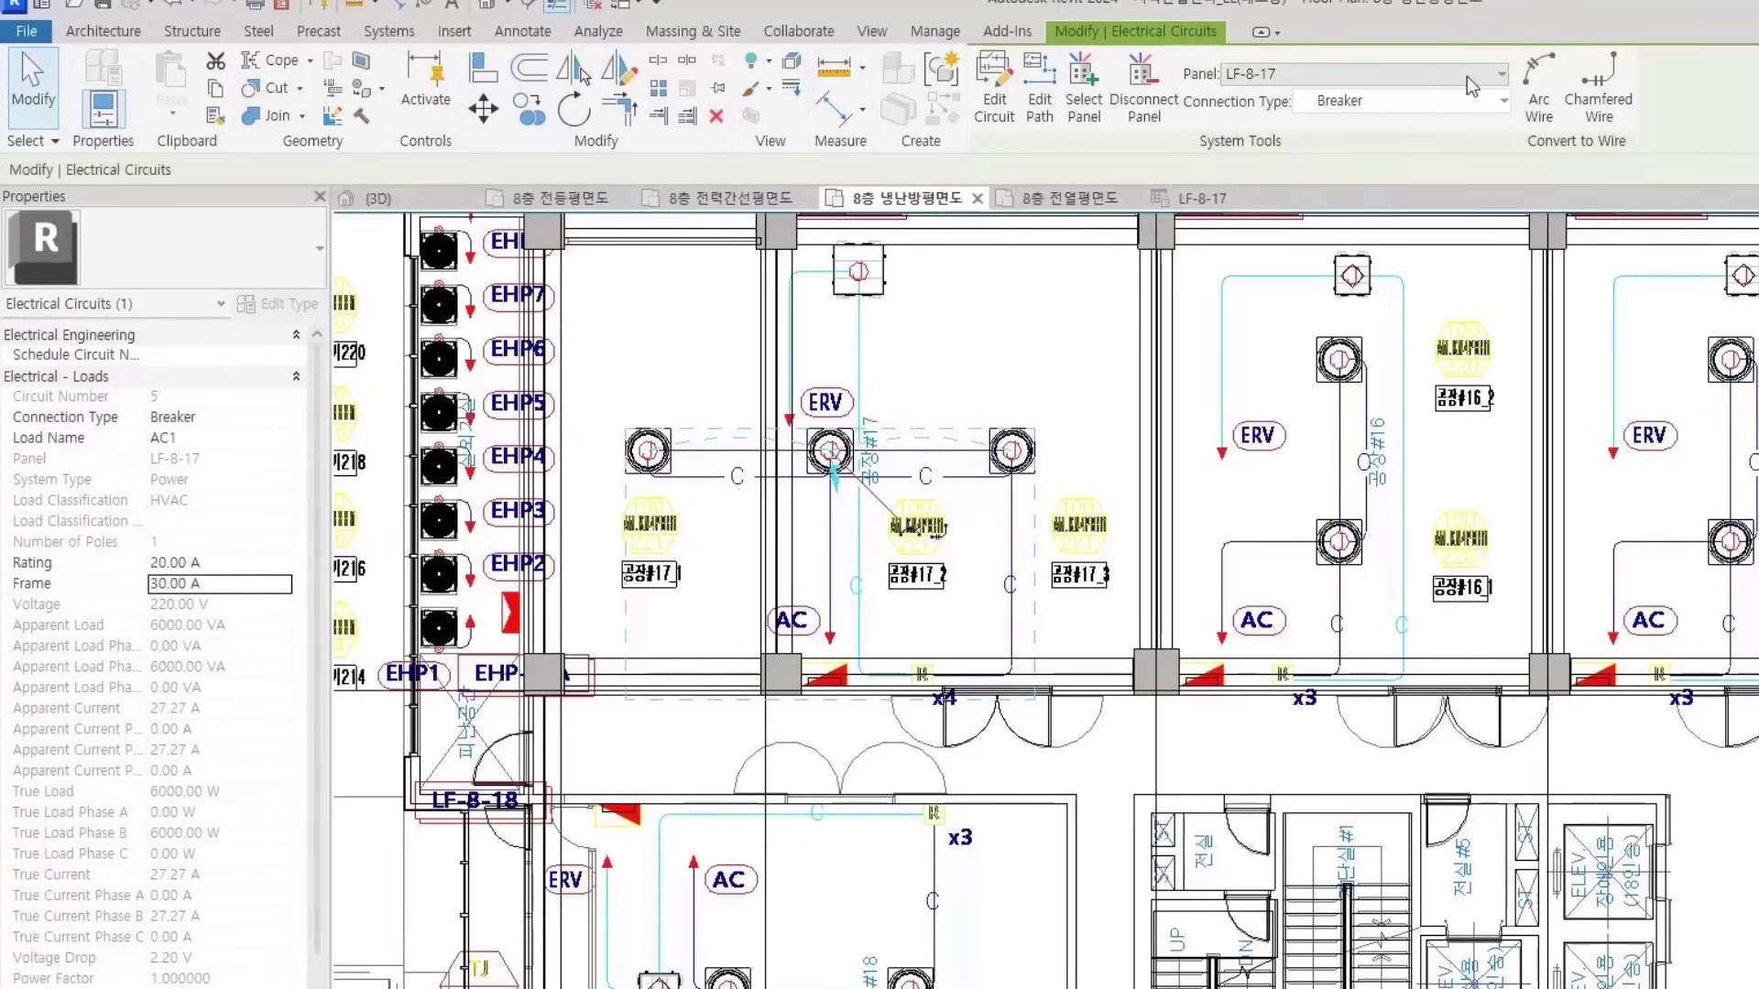
left_click(950, 295)
Create a power circuit on panel LF-8-17 for the TJ-800 heat recovery ventilator in 공장#17
middle_click_drag(926, 340, 921, 430)
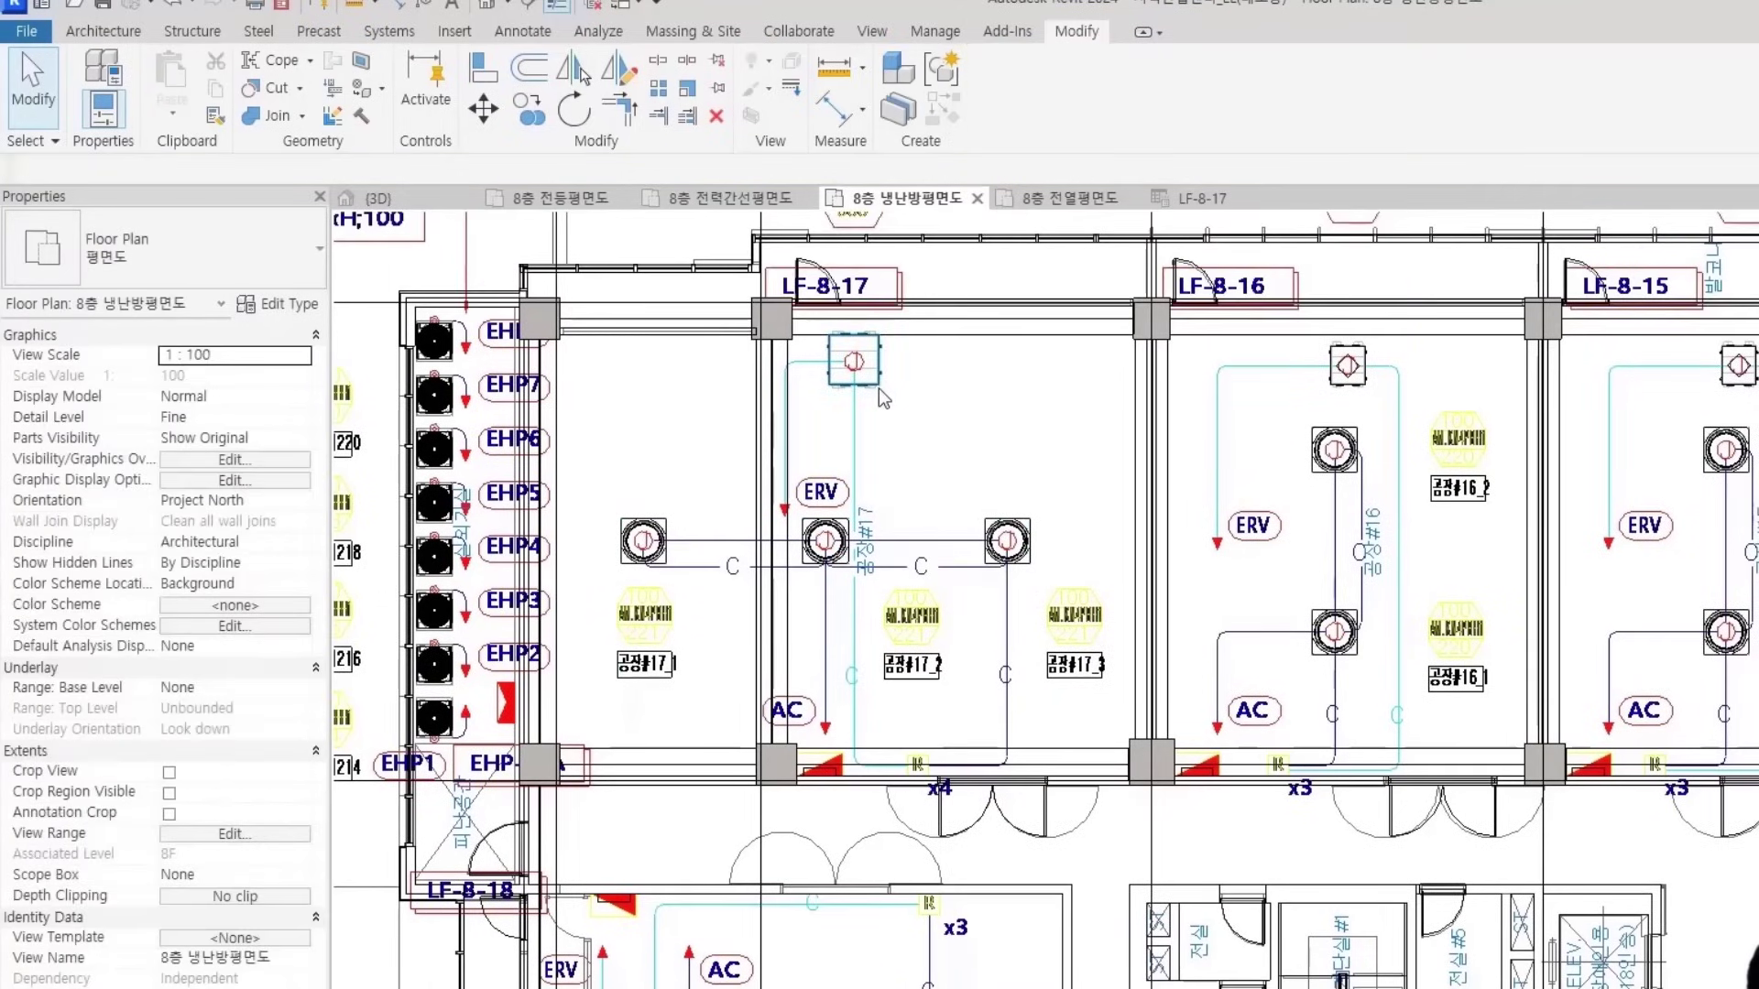
left_click(877, 388)
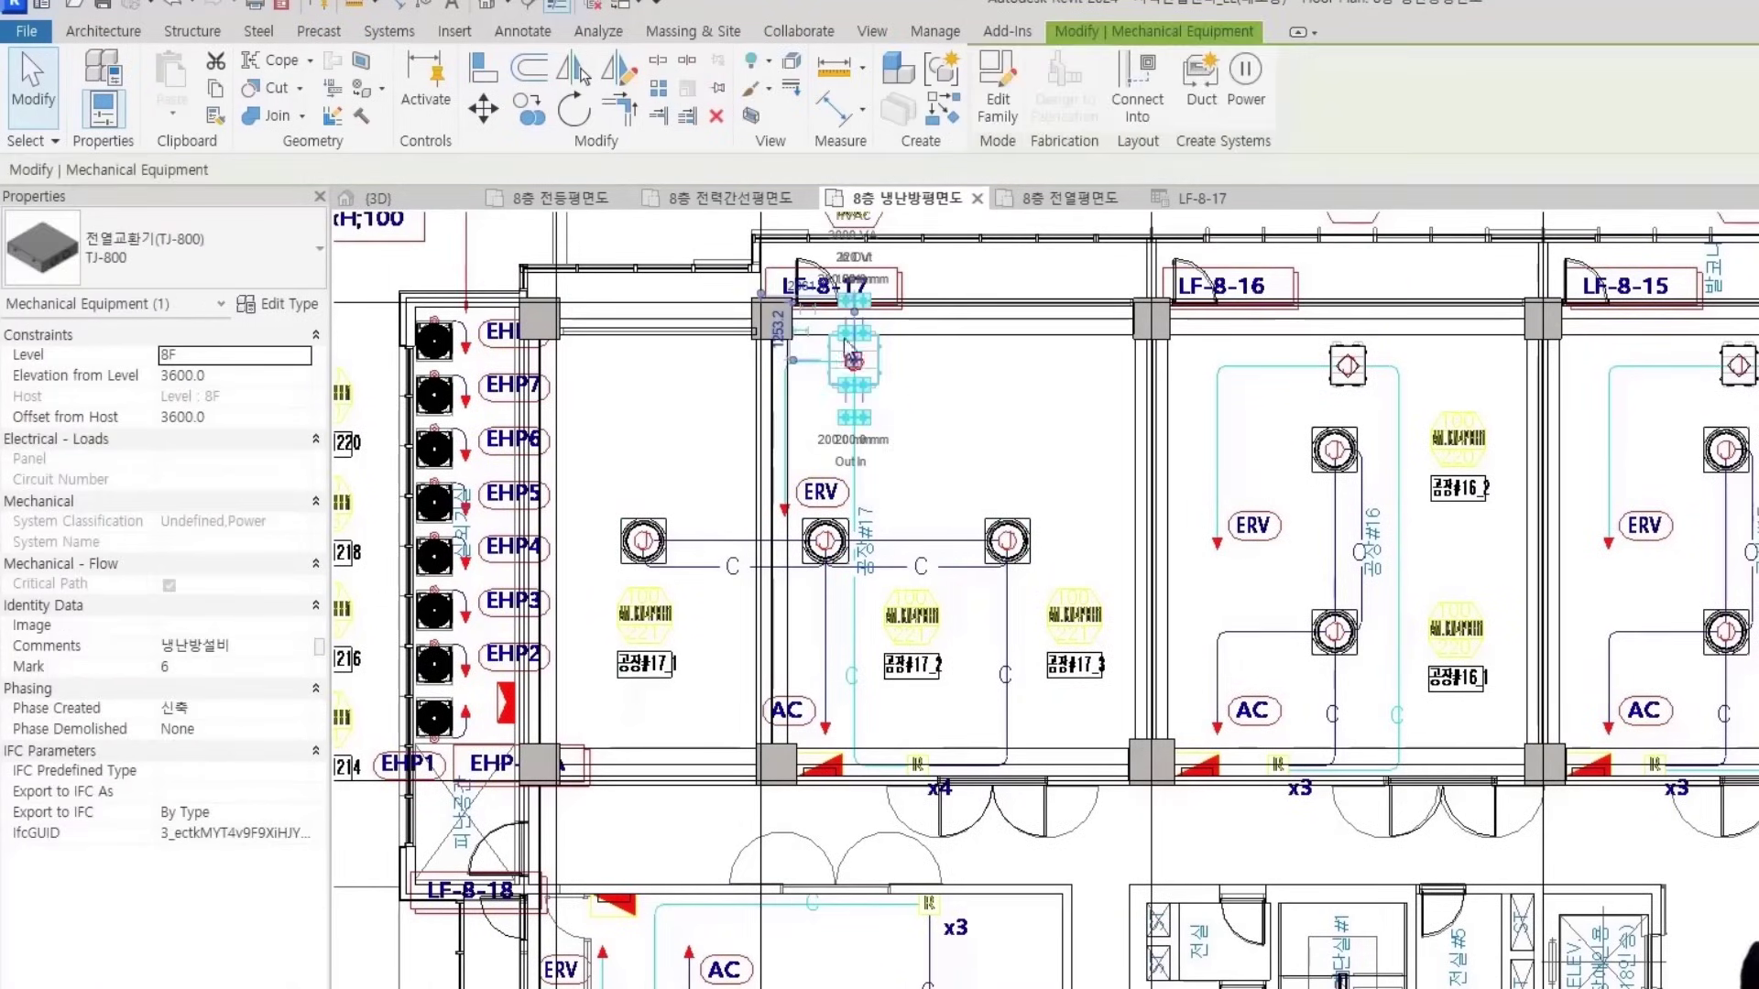
scroll(800, 285, "up", 3)
middle_click_drag(1044, 387, 1042, 567)
middle_click_drag(882, 790, 912, 591)
scroll(927, 591, "down", 1)
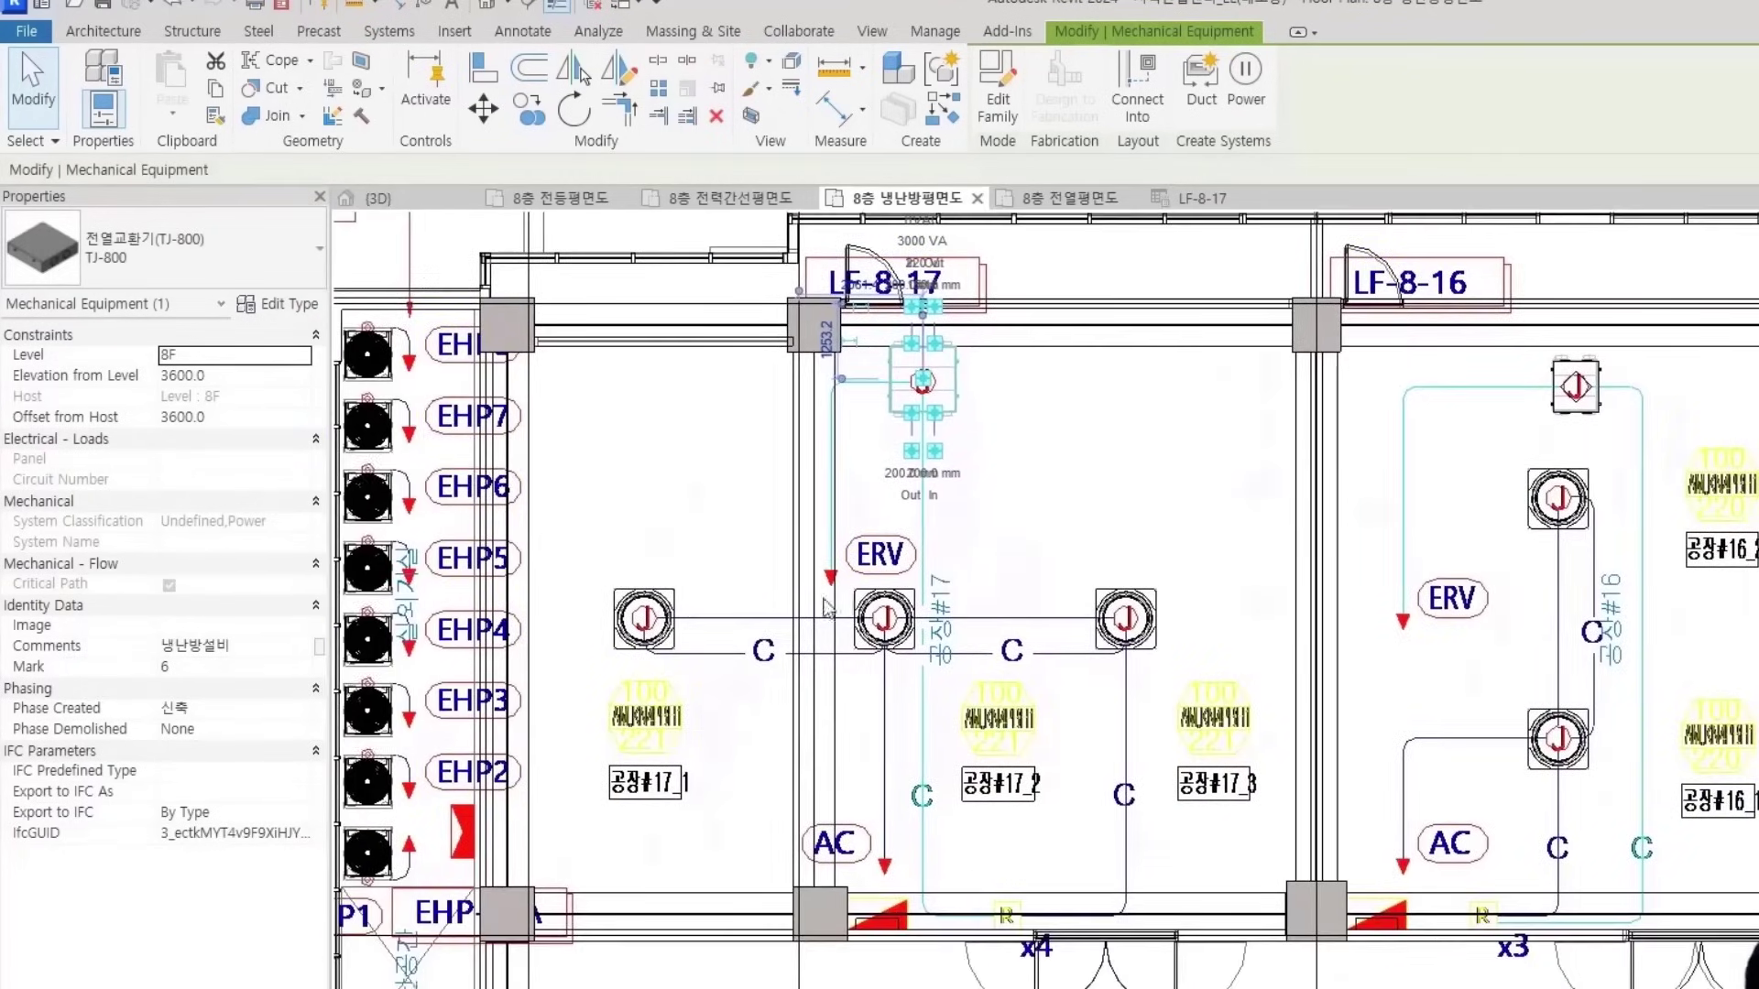
middle_click_drag(1070, 530, 1084, 577)
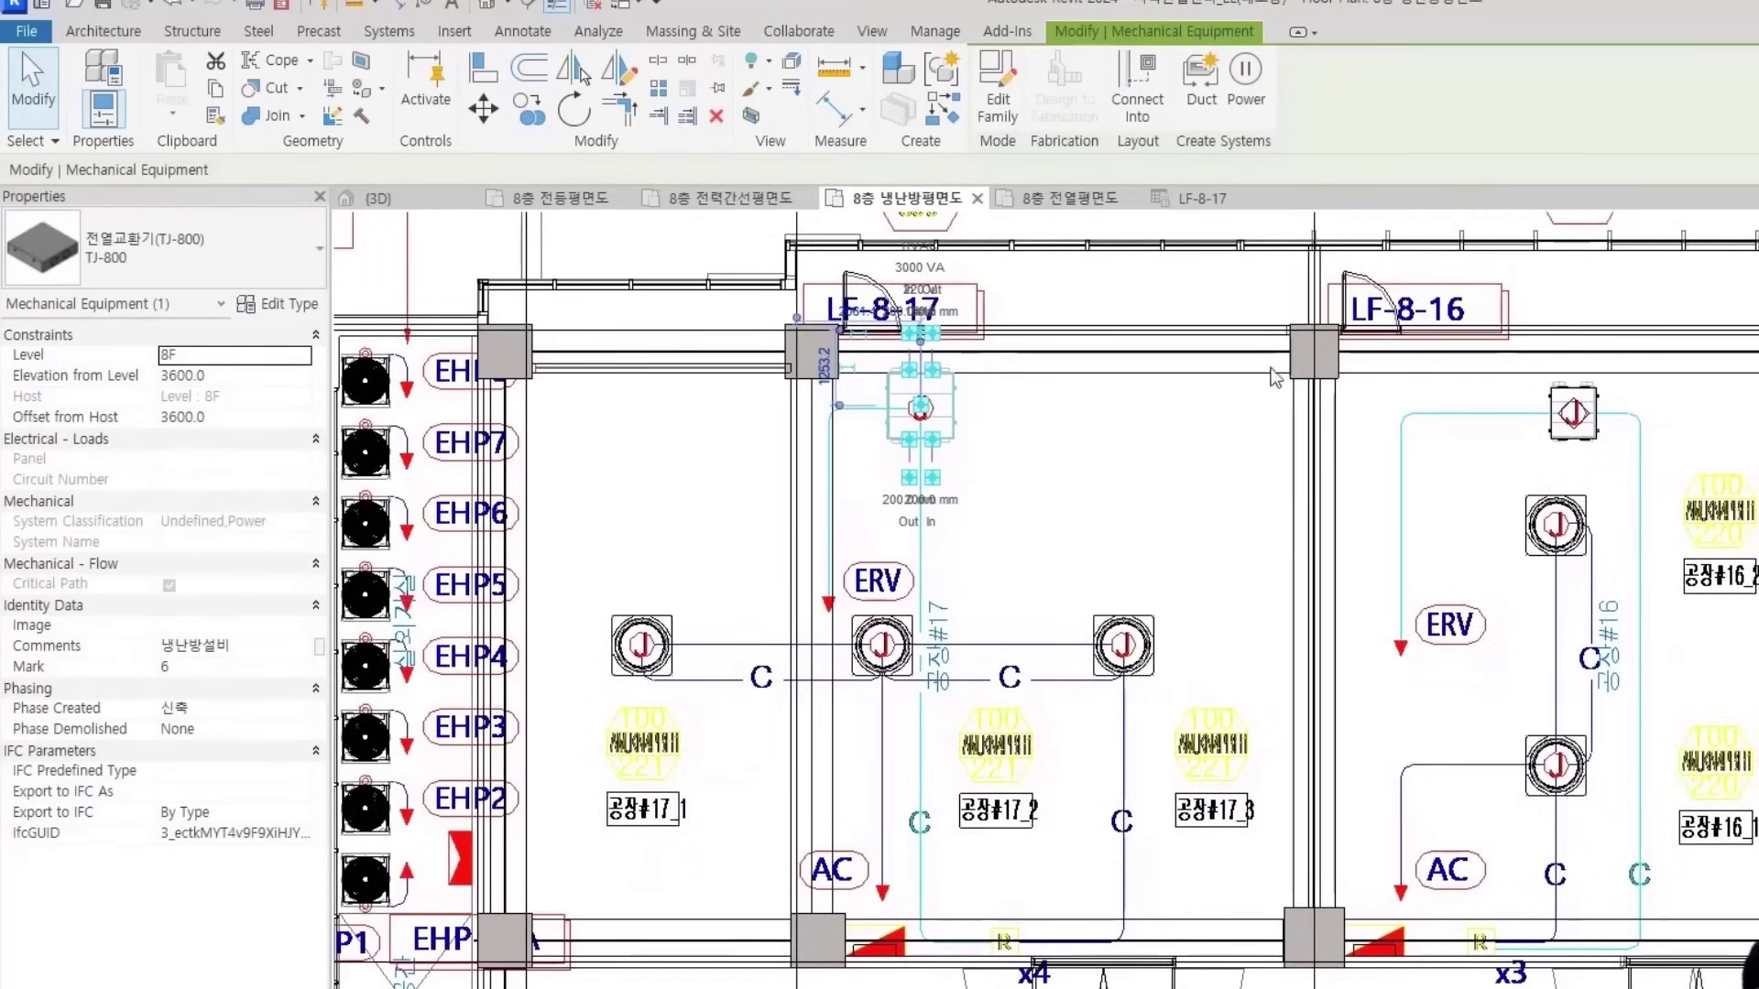
left_click(1246, 78)
Name the ventilator circuit's load ERV and set its frame to 30 A
left_click(234, 438)
type("ERV")
left_click(240, 583)
type("3")
key("Return")
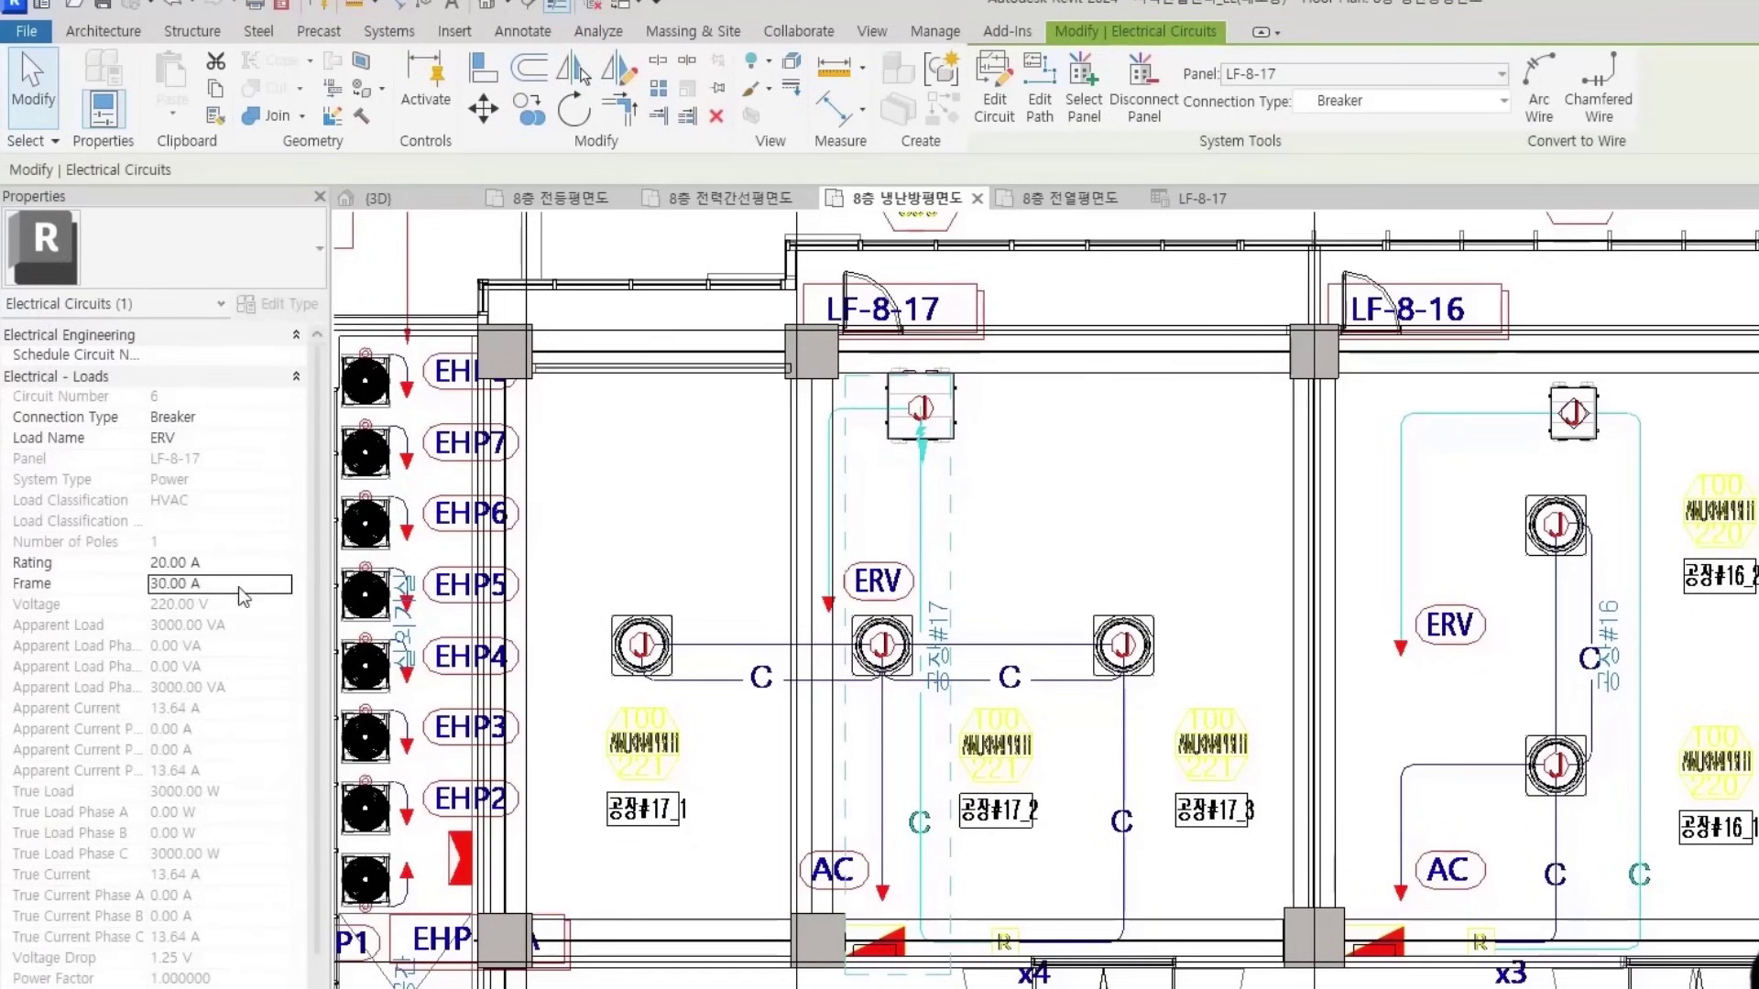
left_click(1114, 488)
Examine the AC, ERV and outdoor unit circuits across the 8층 냉난방평면도 floor plan, ending at the EHP units beside 공장#17
scroll(1112, 485, "down", 4)
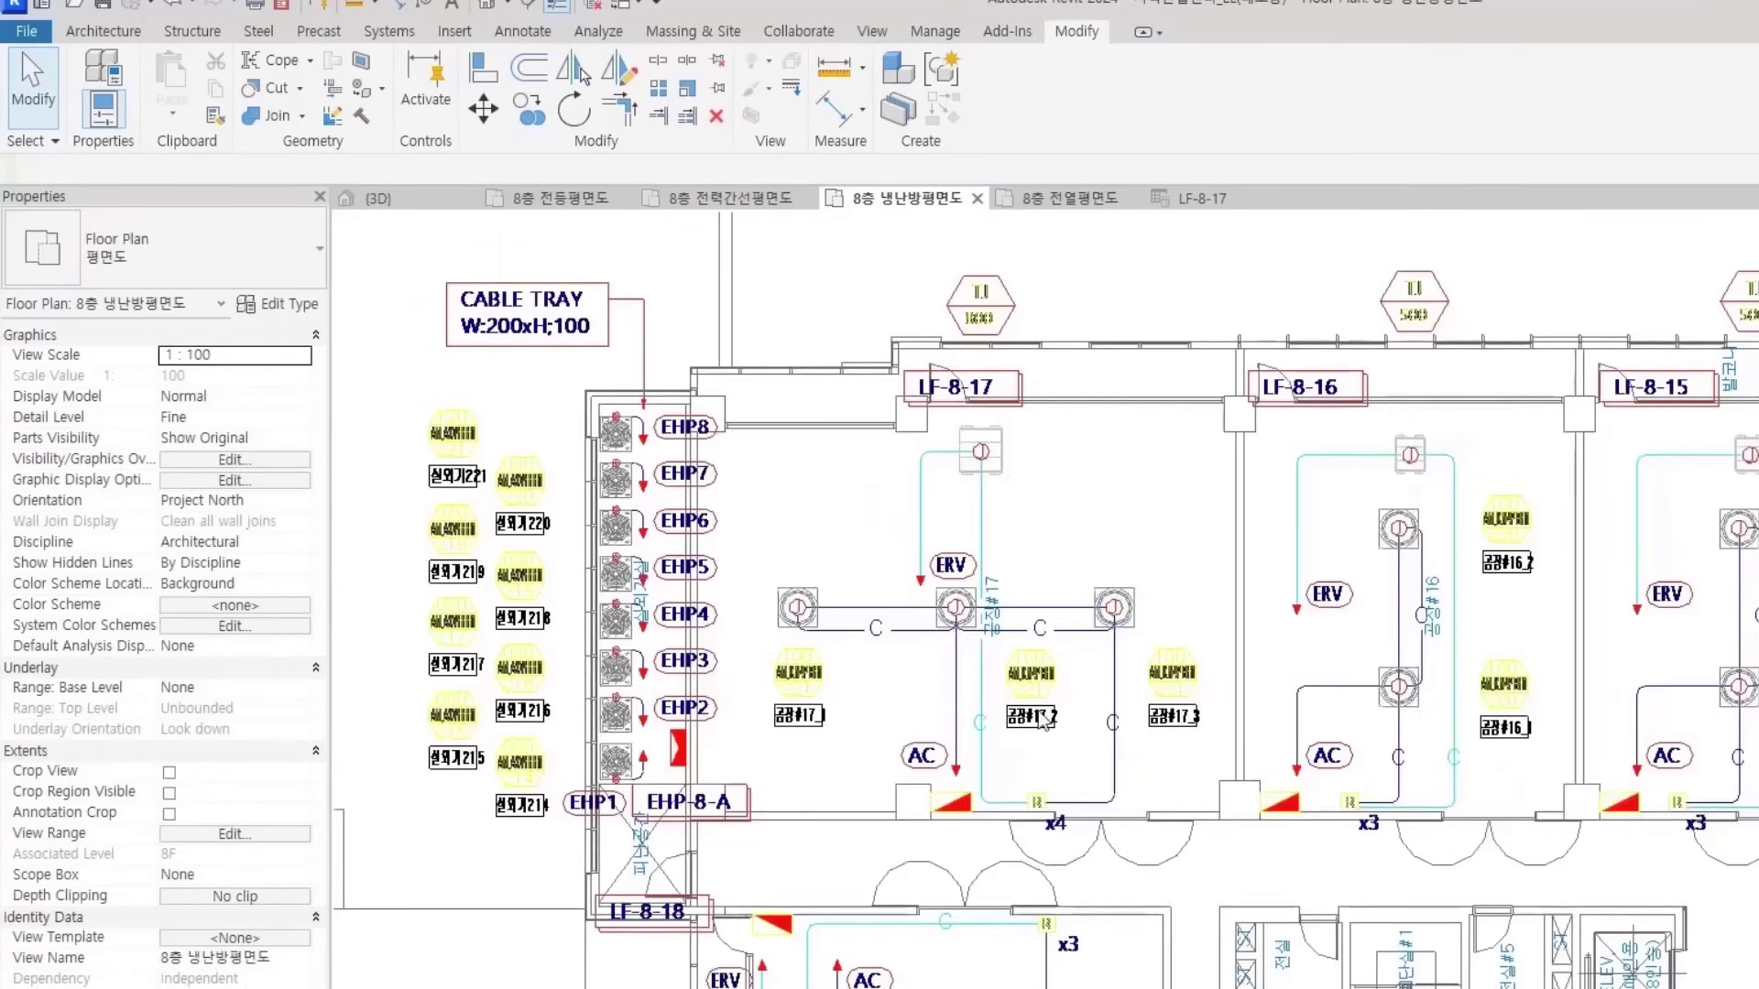
scroll(964, 396, "down", 5)
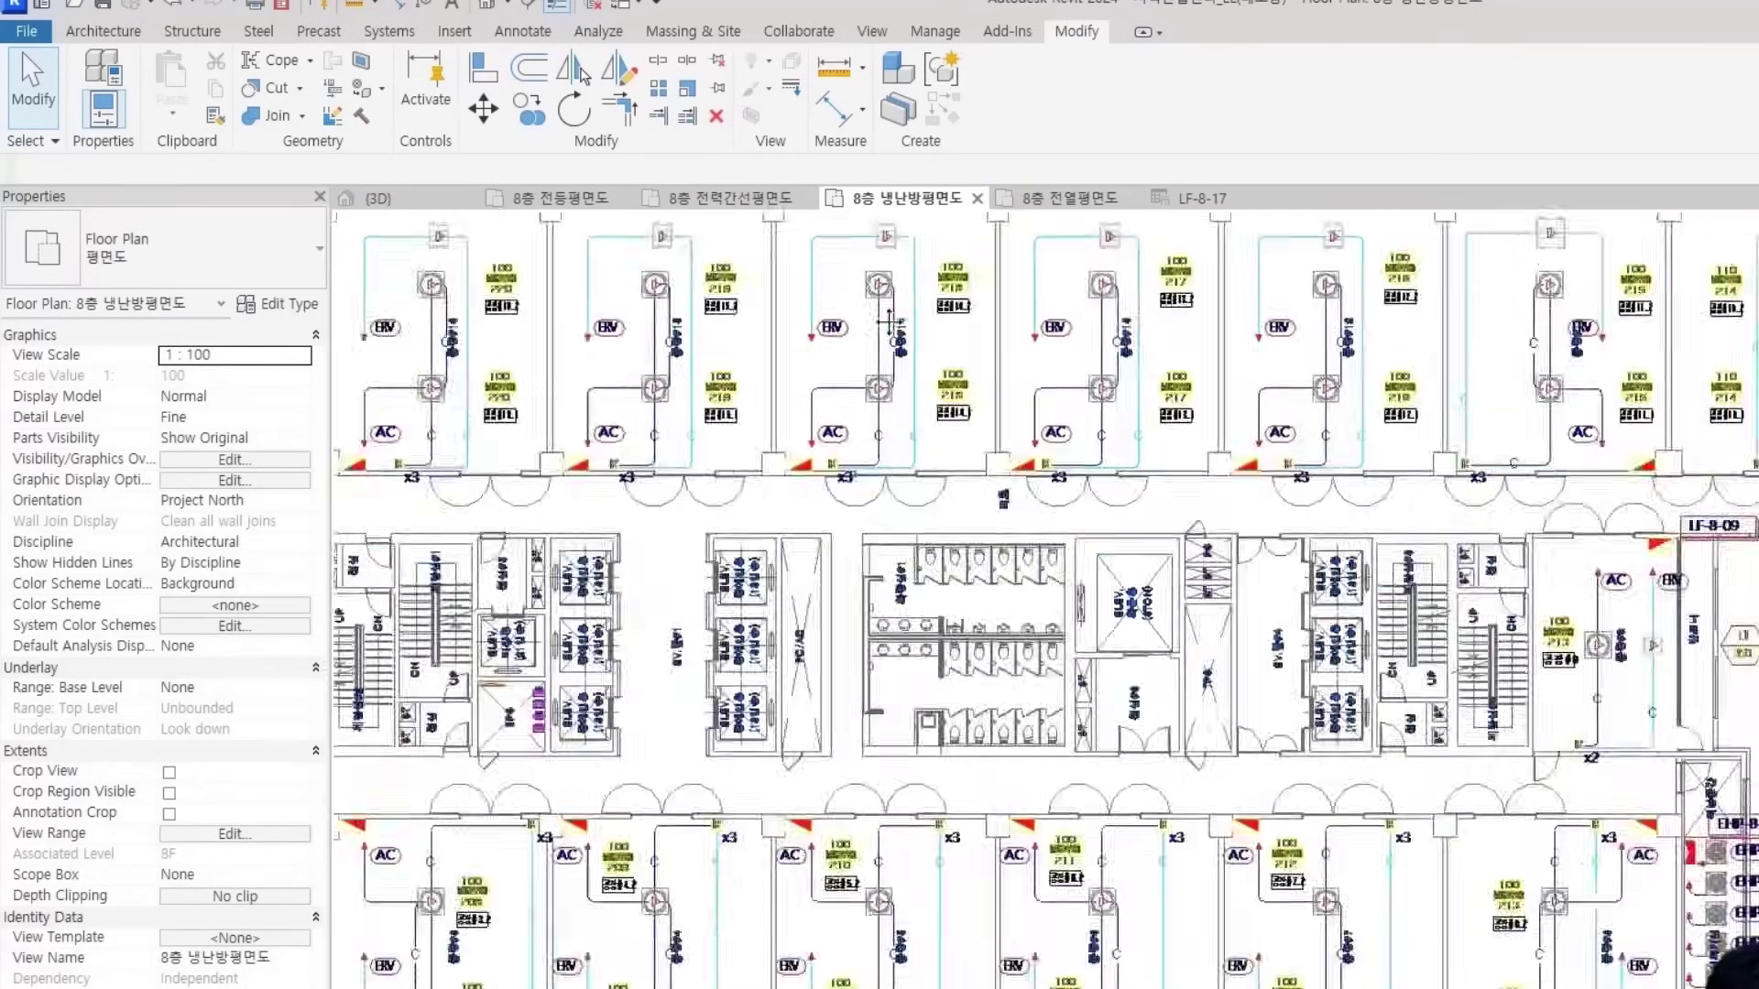
scroll(1528, 378, "up", 4)
middle_click_drag(1528, 377, 1465, 501)
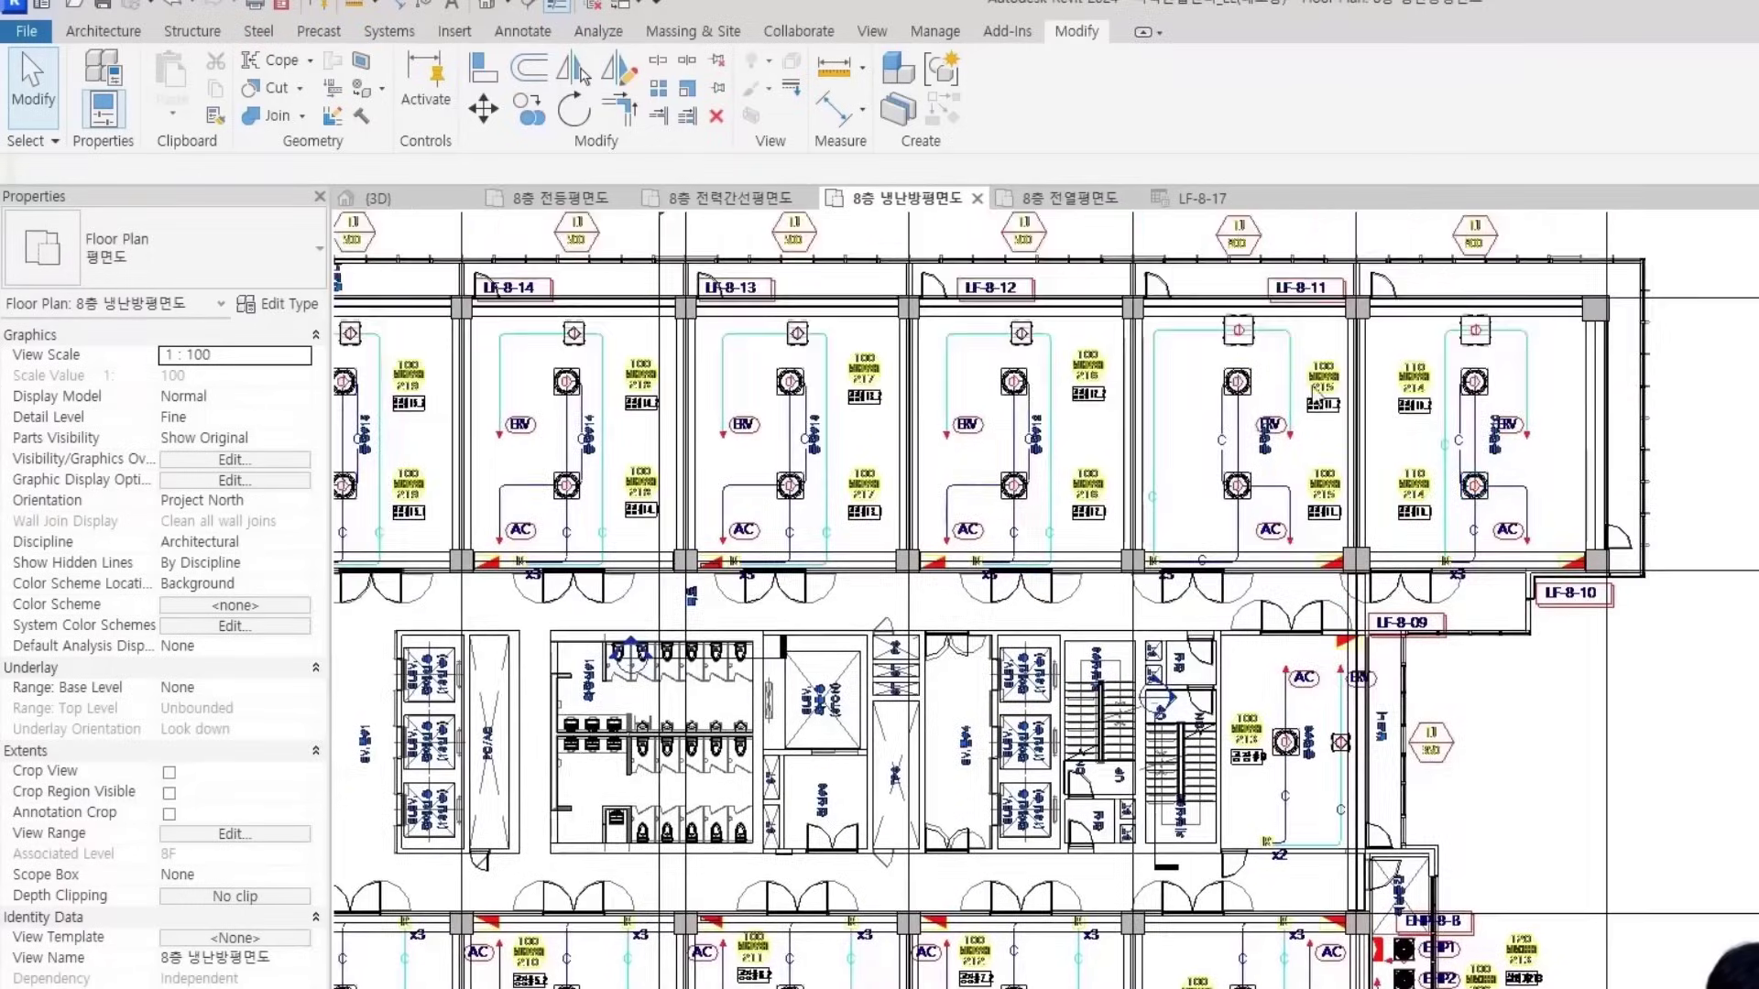
middle_click_drag(1374, 772, 1374, 468)
middle_click_drag(702, 708, 1291, 806)
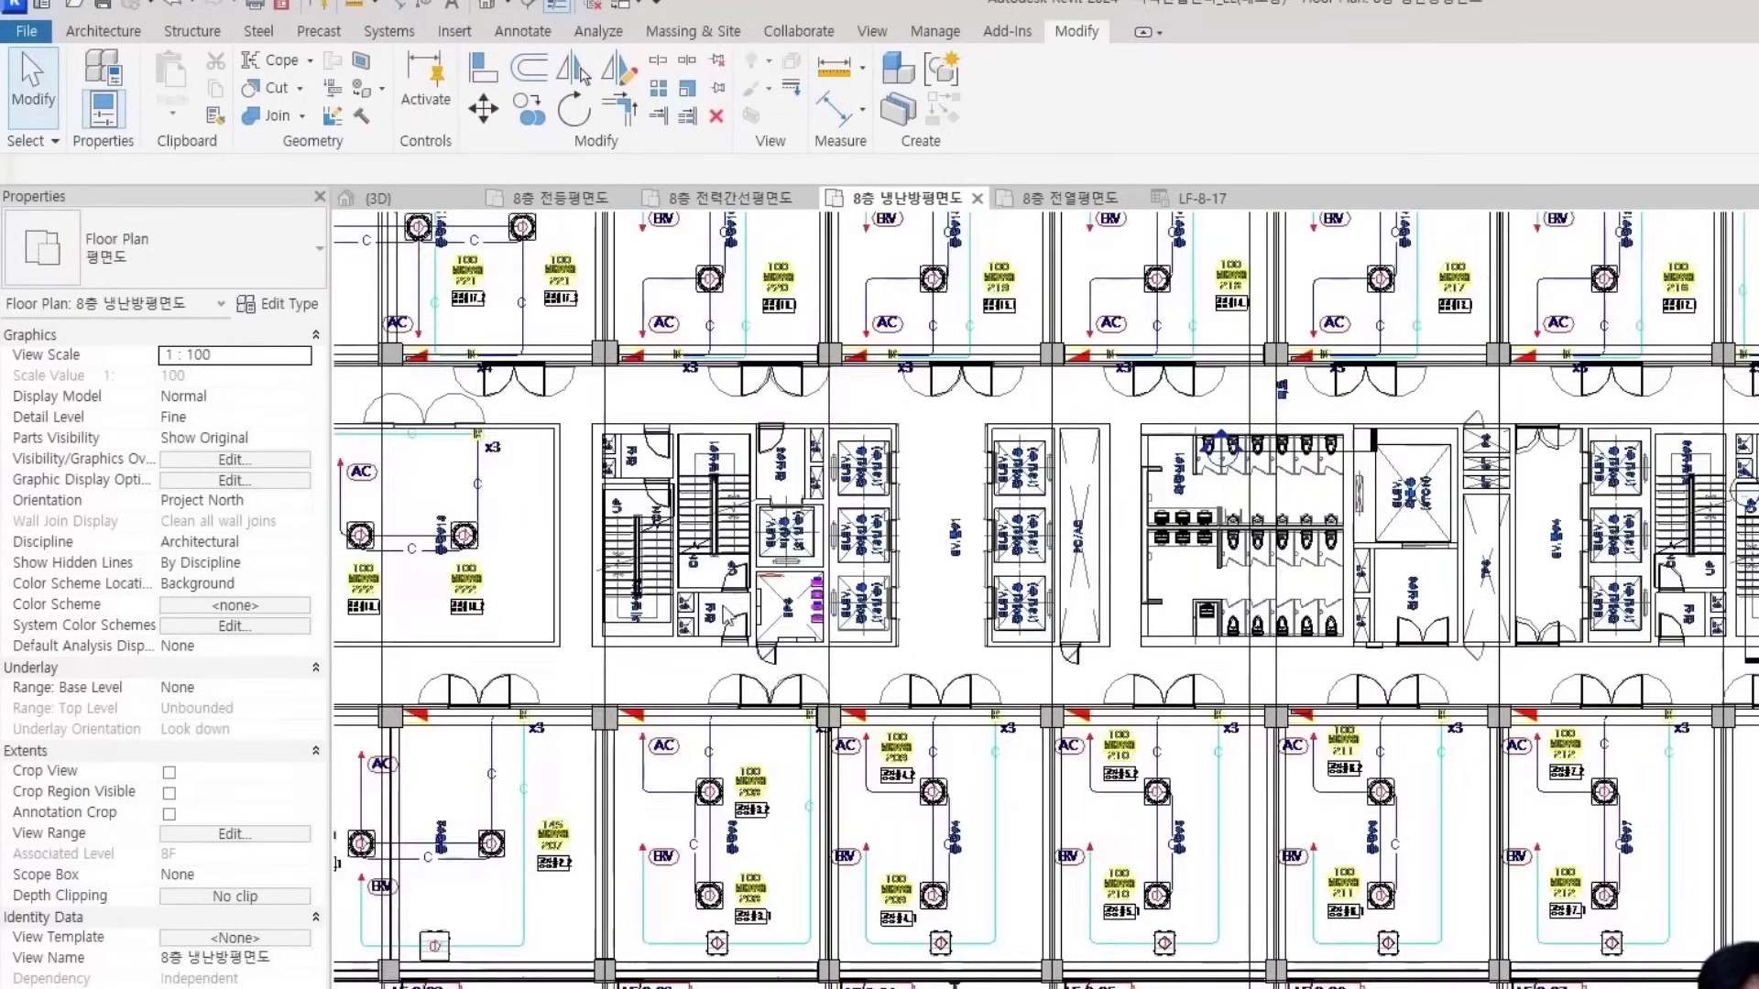
middle_click_drag(536, 595, 1301, 701)
scroll(902, 440, "up", 3)
middle_click_drag(834, 421, 830, 529)
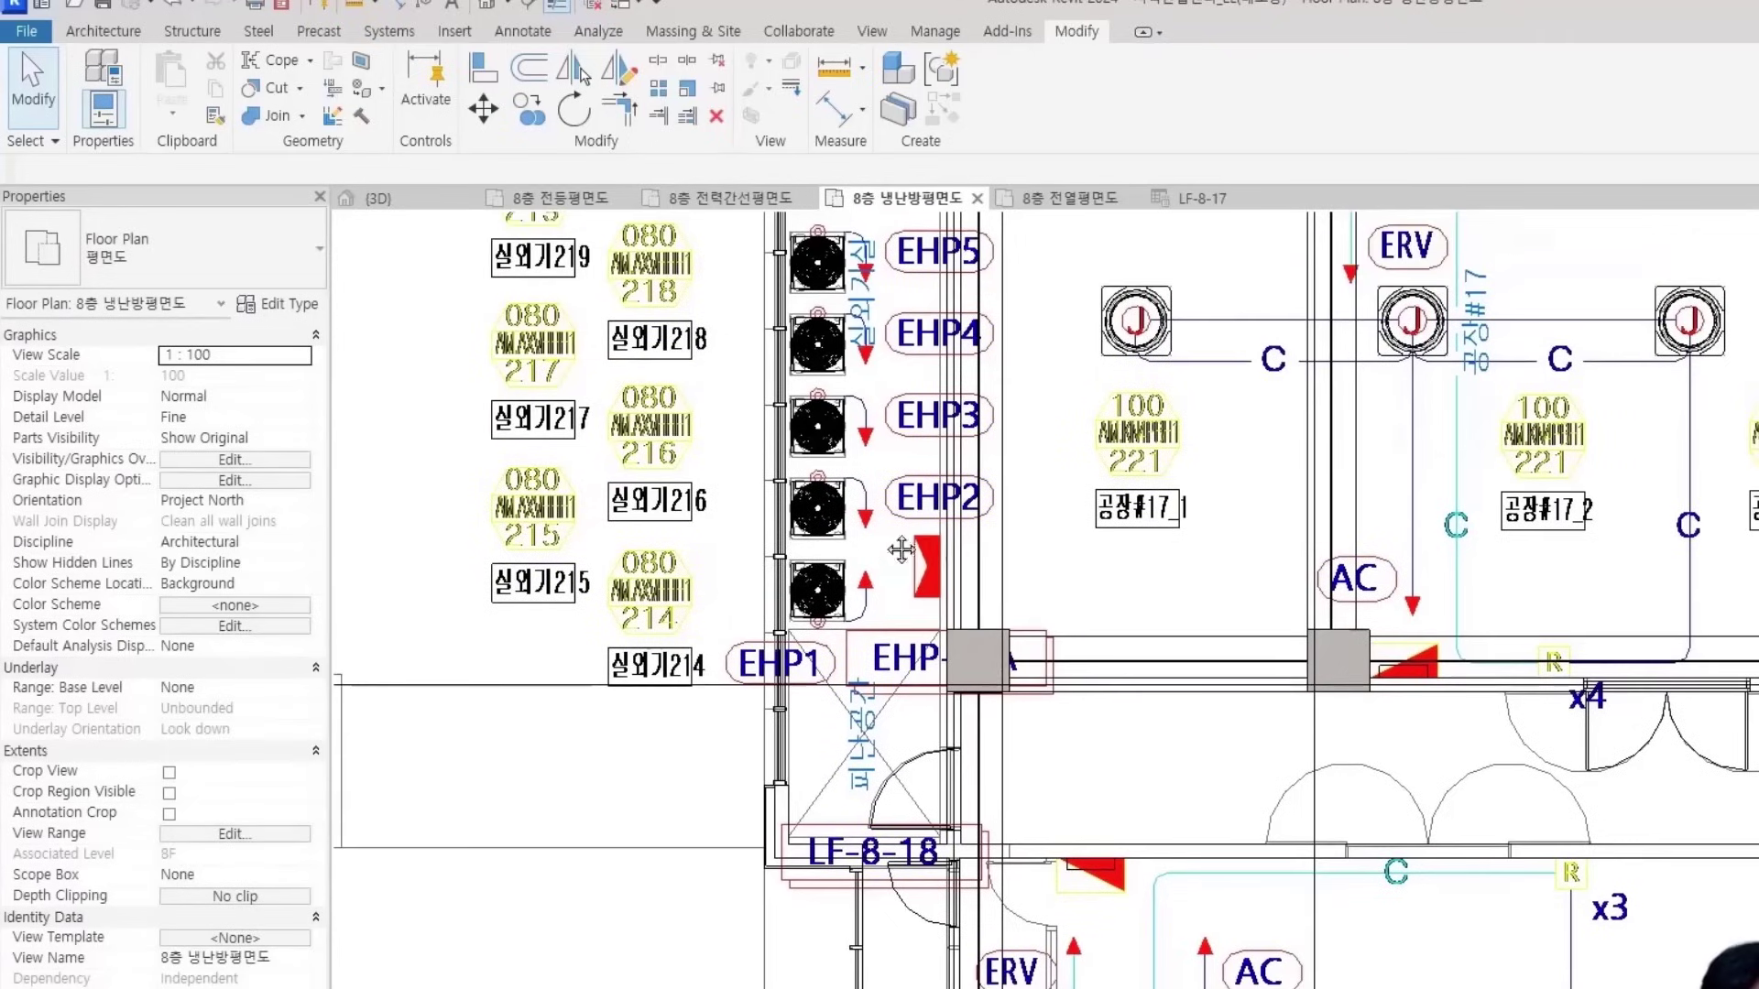
Inspect panel EHP-8-A and create a power circuit for the adjacent outdoor unit labelled EHP1
left_click(979, 616)
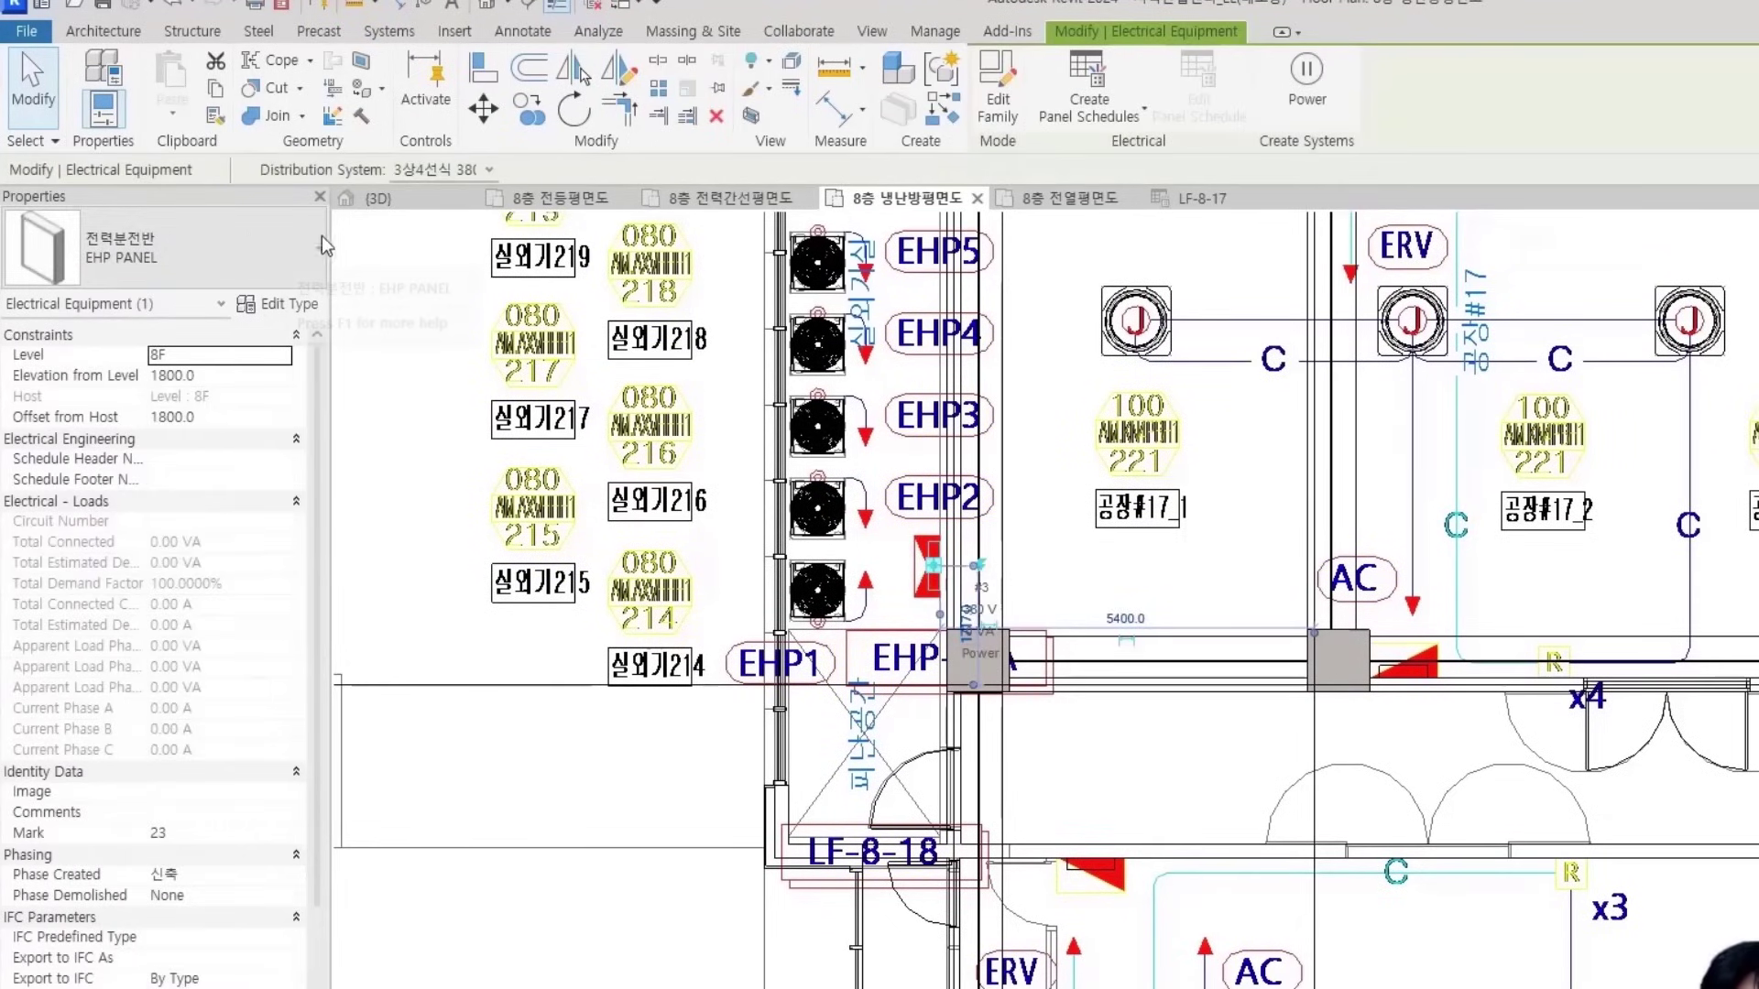
middle_click_drag(894, 548, 870, 671)
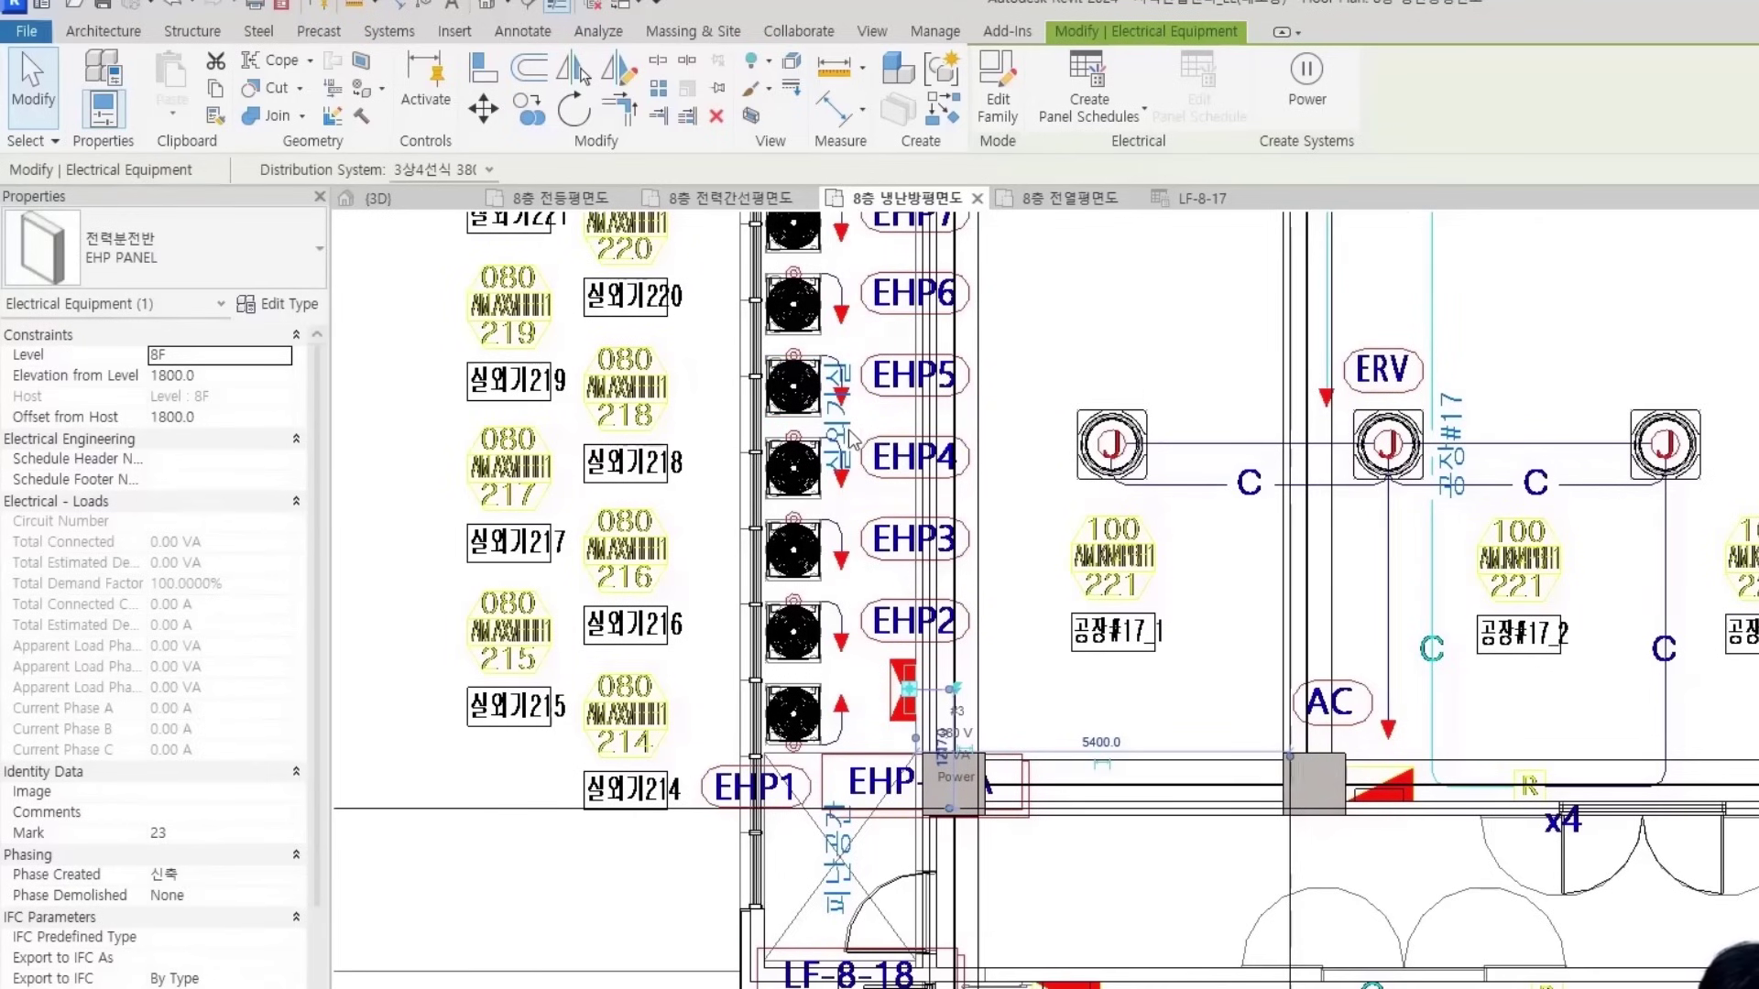
middle_click_drag(855, 468, 792, 463)
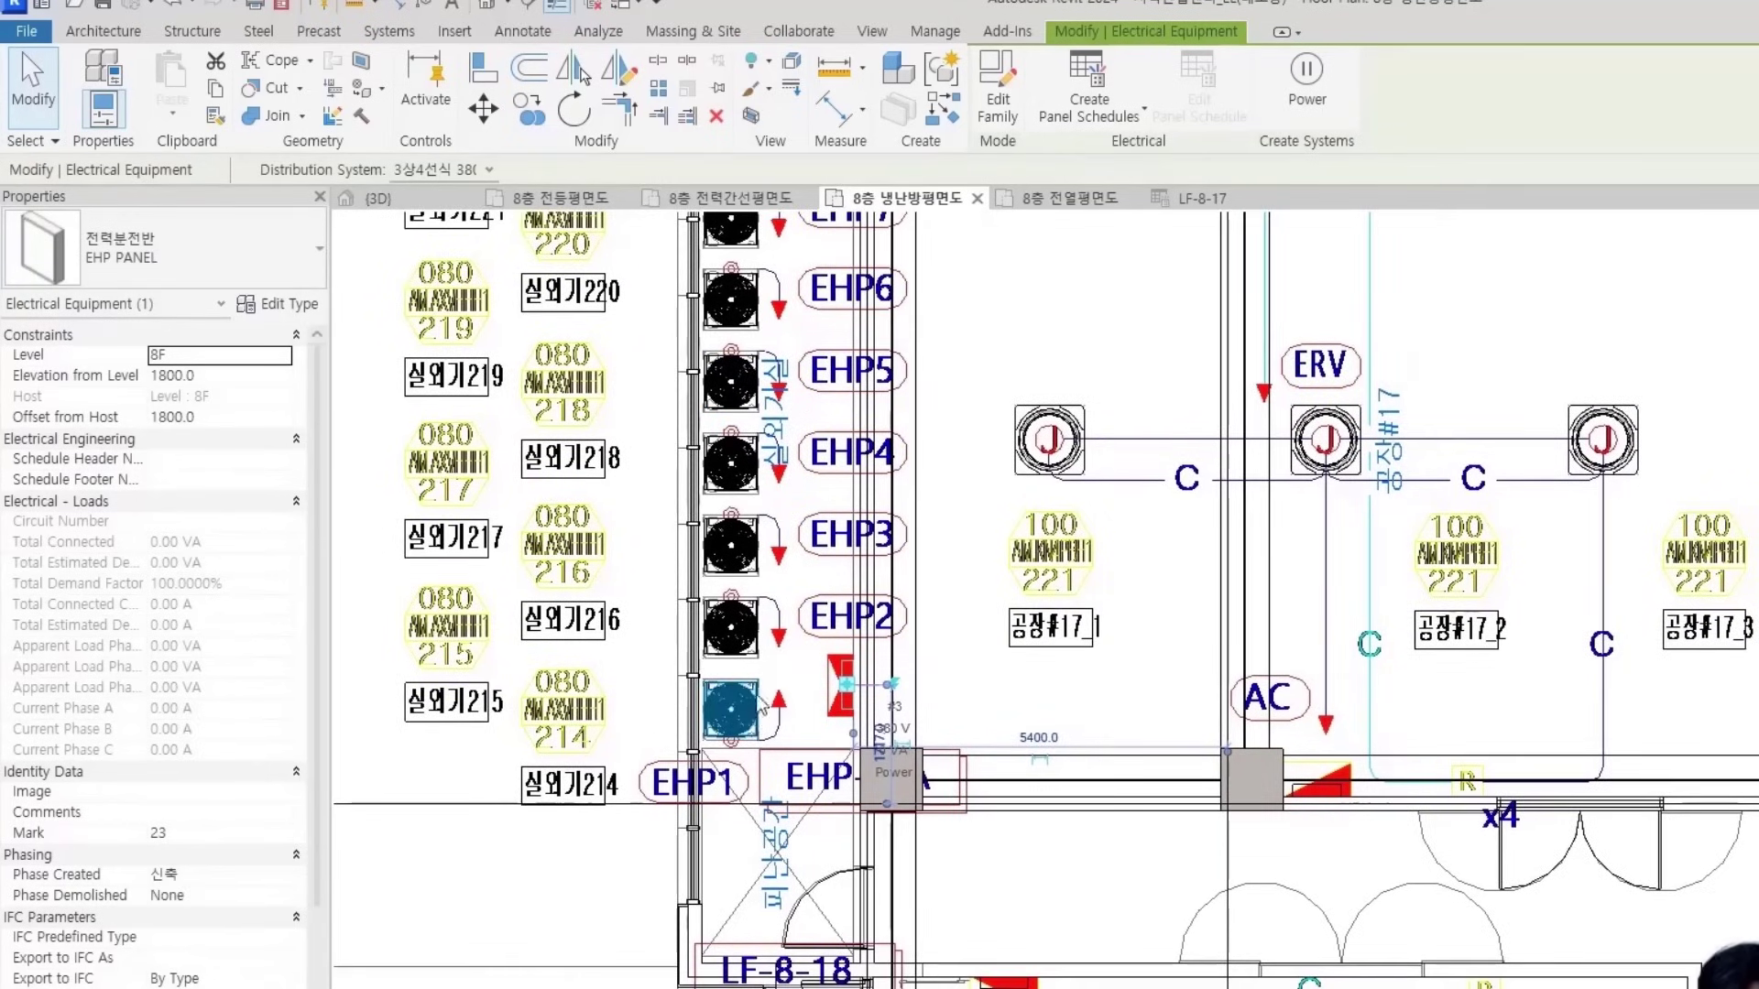
middle_click_drag(884, 618, 907, 978)
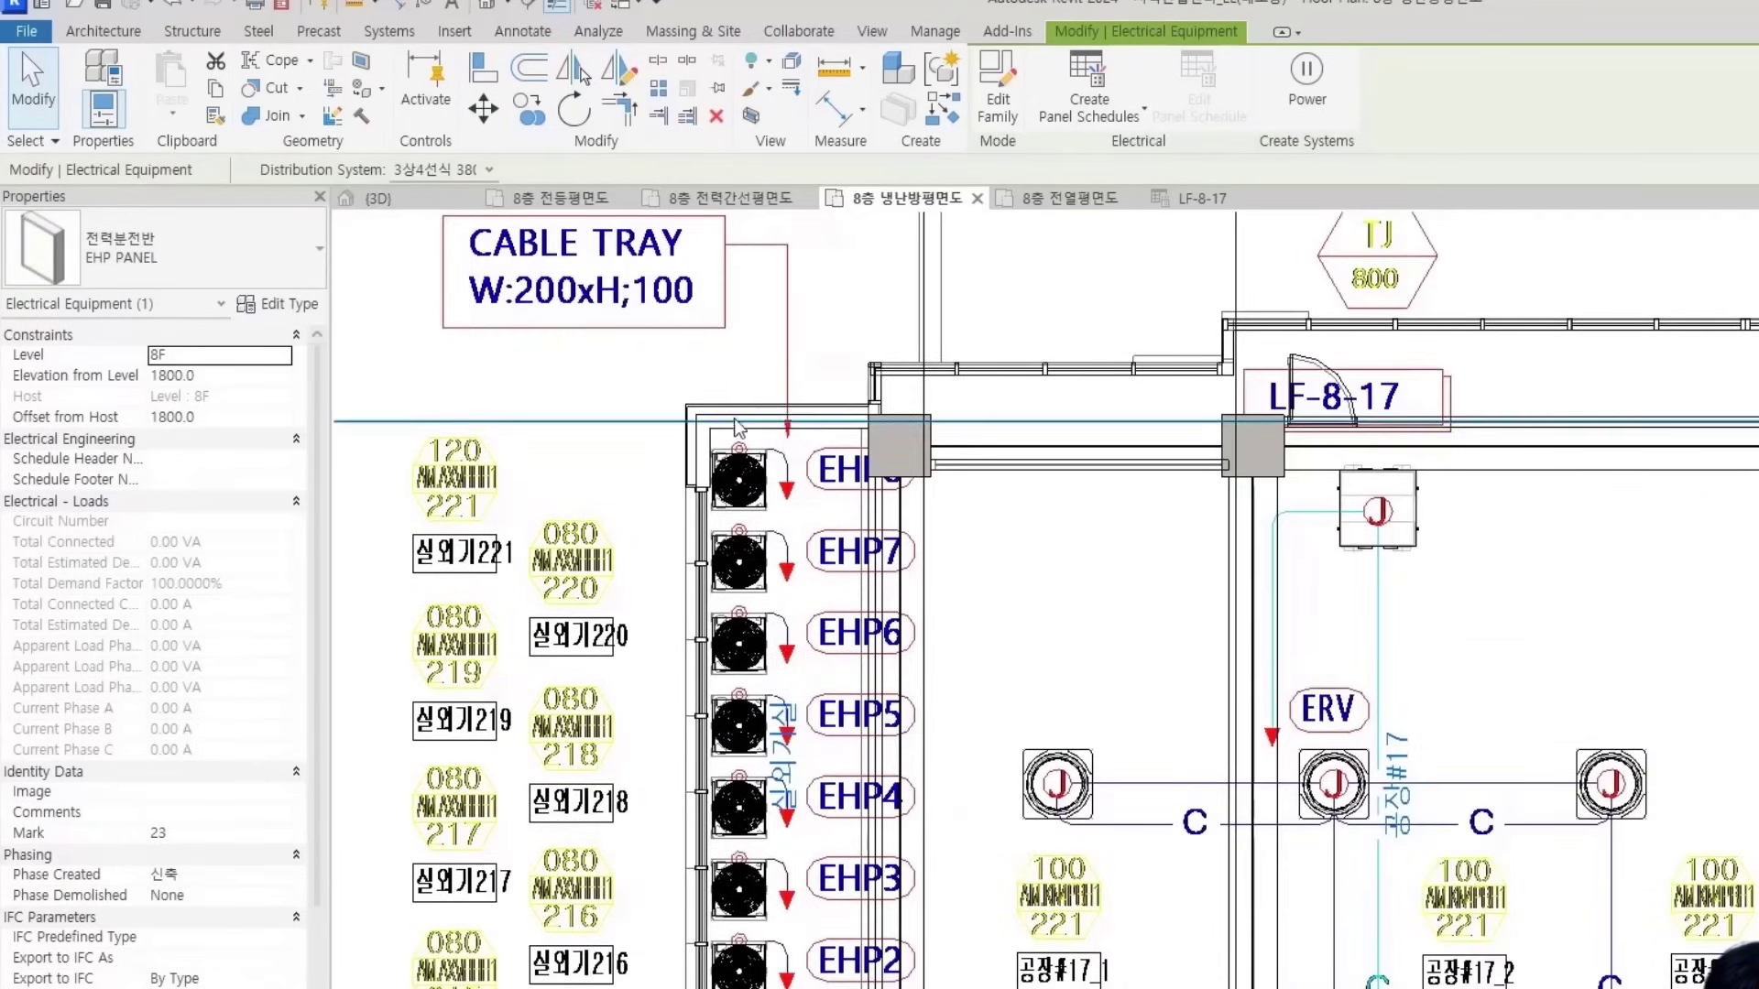
scroll(765, 854, "down", 1)
middle_click_drag(765, 854, 754, 581)
left_click(729, 751)
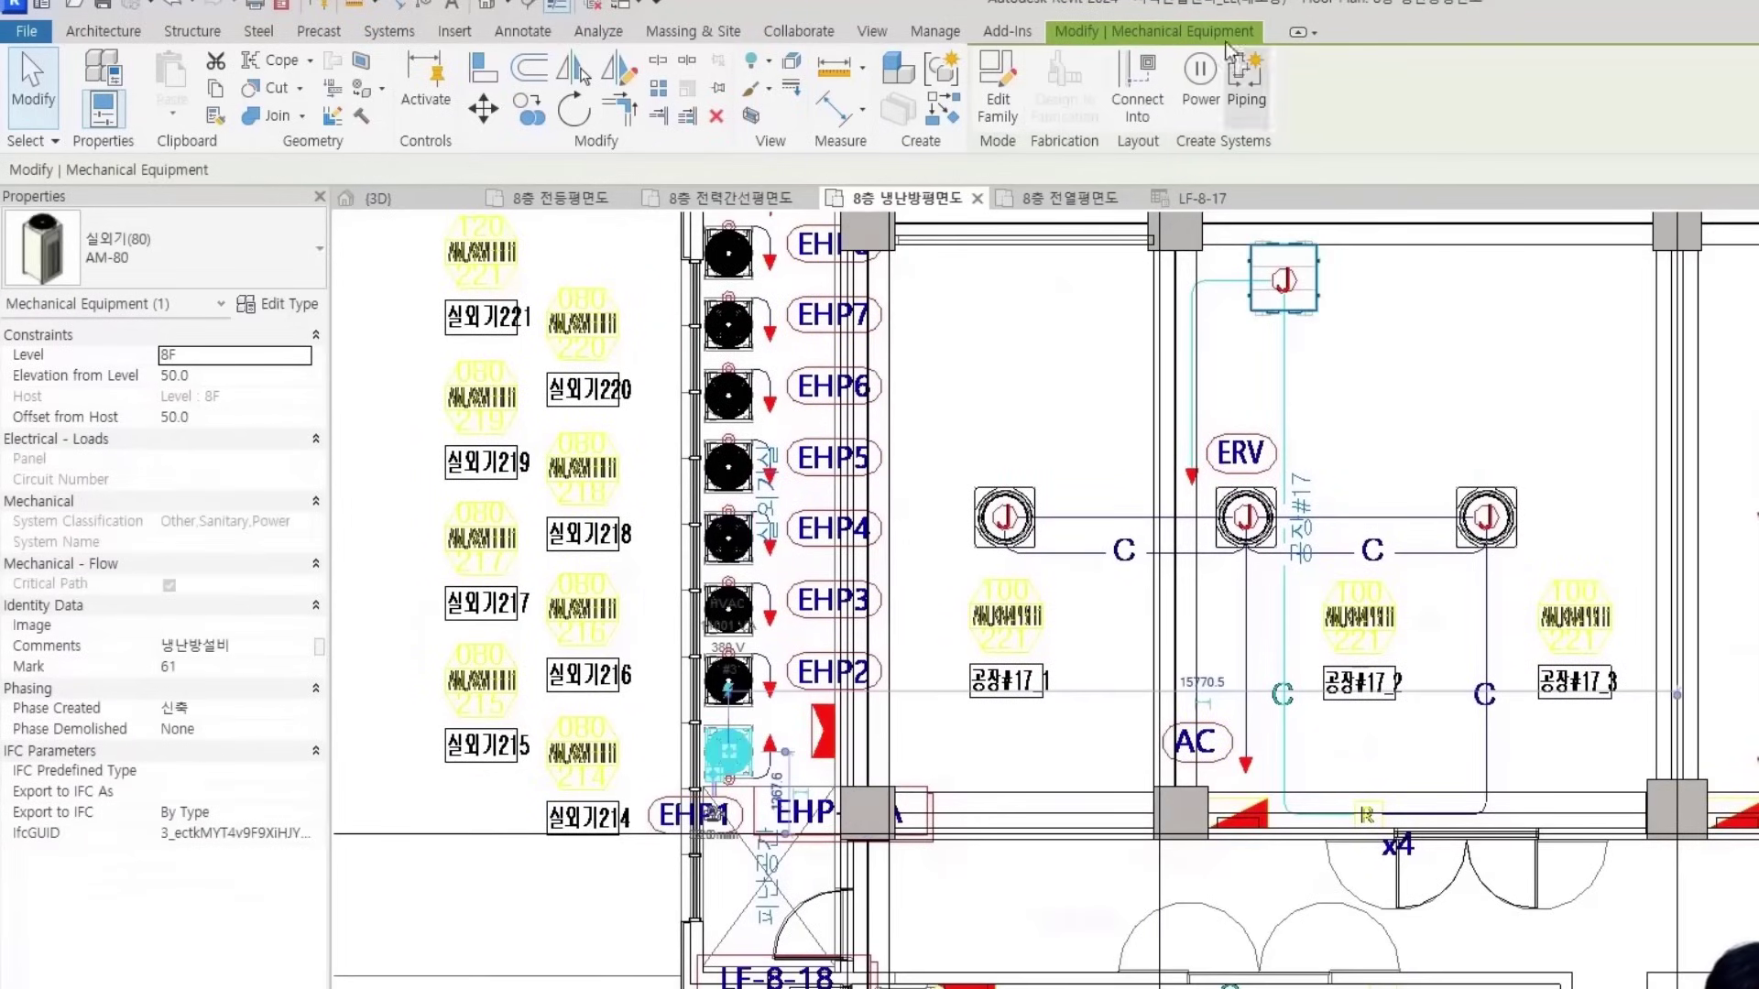
left_click(1217, 70)
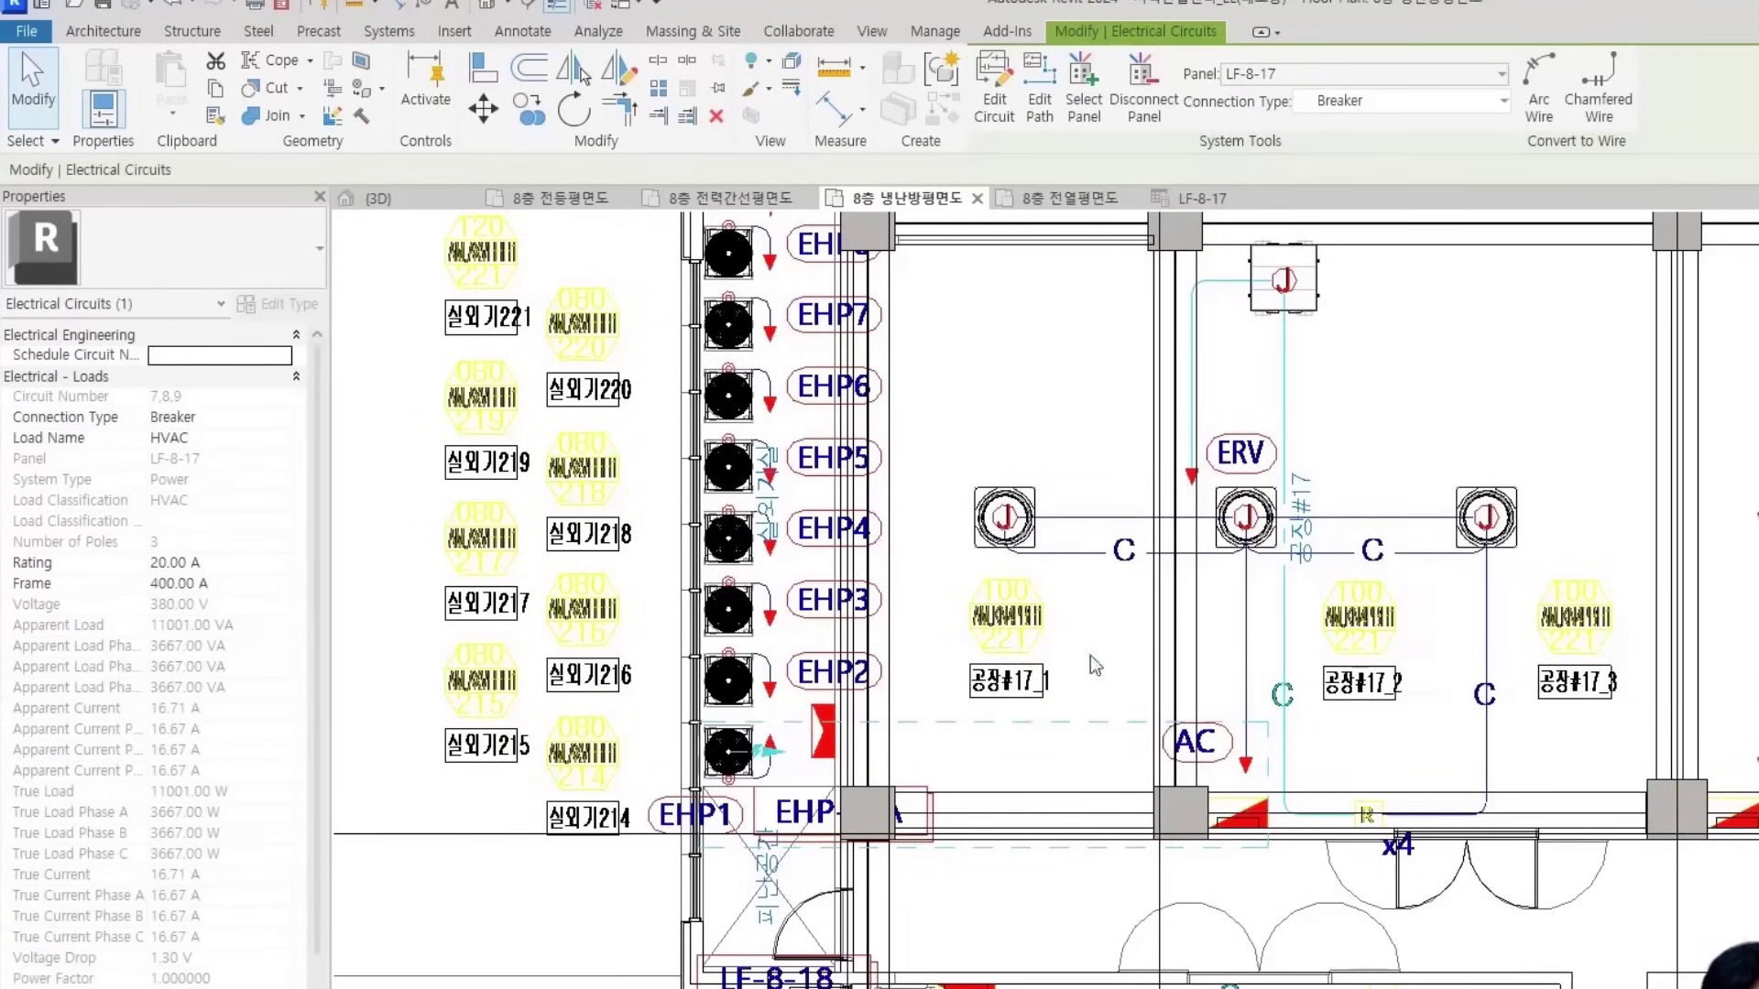
scroll(884, 833, "up", 4)
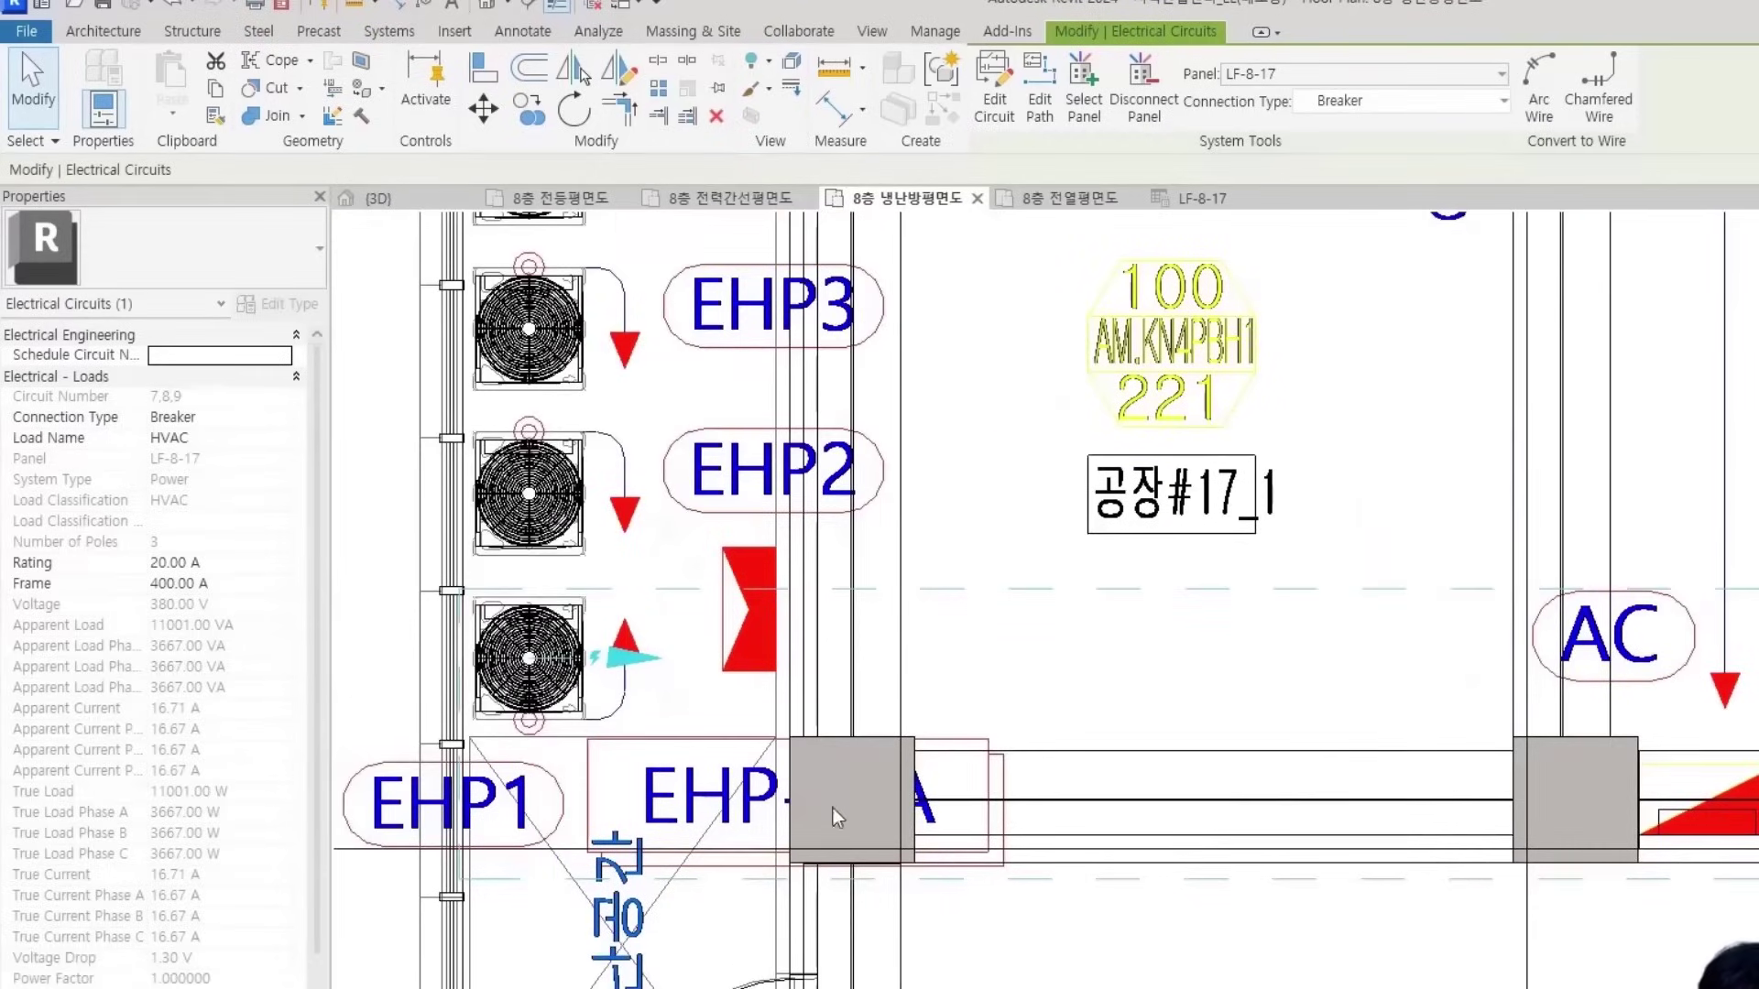
Reassign the circuit of the outdoor unit labelled EHP1 from panel LF-8-17 to panel EHP-8-A
left_click(930, 818)
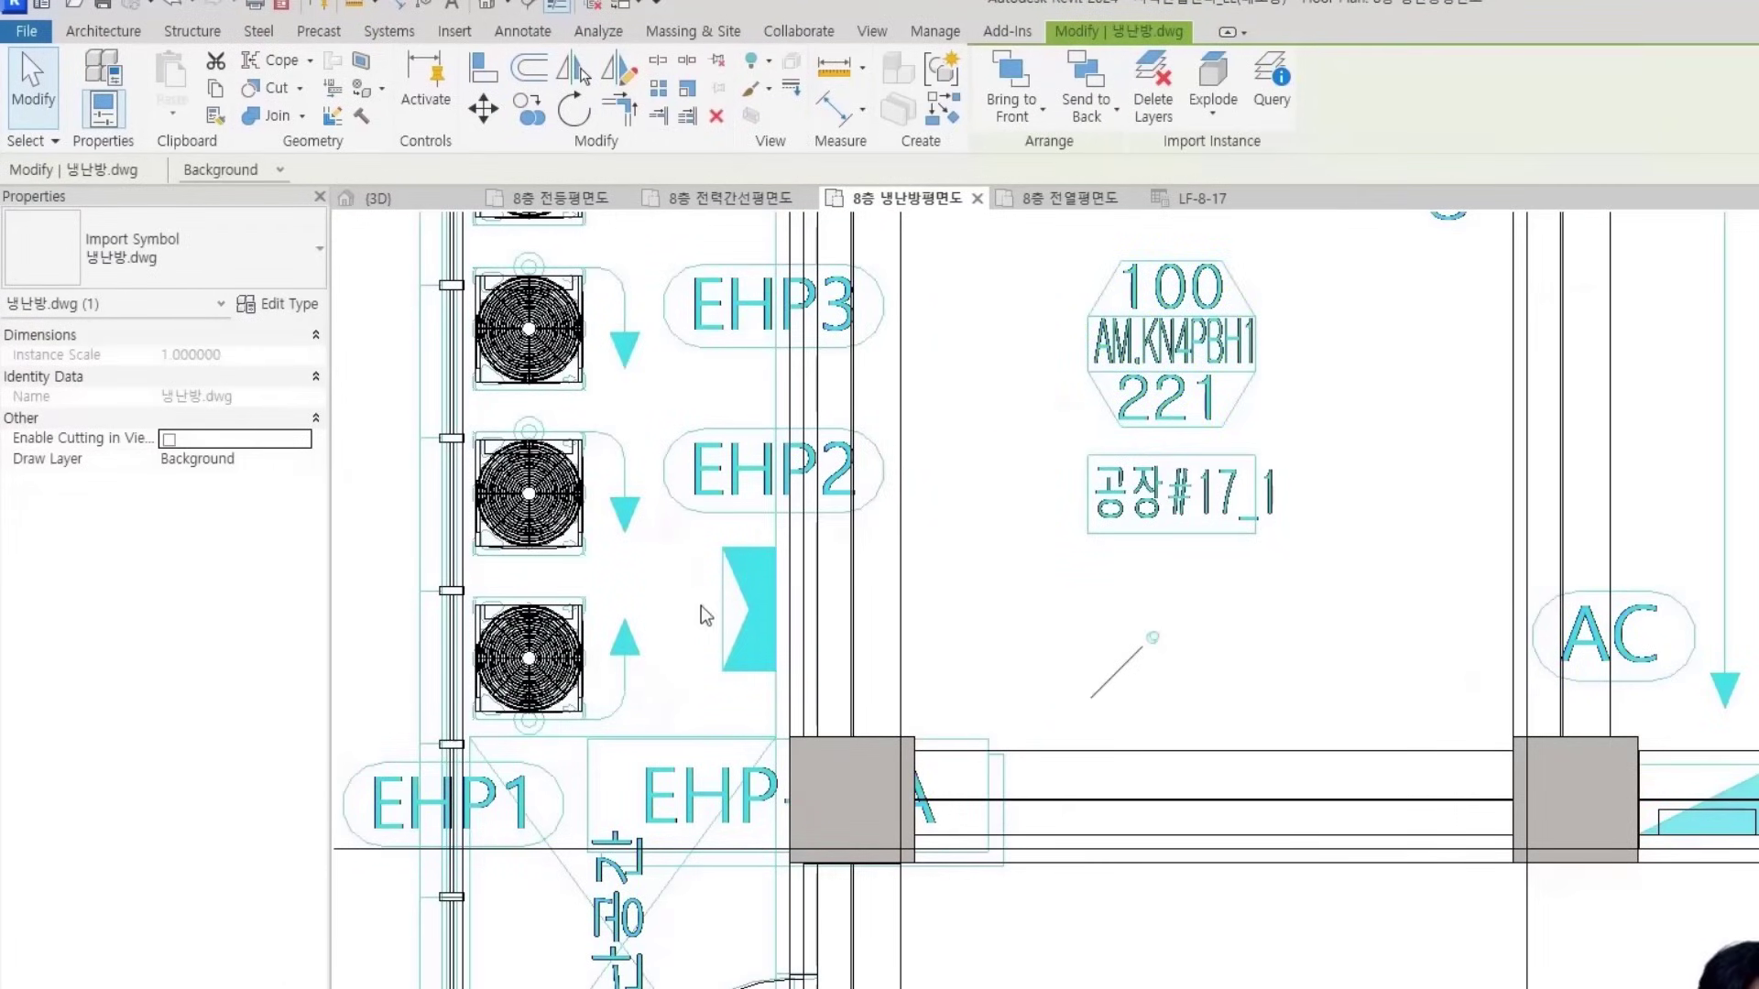
key("Escape")
left_click(528, 658)
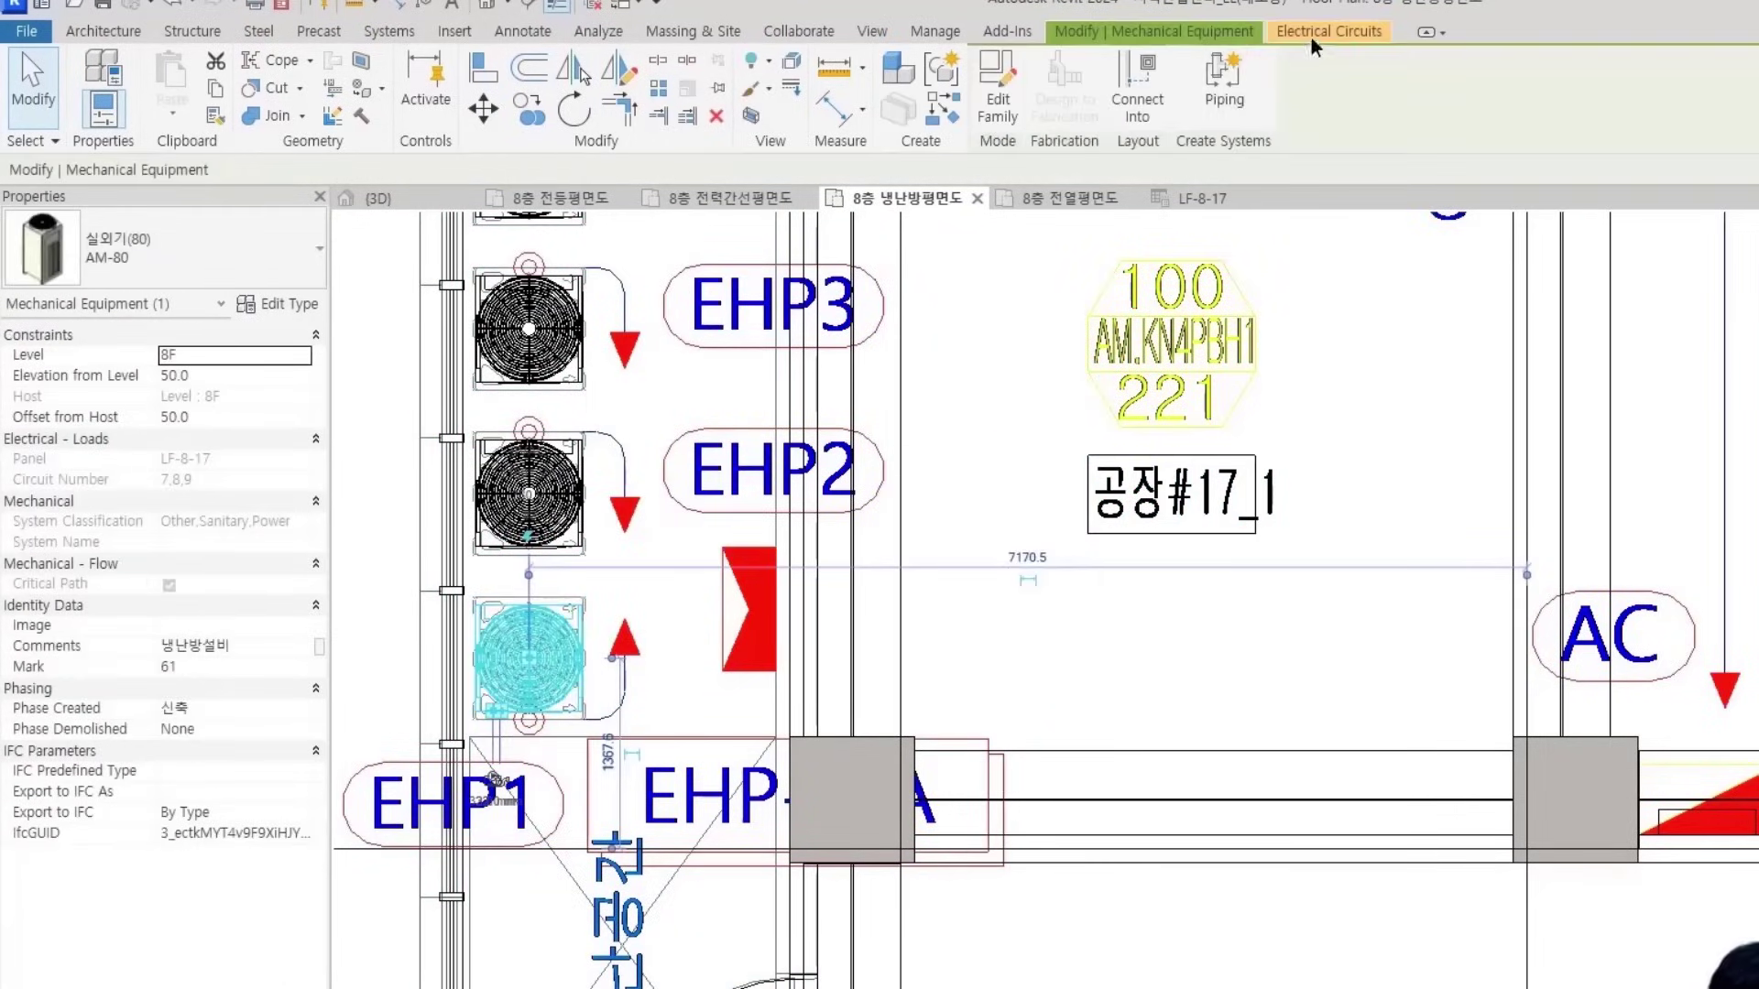
left_click(1319, 33)
left_click(769, 73)
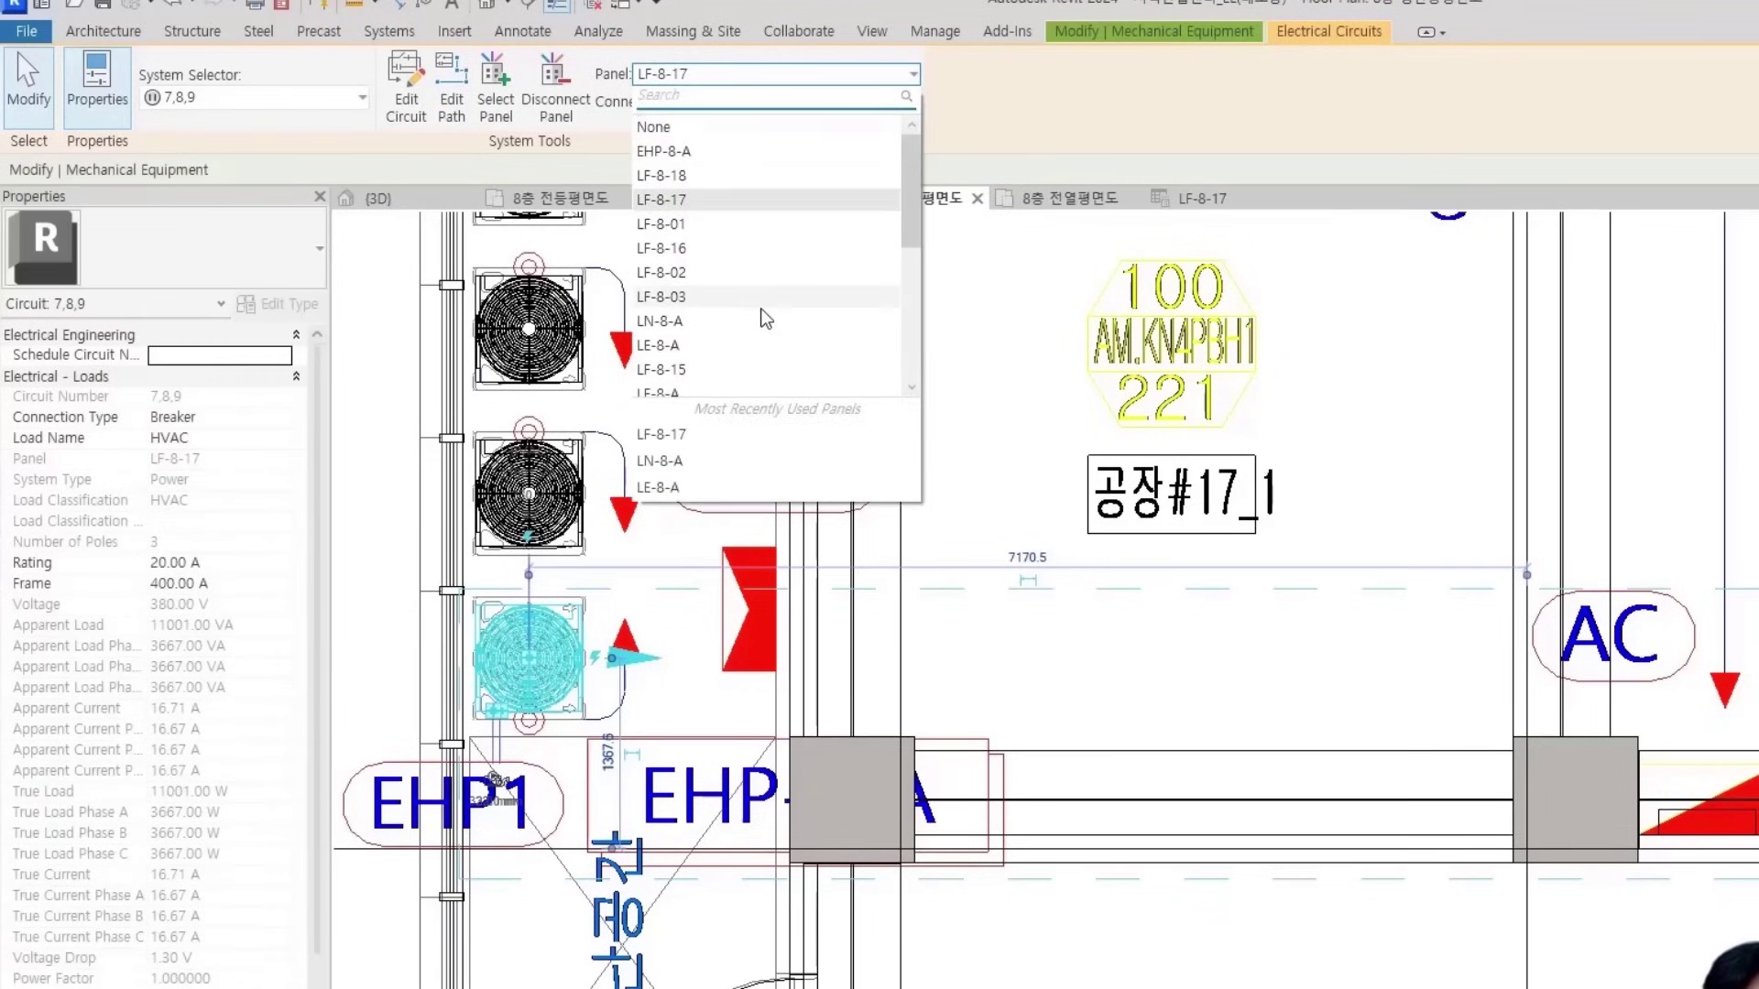
left_click(687, 151)
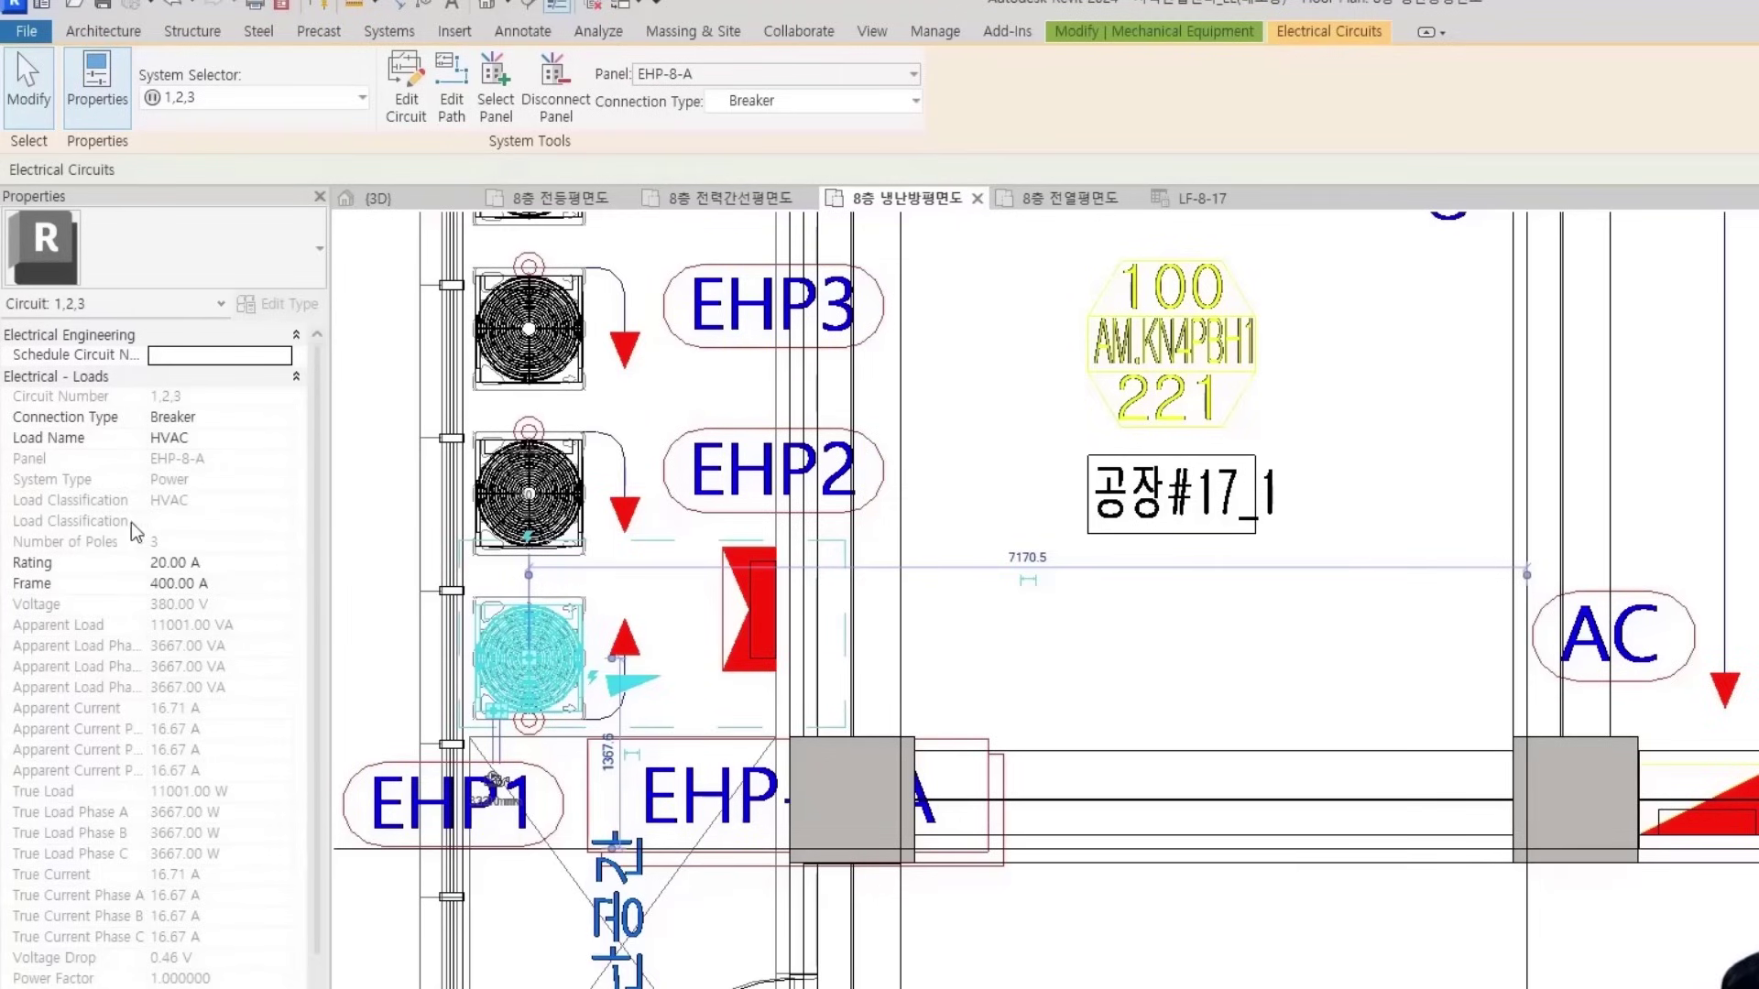
left_click(1049, 422)
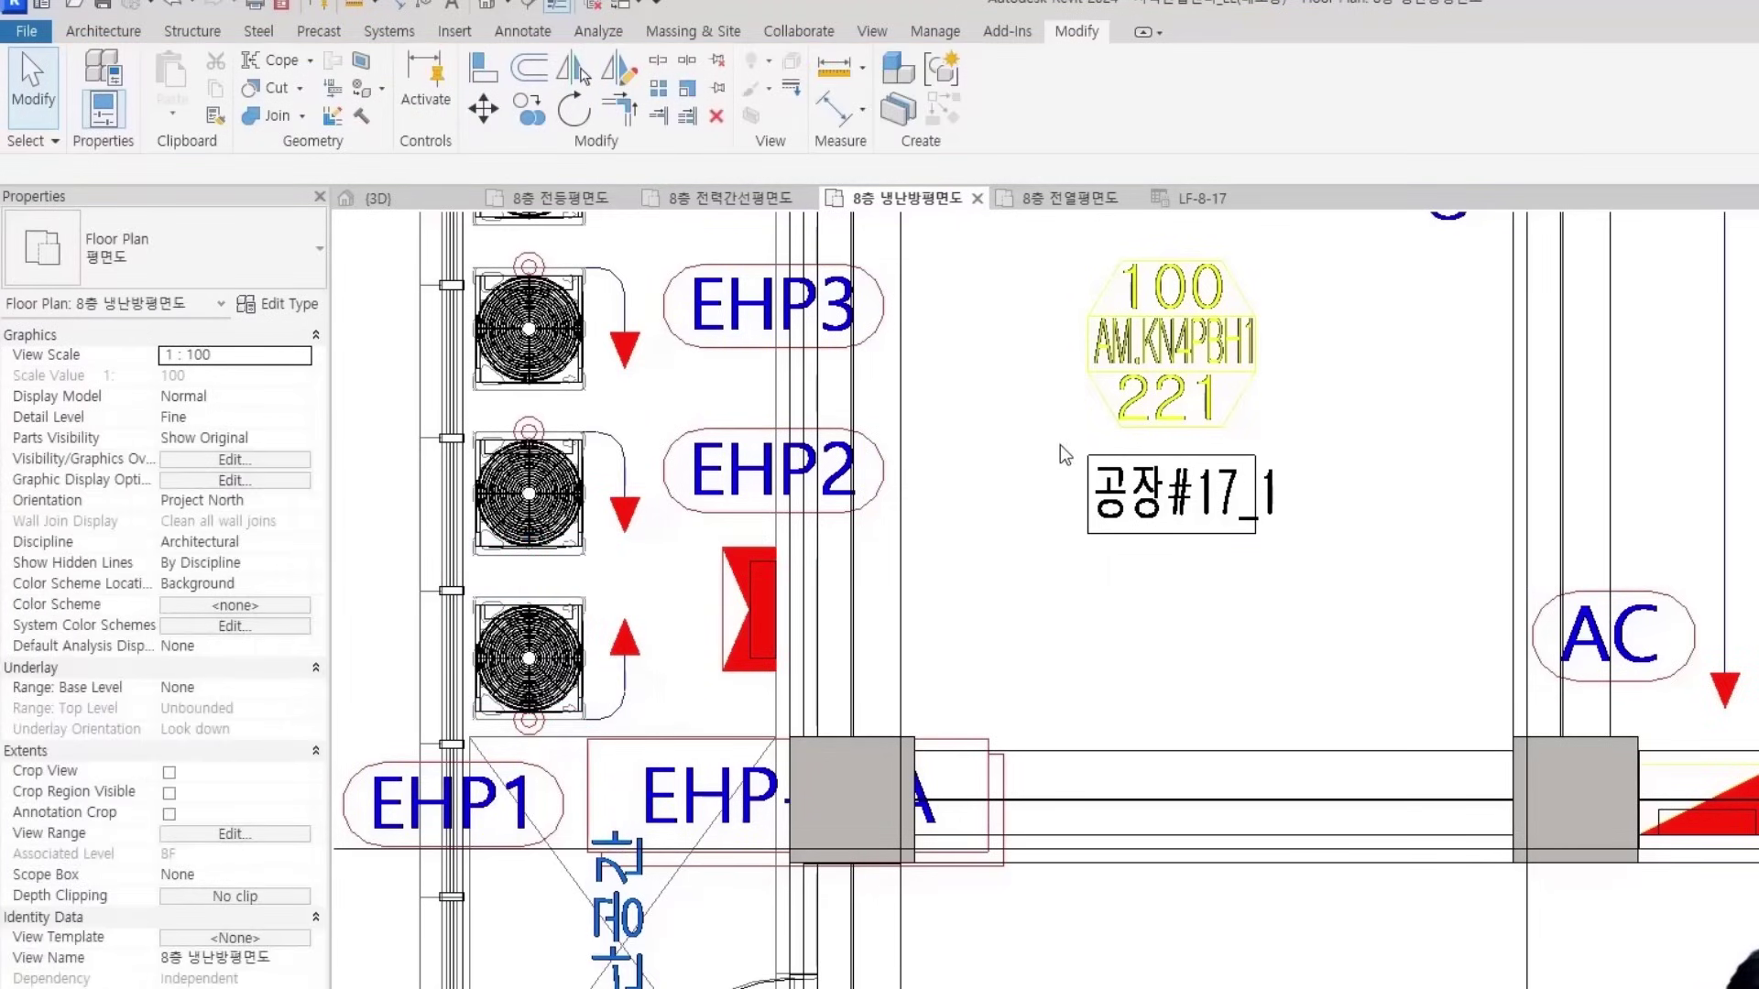
Switch to Autodesk Docs to examine the EHP panel diagrams in 분전반결선도.dwg, and check the properties of panel EHP-8-A in Revit
key("super")
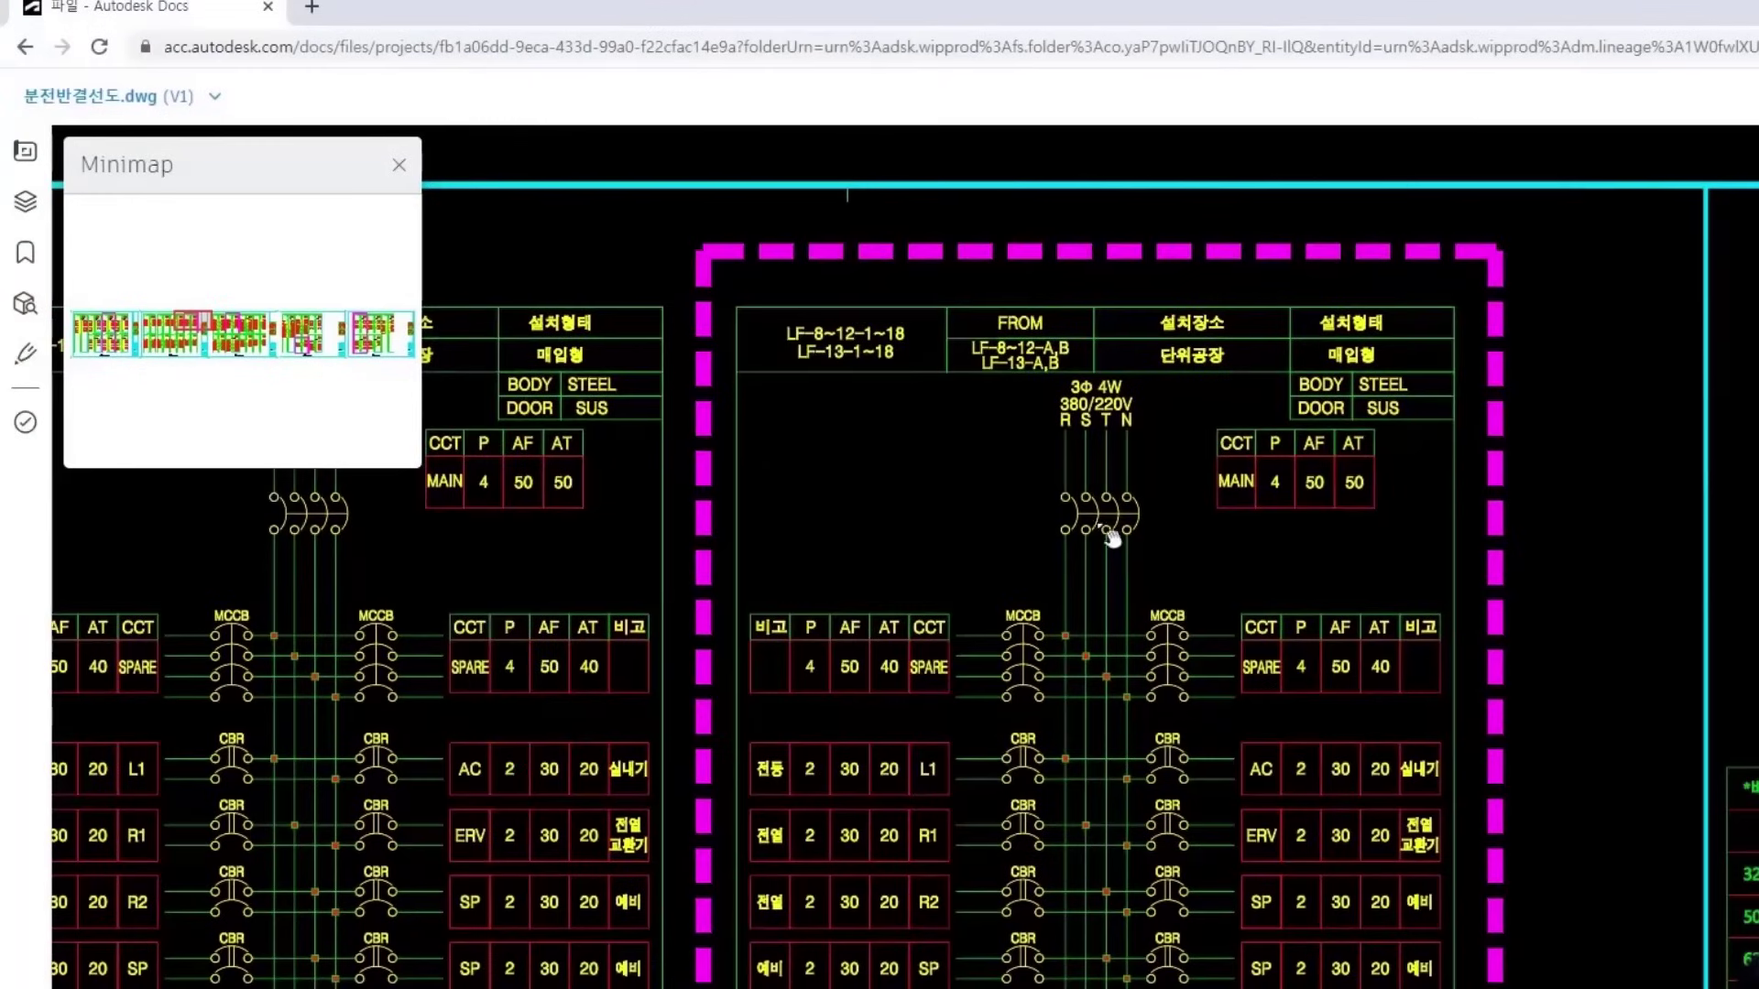
scroll(898, 477, "down", 5)
scroll(1670, 639, "down", 1)
left_click_drag(1561, 646, 226, 526)
left_click_drag(1194, 555, 902, 400)
left_click_drag(1600, 560, 233, 602)
scroll(668, 538, "up", 6)
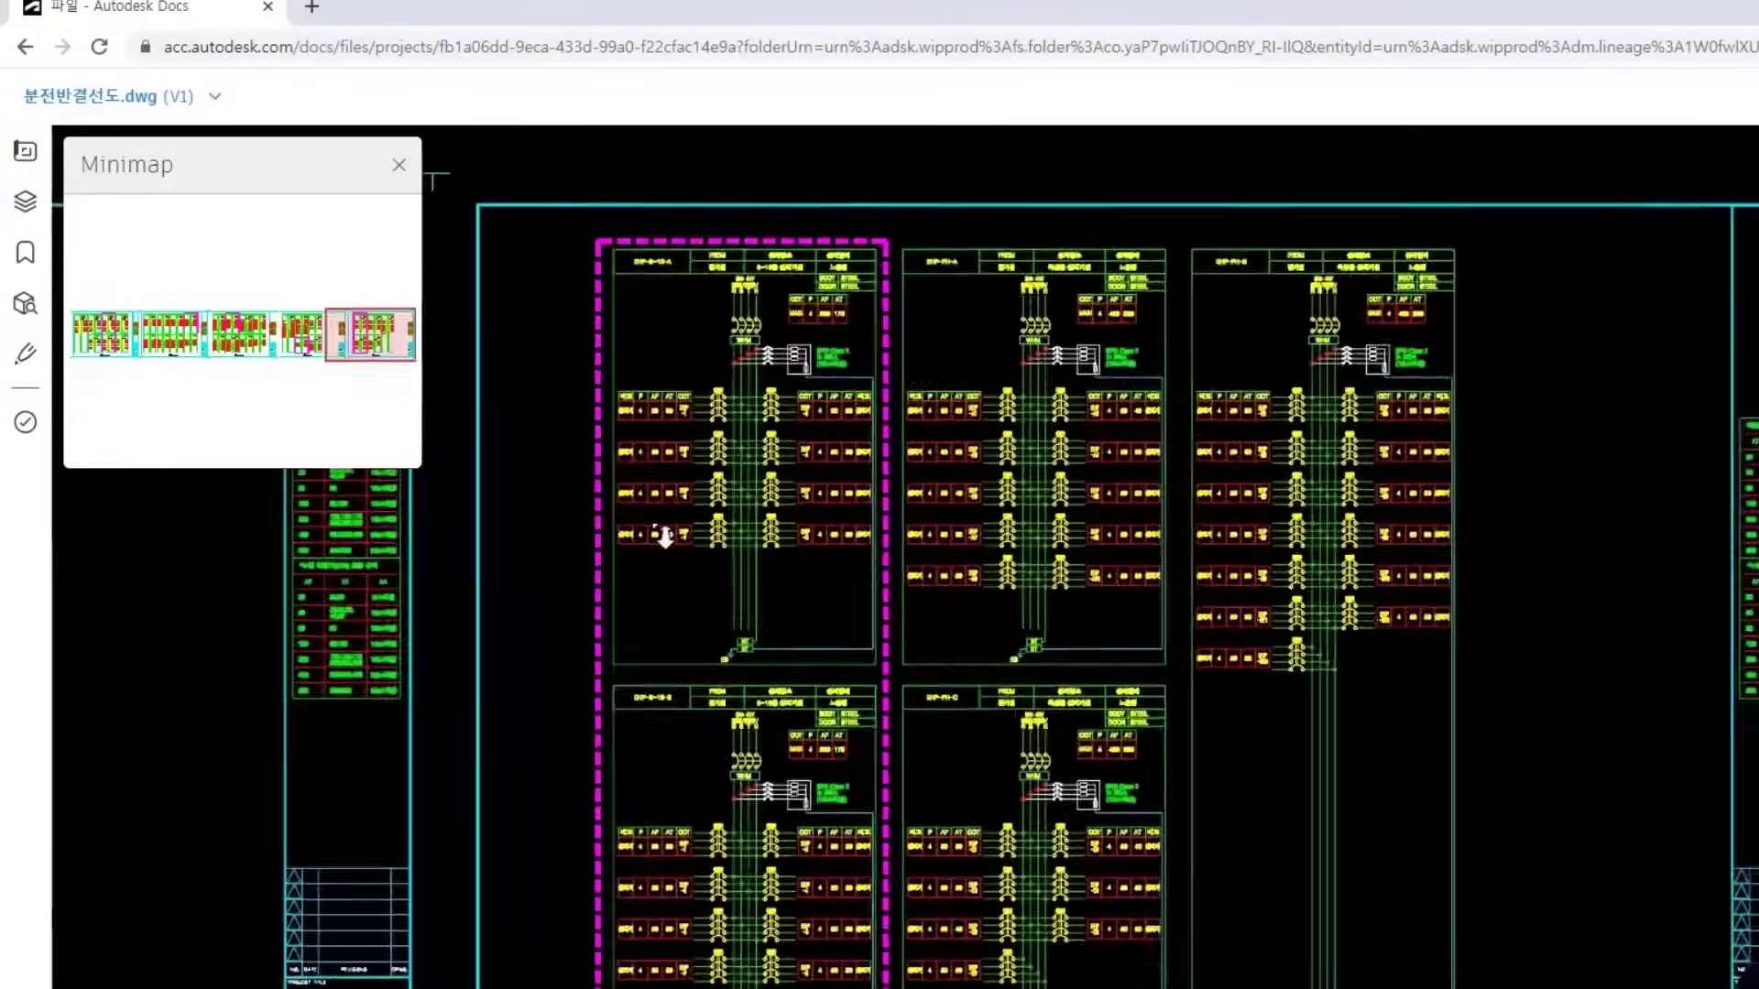
left_click_drag(1028, 376, 1099, 808)
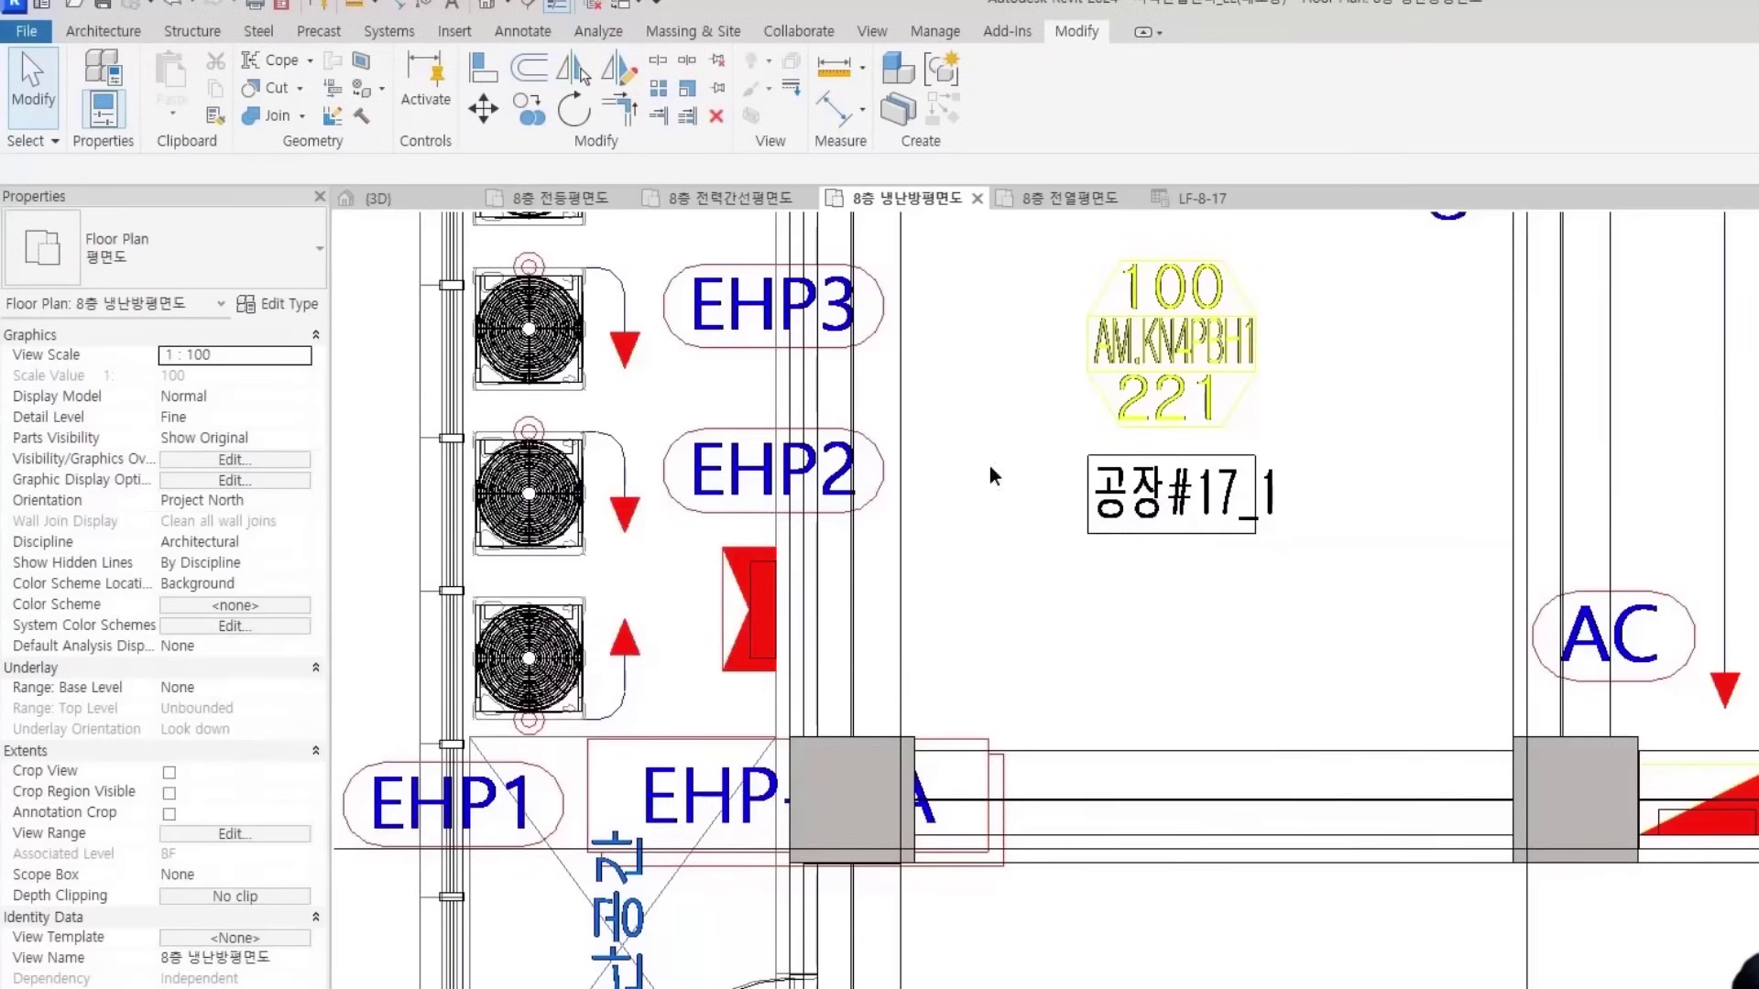
left_click(769, 662)
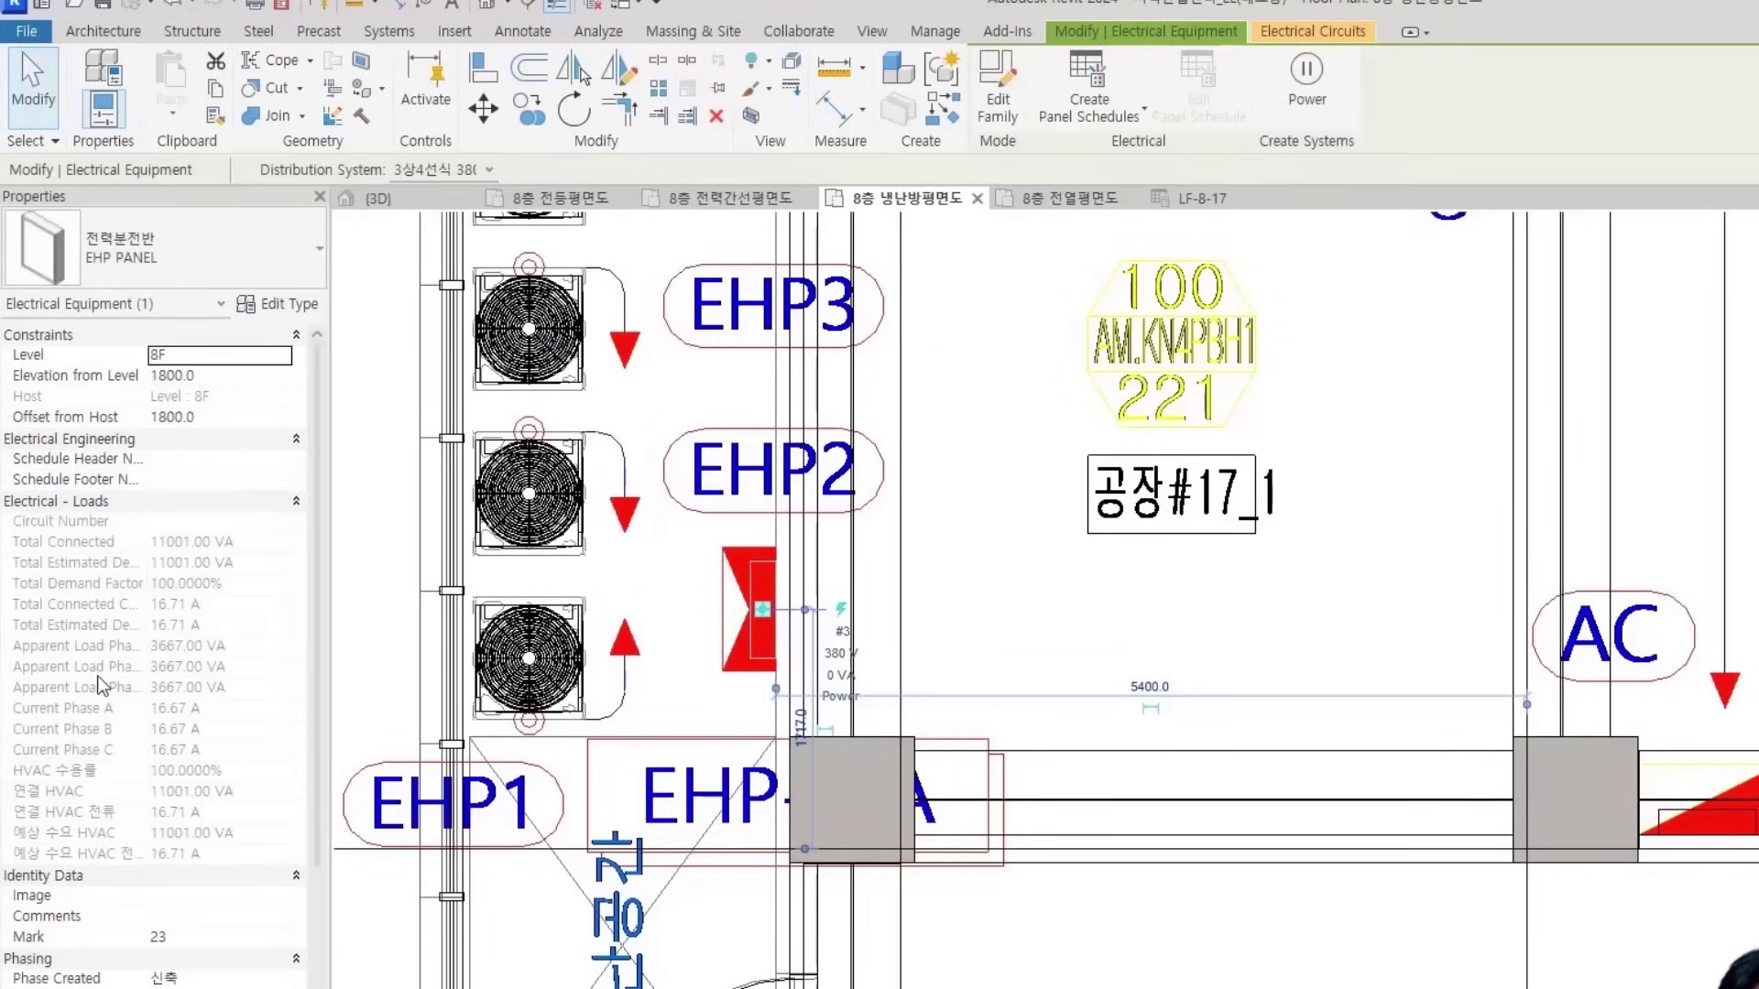
scroll(100, 683, "down", 5)
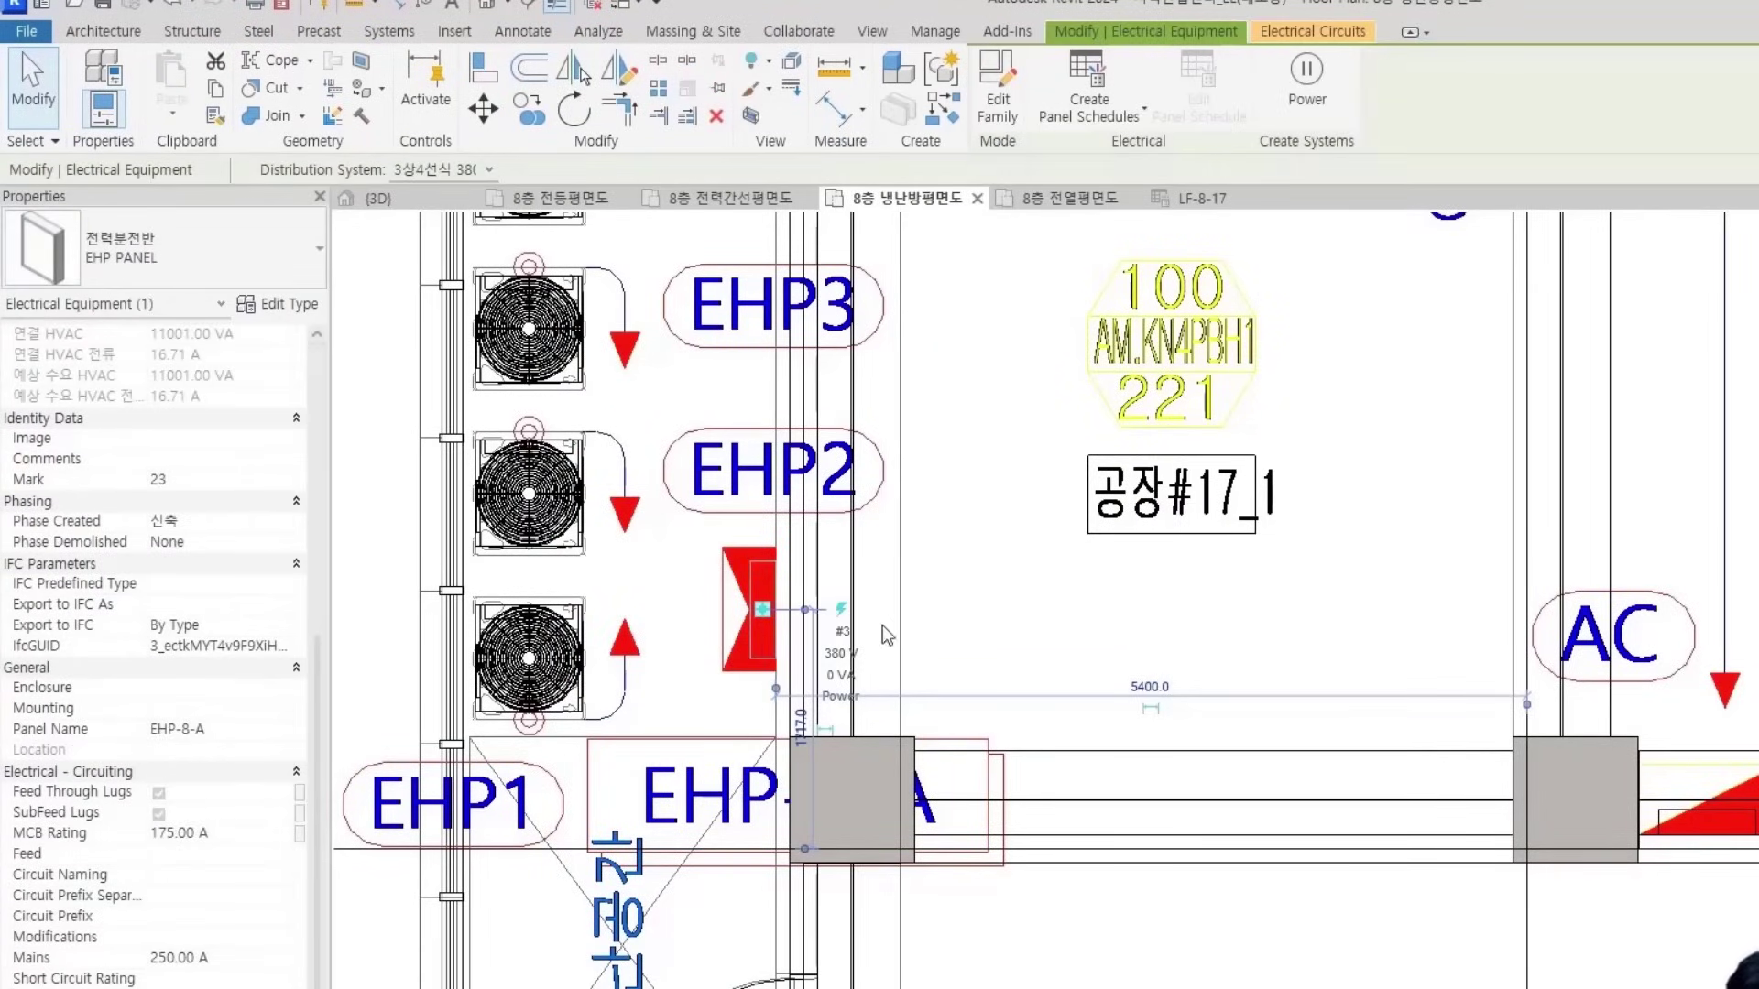
scroll(845, 628, "up", 2)
scroll(568, 710, "down", 2)
middle_click_drag(523, 696, 975, 764)
key("Escape")
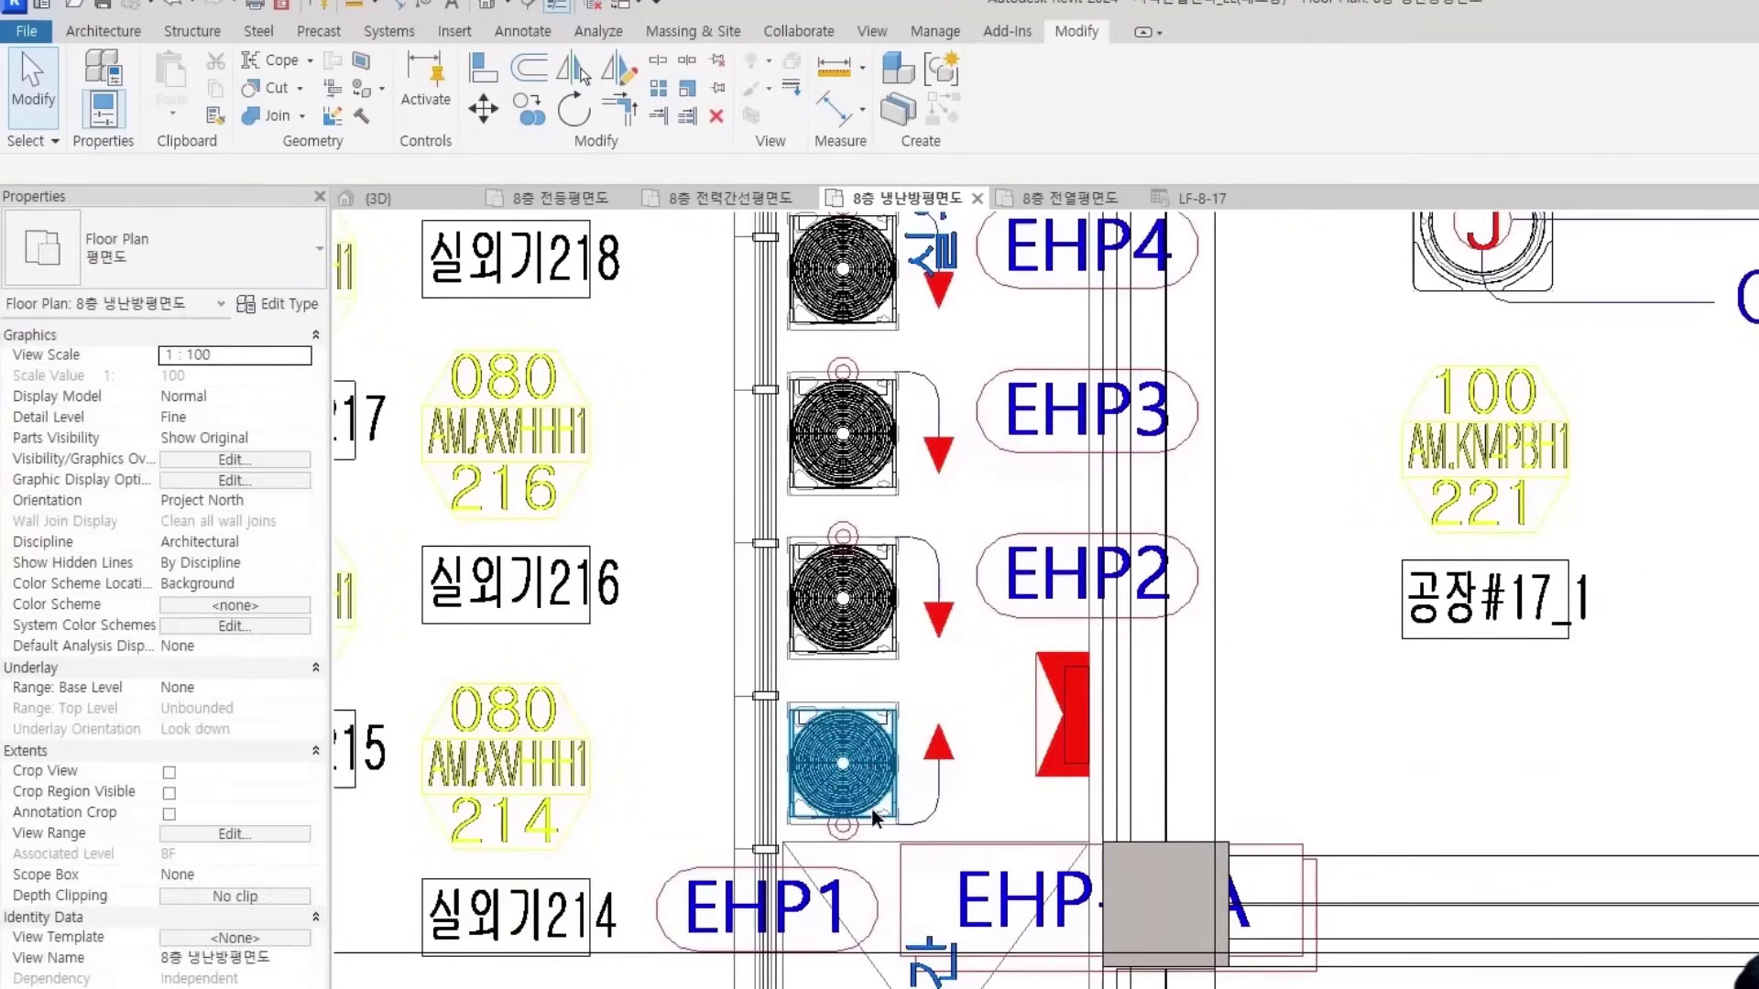
Set the EHP1 outdoor unit circuit's rating to 30 A and its frame to 50 A
left_click(875, 809)
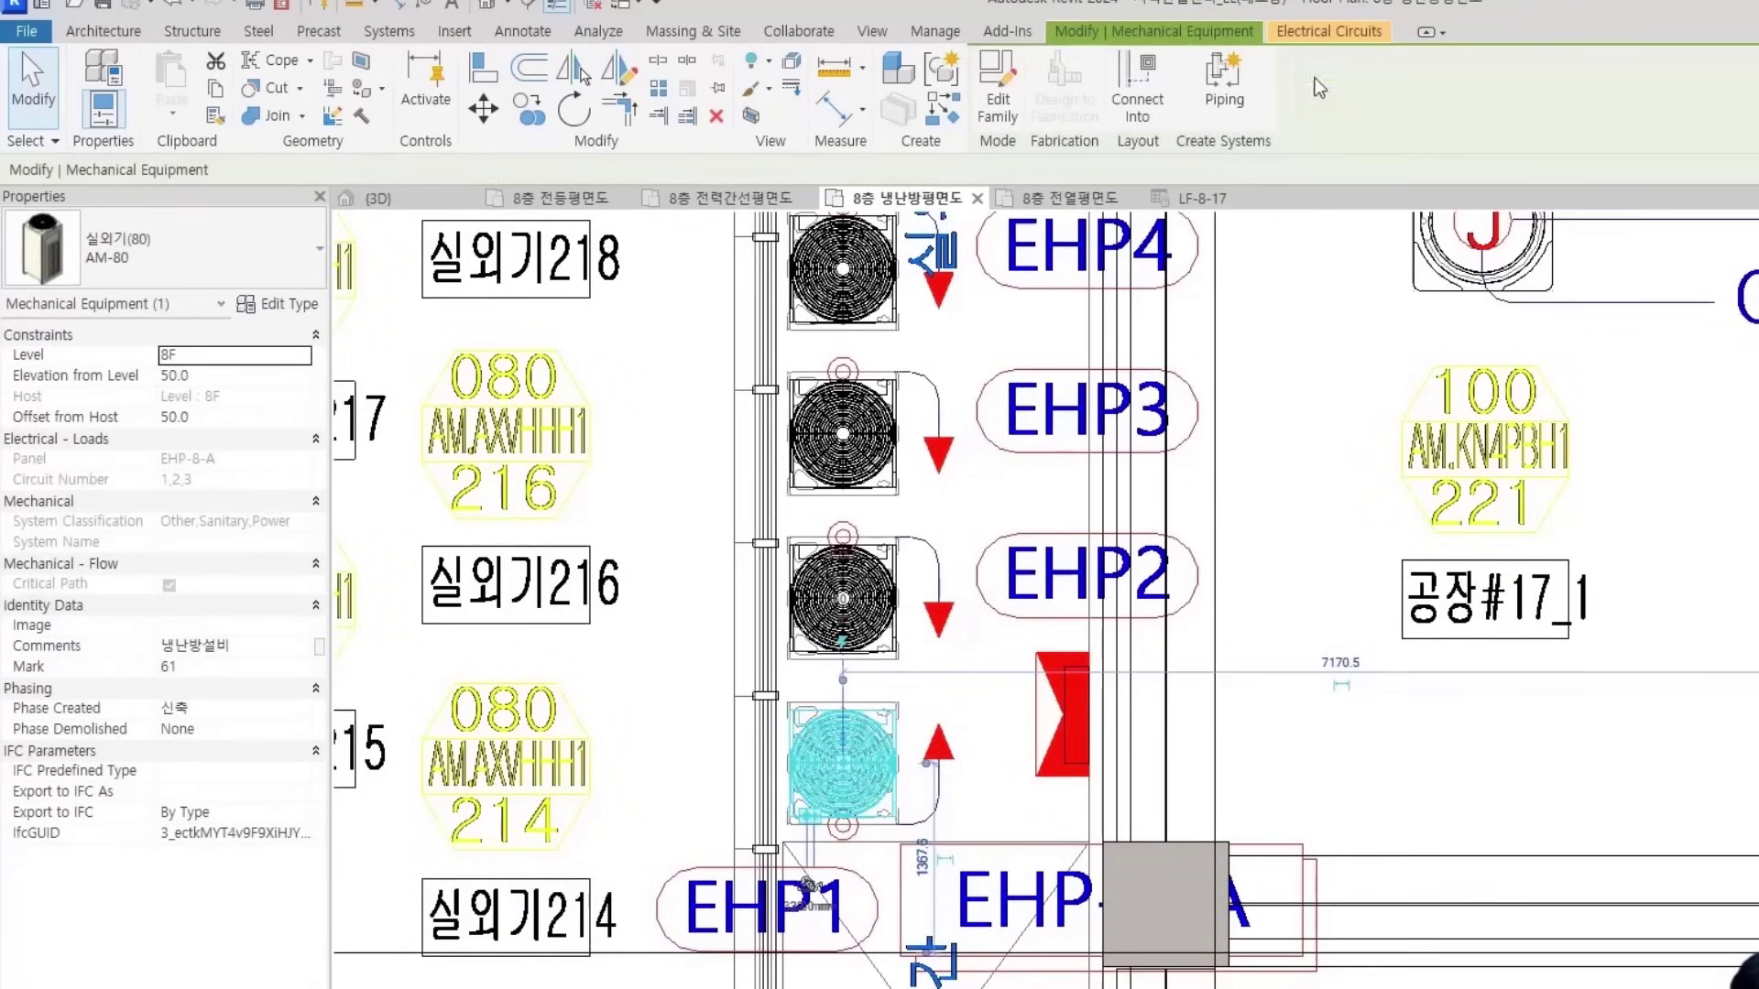
left_click(1338, 32)
left_click(233, 570)
type("30")
left_click(235, 582)
type("50")
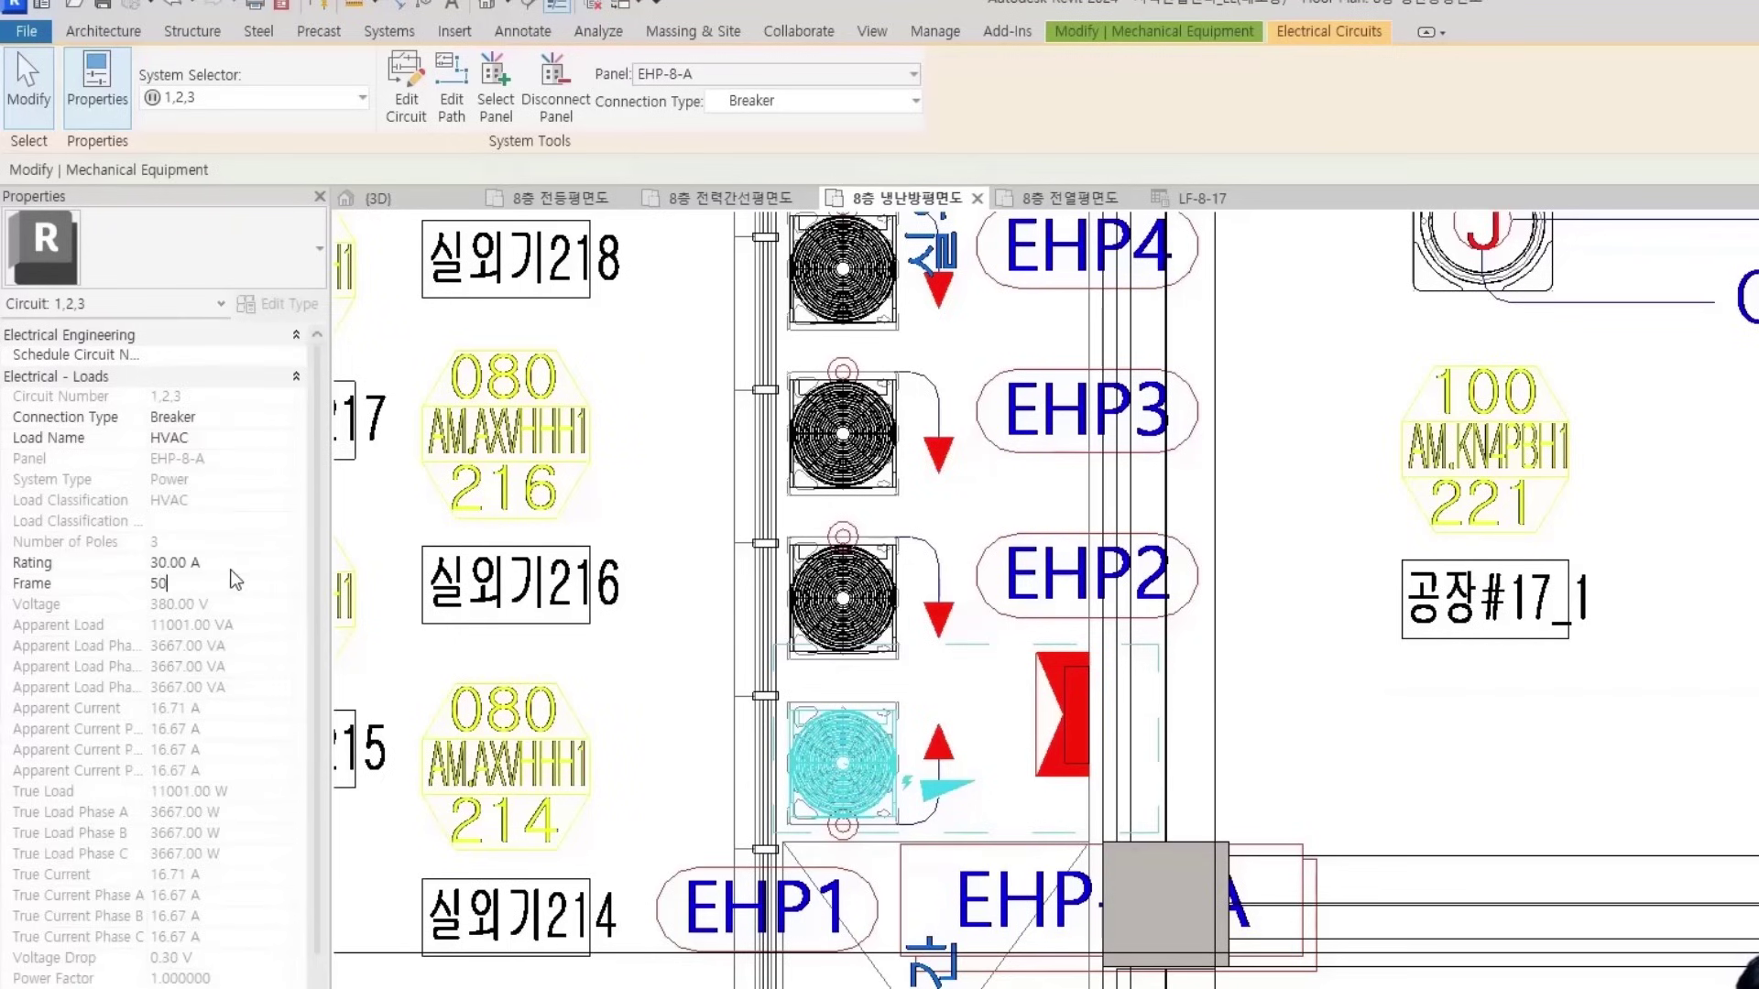
key("Return")
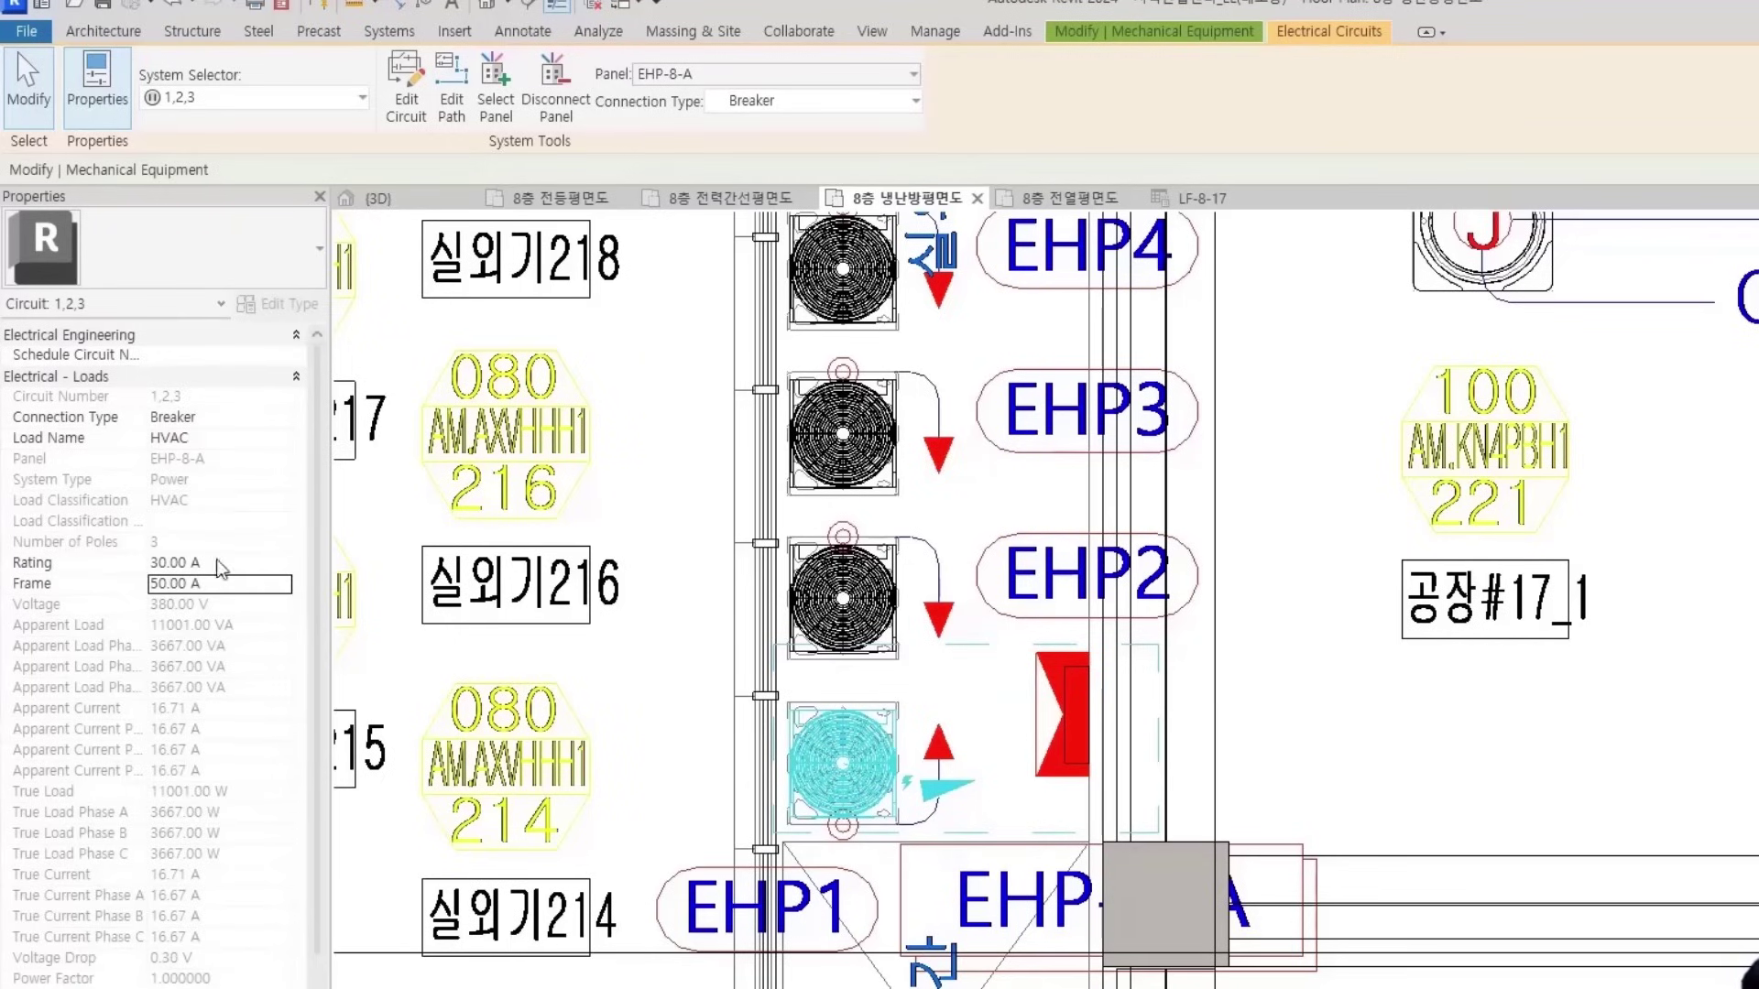
Name the load of the lowest outdoor unit's circuit EHP1
left_click(234, 438)
type("EH")
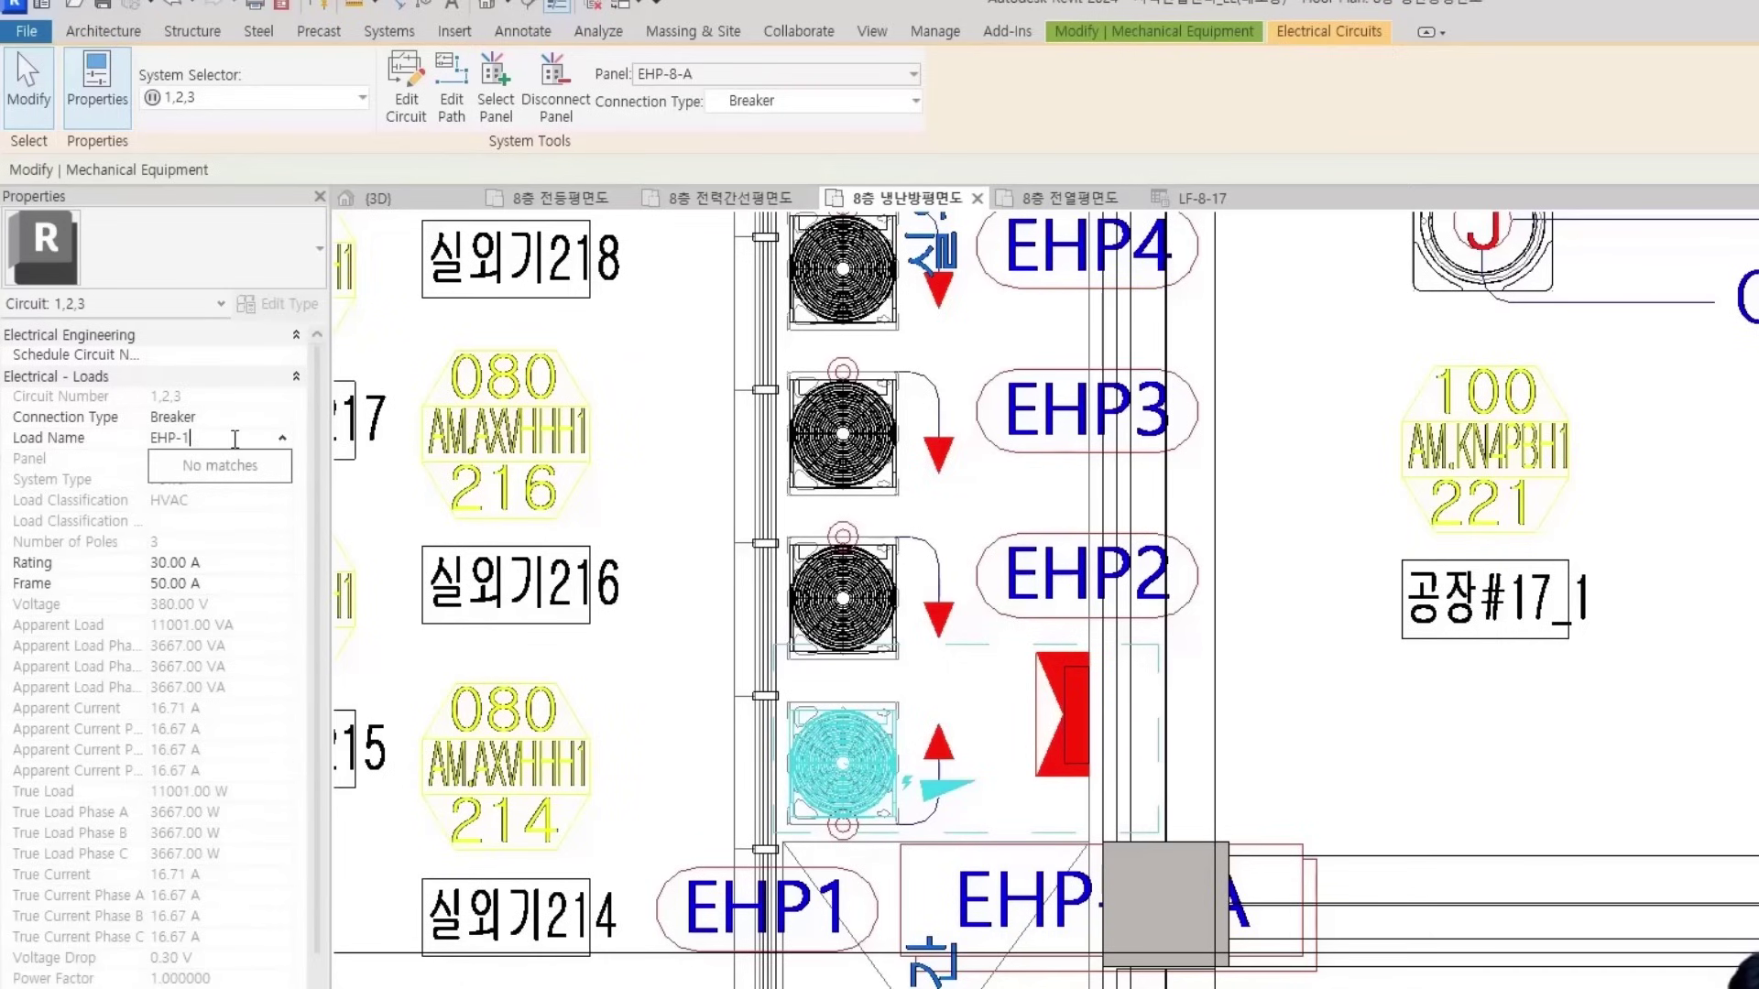
type("P-1")
key("BackSpace")
key("BackSpace")
type("1")
key("Return")
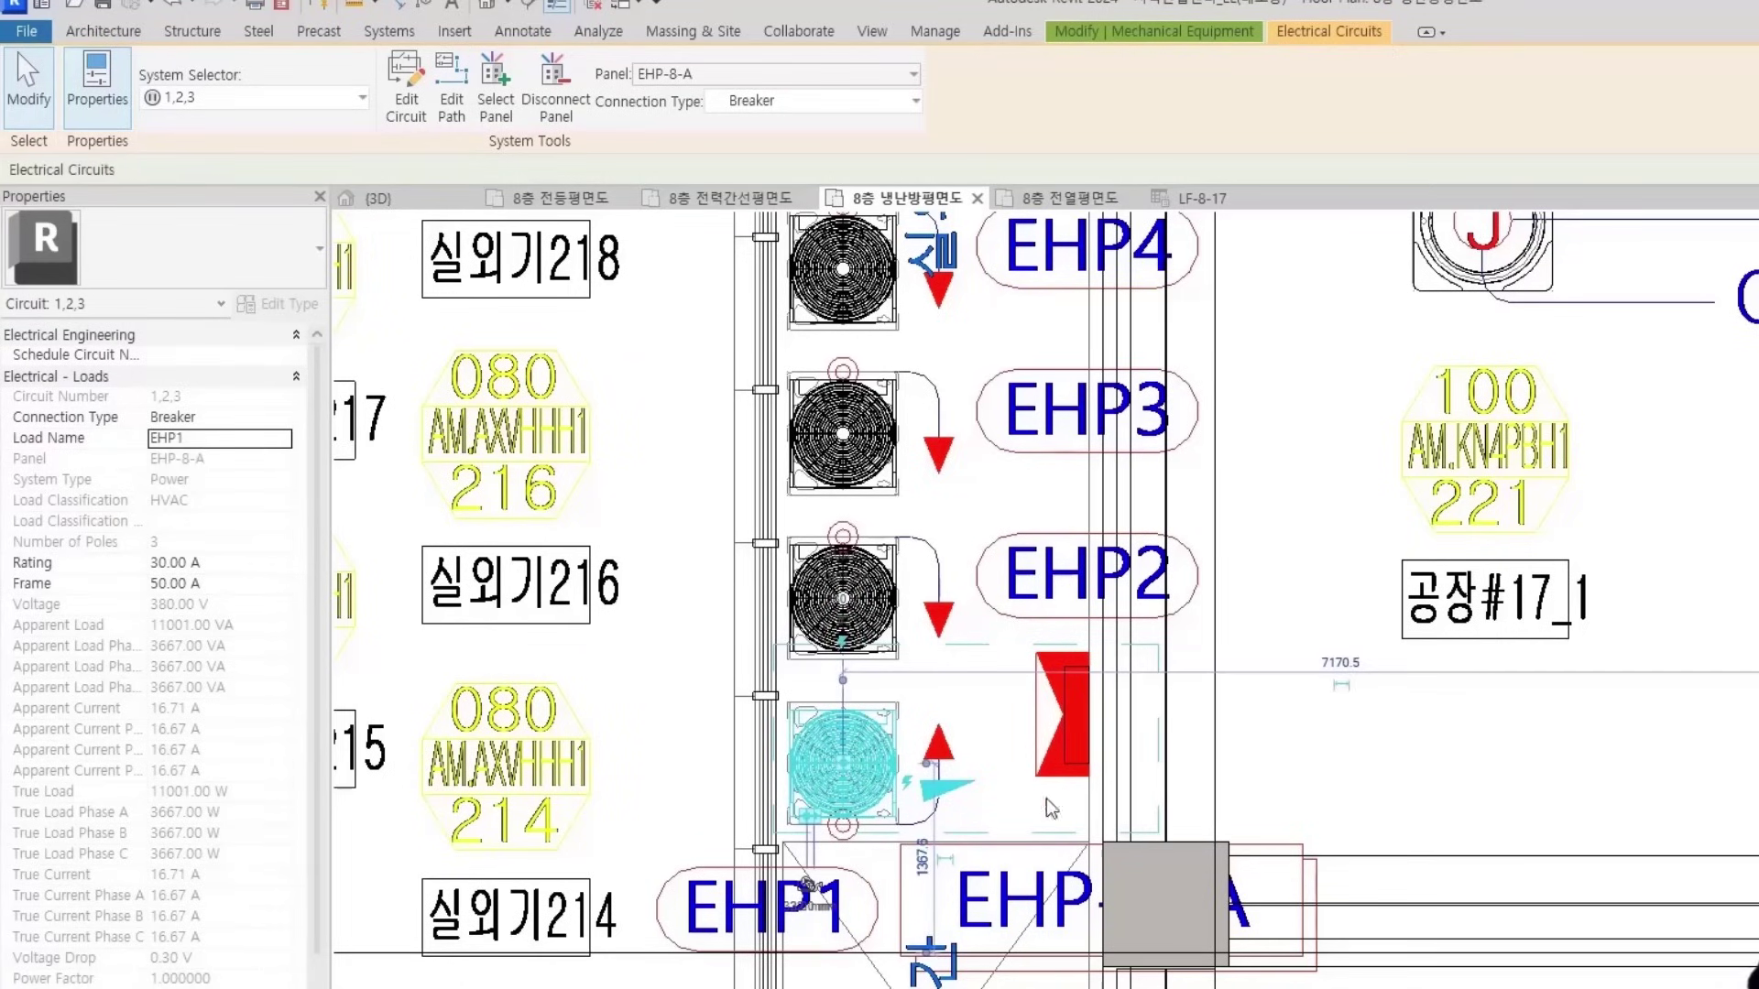
Create a power circuit on panel EHP-8-A for the outdoor unit labelled EHP2
middle_click_drag(1139, 786, 1148, 871)
left_click(851, 682)
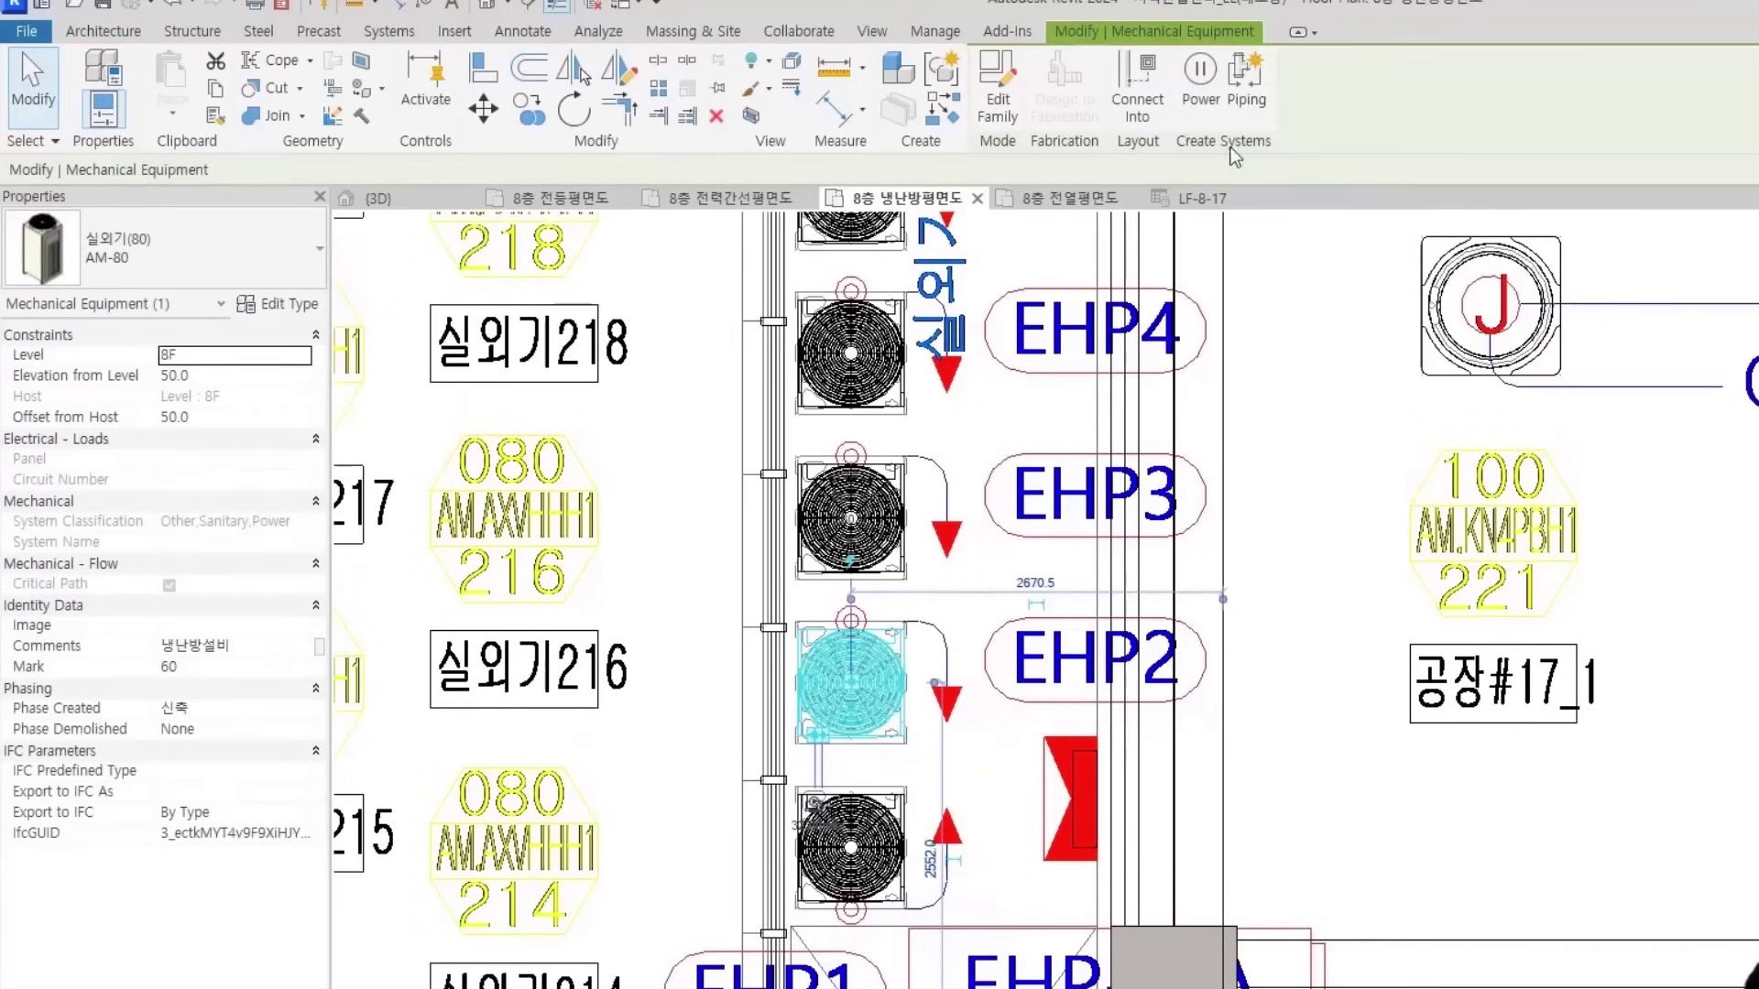
left_click(1197, 87)
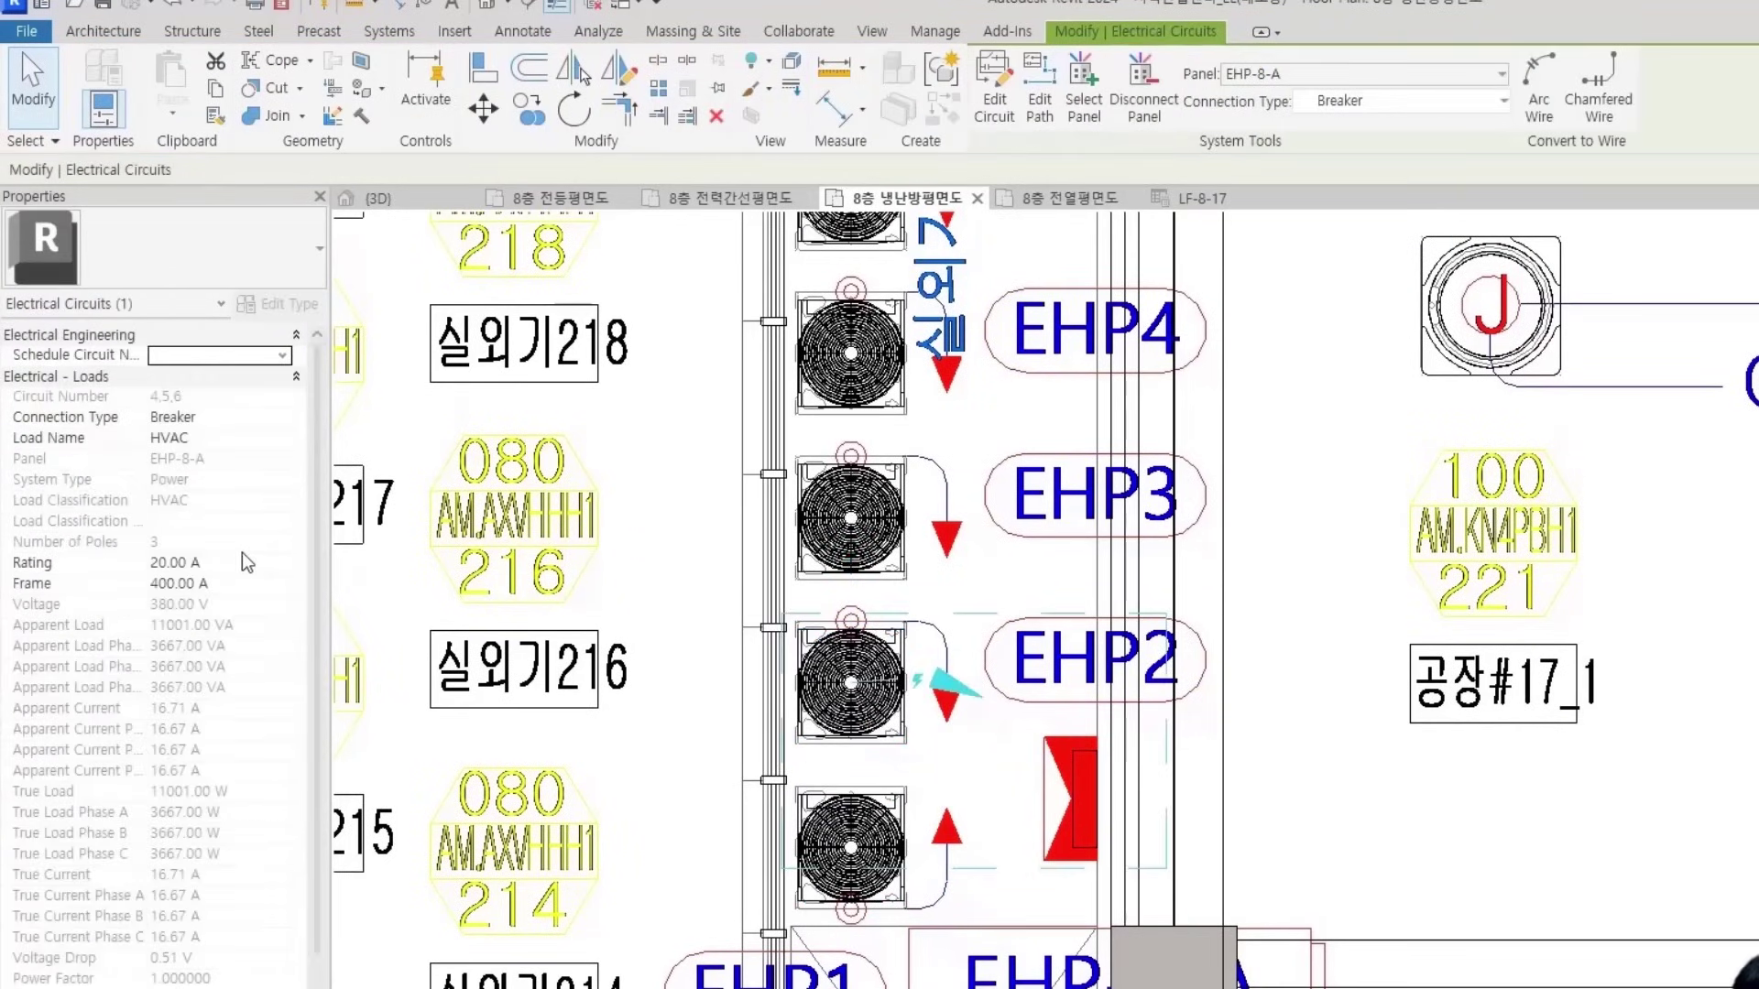
Name the new circuit's load EHP2 and set its rating to 30 A and its frame to 50 A
left_click(256, 442)
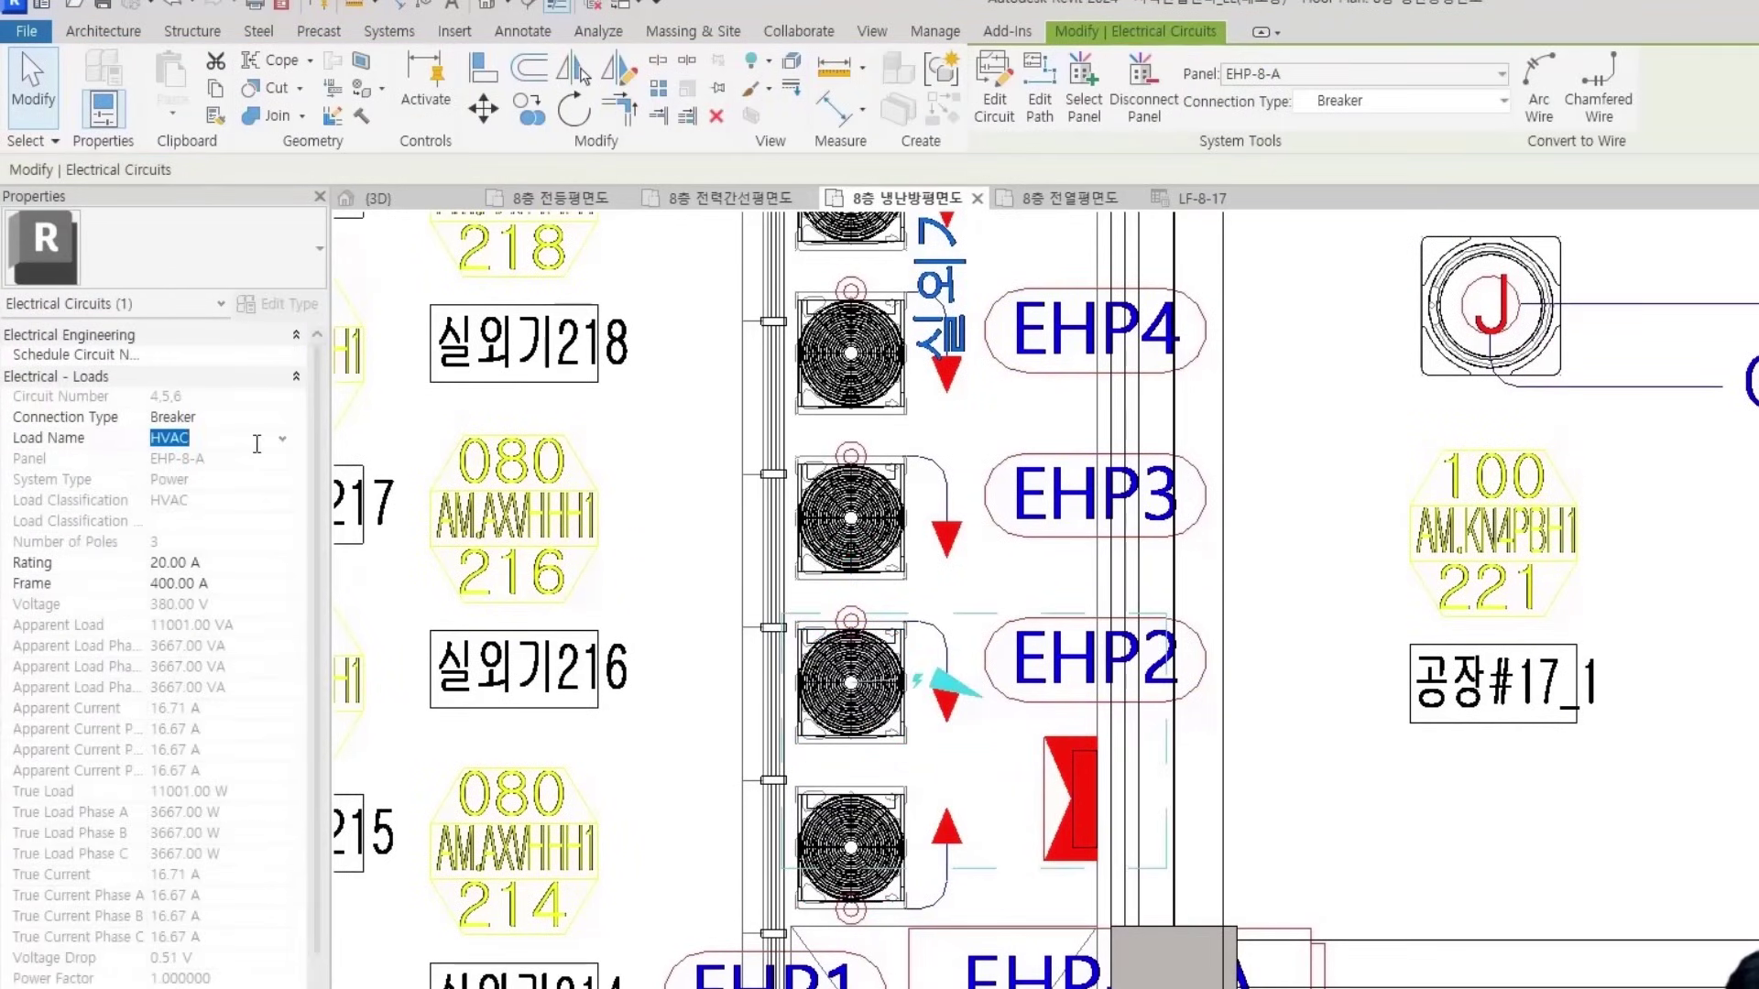
type("EHP2")
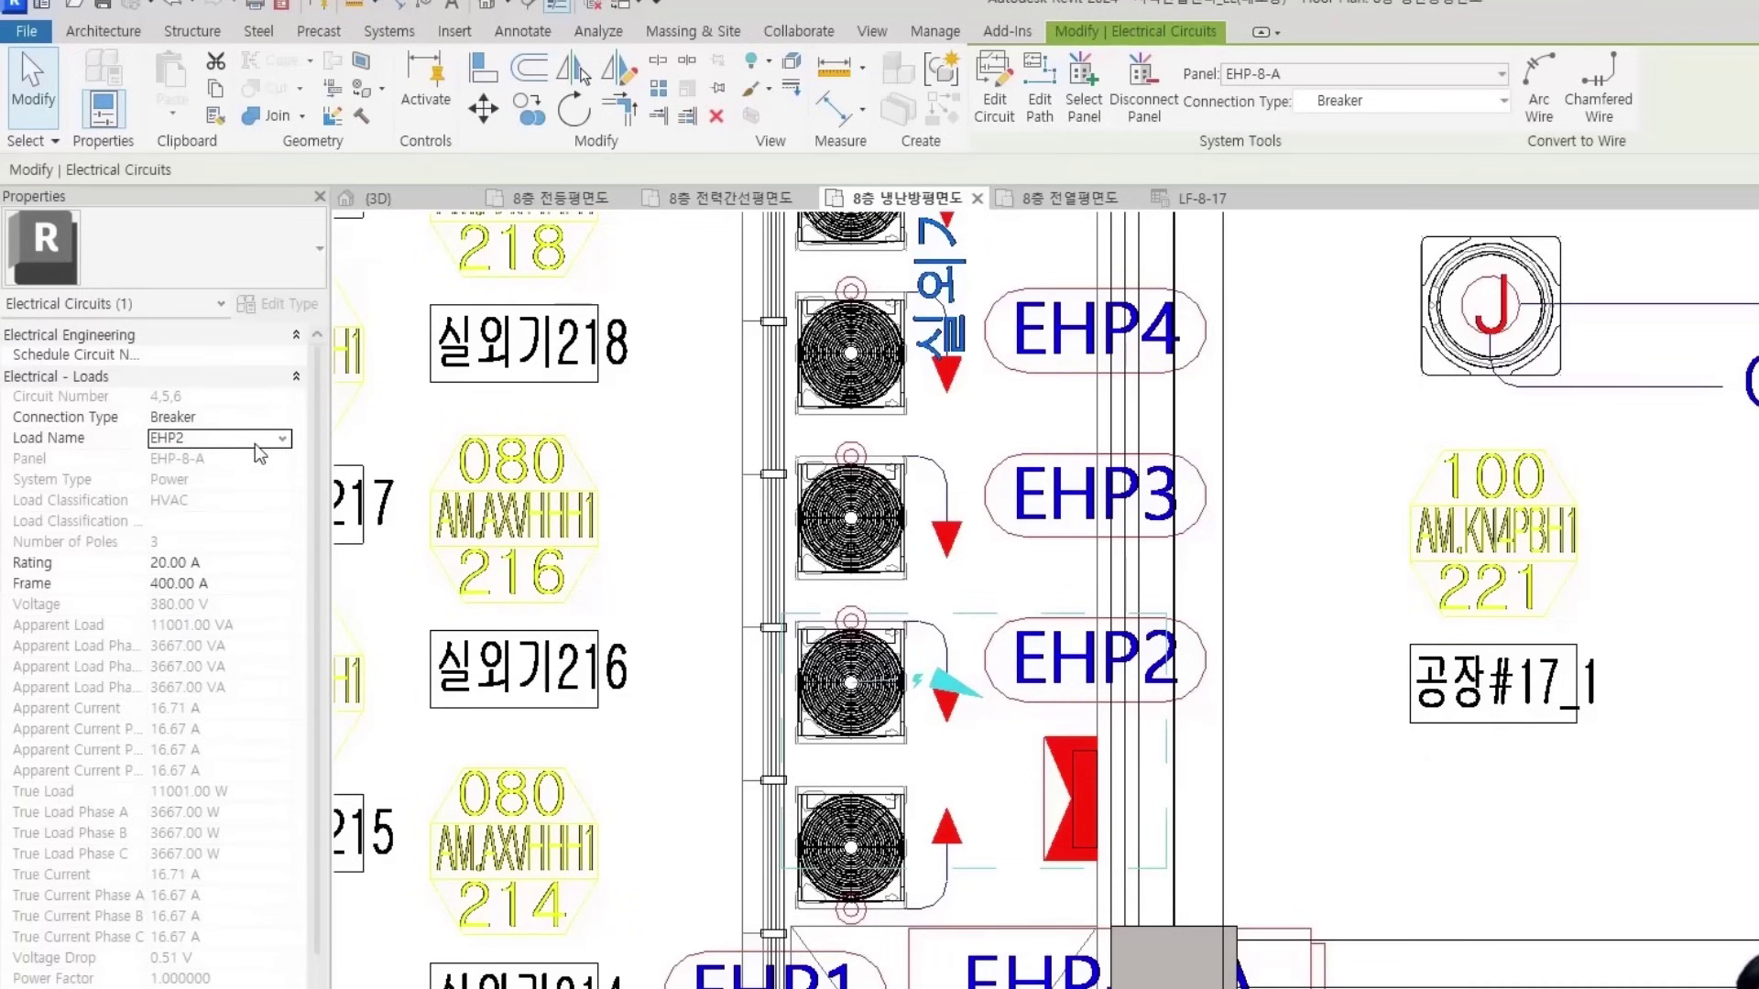
left_click(248, 562)
type("30")
key("Tab")
type("50")
left_click(982, 563)
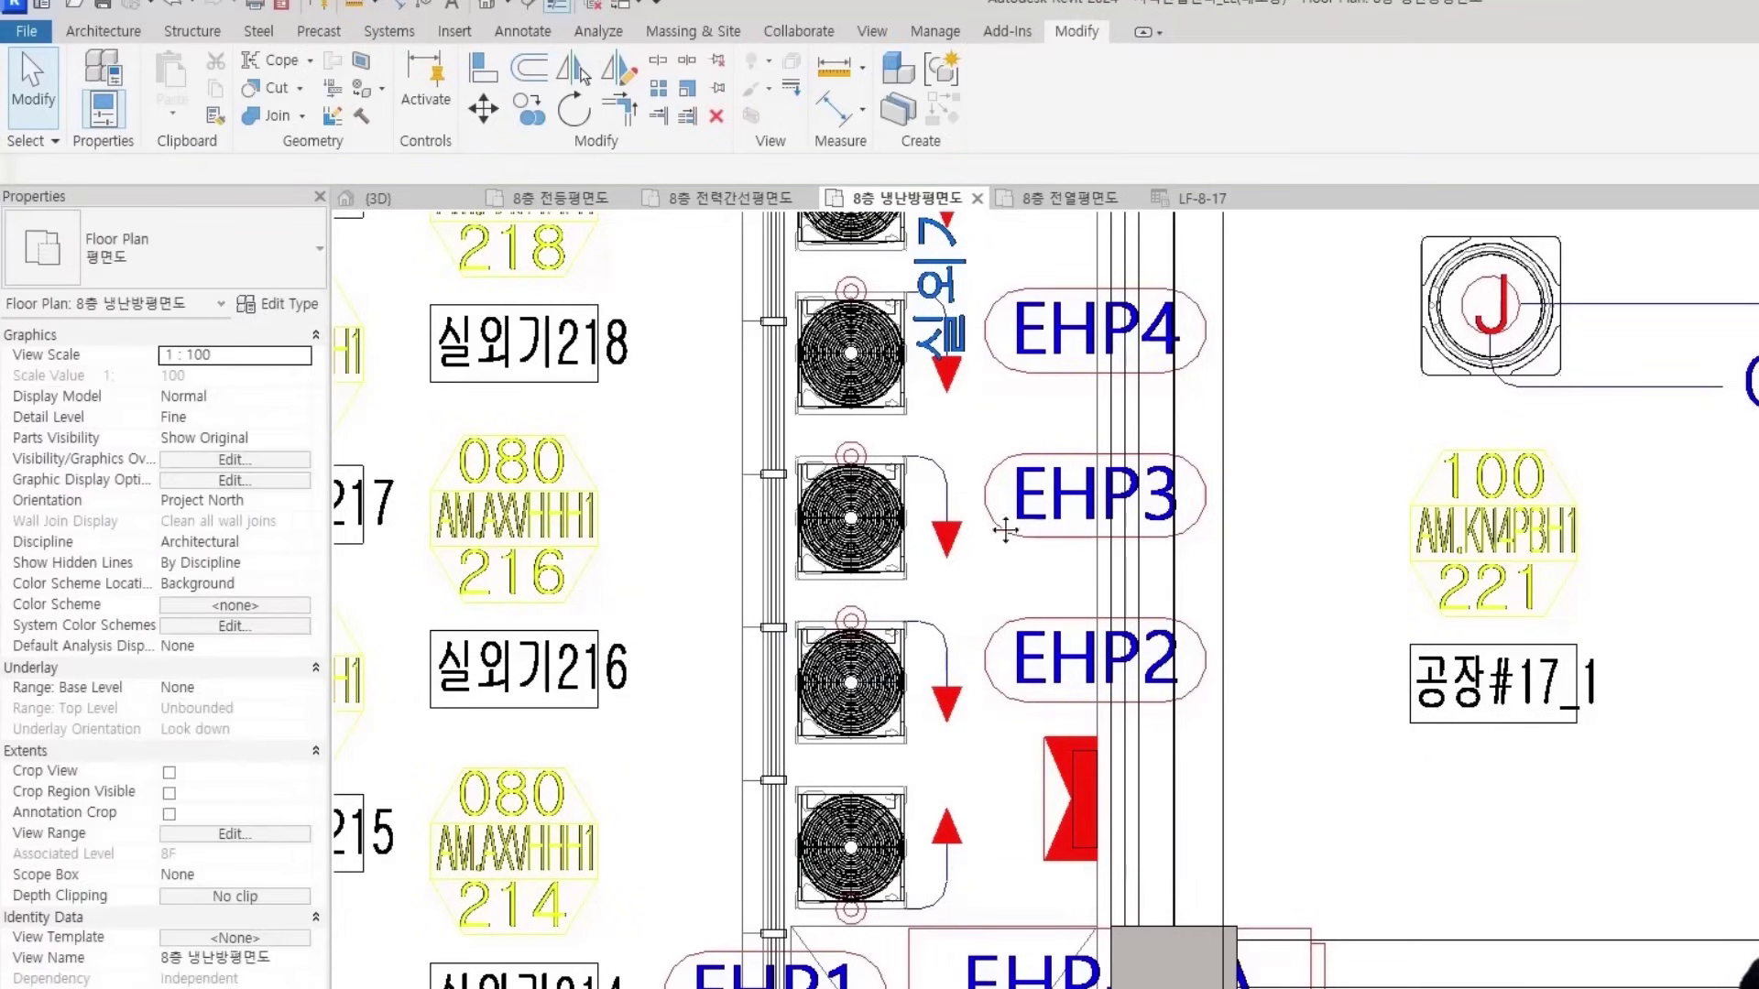
Examine the remaining outdoor units up the EHP row and the AC and ERV equipment in 공장#17 and the adjacent units
middle_click_drag(992, 519, 917, 795)
middle_click_drag(756, 412, 710, 586)
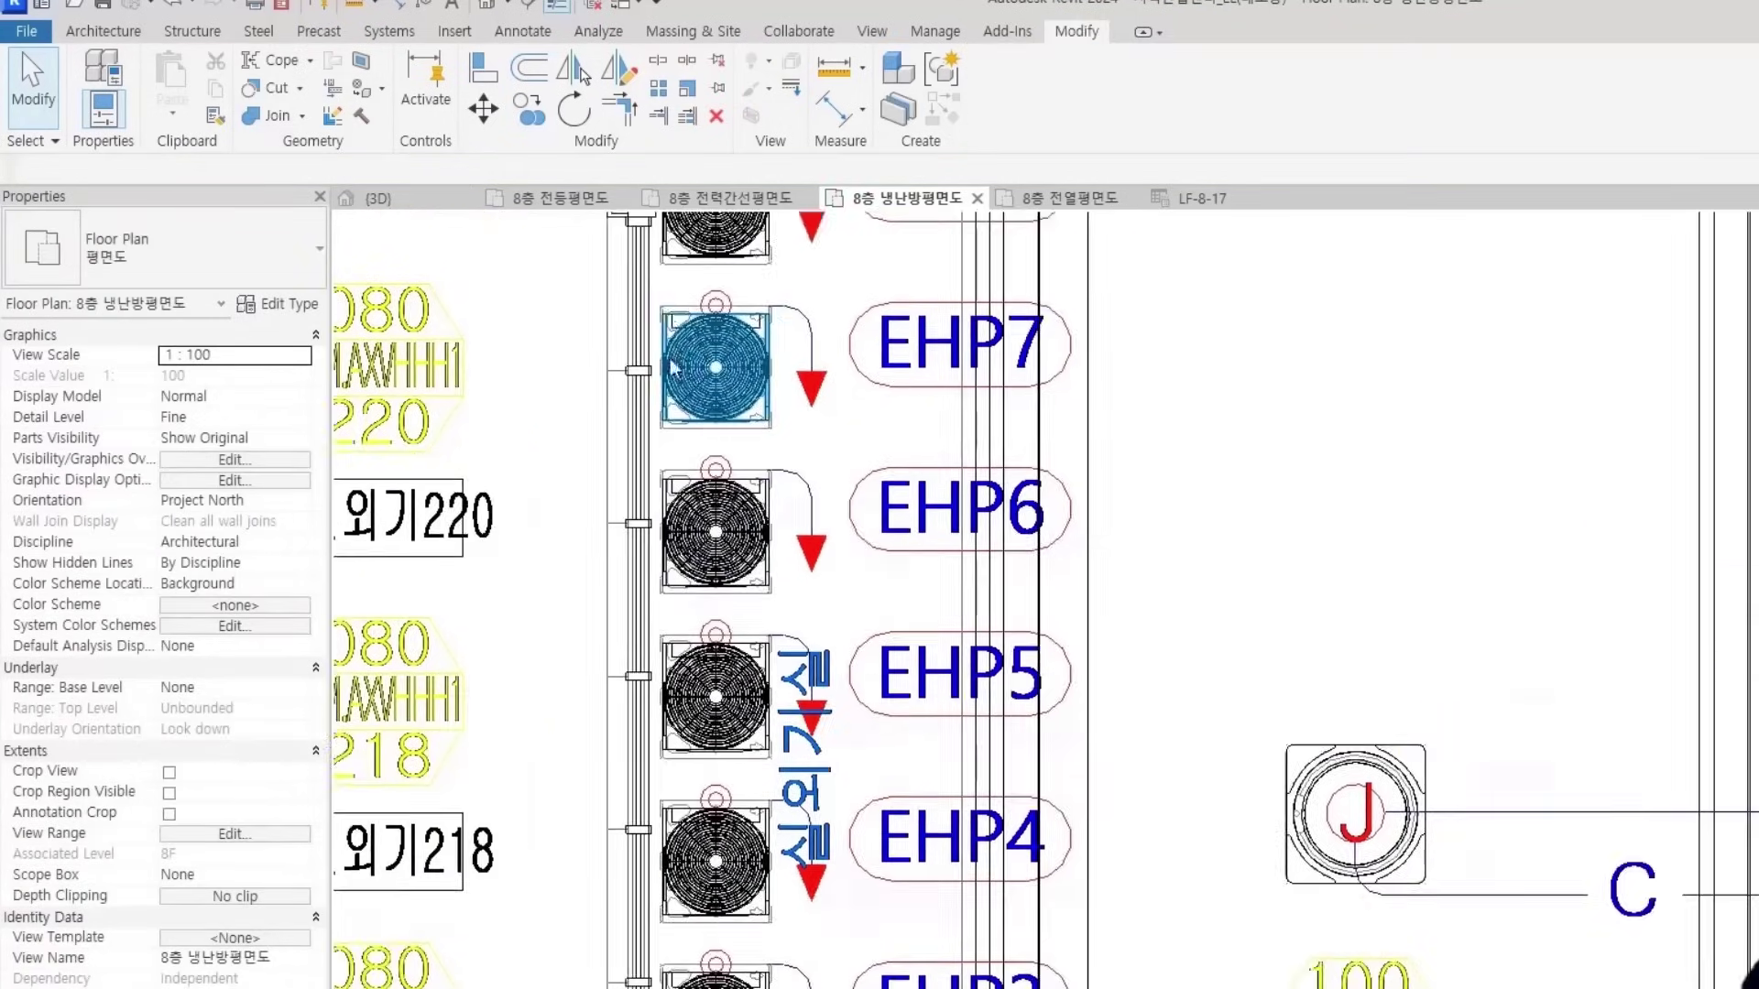
scroll(702, 374, "down", 1)
middle_click_drag(702, 374, 681, 547)
scroll(915, 396, "down", 2)
scroll(1366, 490, "down", 1)
middle_click_drag(1354, 554, 989, 563)
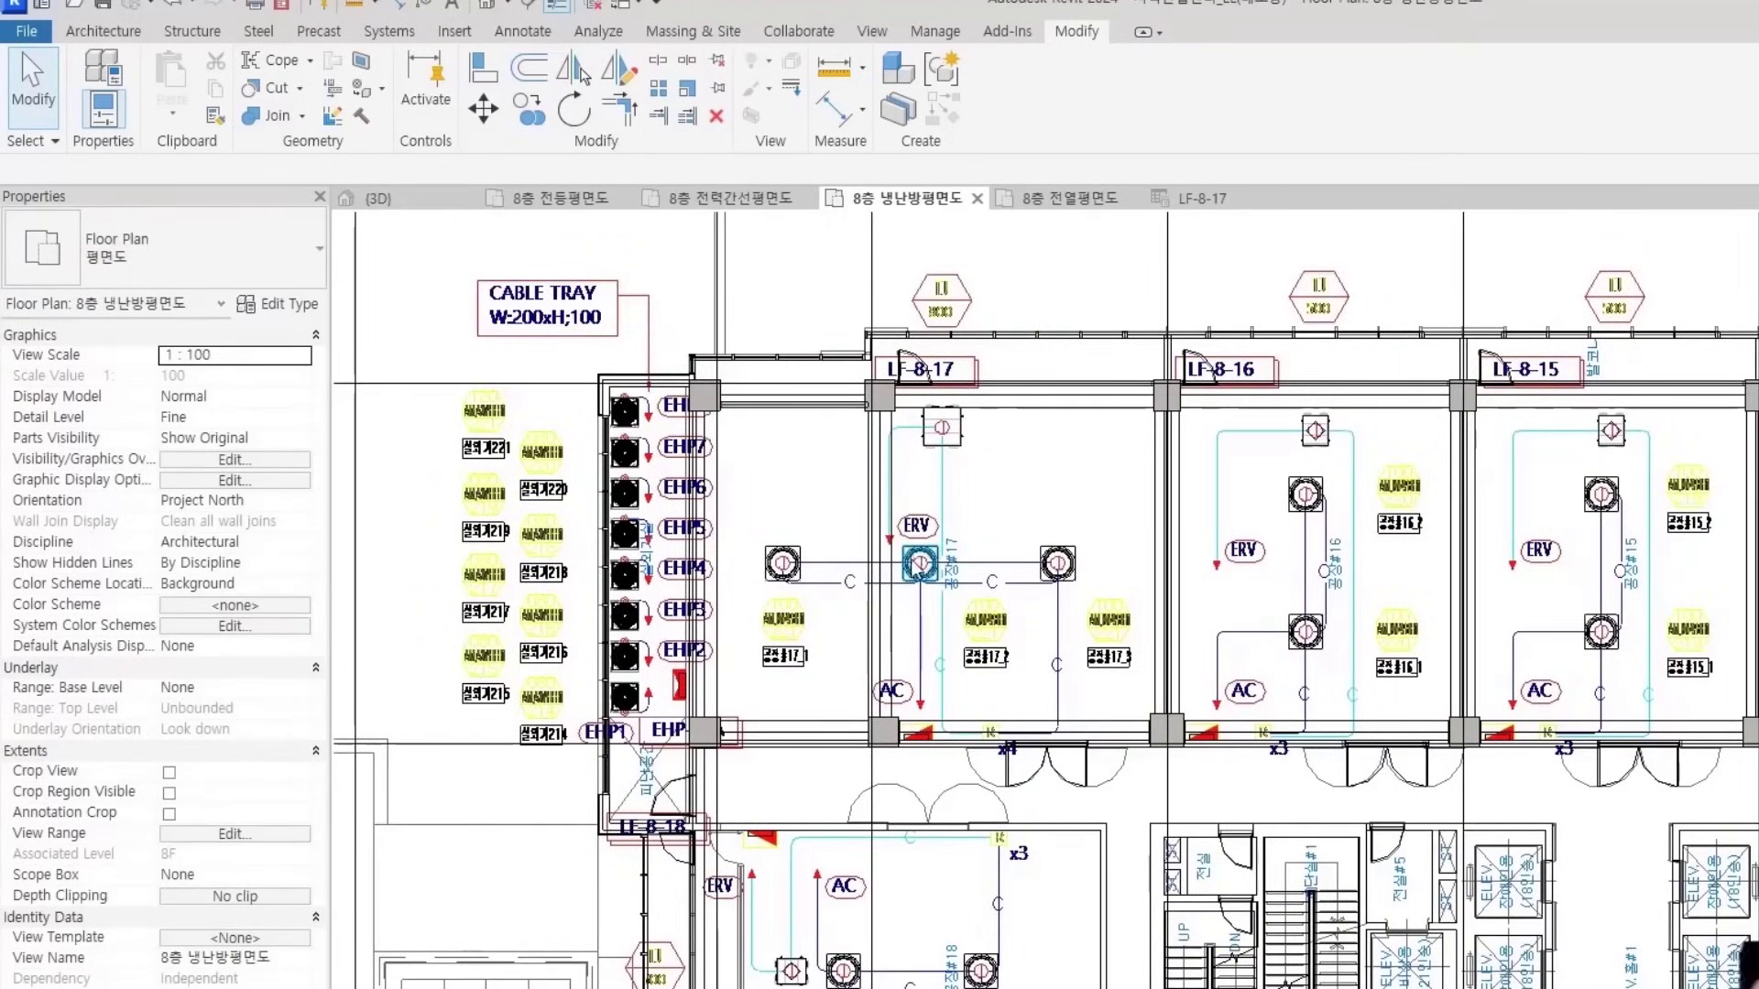
middle_click_drag(1037, 466, 1031, 515)
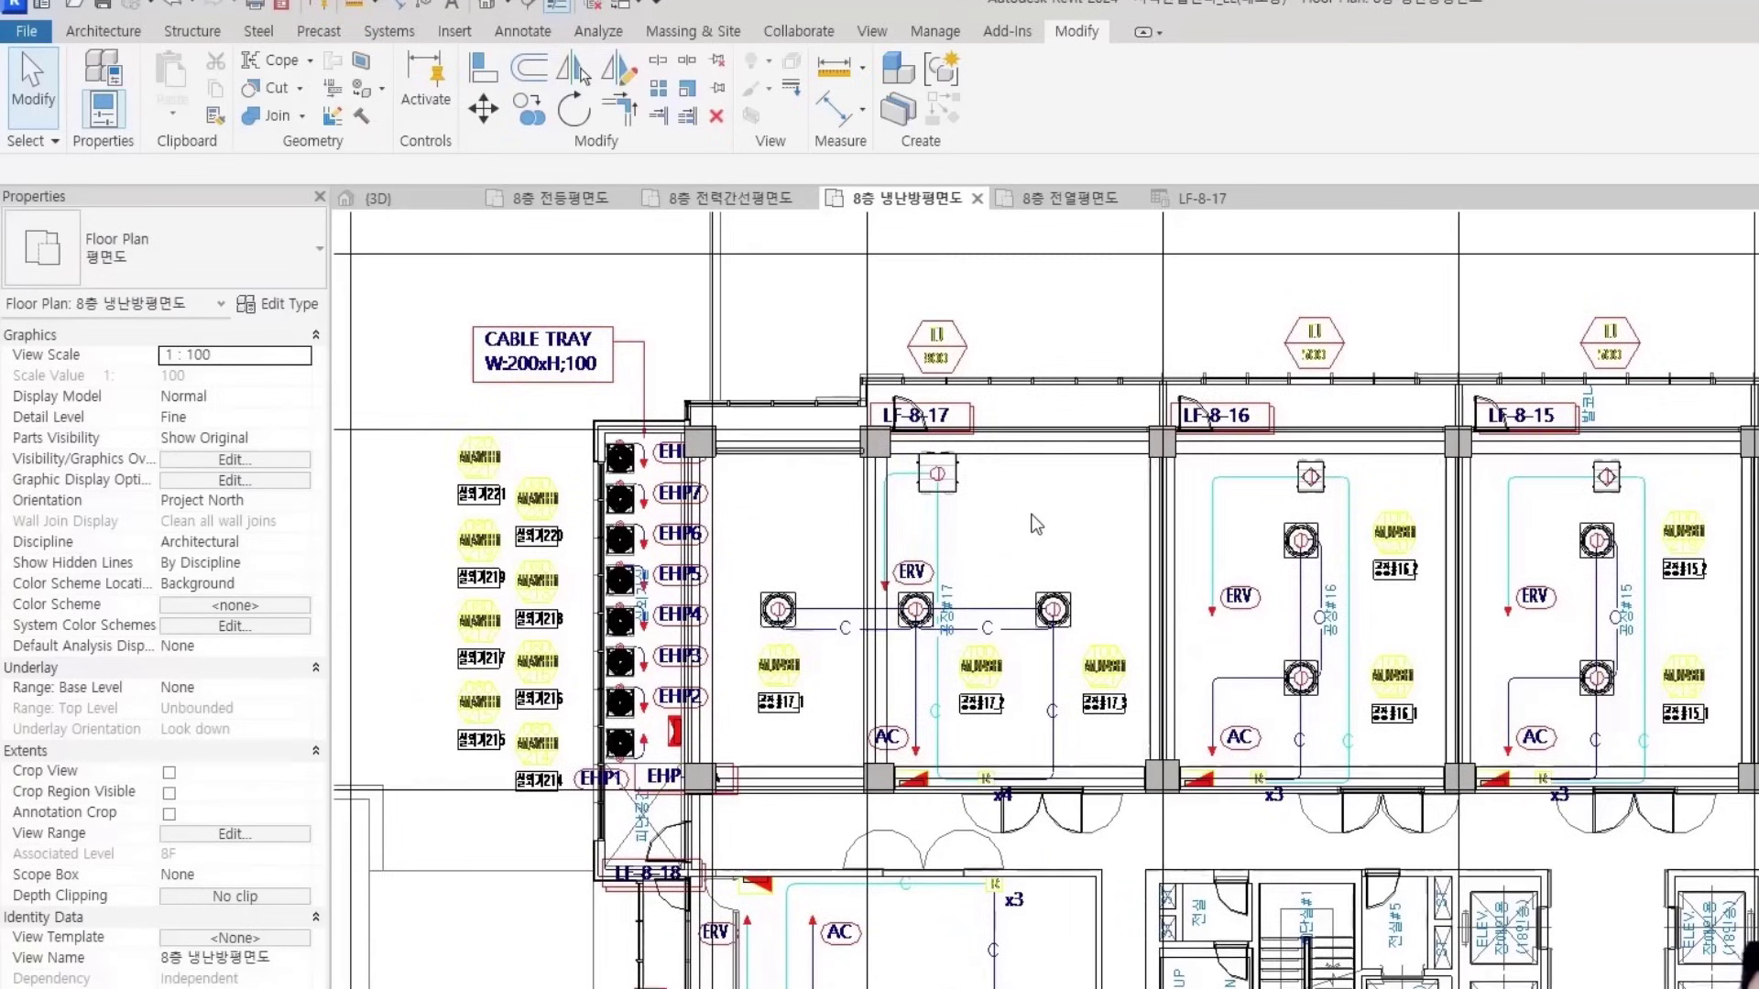
scroll(920, 615, "up", 3)
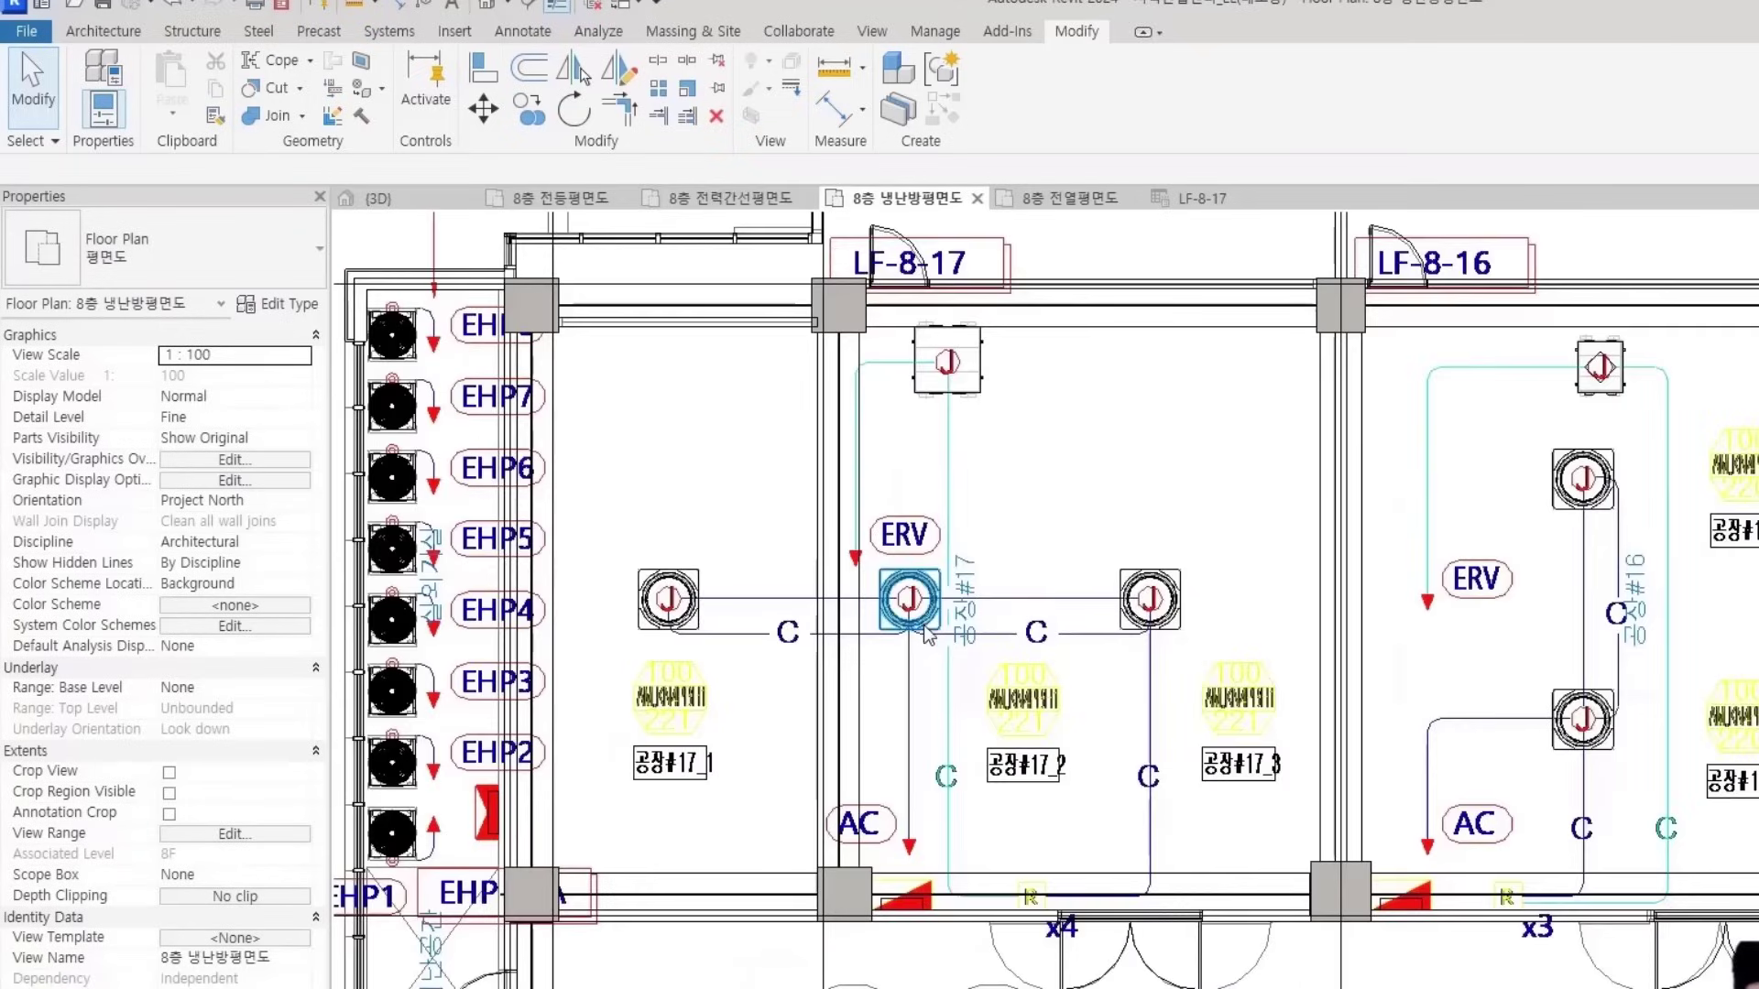
middle_click_drag(1035, 547, 1086, 532)
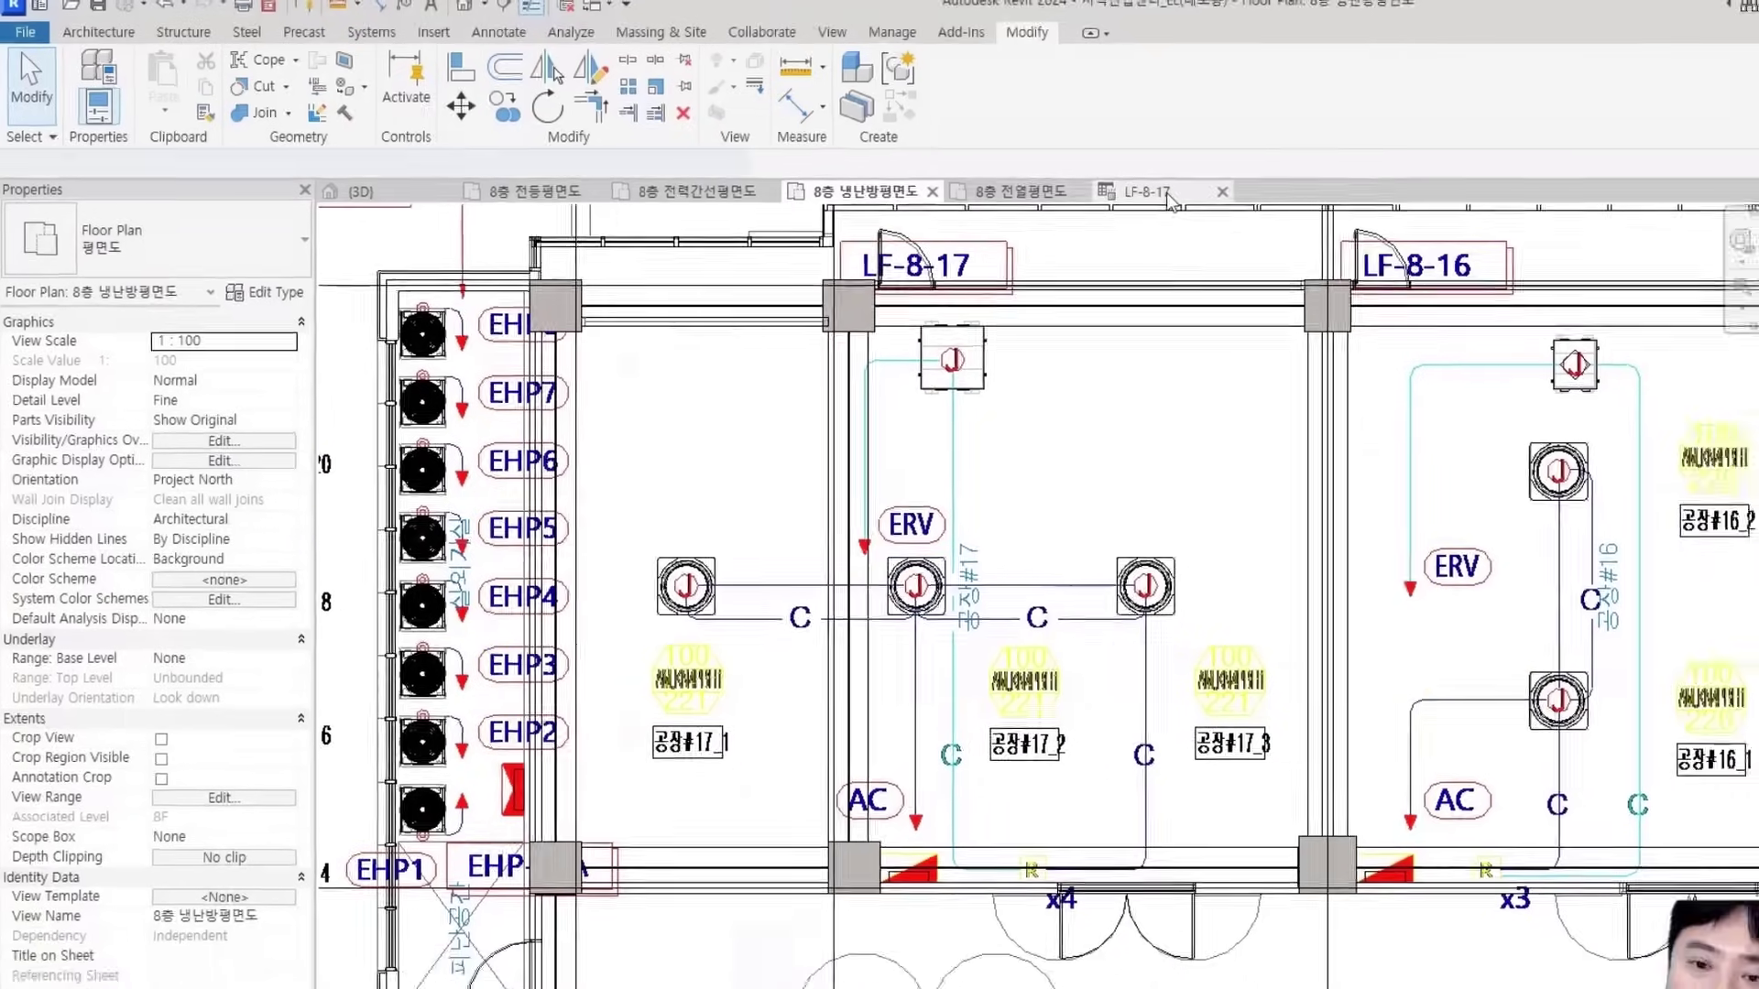
Open the LF-8-17 panel schedule and review its circuit list and phase loads
left_click(1191, 197)
left_click(601, 626)
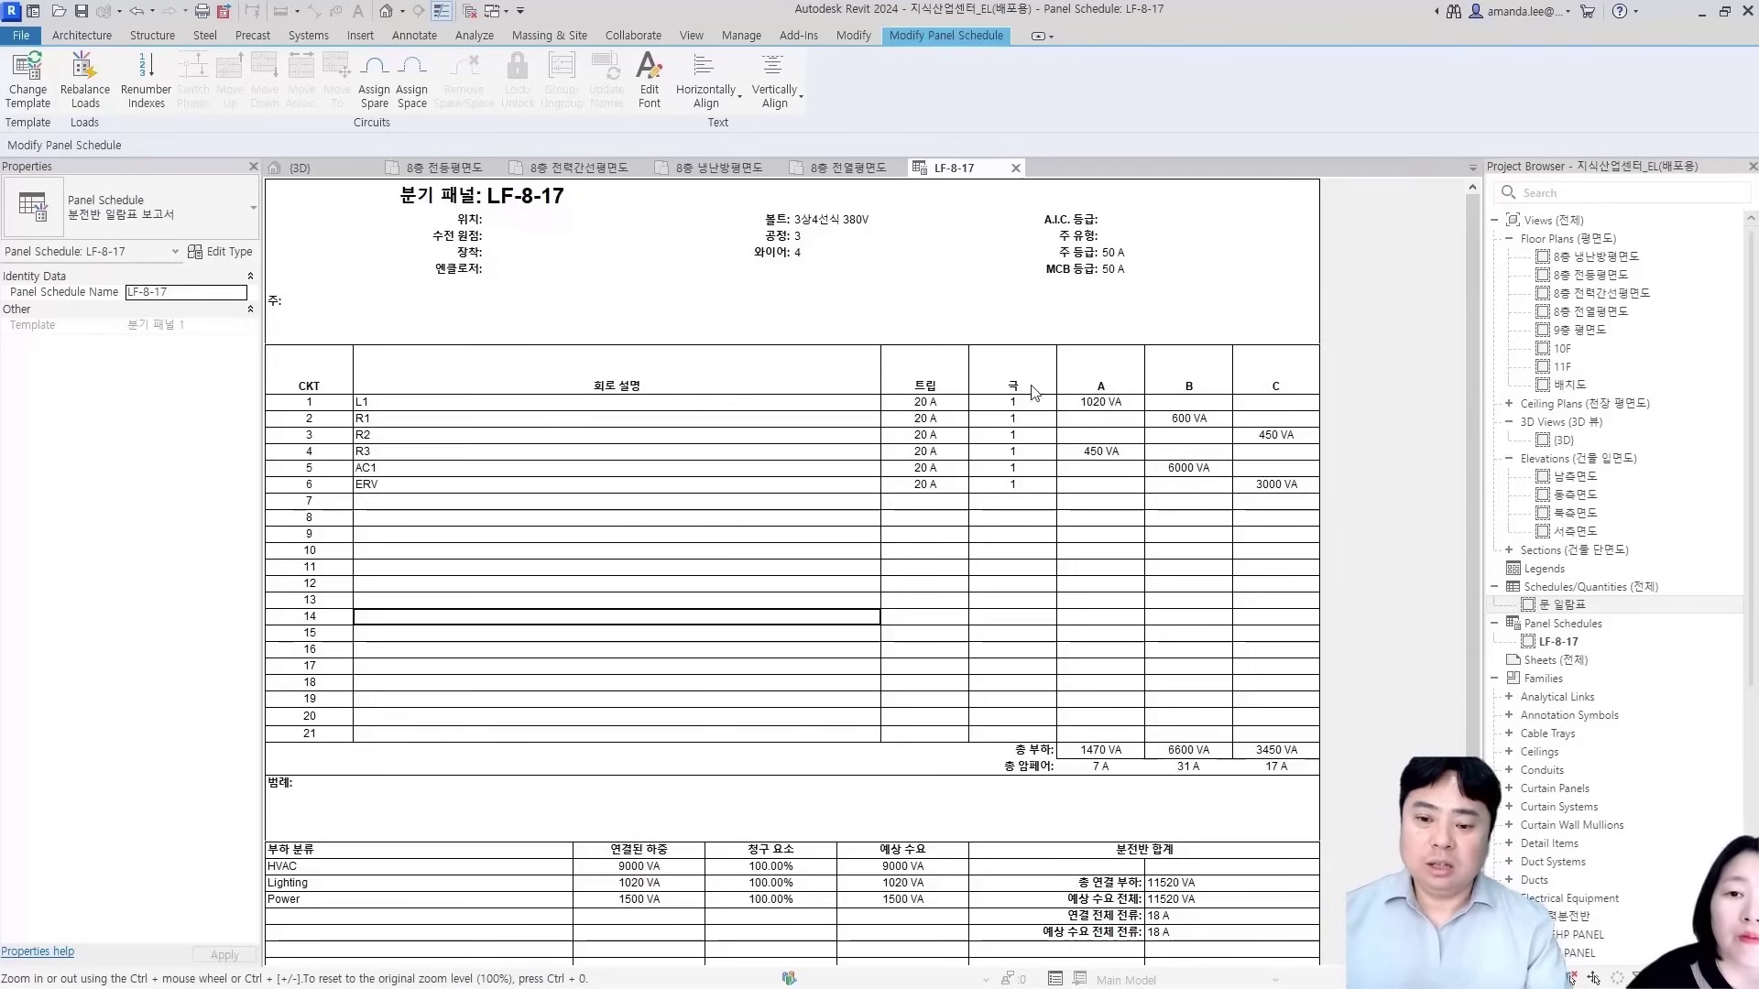
left_click(726, 519)
left_click(833, 584)
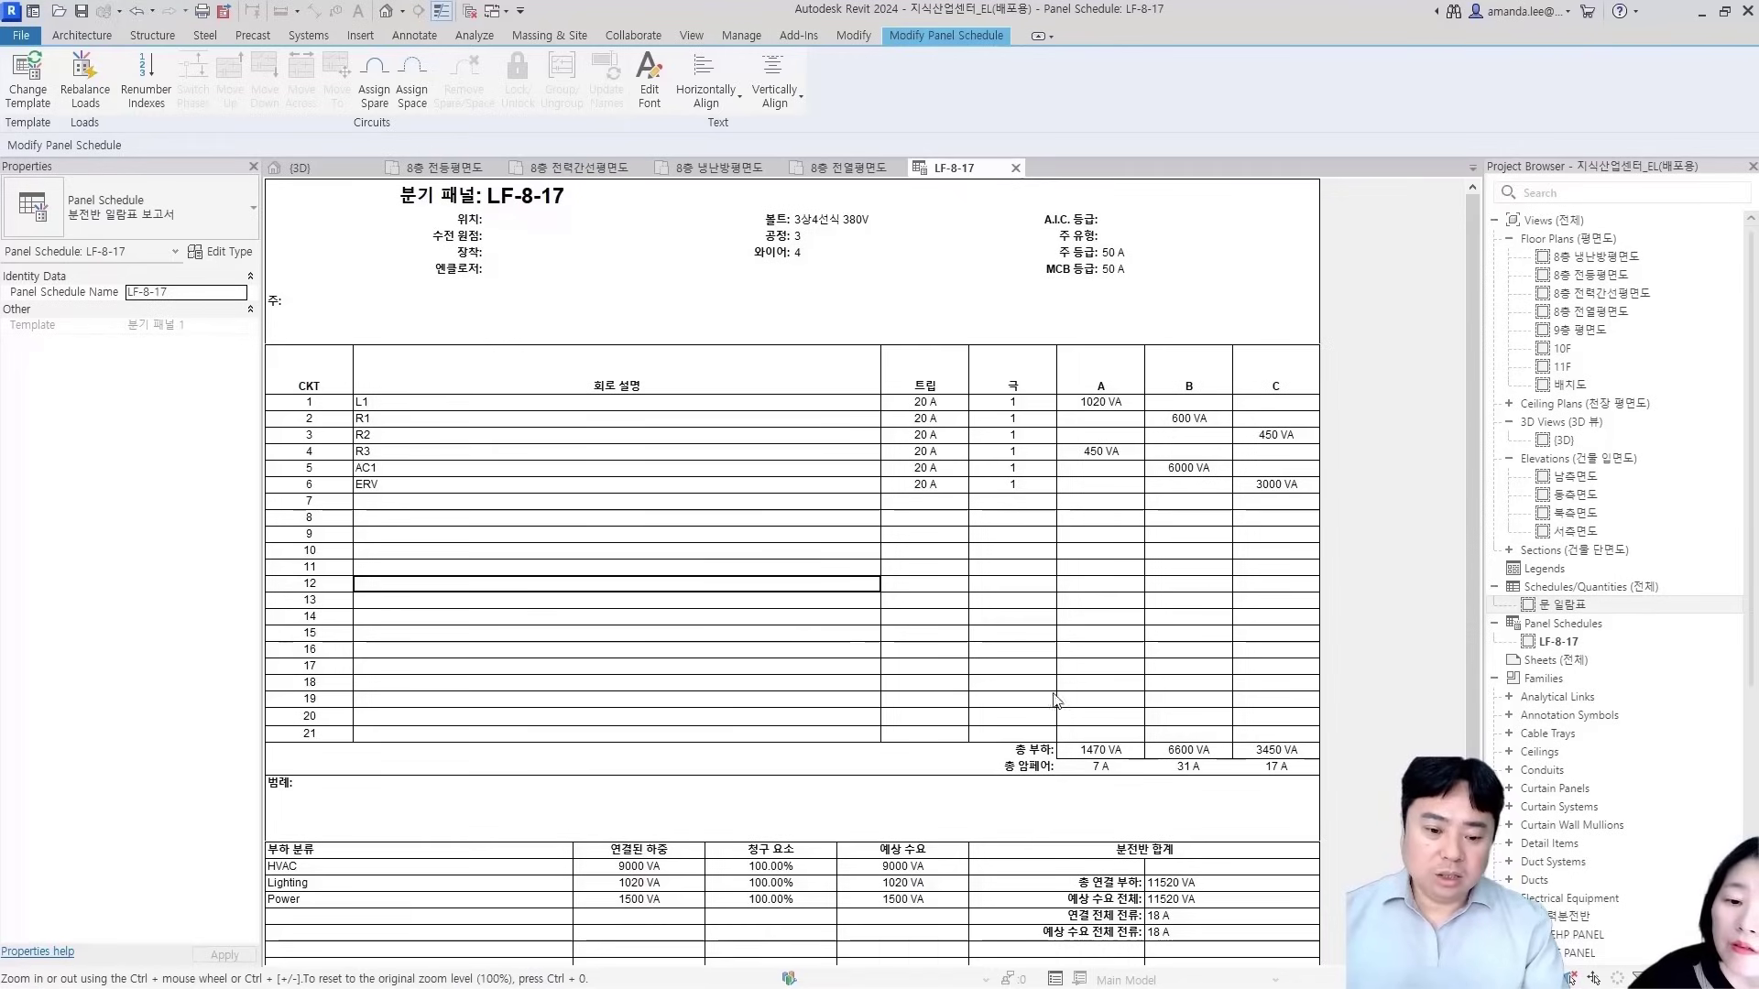
Select the ERV circuit in the schedule, widen its property display, and examine its apparent load, current, voltage drop and wire data
left_click(736, 491)
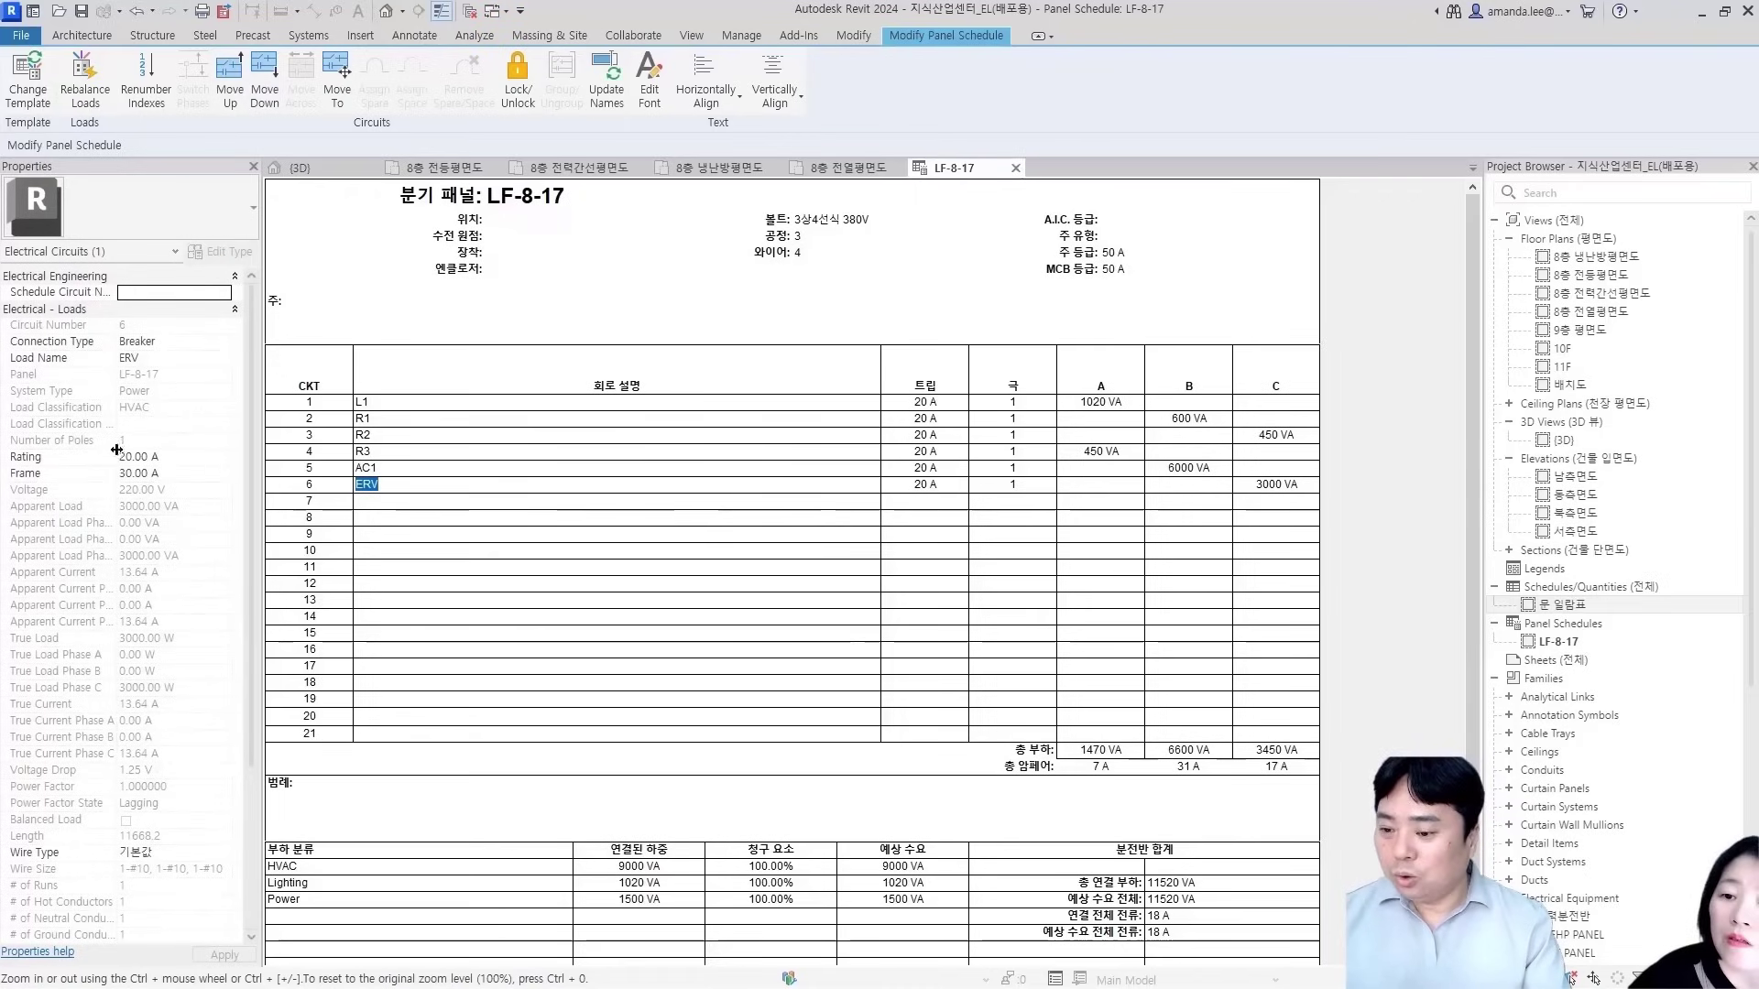
scroll(126, 458, "down", 5)
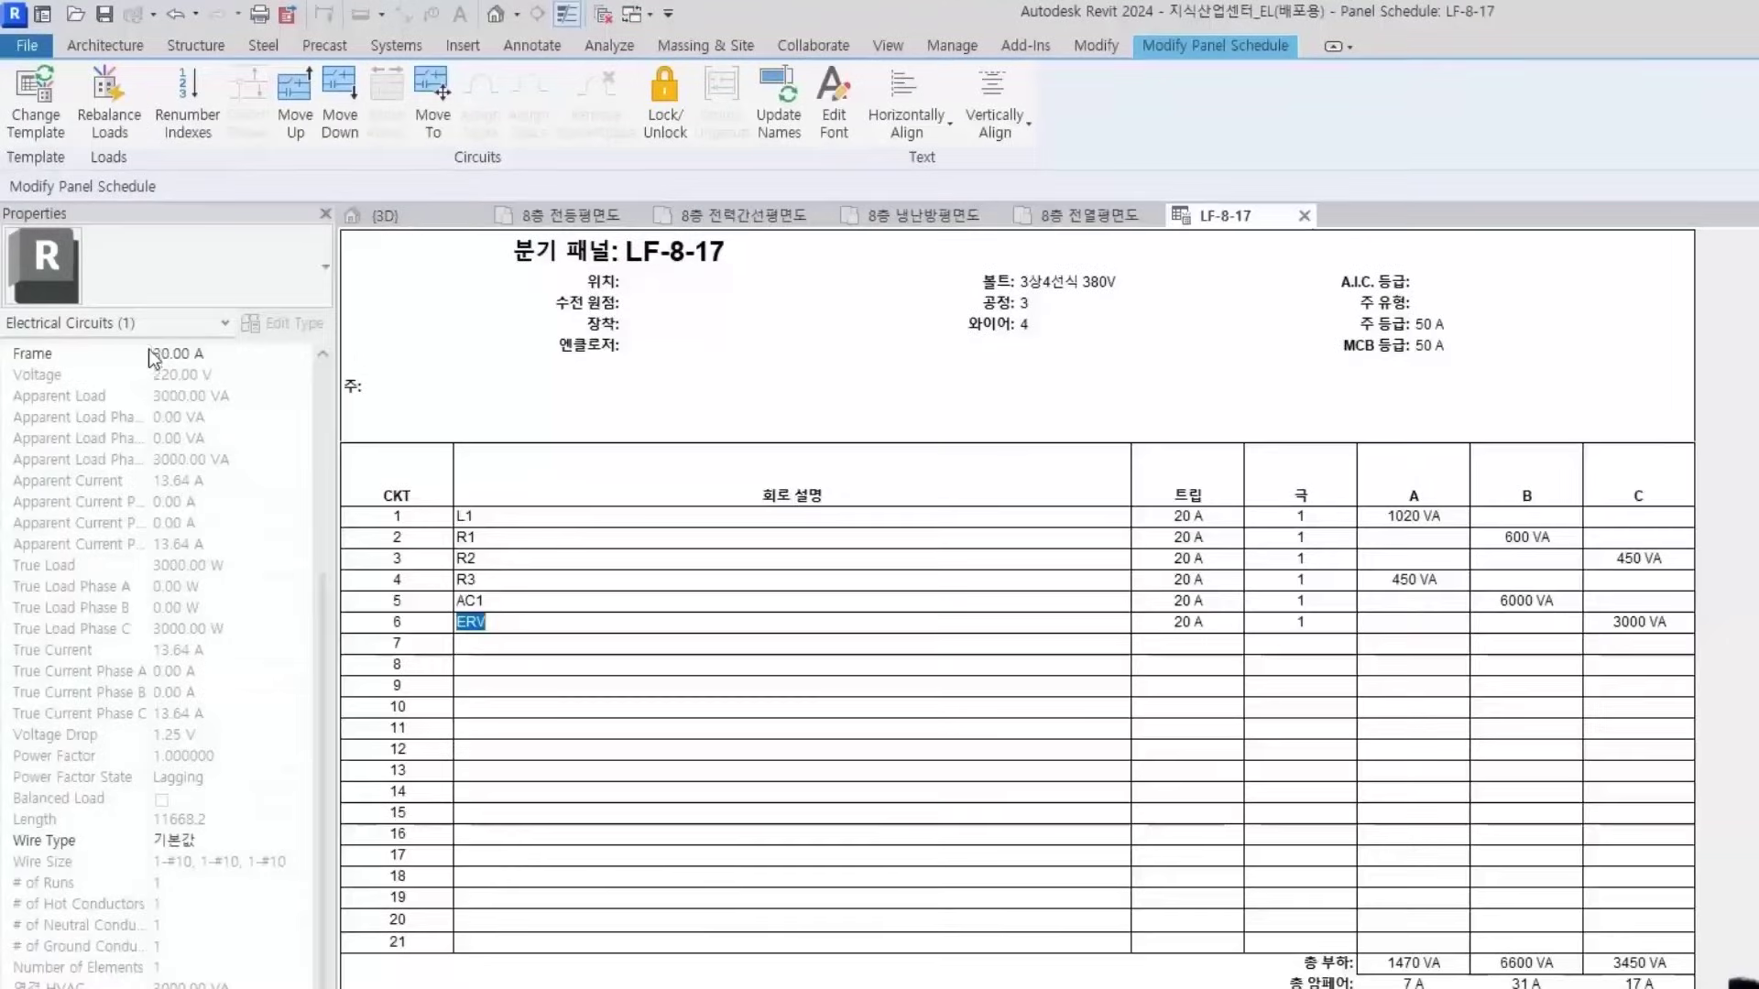
scroll(125, 410, "up", 5)
left_click_drag(151, 395, 154, 395)
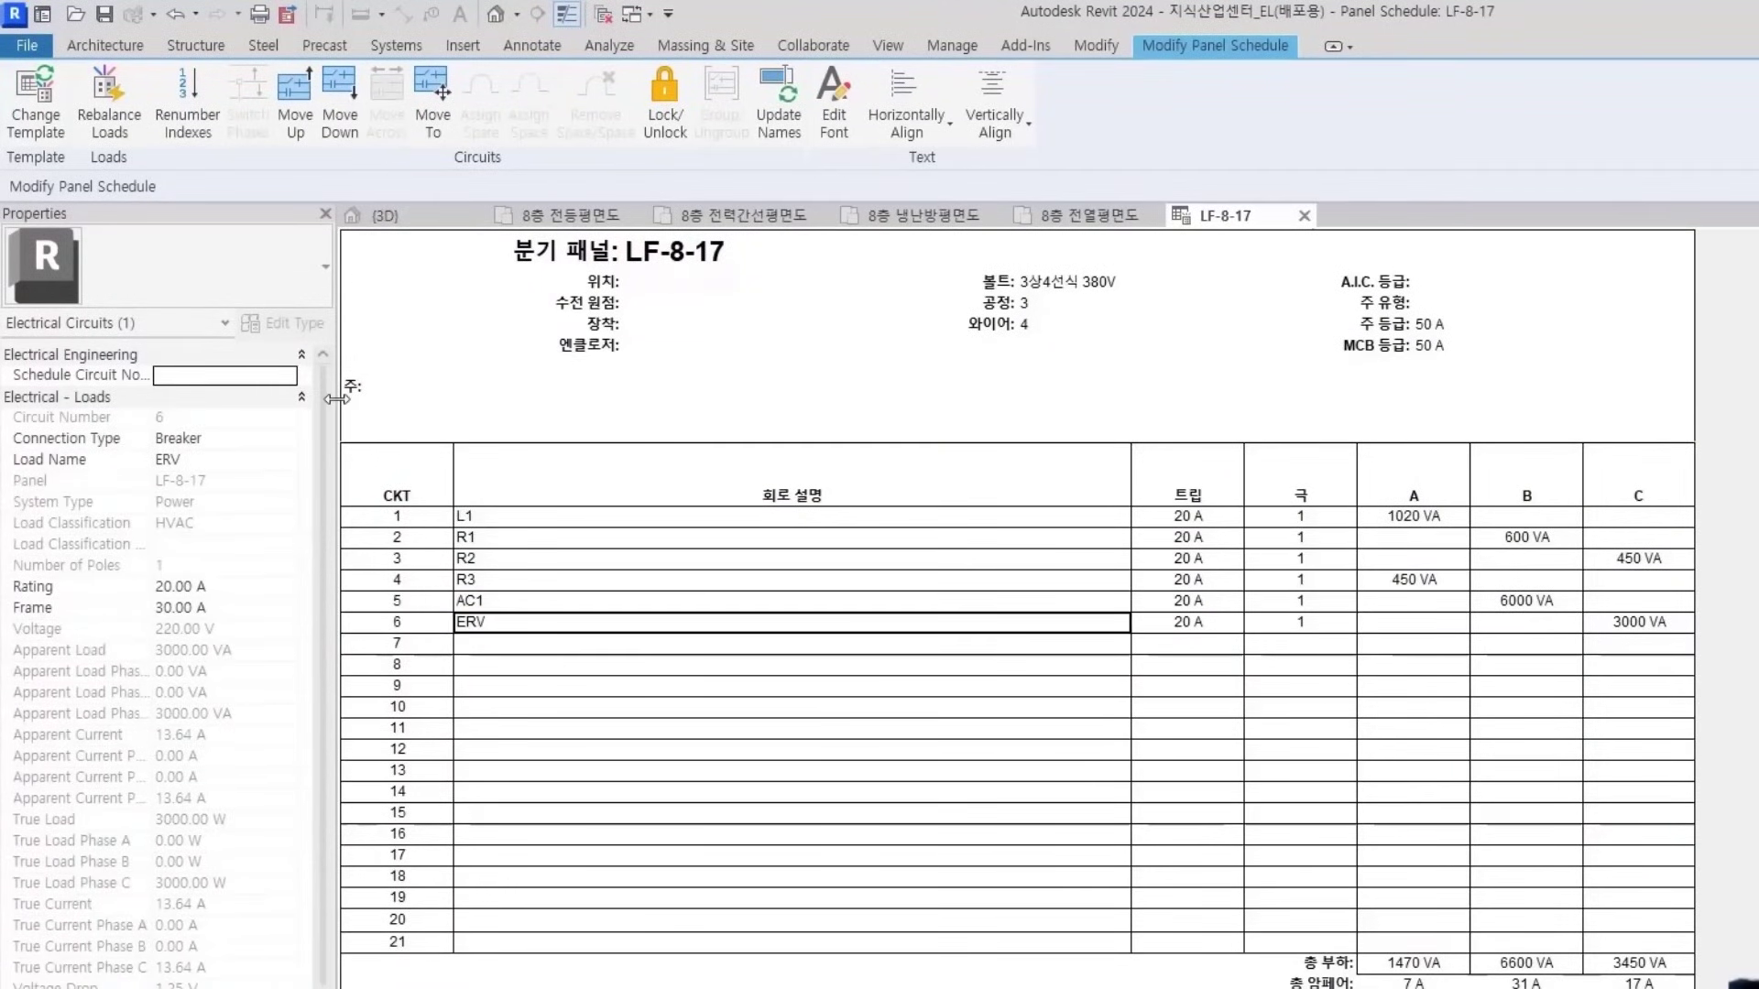
left_click_drag(438, 397, 477, 403)
scroll(307, 635, "down", 5)
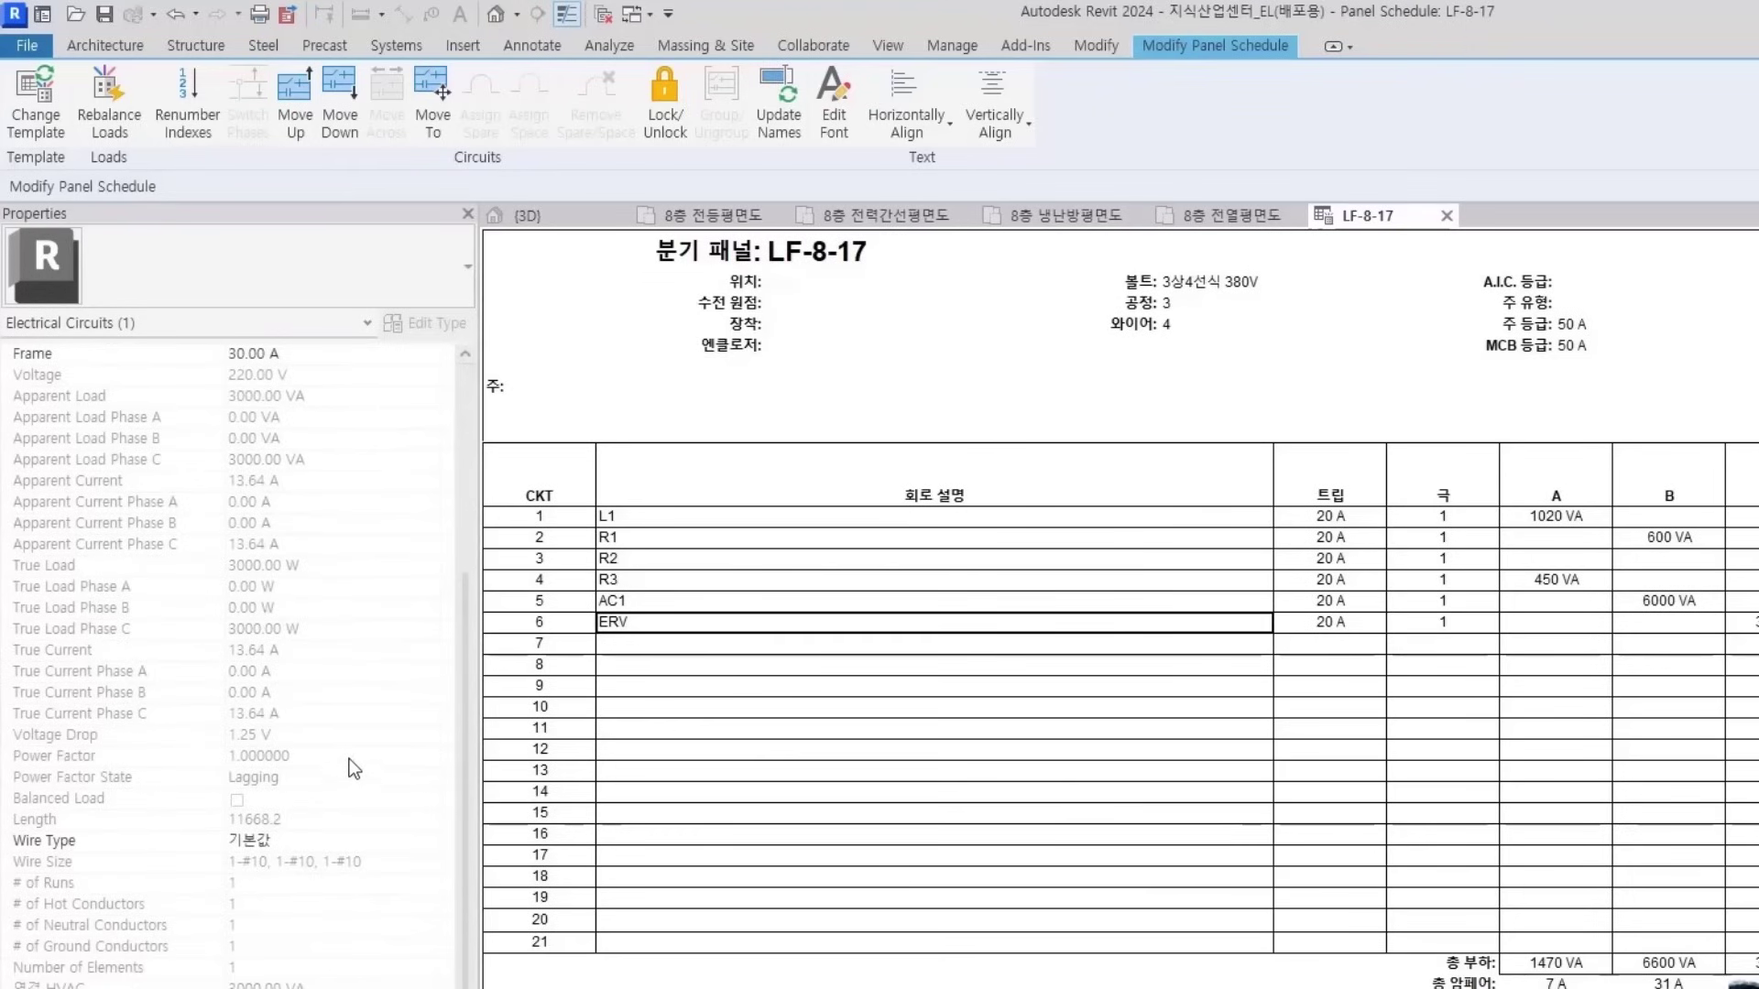
scroll(349, 763, "up", 5)
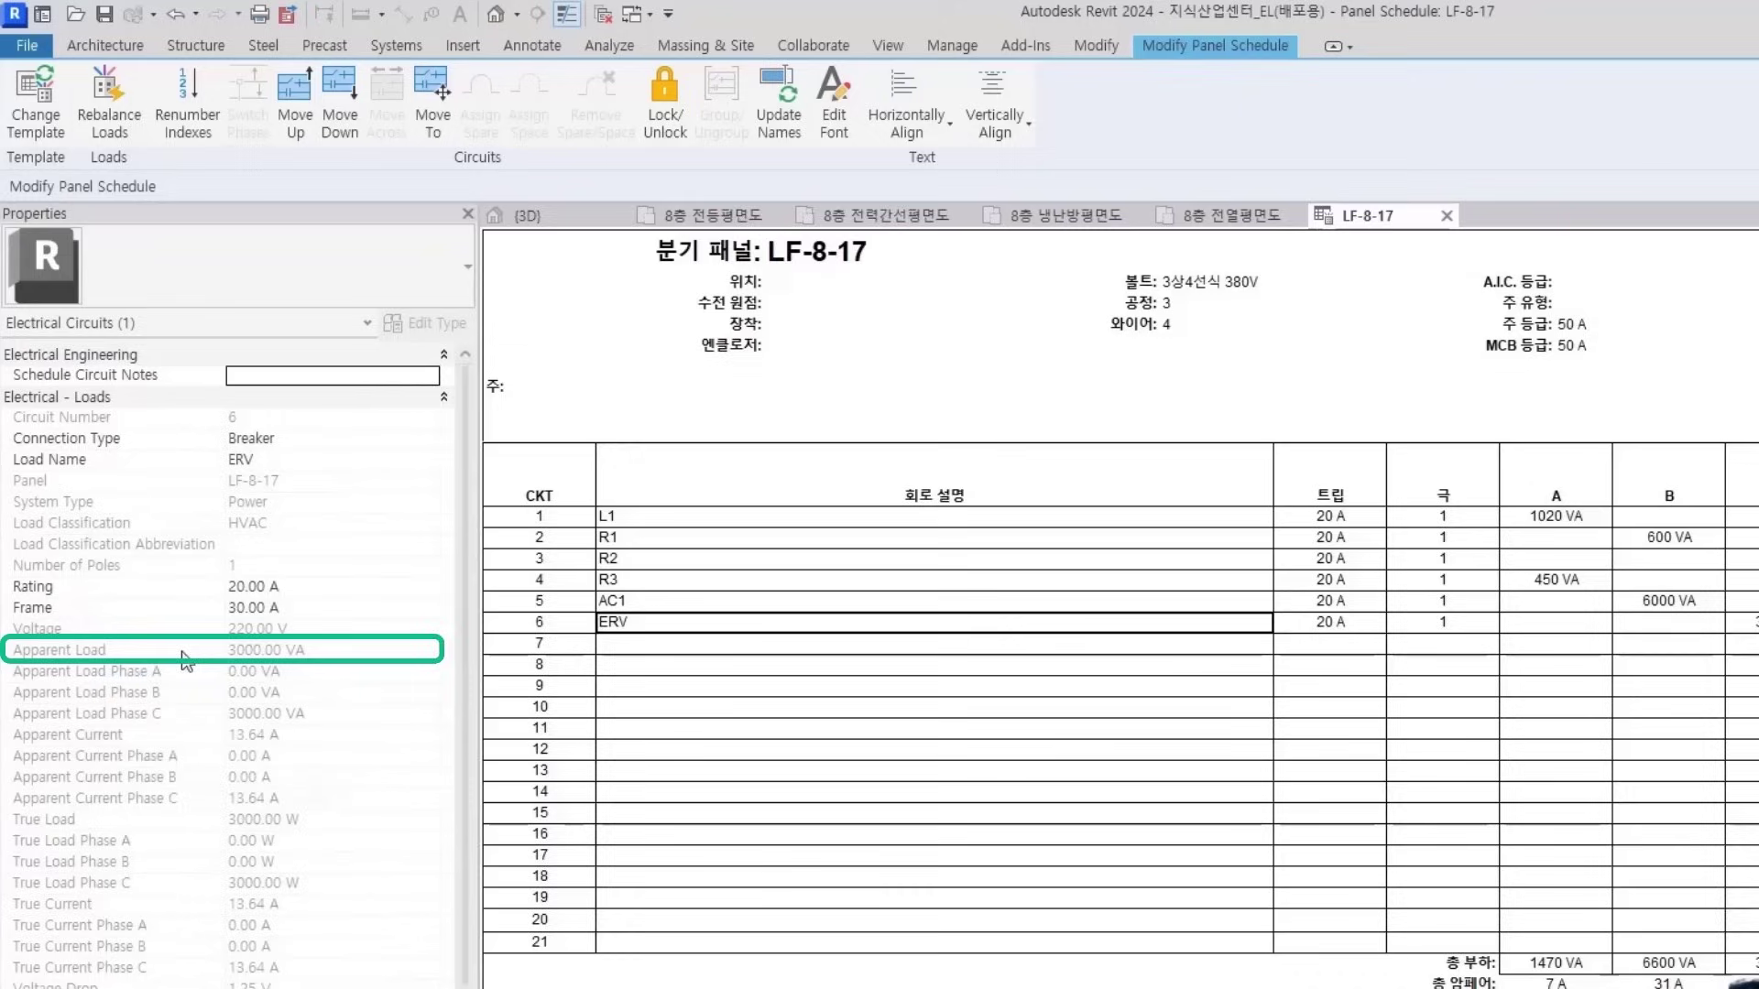
scroll(306, 669, "down", 1)
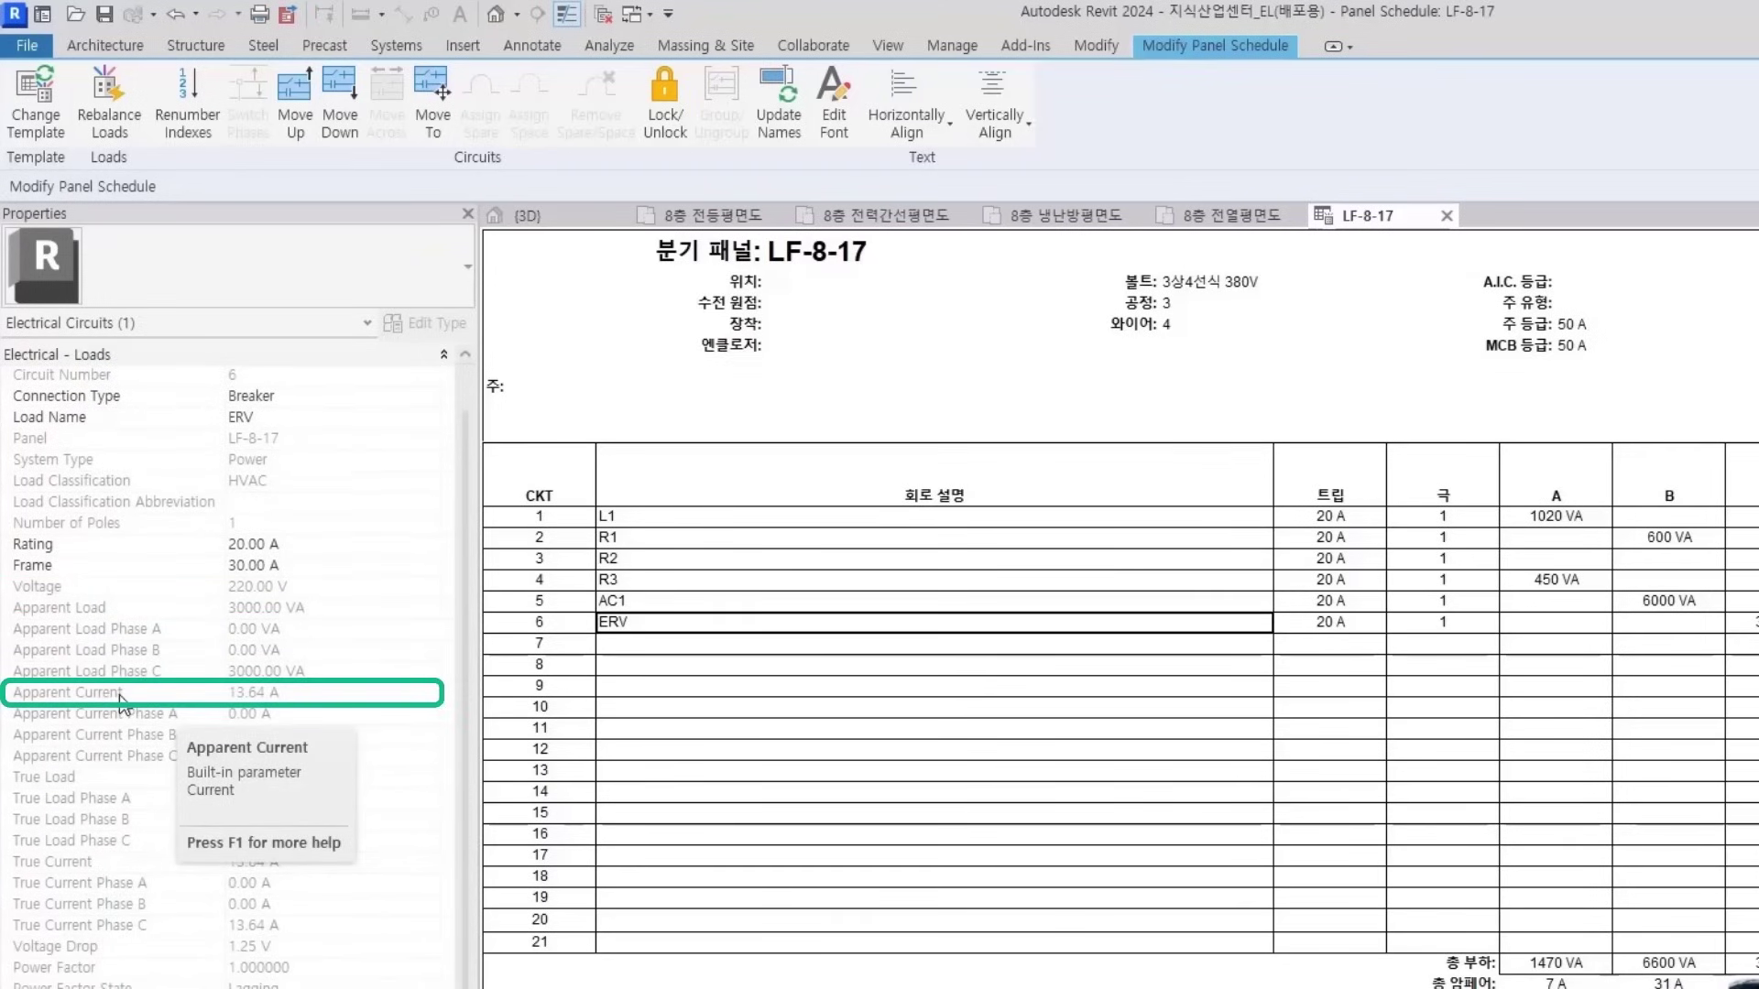
scroll(122, 702, "down", 1)
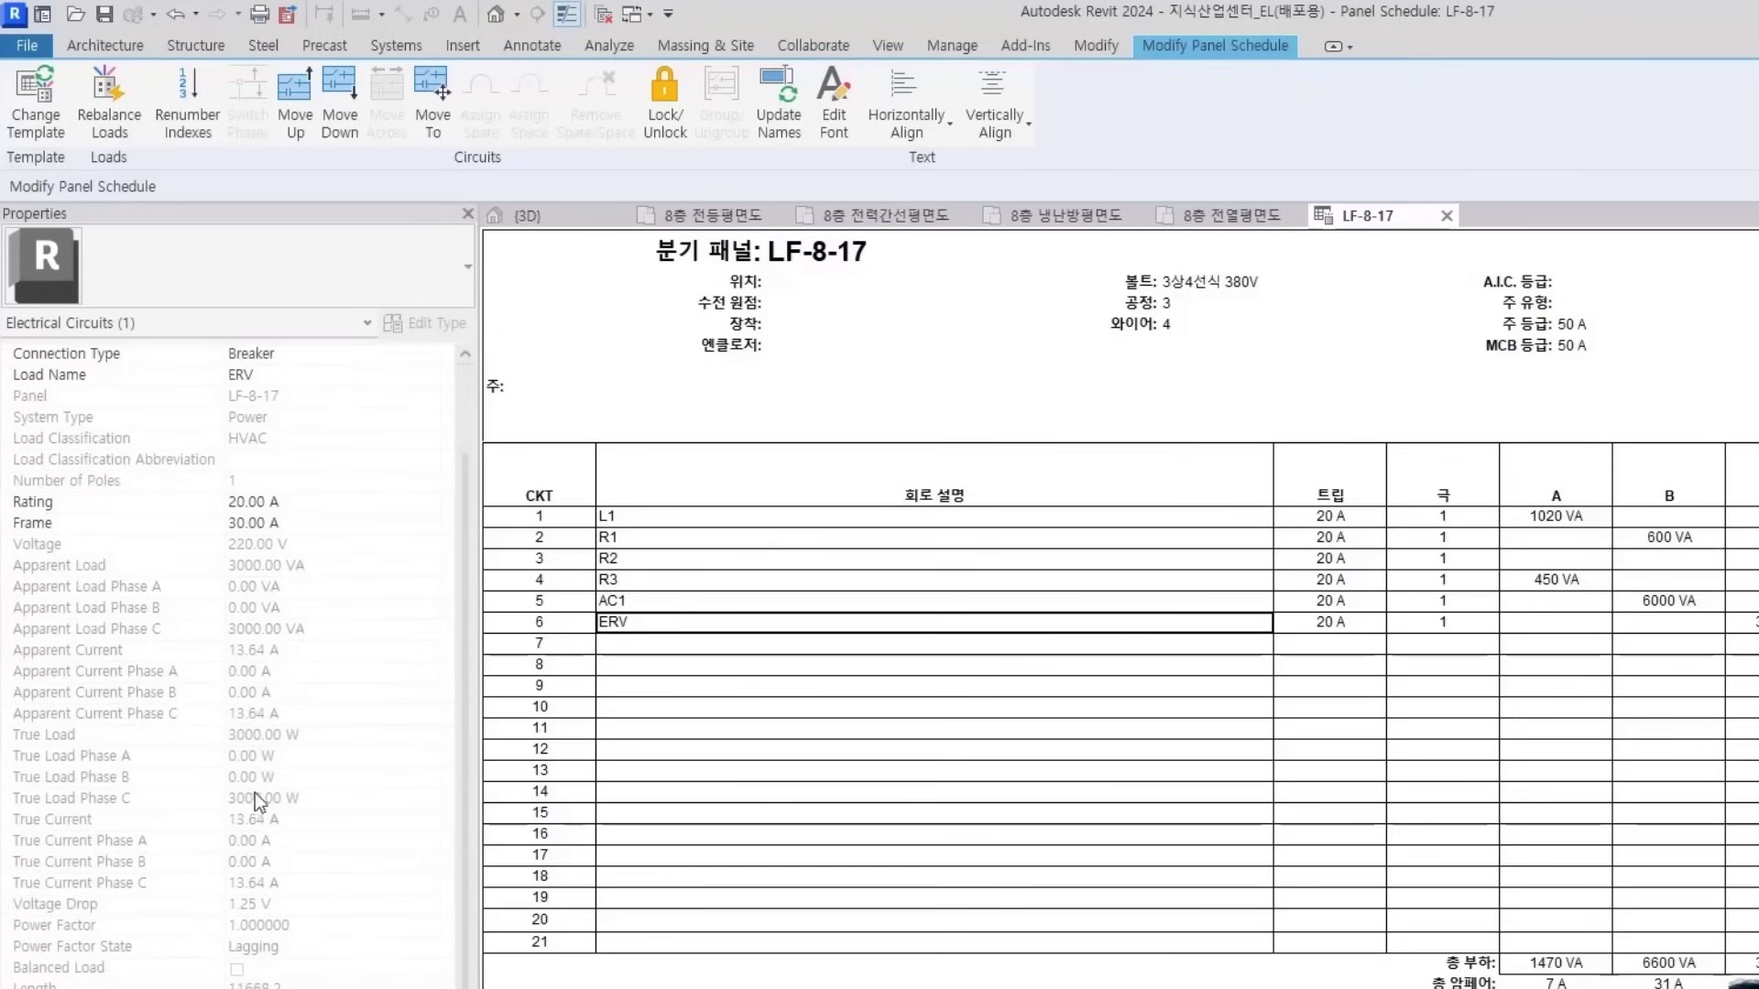
Review the ERV circuit's rating, frame, per-phase apparent and true loads, currents, voltage drop and wire size
scroll(255, 793, "down", 1)
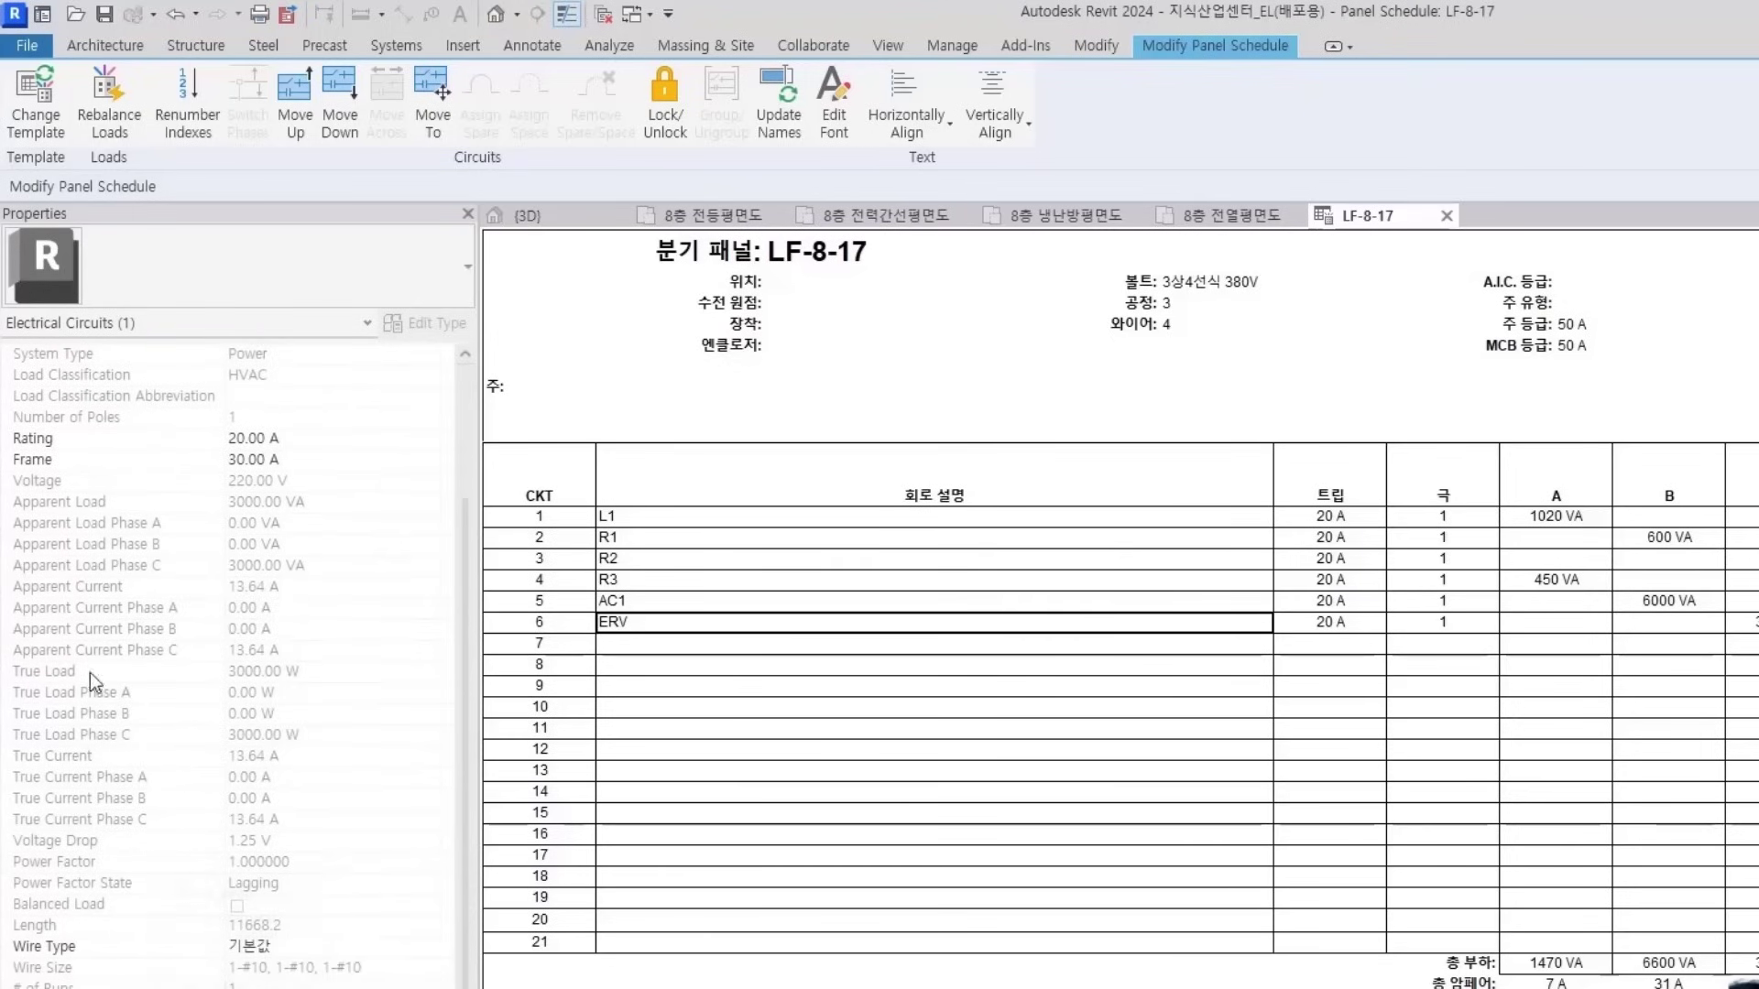
scroll(141, 768, "down", 2)
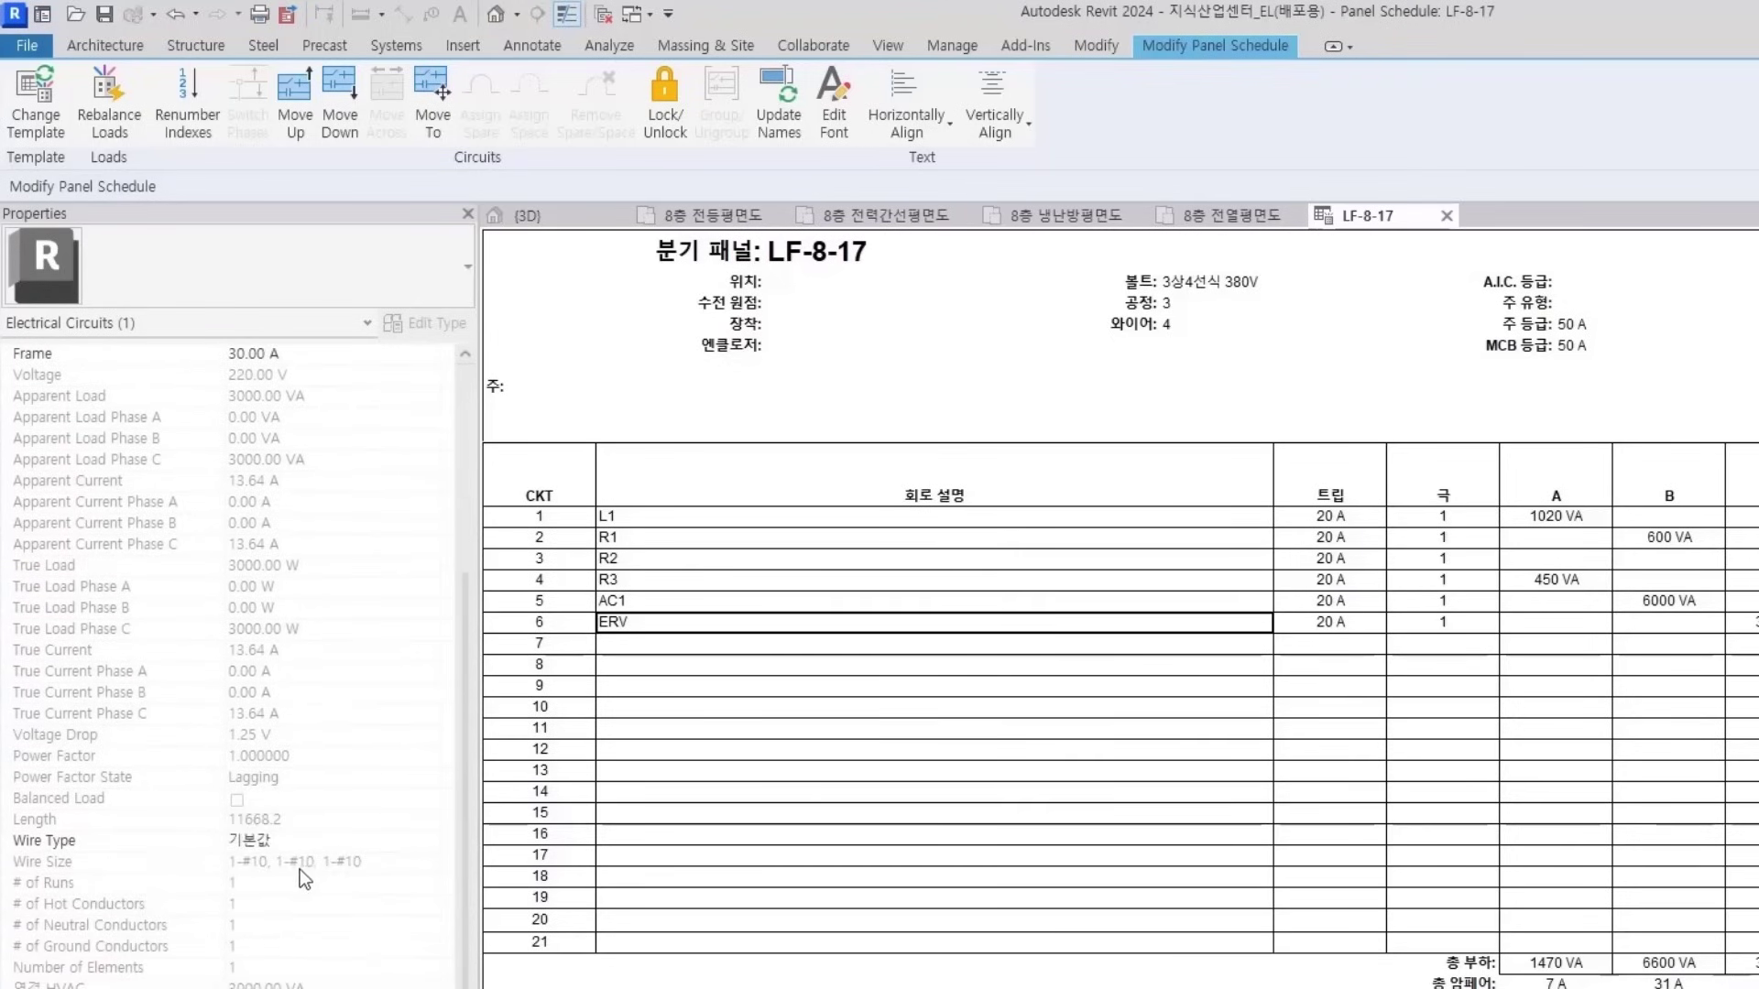
scroll(44, 510, "up", 1)
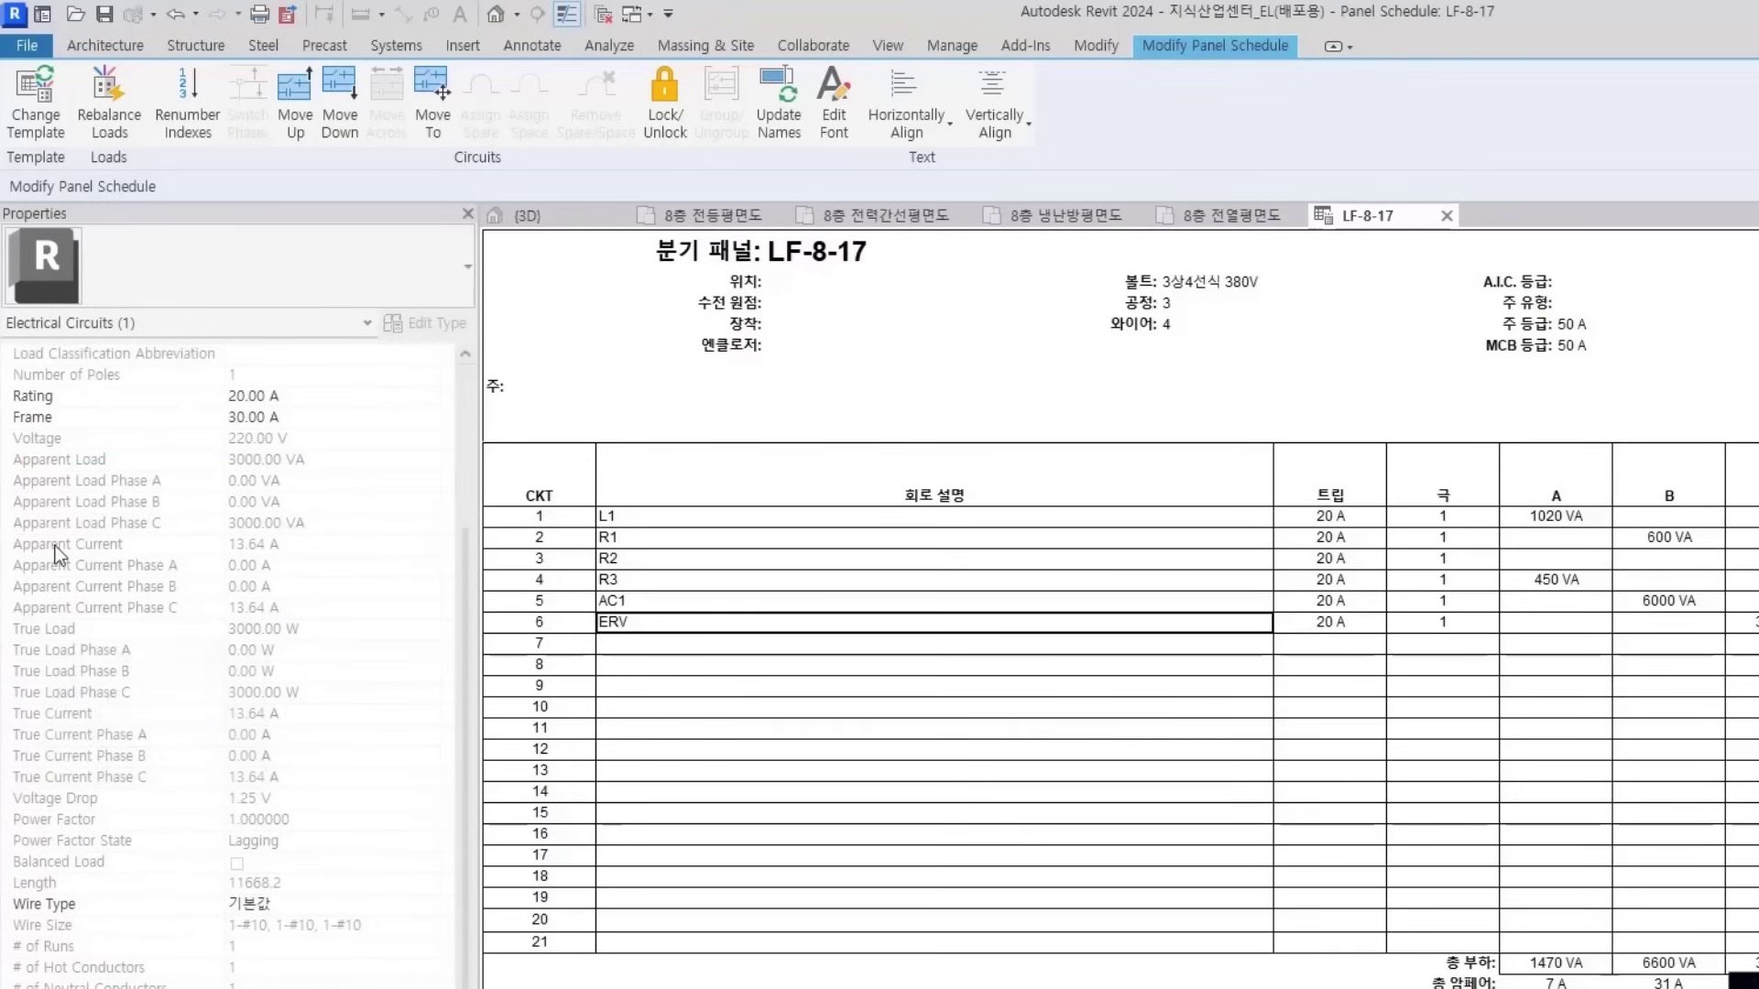
scroll(238, 669, "up", 3)
scroll(354, 793, "down", 4)
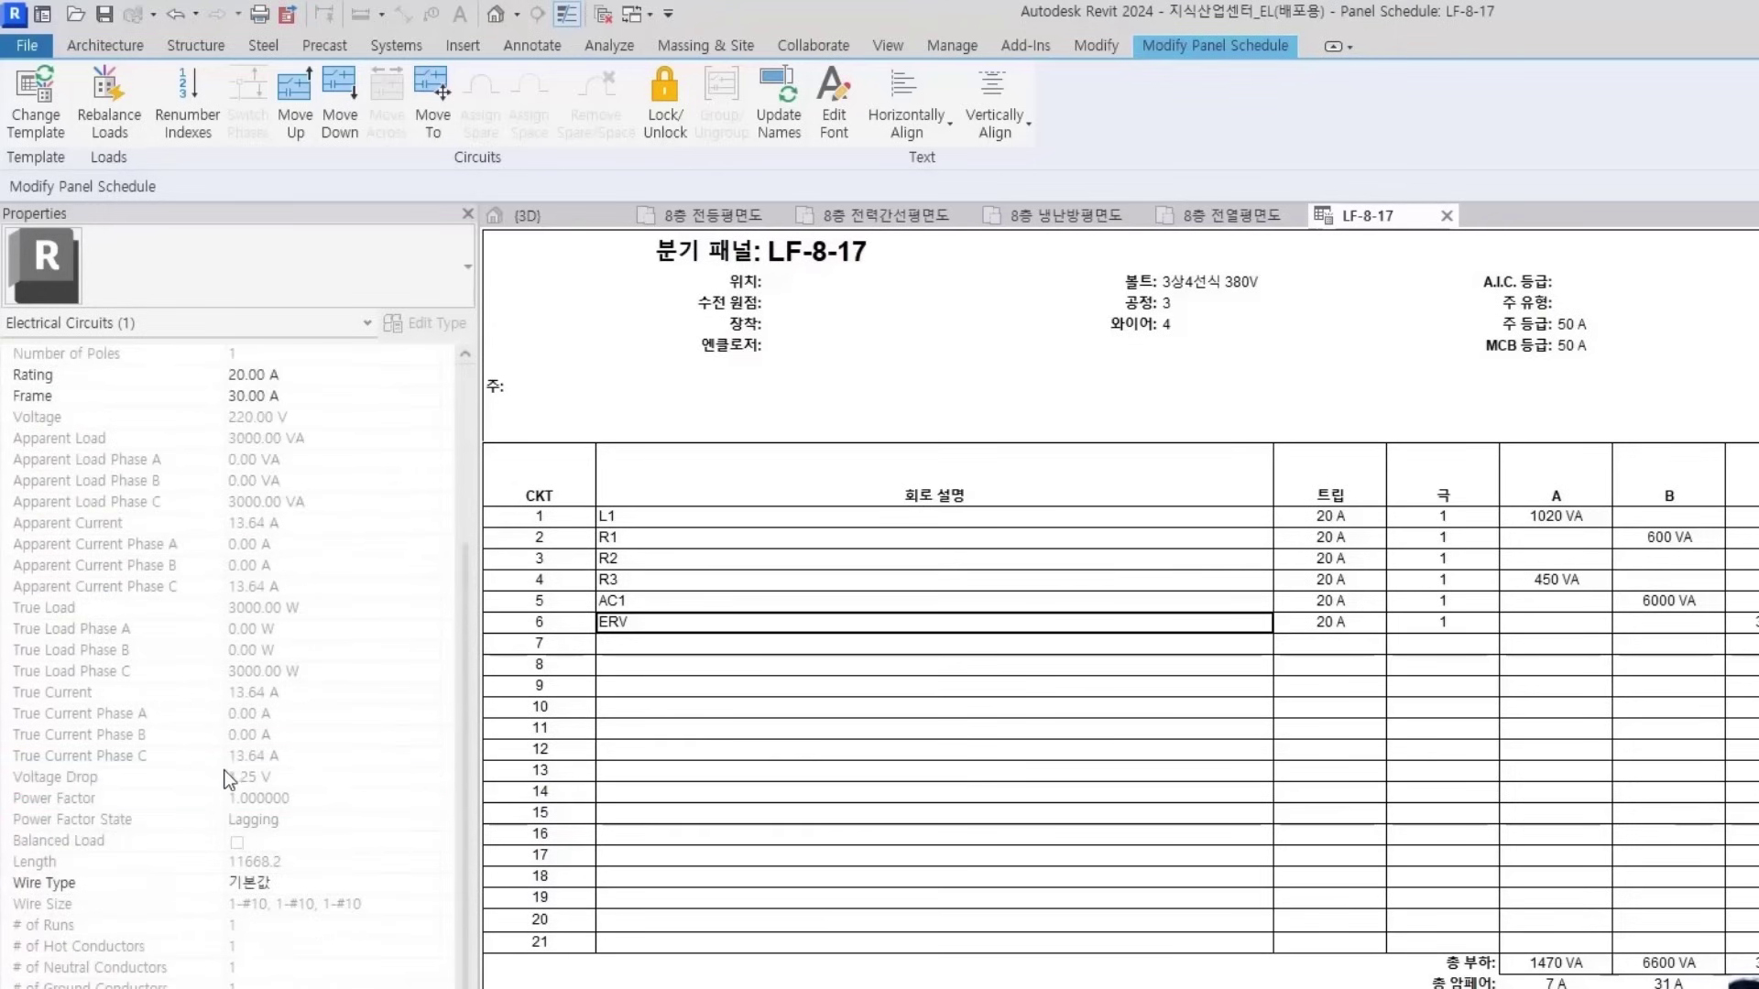
scroll(293, 792, "up", 5)
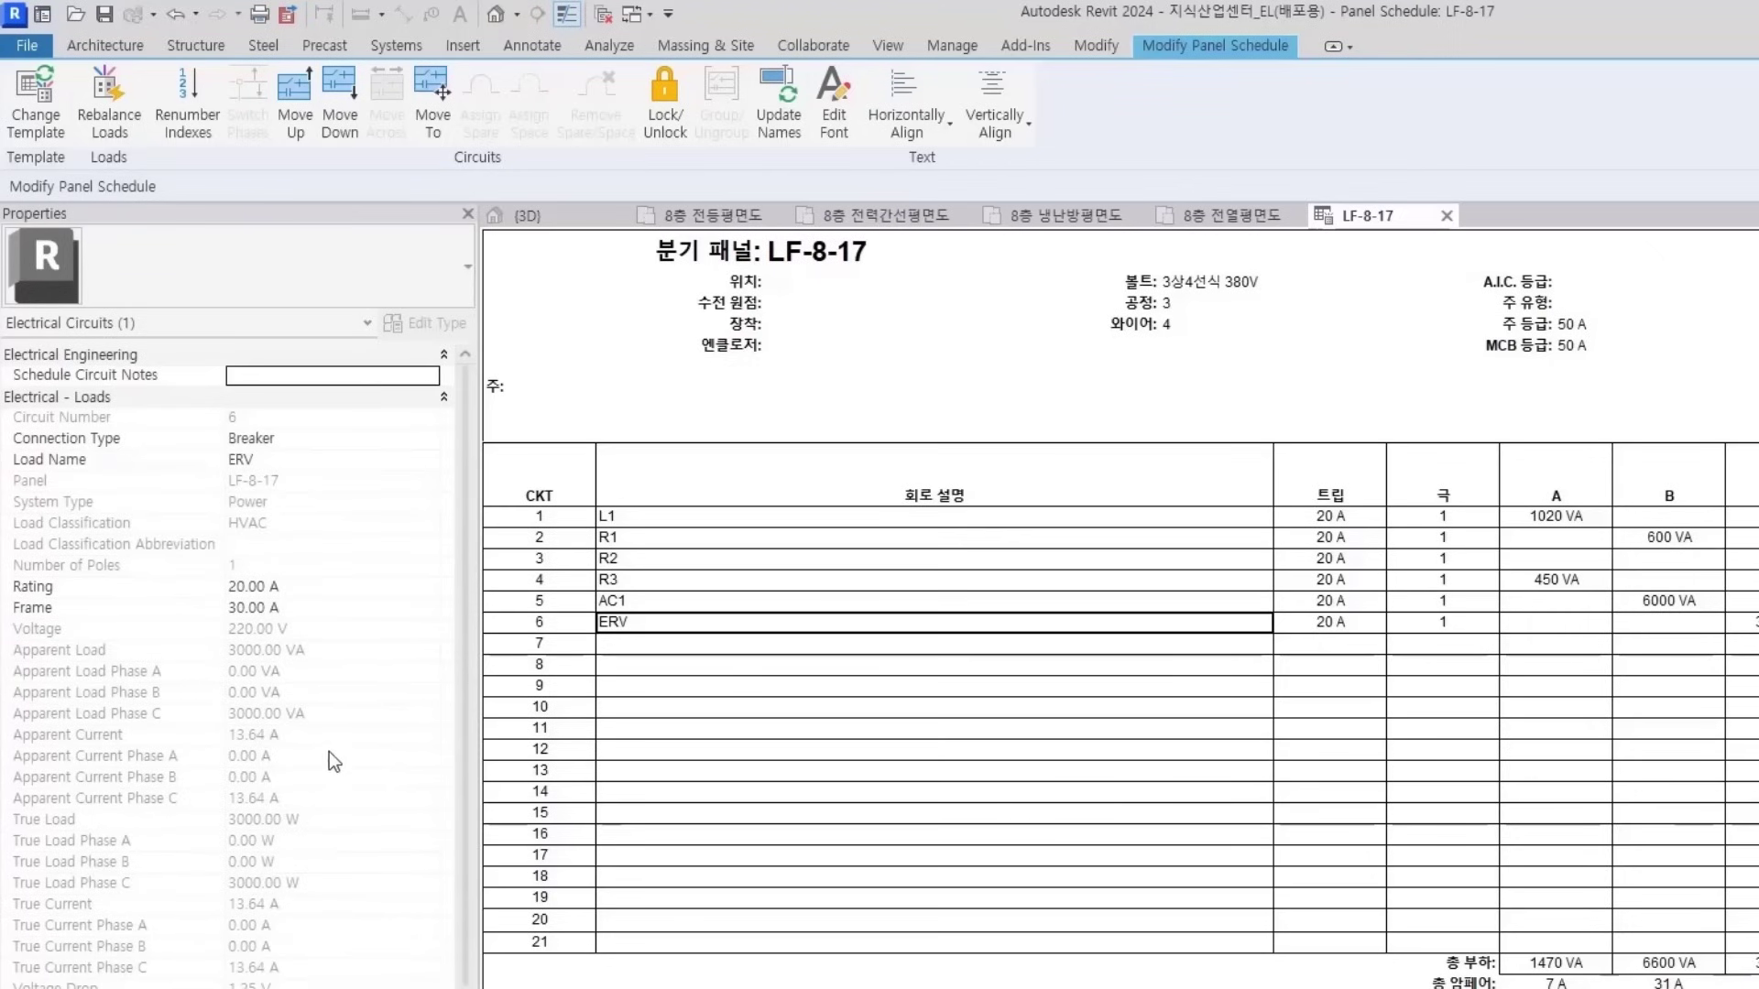
Open the project units settings and show the units of the Electrical discipline
left_click(647, 385)
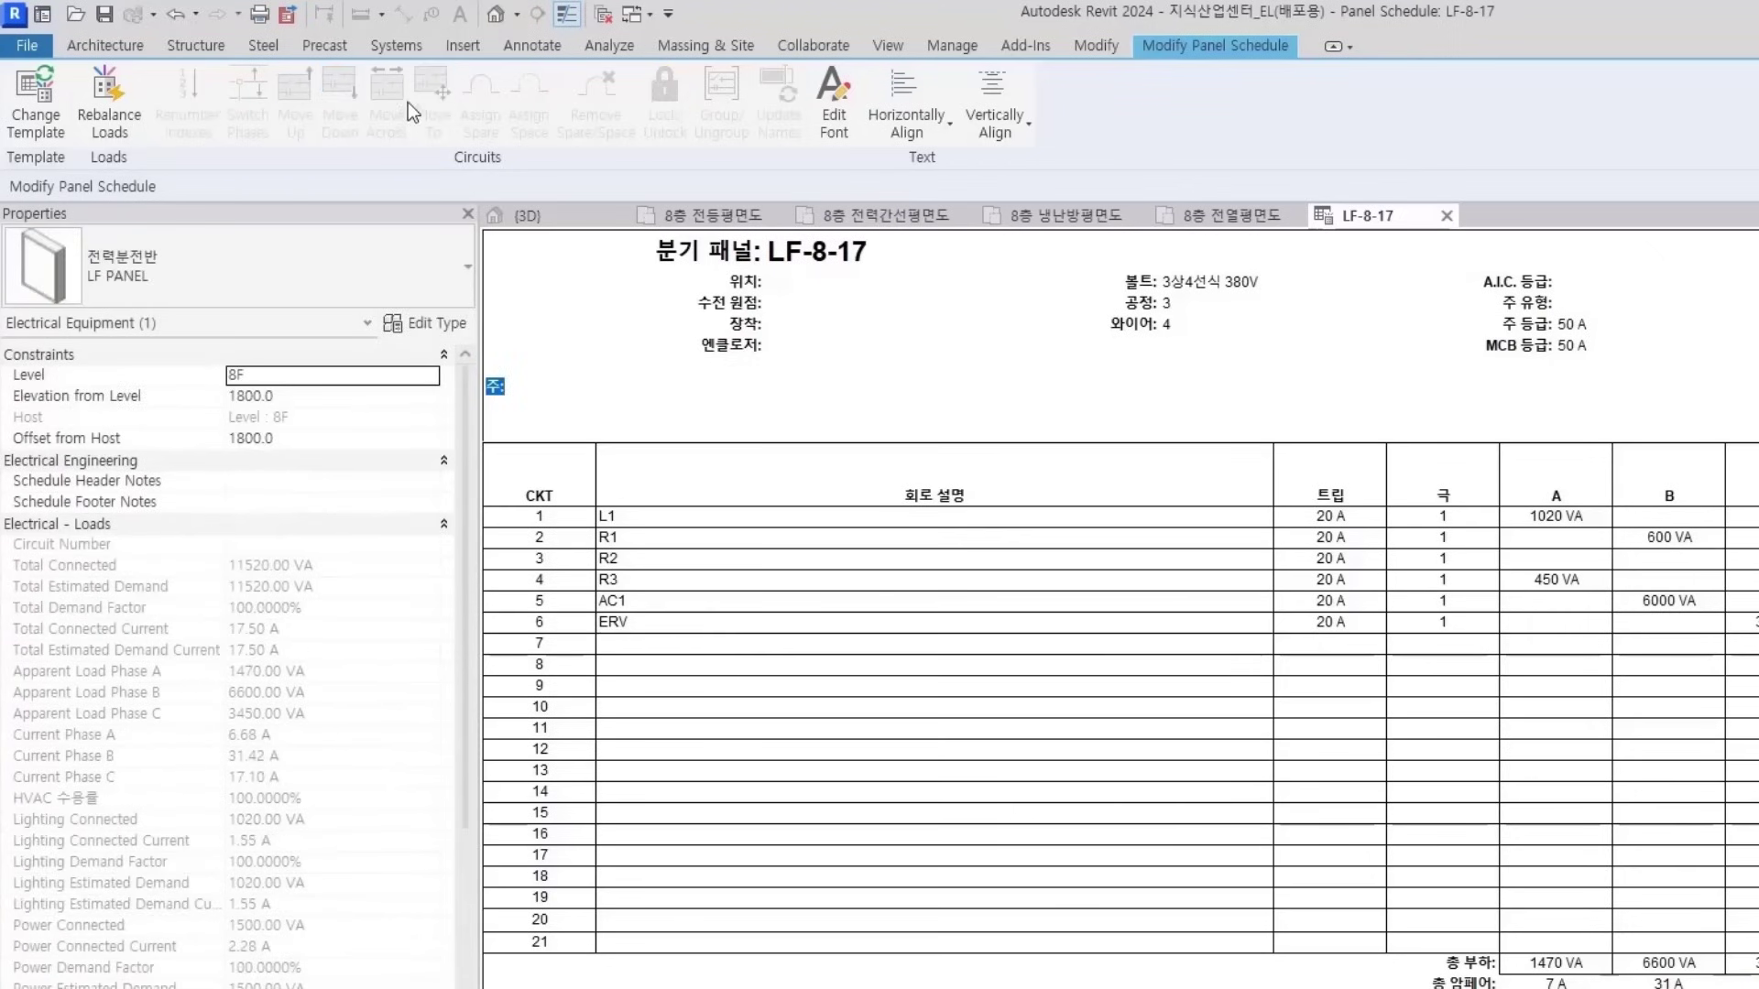
left_click(949, 47)
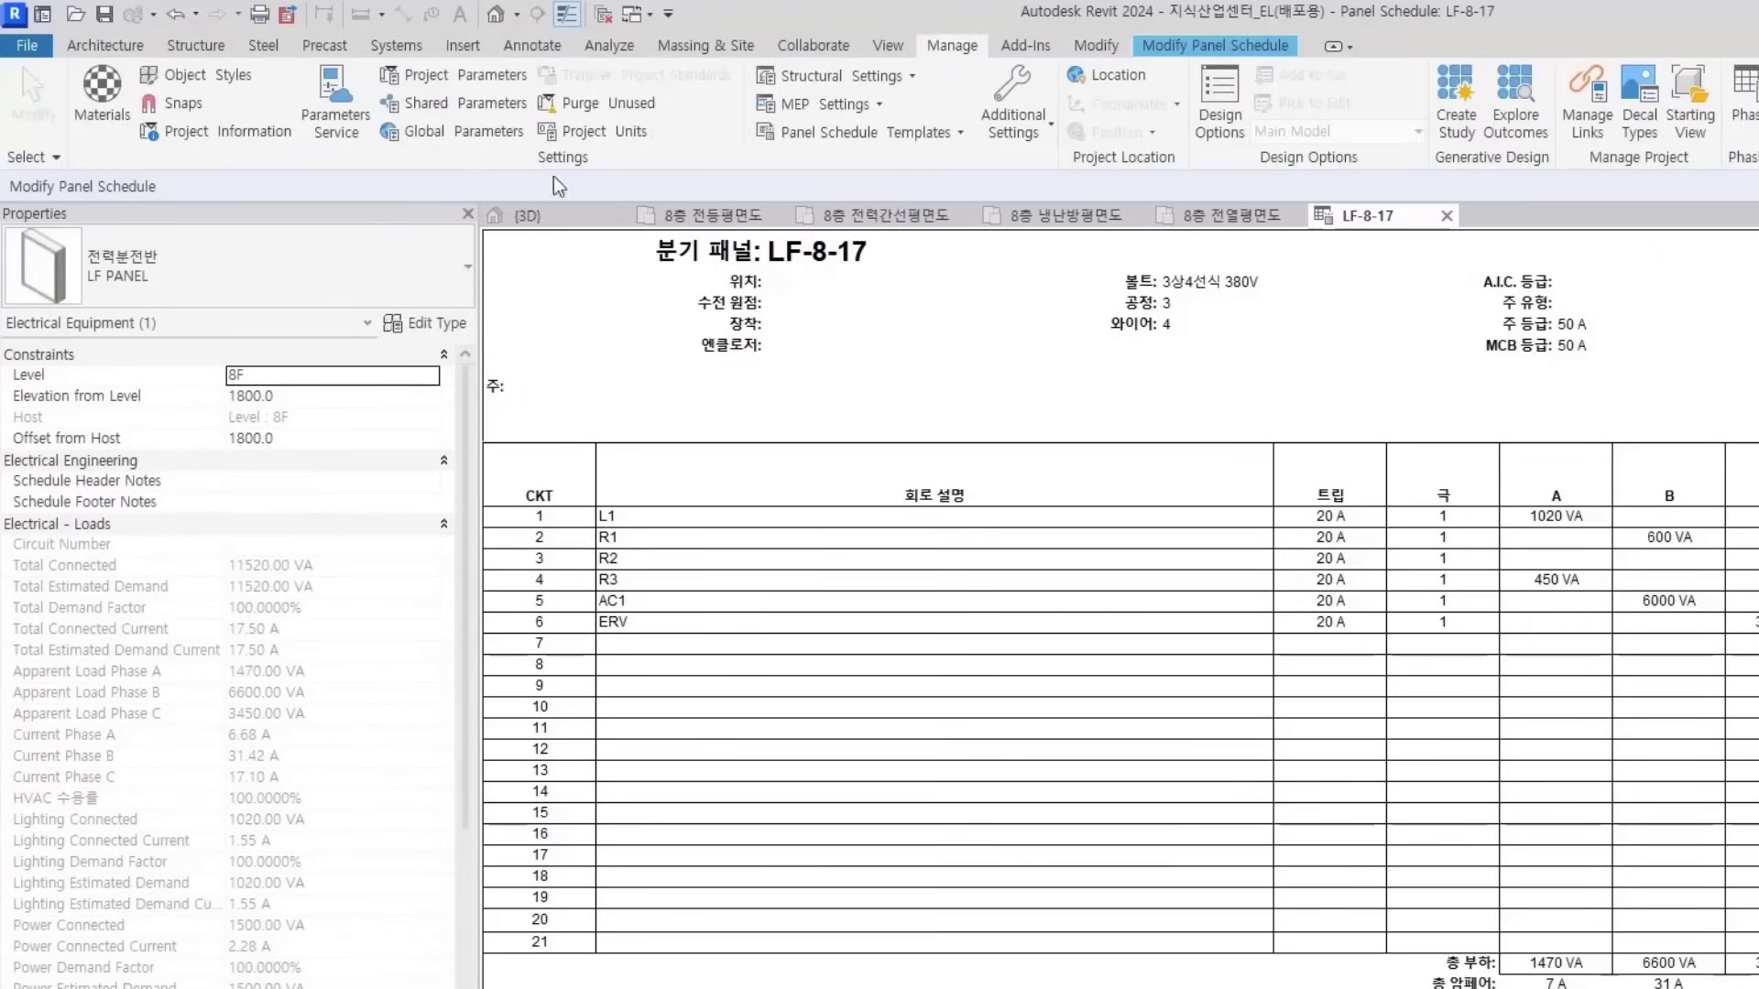
left_click(603, 131)
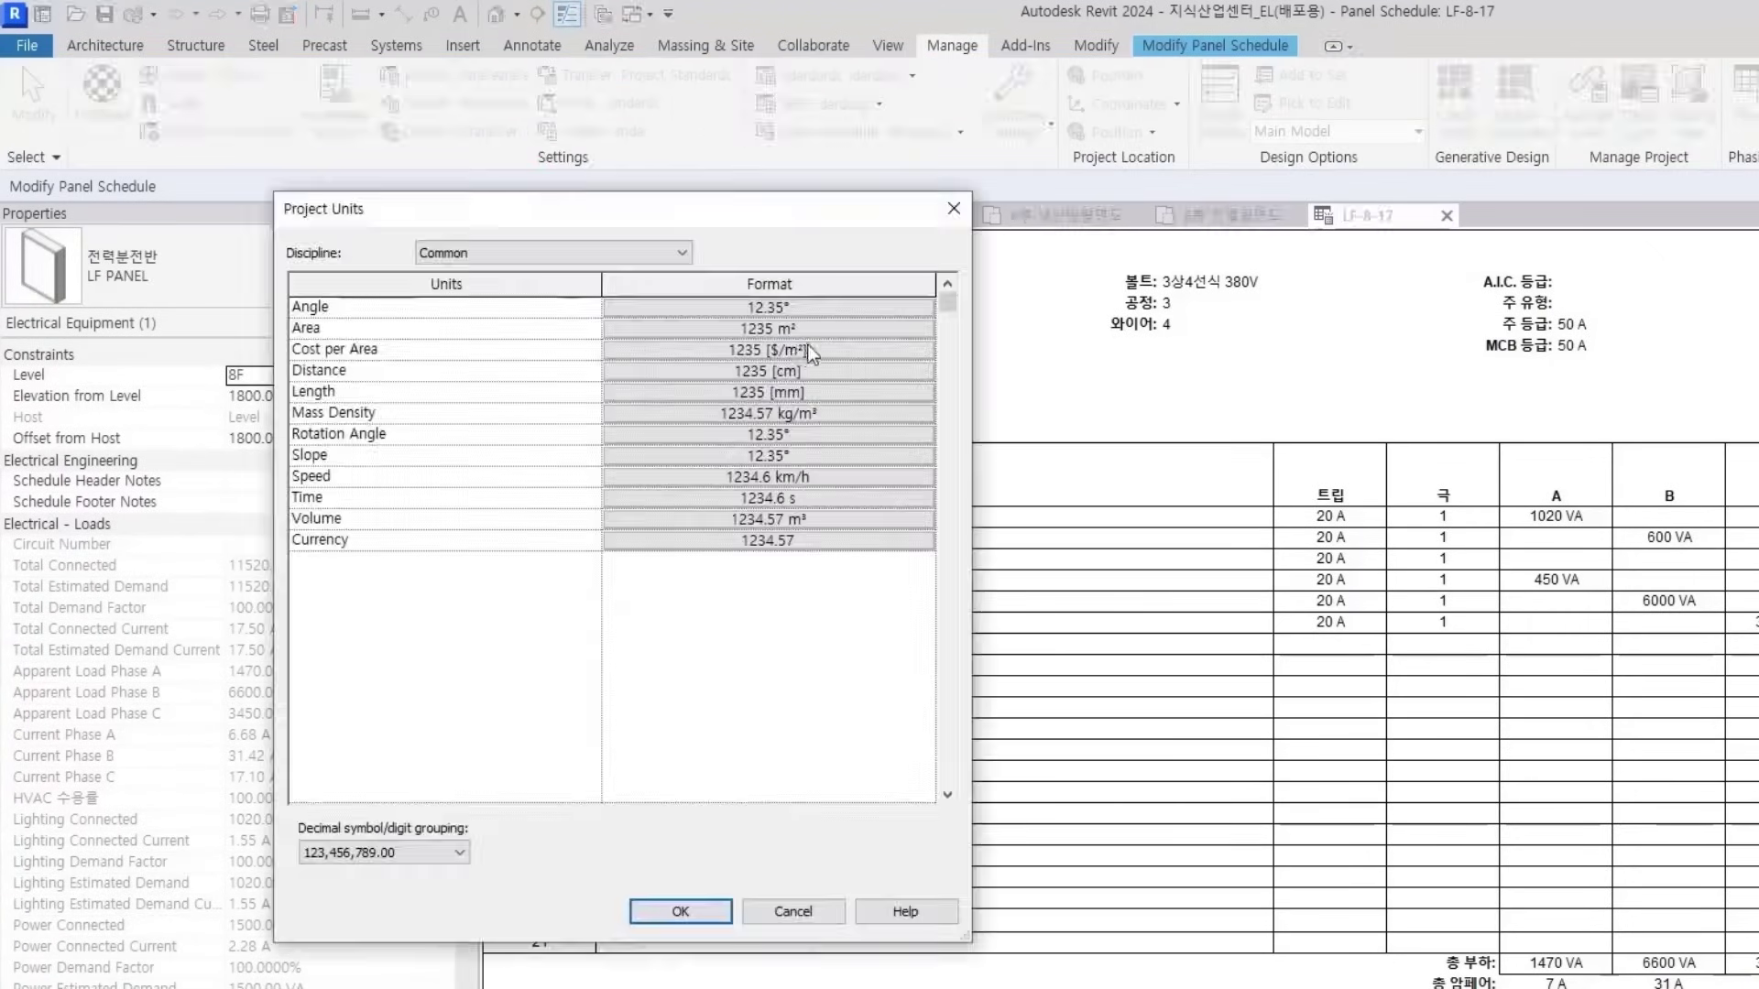
left_click(600, 262)
left_click(487, 292)
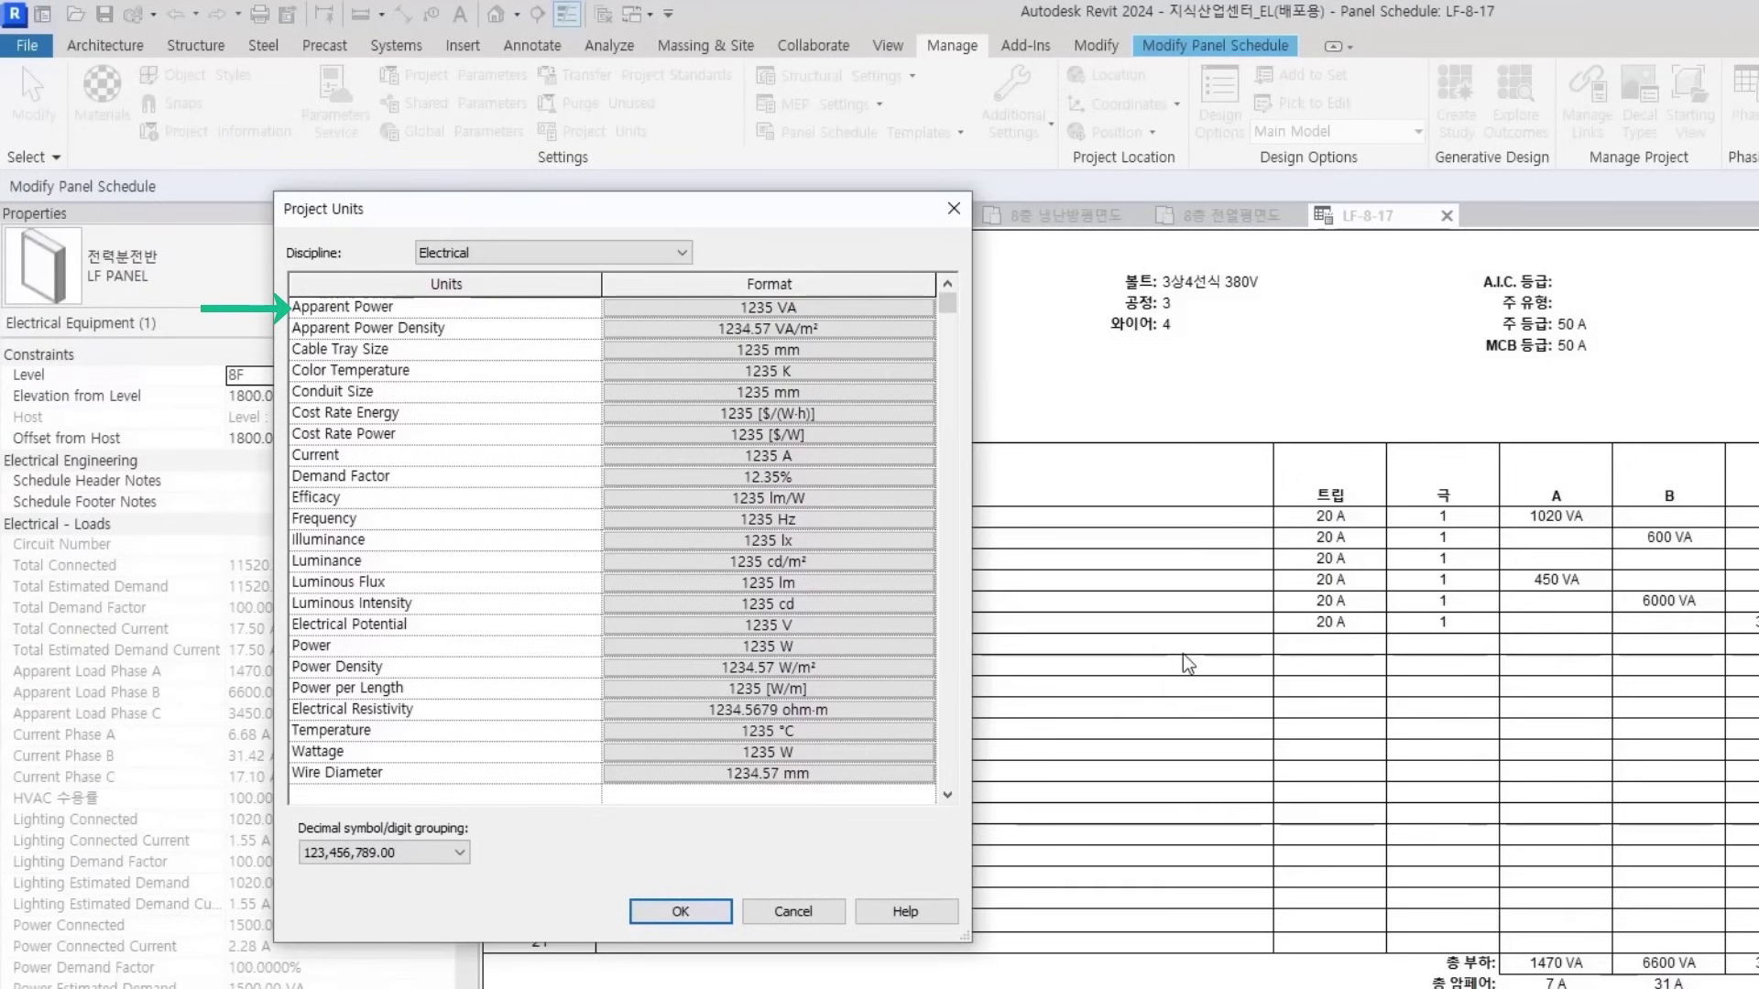
Format the Apparent Power unit in volt amperes with digit grouping and no unit symbol
left_click(820, 308)
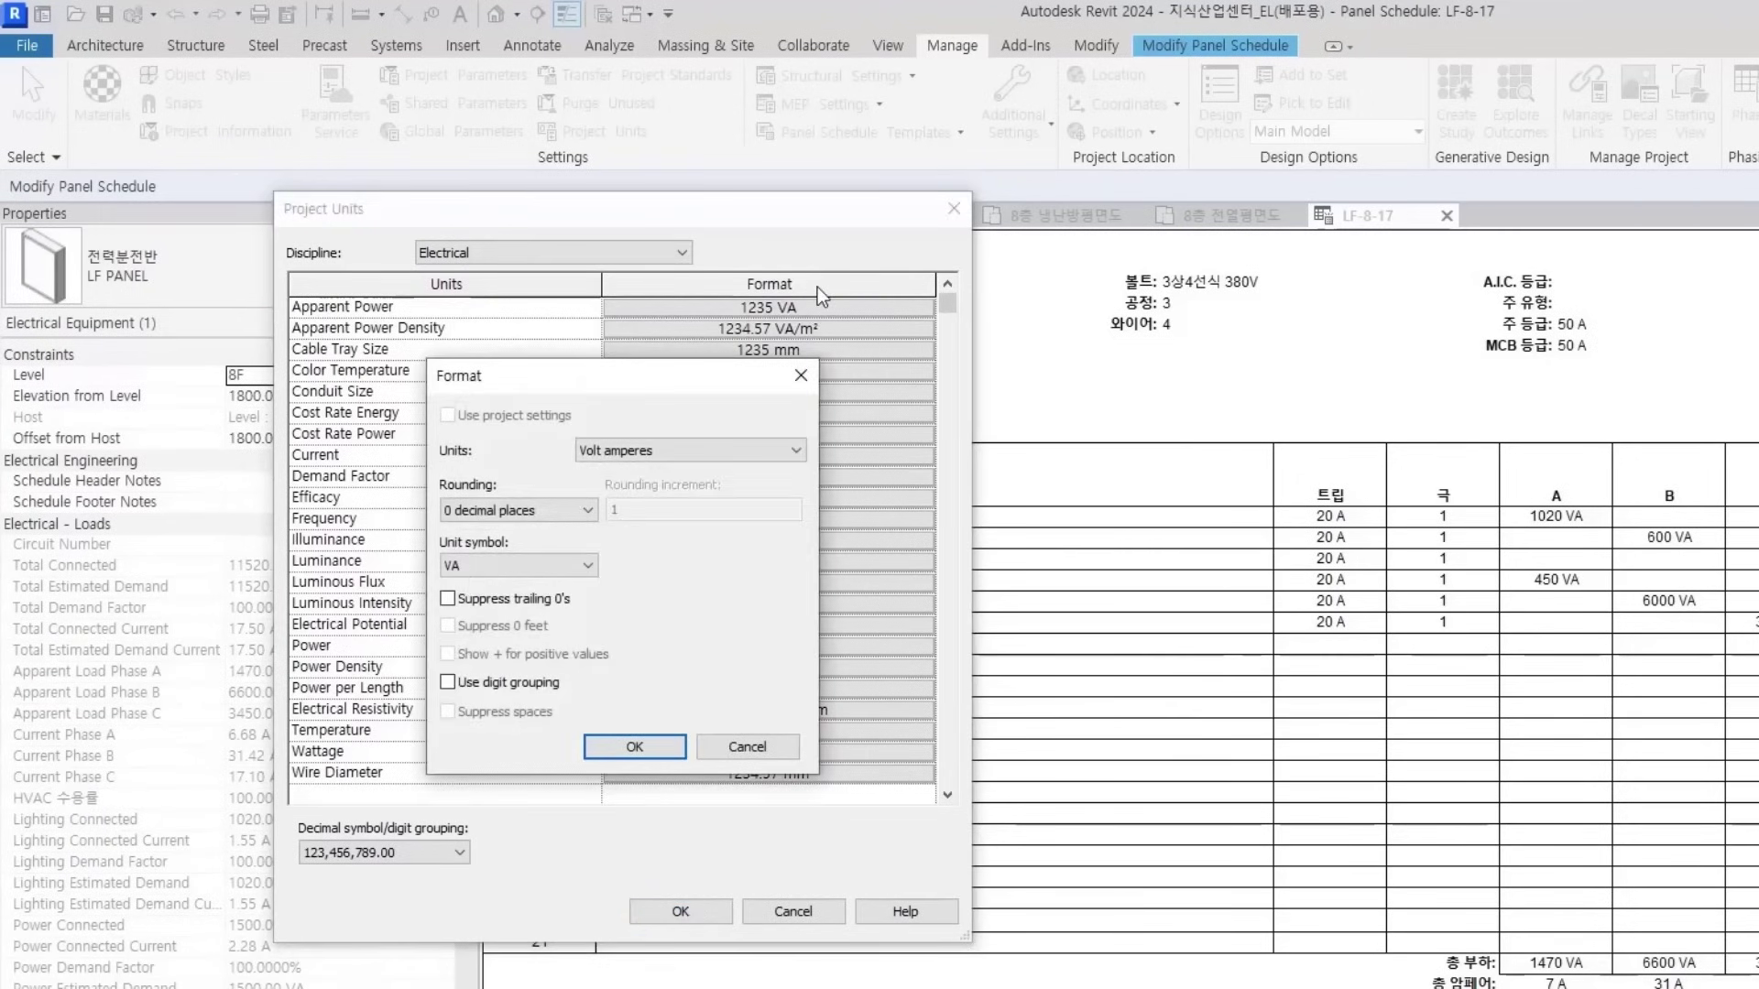
left_click(458, 685)
left_click(549, 565)
left_click(481, 605)
left_click(513, 565)
left_click(467, 588)
left_click(638, 750)
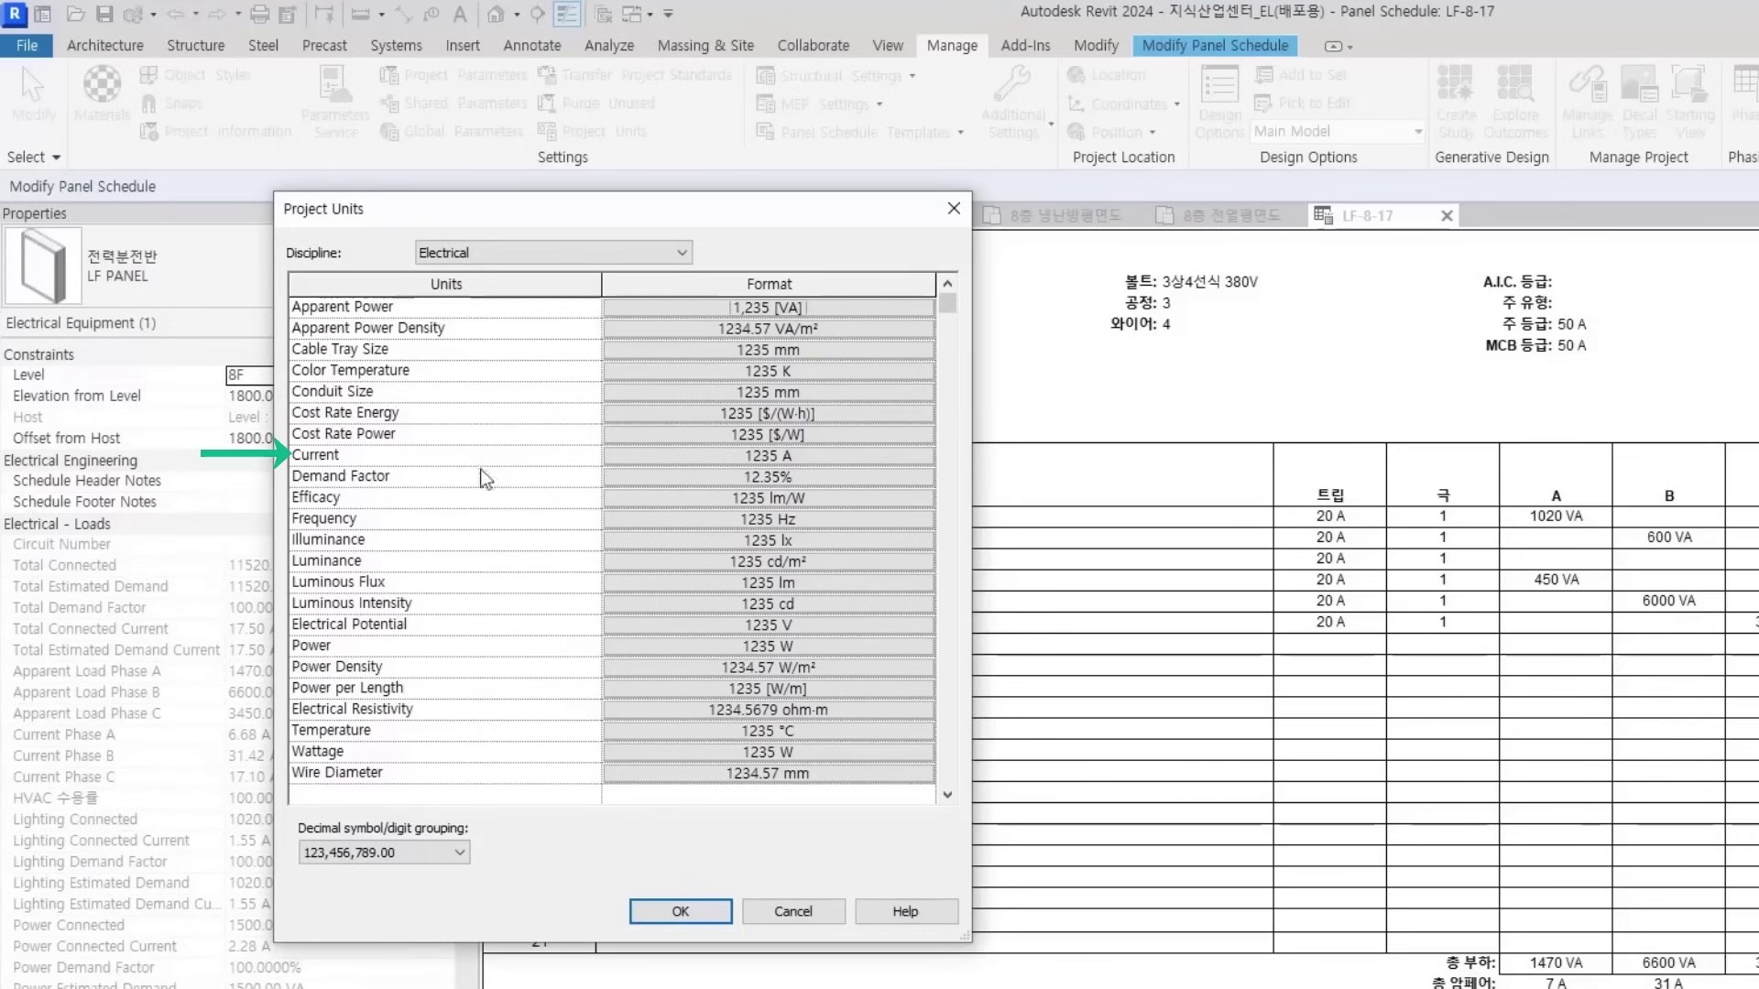
Enable digit grouping for the Current unit and set its rounding to 1 decimal place
left_click(767, 457)
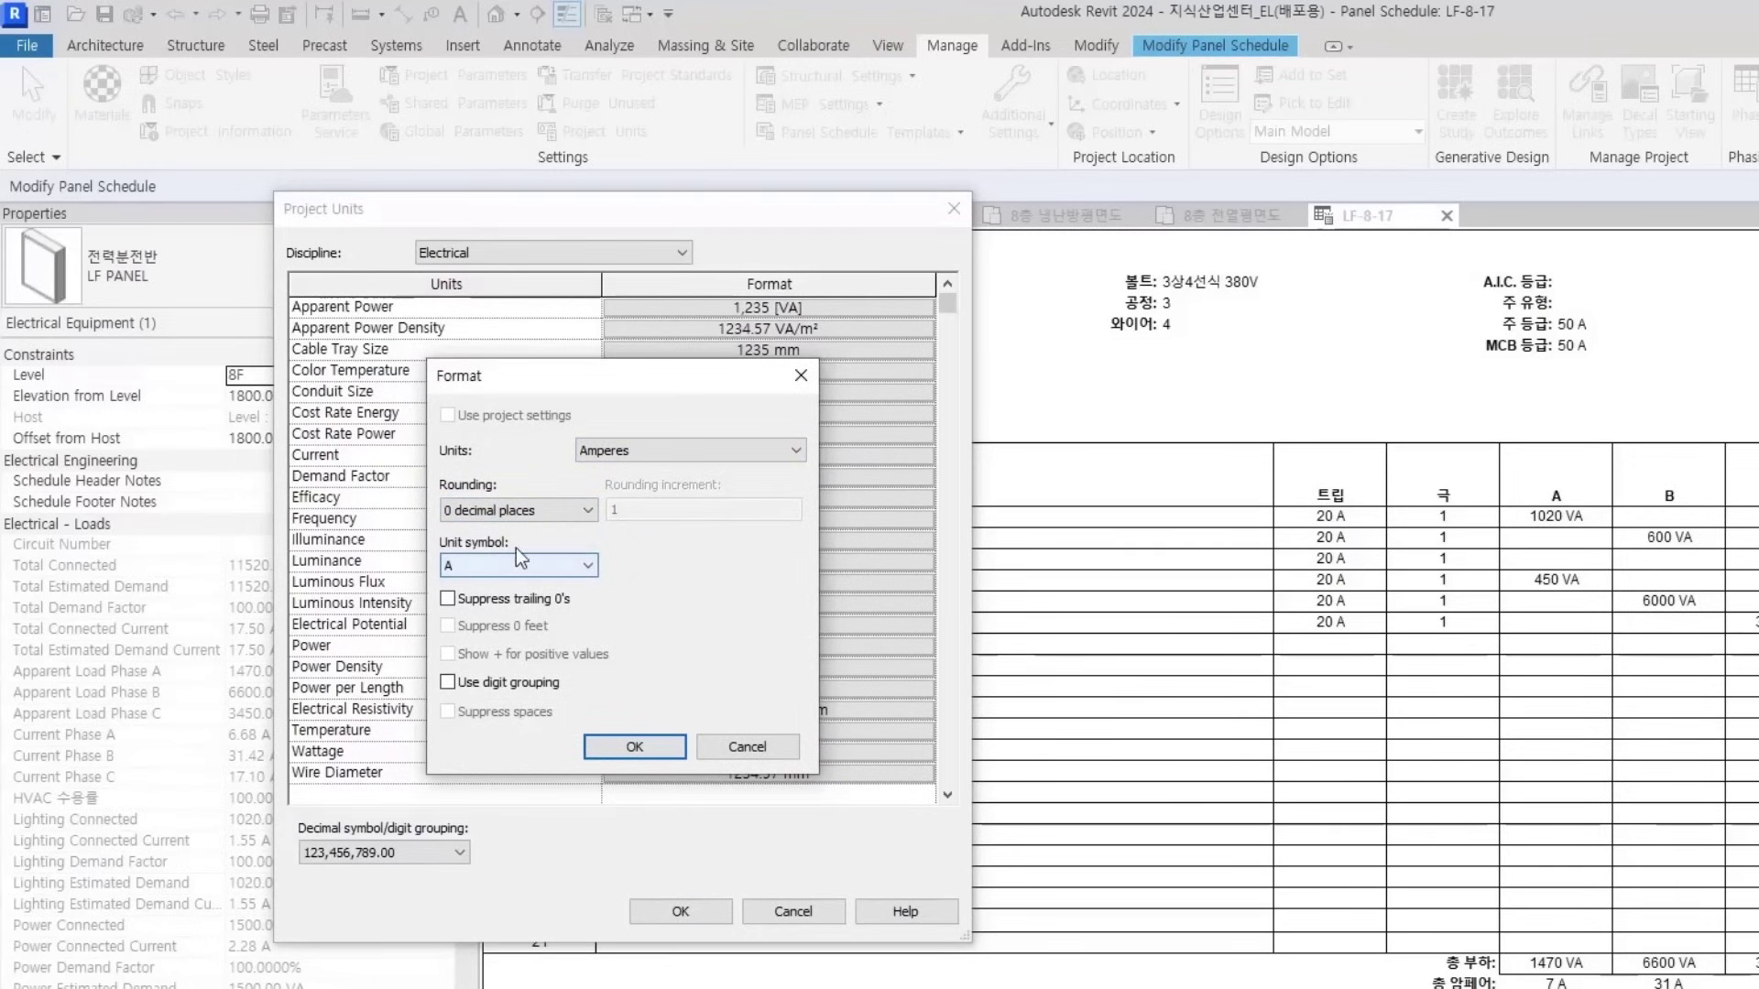
left_click(448, 682)
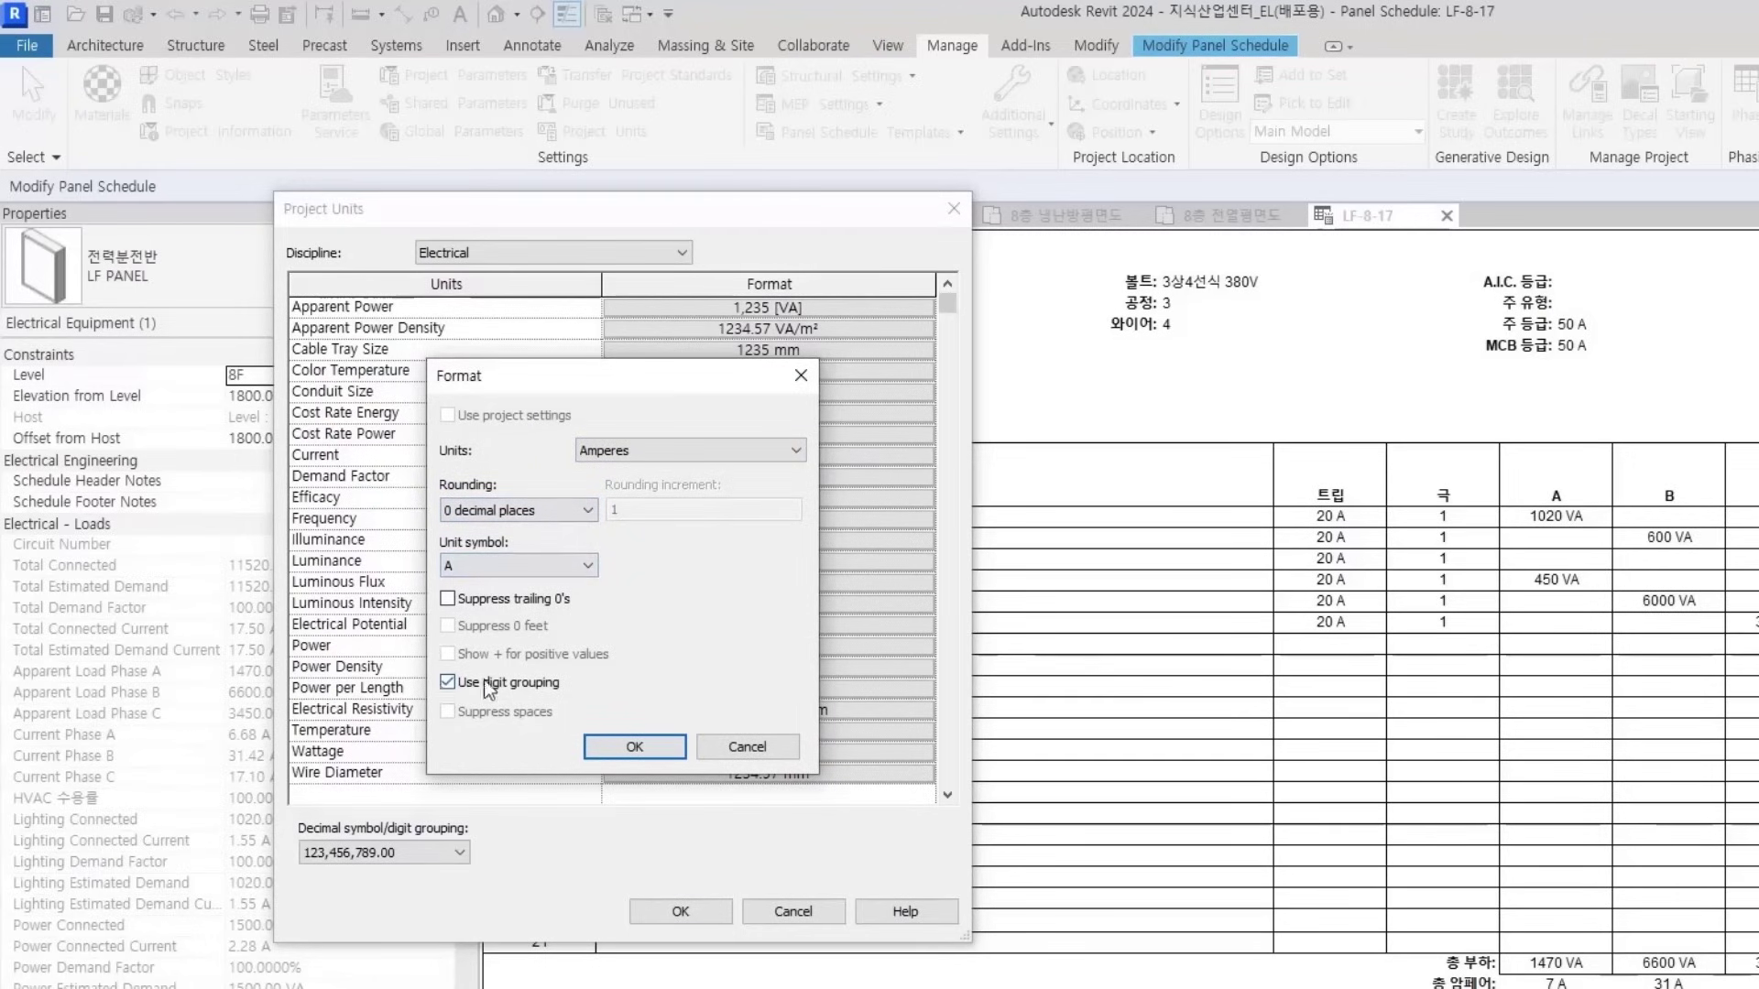
left_click(518, 510)
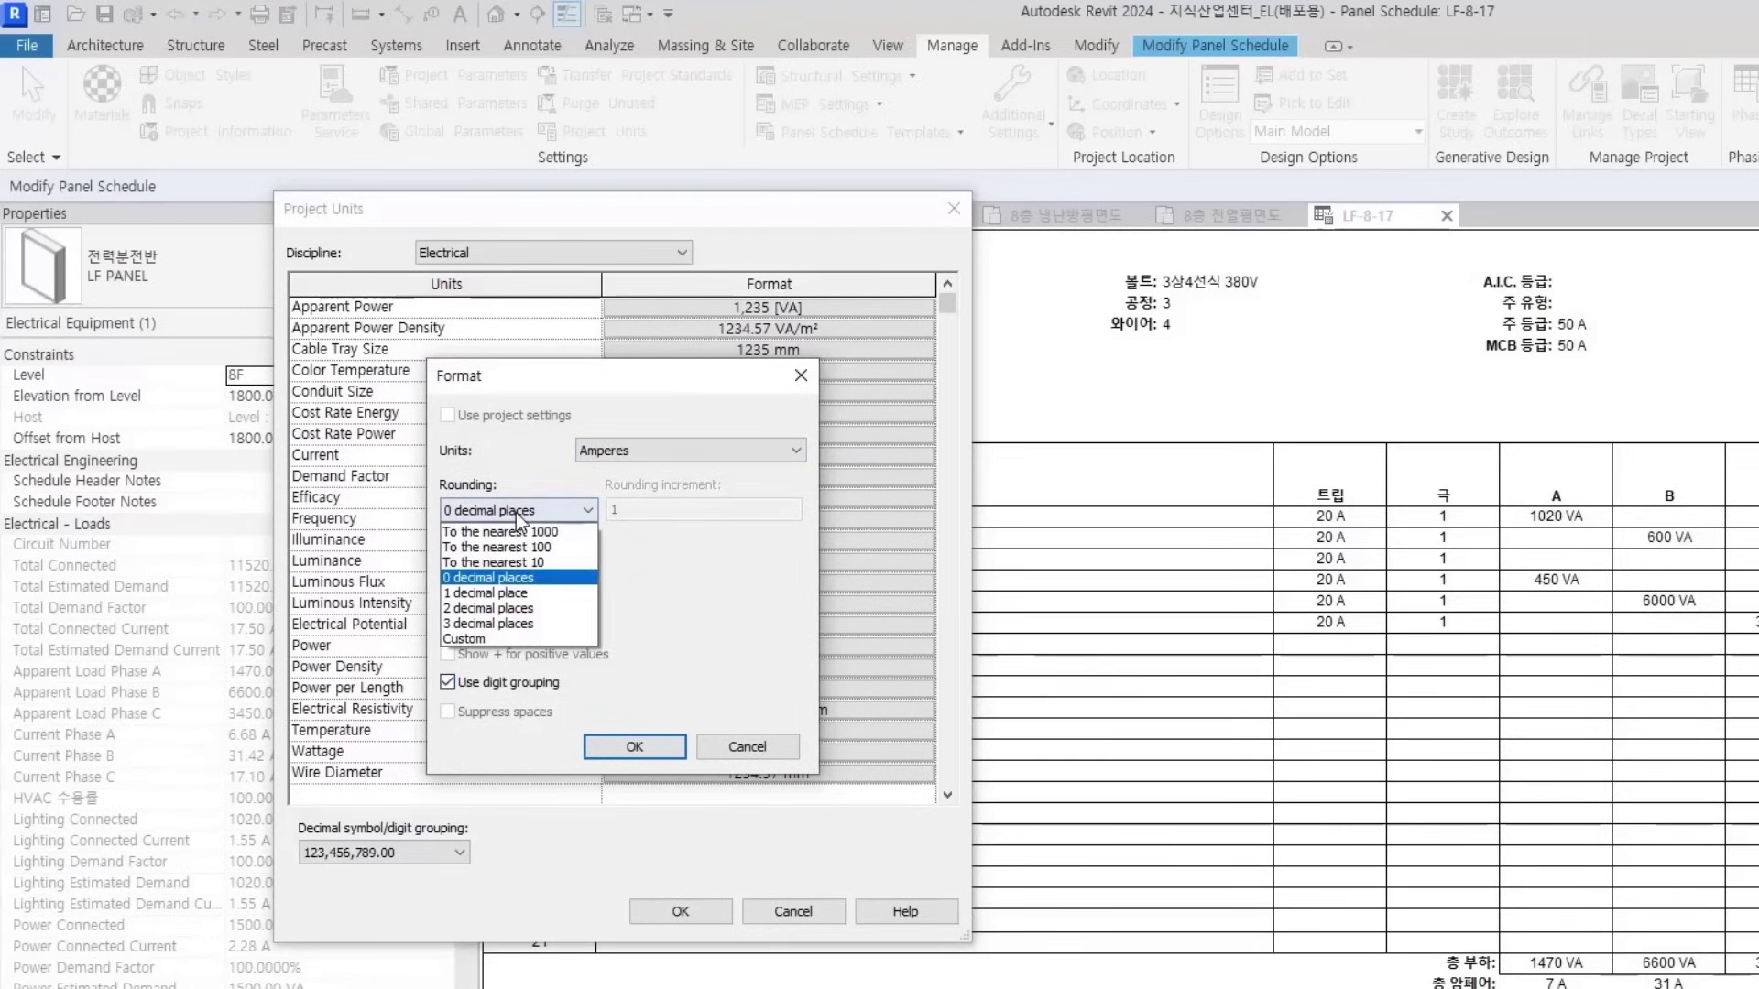
left_click(472, 595)
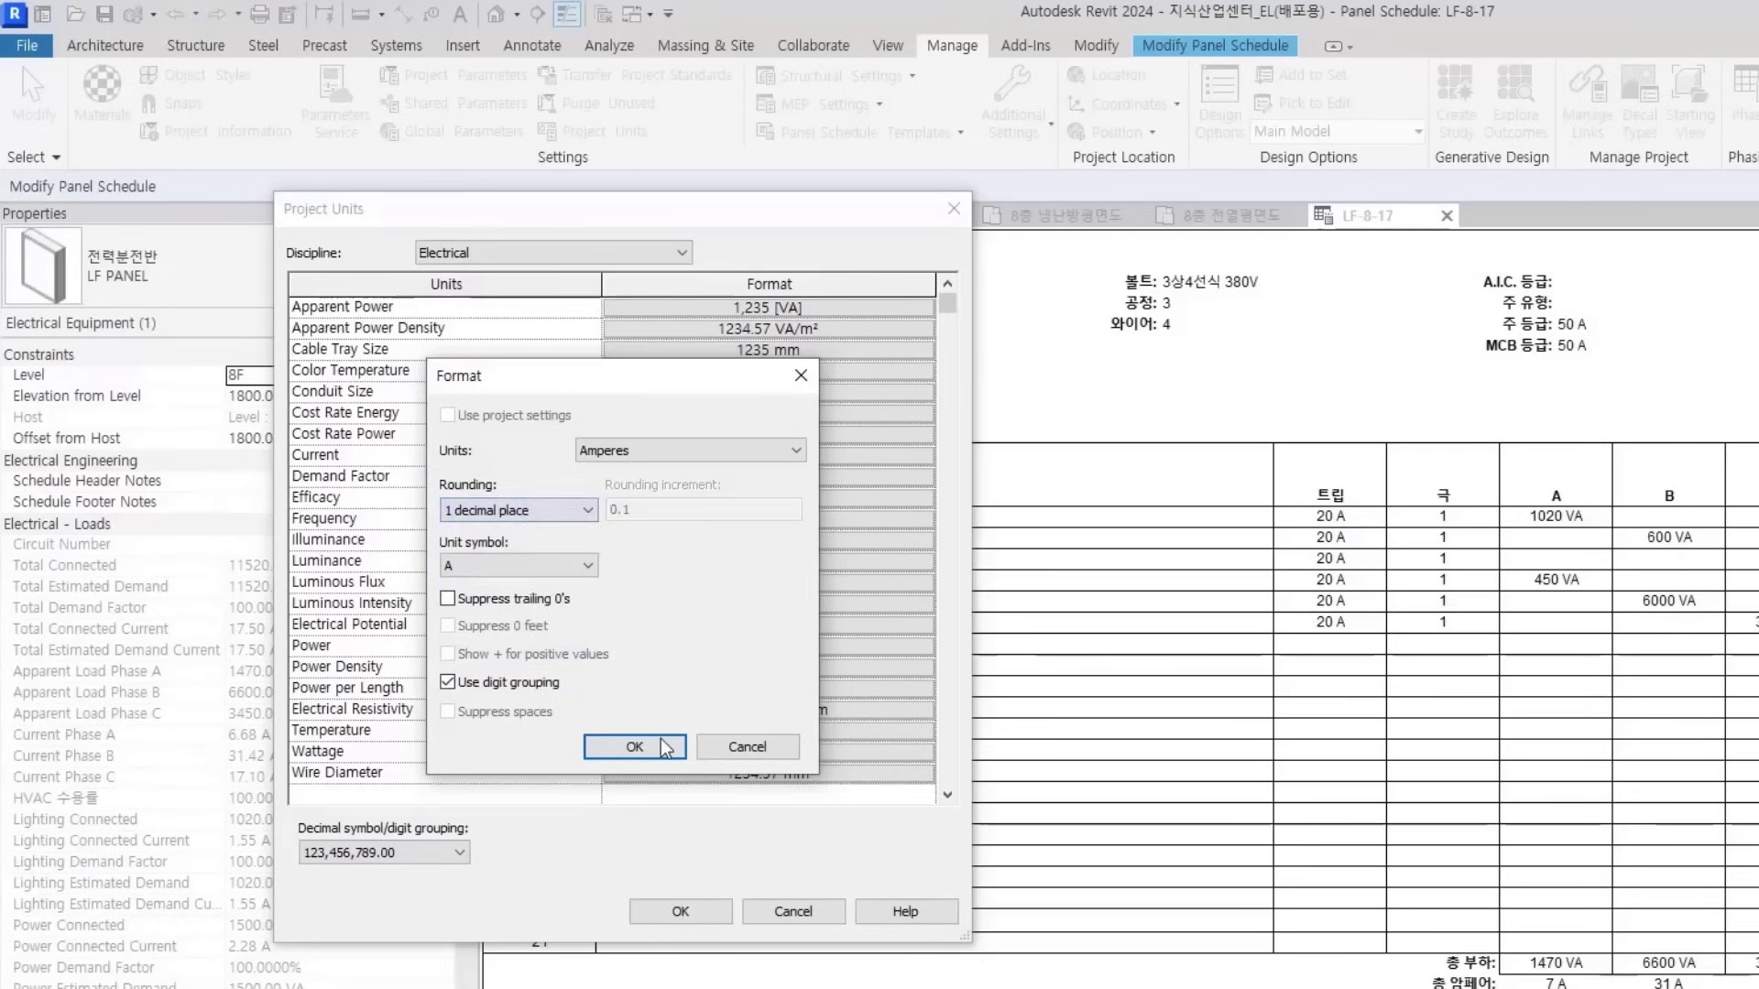
left_click(663, 745)
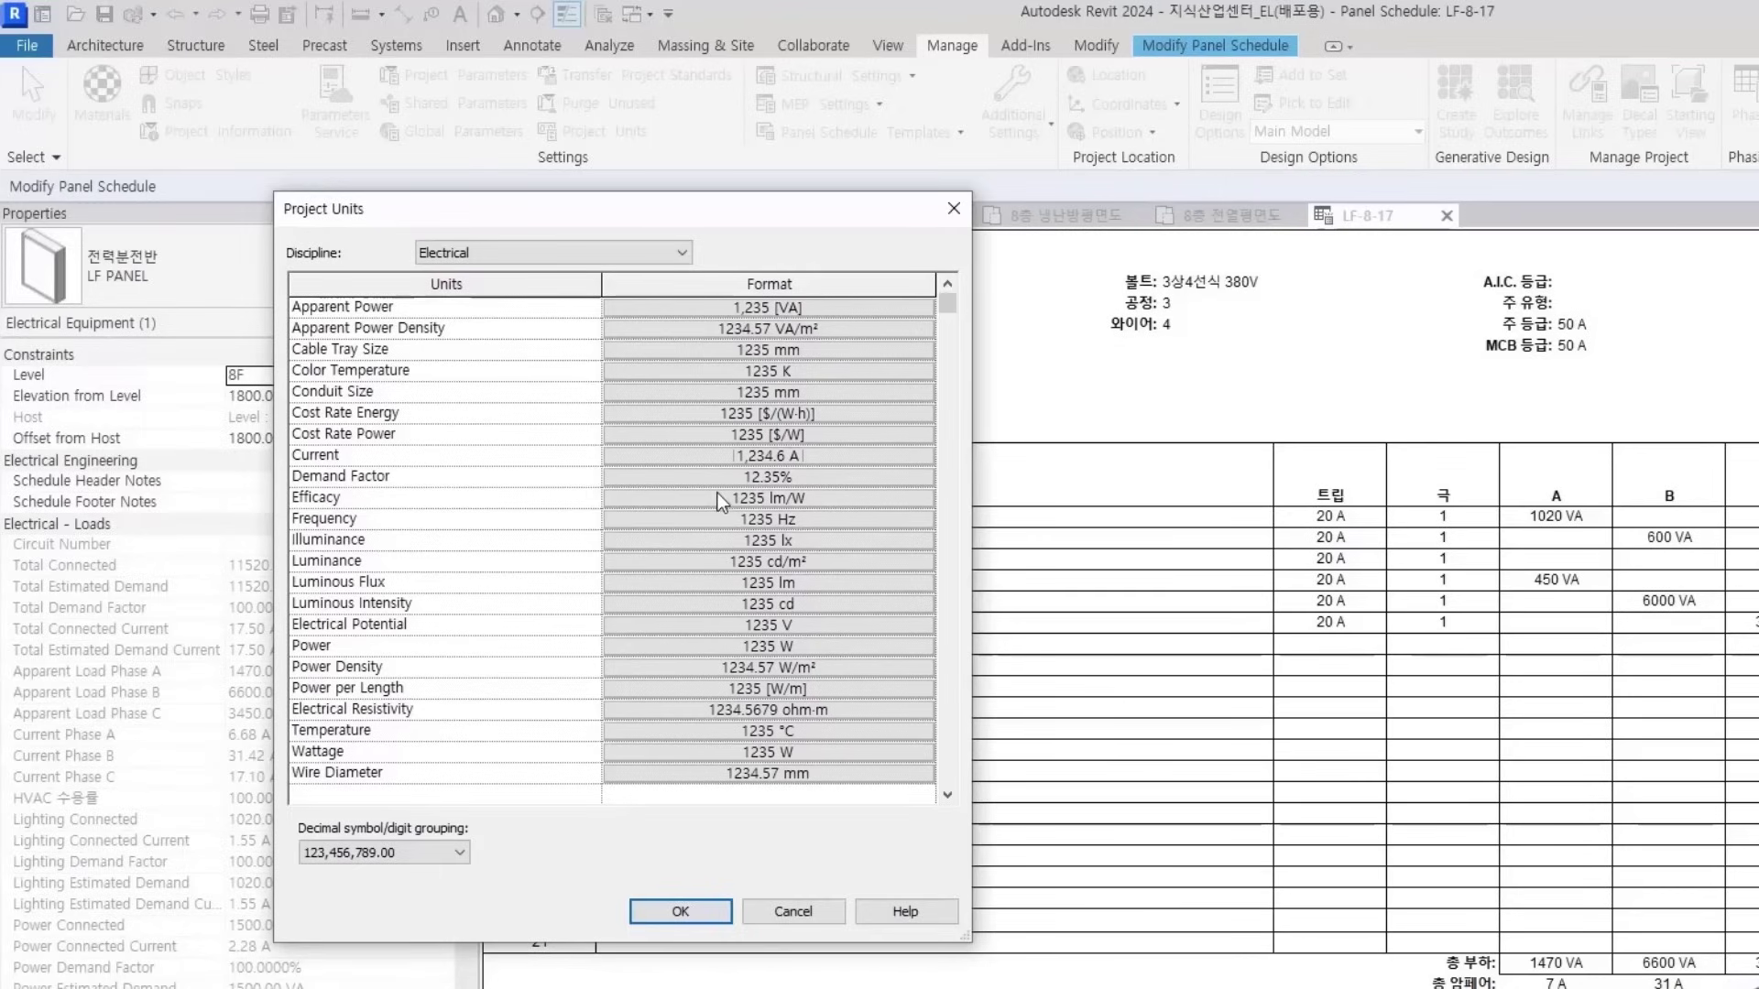
Change the Current unit's rounding to 0 decimal places
left_click(802, 456)
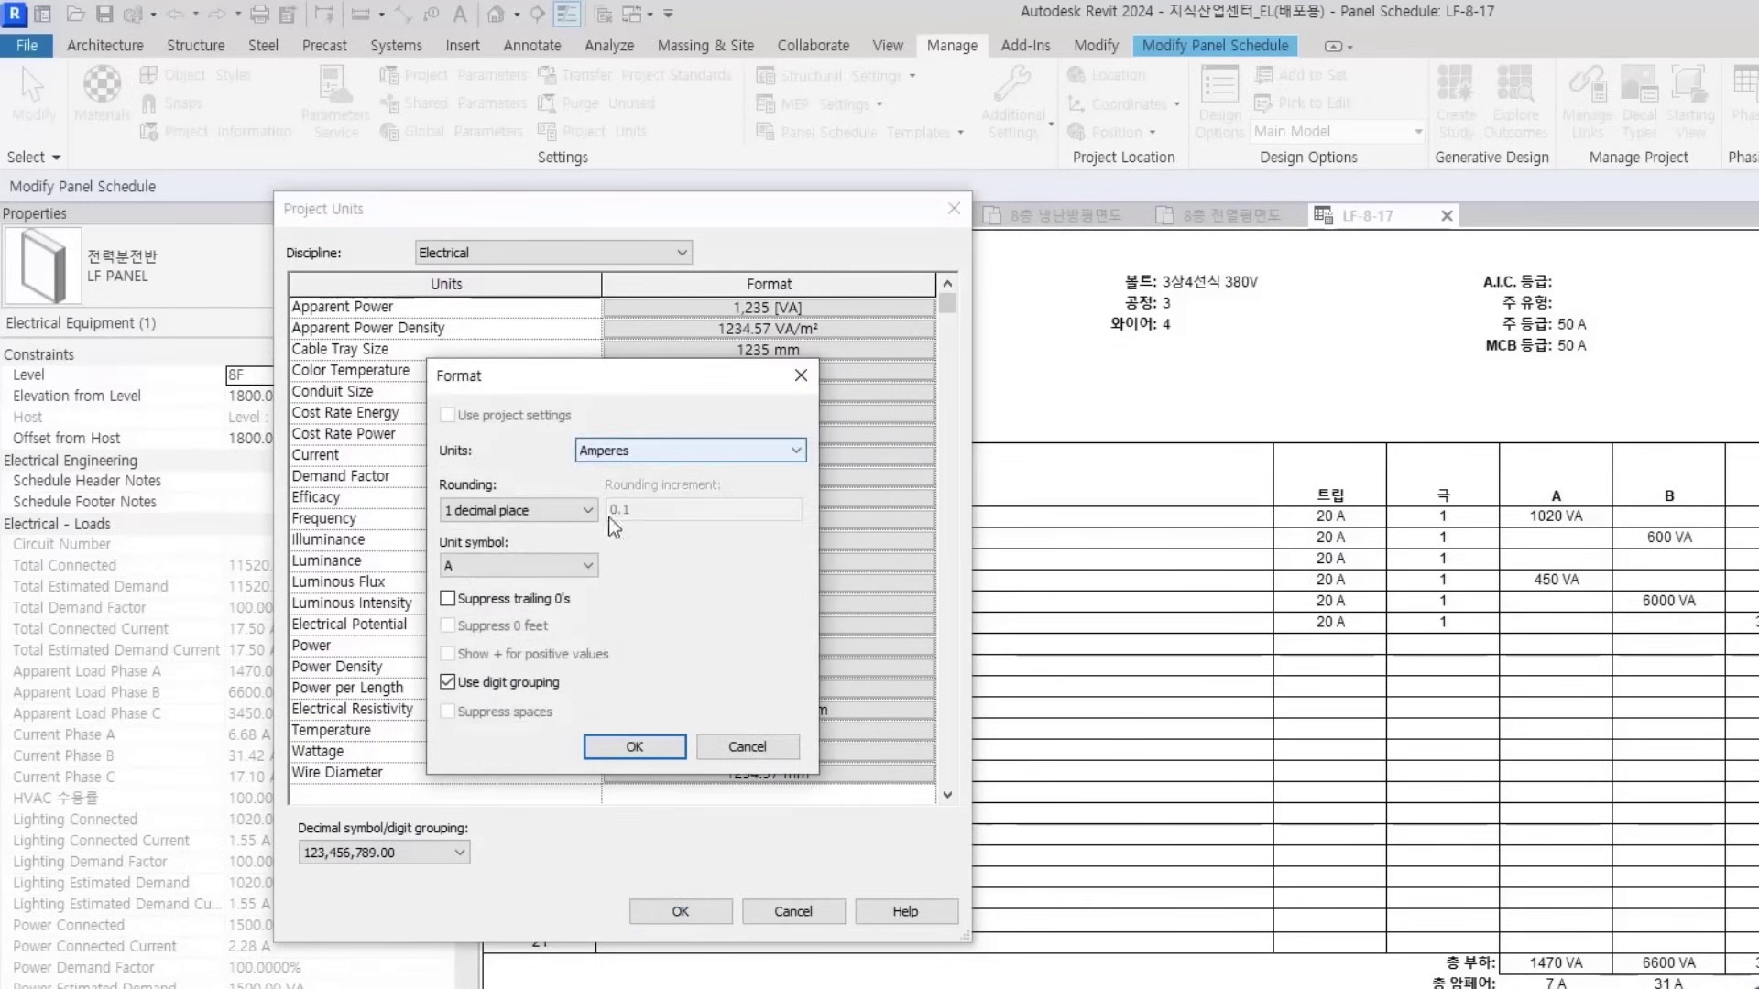
left_click(513, 510)
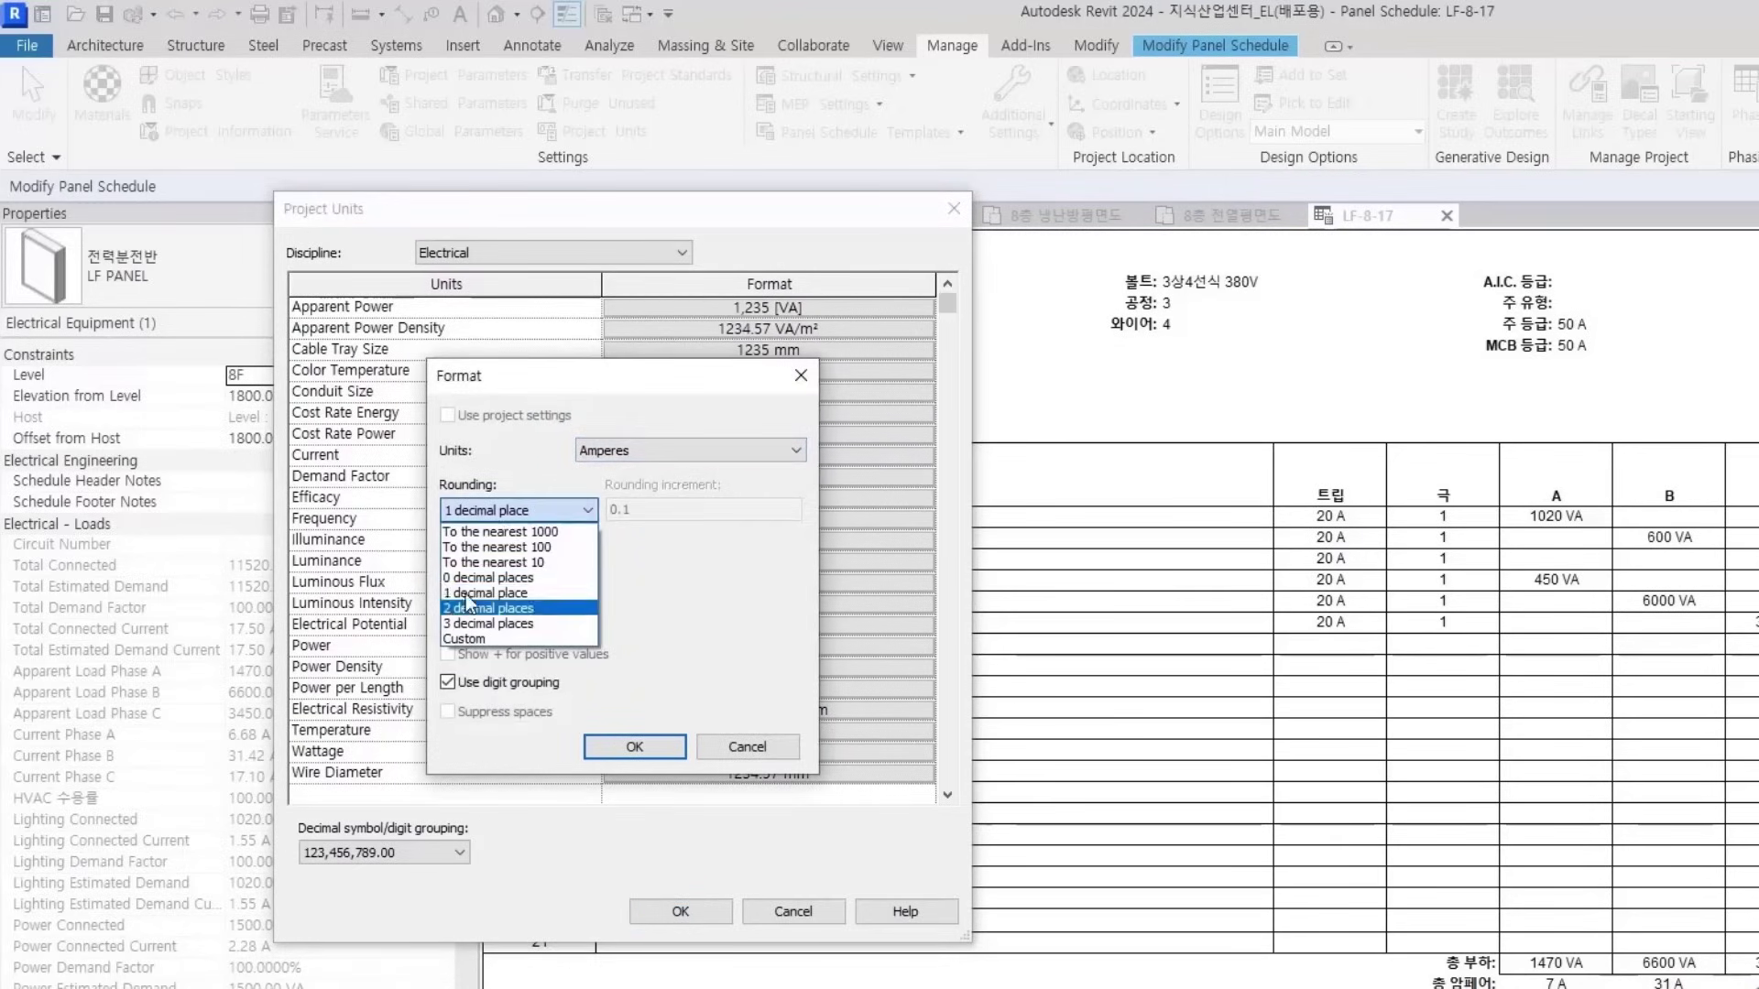
left_click(486, 578)
left_click(634, 747)
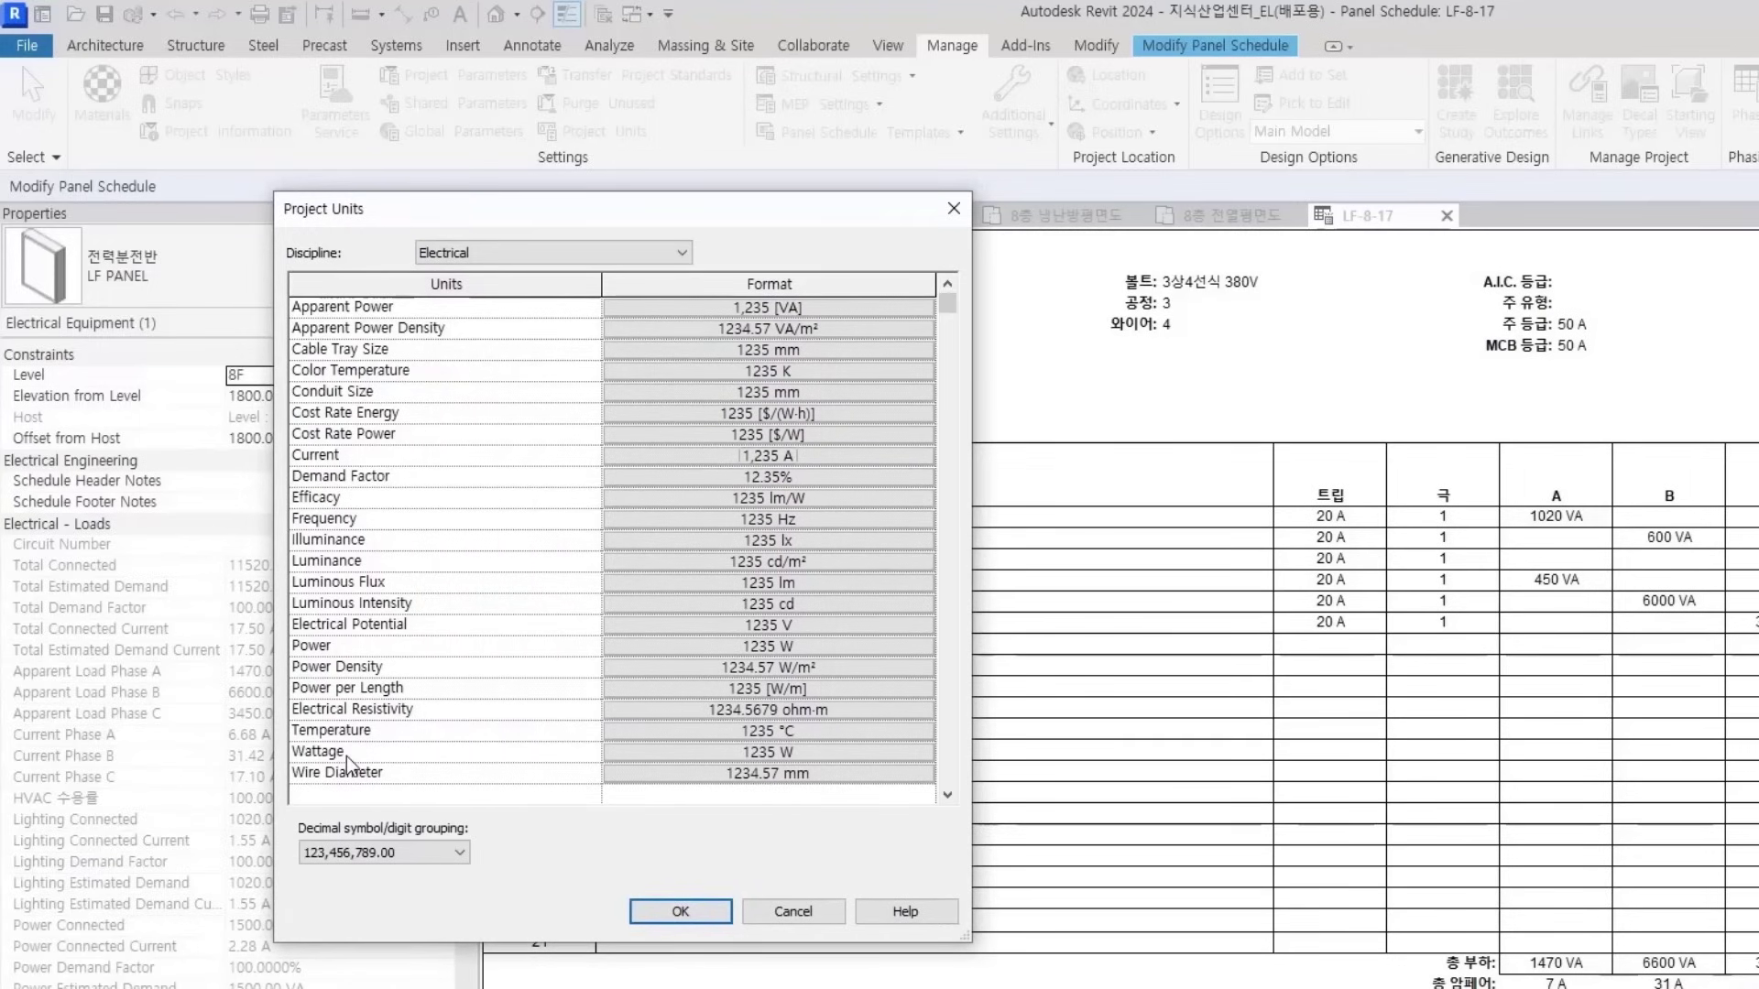
Format the Power unit as Kilowatts with 2 decimal places, digit grouping and no unit symbol, and apply the project units
left_click(760, 646)
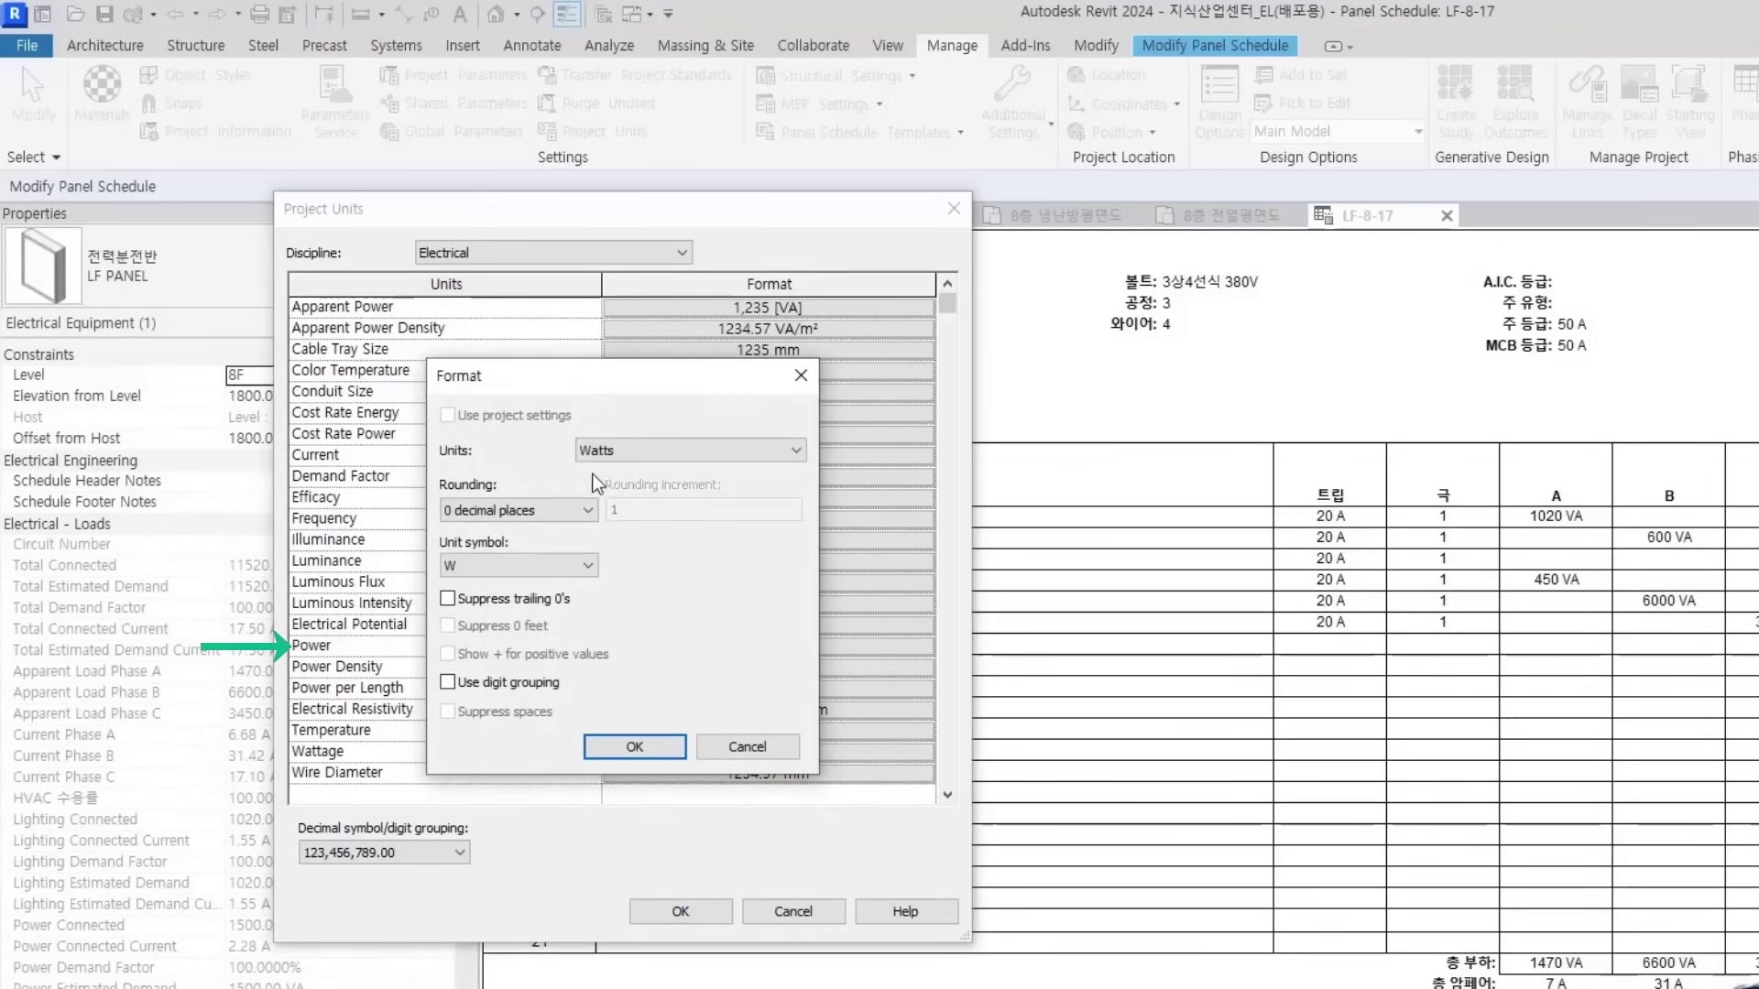
left_click(660, 451)
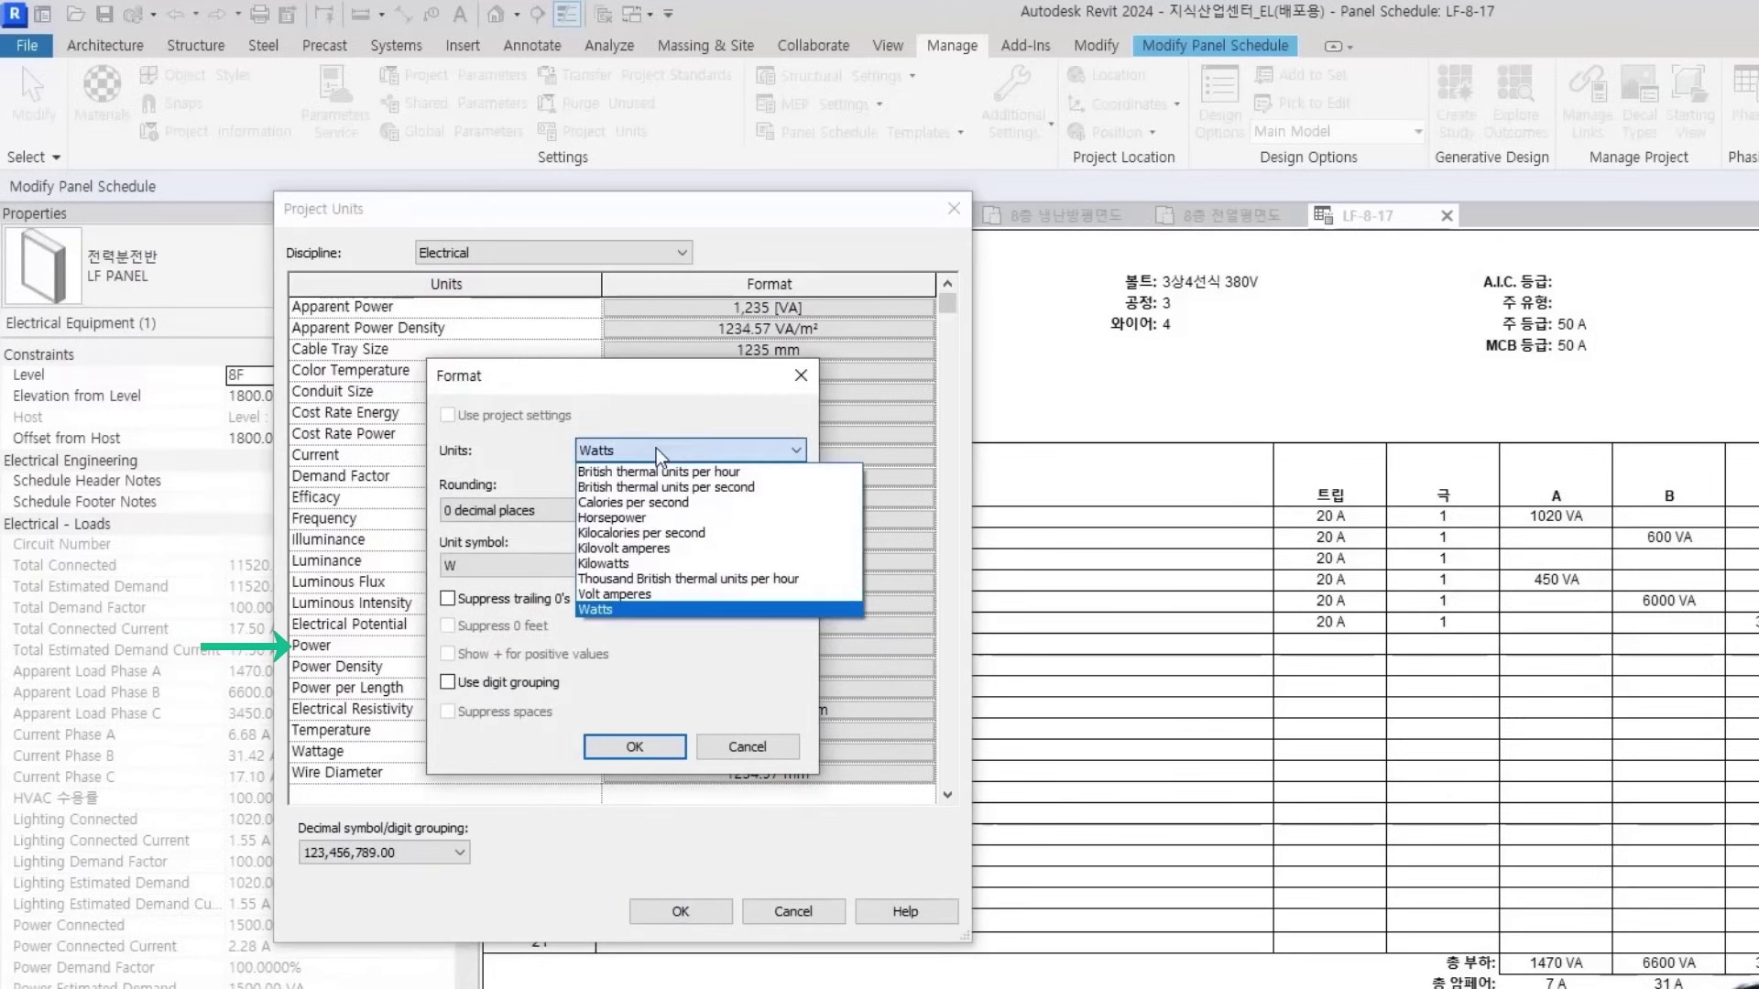
left_click(616, 564)
left_click(517, 565)
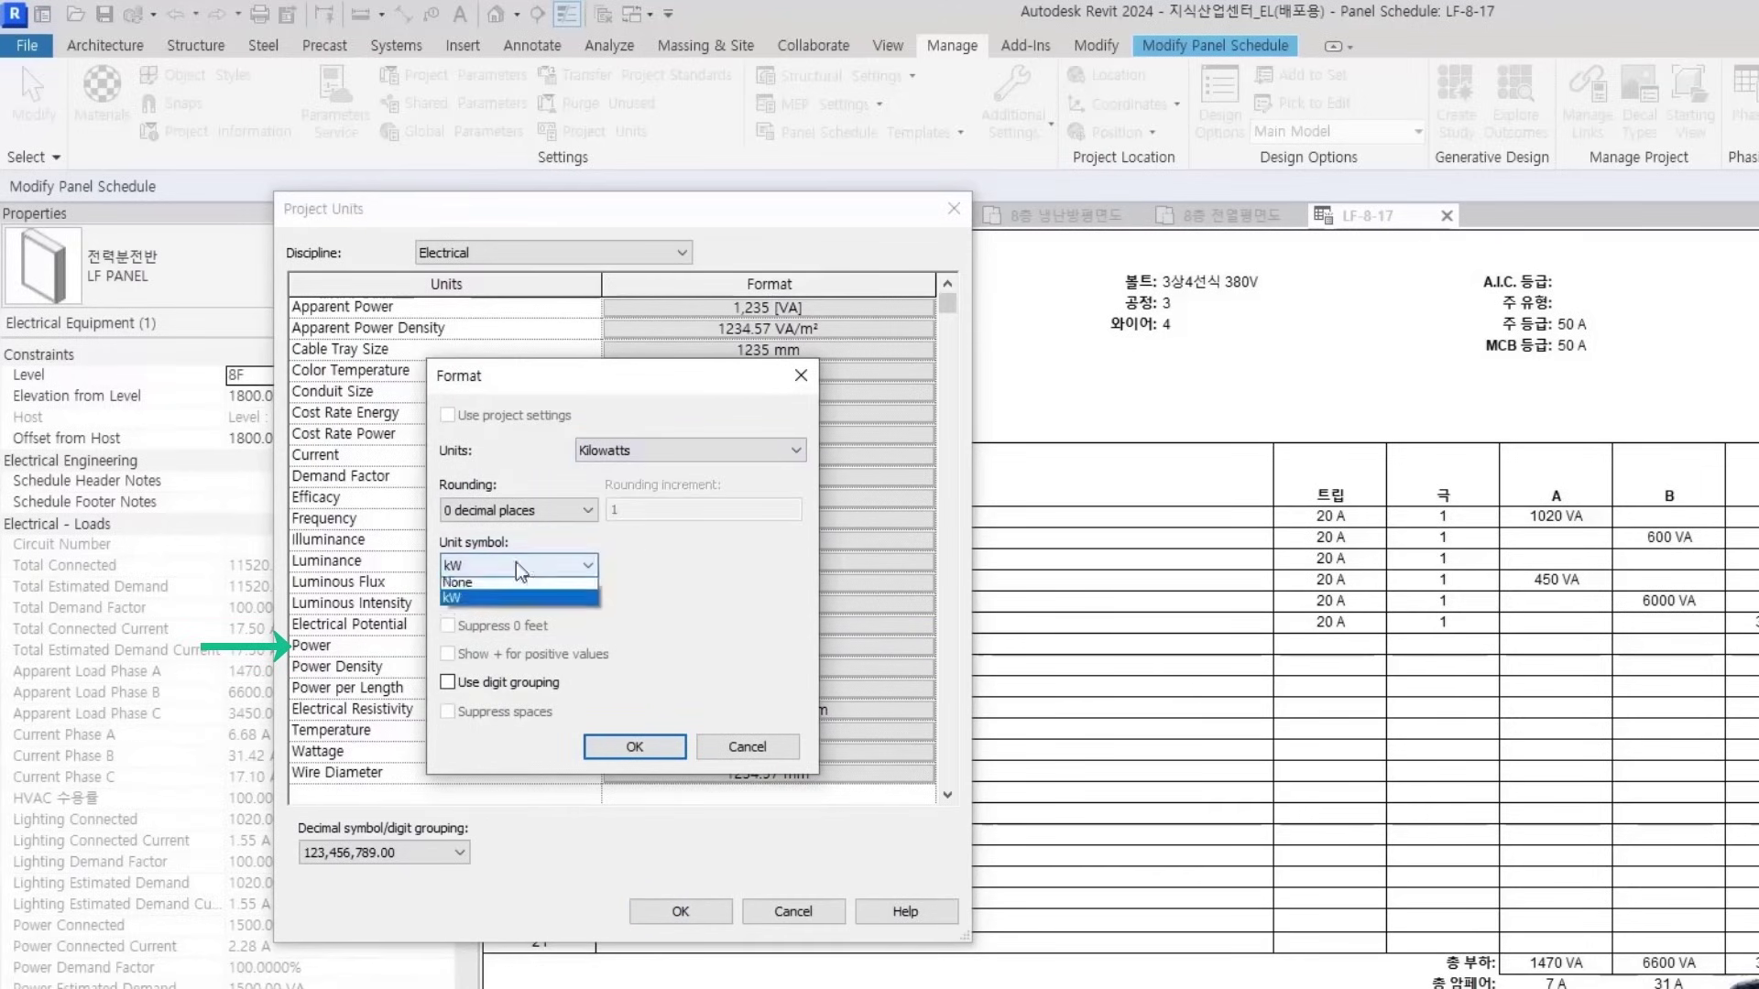
left_click(481, 600)
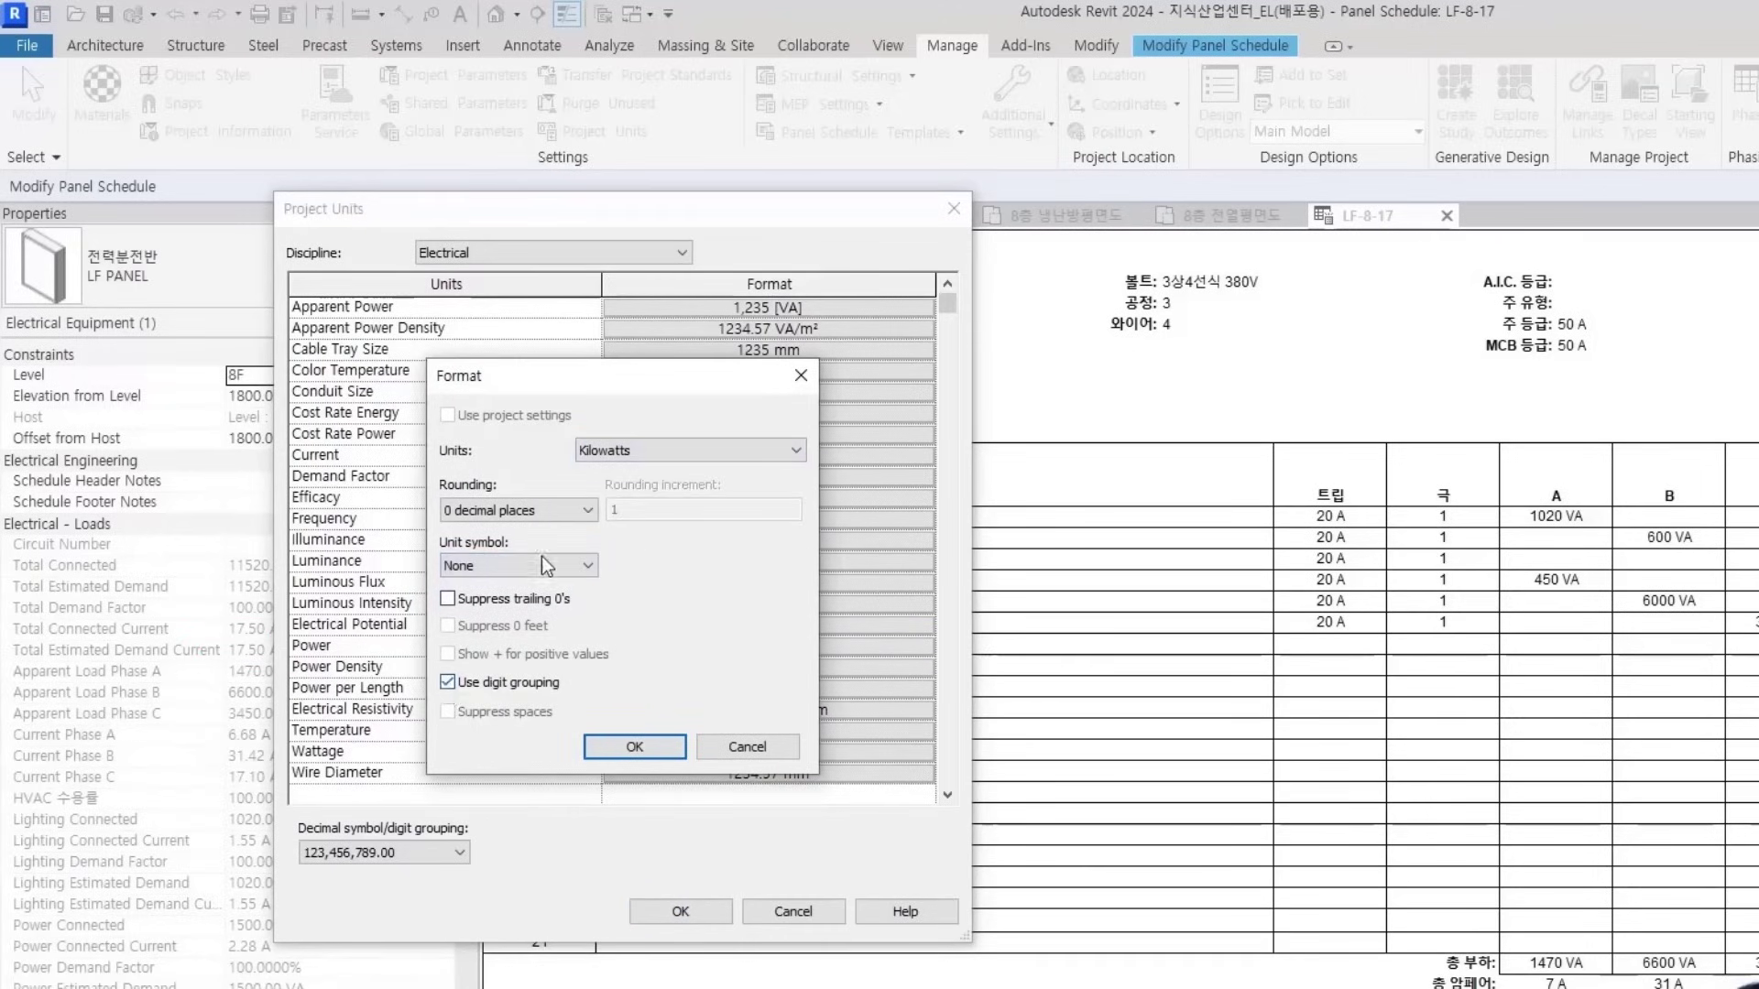
left_click(549, 510)
left_click(495, 619)
left_click(634, 747)
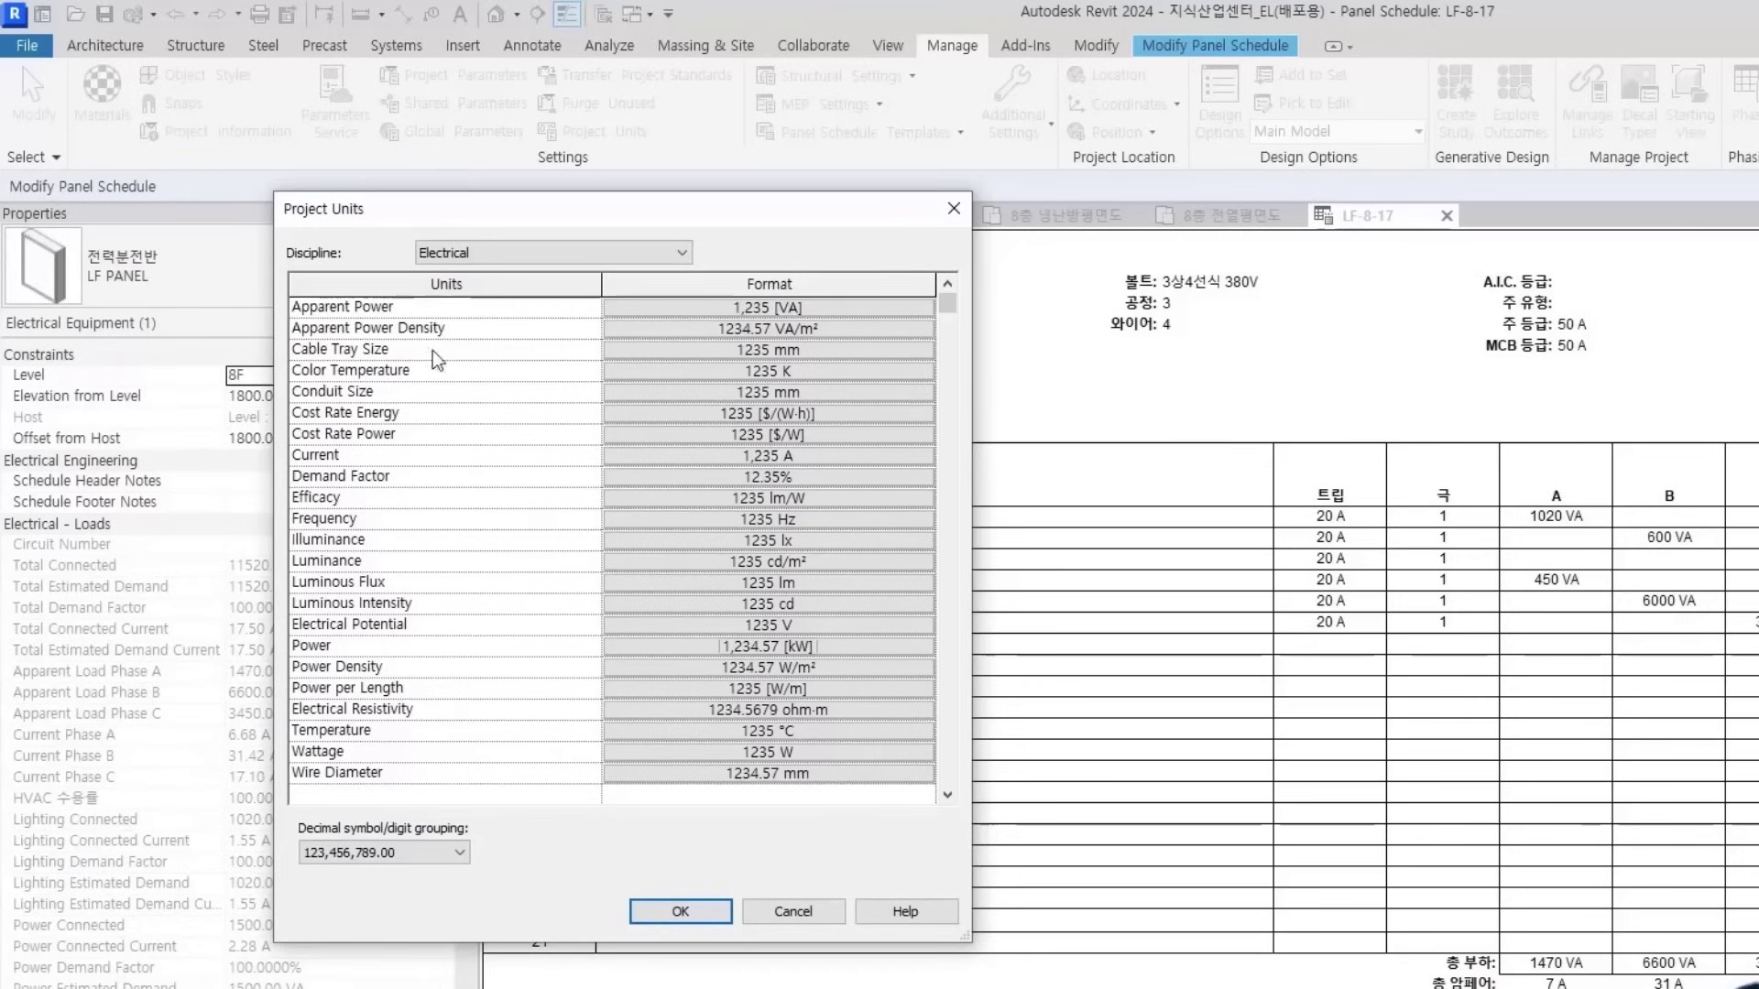
left_click(679, 911)
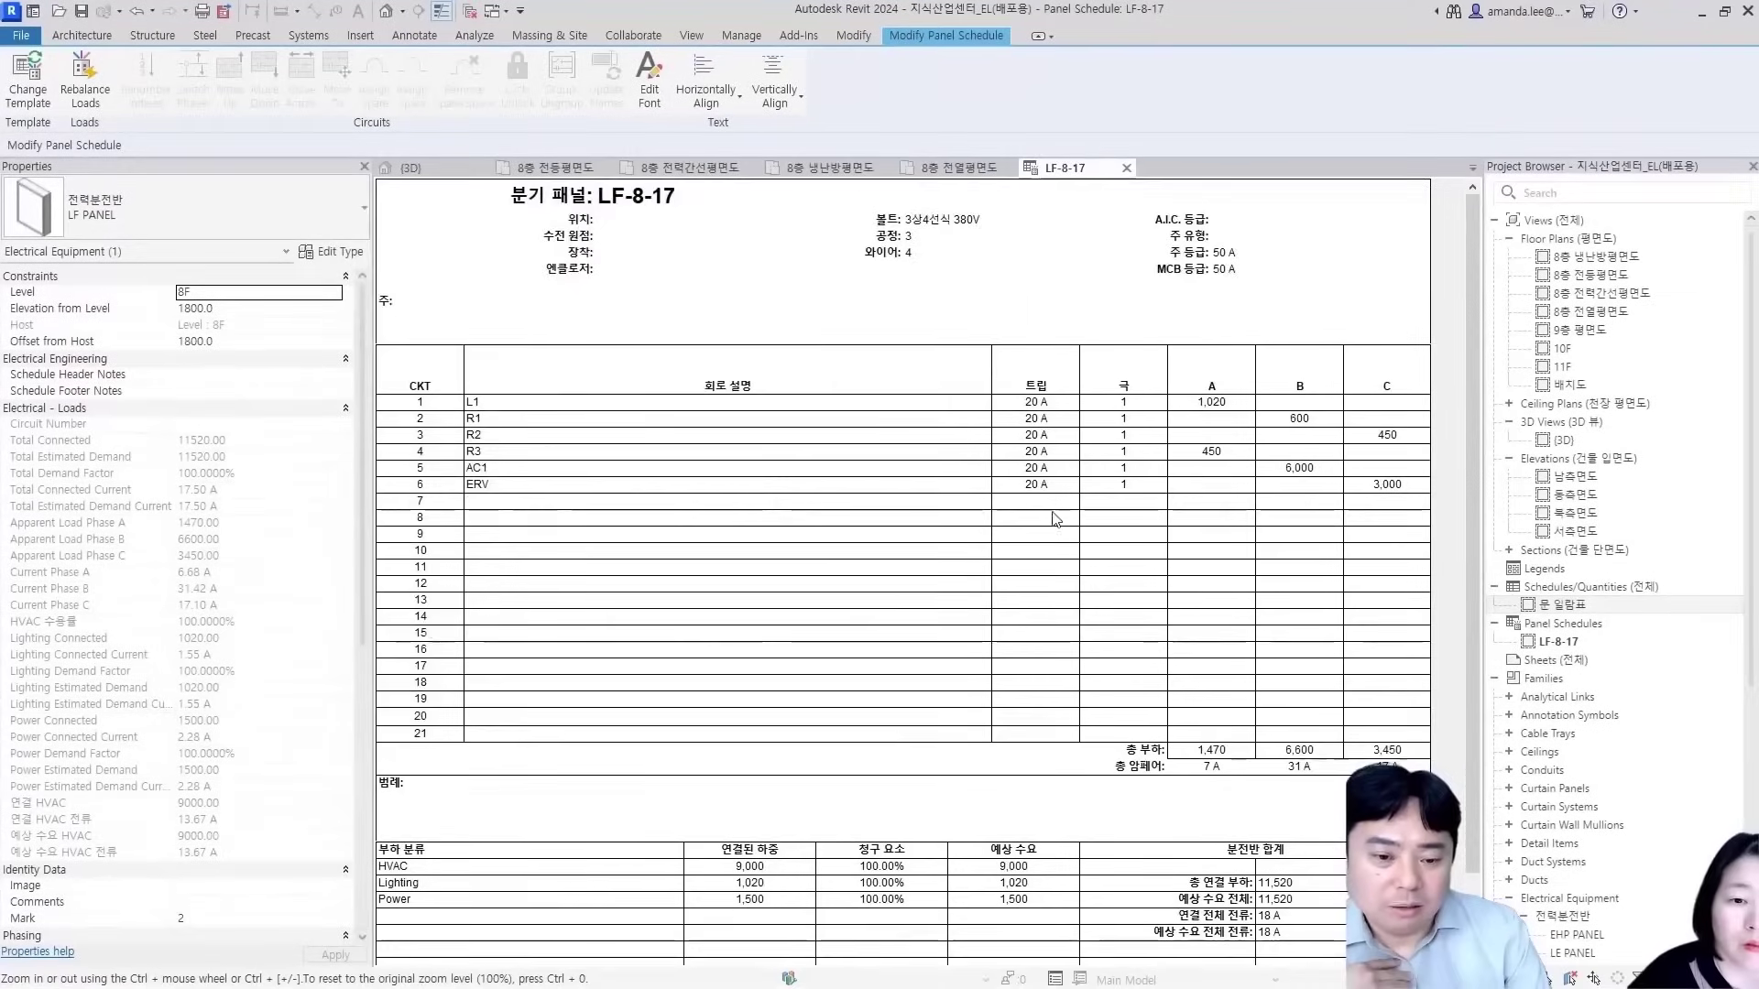
Review the reformatted circuit loads and panel totals in the LF-8-17 schedule, and close the schedule
scroll(1325, 669, "down", 2)
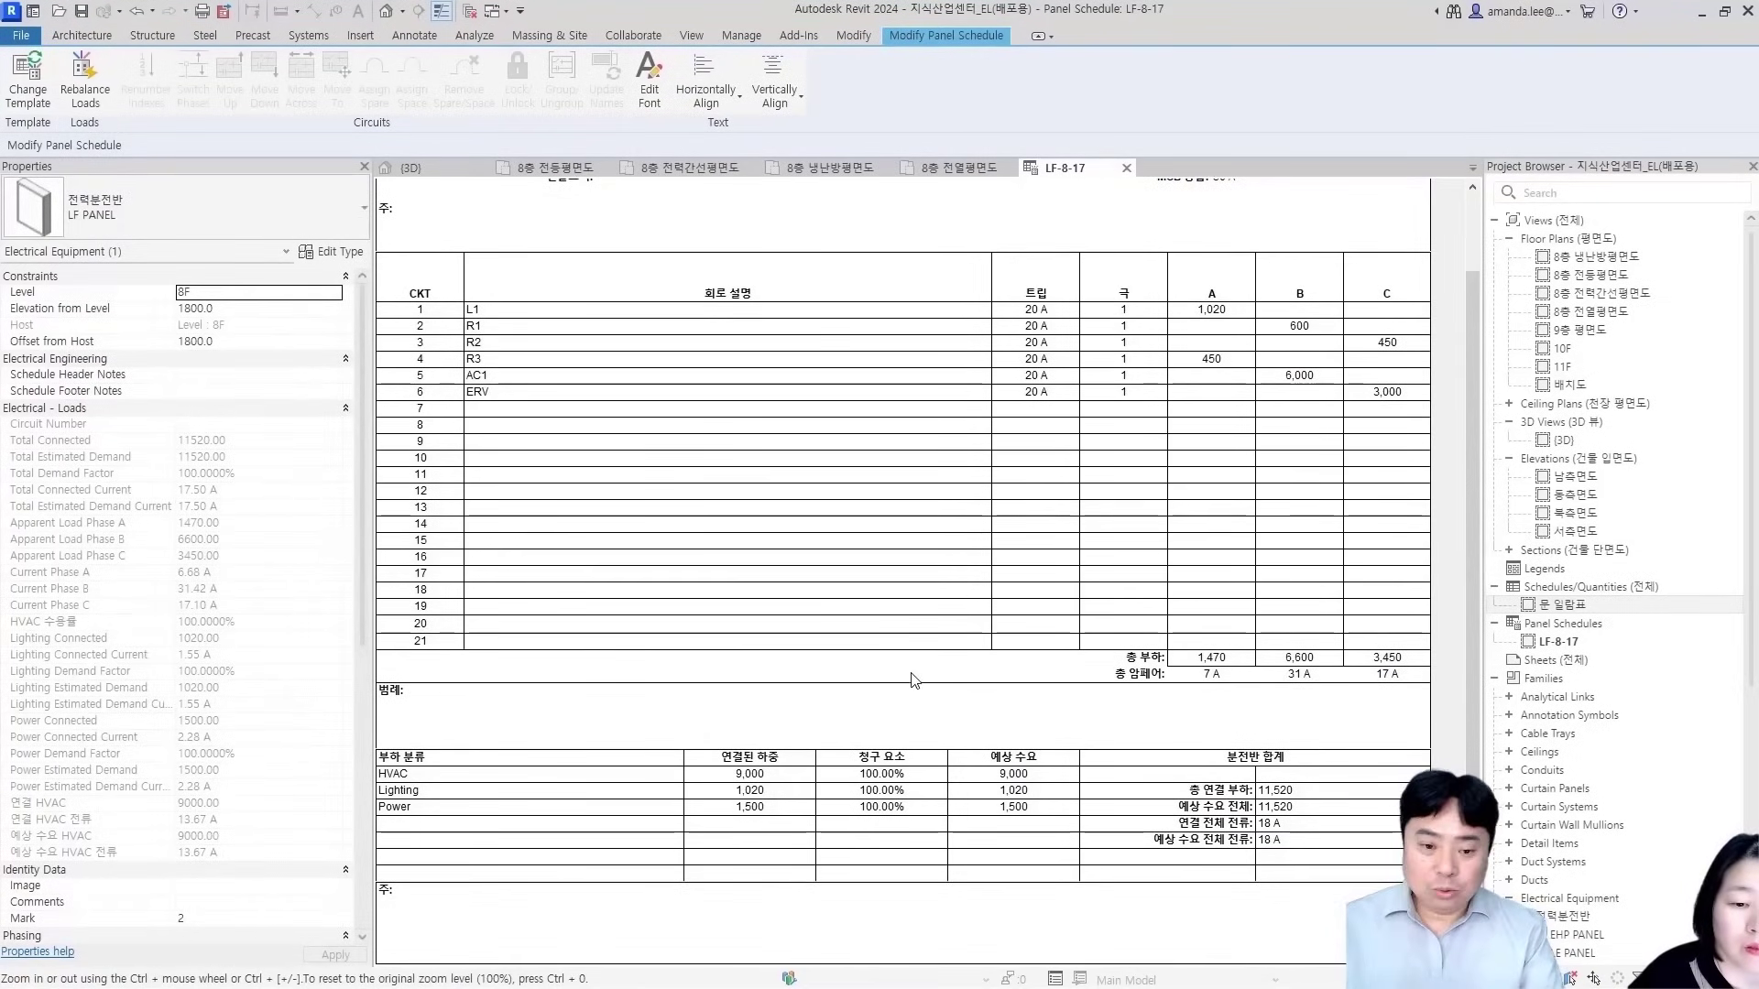
scroll(912, 680, "down", 1, "ctrl")
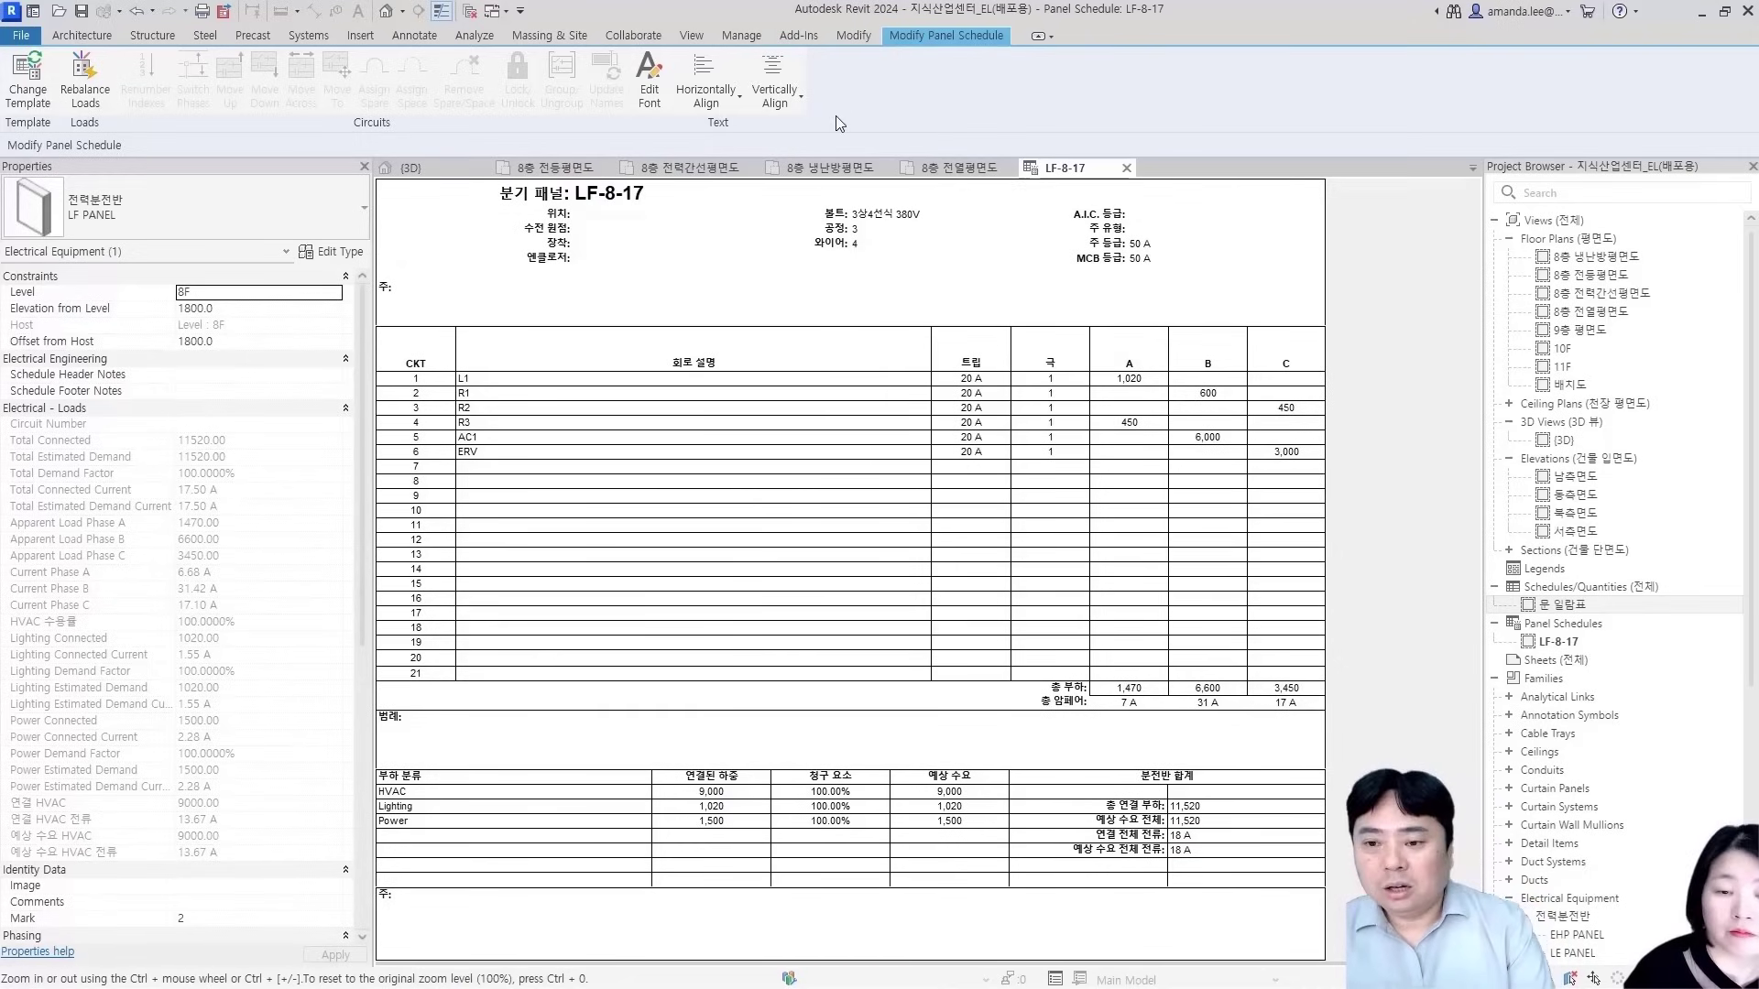
double_click(795, 293)
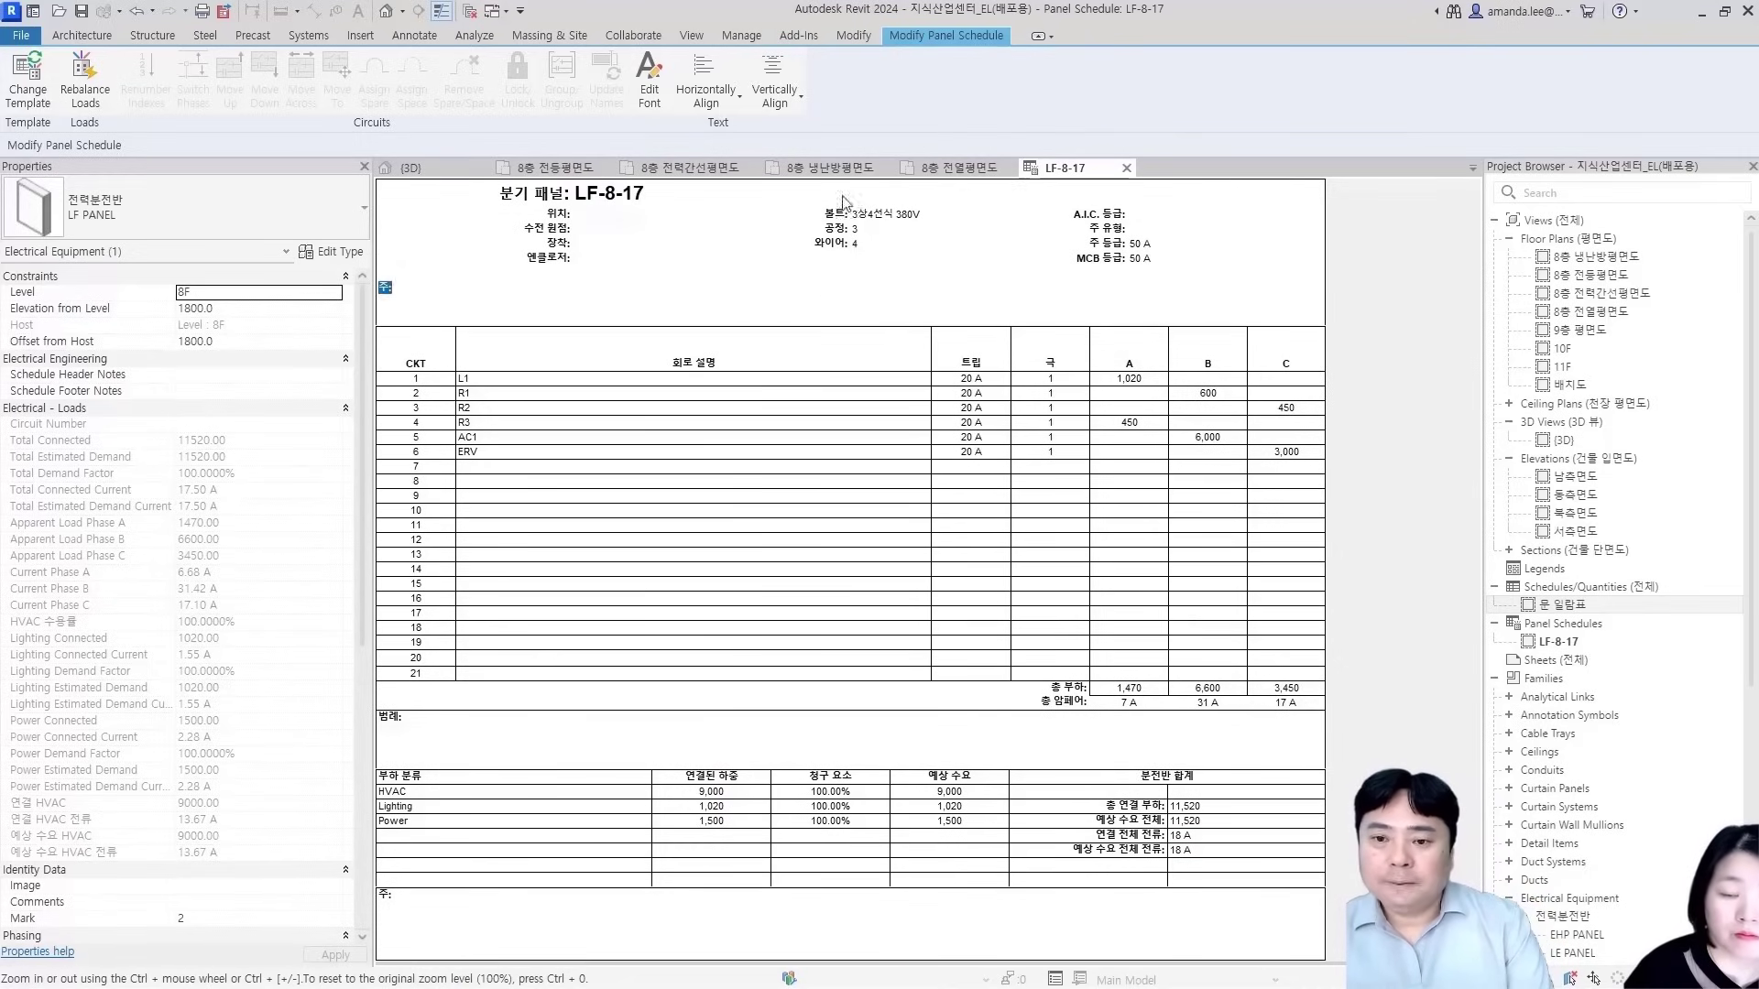
left_click(1126, 168)
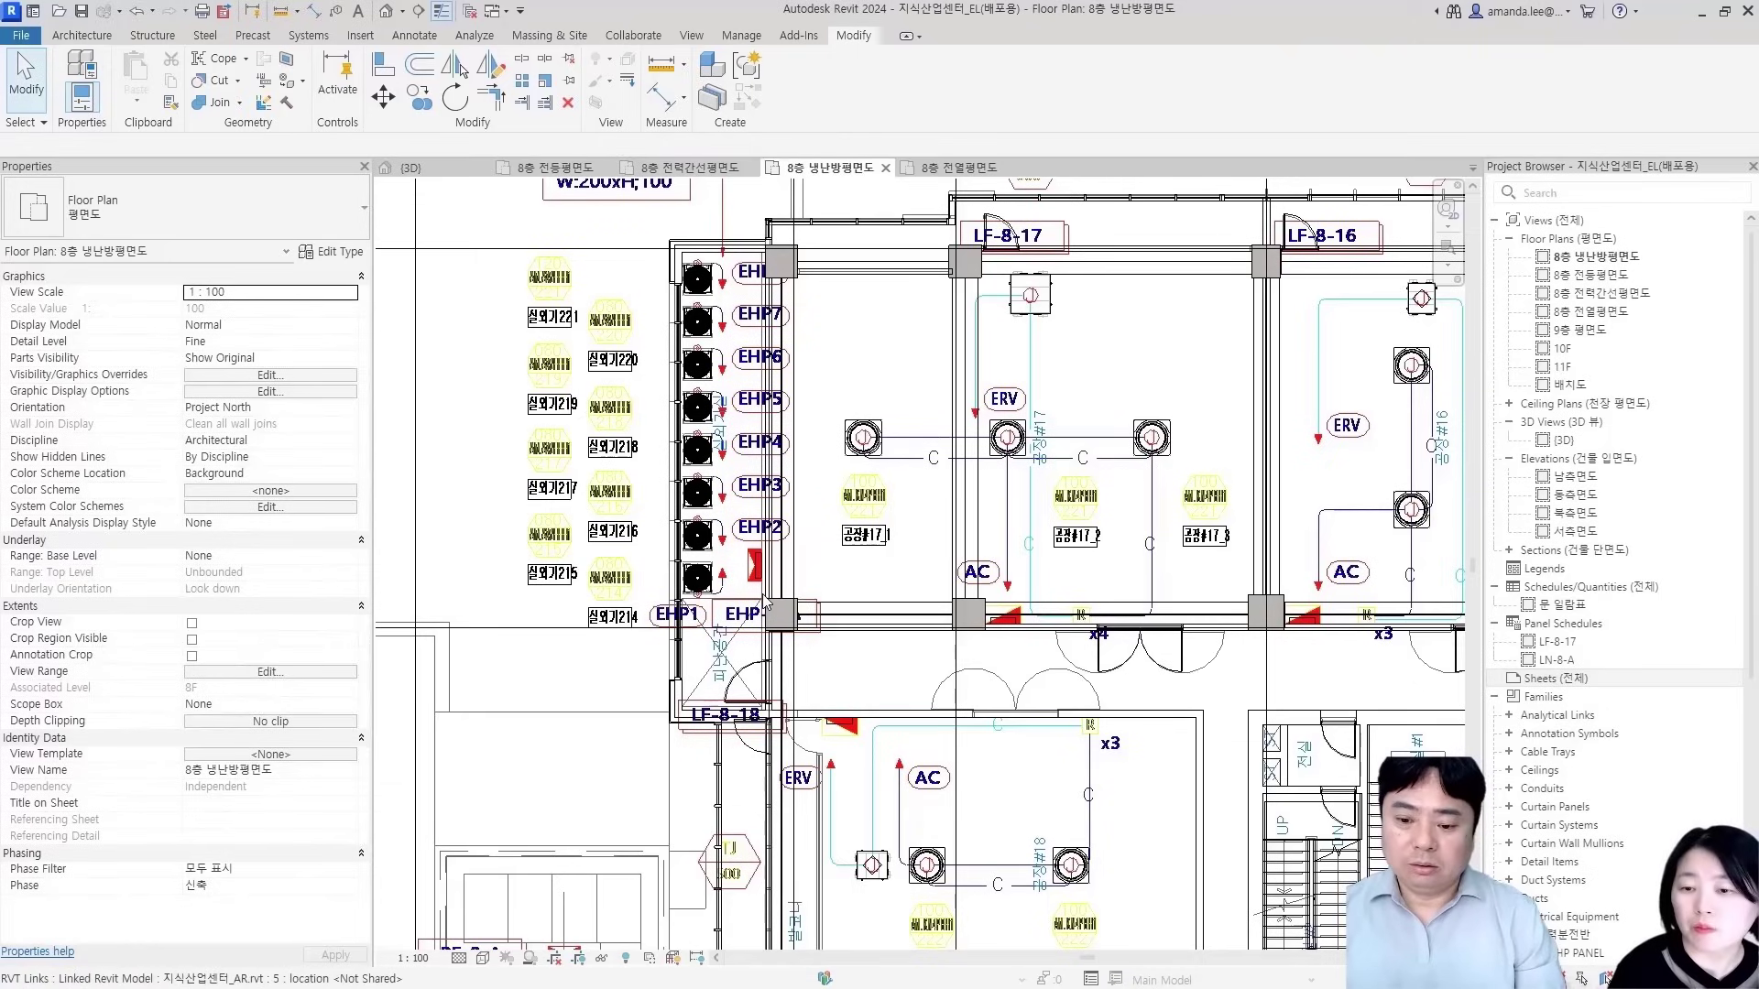
scroll(765, 602, "up", 2)
scroll(770, 595, "down", 1)
middle_click_drag(814, 601, 921, 684)
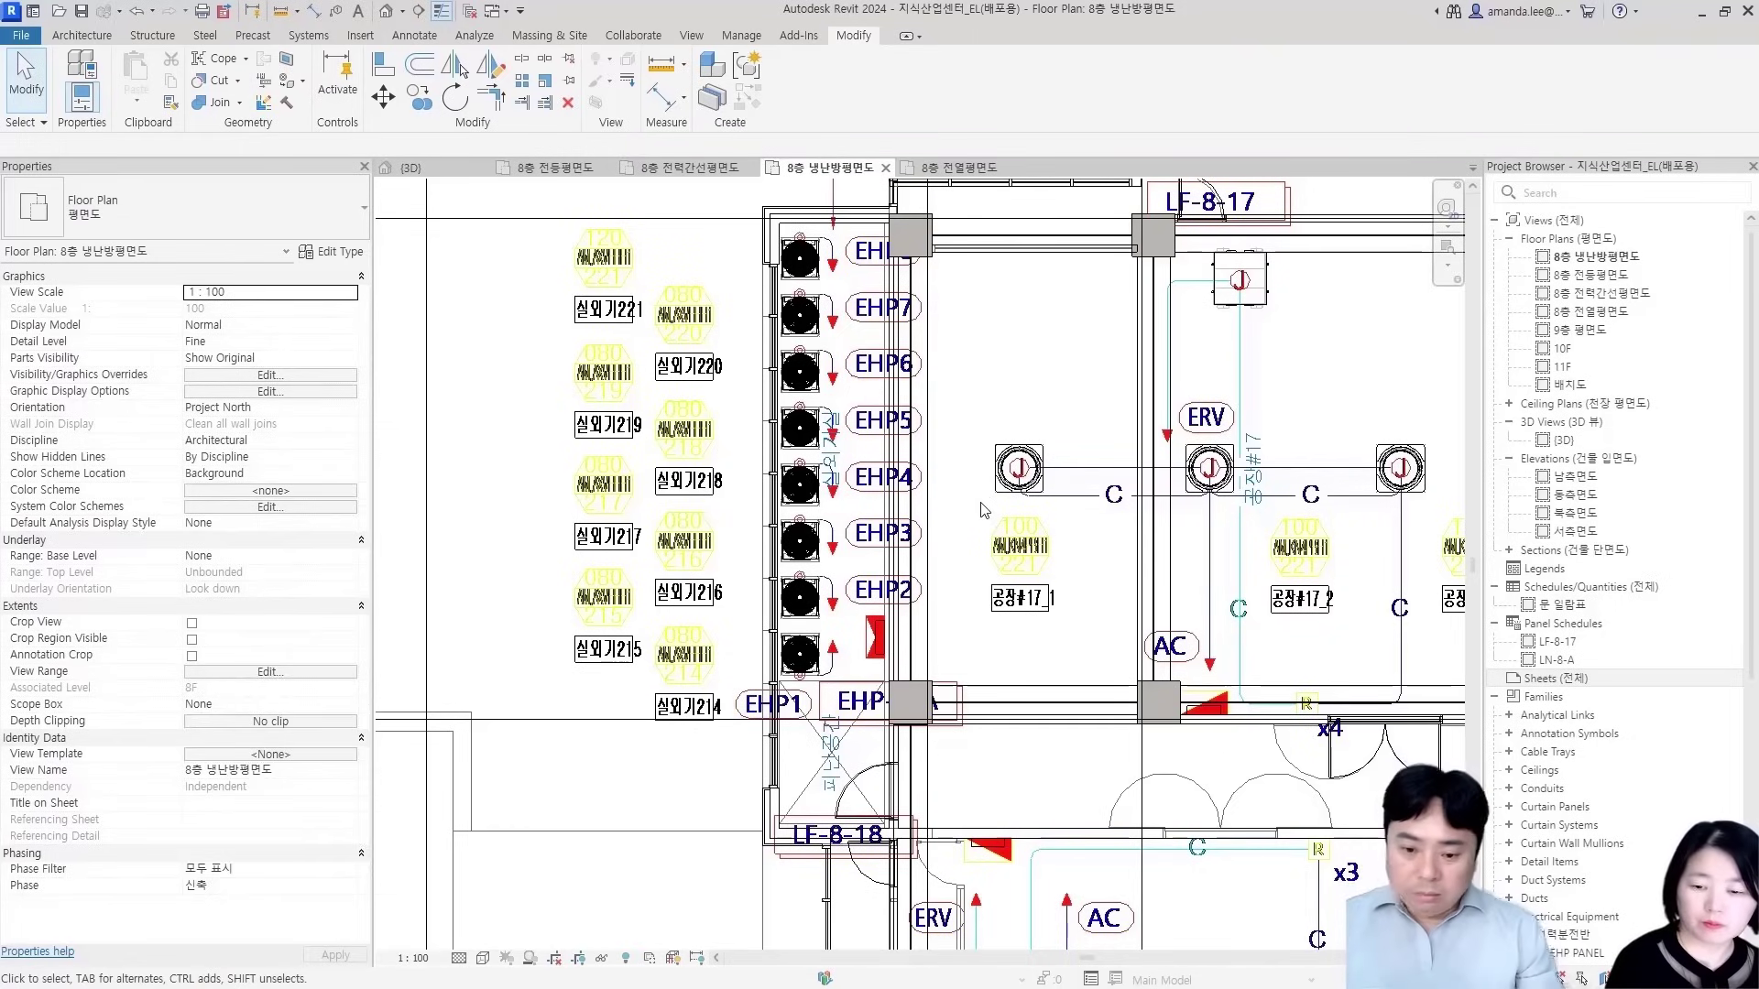
Switch to the 1-전기계산서 workbook in Chrome and examine the EHP-8~15-A panel's name, circuit list and total connected load
key("super")
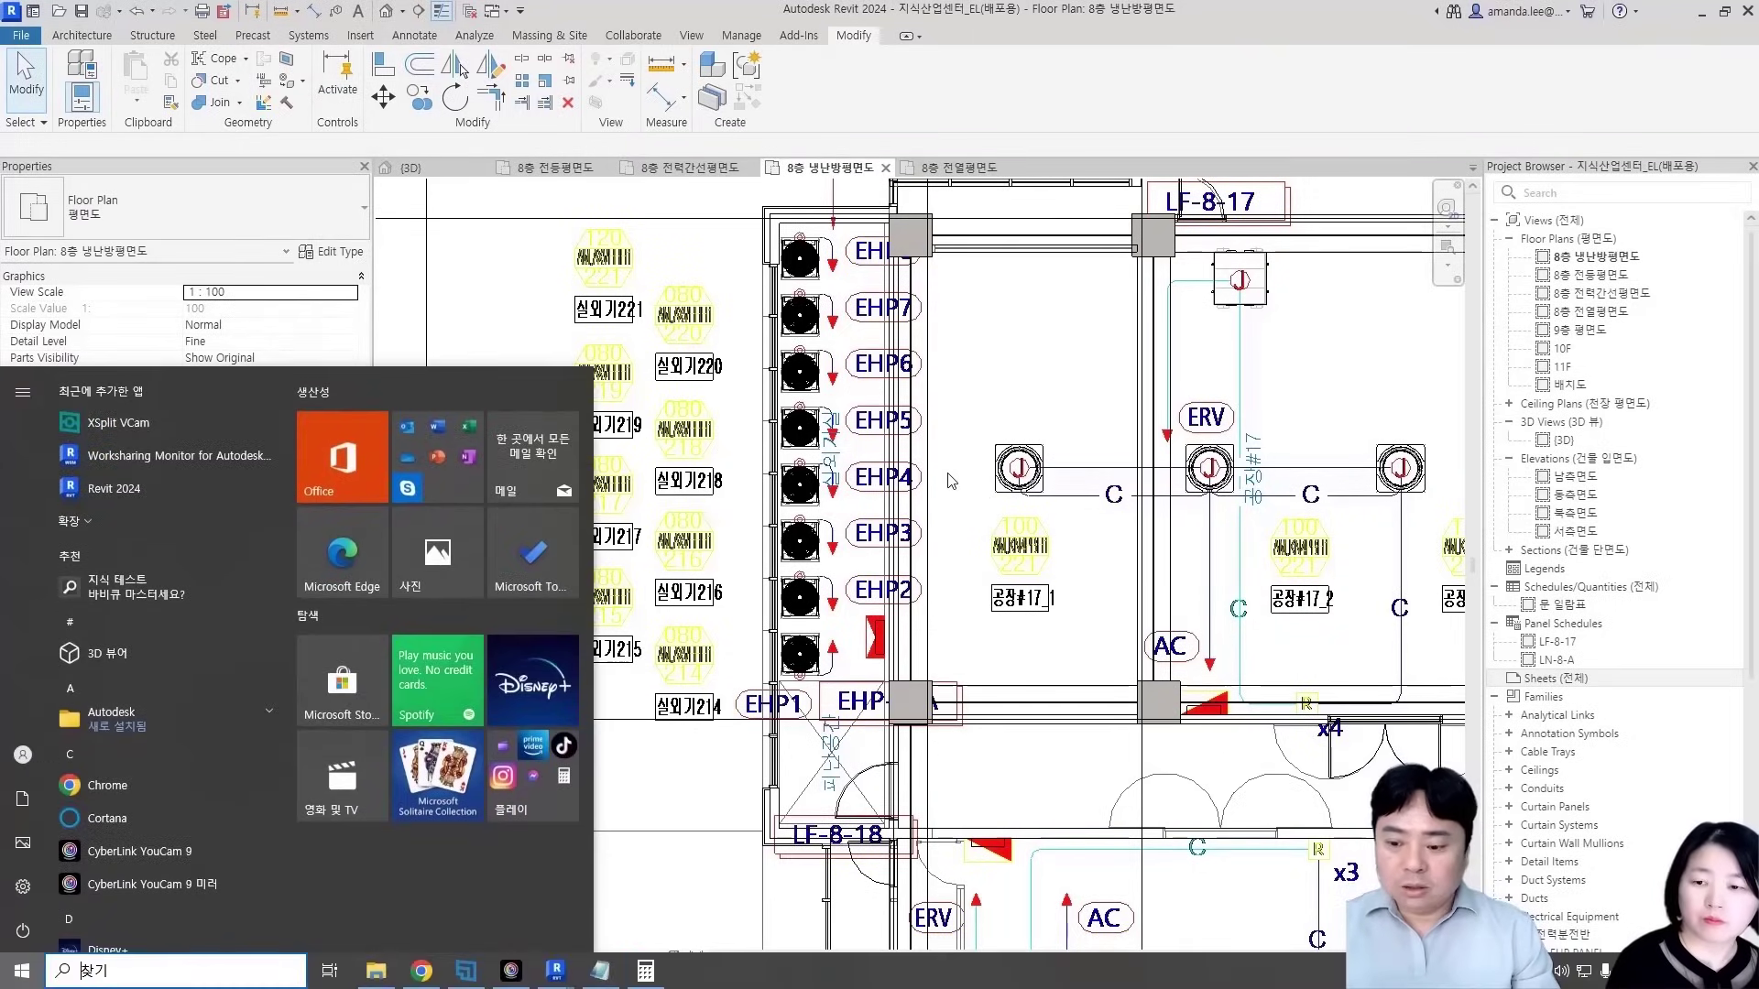
left_click(422, 970)
left_click(770, 506)
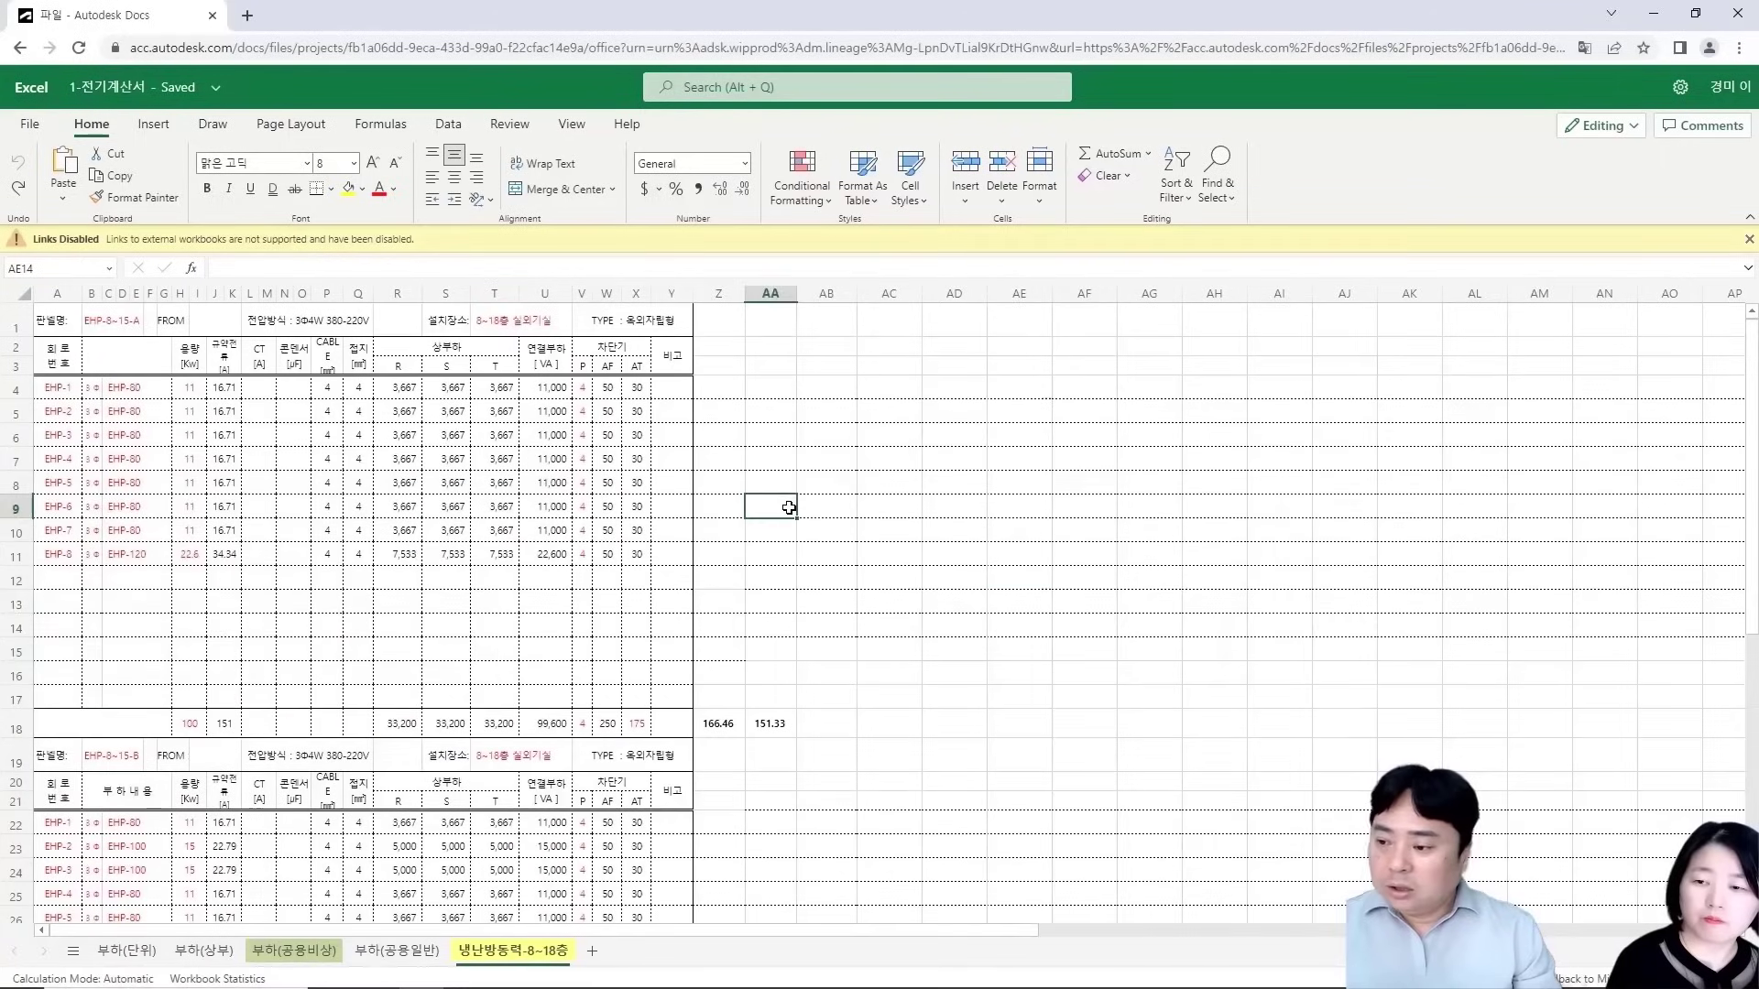
left_click(141, 330)
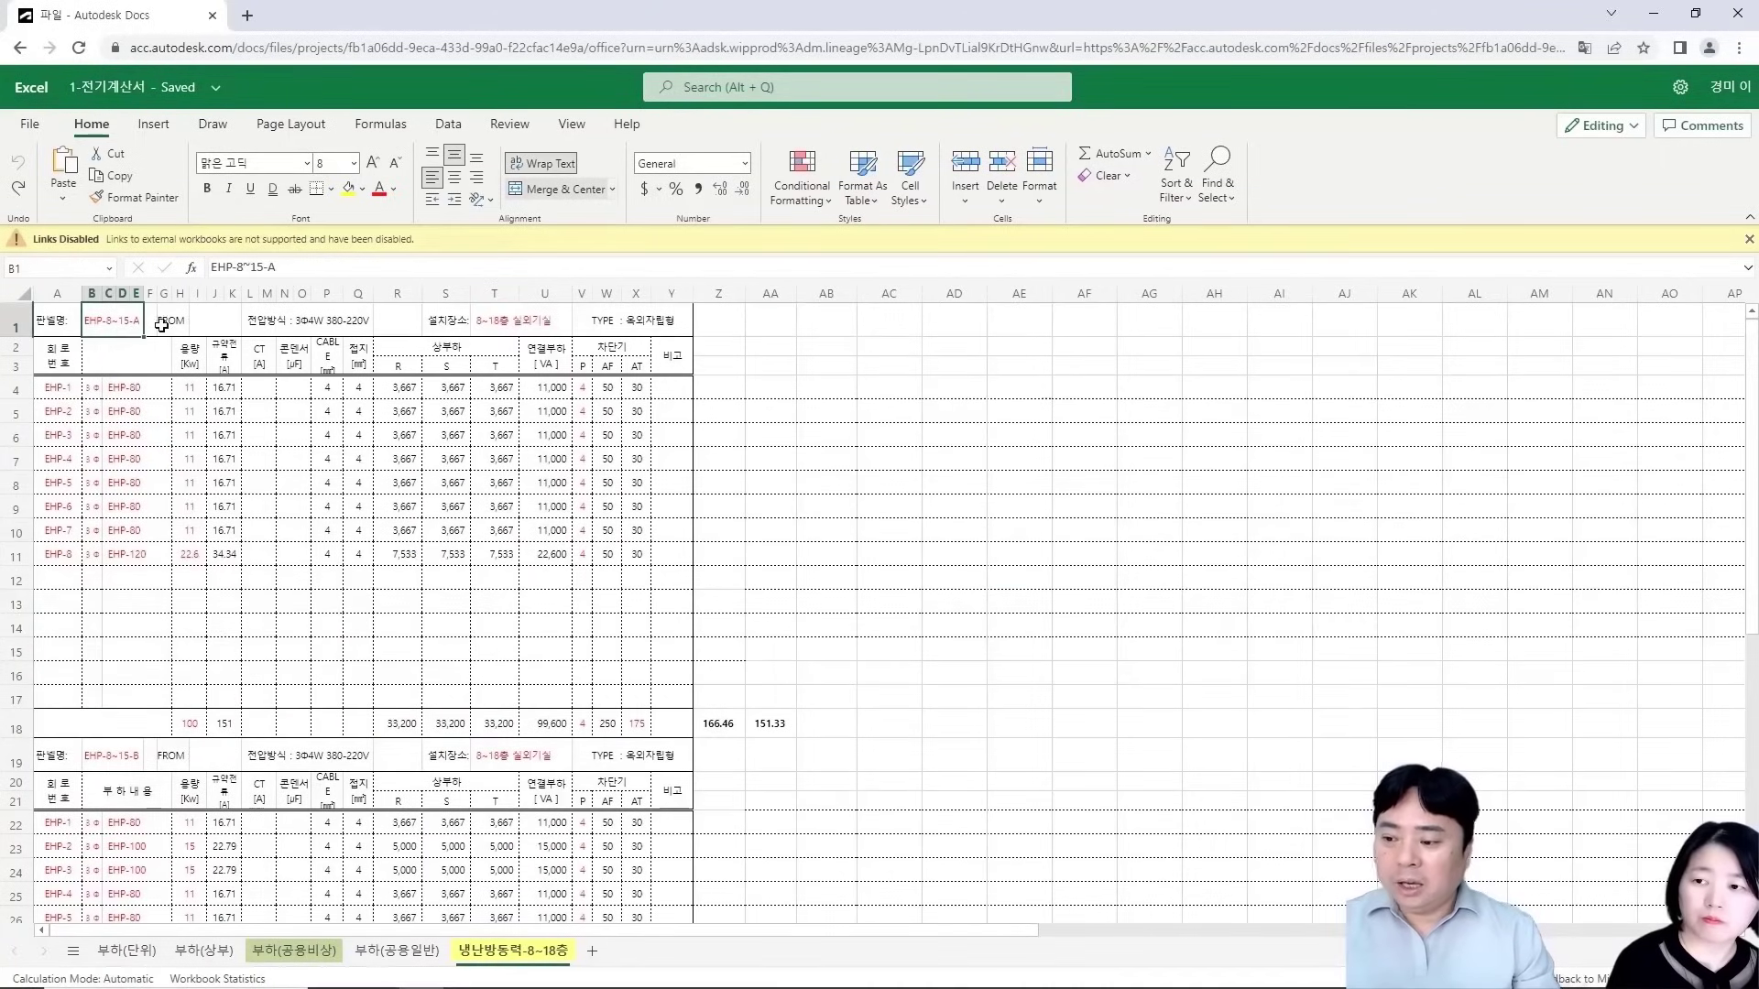
left_click_drag(52, 390, 148, 580)
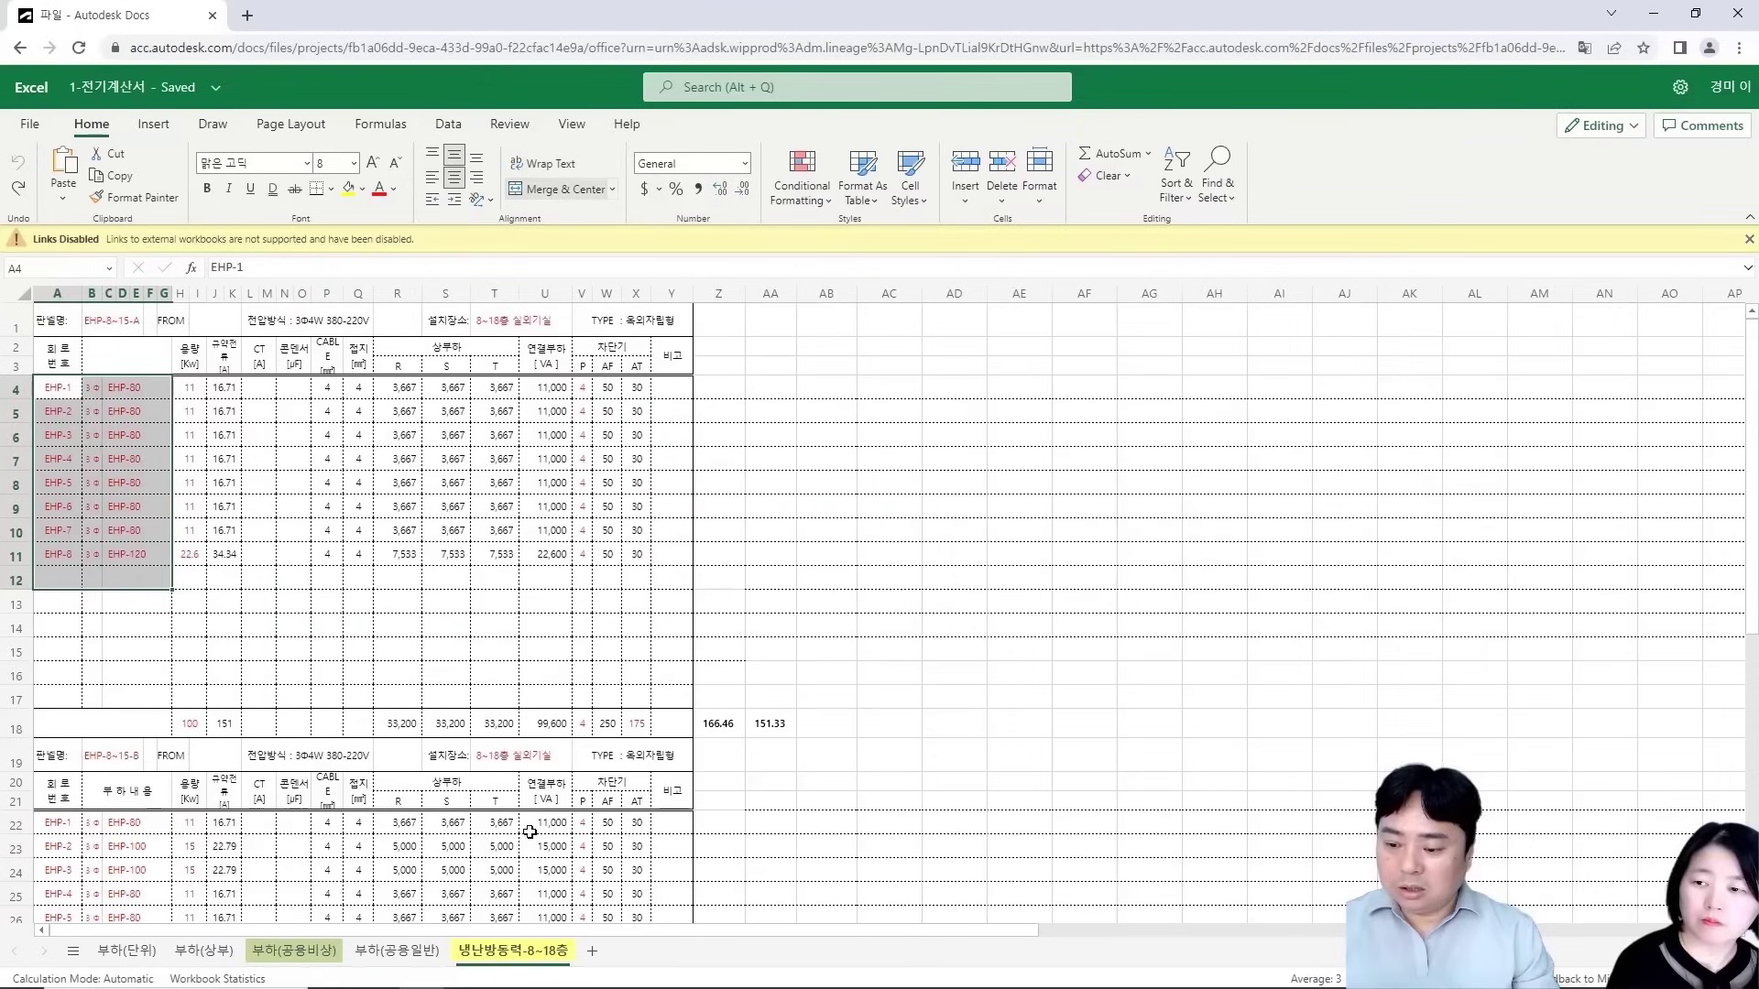
left_click(526, 723)
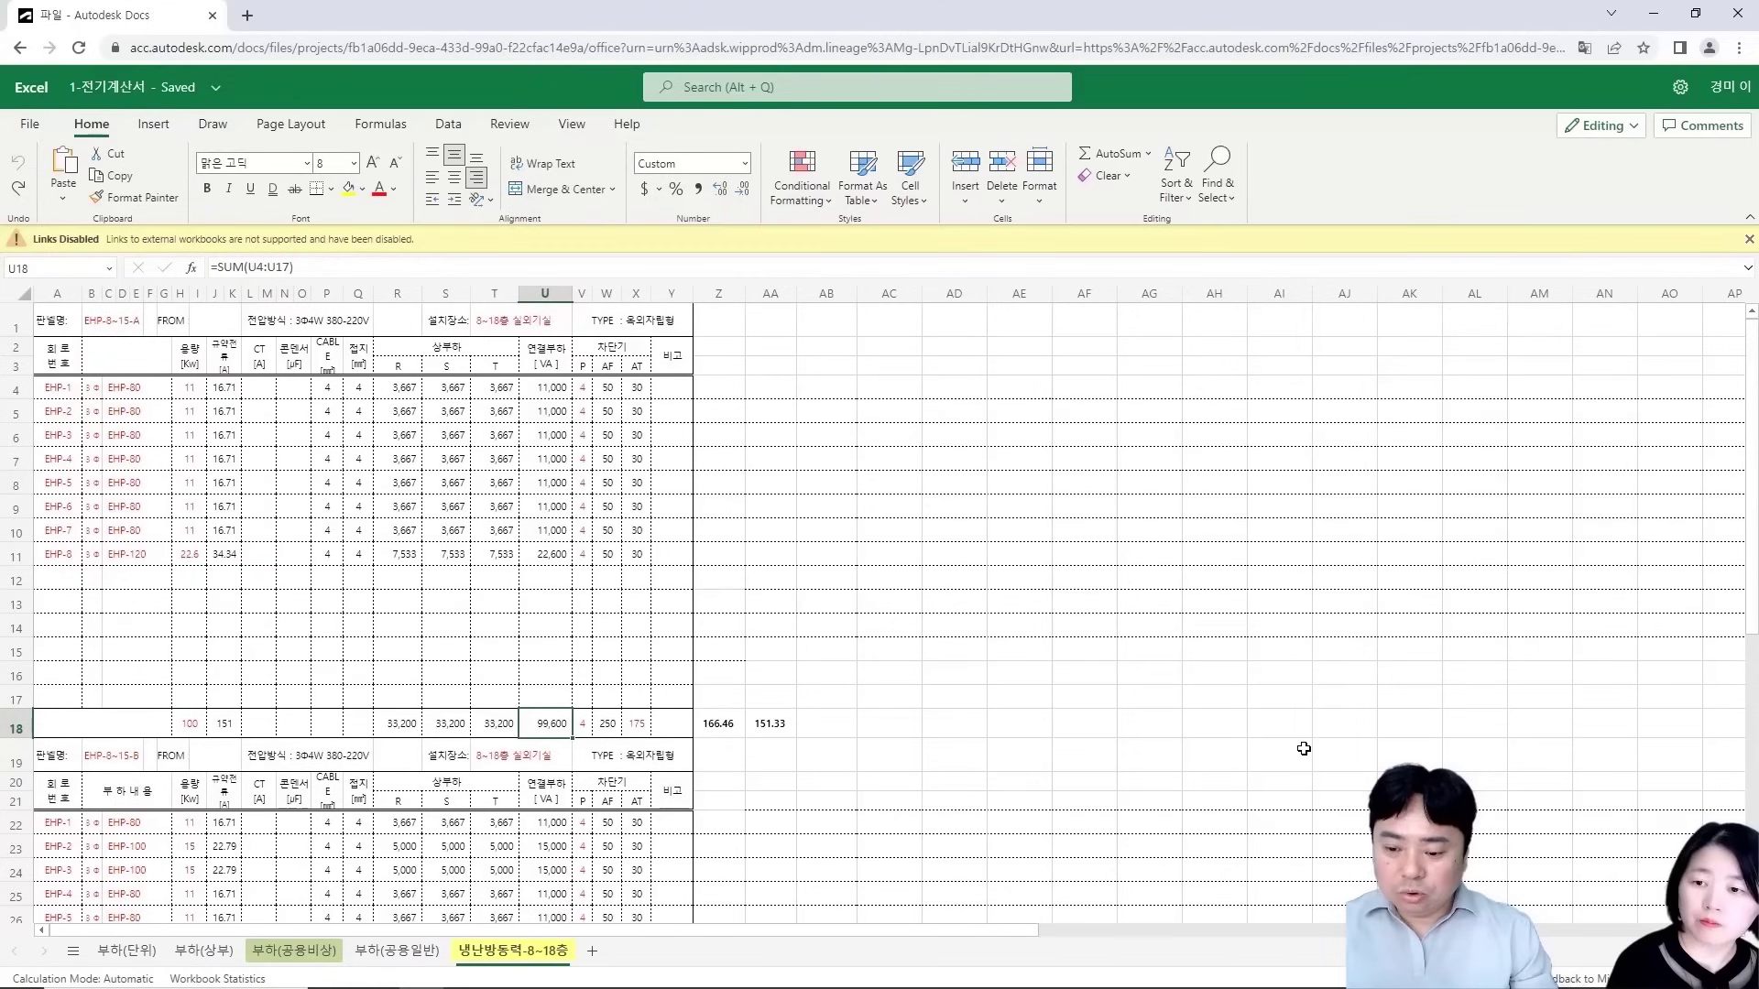
Switch to Revit and create a panel schedule from the default template for the EHP-8-A panel on the 8층 냉난방평면도 plan
left_click(889, 506)
key("super")
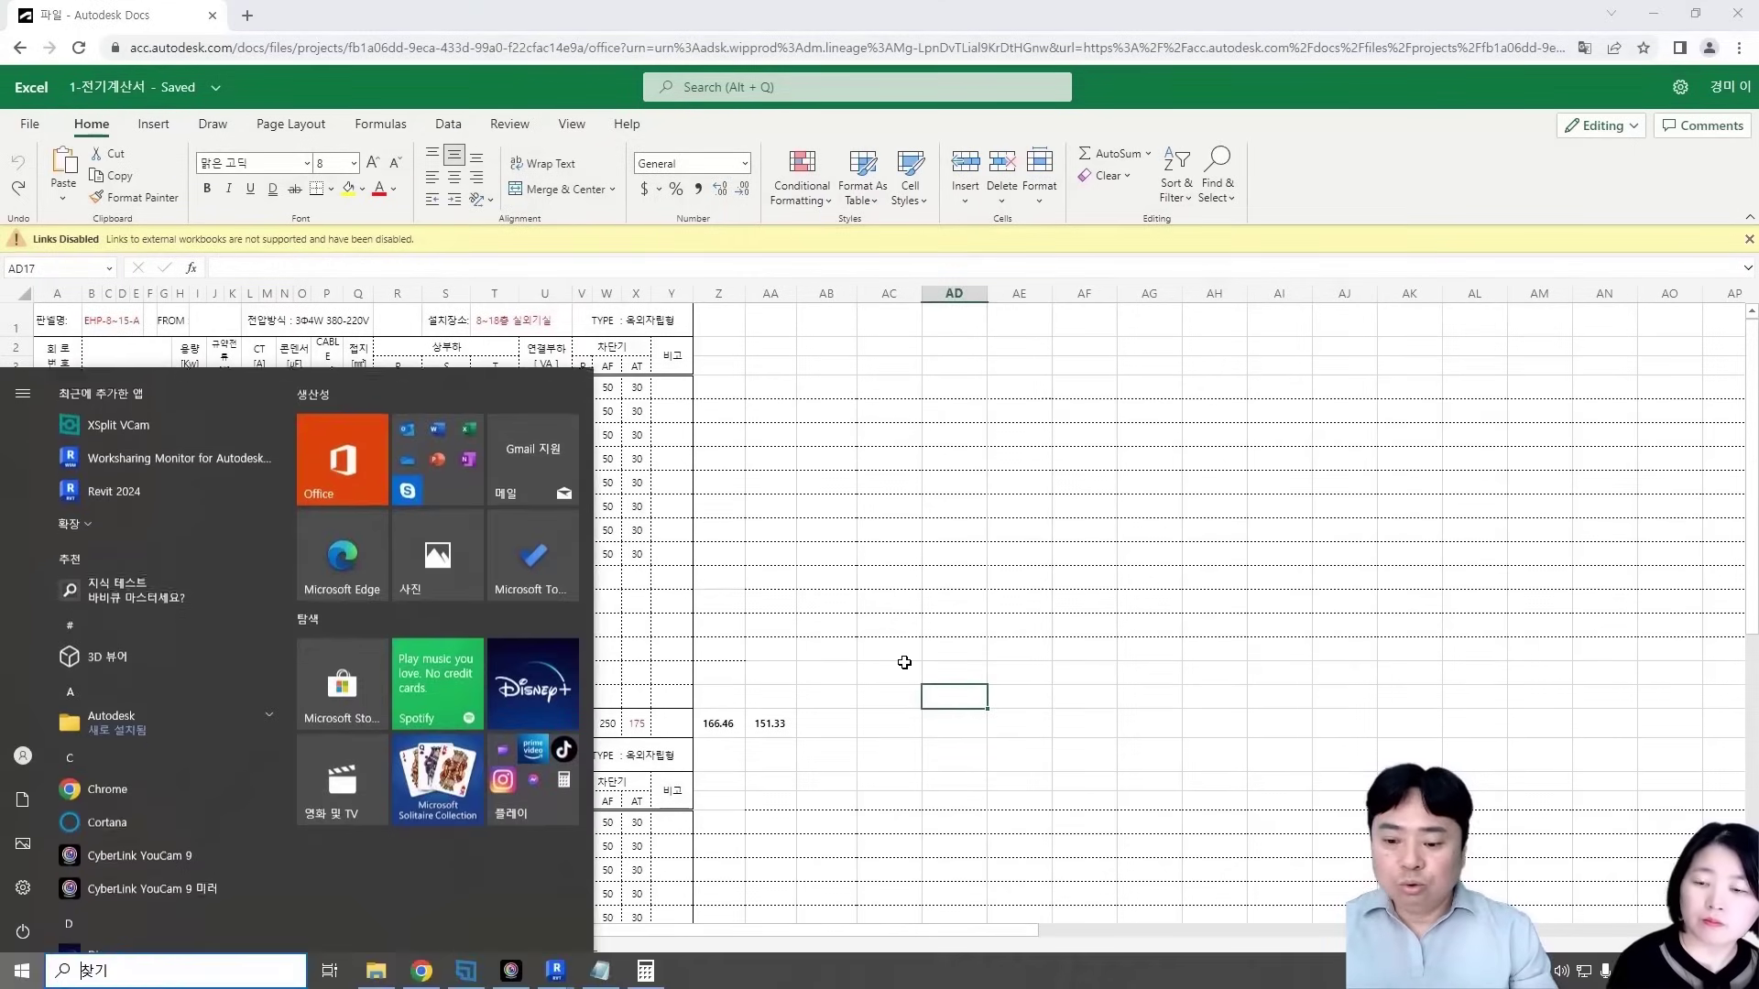
key("super")
mouse_move(555, 971)
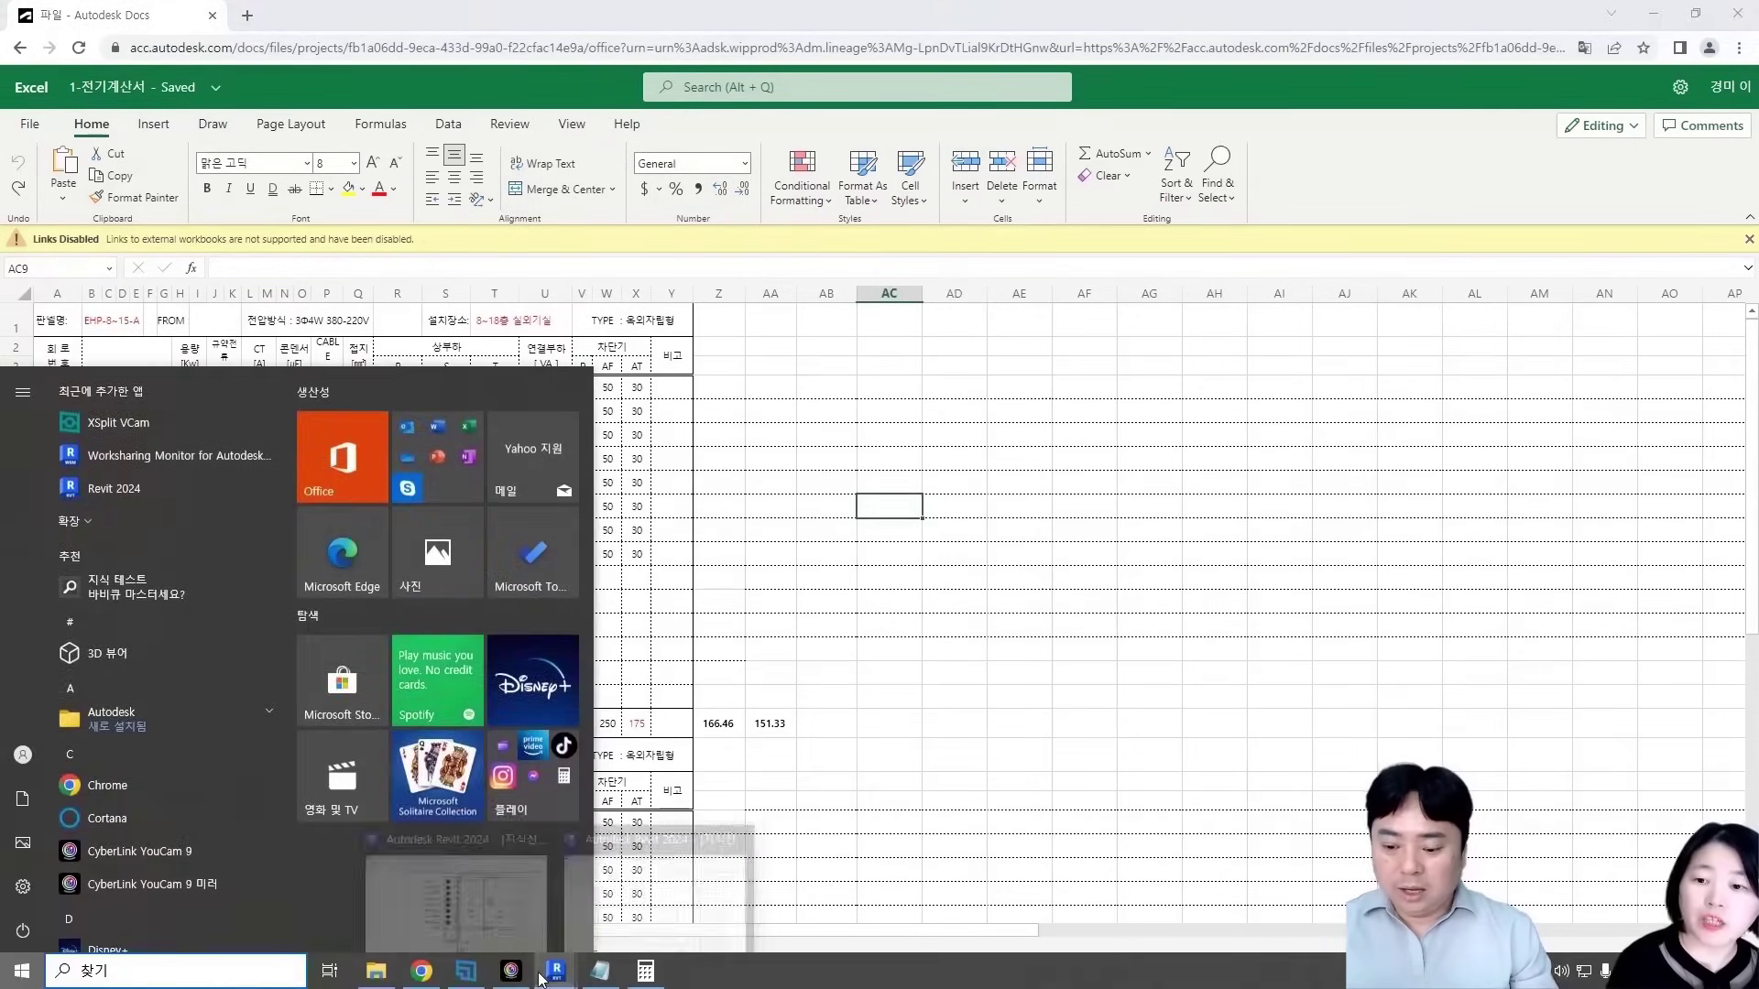
left_click(475, 910)
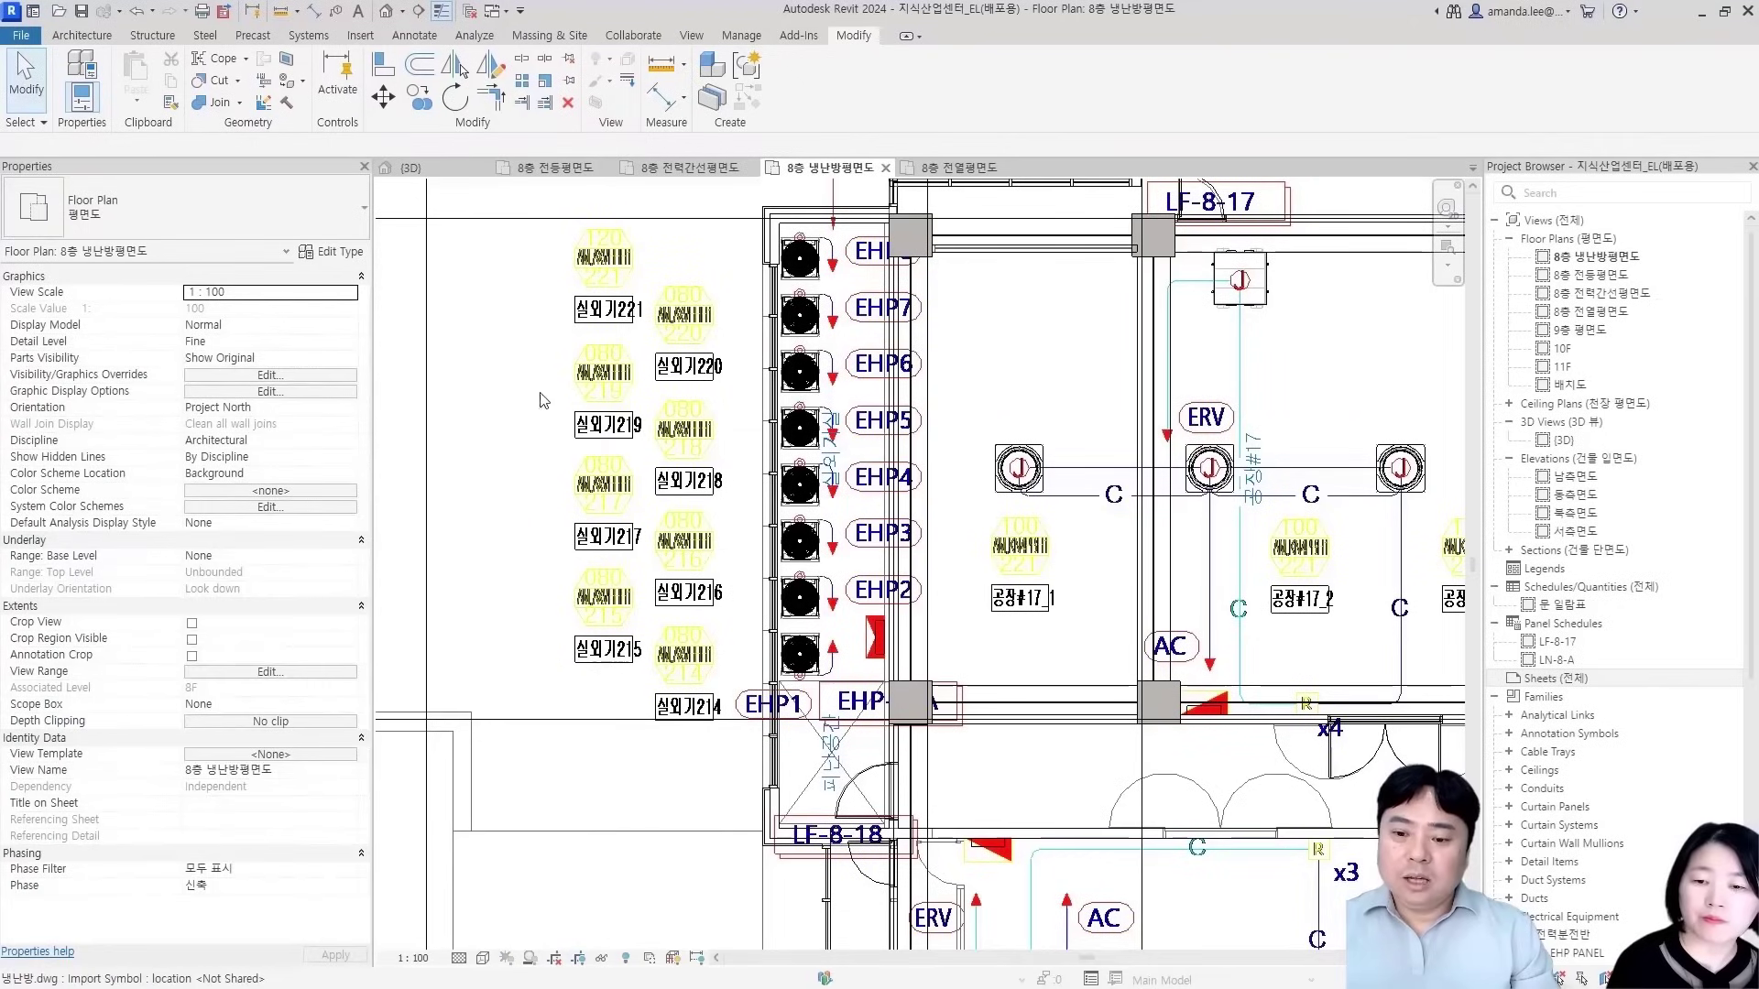
left_click(693, 625)
left_click(886, 645)
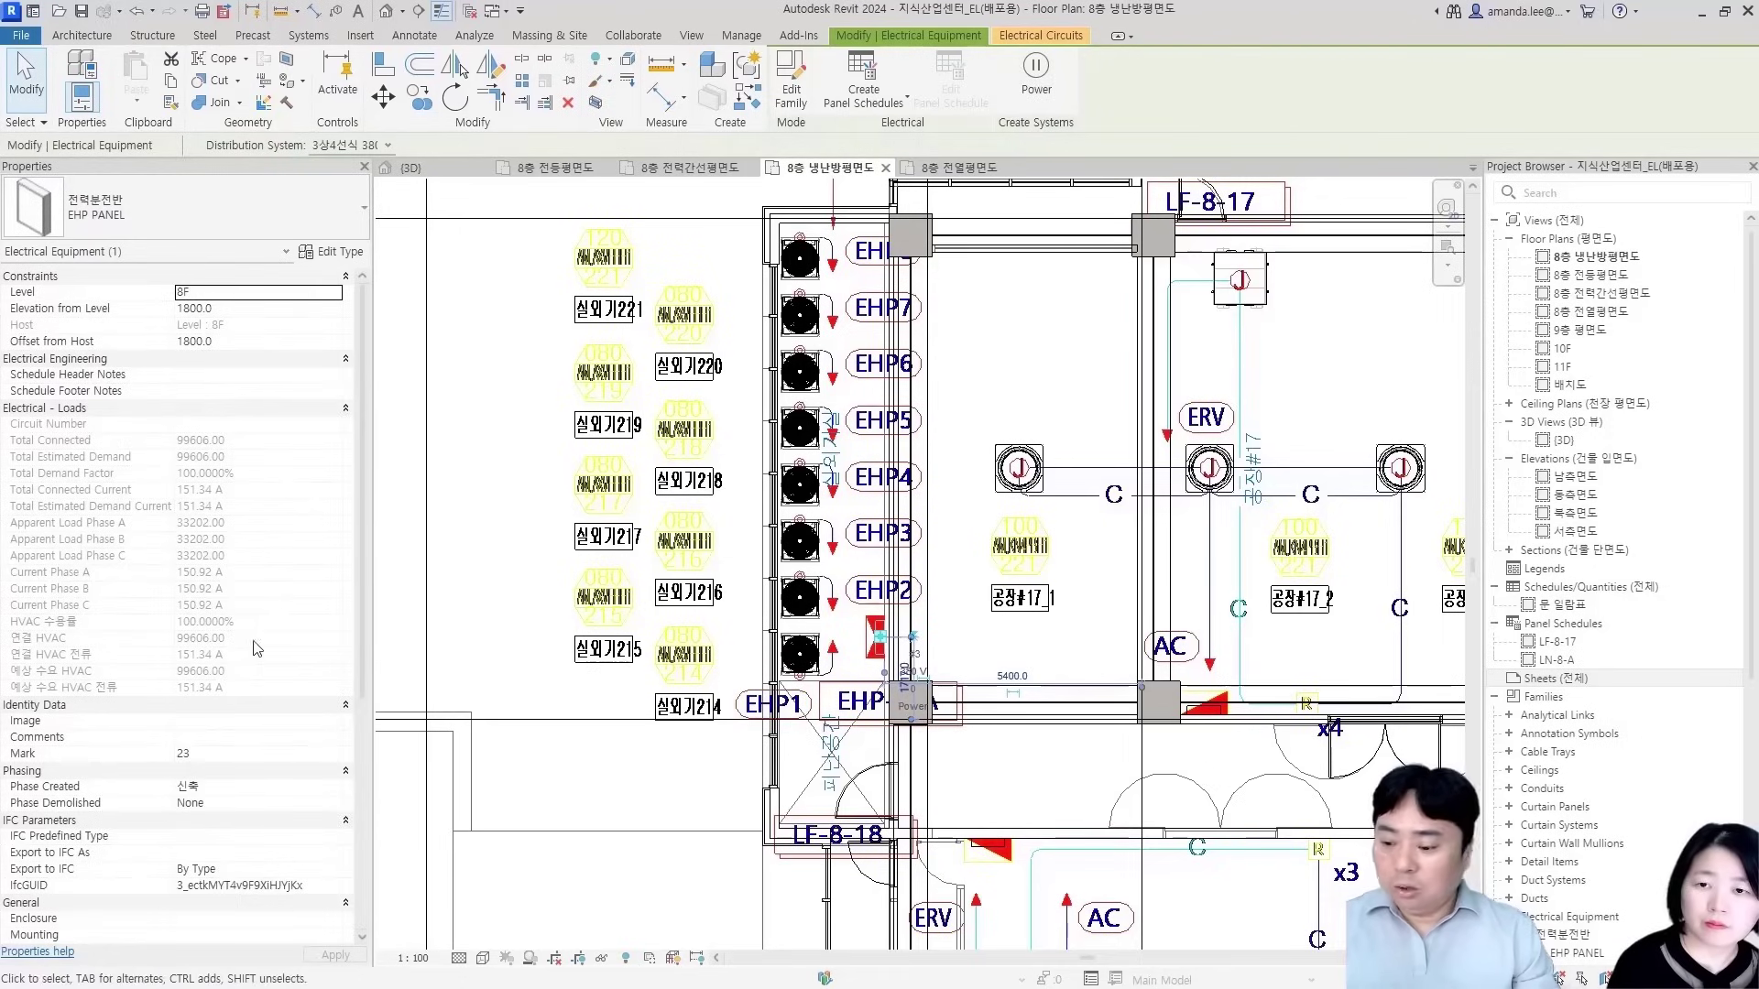
scroll(197, 733, "down", 5)
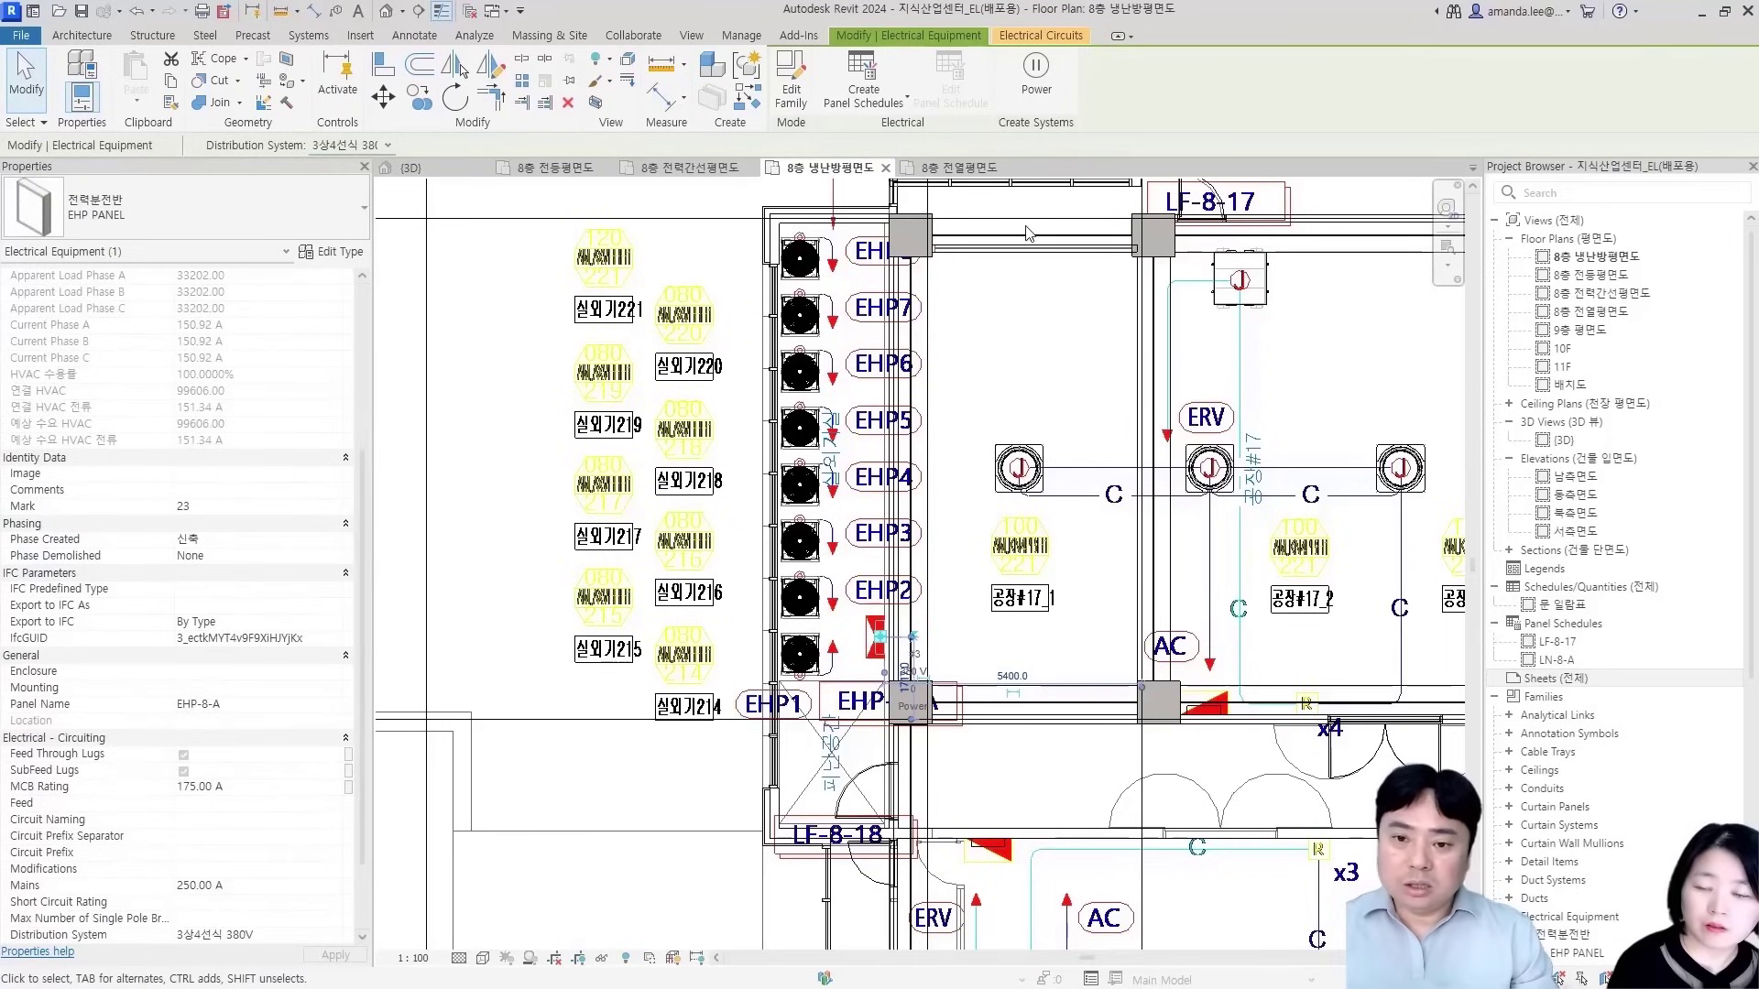
left_click(861, 108)
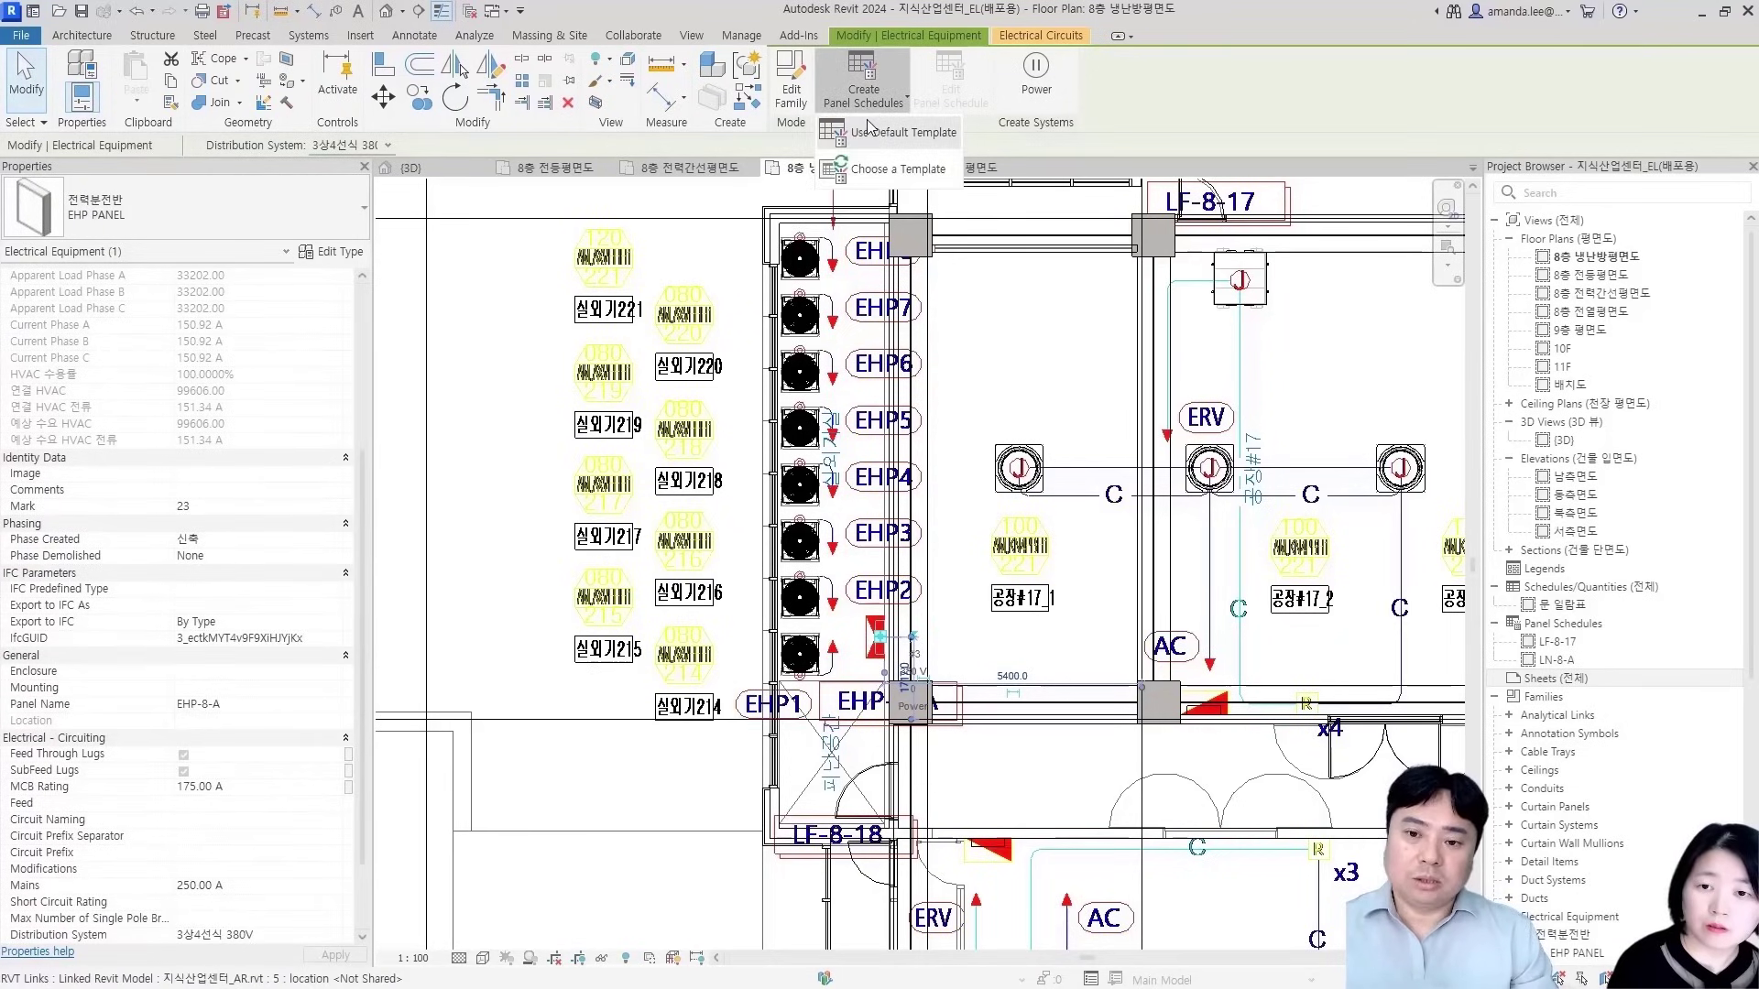
left_click(872, 126)
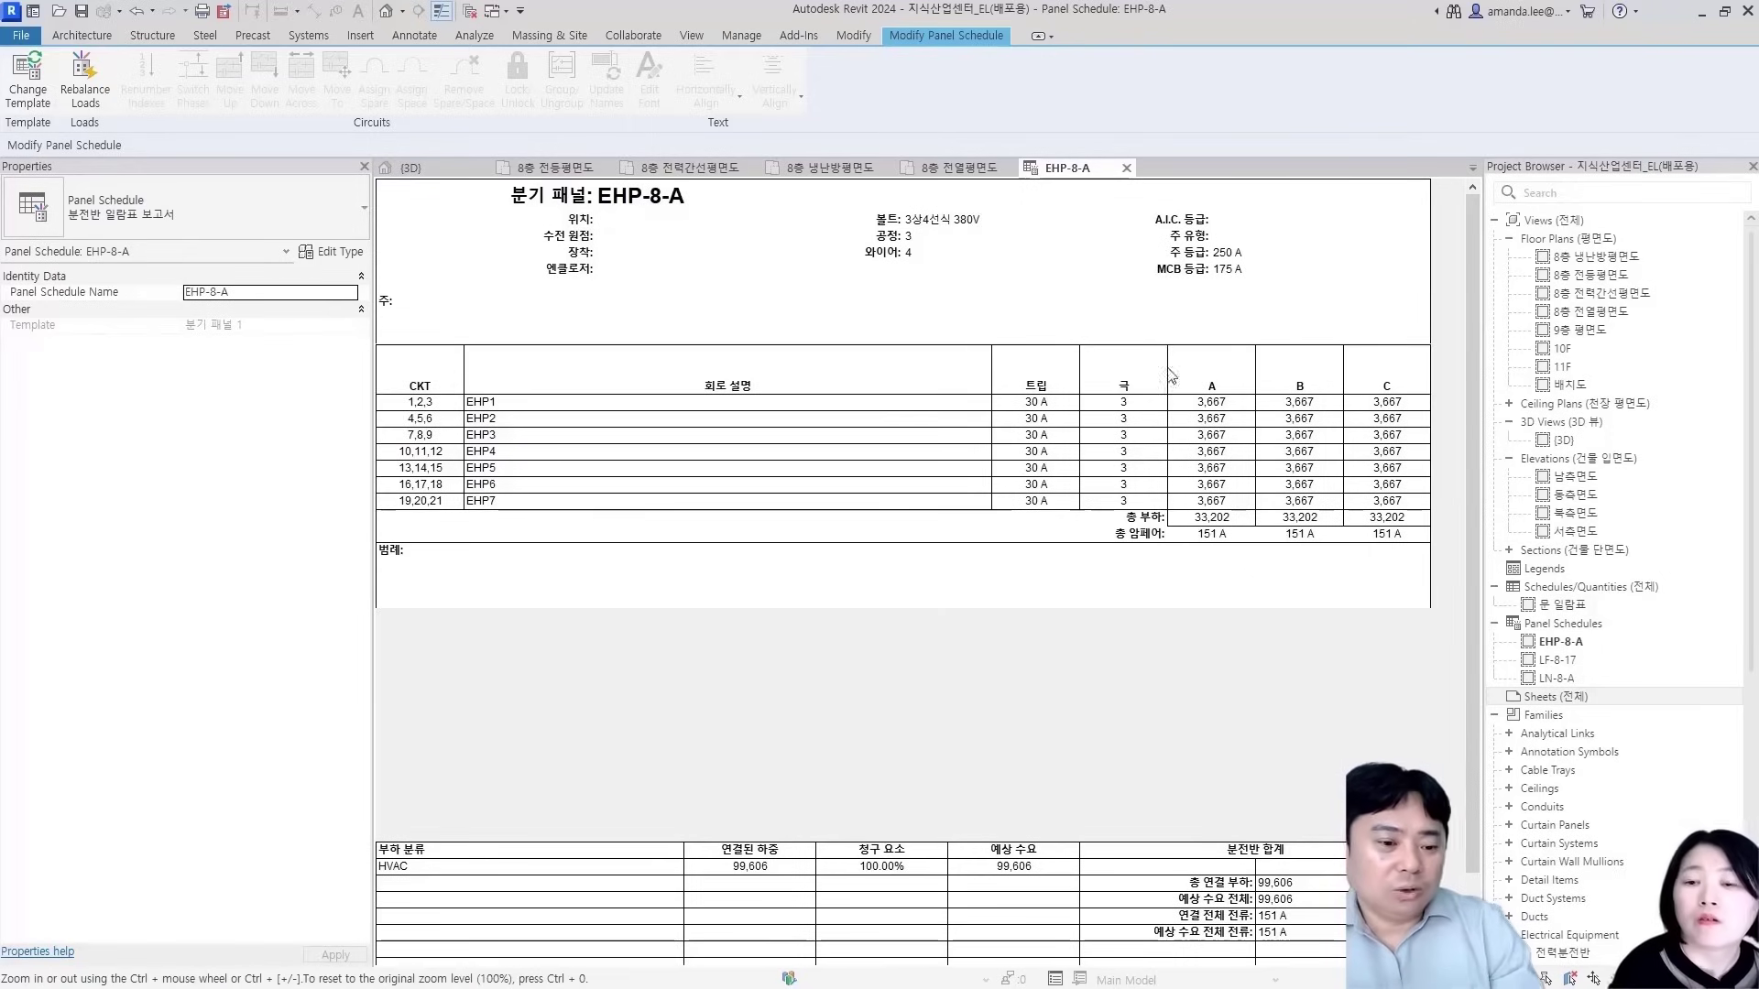
Compare the LN-8-A and EHP-8-A schedules, and examine the EHP-8~15-A circuit rows in the workbook in Chrome
left_click(1559, 678)
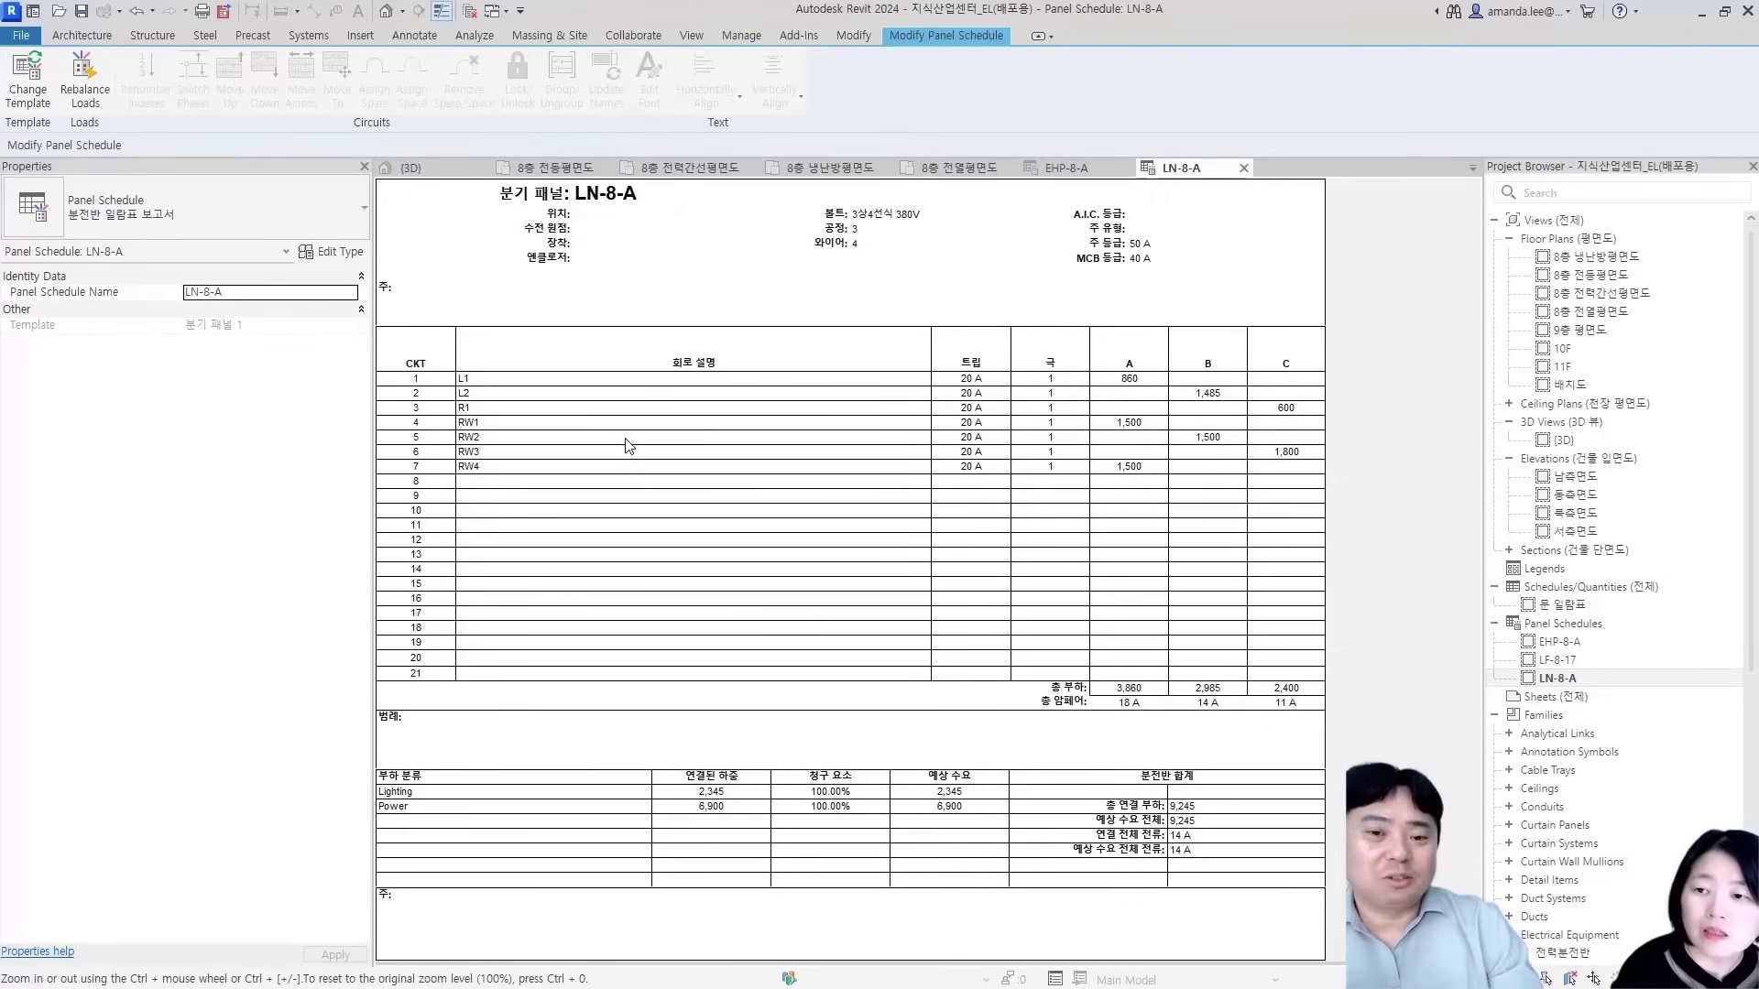
left_click(1073, 172)
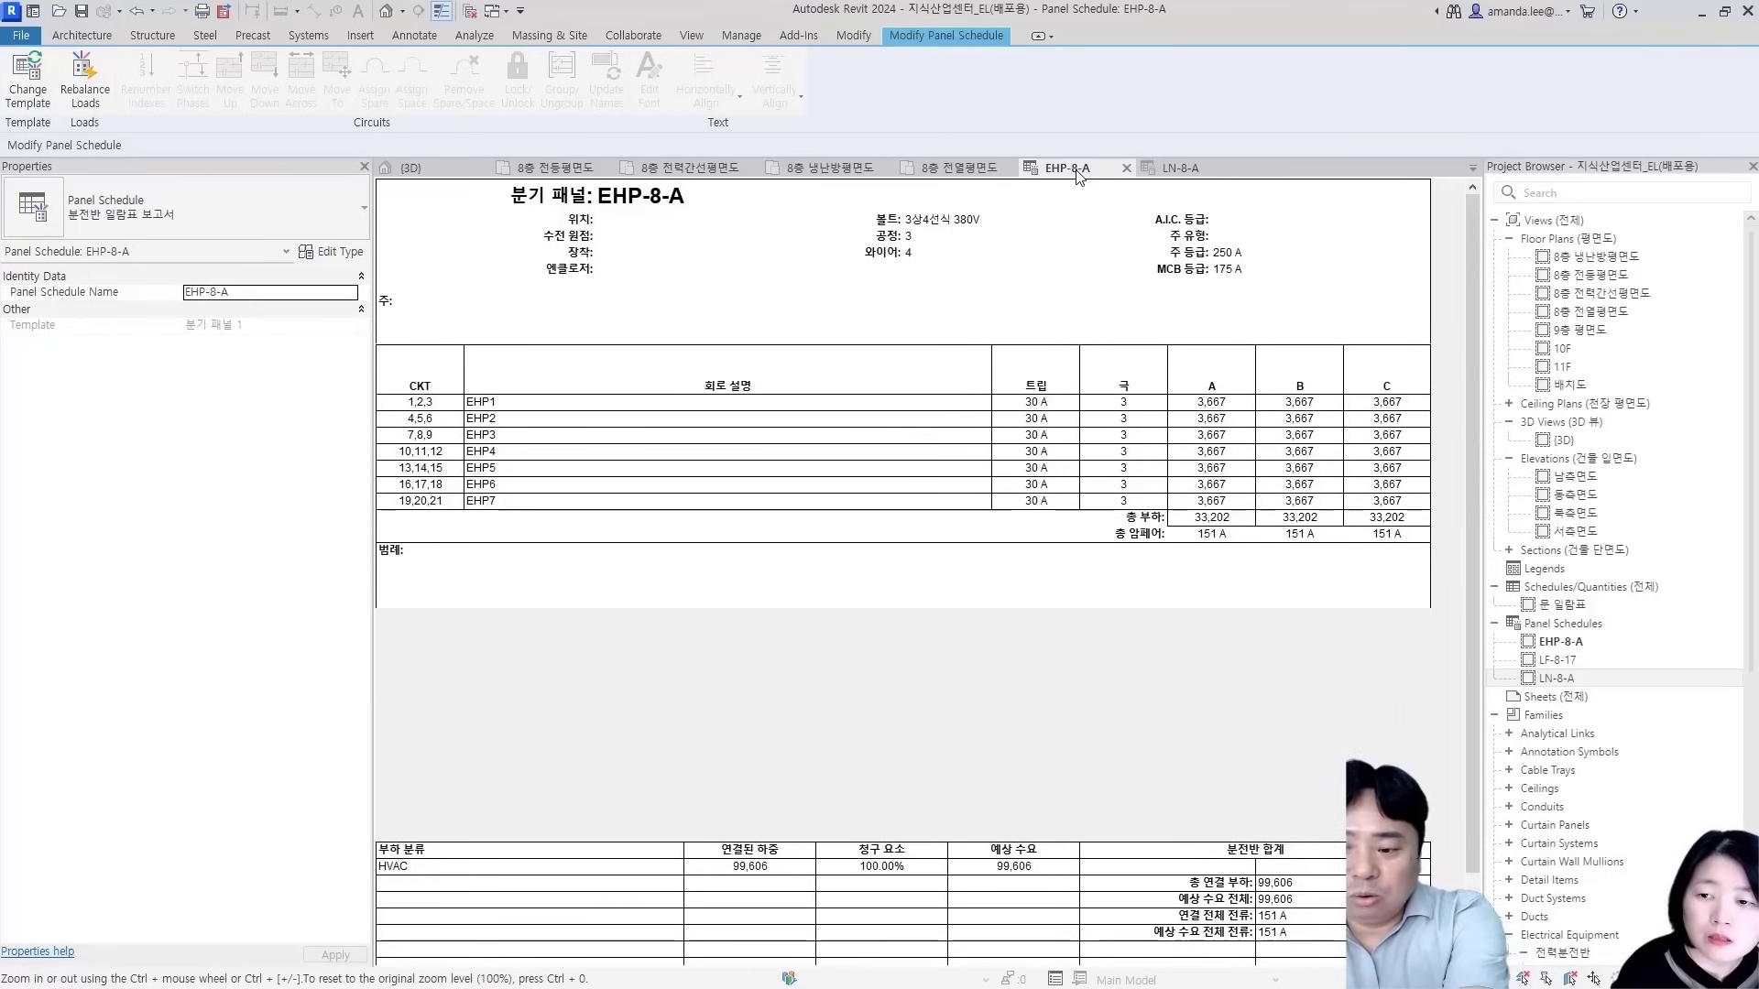
key("super")
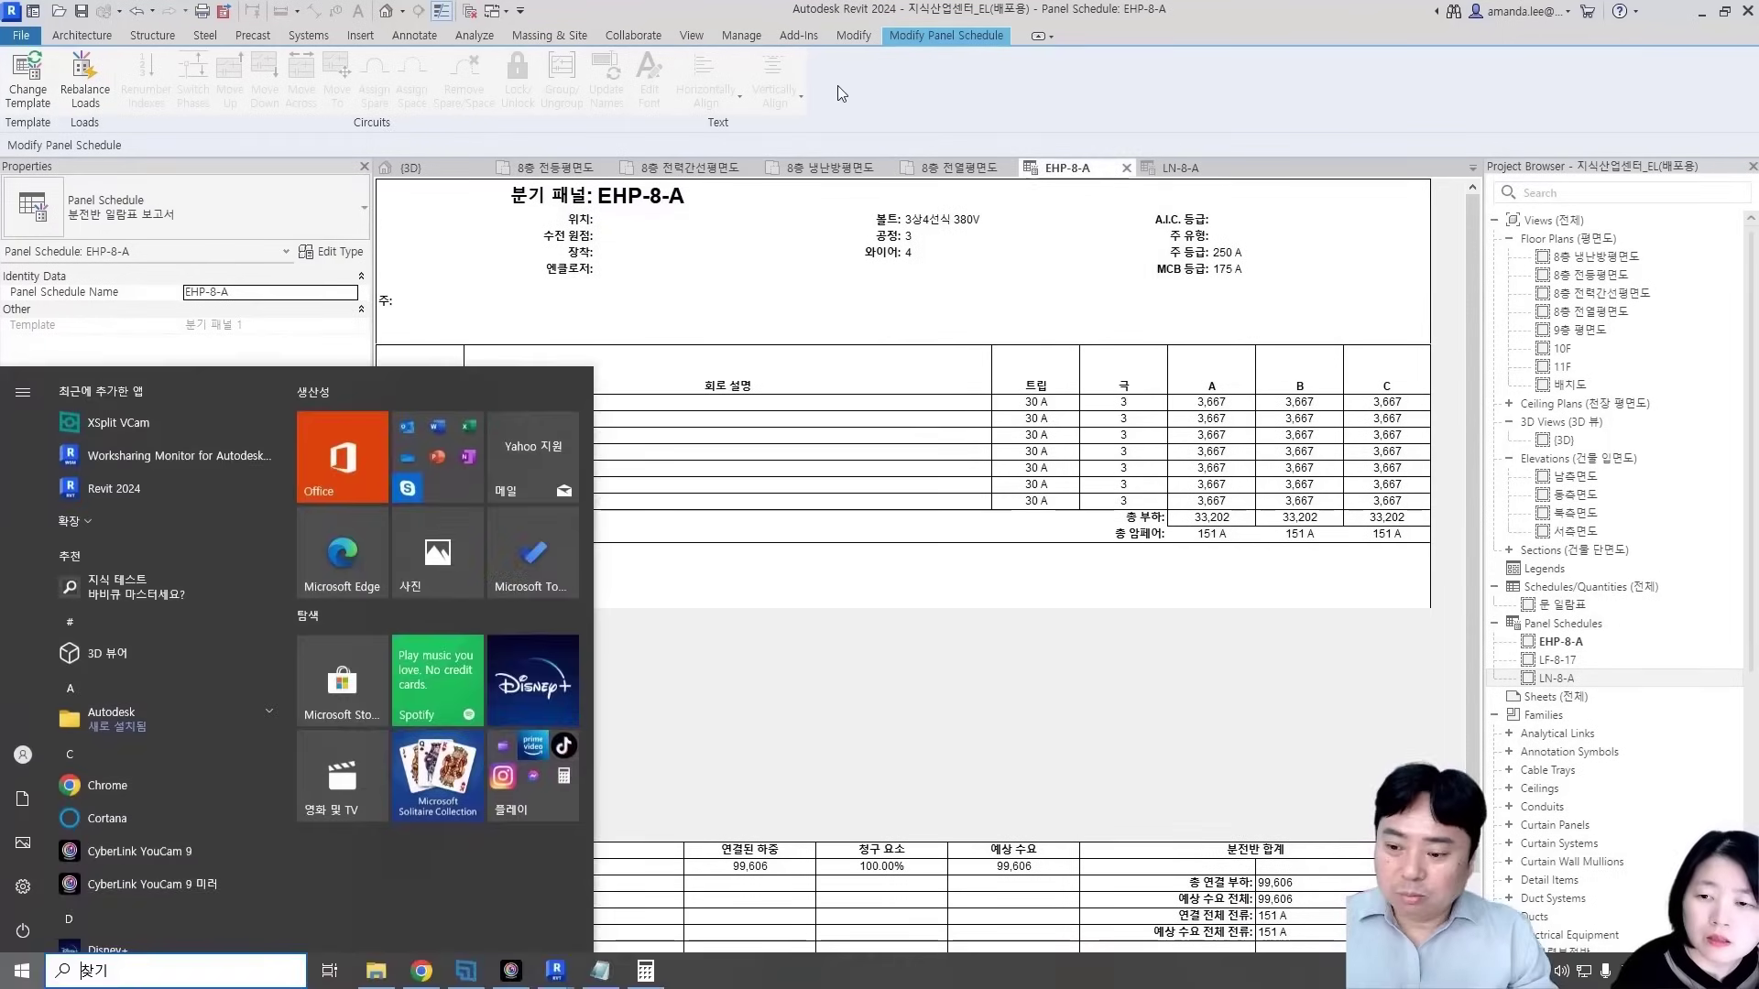
key("alt+Tab")
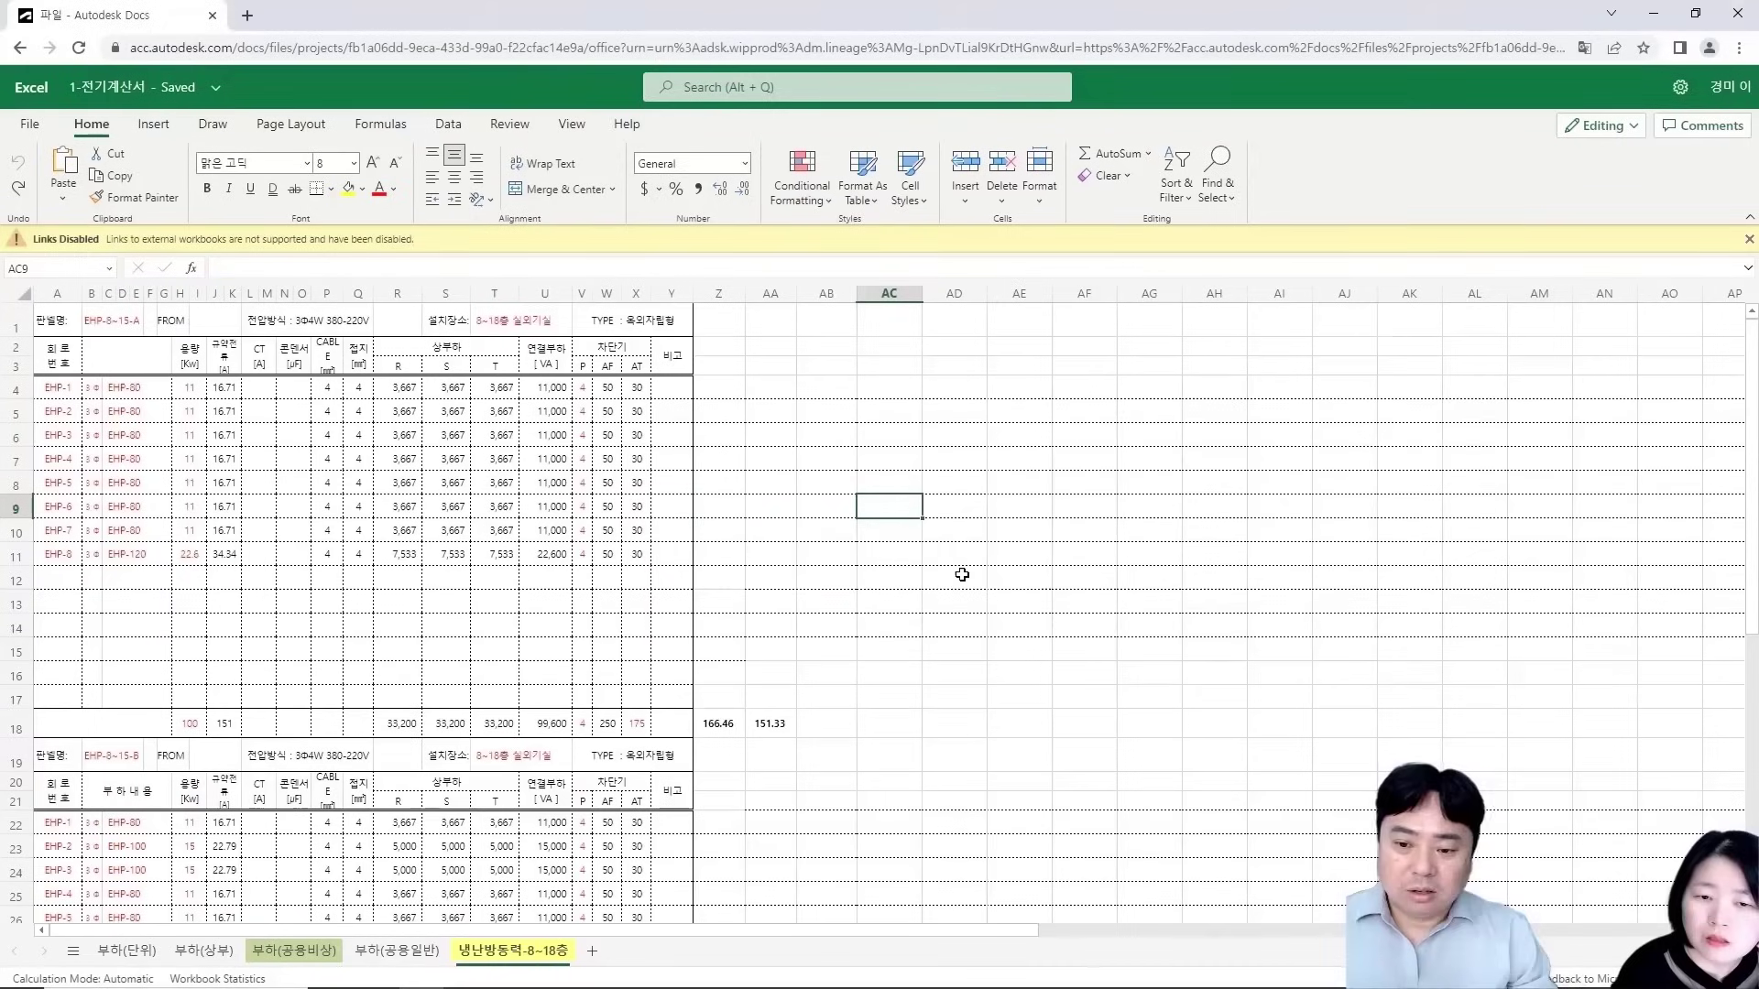
left_click(44, 385)
key("Down")
key("Down")
key("Down")
key("Down")
key("Down")
key("Down")
key("Down")
key("Down")
left_click_drag(87, 388, 637, 555)
left_click(923, 592)
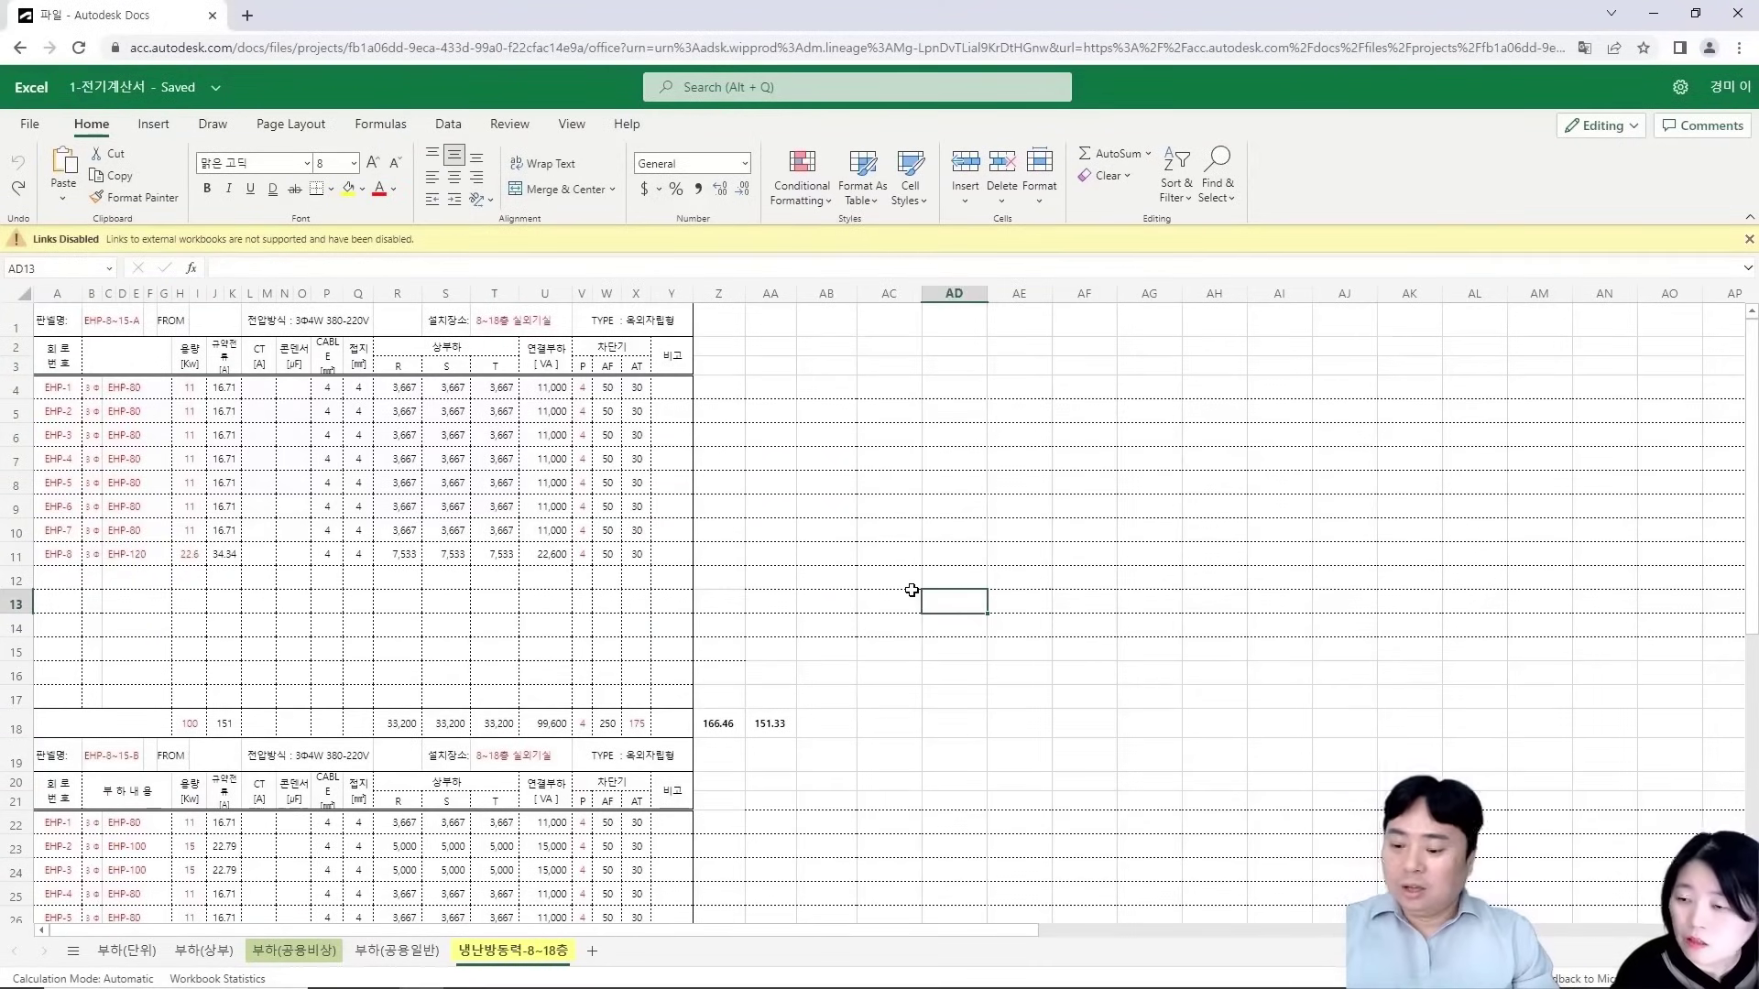
Examine the circuit numbers and load rows on the workbook's 부하(공용일반) and 부하(상부) sheets
left_click(382, 966)
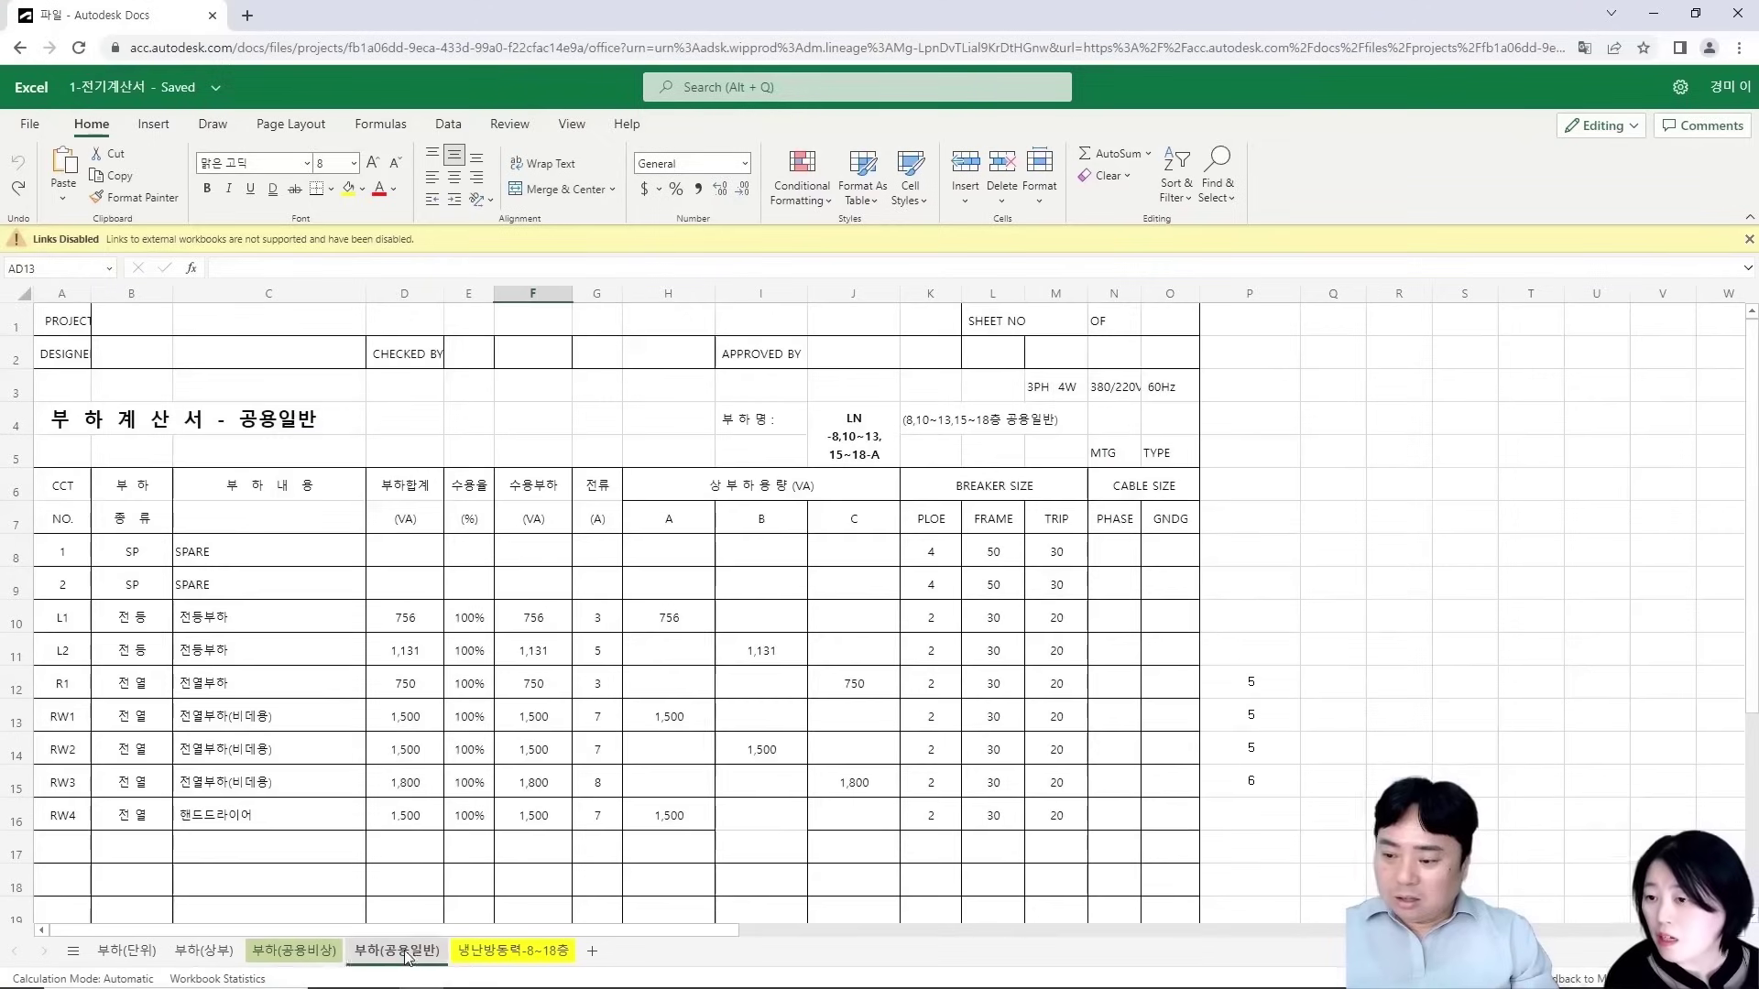
left_click_drag(72, 559, 74, 847)
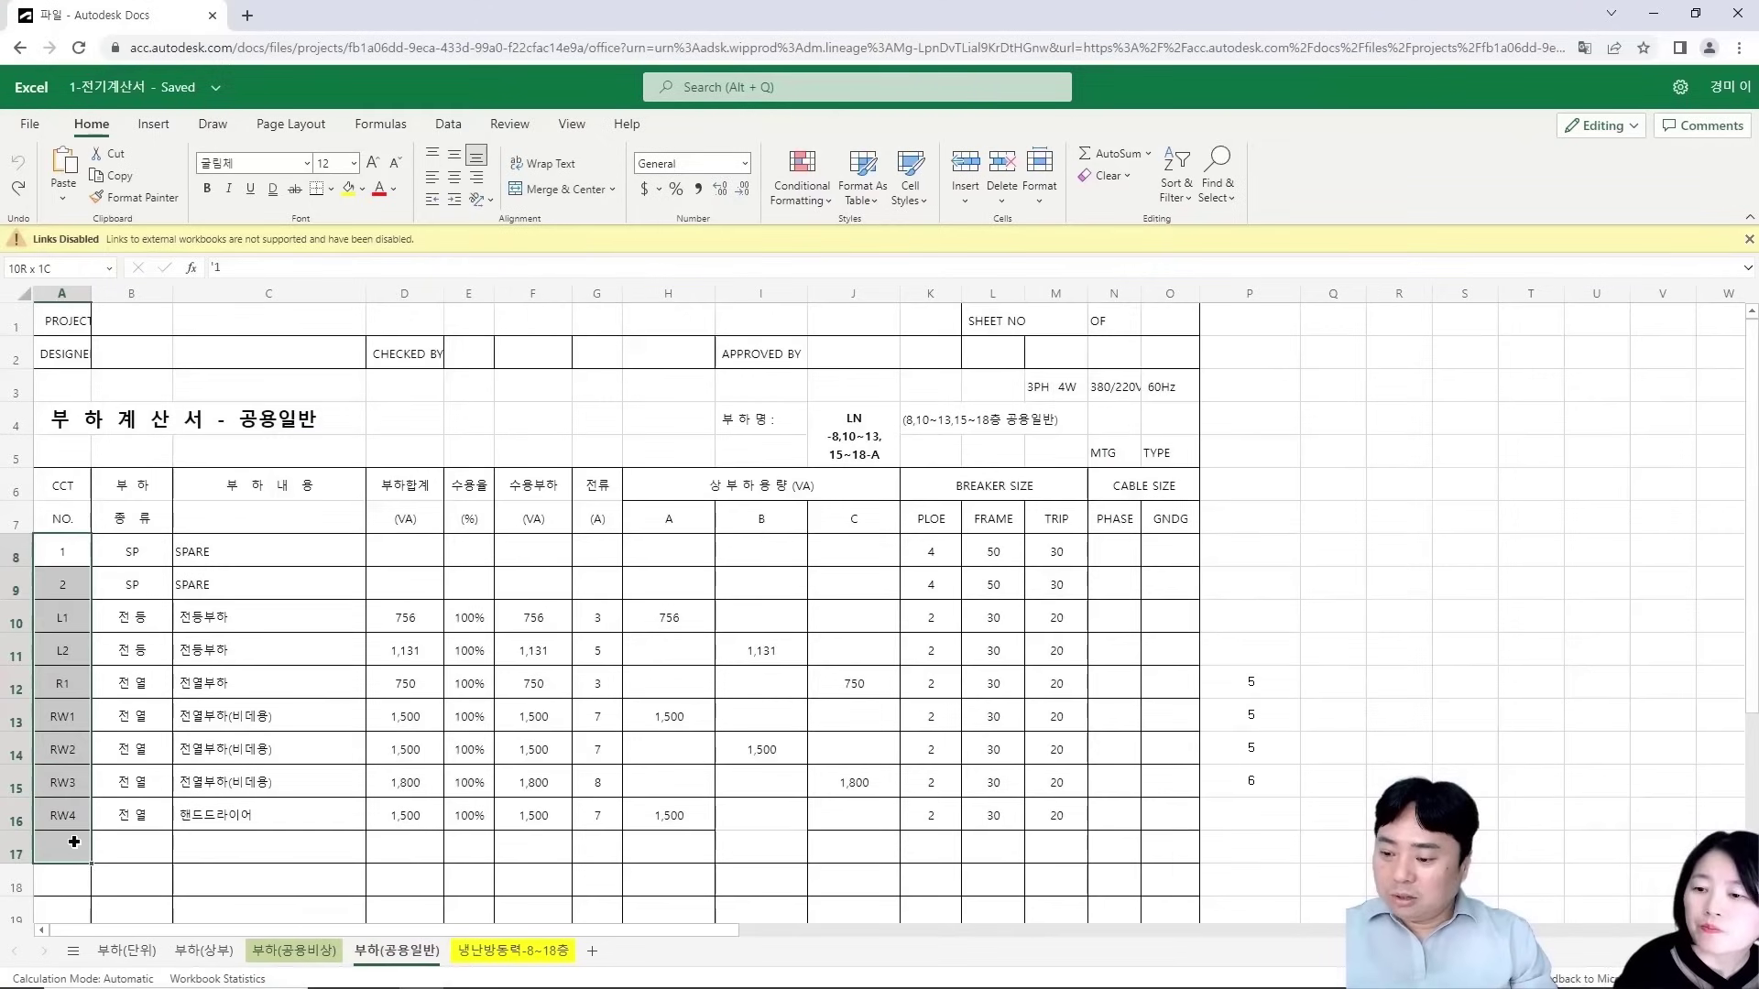
left_click(203, 953)
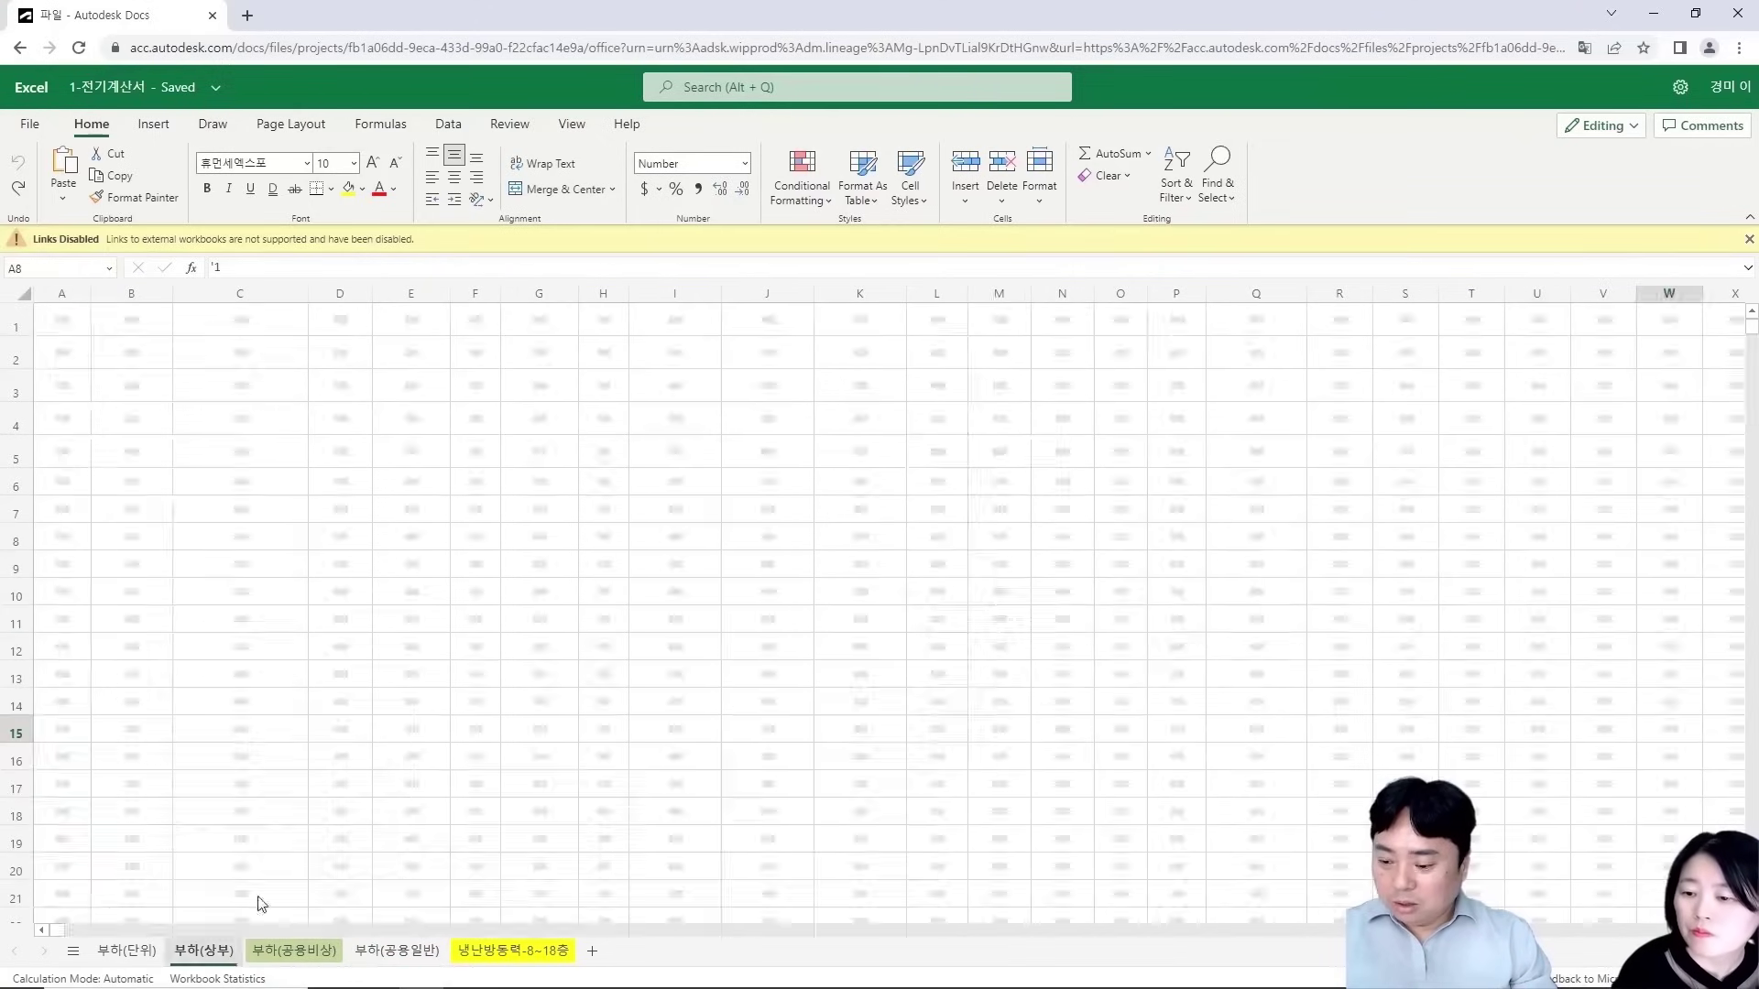
left_click(222, 545)
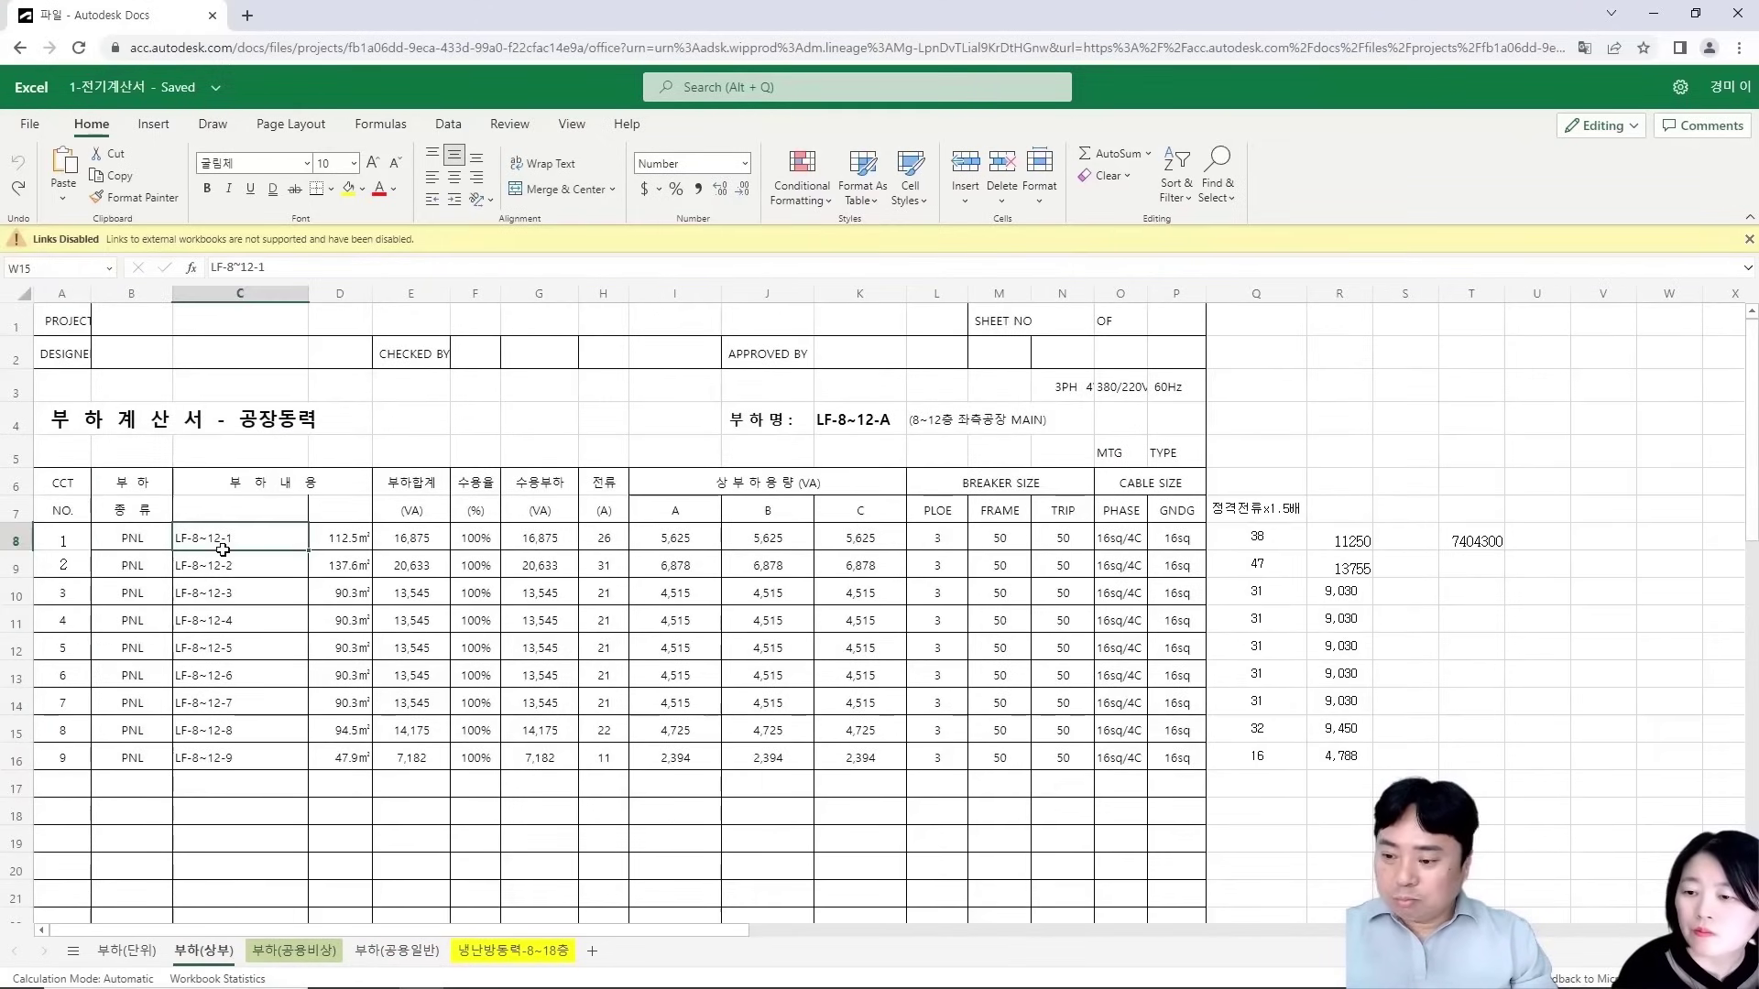
left_click(943, 538)
left_click_drag(55, 534, 549, 792)
left_click(916, 834)
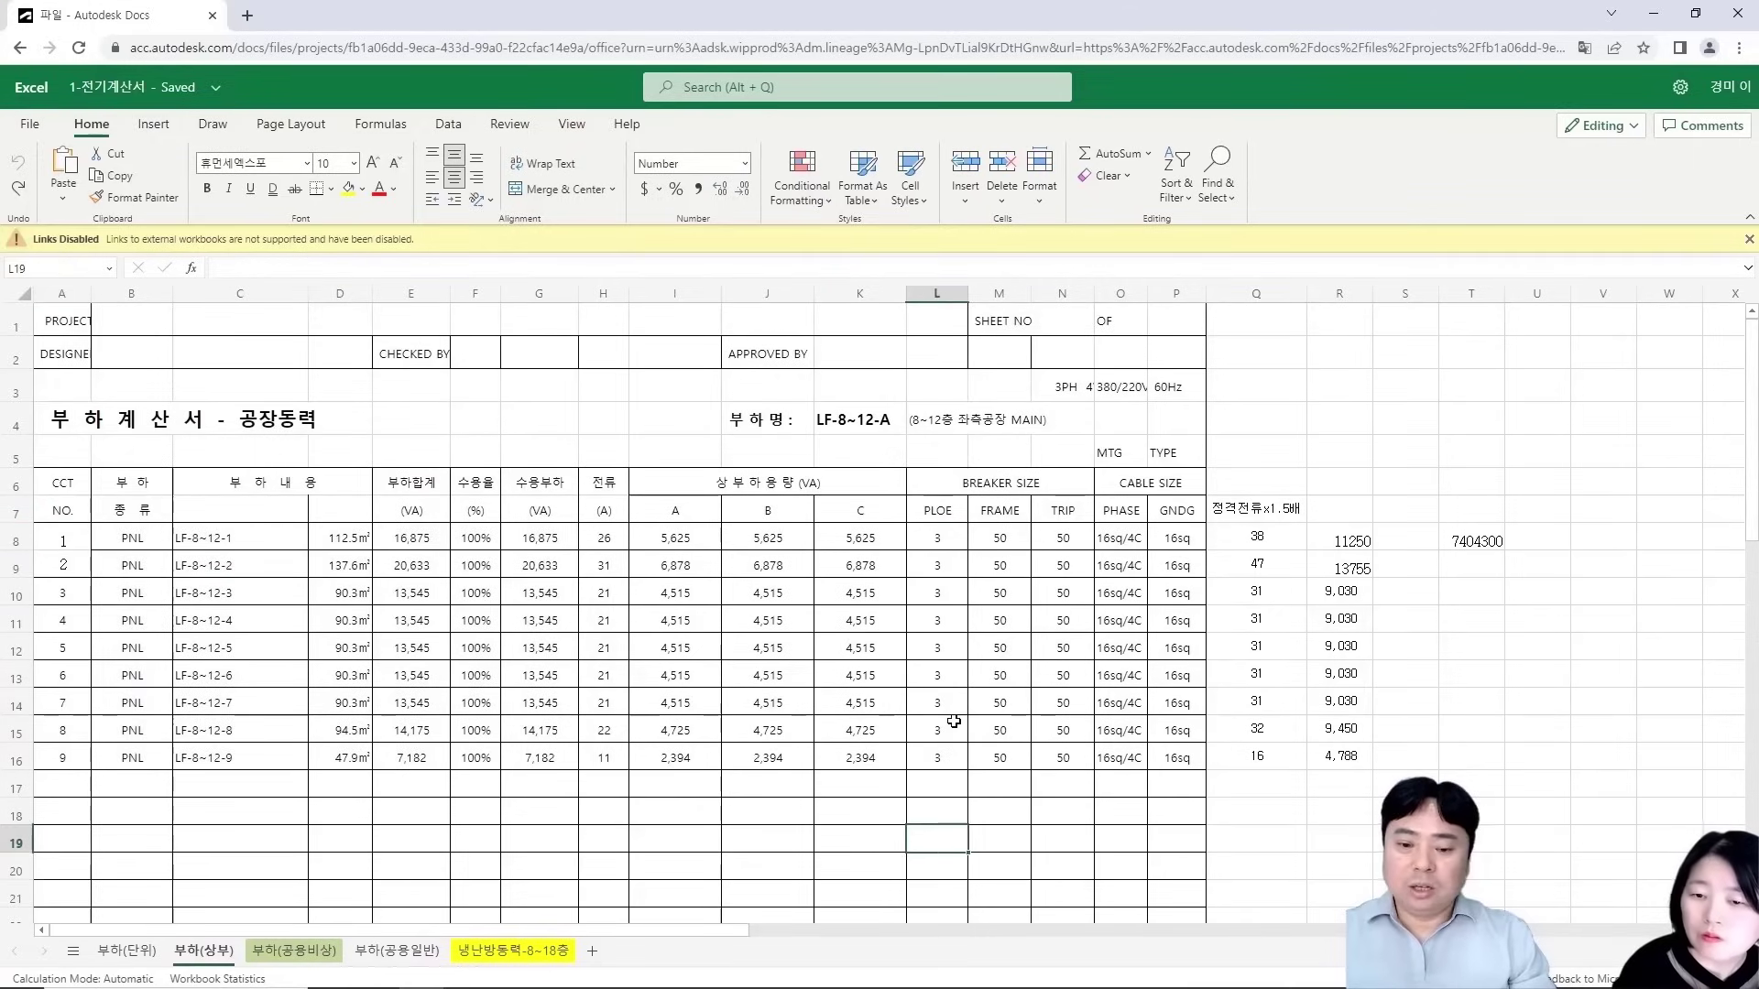
Switch to Revit and review the circuit loads and total connected load in the EHP-8-A schedule
key("alt+Tab")
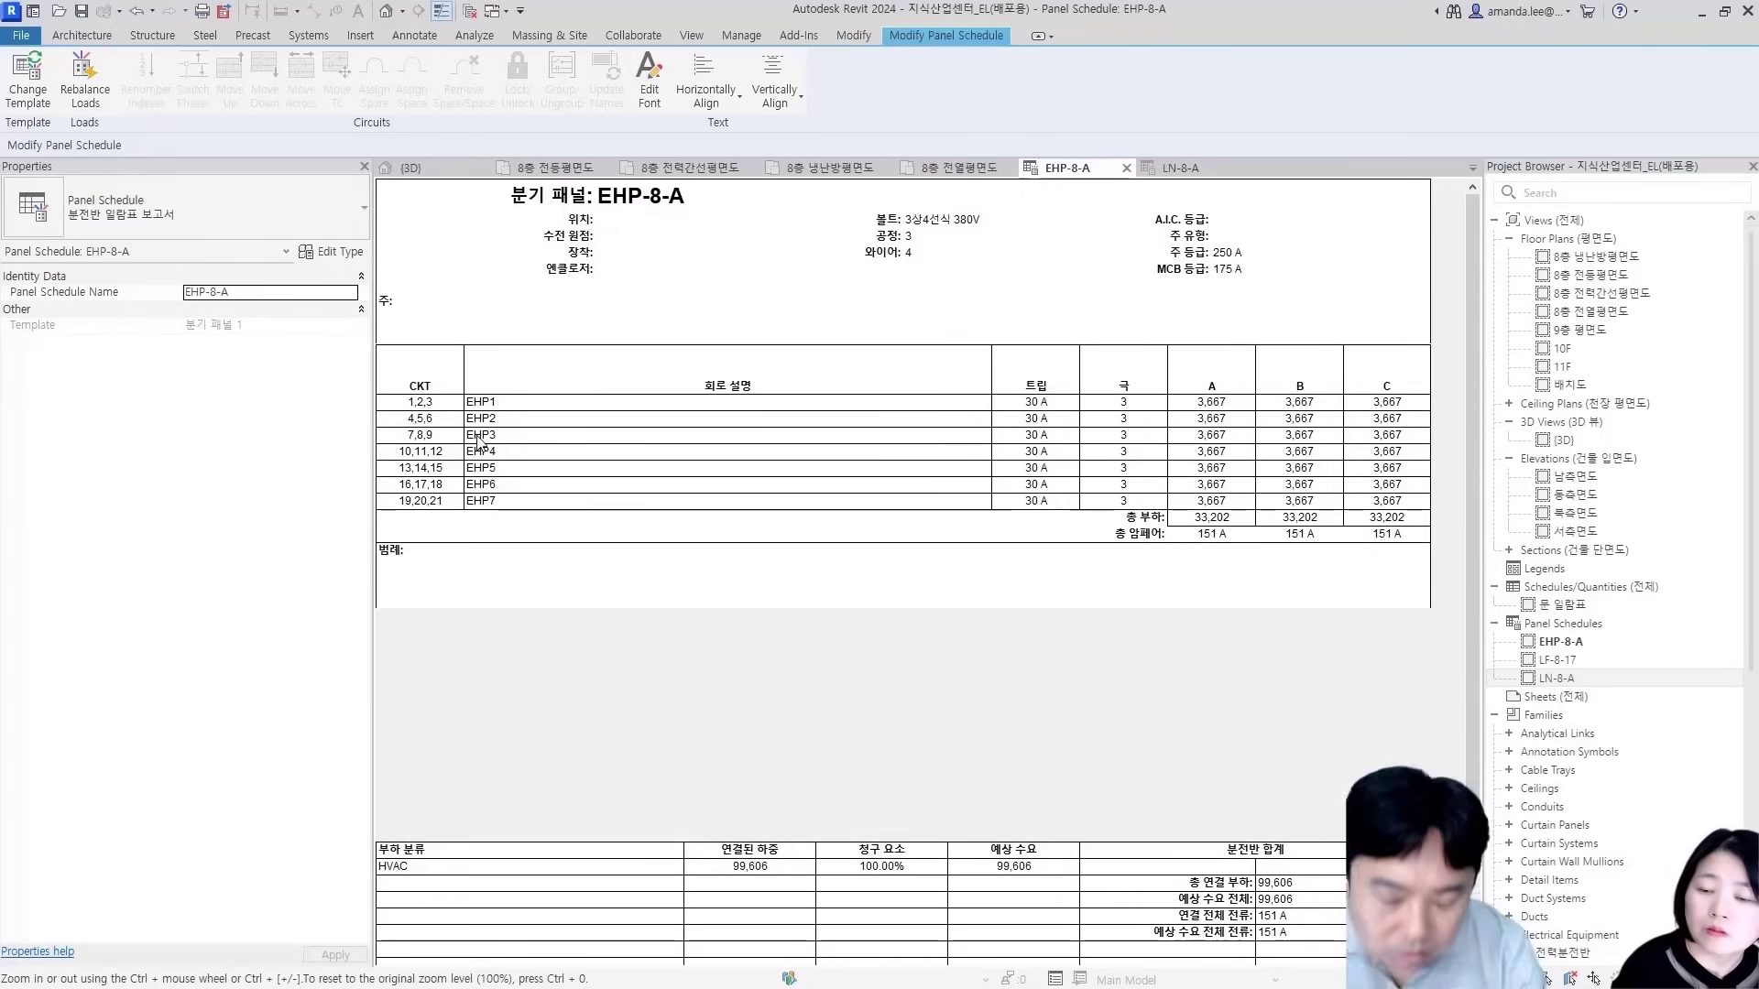
left_click(753, 584)
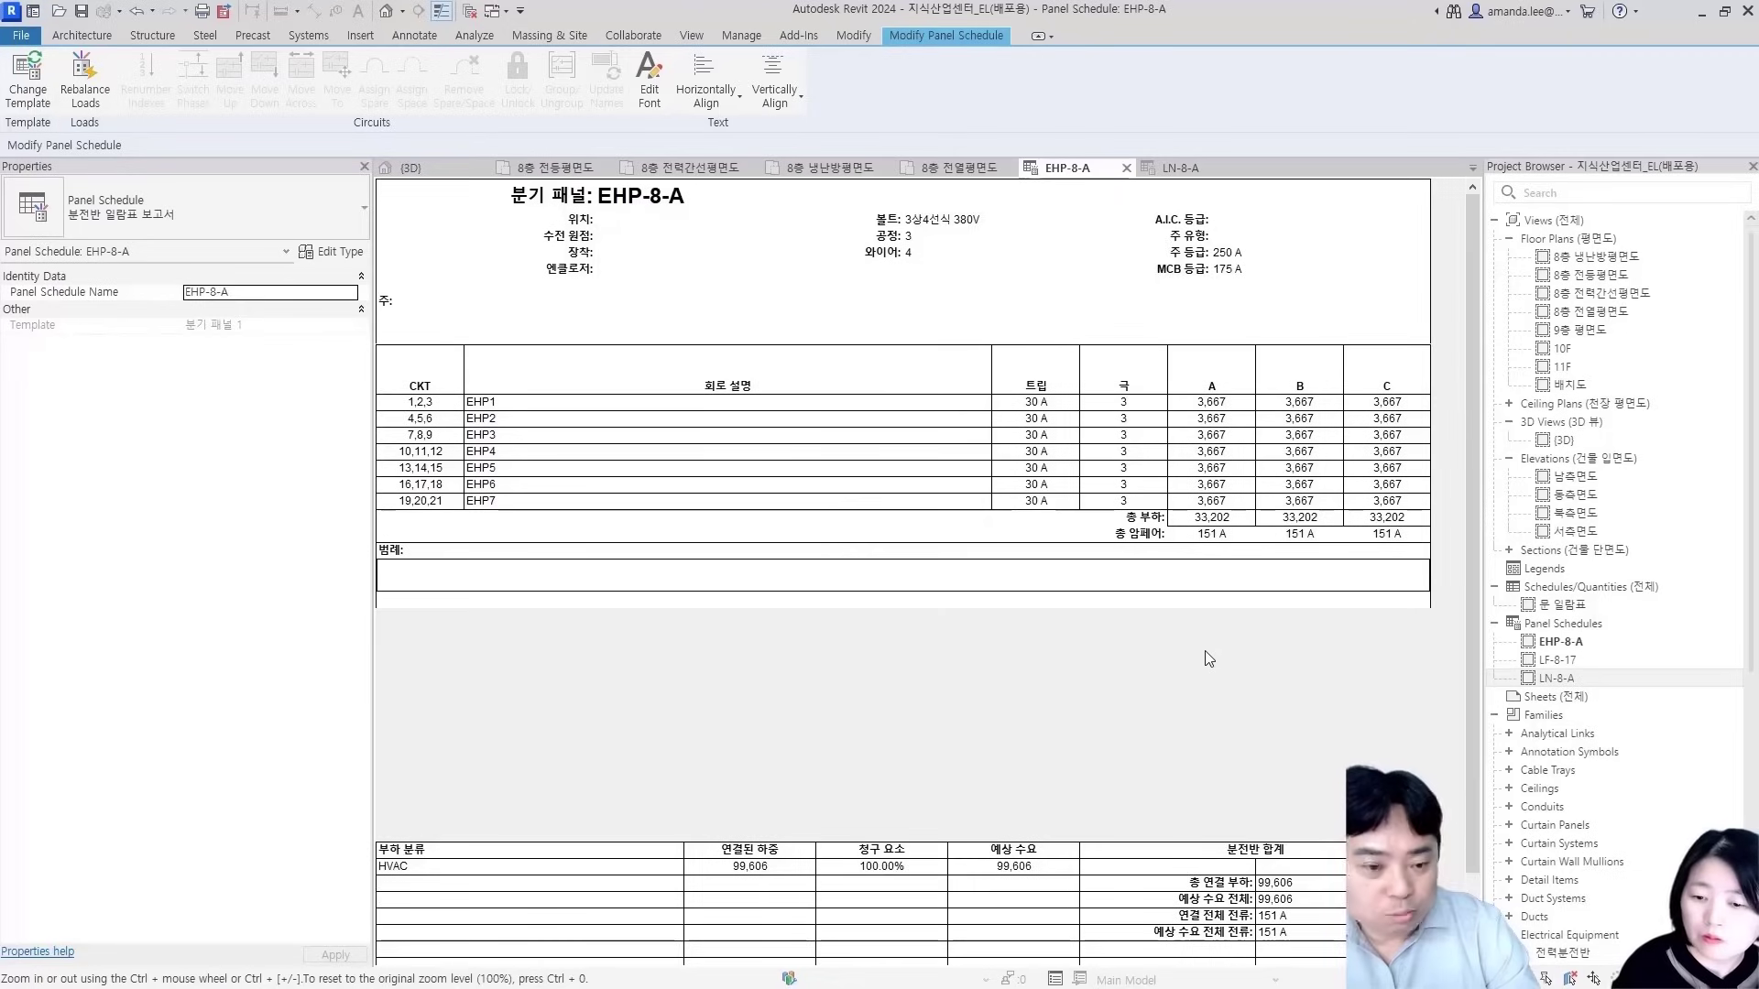
left_click(1310, 900)
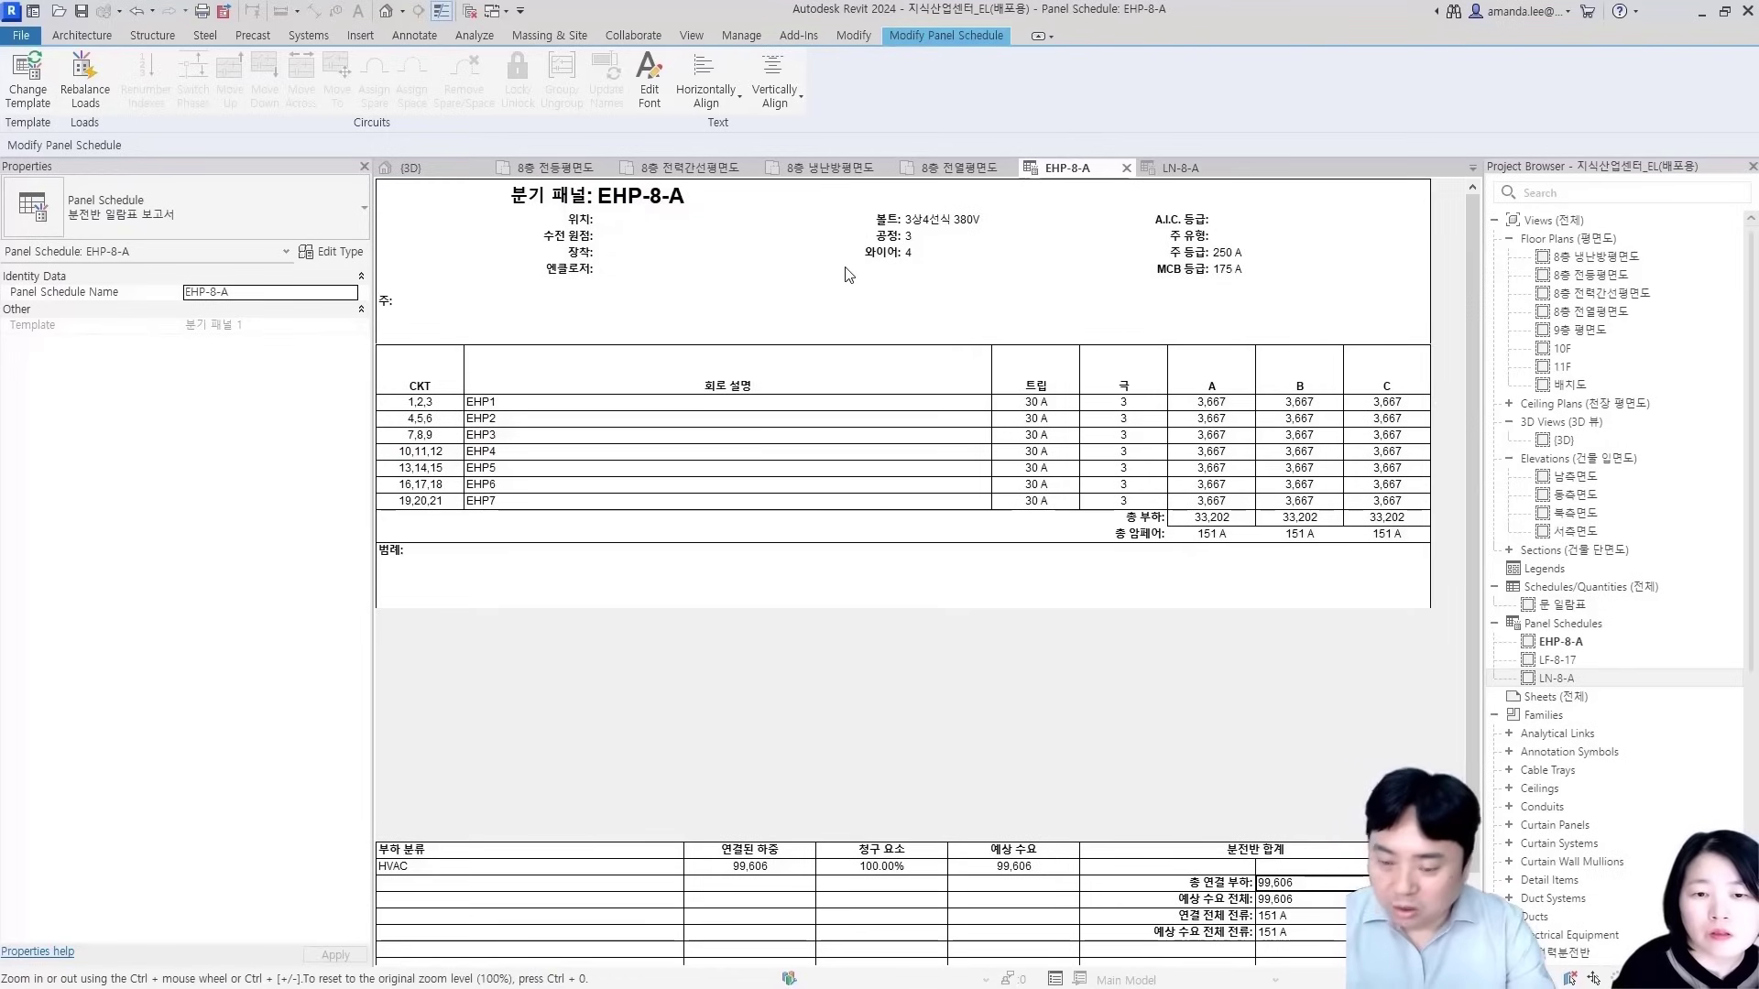
Switch to the workbook in Chrome and check the EHP-1 connected load formula on the 냉난방동력-8~18층 sheet
key("alt+Tab")
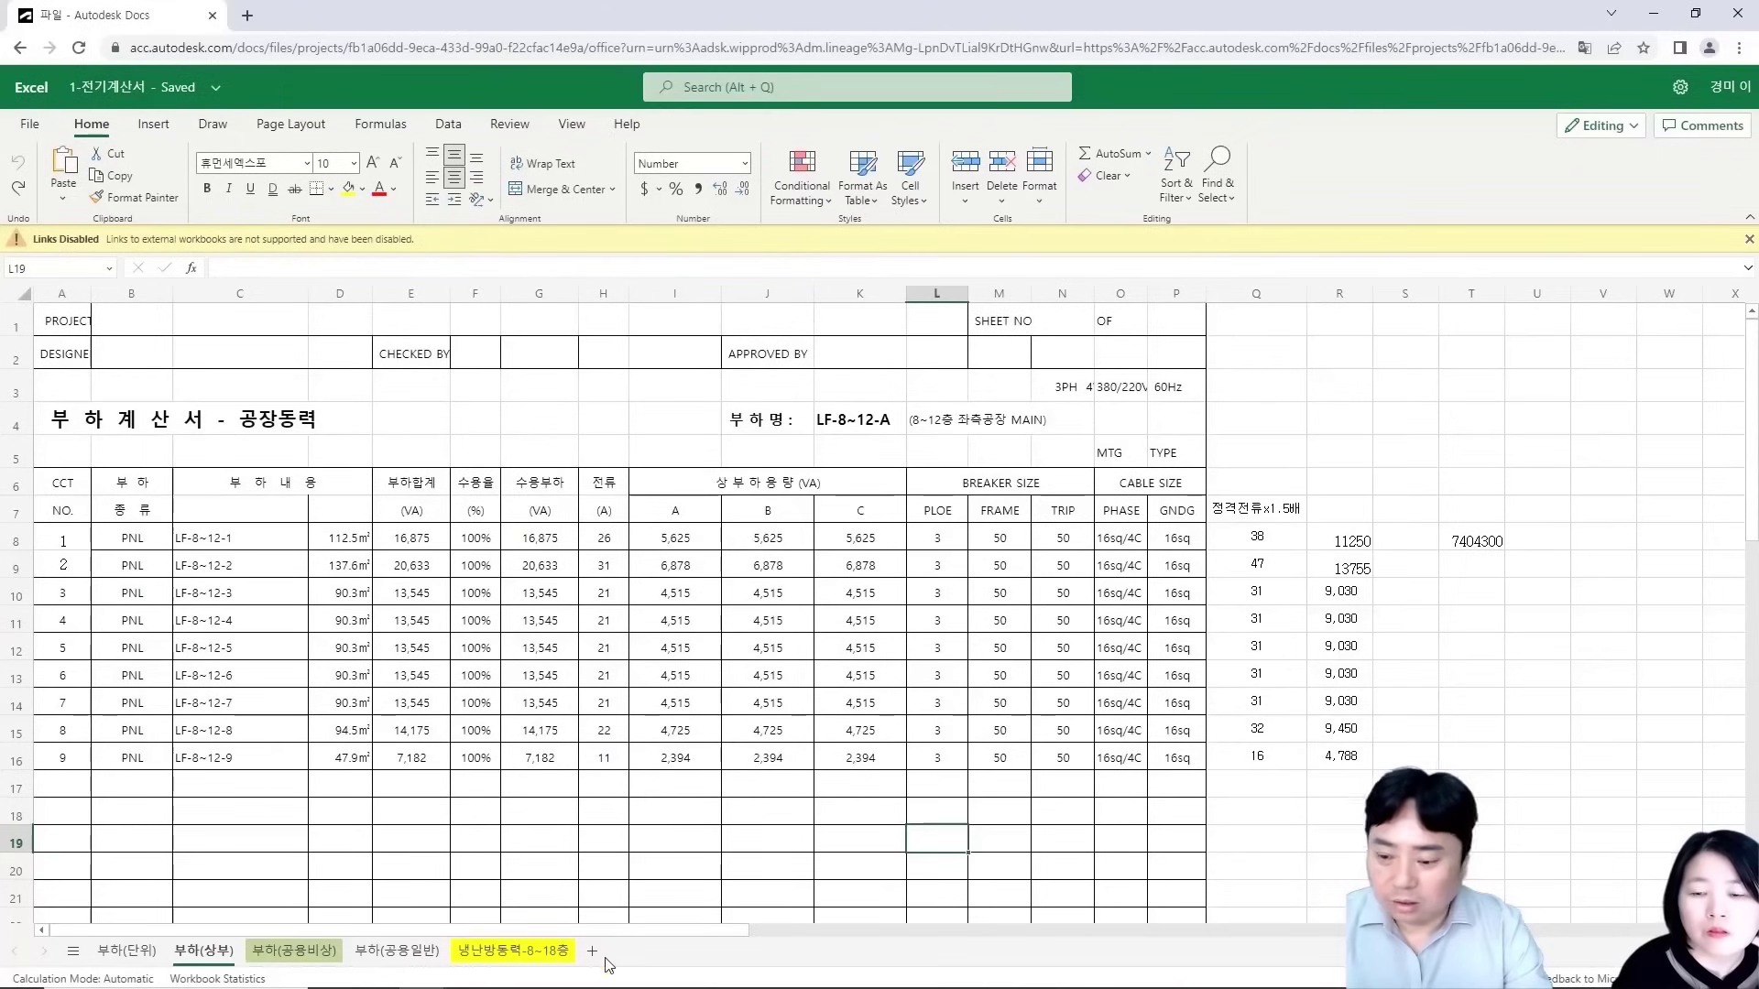
left_click(513, 951)
left_click(544, 391)
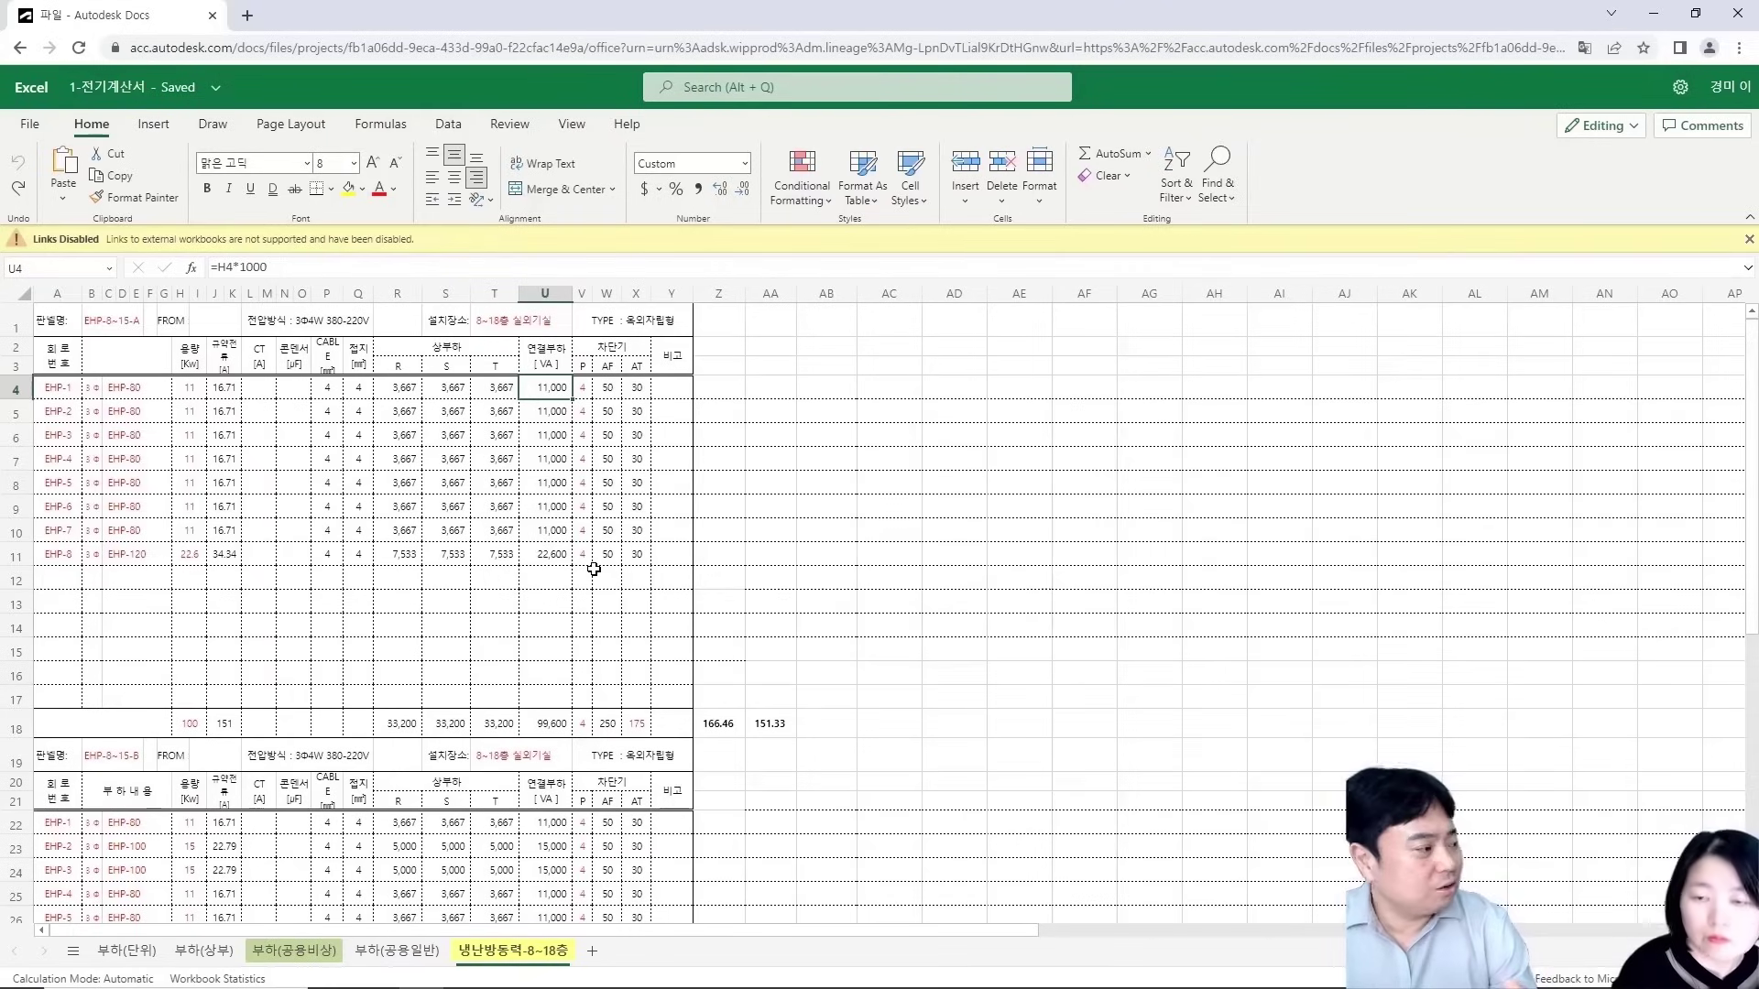
left_click(971, 570)
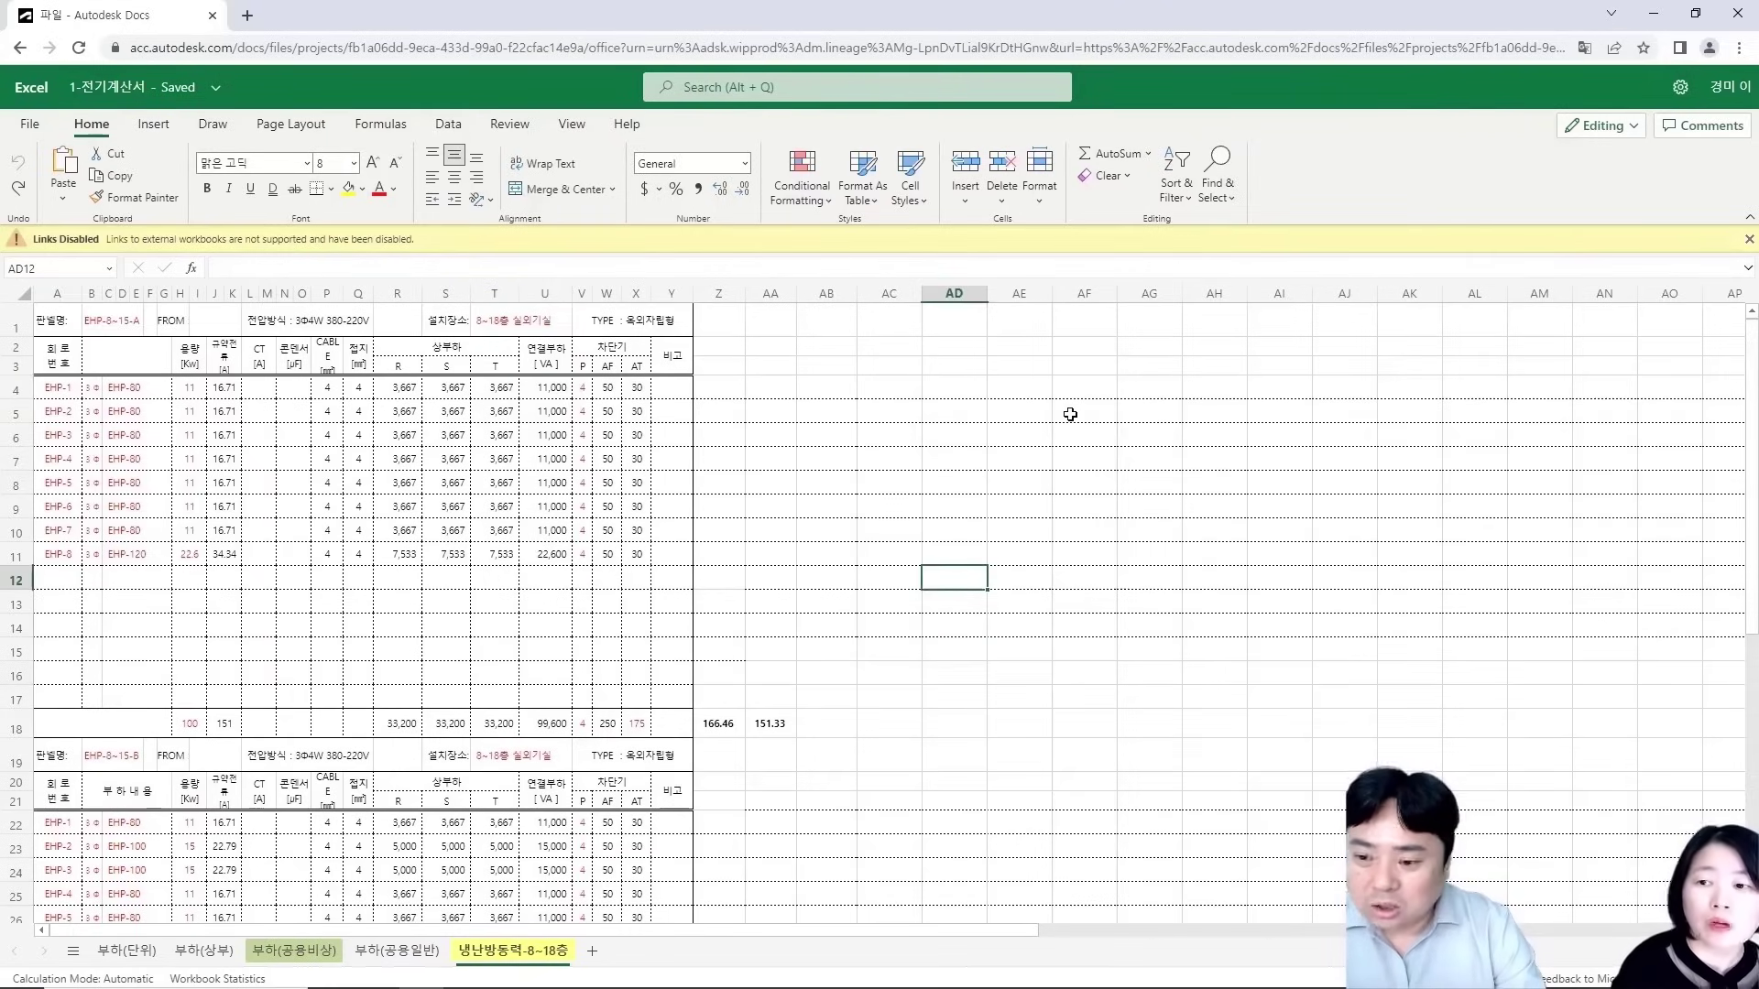
Compare the Revit EHP-8-A schedule layout with the workbook's 부하(상부) sheet, including the LF-8~12-A total load rows
key("alt+Tab")
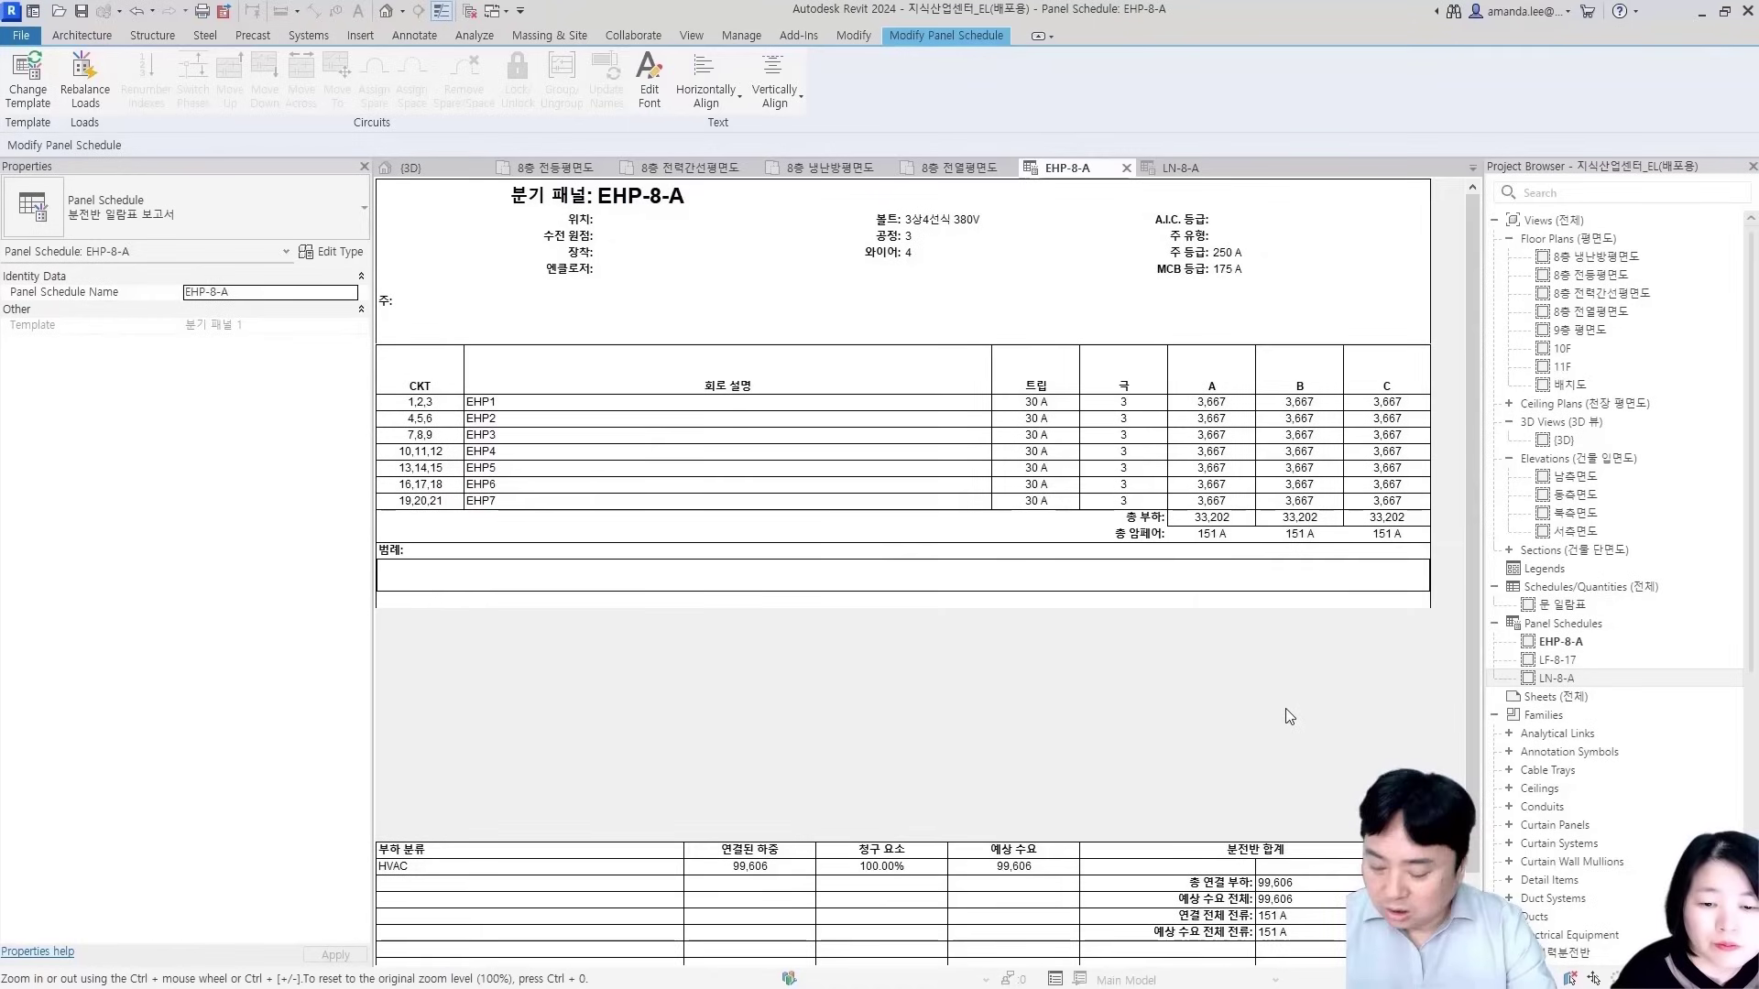
key("alt+Tab")
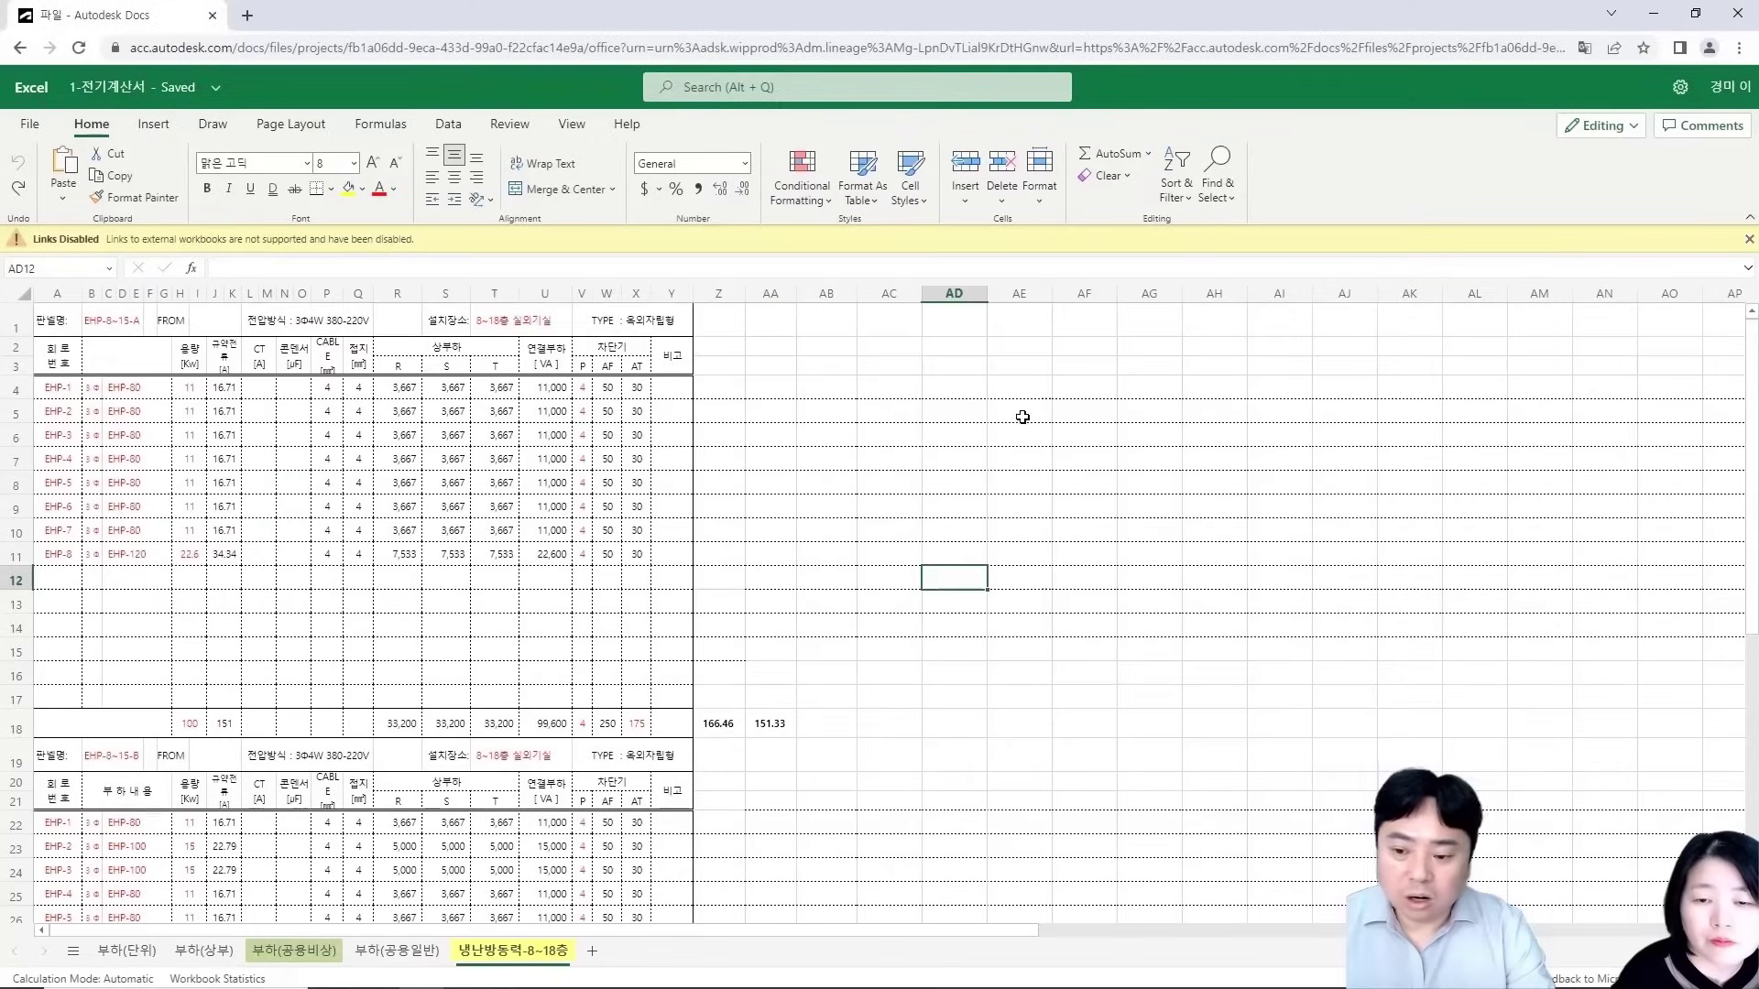
left_click(203, 951)
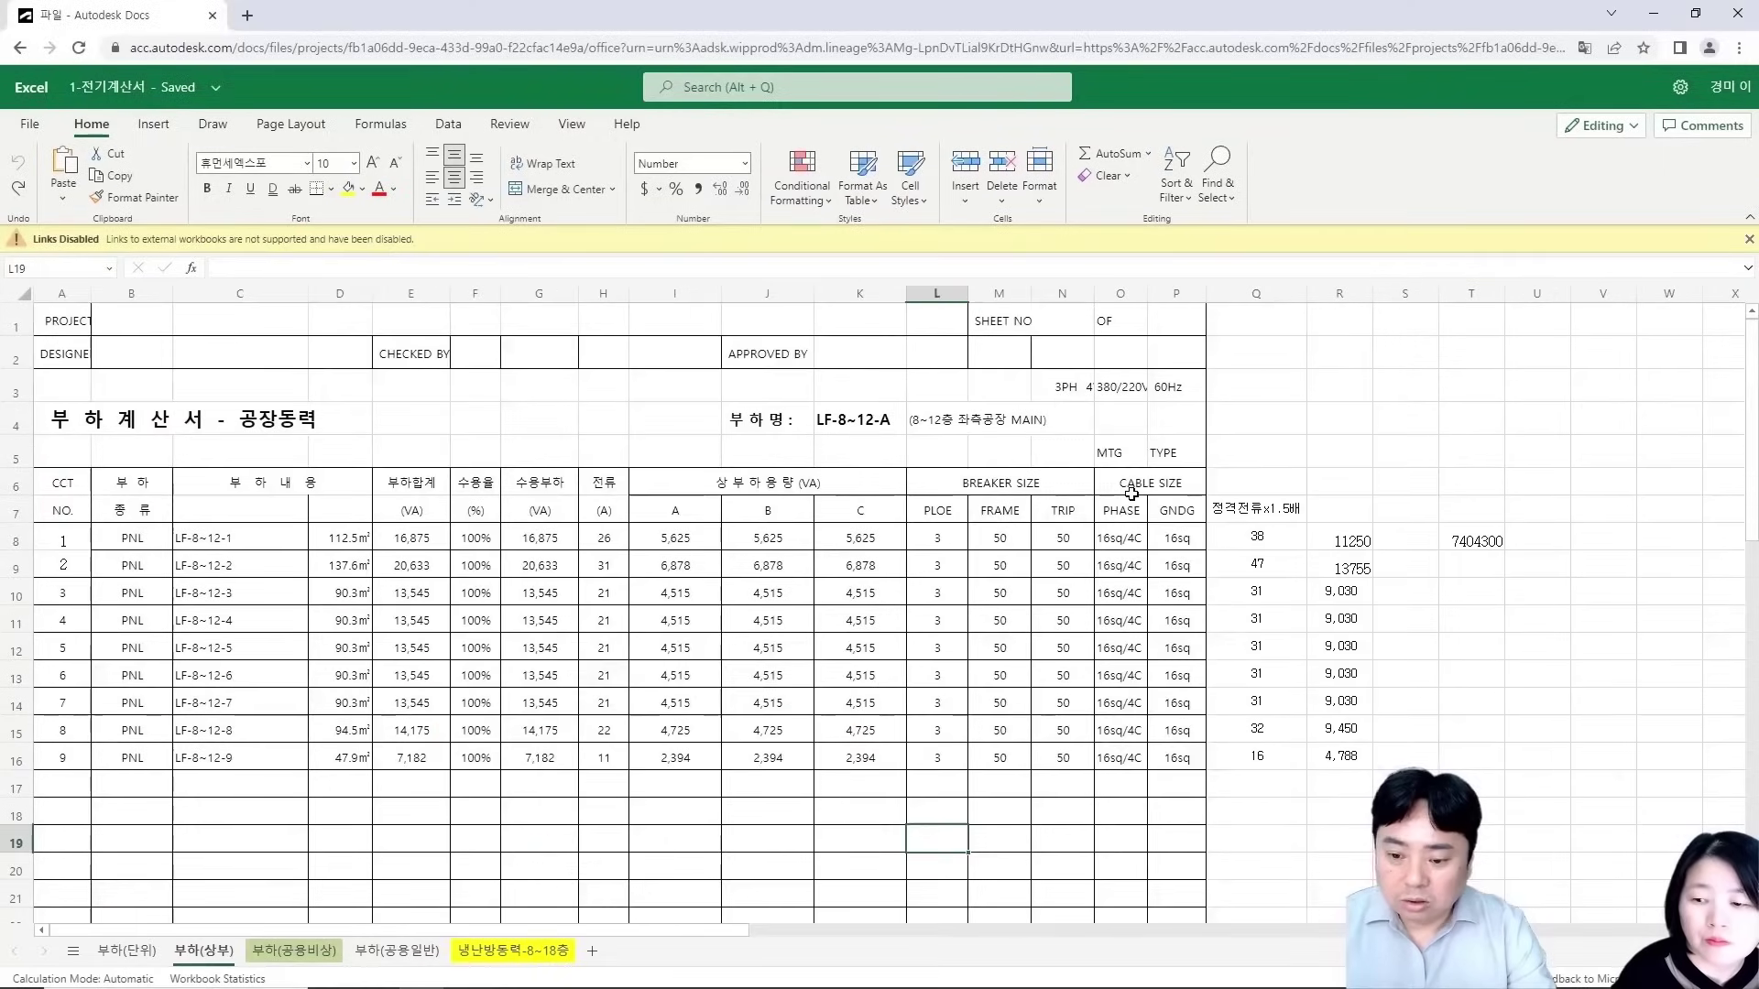
scroll(513, 668, "up", 1)
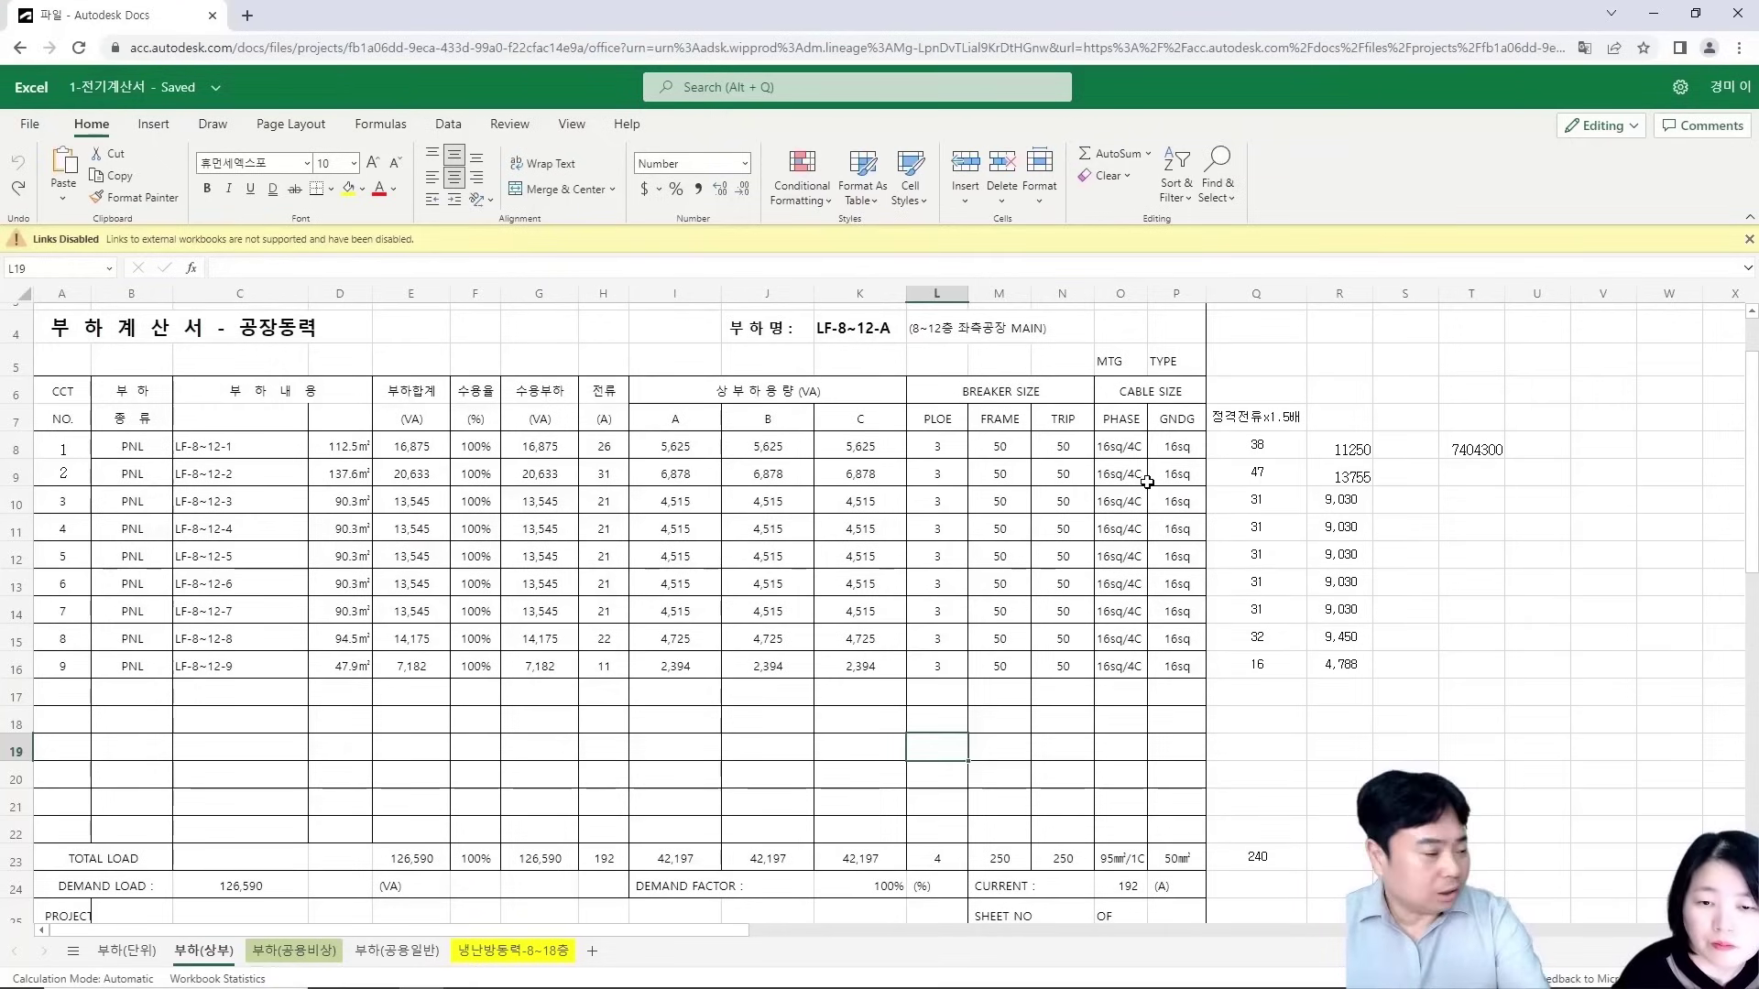
Switch to Revit and inspect the notes and legend areas of the EHP-8-A panel schedule
key("alt+Tab")
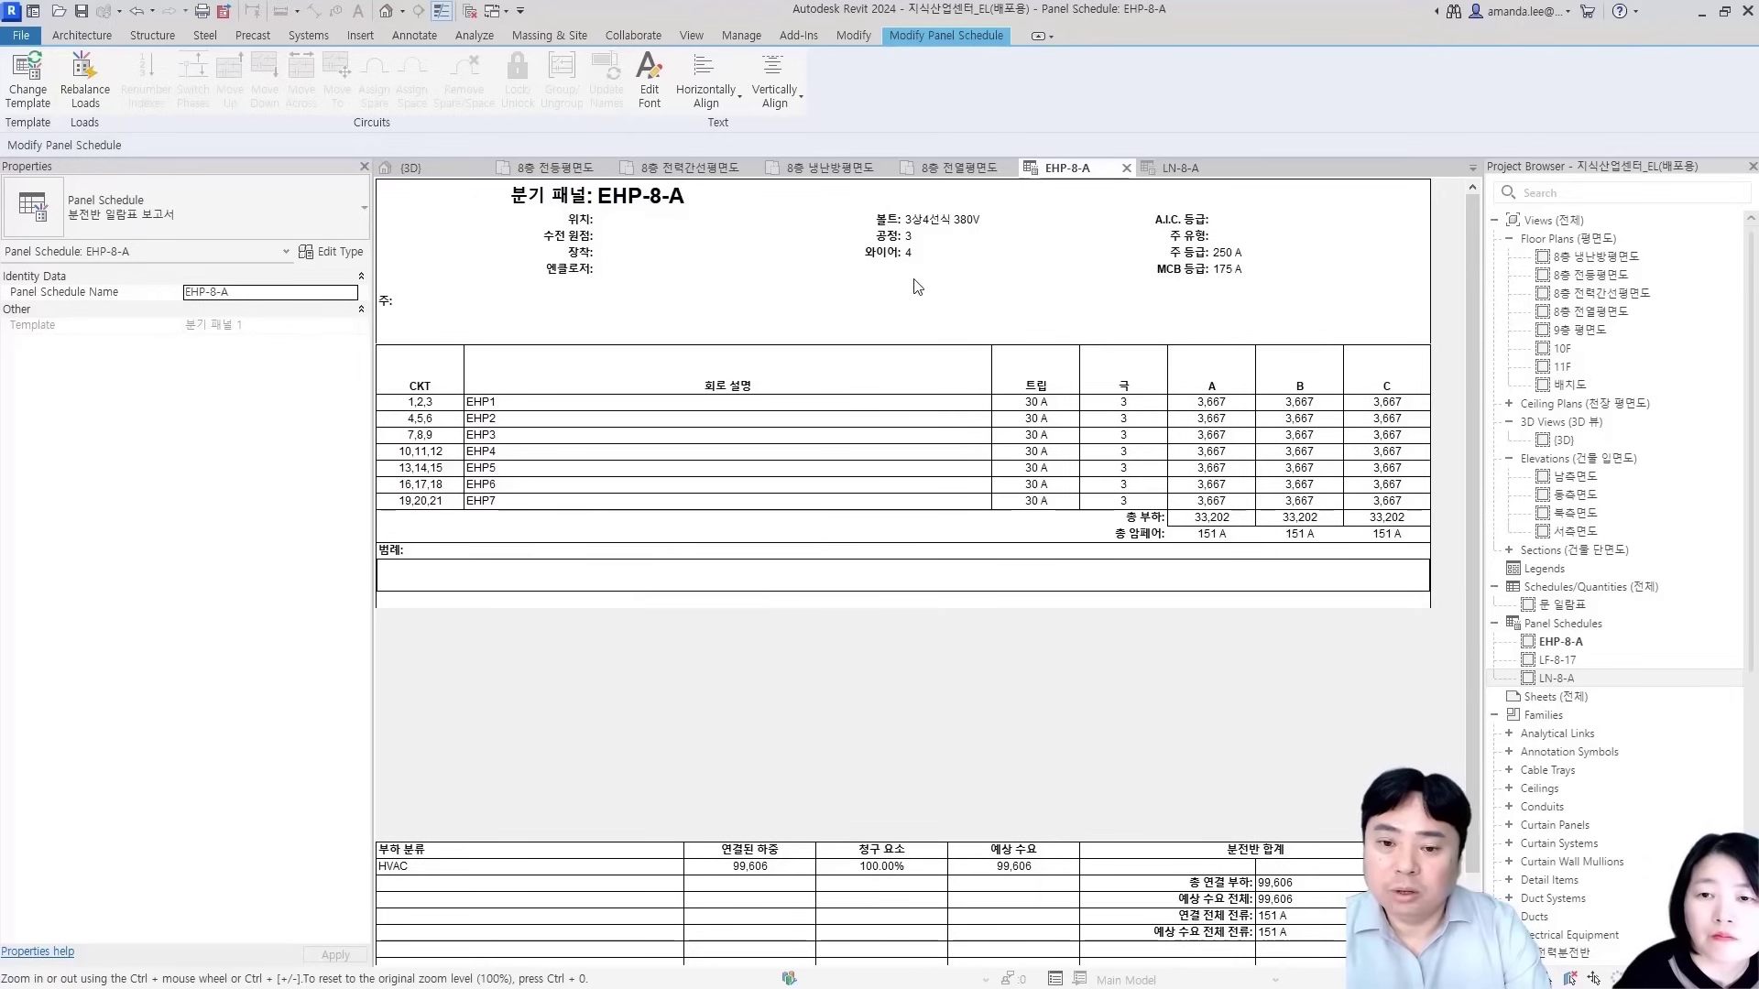
left_click(850, 300)
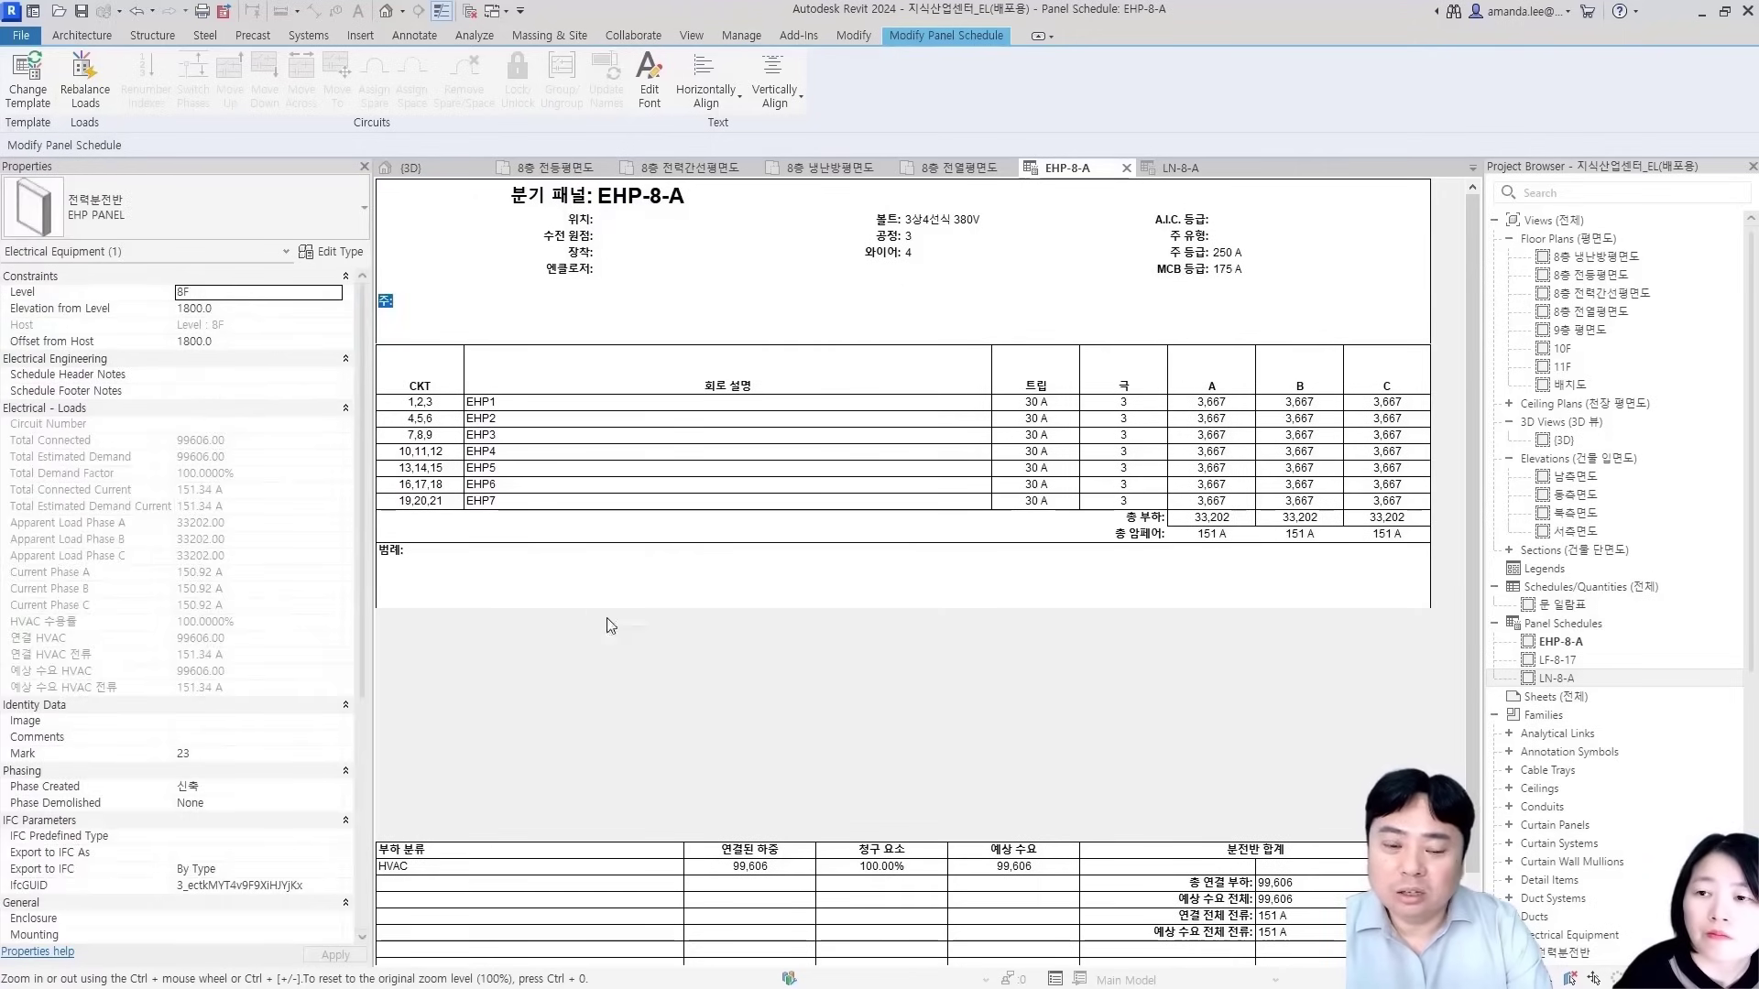
left_click(999, 643)
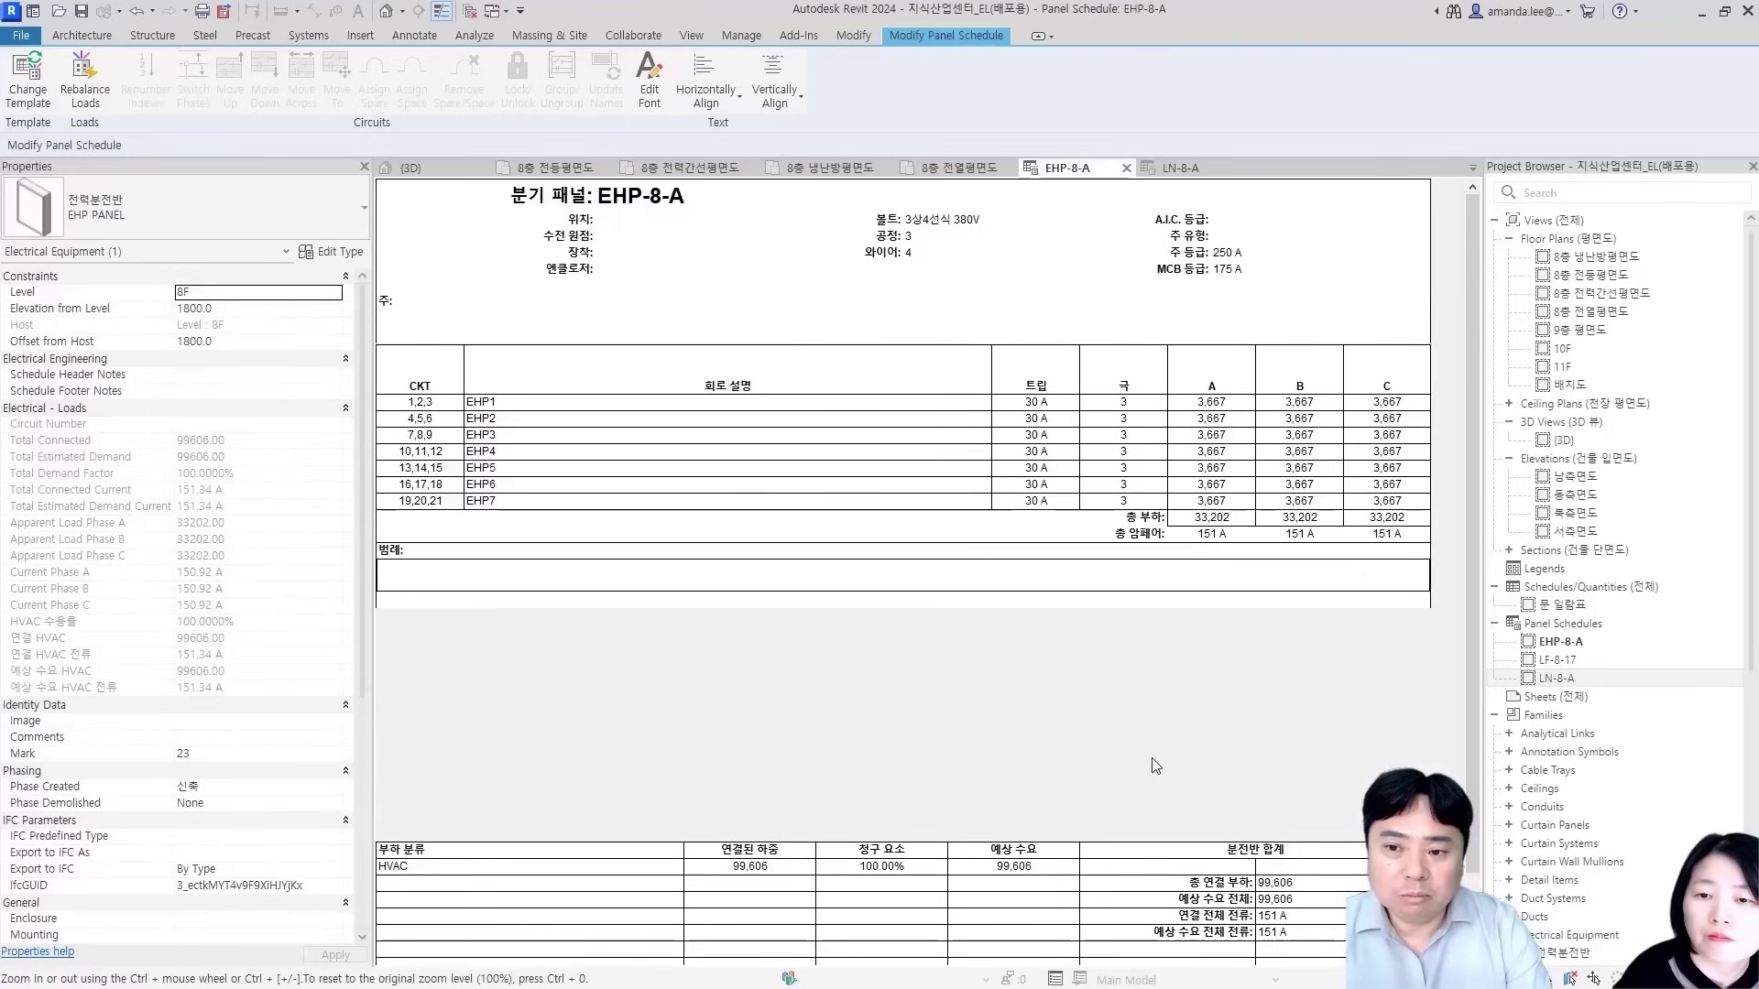
Open the One Column branch panel template 분기 패널 1 for editing
left_click(745, 37)
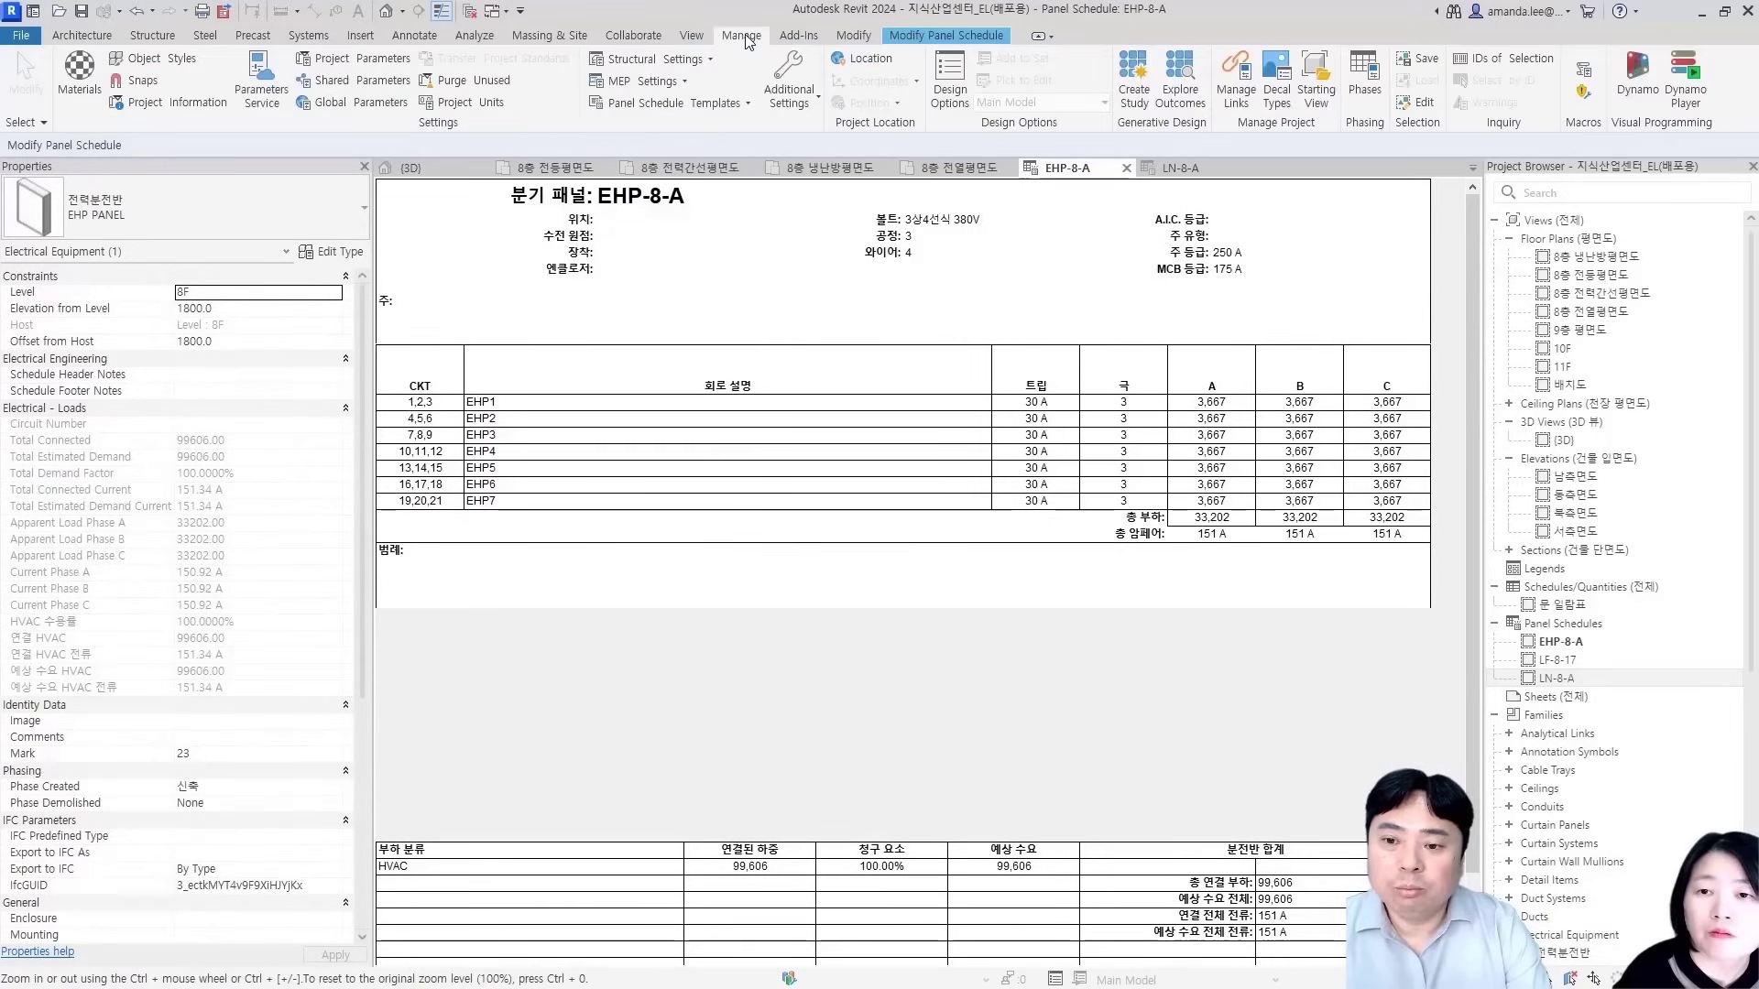
left_click(652, 104)
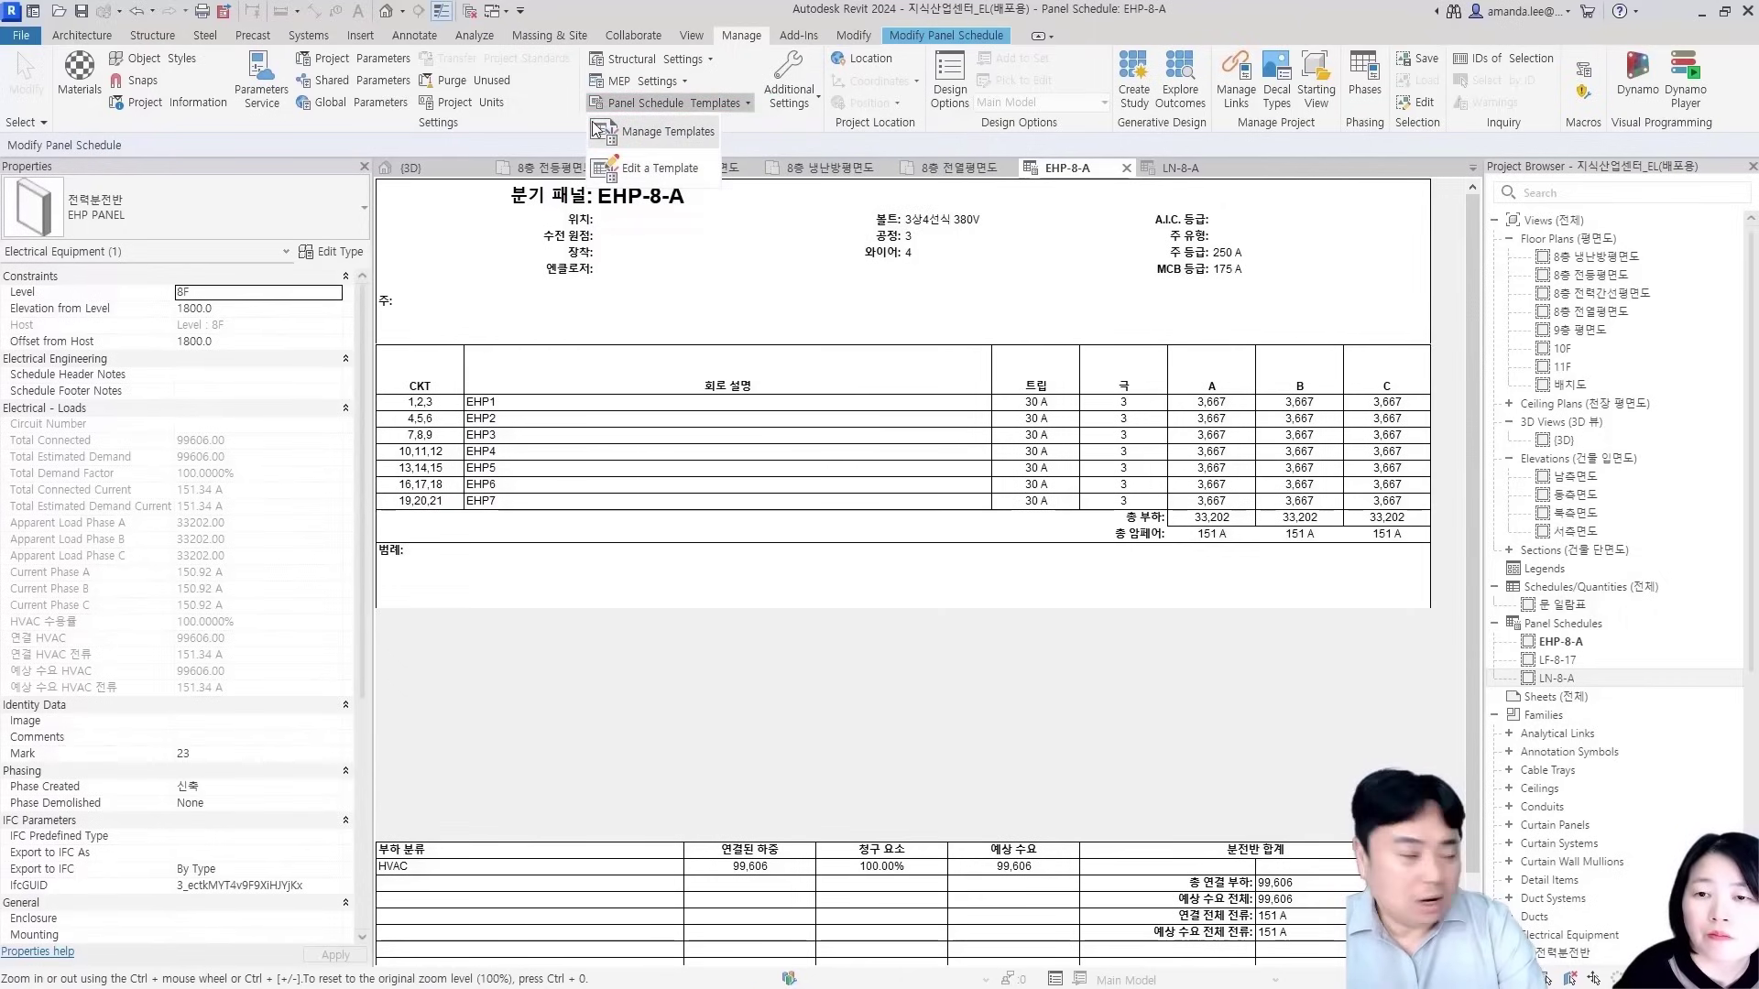
left_click(674, 171)
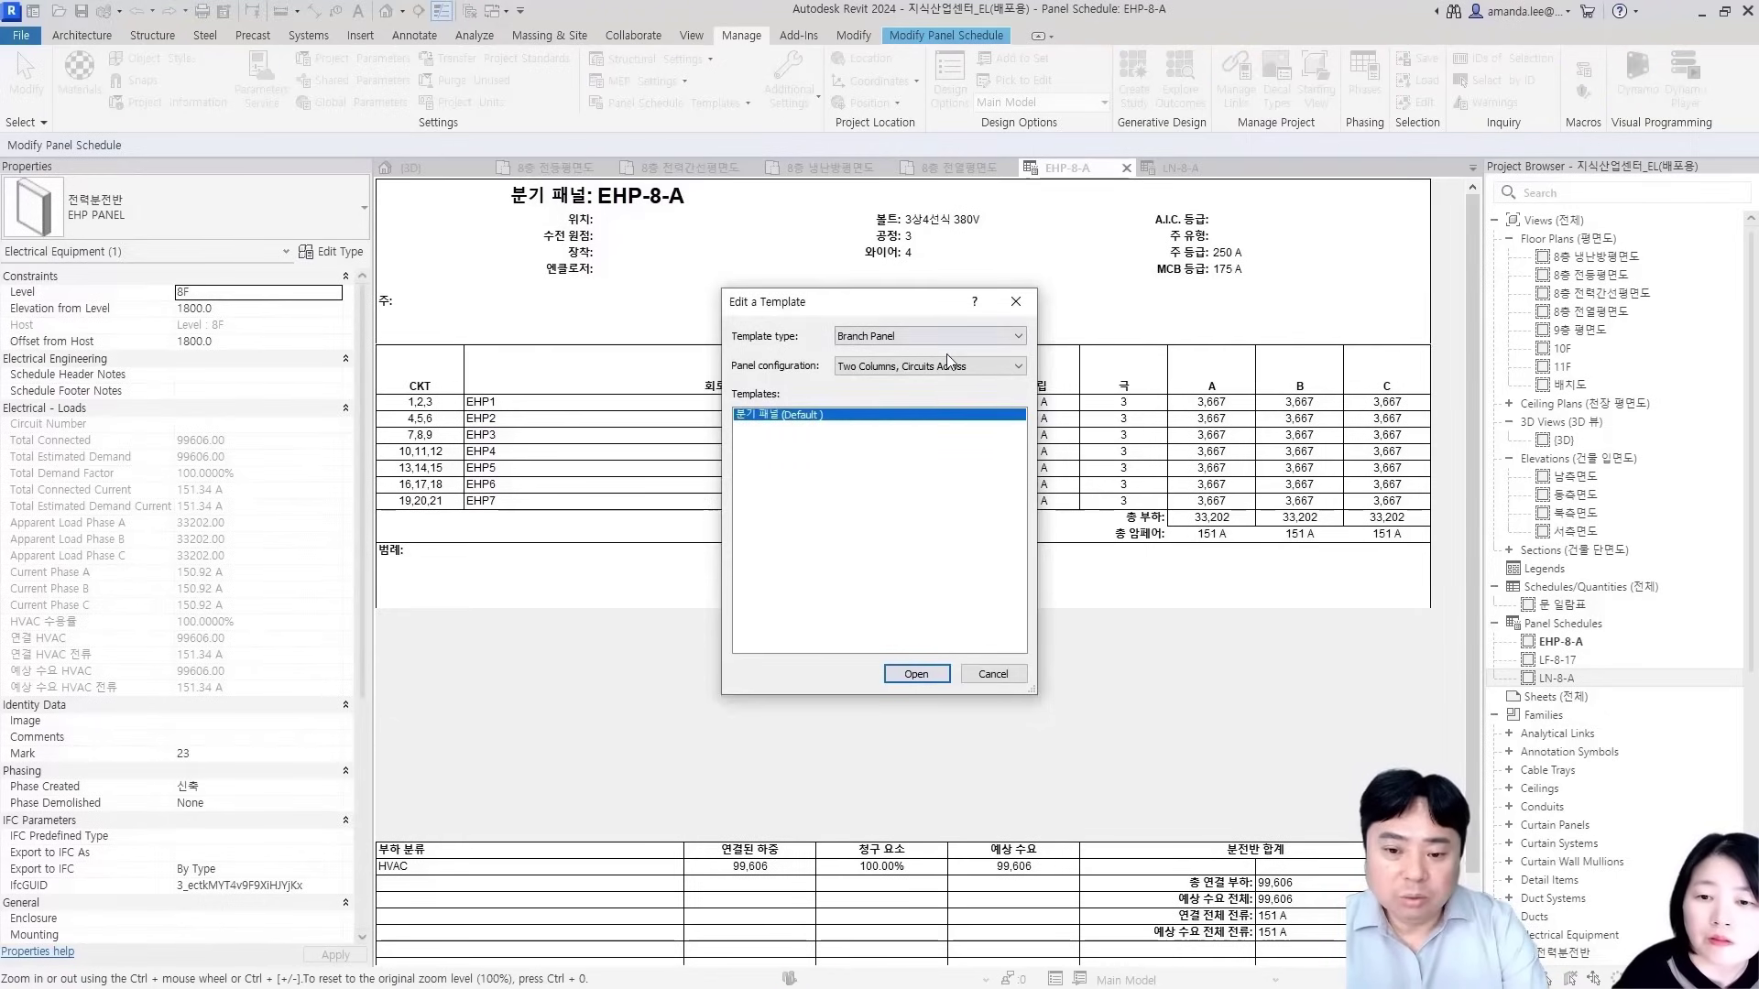
left_click(850, 370)
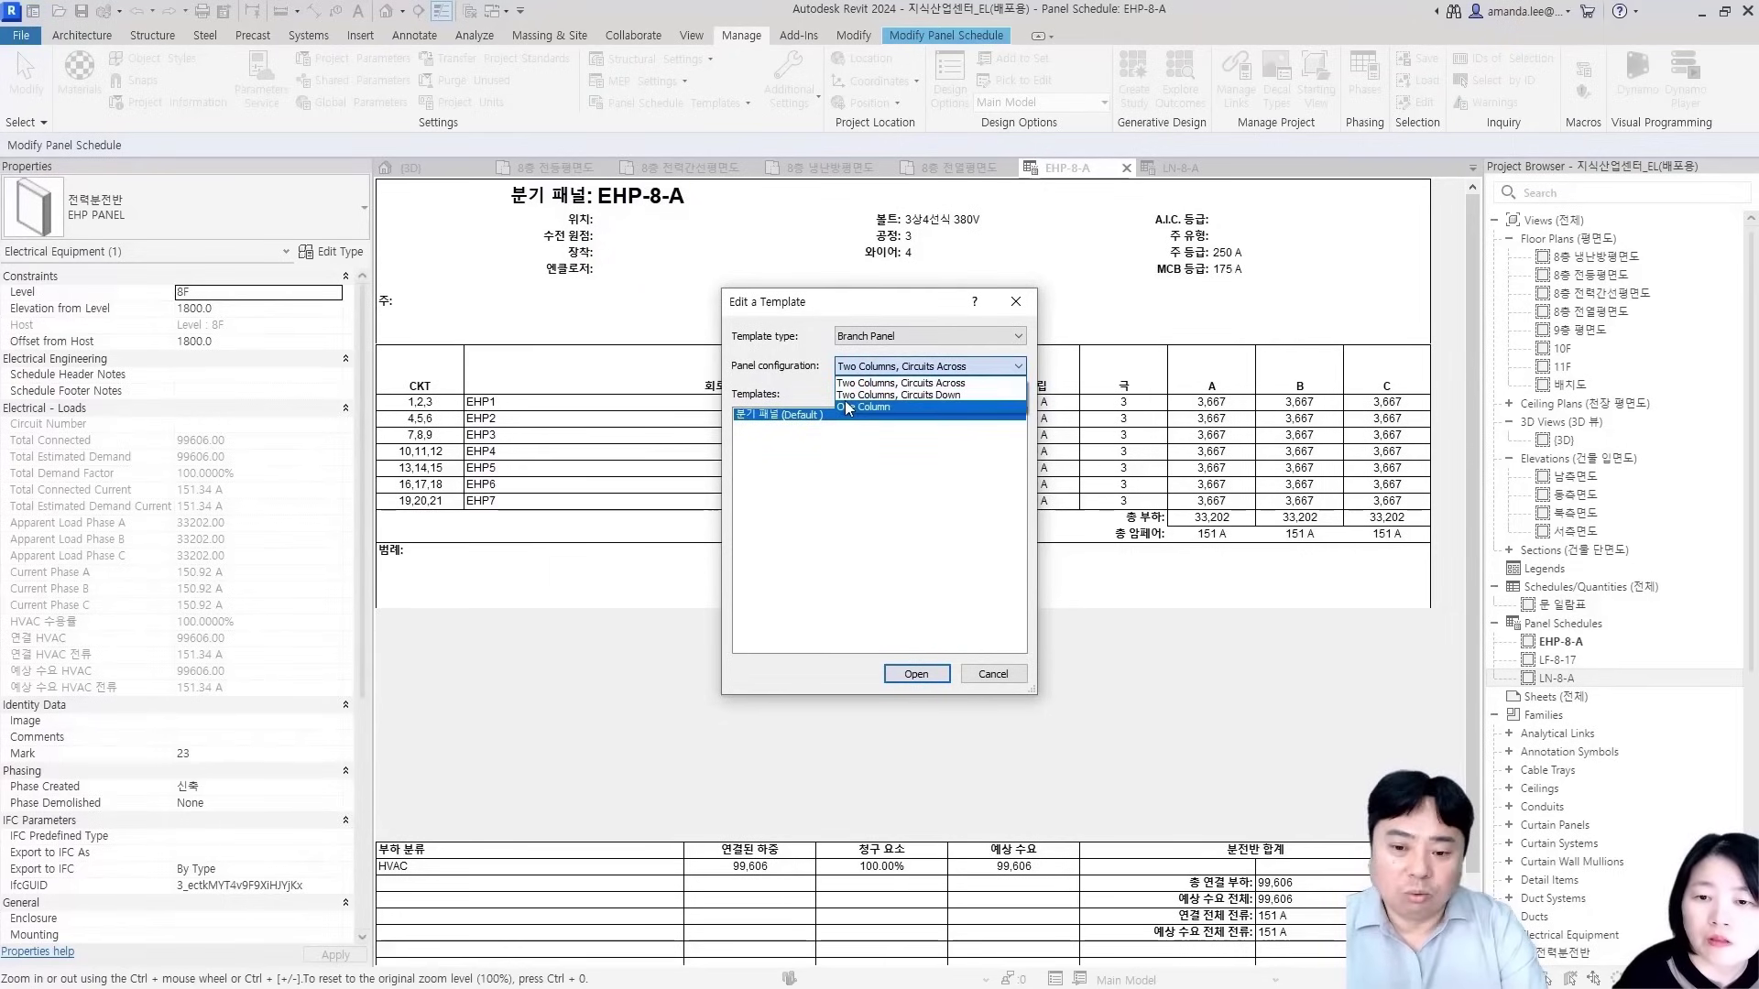
left_click(848, 408)
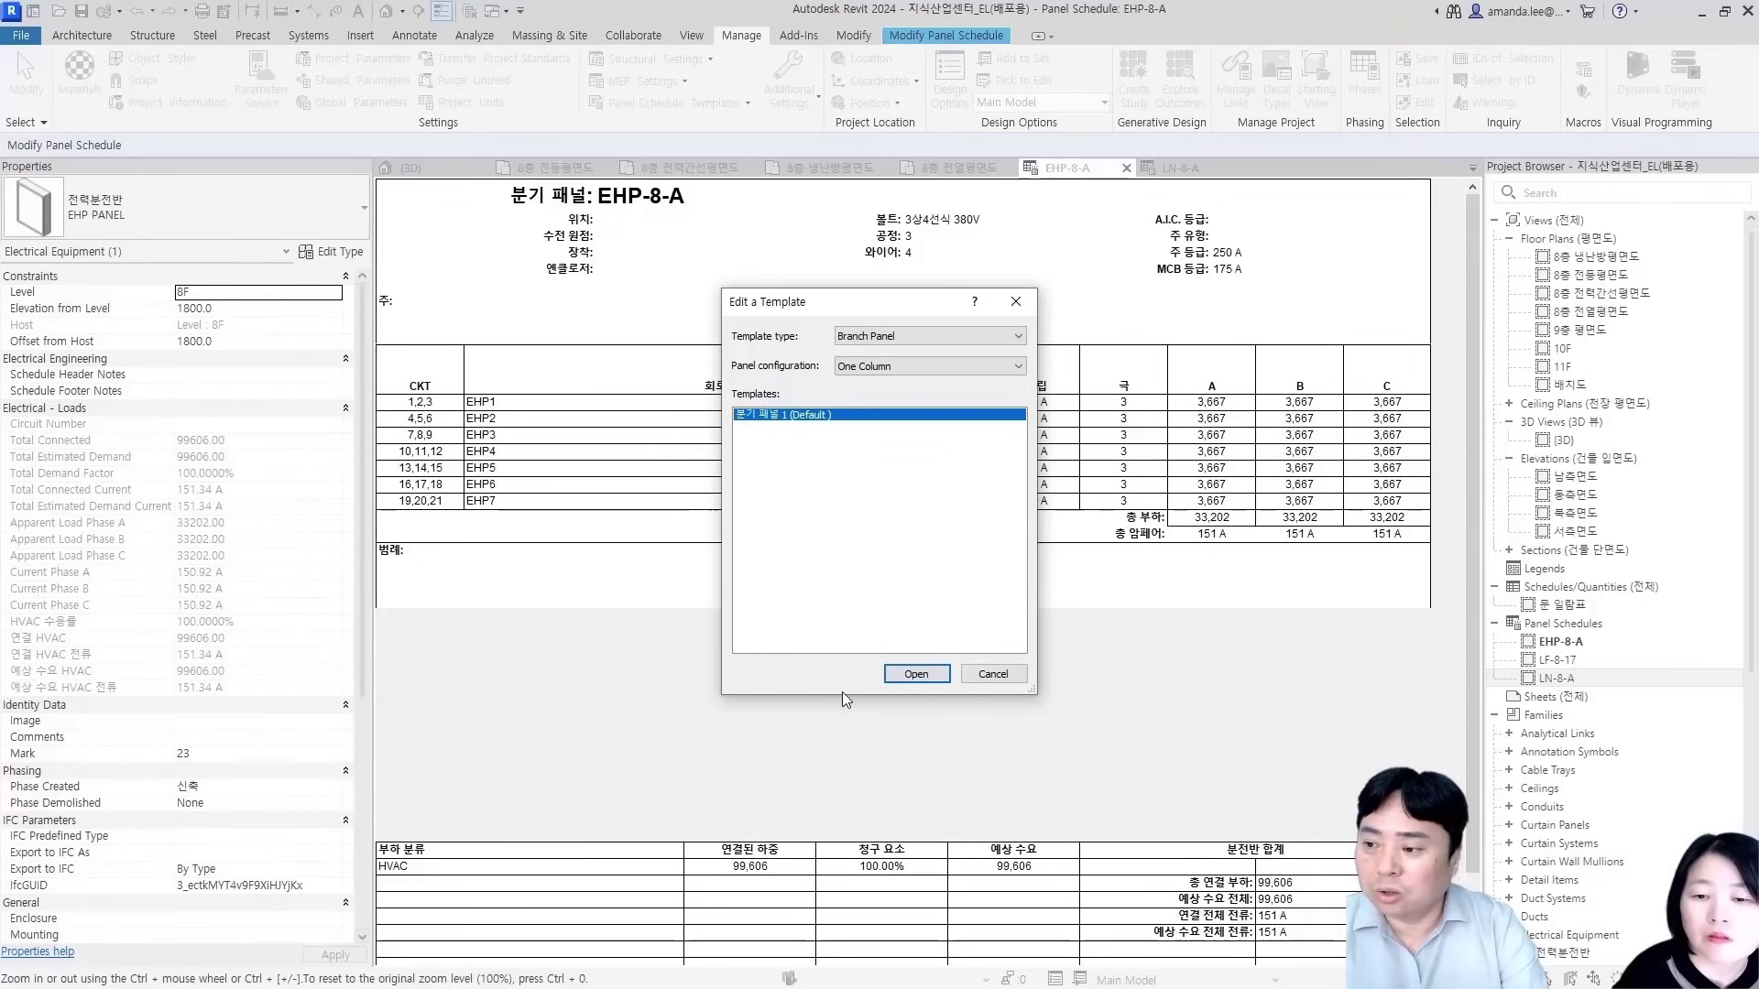
left_click(916, 674)
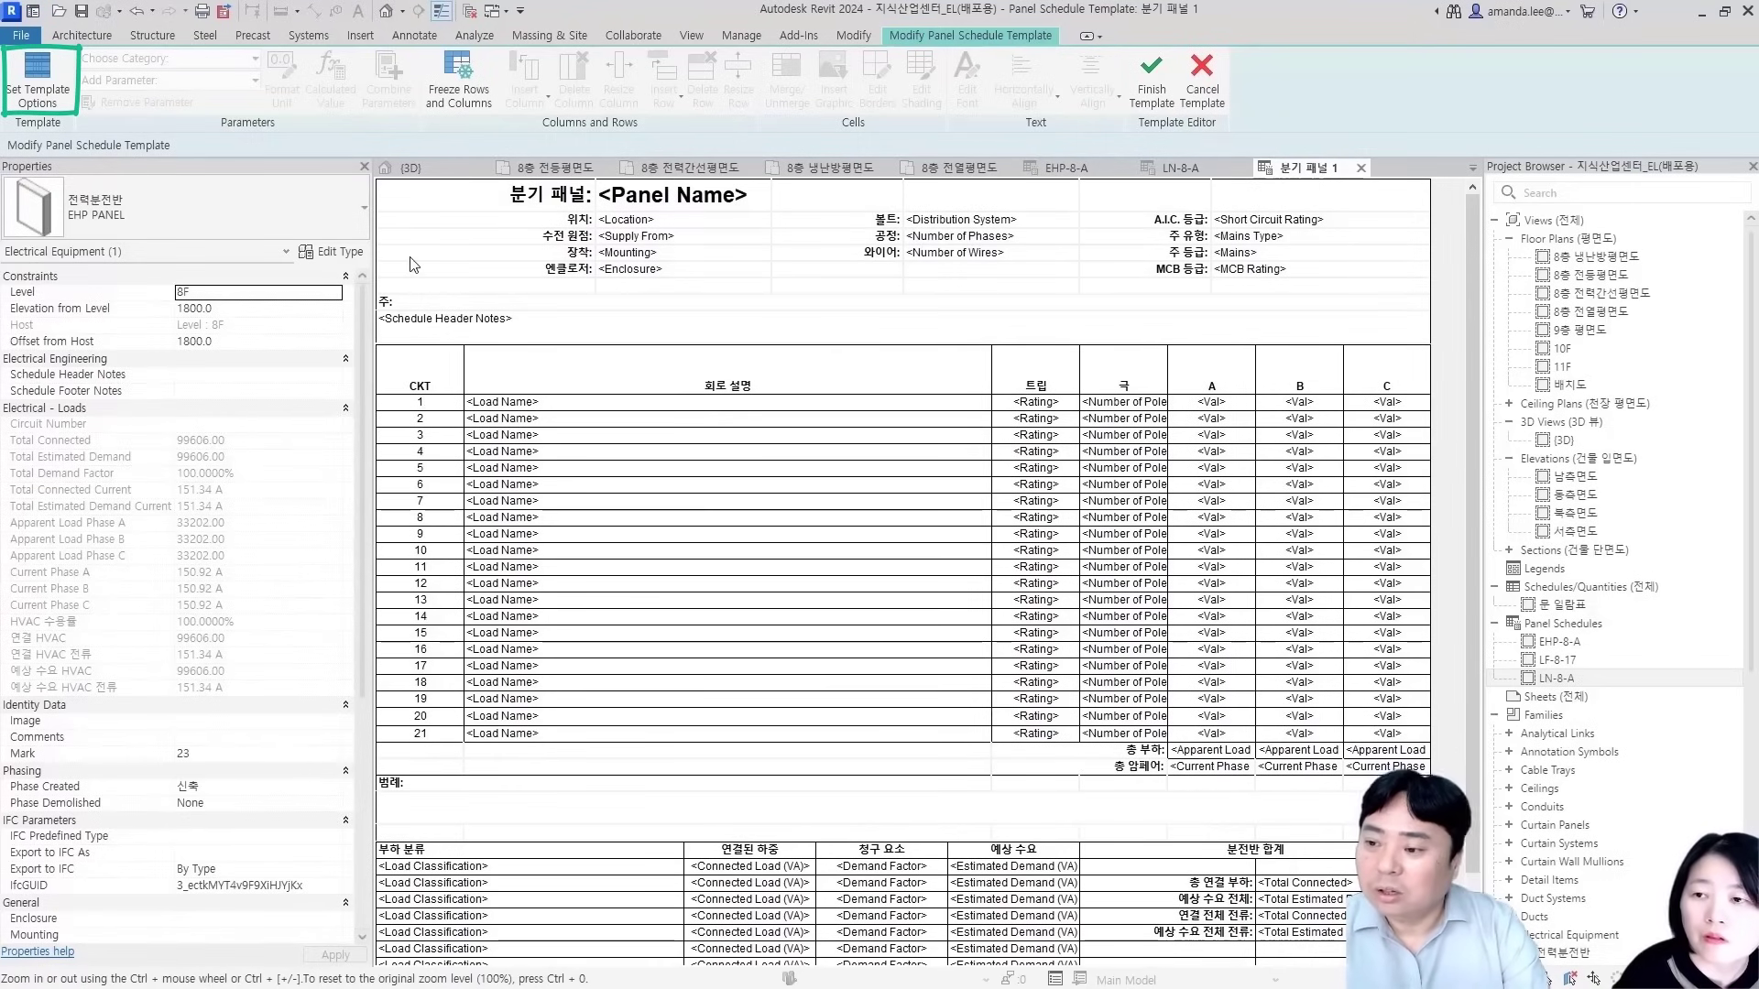
Fix the template's number of slots shown at a constant value of 30 and finish the template
left_click(38, 75)
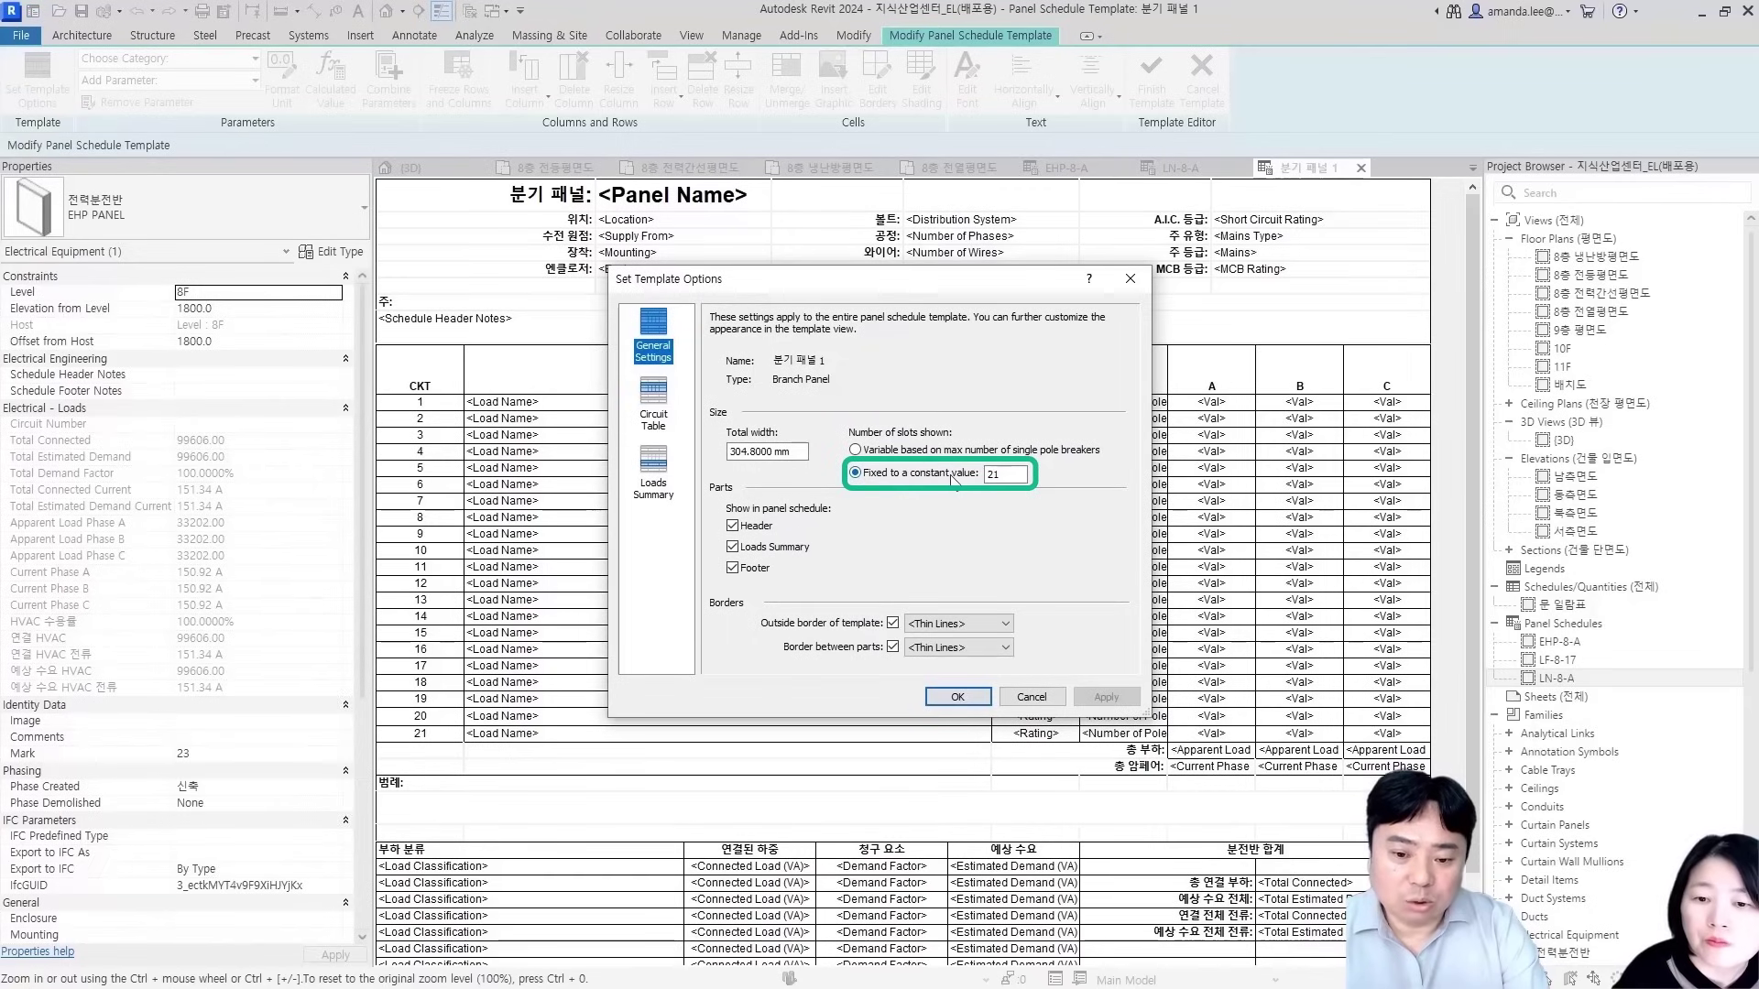
double_click(995, 474)
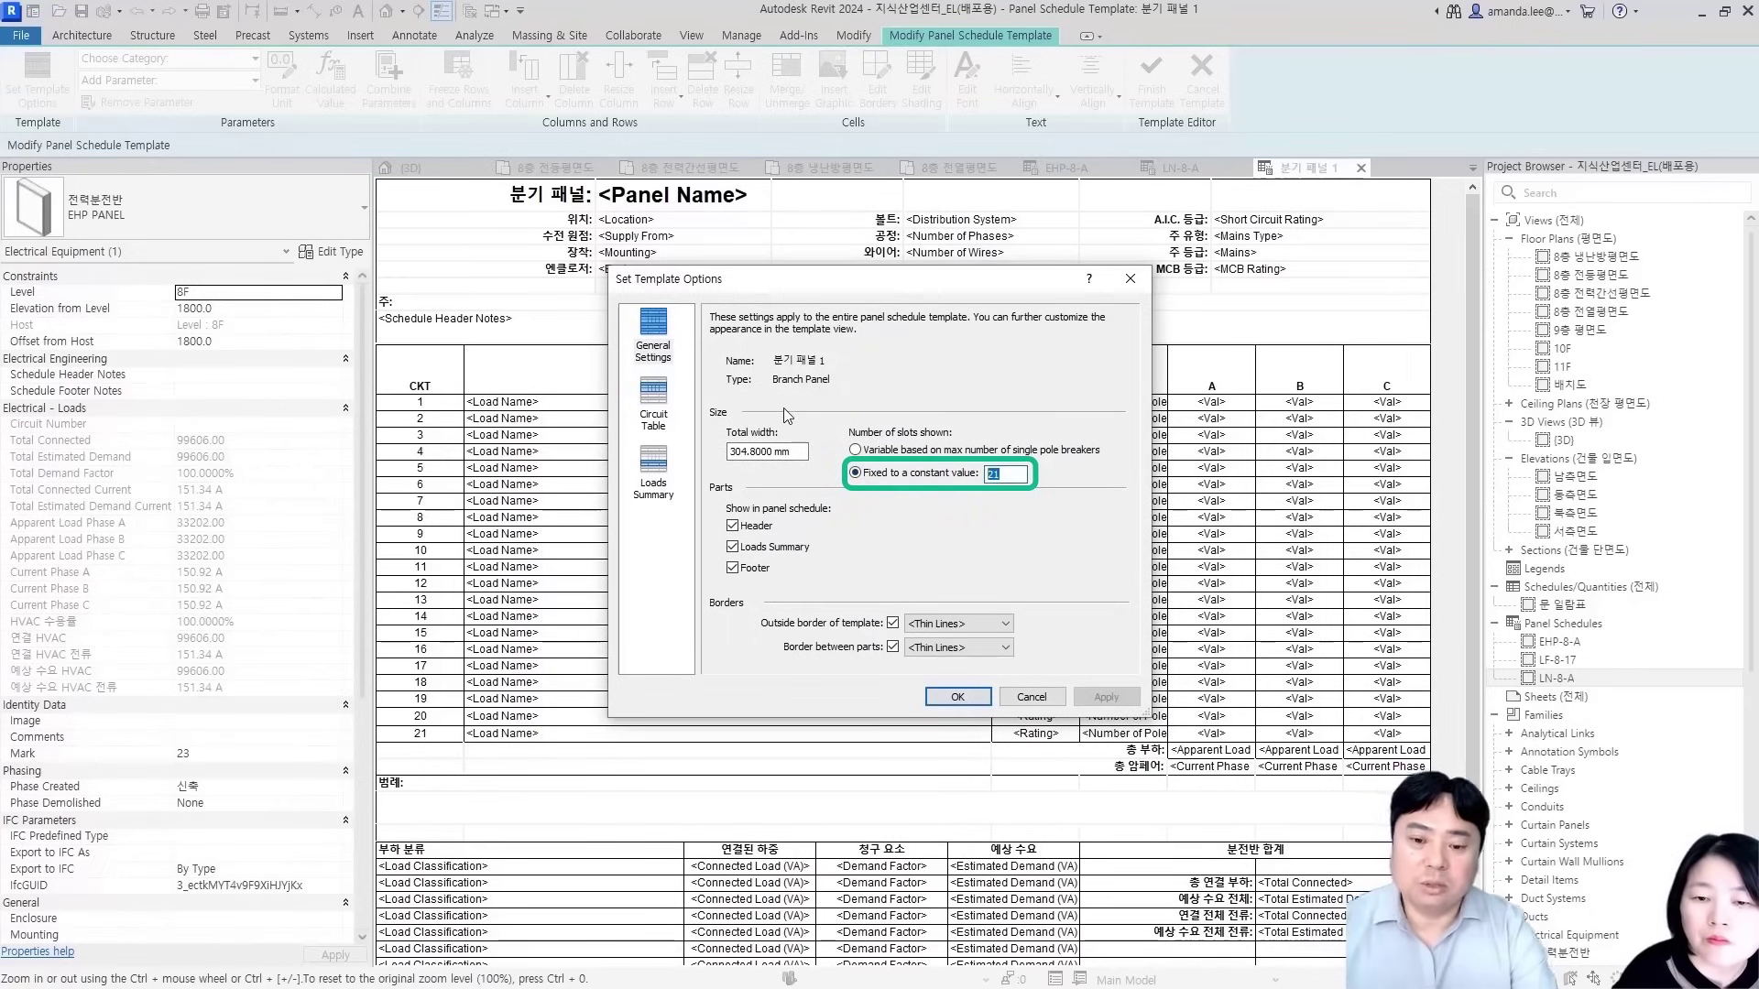
type("30")
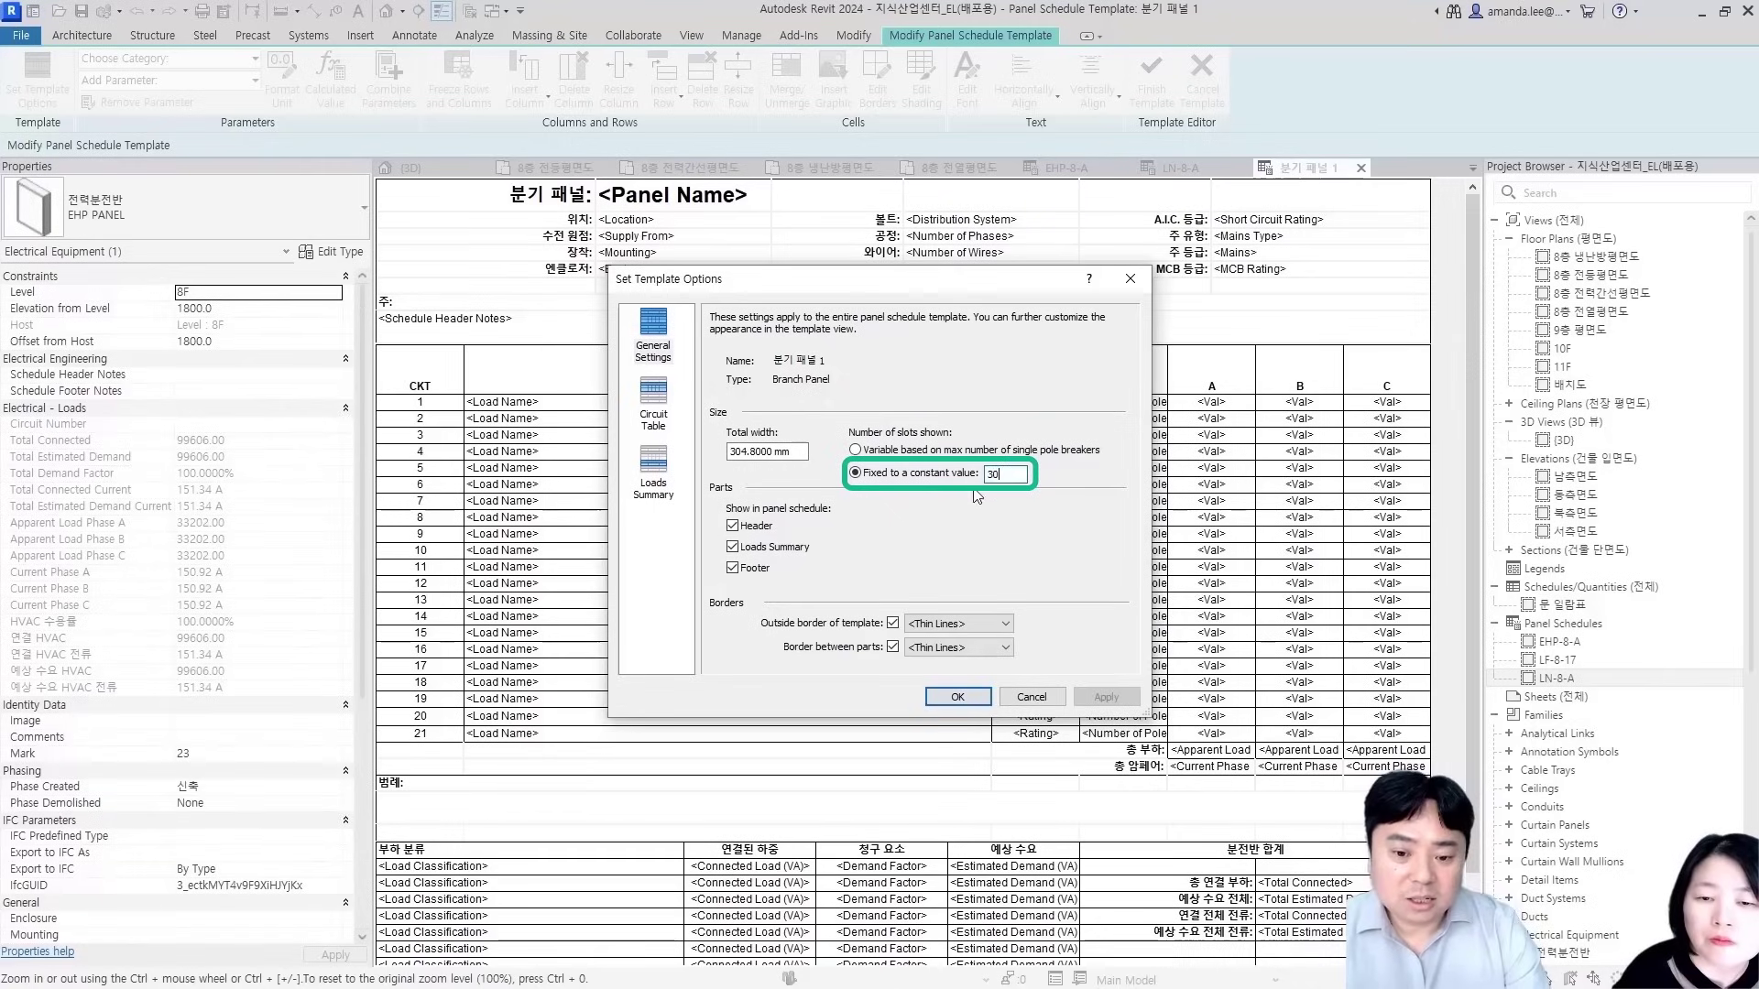
left_click(958, 698)
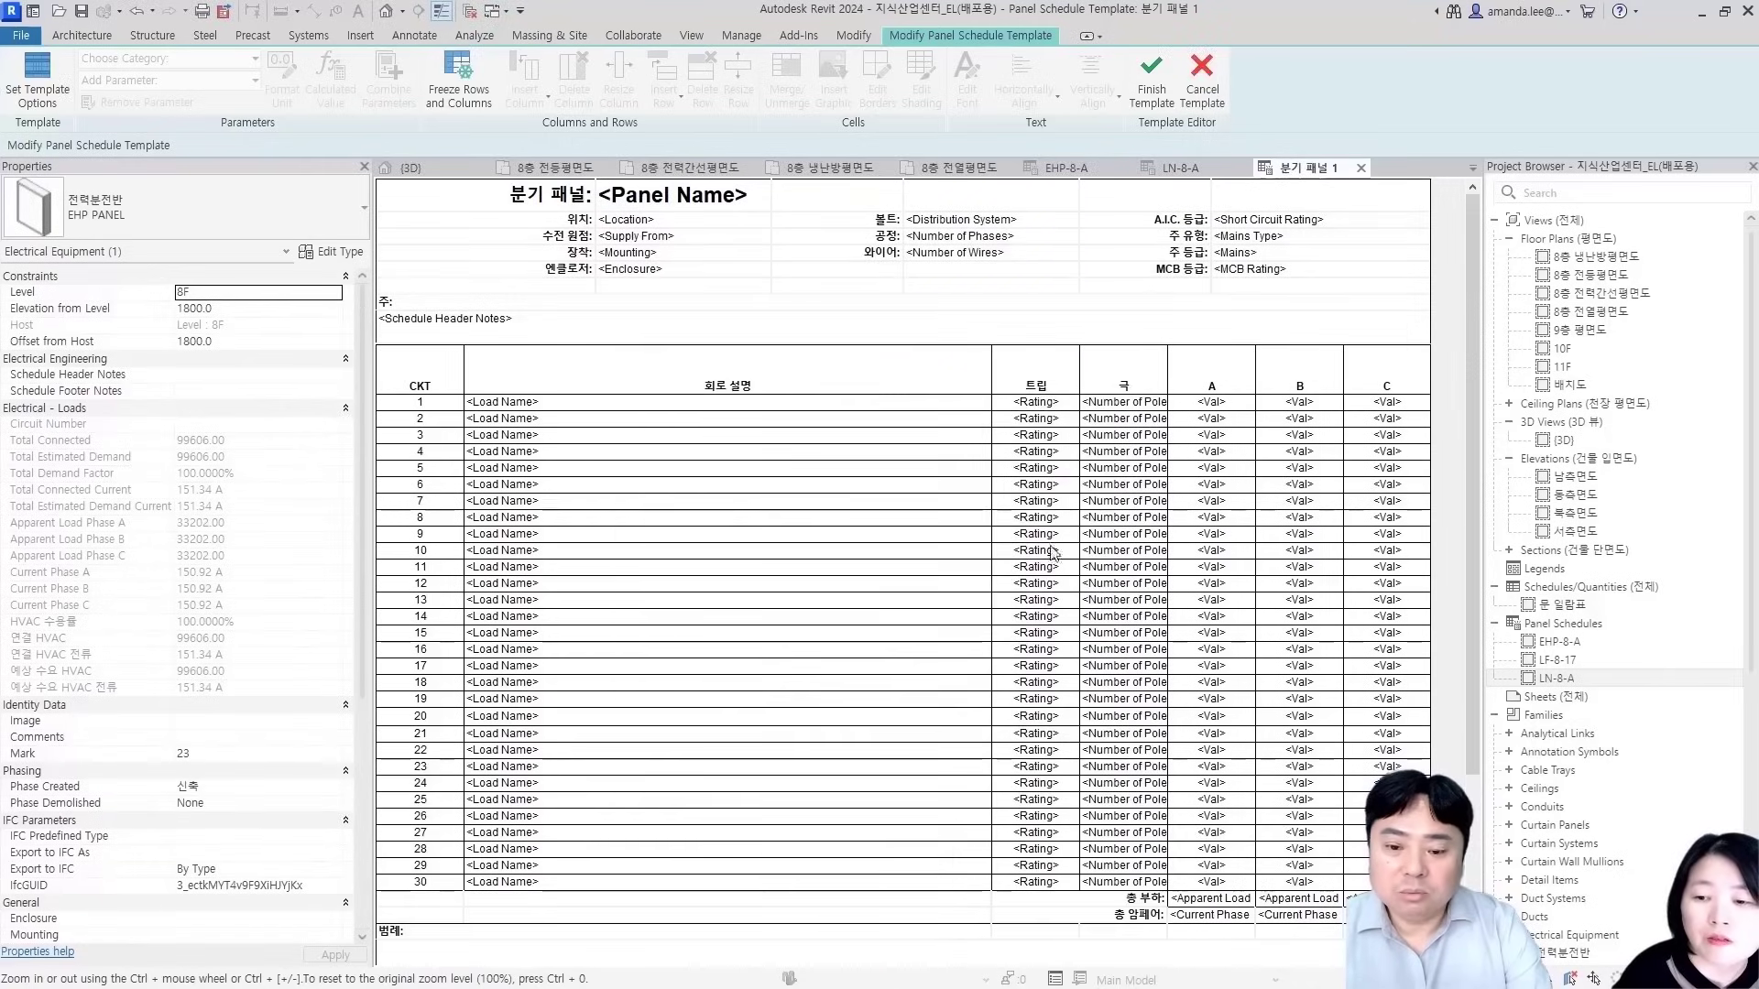
left_click(1151, 93)
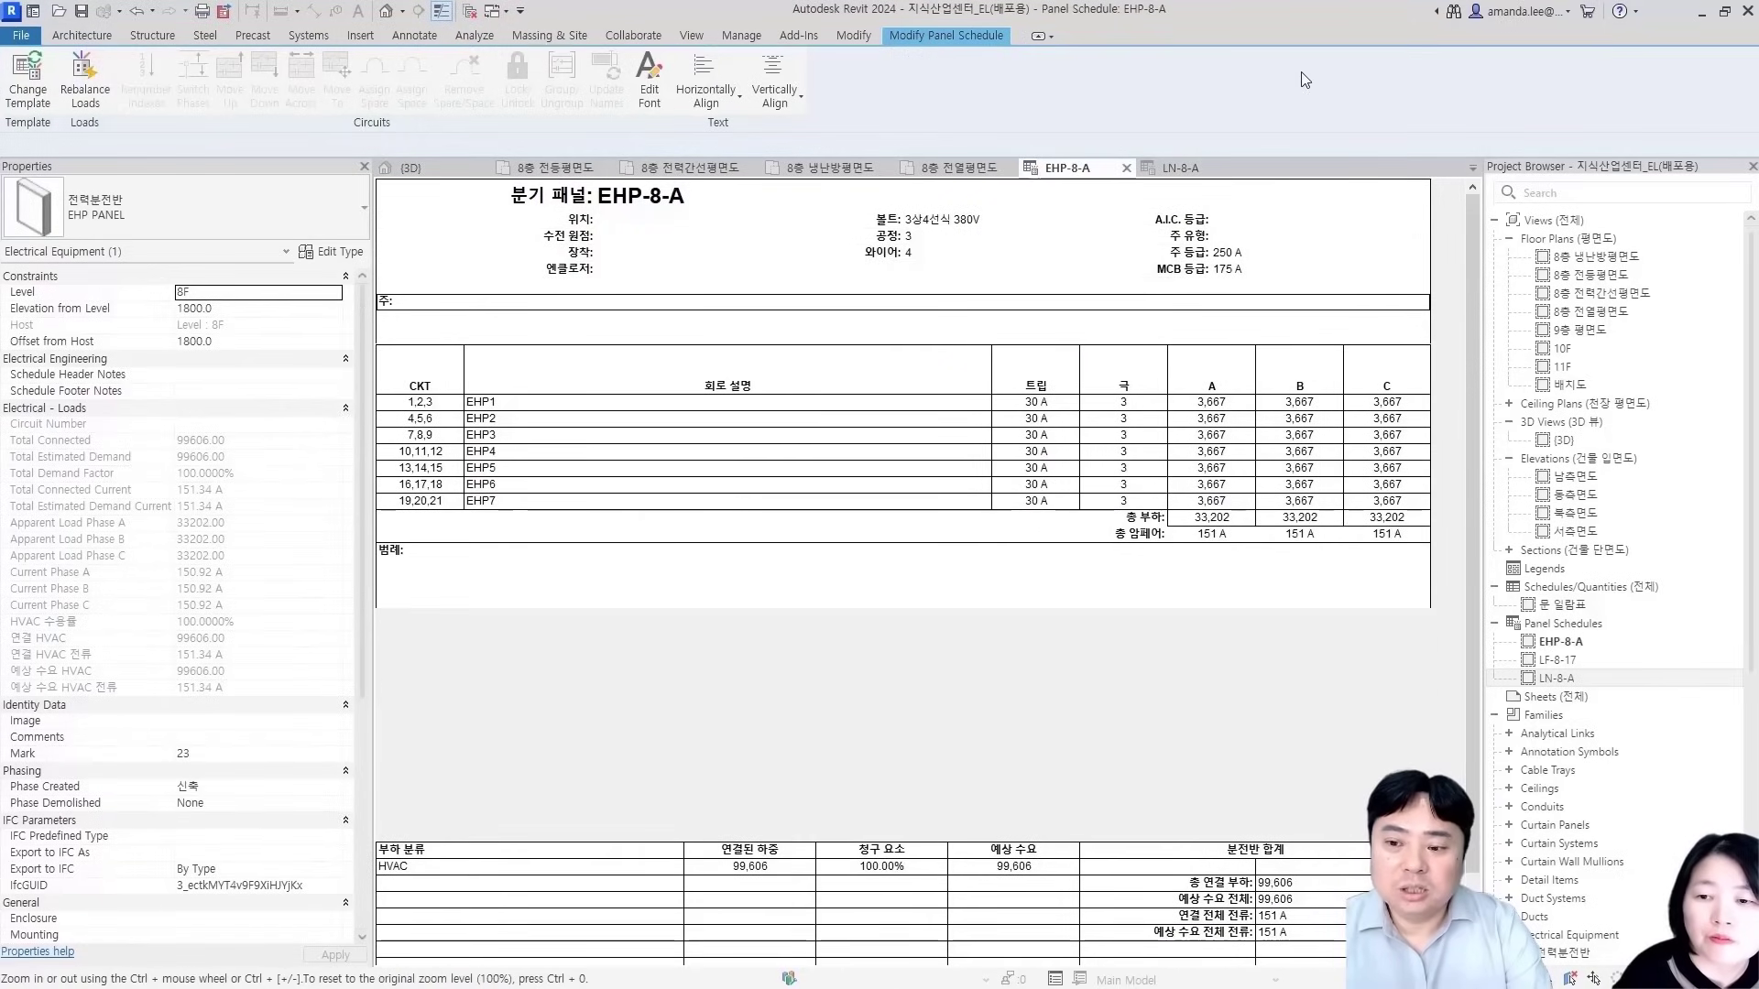
Reapply the updated 분기 패널 1 template to the EHP-8-A panel schedule
left_click(738, 434)
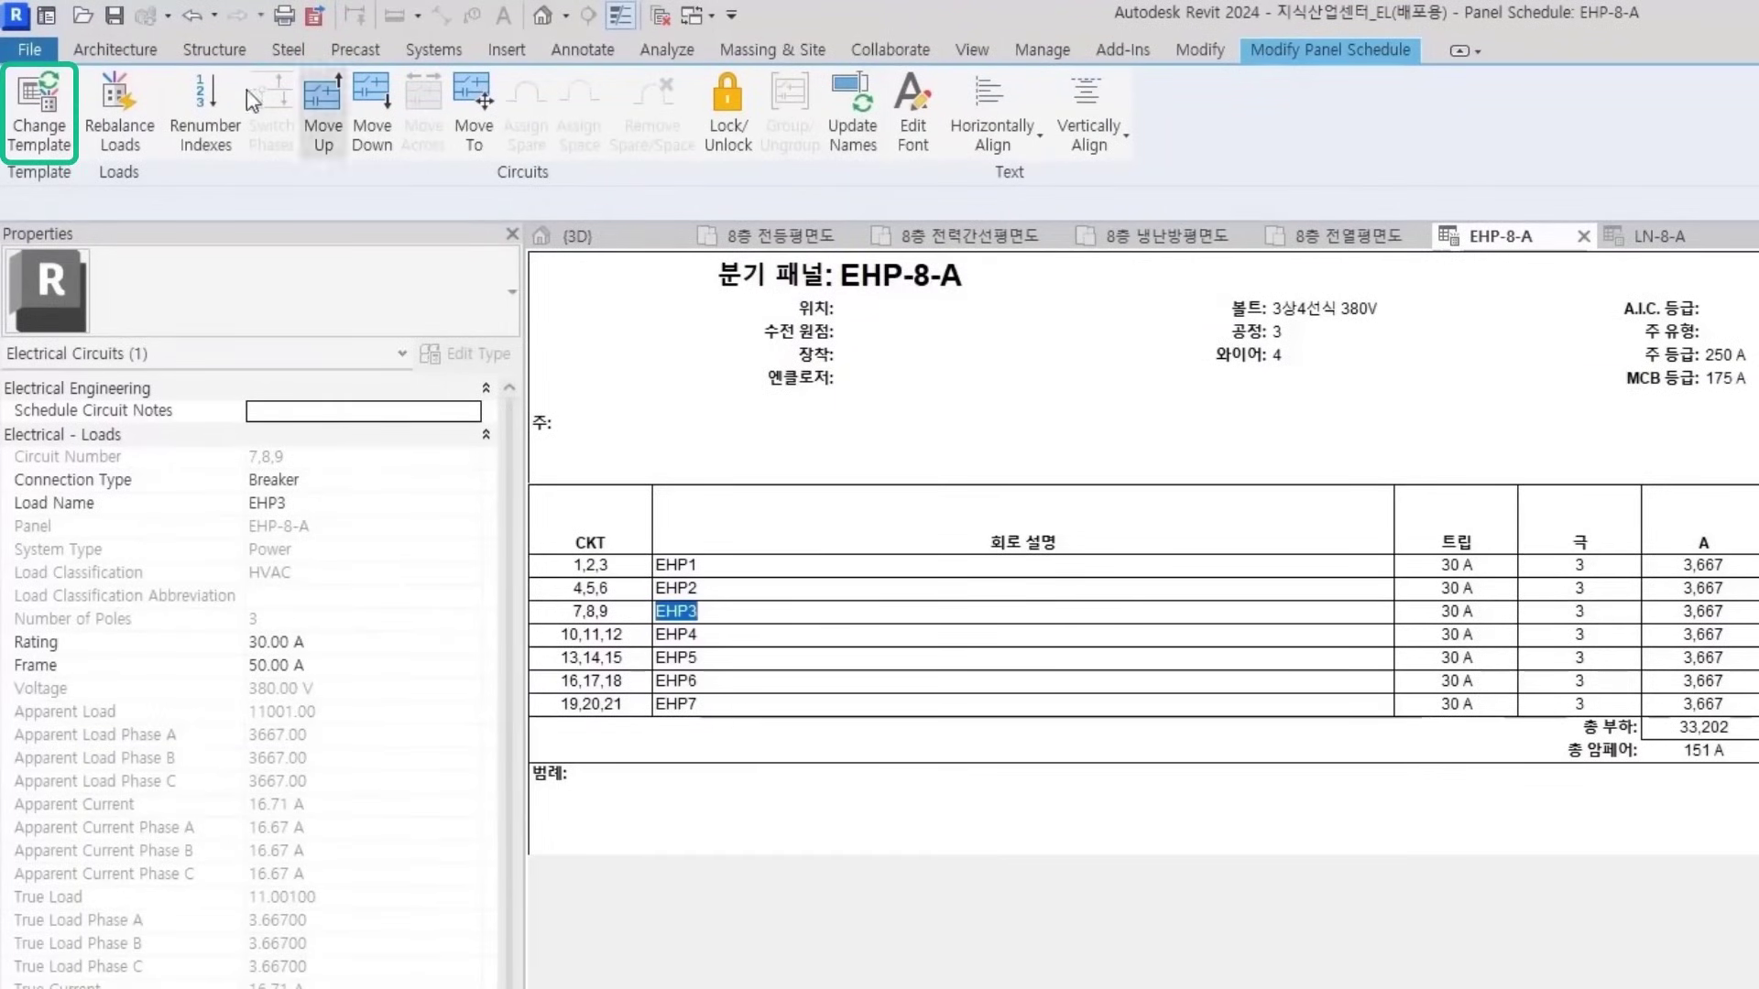
left_click(33, 124)
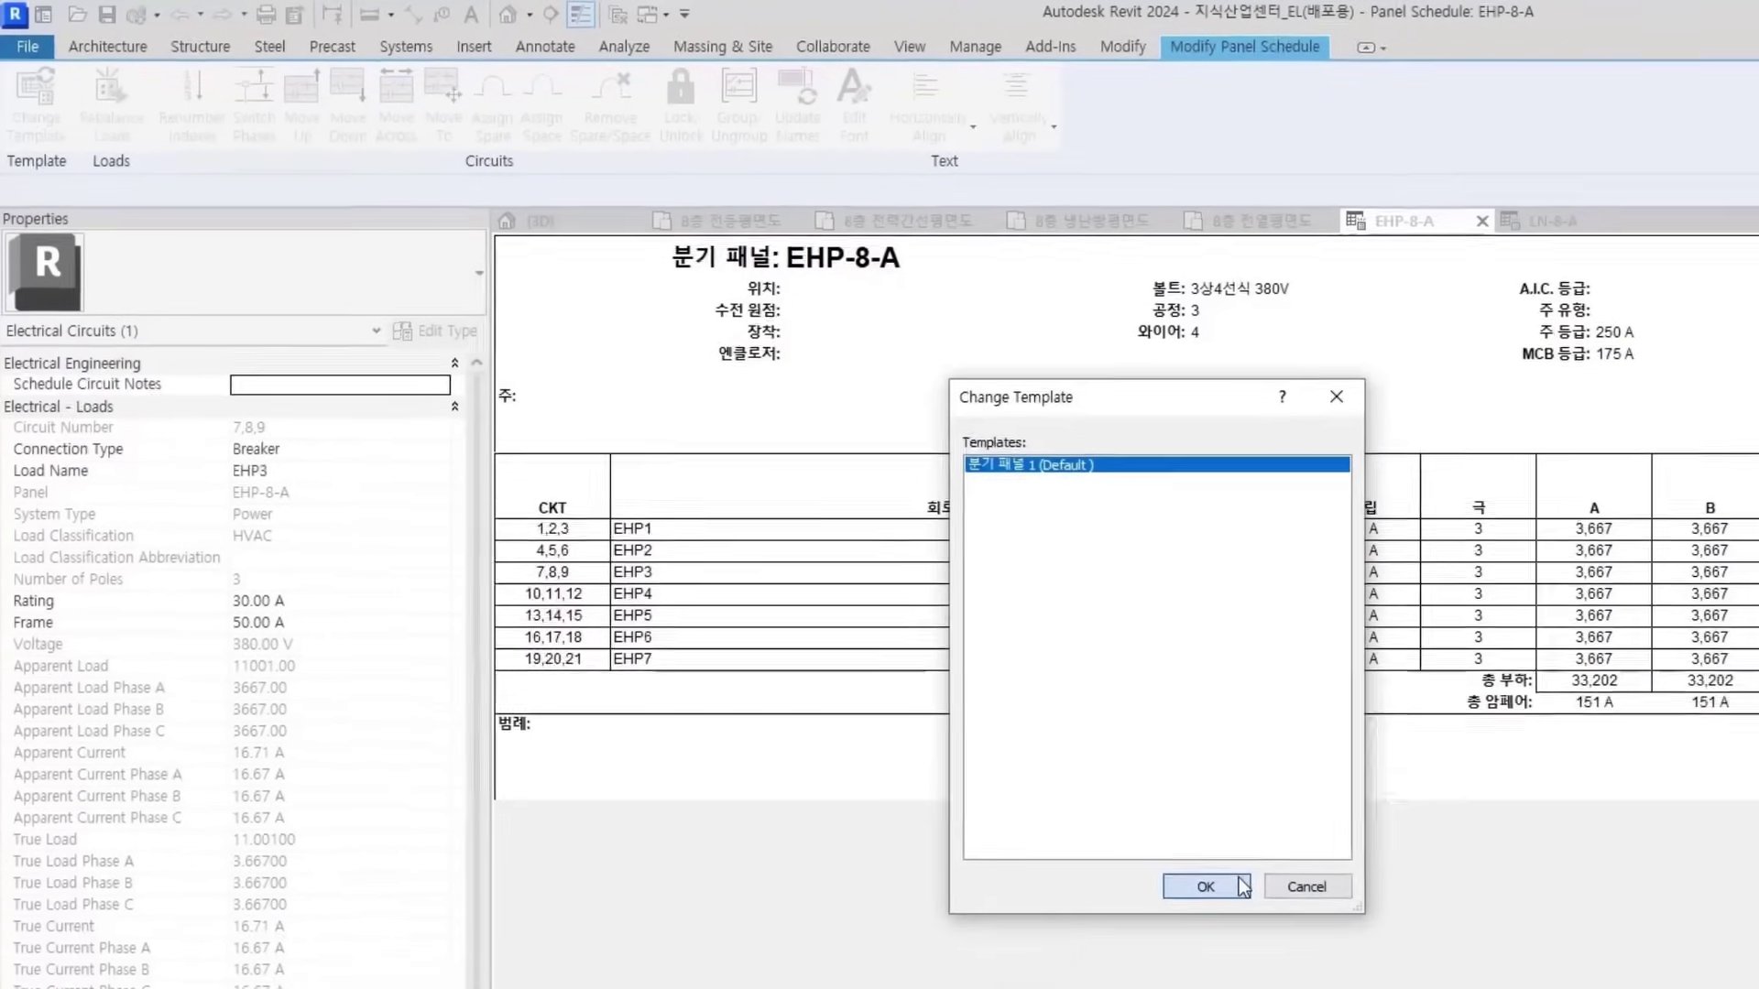
left_click(1241, 881)
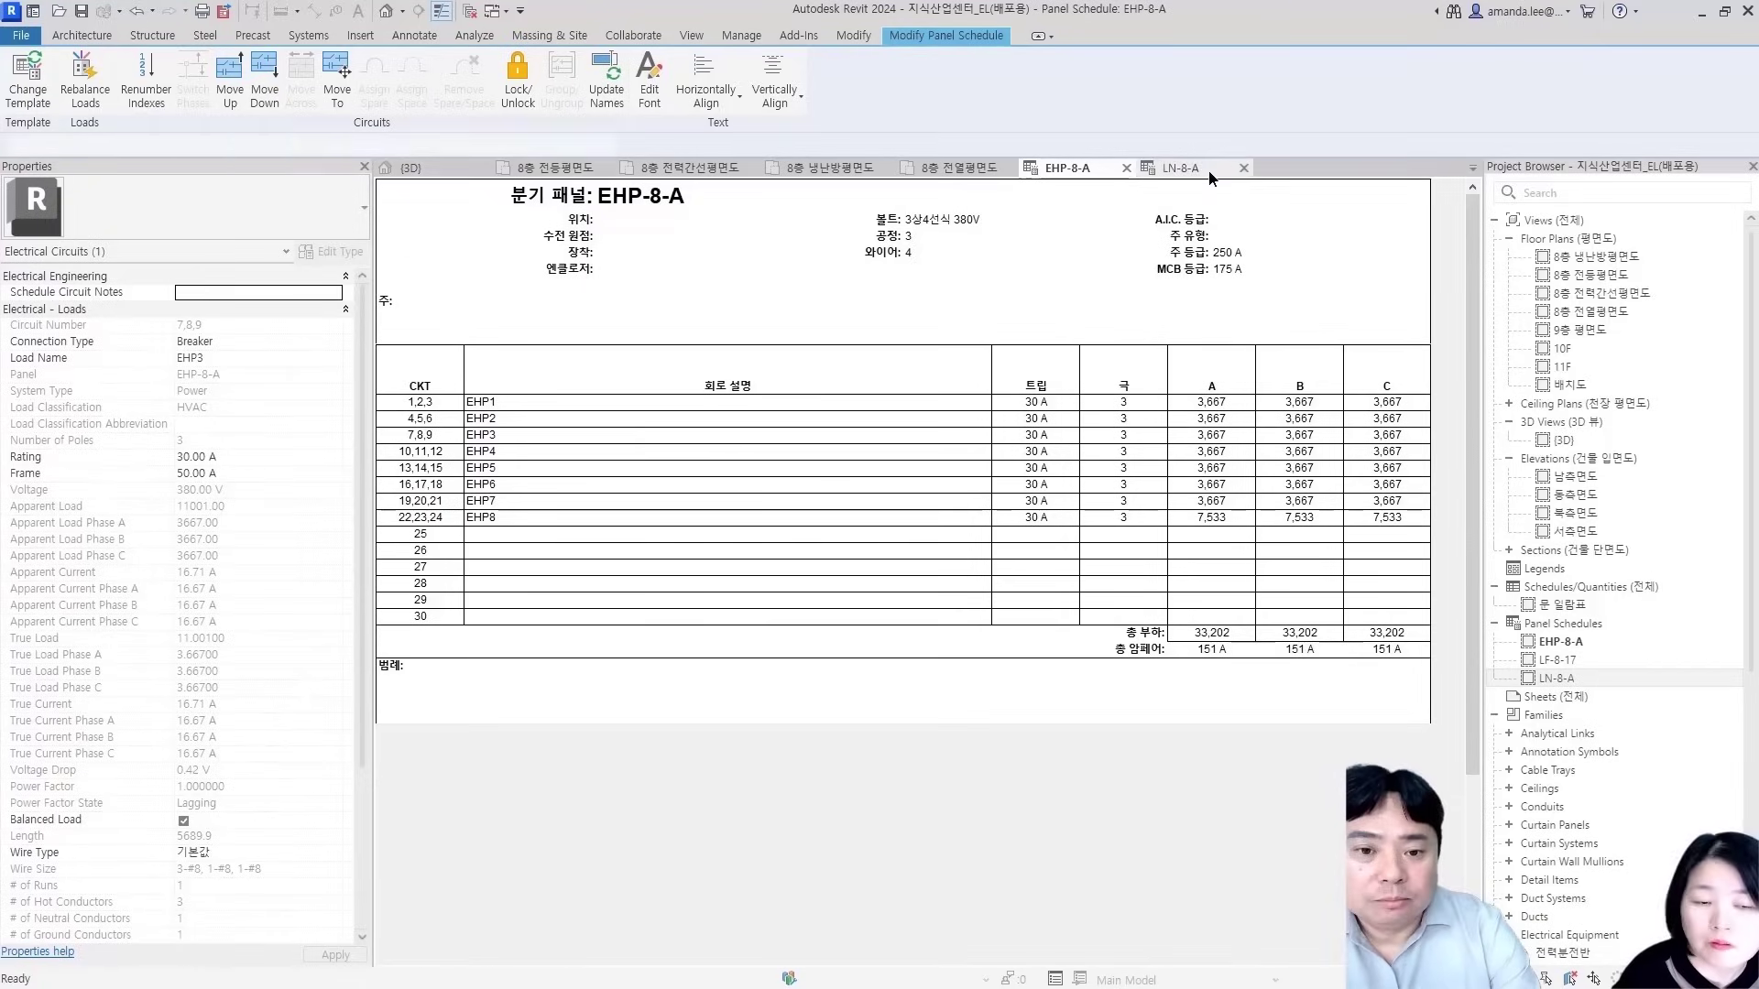
Examine the circuit rows and empty slots in the LN-8-A panel schedule
left_click(1177, 168)
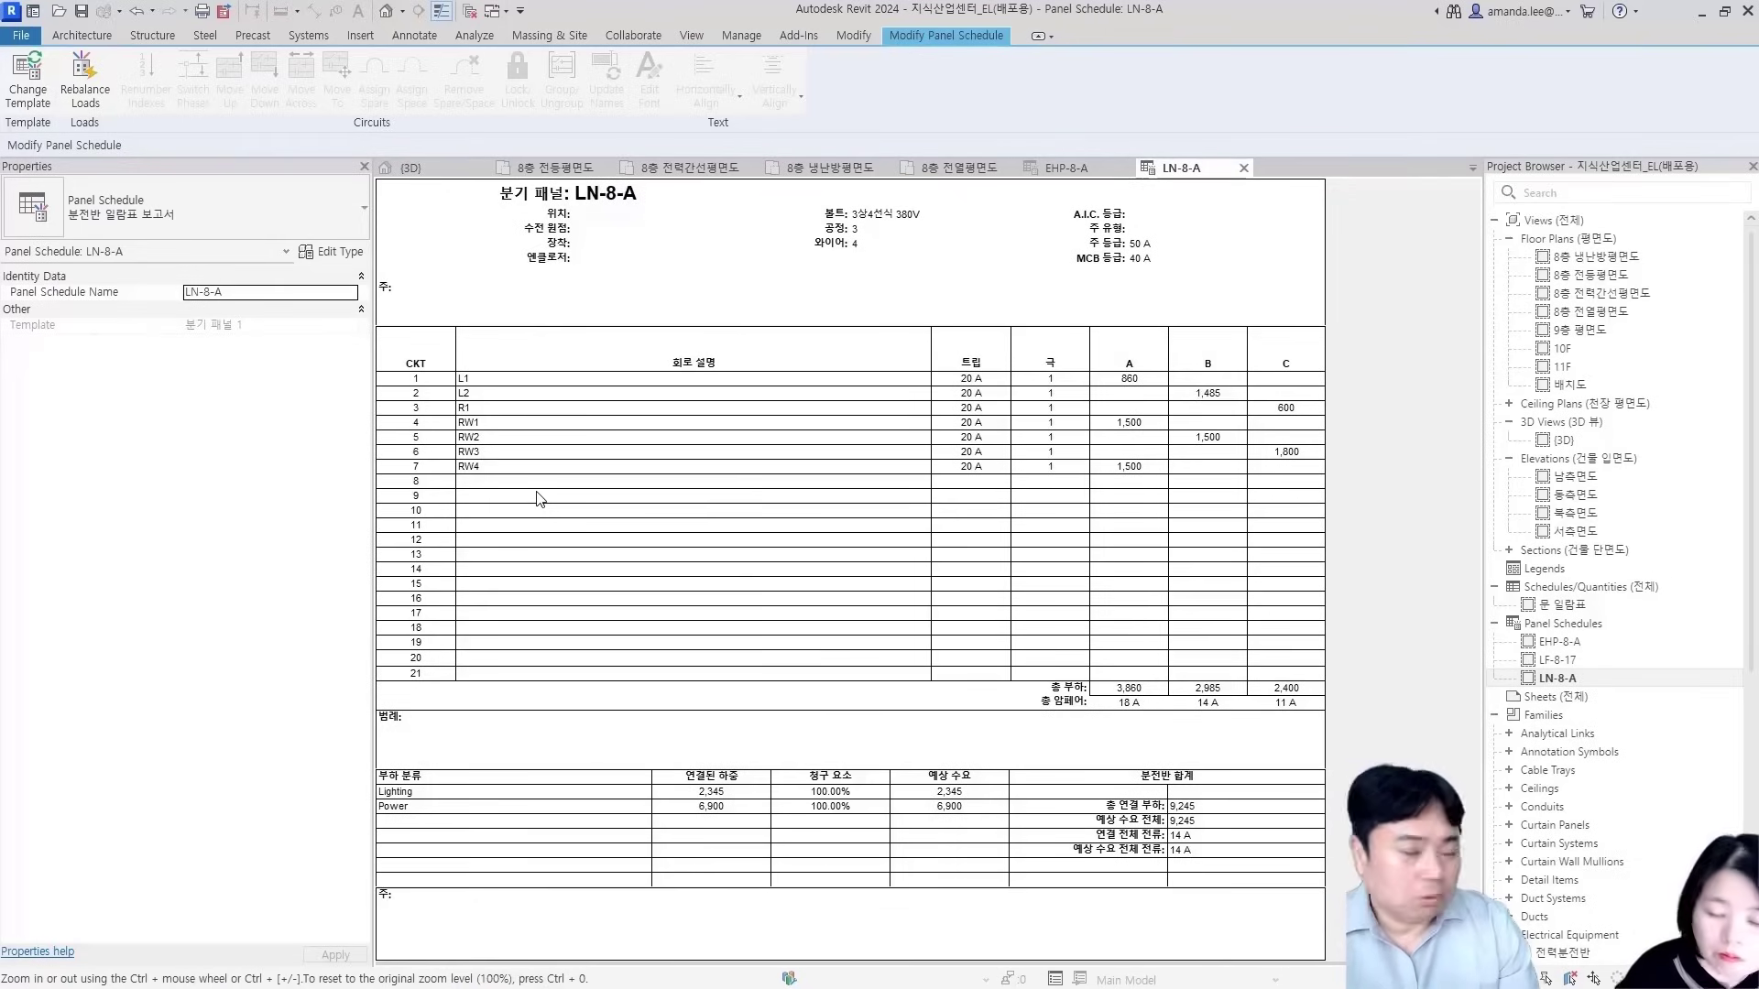
left_click(641, 598)
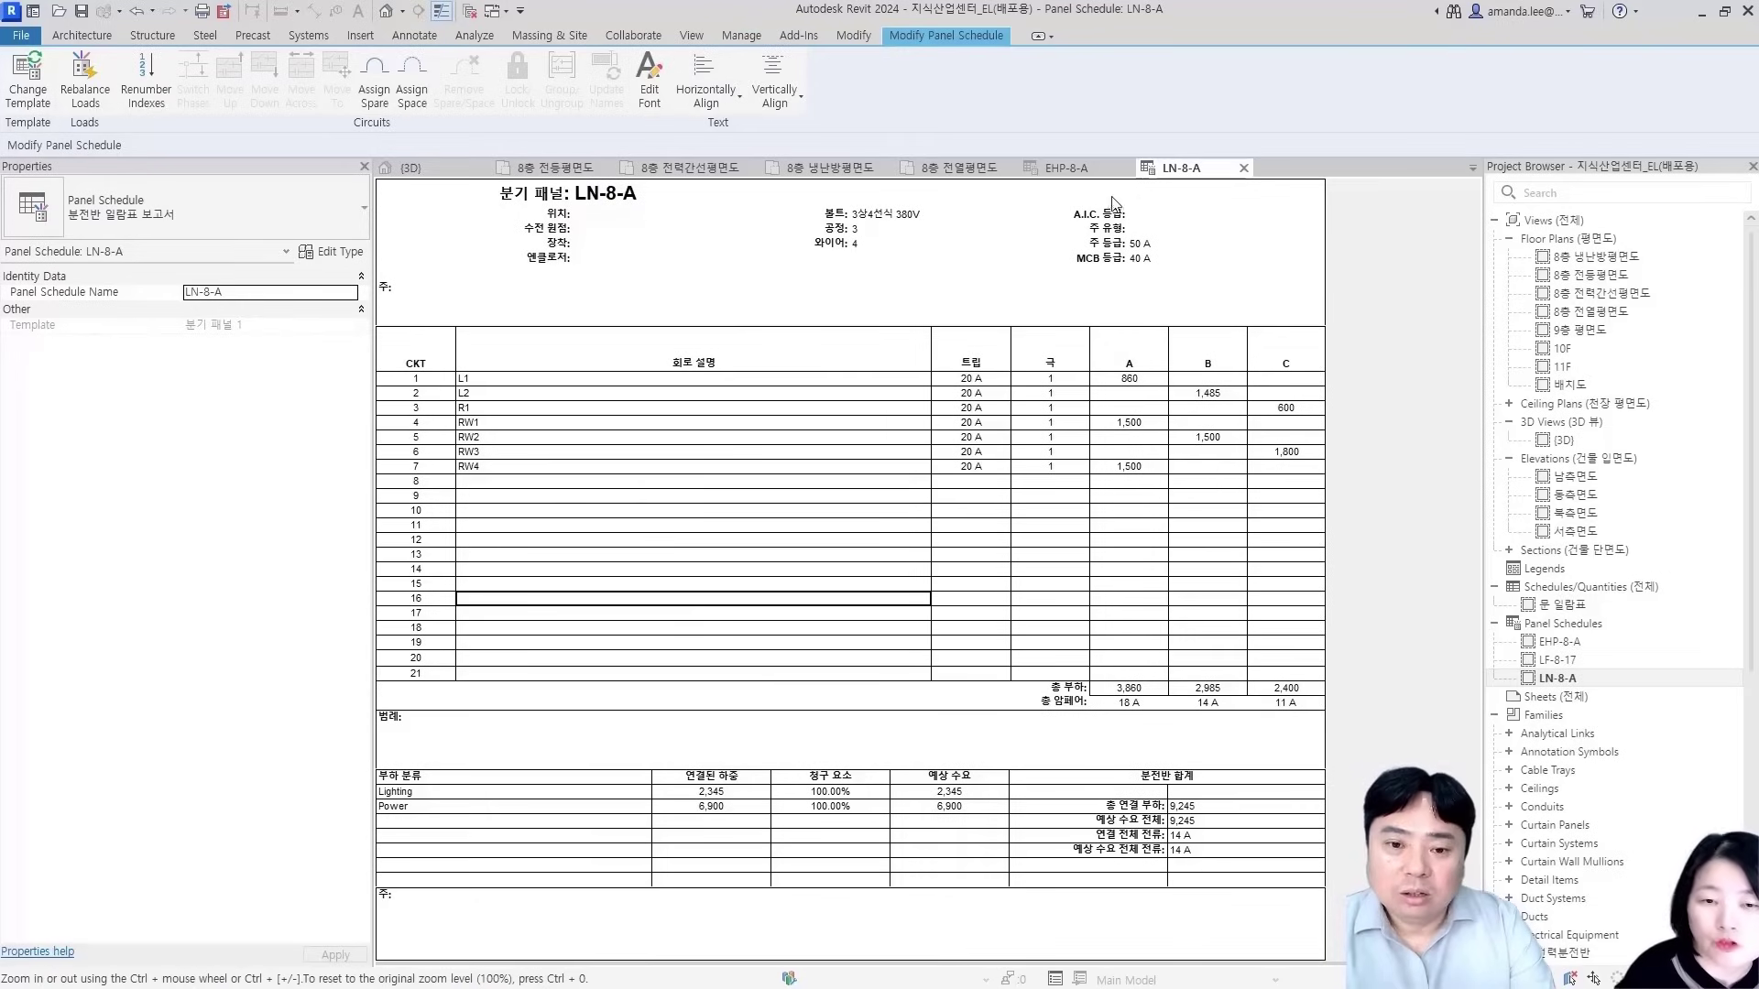
left_click(709, 527)
Return to the EHP-8-A schedule and examine how the three-pole circuits occupy the numbered slots
left_click(1062, 168)
left_click(802, 540)
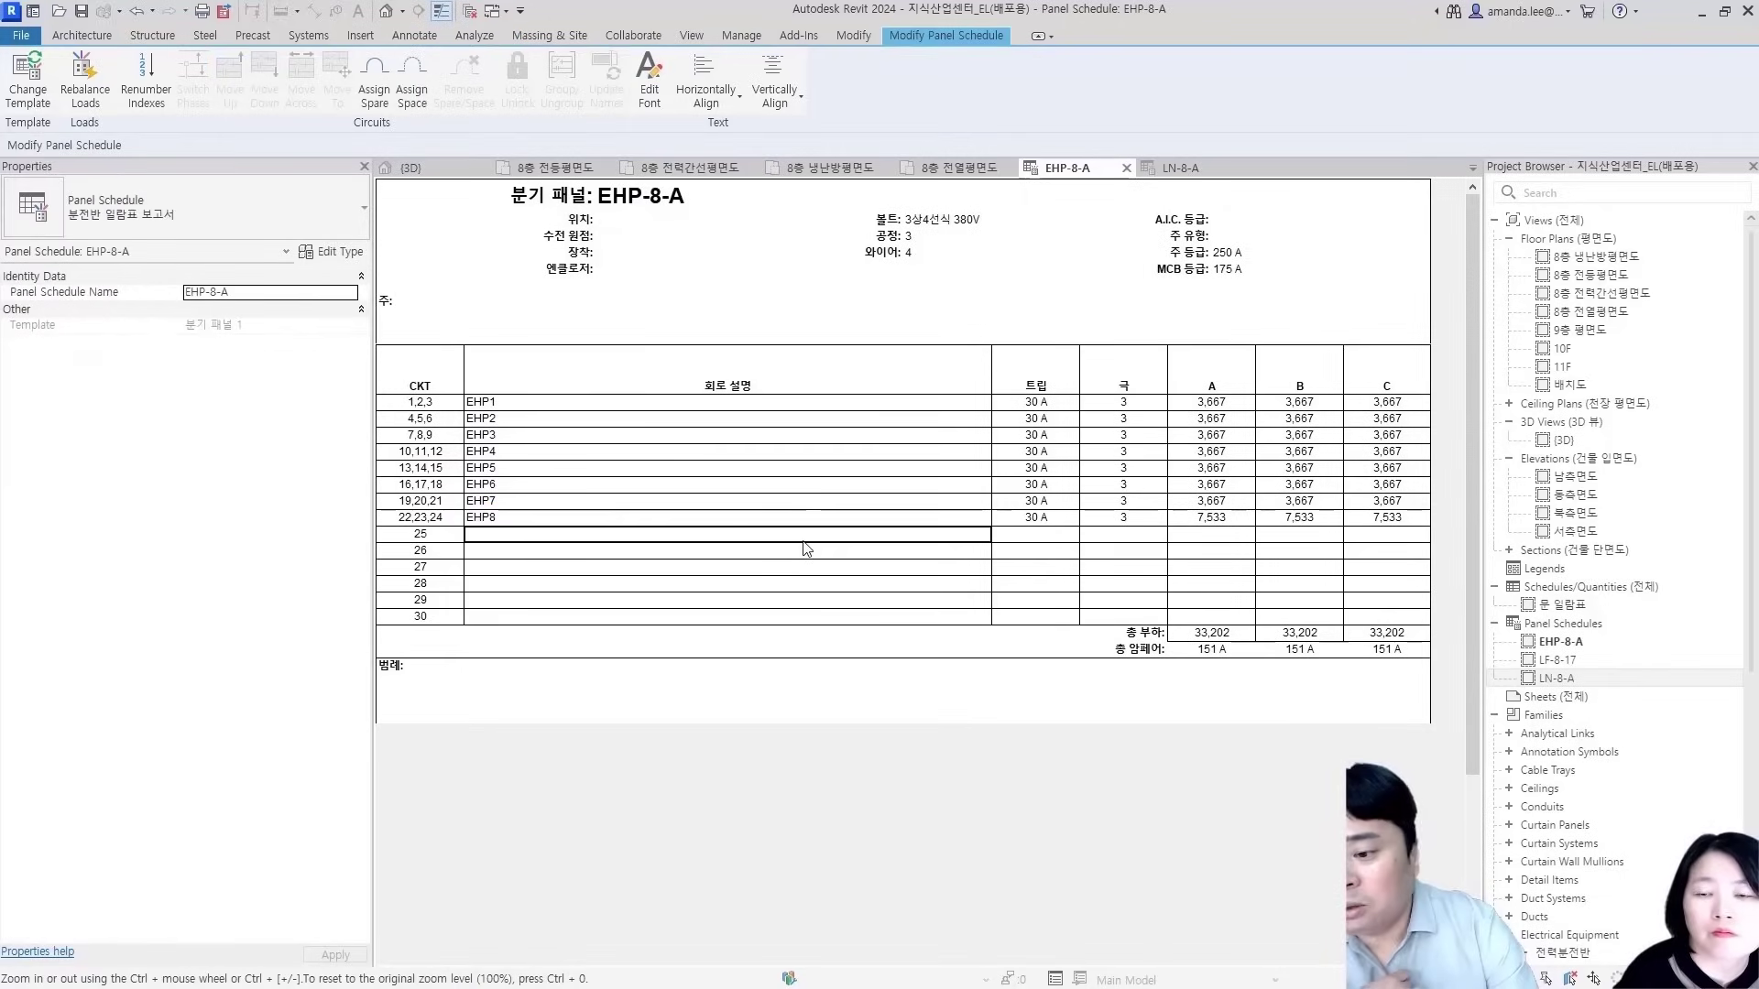
left_click(454, 419)
left_click(446, 437)
left_click(441, 453)
left_click(438, 484)
left_click(438, 500)
left_click(429, 617)
left_click(438, 600)
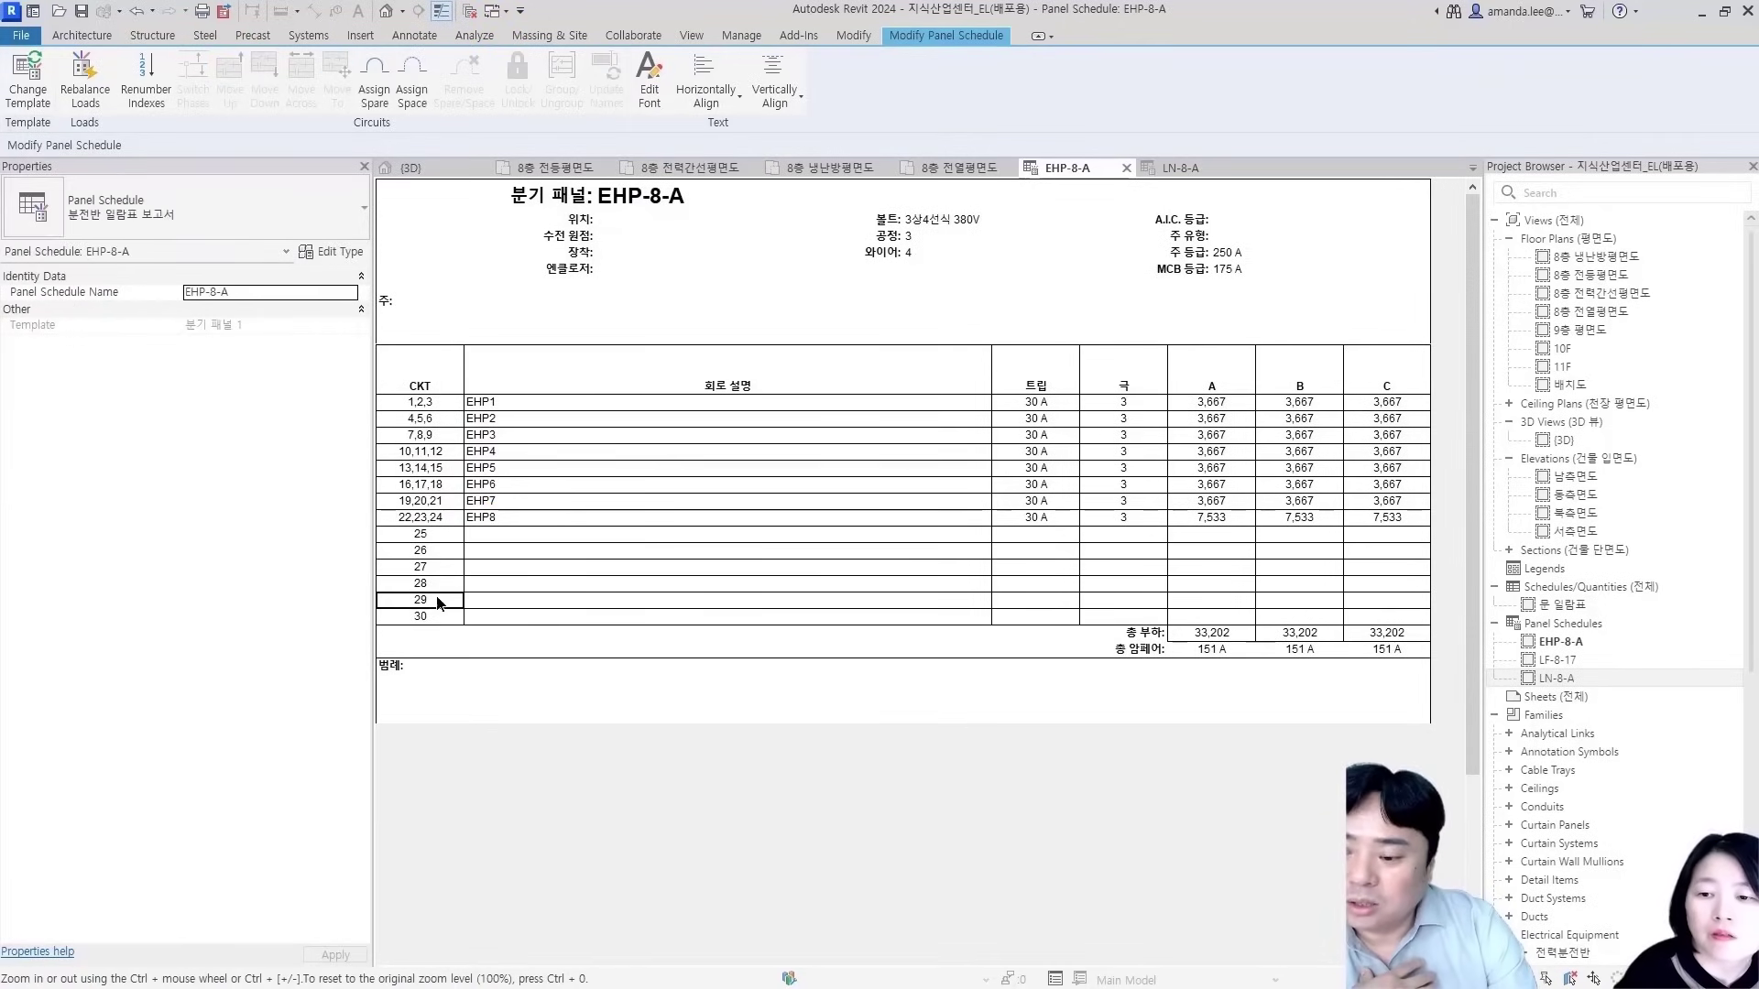
left_click(449, 485)
left_click(442, 400)
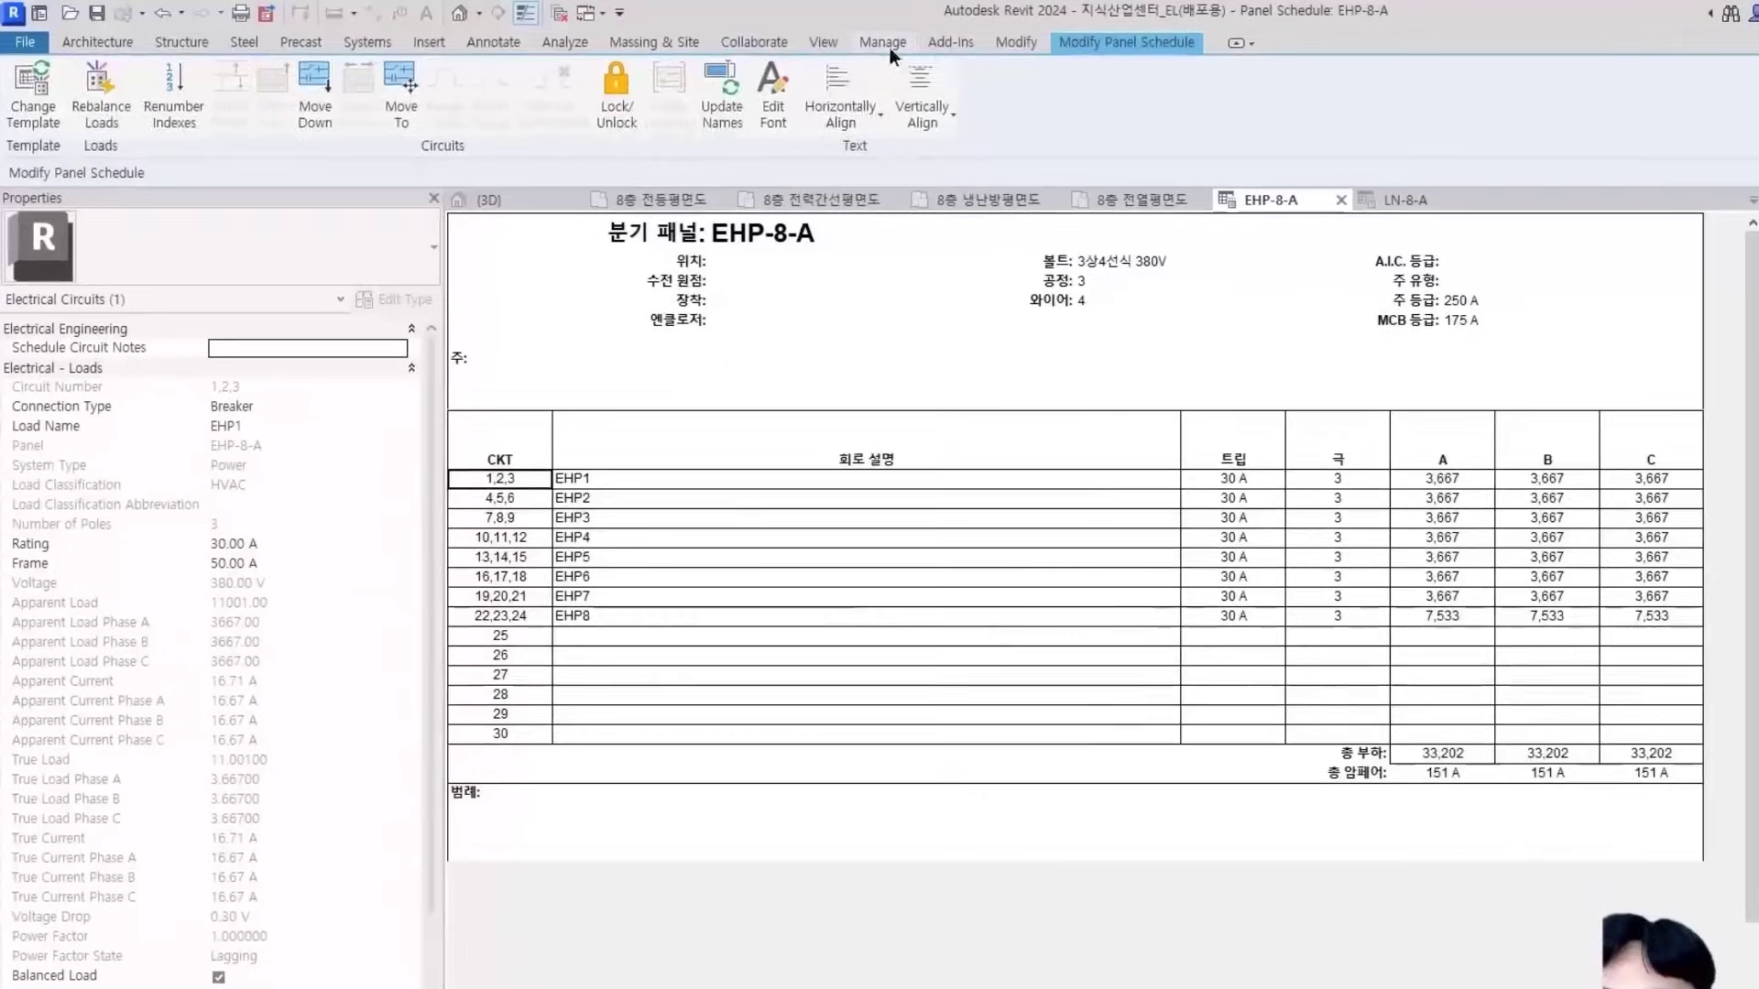
left_click(741, 35)
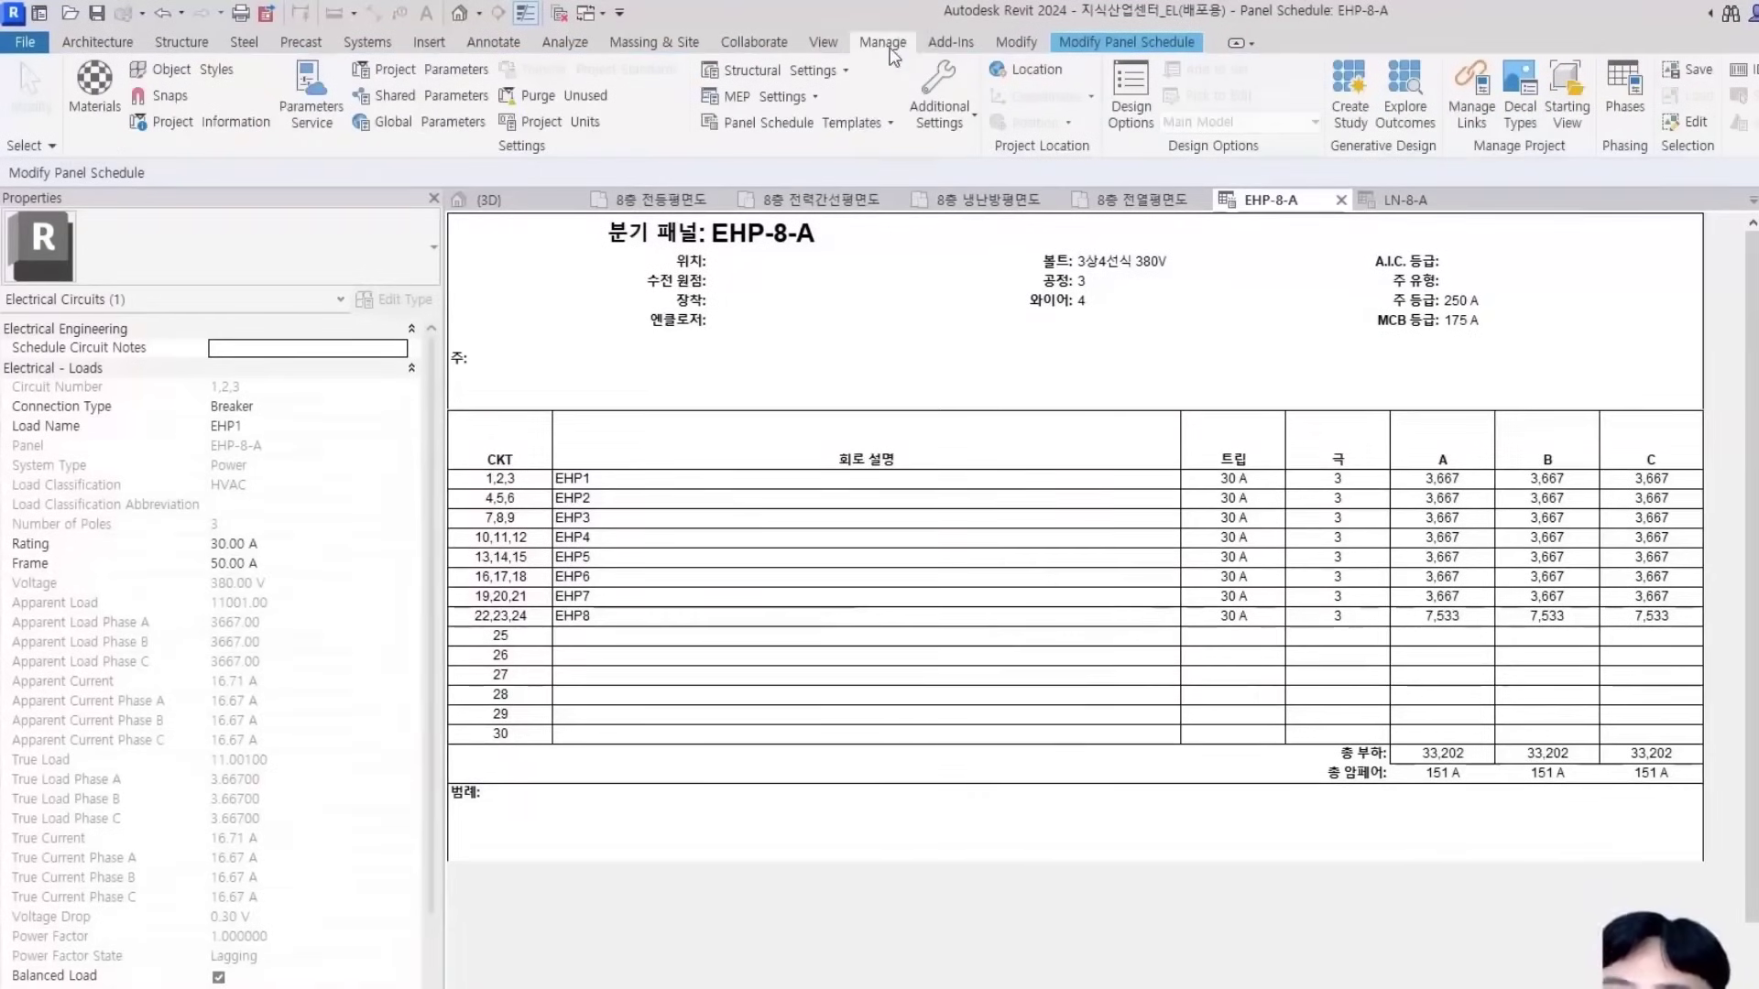
left_click(797, 123)
left_click(793, 198)
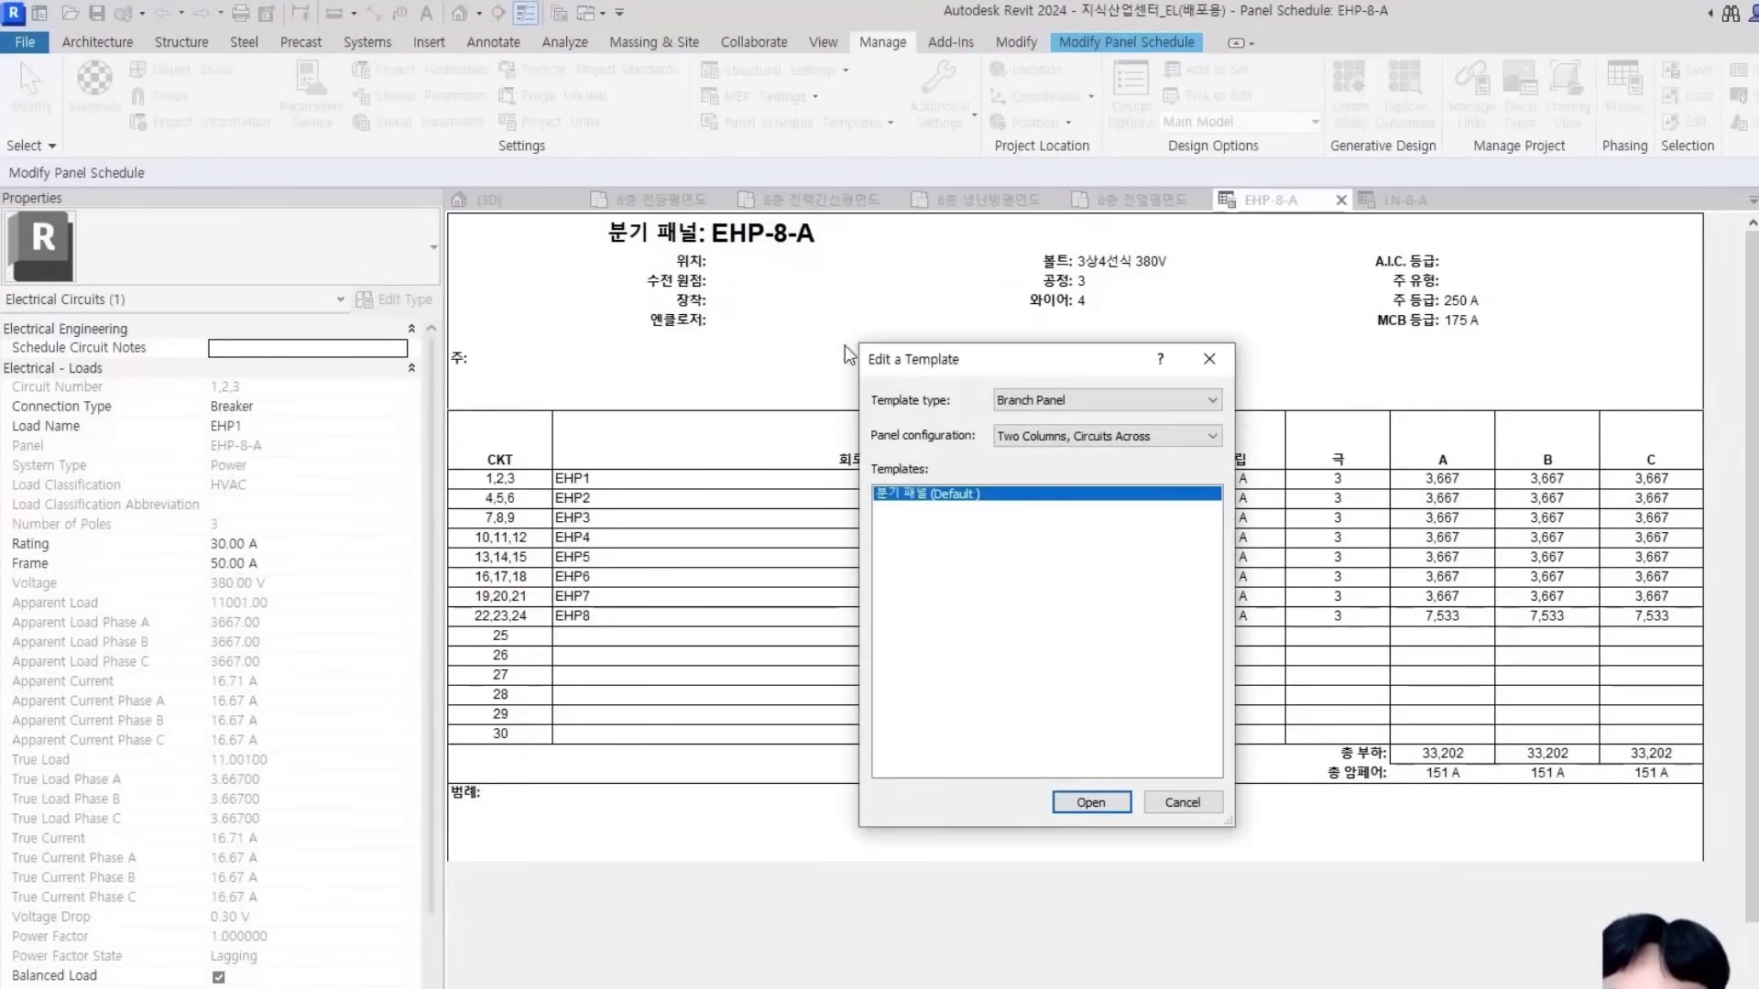
left_click(1136, 436)
left_click(1060, 490)
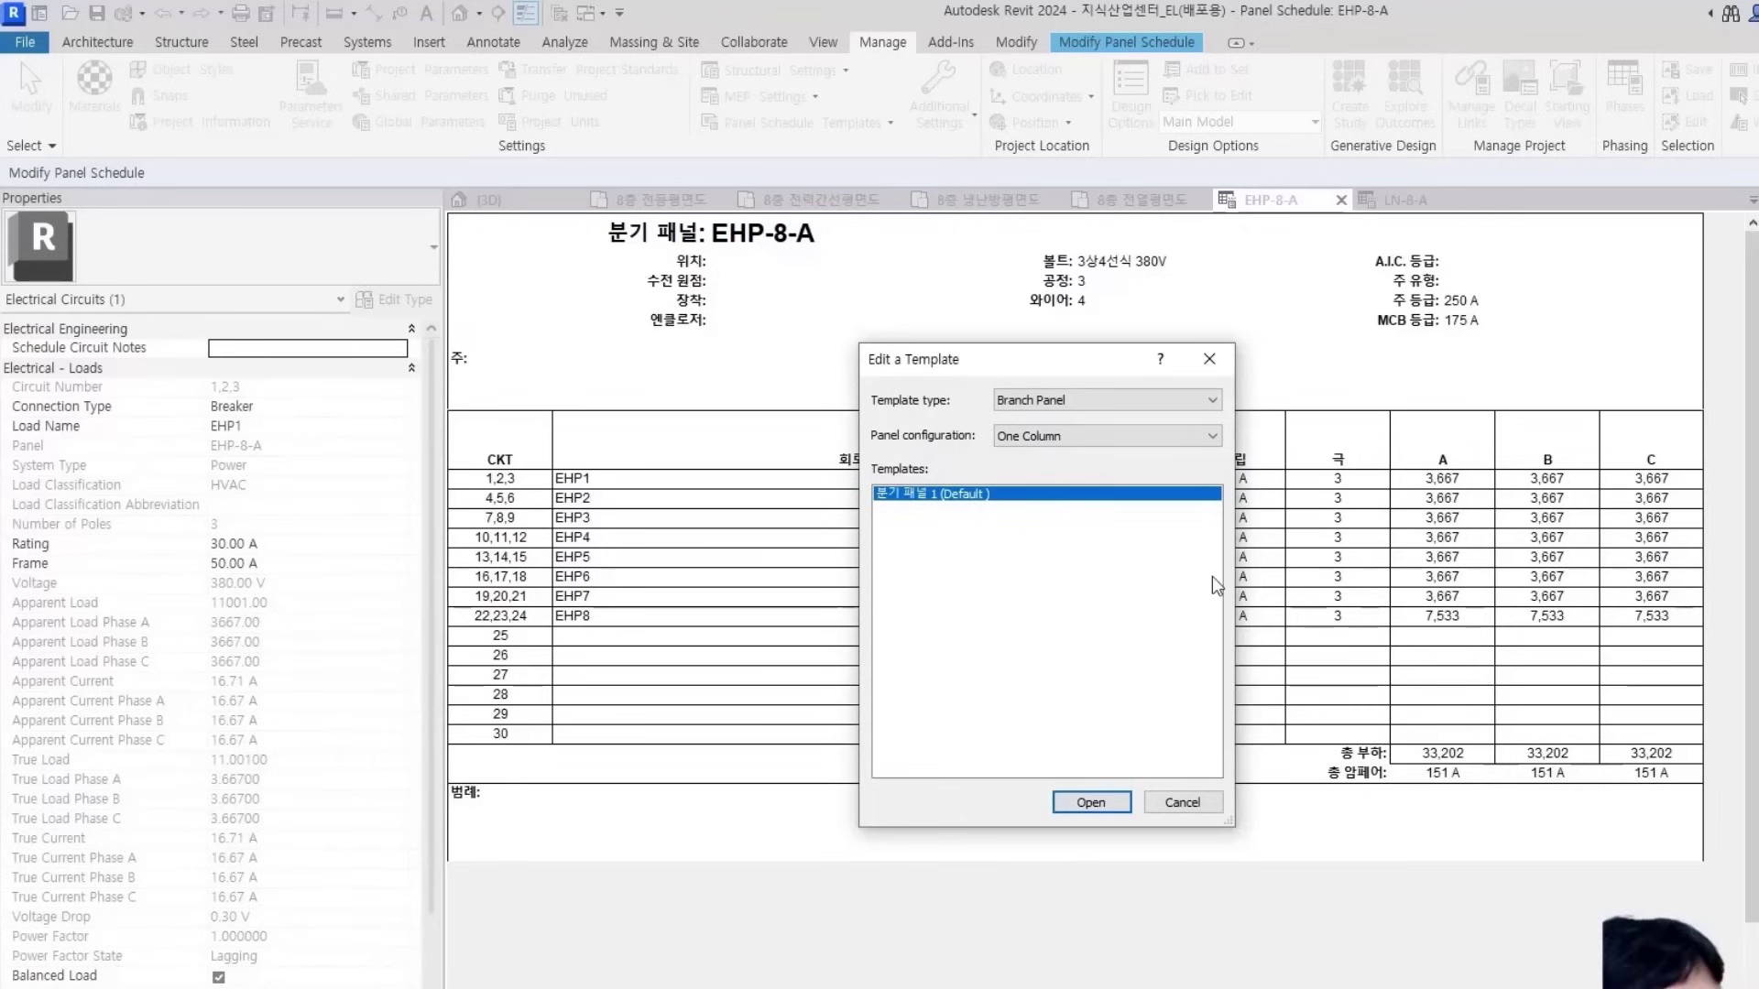
left_click(1181, 804)
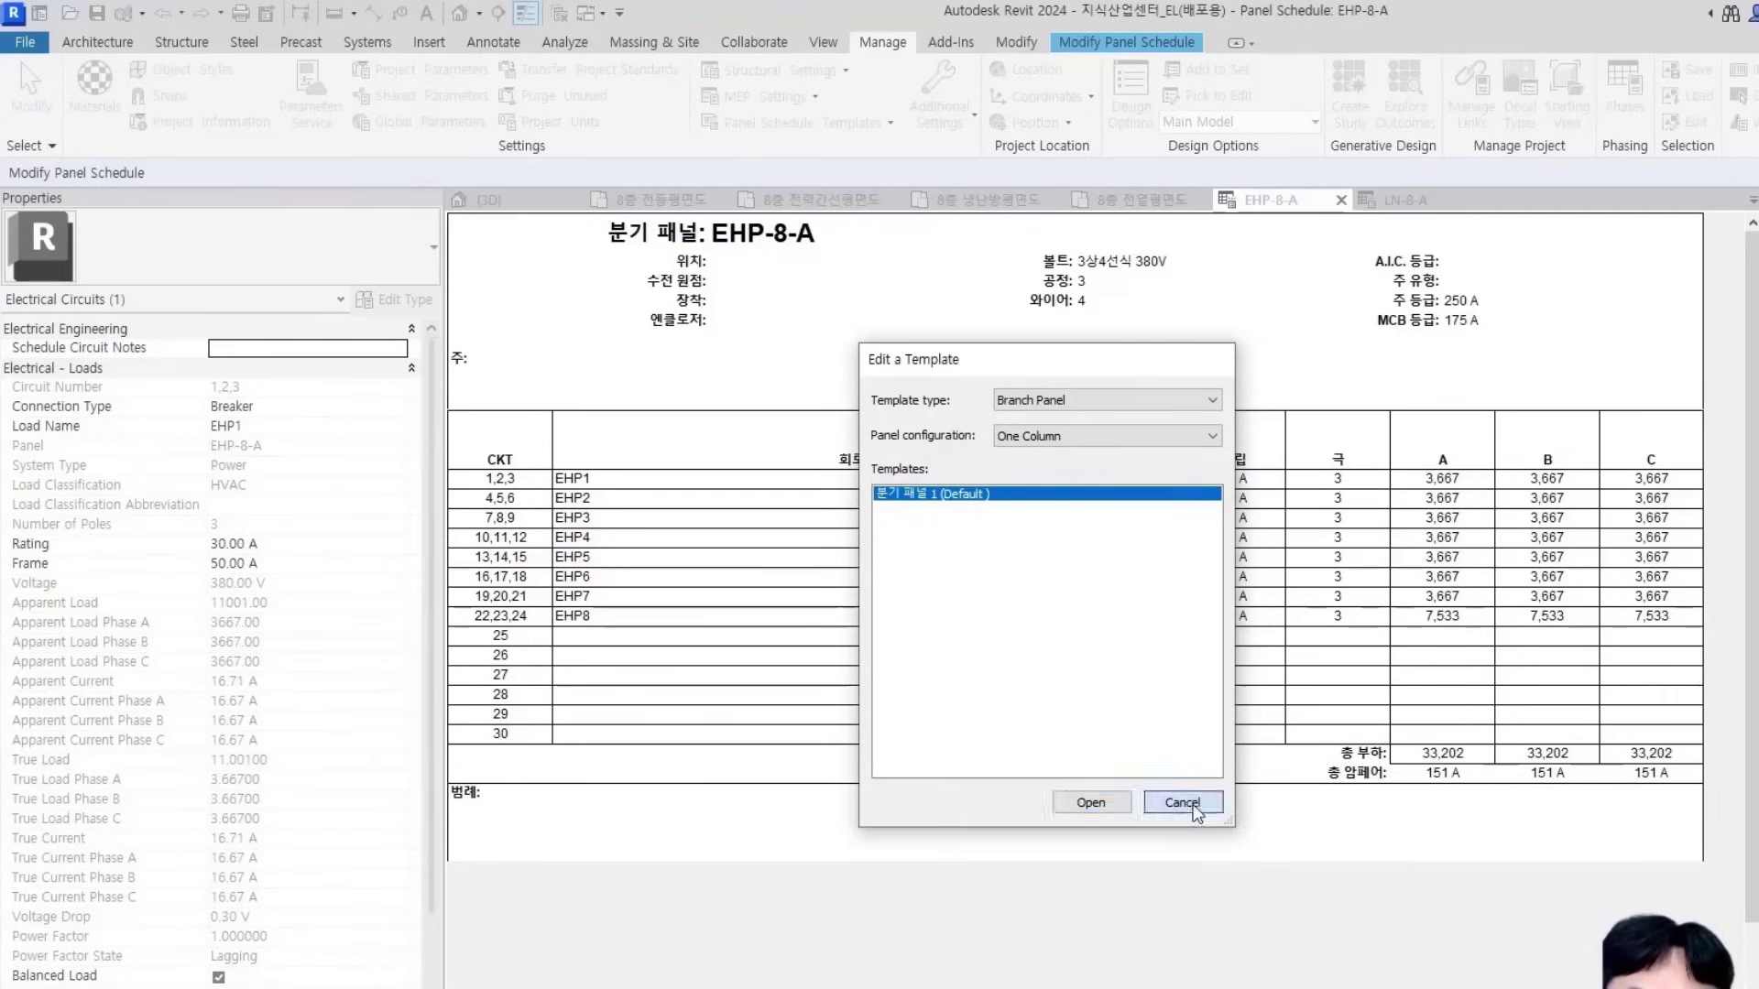
Duplicate the One Column branch panel template 분기 패널 1 as PANEL MAIN
left_click(899, 44)
left_click(825, 125)
left_click(806, 158)
left_click(1064, 444)
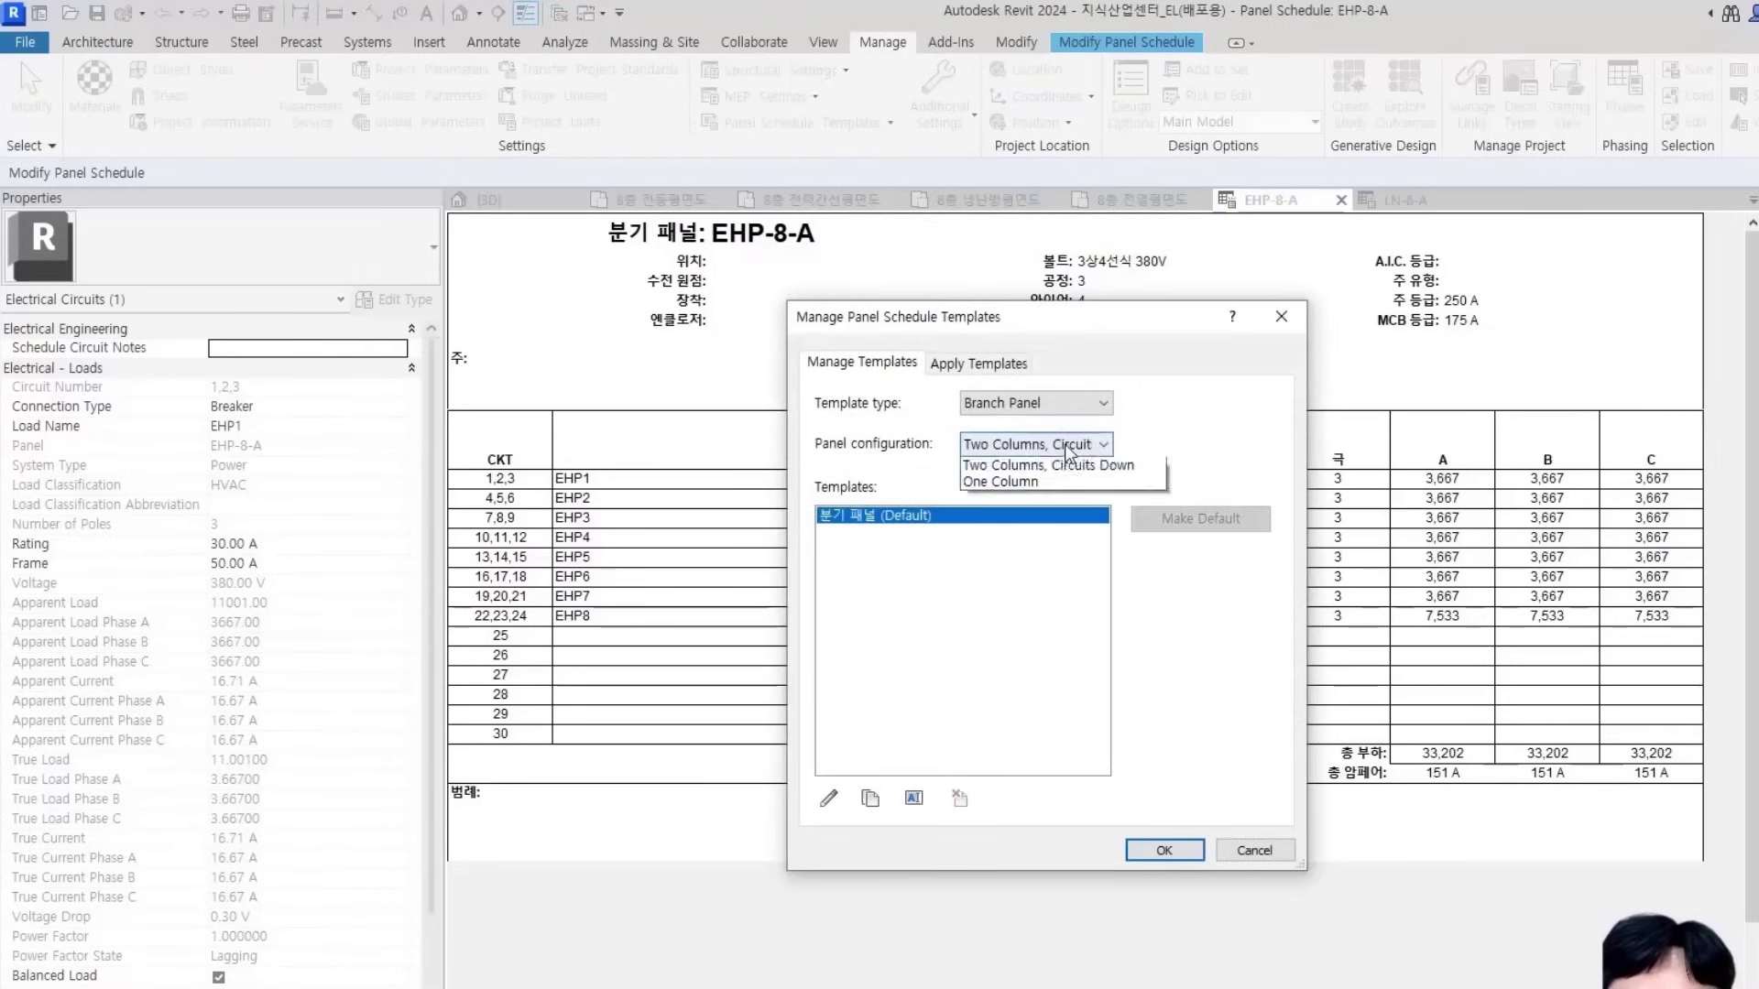
left_click(1044, 496)
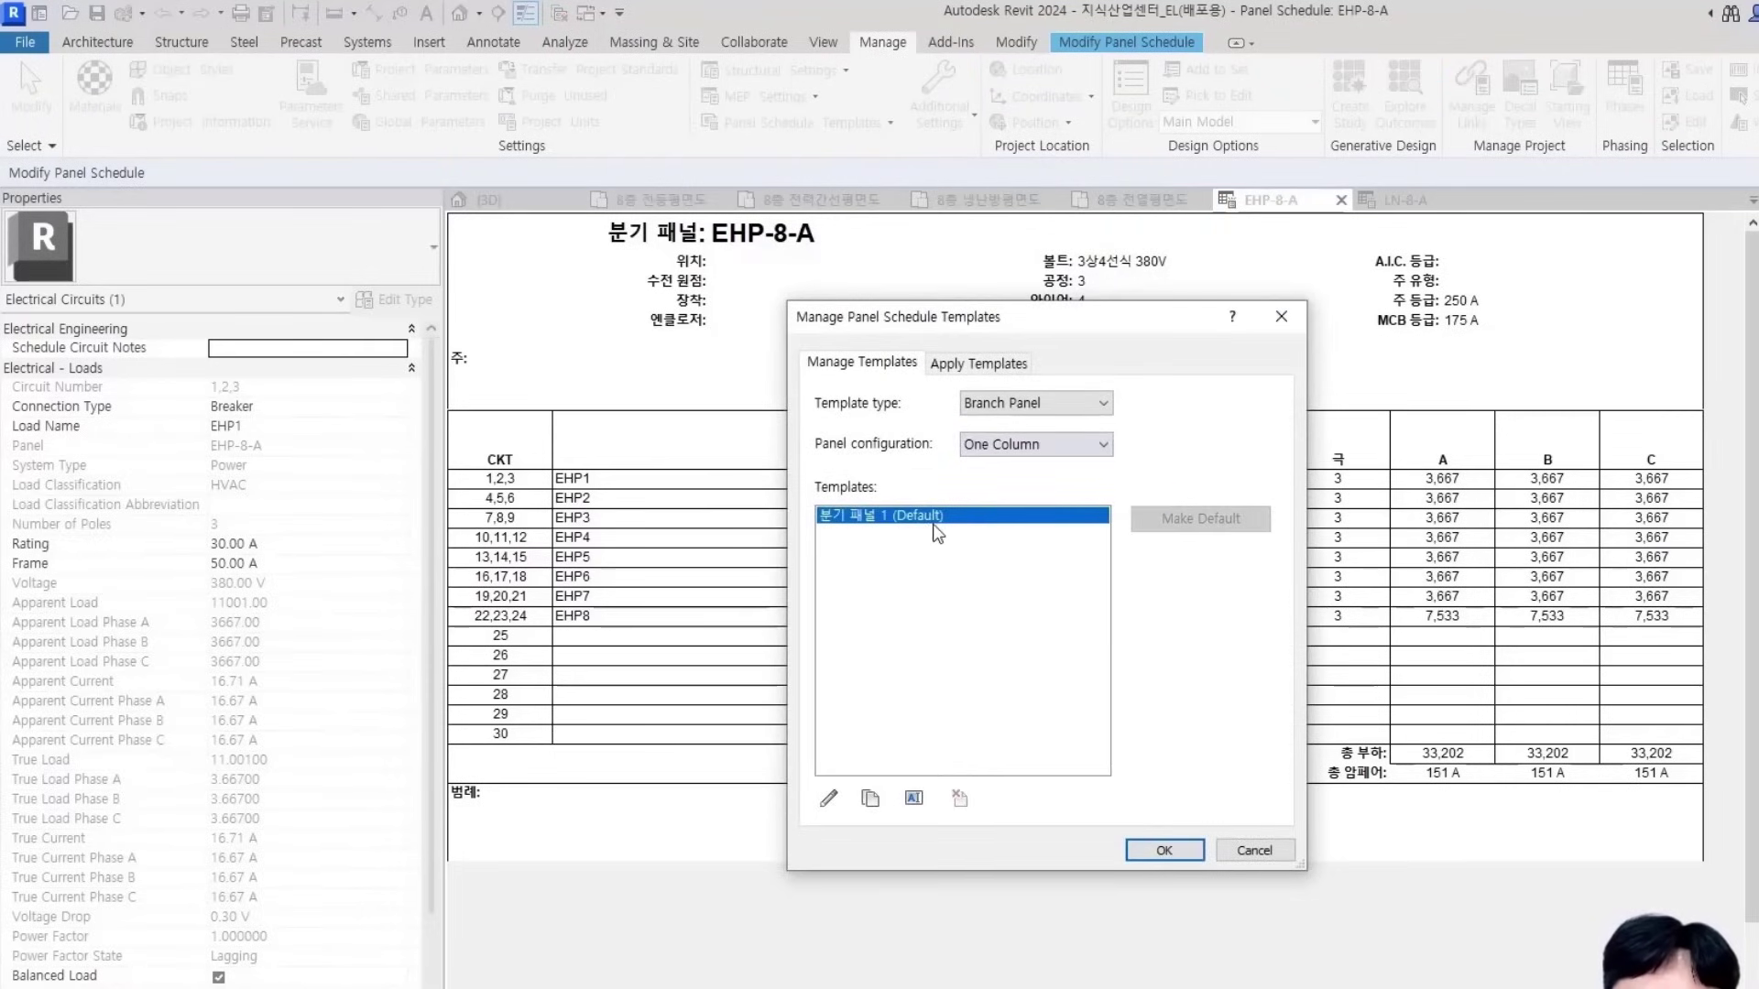
left_click(871, 798)
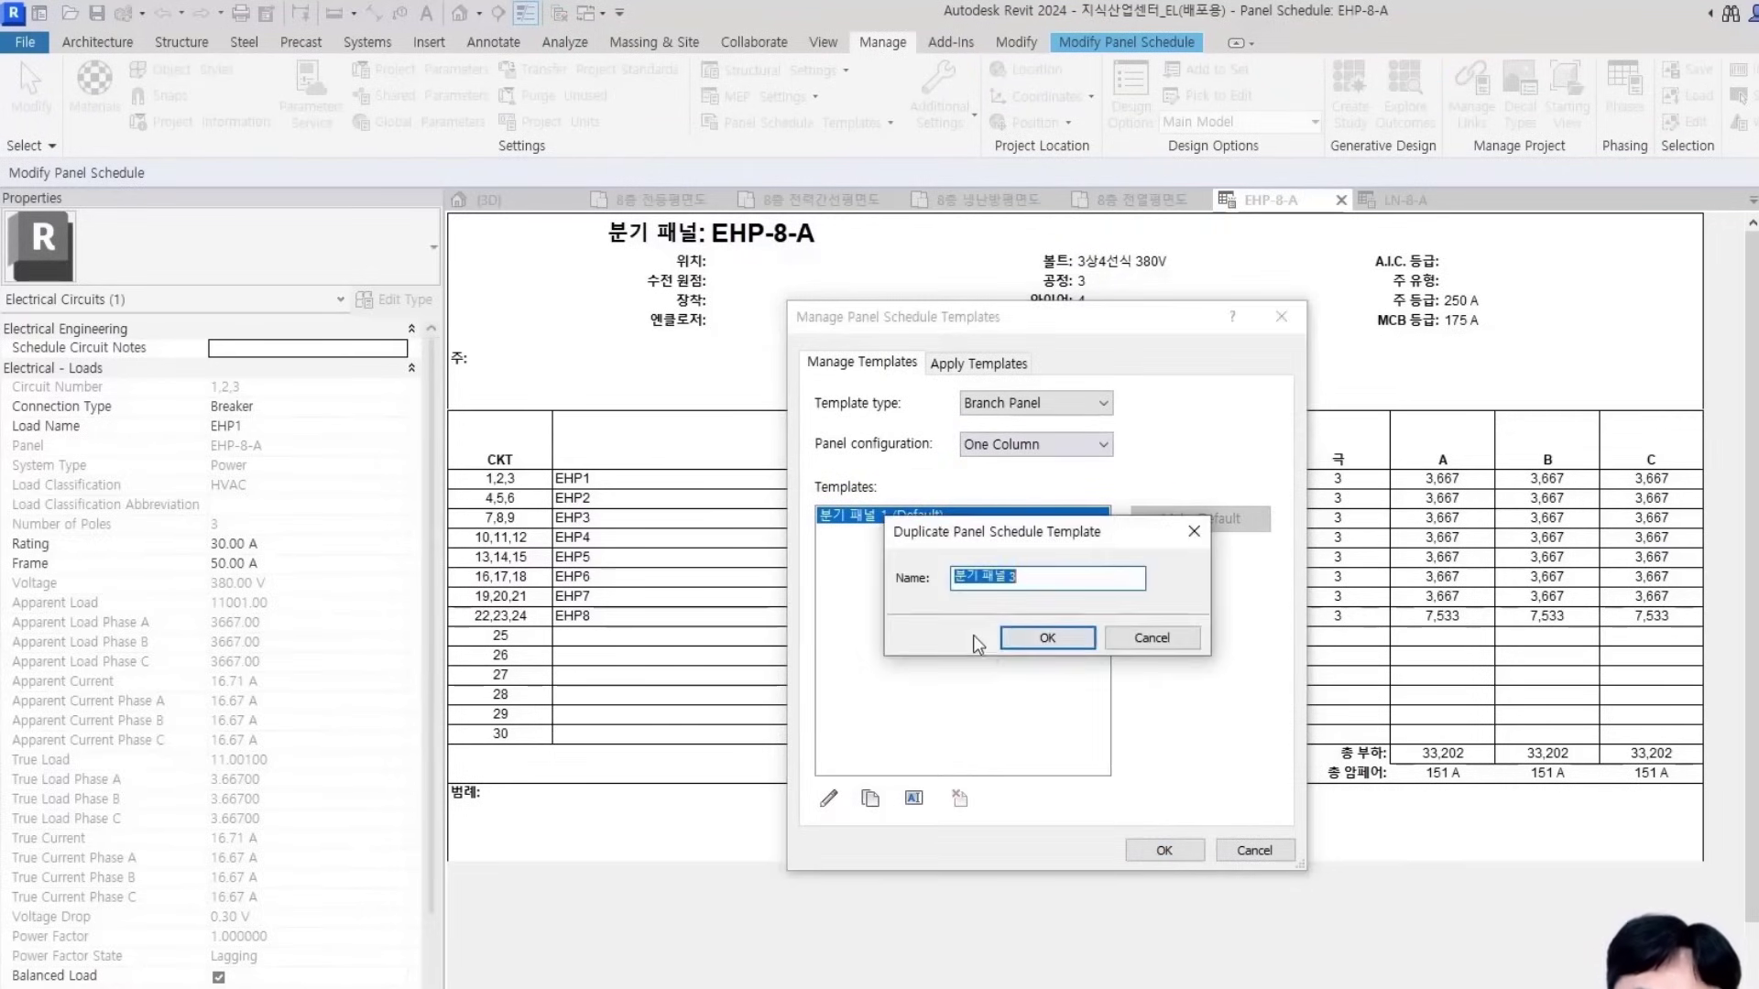
type("PA")
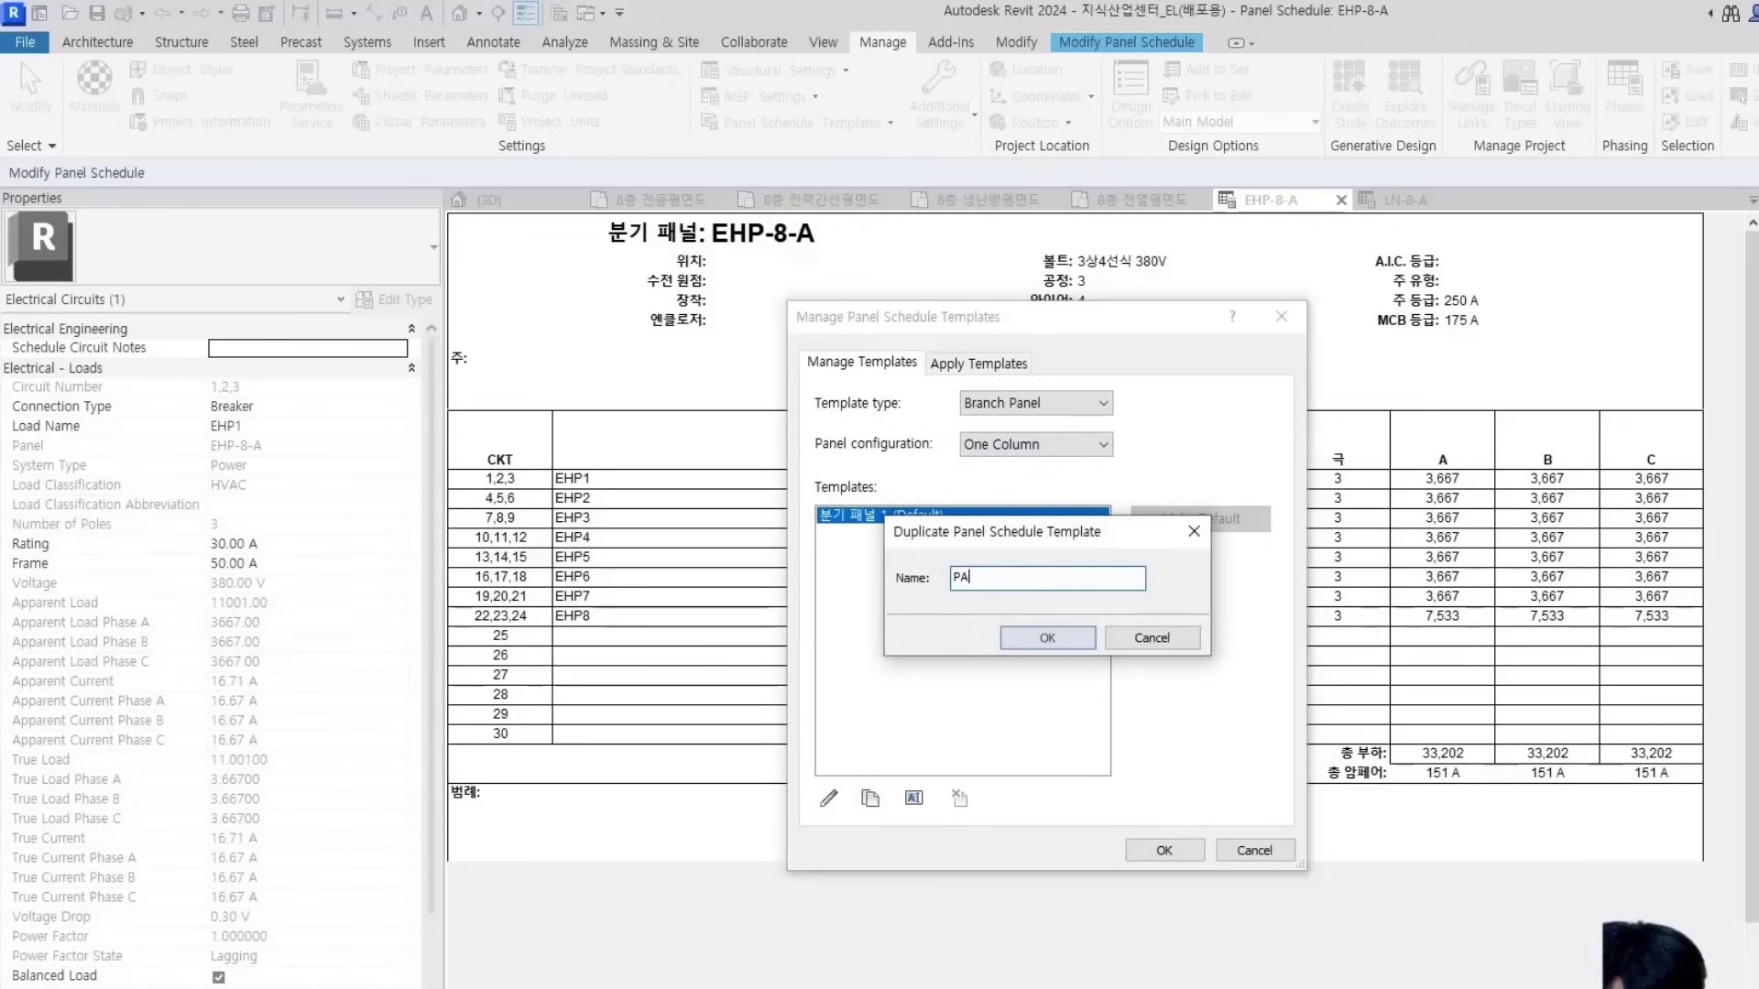
type("NEL MAIN")
left_click(1068, 637)
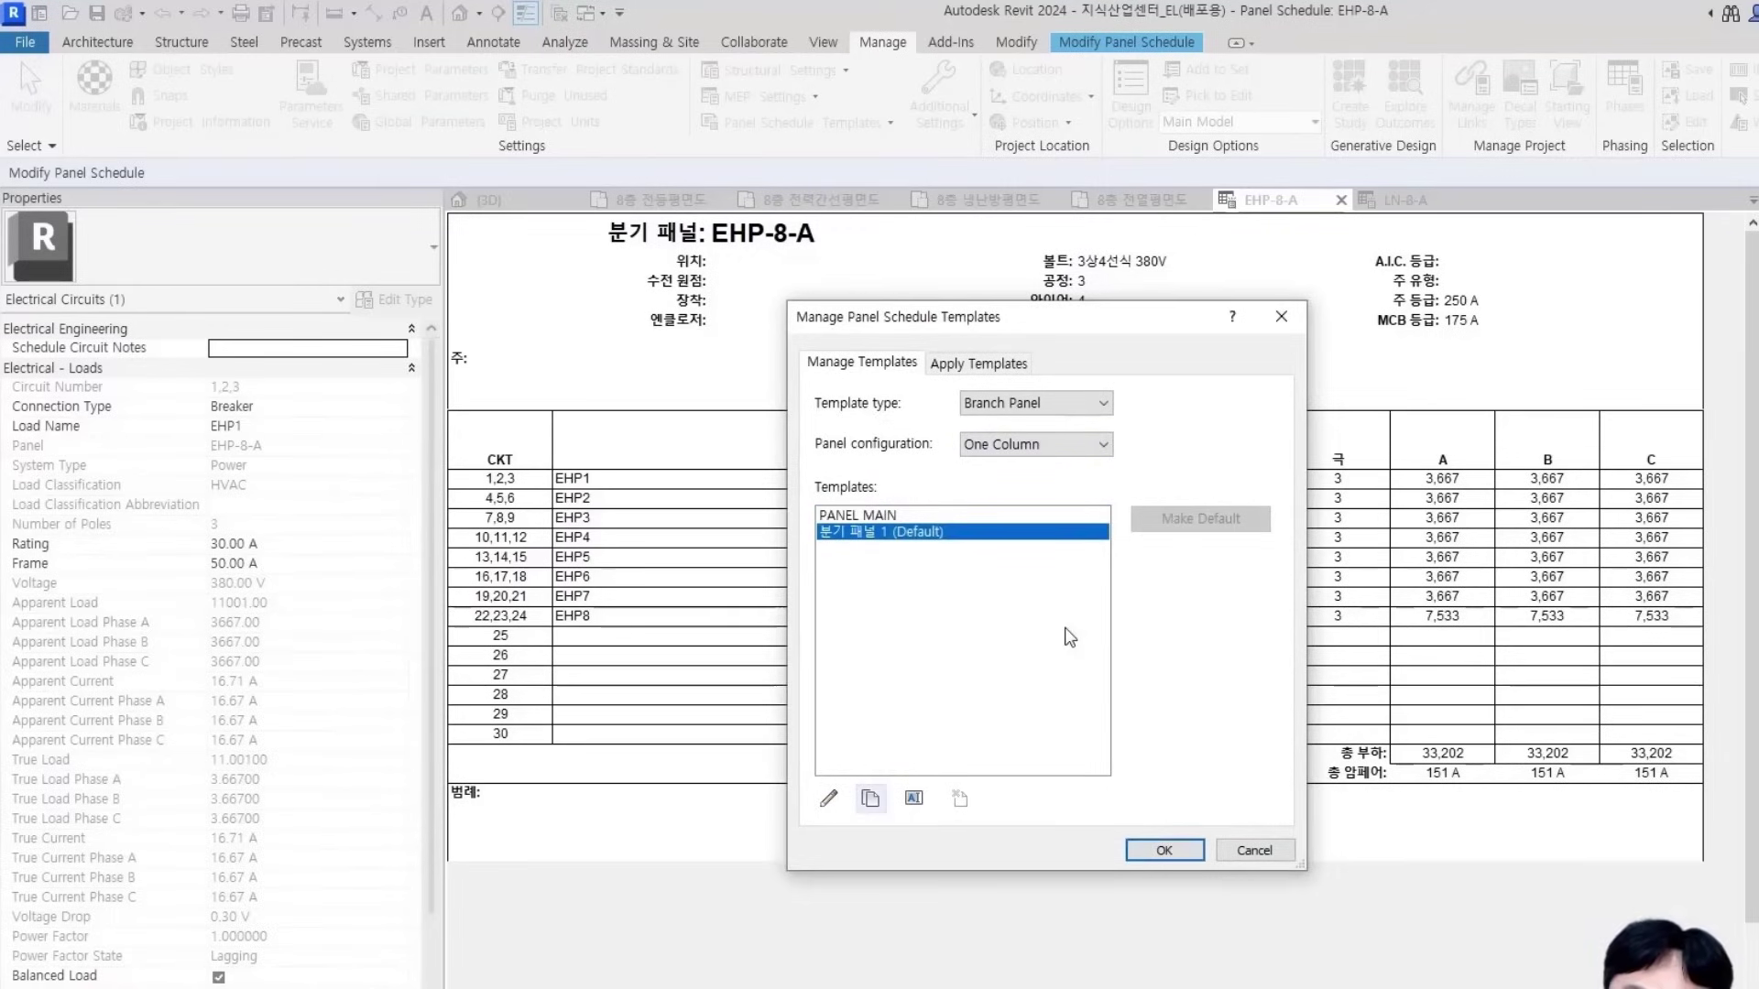
left_click(875, 516)
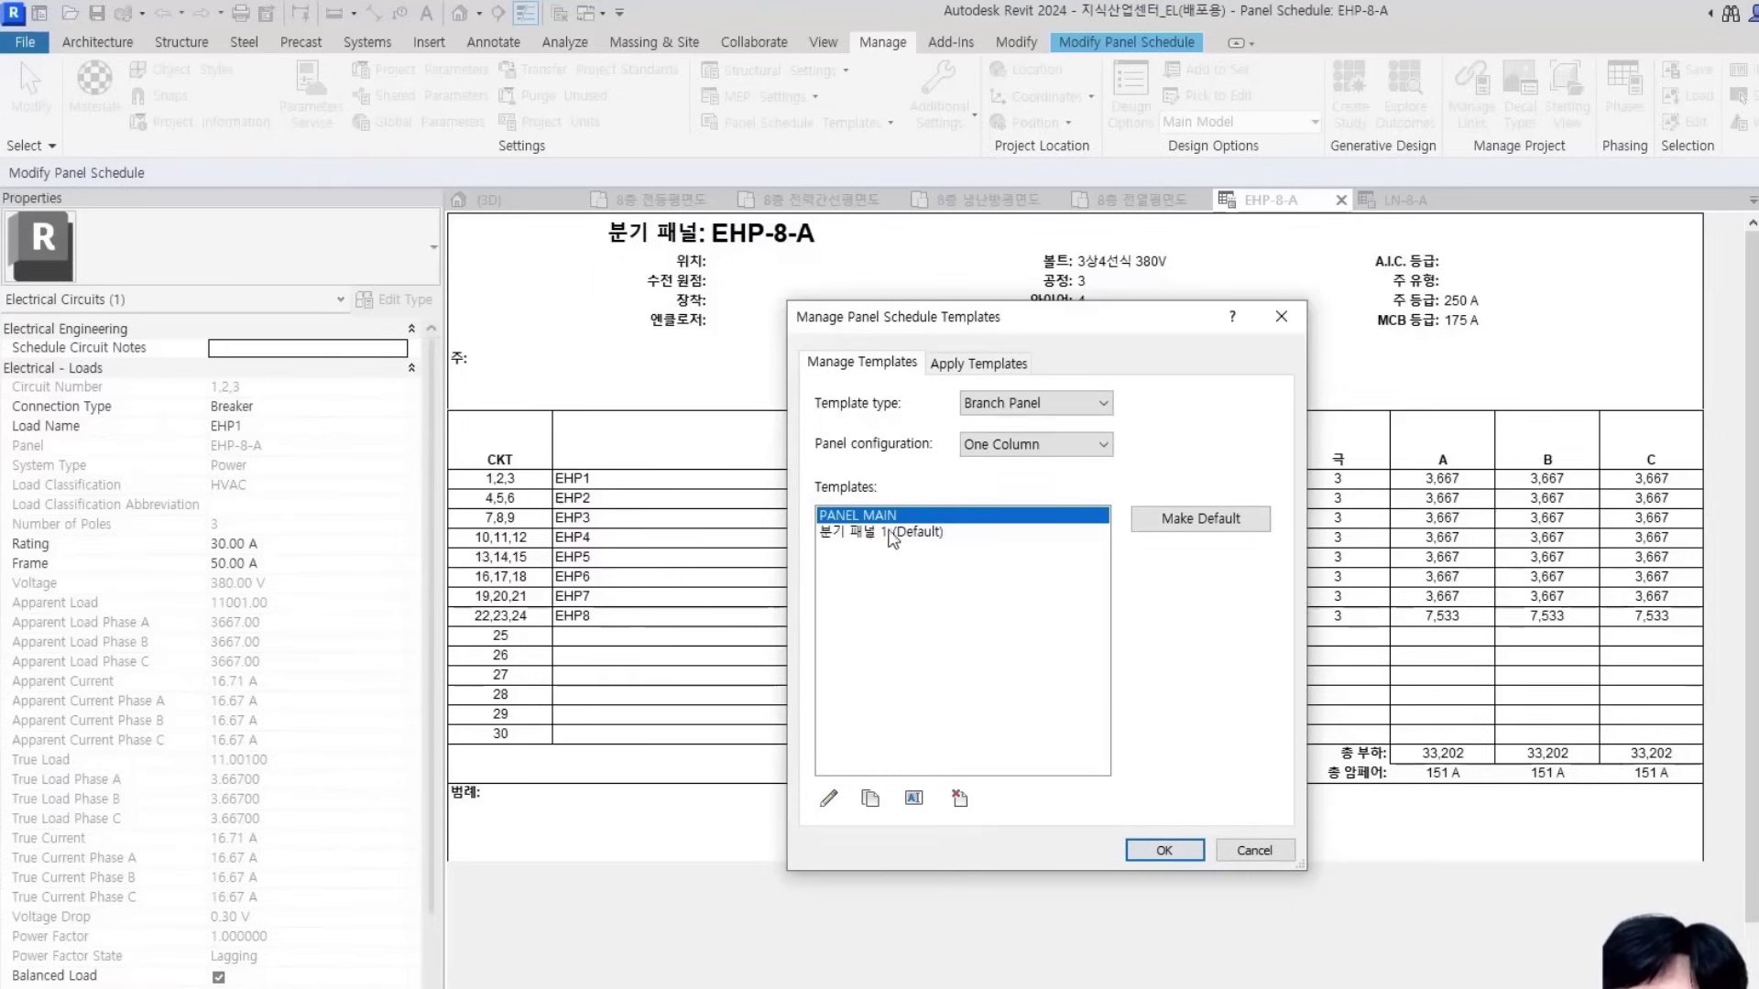
left_click(1181, 852)
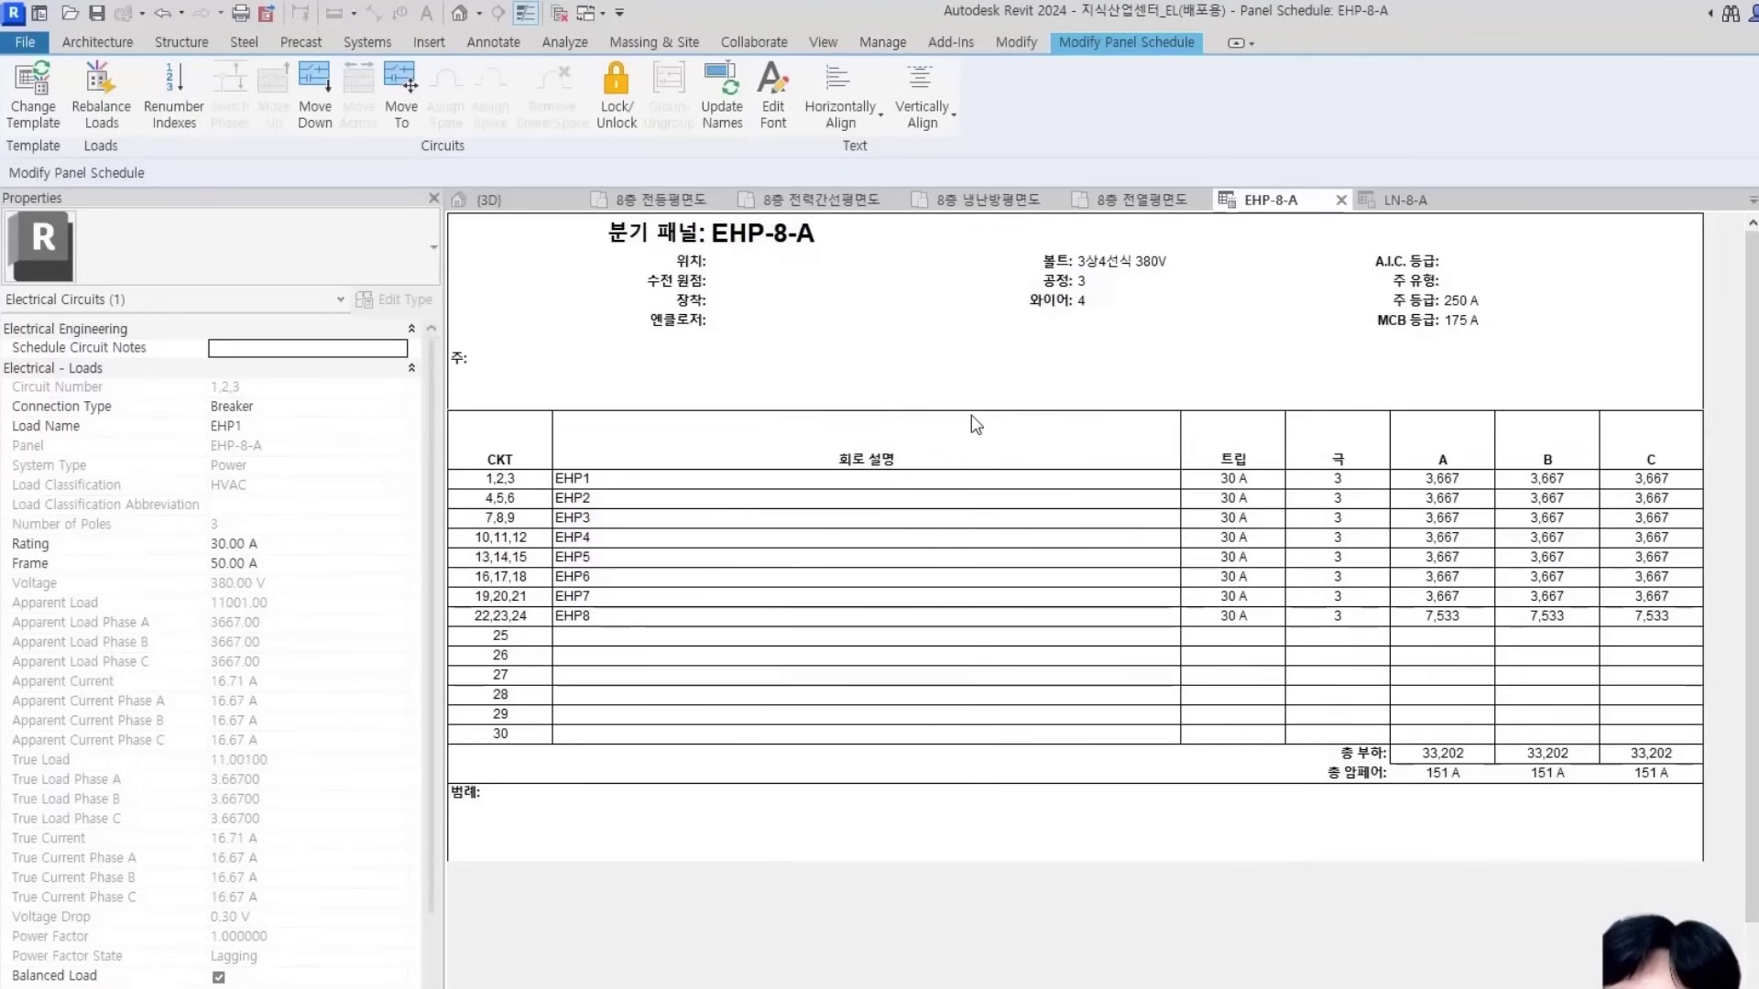
Open the One Column branch panel template PANEL MAIN for editing and select a Load Name cell in the circuit table
left_click(902, 44)
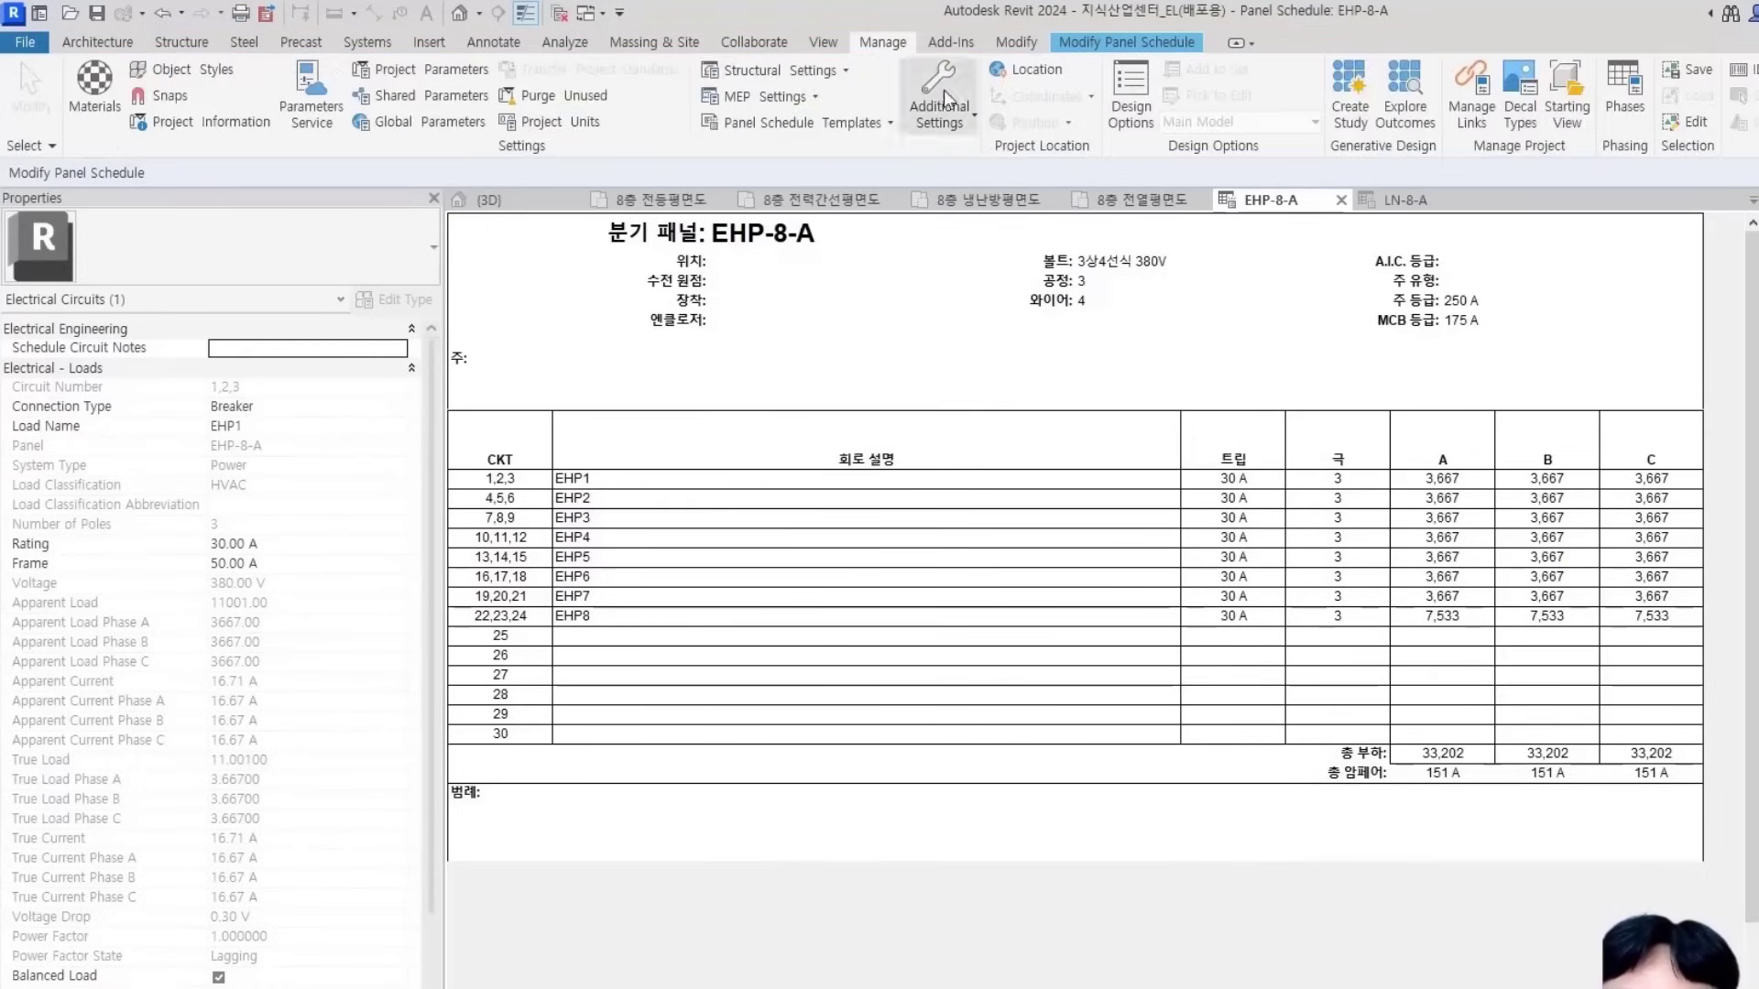
left_click(800, 122)
left_click(784, 201)
left_click(1076, 437)
left_click(1053, 455)
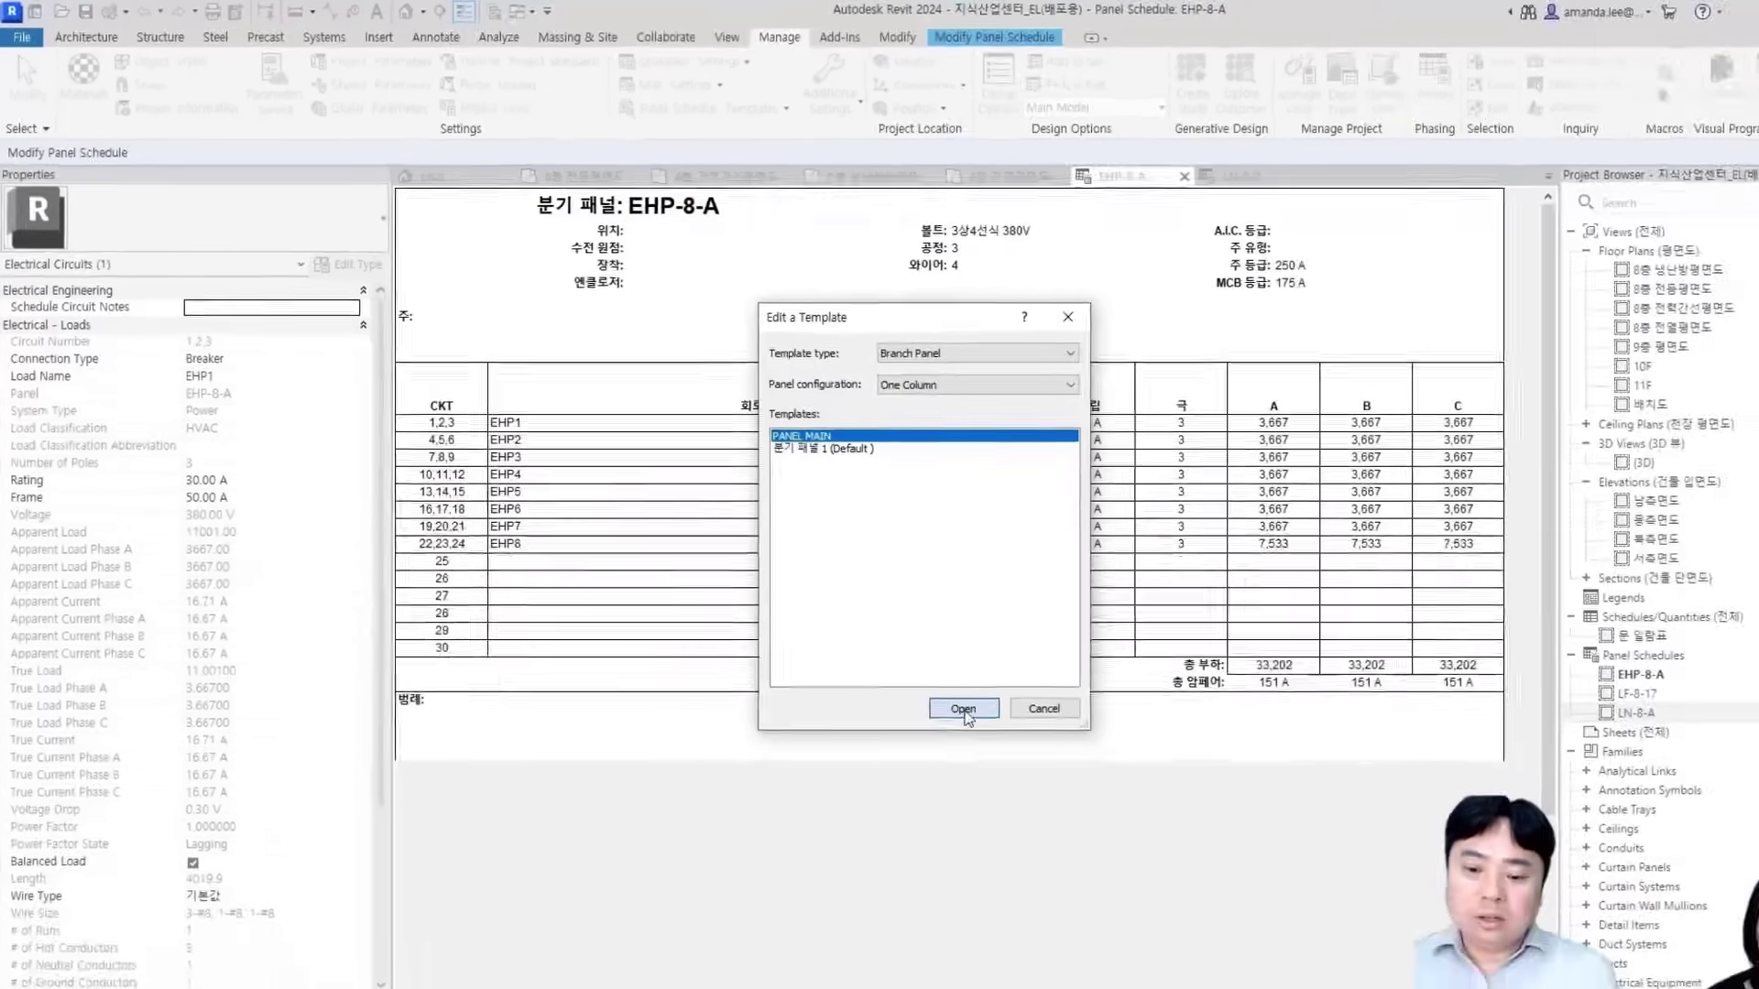
left_click(1091, 802)
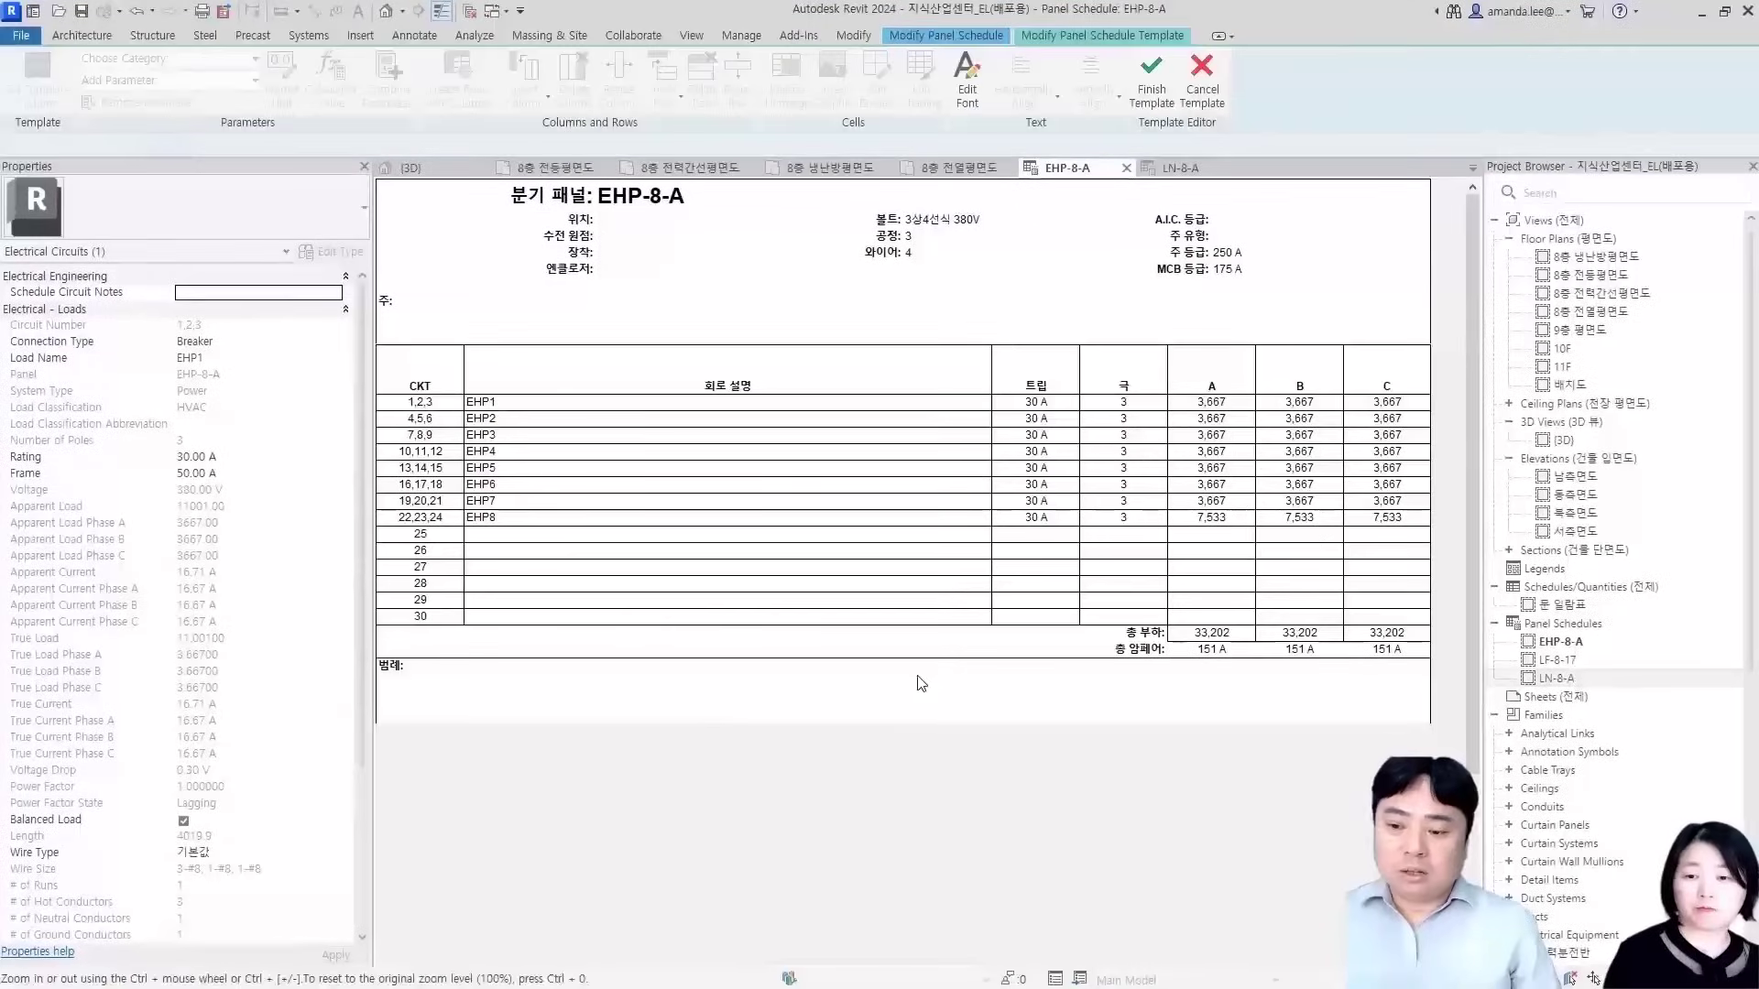
left_click(775, 536)
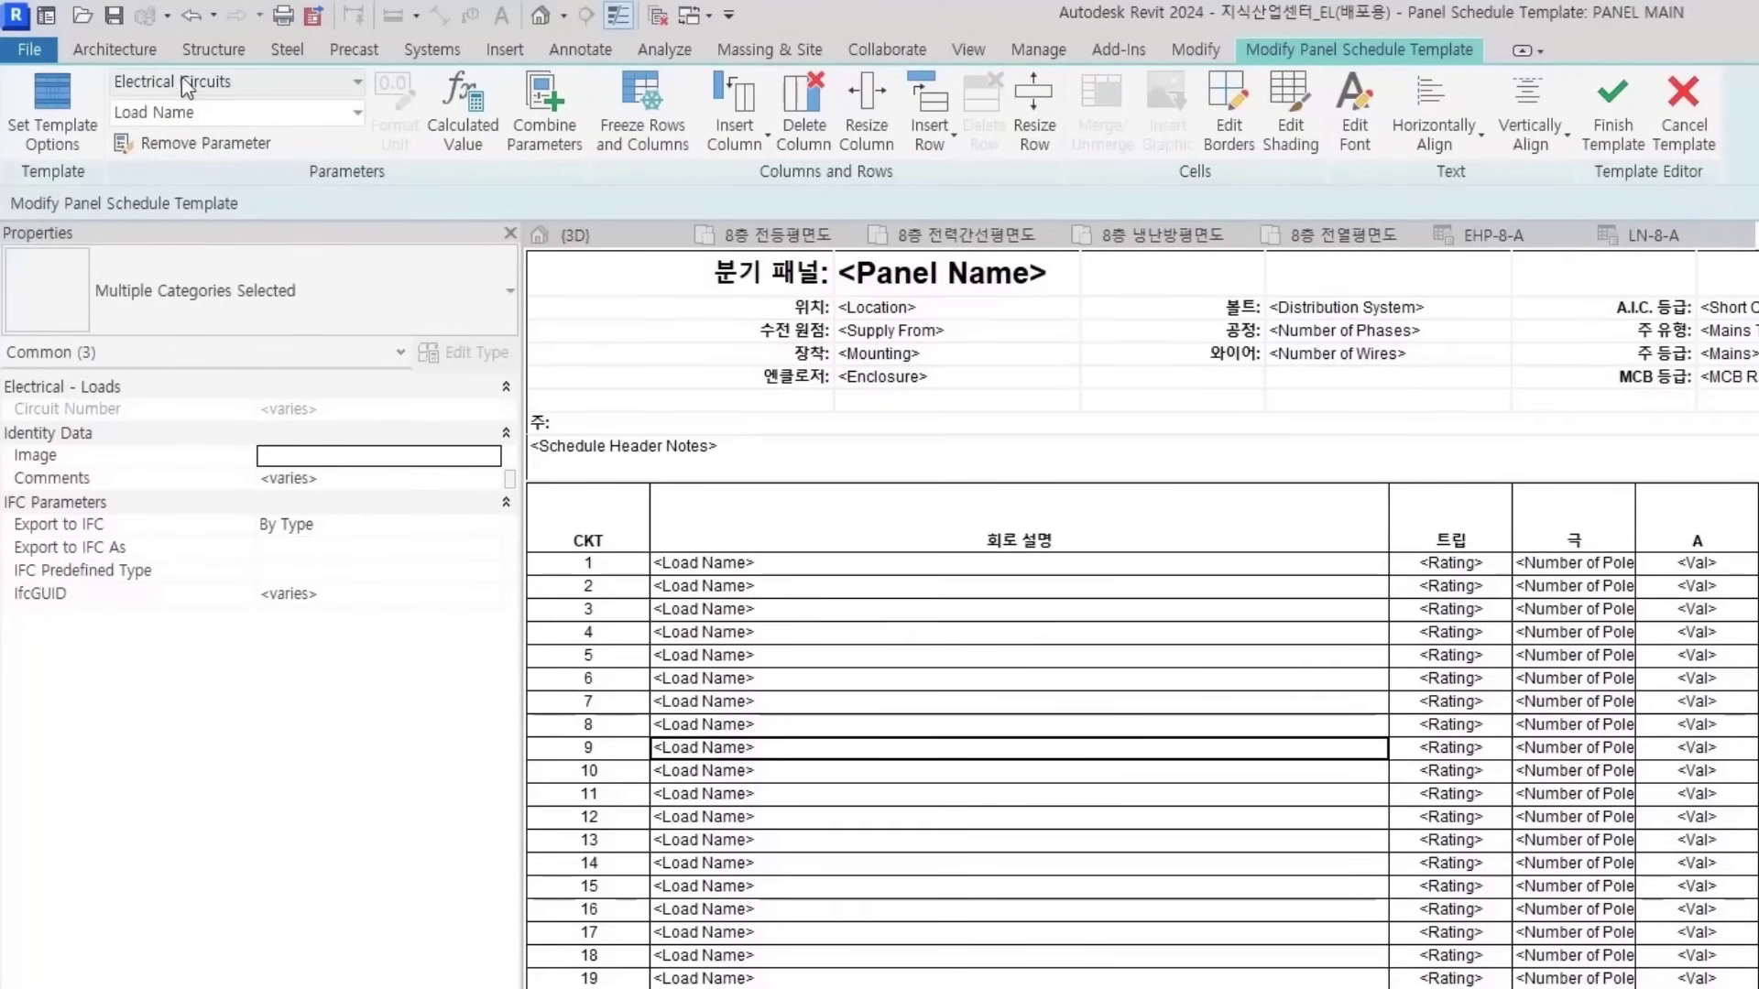
left_click(931, 634)
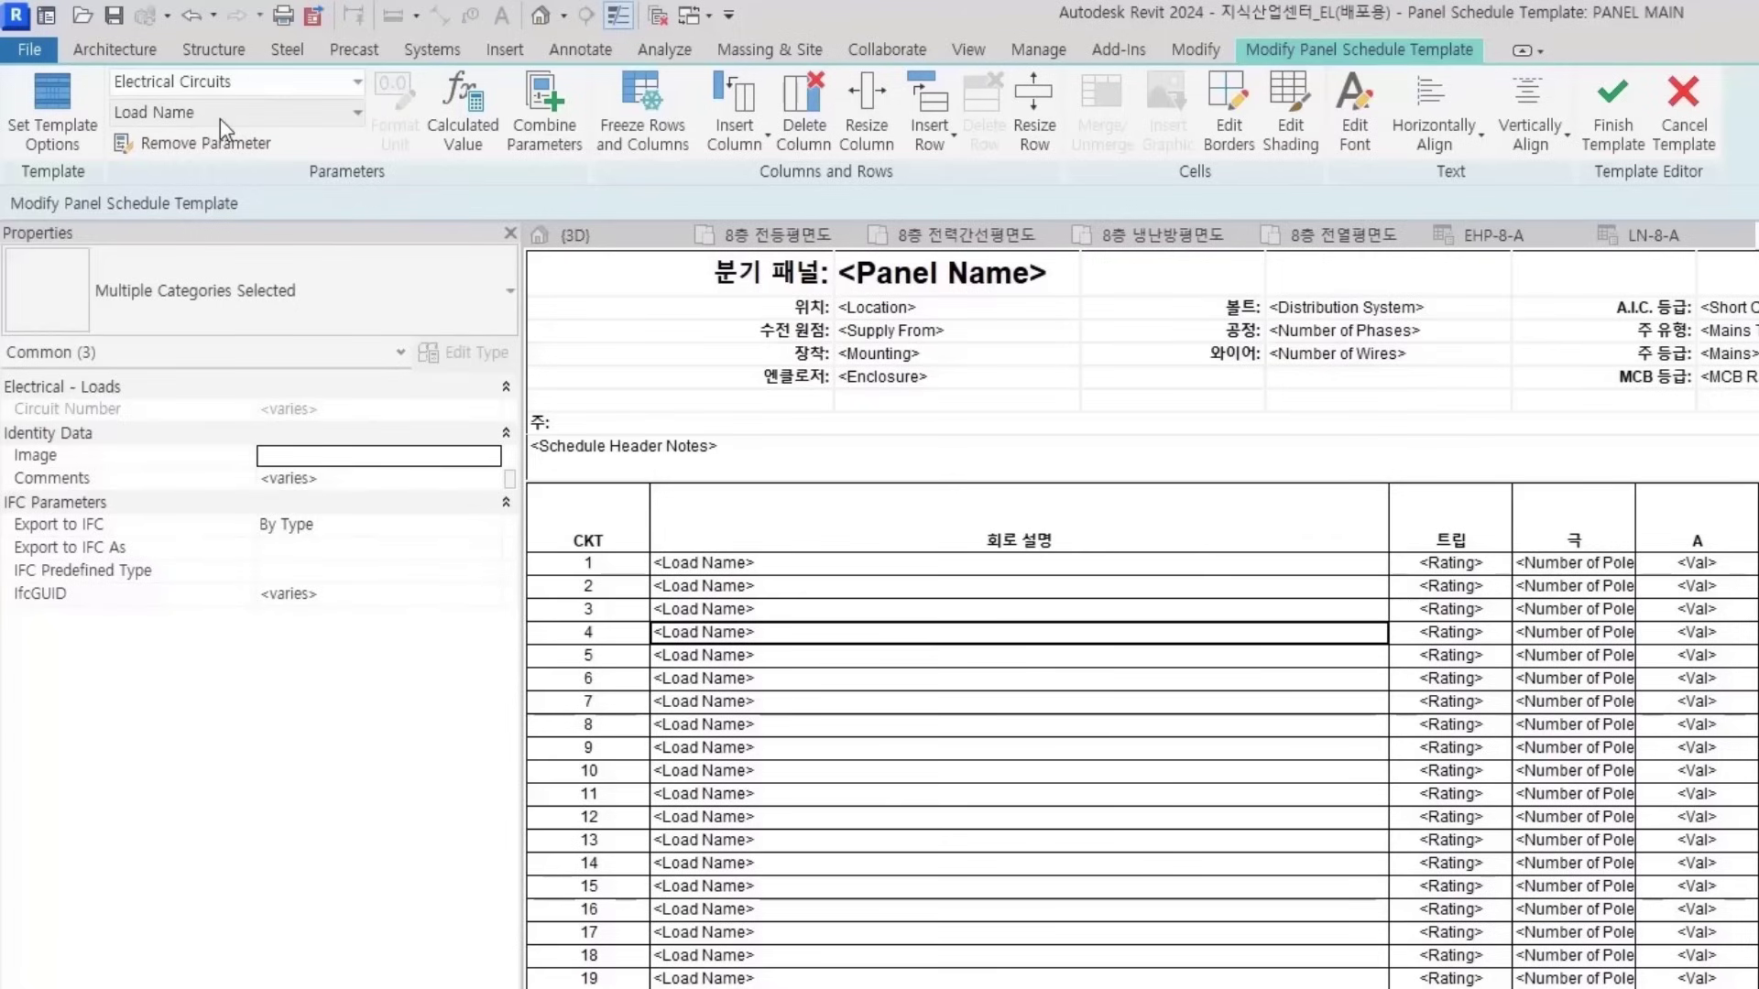
Examine which parameters fill the trip, pole and A, B, C phase columns of the PANEL MAIN circuit table
left_click(1474, 591)
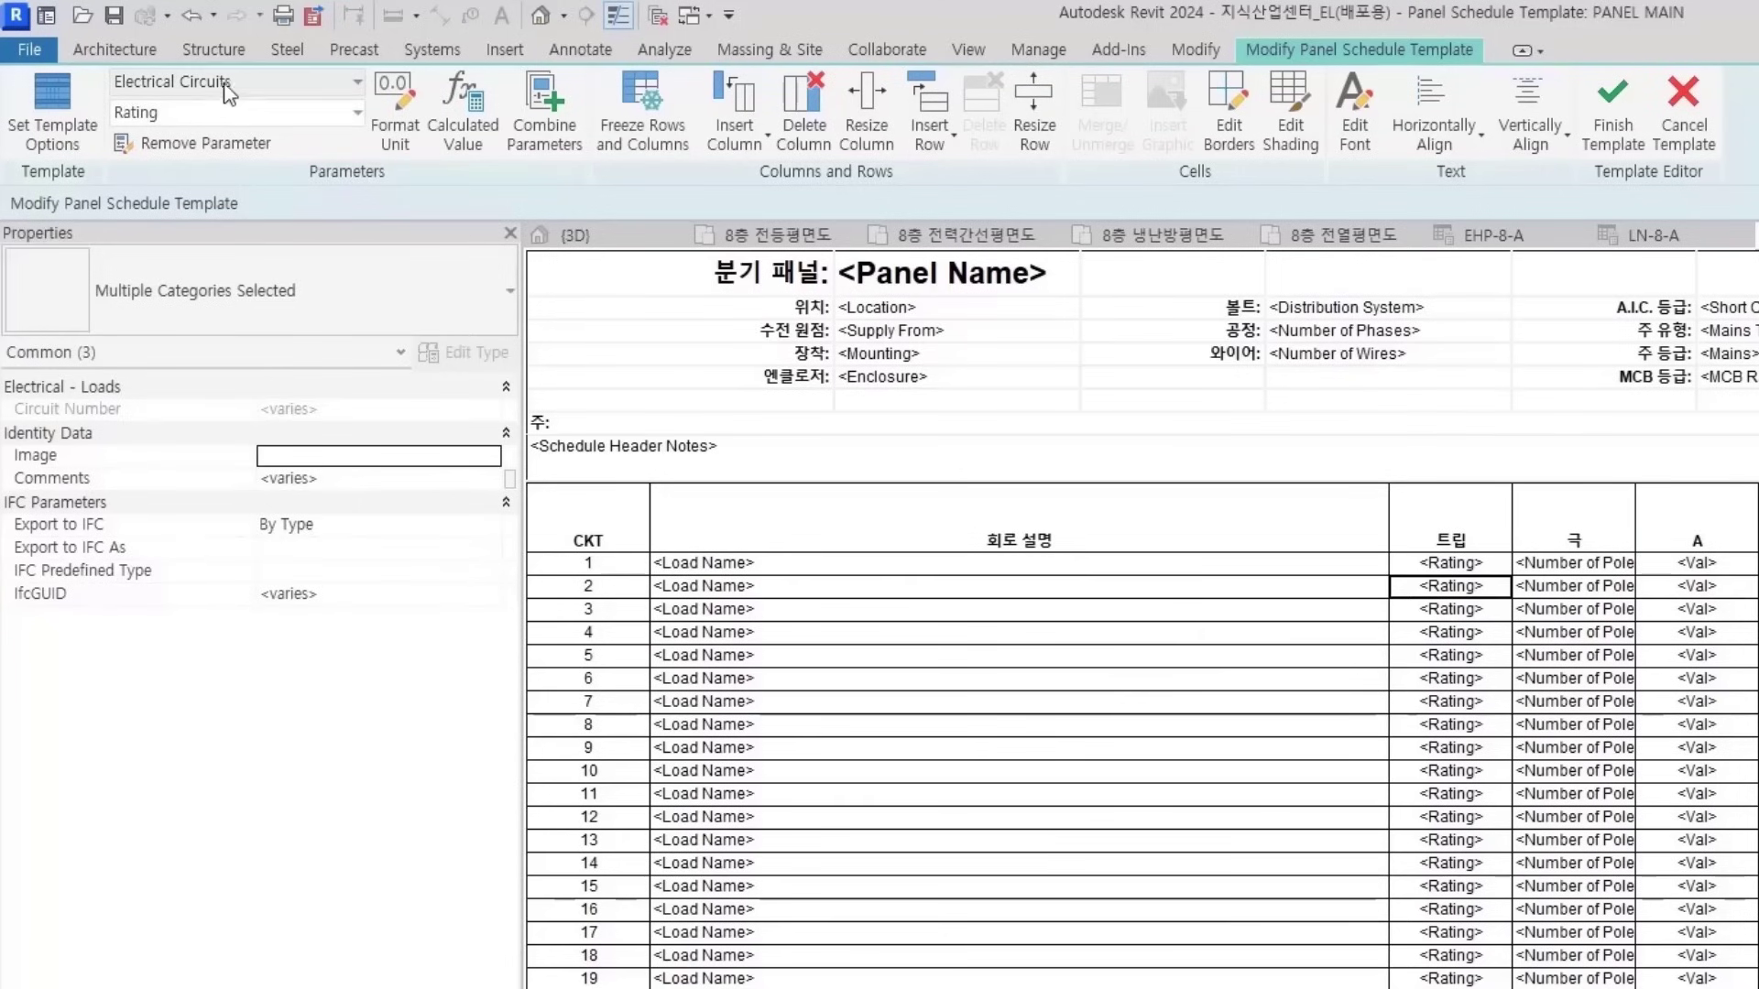
left_click(1572, 615)
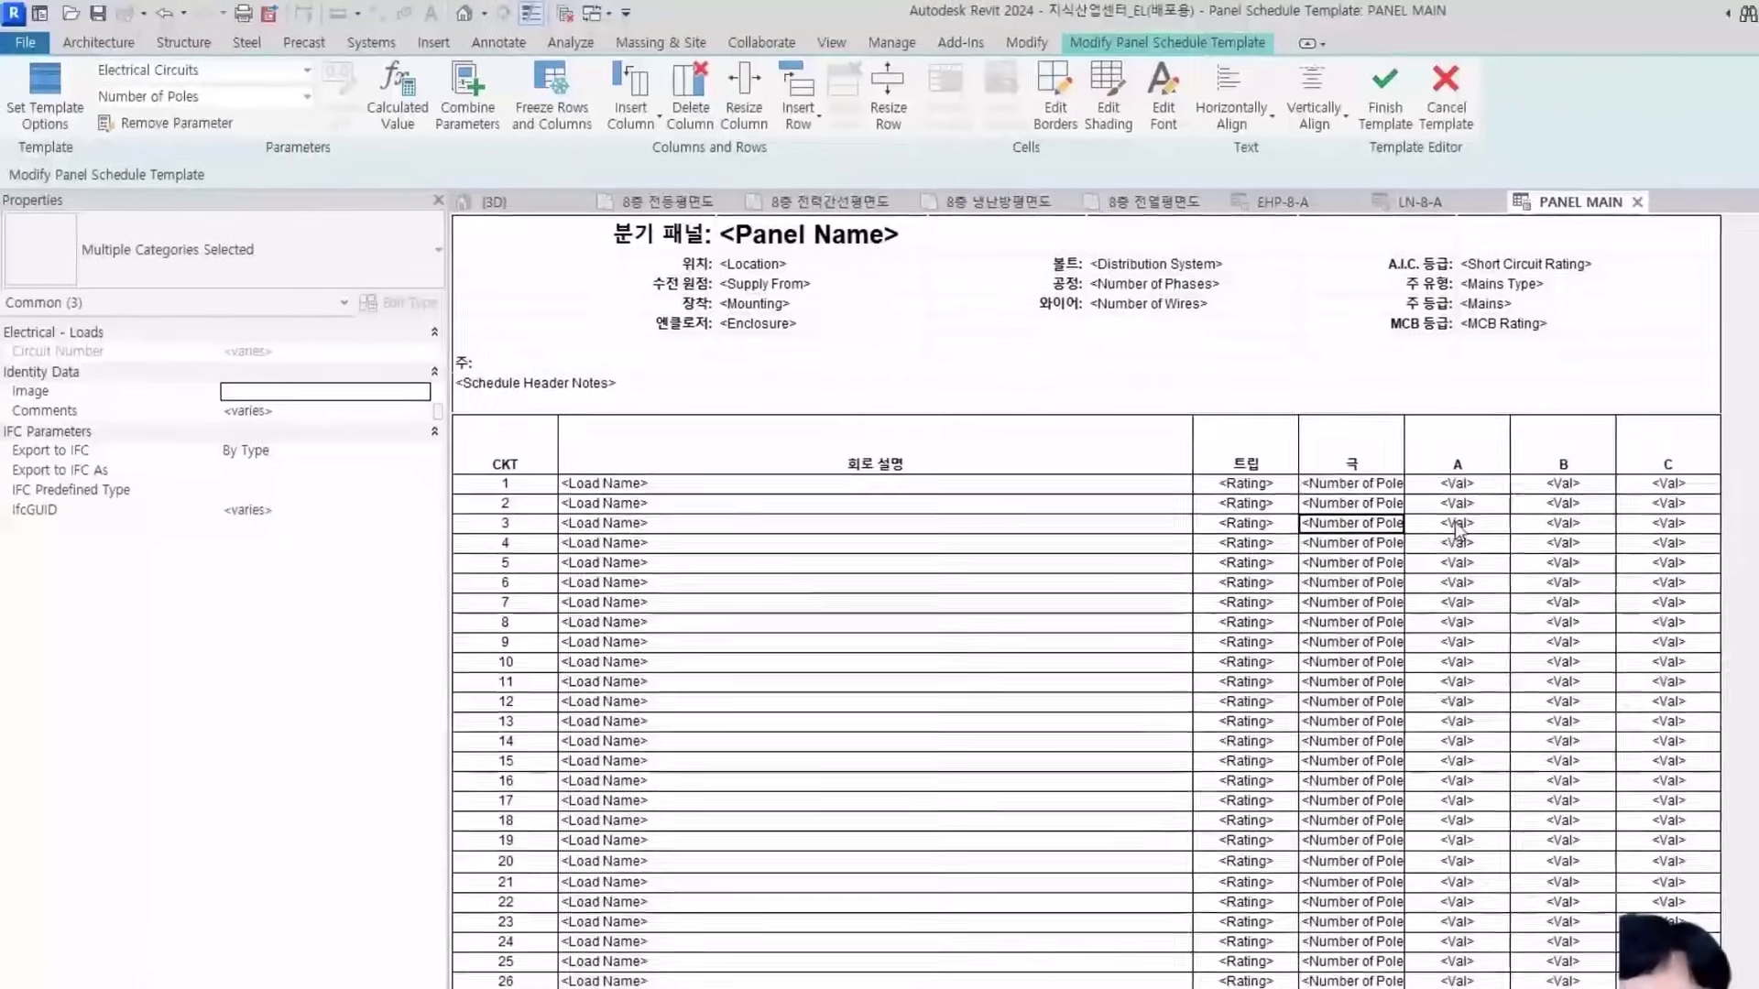
left_click(1698, 617)
left_click(1493, 543)
left_click(1467, 566)
left_click(1534, 567)
left_click(1636, 567)
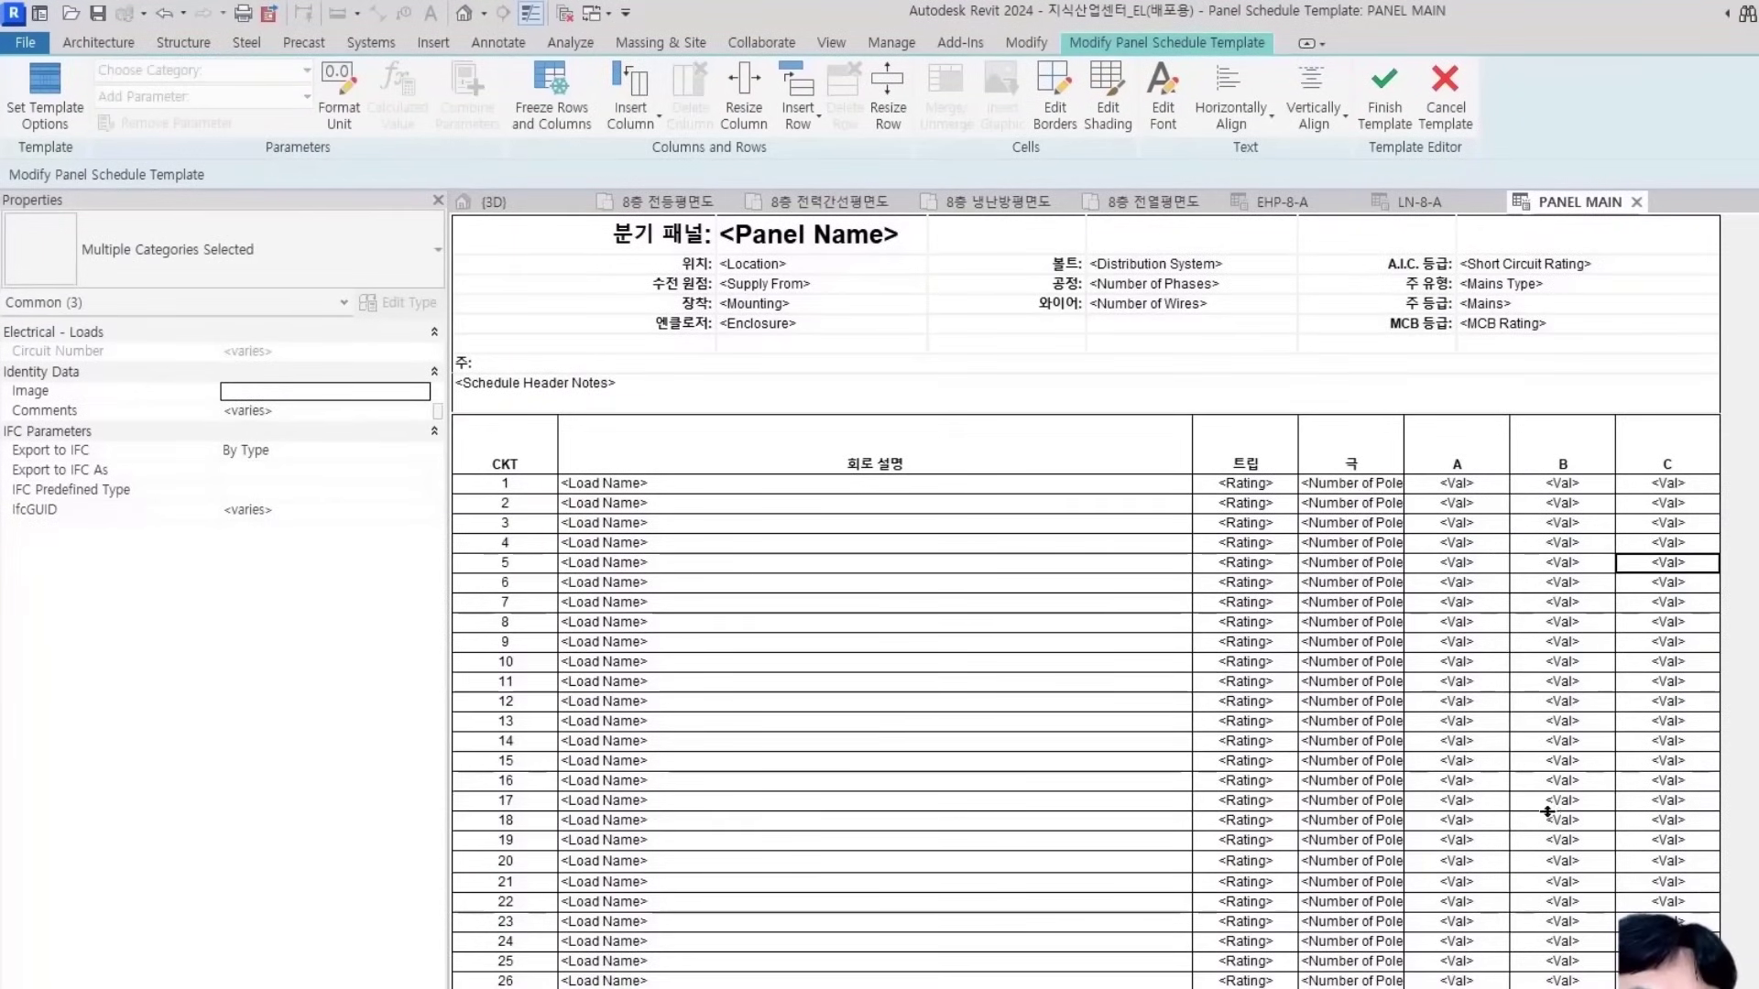
key("Left")
scroll(1484, 778, "down", 3)
scroll(1433, 741, "down", 1, "ctrl")
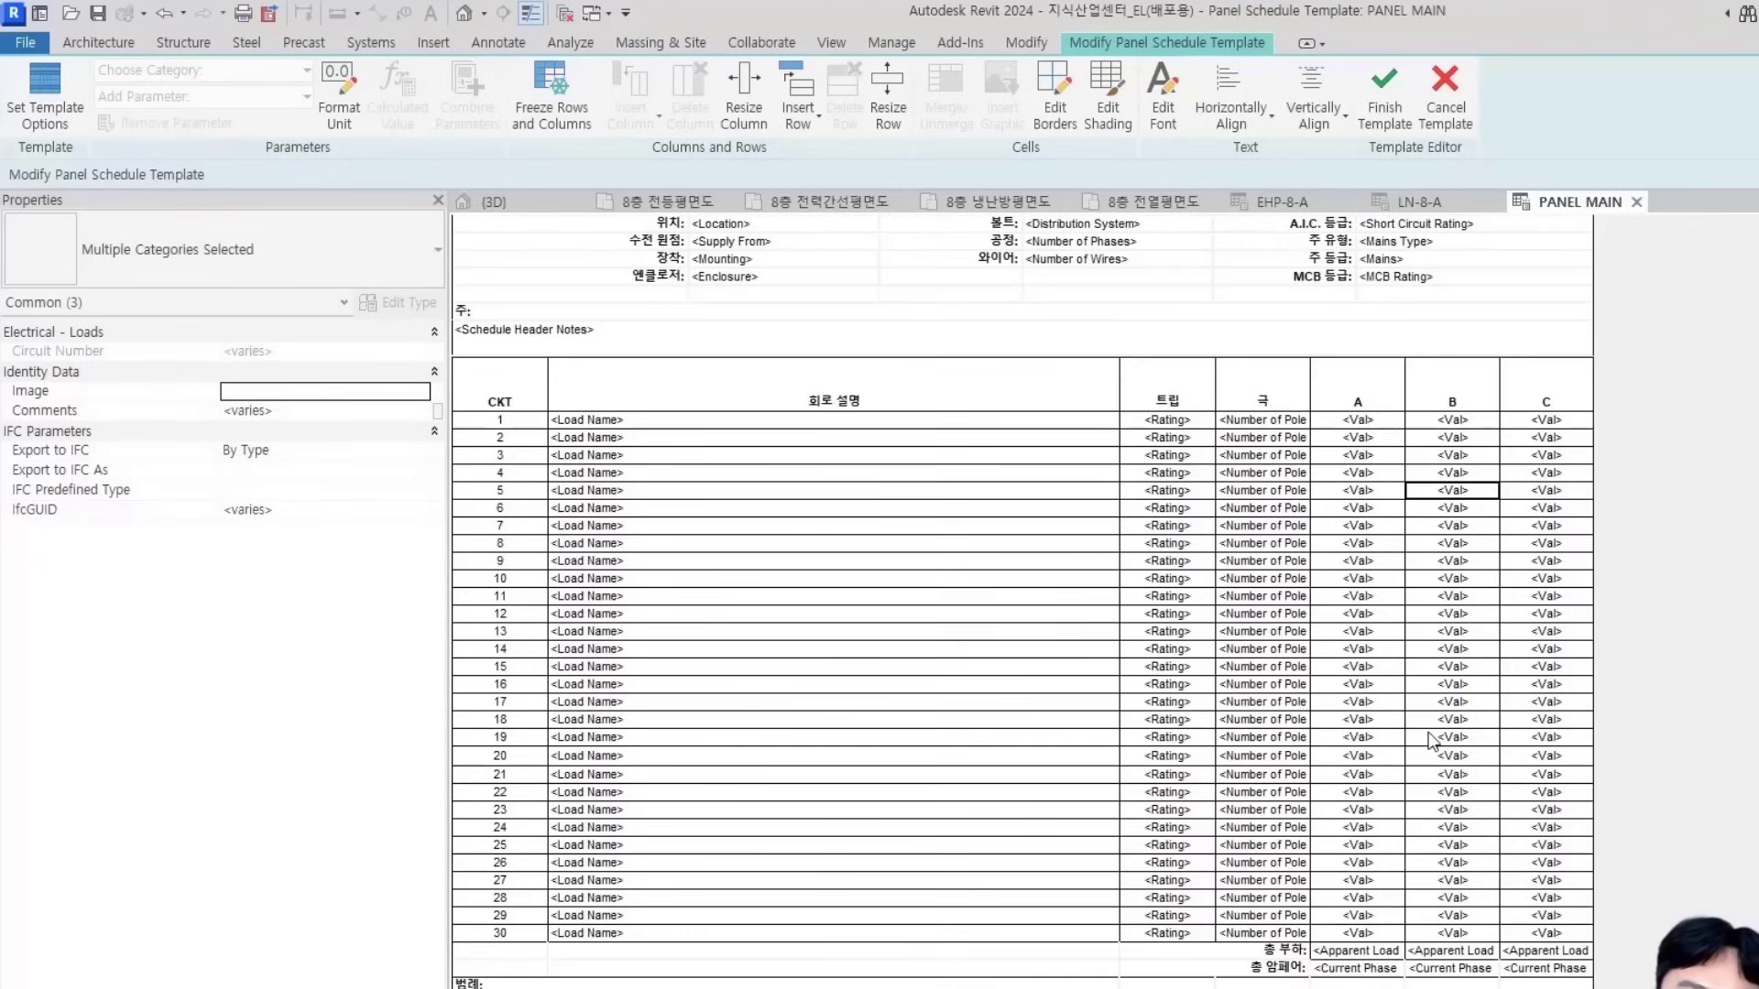
scroll(1312, 706, "up", 1)
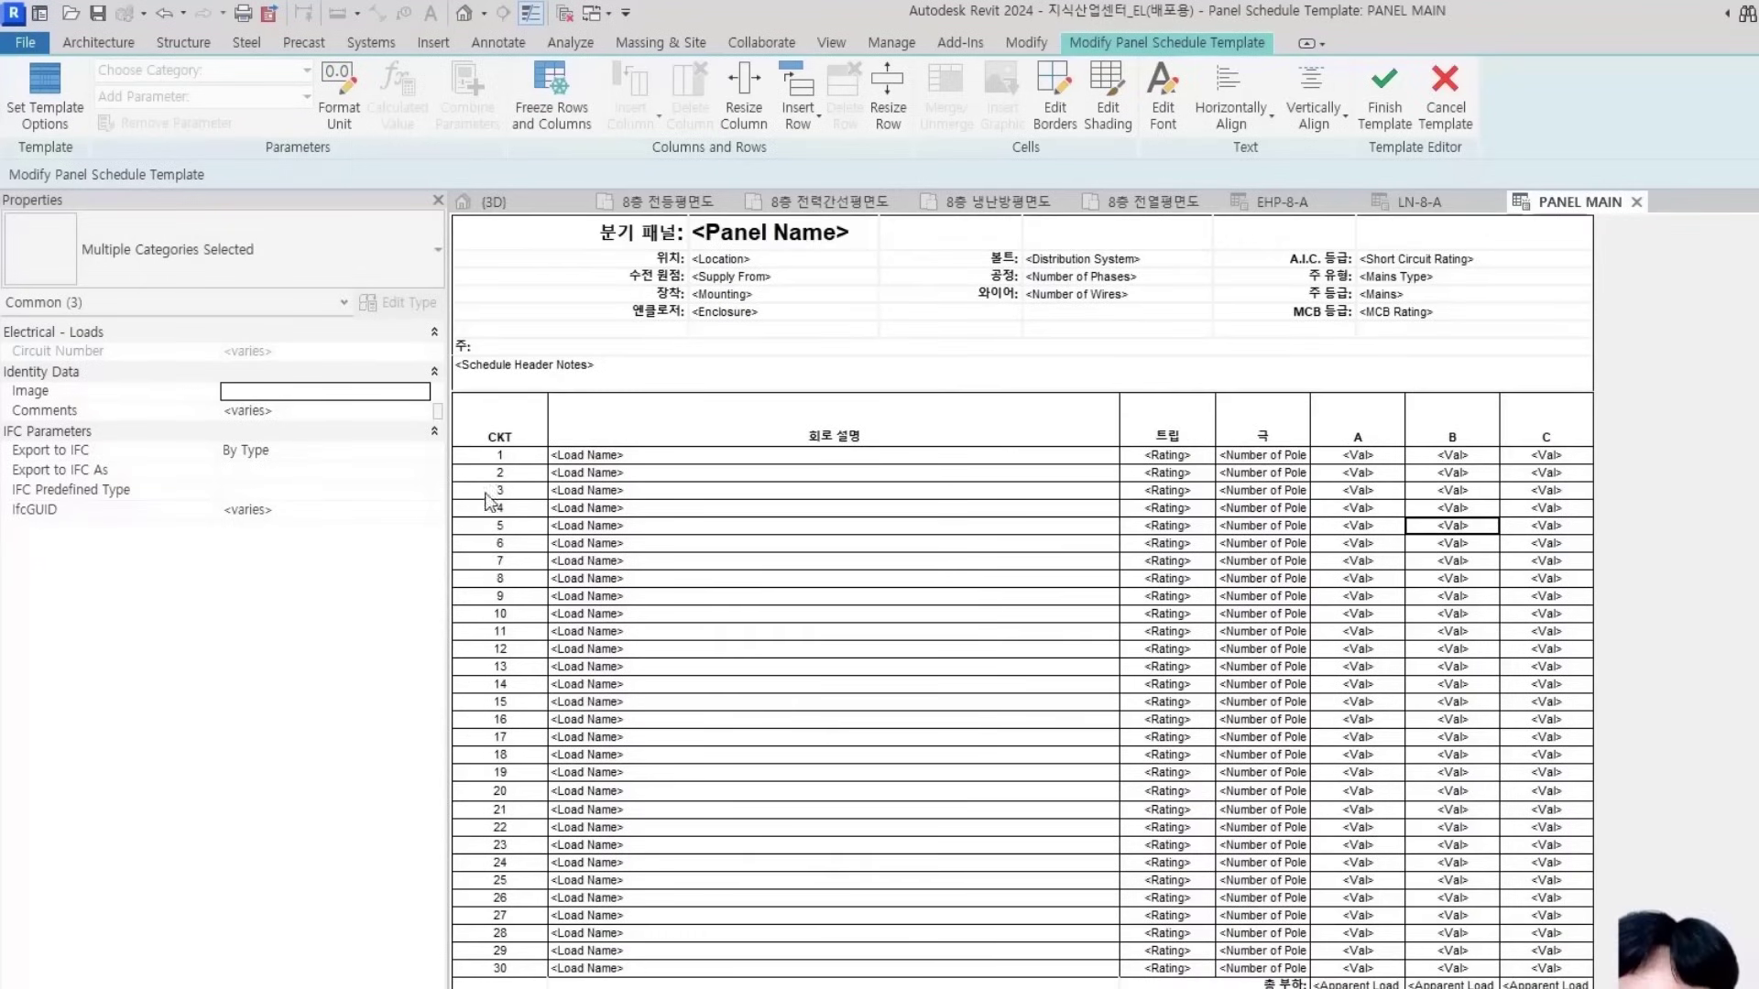
Remove the Circuit Number parameter from the first column of the circuit table
left_click_drag(504, 464, 518, 467)
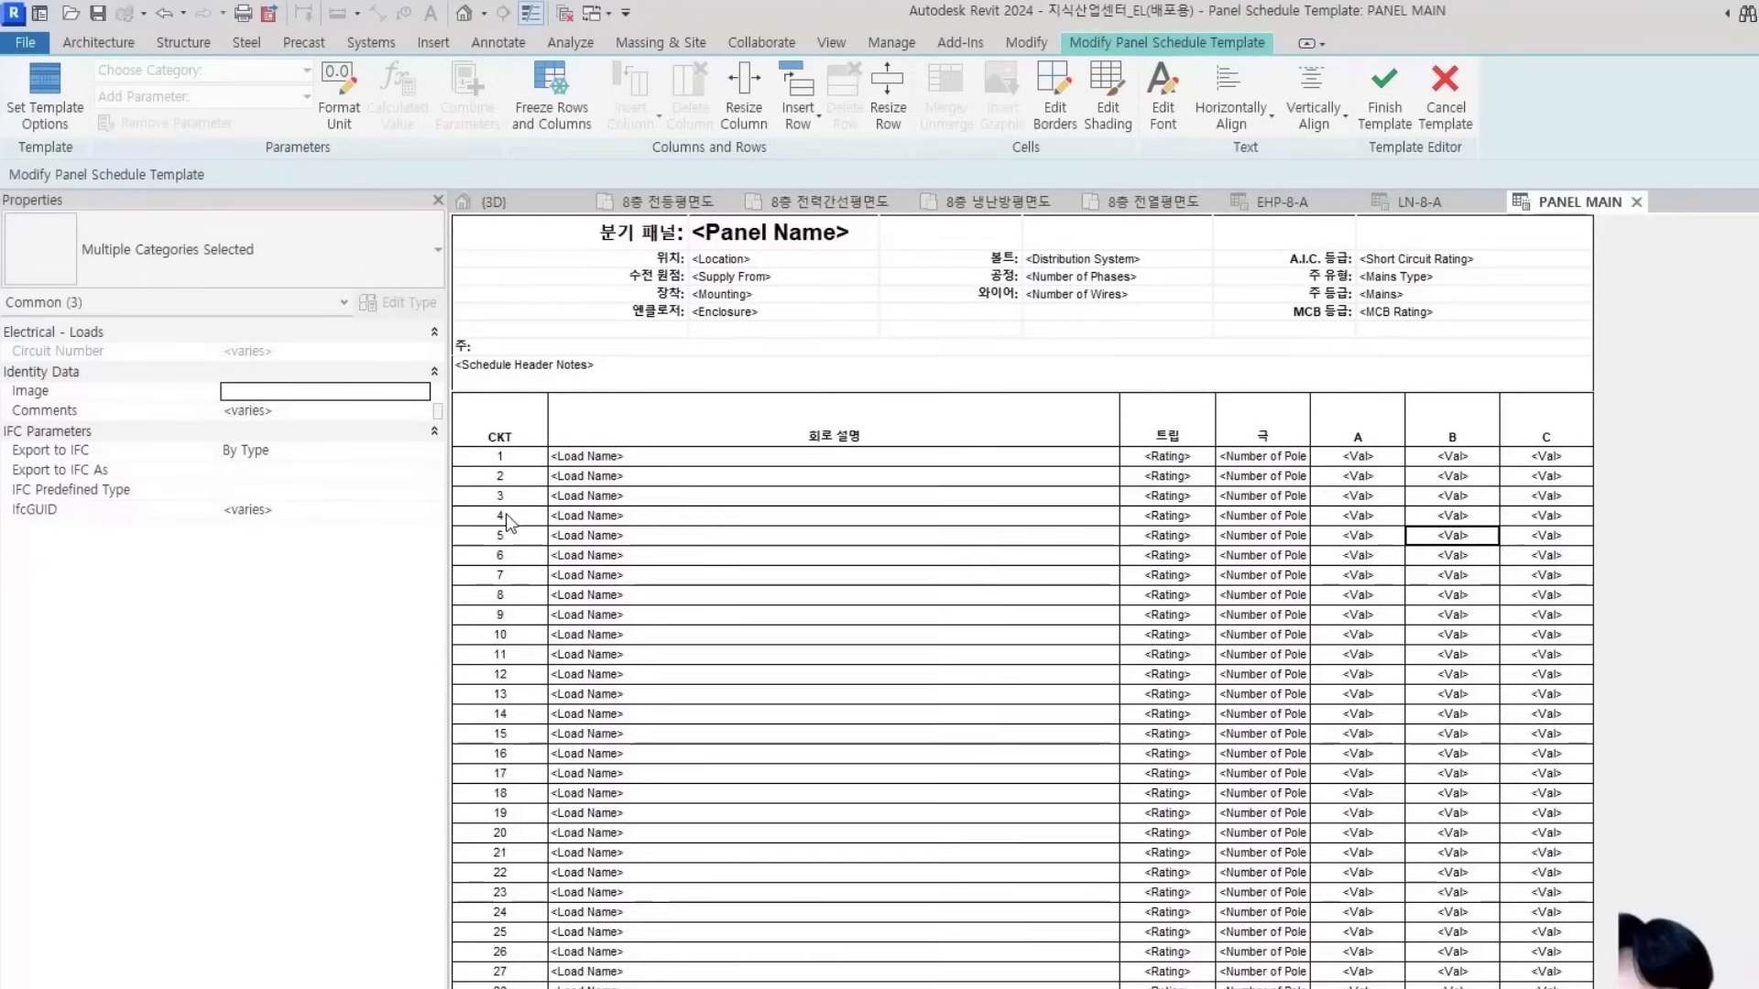
left_click(529, 463)
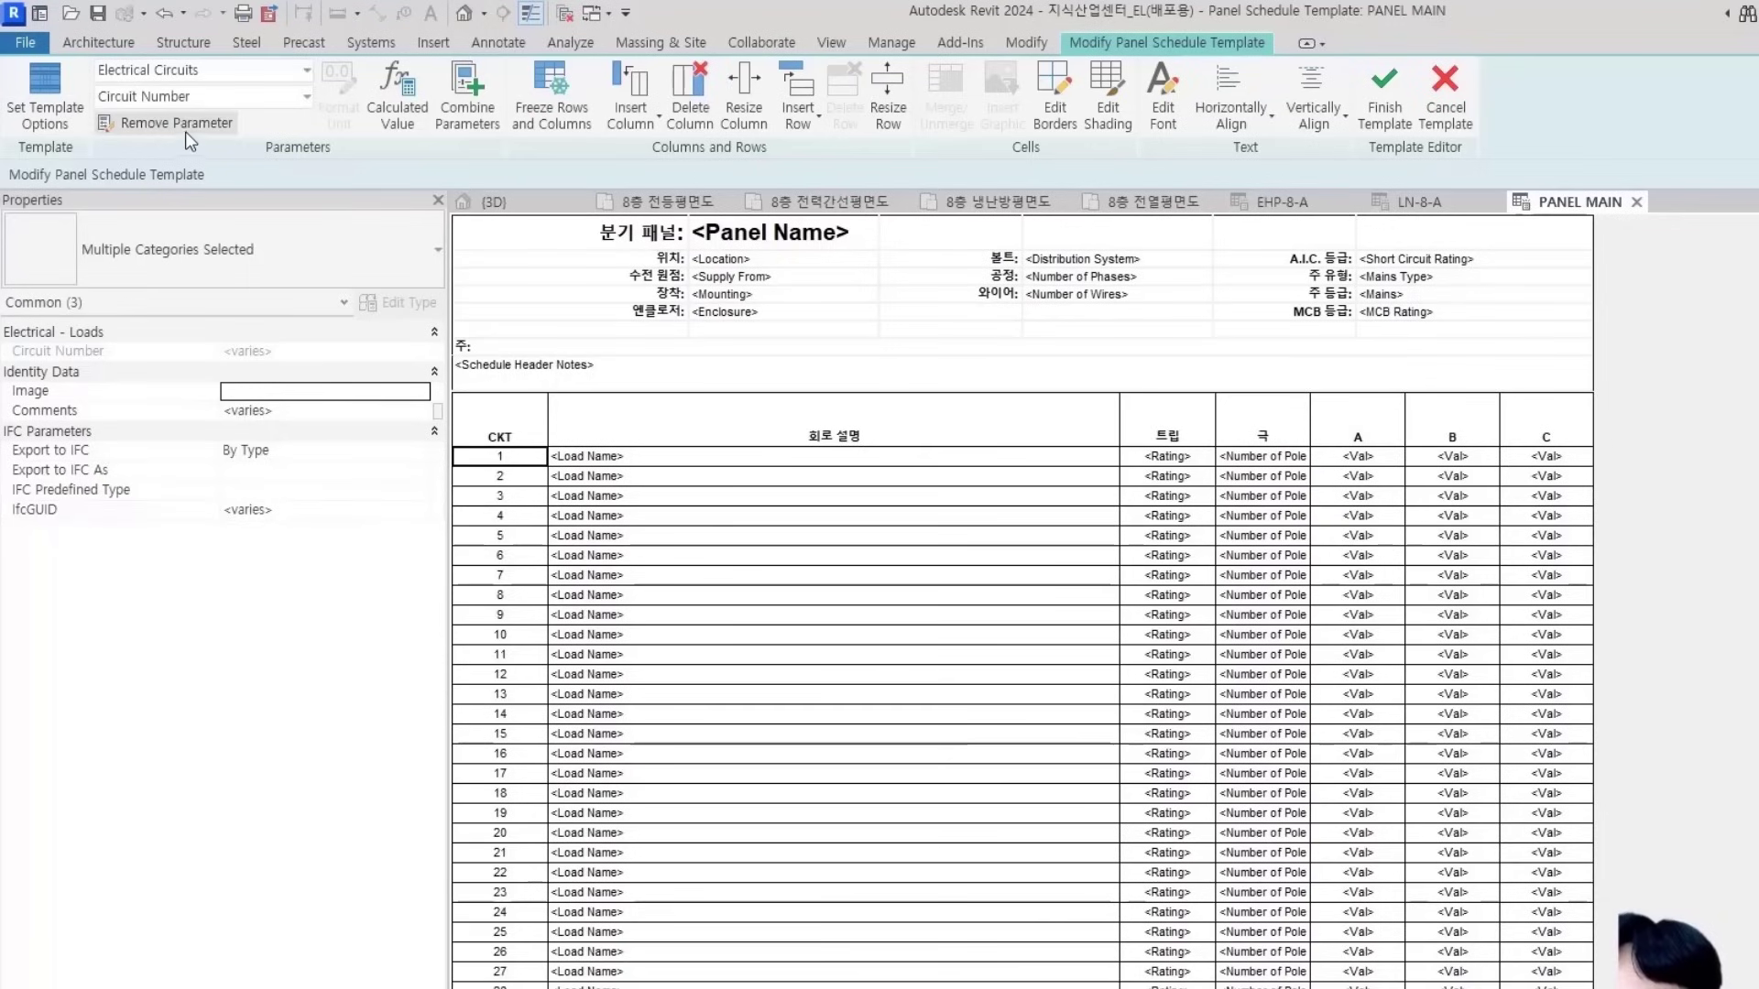
left_click(165, 123)
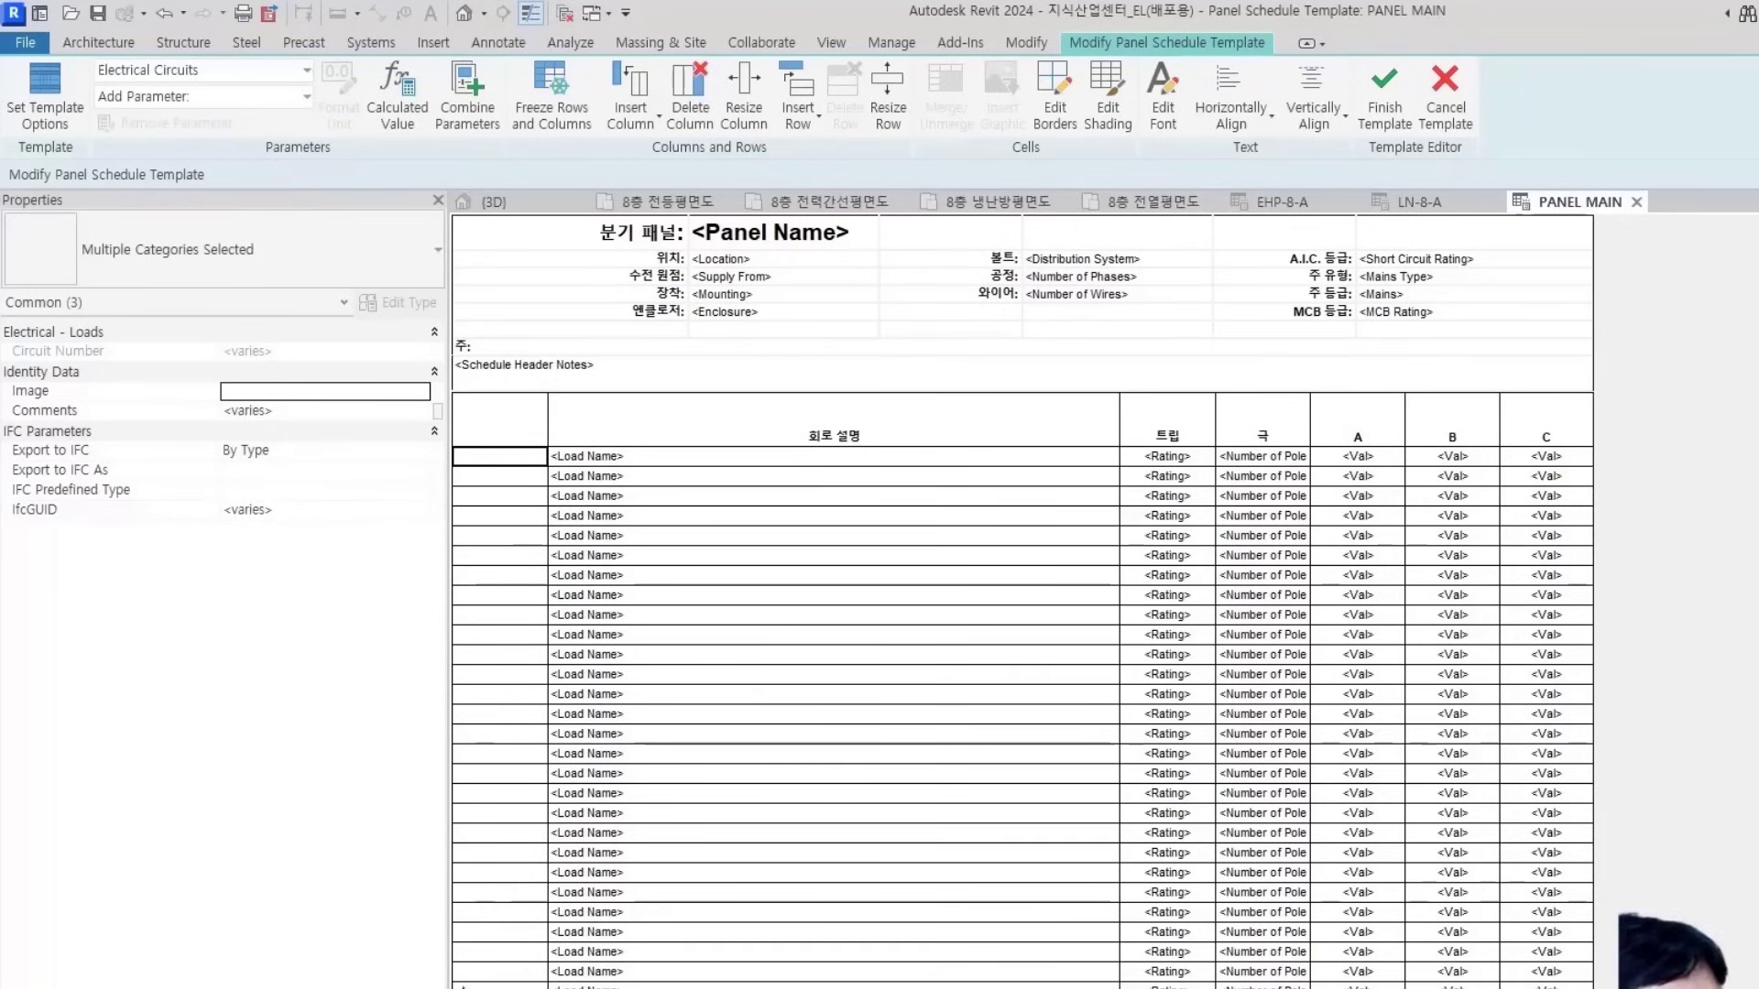
left_click(501, 415)
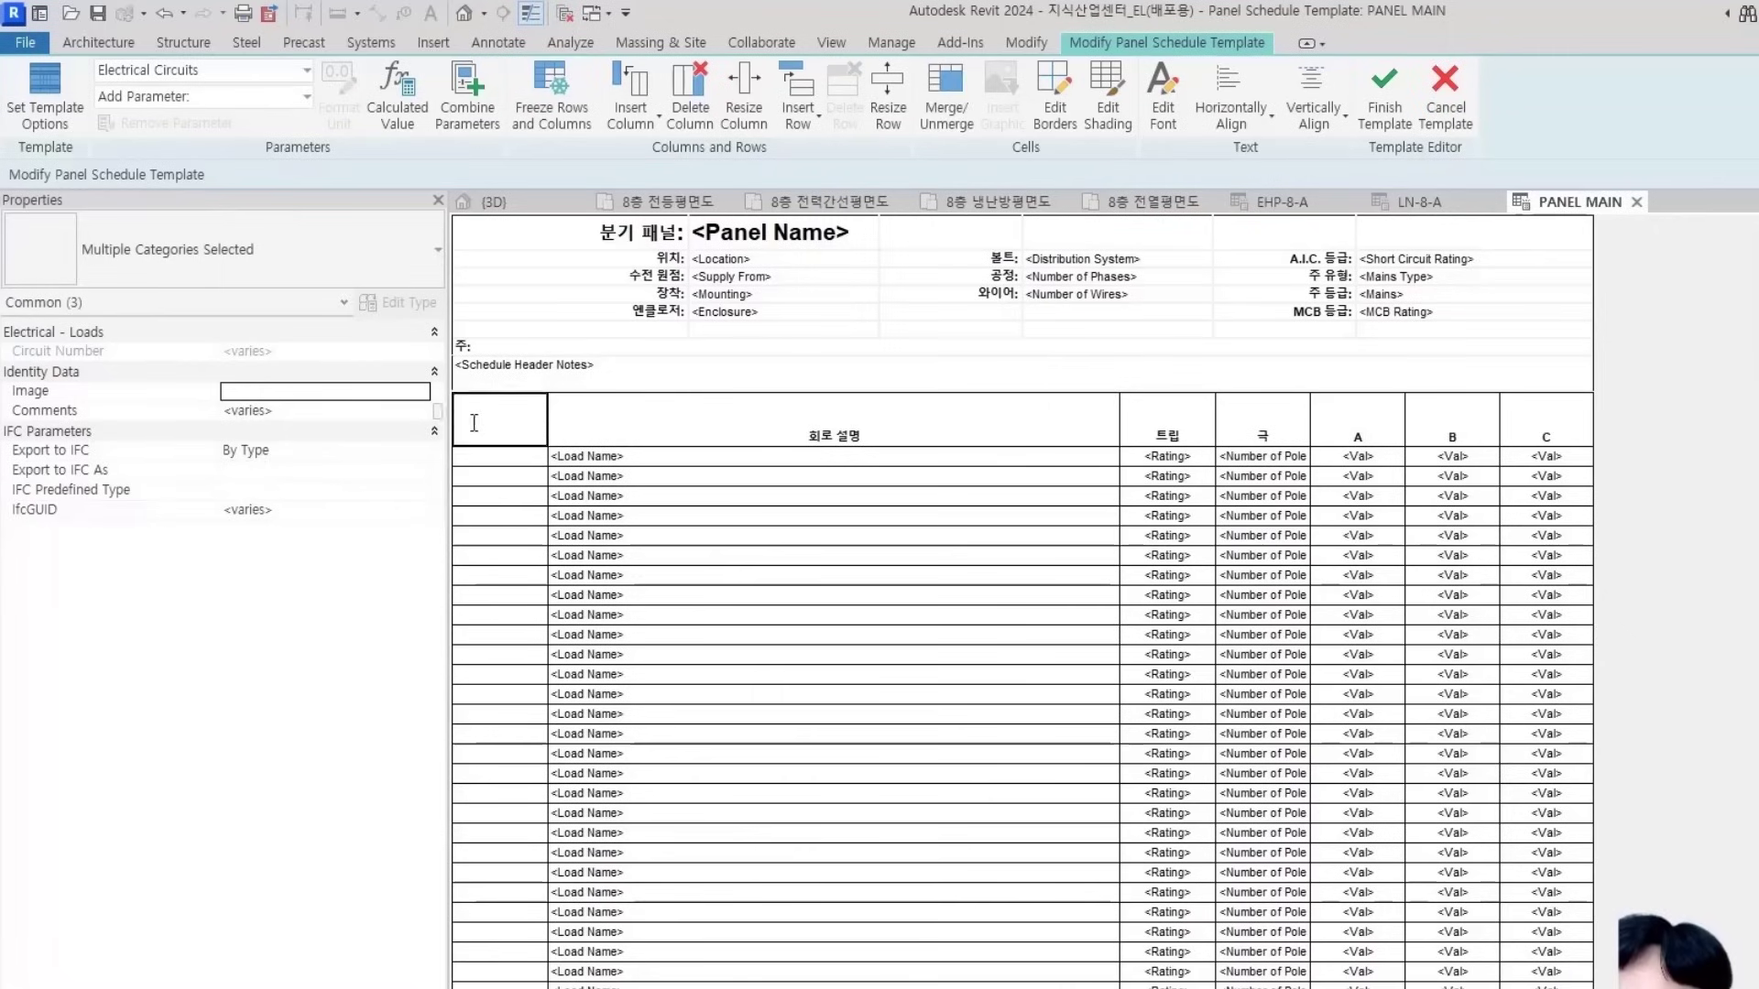
left_click(521, 458)
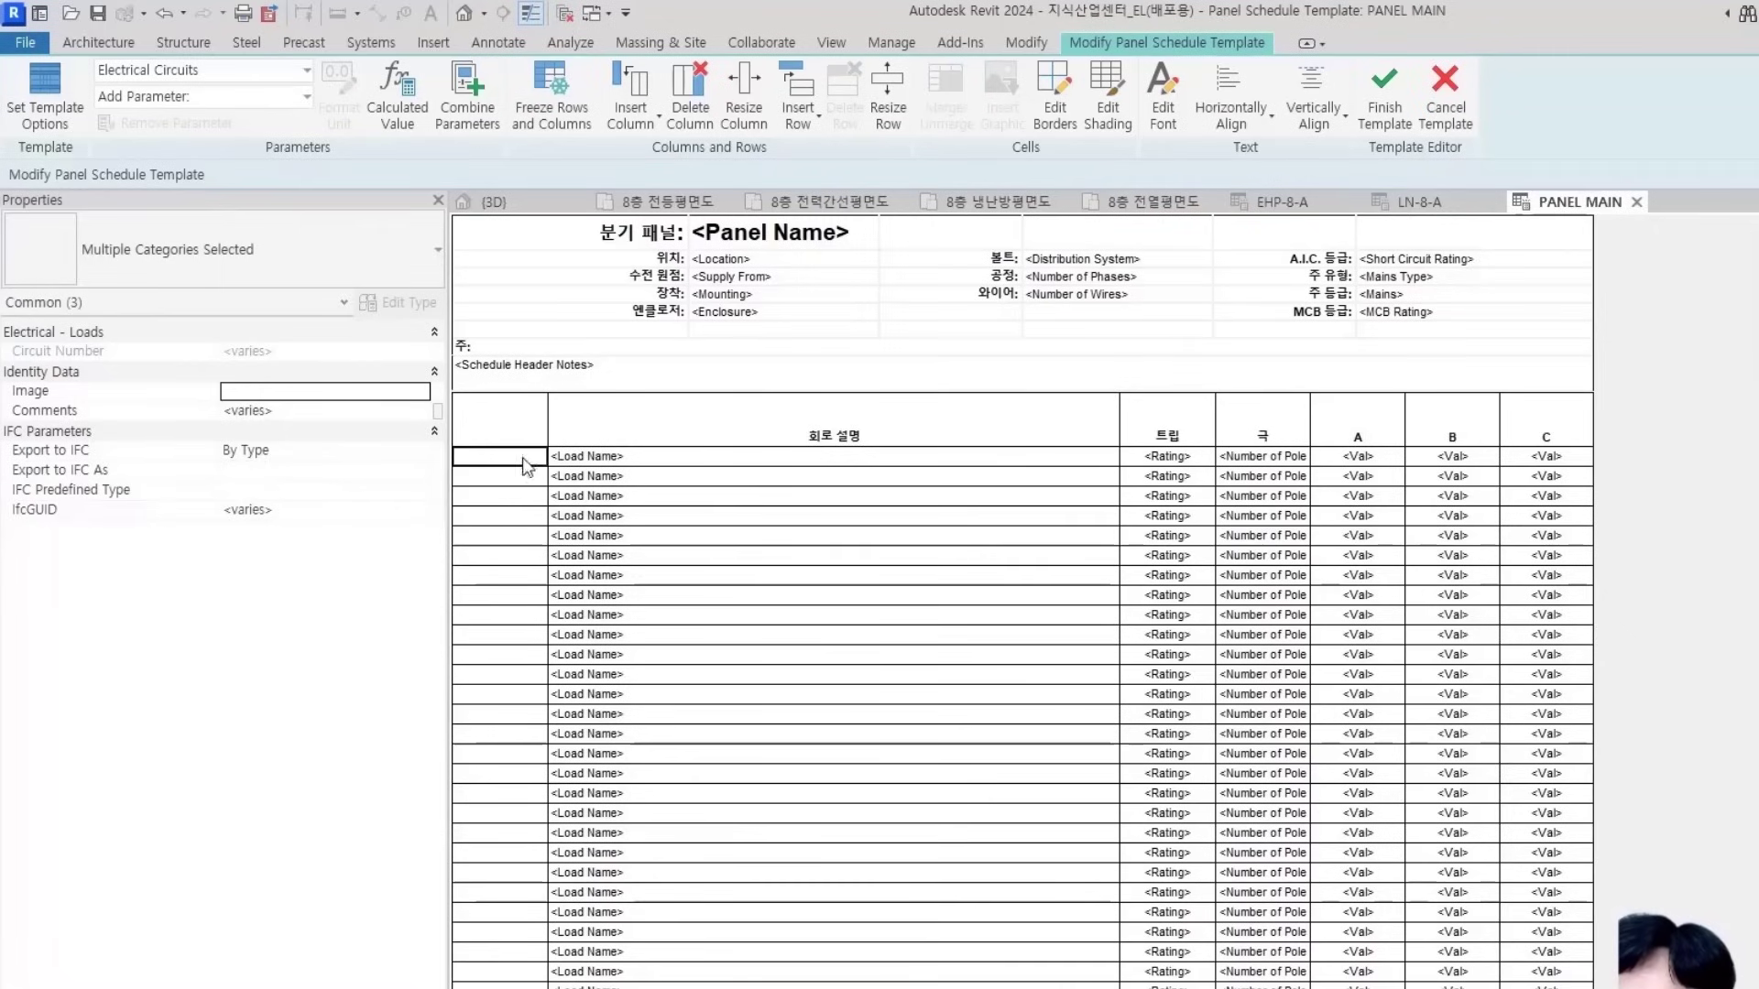
left_click(497, 425)
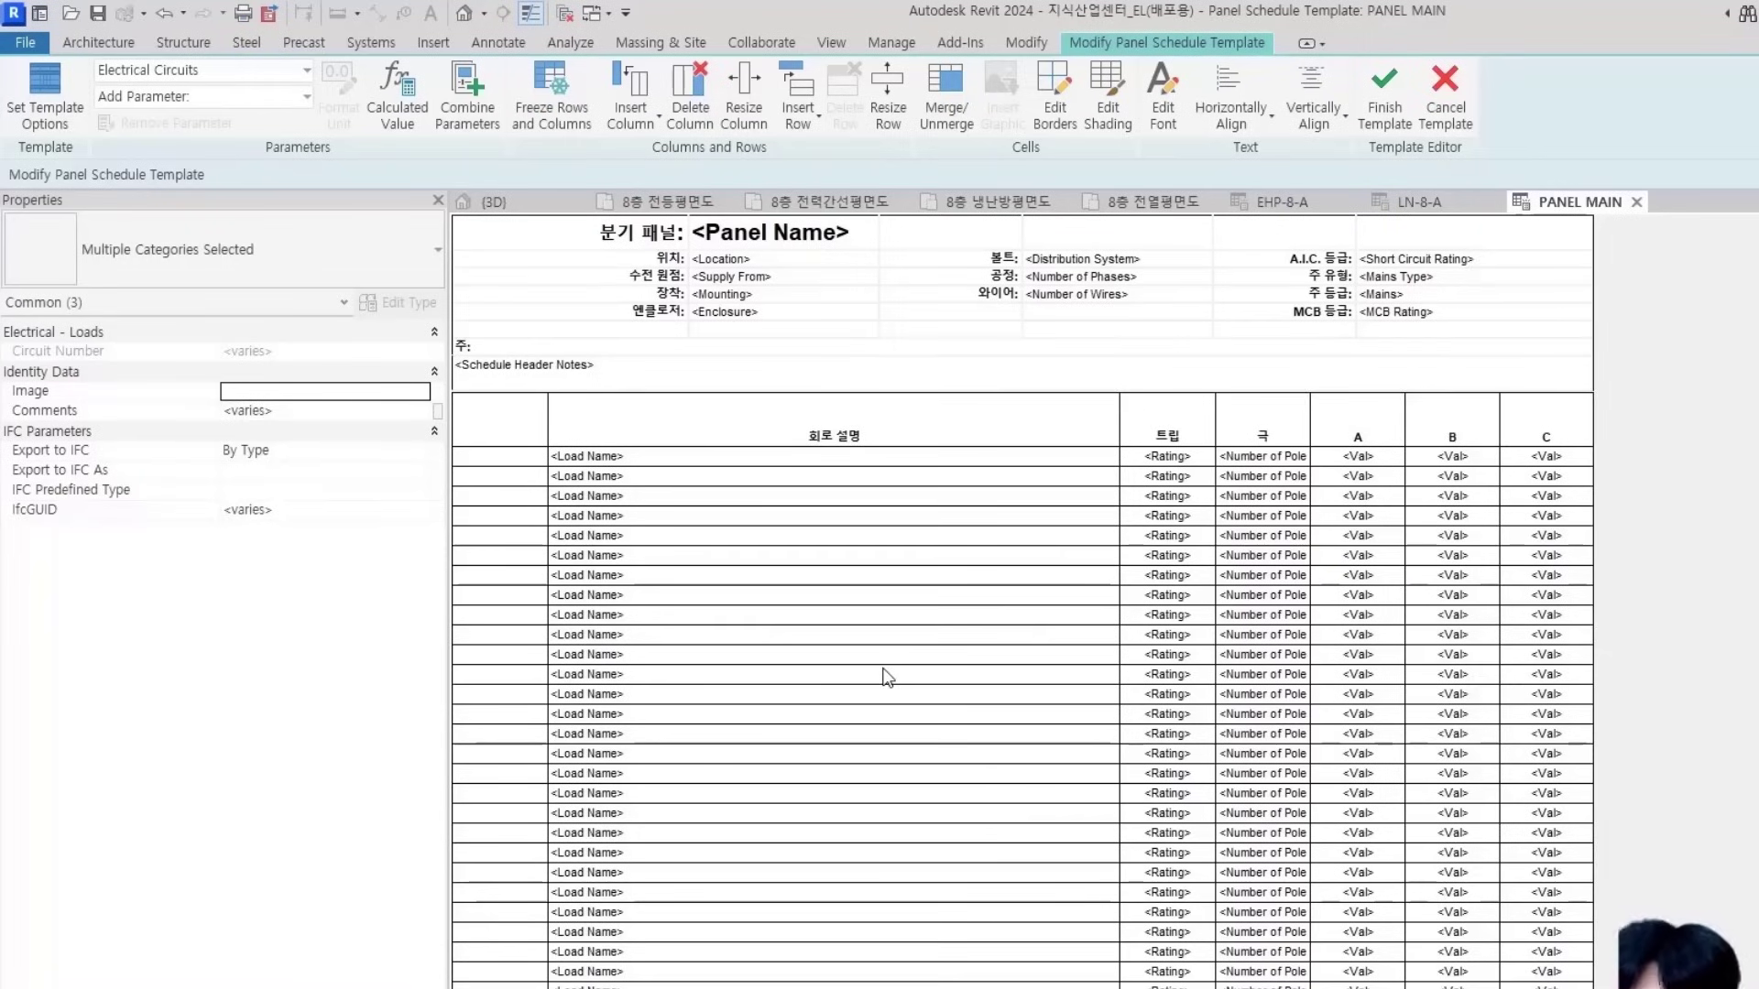
Check the circuit heading in the Excel load calculation workbook, and title the first column CCT NO. in the Revit template
key("alt+Tab")
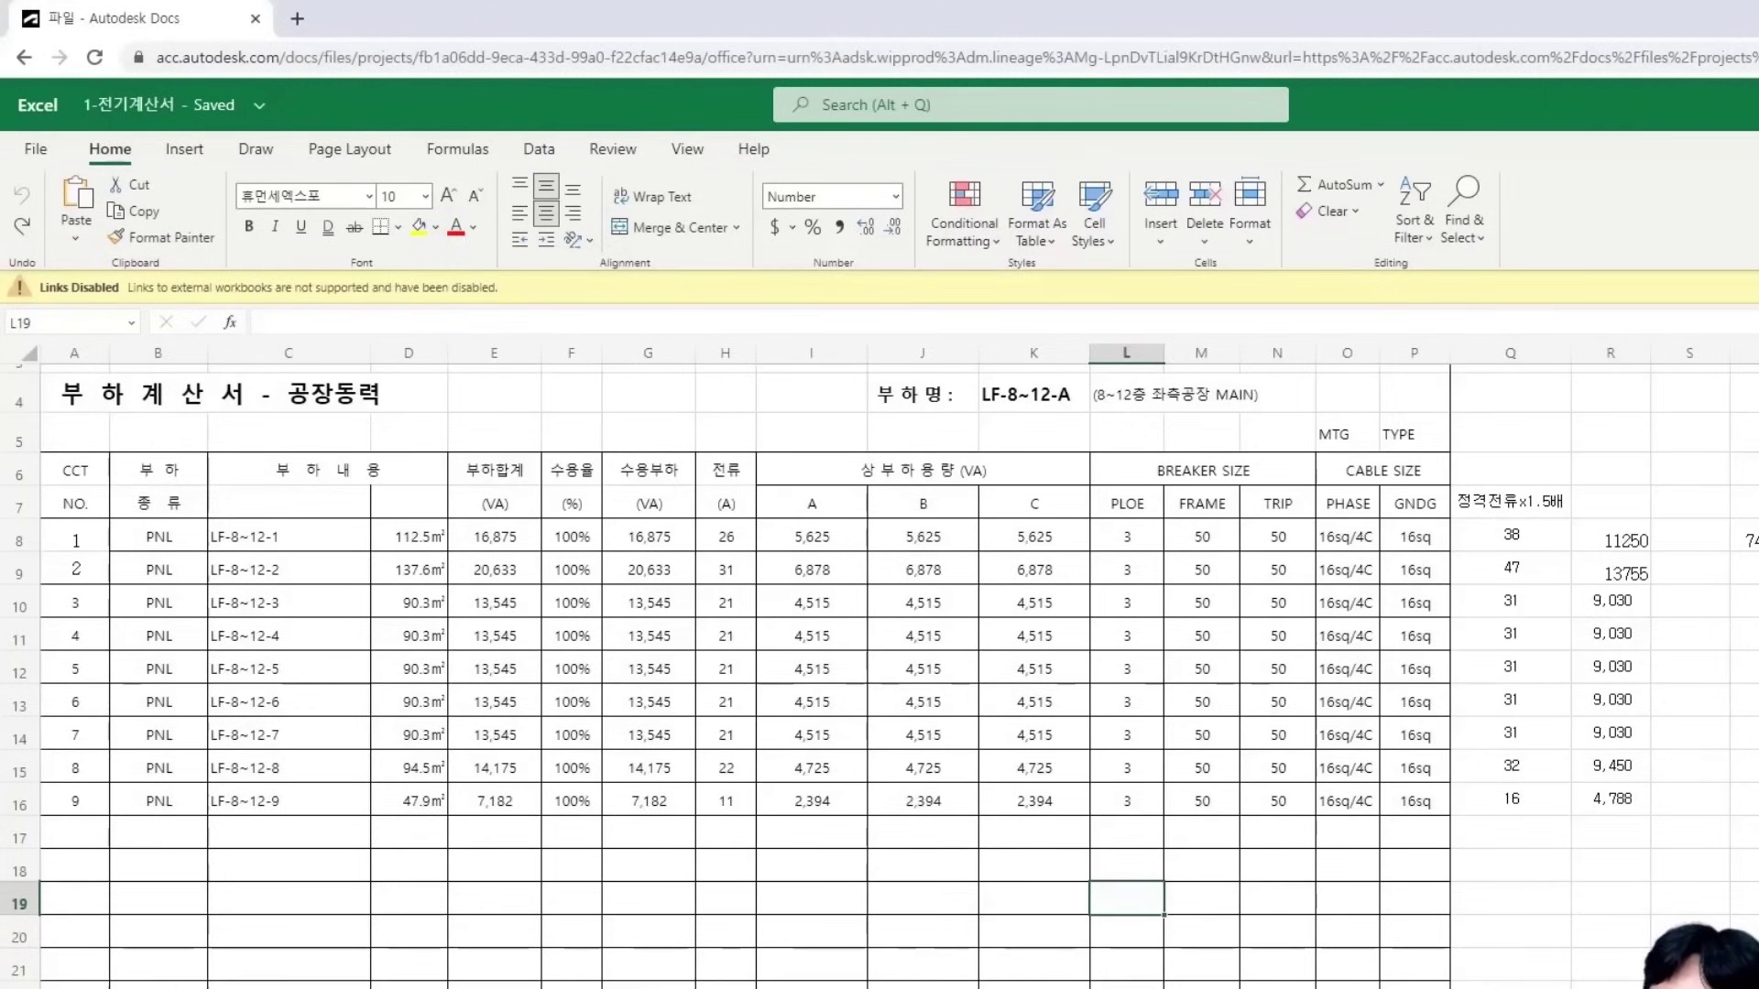
left_click(202, 986)
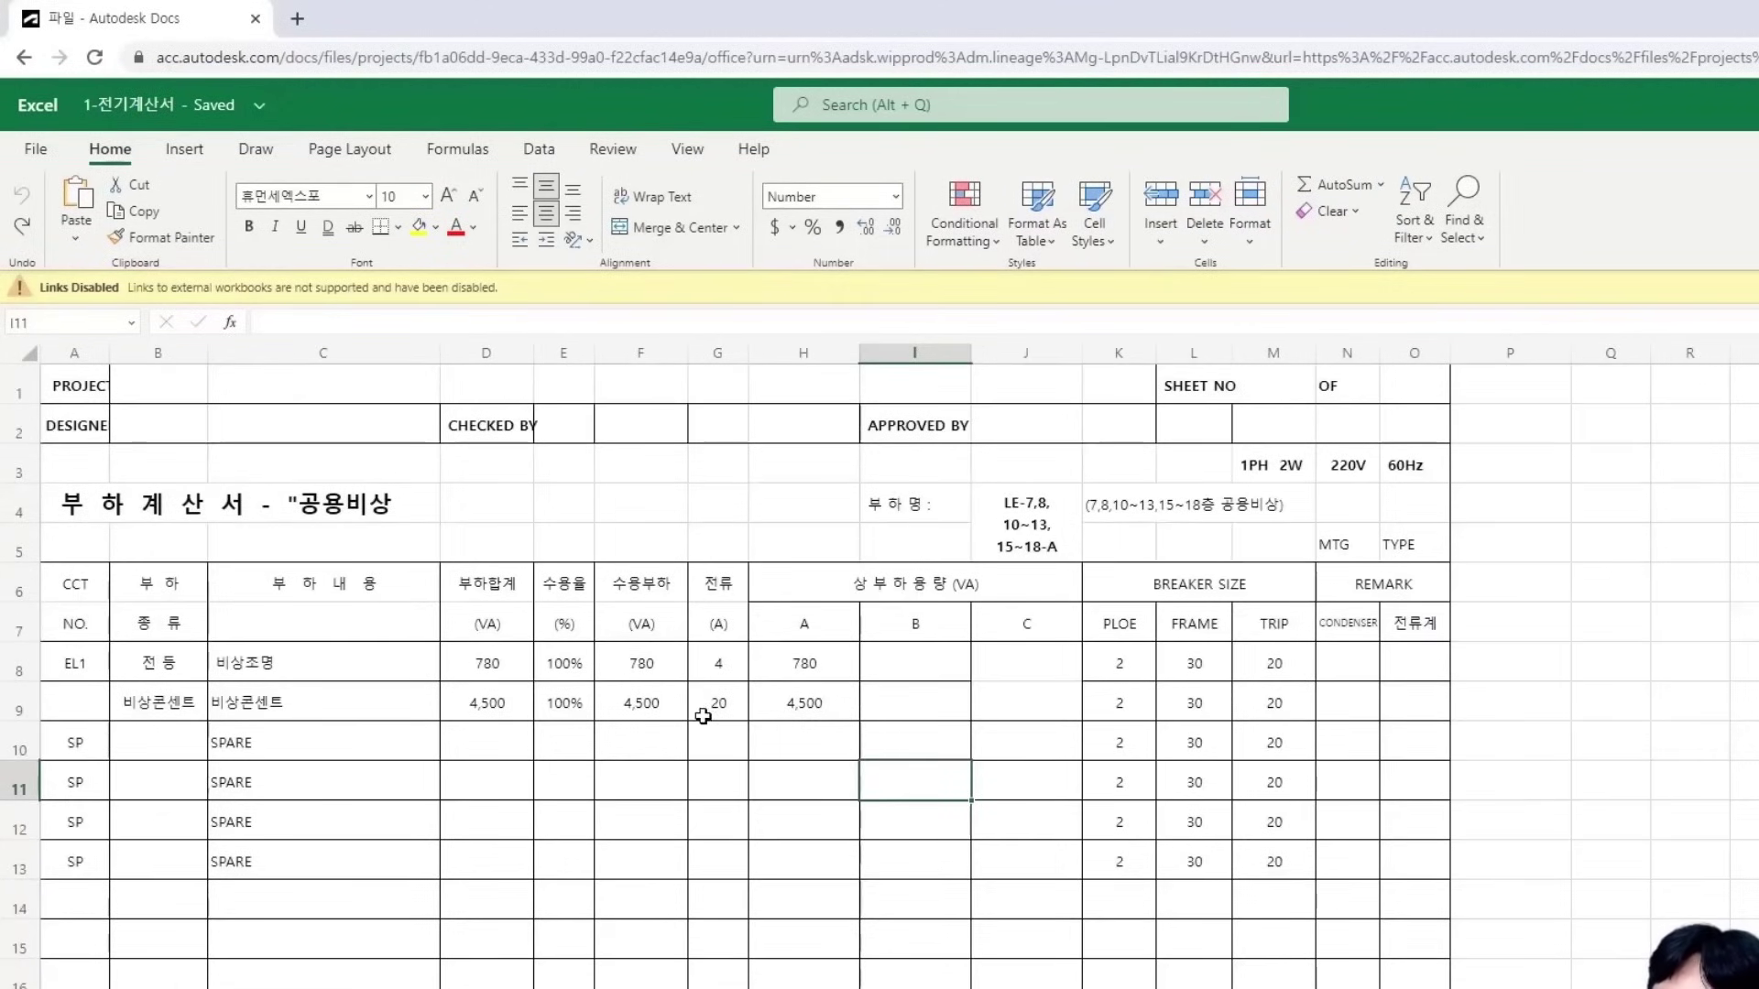
key("alt+Tab")
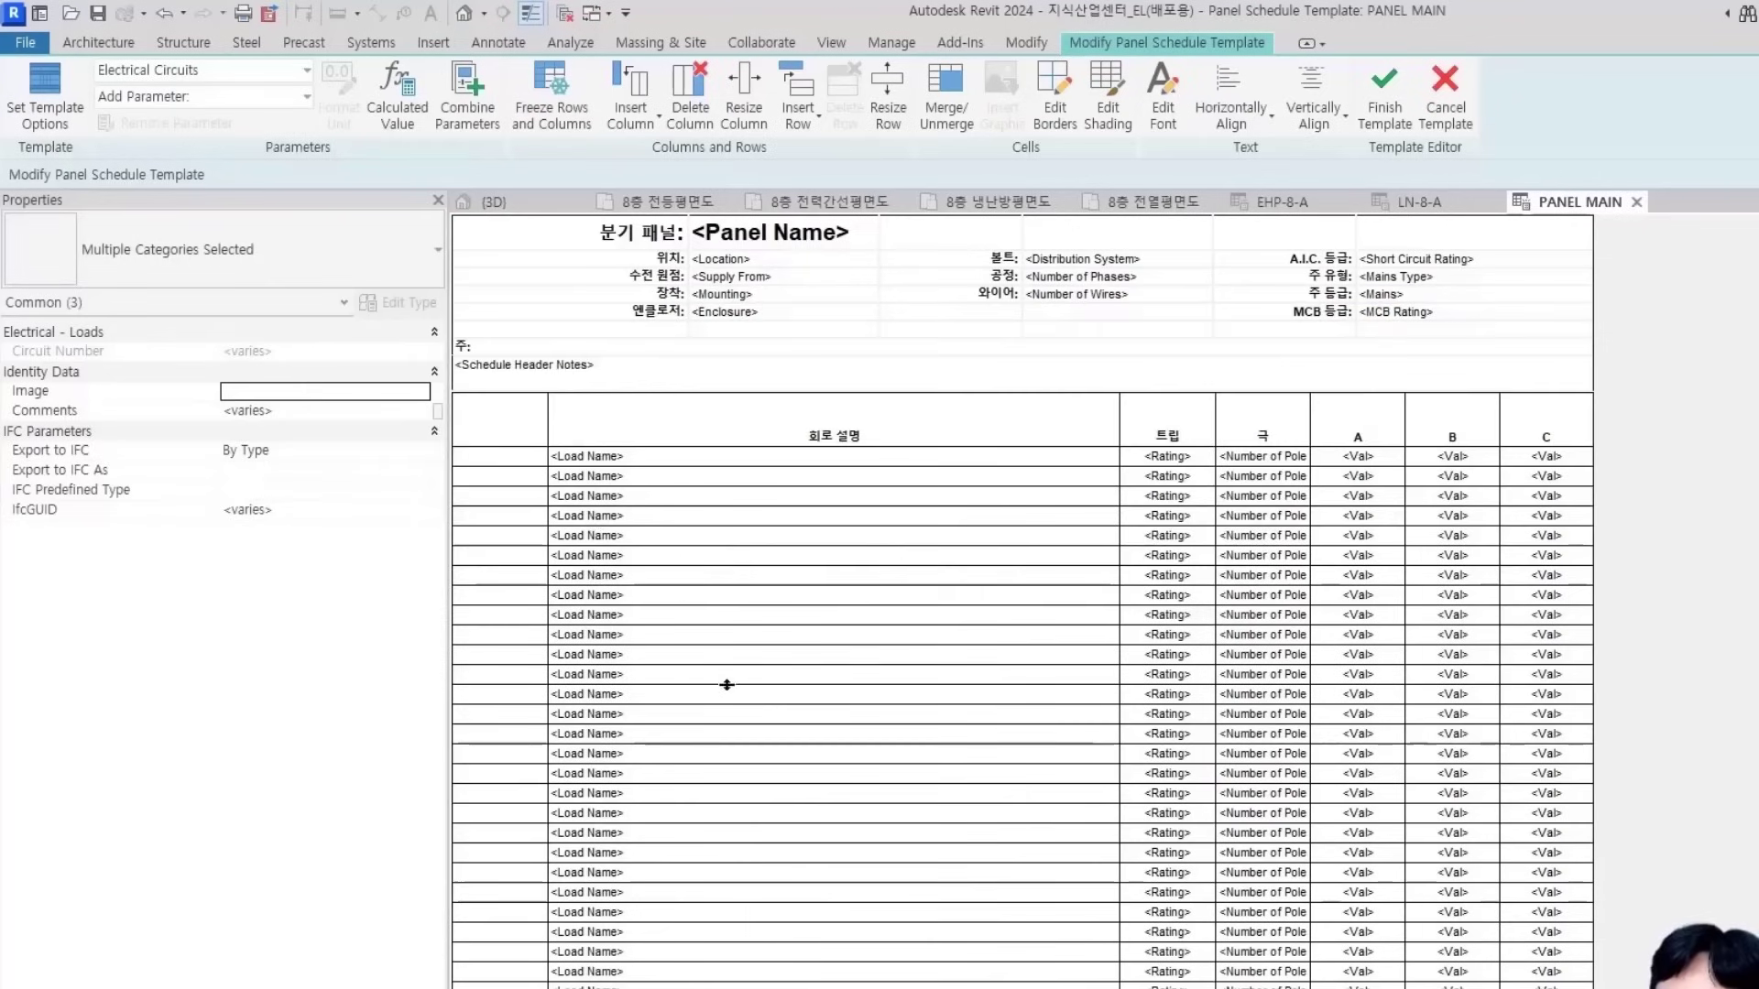
left_click(500, 428)
type("CCT")
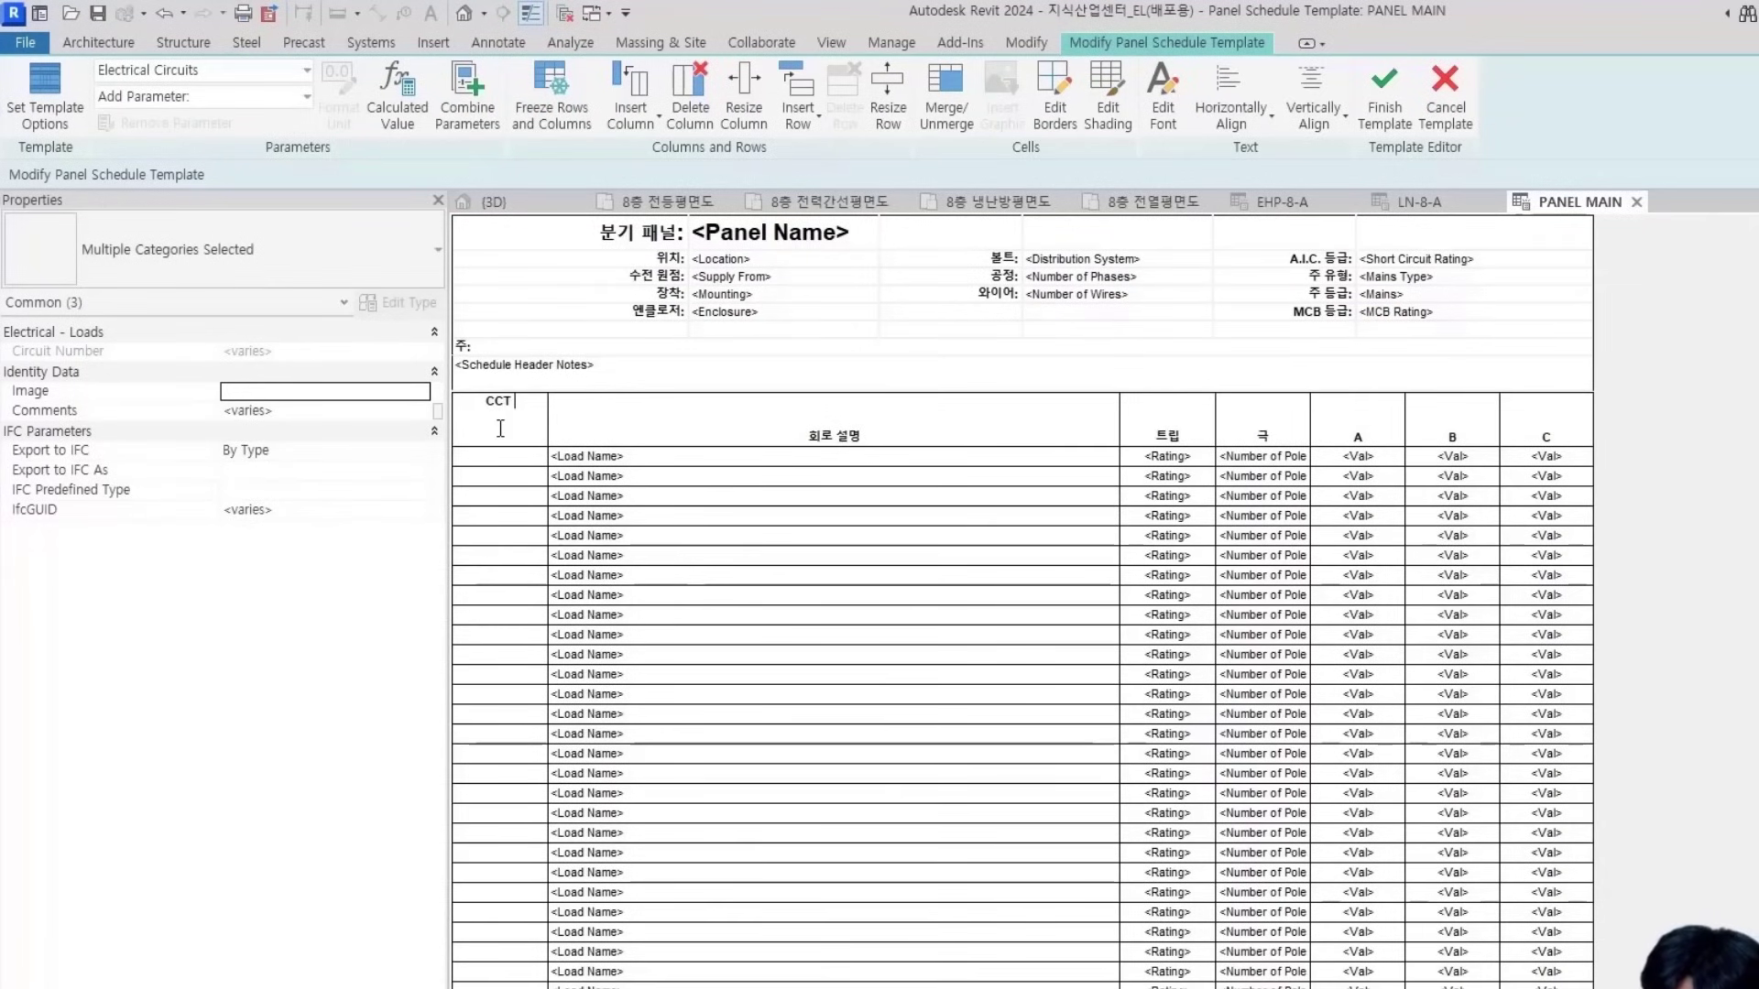
type(" NO.")
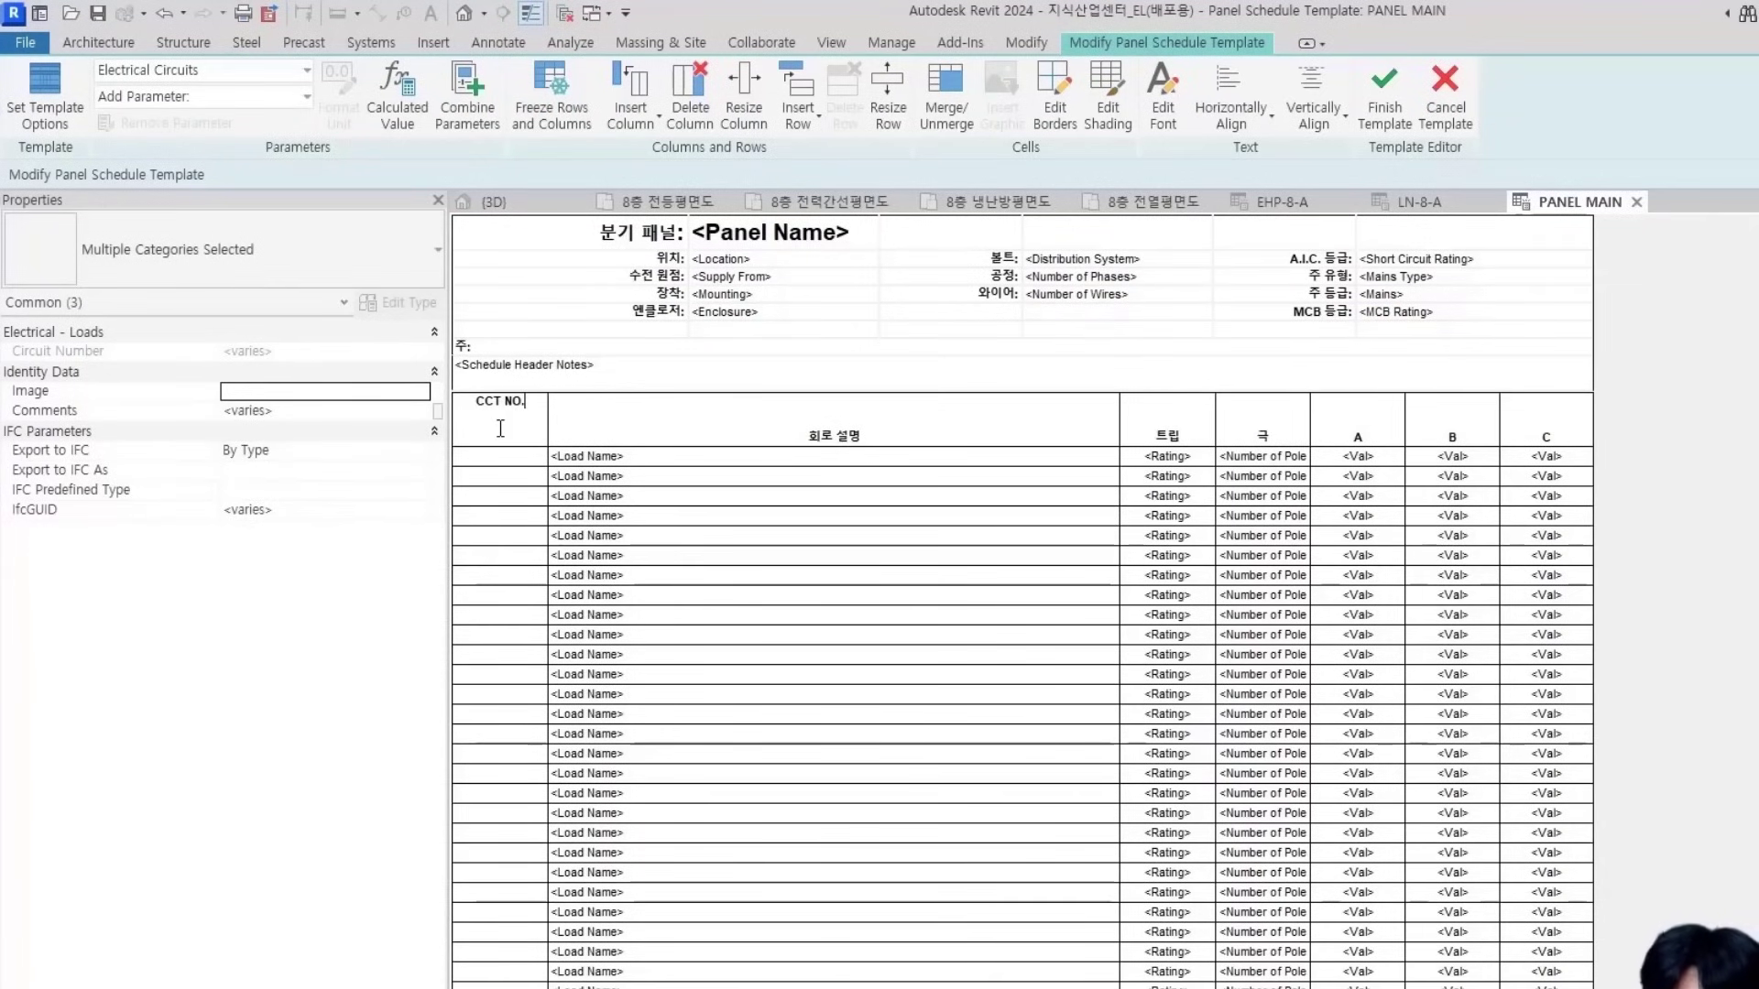
left_click(899, 641)
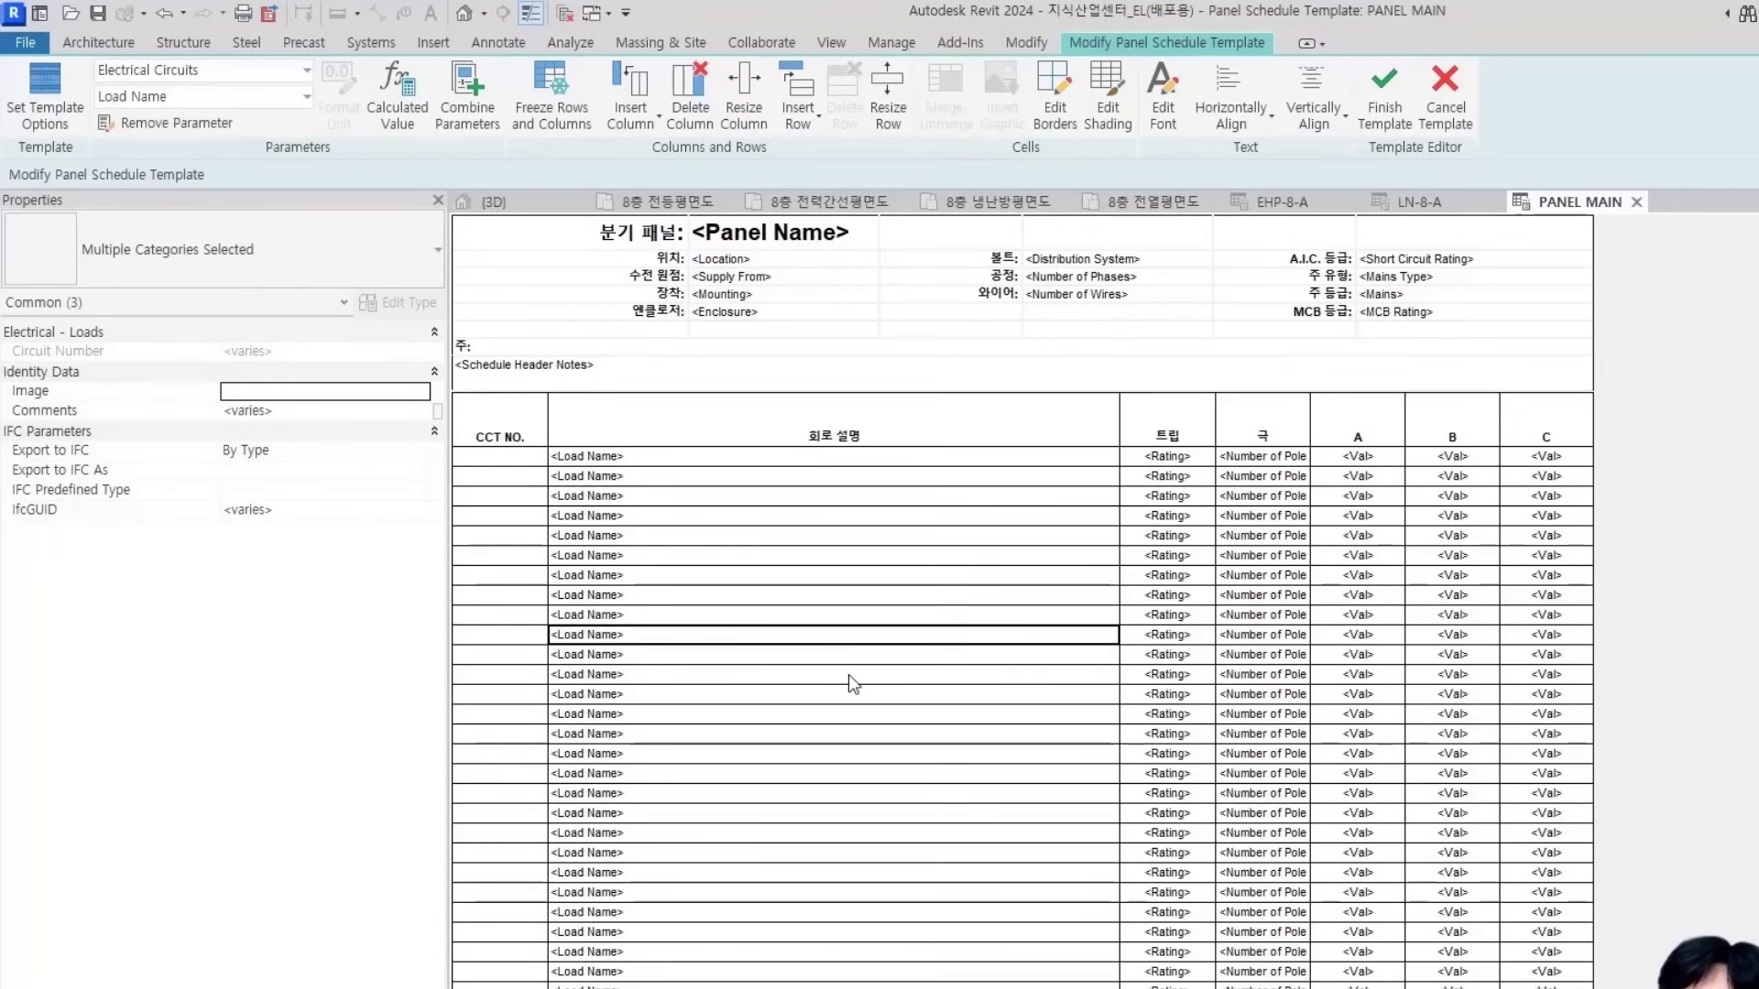
Align the circuit table's header row text vertically to the middle and confirm its font settings
left_click_drag(516, 418, 1582, 438)
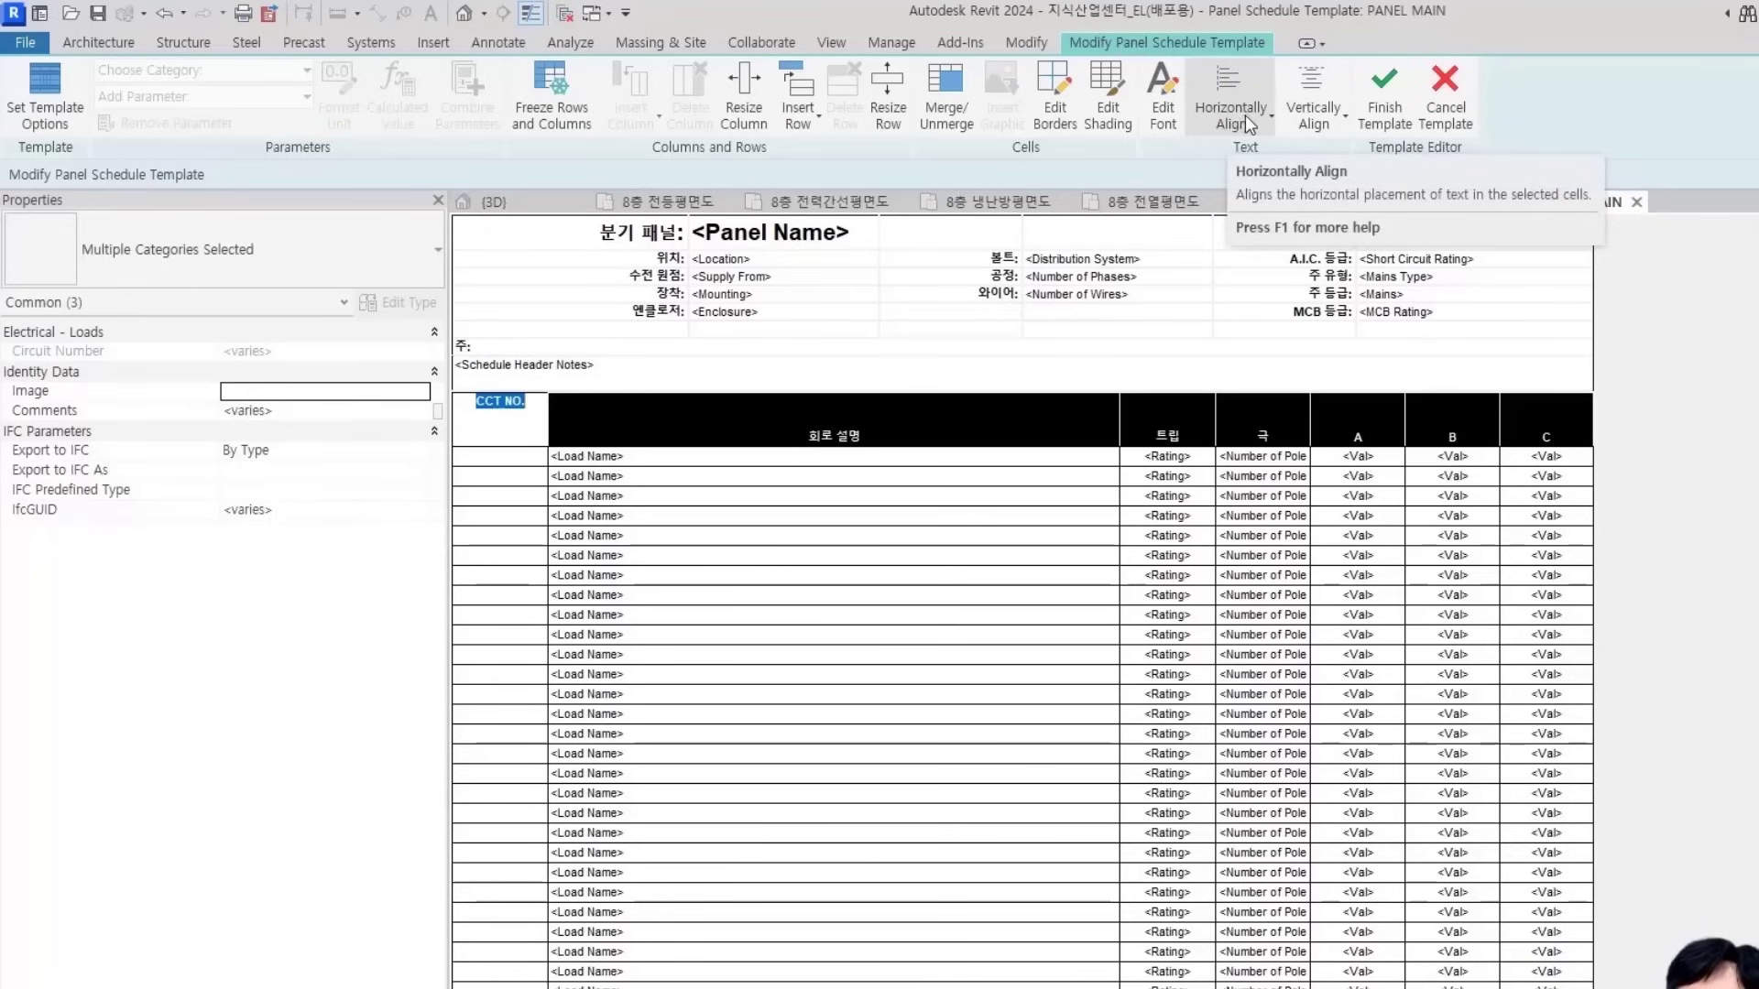
left_click(1314, 111)
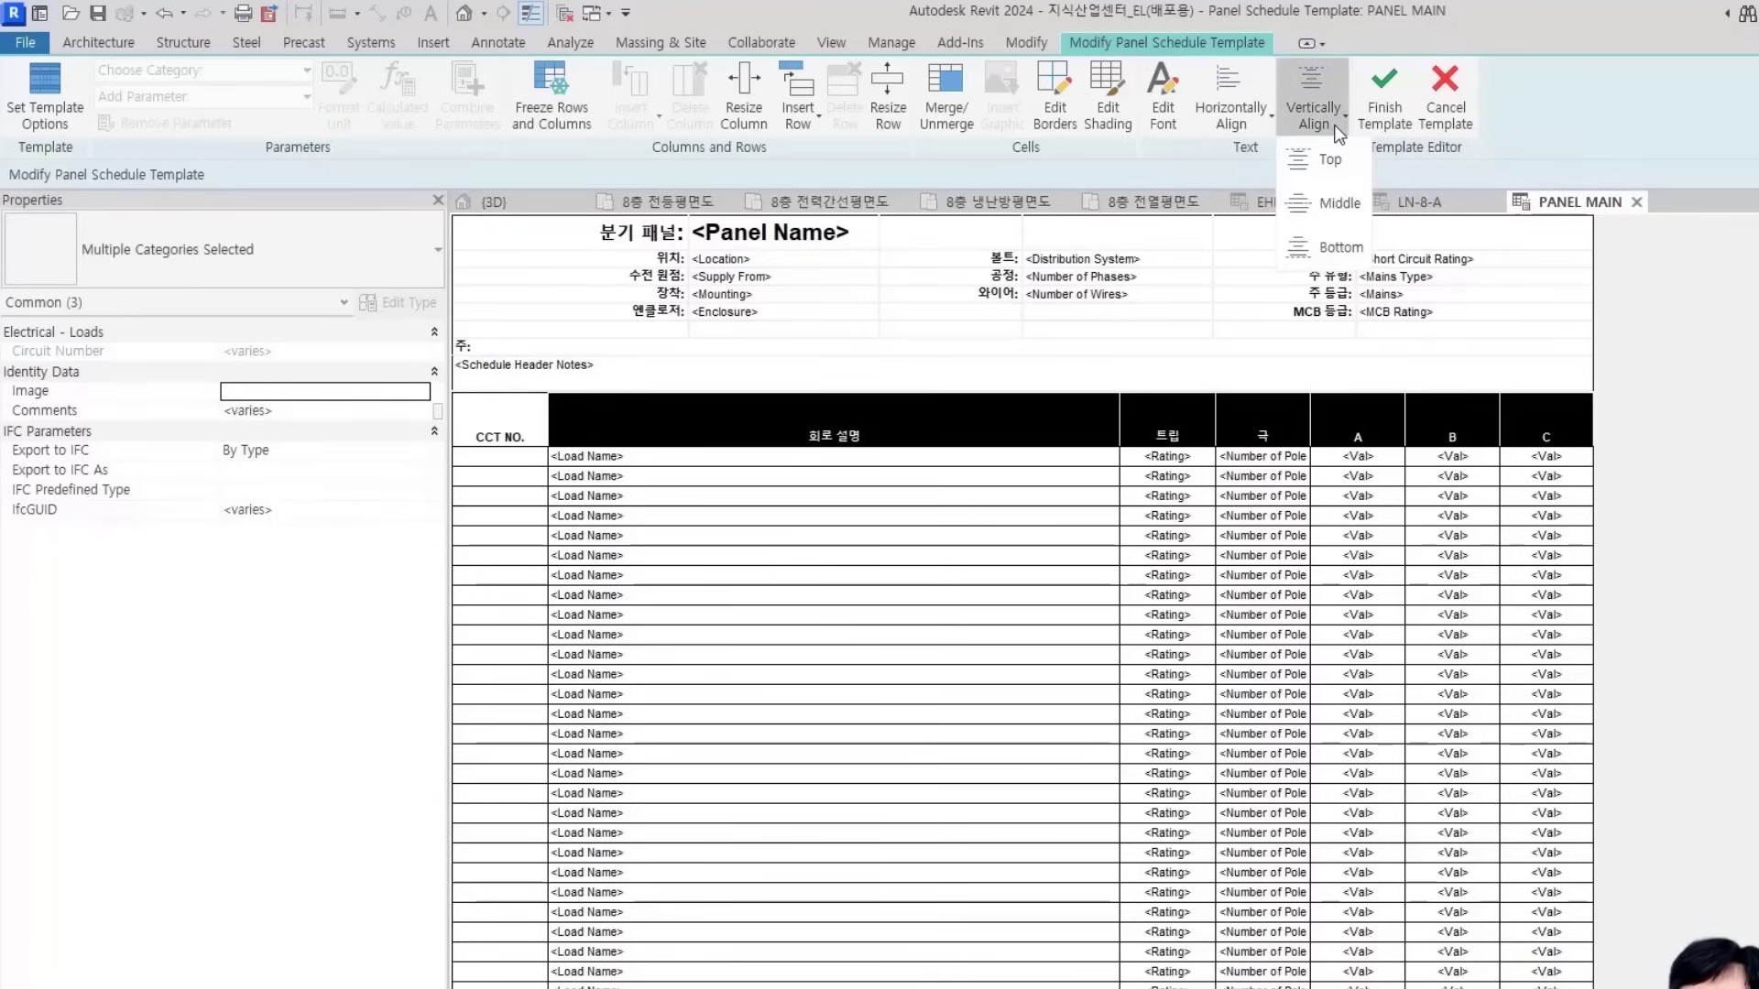
left_click(1338, 203)
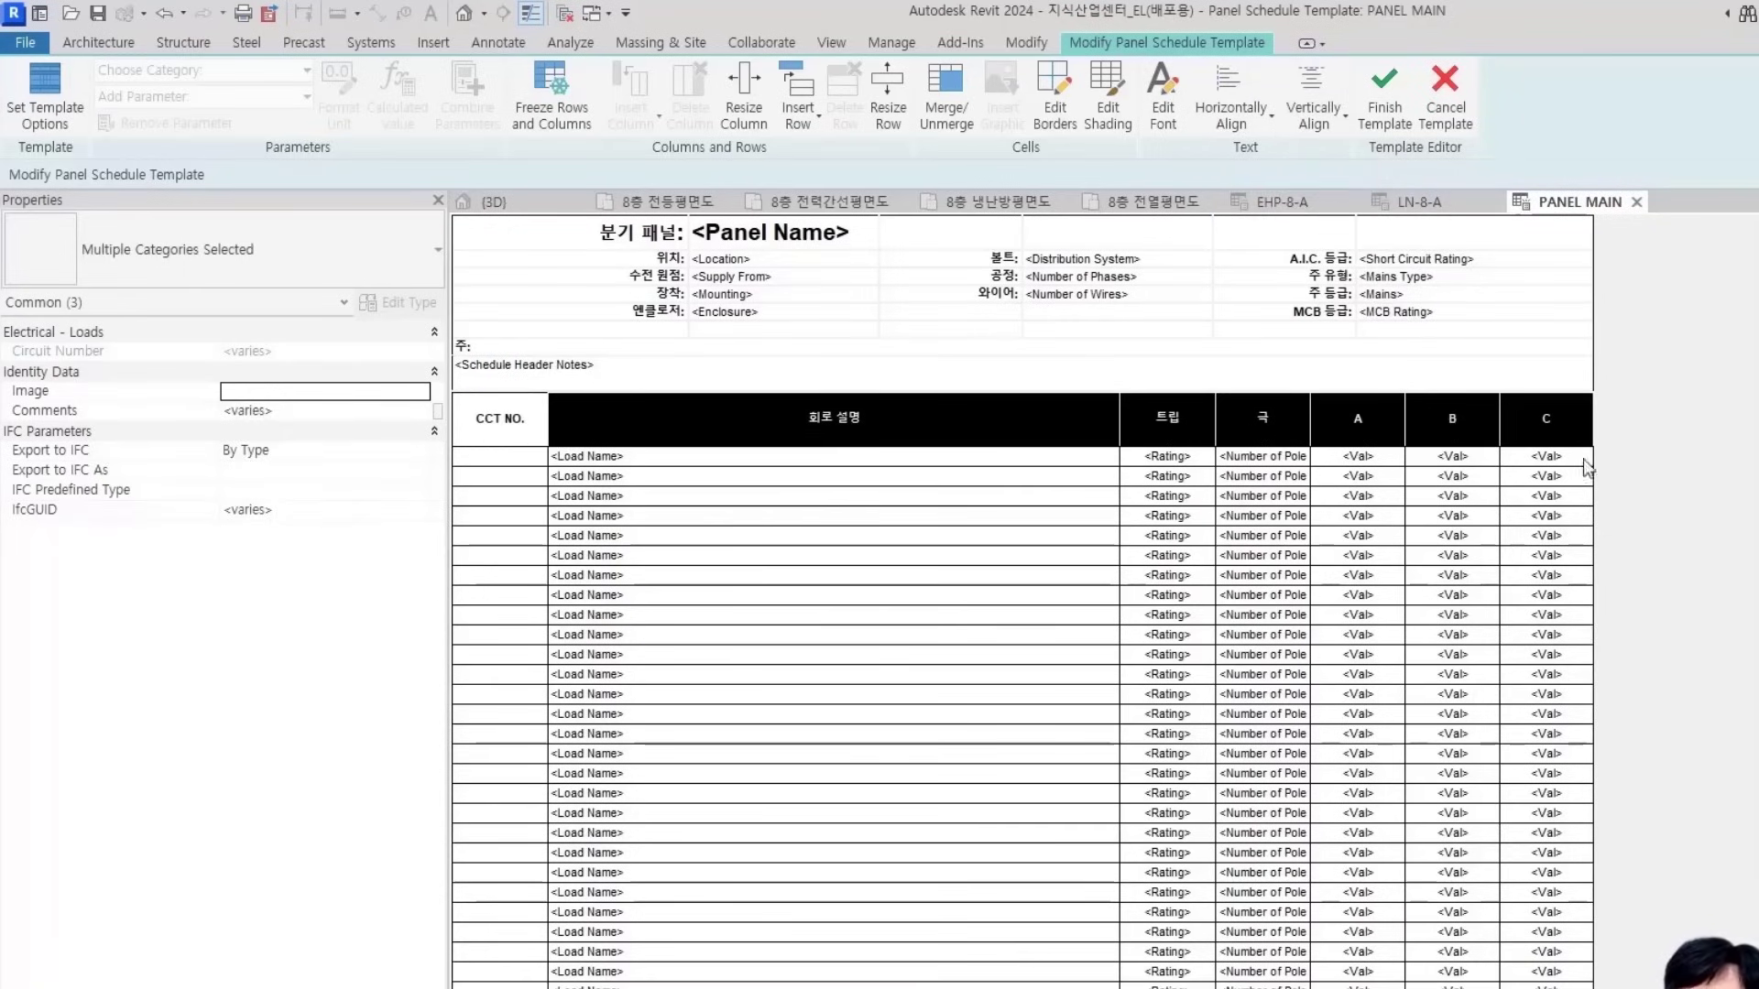
left_click(1164, 114)
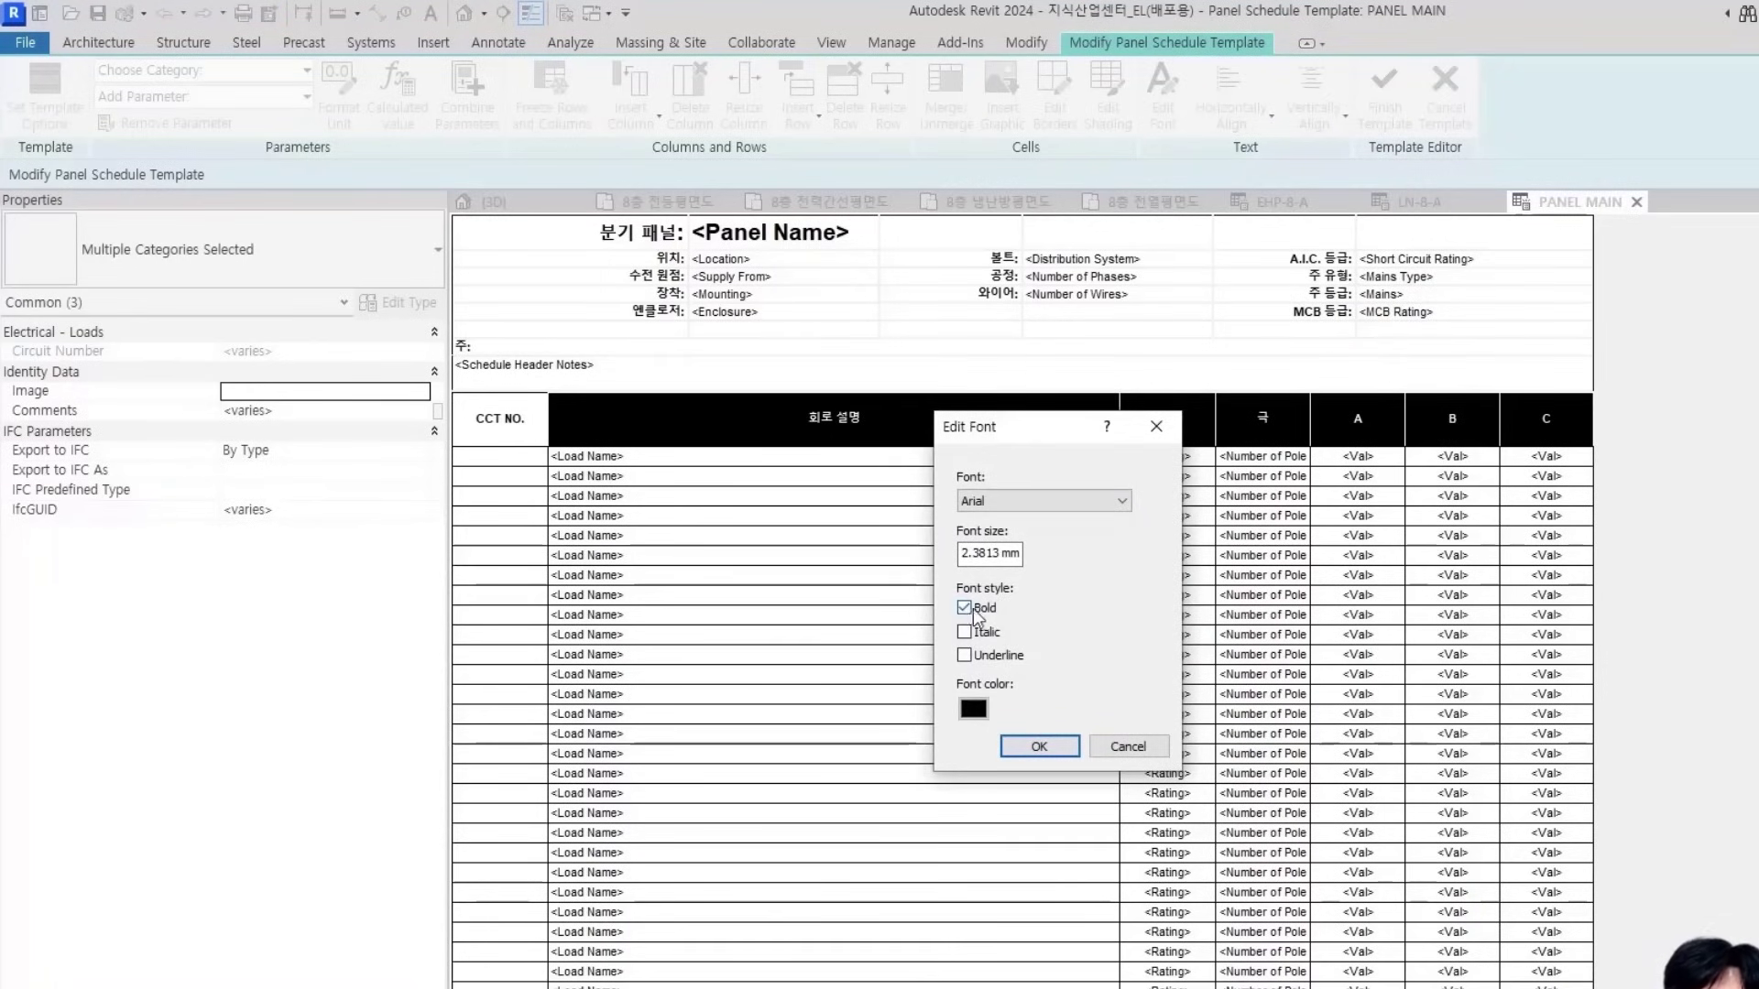
left_click(1039, 745)
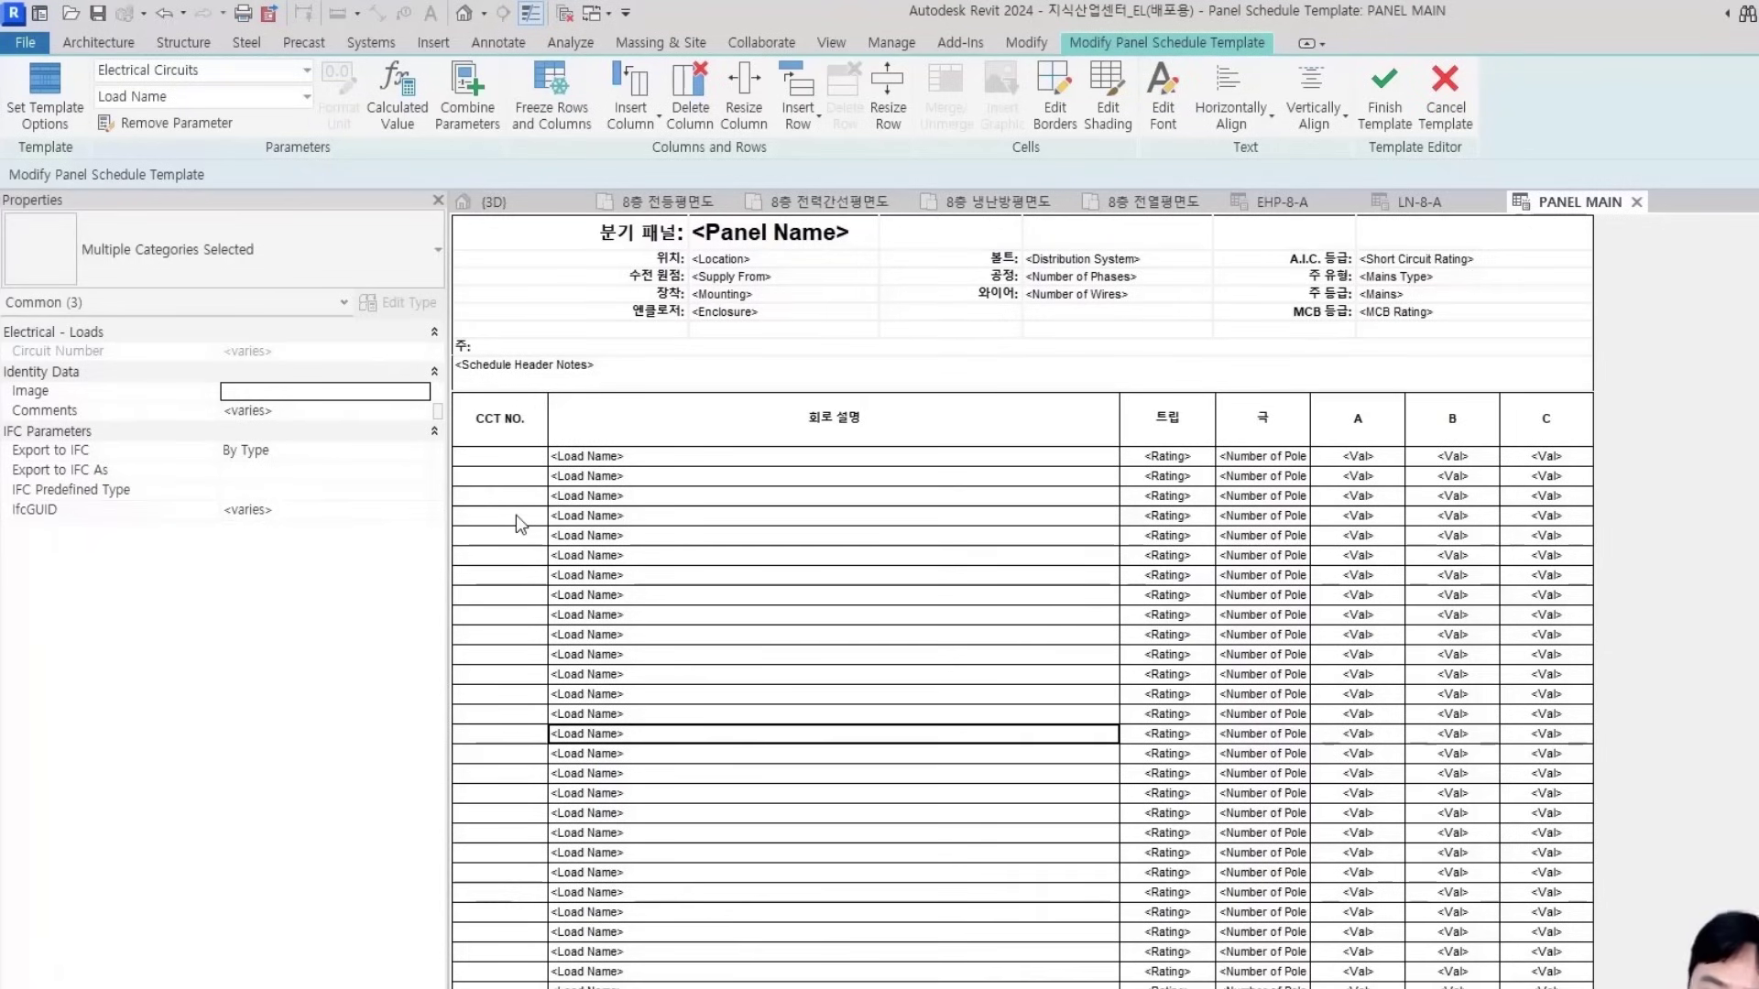
Browse the Electrical Circuits parameters available for the first empty cell under CCT NO
left_click(524, 458)
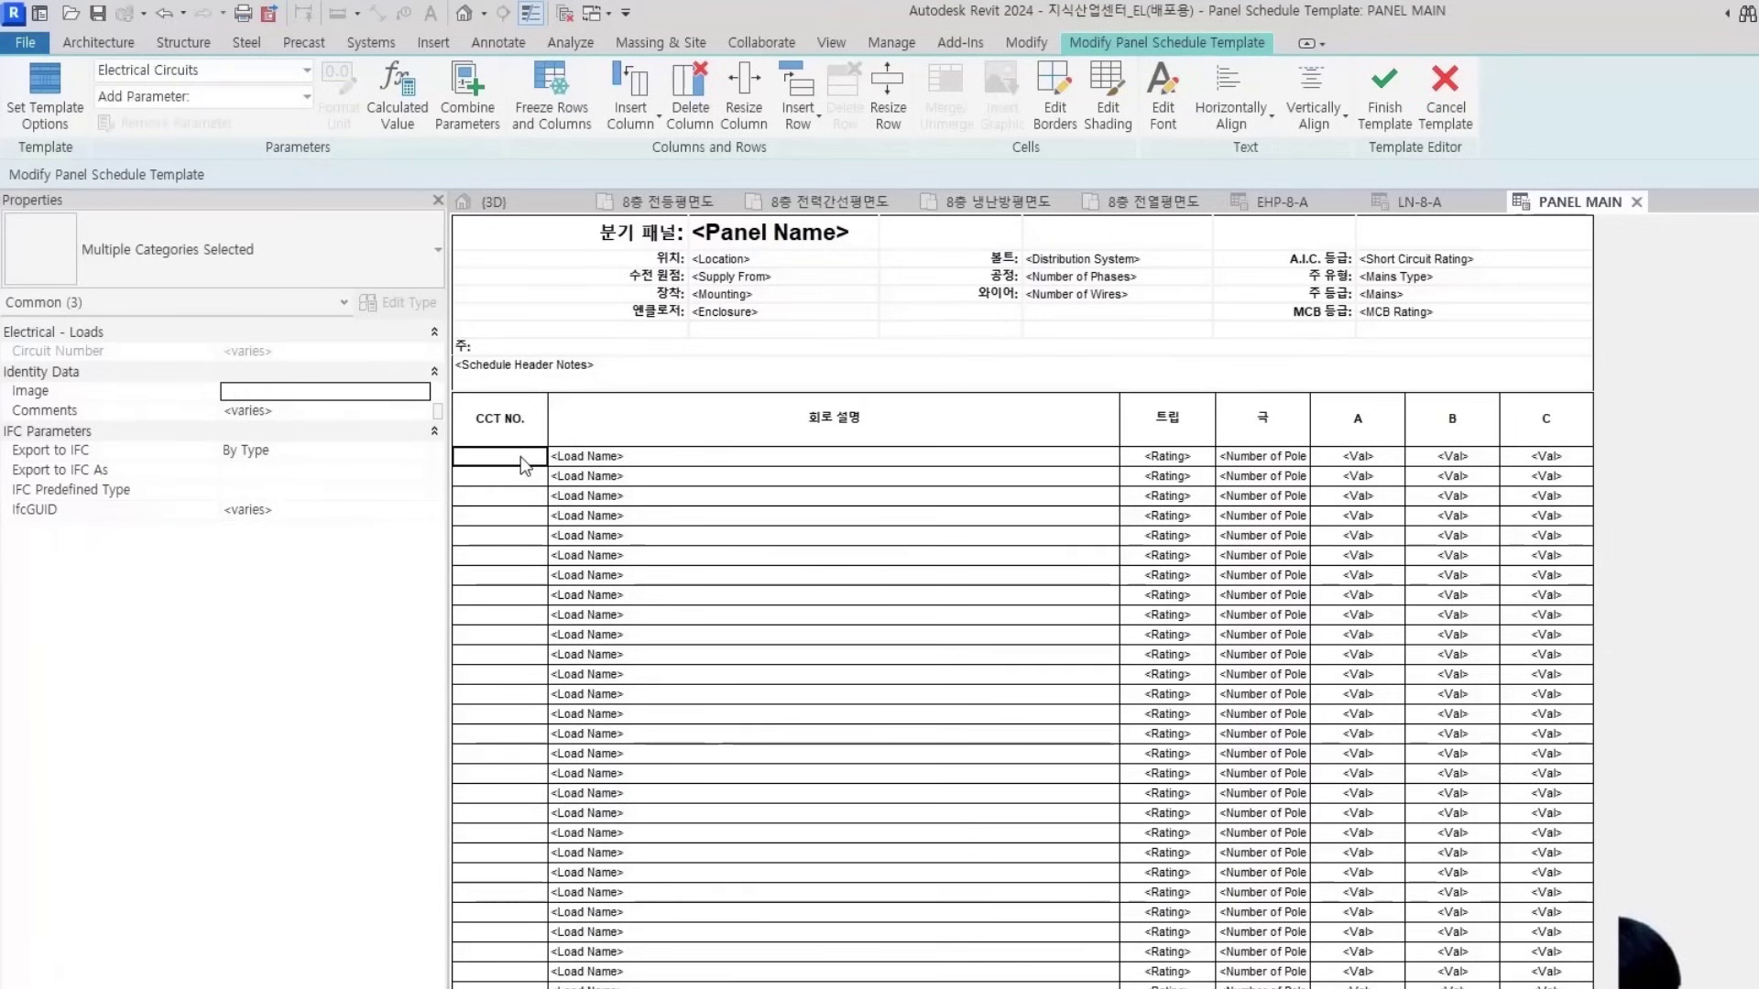
left_click(254, 92)
scroll(246, 360, "down", 13)
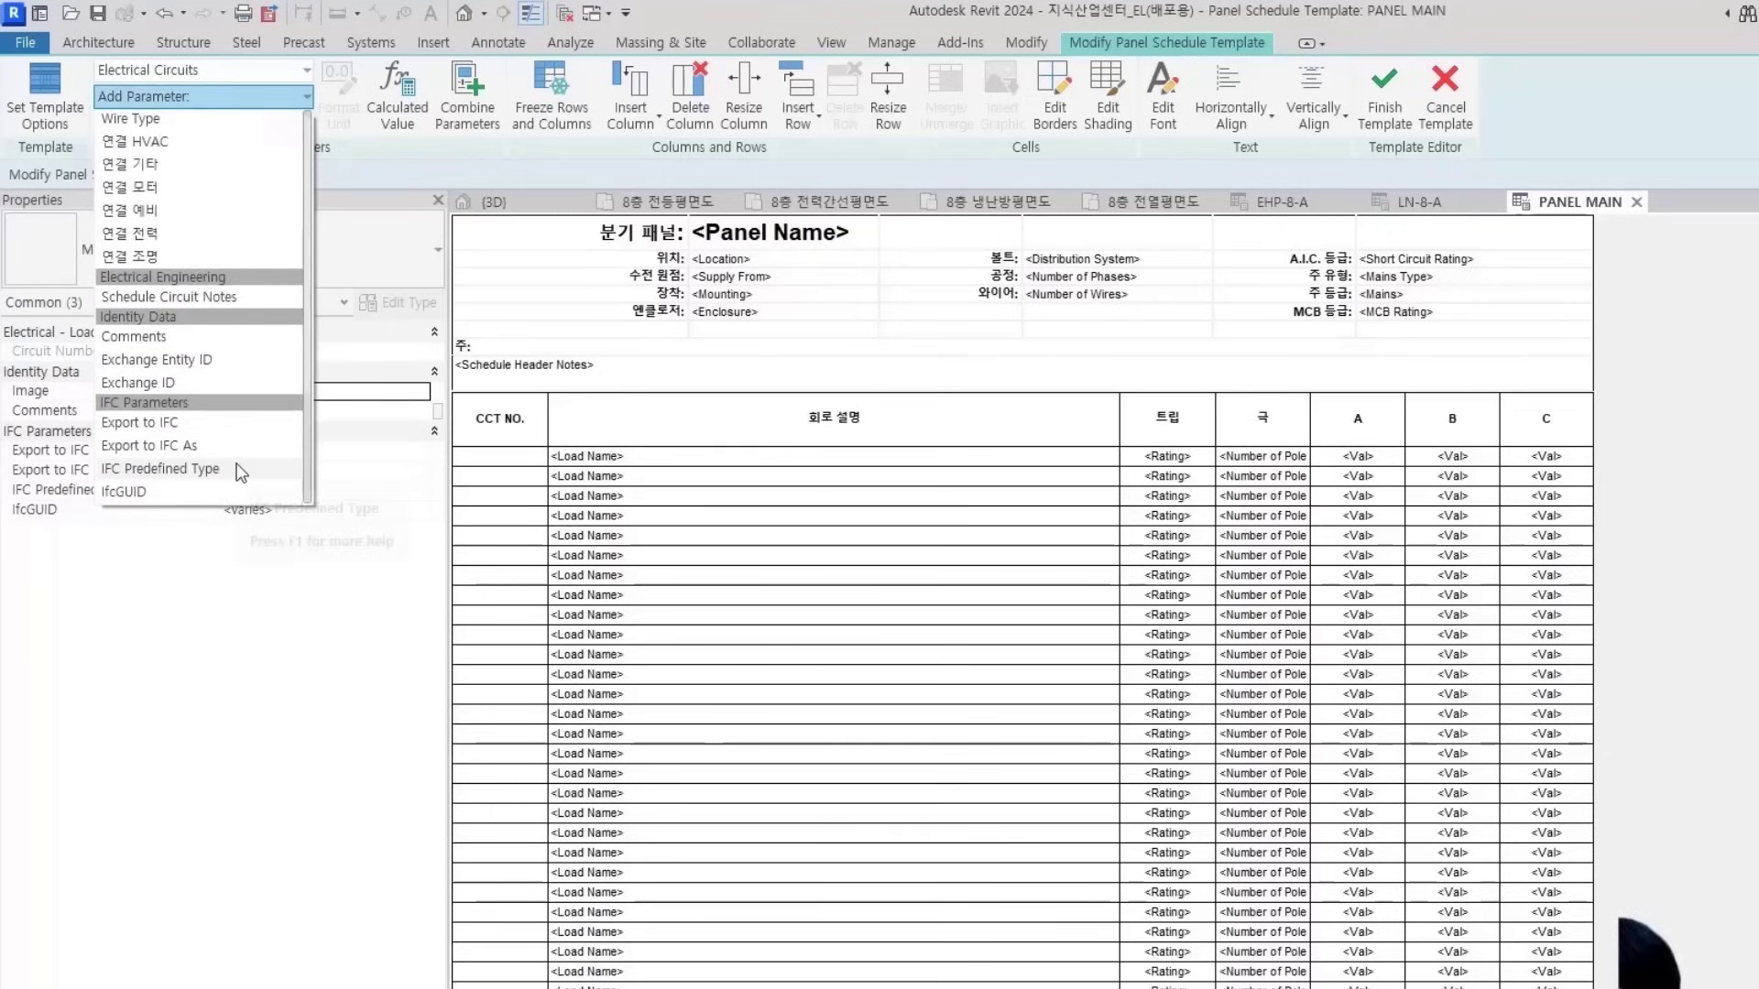
scroll(232, 458, "up", 4)
scroll(233, 458, "up", 12)
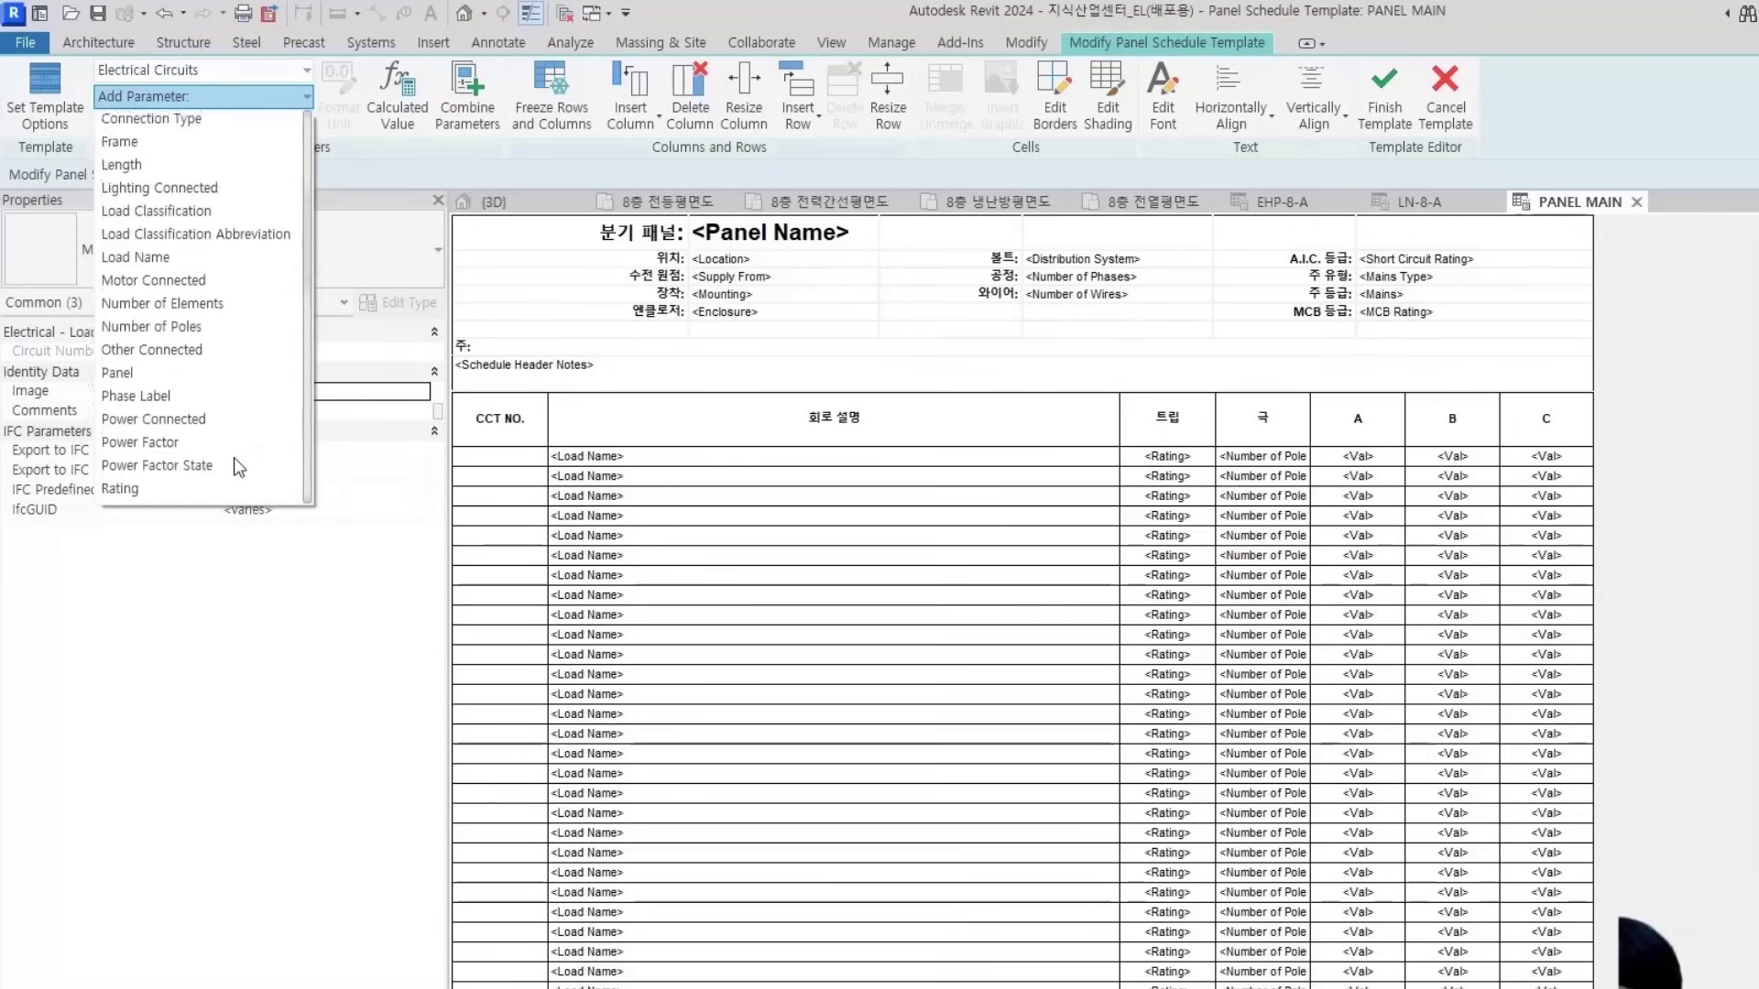
scroll(241, 448, "down", 2)
scroll(241, 448, "down", 10)
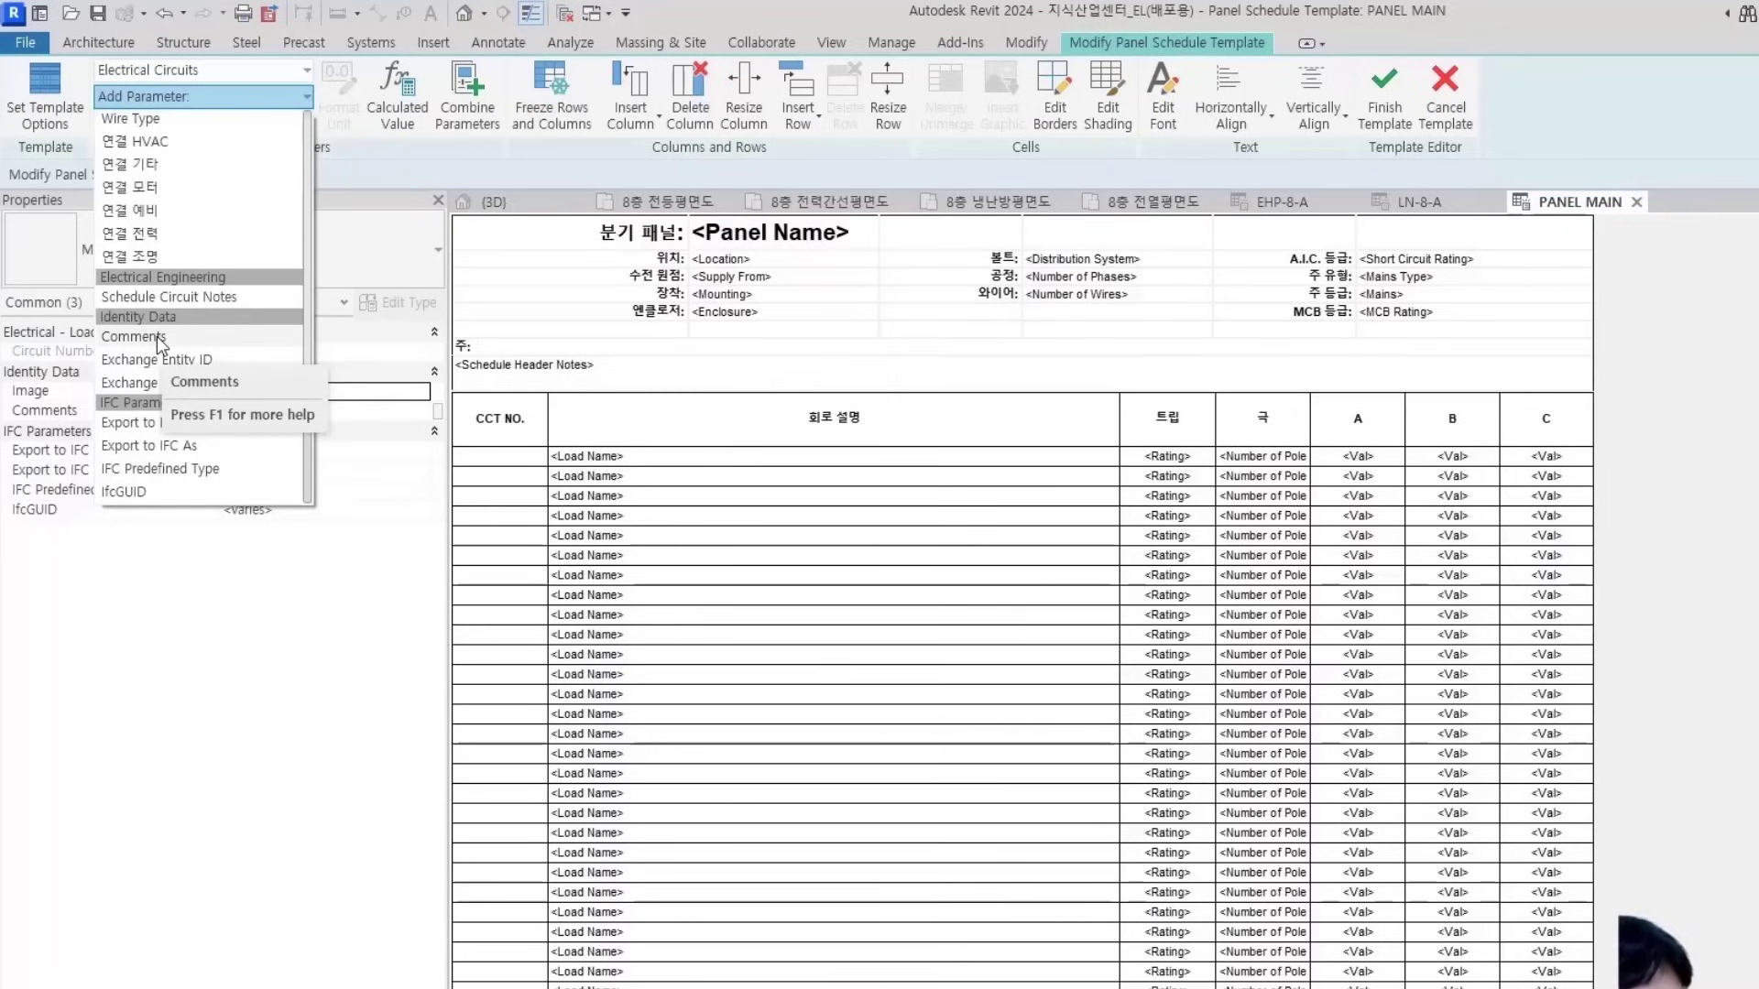
left_click(733, 498)
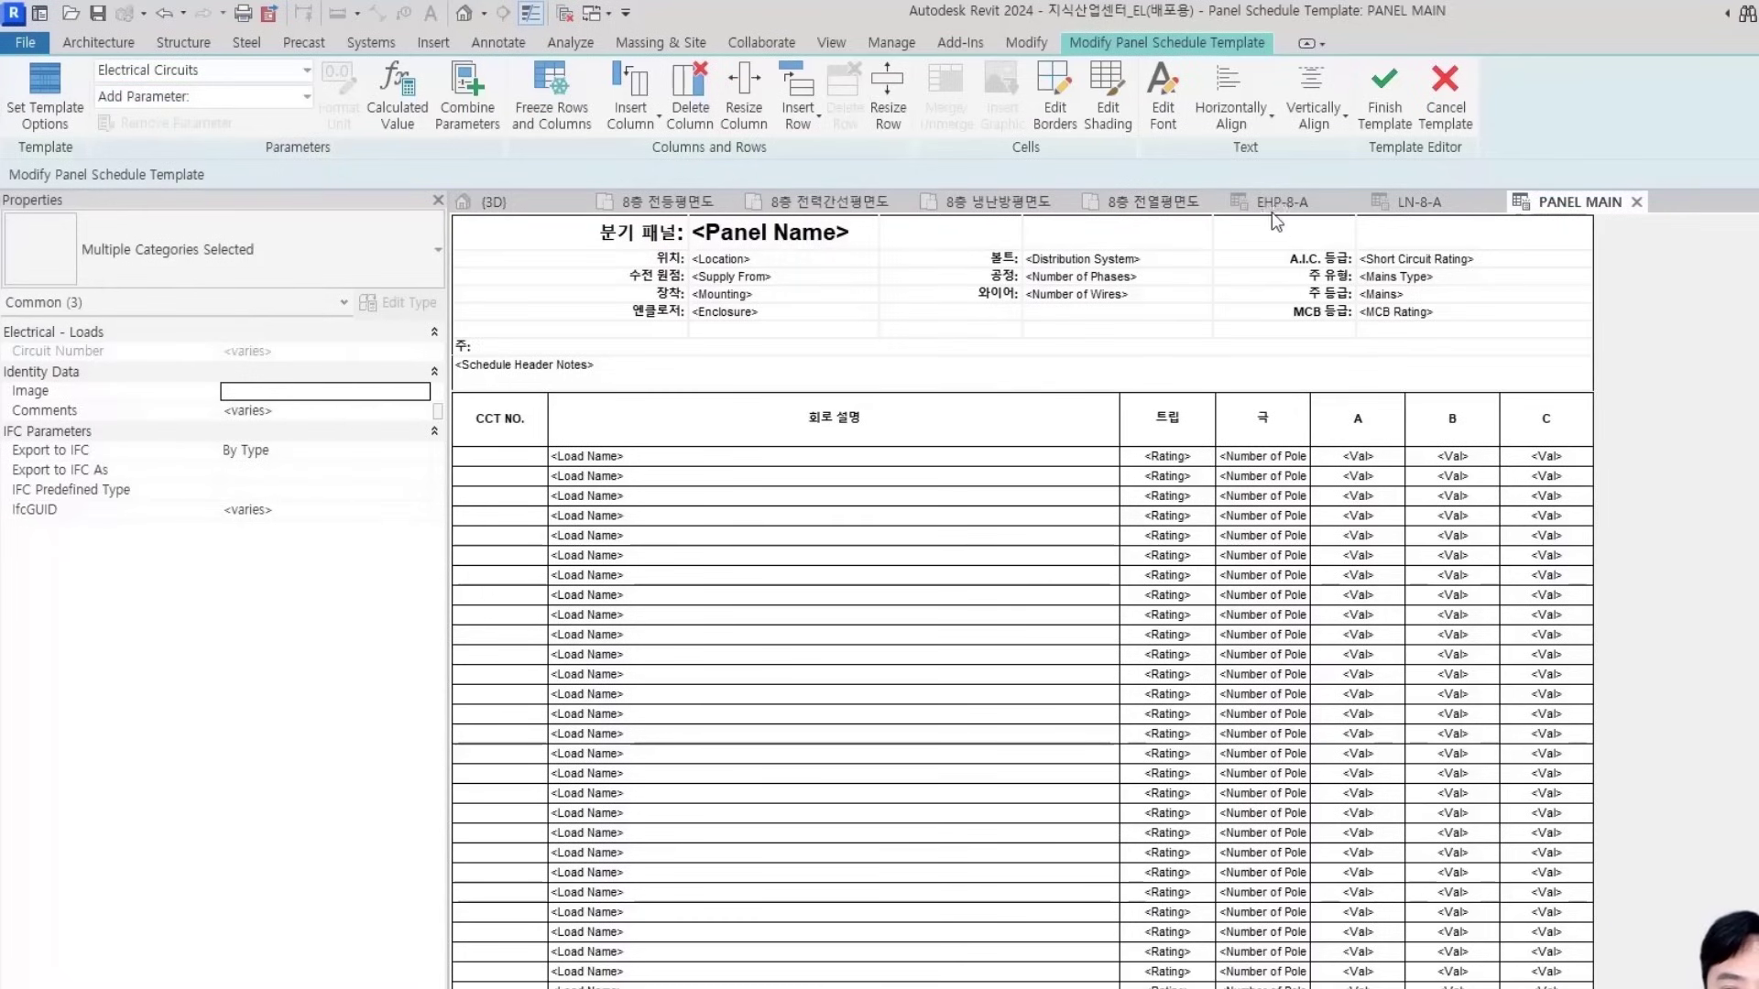
Look at the 8층 냉난방평면도 floor plan and return to the PANEL MAIN template's parameter choices
left_click(989, 201)
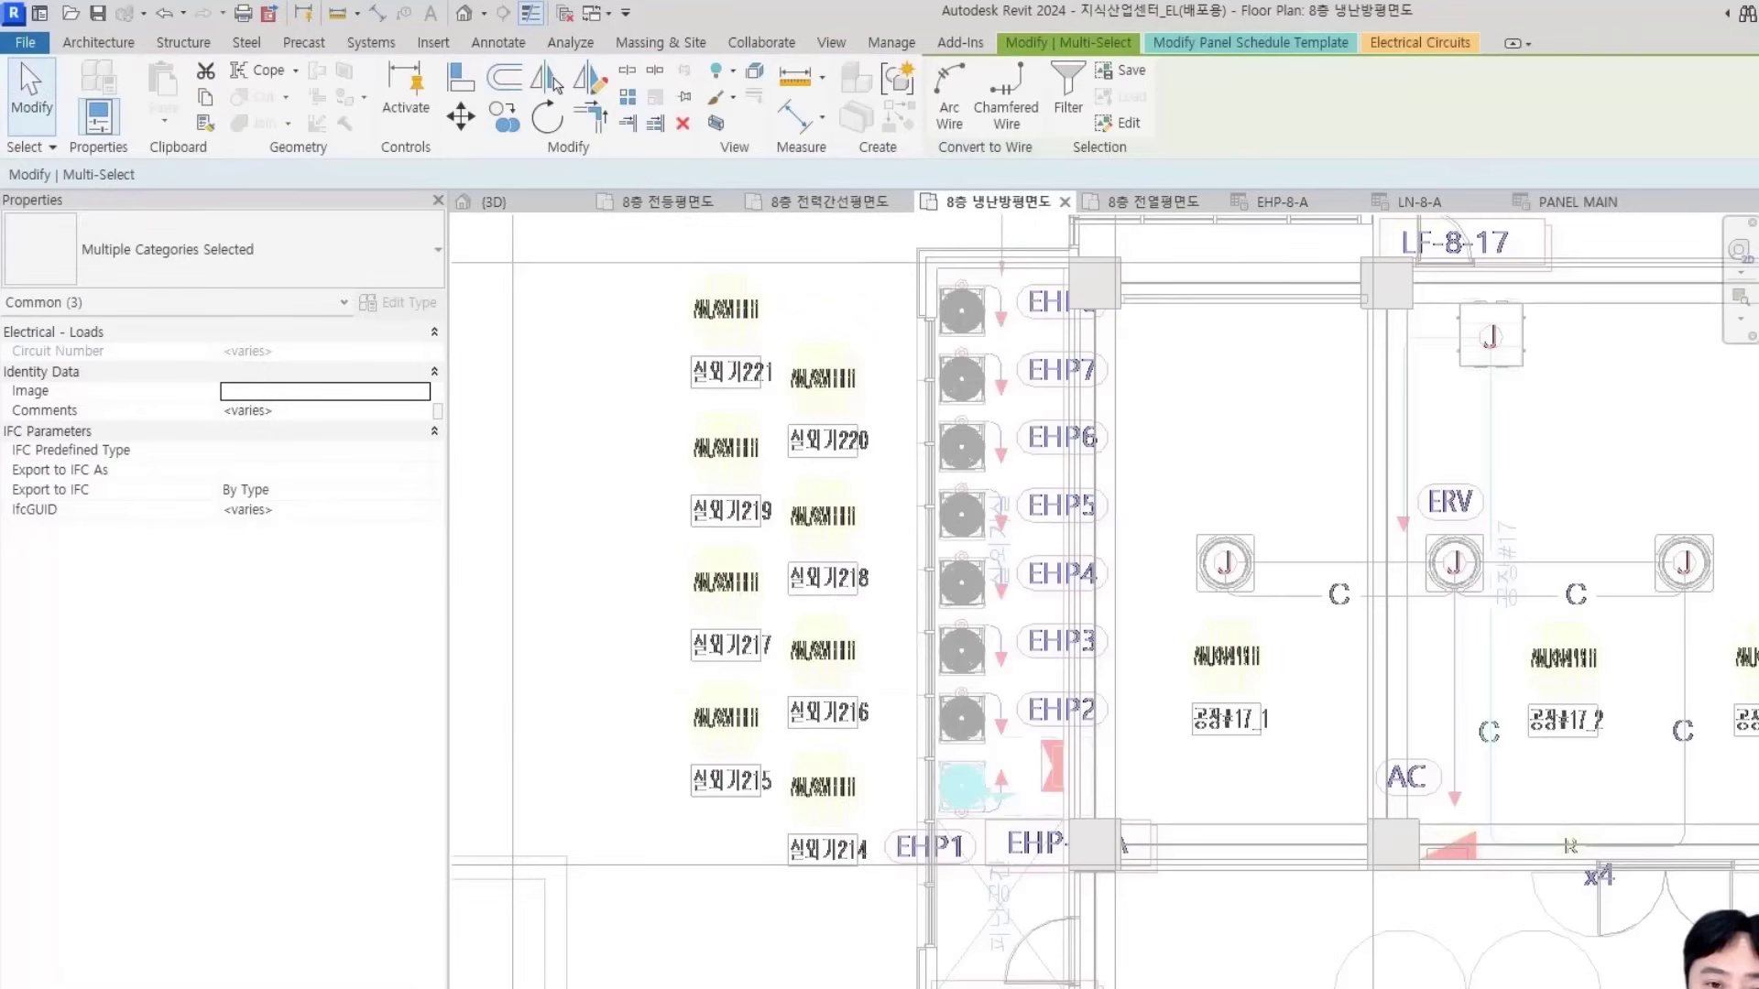
left_click(1577, 202)
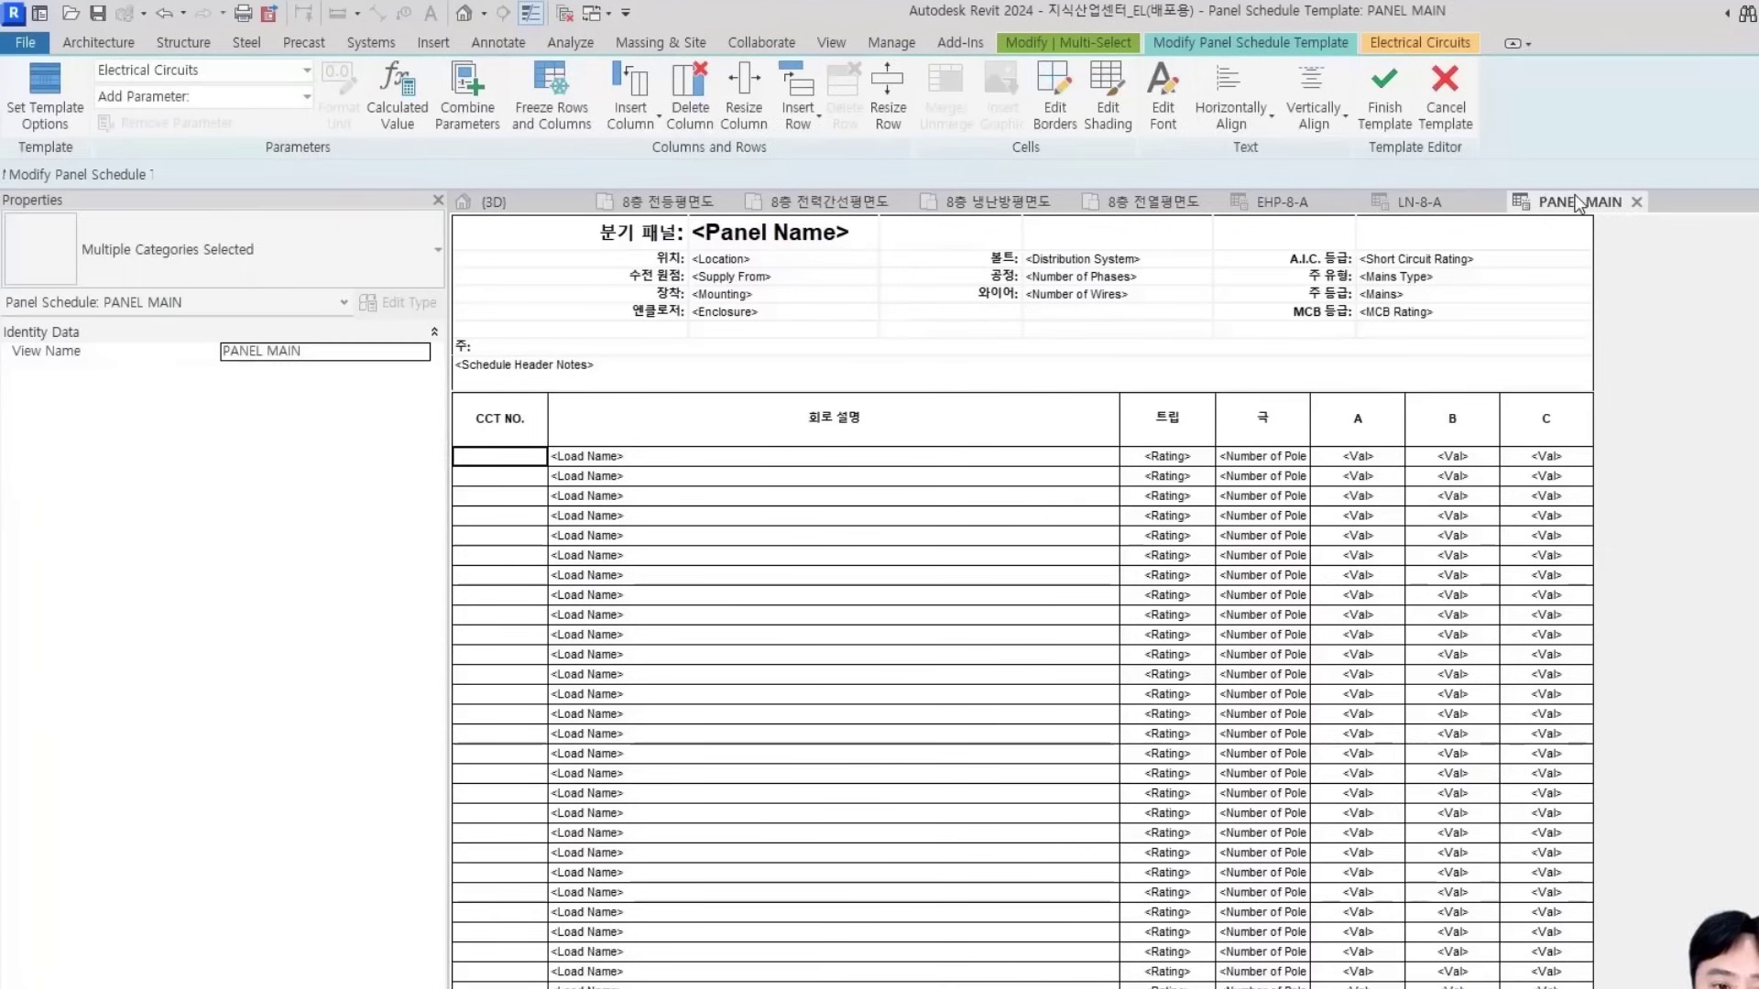
left_click(214, 98)
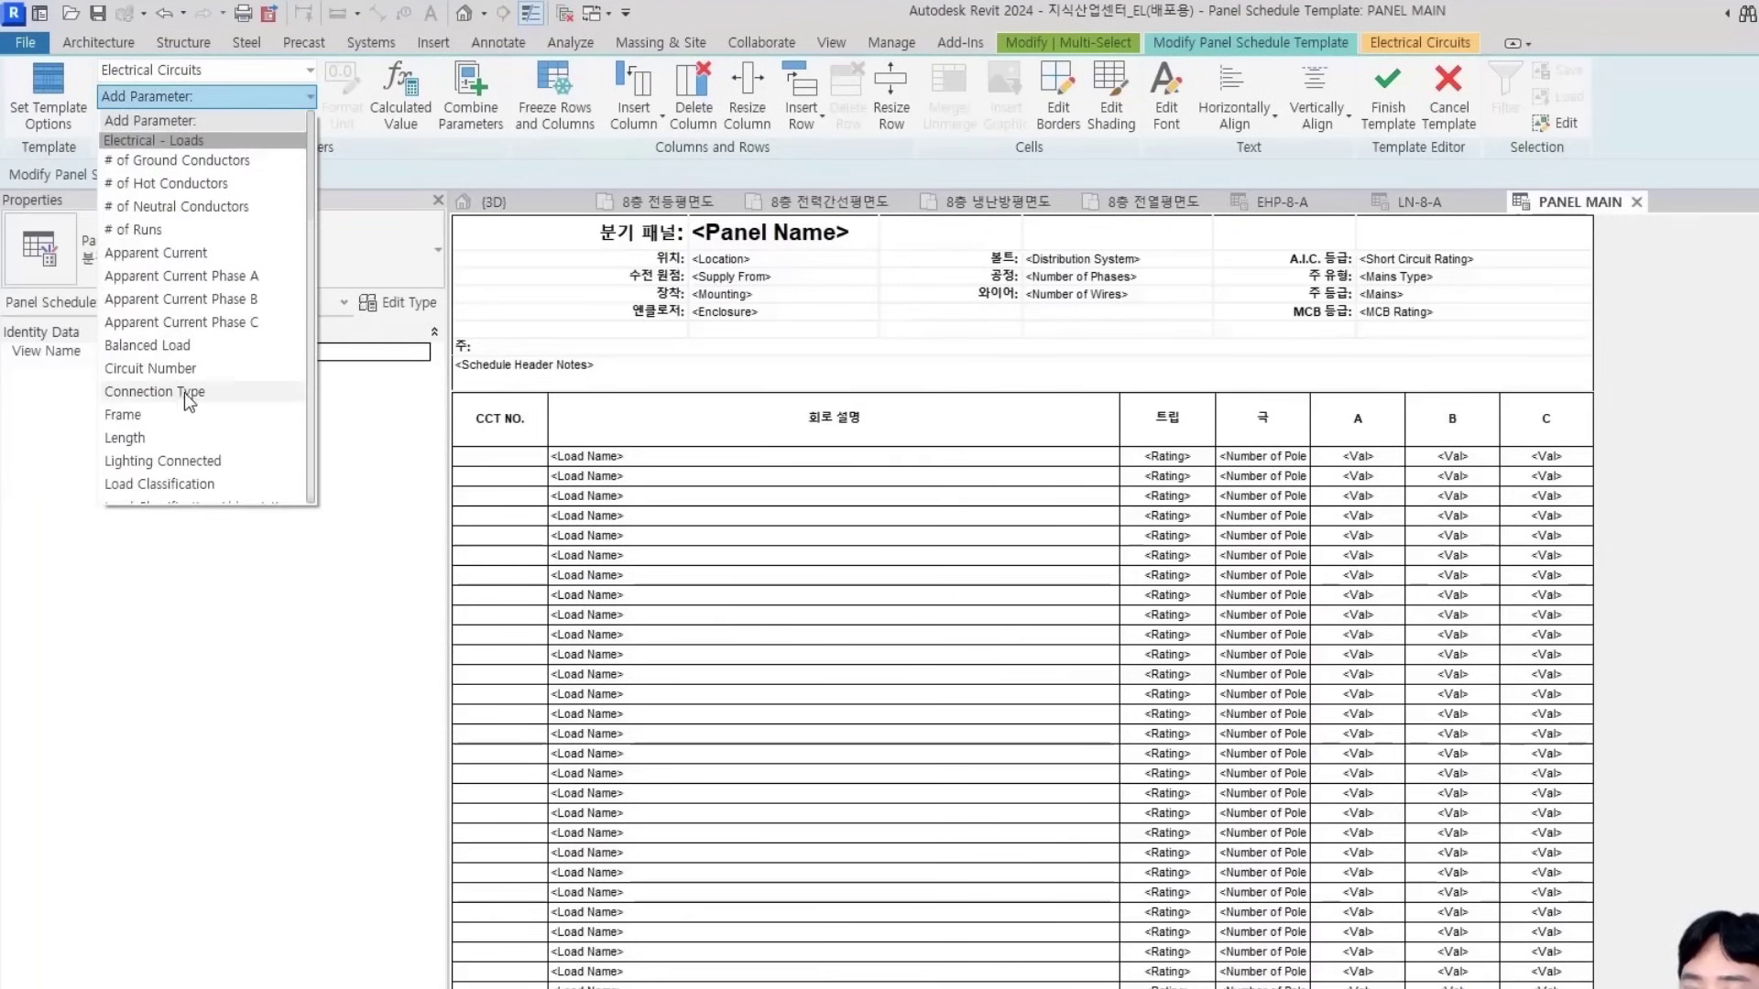
left_click(982, 646)
Assign the Comments parameter to all empty circuit cells in the CCT NO. column
left_click(511, 460)
scroll(517, 732, "down", 3)
left_click(517, 893, "shift")
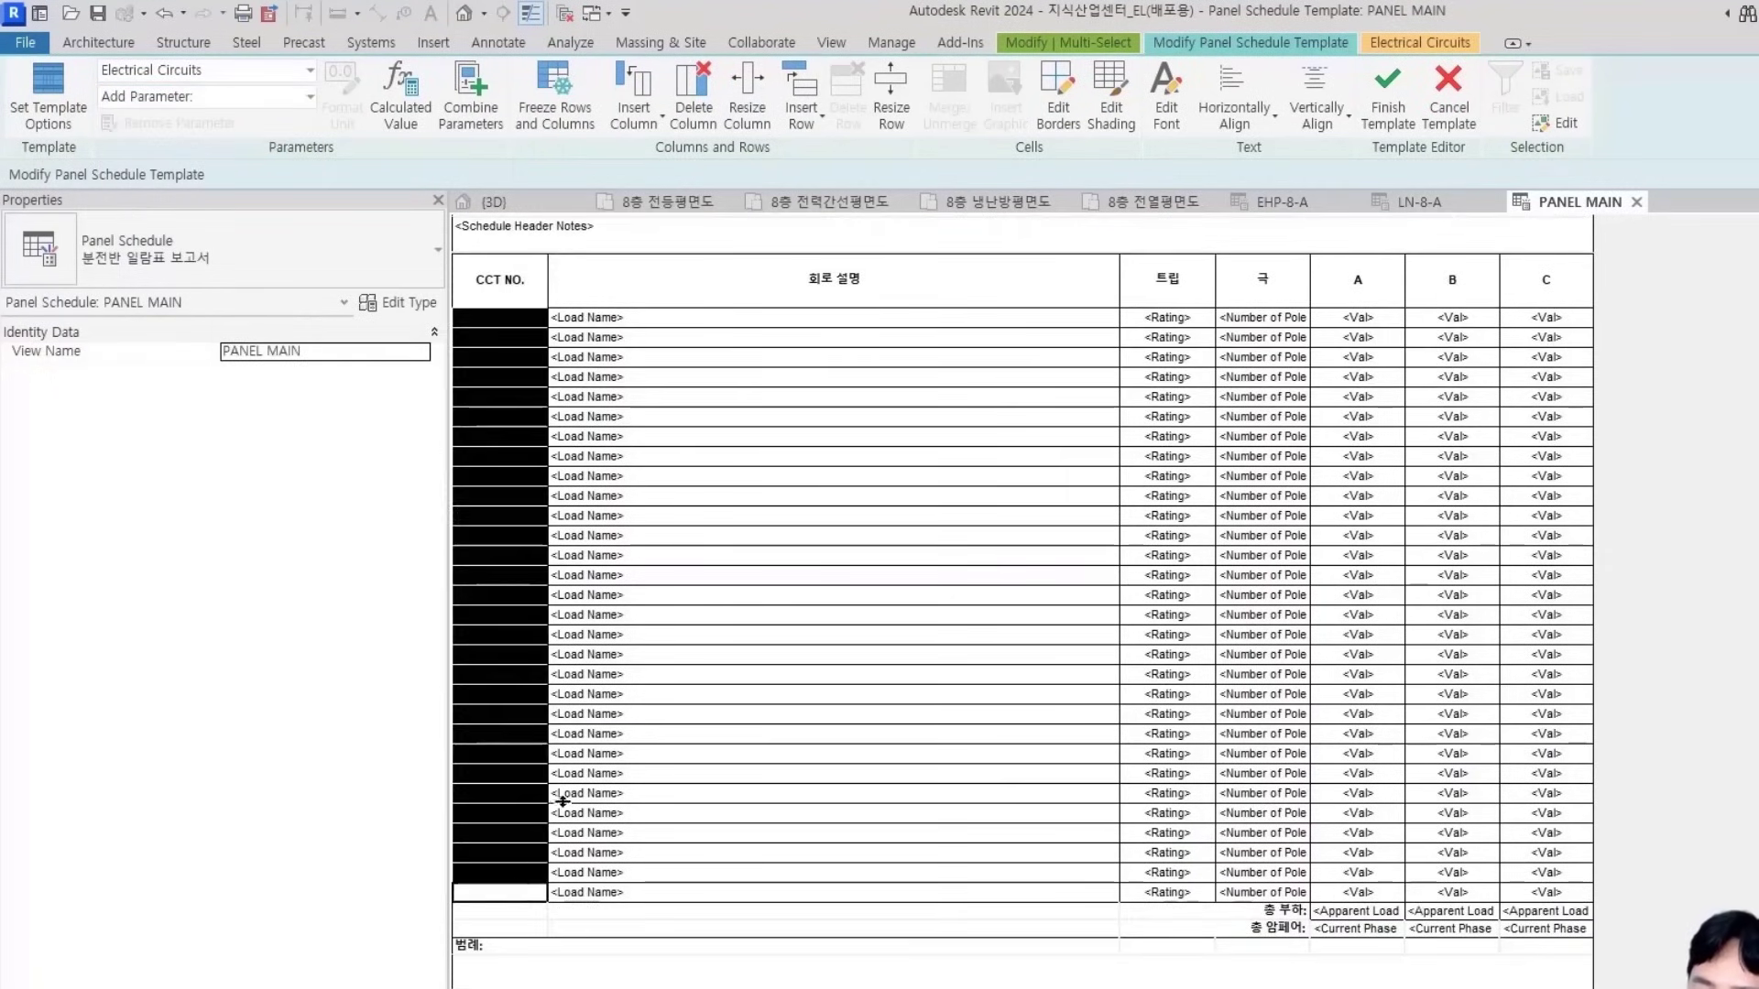
scroll(563, 802, "up", 3)
left_click(238, 98)
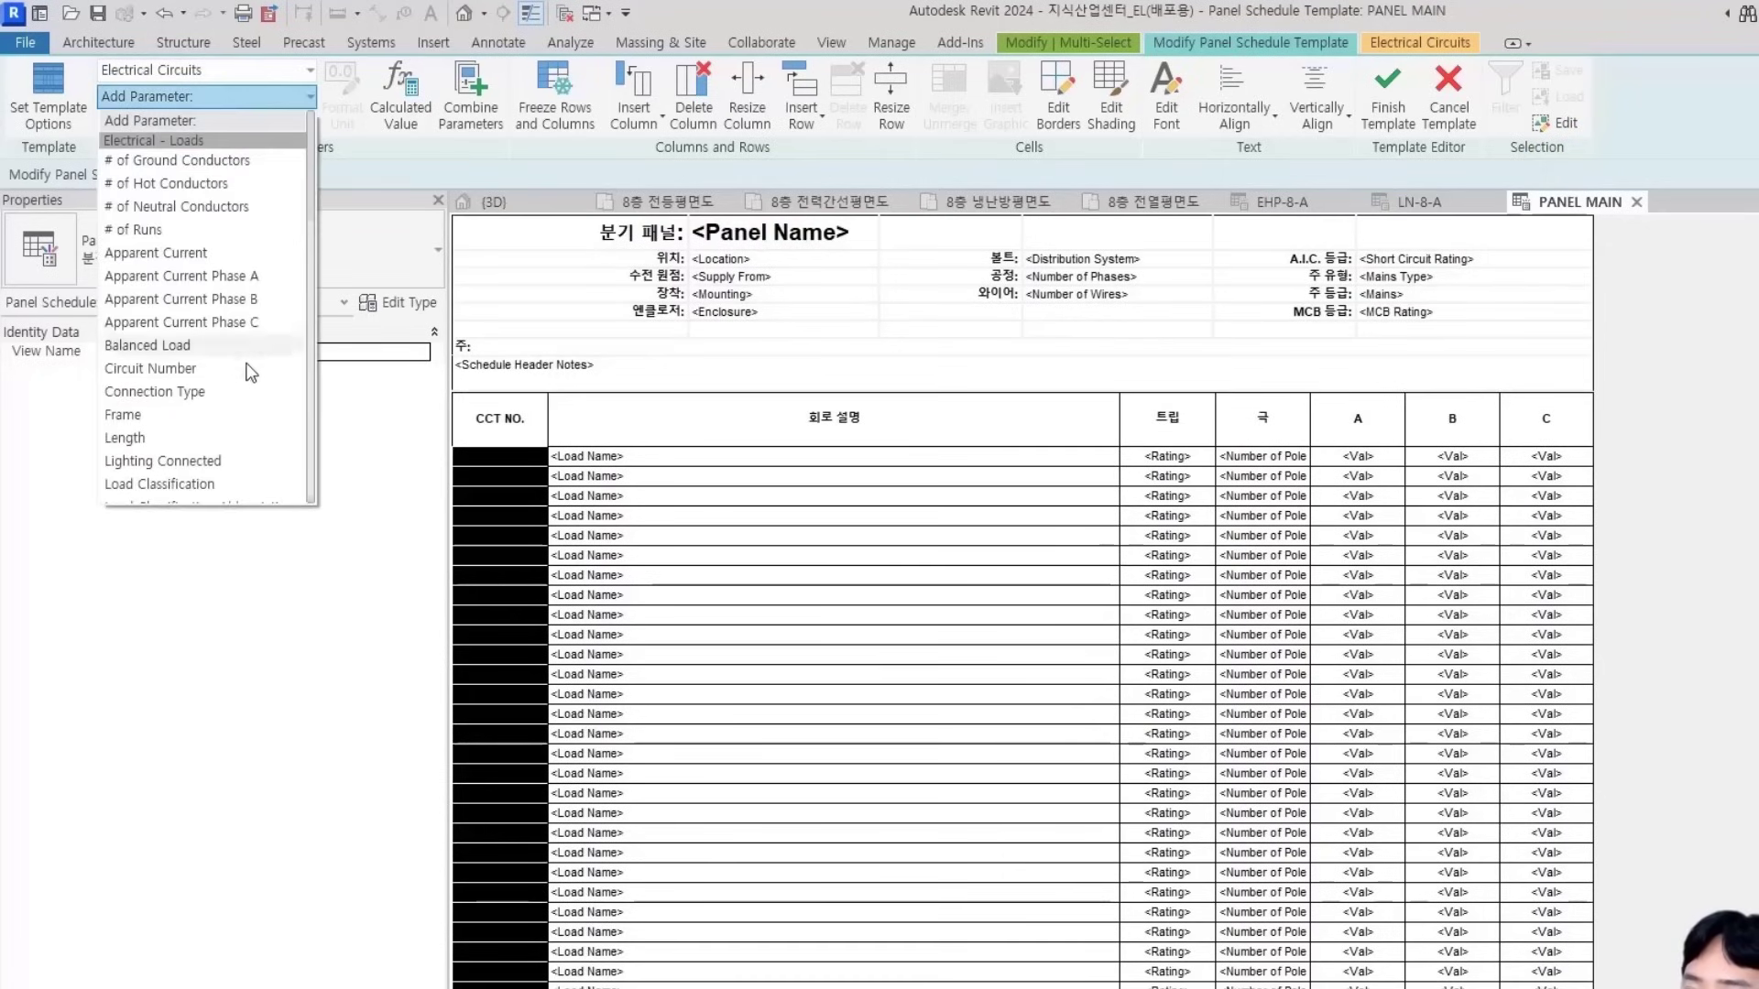
scroll(240, 370, "down", 9)
scroll(241, 394, "up", 5)
left_click(148, 346)
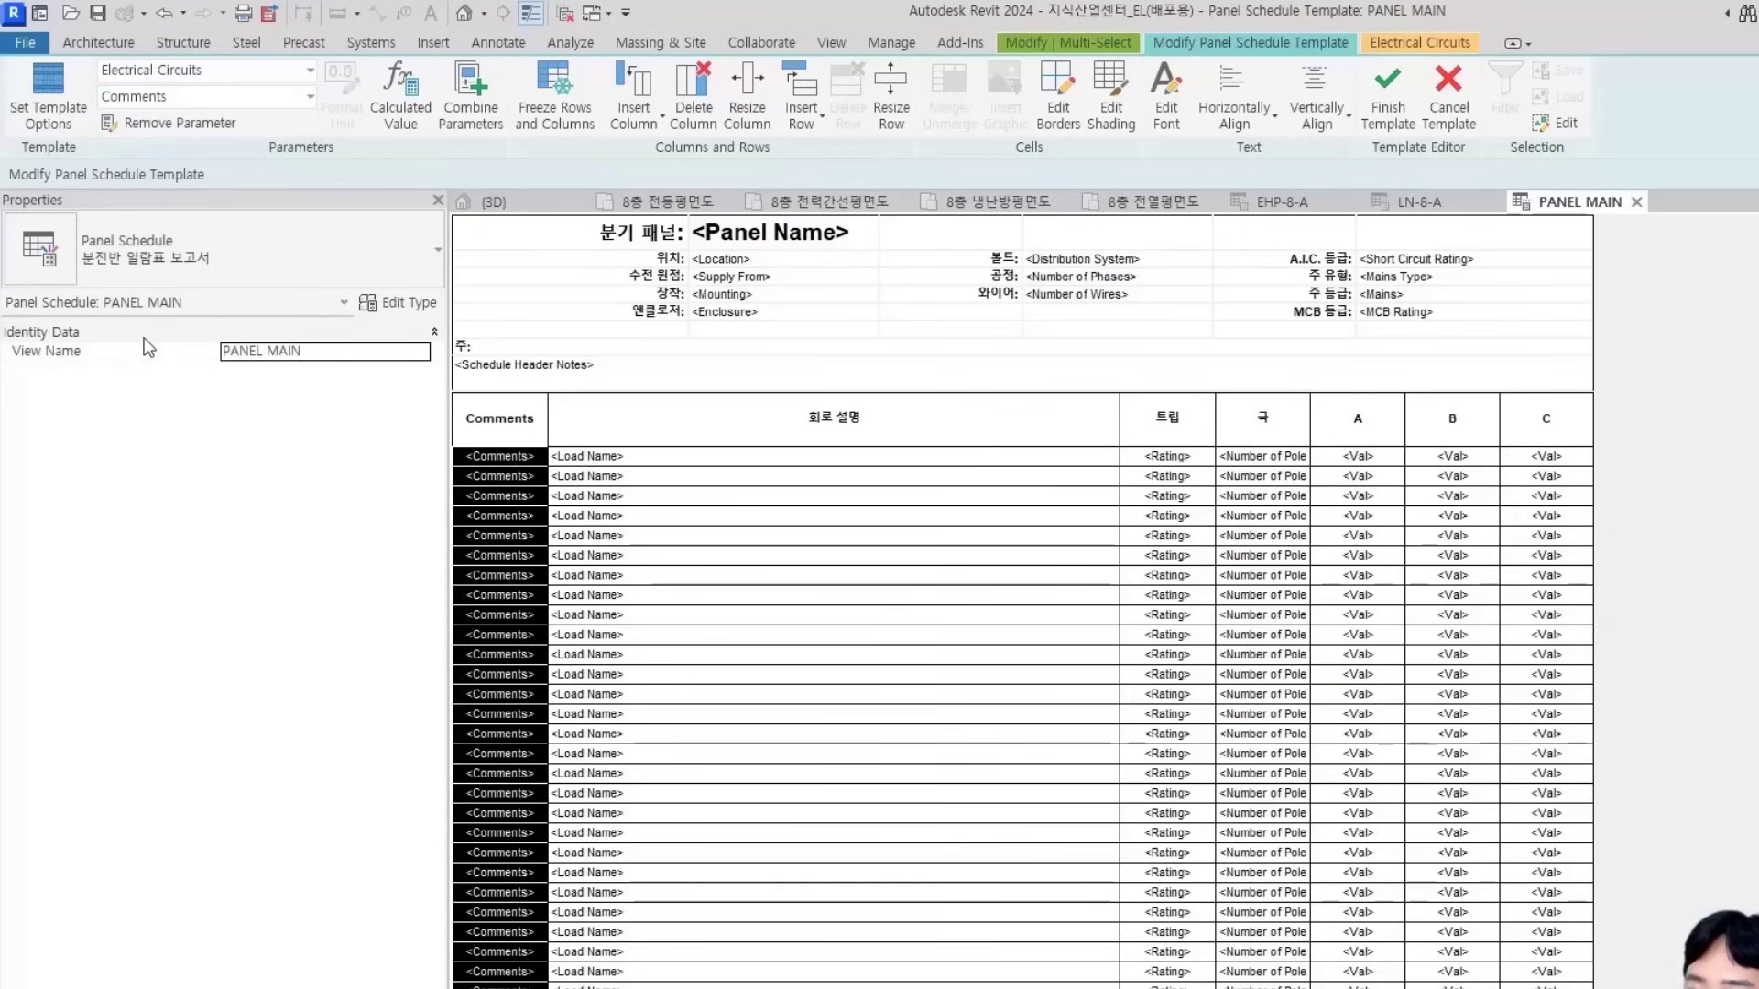
Rename the first column's Comments heading as CCT NO
left_click(522, 435)
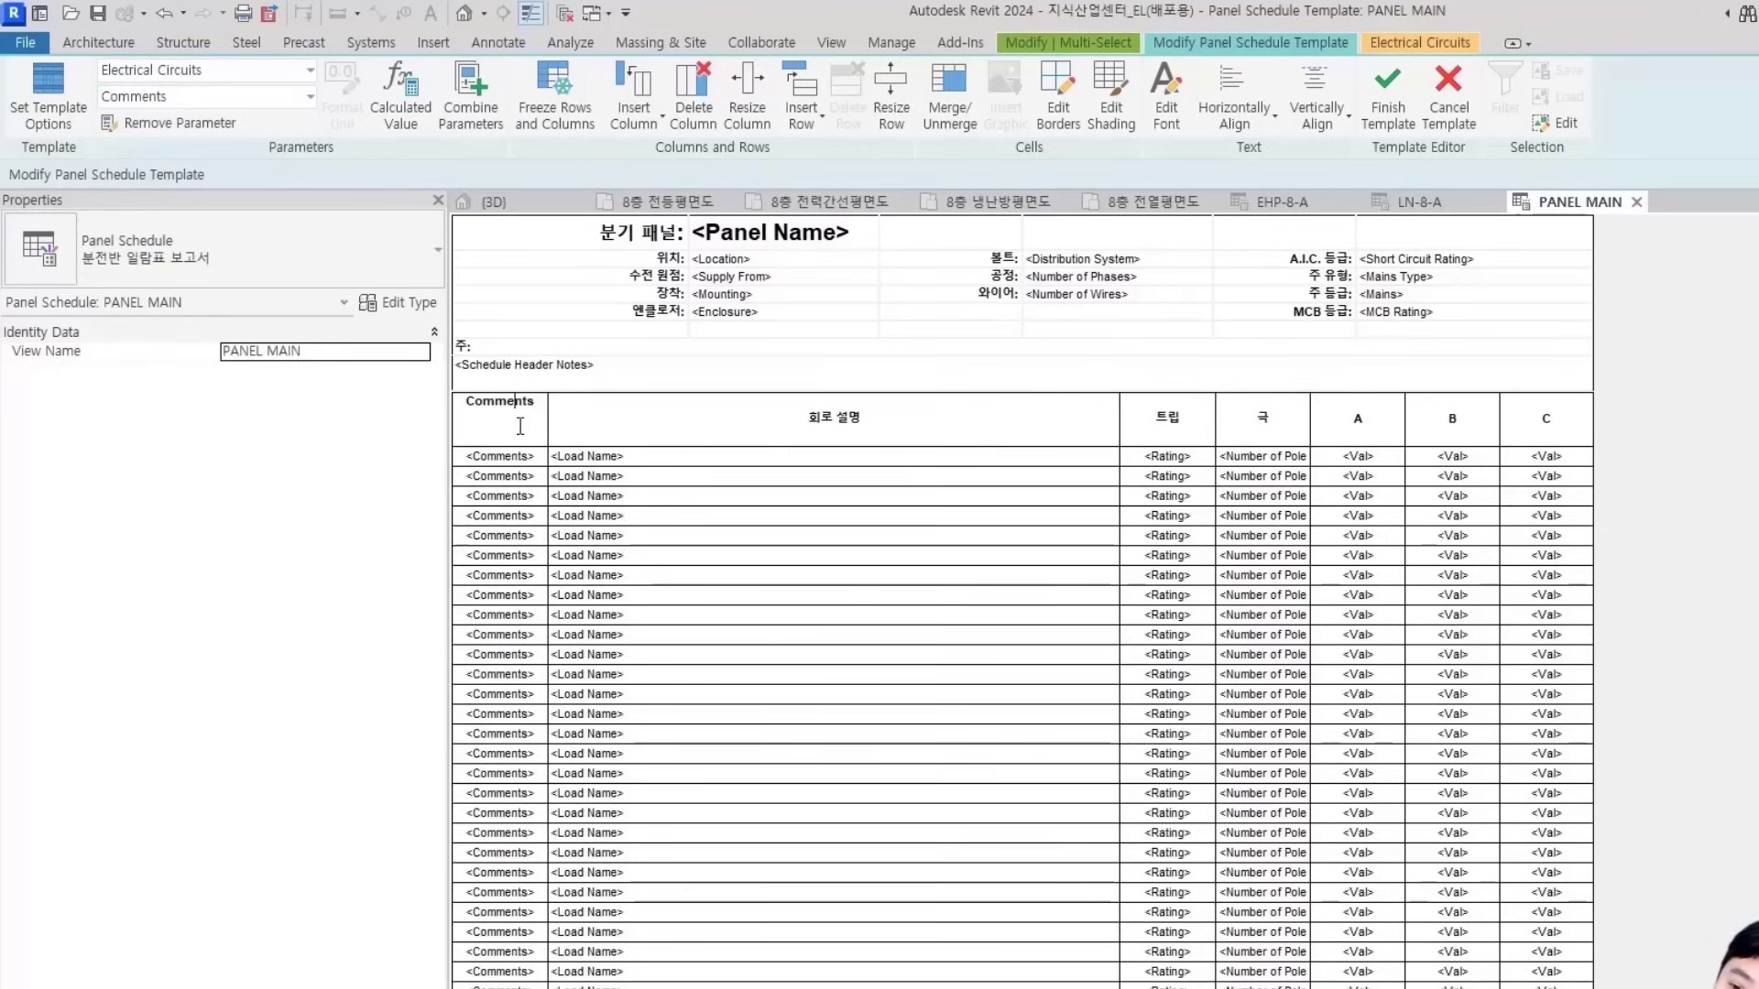
left_click_drag(522, 403, 426, 407)
type("CCT NO.")
key("Return")
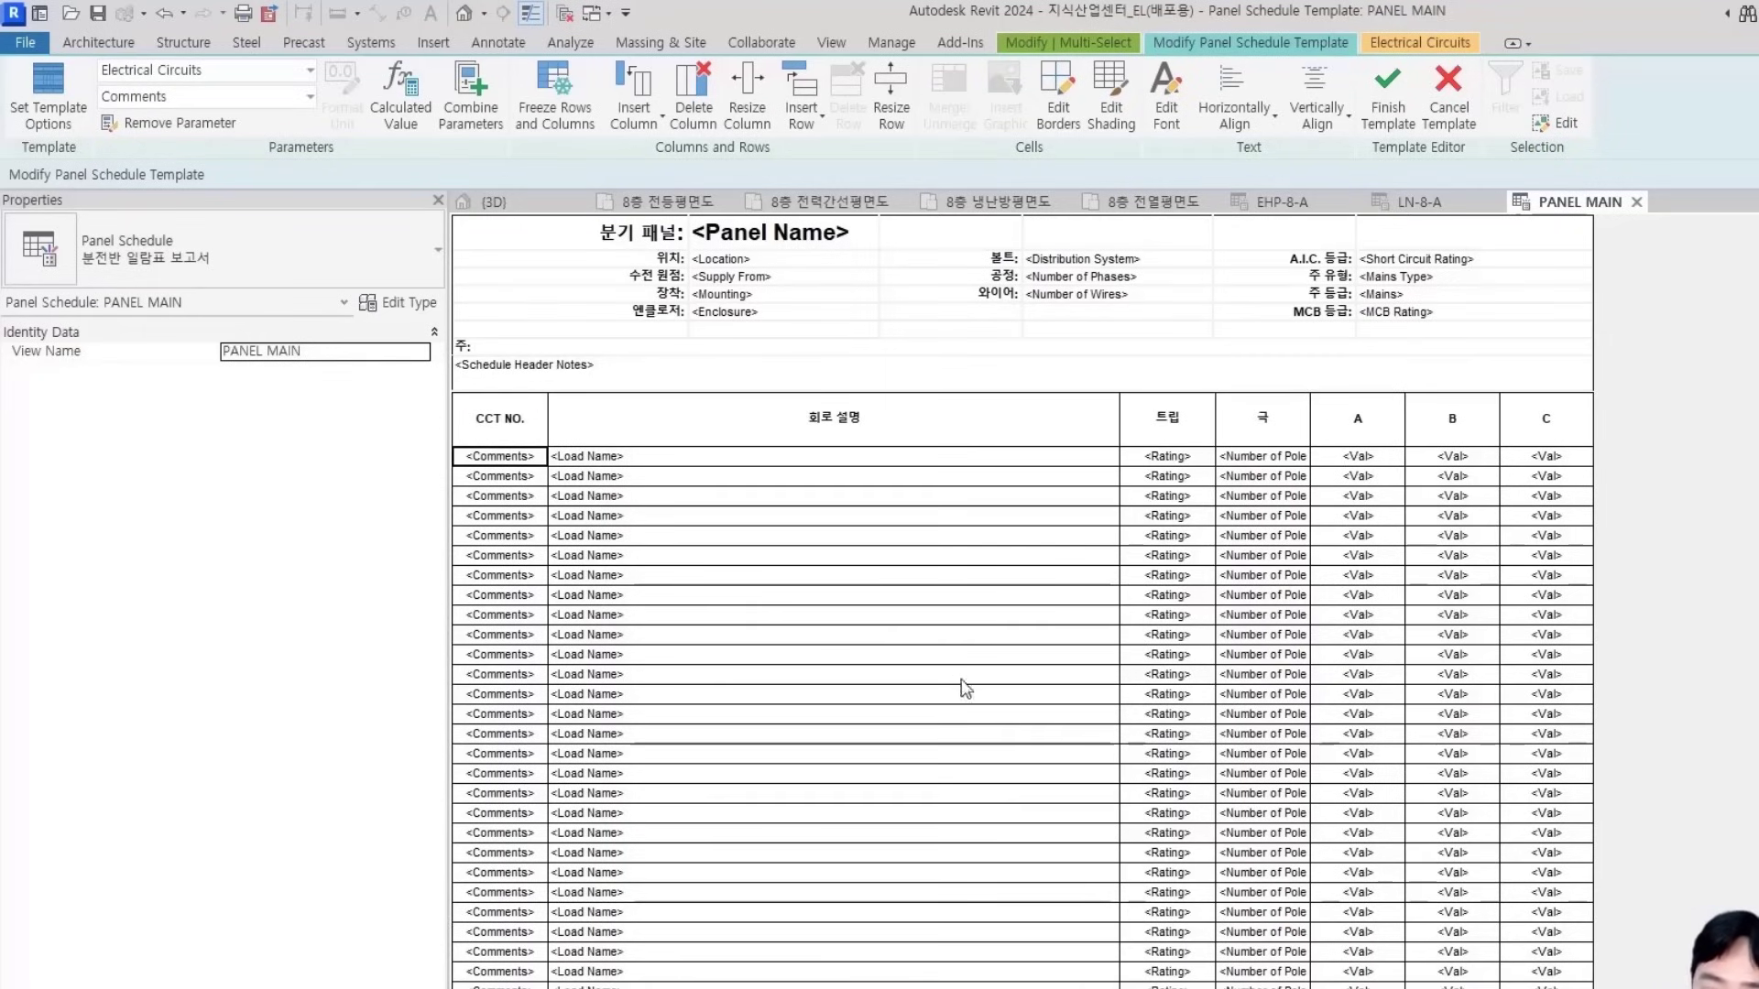
Review the fixed slot count in the PANEL MAIN template options and close them
scroll(632, 435, "down", 1)
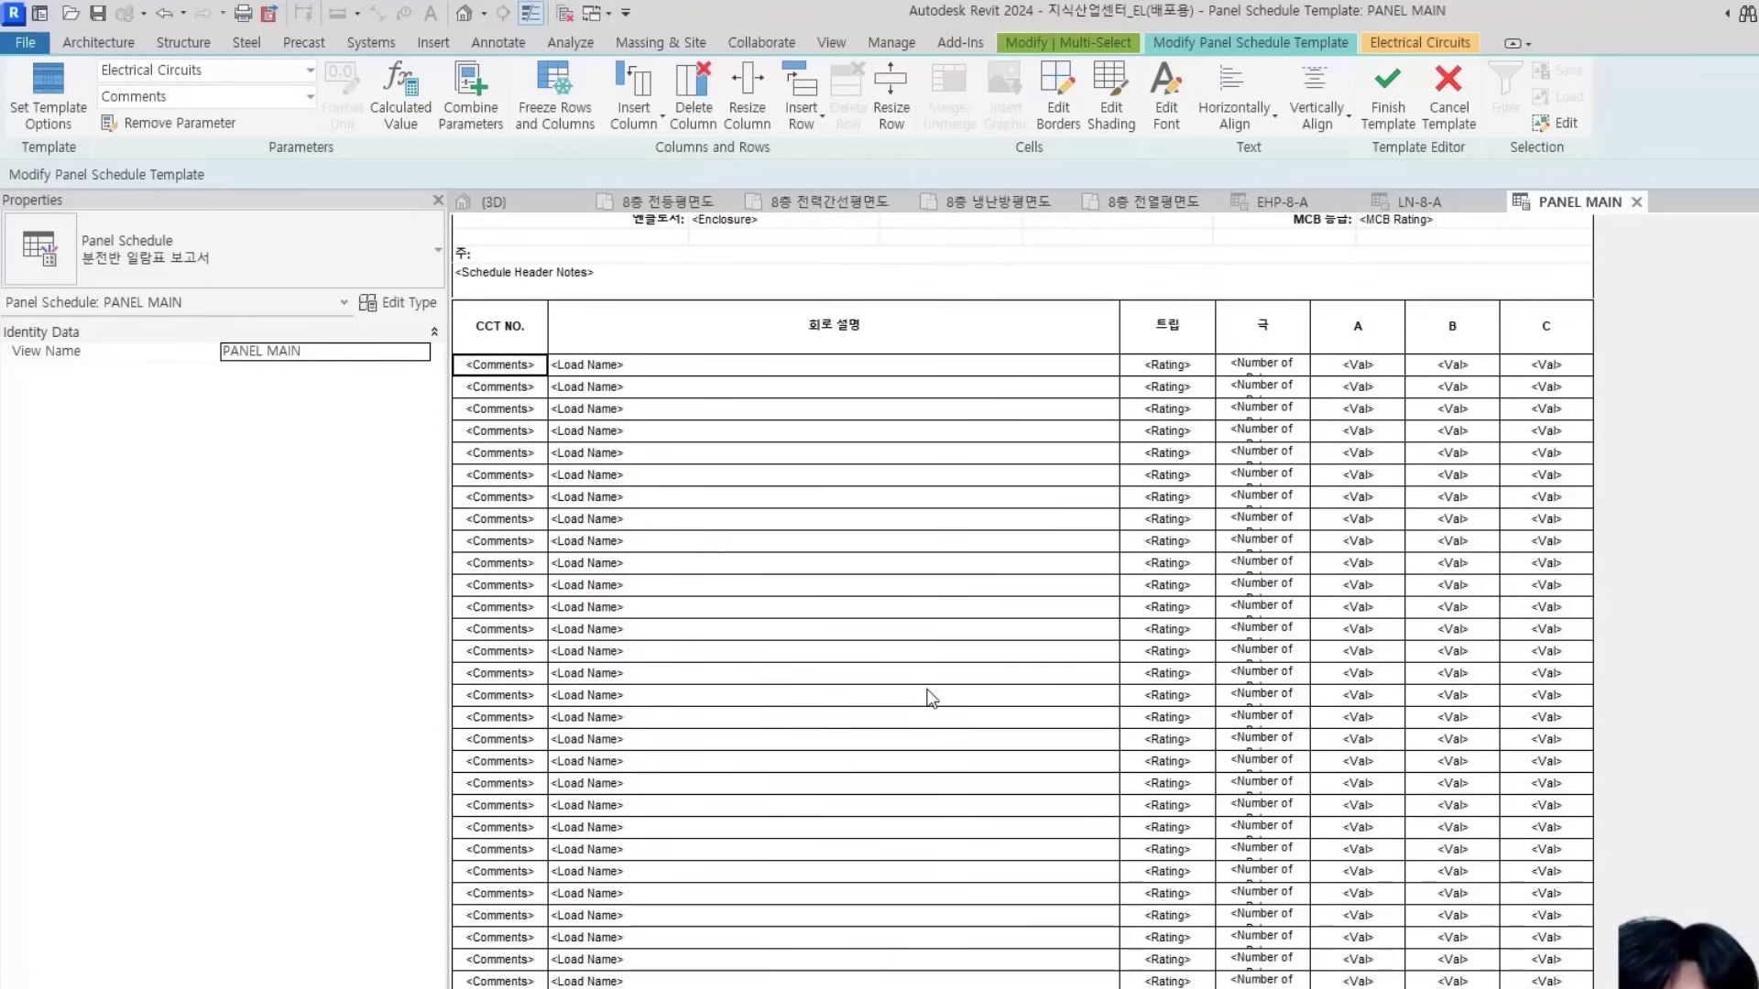
left_click(48, 100)
double_click(1207, 570)
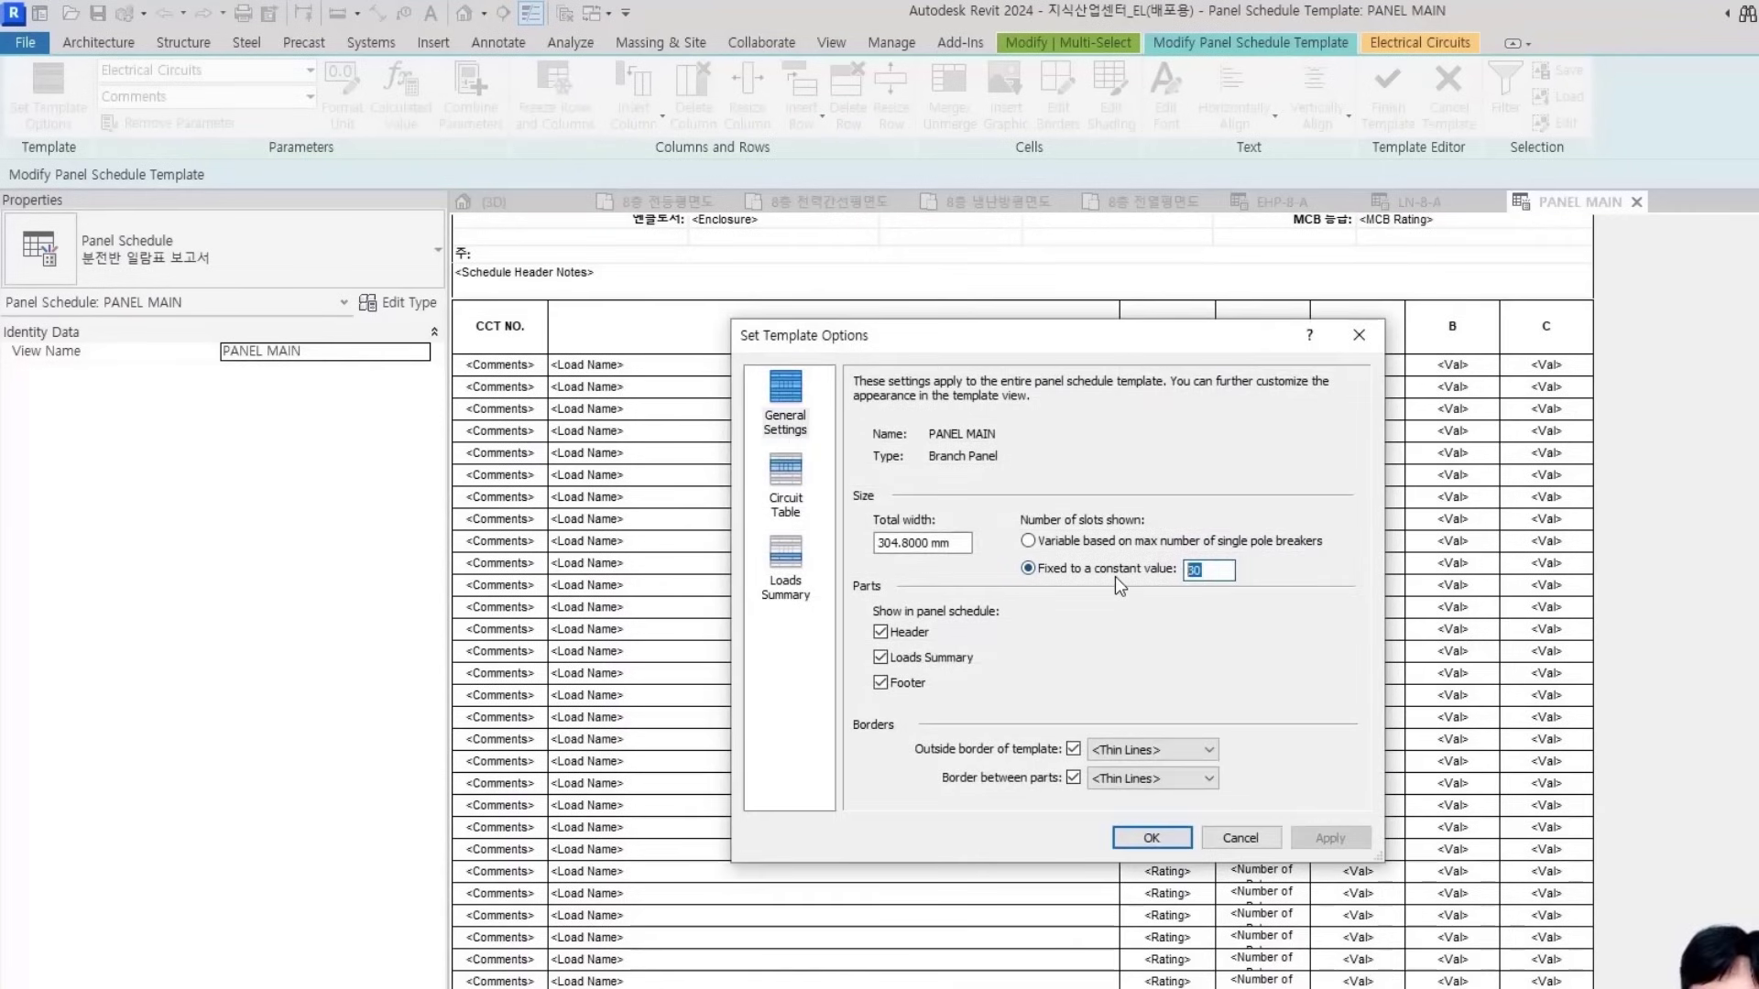
left_click(1152, 837)
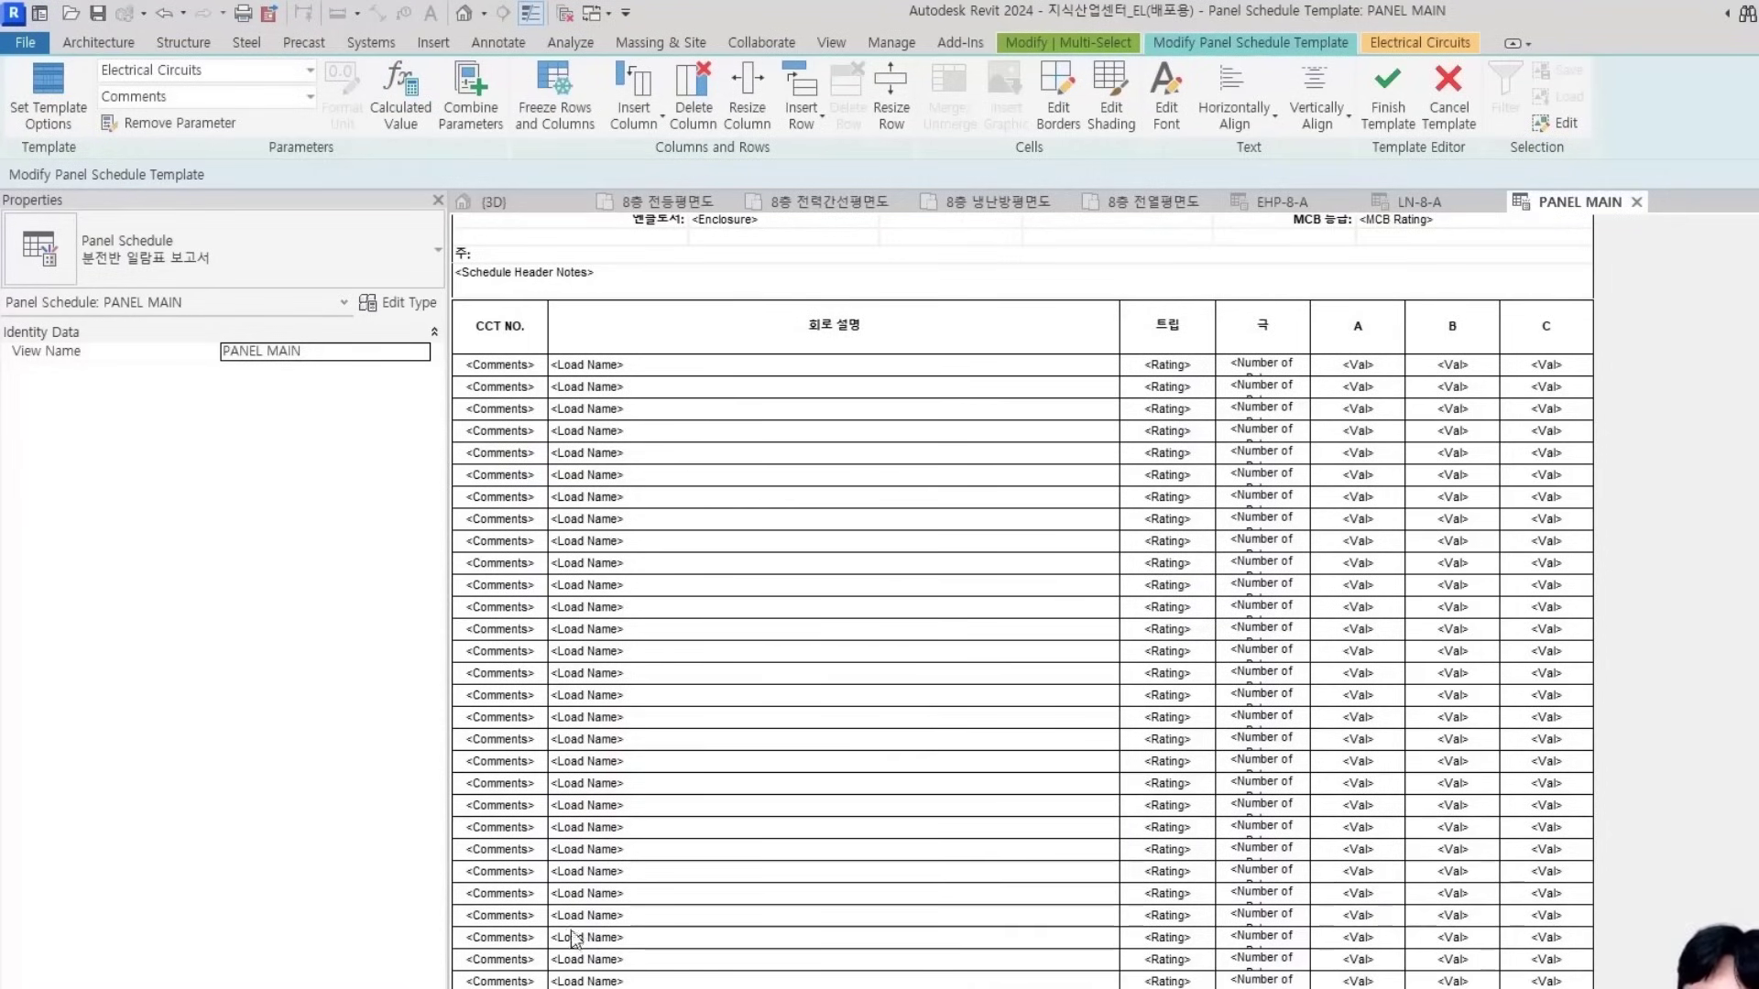
Switch to the 1-전기계산서 workbook, examine the 냉난방동력-8~18층 sheet's load table layout, and return to the Revit template
key("alt+Tab")
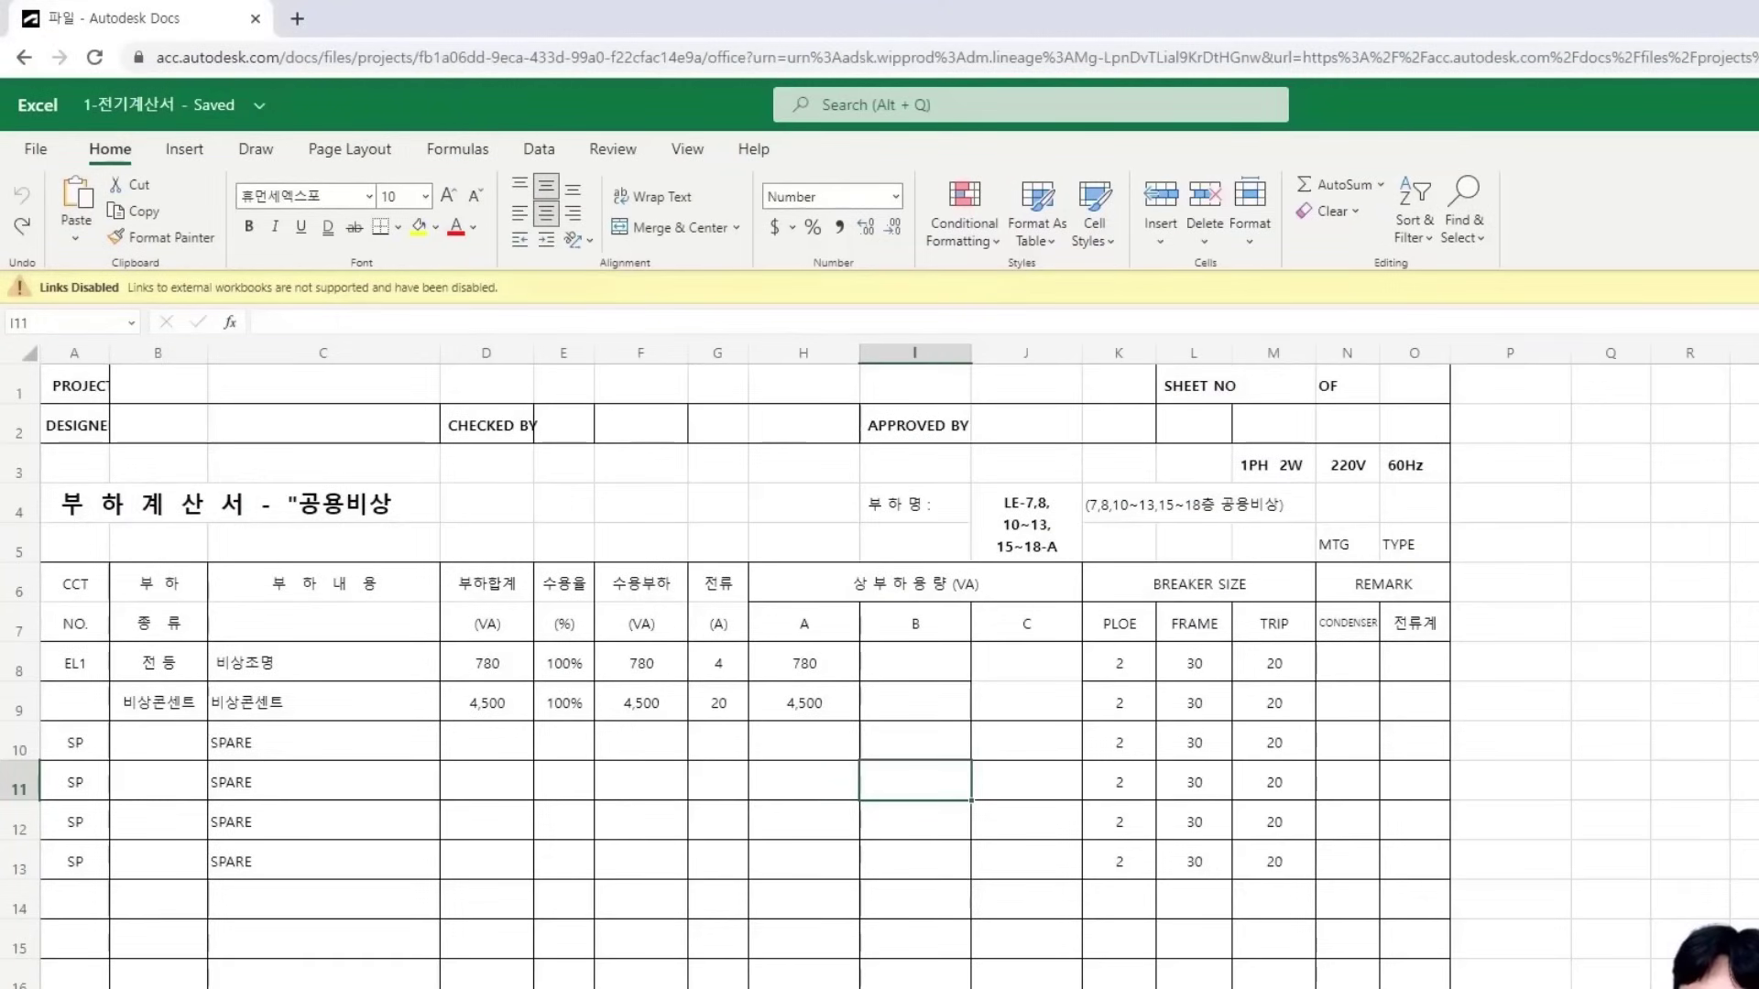
left_click(256, 988)
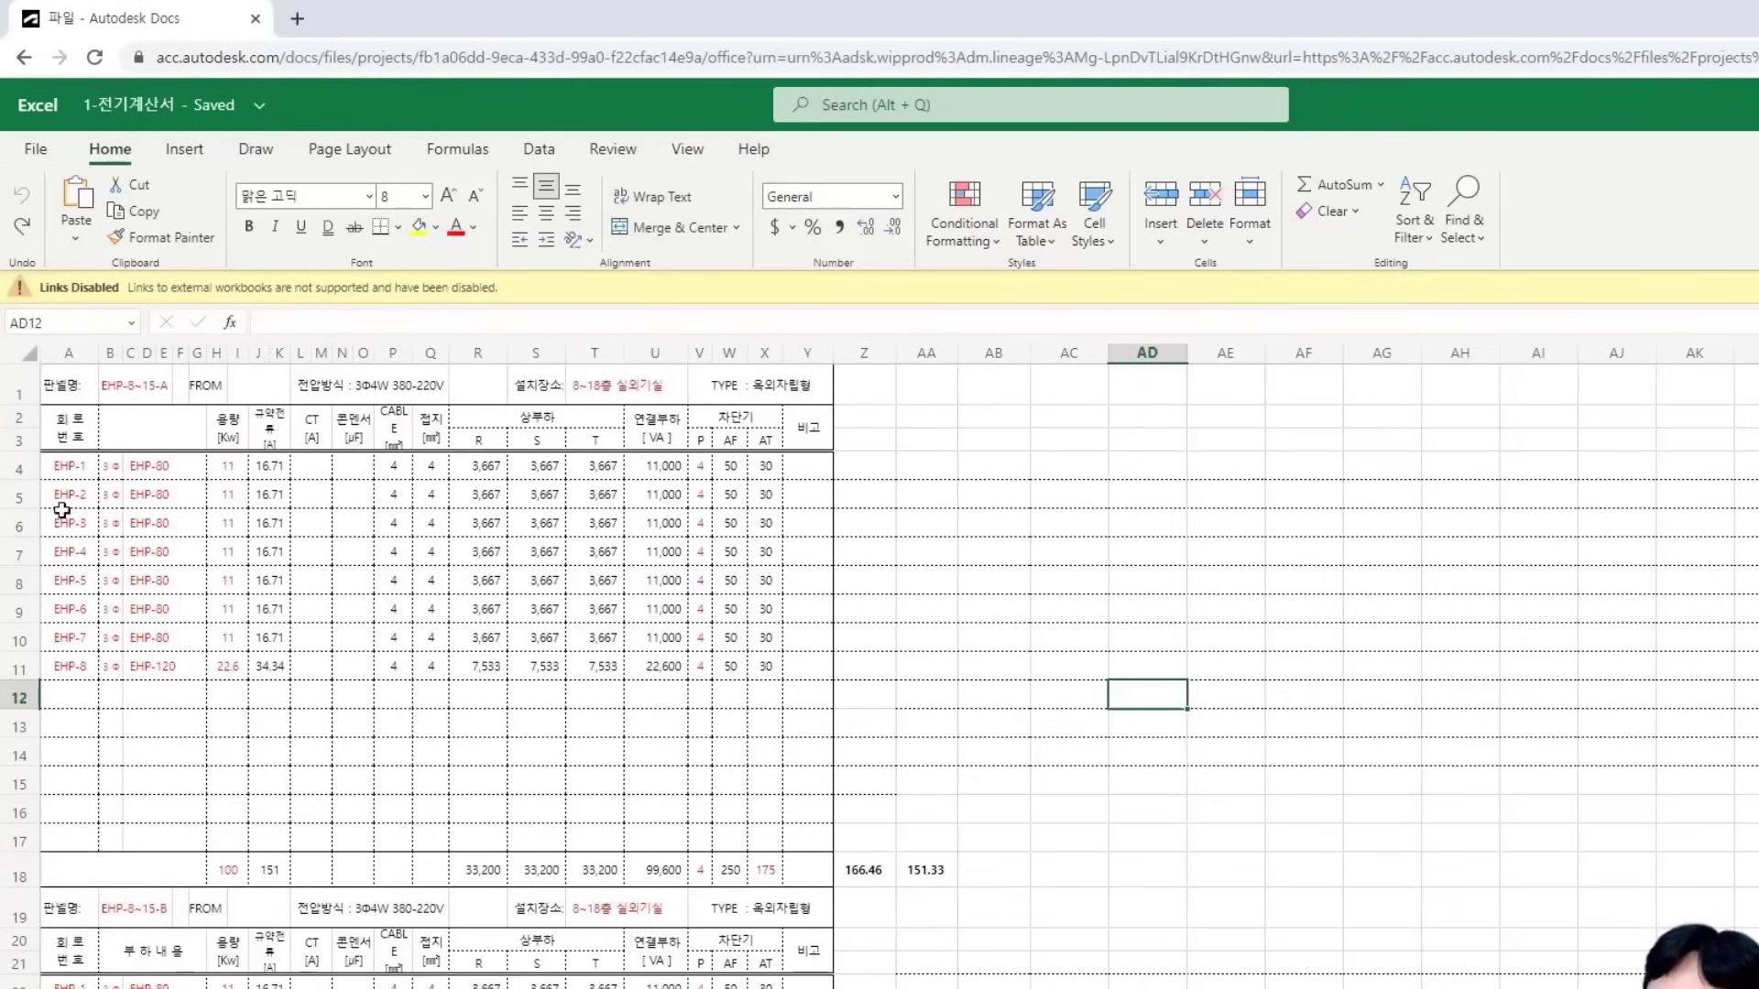
key("alt+Tab")
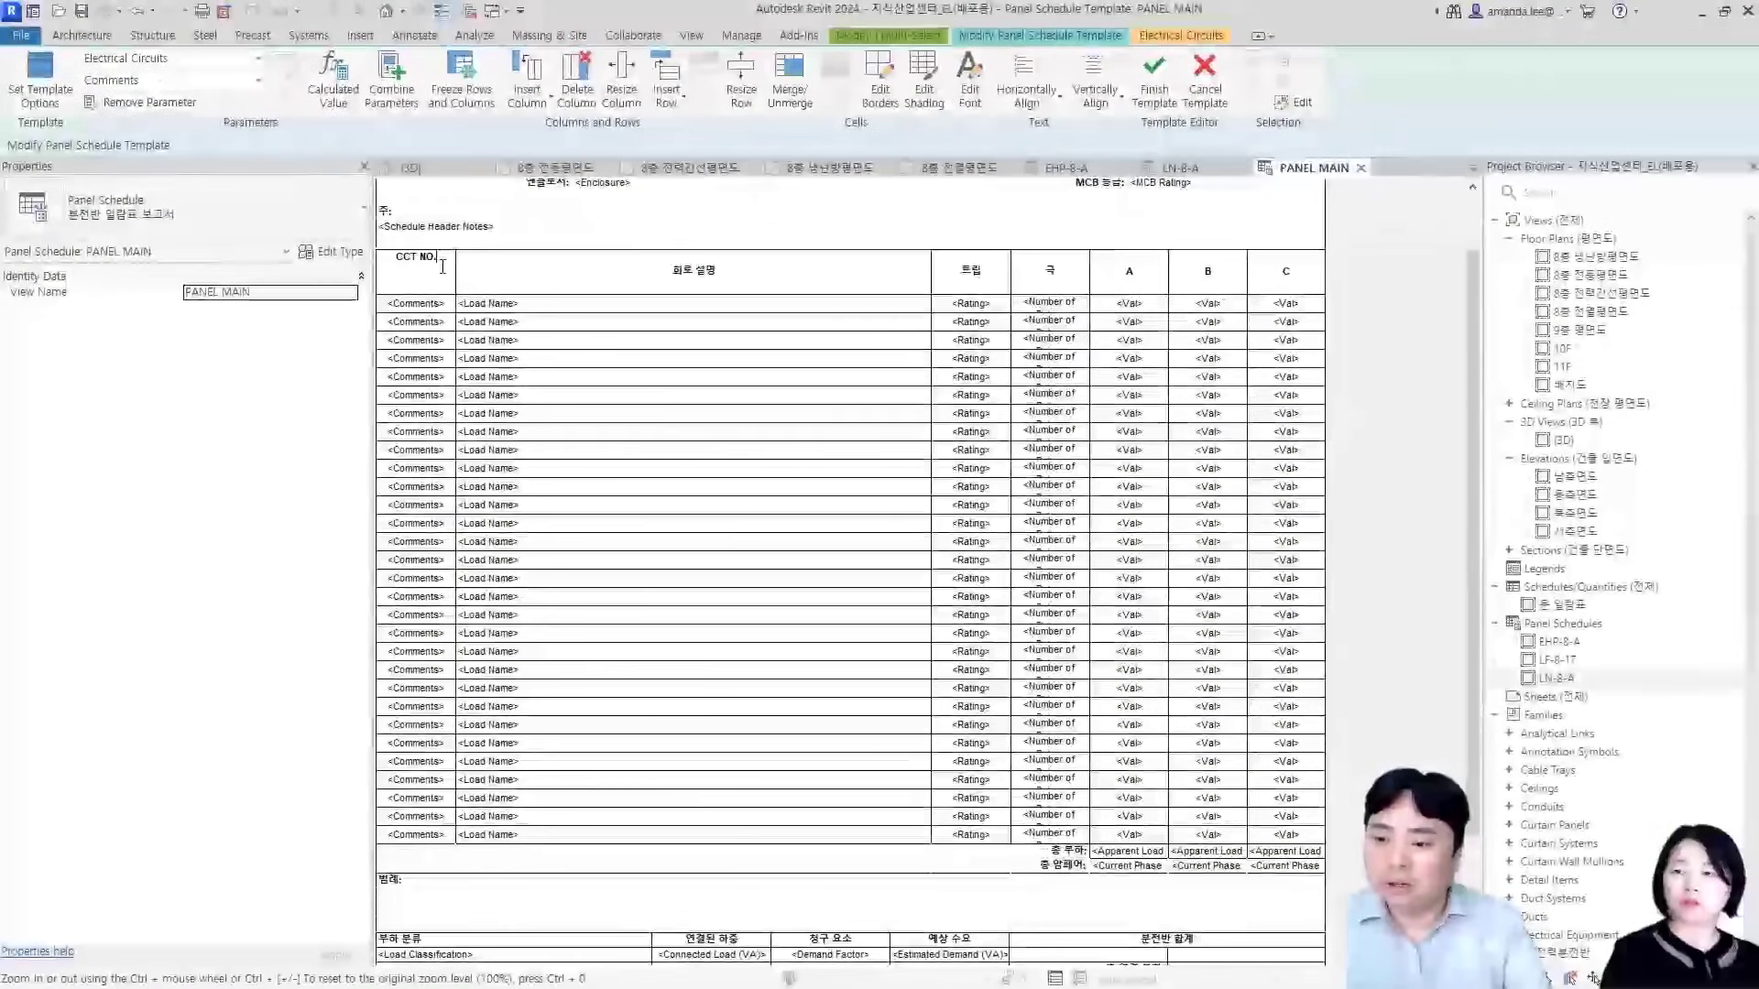
Replace the Comments parameter with Load Name in all circuit cells of the CCT NO. column
left_click(438, 306)
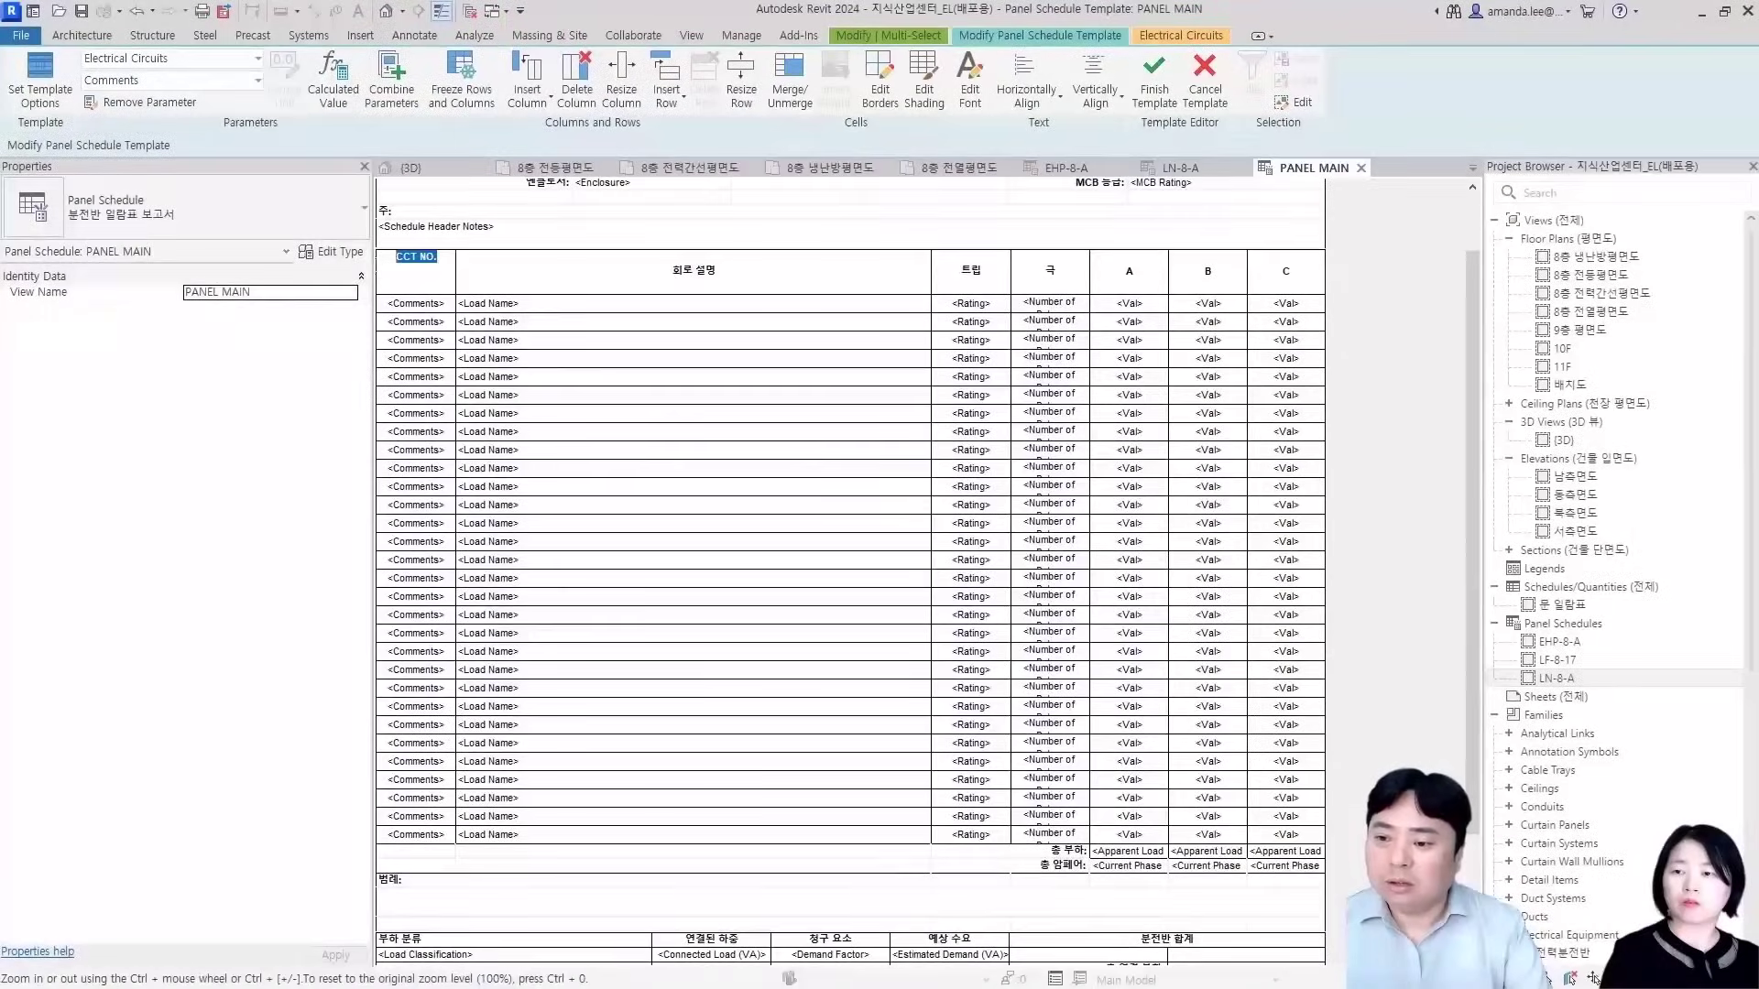
left_click(427, 306)
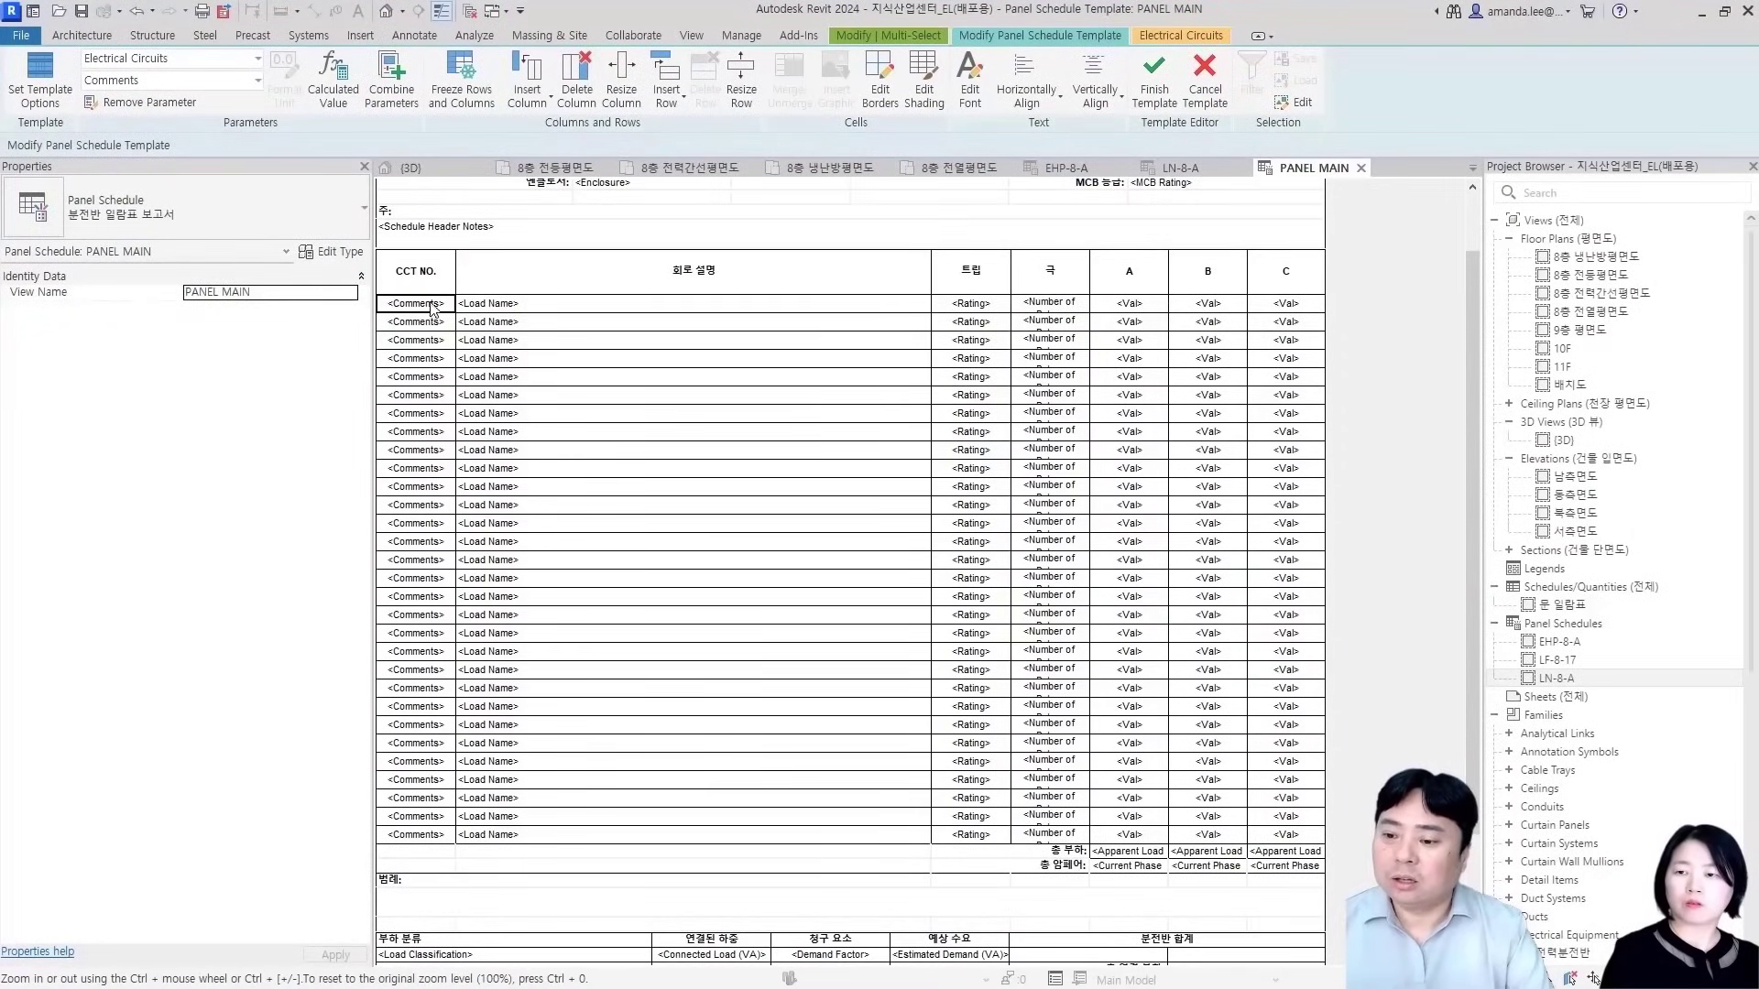
left_click(424, 834, "shift")
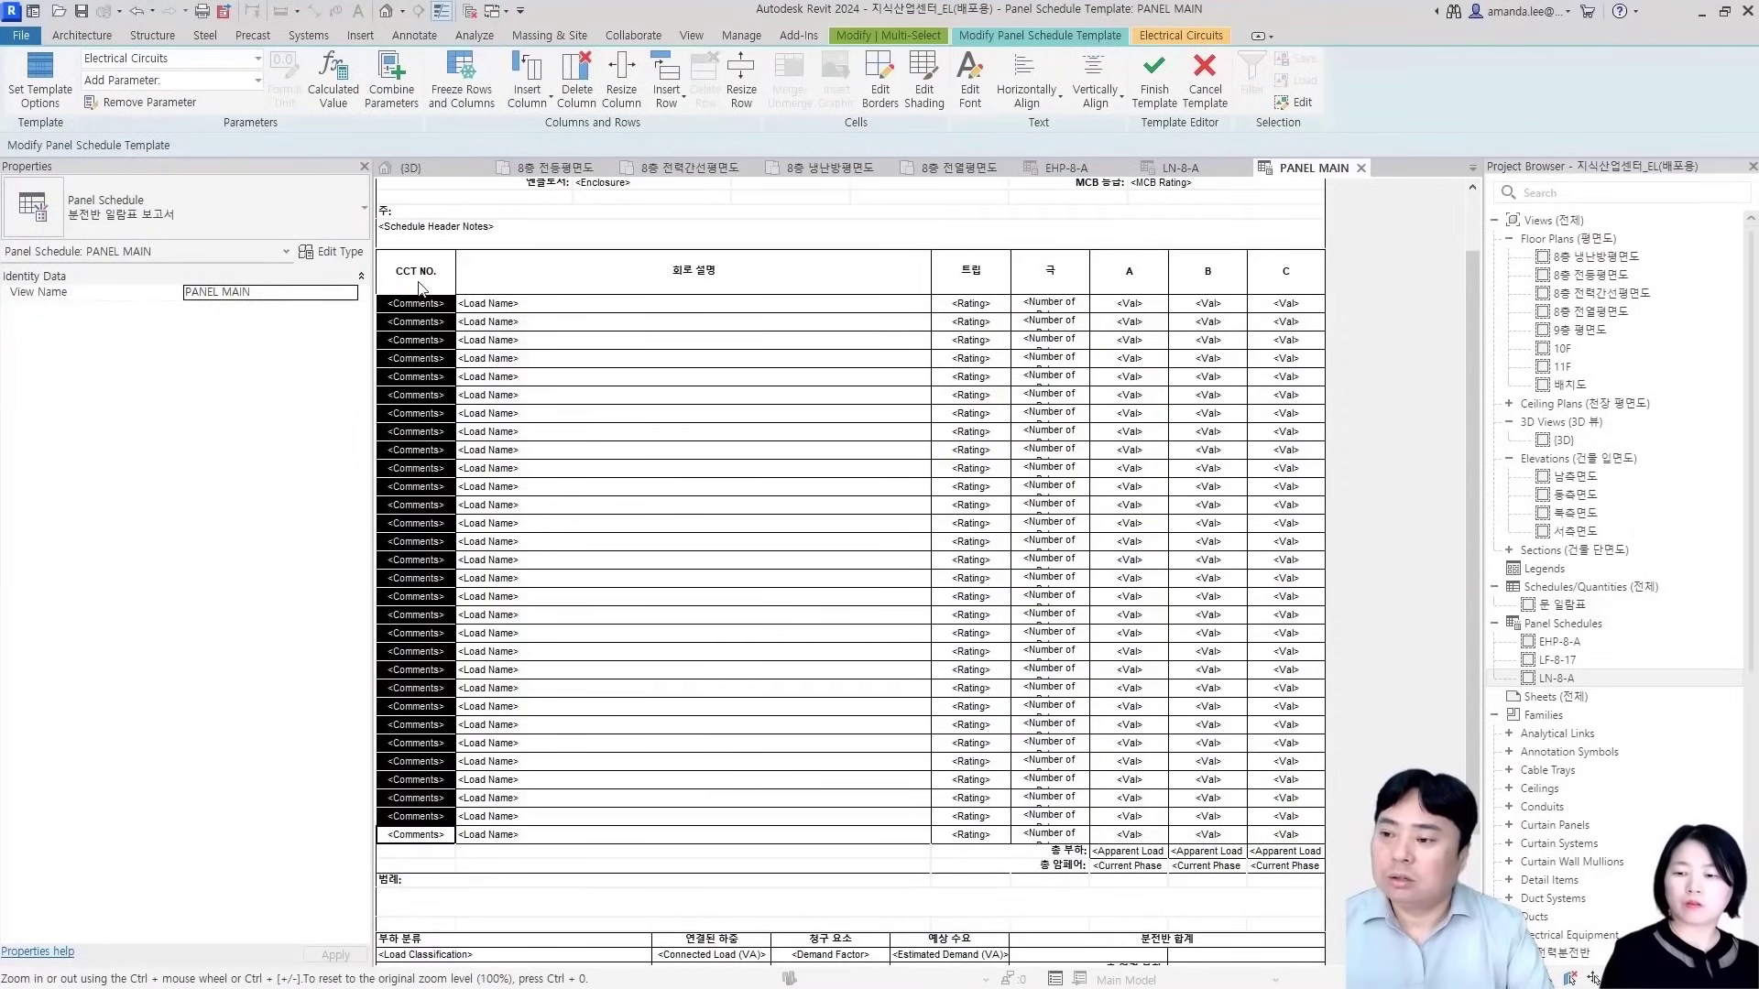
left_click(210, 79)
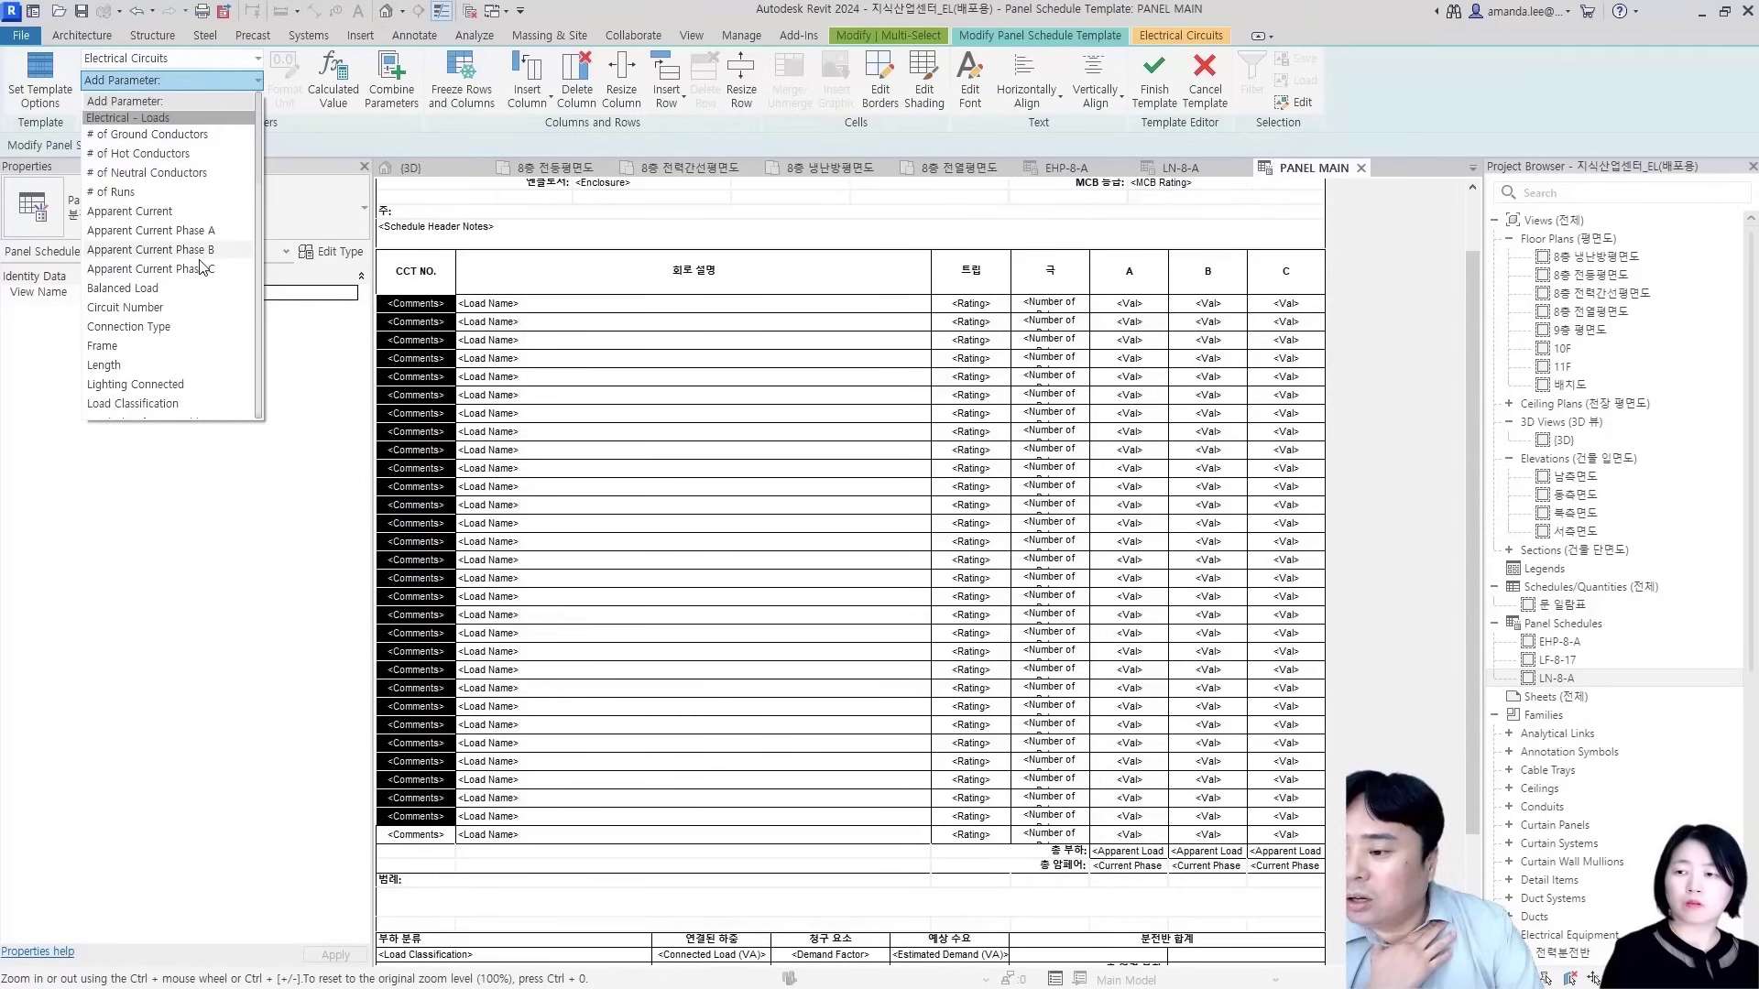
scroll(201, 269, "down", 2)
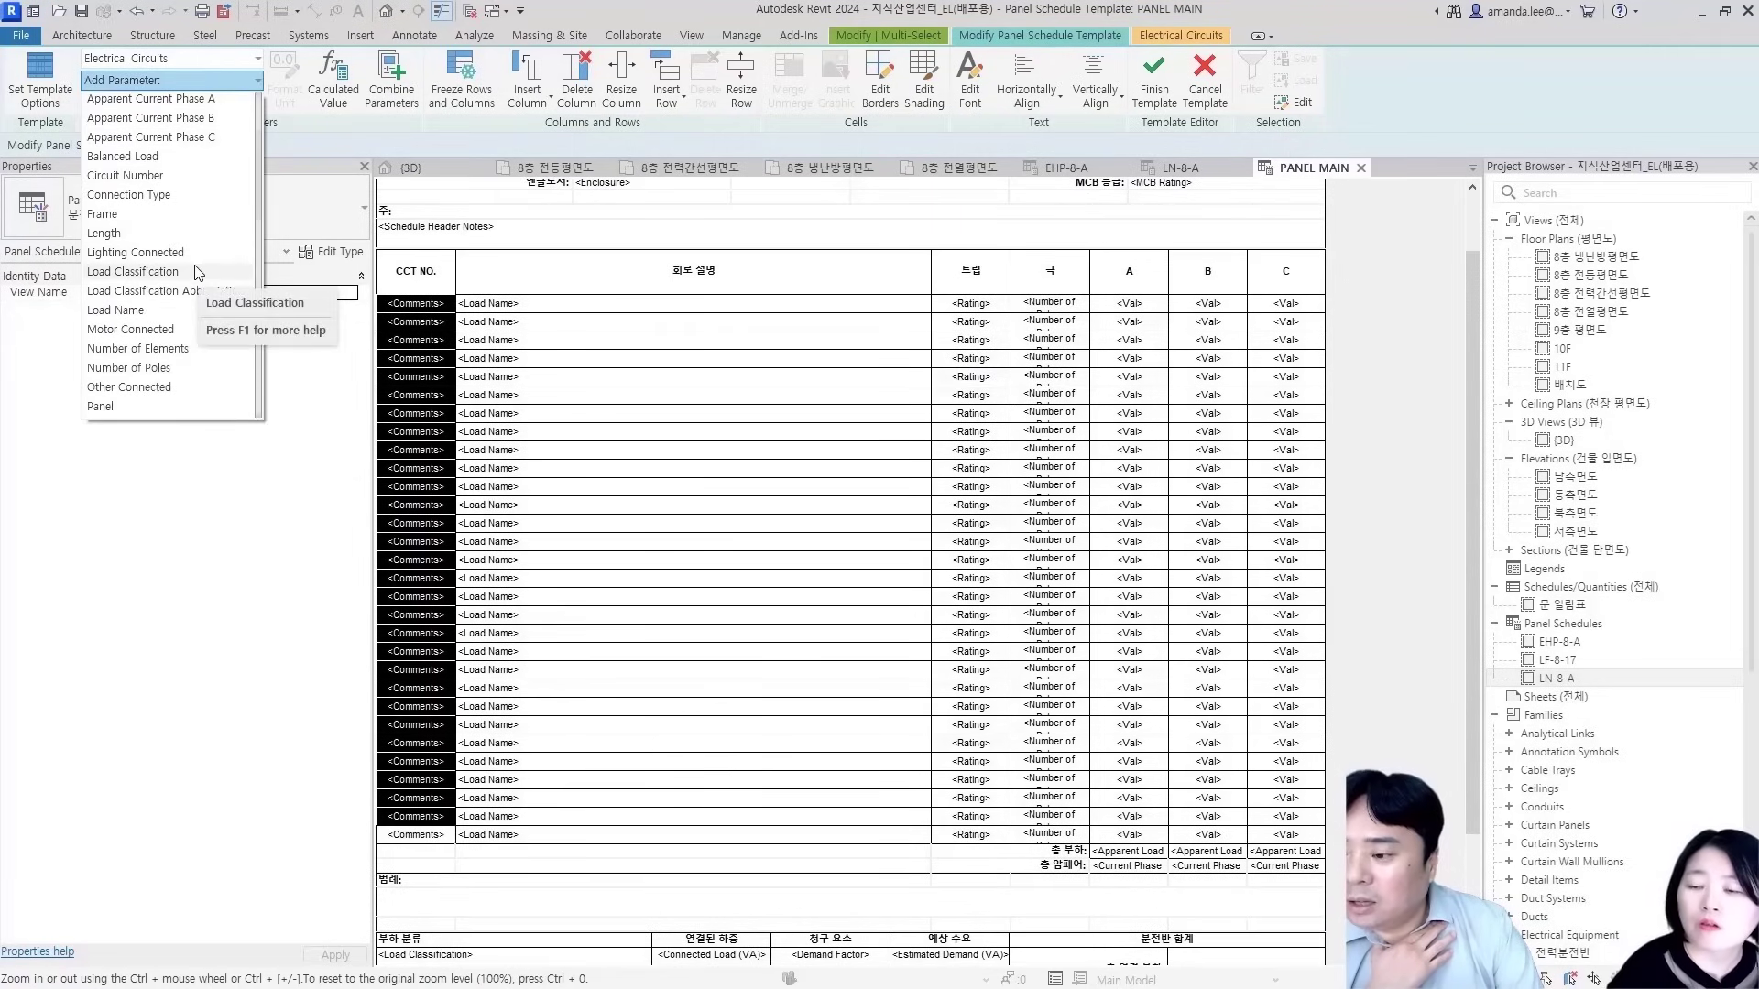
scroll(196, 274, "down", 2)
scroll(196, 275, "up", 5)
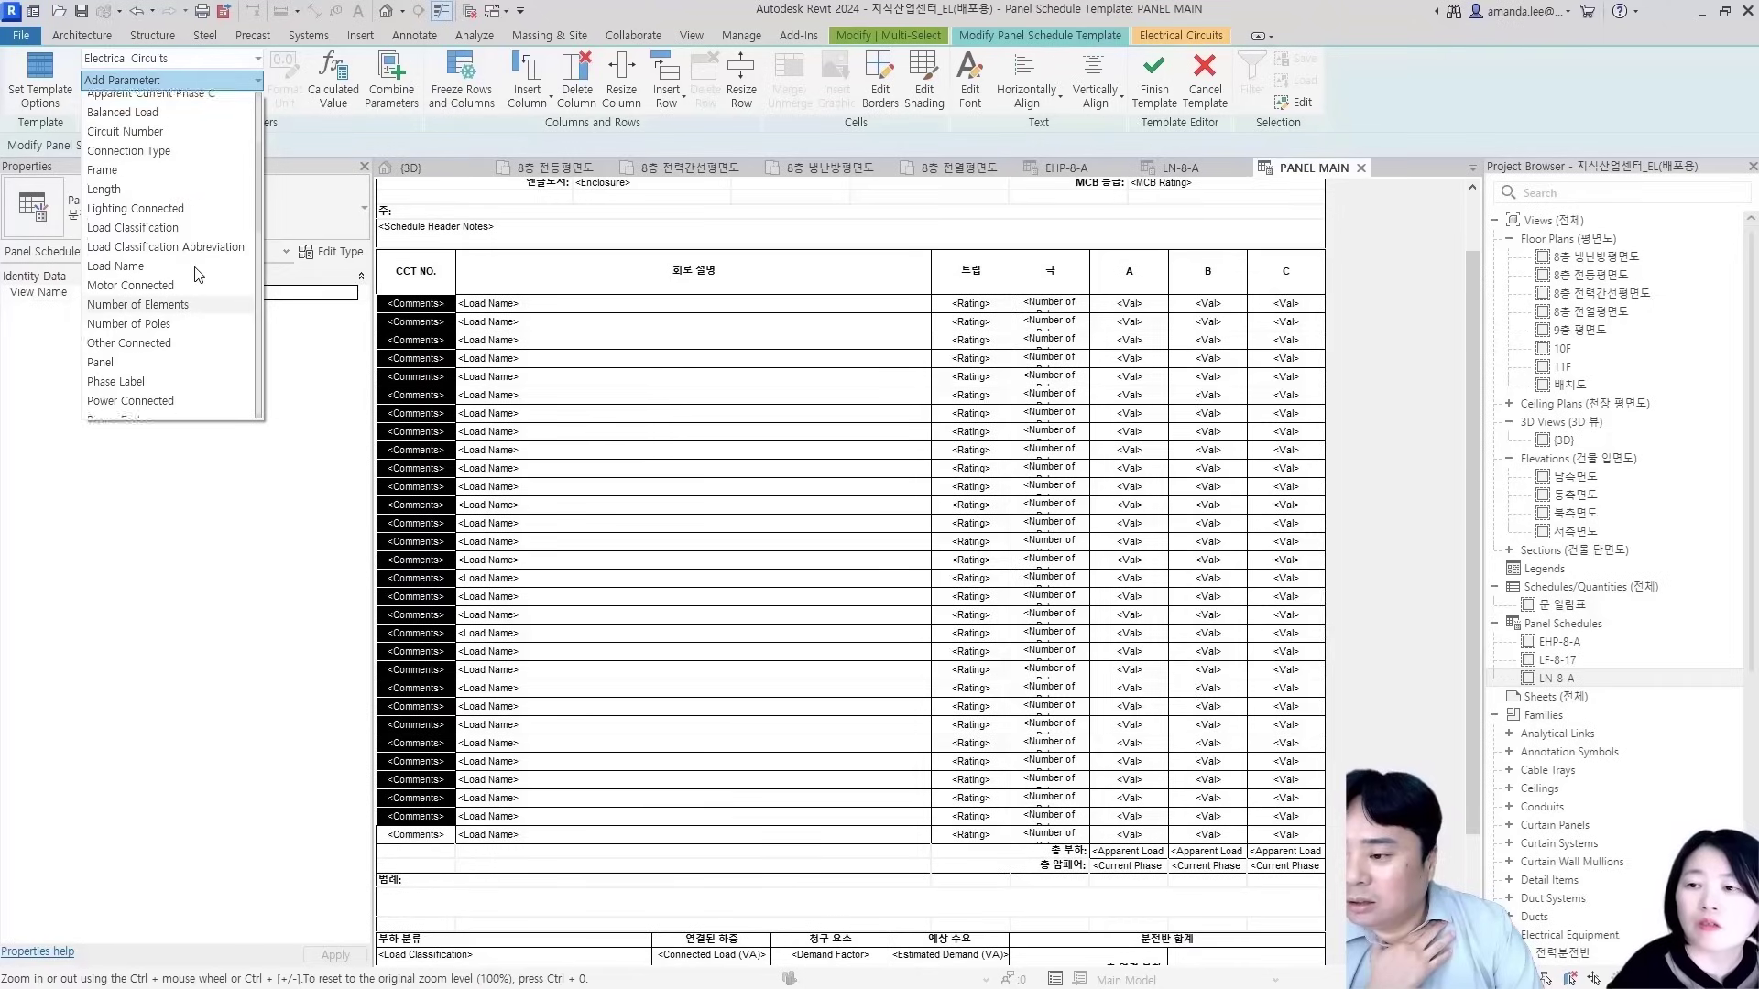
scroll(197, 275, "down", 3)
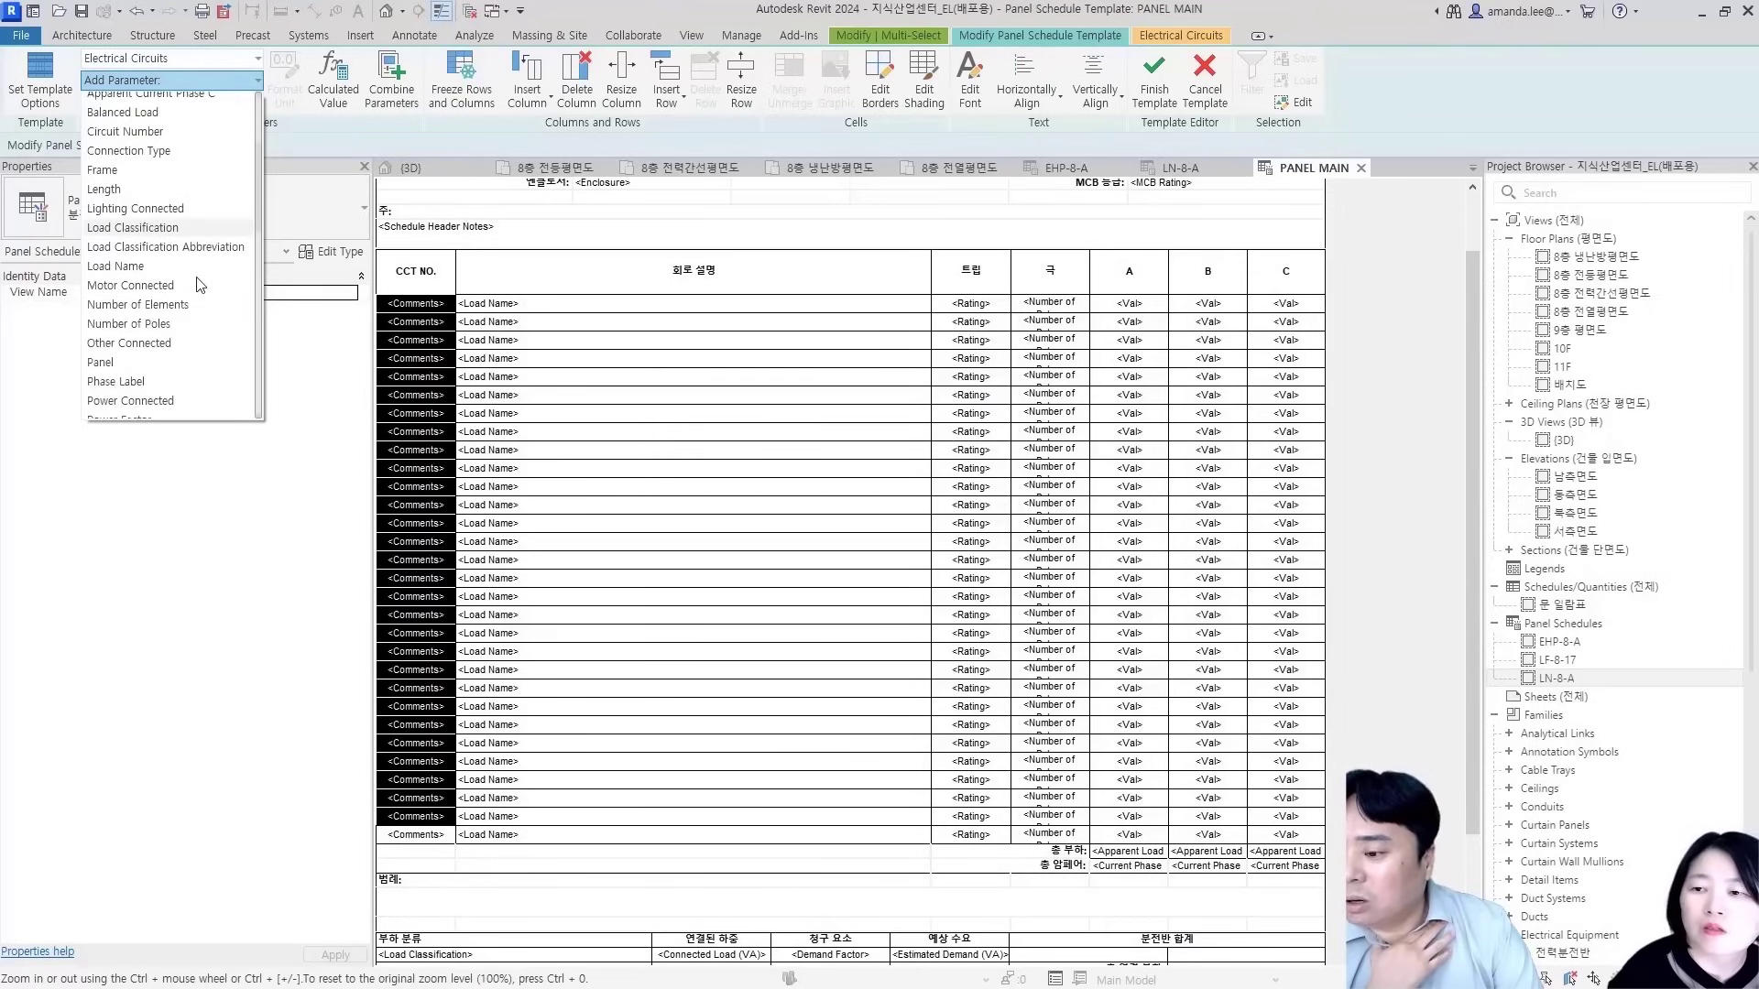
left_click(146, 267)
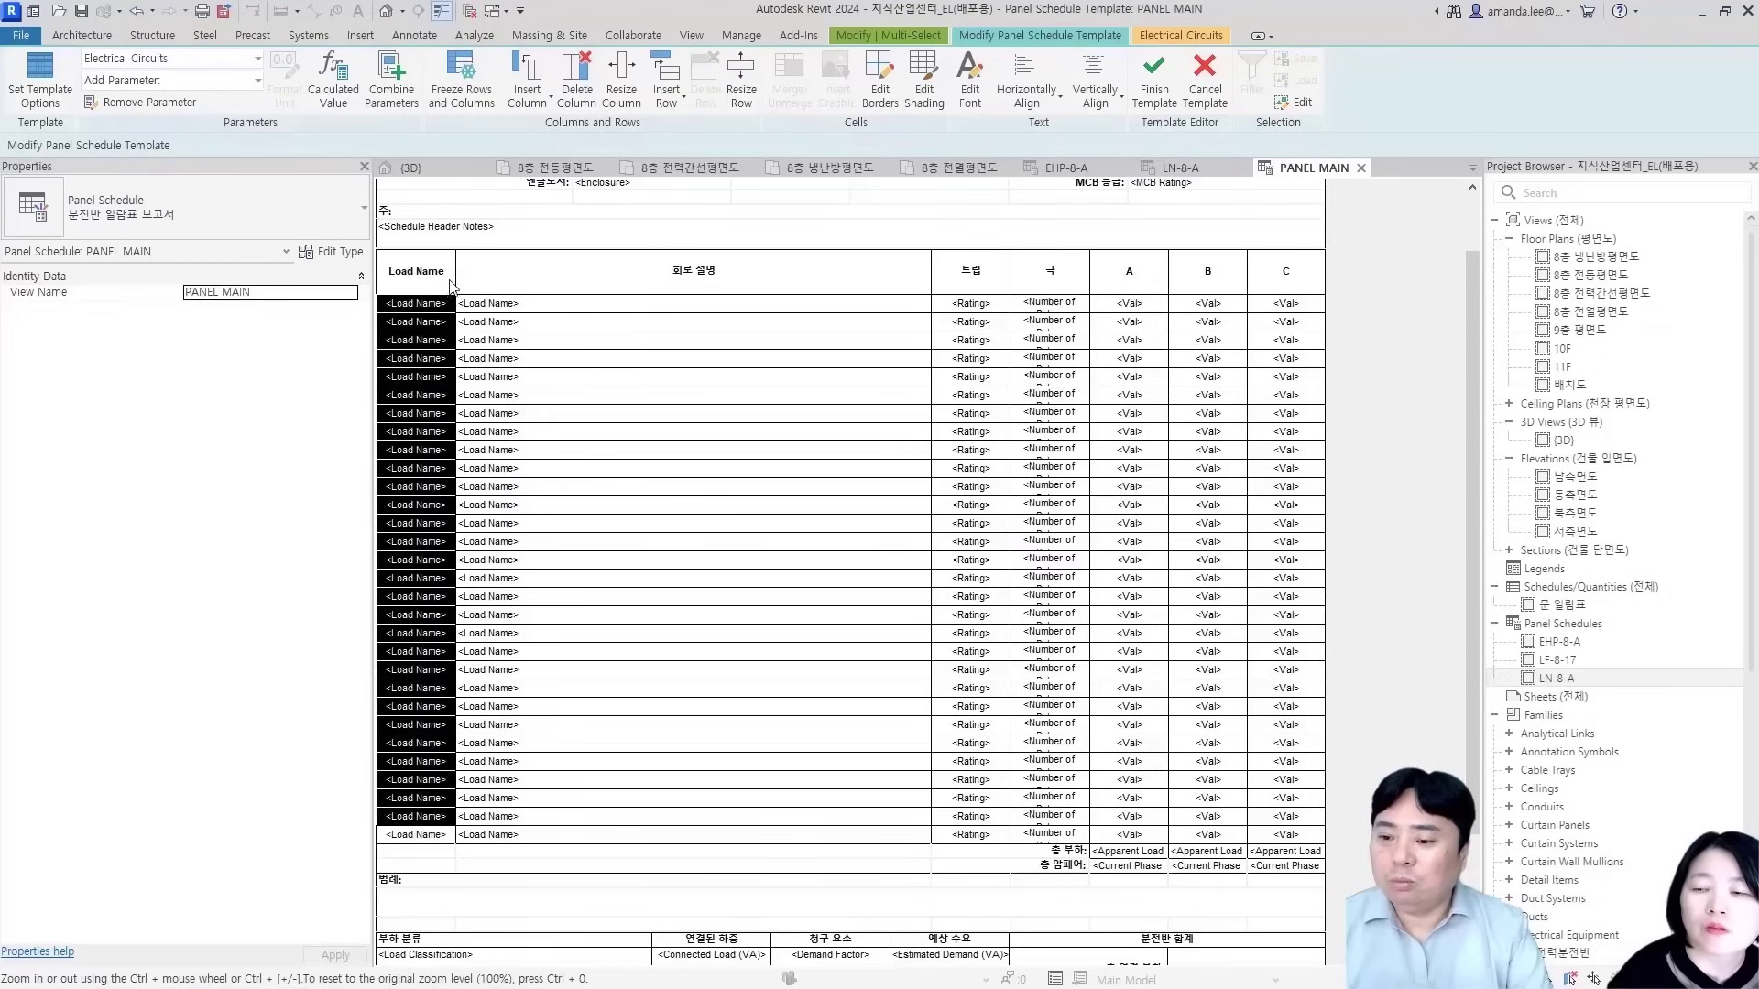
Rename the first column's heading as 회 로 번 호, checking the column headings in the calculation workbook
left_click(446, 259)
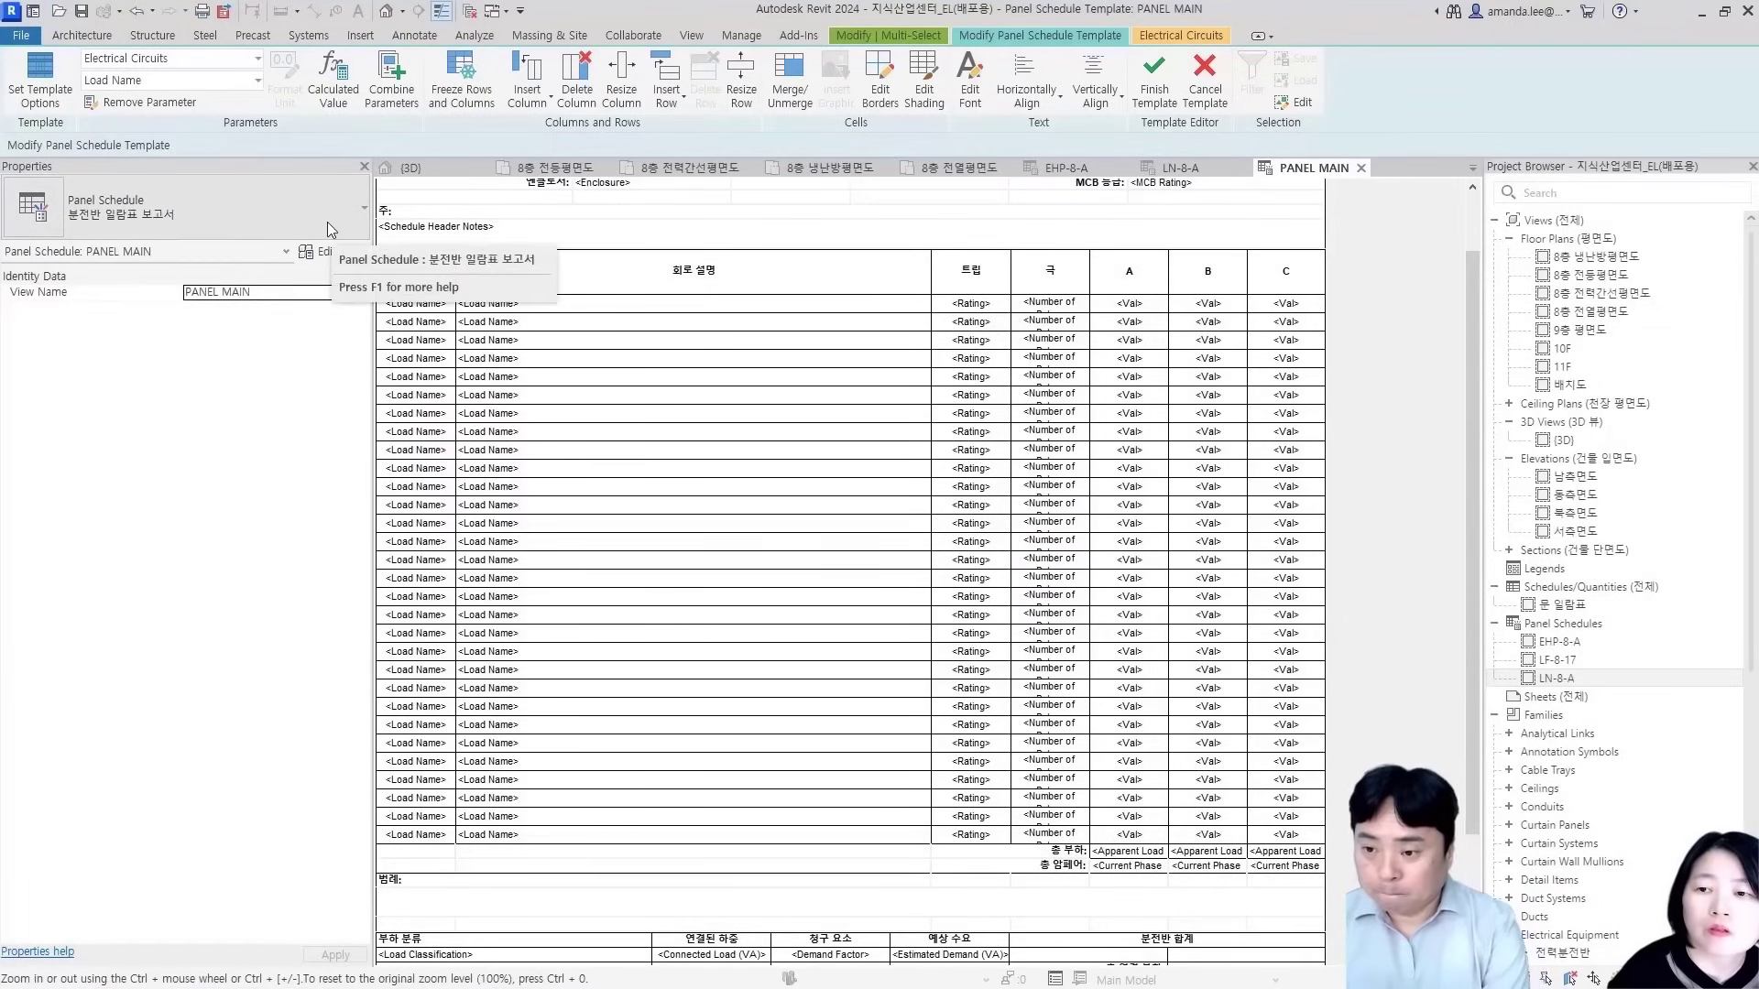
type("회로번호")
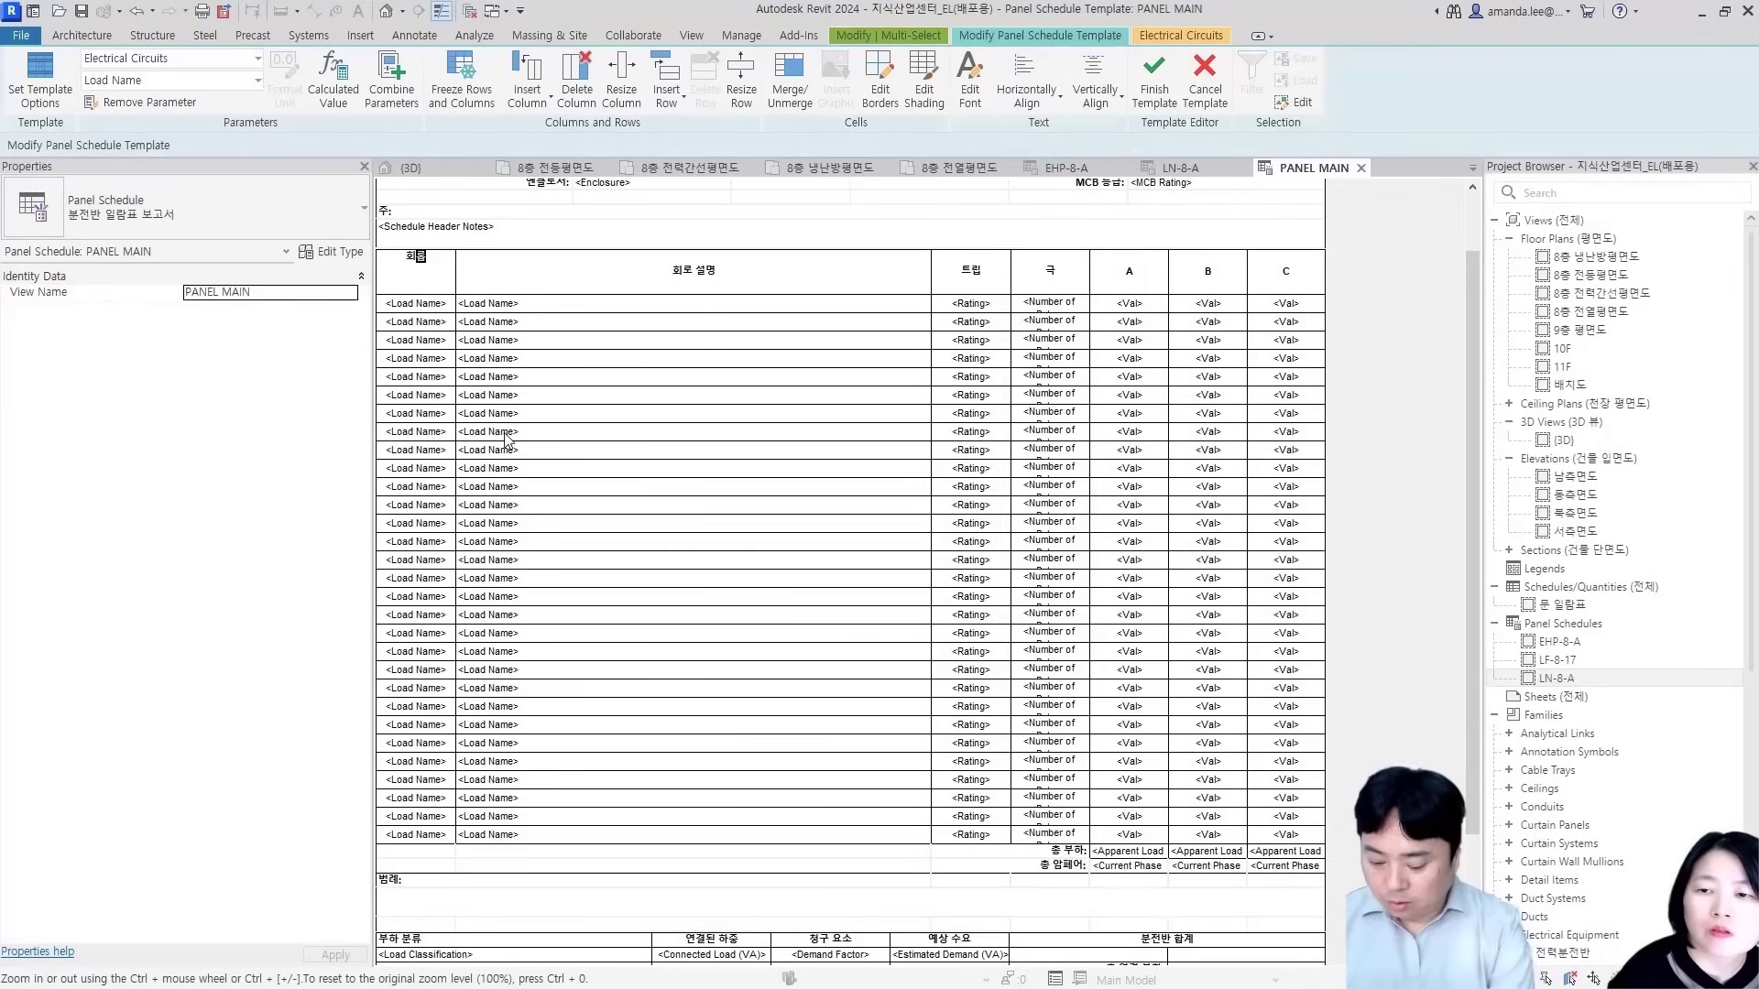
key("alt+Tab")
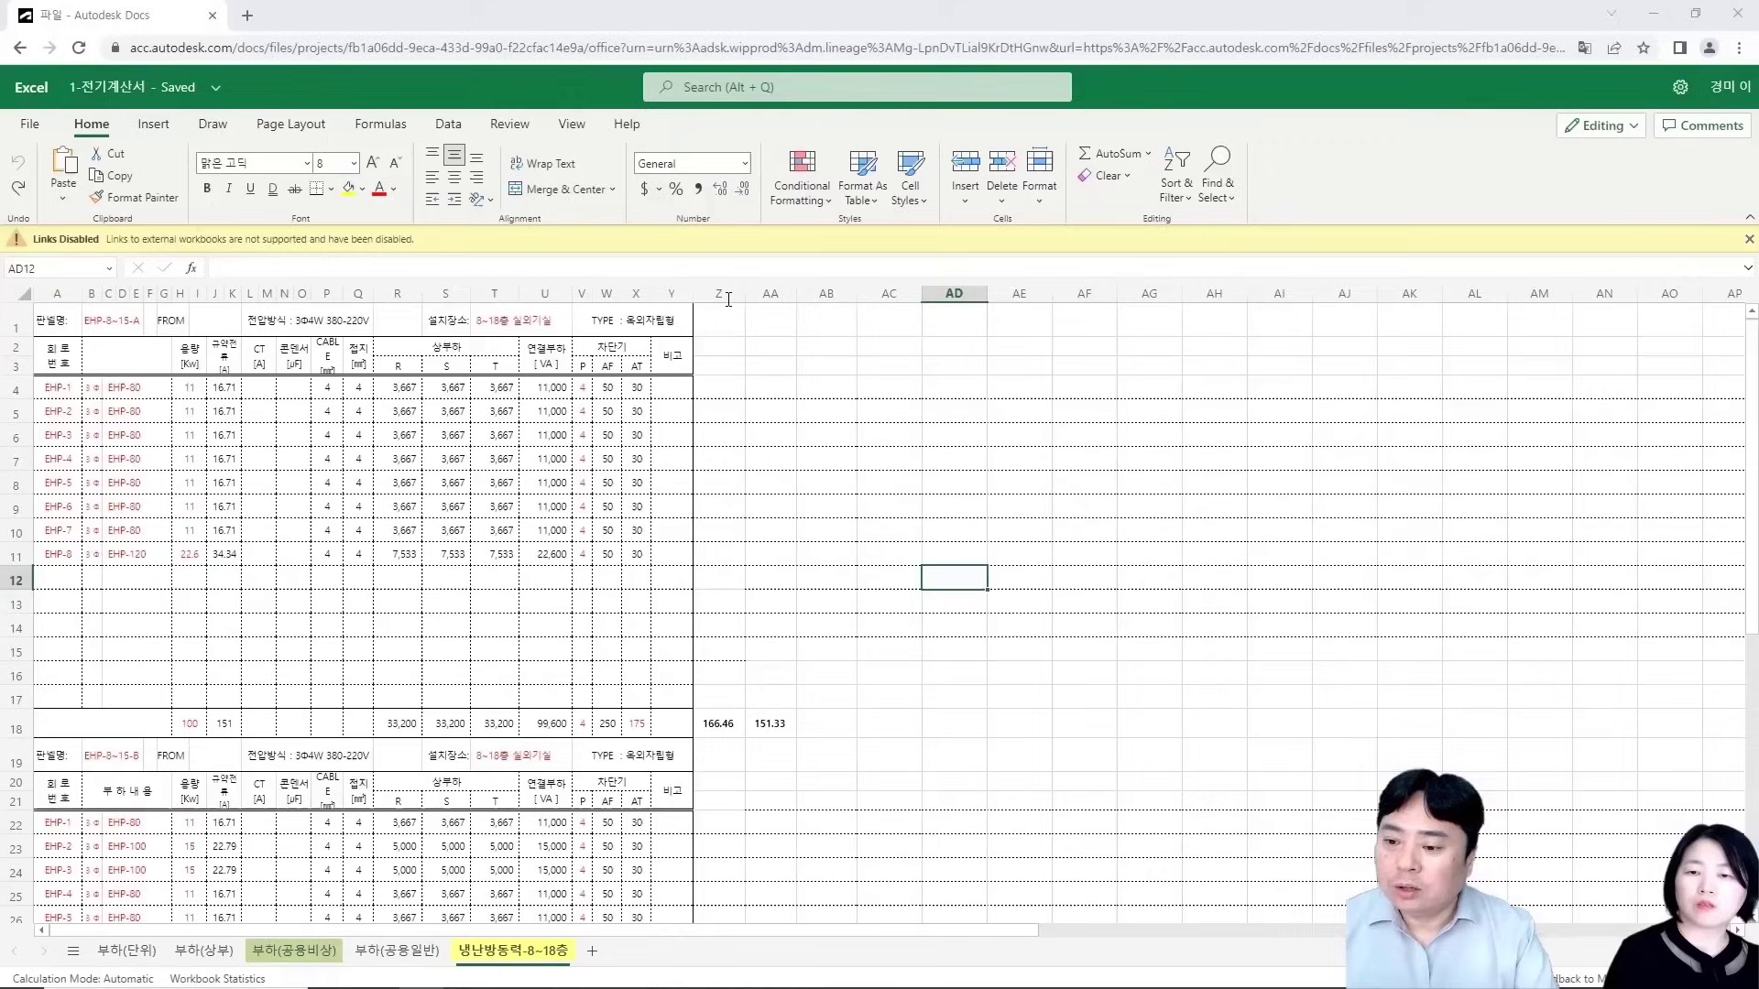
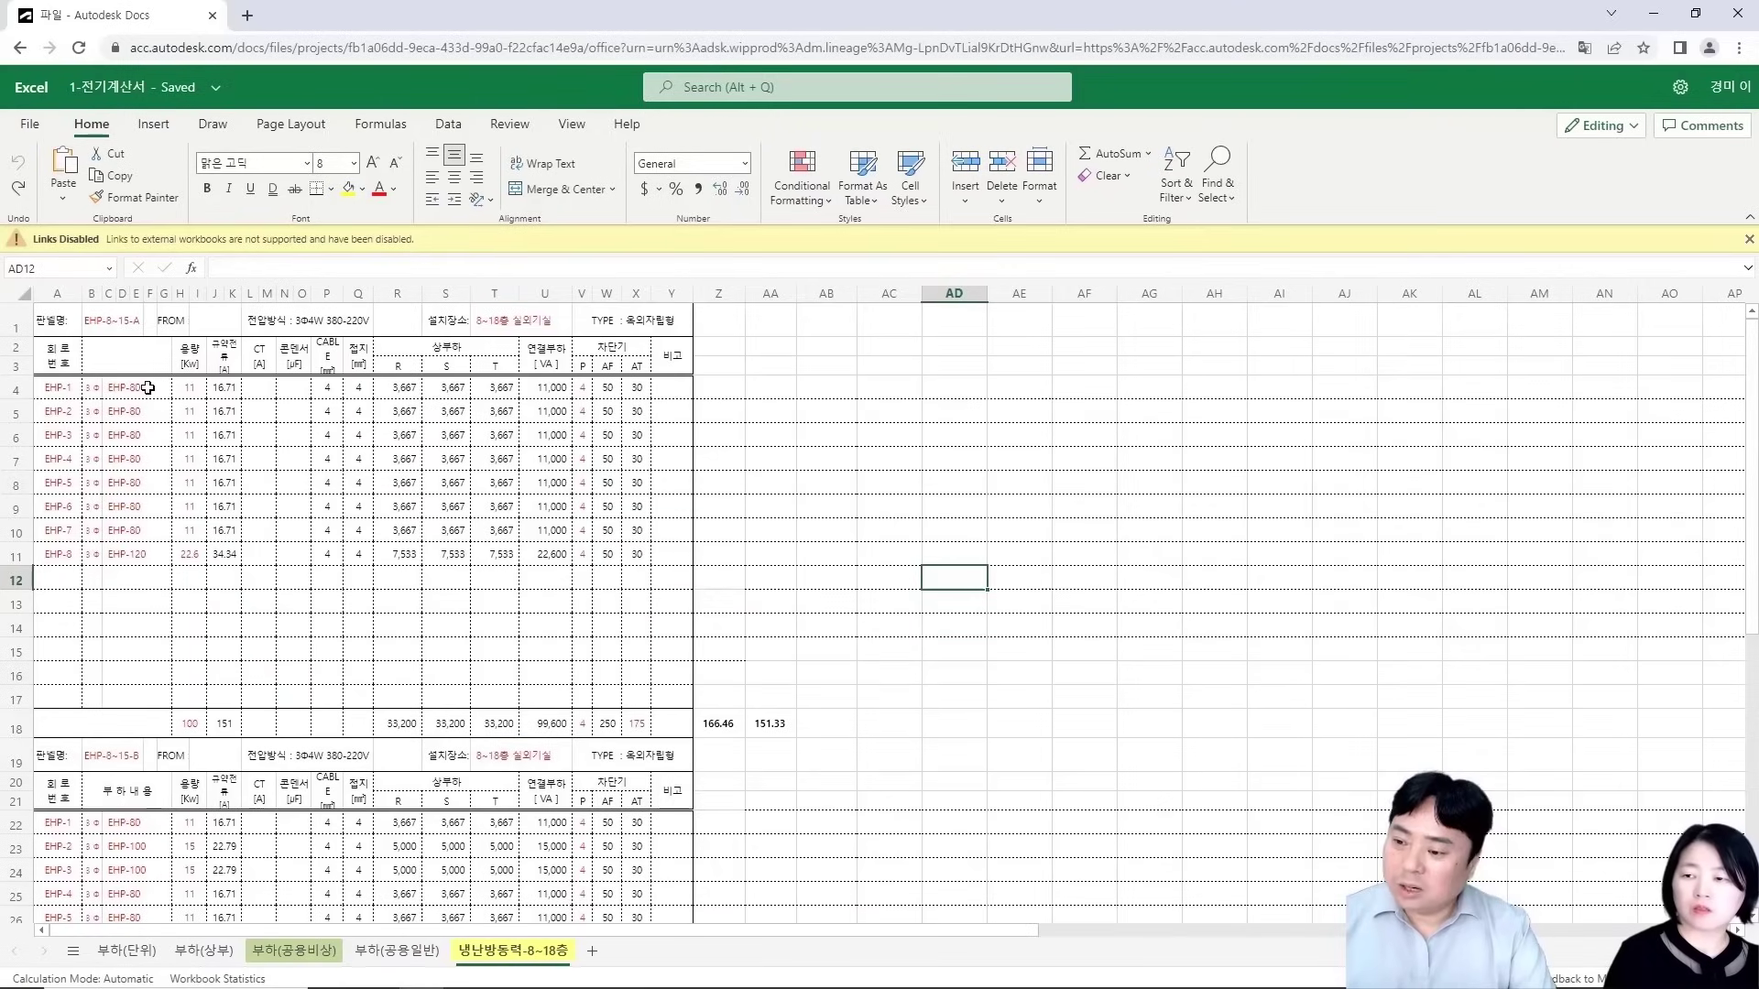
key("alt+Tab")
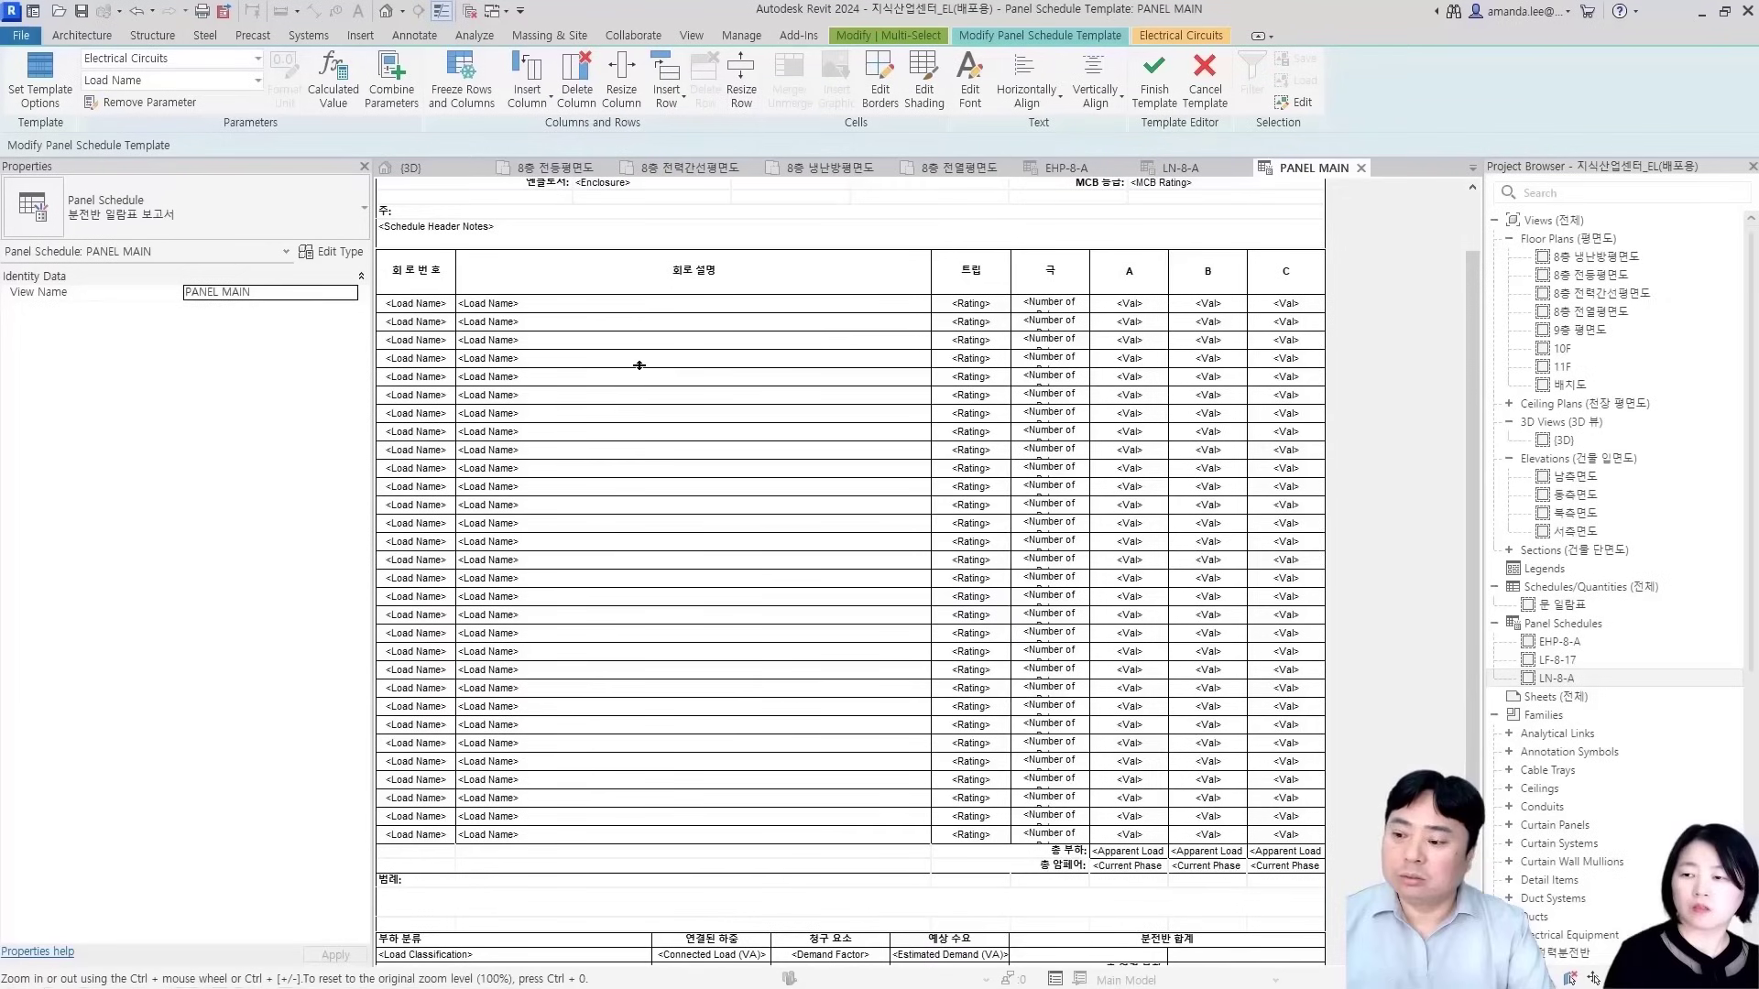
Assign the Comments parameter to all circuit cells in the 회로 설명 column
left_click(583, 309)
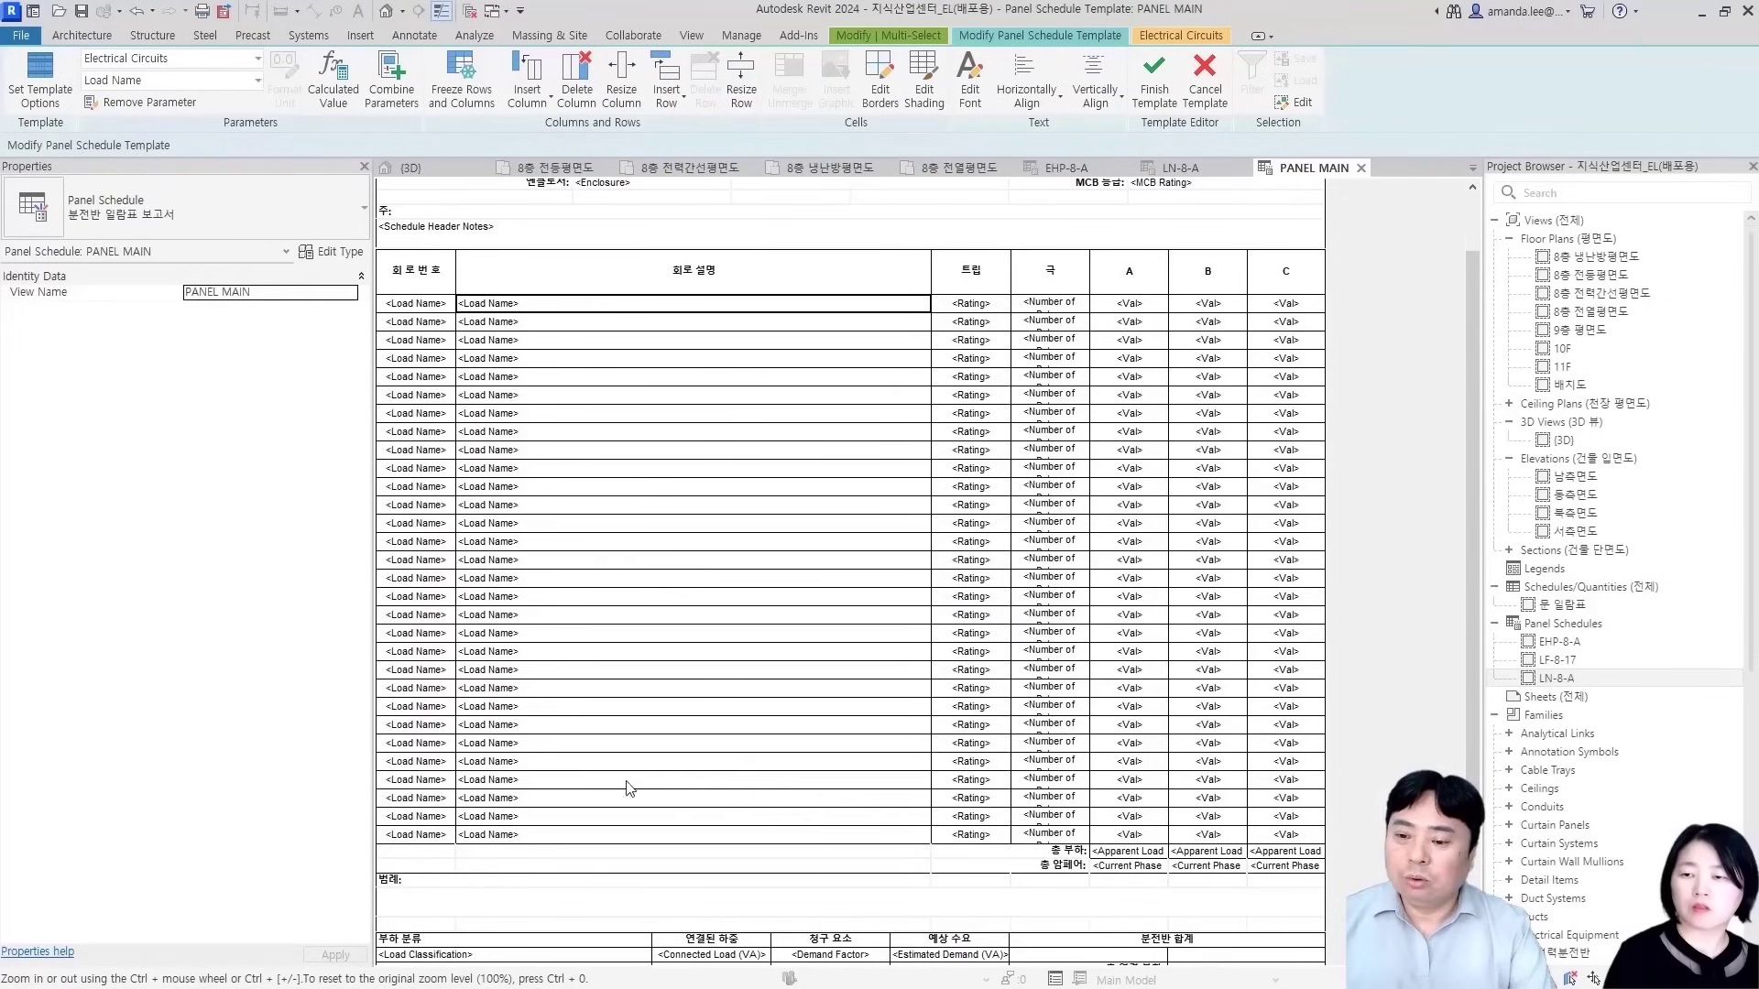
left_click(614, 835, "shift")
left_click(169, 80)
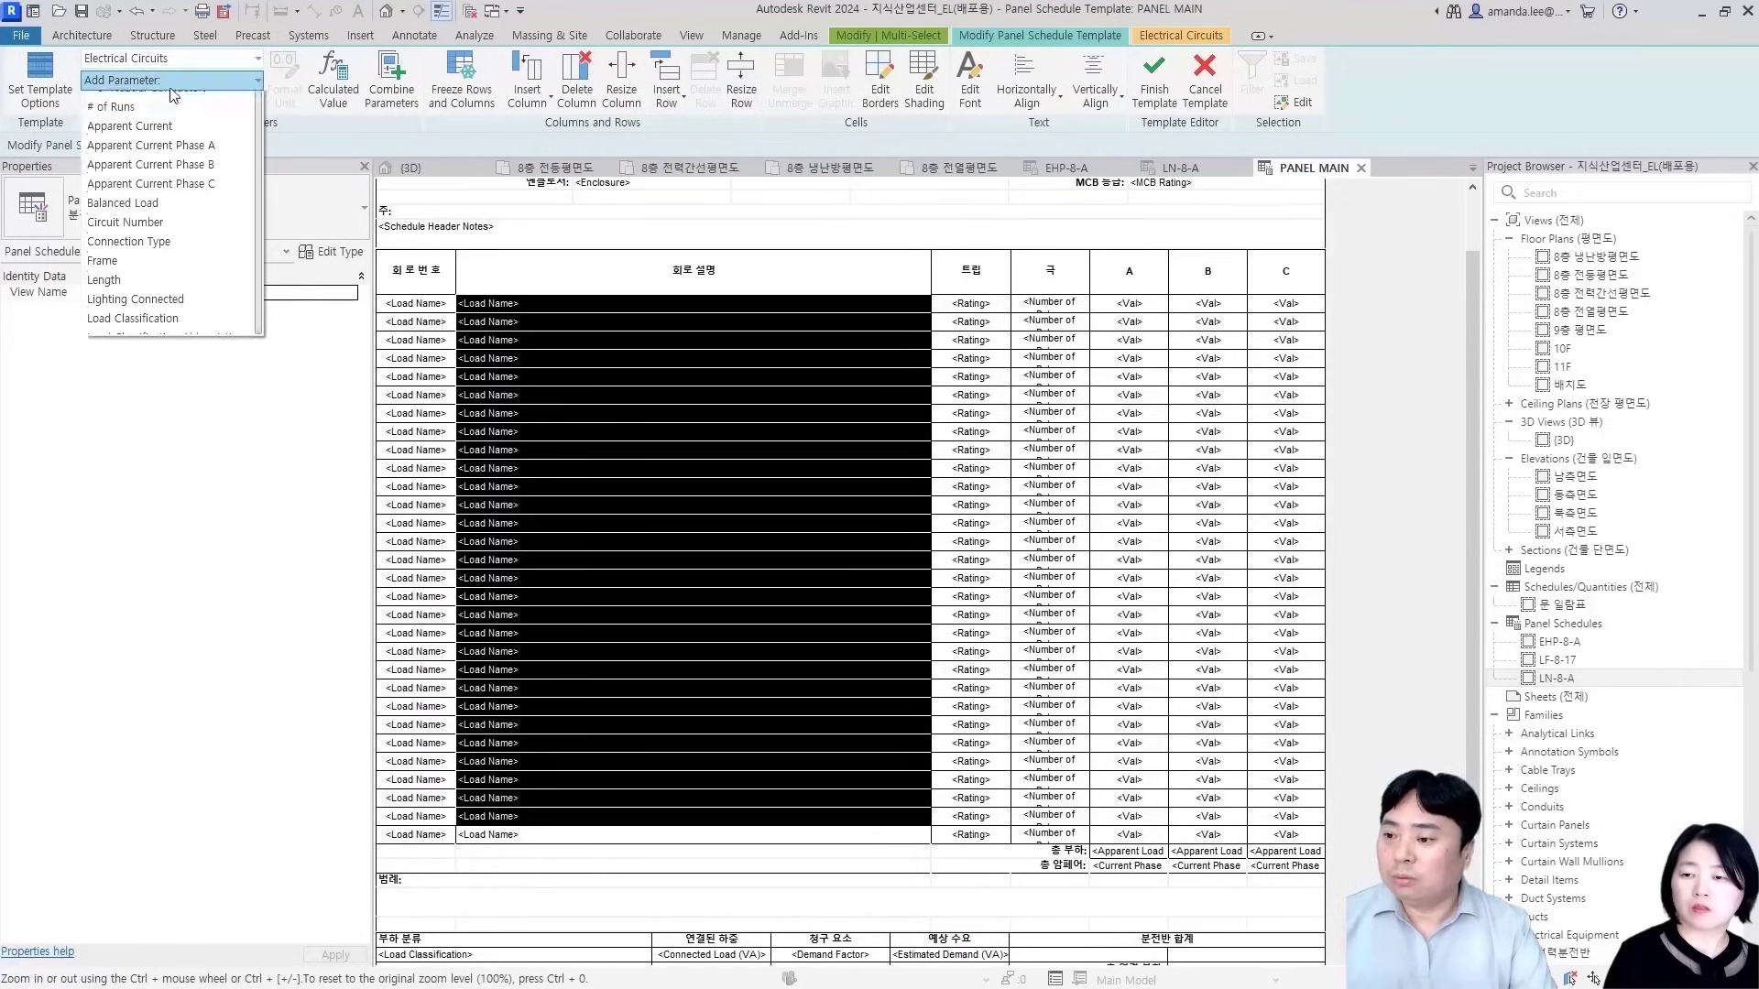
scroll(137, 311, "down", 15)
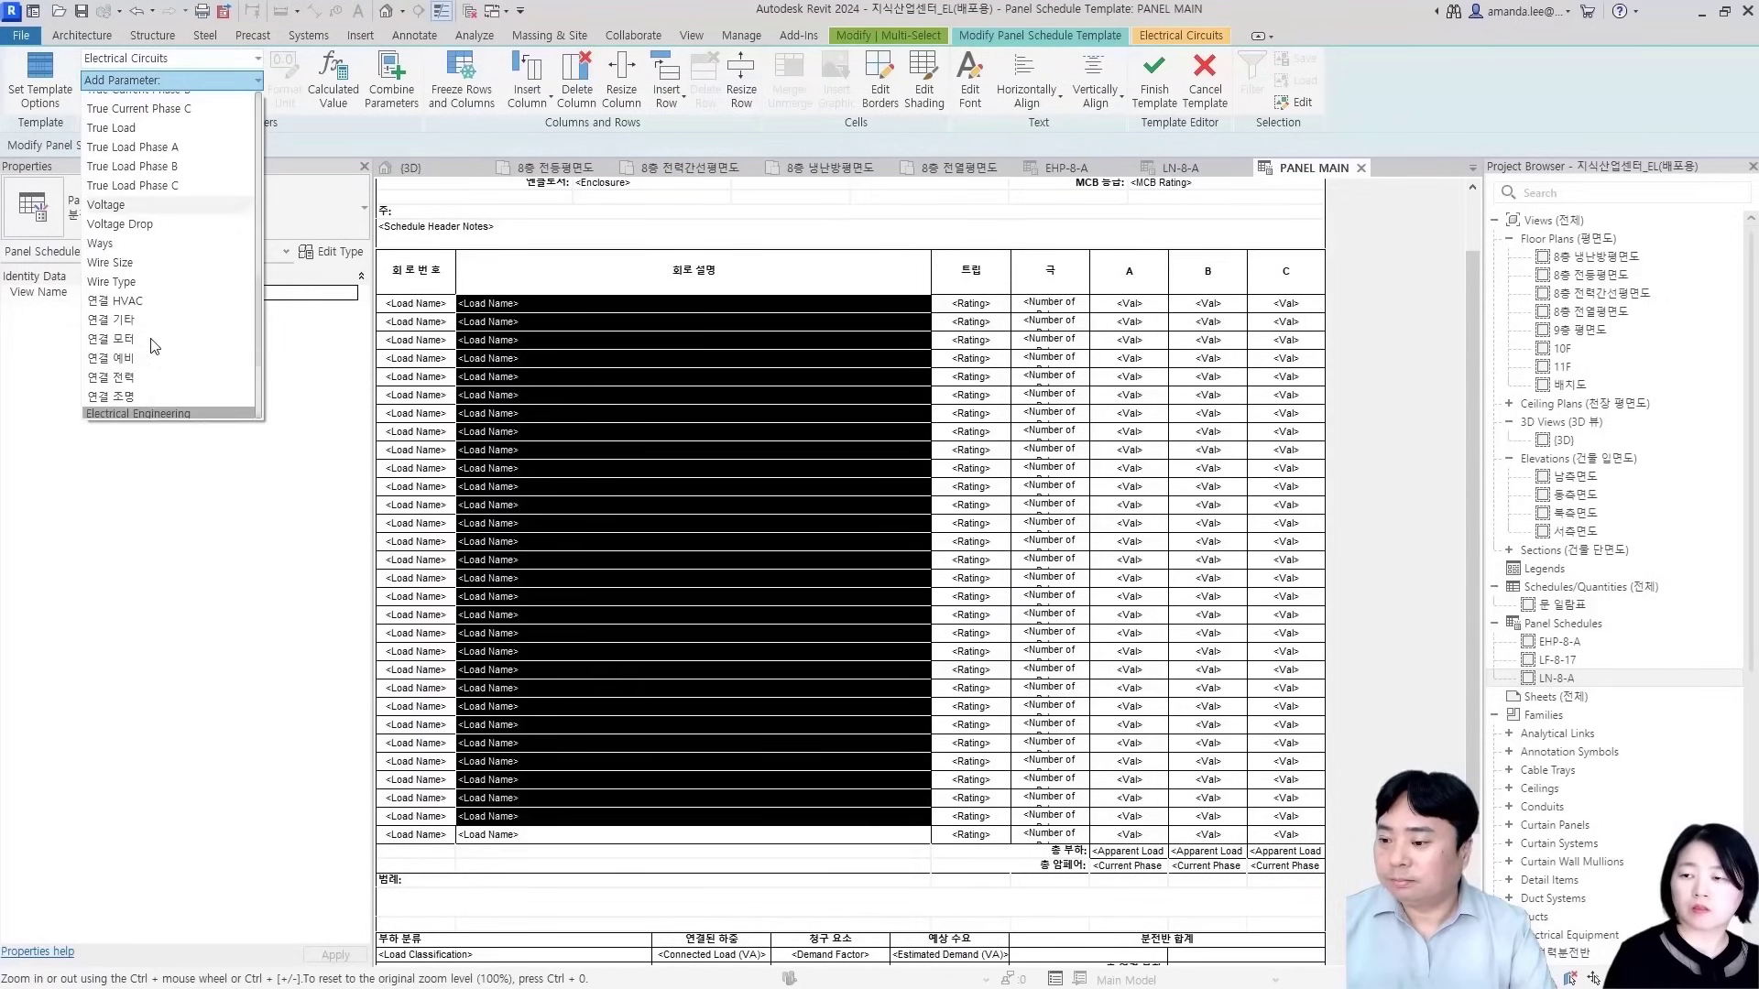
scroll(153, 345, "down", 3)
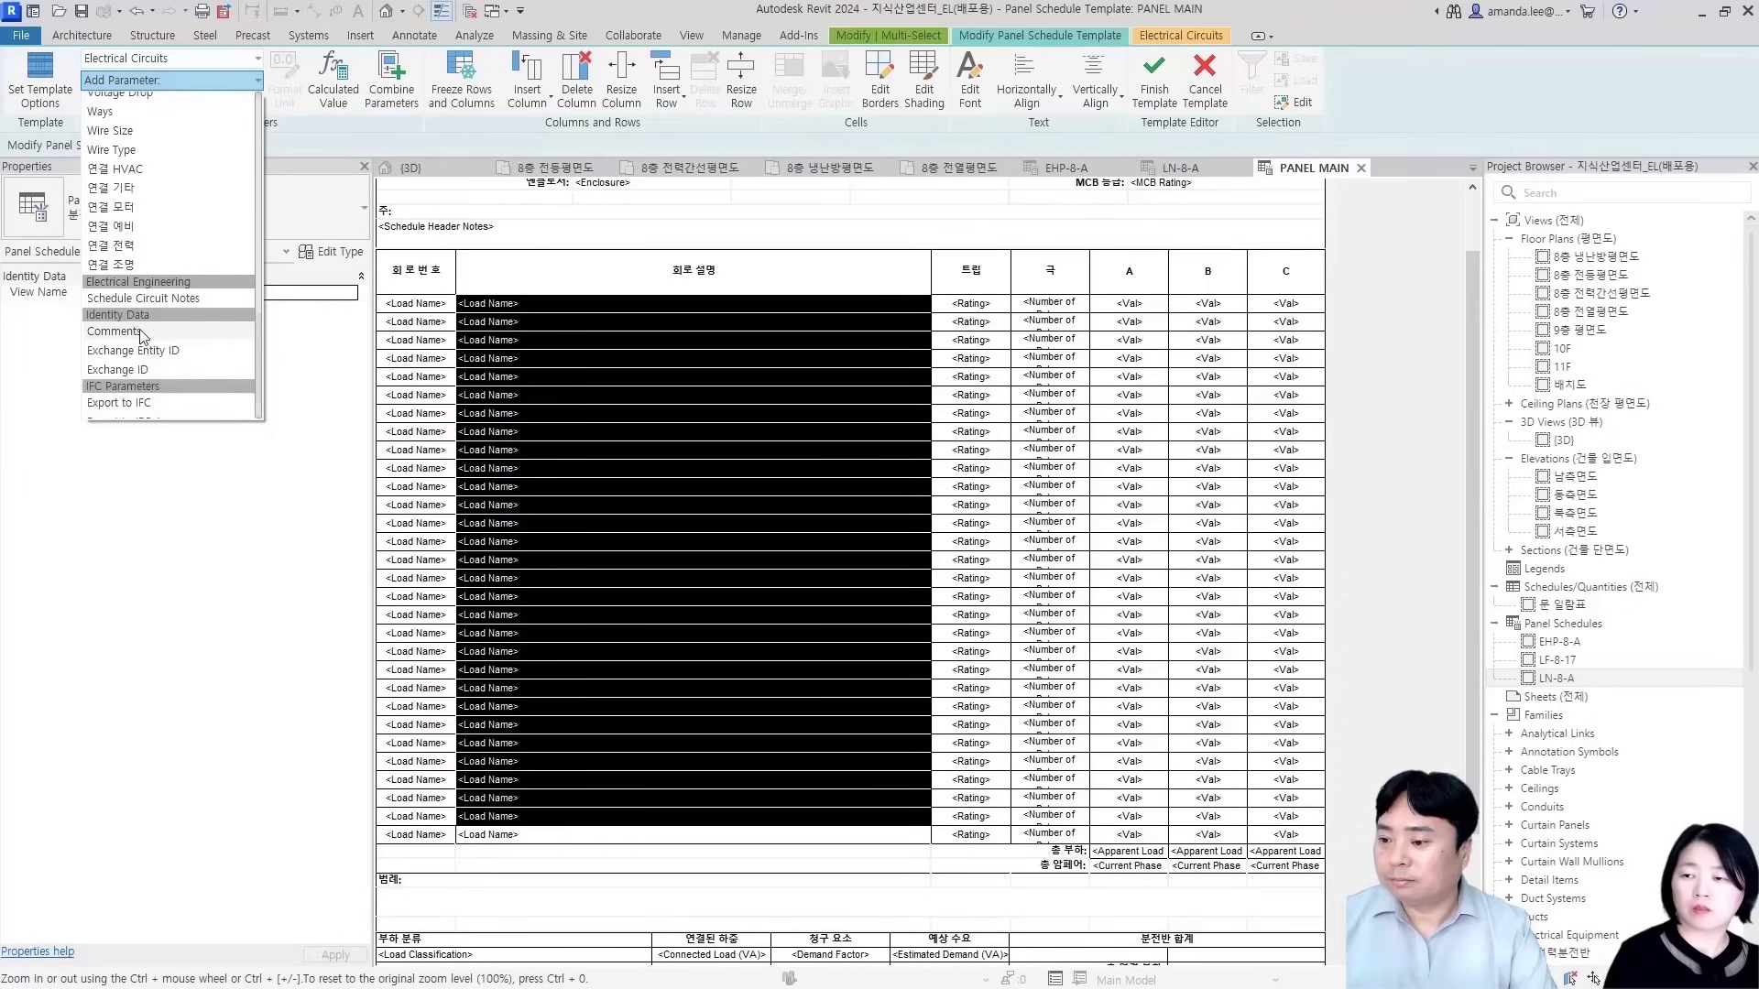
left_click(114, 332)
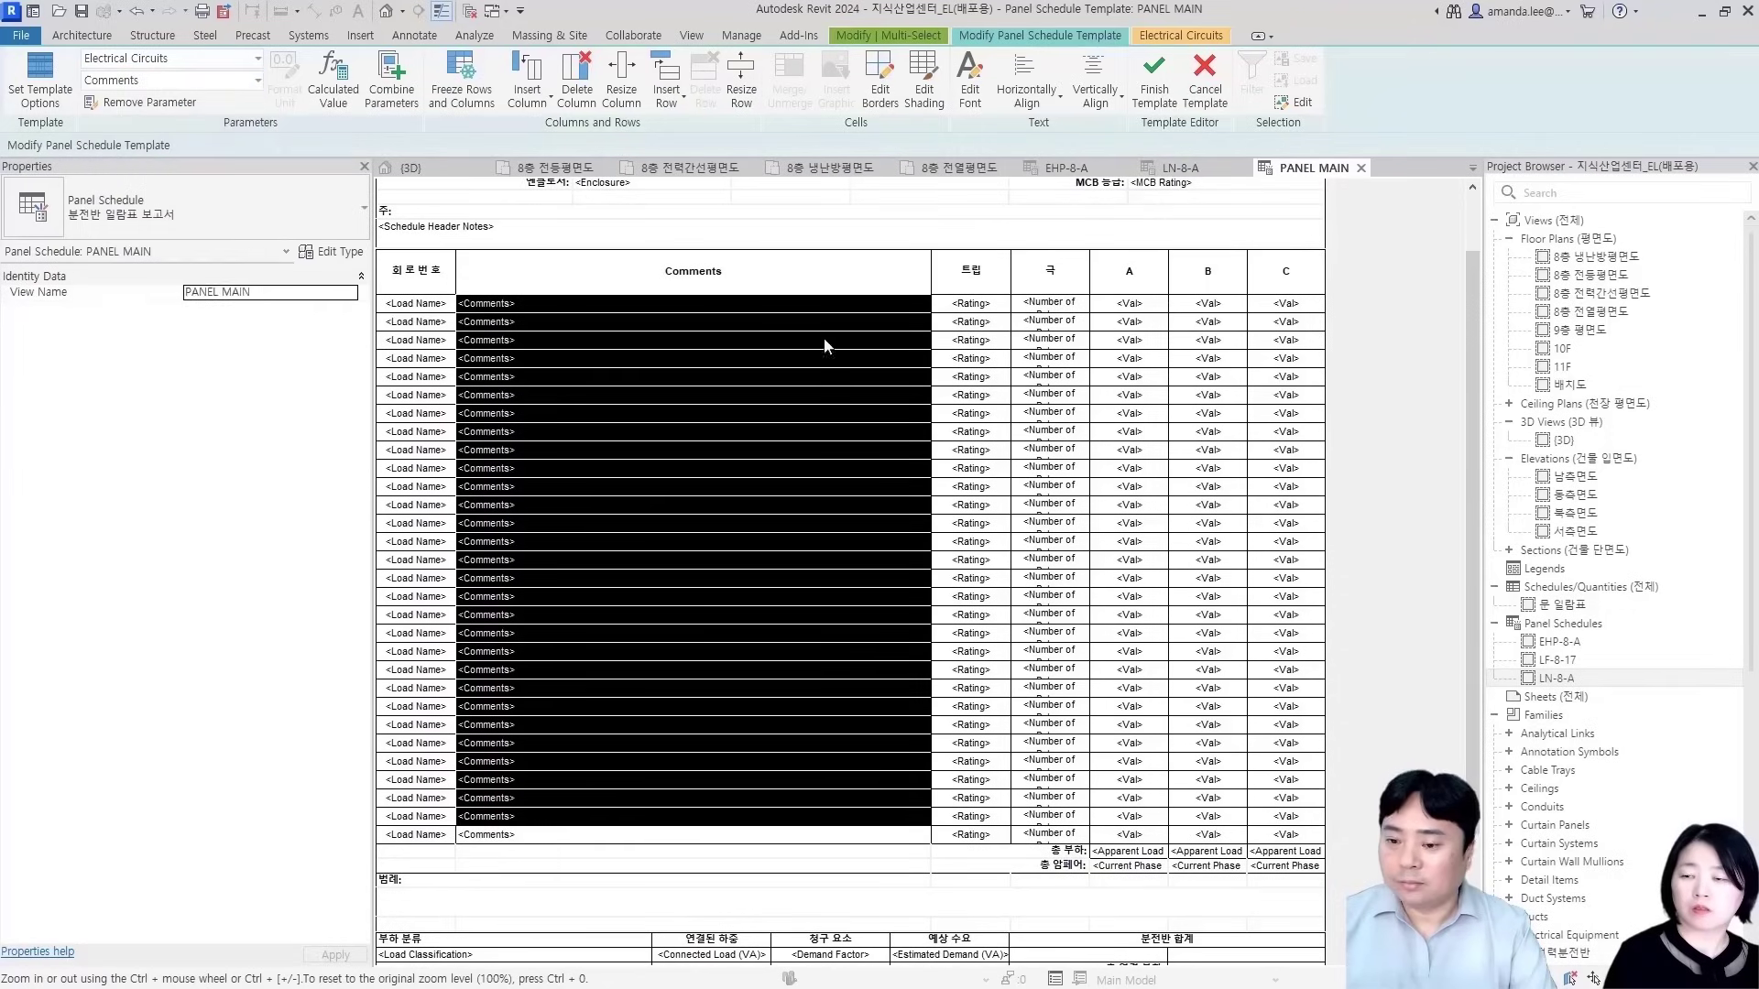
Delete the Comments heading text above the second column, leaving its header cell blank
left_click(765, 275)
key("alt+Tab")
key("alt+Tab")
double_click(836, 279)
key("Delete")
left_click(825, 470)
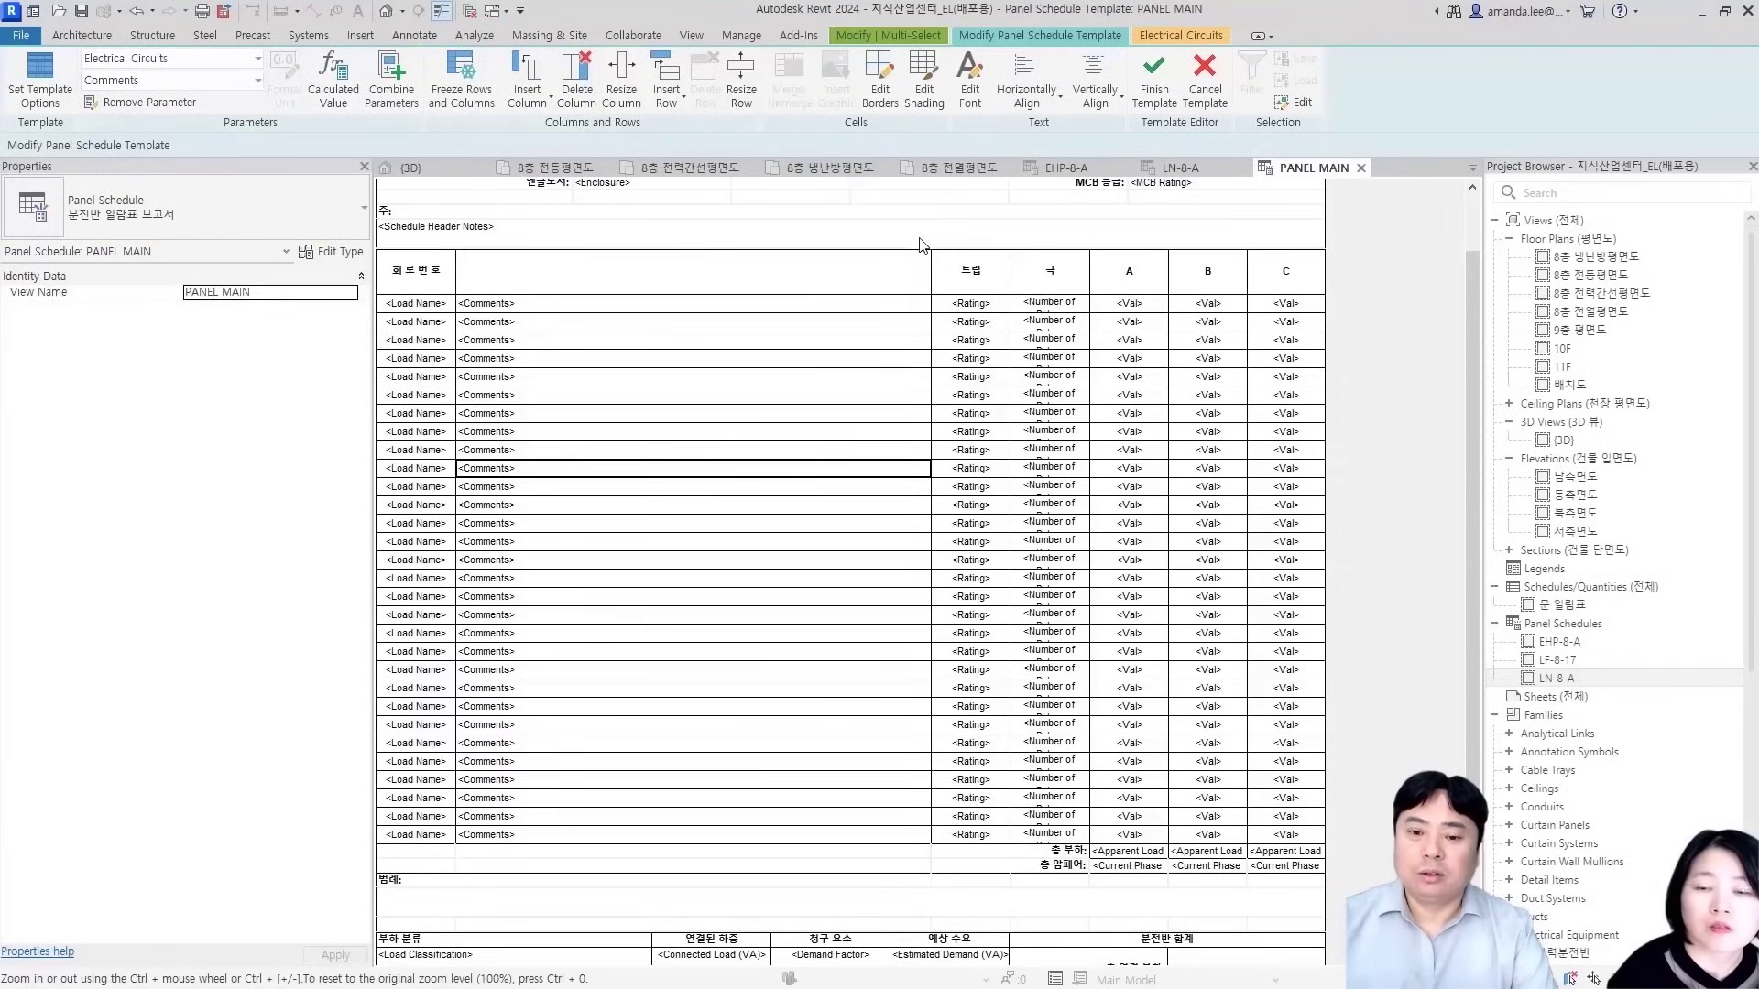
Narrow the Comments column to roughly a third of its width and check the workbook's column order
left_click_drag(660, 252, 607, 259)
key("alt+Tab")
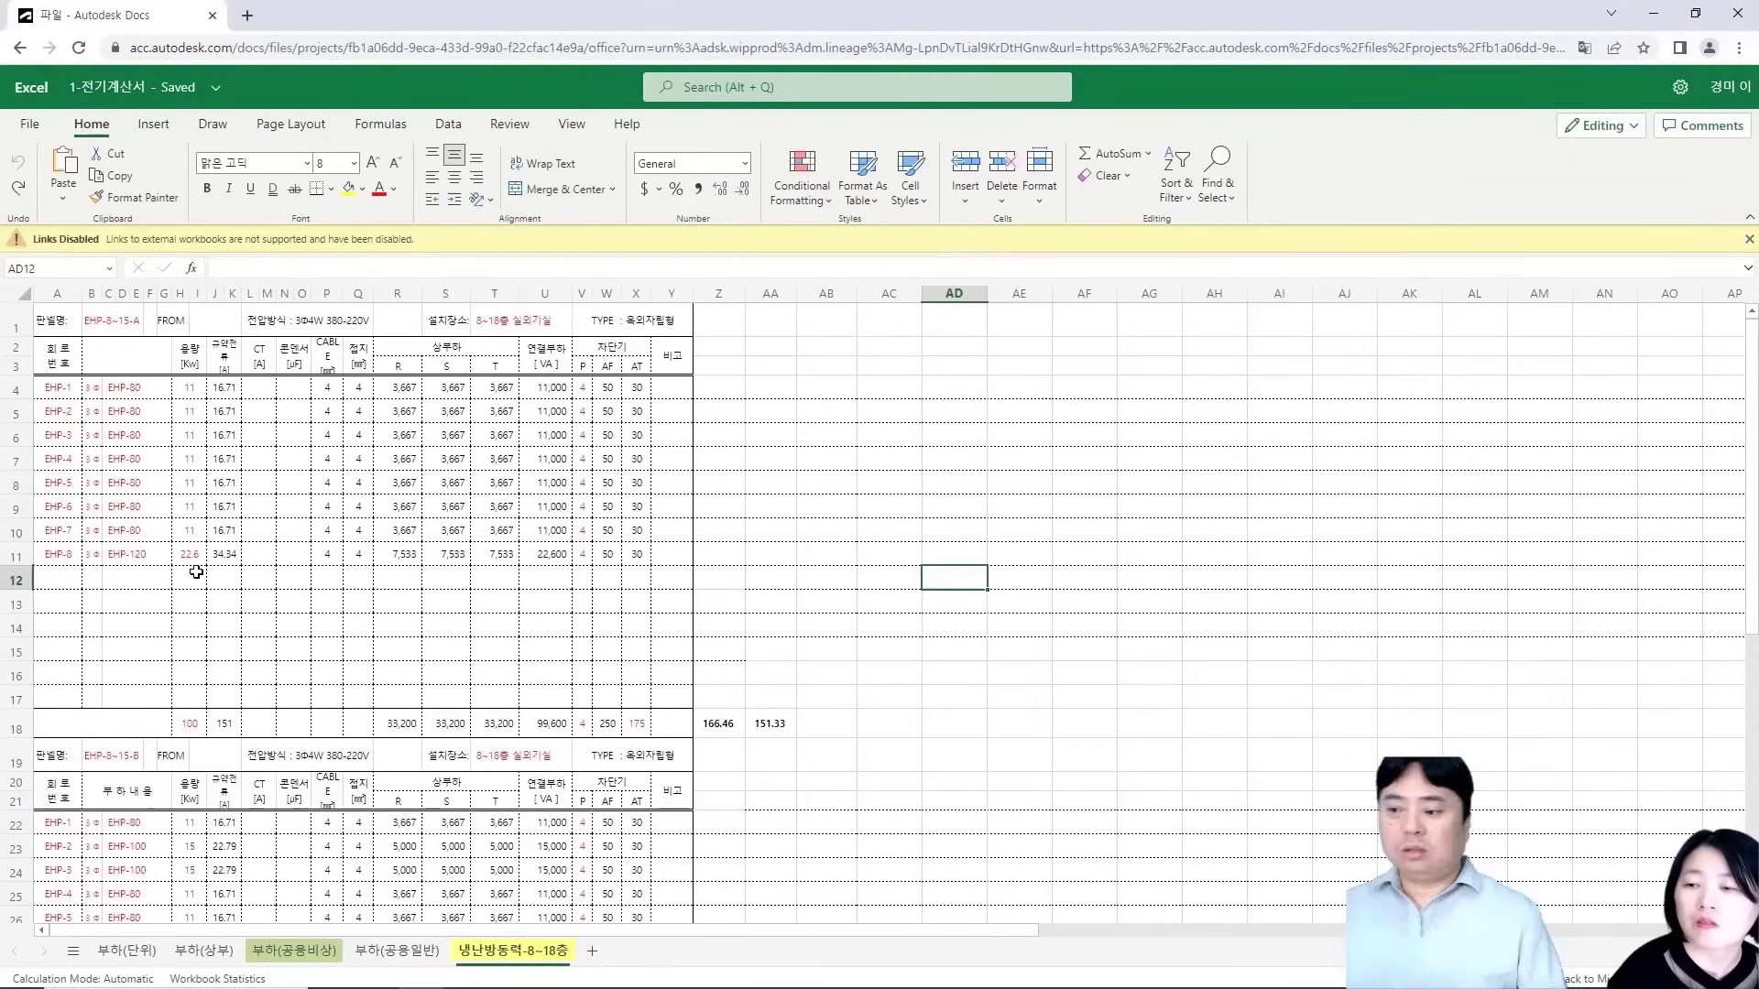
key("alt+Tab")
Insert an empty column between the Comments column and the 트립 column
left_click(808, 279)
left_click(804, 278)
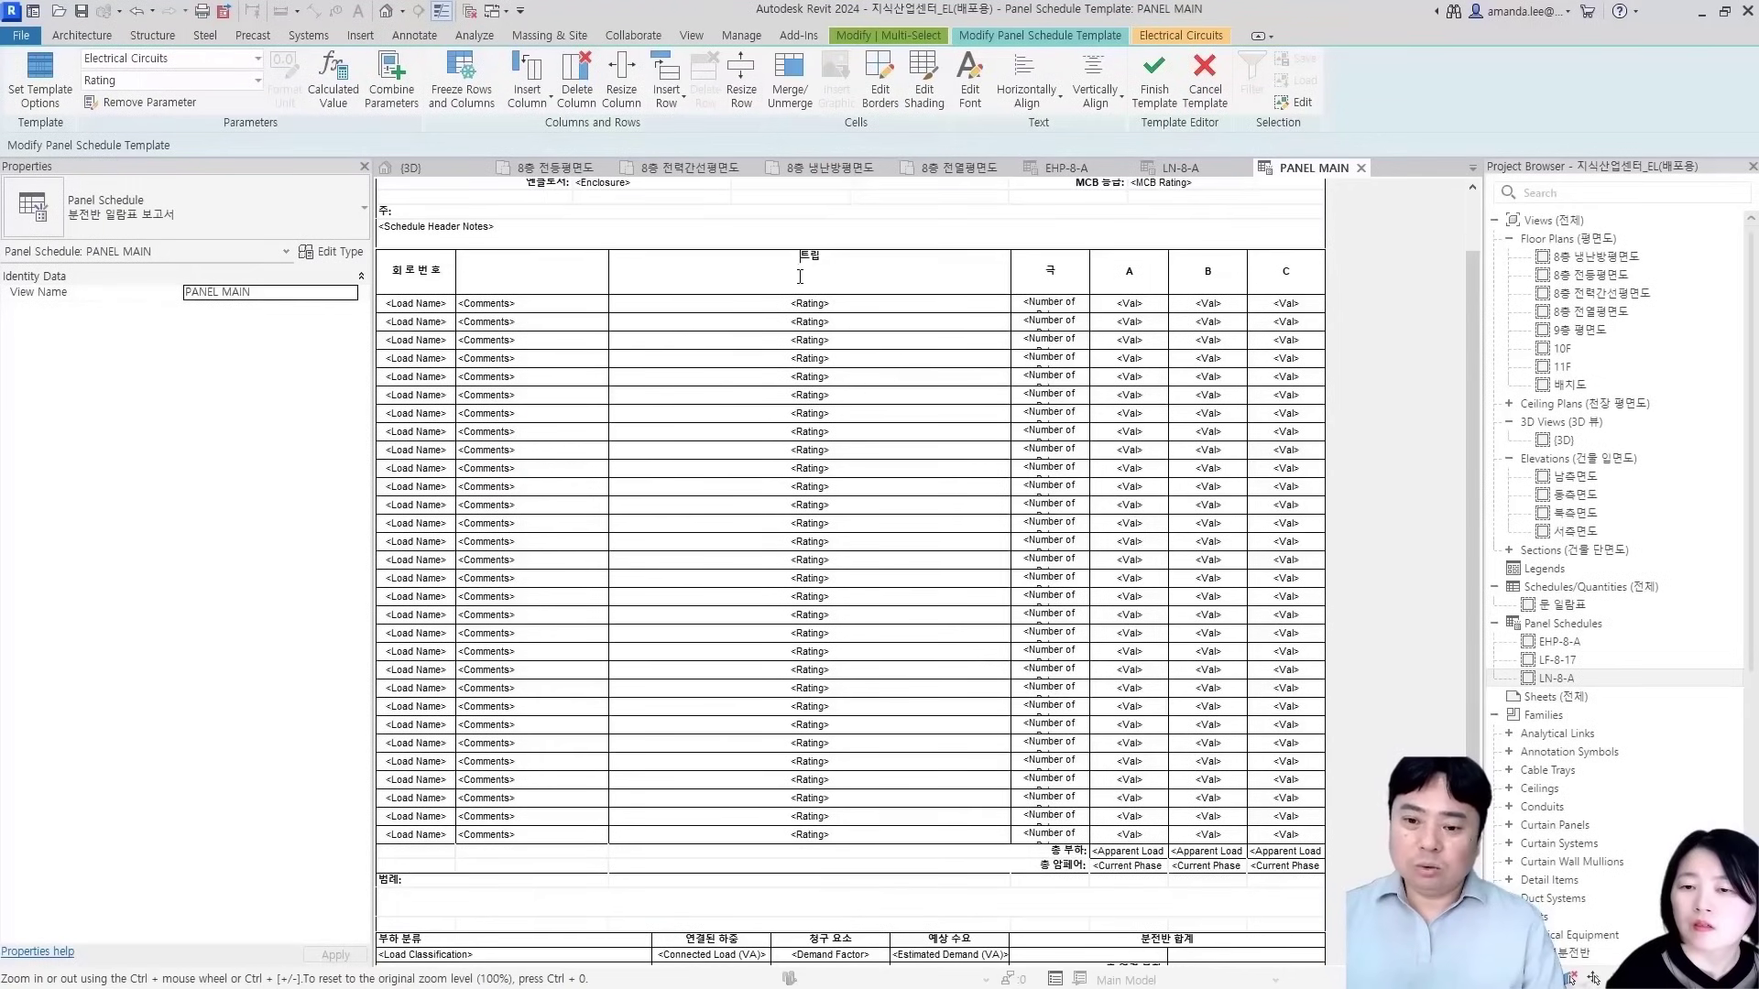
double_click(728, 285)
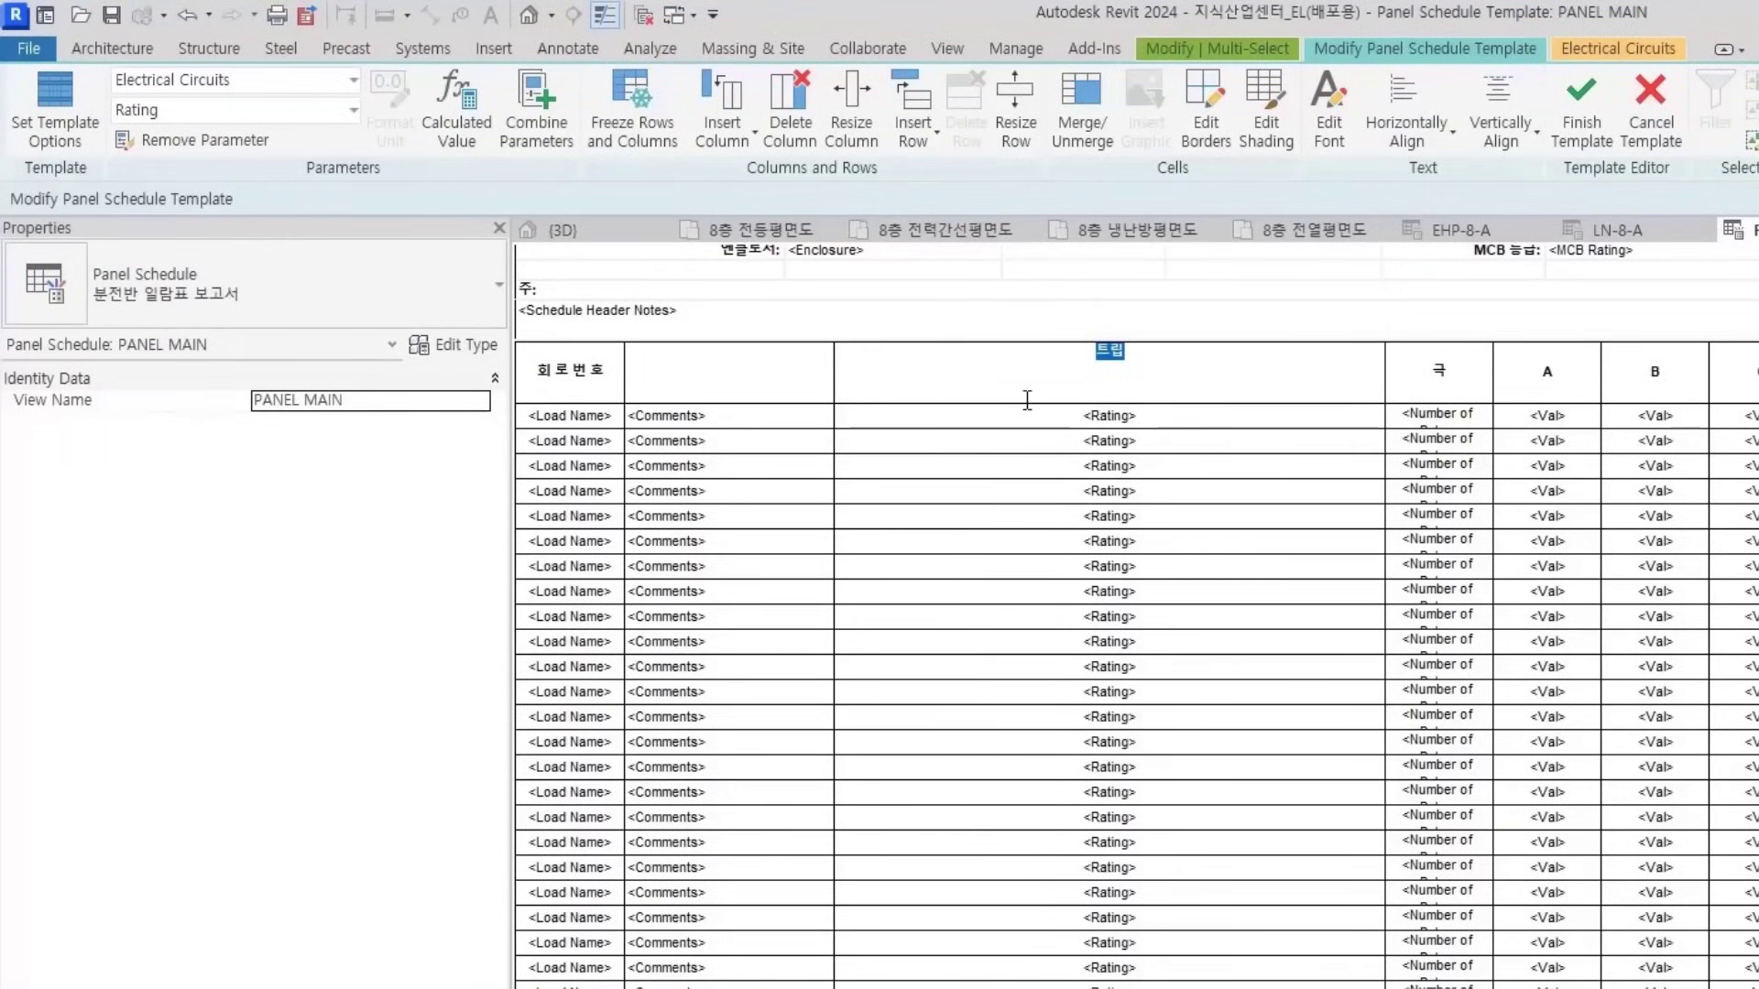
left_click(727, 133)
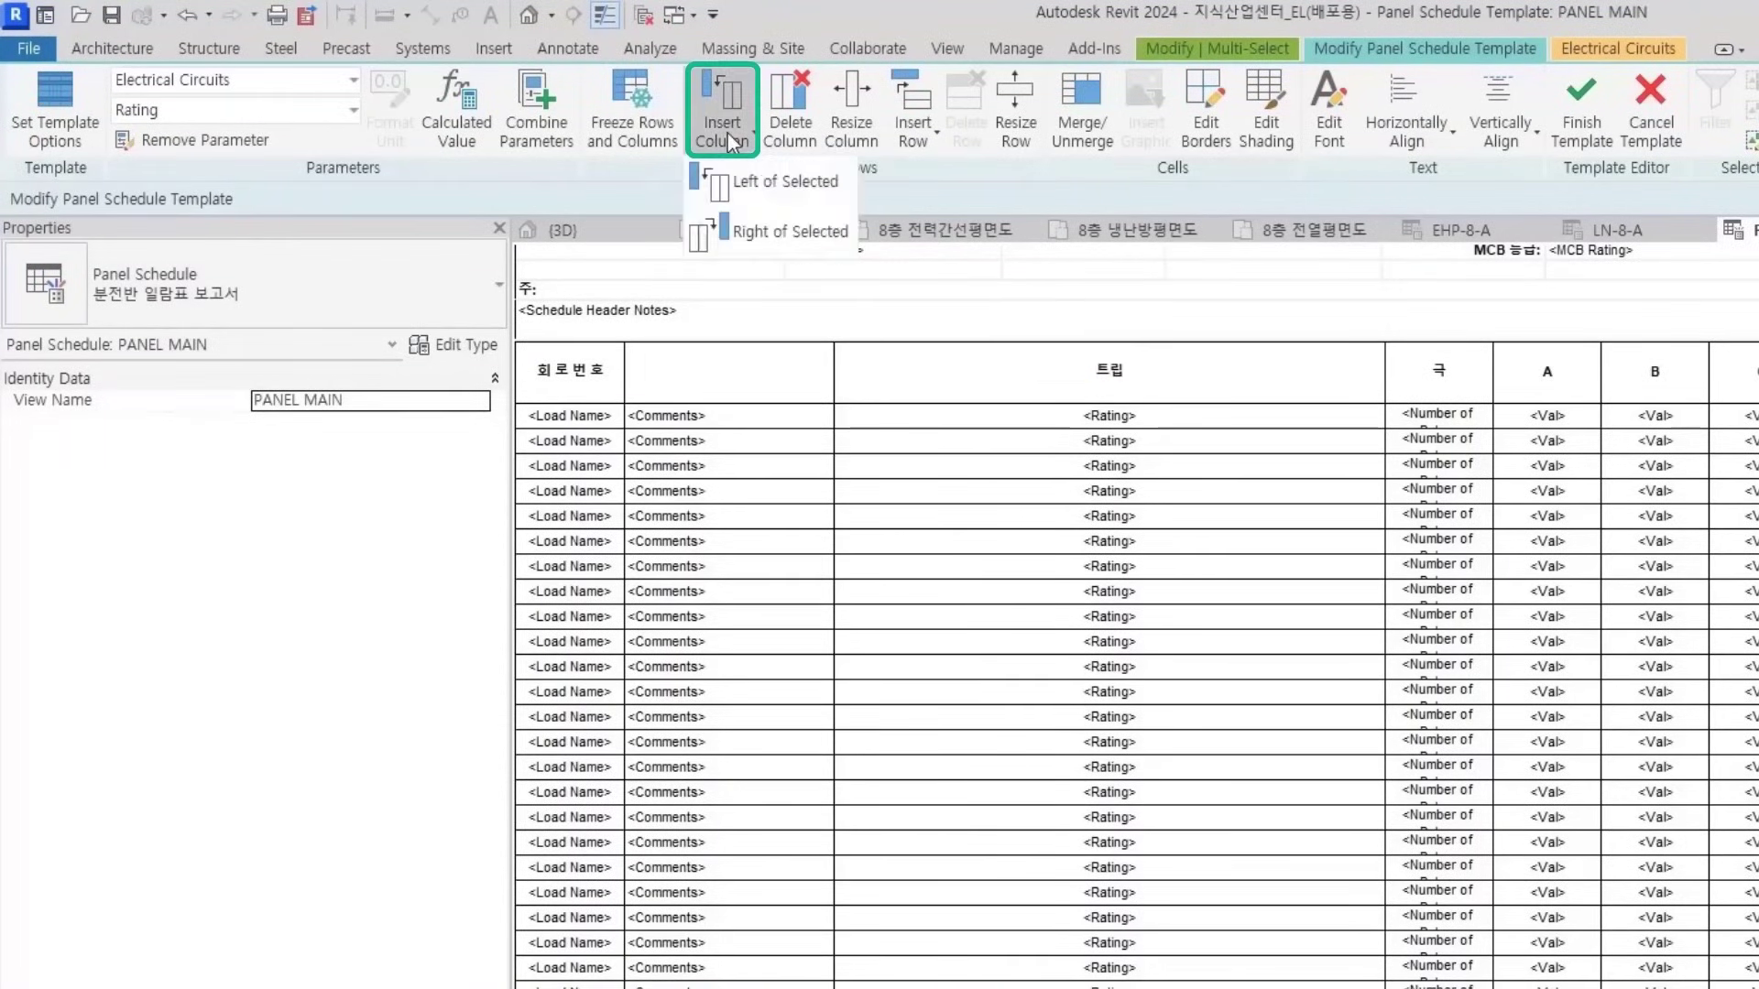
left_click(771, 184)
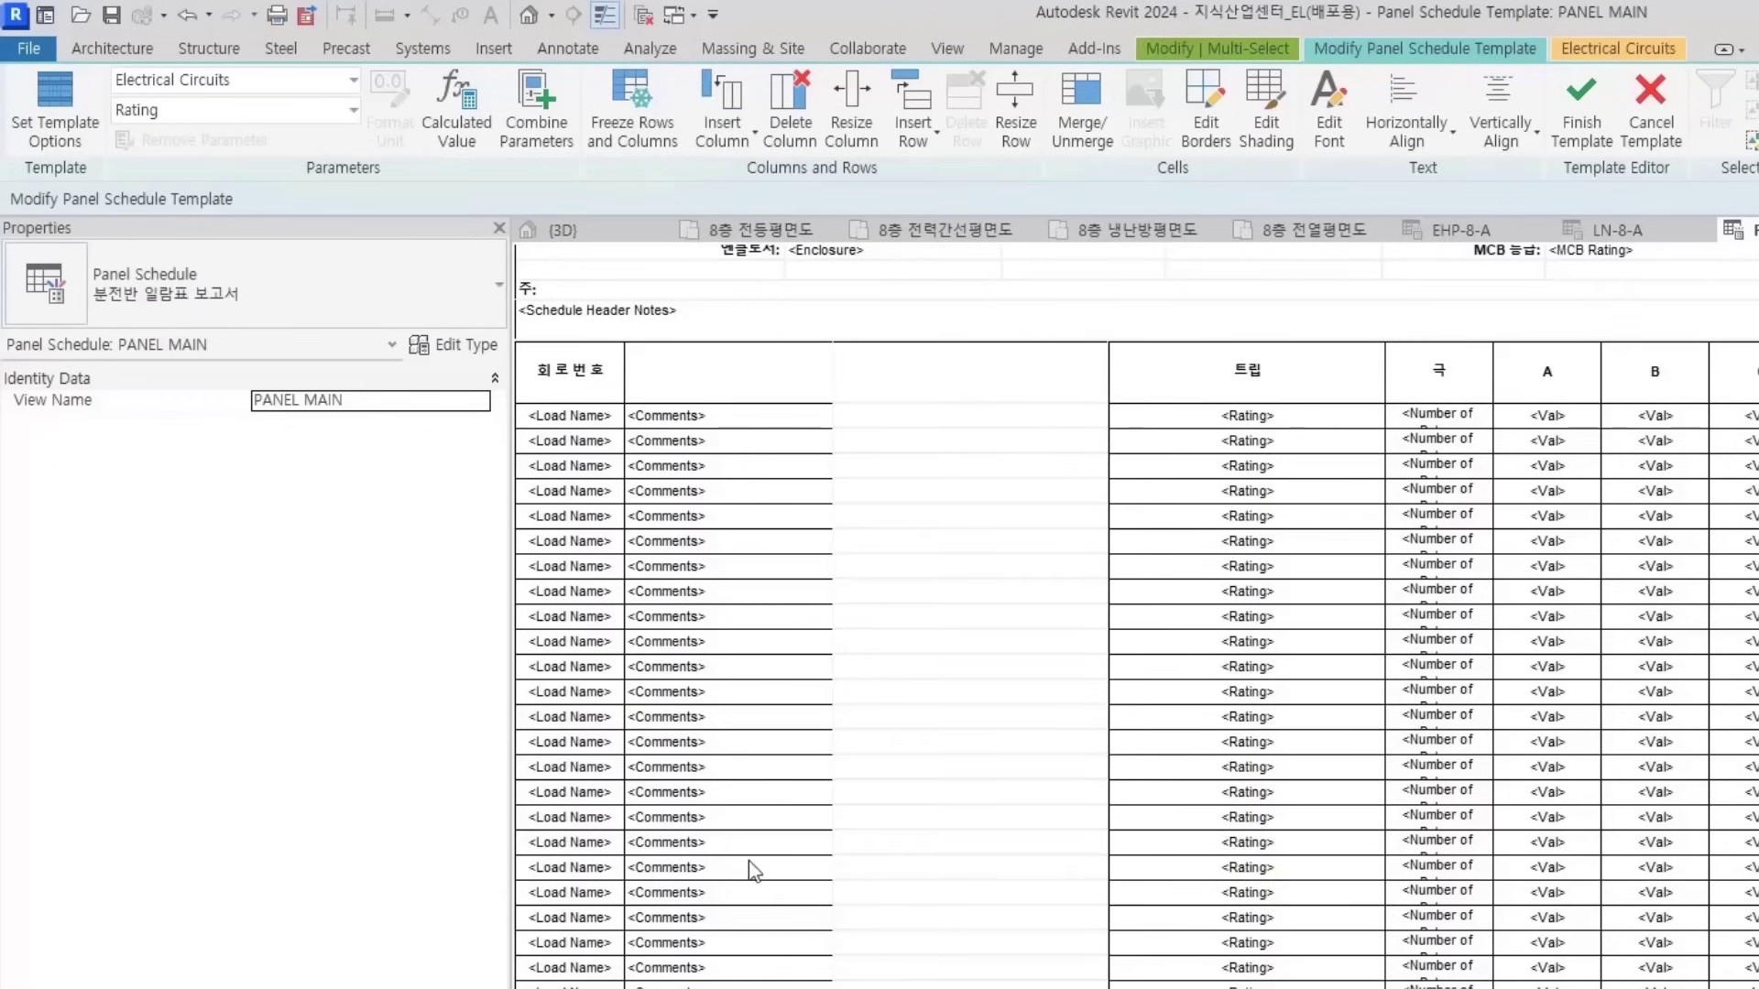
Assign the Power Connected parameter to all circuit cells of the empty column before 트립
left_click(971, 383)
left_click(949, 423)
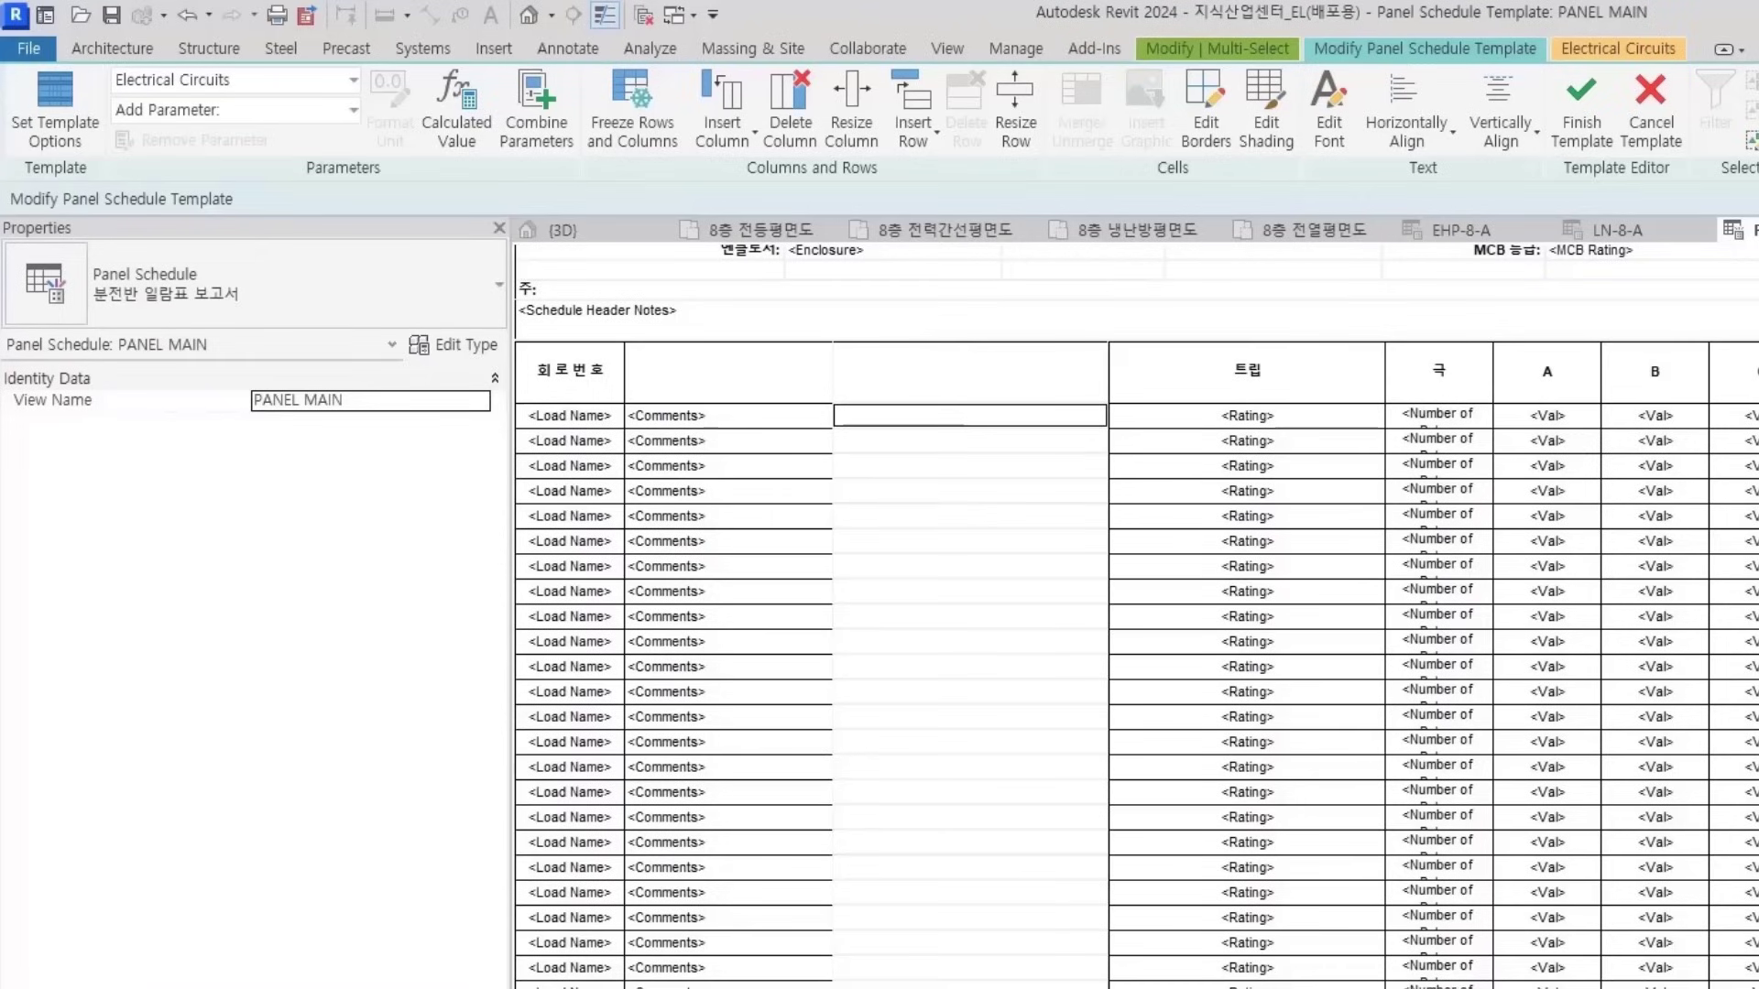
left_click(969, 982, "shift")
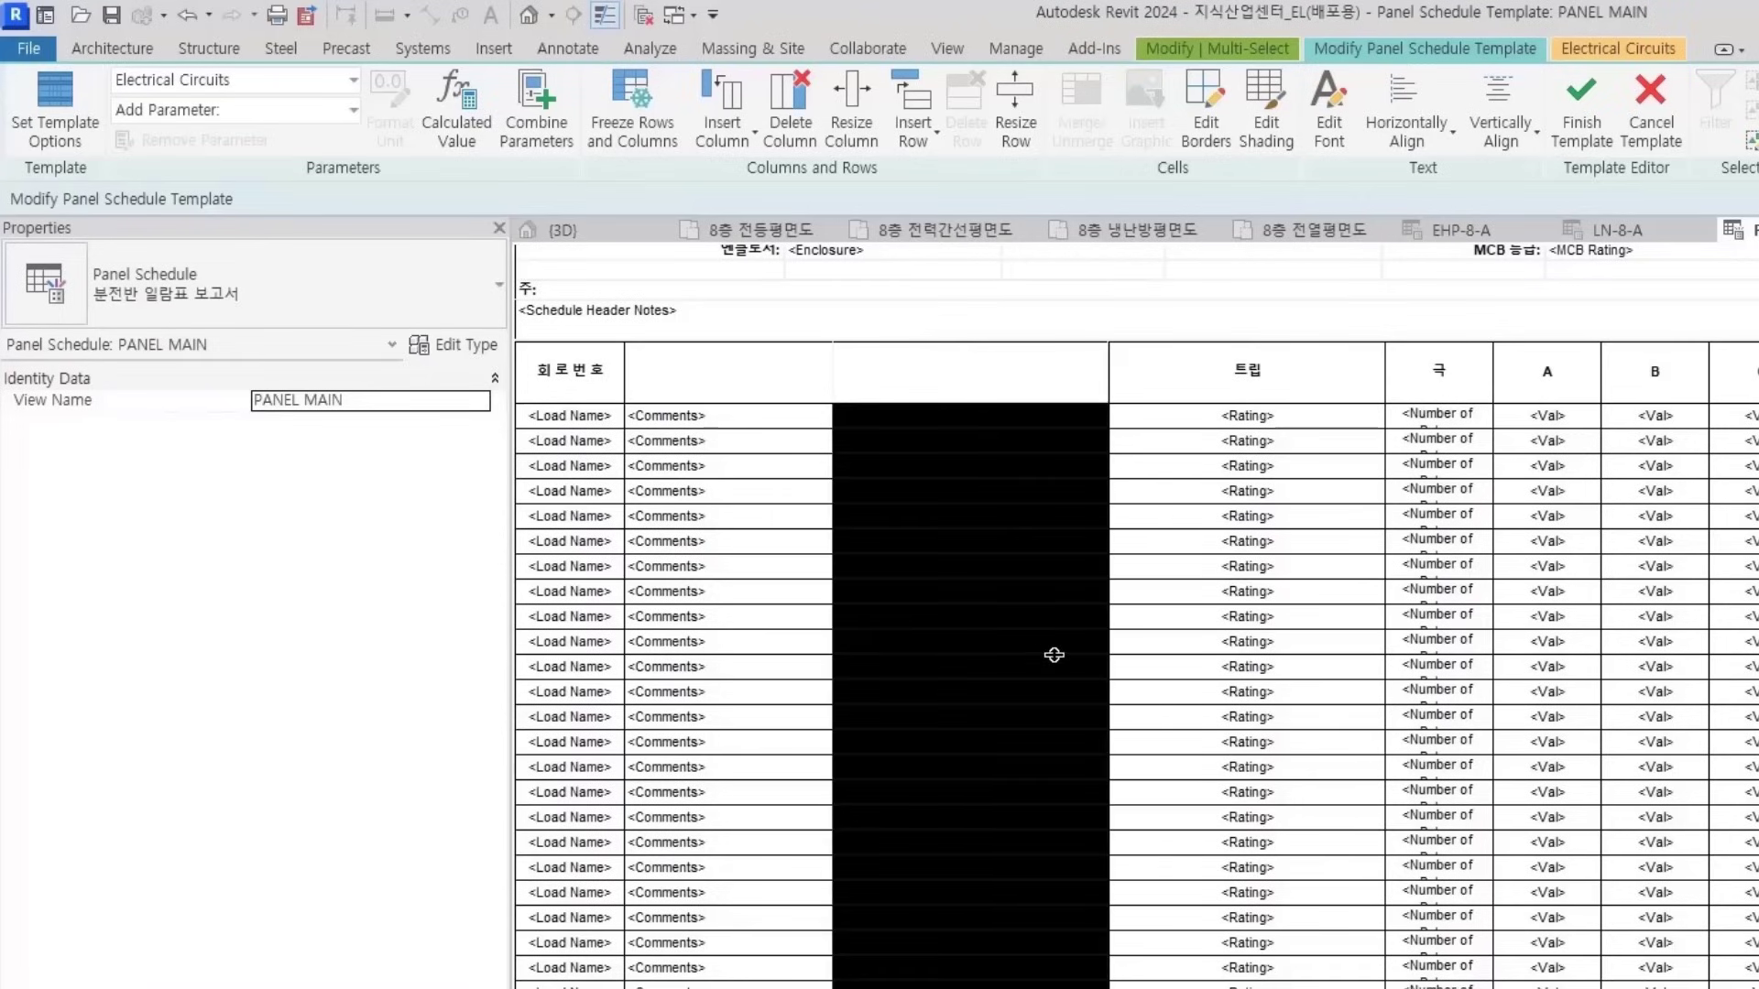
left_click(224, 112)
scroll(257, 360, "down", 4)
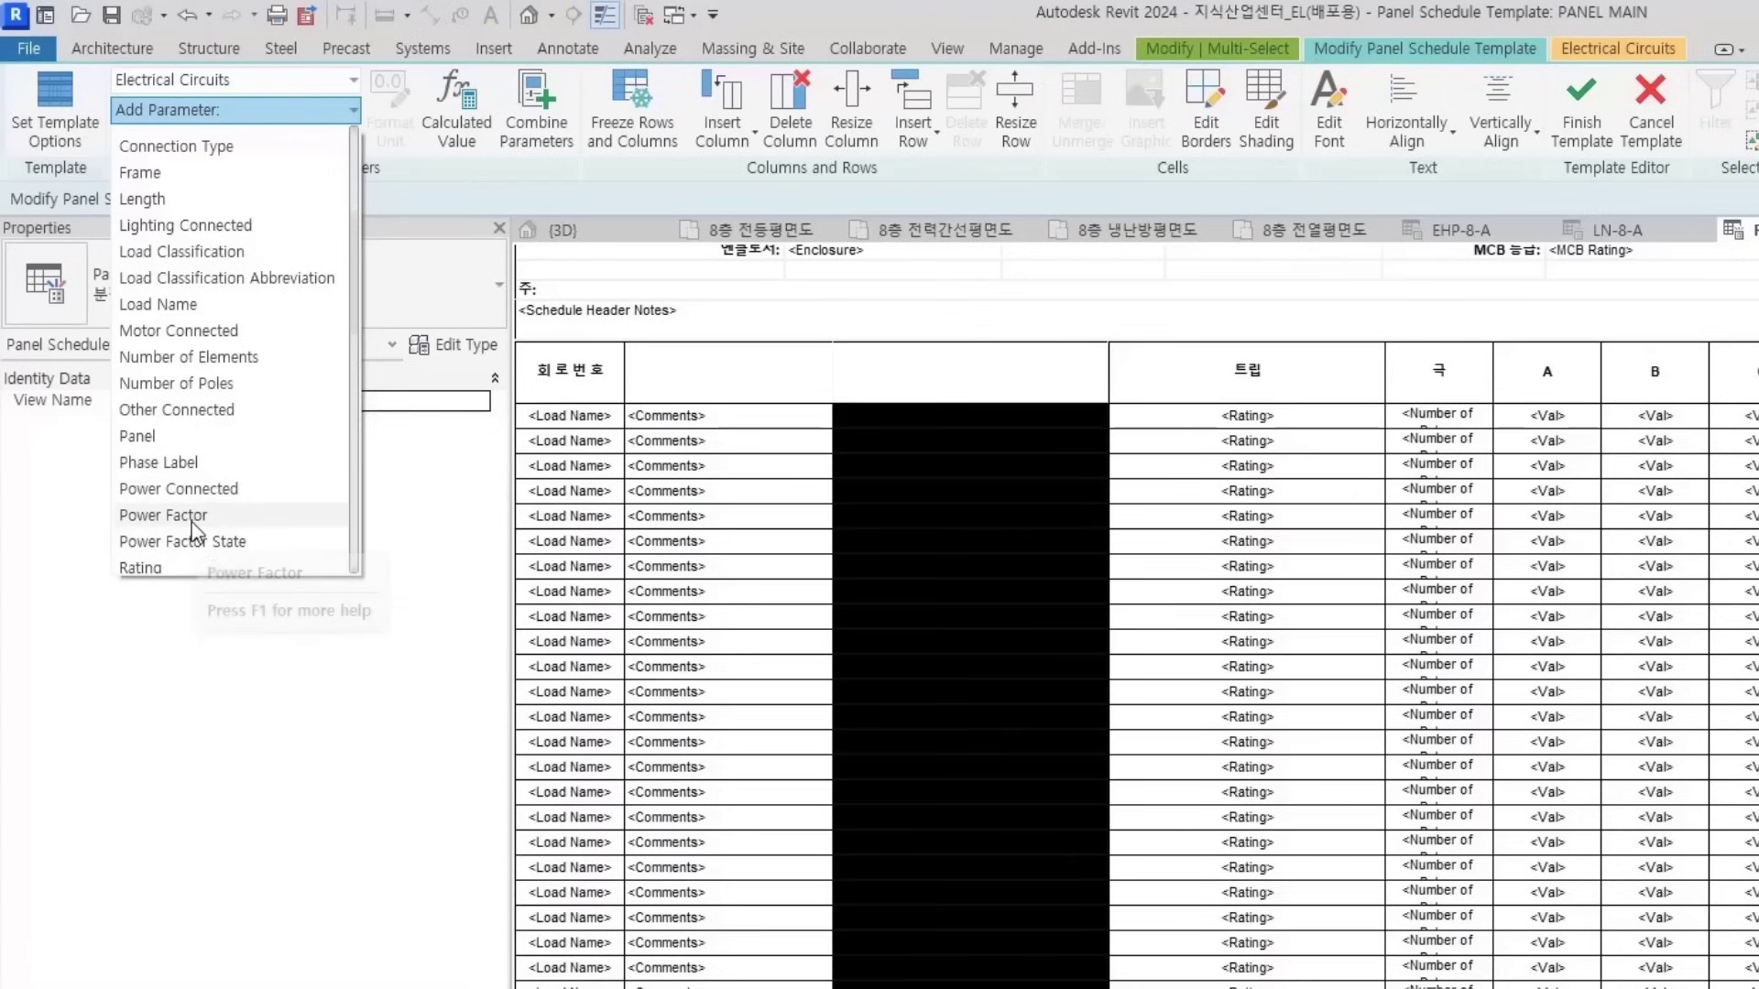
left_click(251, 495)
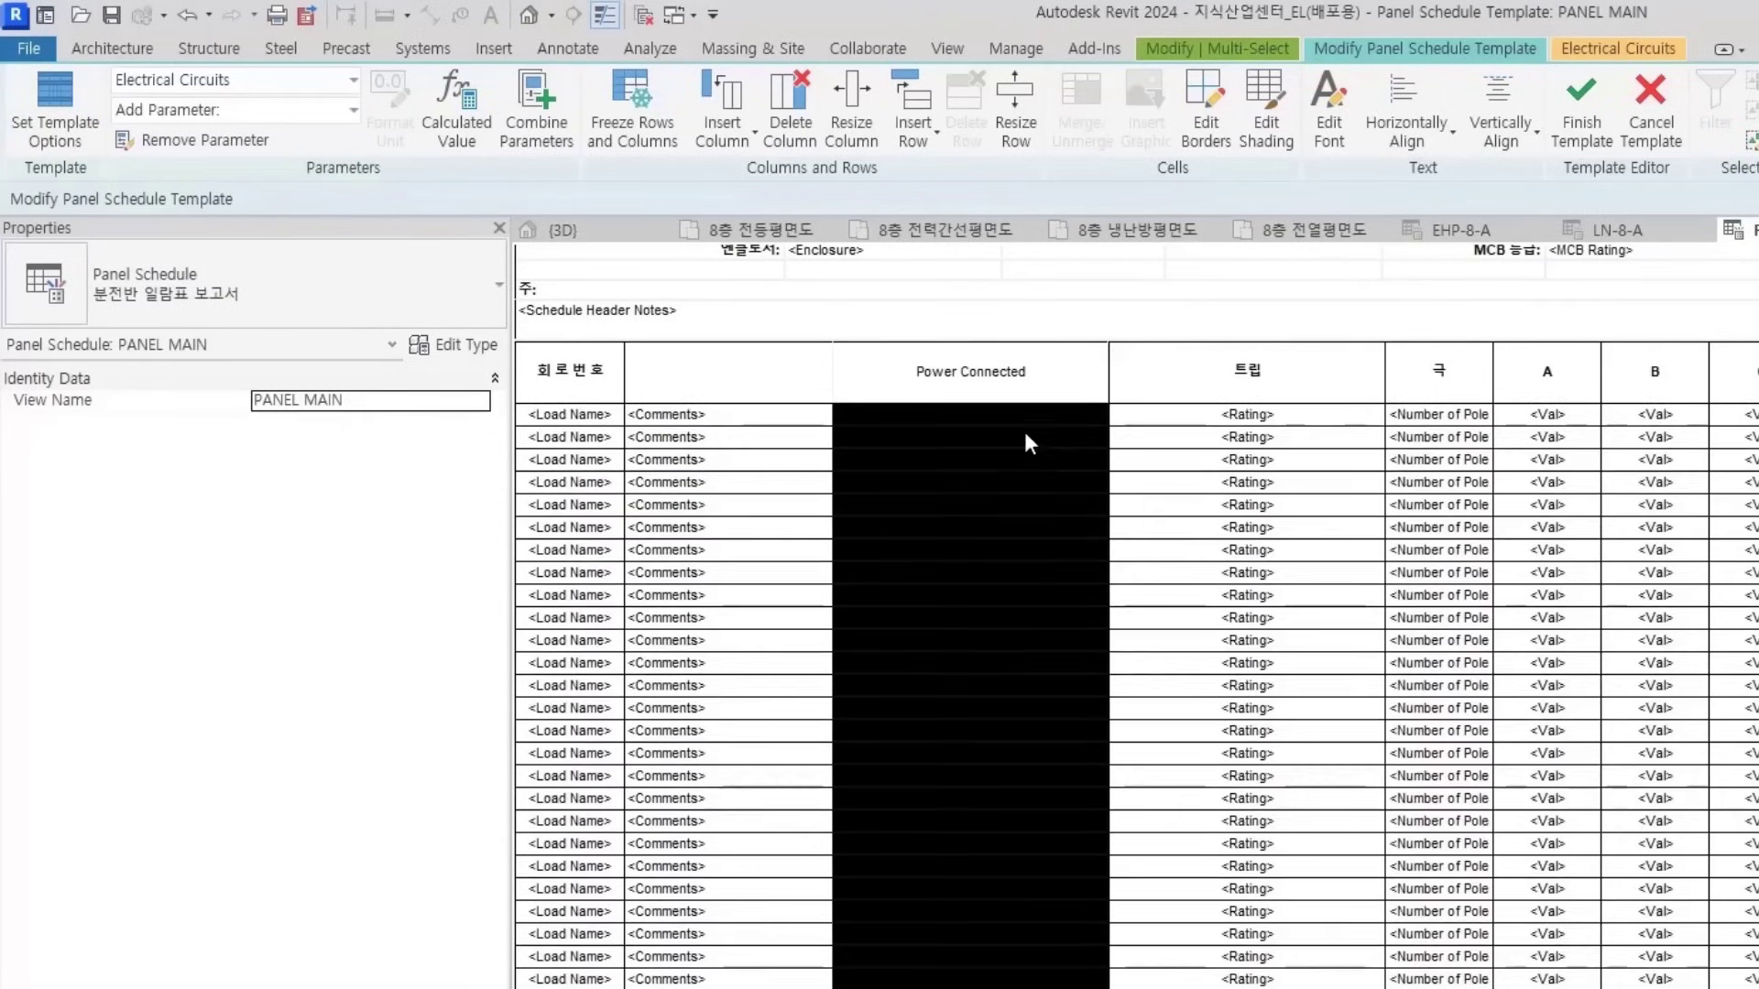
left_click(1026, 417)
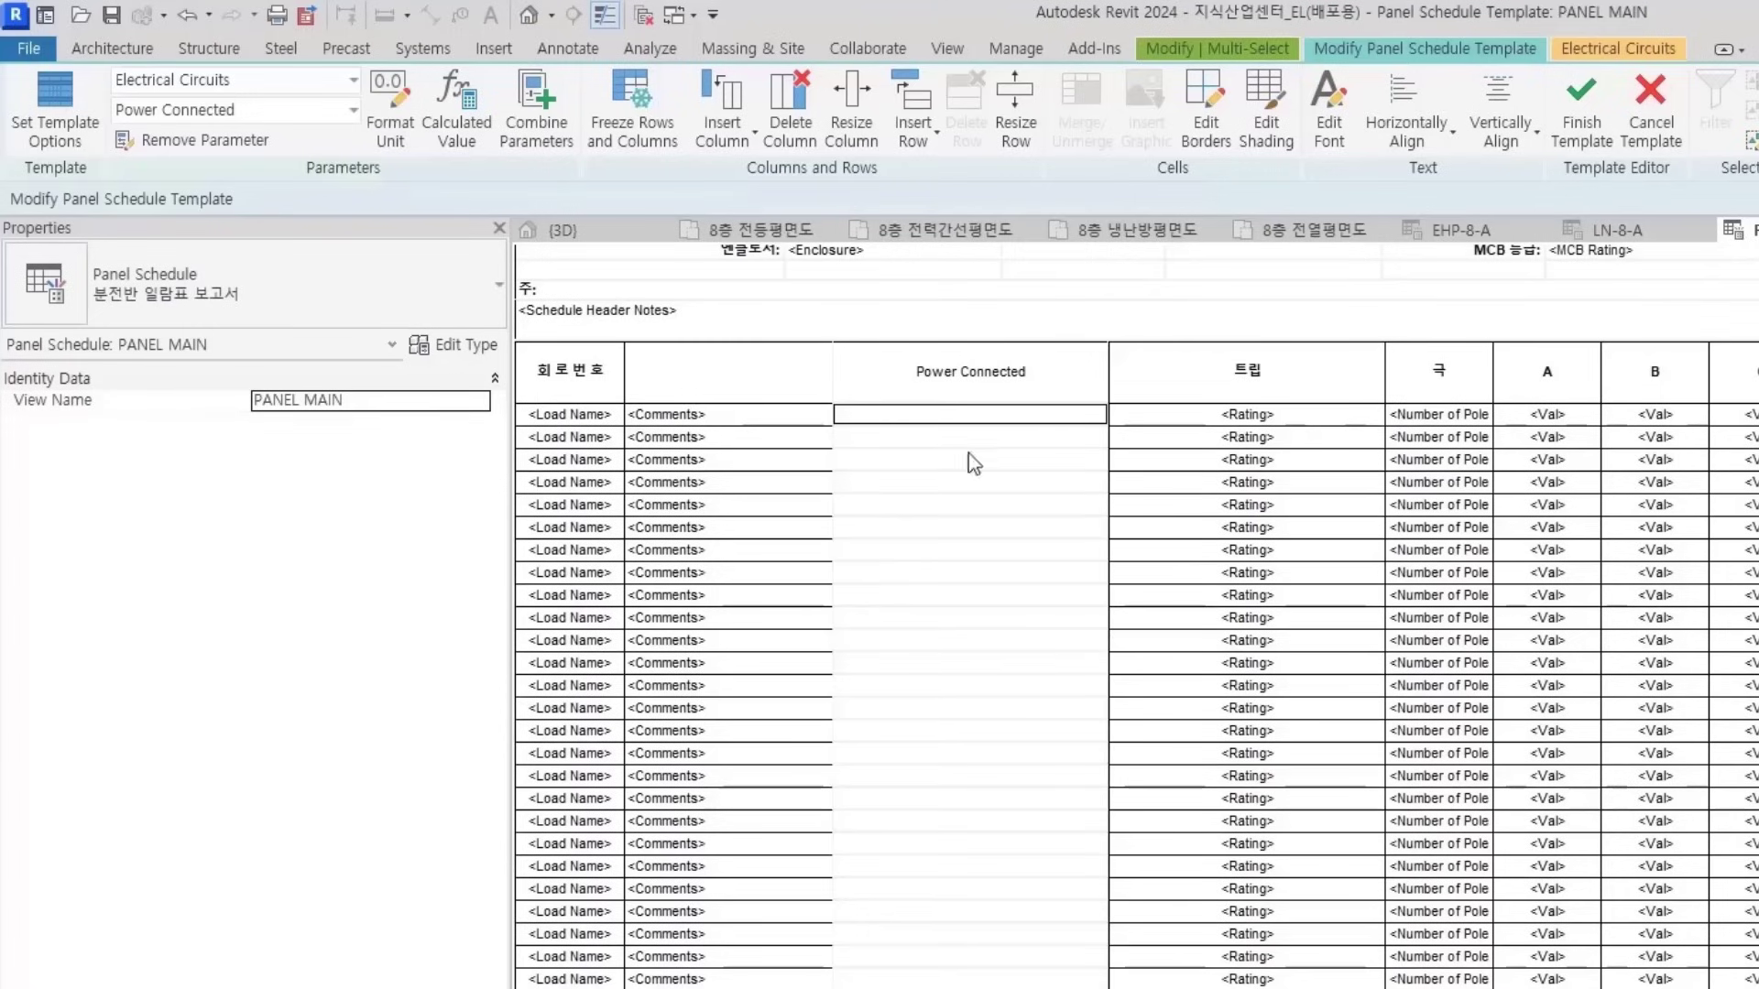
Narrow the Power Connected column to roughly 60% of its width and rename its header 용량[KW]
left_click_drag(1022, 367, 1002, 375)
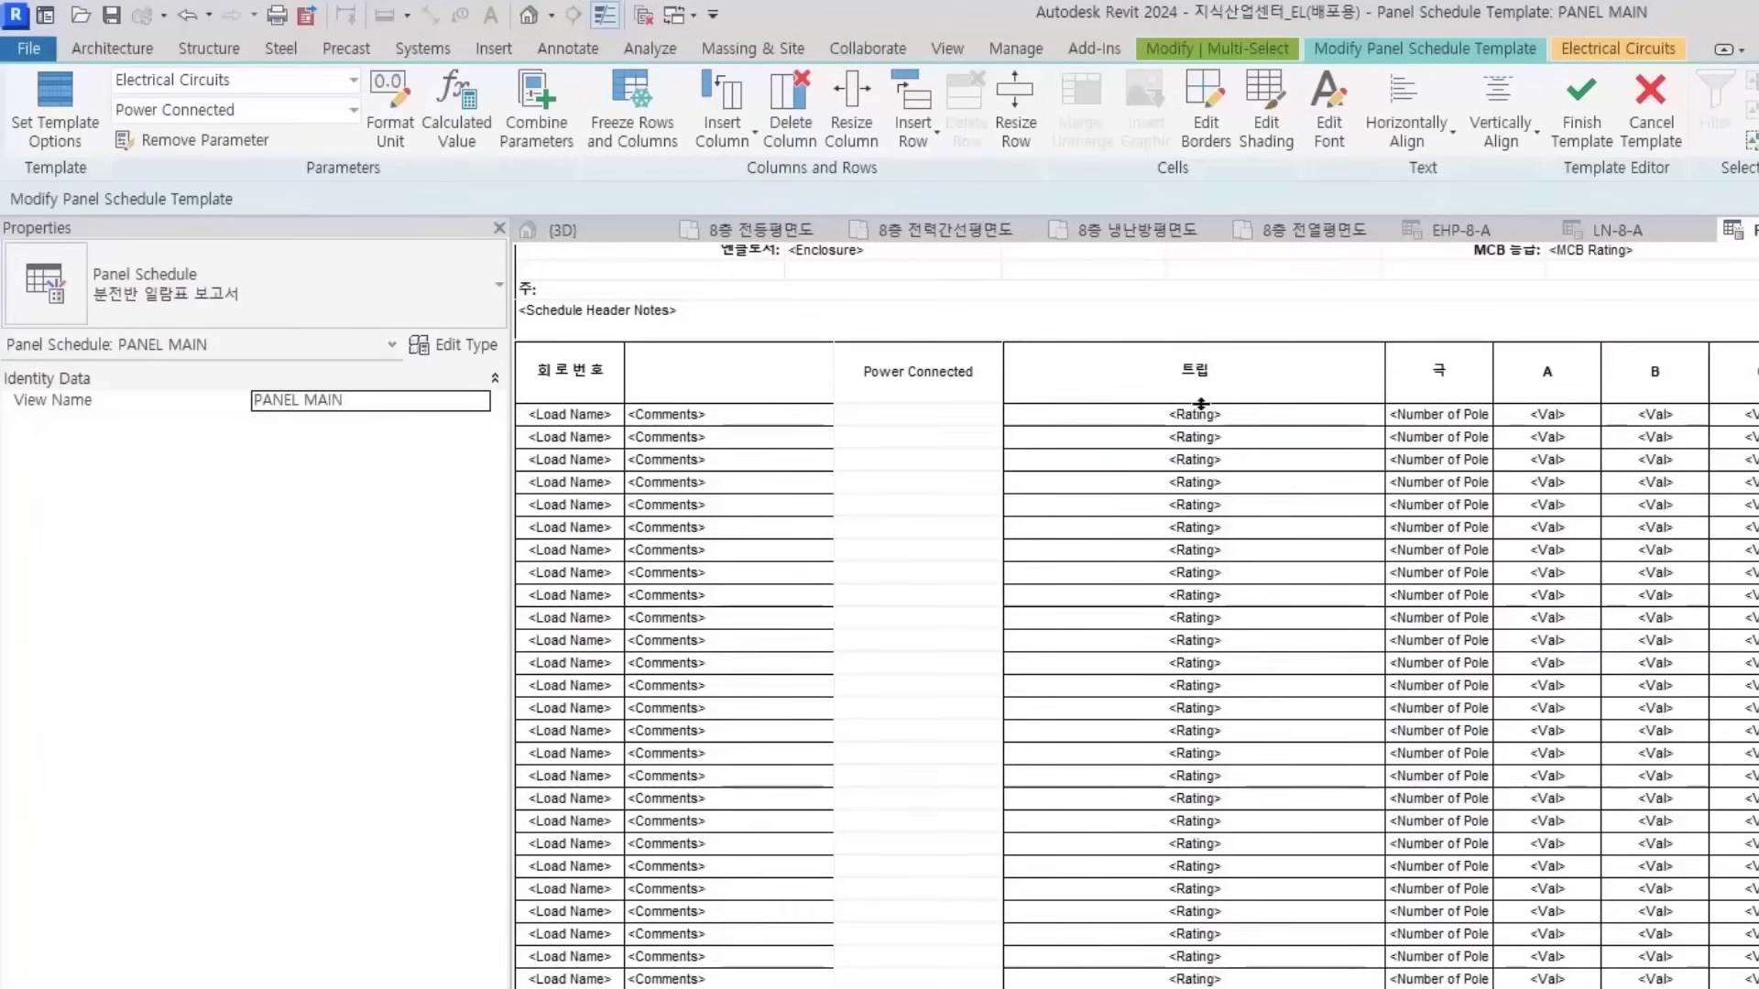
double_click(974, 376)
key("ctrl+a")
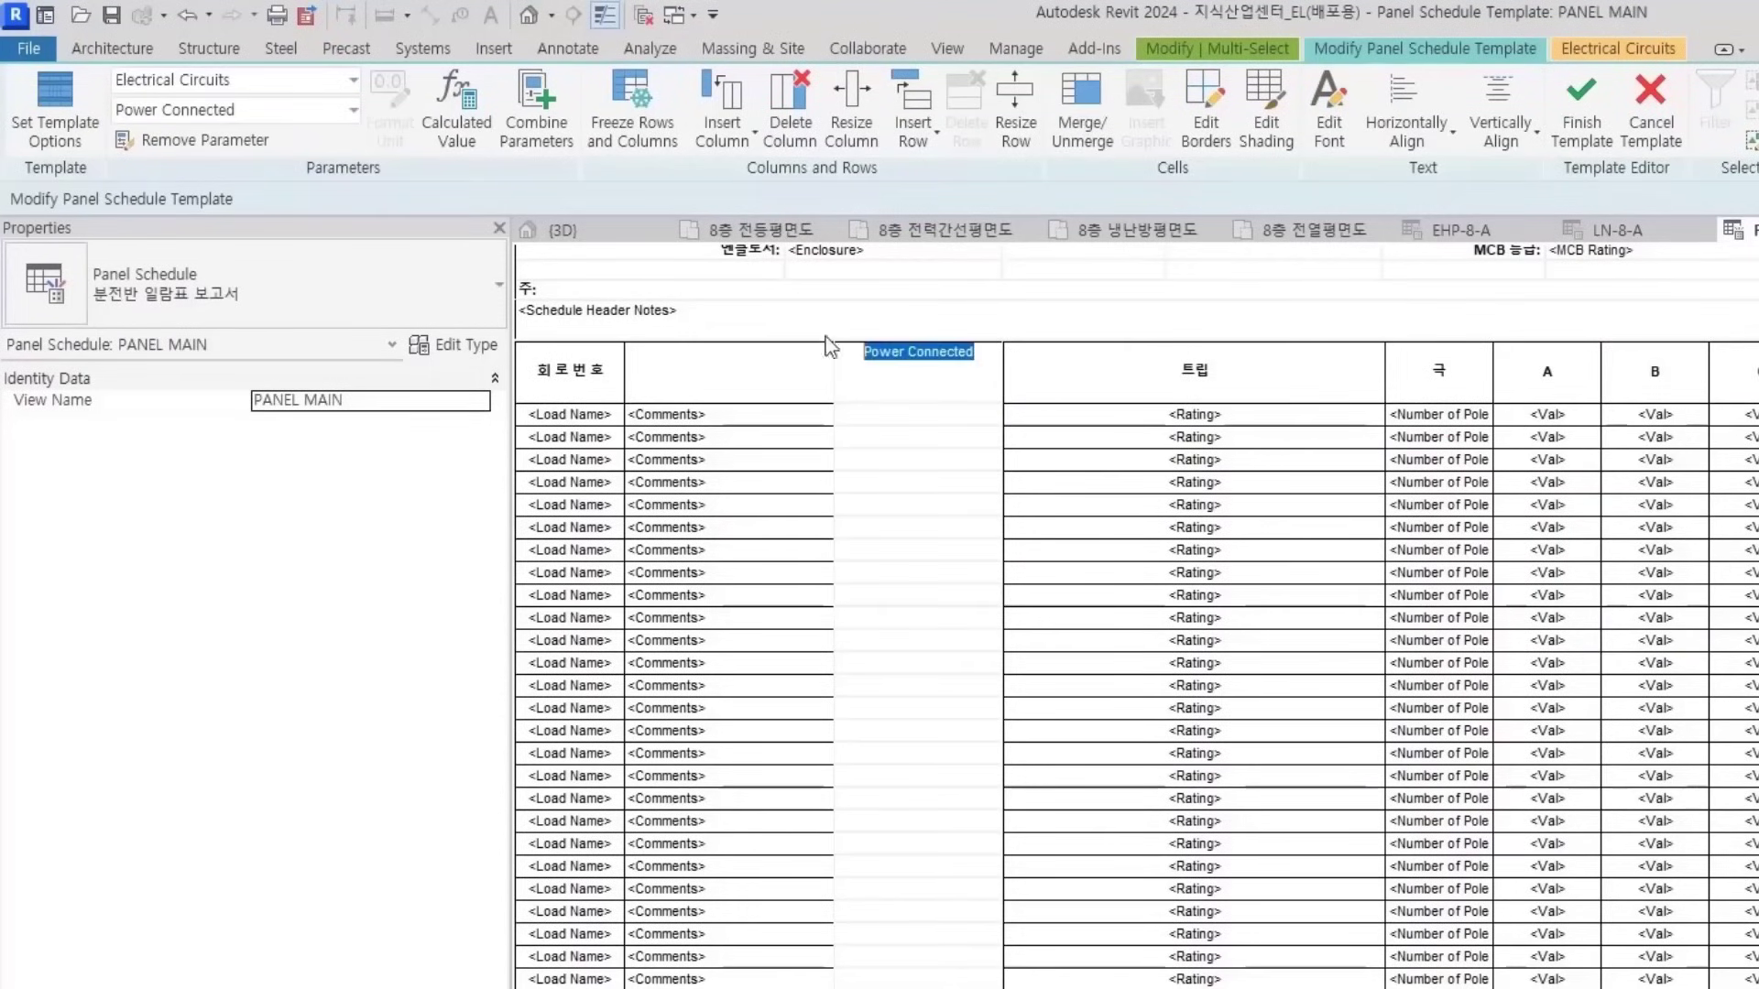
type("ㅇㅛㅇㄹ")
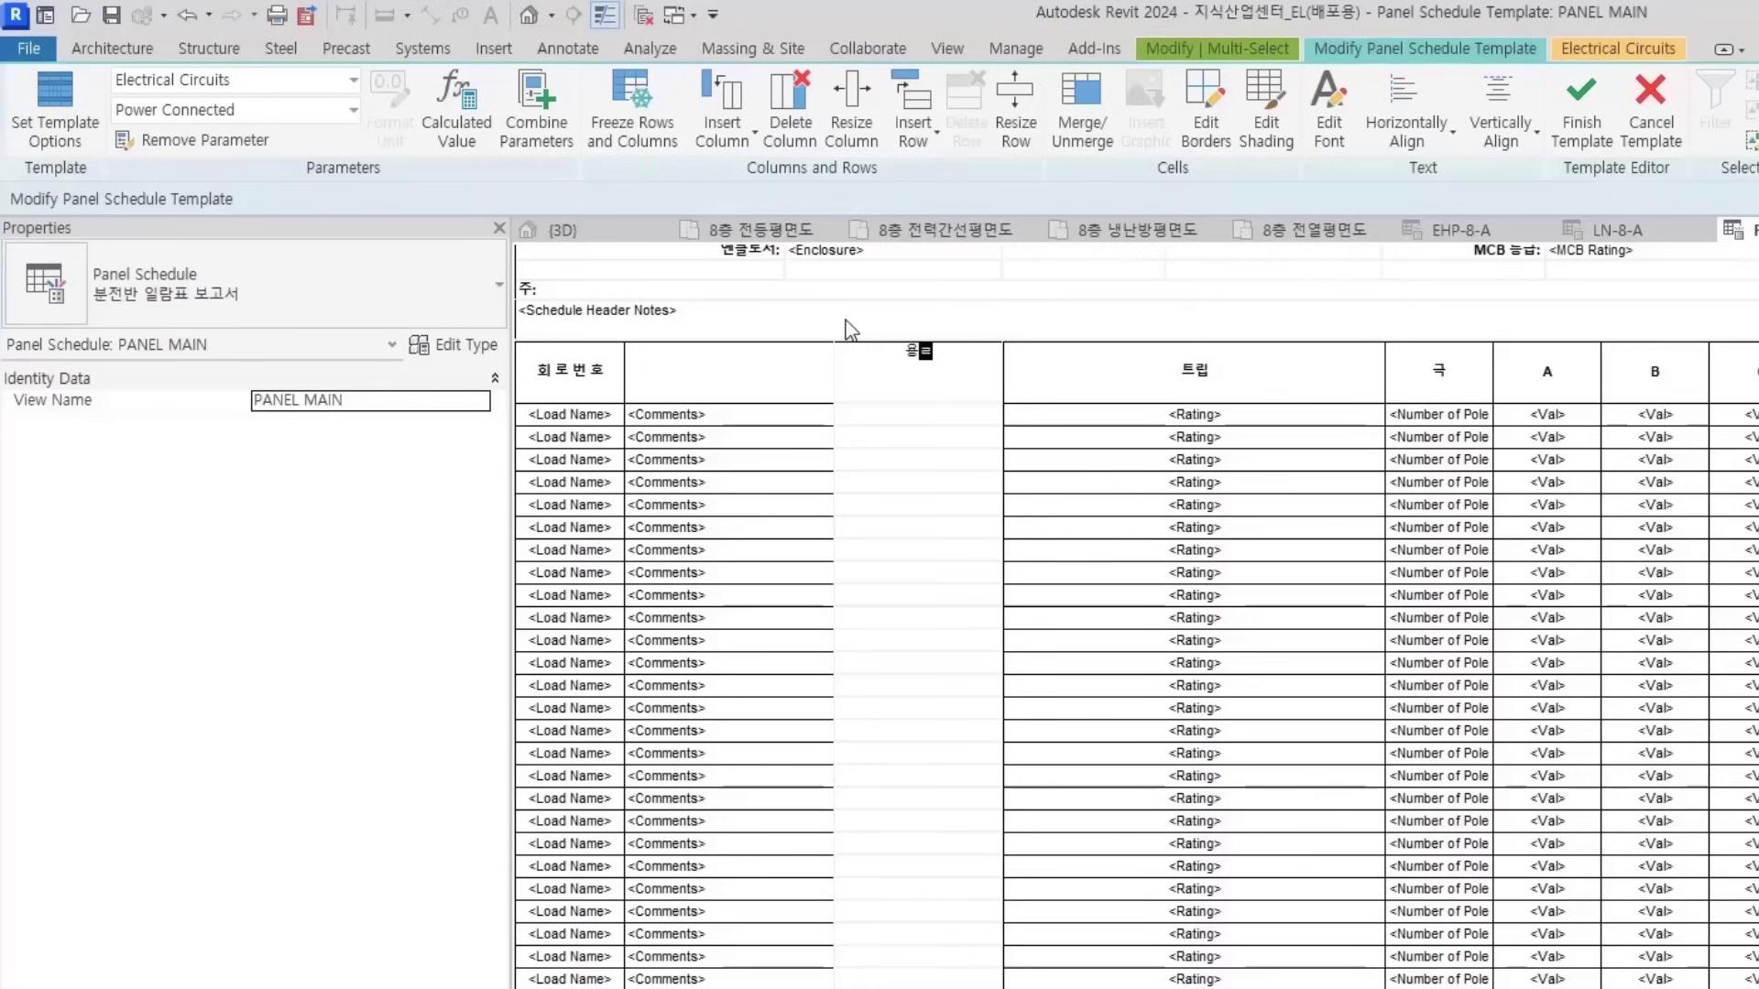
type("ㅑㅇ[")
type("KW")
type("]")
key("Return")
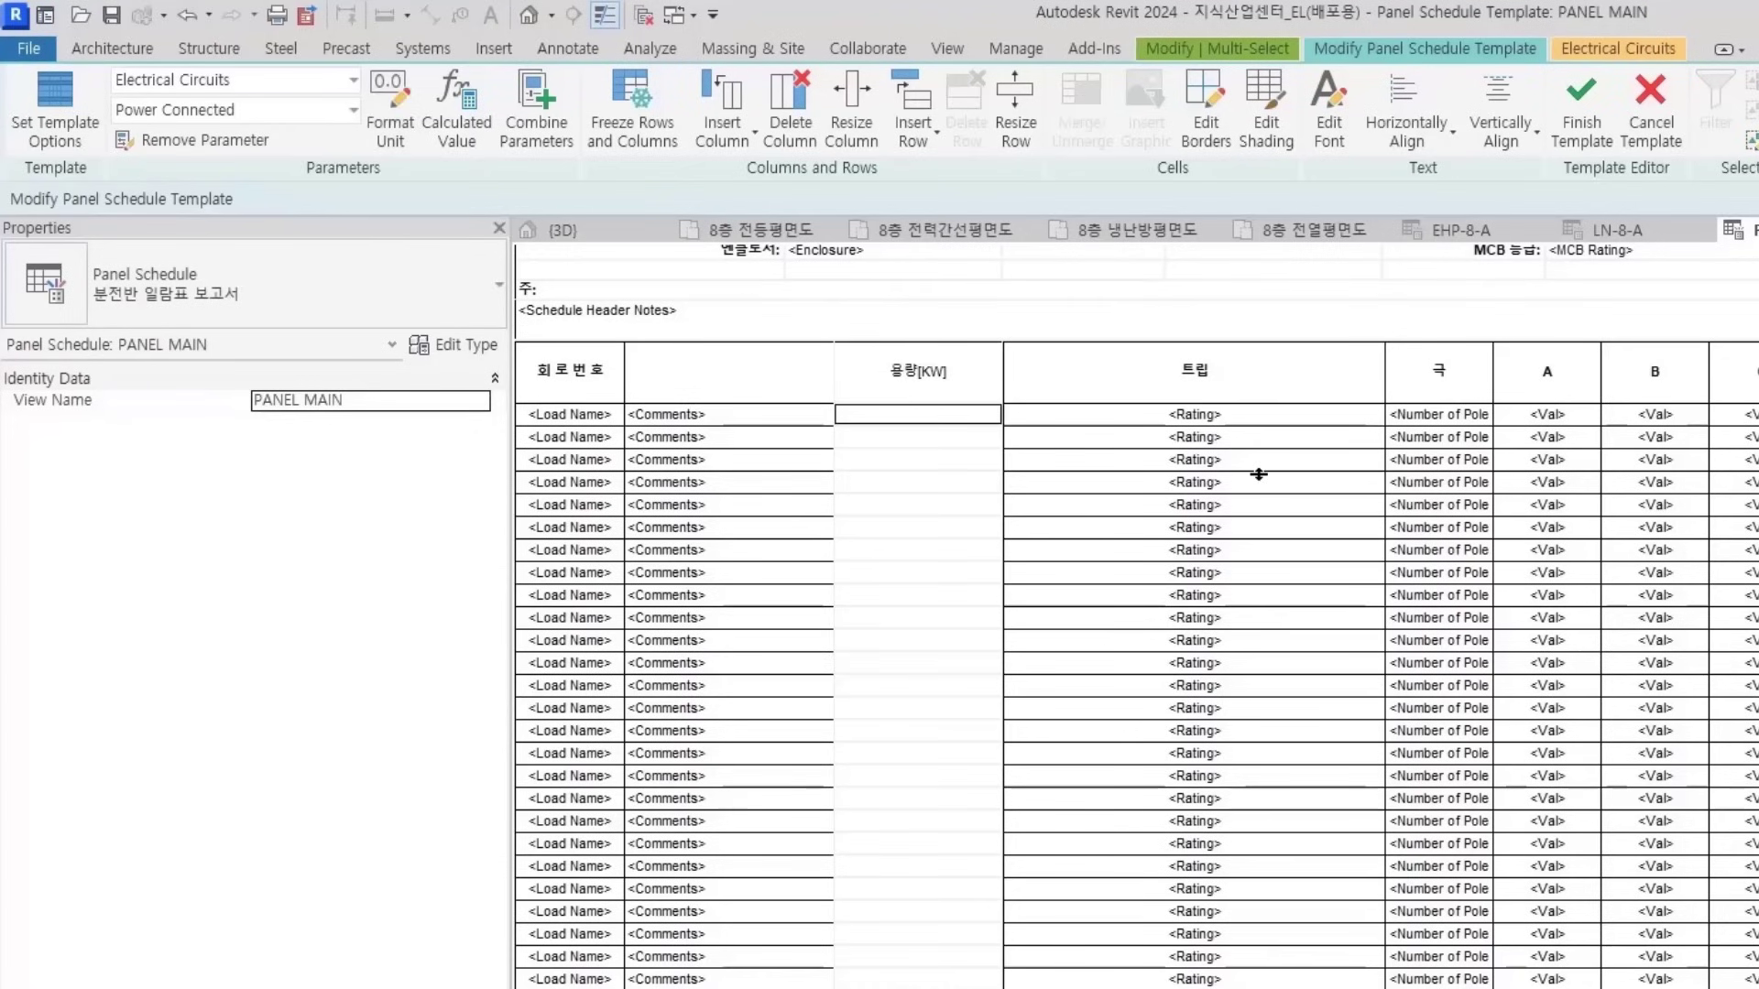
left_click(887, 506)
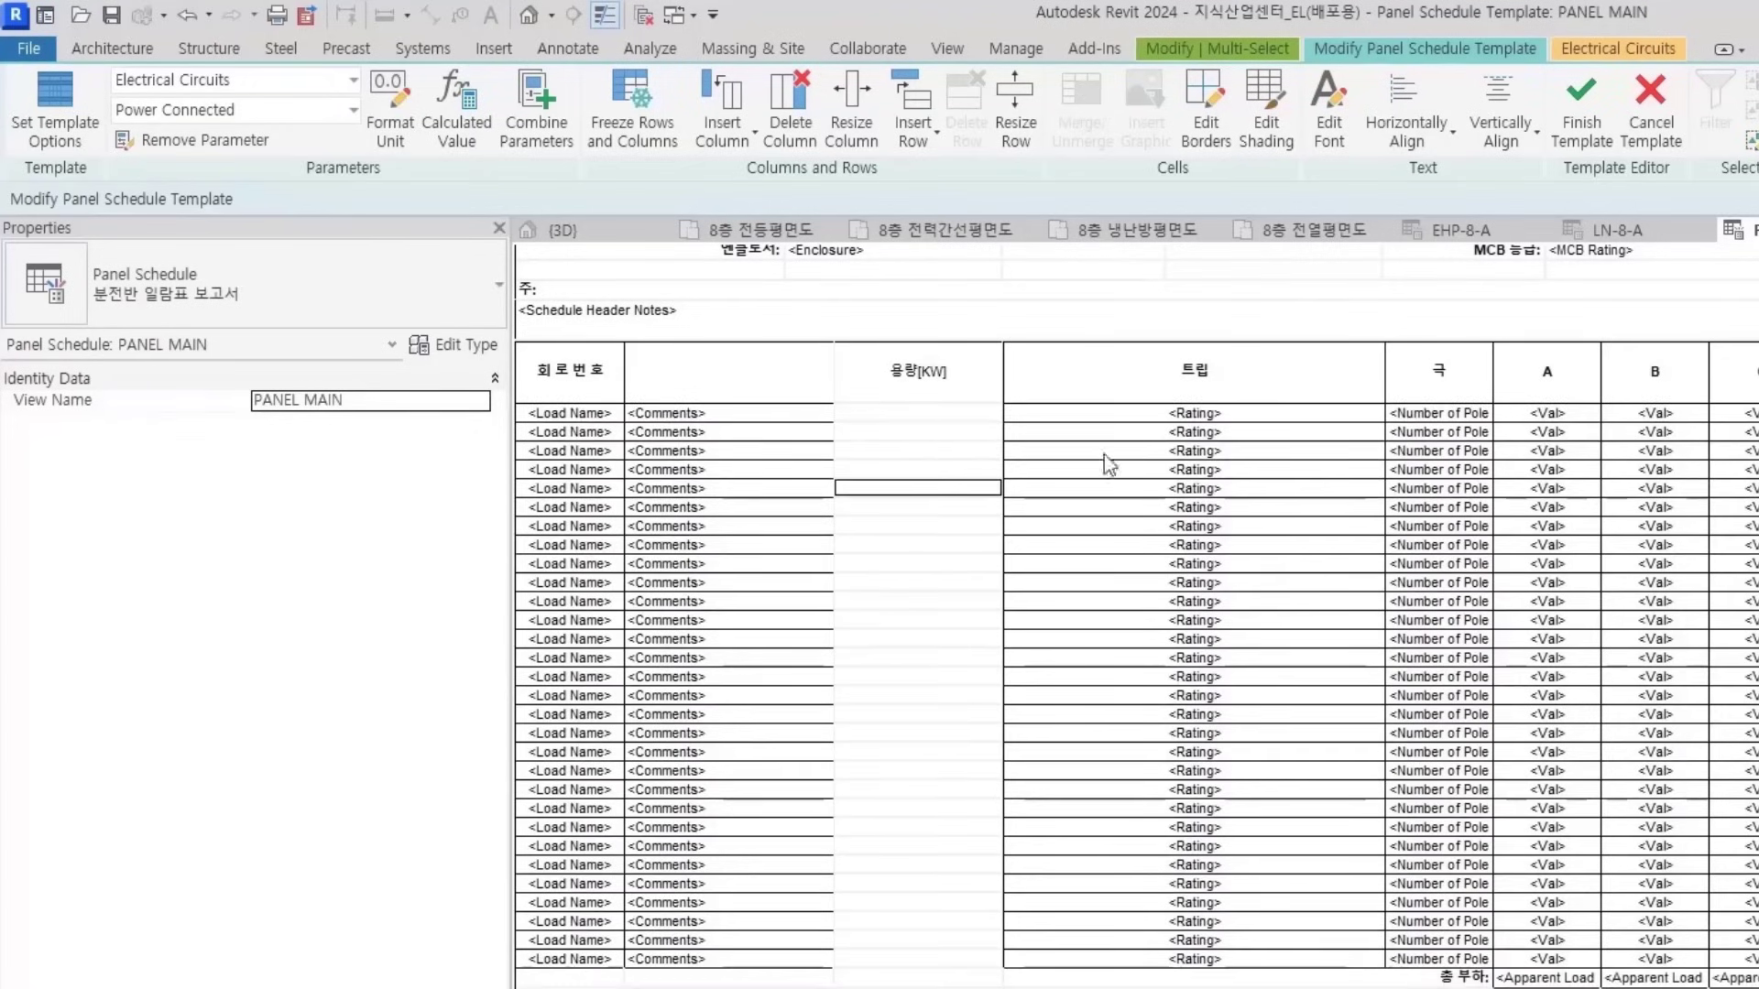
Check the workbook's next column and insert an empty column between 용량[KW] and 트립
key("alt+Tab")
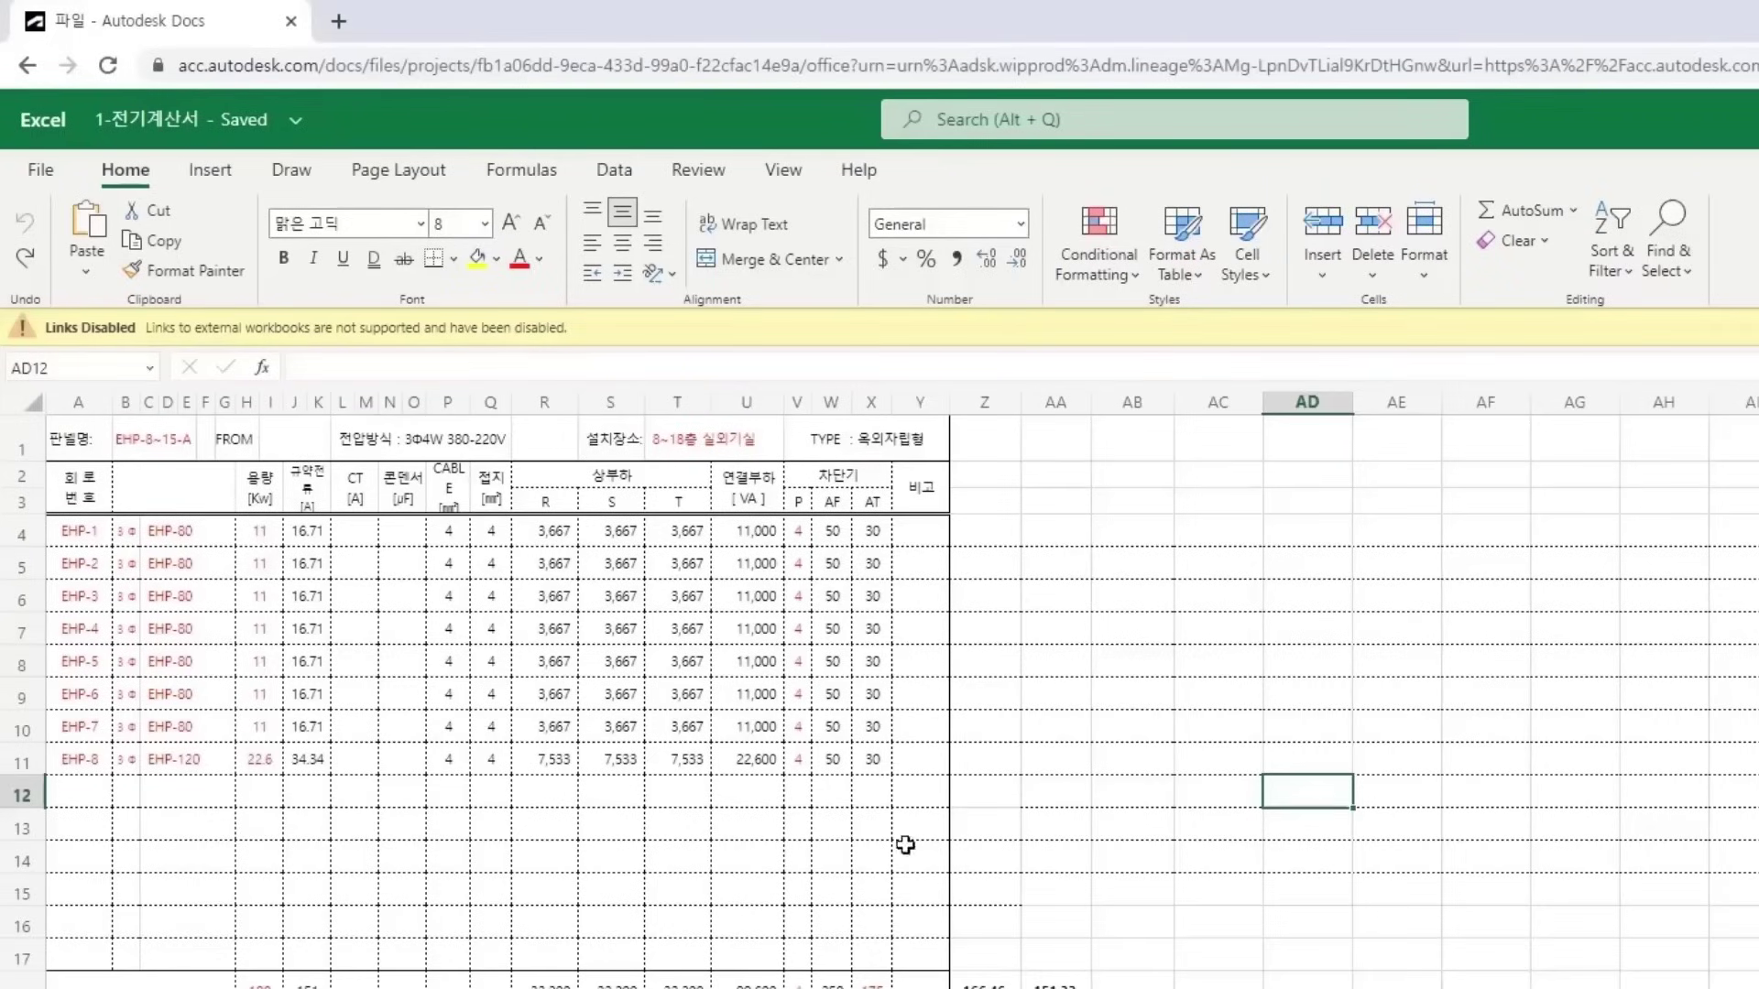
key("alt+Tab")
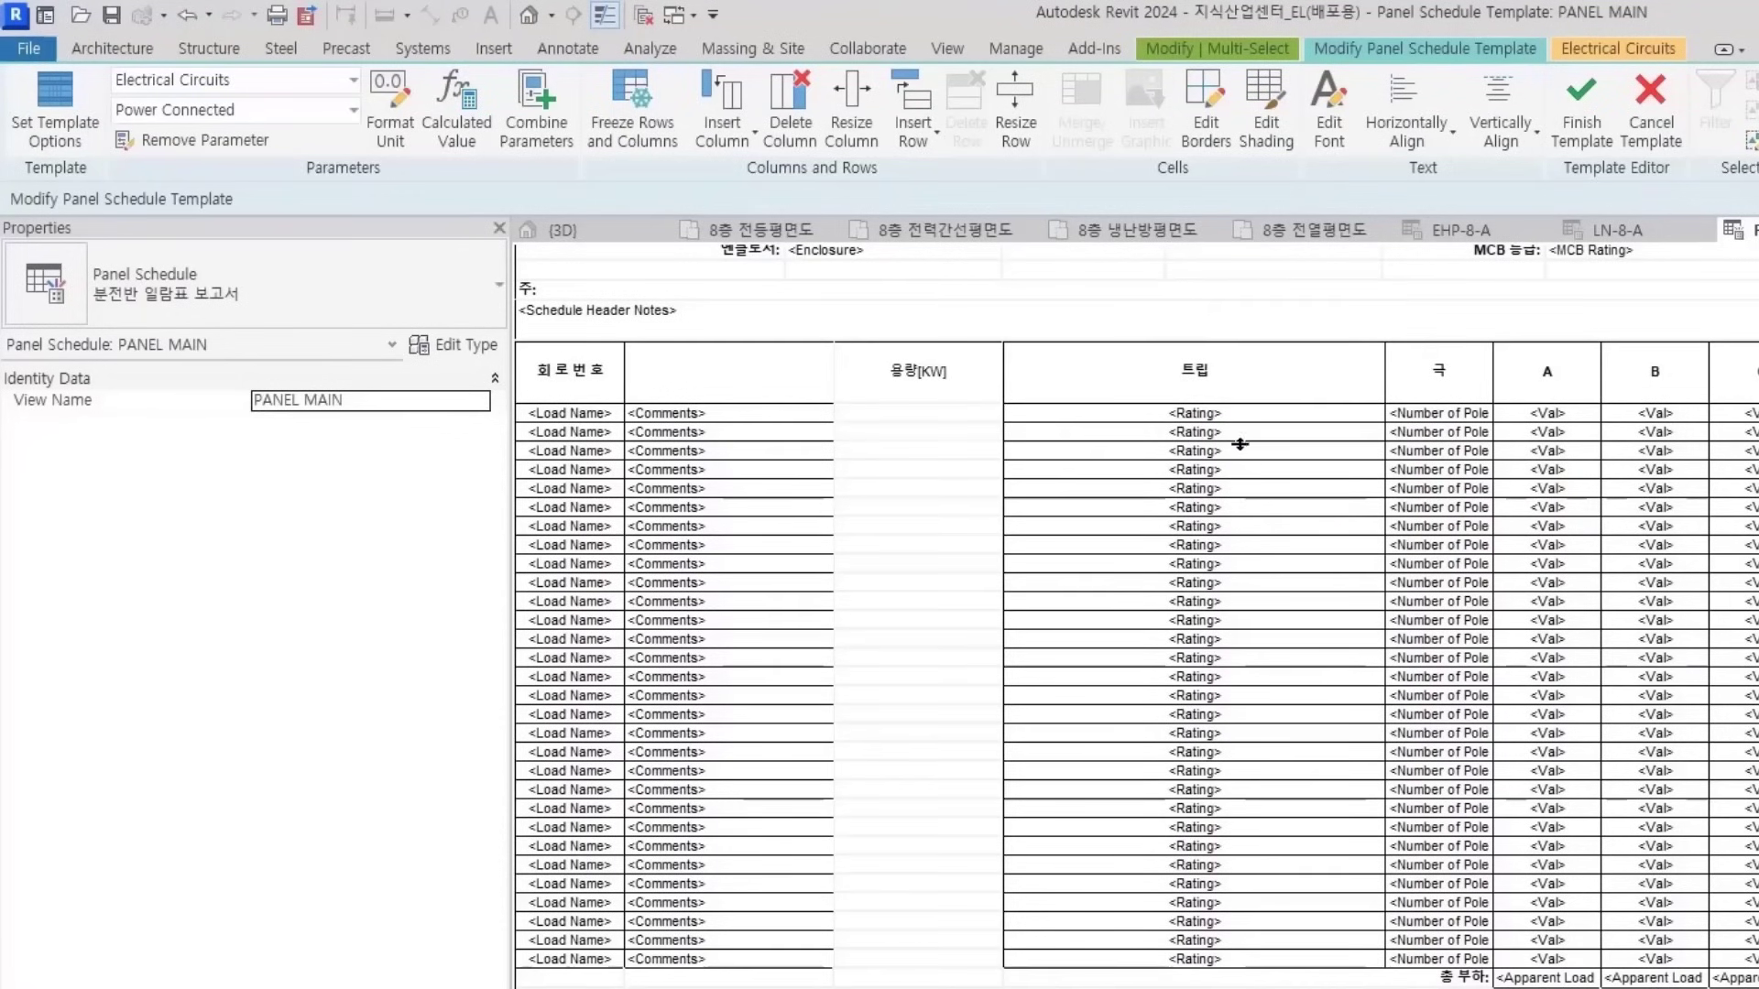
double_click(1109, 357)
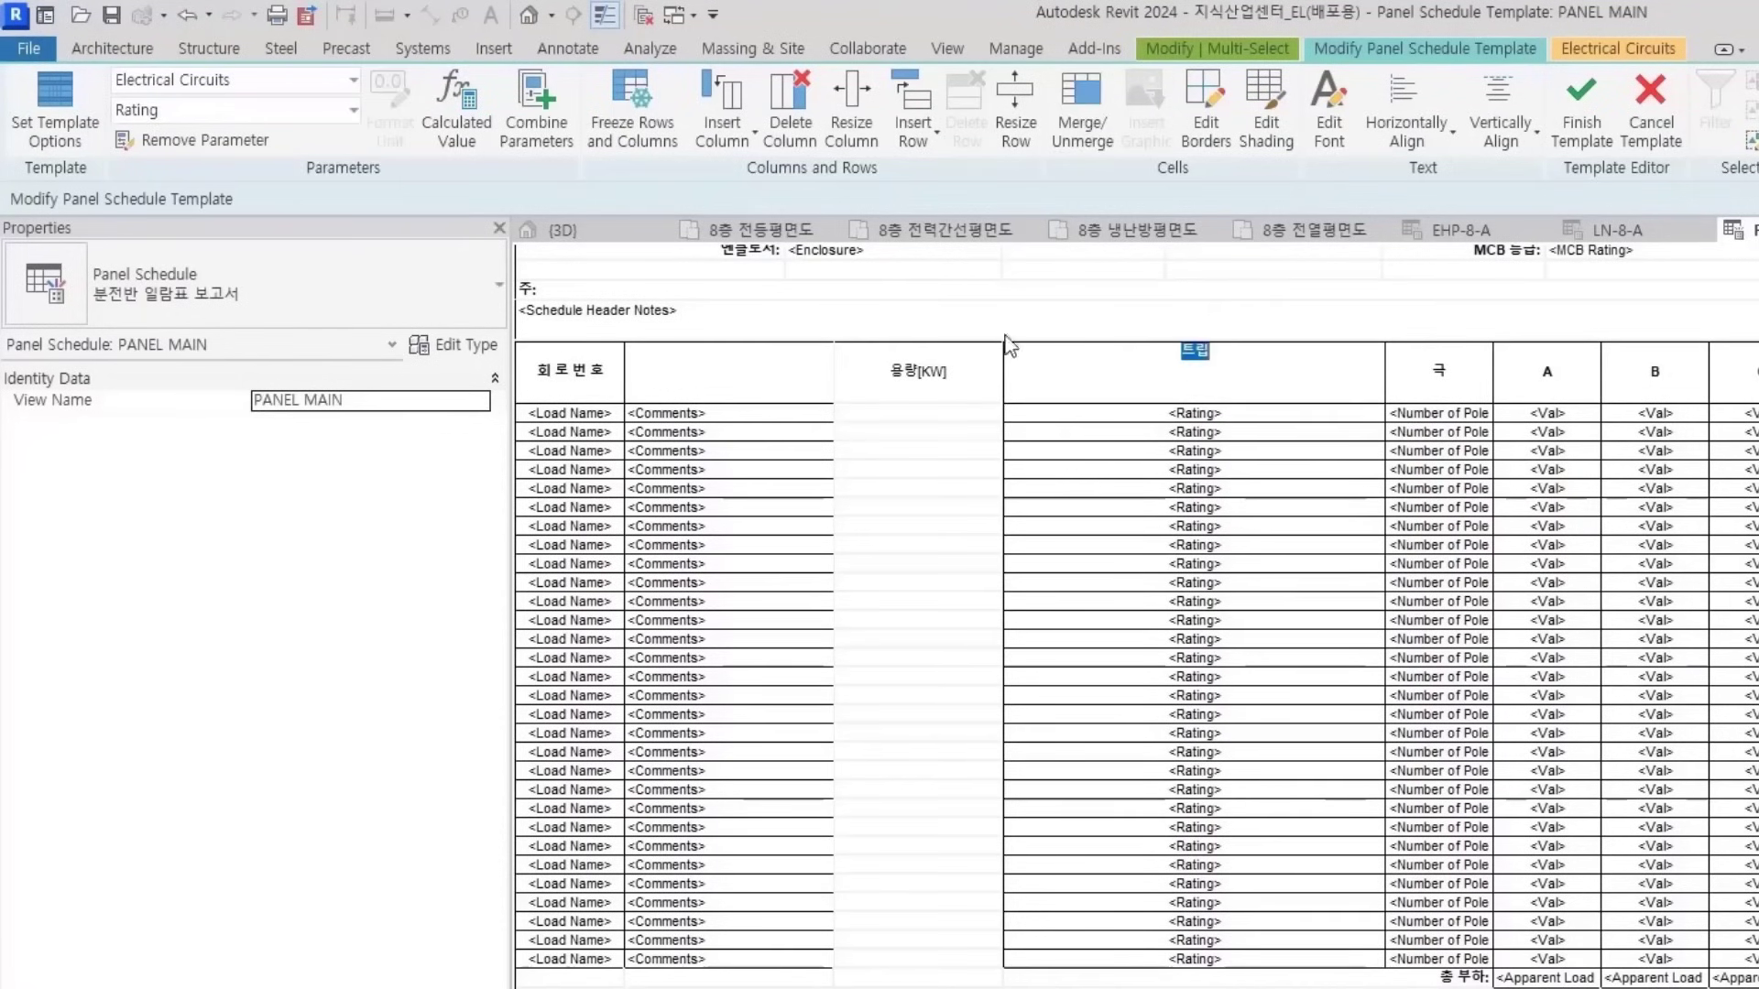
left_click(737, 135)
left_click(755, 179)
left_click(1074, 380)
Assign the Apparent Current parameter to all circuit cells of the empty column before 트립
left_click_drag(1084, 411, 1083, 944)
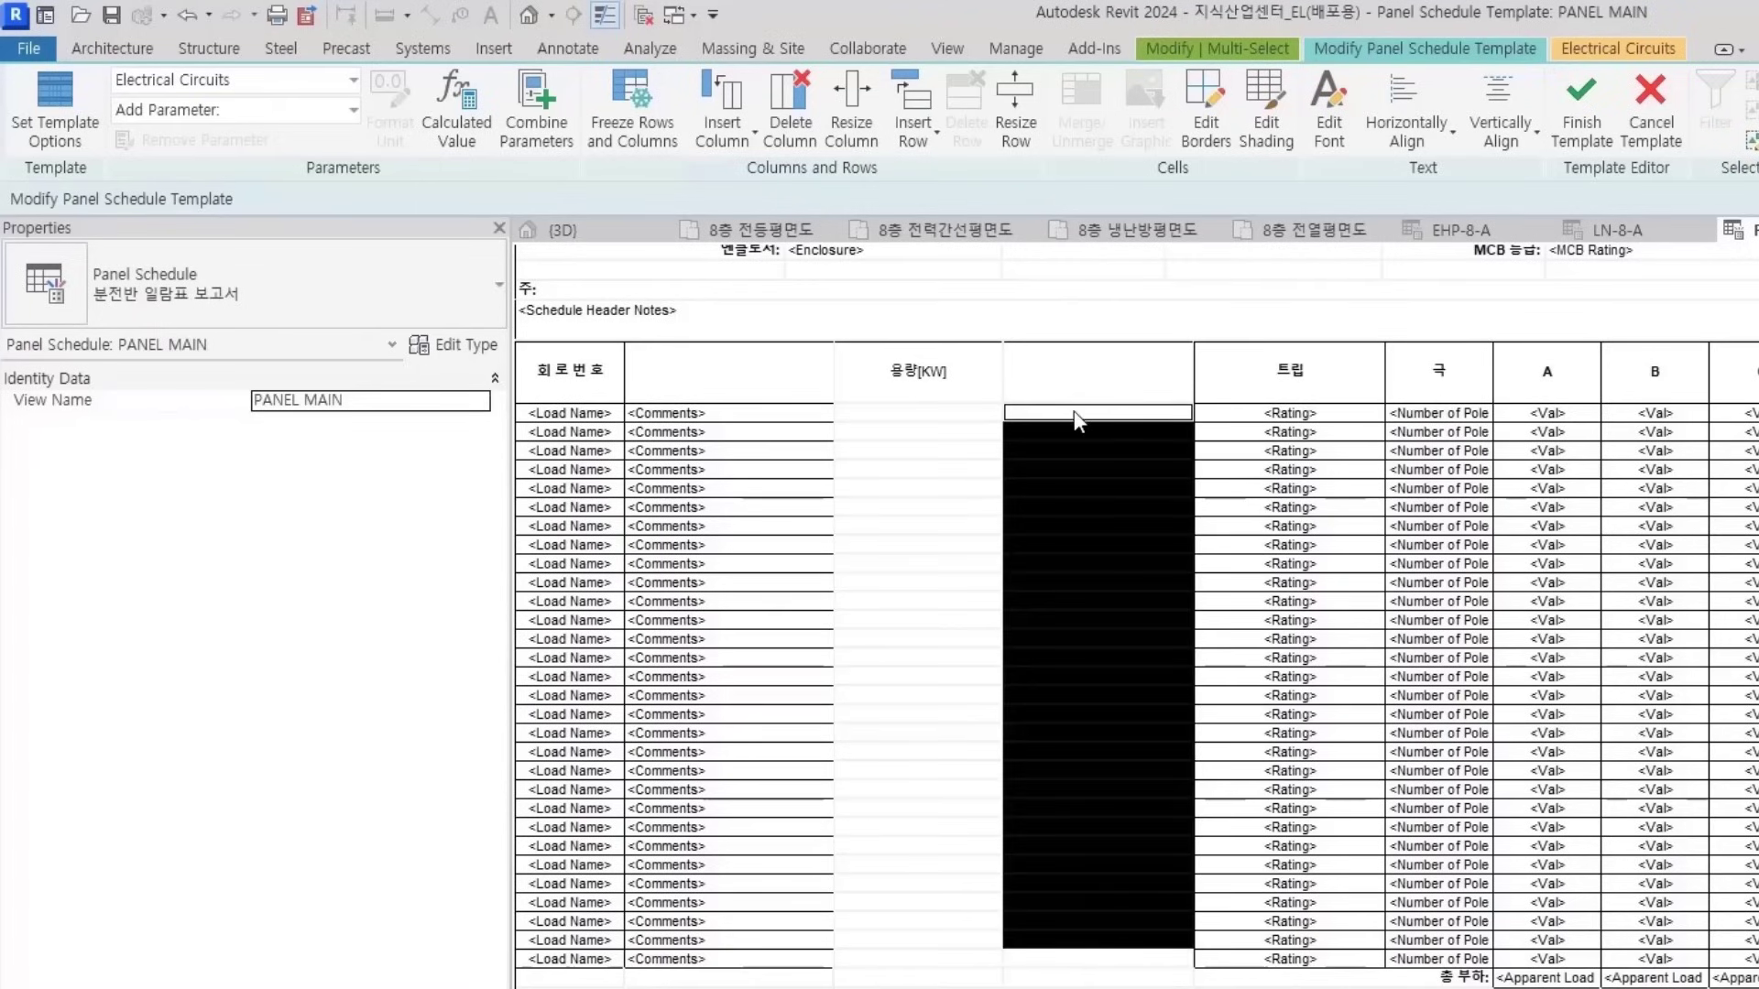
left_click(291, 107)
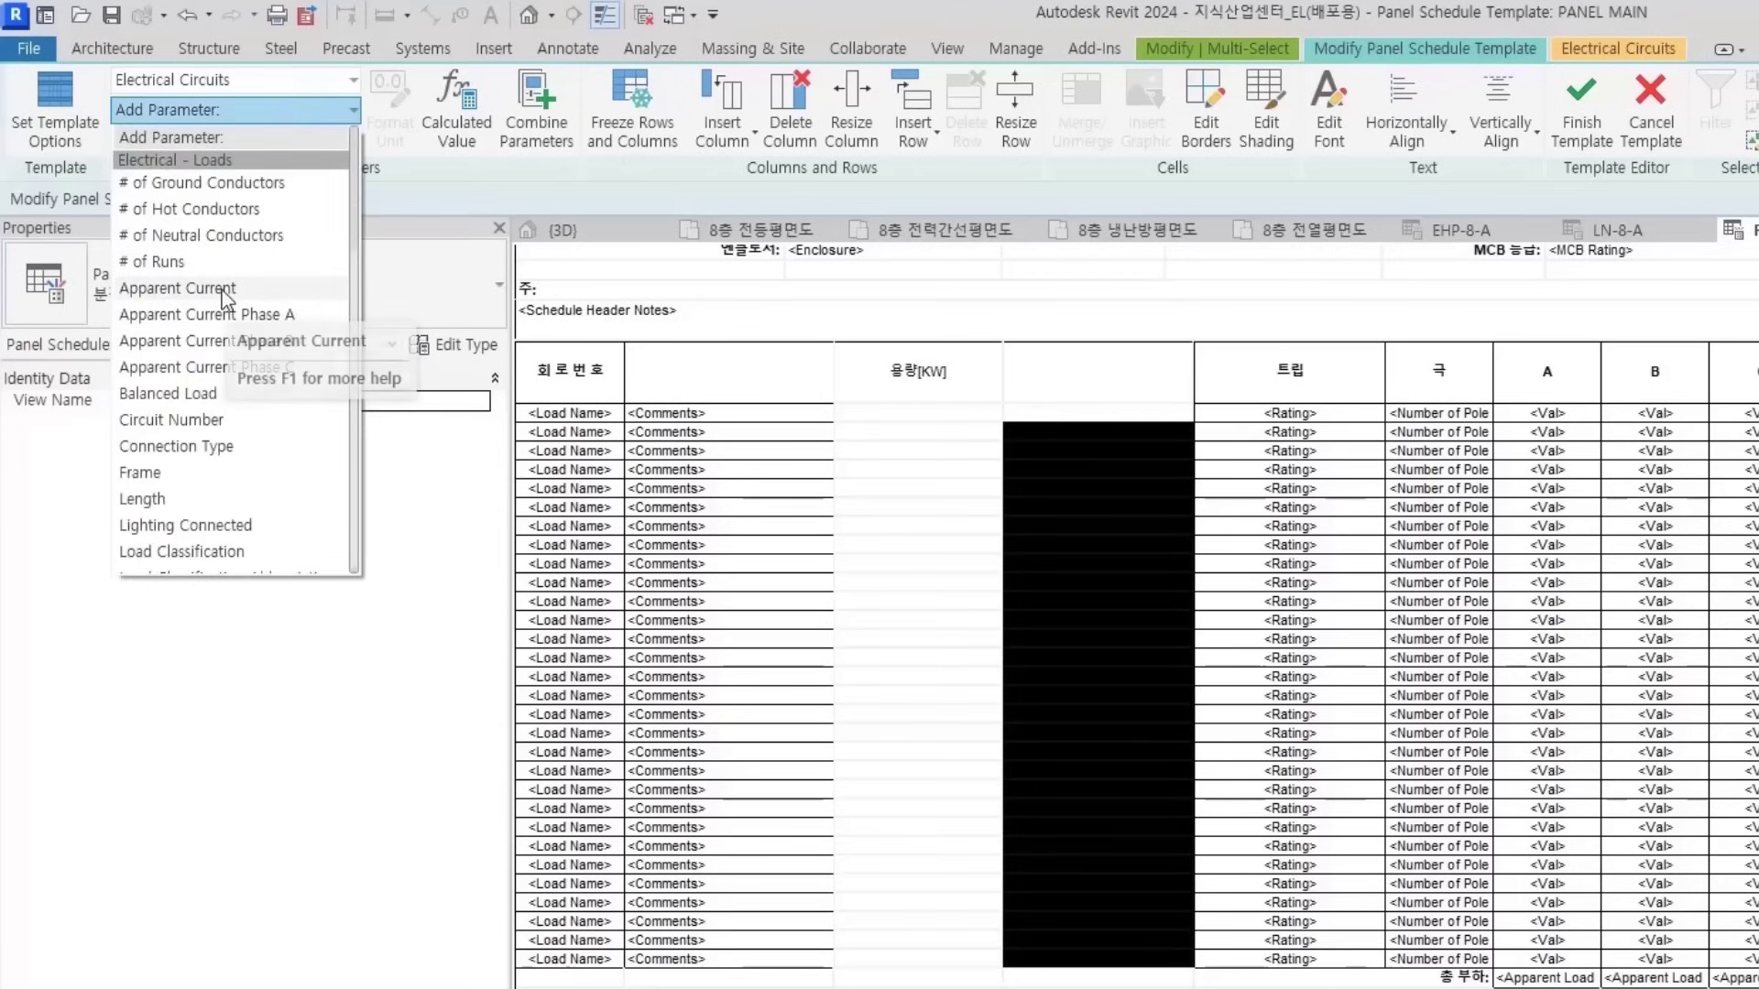
left_click(171, 290)
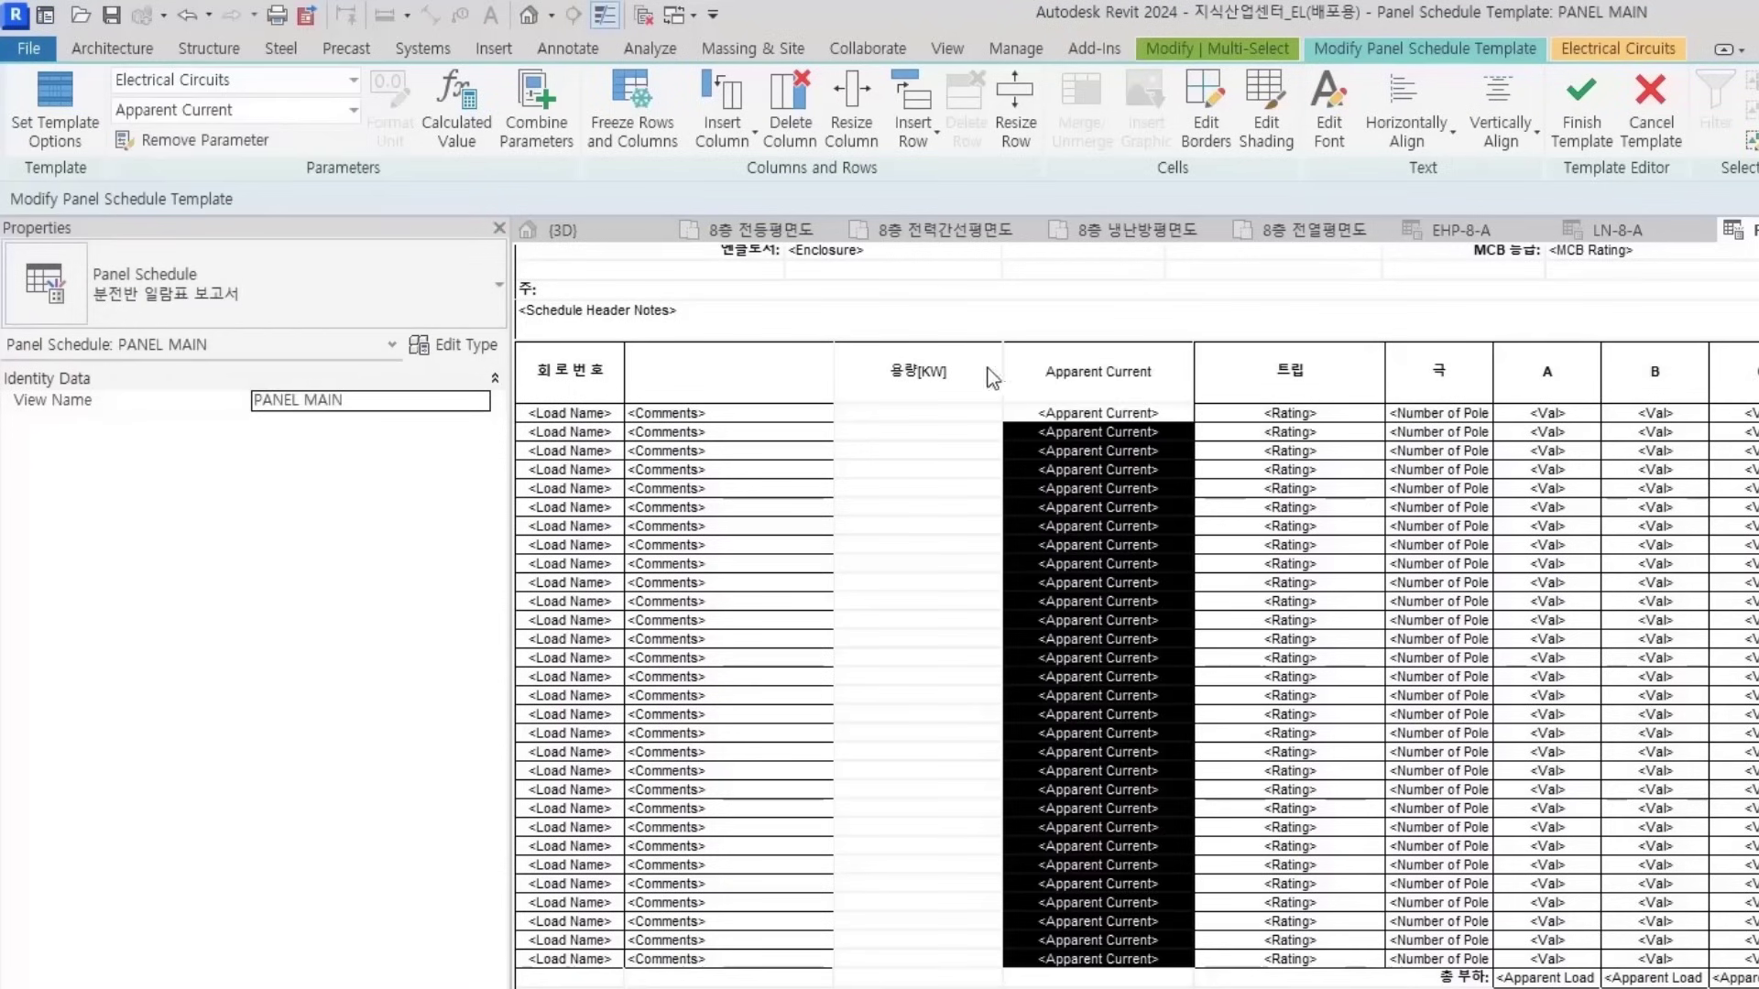
Rename the Apparent Current column header 규약전류[A] to match the workbook's heading
left_click(1129, 373)
key("alt+Tab")
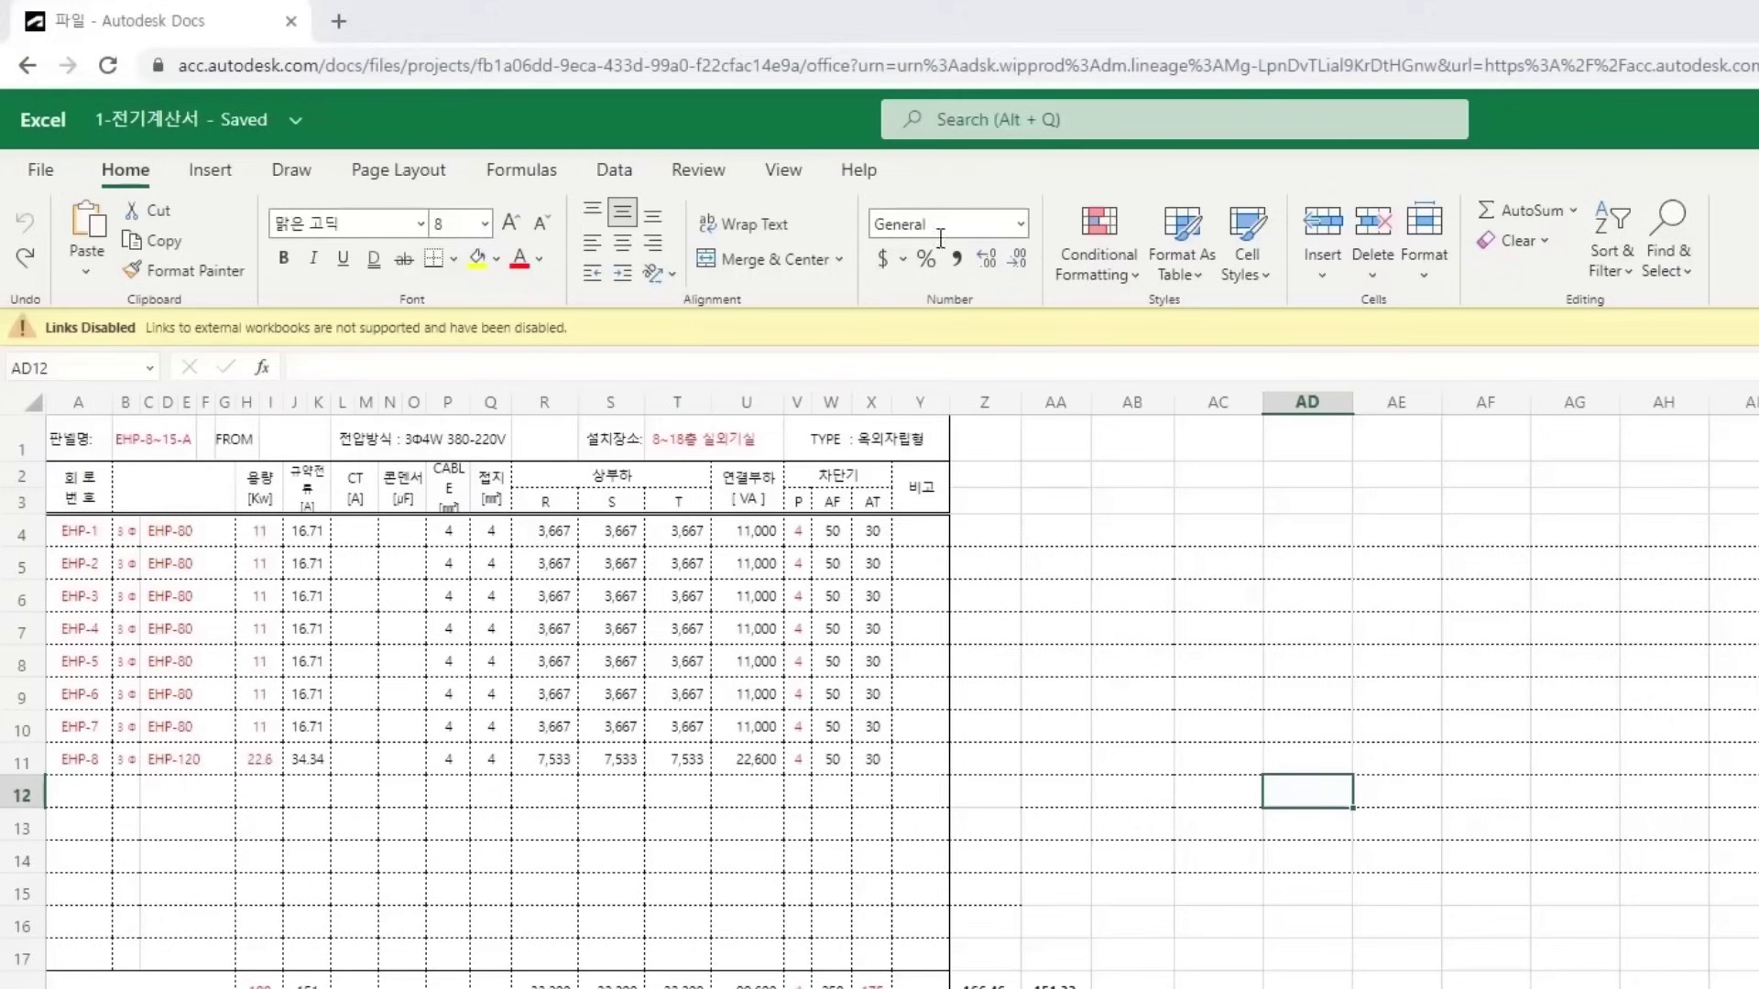
key("alt+Tab")
left_click(1167, 361)
left_click(1169, 372)
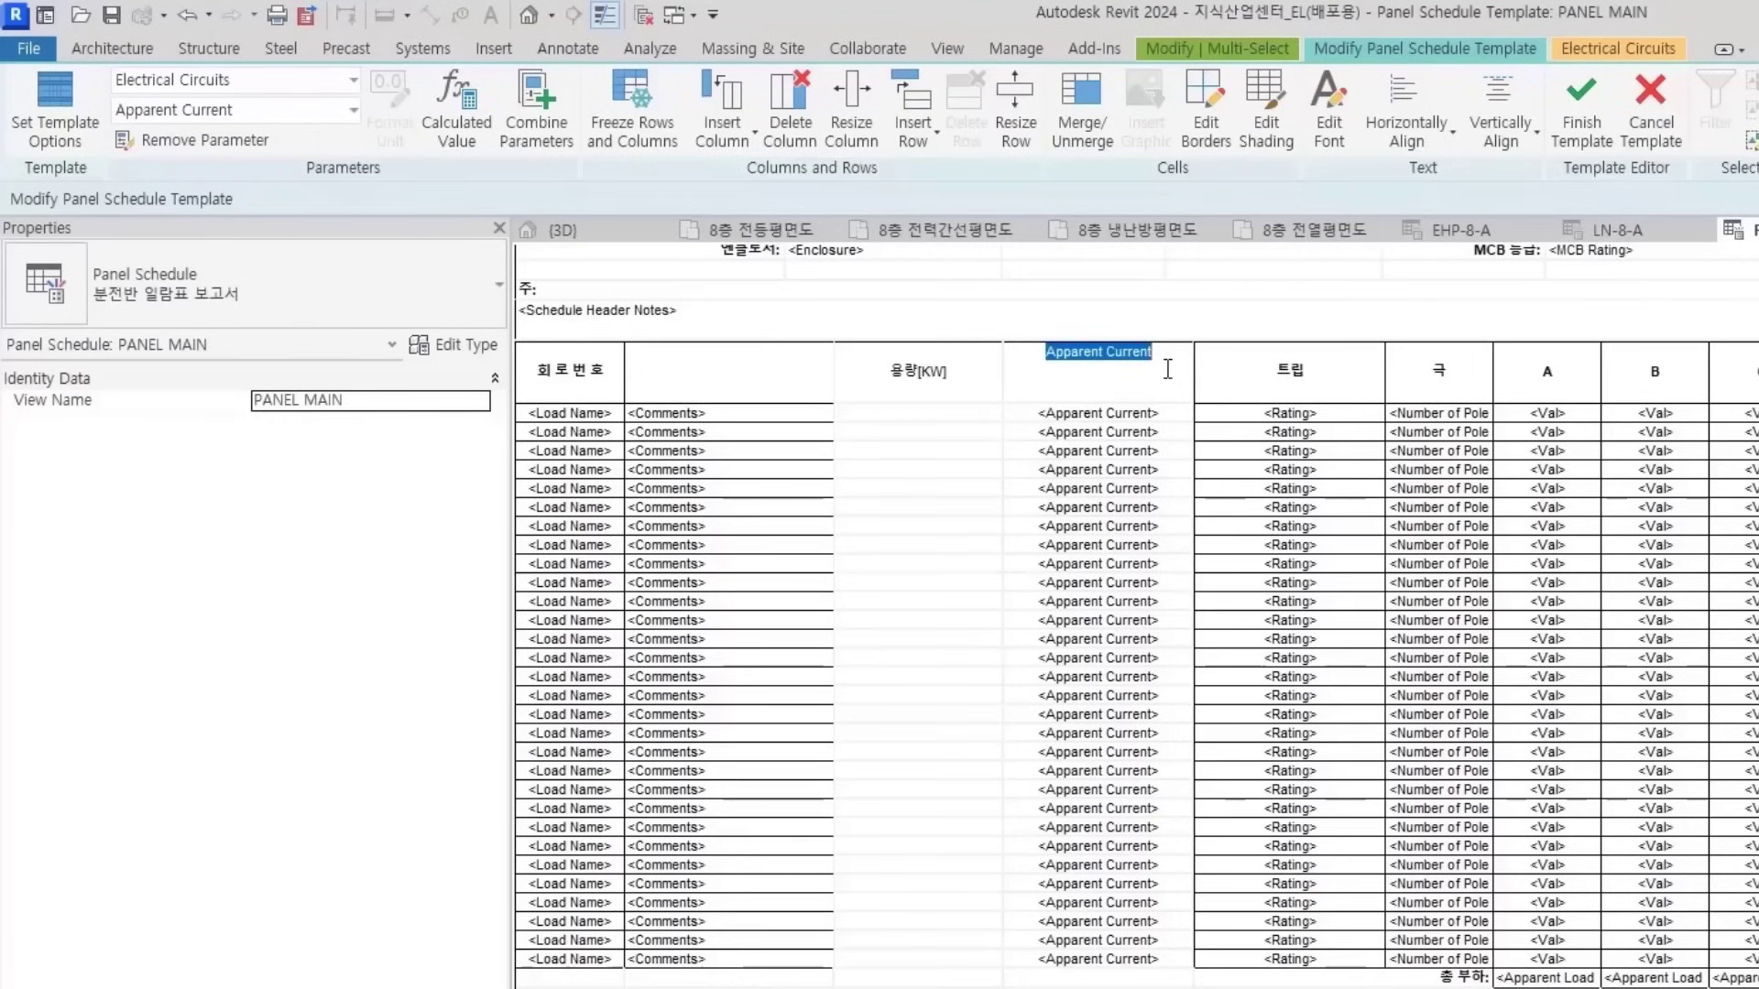
type("RB")
type("약전")
type("류[ㅁ")
type("]")
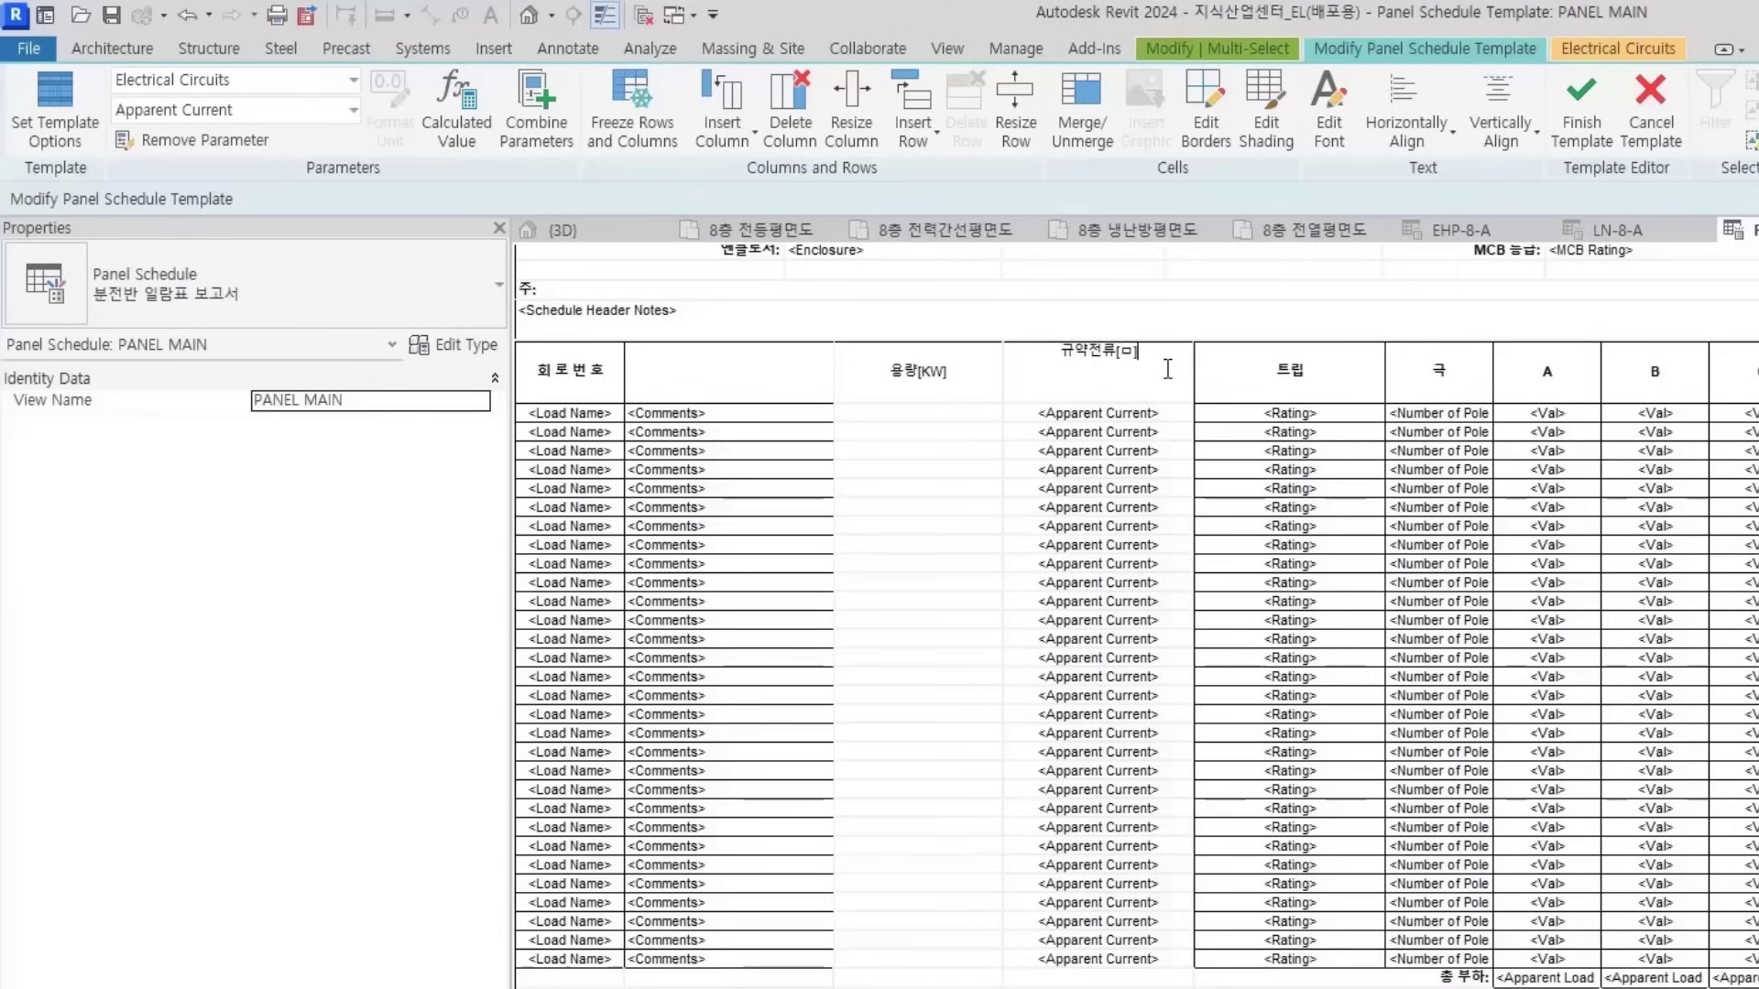
key("BackSpace")
key("BackSpace")
type("A]")
key("Return")
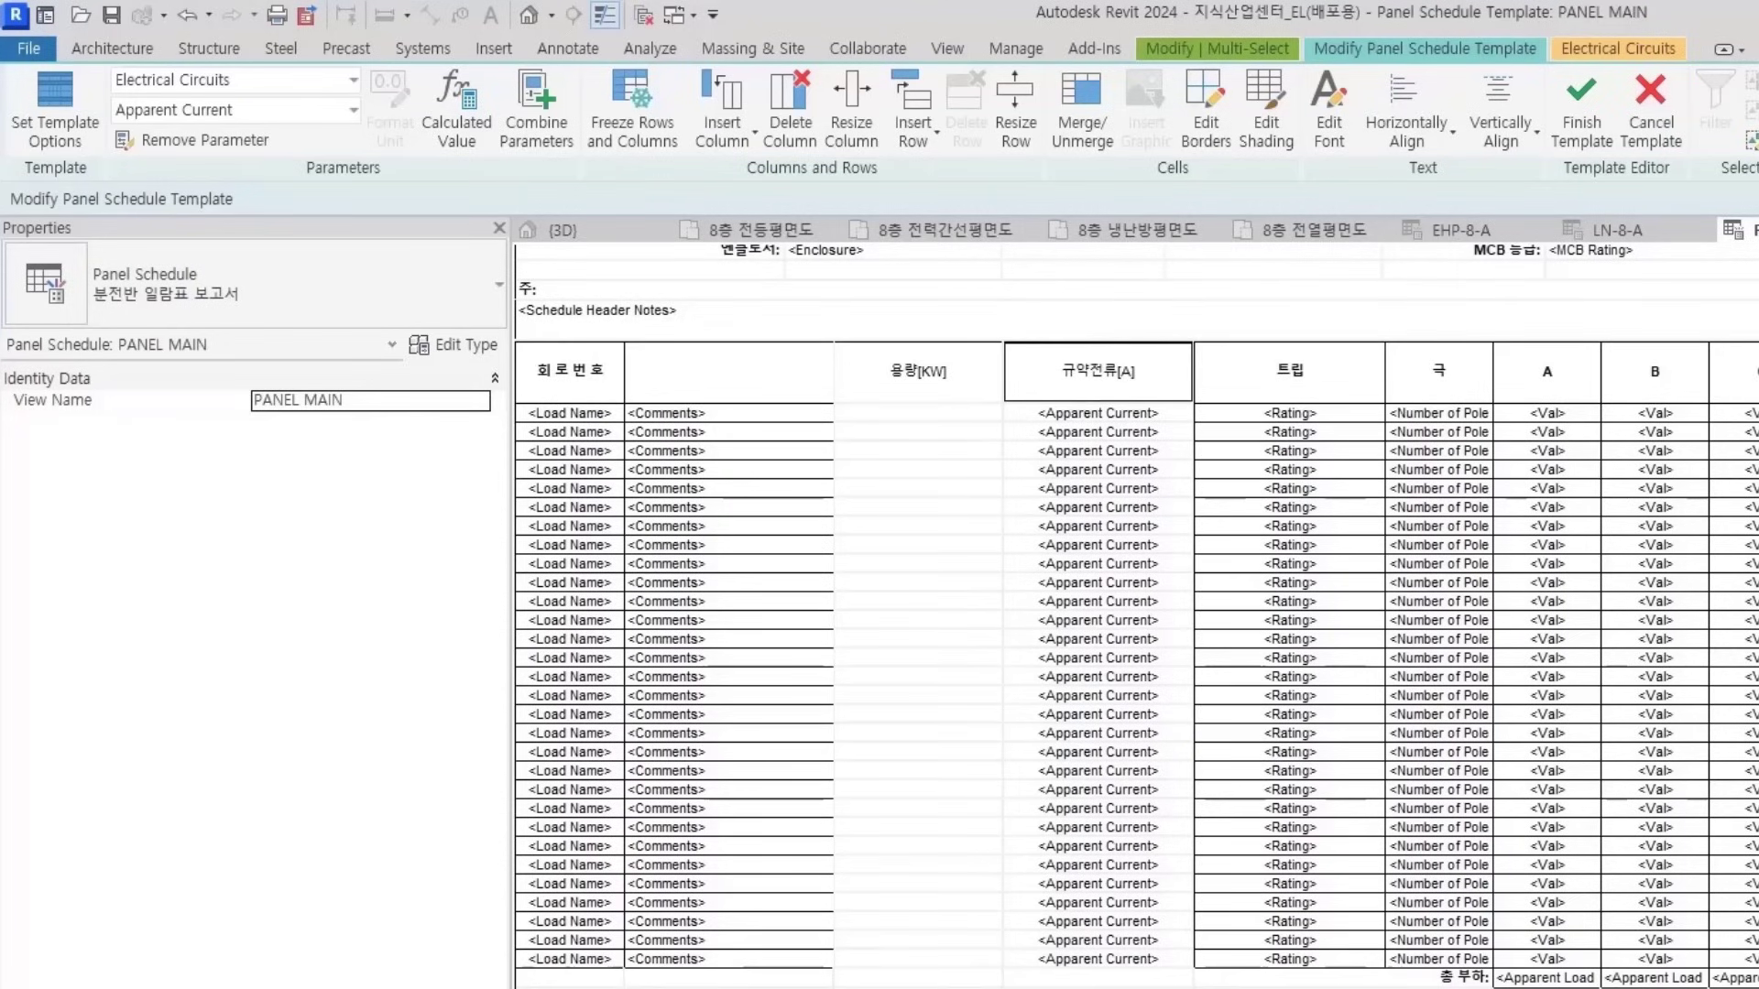
Check the workbook's remaining columns and narrow the 용량[KW] and 규약전류[A] columns
key("alt+Tab")
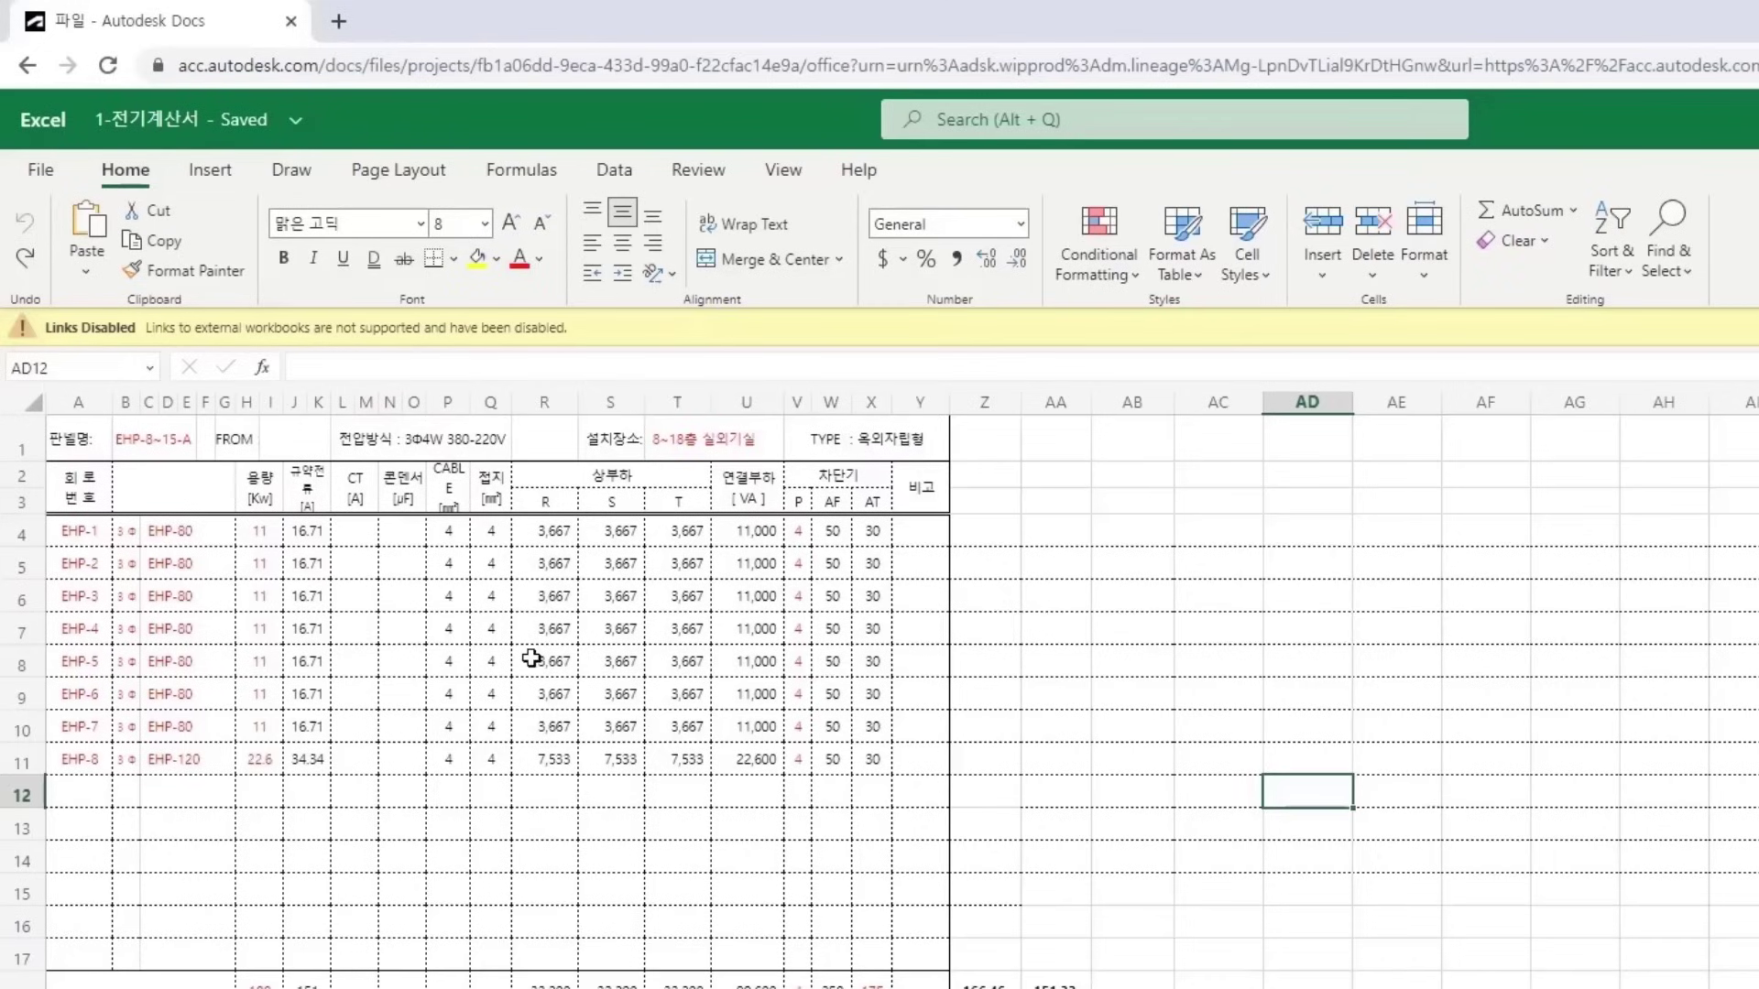
key("alt+Tab")
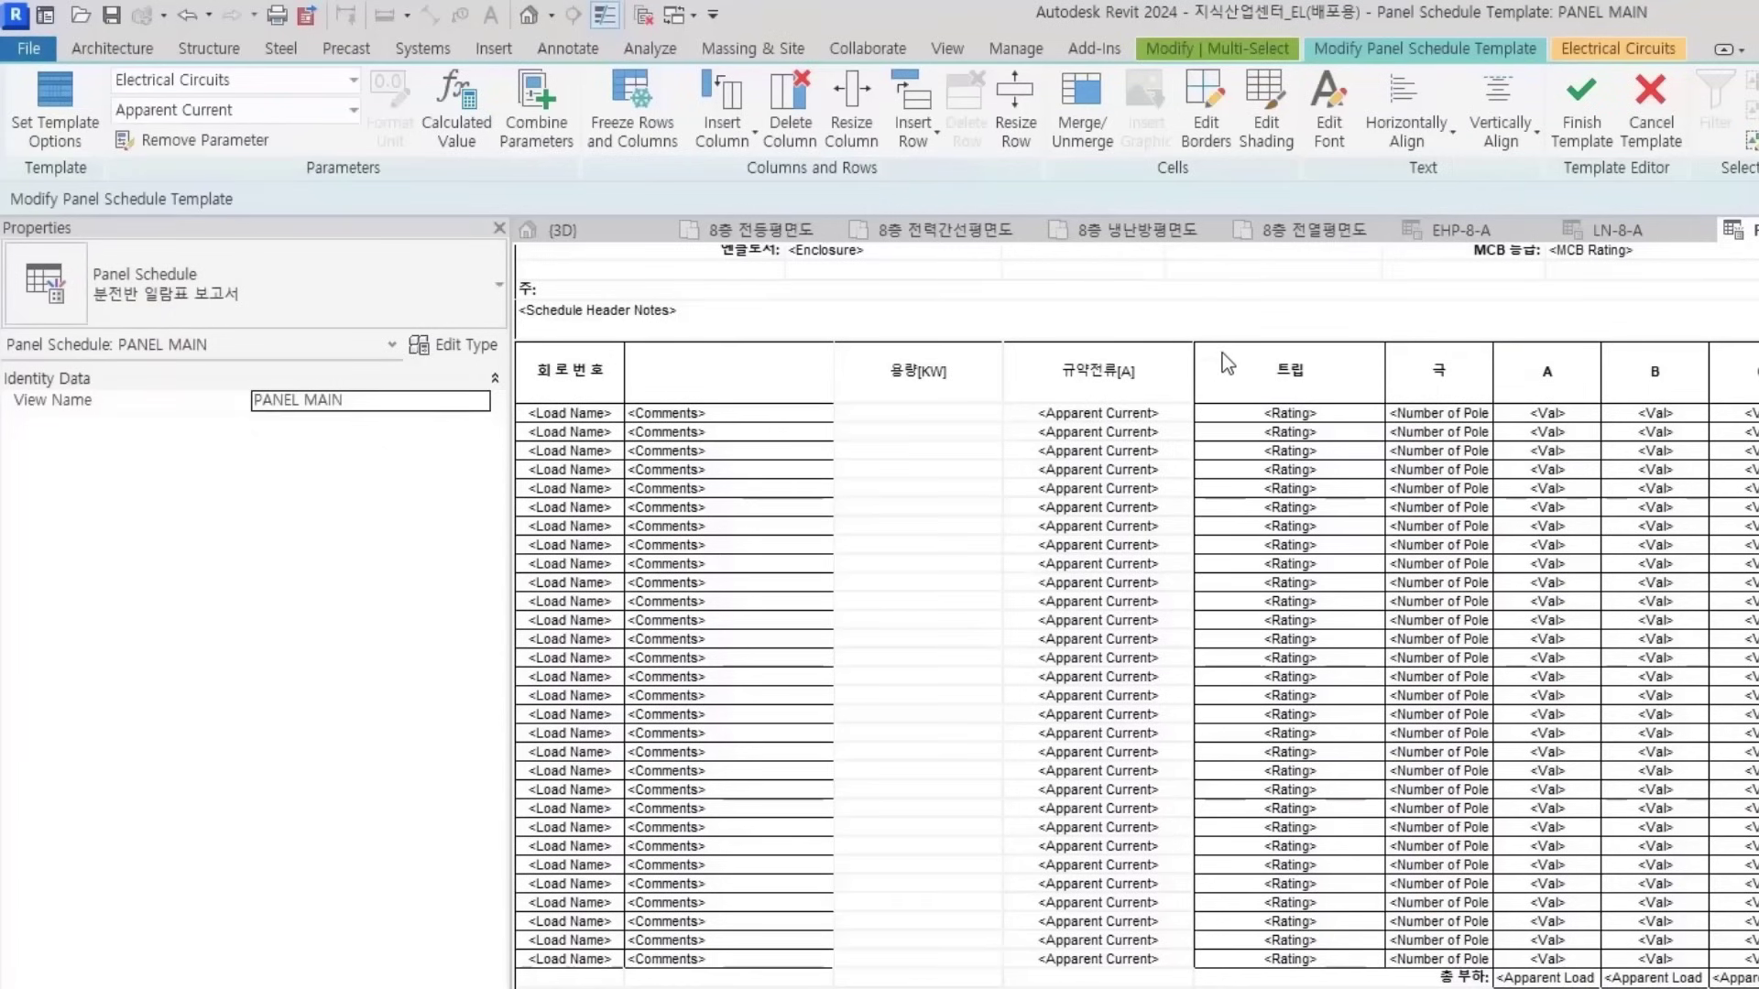
left_click_drag(997, 366, 957, 367)
left_click_drag(1193, 362, 1095, 366)
Insert two empty columns between the 규약전류[A] column and the 트립 column
left_click(1142, 370)
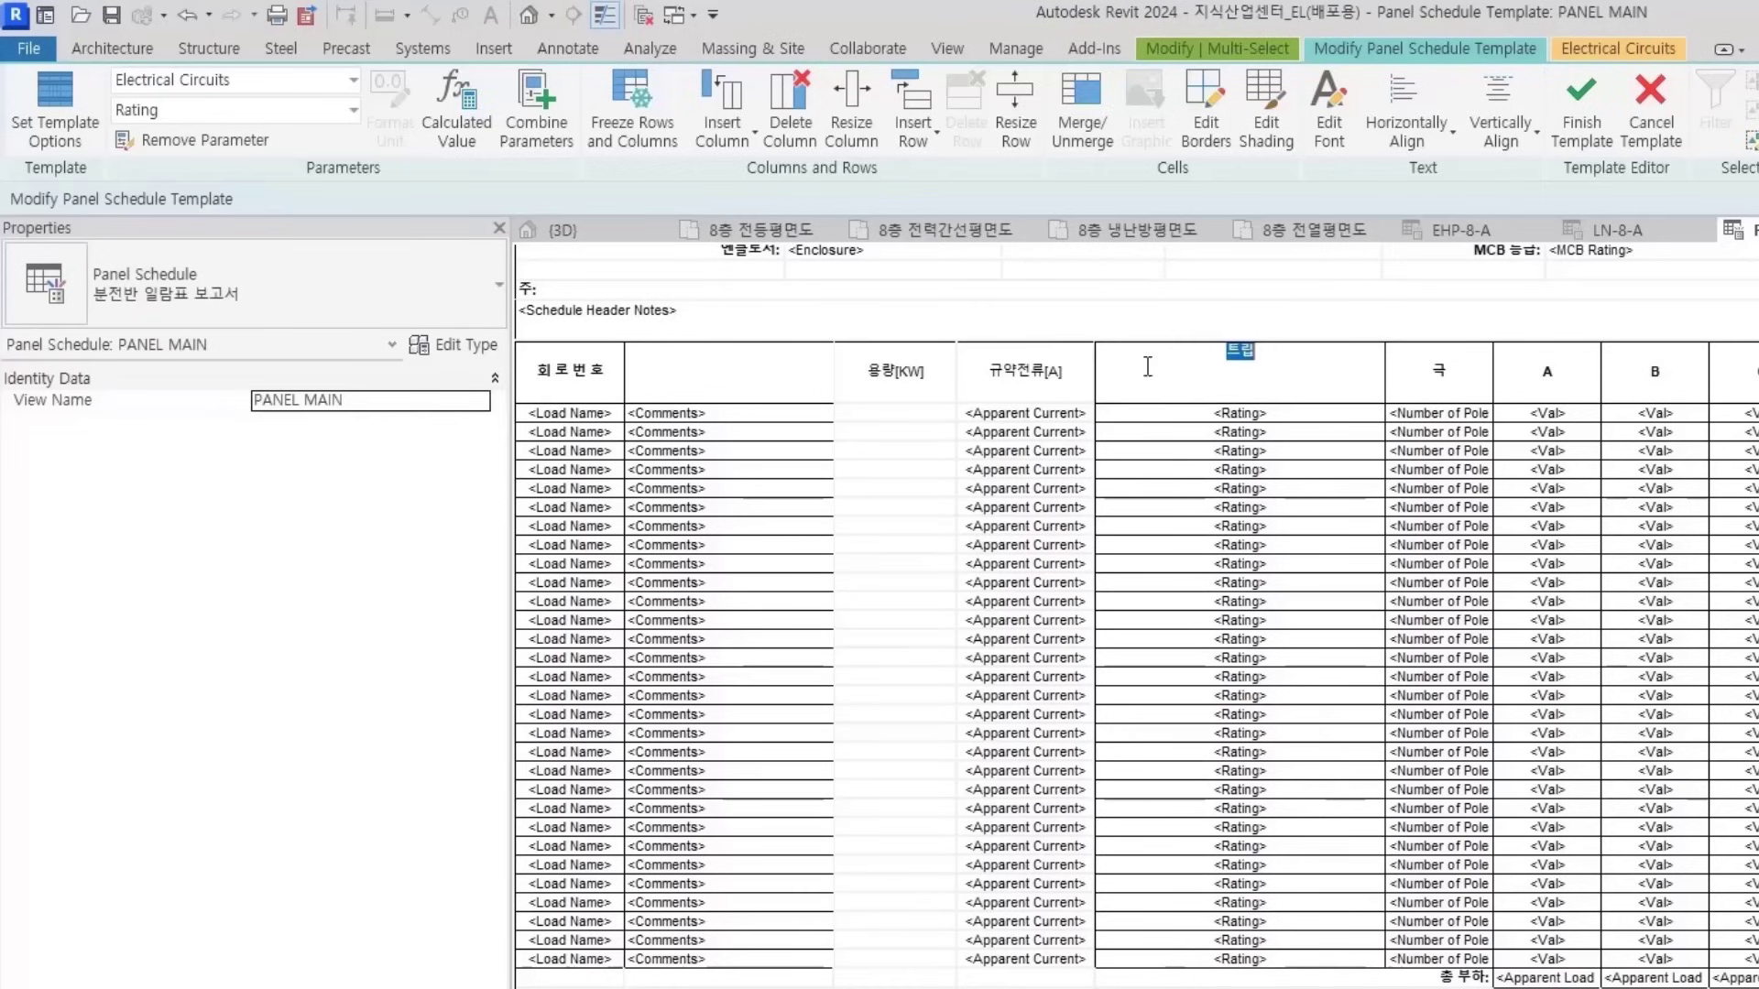
left_click(711, 84)
left_click(738, 185)
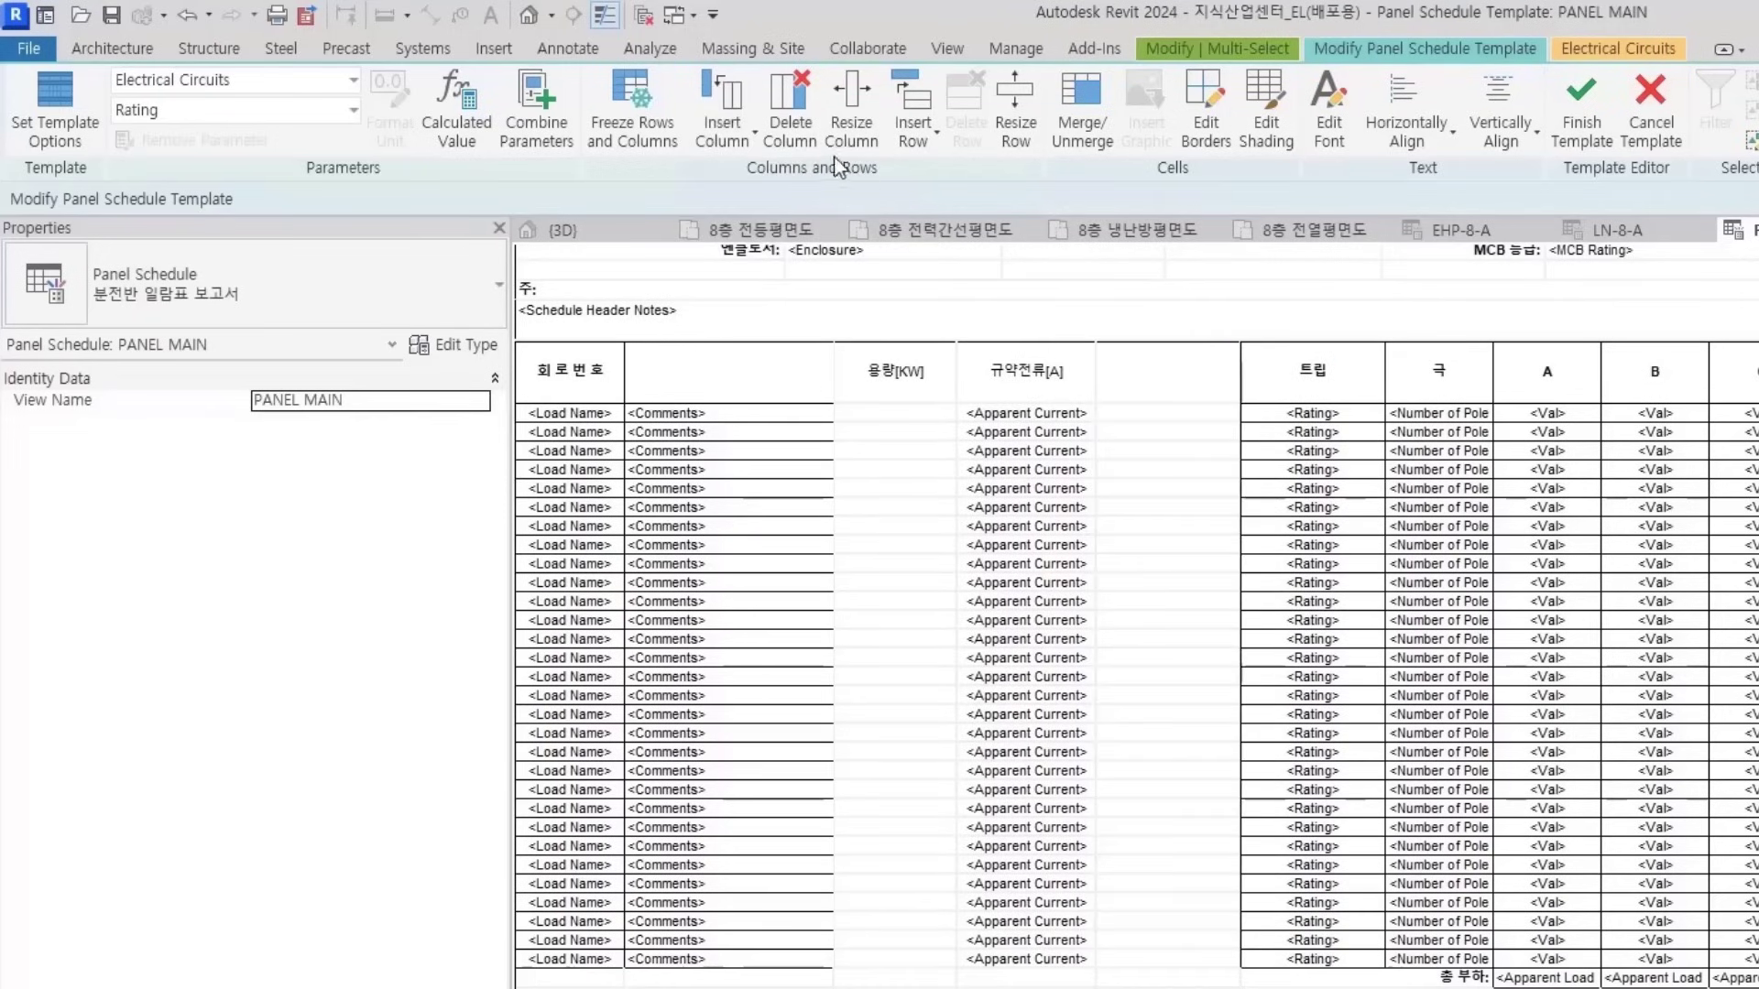
left_click(722, 128)
left_click(742, 180)
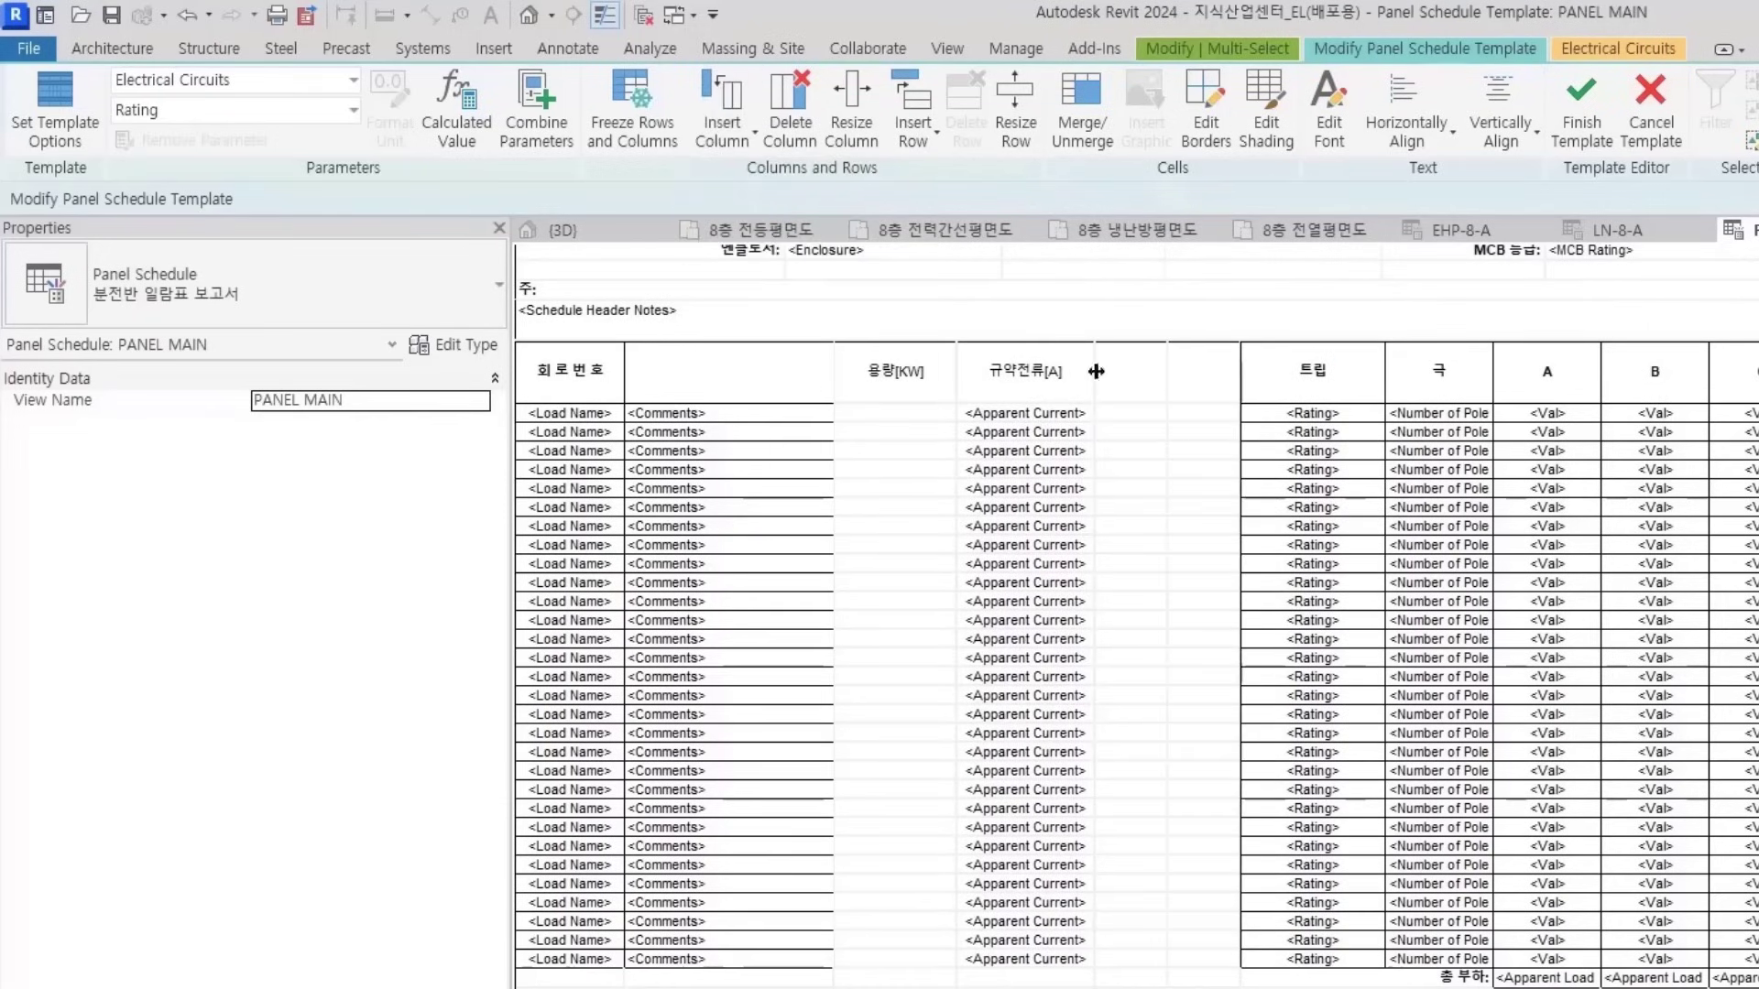
Enter the workbook's CT [A] heading in the header of the first empty column after 규약전류[A]
left_click(1139, 377)
key("alt+Tab")
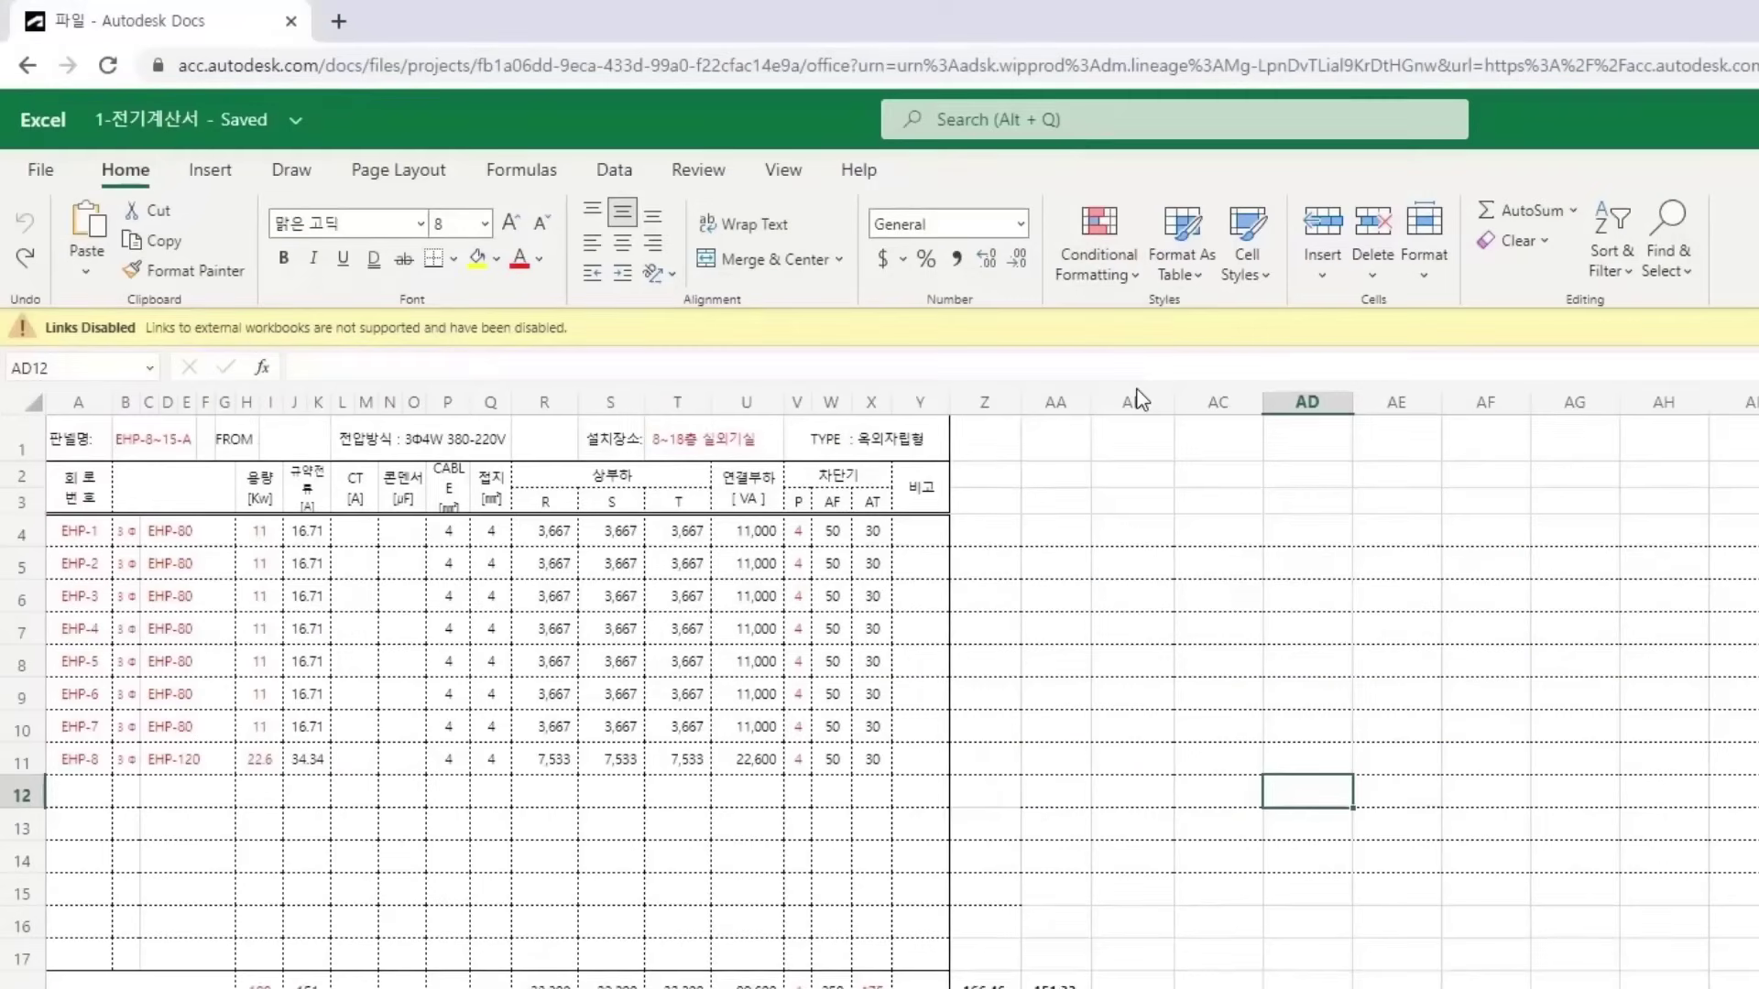
left_click(366, 496)
double_click(367, 497)
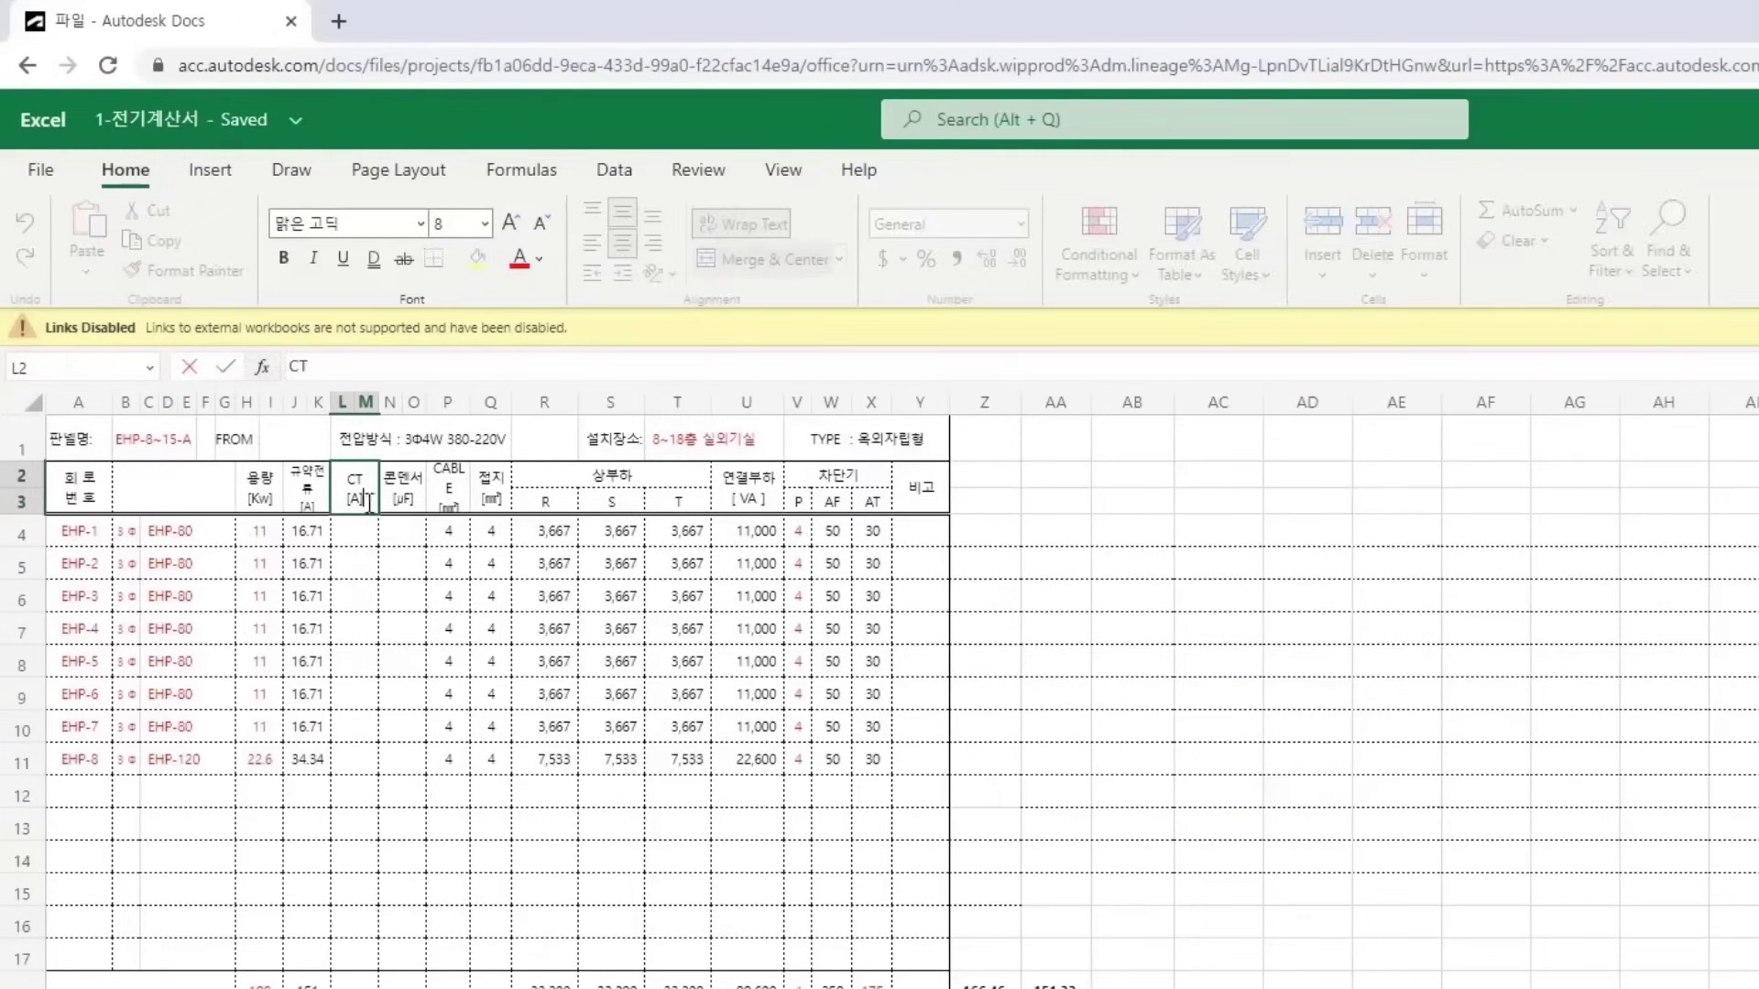
left_click(1462, 593)
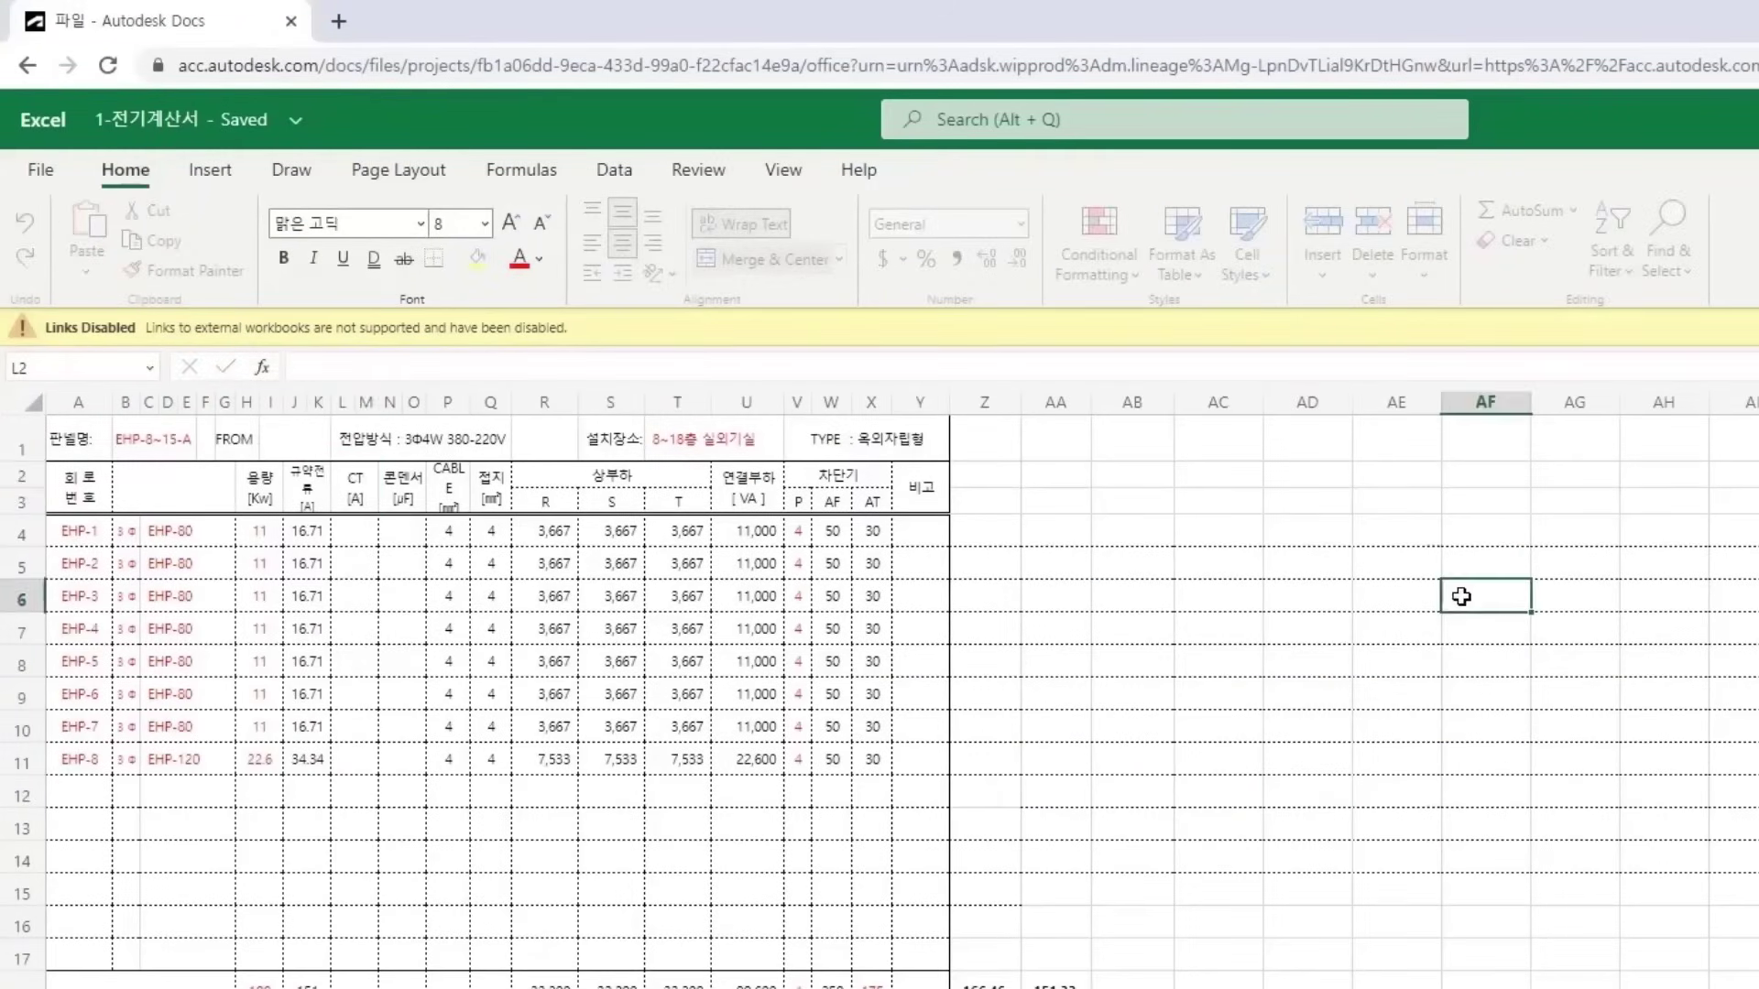
key("alt+Tab")
type("CT [A]")
left_click(1155, 557)
Copy the workbook's 콘덴서 [㎌] heading into the header of the empty column after CT [A]
key("alt+Tab")
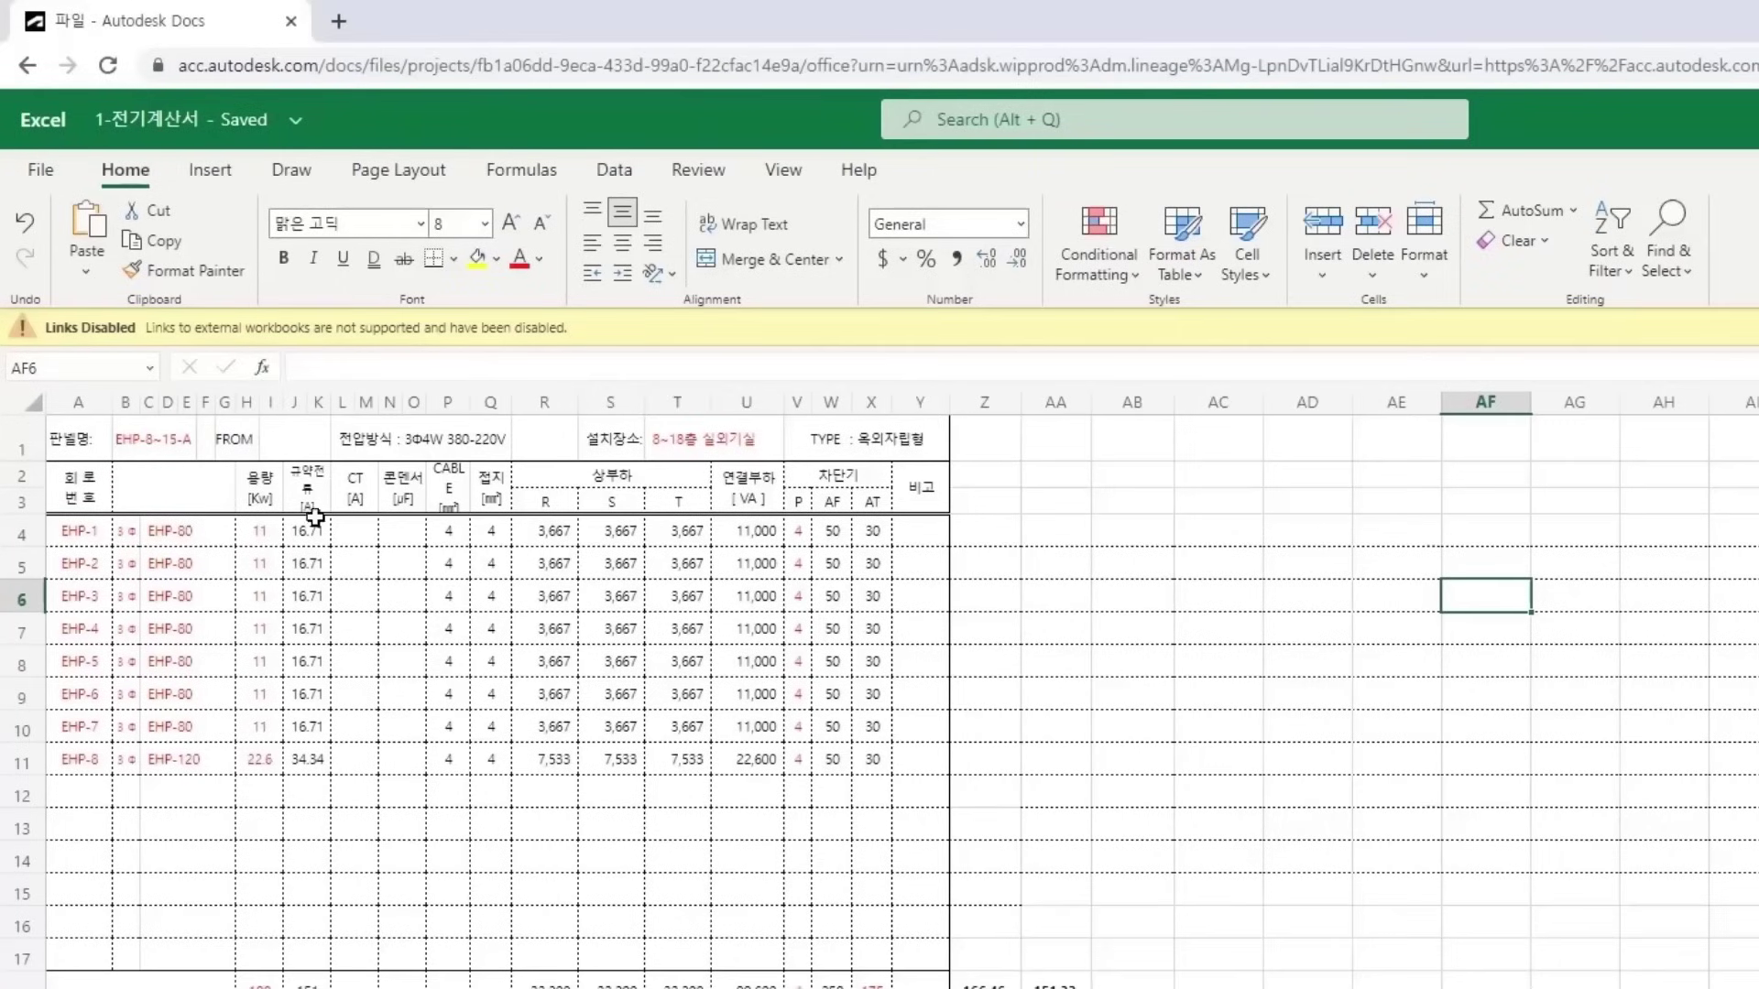
double_click(403, 496)
left_click_drag(412, 497, 371, 476)
key("ctrl+c")
key("alt+Tab")
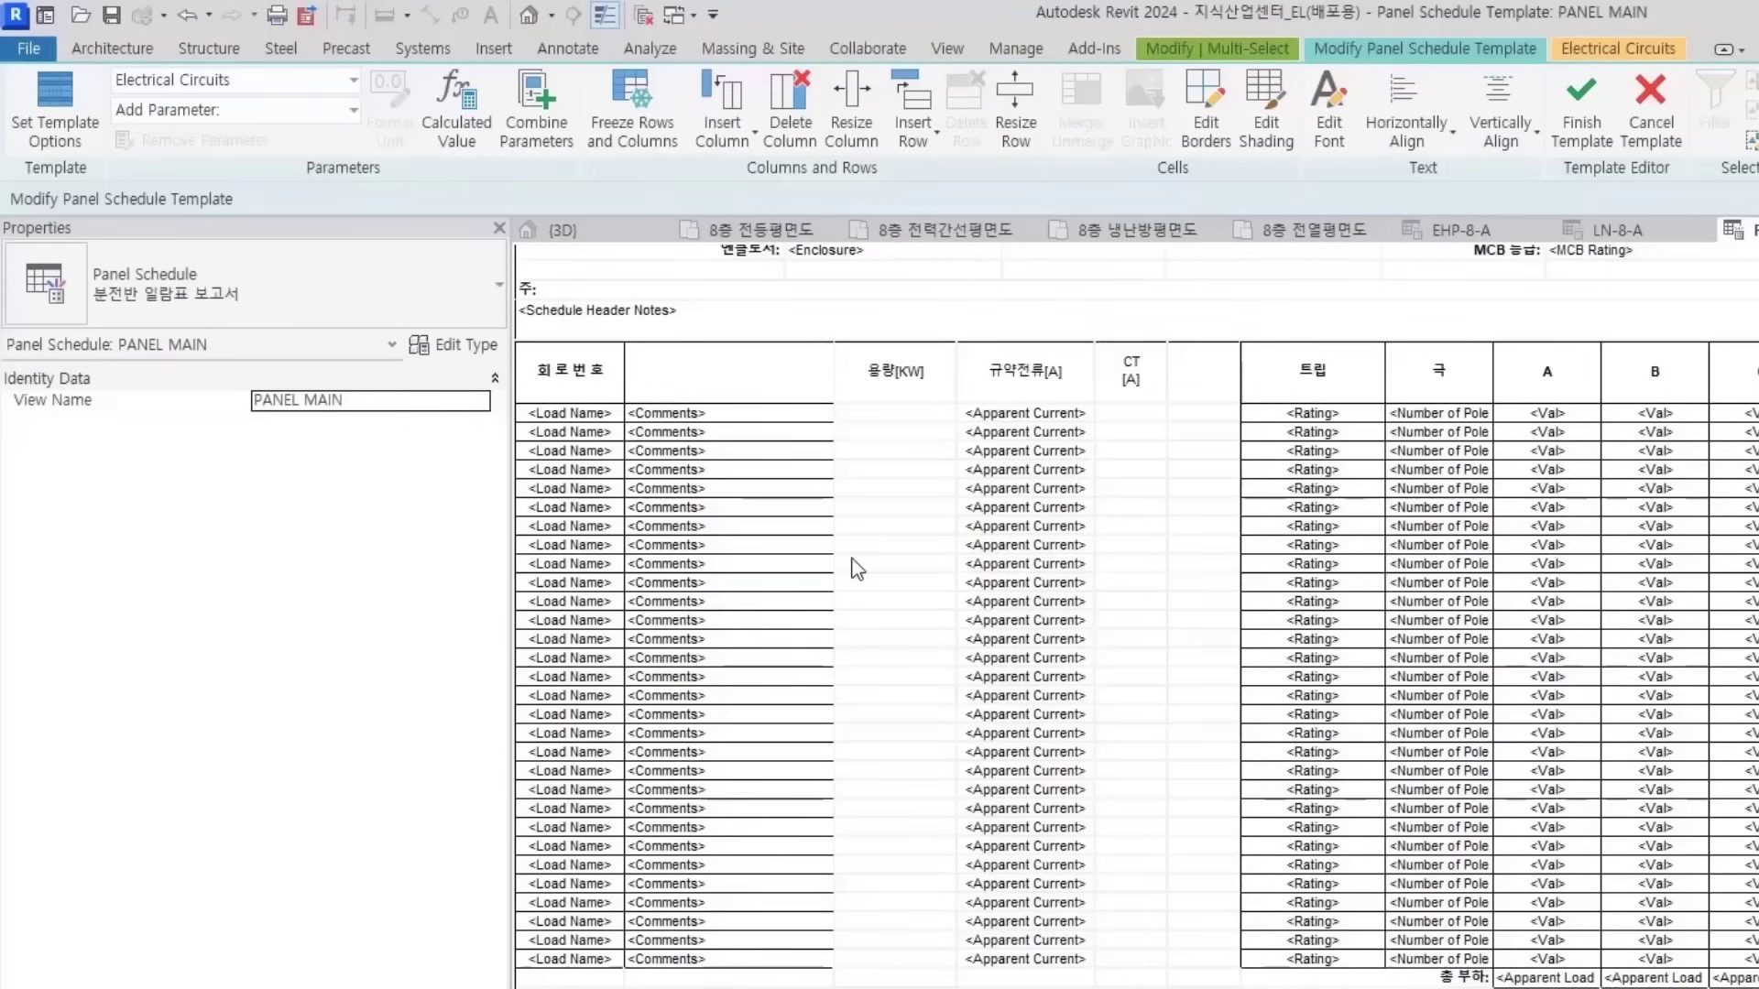
left_click(1216, 384)
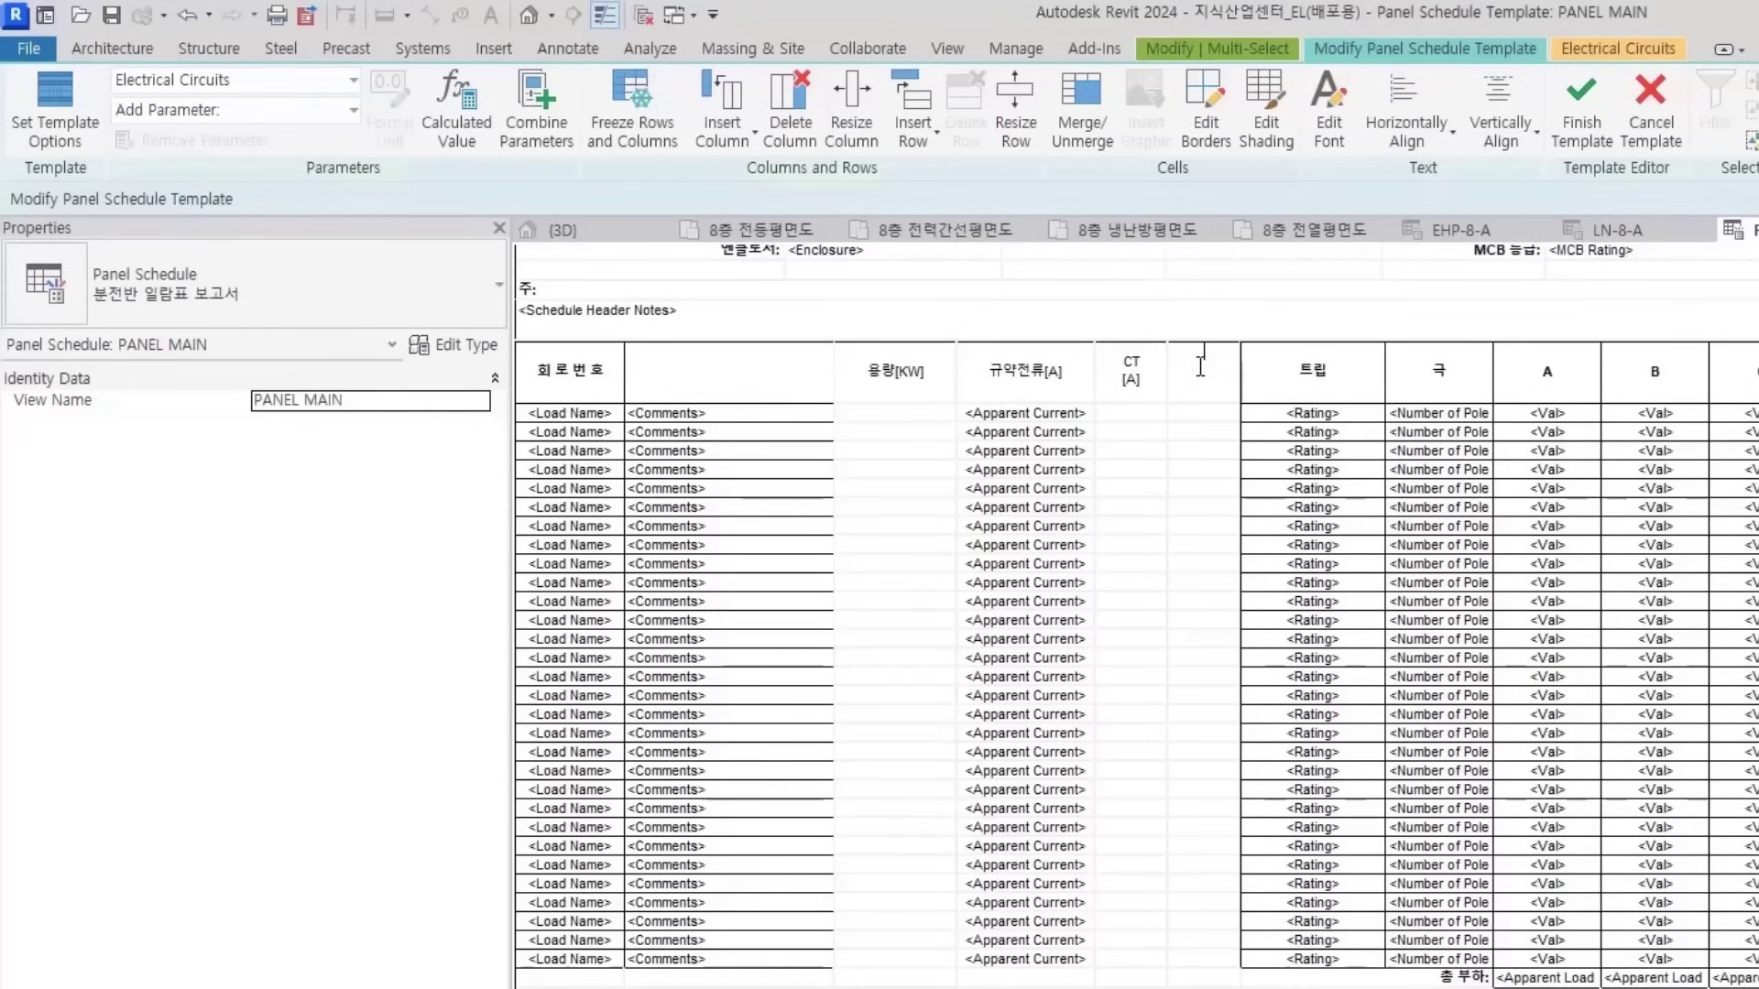
key("ctrl+v")
key("Return")
Compare the column headings of the workbook's 공용일반 load calculation sheet with those of the EHP panel sheet
key("alt+Tab")
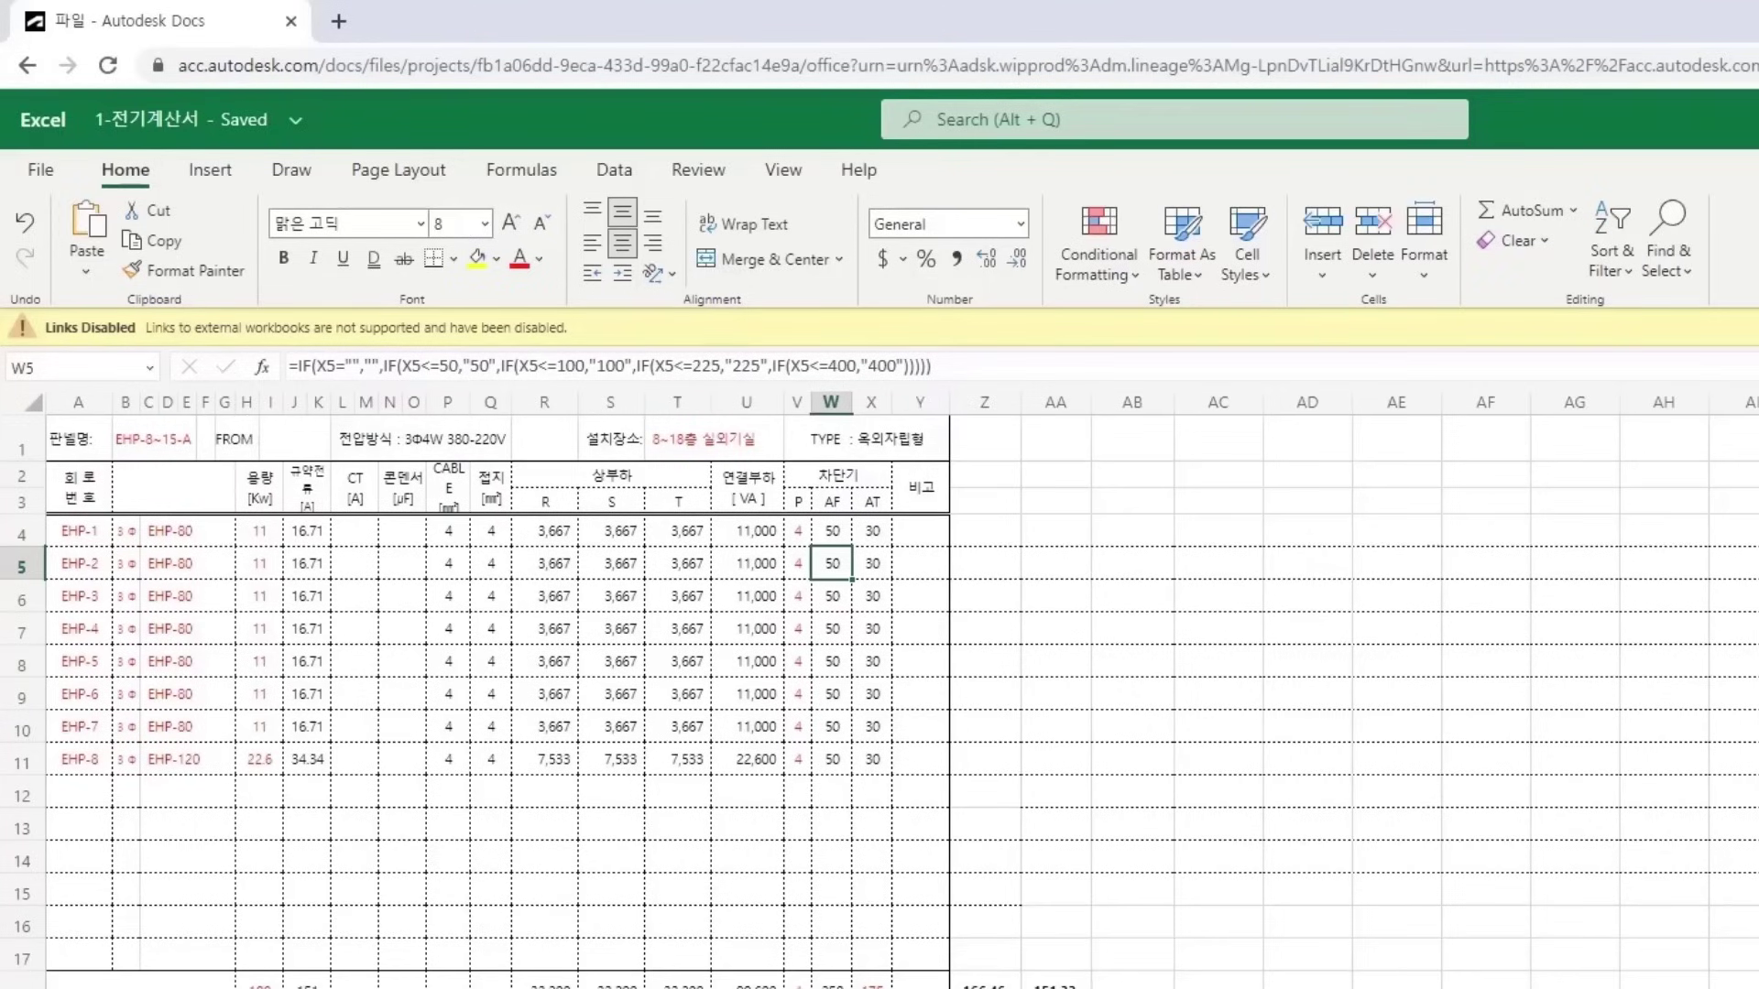
left_click(825, 988)
left_click(561, 988)
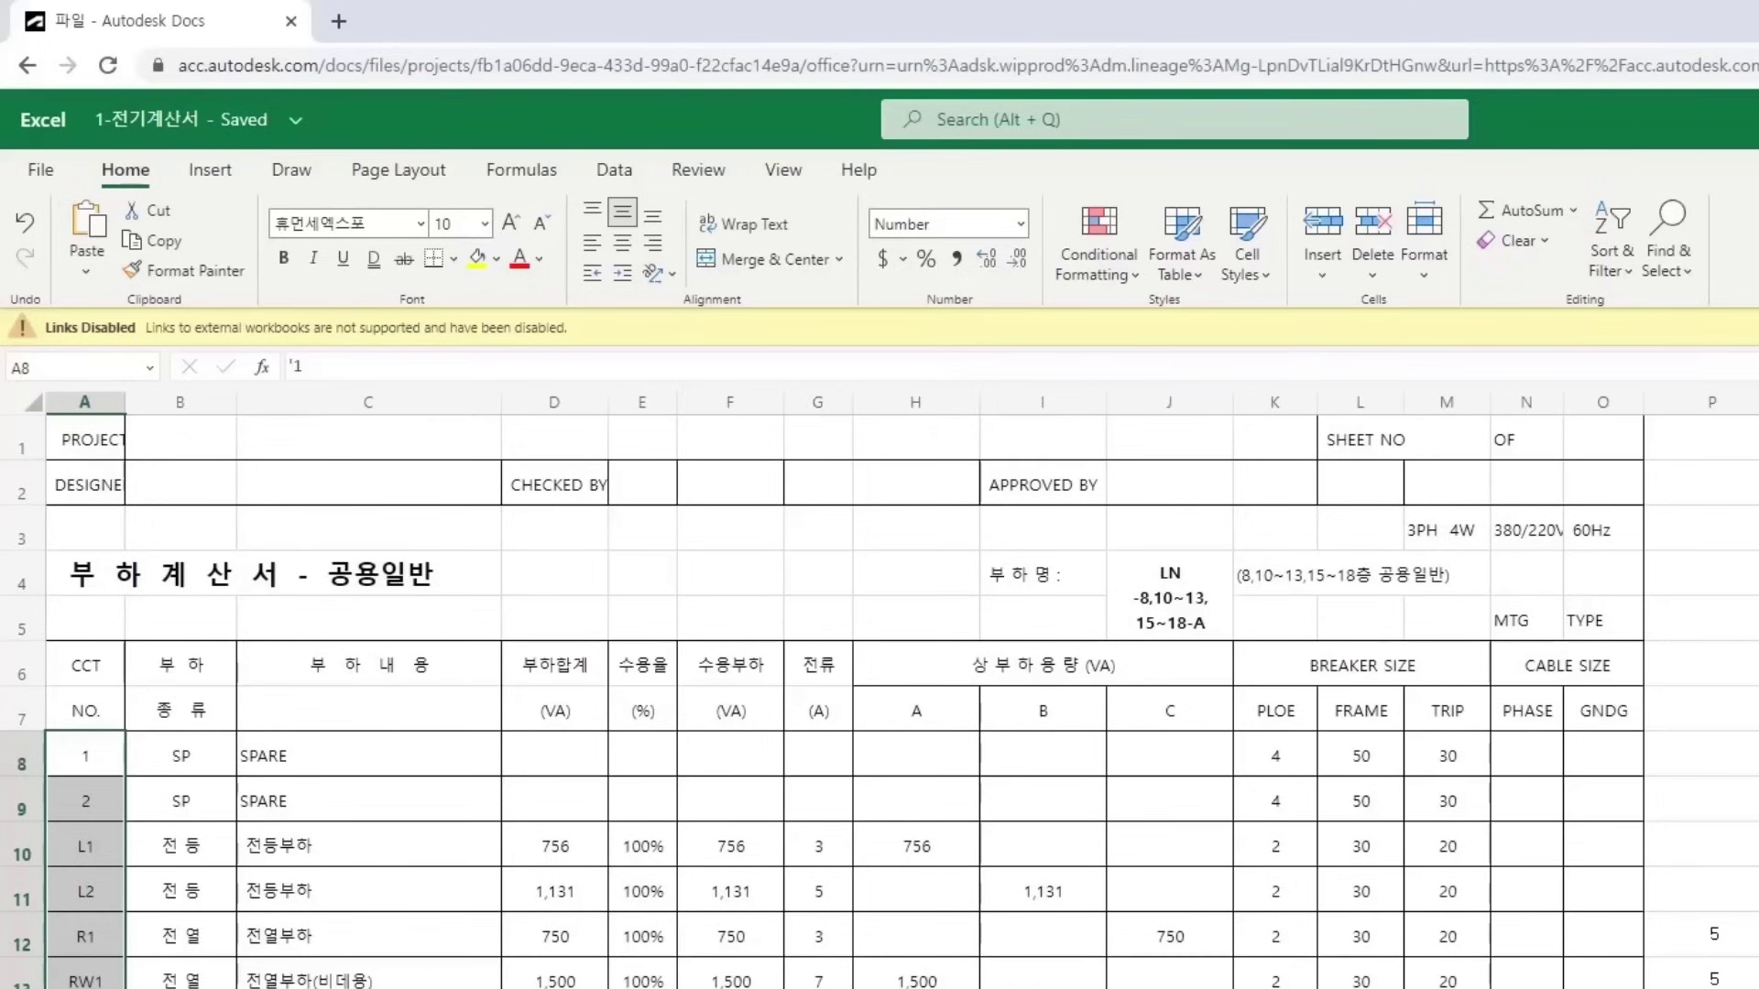
left_click_drag(916, 978, 1042, 978)
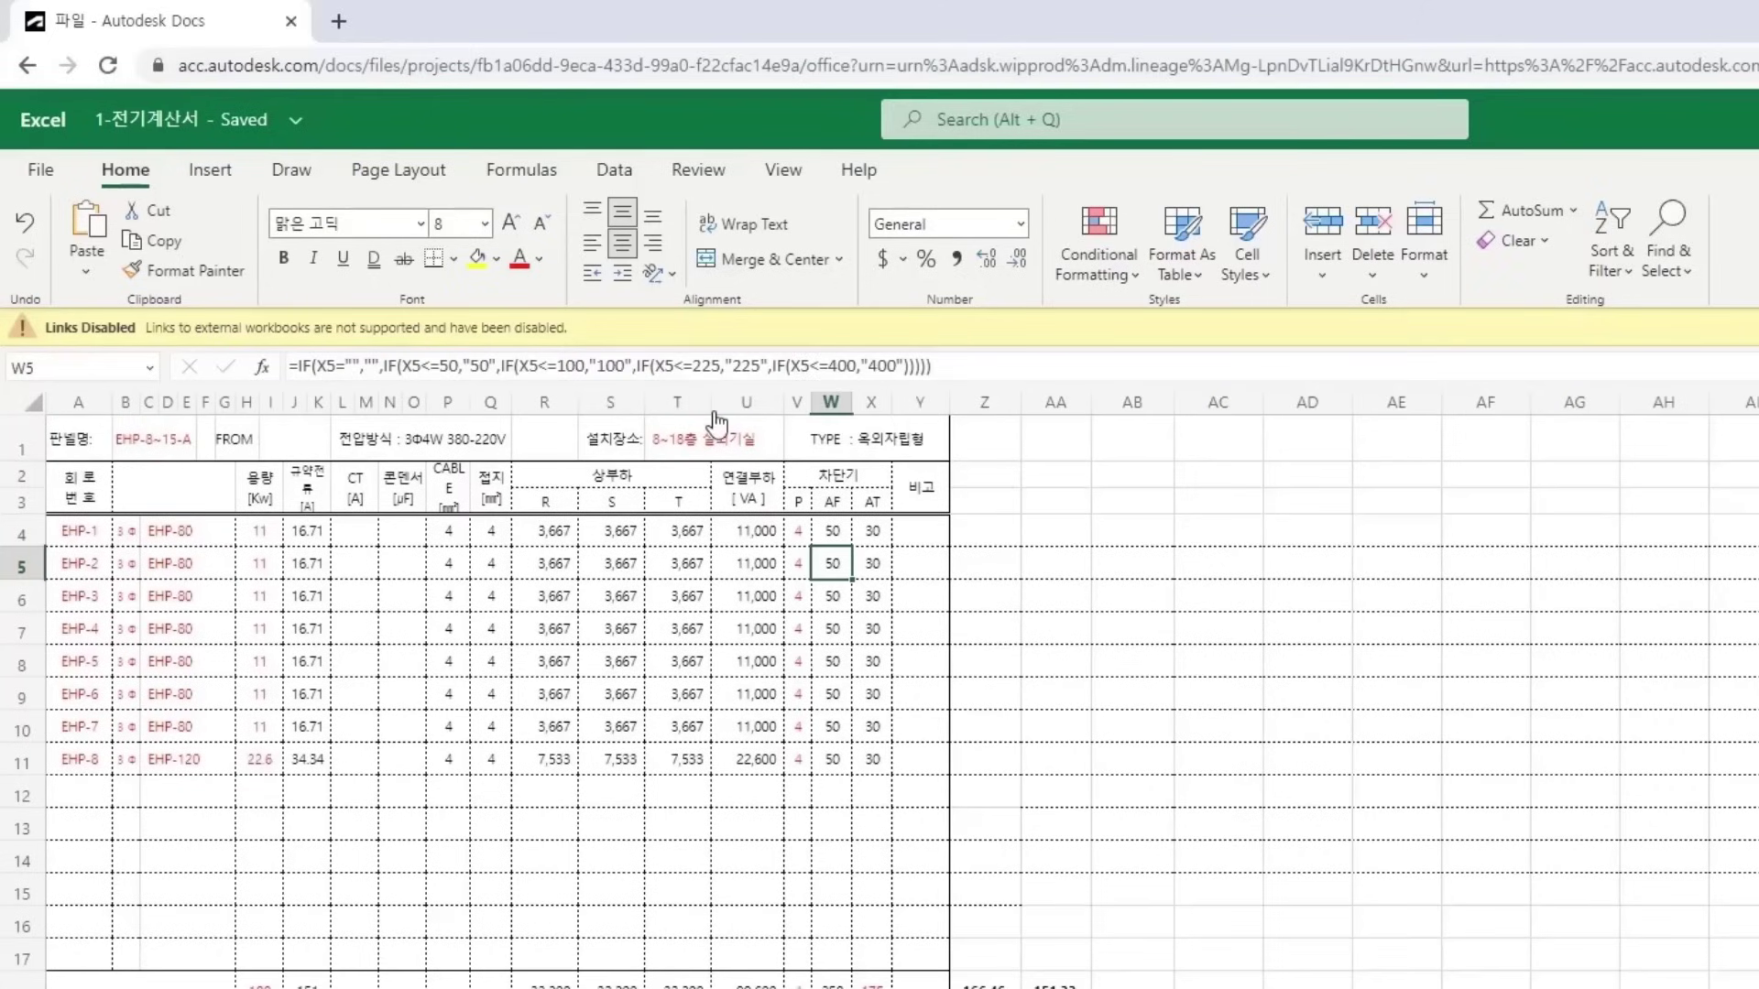
left_click(1400, 823)
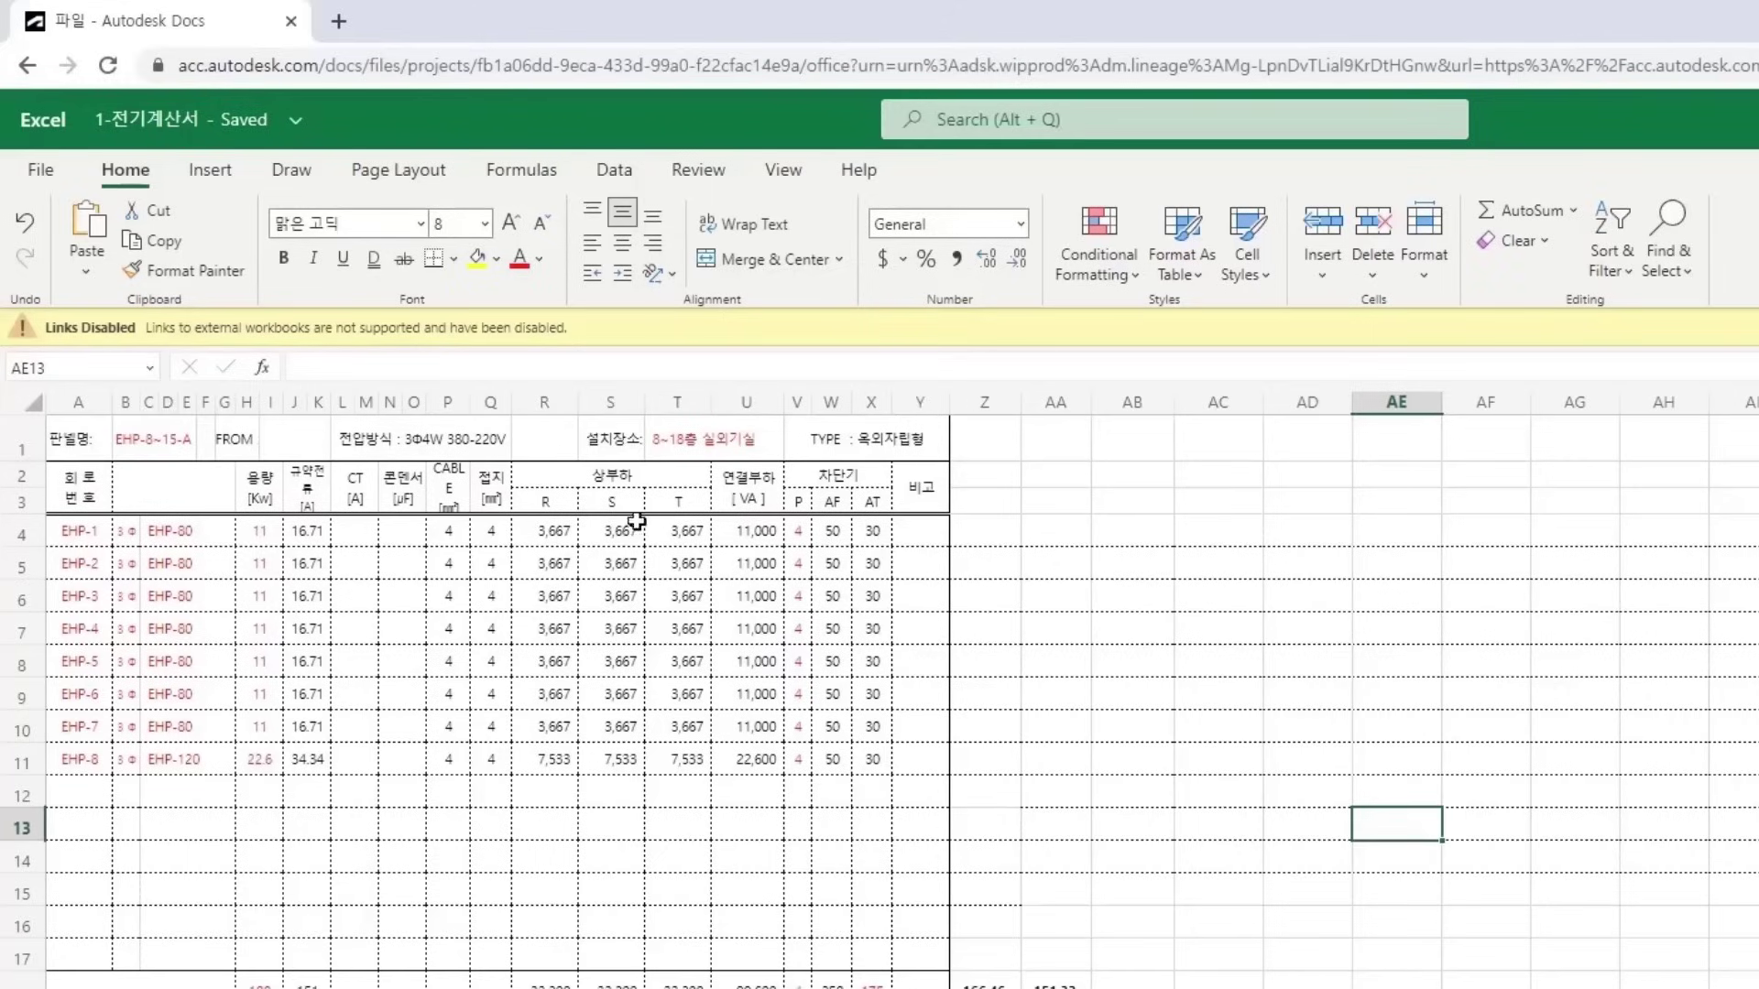
key("alt+Tab")
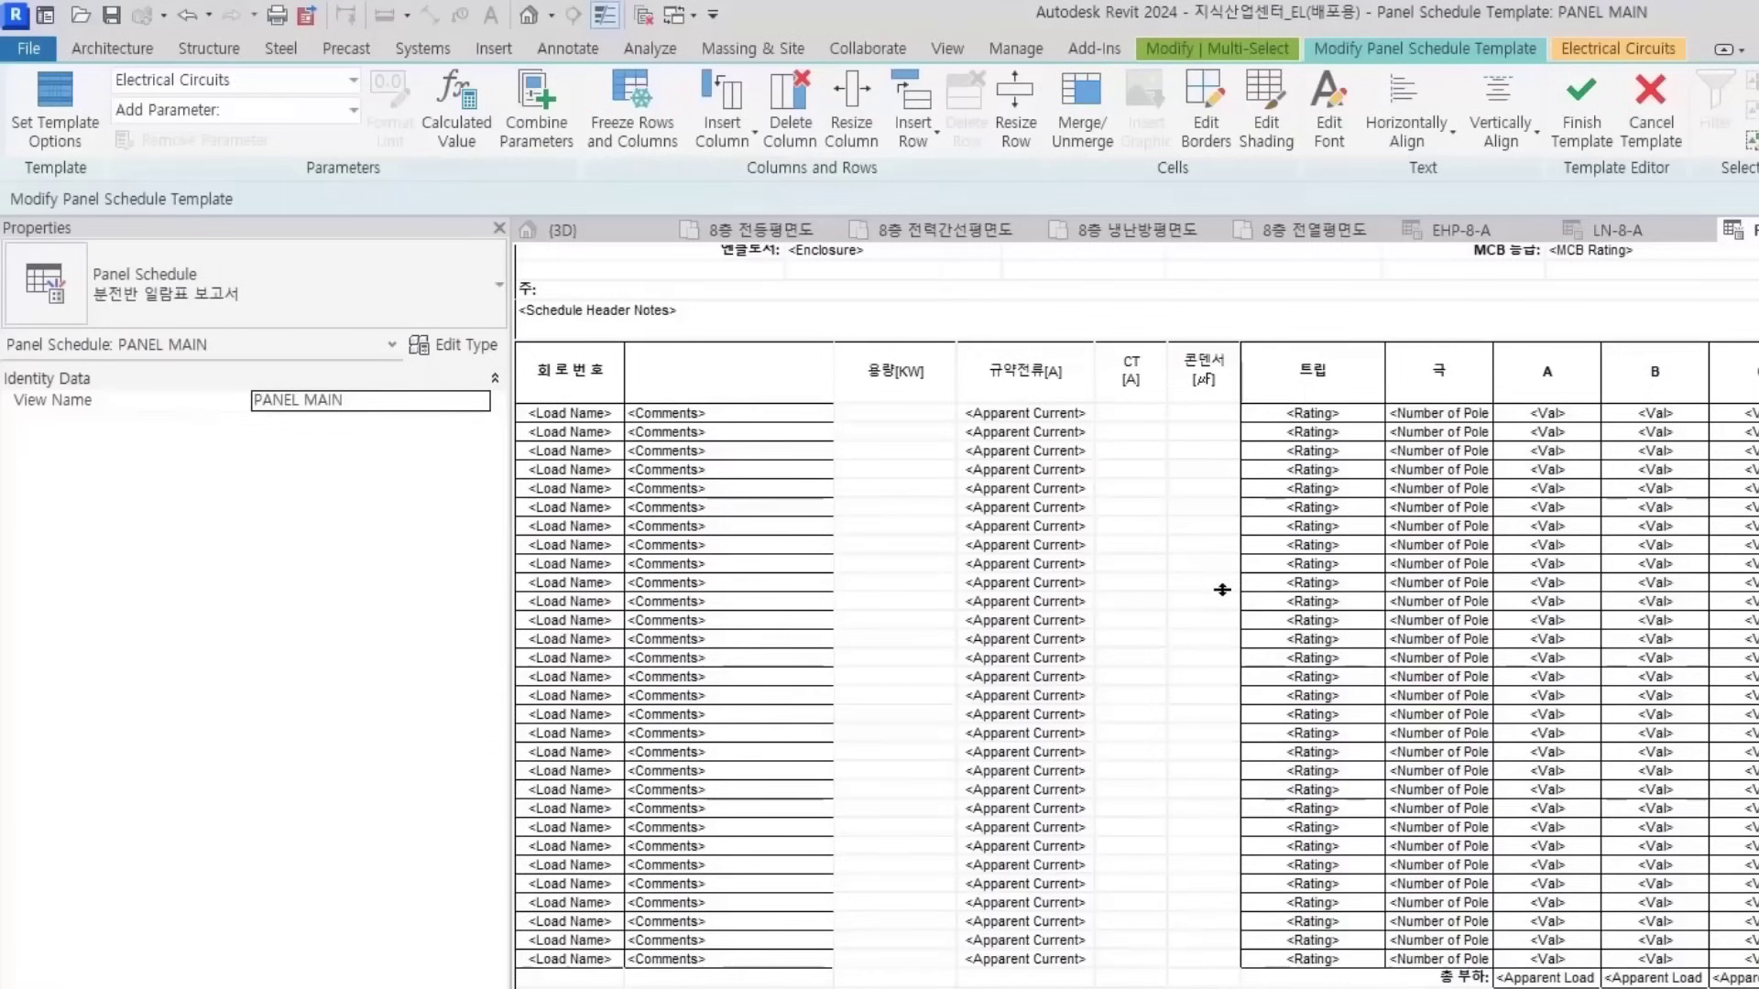
Insert two empty columns between 콘덴서 and 트립, and narrow 규약전류[A] while adjusting the widths of the columns beside it
left_click(1255, 370)
left_click(722, 131)
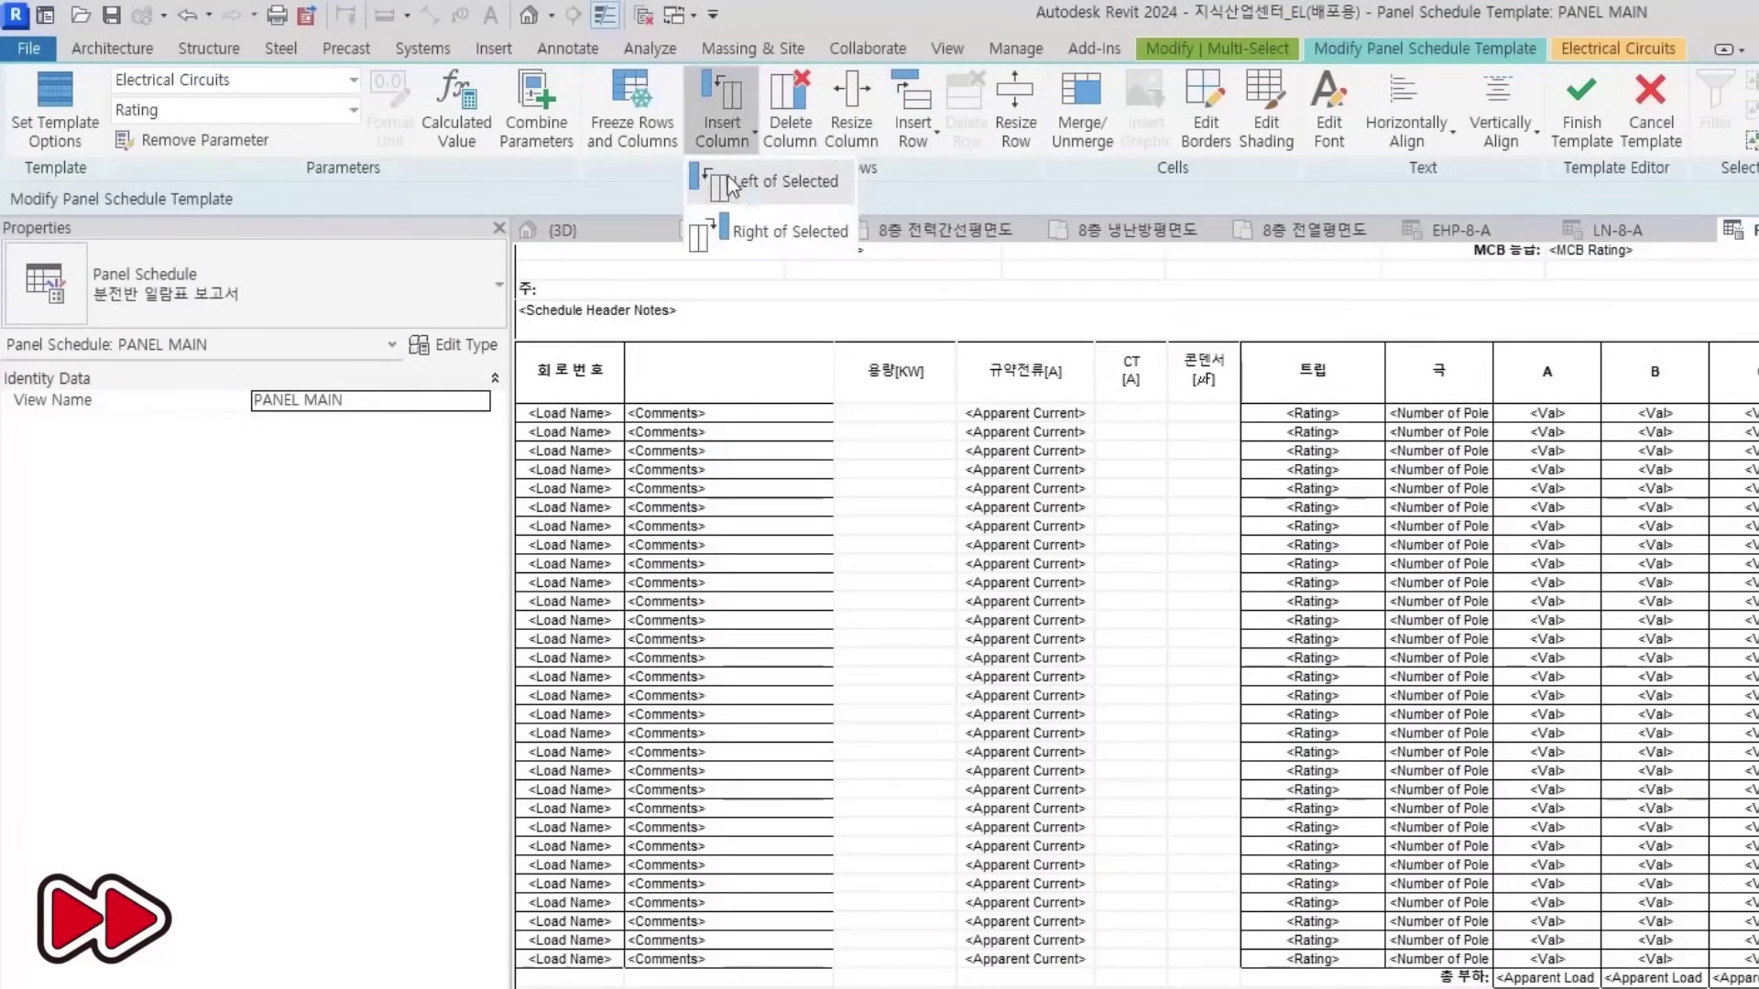
left_click(727, 176)
left_click(722, 131)
left_click(727, 176)
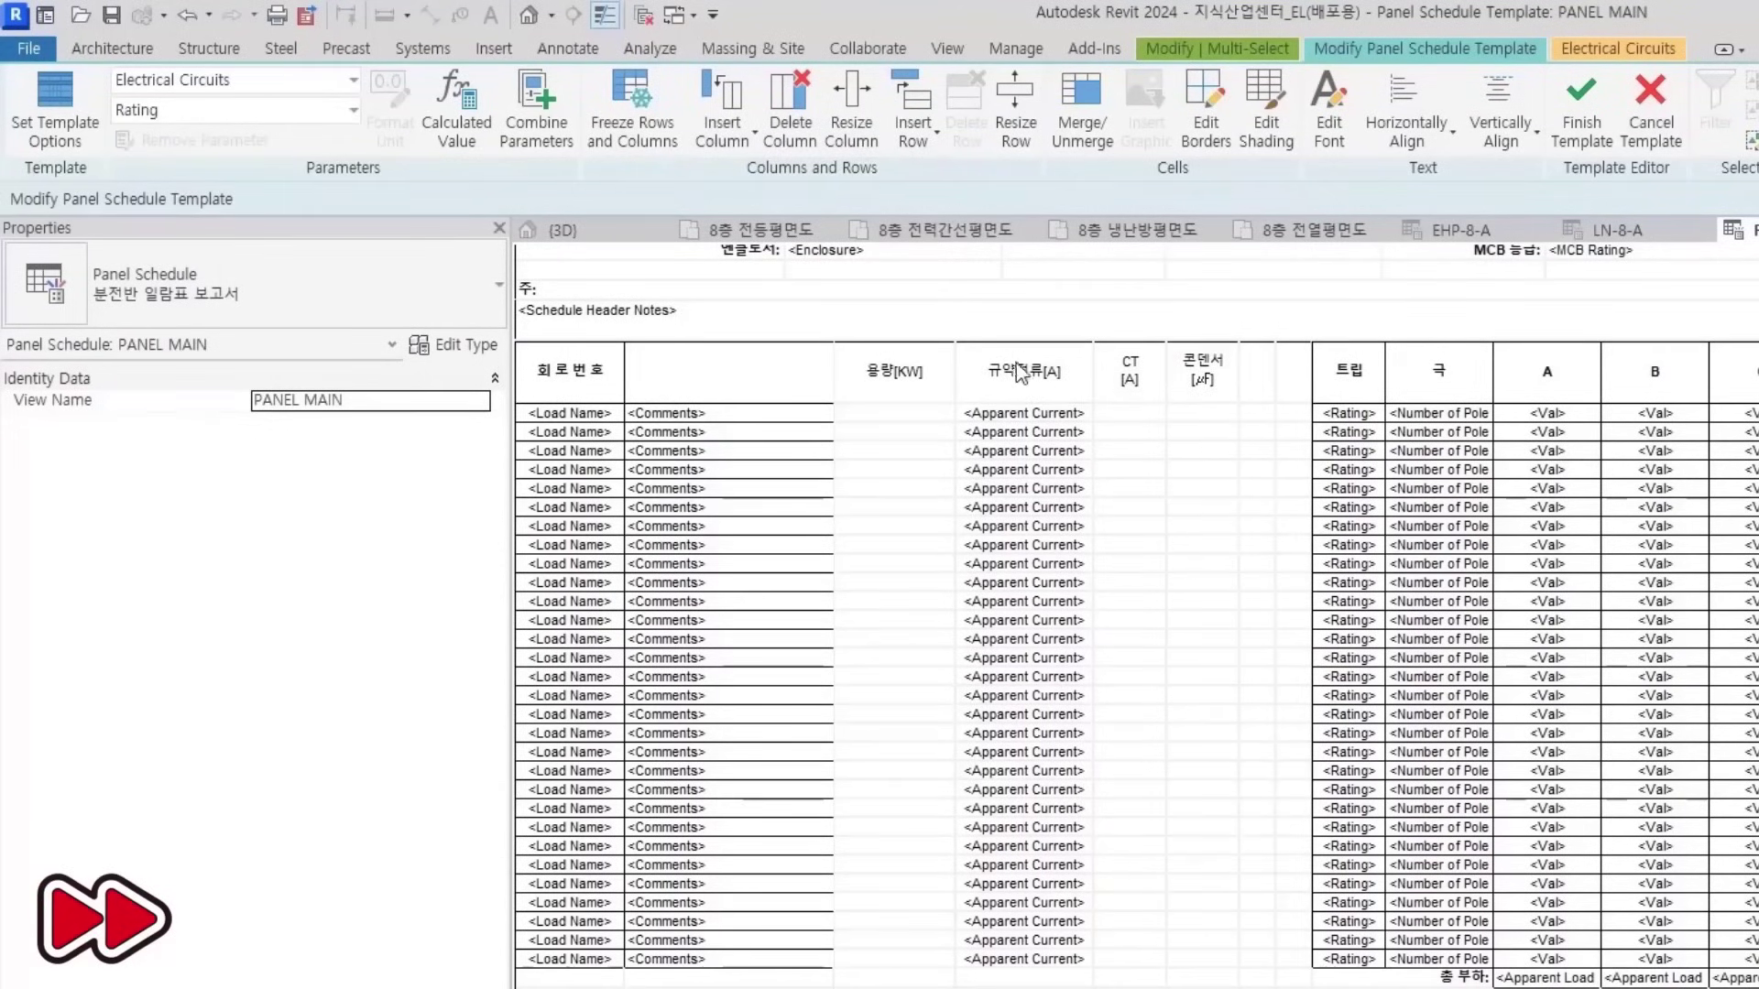
left_click_drag(1094, 367, 1035, 367)
left_click_drag(1165, 367, 1251, 371)
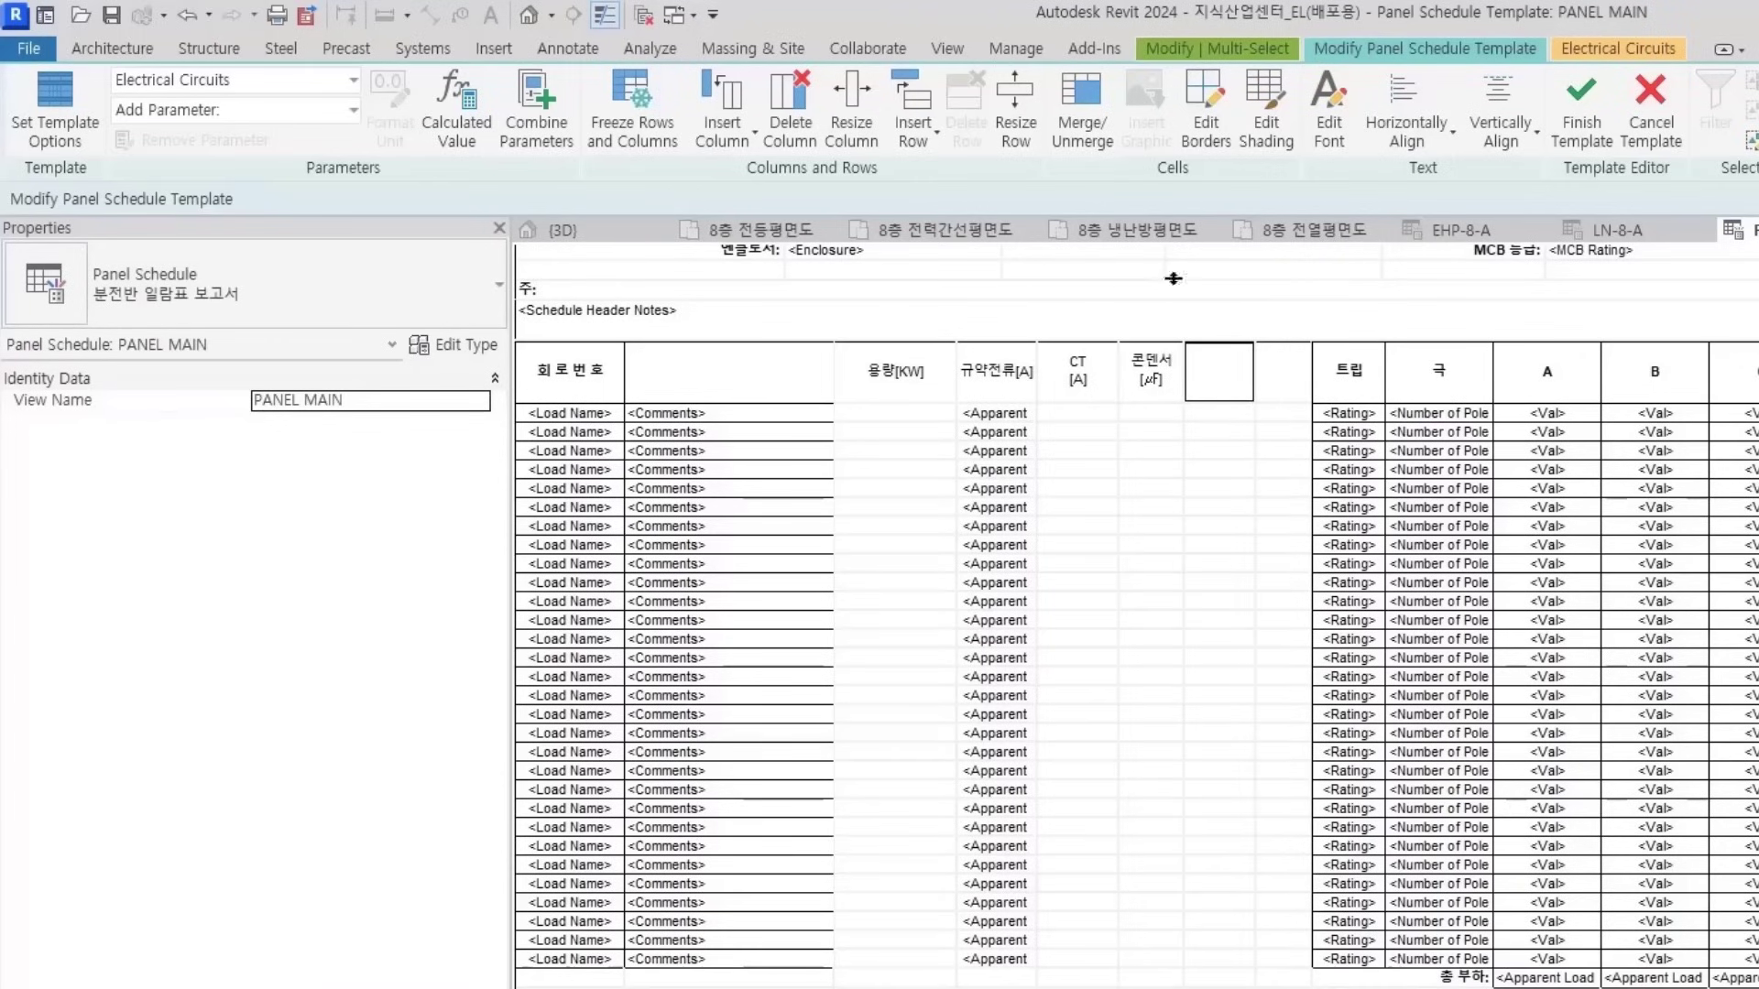
Copy the workbook's CABLE [㎟] heading into the first empty column header after 콘덴서 [㎌], without the quotation marks
key("alt+Tab")
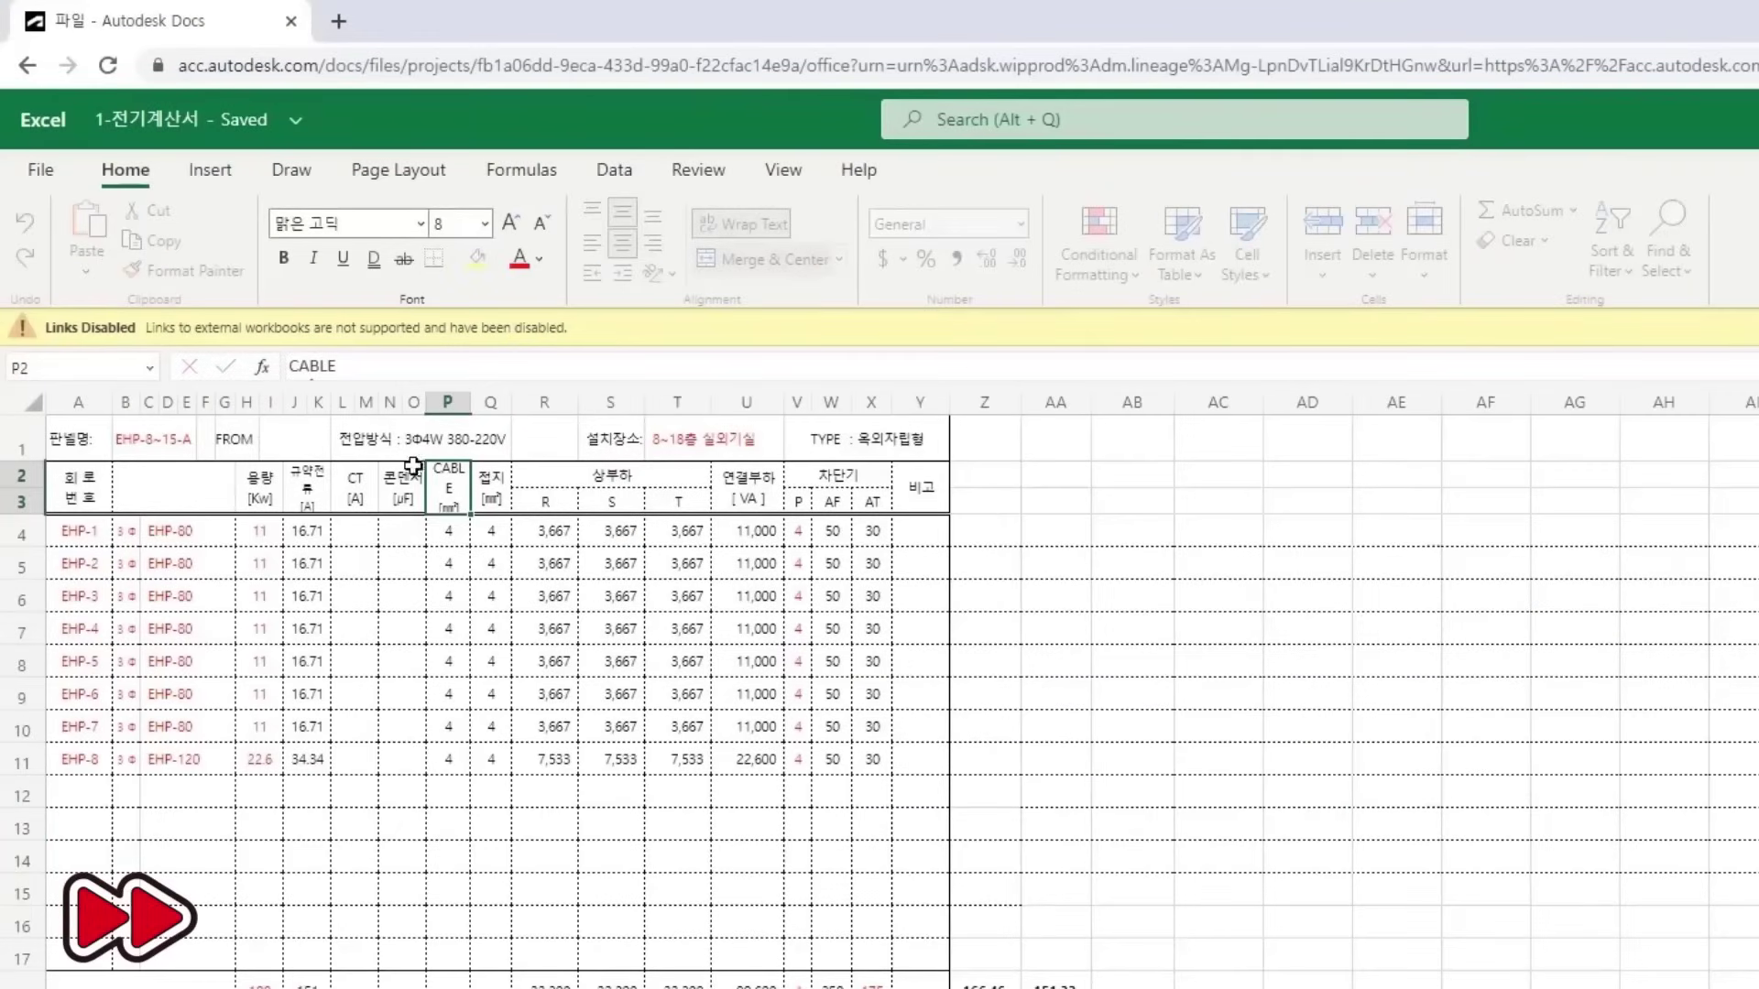
key("alt+Tab")
key("ctrl+v")
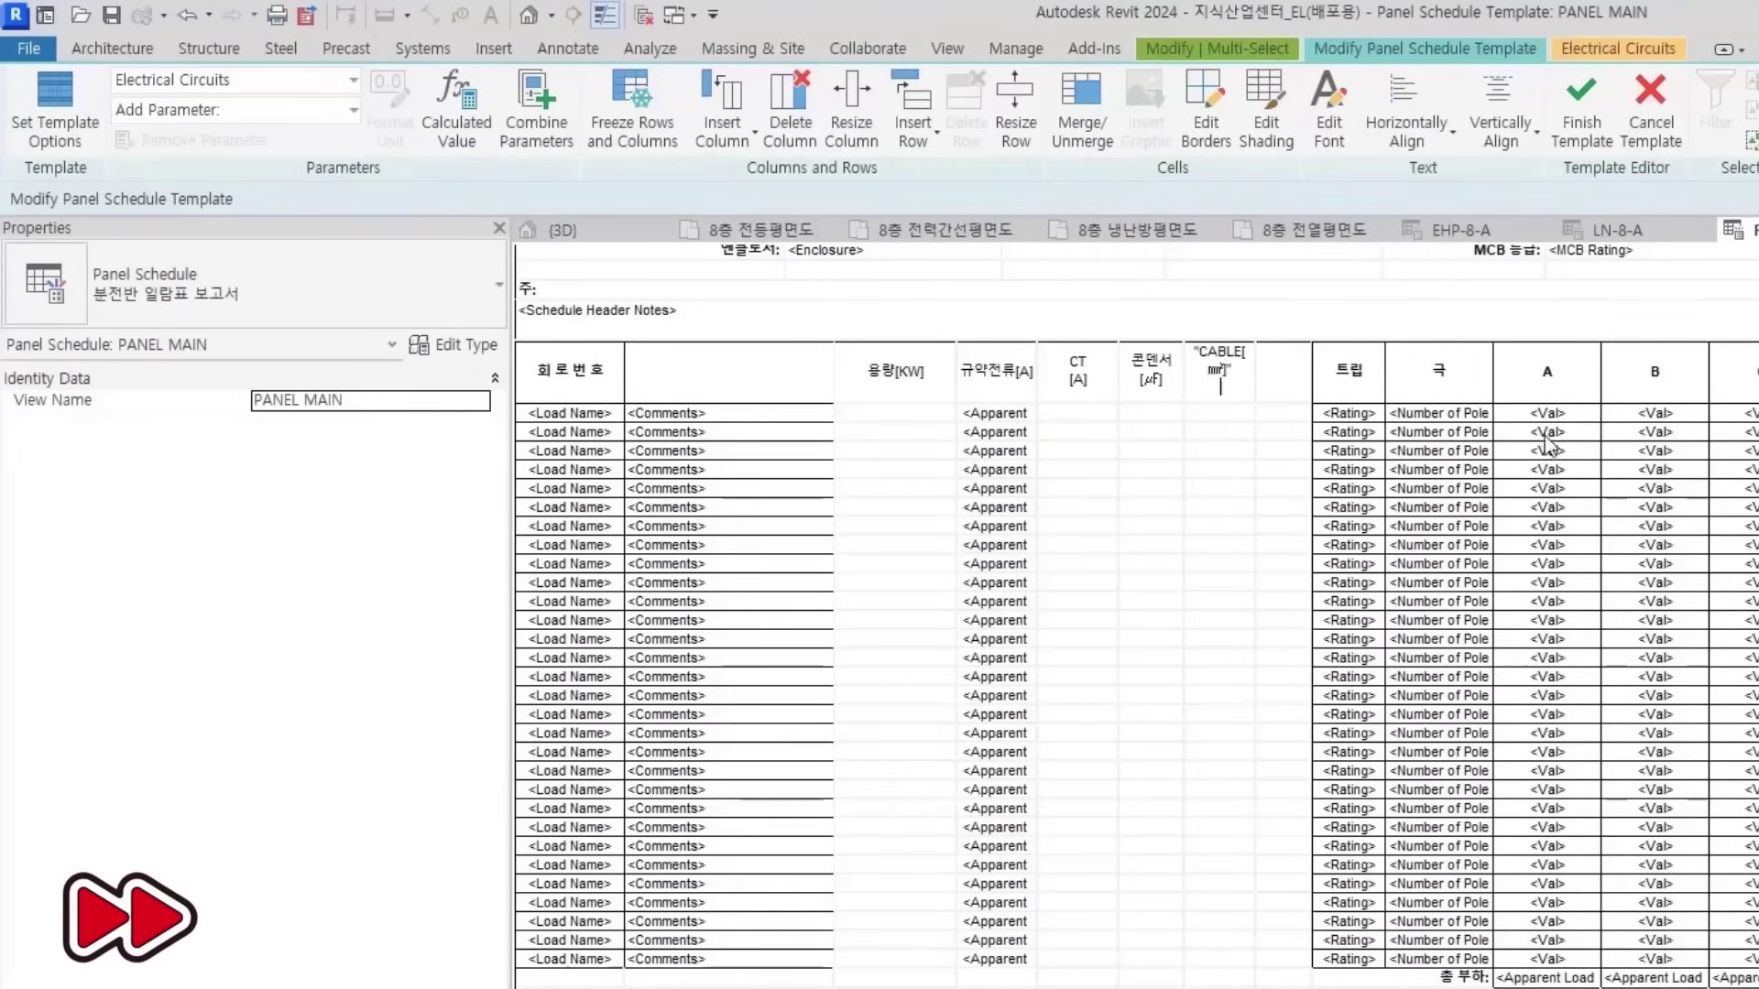
key("BackSpace")
key("BackSpace")
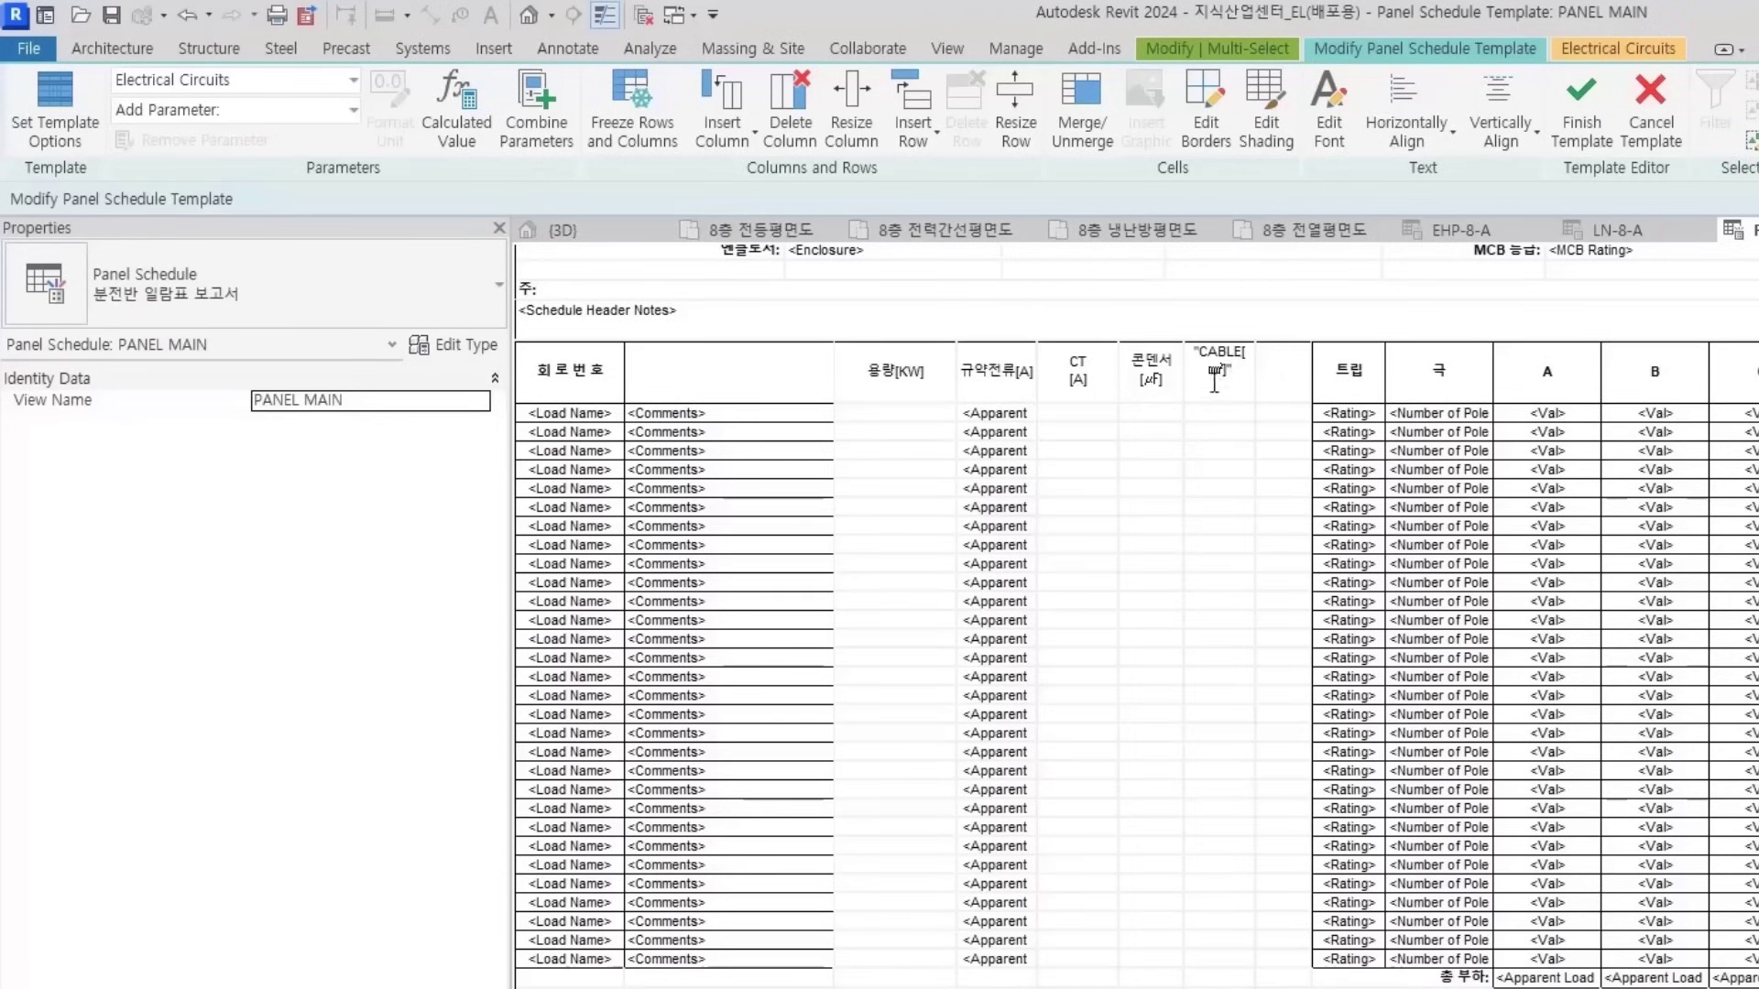
key("BackSpace")
key("Return")
Copy the workbook's 접지 [㎟] heading into the header of the empty column between CABLE and 트립
key("alt+Tab")
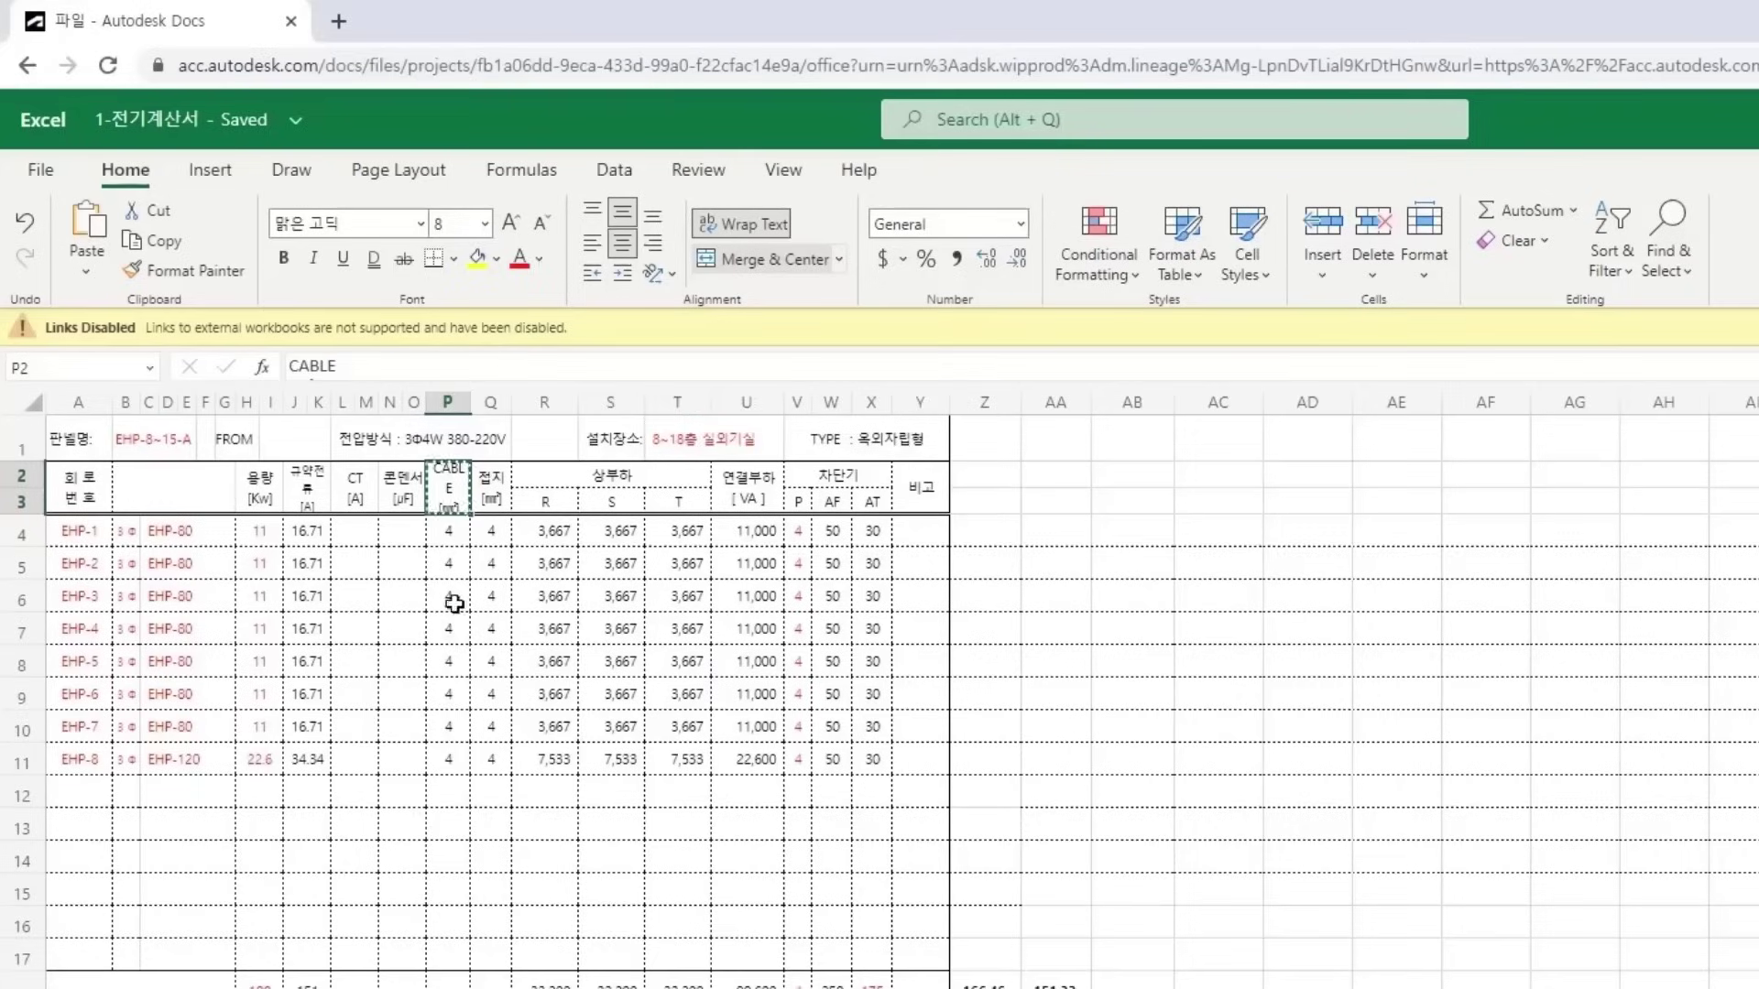
left_click(506, 495)
double_click(506, 502)
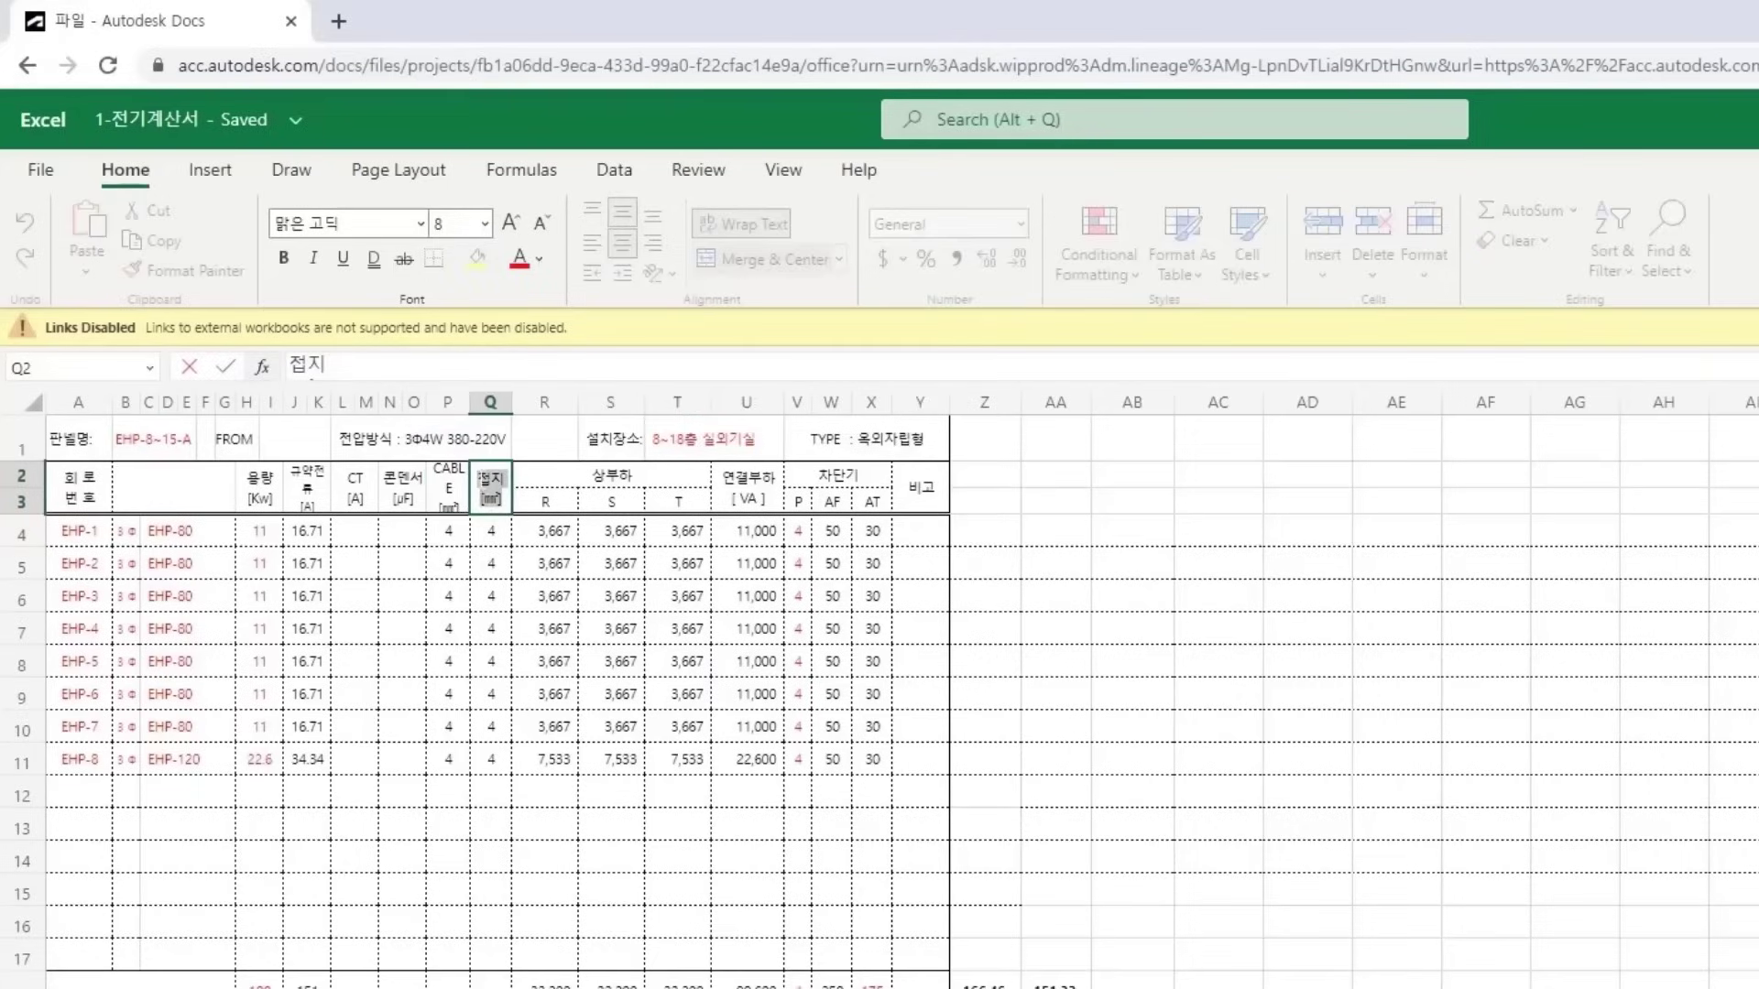
key("alt+Tab")
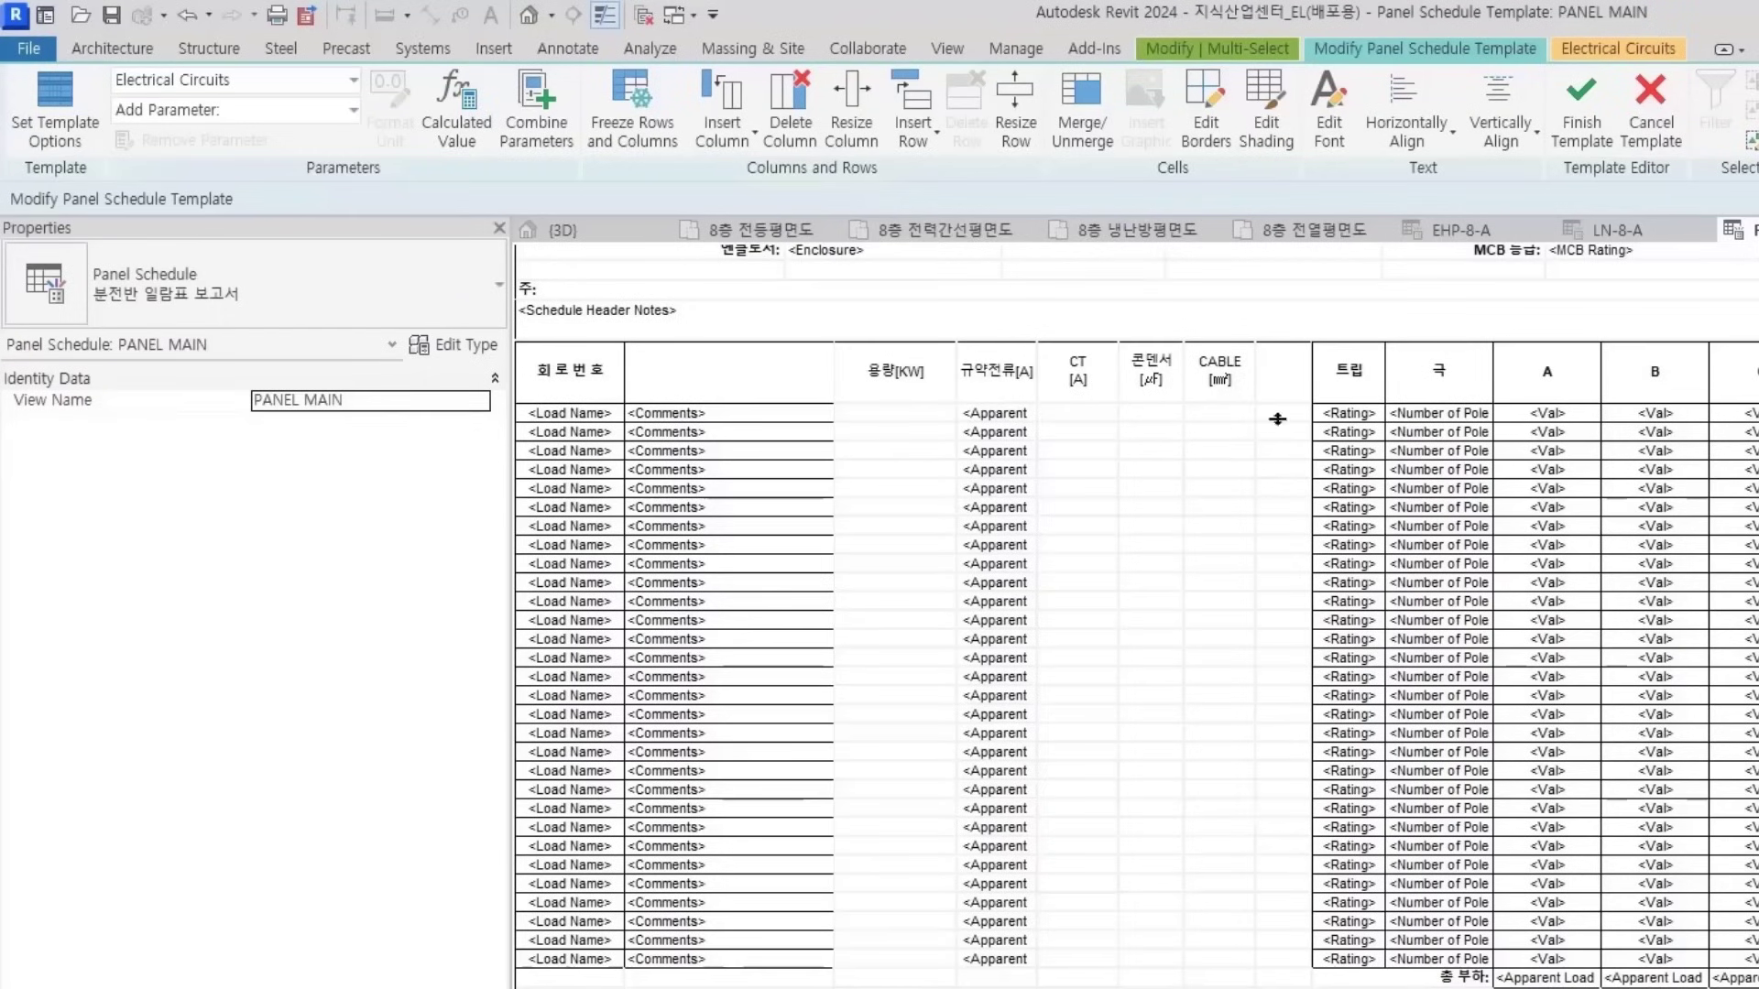
left_click(1291, 394)
key("ctrl+v")
key("alt+Tab")
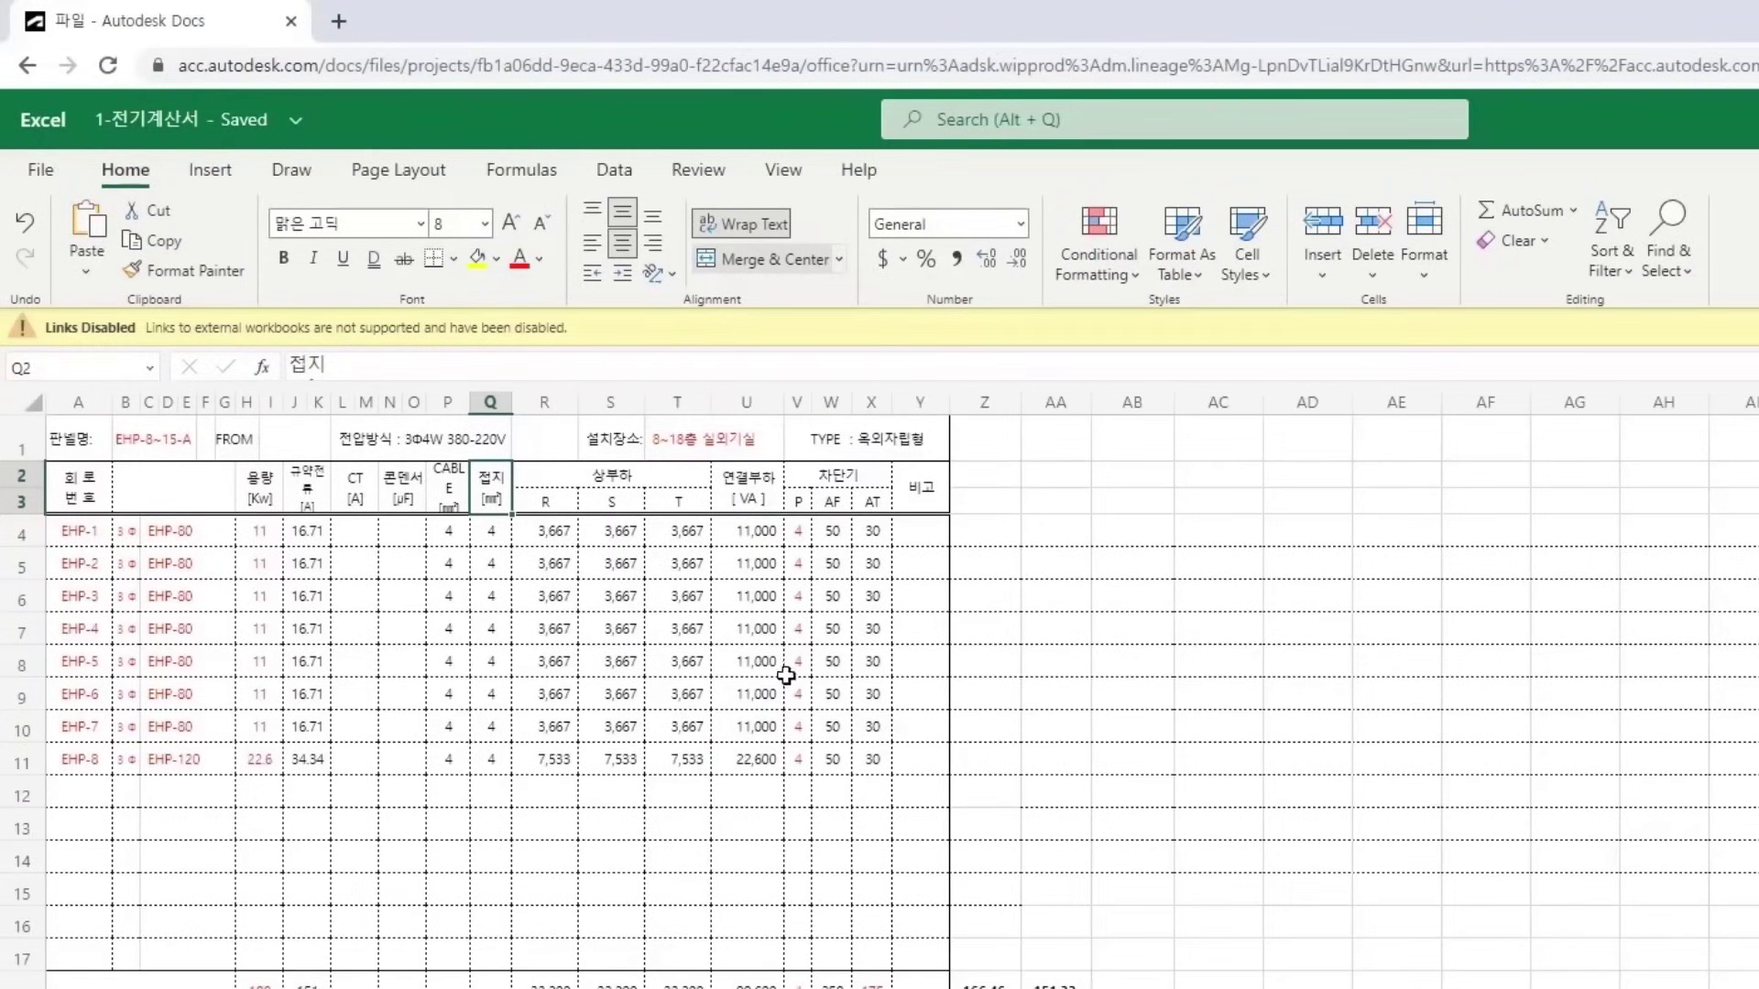
key("alt+Tab")
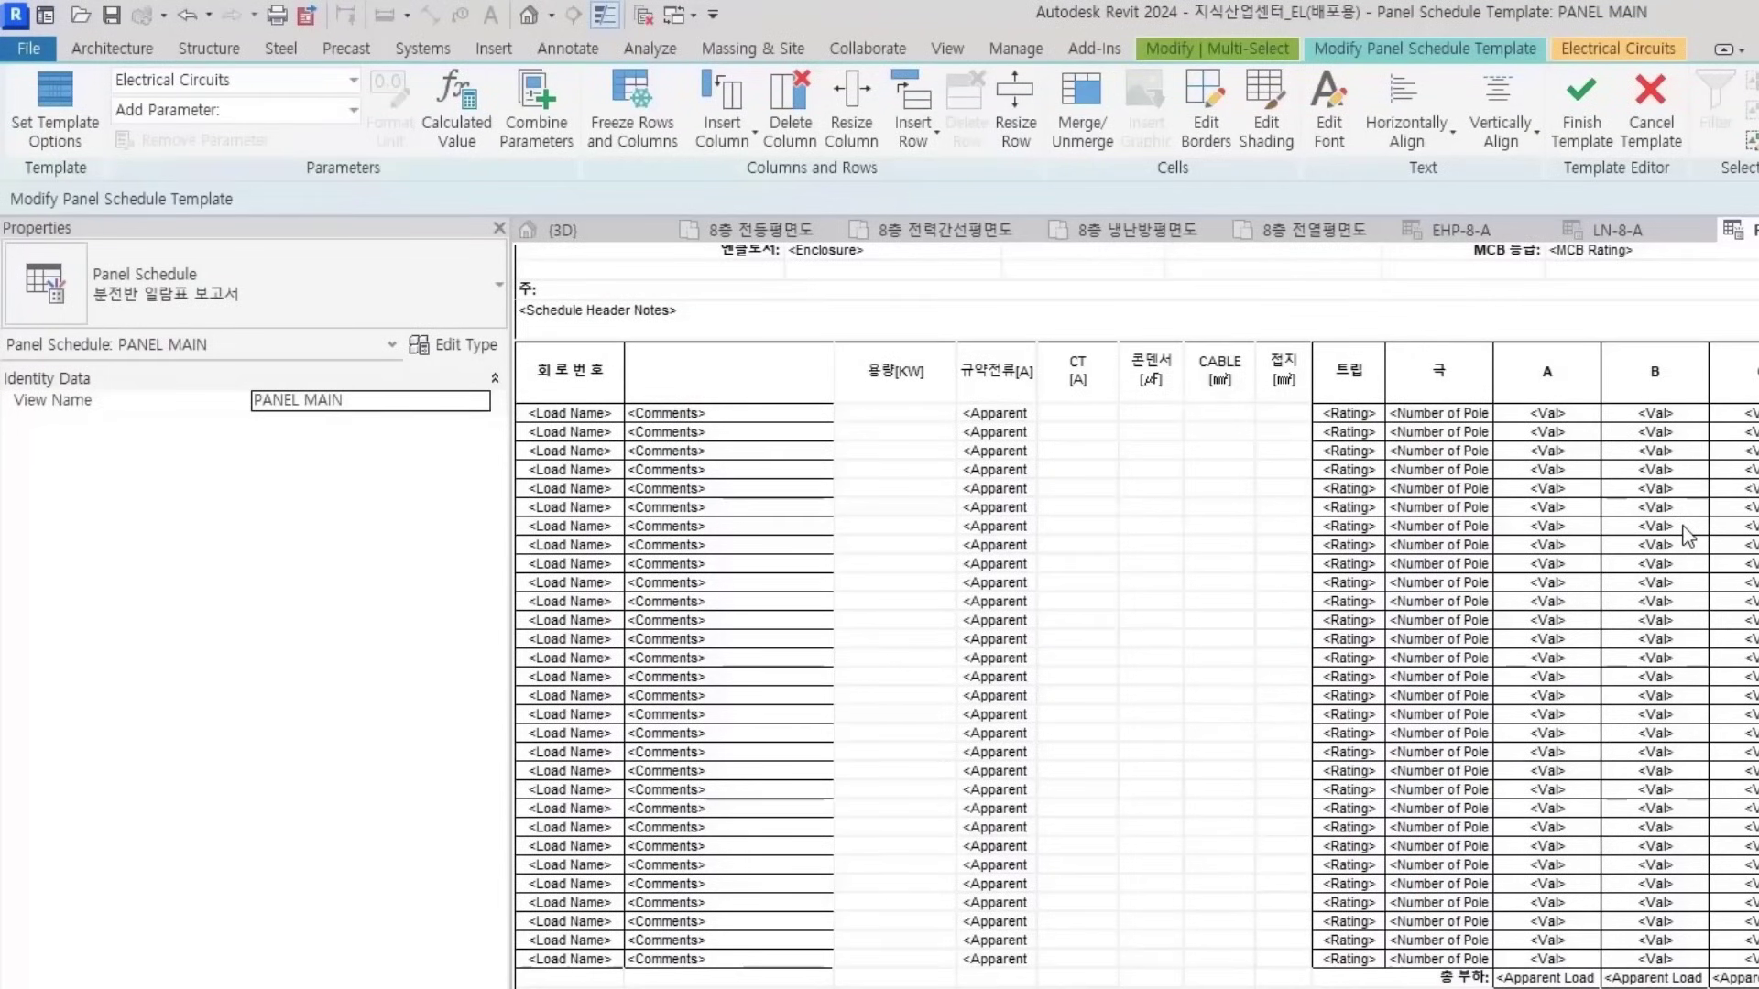
key("alt+Tab")
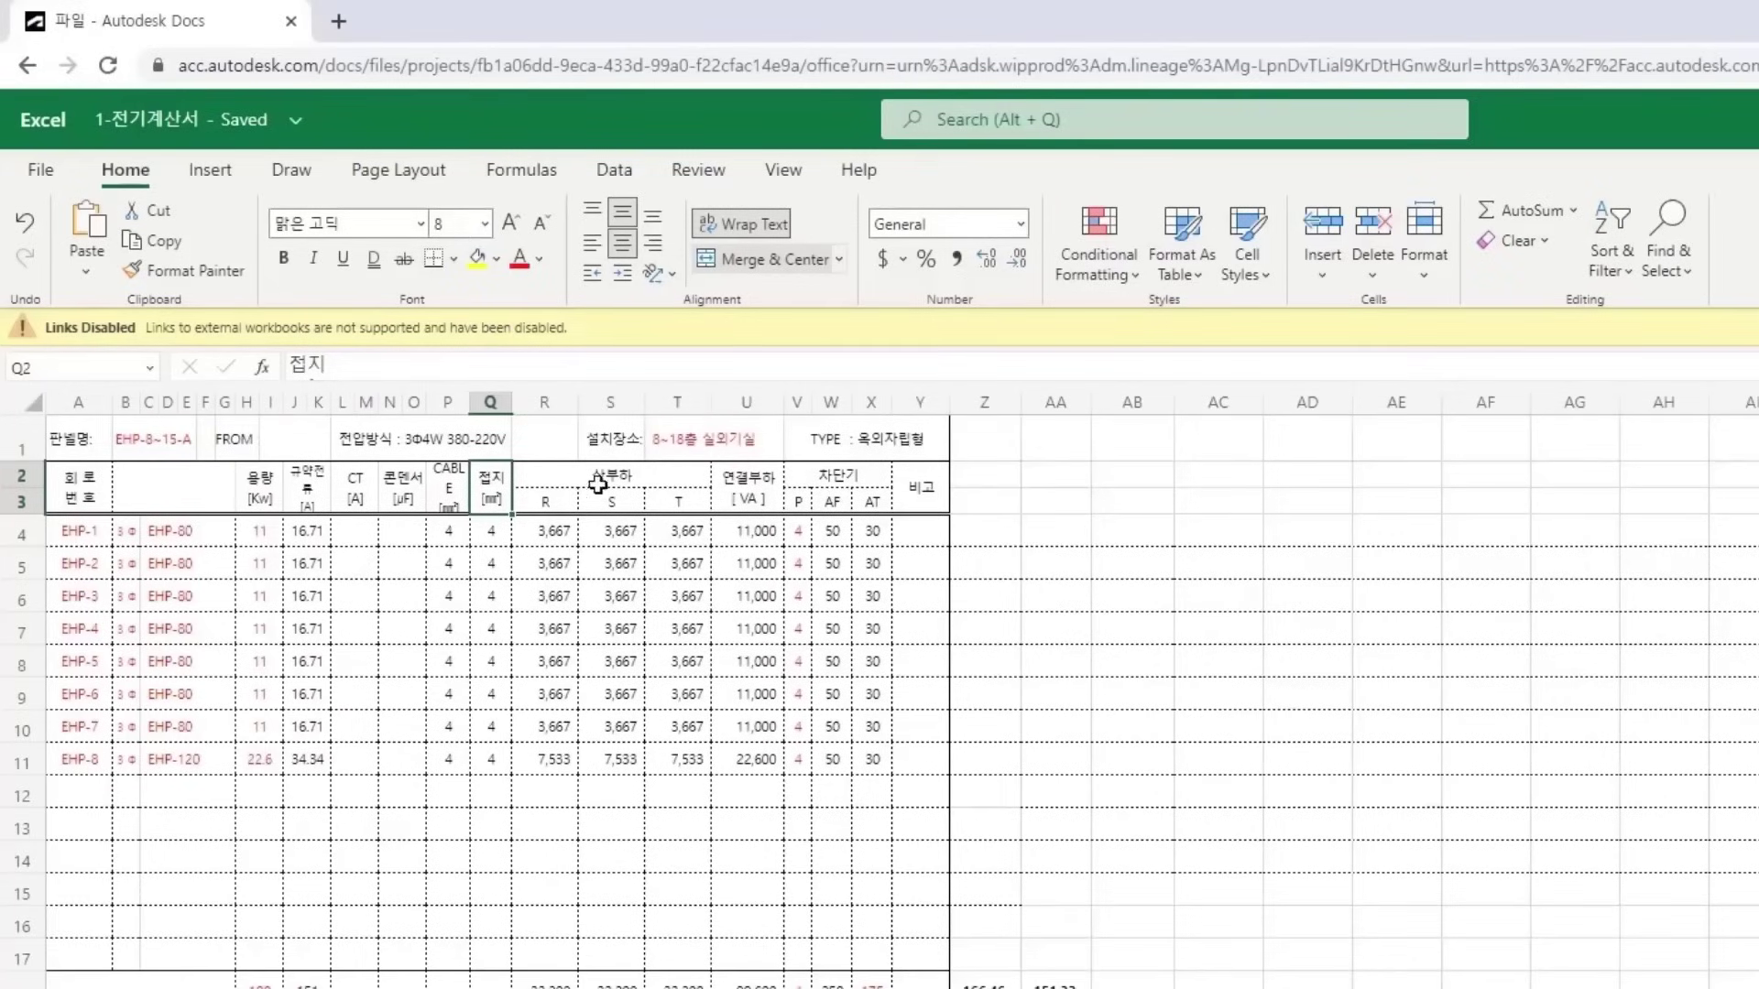
key("alt+Tab")
double_click(1485, 371)
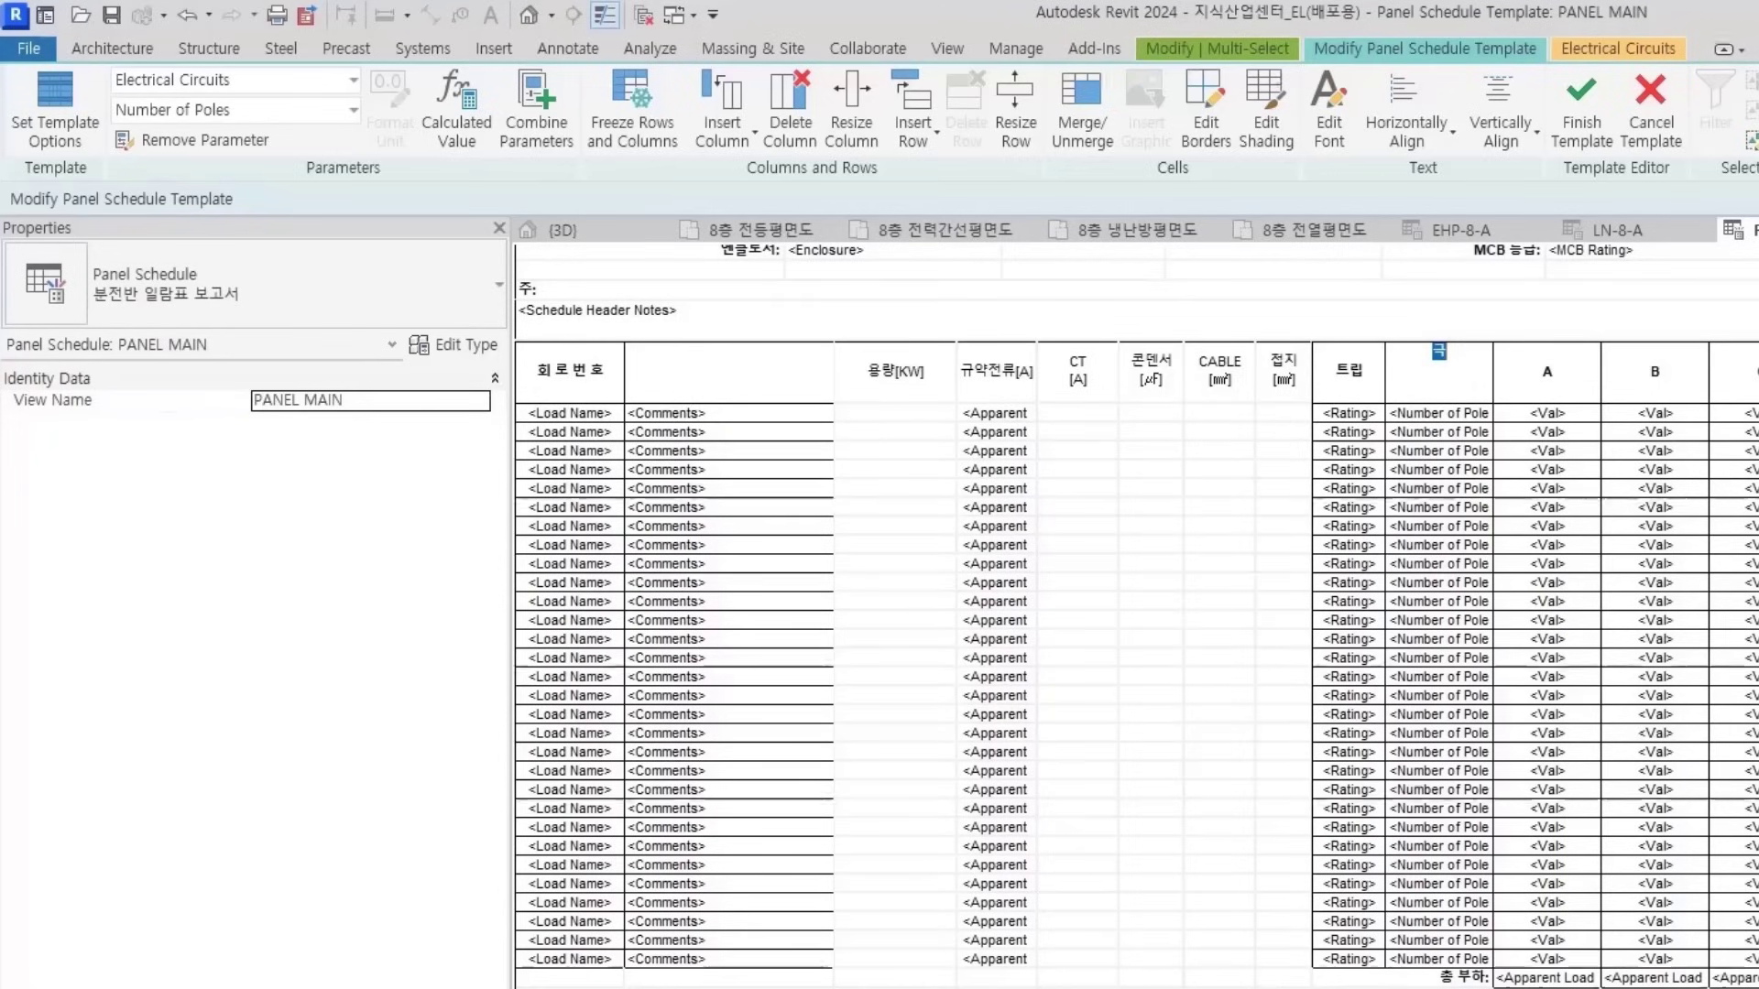
key("Return")
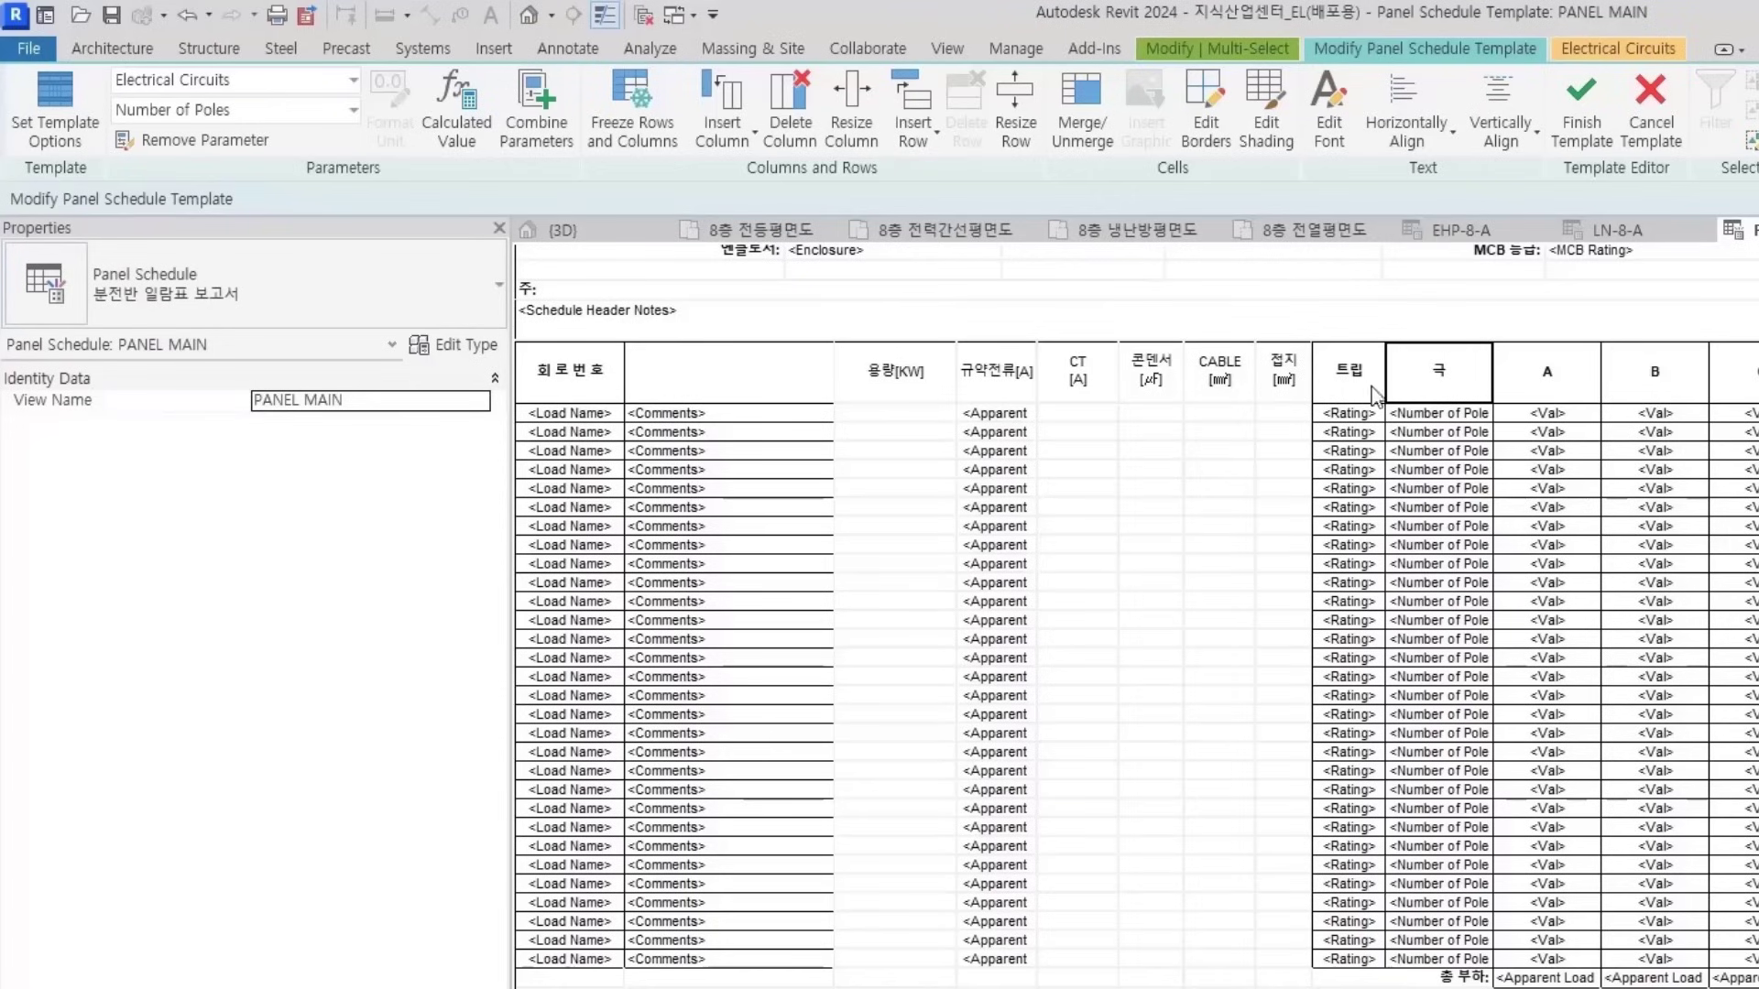
double_click(1354, 359)
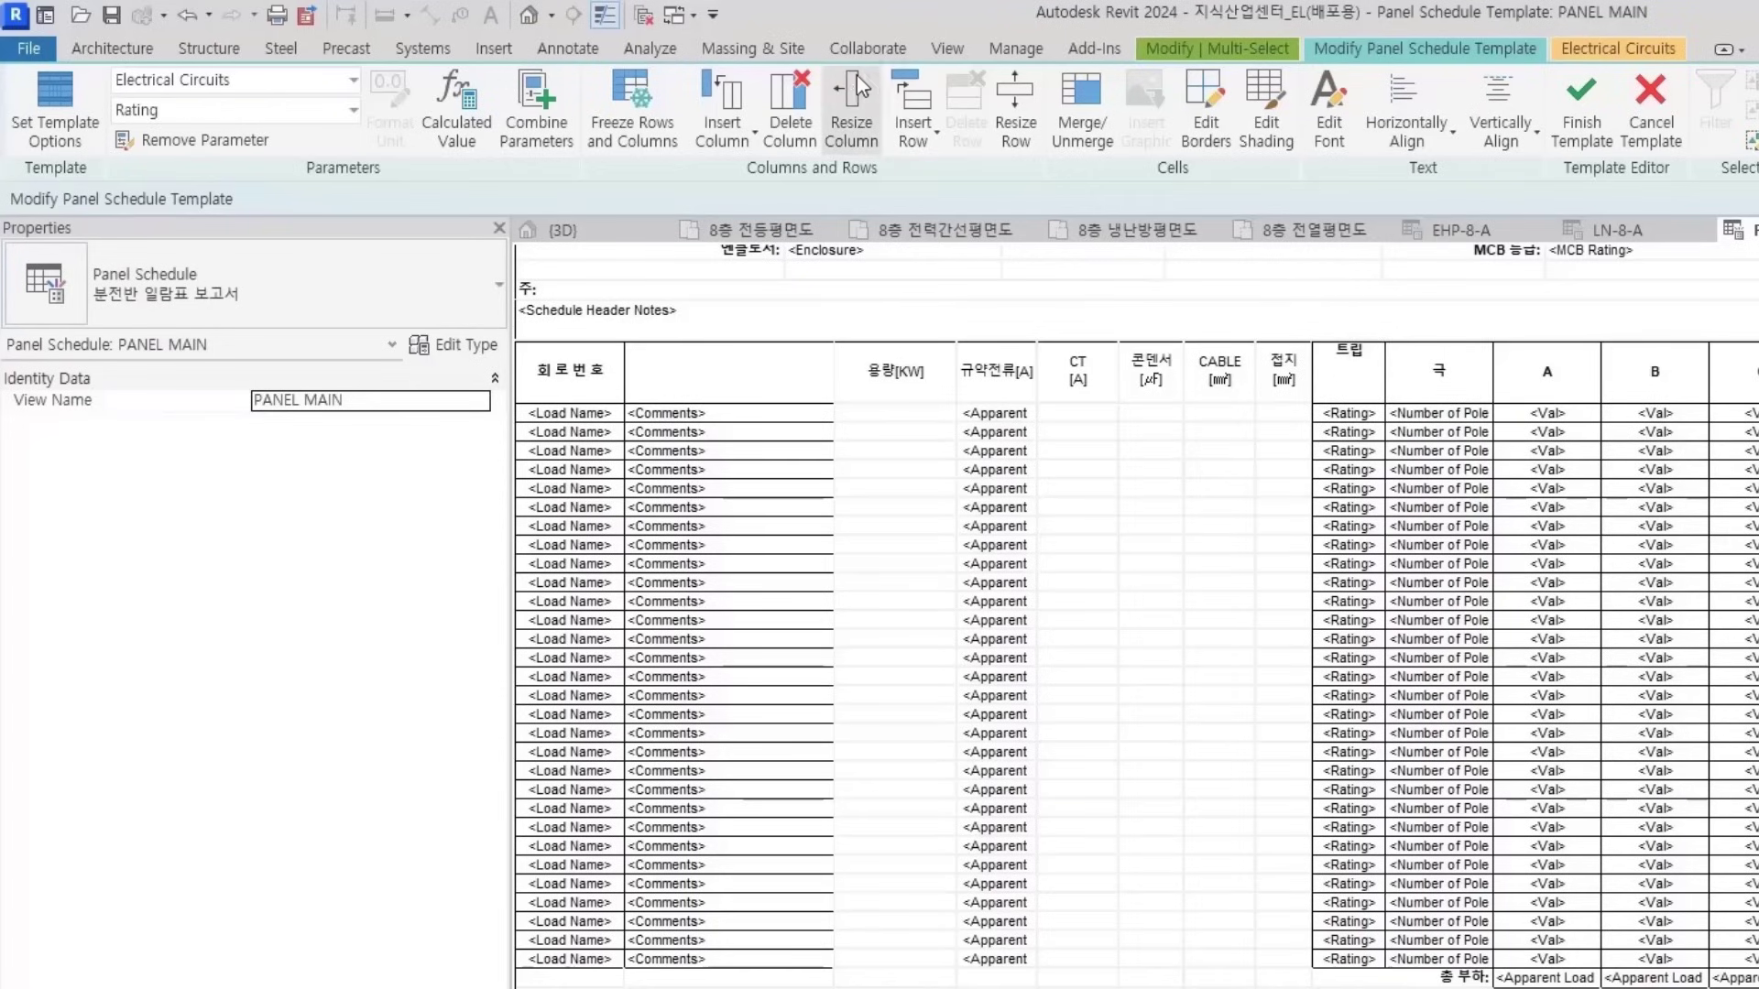
left_click(890, 143)
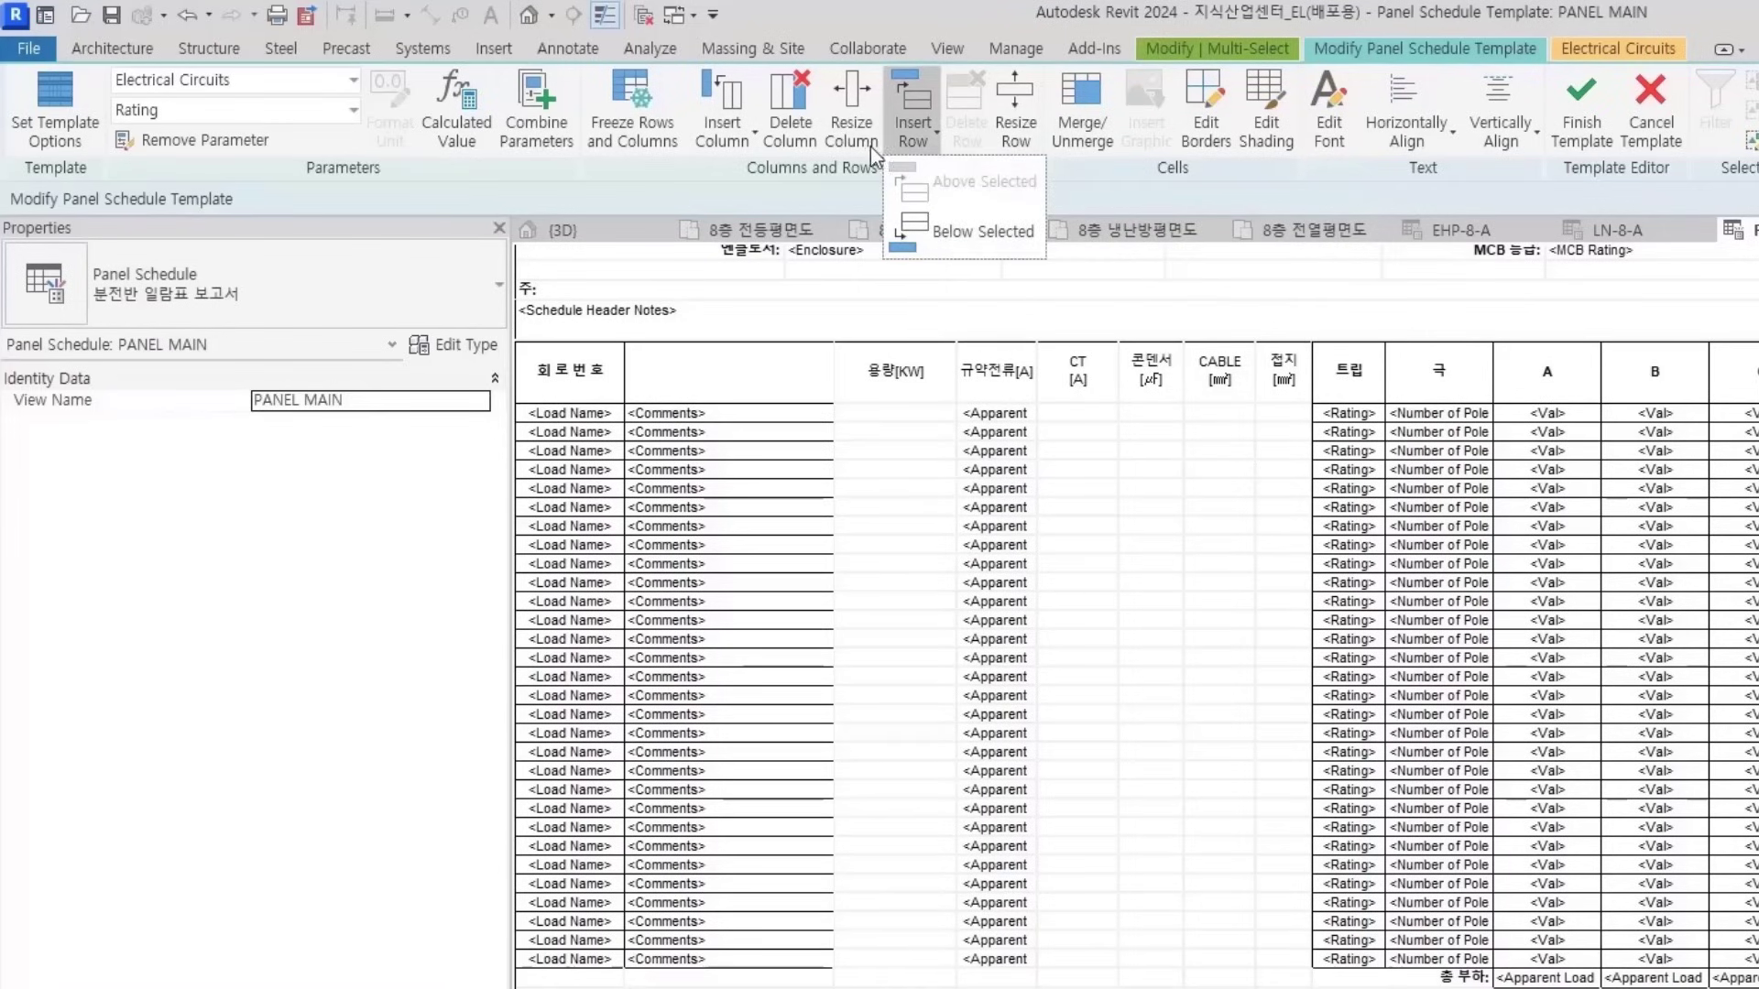
key("Escape")
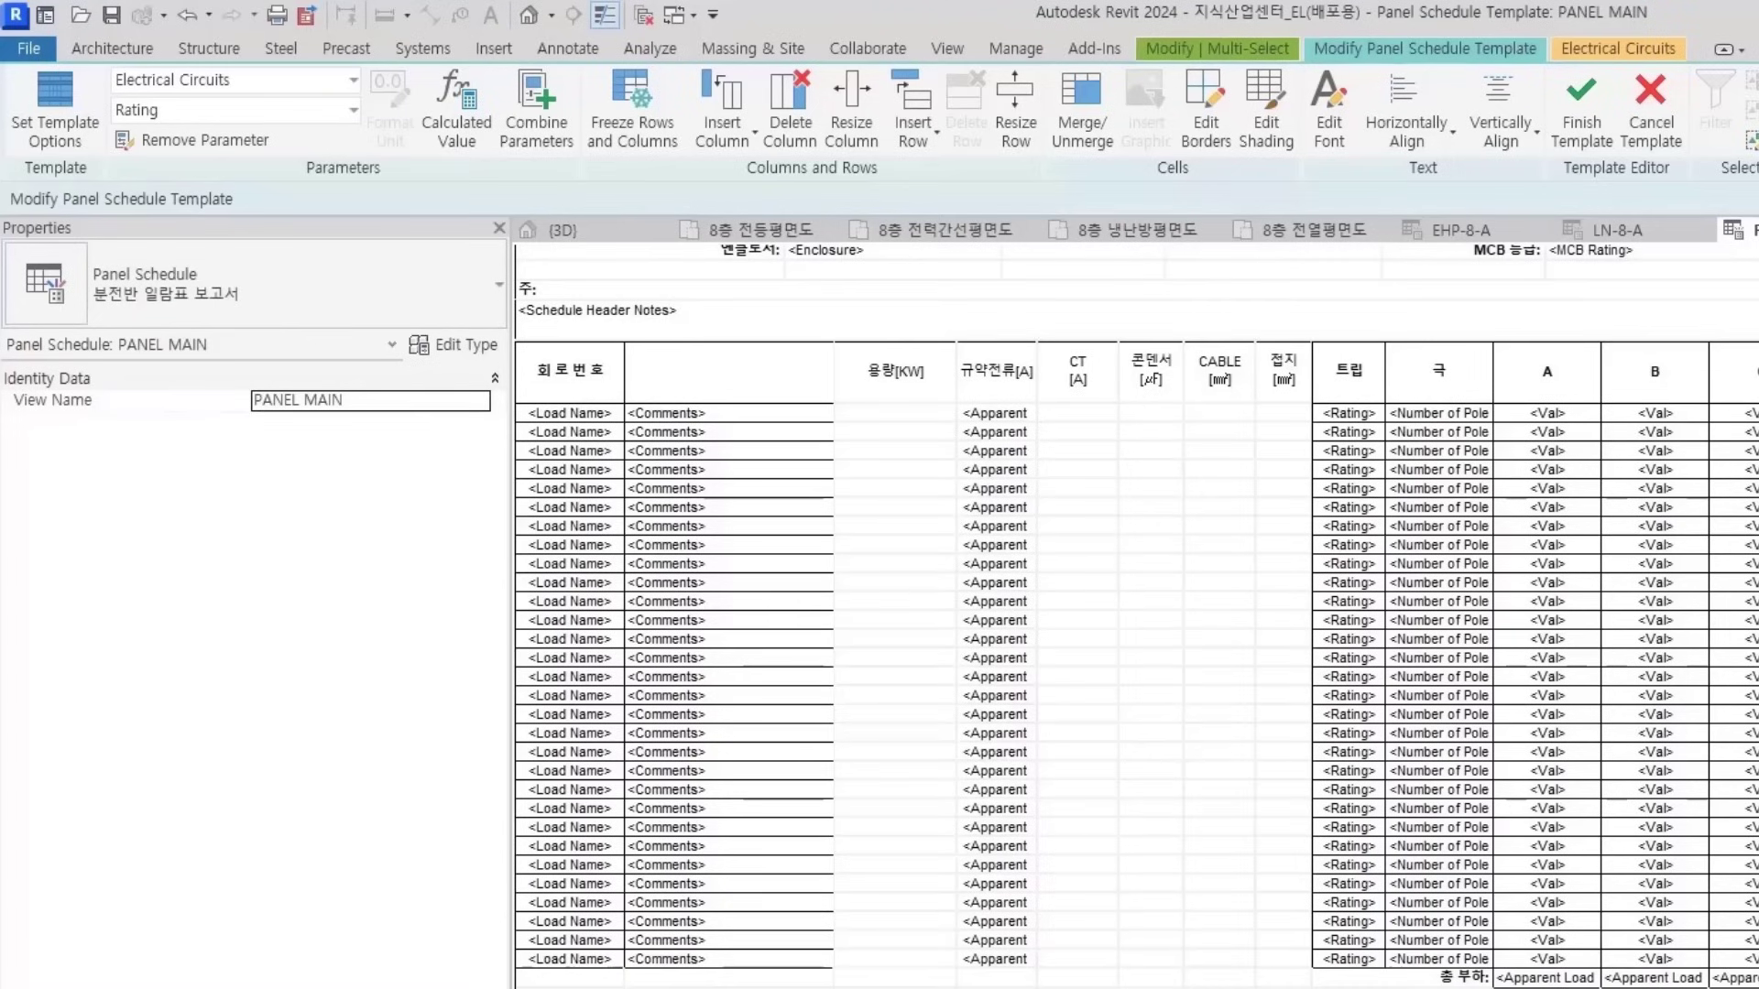
Delete the 트립 and 극 columns between the 접지 column and phase column A
double_click(1349, 370)
left_click_drag(1438, 376, 1384, 979)
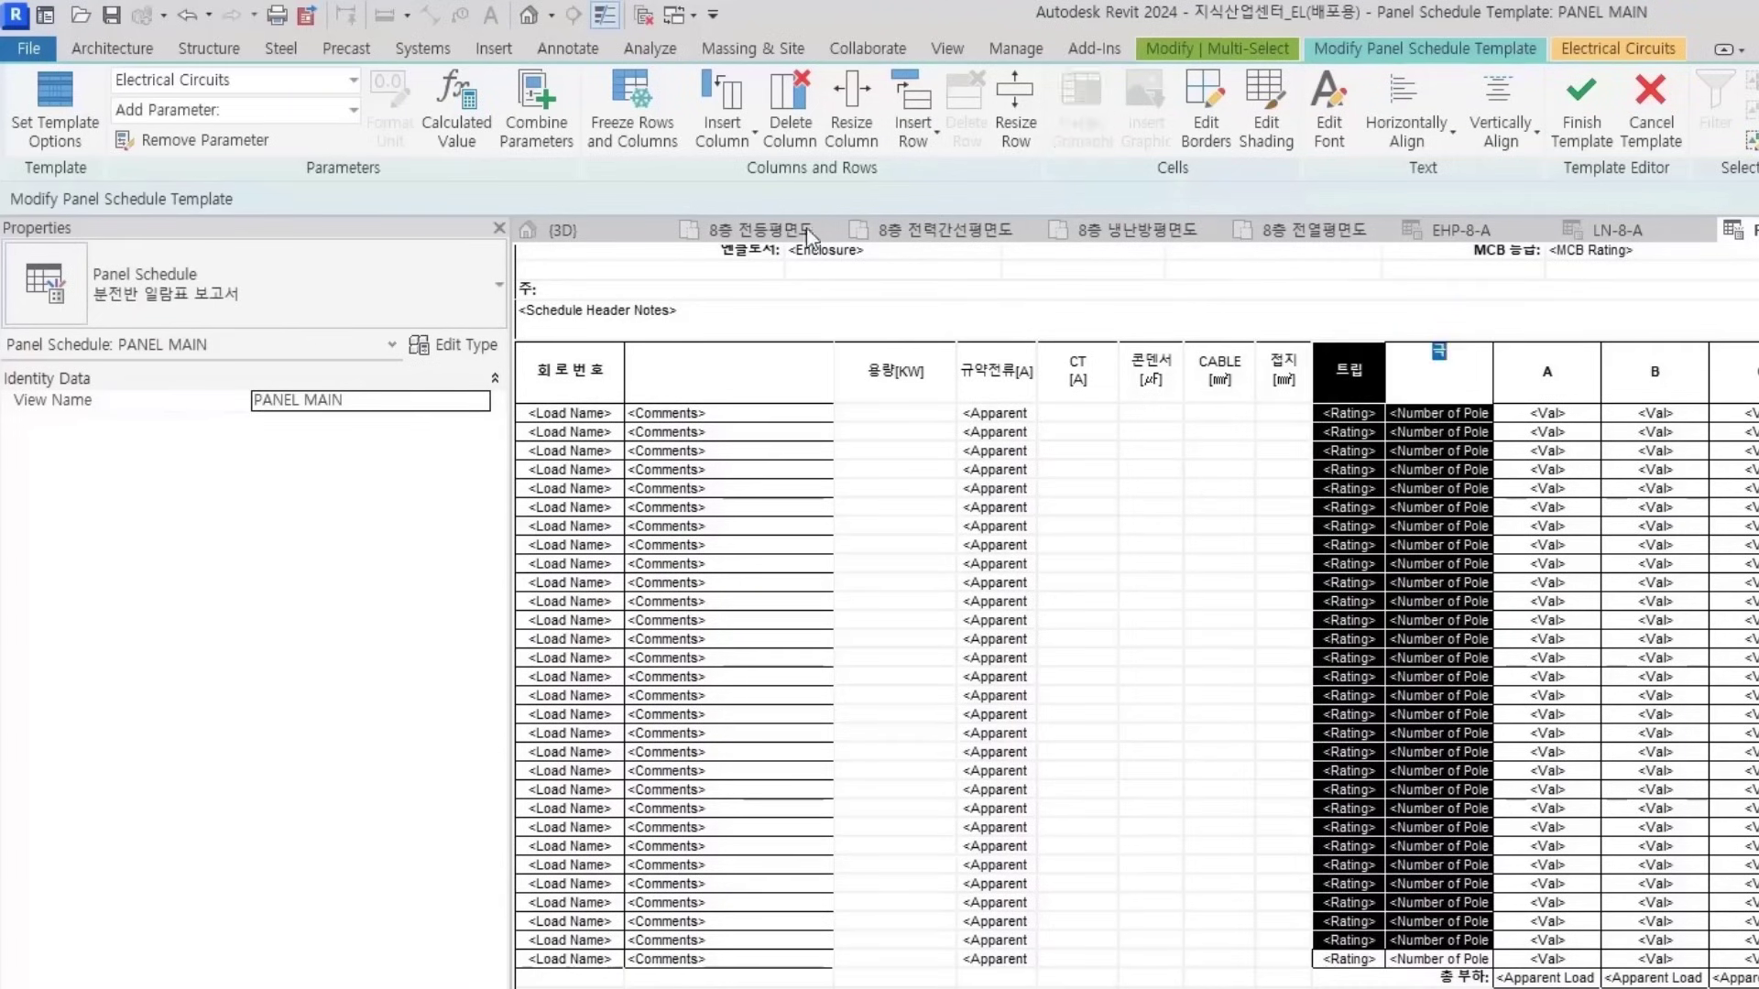
left_click(787, 124)
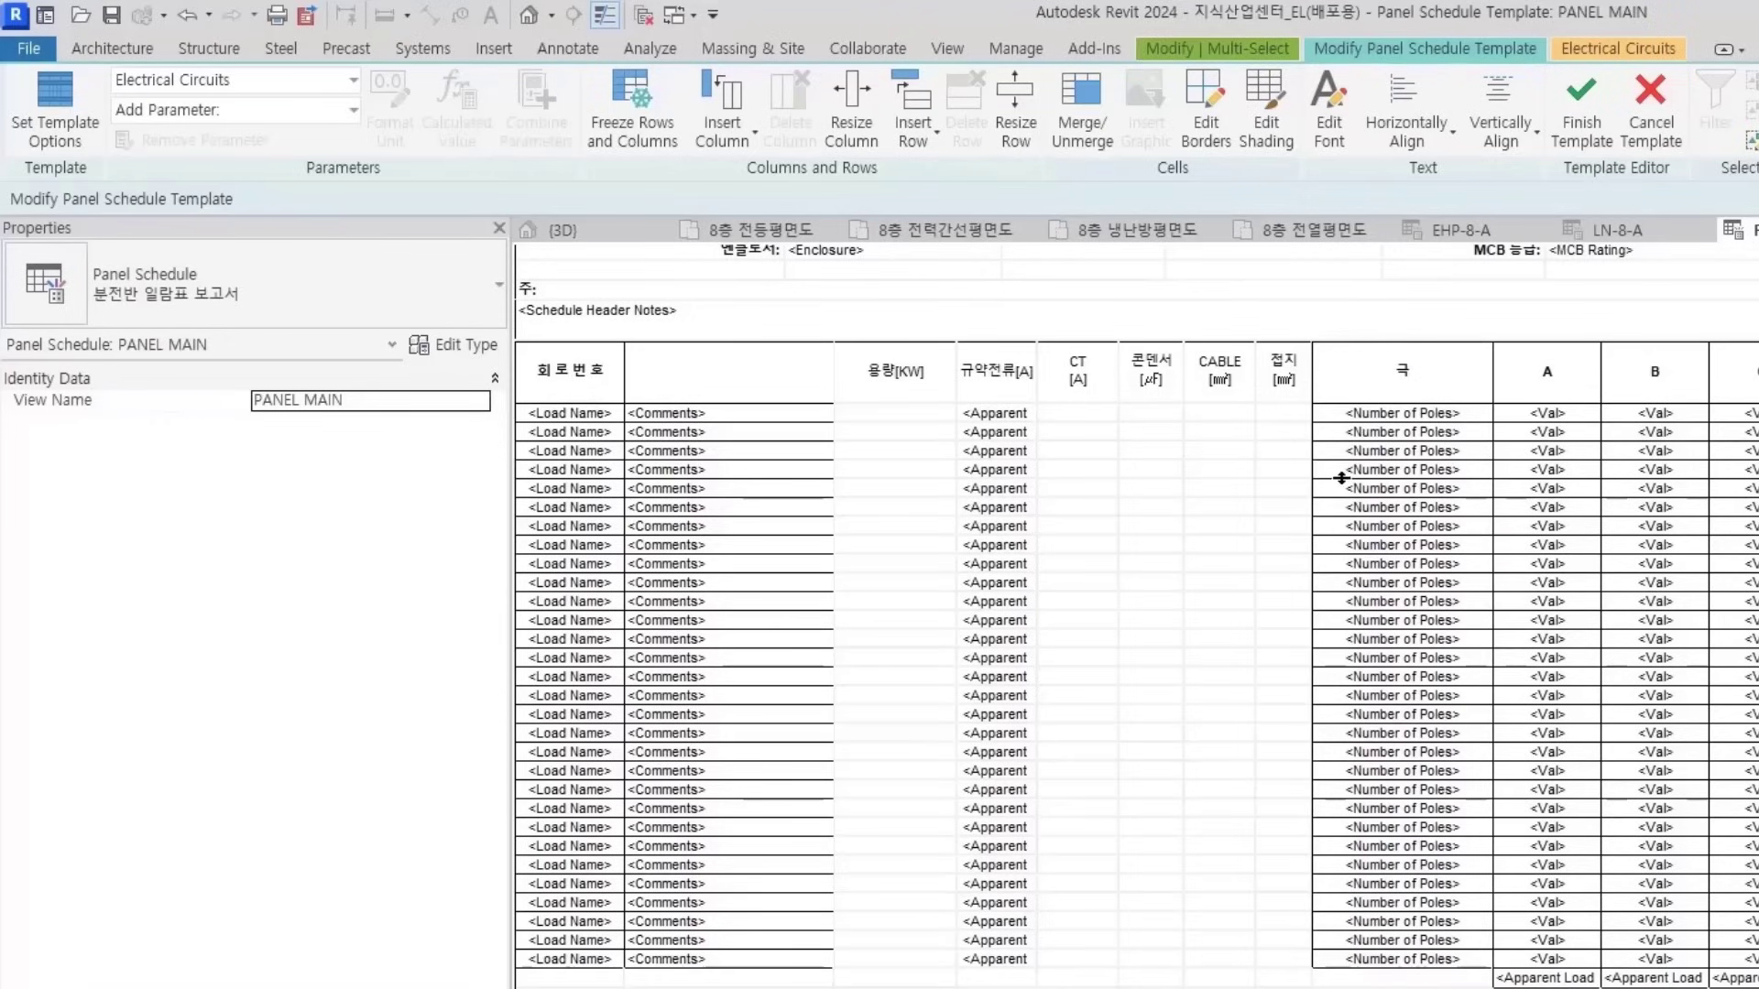
left_click_drag(1469, 377, 1442, 973)
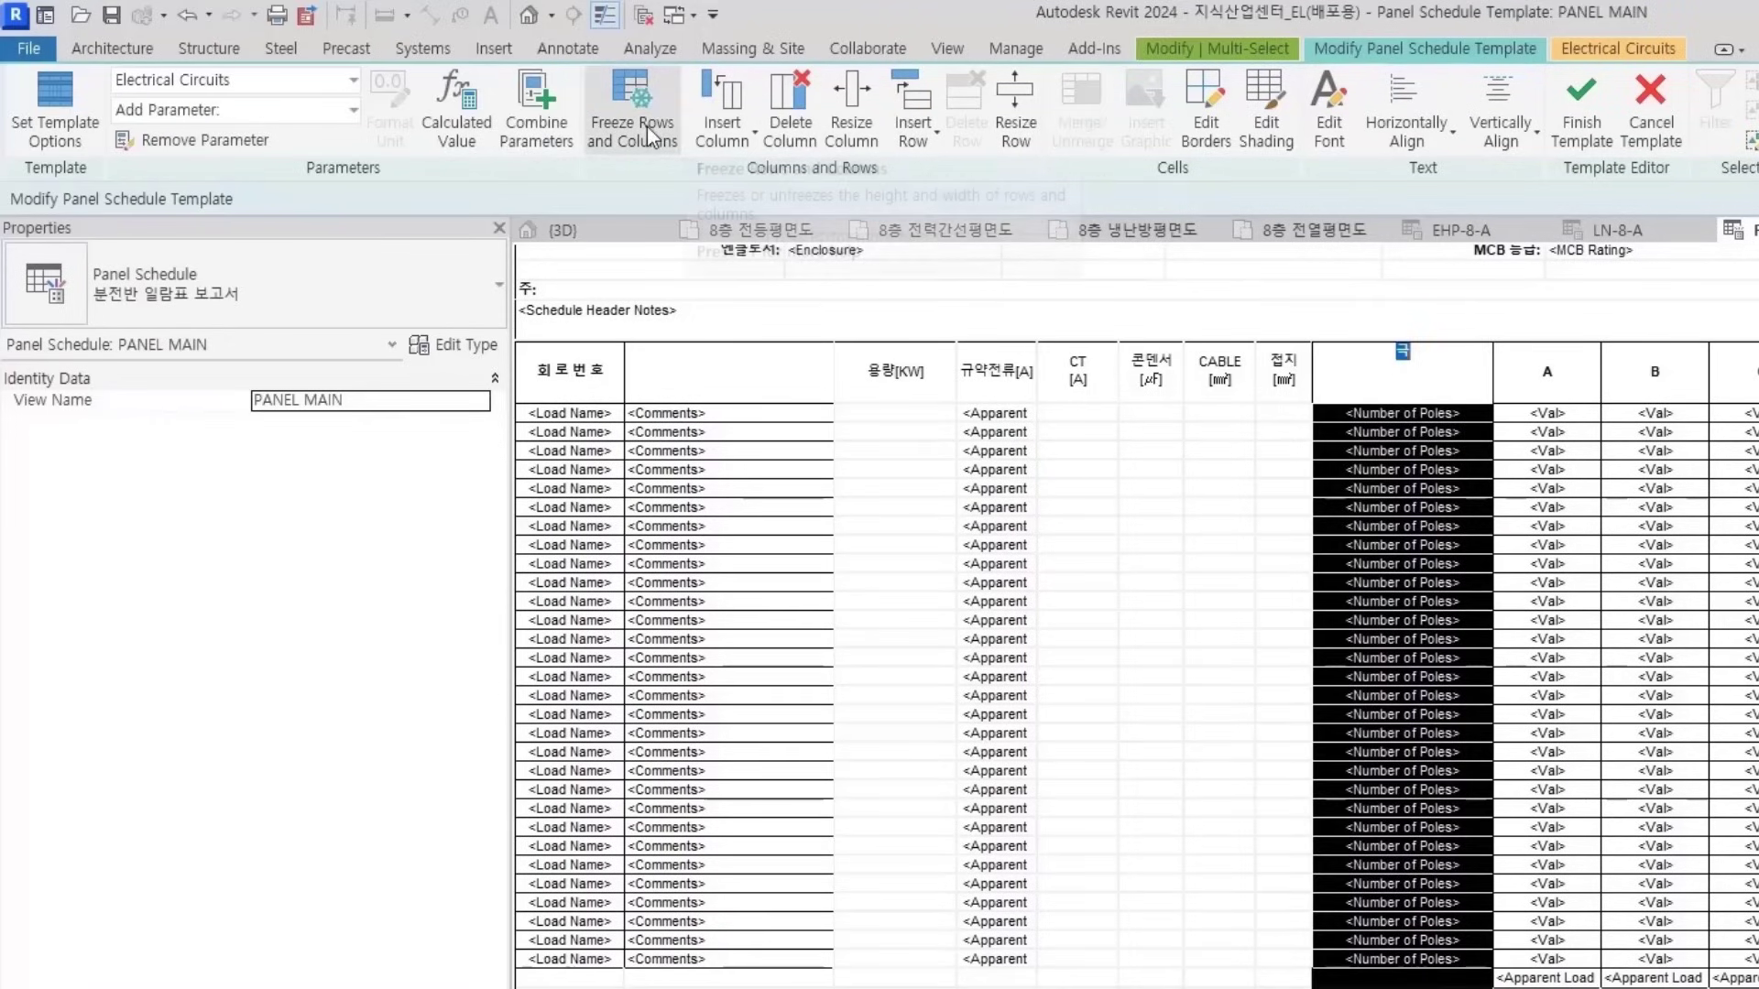
left_click(790, 110)
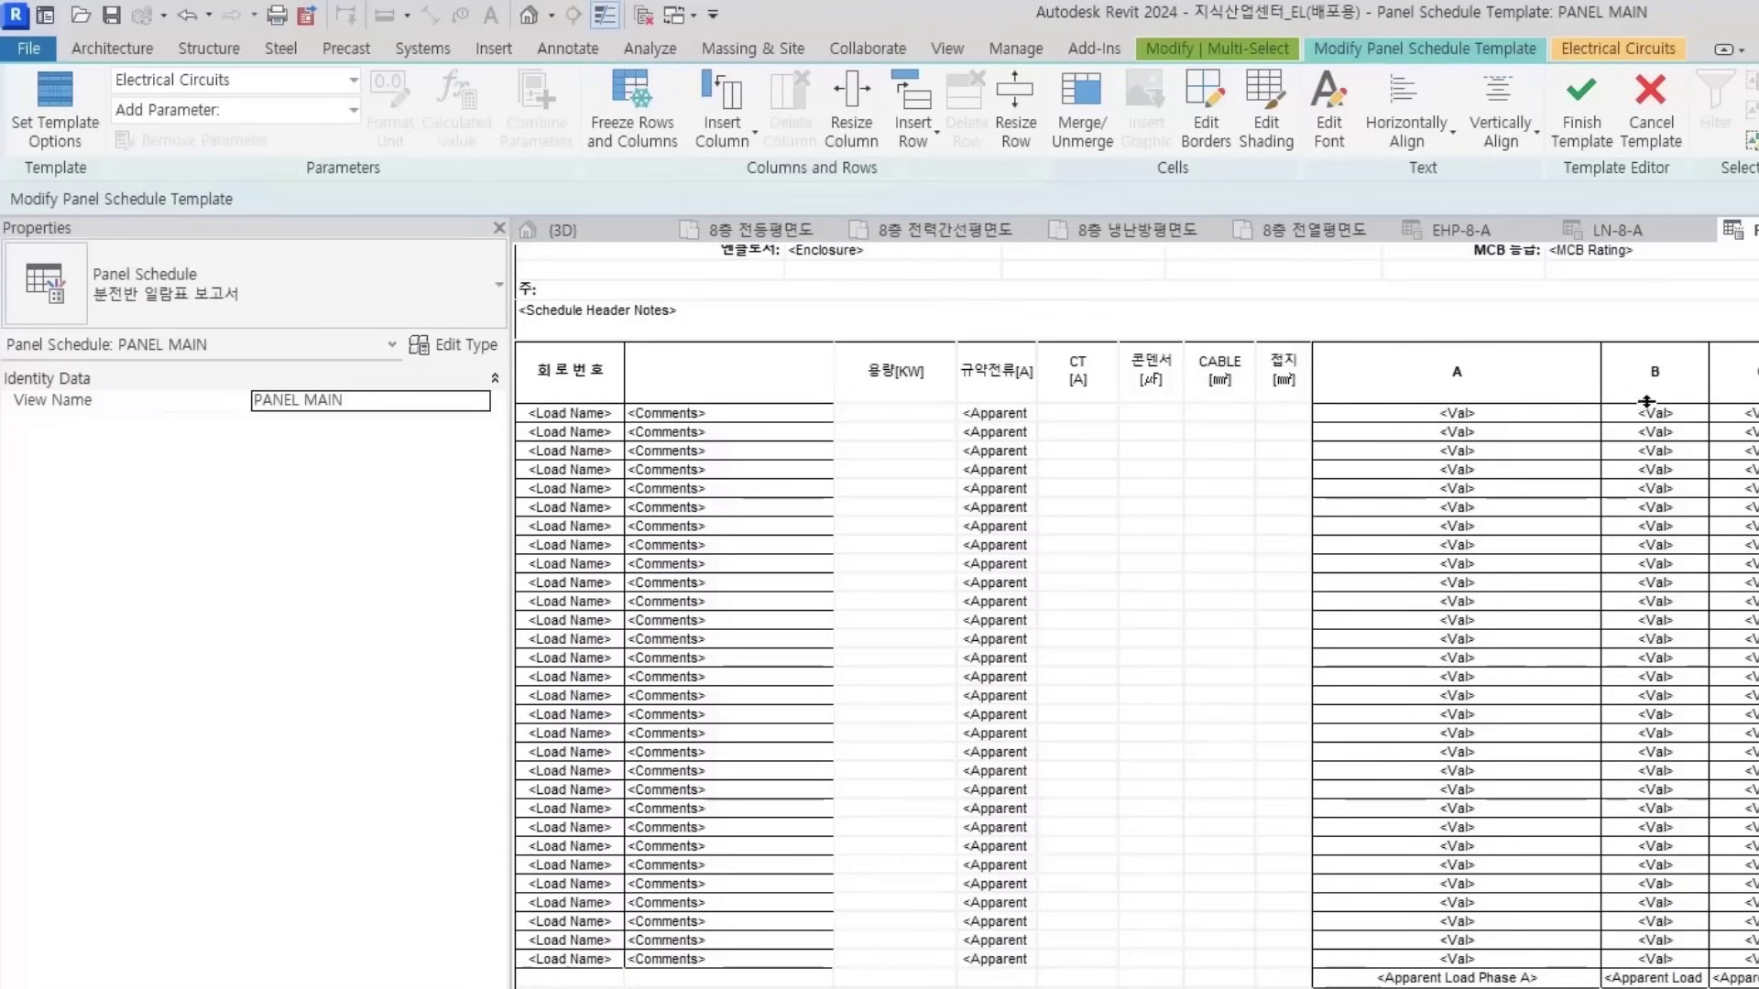
Narrow the phase A and B columns and insert an empty column to the right of phase column C
left_click_drag(1598, 373, 1403, 373)
left_click_drag(1710, 373, 1488, 373)
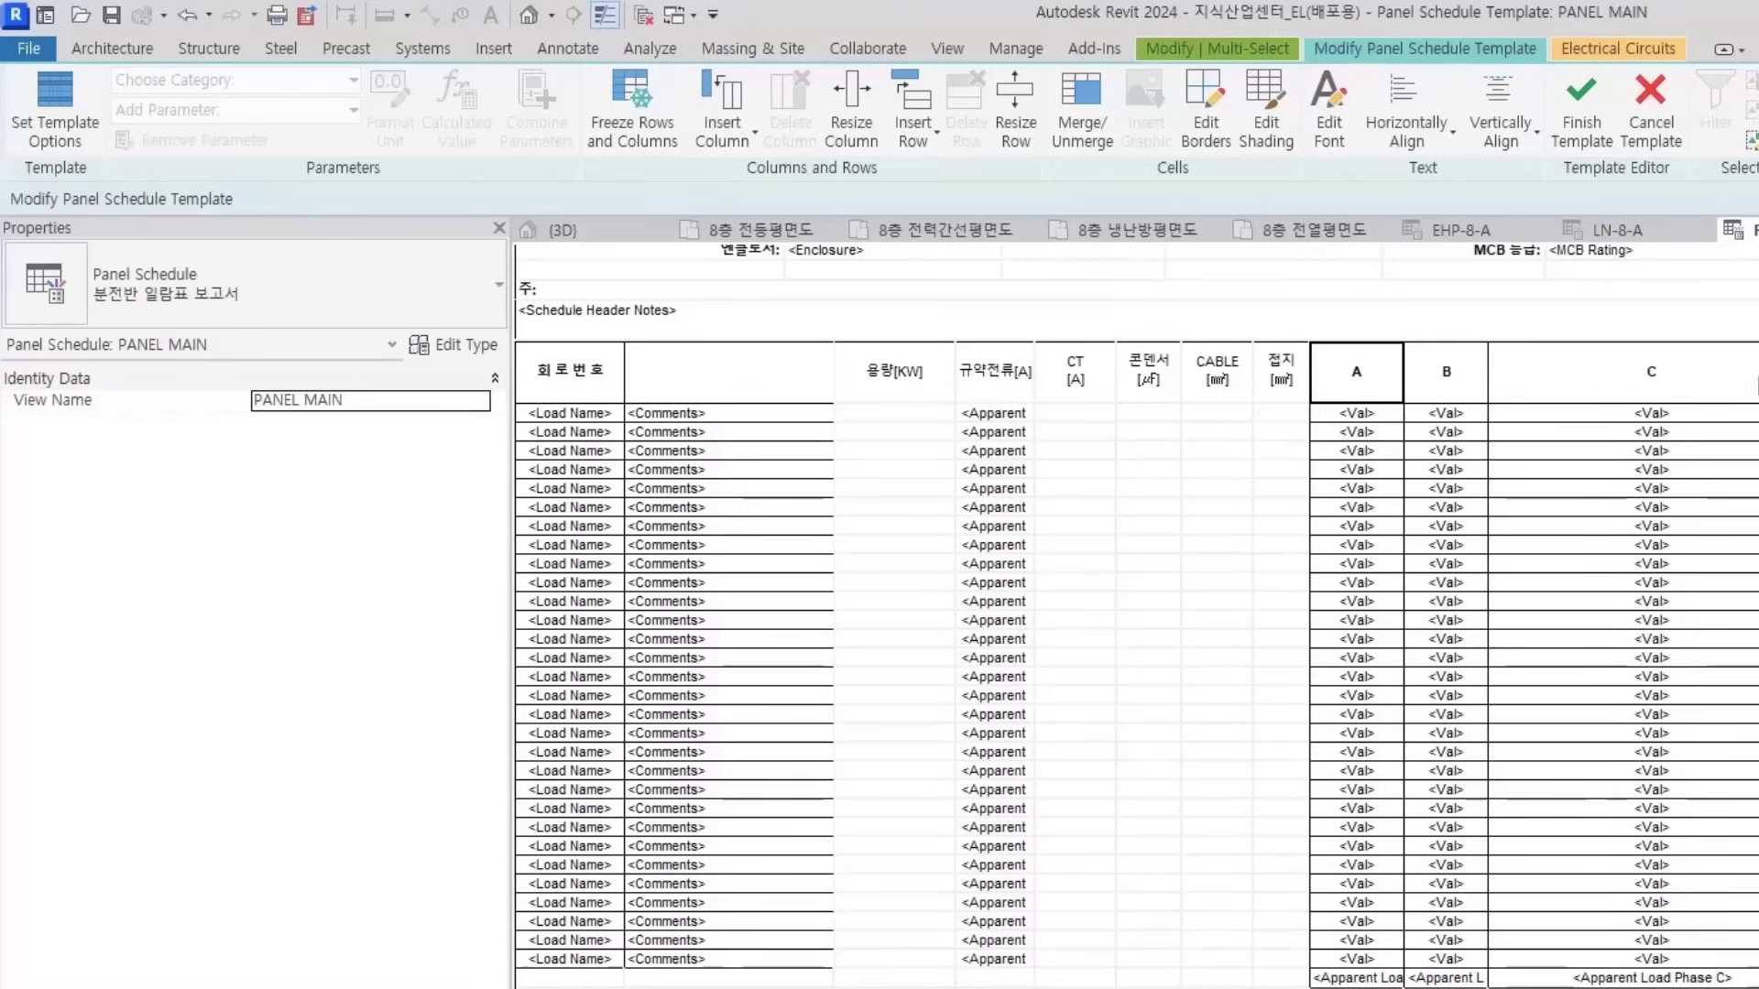
double_click(1752, 387)
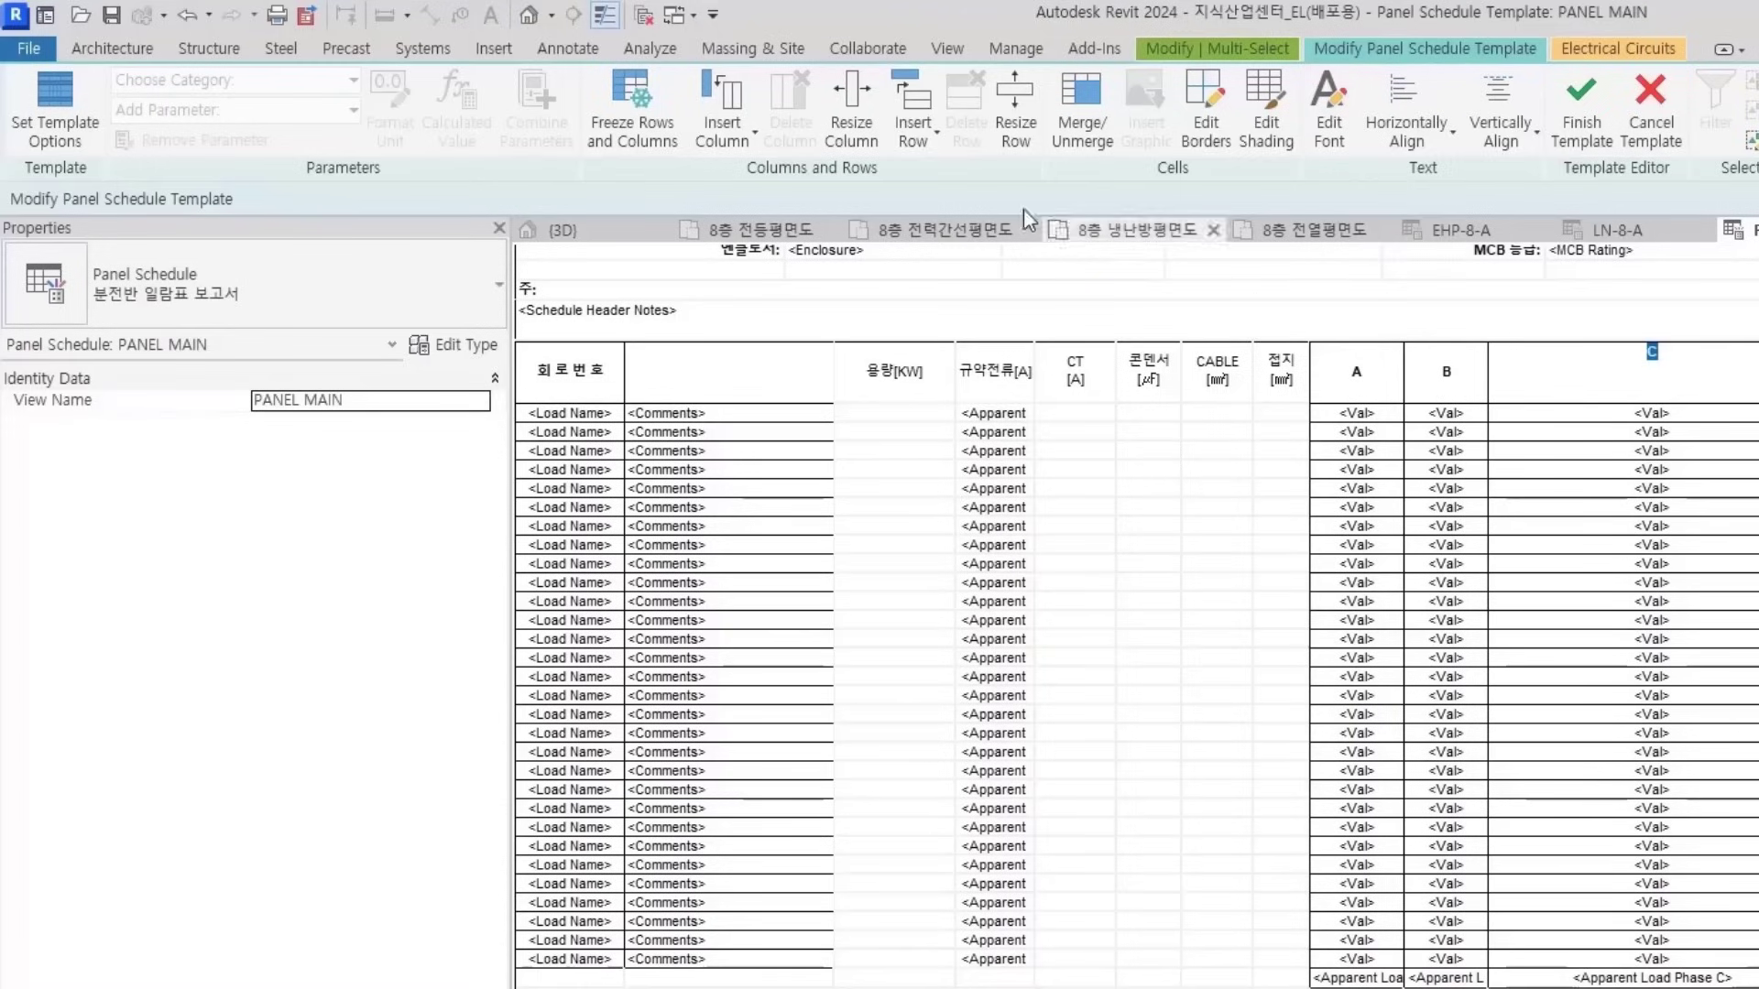
left_click(719, 143)
left_click(773, 223)
Select the body cells of the new empty column beside phase column C
left_click(1732, 586)
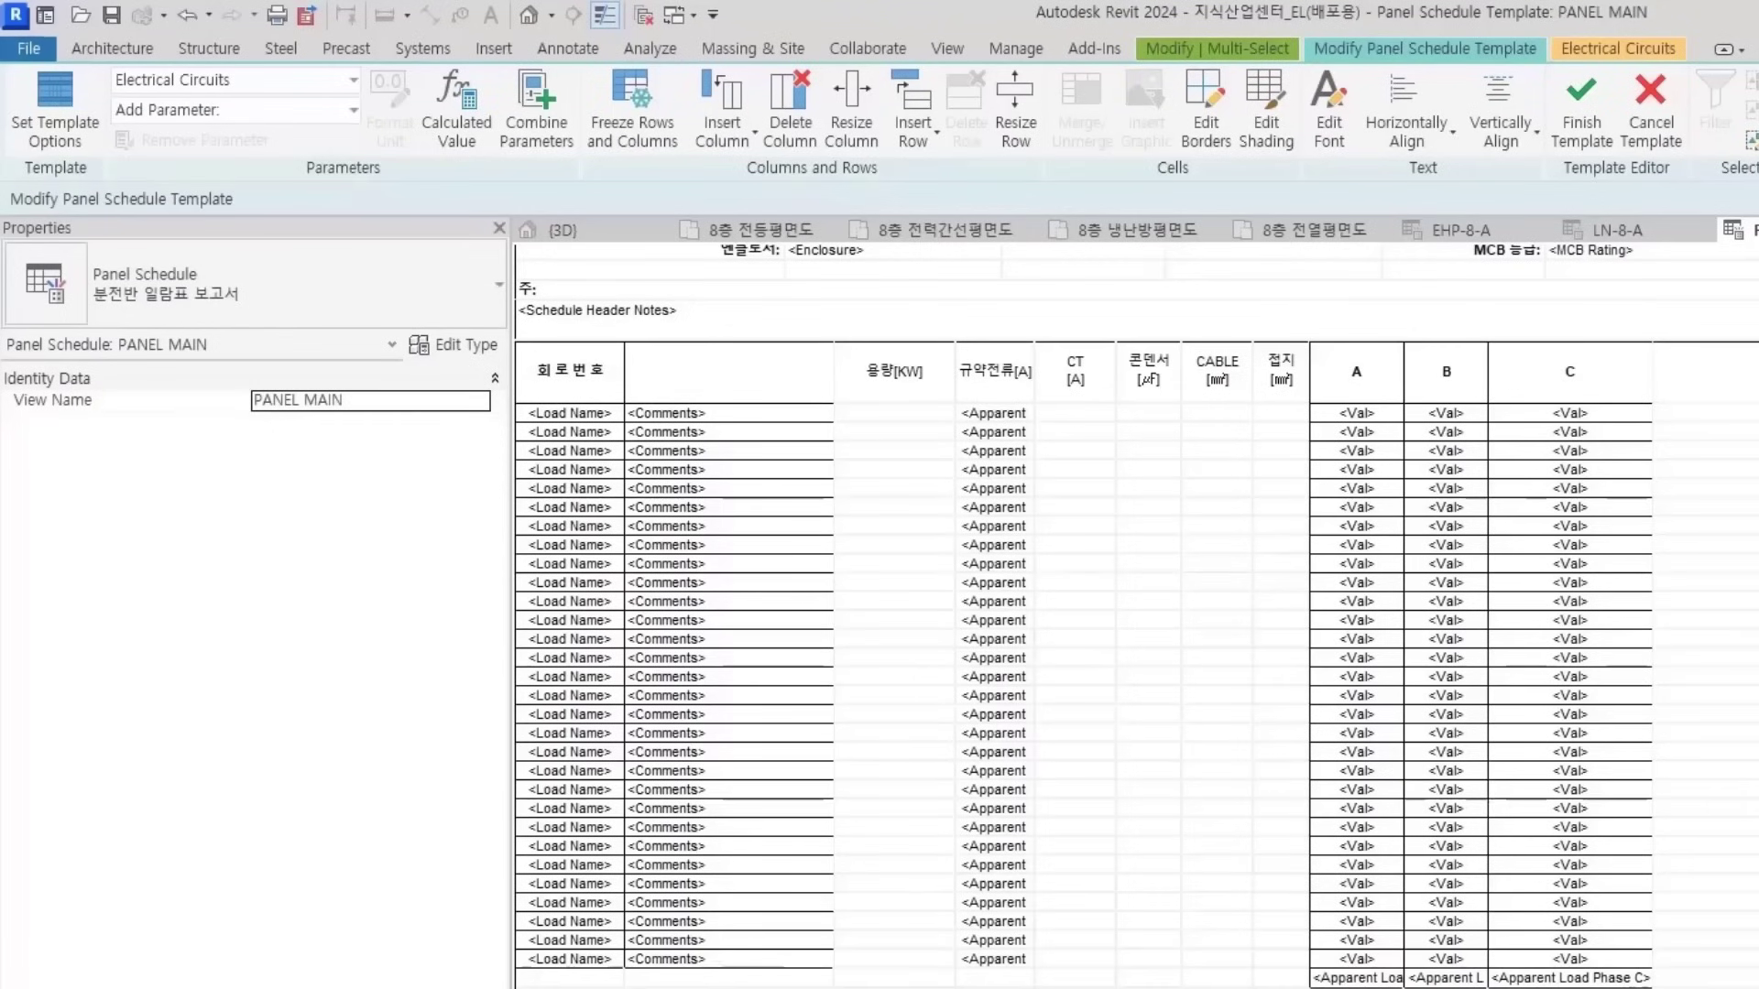
left_click_drag(1723, 414, 1723, 985)
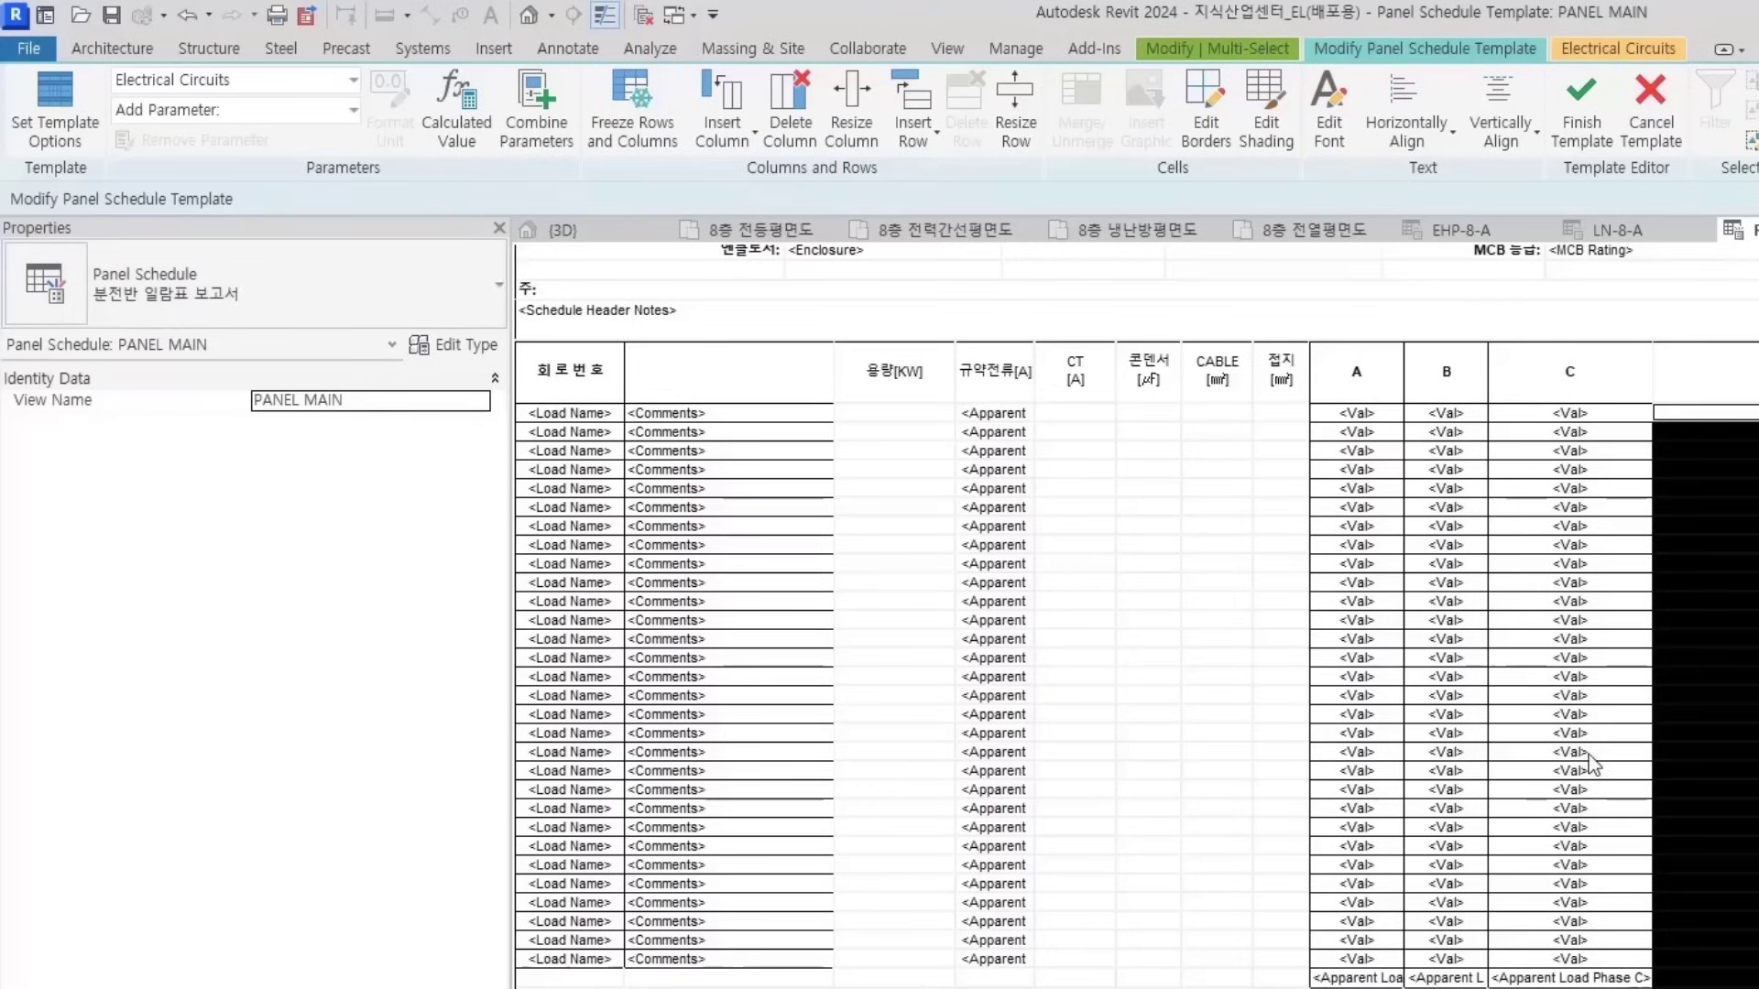
Add the True Load circuit parameter to the selected body cells of the blank column after phase C
left_click(216, 107)
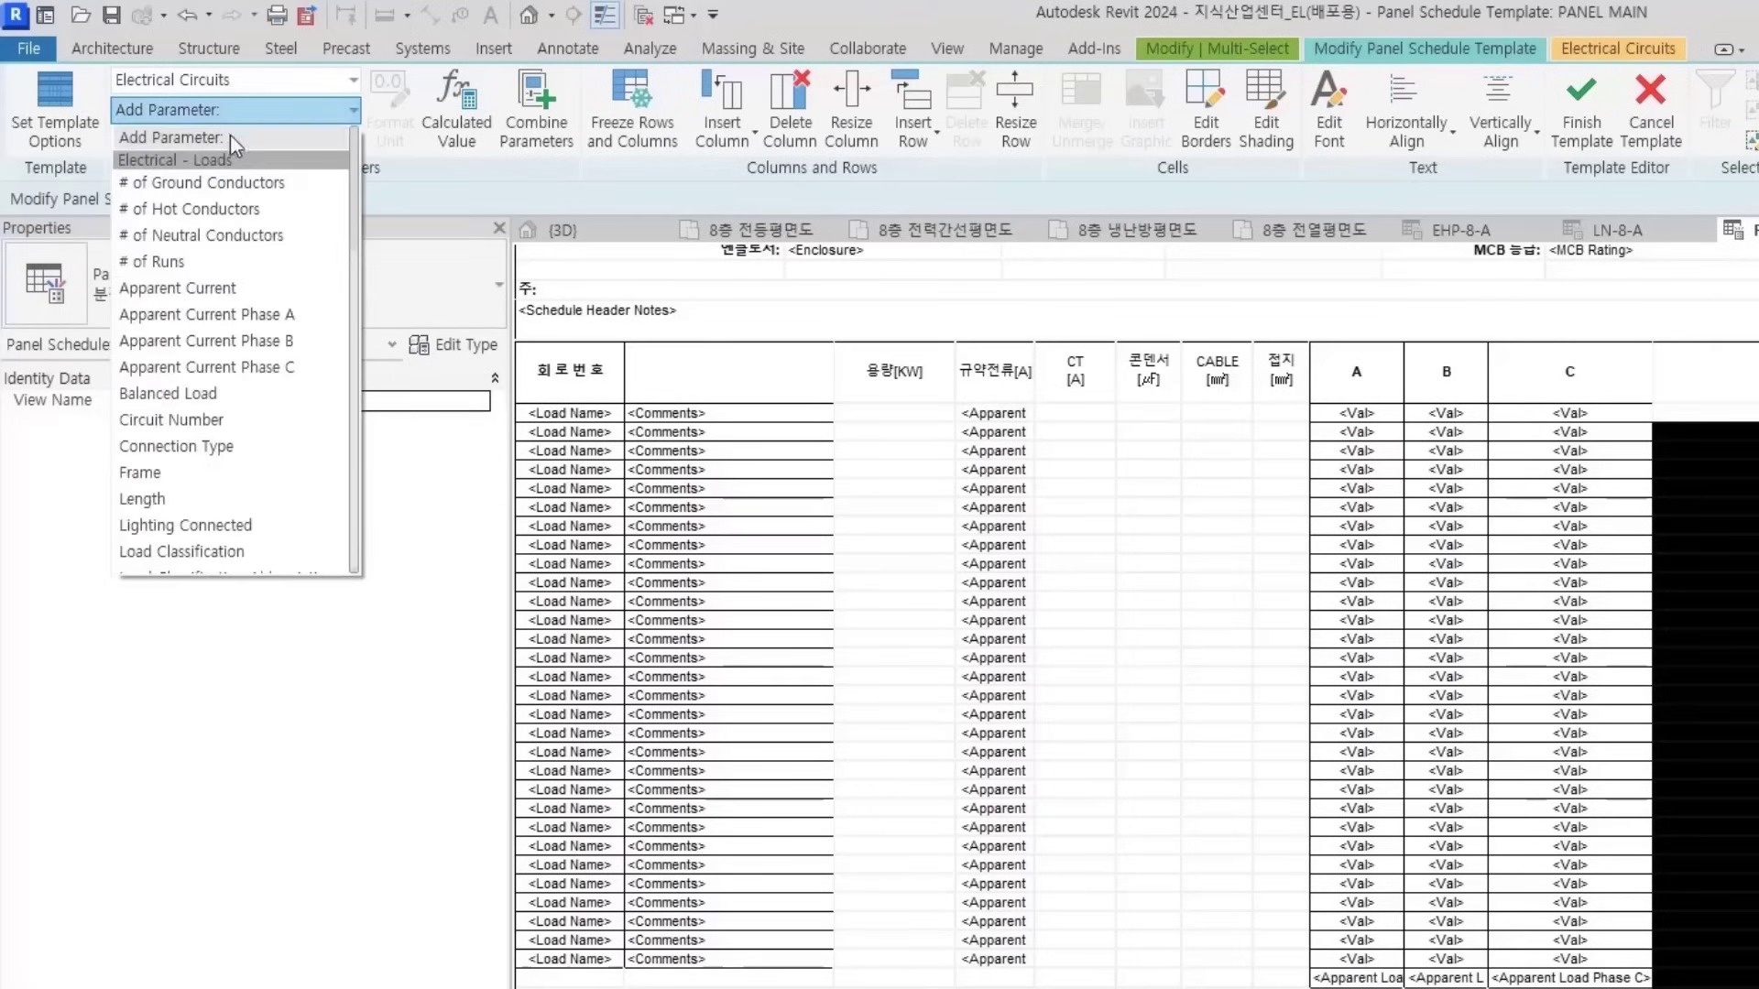
scroll(293, 501, "down", 1)
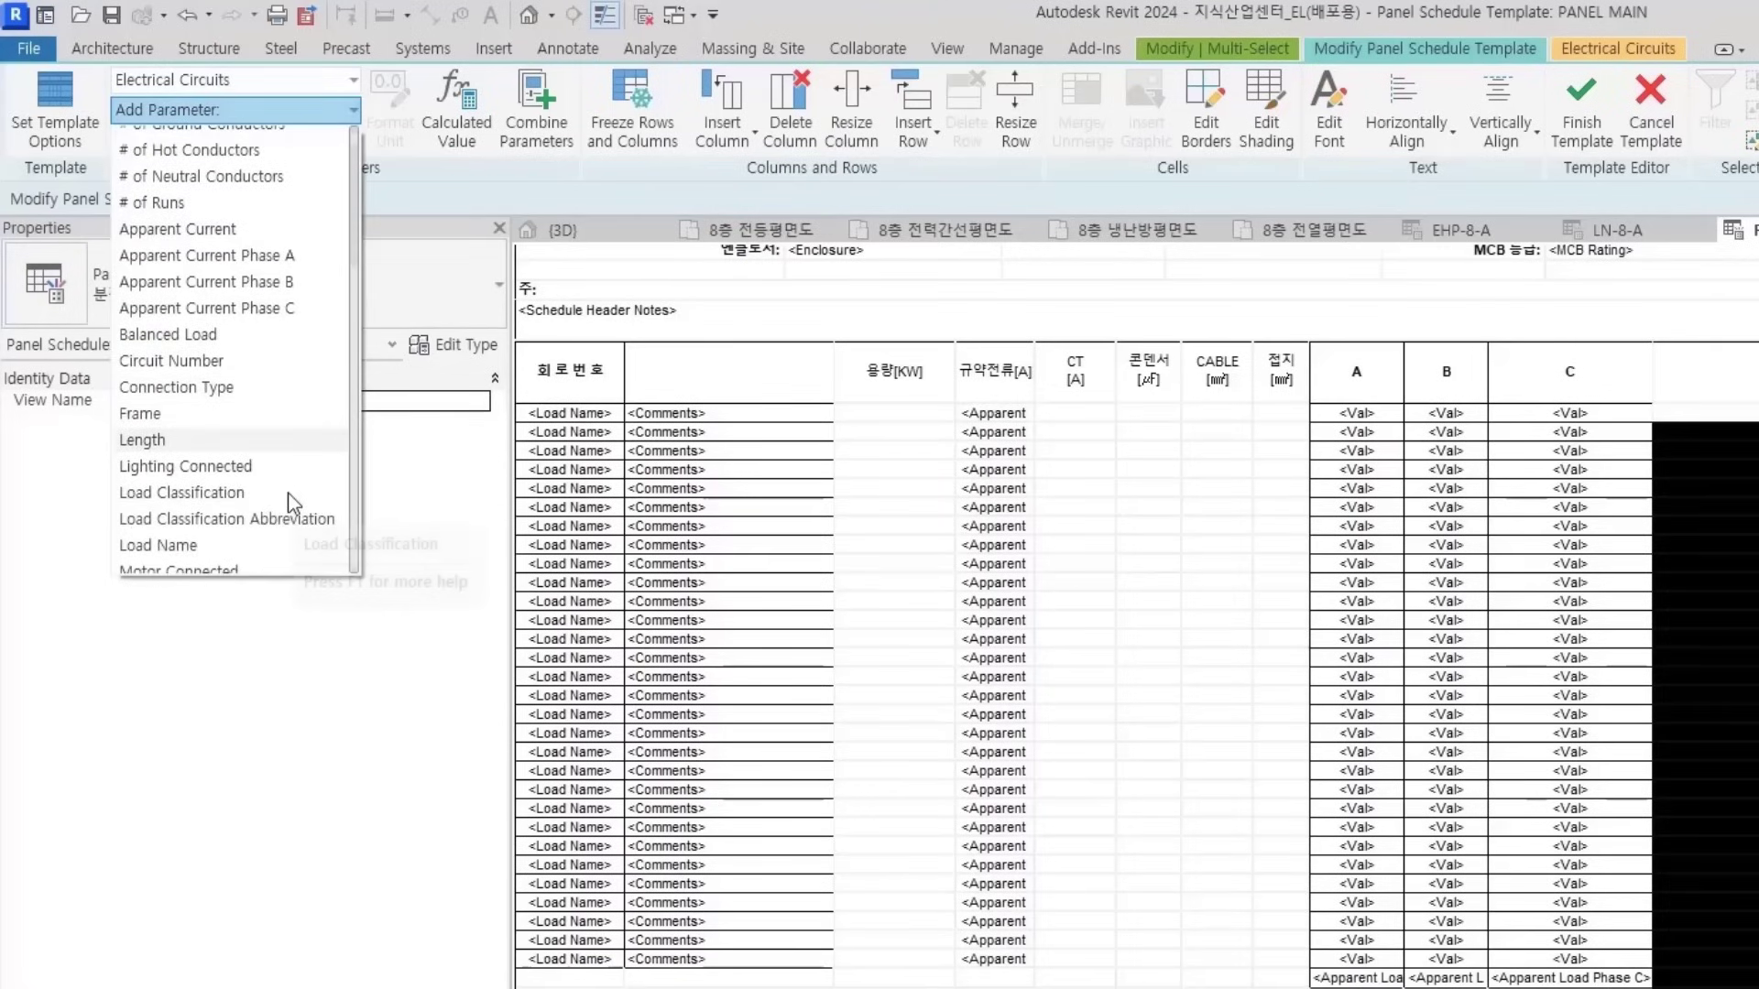
scroll(209, 404, "down", 2)
scroll(258, 458, "down", 5)
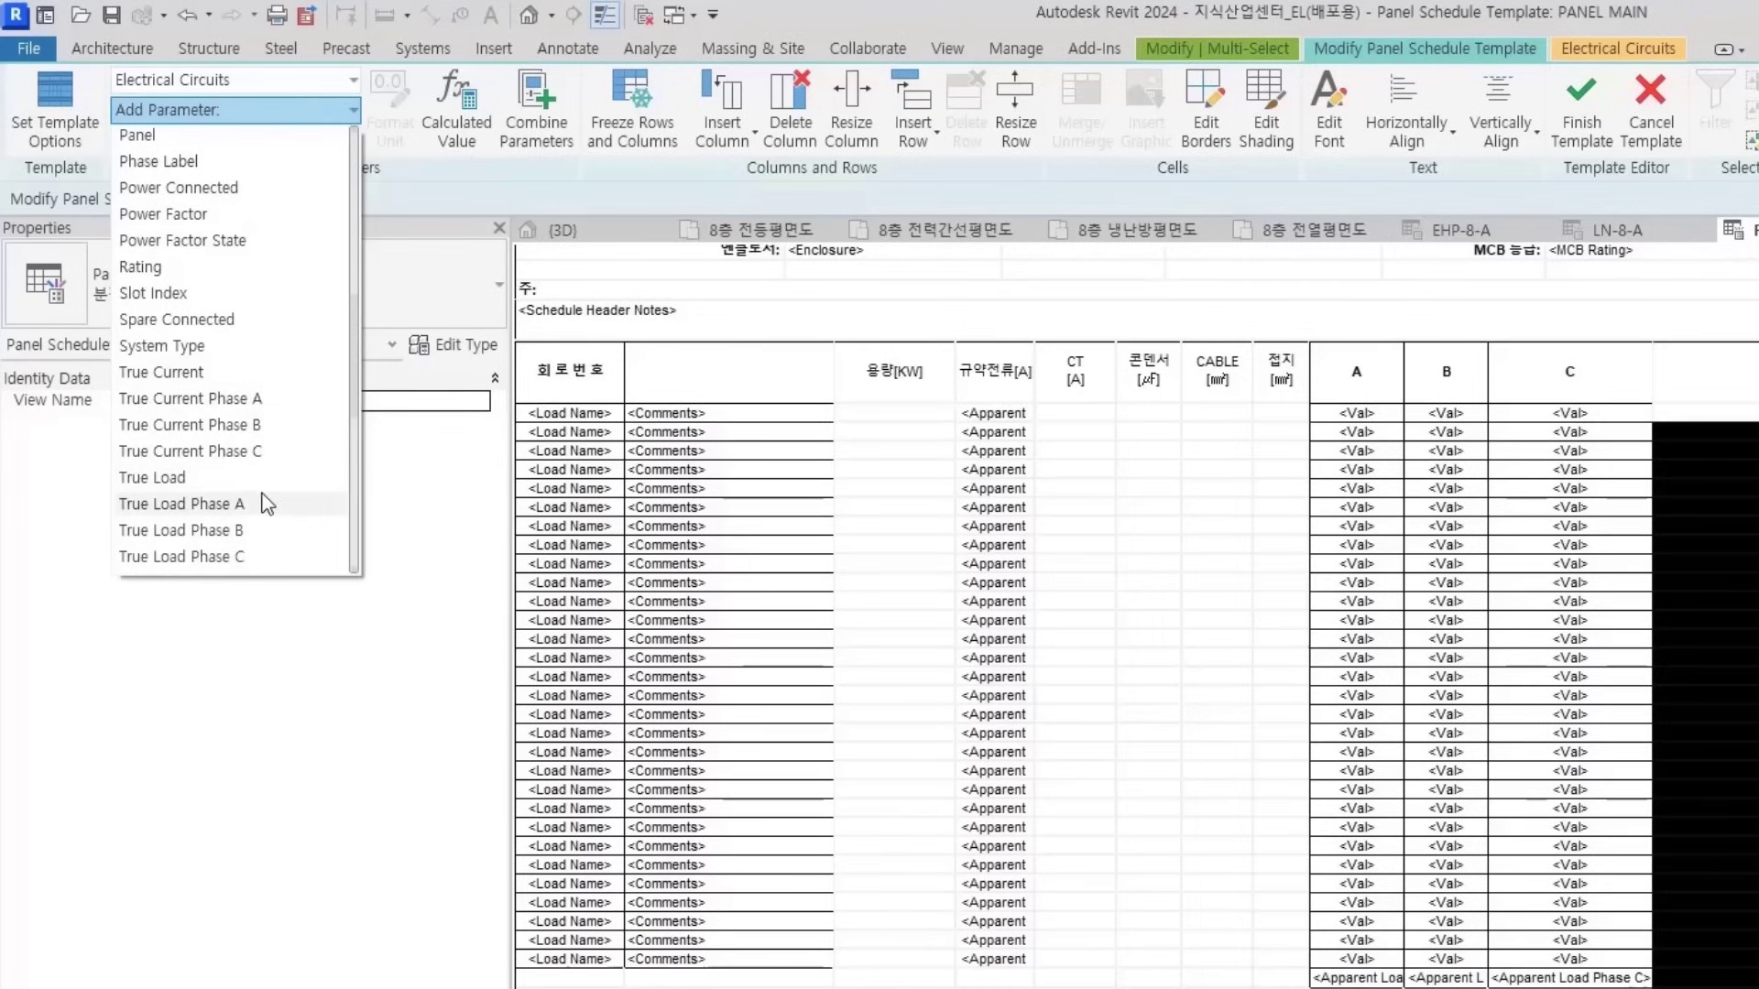
scroll(250, 493, "down", 2)
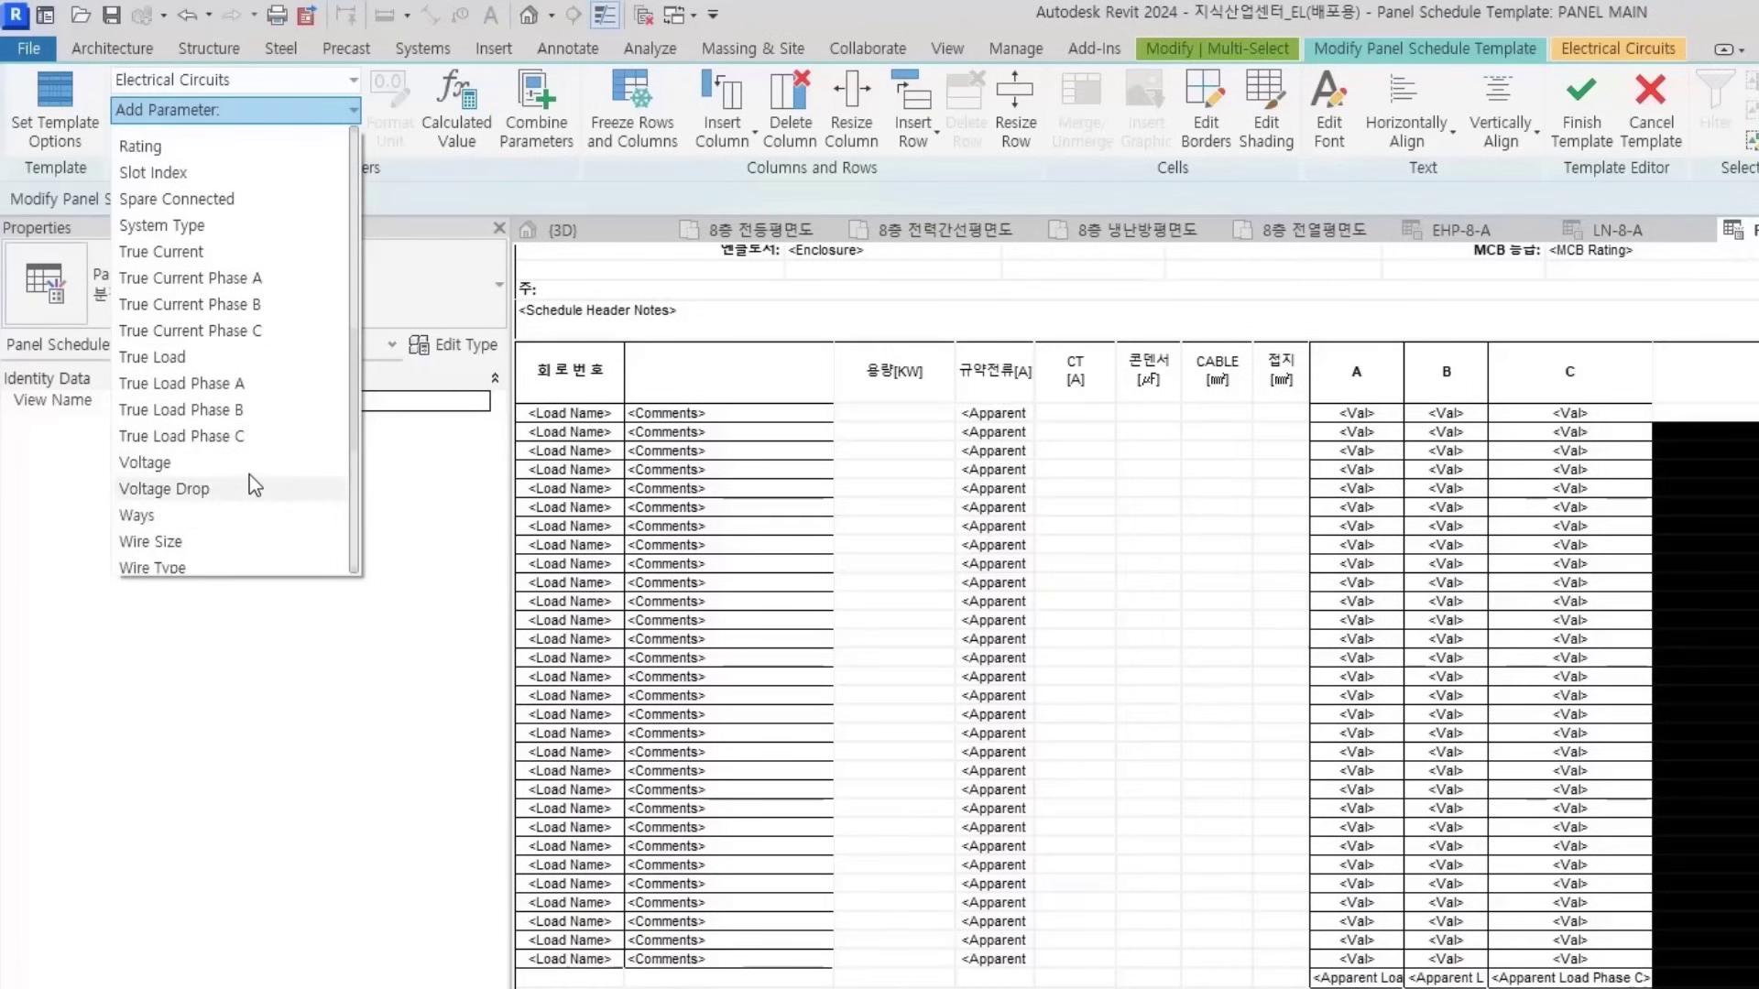
scroll(253, 485, "down", 3)
scroll(260, 495, "up", 5)
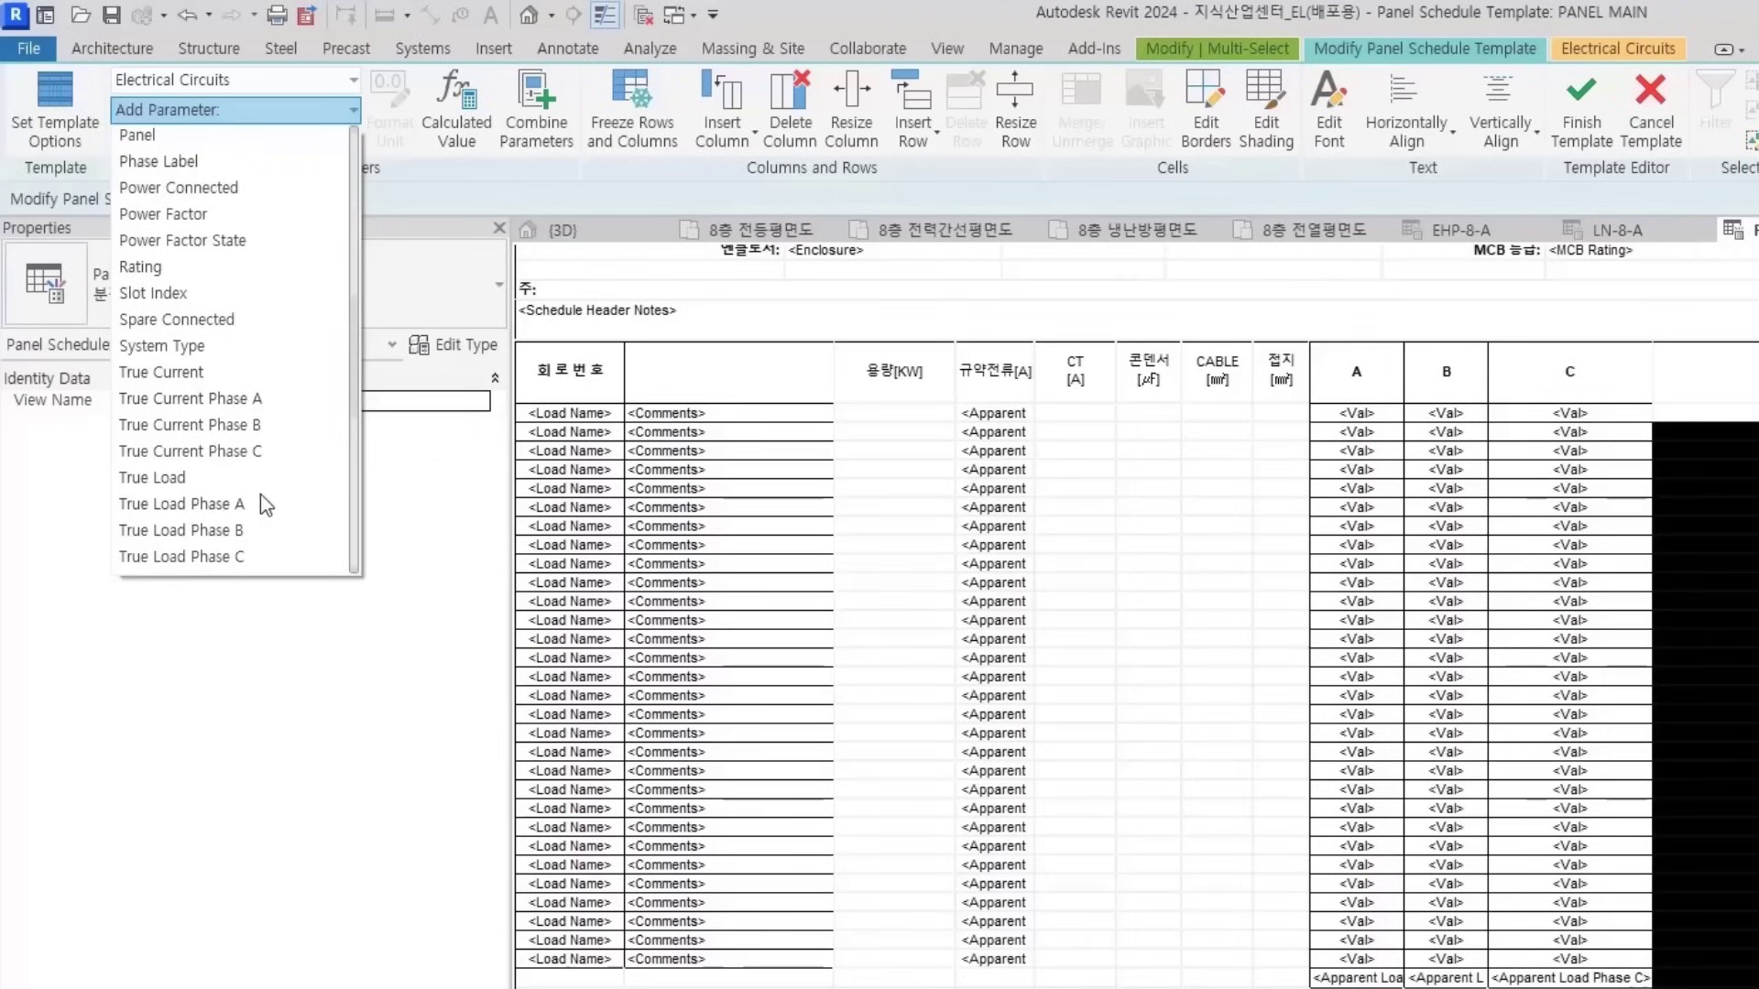
left_click(152, 477)
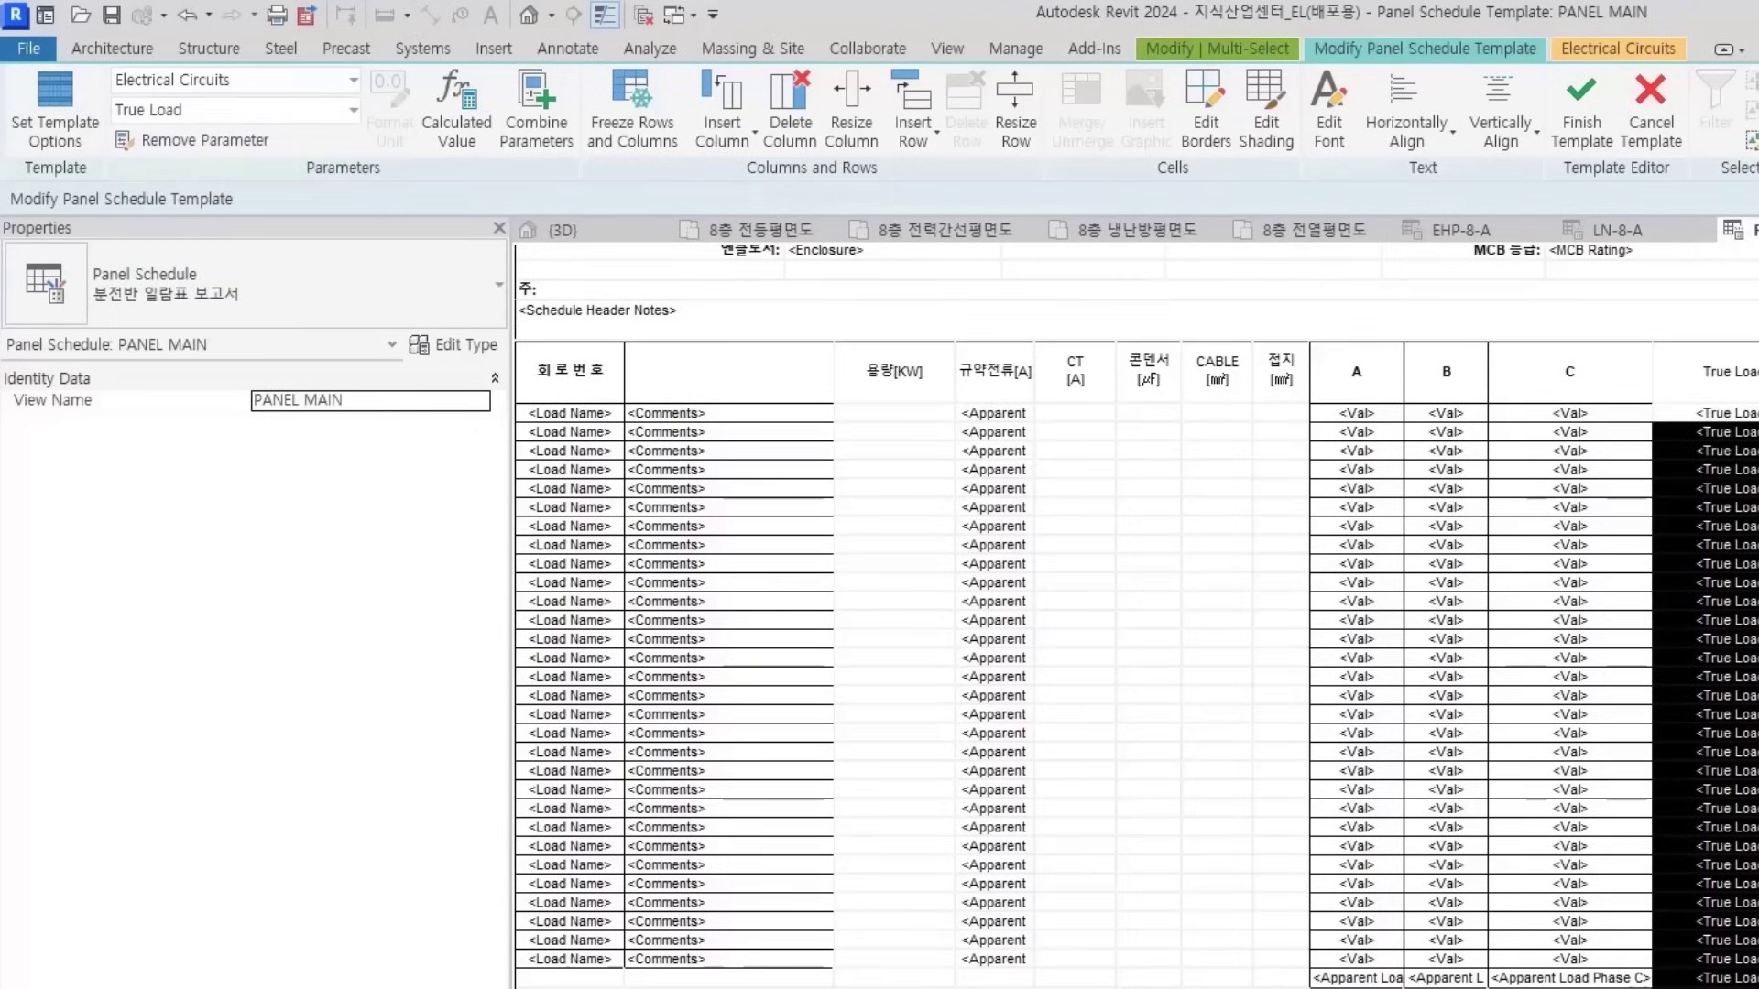
Copy the 연결부하 [ VA ] heading from the Excel load sheet and use it as the True Load column's header in Revit
key("alt+Tab")
left_click(758, 490)
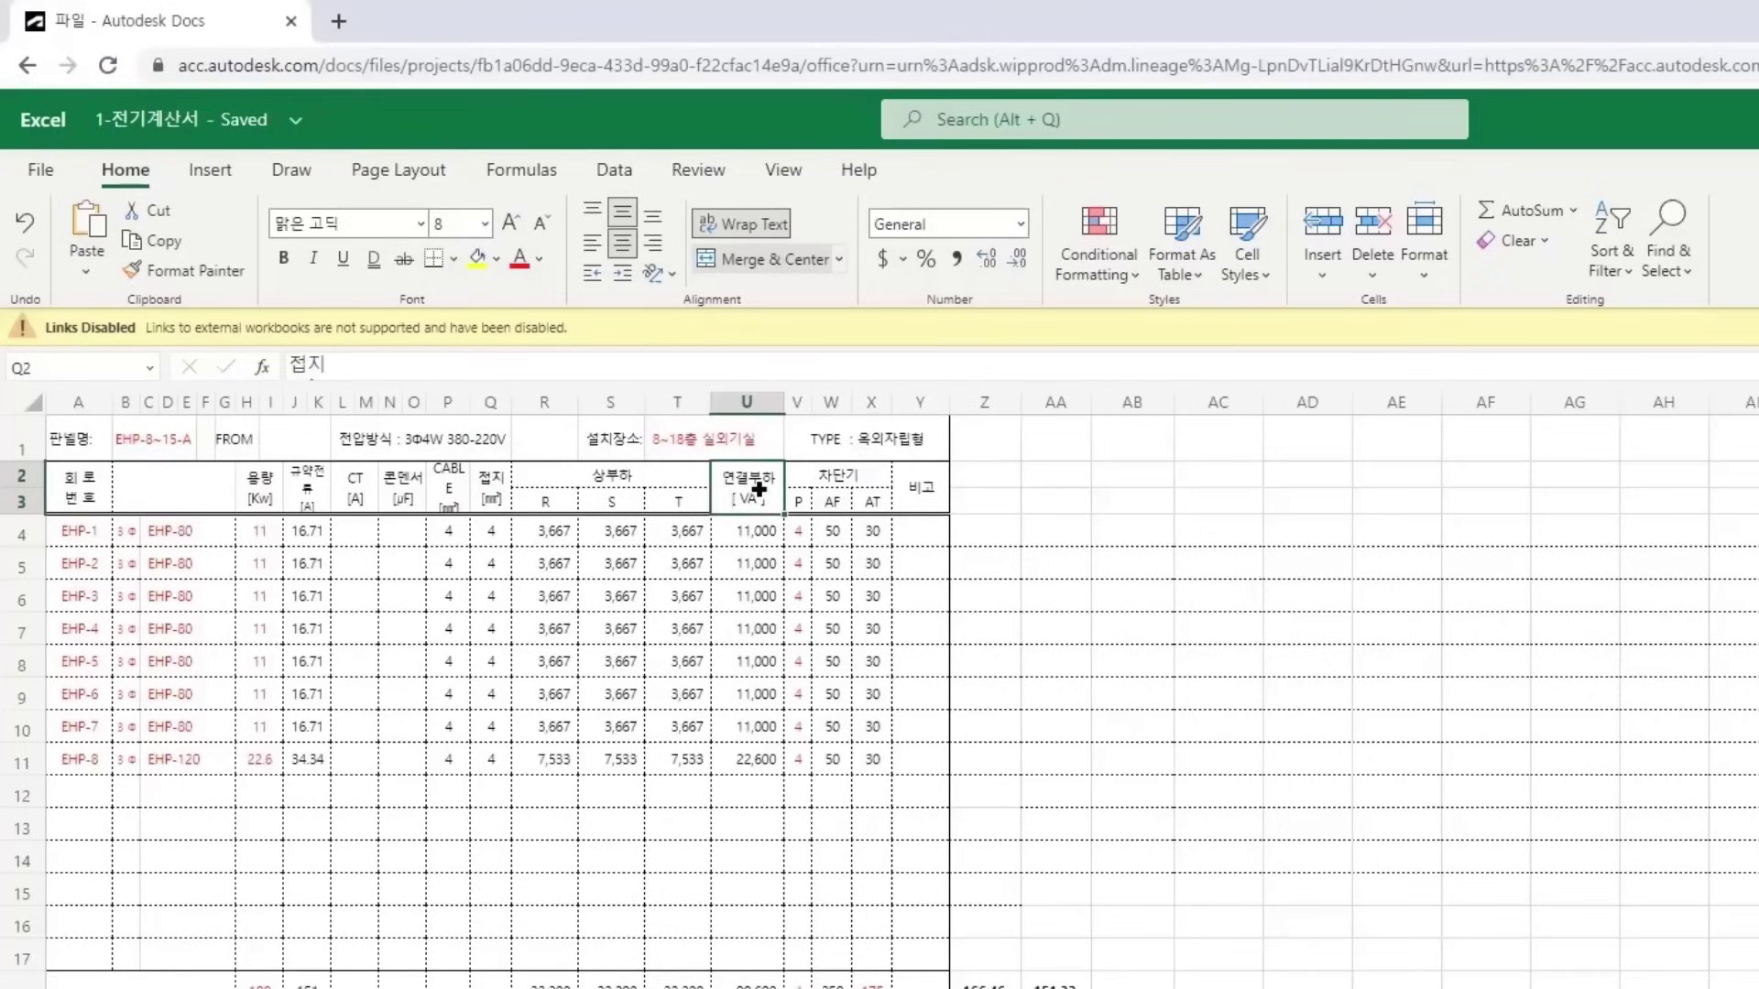
double_click(759, 490)
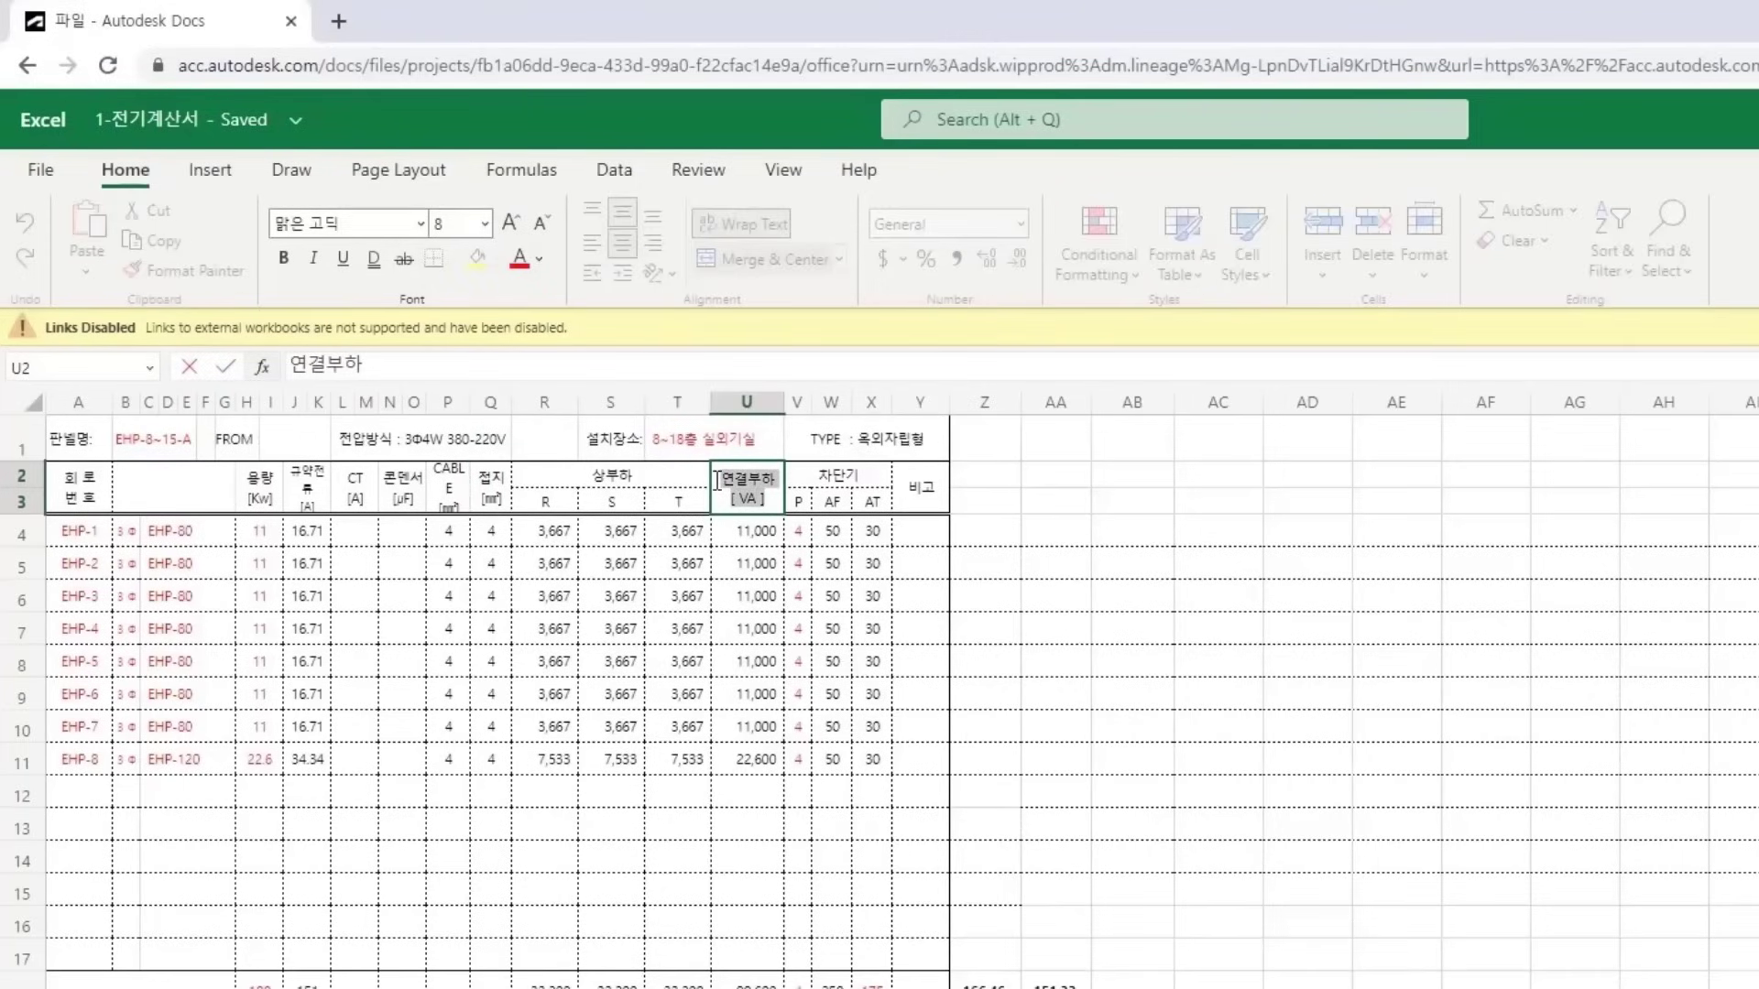
key("alt+Tab")
left_click(1753, 390)
left_click(1753, 391)
type("연결부하 [VA]")
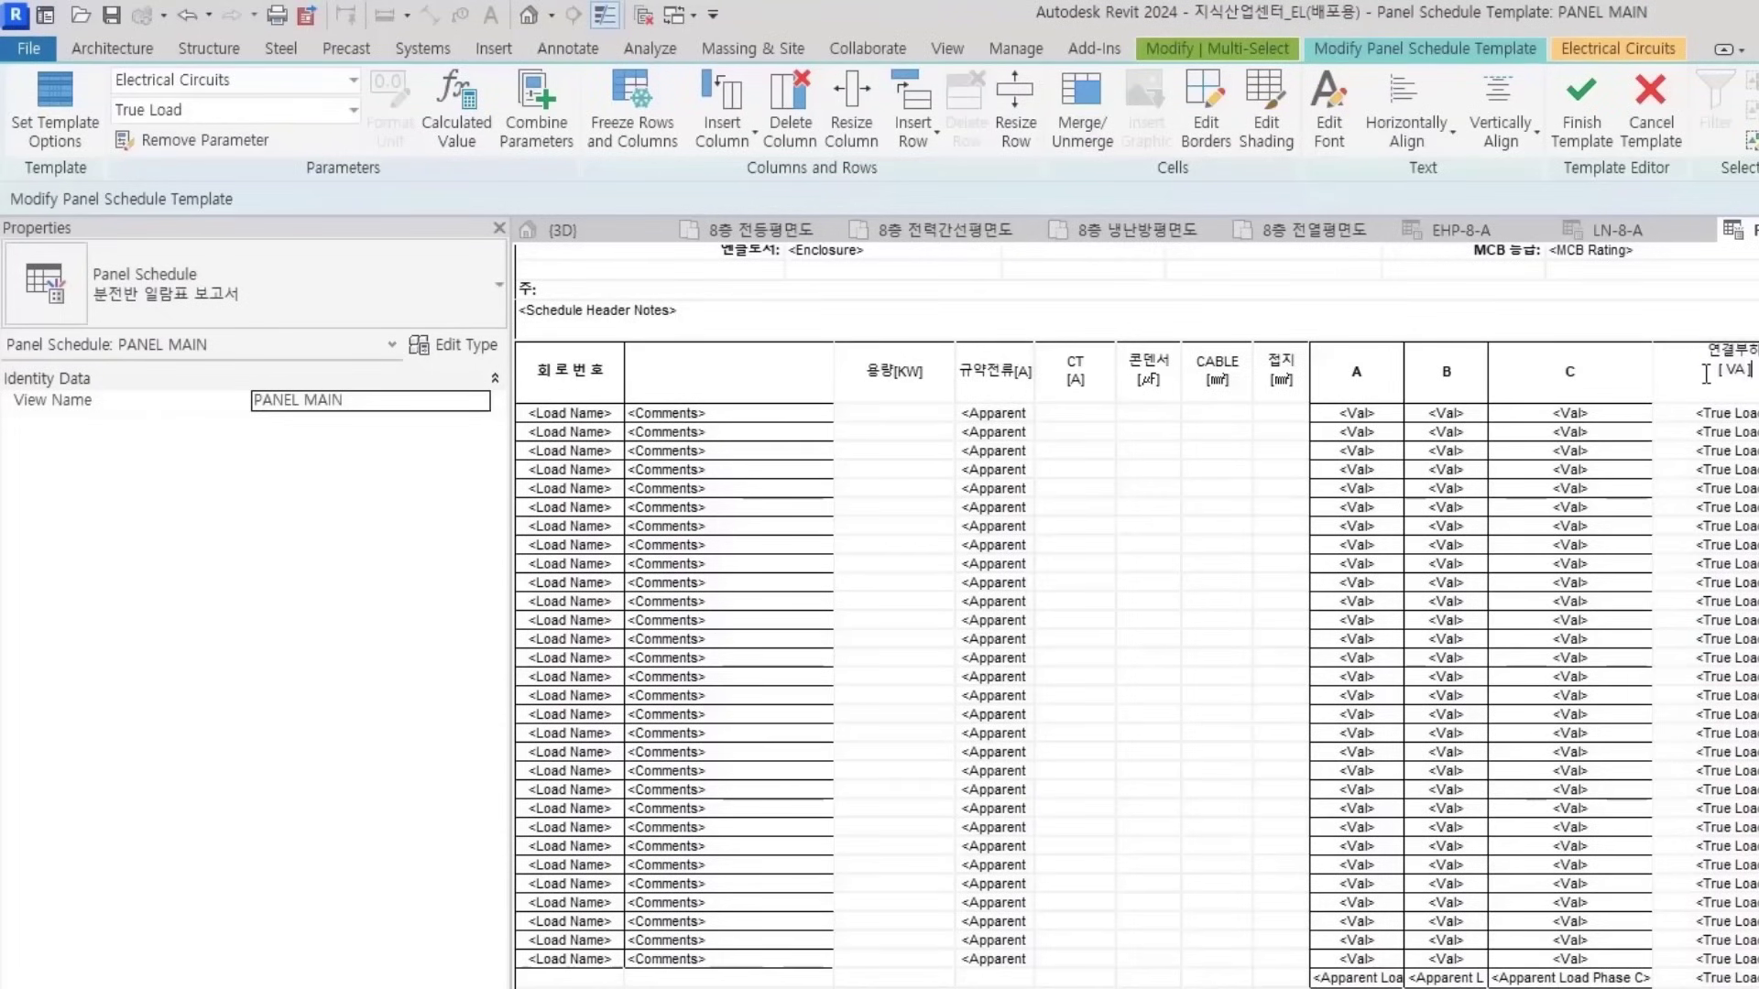
Insert a new column to the right of the 연결부하 [ VA ] column
left_click(1712, 413)
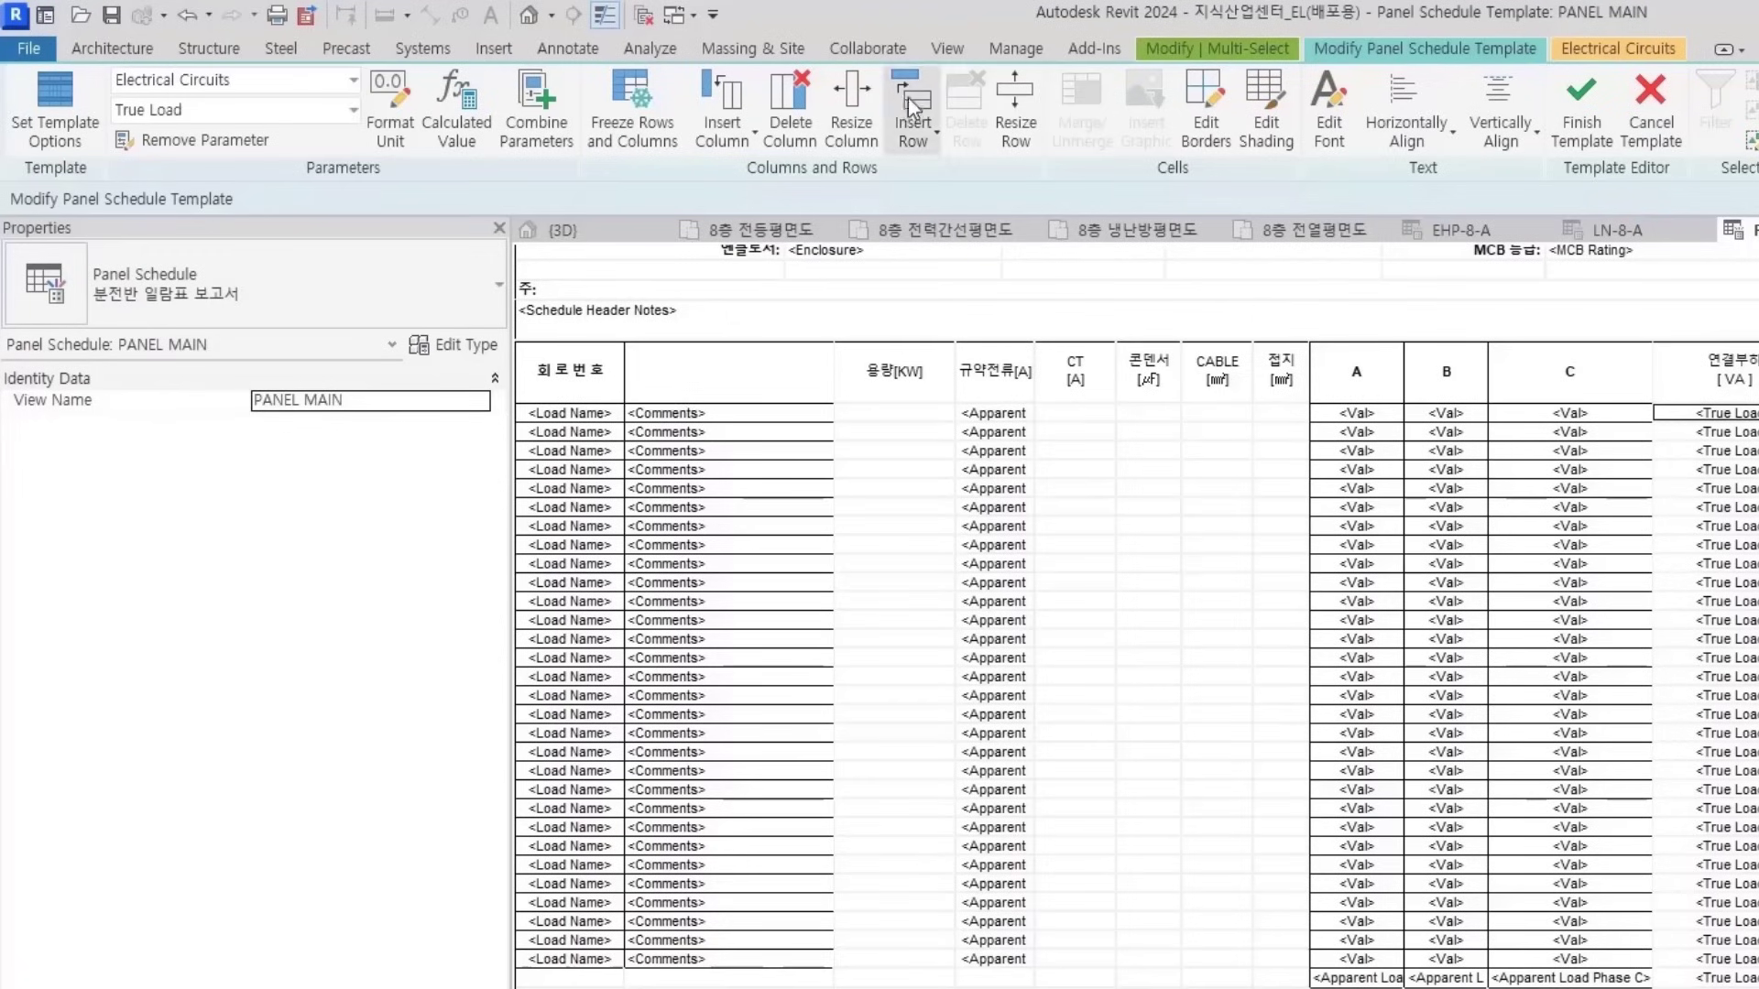
left_click(751, 138)
left_click(778, 228)
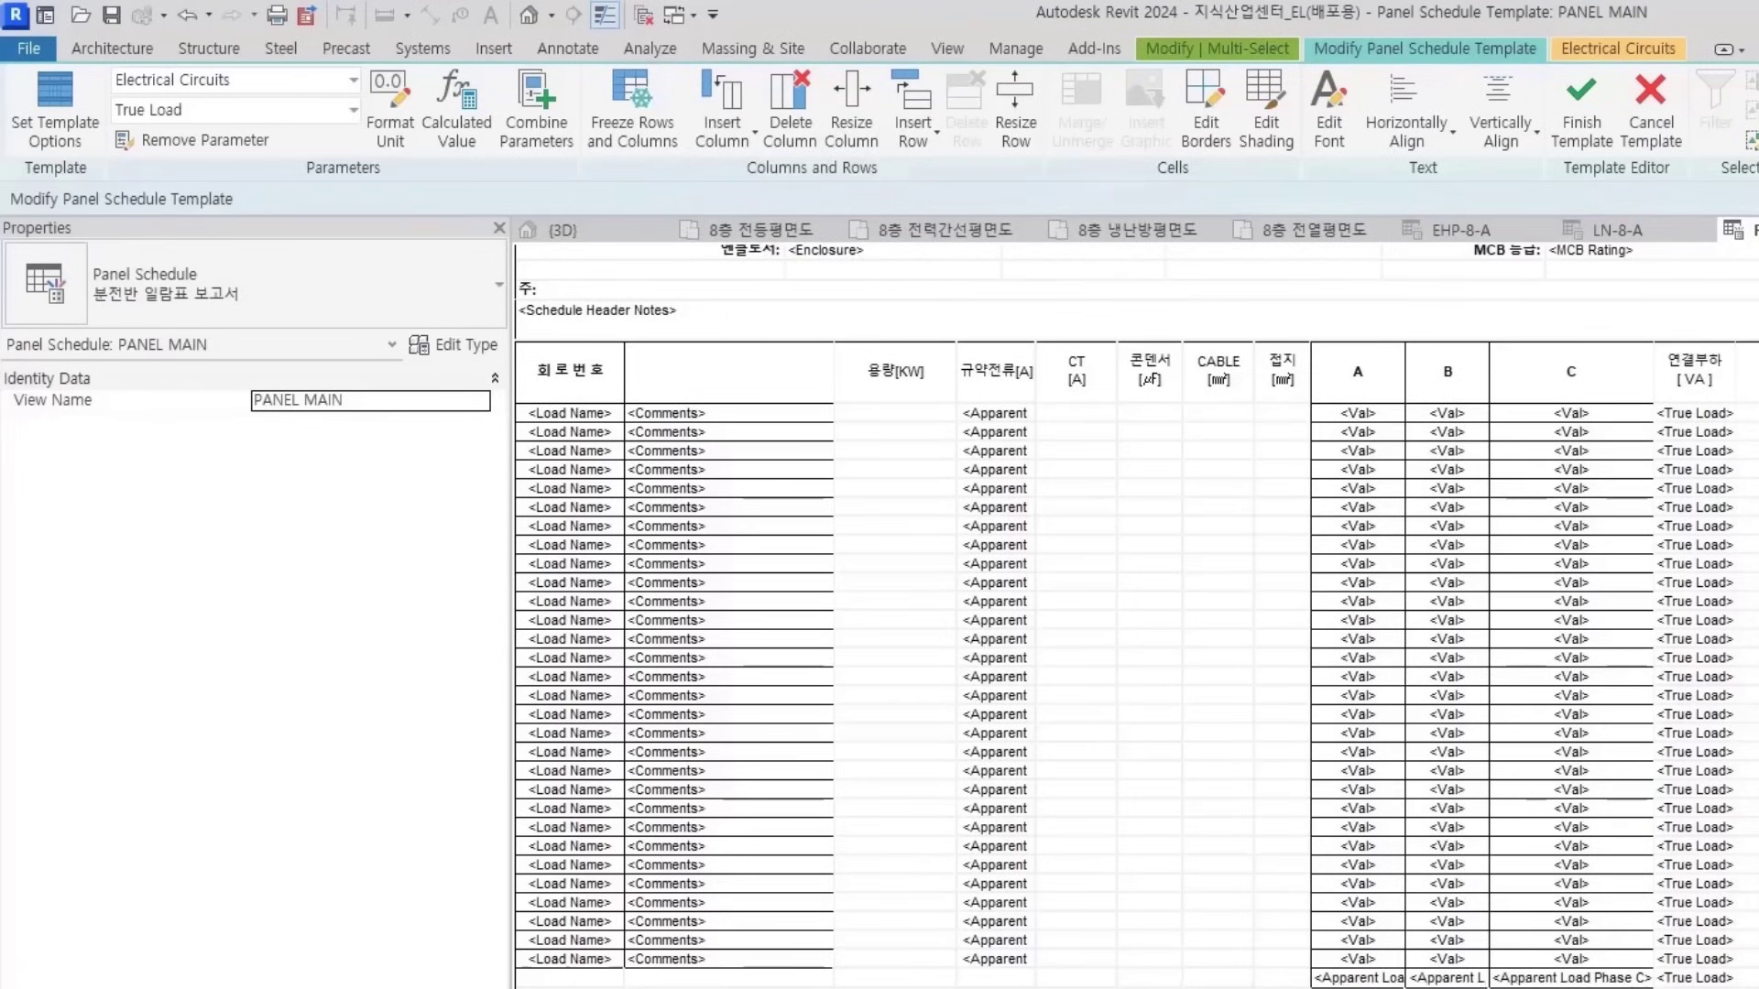
Compare the template's empty columns with the 차단기 (breaker) column headings in the Excel load sheet
key("alt+Tab")
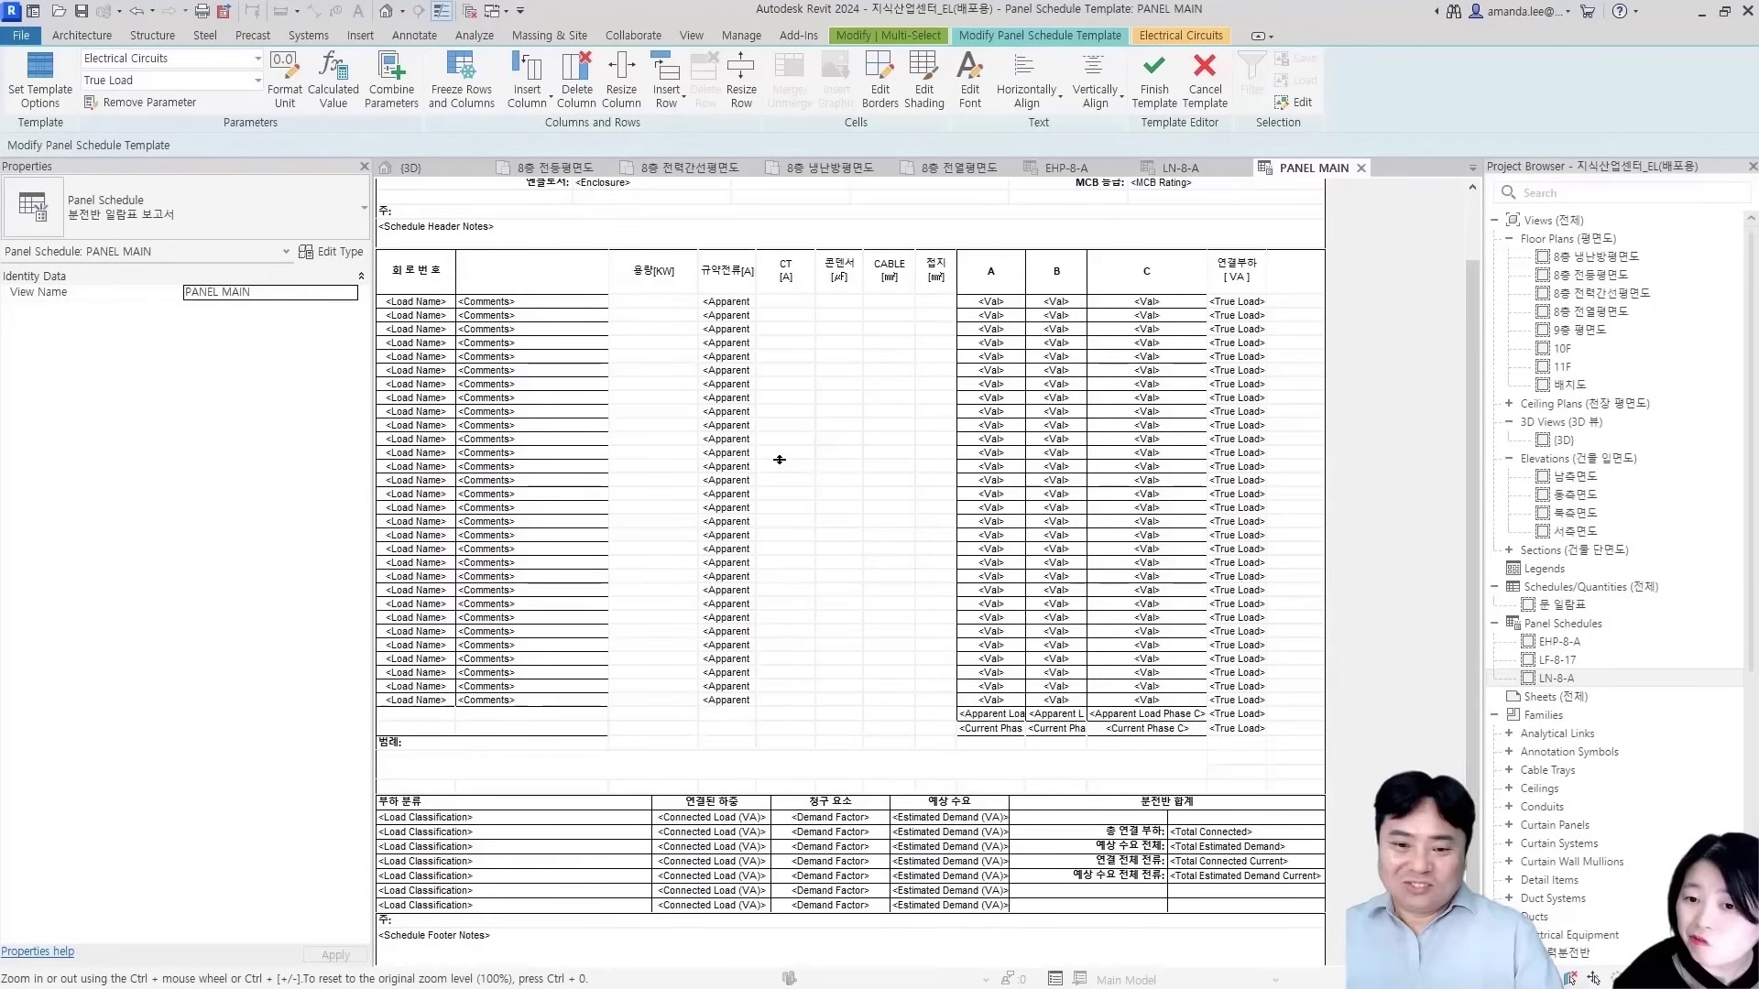
left_click(1292, 279)
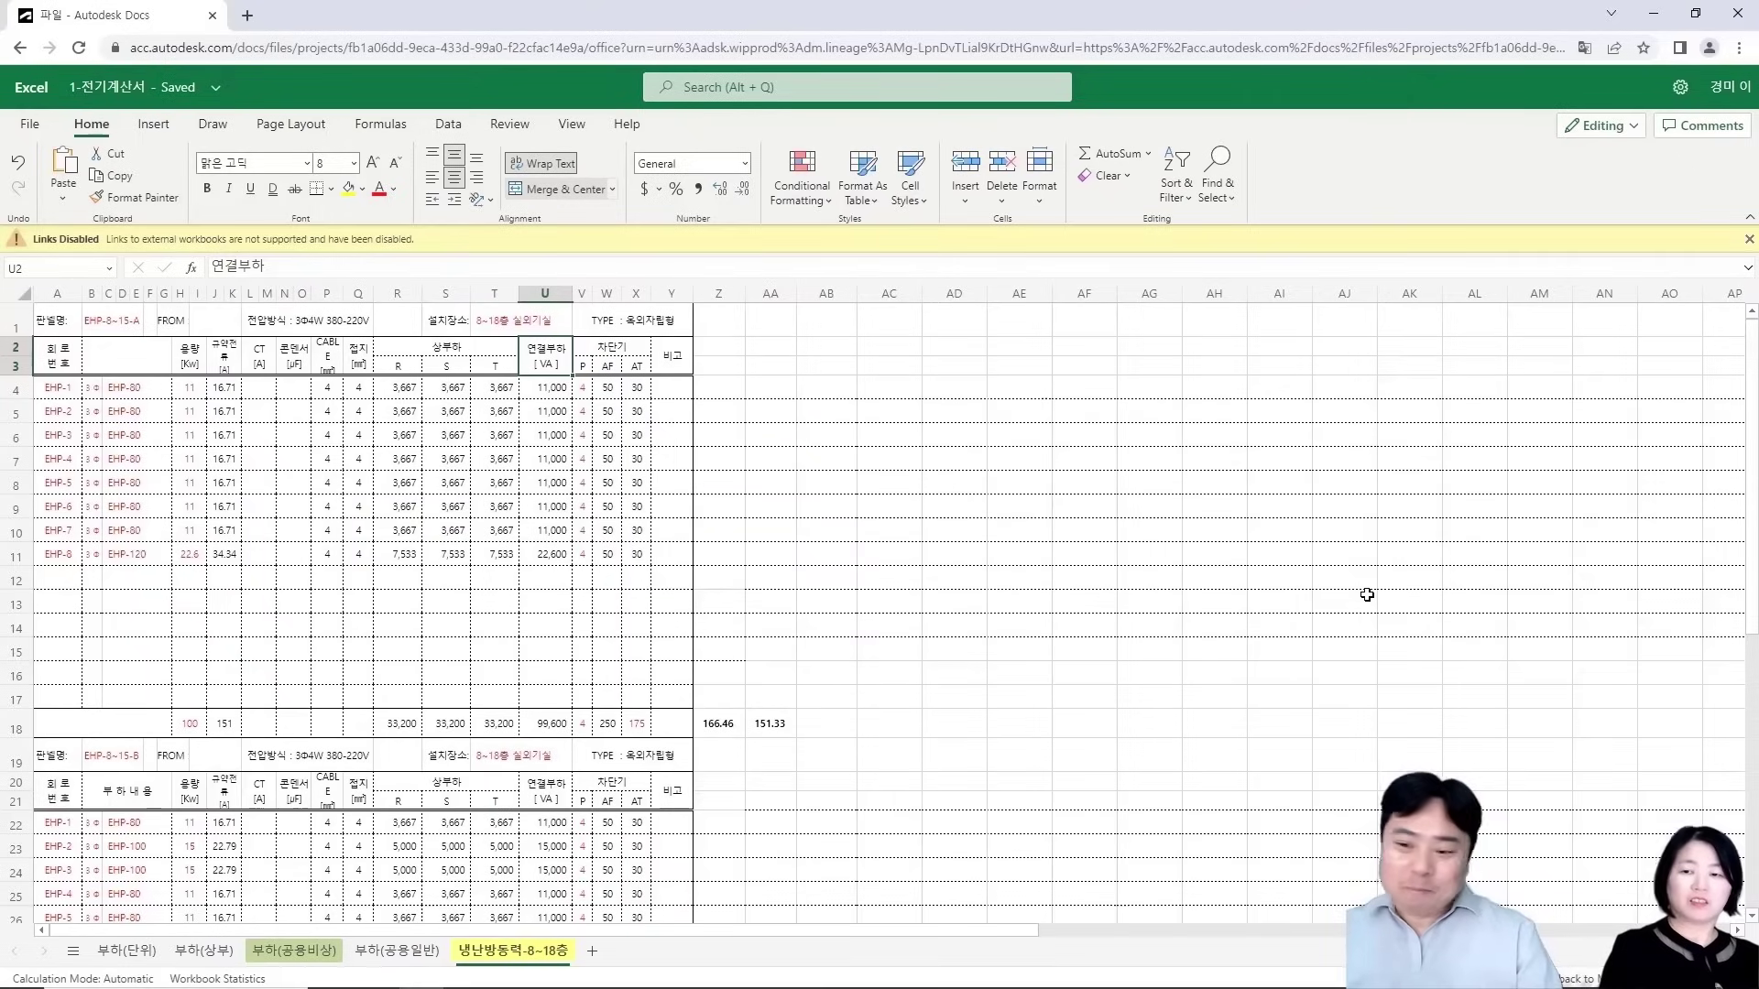
key("alt+Tab")
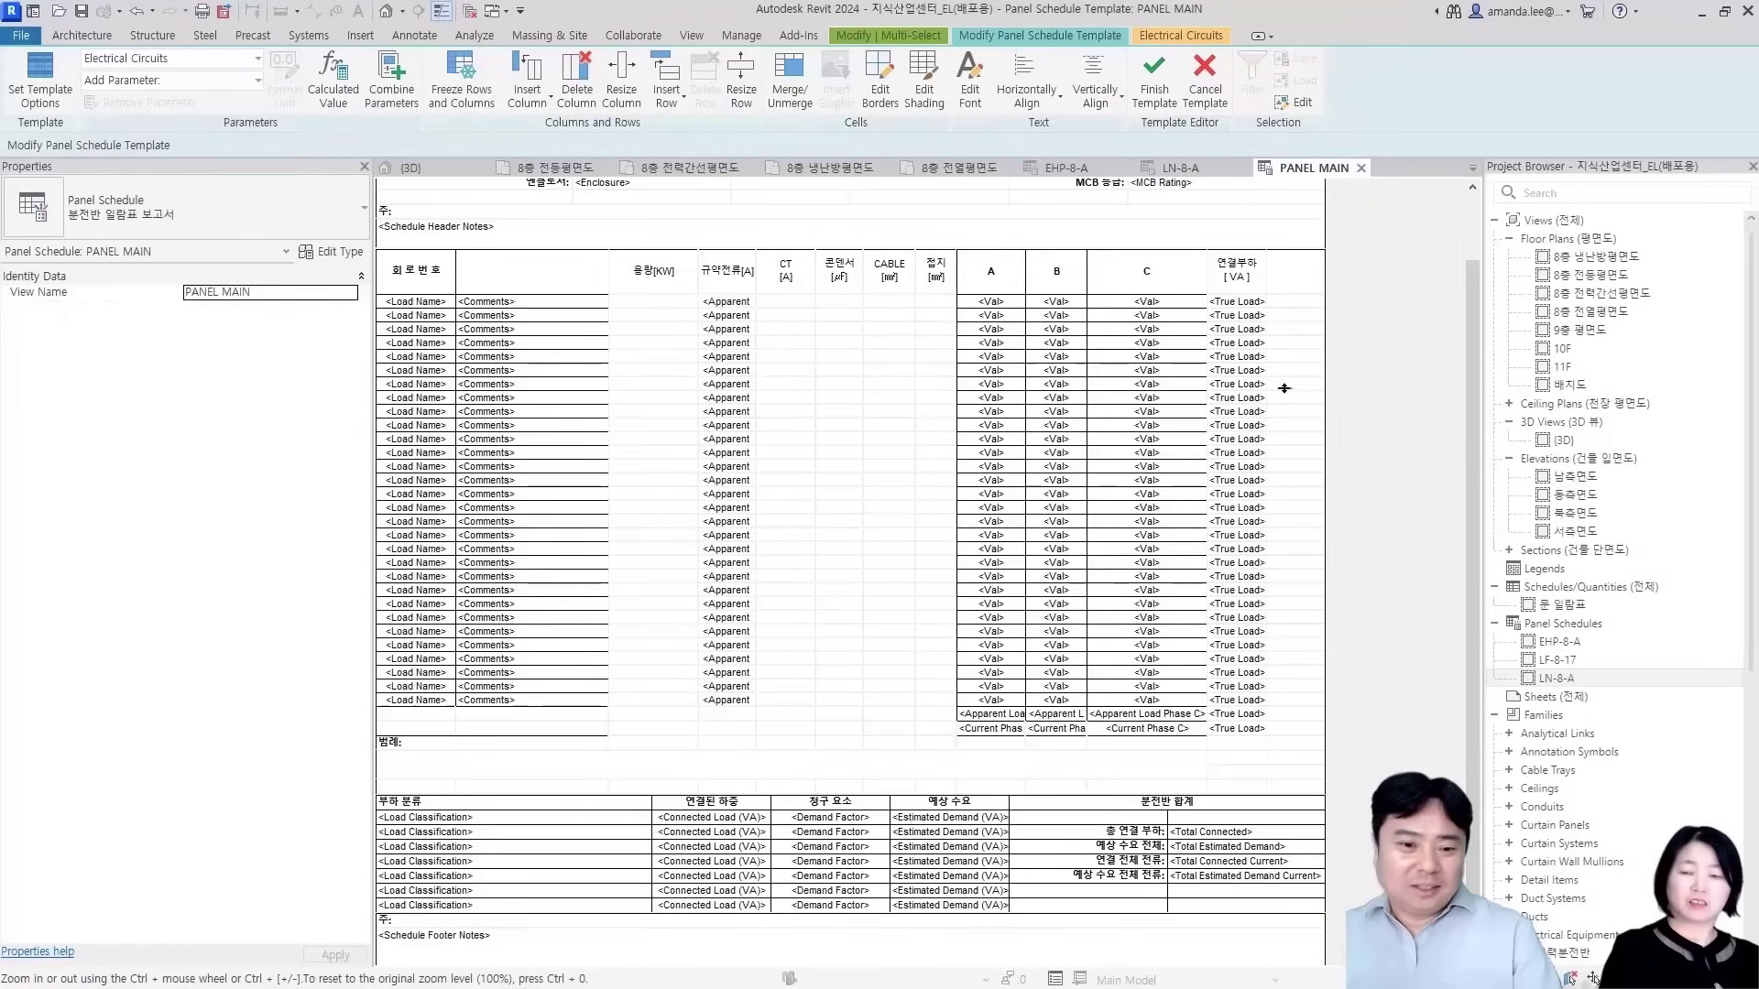
key("alt+Tab")
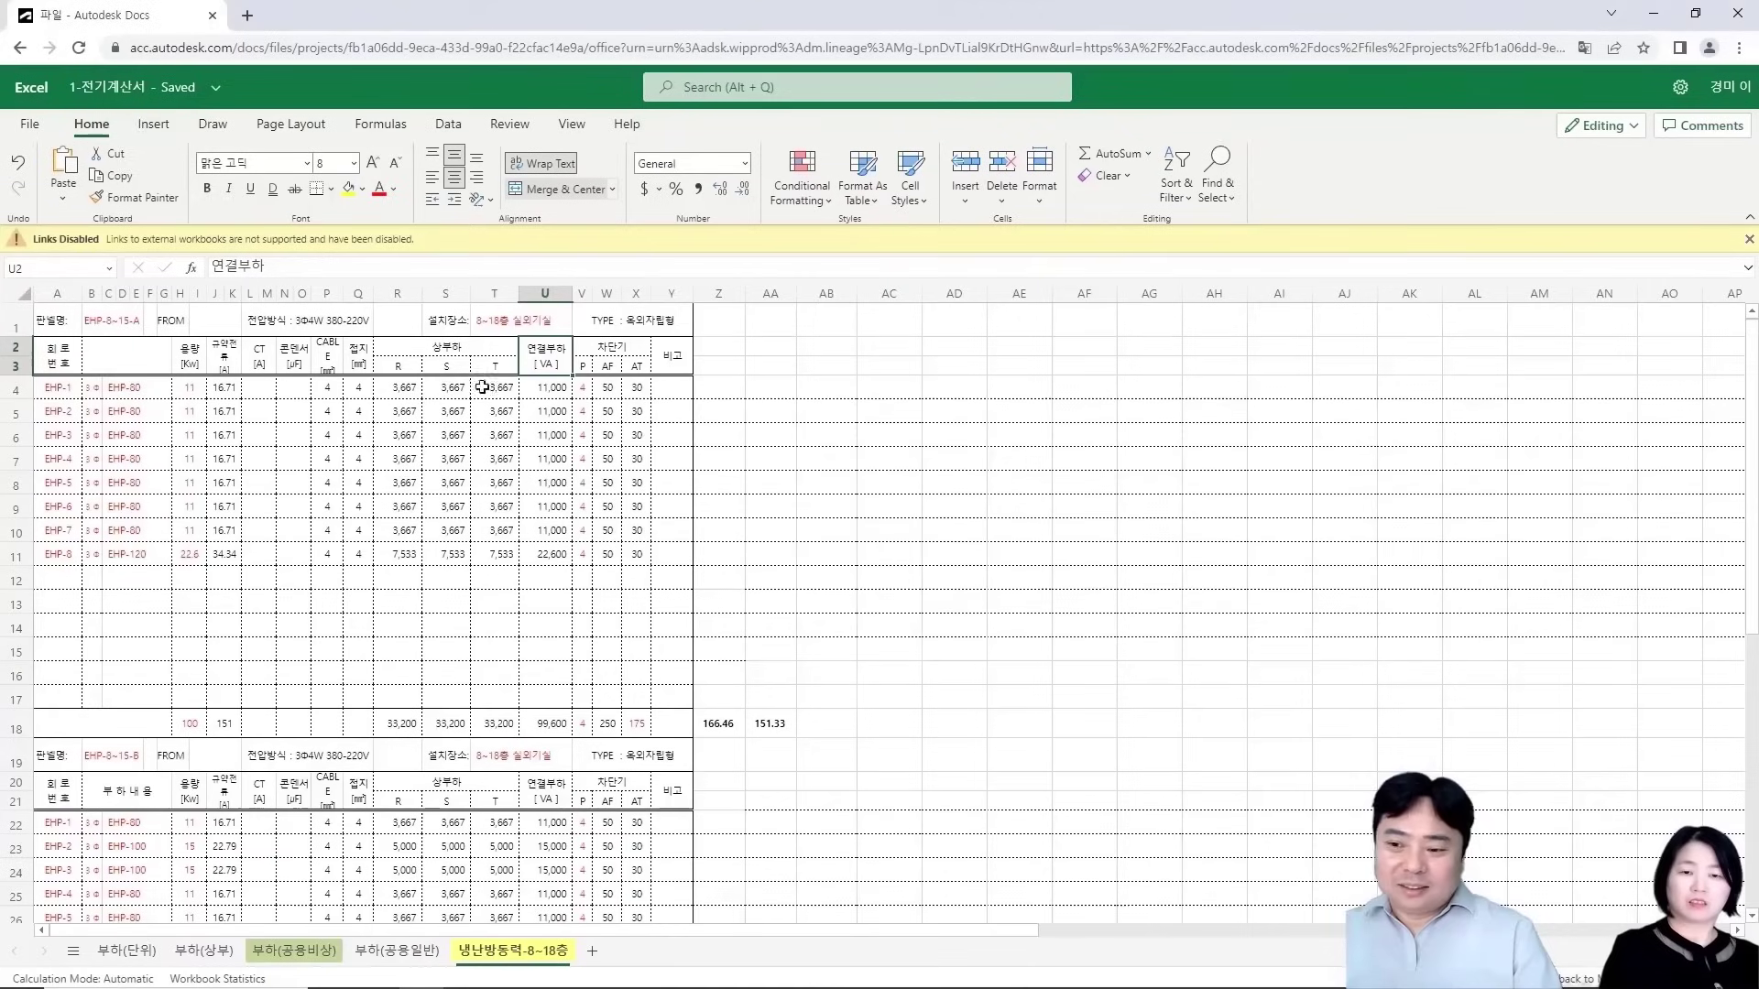
left_click(583, 367)
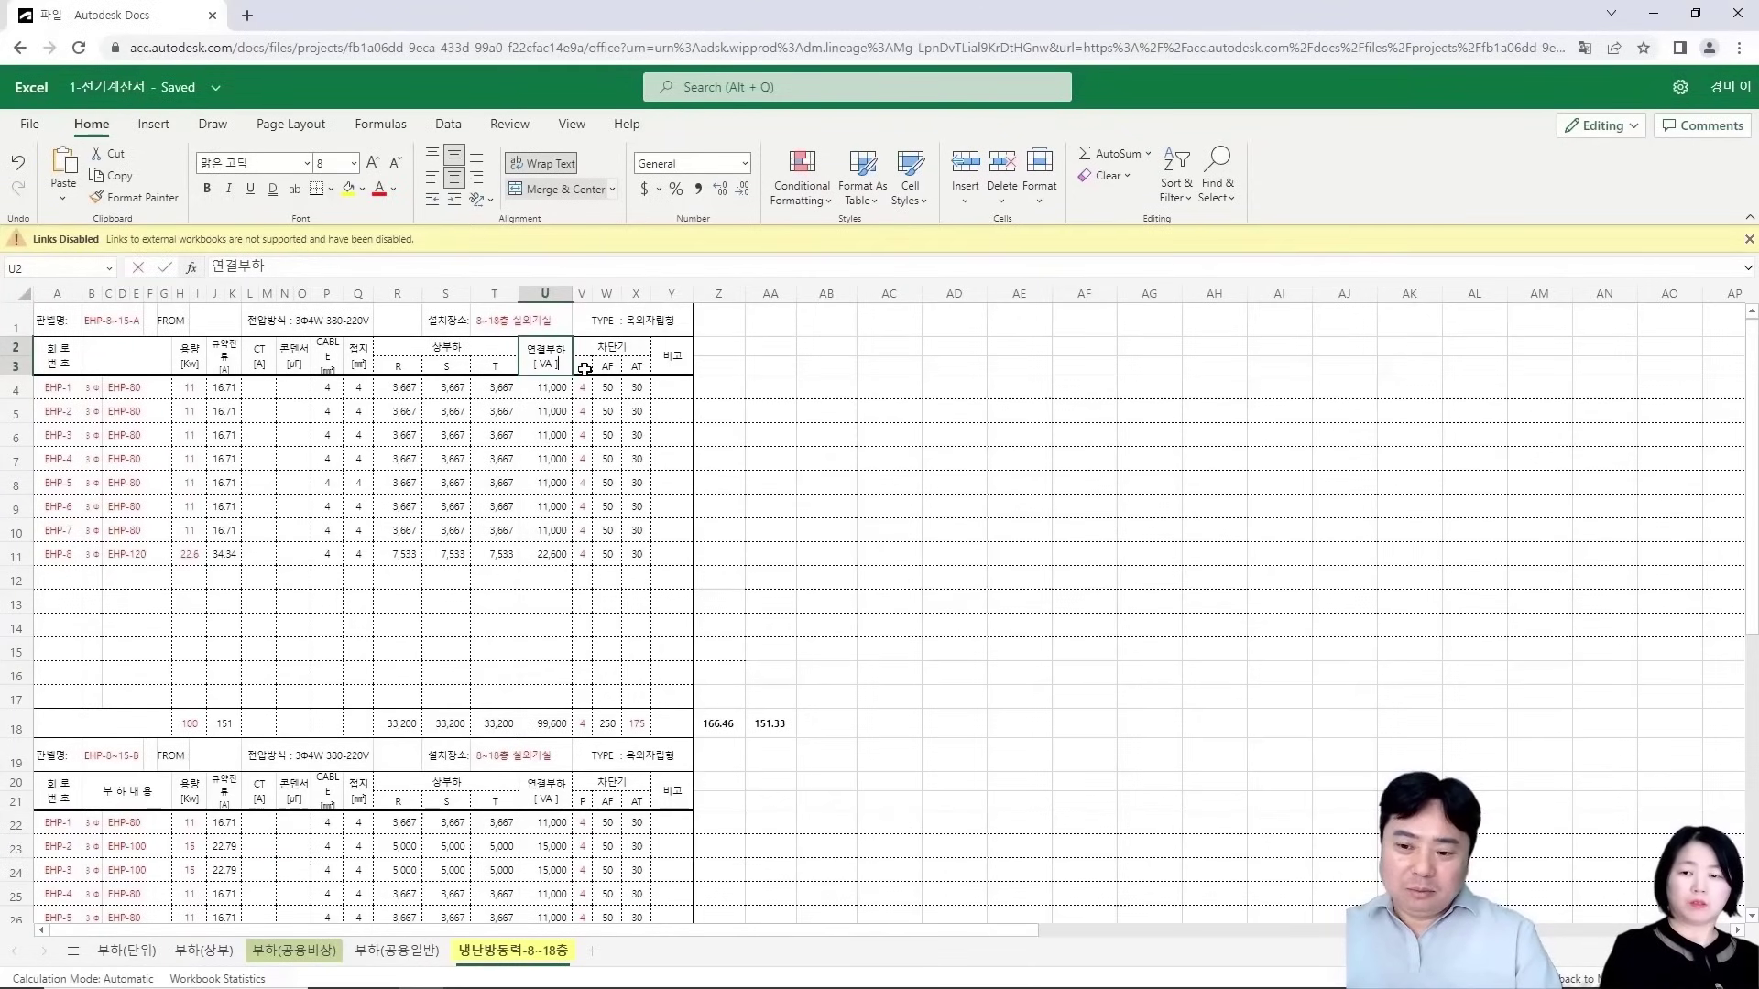
key("alt+Tab")
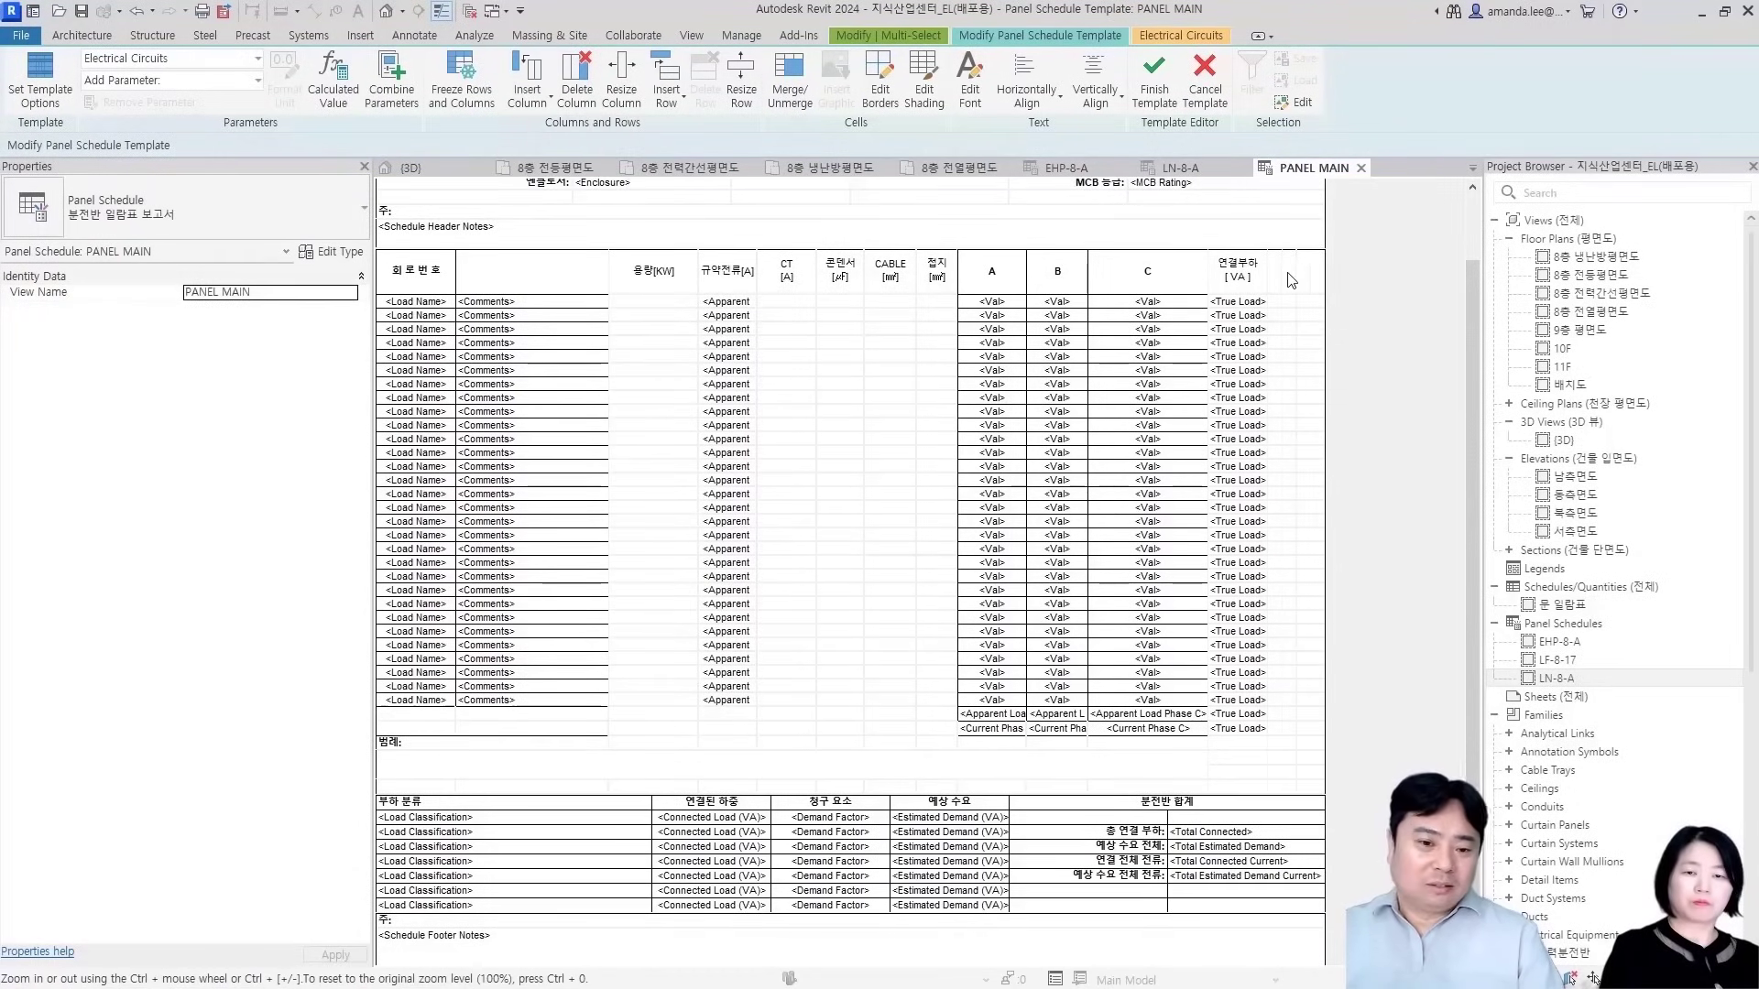
Narrow the phase A, B and C columns to make room for the columns after 연결부하
left_click_drag(1207, 264, 1136, 266)
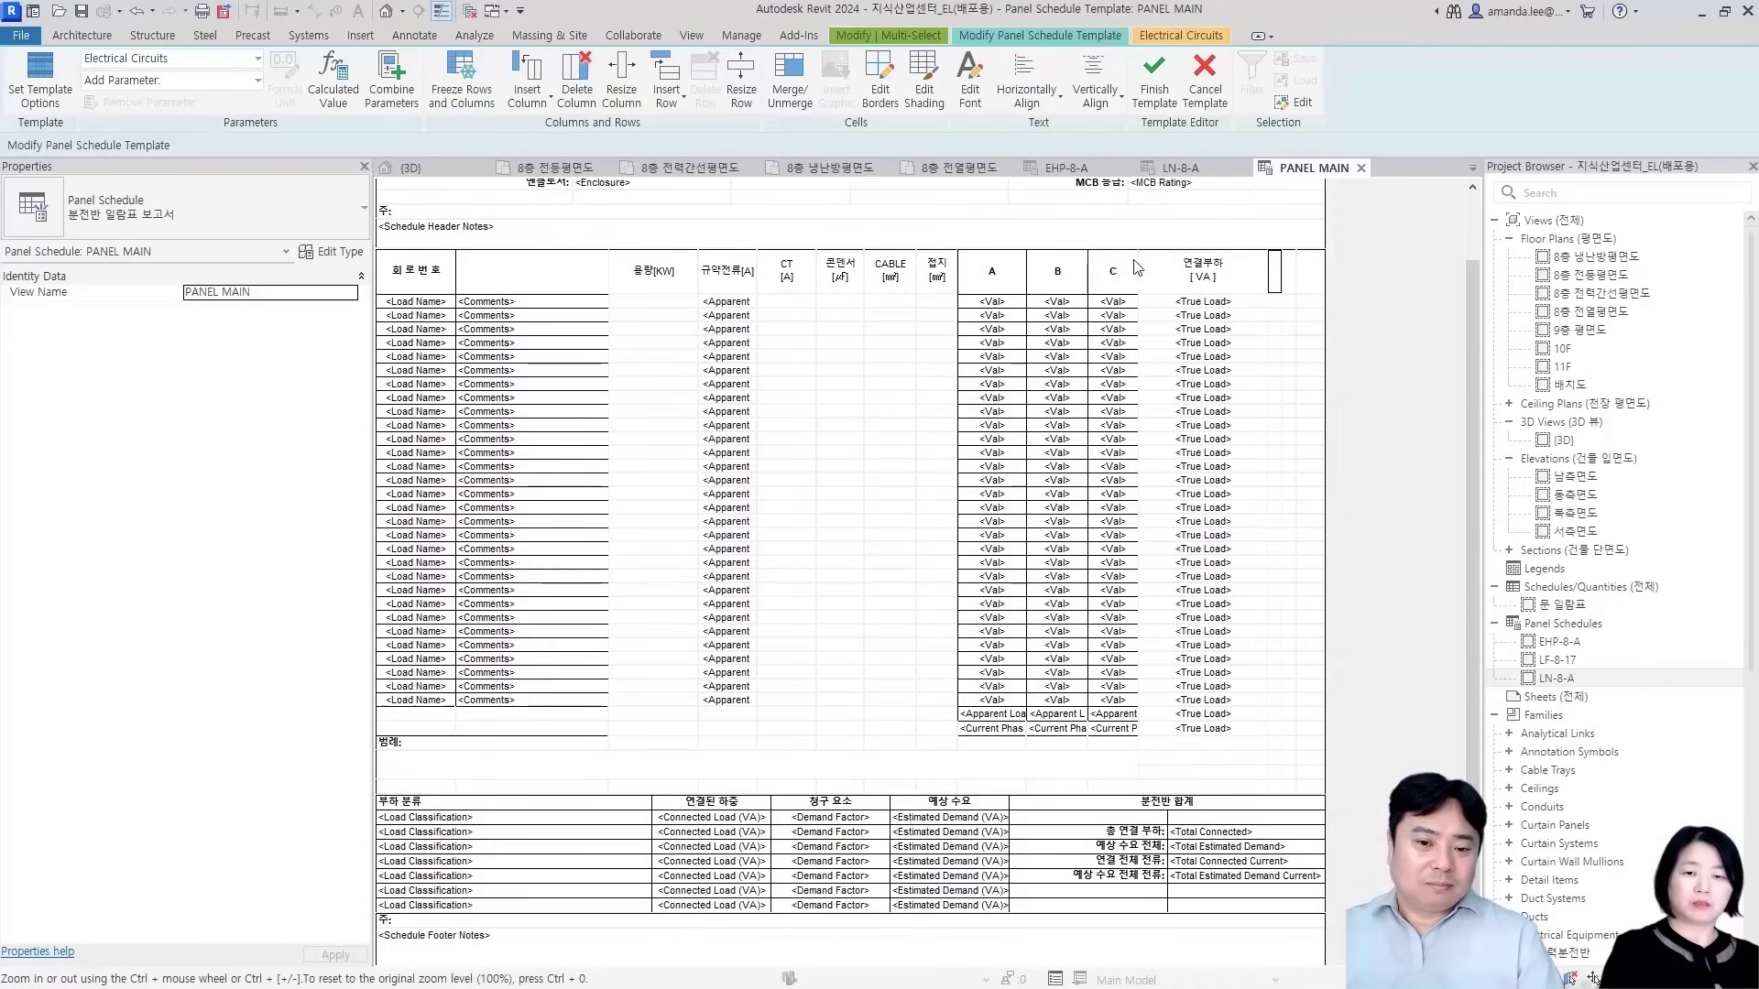
left_click_drag(1029, 266, 1113, 269)
Check the breaker headings in the Excel sheet and title the three empty columns P, AF and AT in the Revit template
key("alt+Tab")
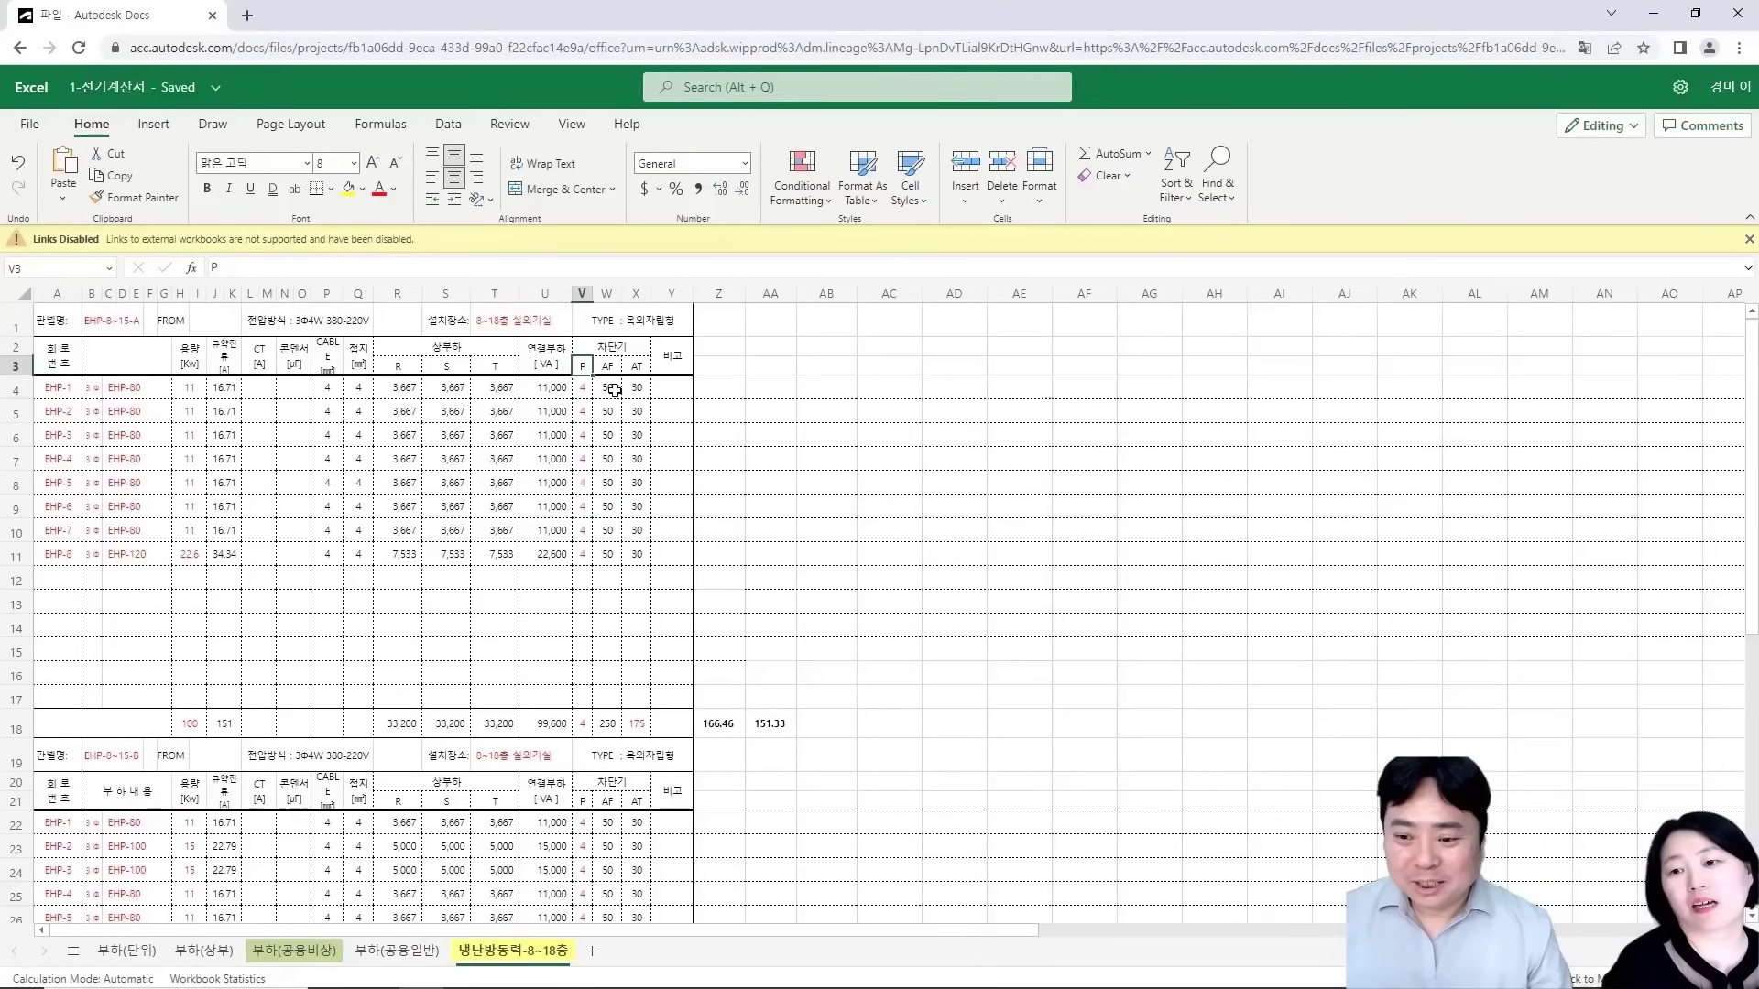
key("alt+Tab")
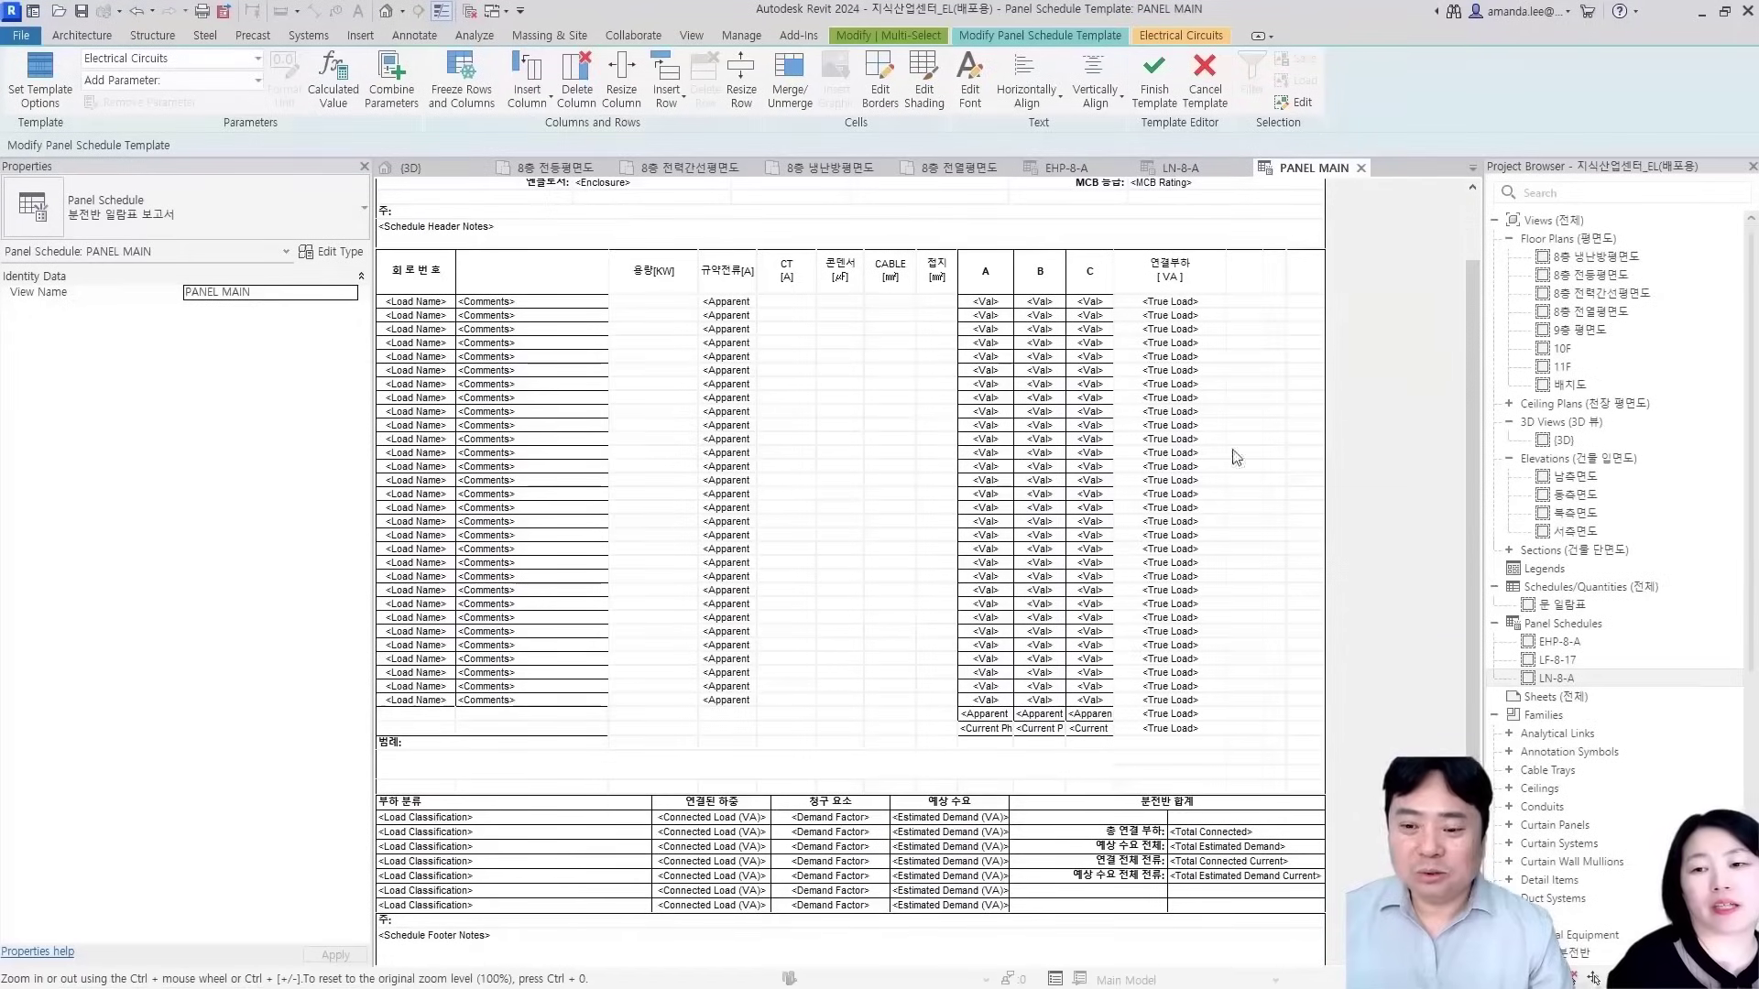
left_click(1241, 278)
type("P")
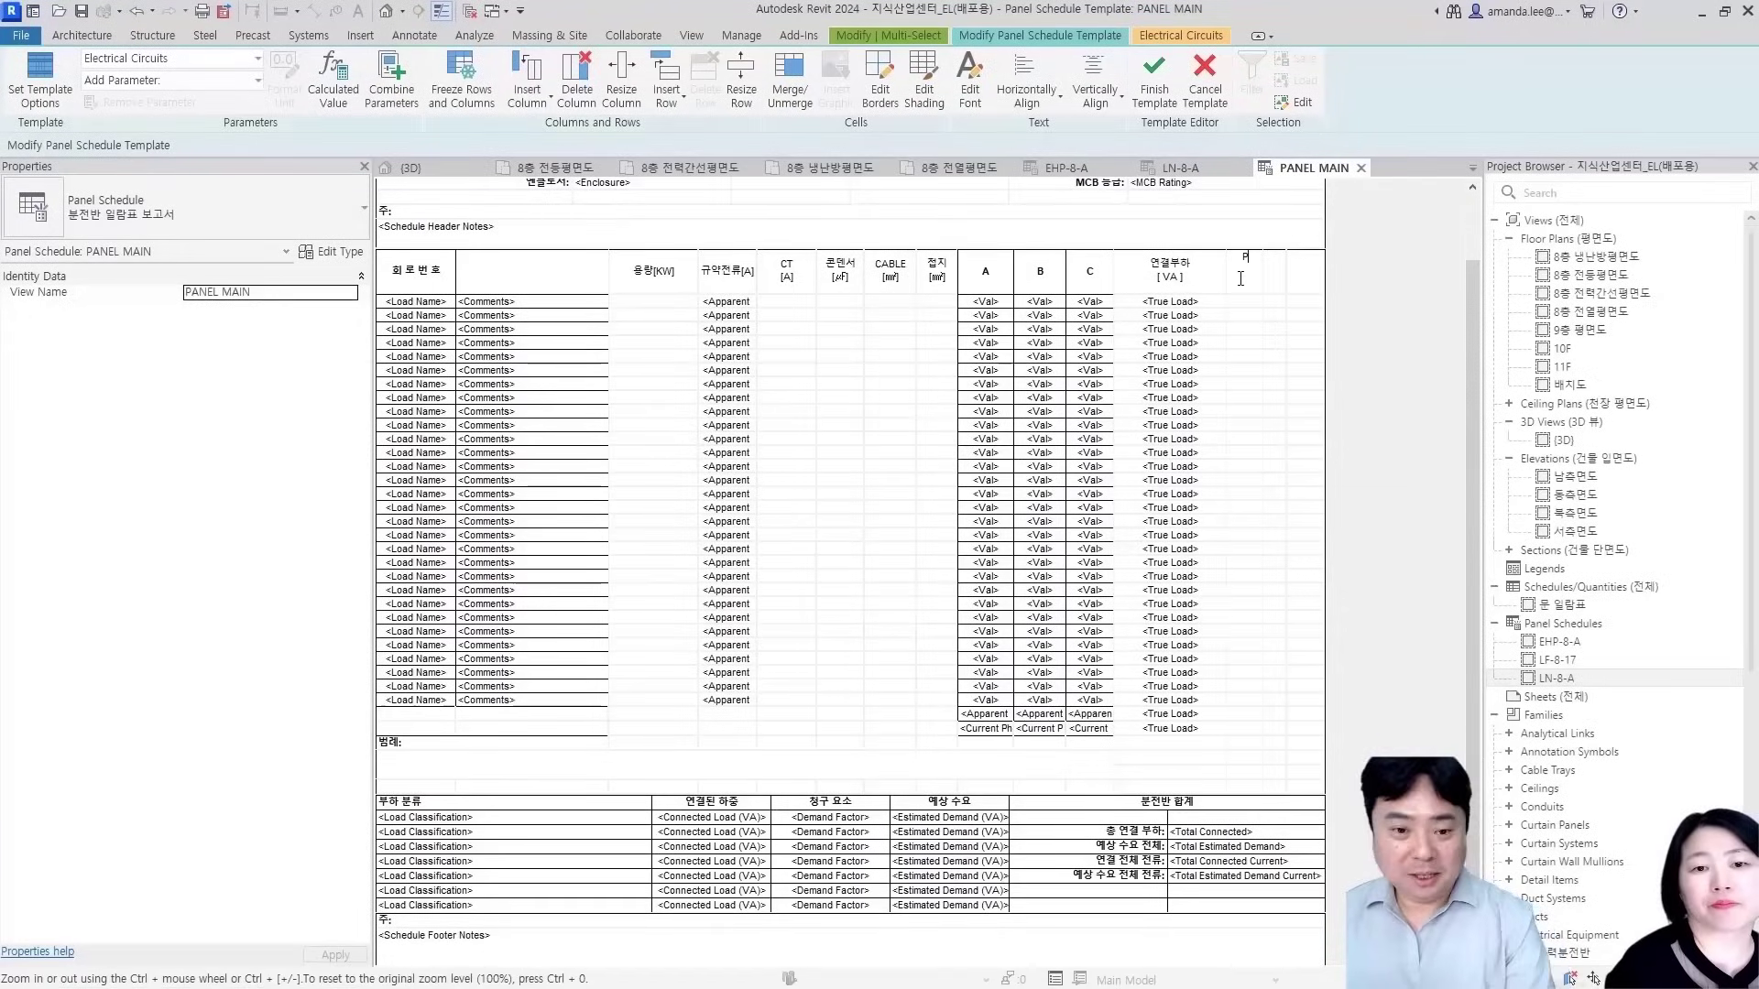
type("AF")
key("Tab")
type("A")
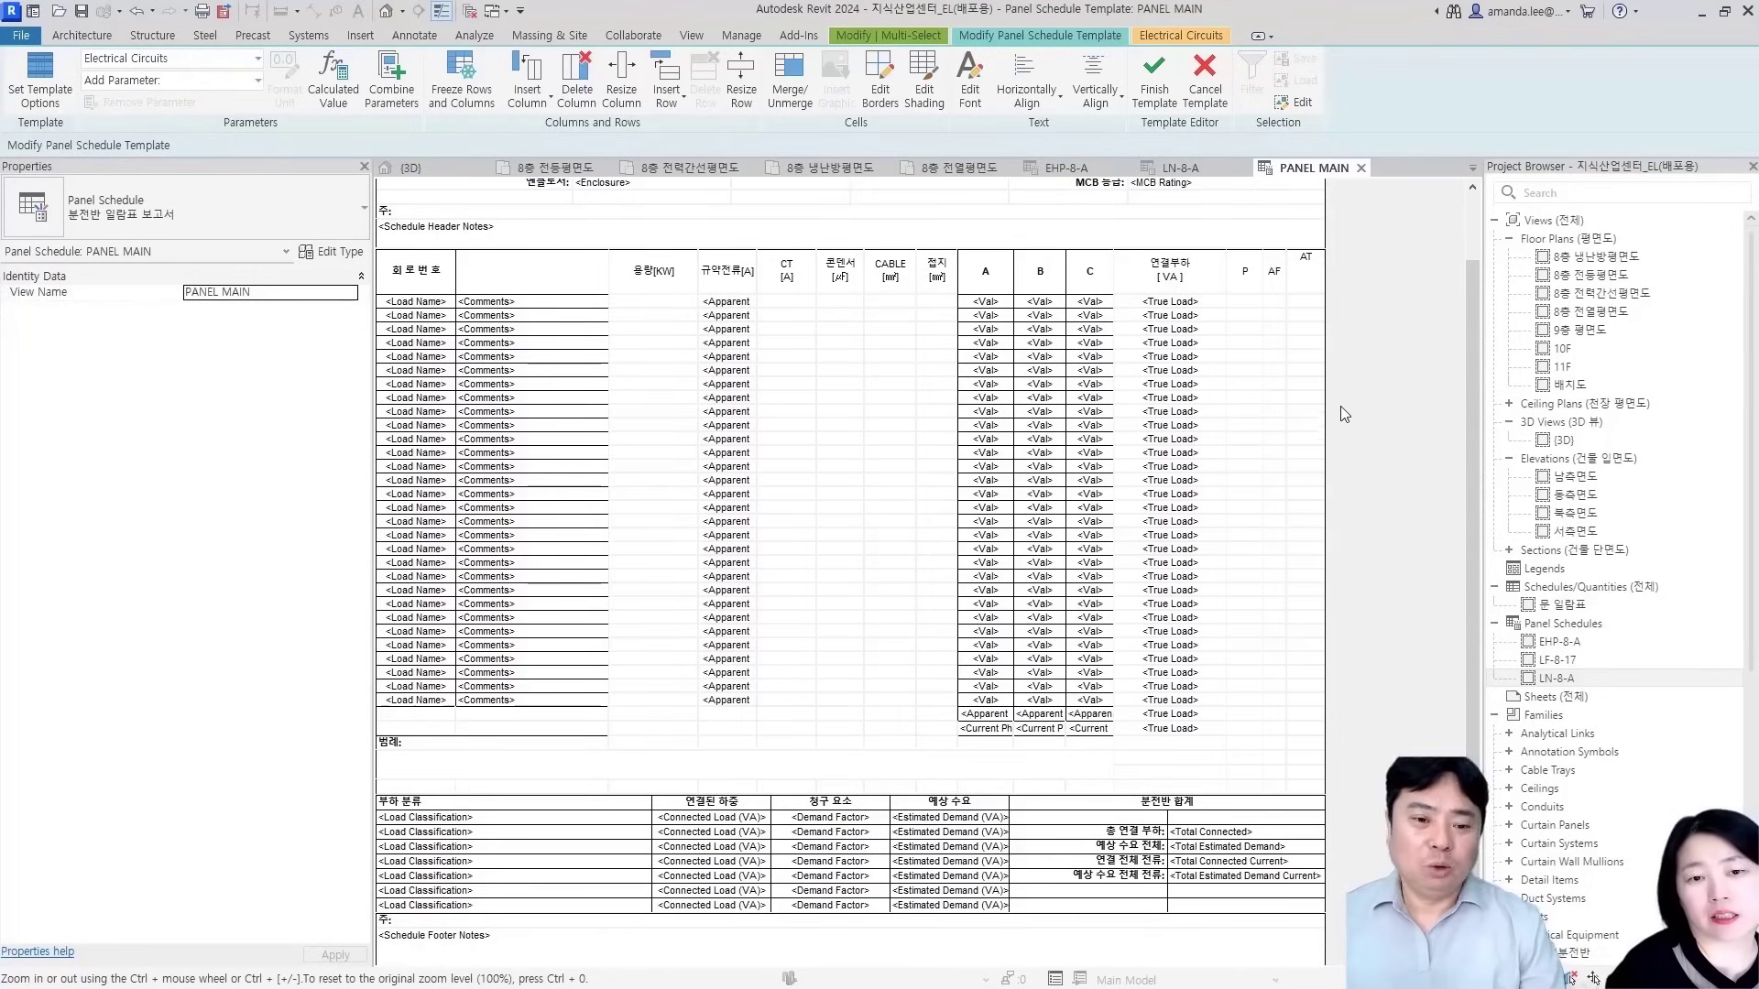
Insert a column to the right of the AT column and title it 비고
left_click(539, 99)
left_click(555, 168)
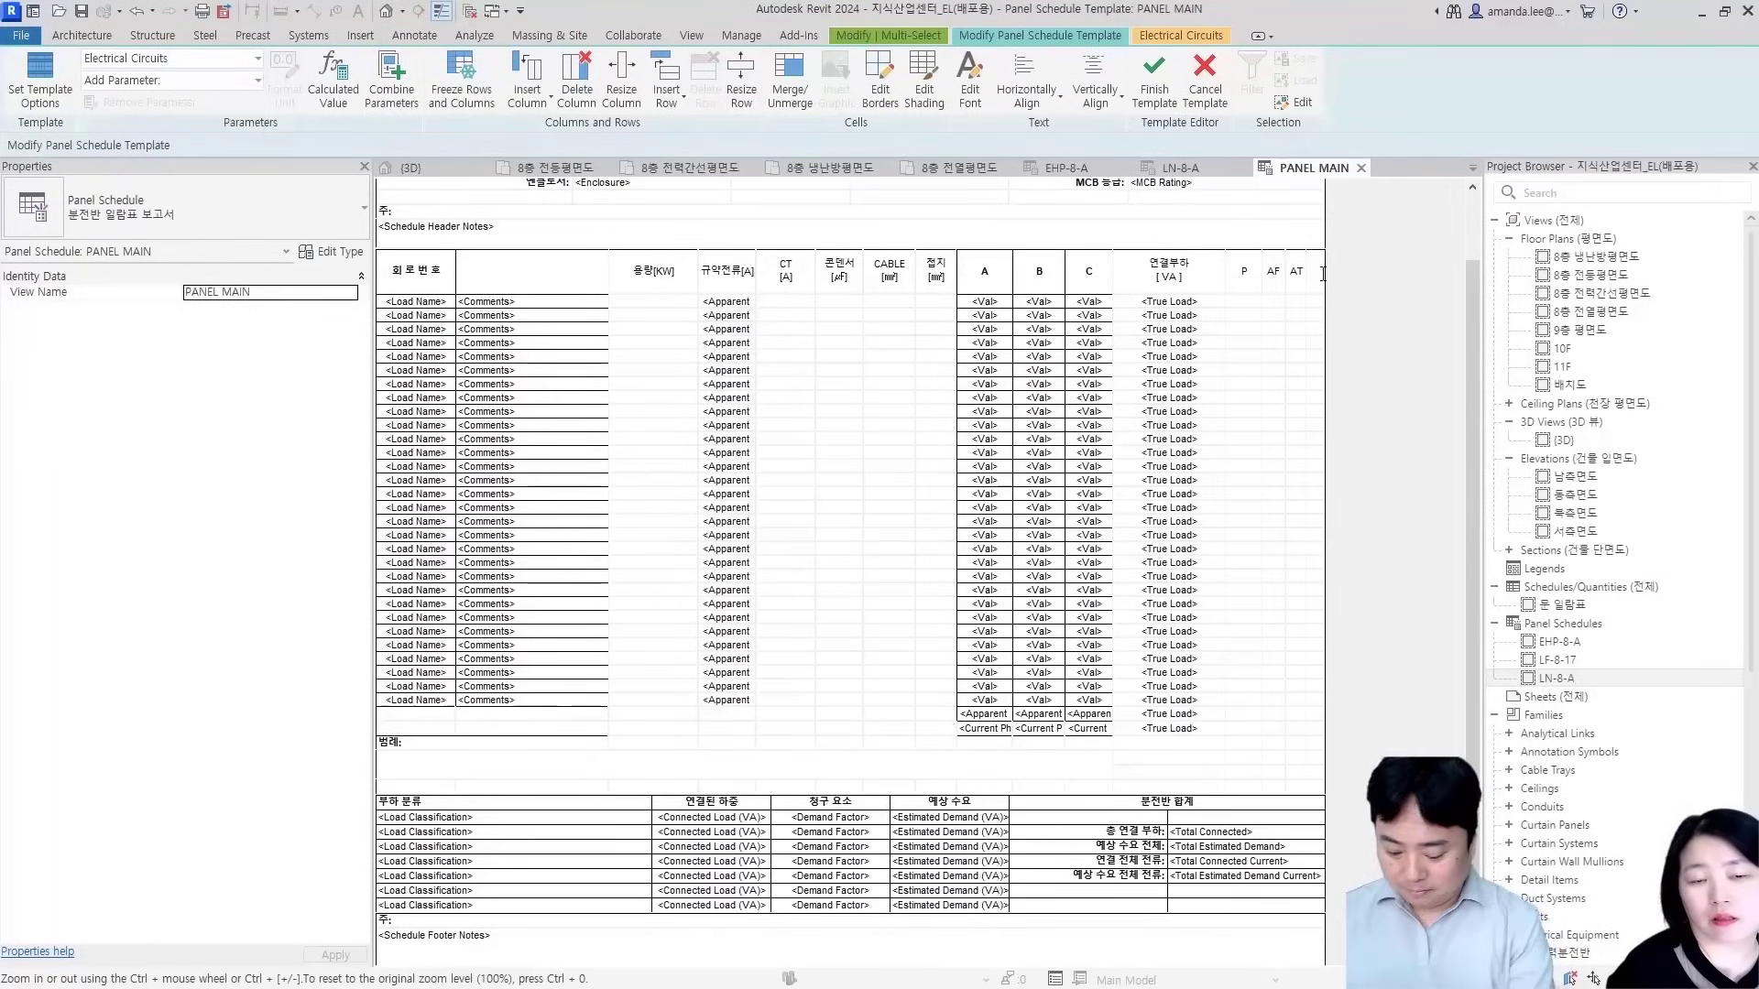
key("BackSpace")
key("BackSpace")
type("비고")
key("Return")
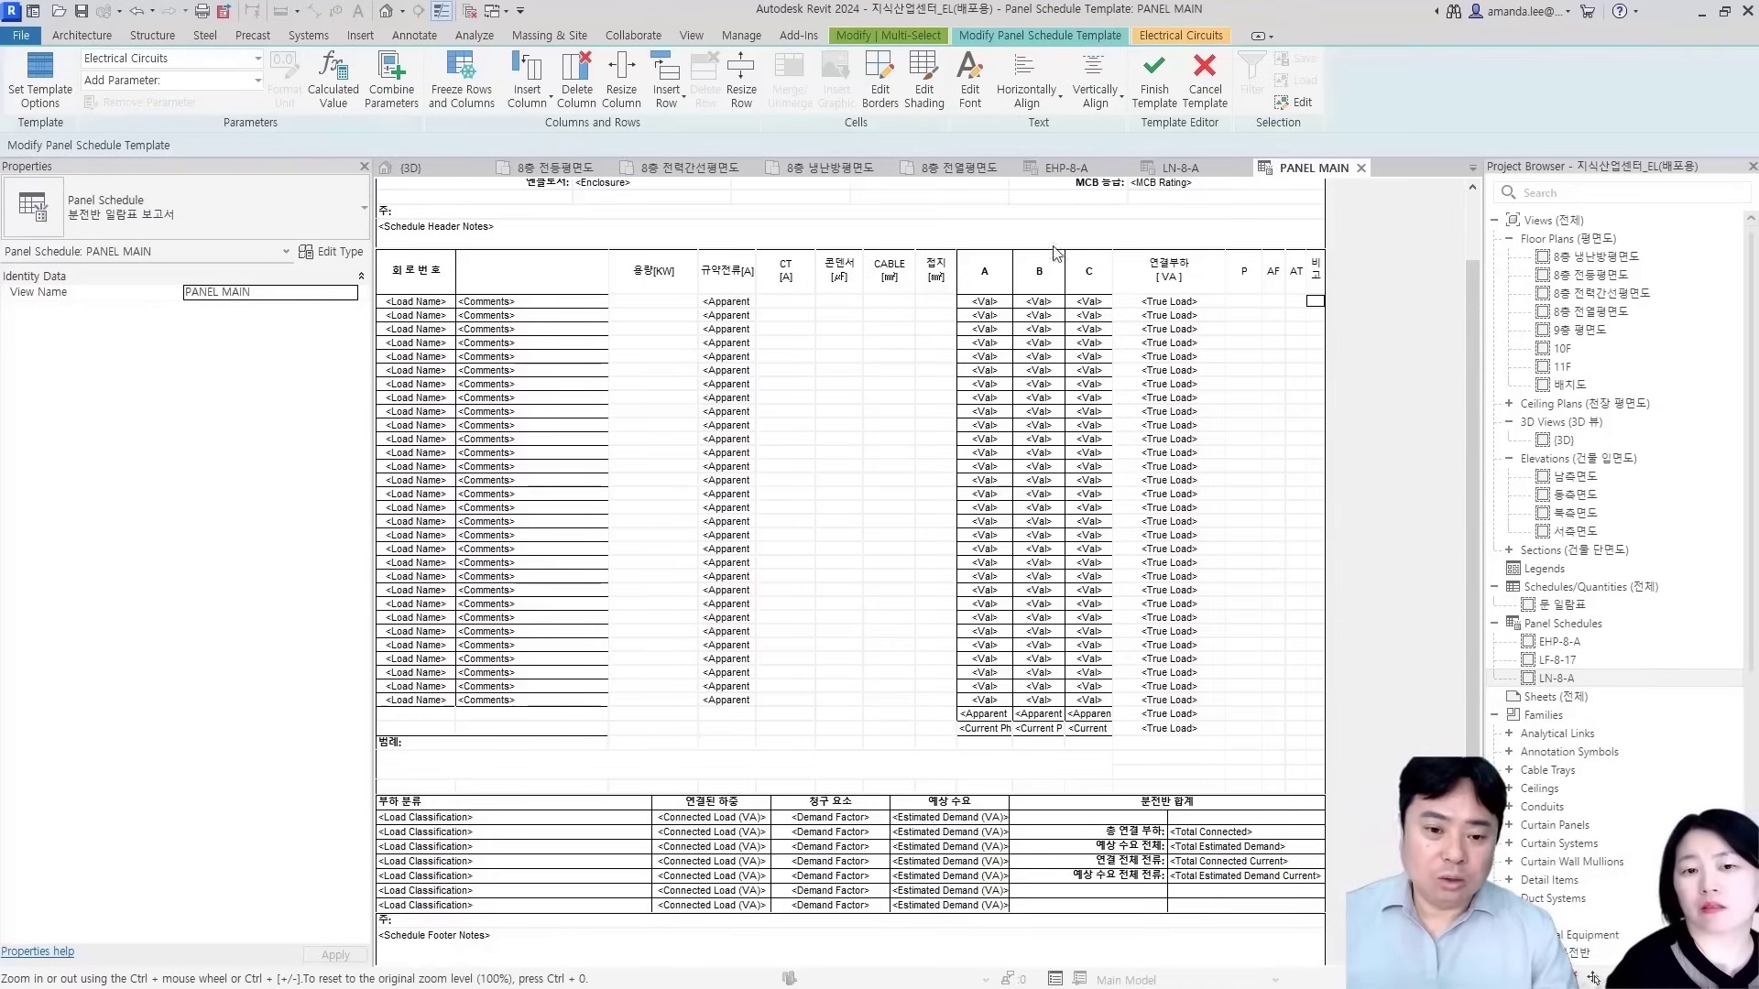
Narrow the Comments, 용량[KW], 규약전류[A] and 연결부하 columns and even out the P, AF and AT column widths
left_click_drag(609, 268, 555, 267)
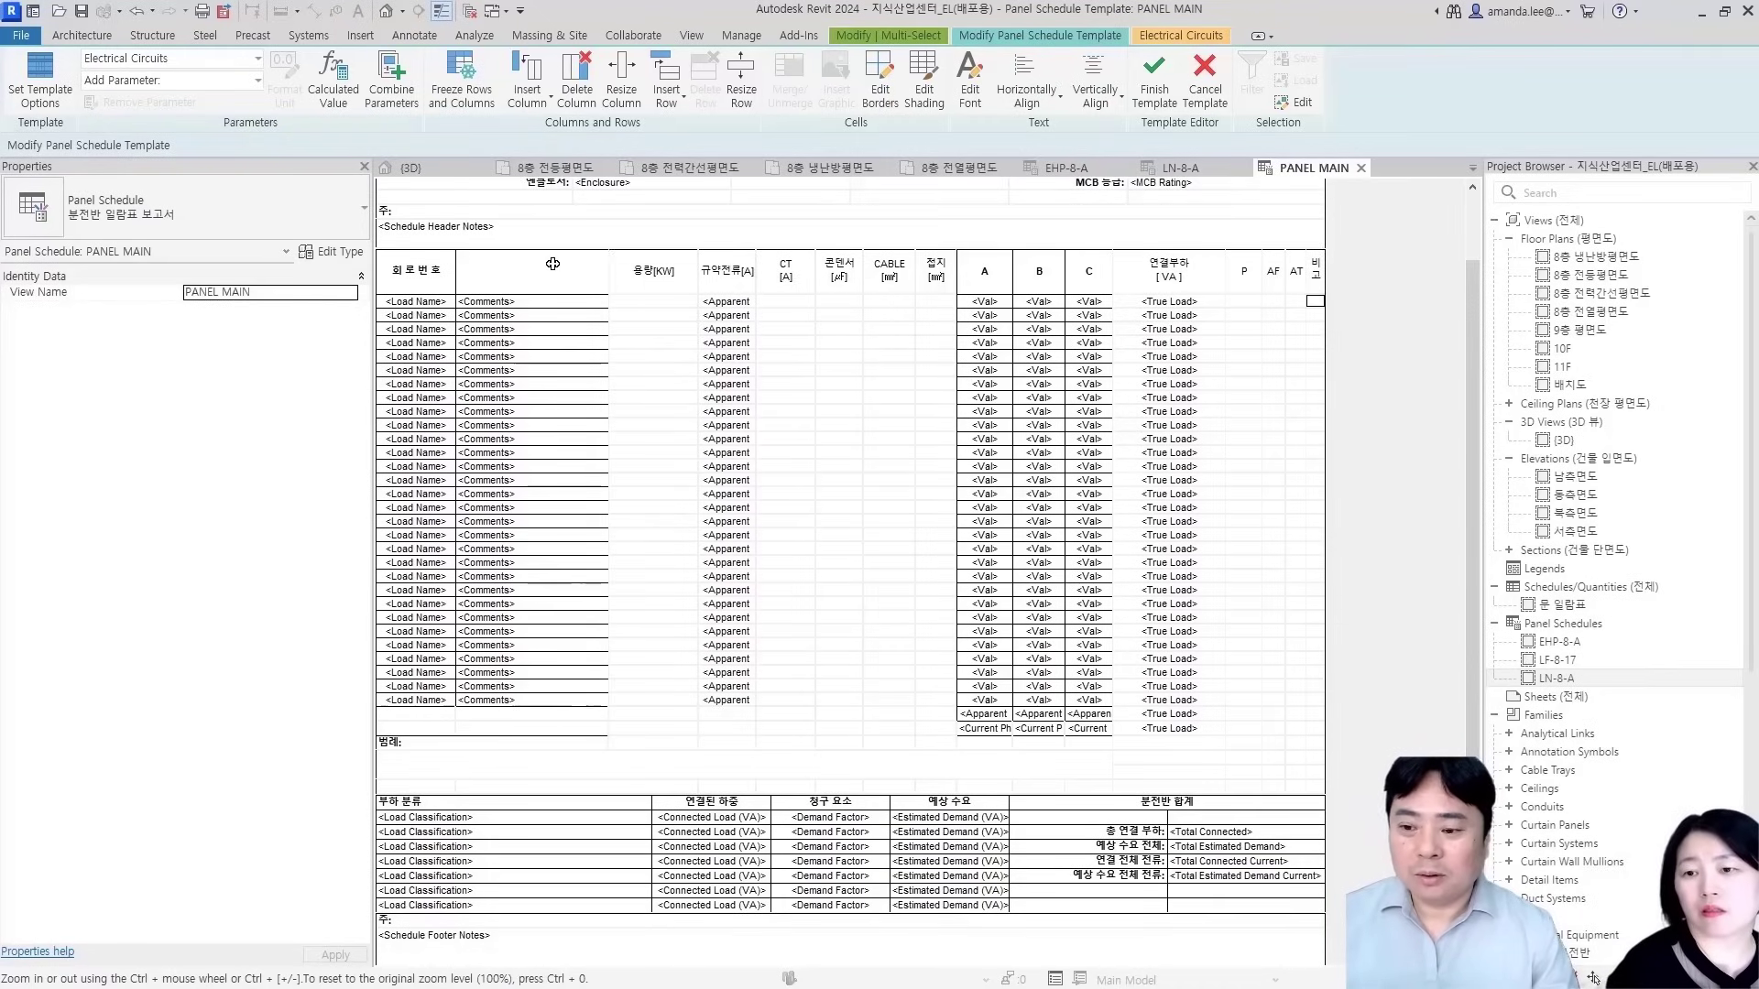
left_click_drag(696, 270, 636, 271)
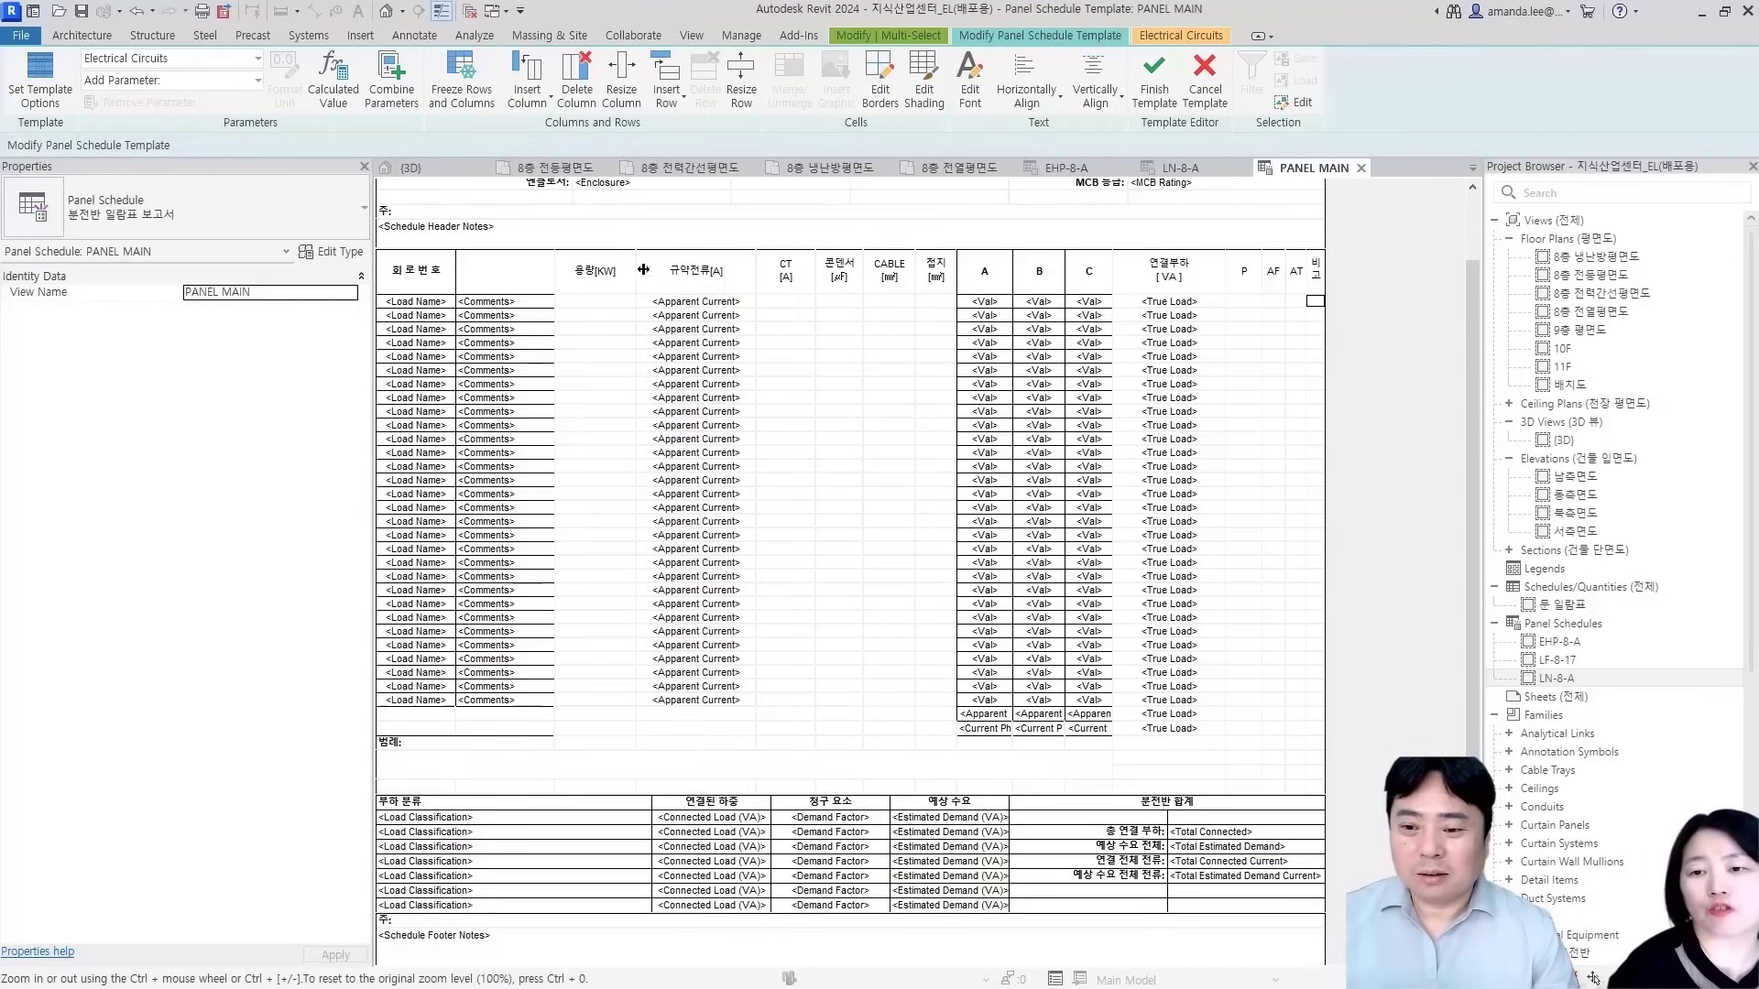
left_click_drag(755, 268, 1084, 267)
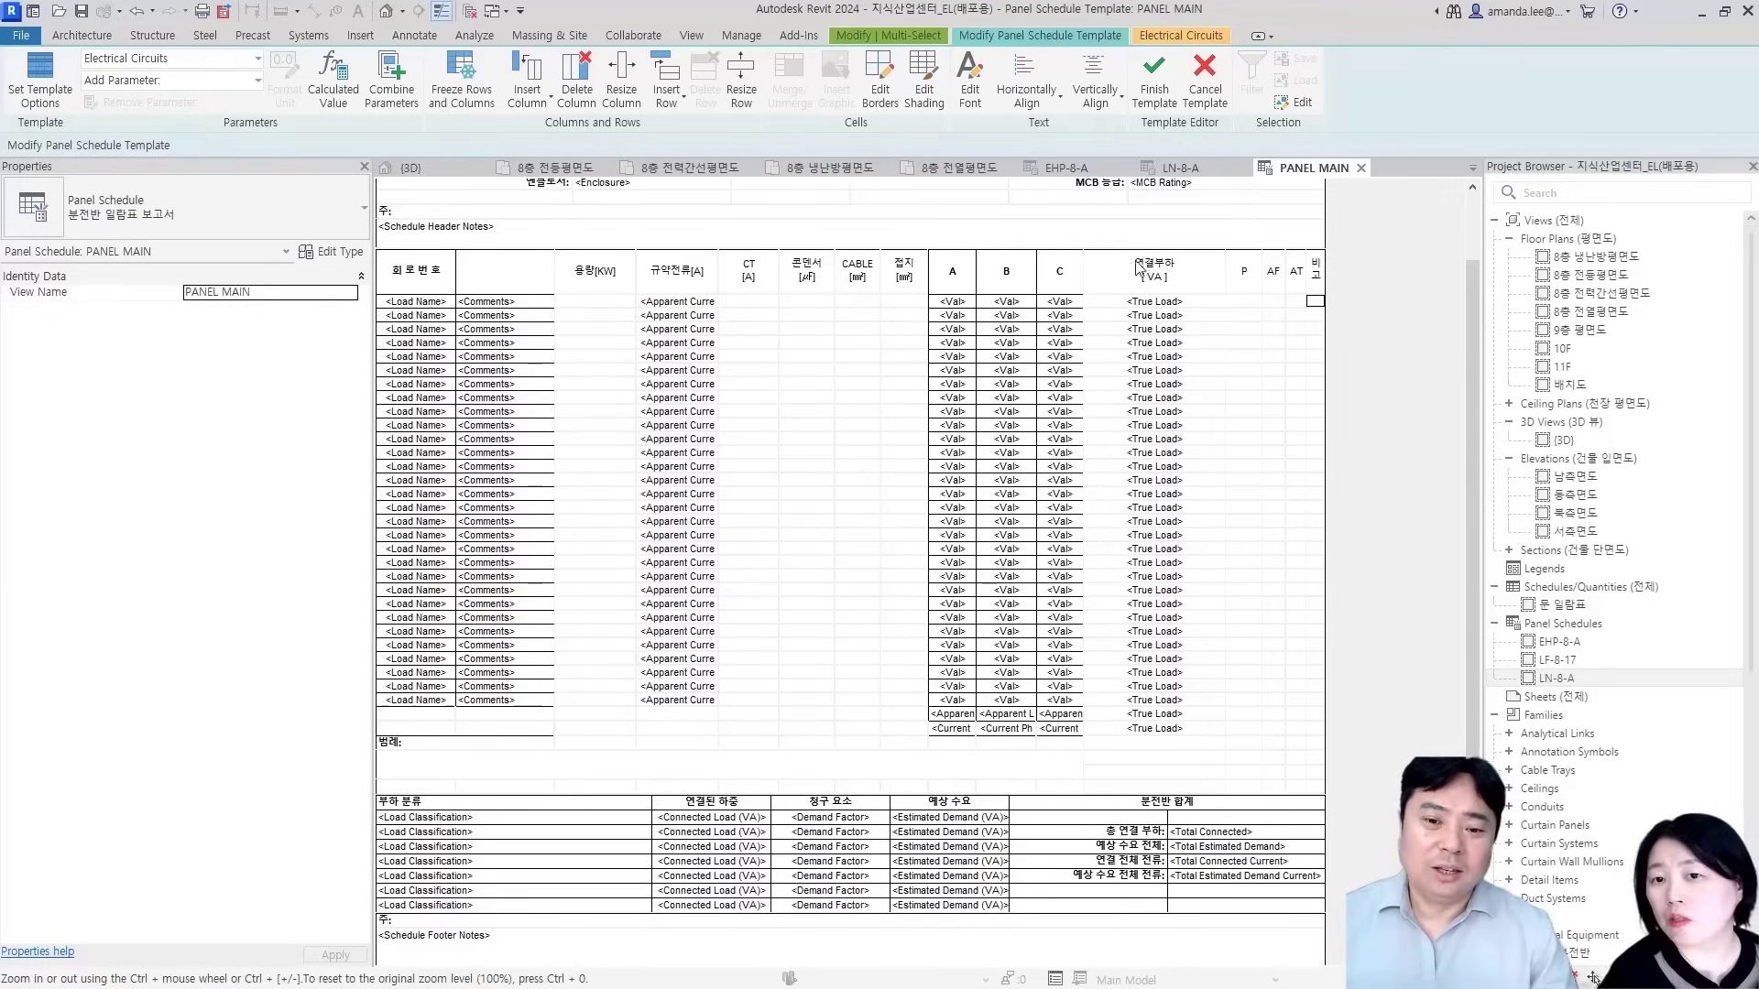
left_click_drag(1191, 269, 1268, 266)
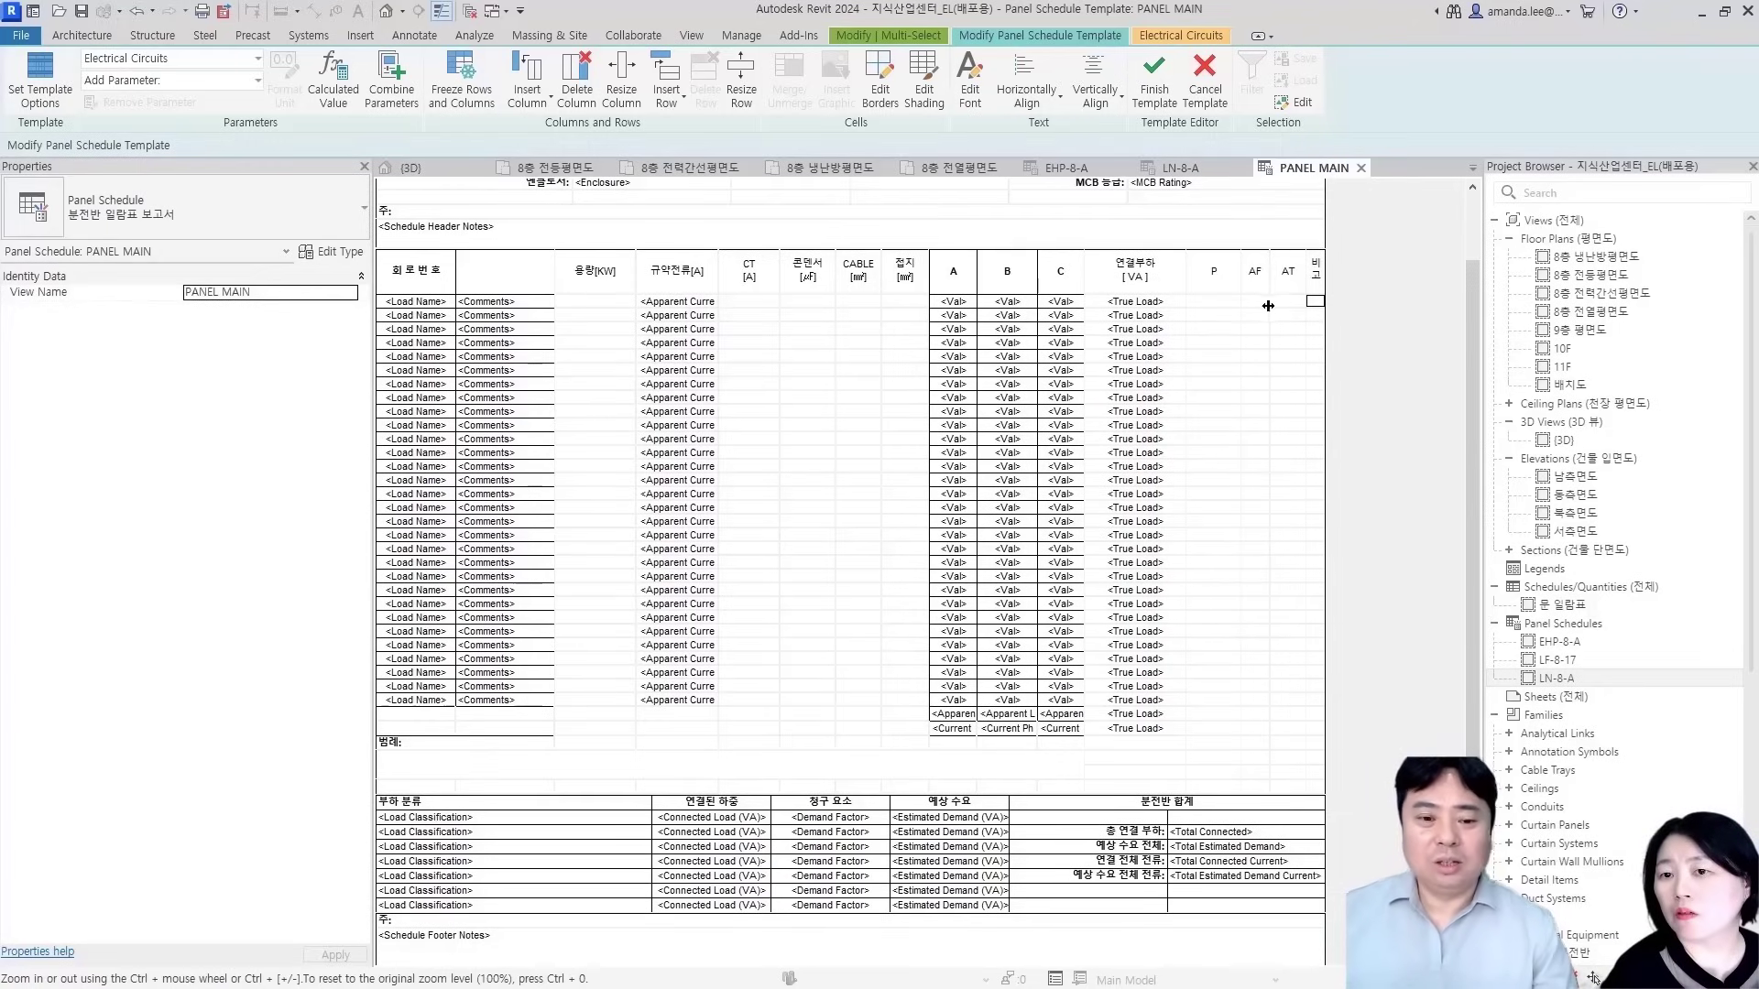
Assign the Exchange ID parameter to the circuit rows of the P column
left_click(1215, 305)
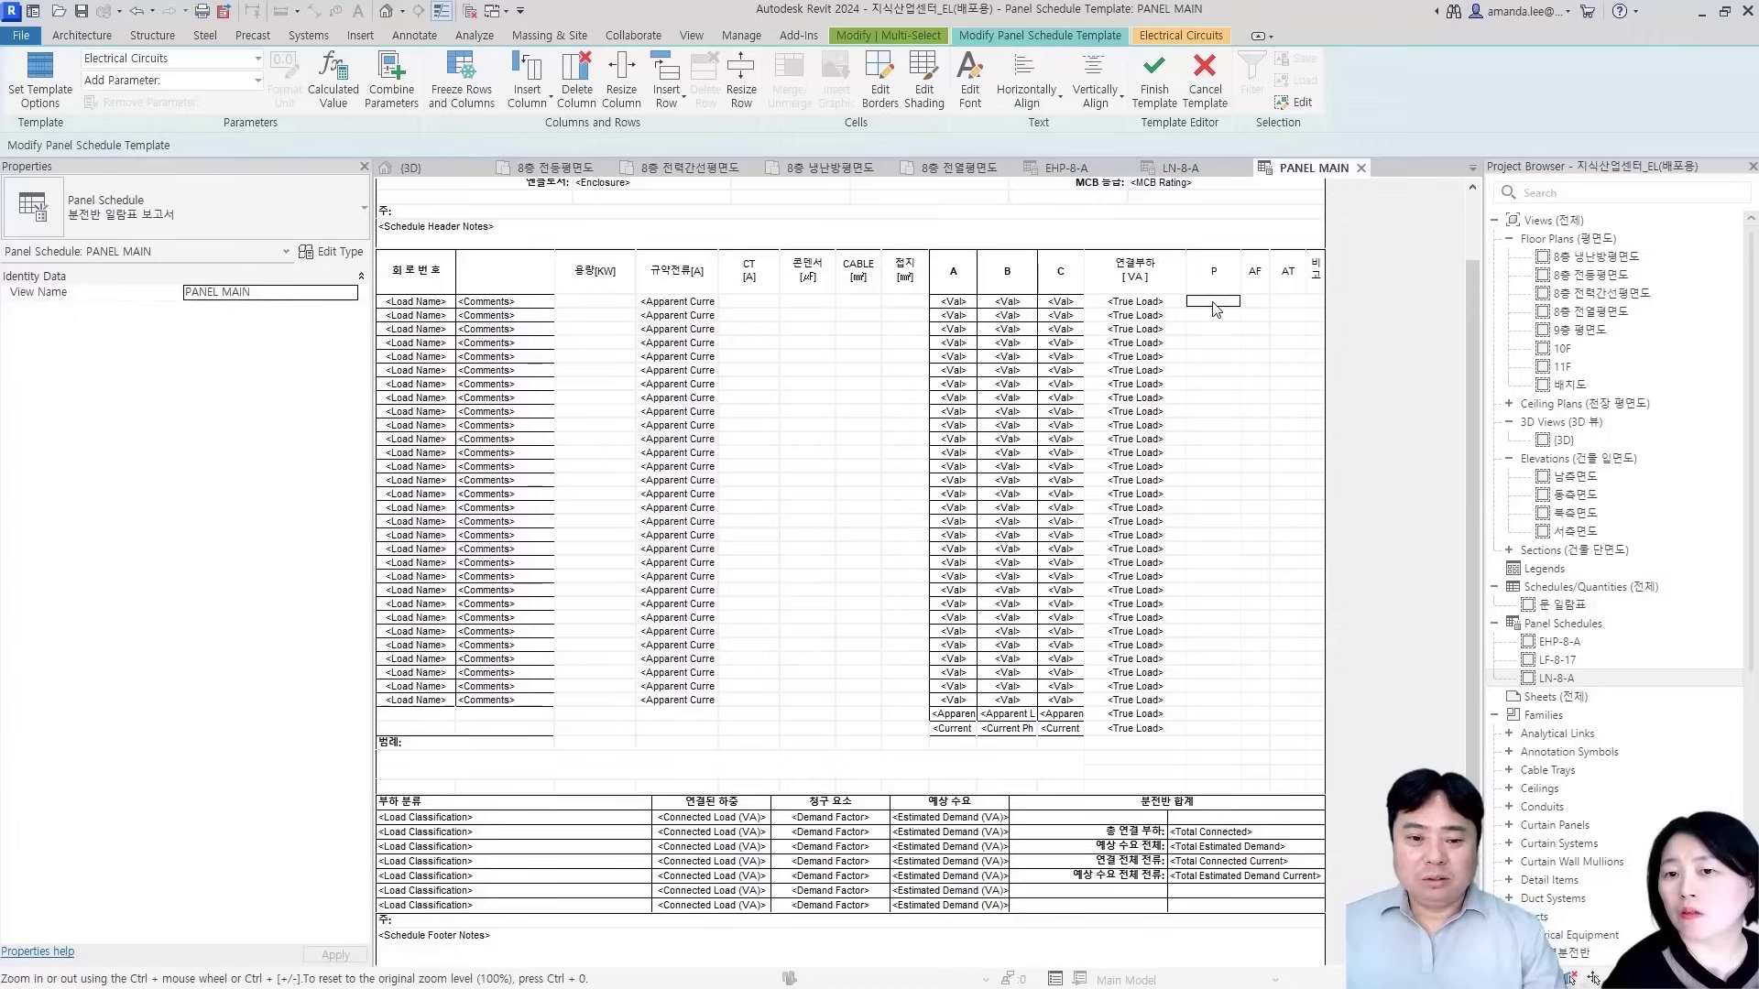
left_click_drag(1216, 733, 1216, 718)
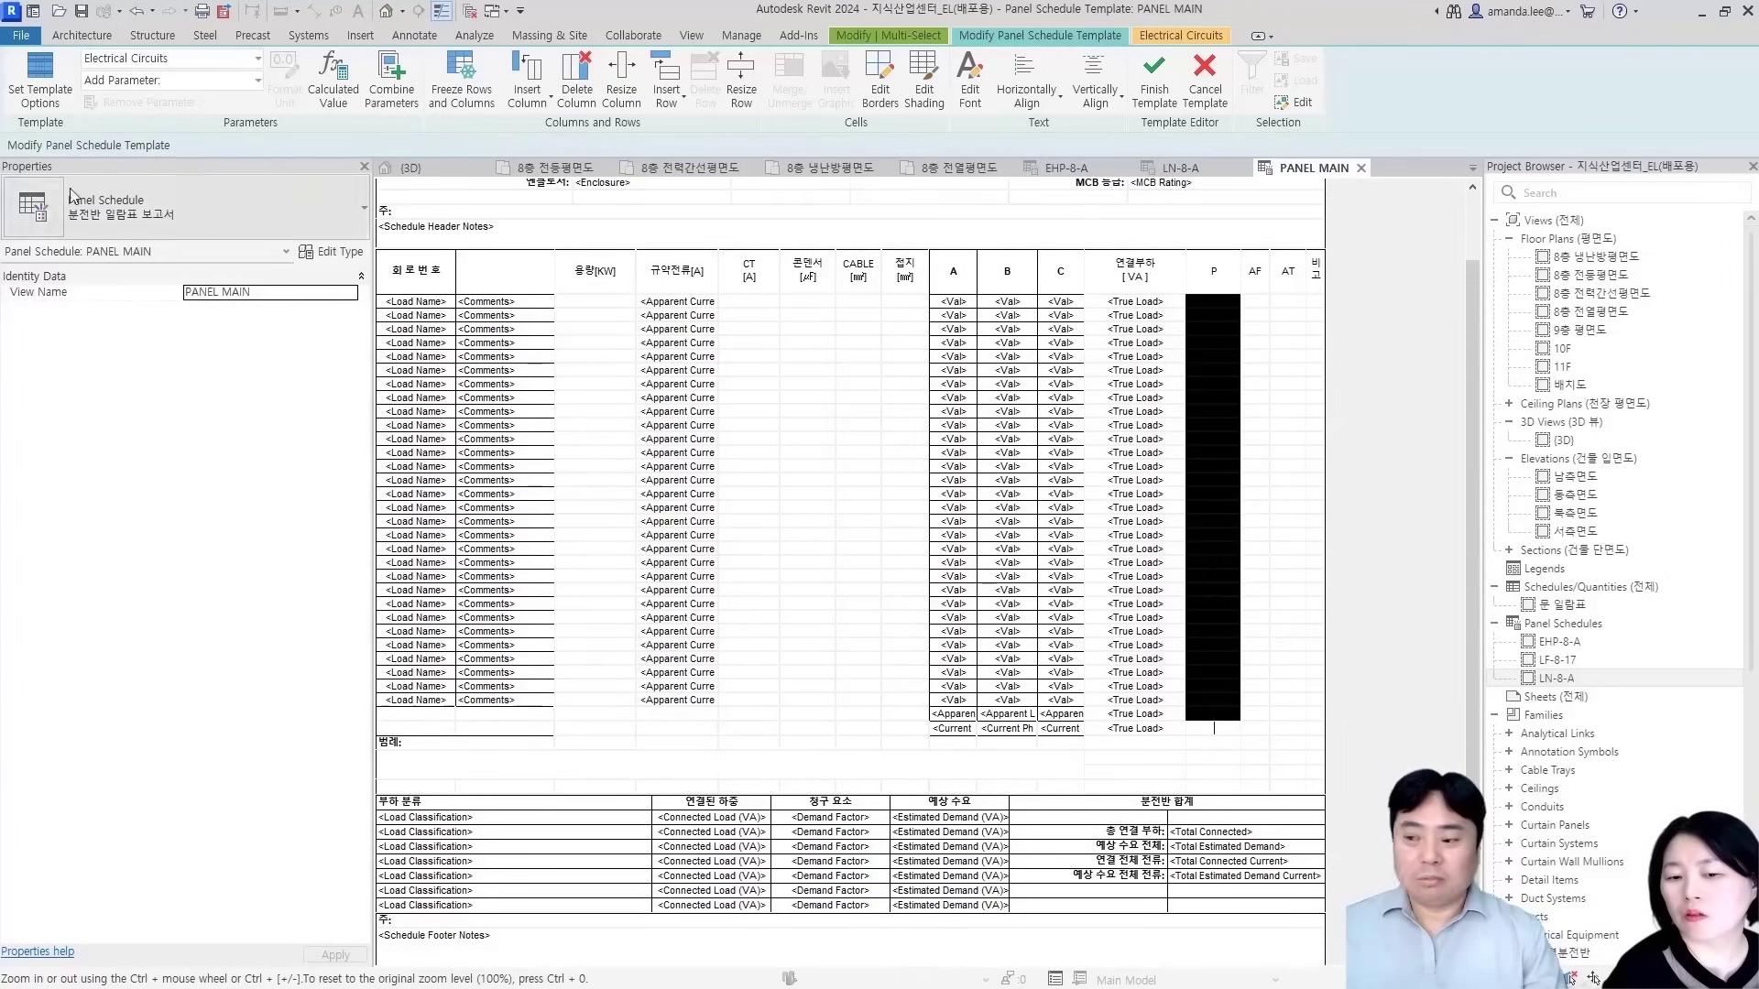
left_click(166, 80)
scroll(166, 255, "down", 10)
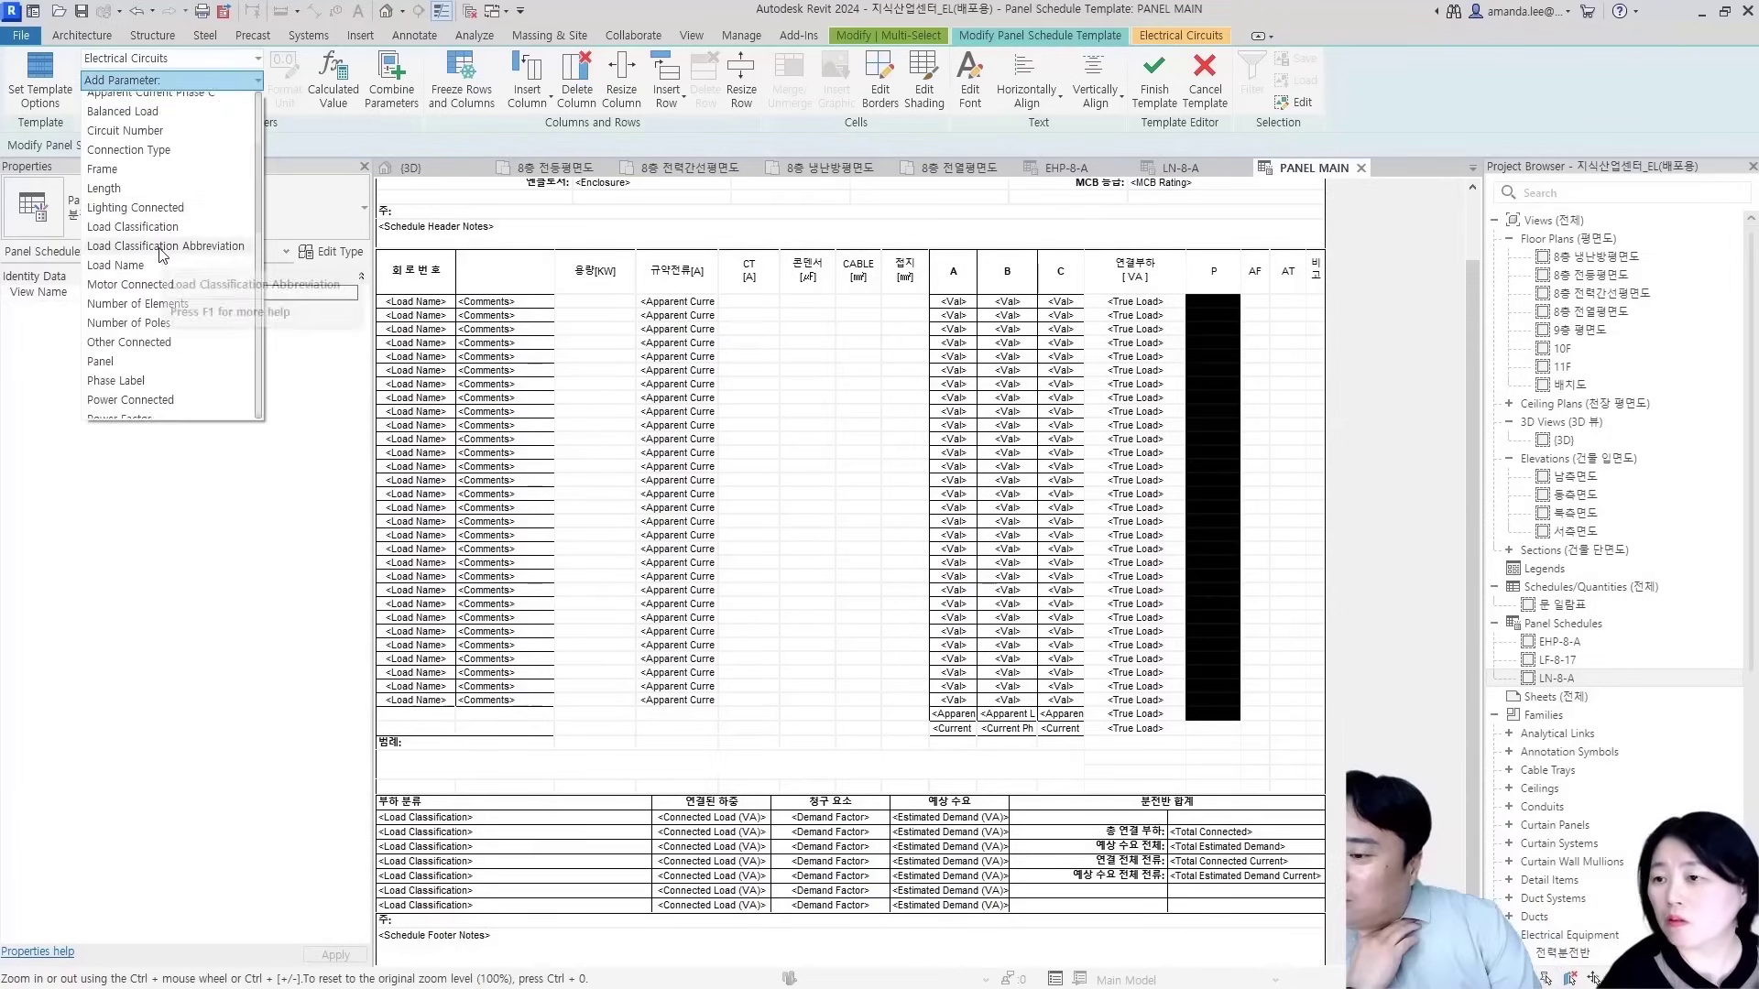
scroll(165, 255, "down", 4)
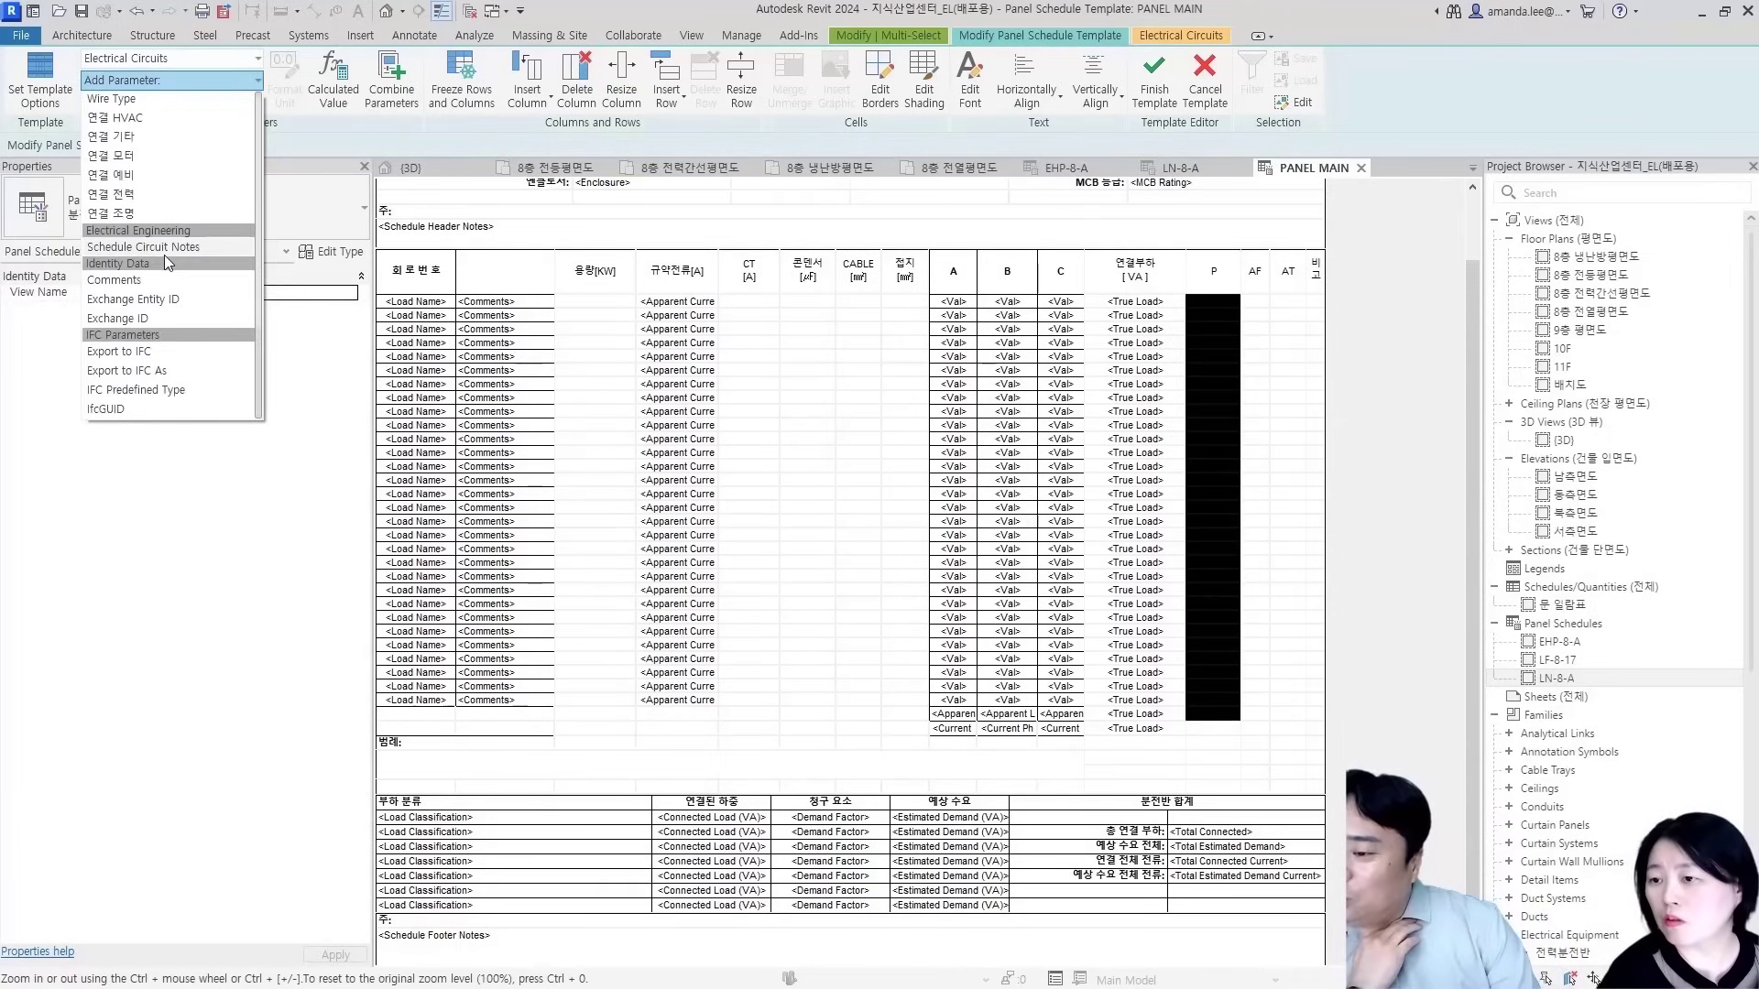
scroll(178, 278, "up", 4)
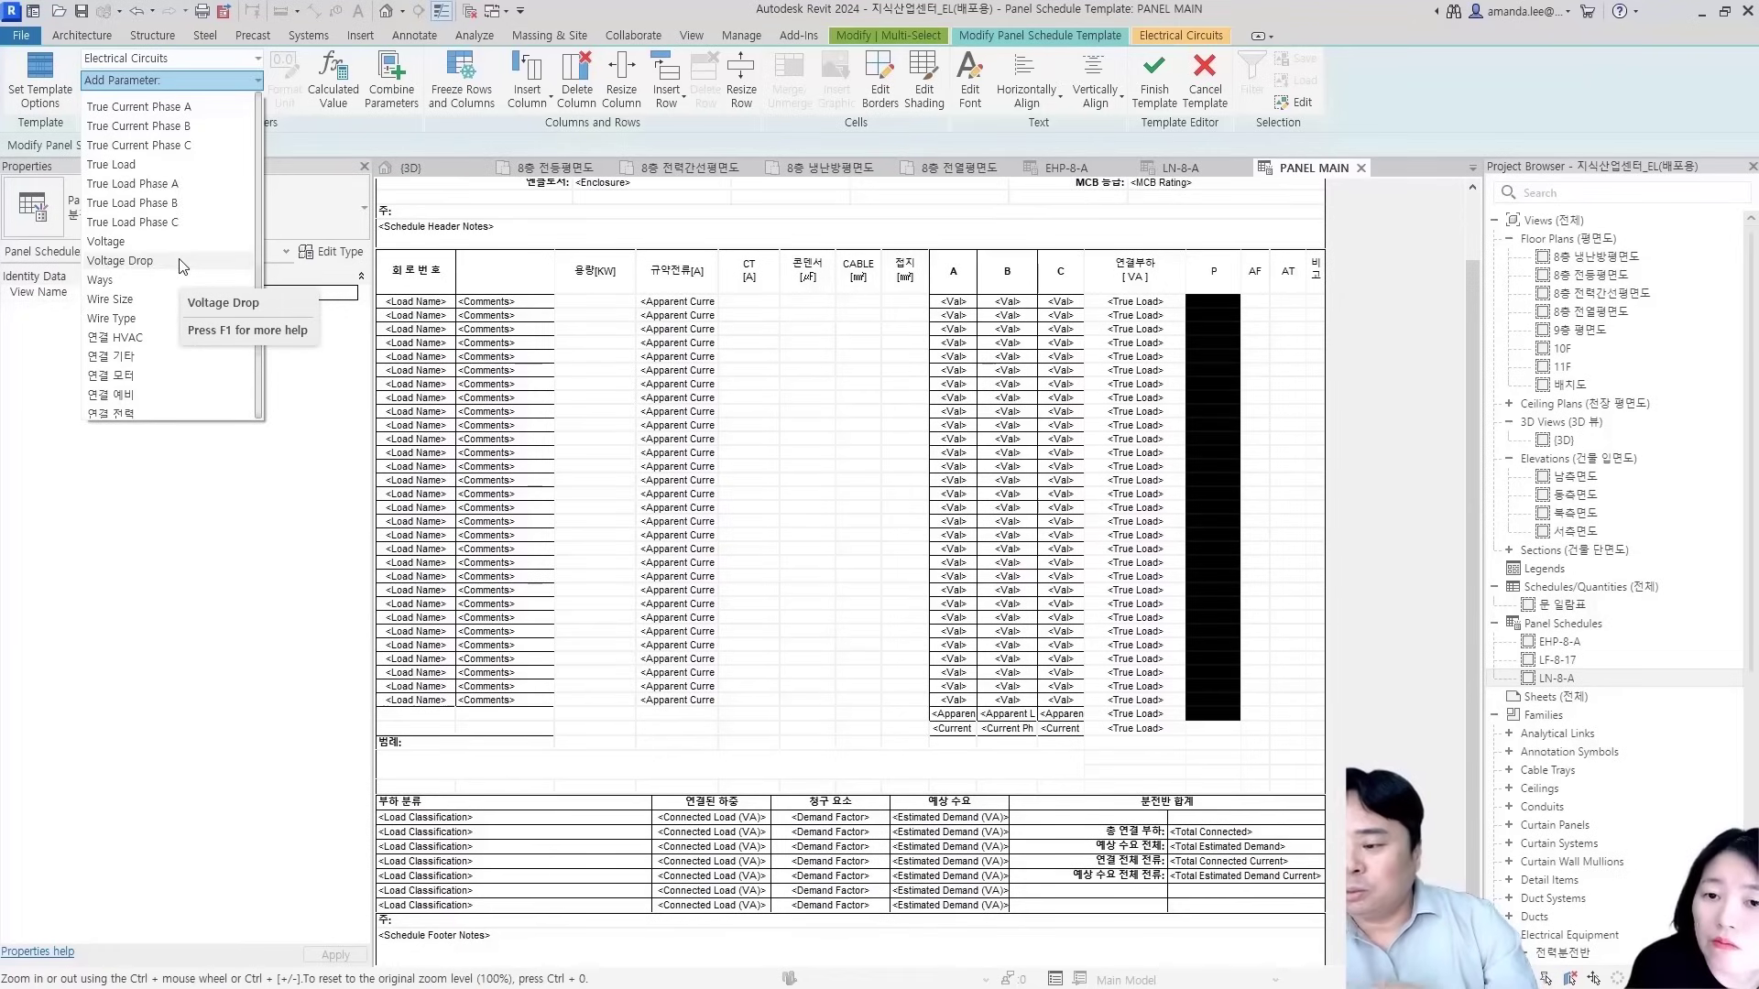
scroll(202, 332, "up", 3)
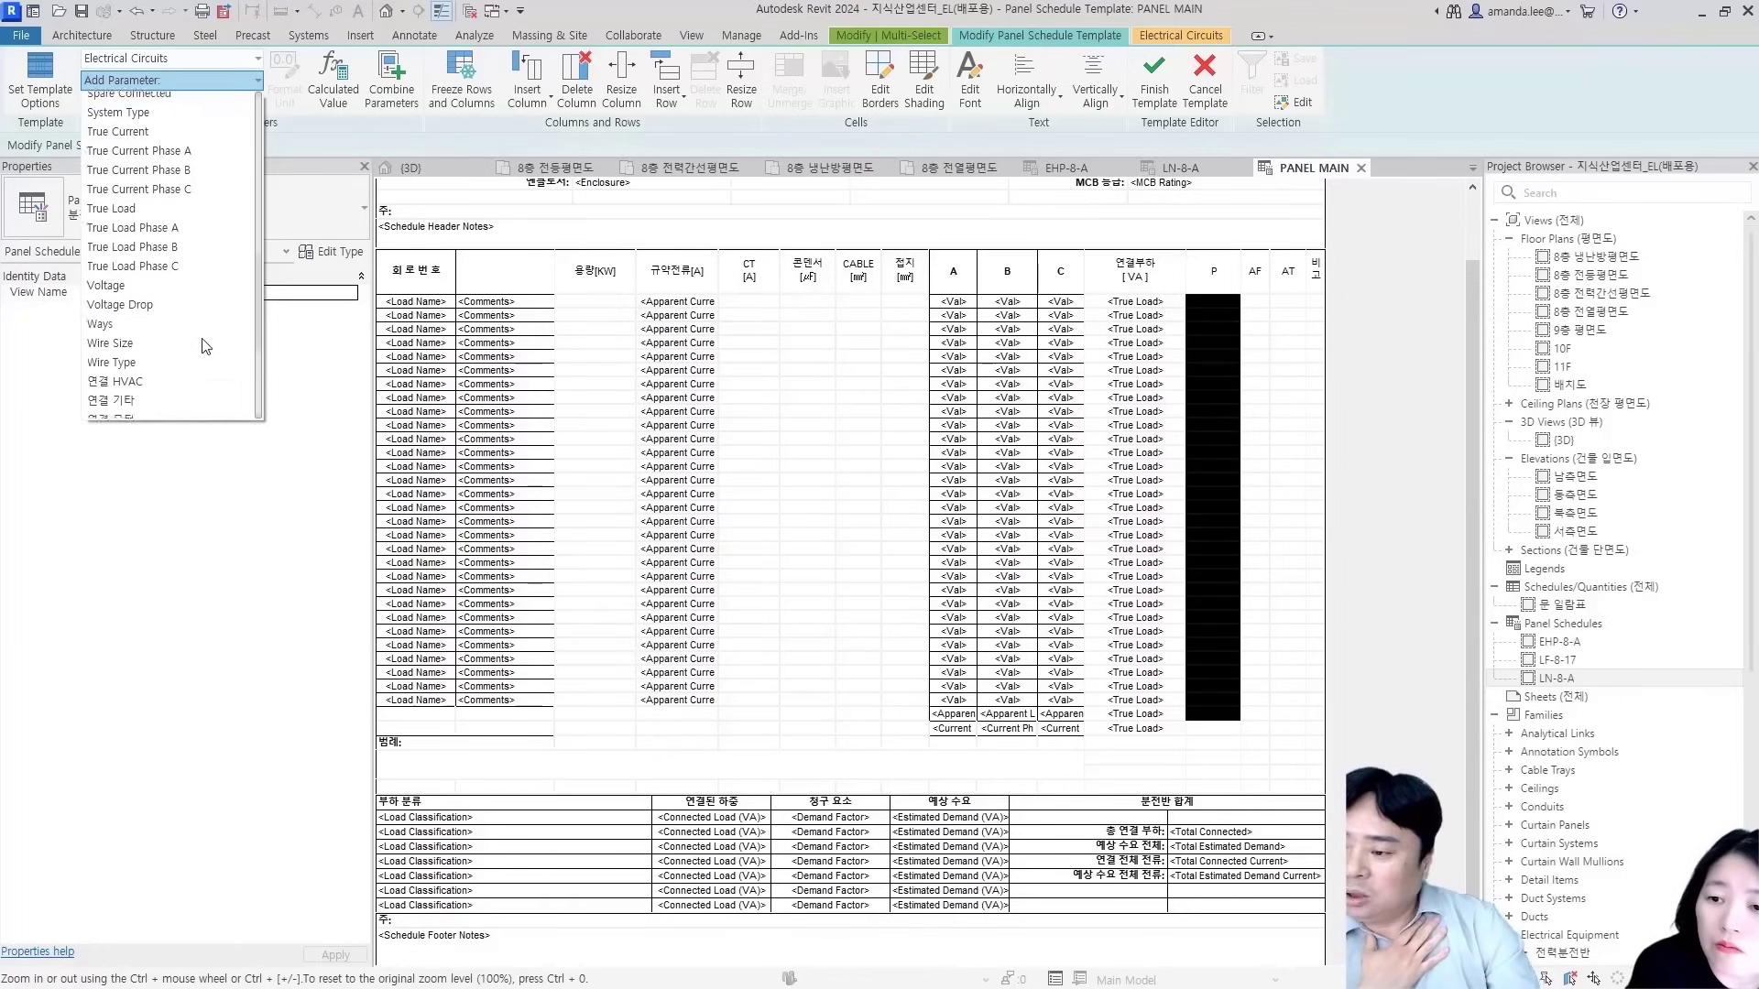
scroll(204, 353, "up", 12)
scroll(207, 350, "down", 11)
scroll(197, 366, "down", 6)
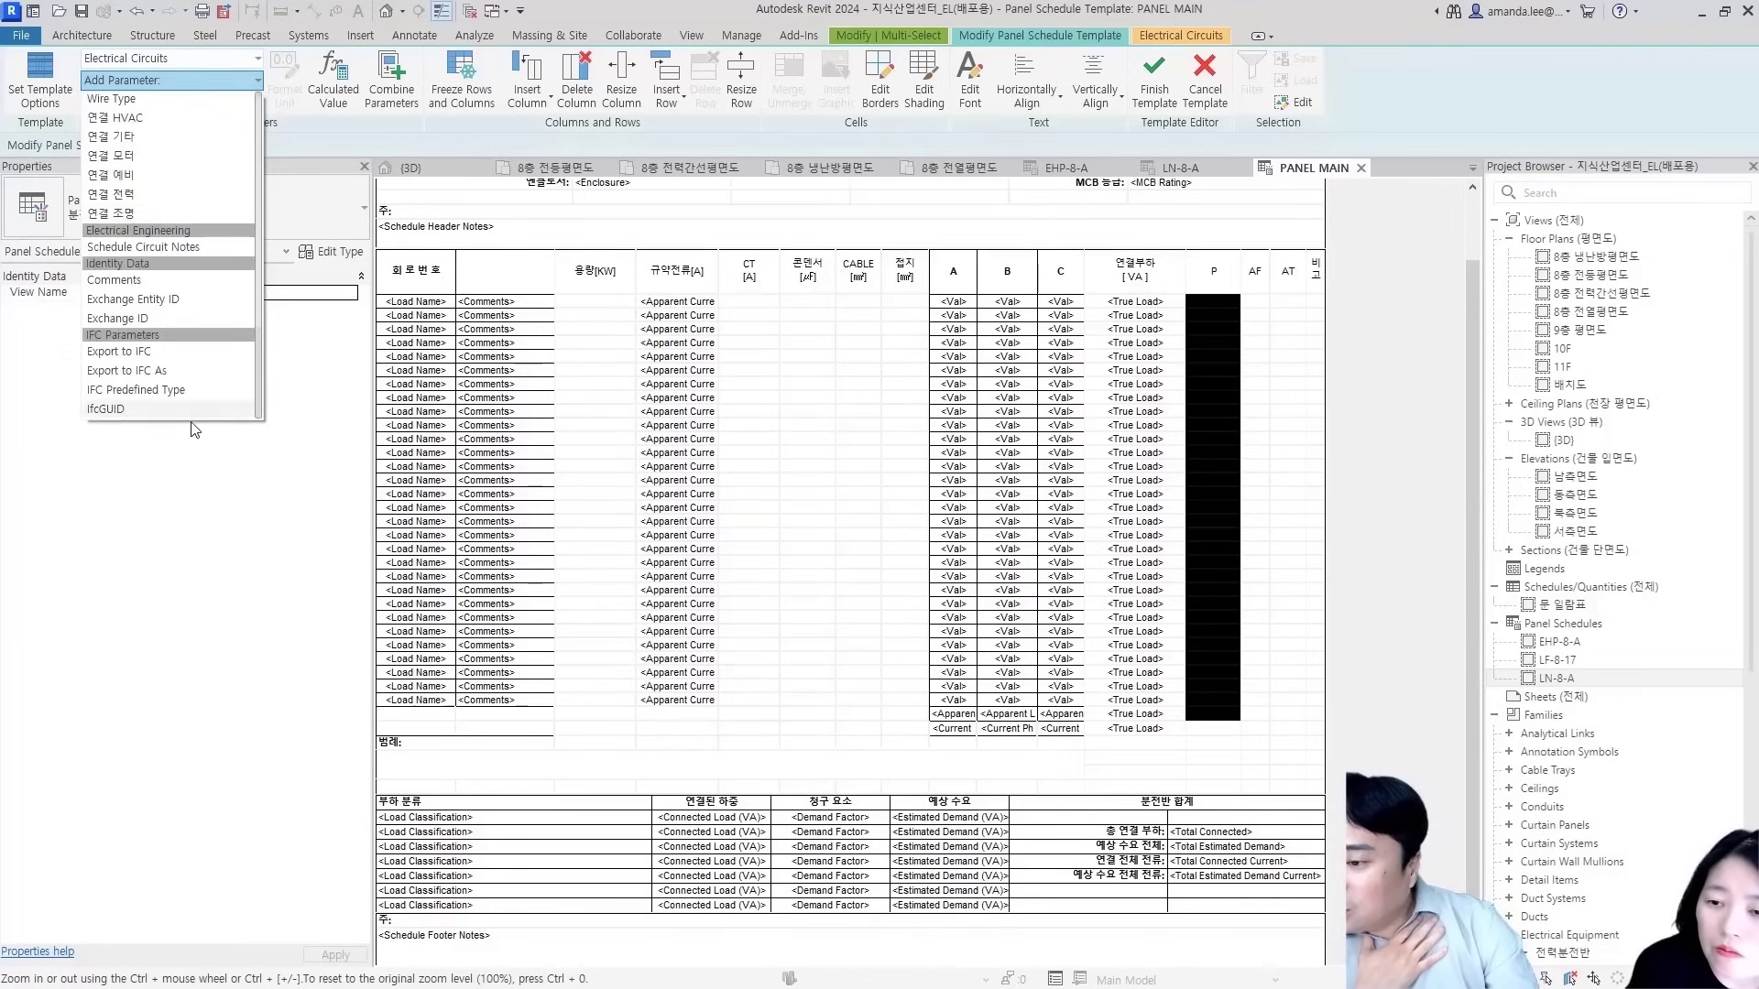
scroll(193, 377, "up", 6)
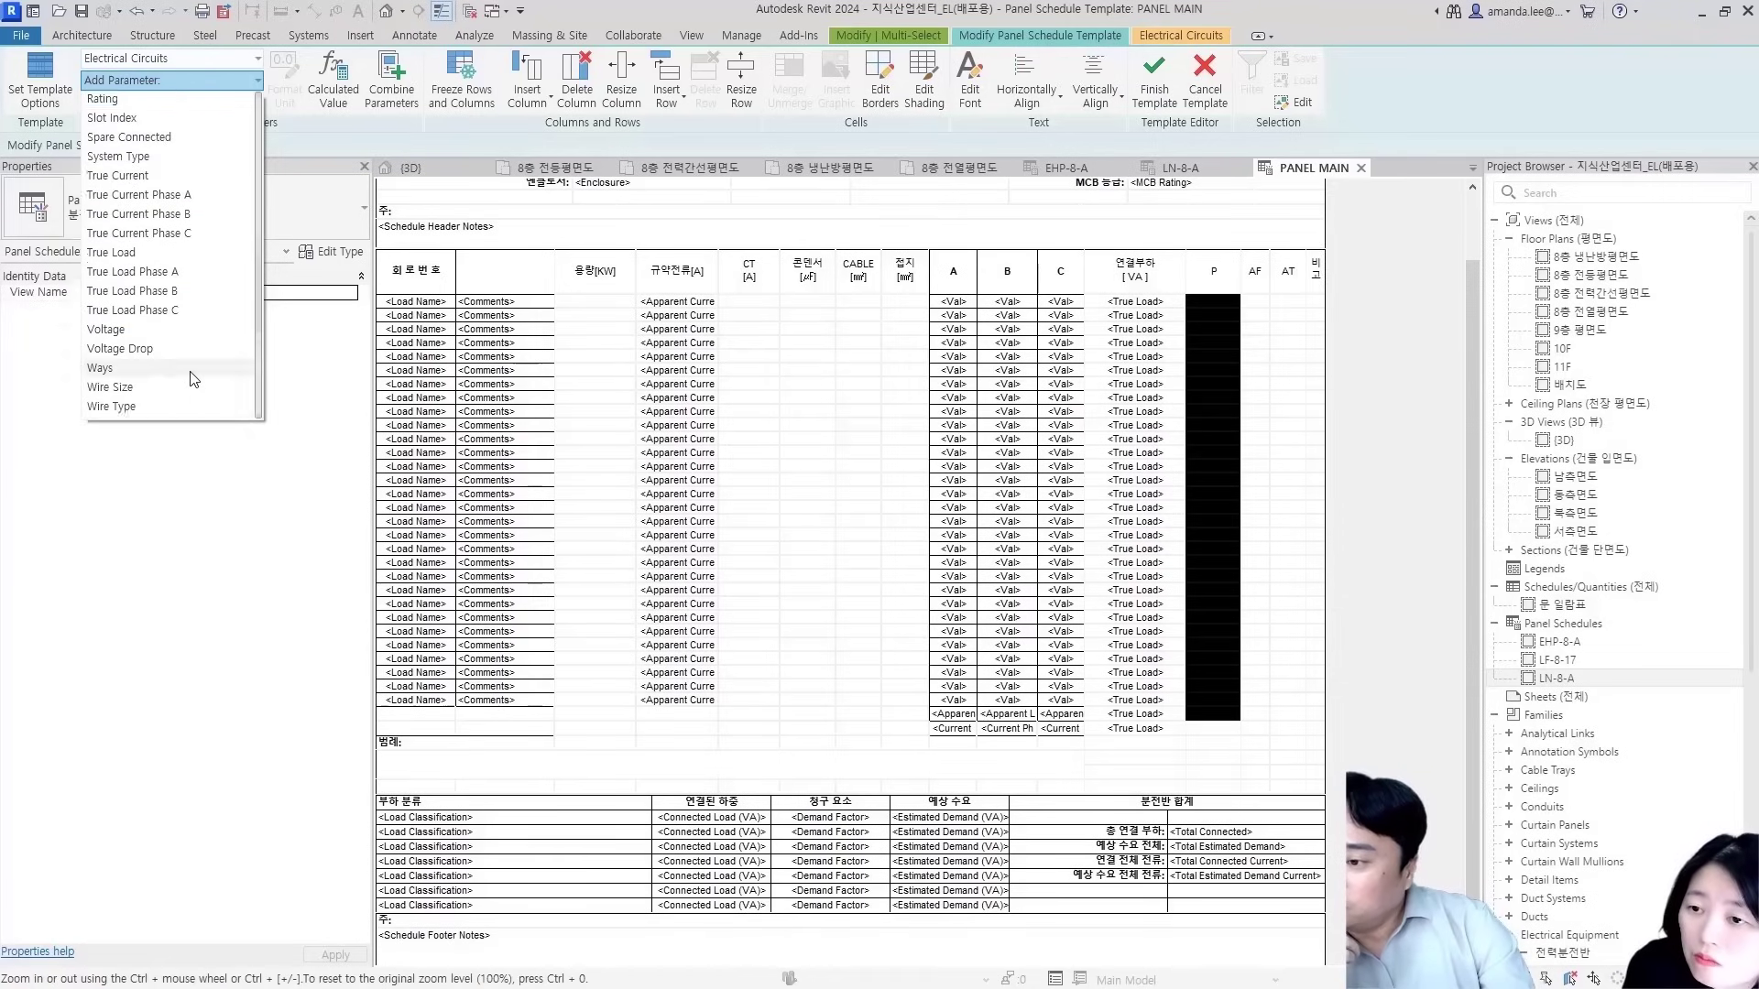
scroll(197, 378, "down", 6)
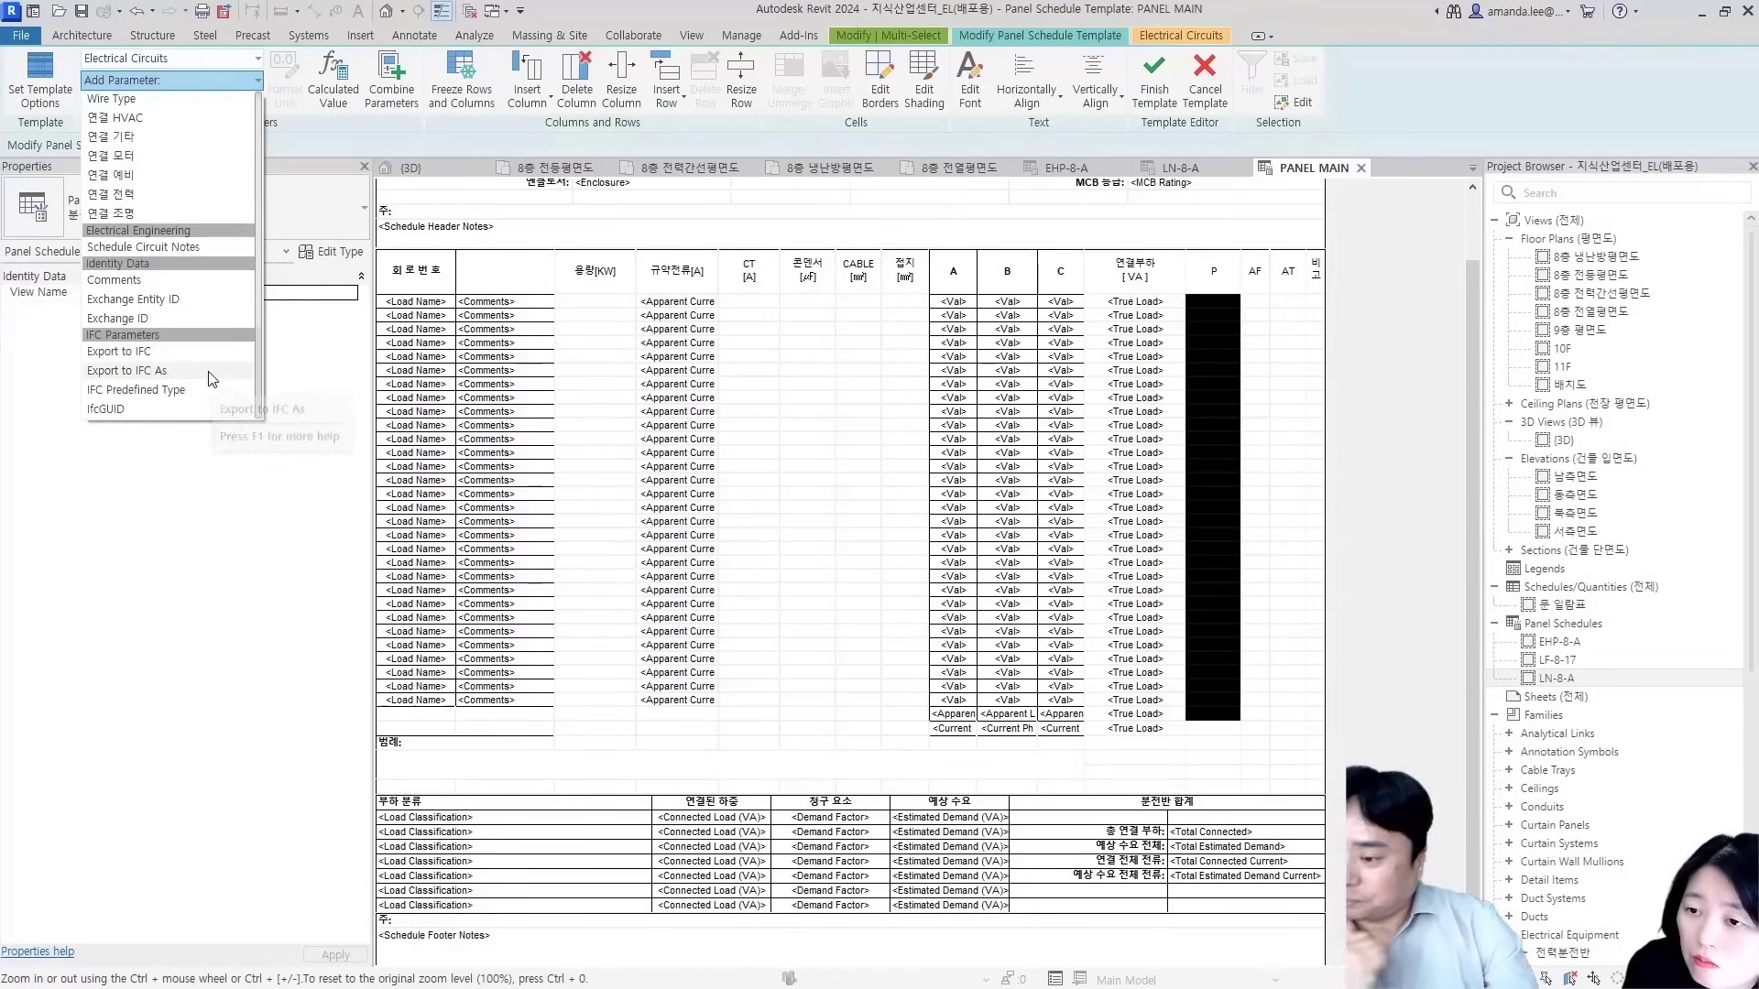
left_click(168, 317)
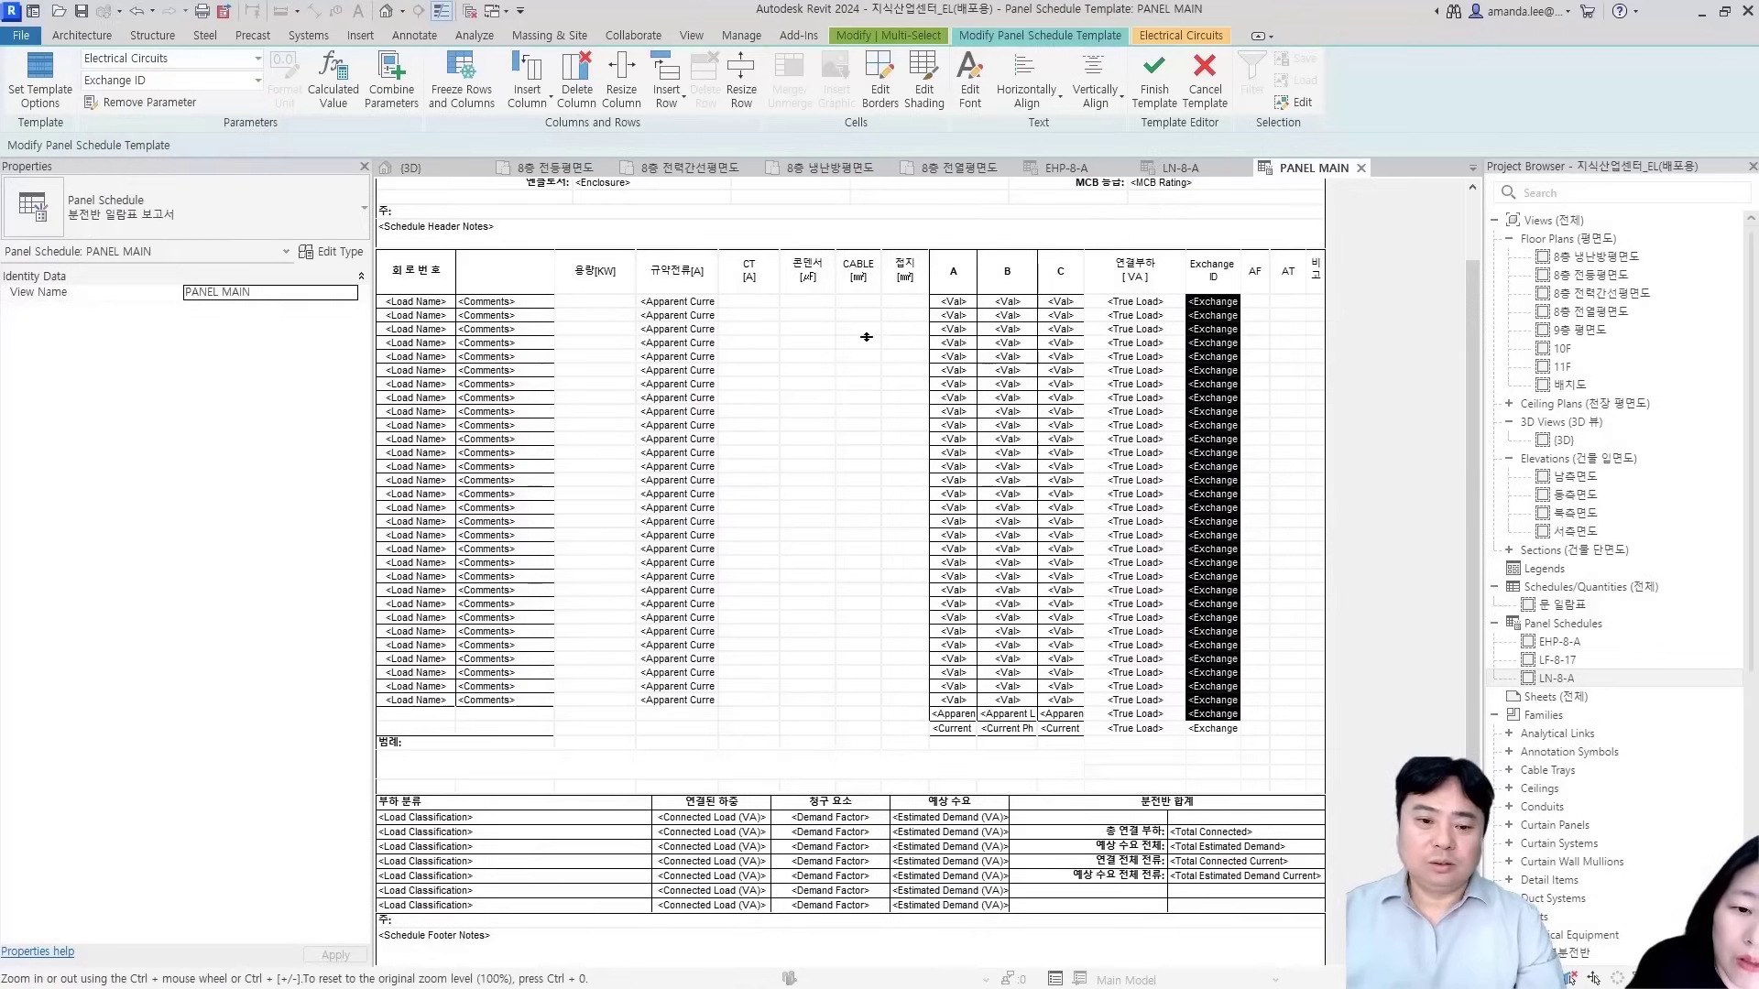
Assign the Frame parameter to the circuit rows of the AF column
left_click(1267, 302)
left_click(1260, 738, "shift")
left_click(205, 80)
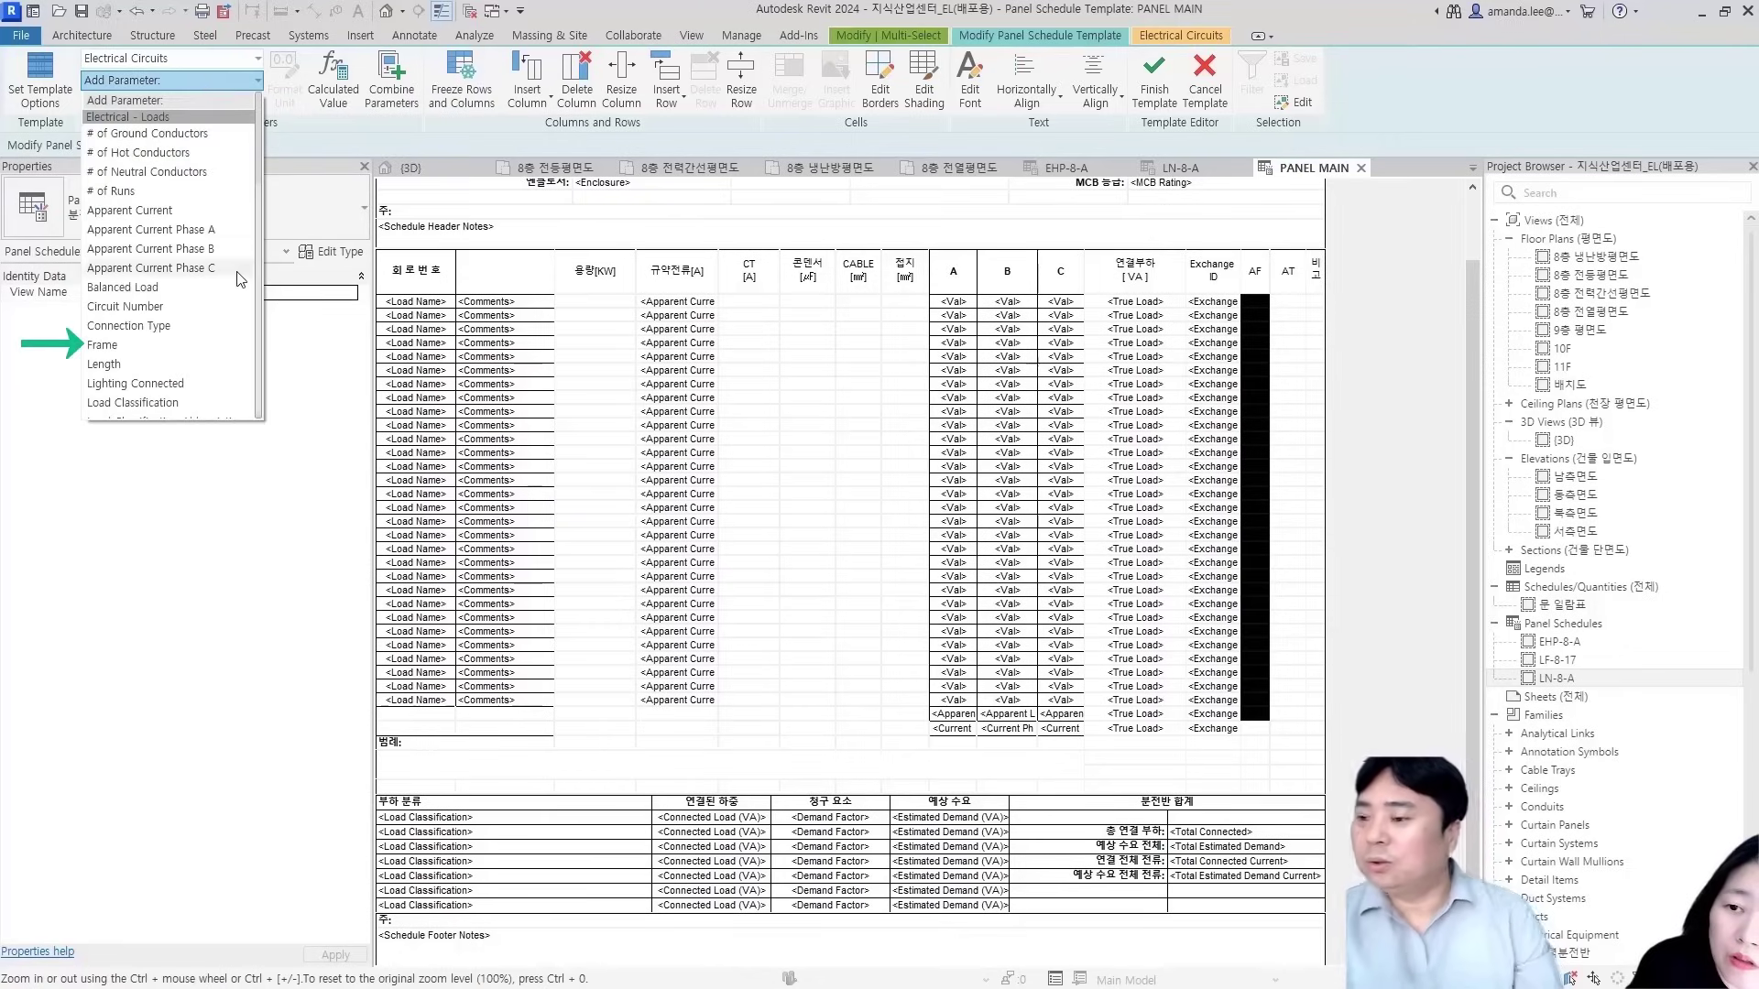
left_click(147, 345)
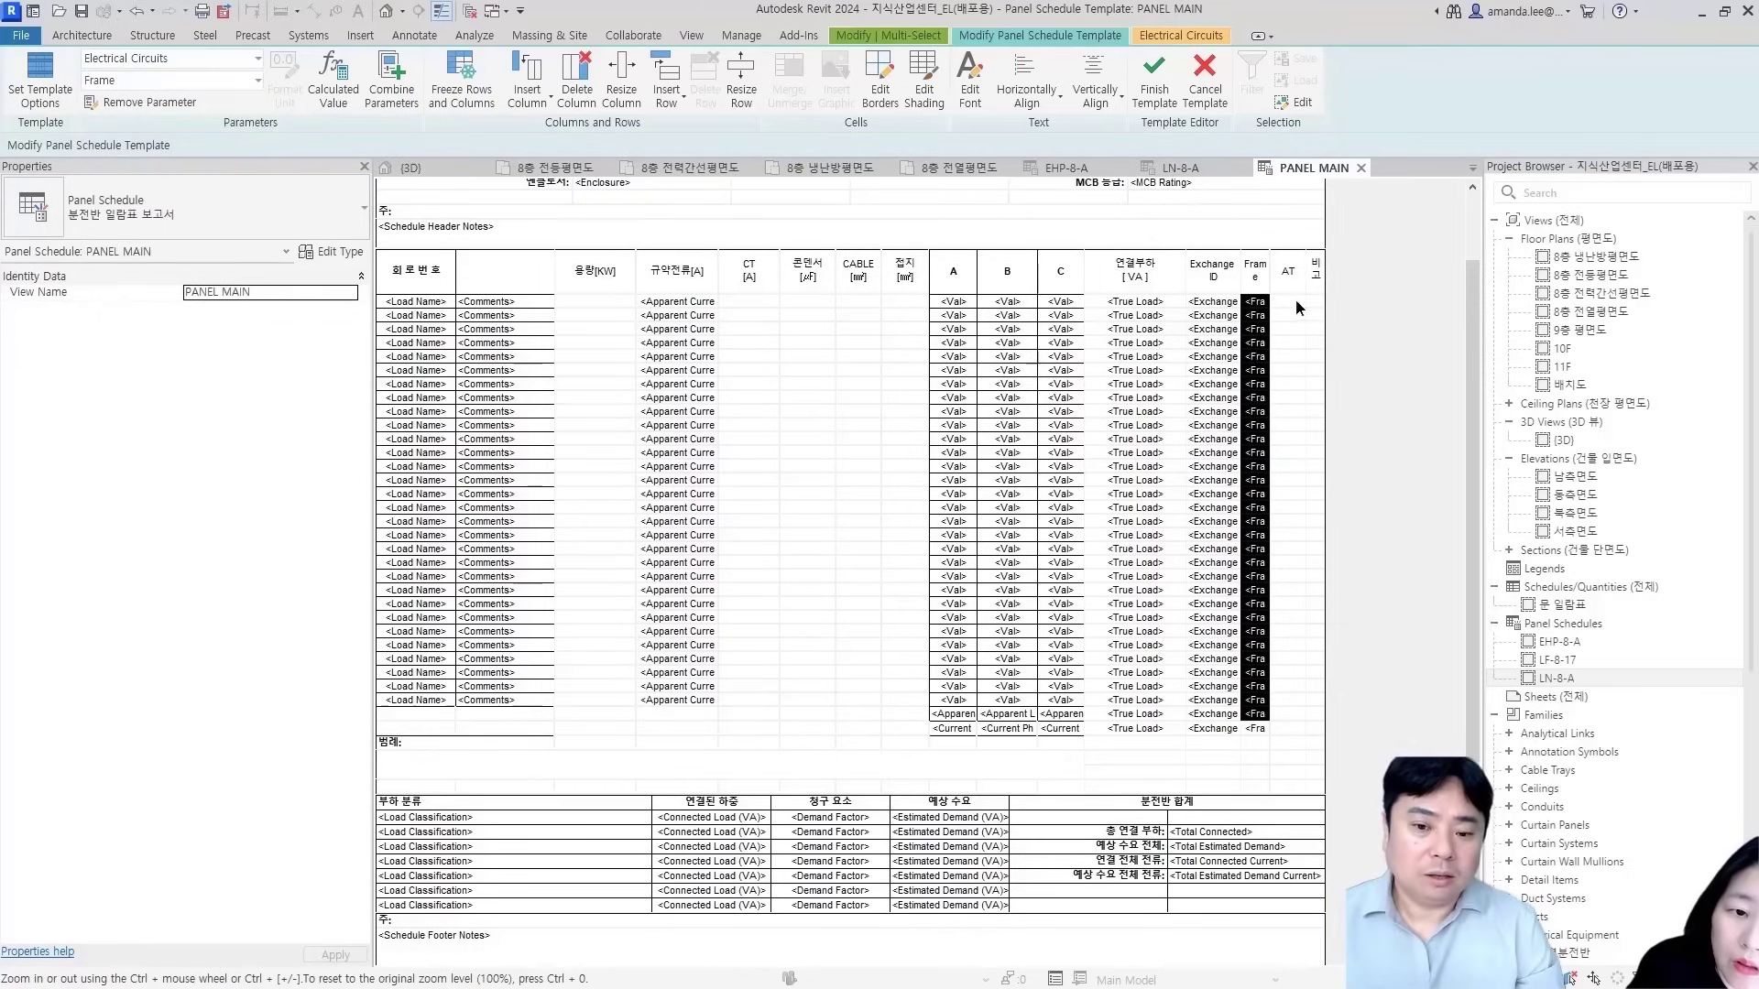
Assign the Rating parameter to the circuit rows of the AT column
left_click(1295, 303)
left_click(1287, 714, "shift")
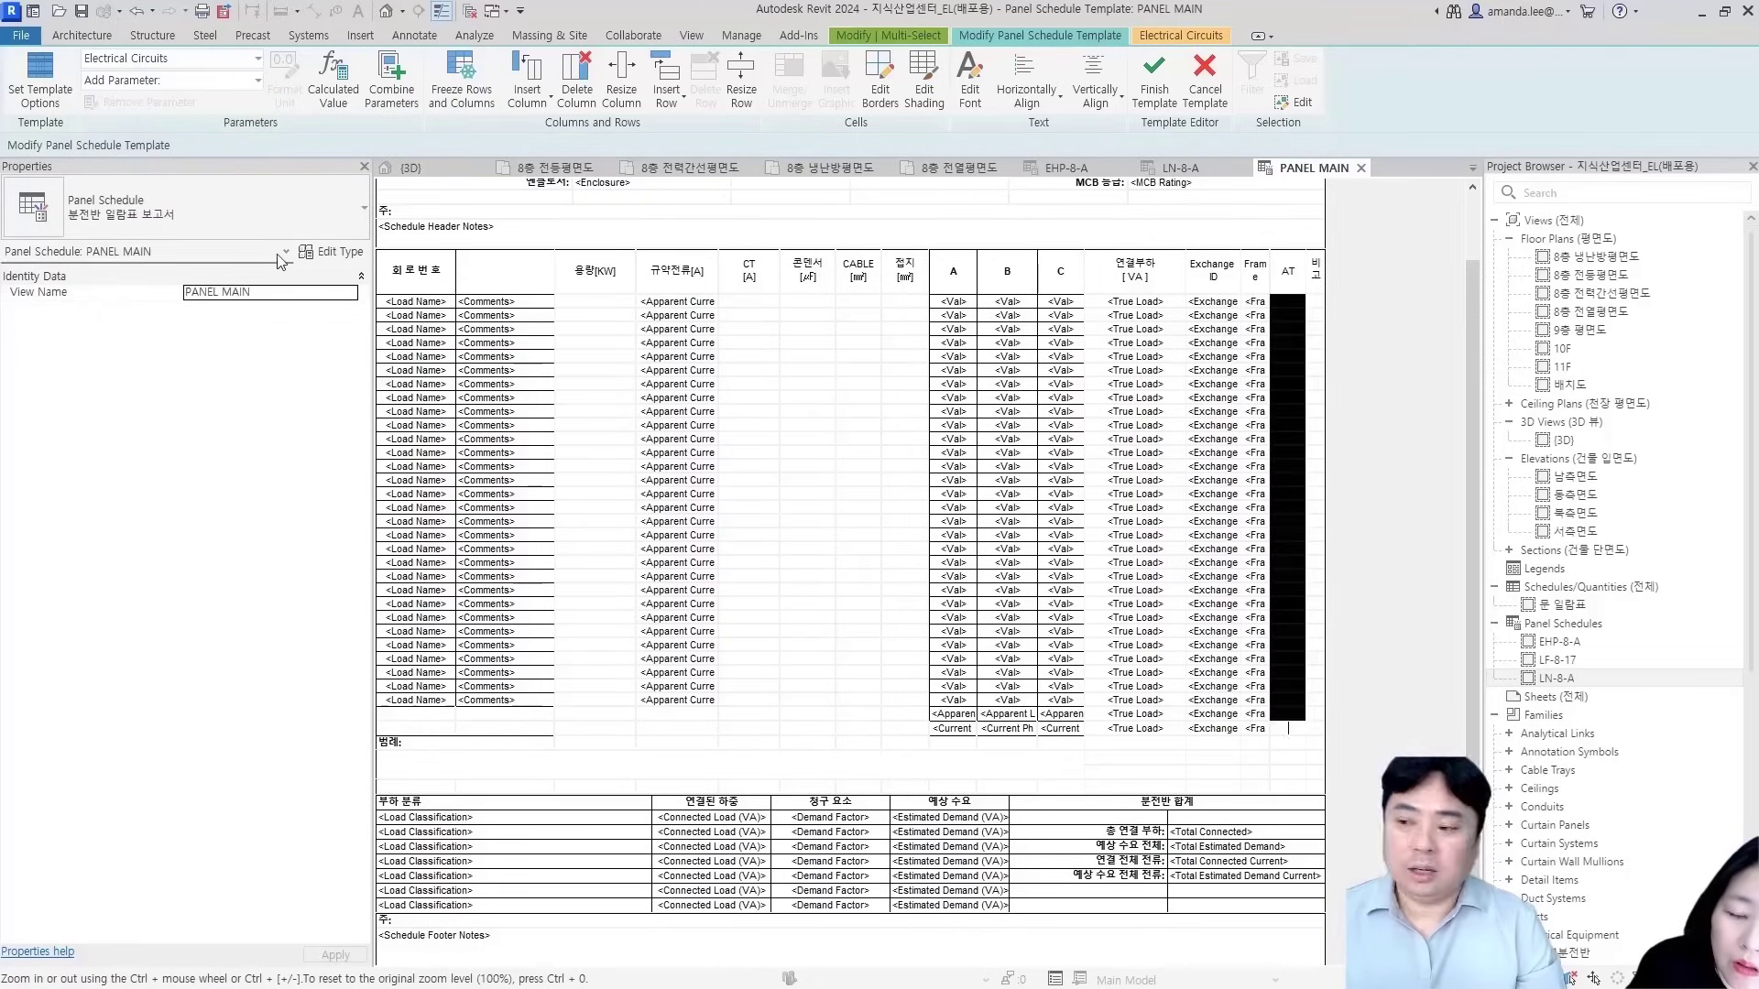
left_click(207, 81)
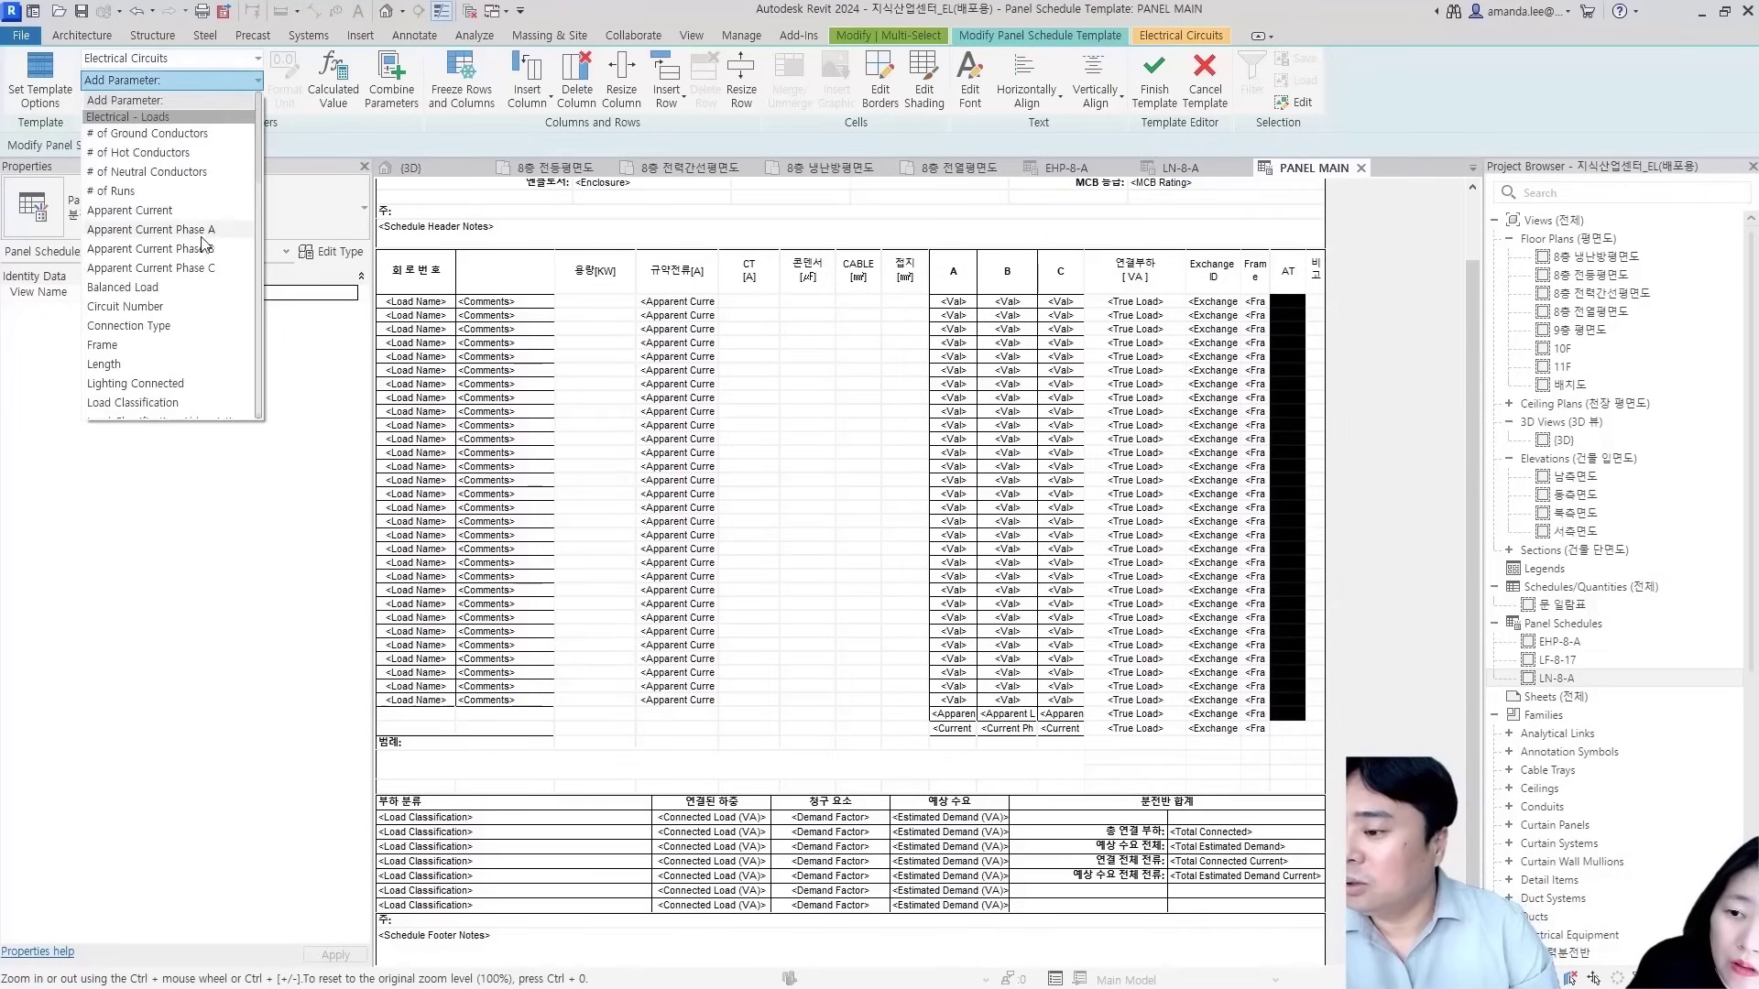
scroll(184, 266, "down", 5)
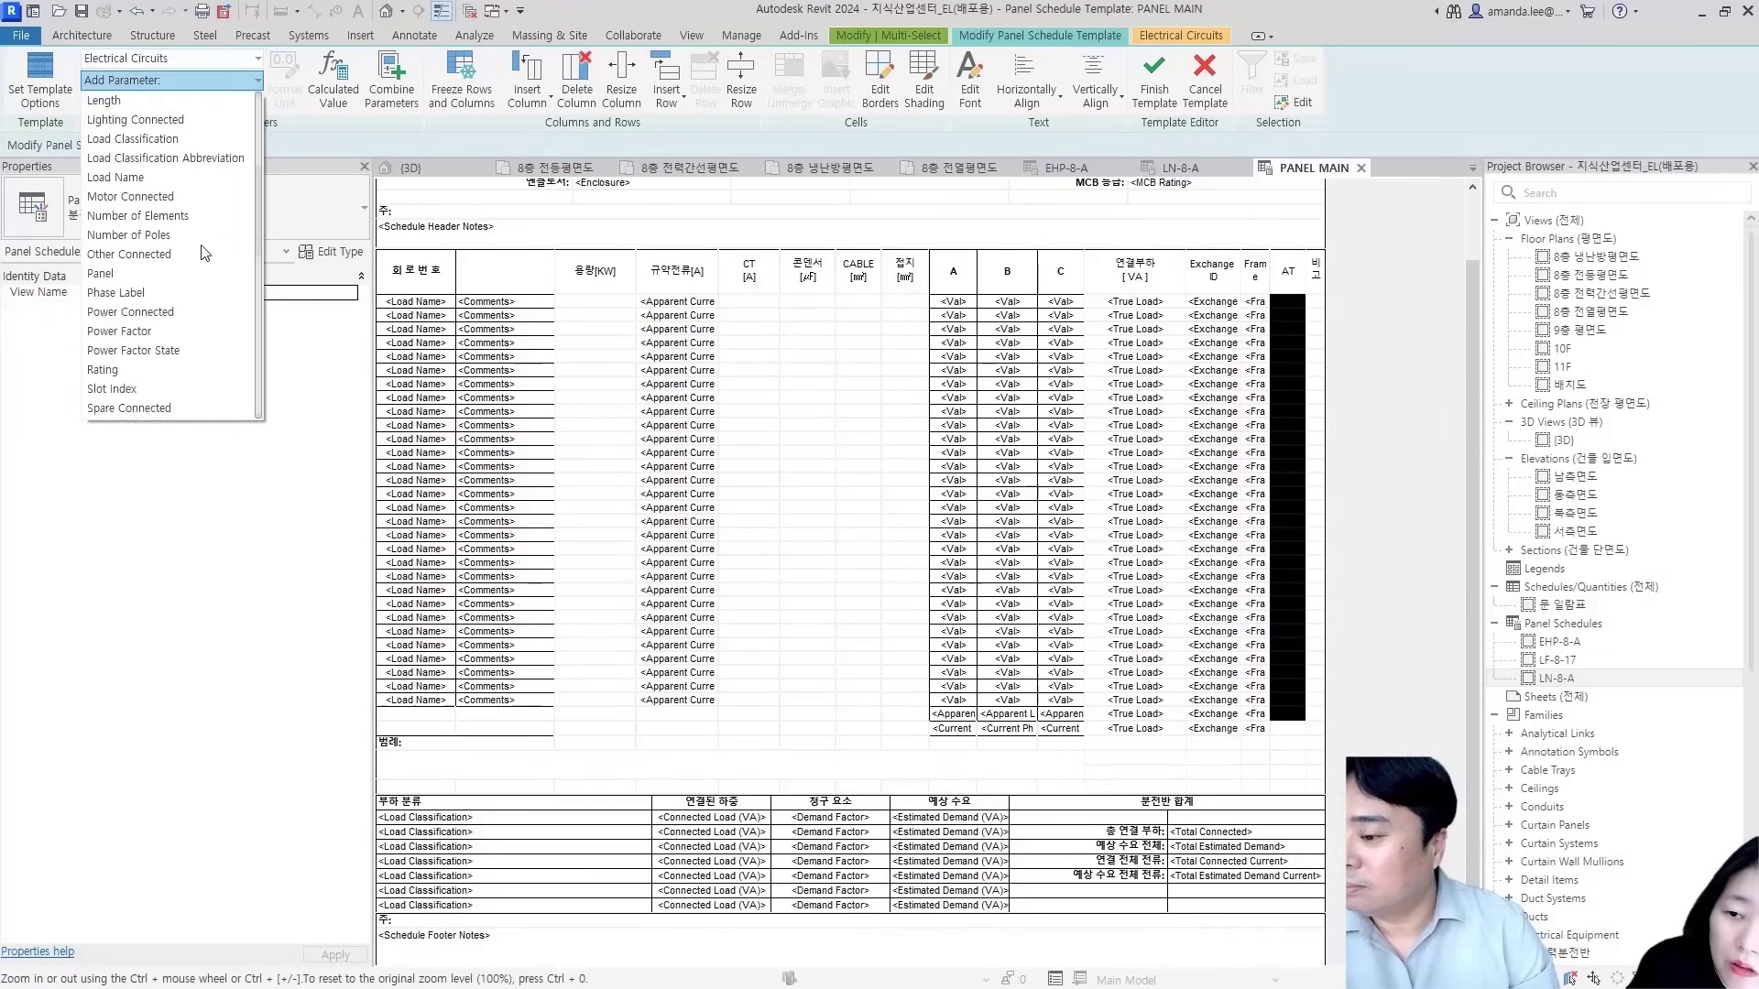
left_click(128, 284)
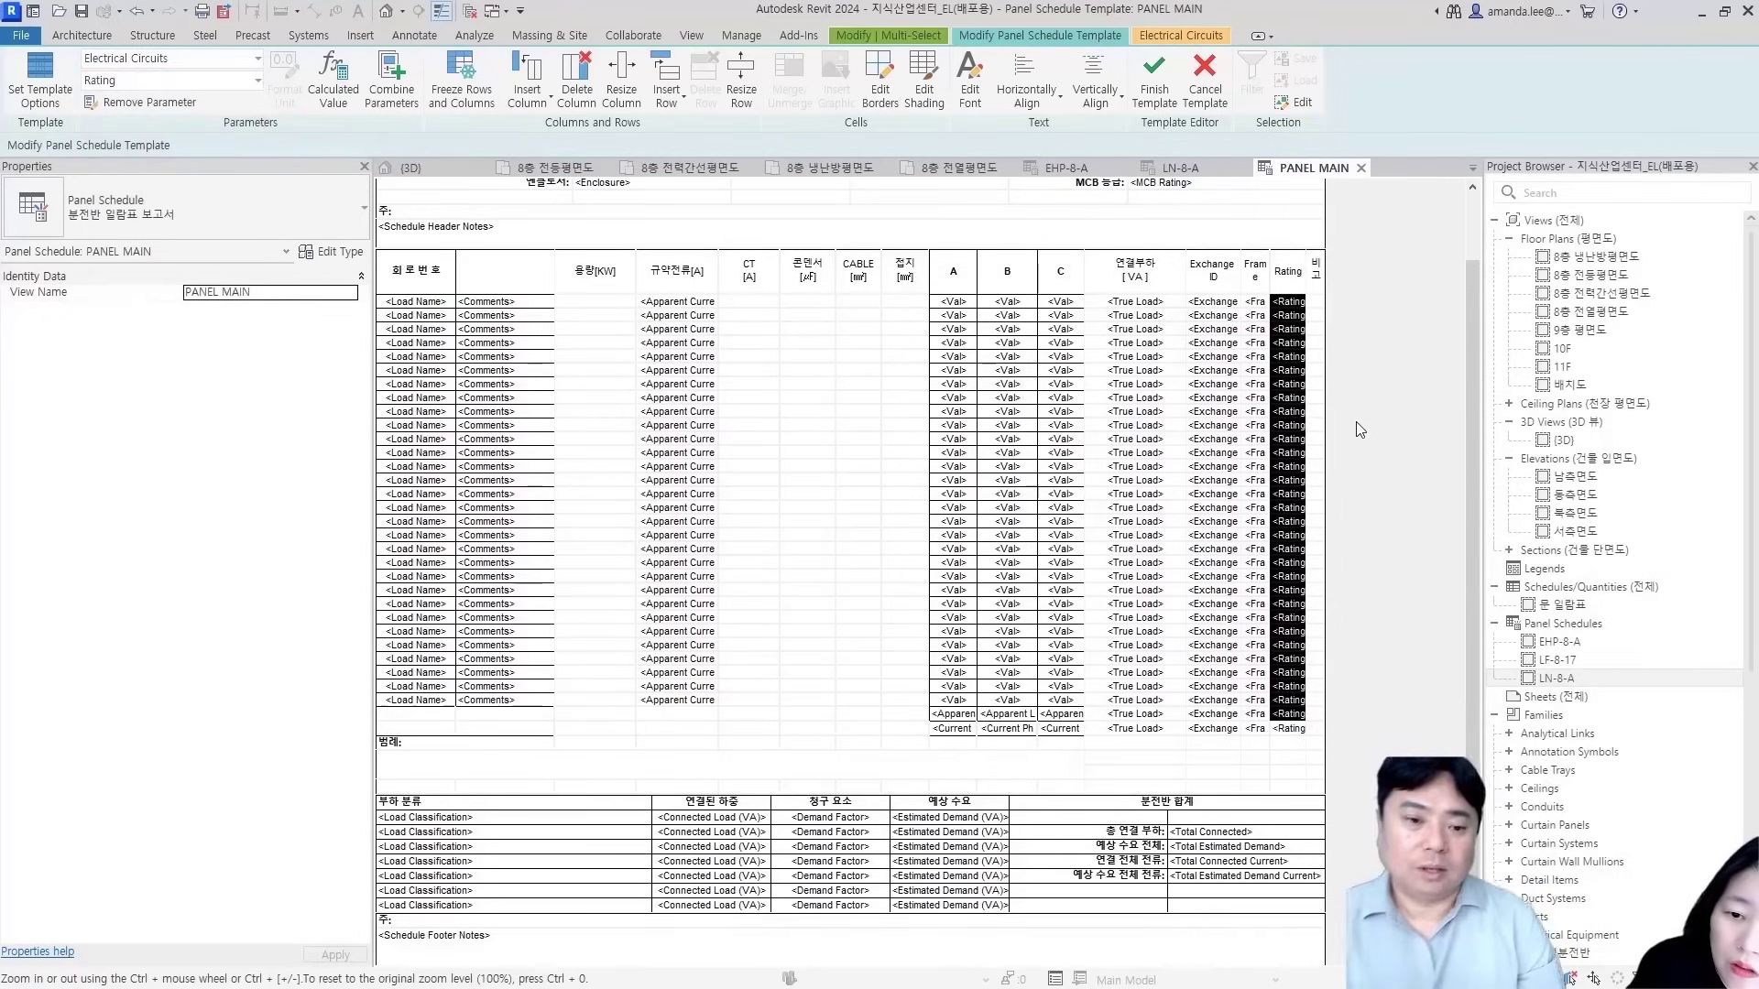
Retitle the Exchange ID, Frame and Rating column headings as P, AF and AT
scroll(834, 460, "up", 2)
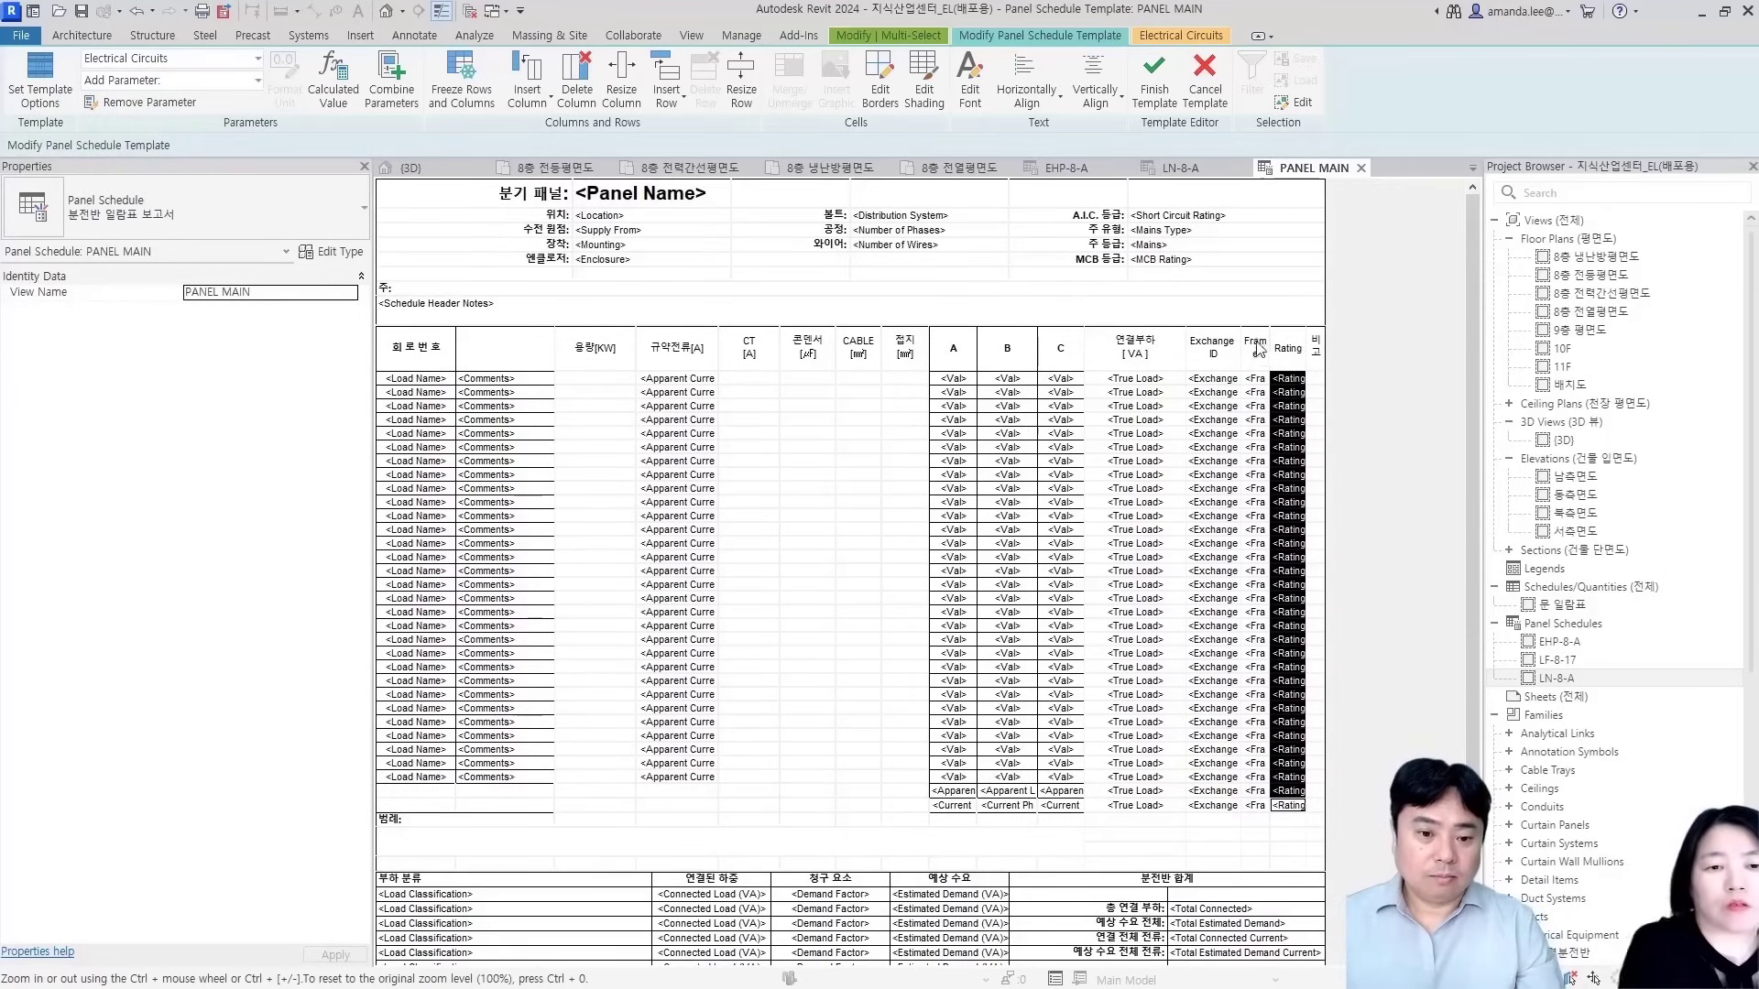
left_click(1227, 354)
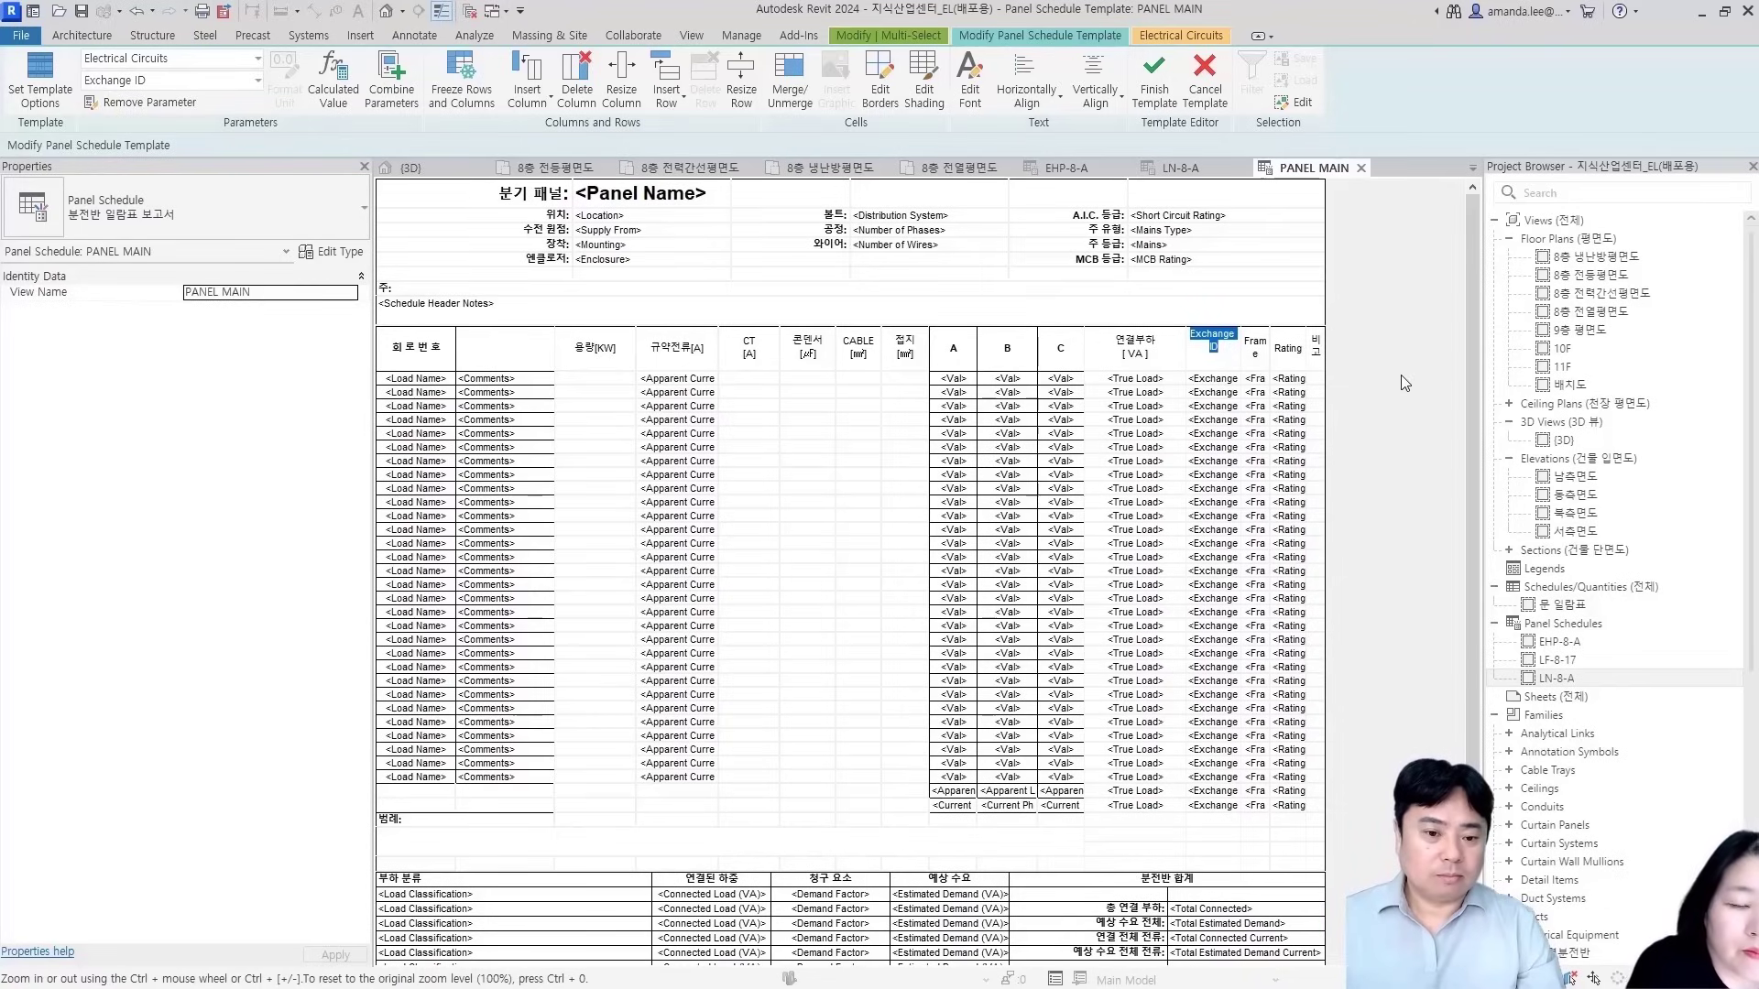
key("Delete")
type("P")
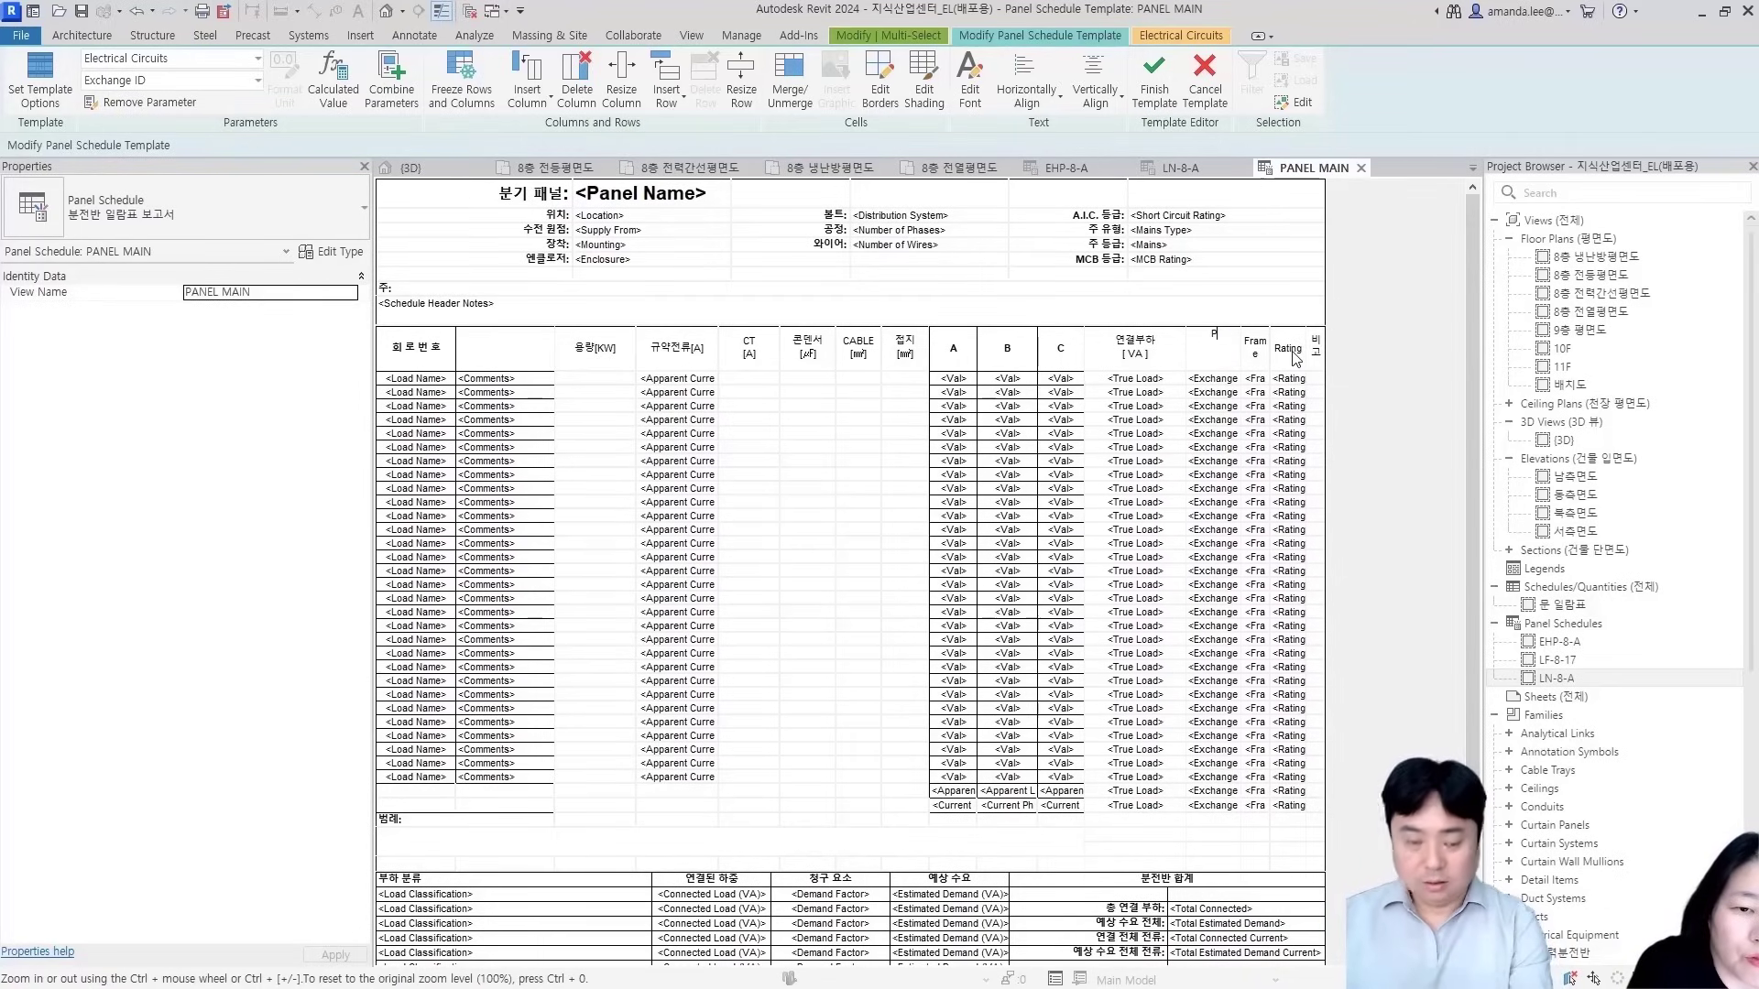
key("Tab")
type("AF")
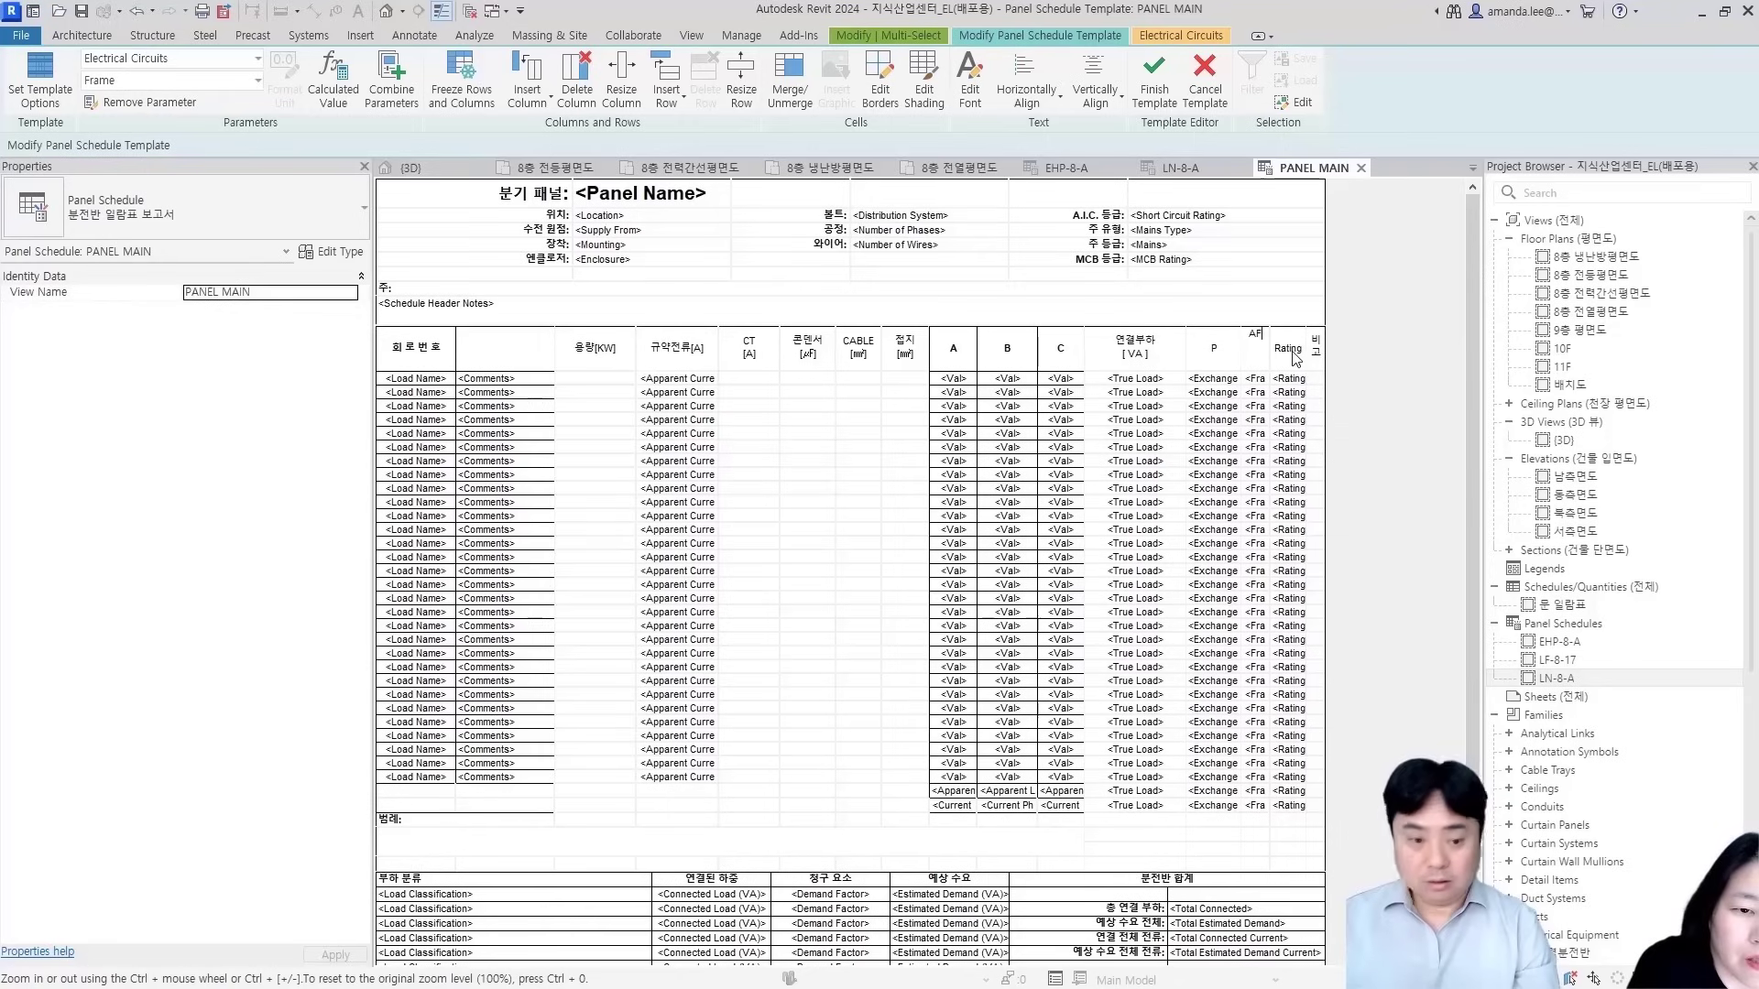
key("Tab")
type("A")
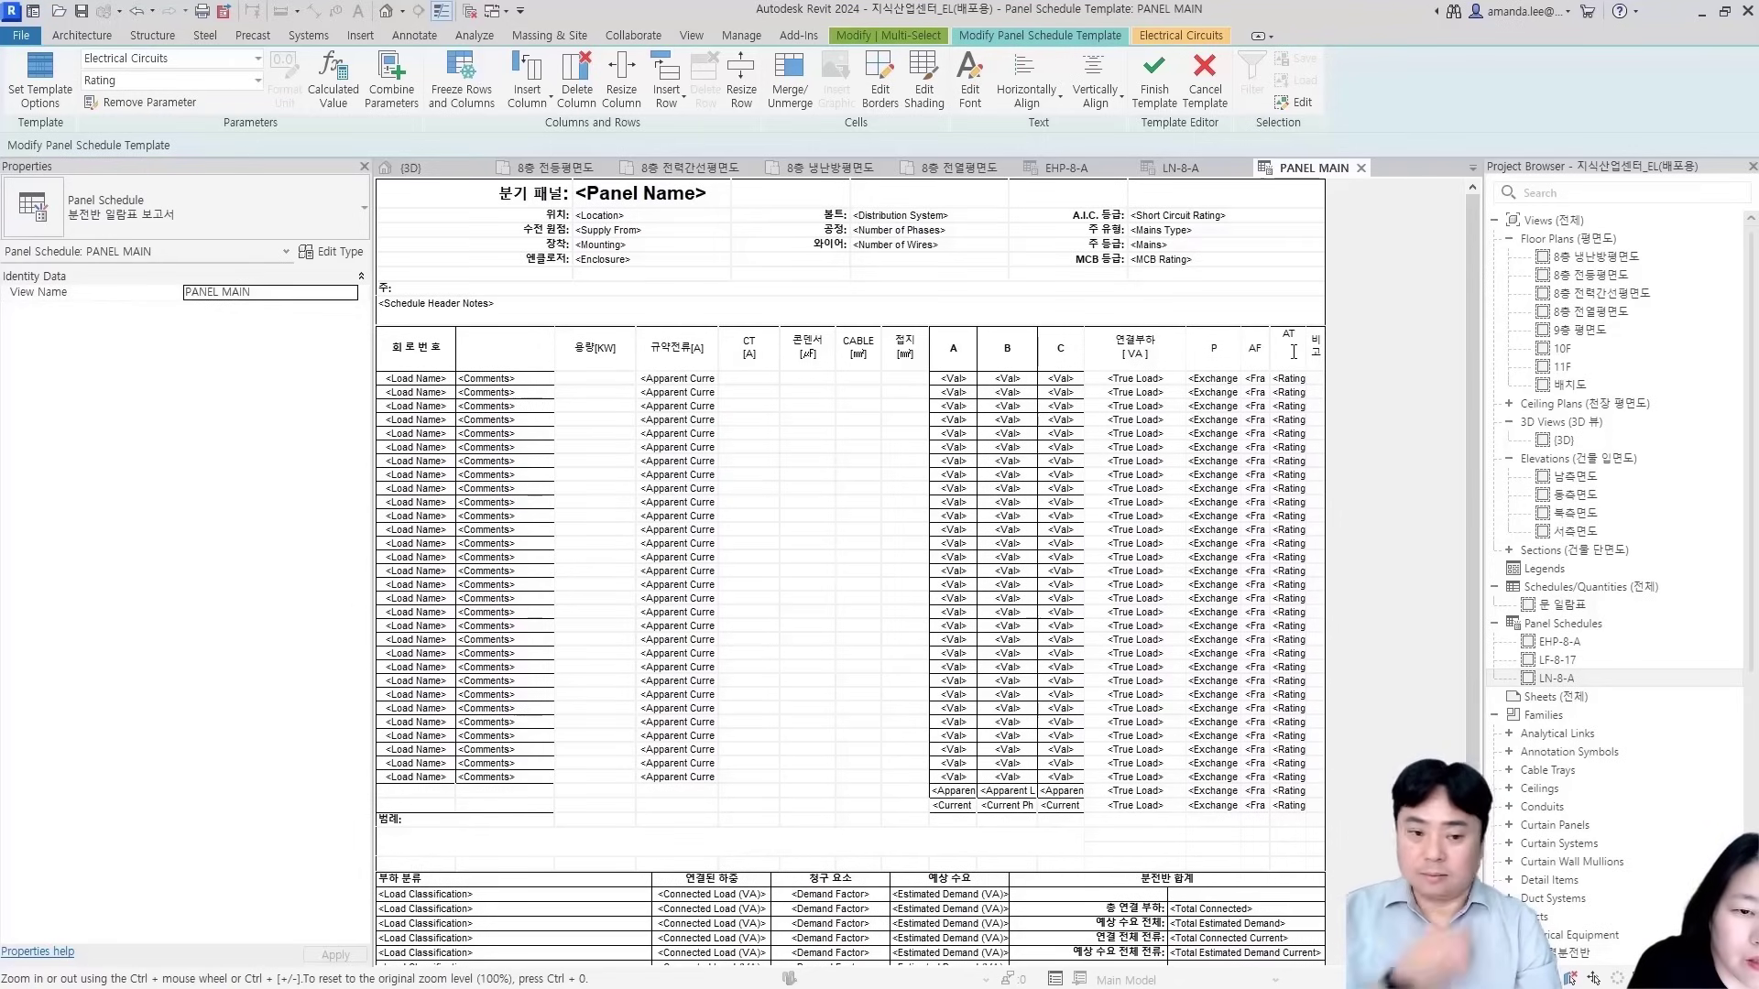
key("Tab")
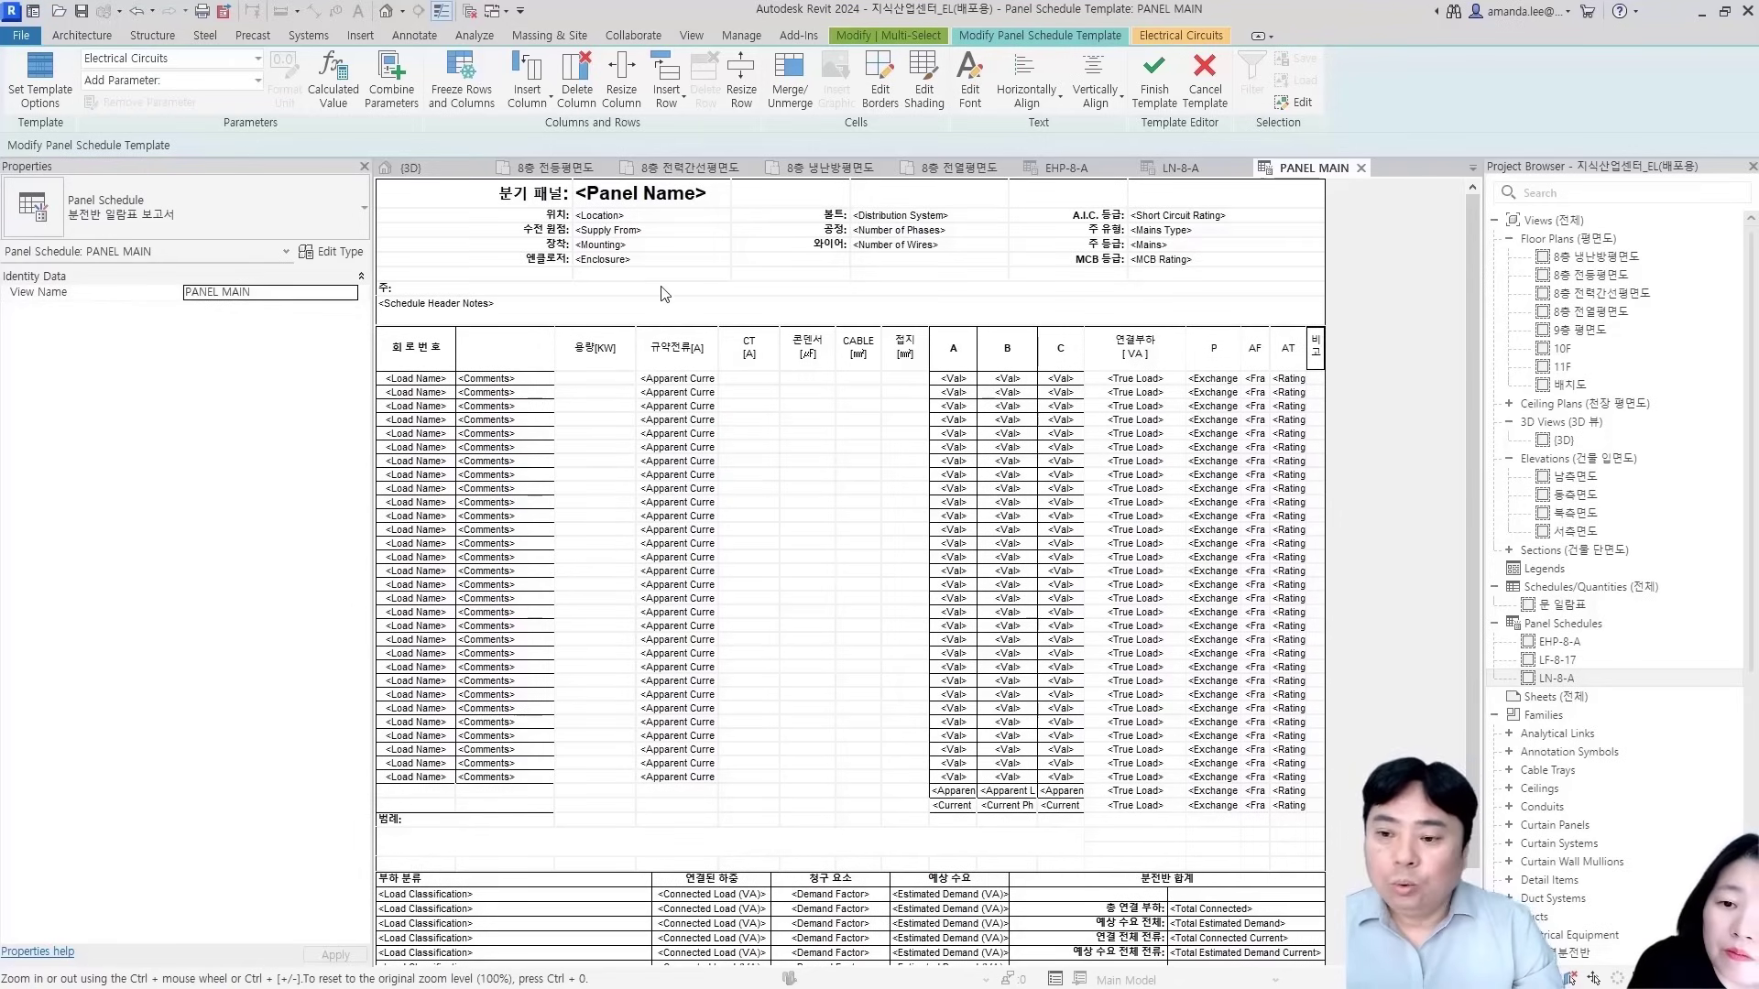
Compare the header fields of the Revit template with the Excel sheet and copy the "FROM :" label text from cell G1
key("alt+Tab")
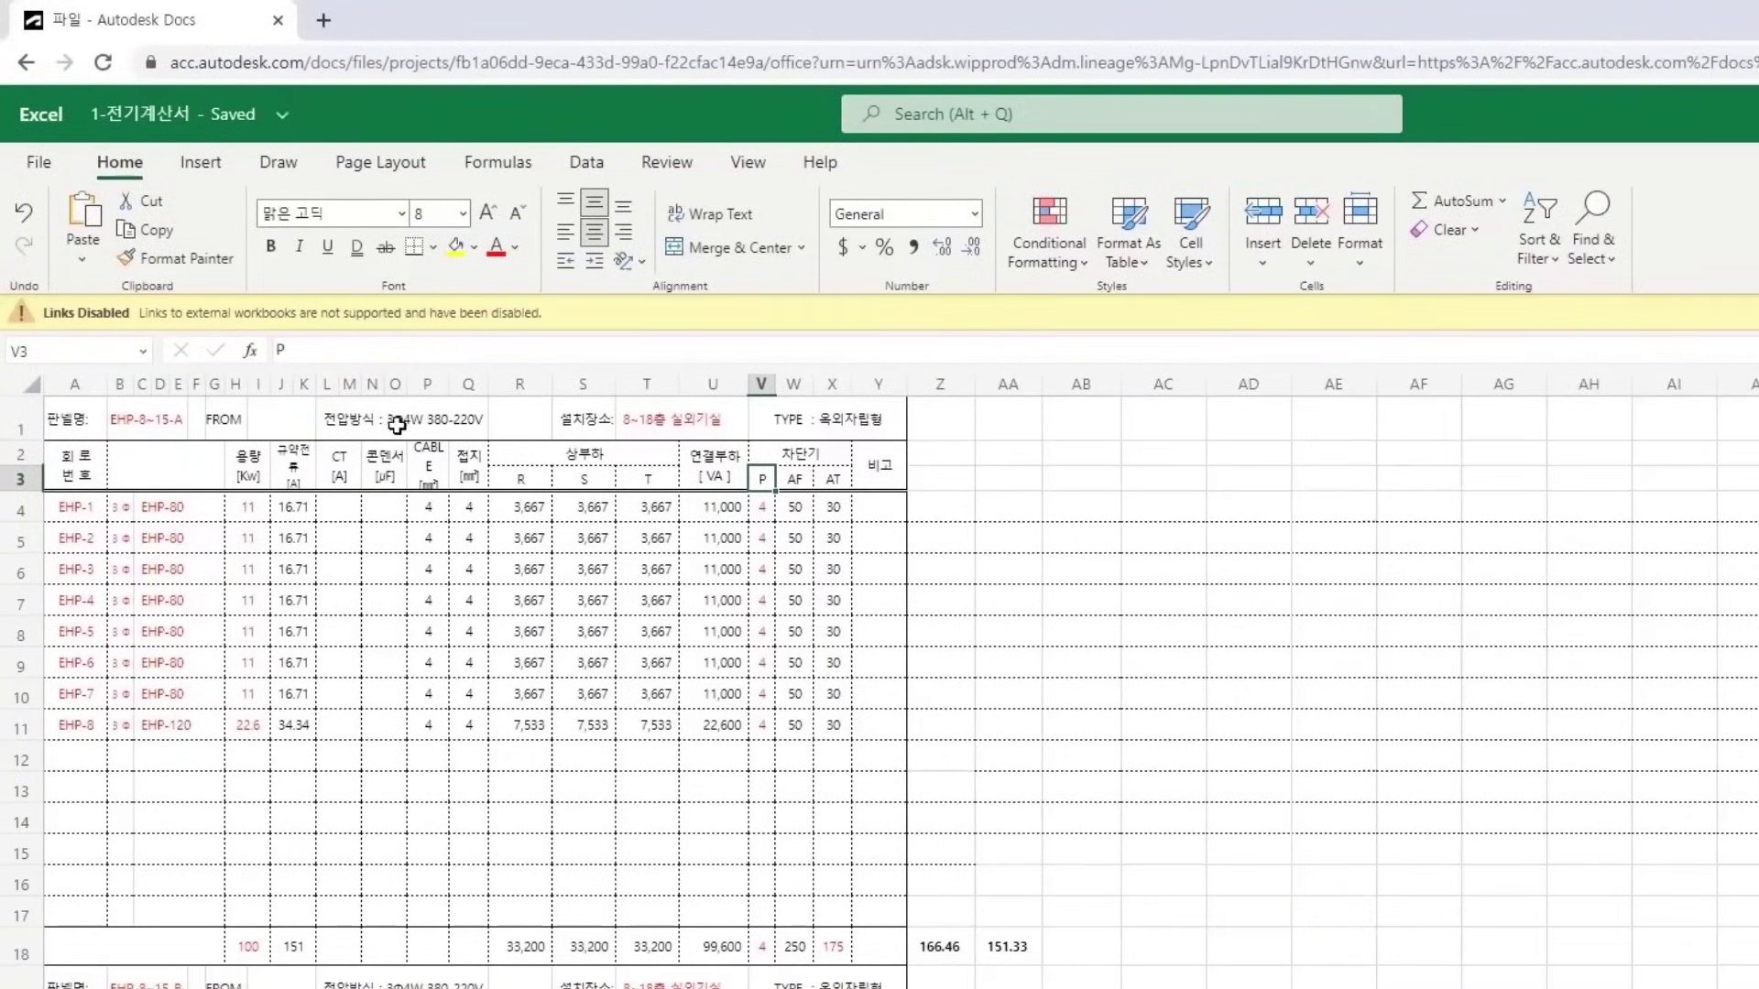
key("alt+Tab")
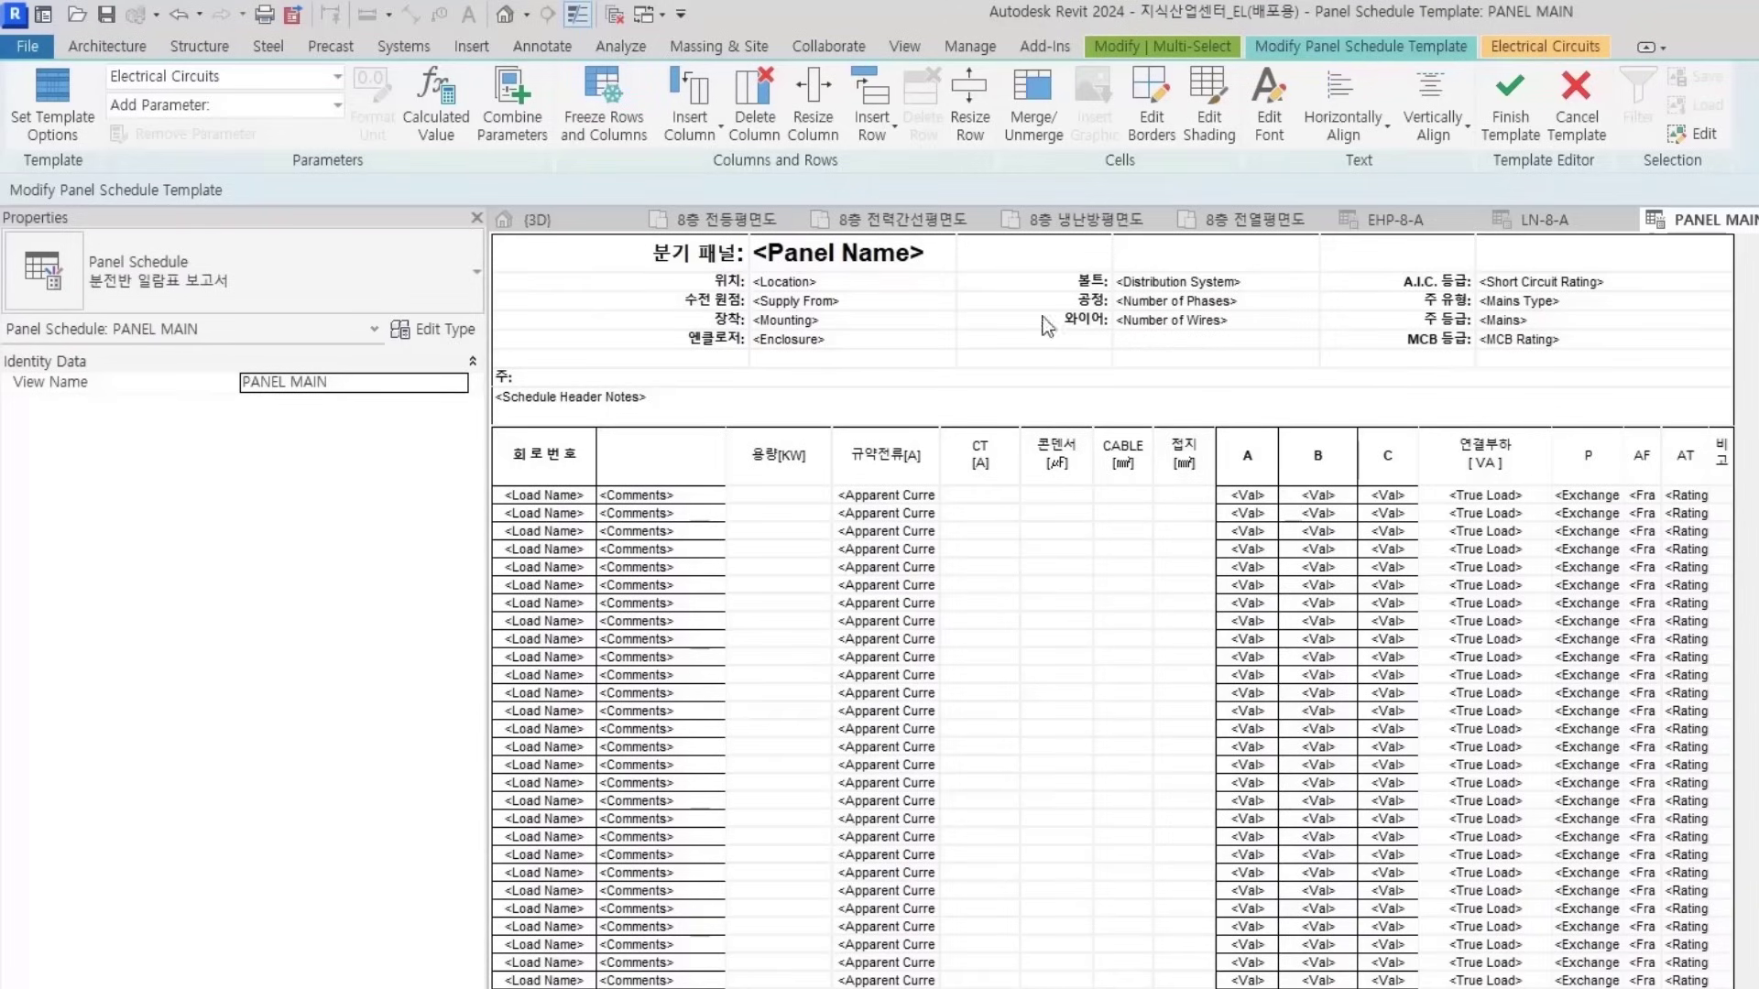
double_click(698, 282)
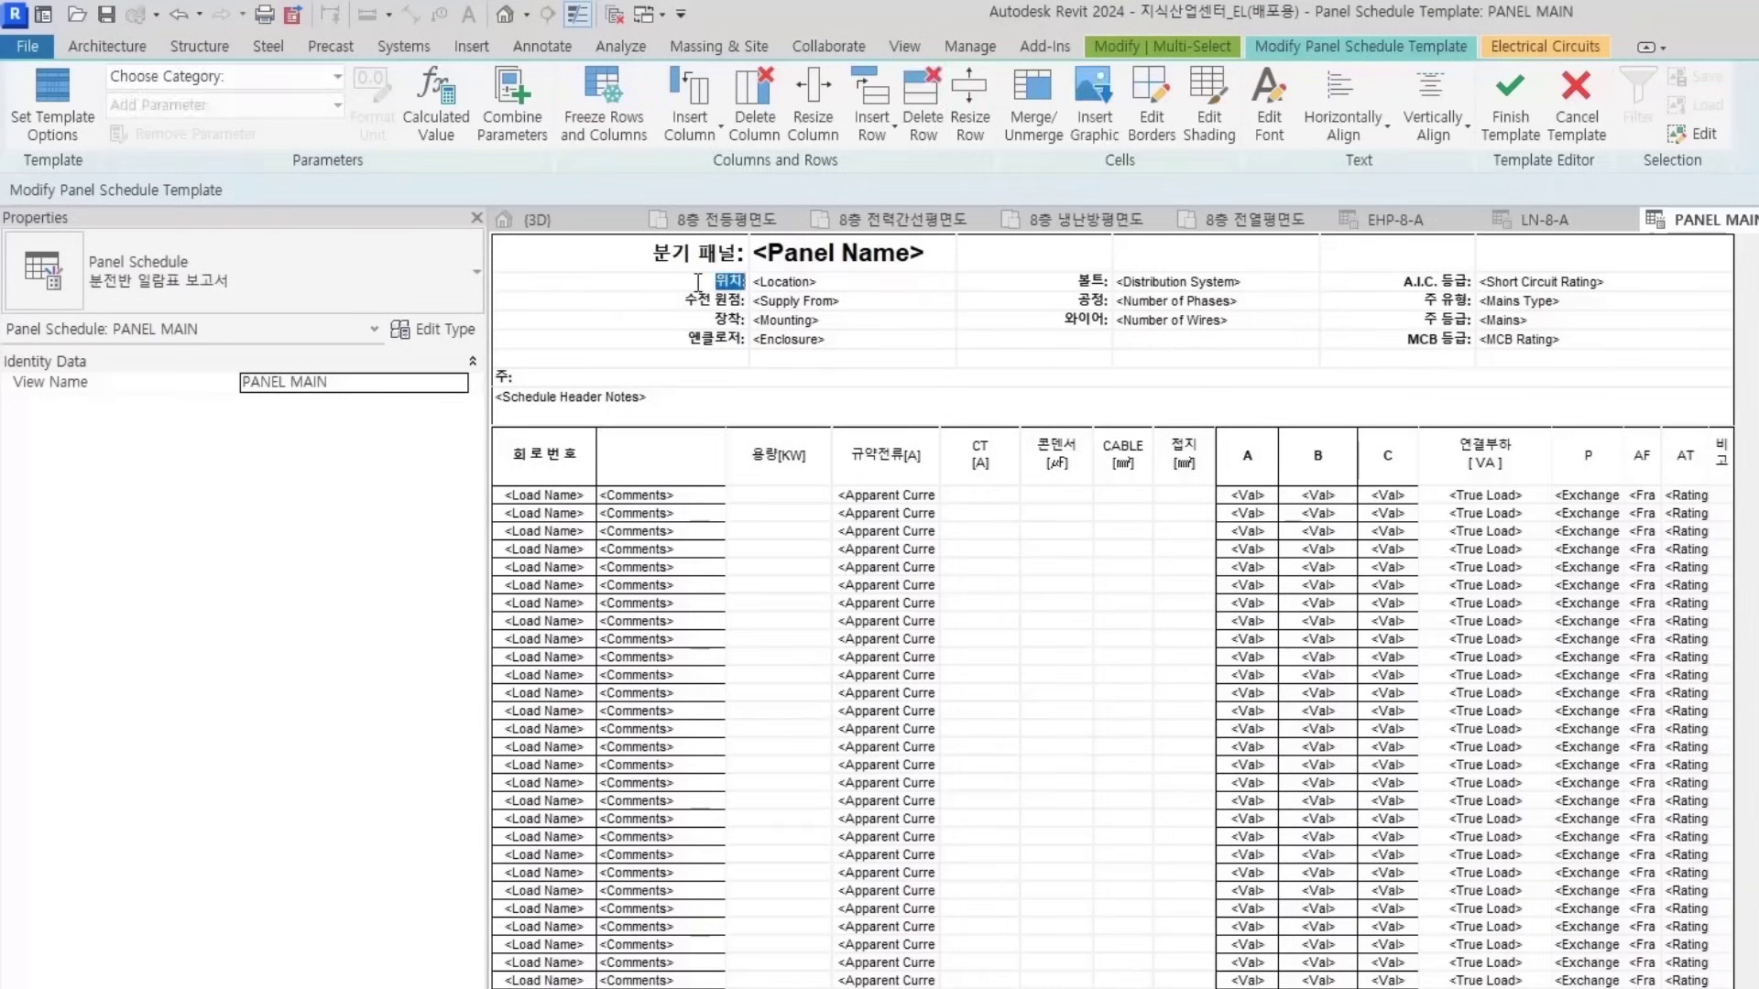
left_click(891, 284)
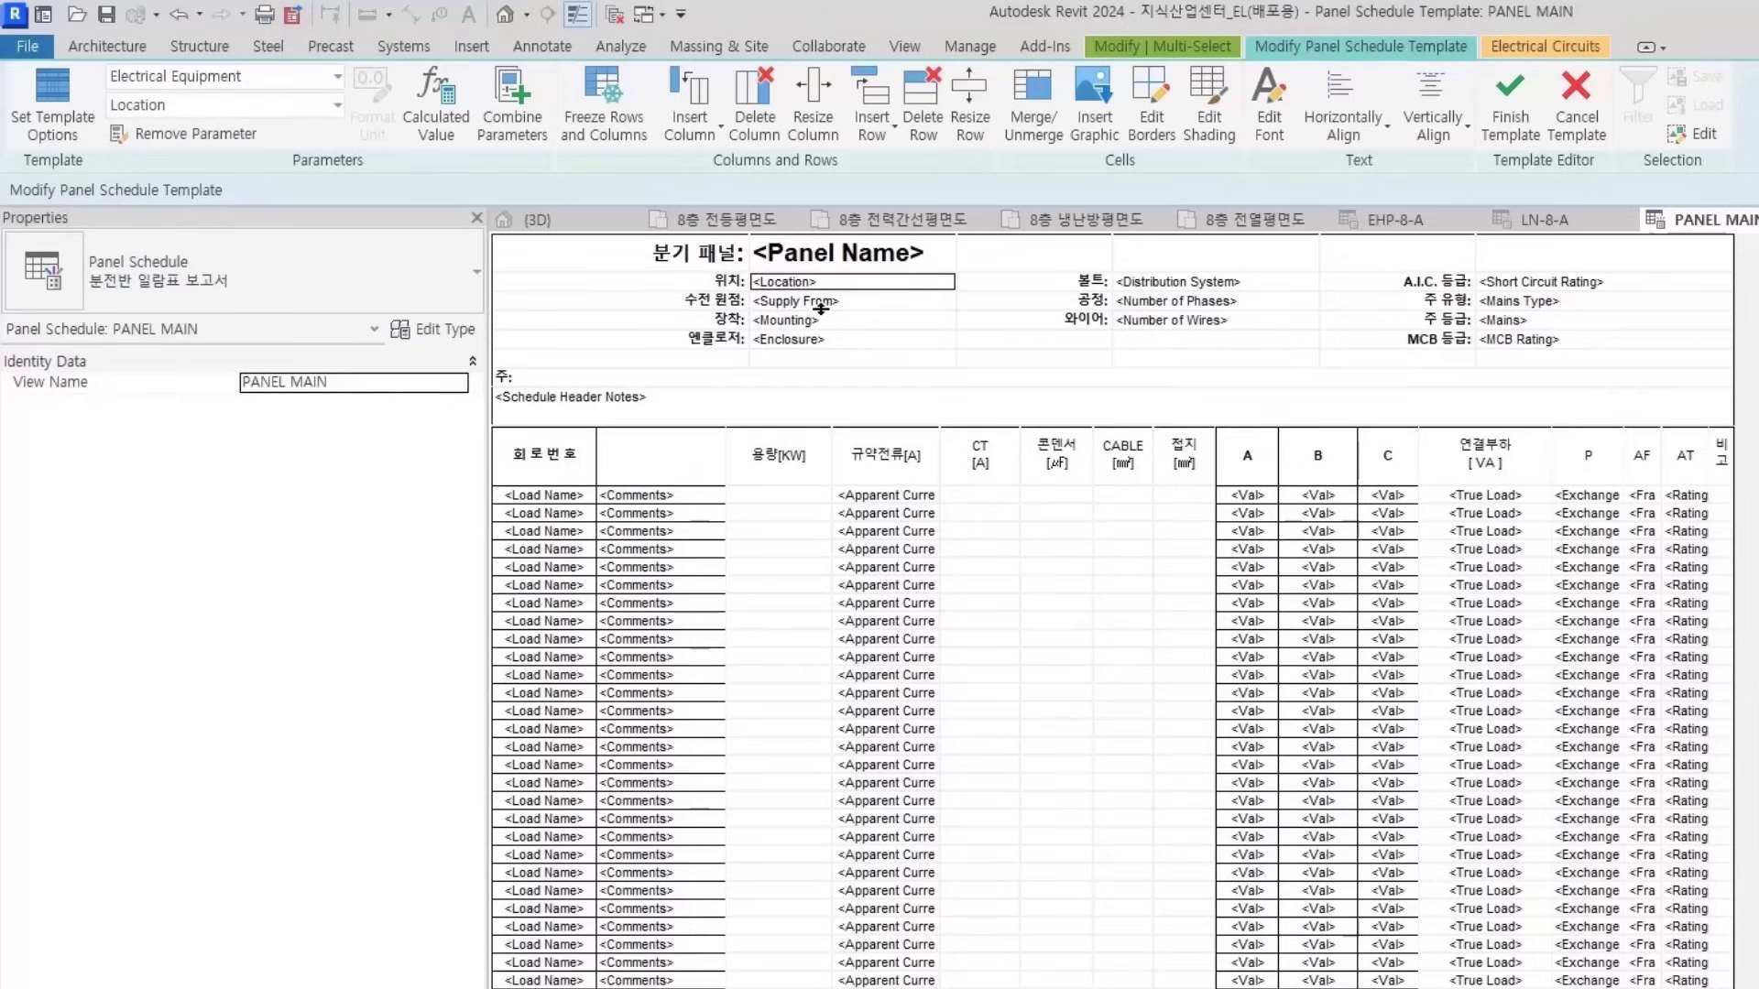
key("alt+Tab")
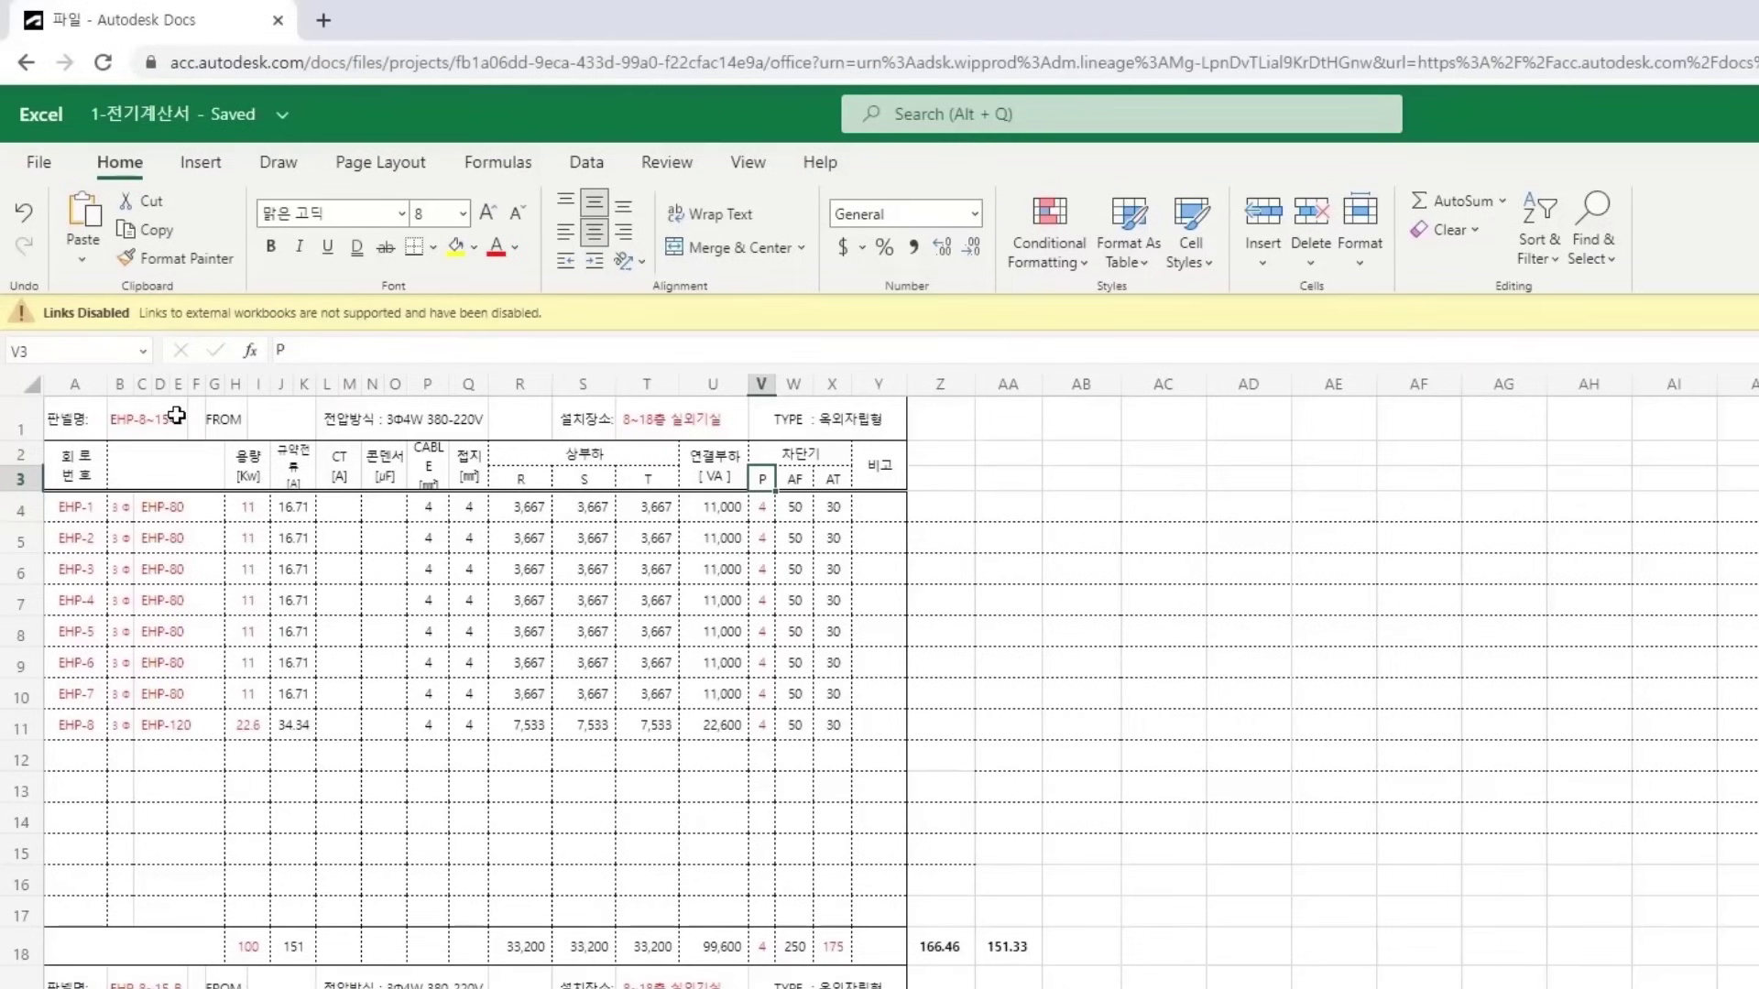
key("alt")
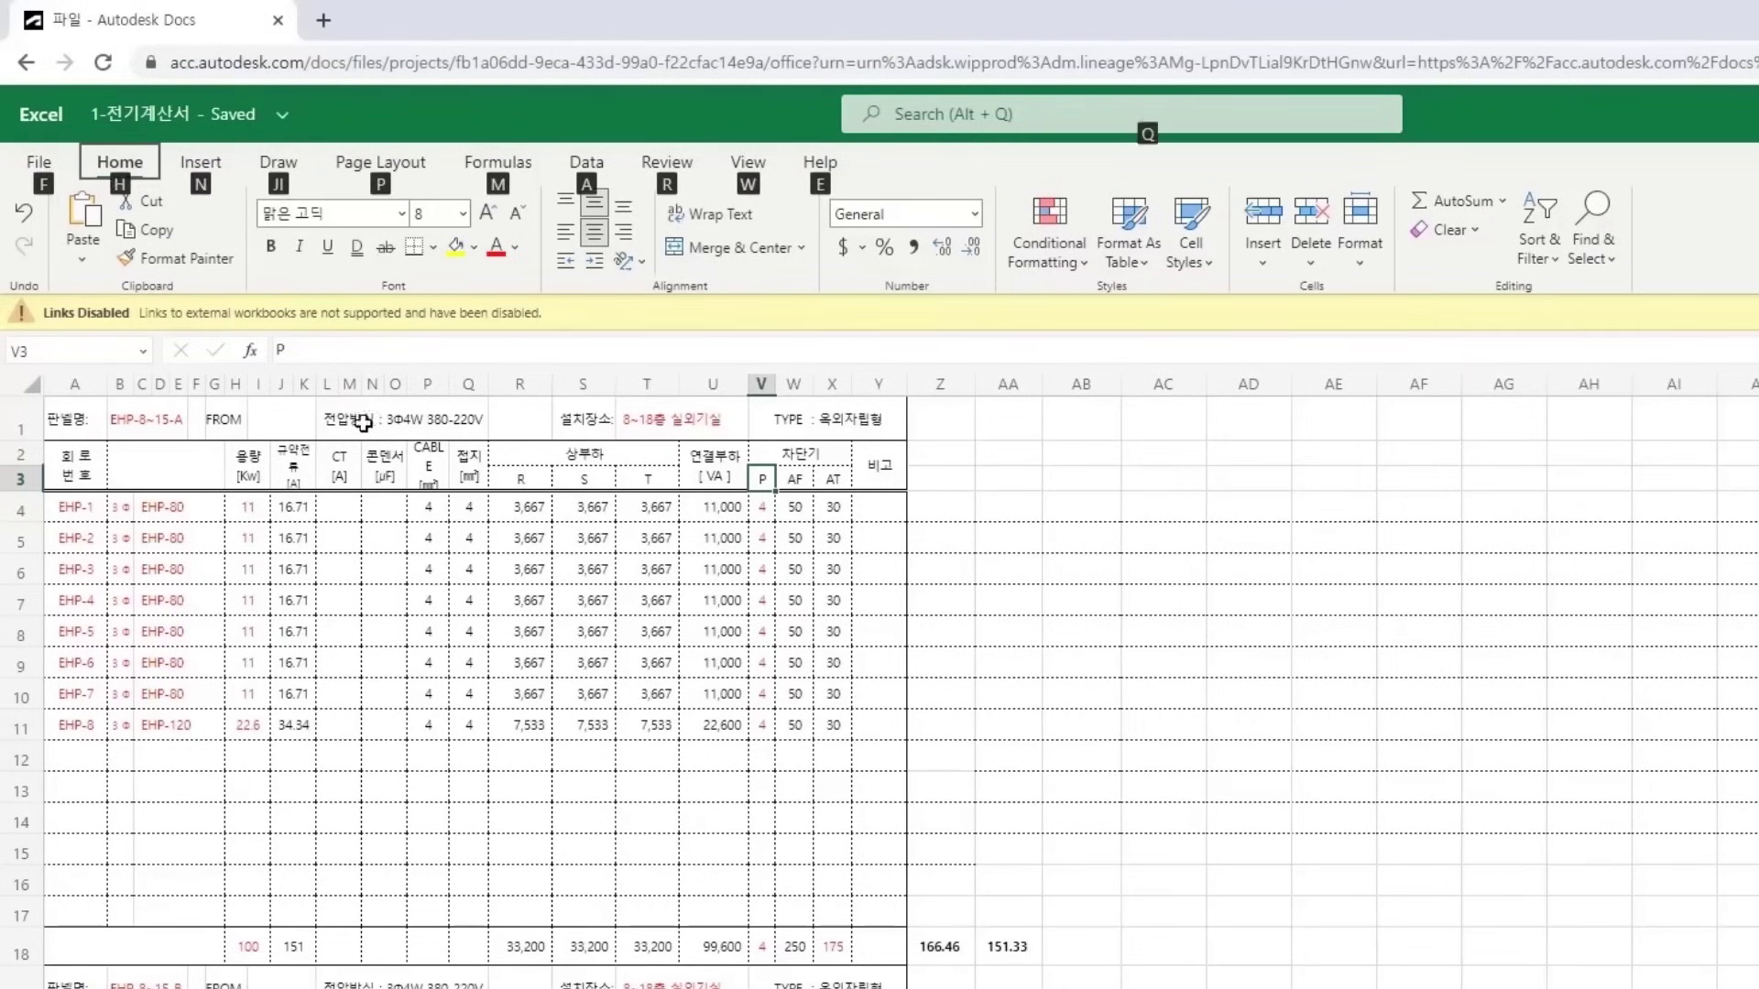
left_click(225, 422)
double_click(224, 421)
key("shift+Home")
key("ctrl+c")
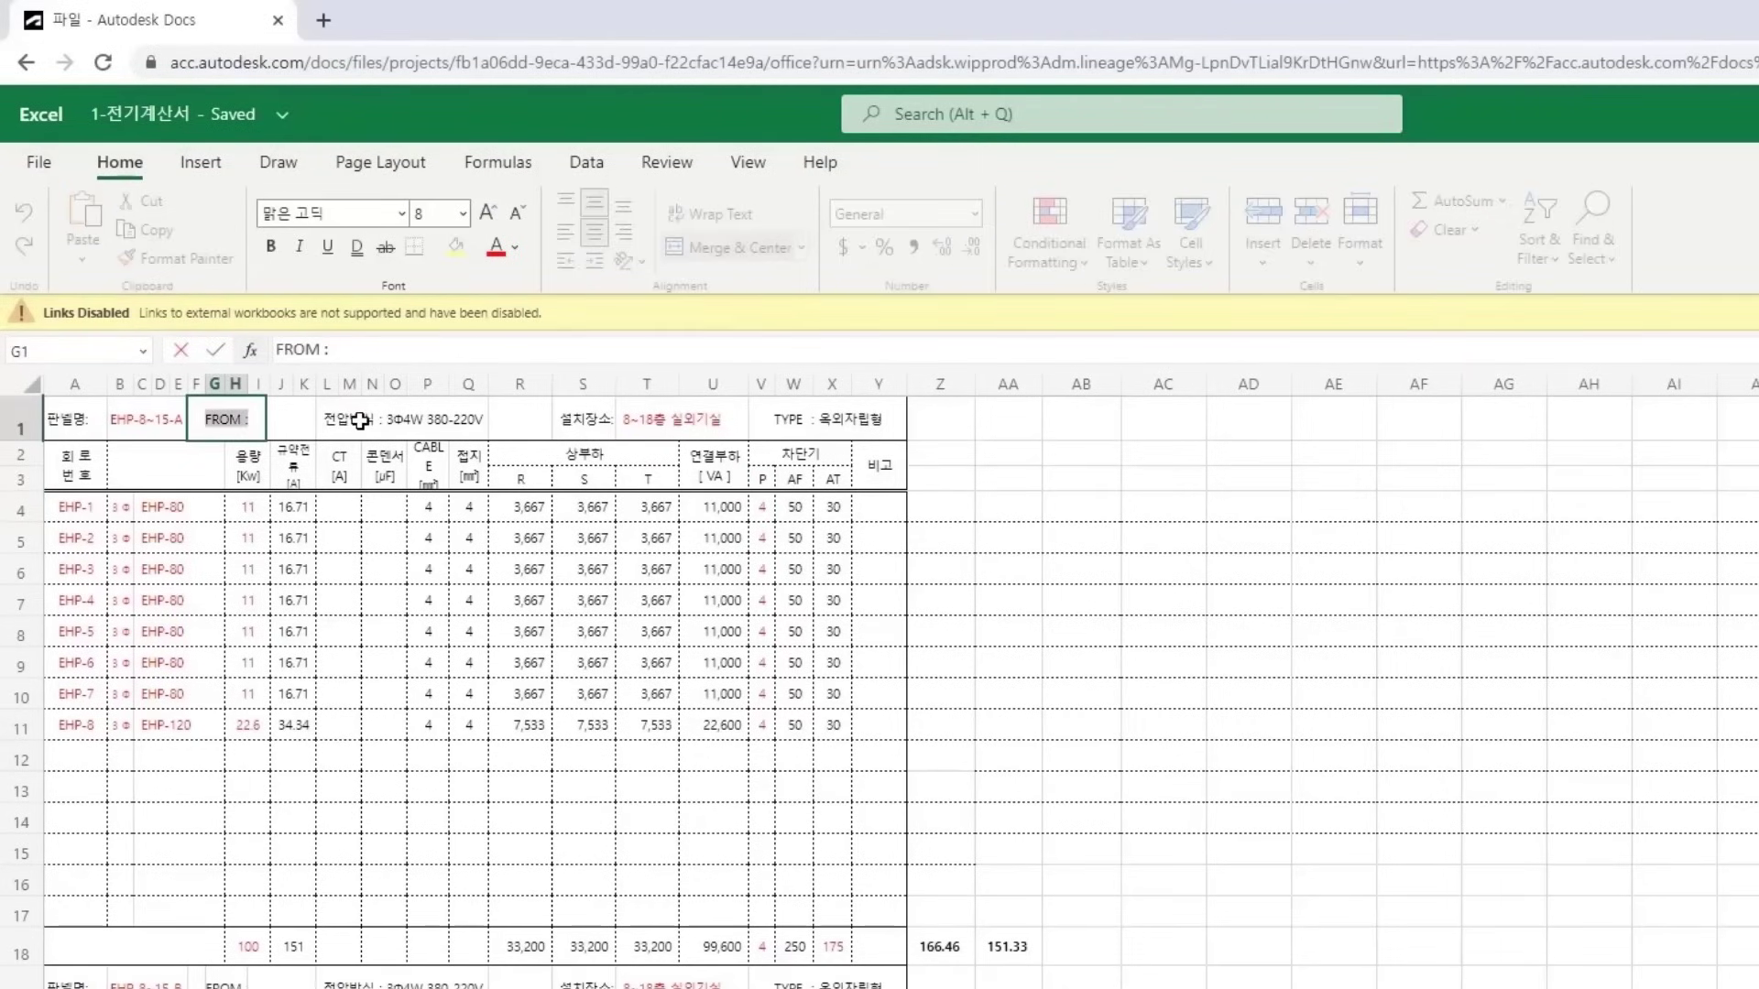
left_click(411, 572)
Switch to Revit and replace the 수전 원점 label beside Supply From with the copied "FROM :" text
key("alt+Tab")
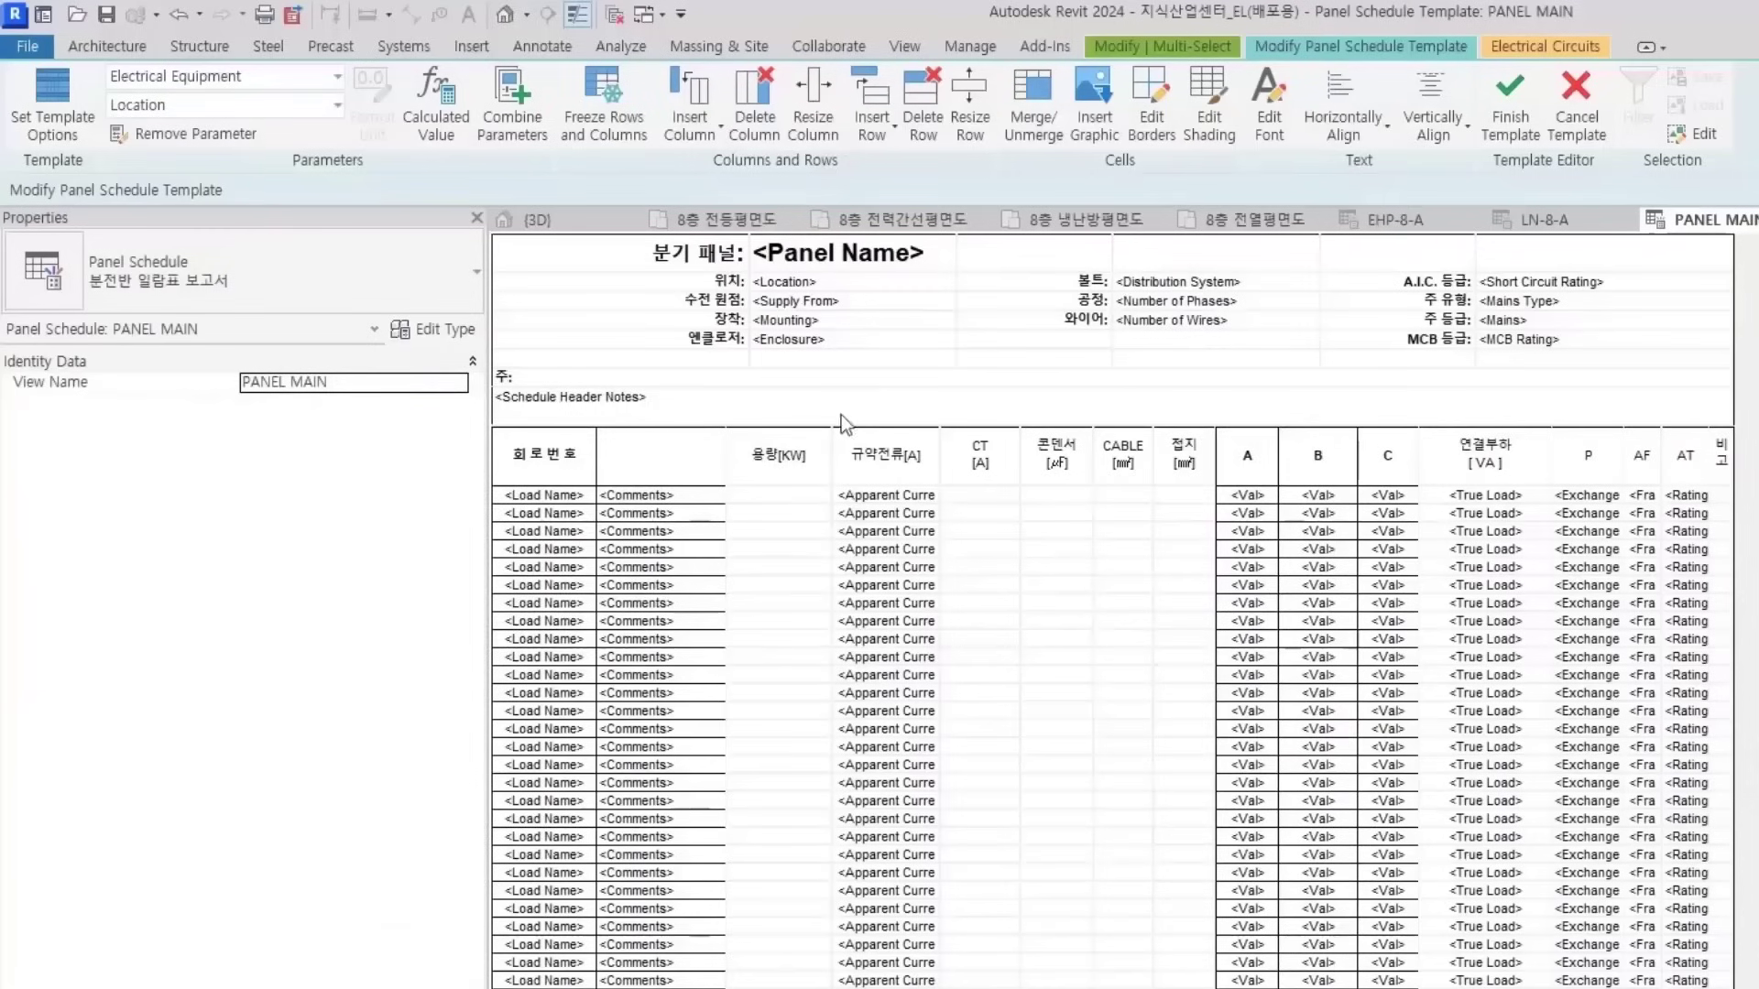
left_click(722, 298)
left_click(722, 300)
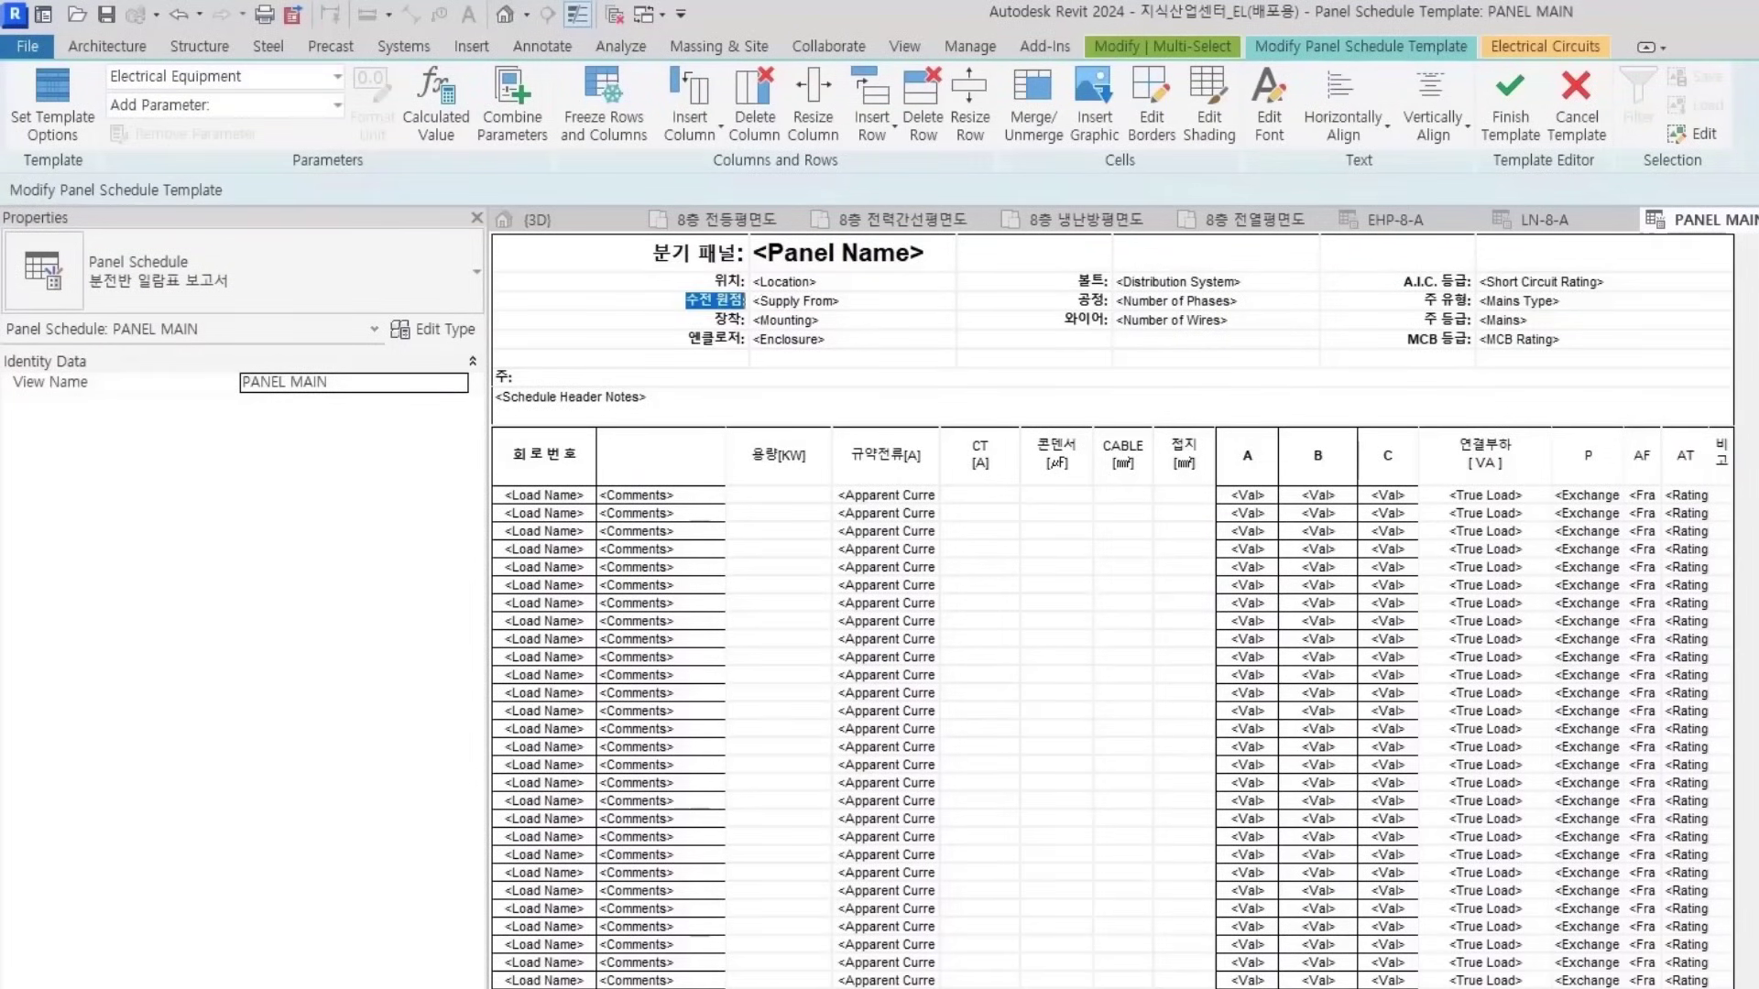
key("ctrl+v")
Remove the 위치 label and its Location parameter from the template header
left_click(850, 284)
left_click_drag(851, 278, 683, 280)
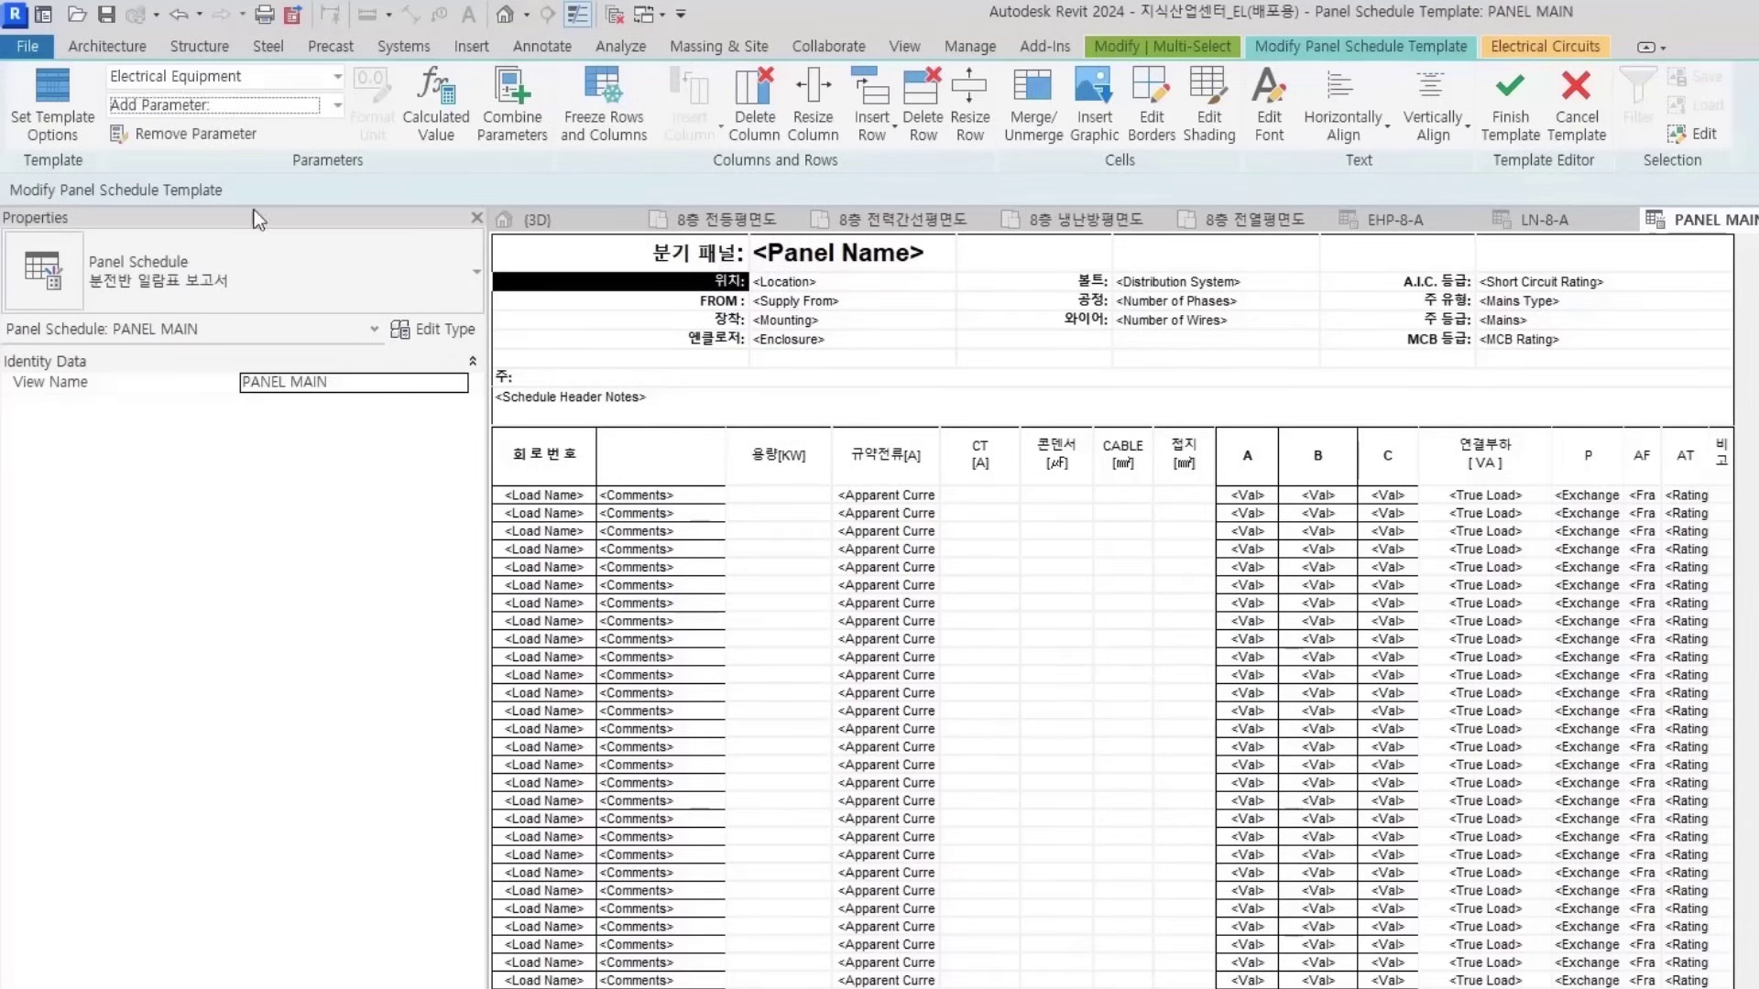
left_click(223, 130)
left_click(920, 402)
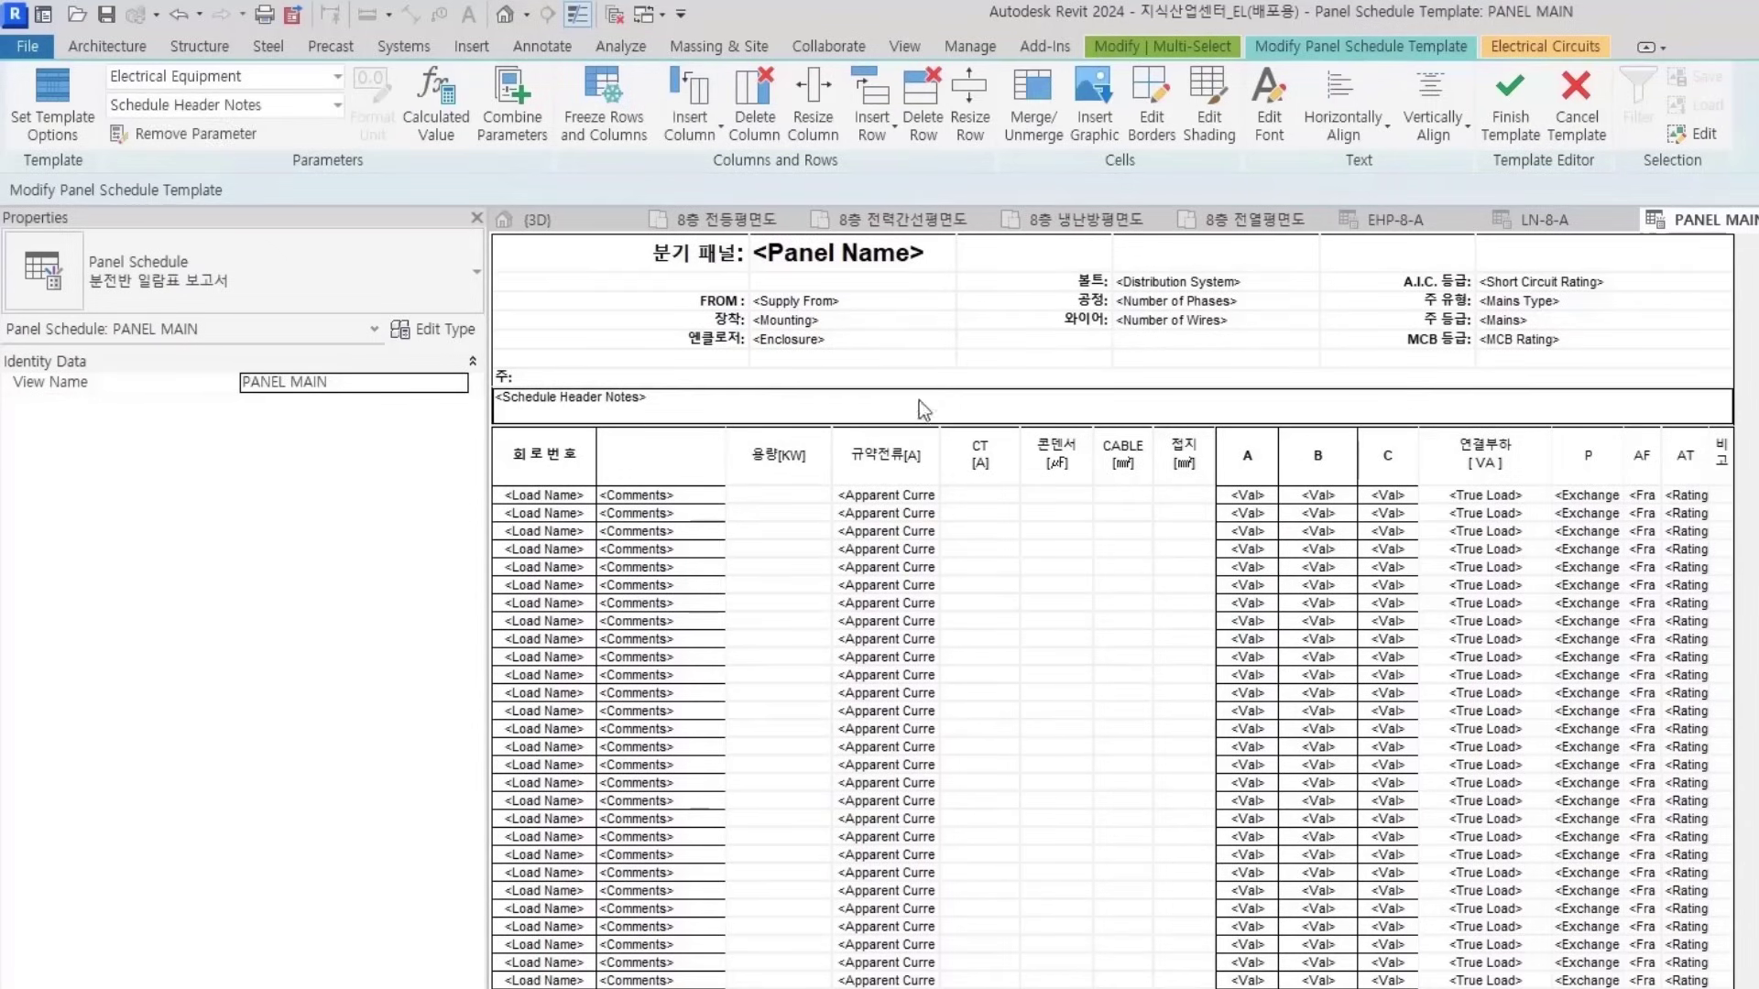
Check the panel name label in cell A1 of the Excel sheet, and retitle the Revit template's 분기 패널 label as 판넬명:
left_click(693, 255)
key("alt+Tab")
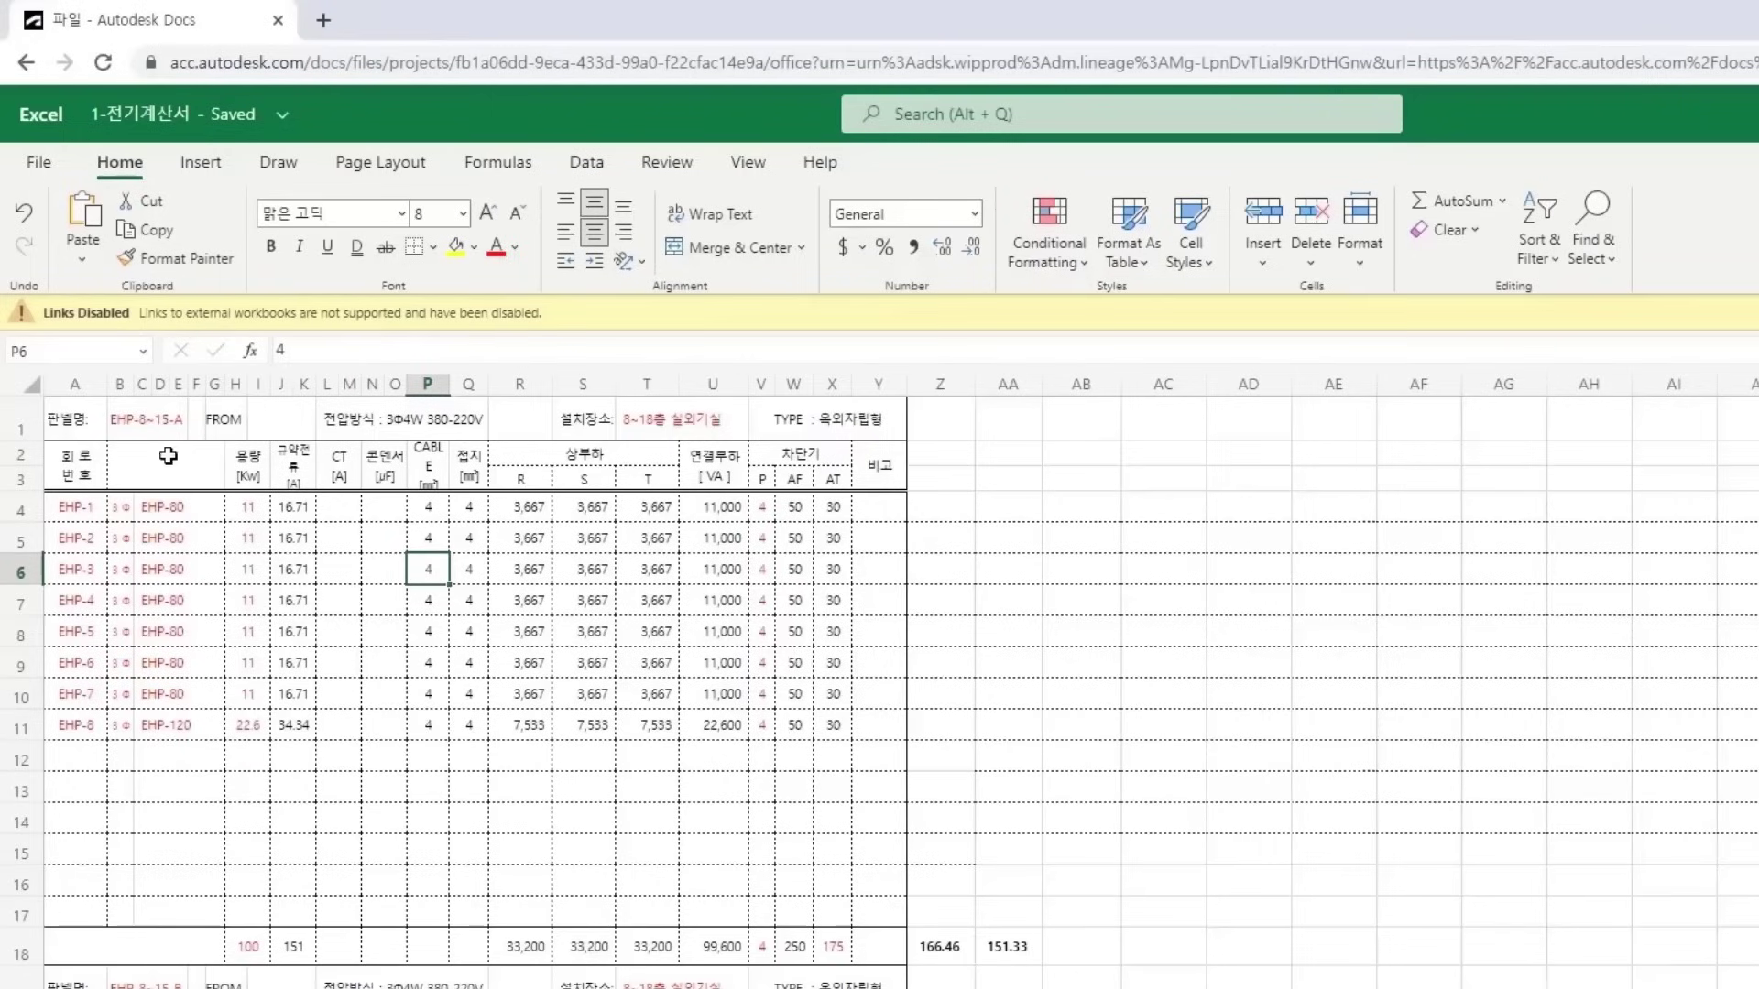
double_click(70, 423)
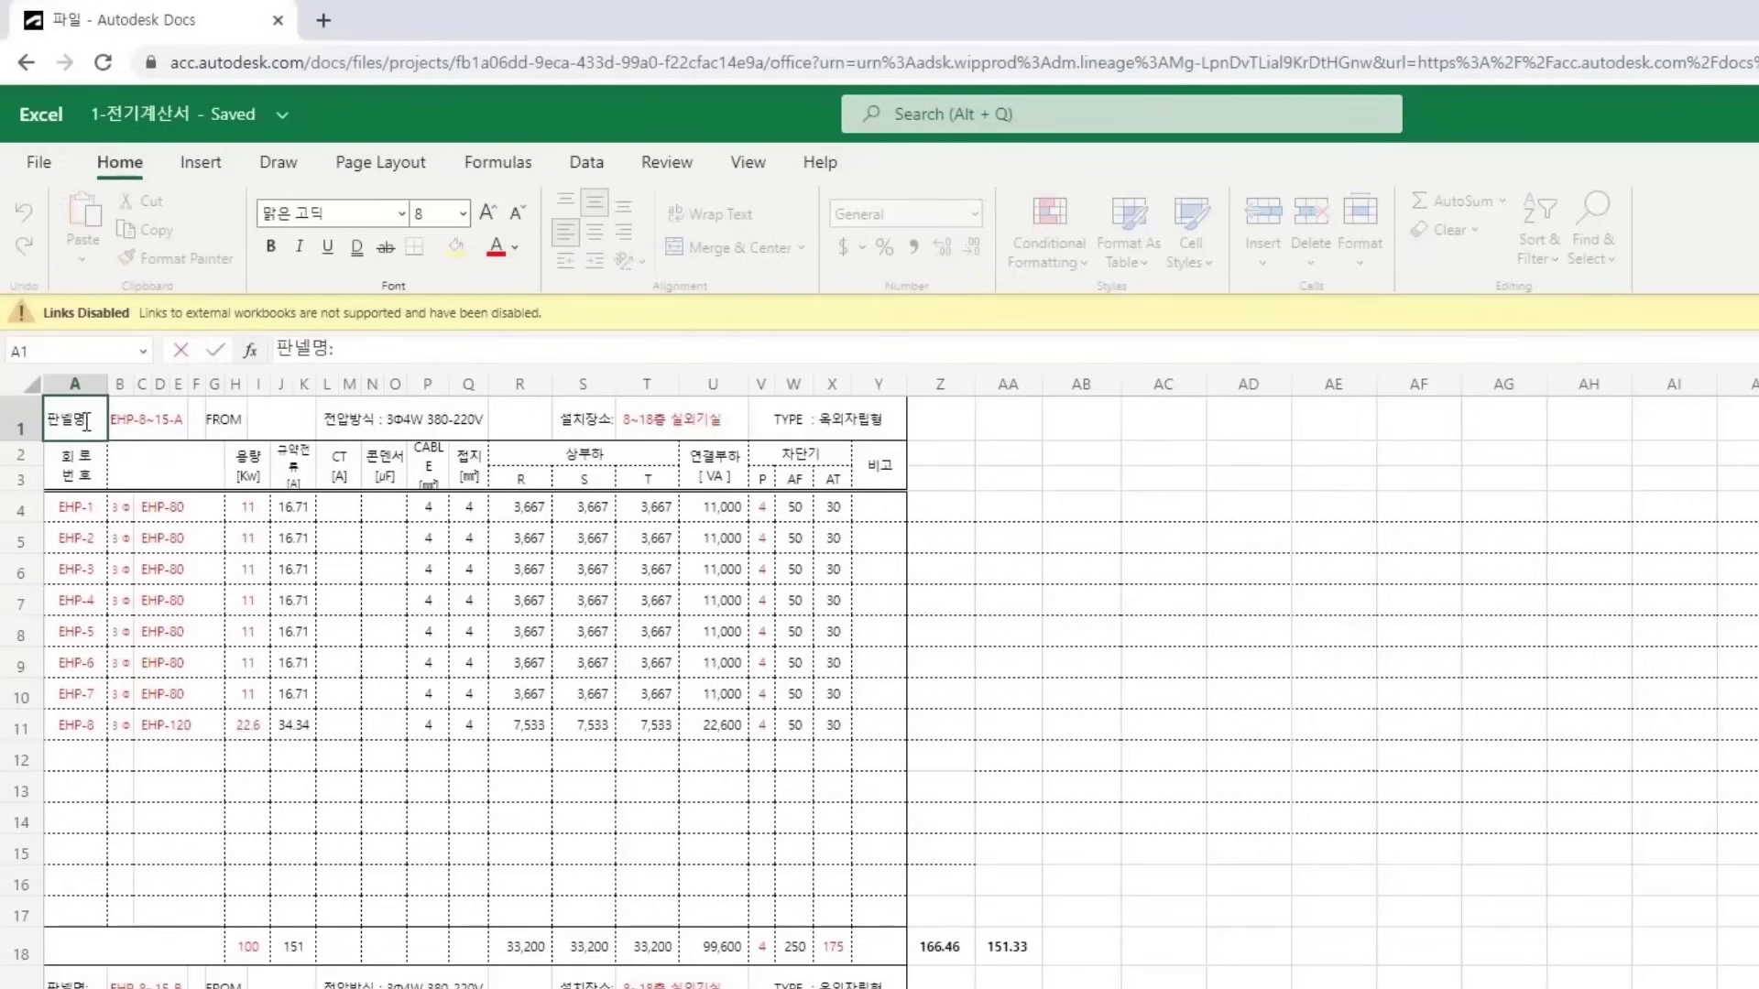
key("alt+Tab")
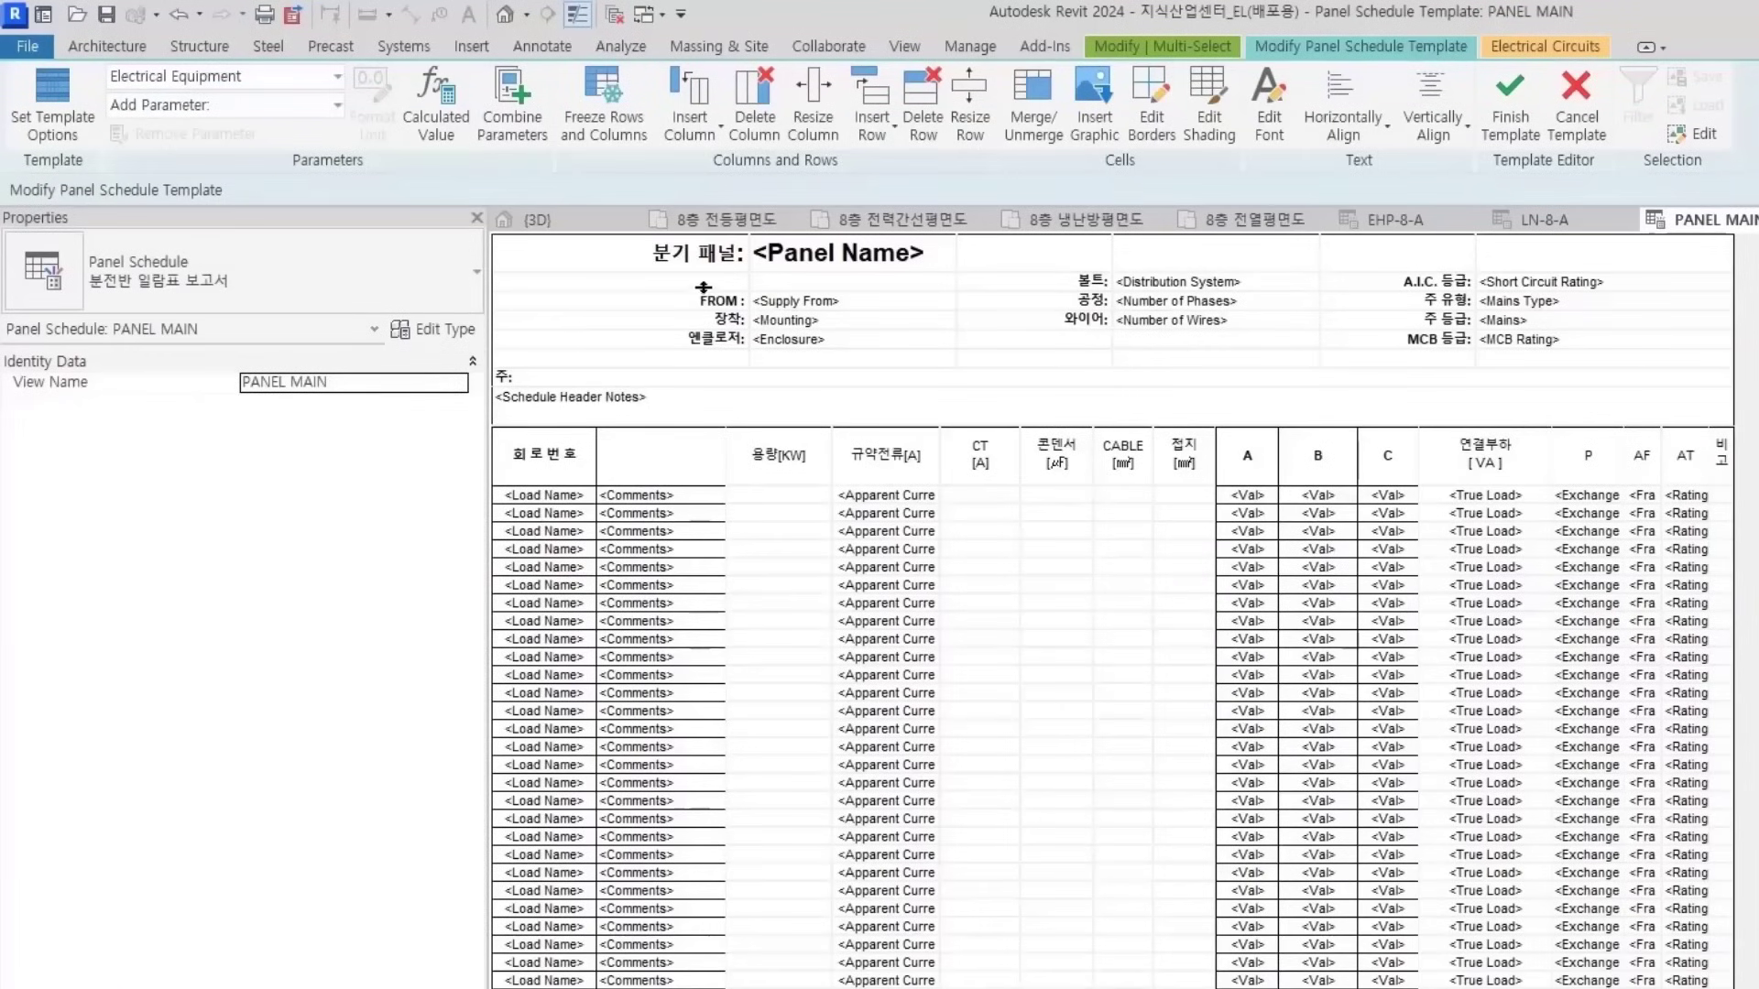
left_click(640, 252)
left_click(638, 252)
left_click(642, 250)
left_click_drag(644, 250, 784, 263)
left_click(847, 339)
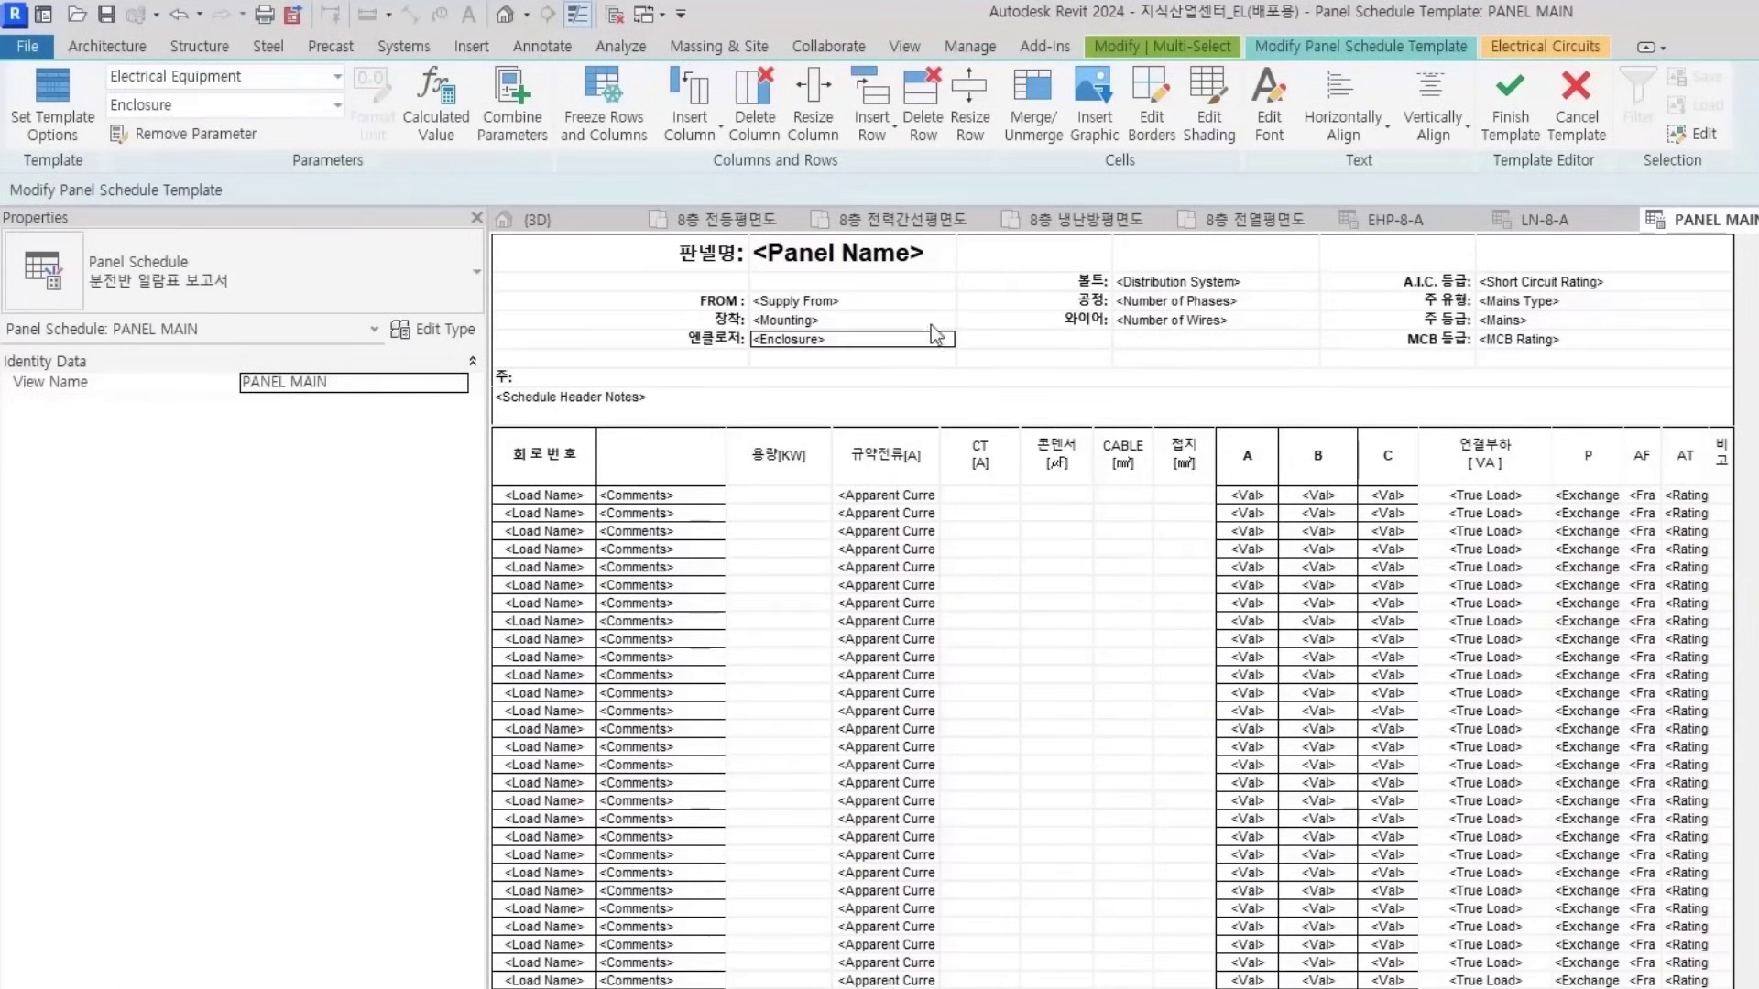
Check the Excel header, and remove the Mounting and Enclosure parameters with their 장착 and 앤클로저 labels from the Revit template header
key("alt+Tab")
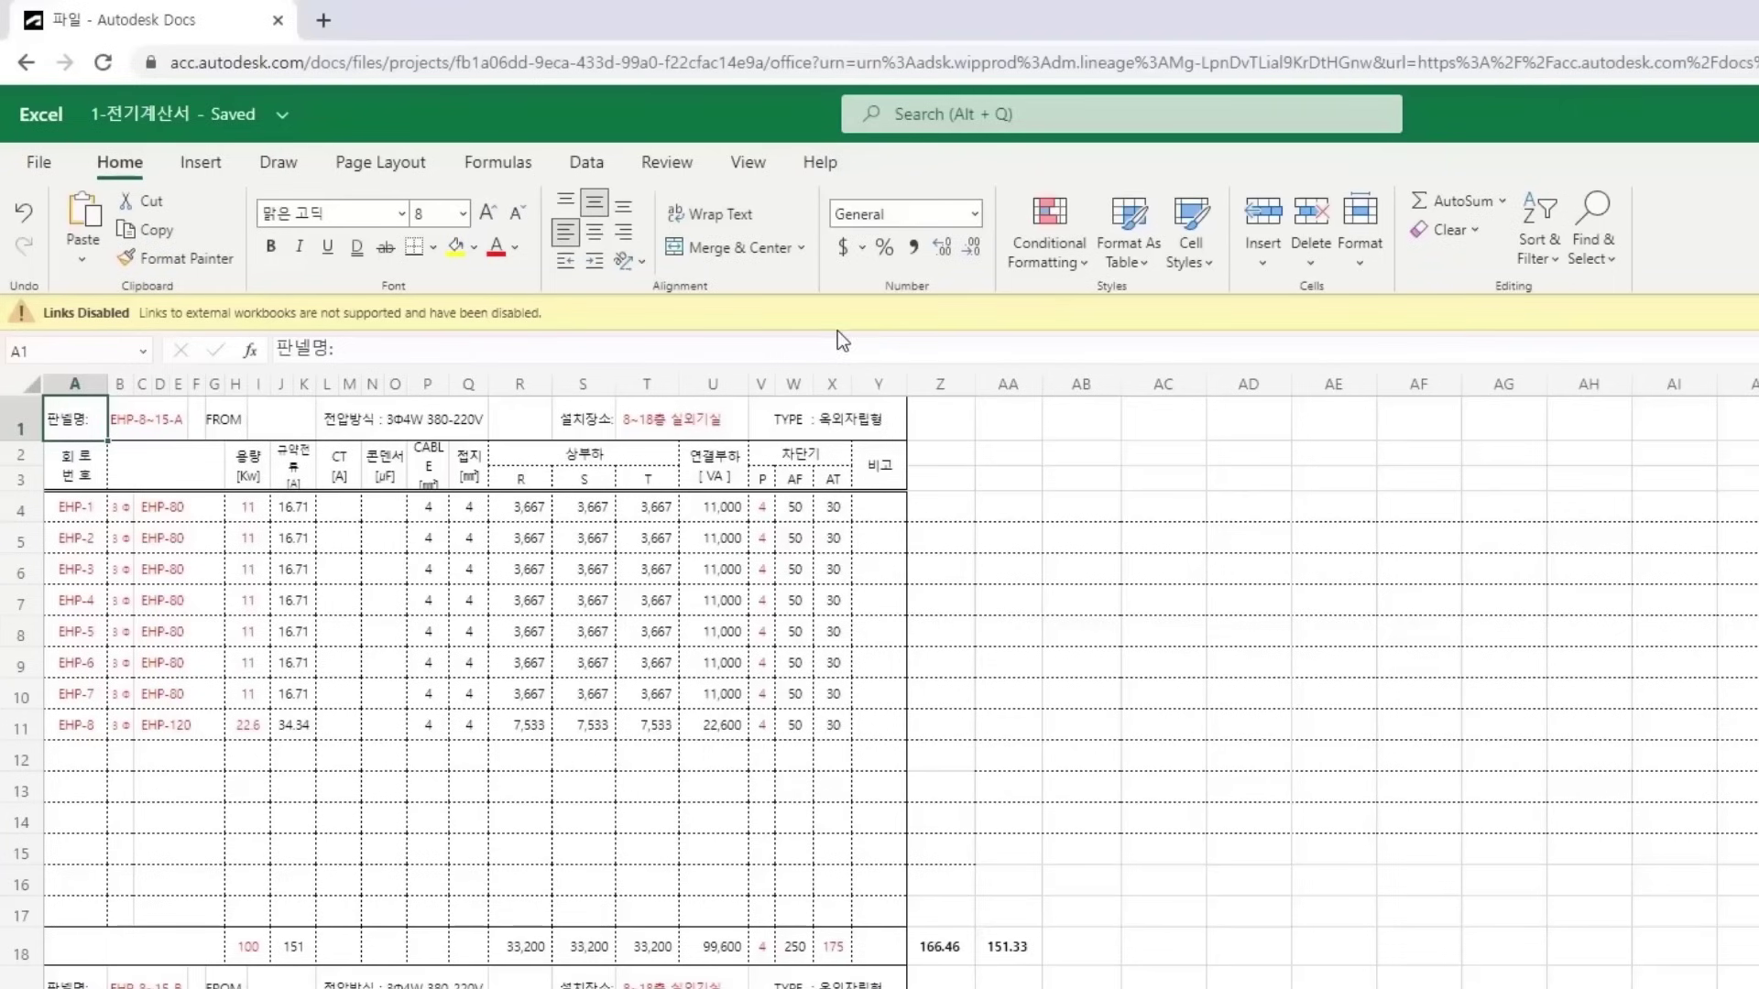
key("alt+Tab")
left_click(855, 320)
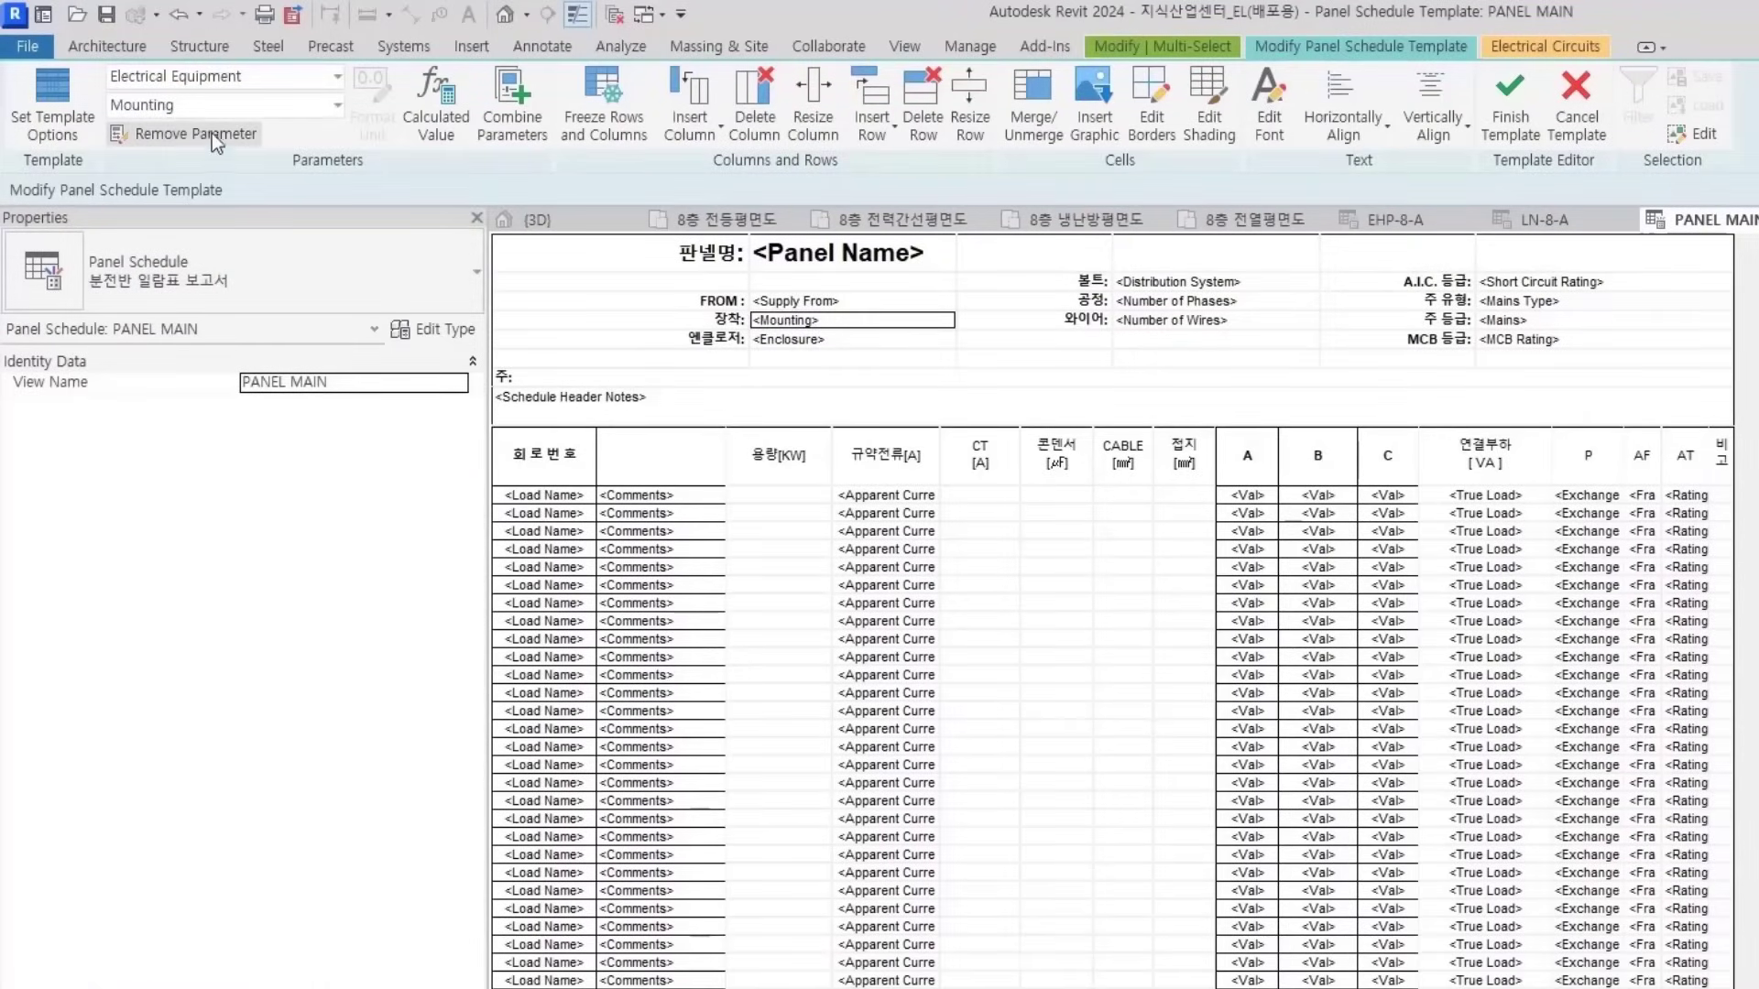
left_click(212, 134)
left_click(833, 343)
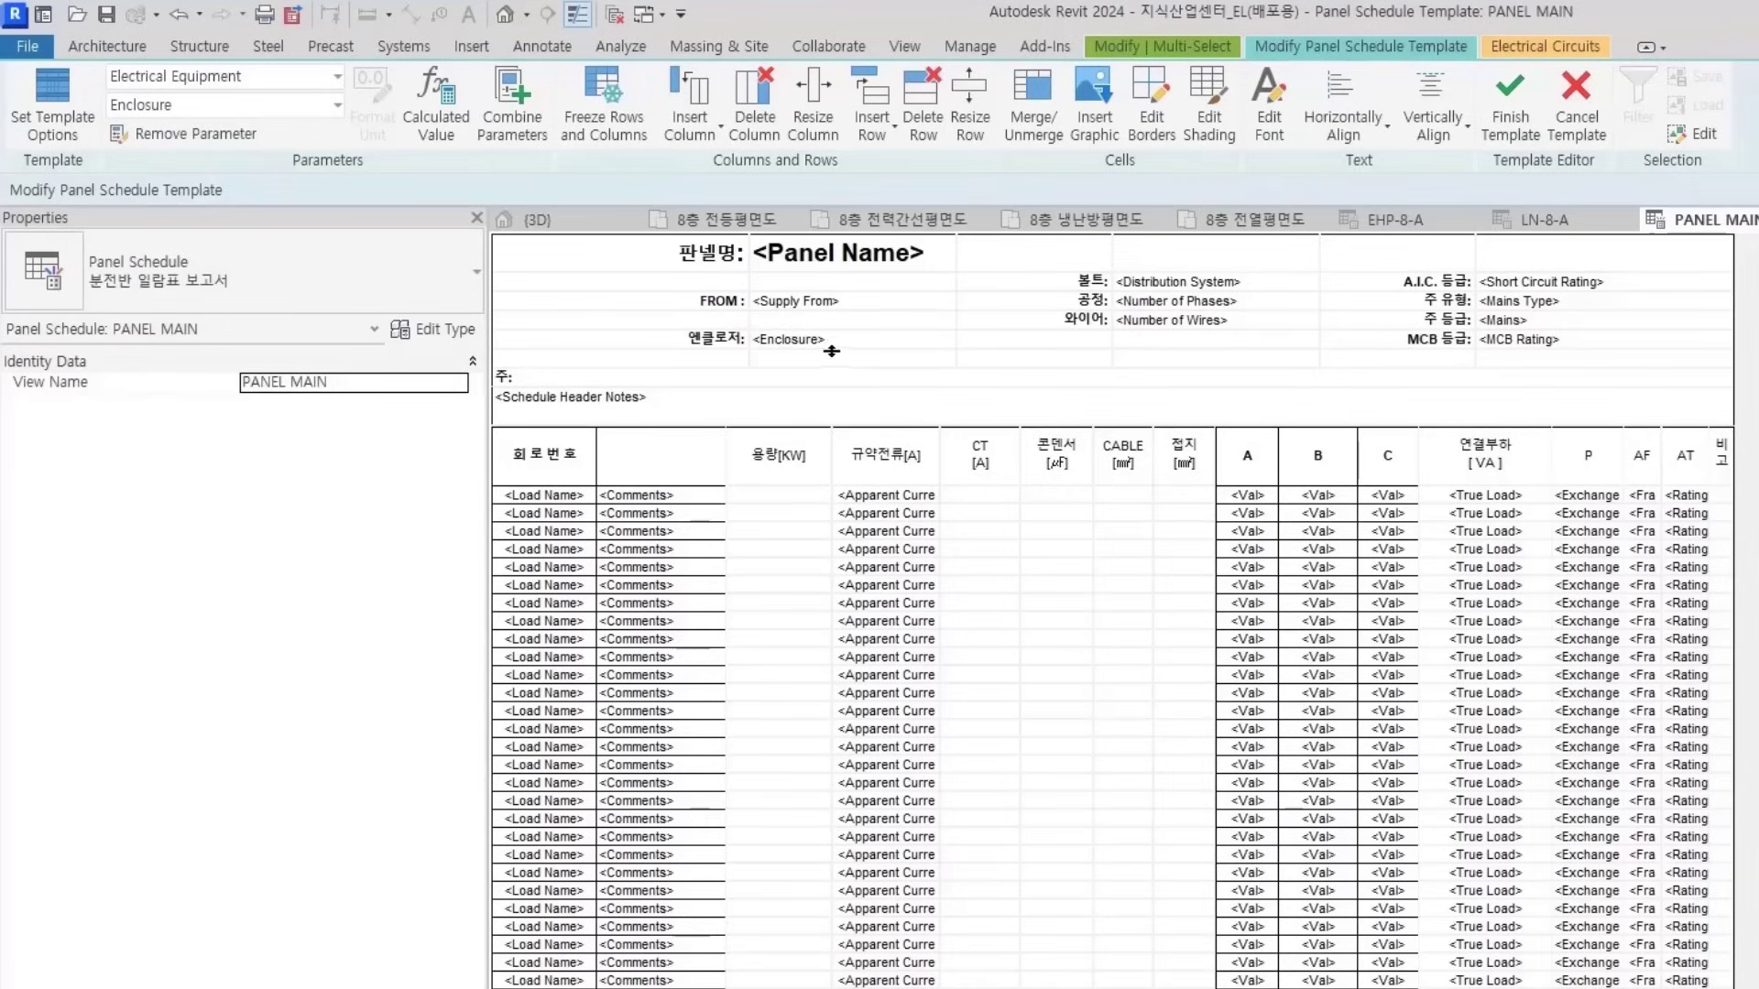
left_click(216, 134)
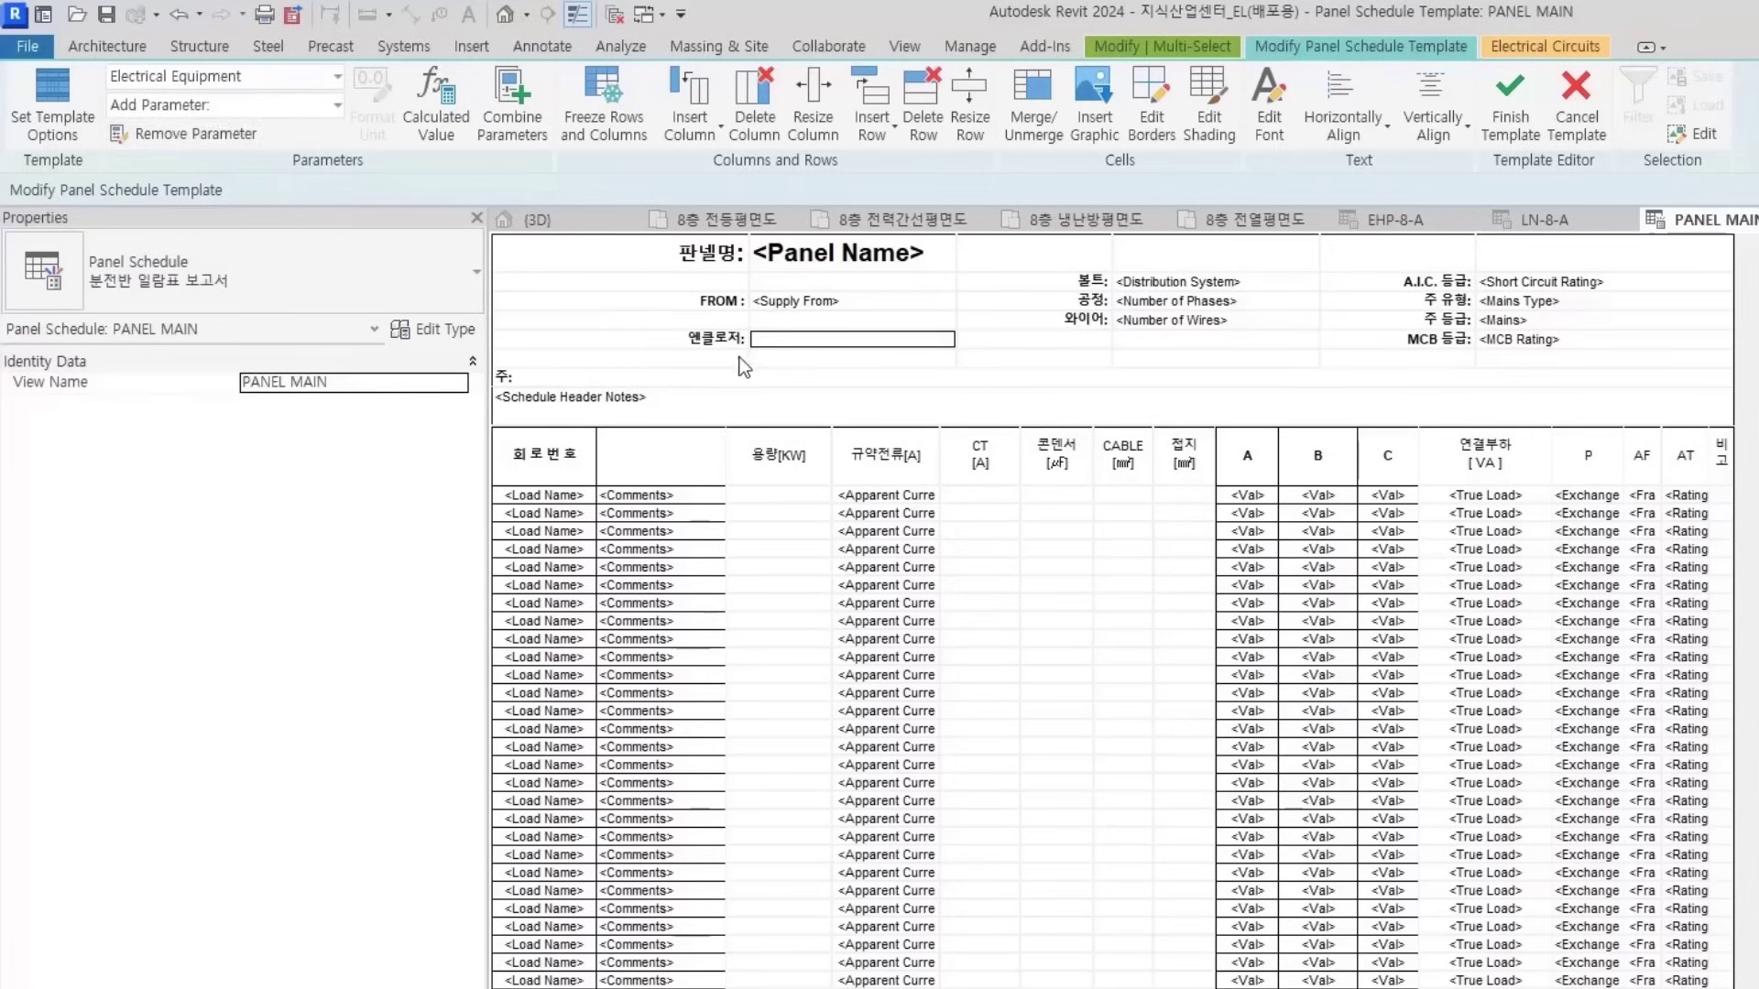
double_click(662, 332)
key("Delete")
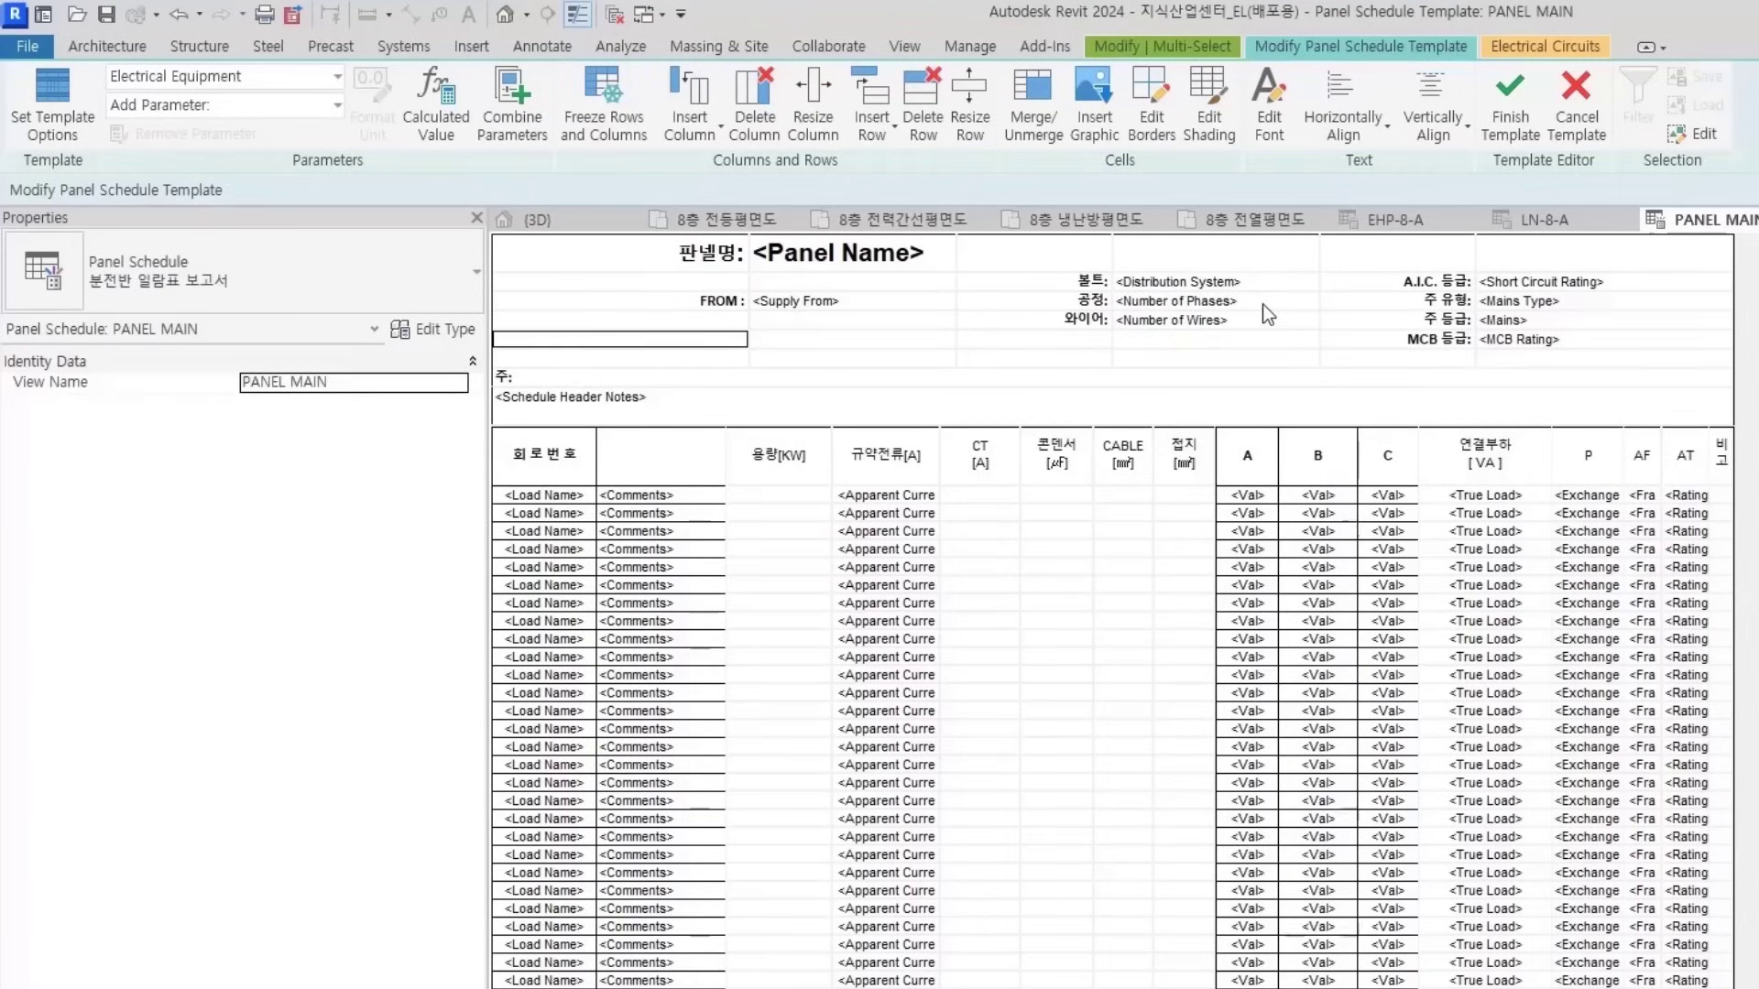
Compare the template header with the Excel sheet and copy the 설치장소: label text from cell S1
key("alt+Tab")
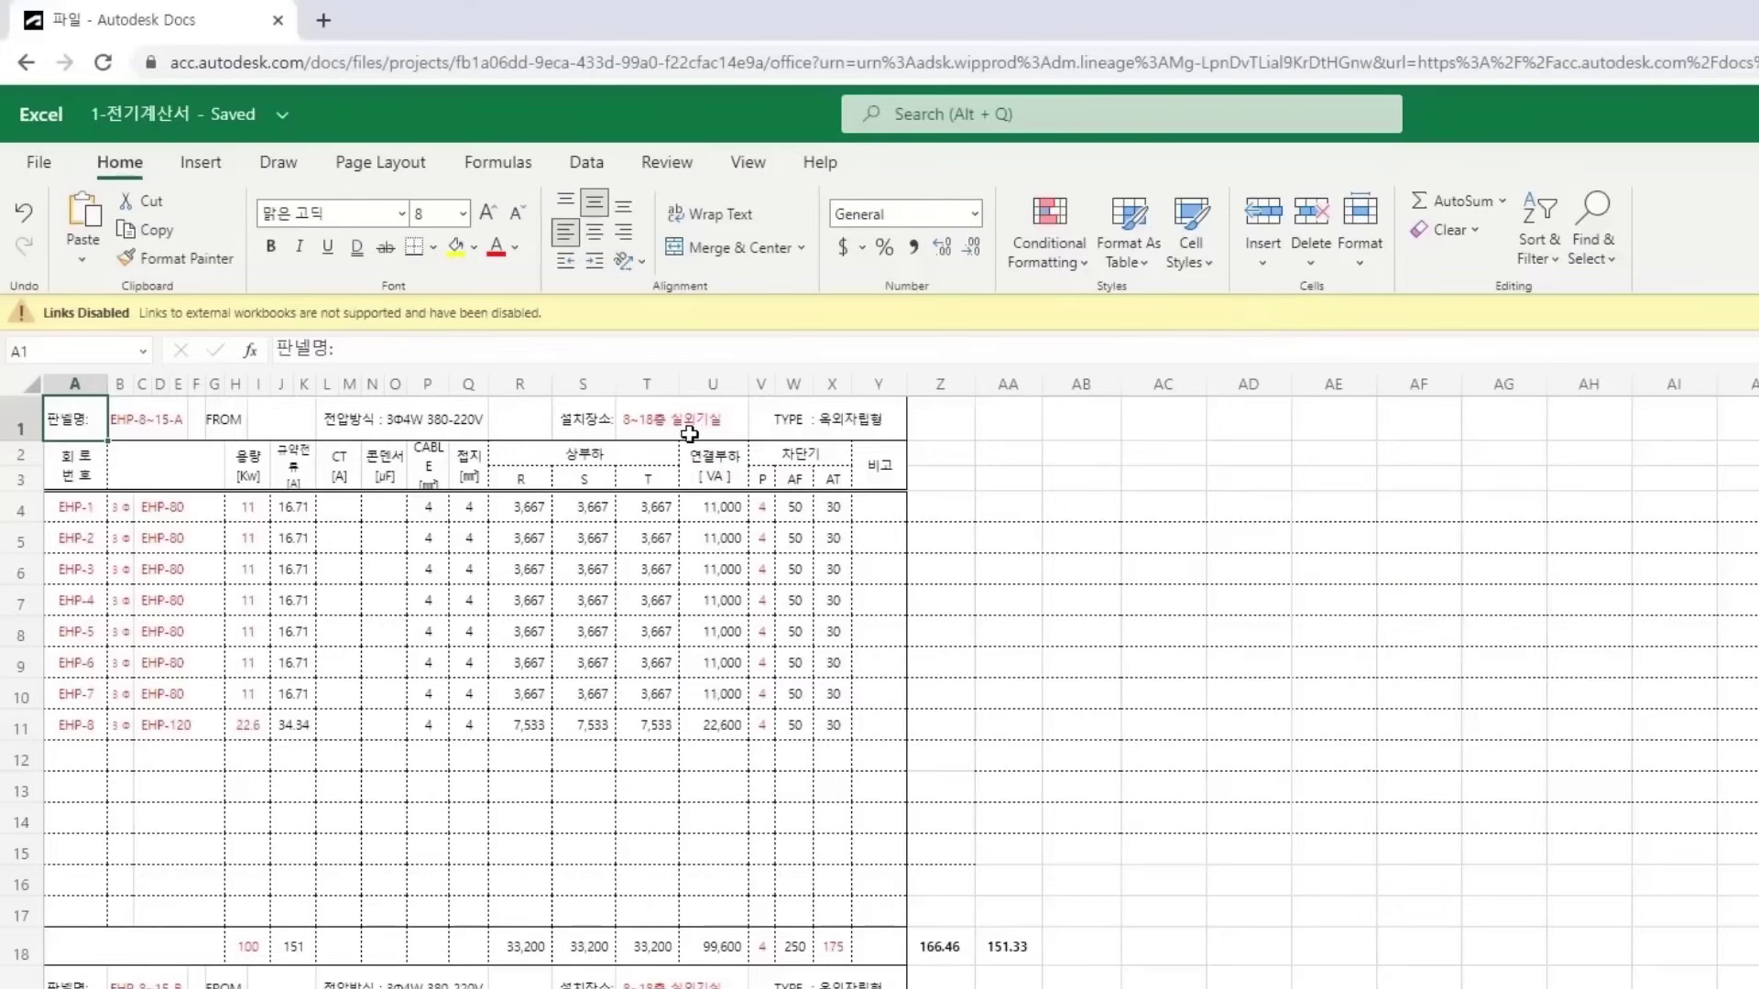
key("alt+Tab")
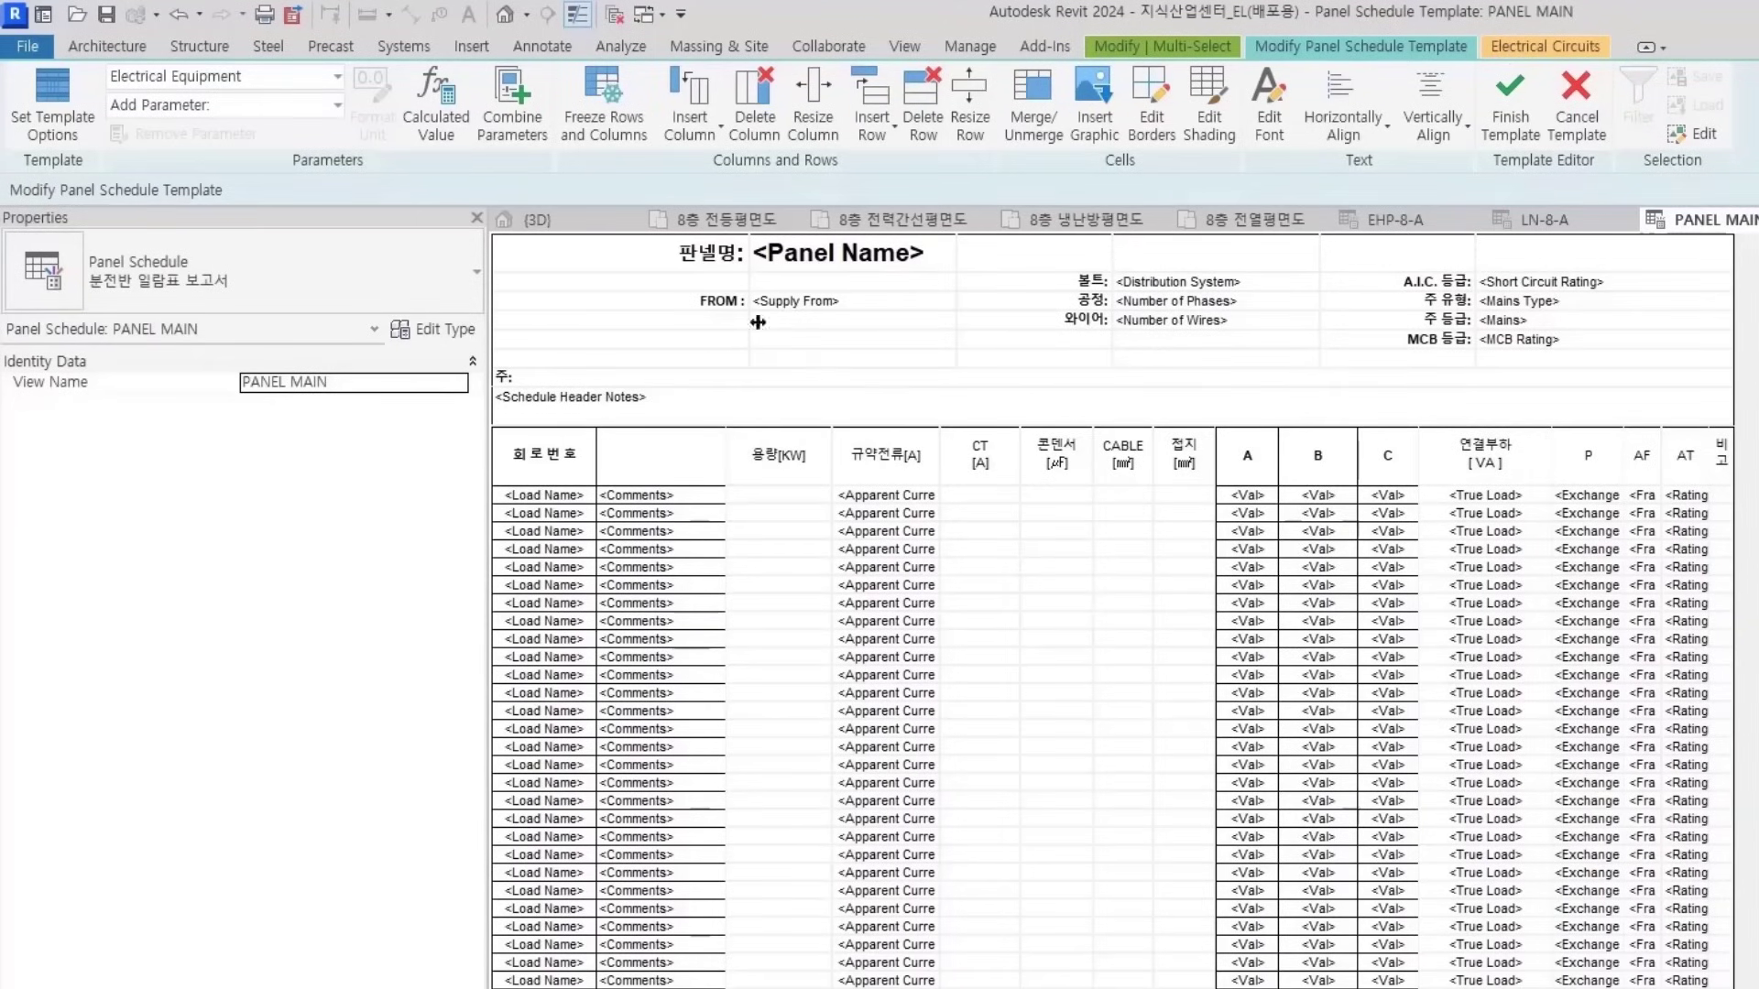
key("alt+Tab")
left_click(581, 421)
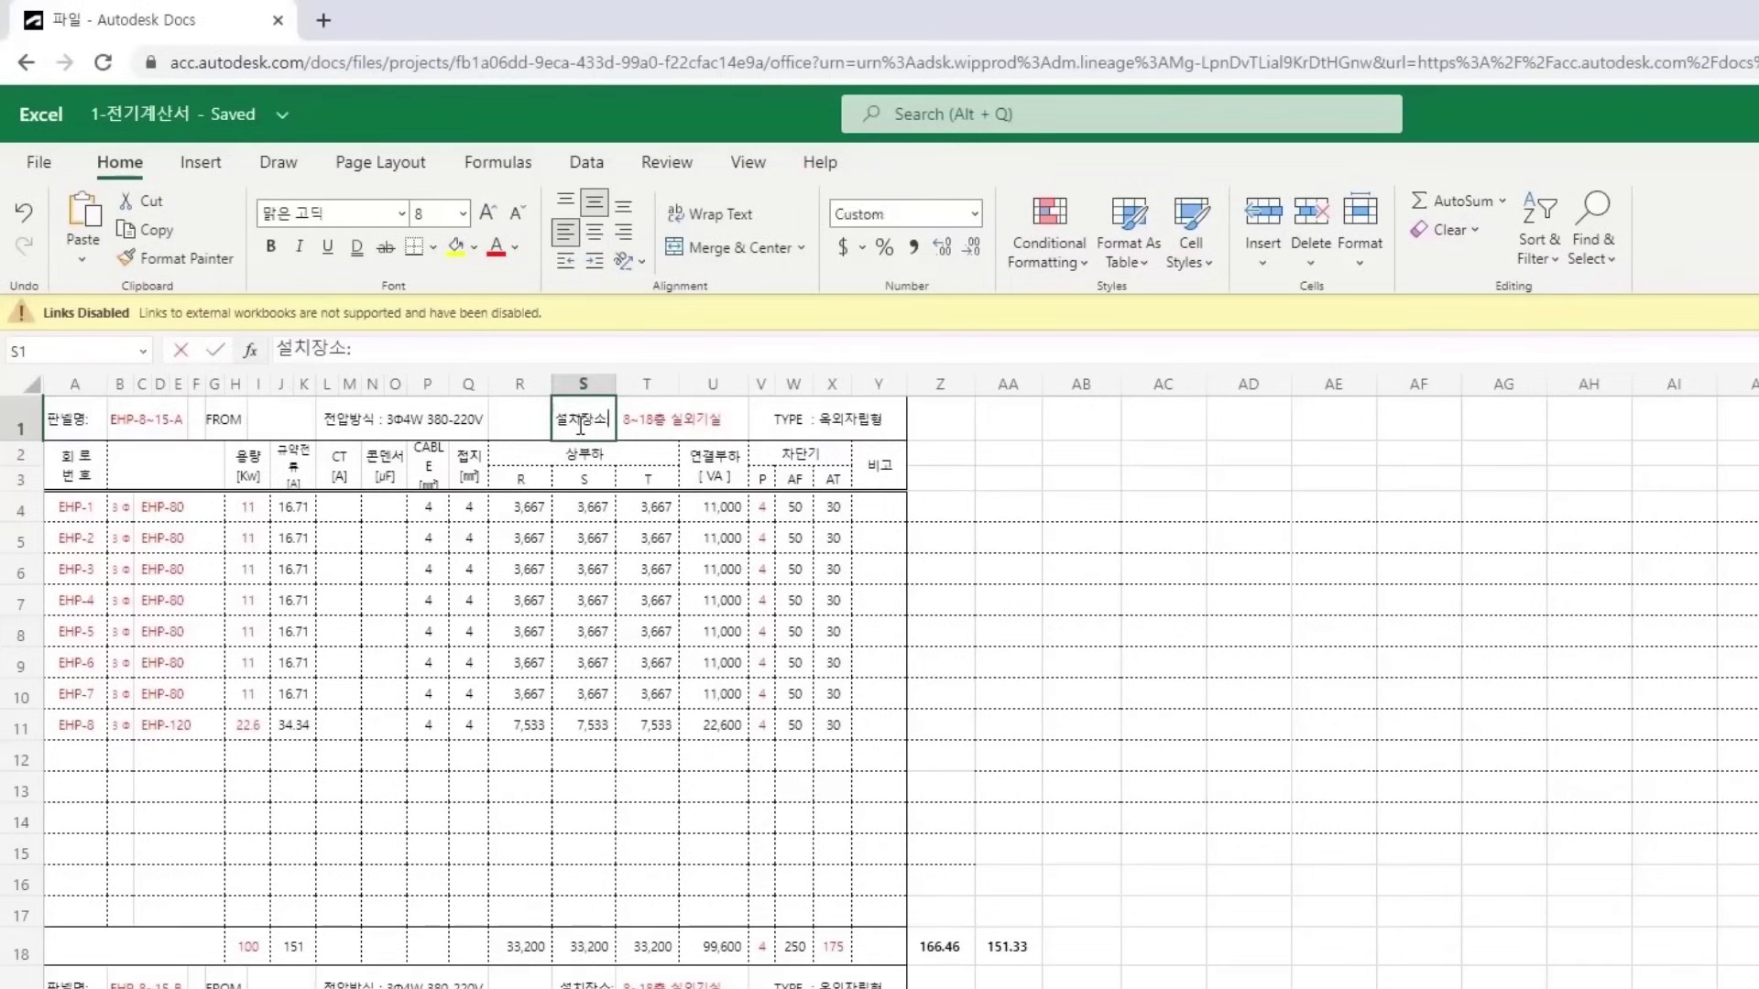
double_click(612, 426)
left_click_drag(612, 422, 531, 420)
key("ctrl+c")
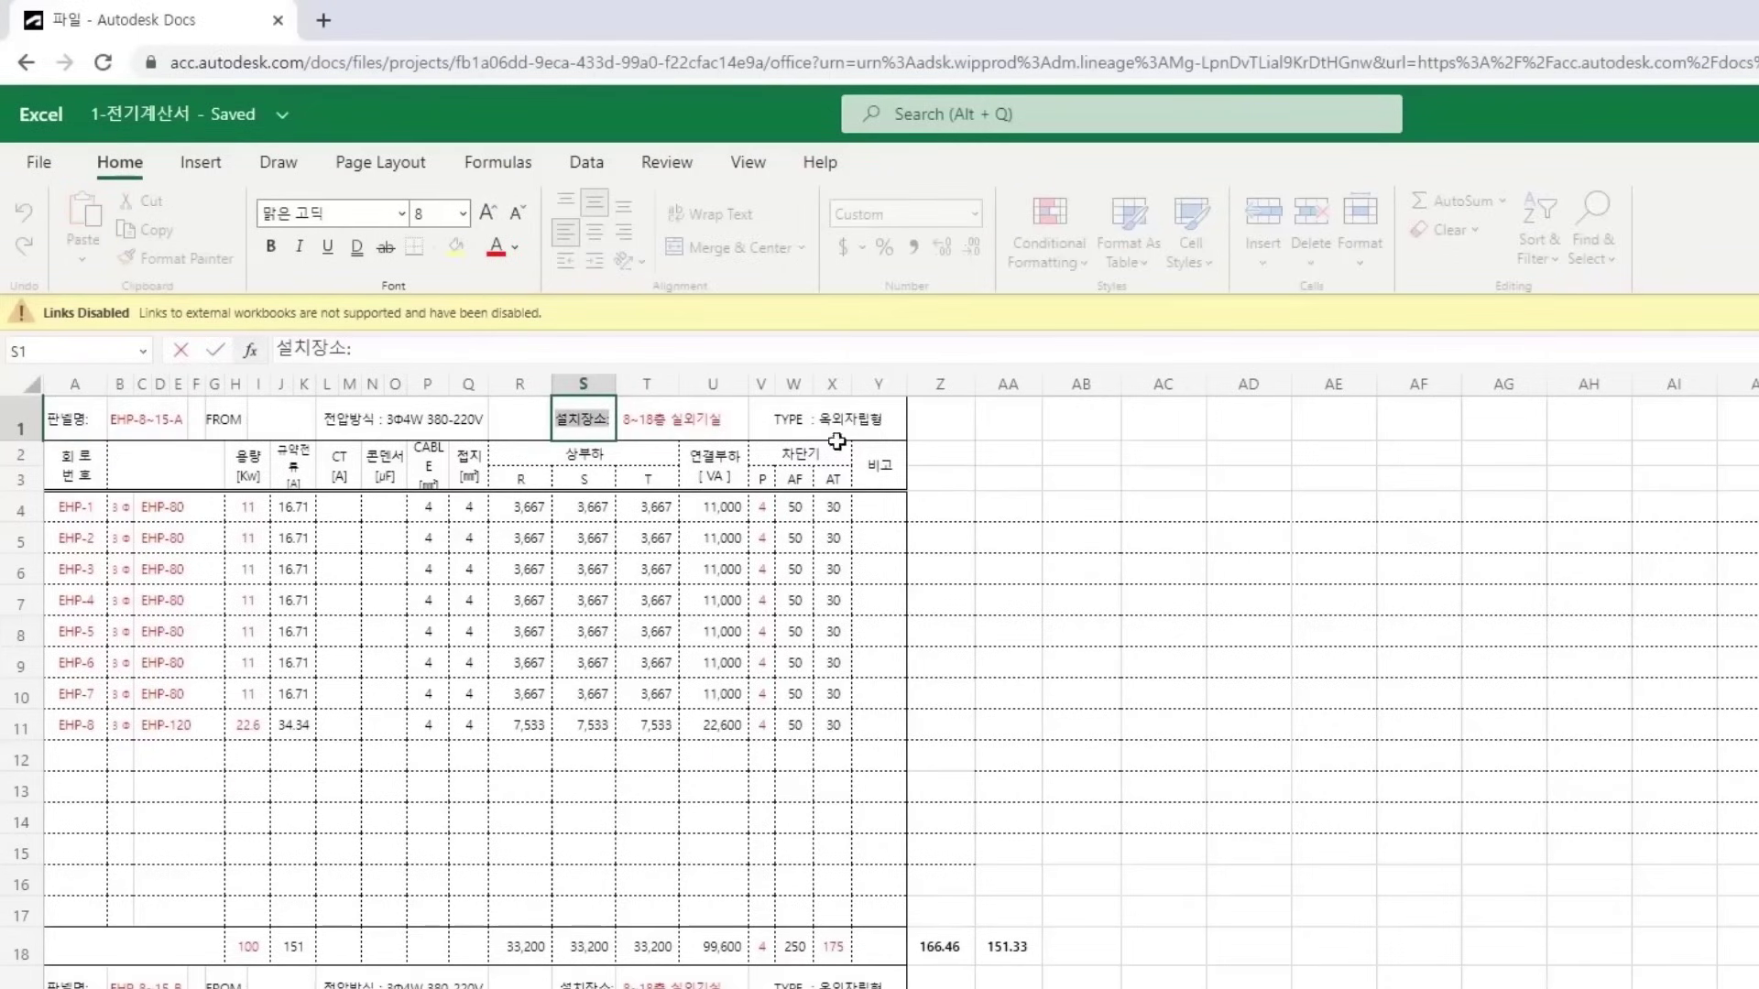
Switch to Revit and paste 설치장소: as the label beside the Location parameter
key("alt+Tab")
left_click(730, 328)
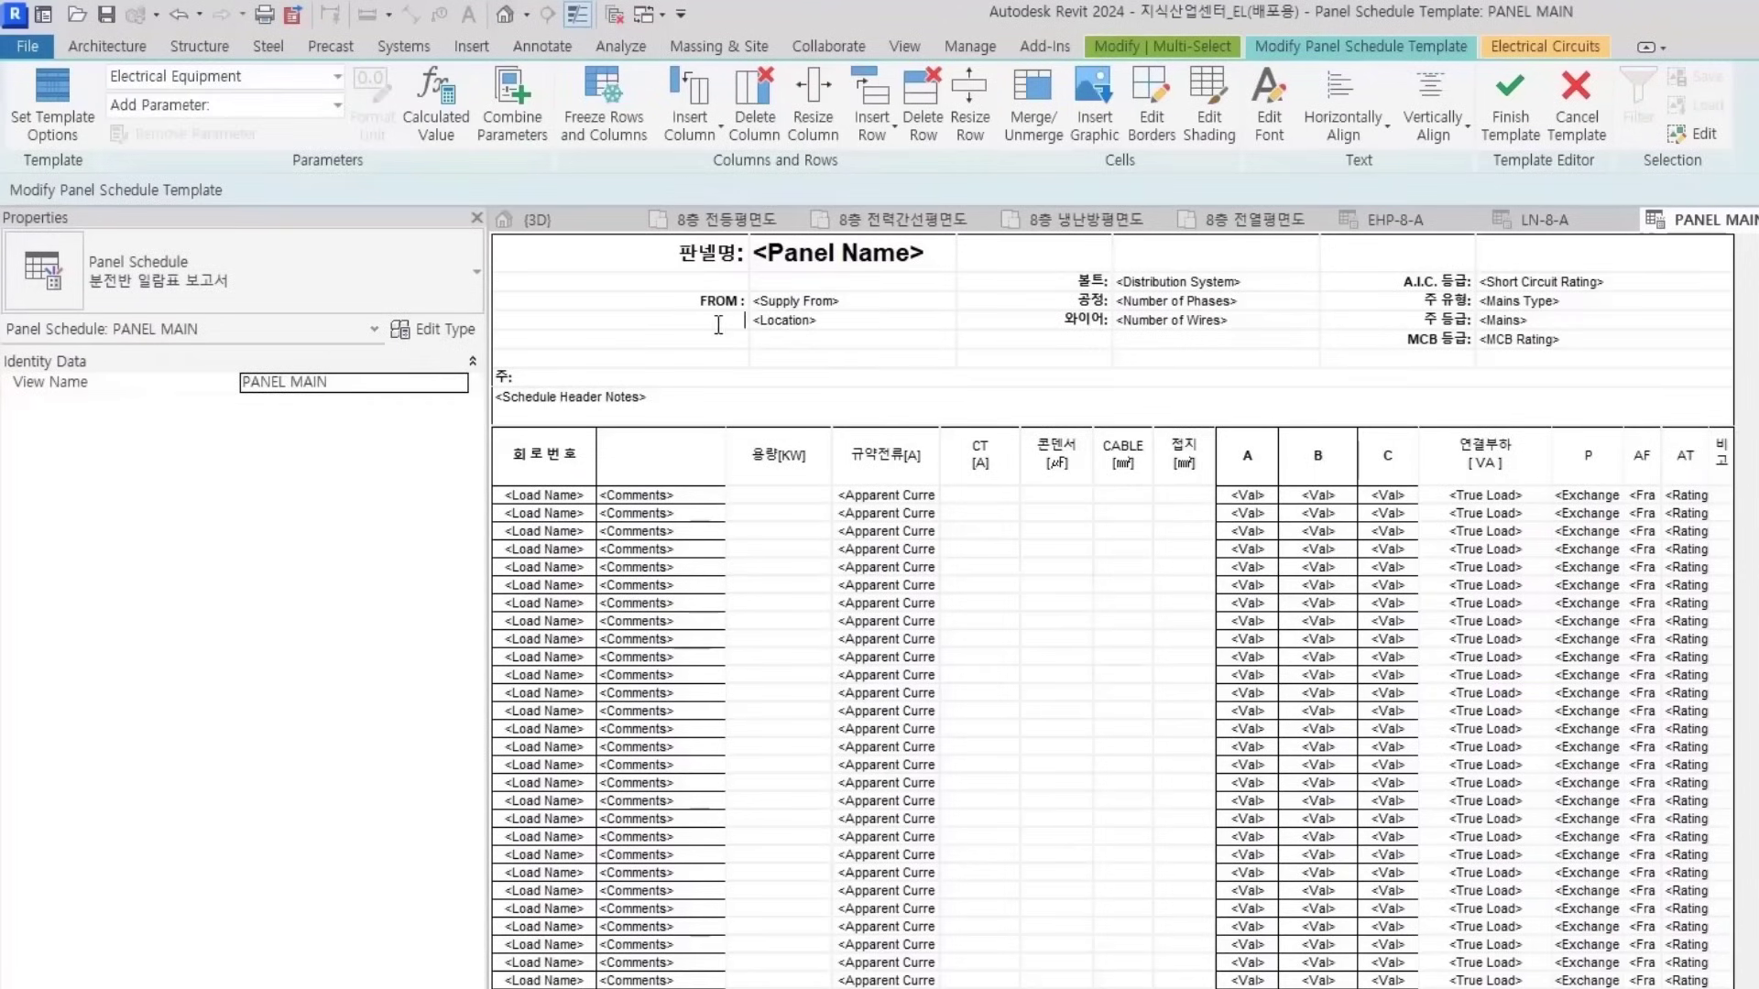
key("ctrl+v")
key("Return")
Undo the accidental header row resize, and remove the Number of Phases and Number of Wires parameters with their labels
left_click_drag(1135, 292, 1168, 322)
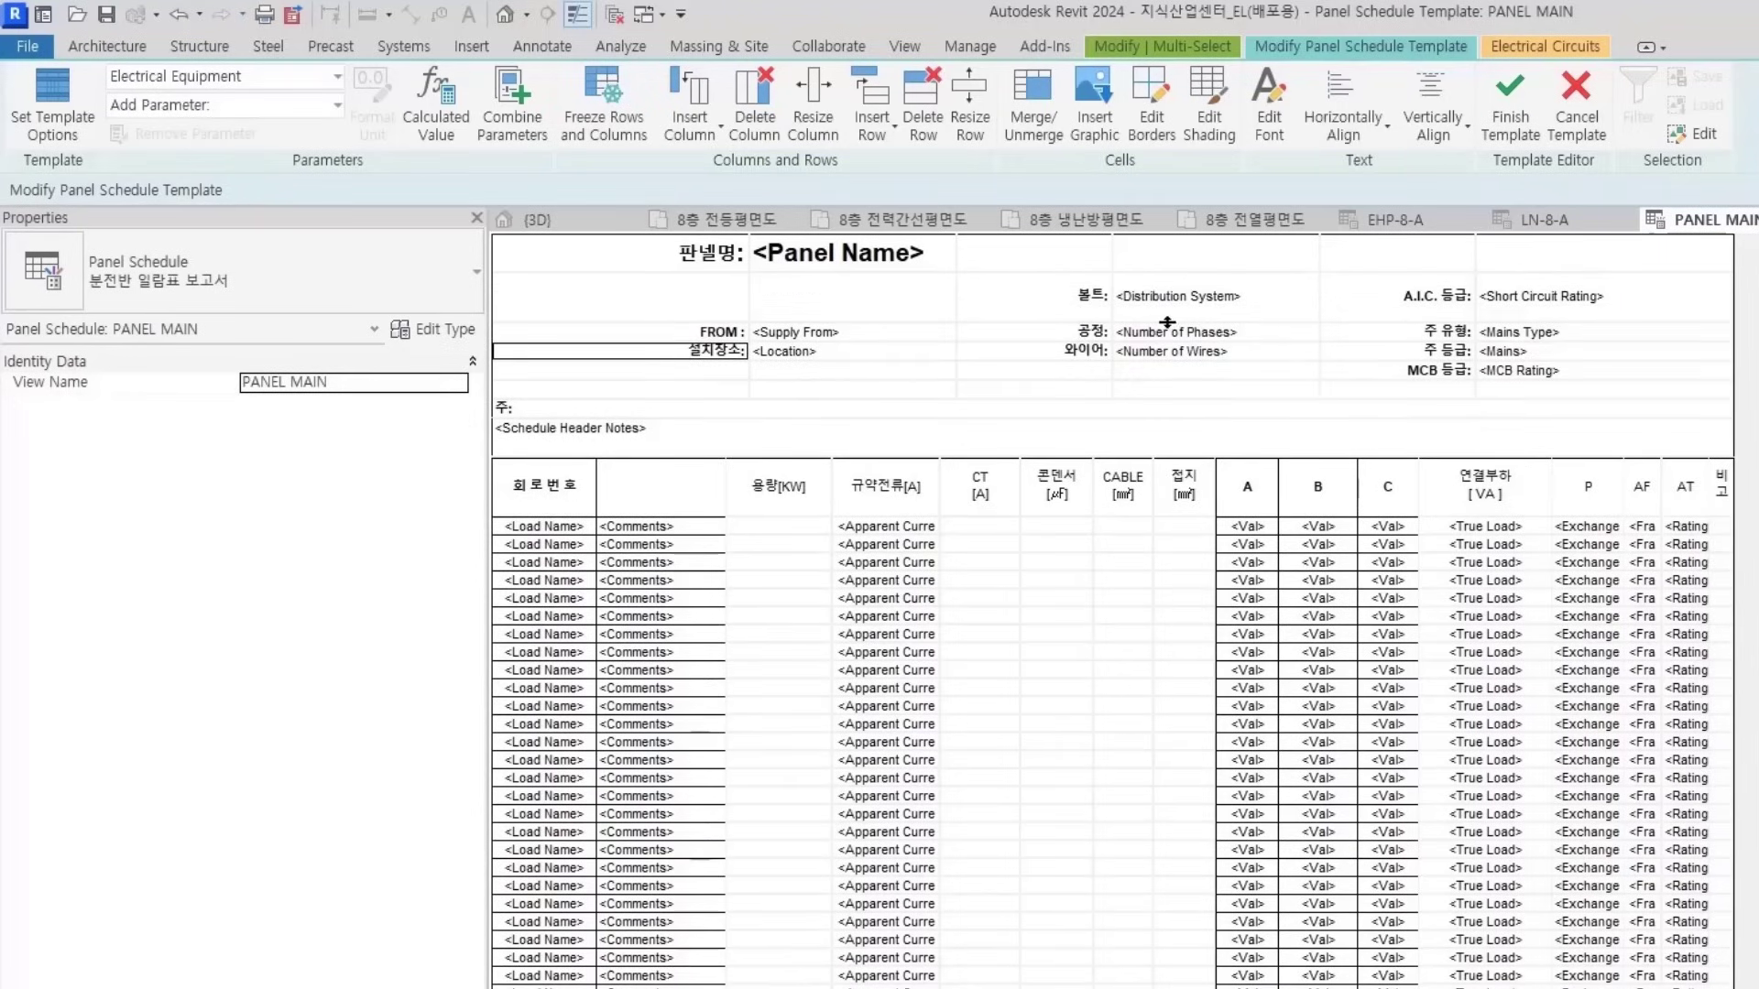
key("ctrl+z")
left_click_drag(1055, 301, 1177, 321)
key("Delete")
left_click(143, 132)
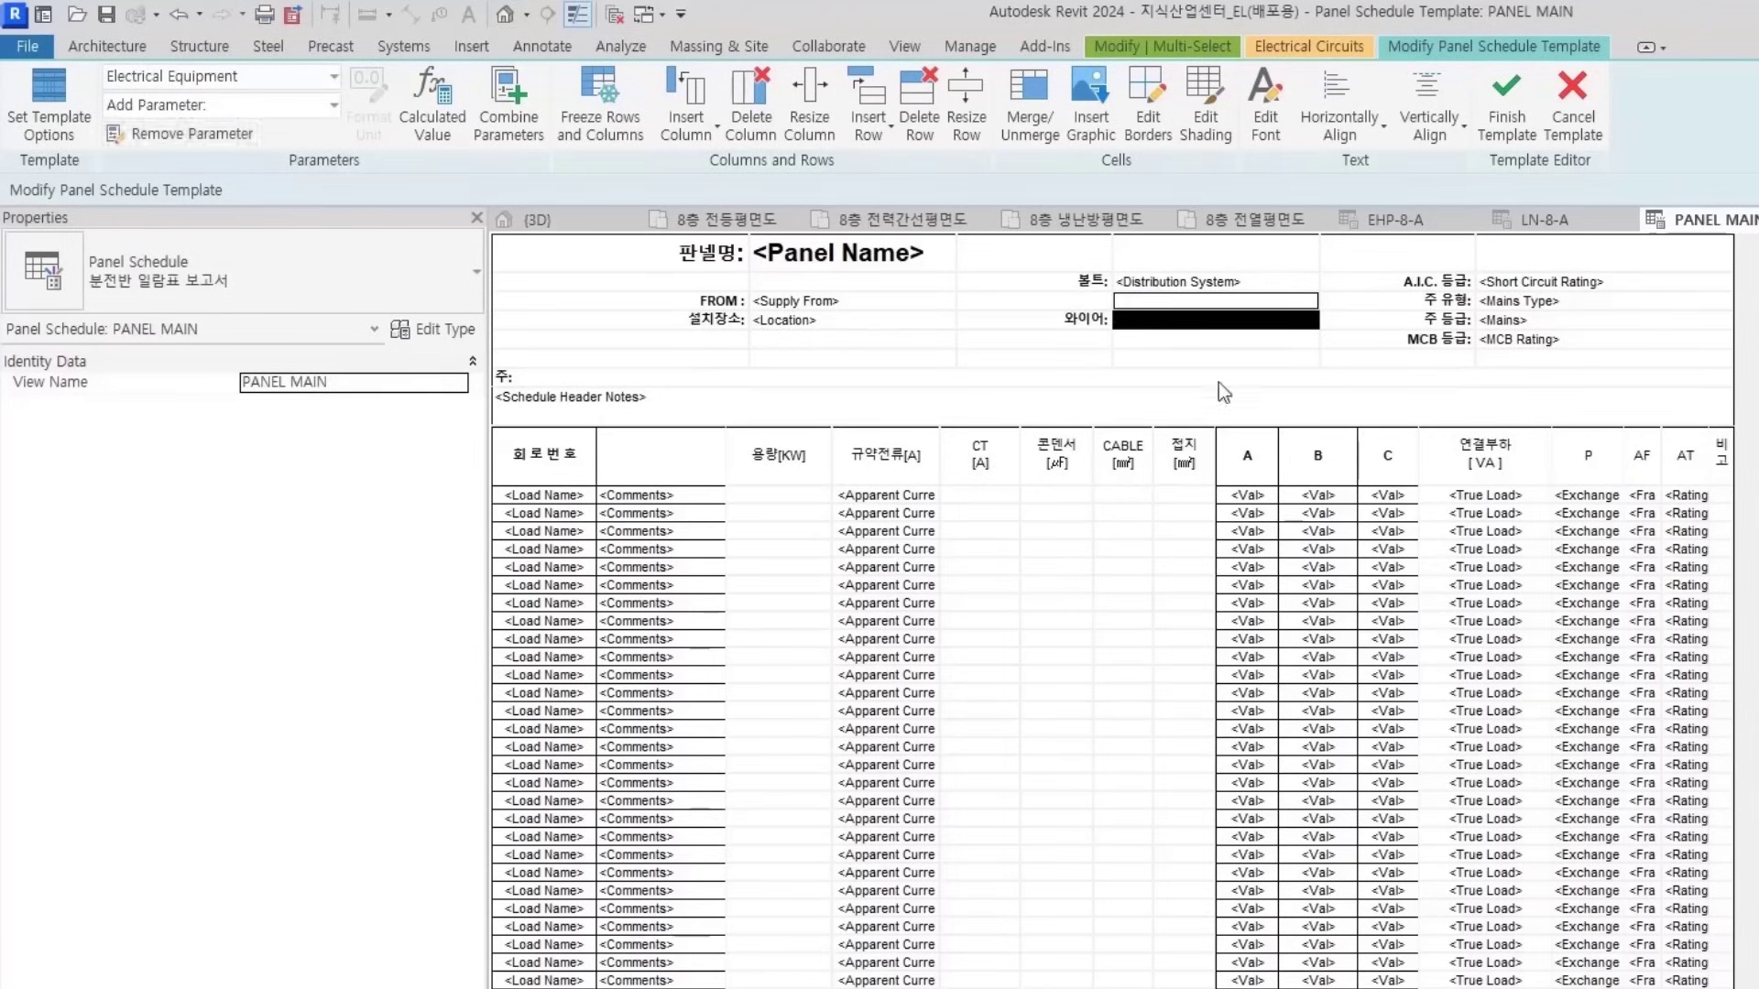
left_click(1068, 320)
left_click(1069, 322)
key("Delete")
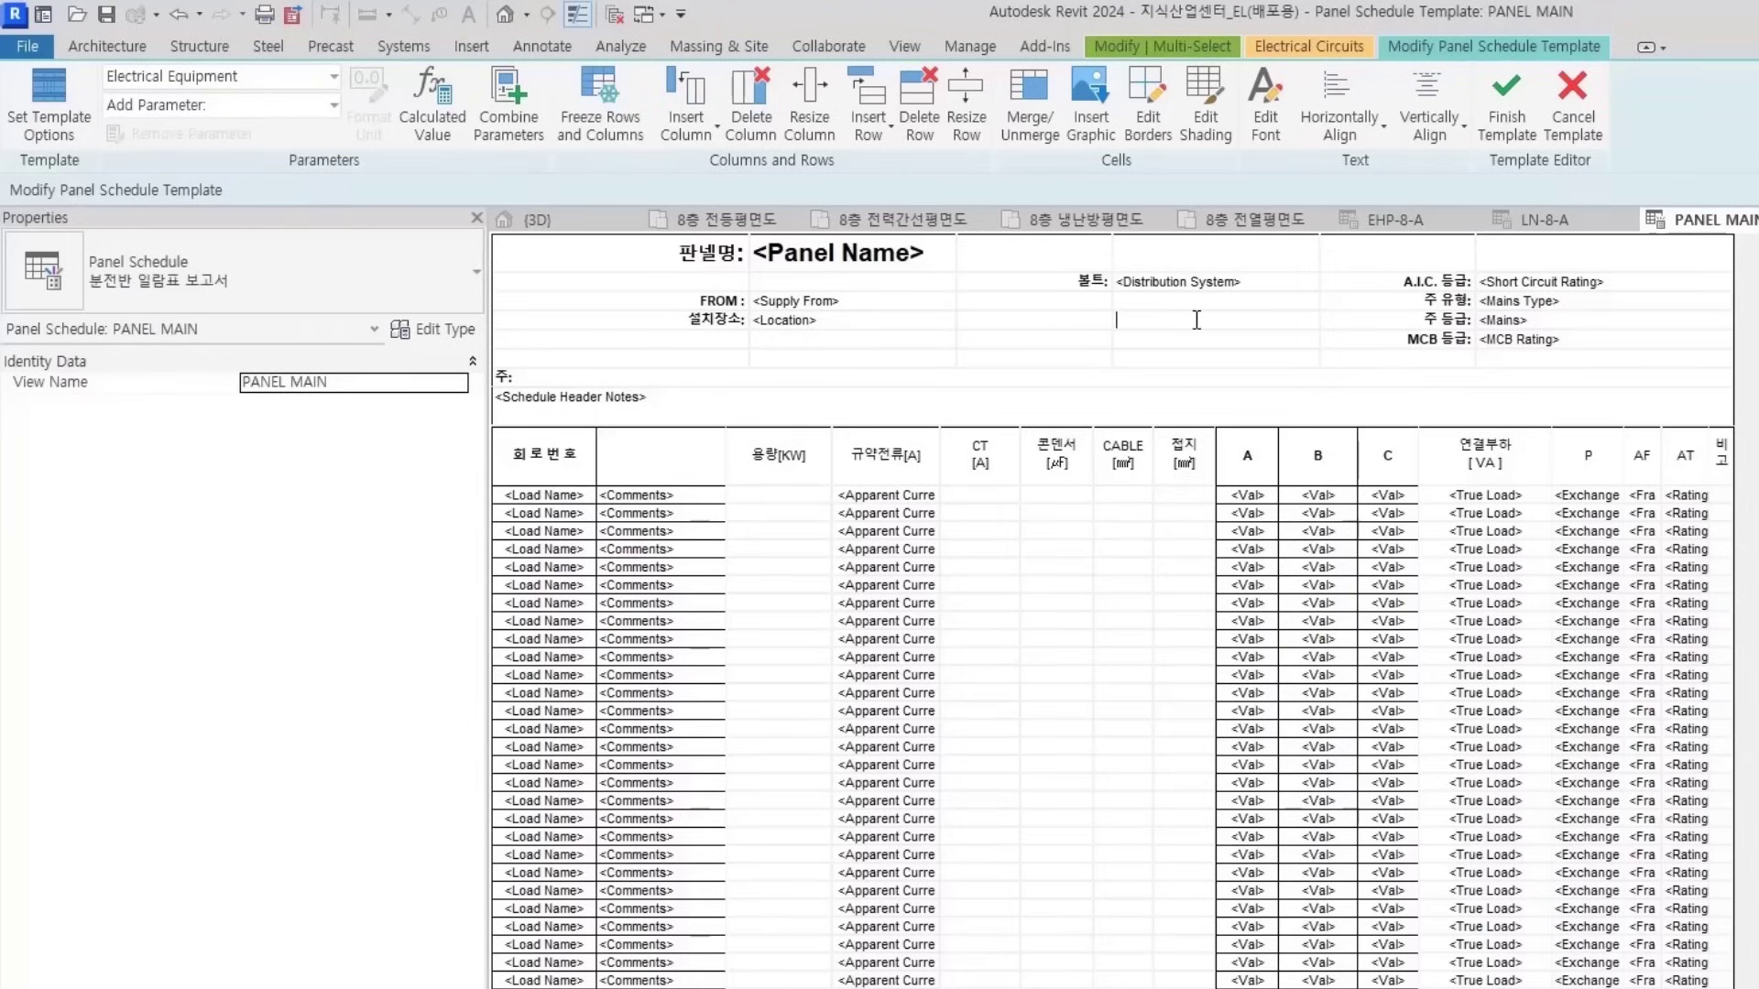
Compare the AF and AT cells of the Excel total row with the Mains Type and Mains parameters in the Revit template header
key("alt+Tab")
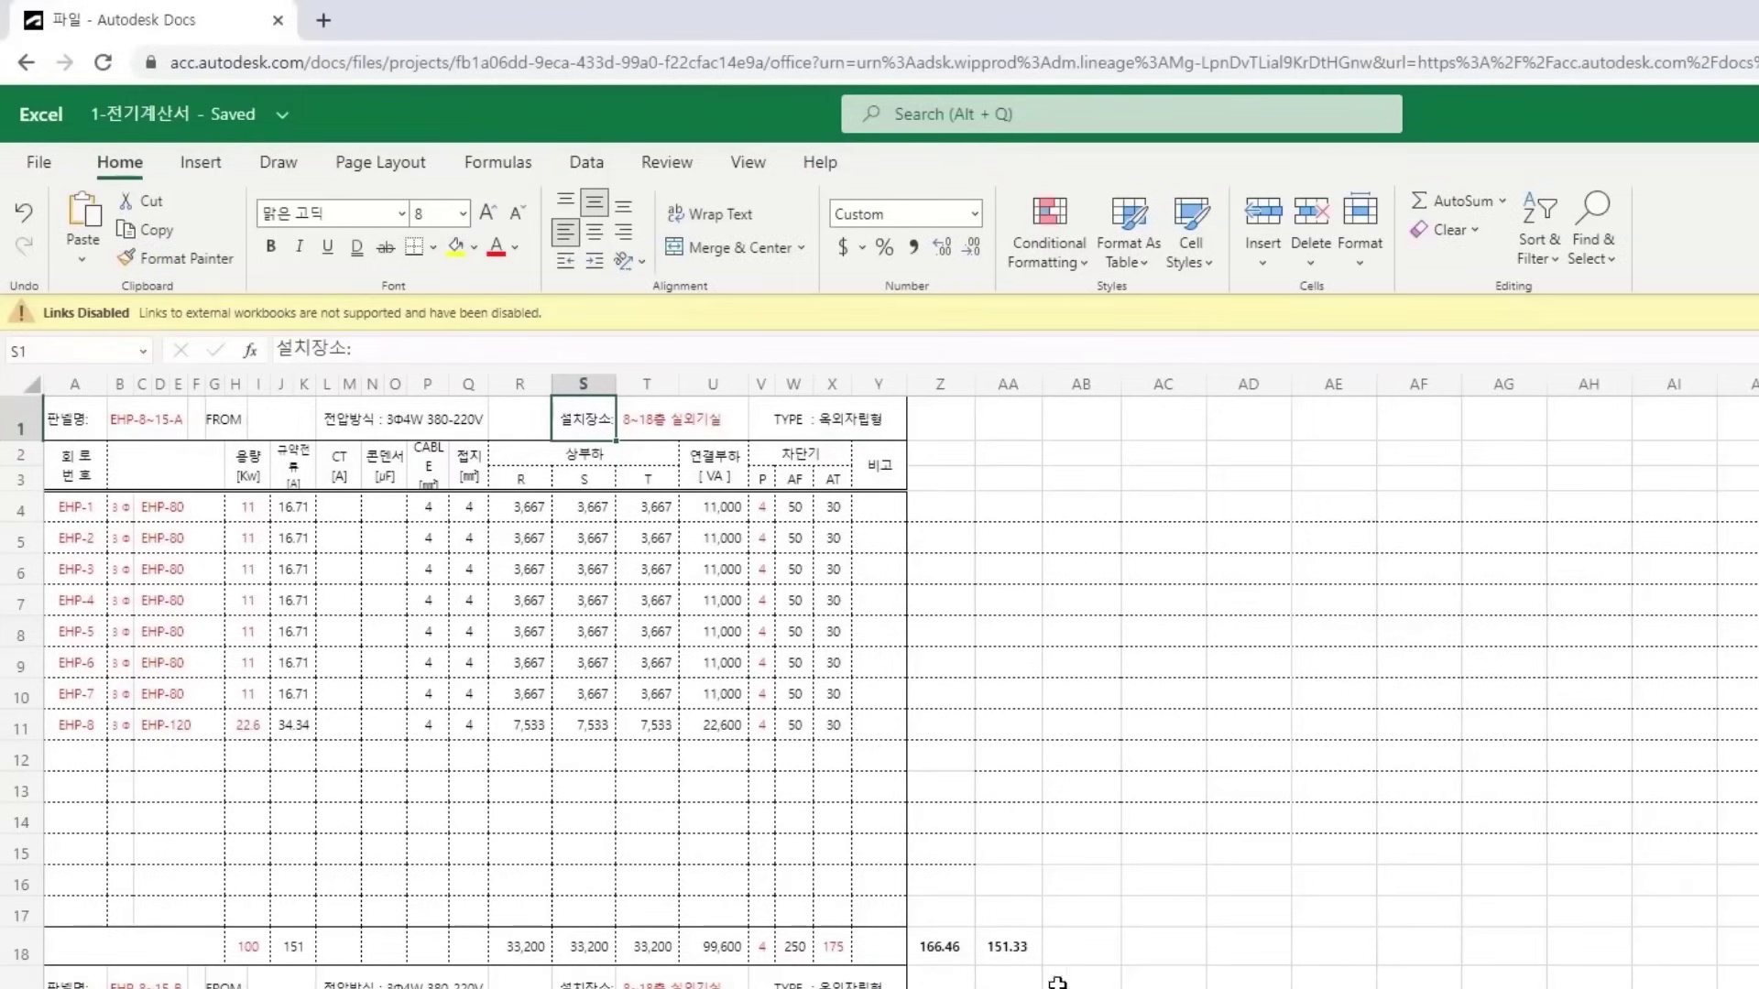
left_click_drag(795, 953, 827, 954)
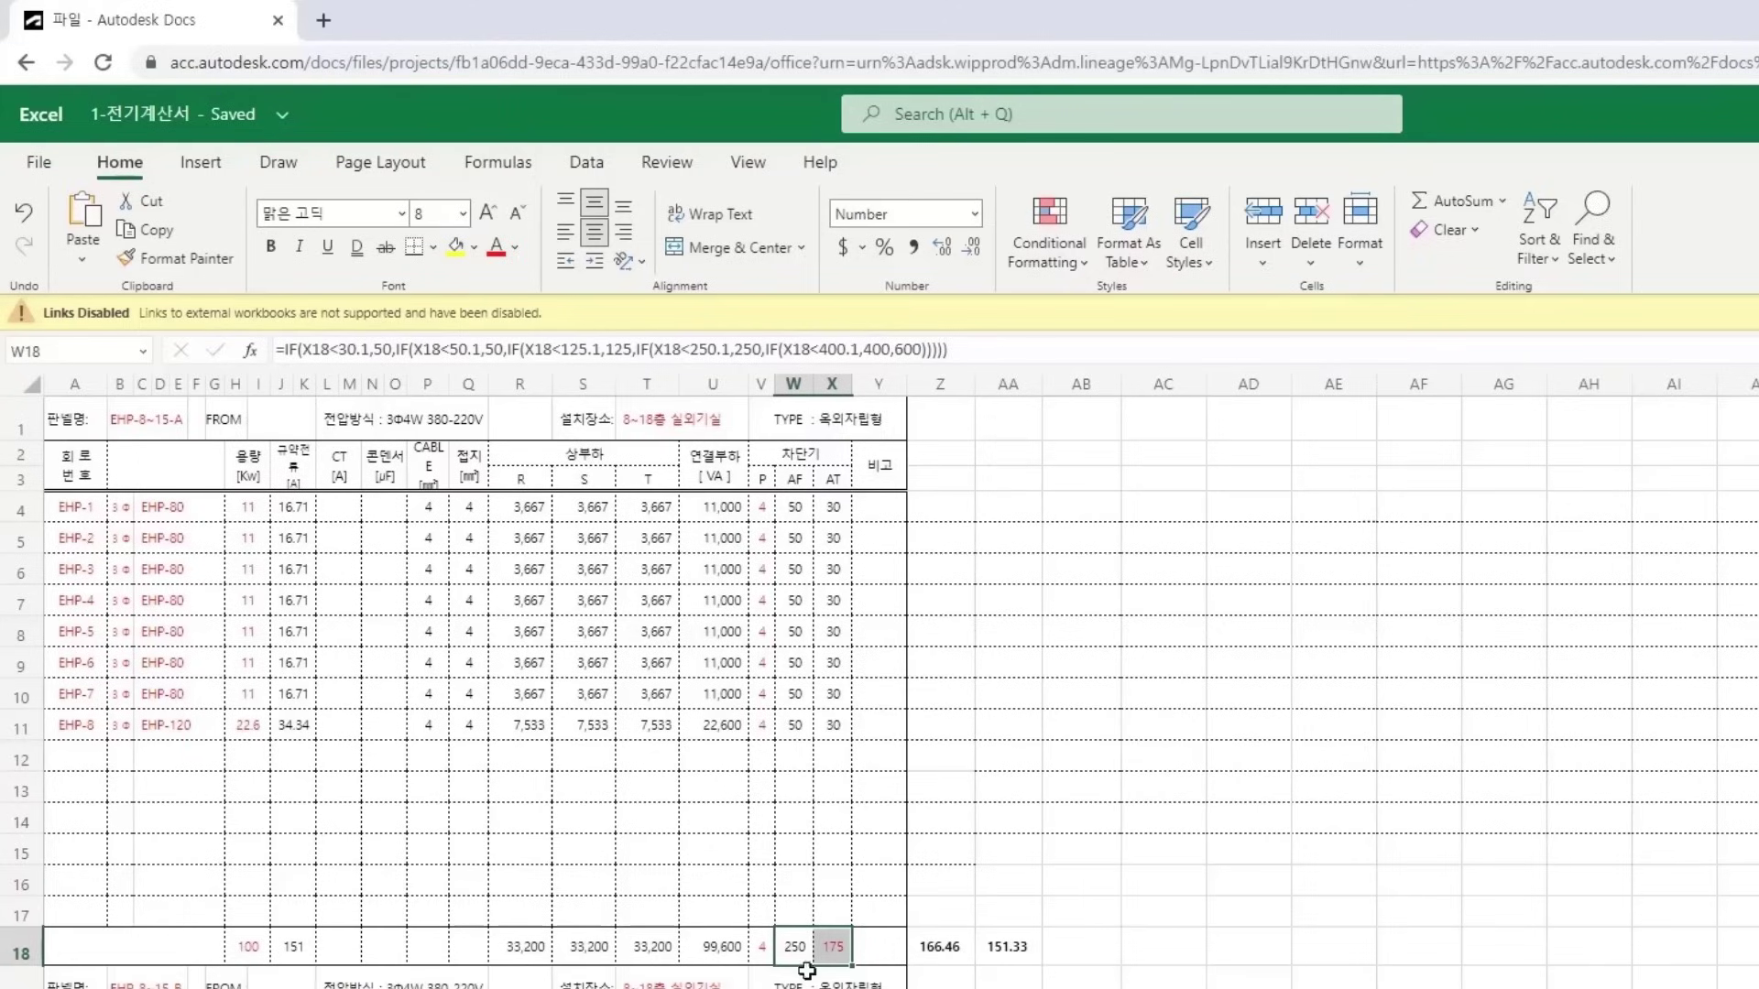
key("alt+Tab")
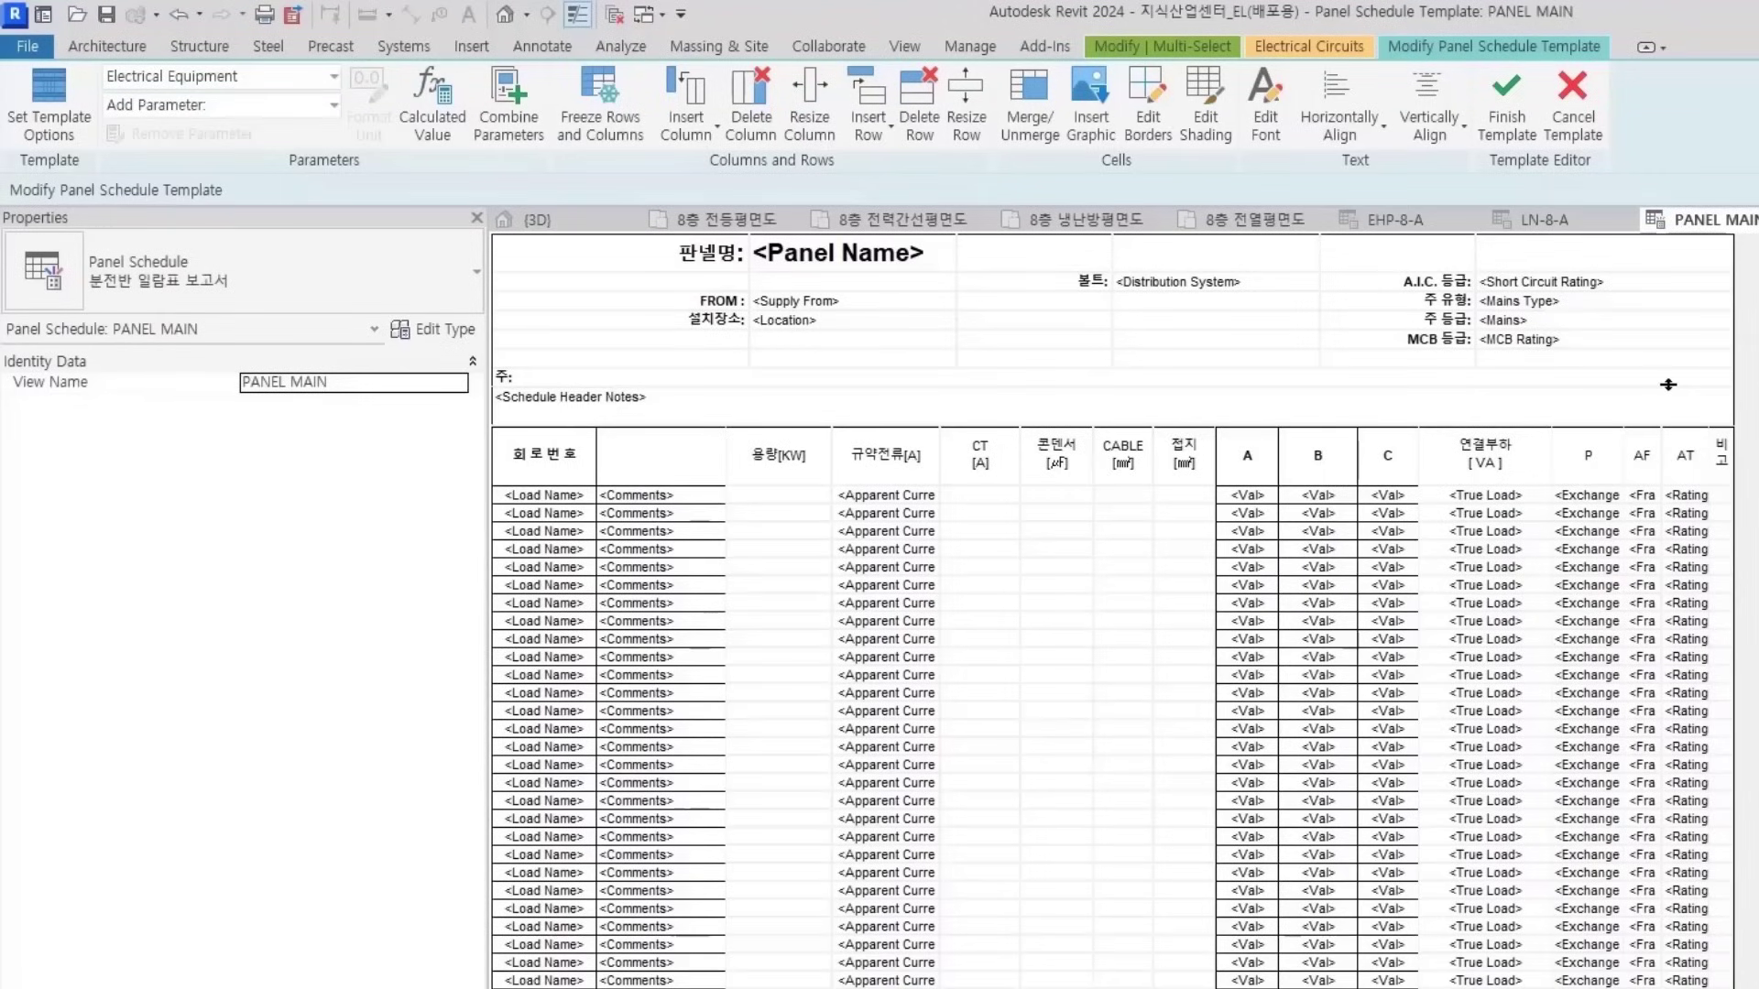
key("alt+Tab")
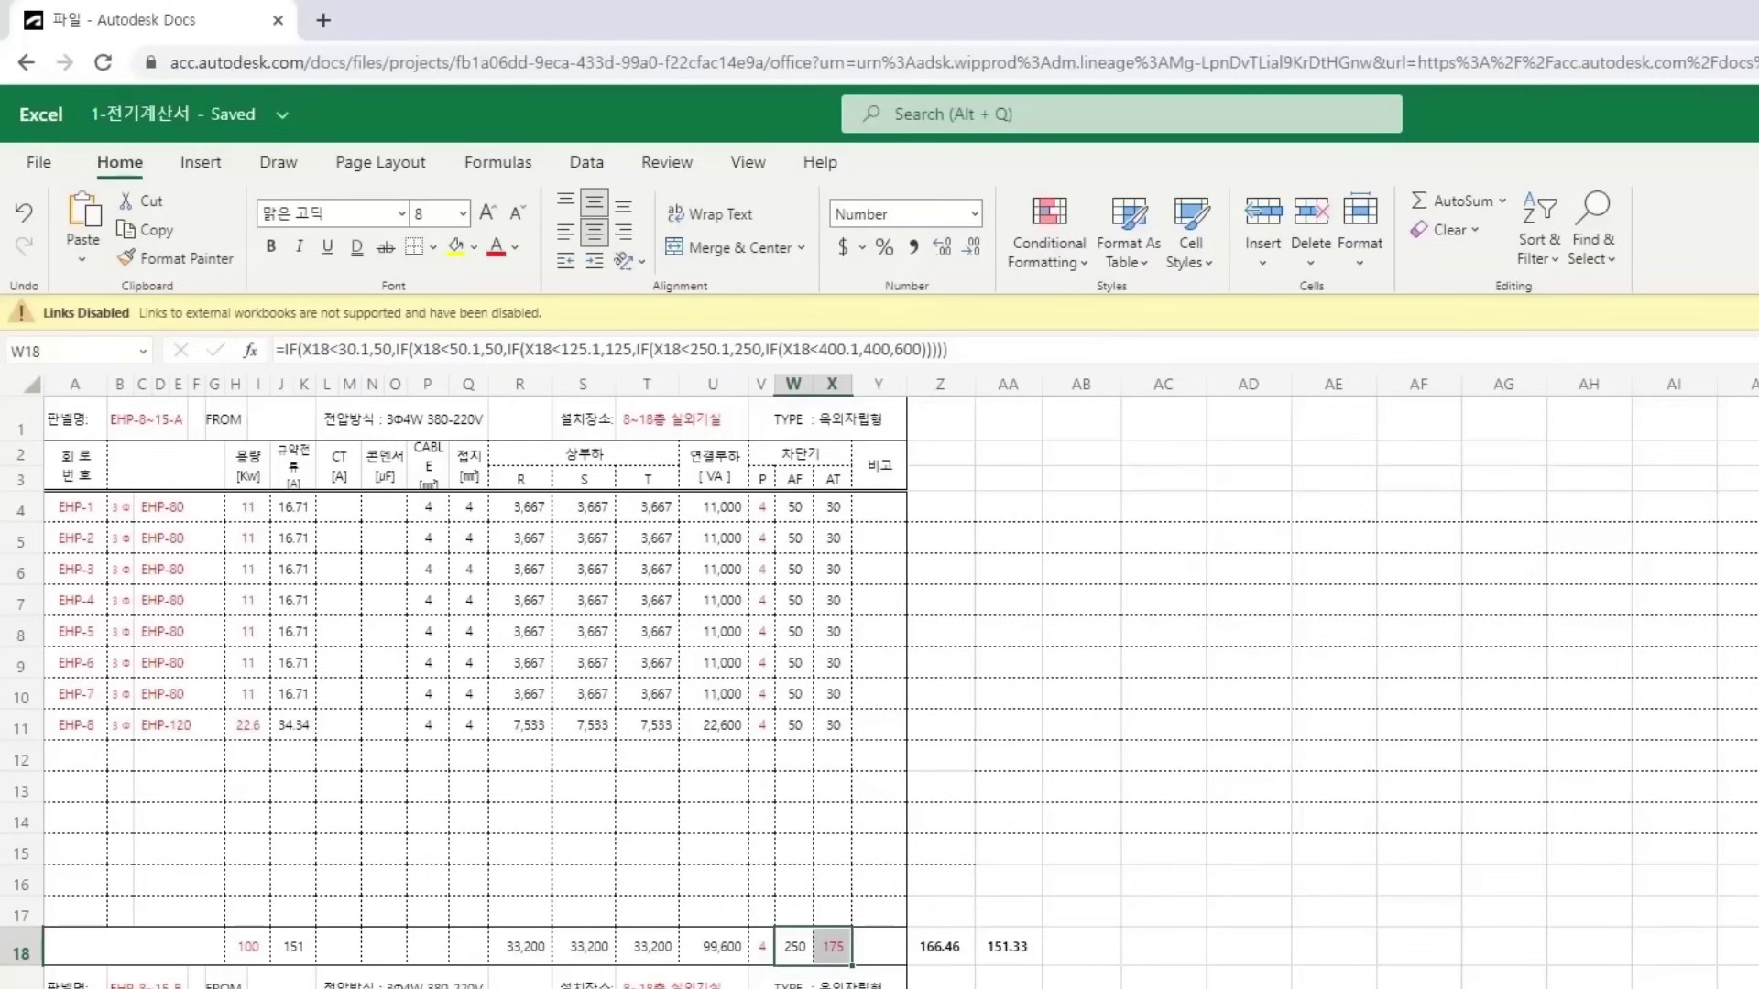
key("alt+Tab")
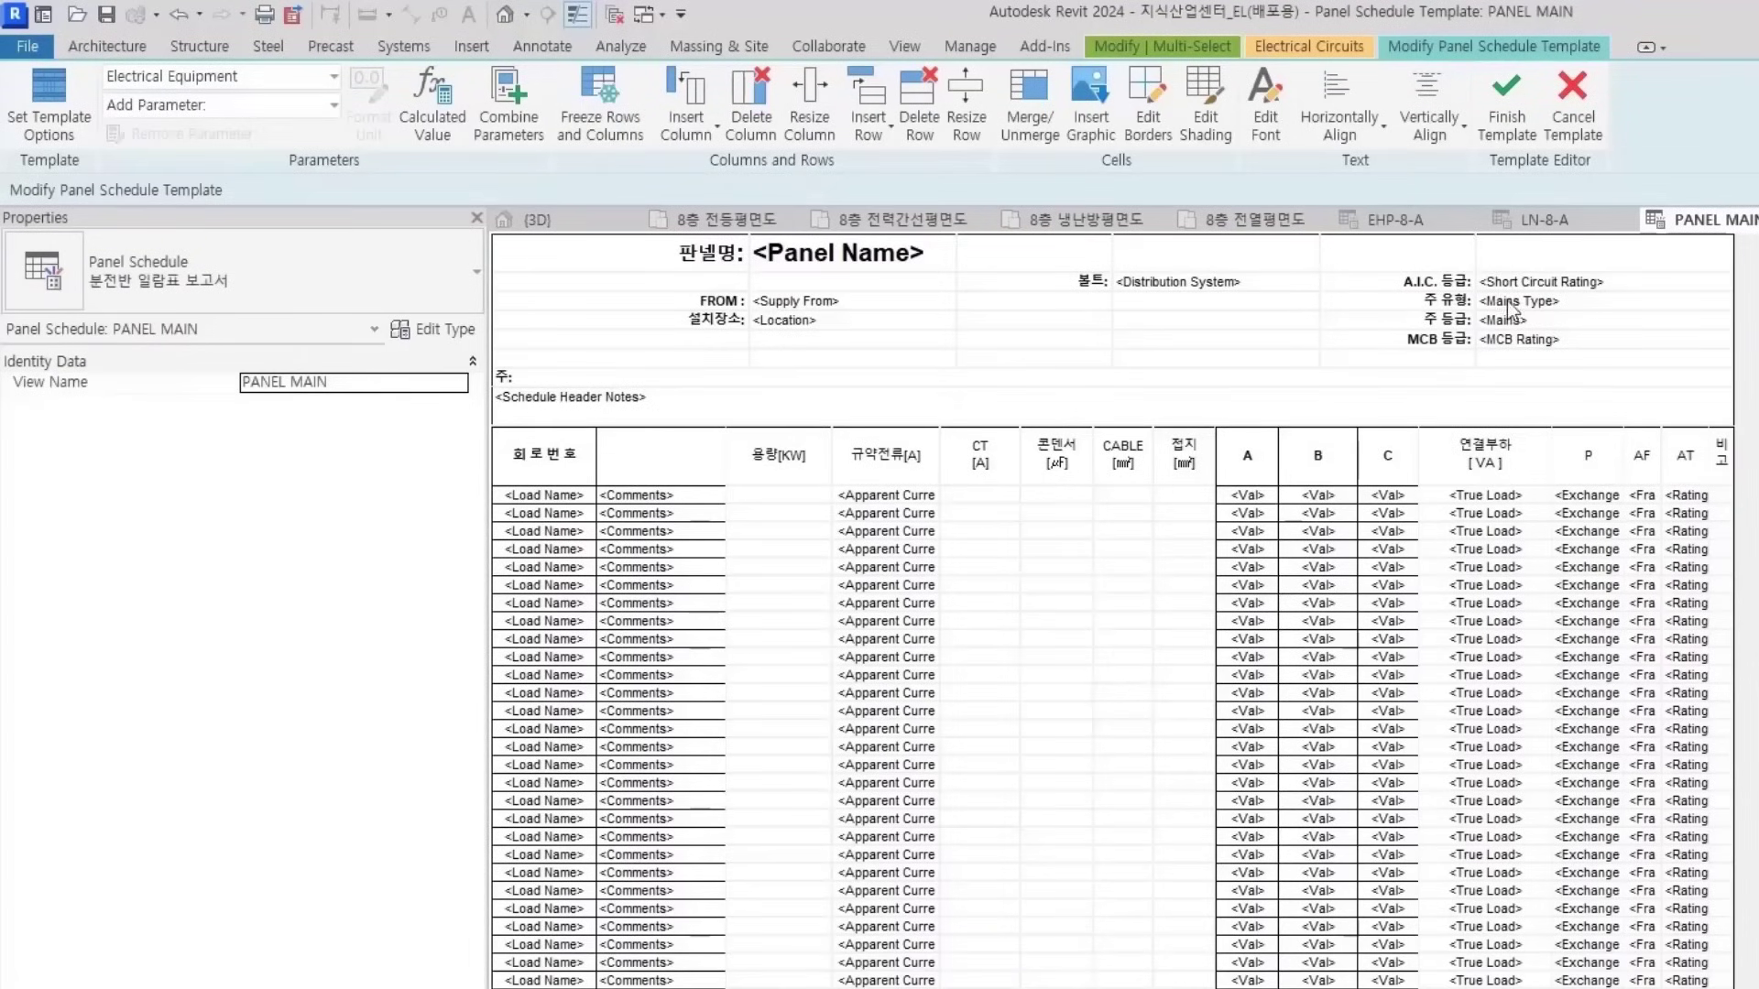
left_click(1589, 299)
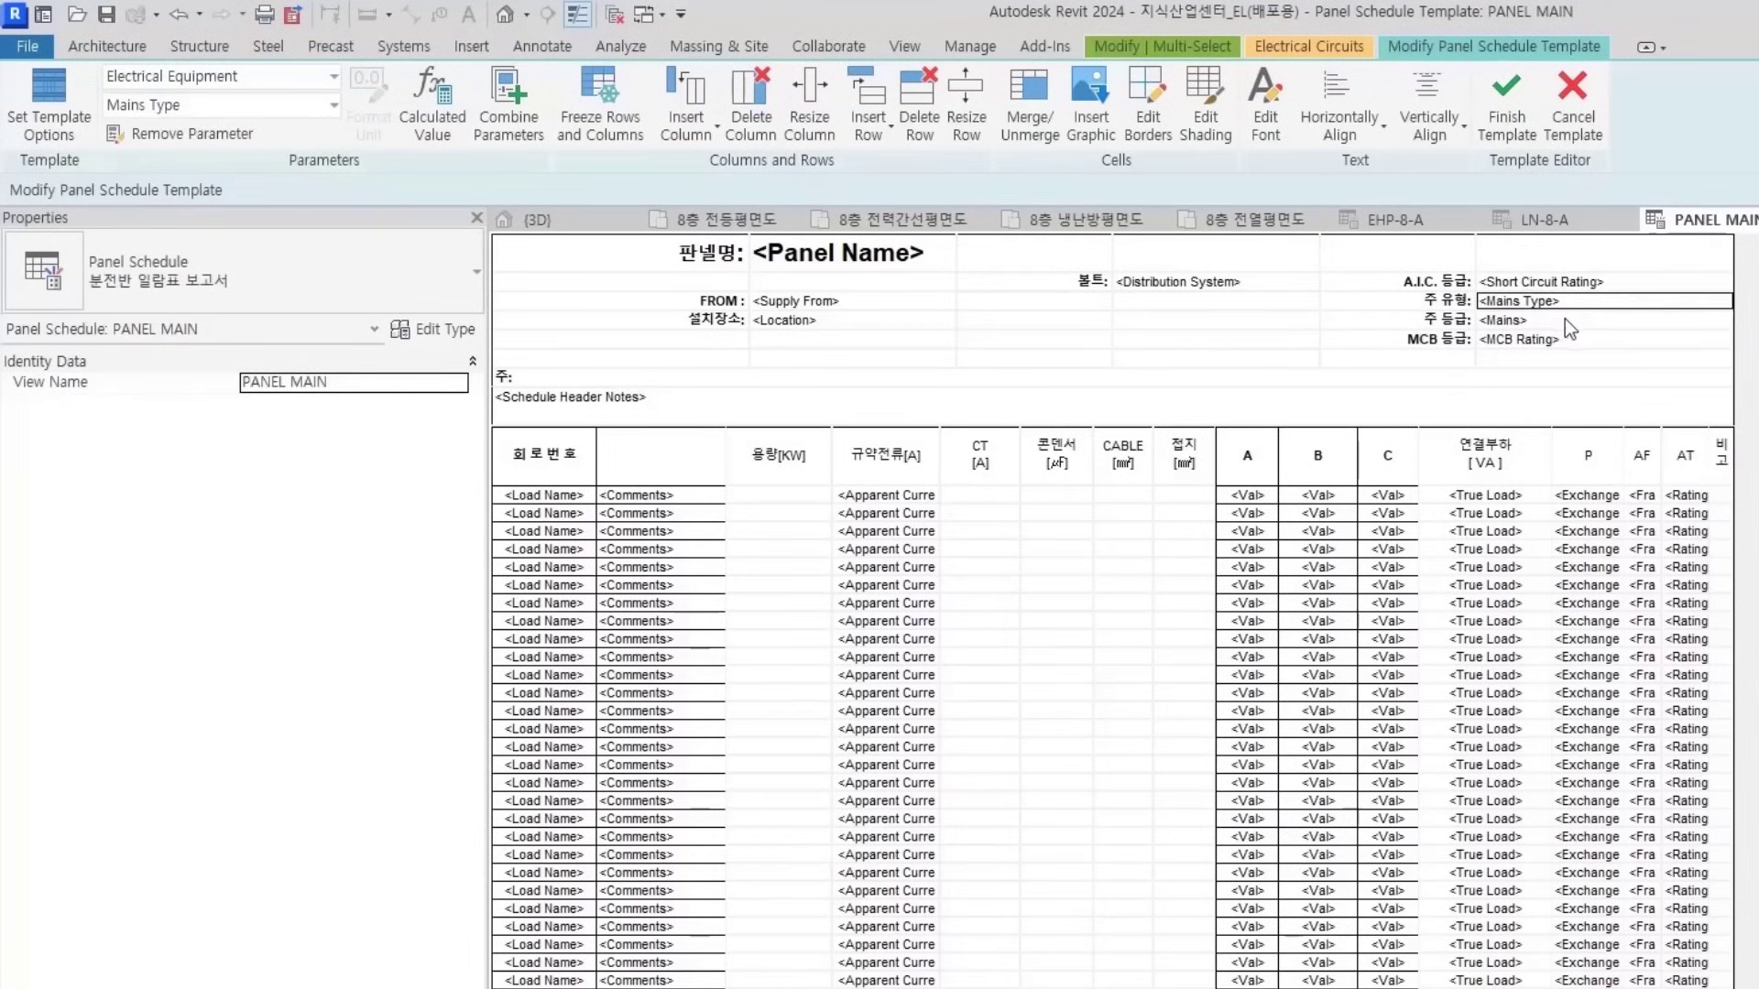
left_click(1564, 319)
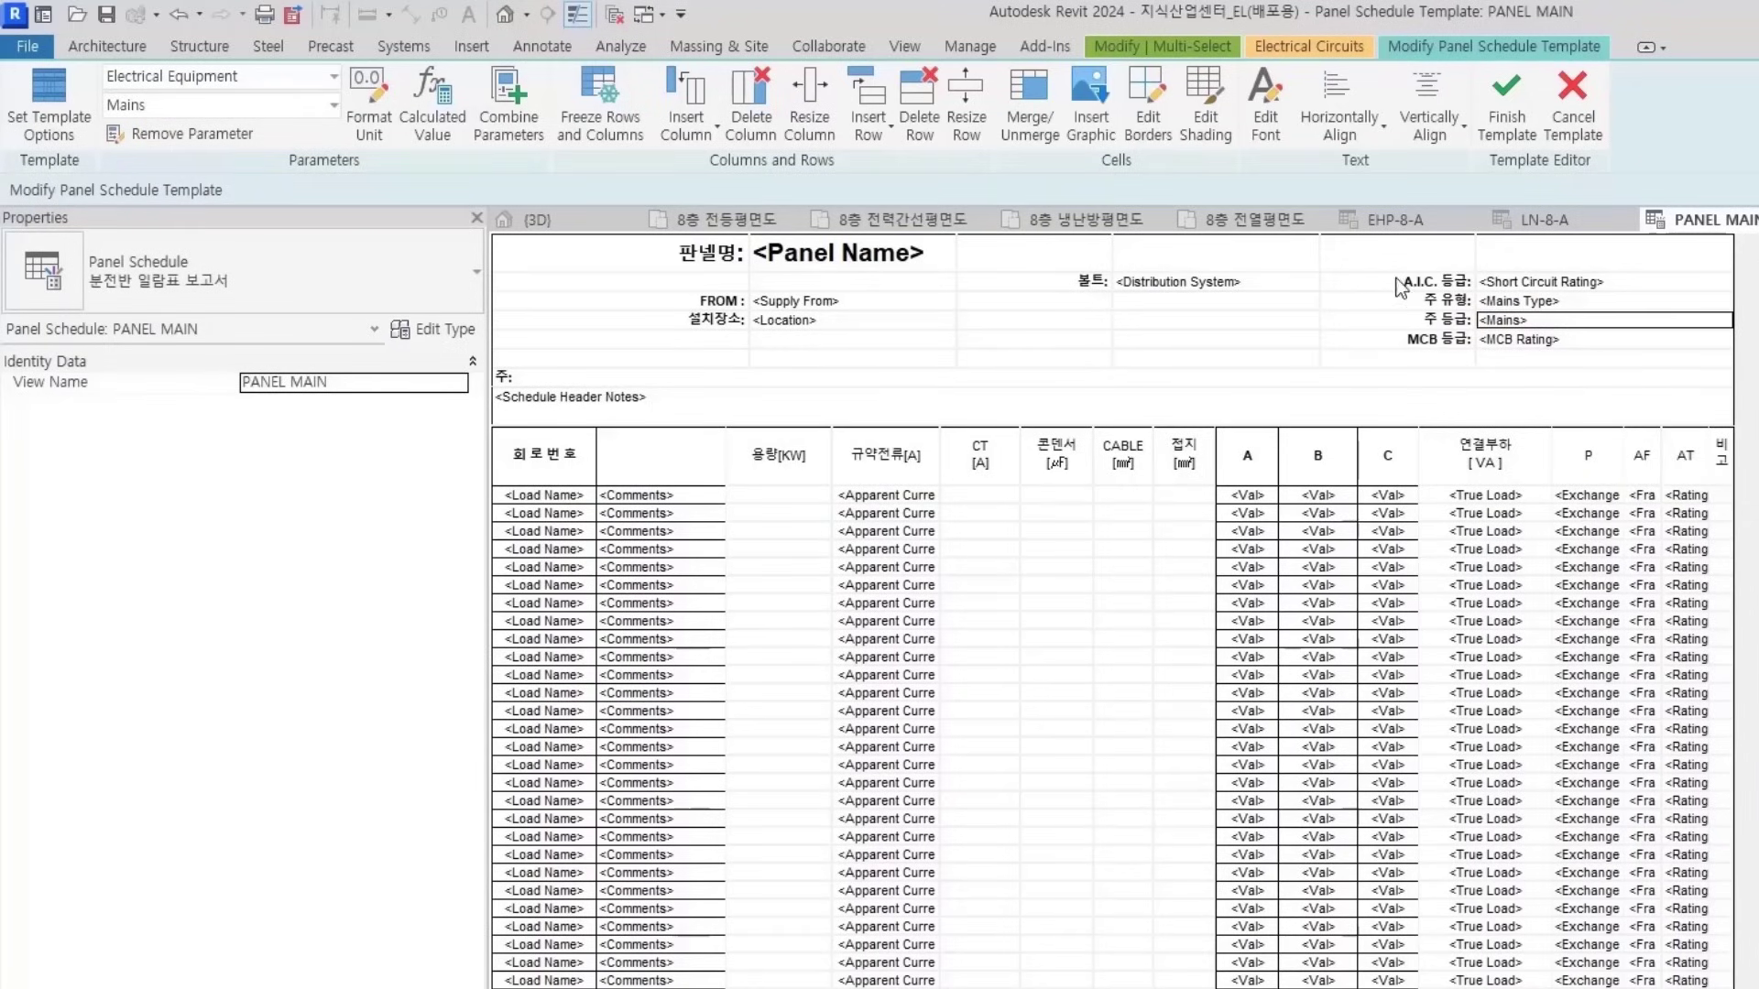
Remove the Short Circuit Rating and Mains Type parameters with their A.I.C. 등급 and 주 유형 labels from the template header
left_click_drag(1647, 284, 1629, 307)
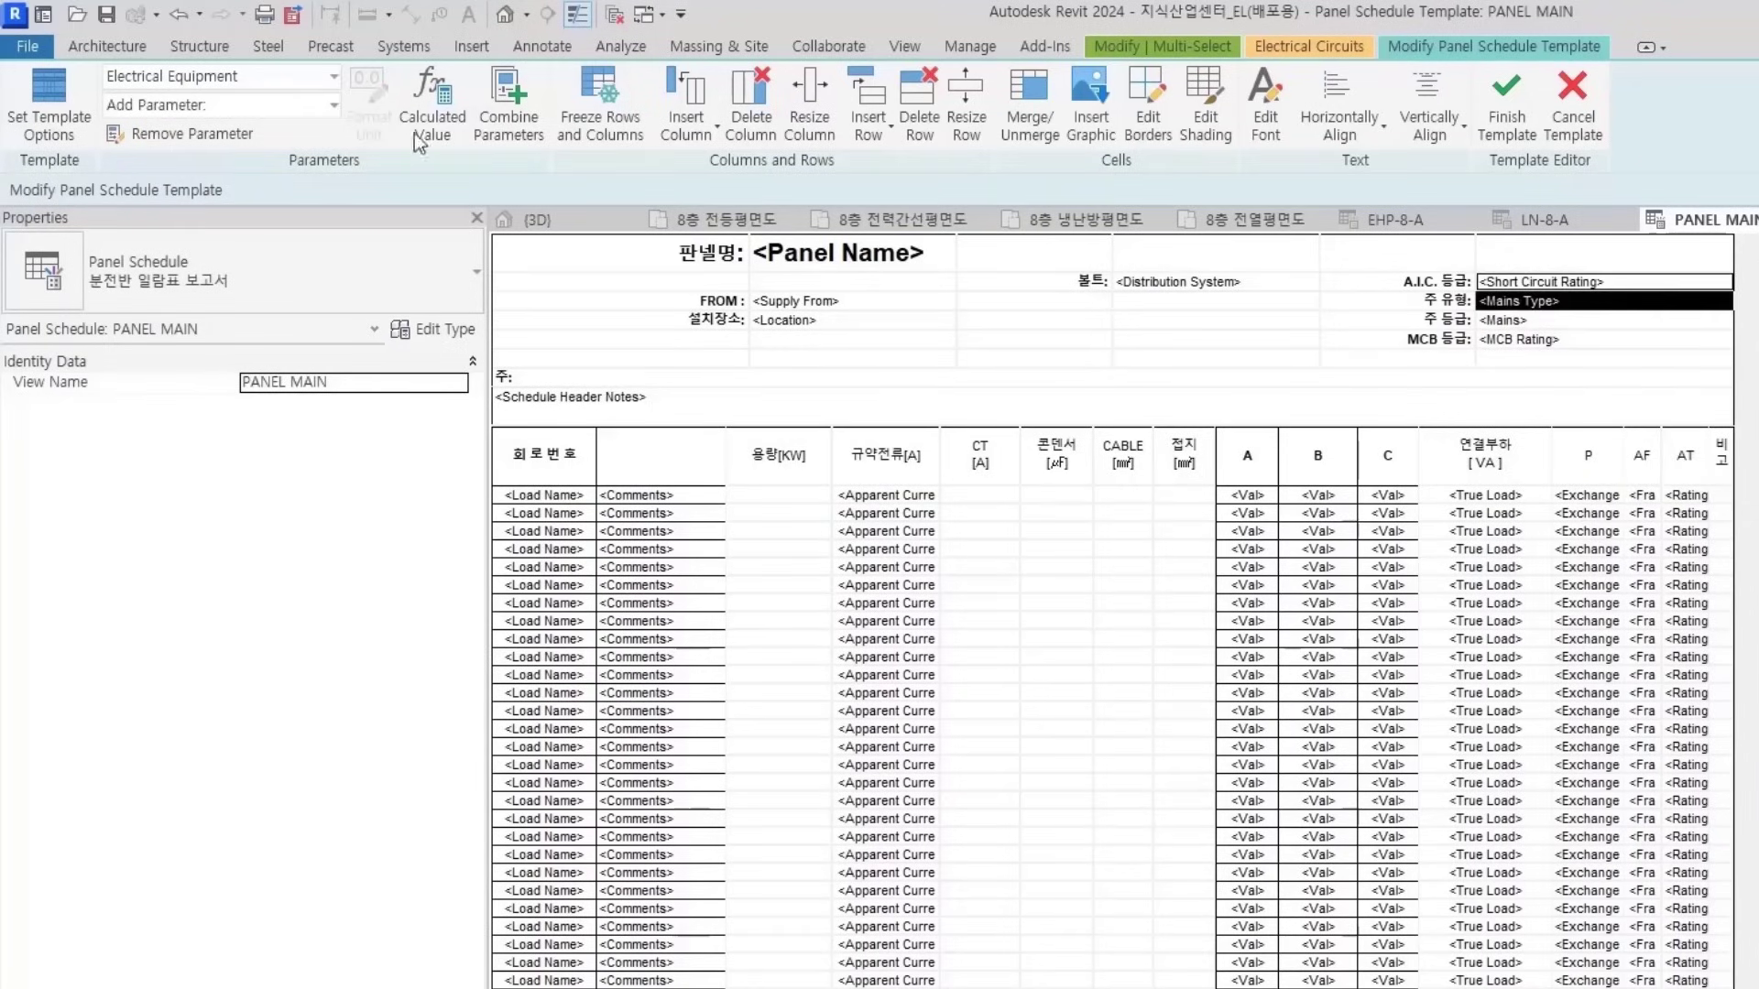
left_click(178, 134)
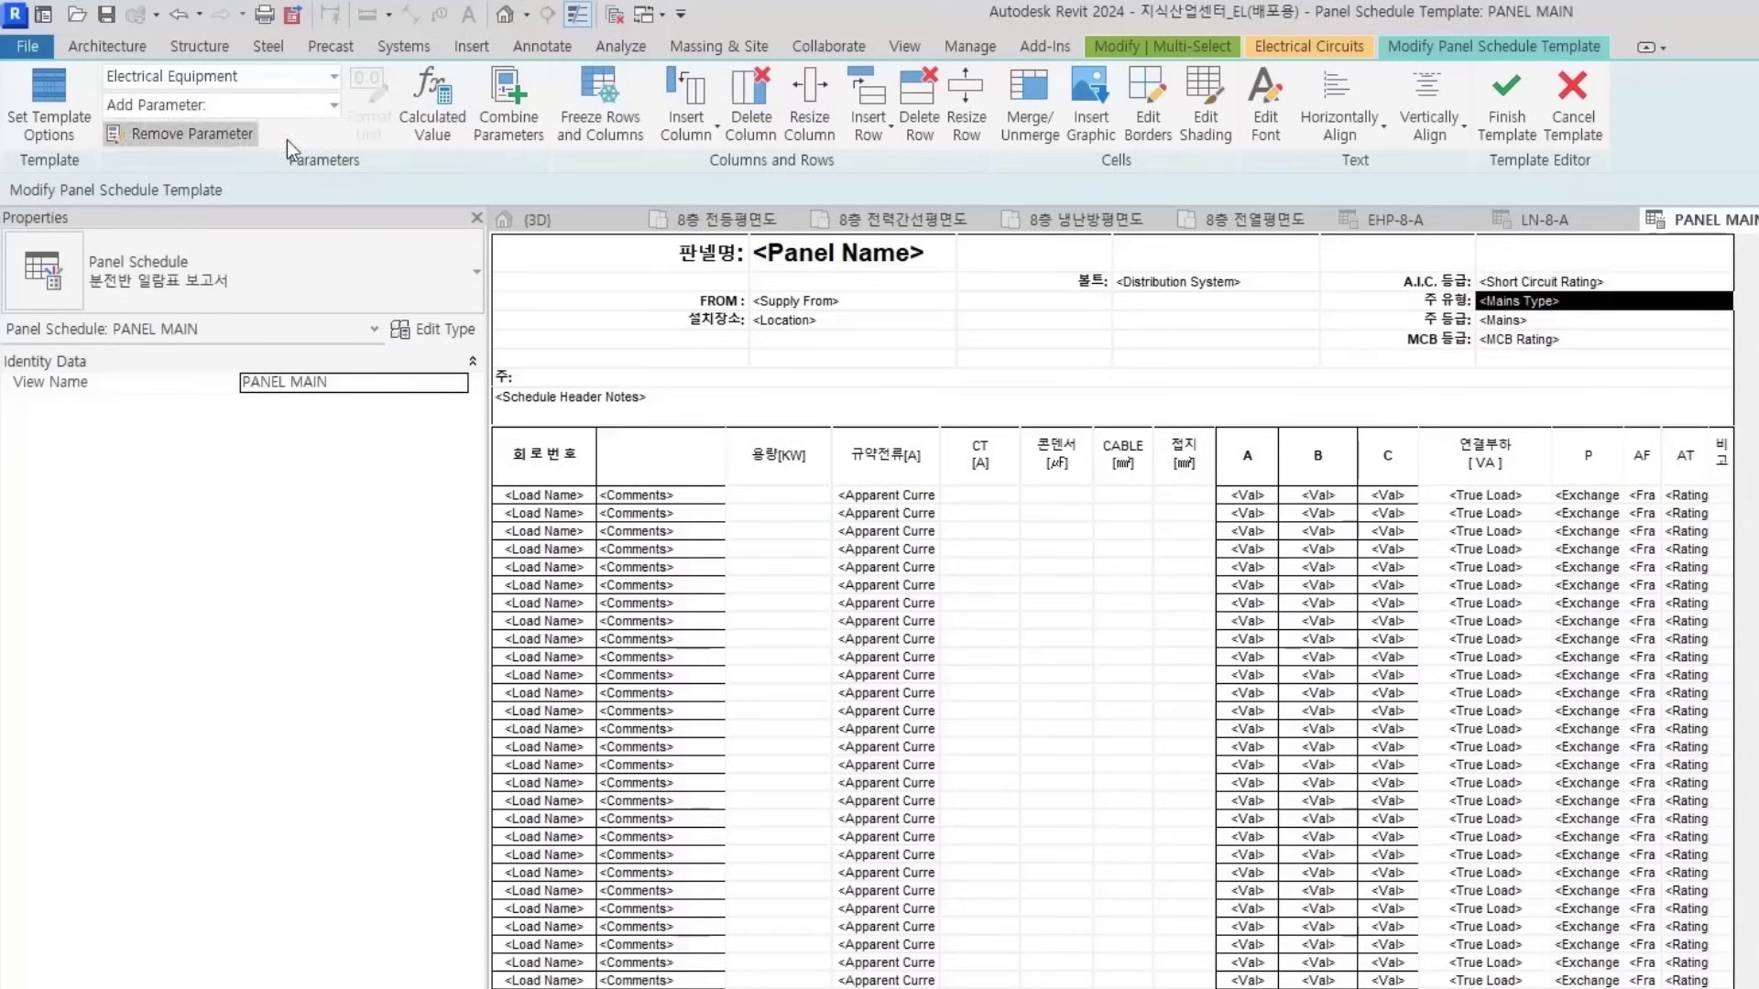
double_click(1388, 283)
key("Delete")
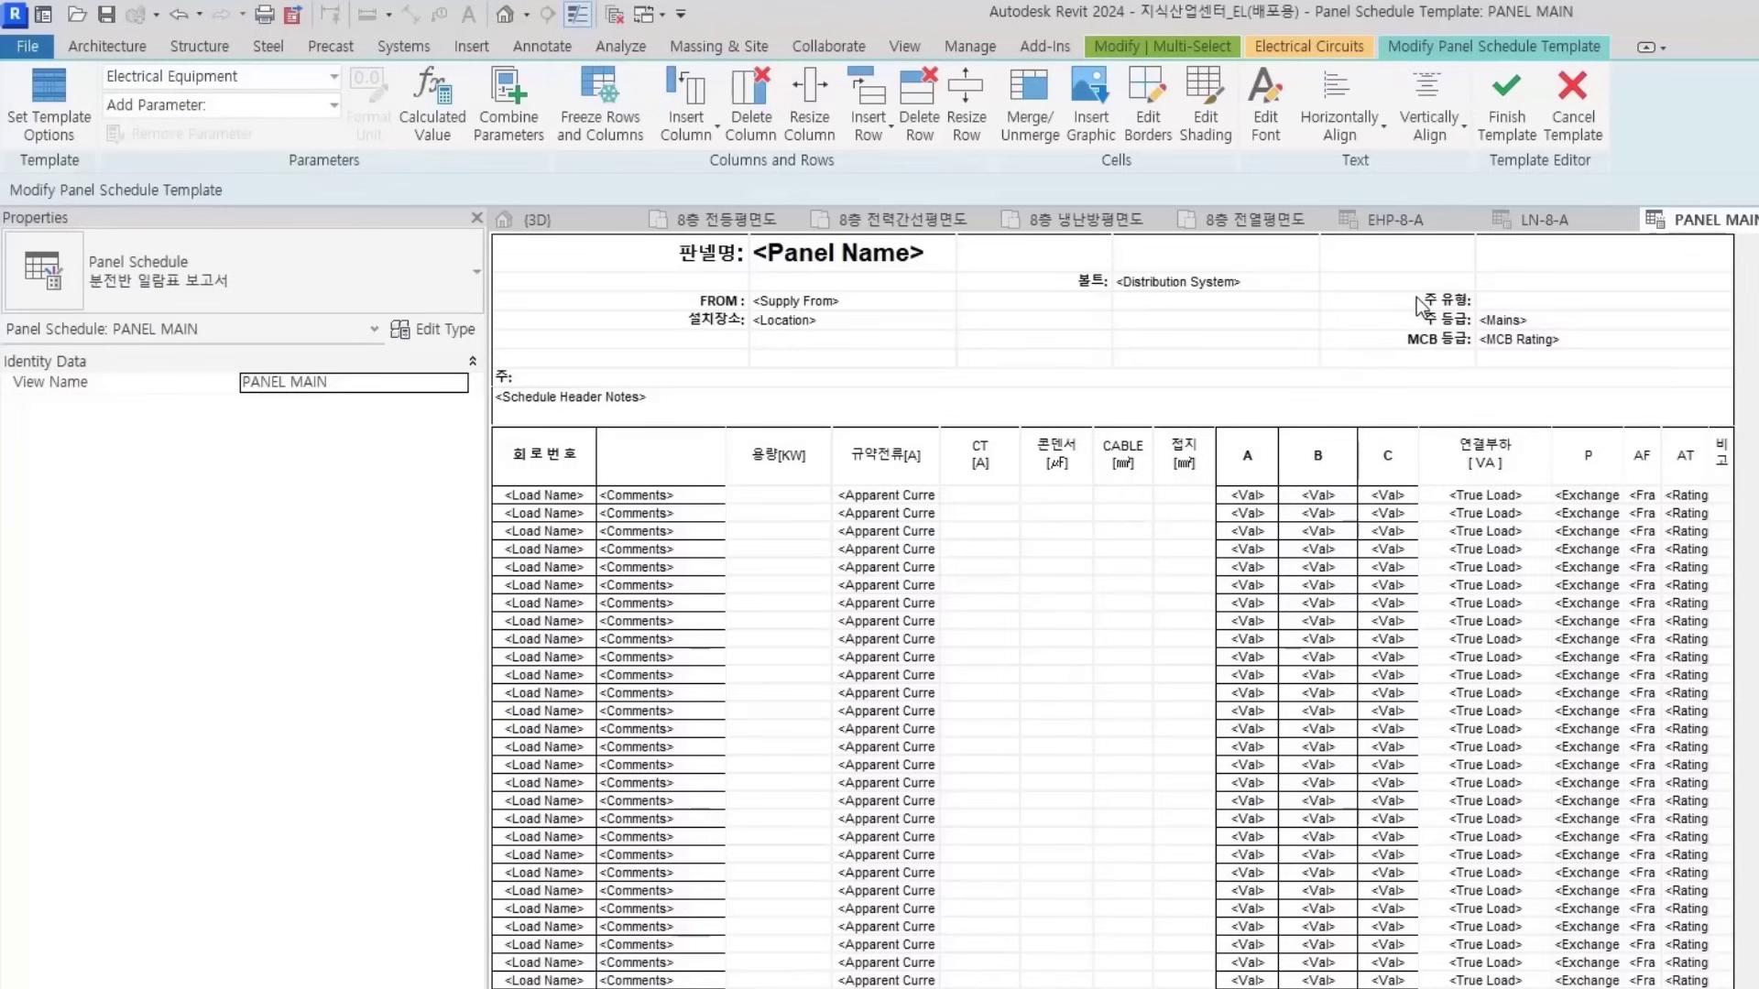
double_click(1415, 300)
key("Delete")
Add the Distribution System parameter in the Supply From row and copy the 볼트: label beside it
double_click(1224, 306)
left_click(284, 104)
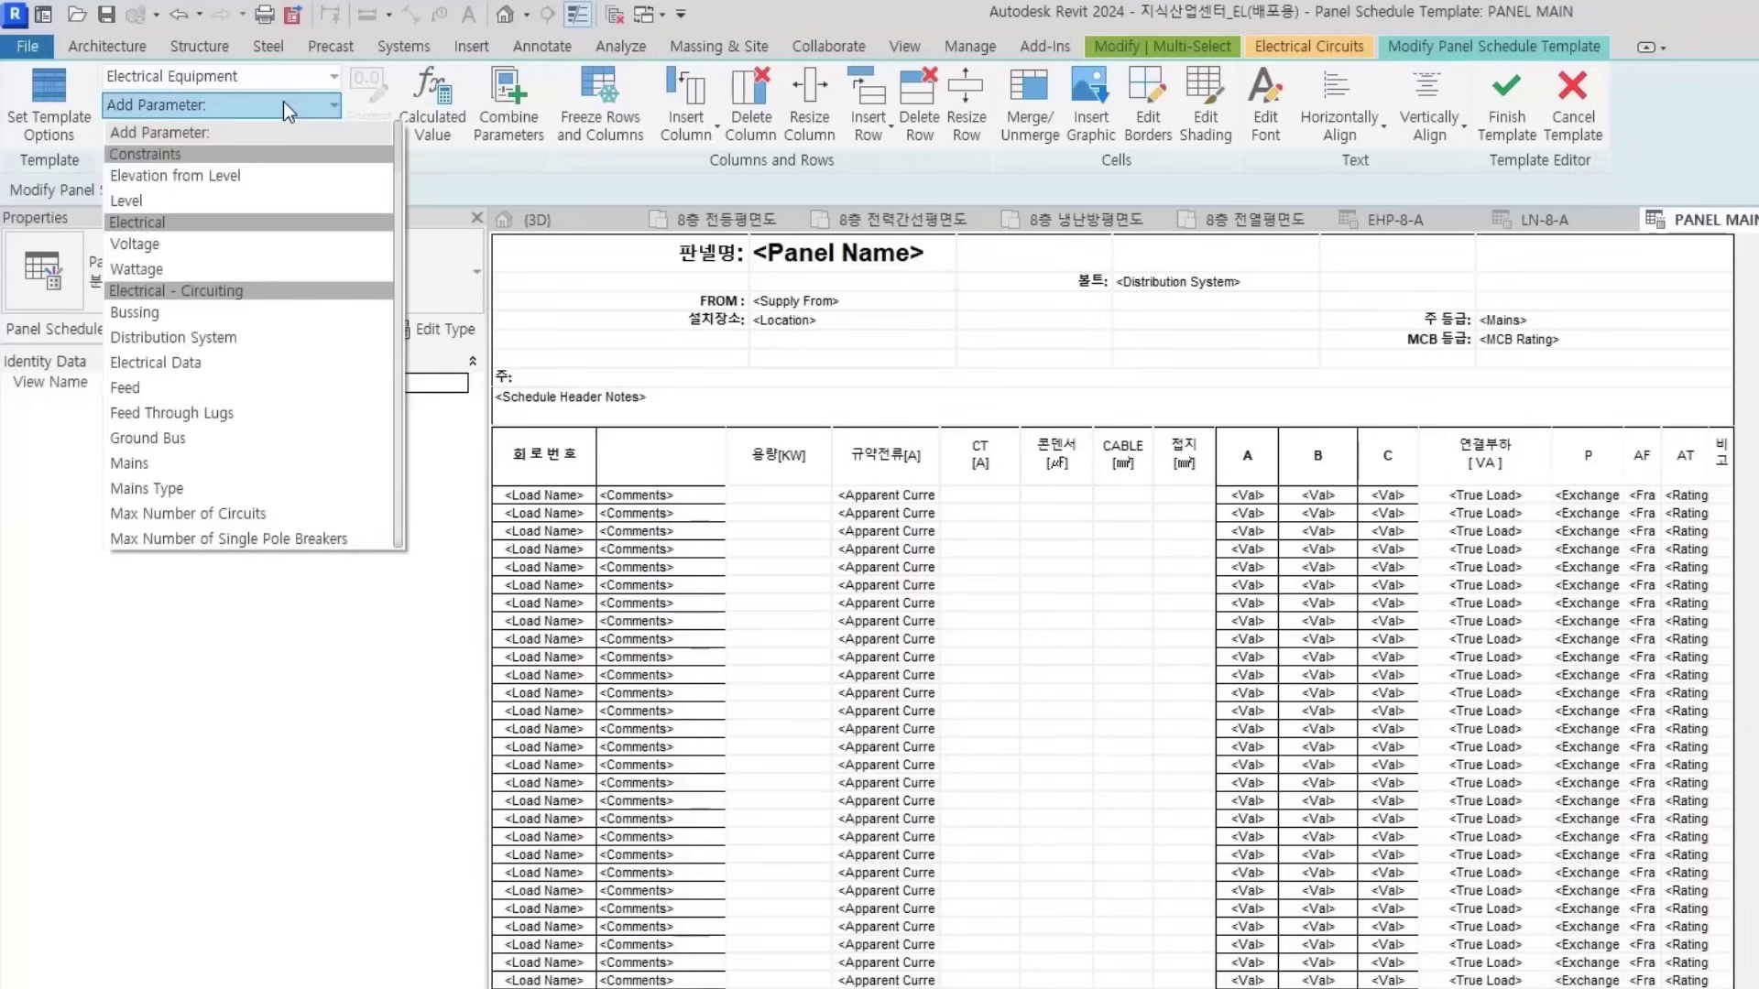
left_click(174, 337)
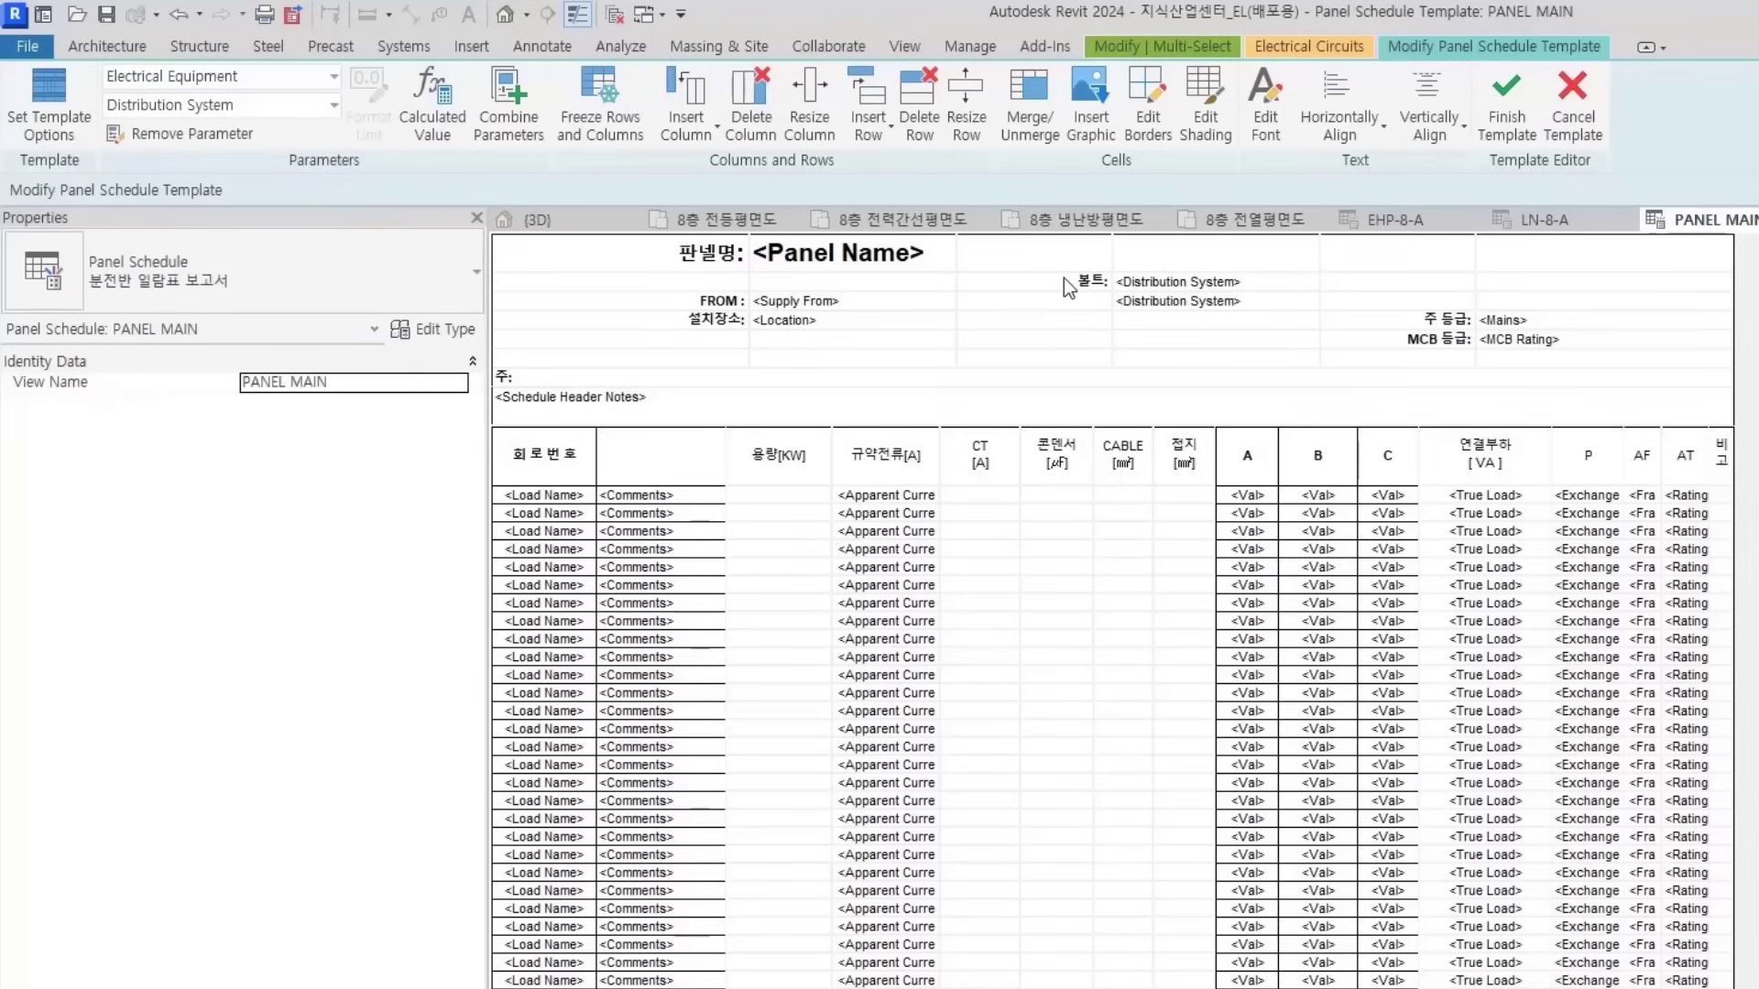
left_click(1063, 278)
double_click(1066, 283)
key("ctrl+c")
left_click(1085, 308)
key("ctrl+v")
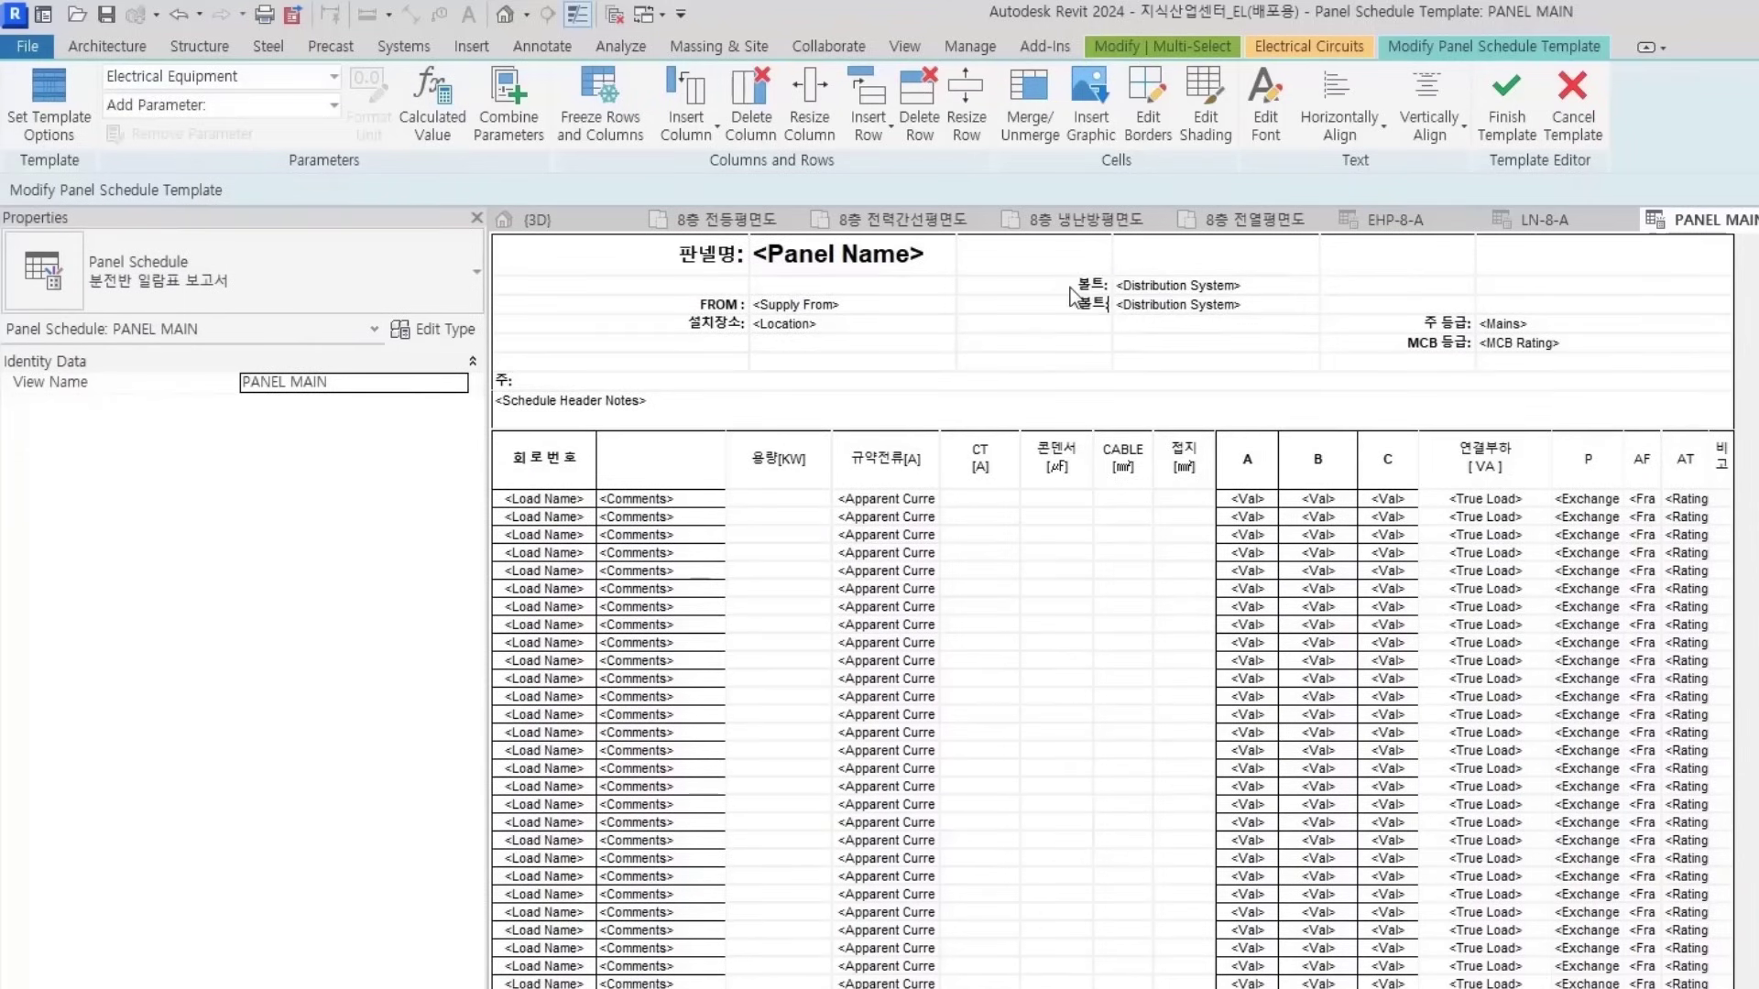
Remove the original Distribution System parameter and its 볼트: label from the row above the Supply From row
left_click(1228, 289)
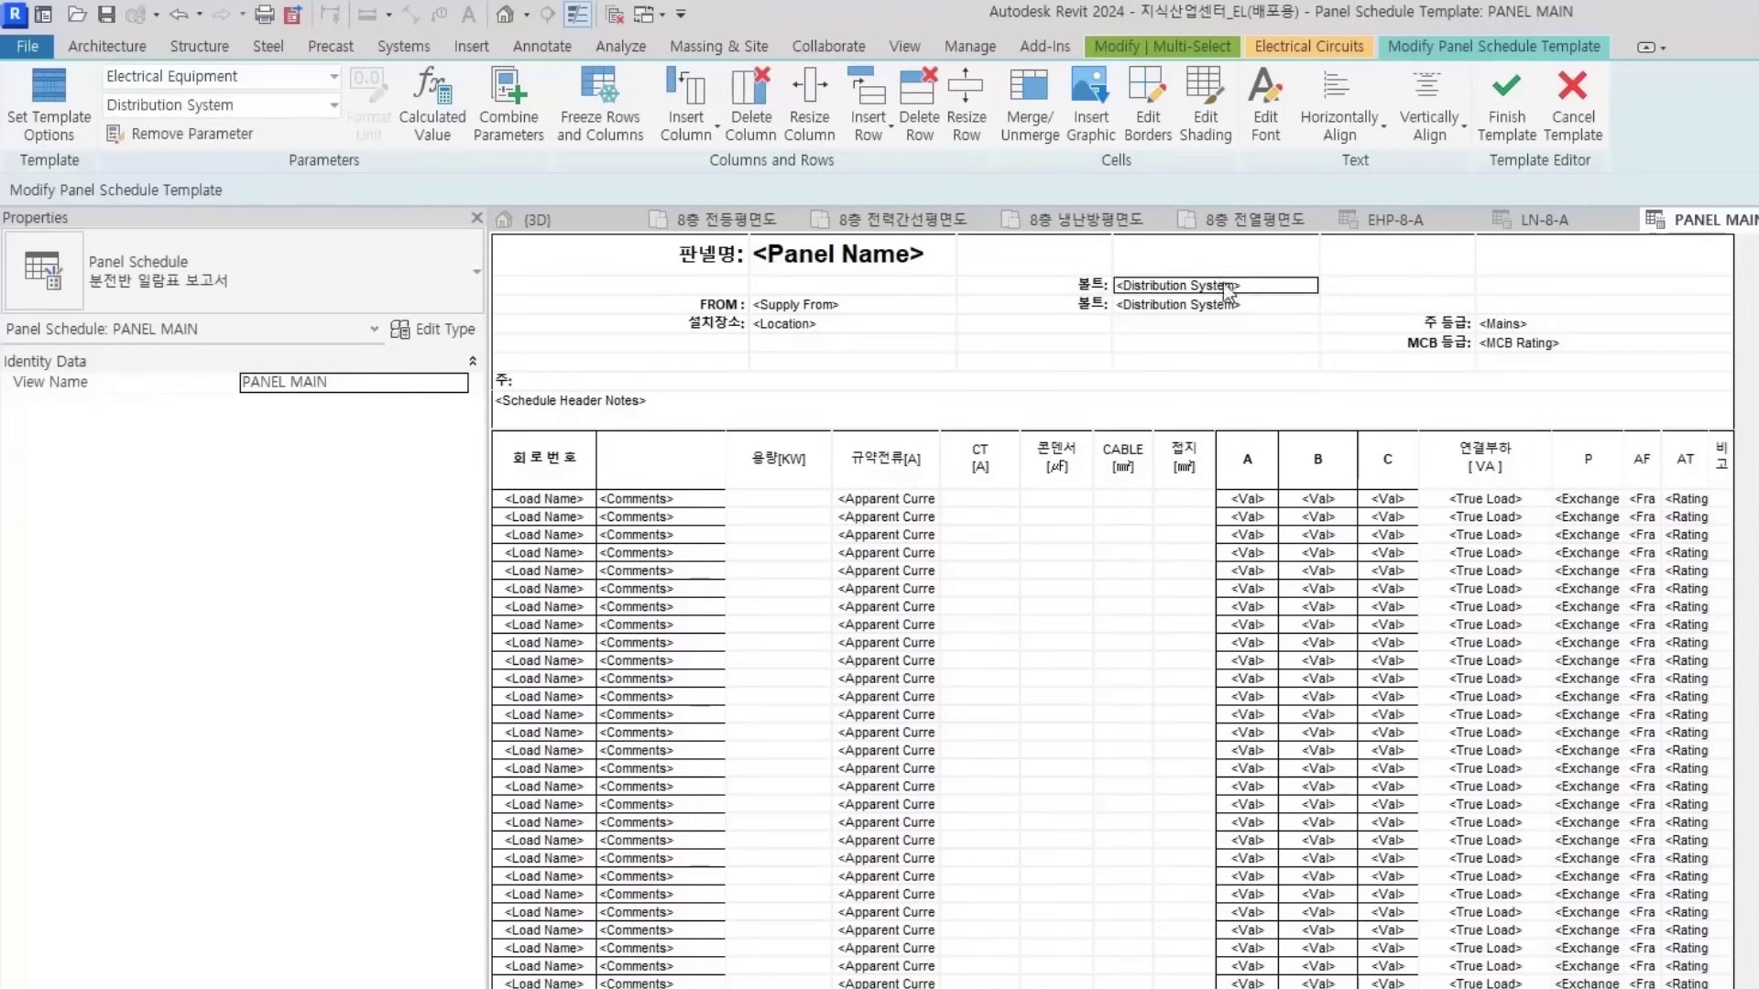
left_click(227, 135)
left_click(1079, 286)
left_click_drag(1075, 285, 1138, 293)
key("BackSpace")
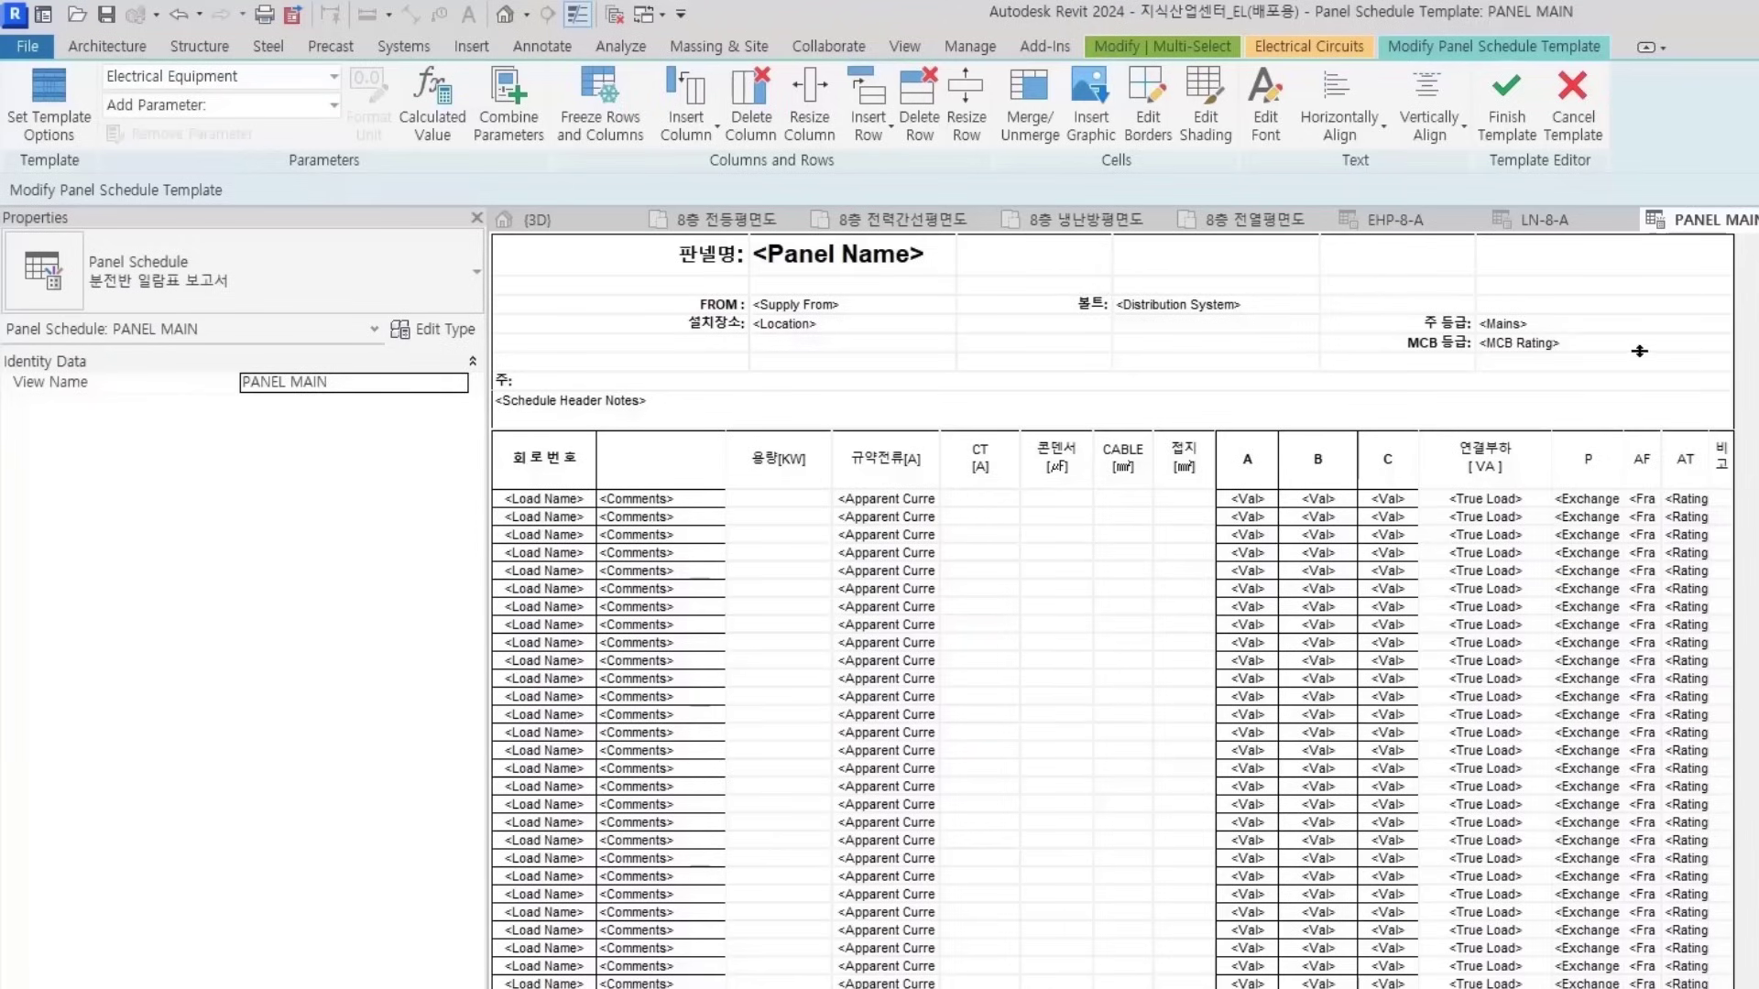
left_click(1667, 352)
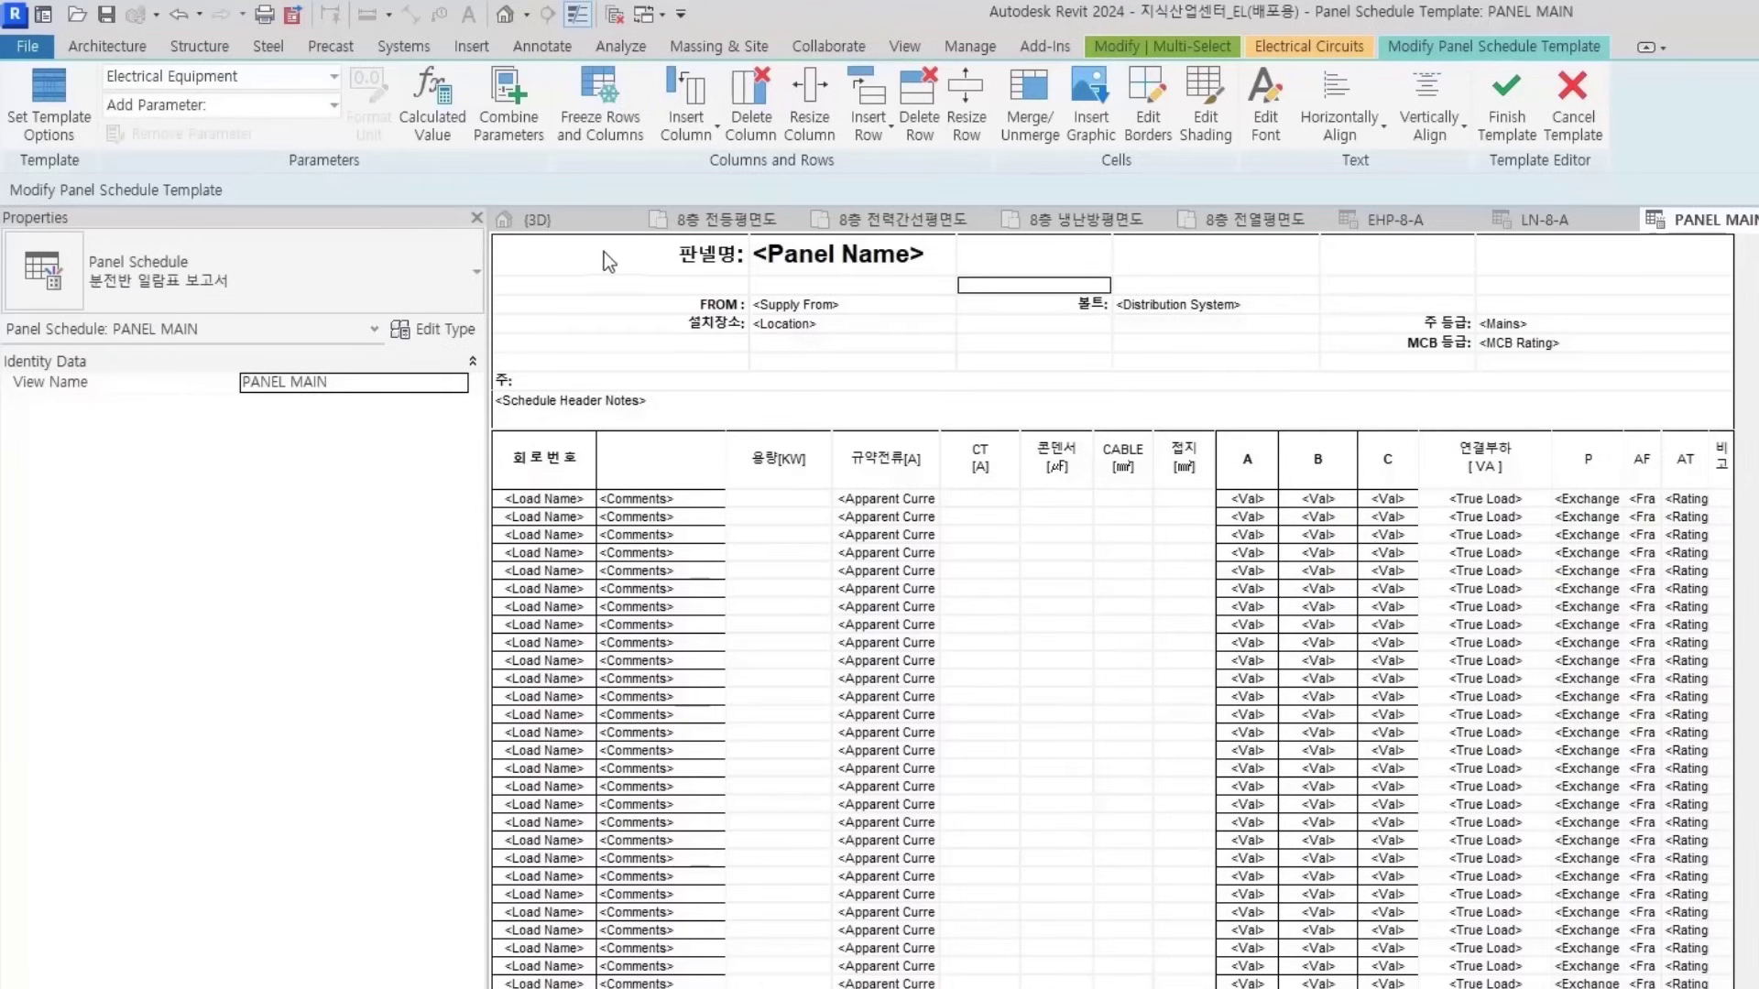
Retitle the labels beside the Mains and MCB Rating parameters as MAIN AF and MAIN AT:
left_click(1469, 325)
left_click_drag(1471, 325, 1383, 320)
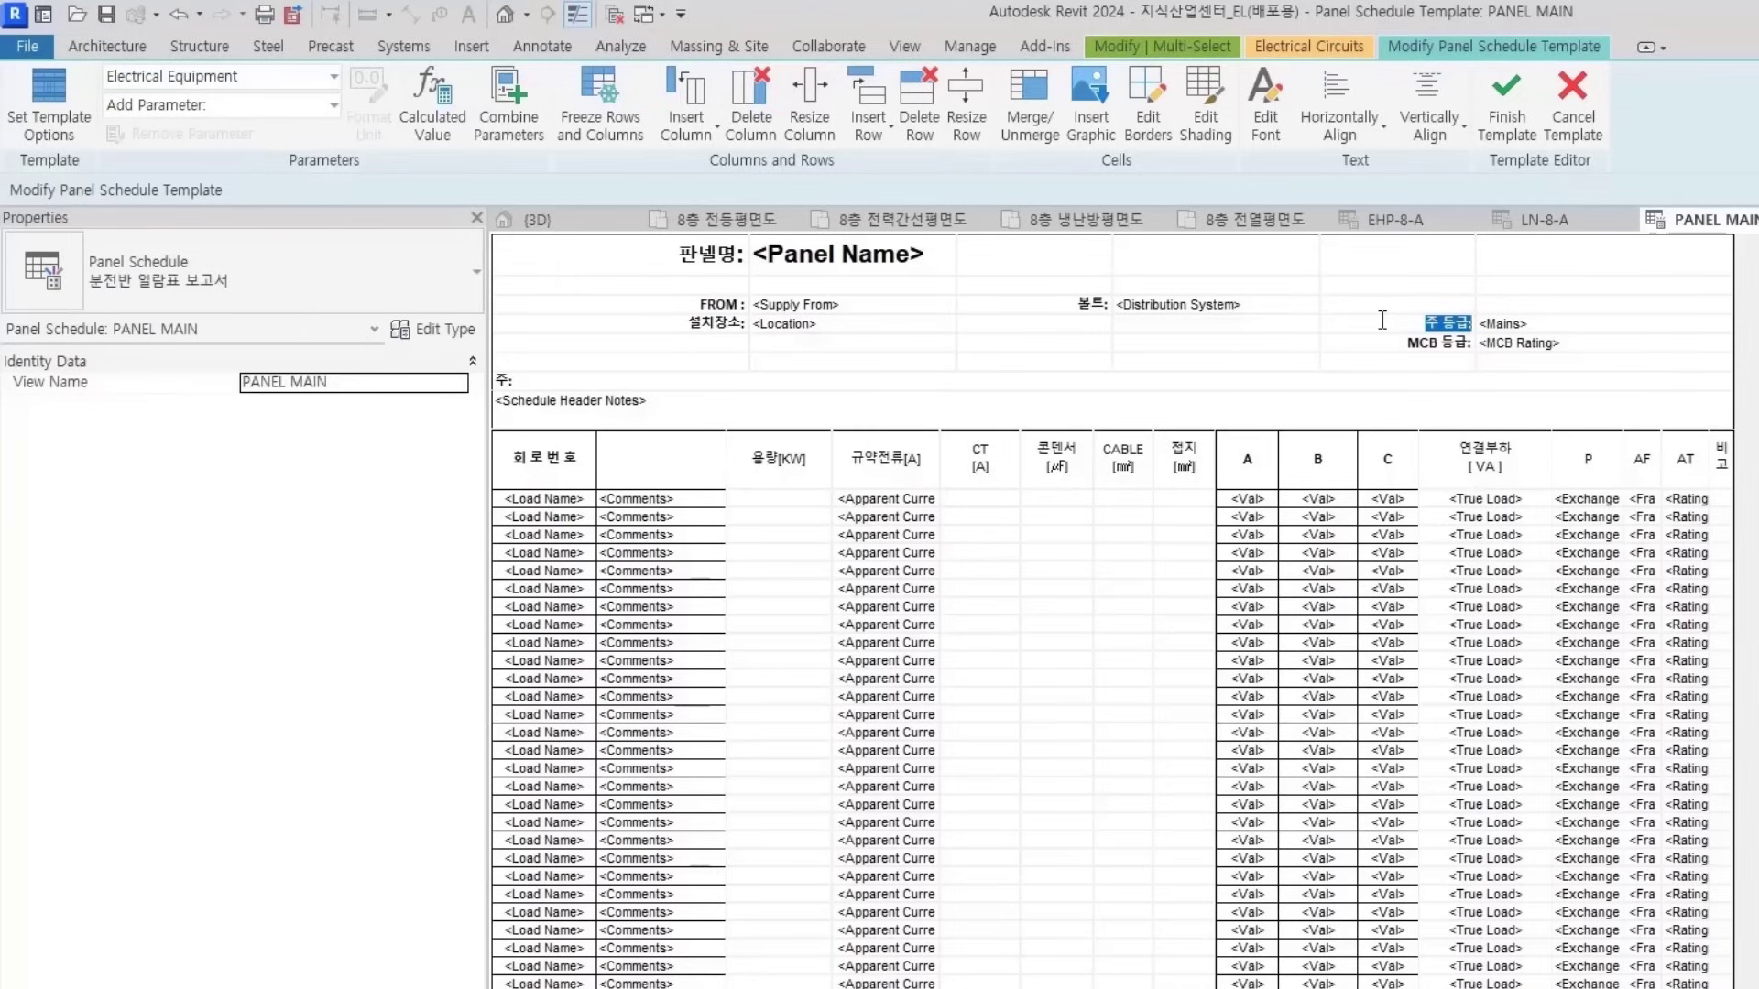
type("MAIN AF")
double_click(1392, 342)
type("MAN")
key("BackSpace")
type("IN AT:")
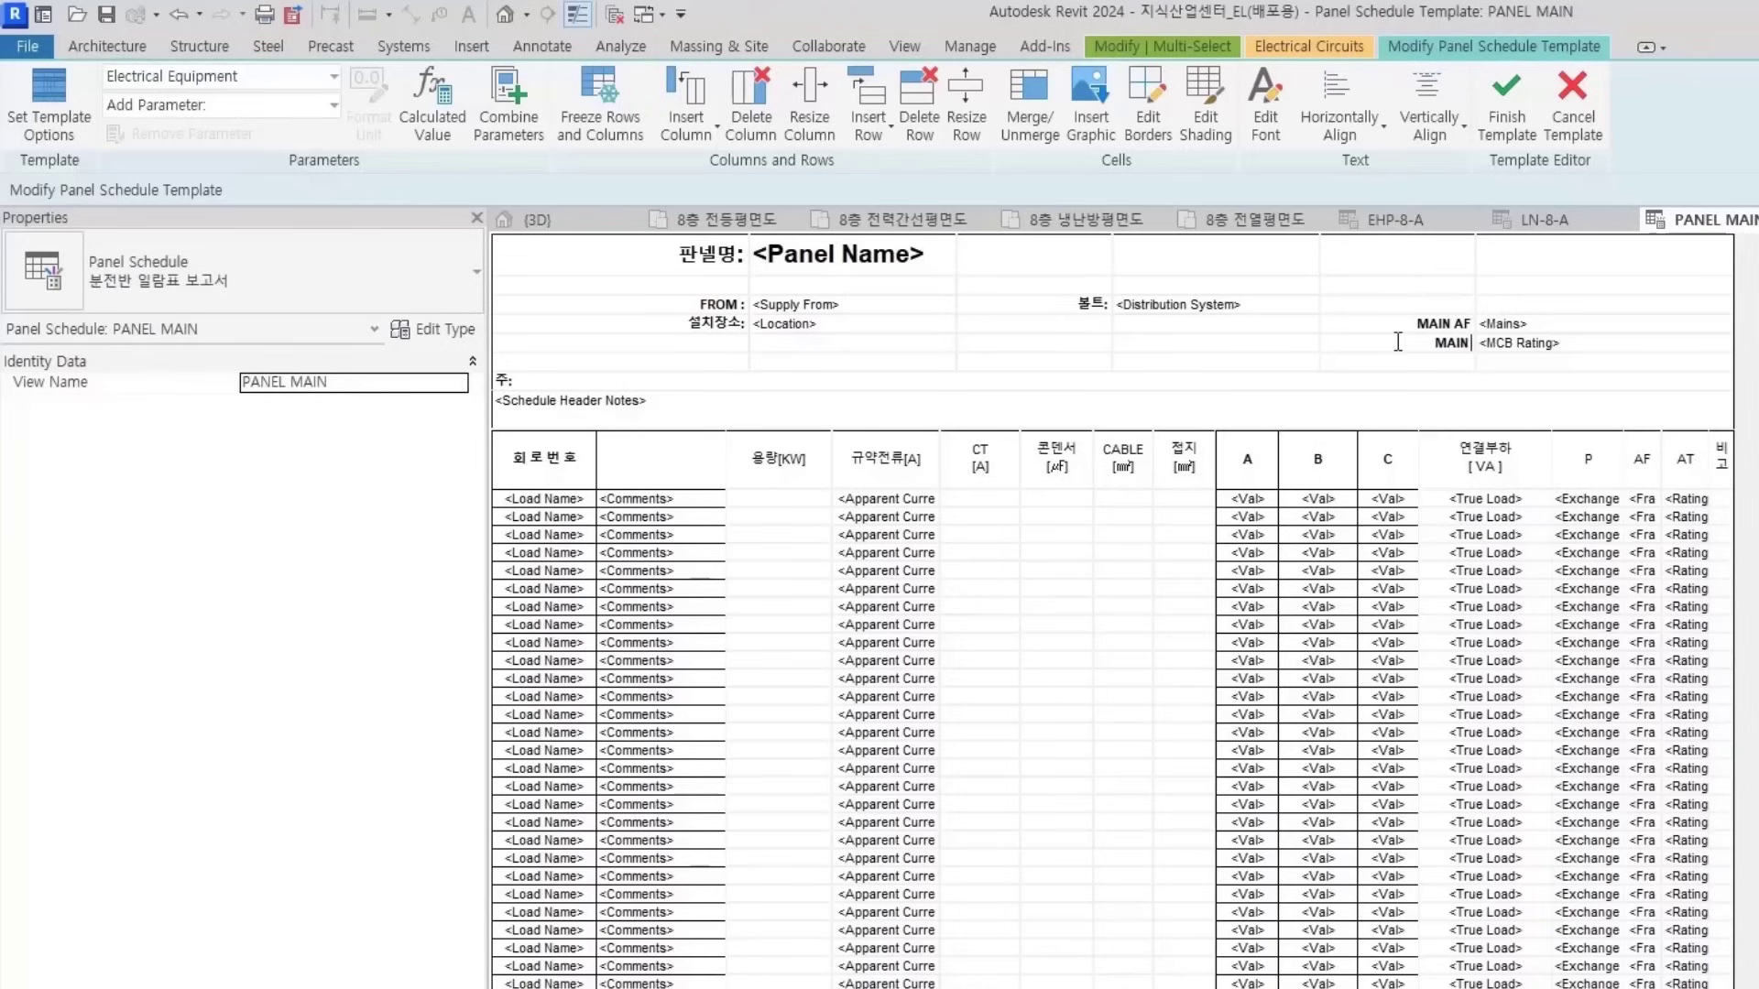
Add a colon to the label beside the Mains parameter so it reads MAIN AF:
left_click(1455, 325)
type(":")
scroll(1112, 605, "down", 3)
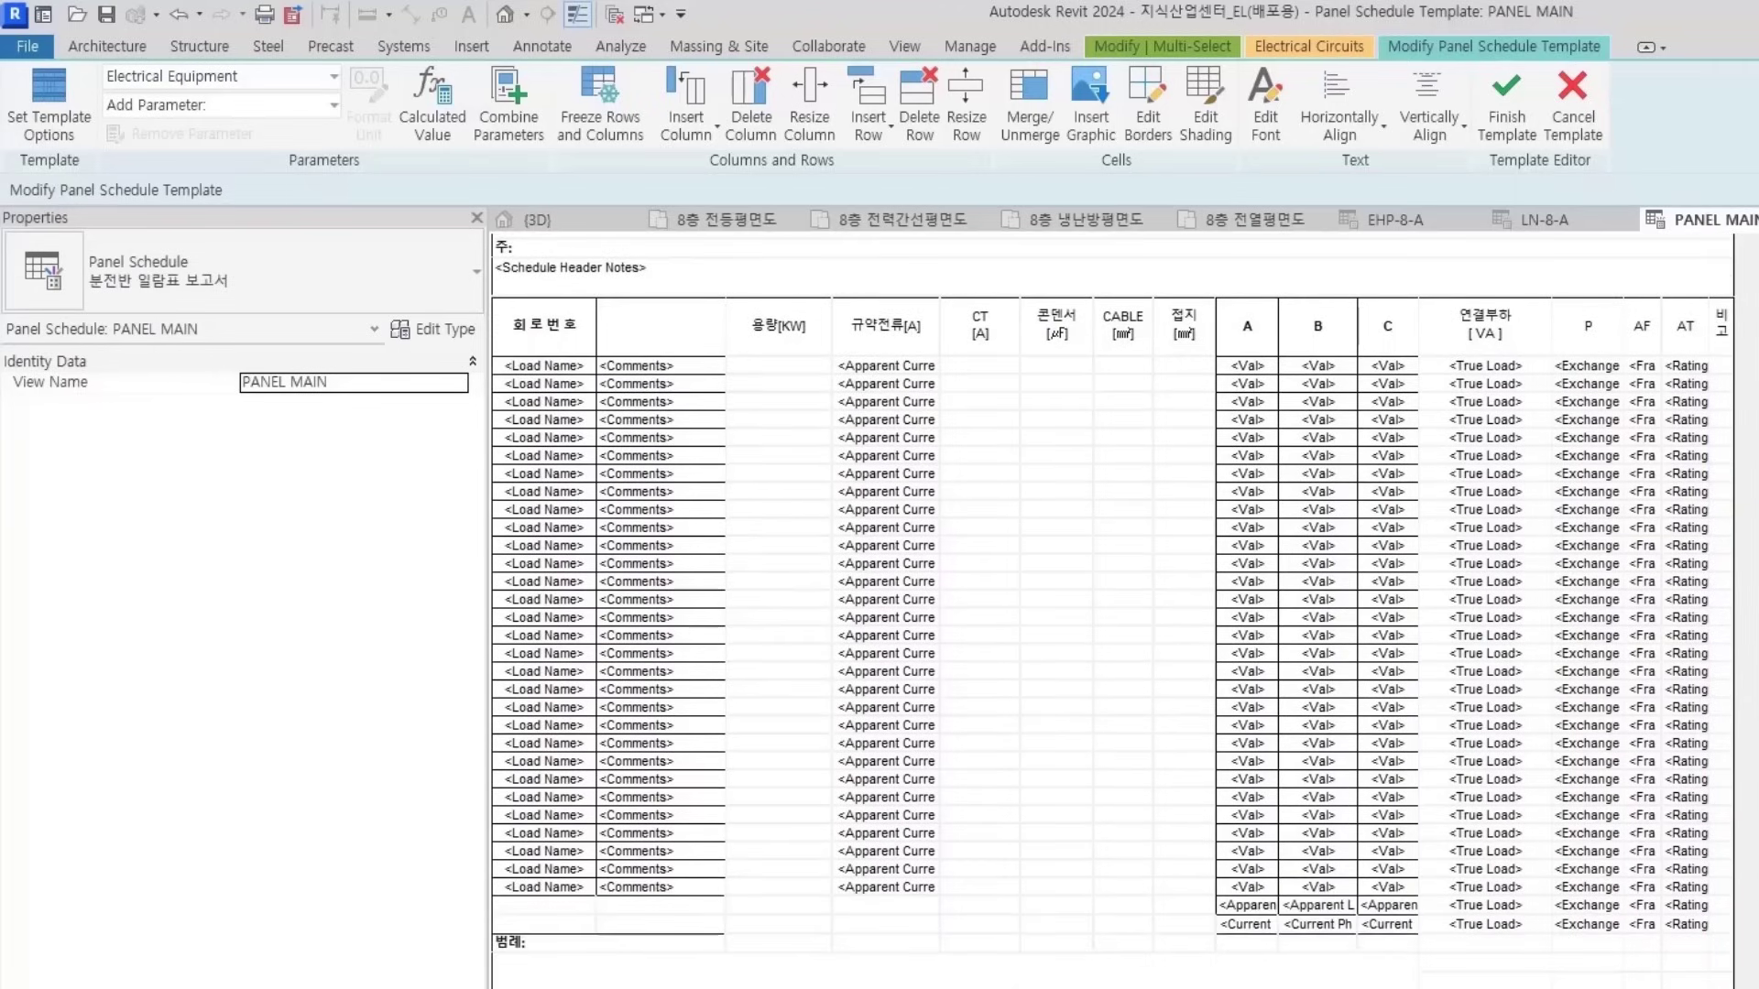
scroll(772, 575, "up", 3)
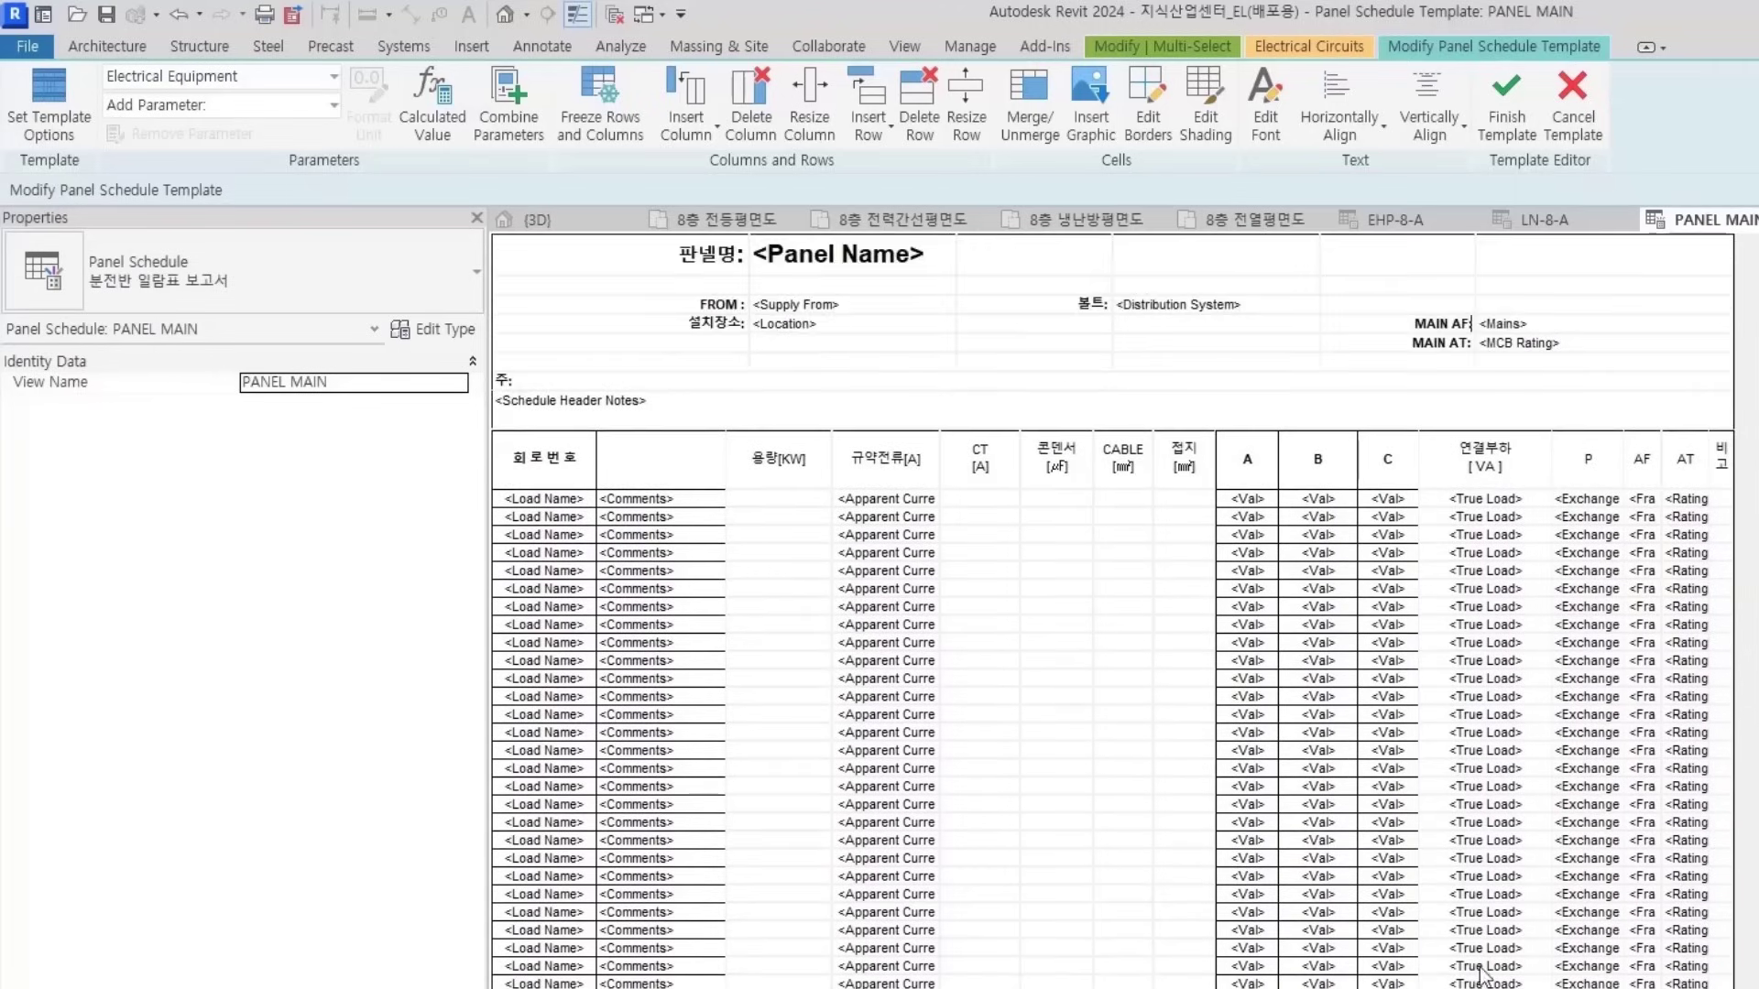
Apply <Thin Lines> borders outside and inside to the columns from 용량[KW] through 접지
left_click(772, 465)
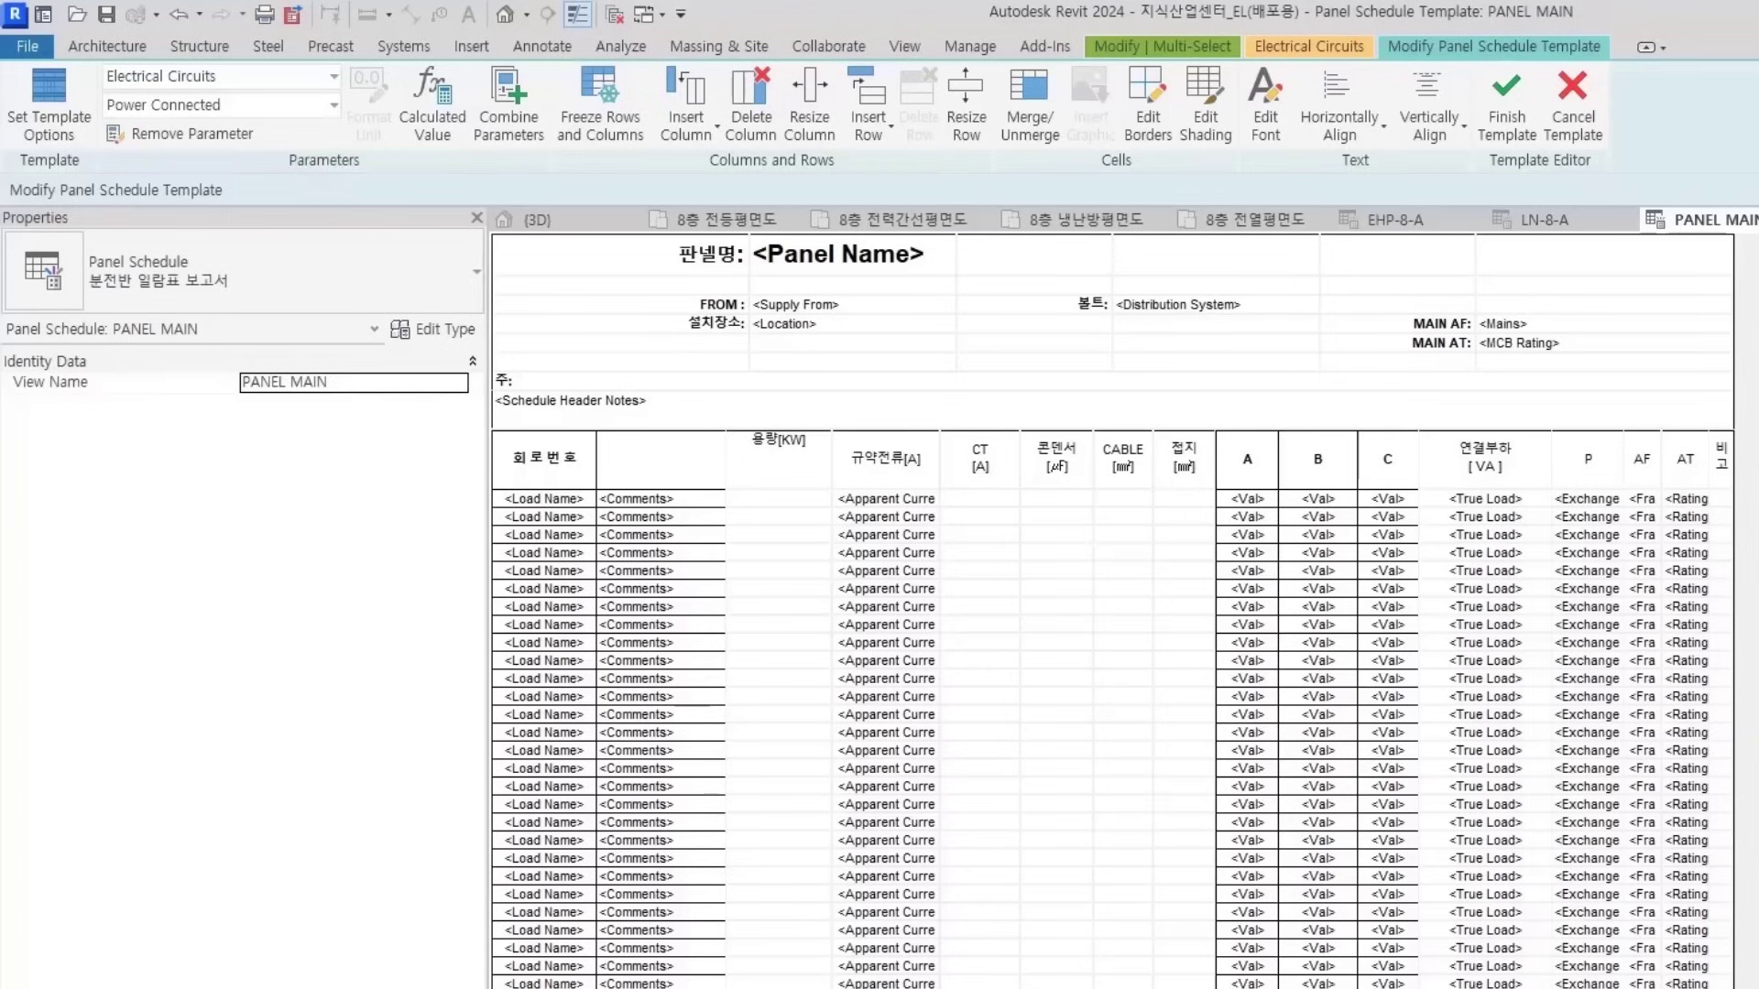
left_click_drag(772, 464, 1182, 531)
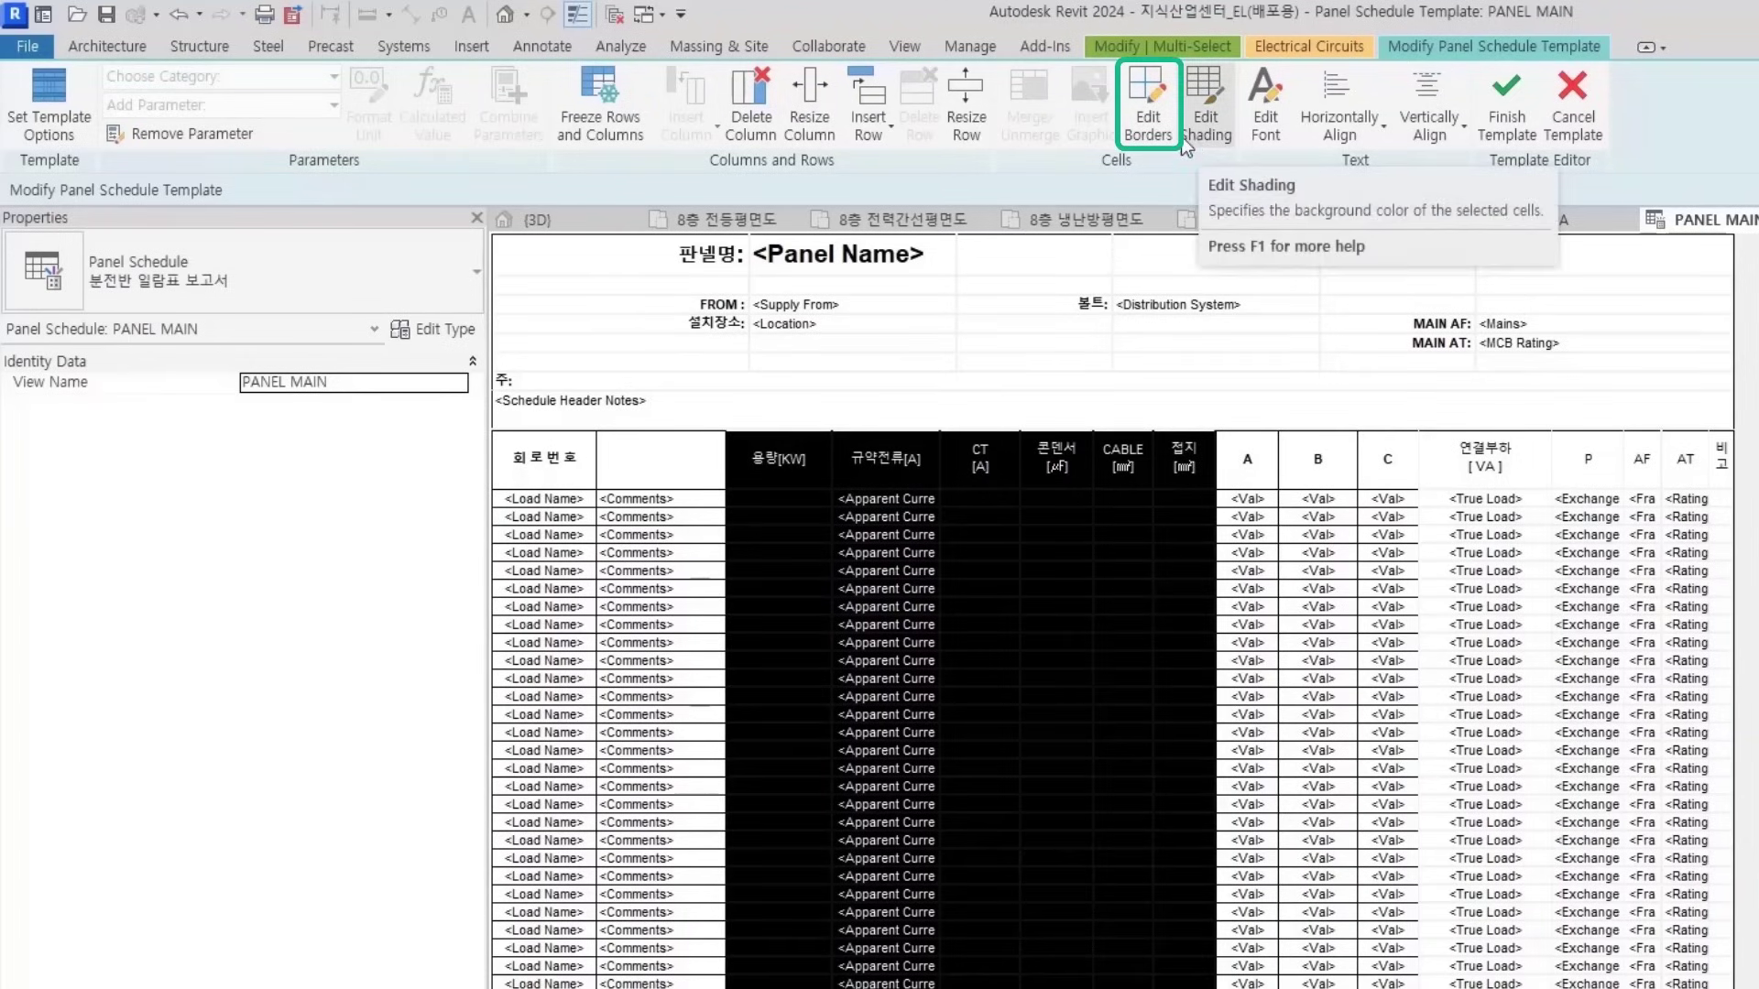
left_click(1148, 115)
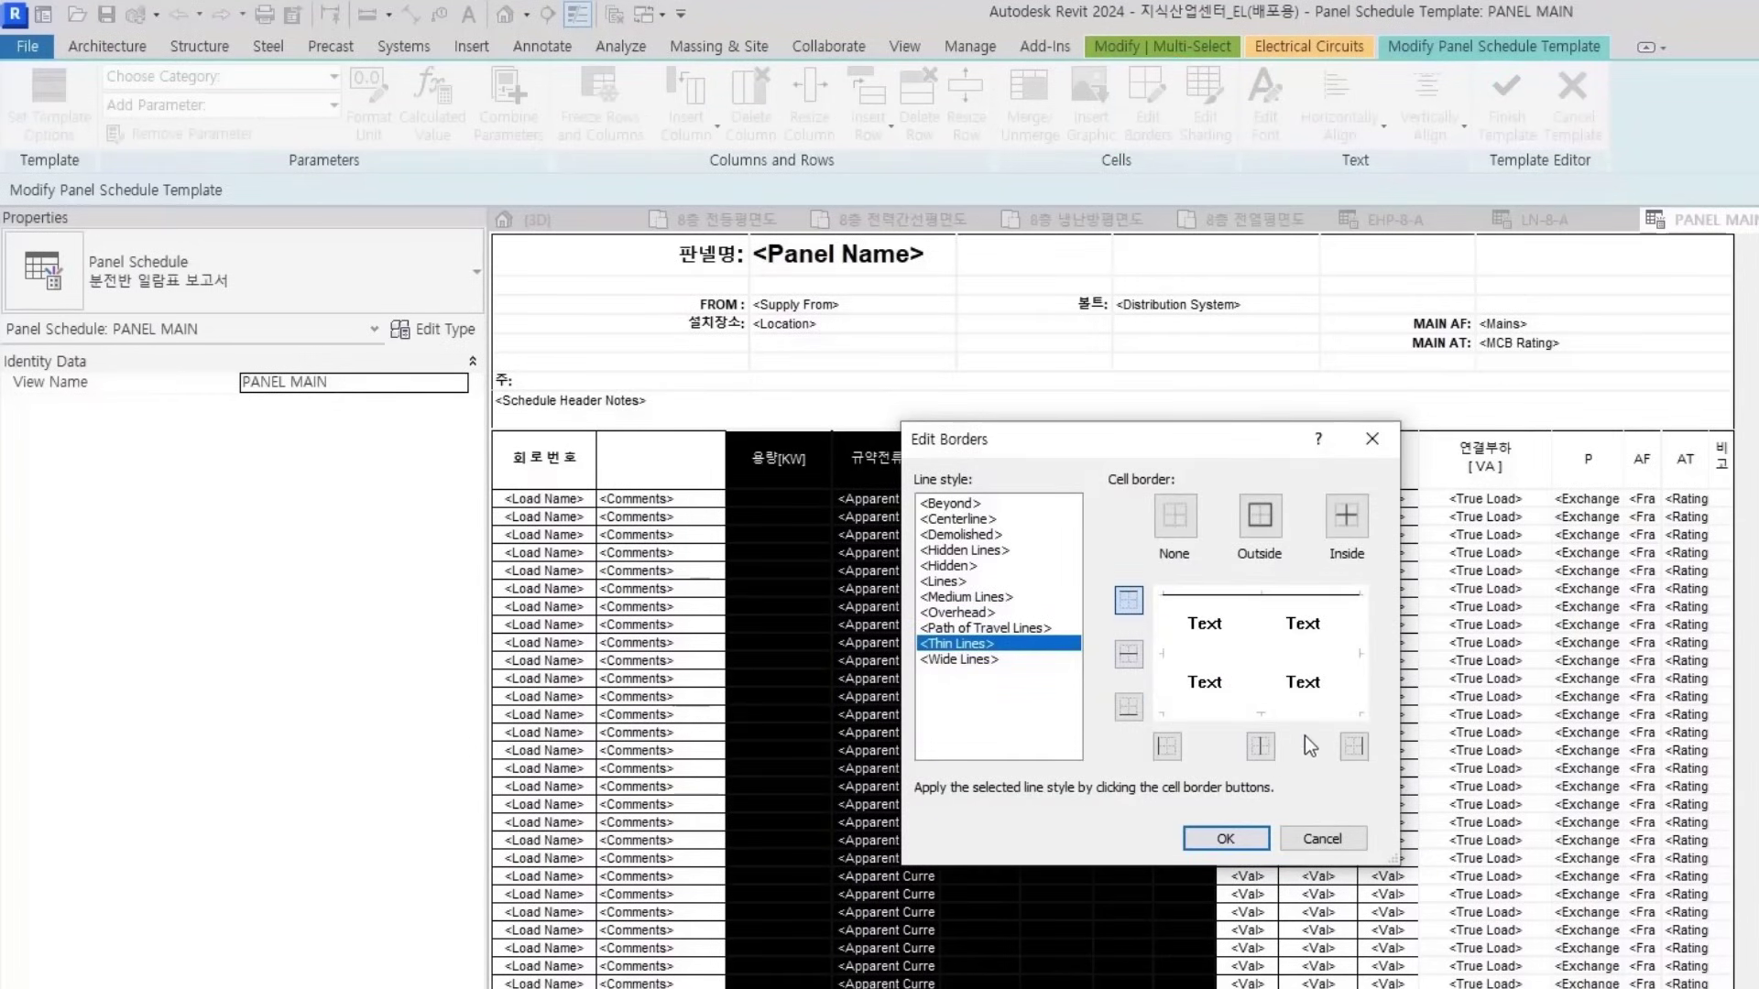
left_click(1250, 525)
left_click(1330, 515)
left_click(1237, 835)
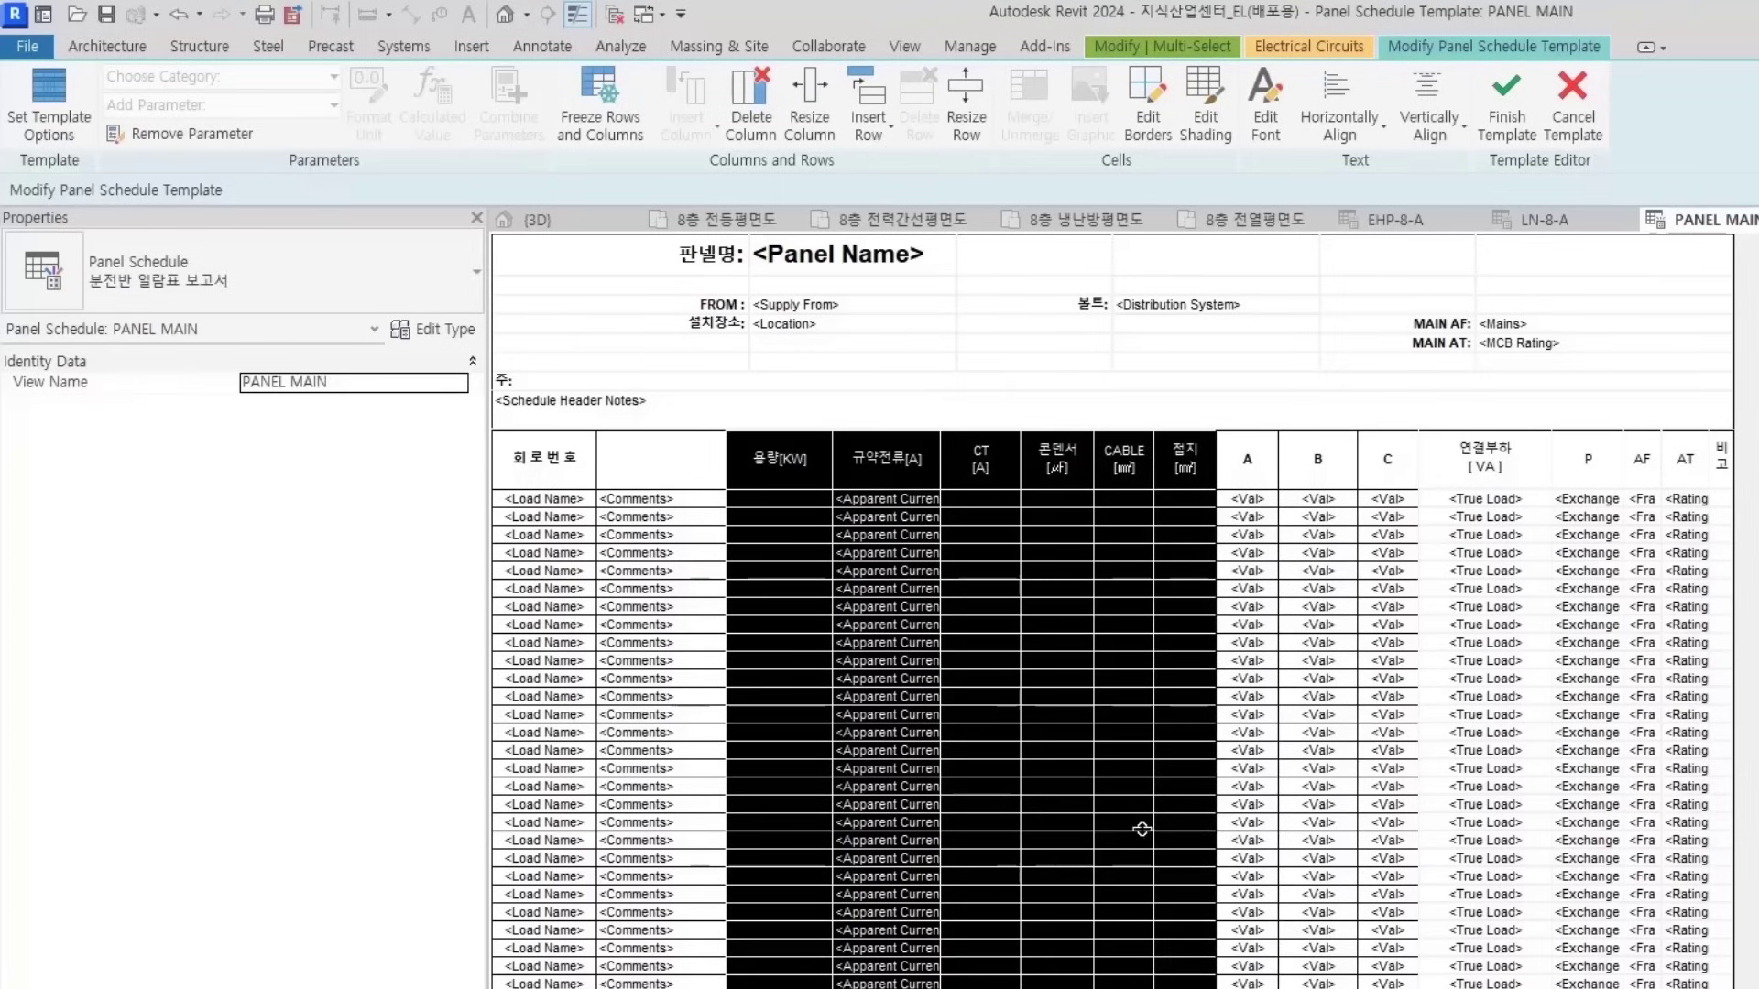
key("Escape")
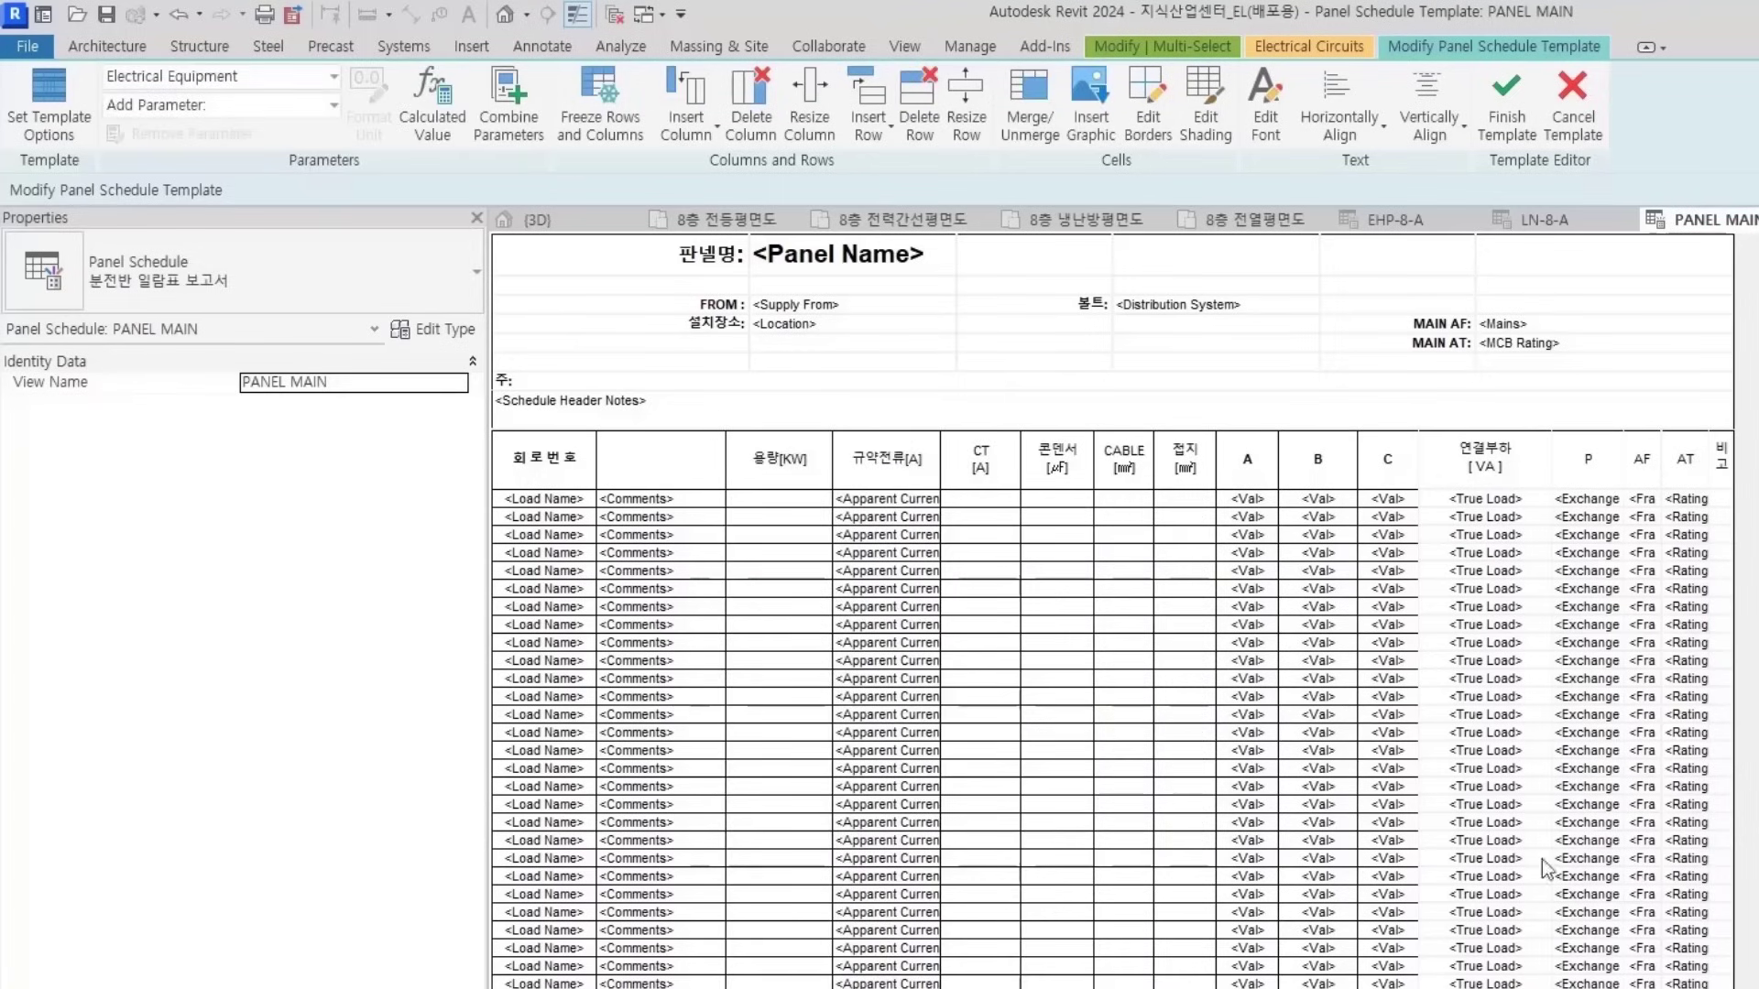
Apply outside and inside borders to the columns from 연결부하 through 비고
left_click_drag(1443, 463, 1723, 458)
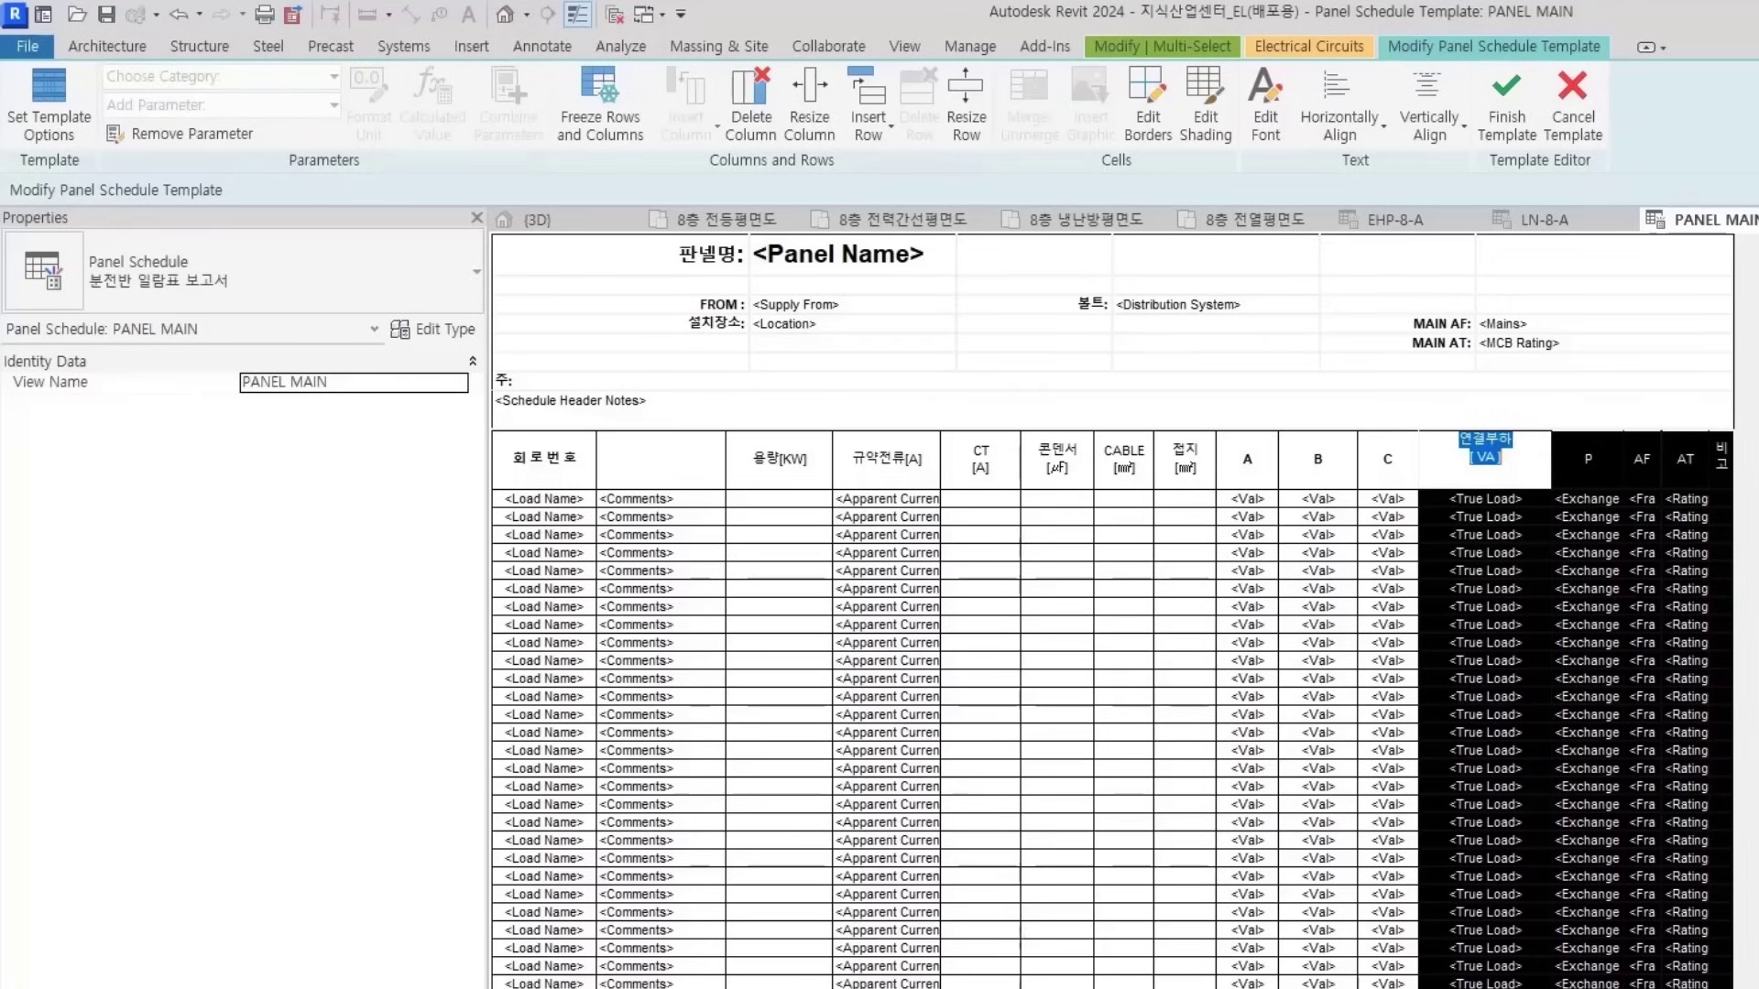
left_click(1134, 118)
left_click(1260, 515)
left_click(1346, 515)
left_click(1227, 838)
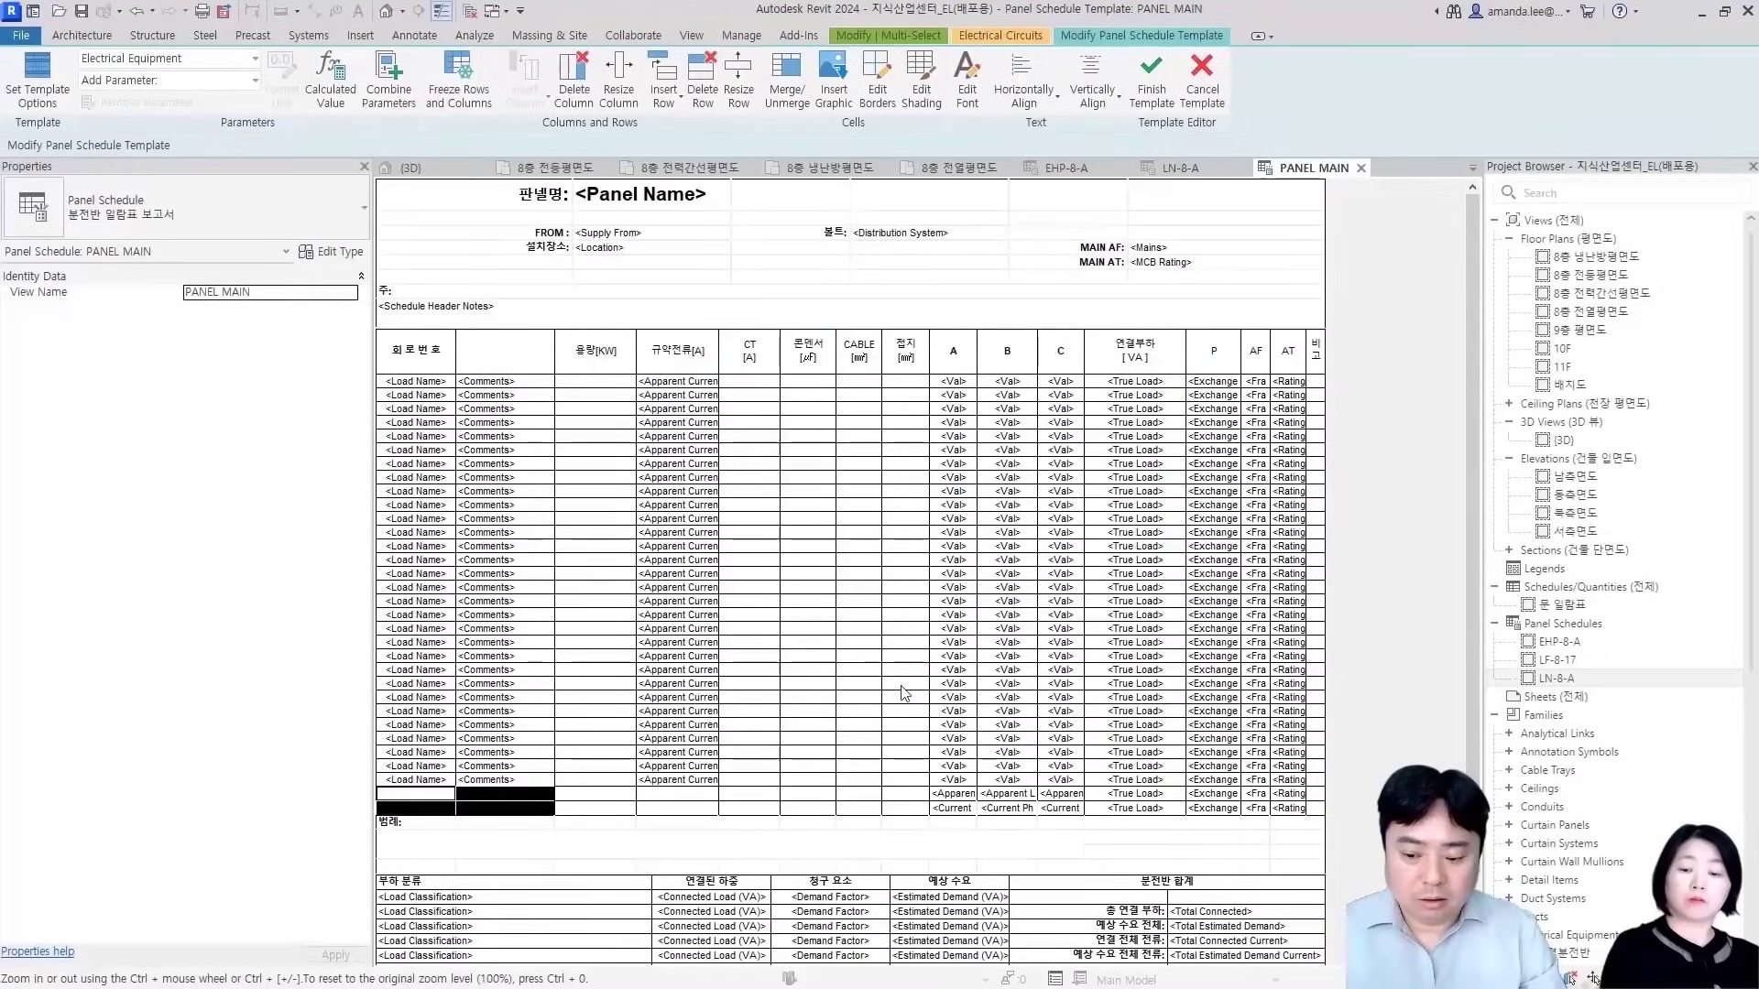
left_click(902, 685)
Narrow the Comments, 용량[KW] and 규약전류[A] columns, comparing the proportions with the Excel load calculation sheet
scroll(865, 696, "down", 3)
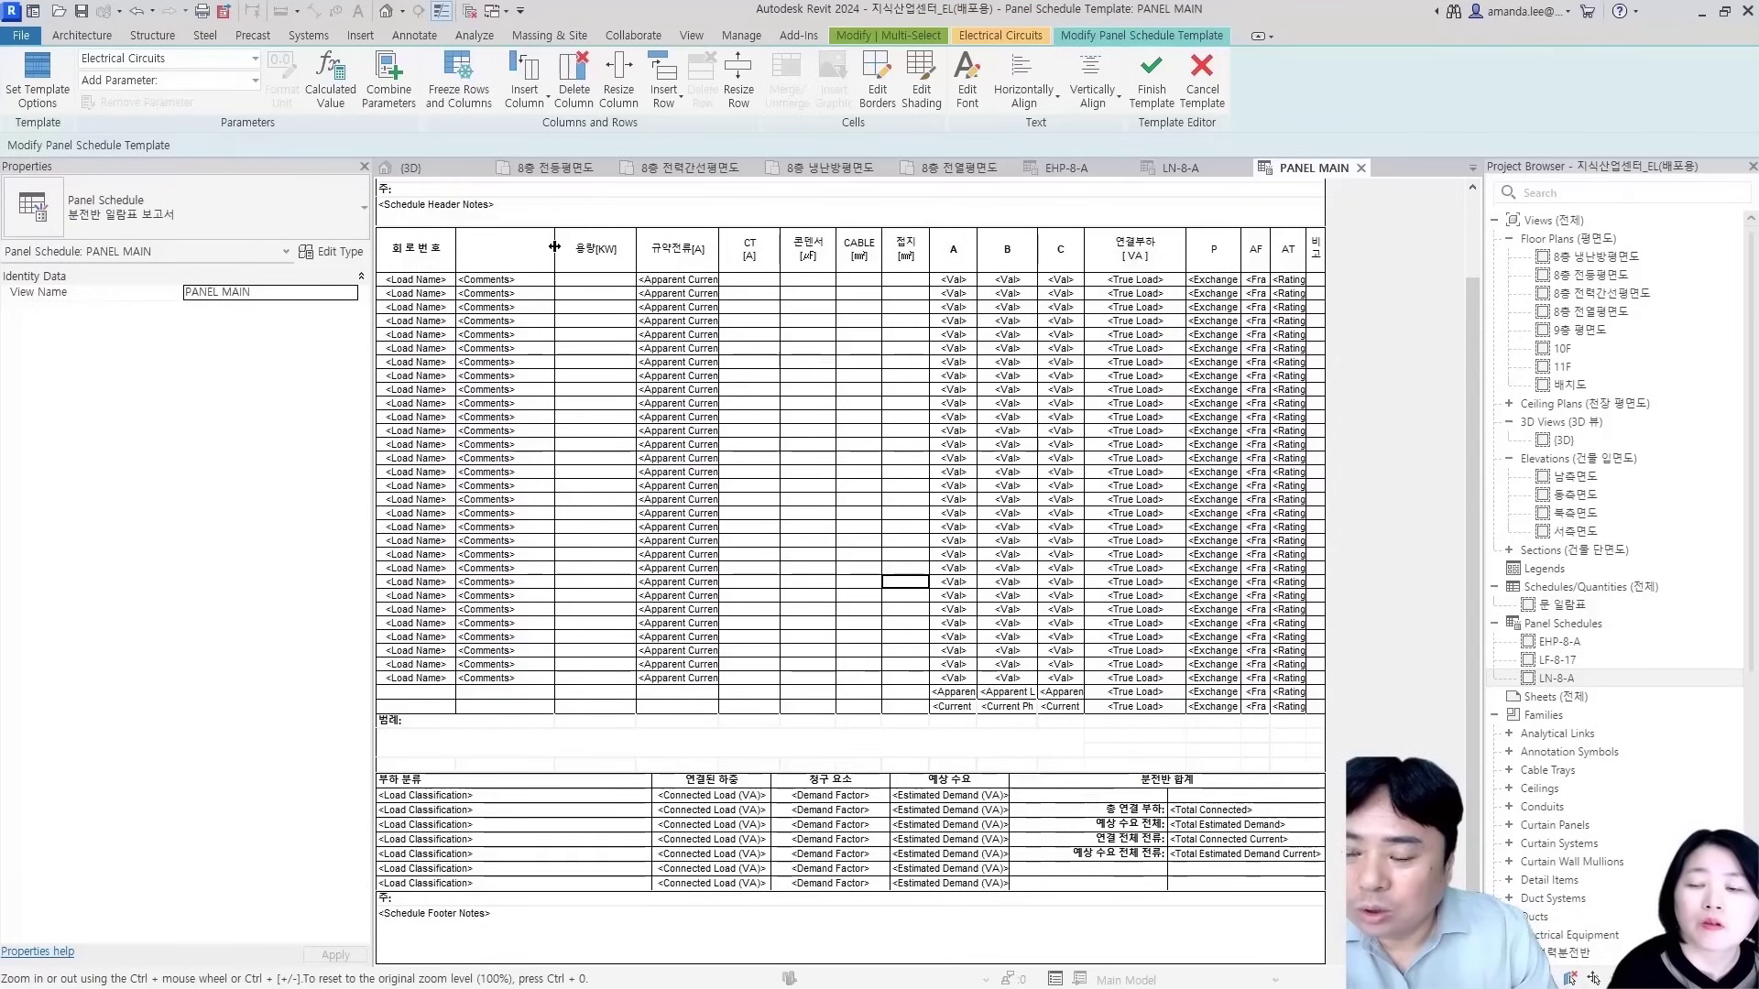
left_click_drag(546, 246, 607, 246)
left_click_drag(716, 245, 676, 246)
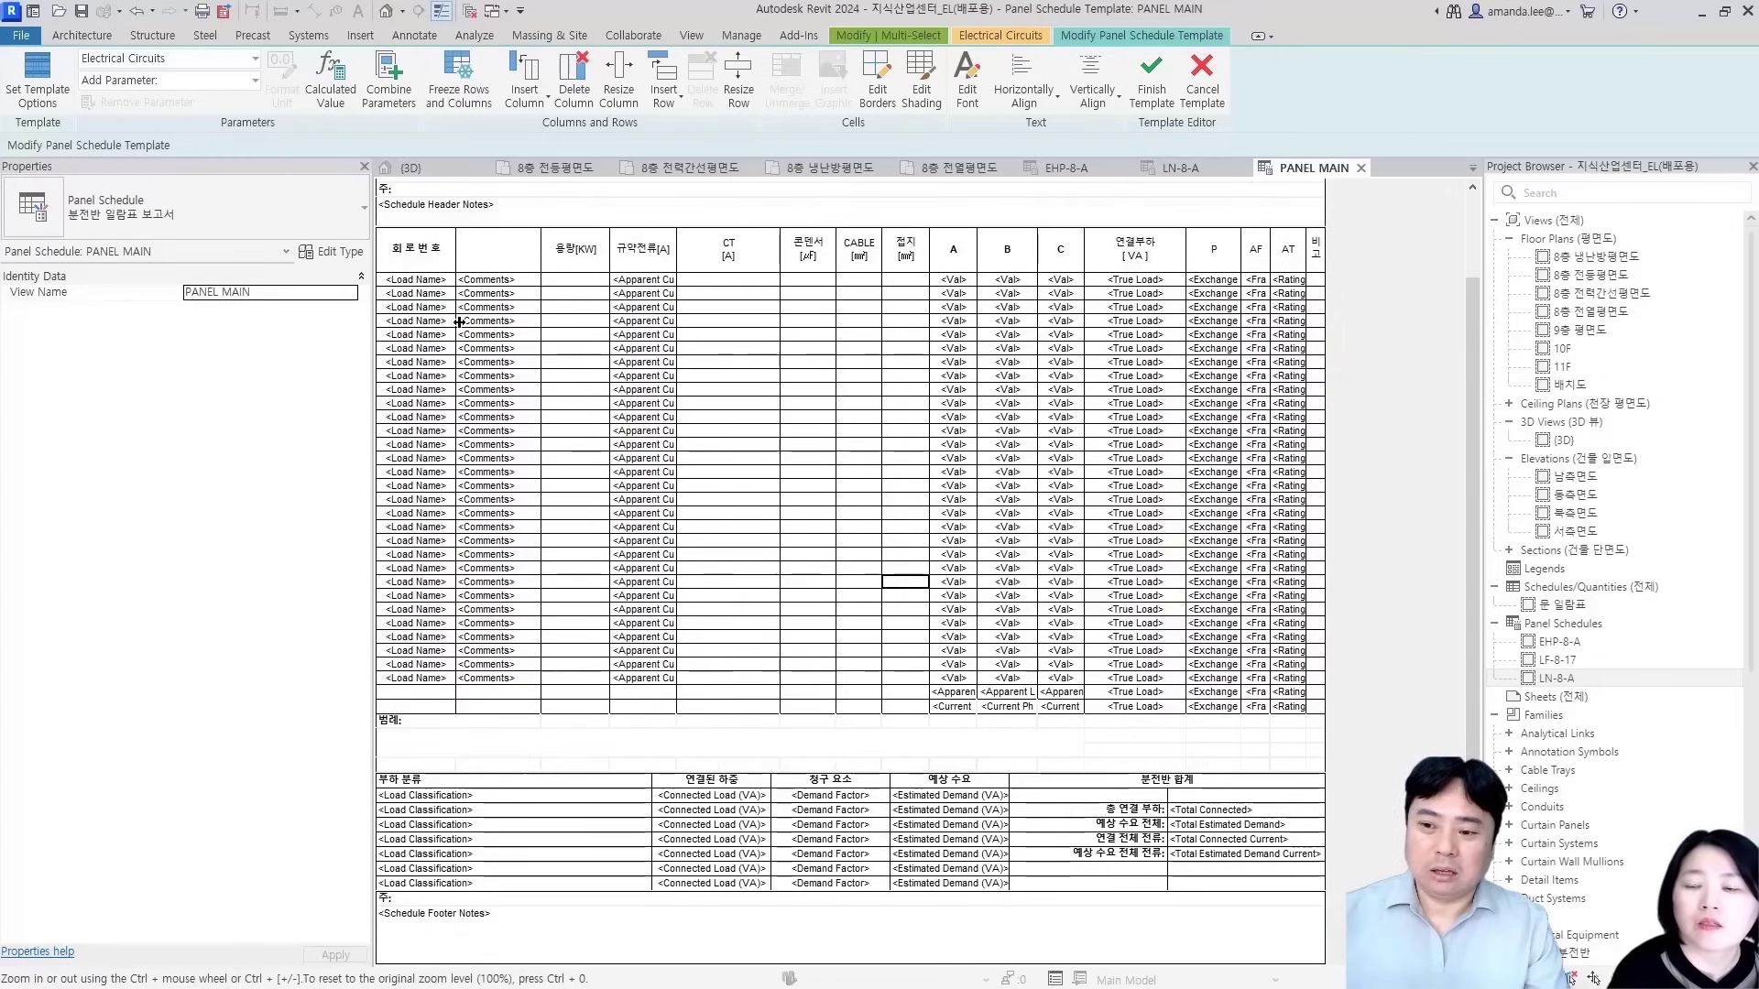
key("alt+Tab")
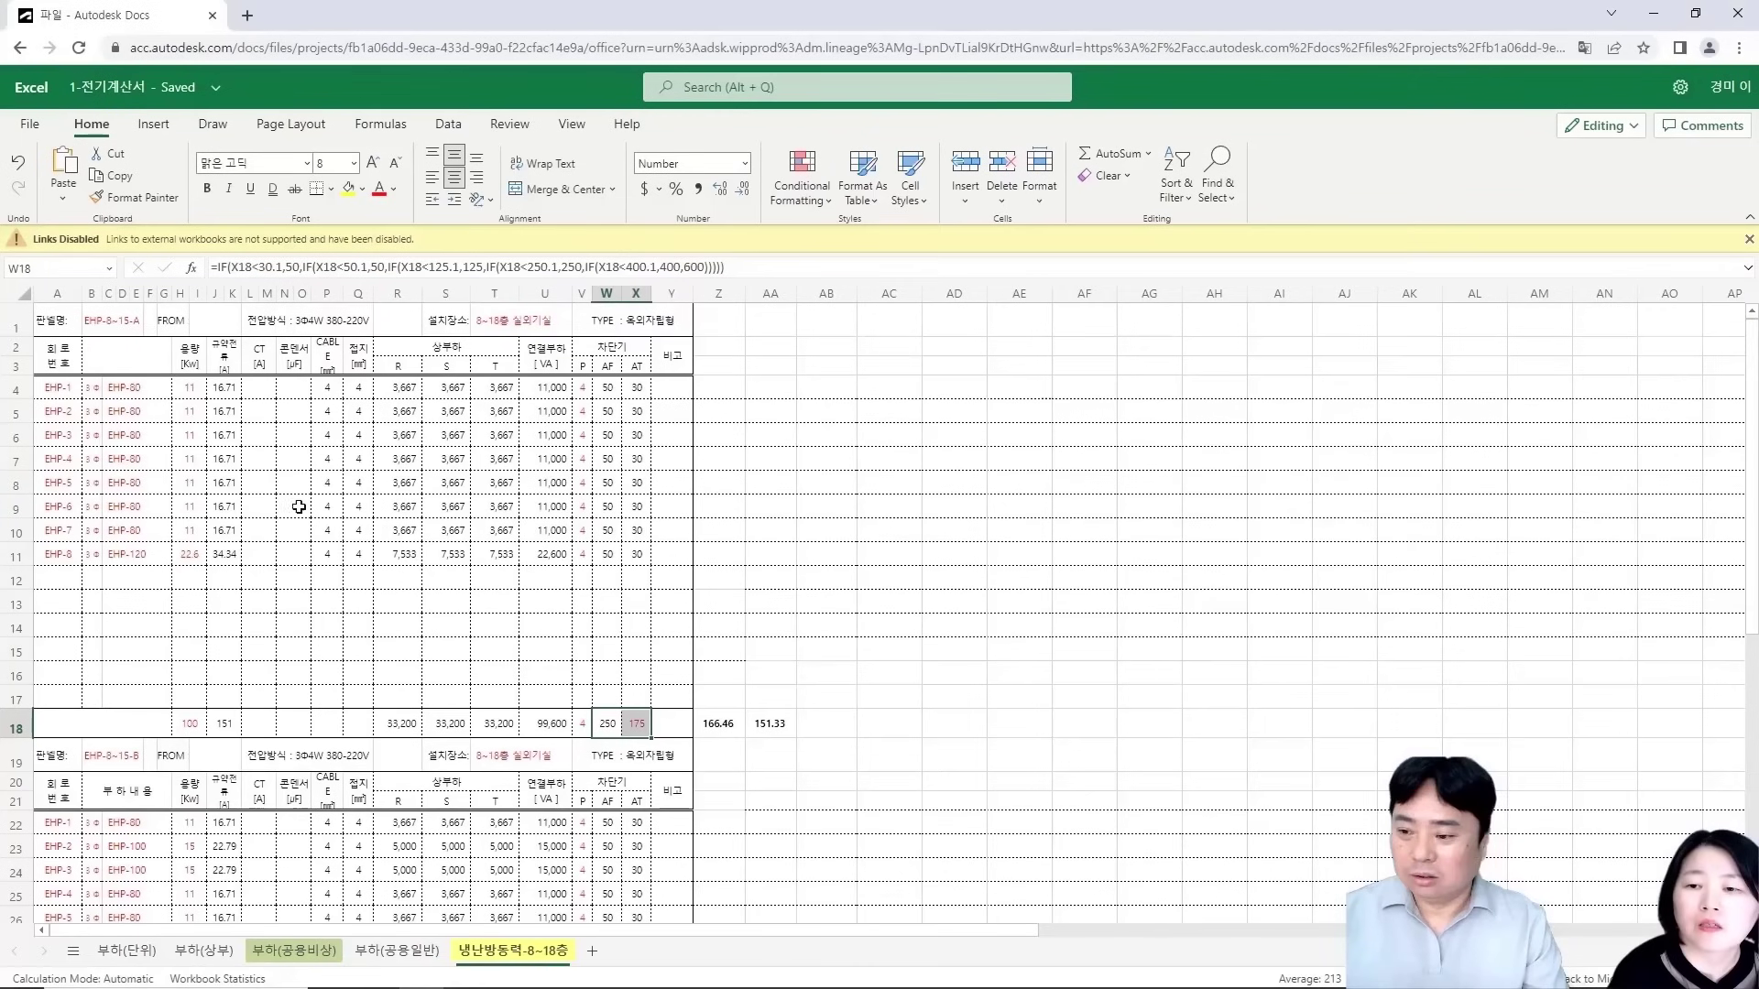
key("alt+Tab")
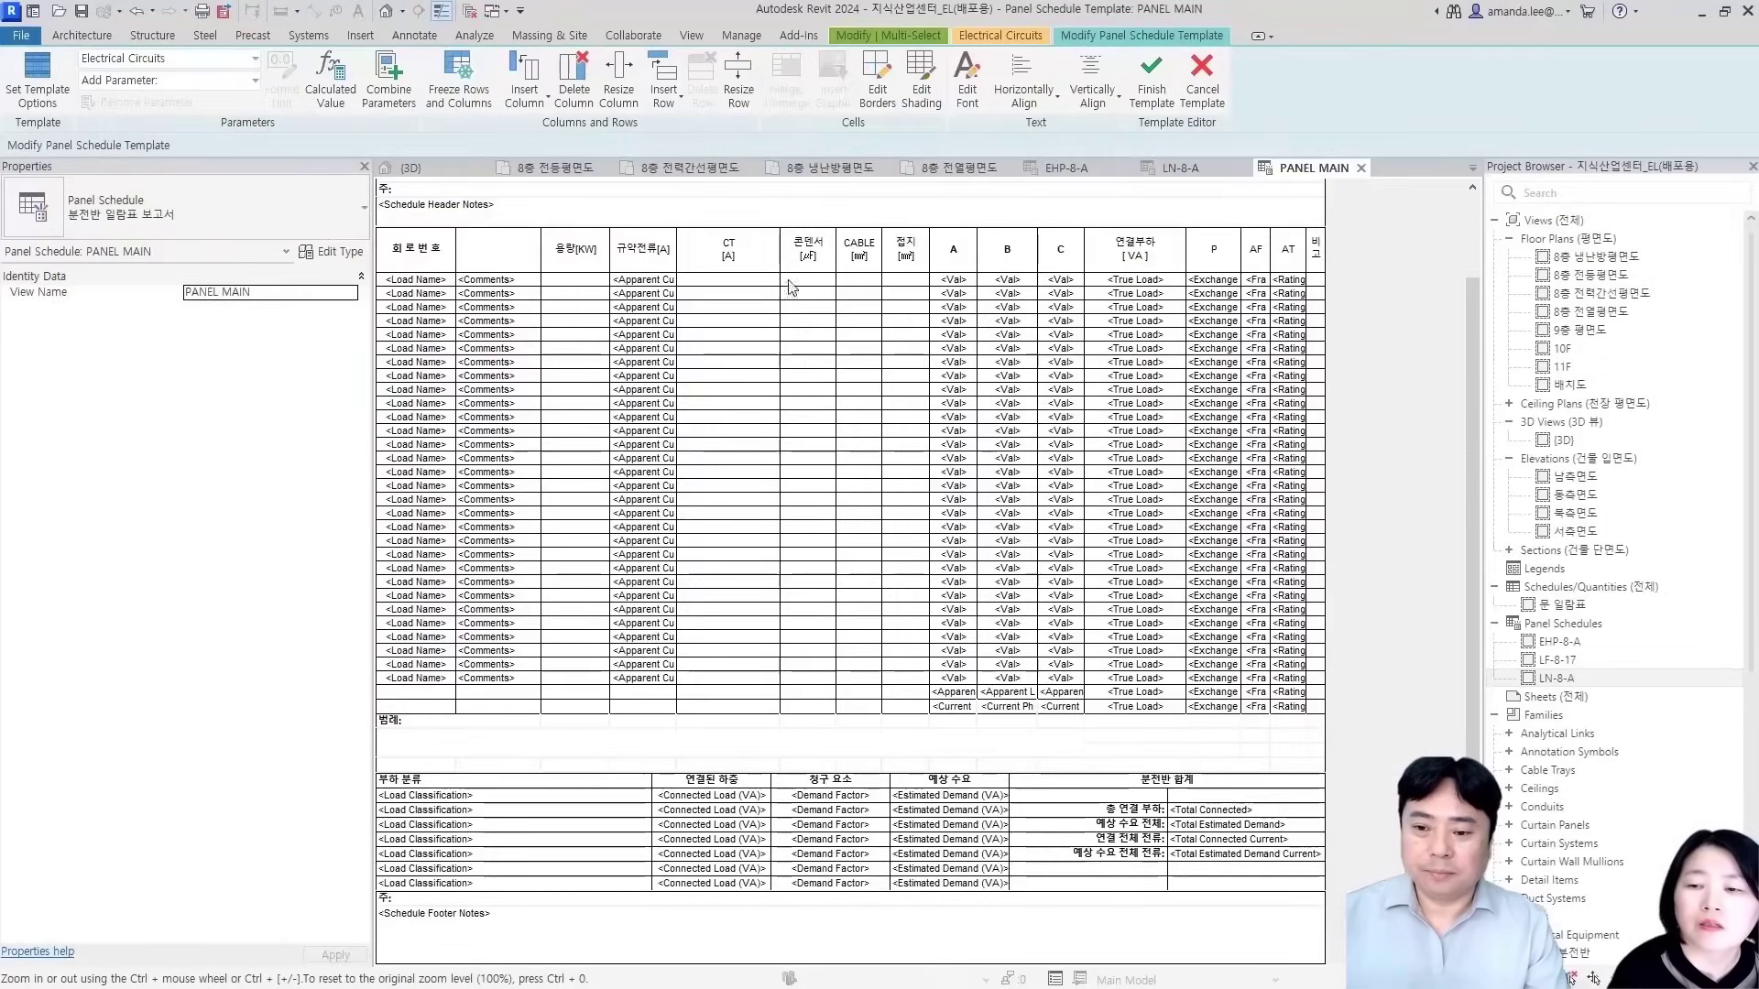
Narrow the 규약전류[A], CT, 콘덴서, CABLE and 접지 columns by moving their borders
mouse_move(677, 247)
left_mouse_down()
mouse_move(597, 256)
mouse_move(661, 260)
left_mouse_up()
left_click_drag(779, 257, 712, 257)
mouse_move(836, 259)
left_mouse_down()
mouse_move(763, 259)
mouse_move(819, 258)
left_mouse_up()
left_click_drag(929, 249, 867, 250)
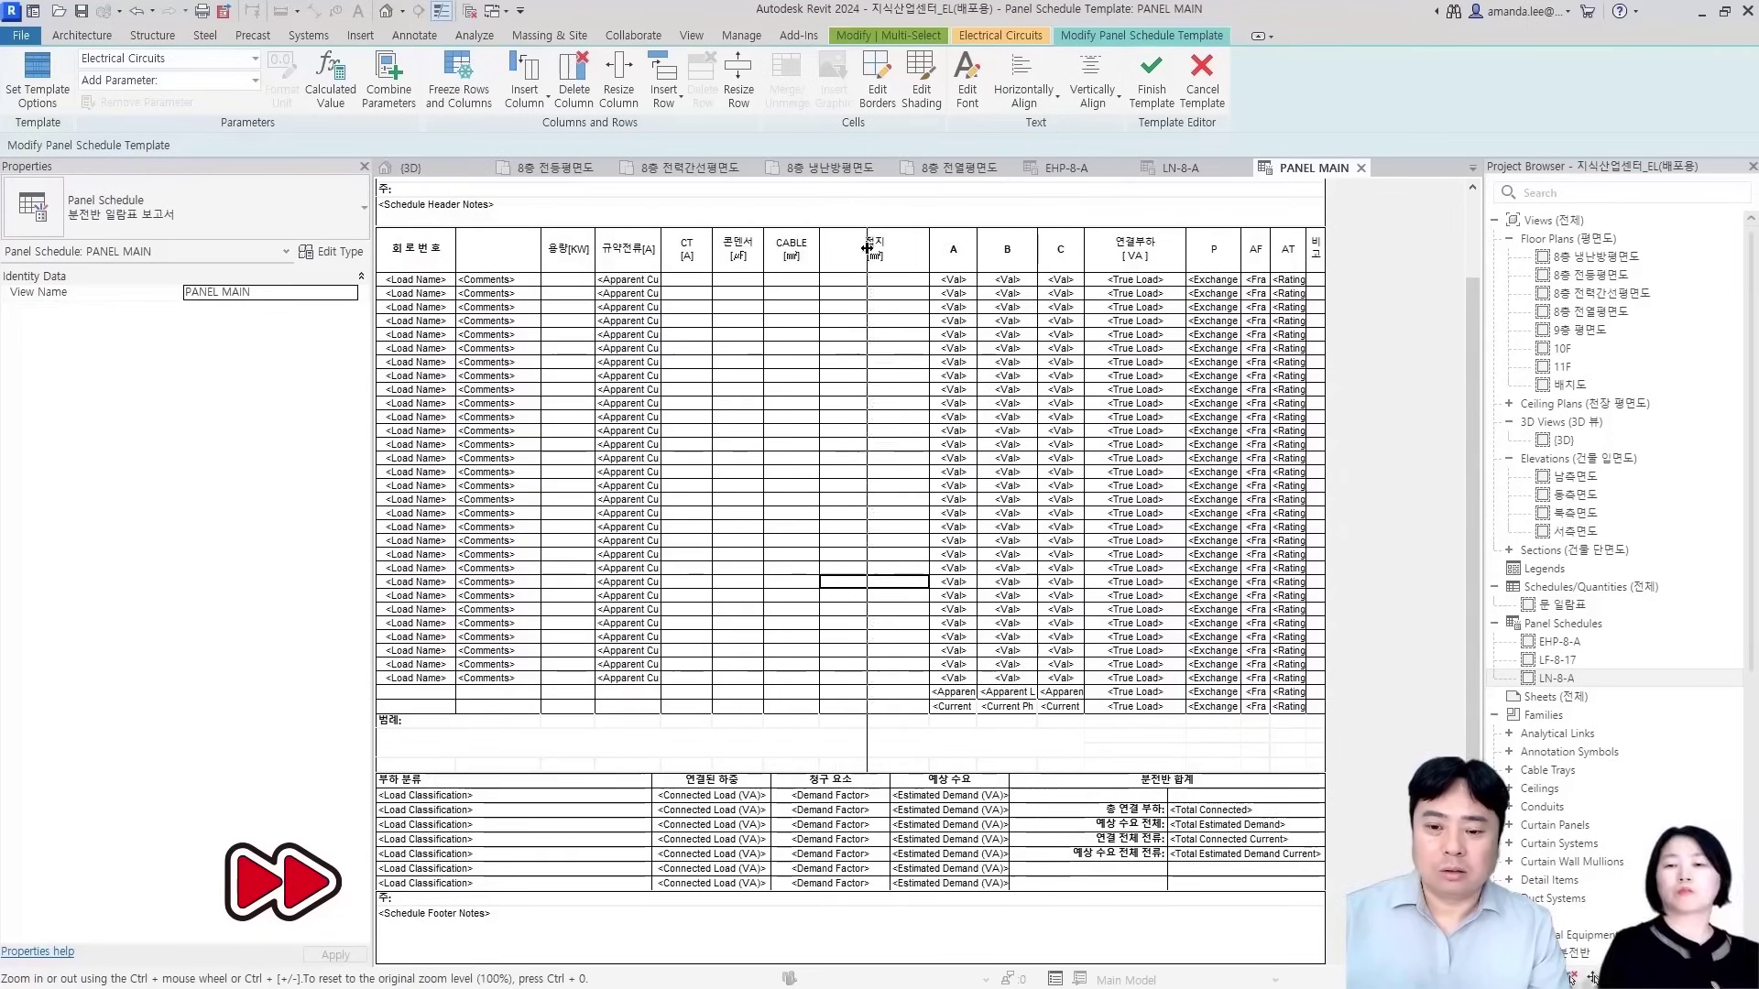
Adjust the A and B column borders and resize the A, B and C columns to equal widths
left_click_drag(977, 260, 1024, 261)
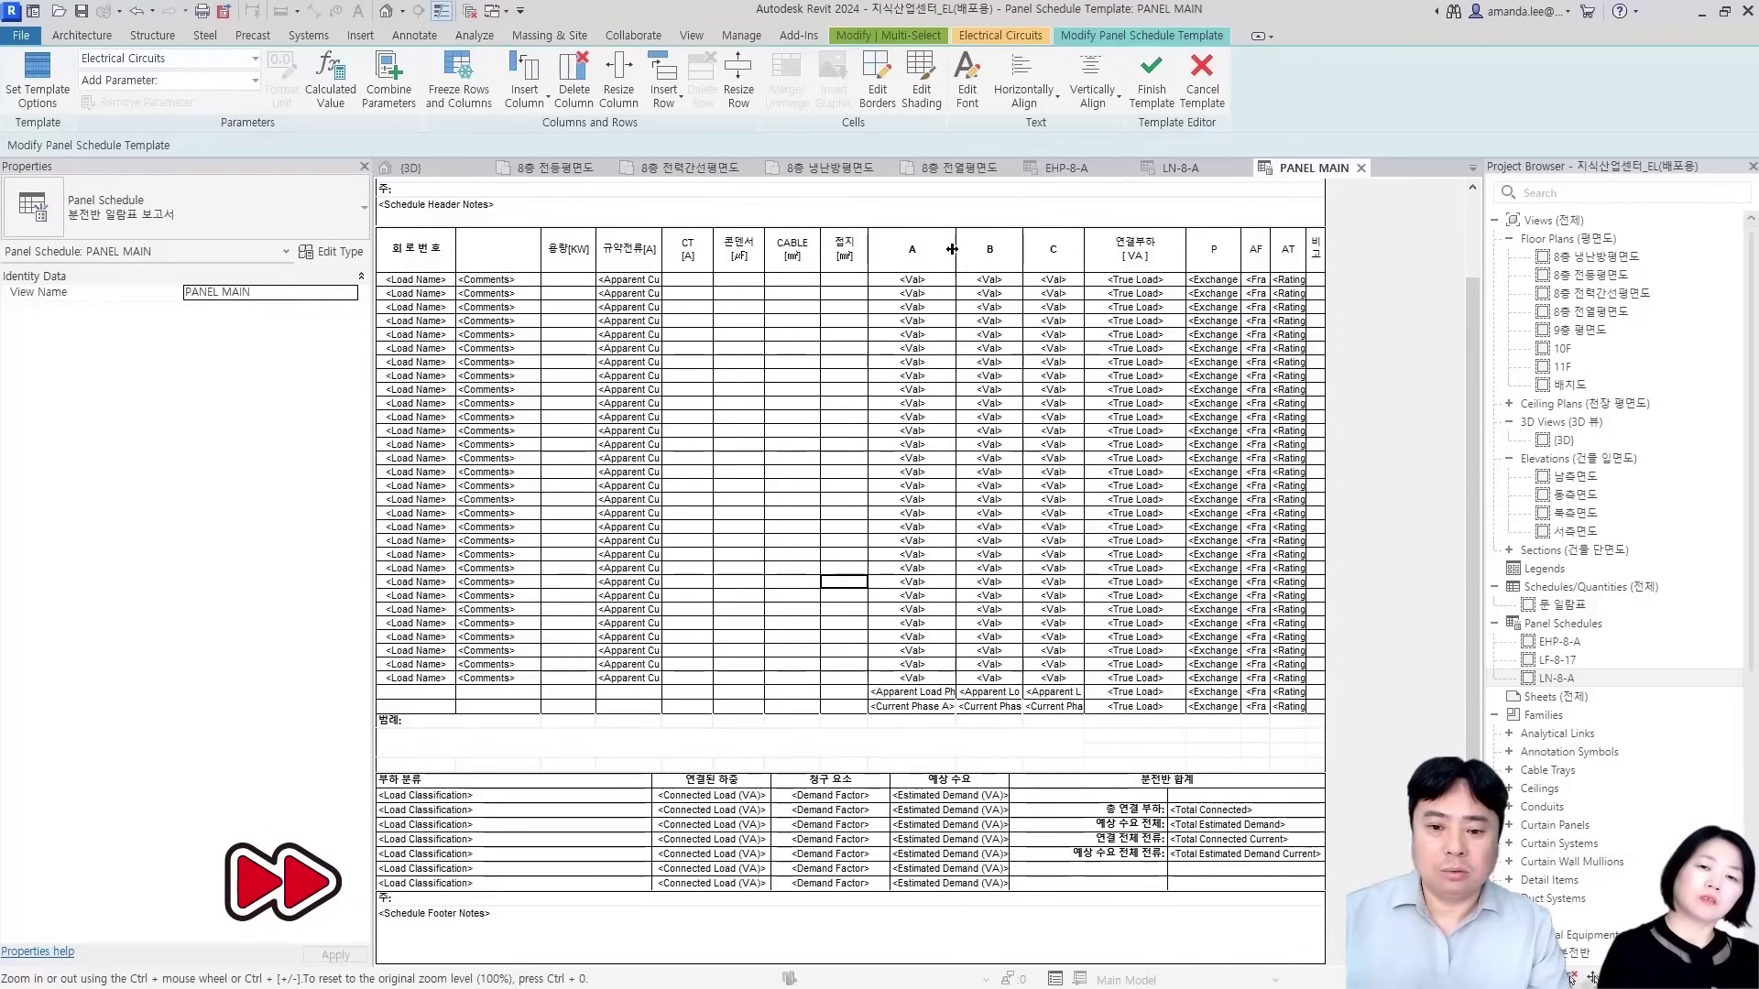
left_click_drag(908, 249, 1053, 250)
left_click(618, 82)
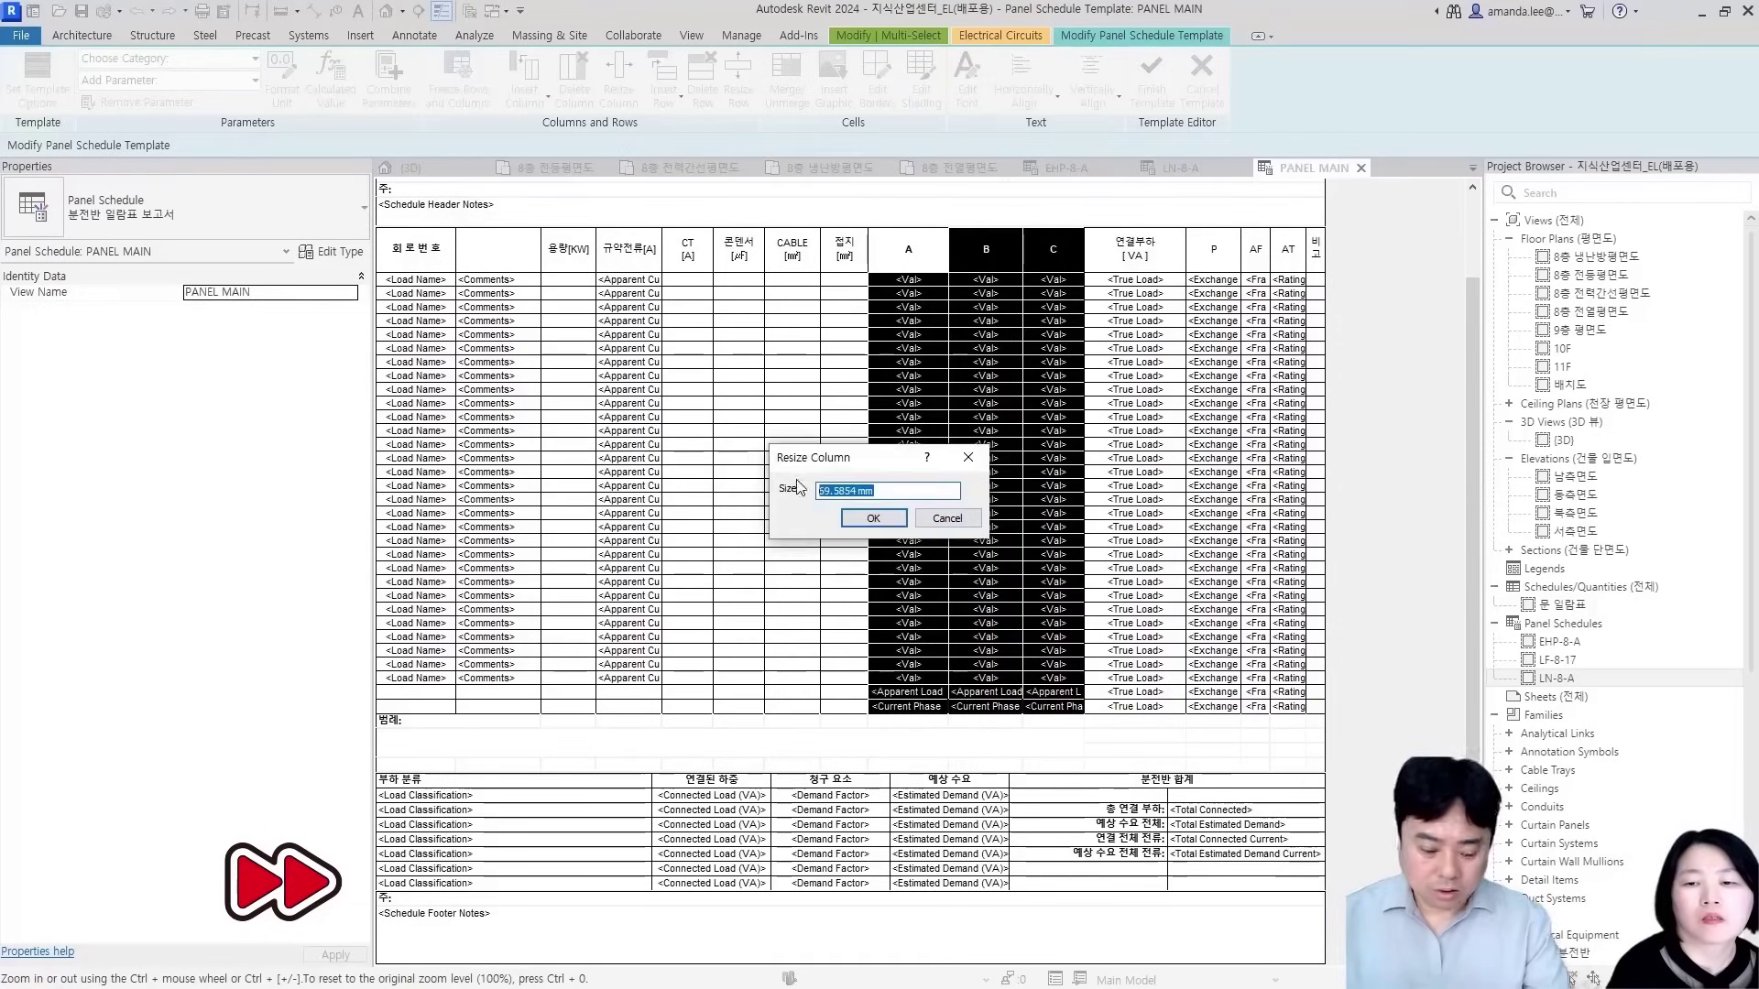
key("Return")
Resize the P, AF and AT columns together to a total width of 40 mm
left_click(1212, 252)
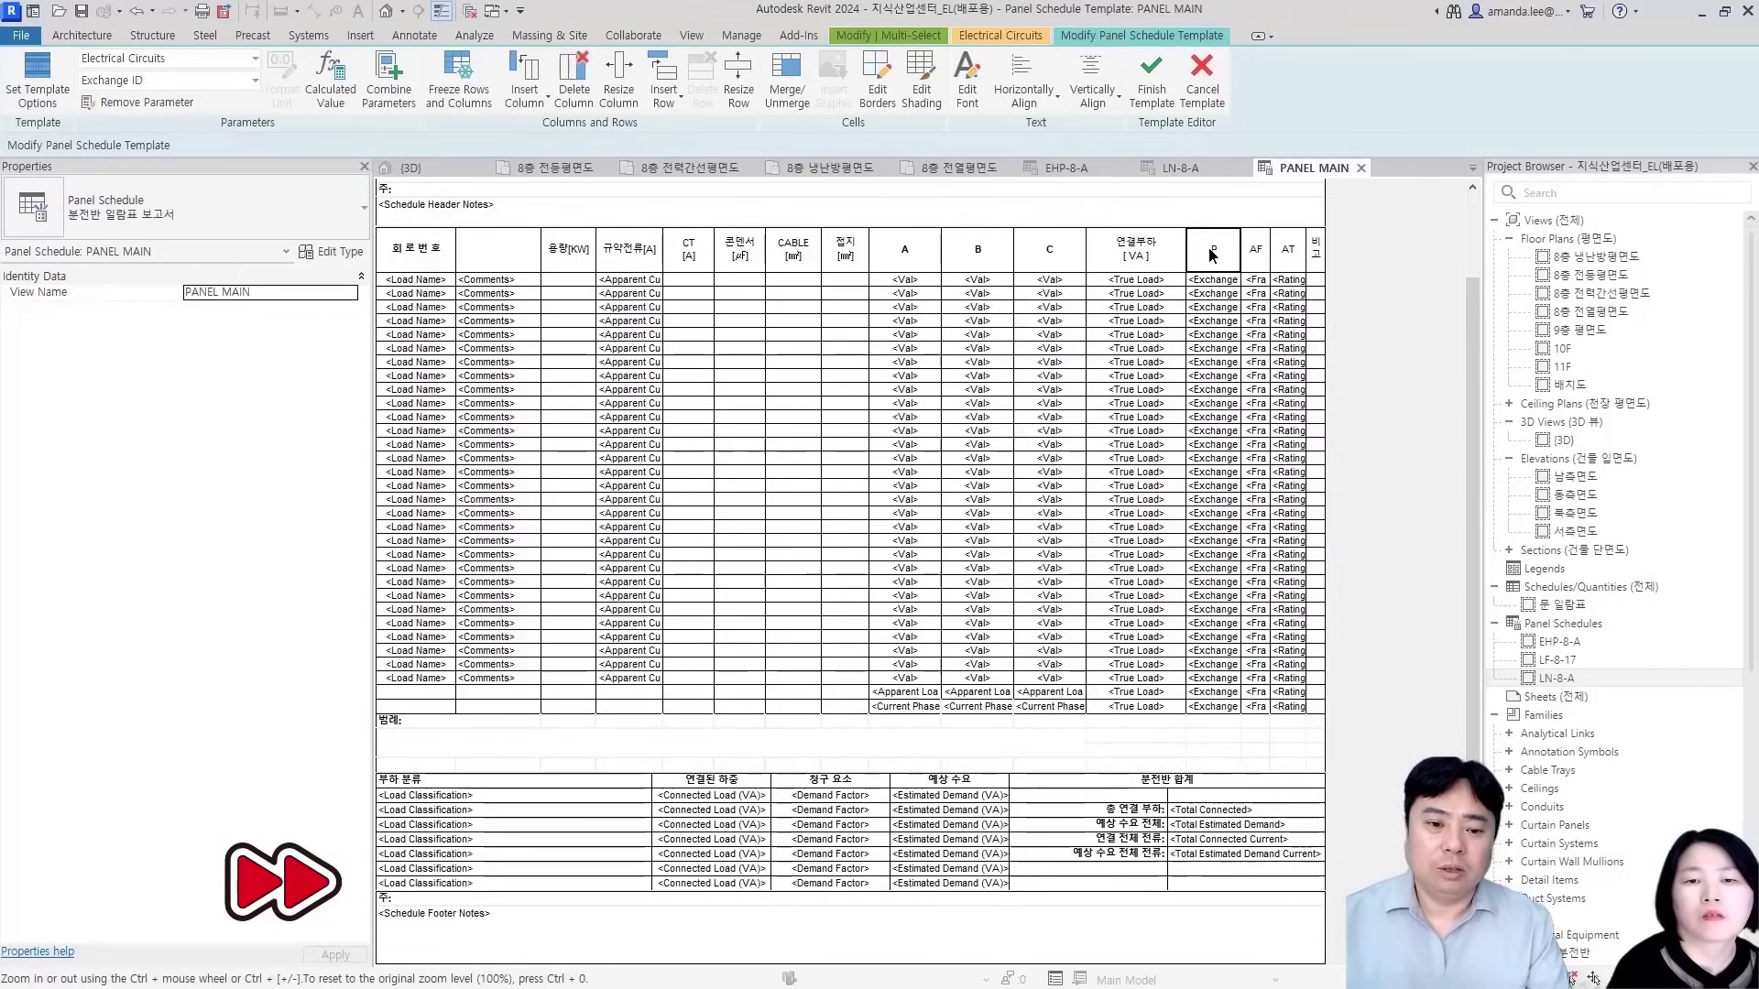
left_click_drag(1212, 252, 1288, 250)
left_click(619, 83)
left_click_drag(897, 498, 790, 496)
type("40")
key("Return")
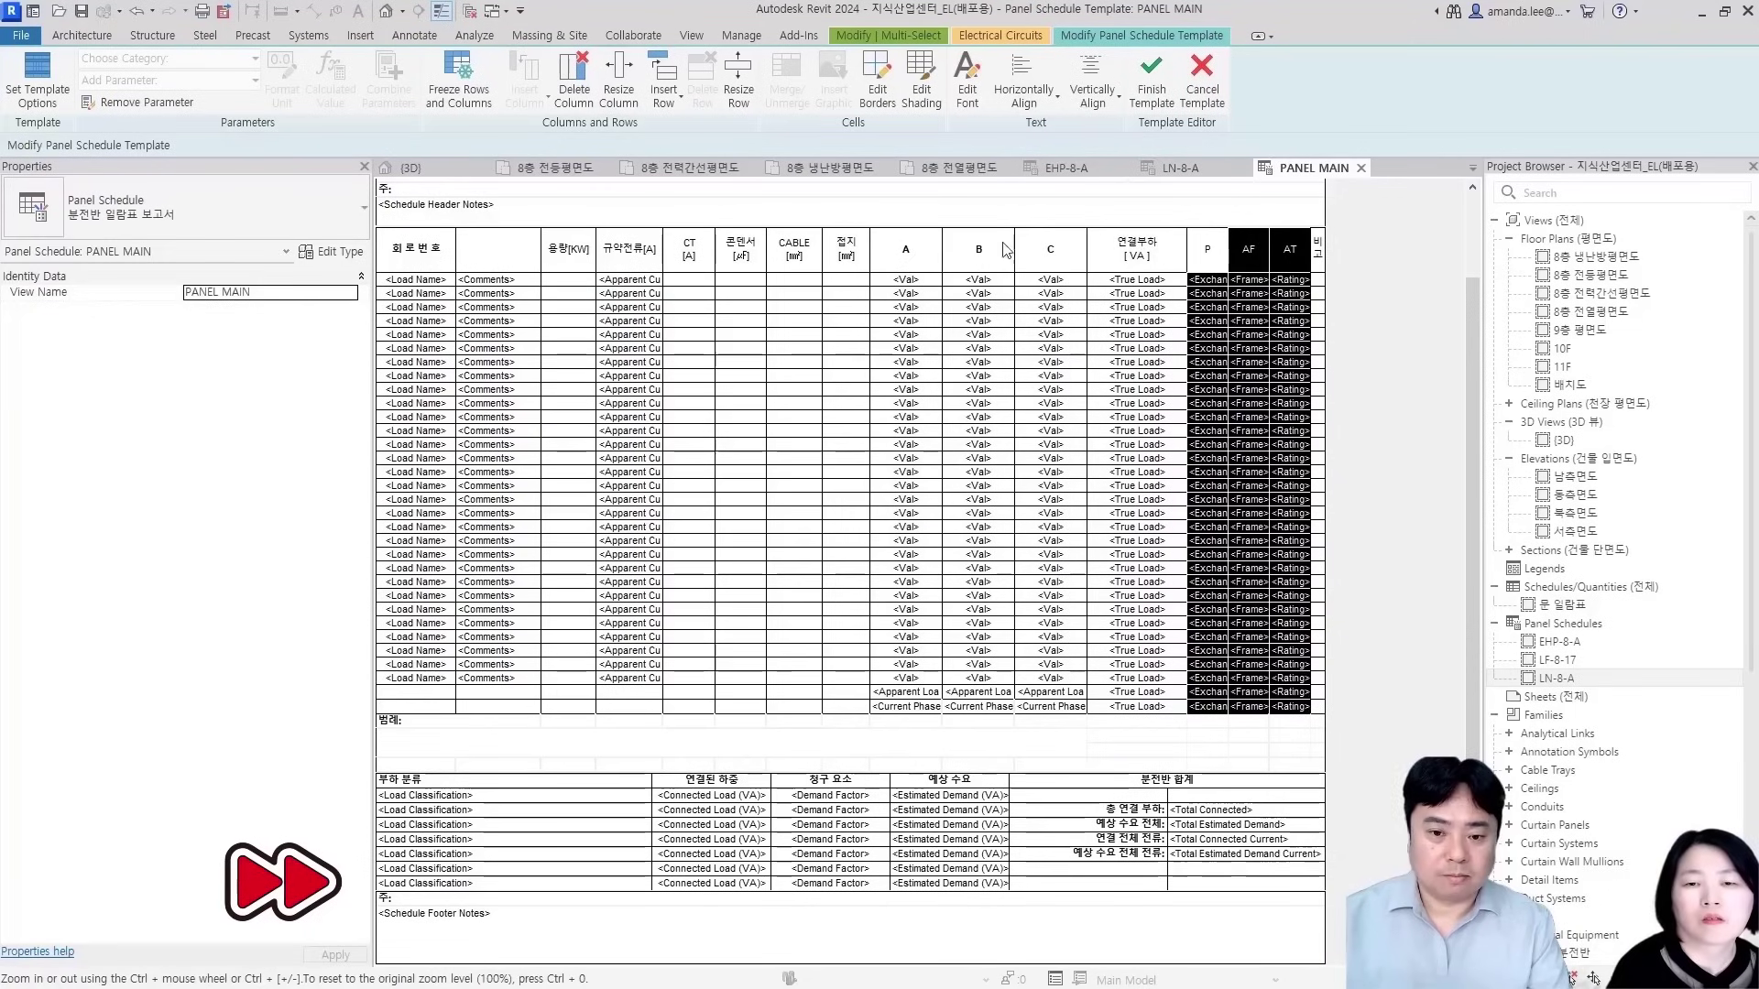
Try to resize the CT, 콘덴서, CABLE and 접지 columns to 30 mm
left_click_drag(687, 253, 852, 710)
left_click(618, 82)
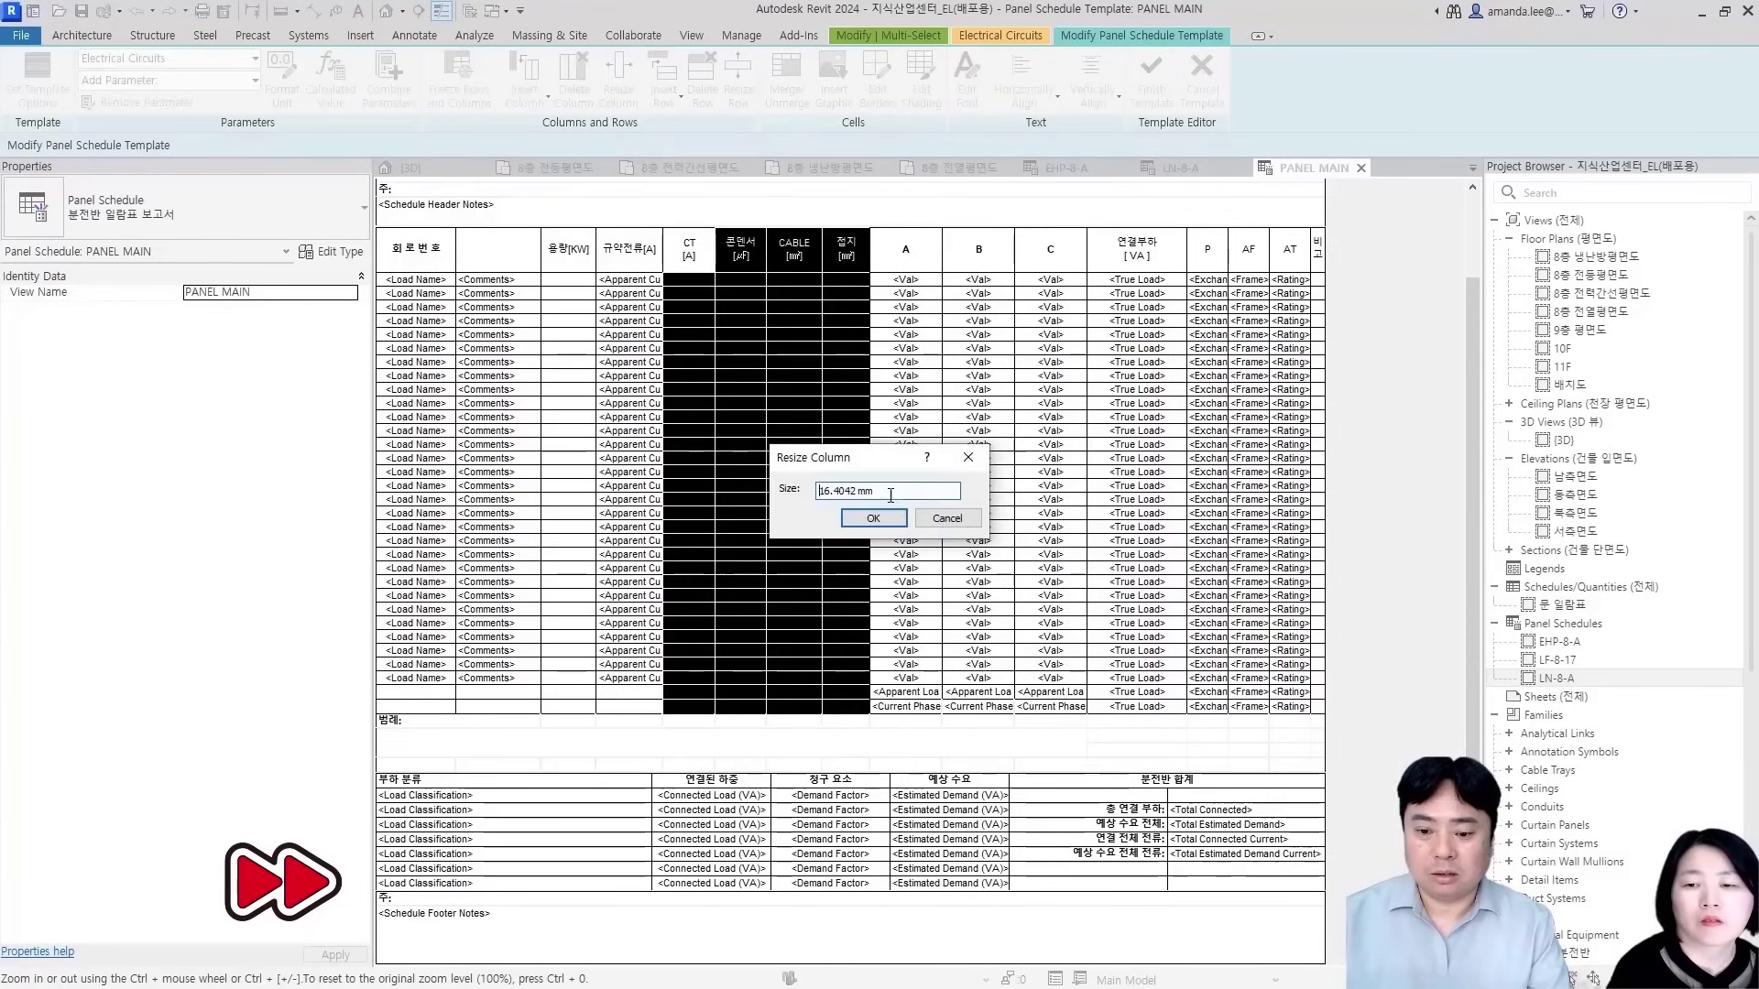
key("Return")
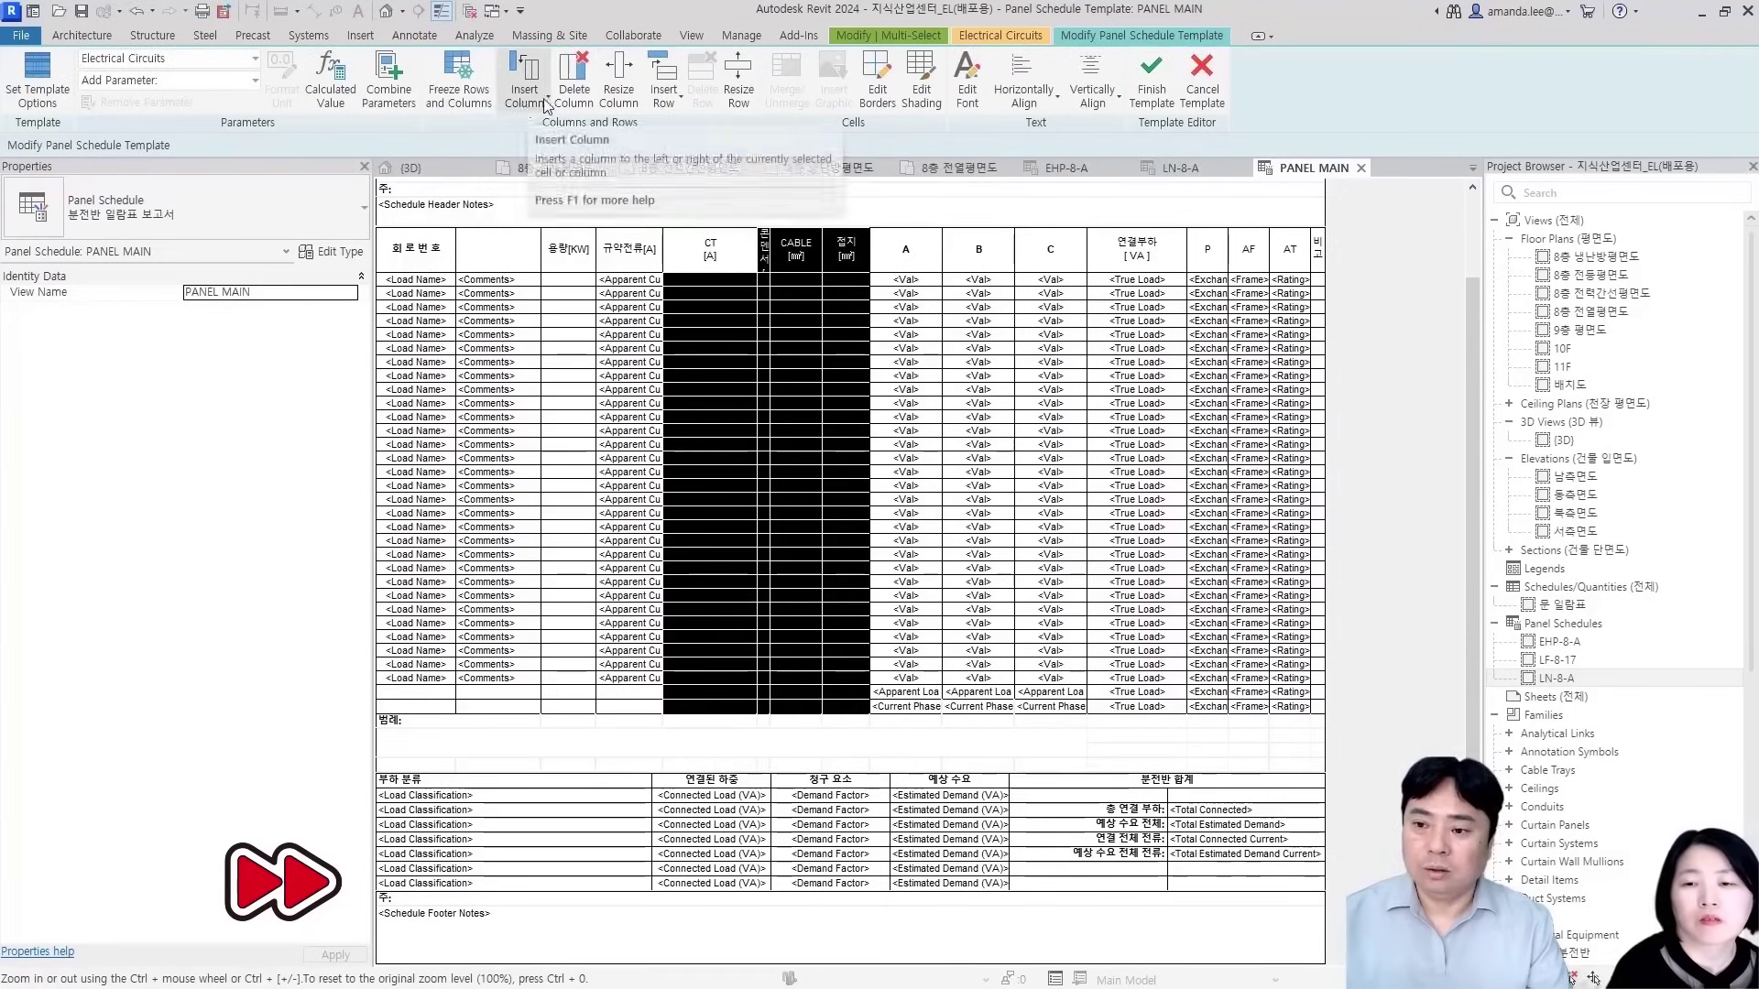
left_click(618, 82)
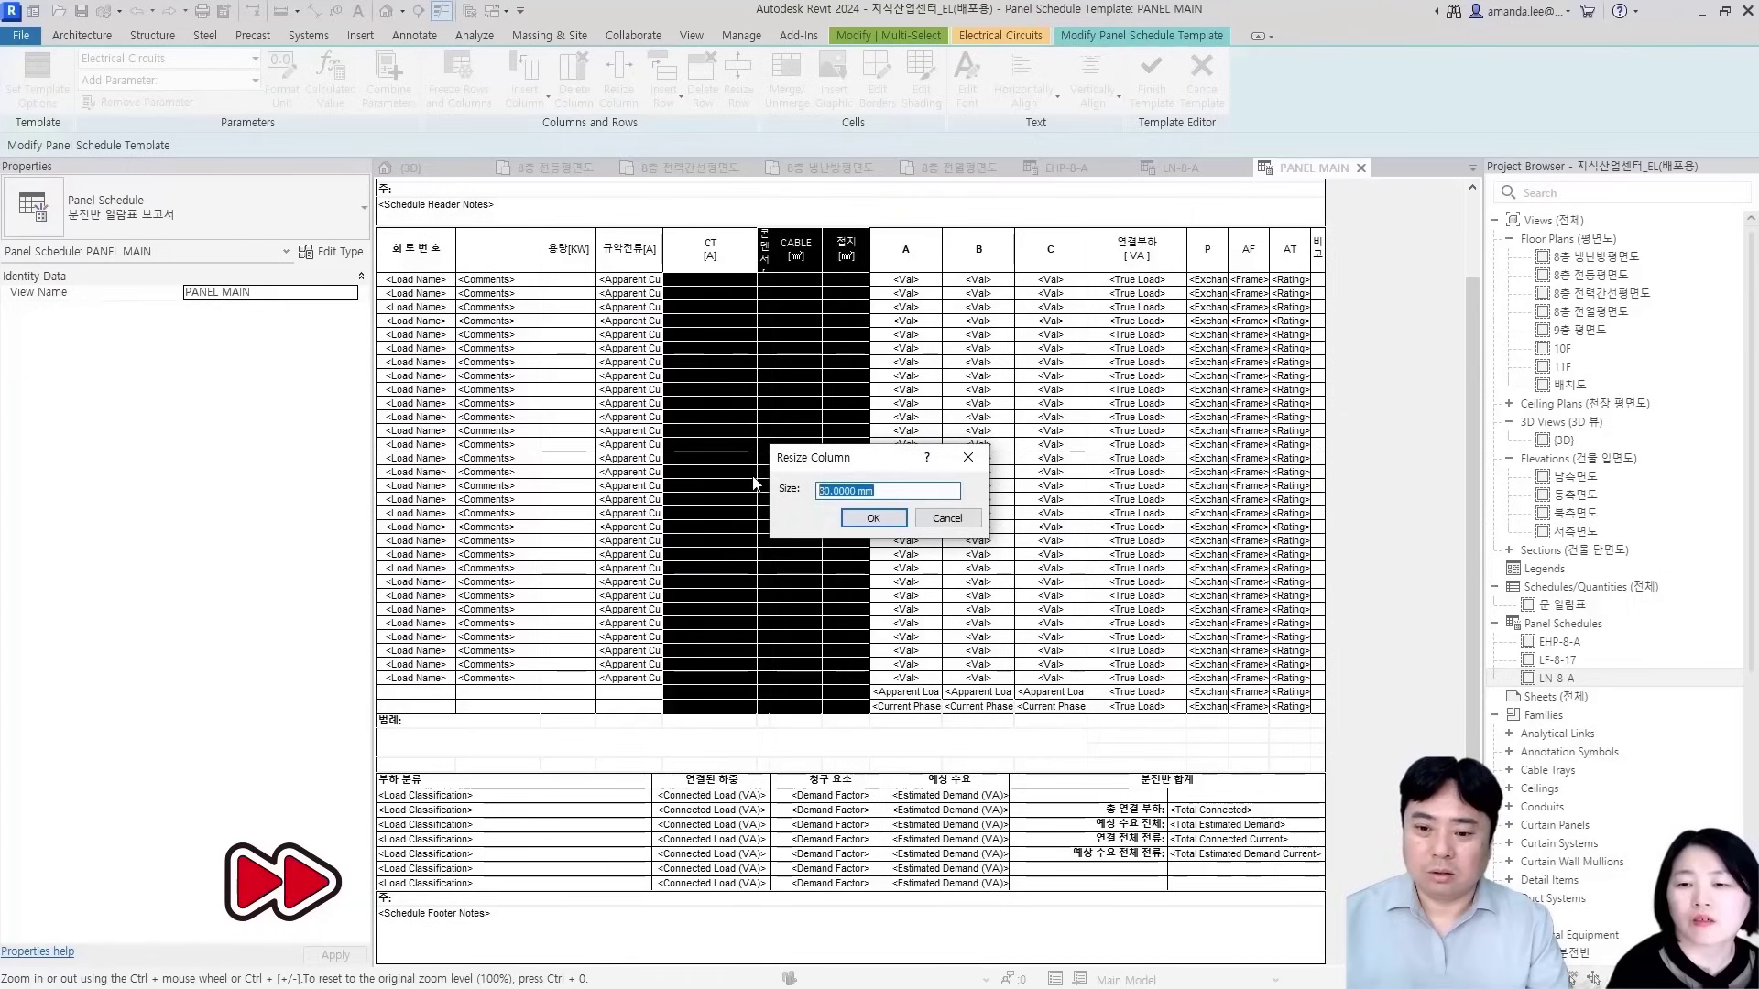
key("Return")
Resize the CT, 콘덴서, CABLE and 접지 columns evenly to a total width of 50 mm
left_click_drag(693, 244, 863, 586)
left_click(619, 81)
left_click_drag(903, 492, 806, 490)
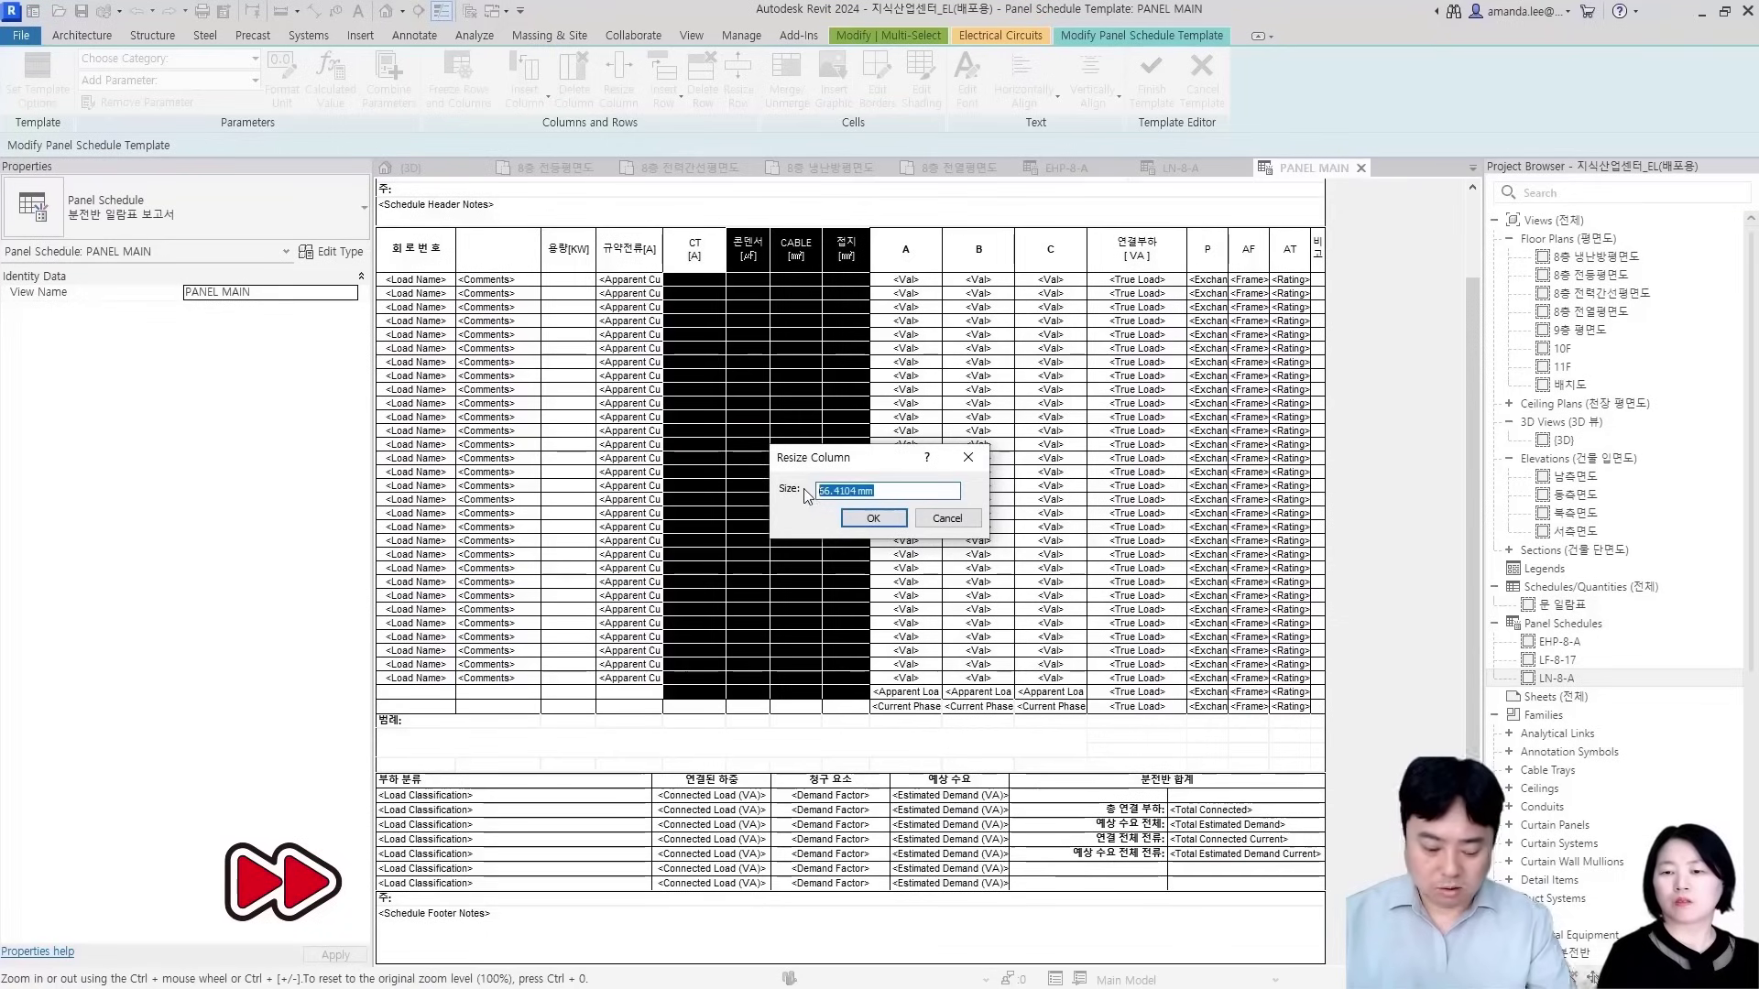
type("10")
key("Return")
left_click(618, 105)
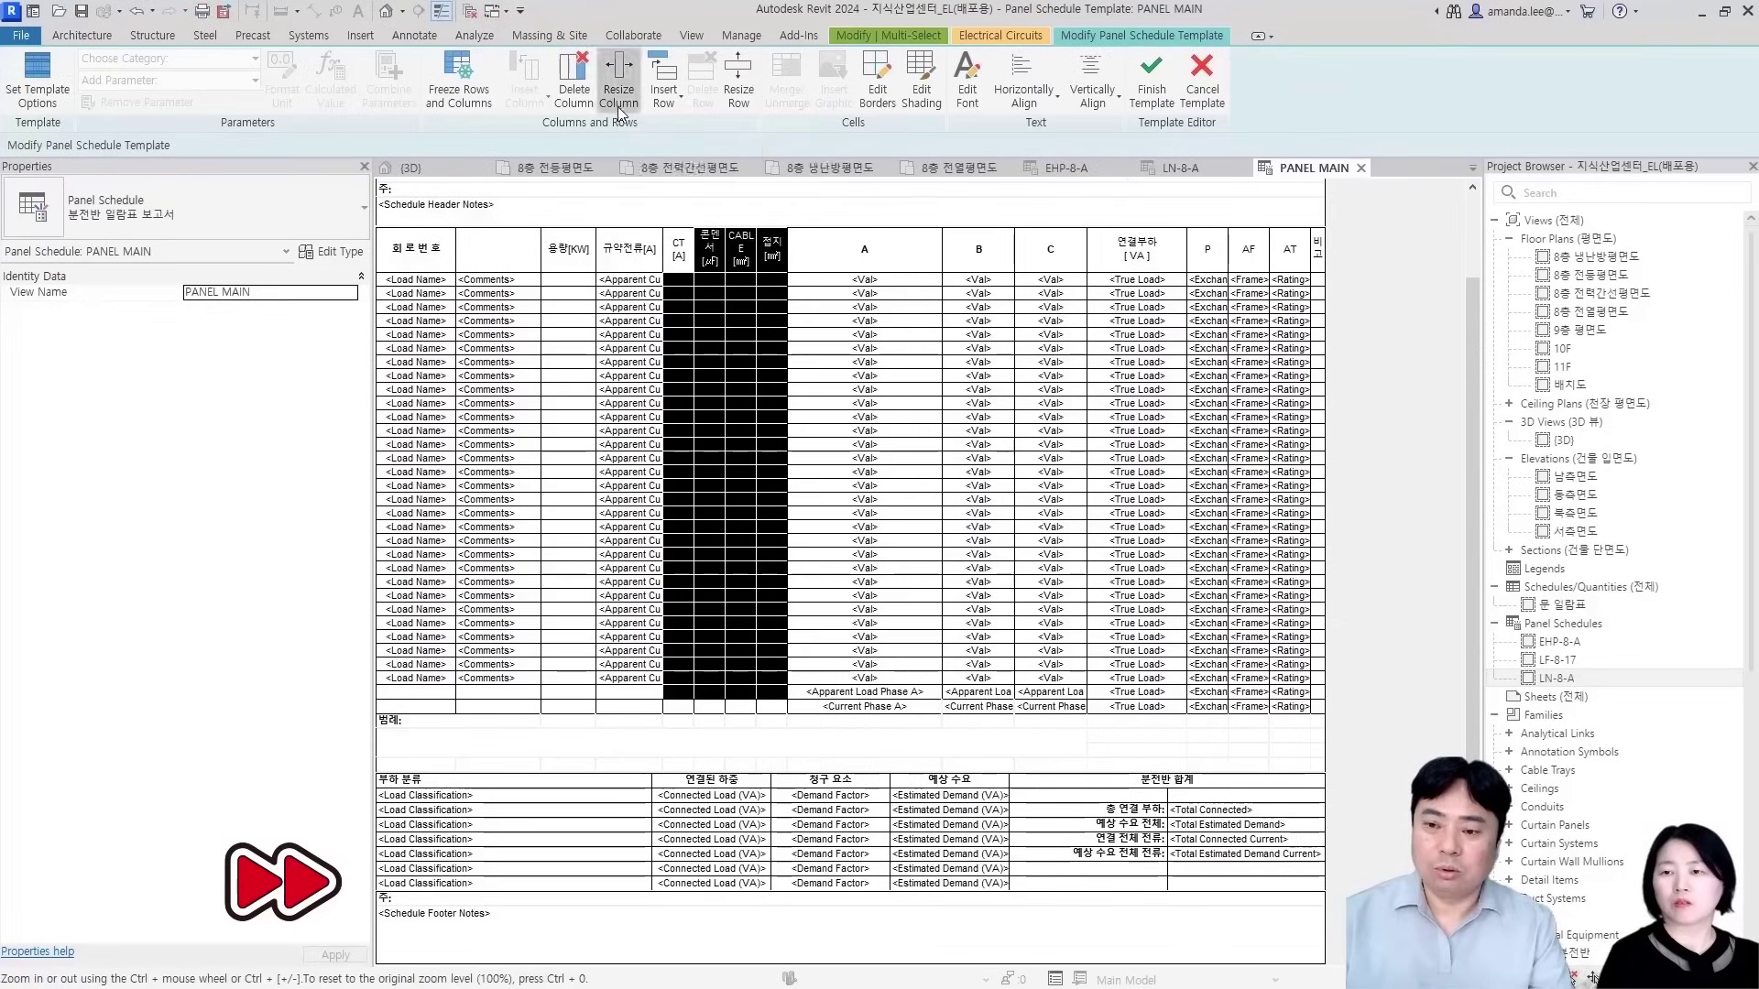
type("50")
key("Return")
Resize the A, B and C columns together, including their total rows, to a combined width of 80 mm
left_click_drag(861, 249, 1050, 251)
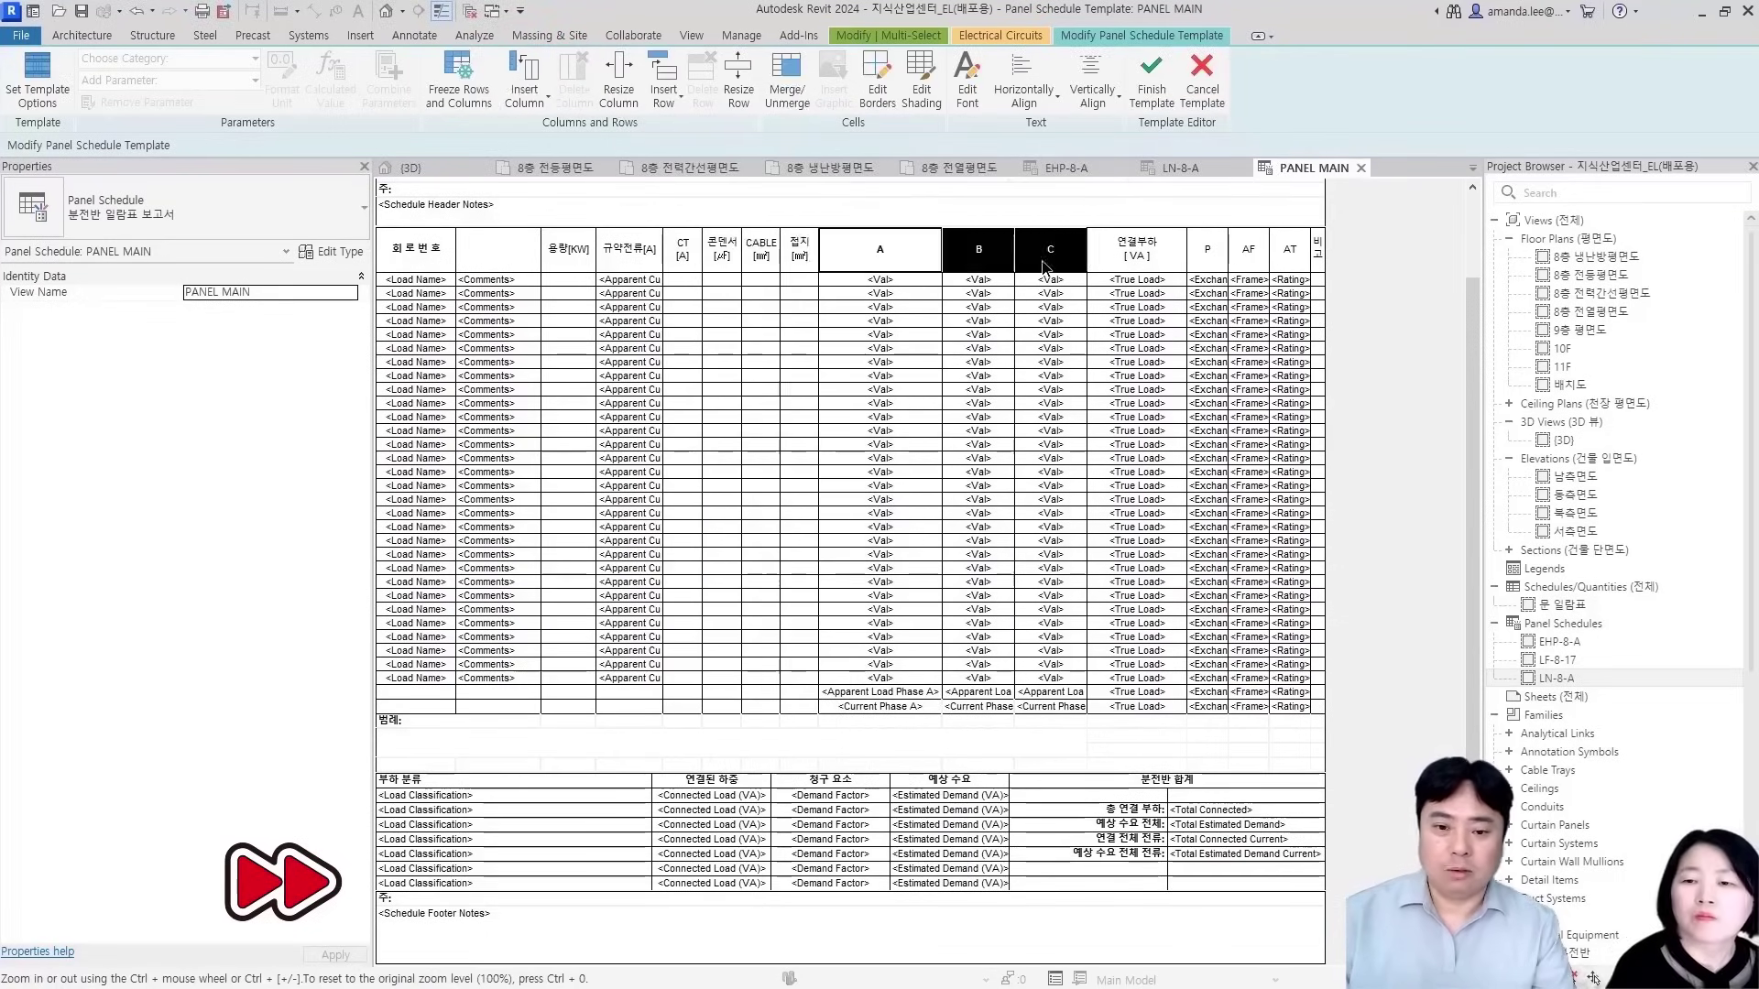
left_click_drag(853, 282, 1053, 707)
left_click(618, 91)
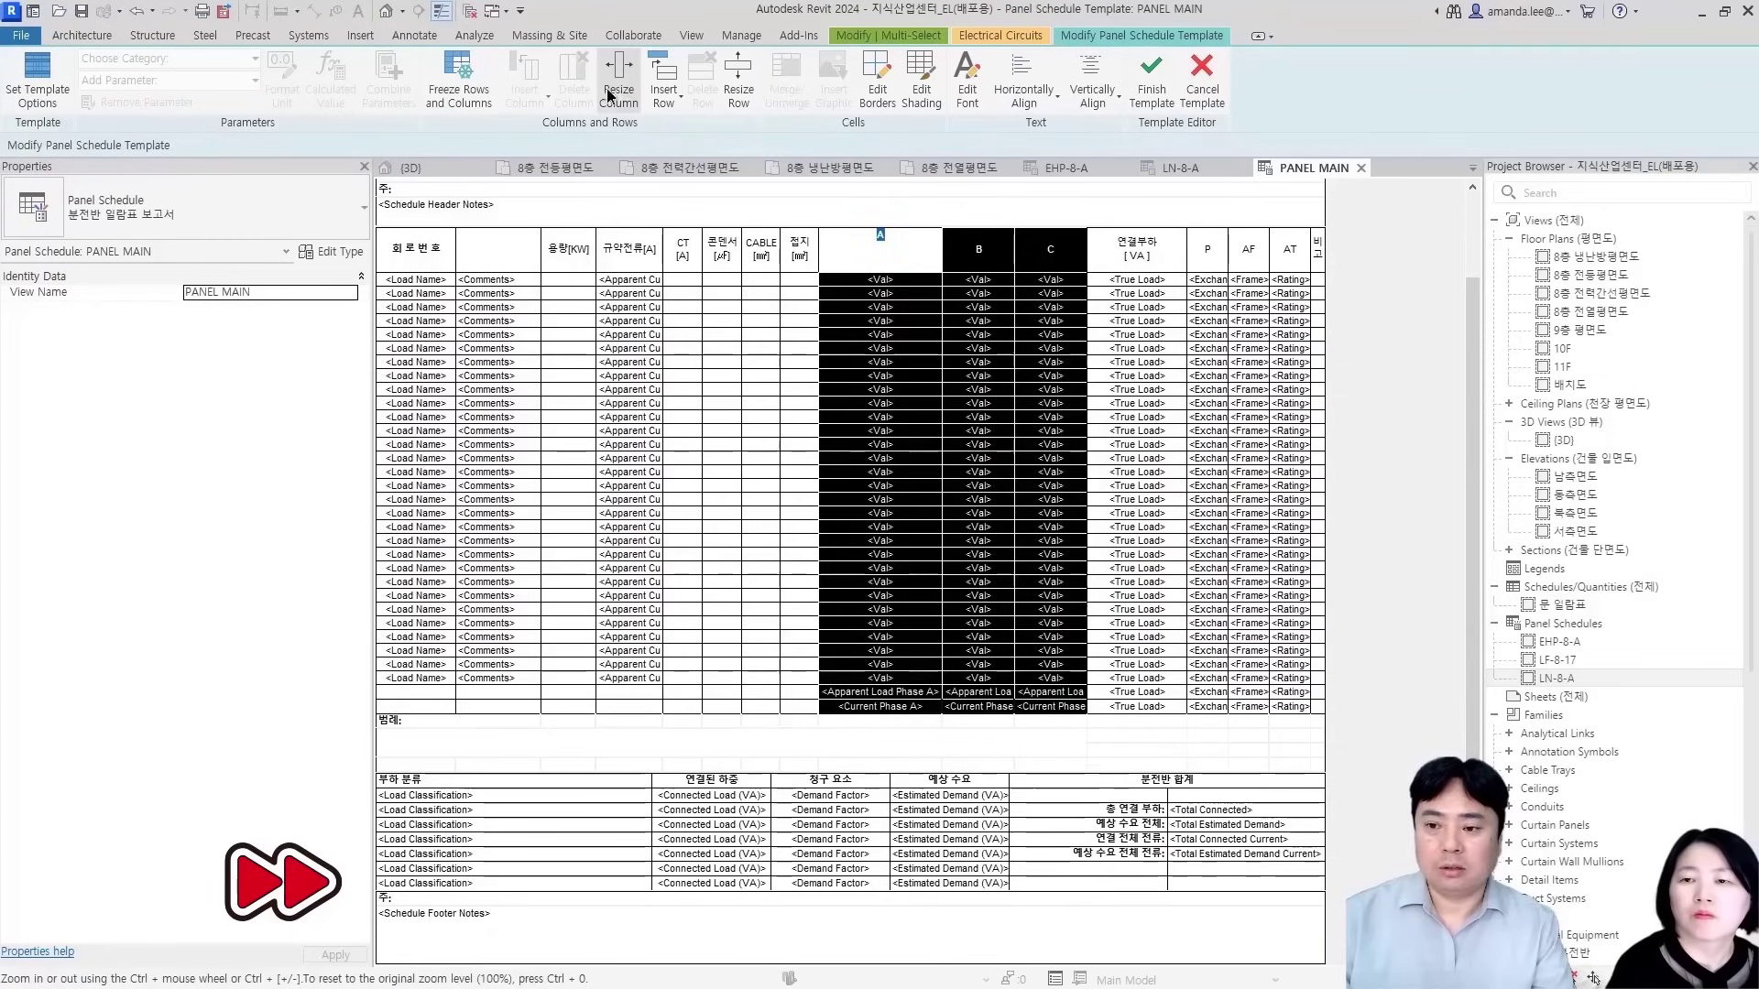
key("ctrl+a")
type("80")
key("Return")
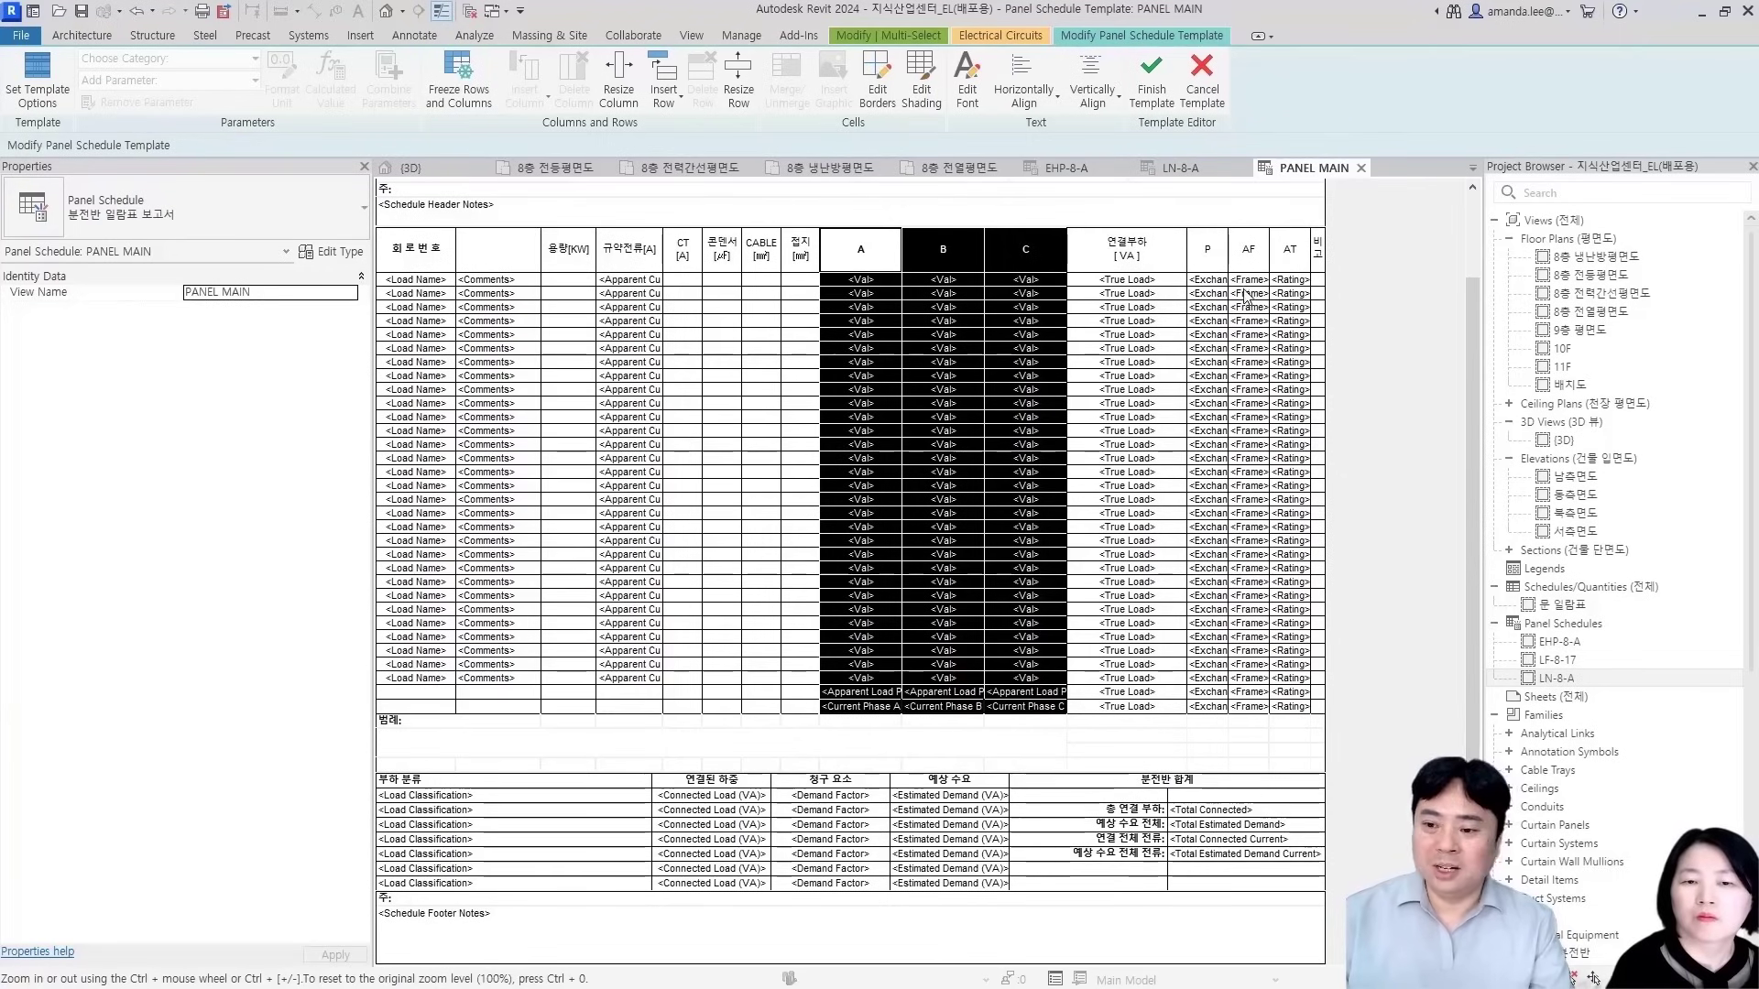
Equalize the P, AF and AT columns at a combined width of 40 mm
left_click_drag(1204, 259, 1299, 713)
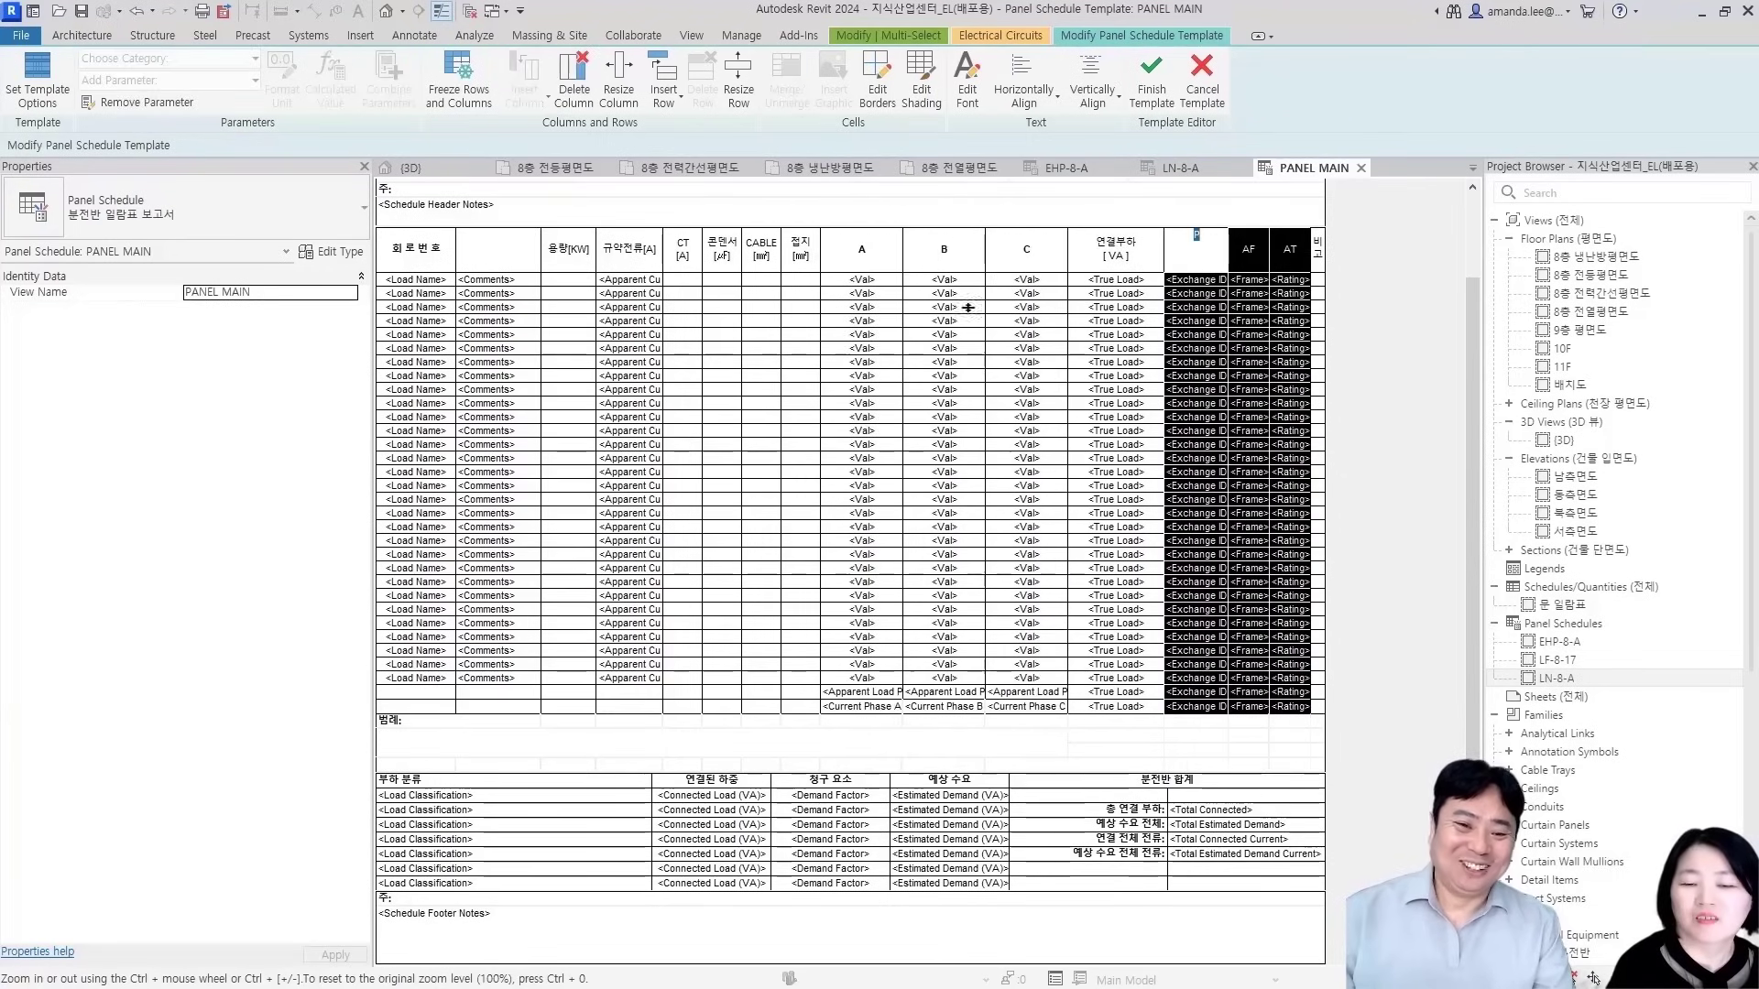
left_click(621, 92)
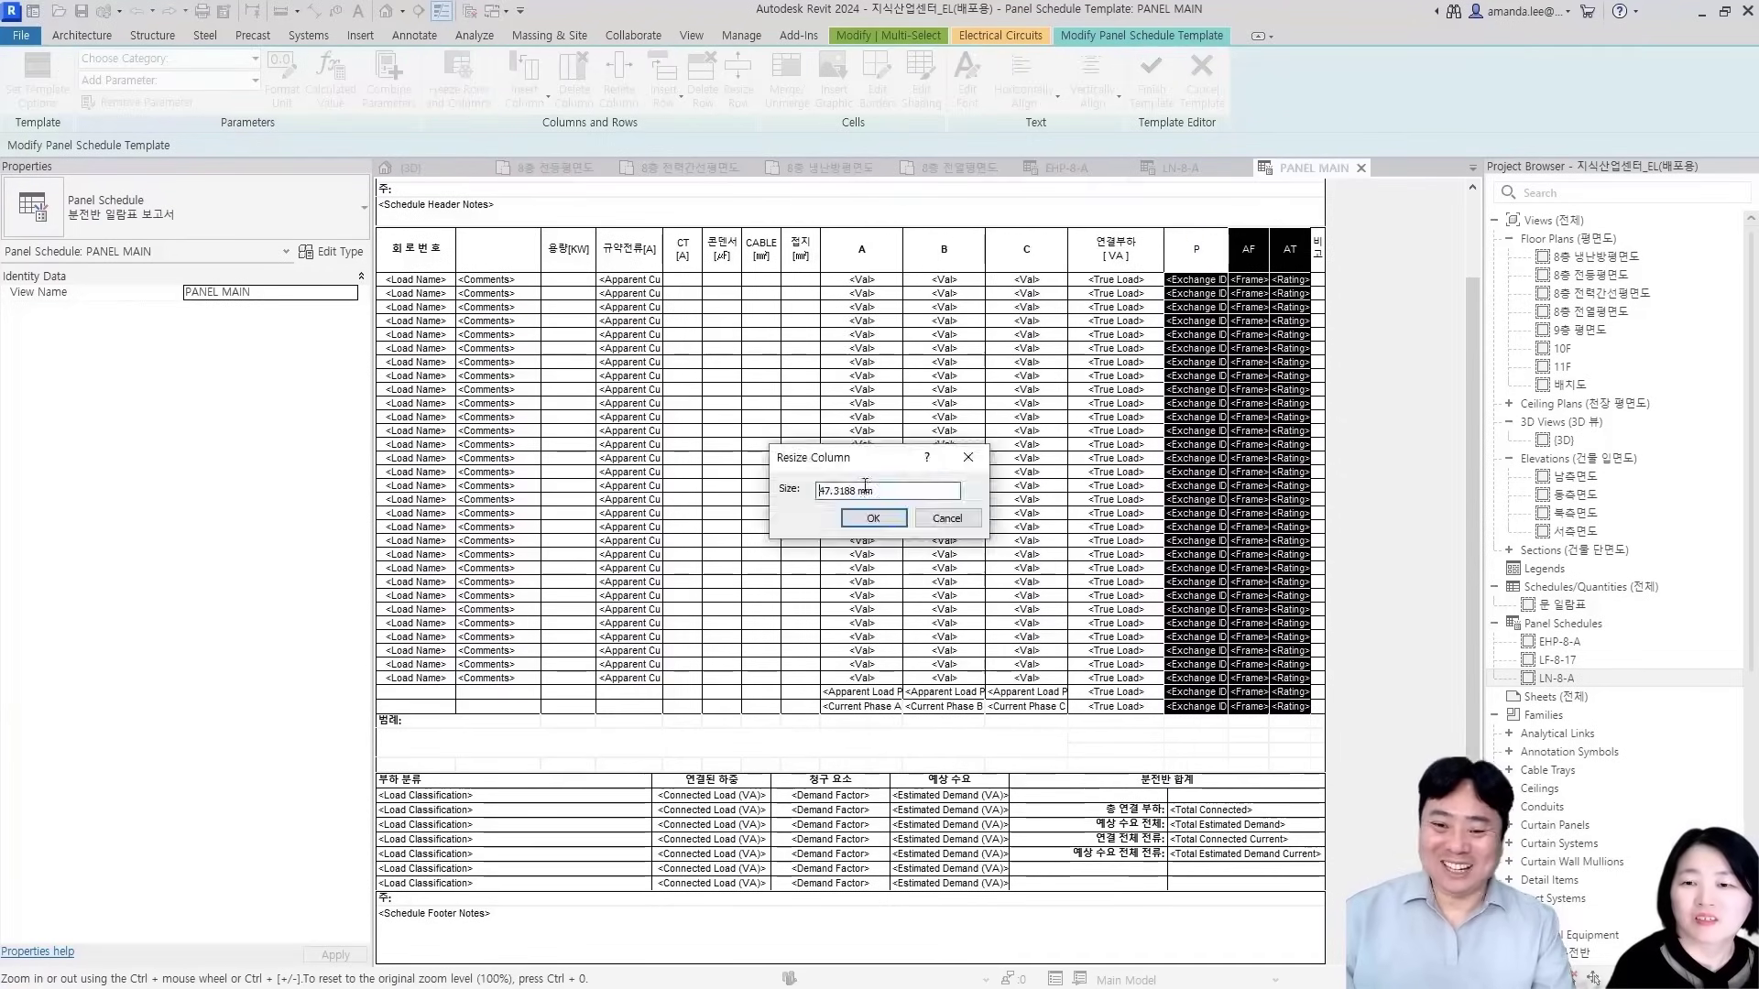
left_click_drag(913, 496, 774, 500)
type("40")
key("Return")
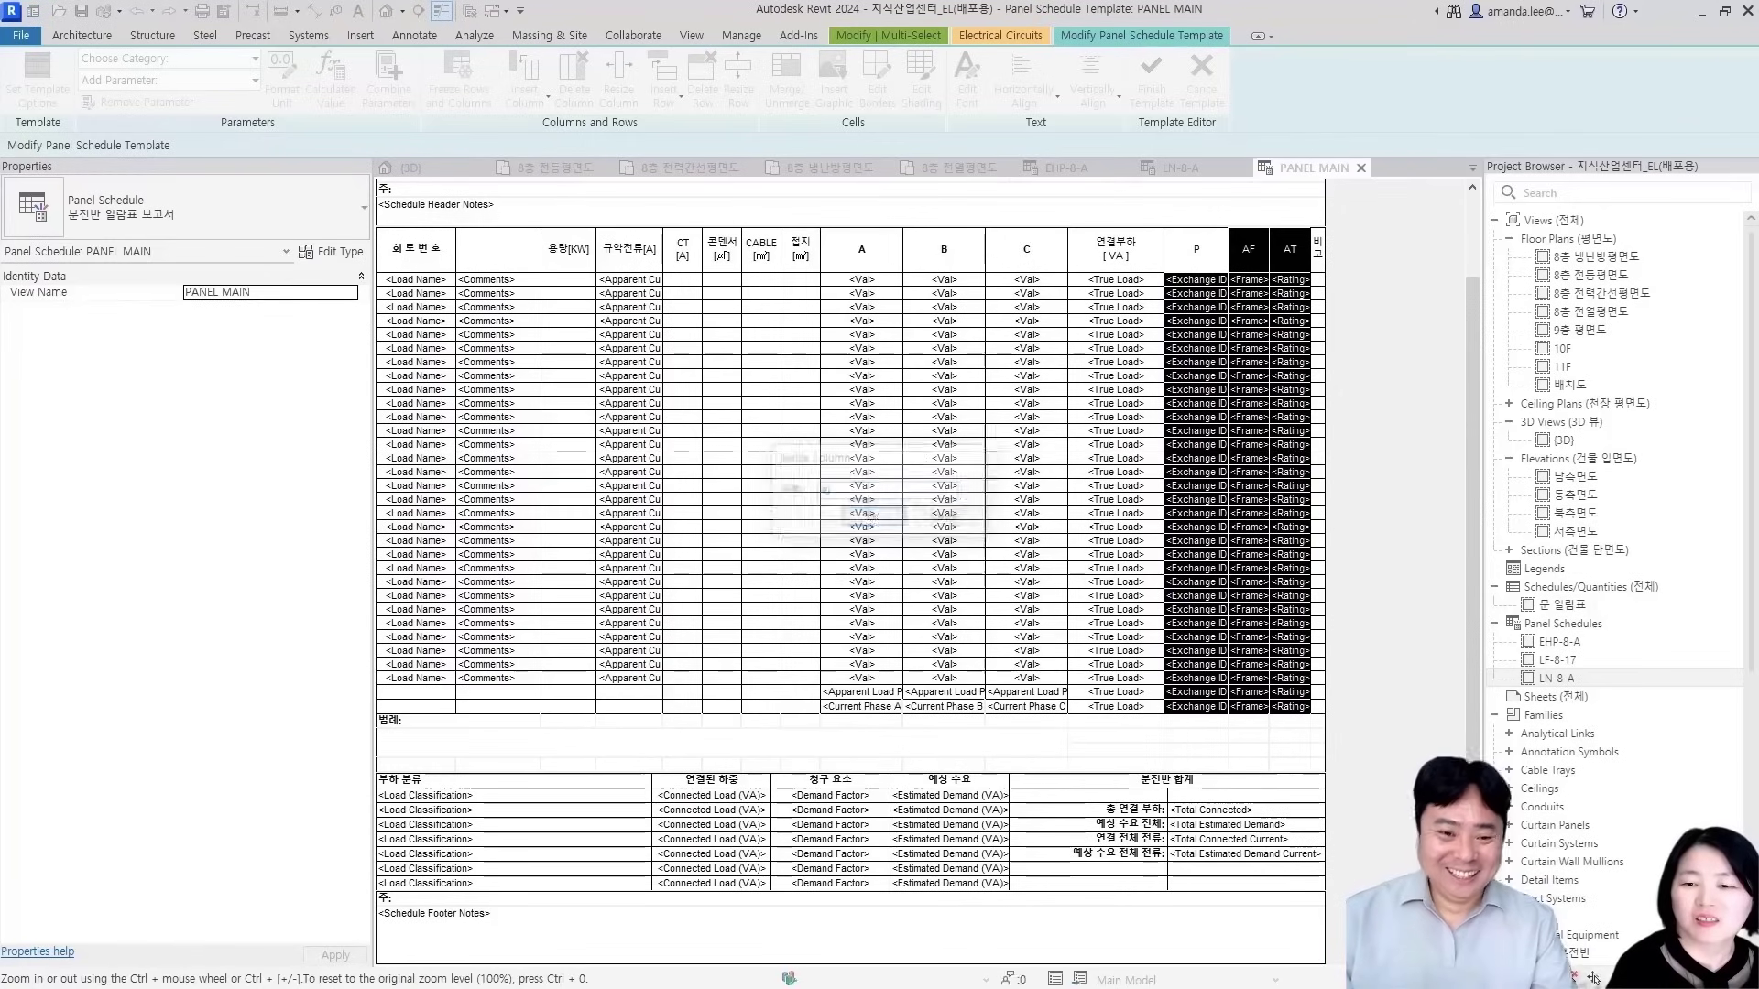
left_click_drag(665, 362, 668, 363)
key("ctrl+z")
left_click_drag(742, 414, 746, 415)
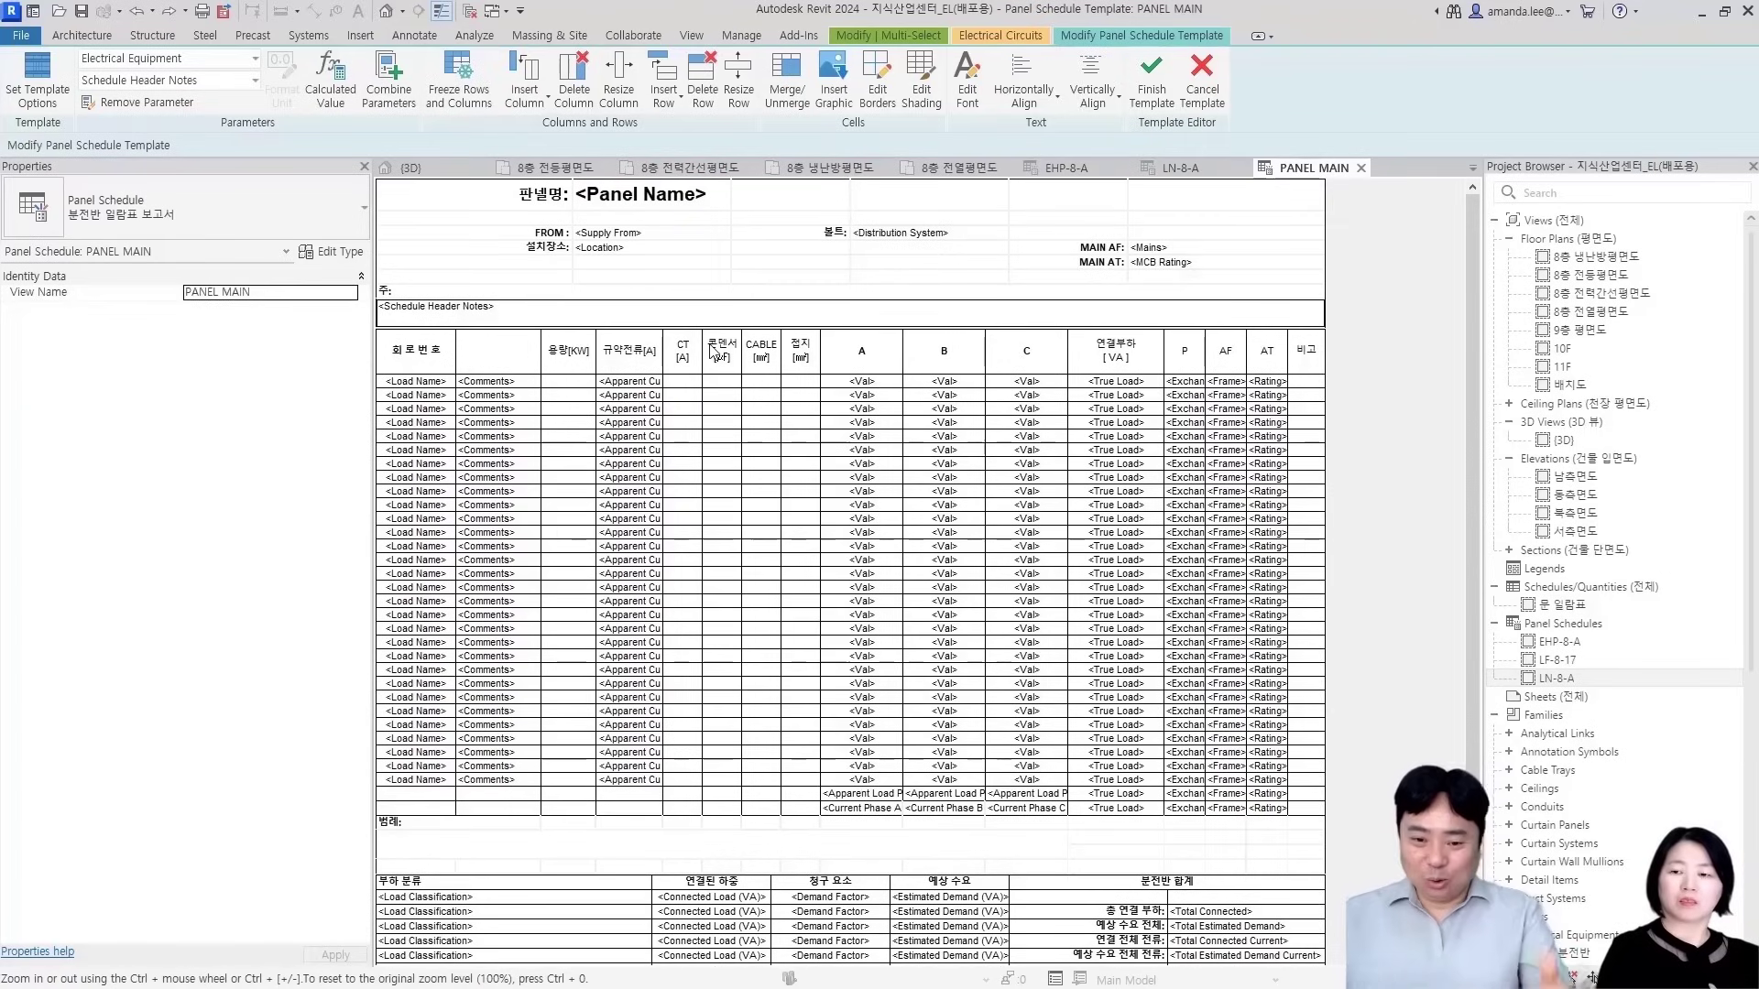
Finish editing the template and change the EHP-8-A panel schedule's template to PANEL MAIN, accepting the loss of unstored text
left_click(1156, 92)
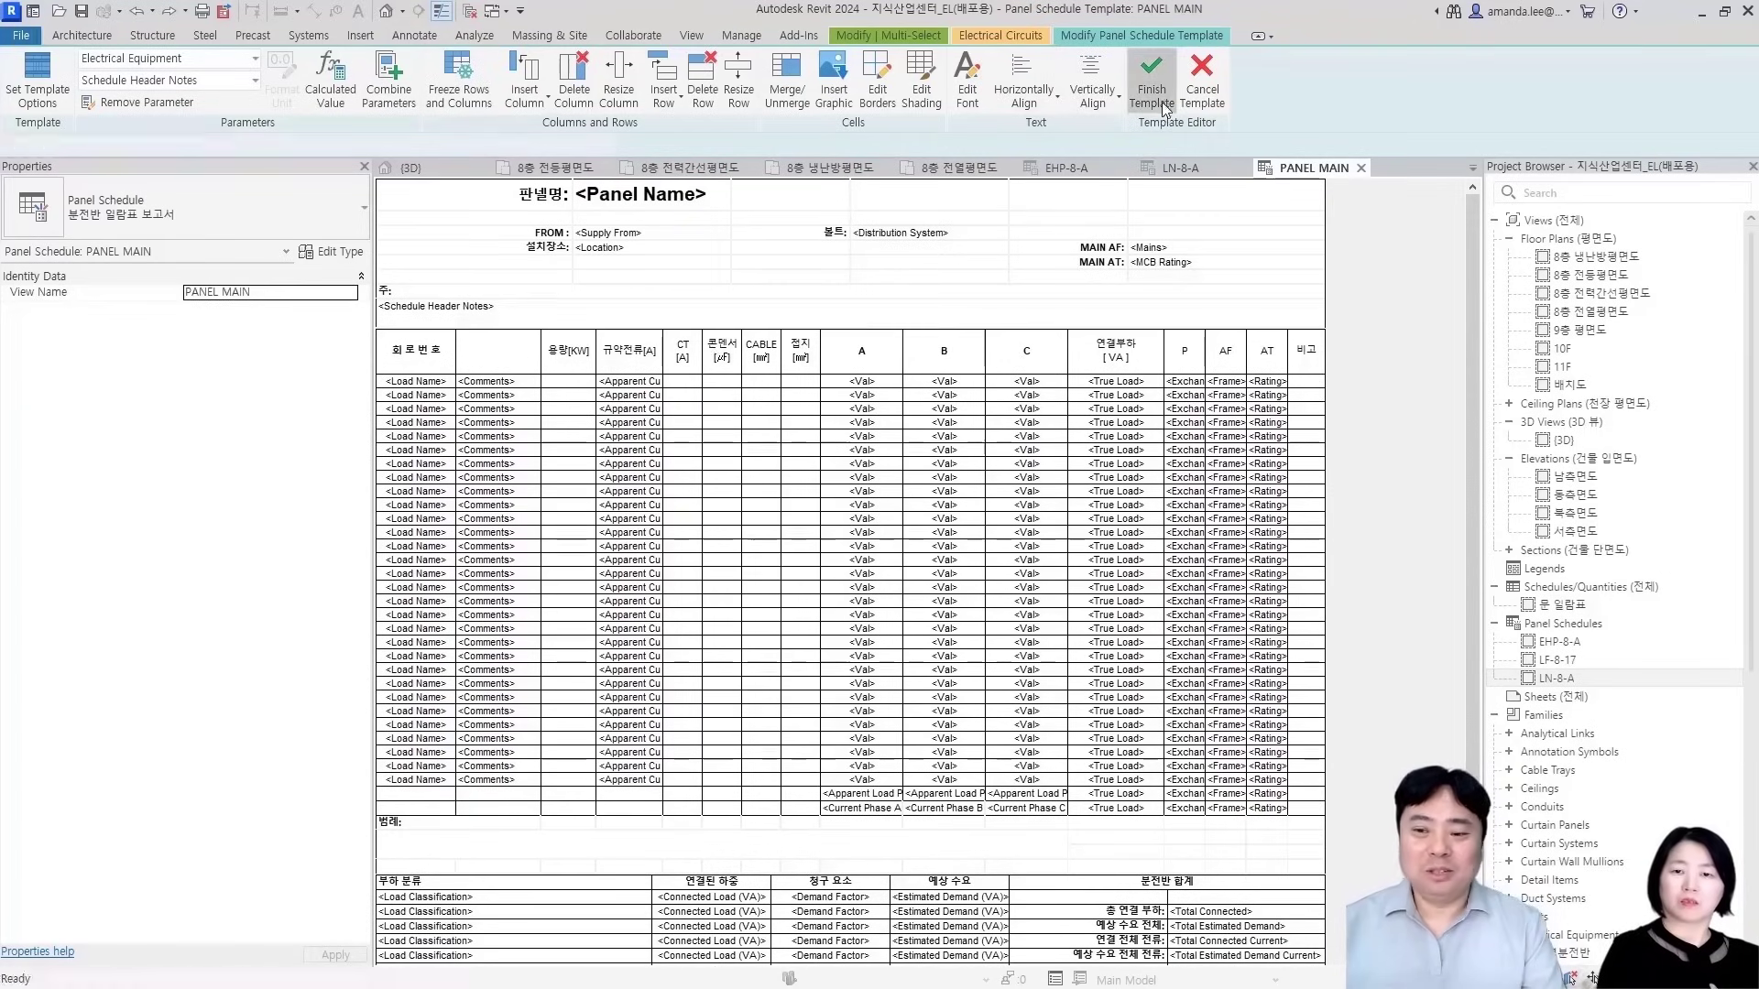
left_click(827, 307)
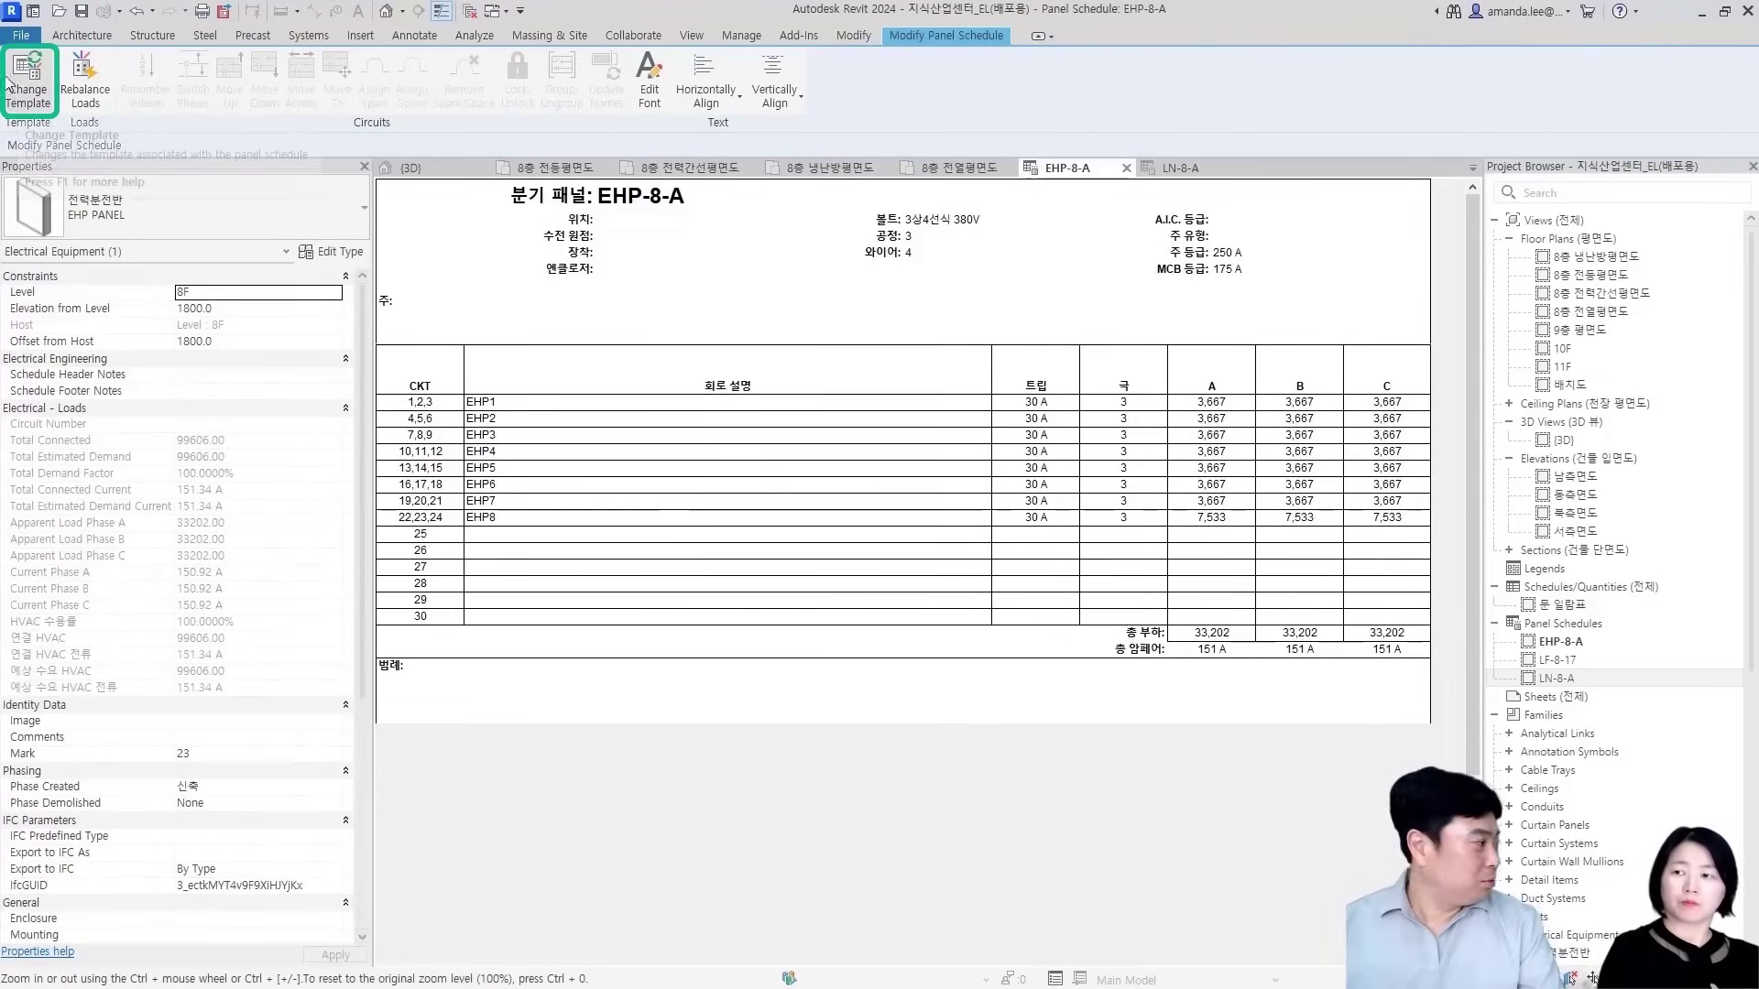
left_click(28, 80)
left_click(762, 353)
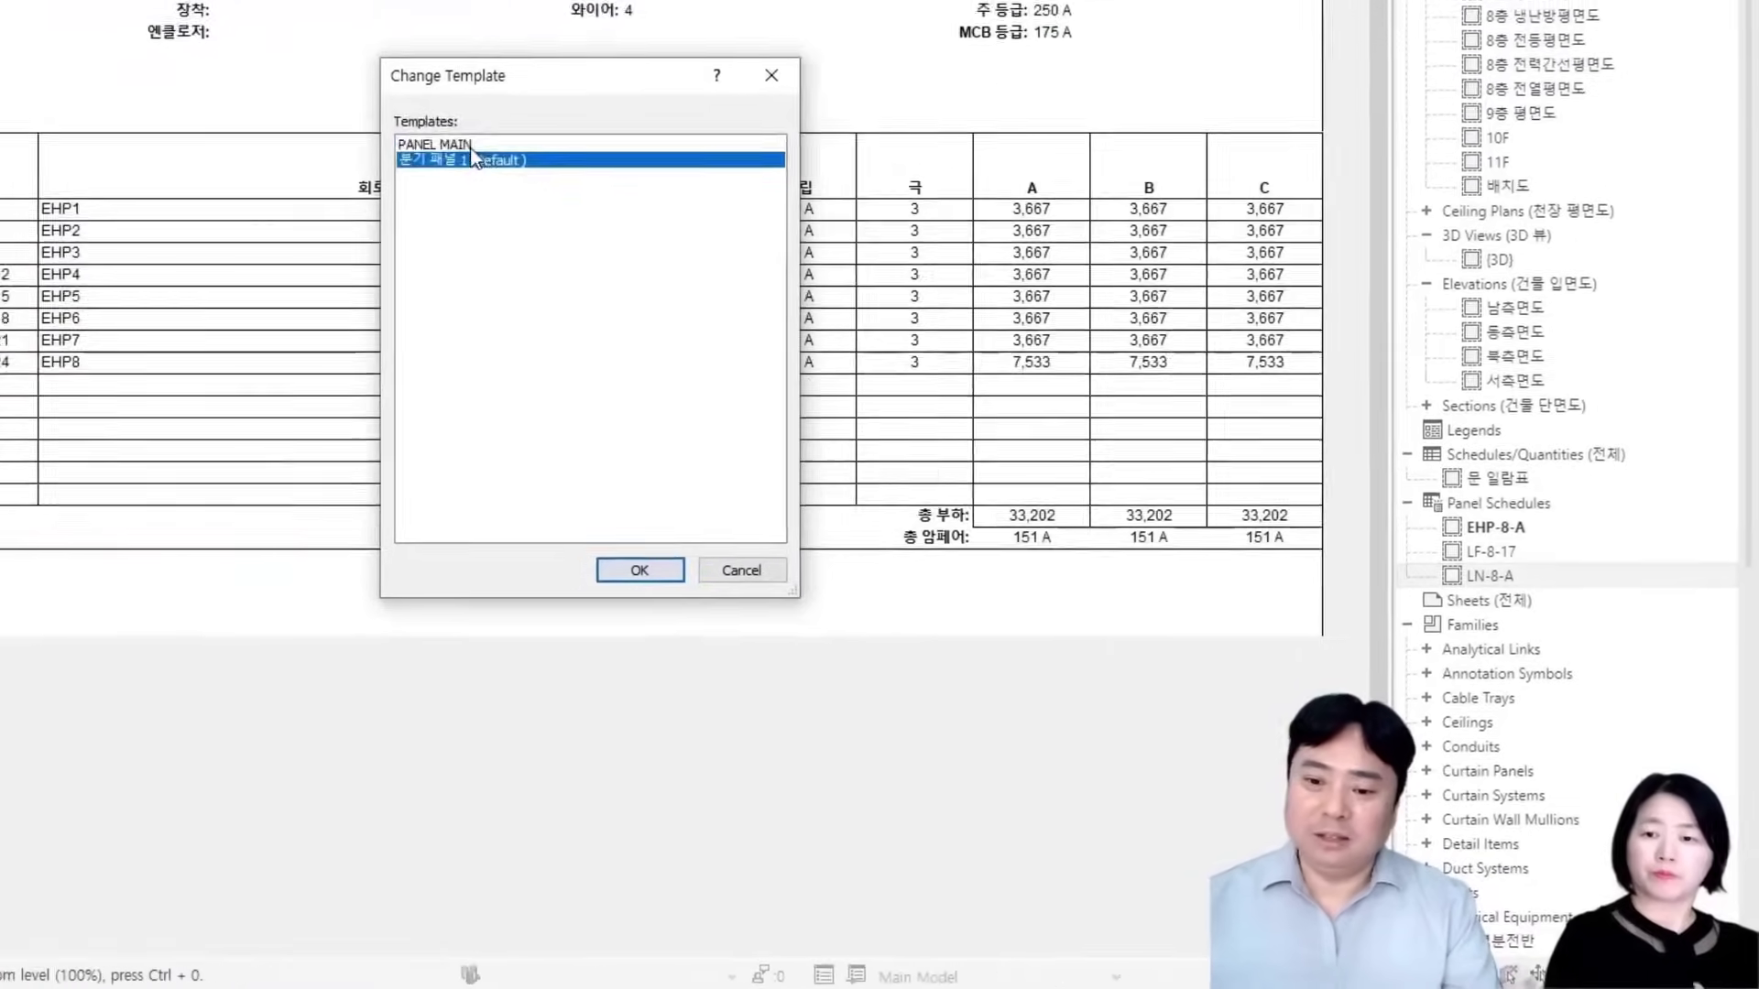
left_click(619, 559)
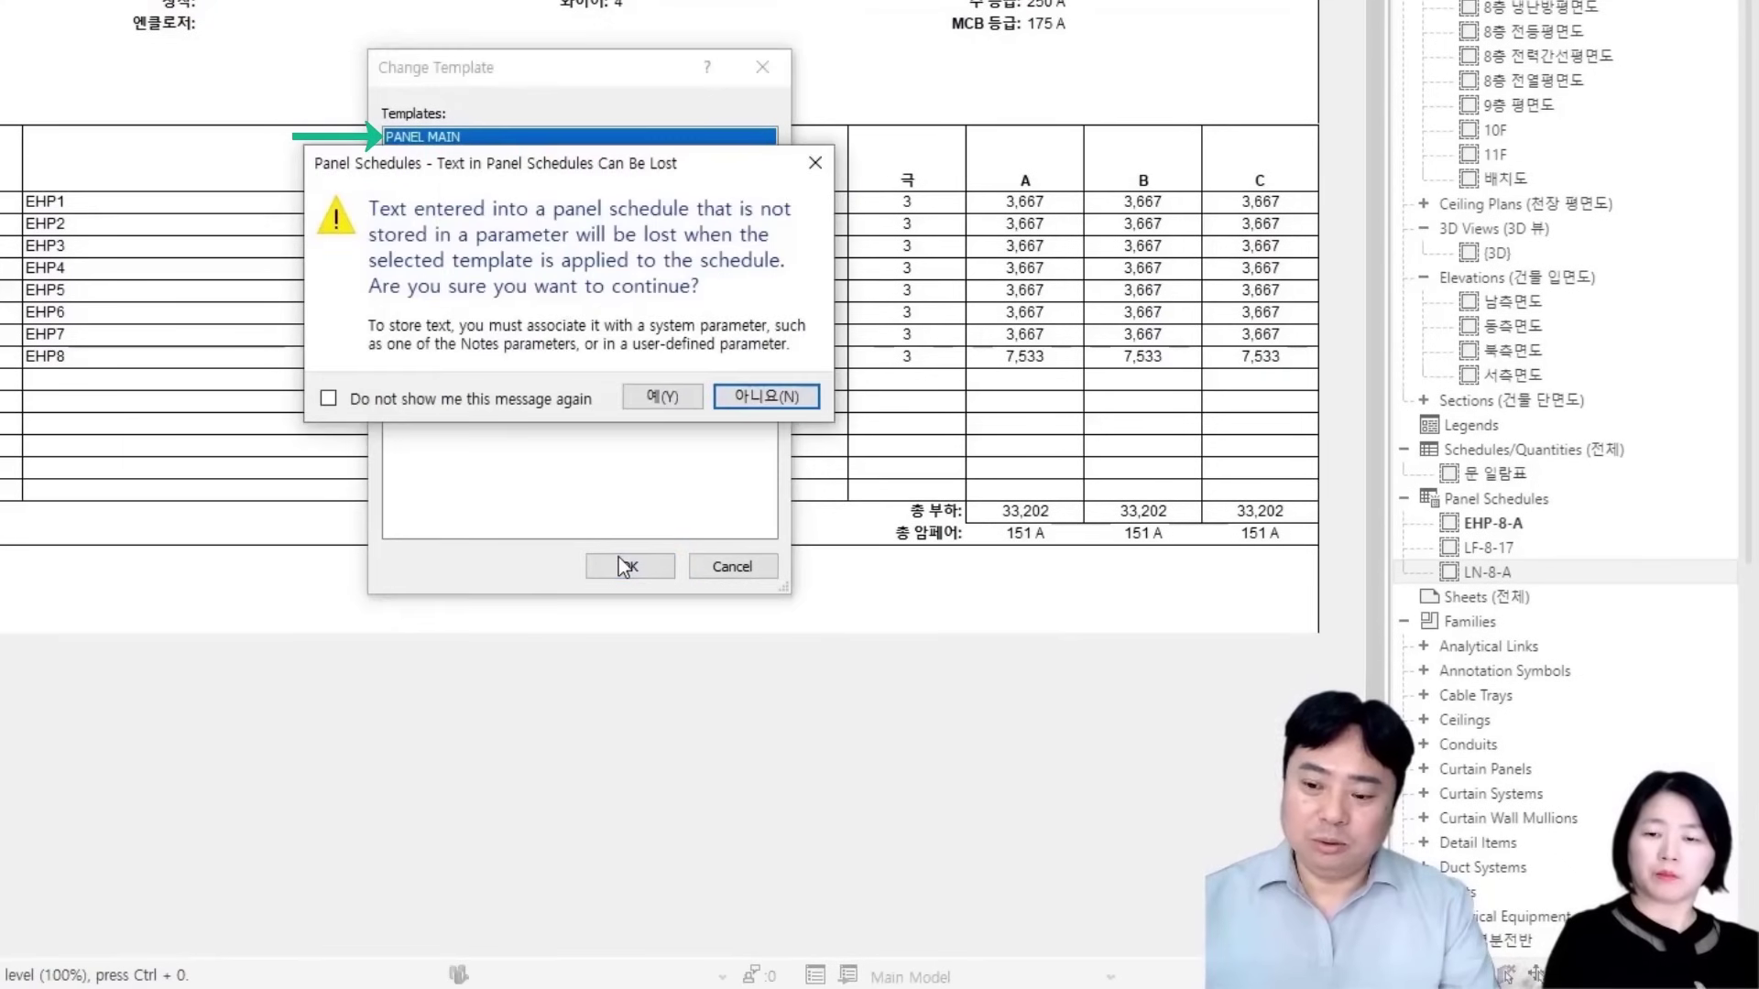
left_click(669, 403)
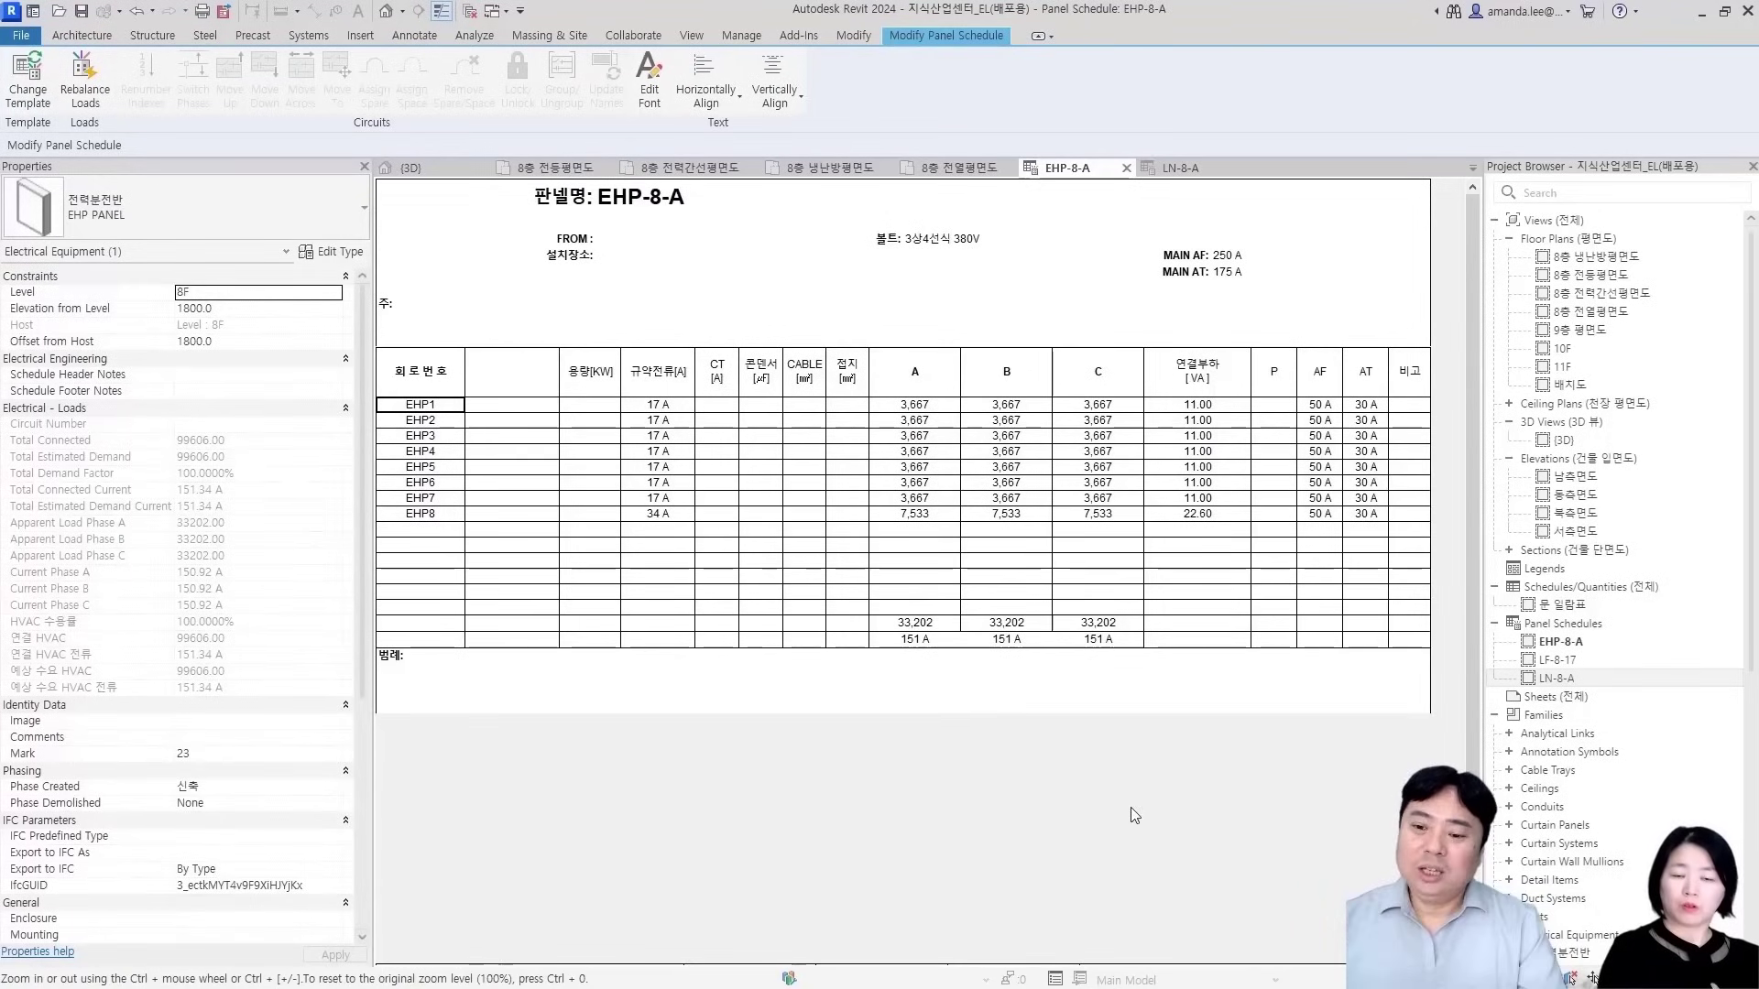
Examine the EHP1 circuit's properties for a parameter that can supply the empty 용량[KW] column
left_click(570, 406)
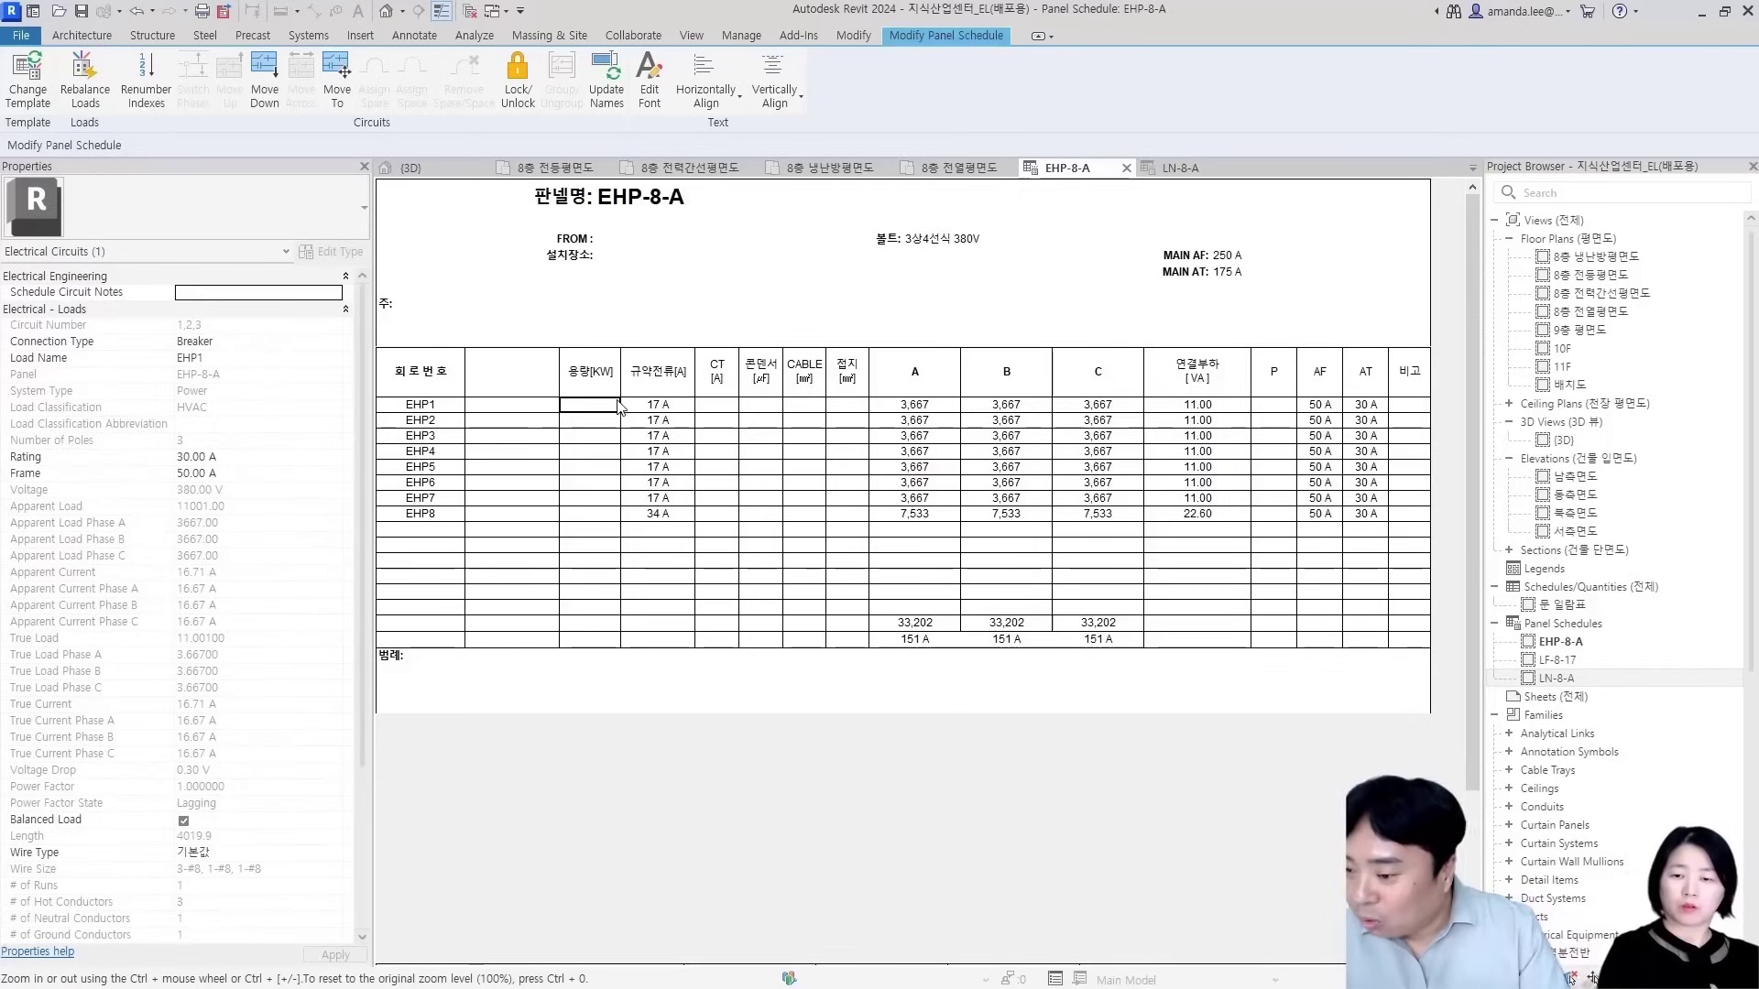
scroll(314, 495, "down", 3)
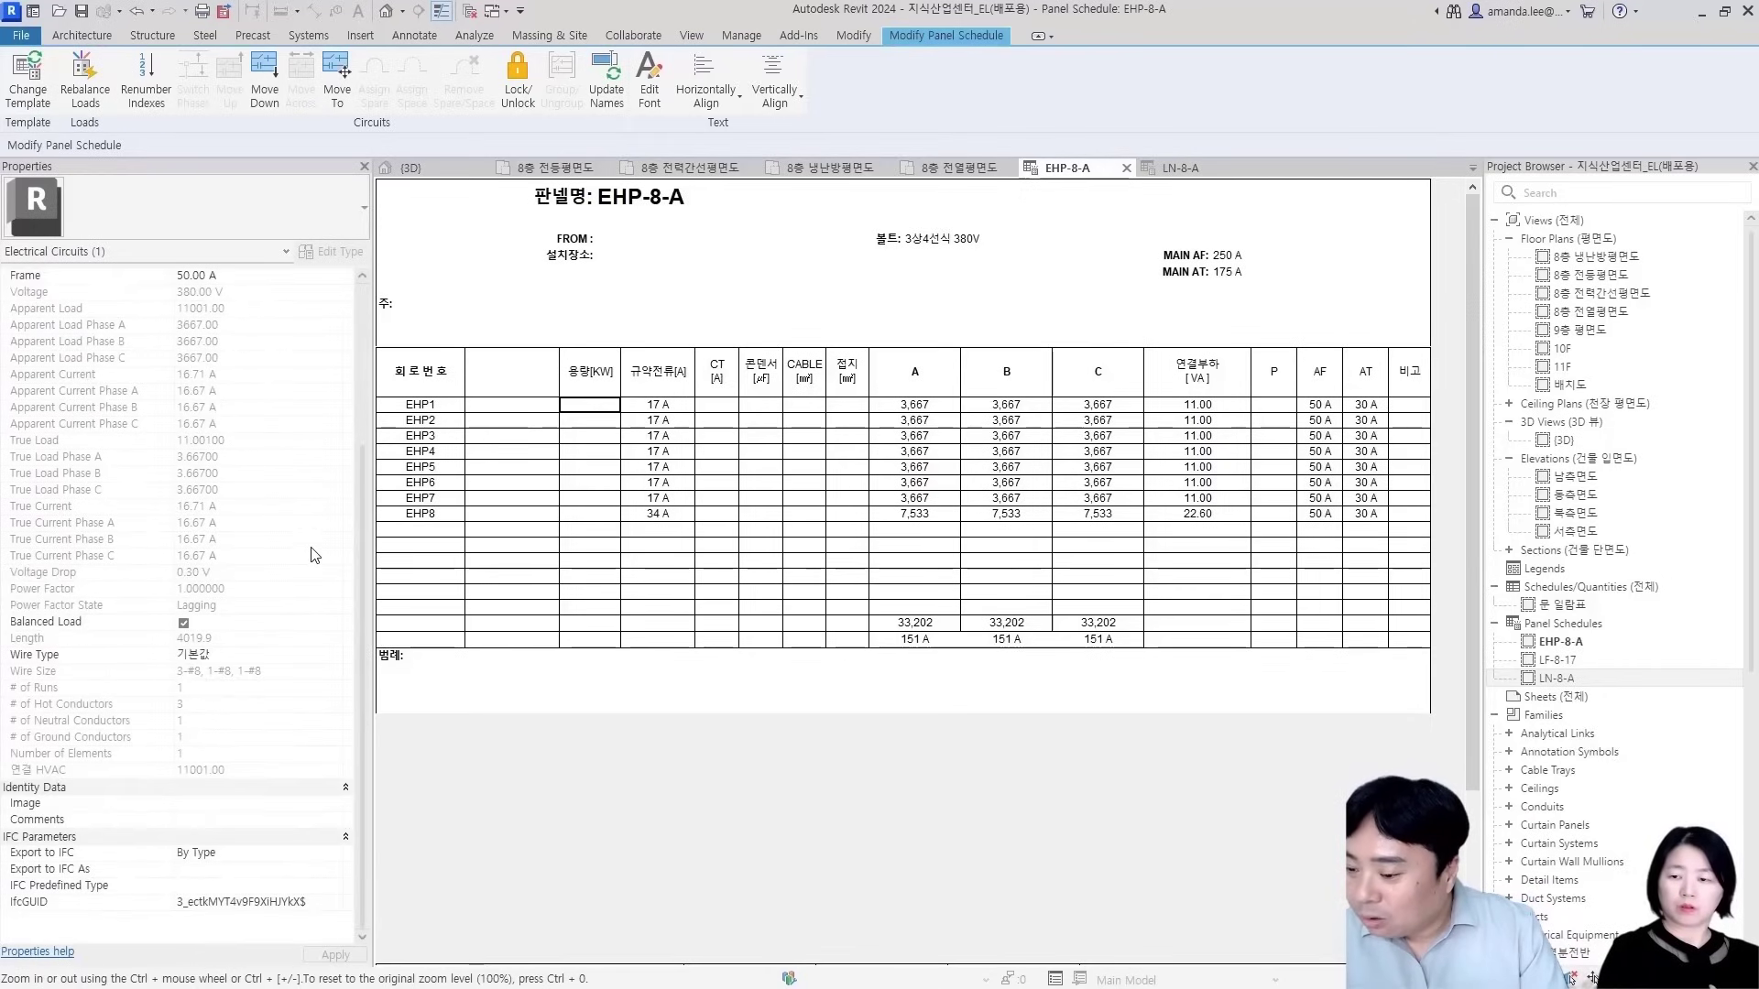
scroll(296, 669, "up", 3)
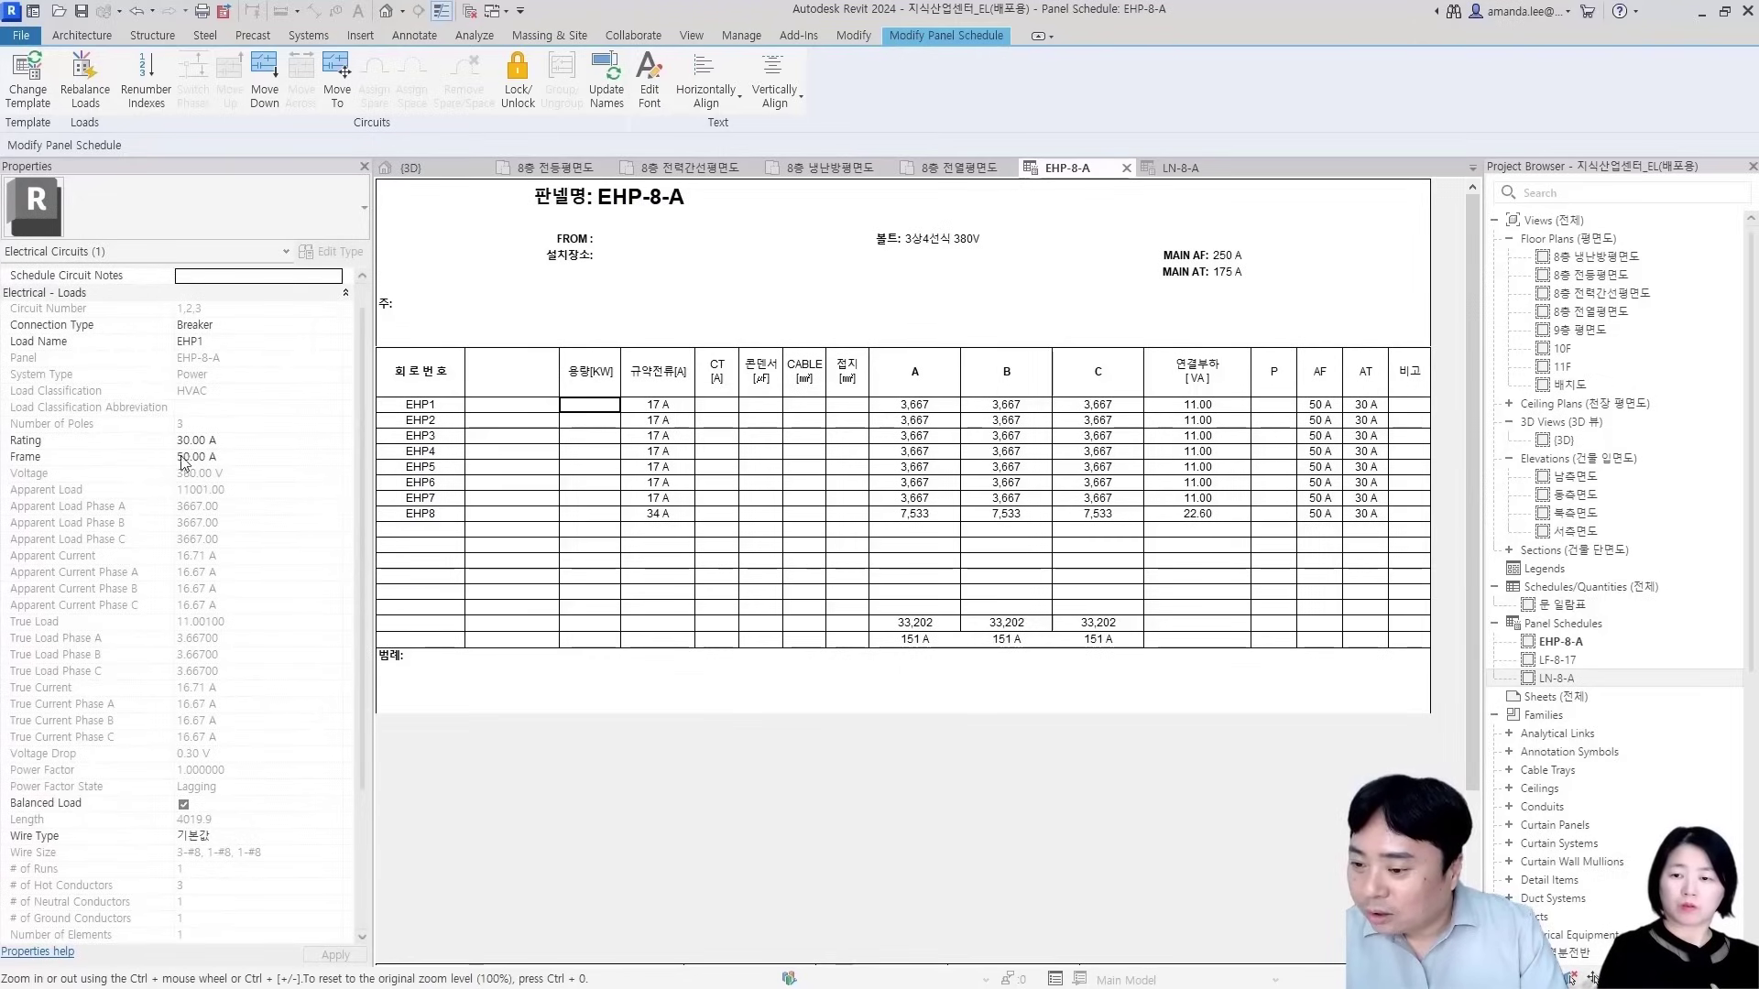
scroll(202, 511, "up", 1)
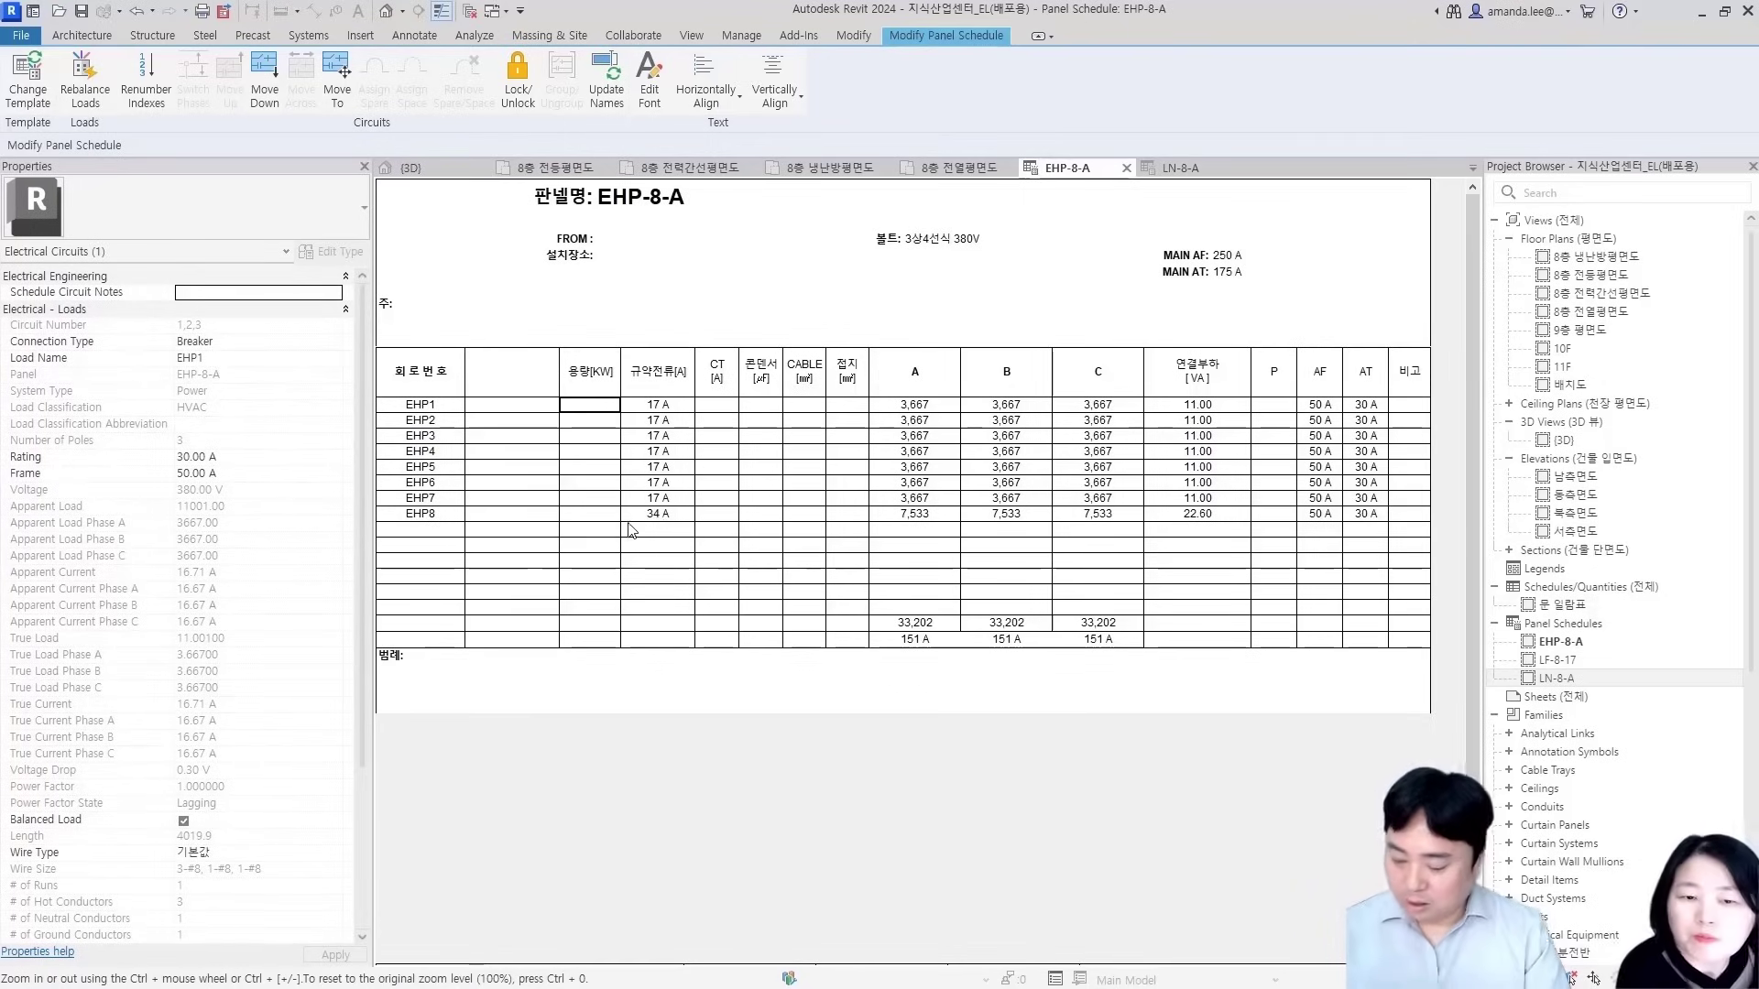
Switch to the Excel load calculation sheet, copy the EHP-80 text from cell C4, and return to Revit
key("alt+Tab")
left_click(135, 562)
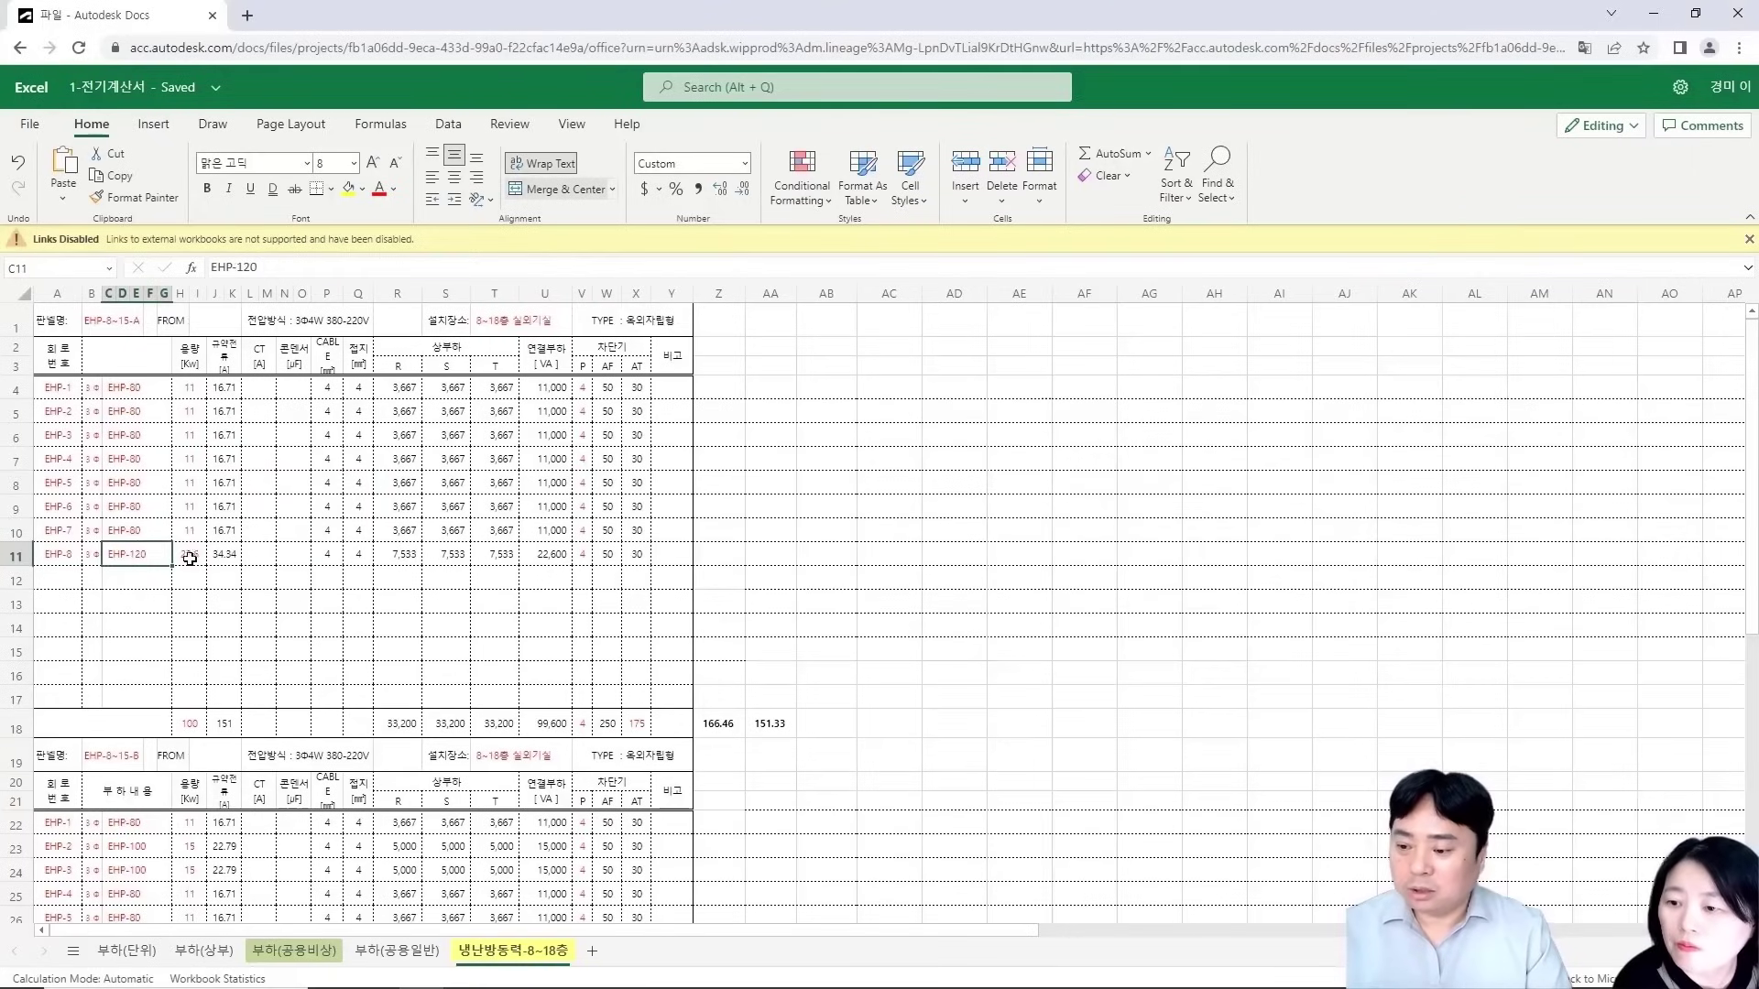
left_click(93, 388)
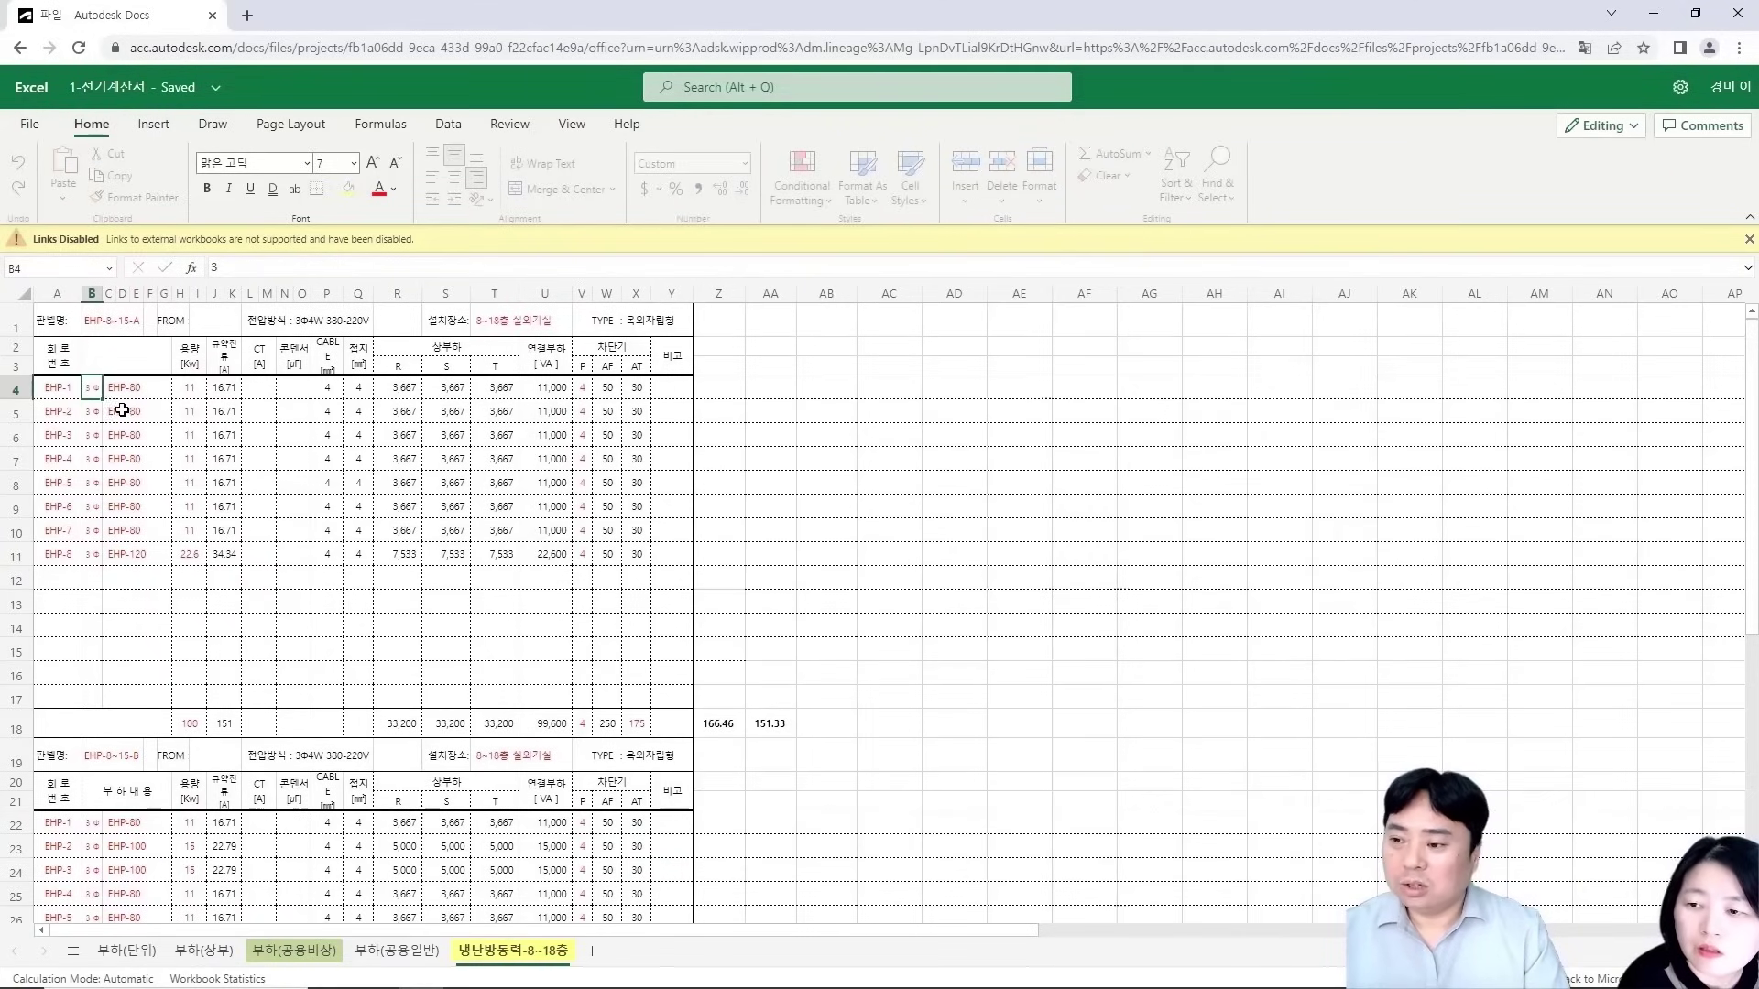
left_click(1062, 586)
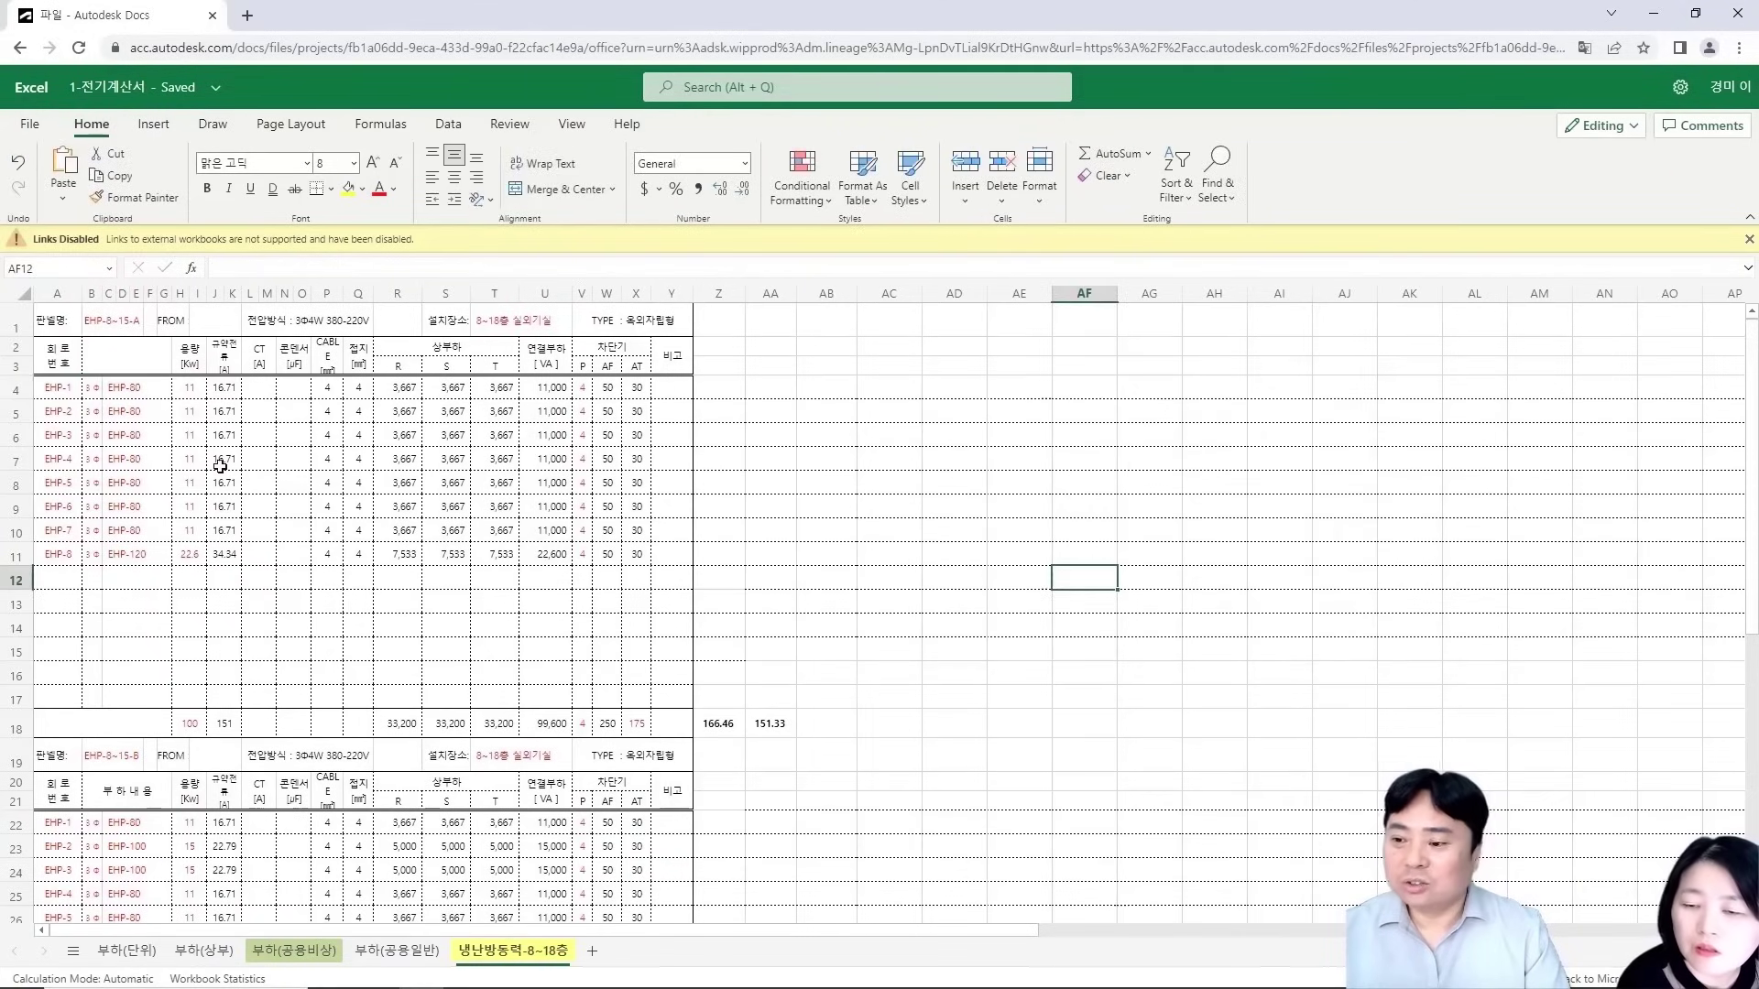
left_click(125, 388)
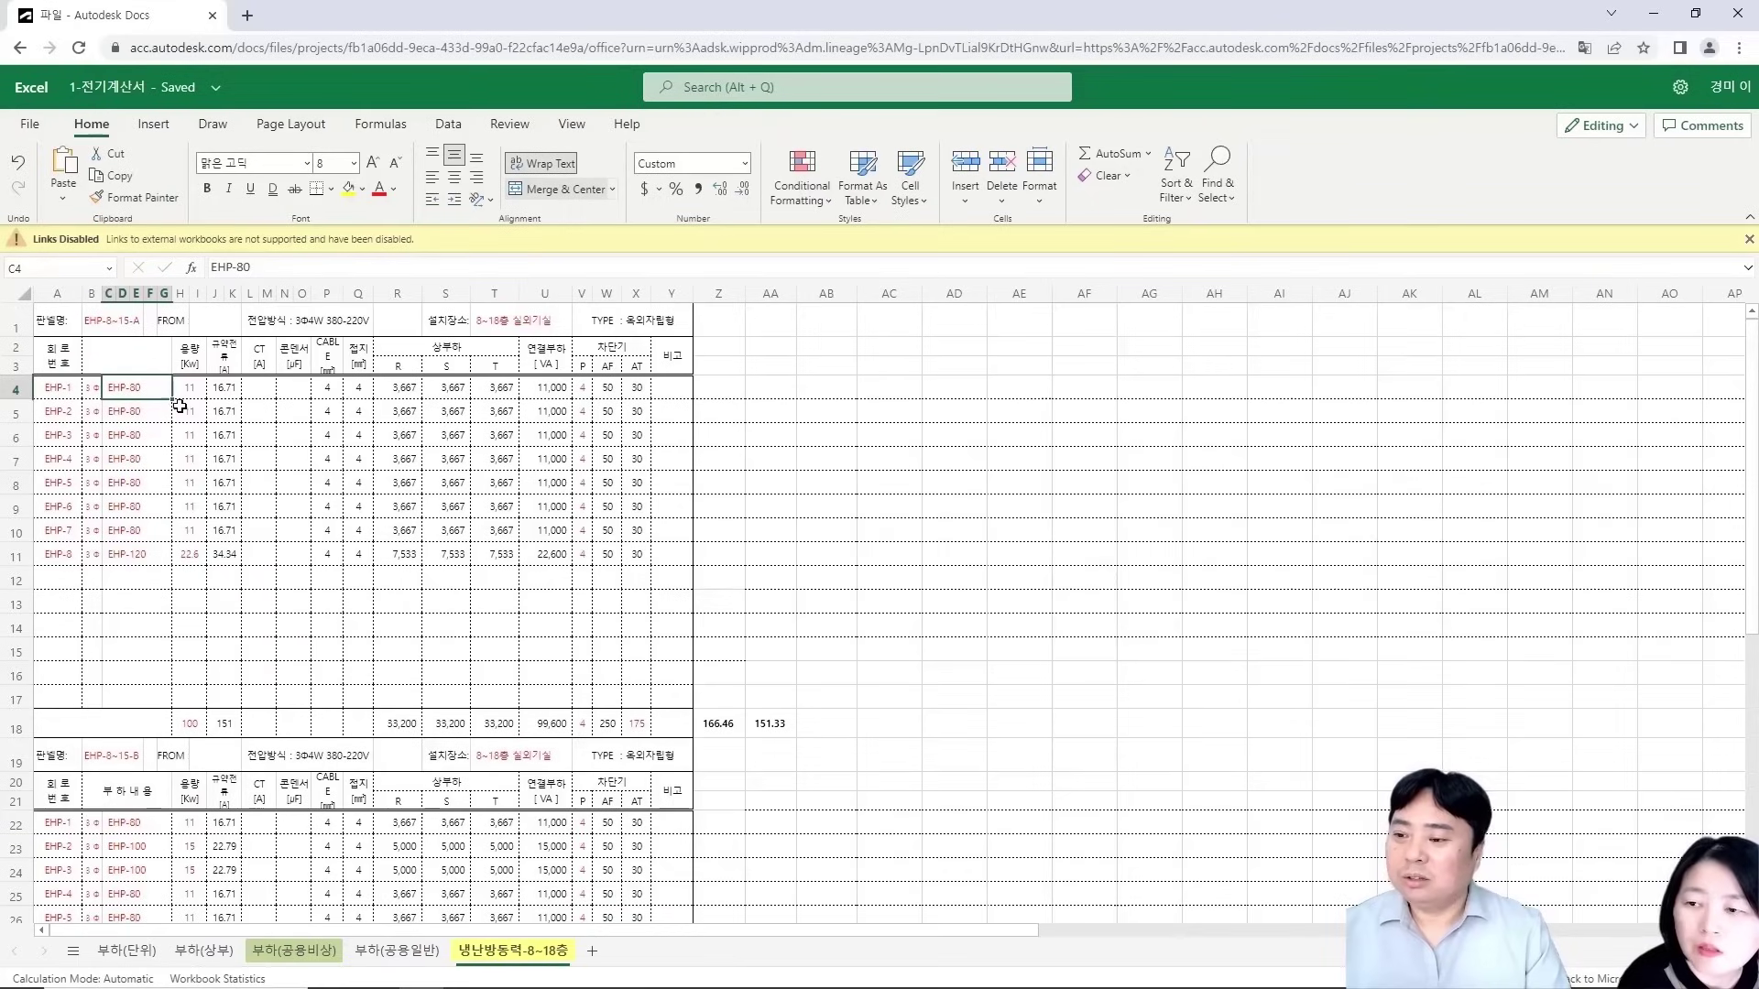
key("ctrl+c")
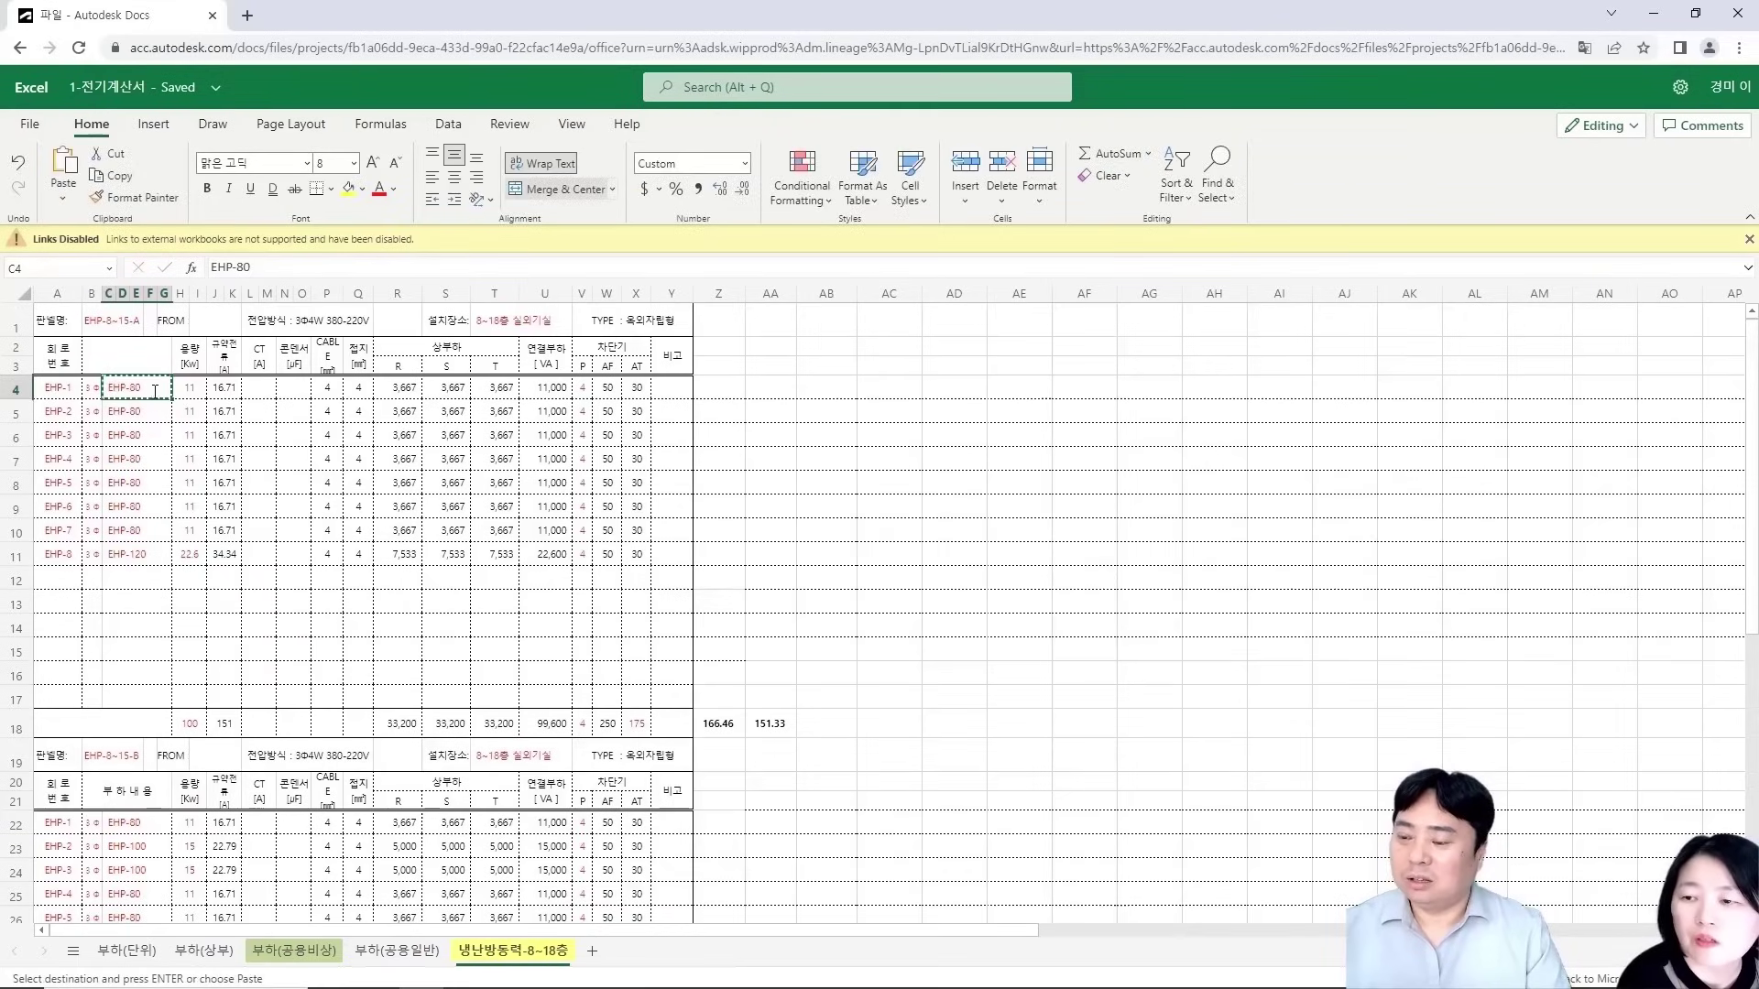
double_click(155, 391)
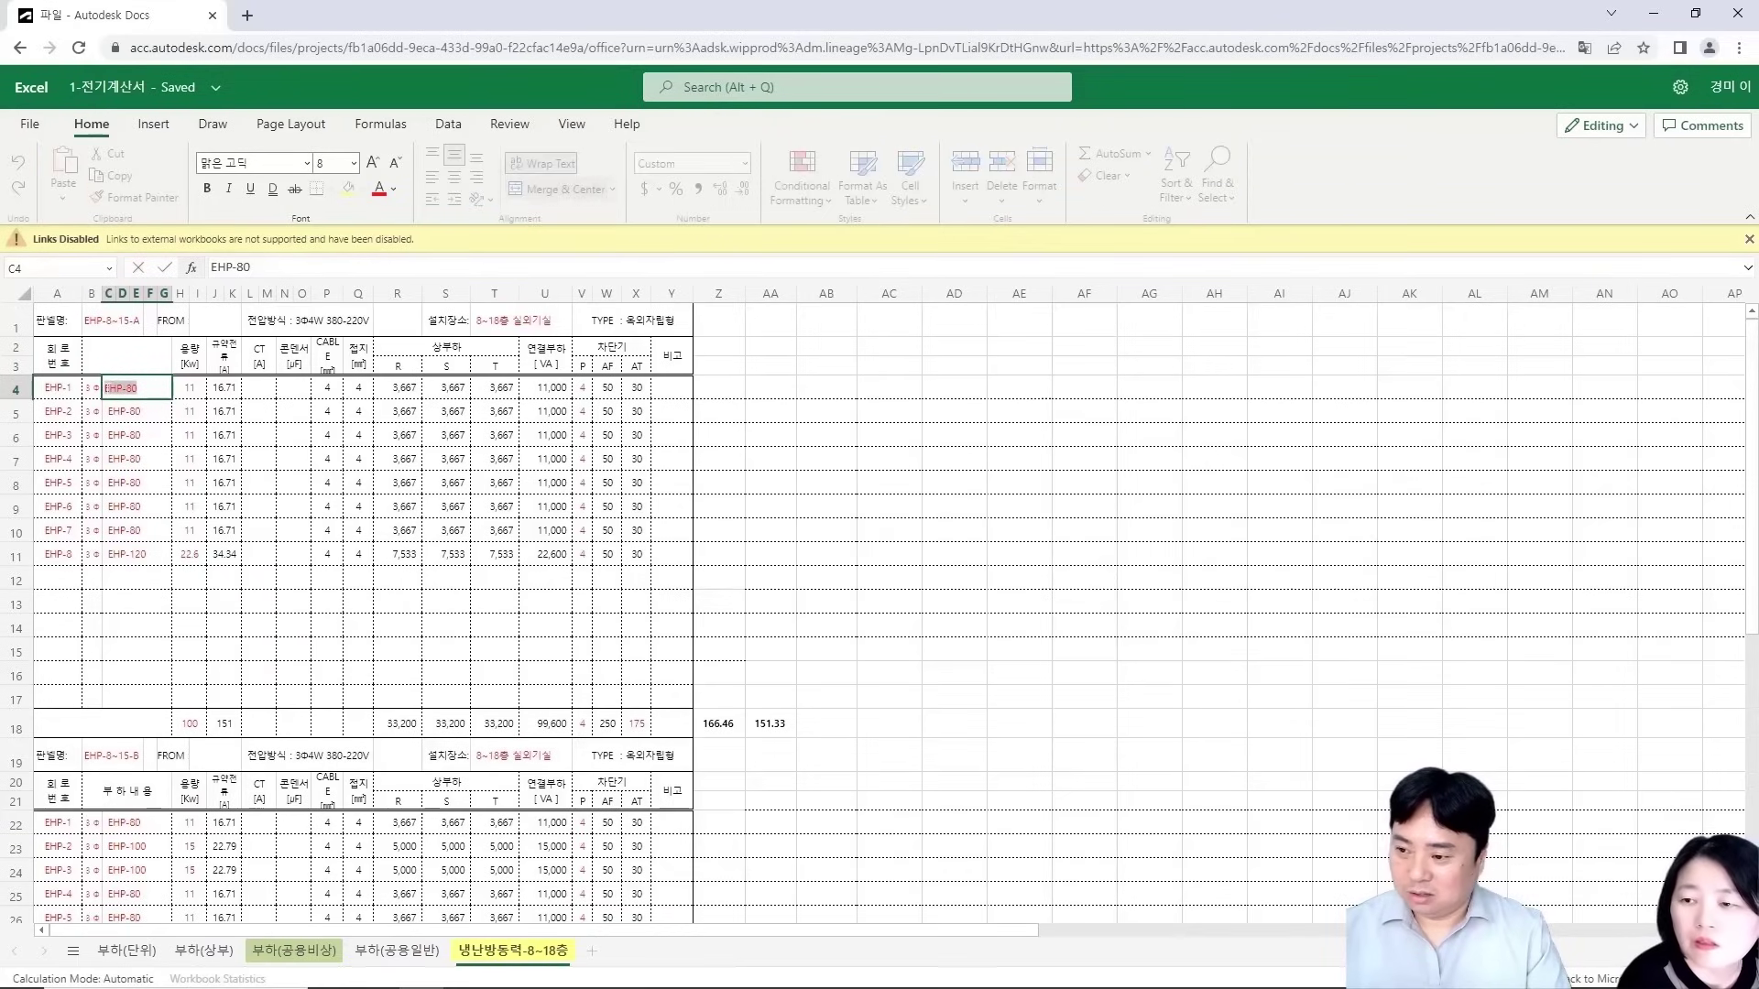
key("alt+Tab")
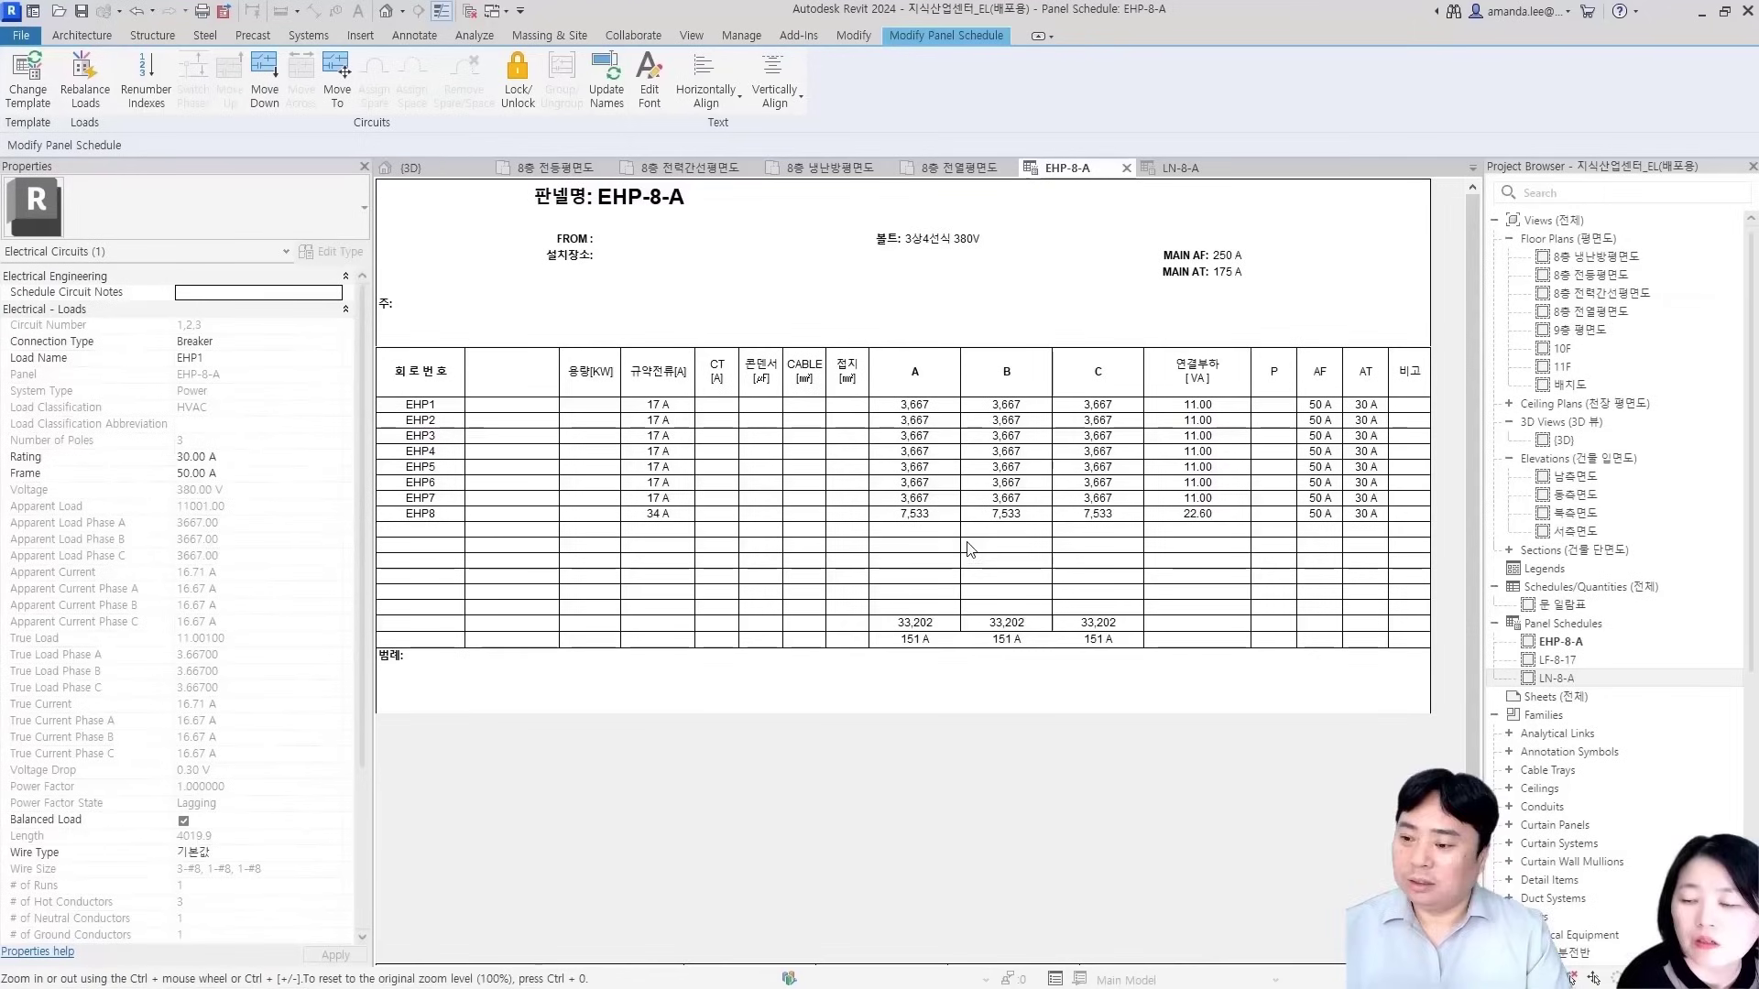
In the 8층 냉난방평면도 floor plan, set the Comments of the EHP1 outdoor unit's circuit to EHP-80
left_click(831, 843)
left_click(829, 169)
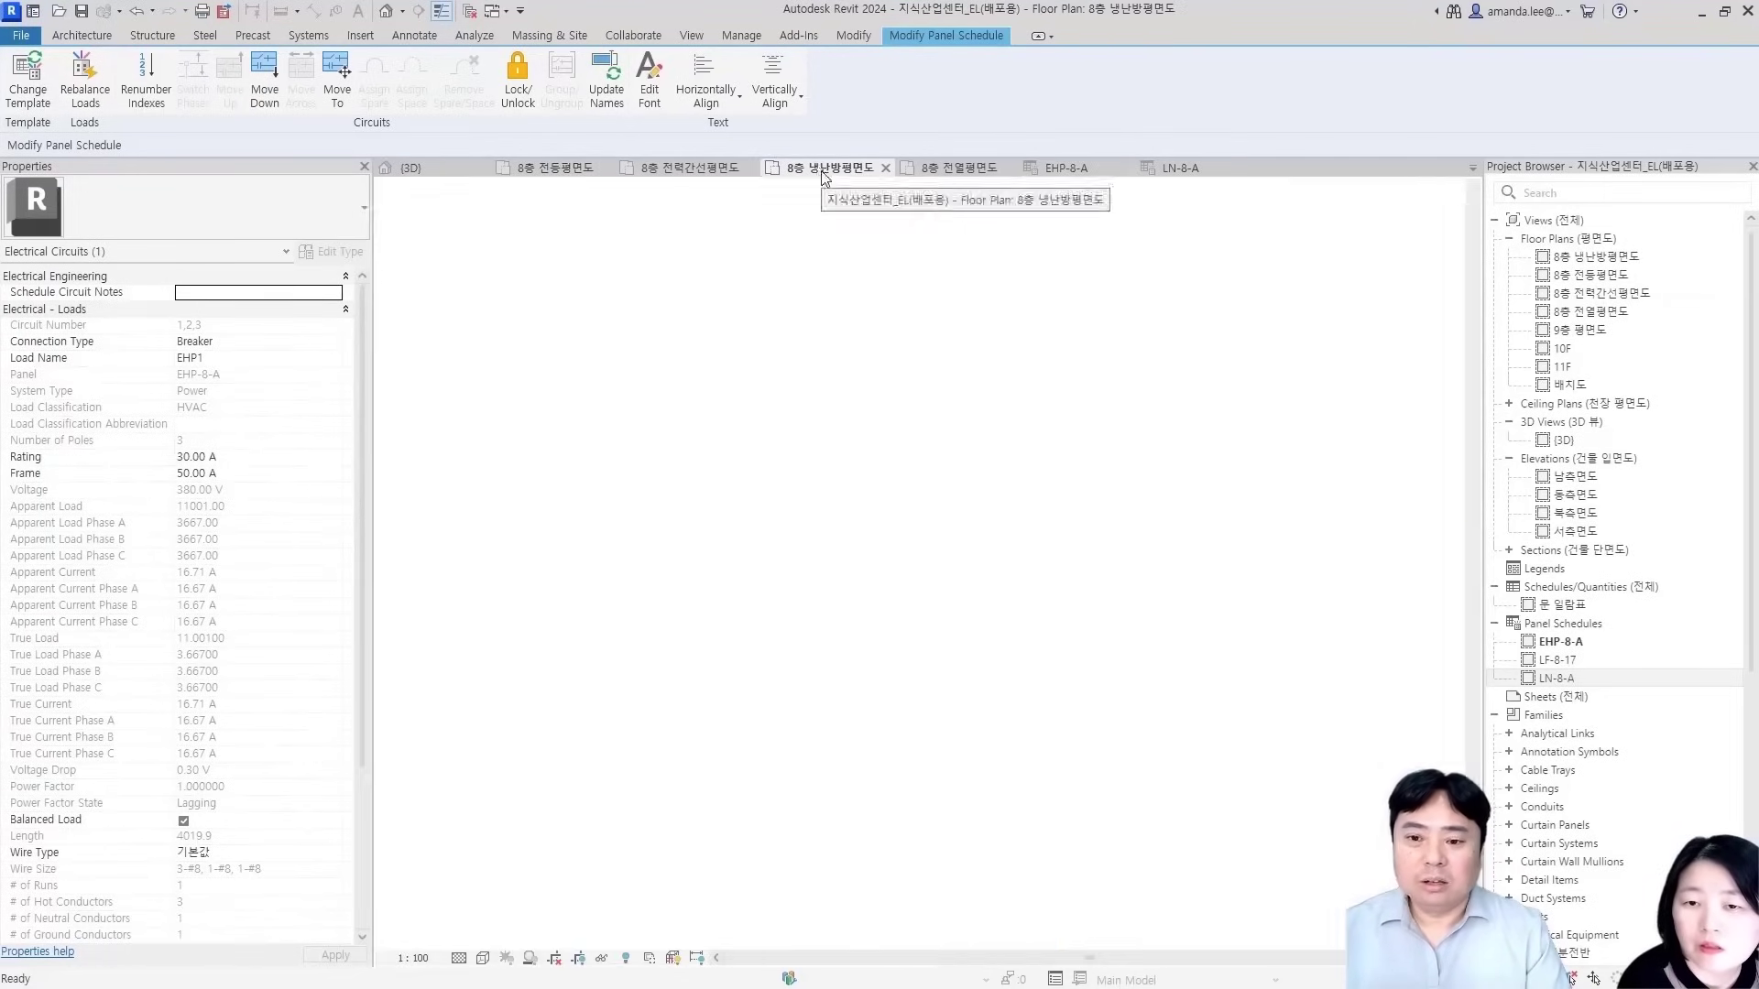
left_click(835, 656)
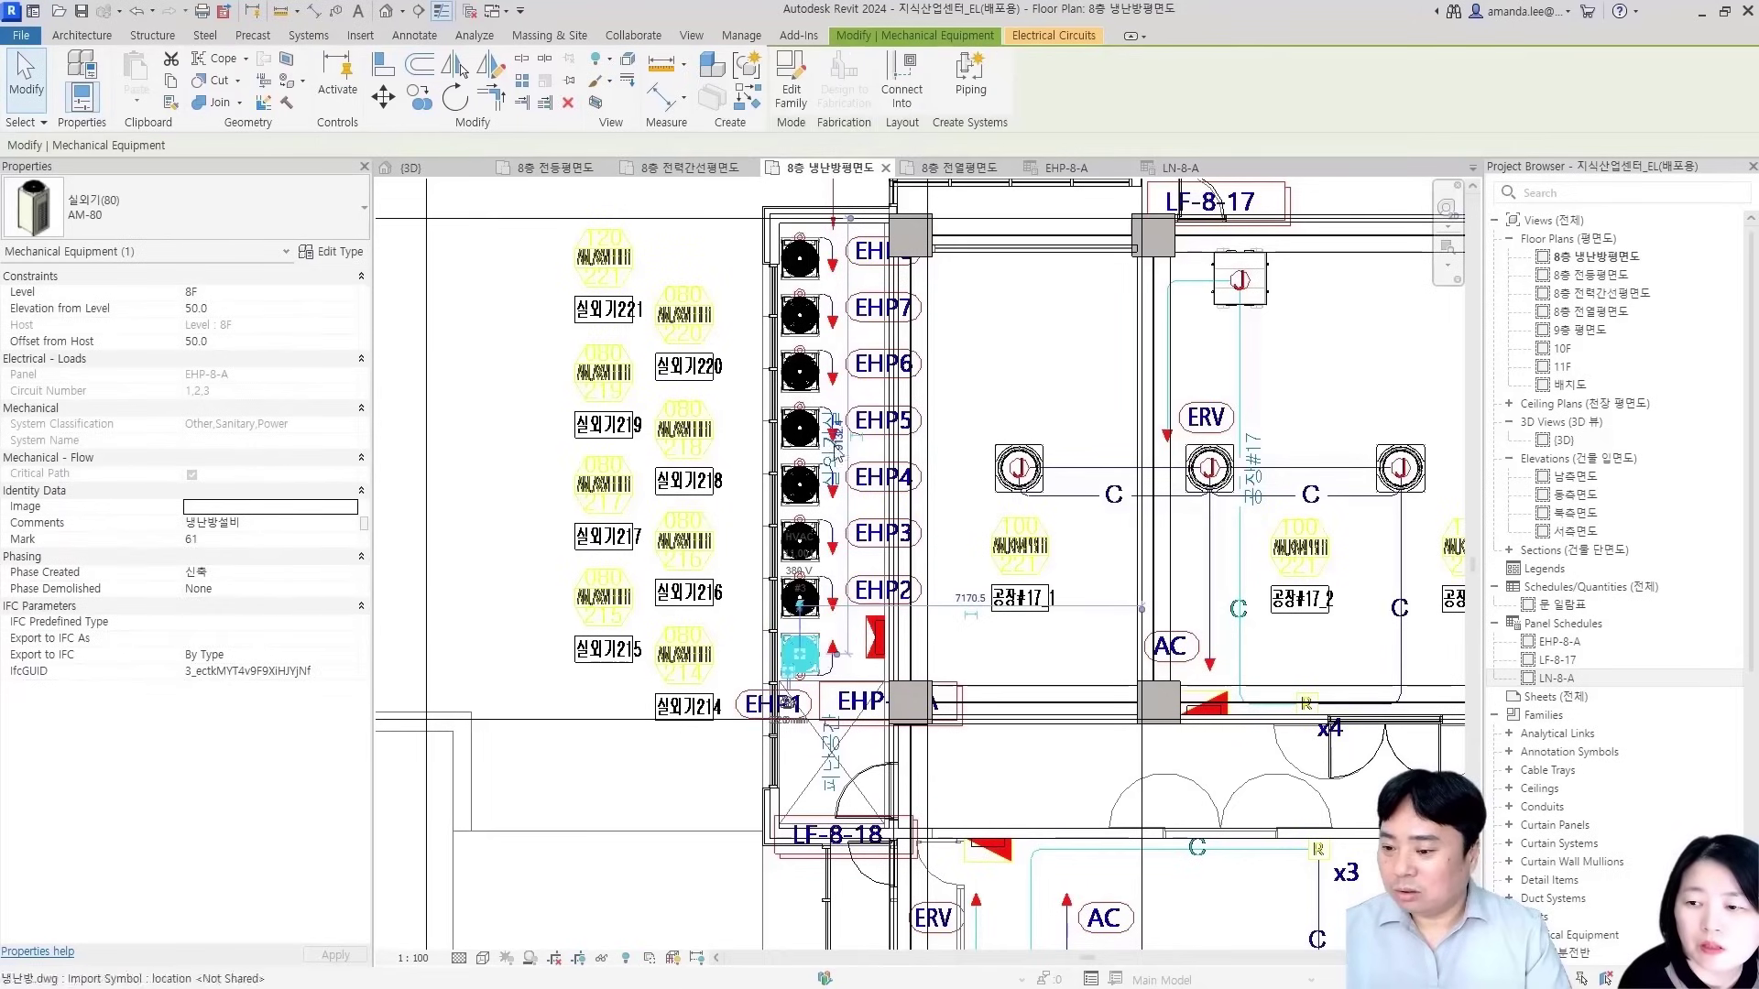
left_click(954, 383)
left_click(811, 654)
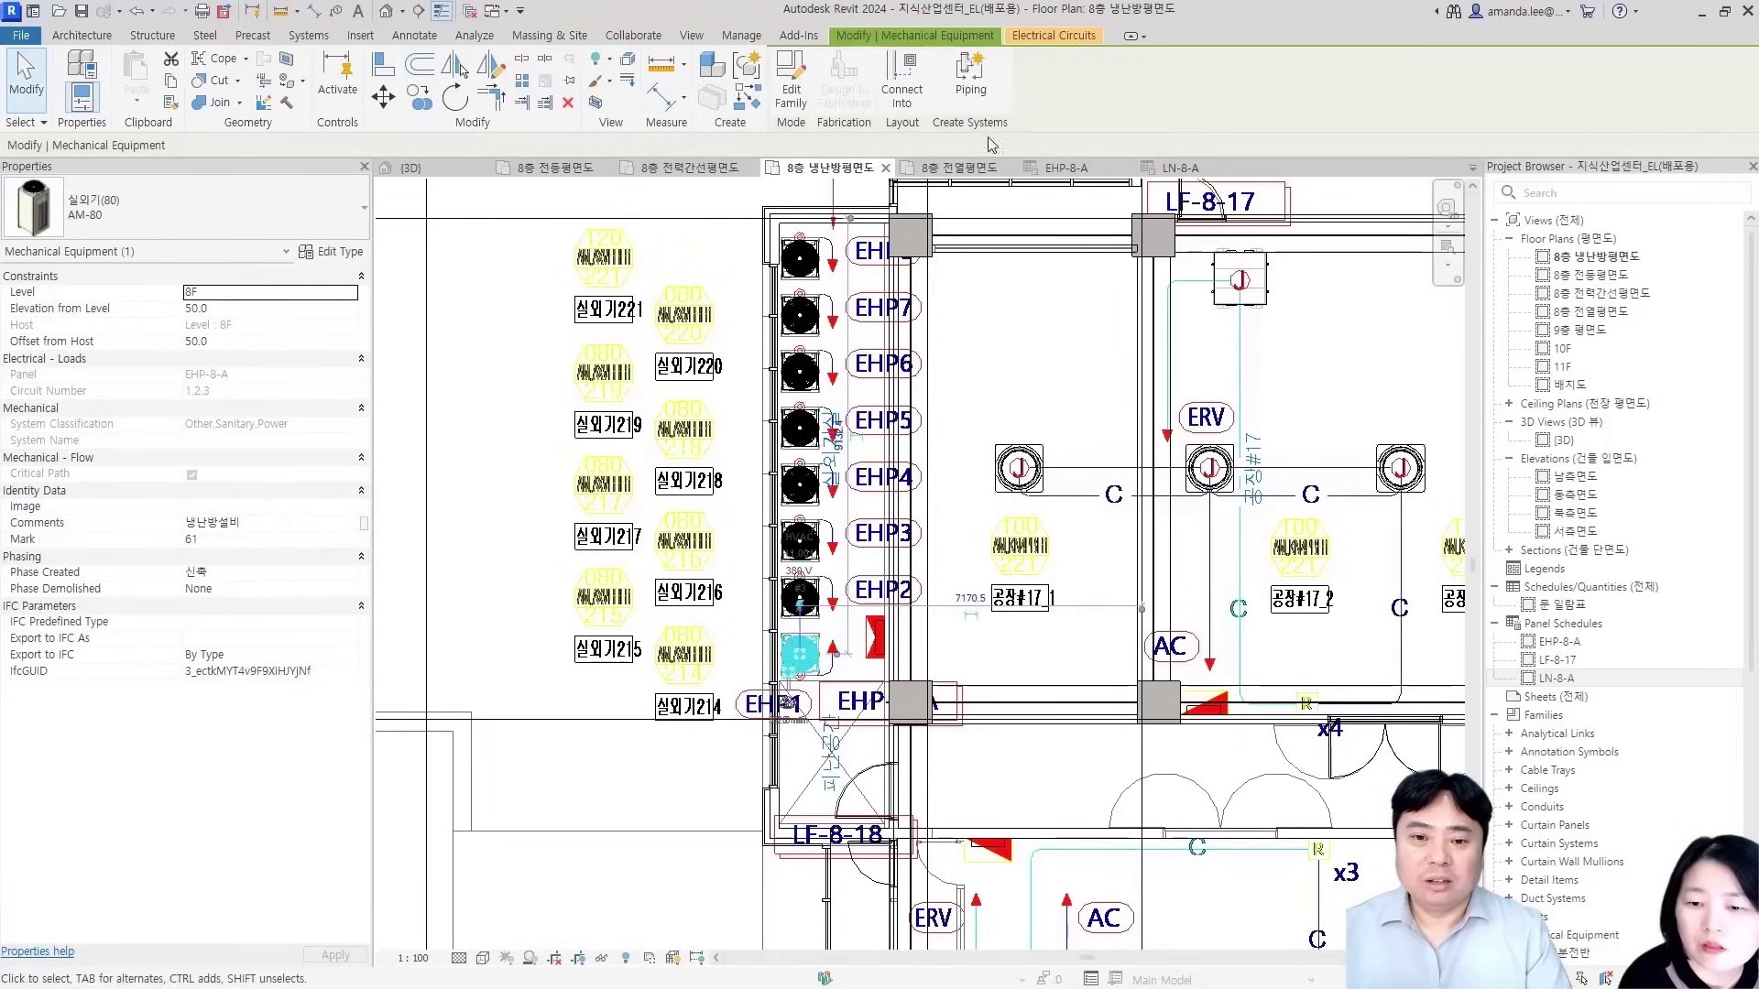
left_click(1068, 39)
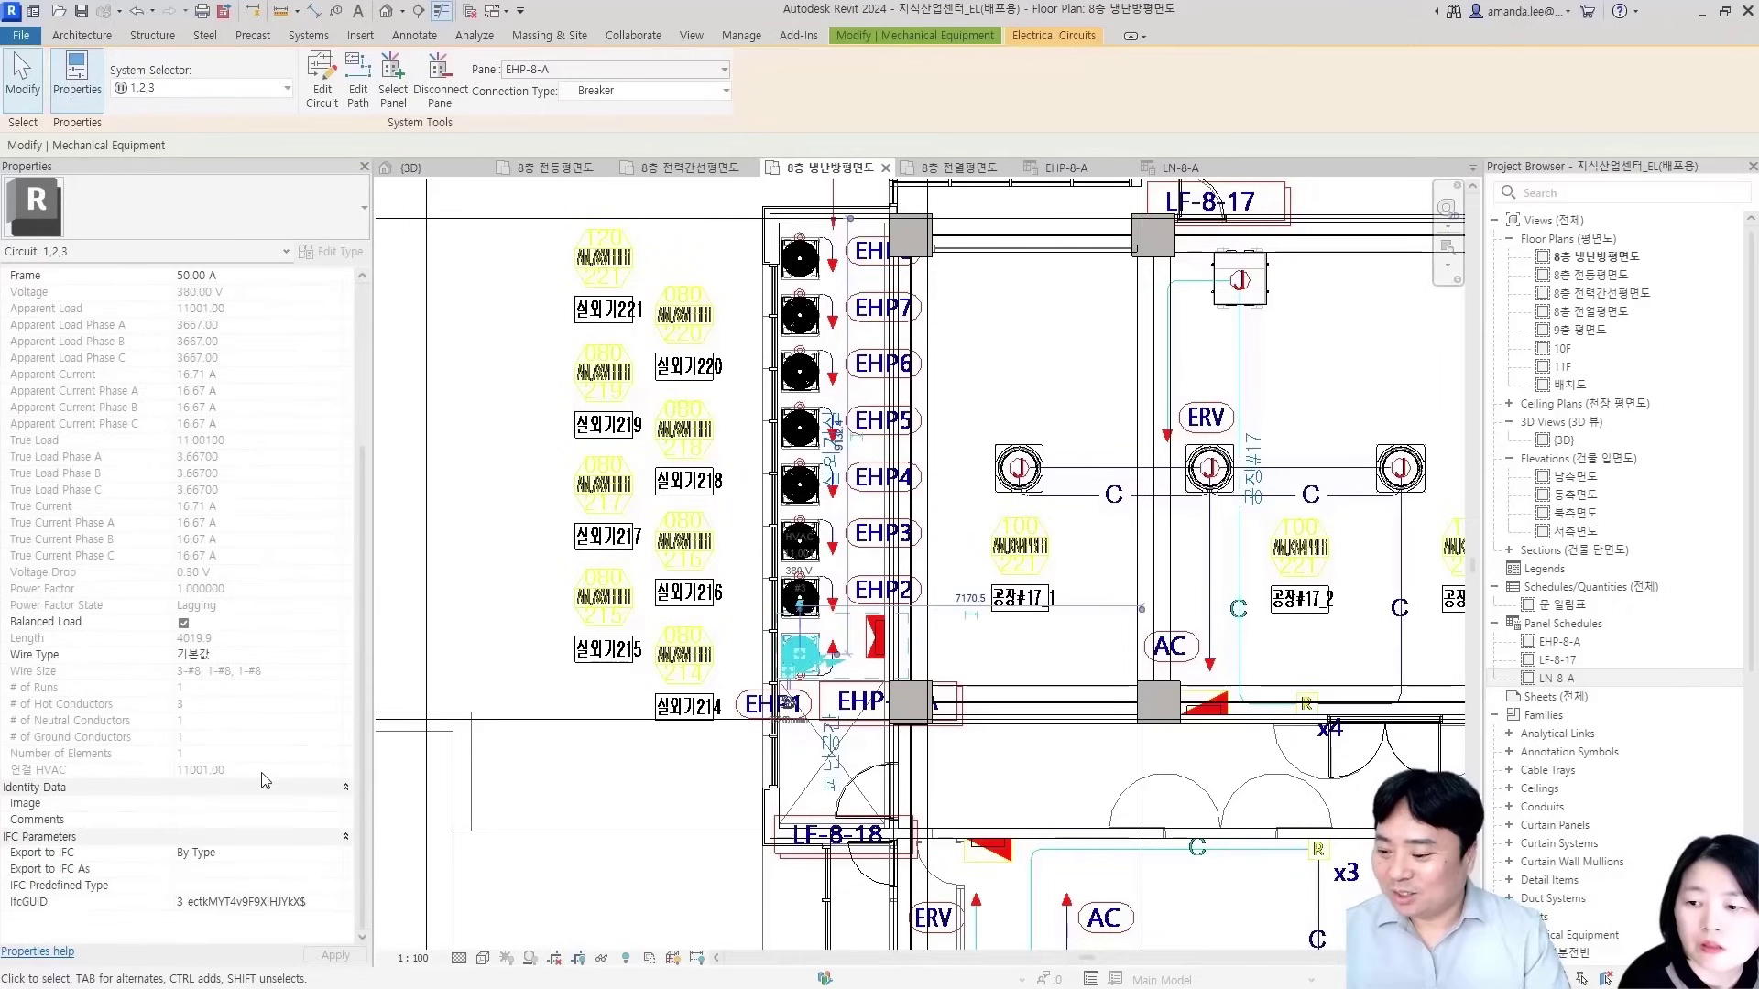
left_click(252, 820)
type("EHP-80")
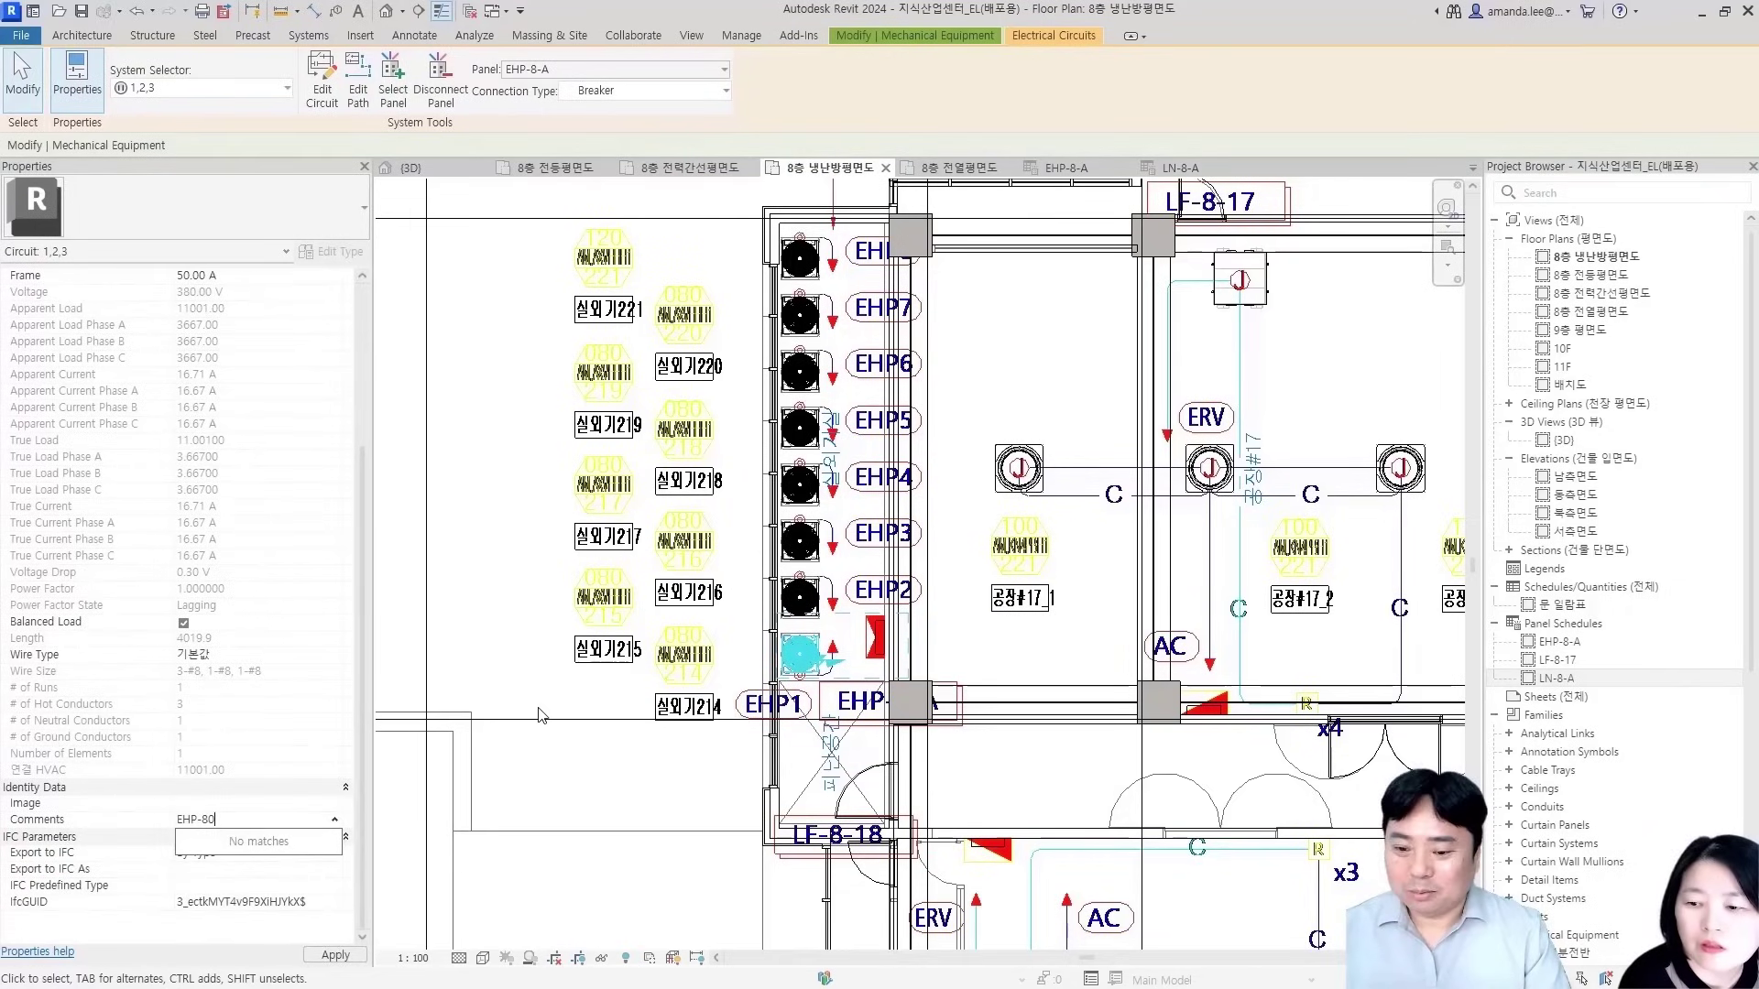
left_click(238, 816)
key("BackSpace")
key("BackSpace")
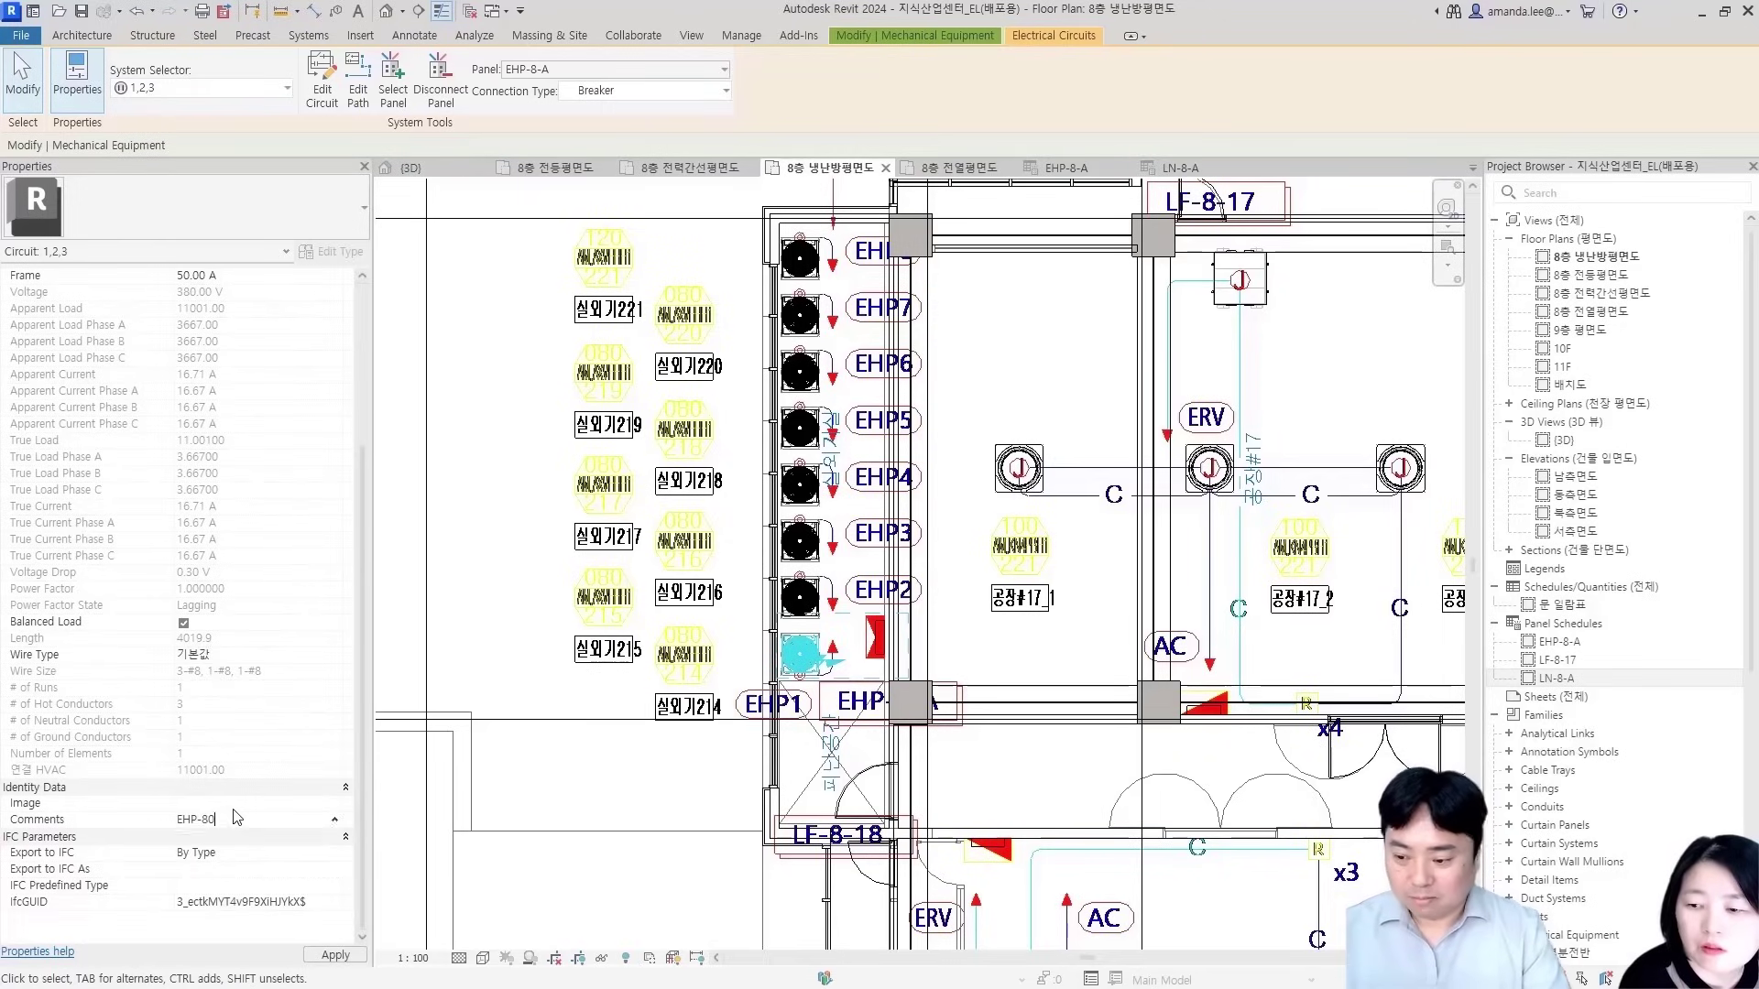
Set the circuit Comments of the EHP2, EHP3, EHP4 and EHP5 outdoor units to EHP-80
left_click(800, 598)
left_click(1053, 35)
scroll(237, 818, "down", 5)
left_click(237, 820)
left_click(800, 540)
left_click(1053, 35)
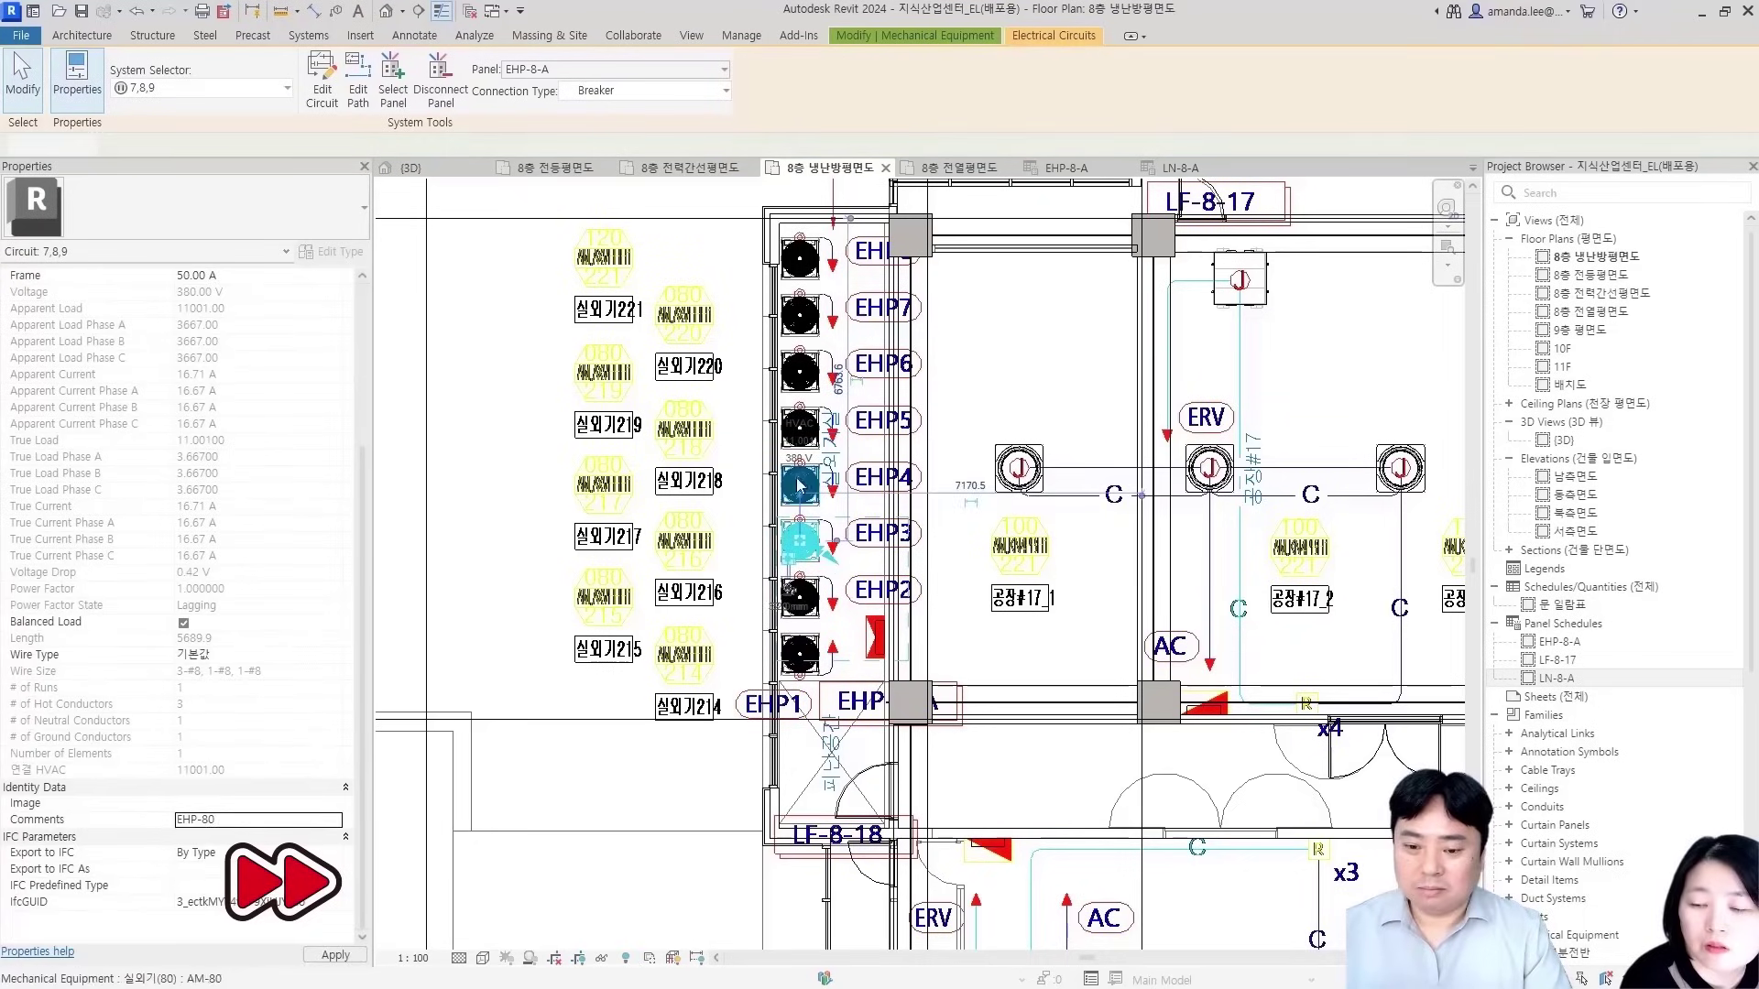
left_click(799, 422)
left_click(1053, 35)
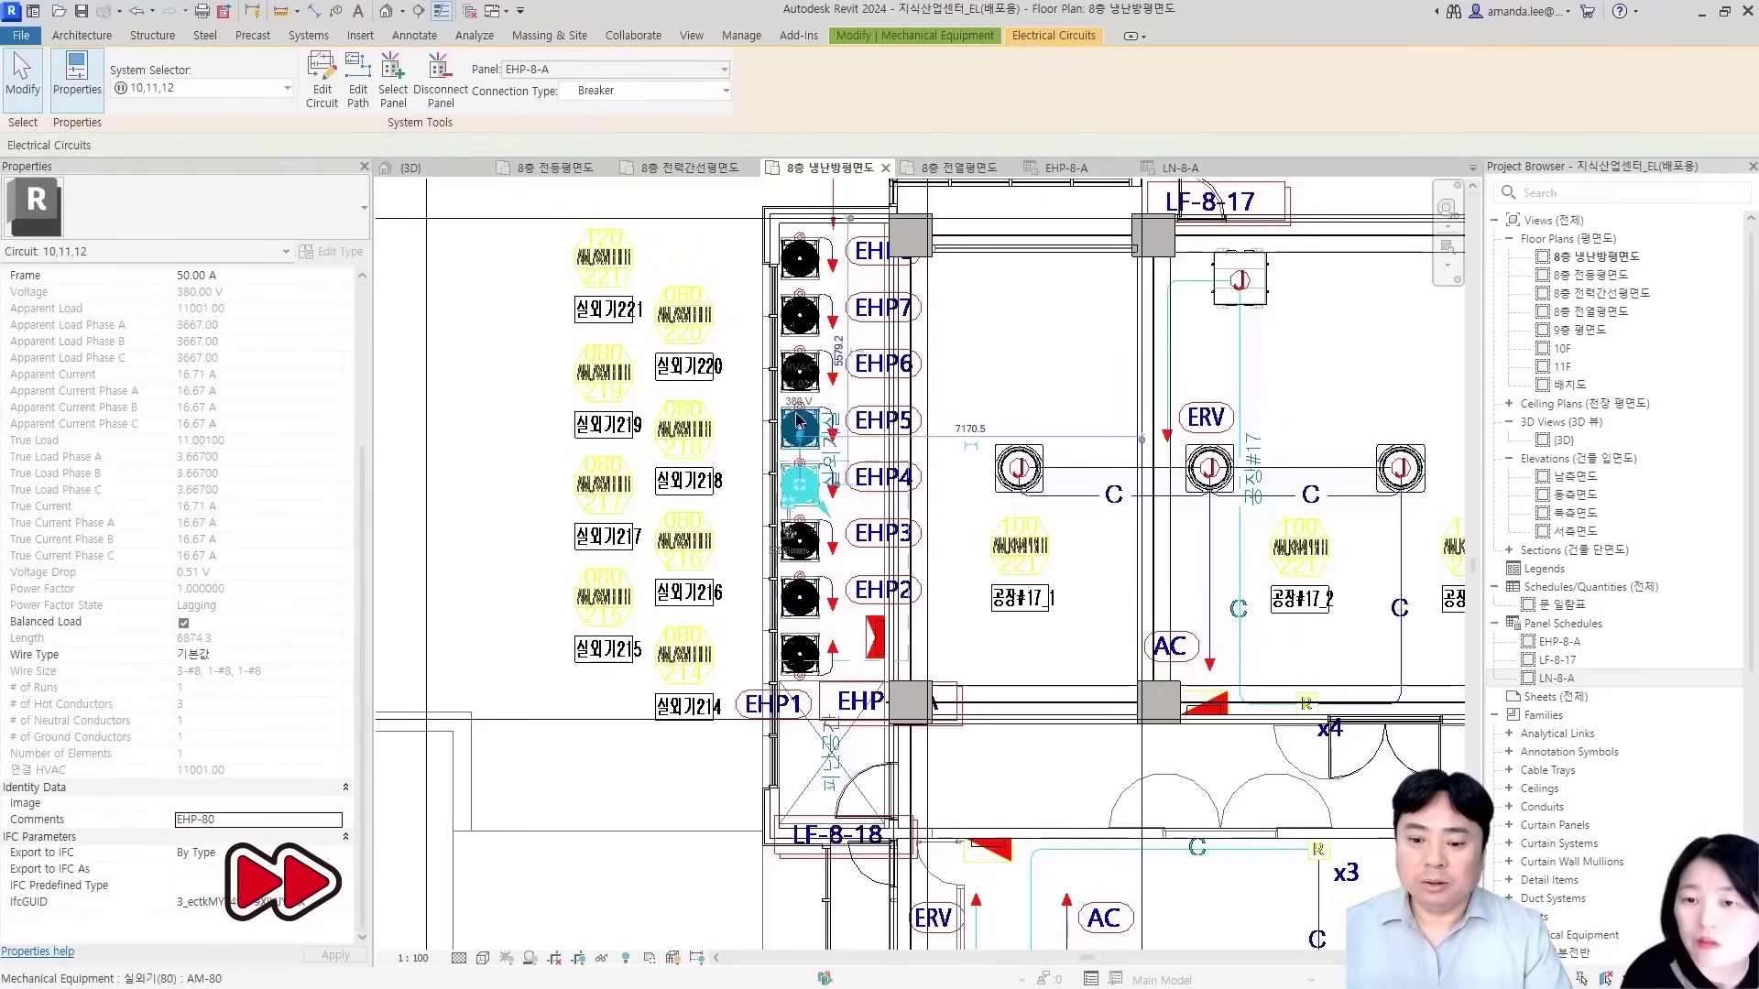
Set the circuit Comments of the EHP6 and EHP7 outdoor units to EHP-80
left_click(800, 371)
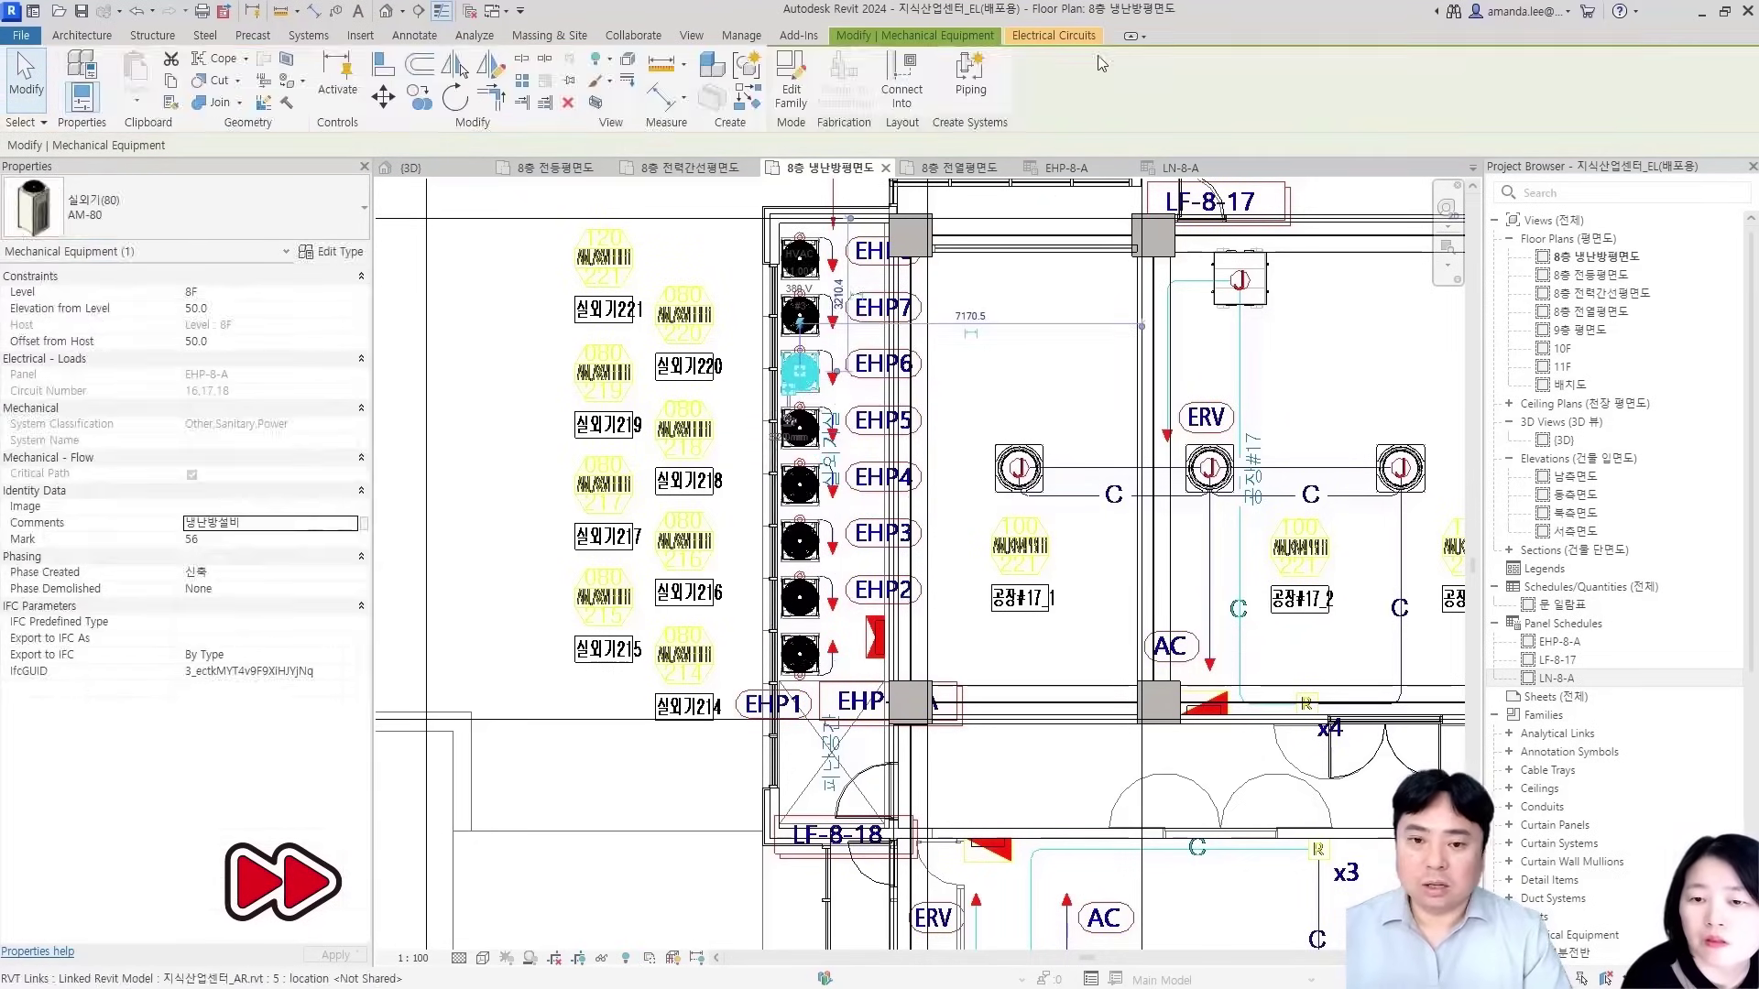
left_click(1053, 36)
scroll(682, 385, "down", 3)
scroll(675, 378, "up", 5)
key("Escape")
left_click(675, 378)
scroll(261, 770, "down", 5)
left_click(224, 822)
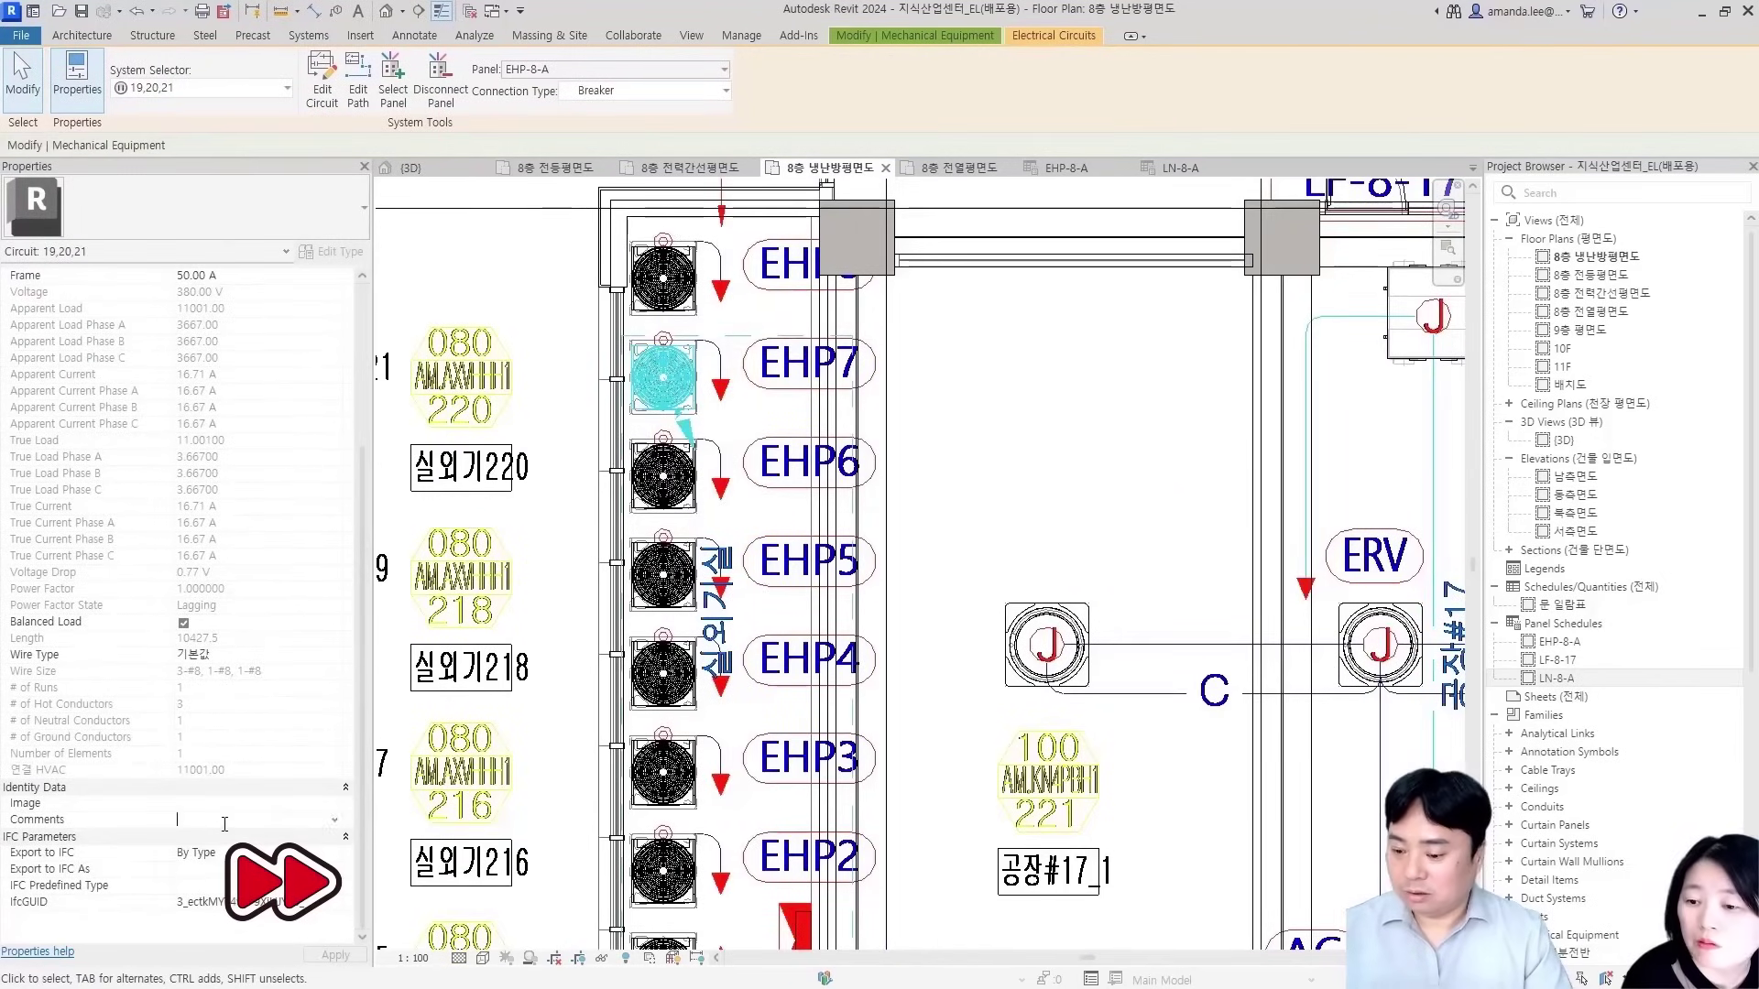
Set the circuit Comments of the EHP8 outdoor unit to EHP-120 and clear the selection
left_click(663, 278)
left_click(1054, 36)
left_click(248, 820)
type("EHP-80")
key("Return")
key("Escape")
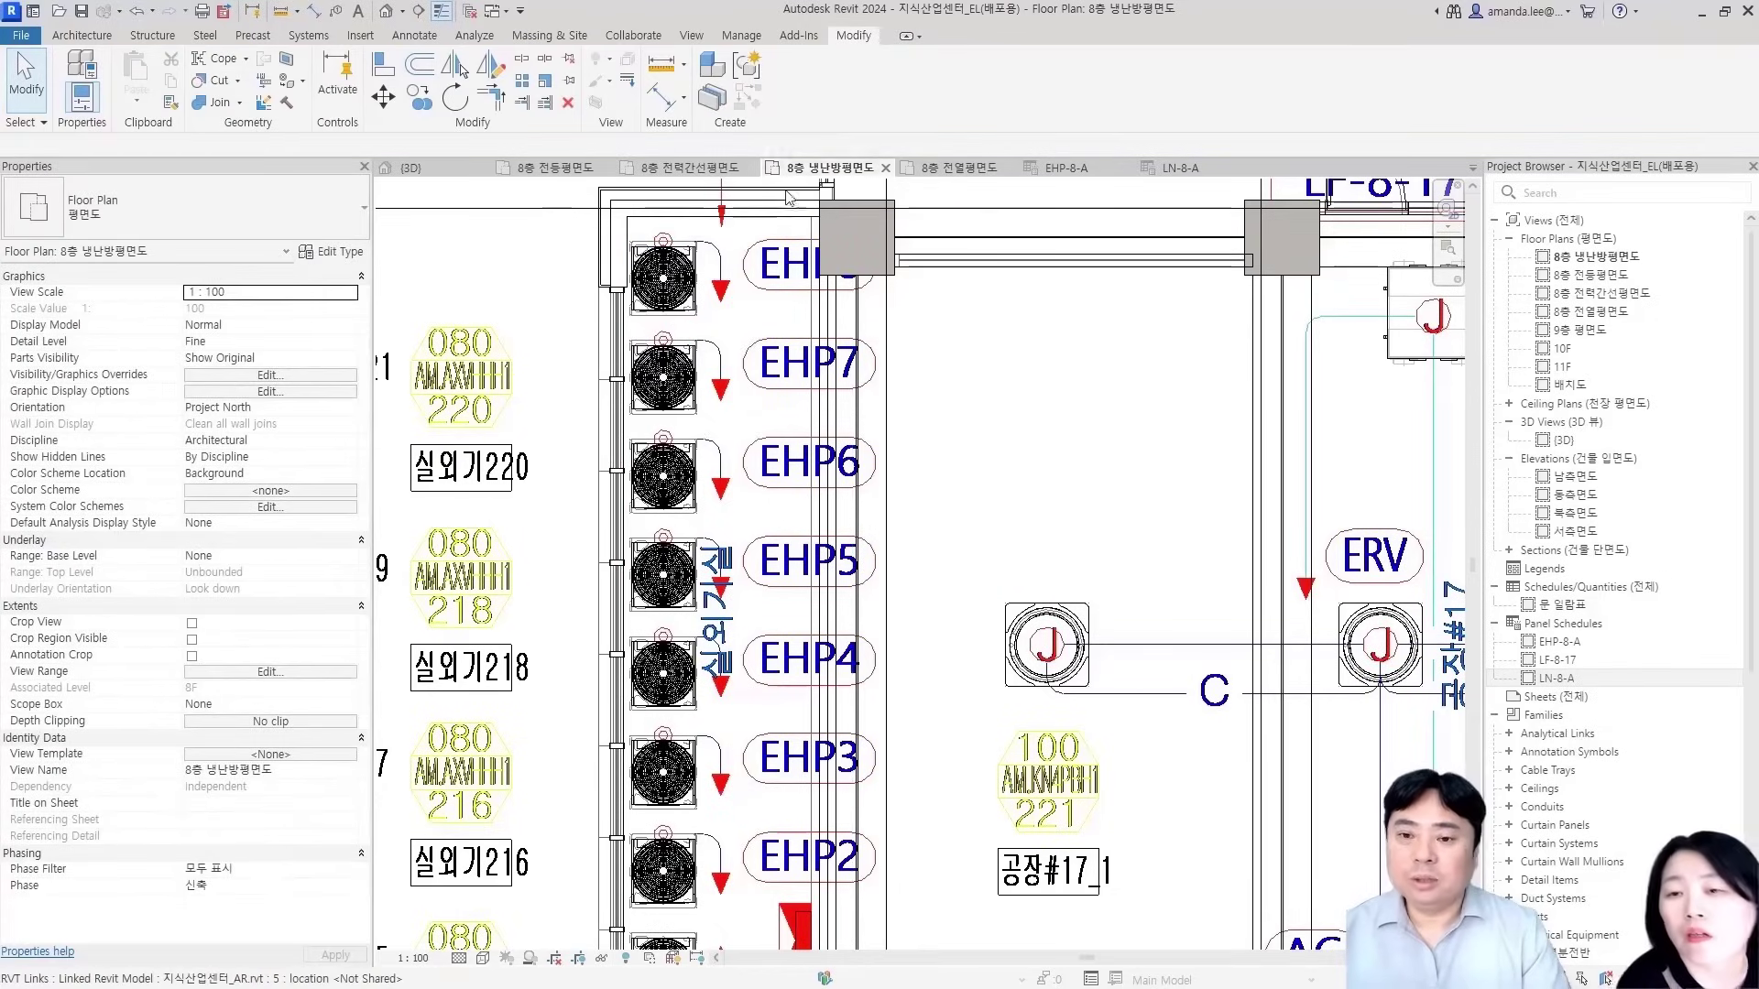
Compare the EHP-8-A panel schedule with the Excel sheet's load name, capacity, CABLE, 접지 and P columns
left_click(1065, 167)
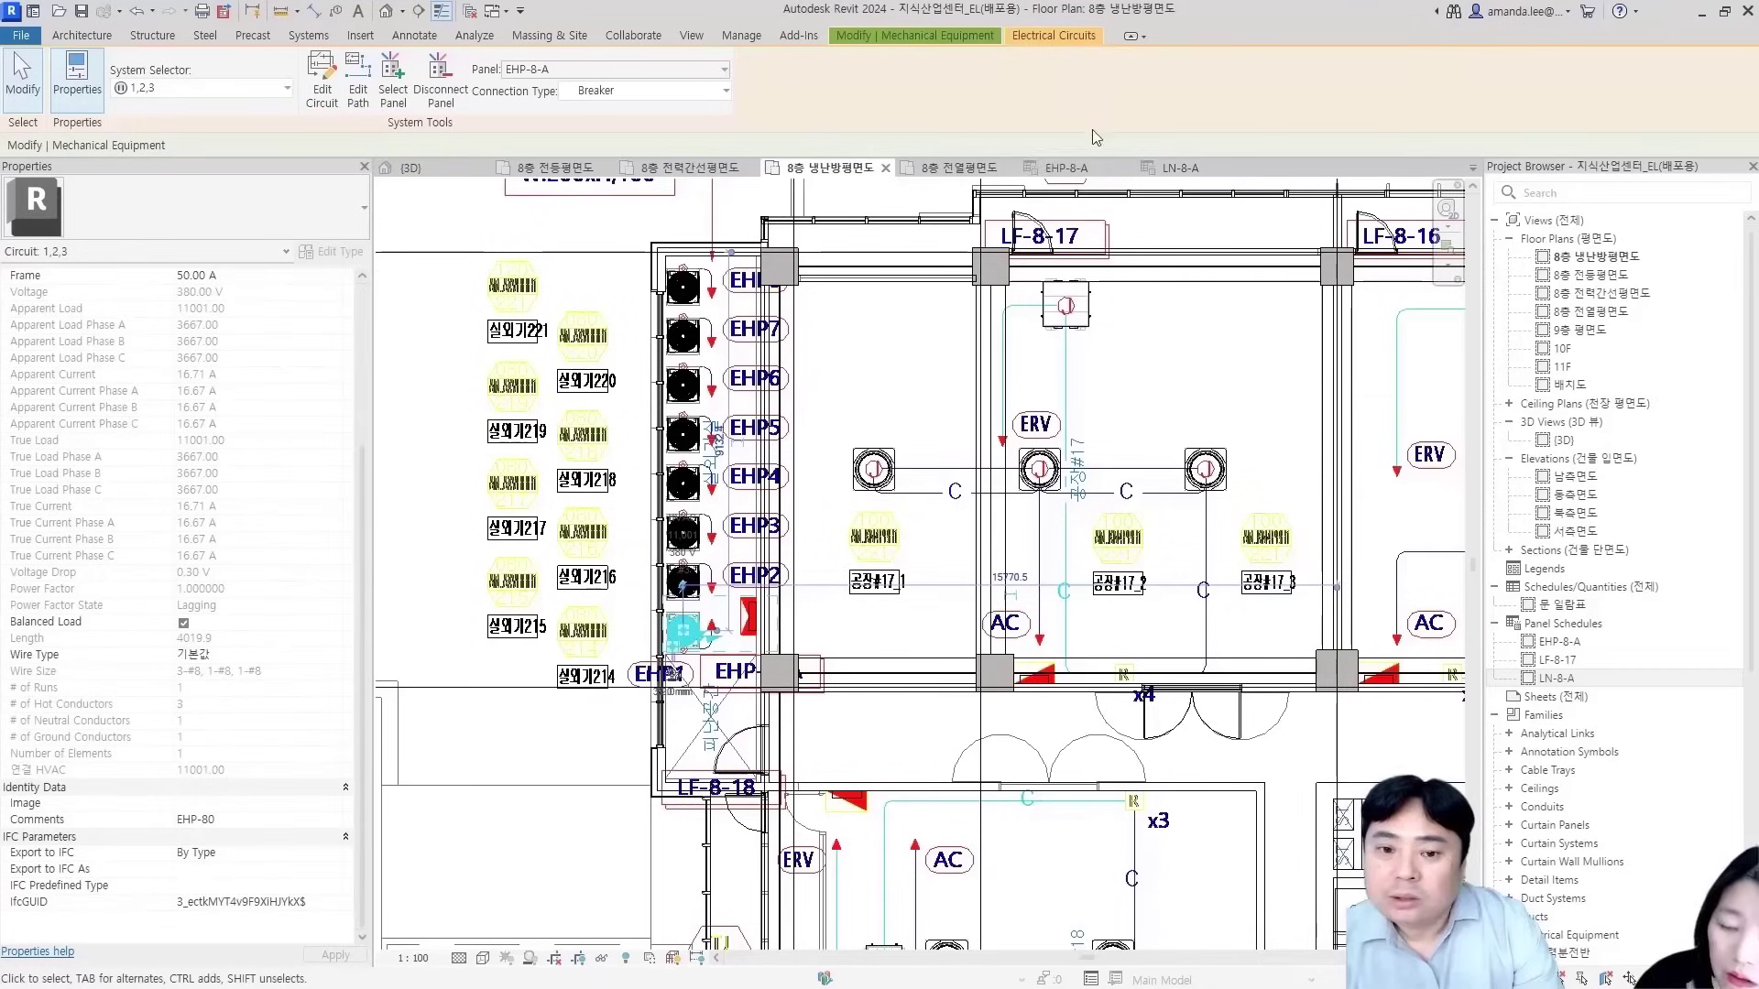
left_click(1107, 169)
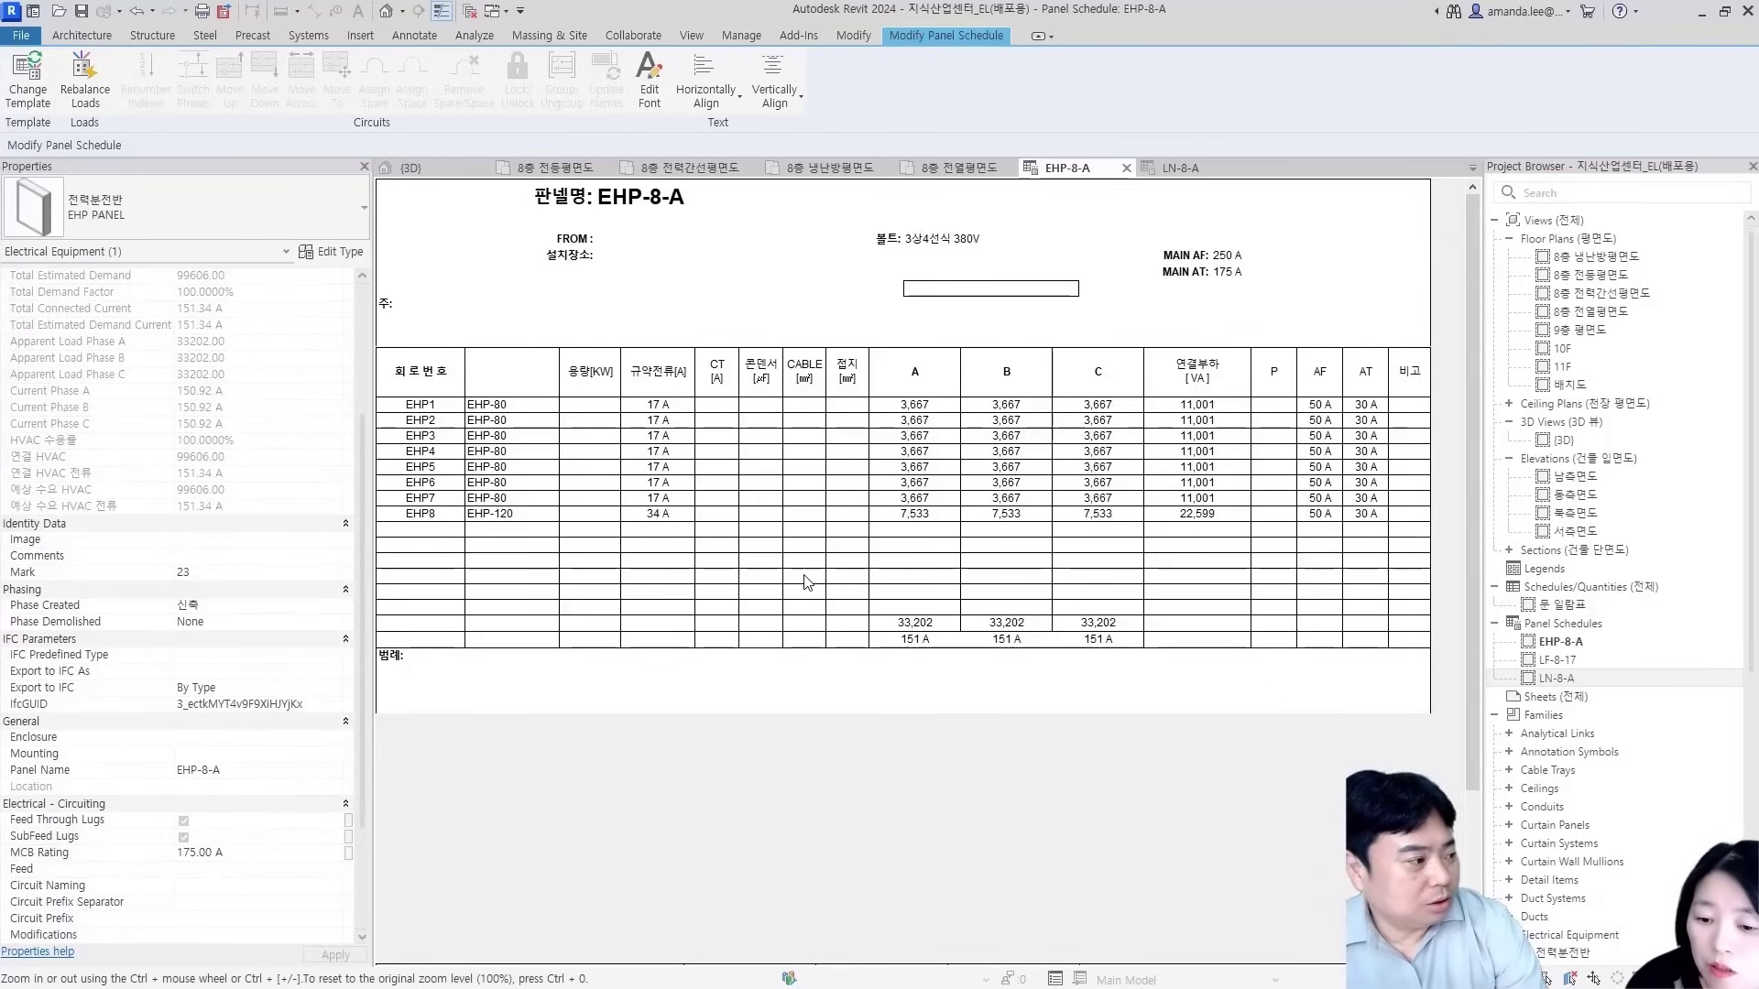
scroll(46, 430, "up", 4)
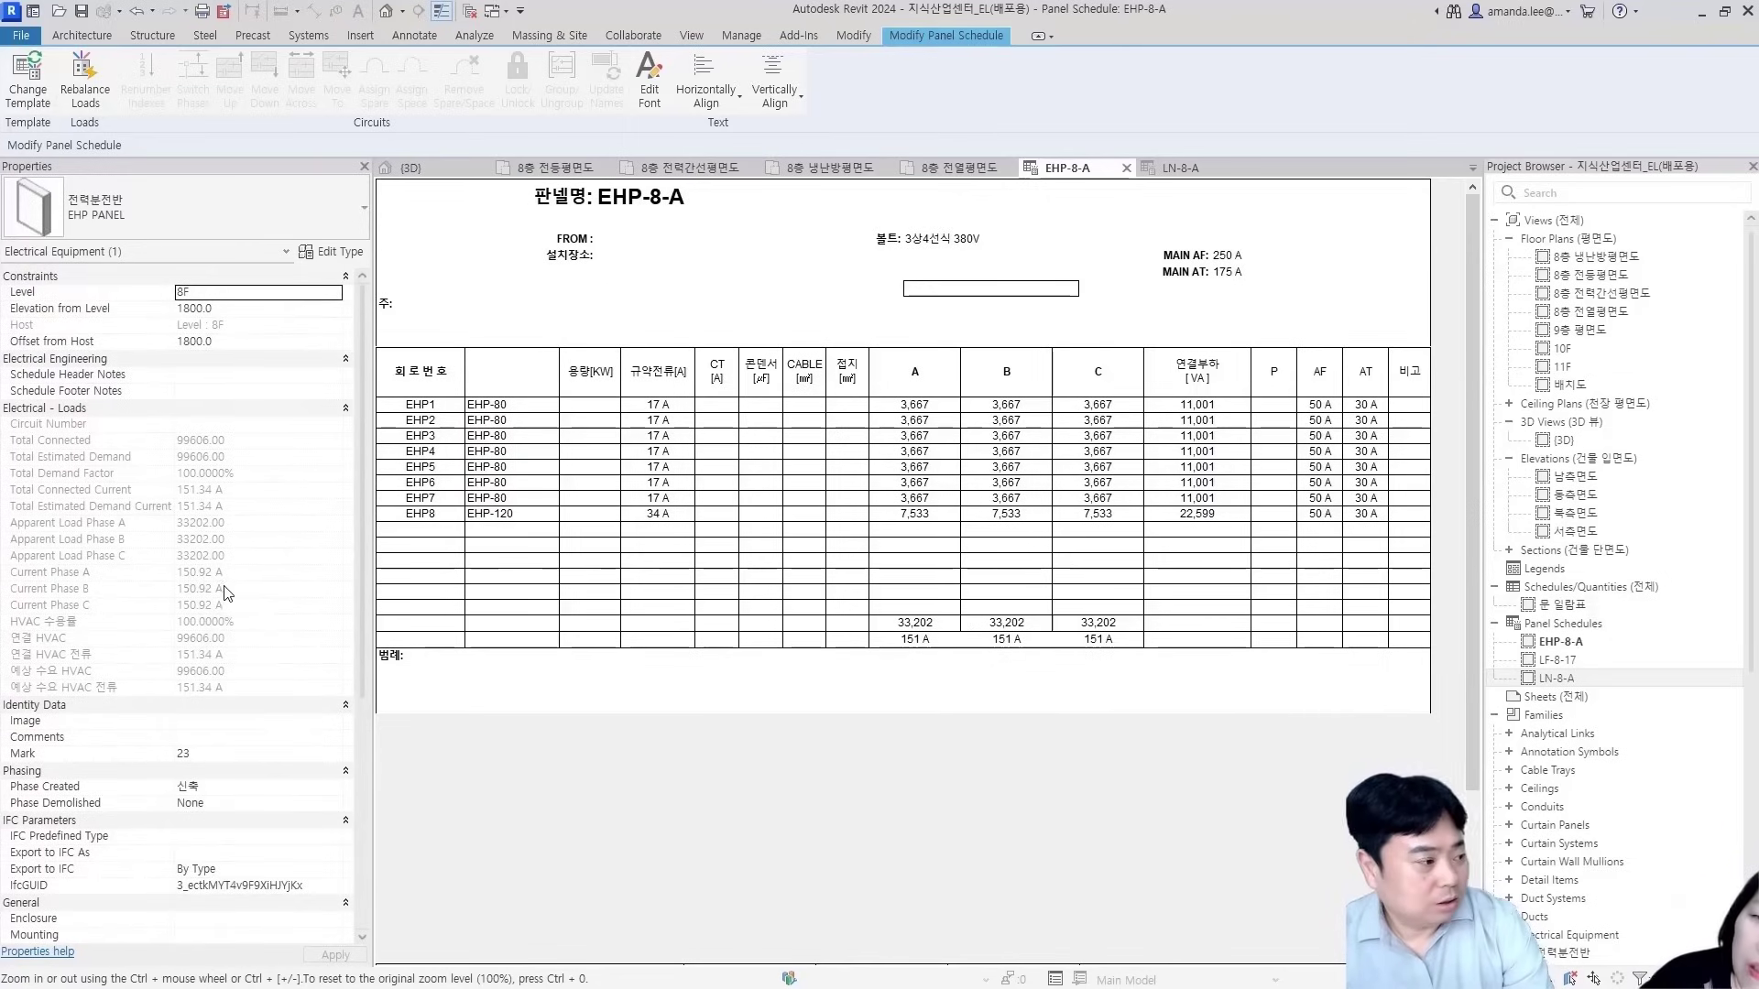
key("alt+Tab")
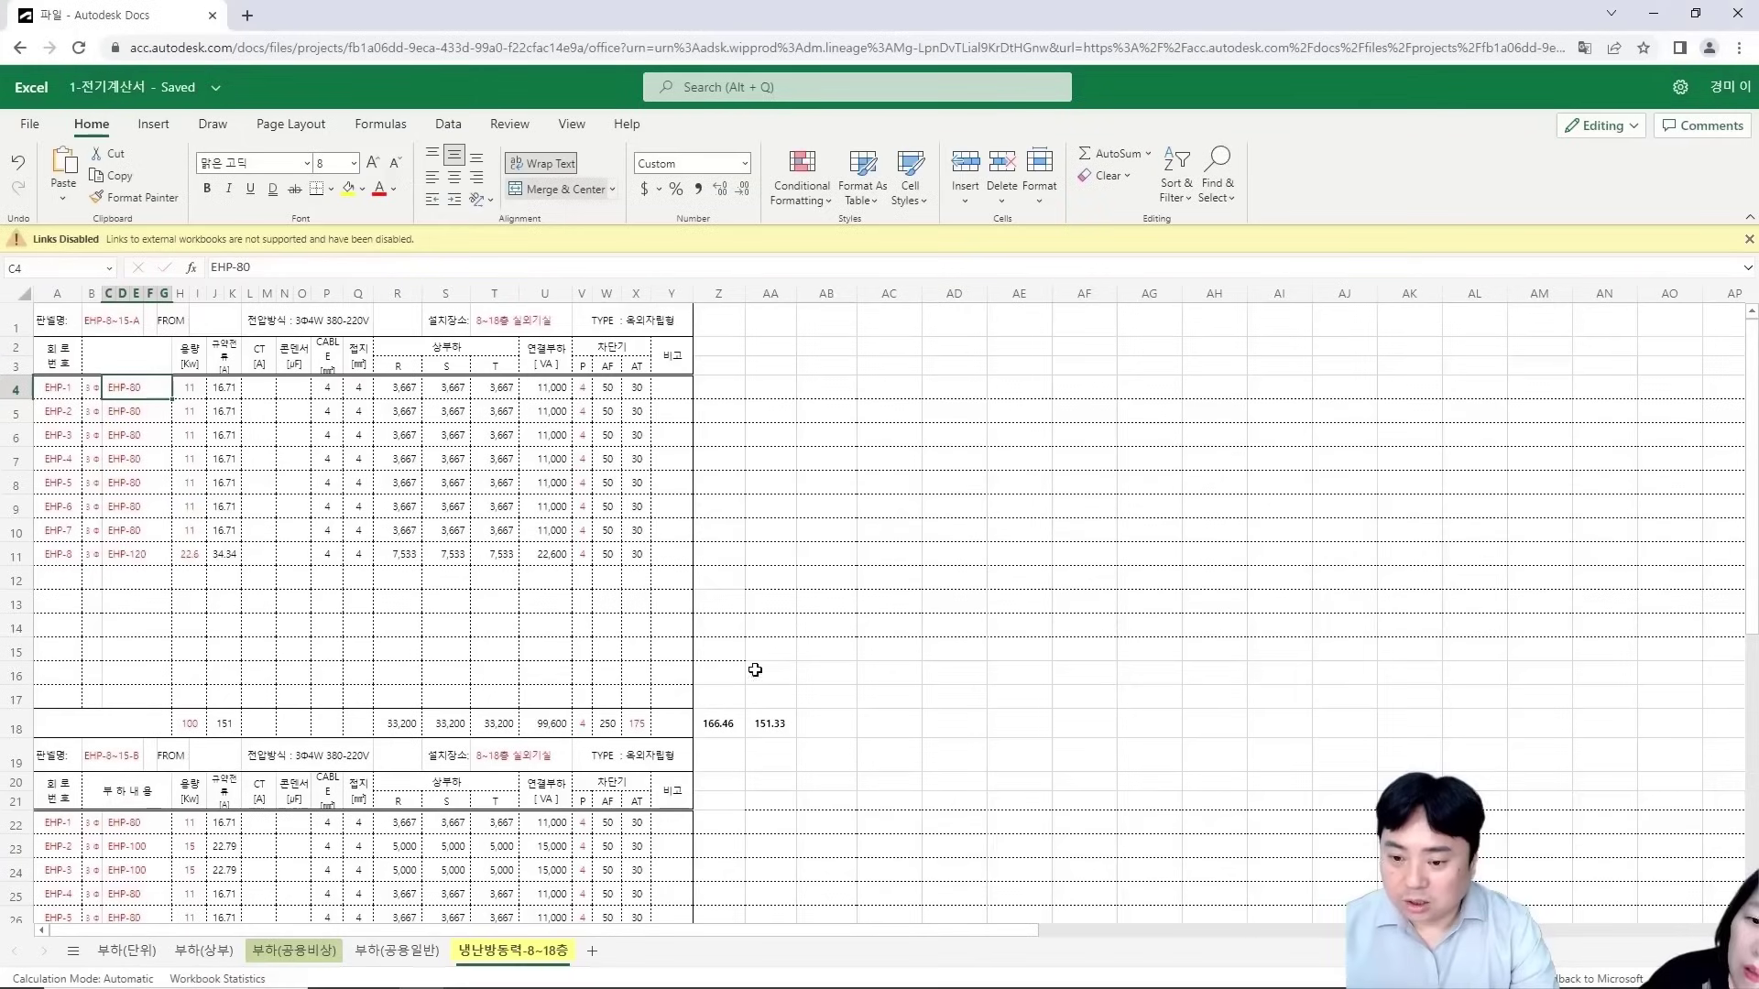
left_click_drag(327, 387, 361, 573)
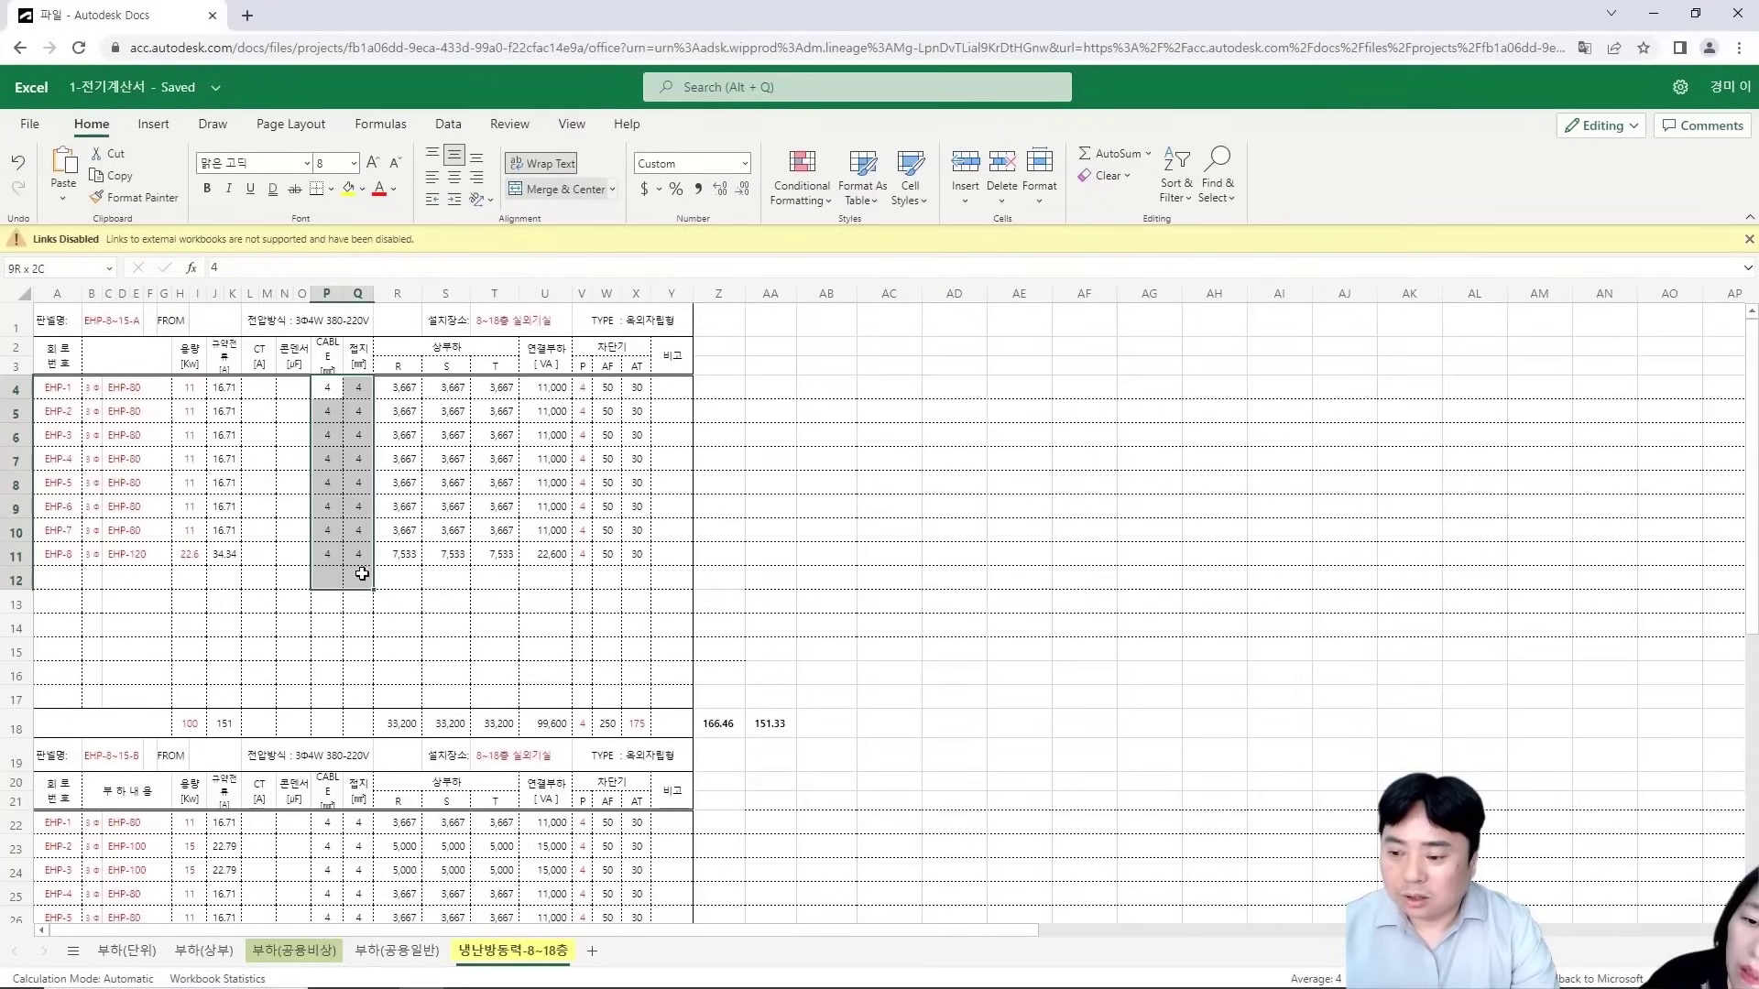
left_click_drag(582, 388, 575, 574)
left_click_drag(189, 387, 188, 554)
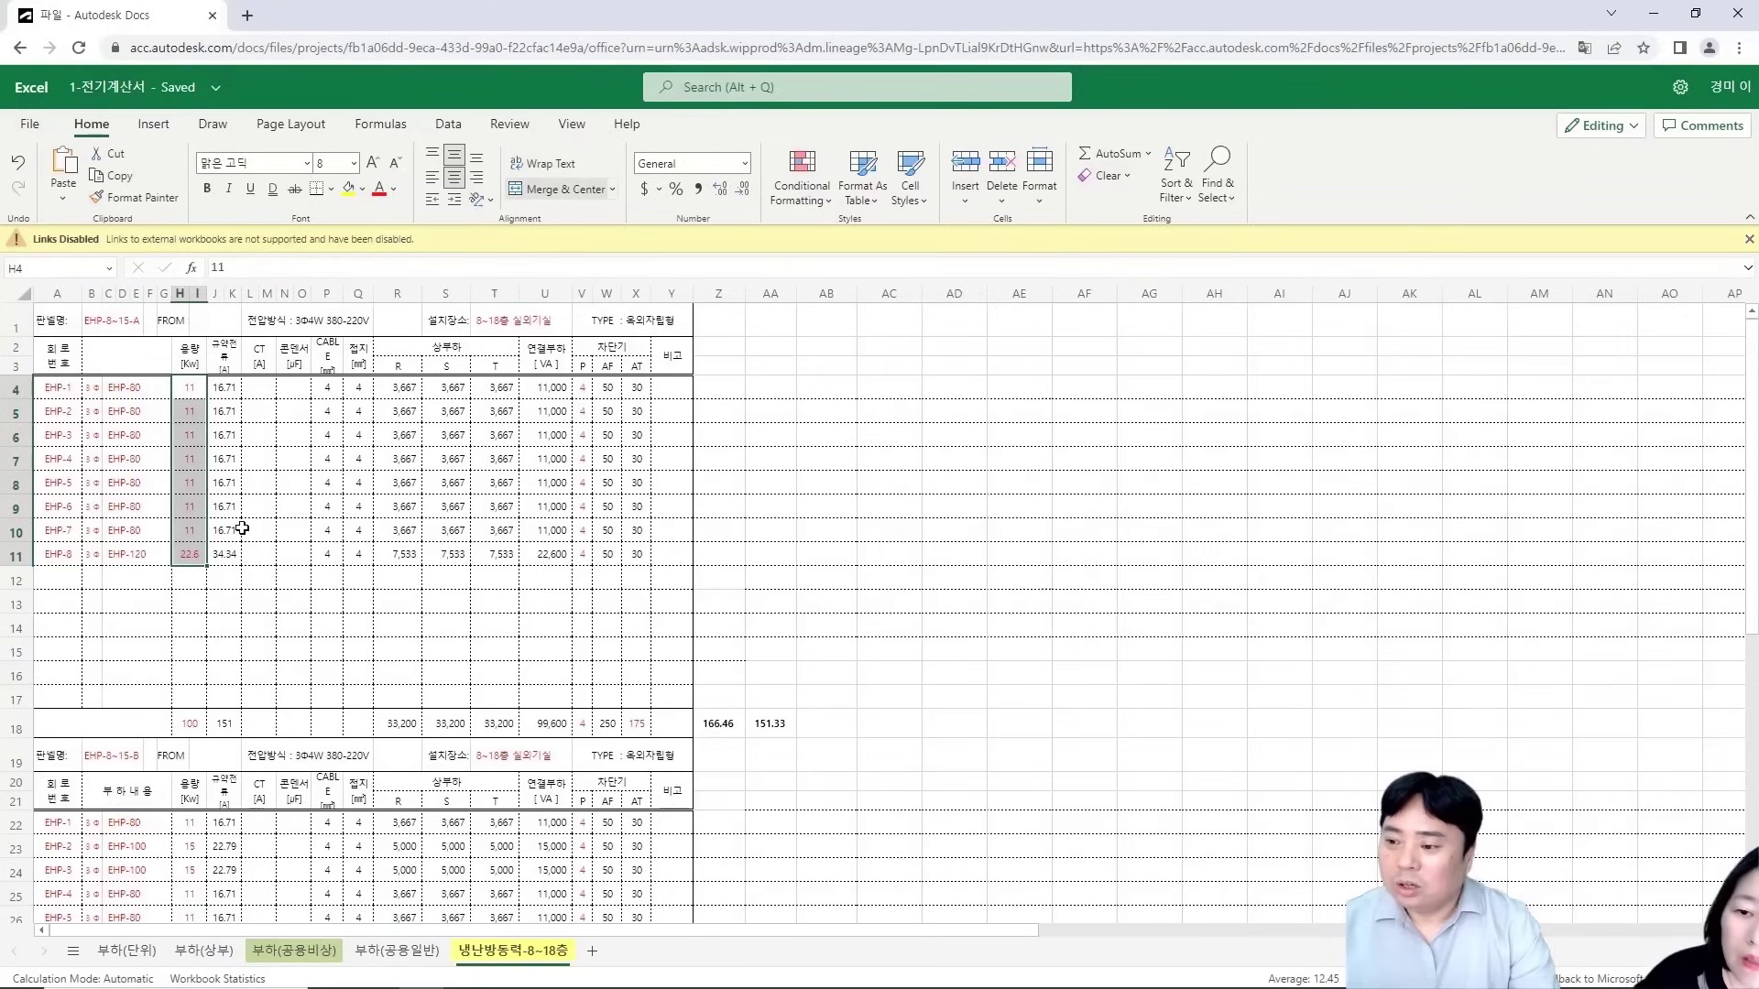
left_click_drag(119, 387, 190, 553)
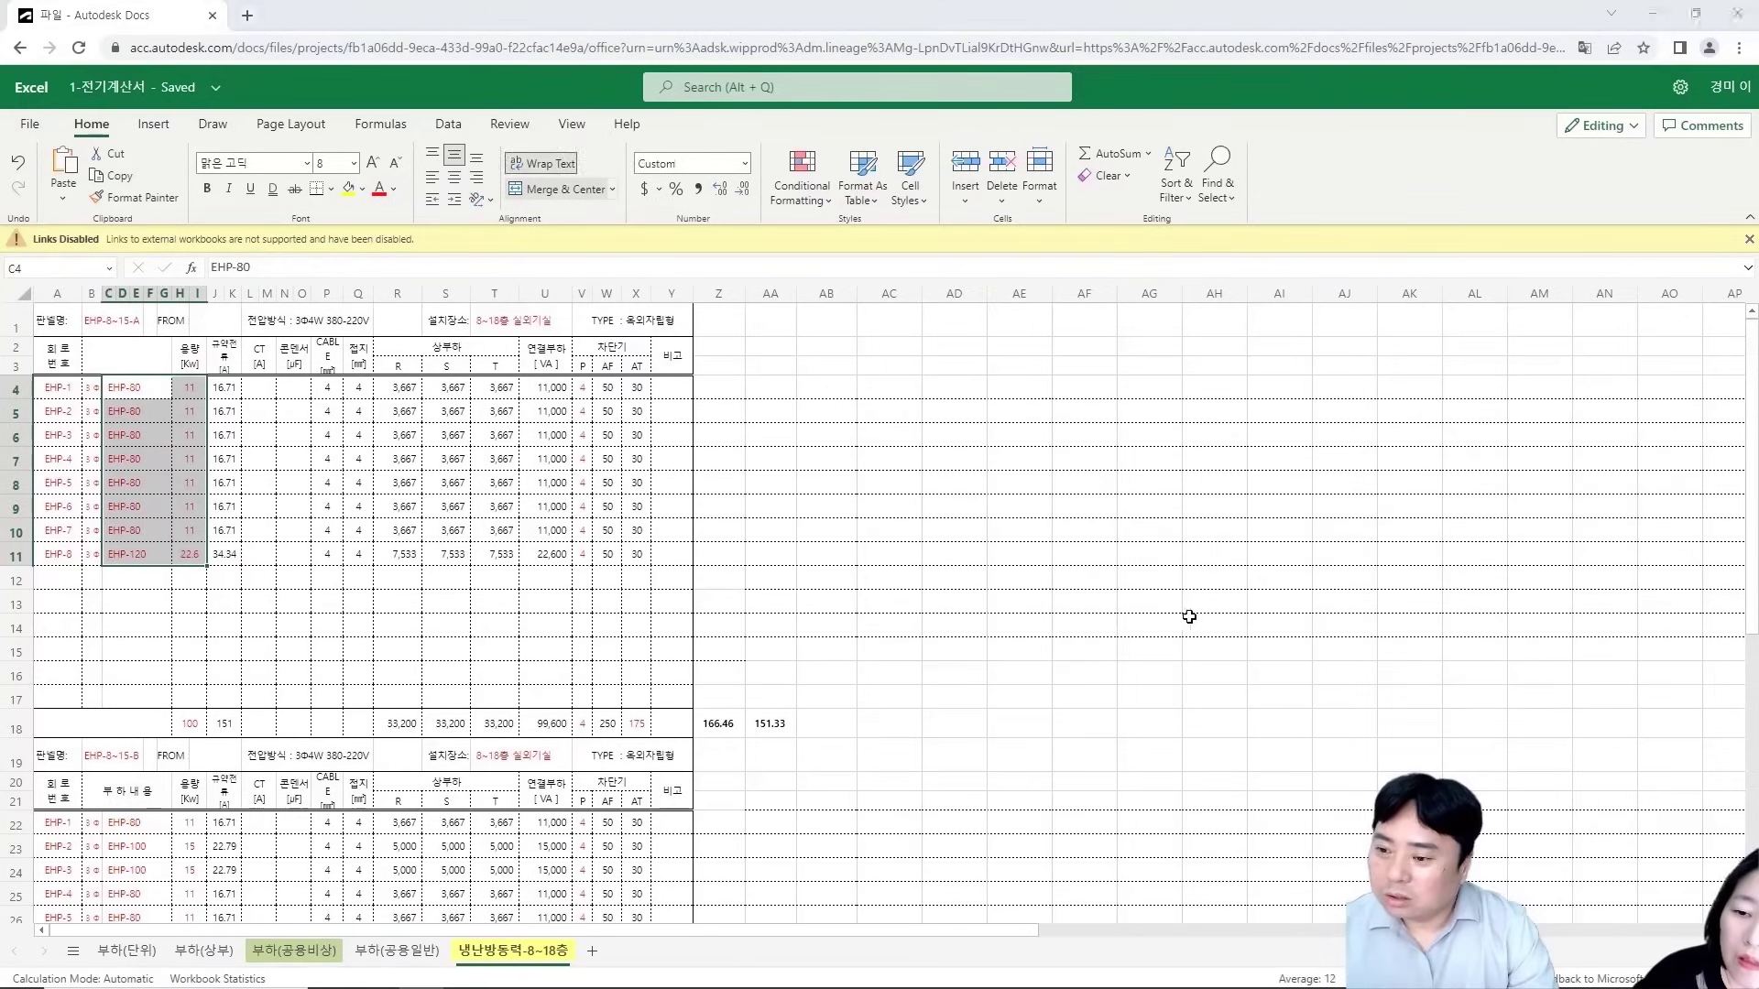
key("alt+Tab")
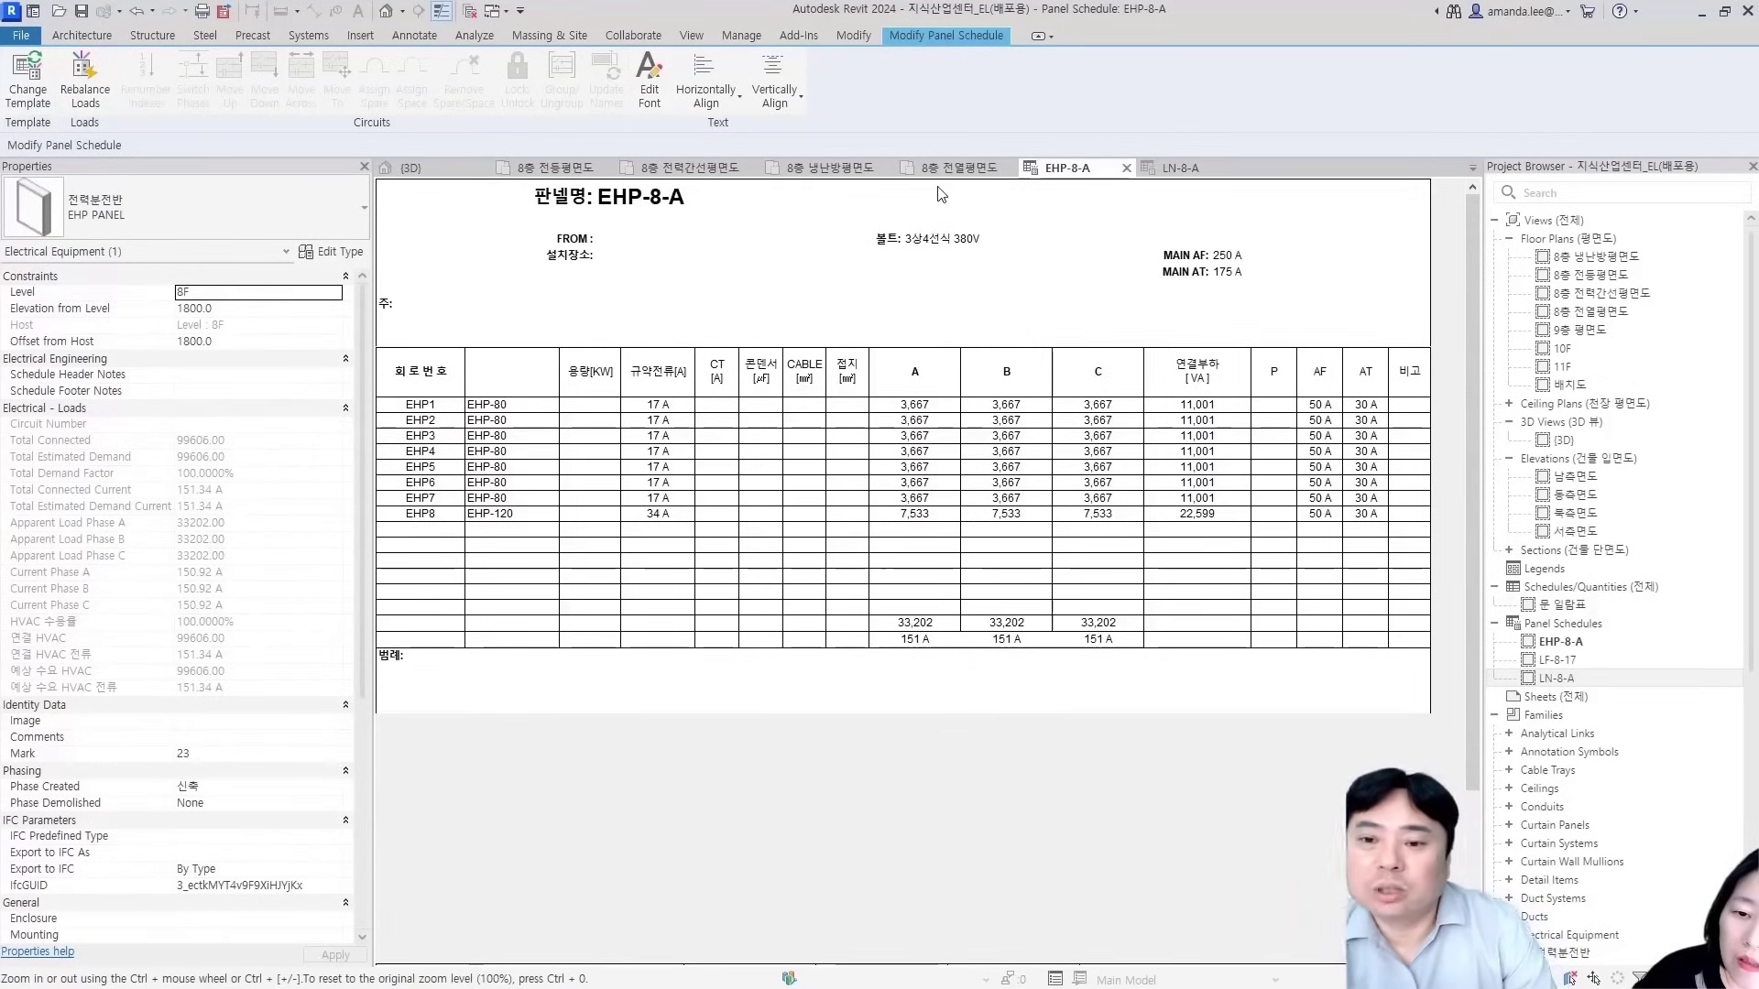
left_click(739, 38)
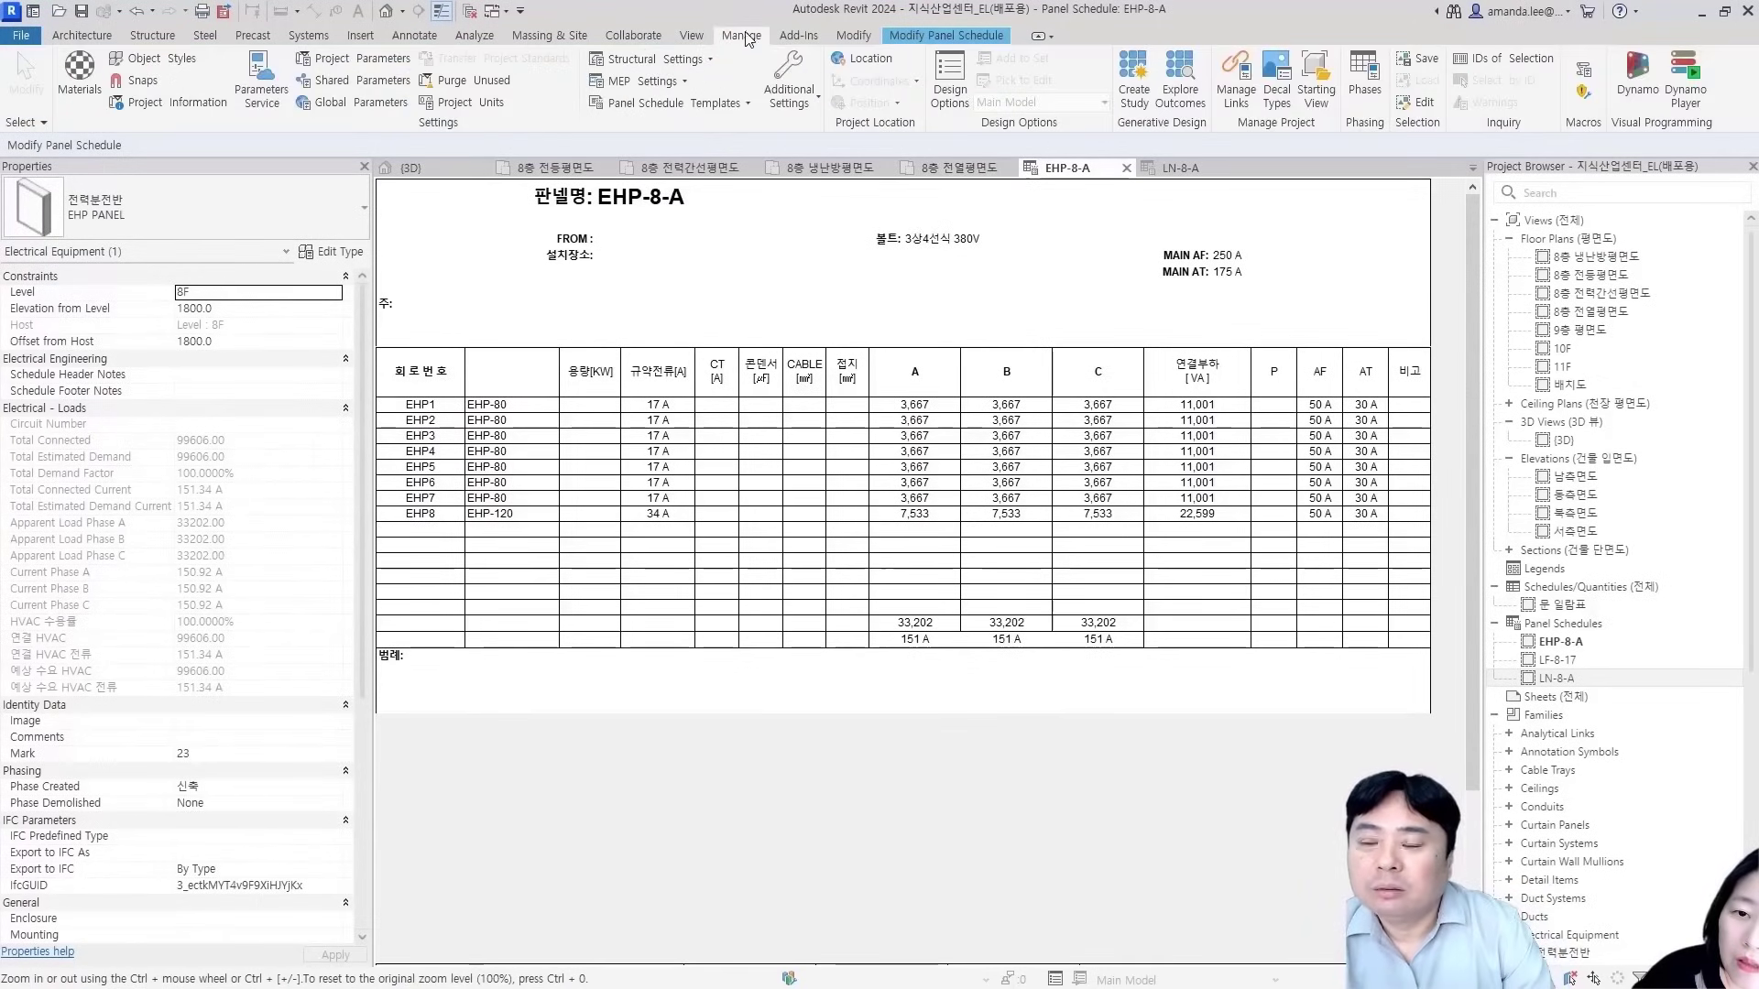
left_click(398, 62)
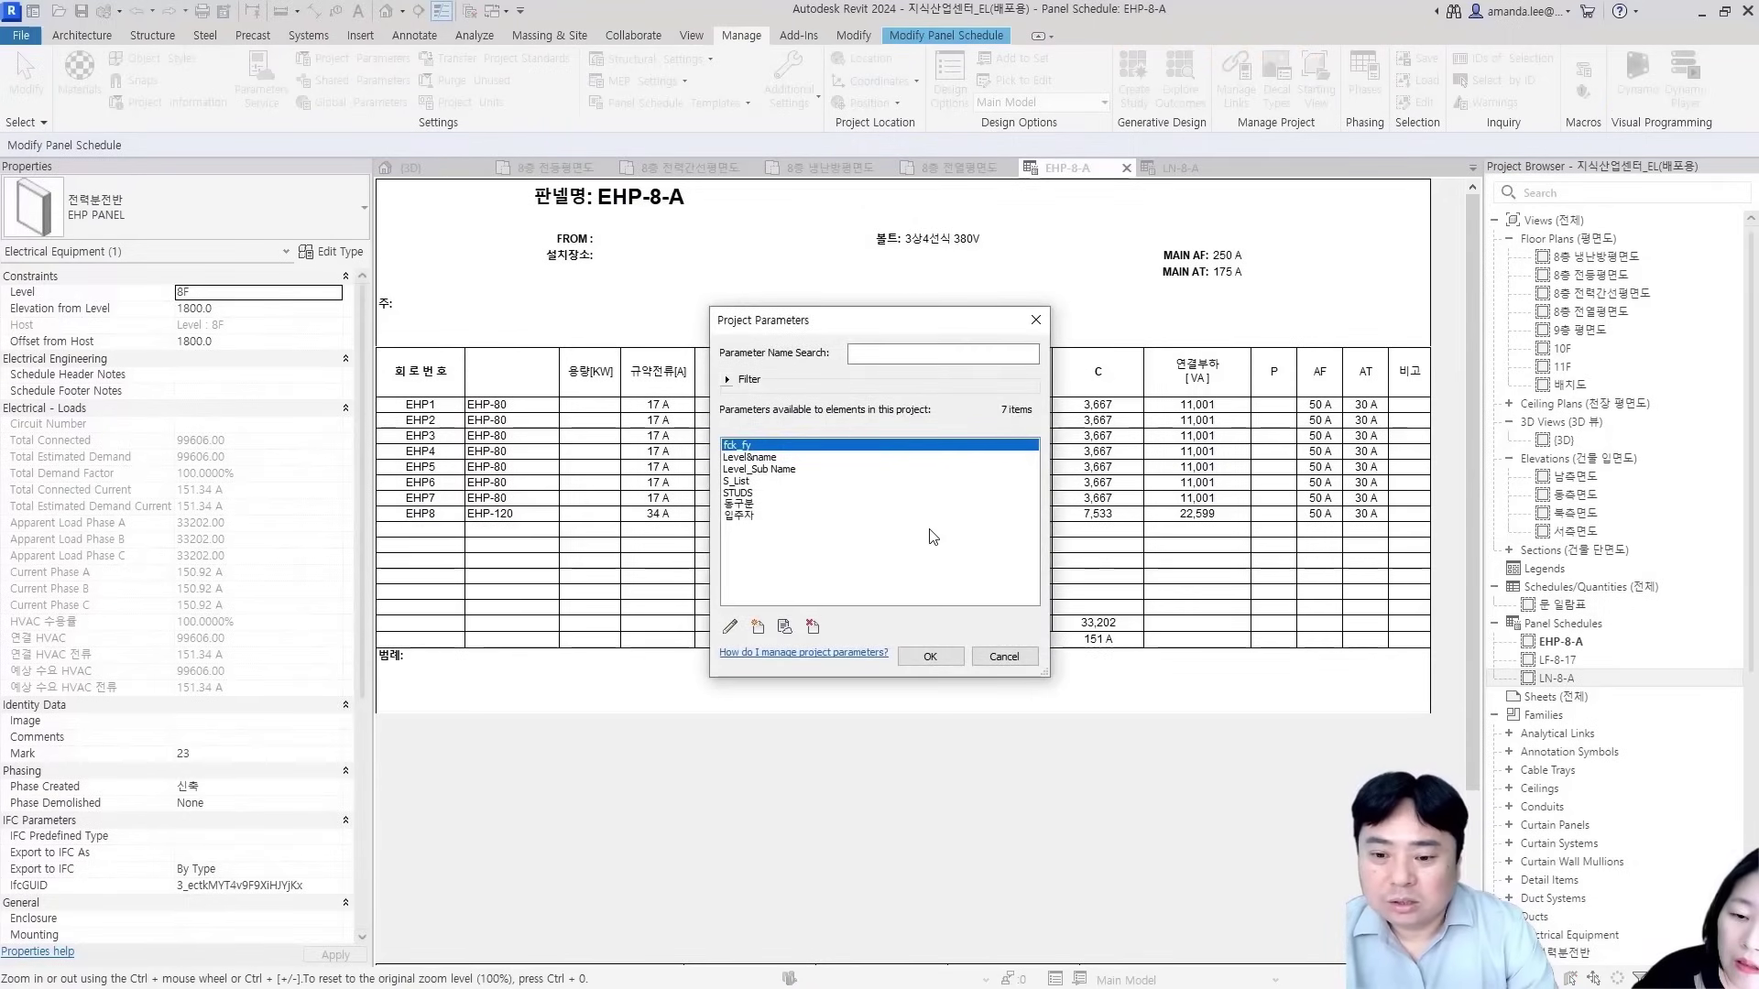
left_click(759, 628)
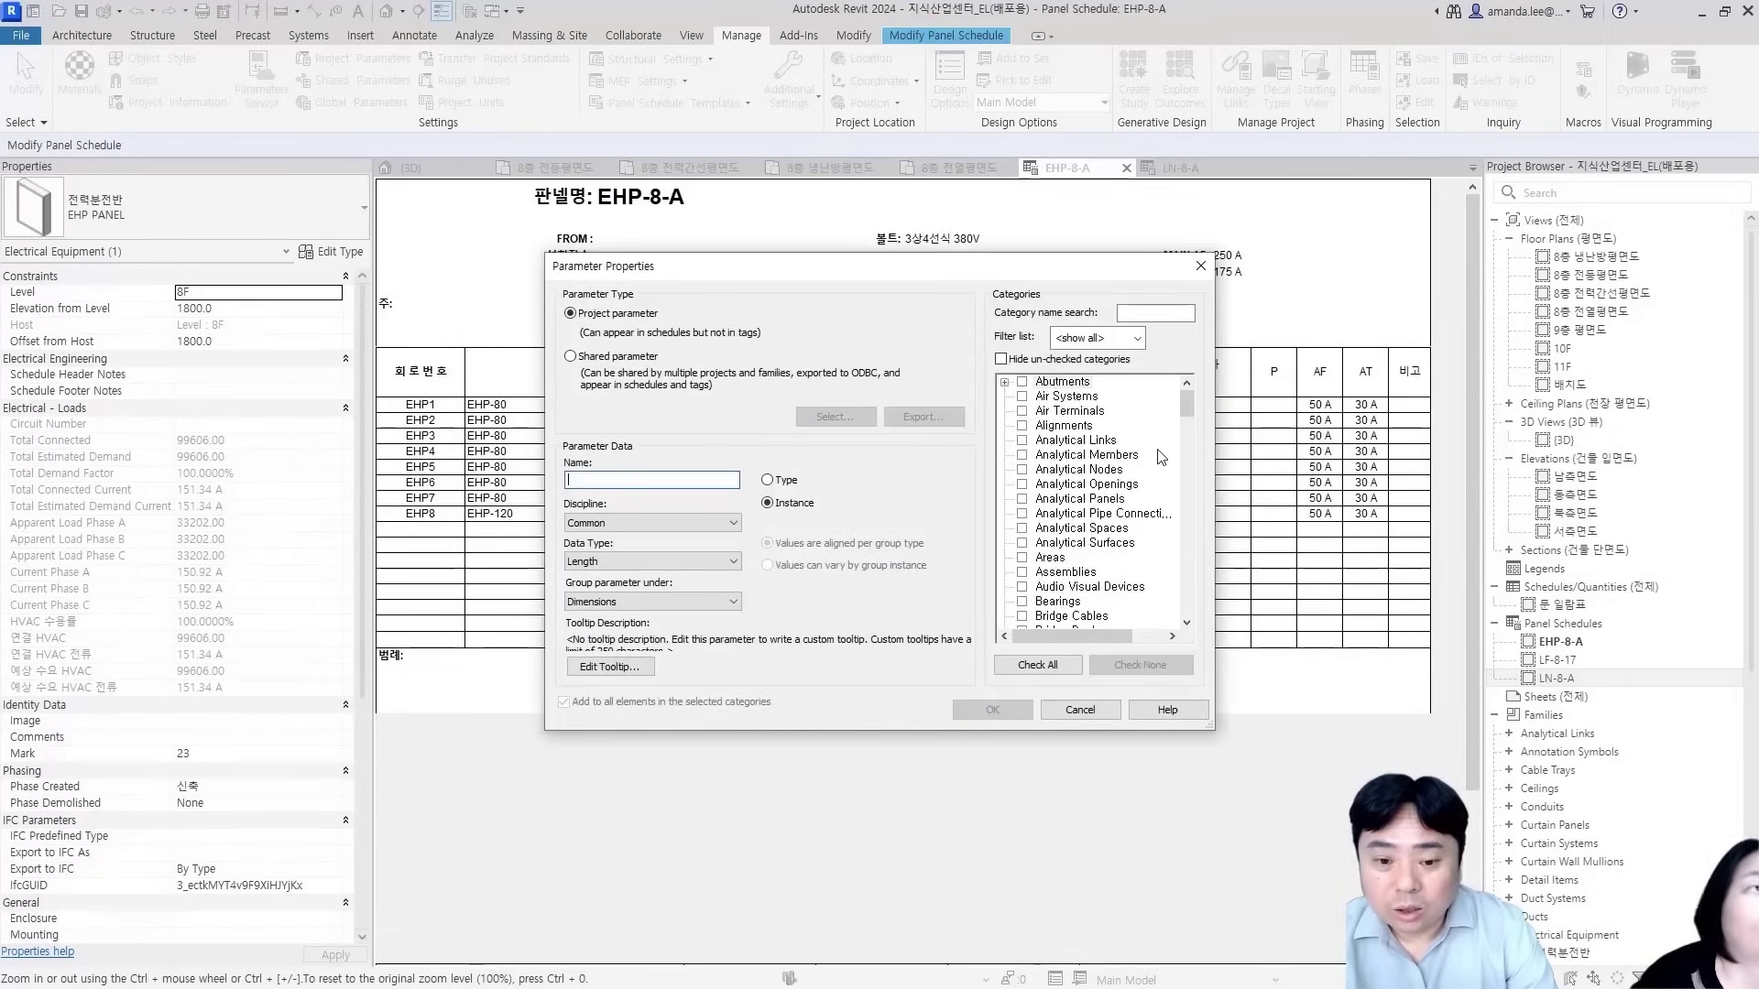
left_click(1112, 489)
key("e")
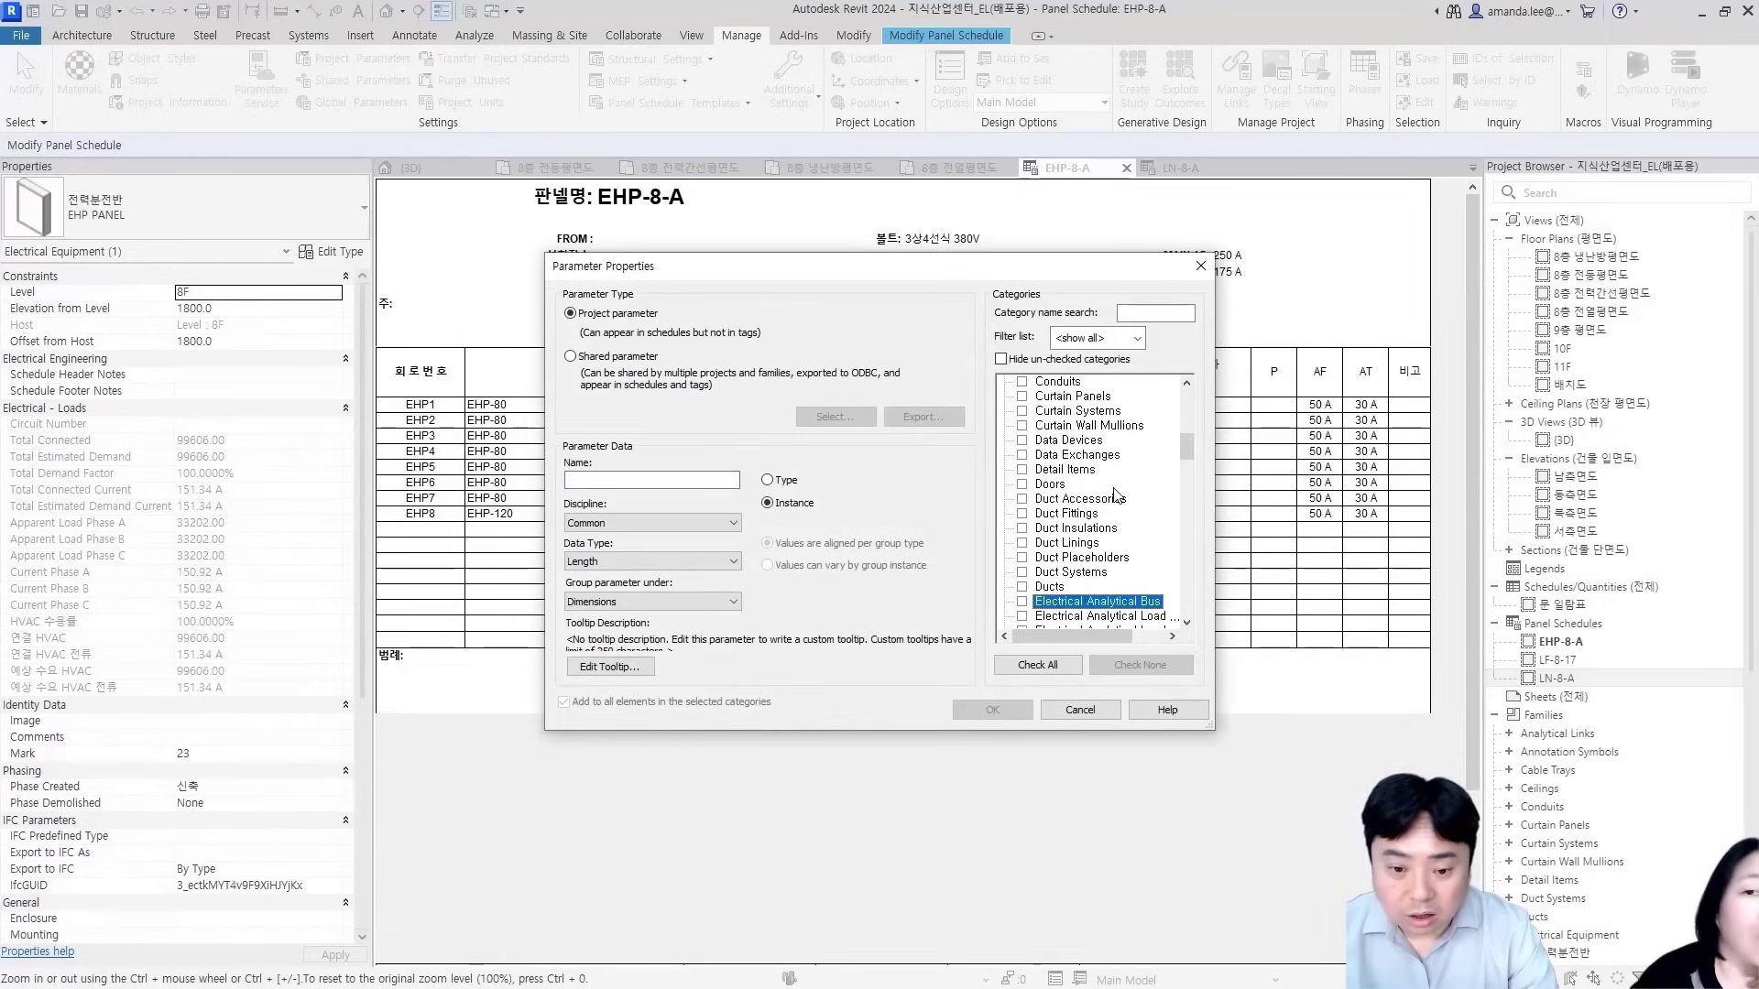
scroll(1118, 504, "down", 1)
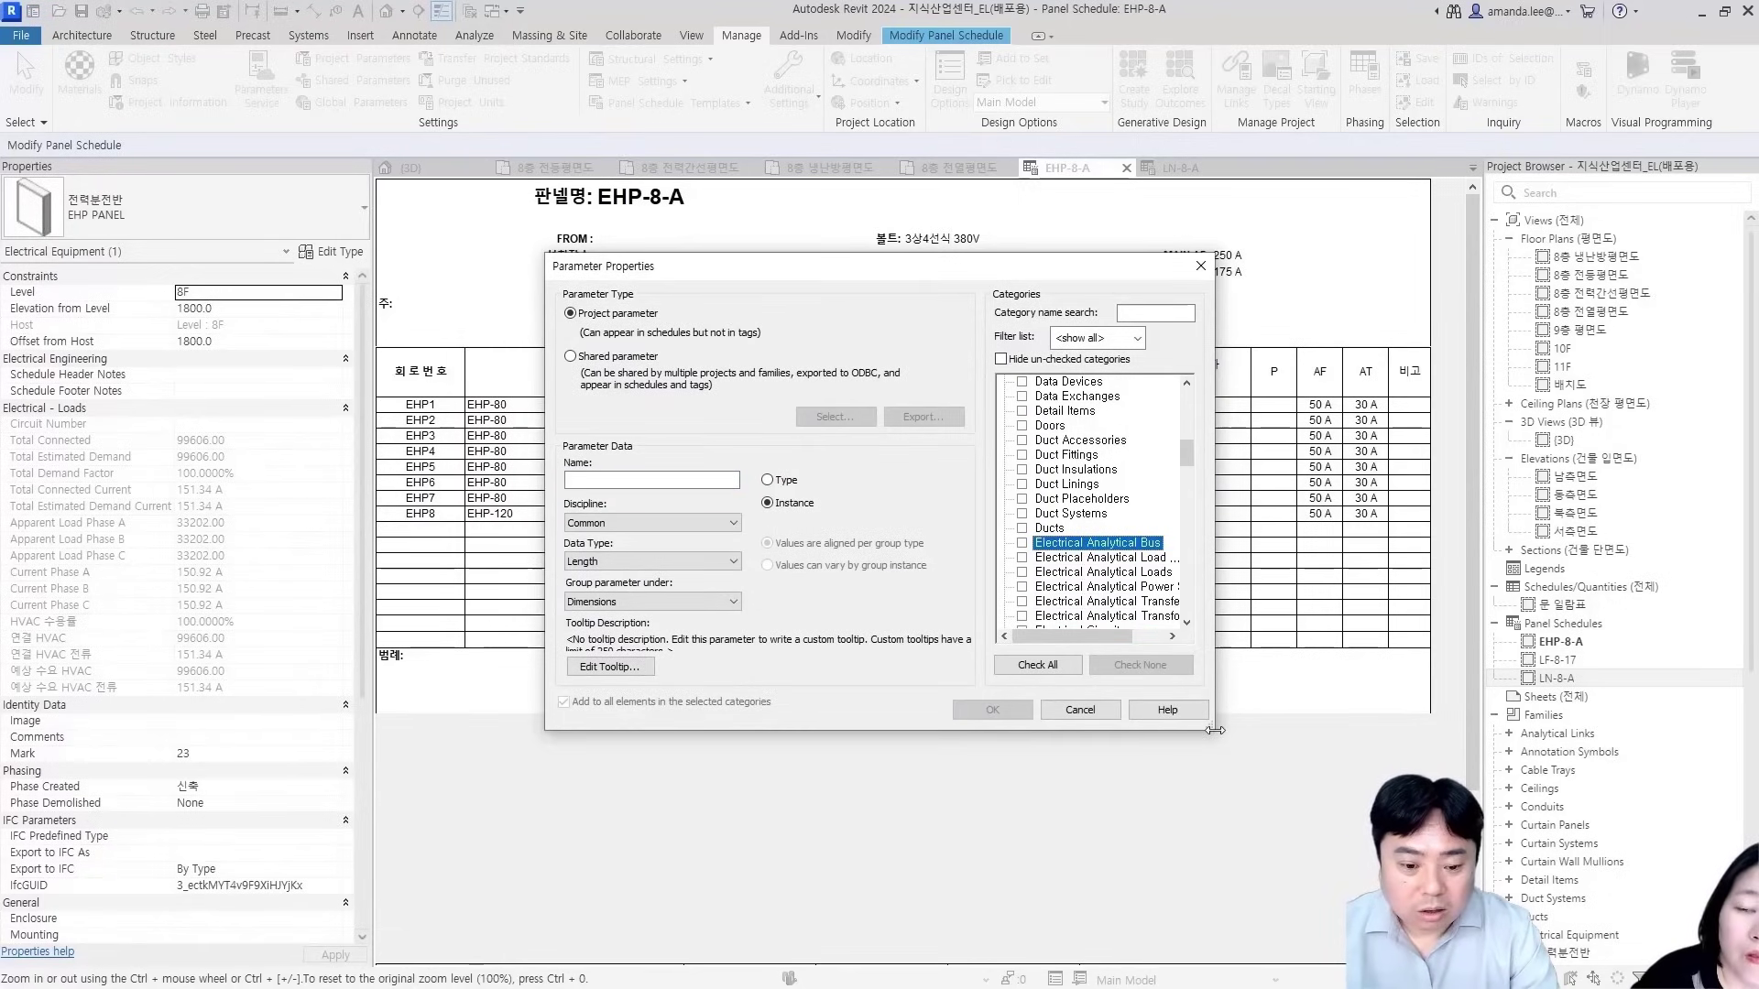
left_click_drag(1214, 730, 1391, 881)
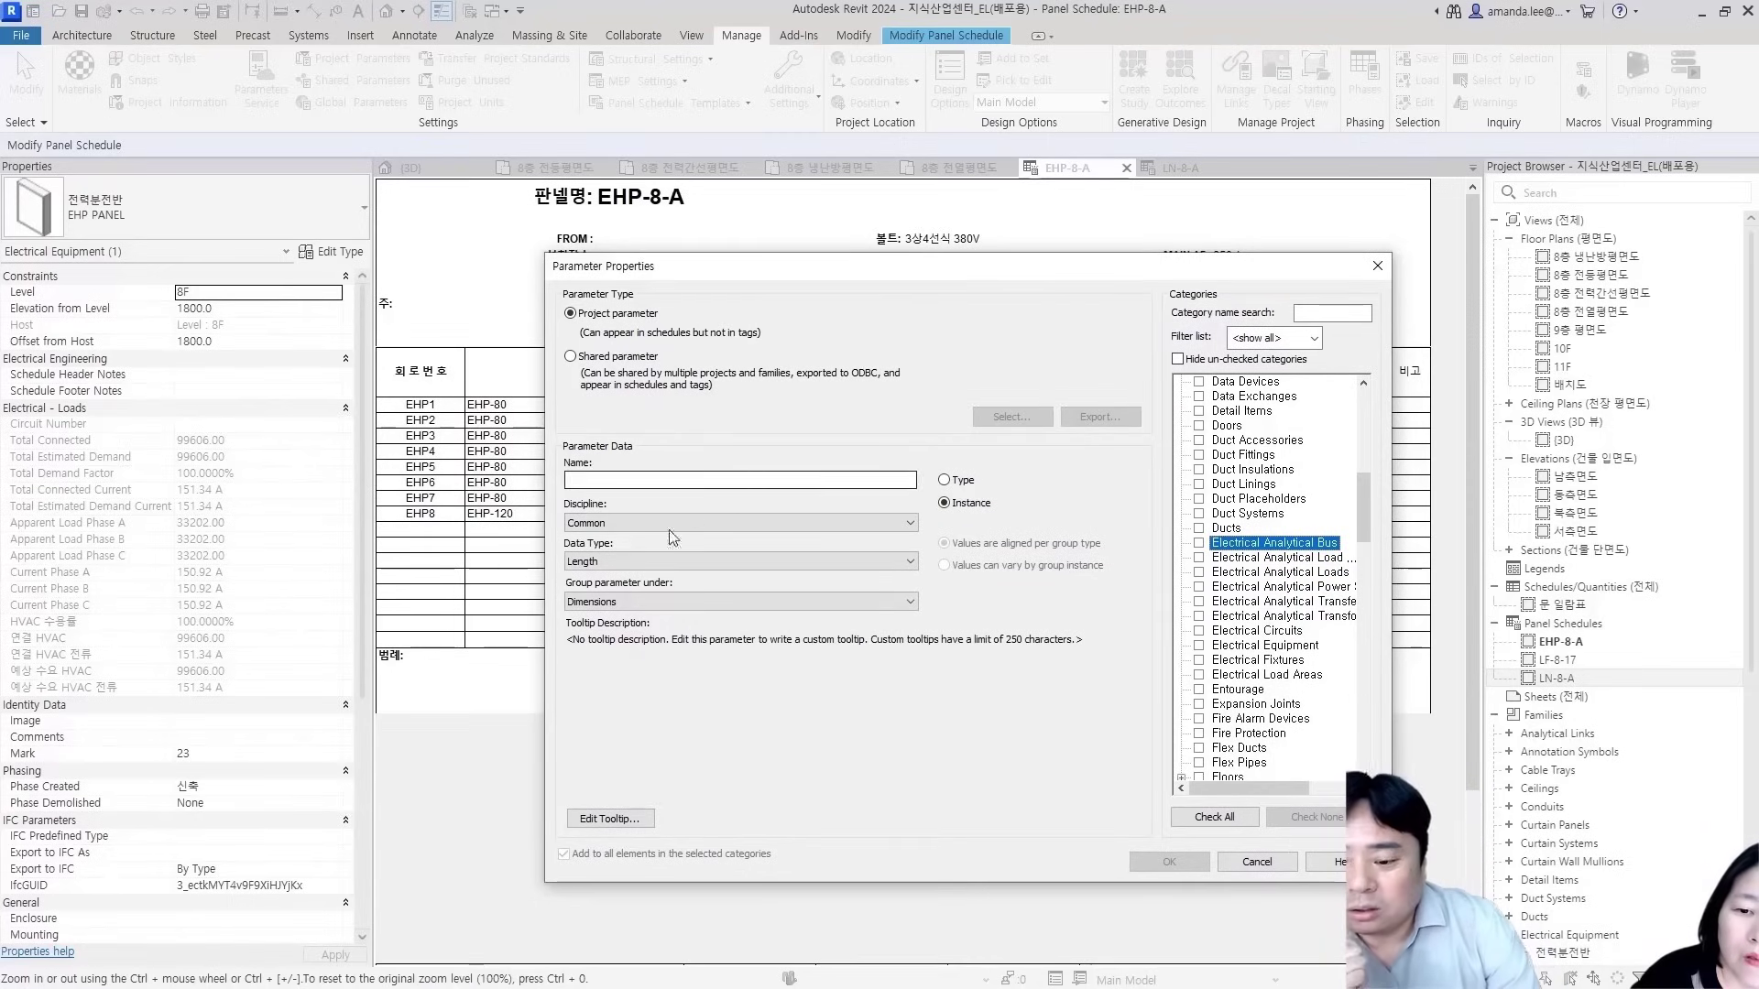
left_click(732, 480)
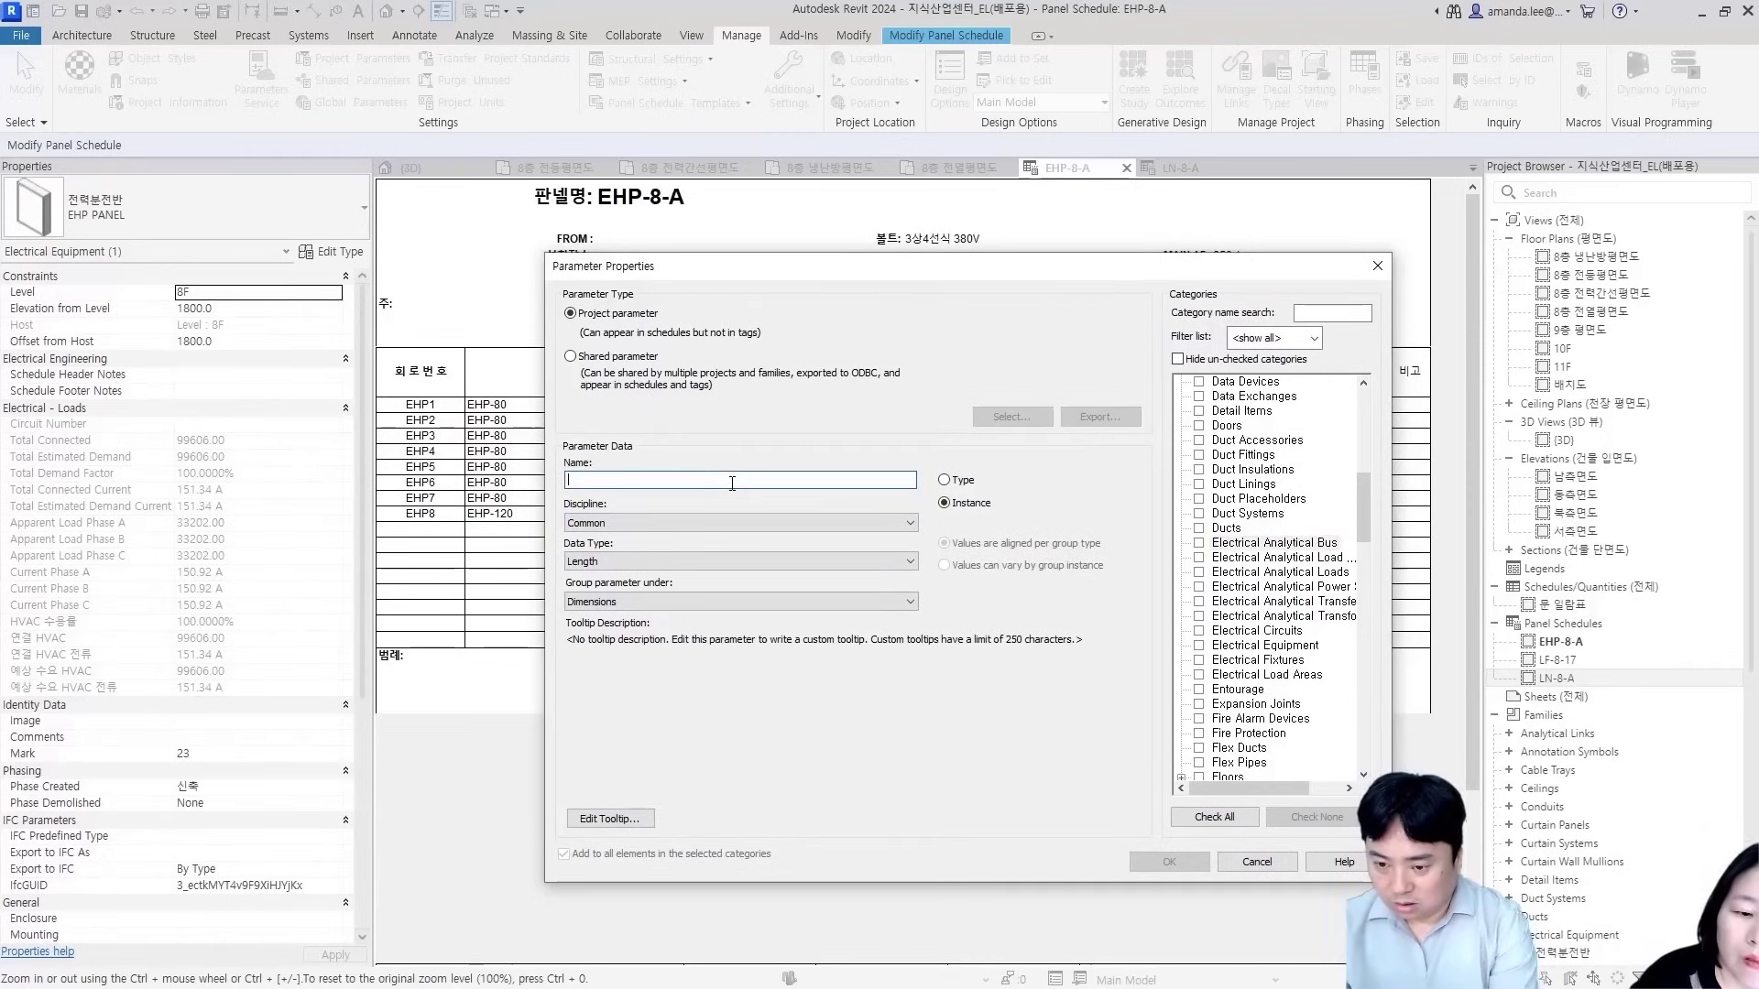
type("용량")
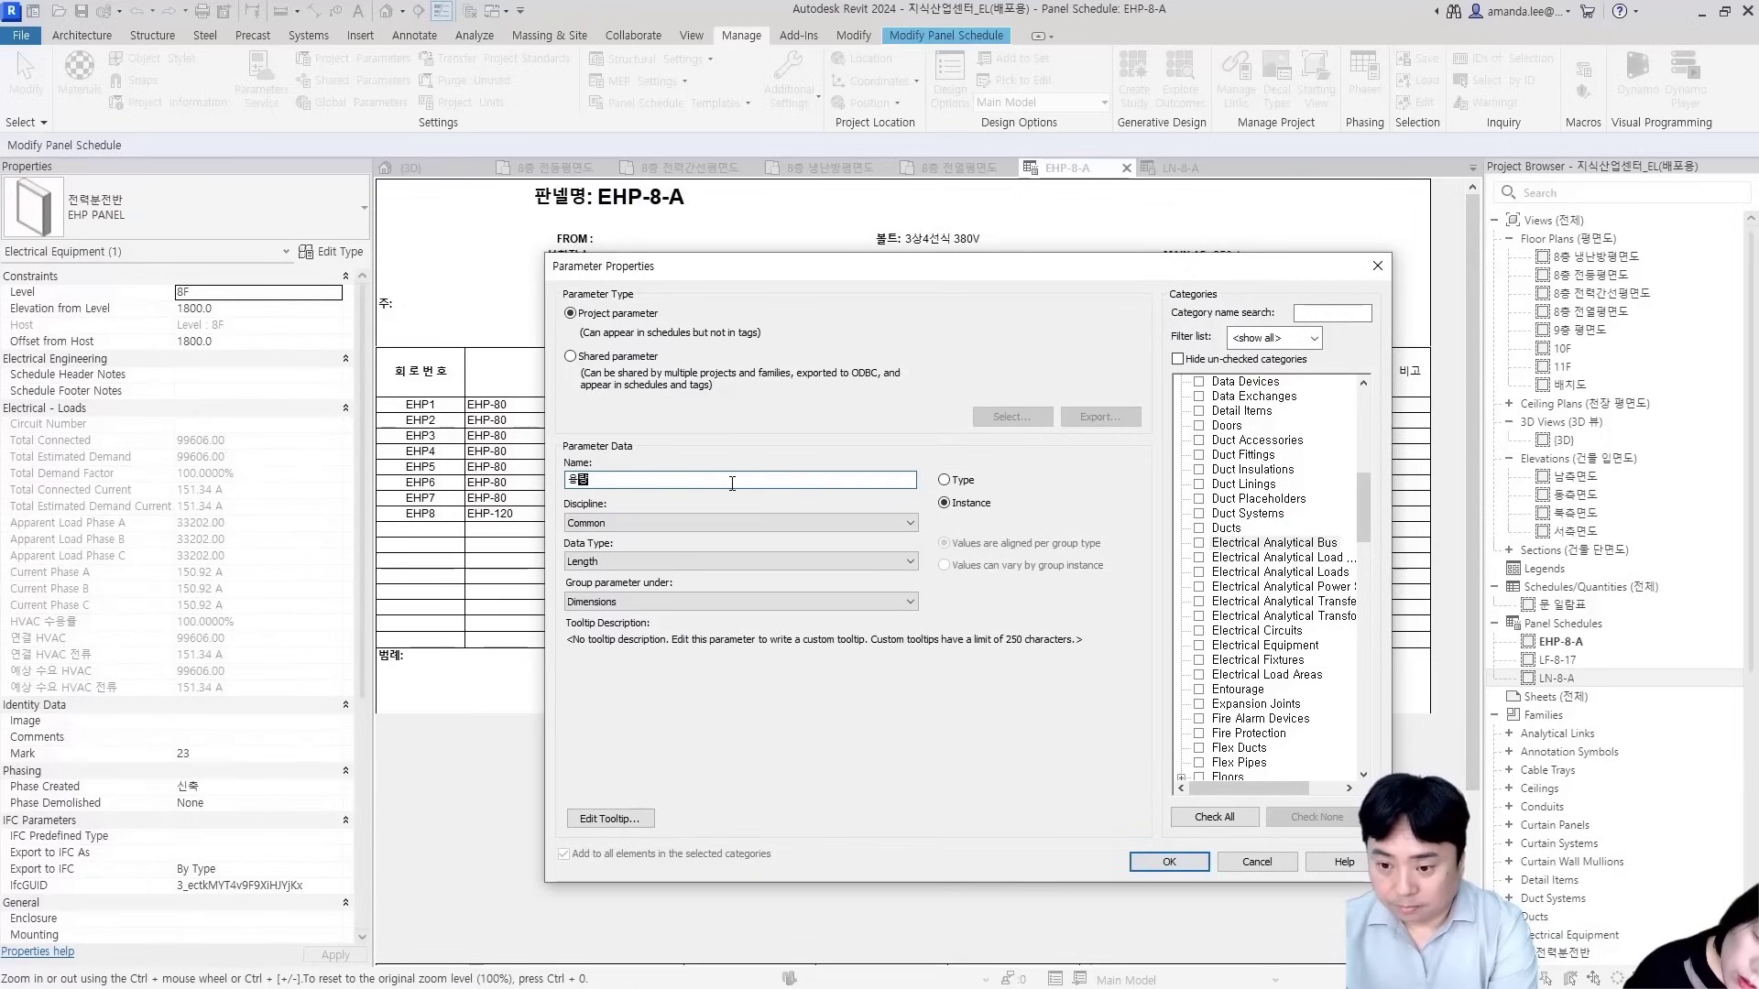
type("[KW]")
left_click(723, 517)
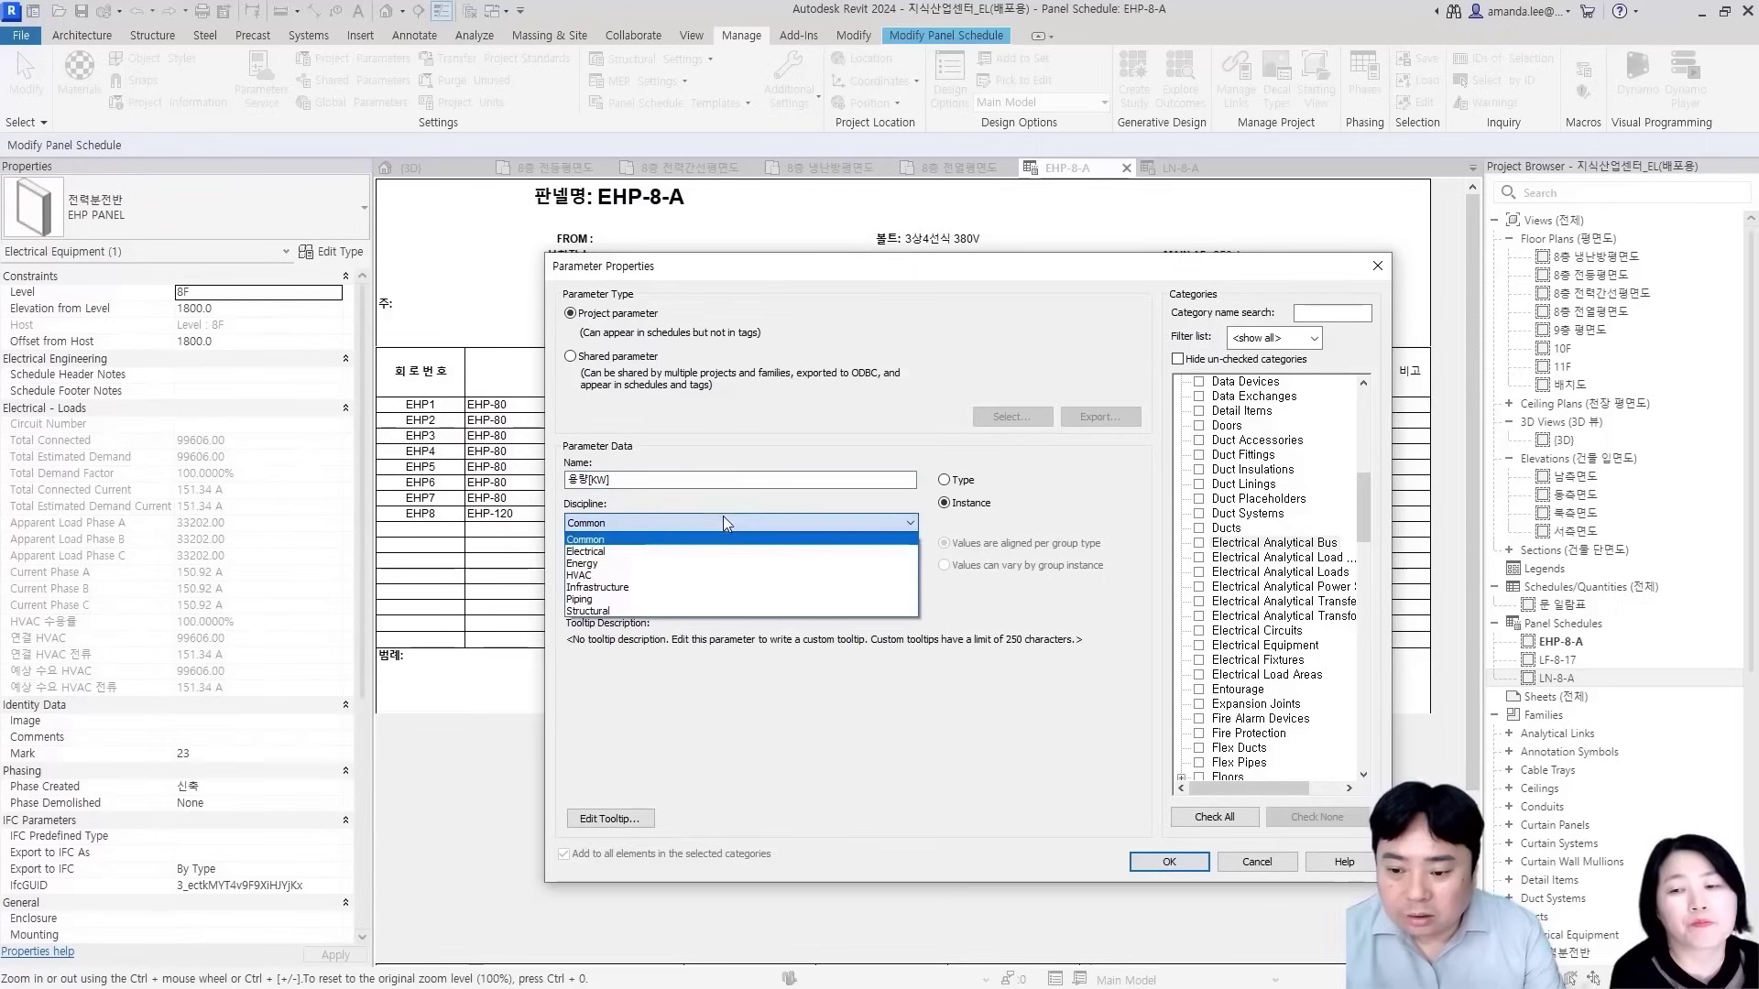
left_click(648, 552)
left_click(690, 559)
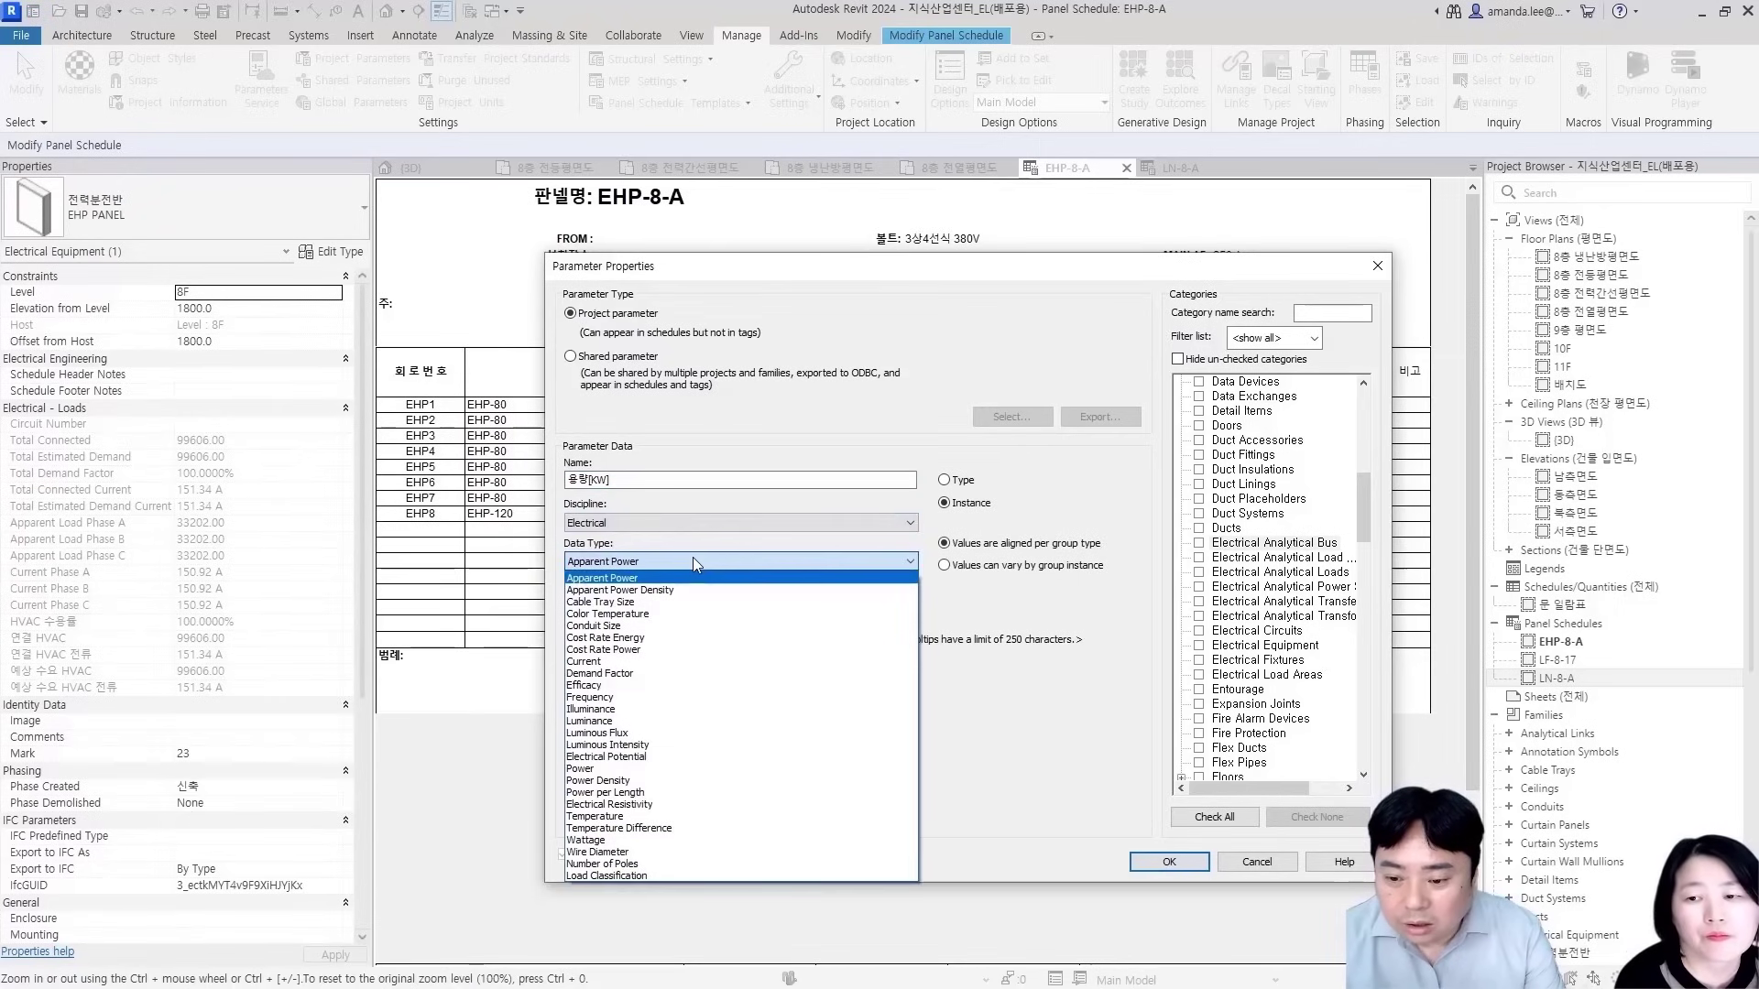
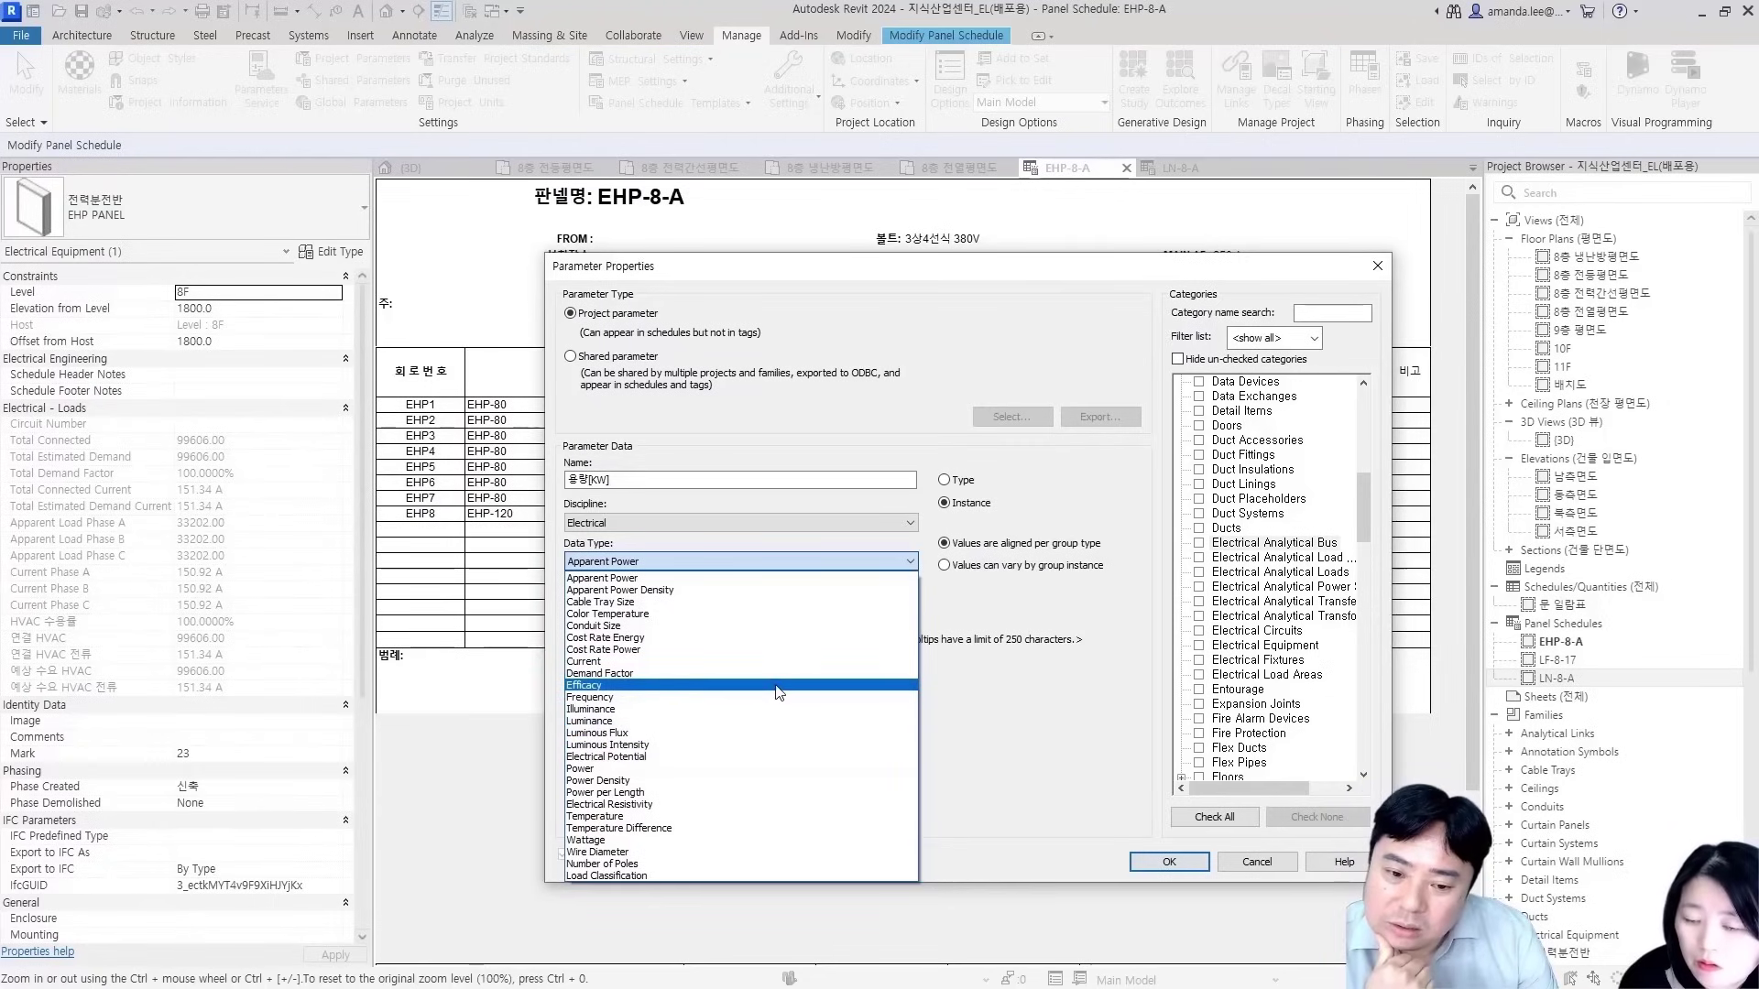
left_click(755, 514)
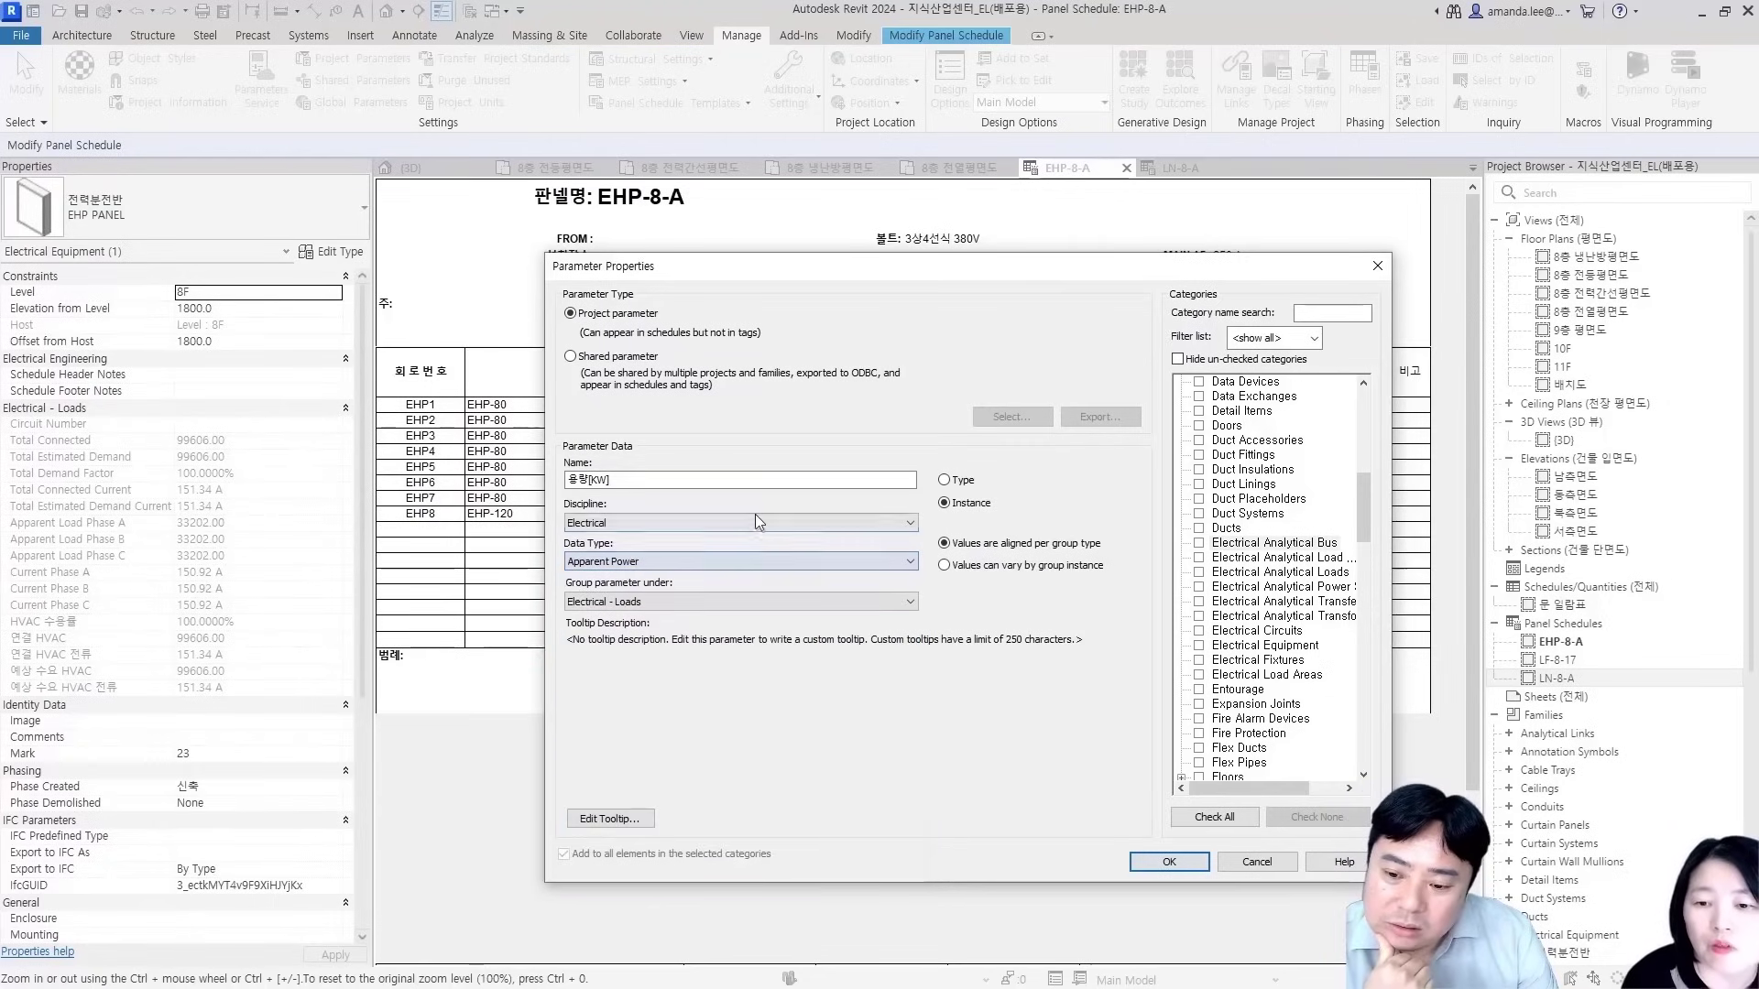
left_click(750, 523)
left_click(747, 527)
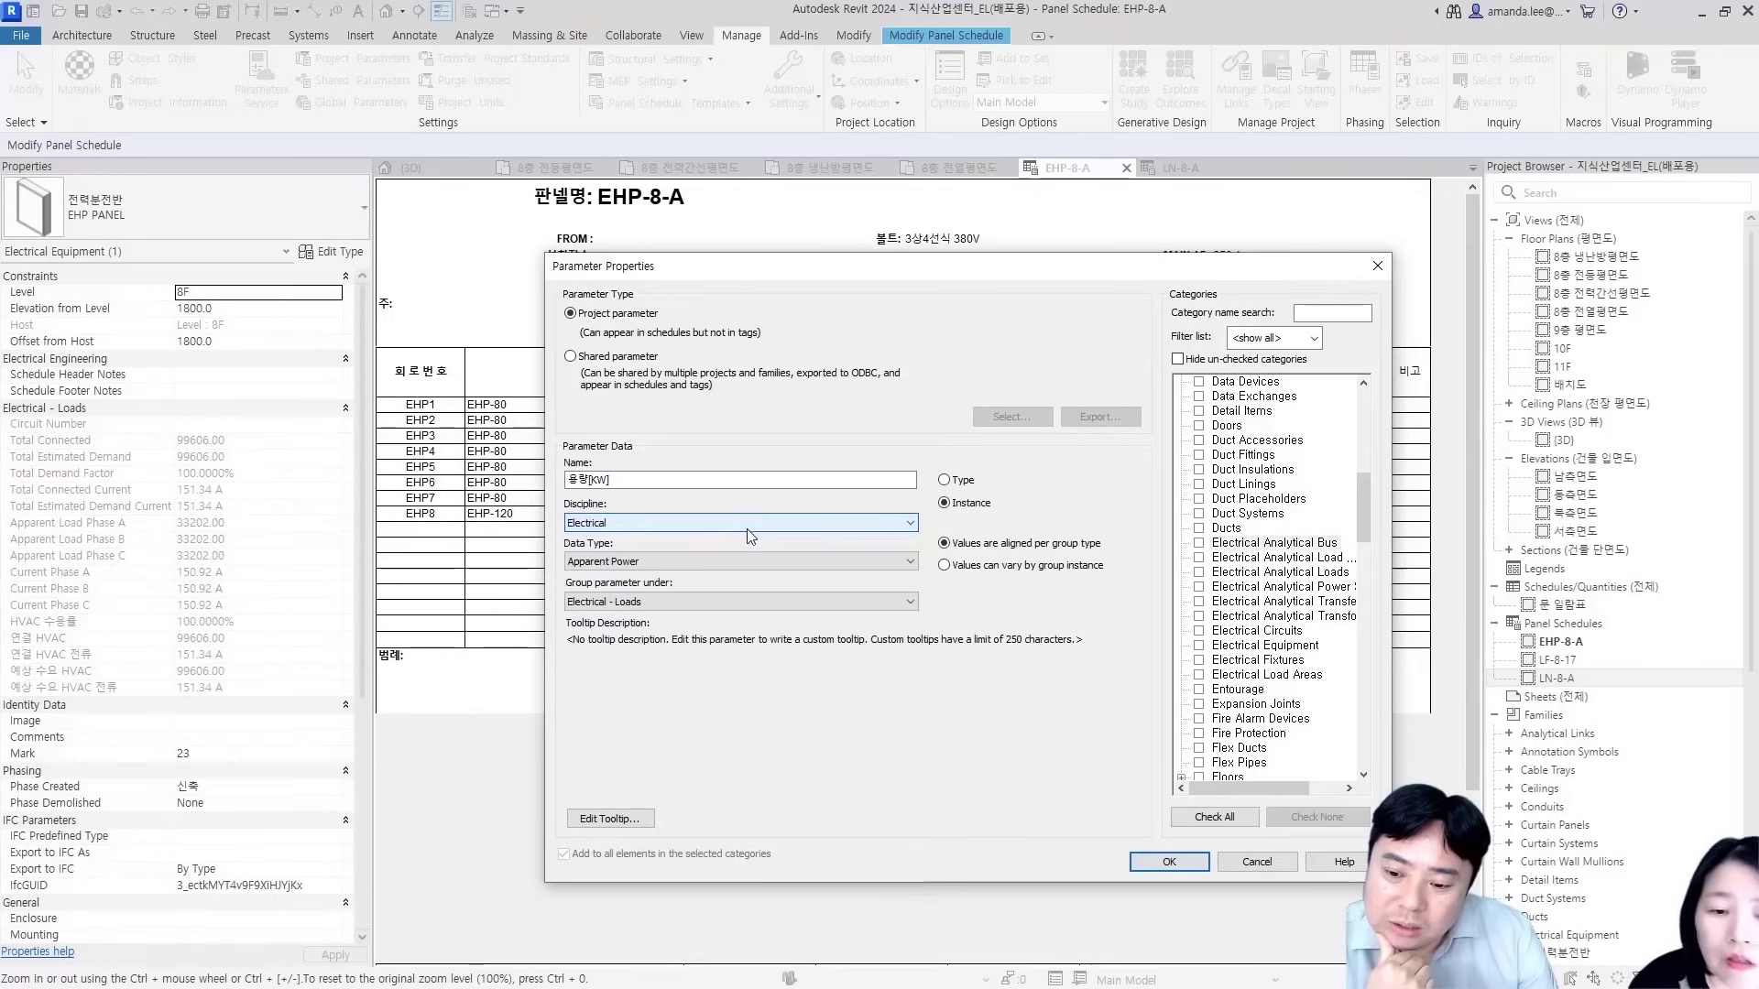
key("Return")
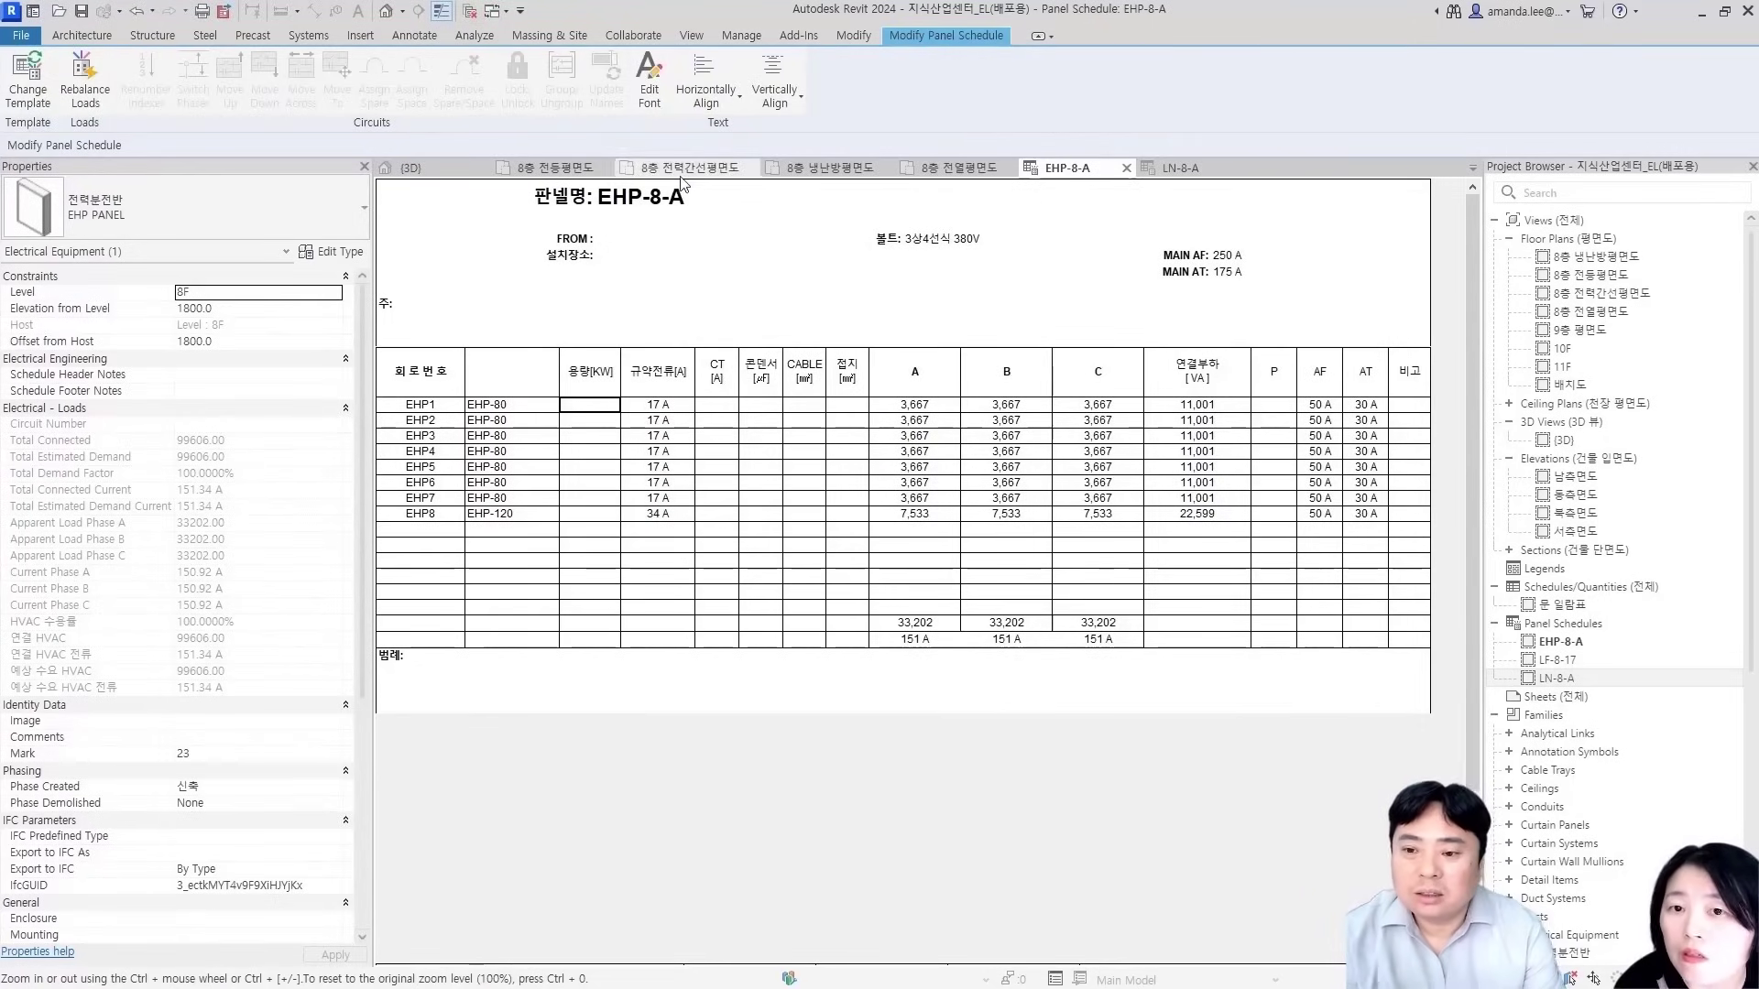
Examine the electrical circuit properties of the EHP2 outdoor unit in the 8층 냉난방평면도 floor plan, including its identity data
left_click(780, 169)
left_click(685, 582)
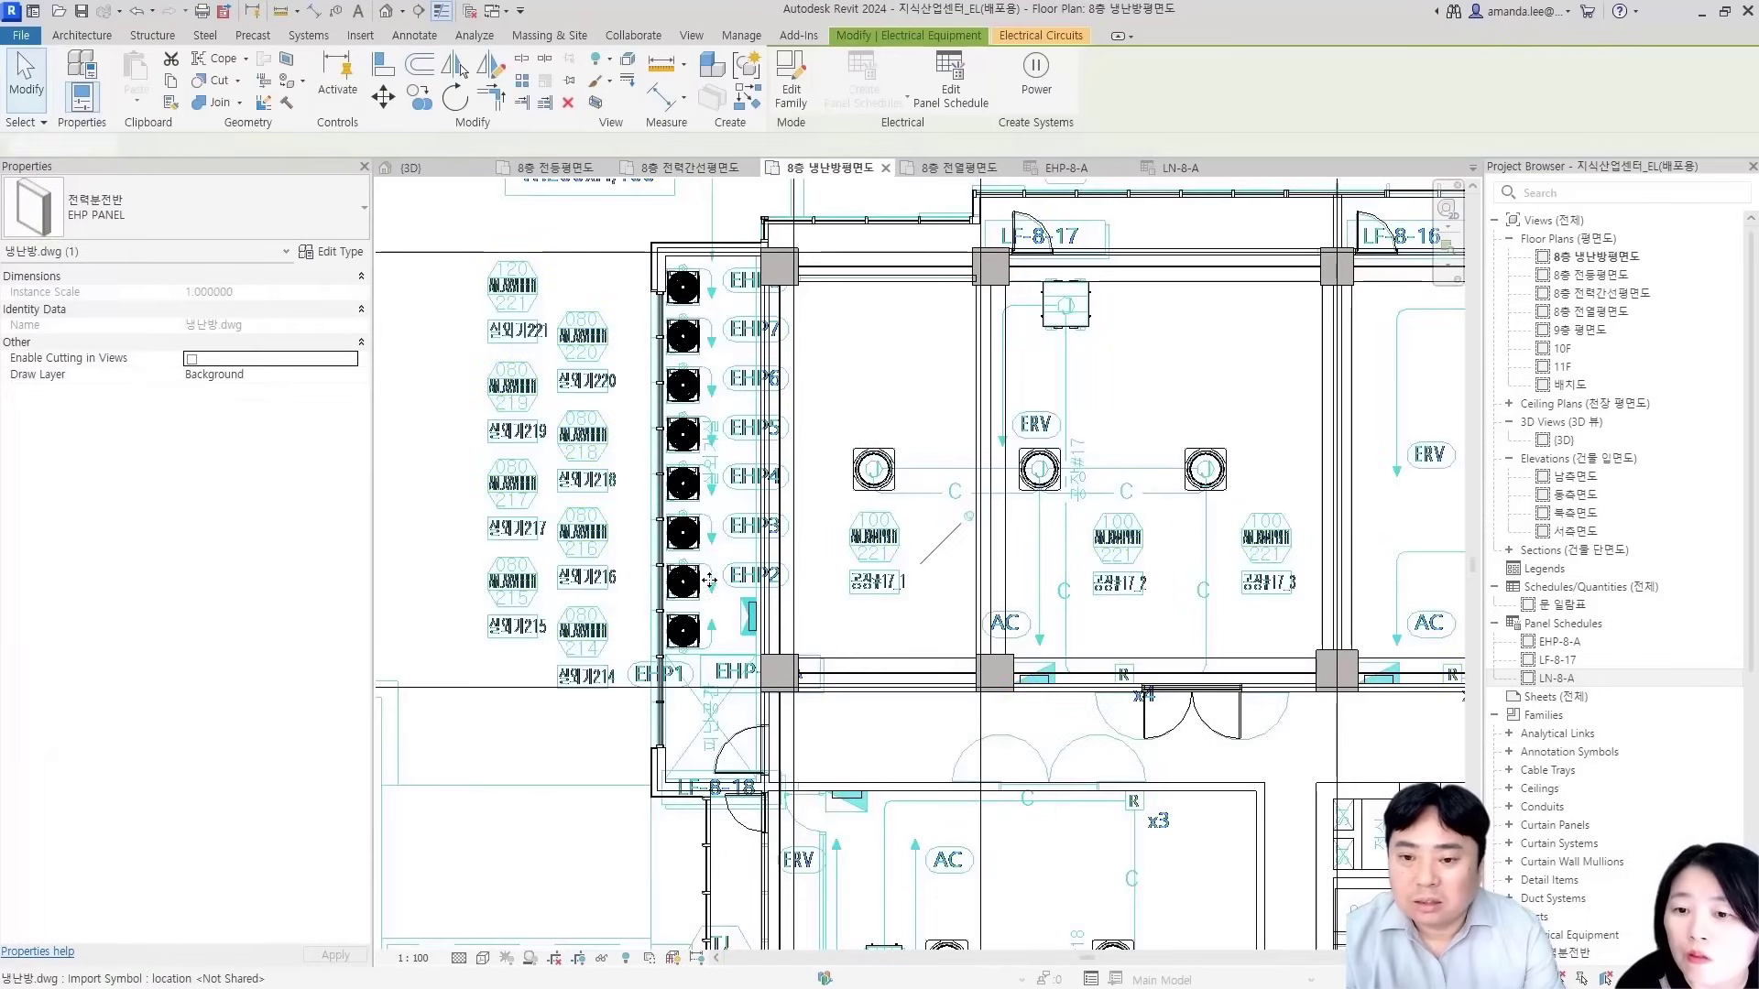
left_click(414, 531)
left_click(682, 581)
left_click(1058, 34)
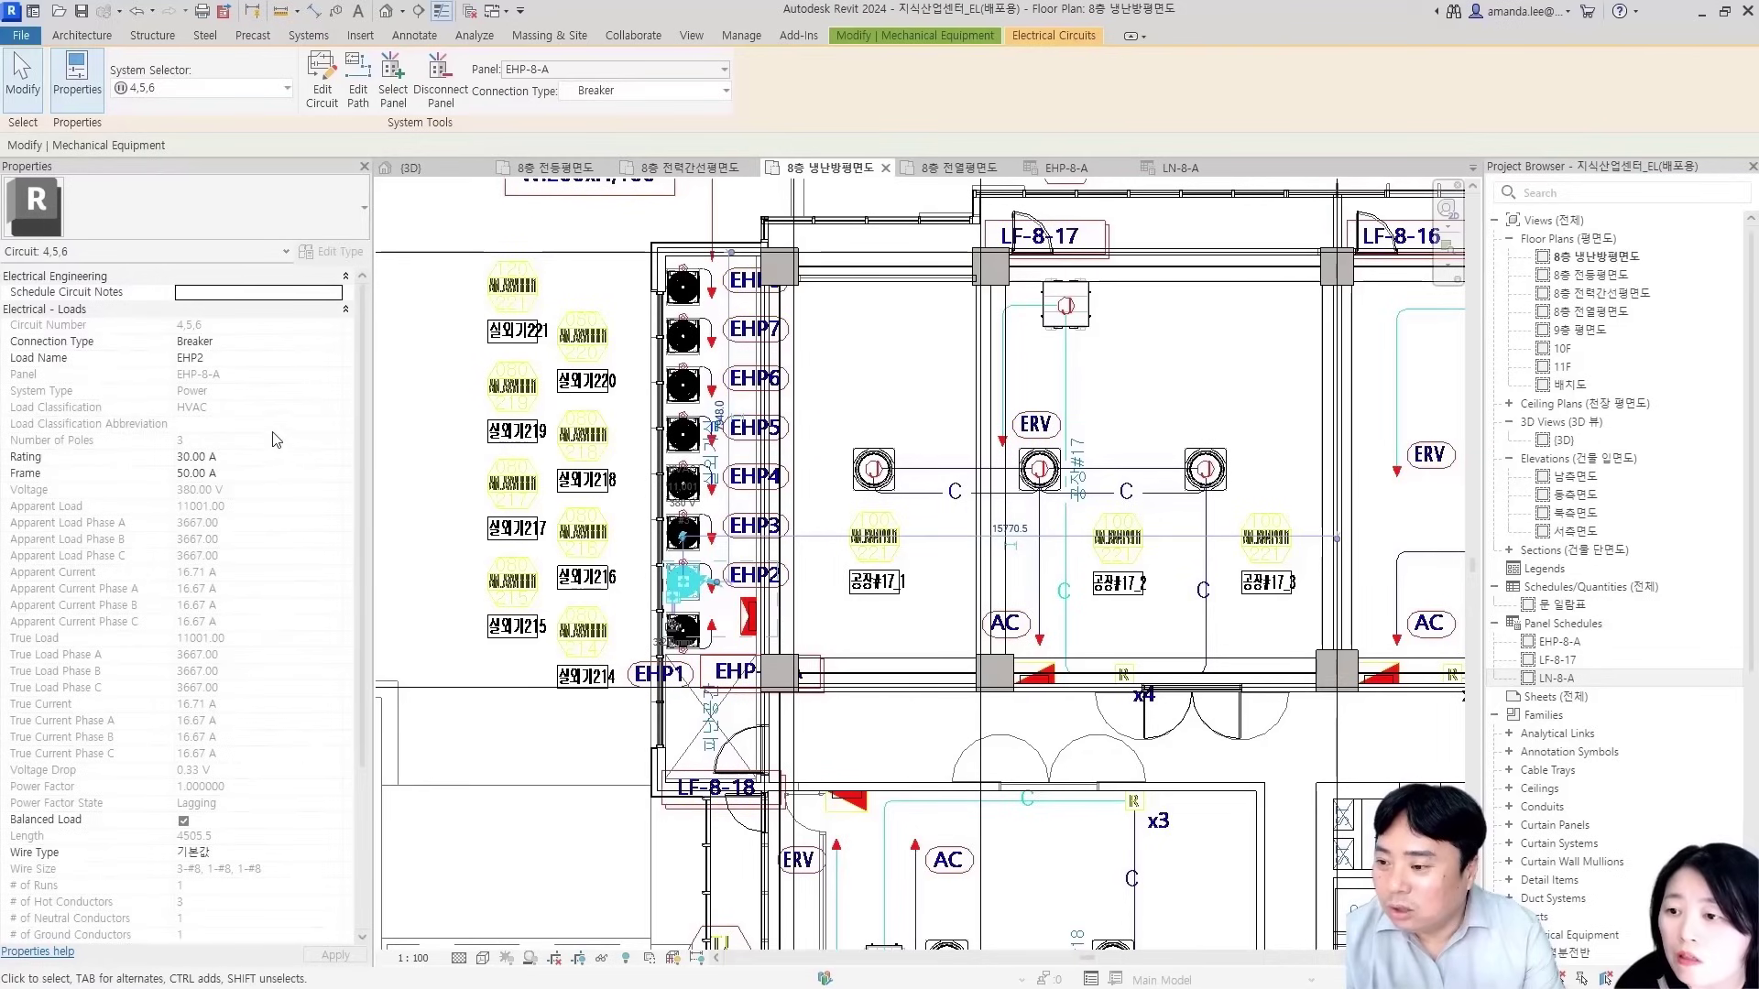
scroll(255, 449, "down", 3)
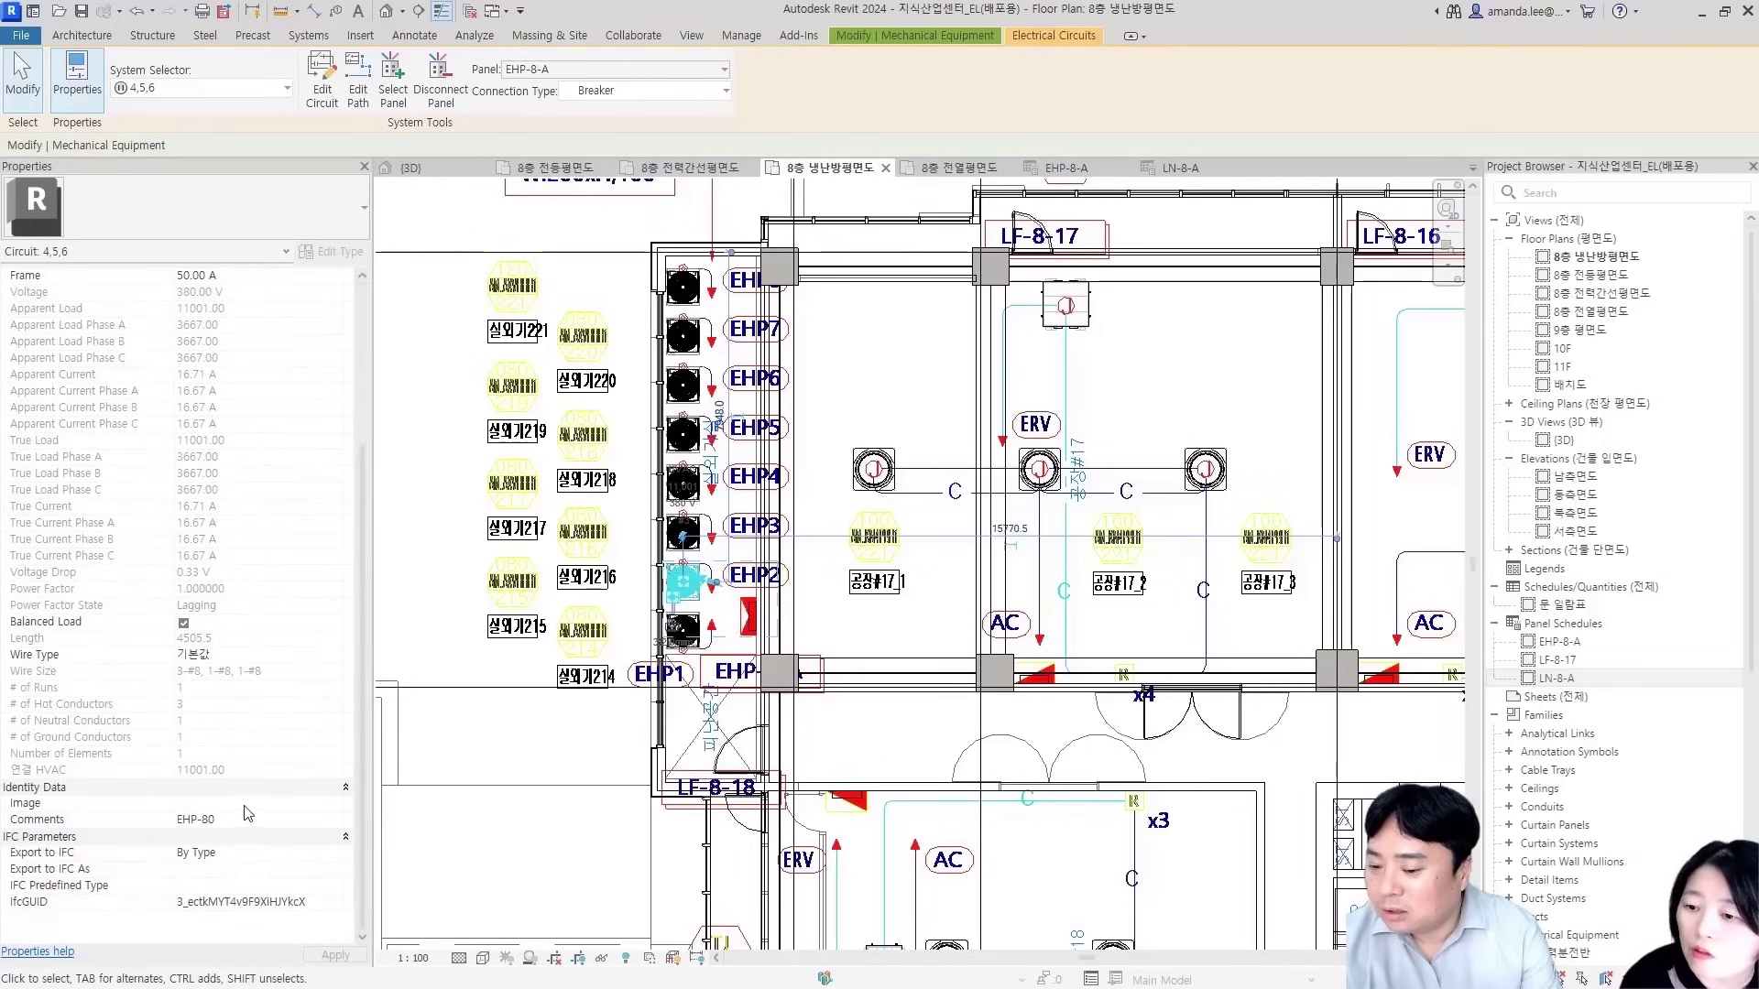
scroll(67, 785, "up", 4)
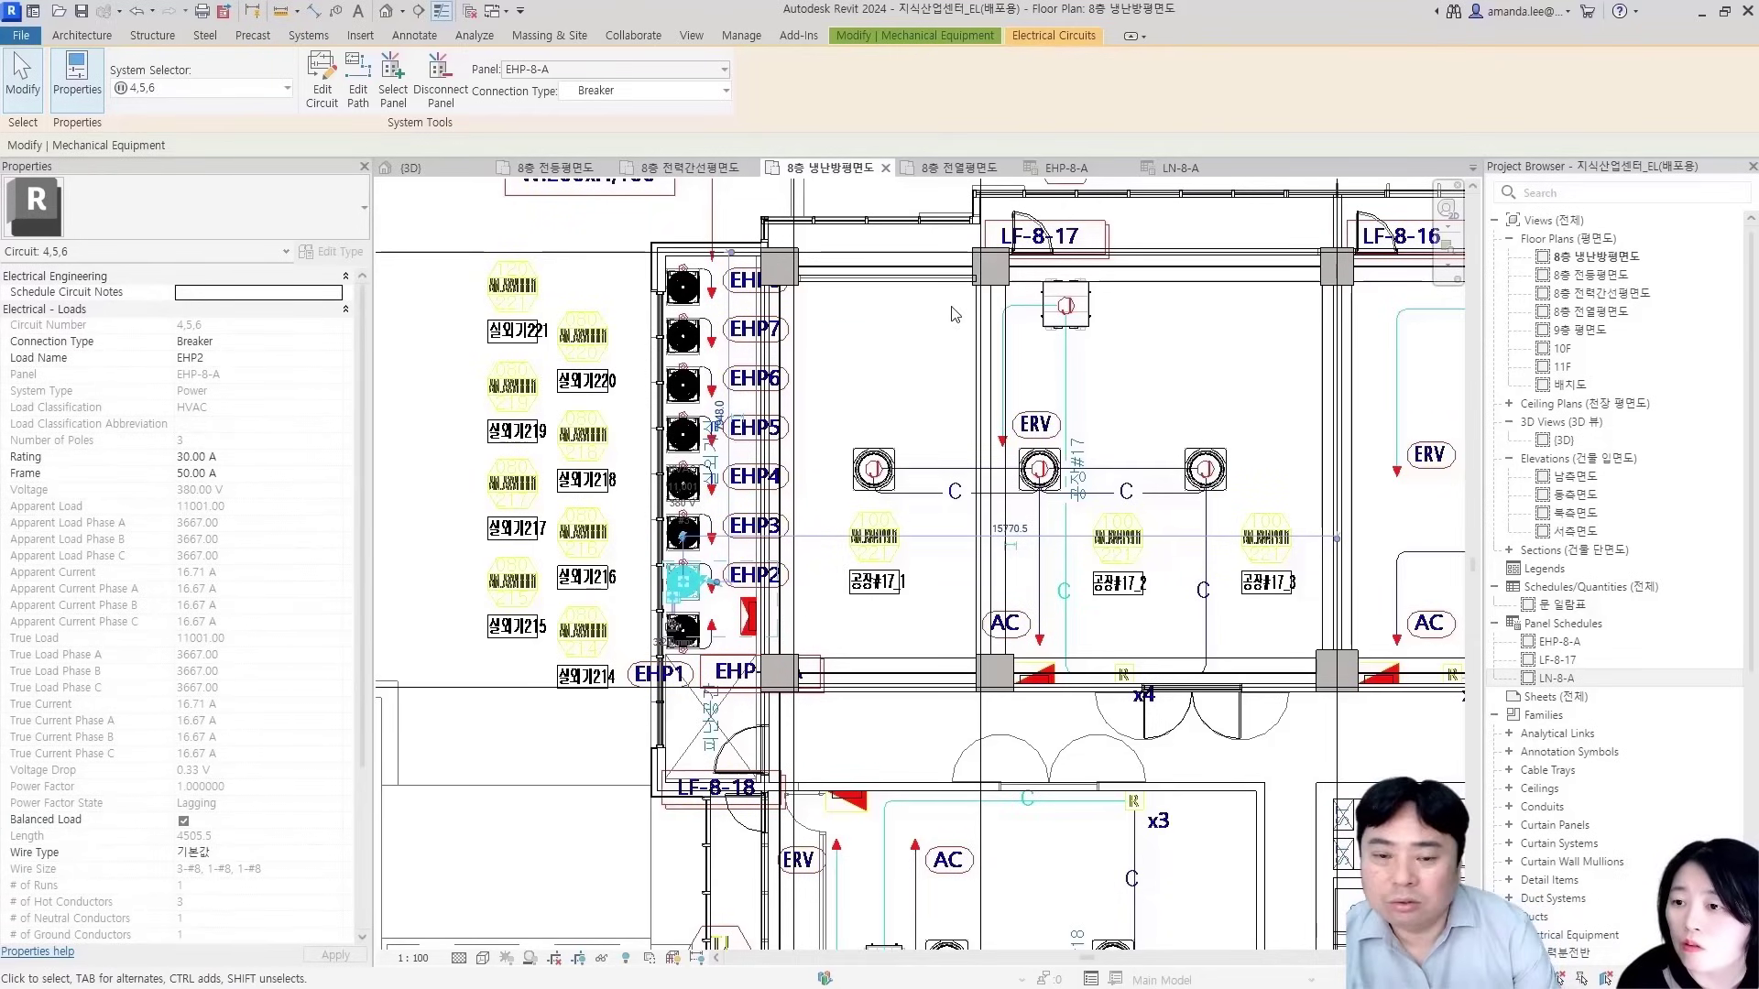
key("Escape")
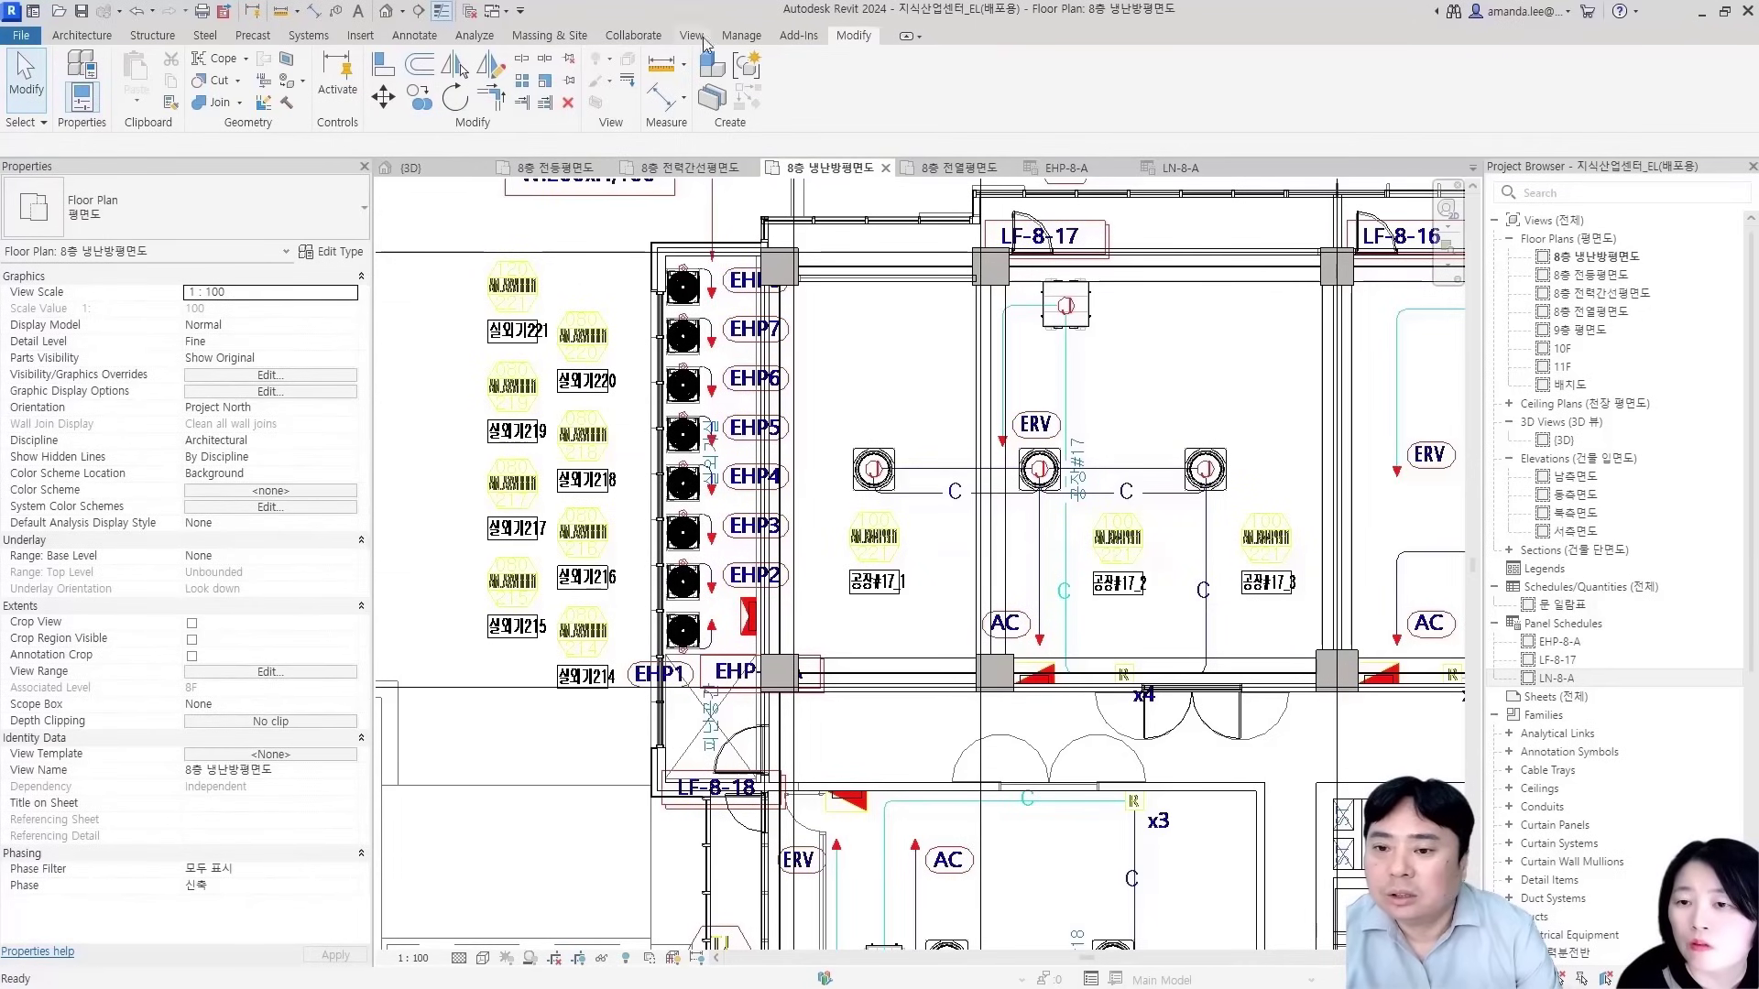
Start a new project parameter and name it 용량[KW]
left_click(742, 37)
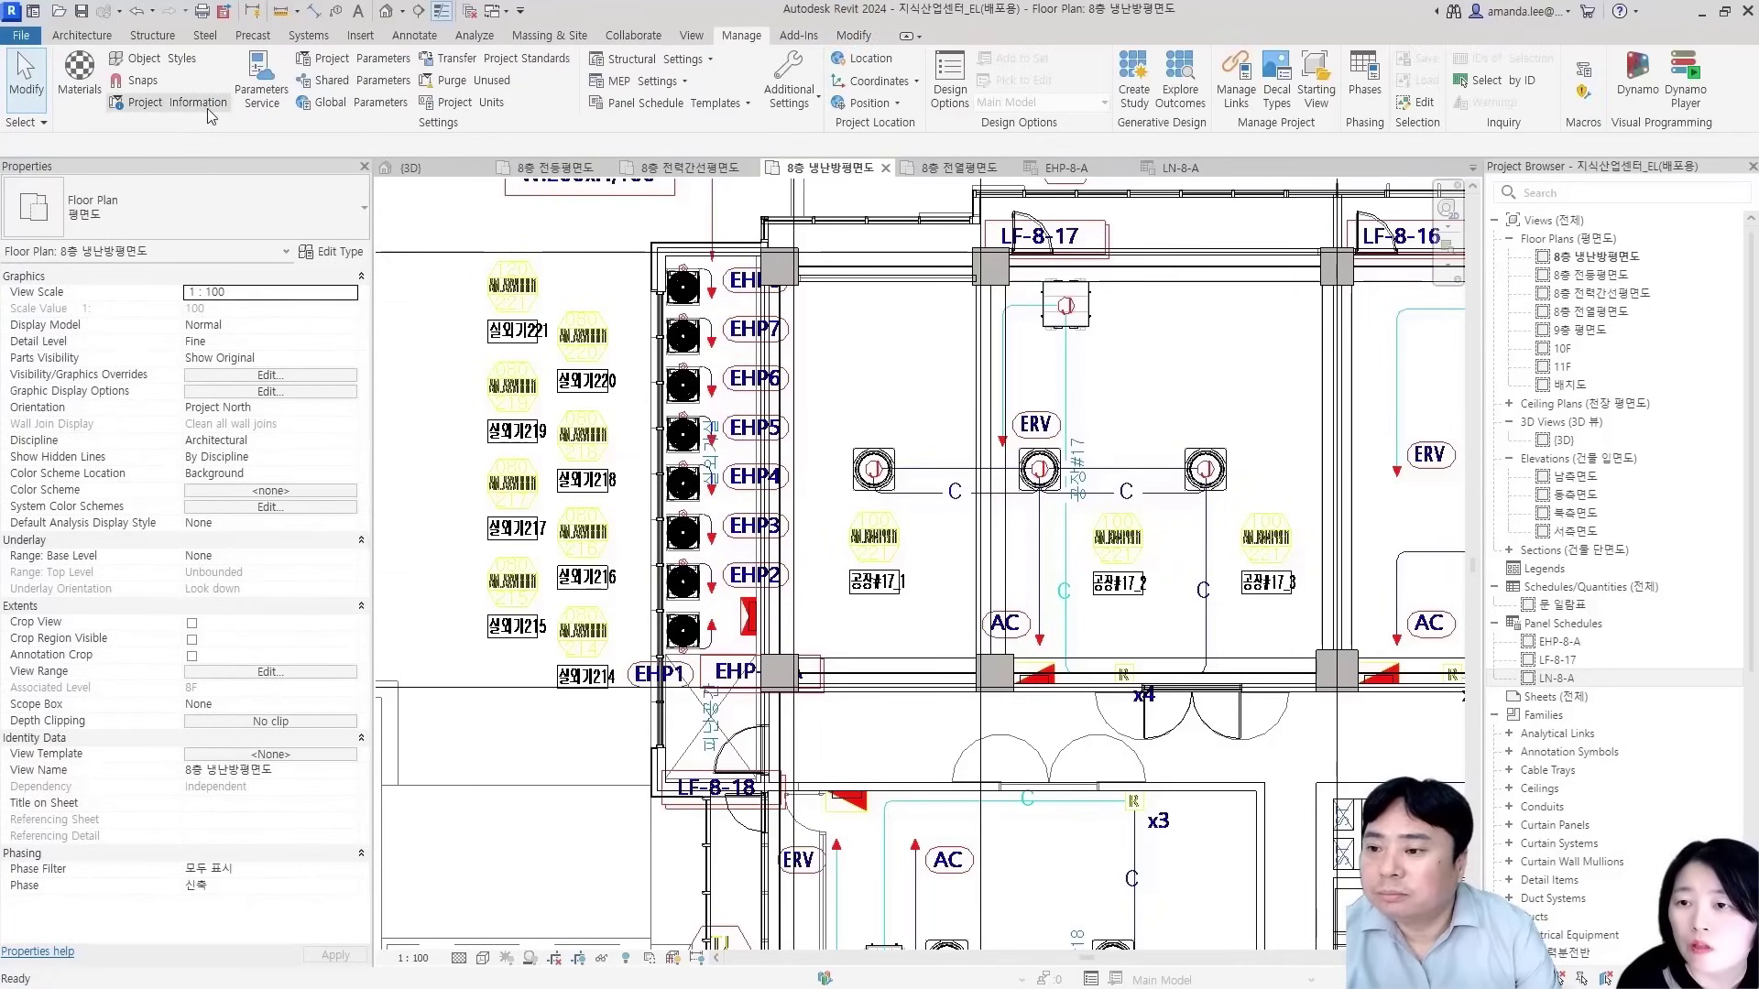
left_click(353, 61)
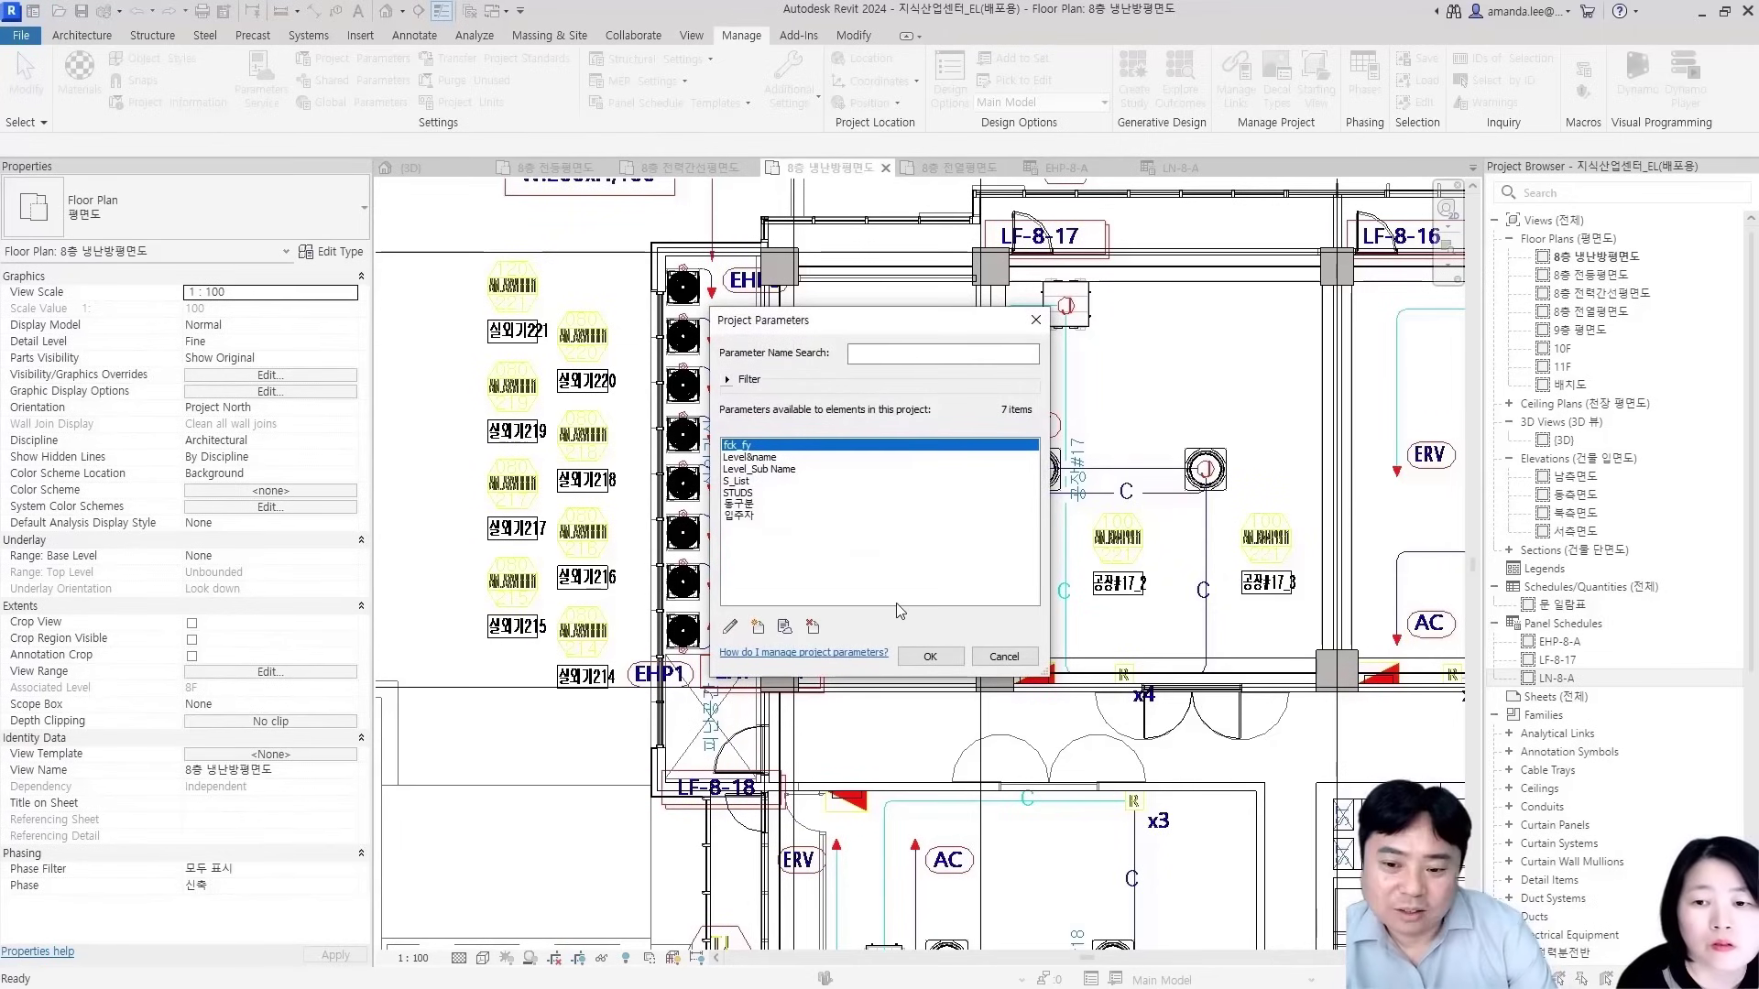
left_click(759, 629)
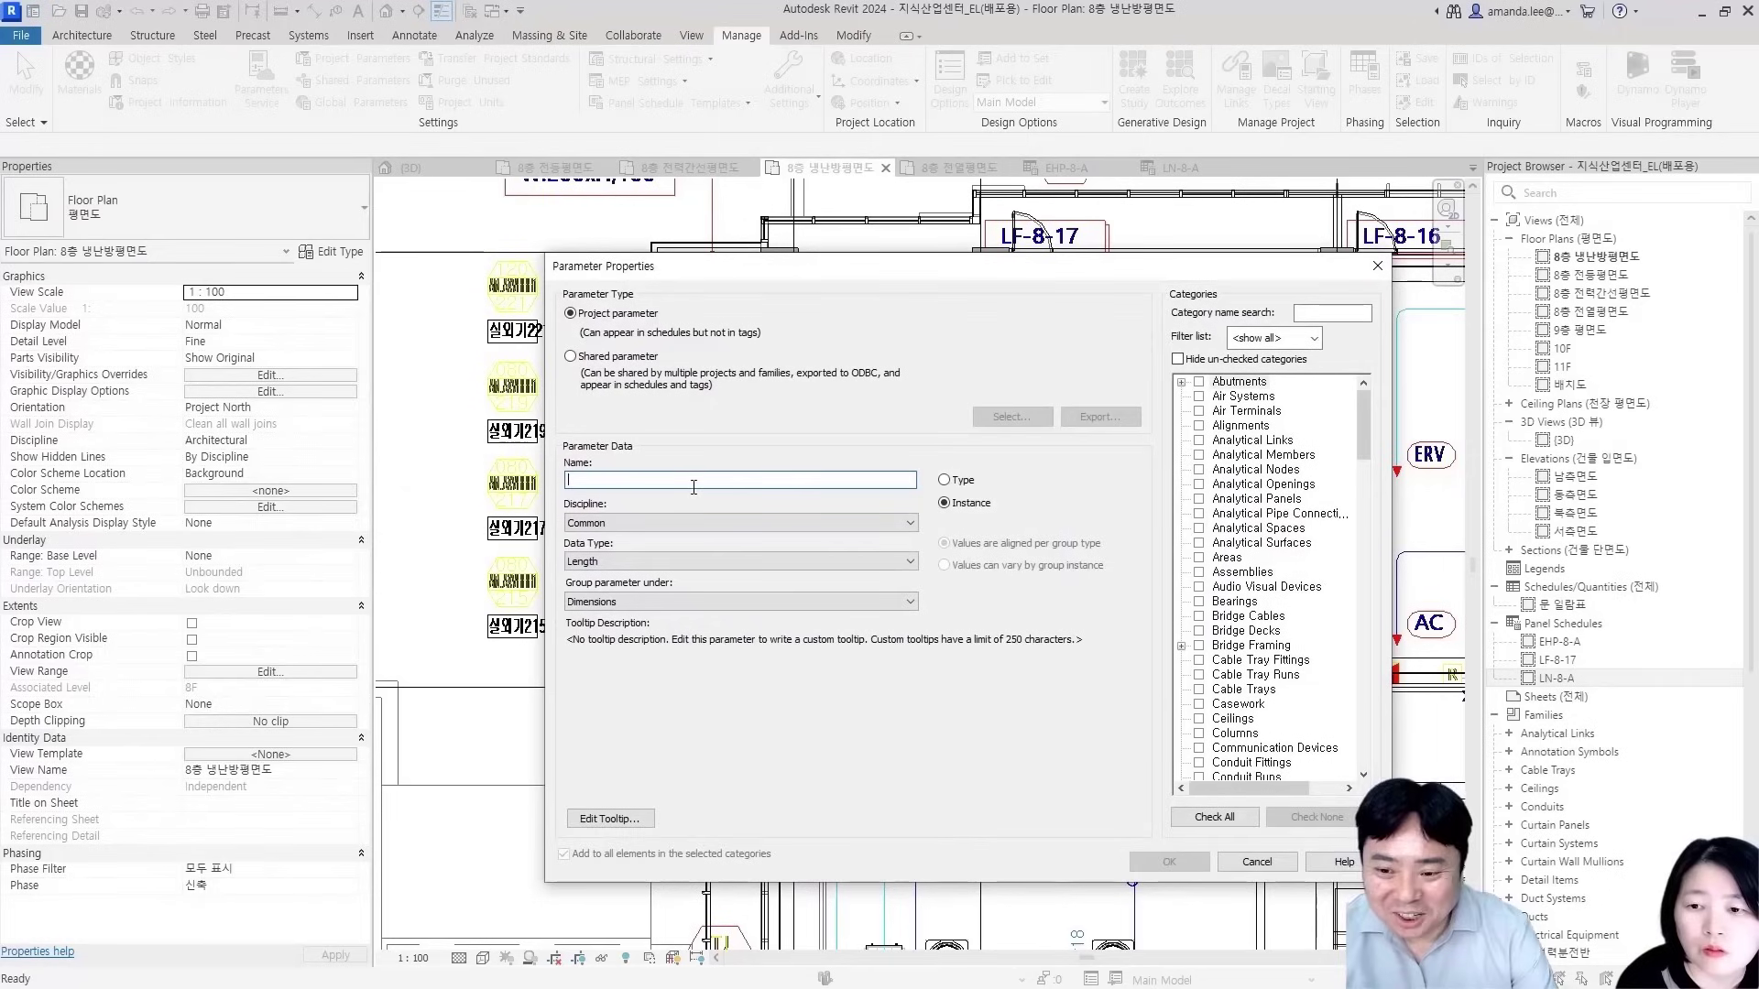
type("ㅌ")
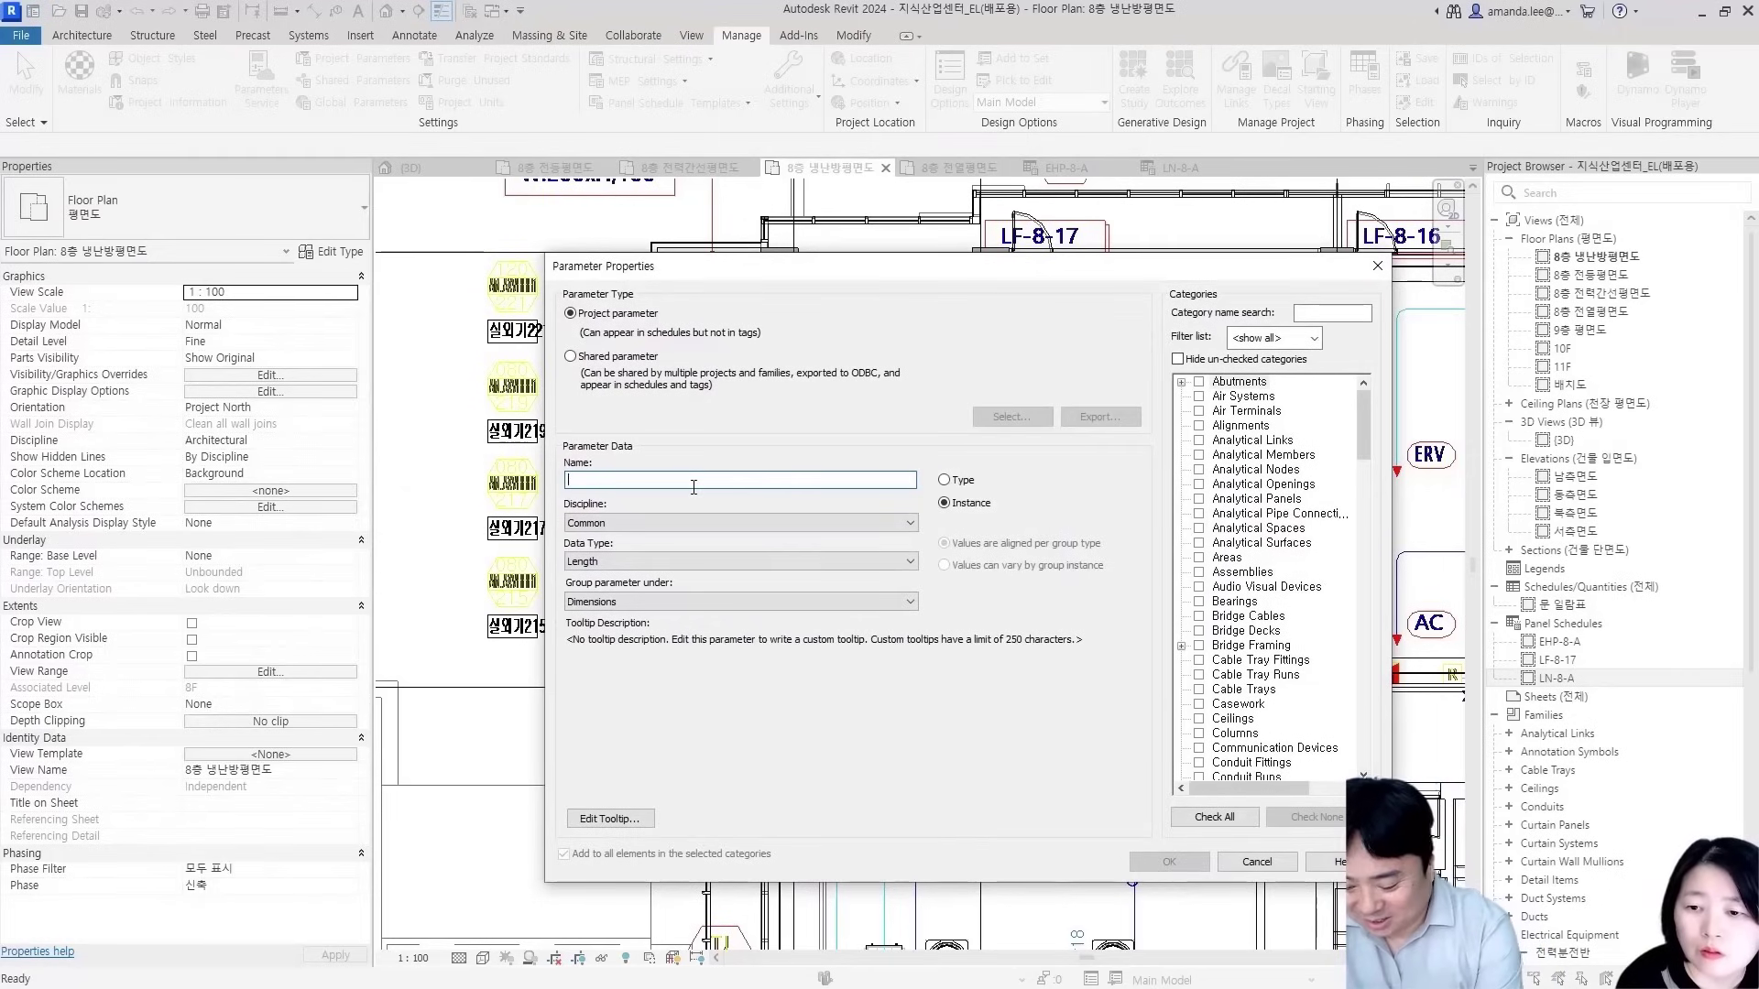
type("용량")
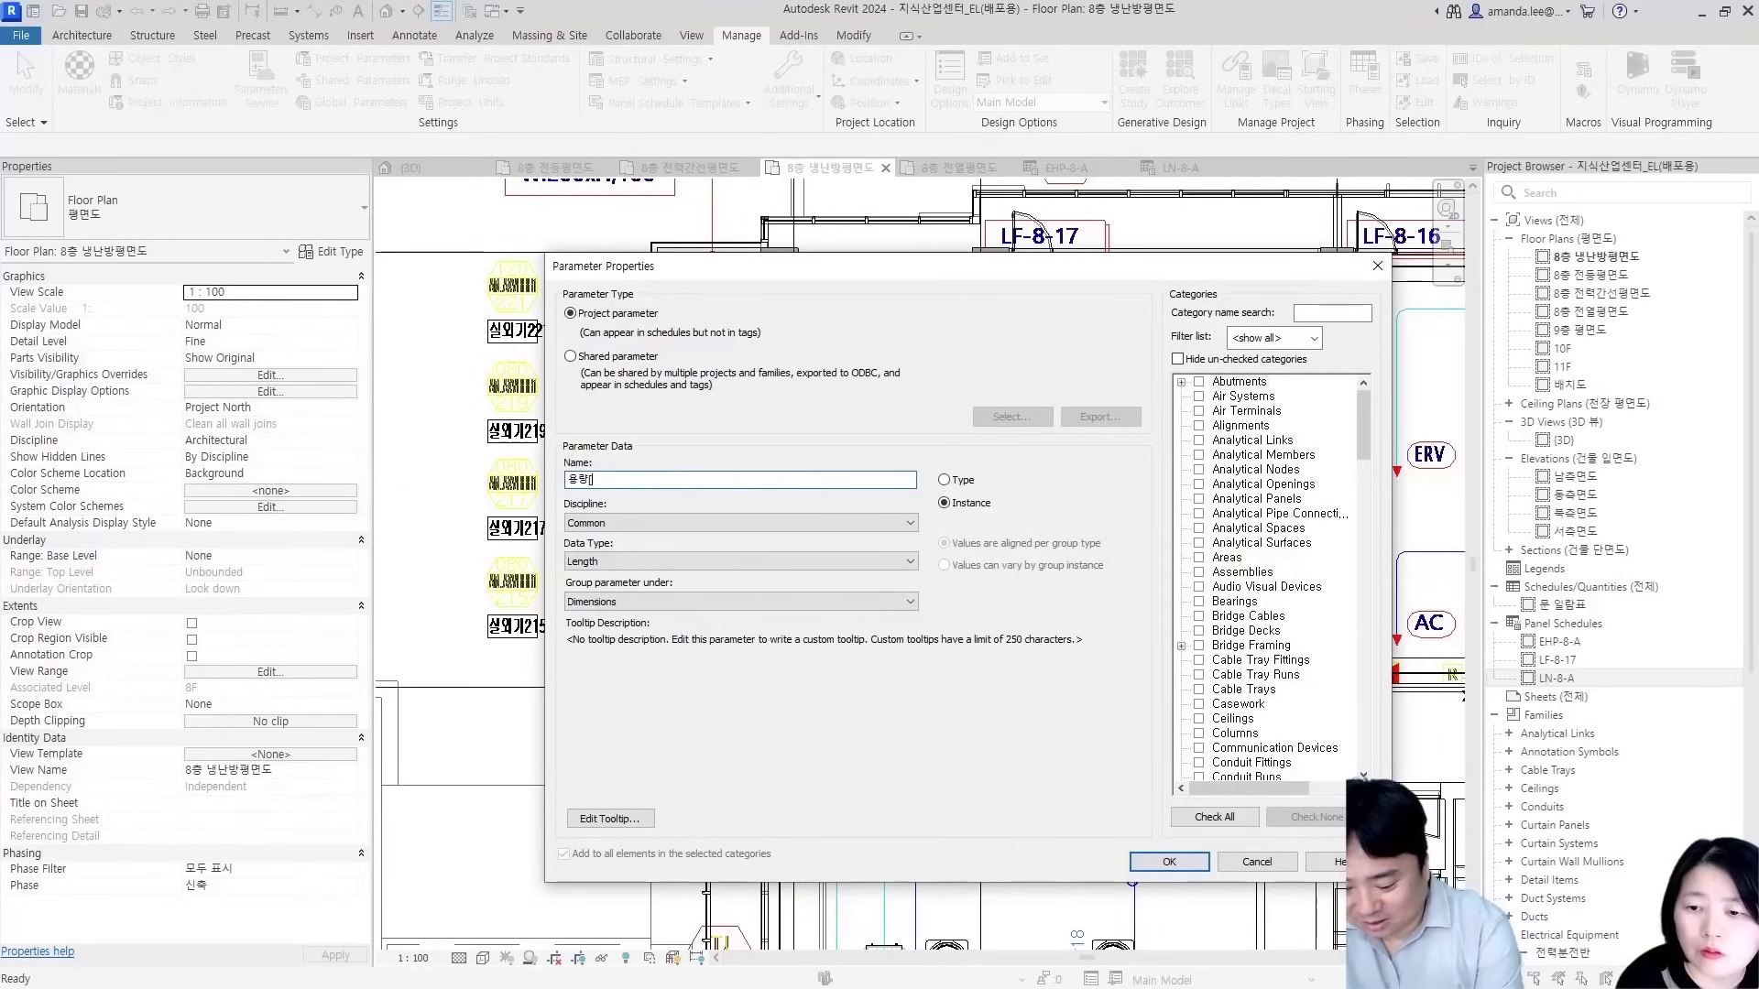
type("[KW]")
Give the 용량[KW] parameter the Common discipline and Text data type, grouped under Identity Data
left_click(685, 522)
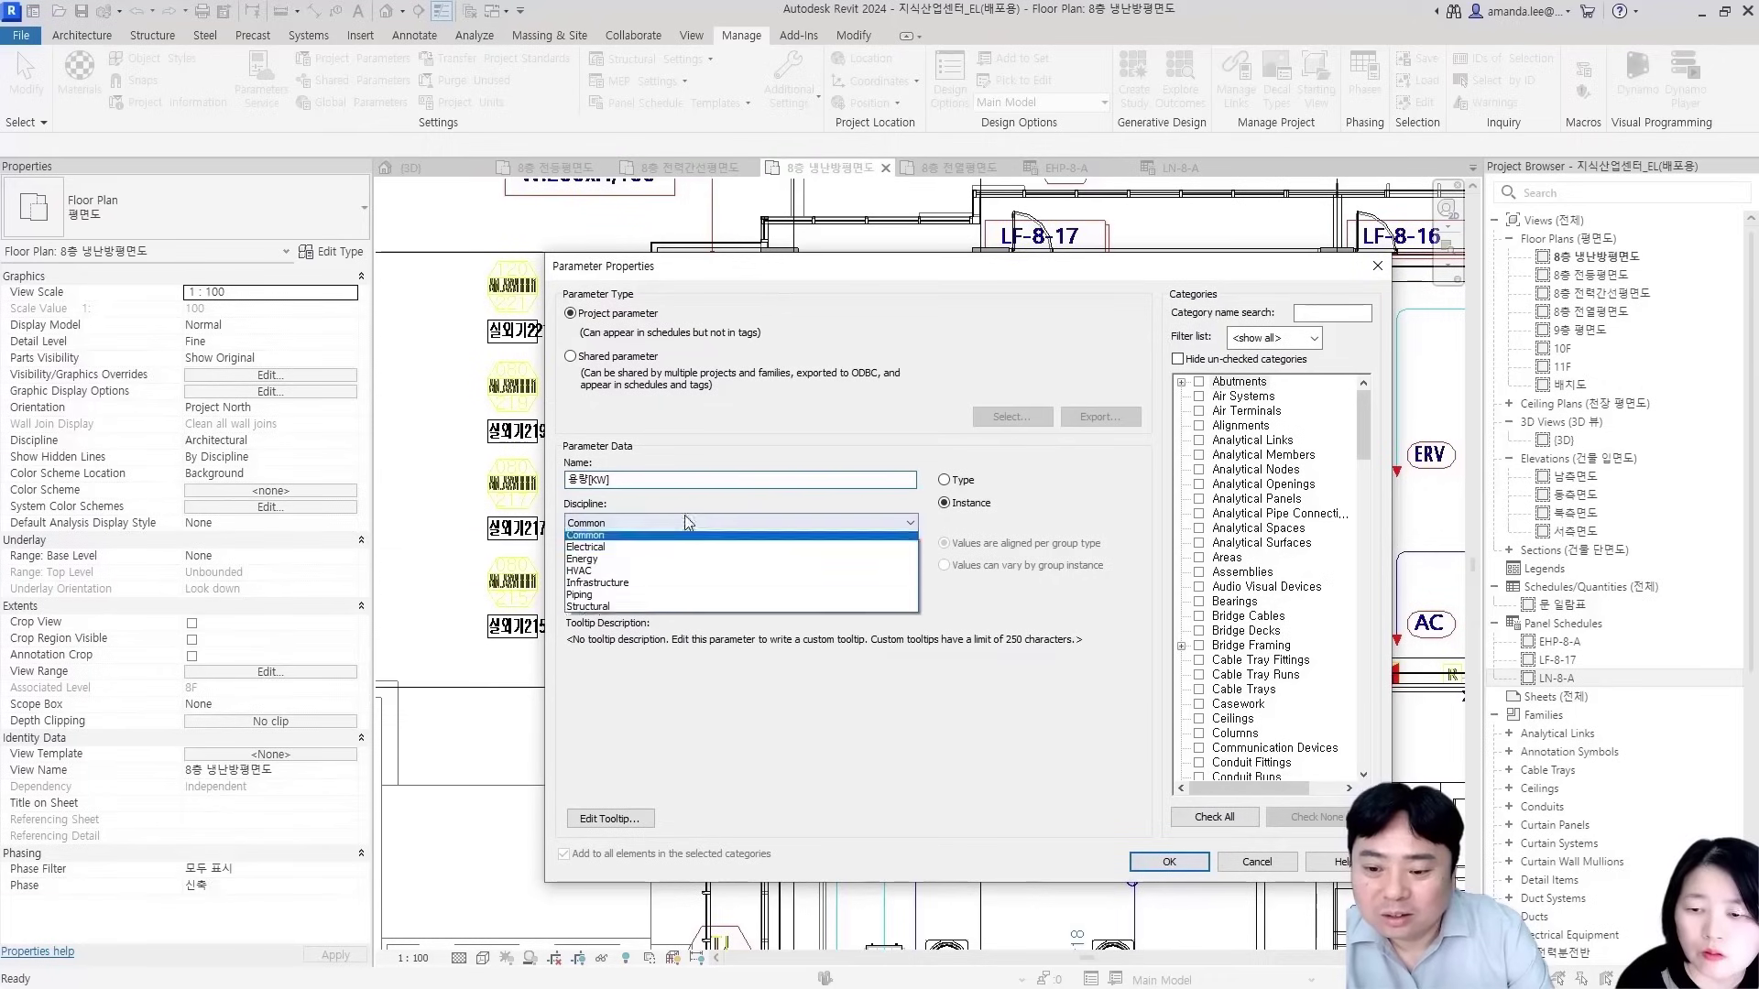
left_click(641, 539)
left_click(658, 559)
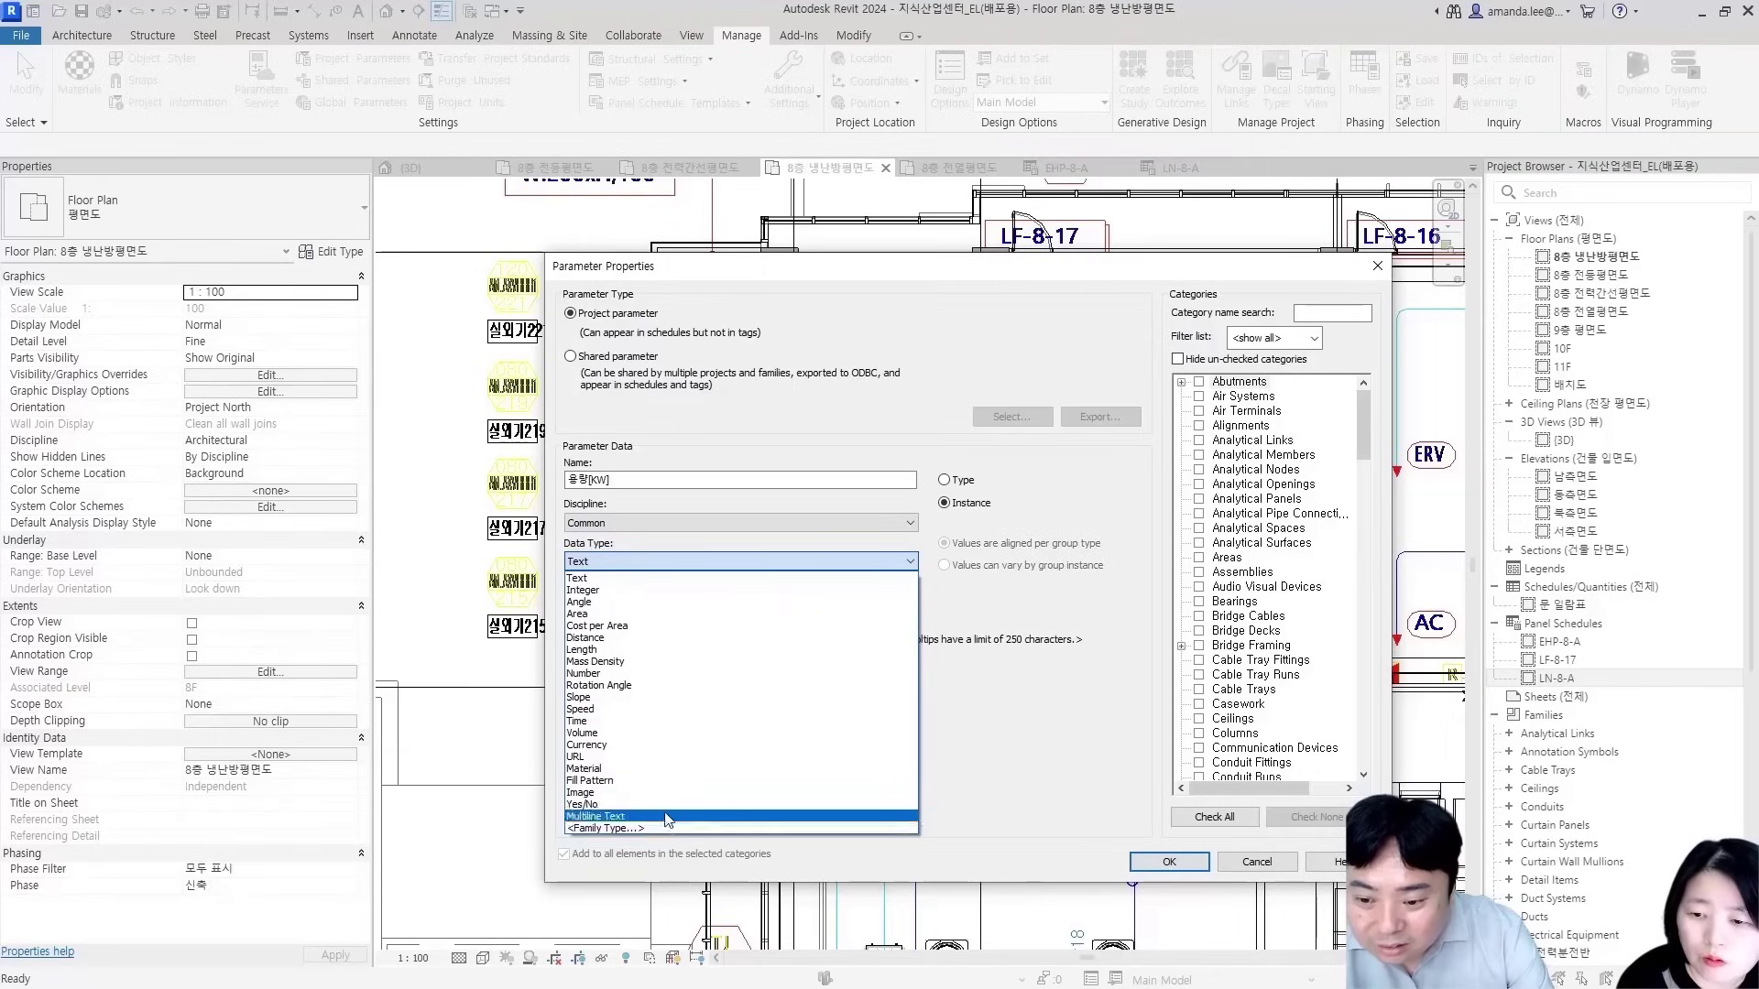
left_click(664, 578)
left_click(656, 524)
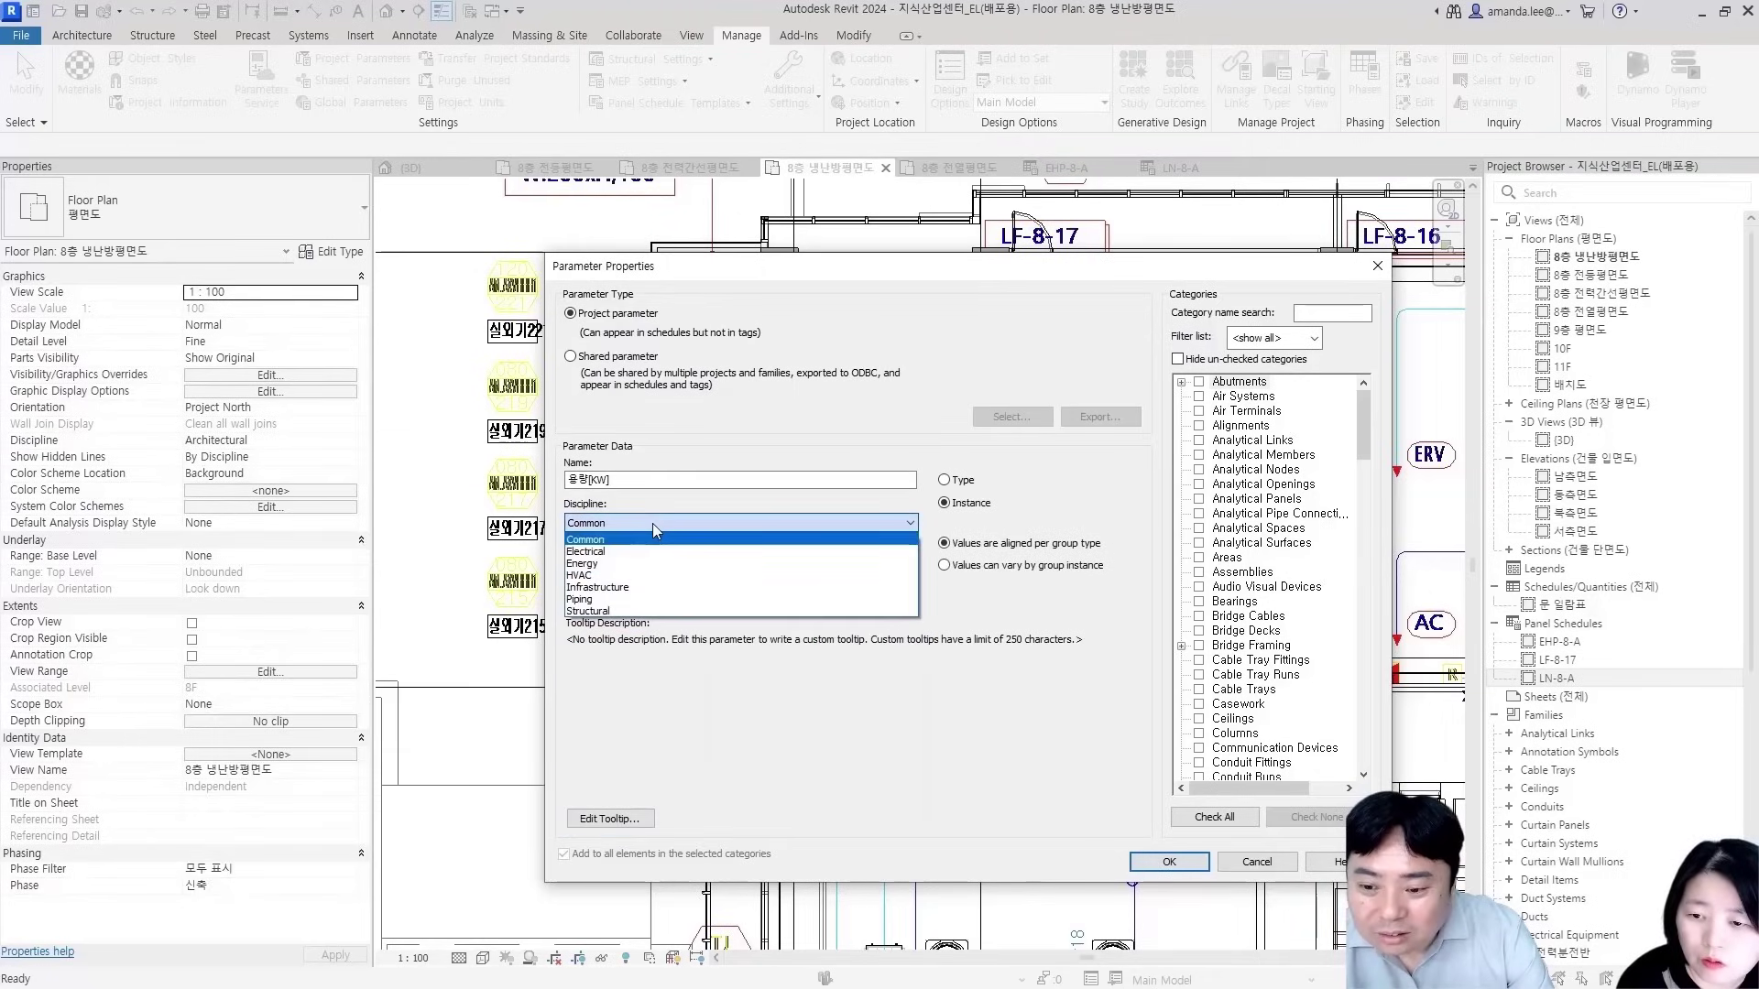
left_click(652, 524)
left_click(646, 561)
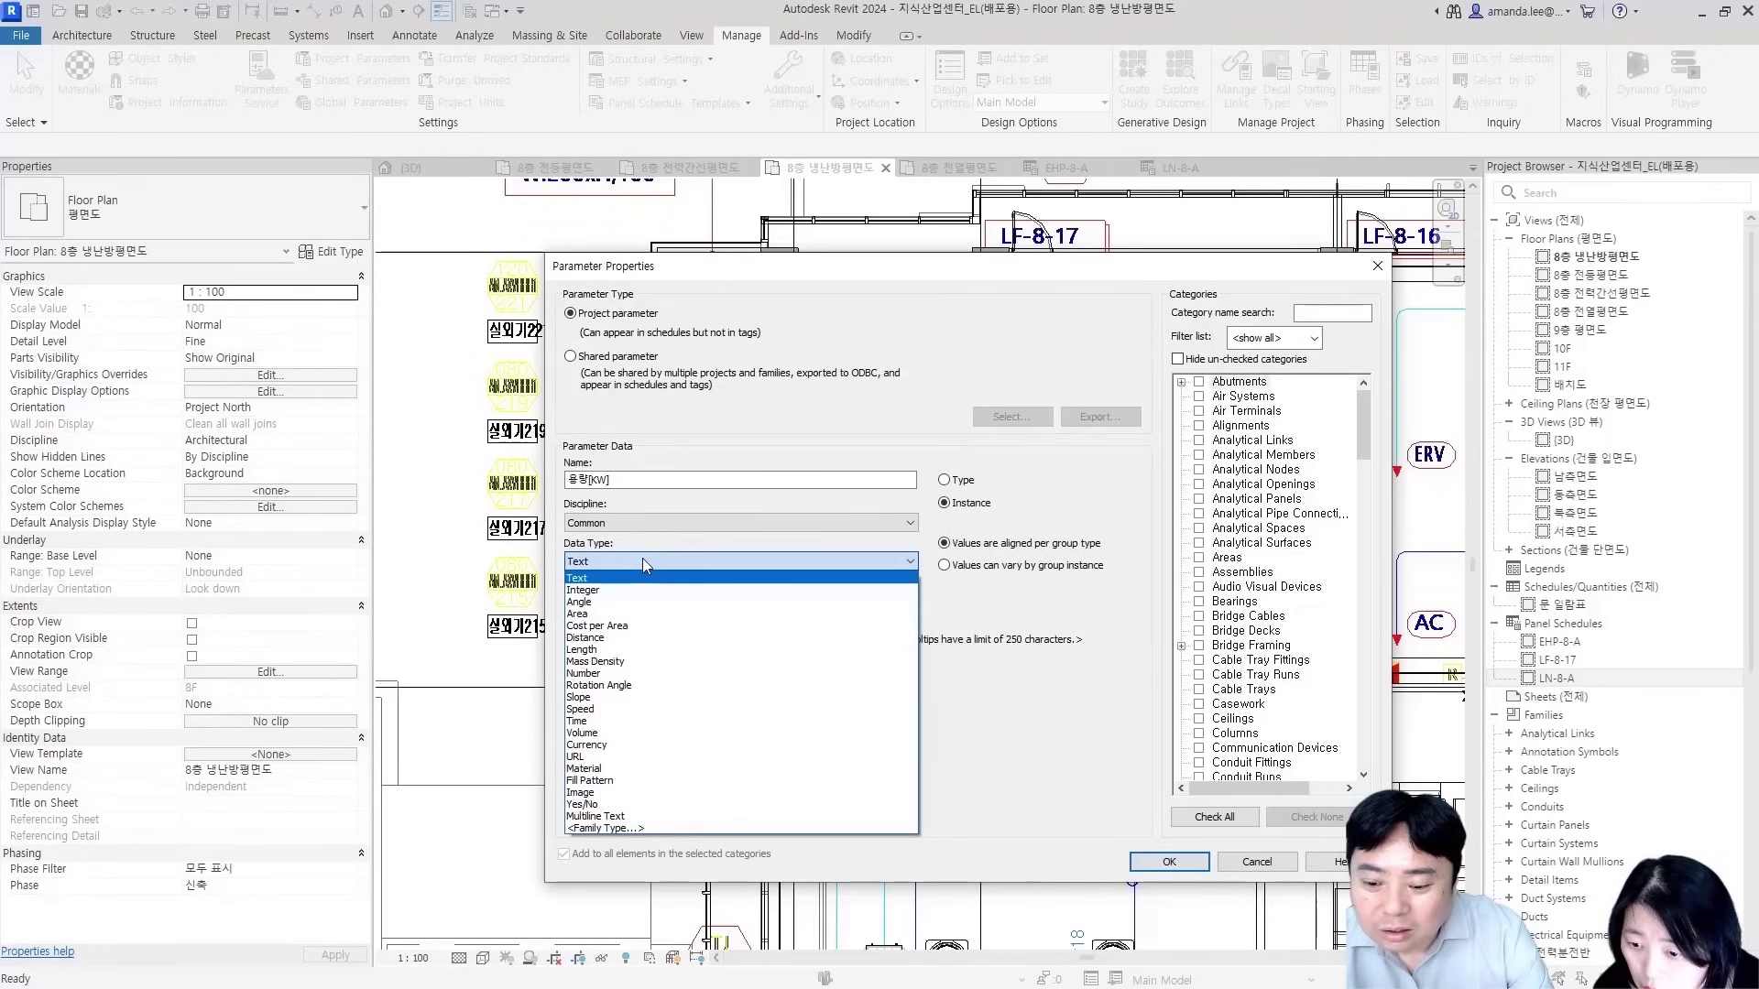
left_click(641, 558)
left_click(642, 601)
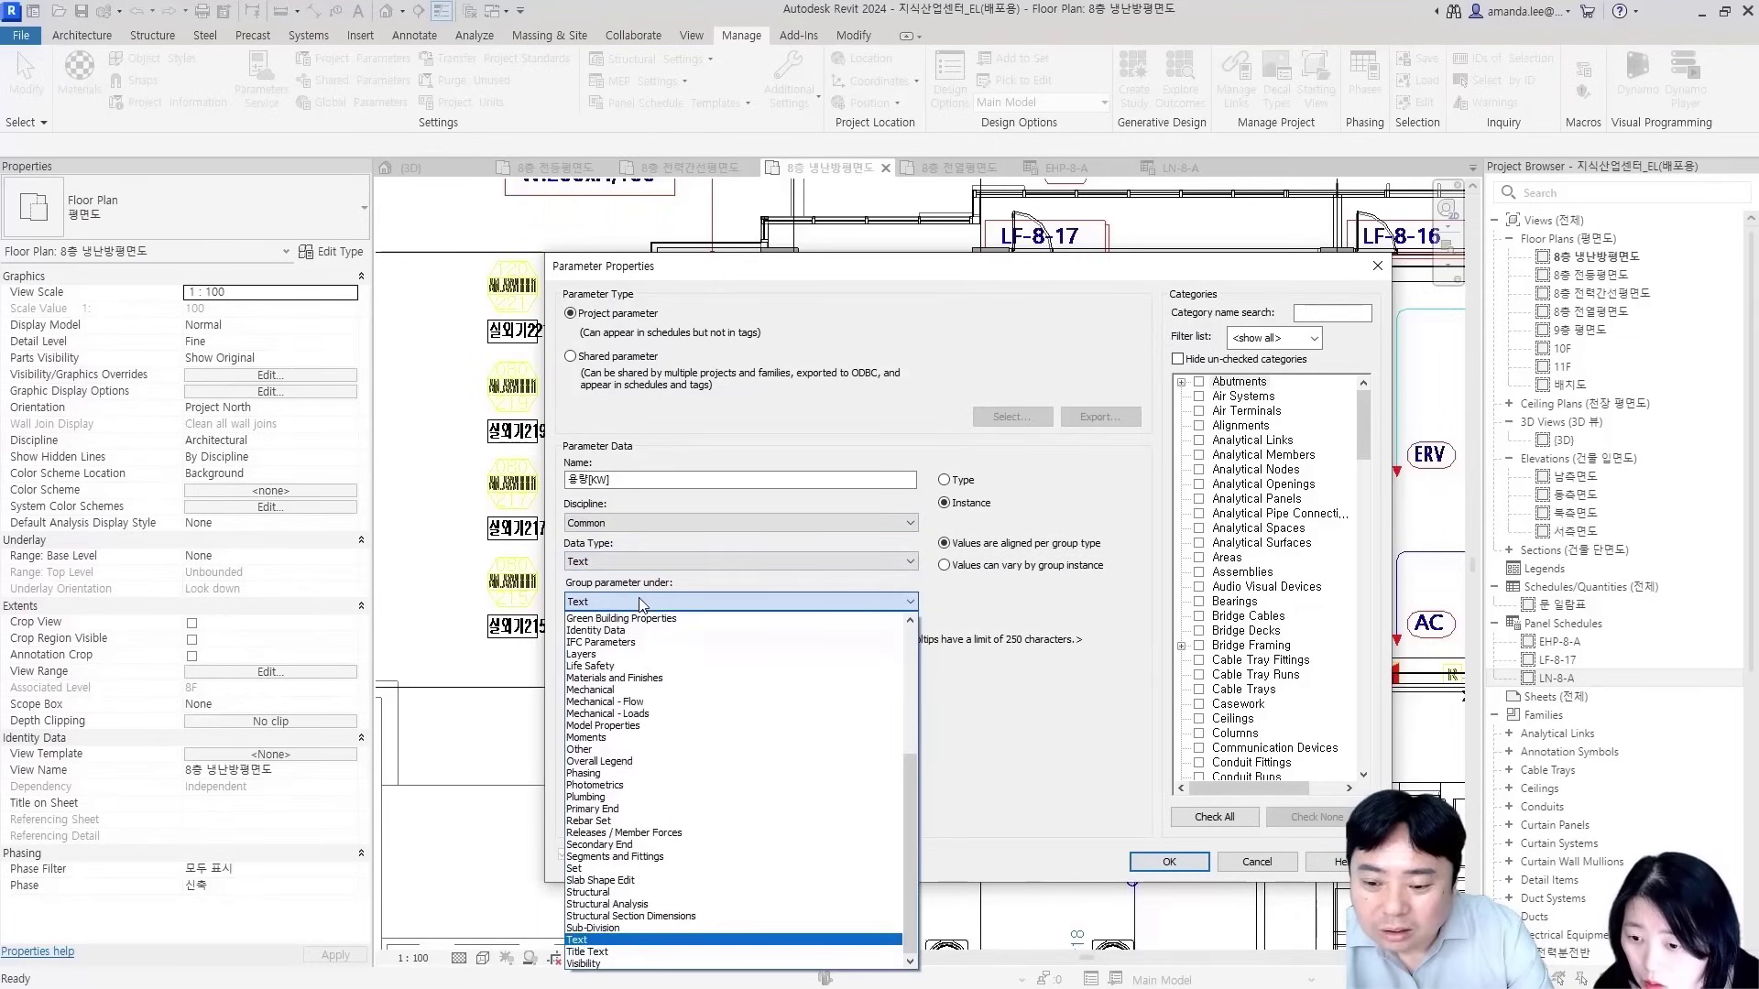
left_click(643, 602)
left_click(634, 562)
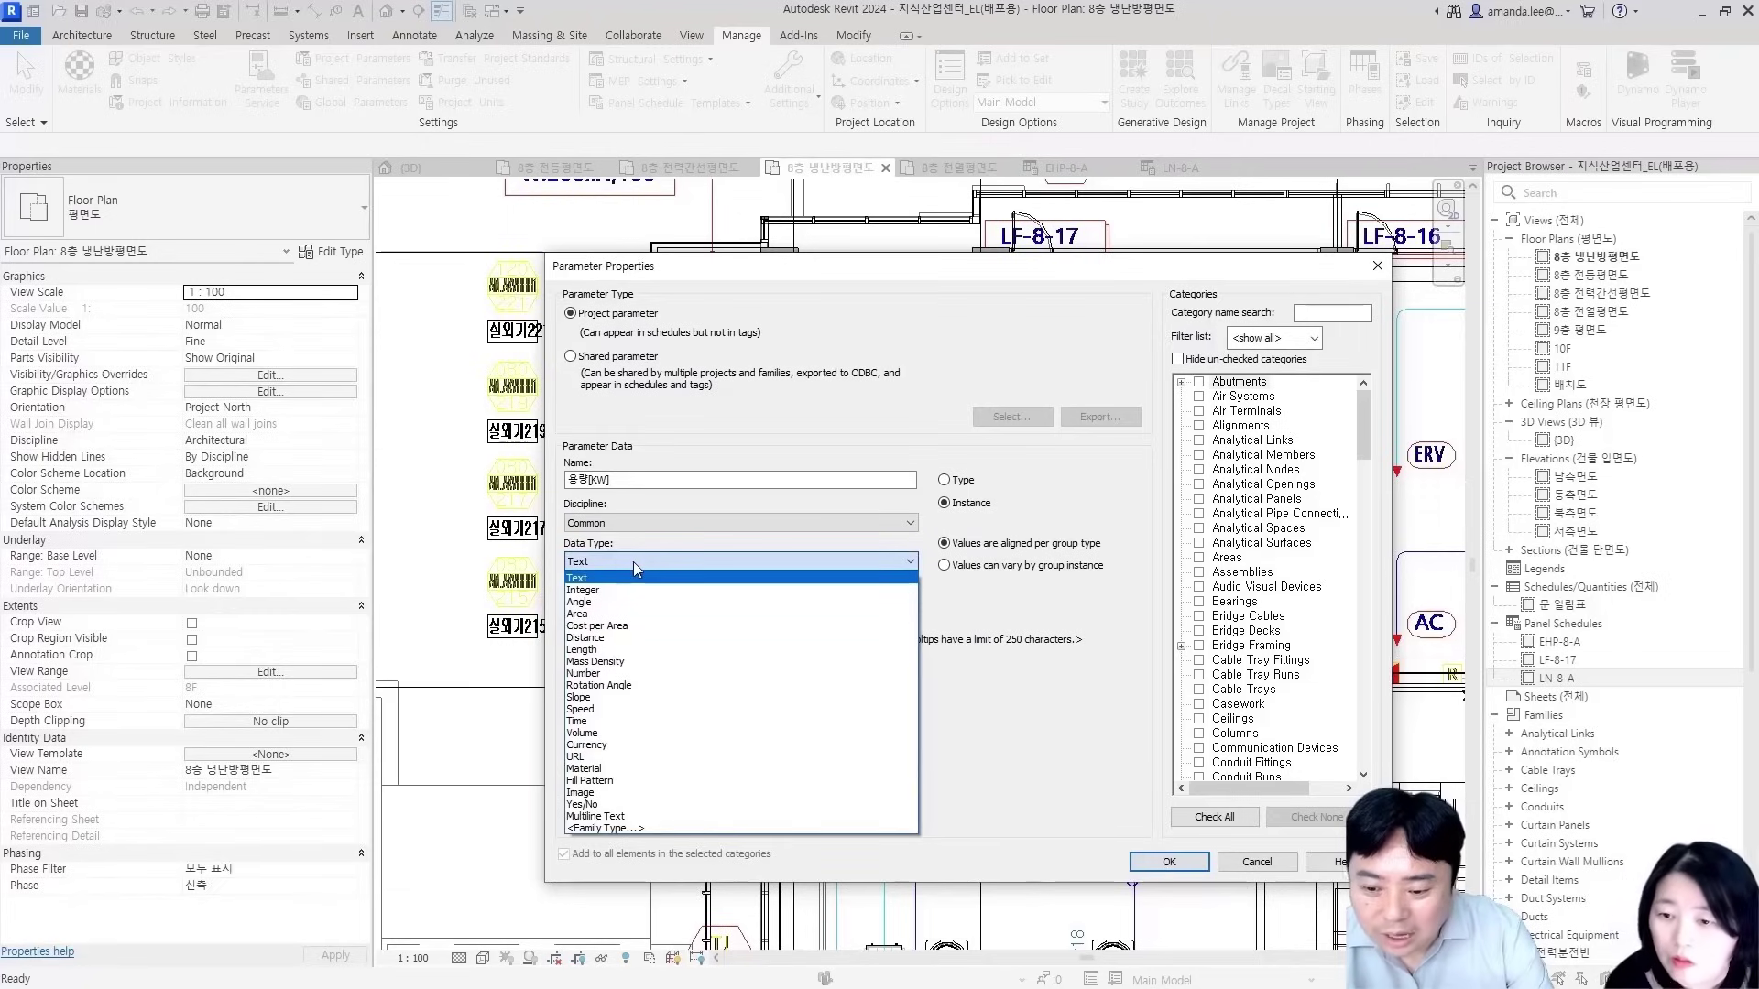
left_click(634, 562)
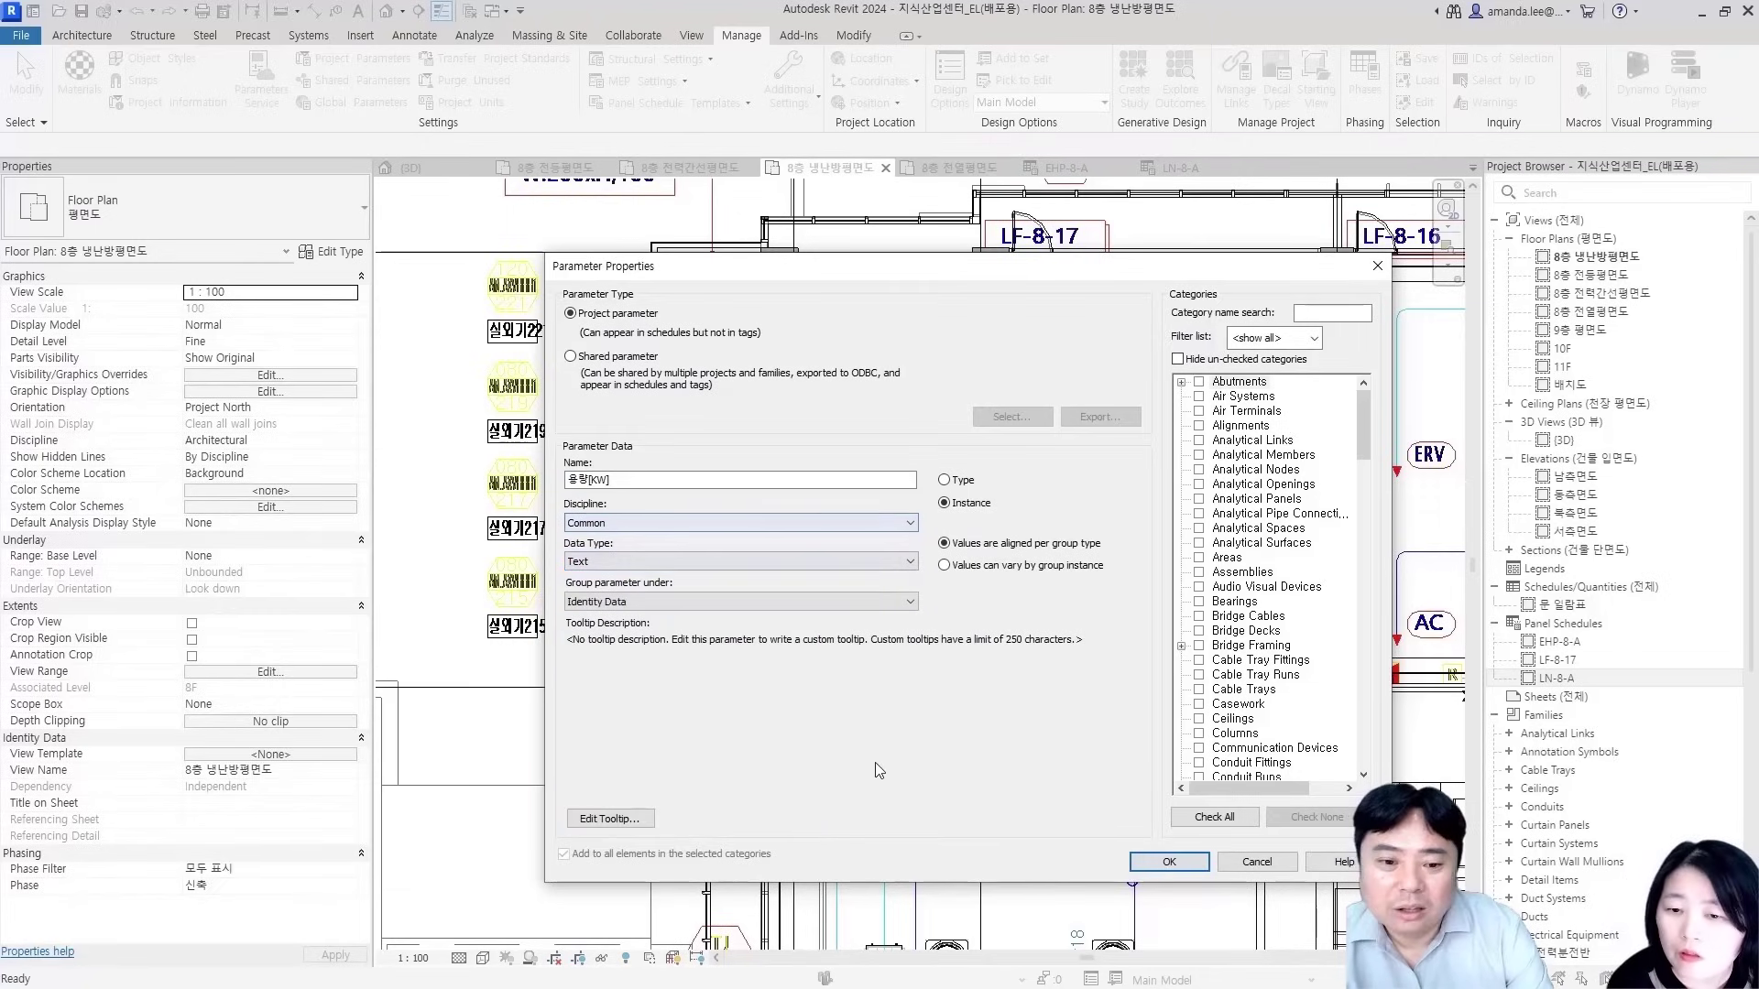
Assign the 용량[KW] parameter to the Electrical Circuits category and confirm its creation
left_click(1236, 631)
scroll(1317, 658, "down", 9)
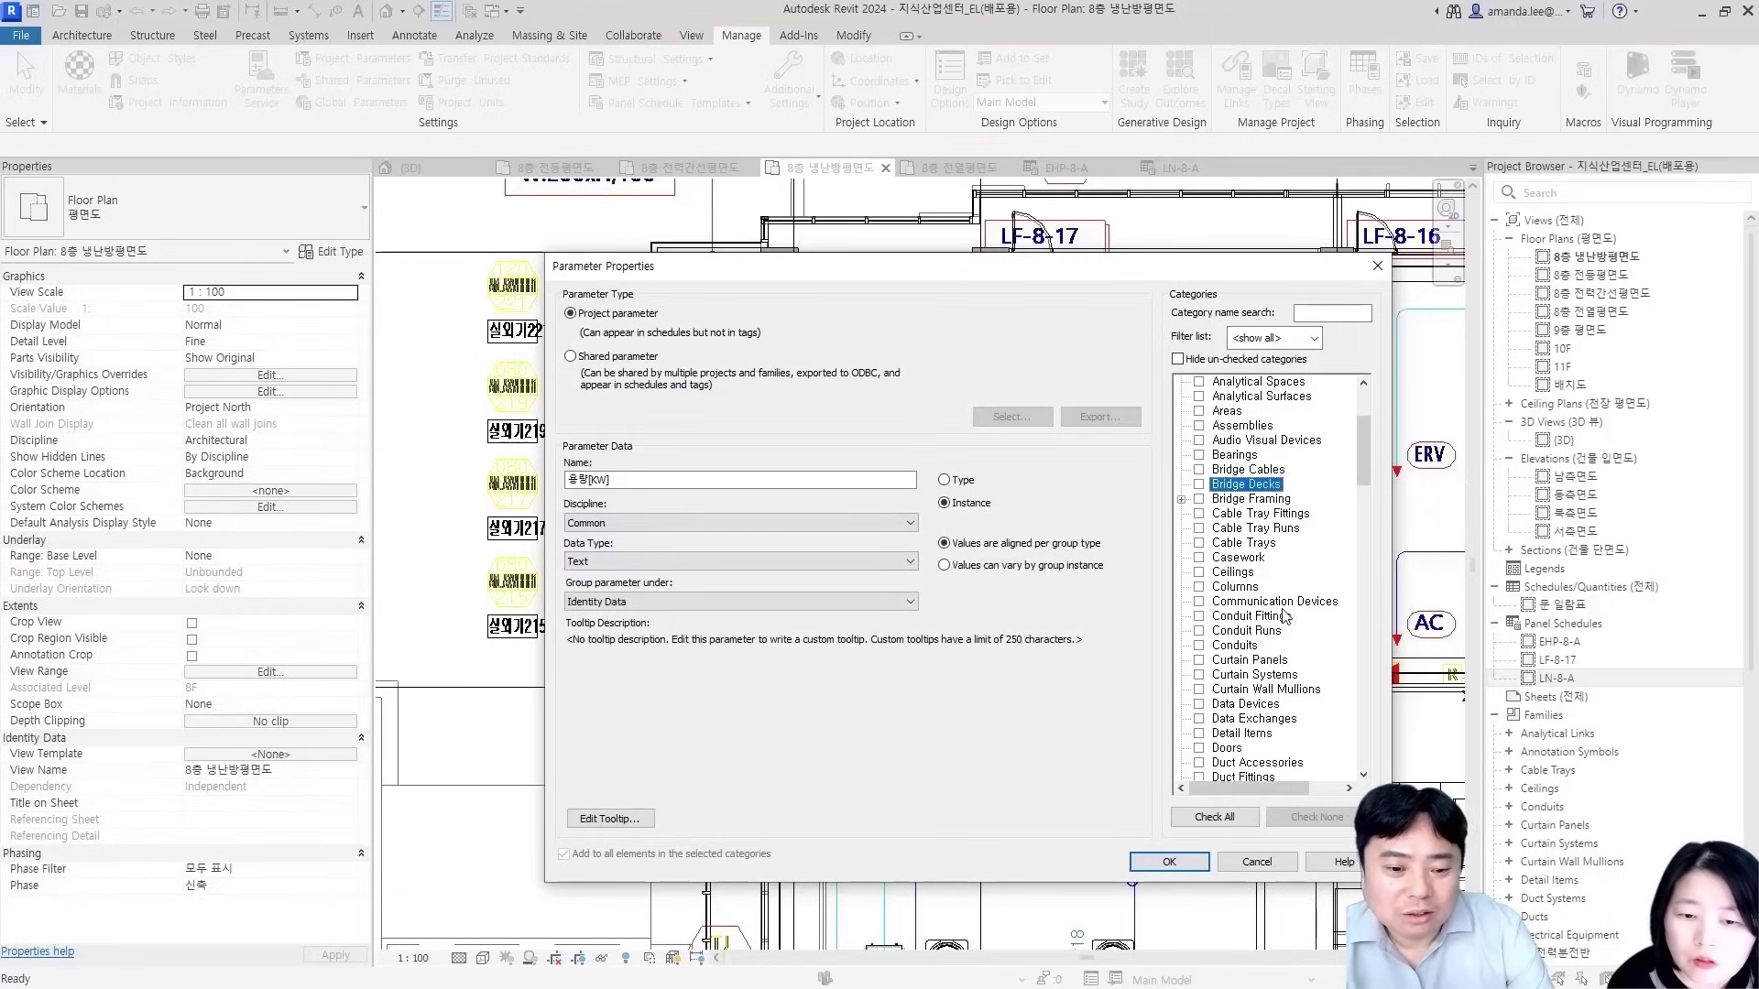
left_click_drag(668, 273, 295, 165)
left_click(888, 526)
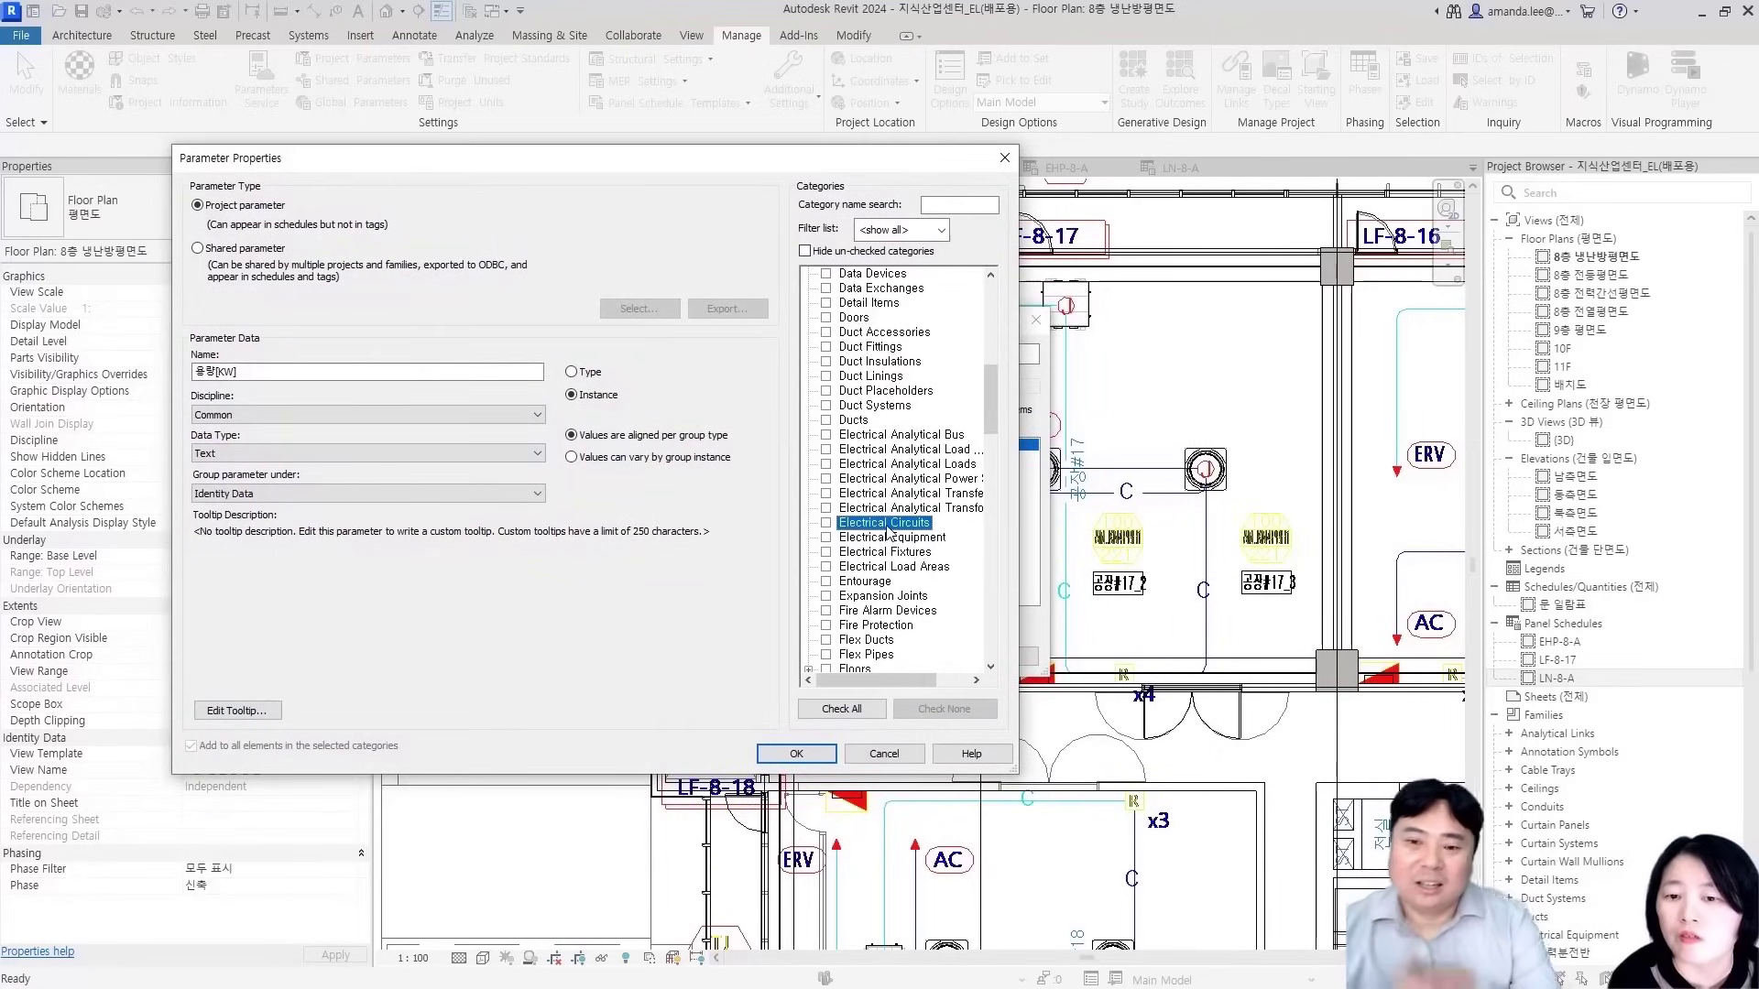
left_click(826, 523)
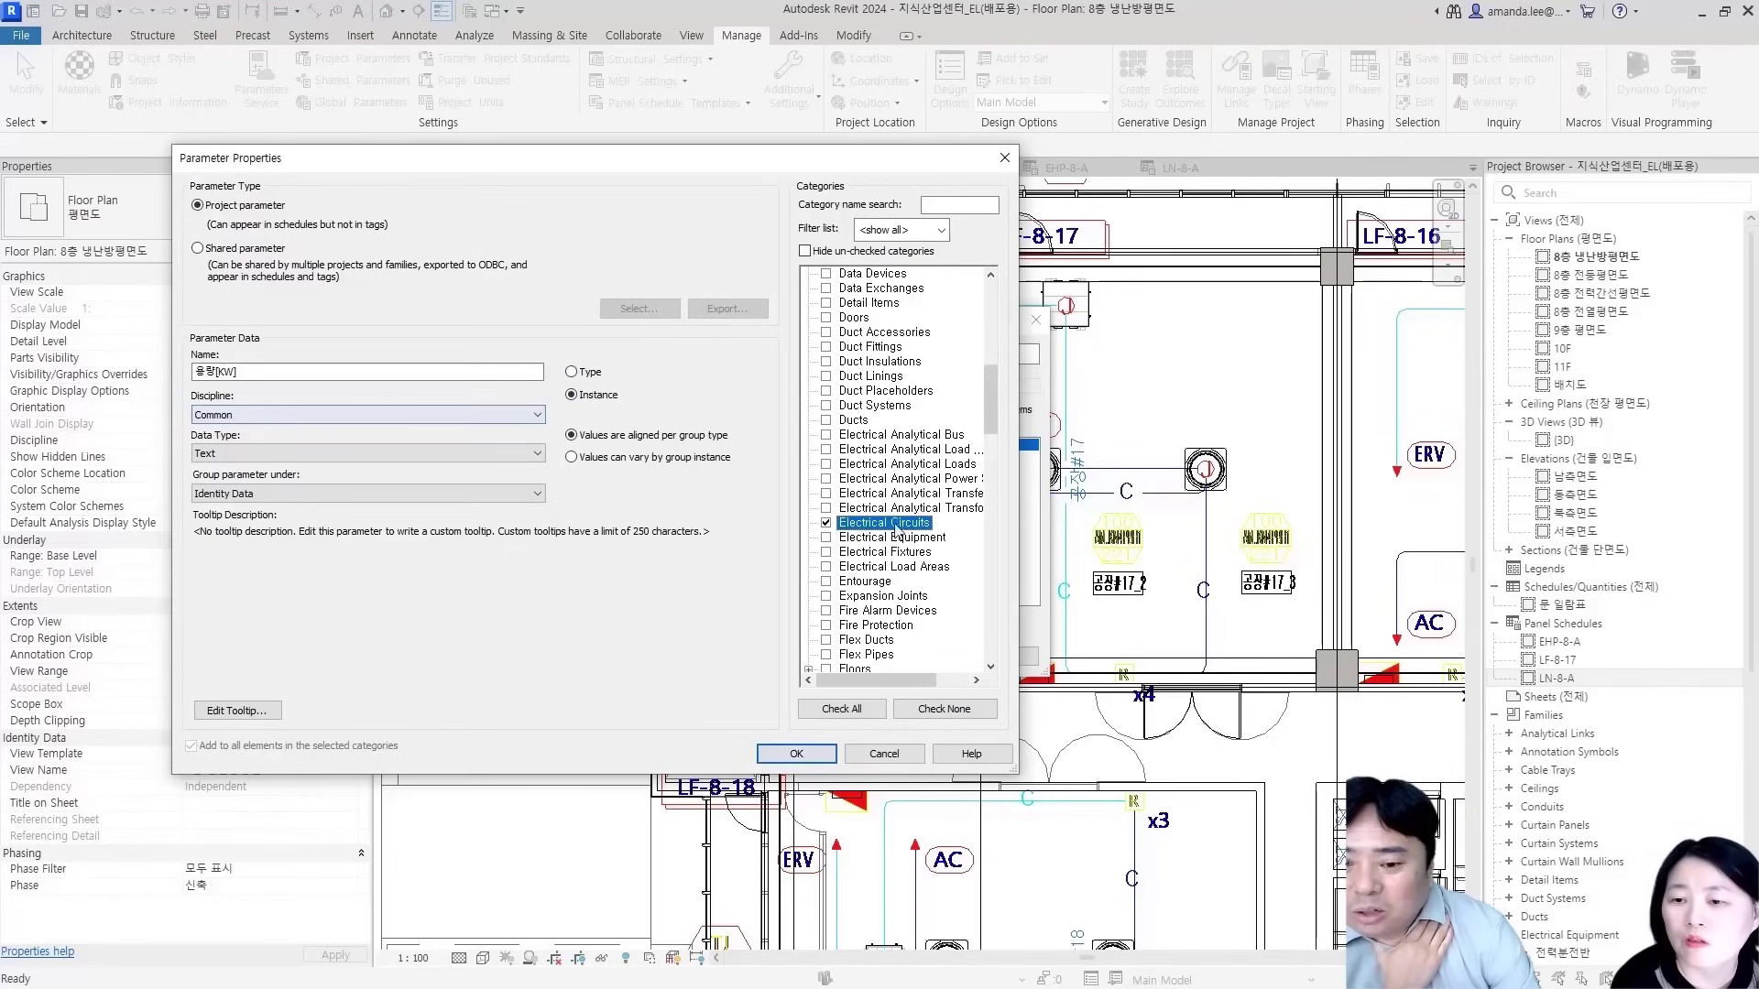
left_click(796, 753)
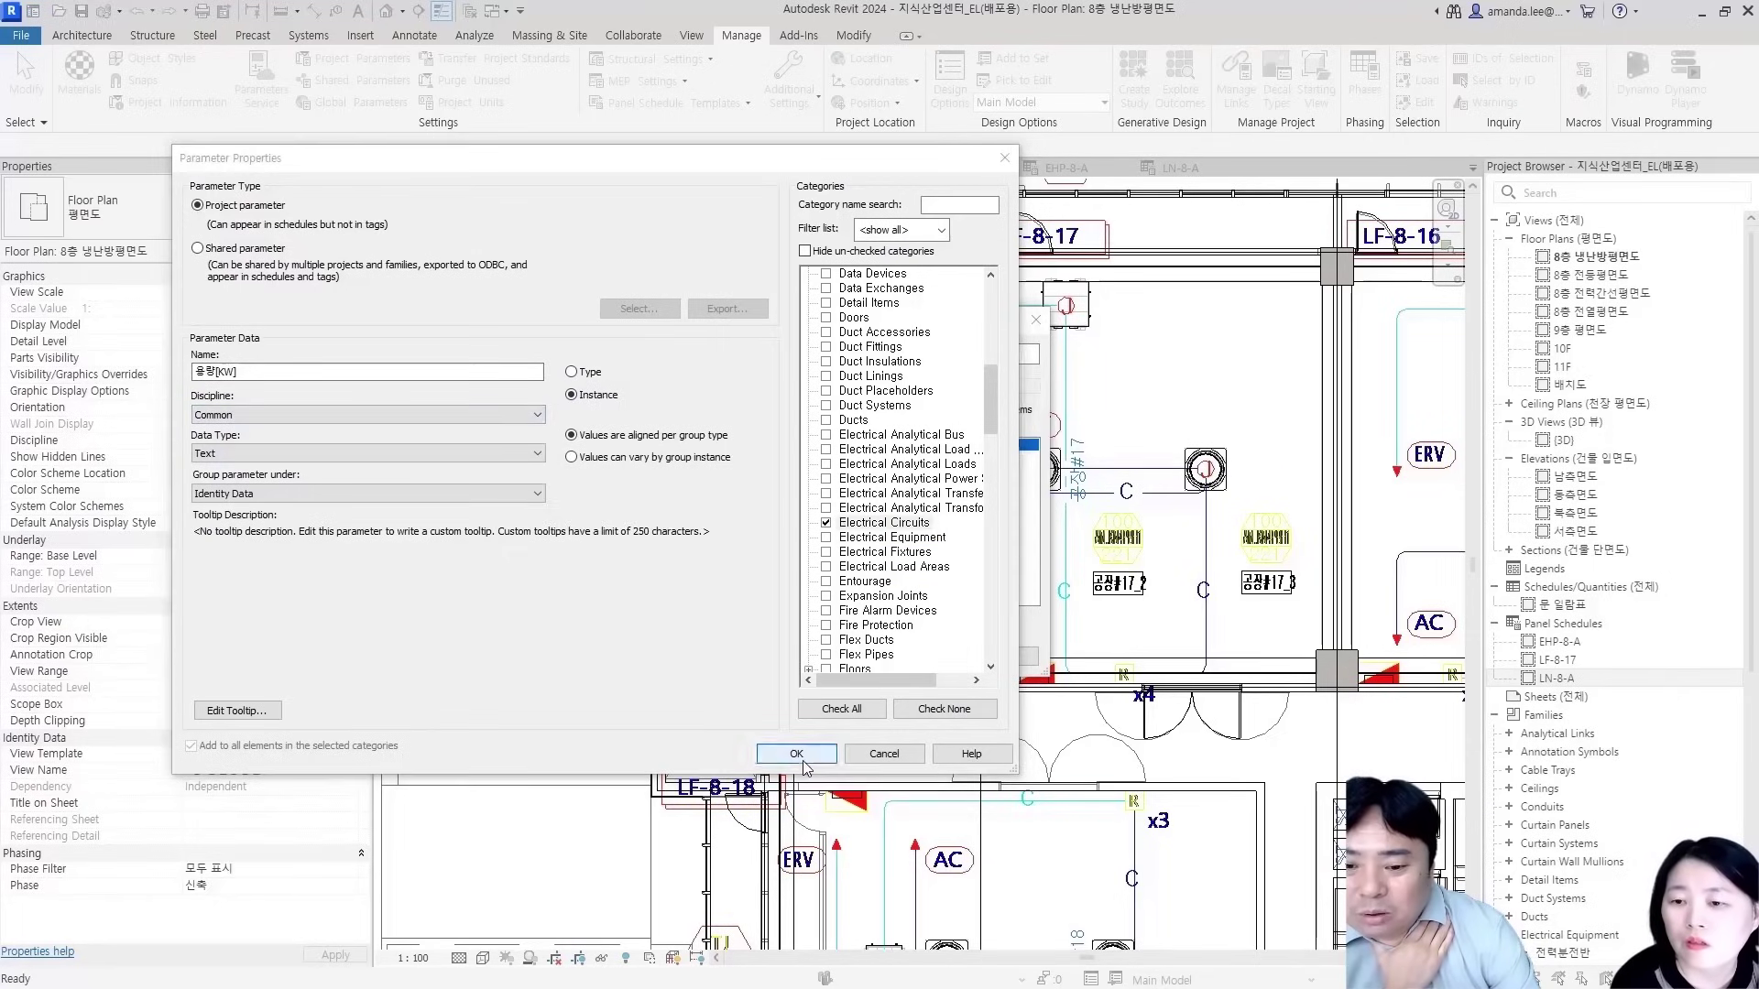
Rename the new parameter 용량(KW), replacing the square brackets with parentheses, then create it and close the project parameters list
left_click(953, 537)
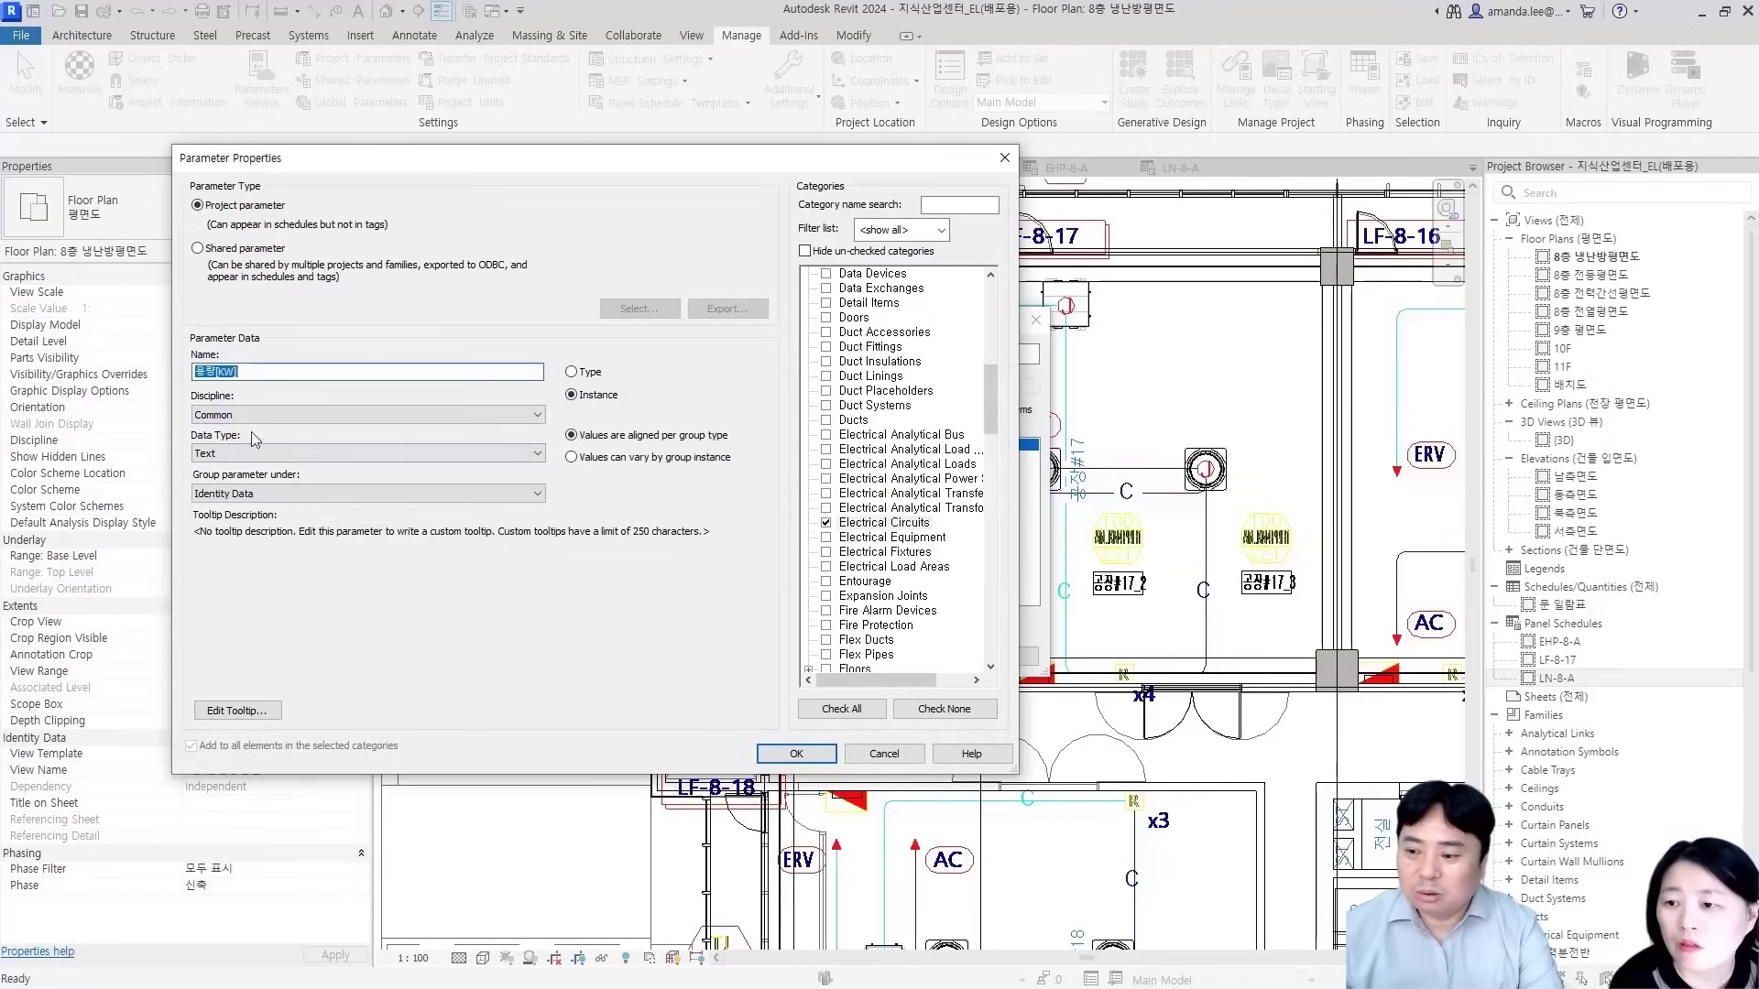
left_click(252, 375)
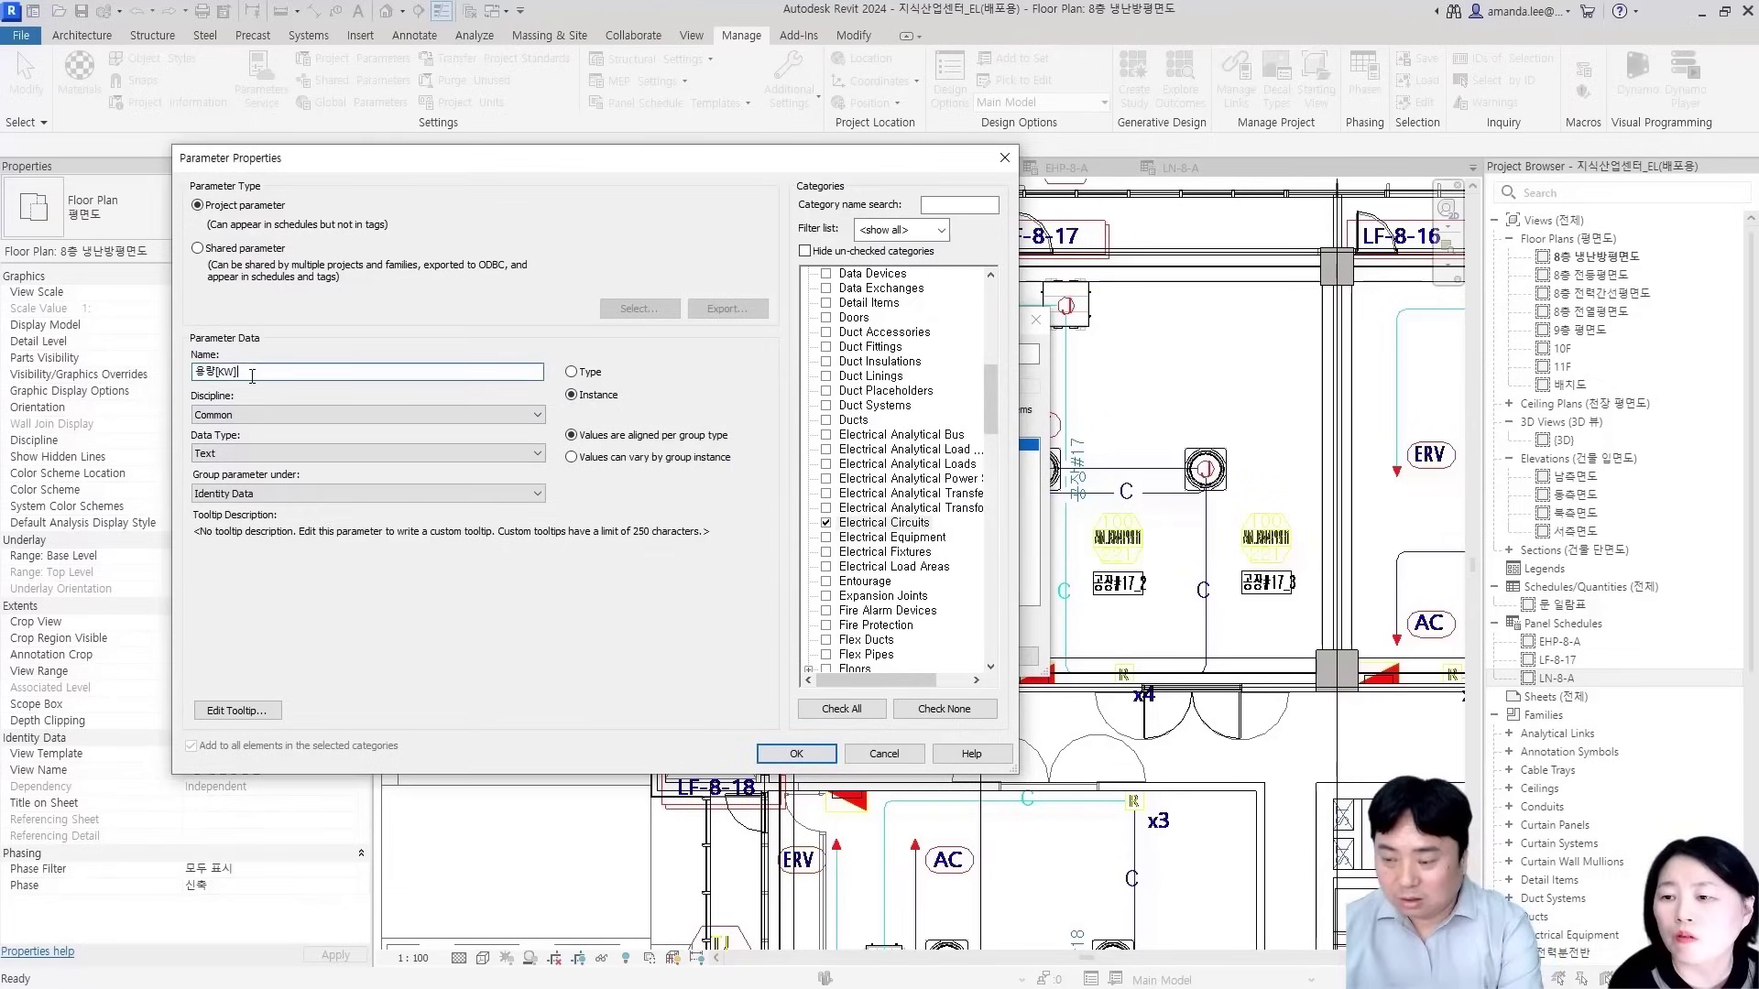
key("Left")
key("Left")
key("Left")
key("BackSpace")
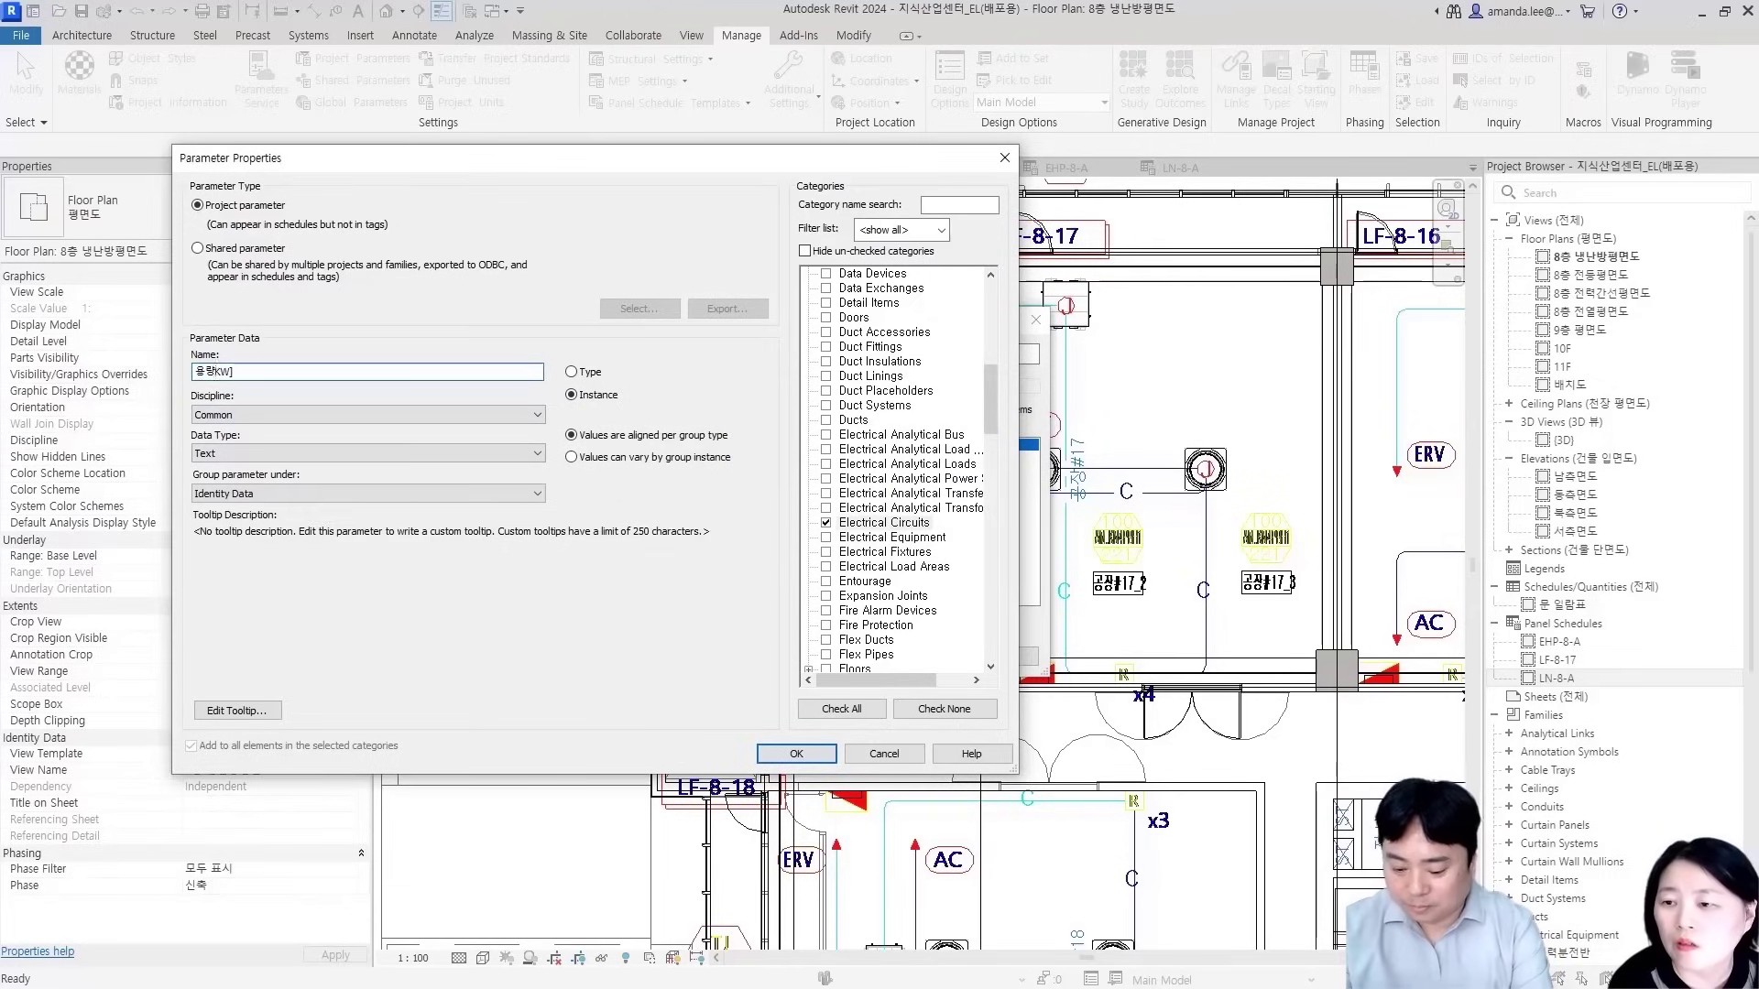
key("Return")
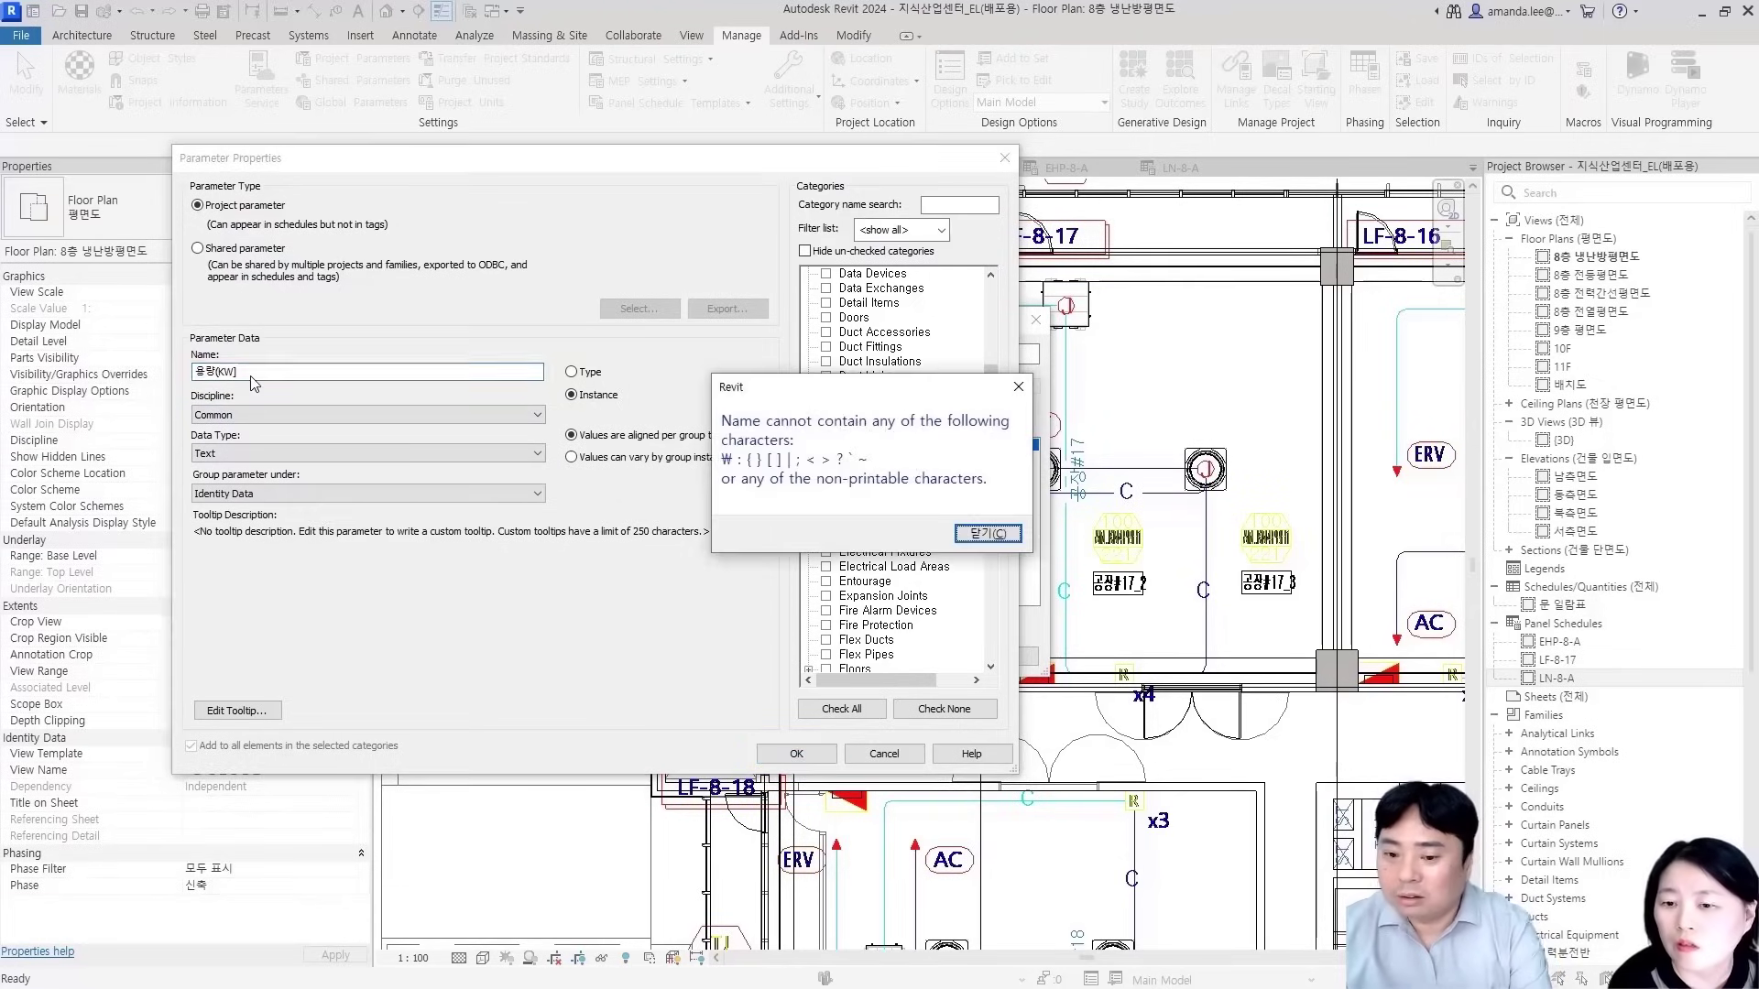
left_click(1008, 537)
left_click(281, 369)
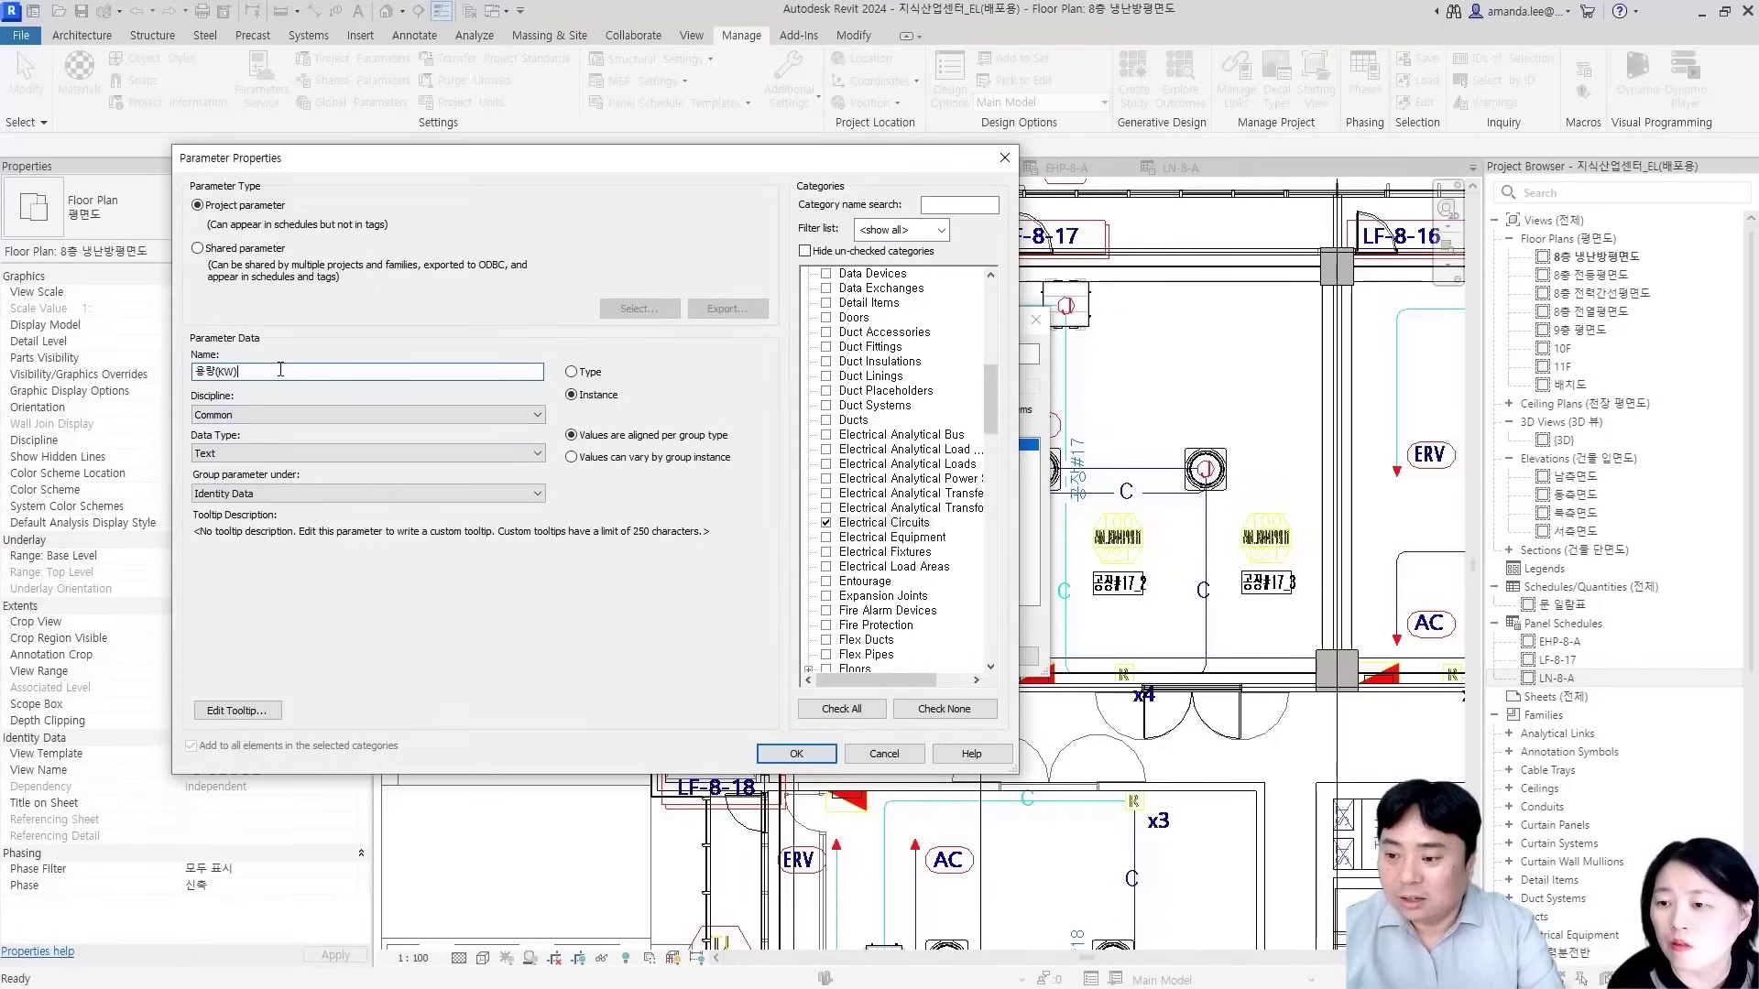
left_click(797, 753)
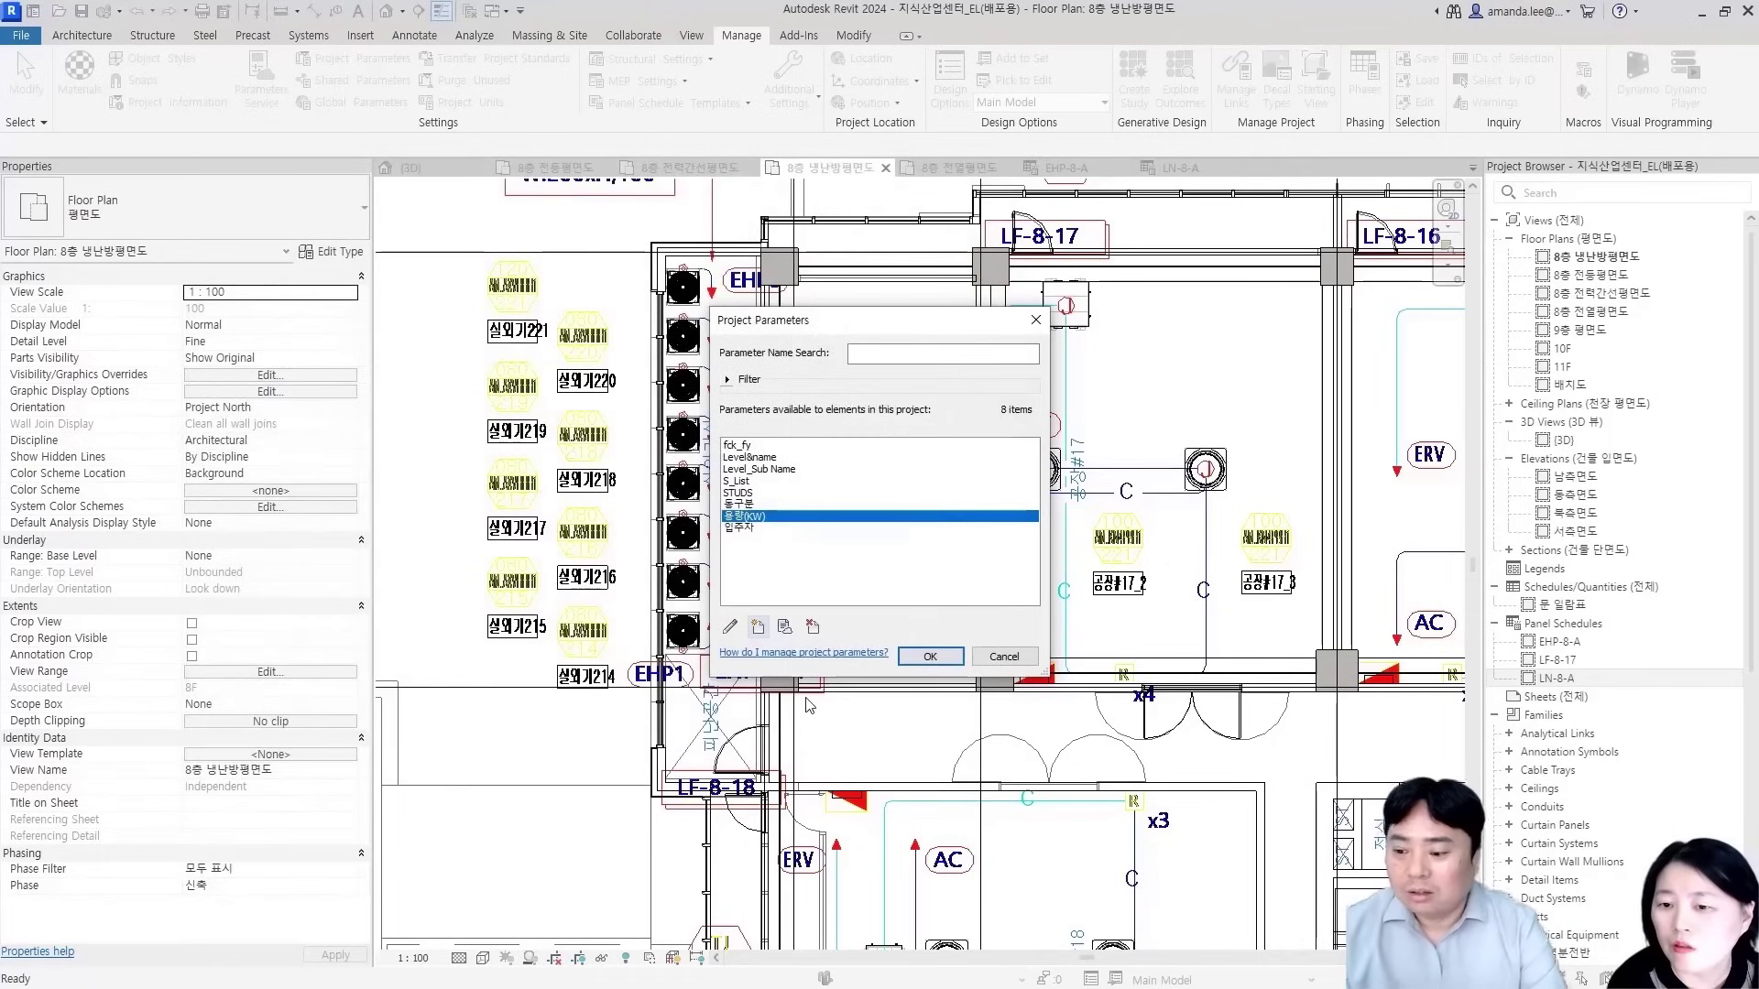
left_click(944, 663)
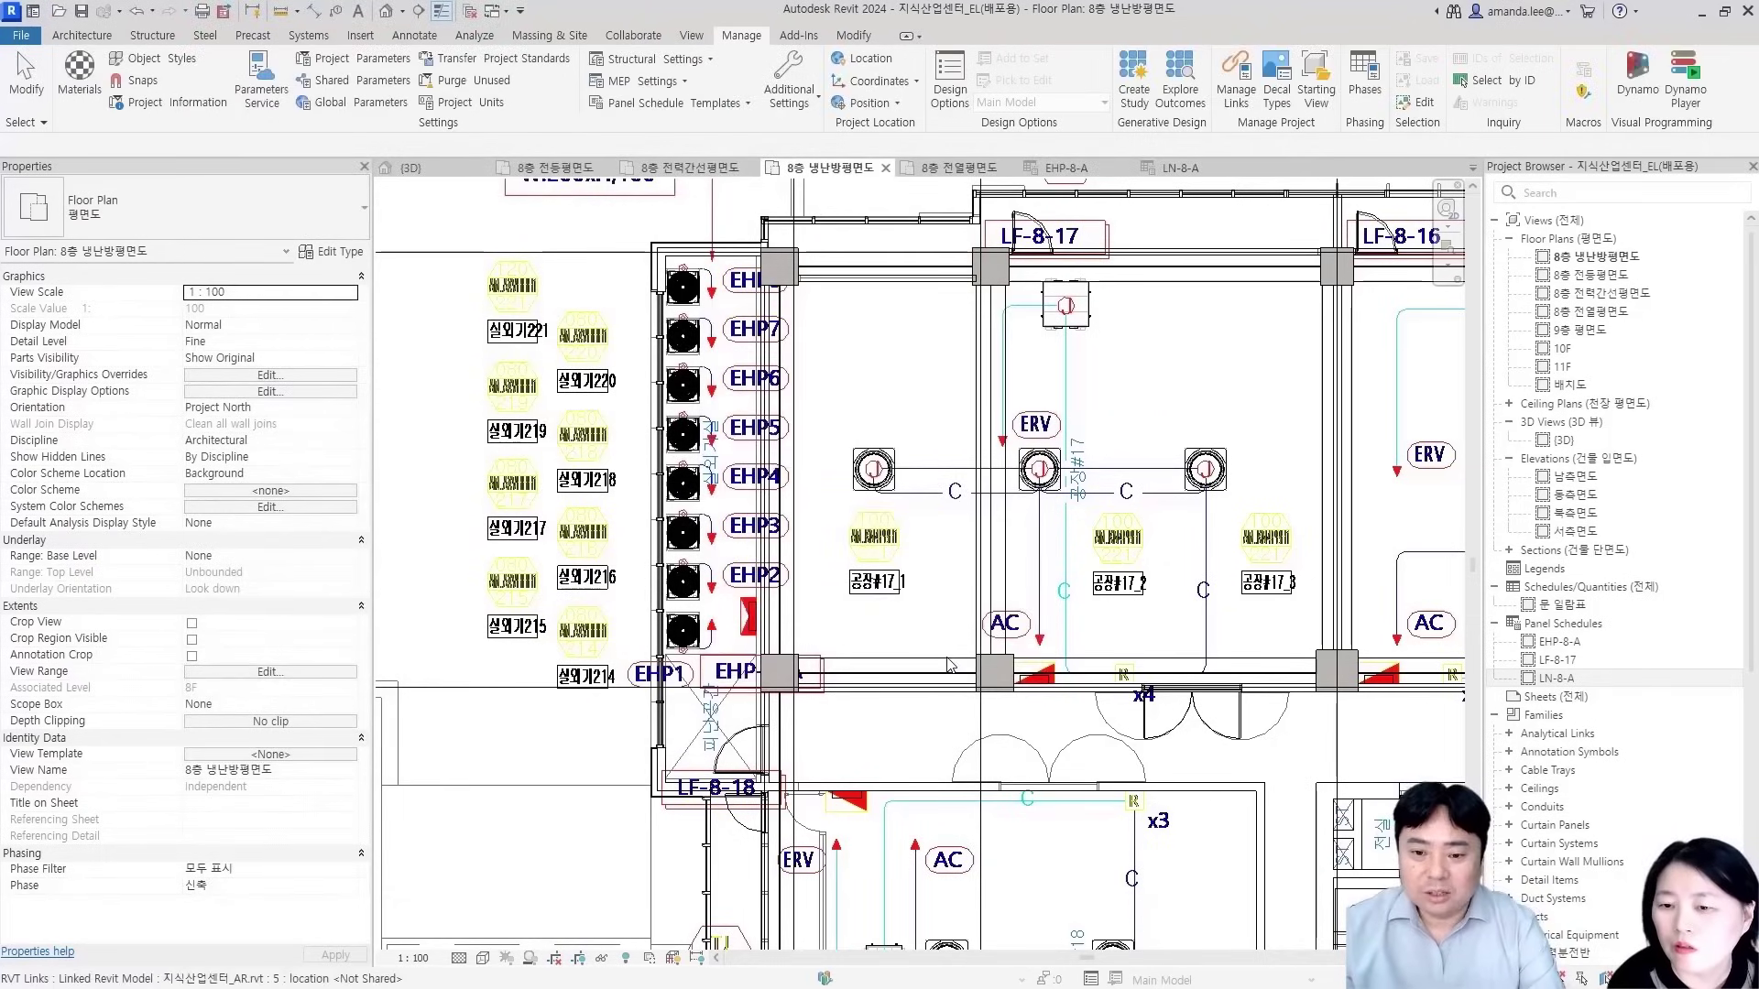
Check the electrical circuit properties of the EHP7 outdoor unit for the 용량(KW) parameter under Identity Data
left_click(683, 335)
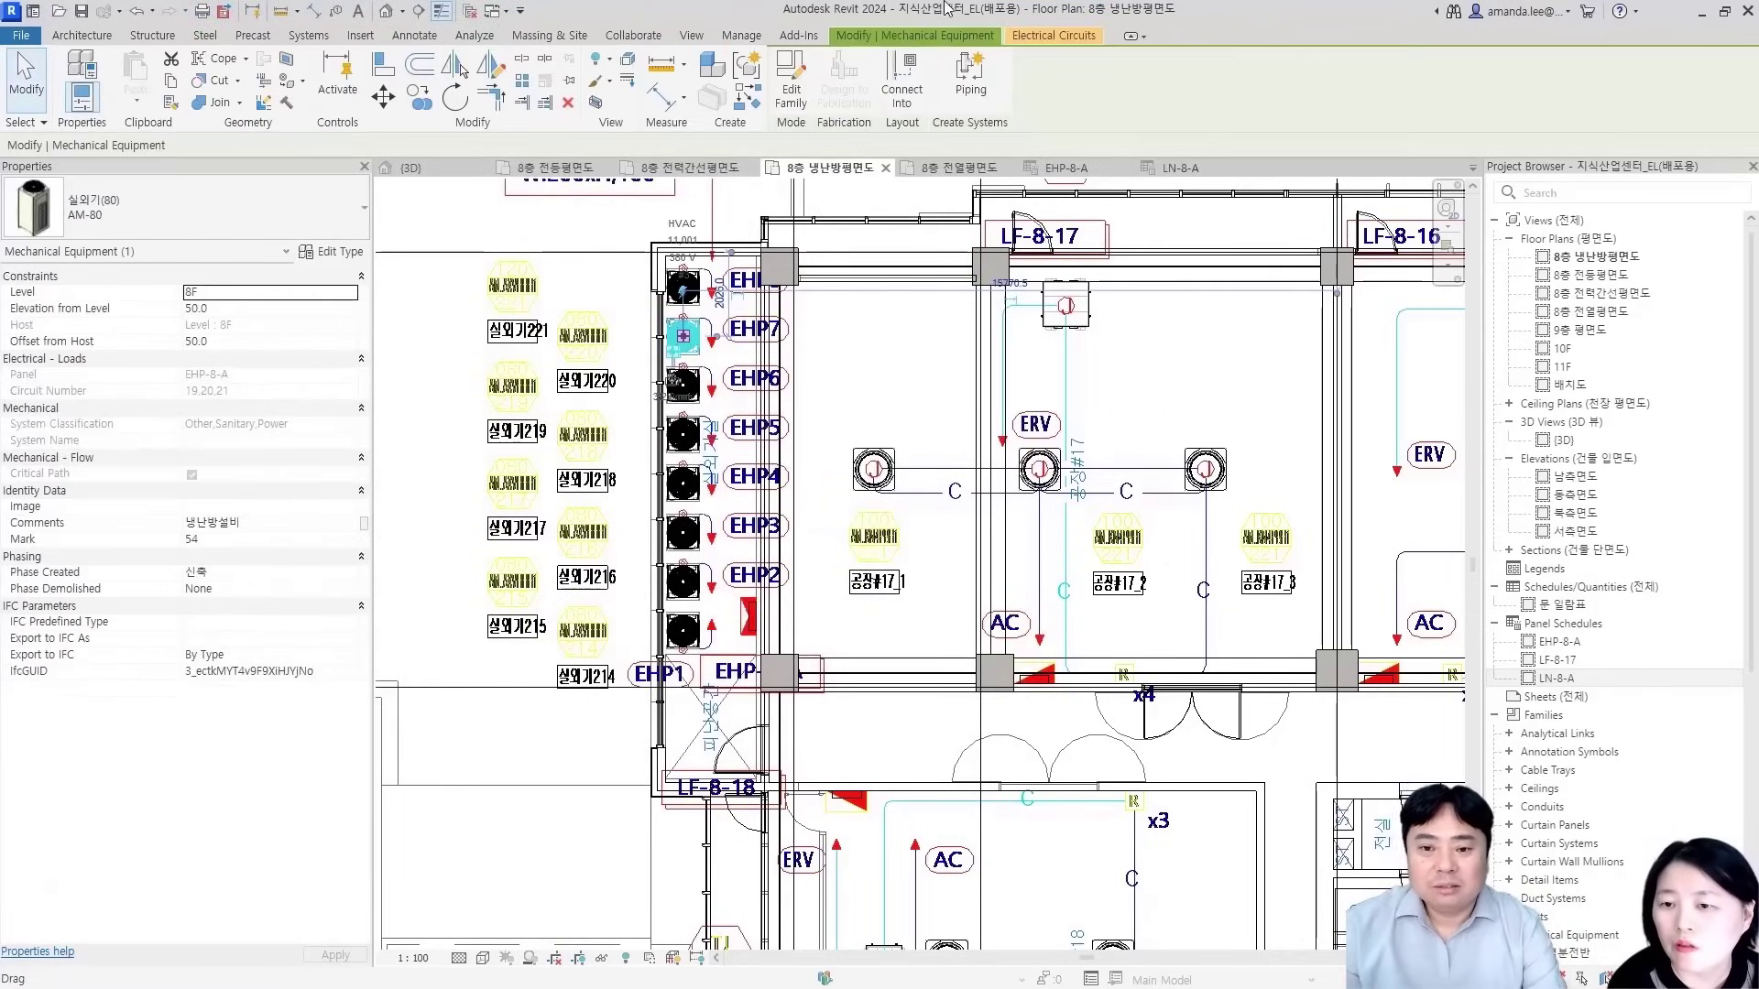
left_click(1051, 37)
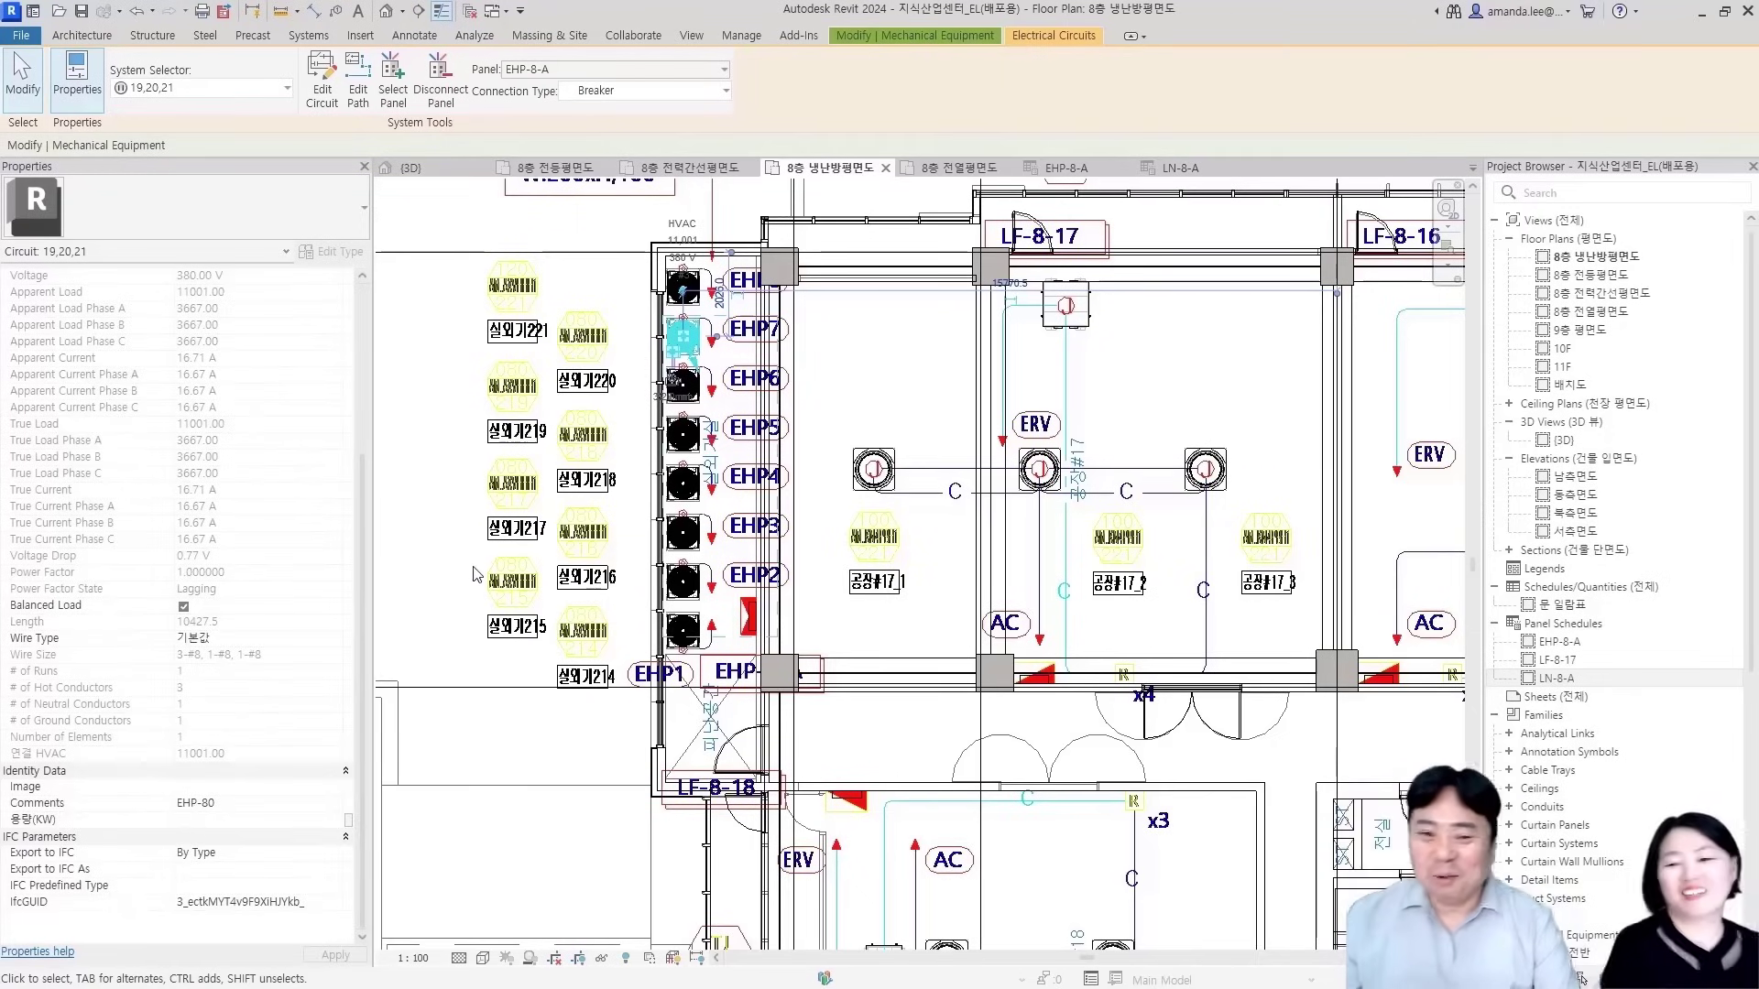
left_click(561, 528)
Switch to the Excel load sheet and review the 접지 and breaker P column headings of the EHP-8~15-A table
key("alt+Tab")
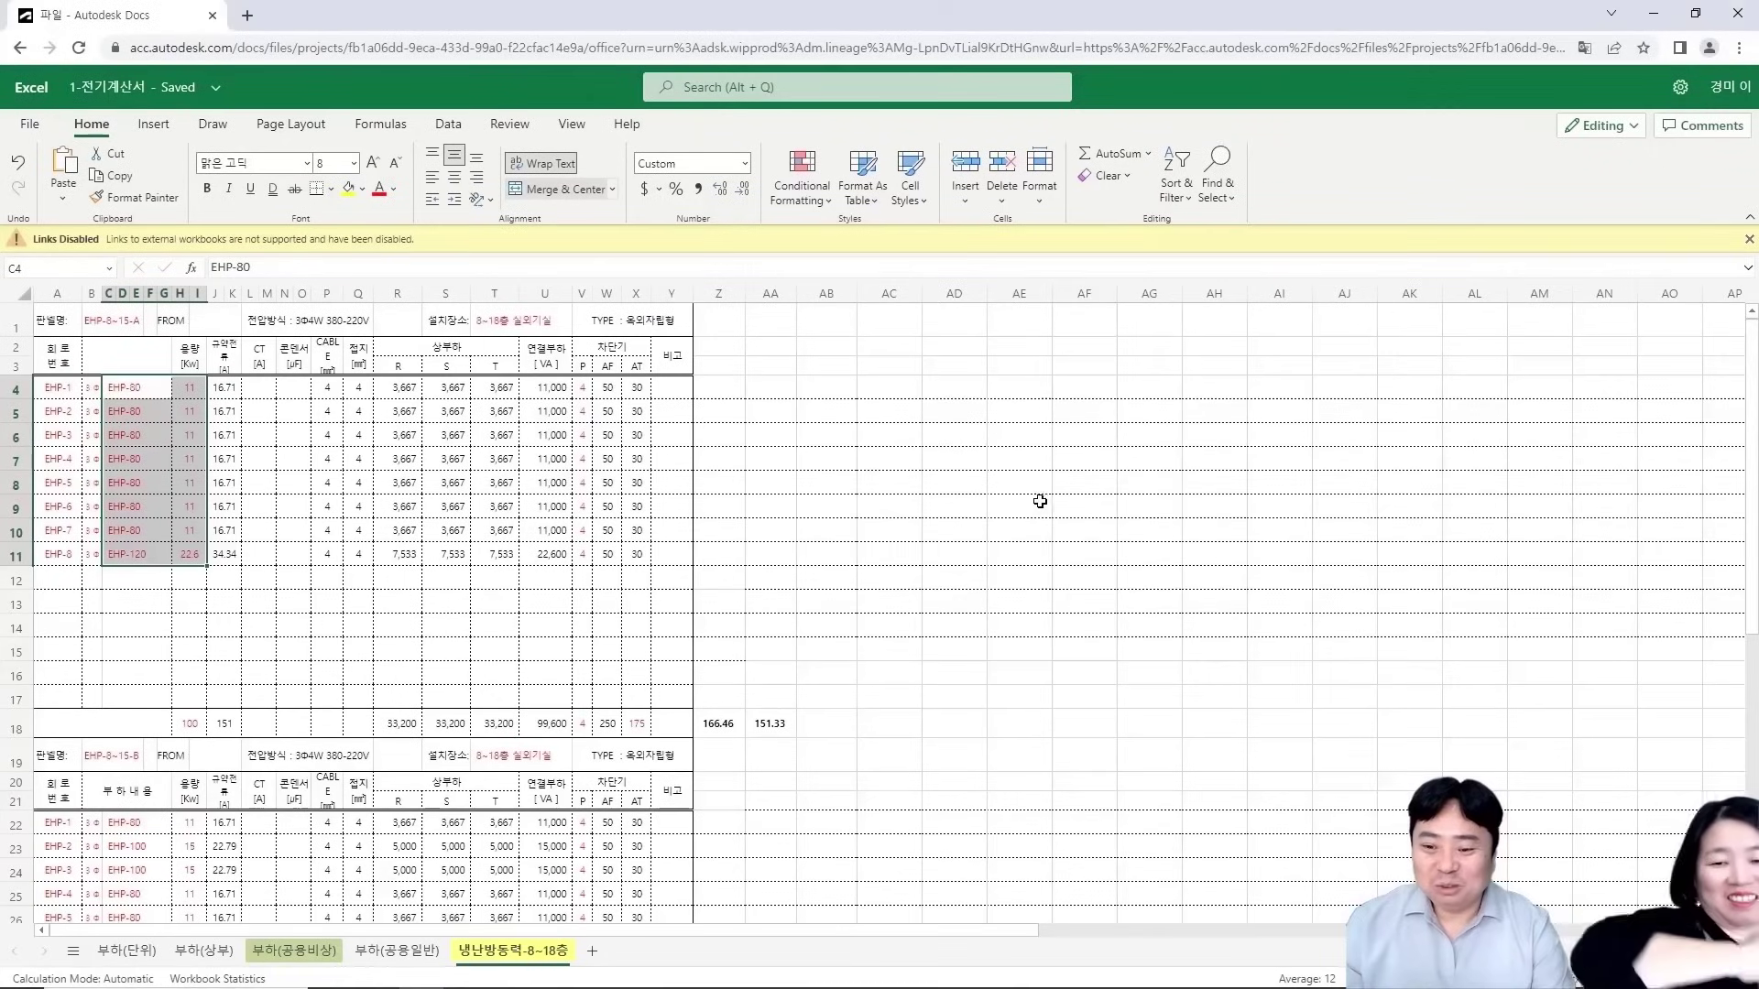
left_click(352, 359)
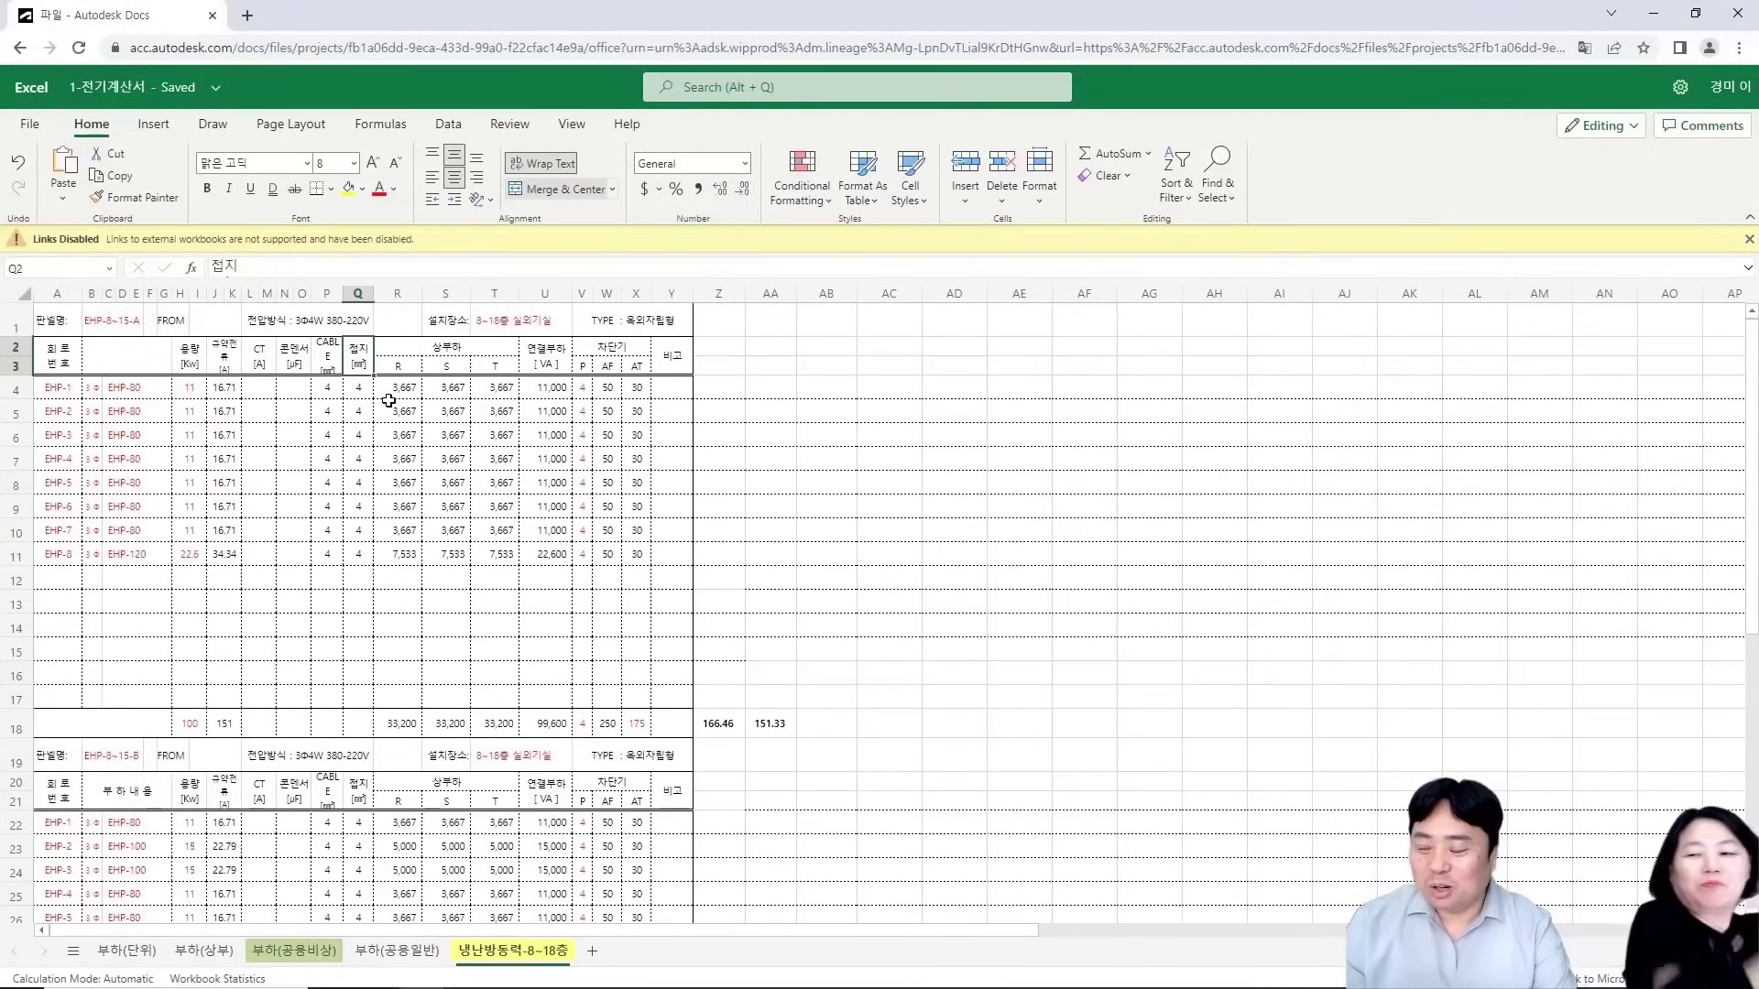
left_click(584, 369)
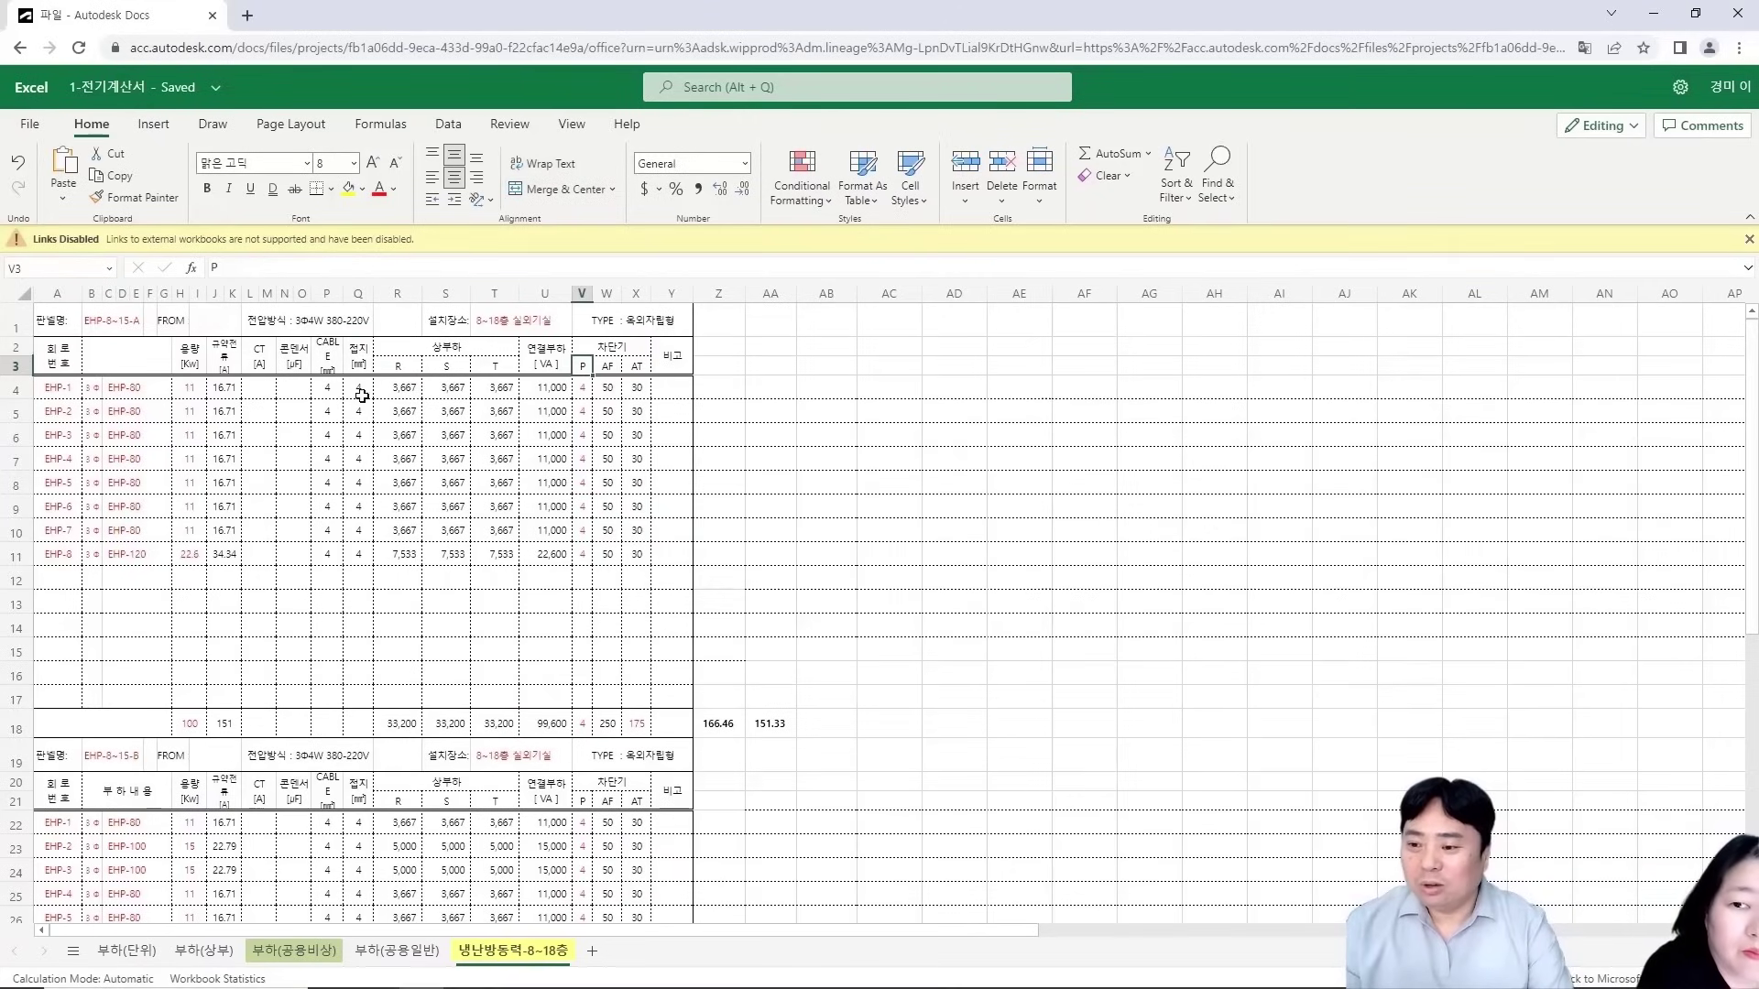
Switch back to Revit and start another new project parameter
key("alt+Tab")
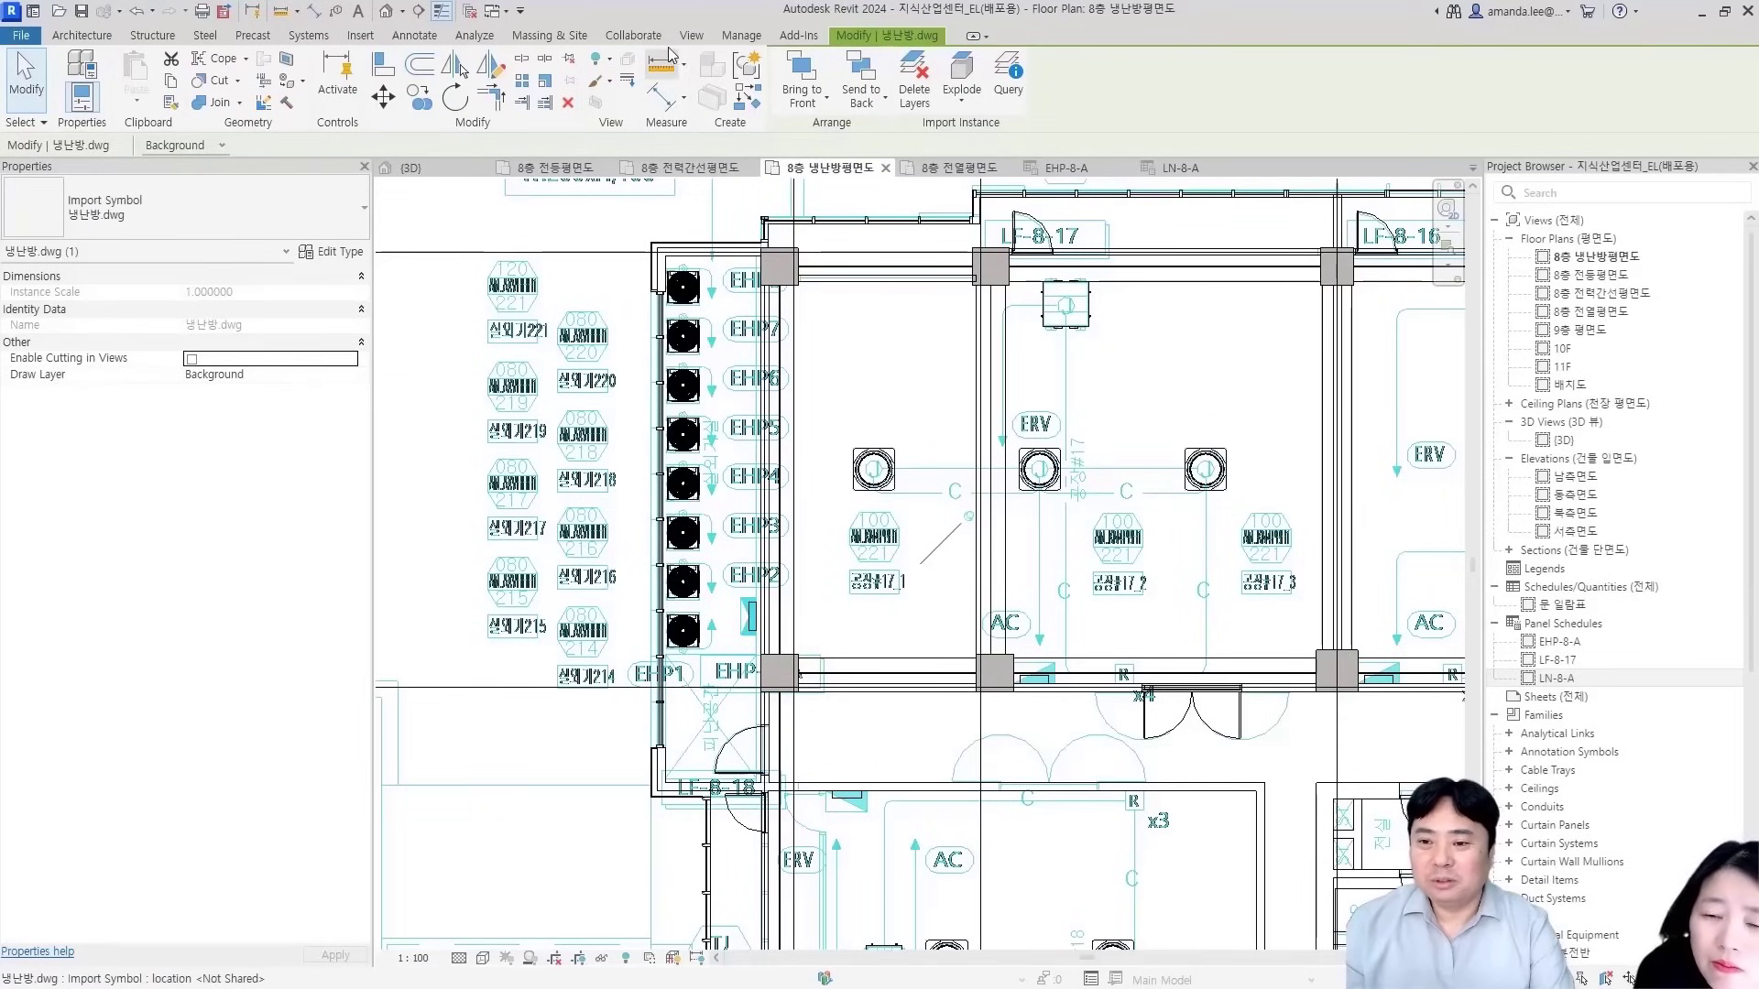
left_click(739, 35)
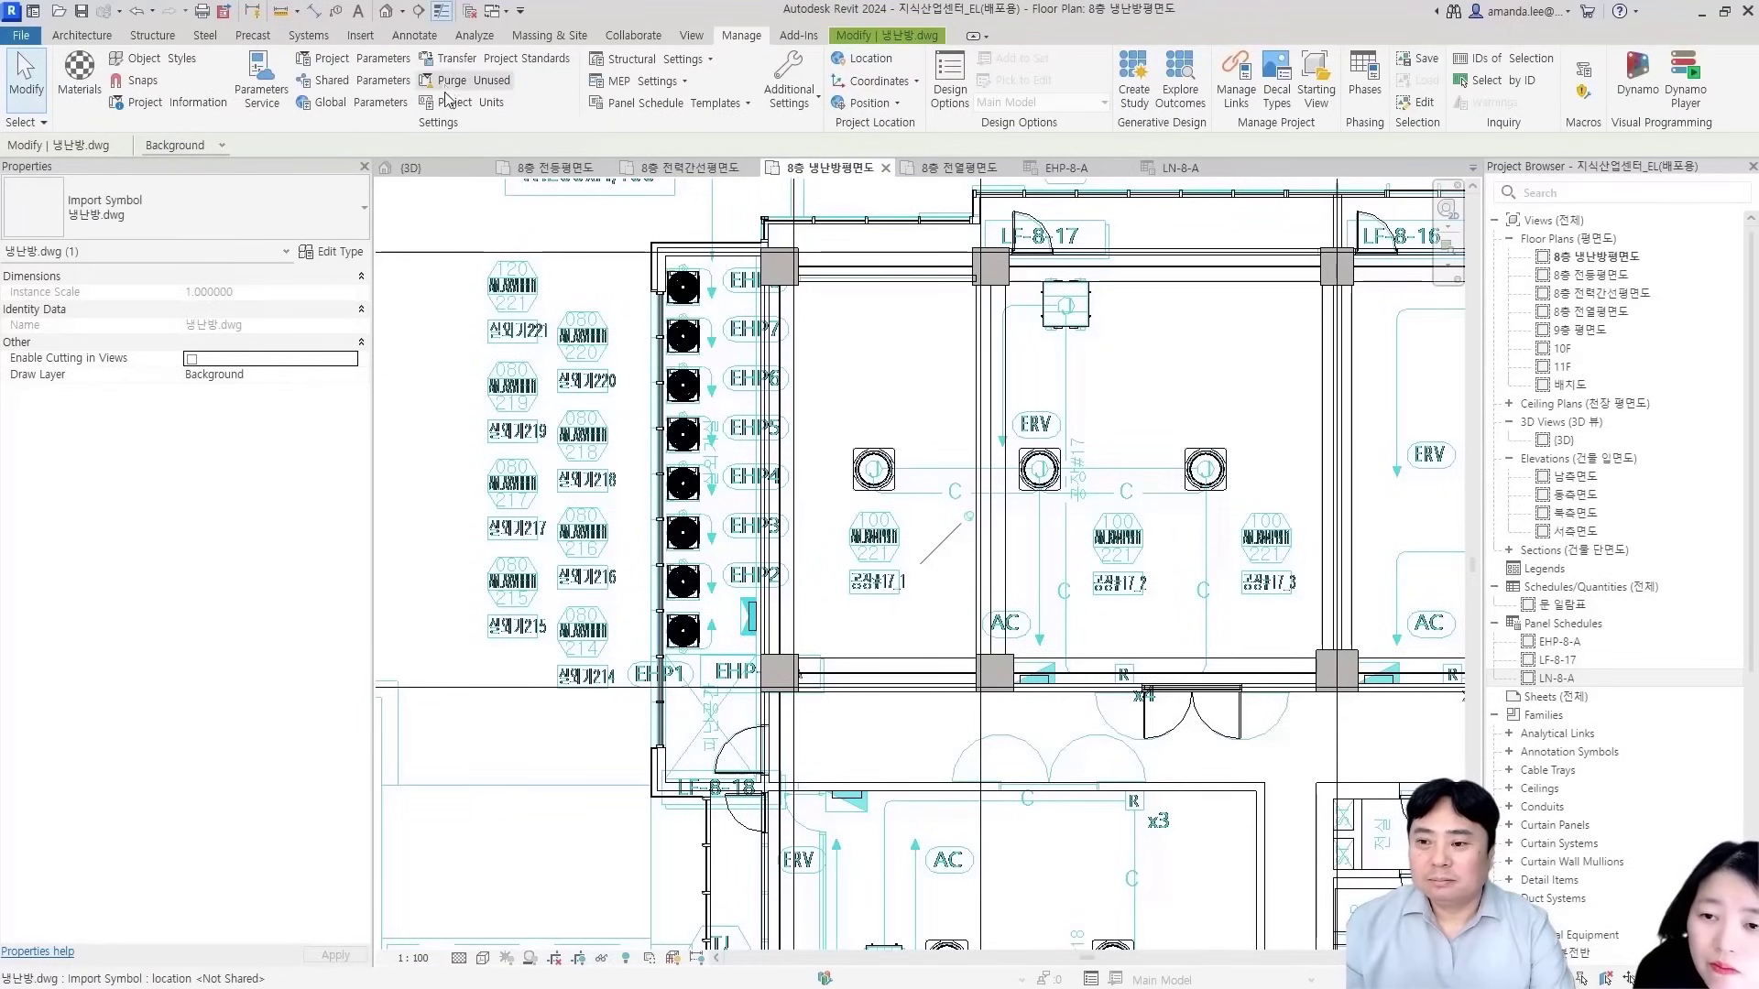
left_click(384, 60)
left_click(746, 516)
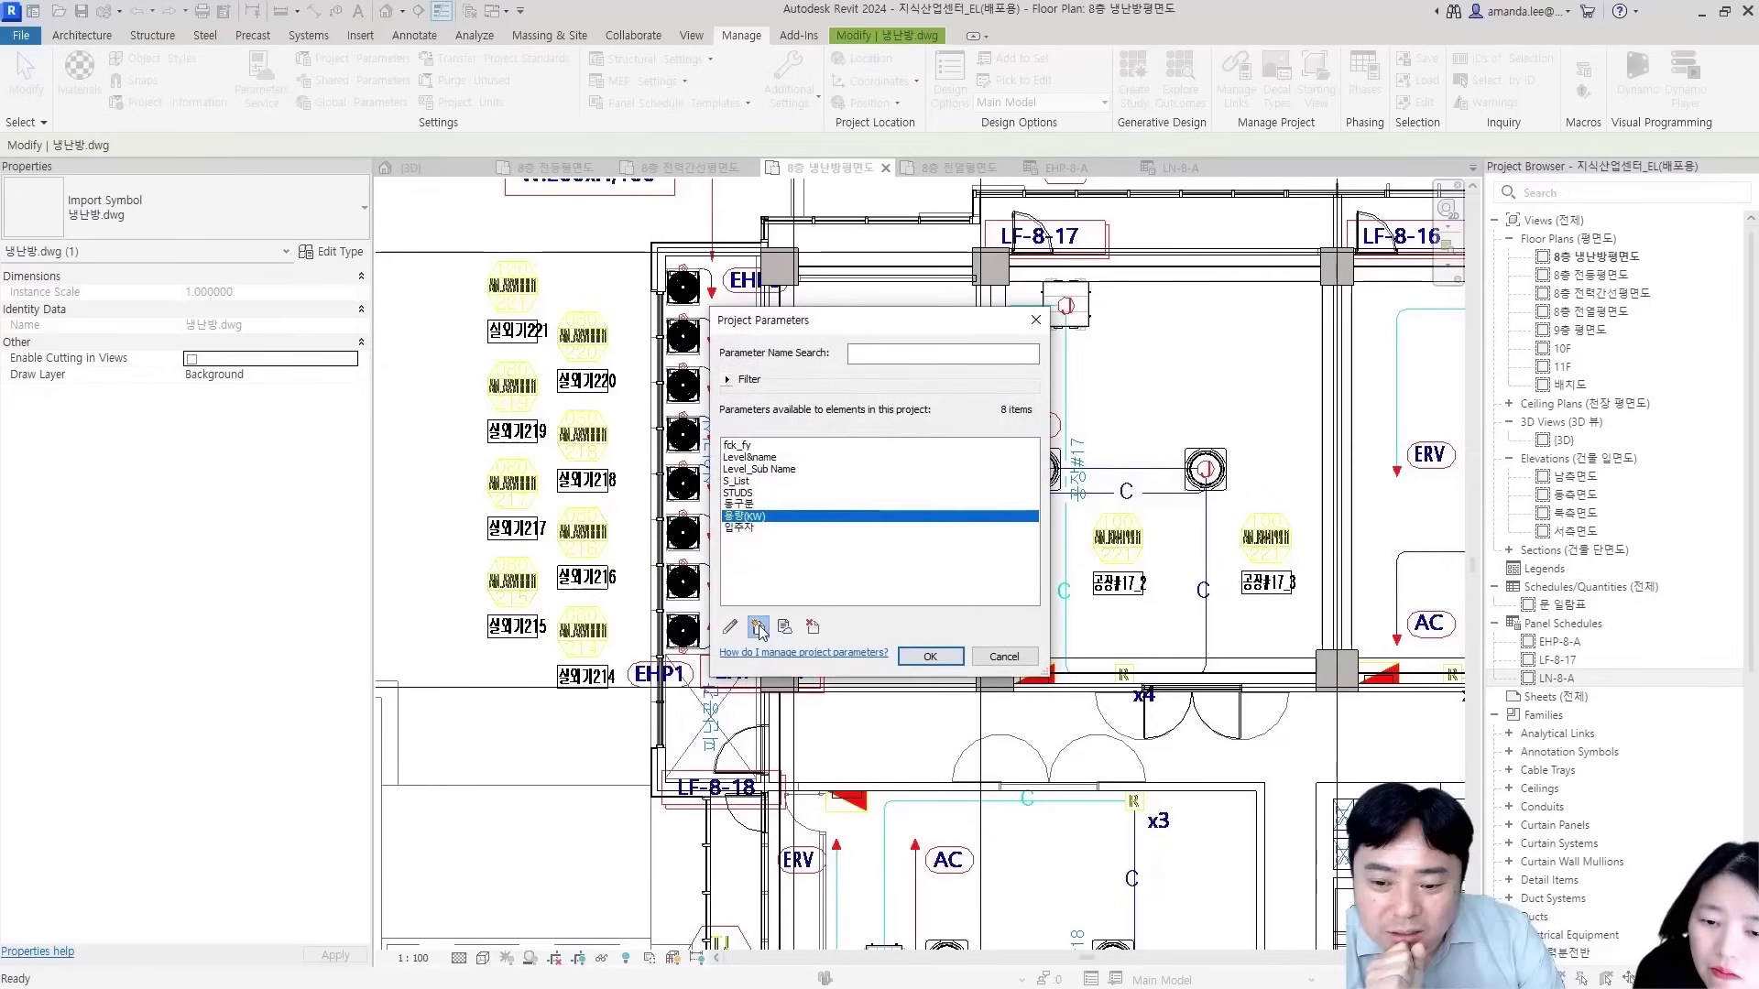
left_click(758, 627)
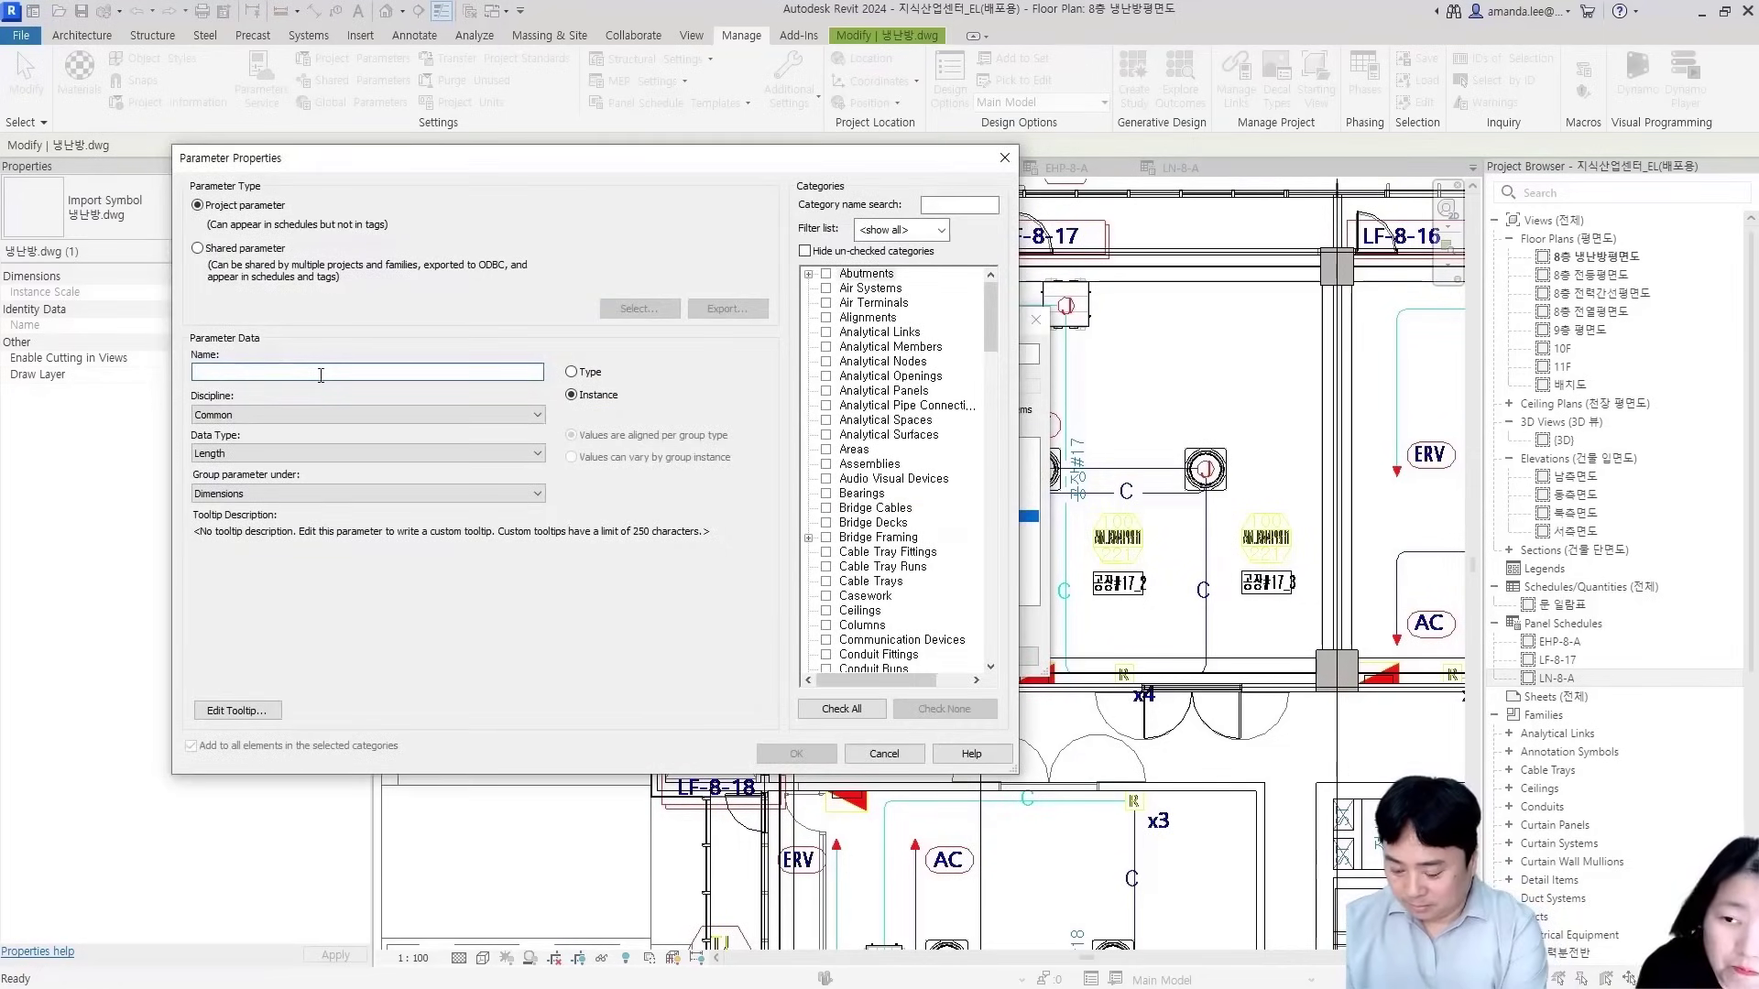
Copy the text CABLE from the heading in cell P2 of the Excel load sheet and paste it as the new parameter's name
key("alt+Tab")
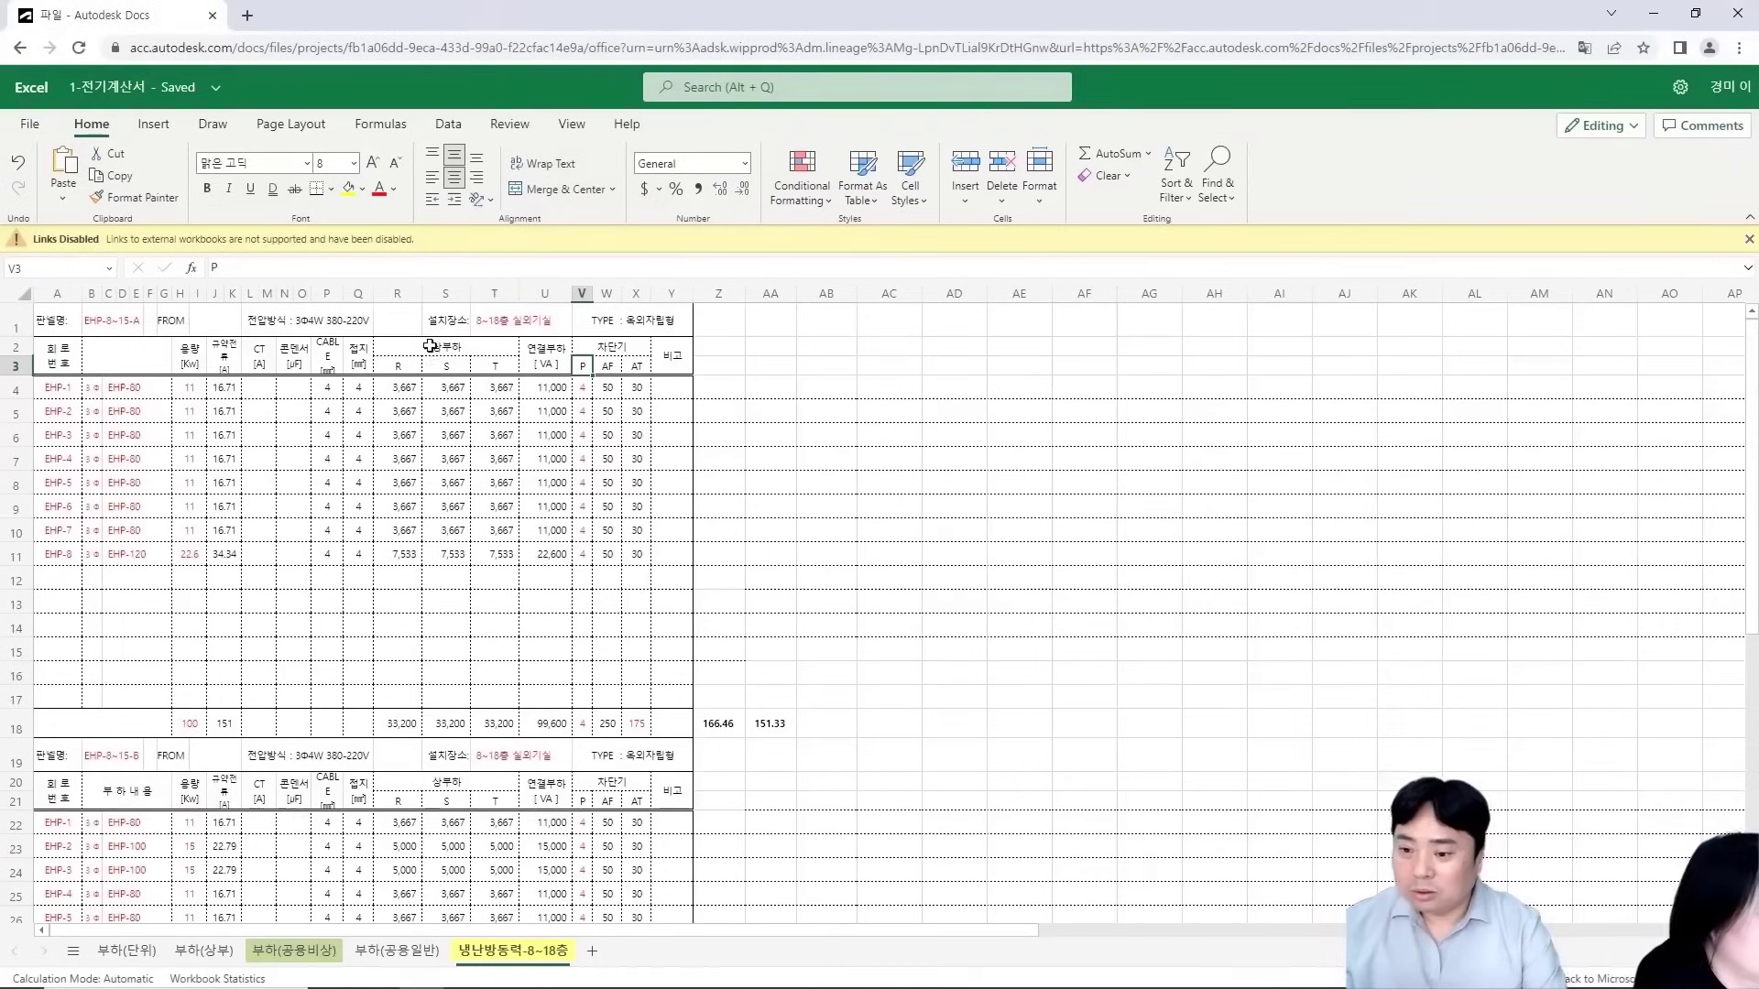
double_click(327, 360)
left_click_drag(335, 358, 316, 344)
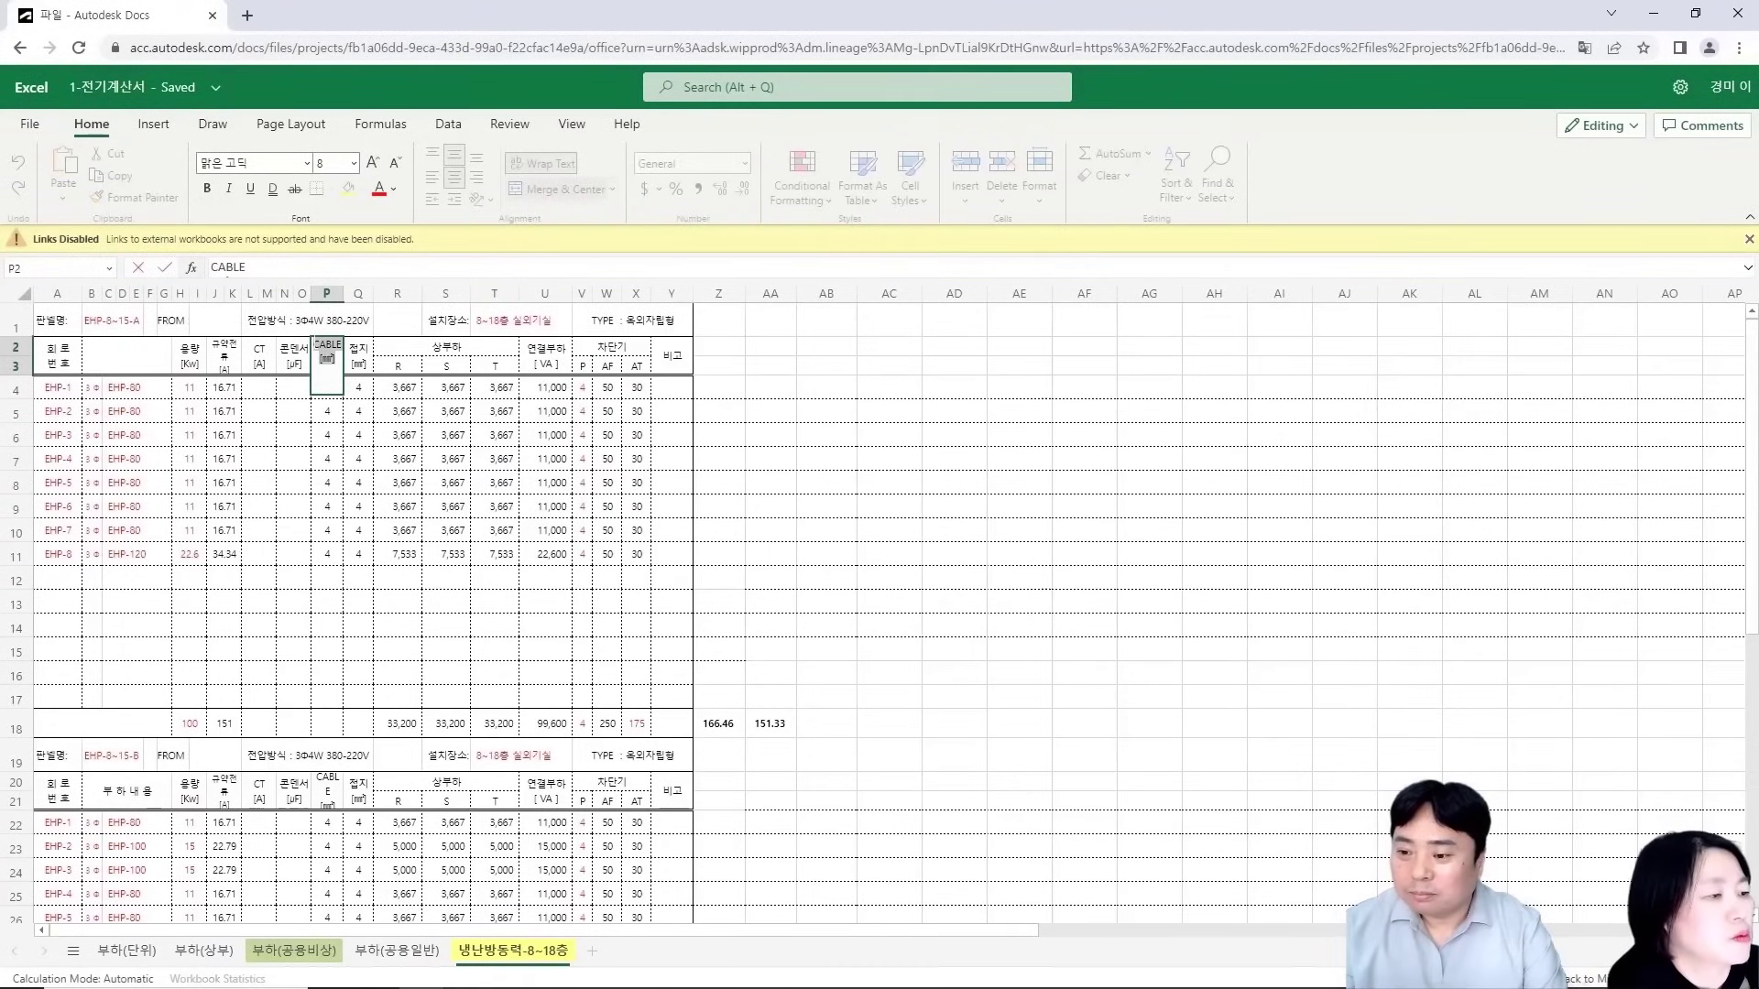
key("ctrl+c")
key("Escape")
key("alt+Tab")
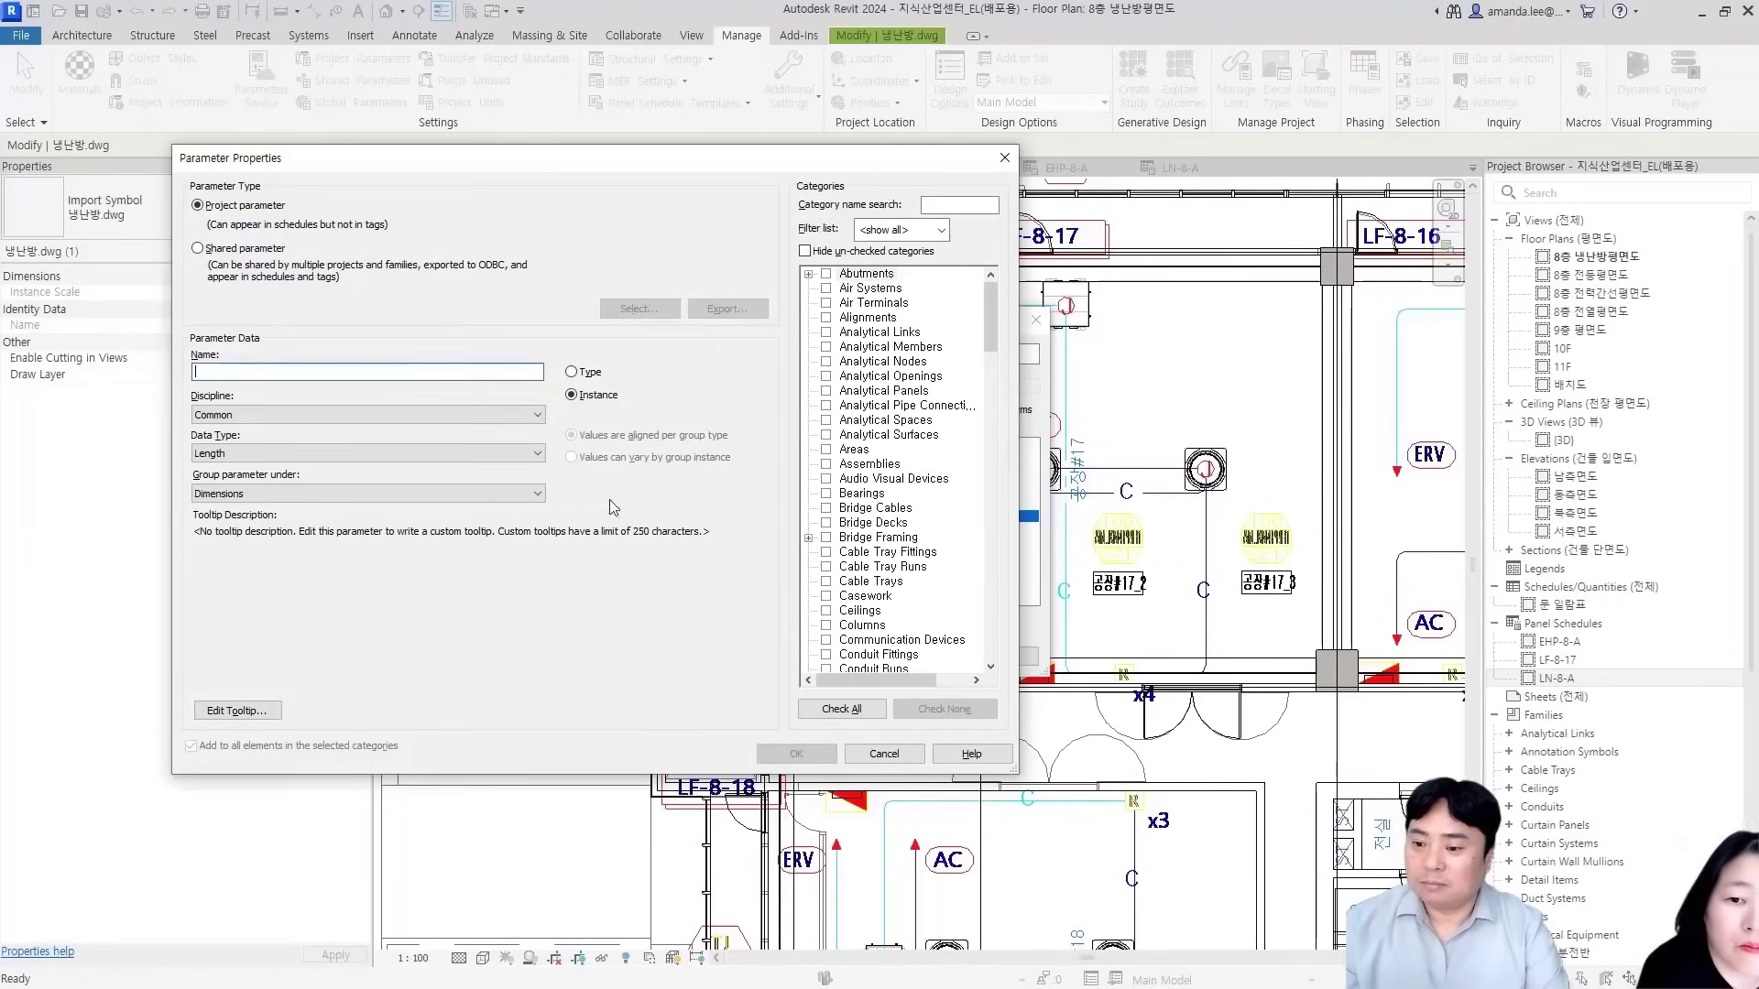
key("ctrl+v")
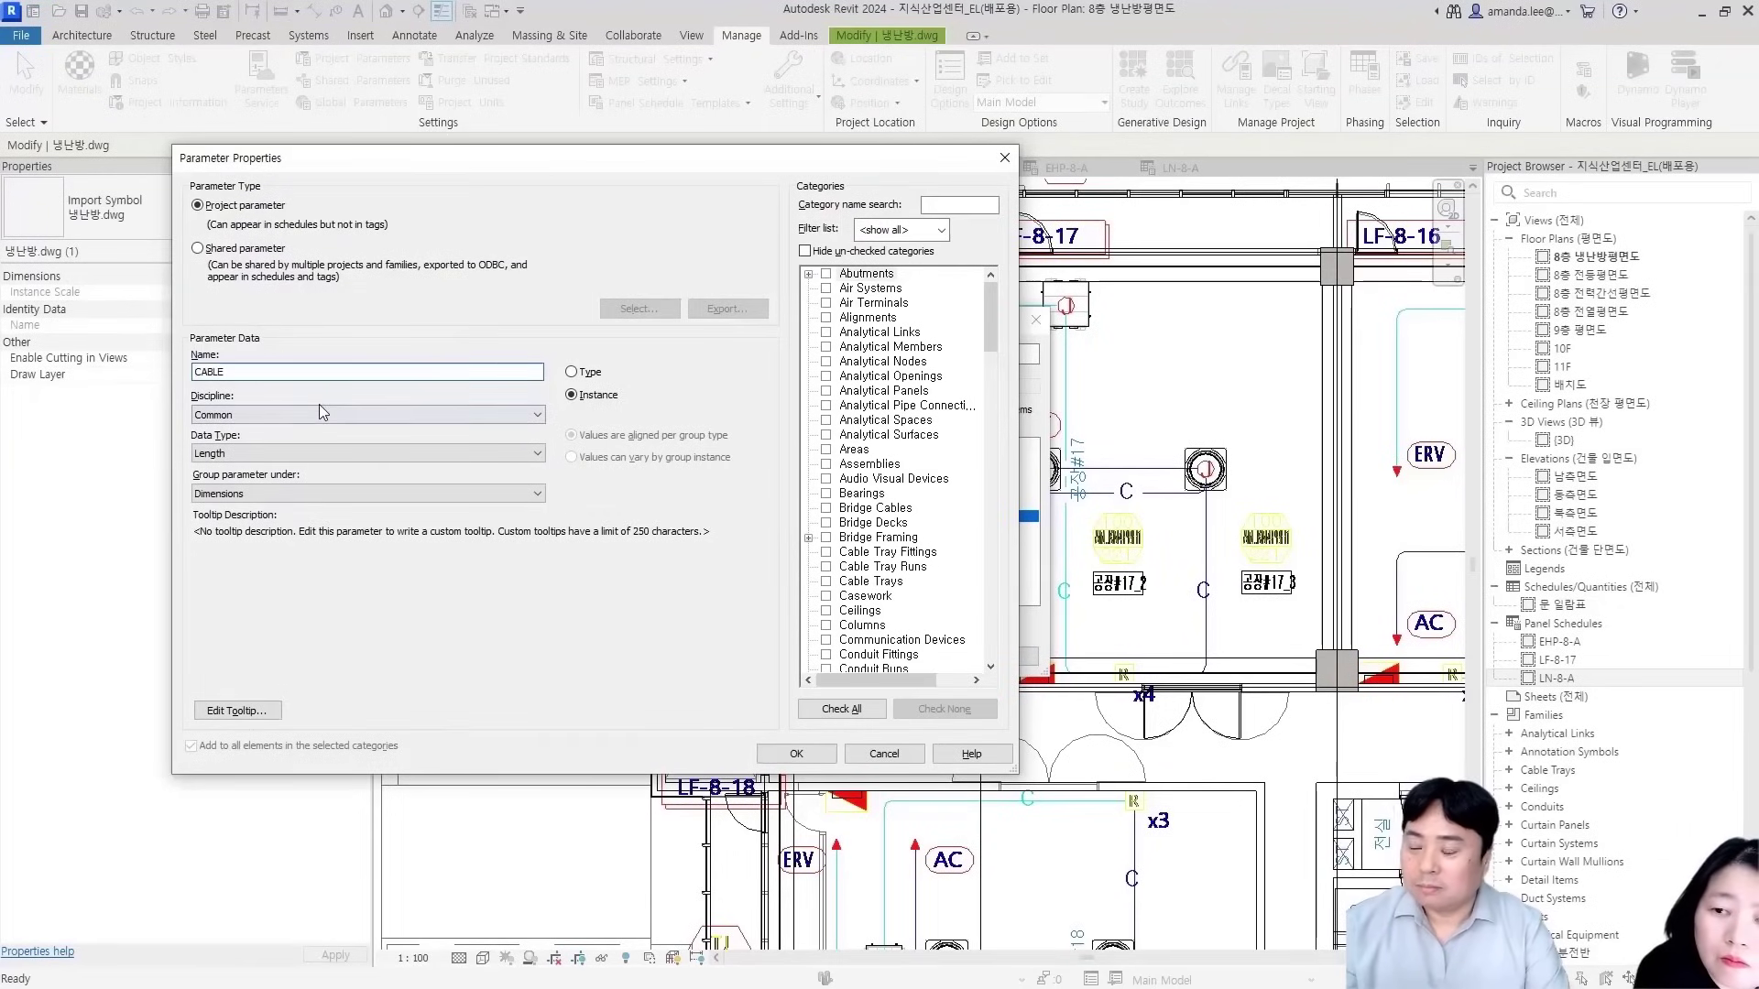
Try to copy the full CABLE heading with its unit from the Excel load sheet into the parameter name
key("alt+Tab")
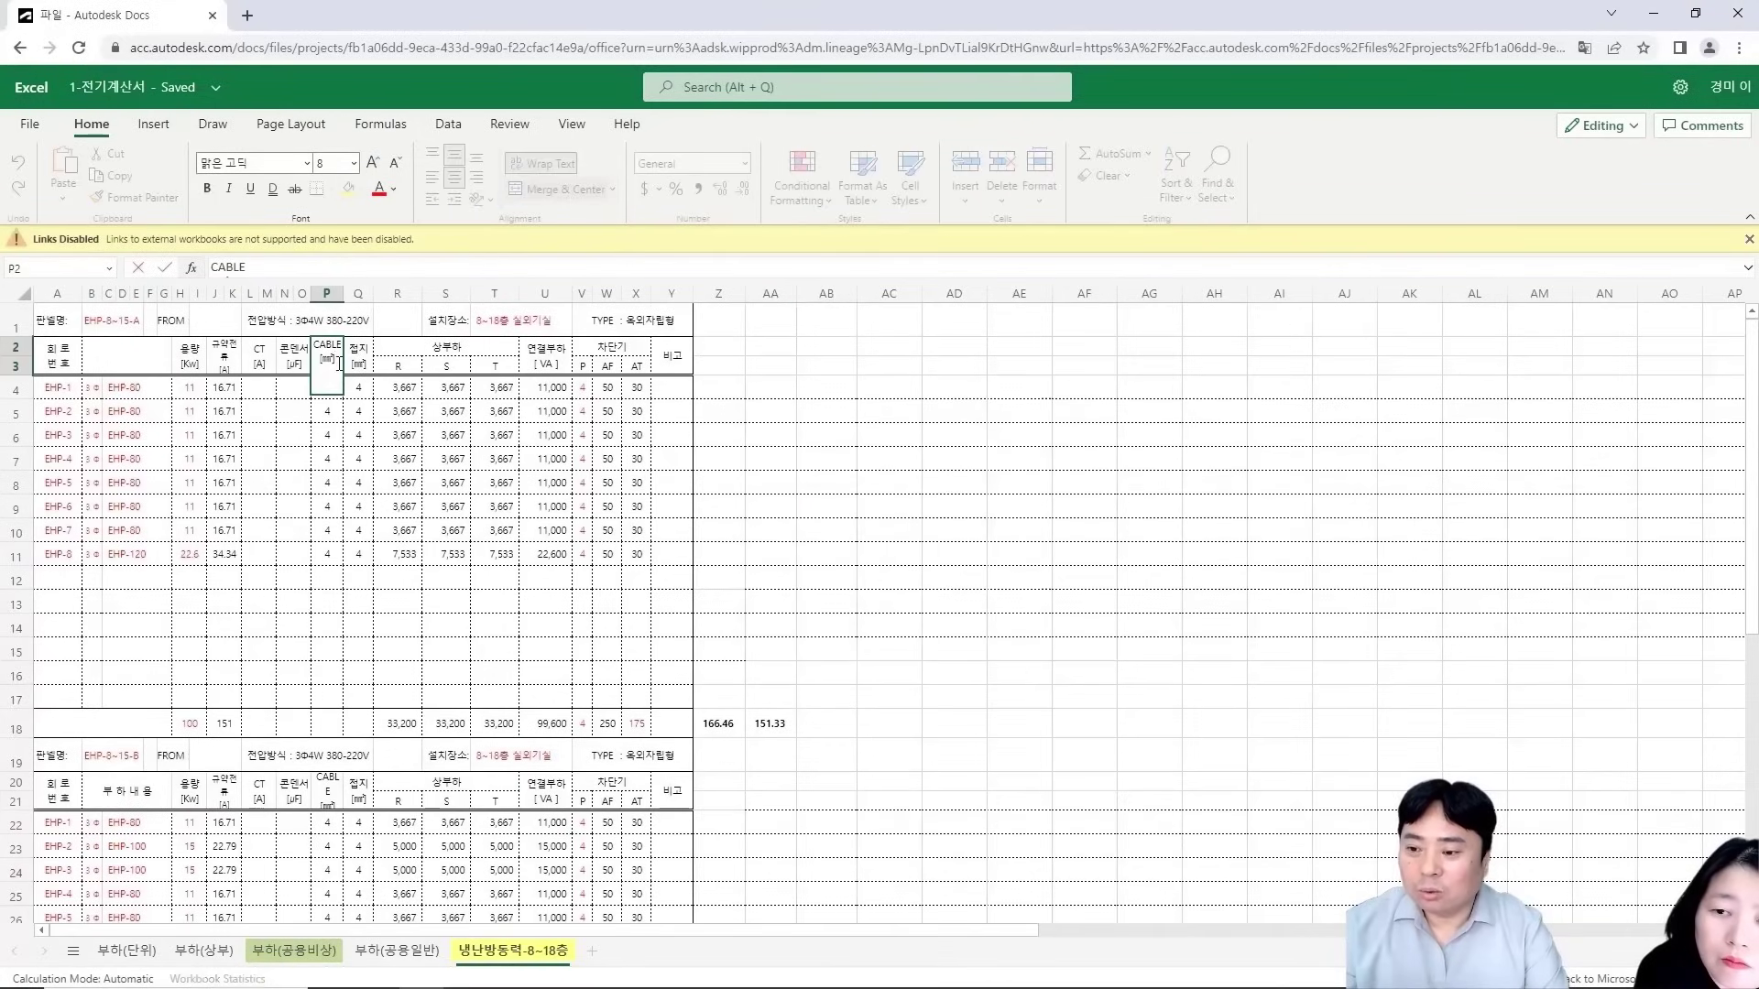
left_click_drag(319, 360, 303, 334)
key("ctrl+c")
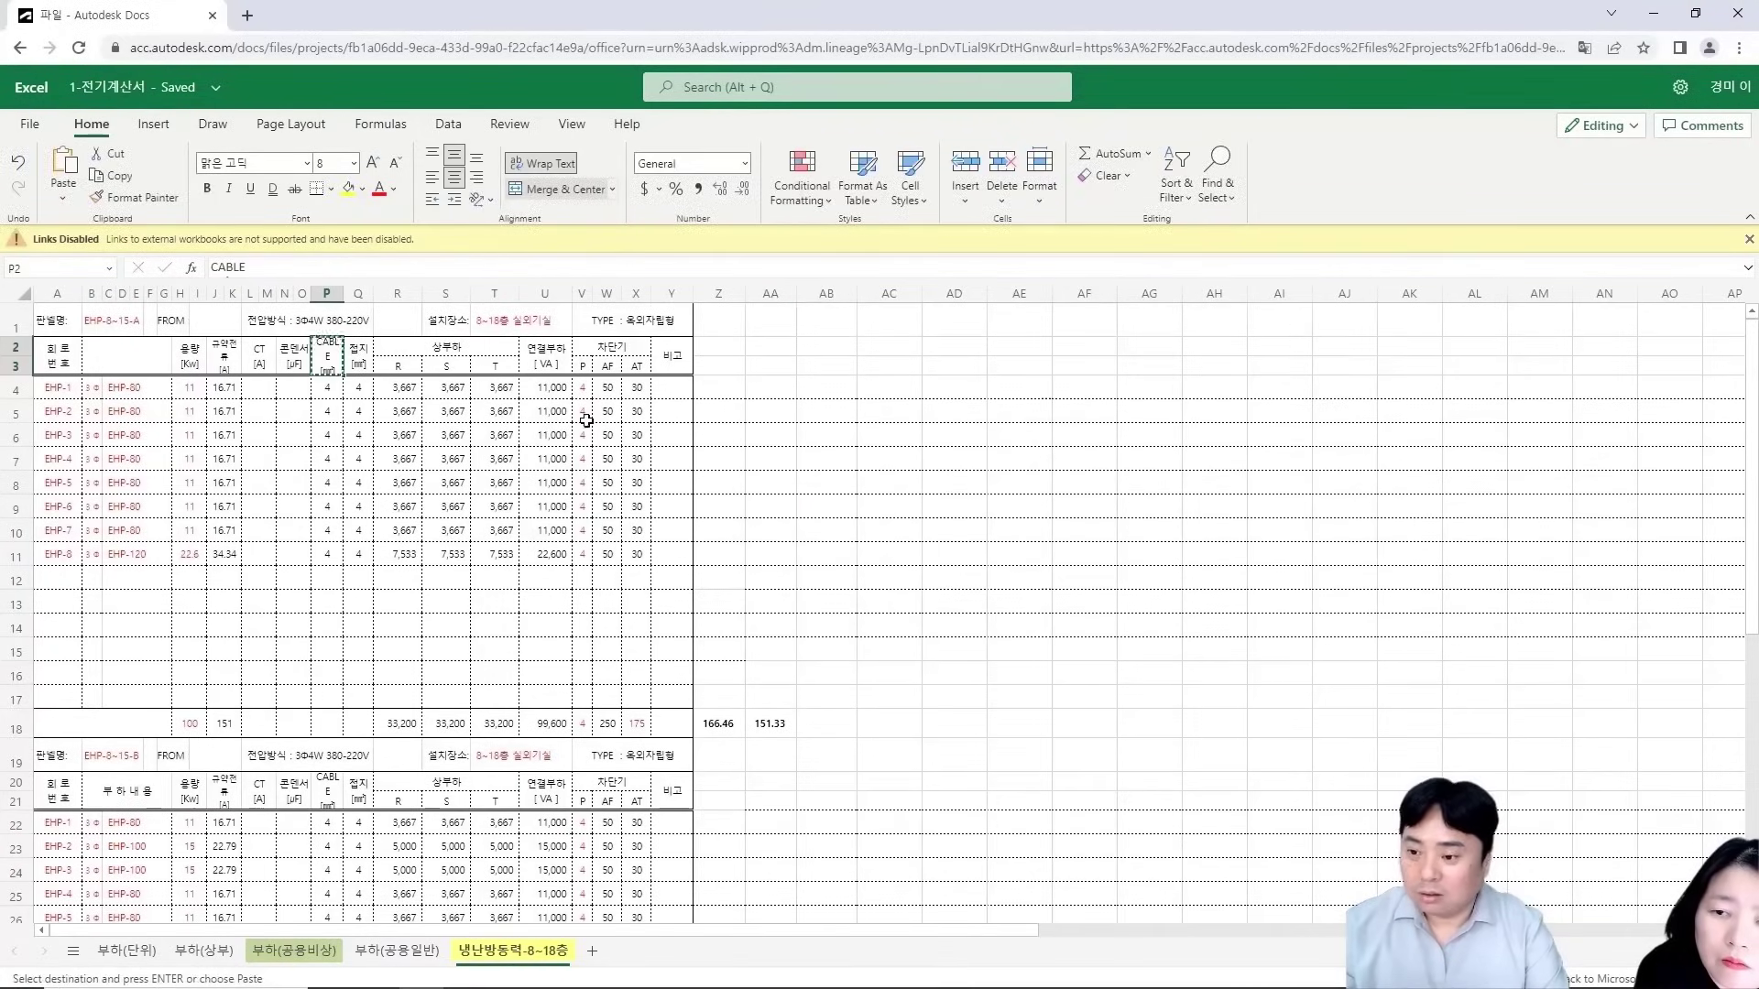
key("alt+Tab")
key("ctrl+v")
key("BackSpace")
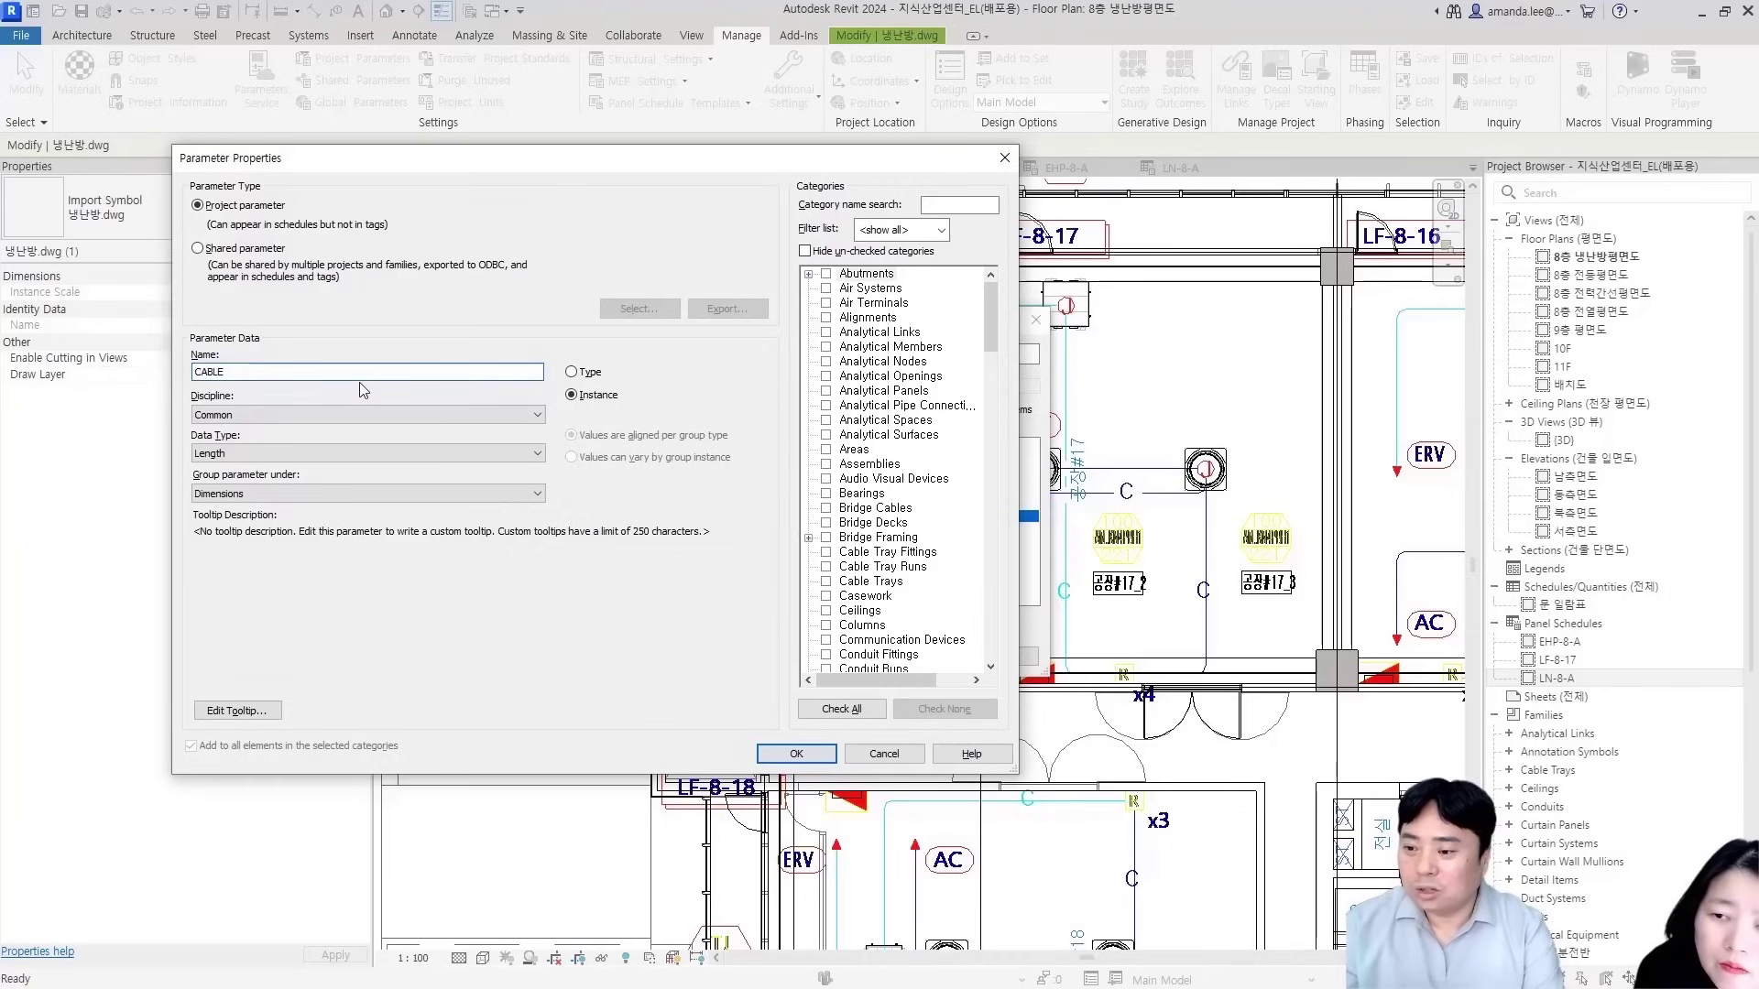
Give the CABLE parameter the Common discipline and Text data type, grouped under Identity Data
left_click(338, 417)
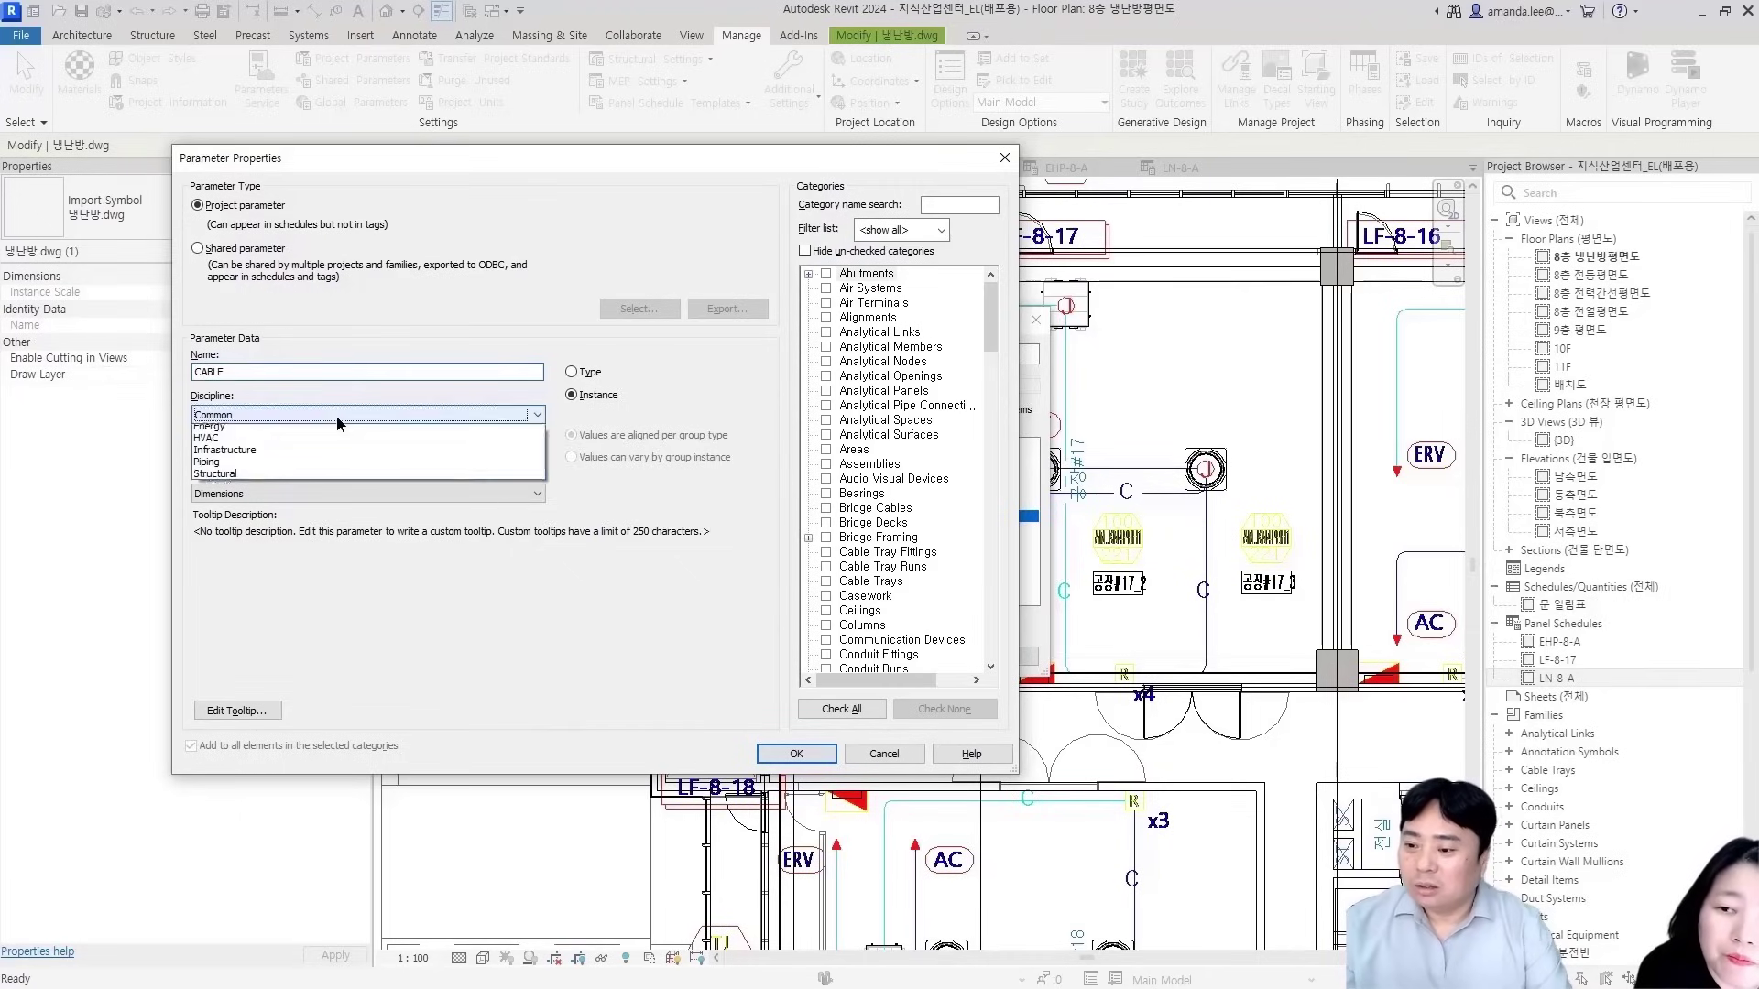
left_click(337, 414)
left_click(289, 453)
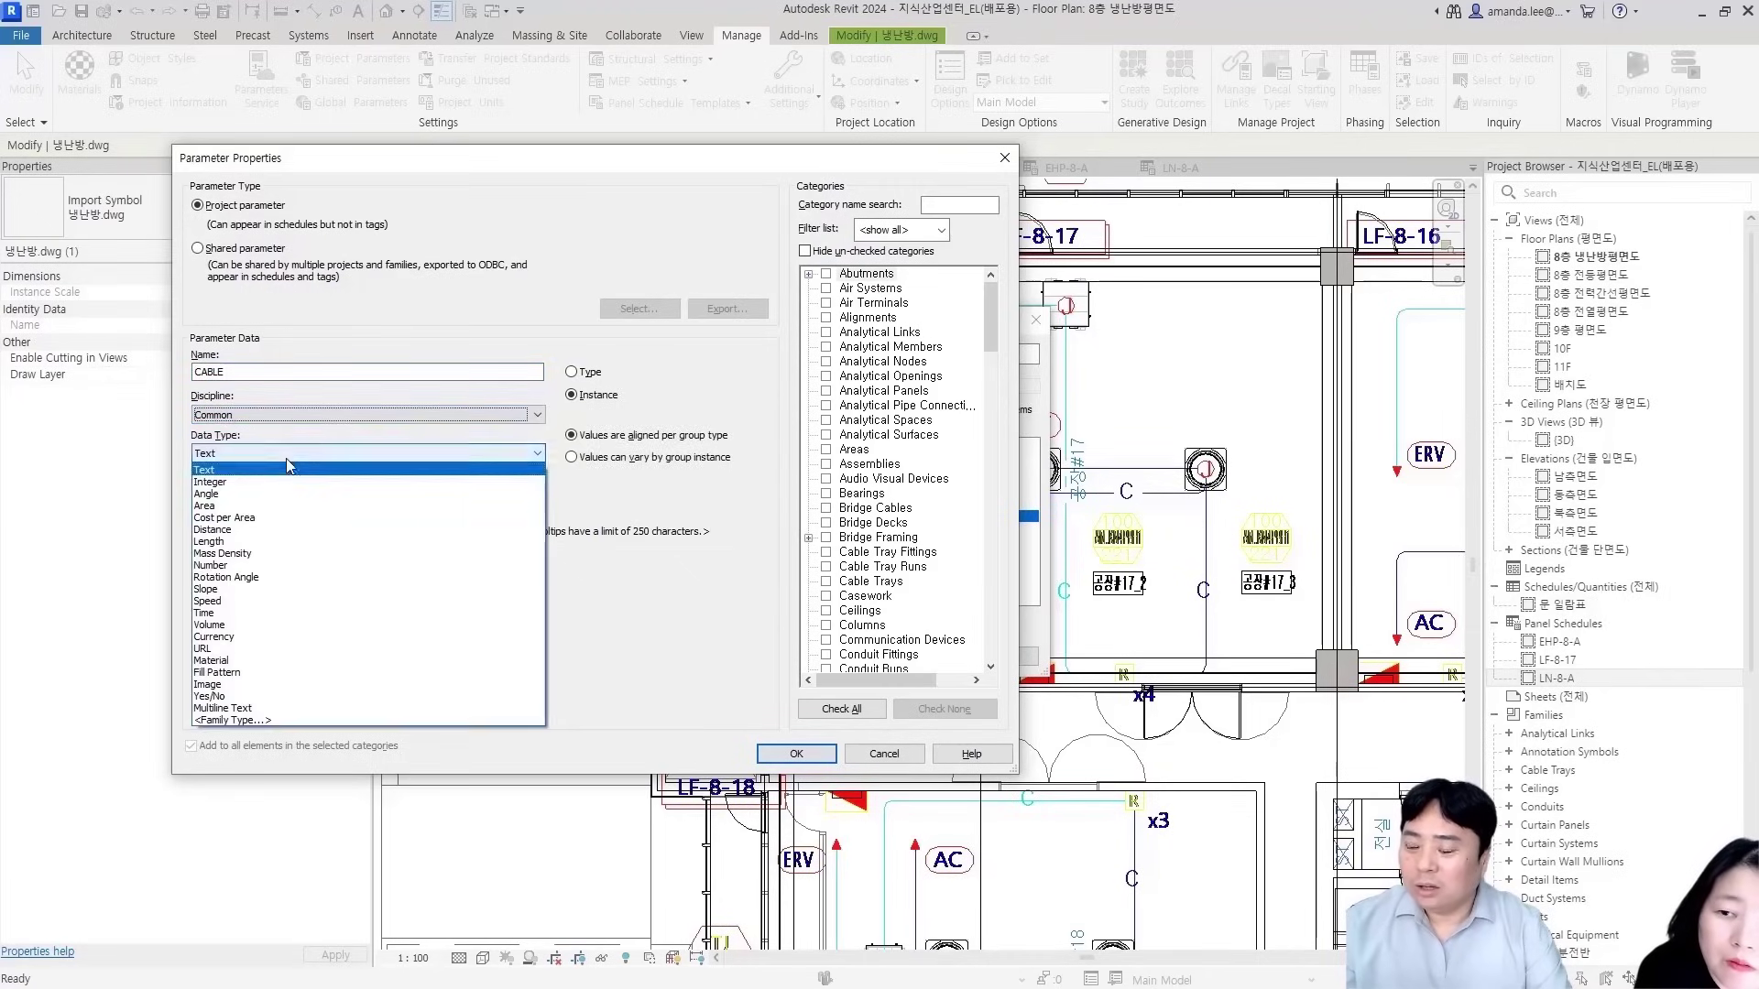
left_click(290, 456)
left_click(291, 495)
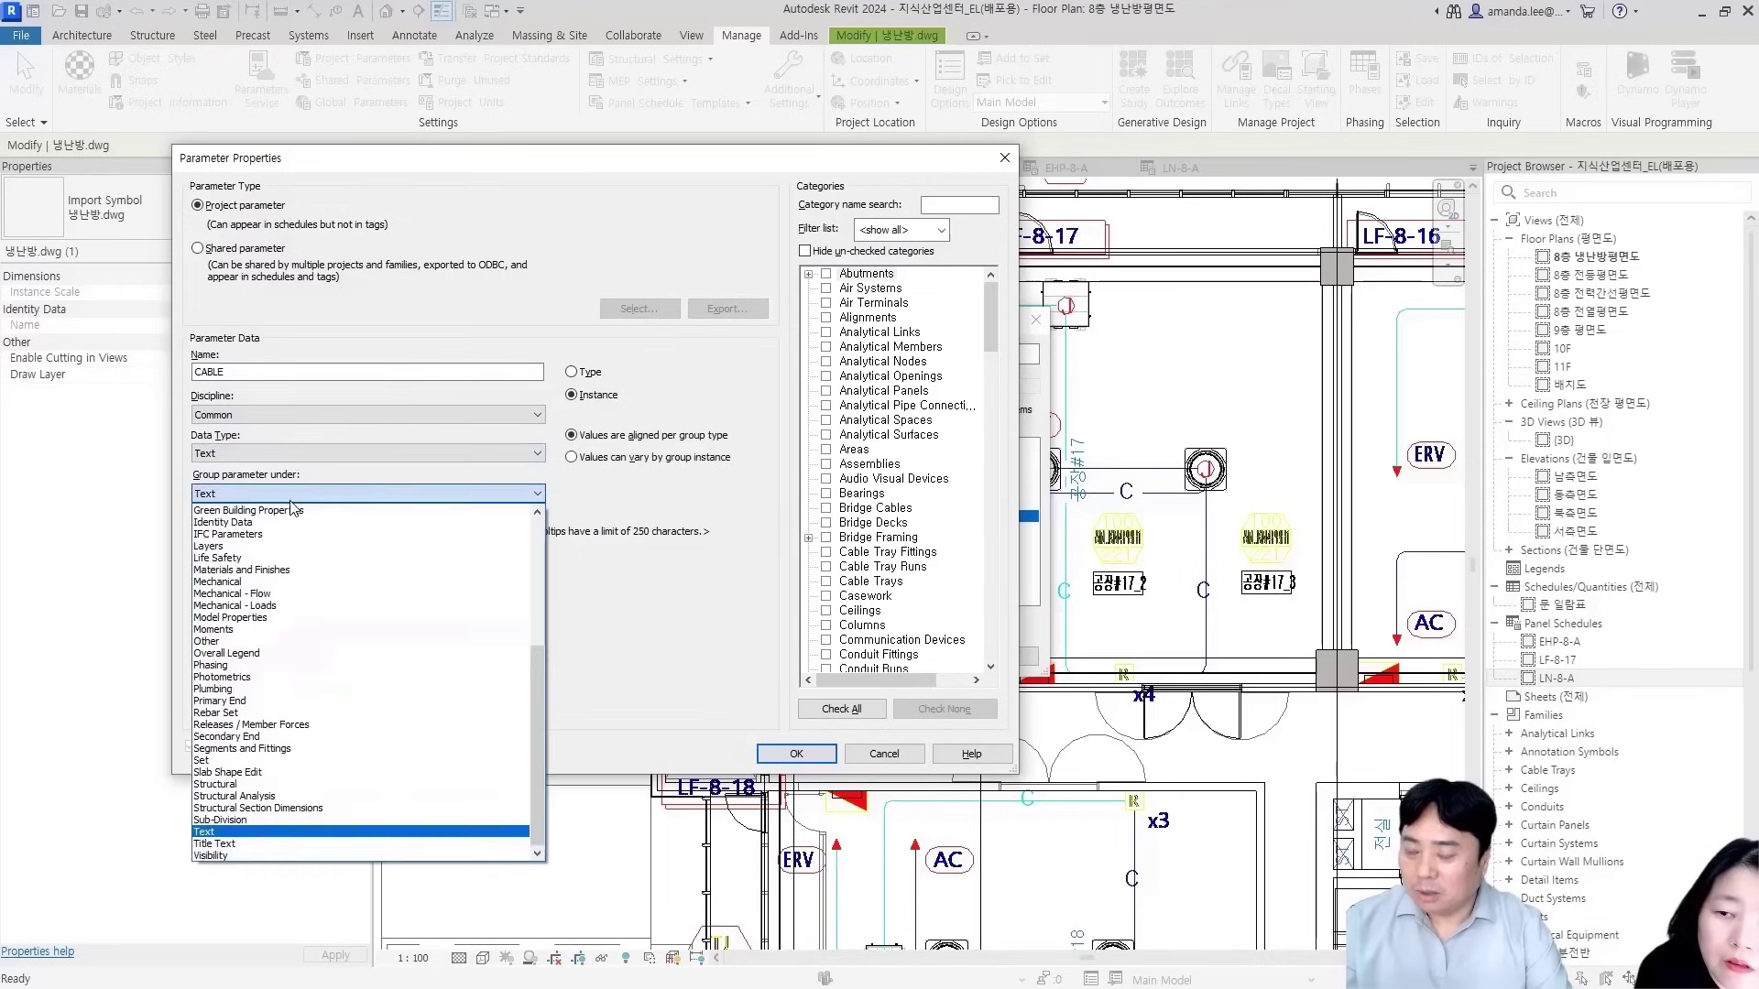
left_click(273, 522)
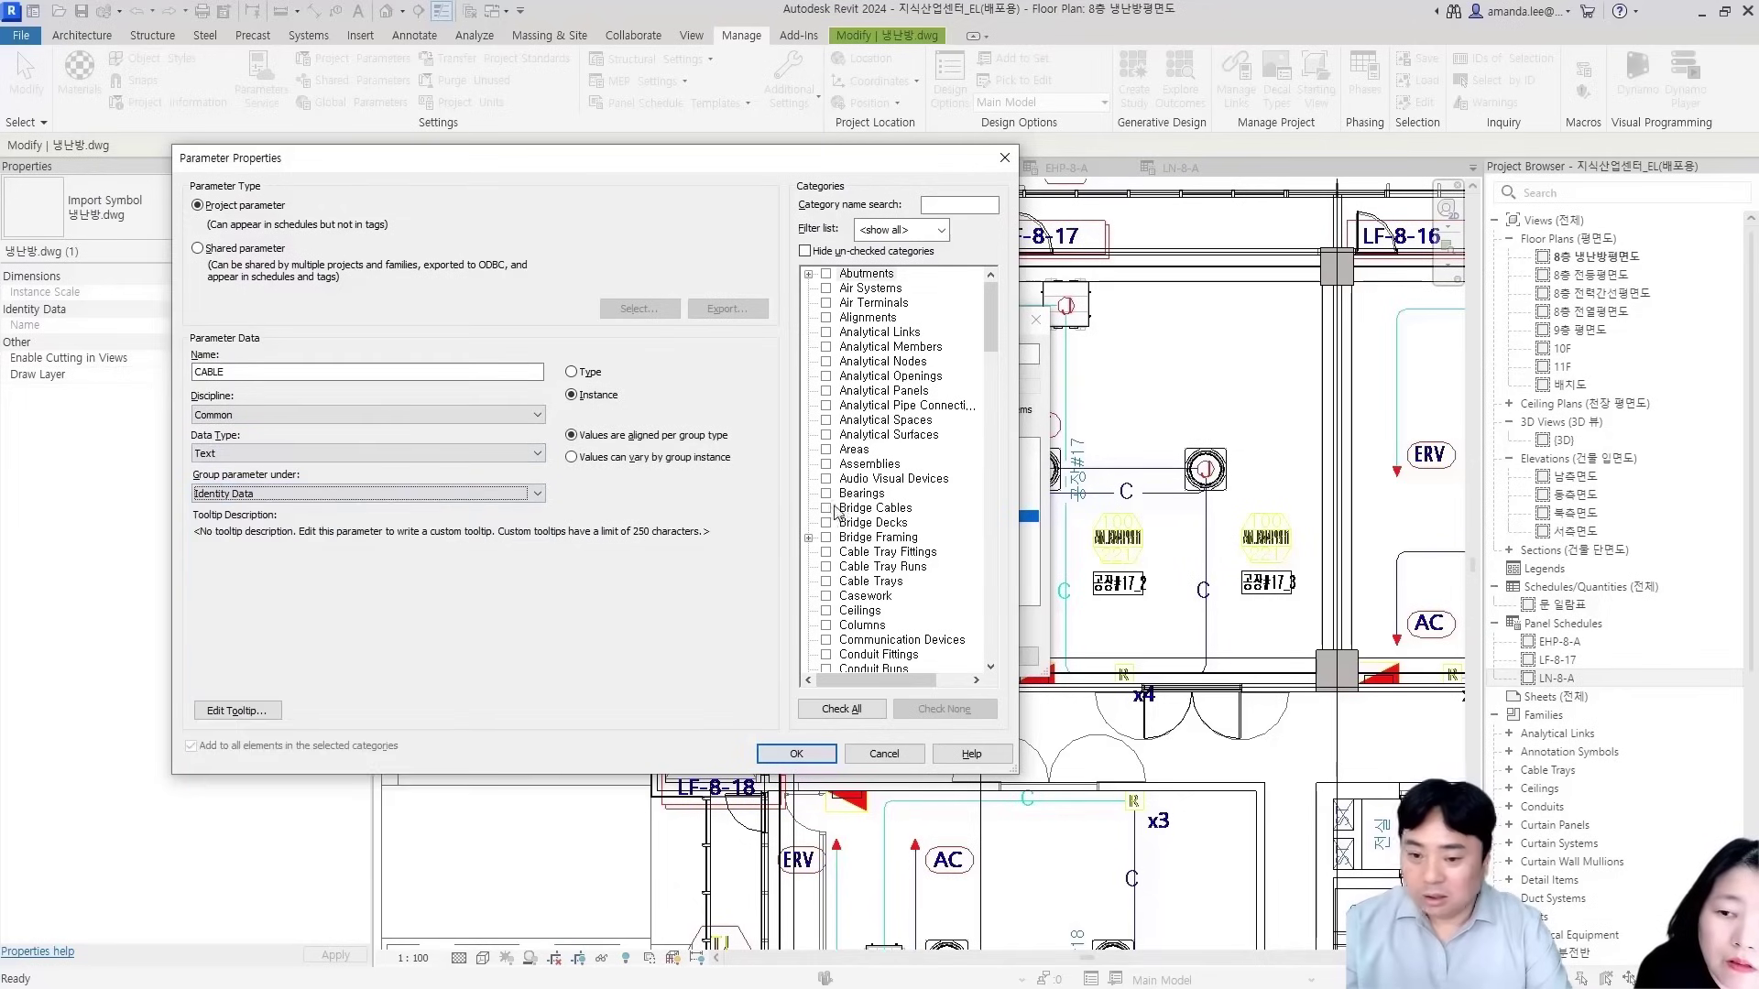
Assign the CABLE parameter to the Electrical Circuits category, keep its data type as Text, and create it
left_click(903, 538)
key("e")
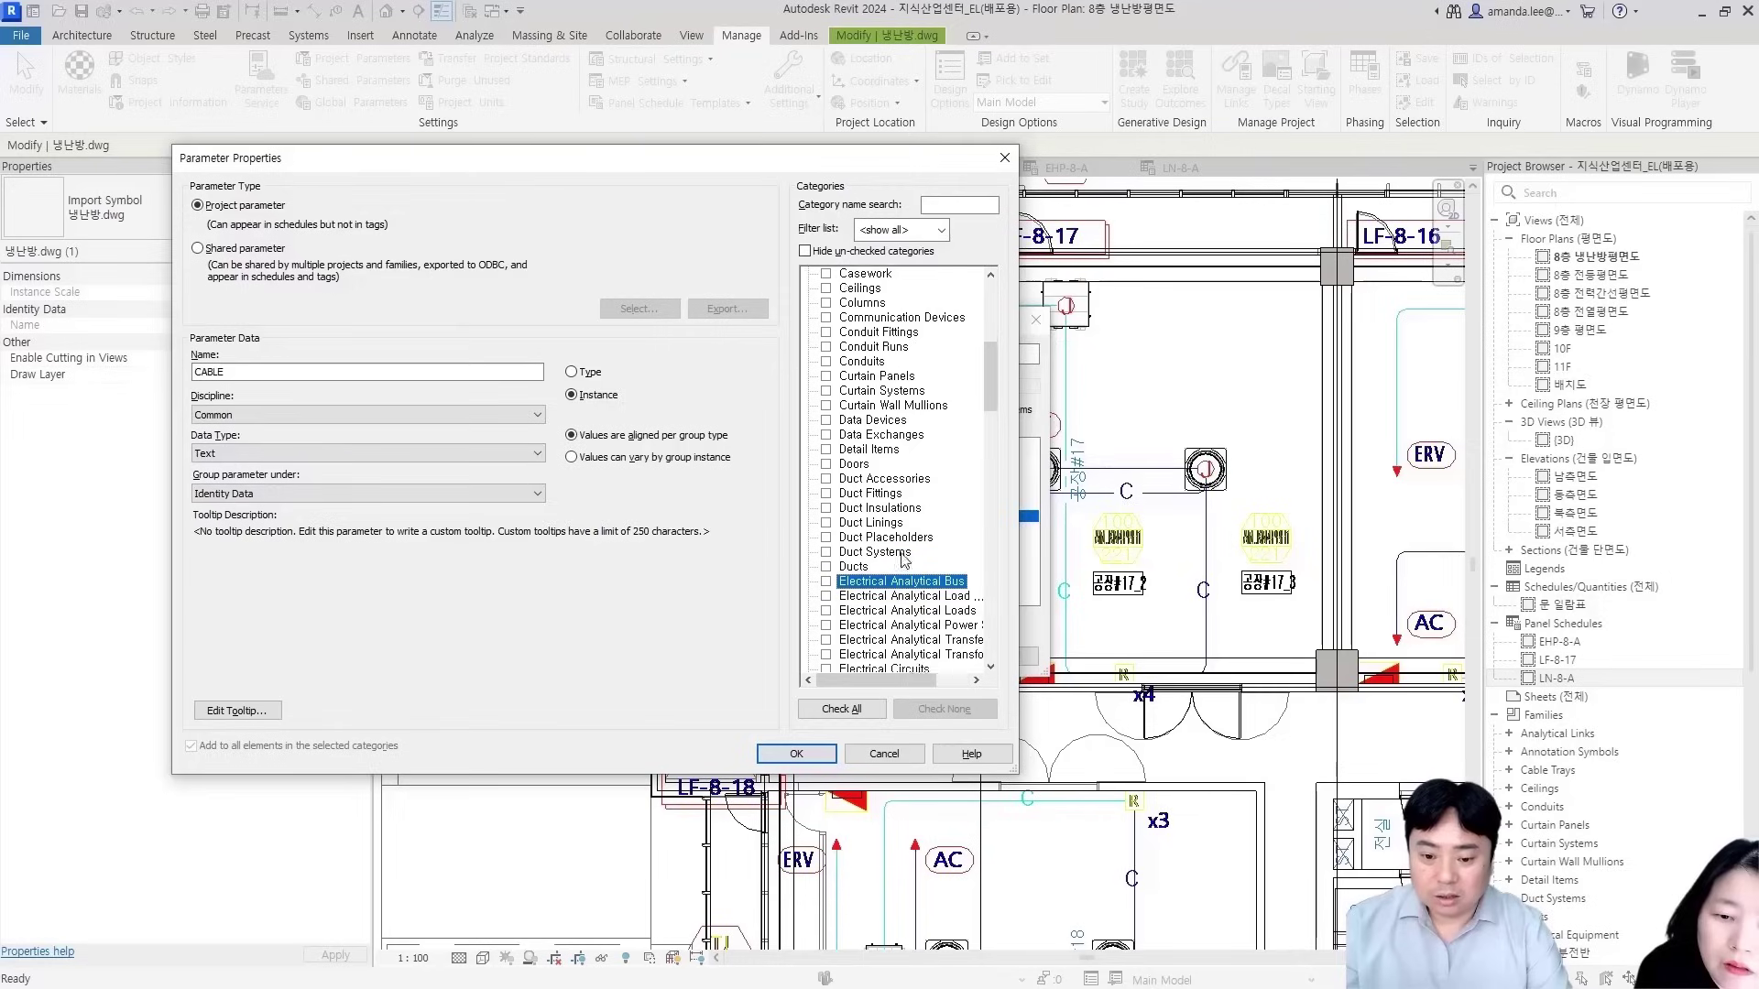
left_click(828, 596)
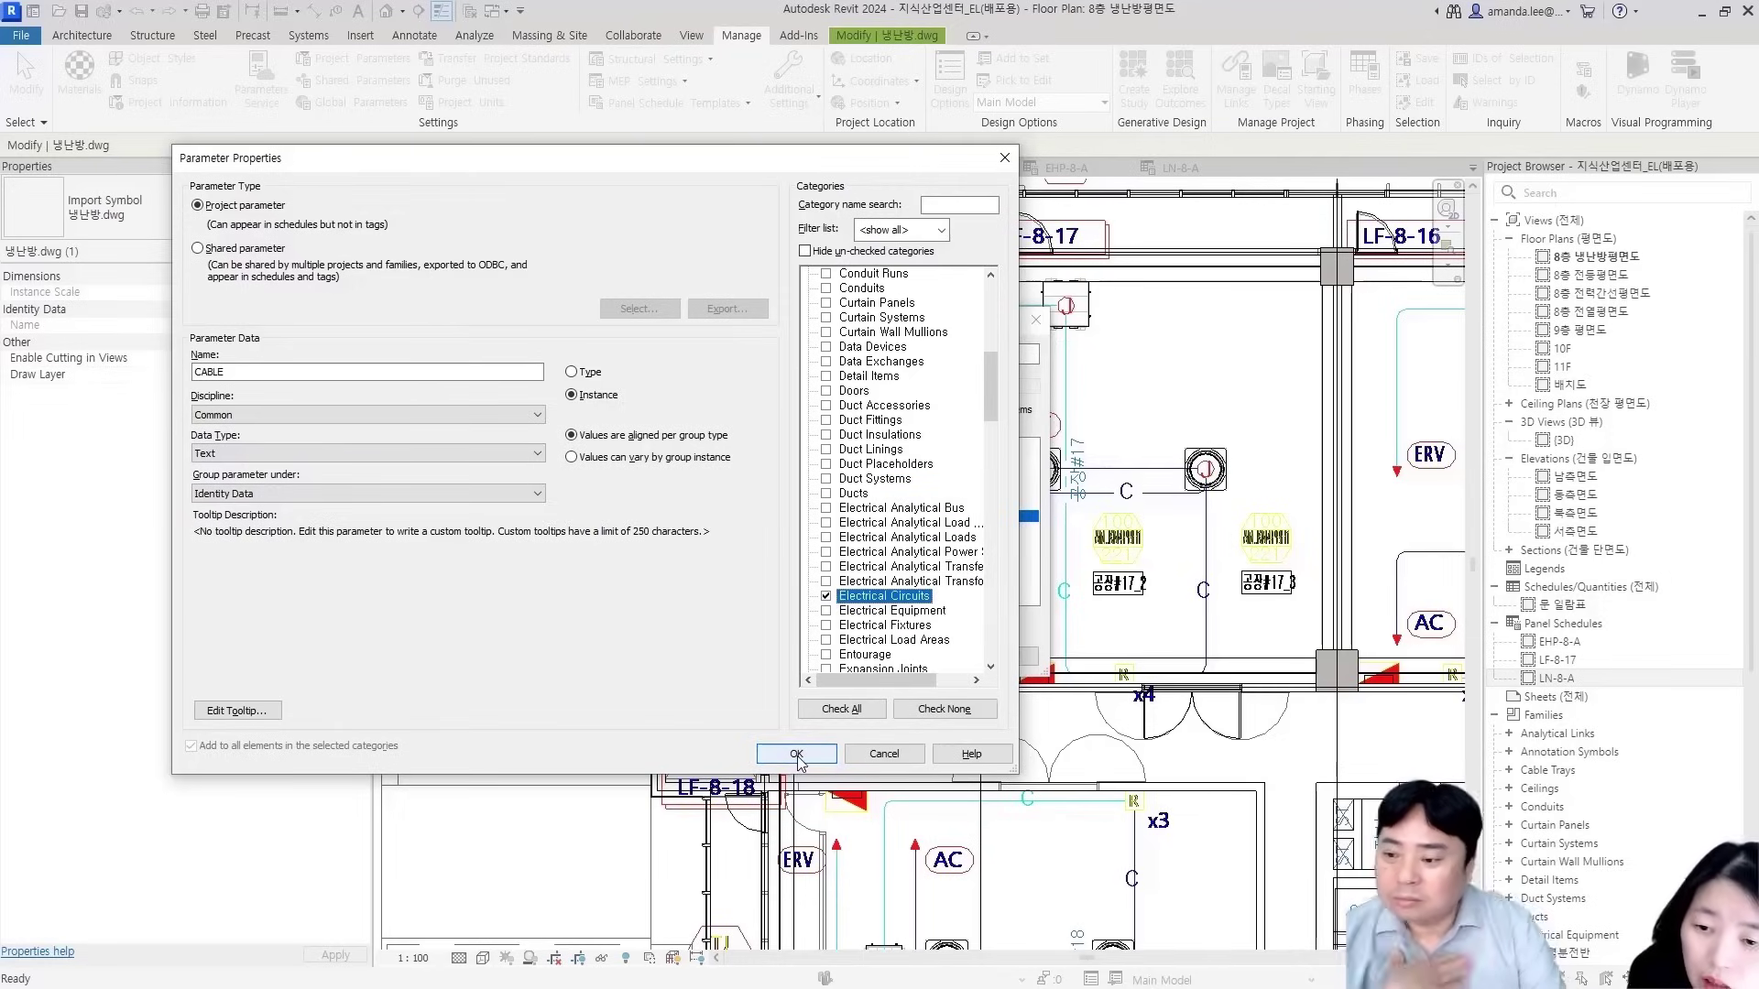
left_click(319, 455)
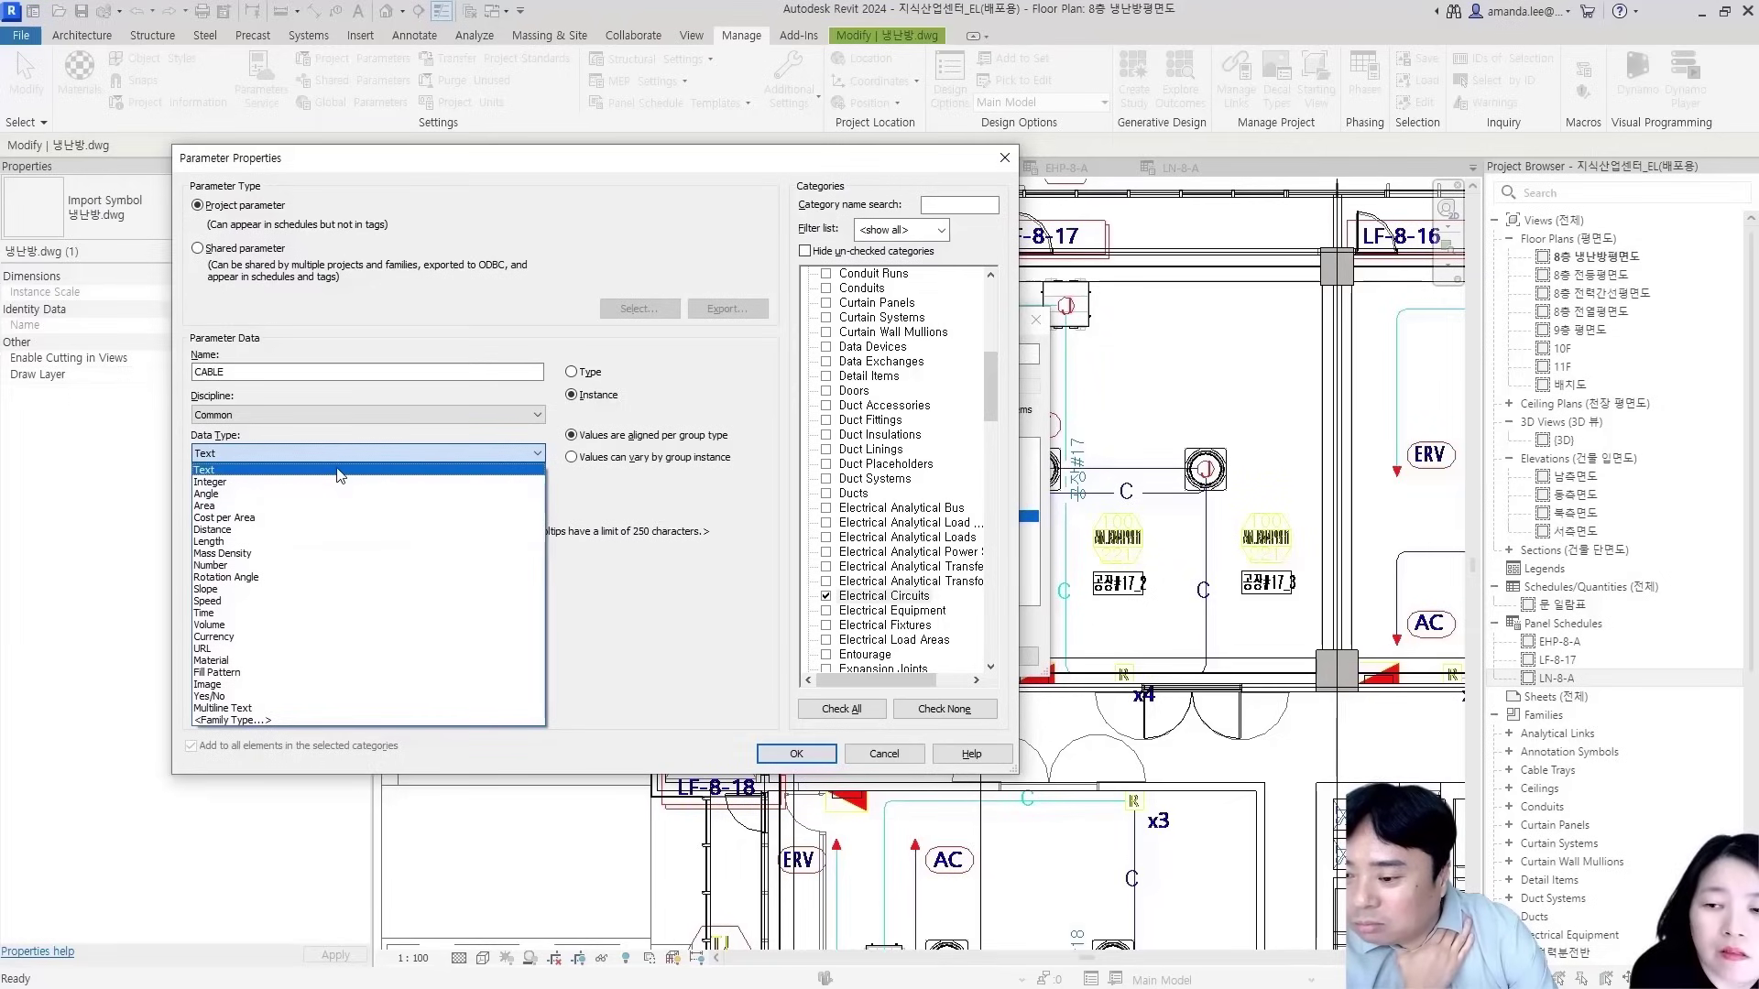
left_click(337, 469)
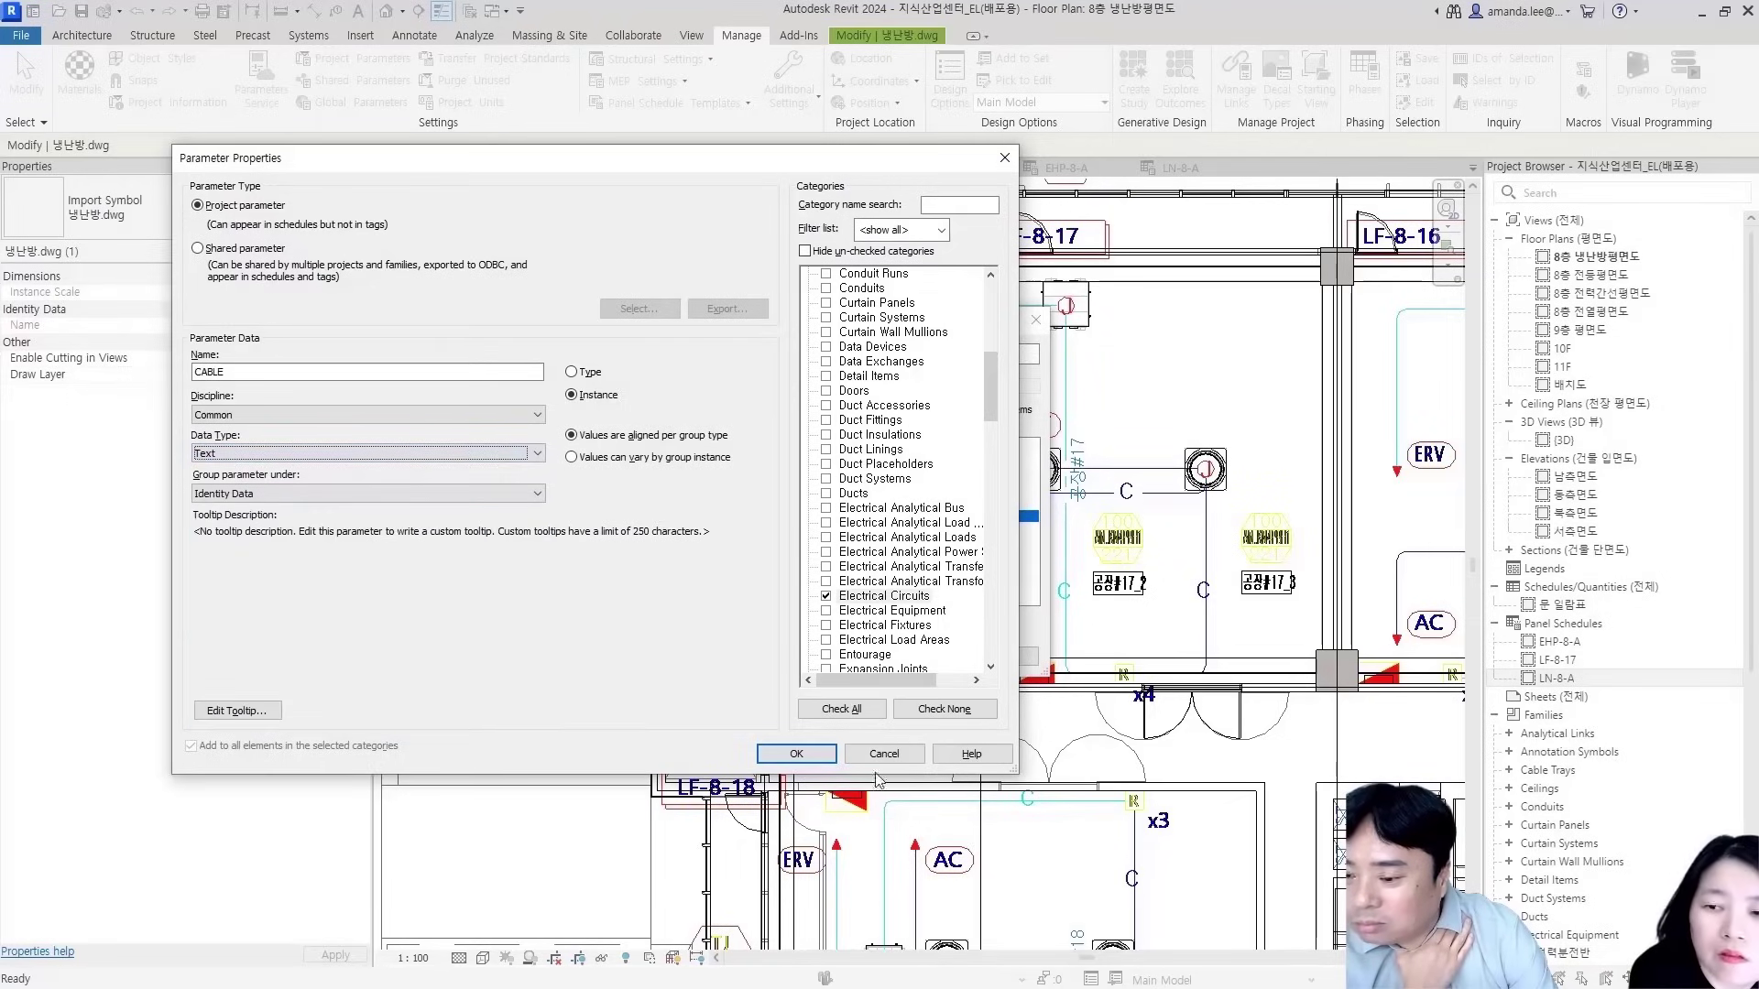
left_click(796, 754)
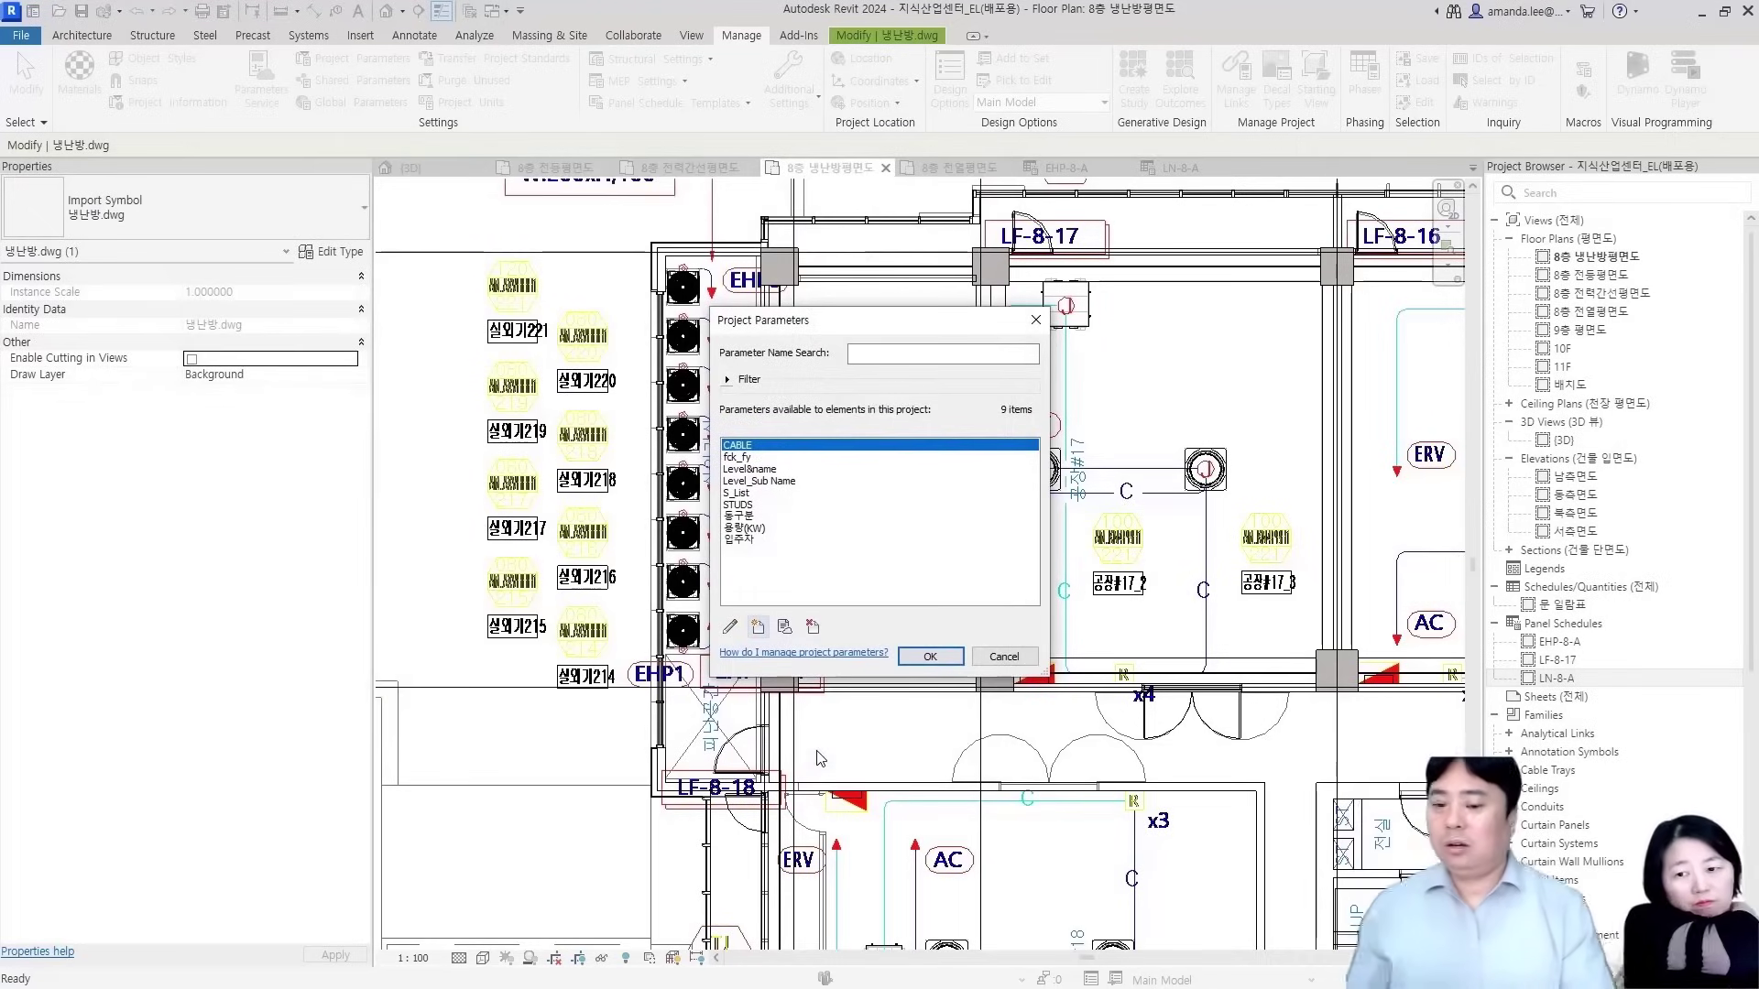
Check the Excel load sheet and start a new project parameter named 접지 with the Text data type, grouped under Identity Data
key("alt+Tab")
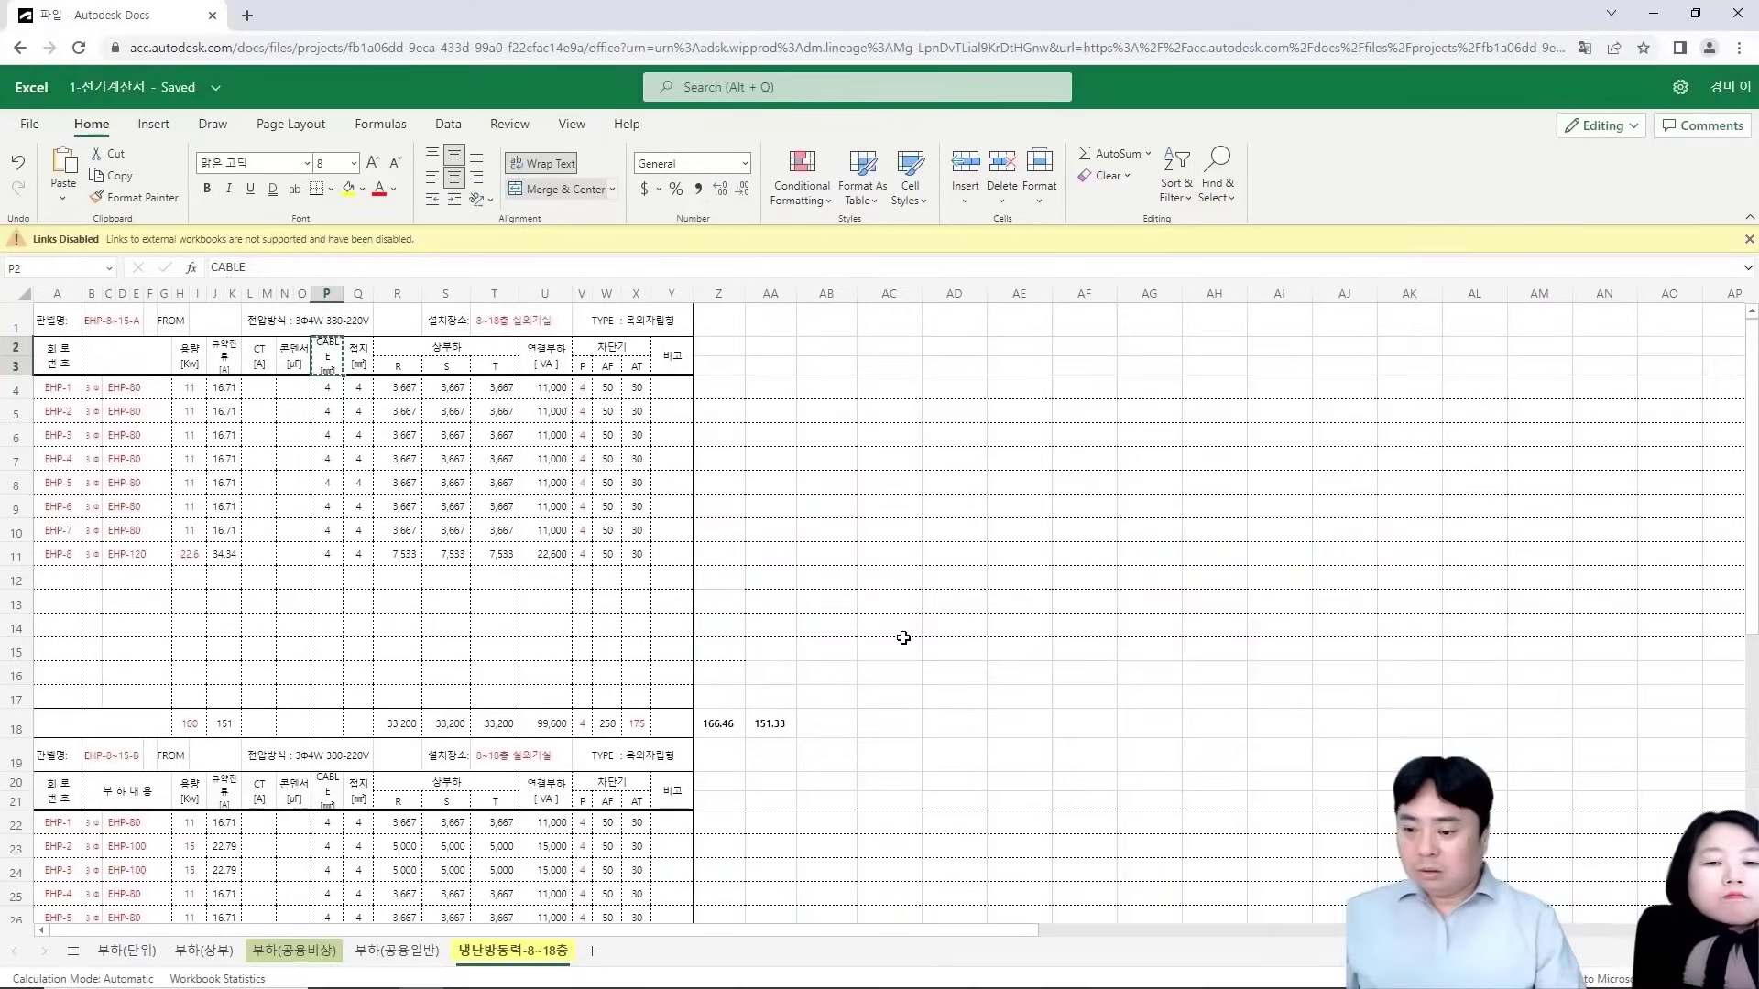
key("alt+Tab")
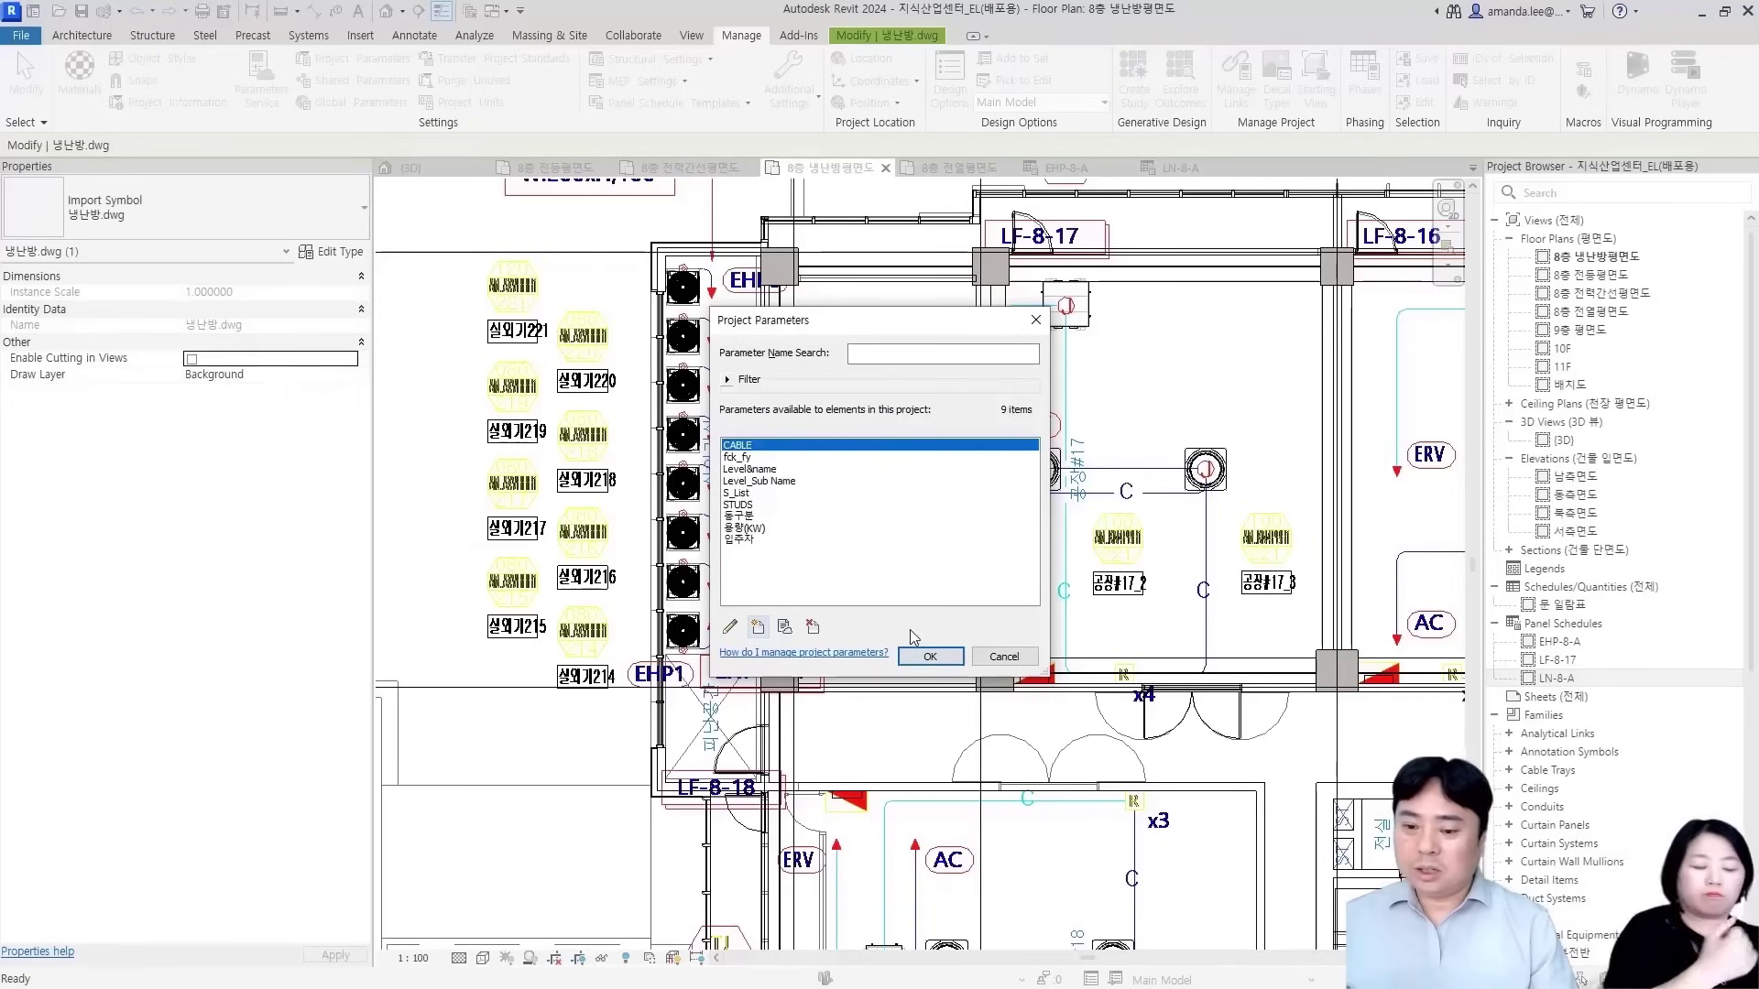
left_click(759, 627)
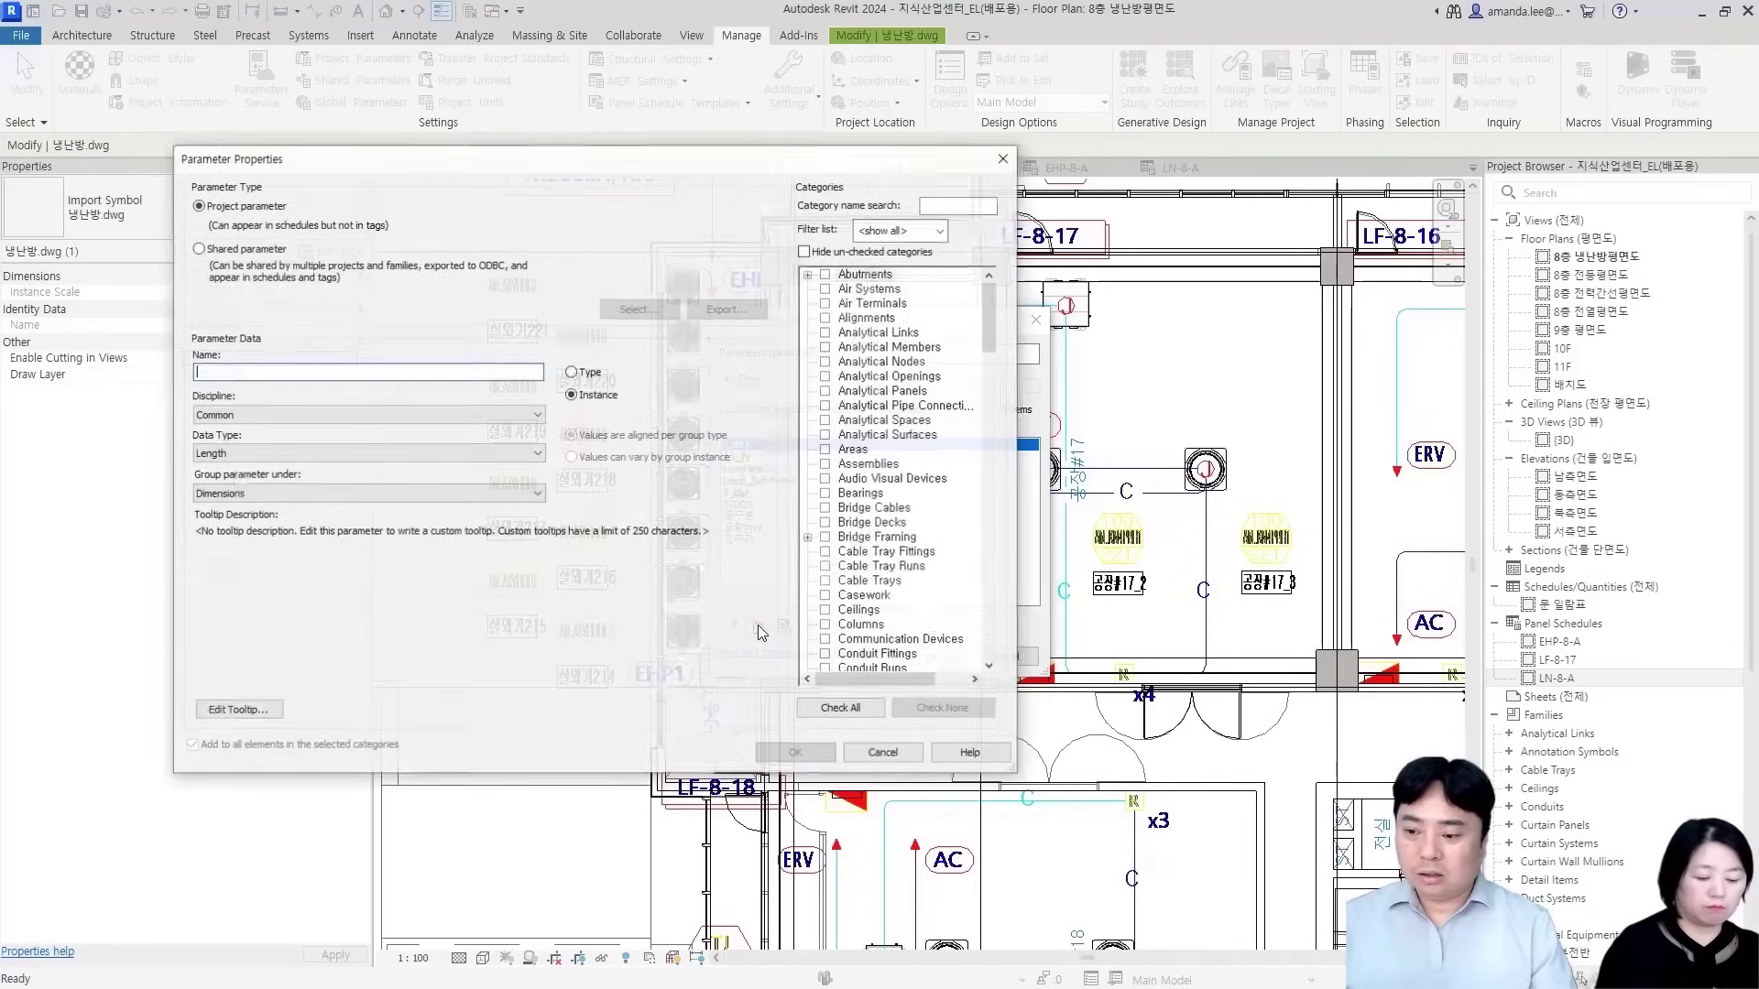
type("접")
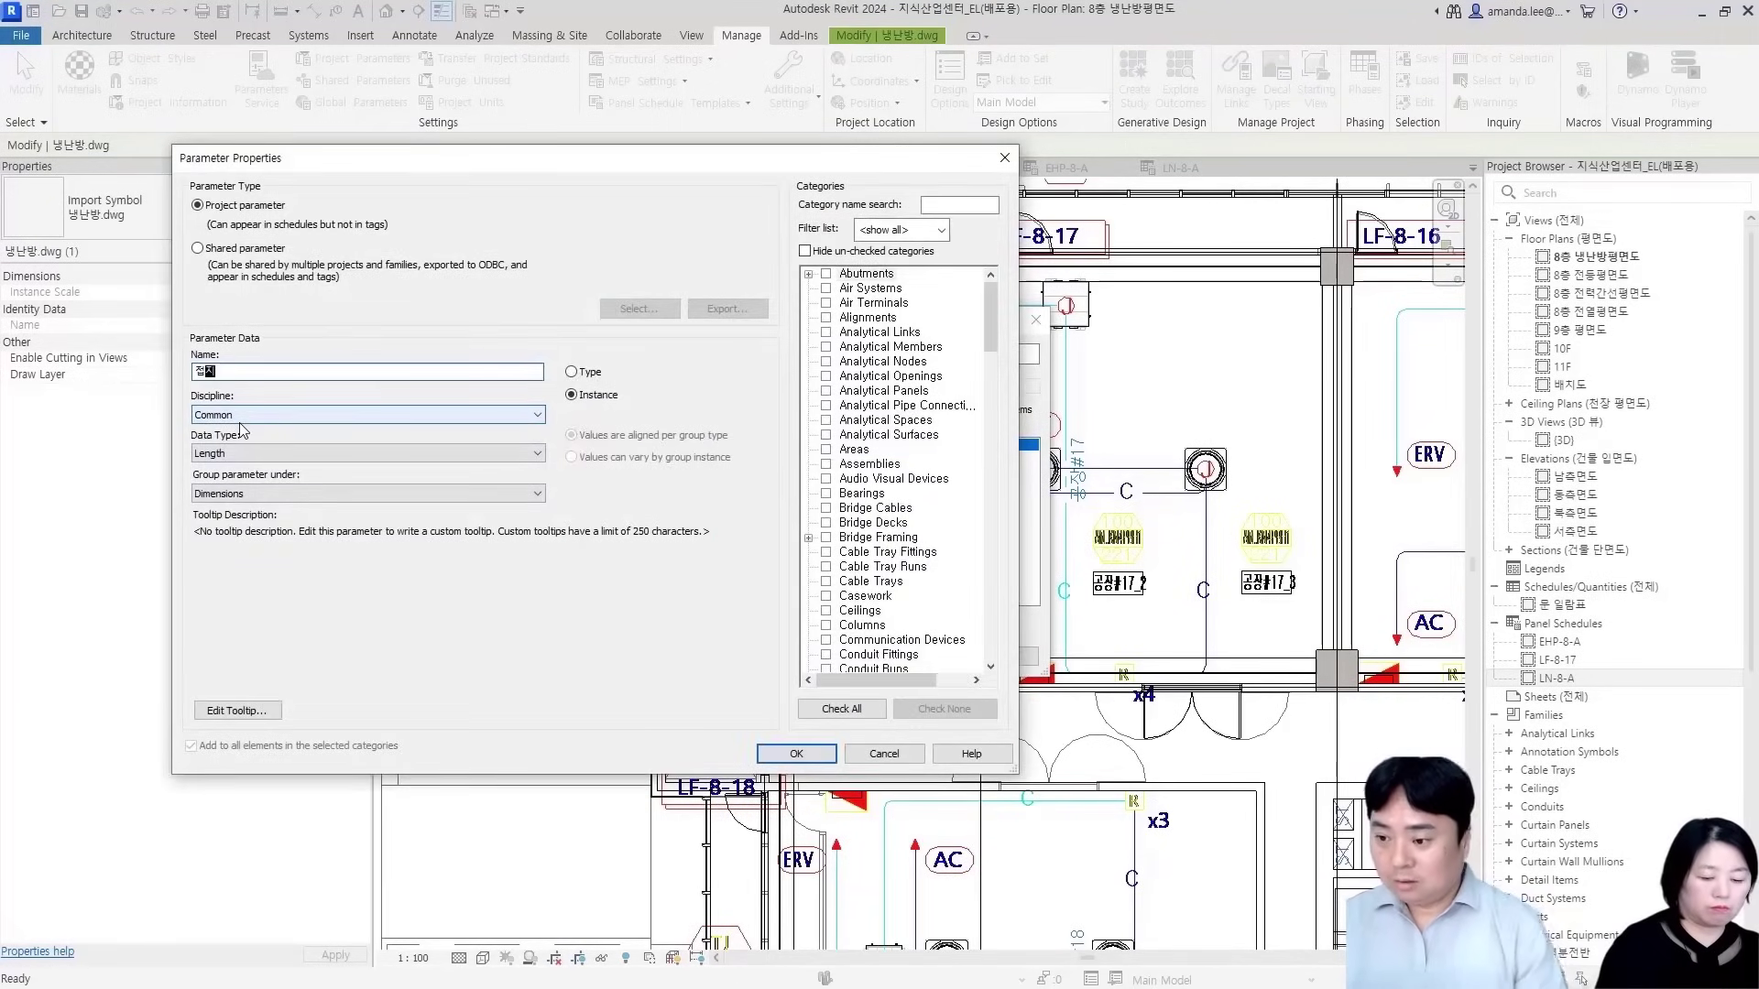
type("지")
left_click(366, 452)
left_click(247, 472)
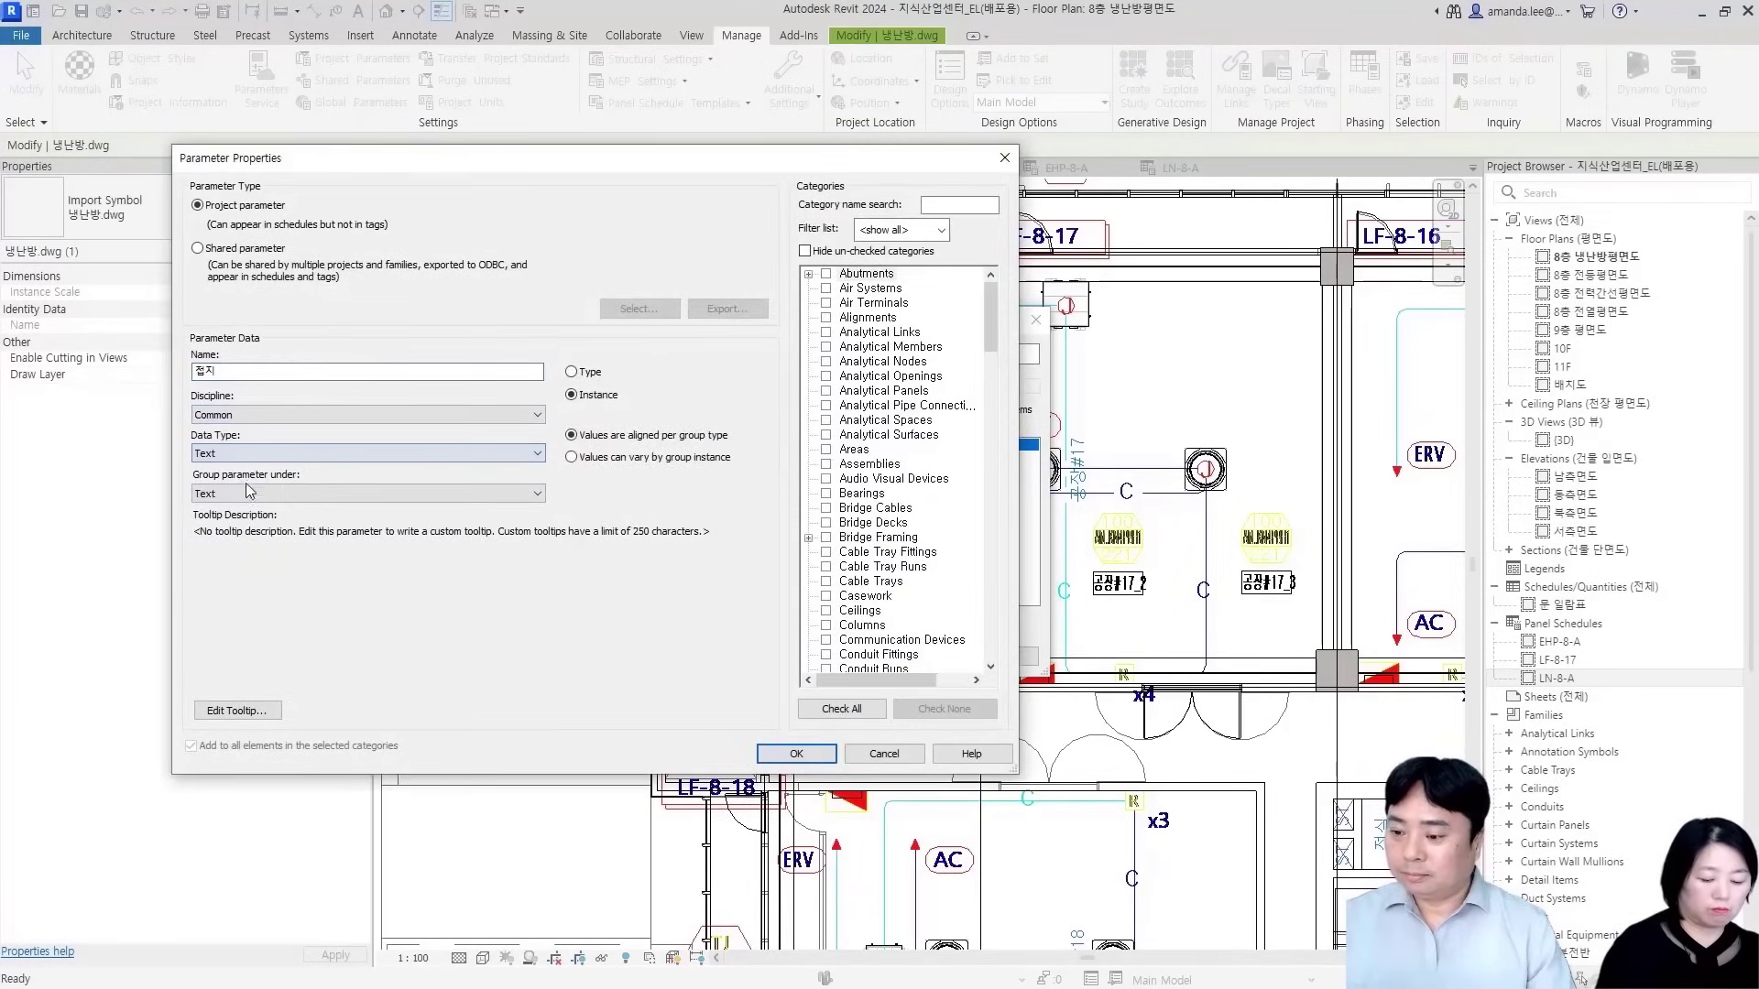
left_click(275, 493)
left_click(251, 530)
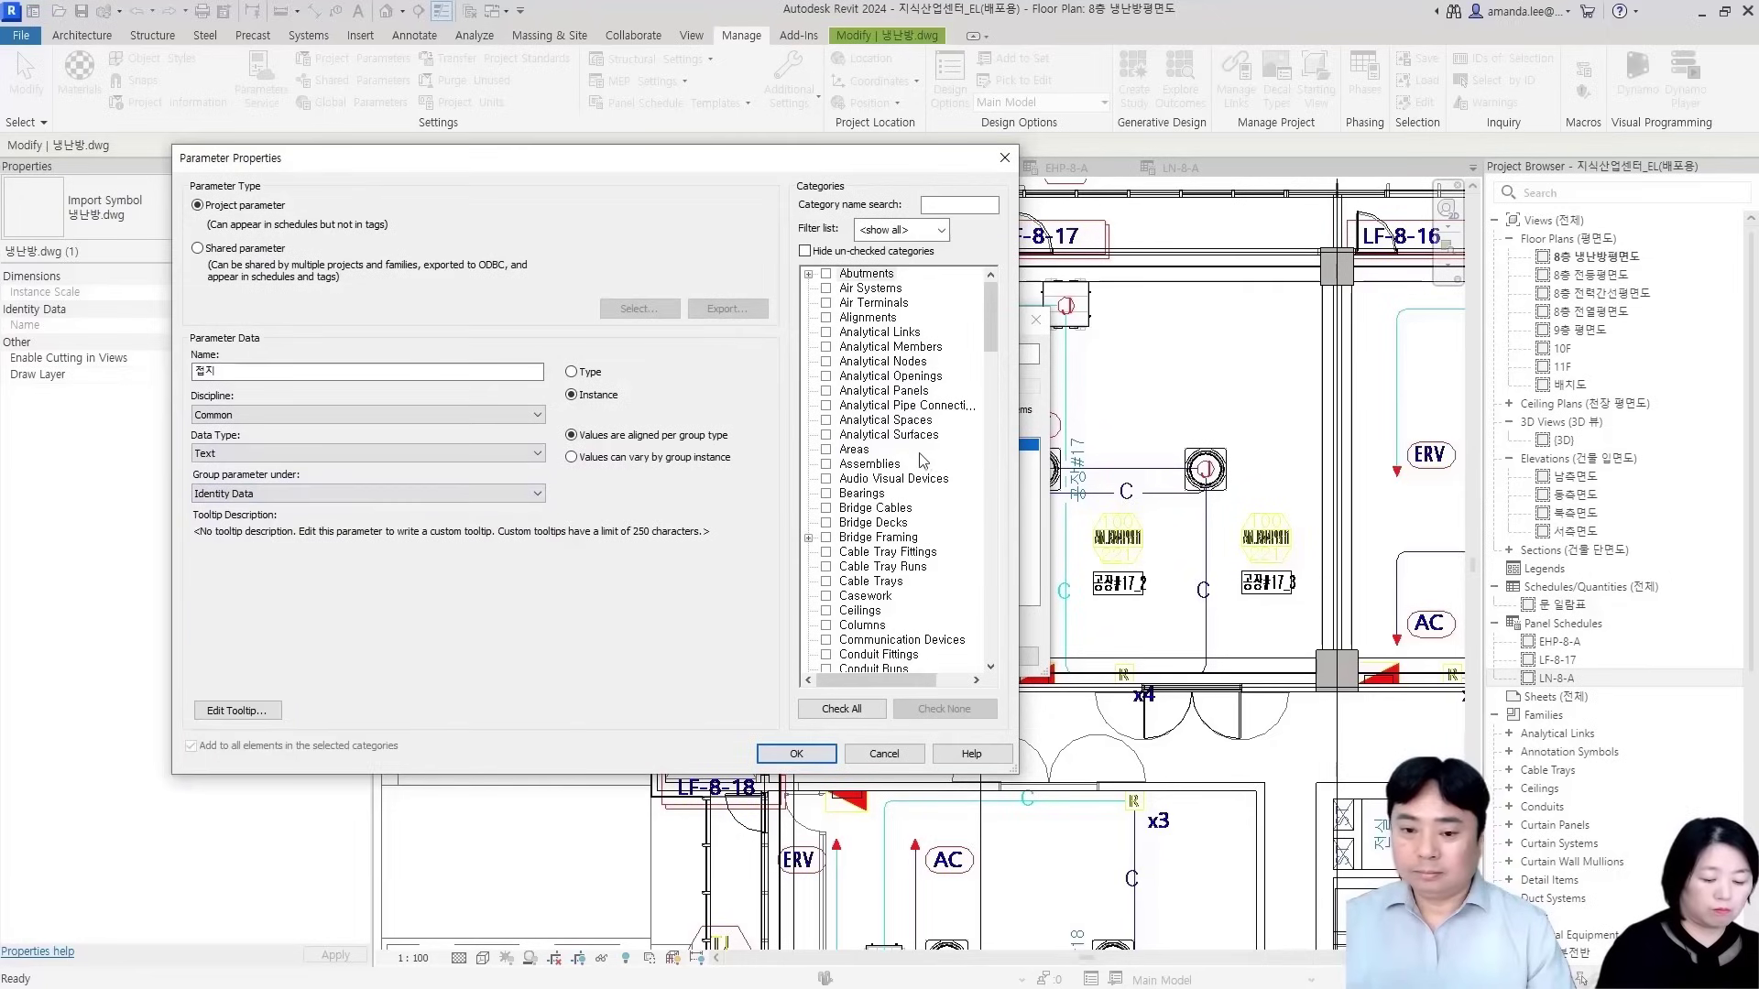
Assign the 접지 parameter to the Electrical Circuits category and create it
scroll(904, 561, "down", 3)
left_click(891, 567)
key("e")
scroll(893, 574, "down", 4)
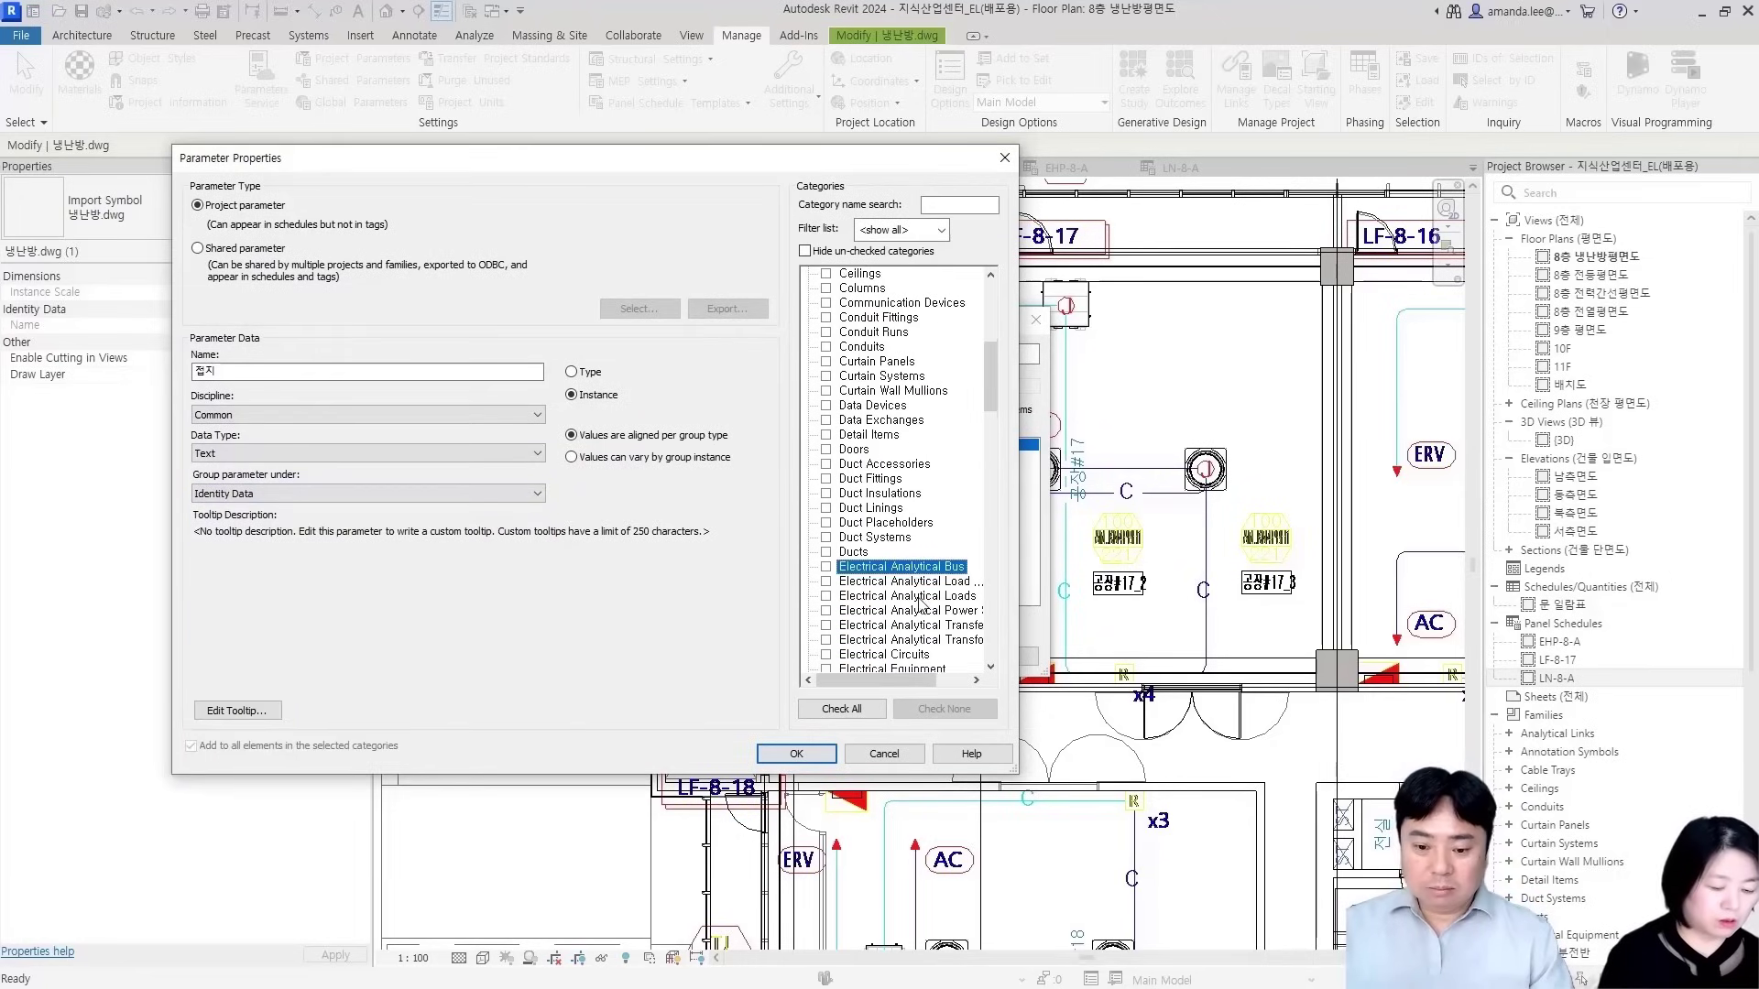
left_click(827, 567)
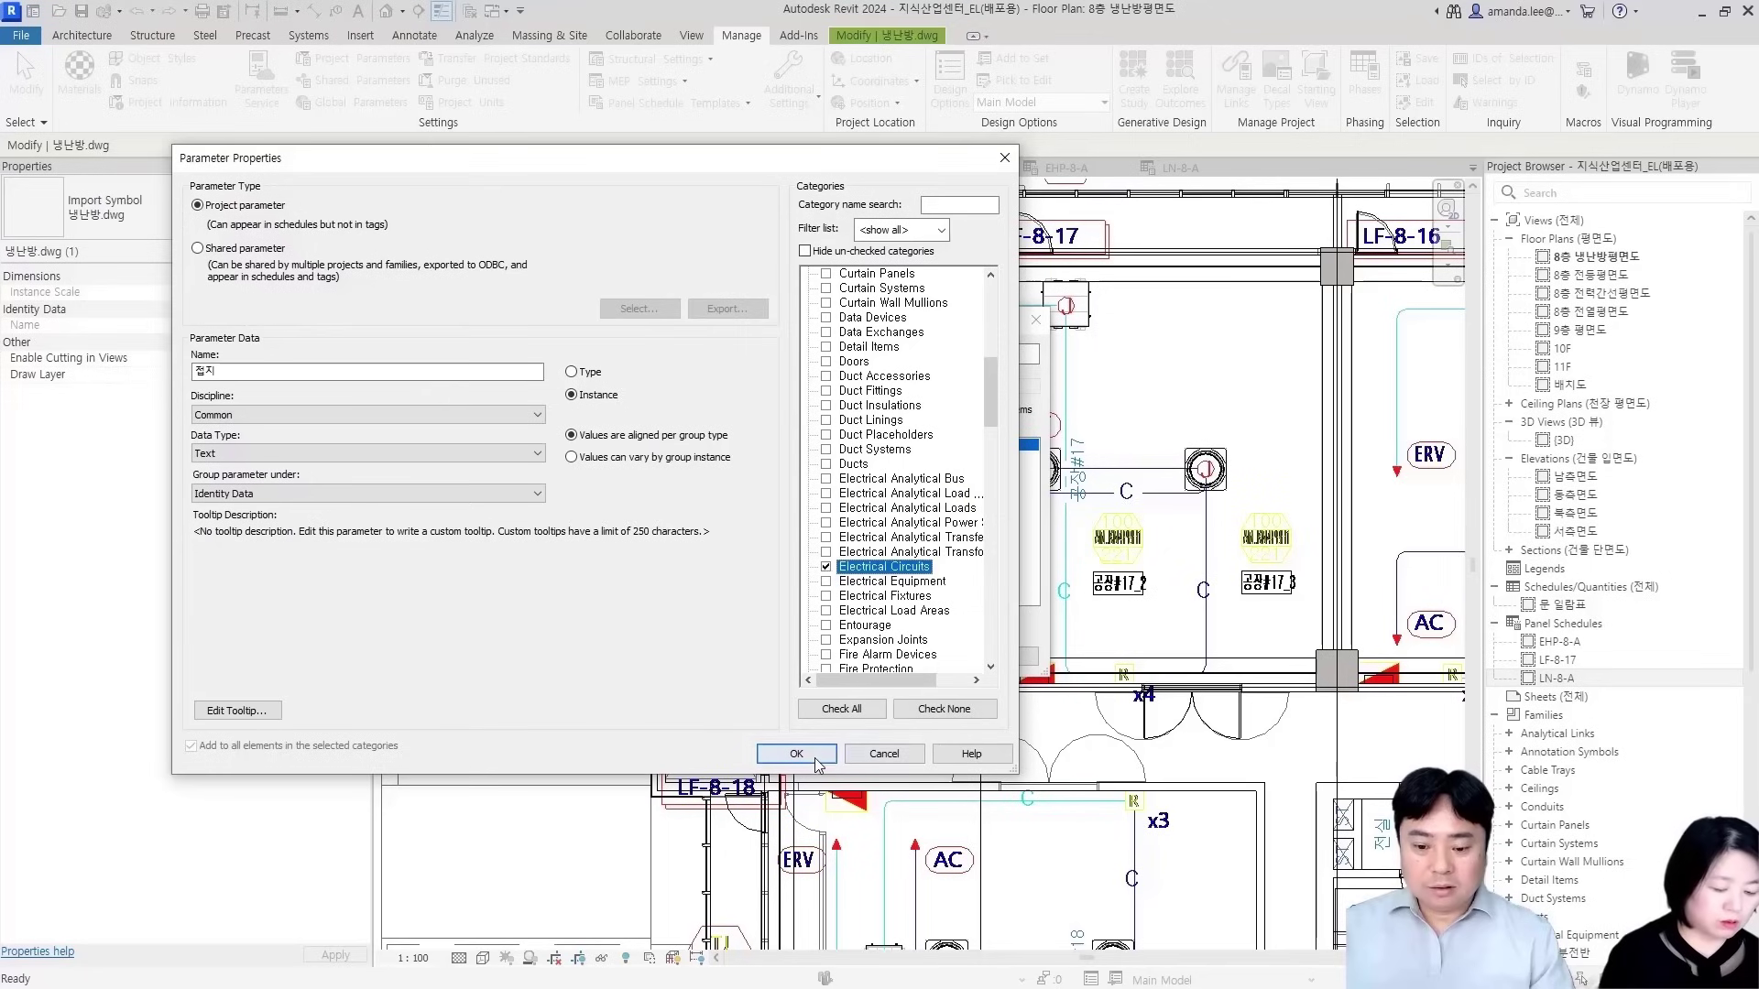
left_click(819, 758)
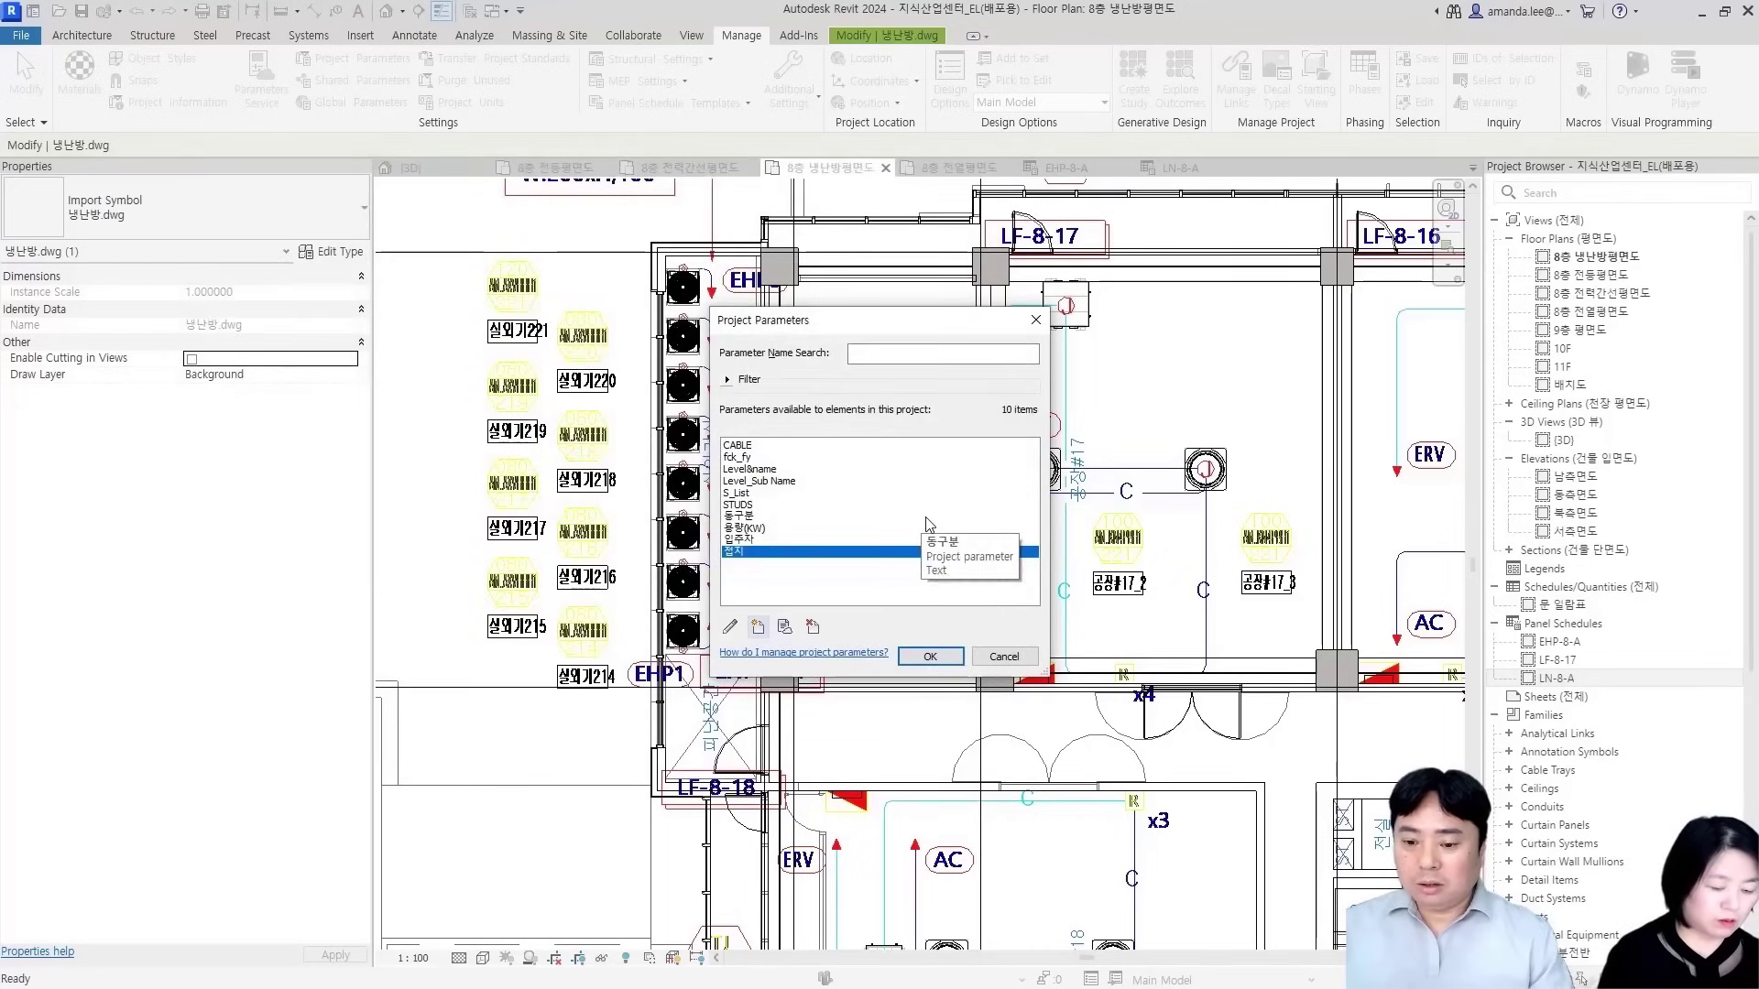
Start another new project parameter named POLE with the Text data type, grouped under Identity Data
key("alt+Tab")
key("alt+Tab")
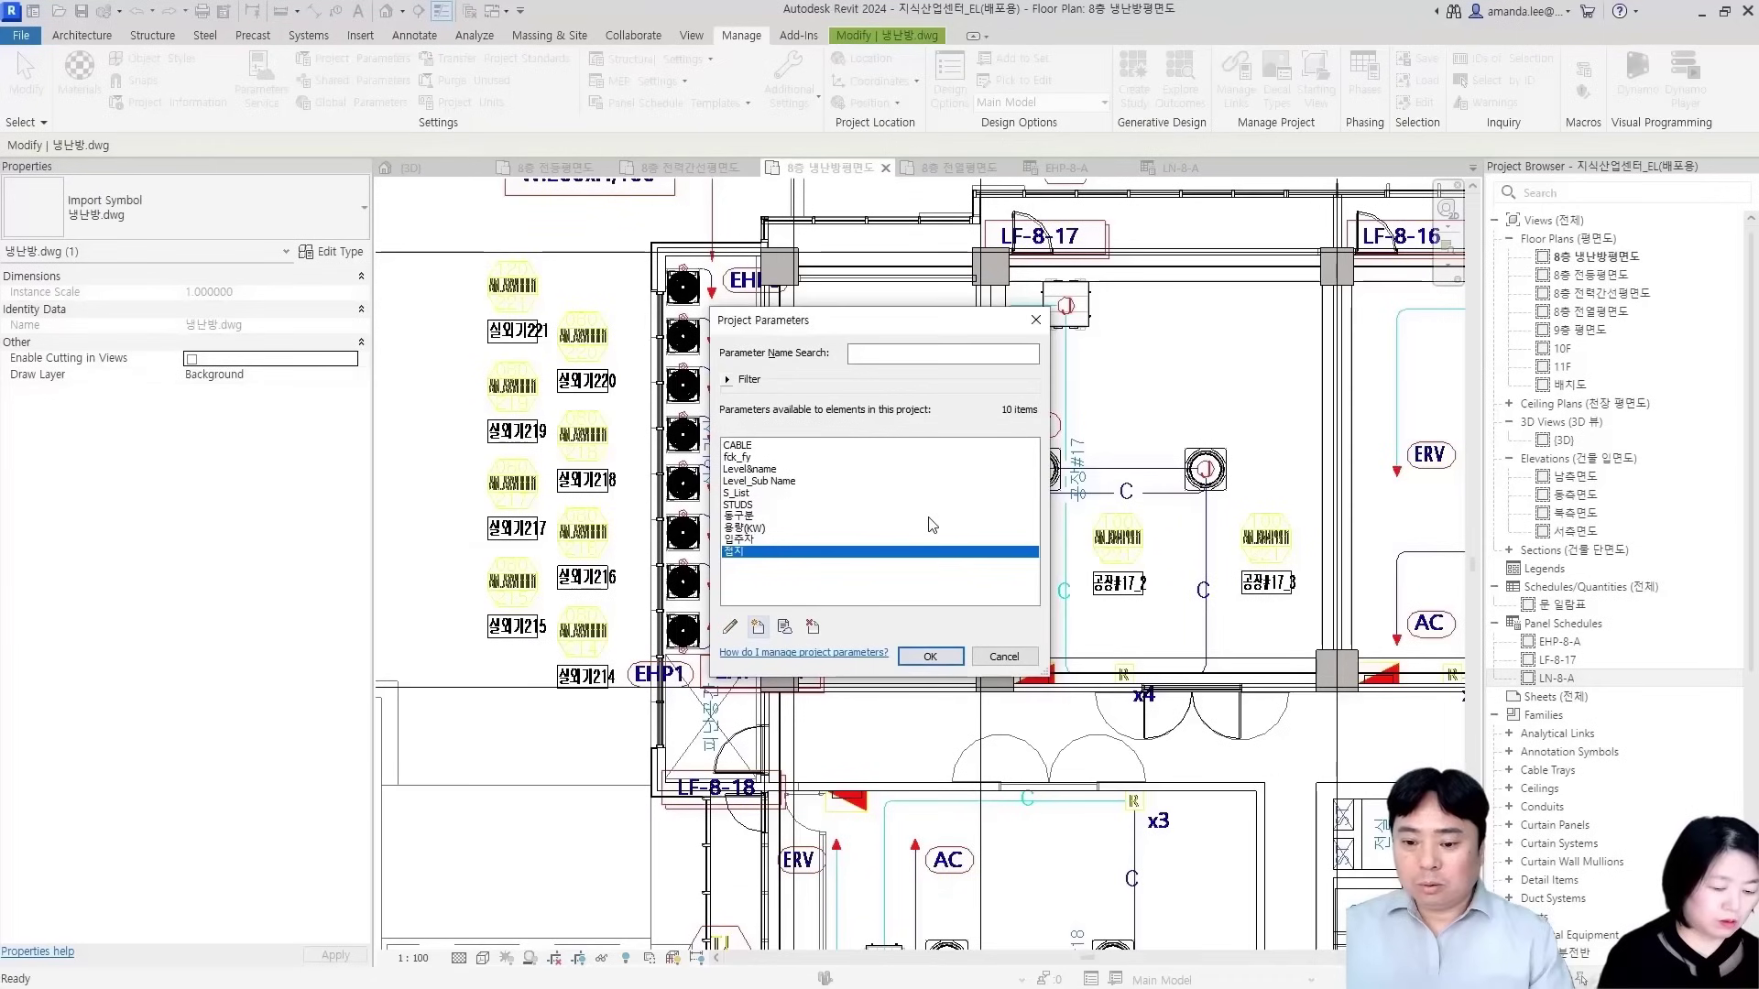
left_click(756, 627)
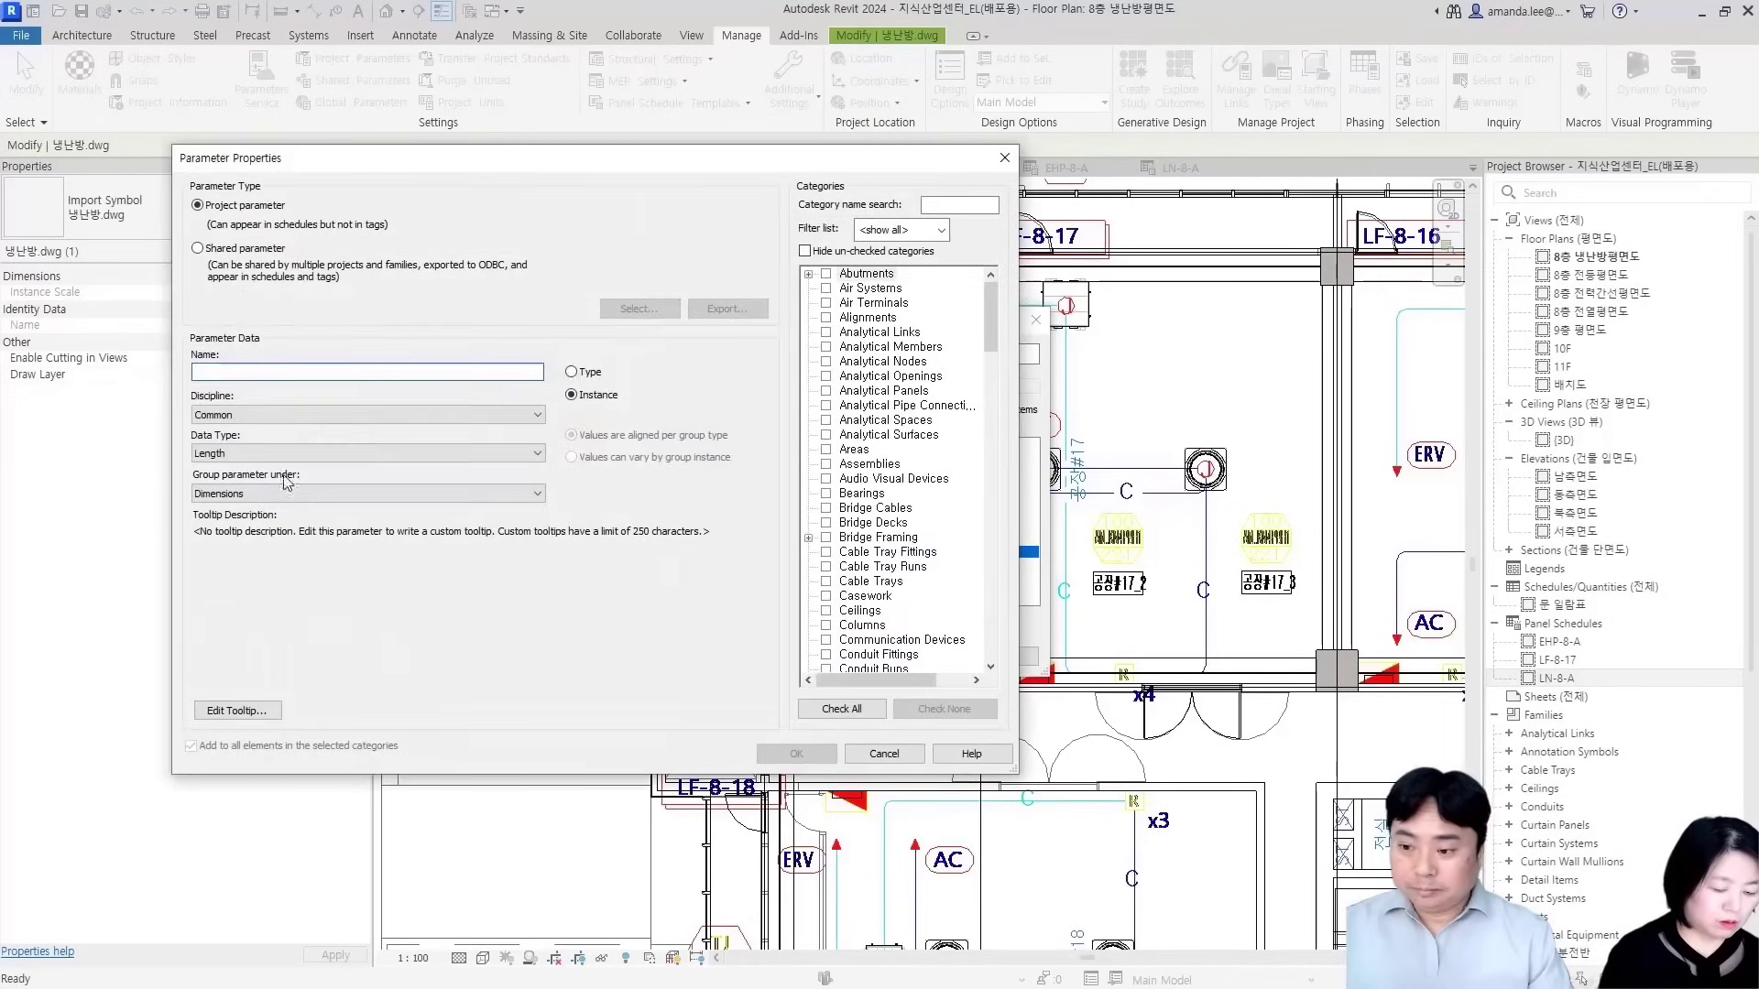
type("PO")
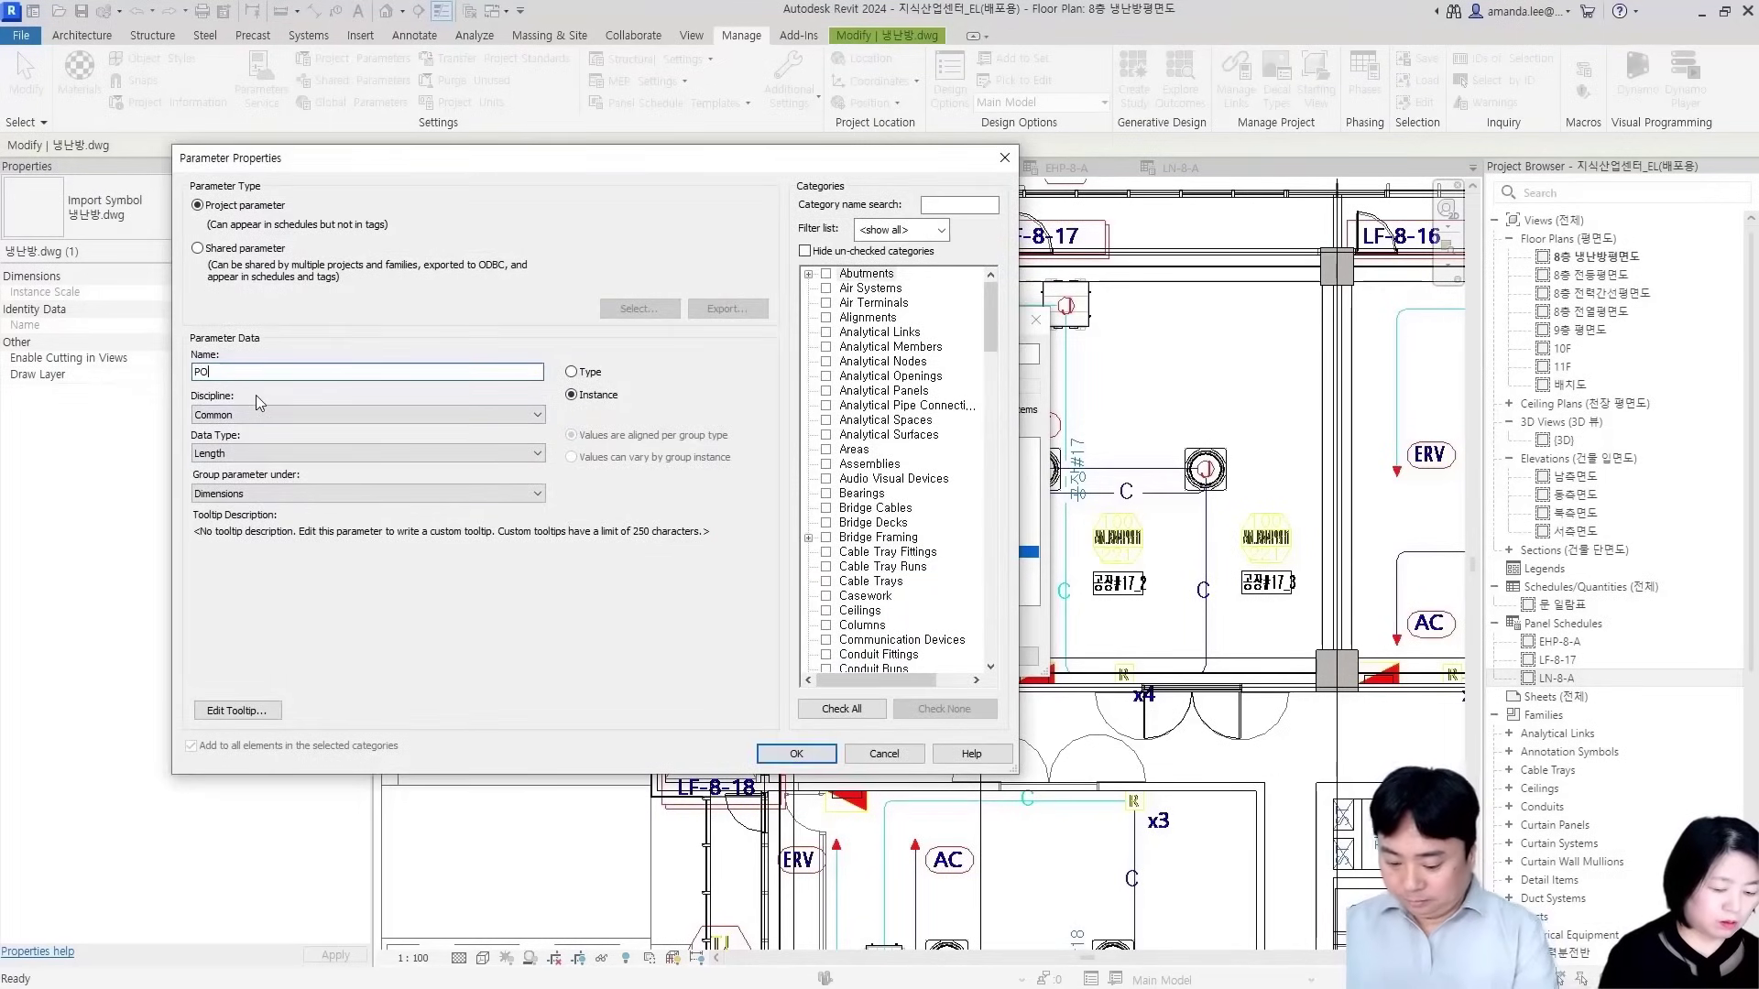
type("LE")
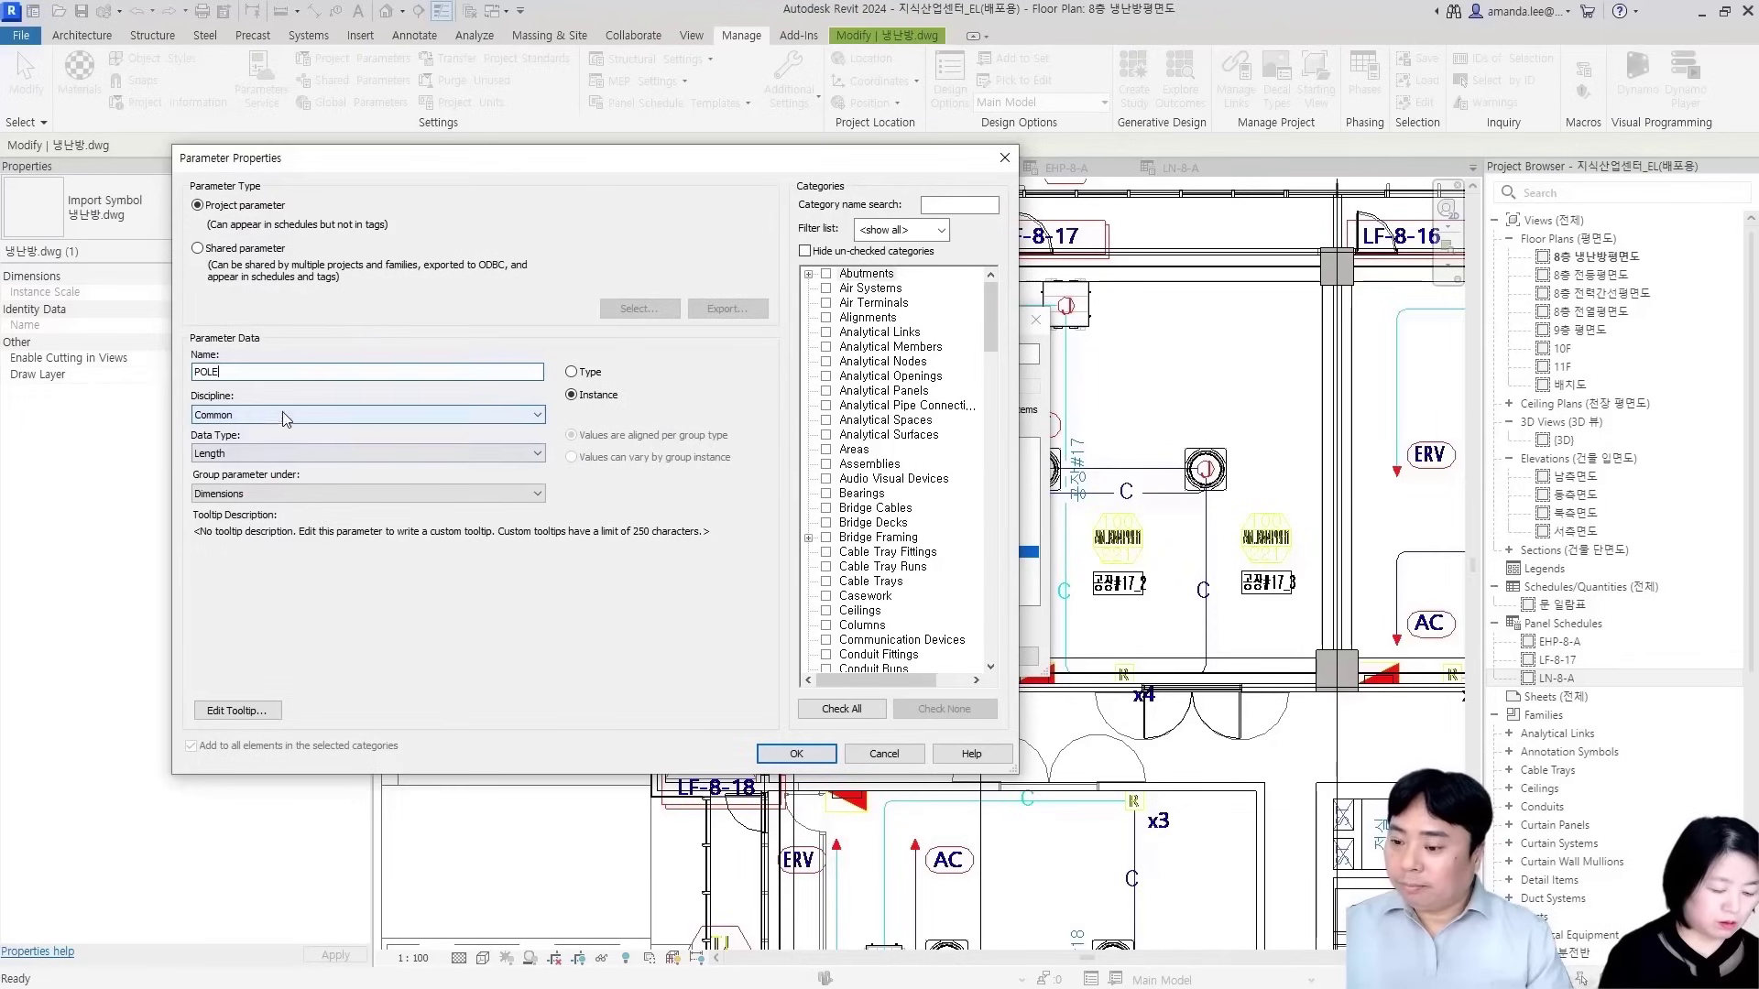
left_click(280, 453)
left_click(229, 470)
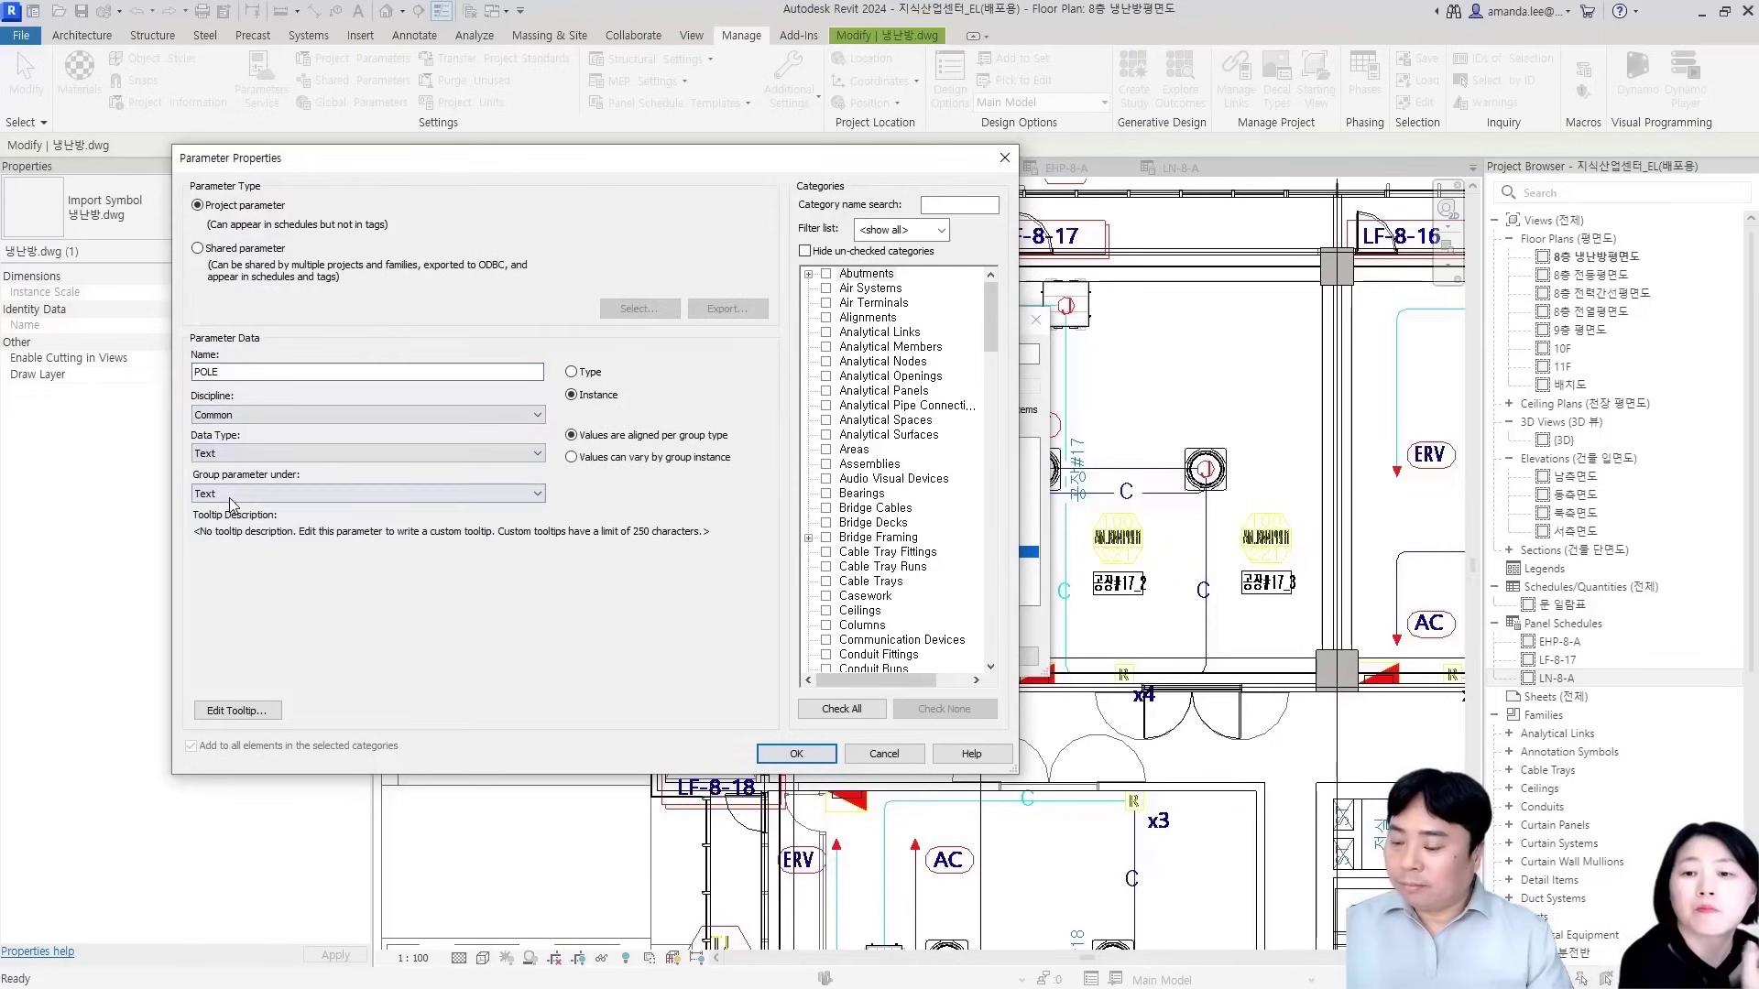
left_click(235, 494)
left_click(245, 523)
Assign the POLE parameter to the Electrical Circuits category, create it, and accept the project parameter list
left_click(857, 554)
scroll(858, 560, "down", 7)
left_click(856, 577)
scroll(829, 595, "down", 1)
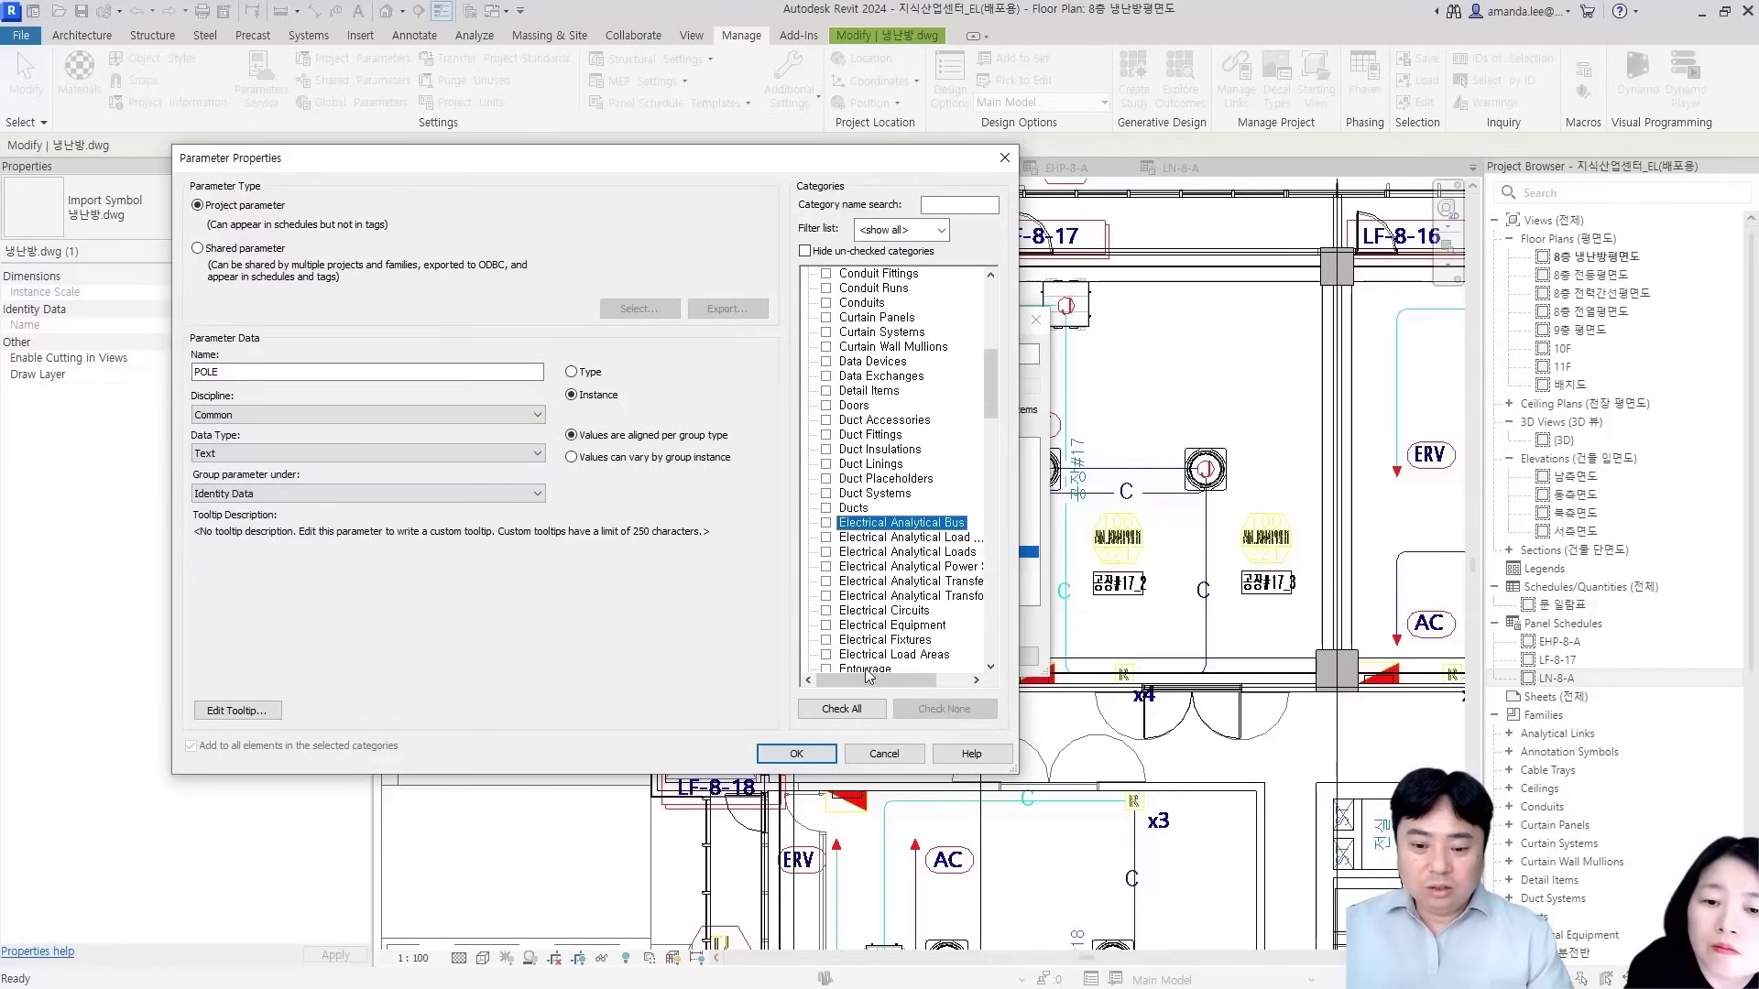
left_click(826, 611)
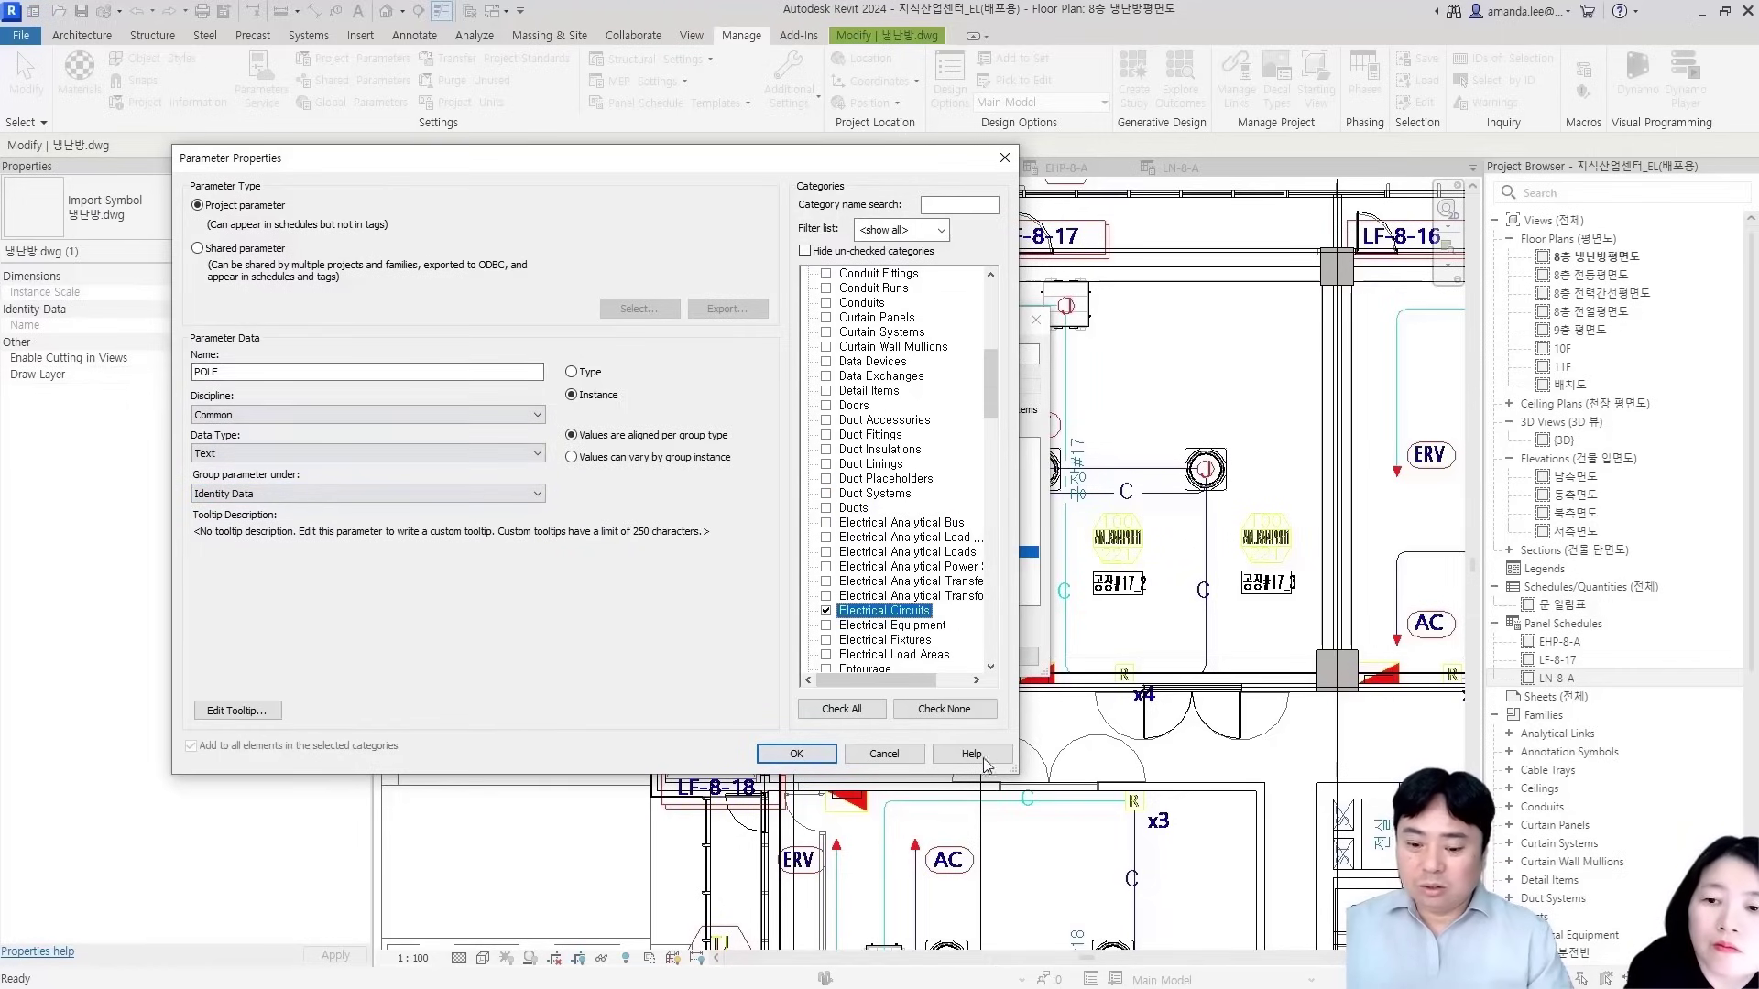
left_click(796, 753)
left_click(927, 657)
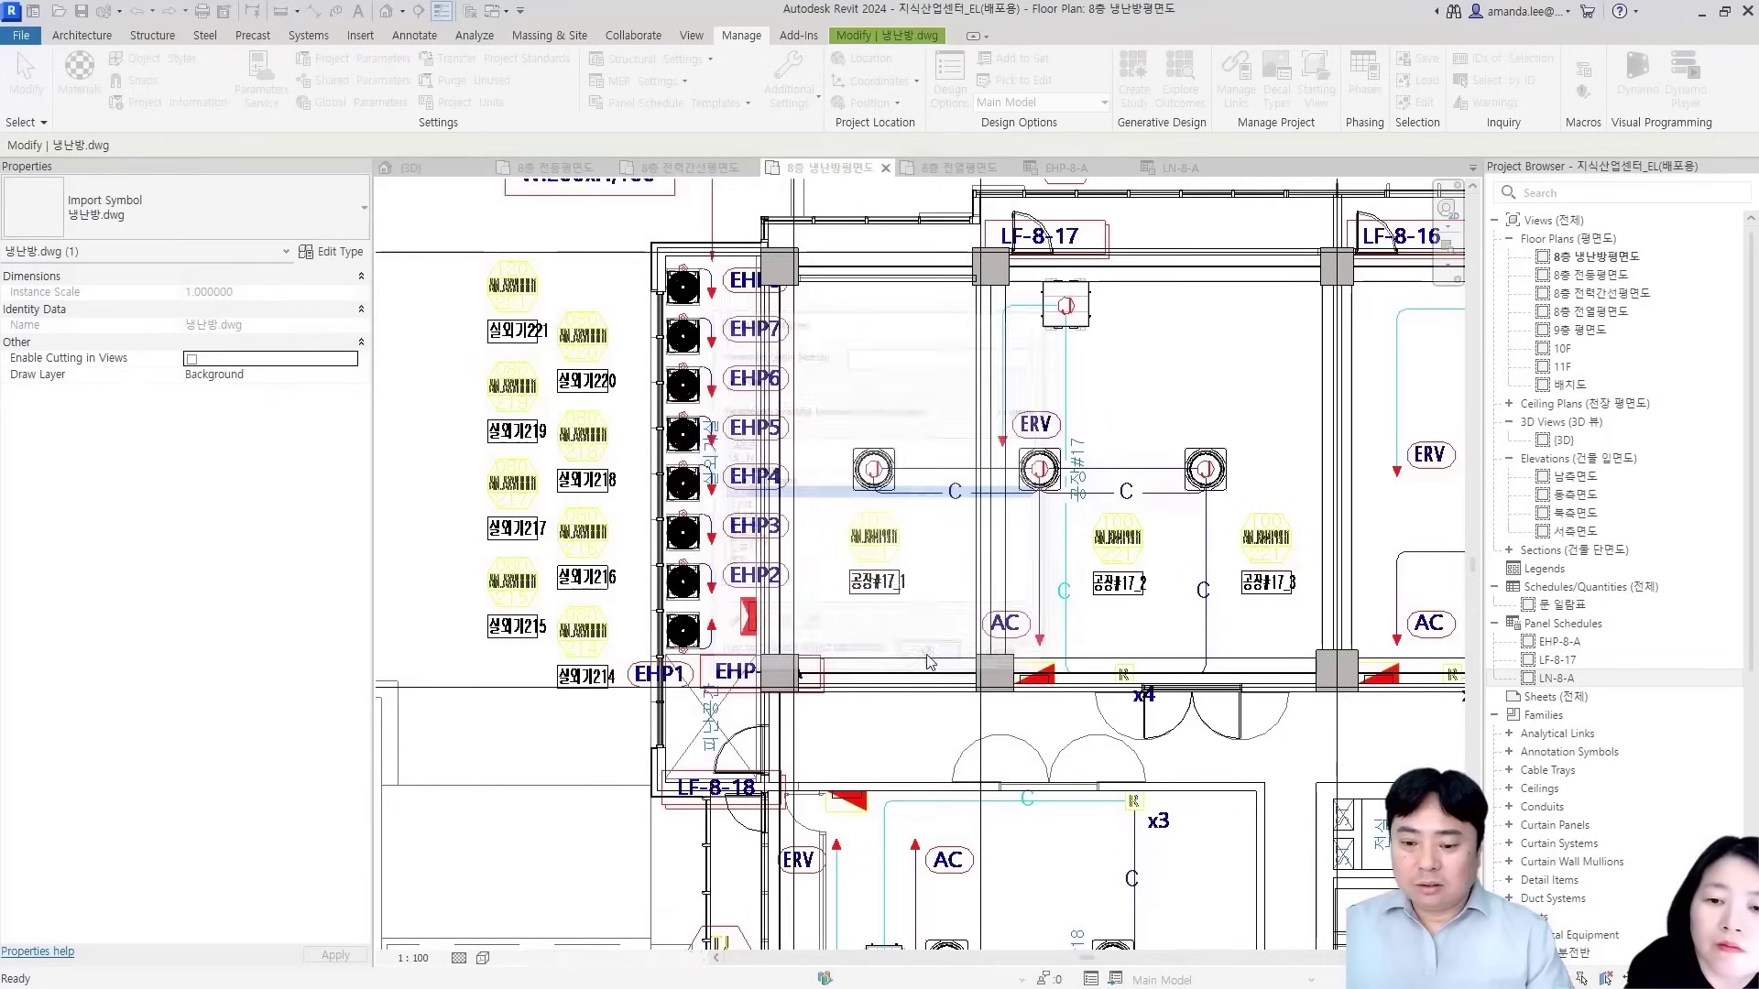
Show the electrical circuit properties of the EHP1 outdoor unit and set CABLE, POLE and 접지 to 4 each
left_click(683, 631)
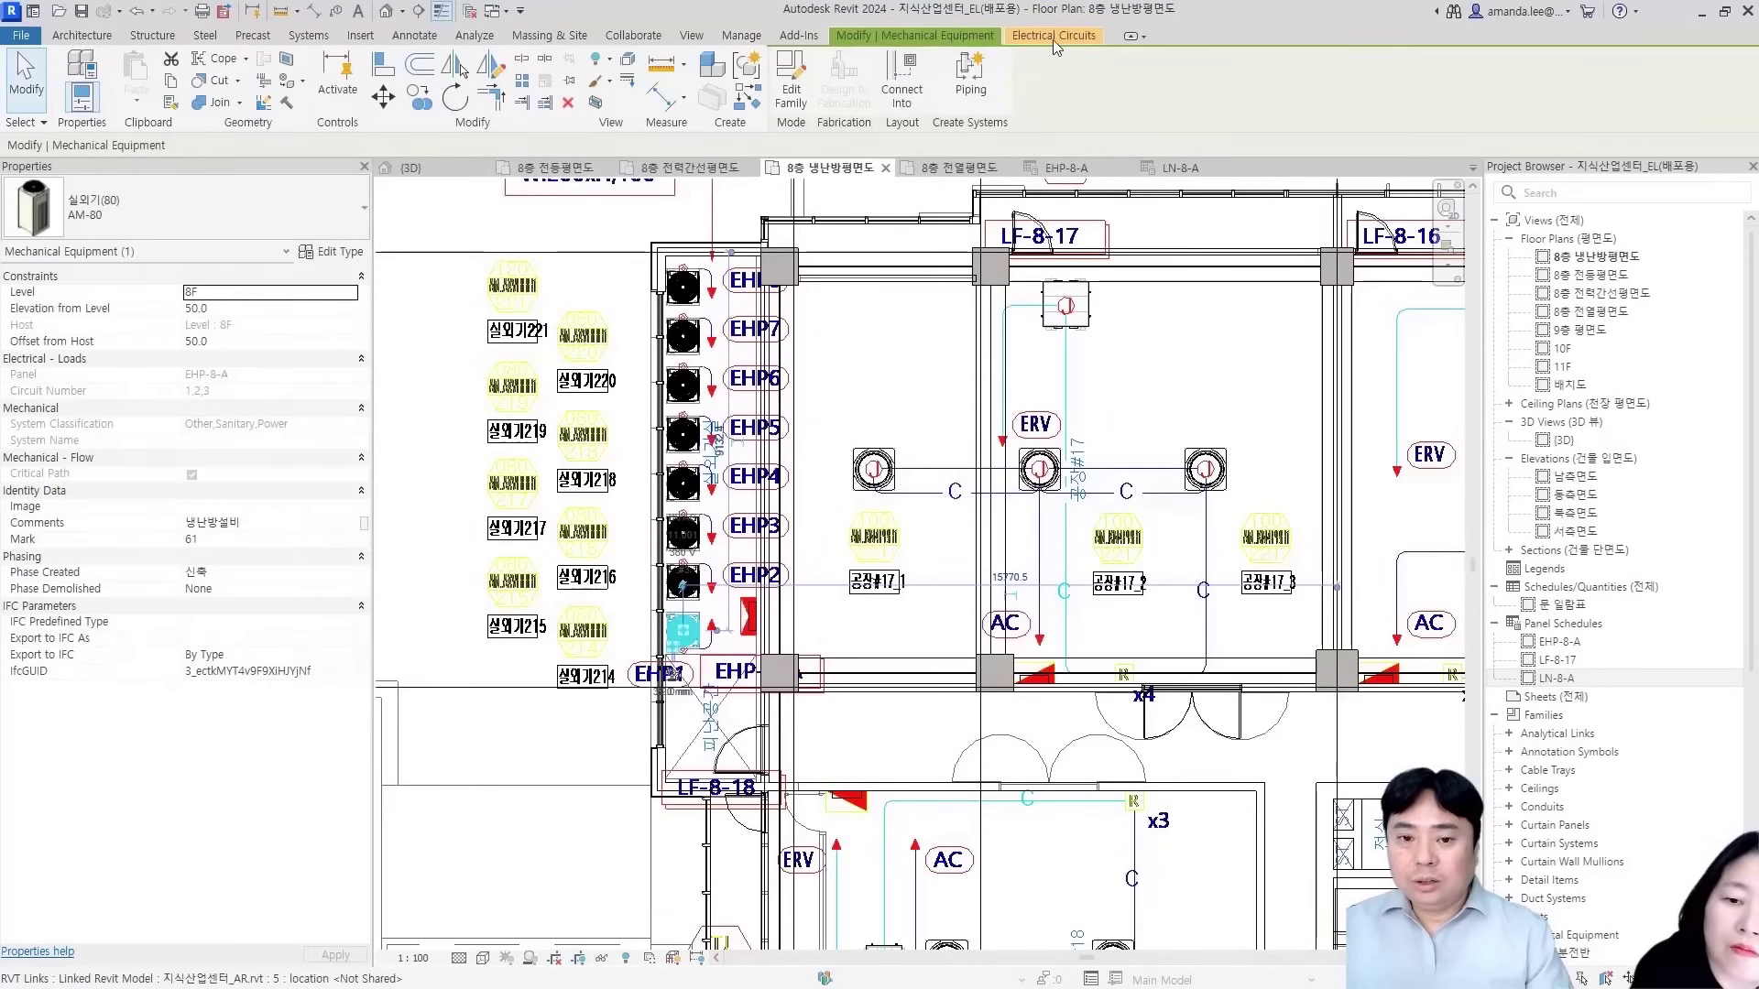
left_click(1054, 37)
scroll(208, 520, "down", 3)
scroll(208, 521, "down", 1)
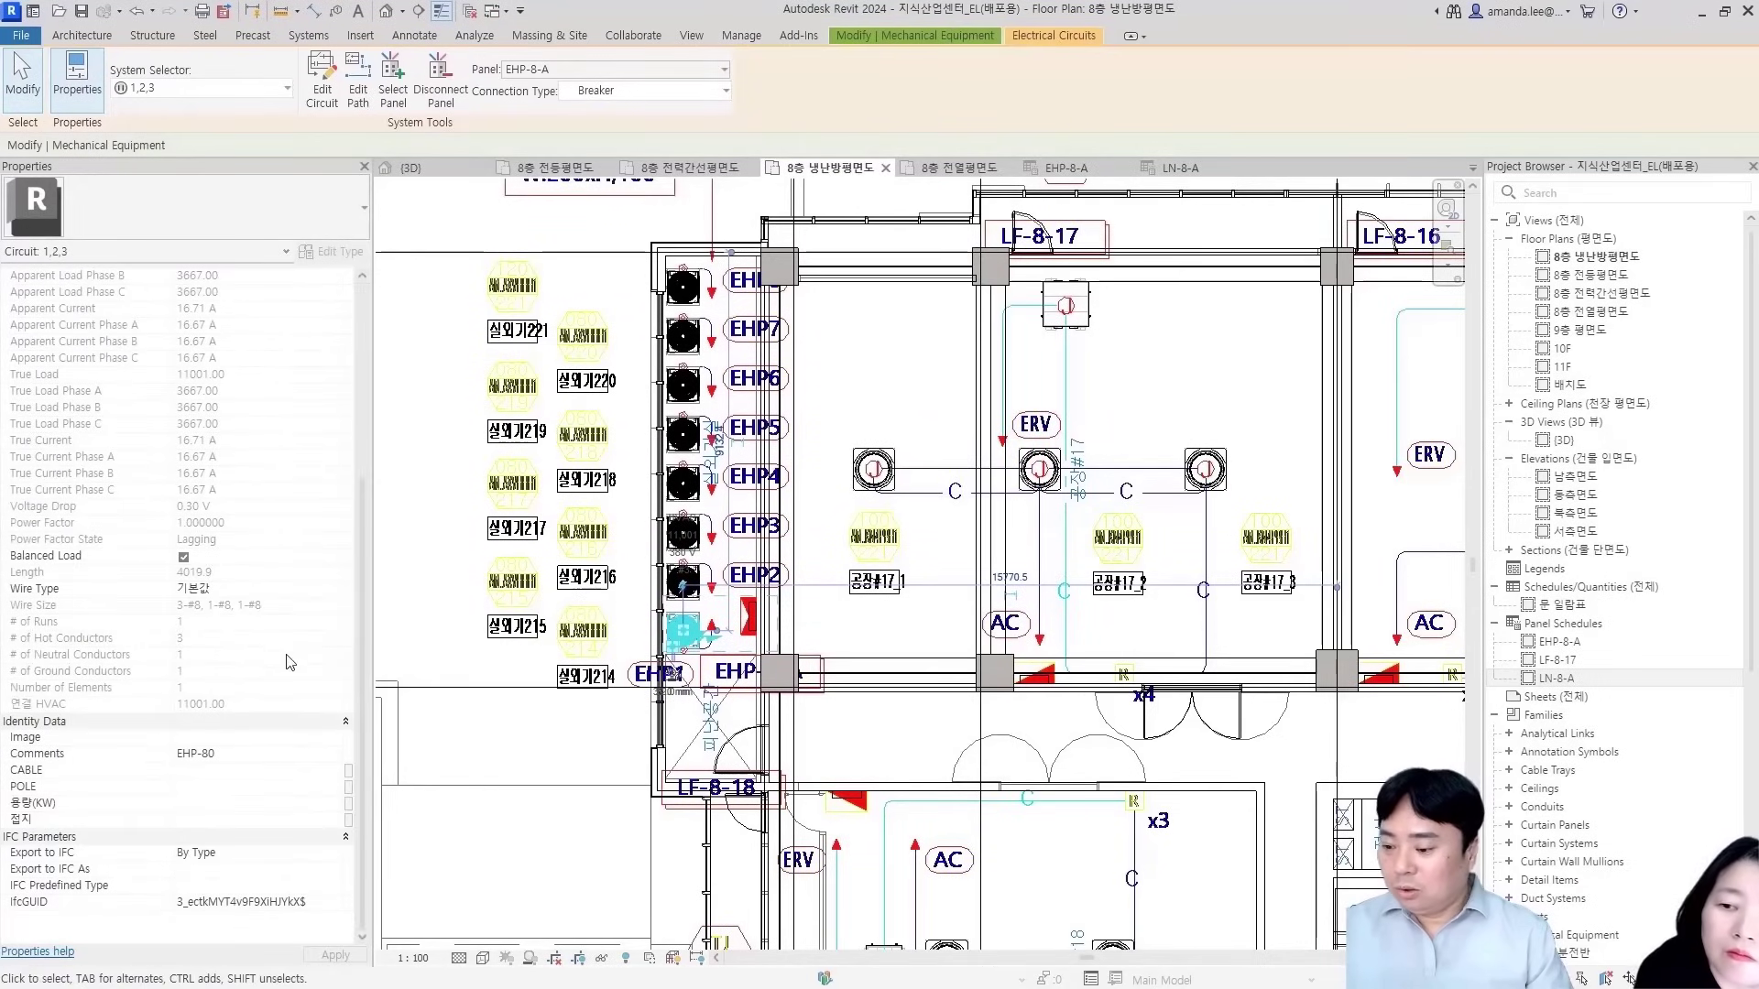
left_click(198, 770)
type("4")
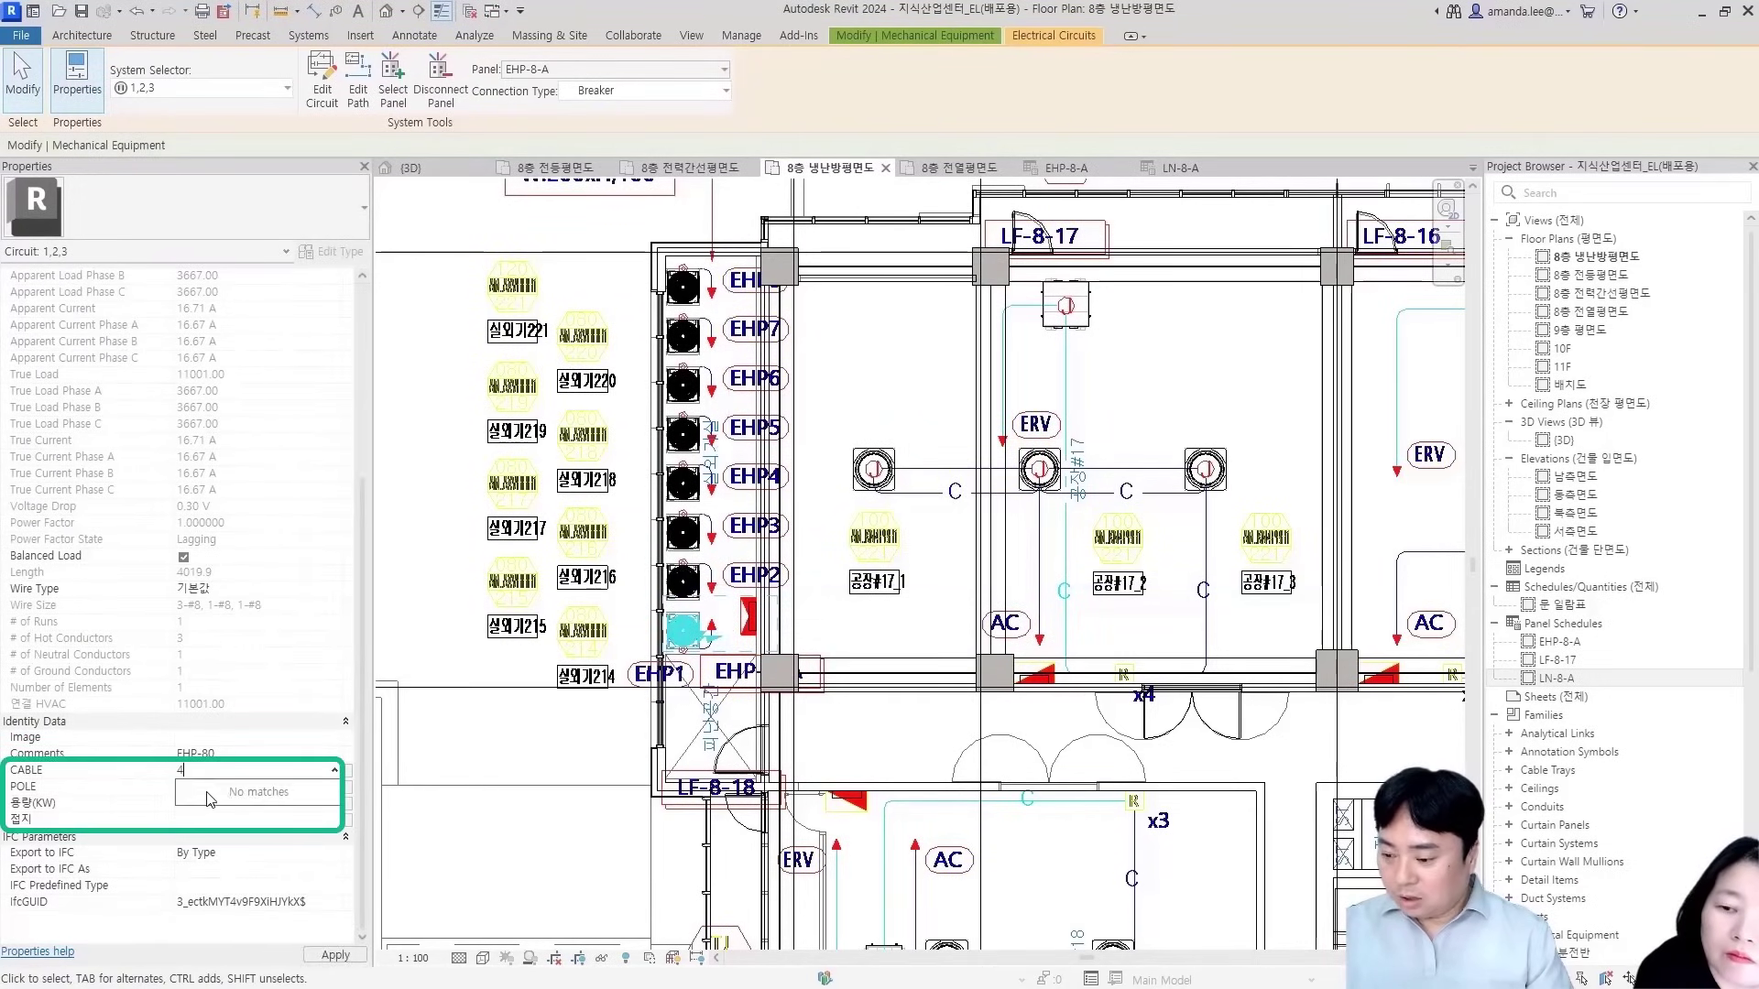
left_click(188, 788)
type("4")
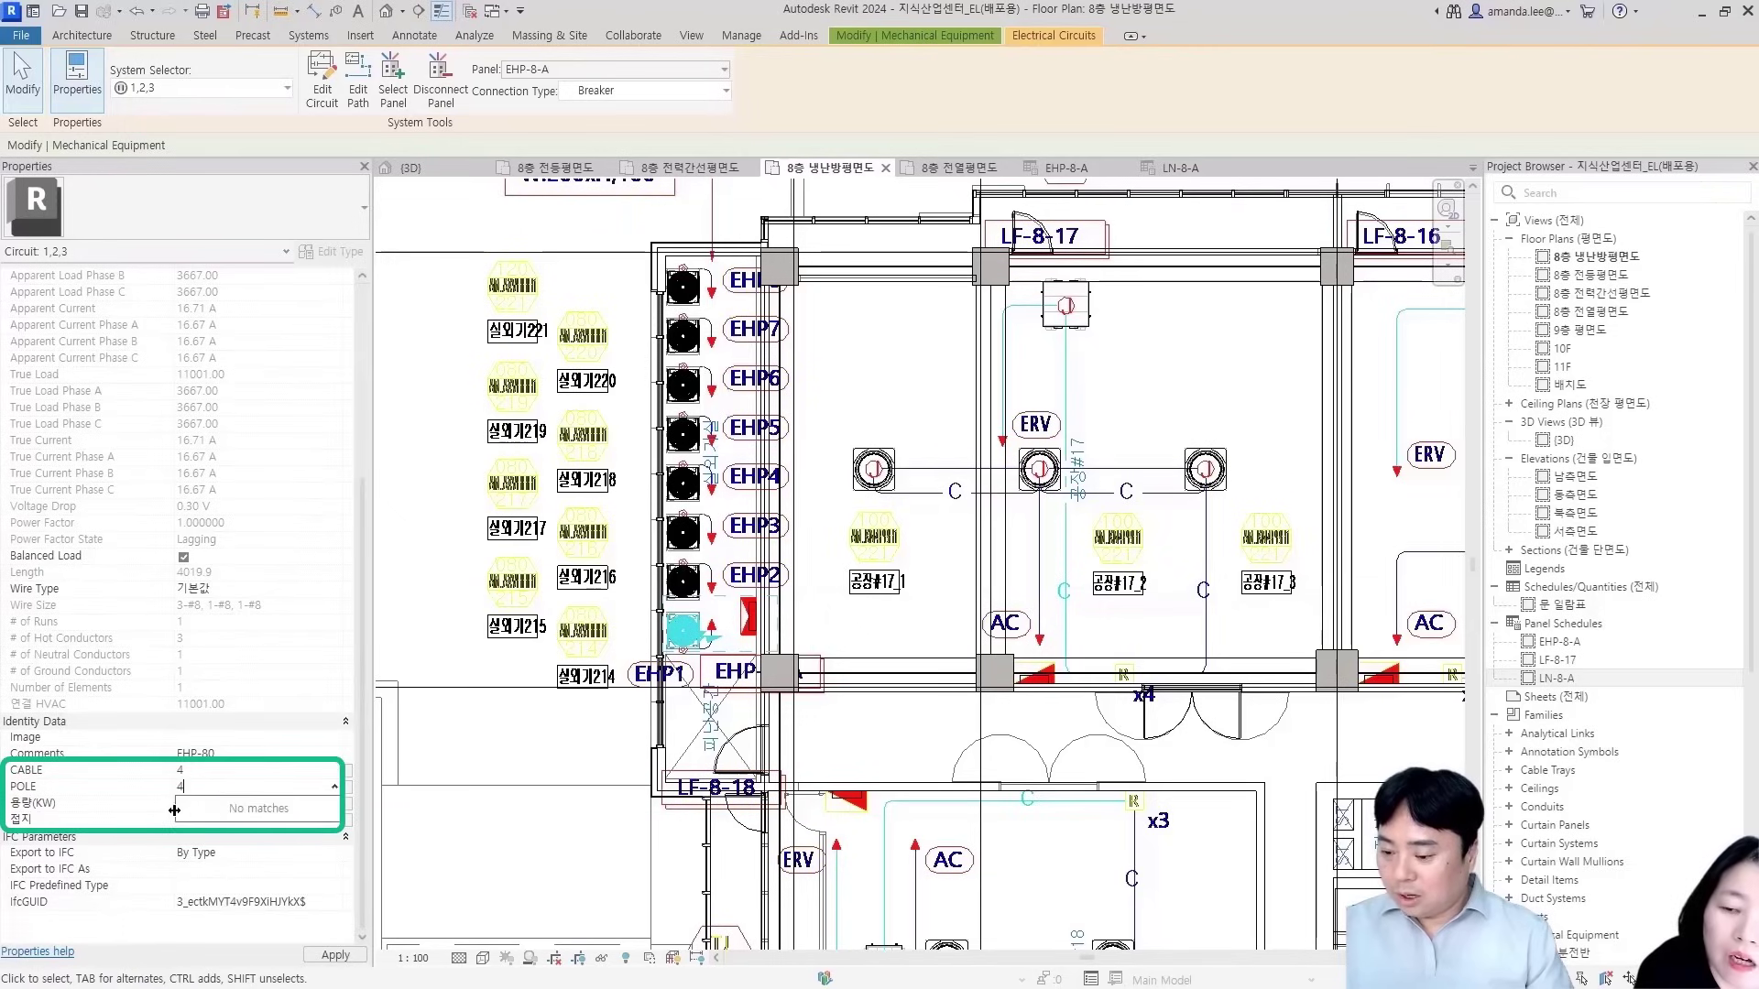
left_click(201, 820)
type("4")
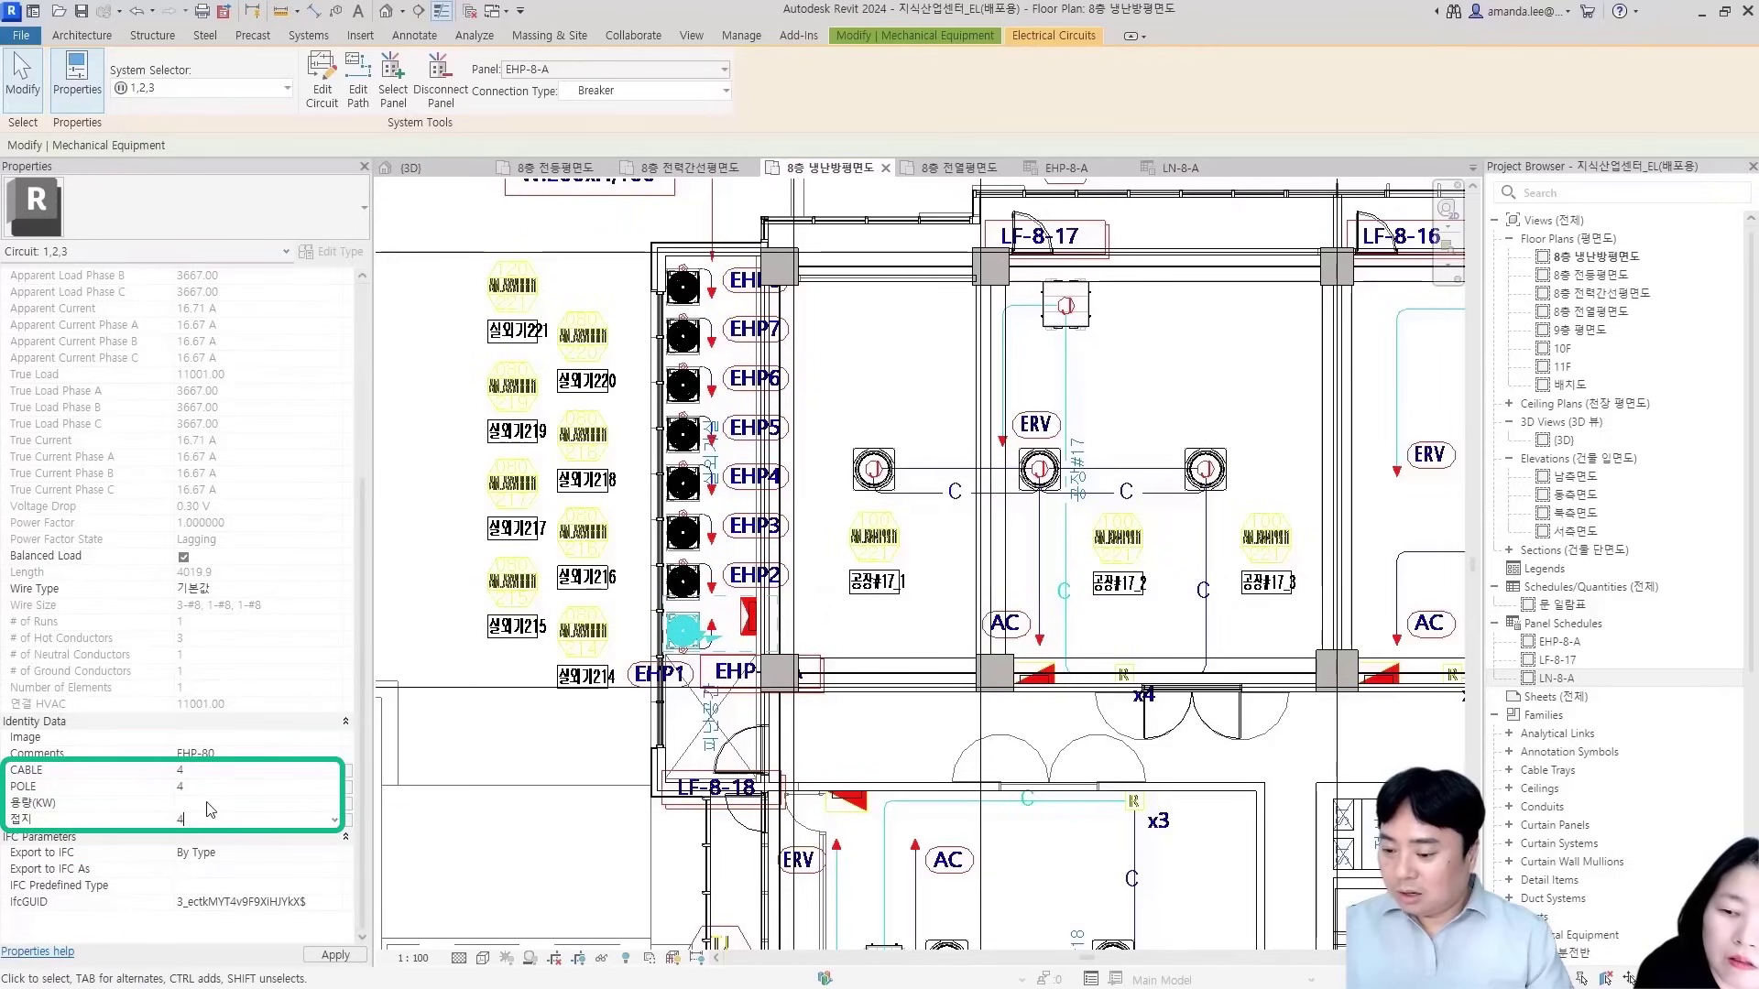
Look up the EHP-1 capacity in the Excel load sheet and set the circuit's 용량(KW) to 11
key("alt+Tab")
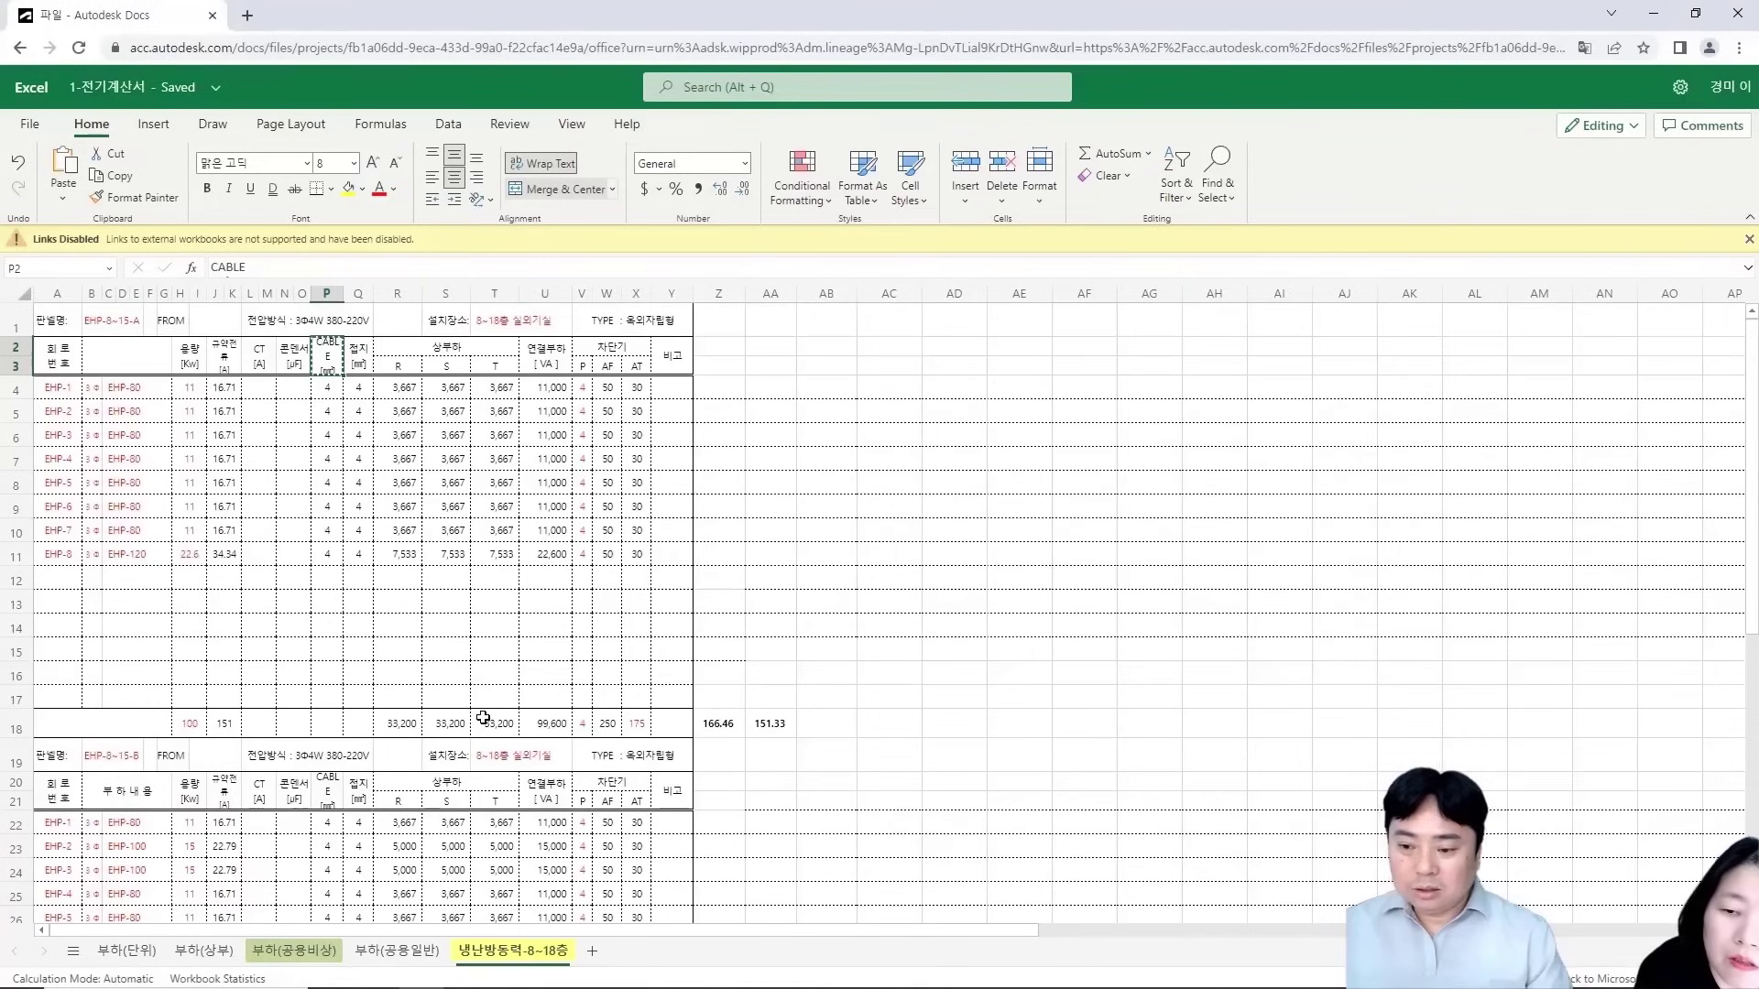
key("alt+Tab")
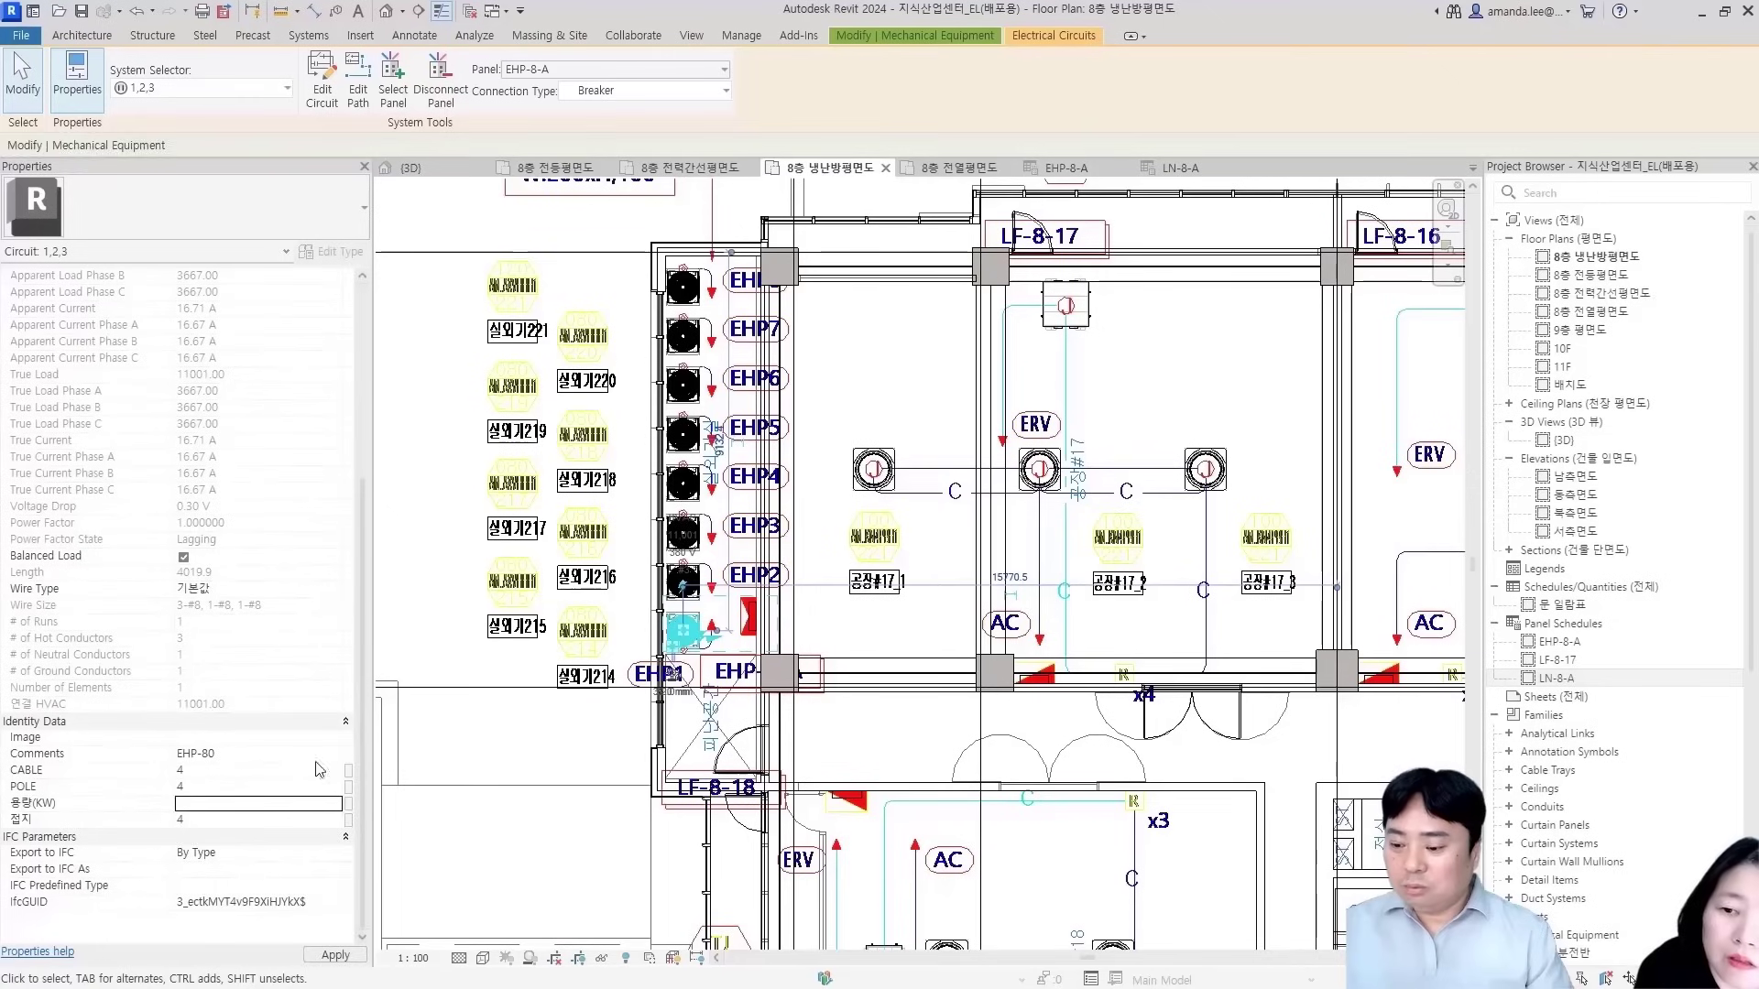
left_click(228, 806)
type("11")
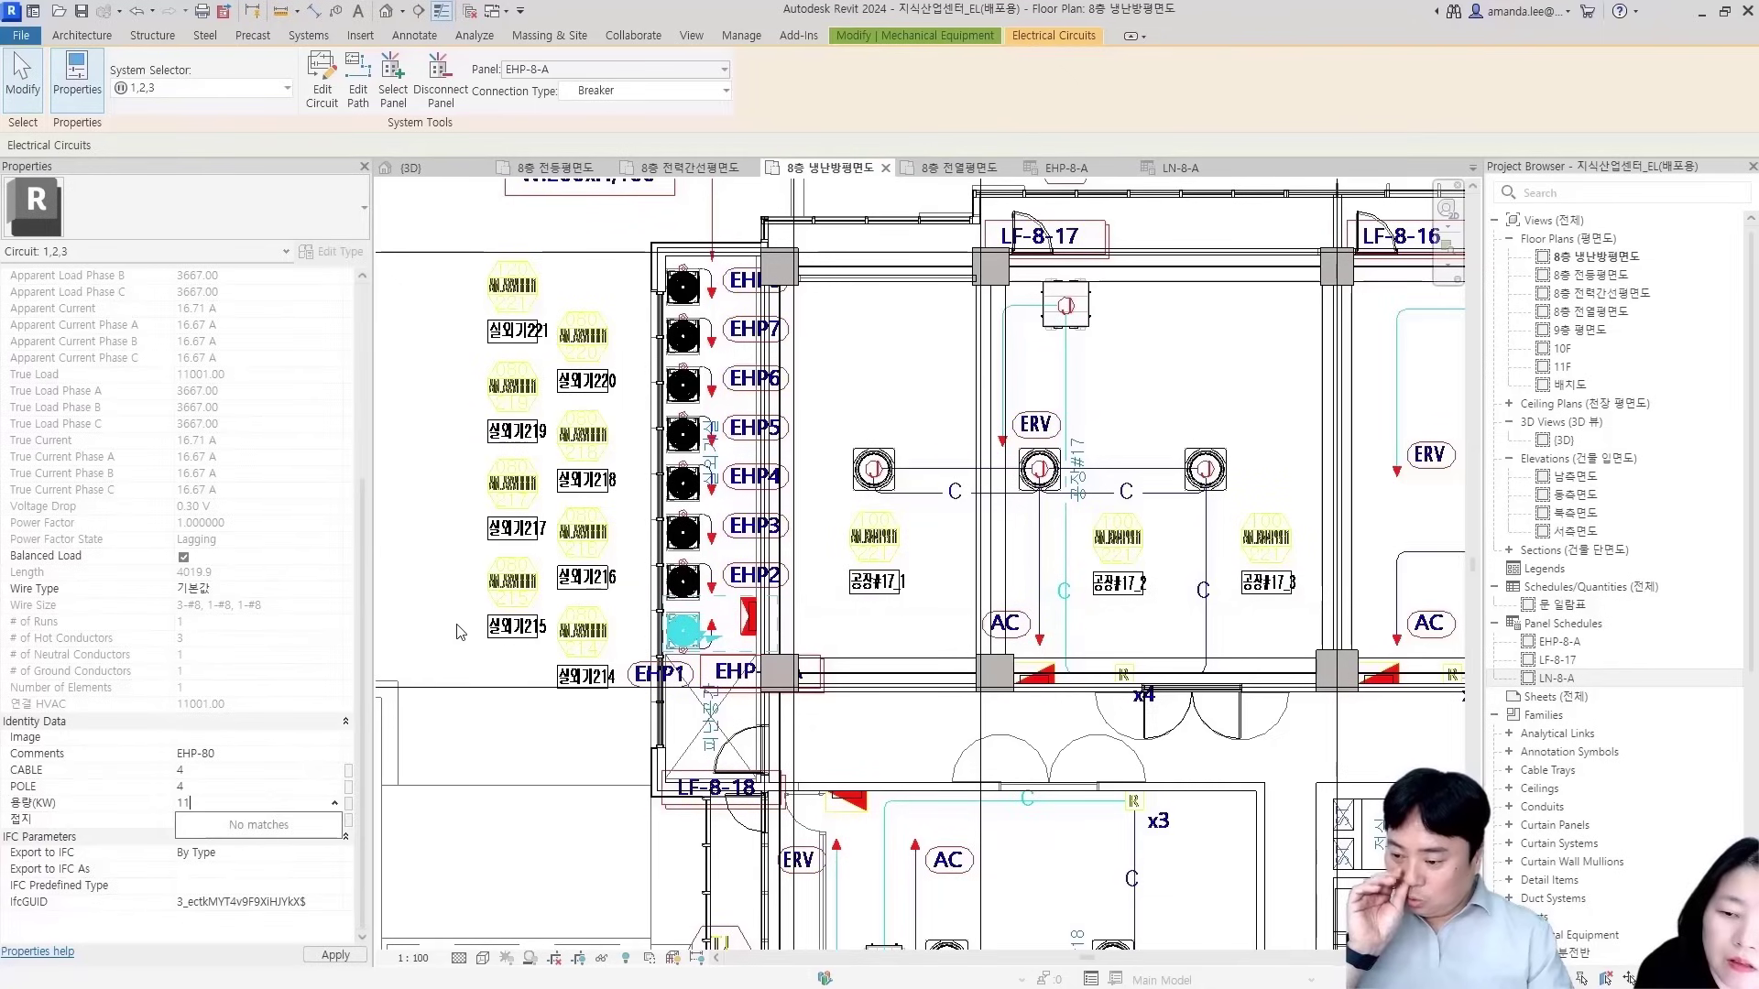
From the EHP-8-A panel schedule, open the One Column branch panel template PANEL MAIN for editing
left_click(1067, 168)
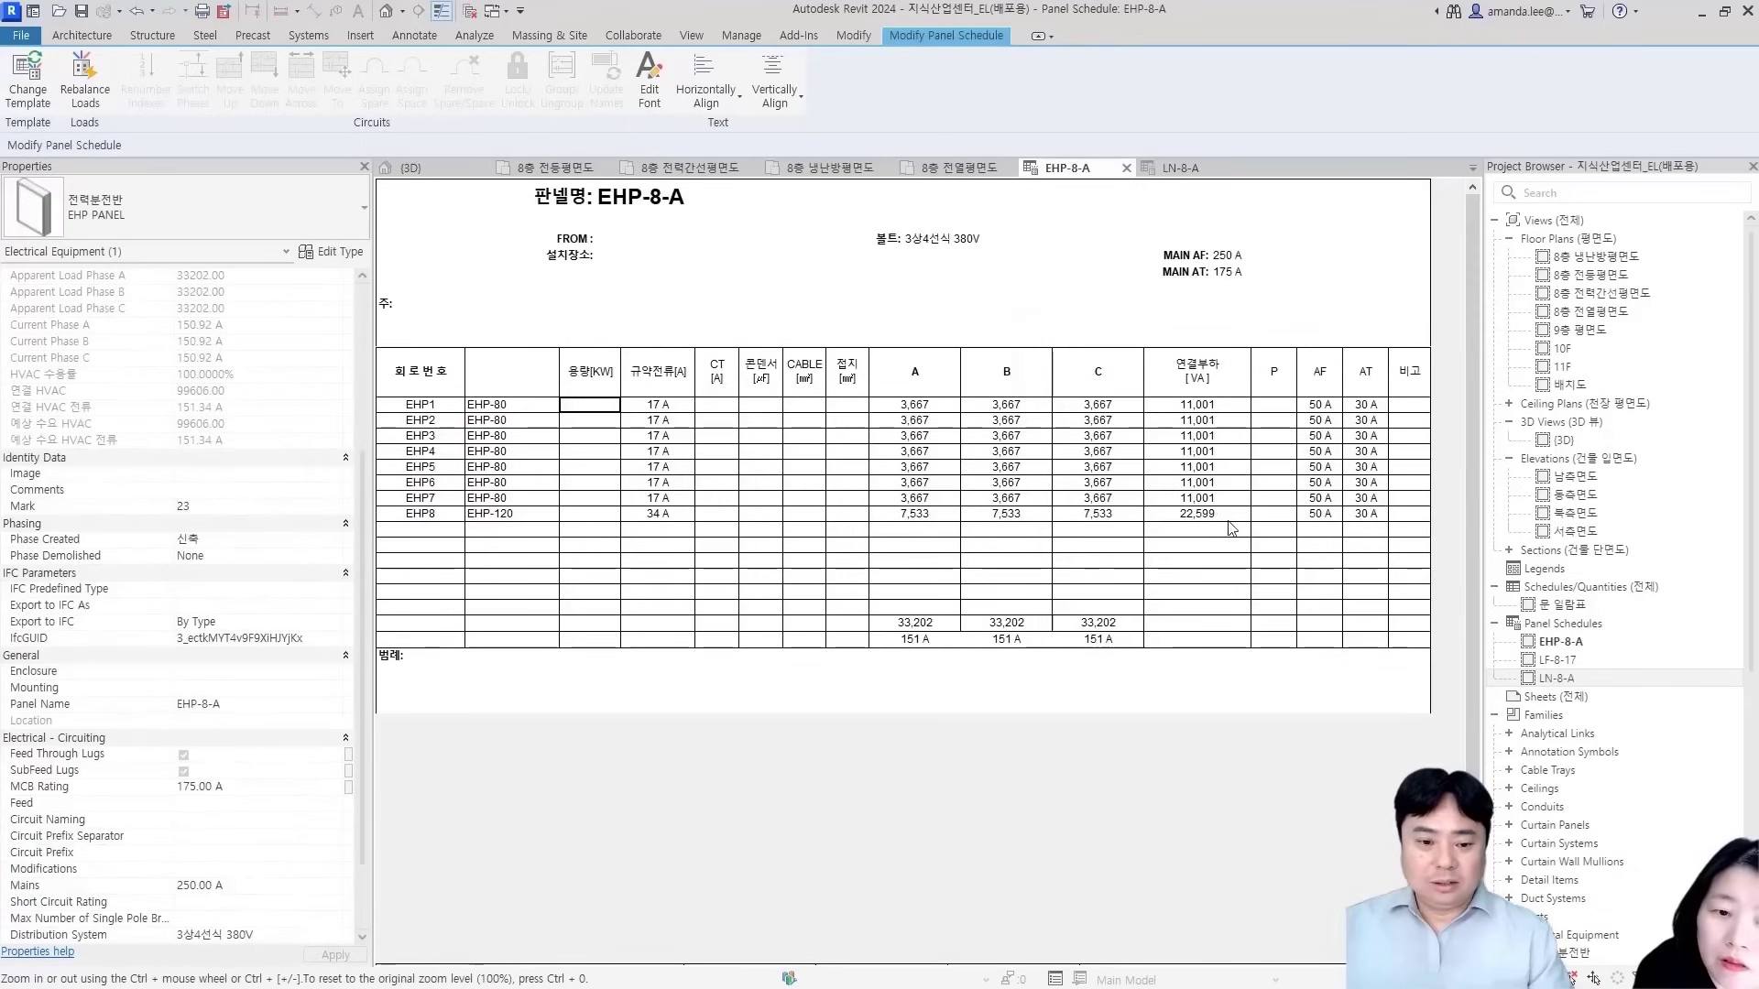
left_click(741, 36)
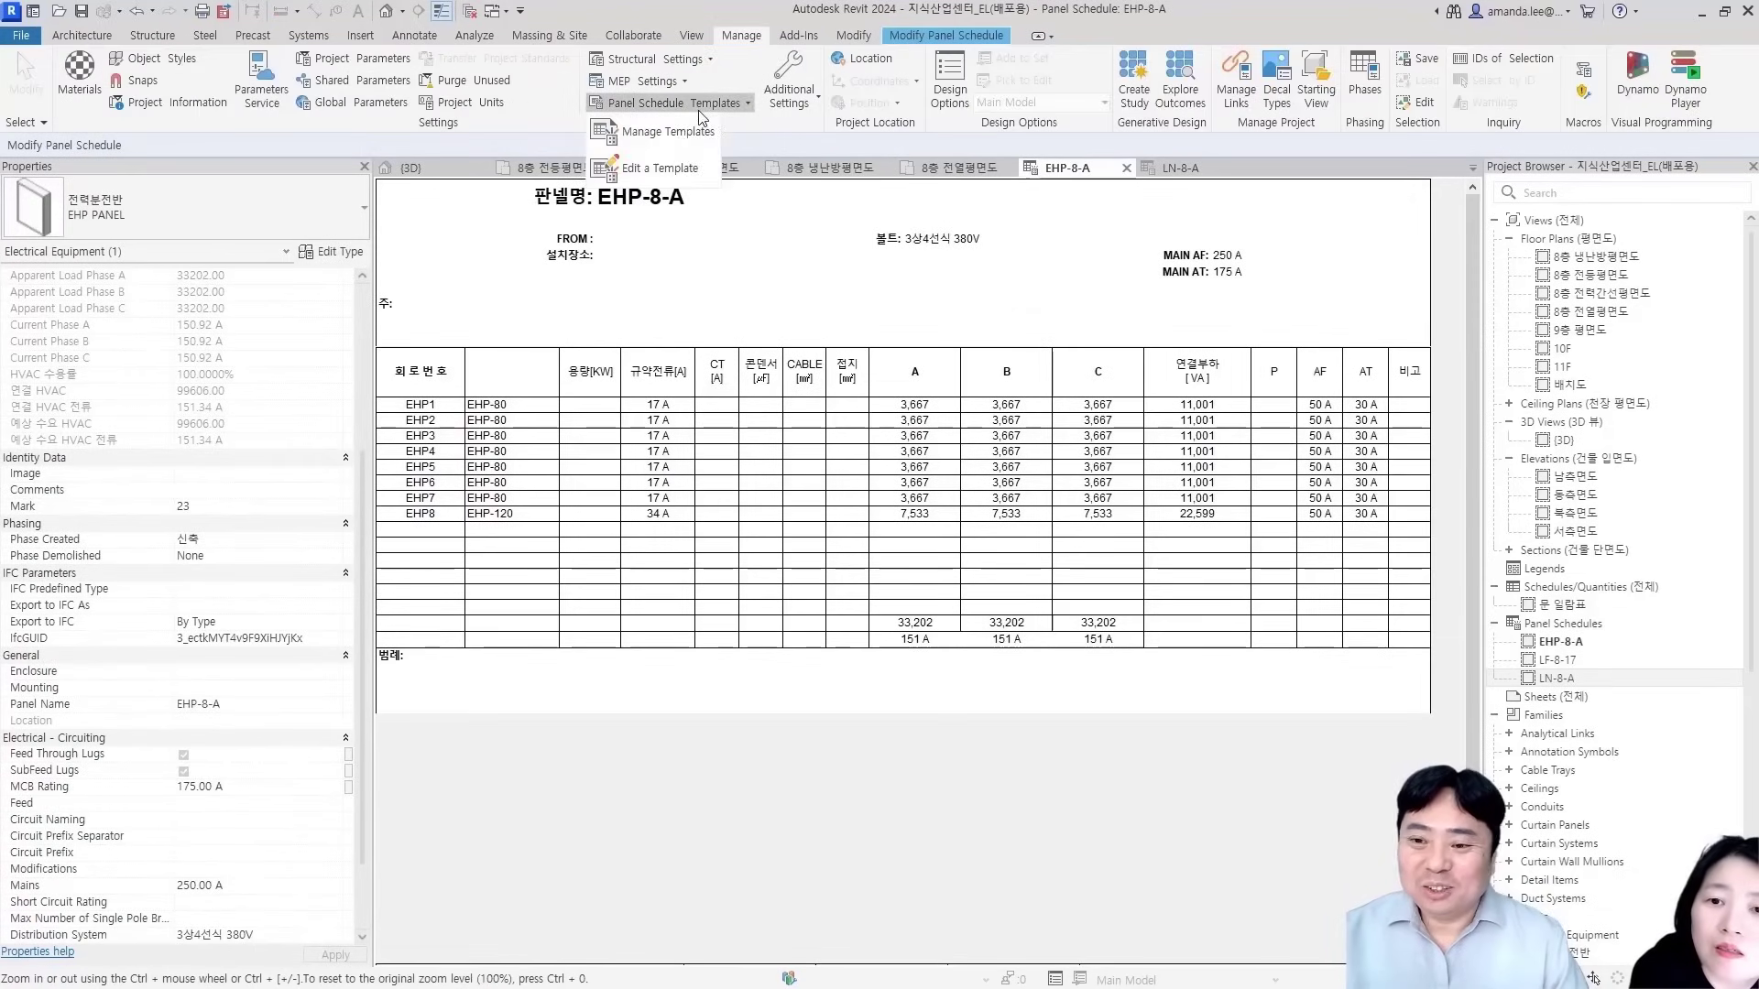
left_click(930, 365)
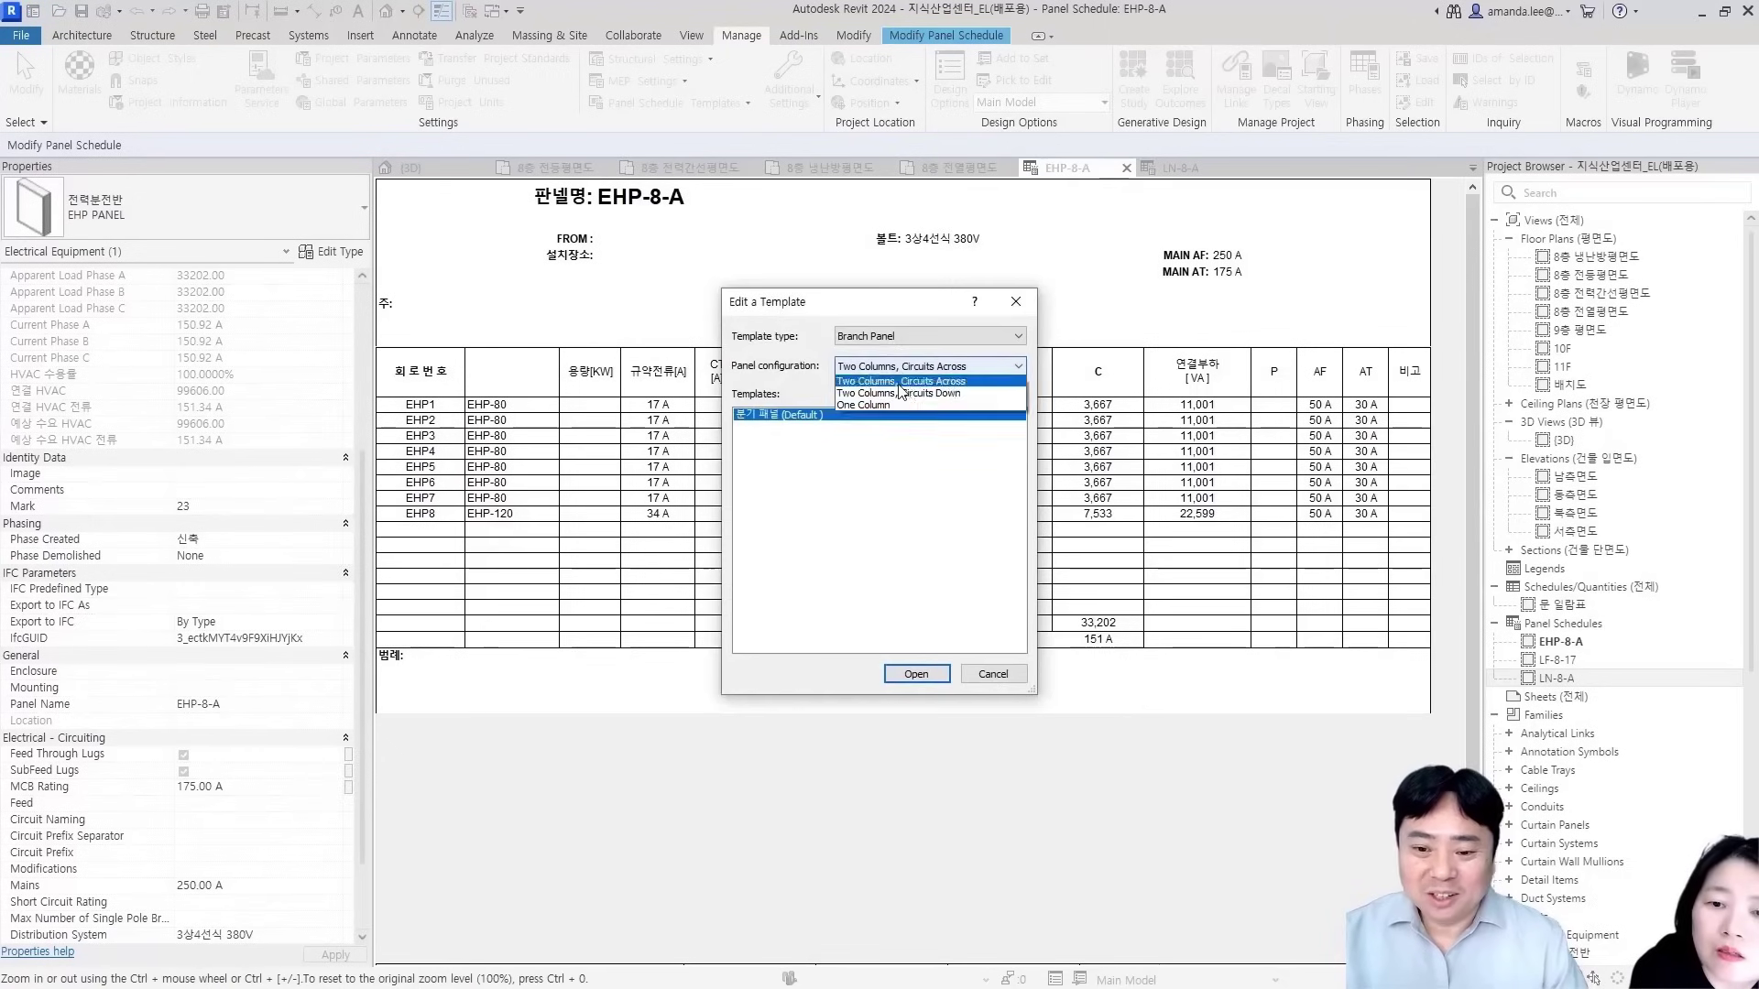
left_click(916, 406)
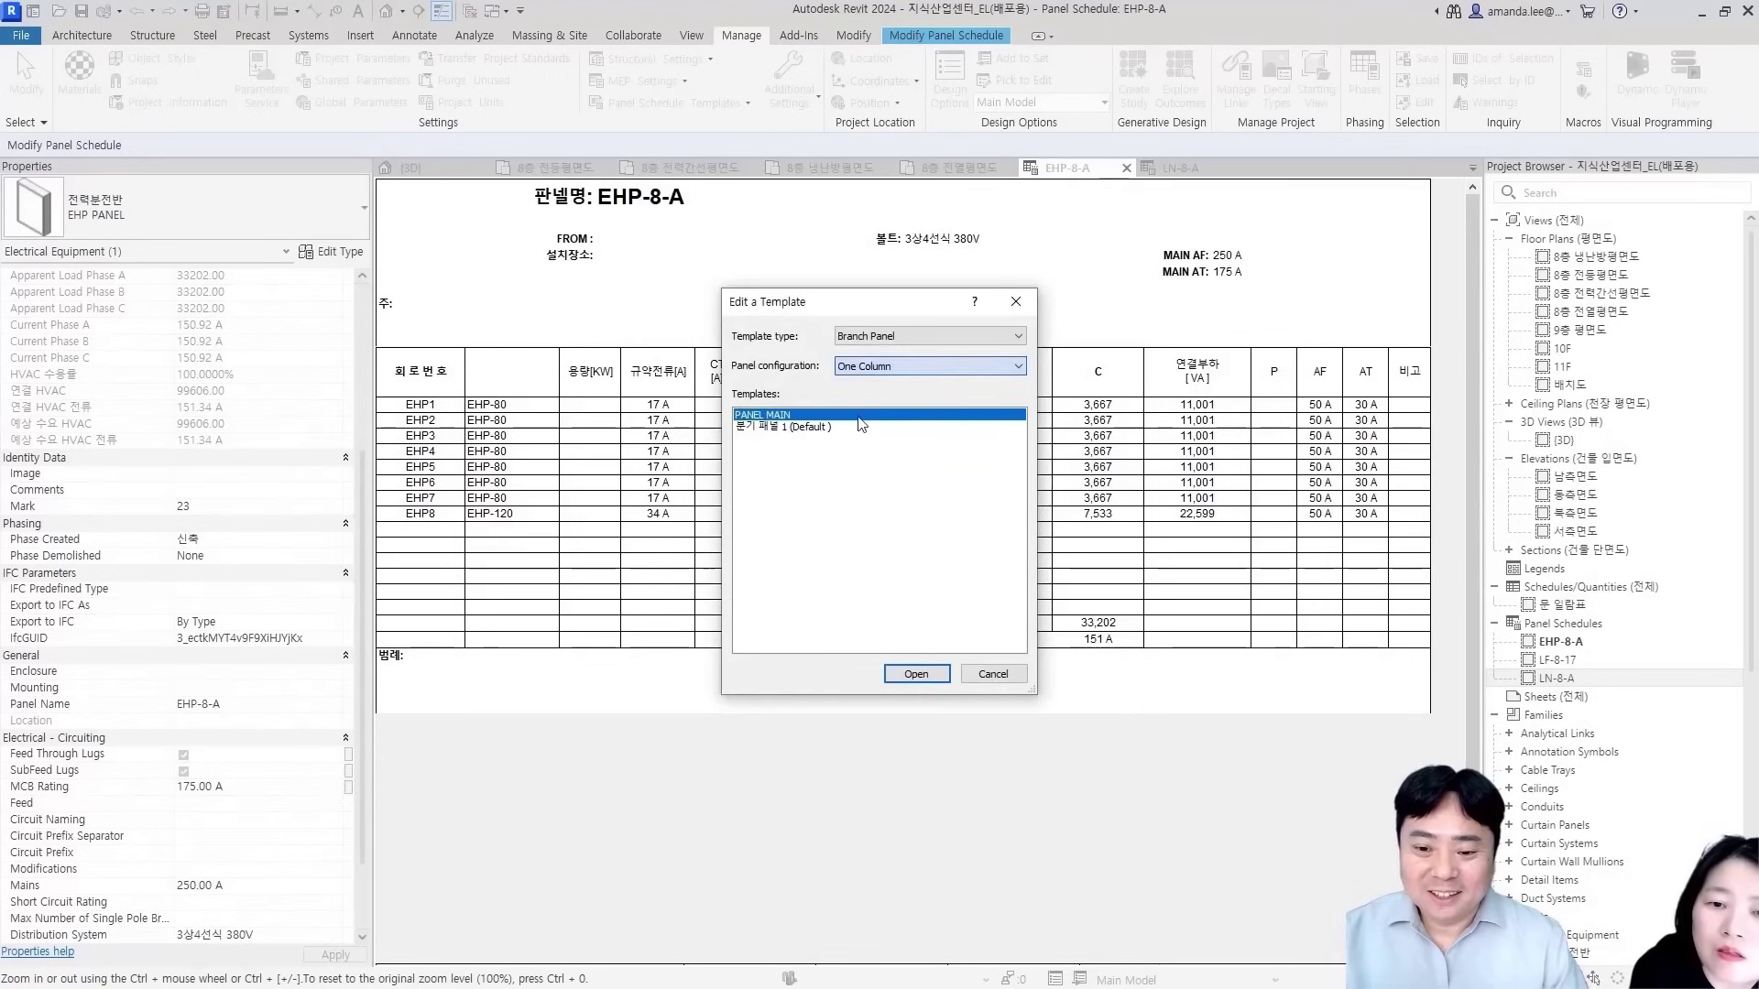
left_click(913, 675)
Add the 용량(KW) parameter to all circuit rows of the template's empty capacity column
left_click_drag(594, 406, 607, 861)
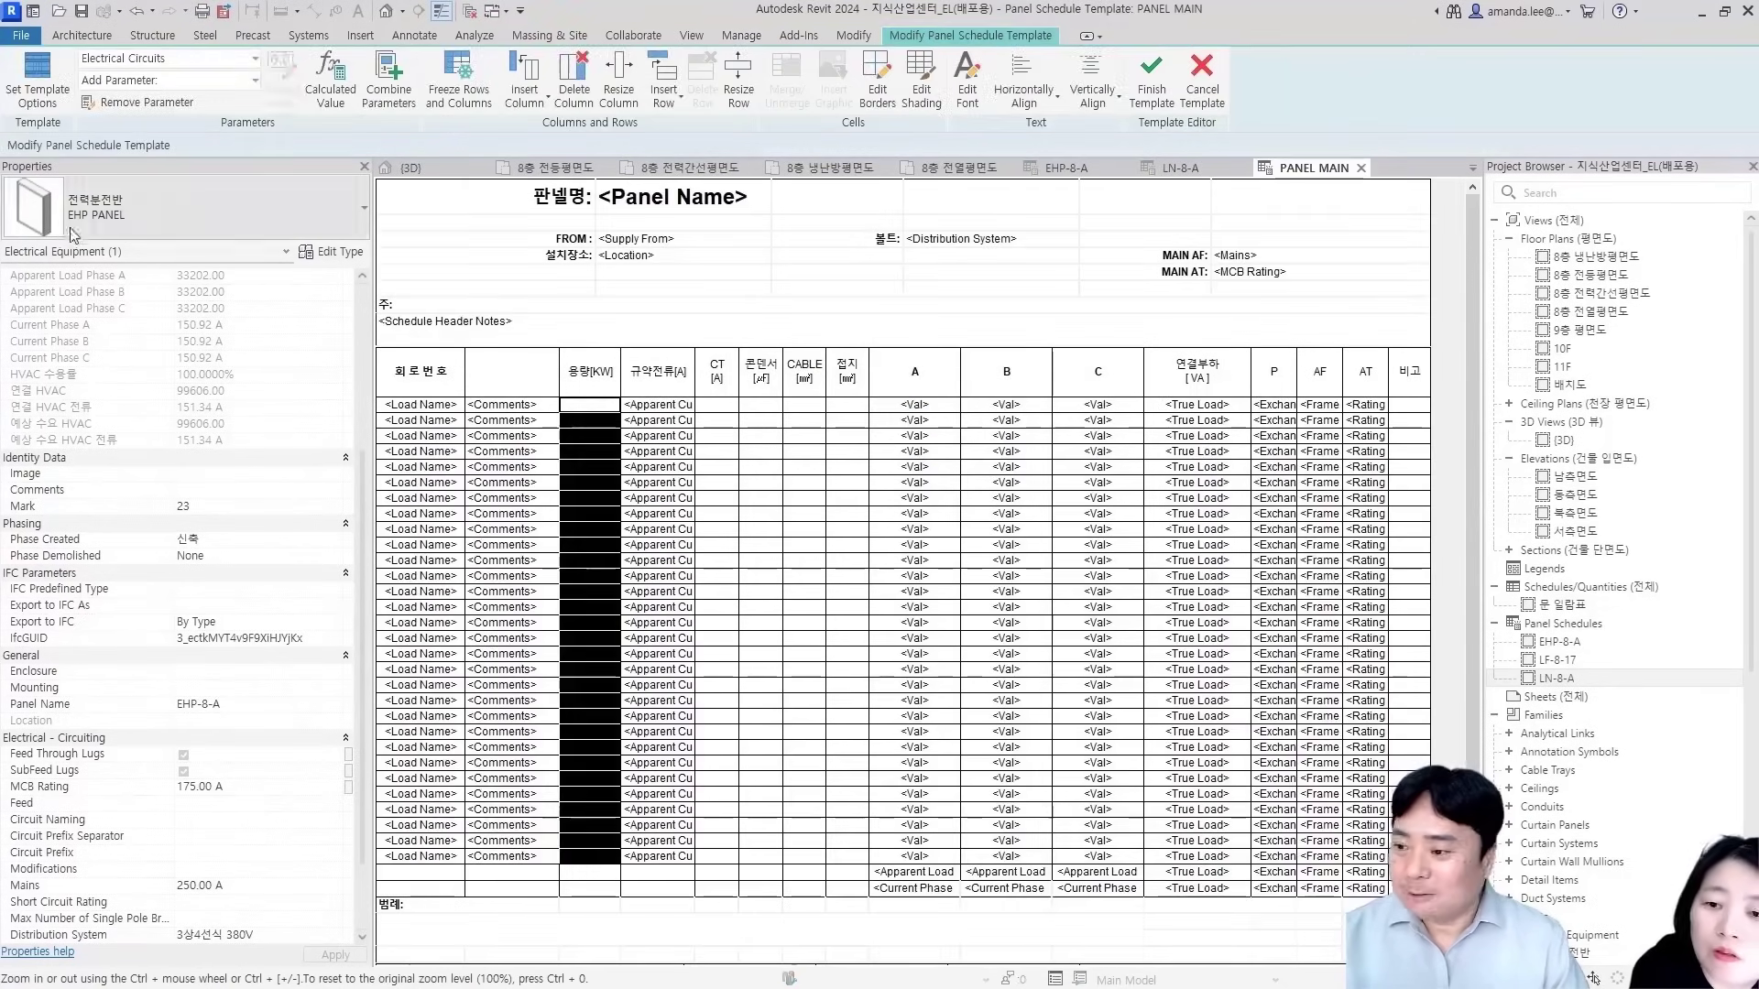
left_click(147, 84)
scroll(169, 361, "down", 10)
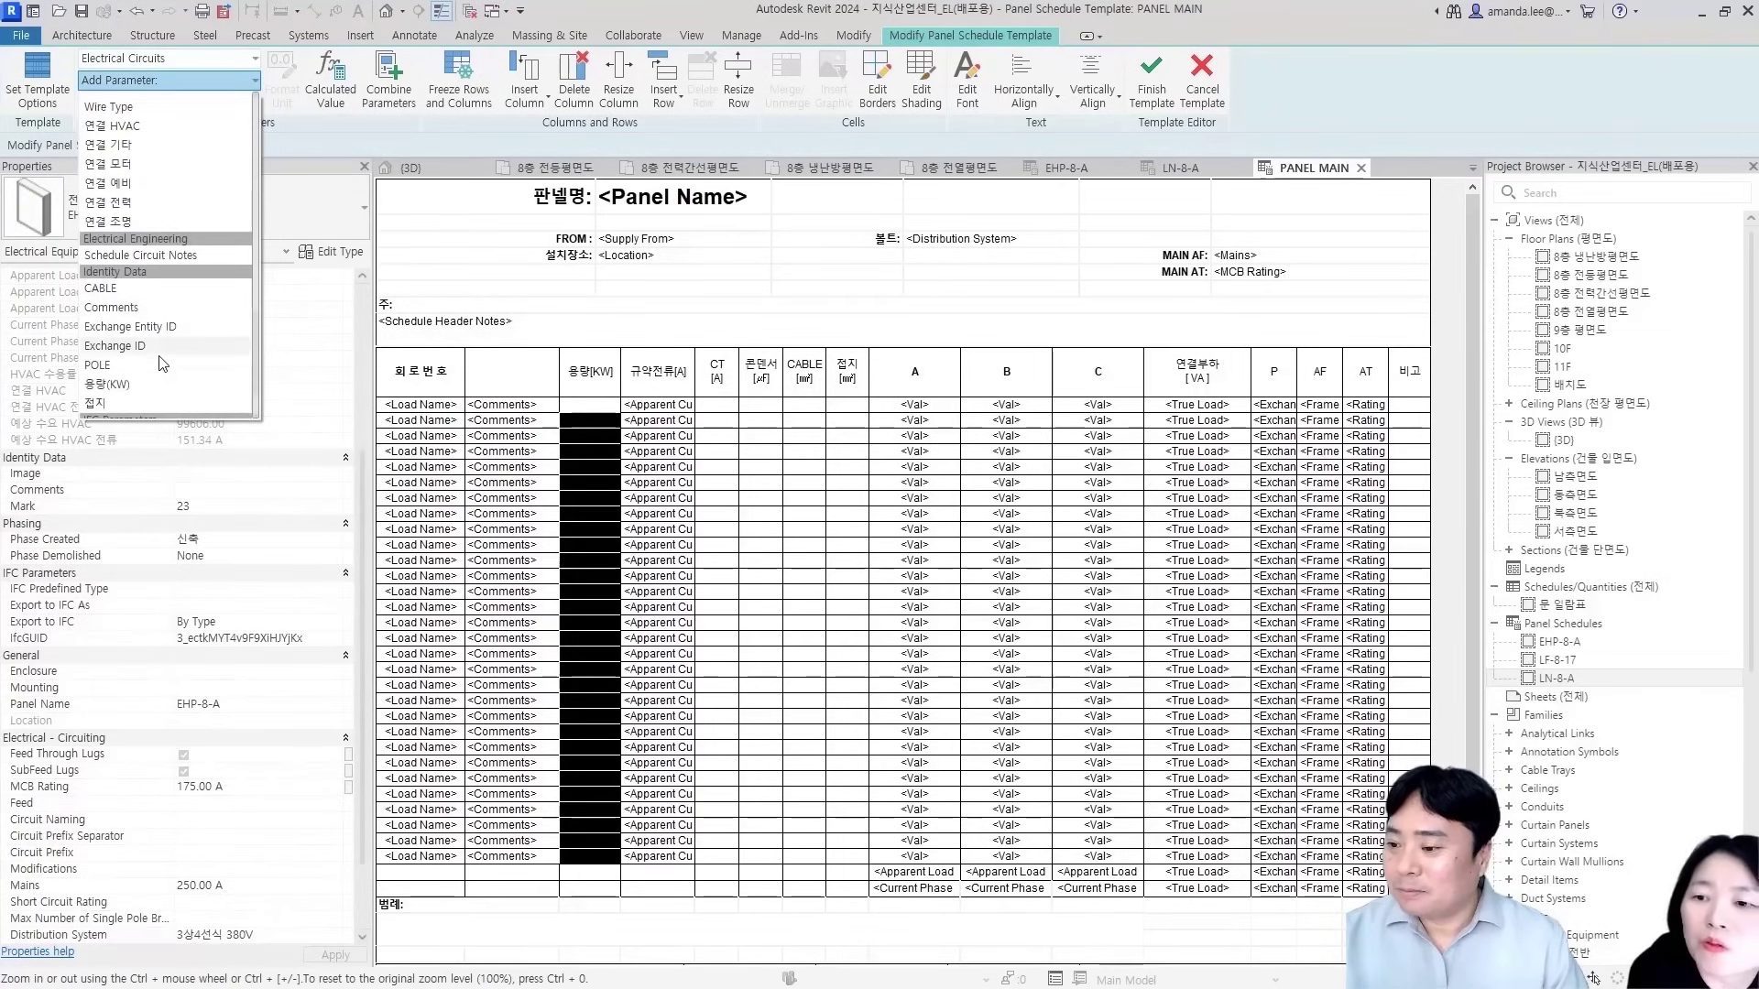
left_click(106, 383)
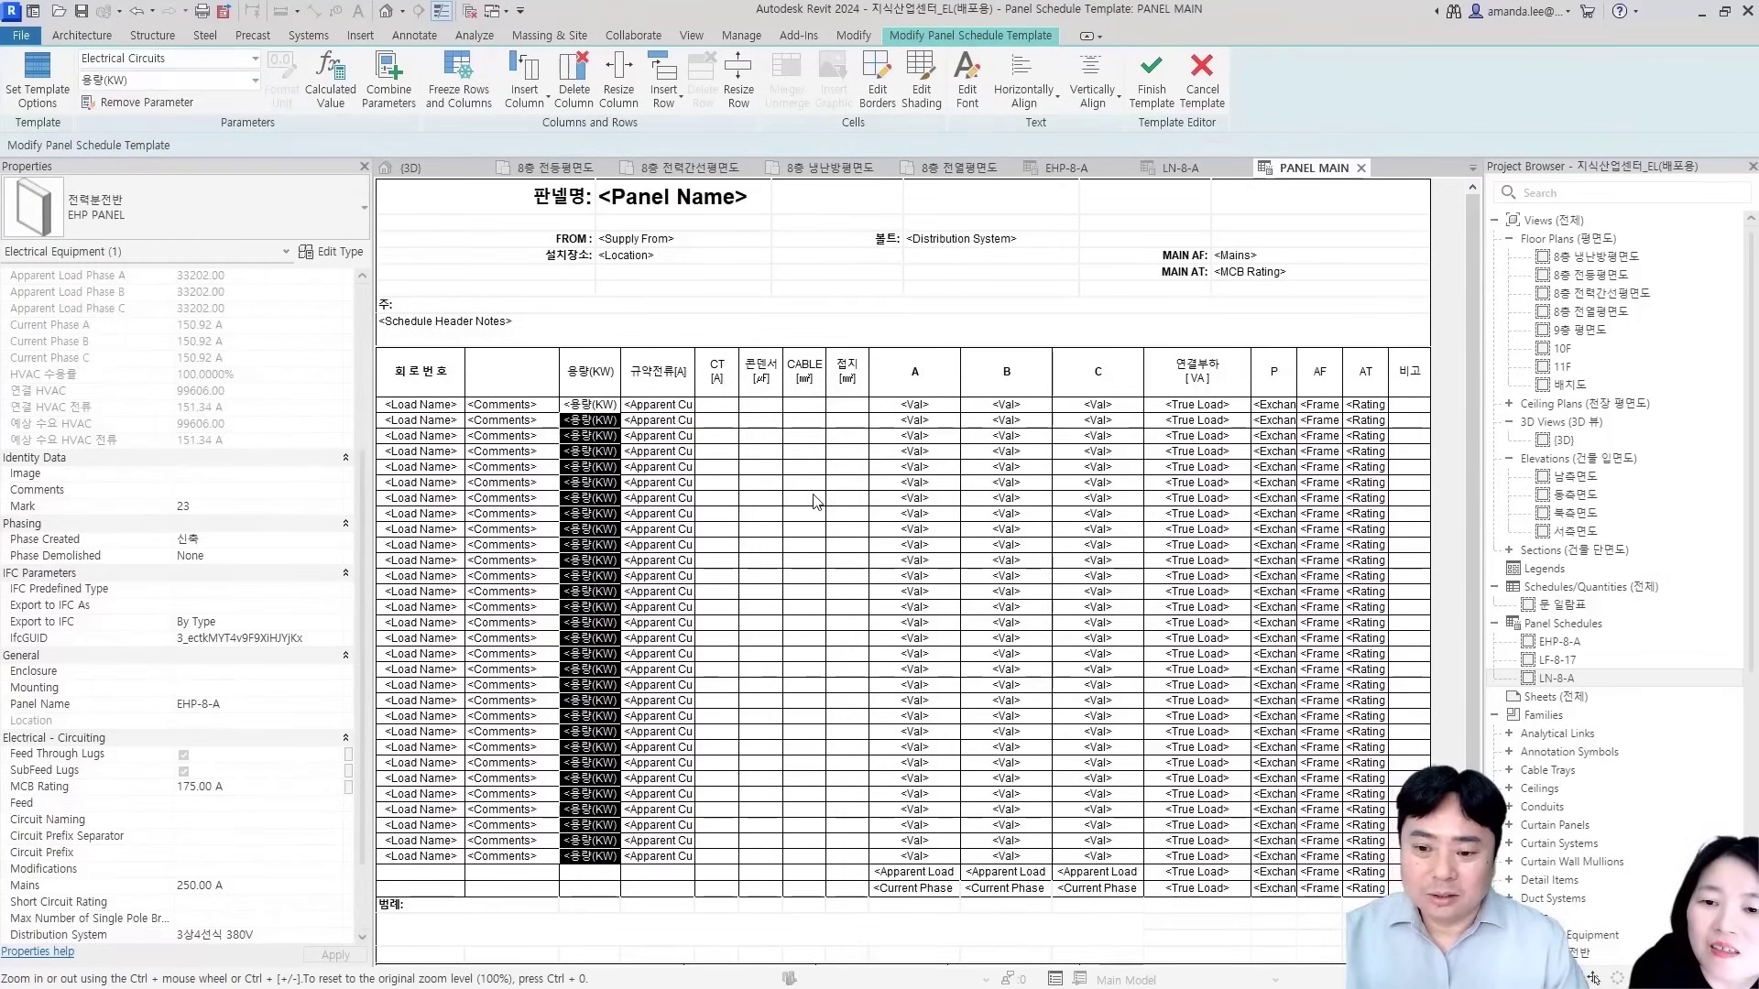
Add the CABLE parameter to all circuit rows of the template's empty CABLE column
left_click_drag(814, 410, 790, 868)
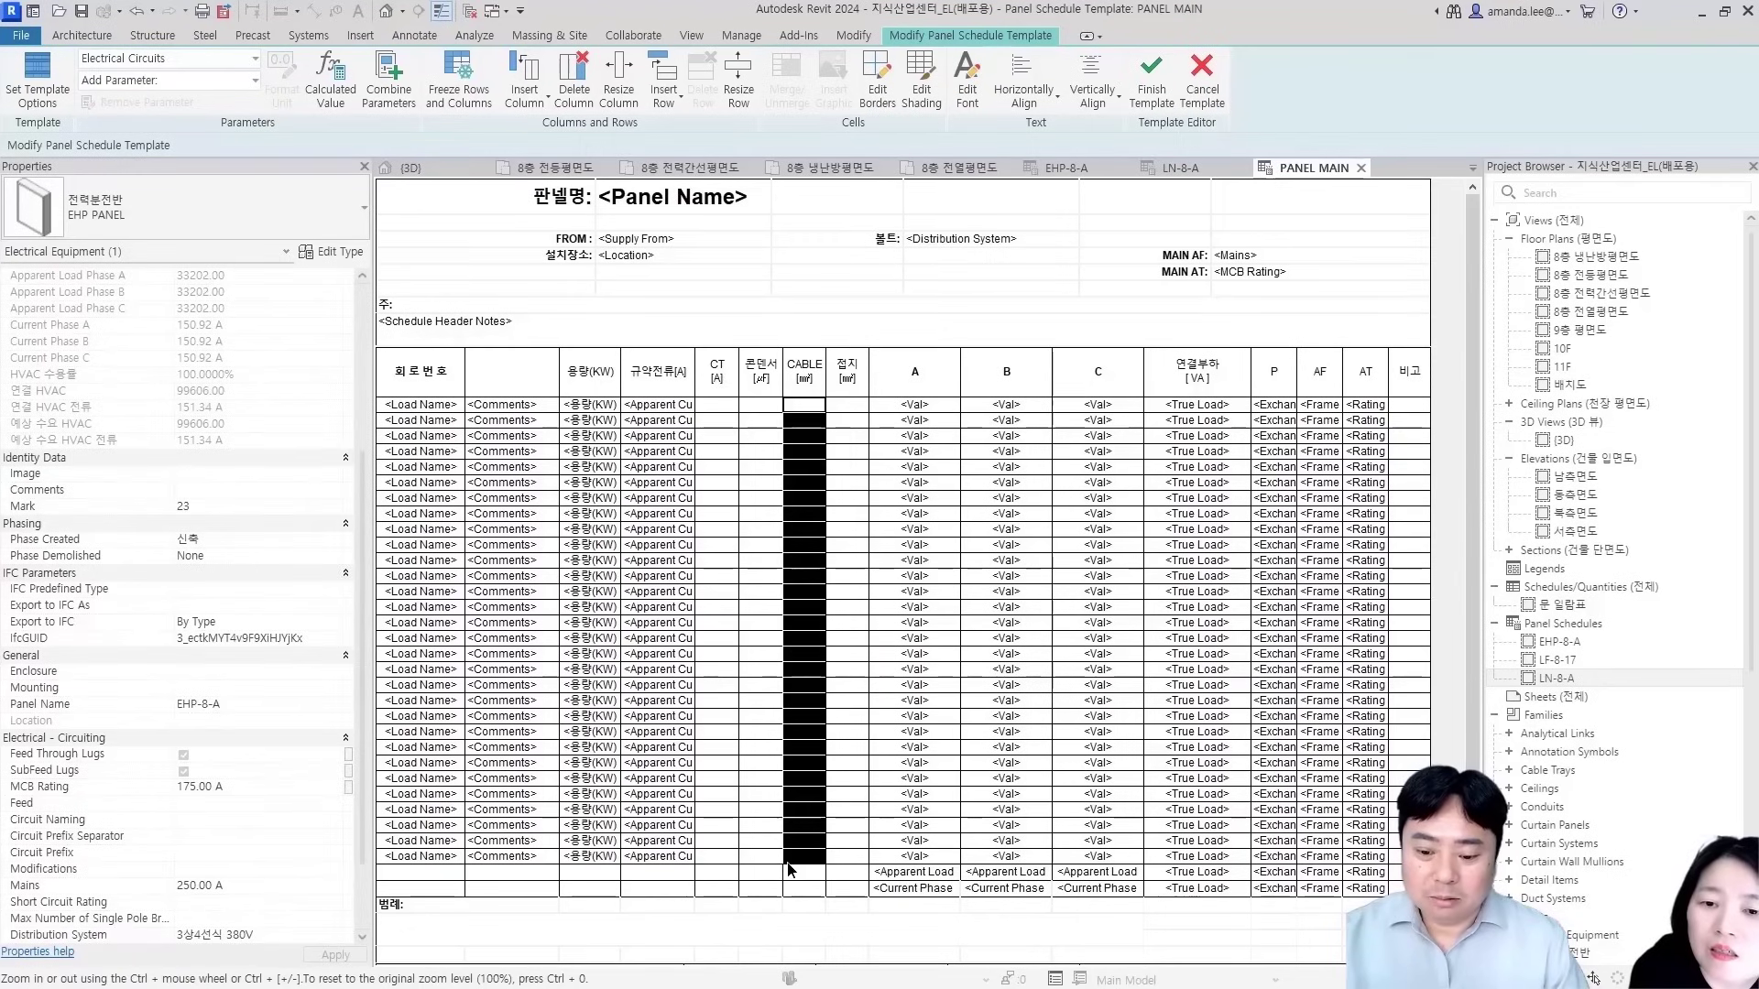
left_click(165, 81)
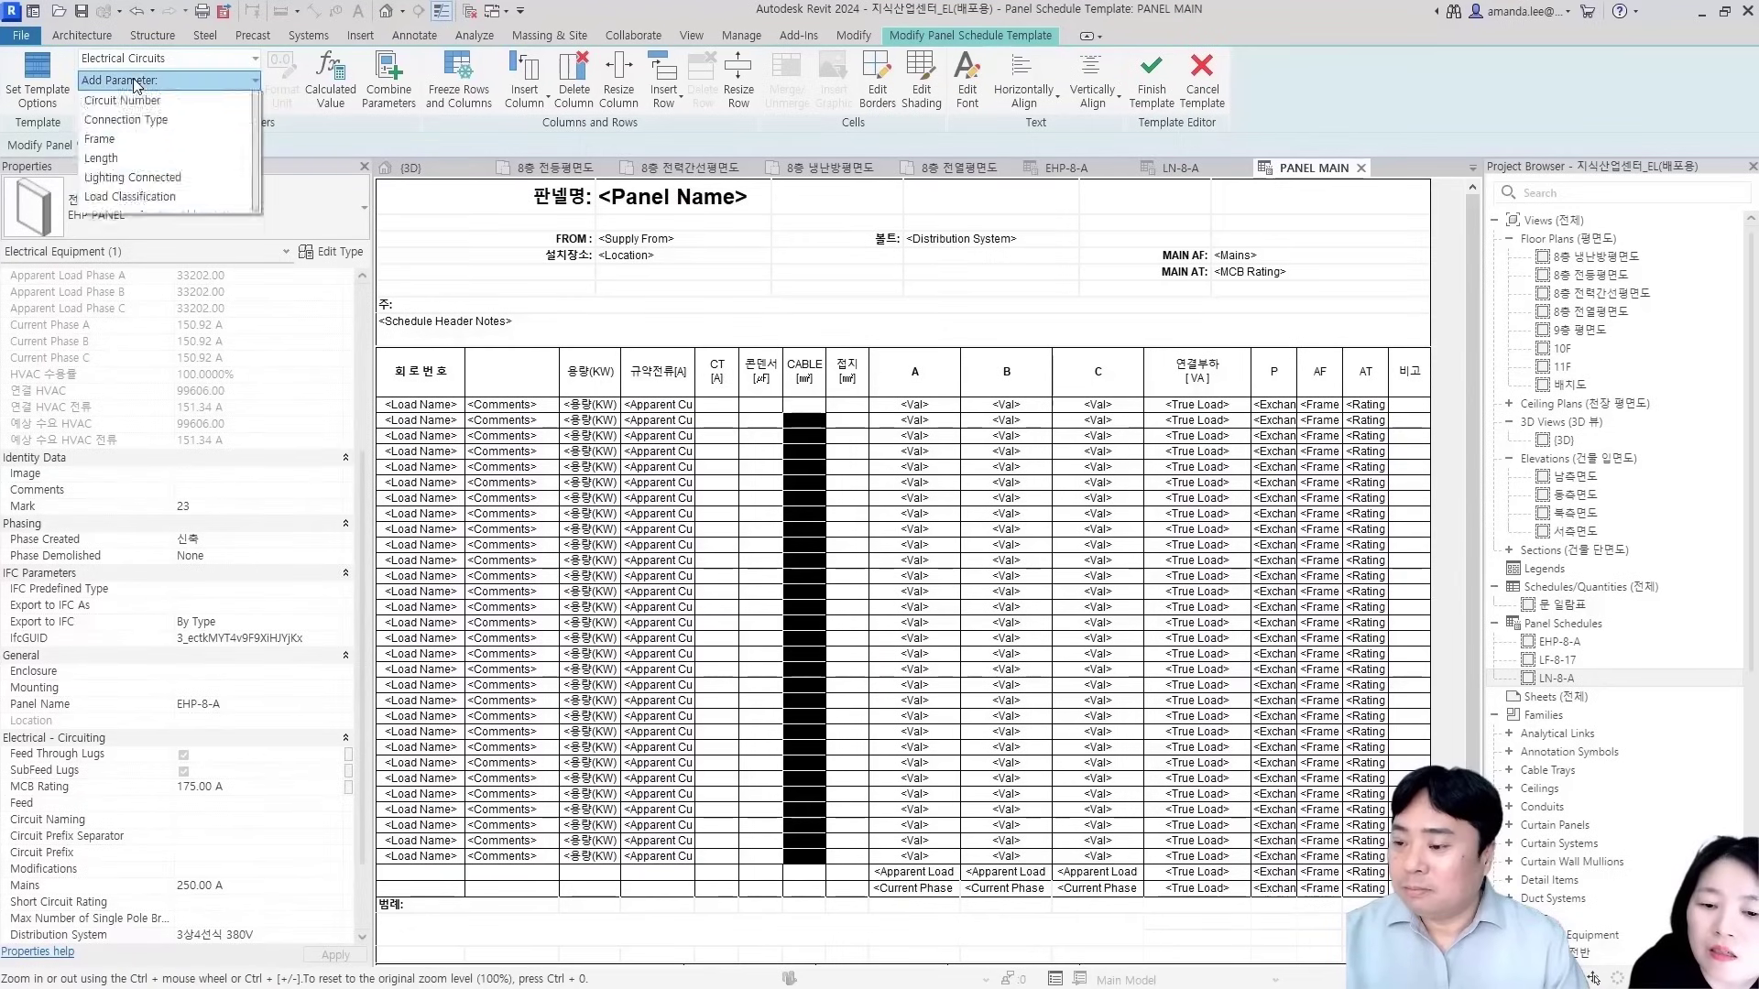
scroll(164, 320, "down", 15)
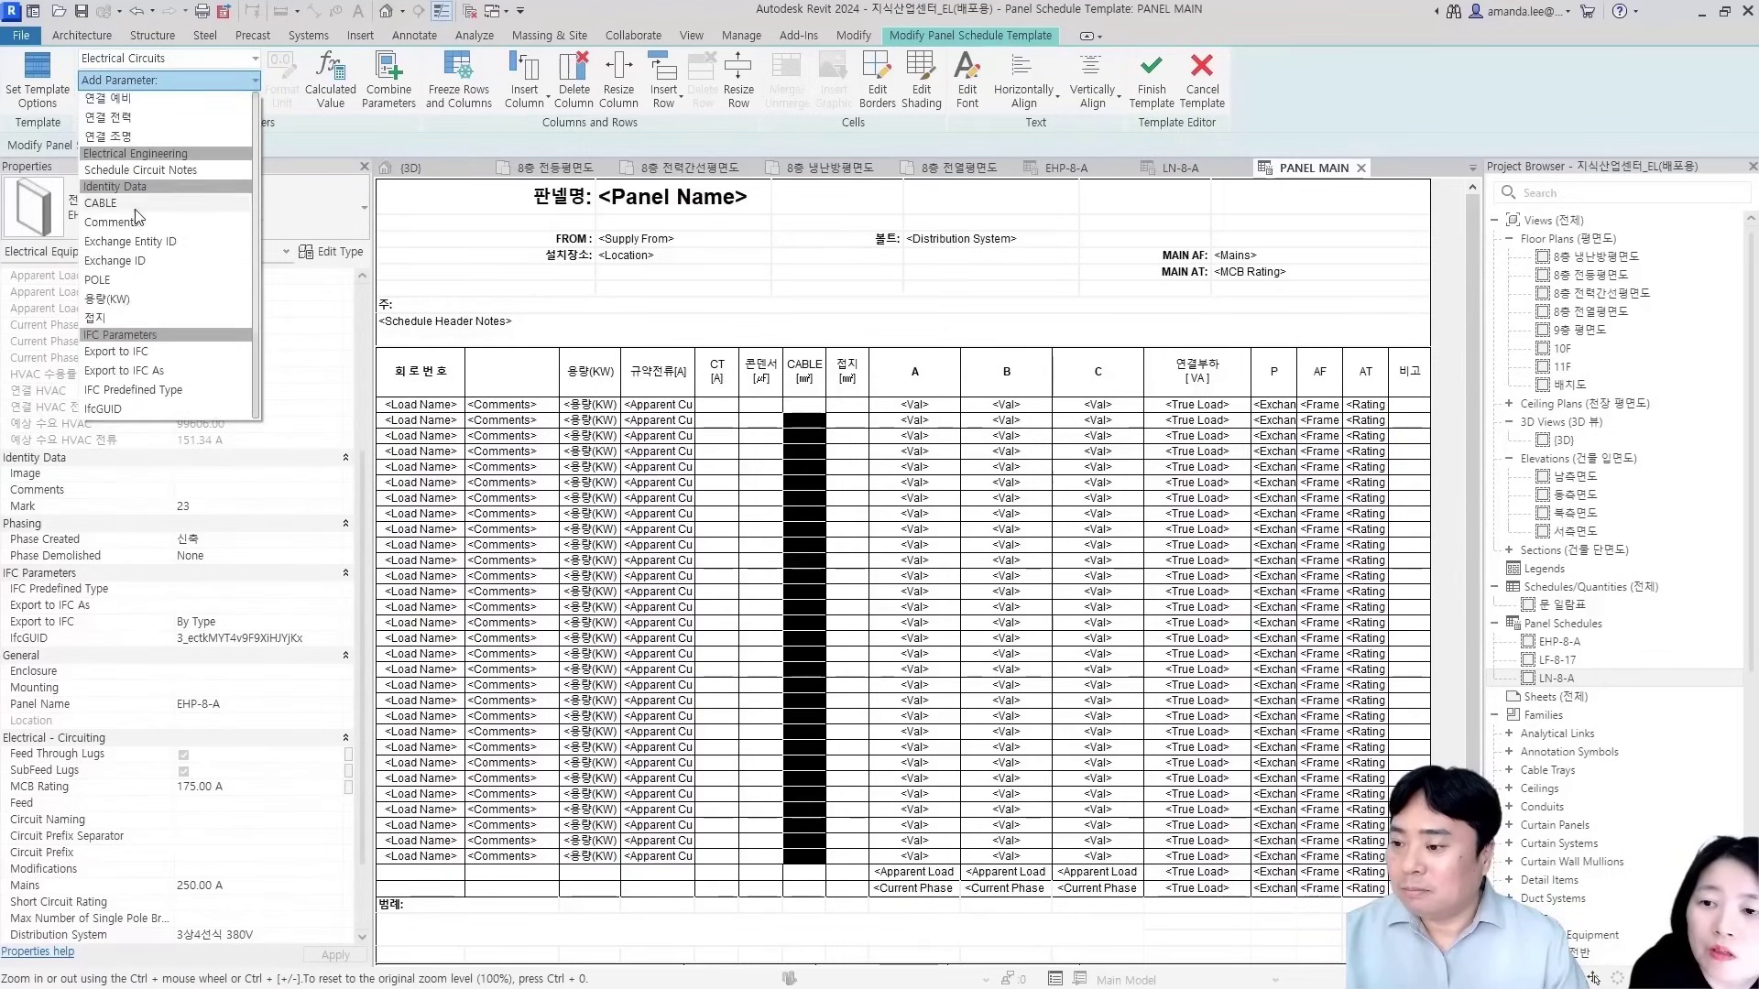
left_click(174, 331)
Add the 접지 parameter to the circuit rows of the 접지 column and replace the P column's parameter with POLE
left_click_drag(857, 408, 845, 863)
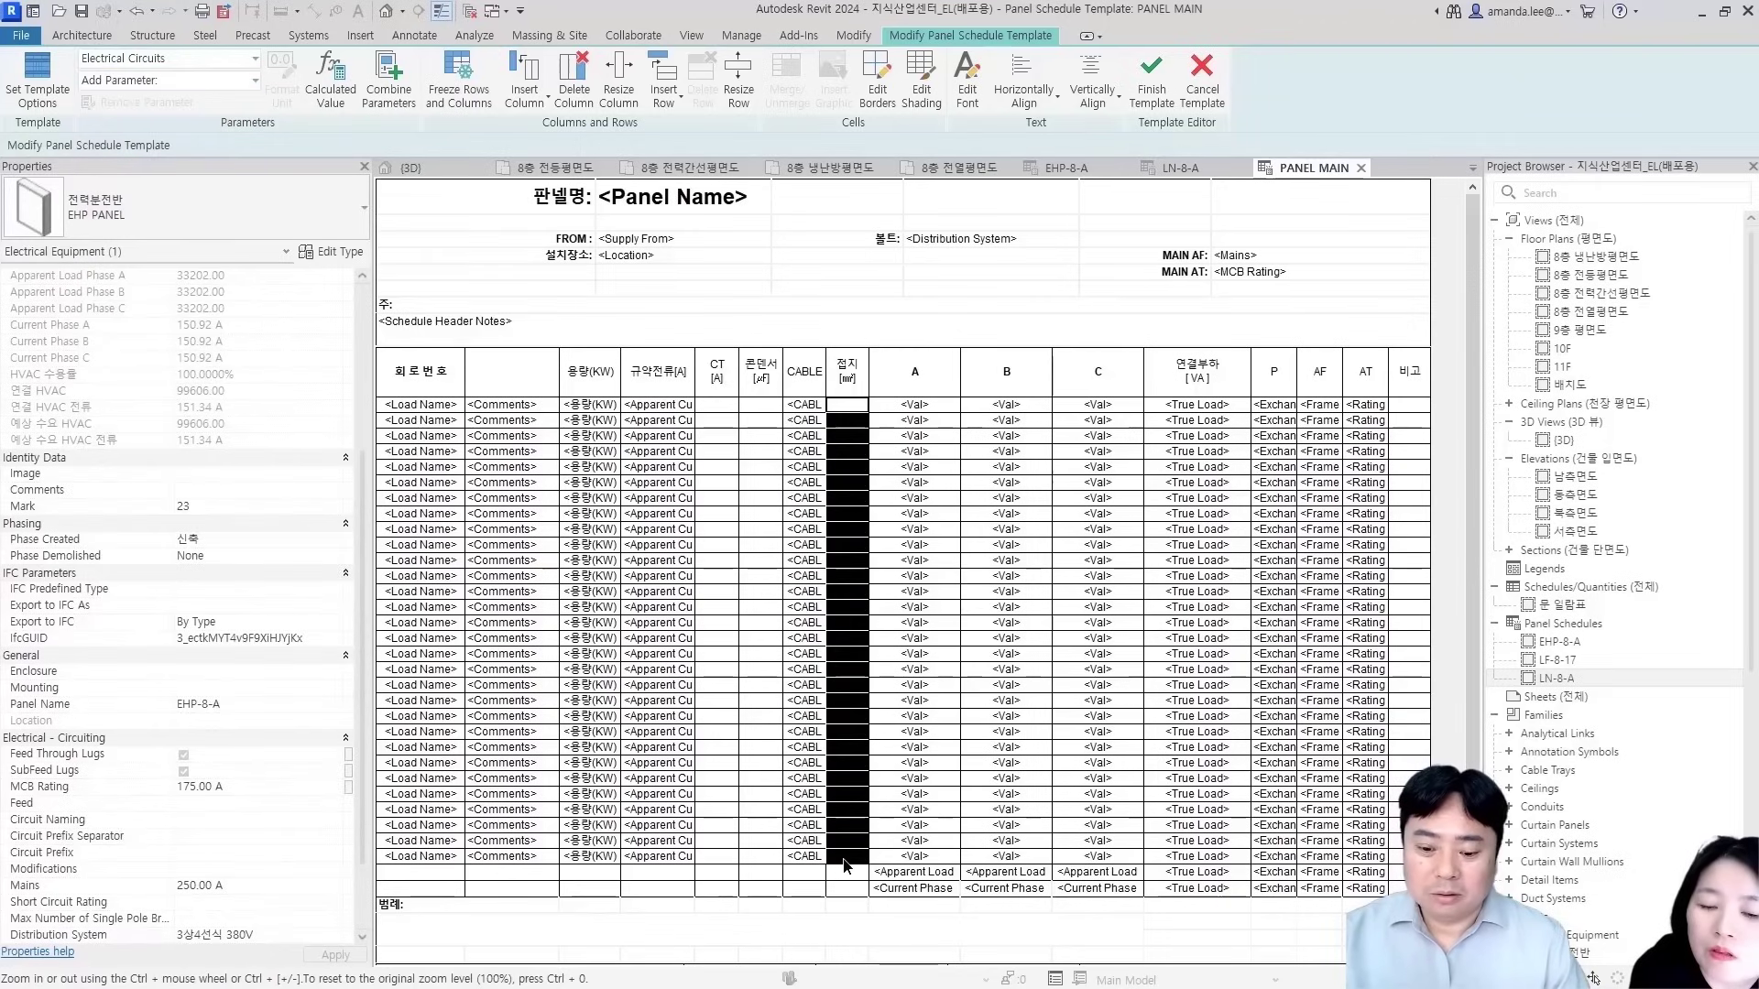
left_click(186, 81)
scroll(163, 236, "down", 10)
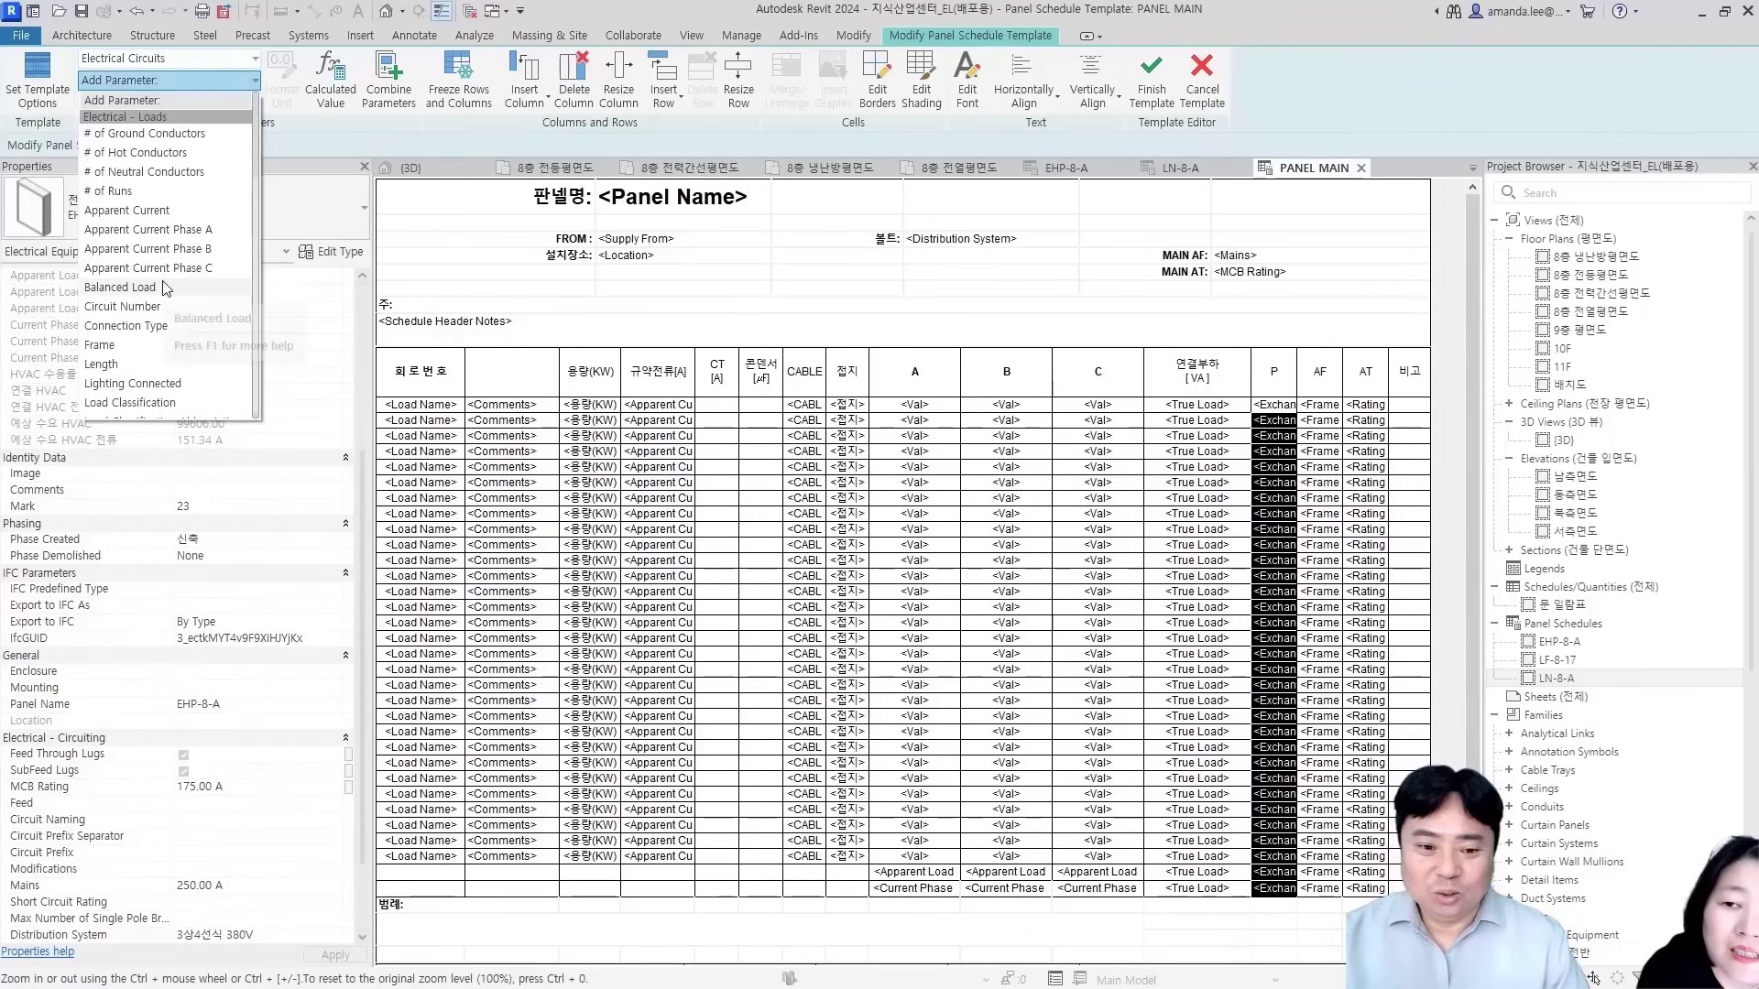
scroll(165, 292, "down", 12)
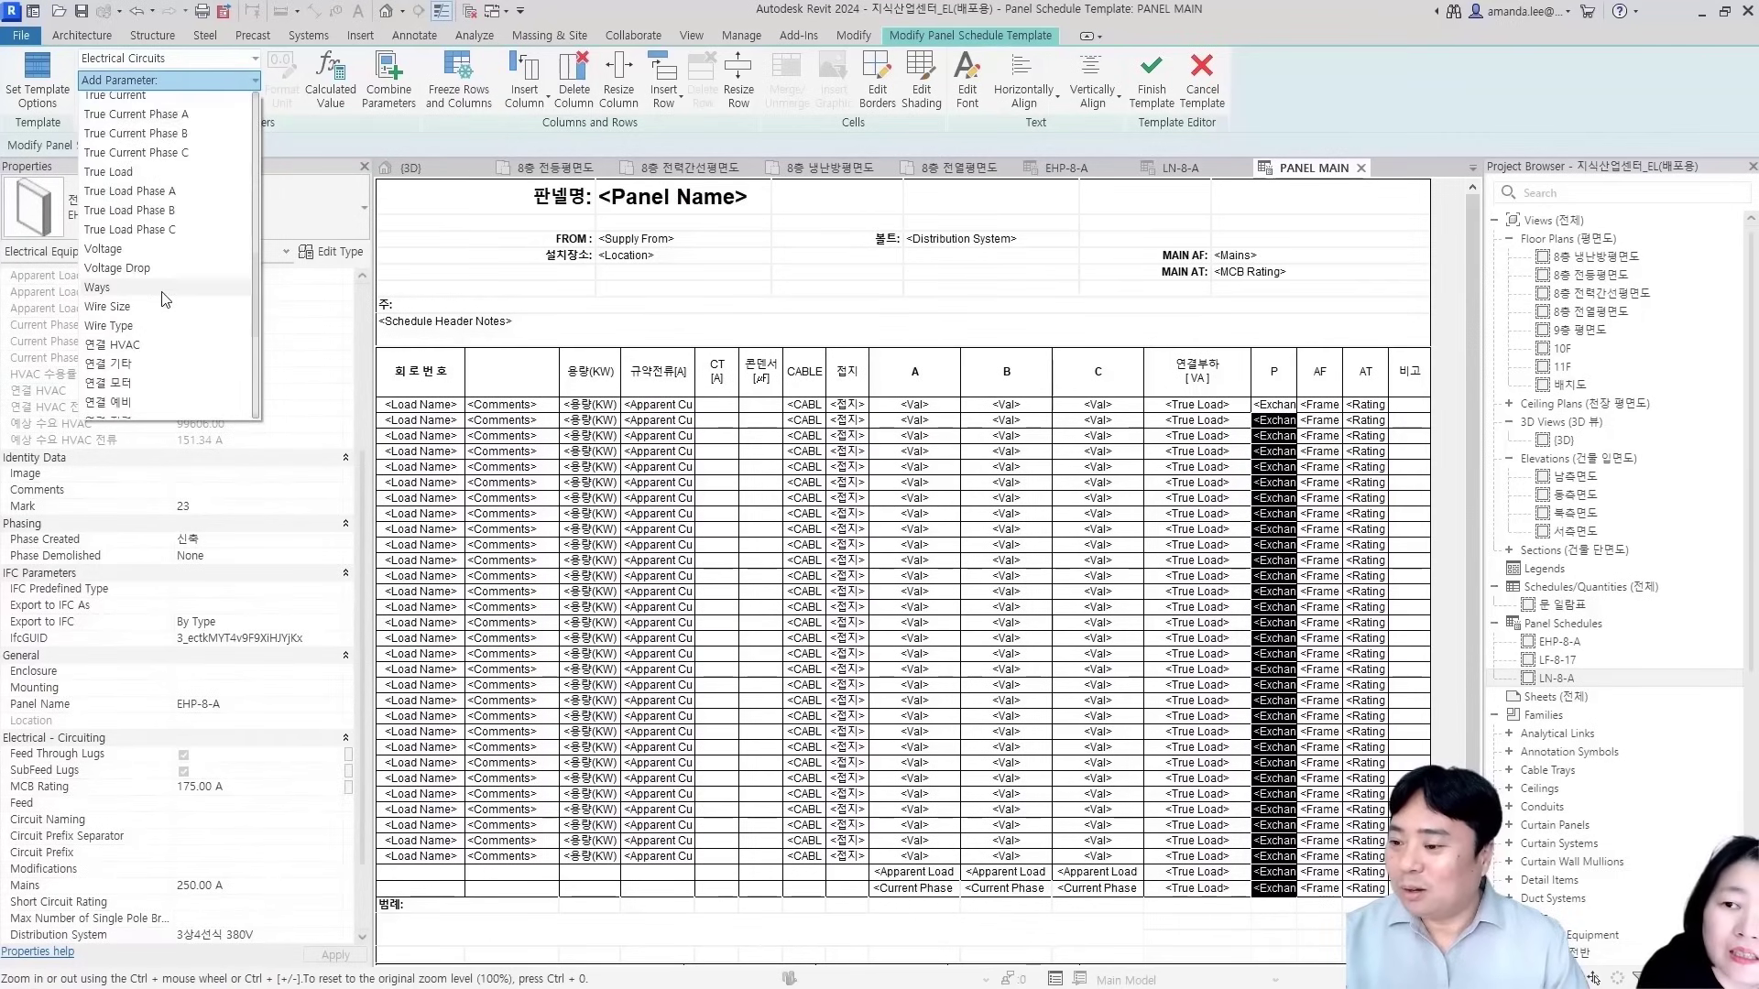
left_click(165, 319)
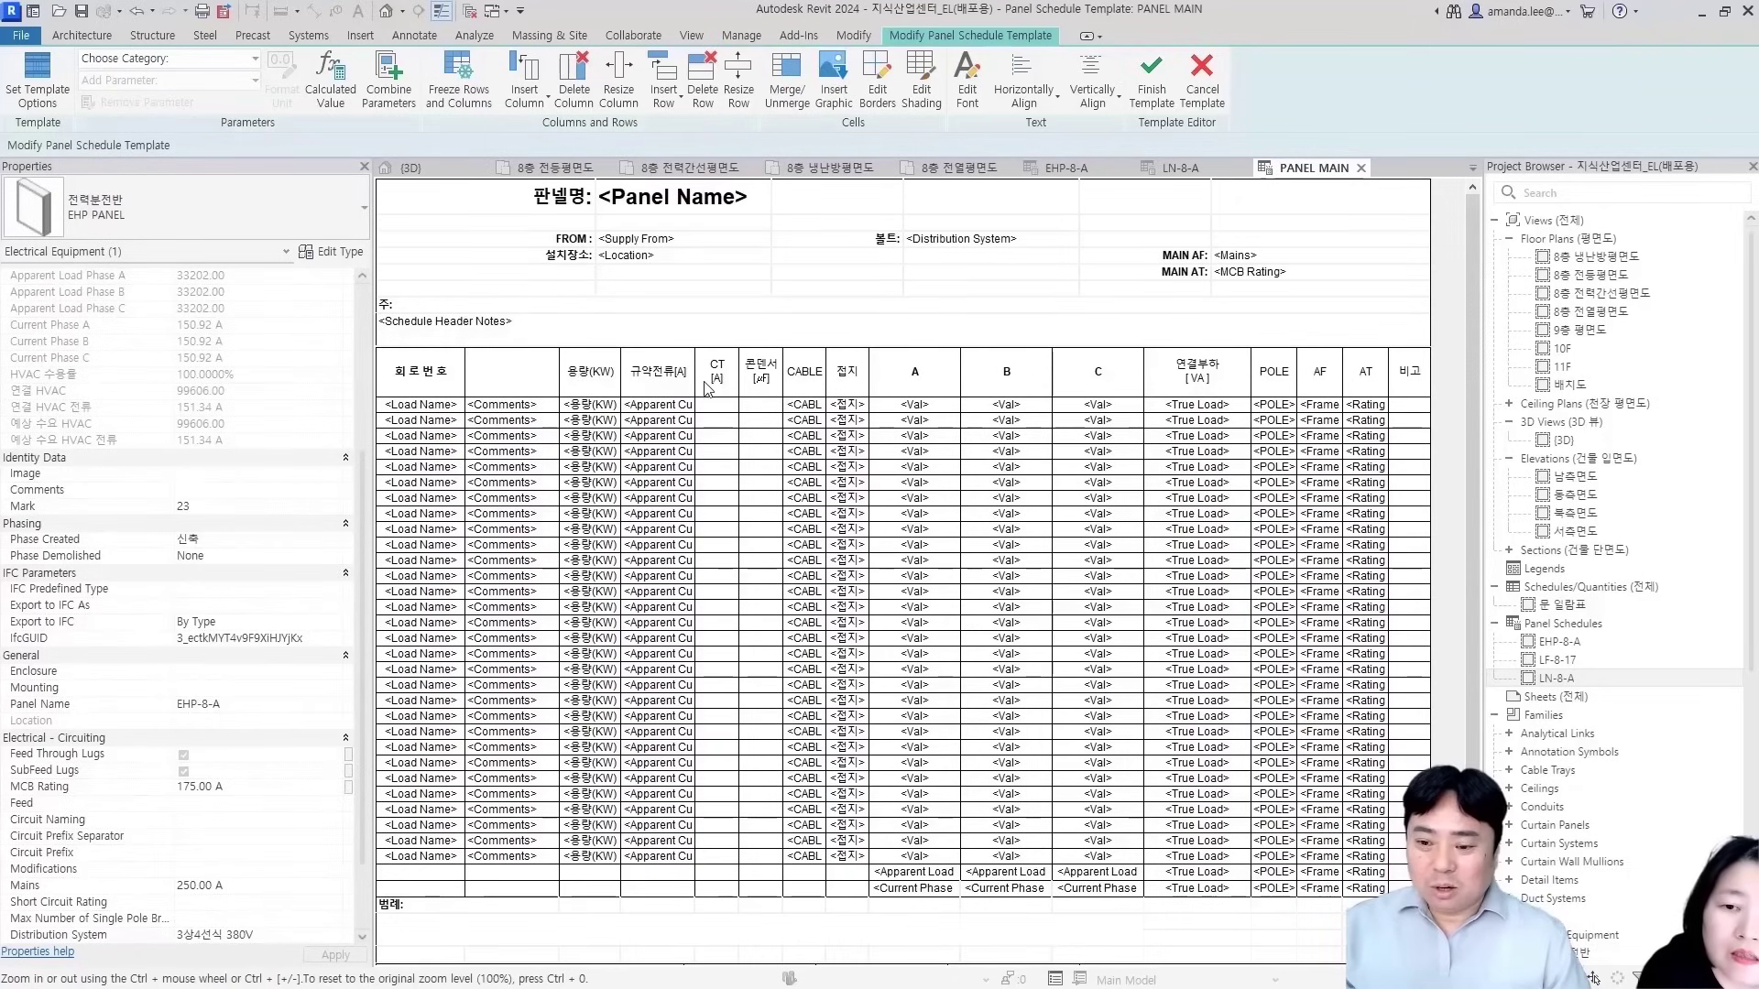
Copy the capacity heading from the Excel load sheet and set the template's capacity column header to 용량 [Kw] on two lines
key("alt+Tab")
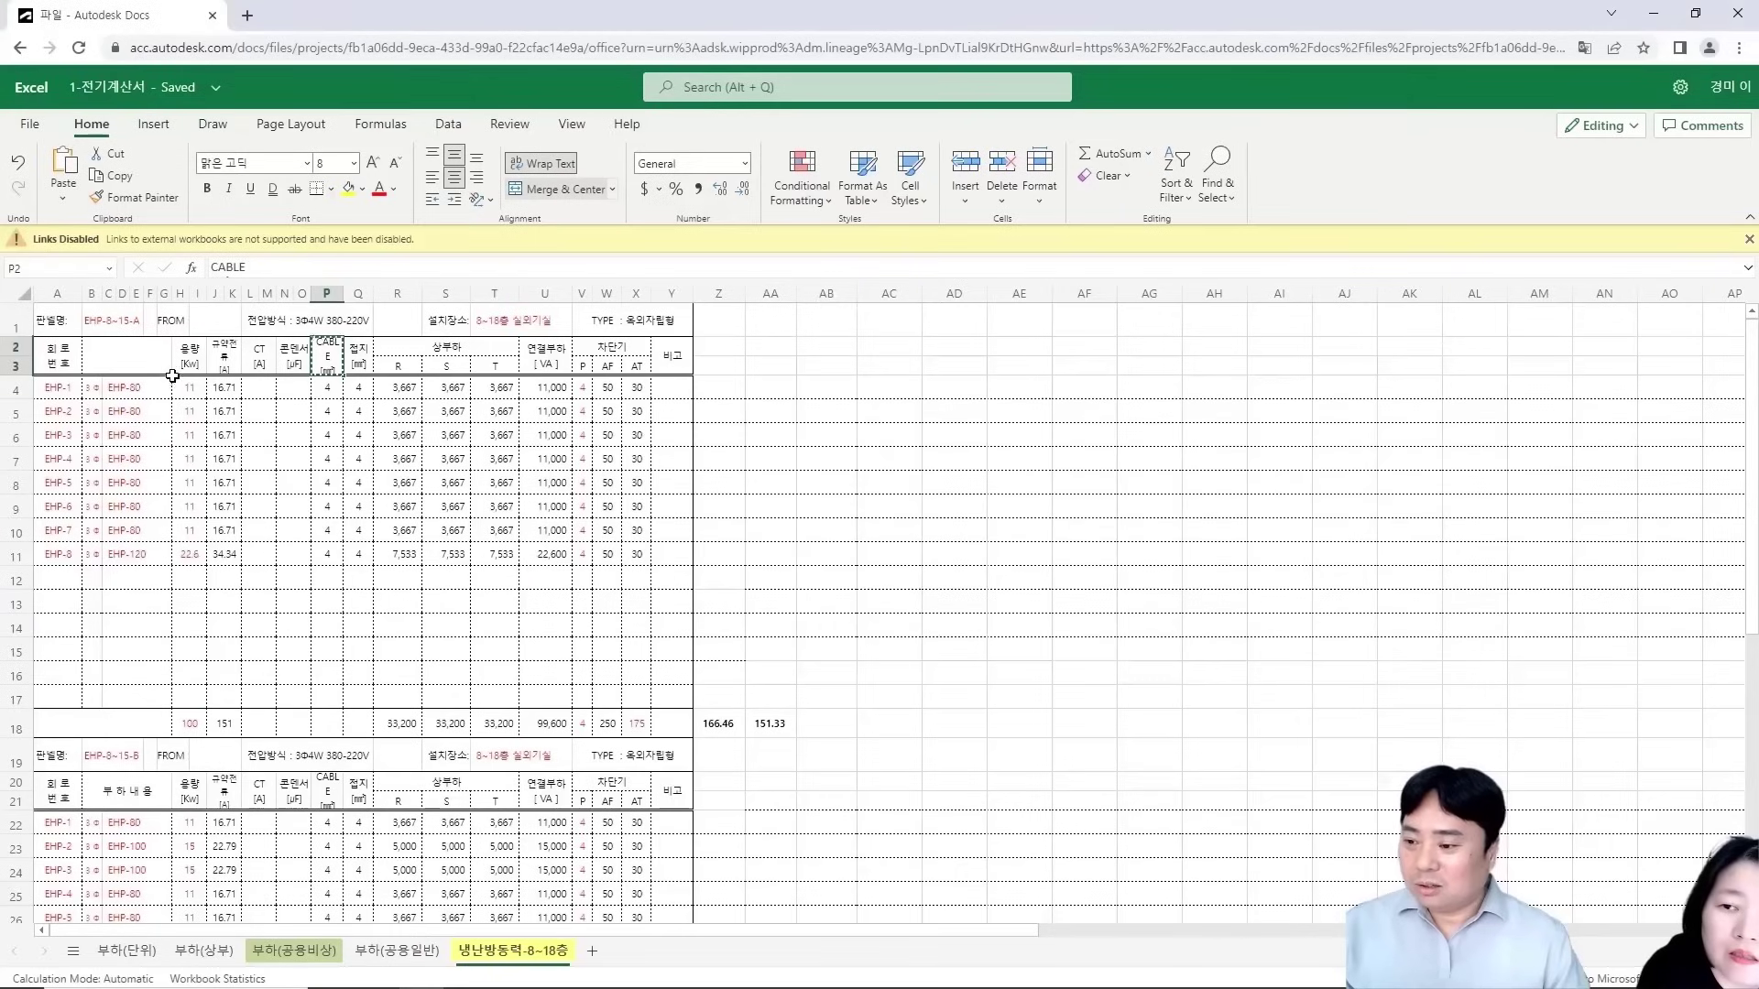
left_click(186, 366)
double_click(186, 366)
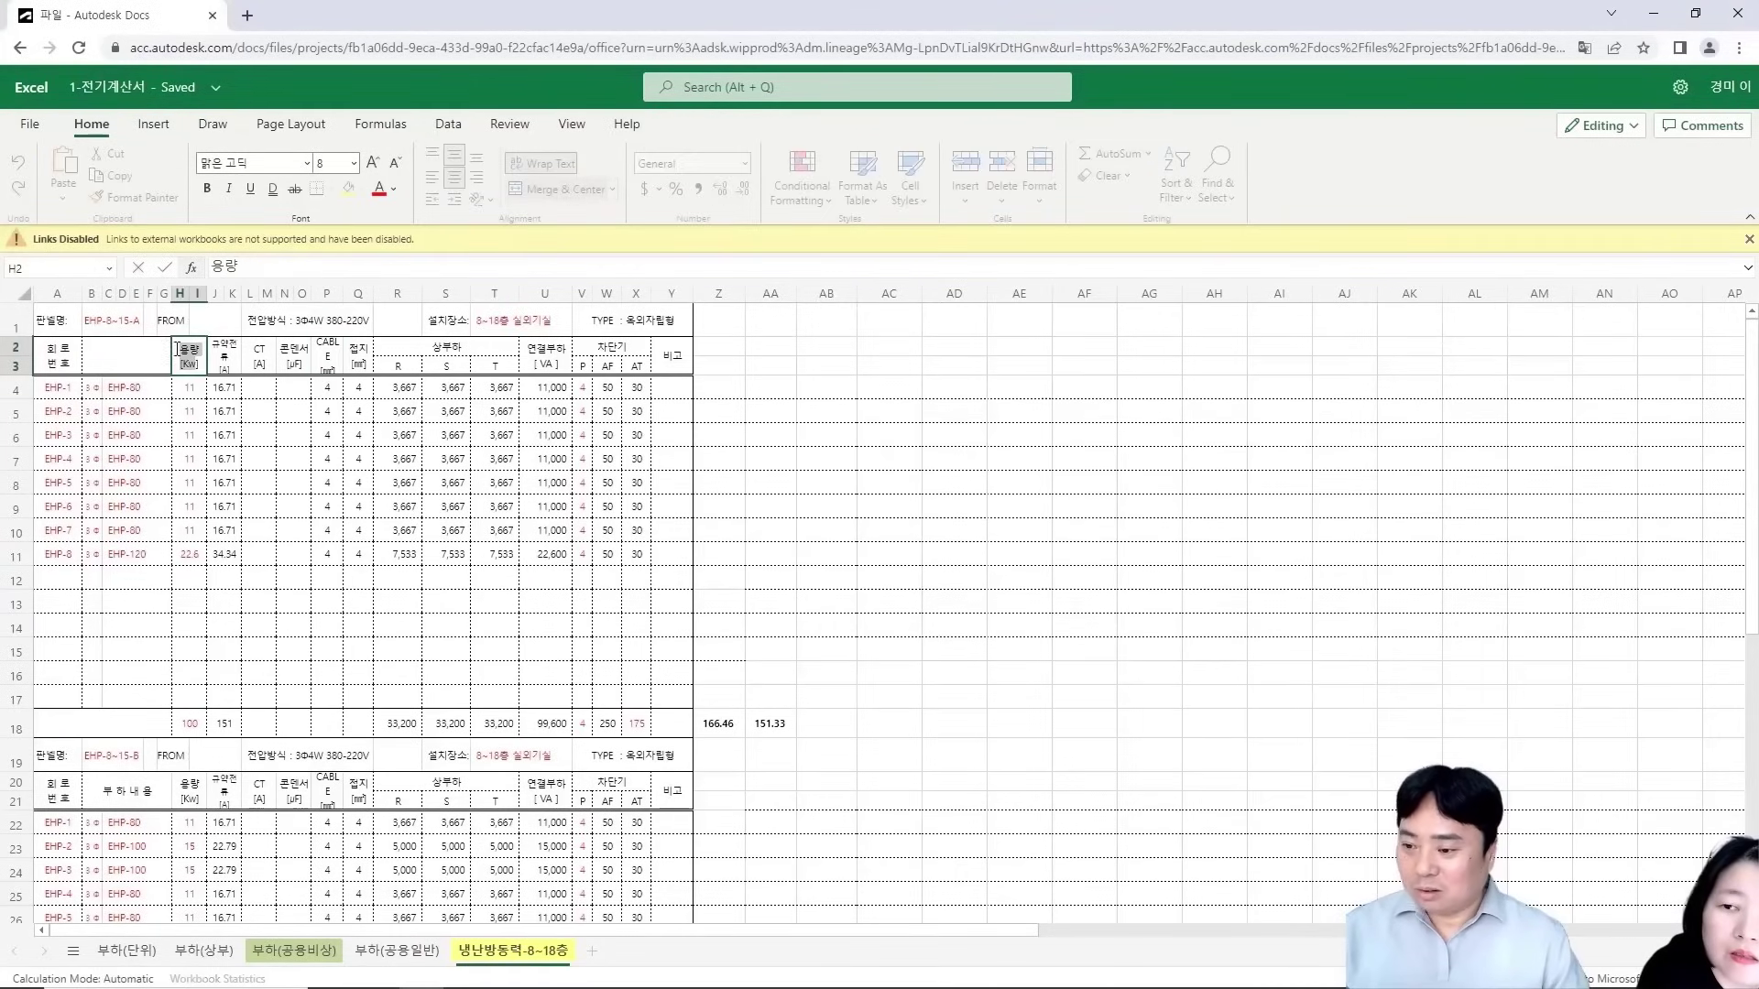
key("Escape")
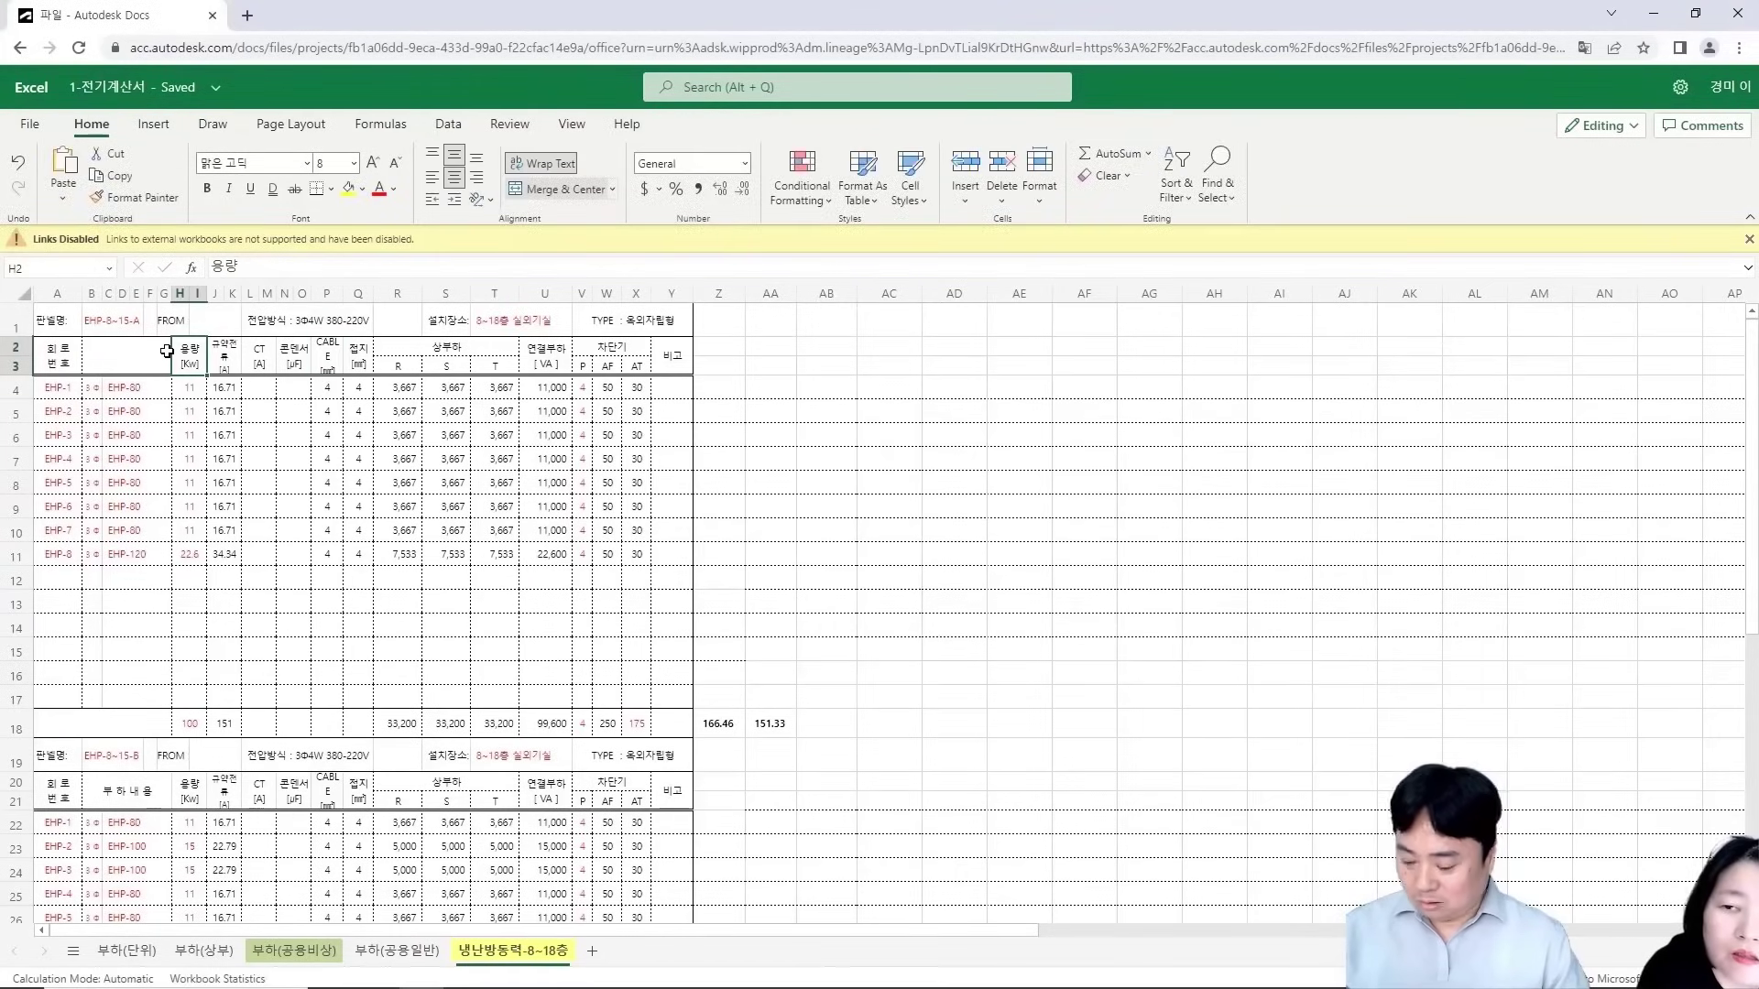
key("alt+Tab")
left_click(603, 385)
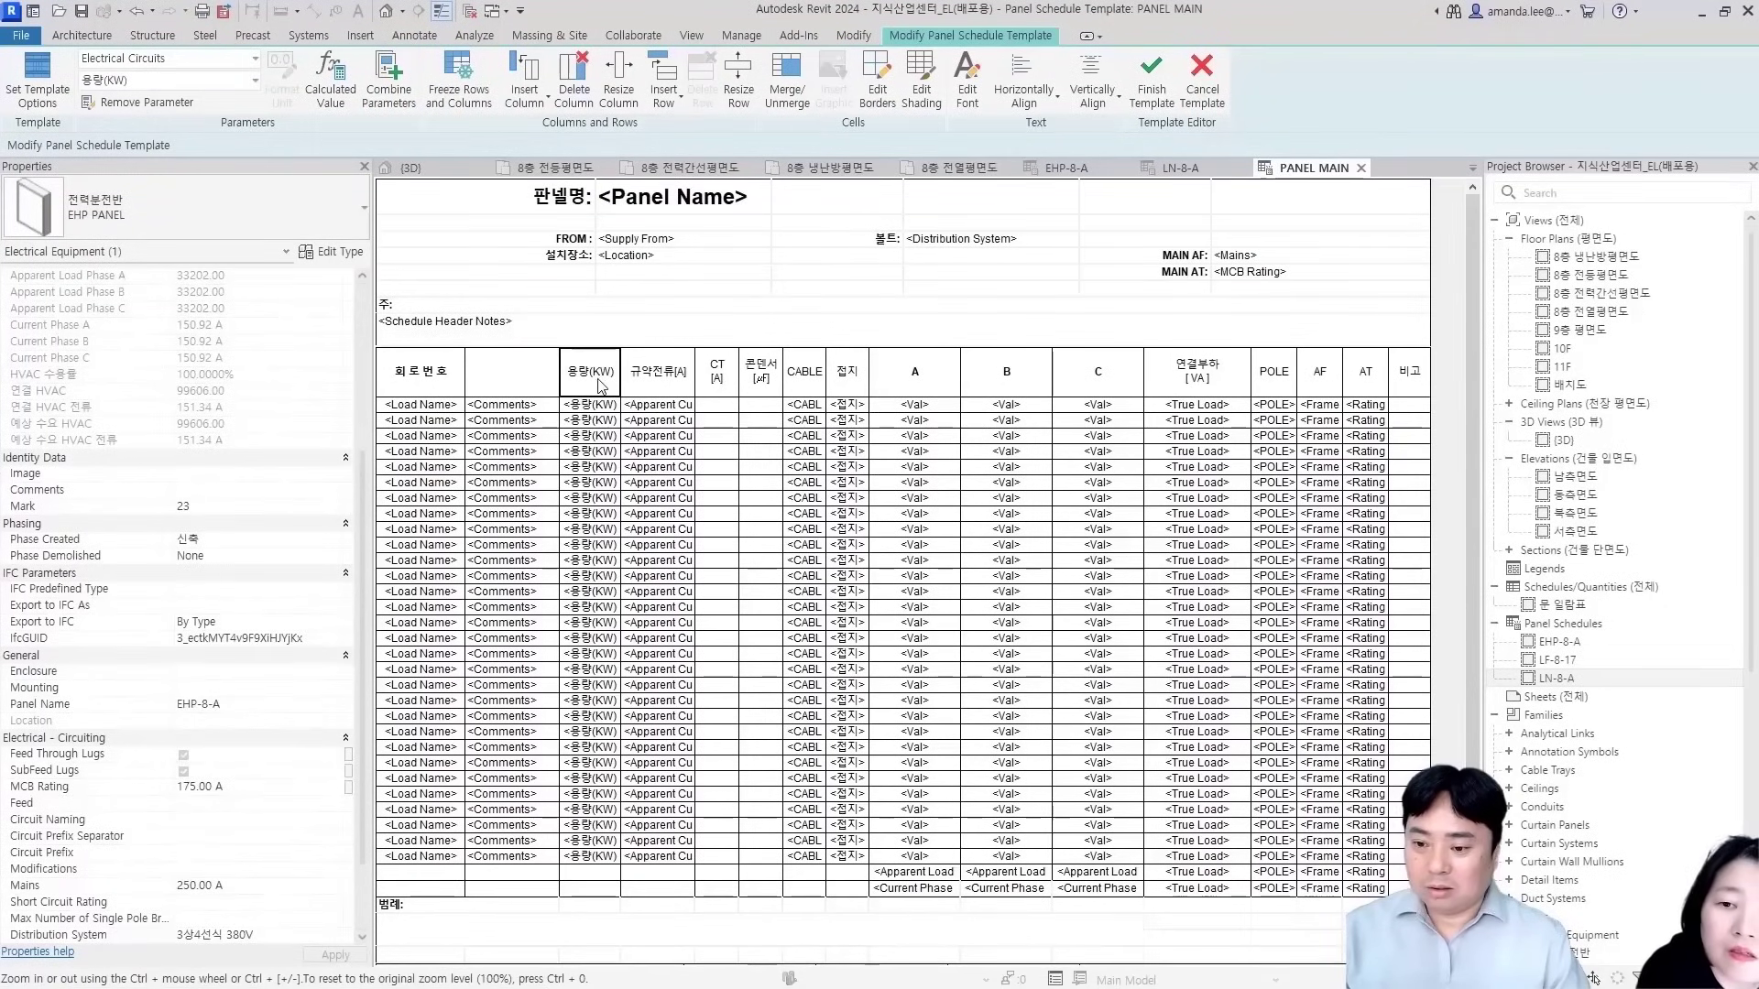
left_click(588, 388)
type("\"용량[Kw]\"")
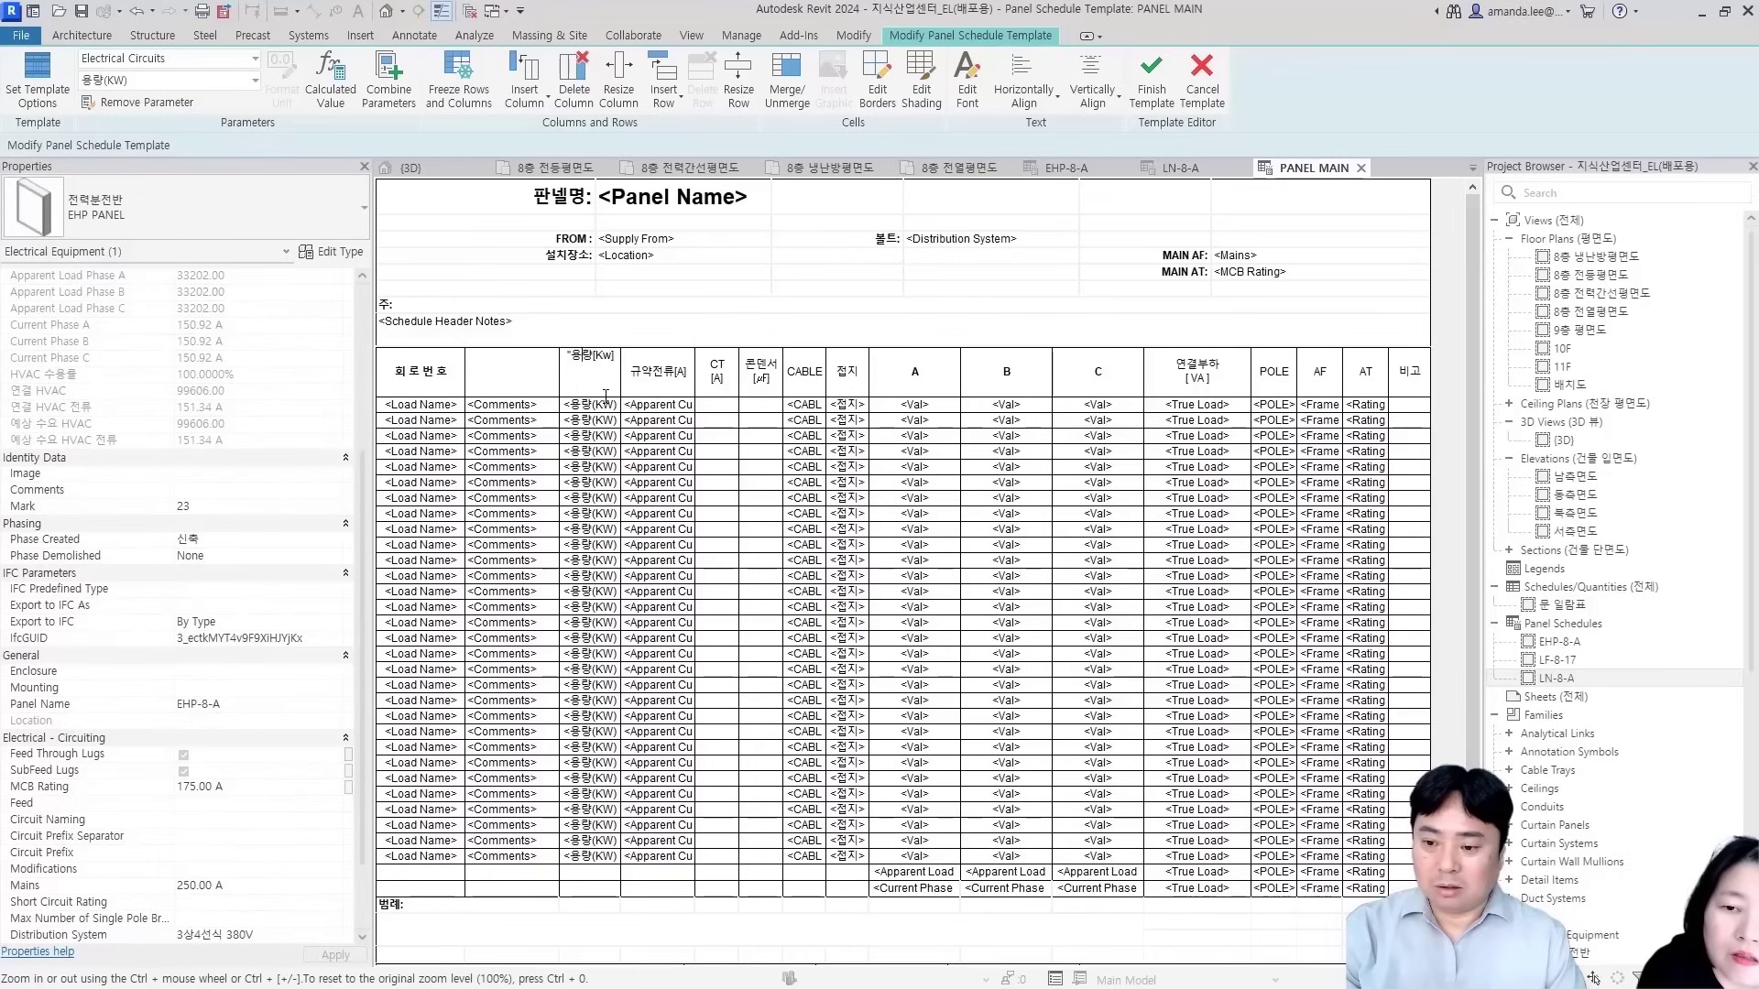
left_click(627, 295)
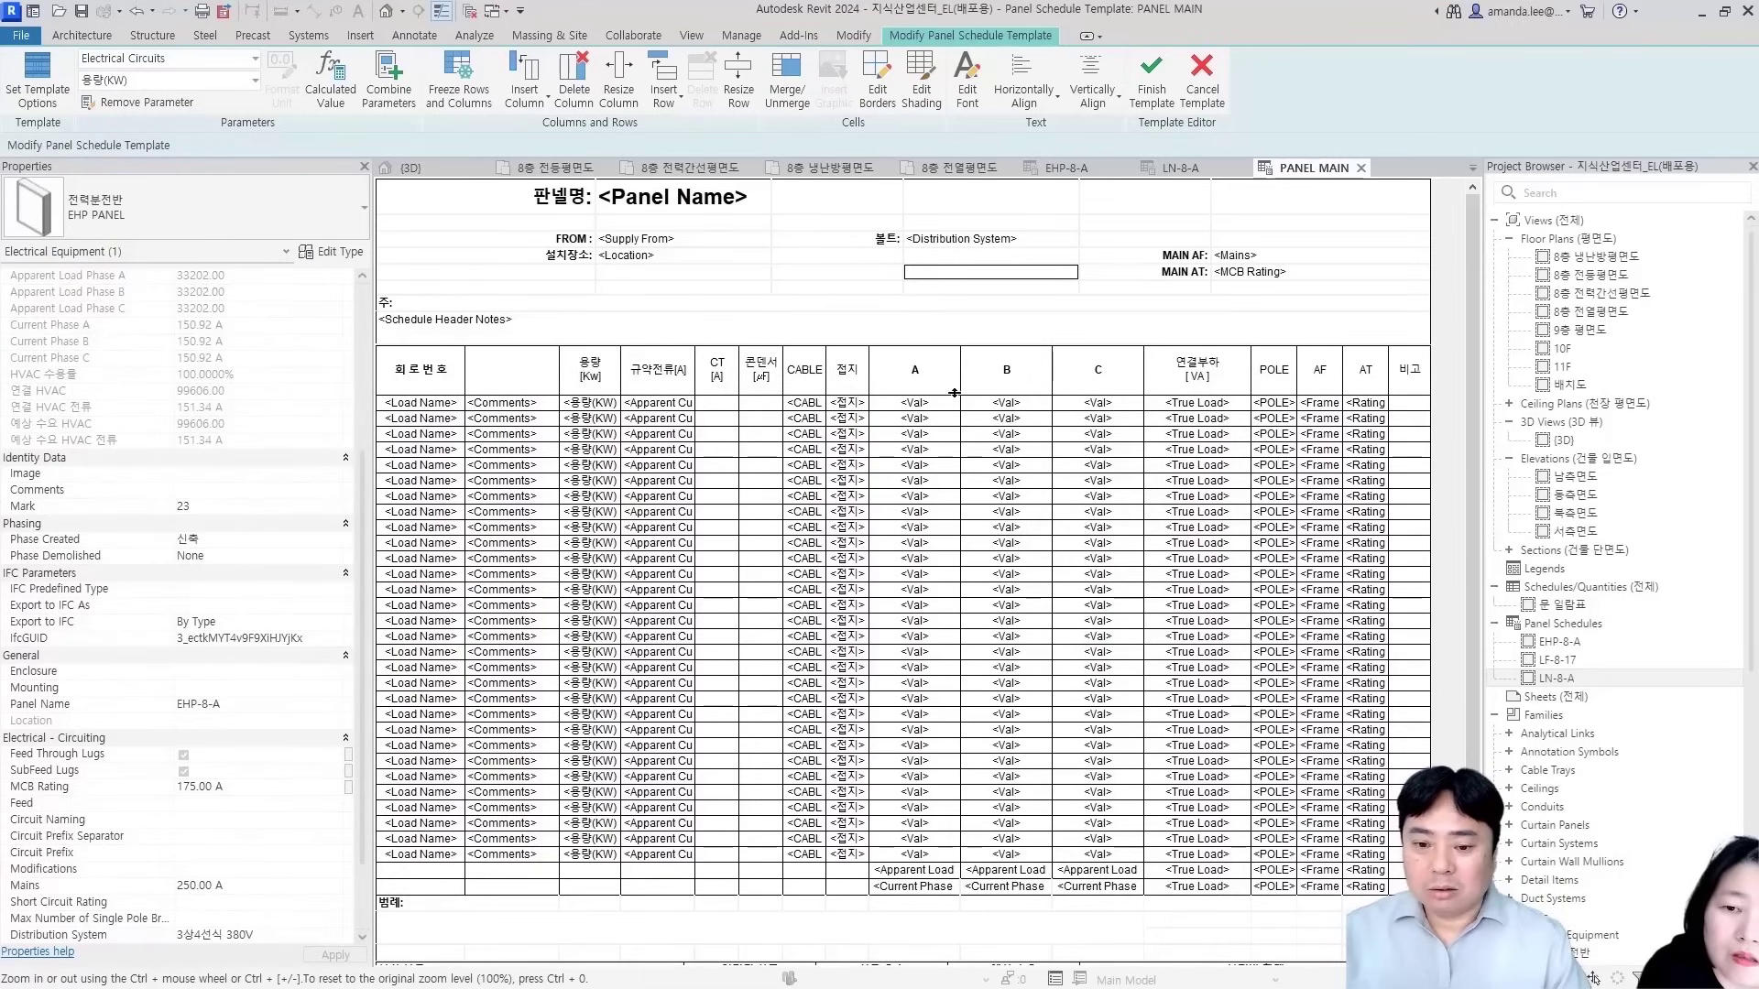
Copy the cable heading from the Excel load sheet and set the template's CABLE column header to CABLE [㎟]
key("alt+Tab")
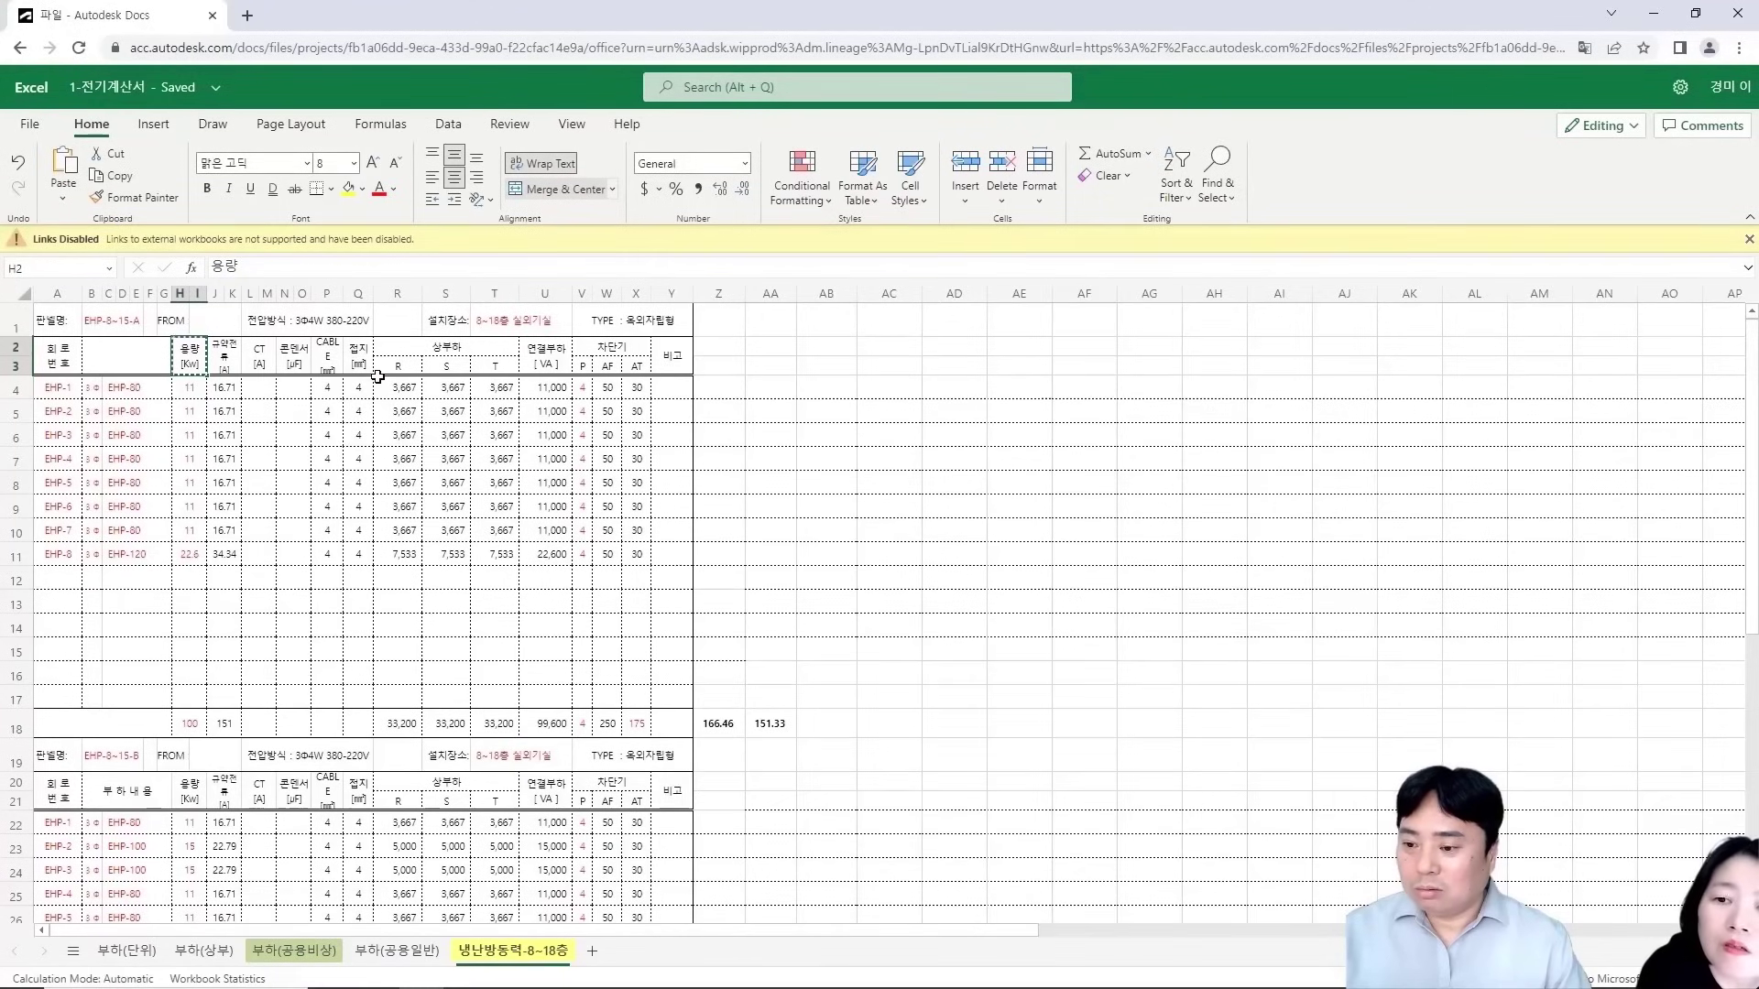
left_click(331, 363)
double_click(331, 362)
left_click_drag(343, 358, 307, 342)
key("Escape")
key("alt+Tab")
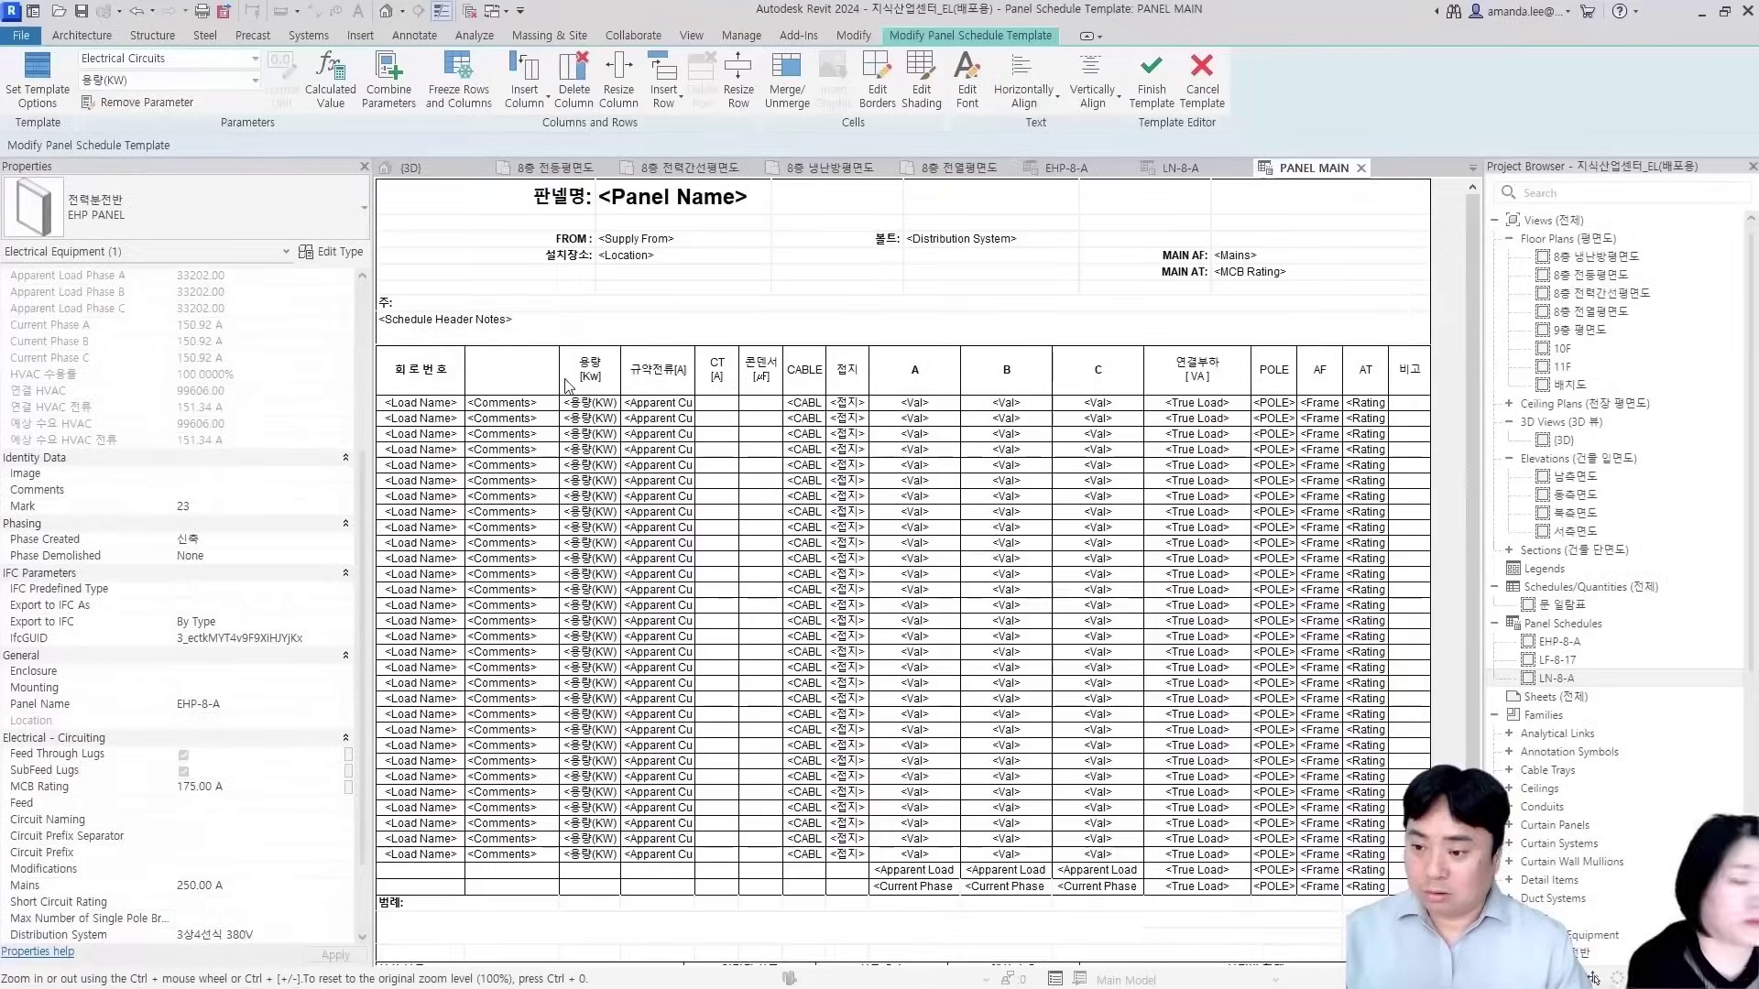
key("alt+Tab")
key("shift+Up")
key("shift+Up")
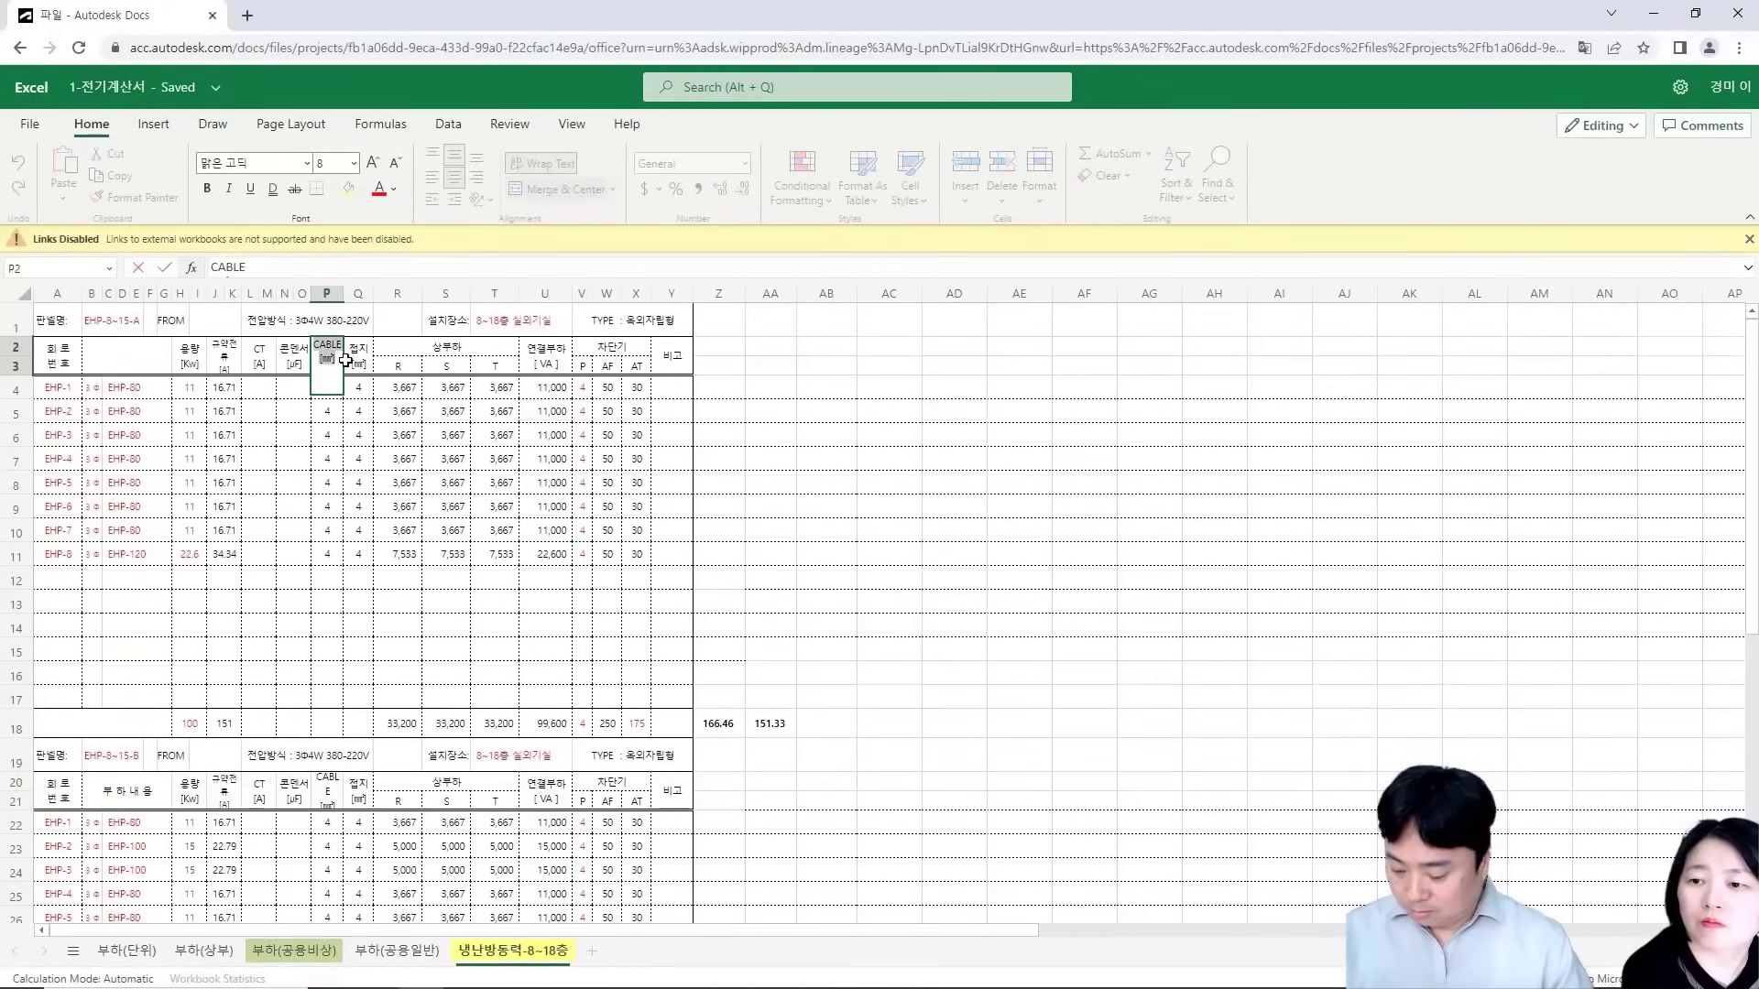
key("alt+Tab")
double_click(802, 390)
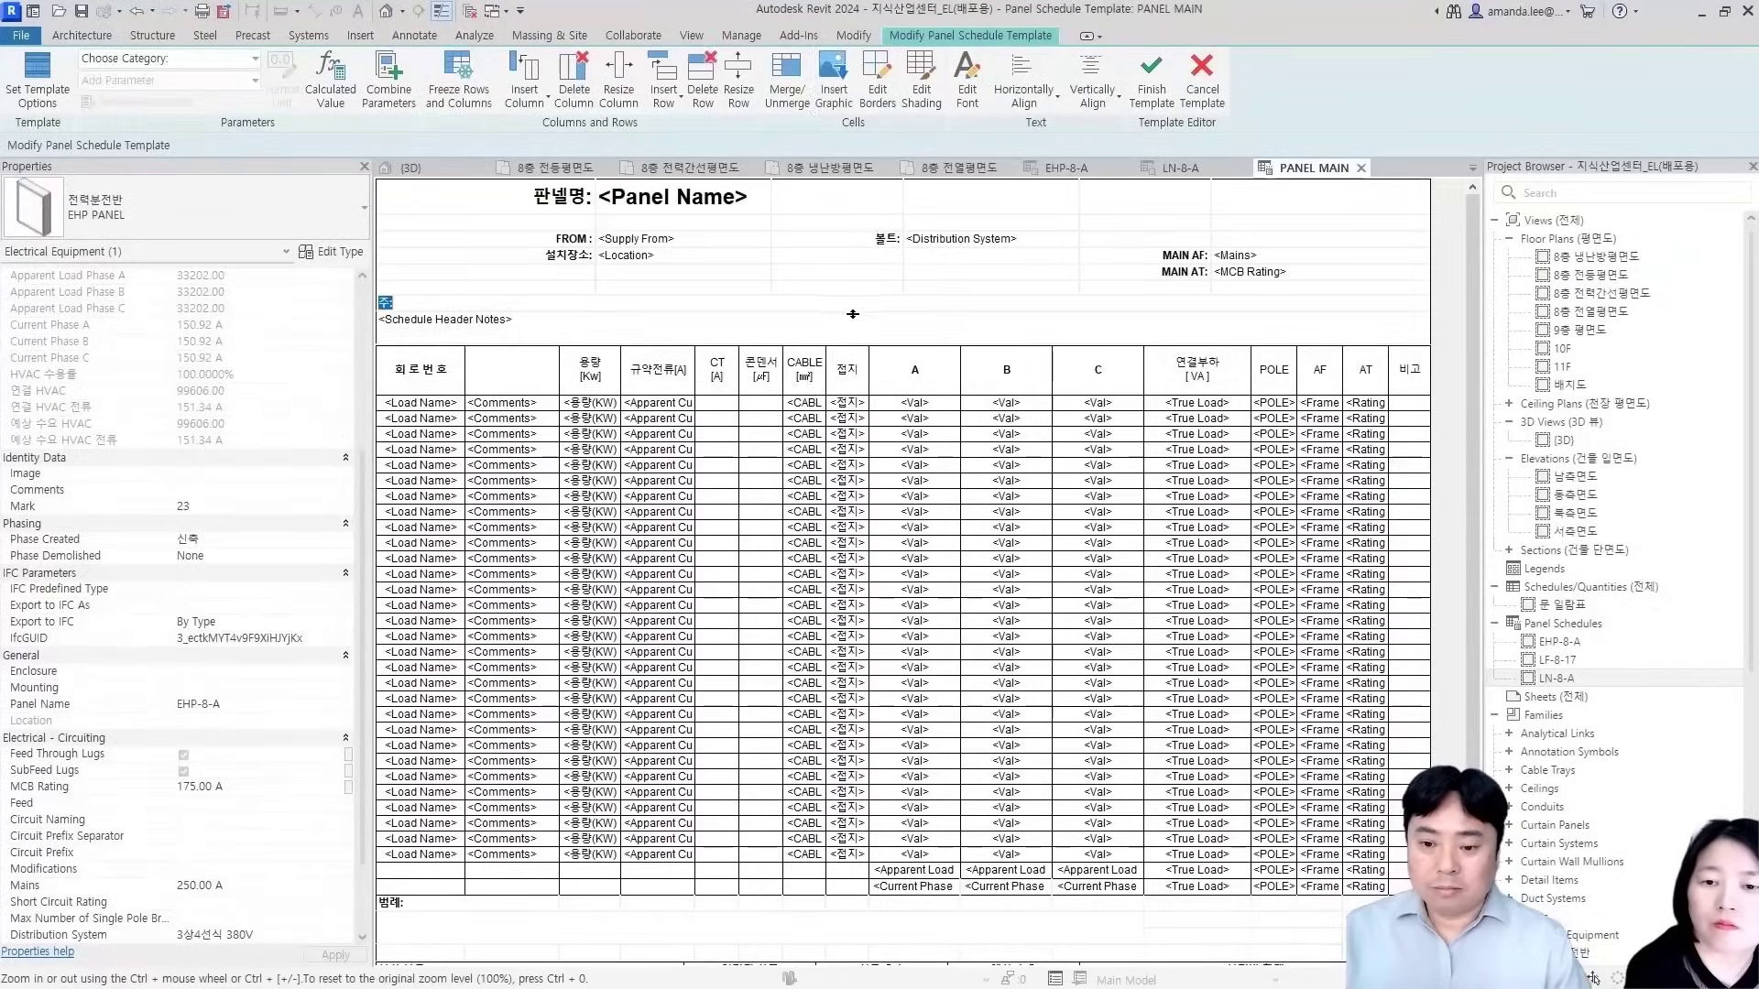
Copy the grounding heading from the Excel load sheet and set the template's grounding column header to 접지 [㎟]
key("alt+Tab")
double_click(358, 362)
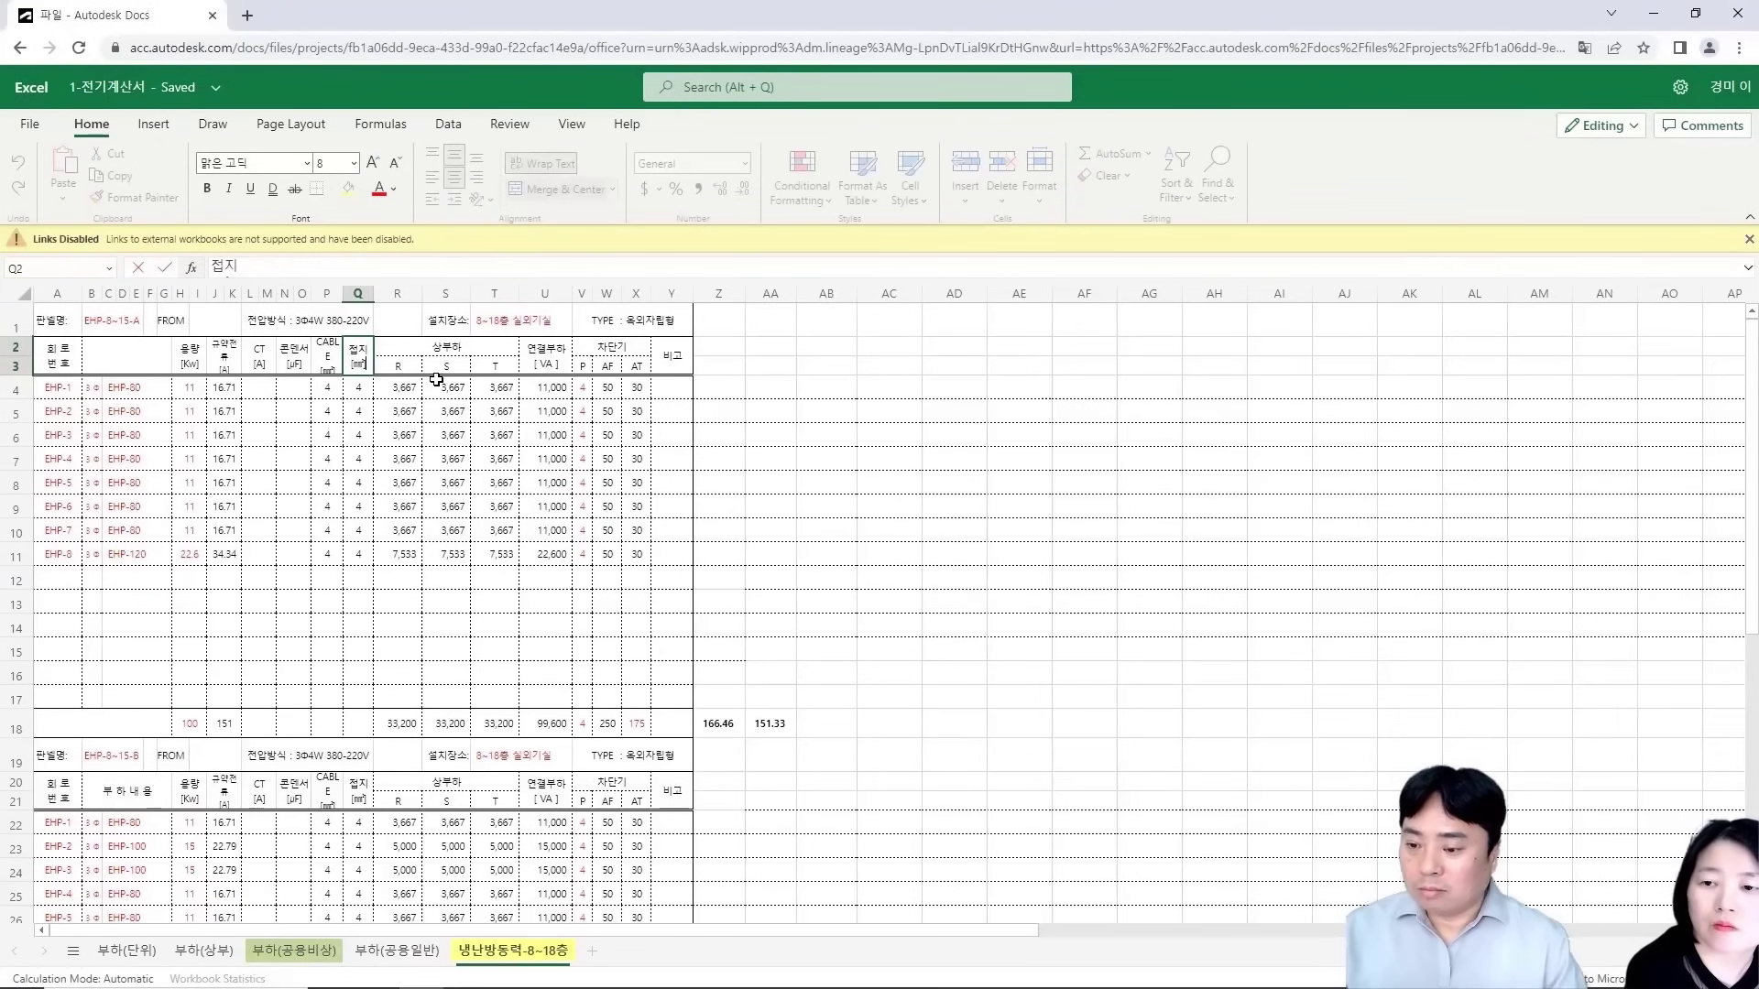
key("alt+Tab")
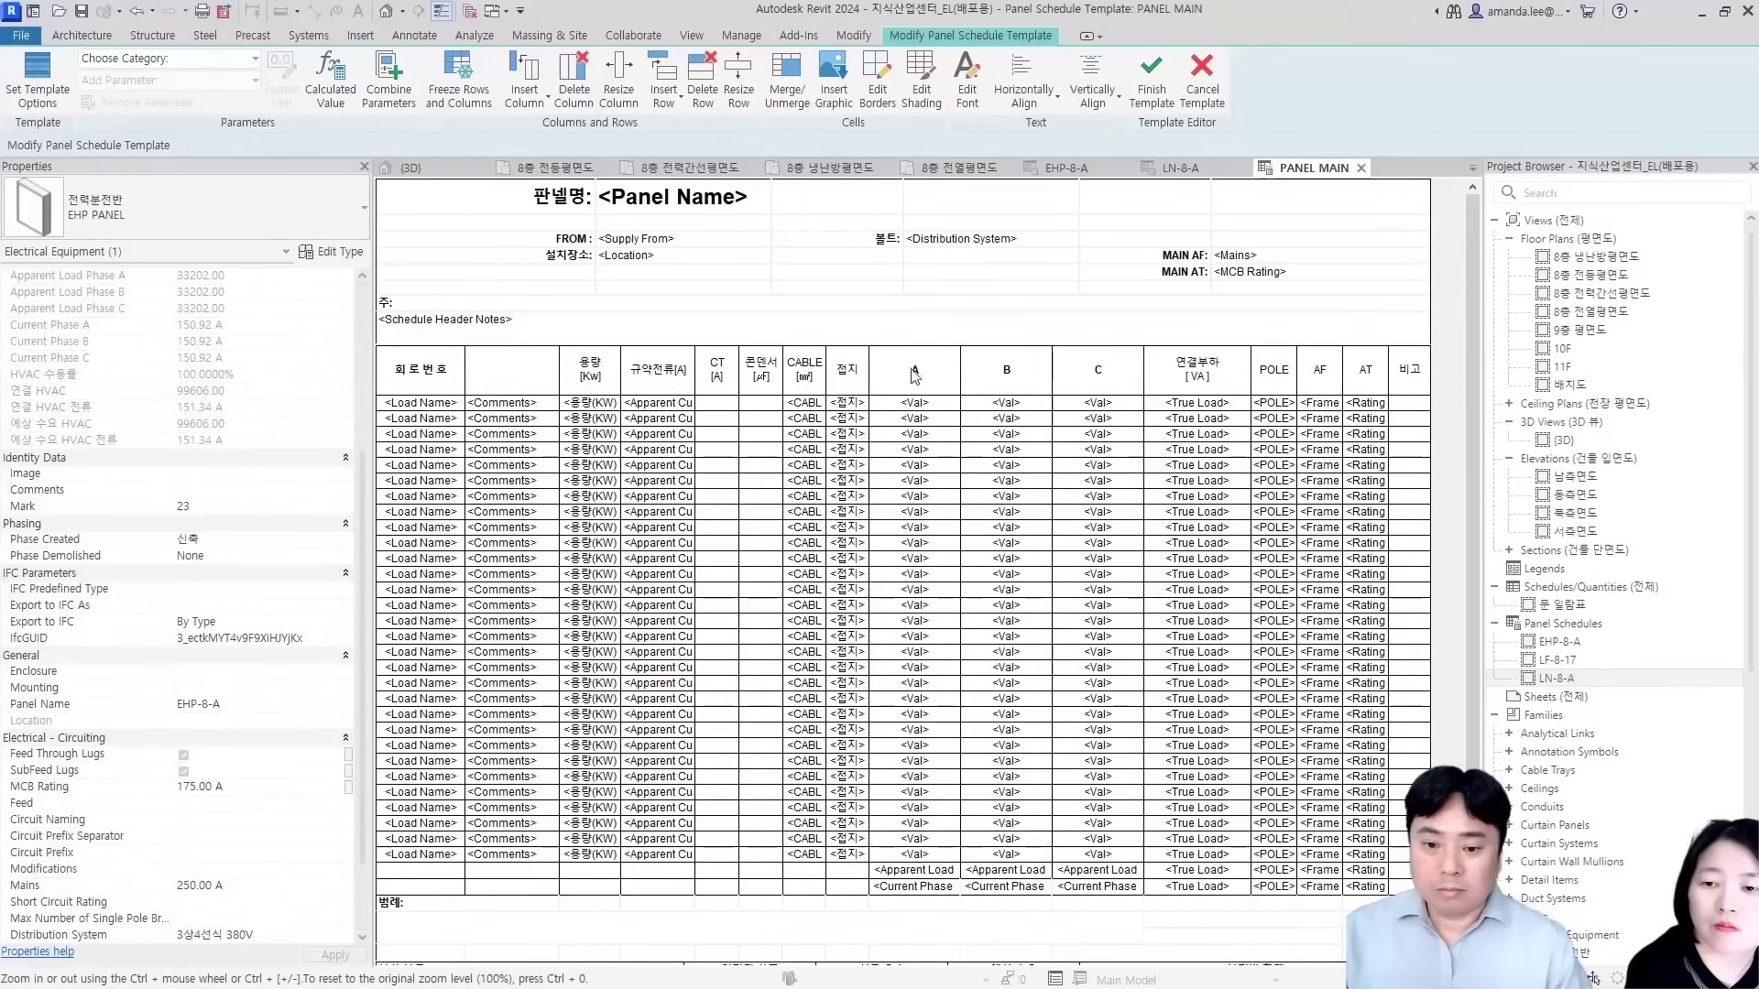
left_click(856, 376)
left_click(859, 376)
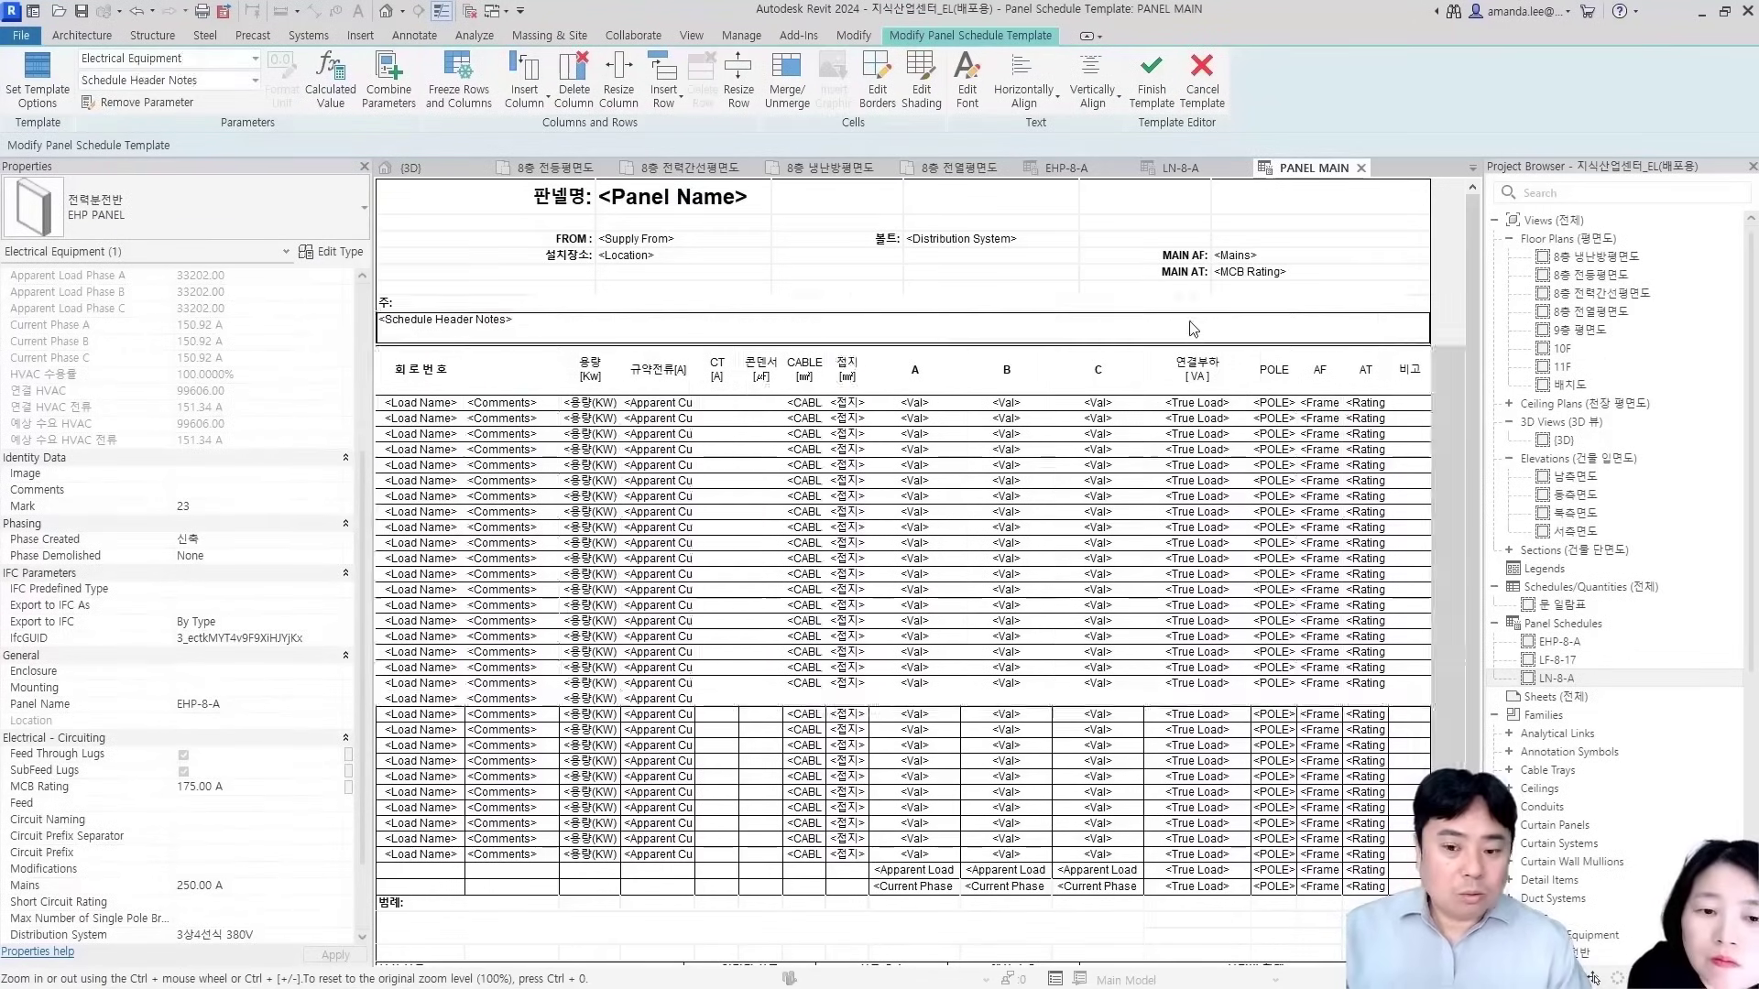
Rename the template's POLE column header to P
key("alt+Tab")
key("alt+Tab")
left_click(1285, 387)
left_click(1285, 388)
type("P")
left_click(1371, 293)
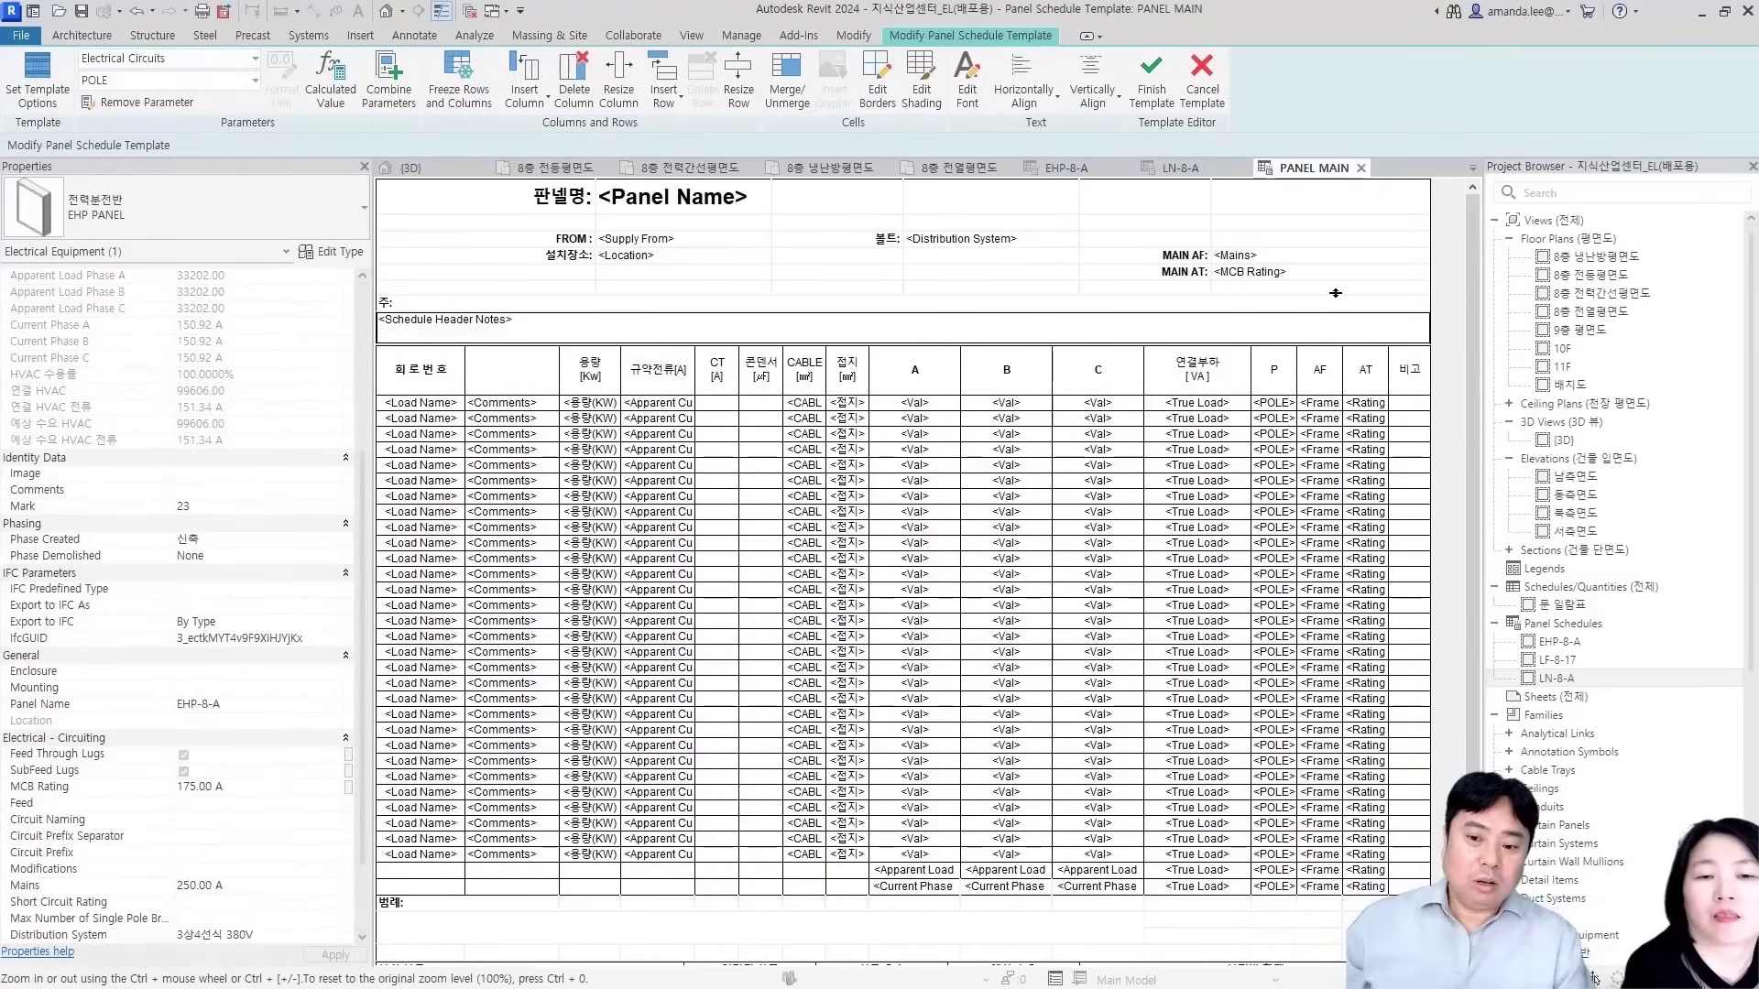
Rename the template's phase column headers A, B and C to R, S and T, matching the Excel load sheet
key("alt+Tab")
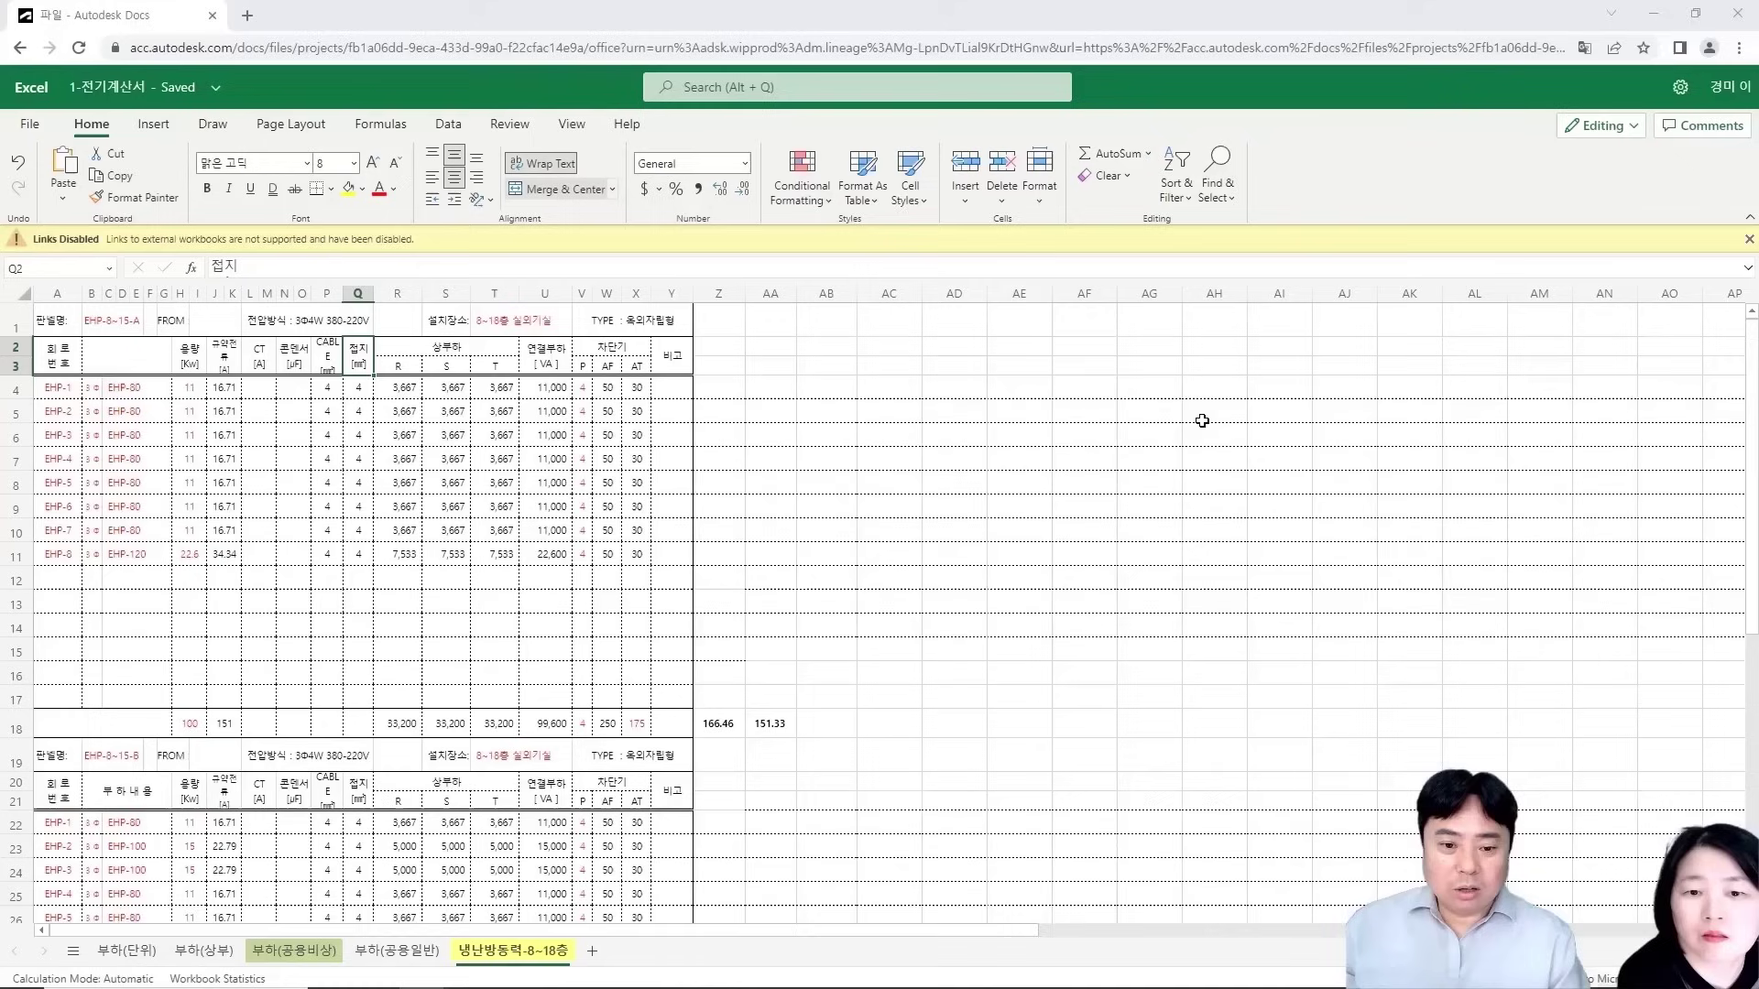
key("alt+Tab")
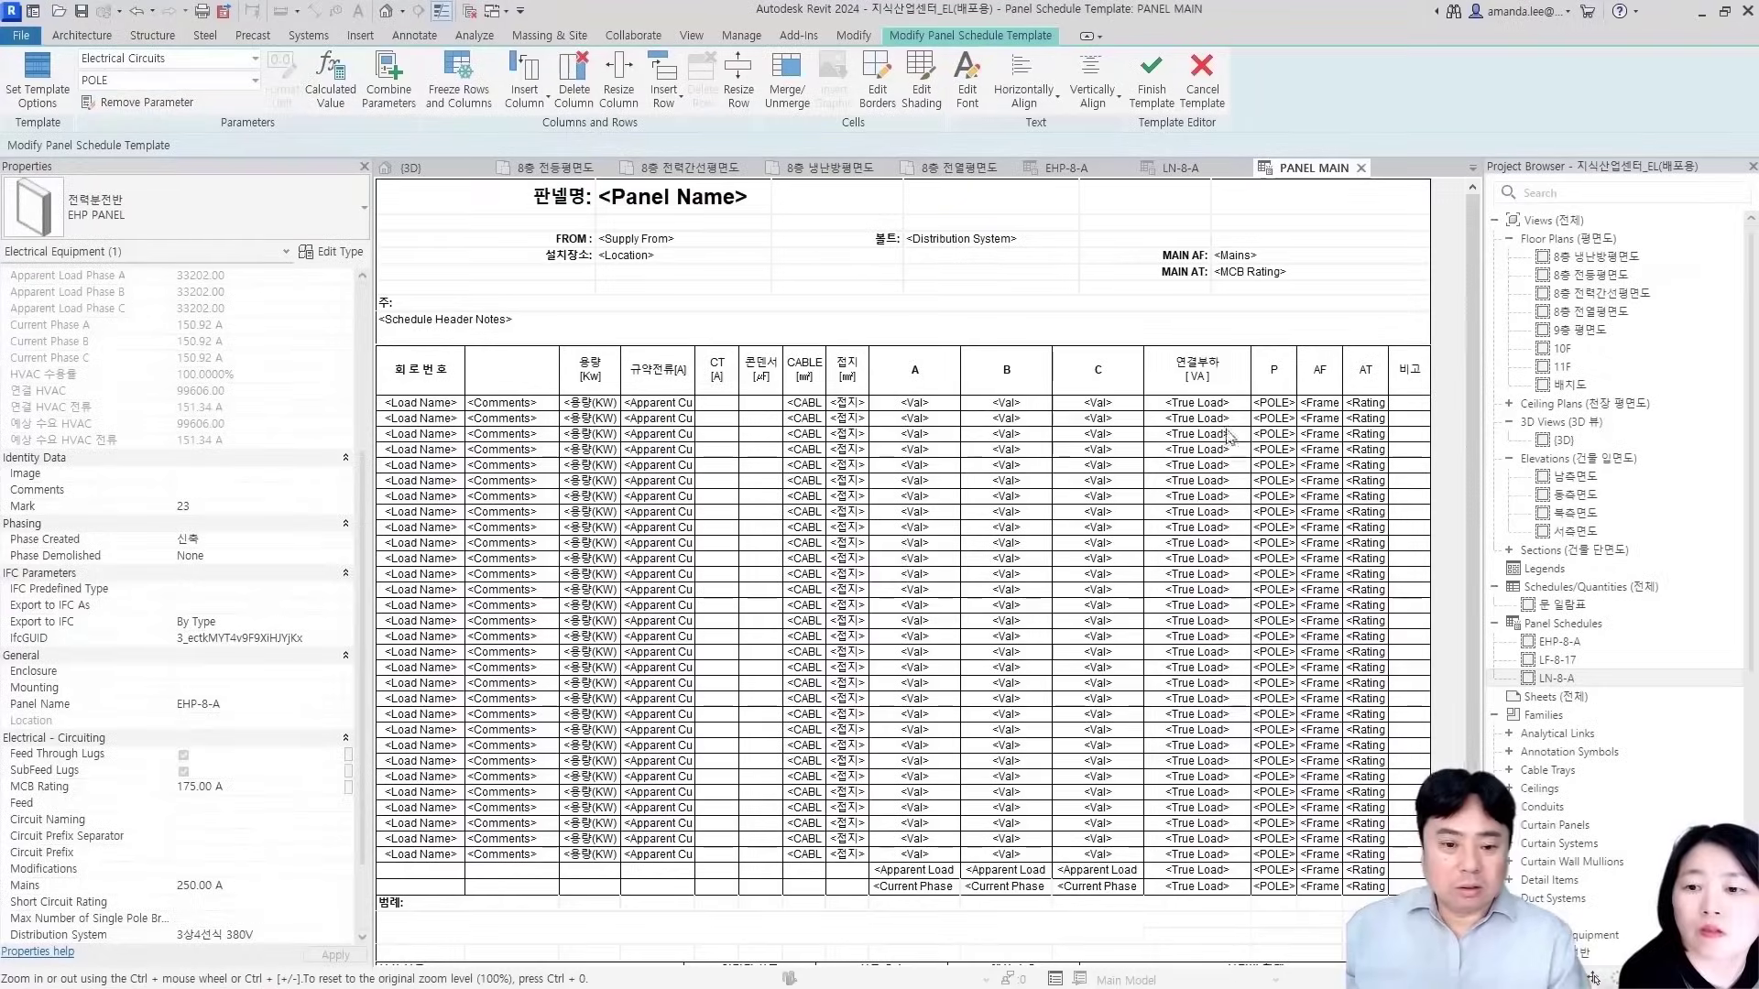
key("alt+Tab")
key("alt+Tab")
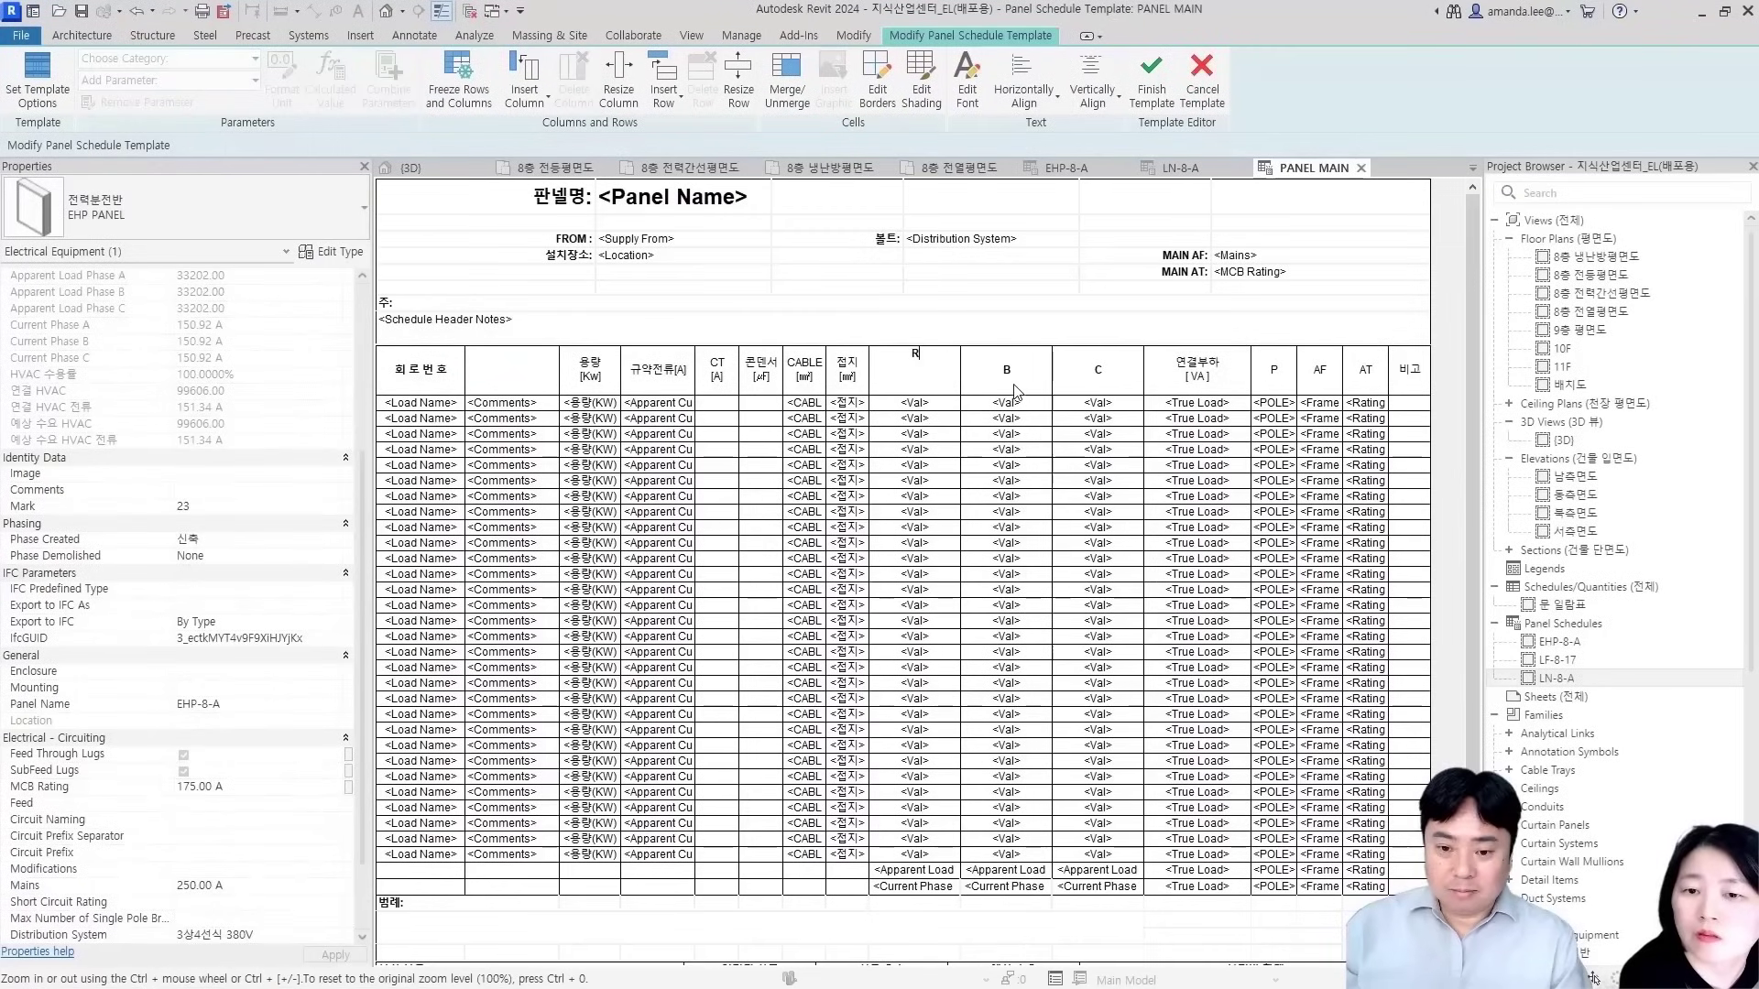
double_click(1042, 377)
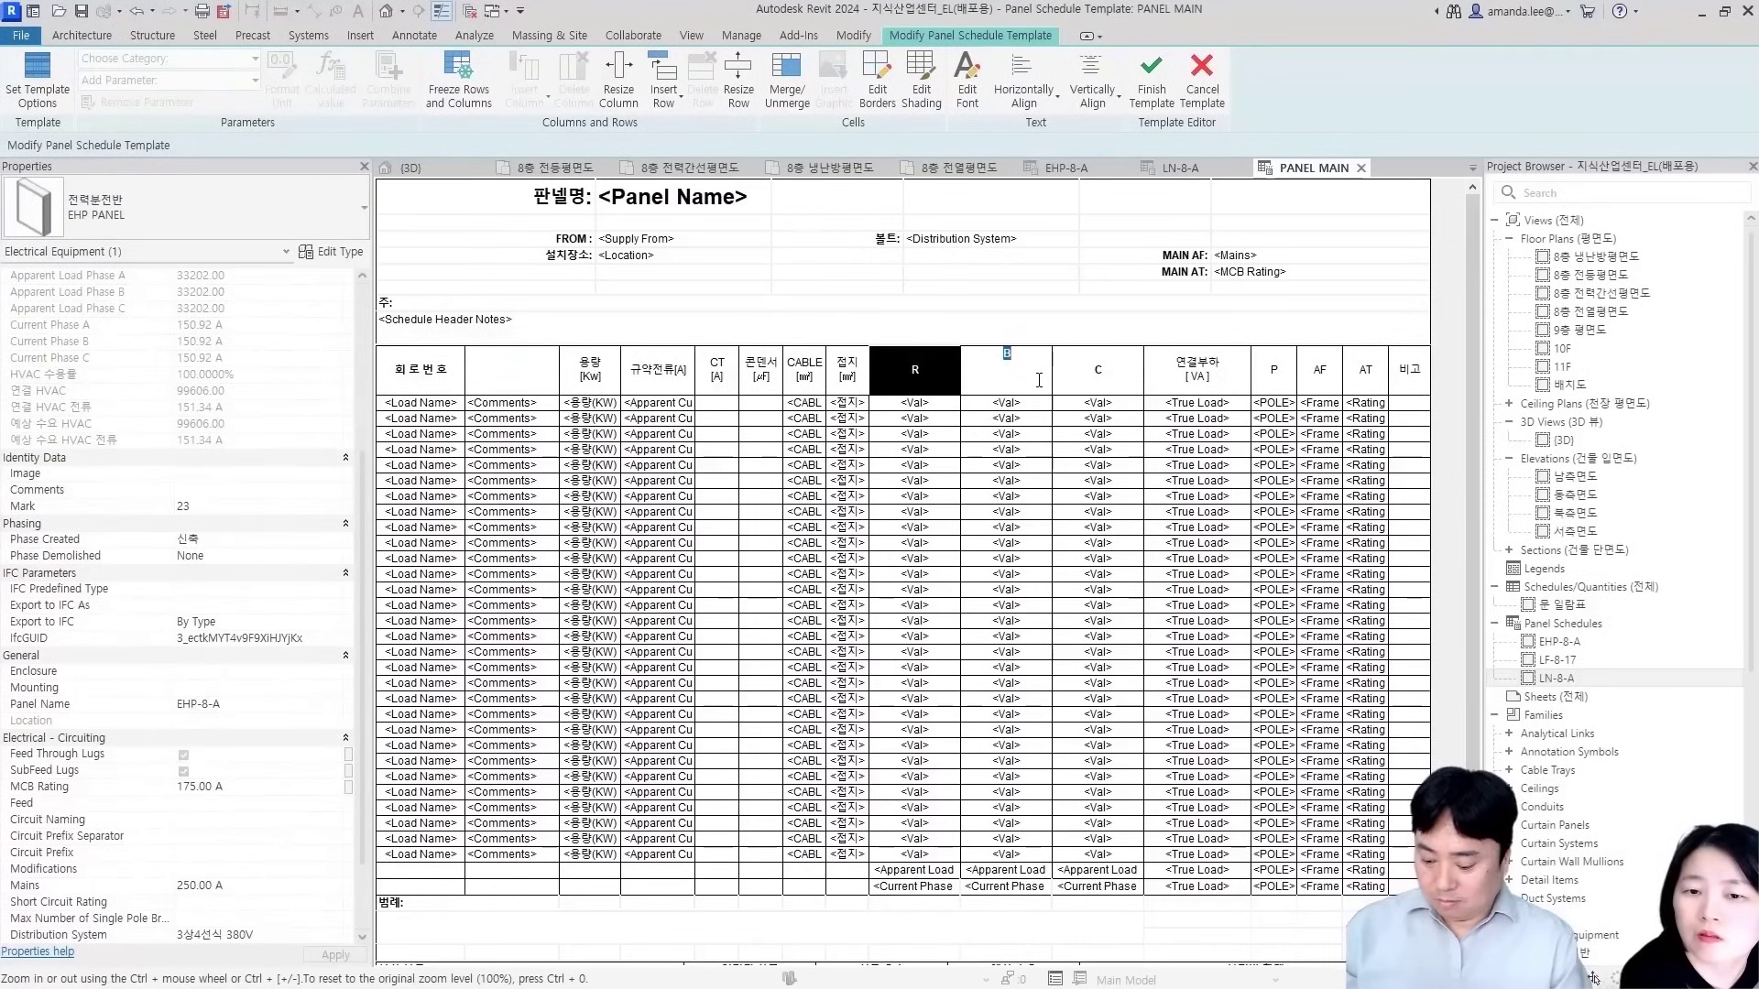
double_click(1125, 382)
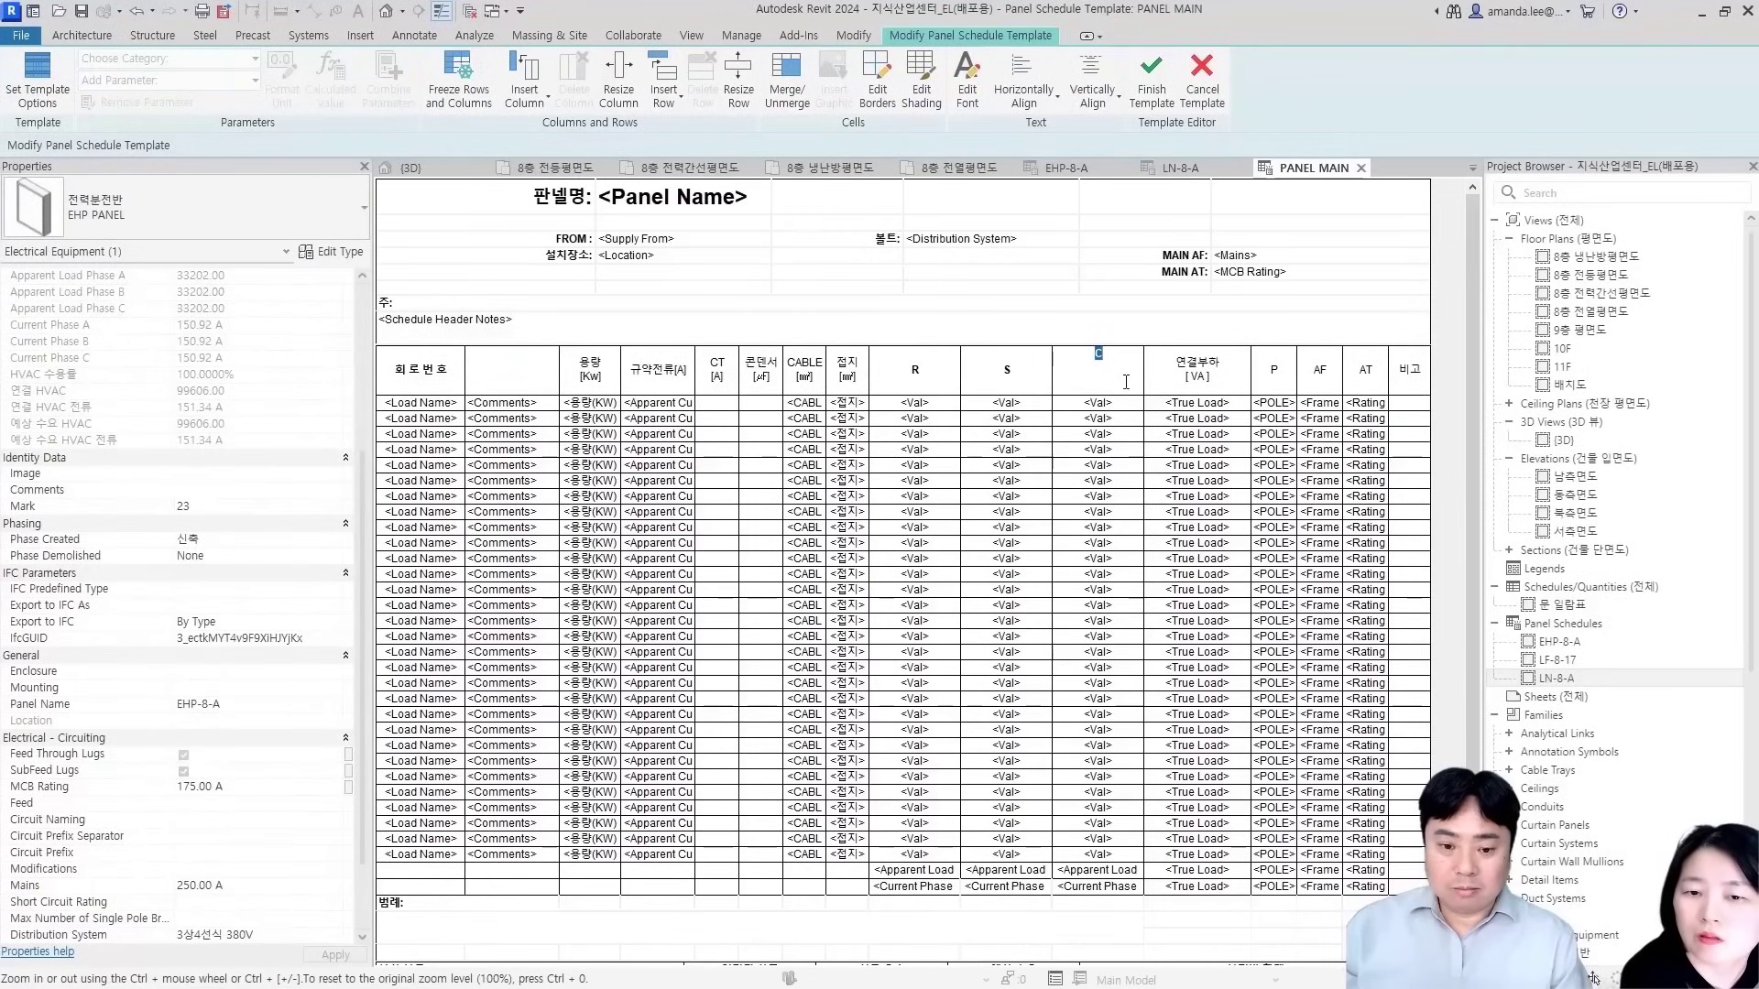
type("T")
left_click(1095, 312)
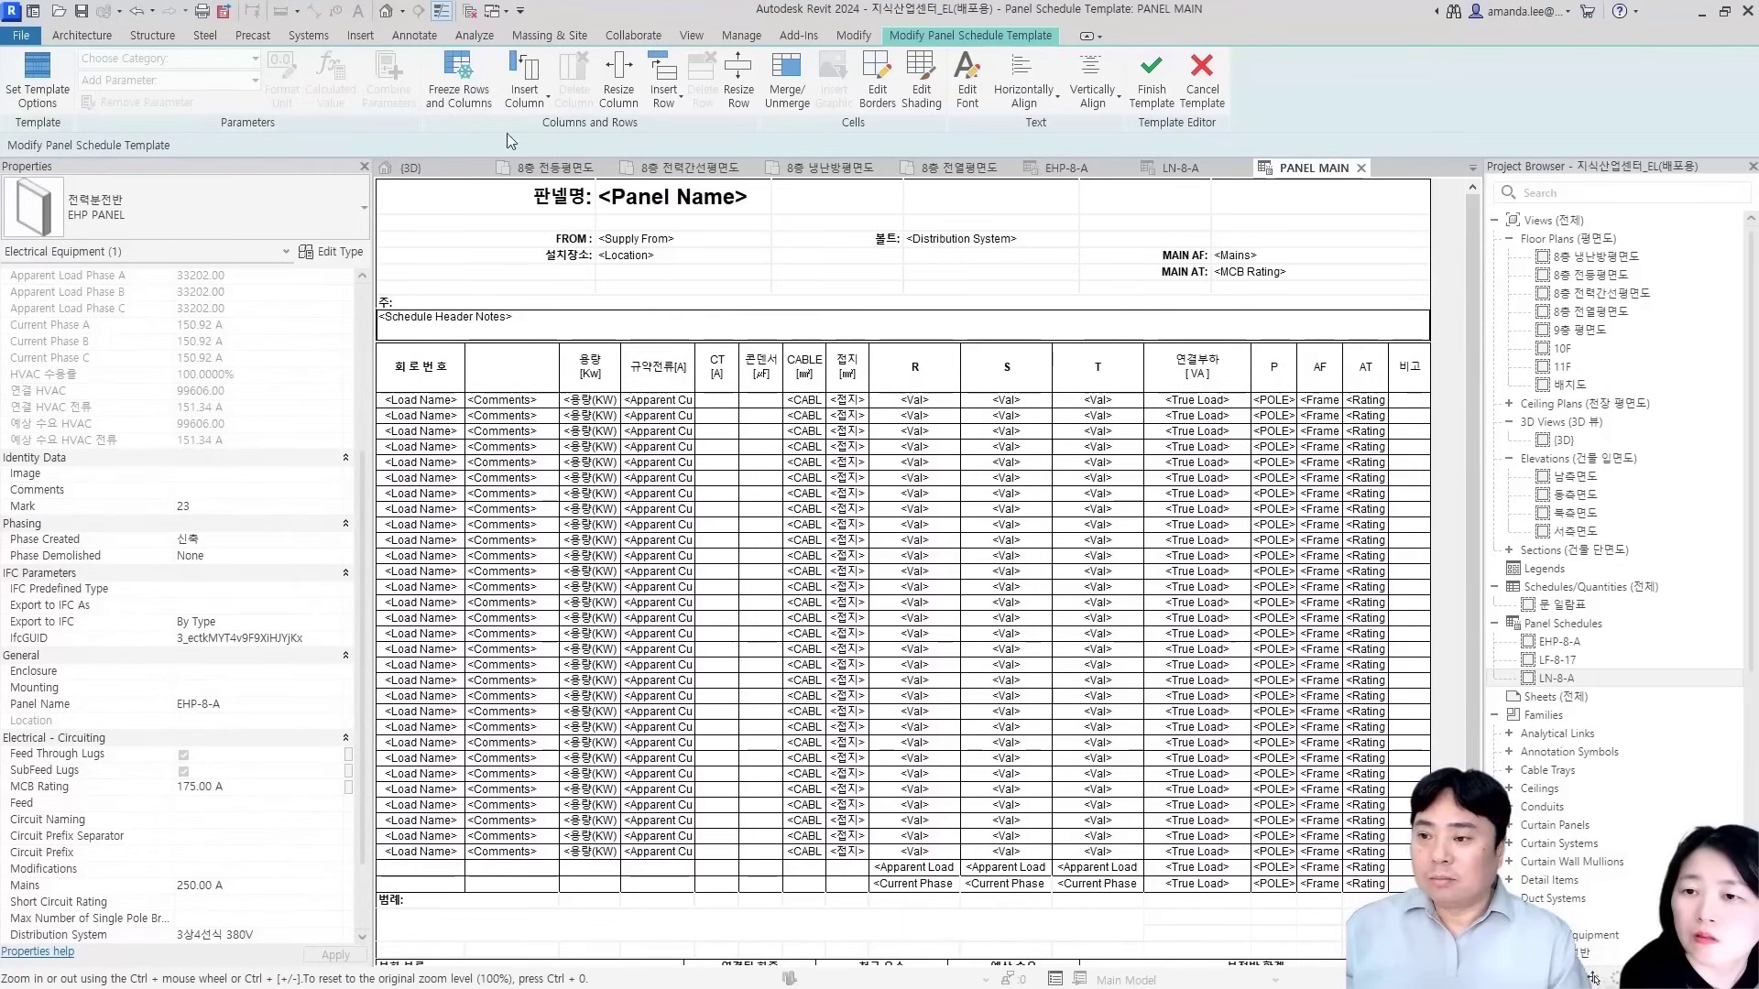
Finish the template, reapply PANEL MAIN to the EHP-8-A panel schedule, and compare the schedule with the Excel load sheet
left_click(1148, 89)
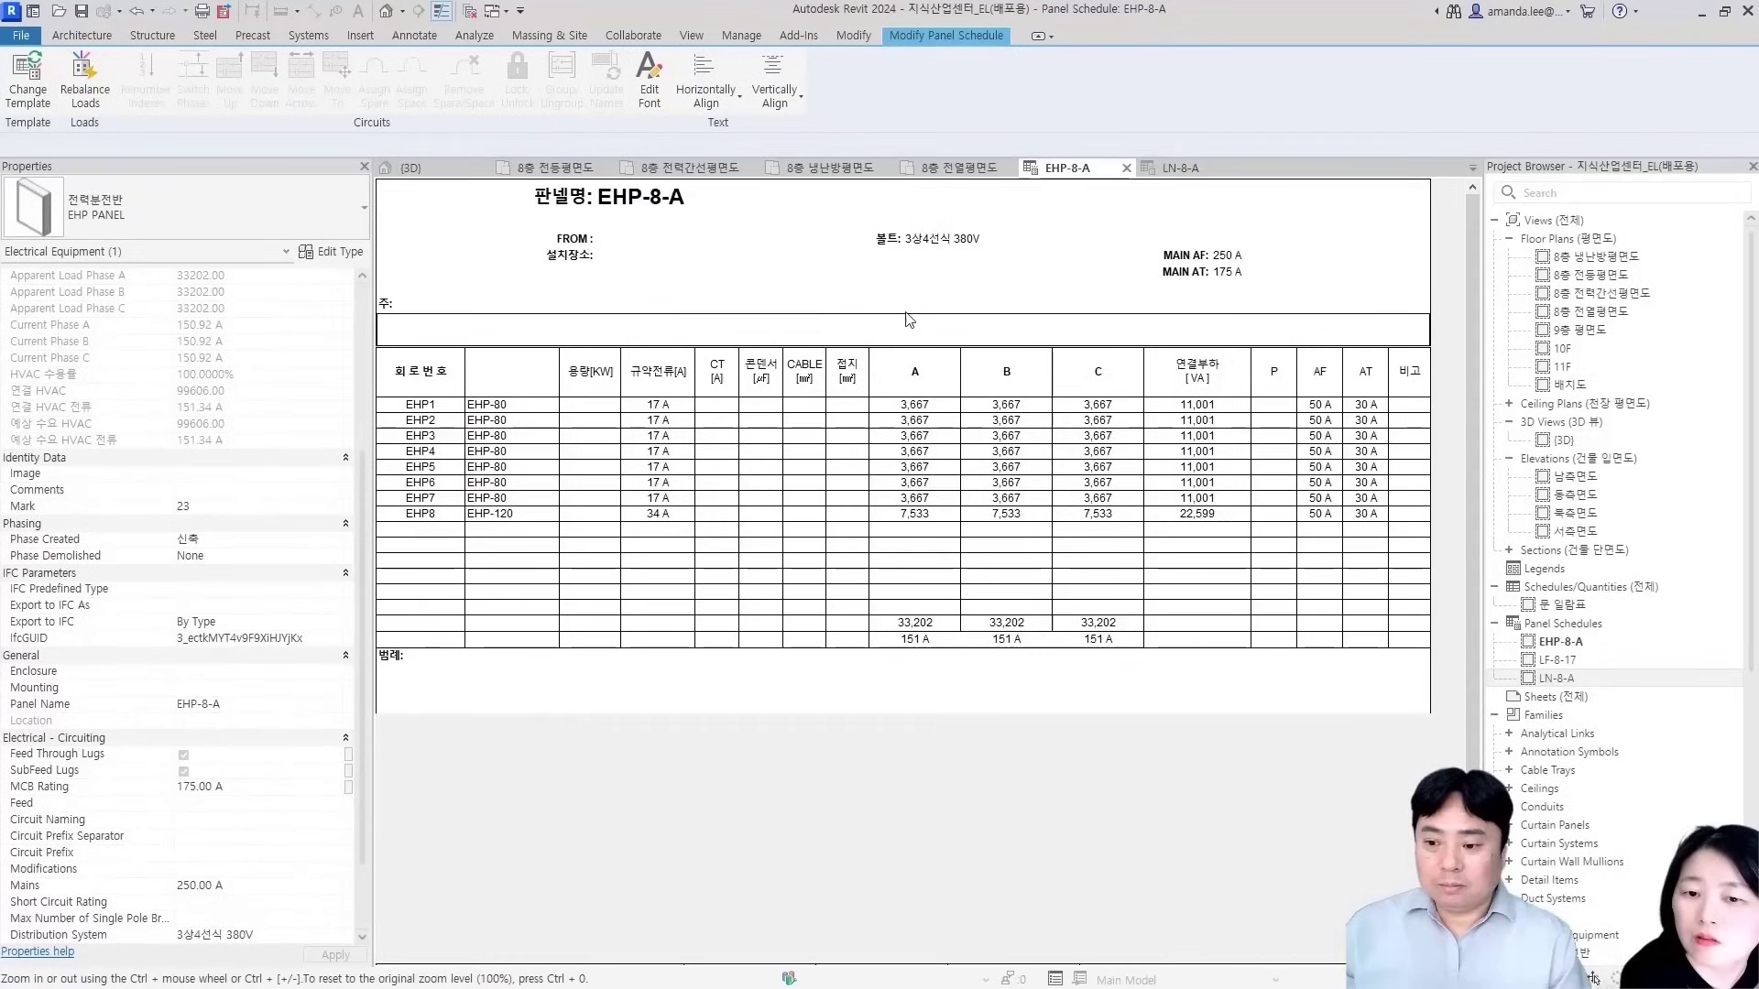
left_click(27, 80)
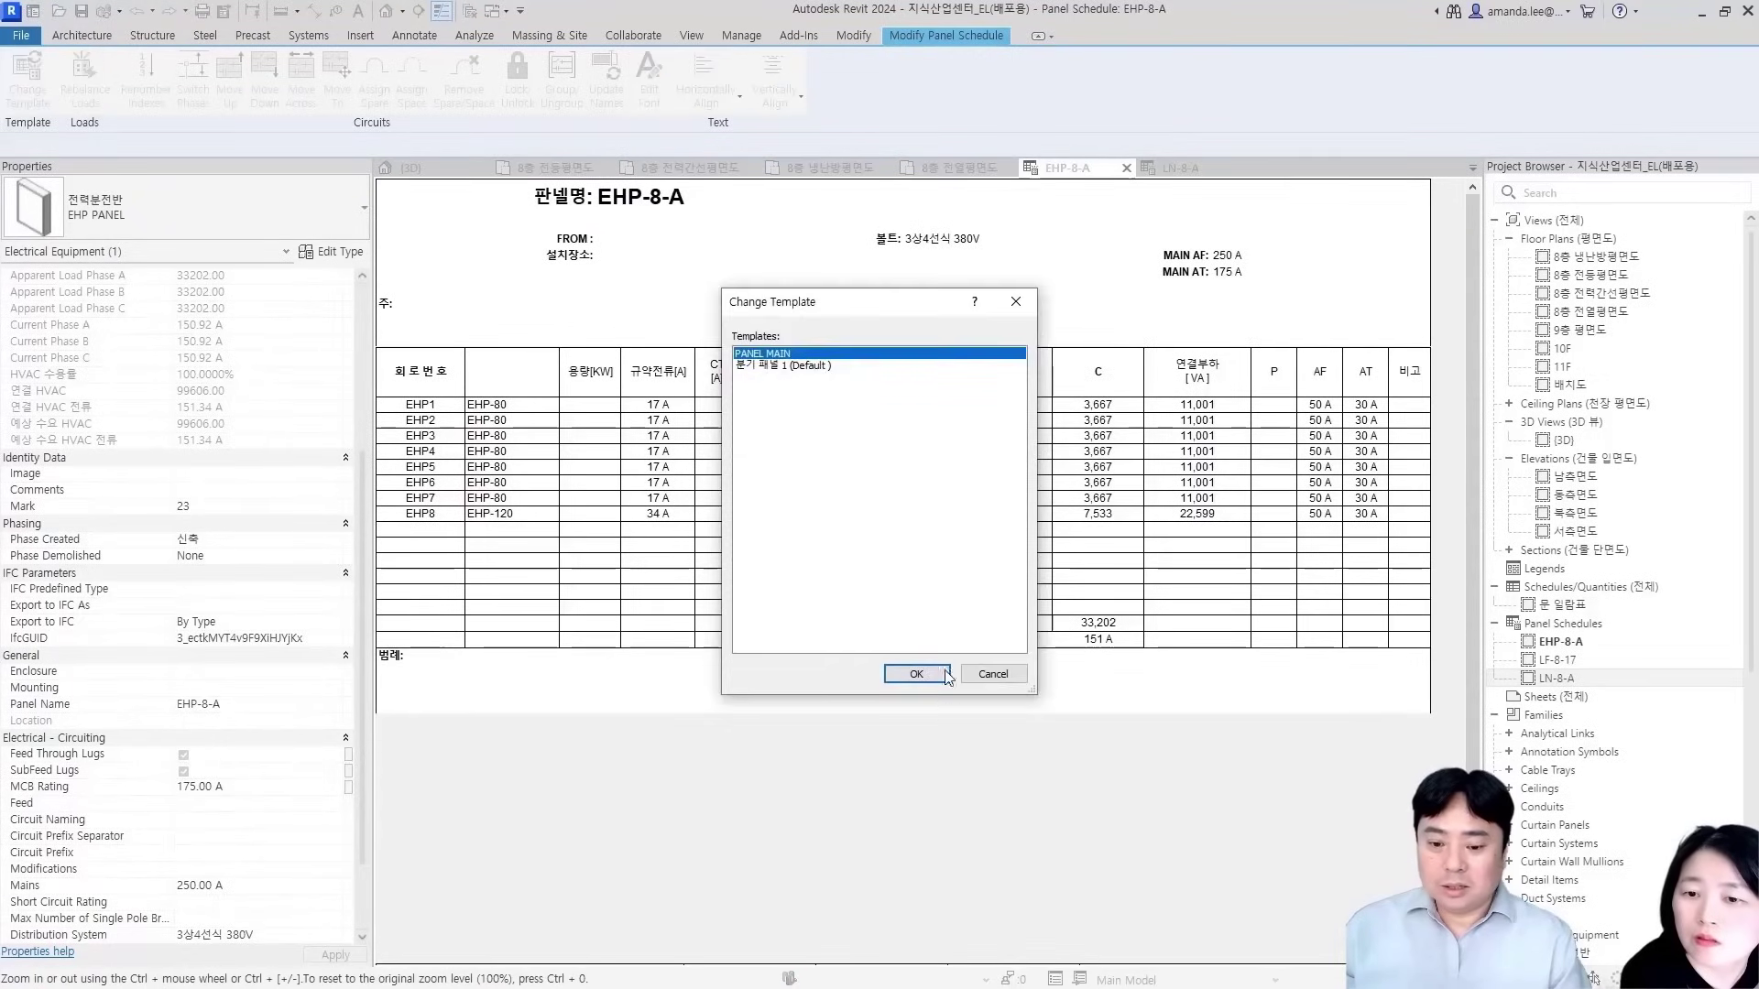
left_click(917, 674)
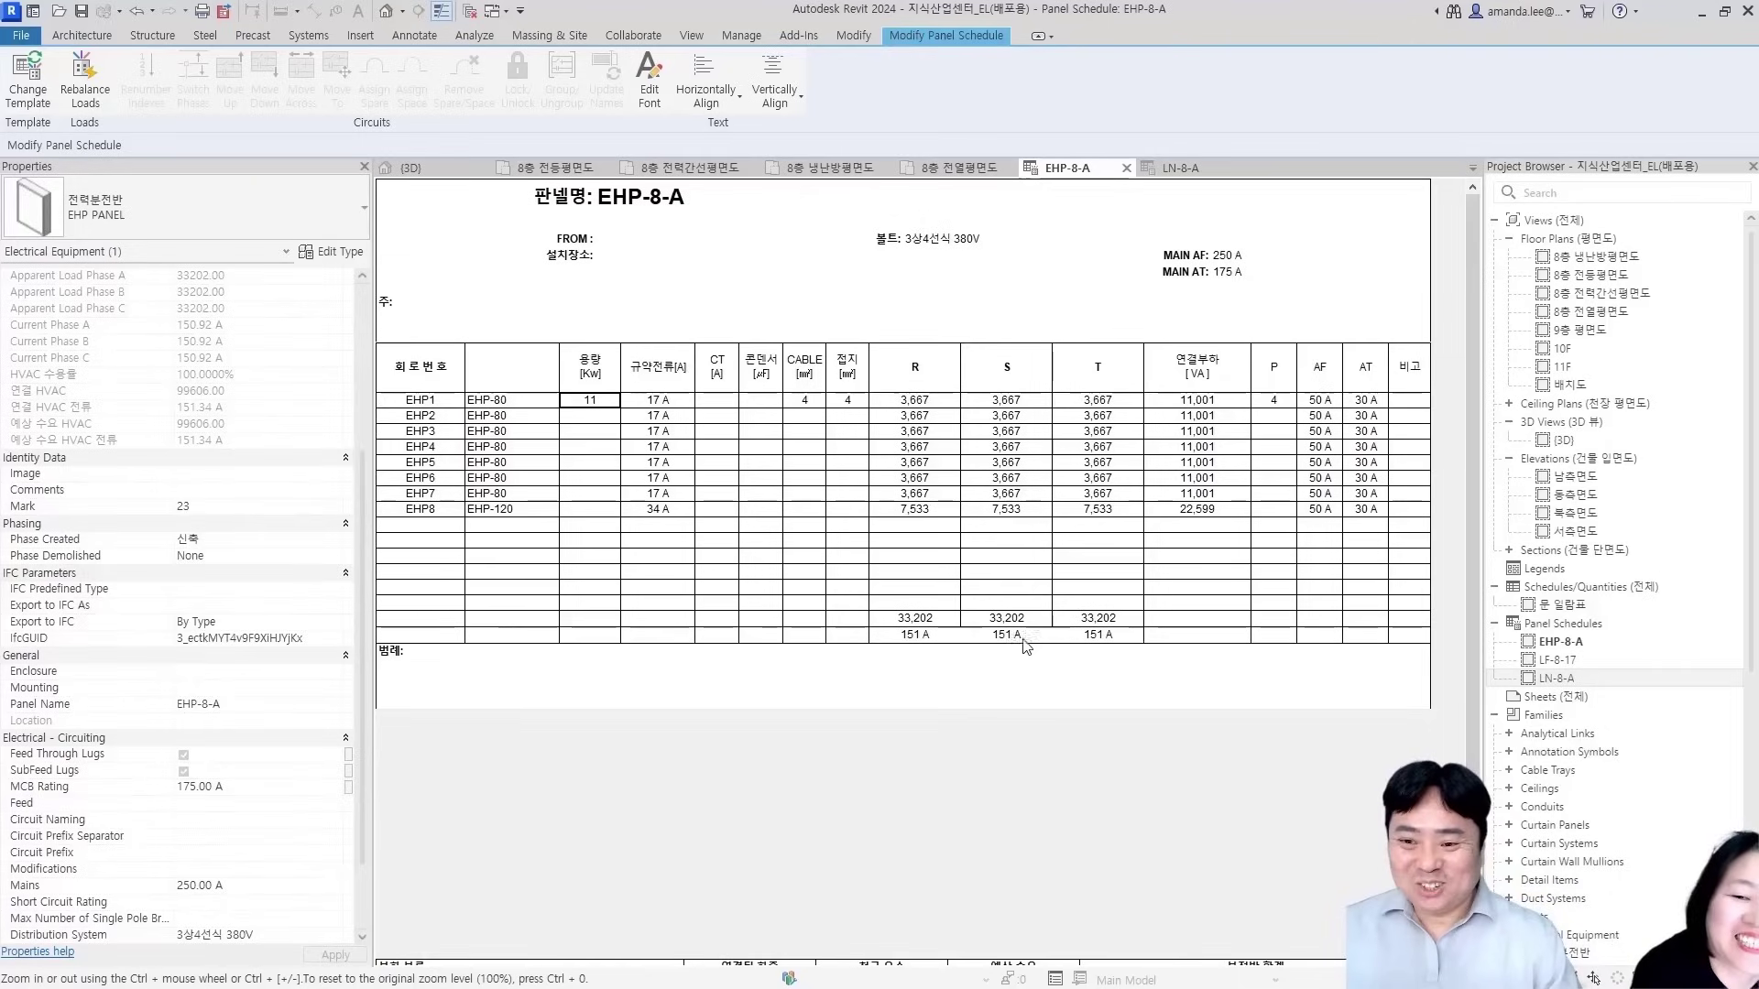
scroll(990, 562, "down", 3)
scroll(989, 568, "up", 3)
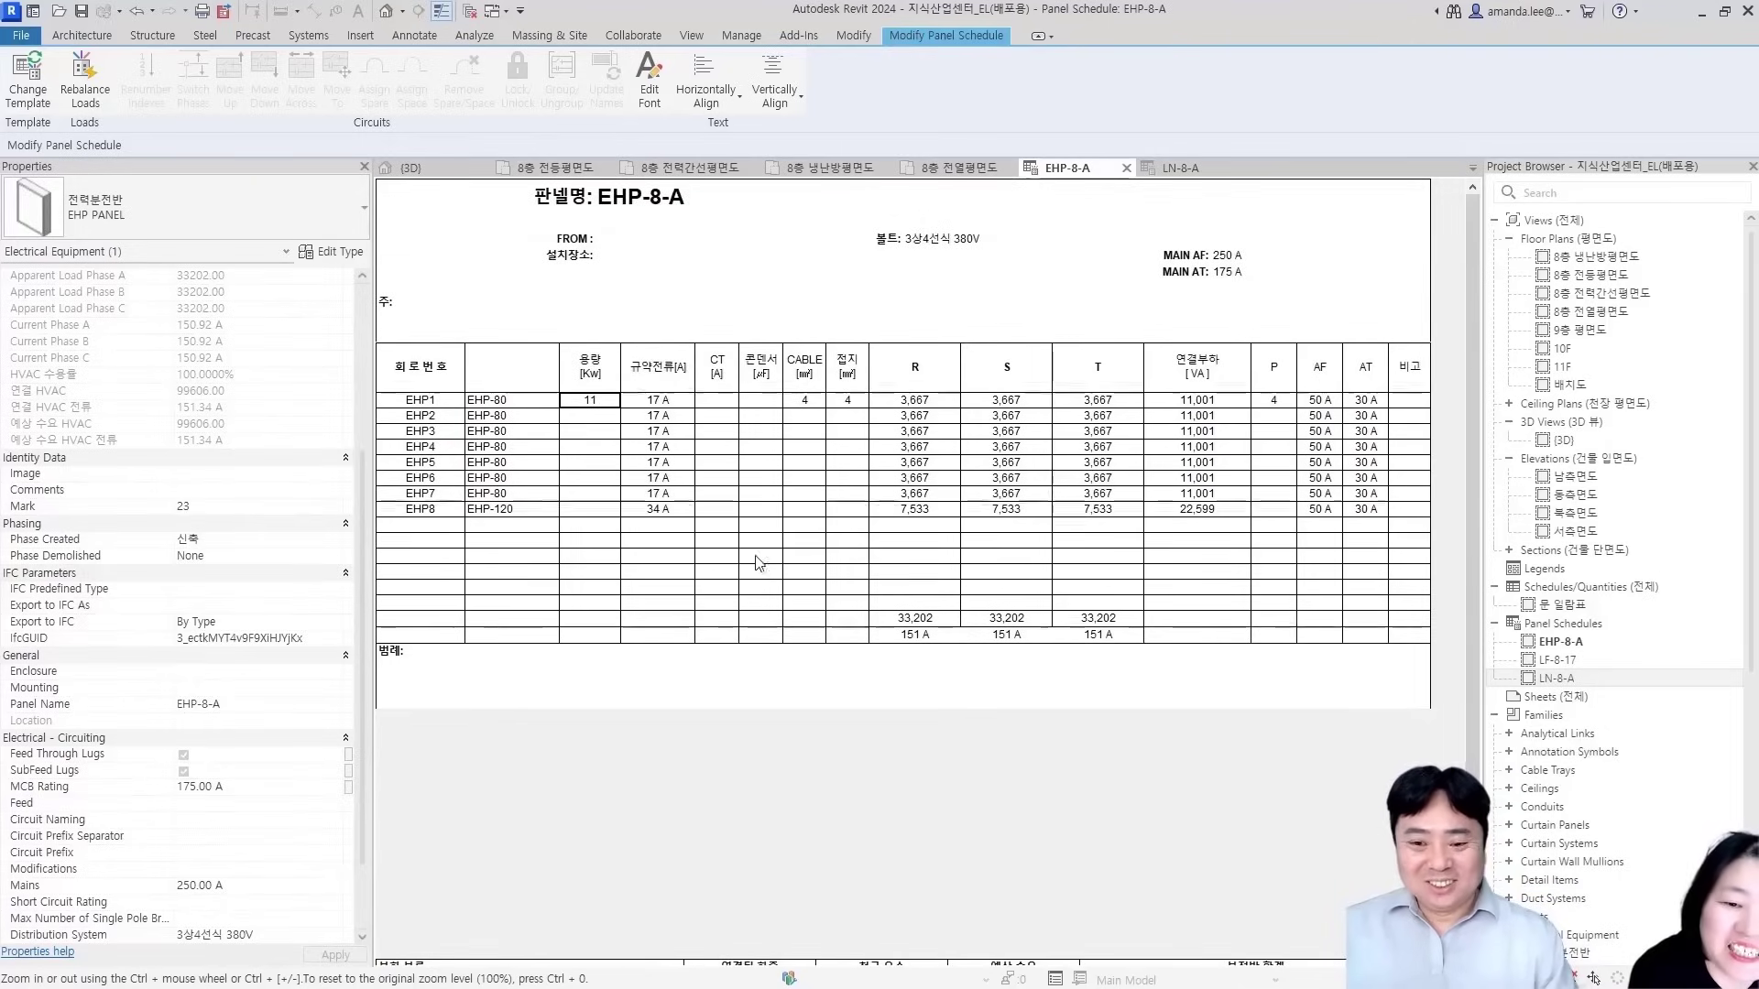
left_click(596, 561)
key("alt+Tab")
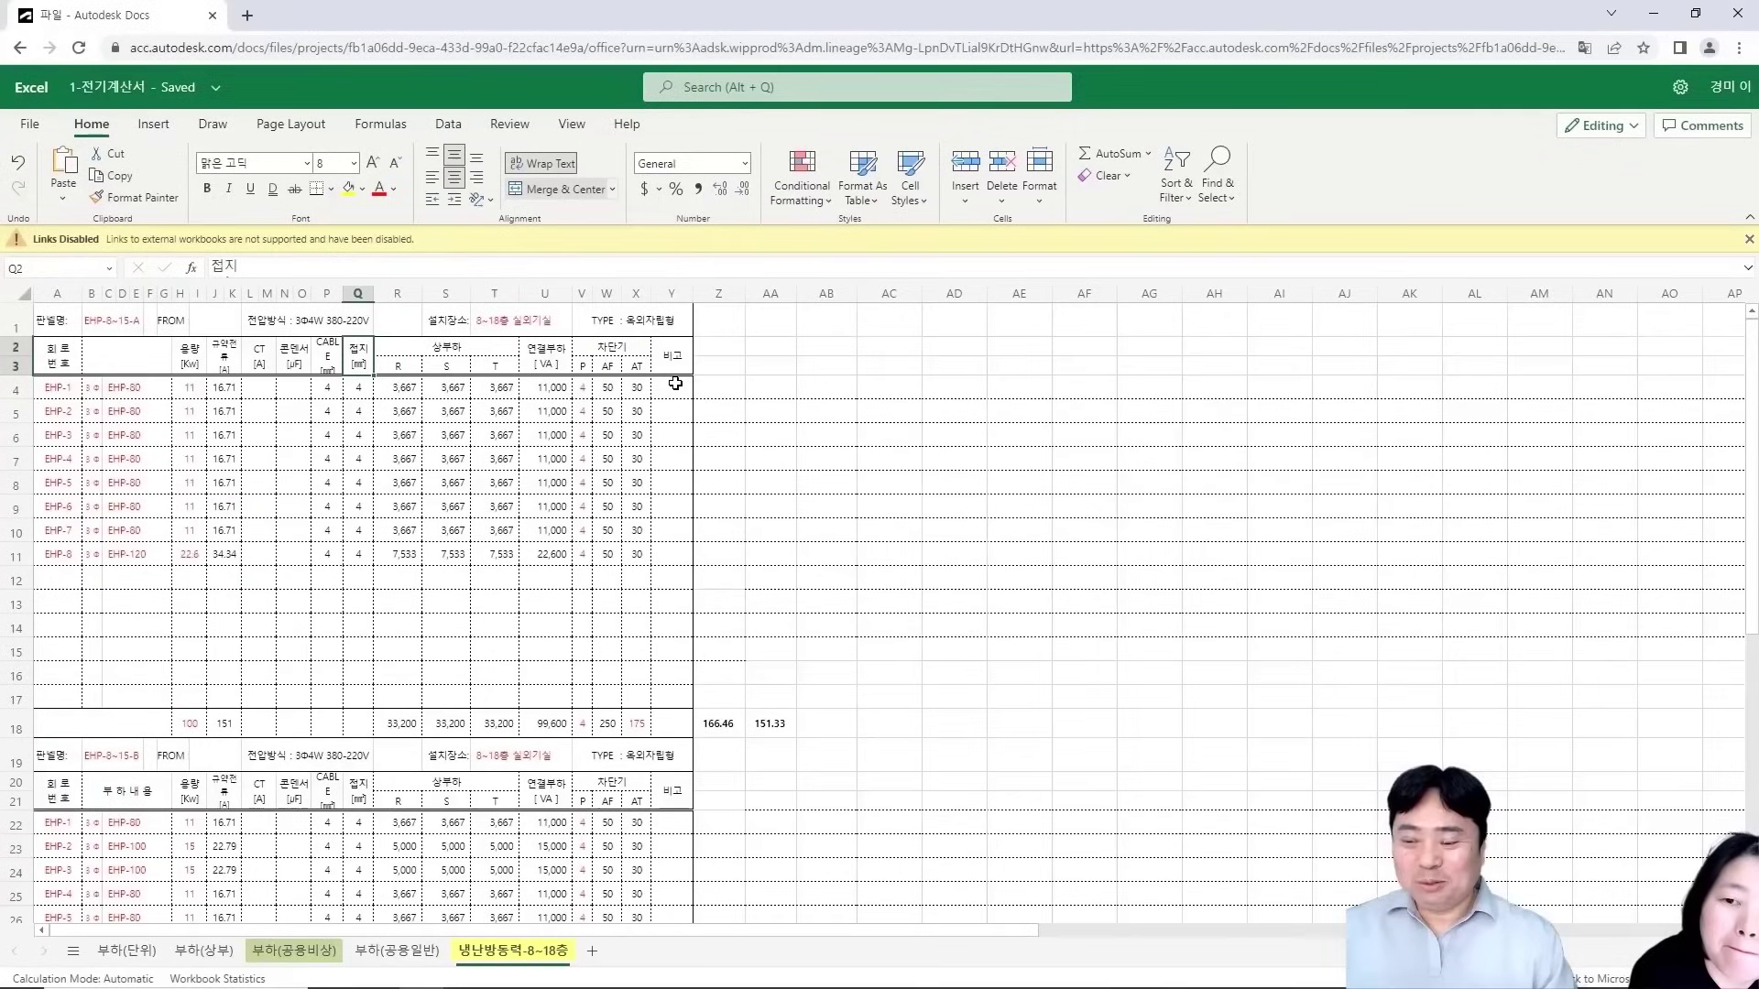
key("alt+Tab")
In Revit's 8층 냉난방평면도 plan, set EHP2's circuit parameters to CABLE 4, POLE 4, 용량(KW) 11 and 접지 4
left_click(833, 168)
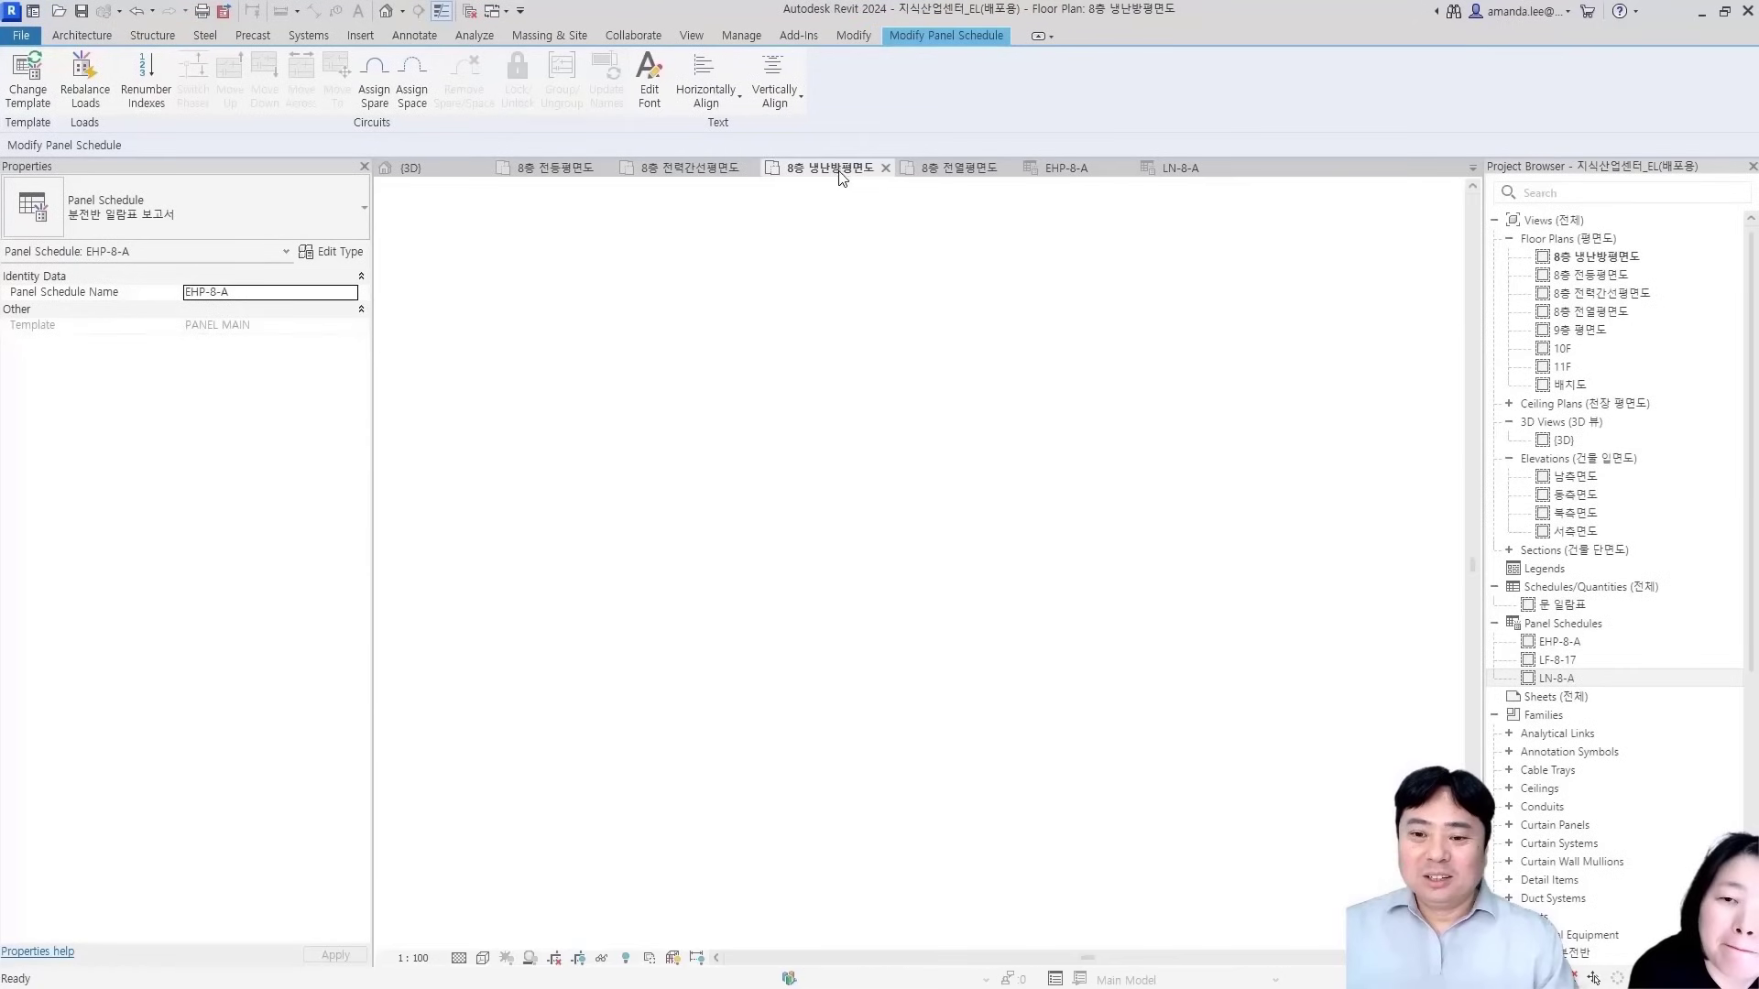
left_click(683, 580)
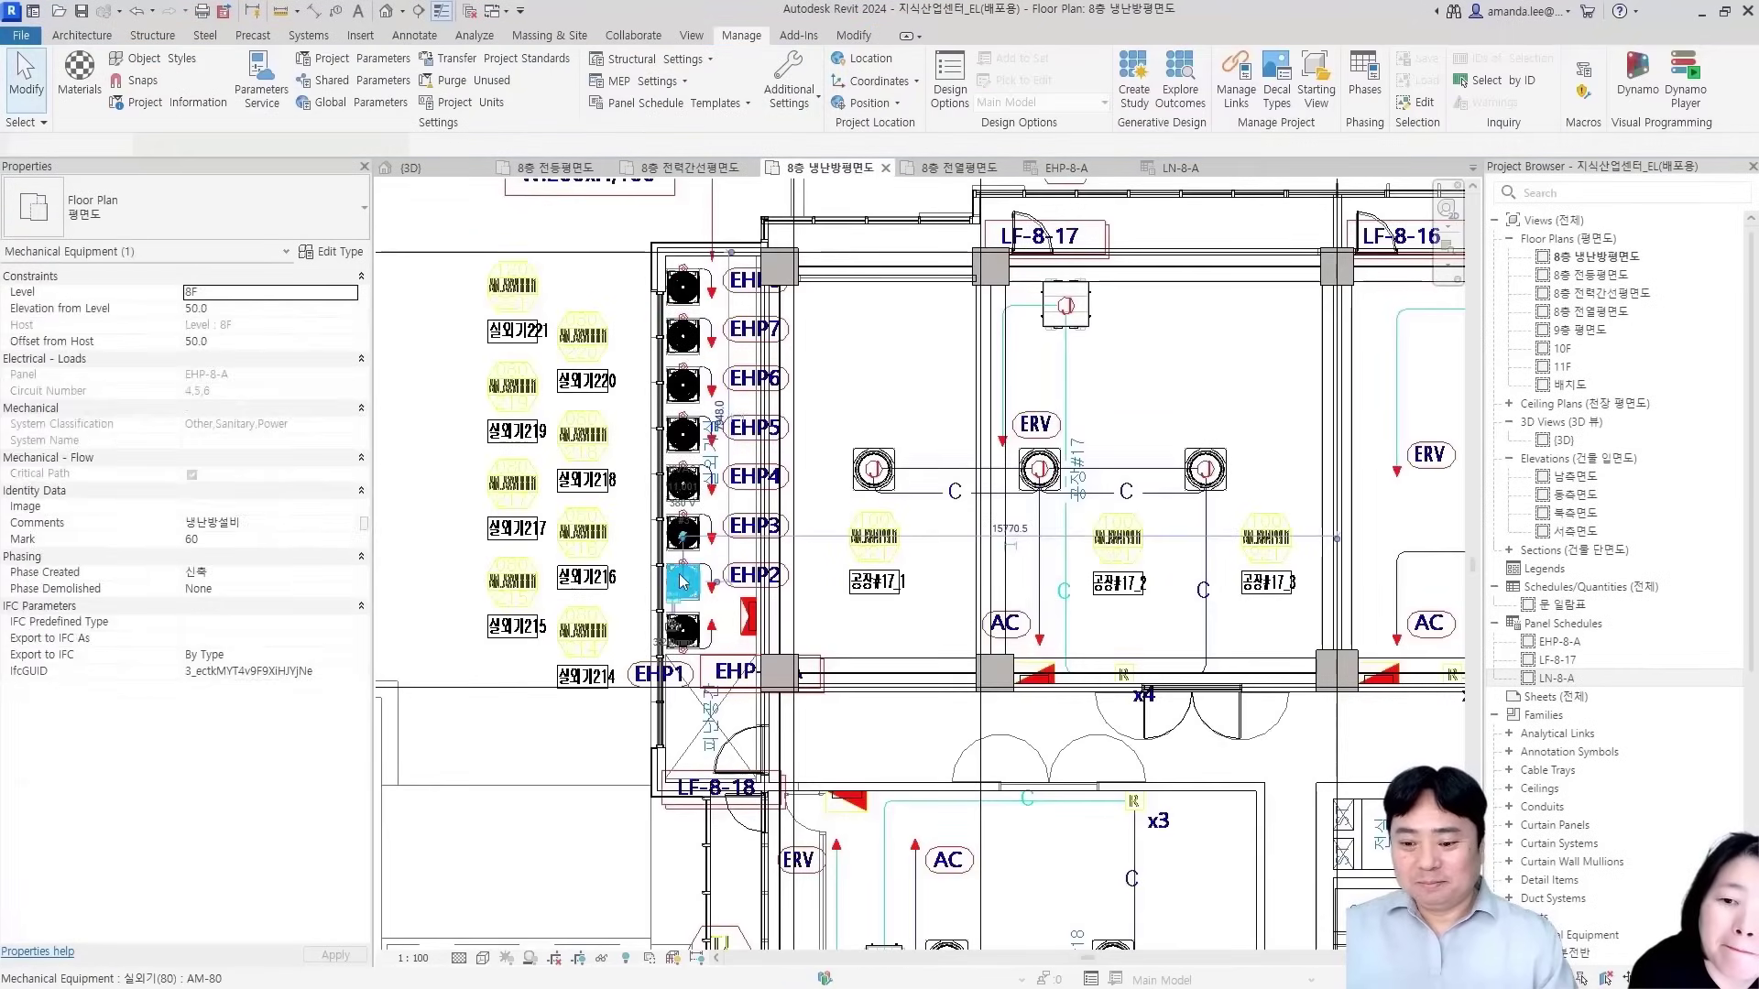
left_click(1054, 35)
scroll(184, 549, "down", 2)
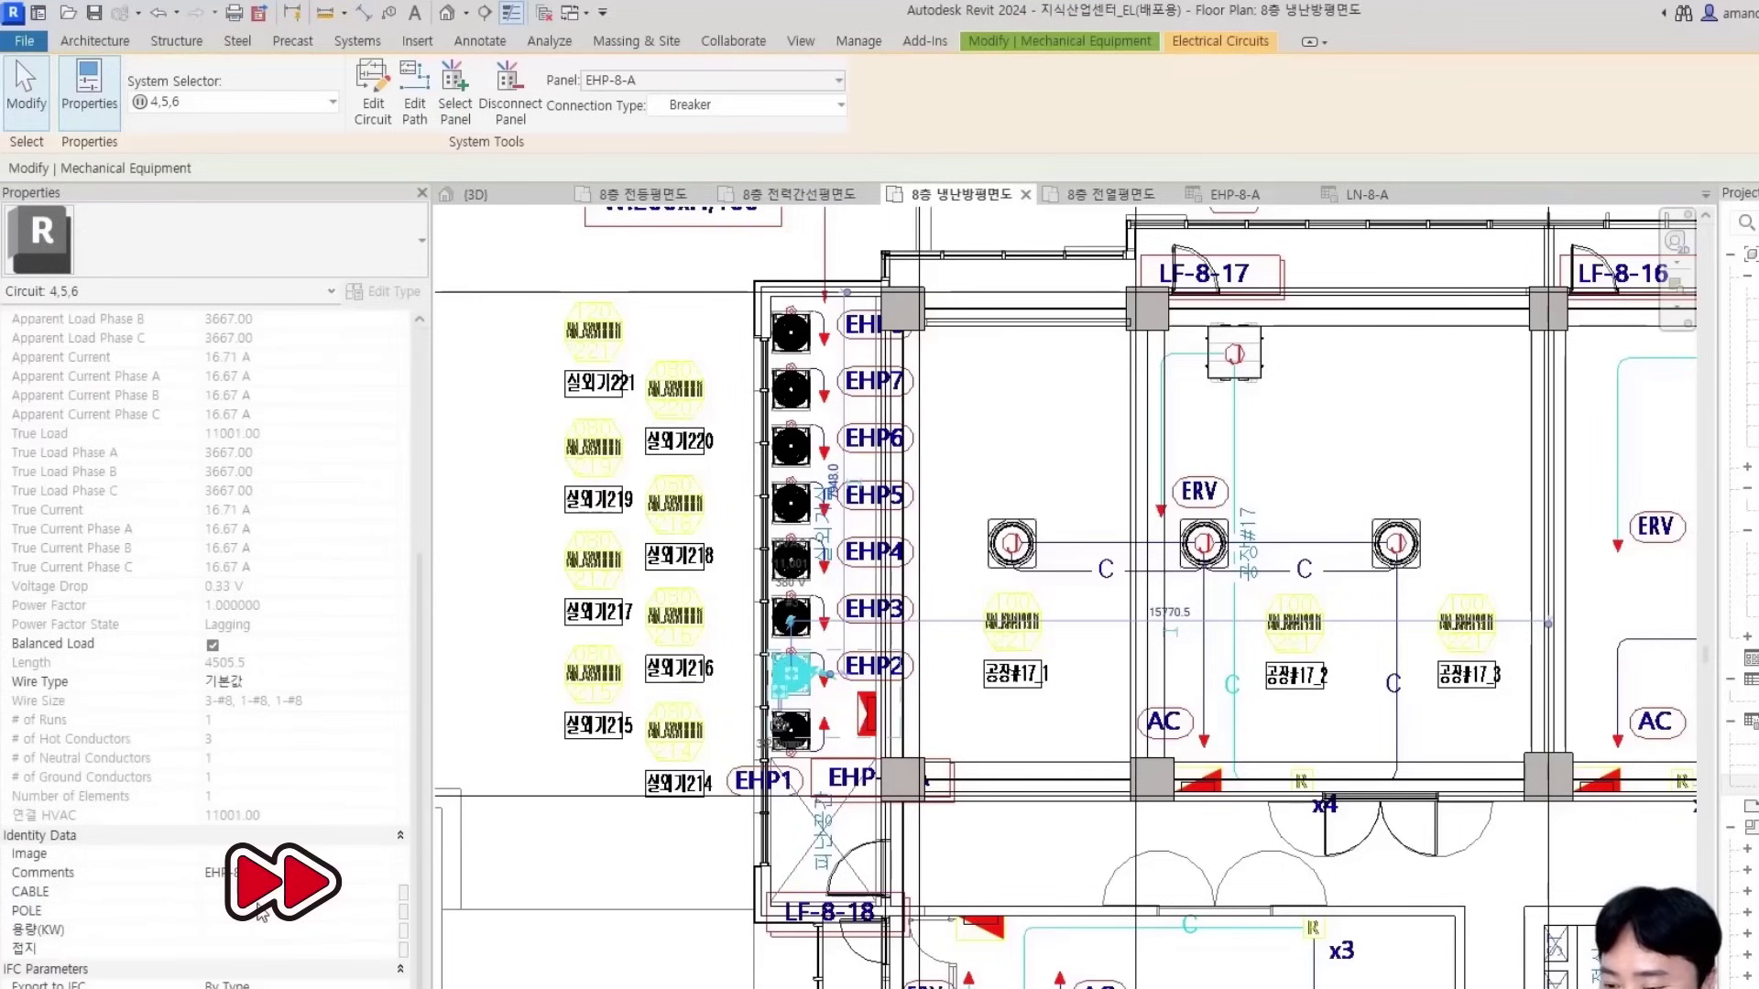
left_click(236, 768)
type("4")
key("Tab")
type("4")
key("Tab")
type("11")
key("Tab")
type("4")
Set the circuit parameters of outdoor unit EHP3 to CABLE 4, POLE 4, 용량(KW) 11 and 접지 4
left_click(791, 618)
left_click(1221, 41)
scroll(291, 788, "down", 6)
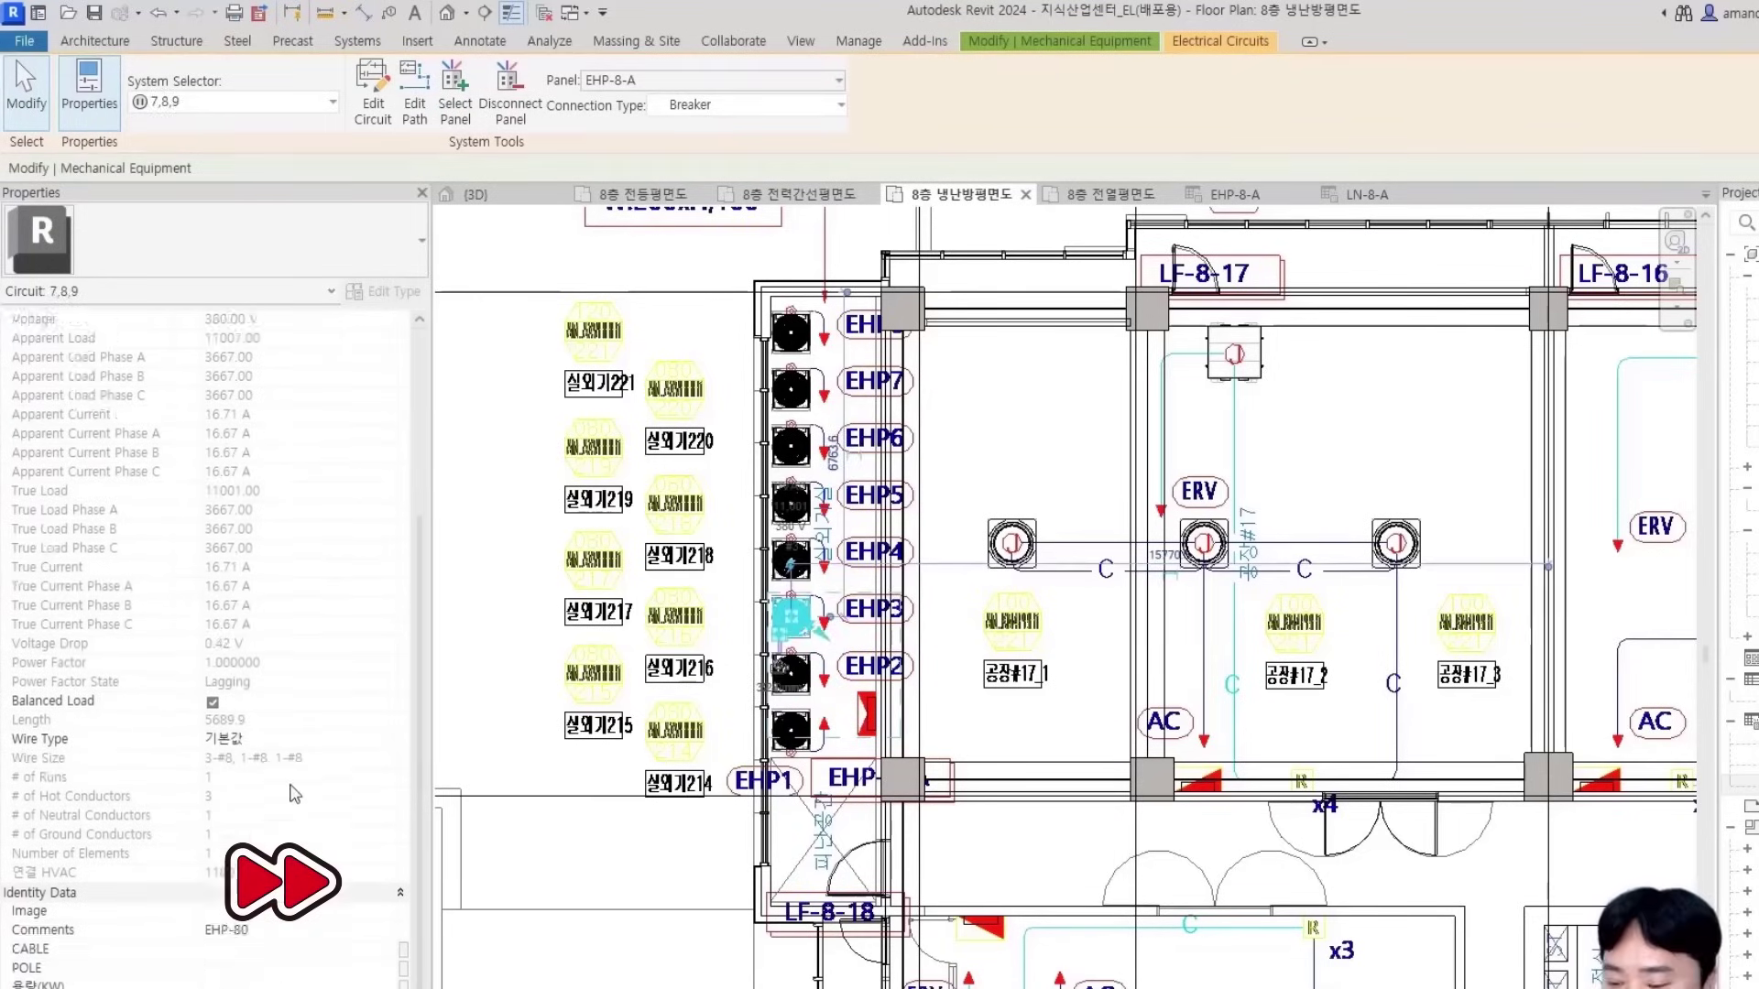
left_click(262, 893)
type("4")
key("Tab")
type("4")
key("Tab")
type("11")
key("Tab")
type("4")
Set the circuit parameters of outdoor unit EHP4 to CABLE 4, POLE 4, 용량(KW) 11 and 접지 4
left_click(791, 557)
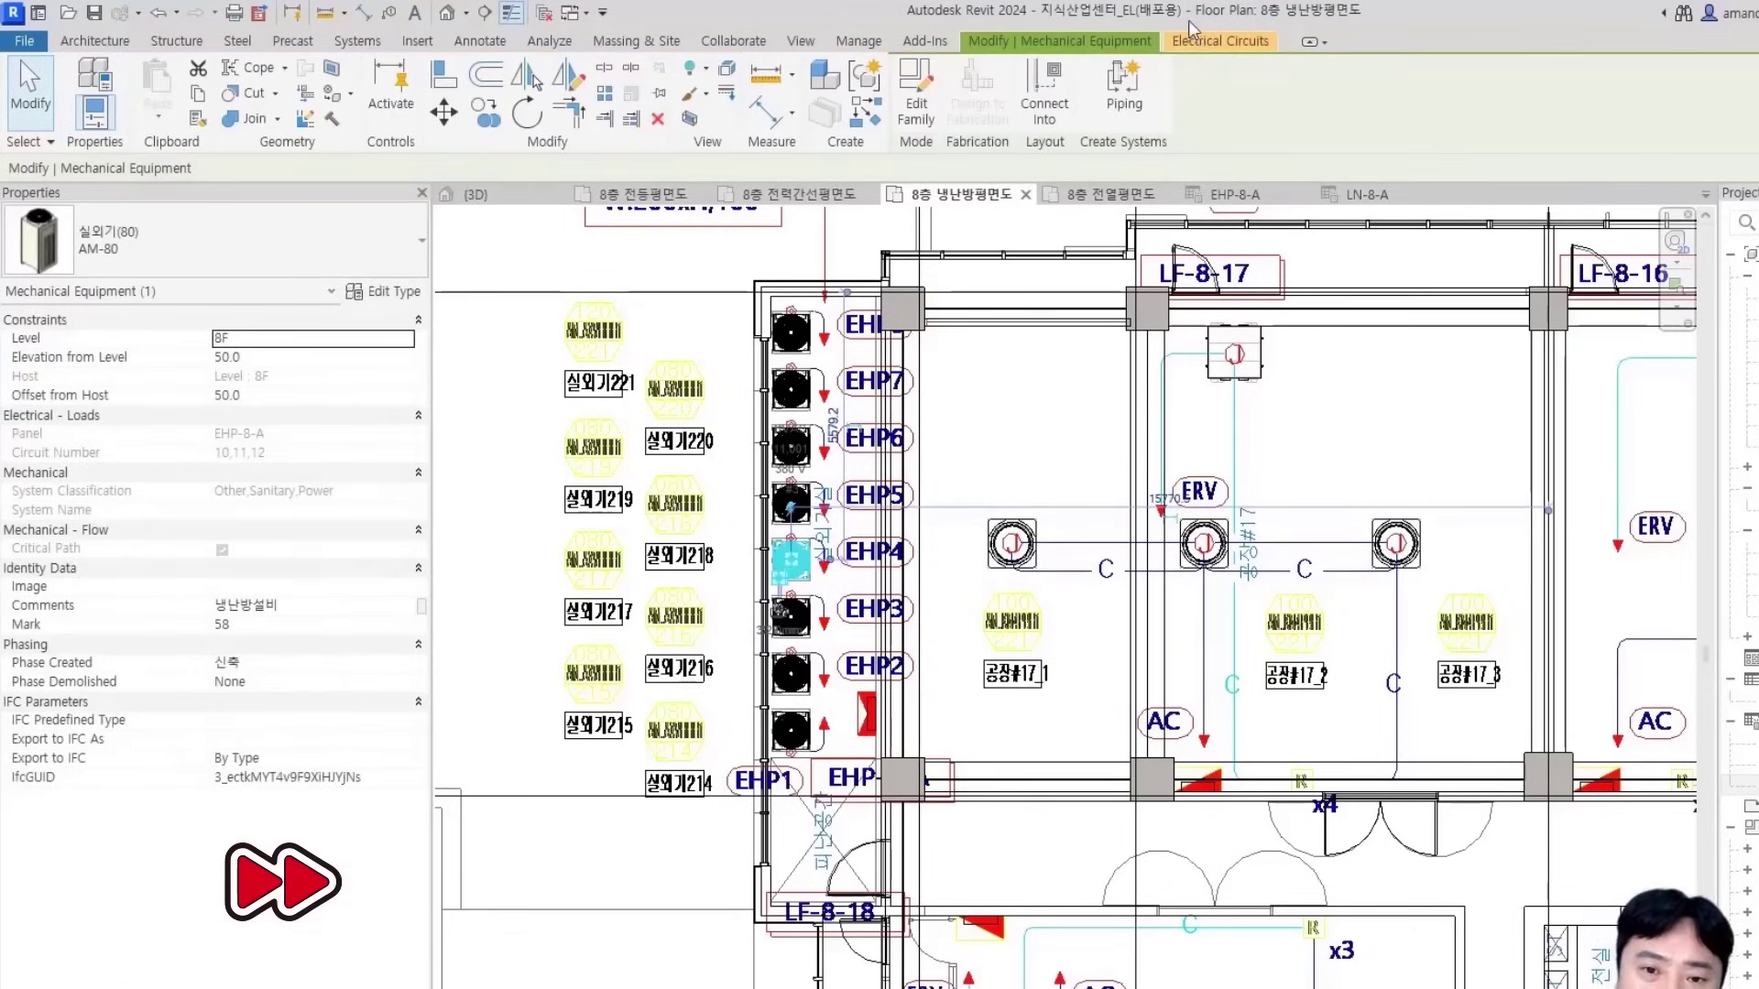
left_click(1220, 41)
scroll(274, 733, "down", 6)
left_click(262, 892)
type("4")
key("Tab")
type("4")
key("Tab")
type("11")
key("Tab")
type("4")
Set the circuit parameters of outdoor unit EHP5 to CABLE 4, POLE 4, 용량(KW) 11 and 접지 4
left_click(793, 502)
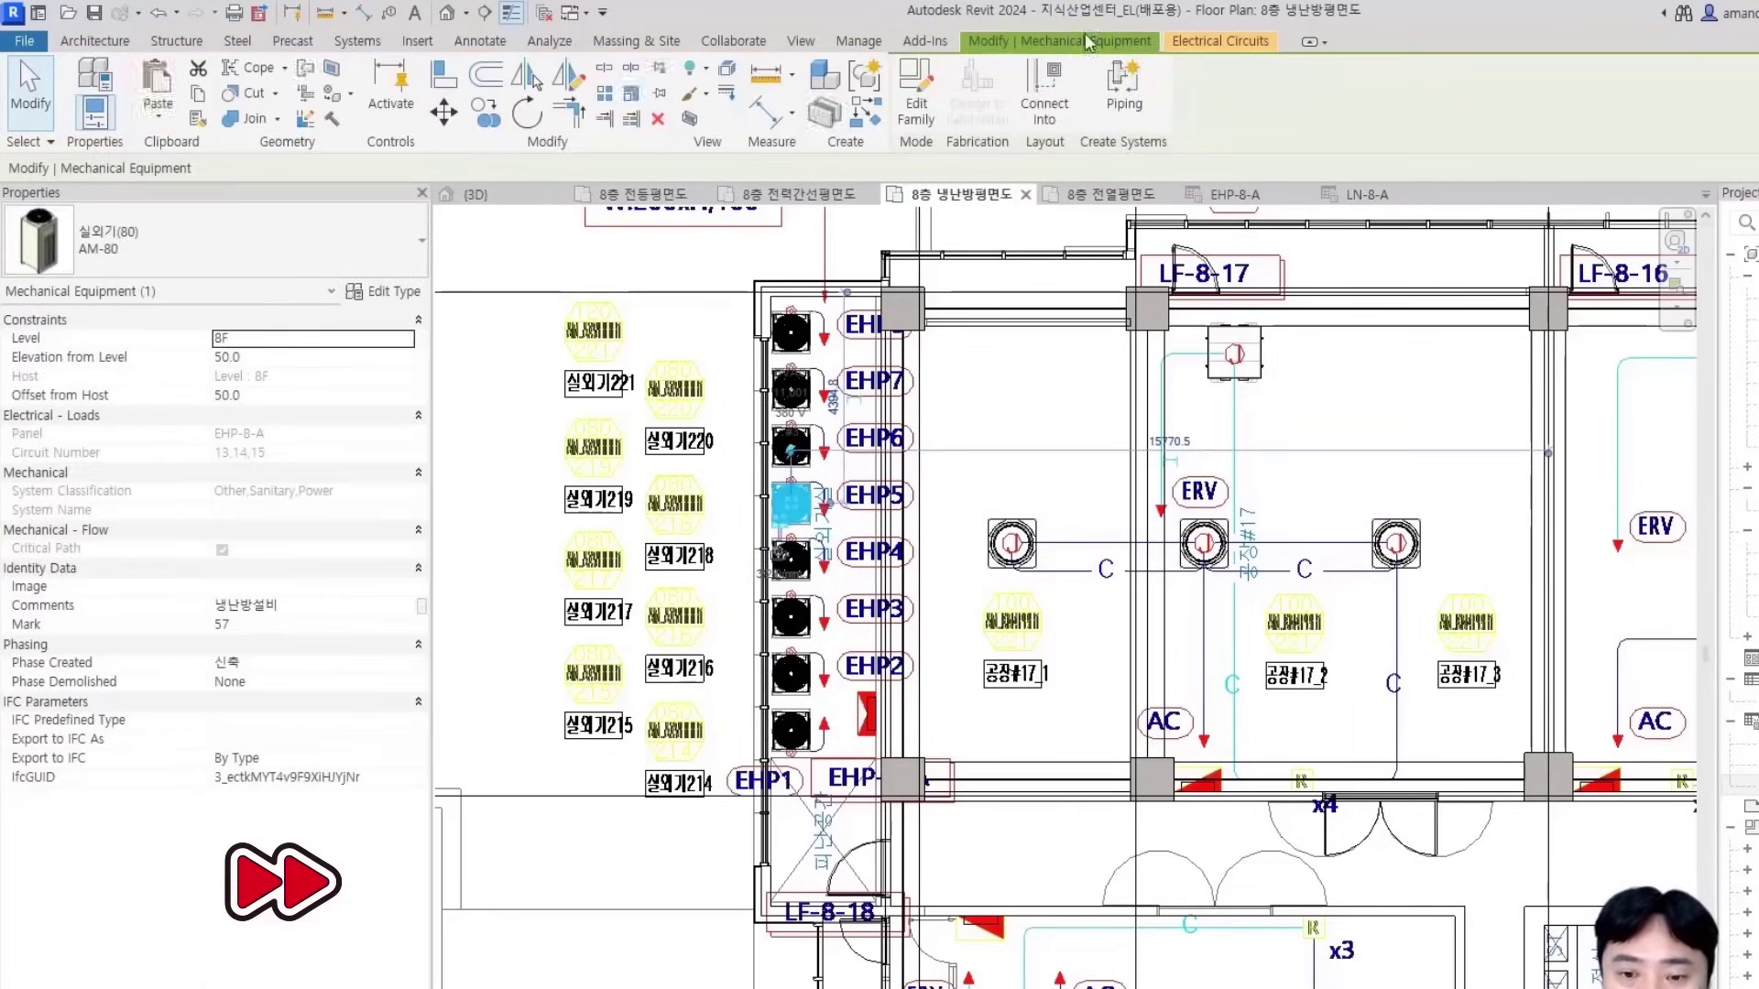
left_click(1220, 41)
scroll(275, 641, "down", 5)
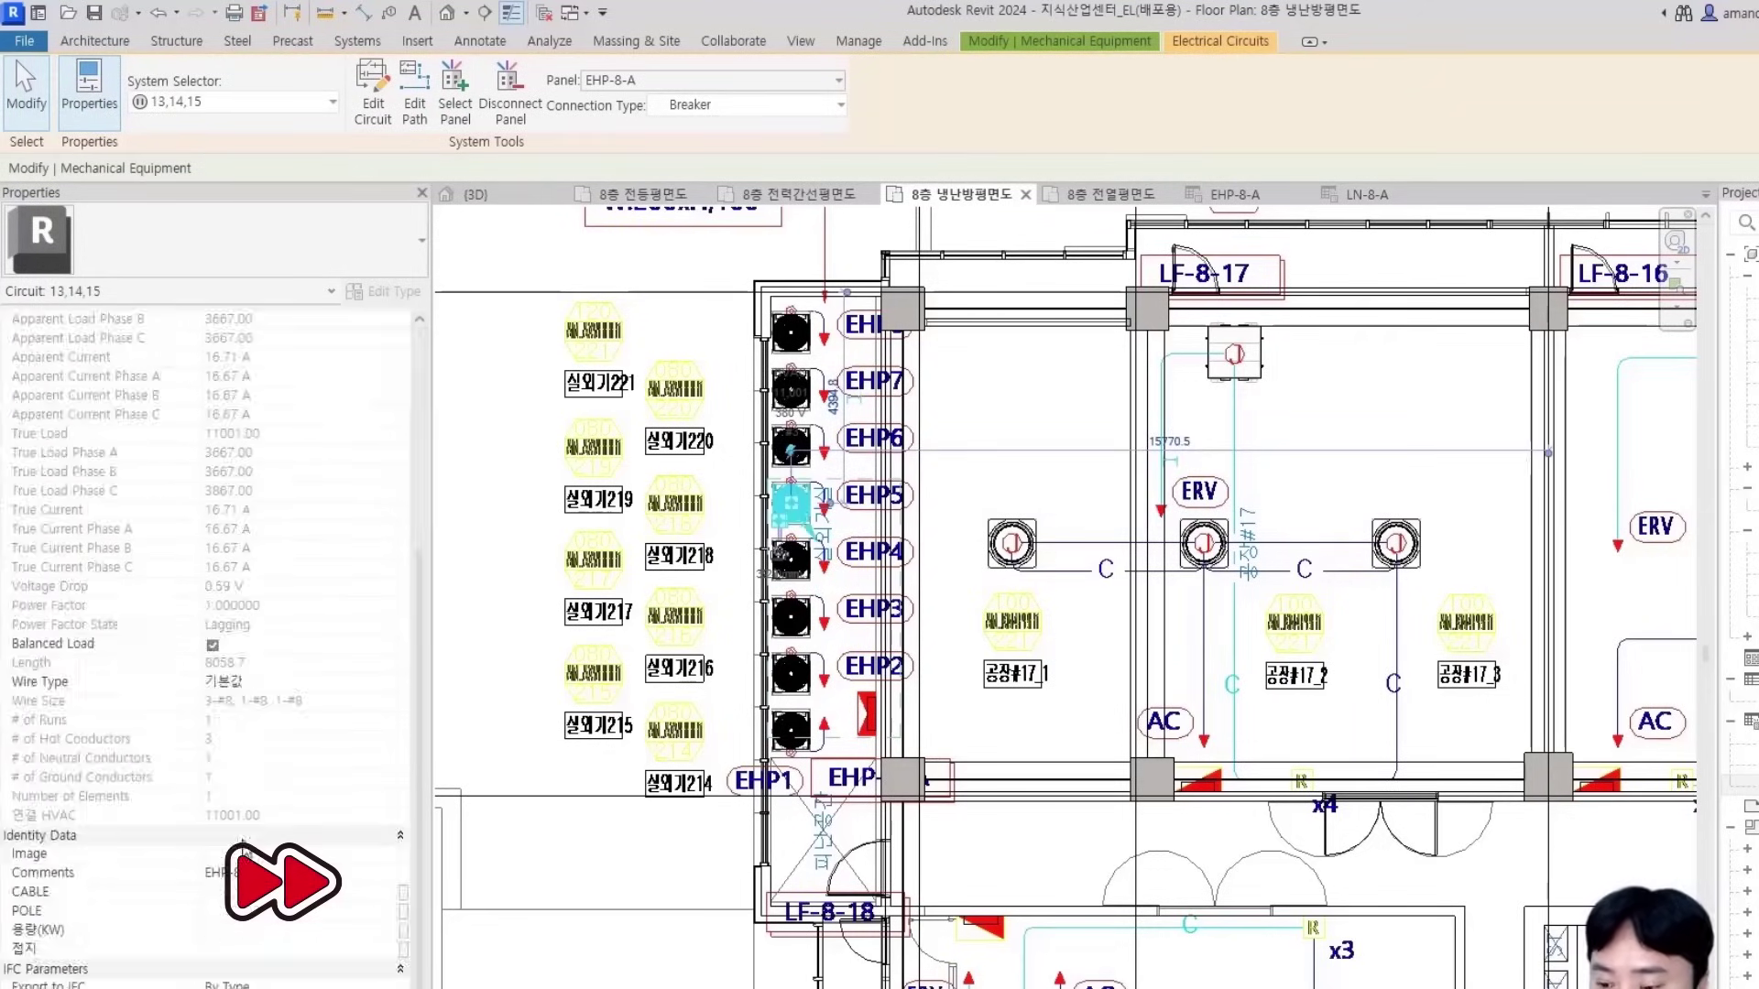
left_click(240, 894)
type("4")
key("Tab")
type("4")
key("Tab")
type("11")
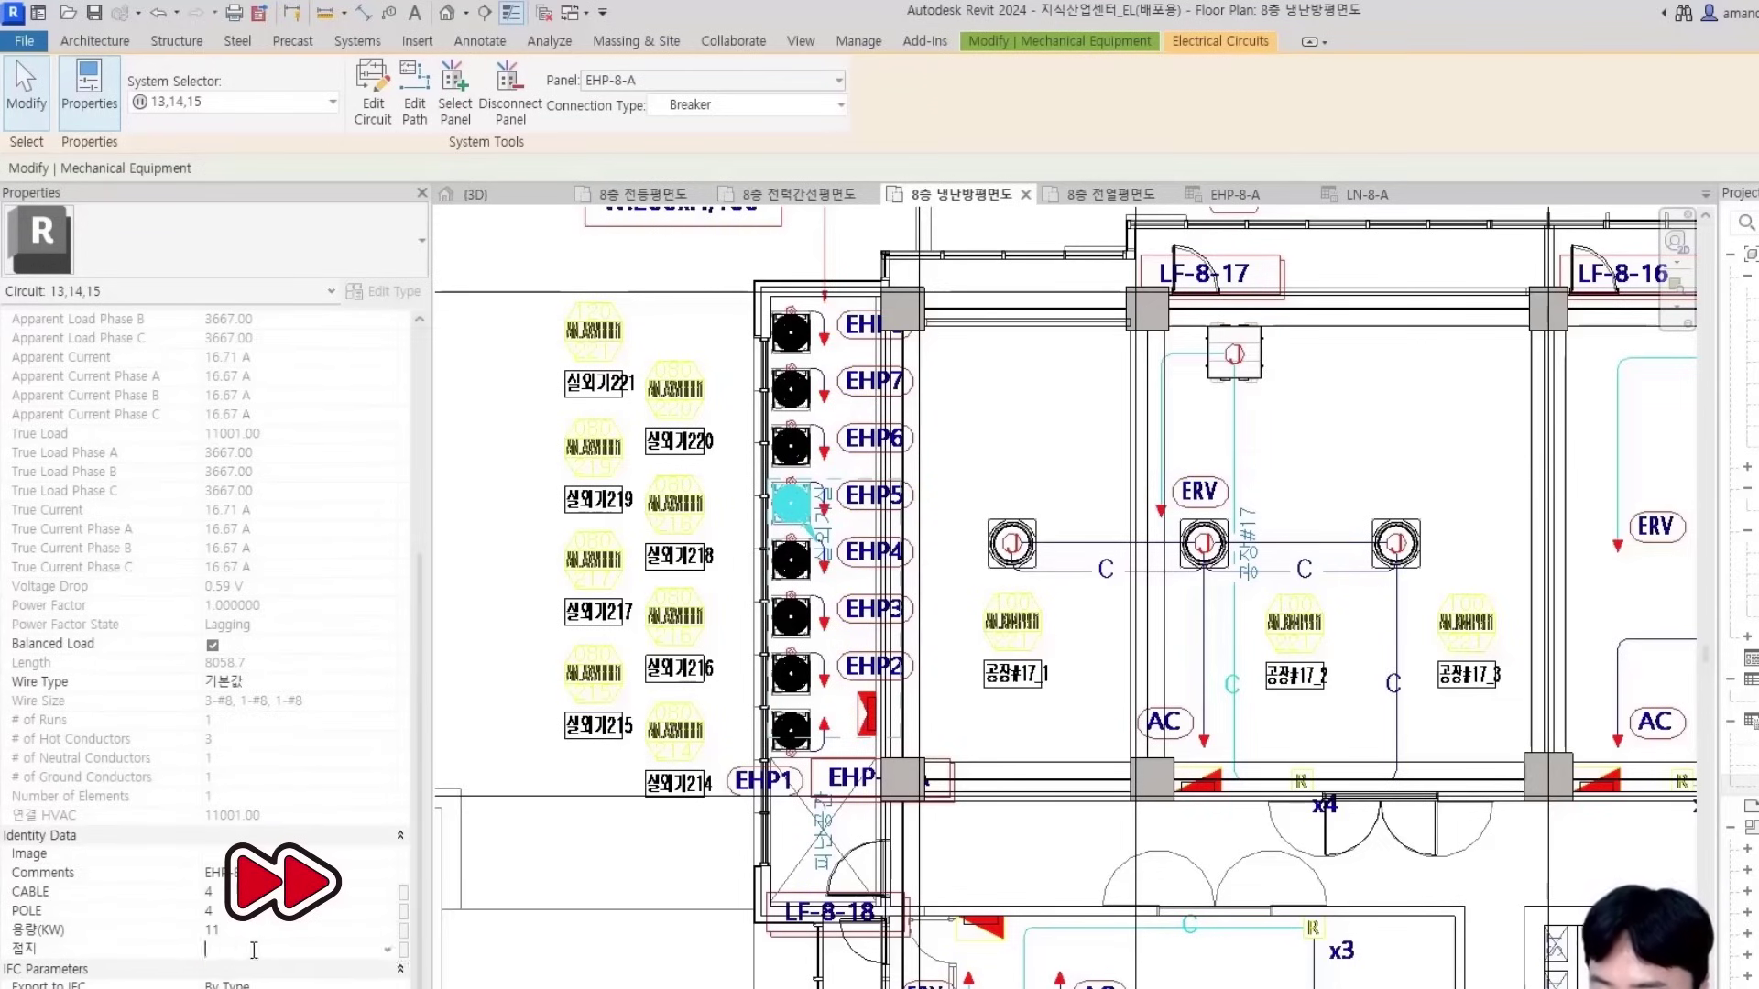
key("Tab")
type("4")
Set the circuit parameters of outdoor unit EHP6 to CABLE 4, POLE 4, 용량(KW) 11 and 접지 4
left_click(790, 447)
left_click(1220, 41)
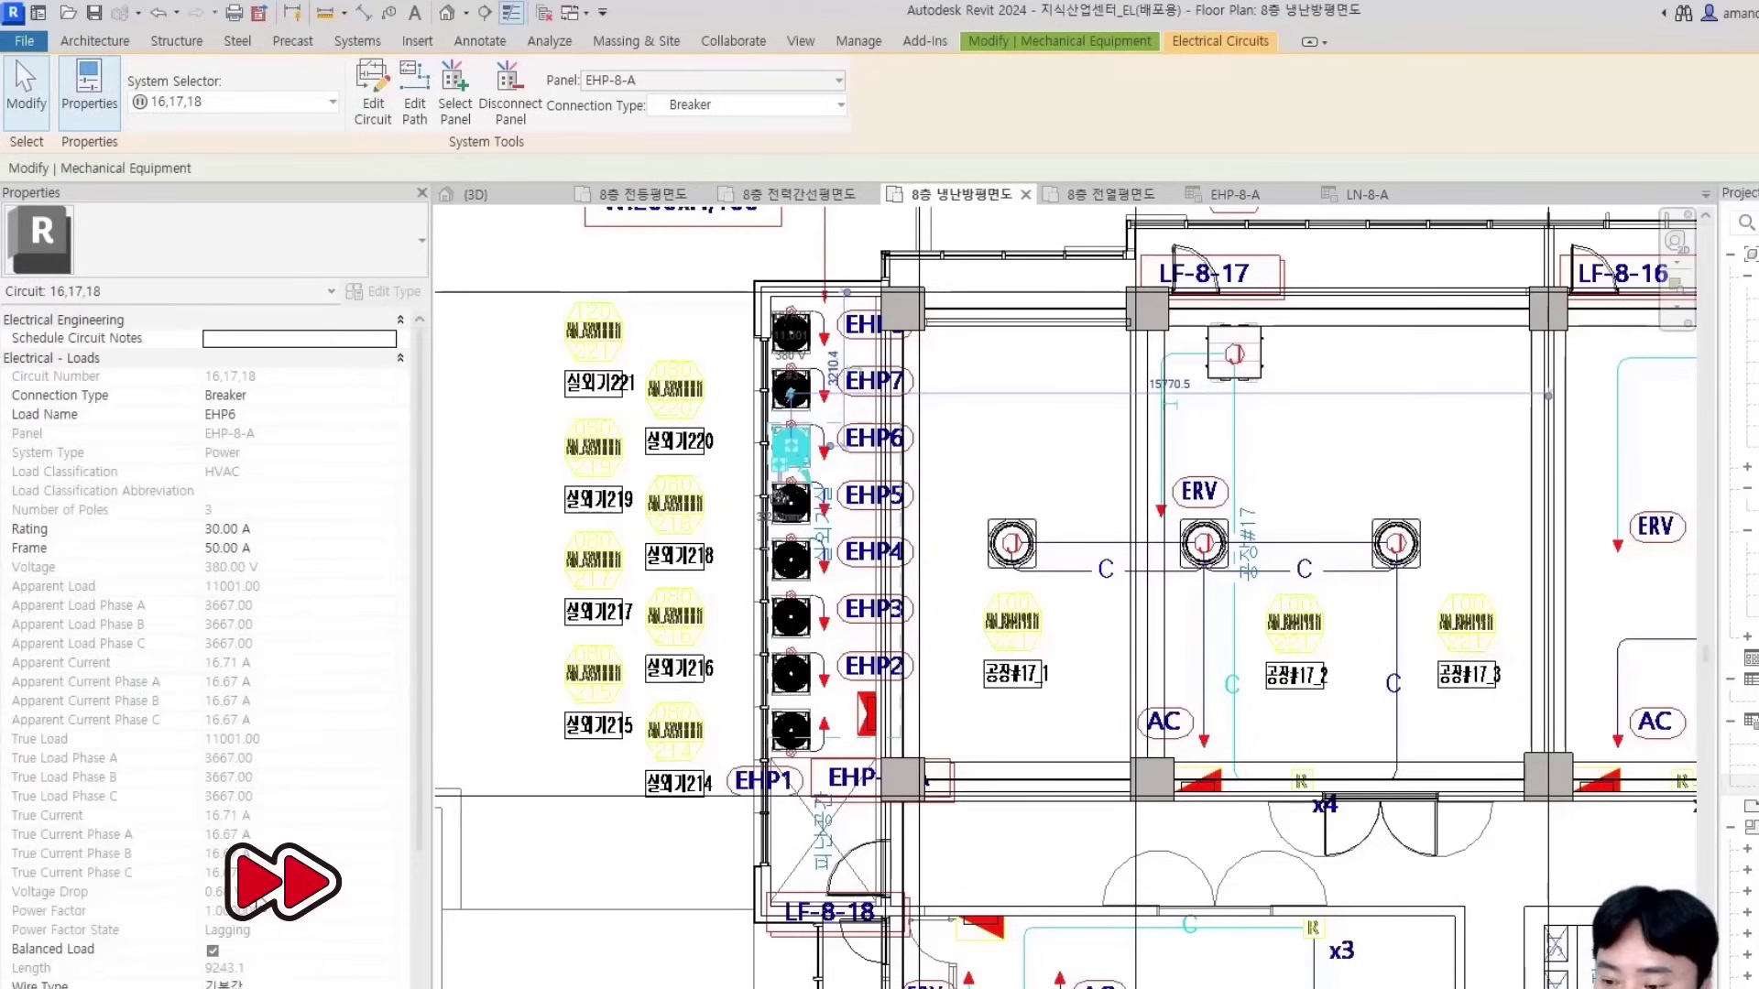
scroll(275, 641, "down", 5)
left_click(240, 891)
key("Tab")
type("4")
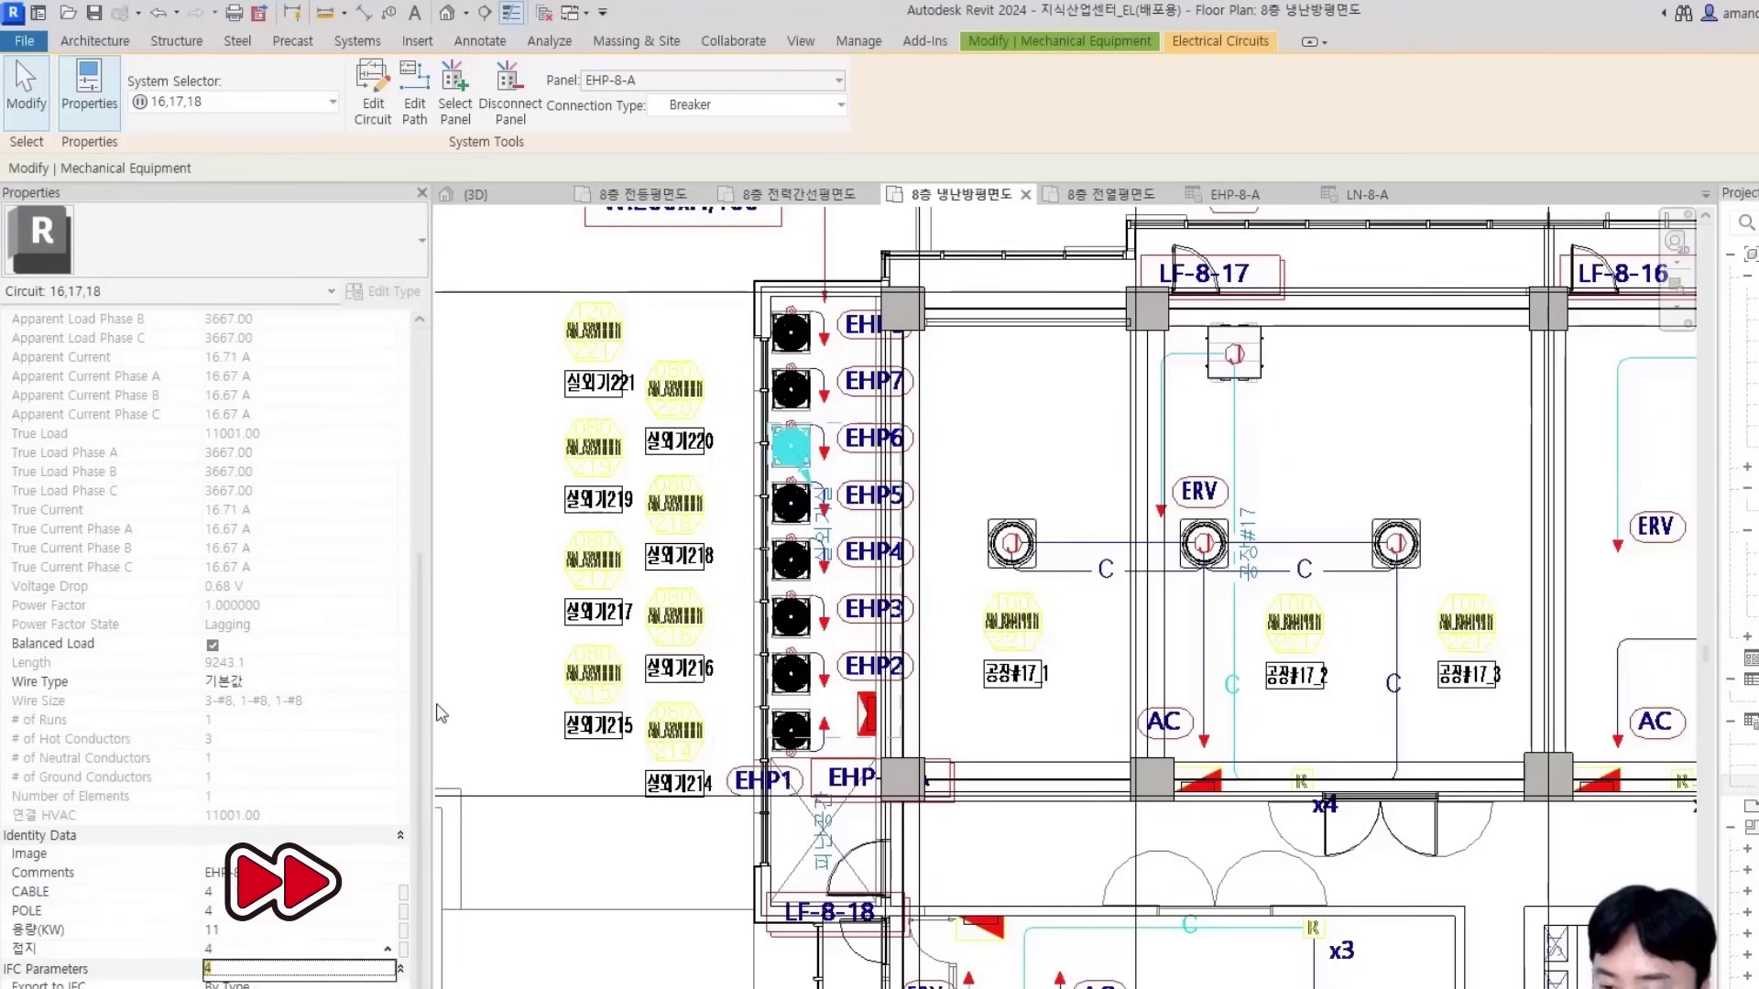
Set the circuit parameters of outdoor unit EHP7 to CABLE 4, POLE 4, 용량(KW) 11 and 접지 4
left_click(791, 390)
left_click(1220, 42)
left_click(293, 891)
type("4")
key("Tab")
type("4")
key("Tab")
type("11")
key("Tab")
type("4")
Check EHP-8 in the Excel load sheet and set its Revit circuit parameters to CABLE 4, POLE 4, 용량(KW) 22.6 and 접지 4
left_click(790, 328)
key("alt+Tab")
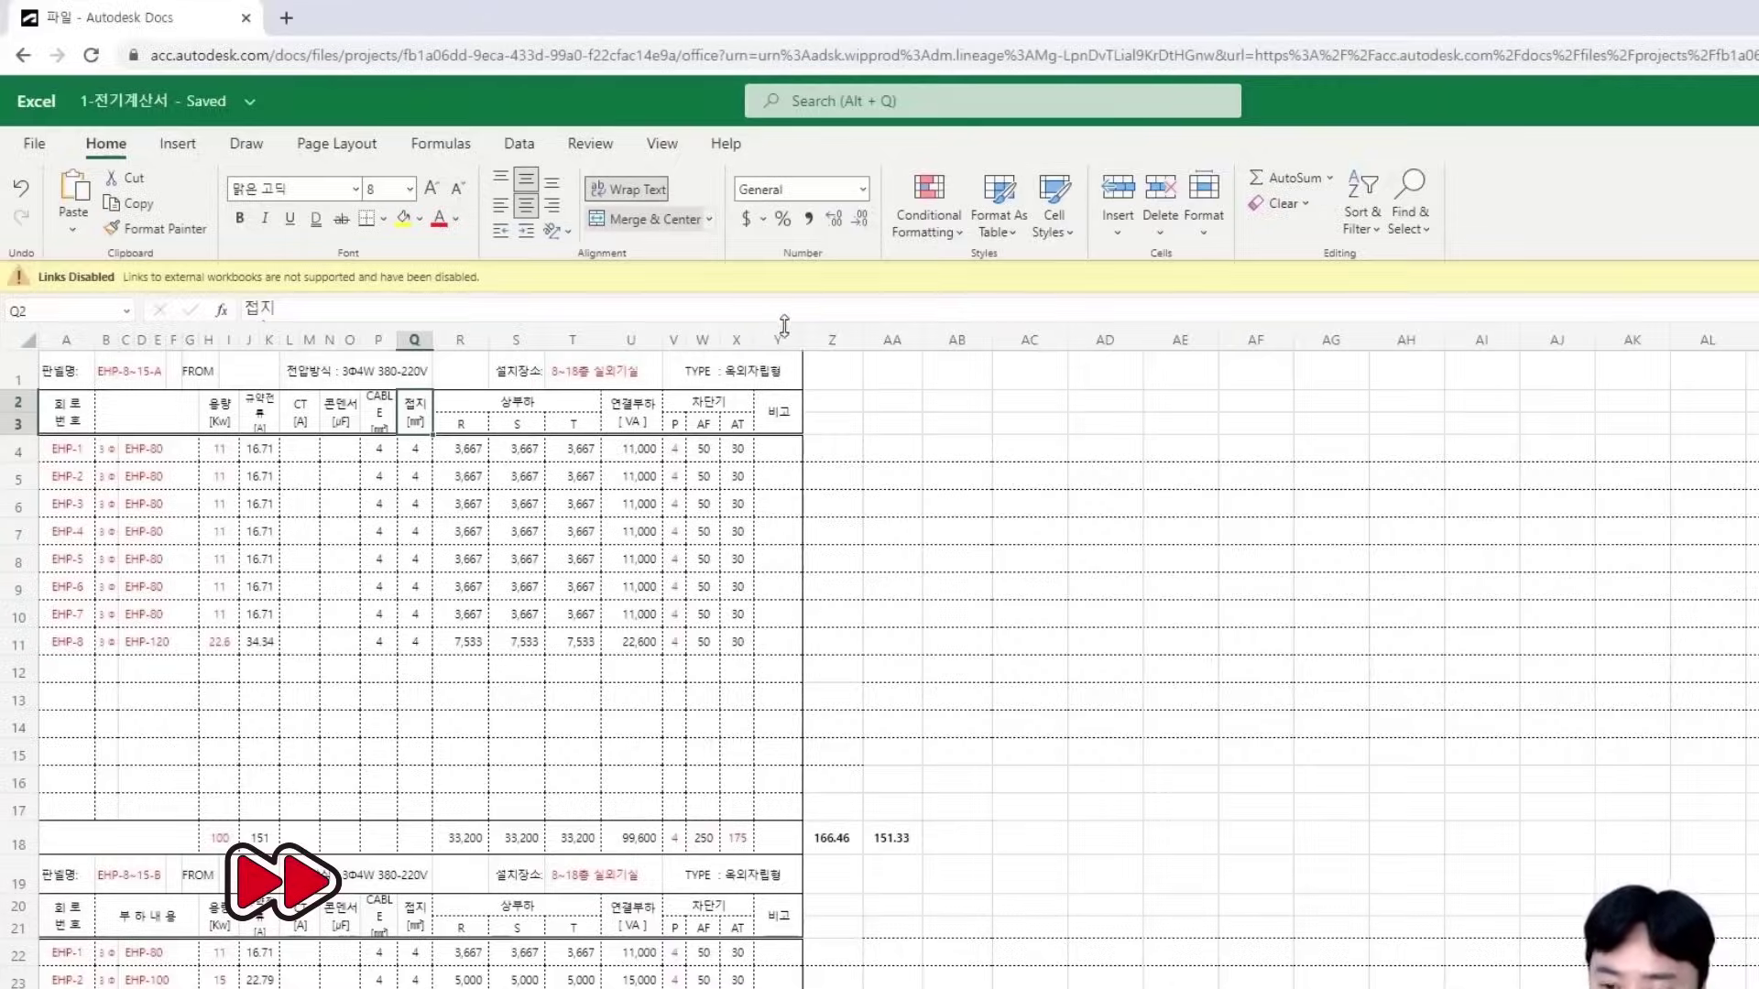
key("alt+Tab")
left_click(1220, 41)
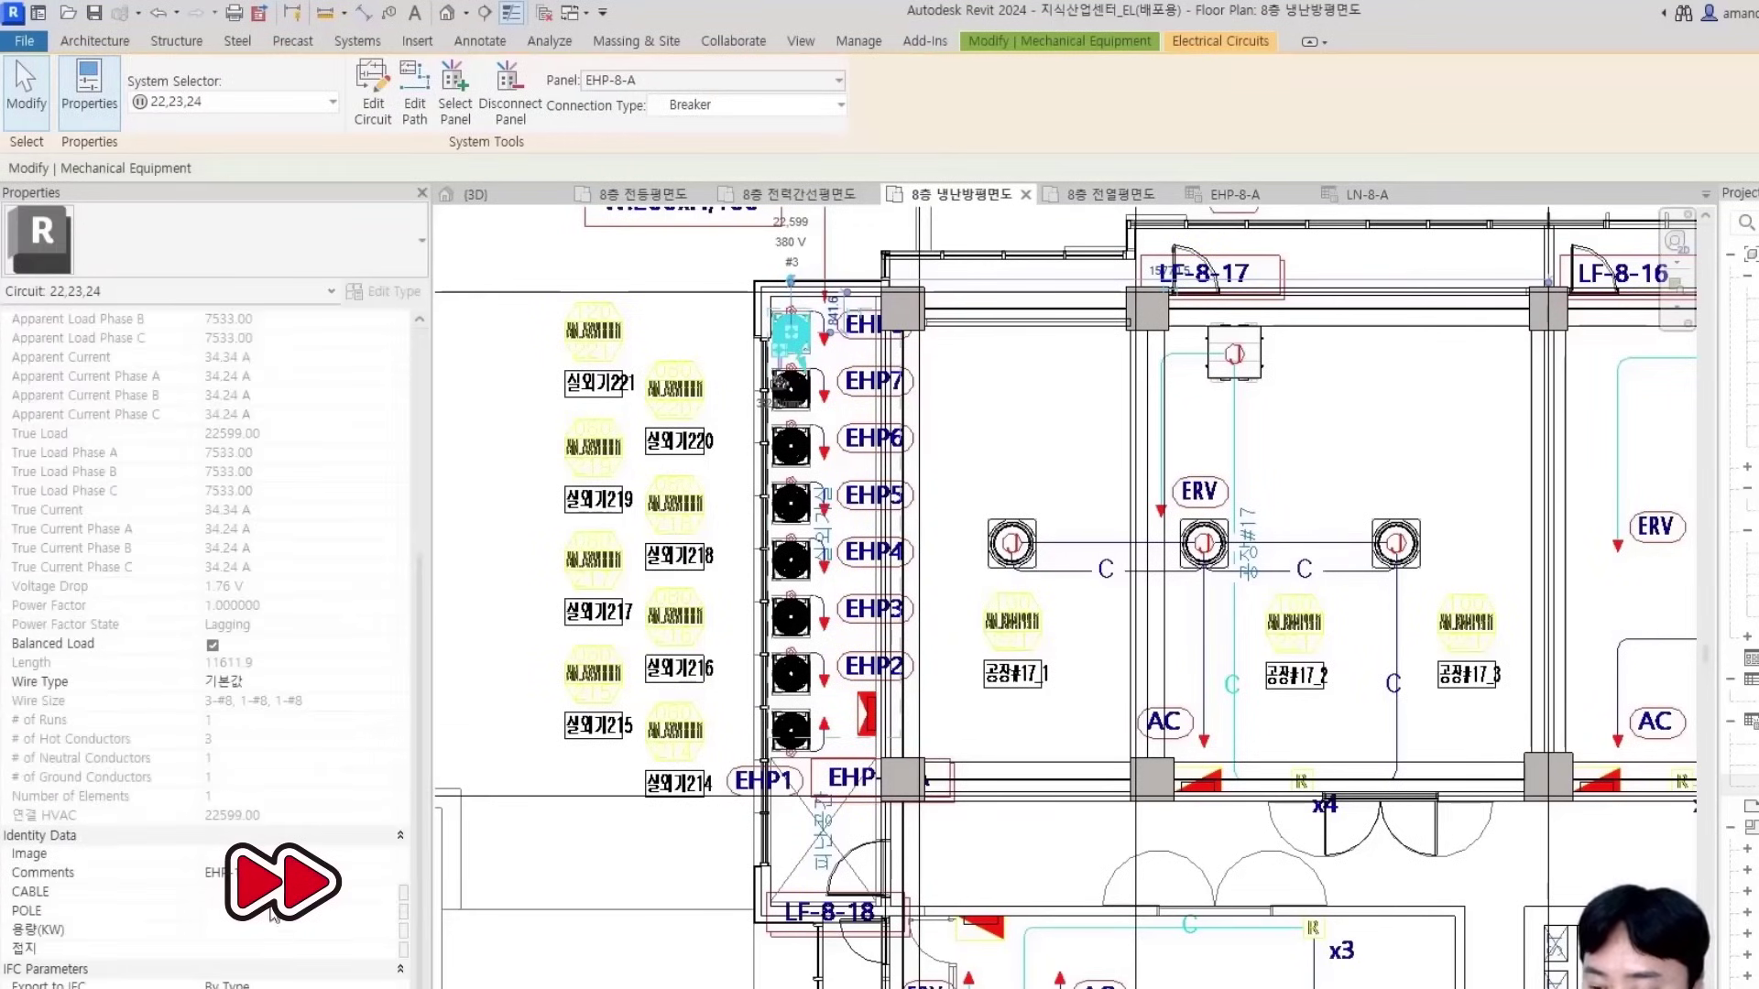
left_click(294, 930)
type("22.6")
key("Tab")
type("4")
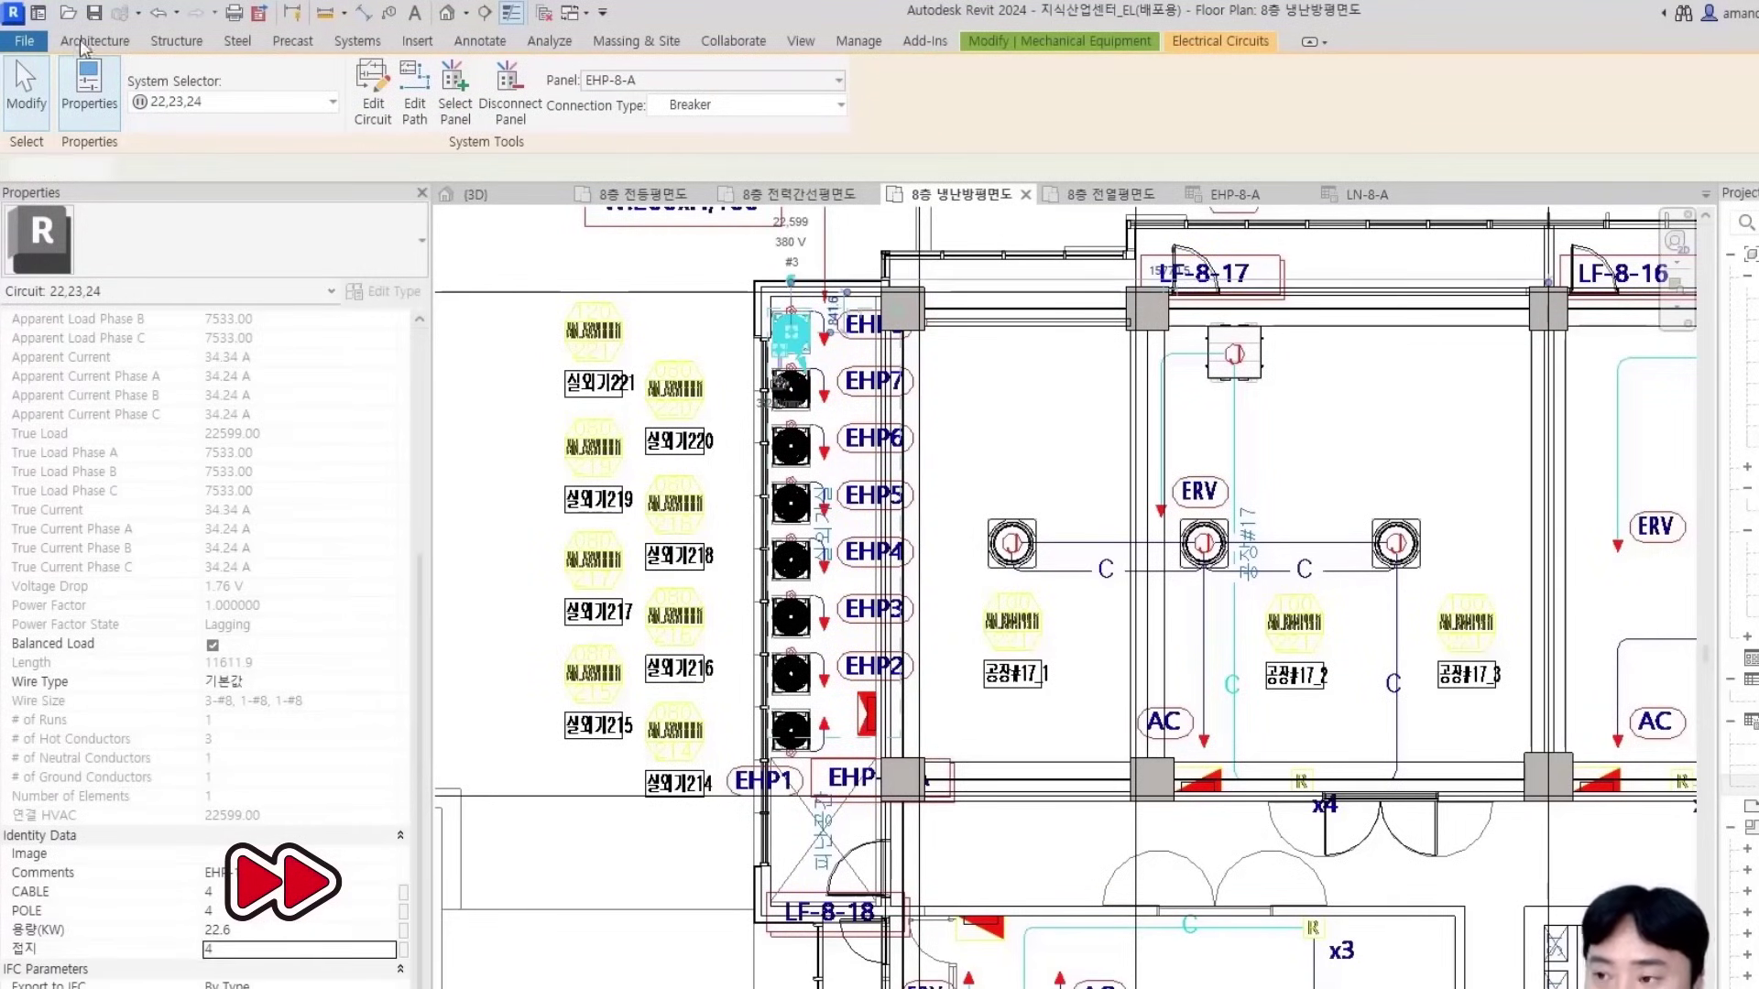
Open the EHP-8-A panel schedule and review its circuit rows, phase totals and load summary
left_click(1235, 196)
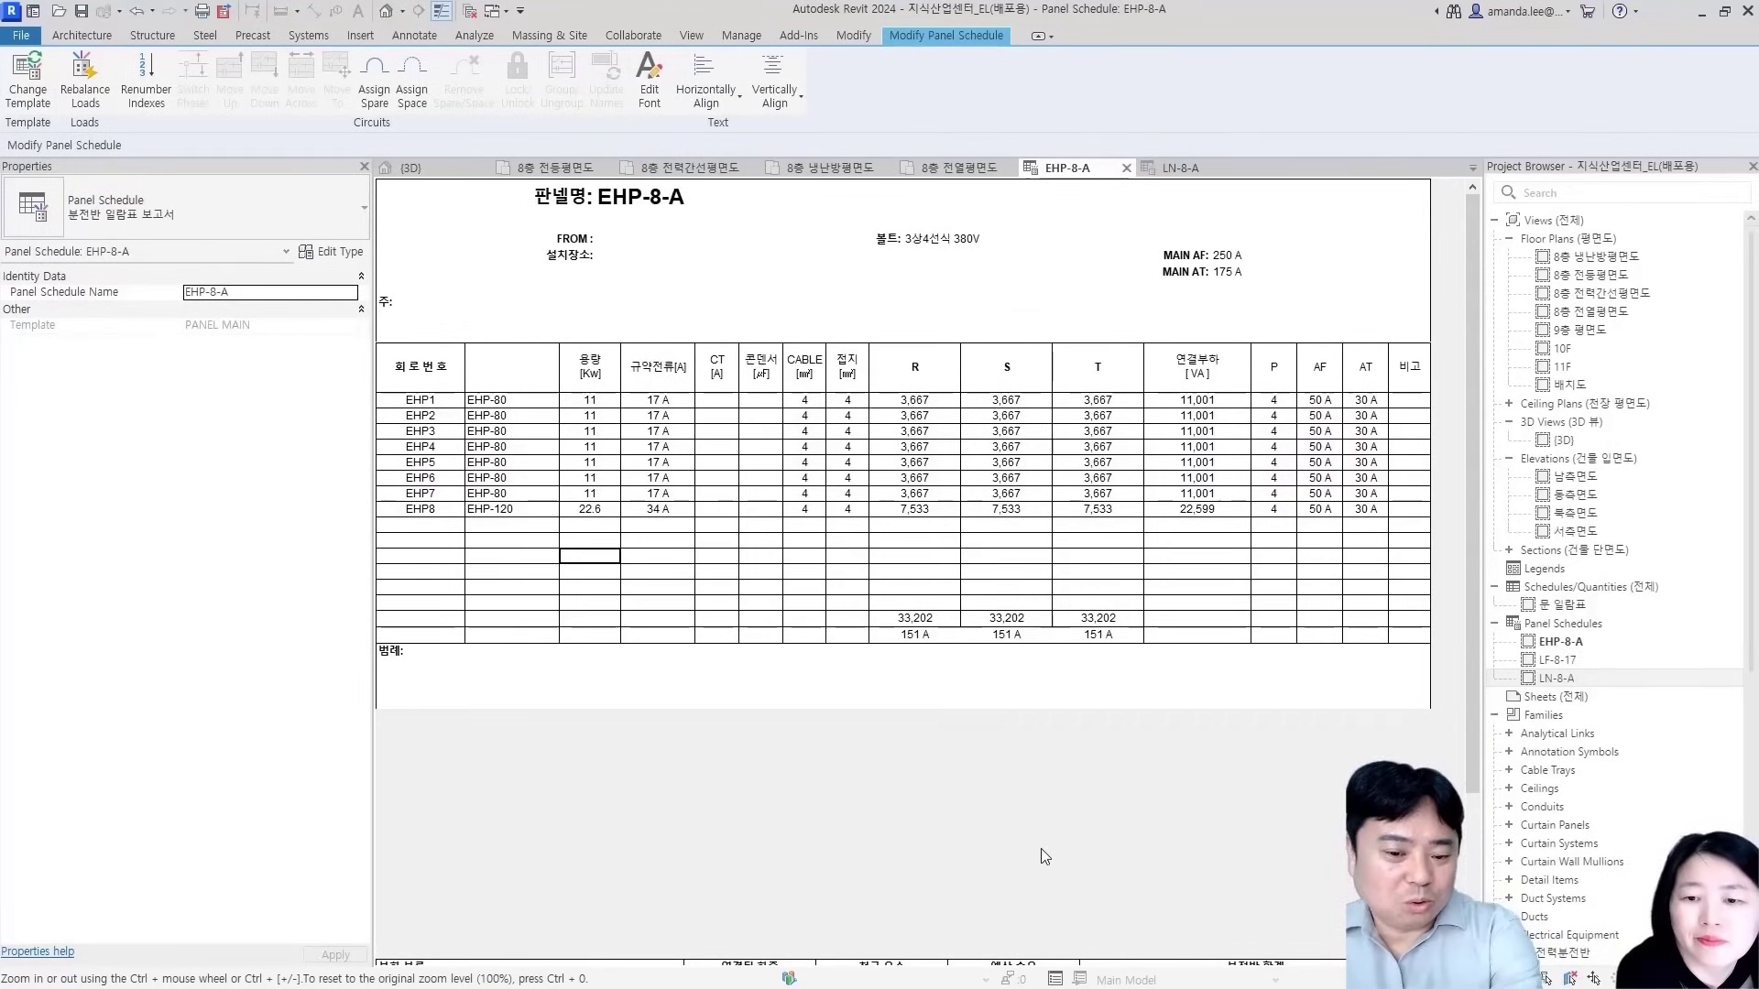
scroll(1122, 828, "down", 3)
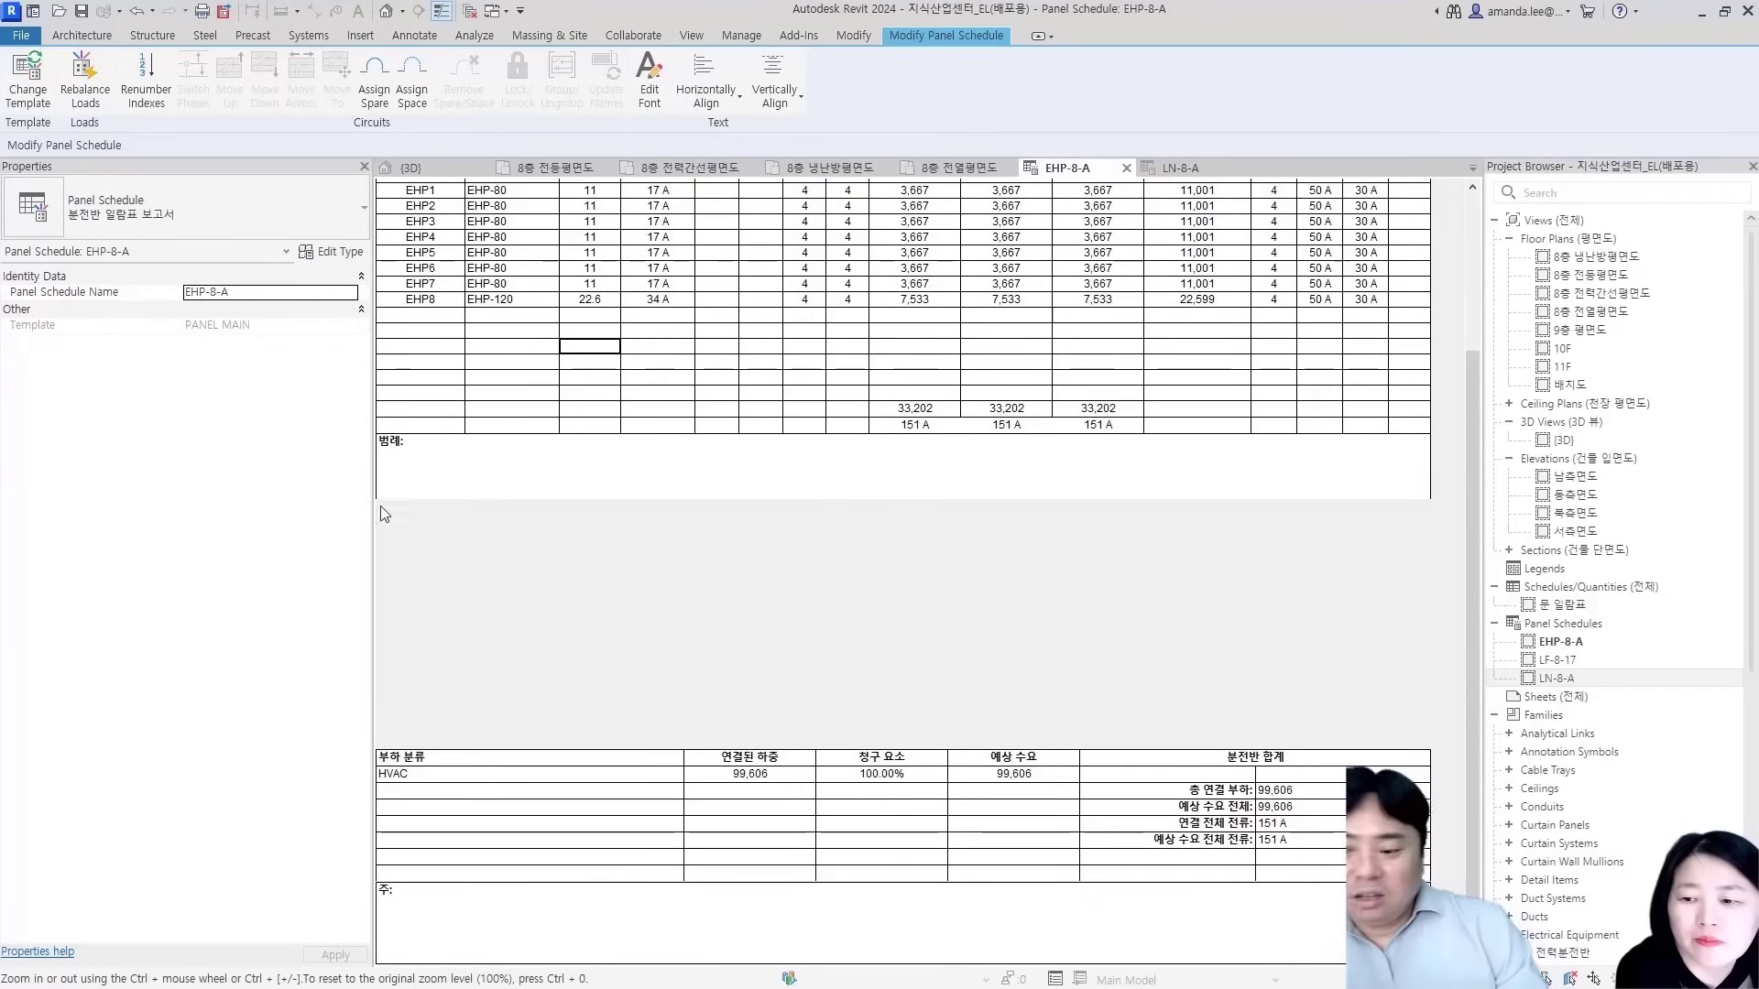
scroll(477, 461, "up", 3)
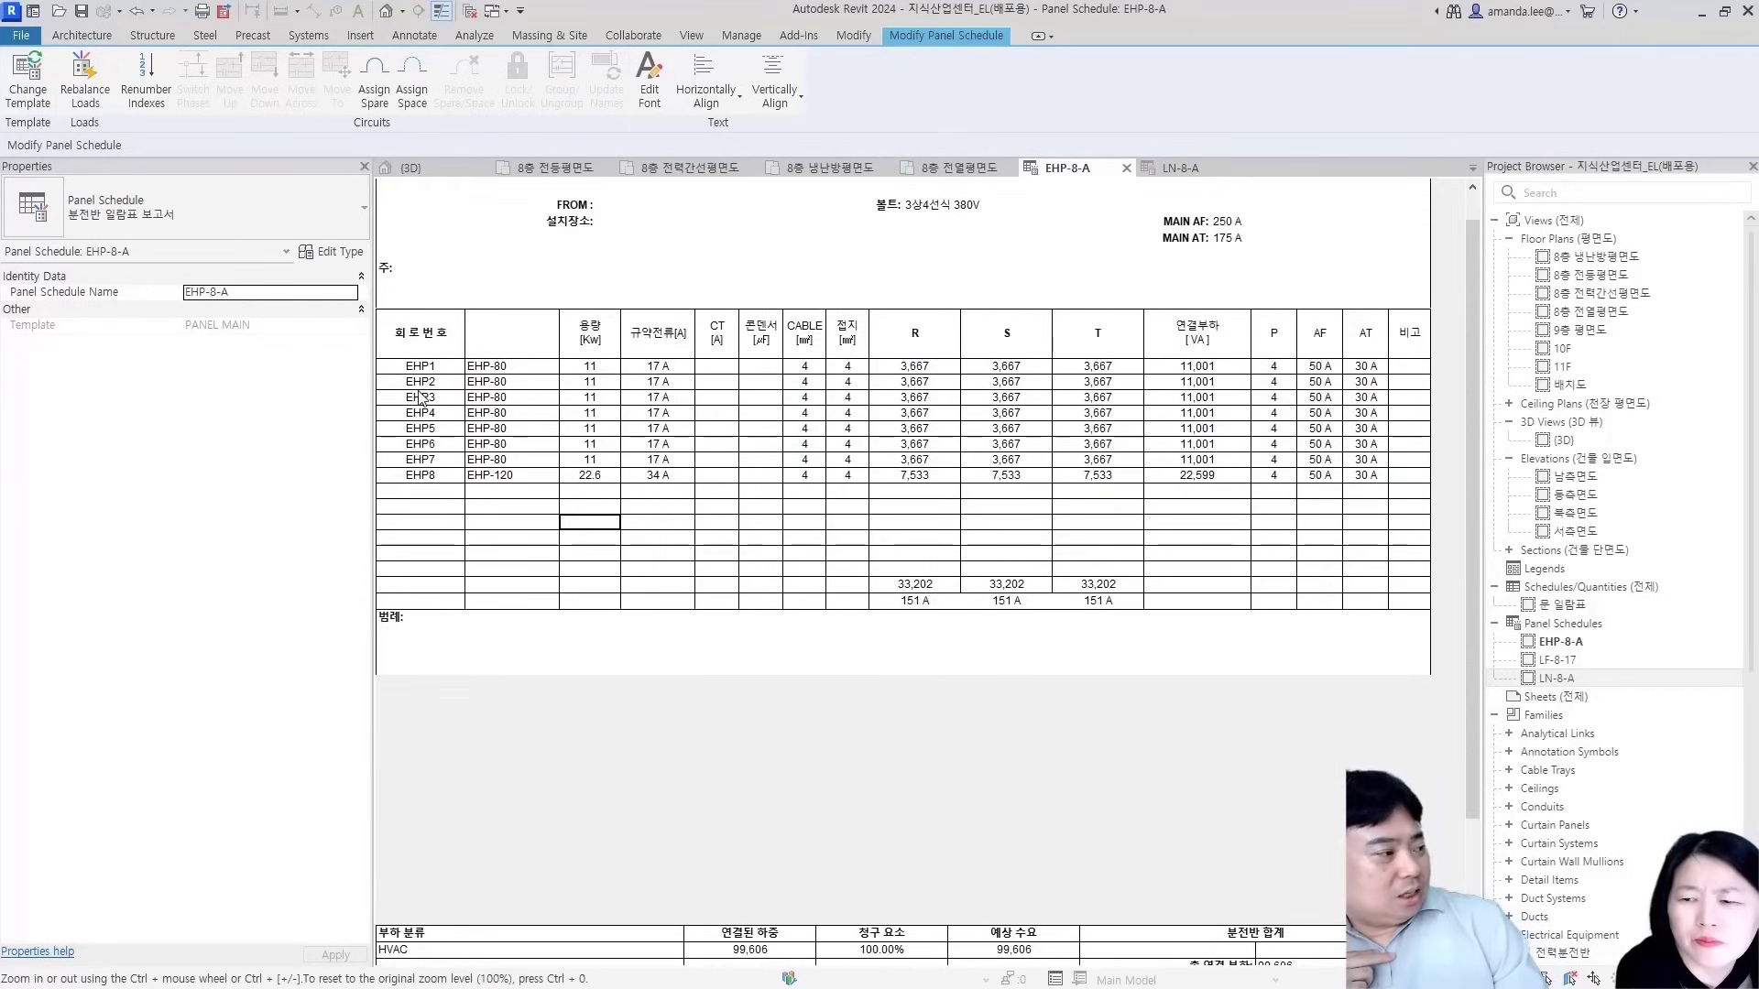
scroll(426, 645, "down", 2)
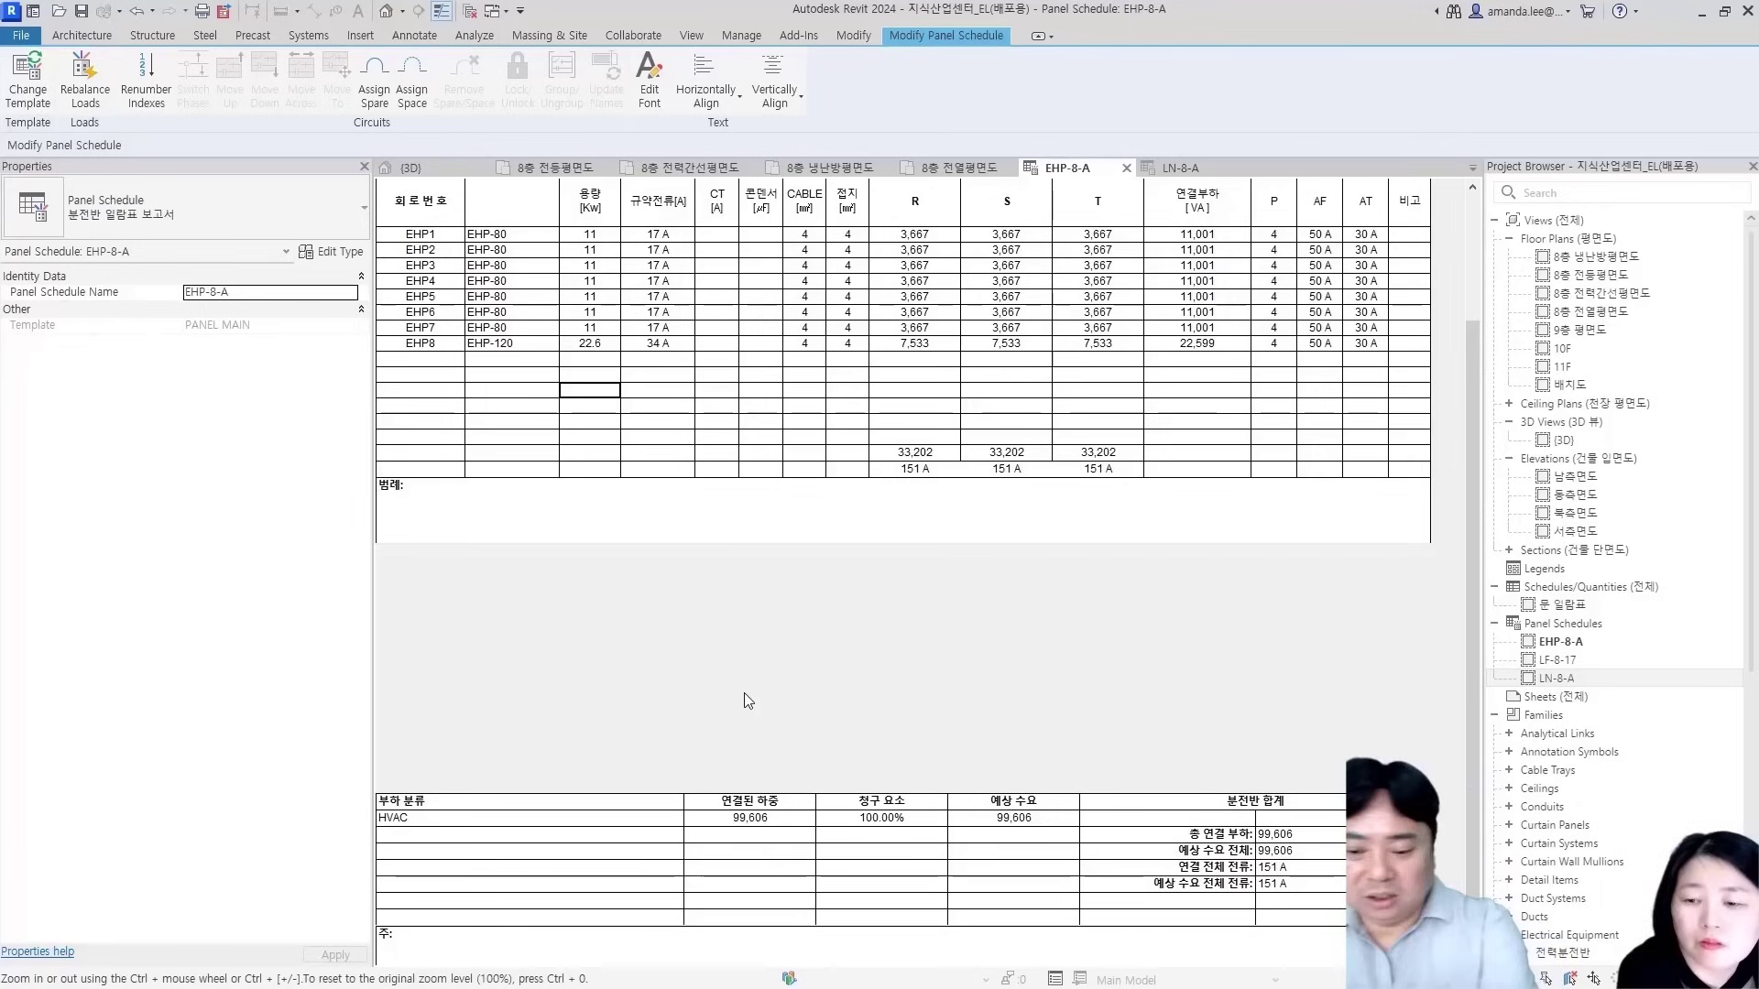
scroll(749, 701, "up", 3)
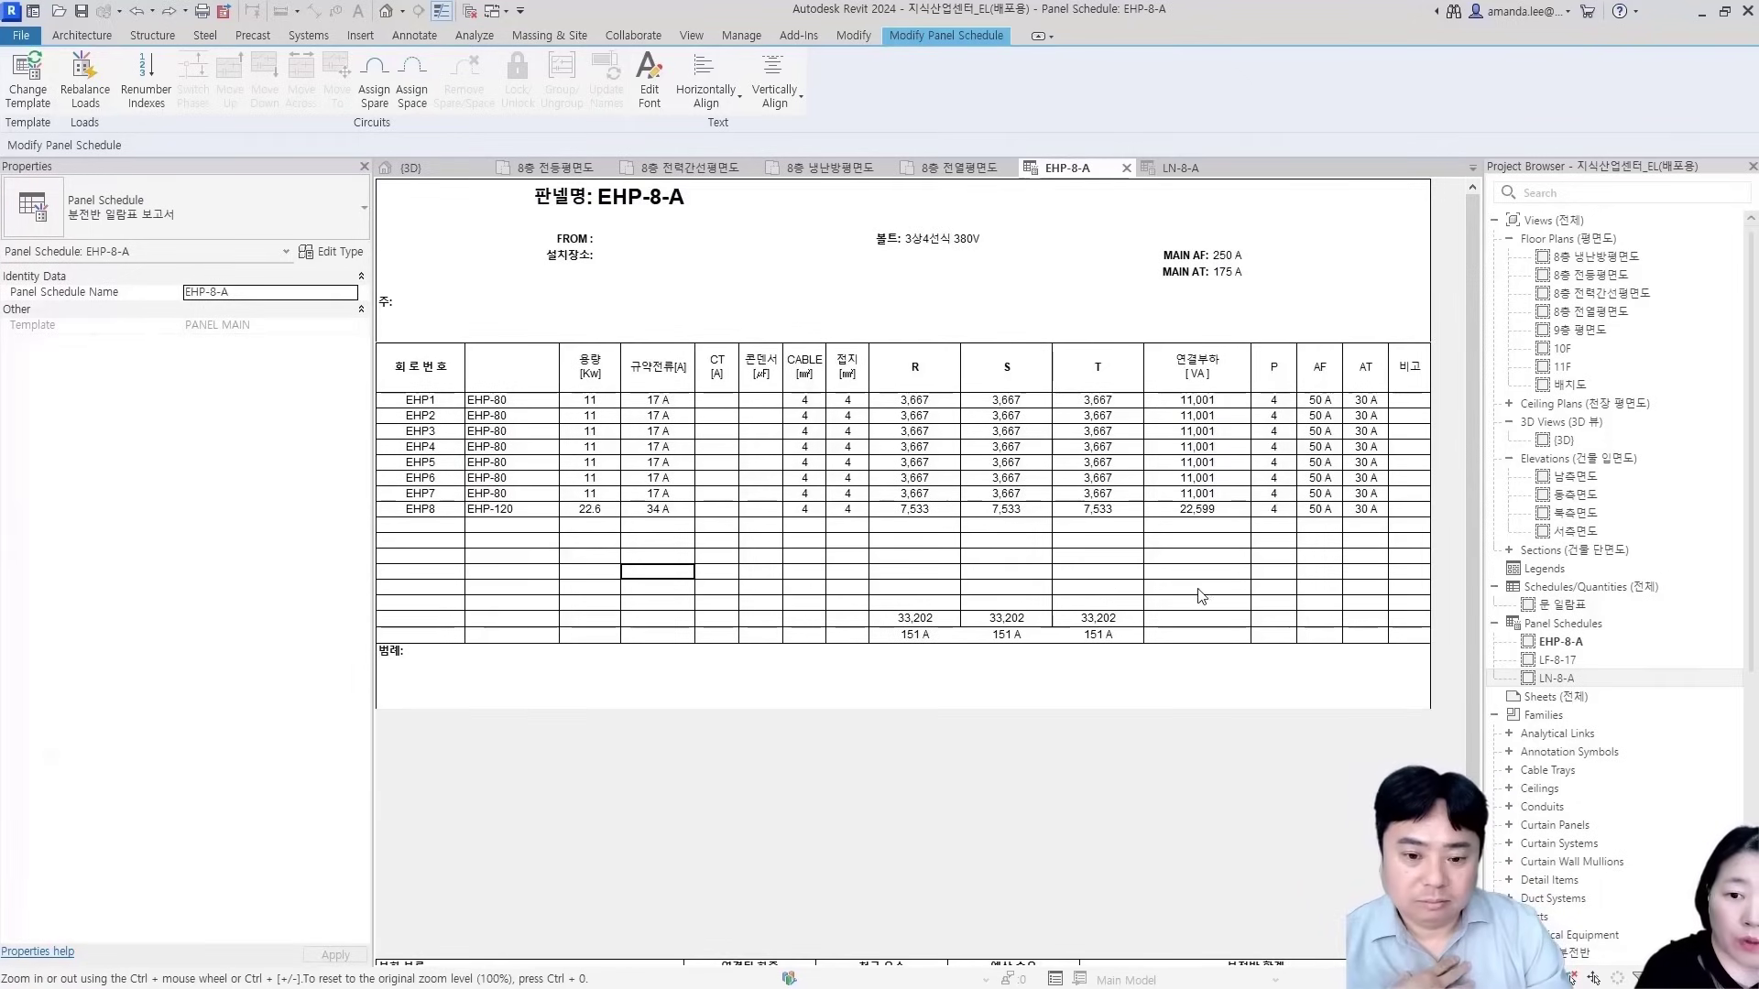
left_click(1229, 588)
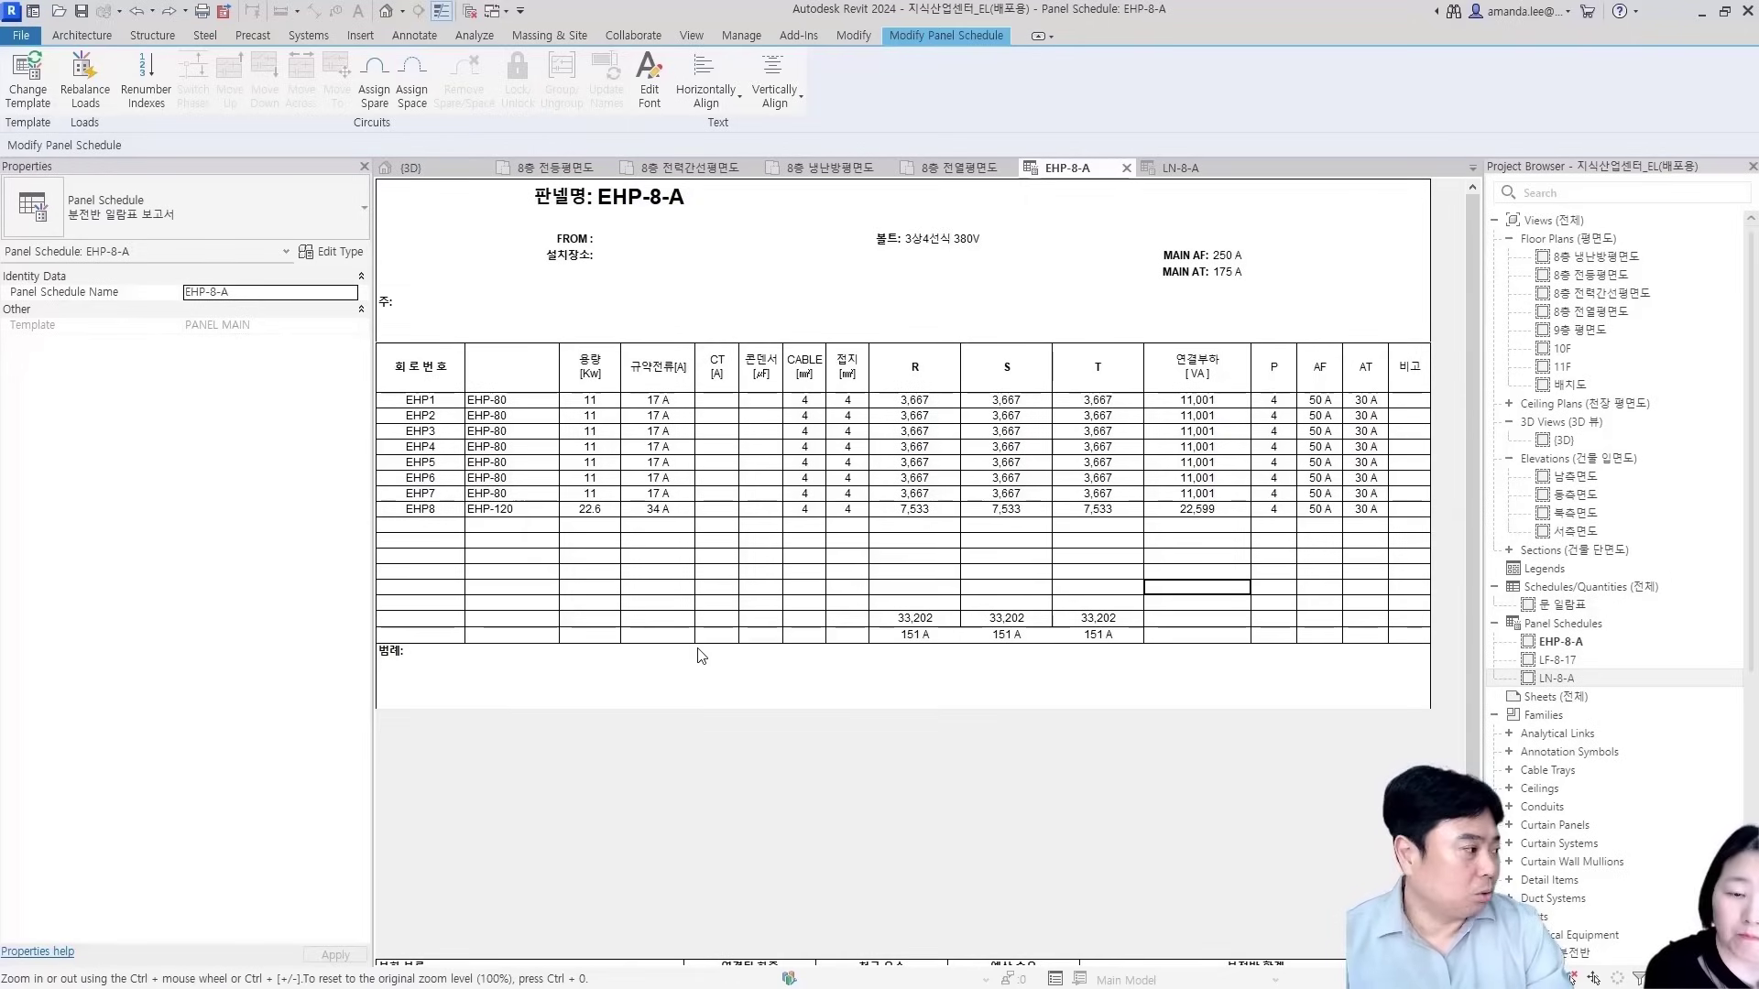
Delete the 용량(KW) parameter from the project parameters
left_click(761, 35)
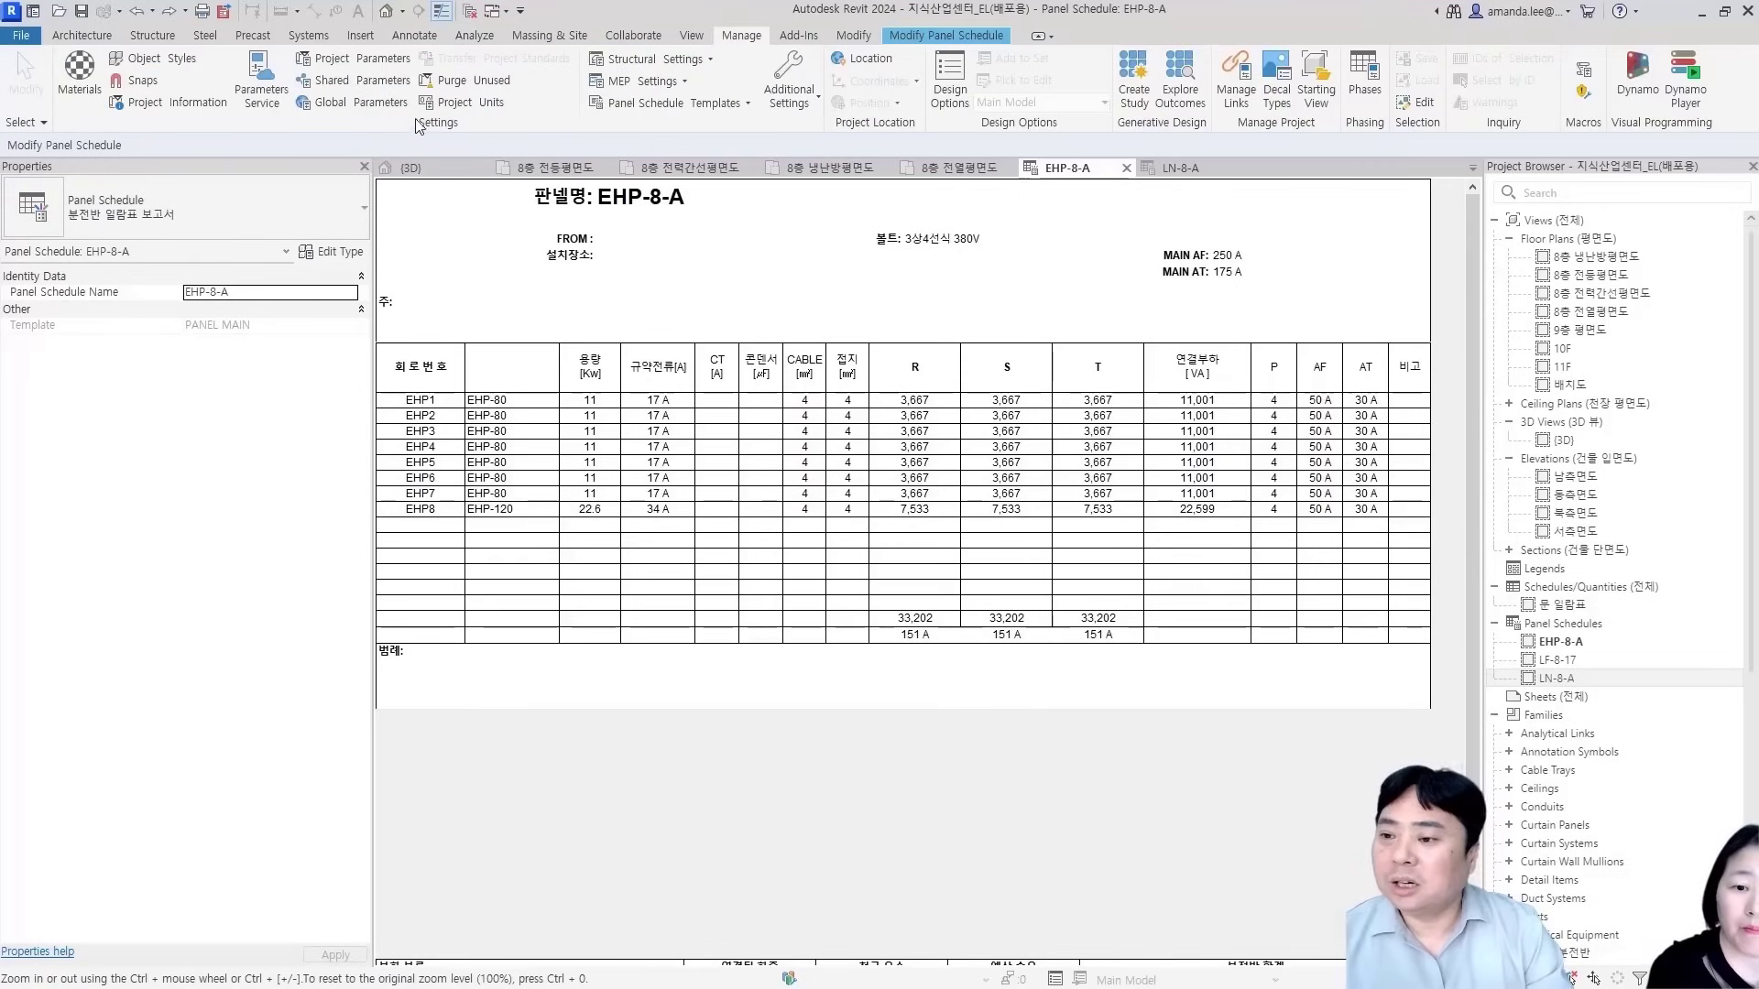
left_click(390, 63)
left_click(827, 472)
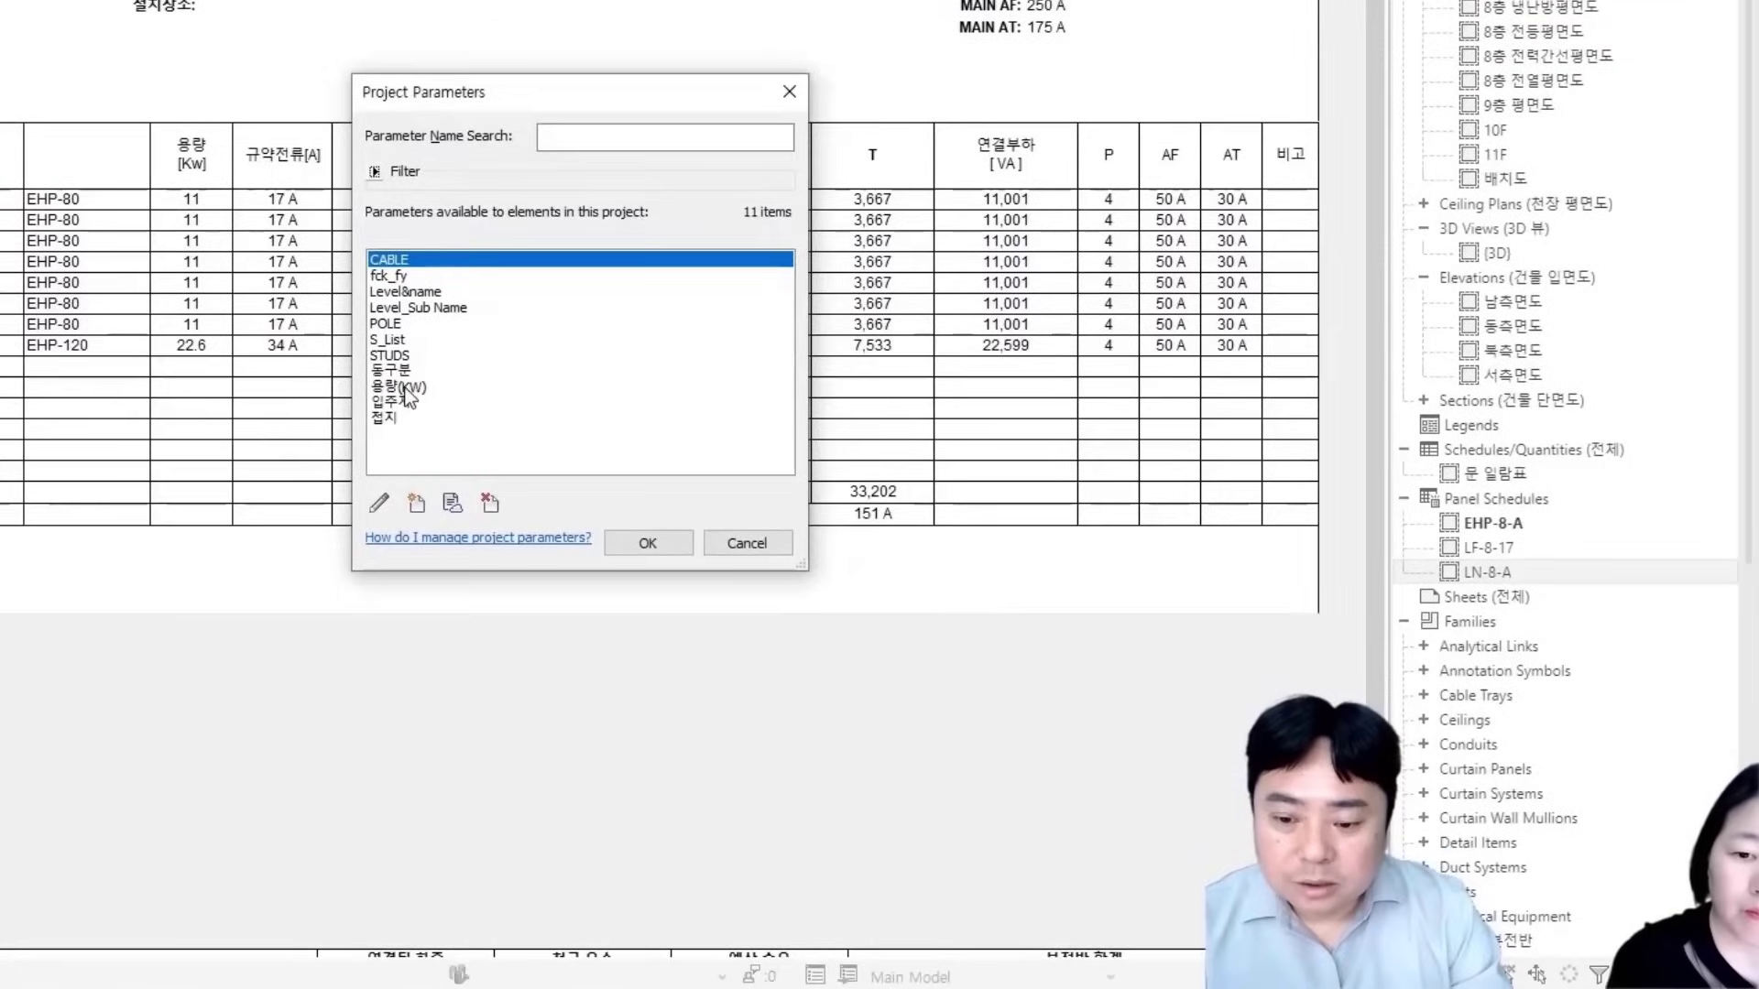
left_click(401, 387)
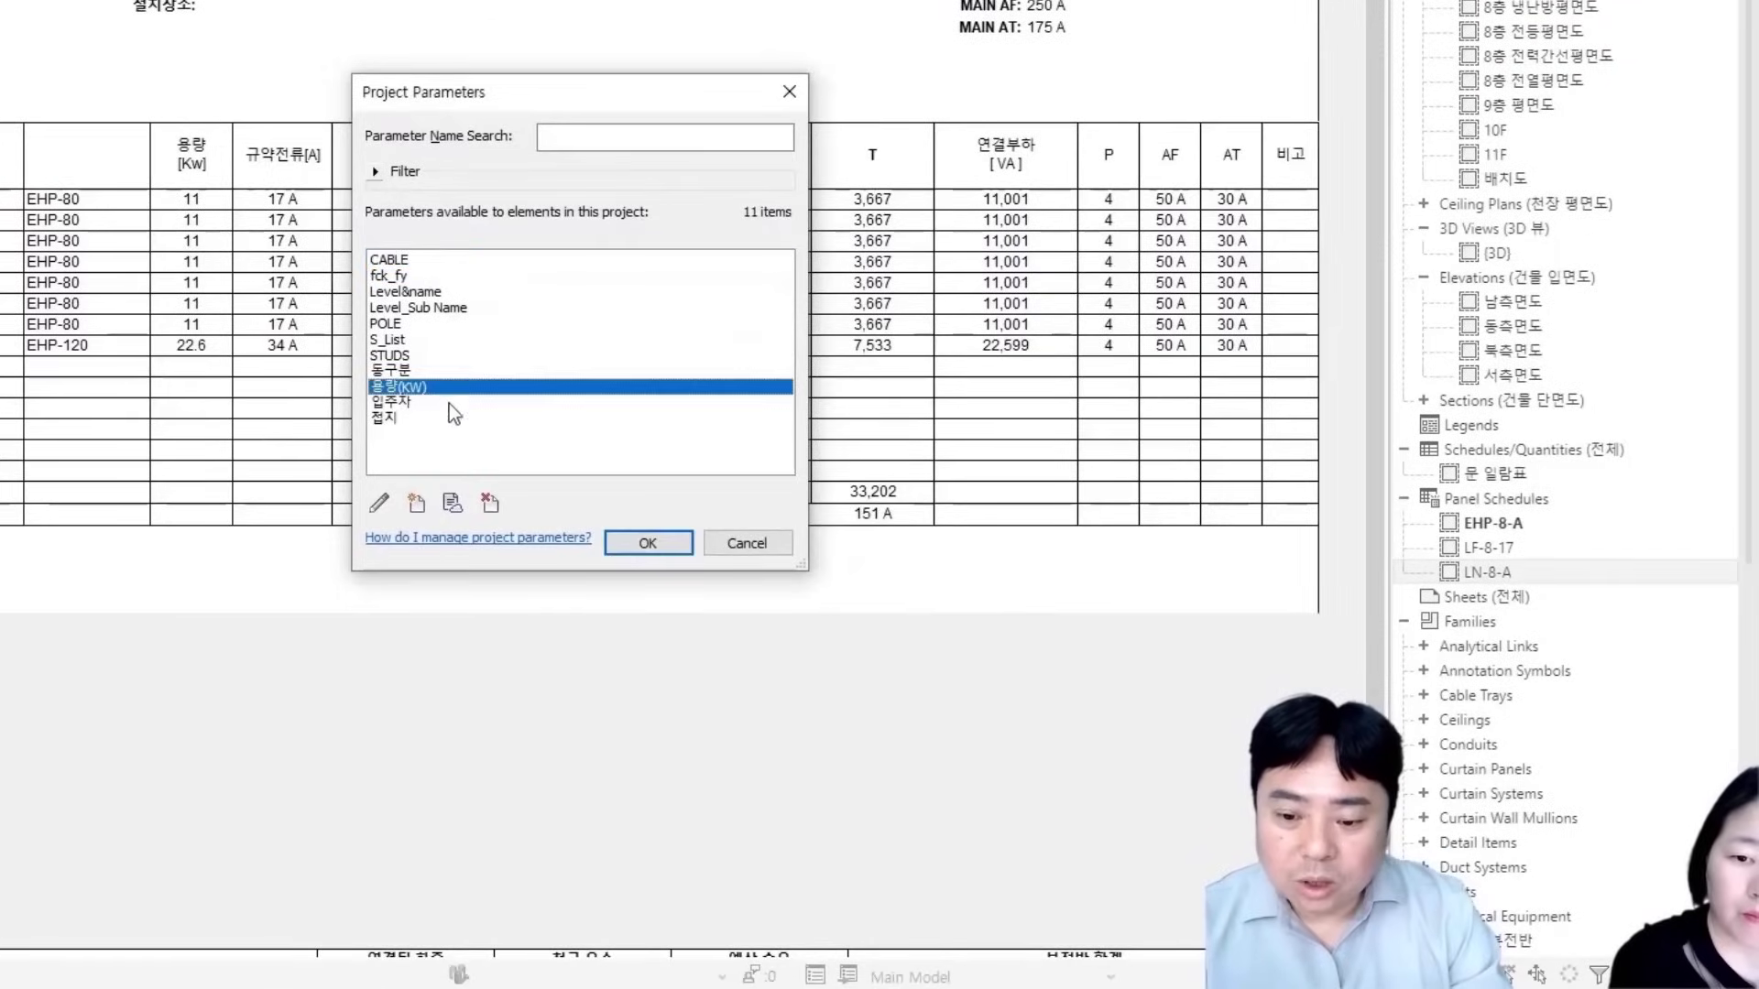
left_click(490, 503)
left_click(611, 377)
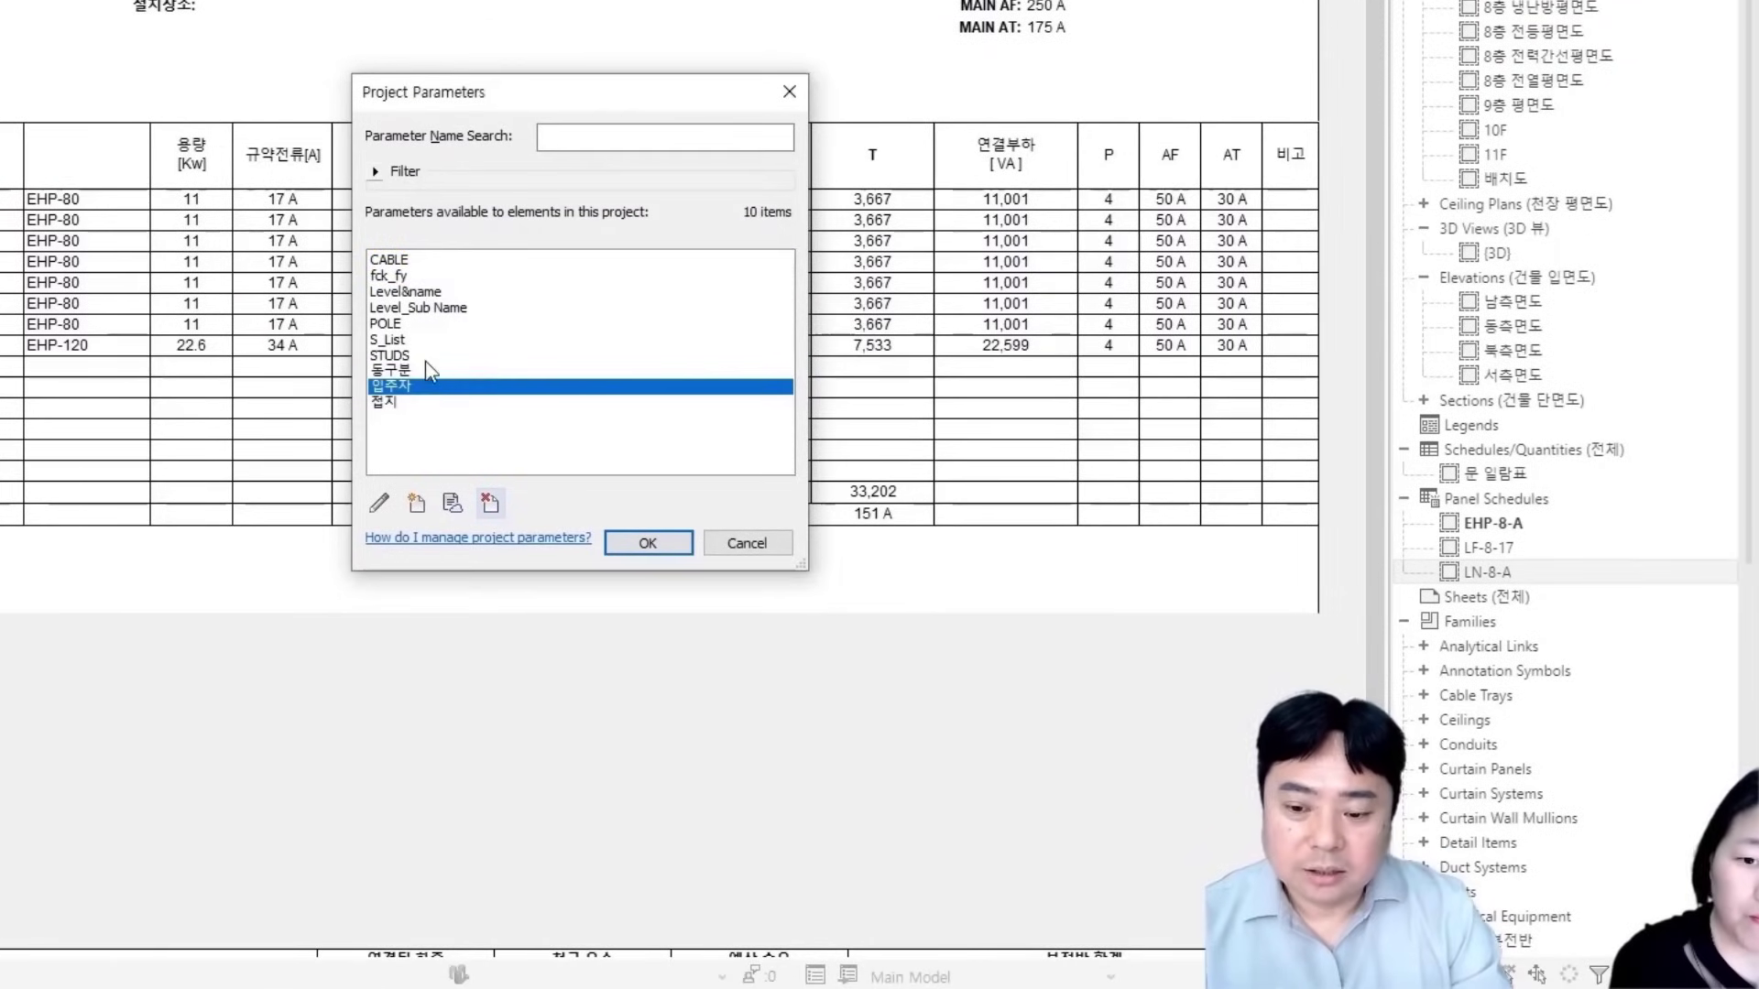
Delete the POLE project parameter as well and return to the panel schedule
left_click(394, 323)
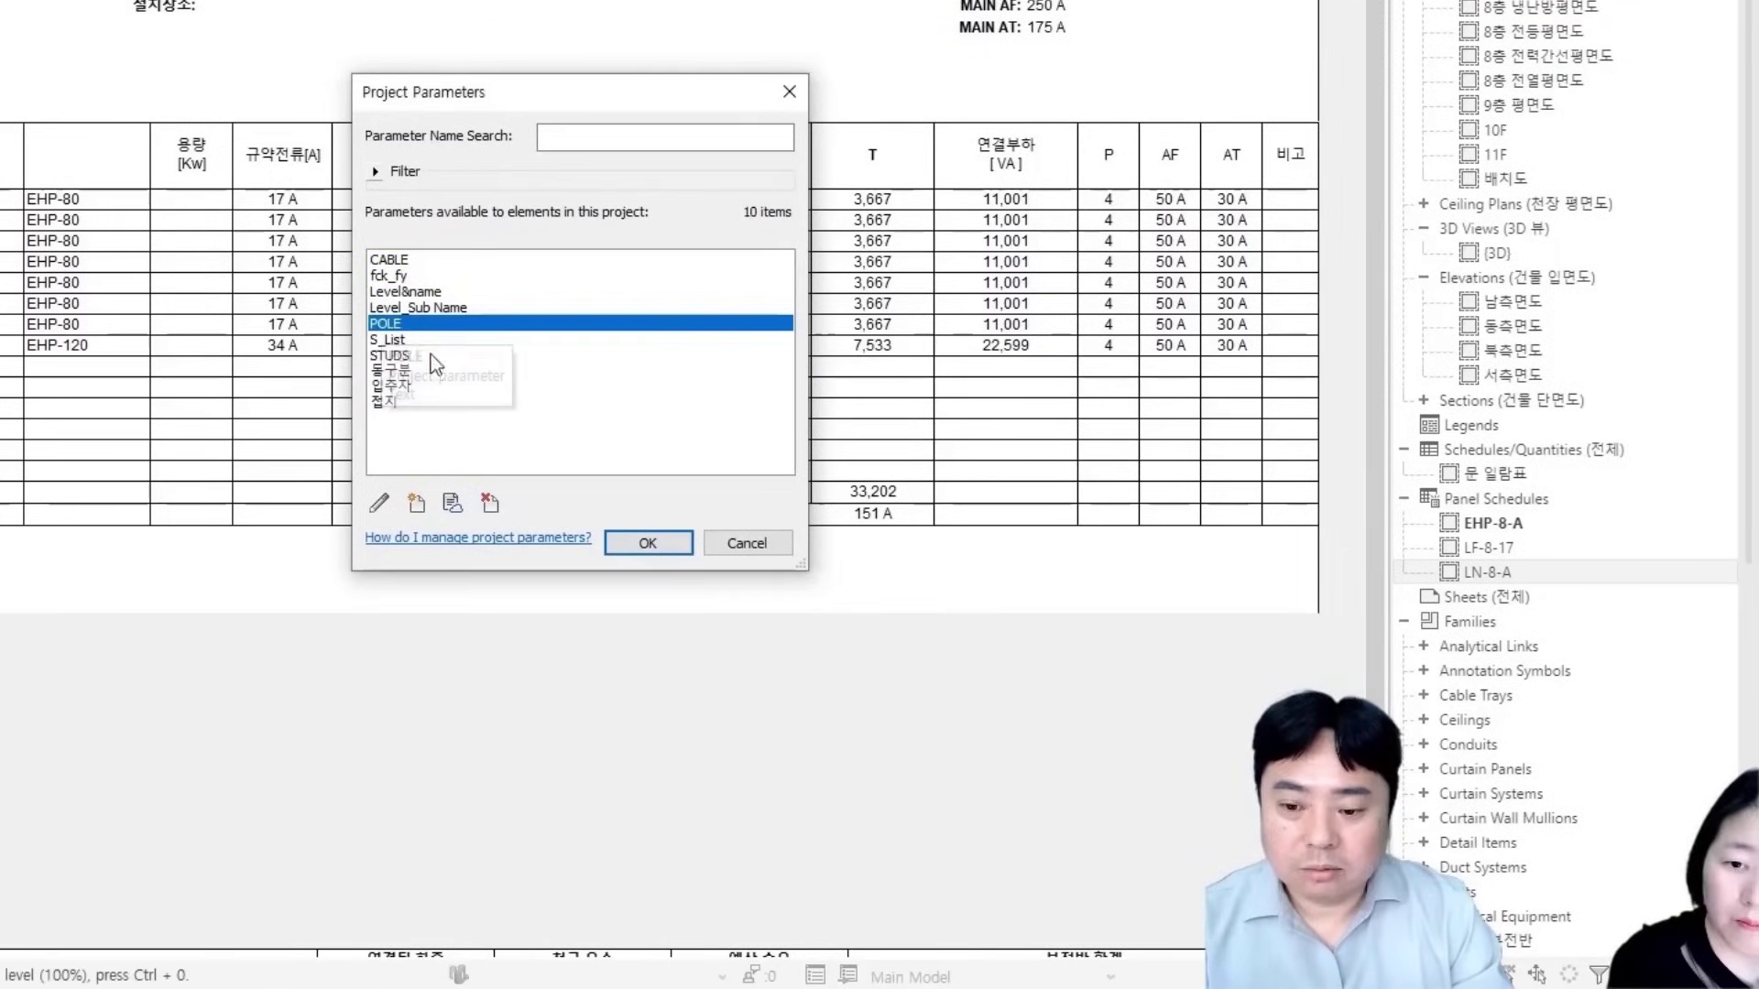
left_click(490, 503)
left_click(605, 359)
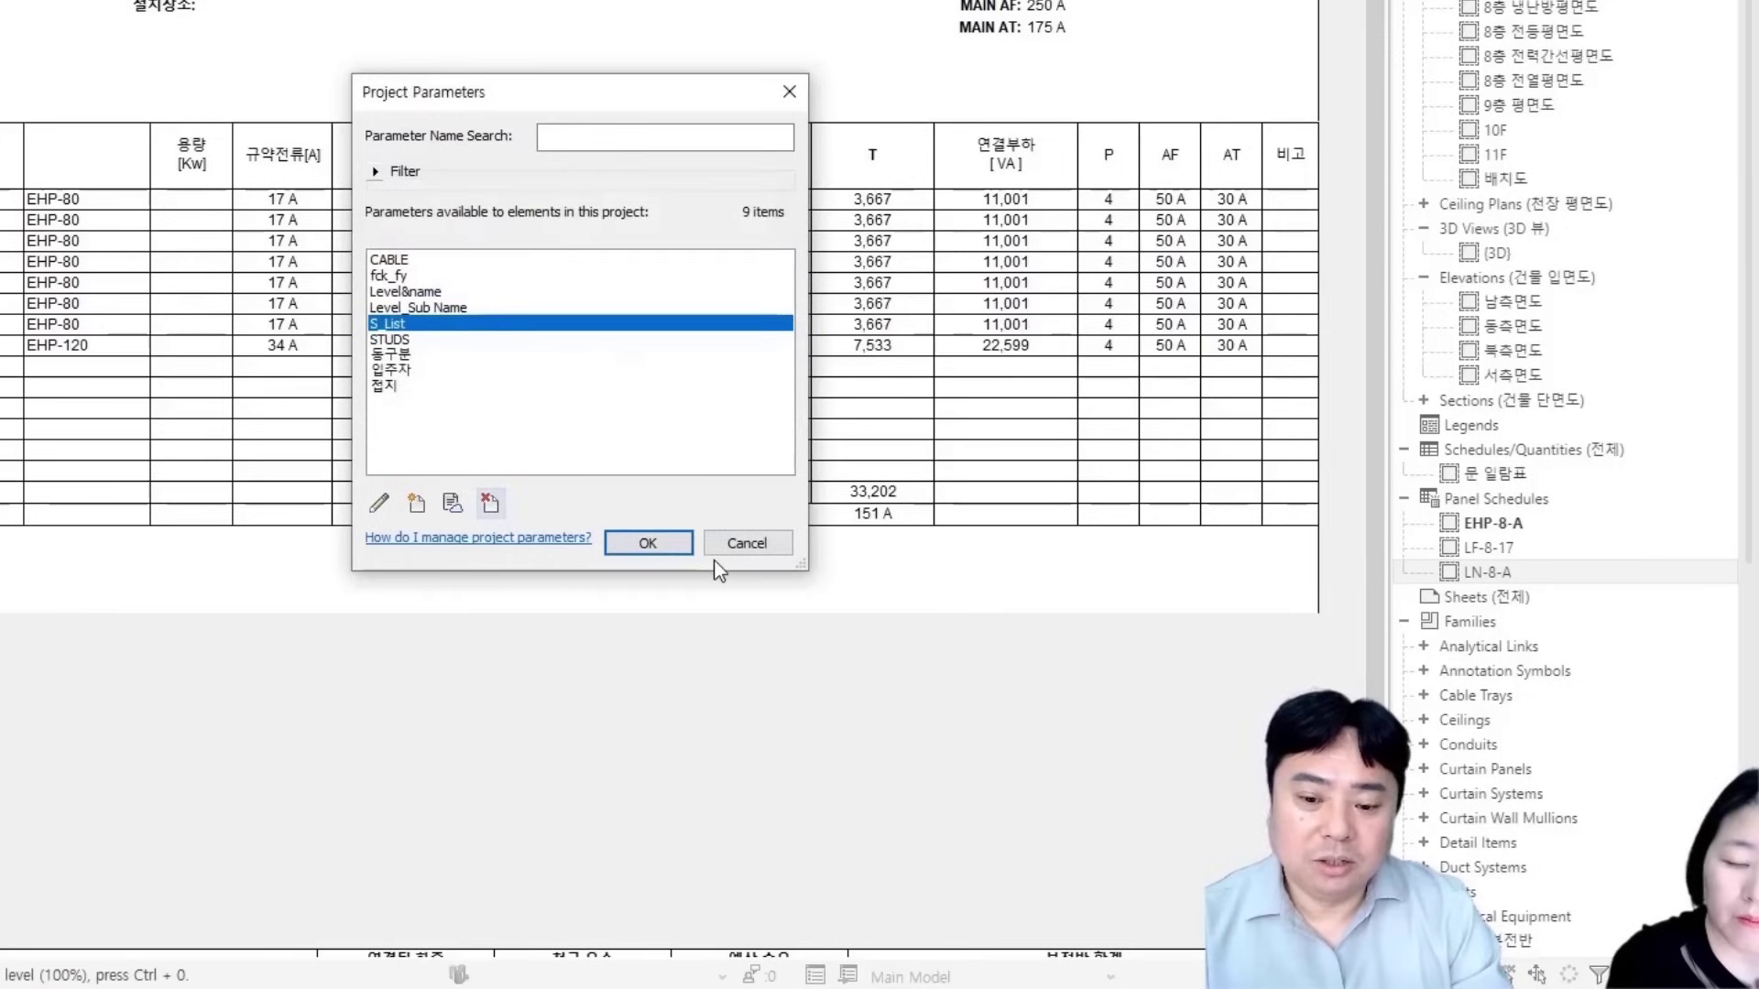
left_click(649, 545)
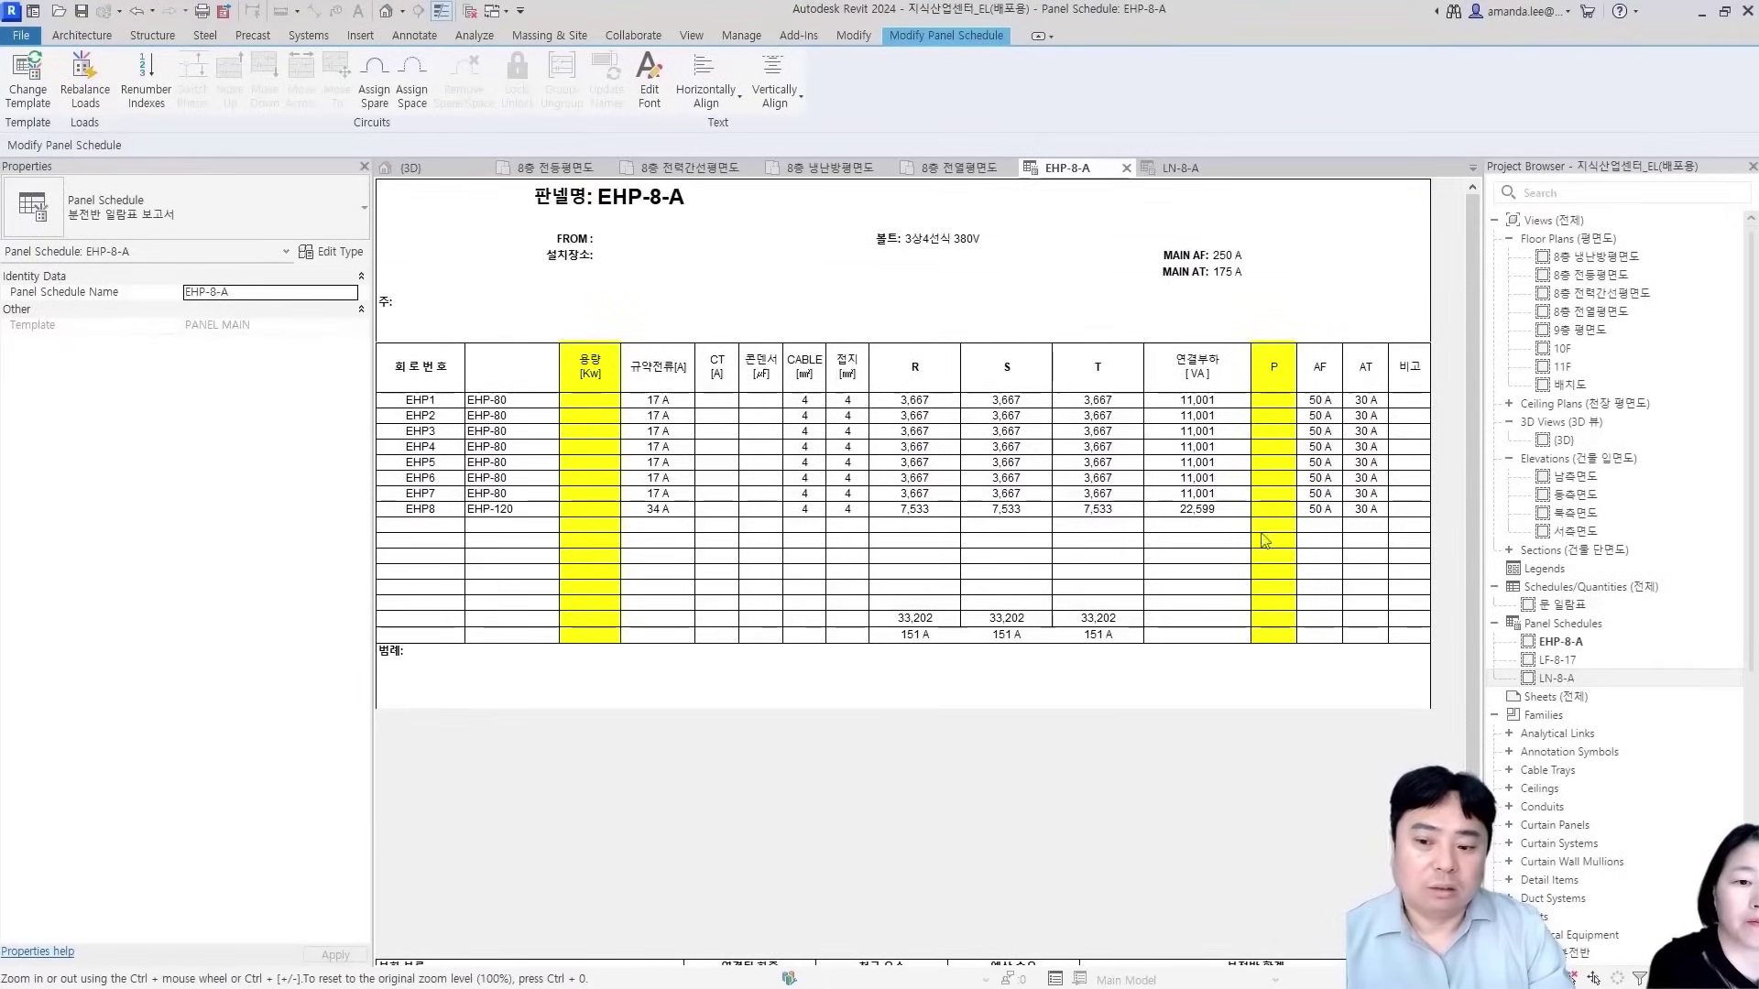
left_click(1196, 588)
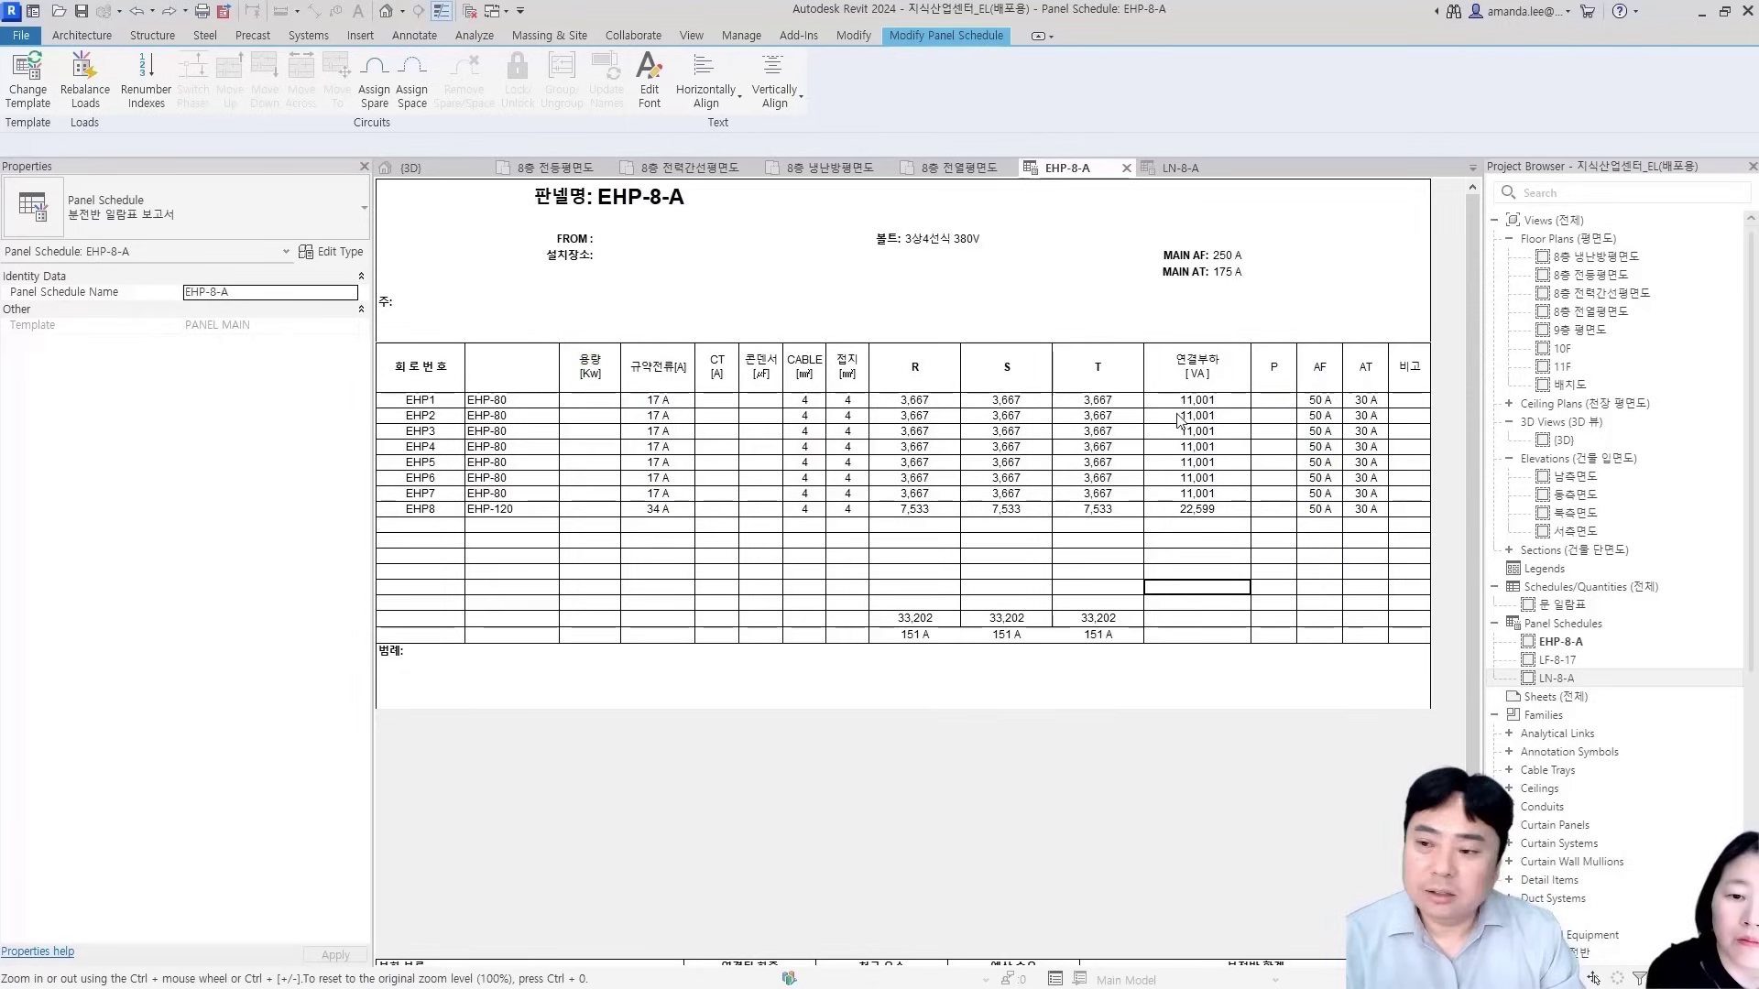
Set the Electrical discipline's Power unit in the project units to round to the nearest 10
left_click(741, 37)
left_click(460, 102)
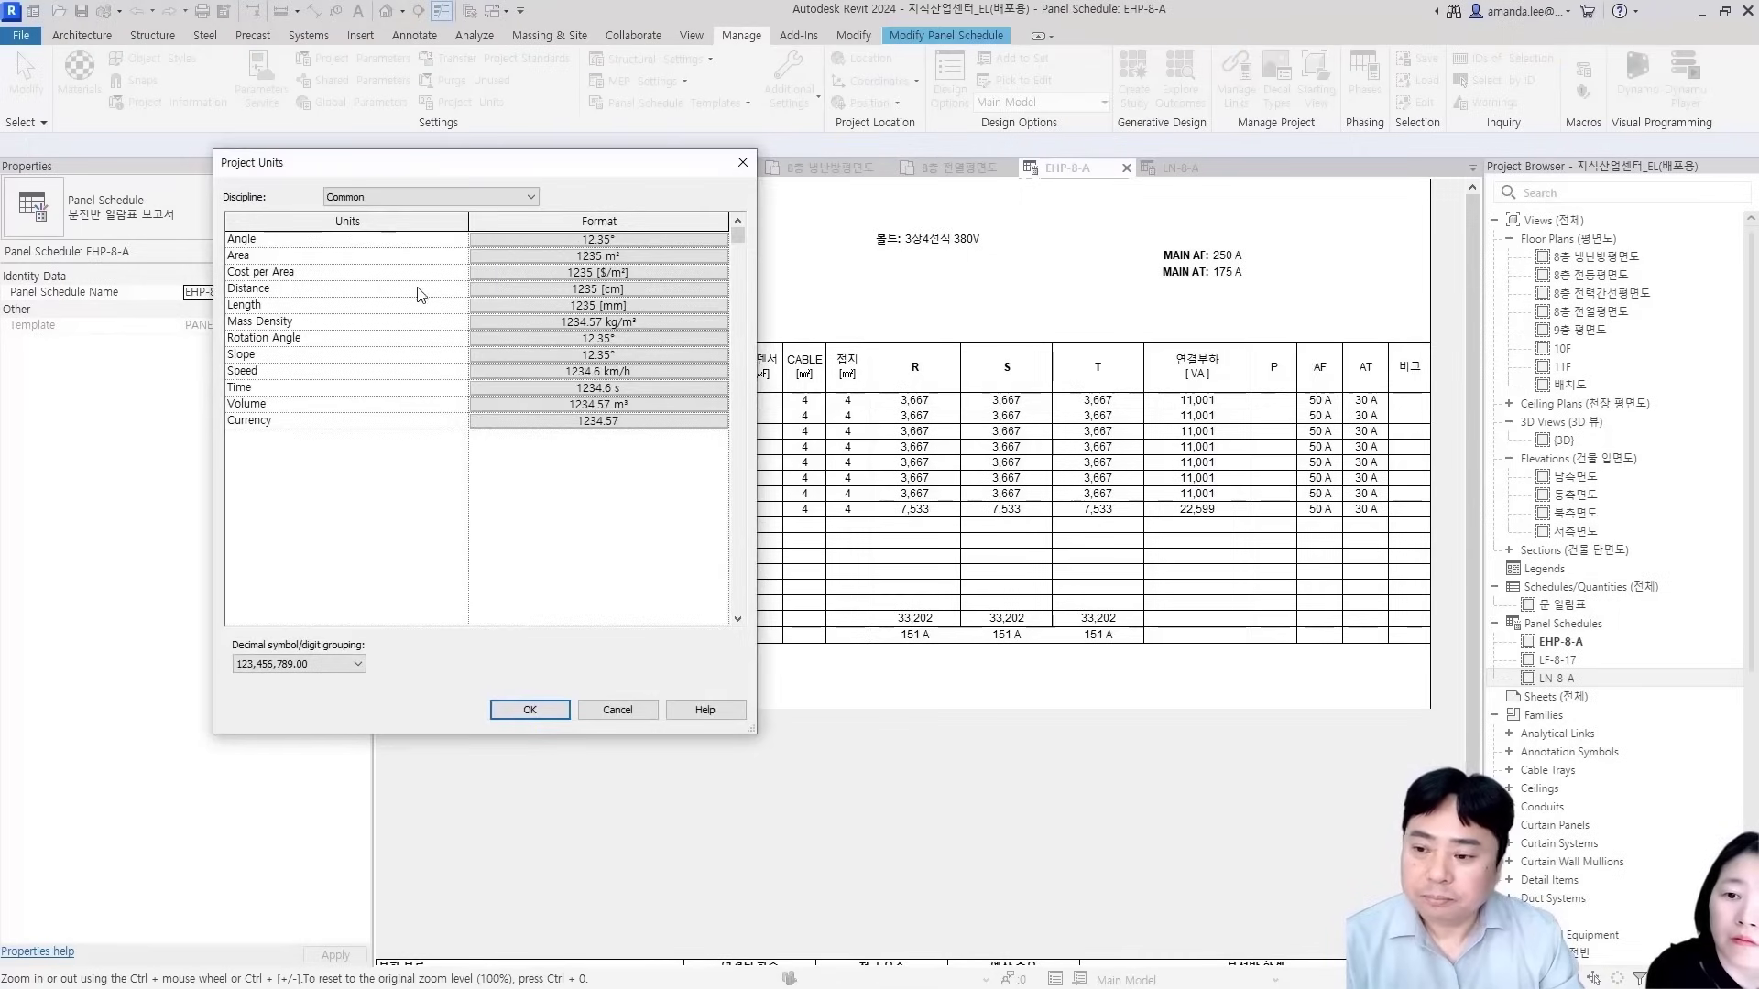
left_click(403, 197)
left_click(400, 246)
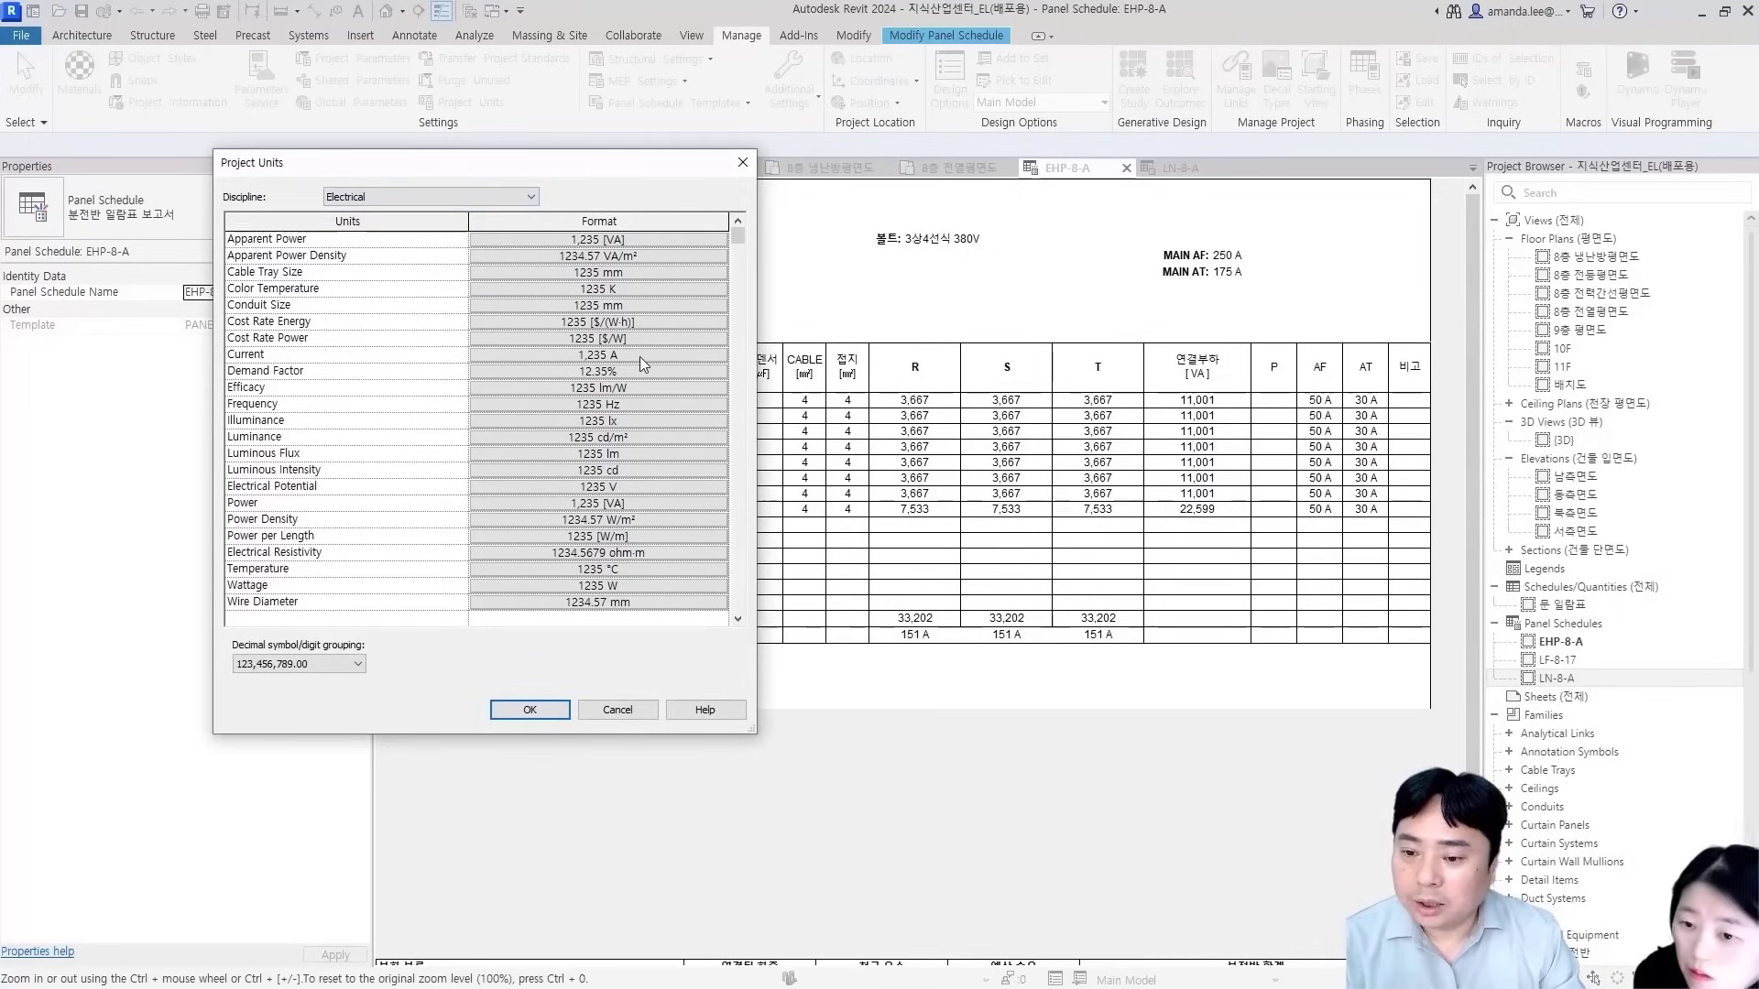
left_click(563, 503)
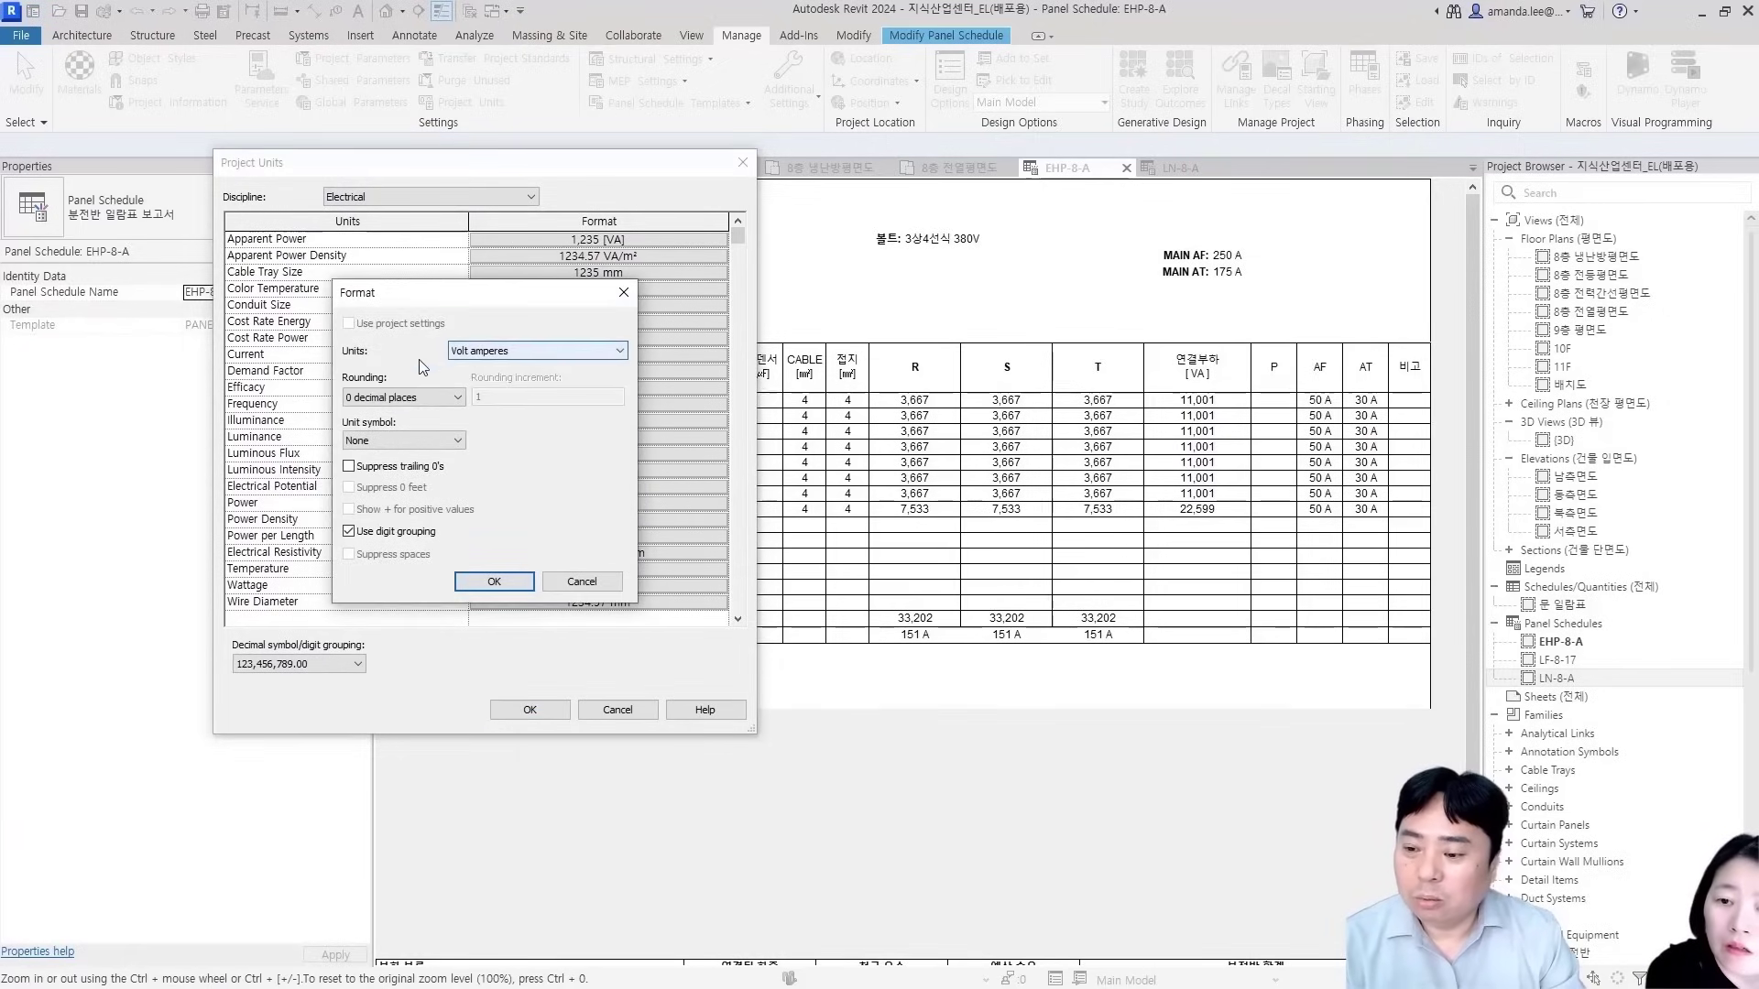
left_click(417, 397)
left_click(400, 448)
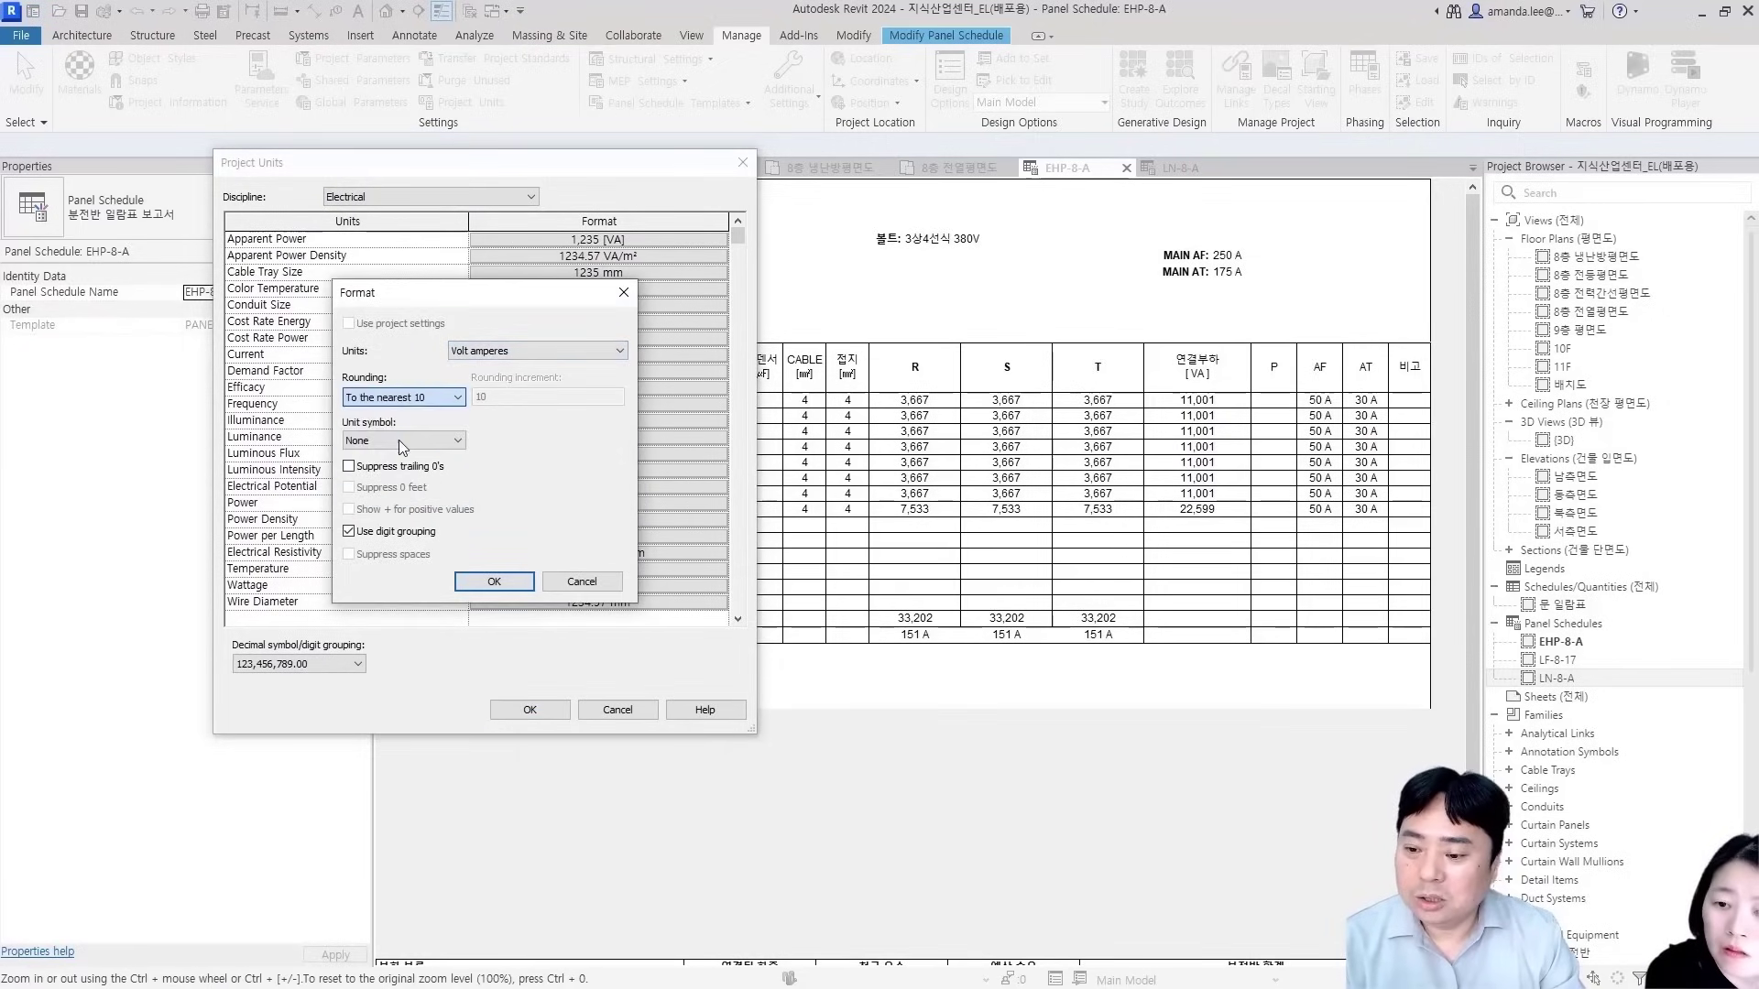
left_click(490, 580)
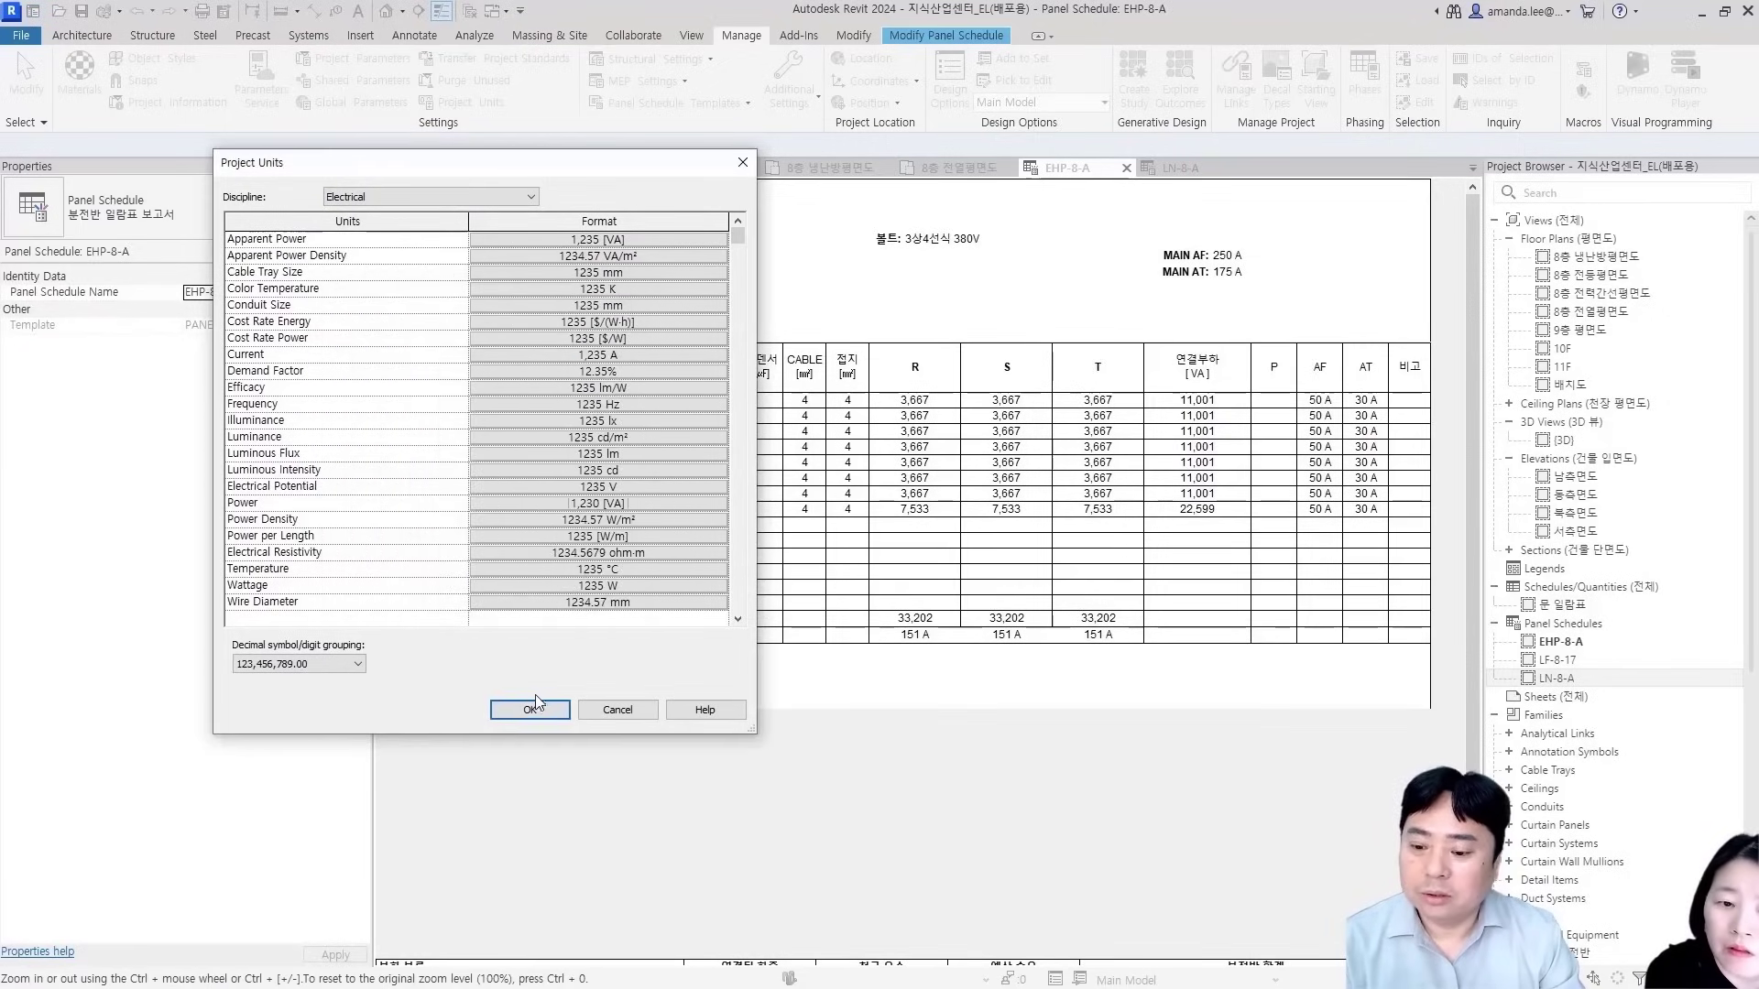
left_click(537, 701)
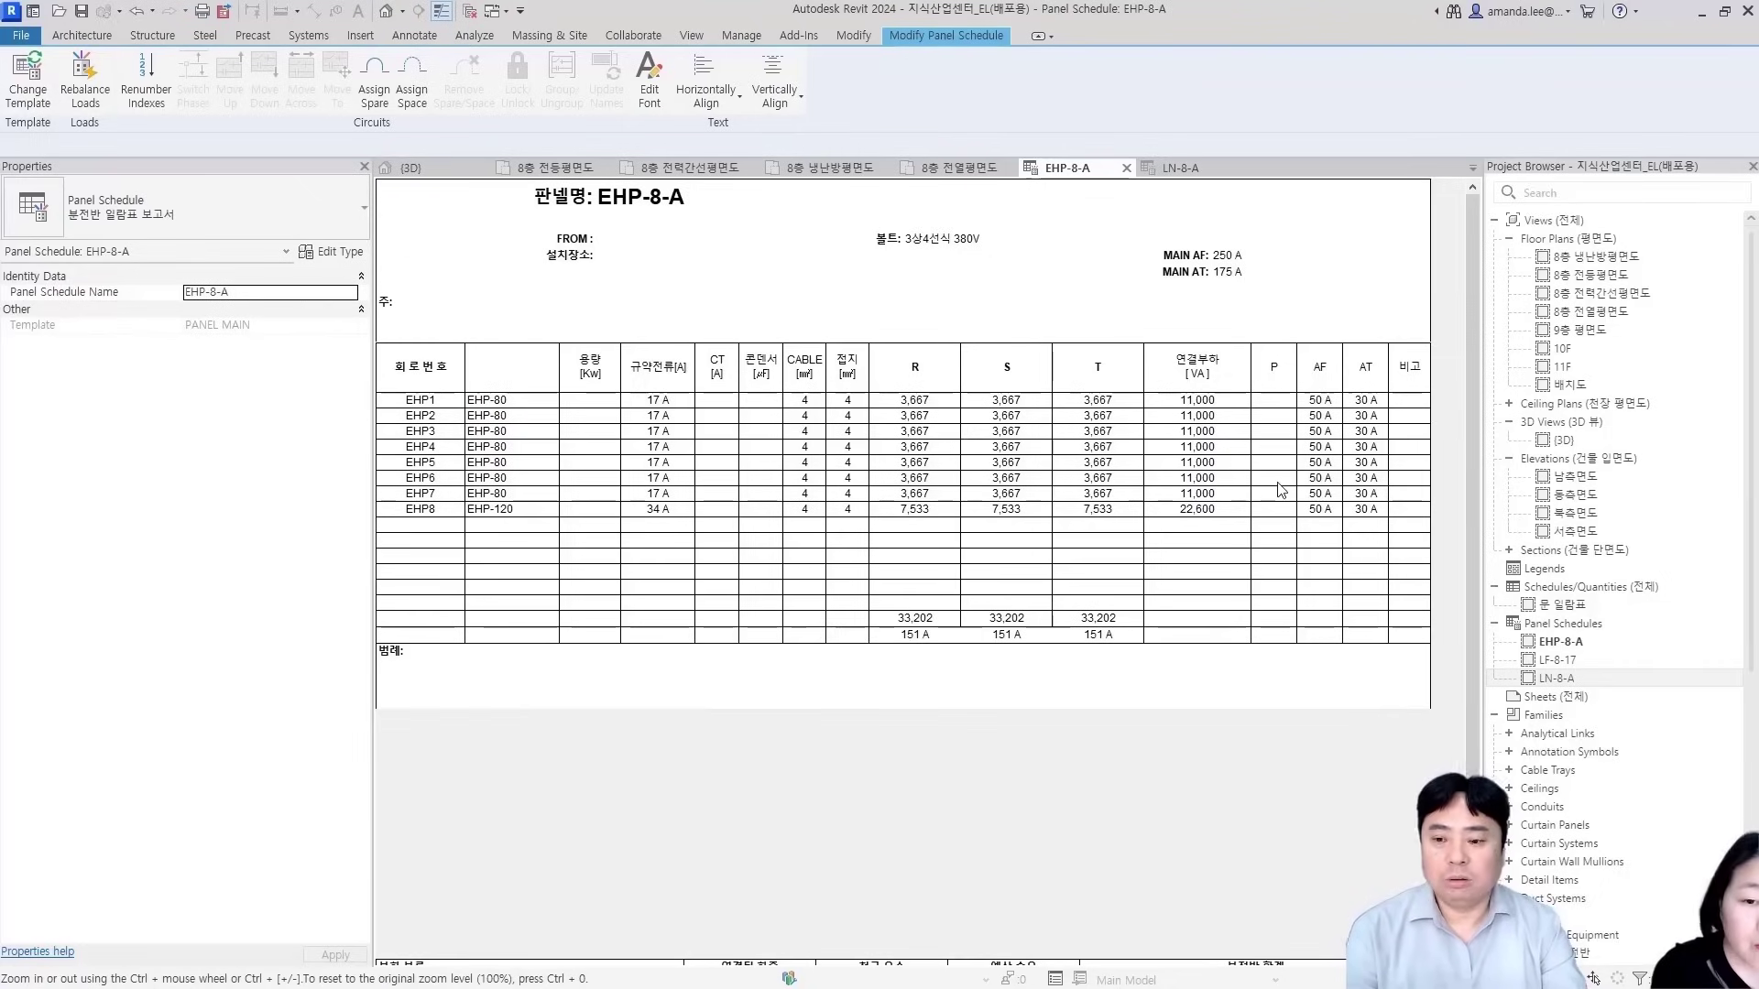
Open the PANEL MAIN branch panel template for editing, using the One Column panel configuration
left_click(779, 249)
left_click(765, 288)
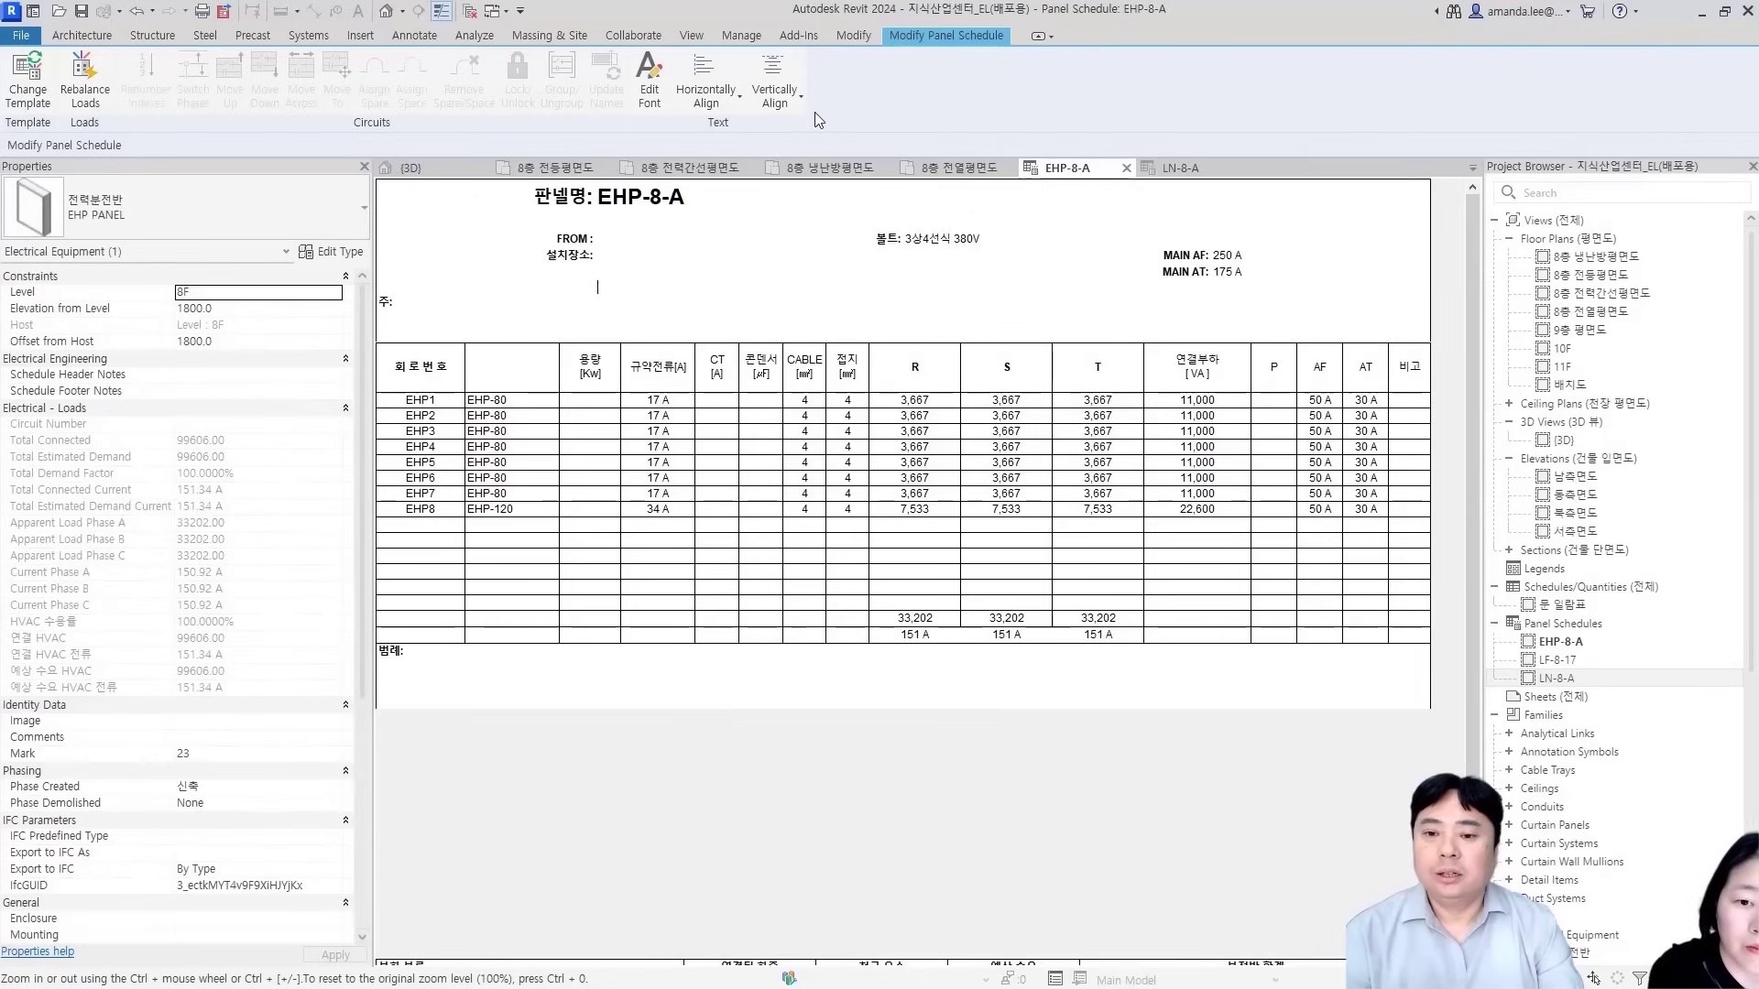
left_click(738, 36)
left_click(733, 102)
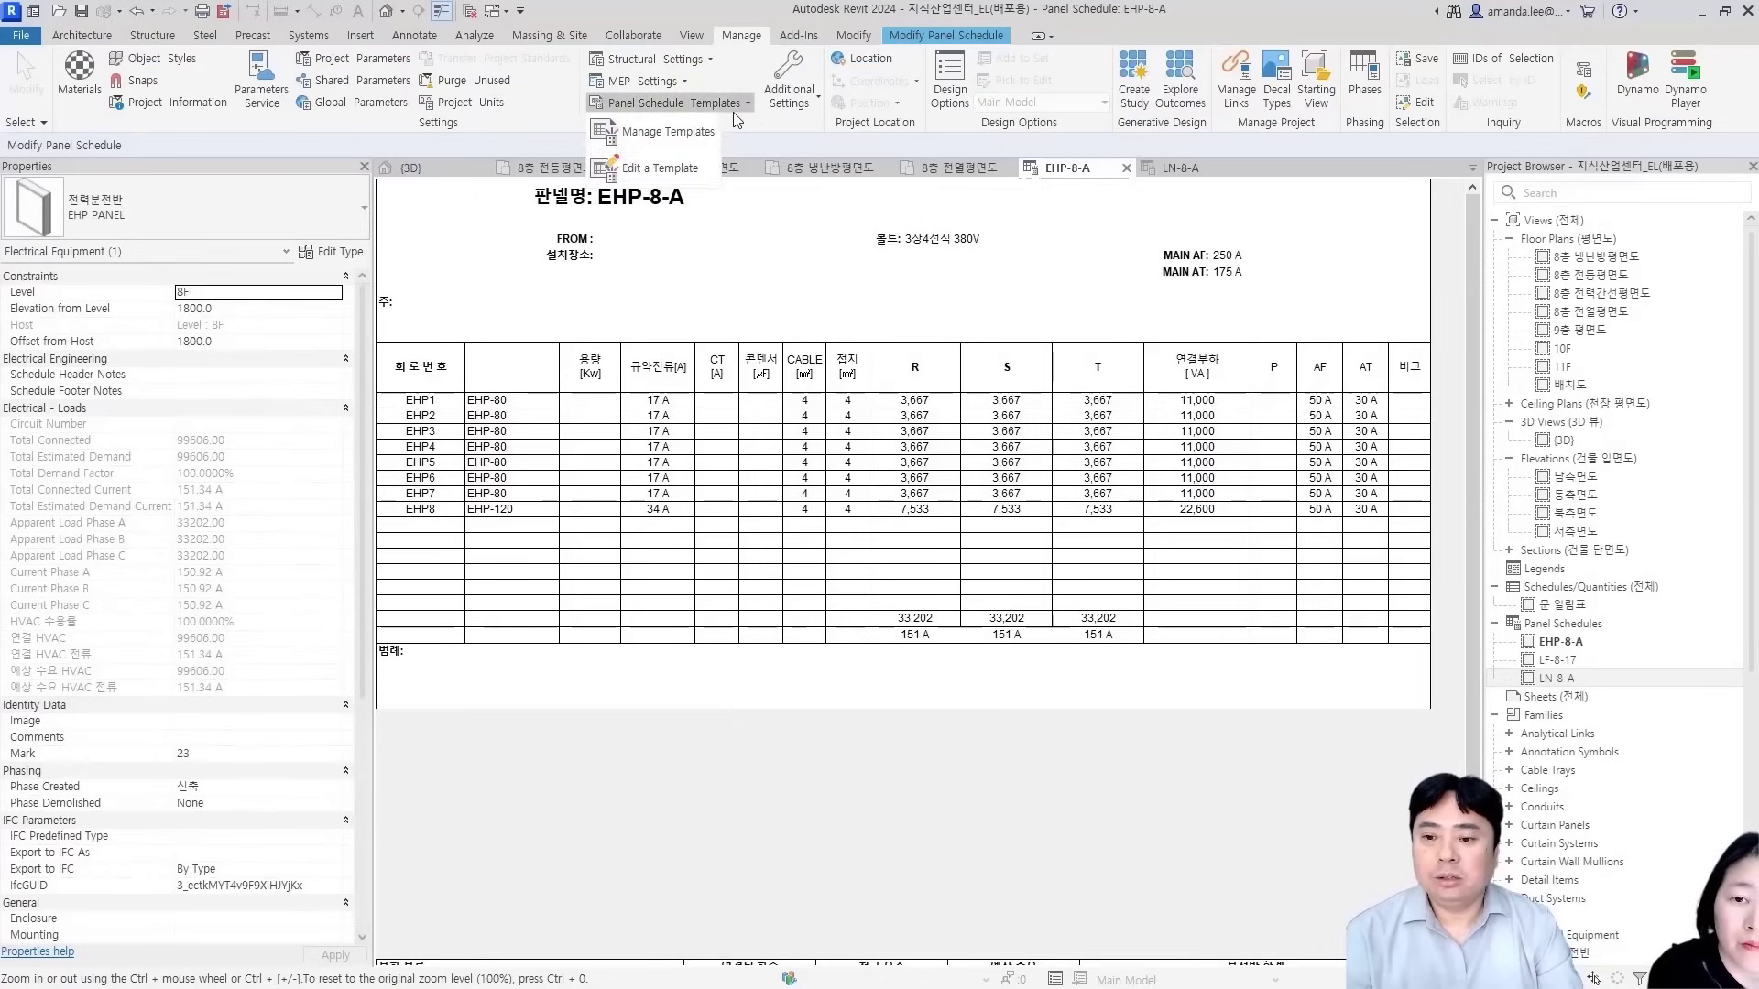
left_click(678, 168)
left_click(923, 366)
left_click(896, 406)
left_click(914, 673)
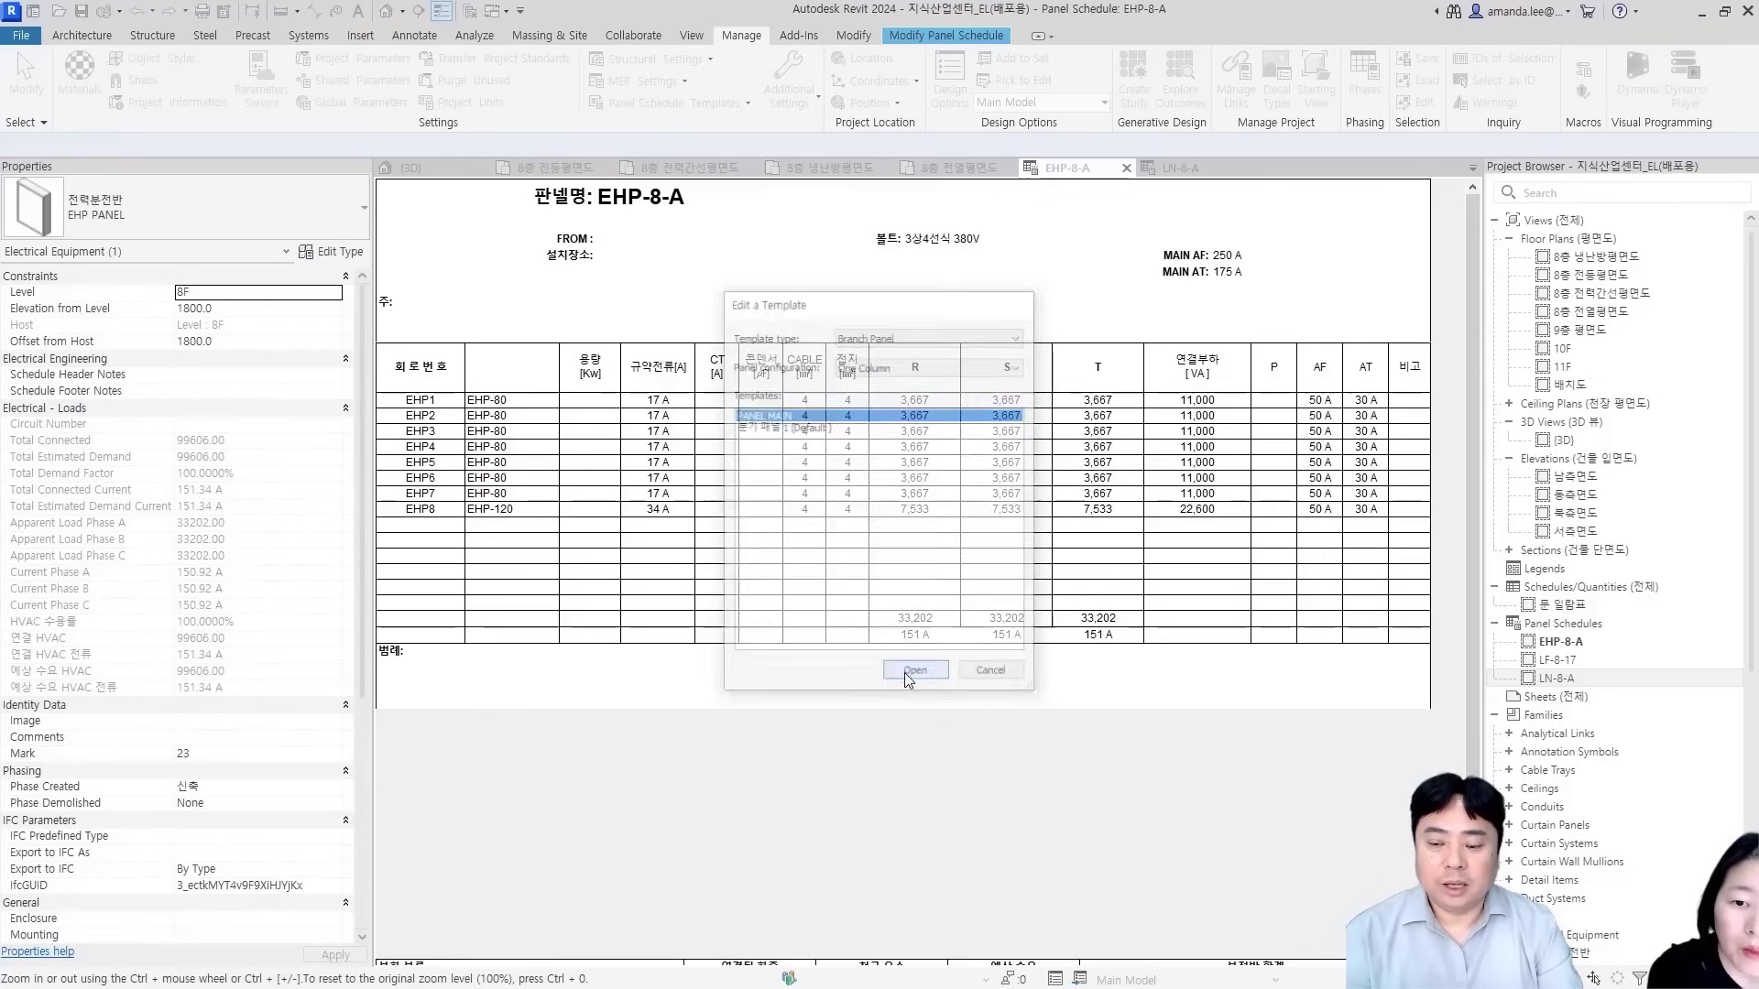
Start a calculated value named POLE in the first circuit row's P column, with discipline Electrical and type Number of Poles
left_click(1266, 402)
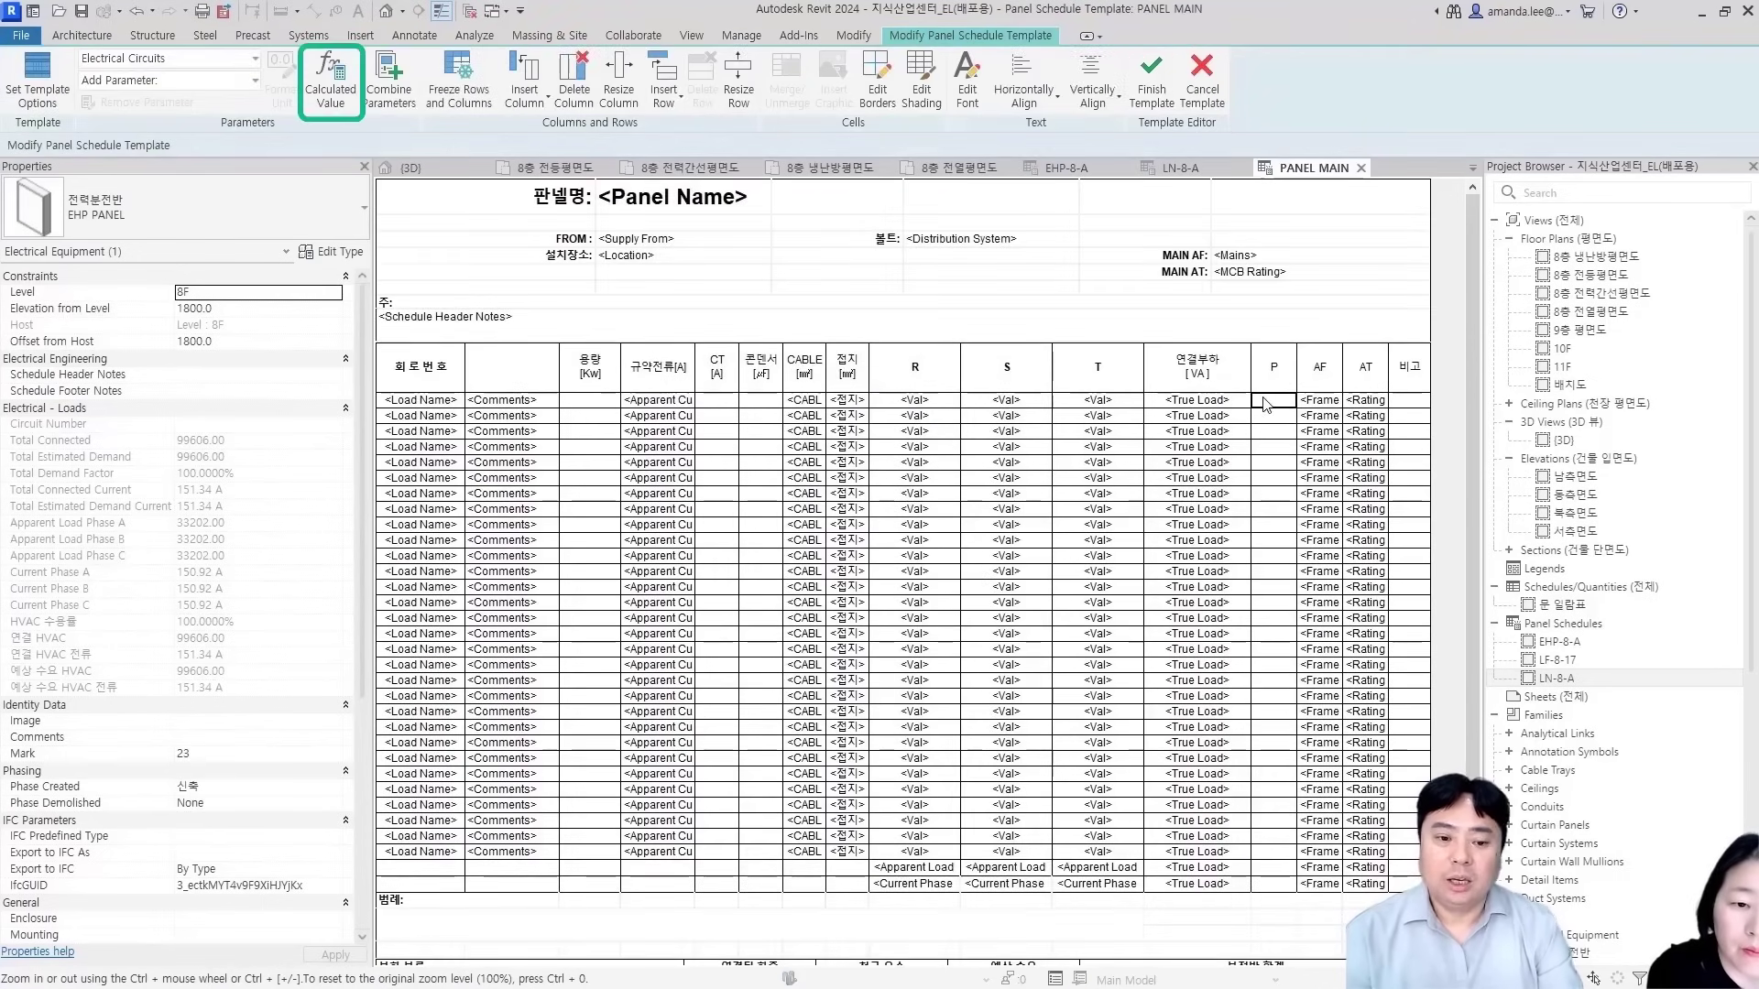
left_click(328, 91)
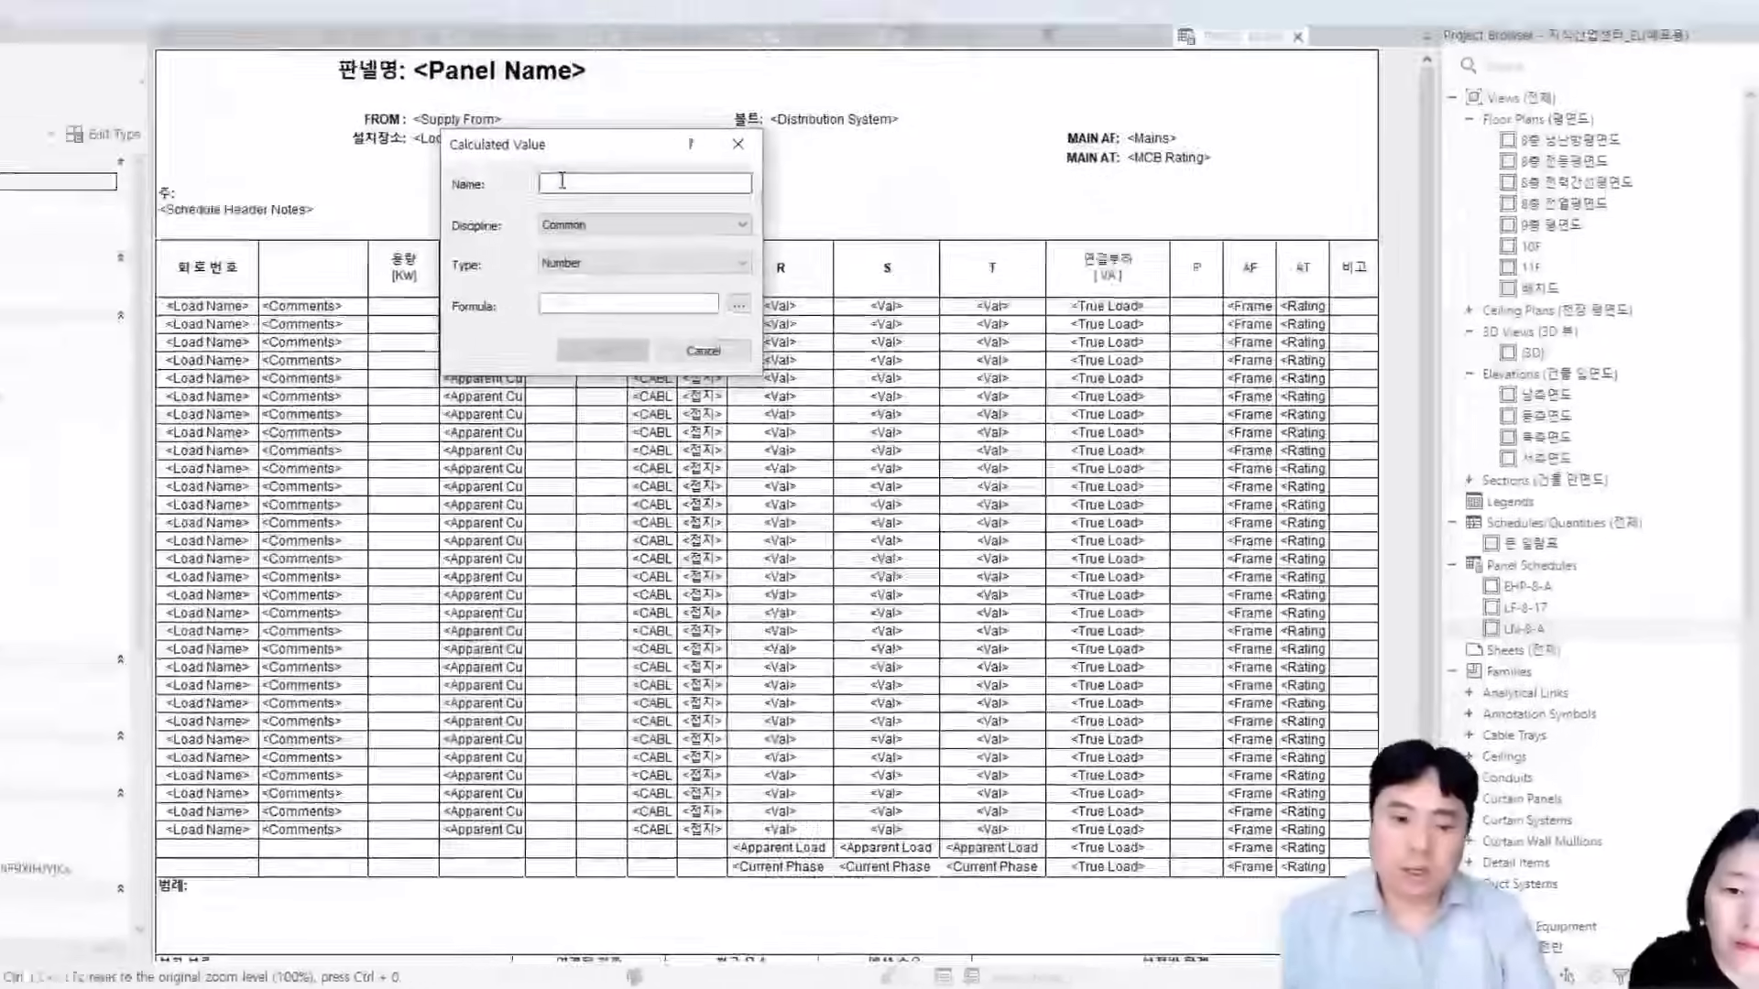
type("POLE")
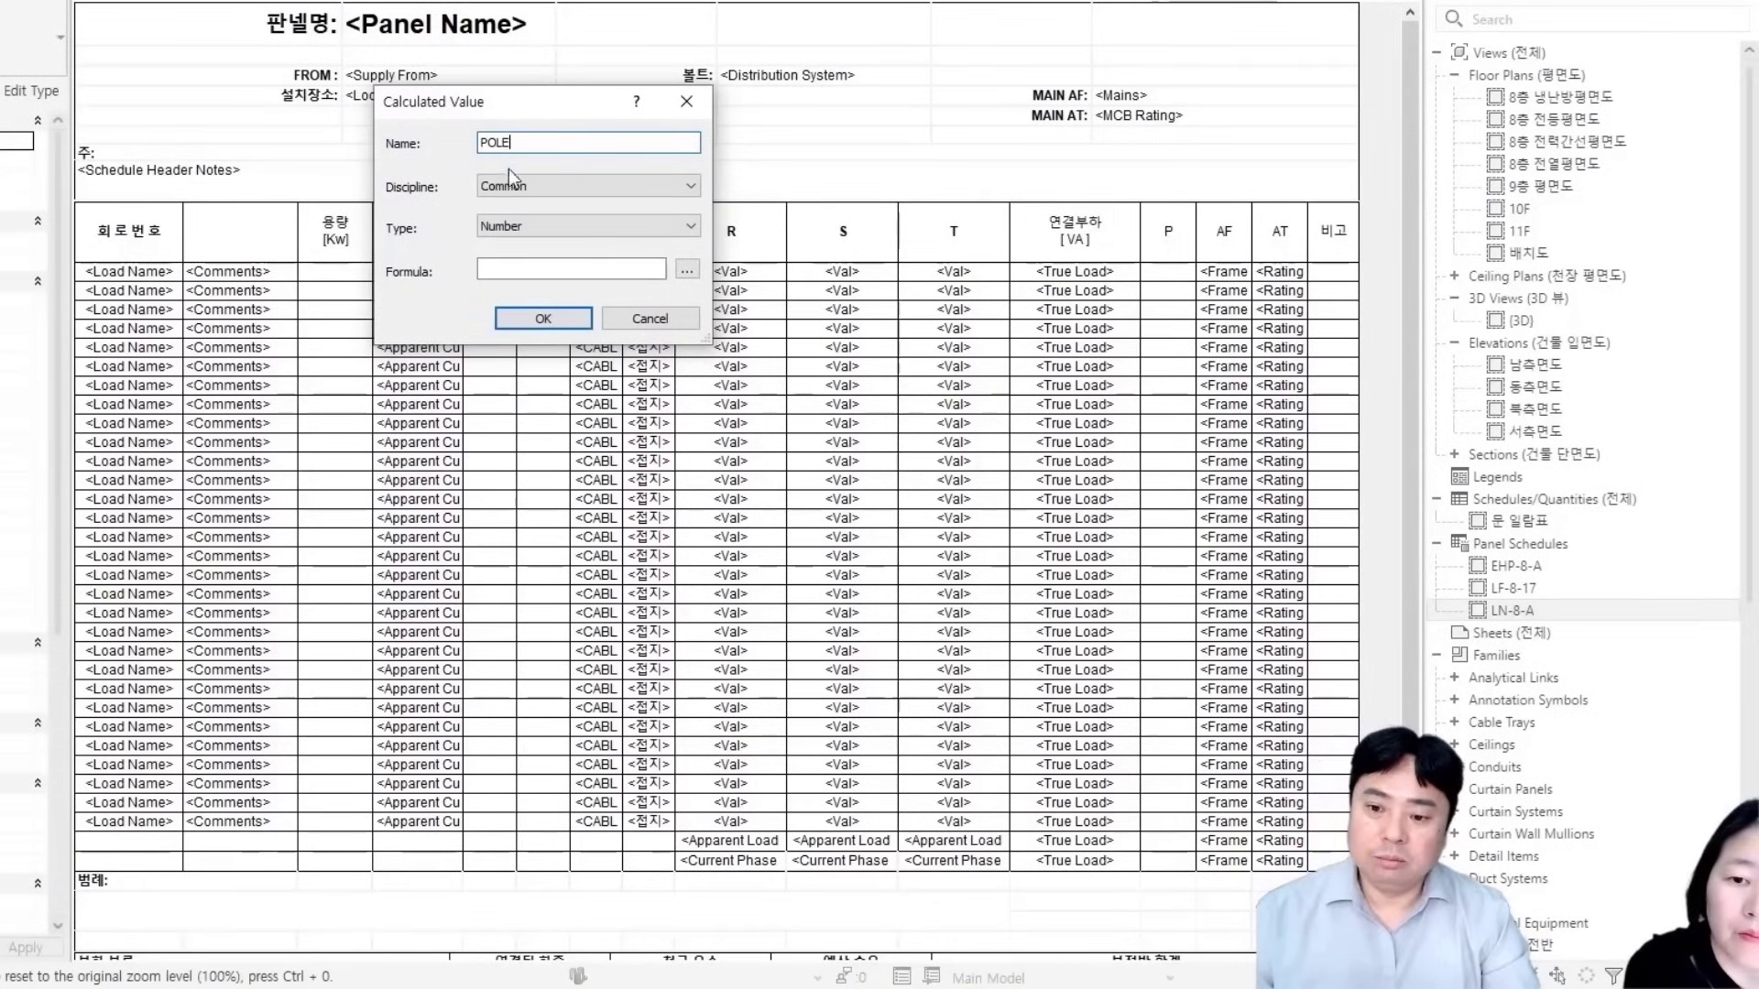
left_click(519, 186)
left_click(519, 219)
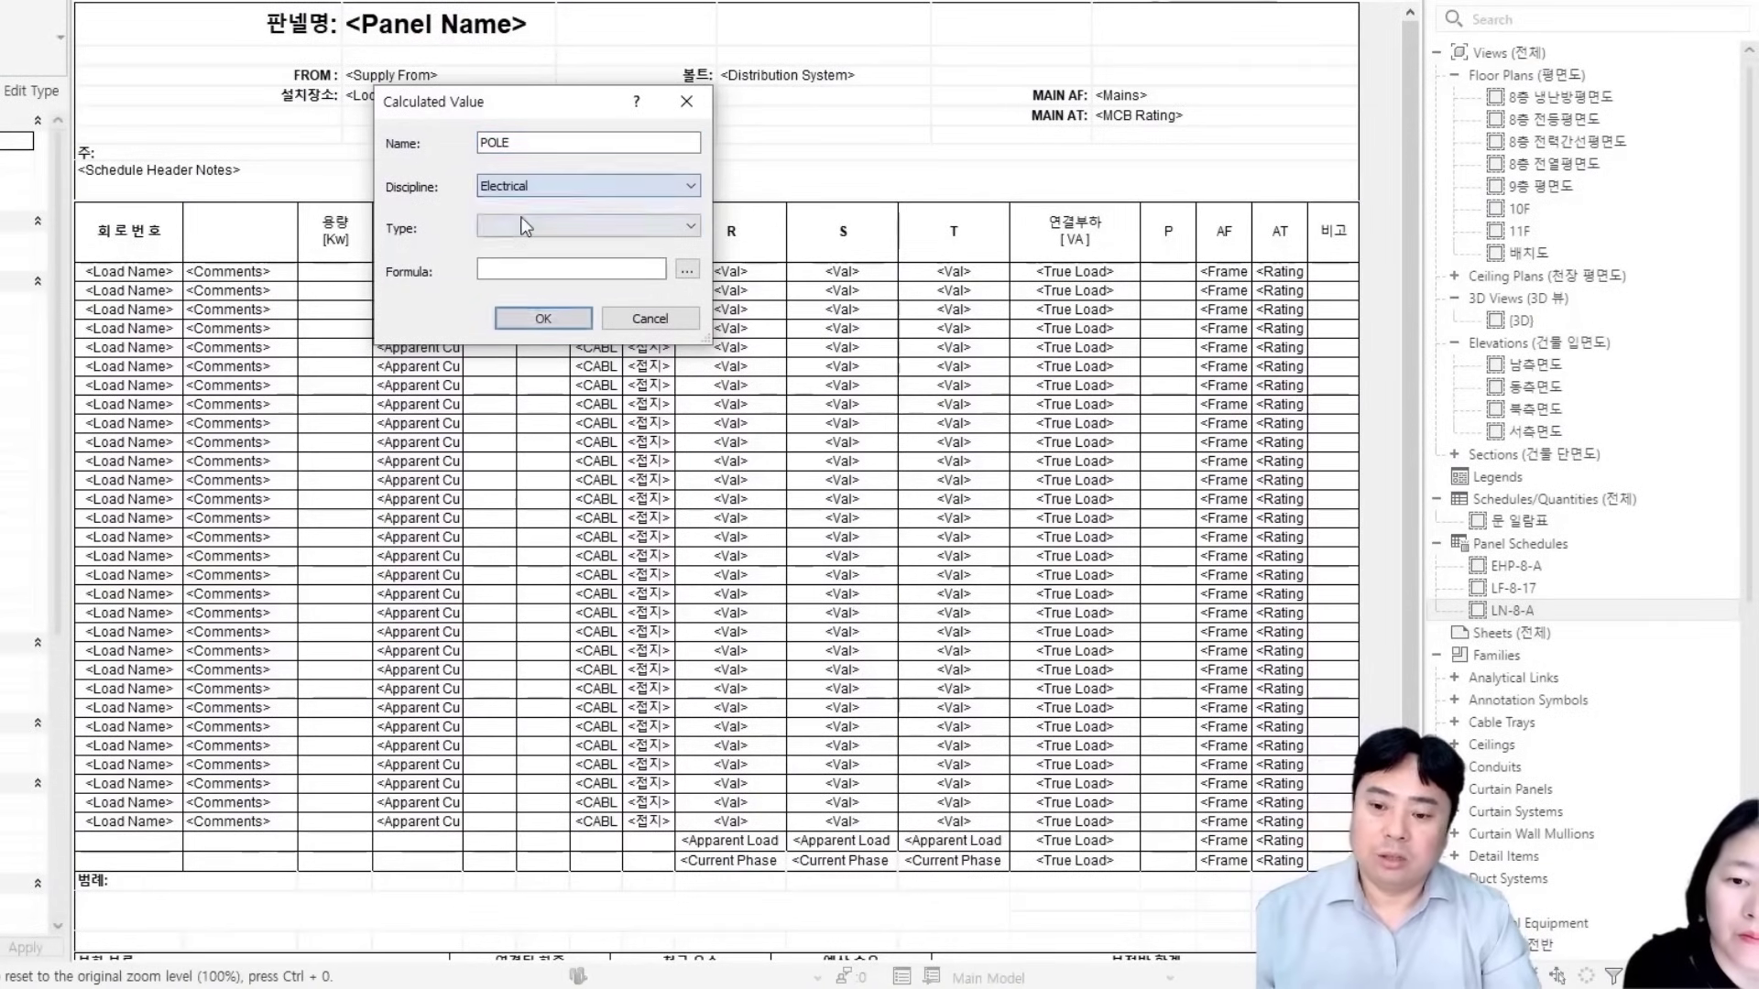
left_click(515, 227)
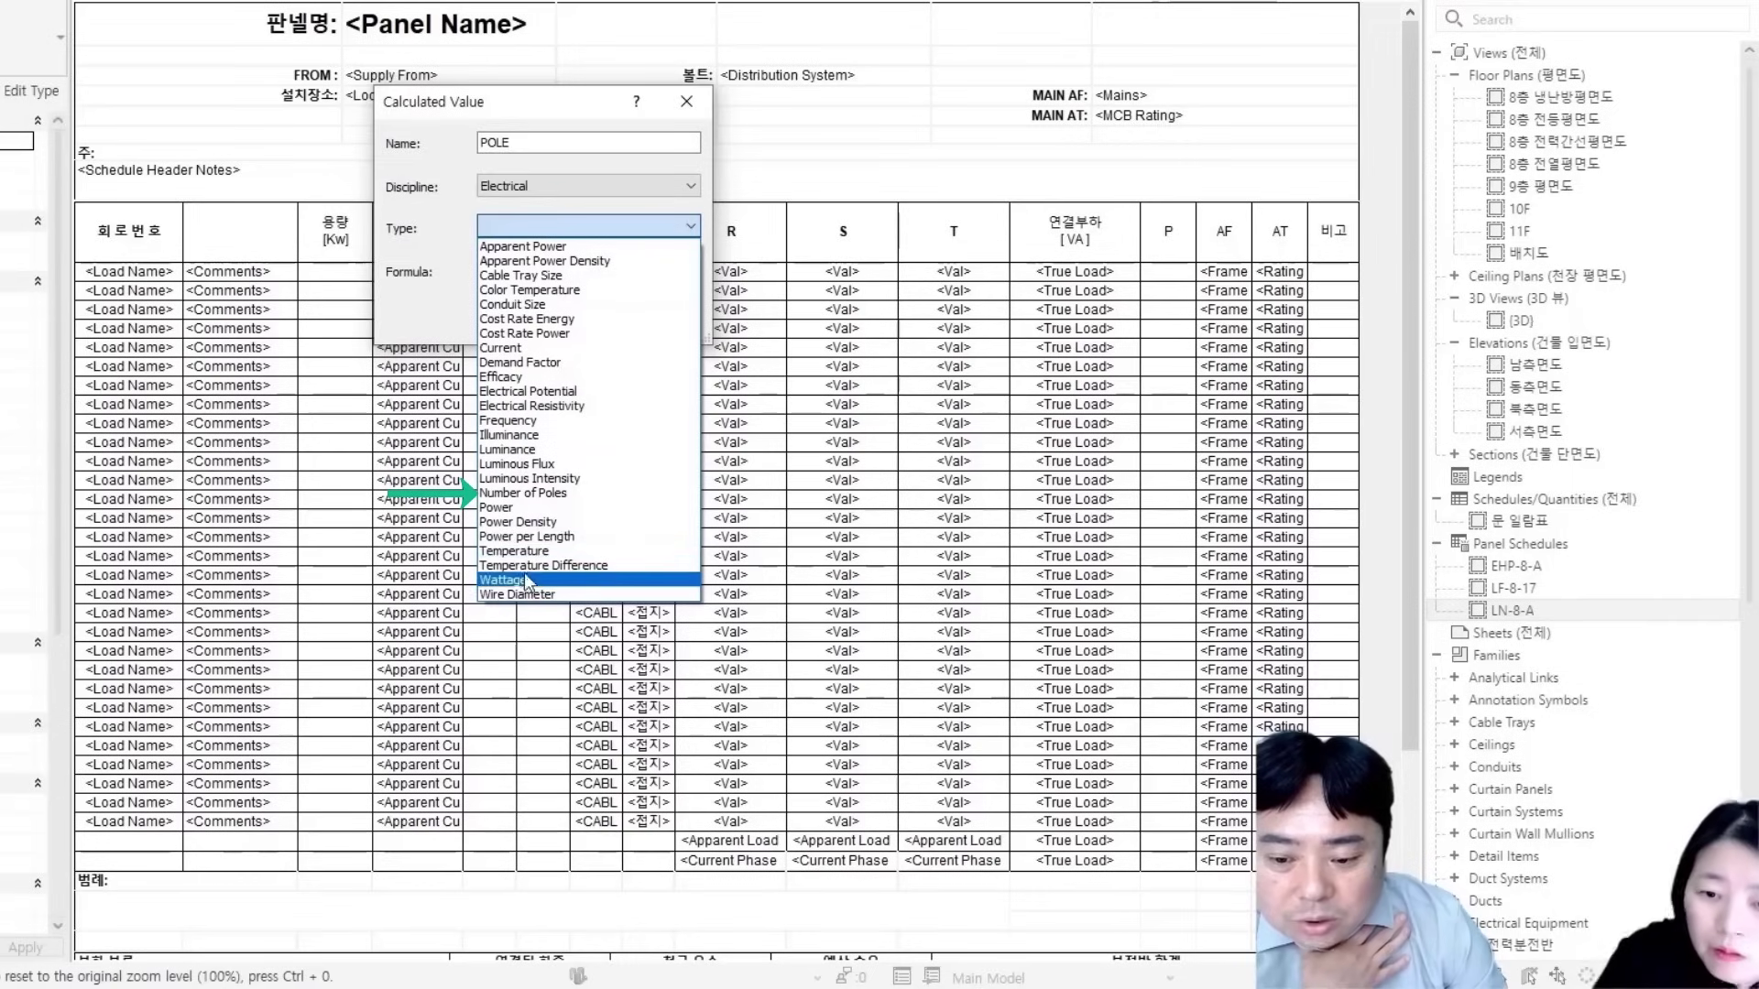
left_click(528, 494)
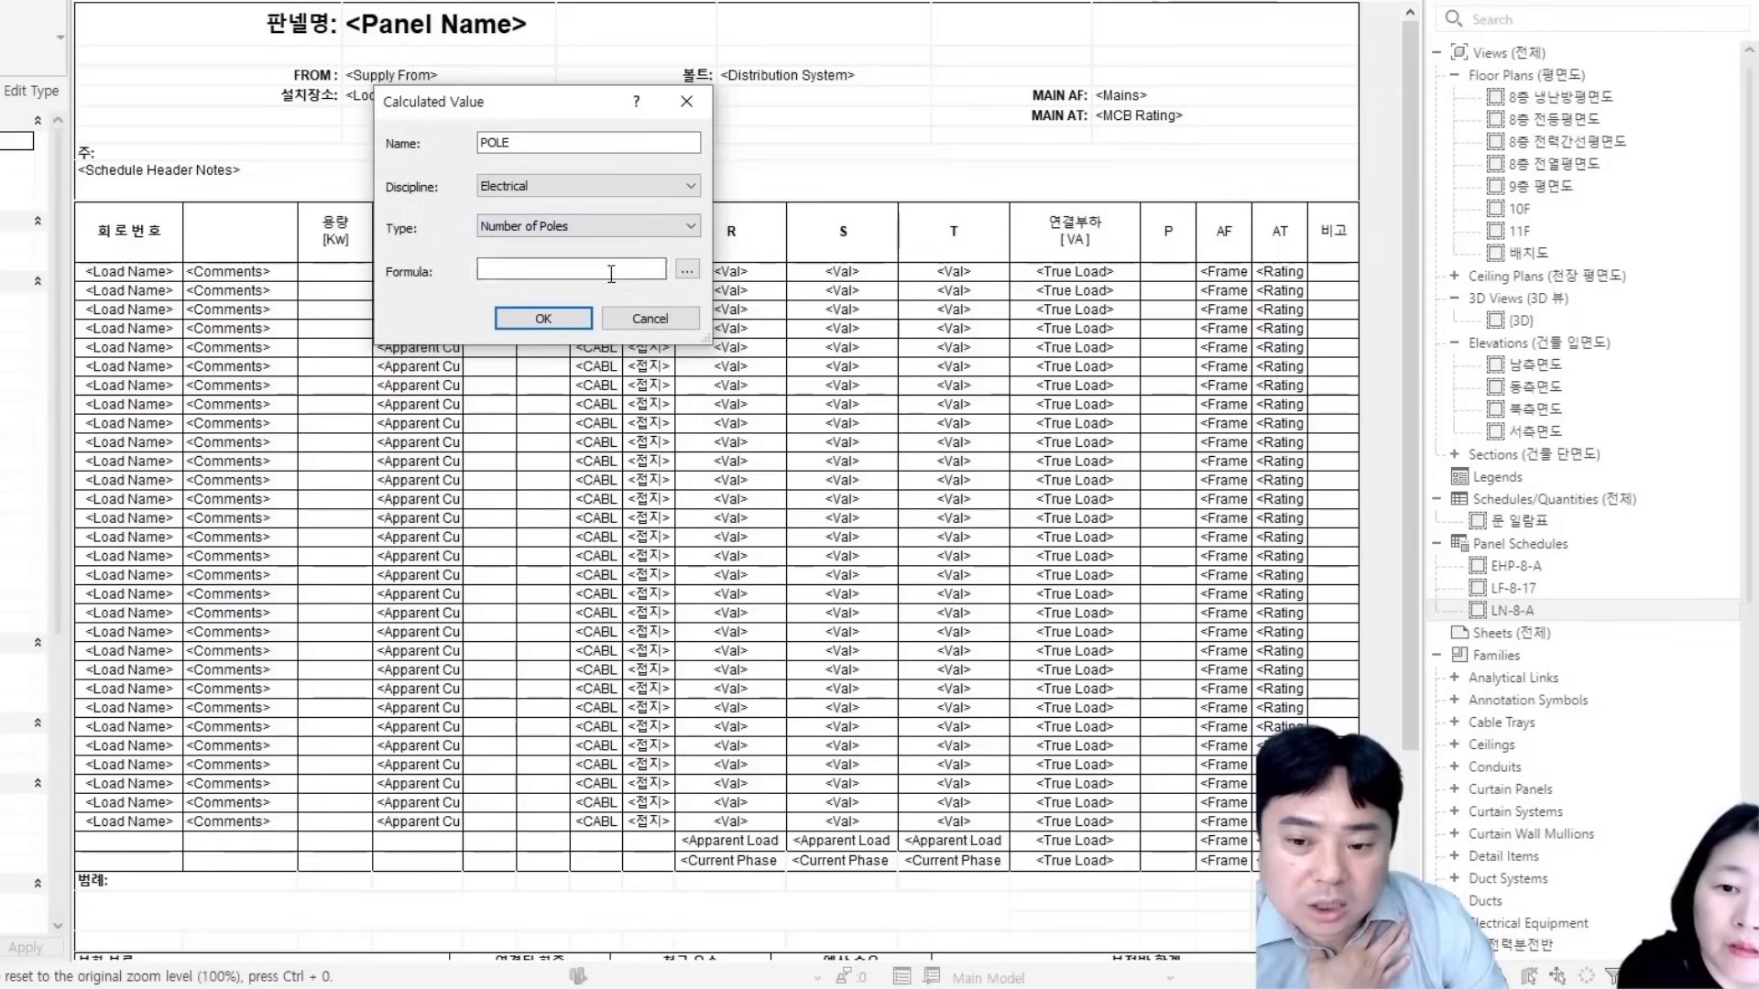
Define the POLE formula as Number of Poles+1 and add the calculated value to the template
left_click(689, 271)
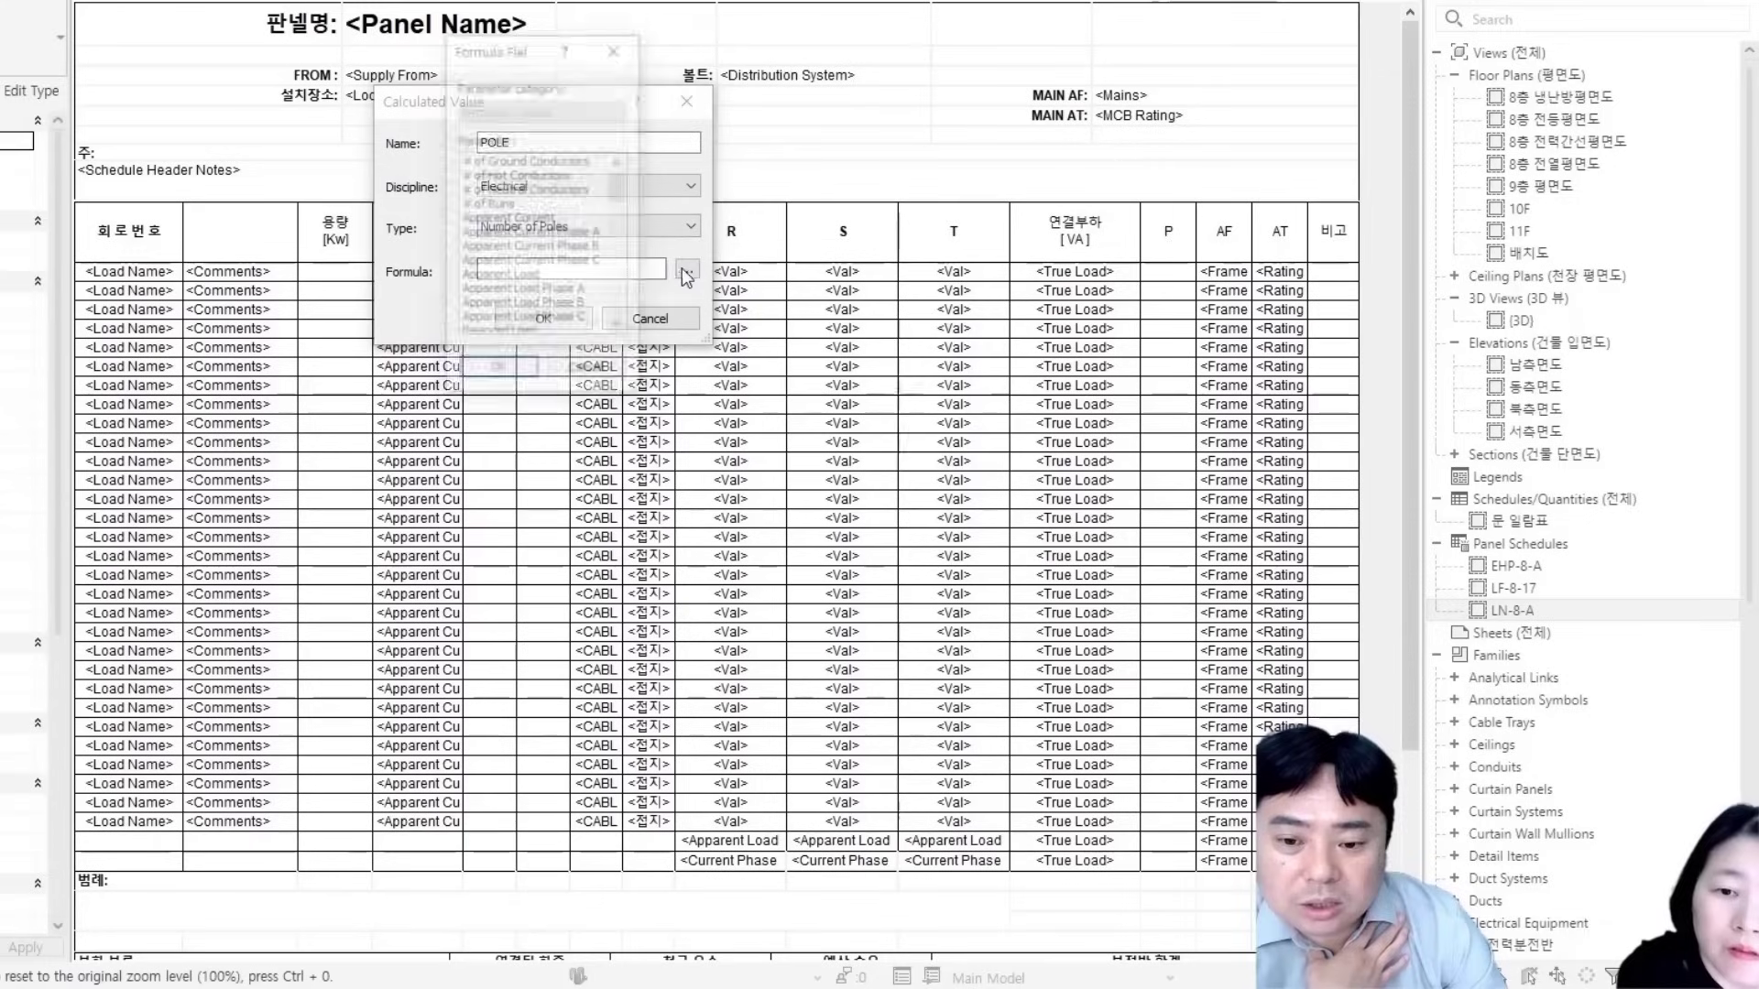
scroll(539, 302, "down", 6)
scroll(540, 305, "down", 3)
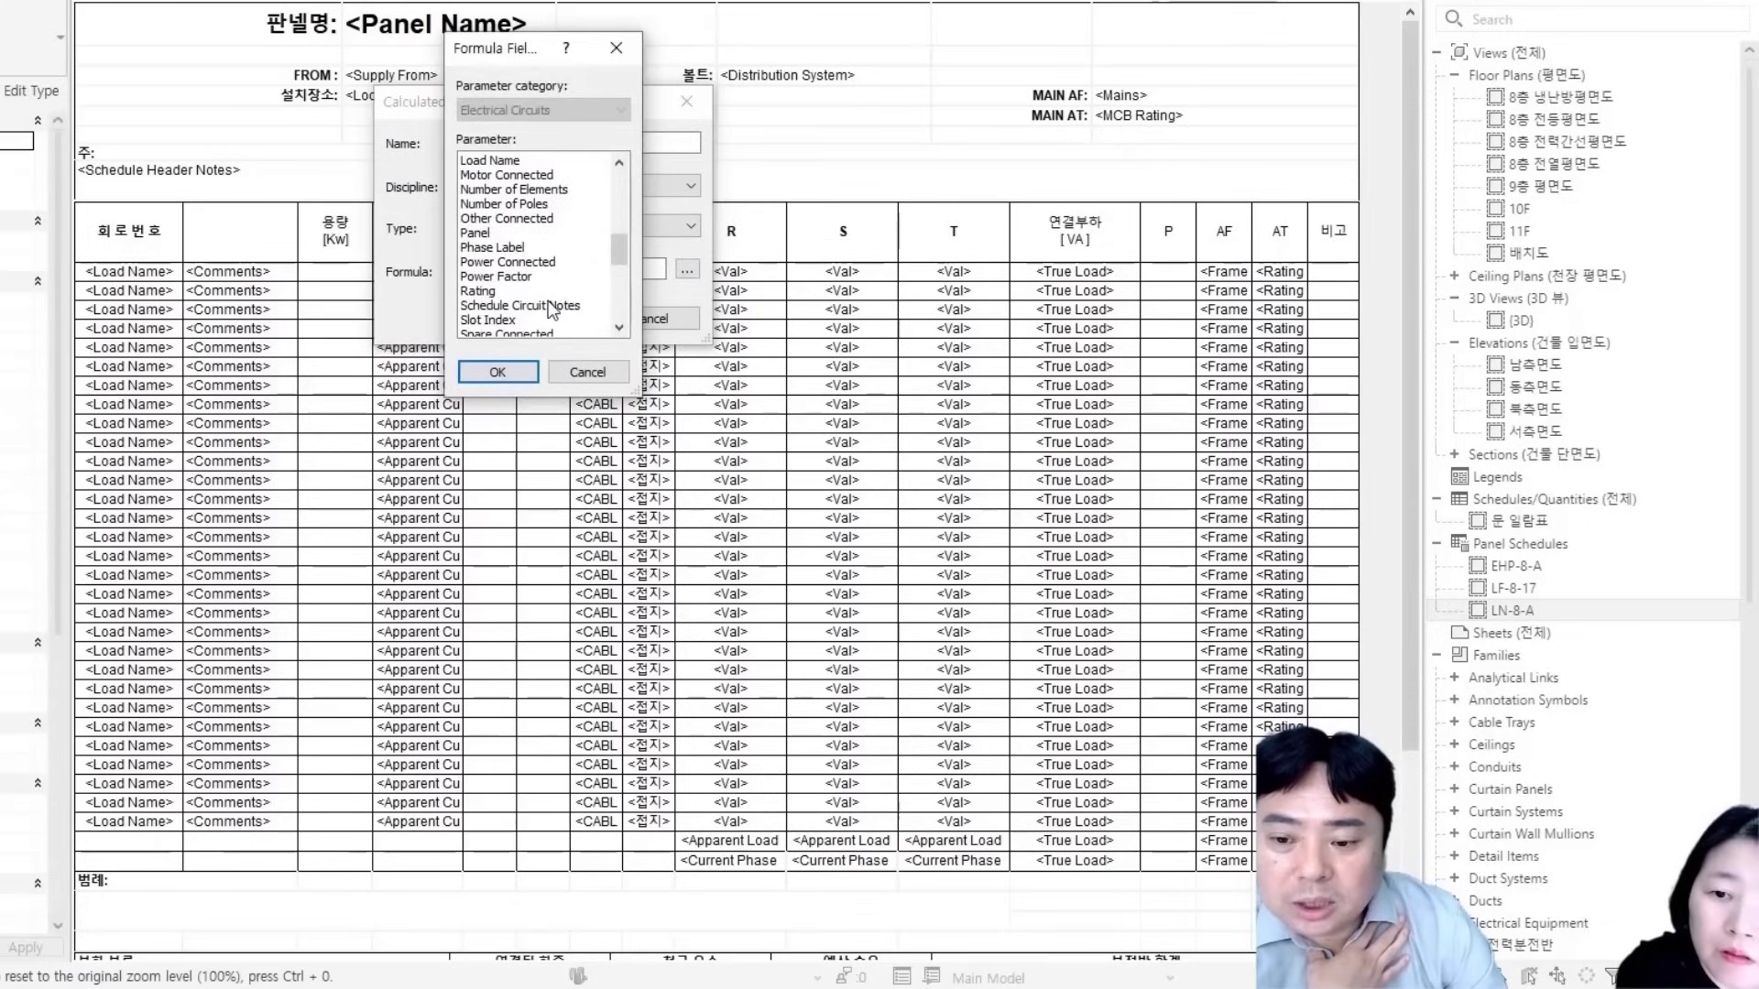
left_click(522, 204)
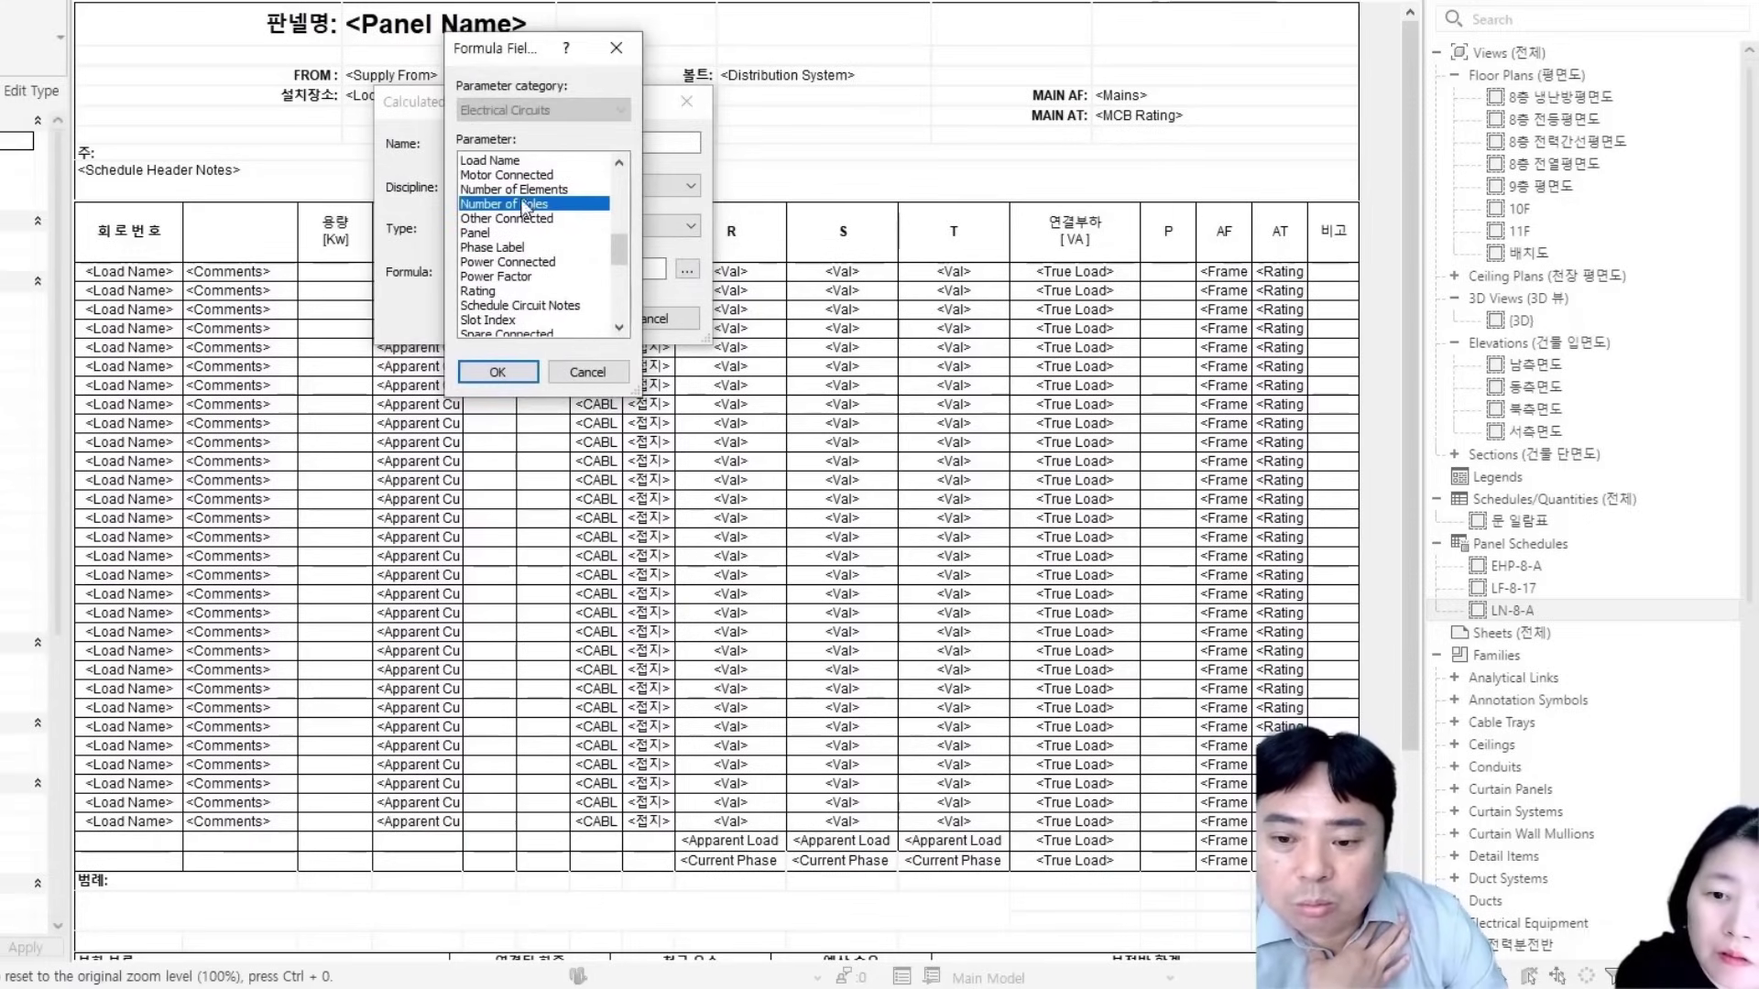
left_click(495, 367)
type("+1")
left_click(553, 316)
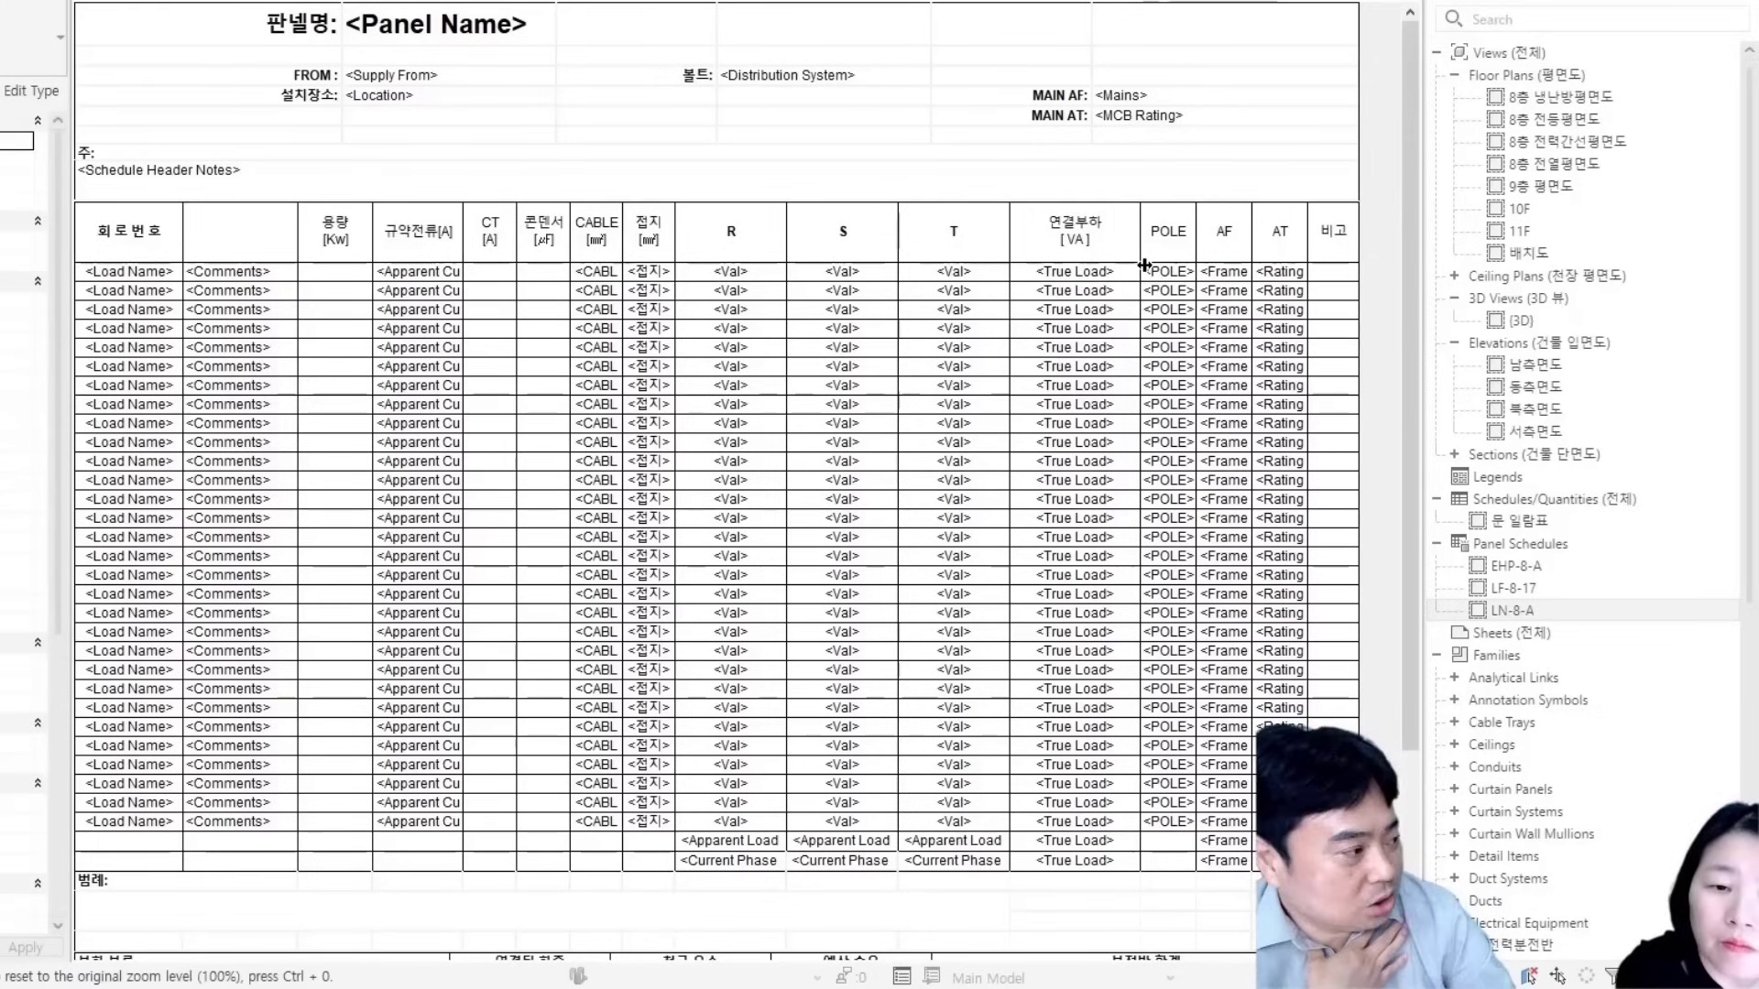
Start a calculated value named 용량 in the capacity column's first circuit row, with discipline Electrical and type Power
left_click(345, 274)
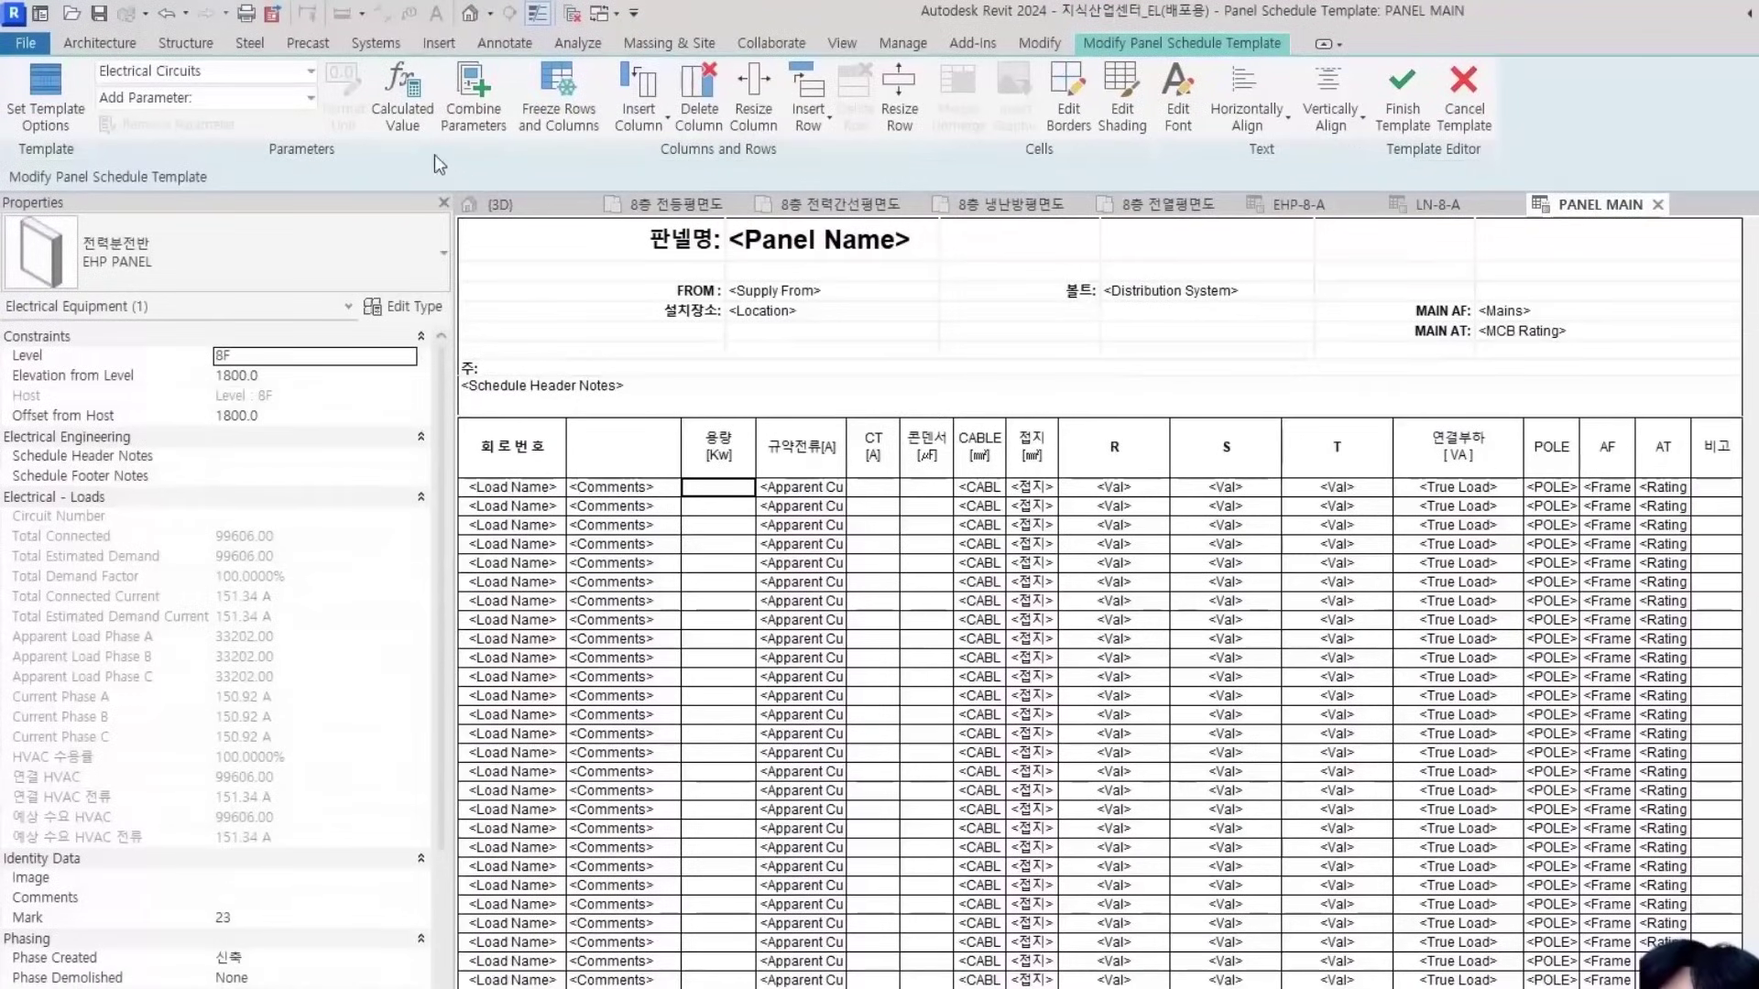
left_click(402, 100)
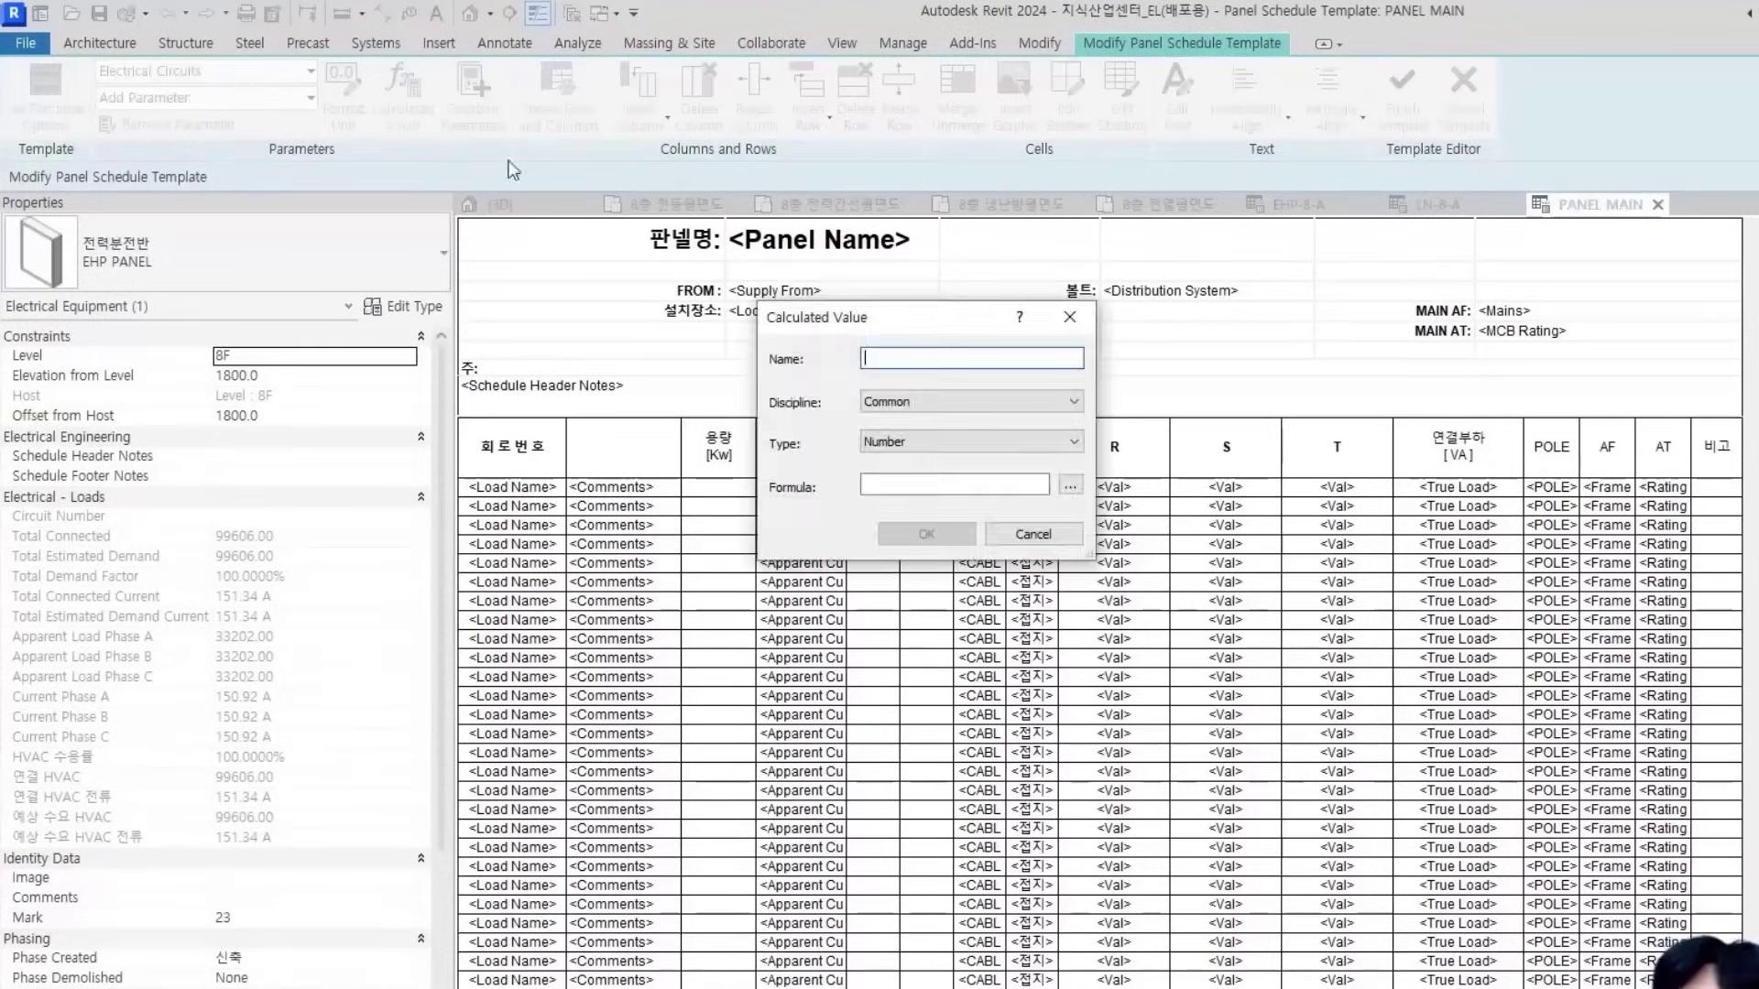
type("용량")
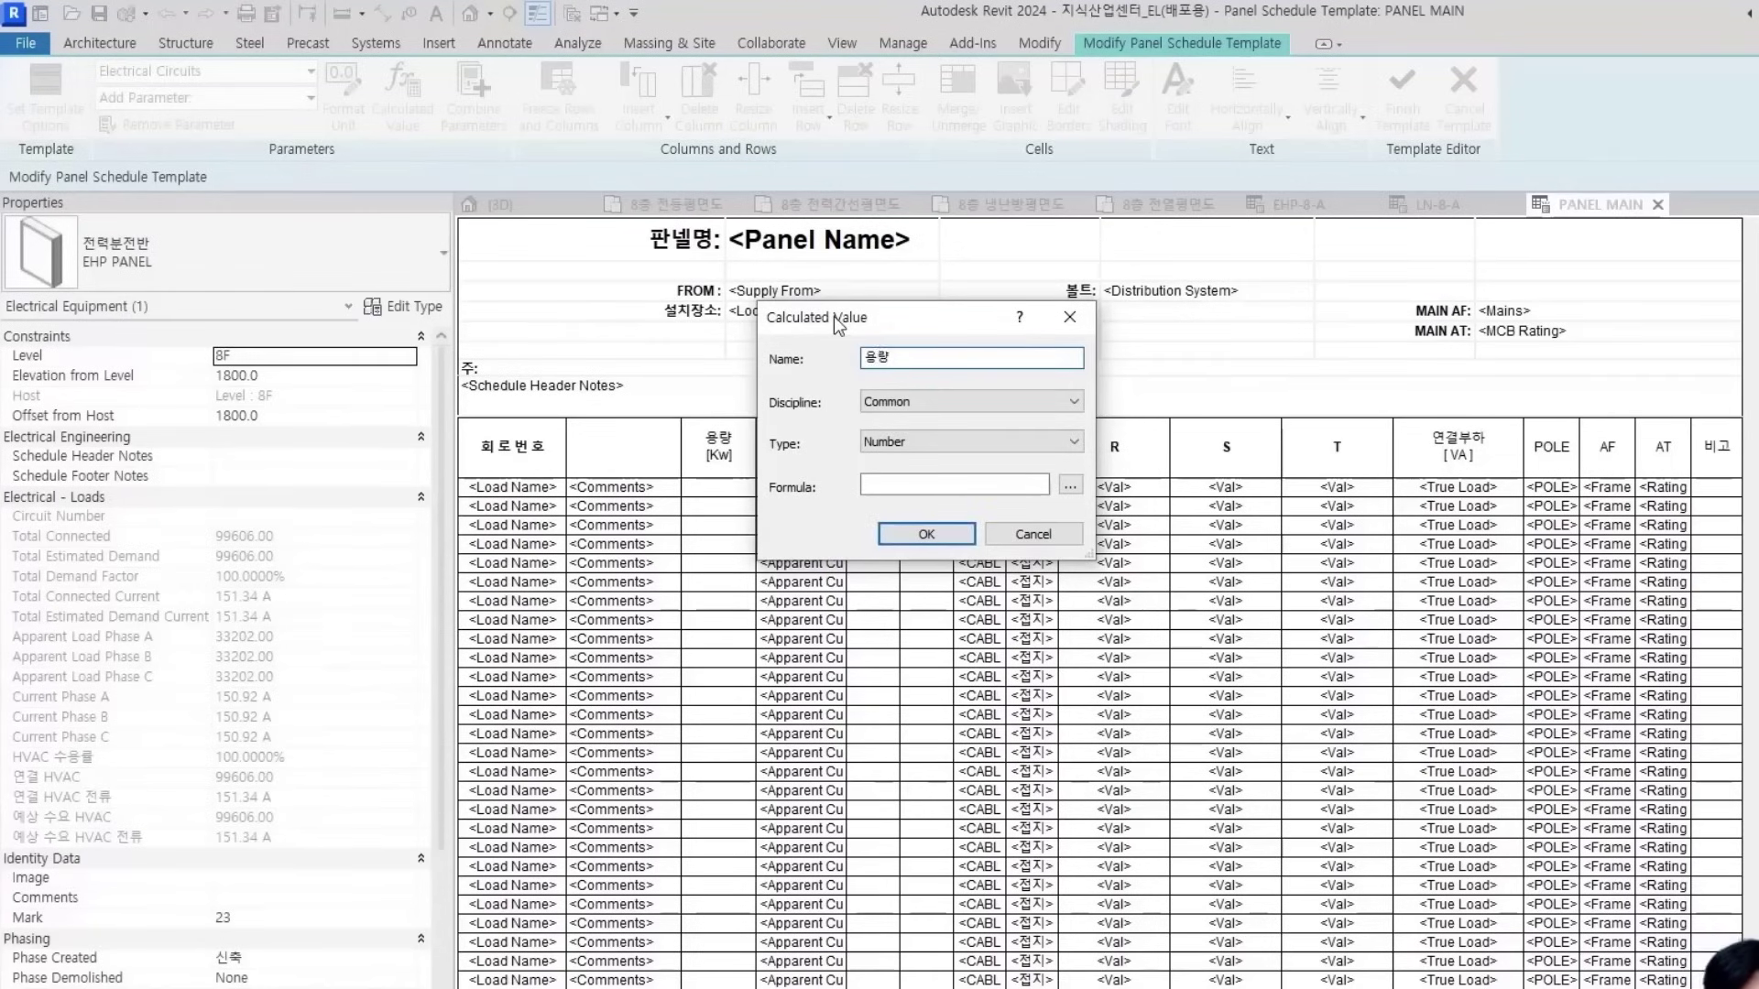
left_click(888, 402)
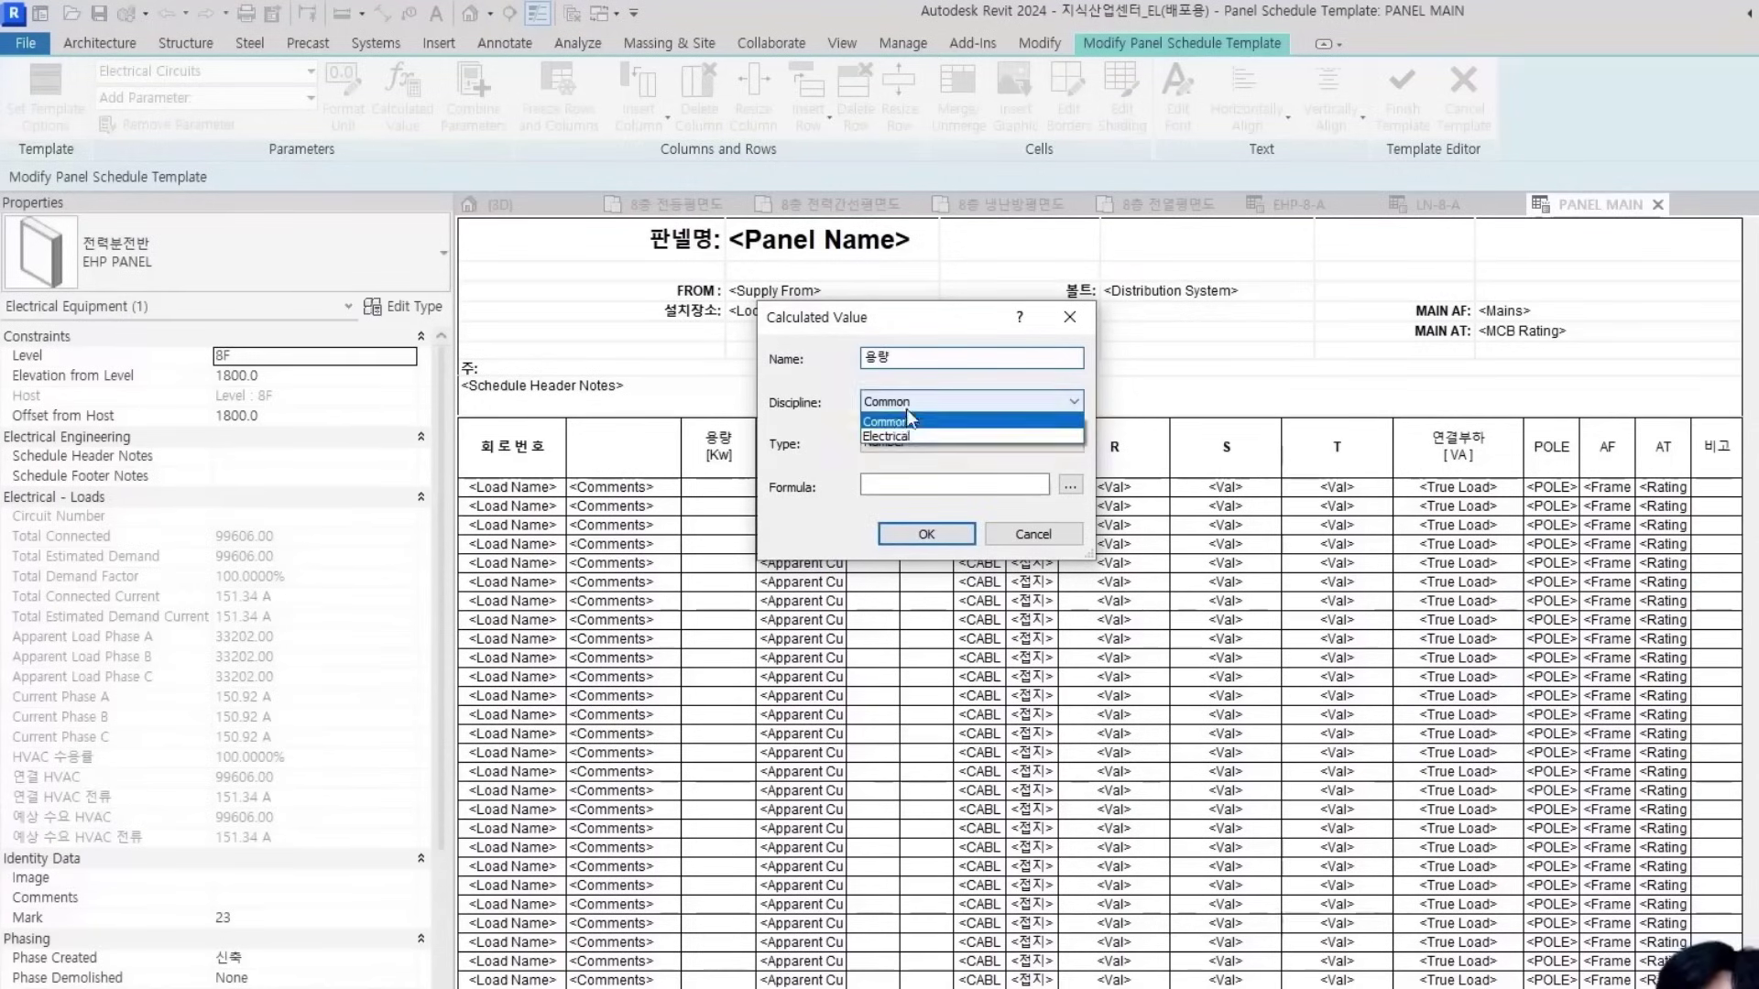
left_click(891, 436)
left_click(916, 441)
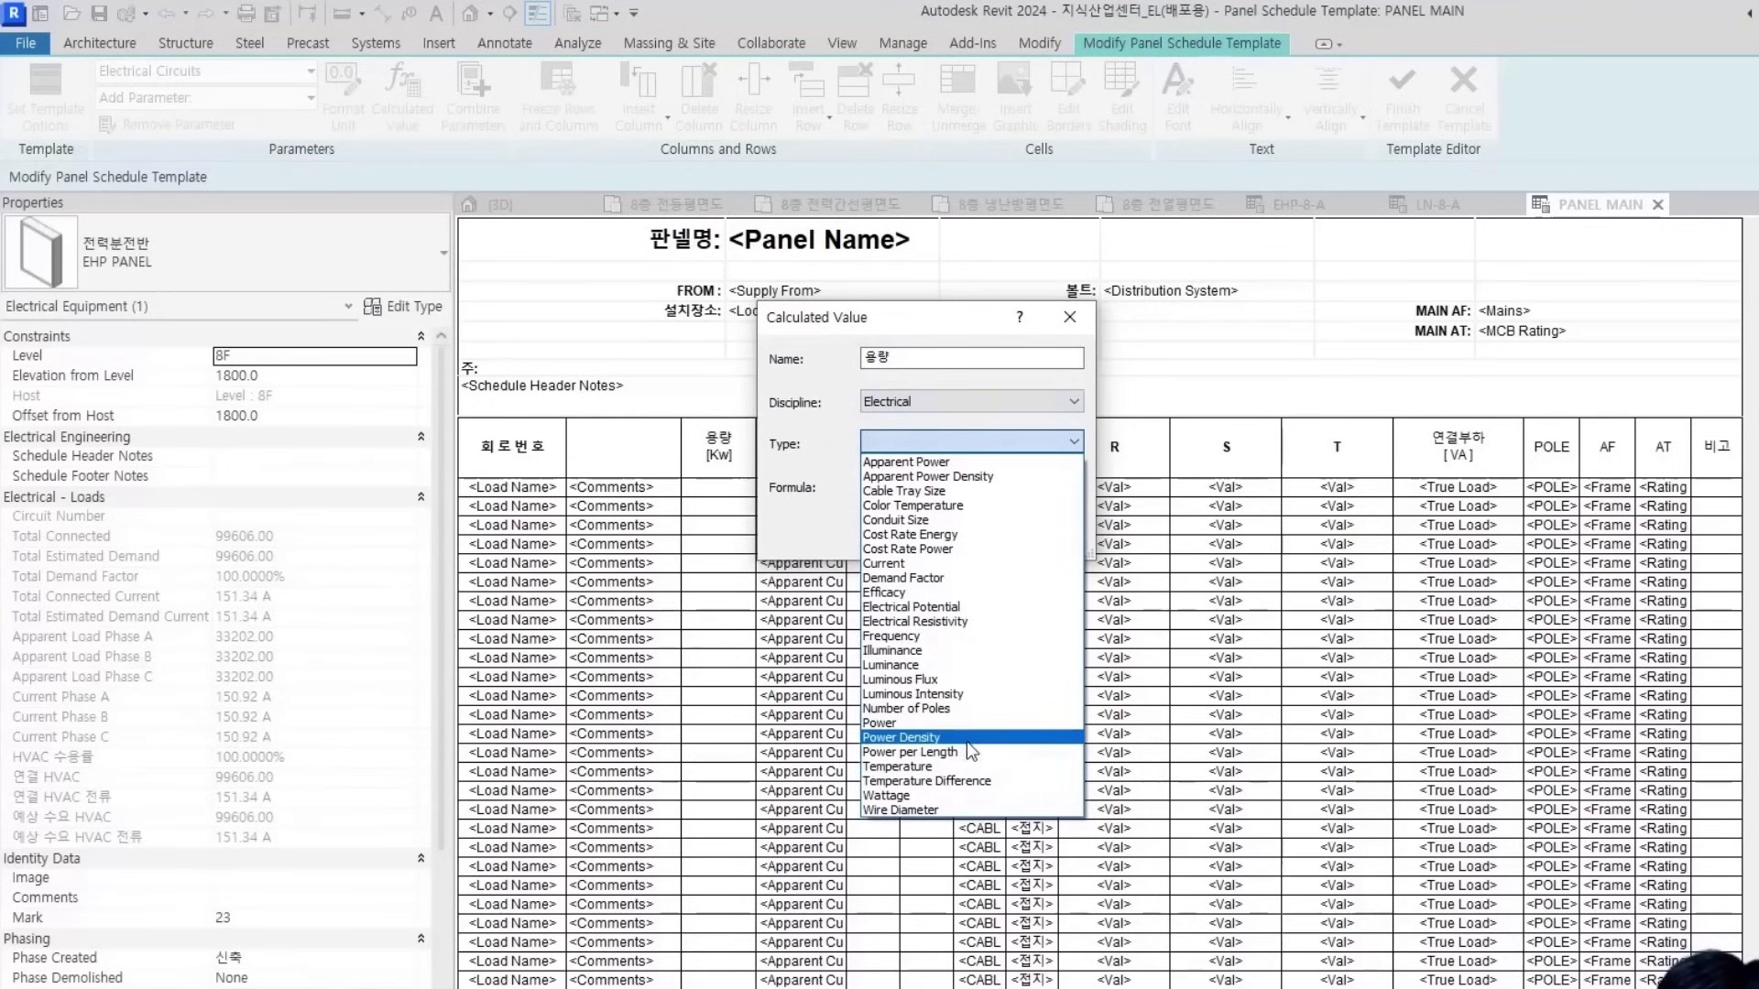
left_click(922, 724)
Define the 용량 formula as True Load/1000 and add the calculated value to the template
left_click(1069, 487)
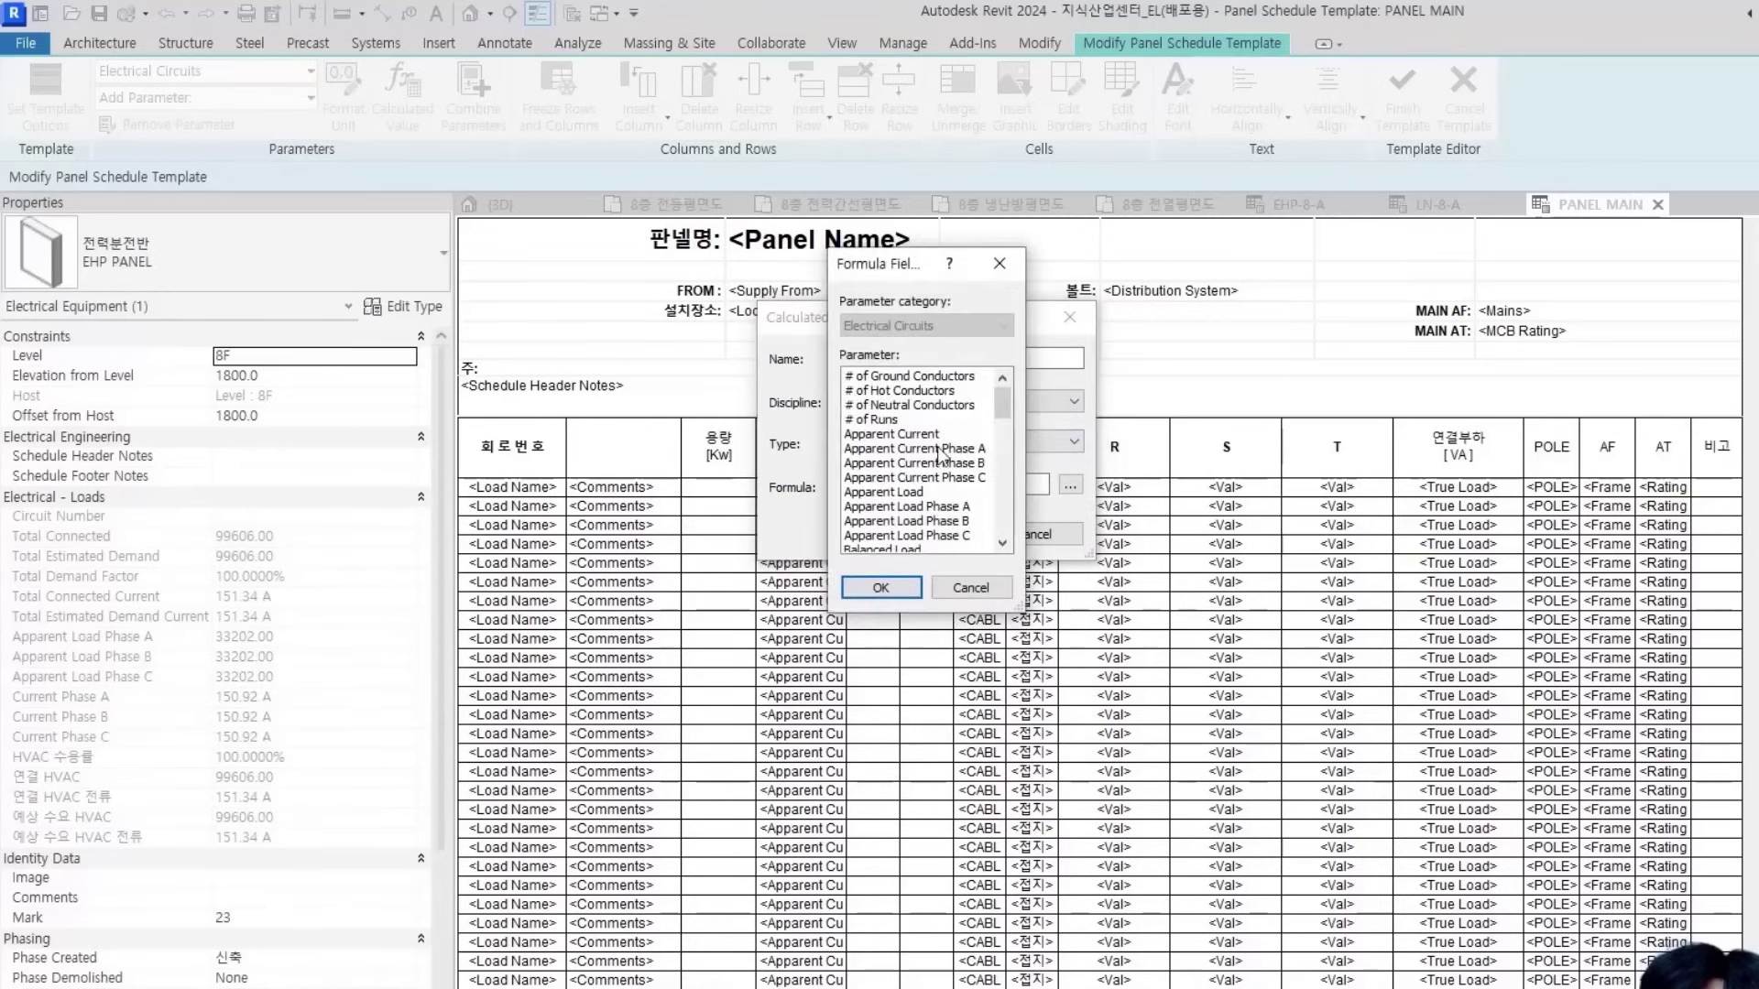
scroll(925, 443, "down", 10)
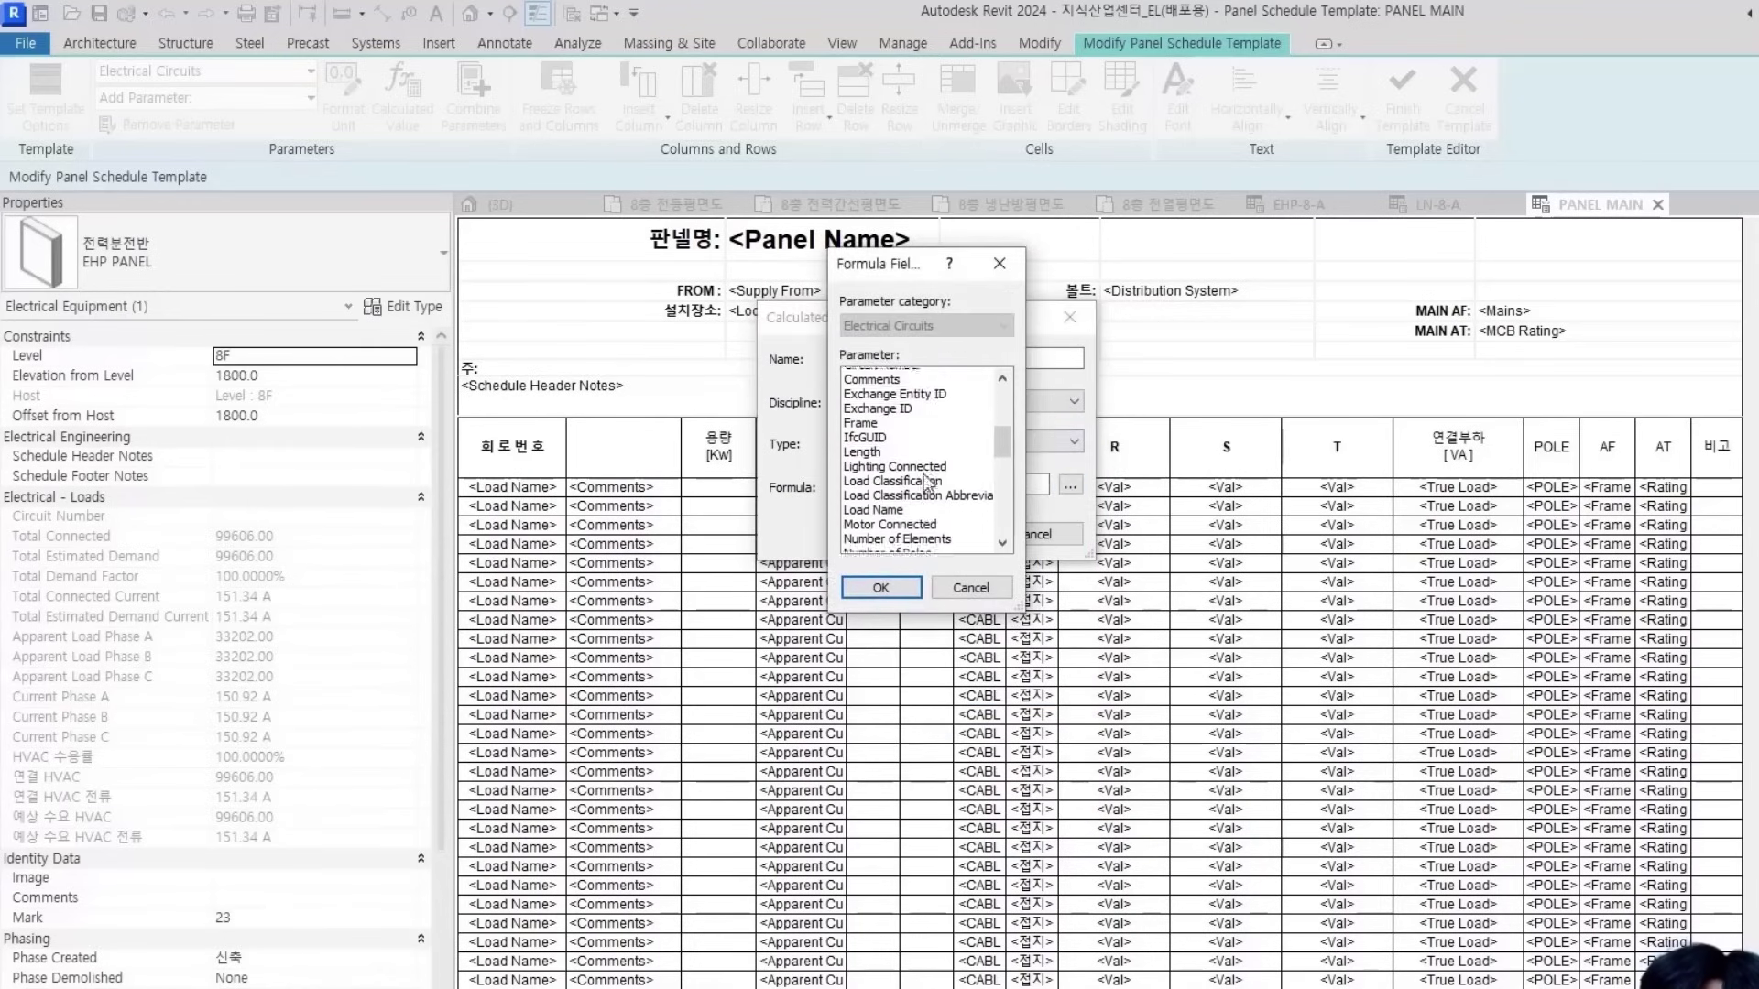
scroll(926, 485, "down", 4)
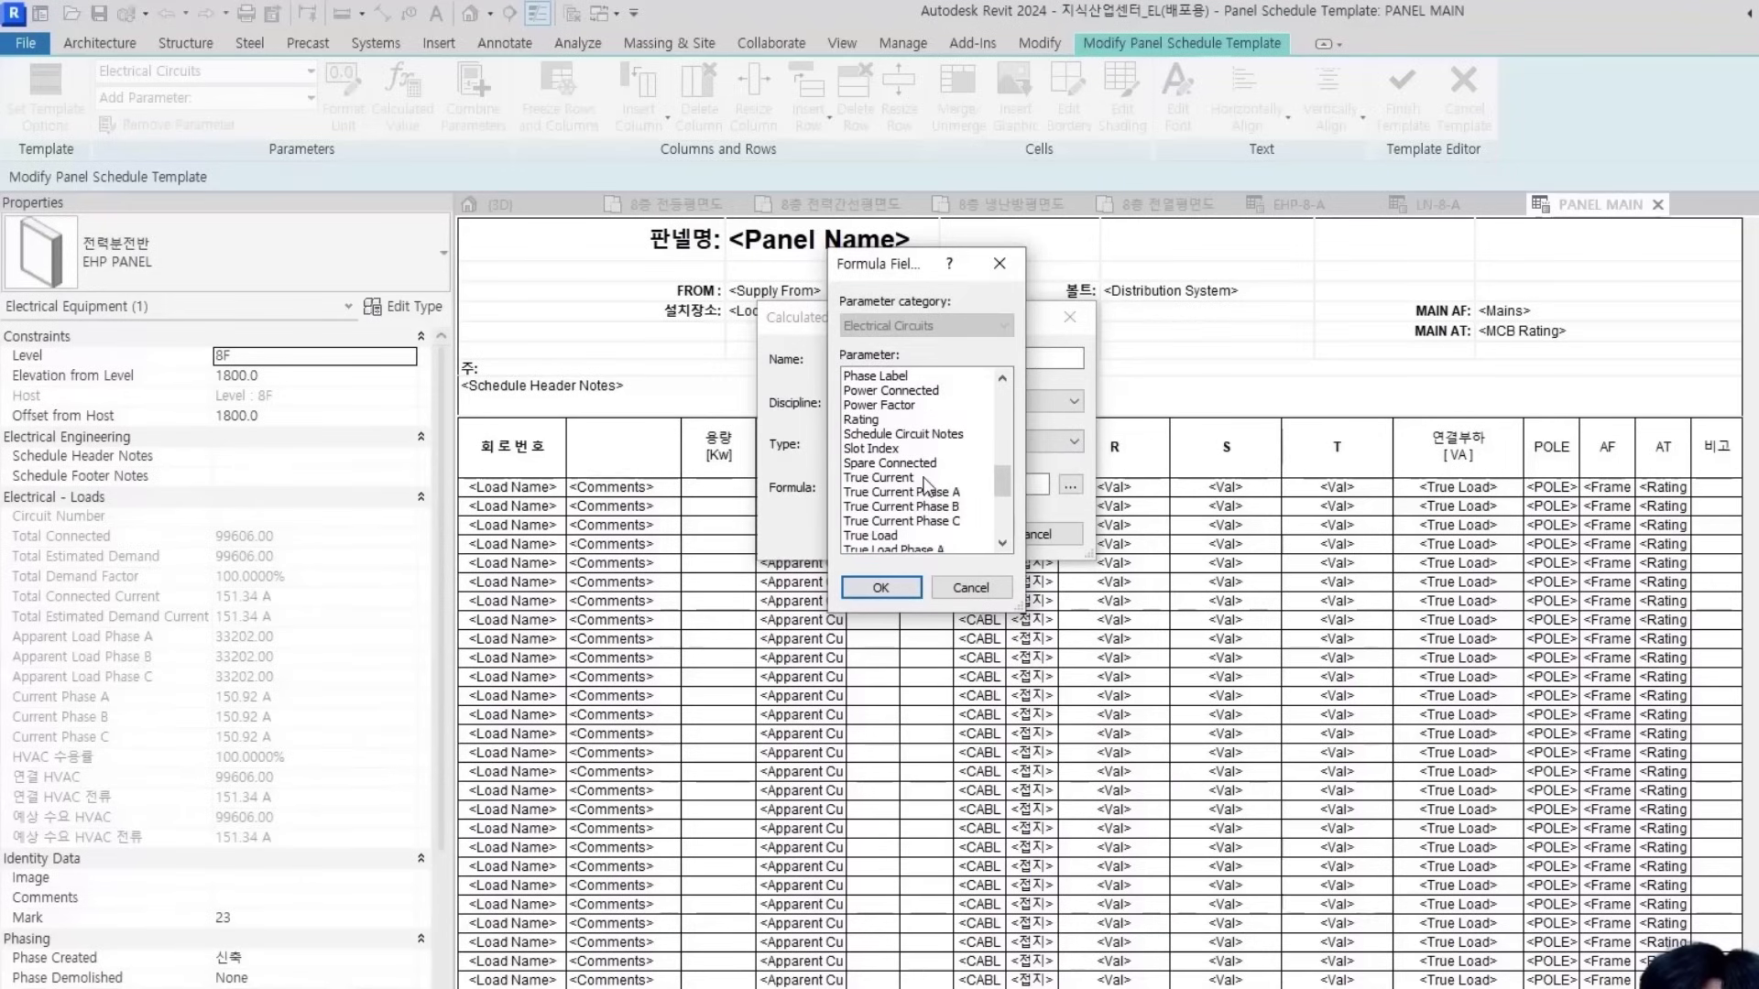
scroll(919, 521, "down", 1)
left_click(880, 495)
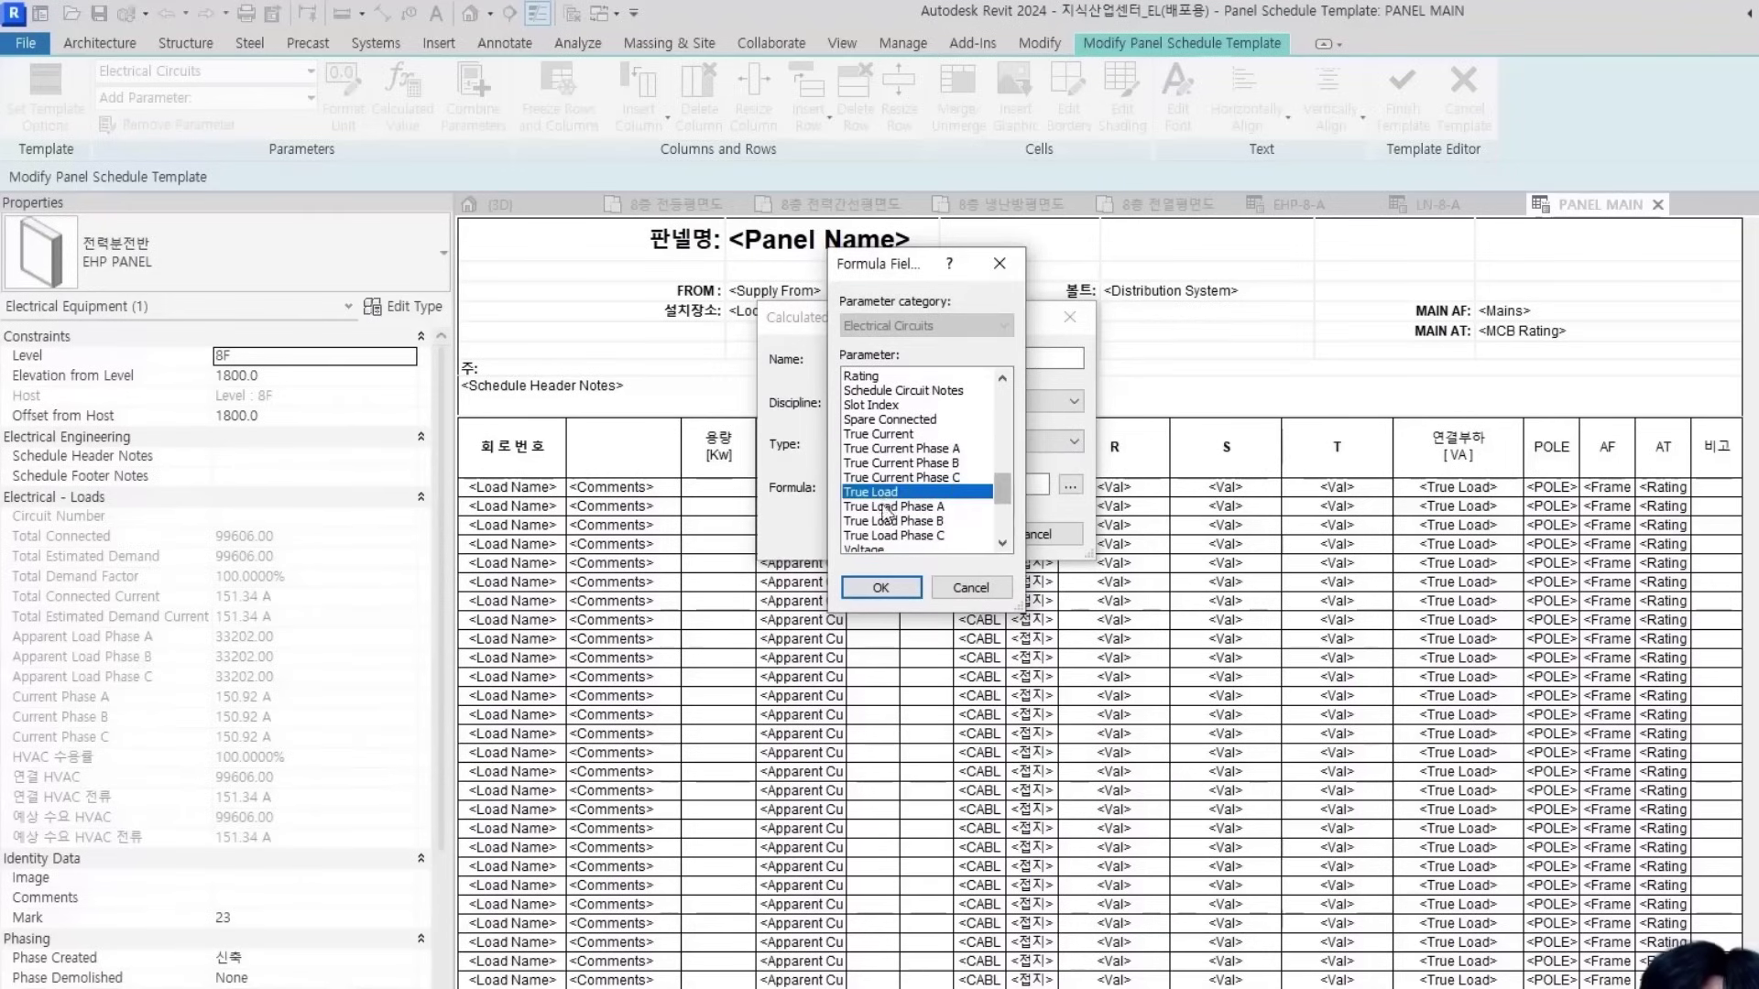
left_click(882, 588)
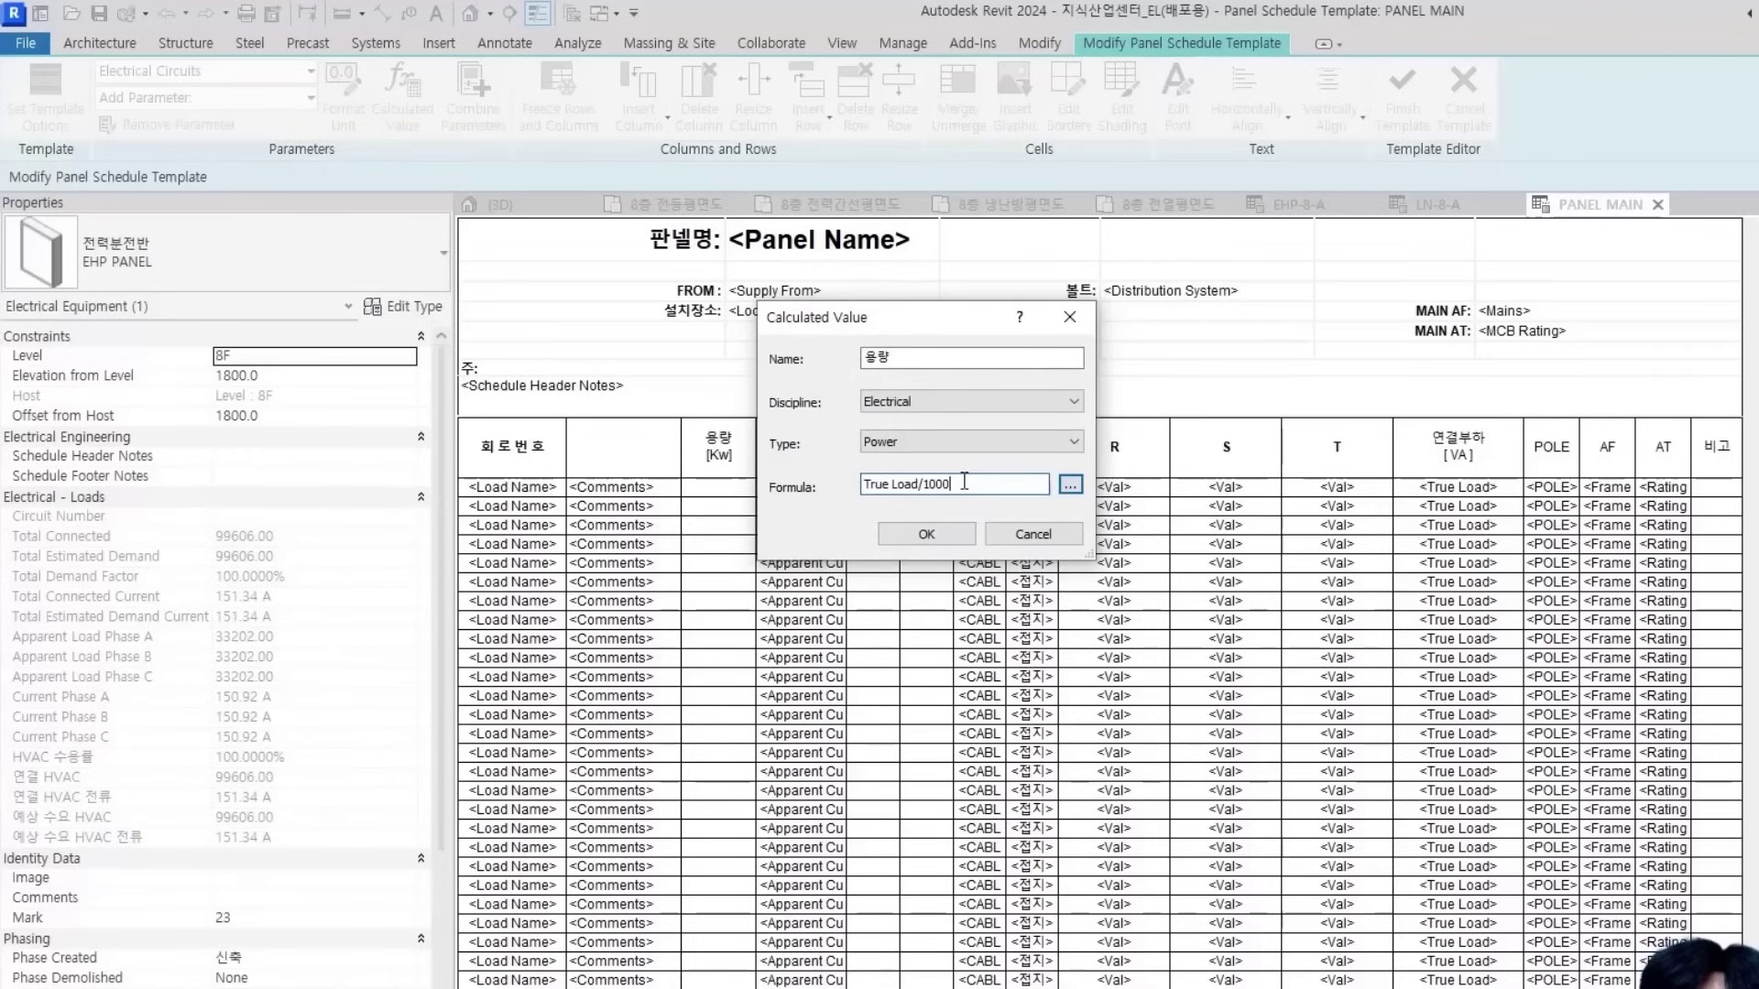
left_click(947, 540)
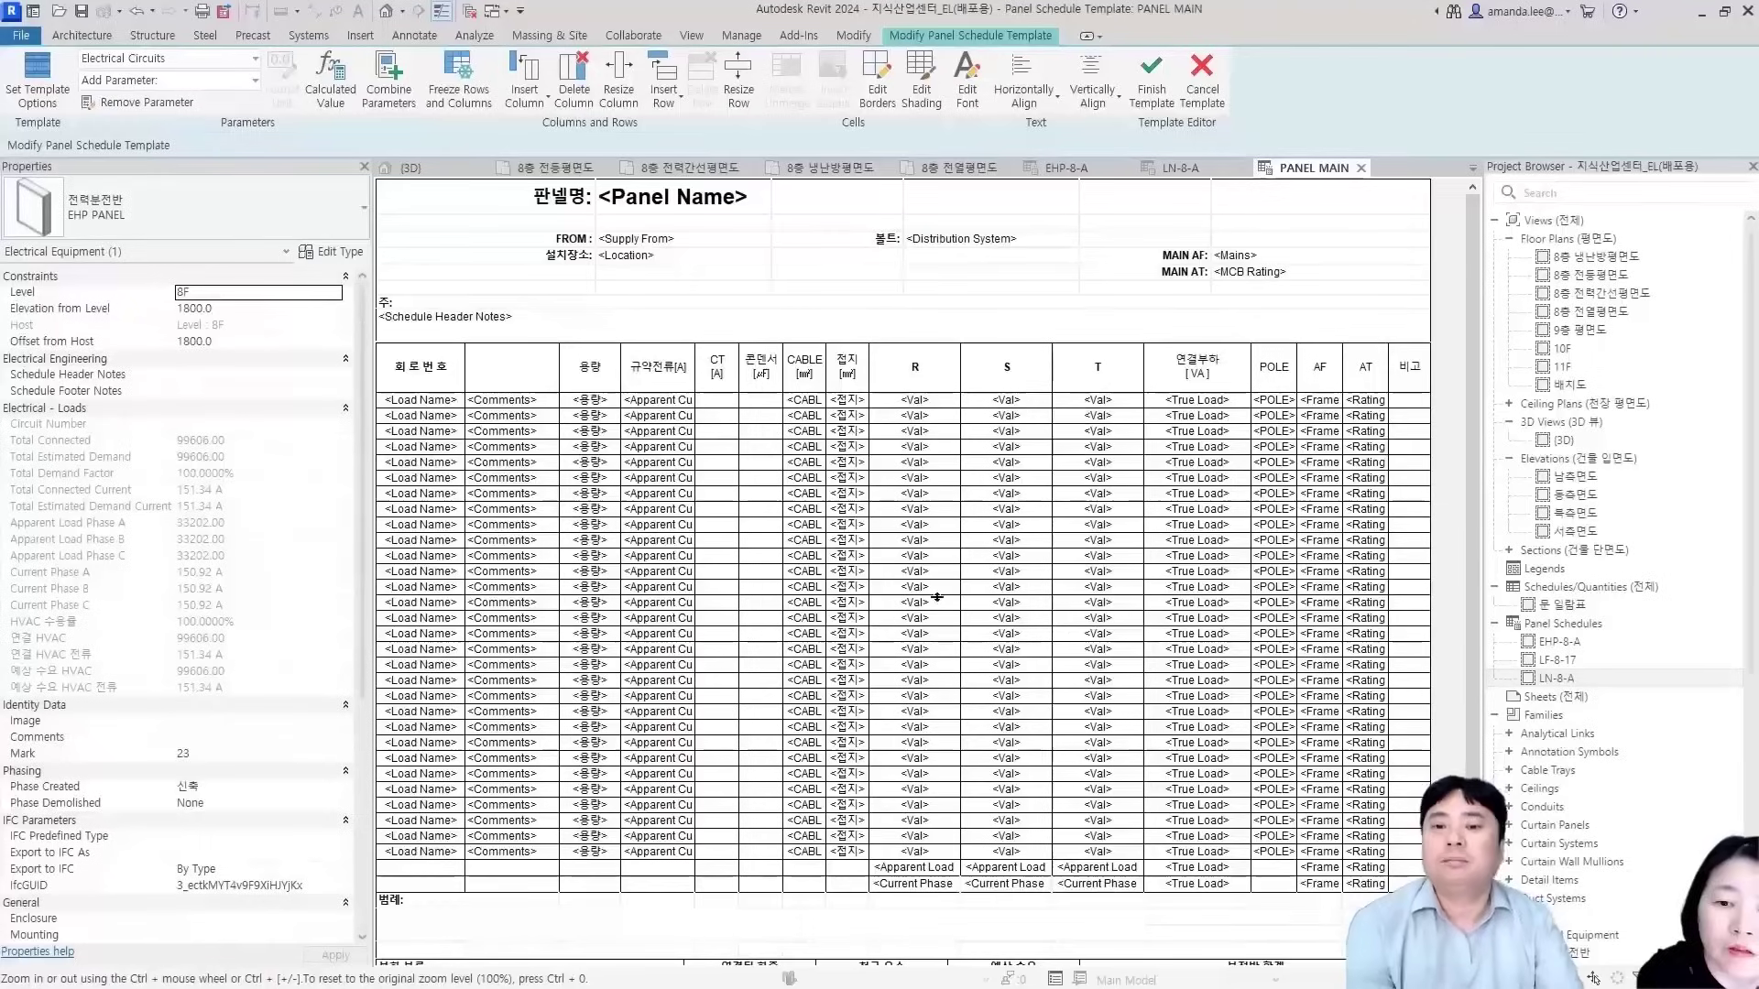
Finish the template edit and reapply the PANEL MAIN template to the EHP-8-A panel schedule
left_click(1164, 85)
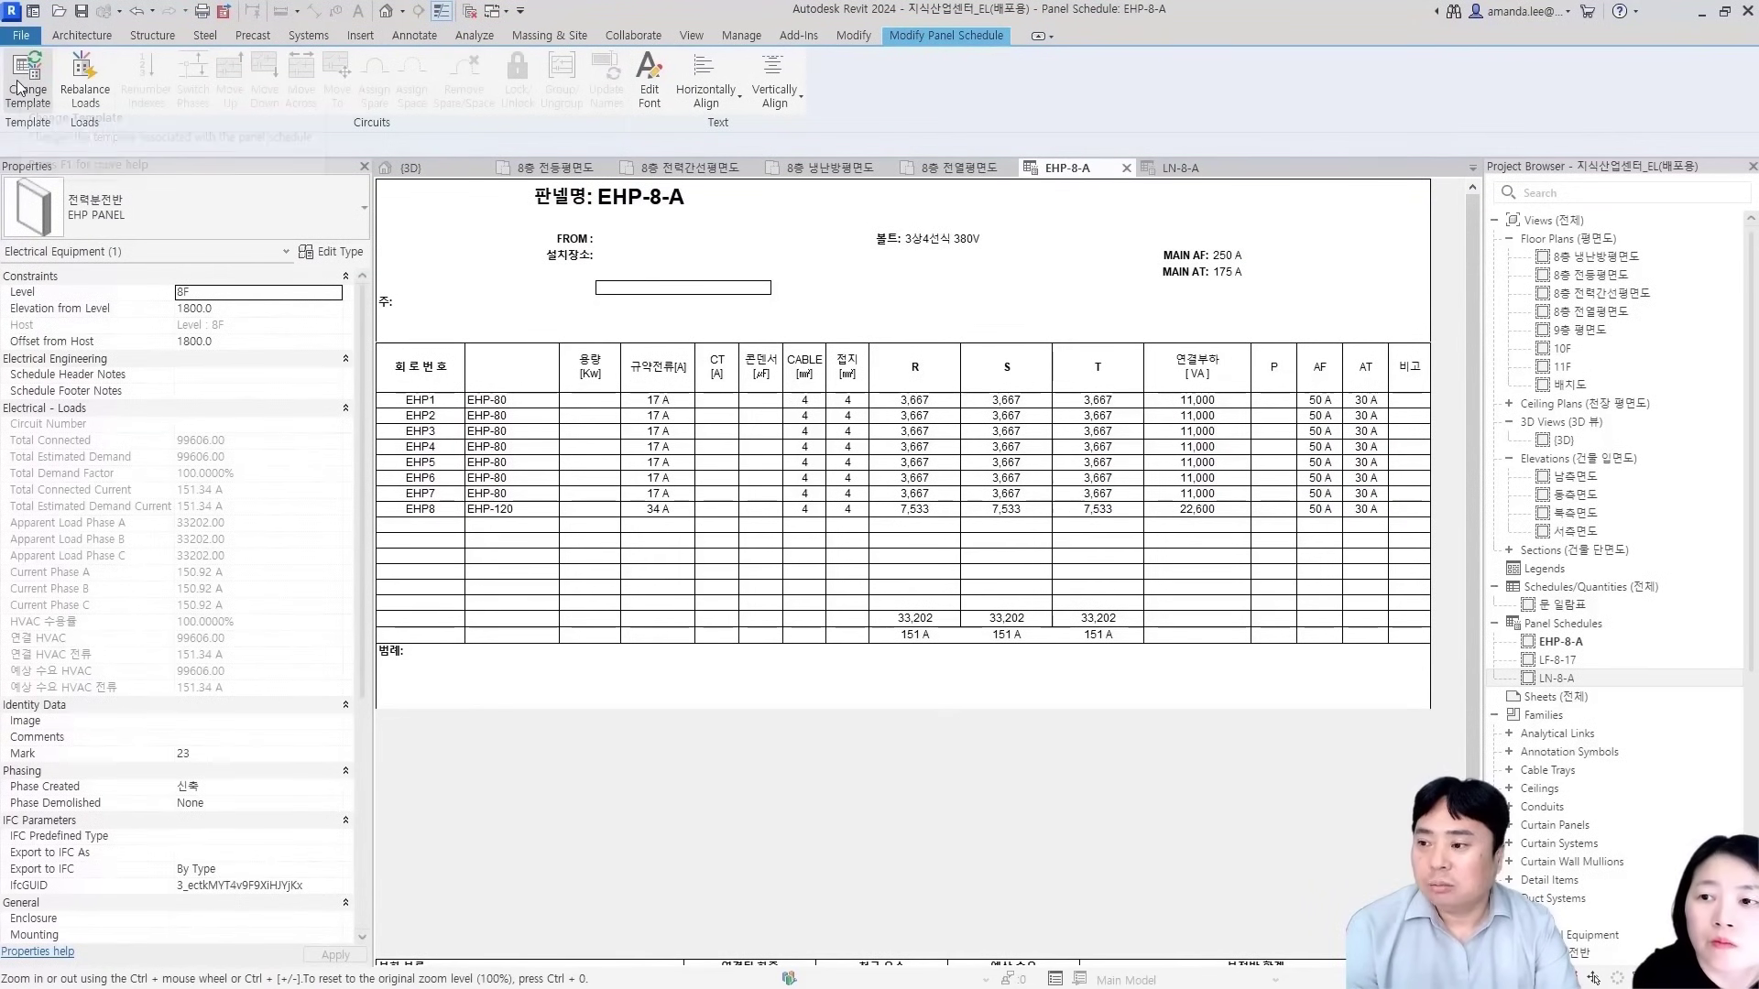
left_click(23, 83)
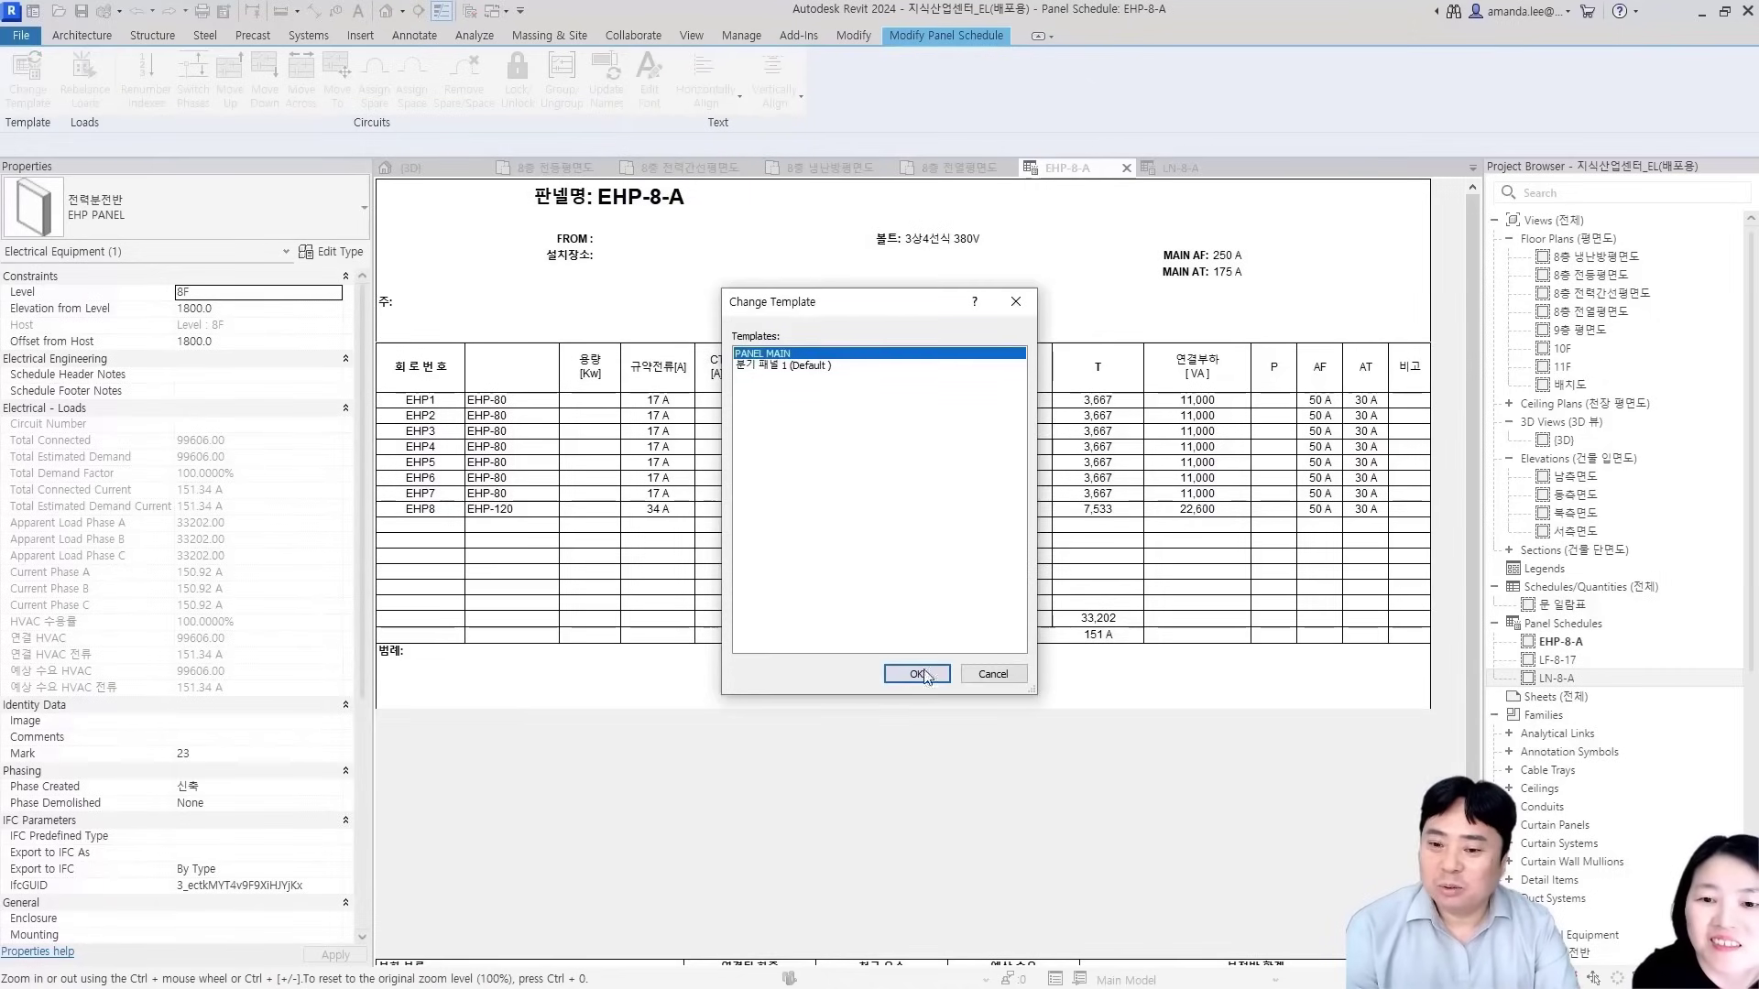
left_click(916, 675)
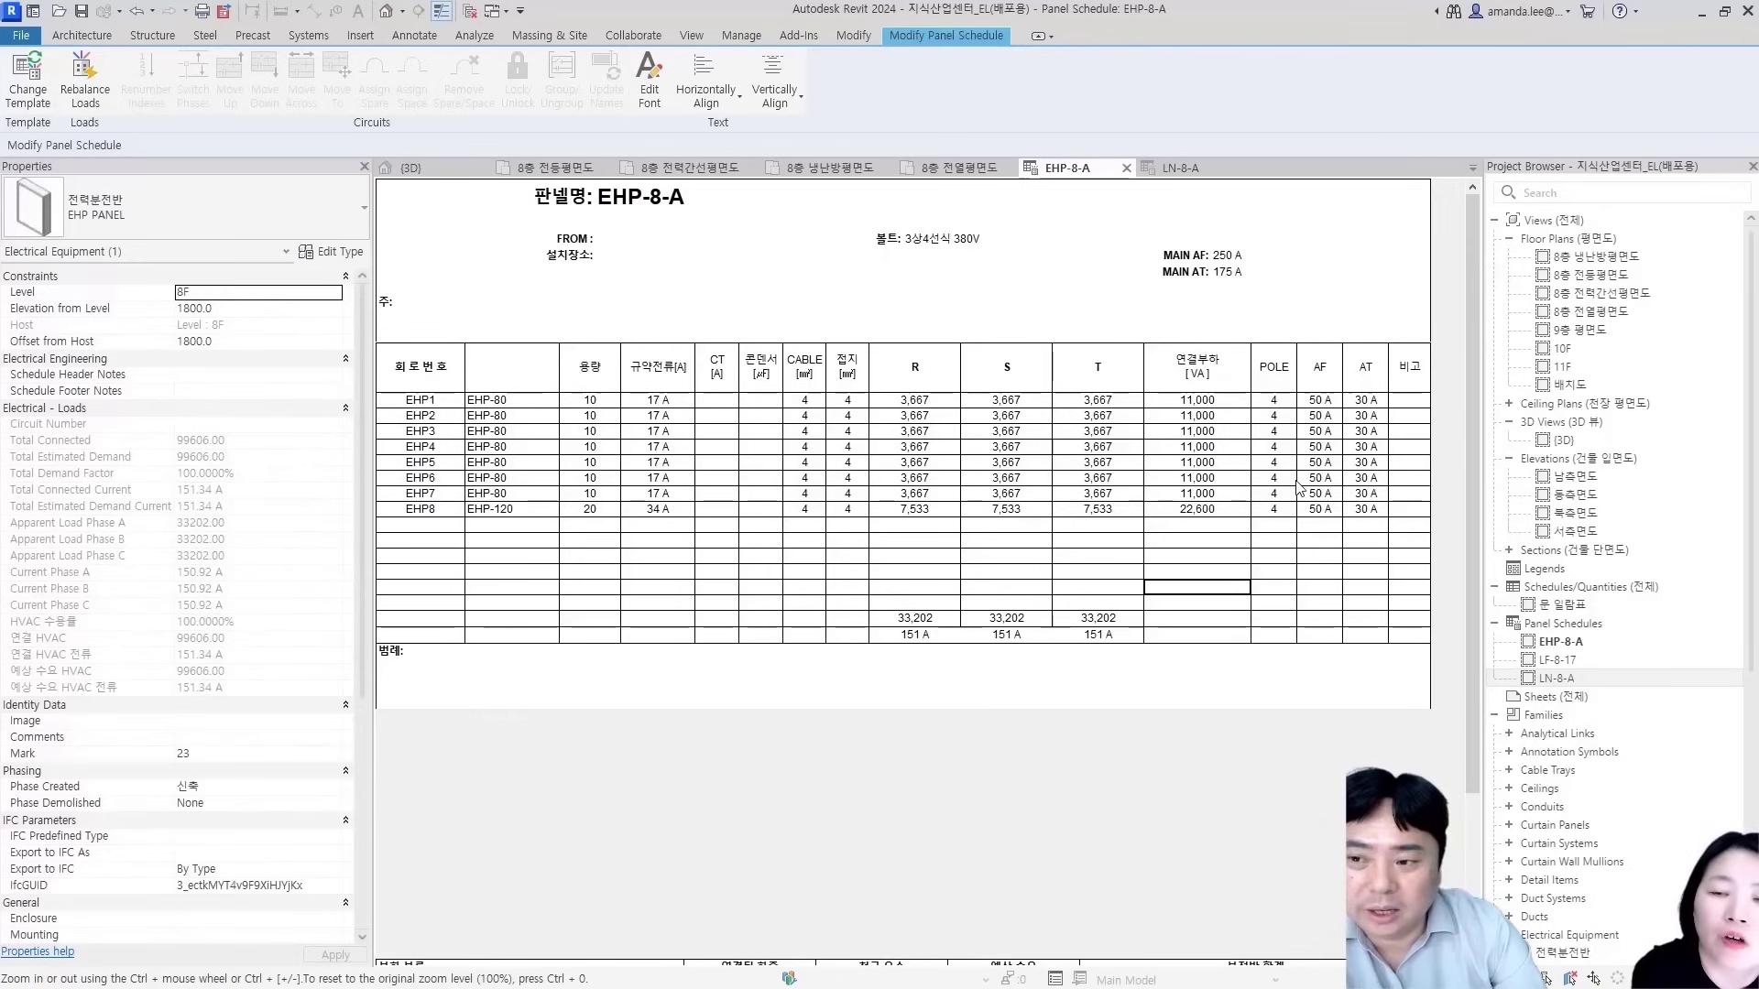
Set the Electrical discipline's Power unit in the project units to round to 0 decimal places
left_click(738, 36)
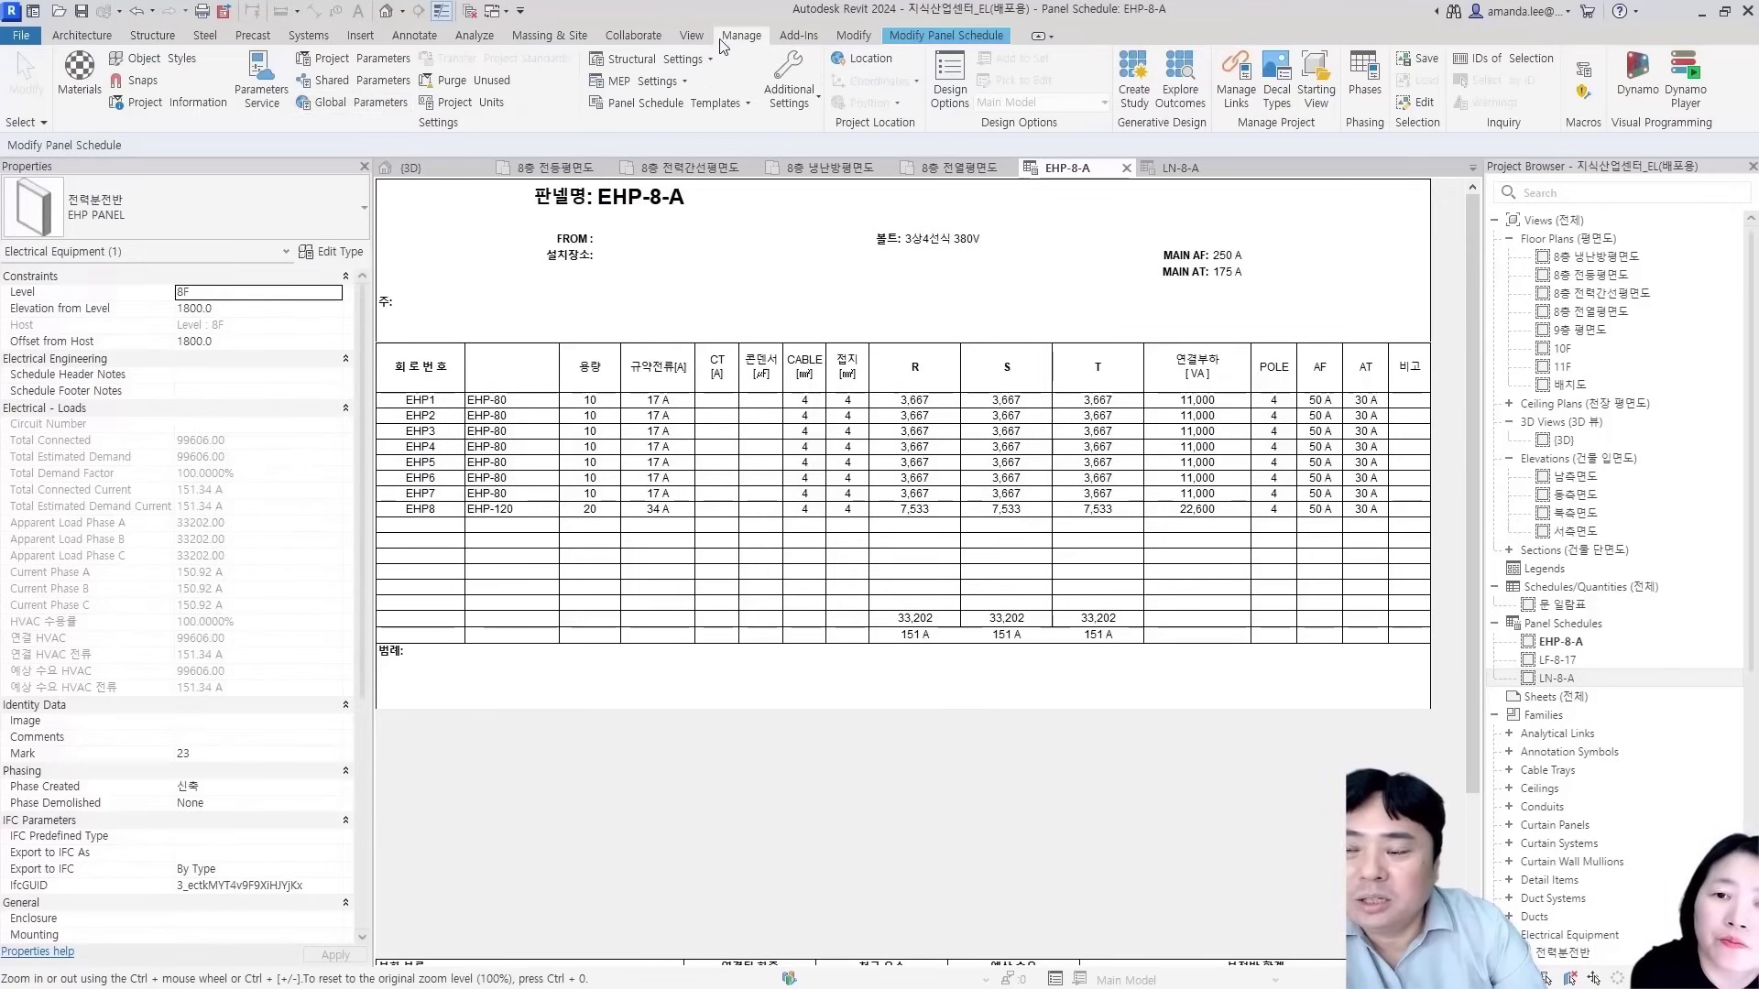
left_click(455, 104)
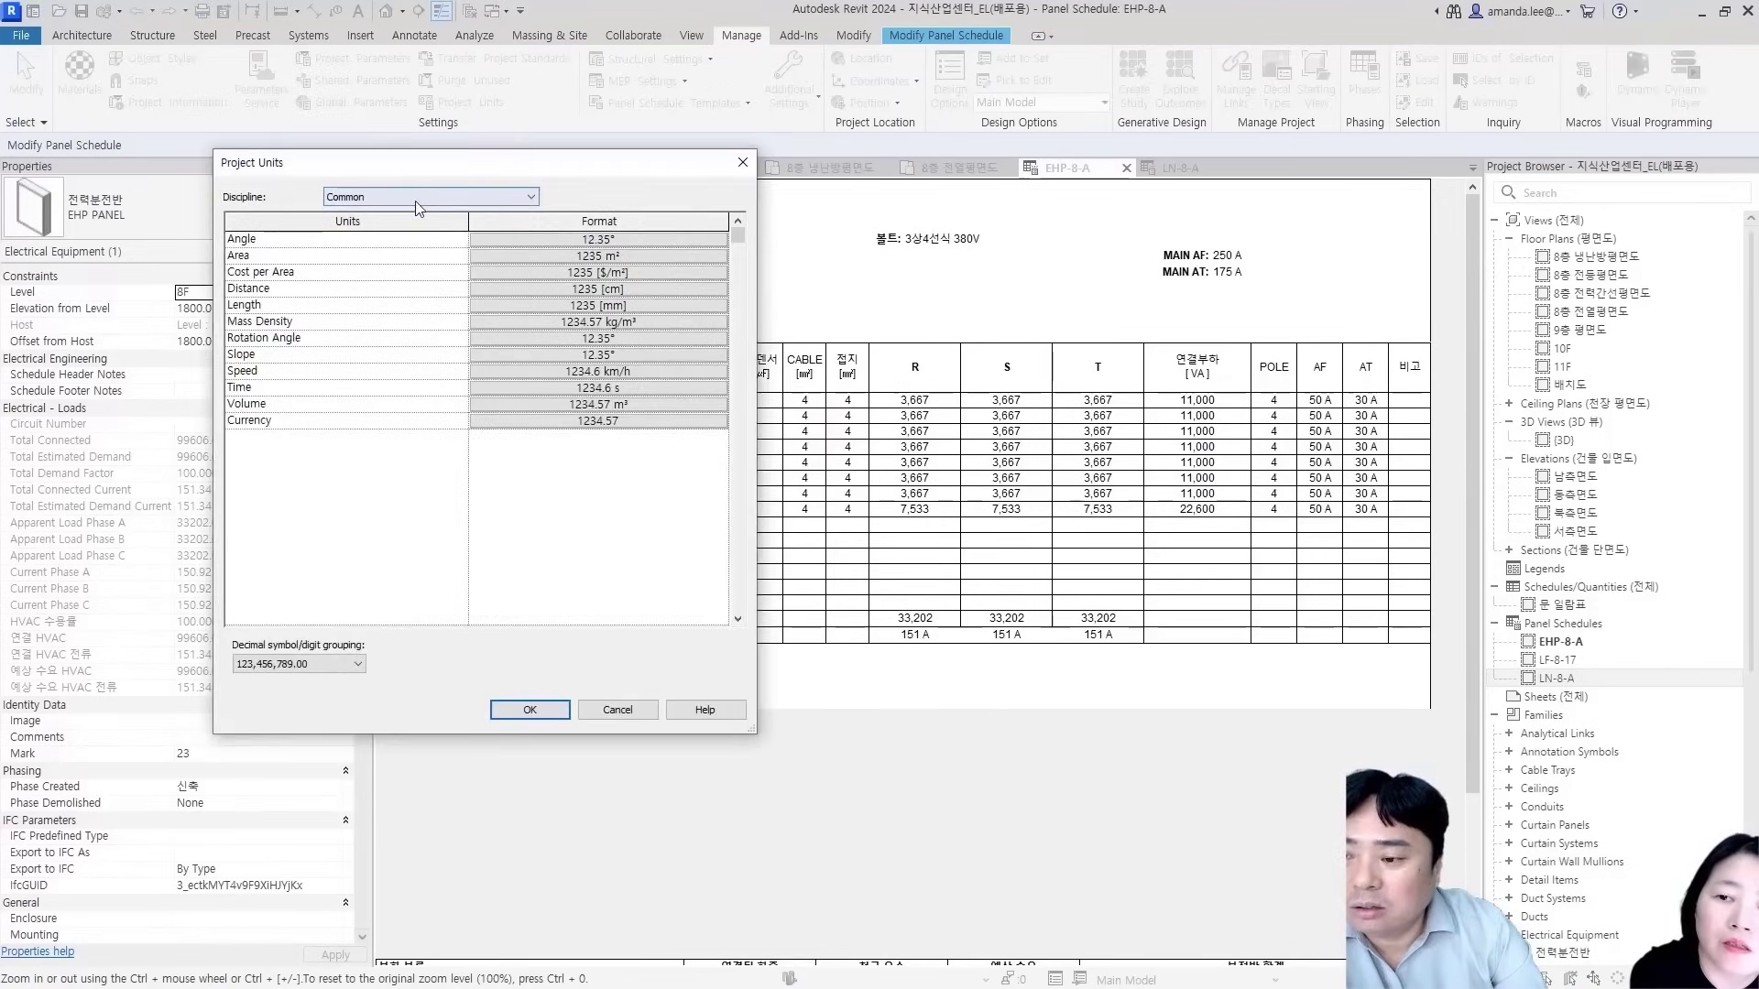
left_click(418, 198)
left_click(385, 238)
left_click(392, 198)
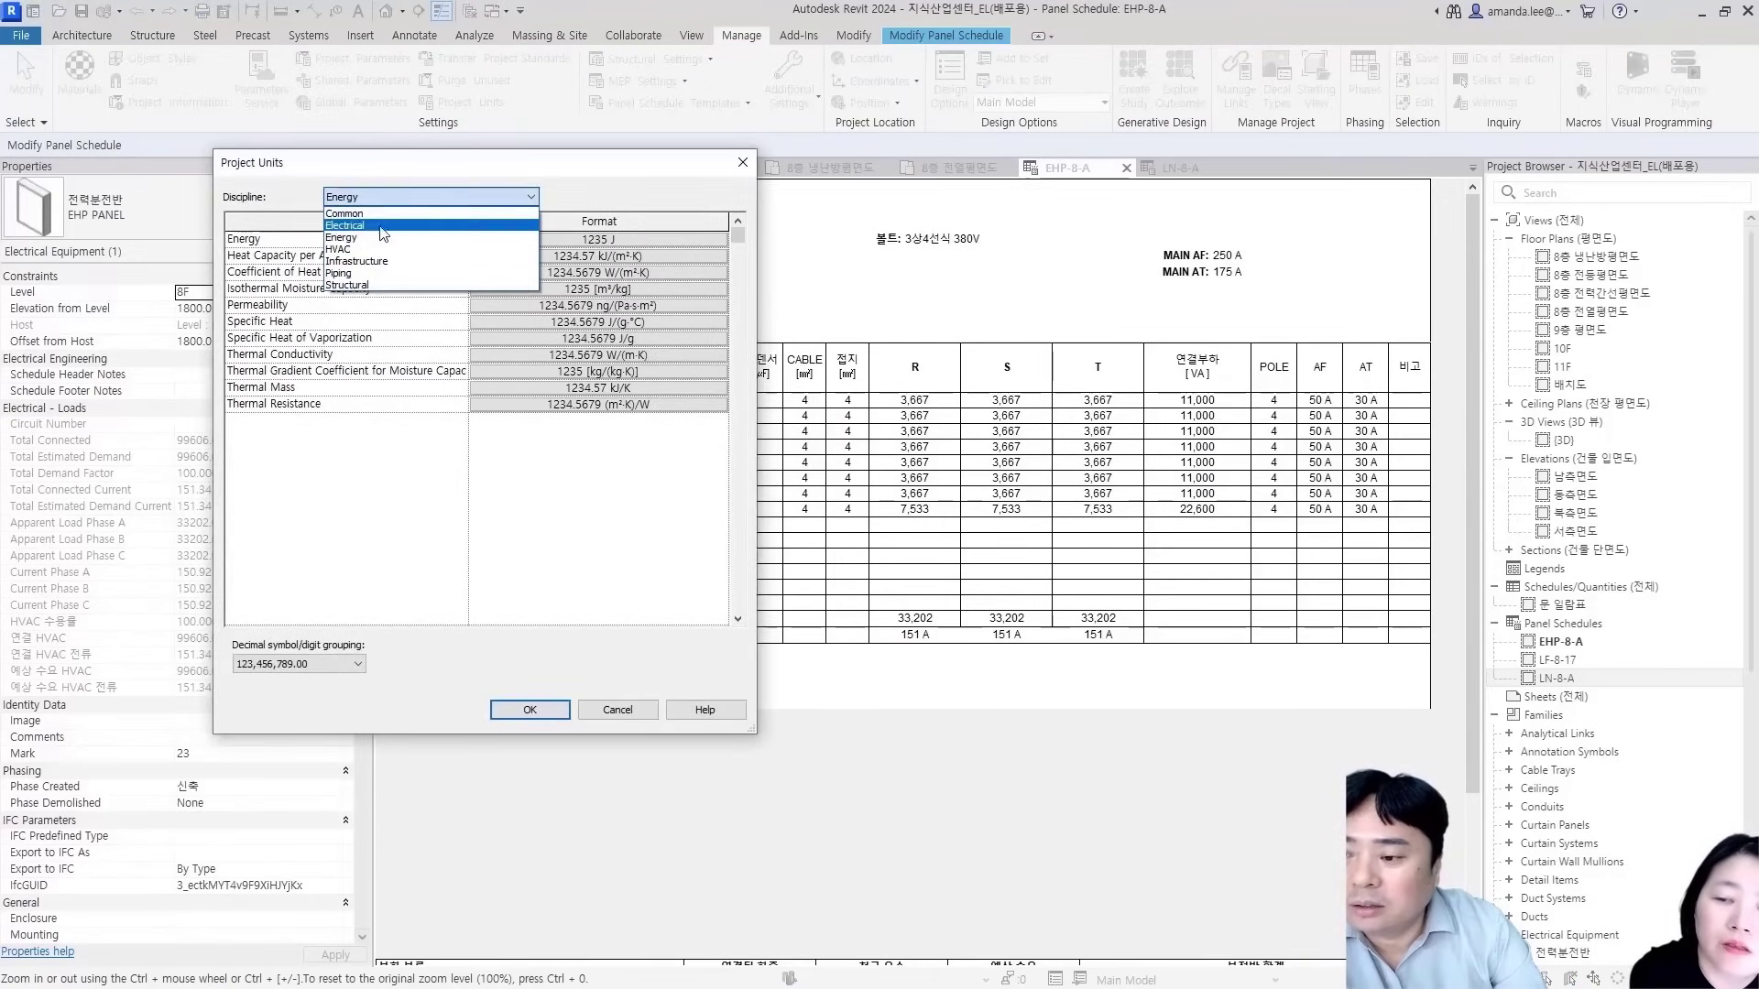
left_click(377, 226)
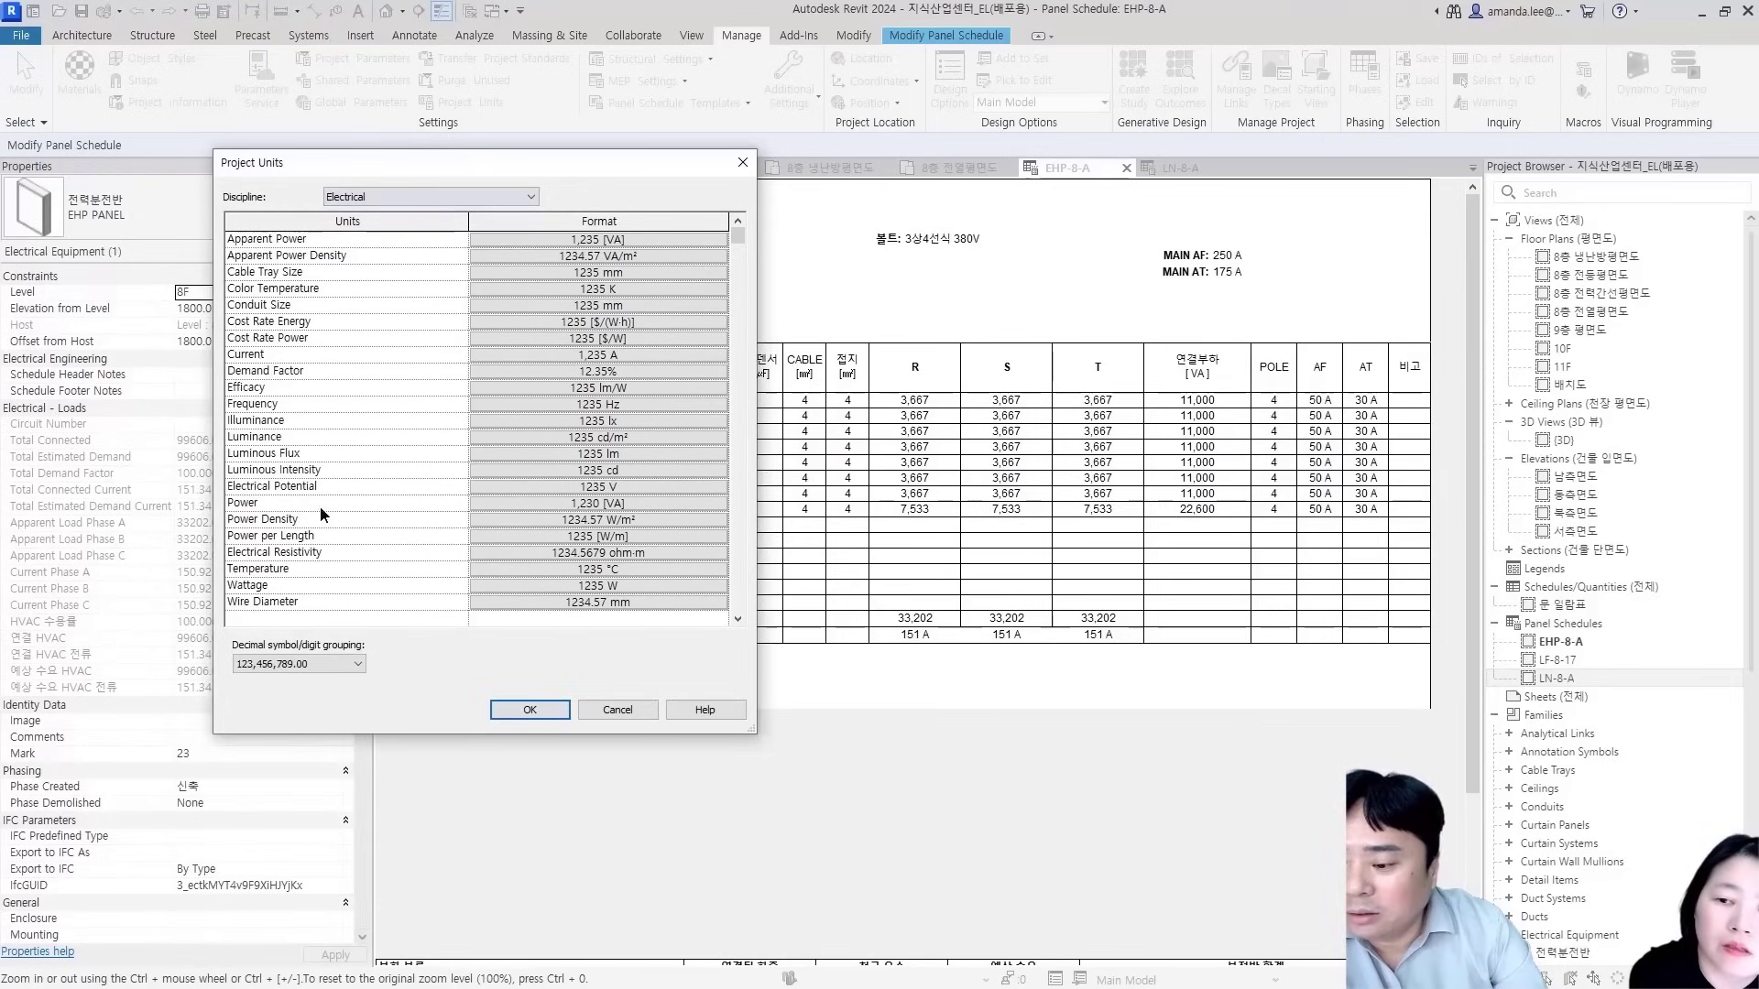
left_click(632, 504)
left_click(403, 397)
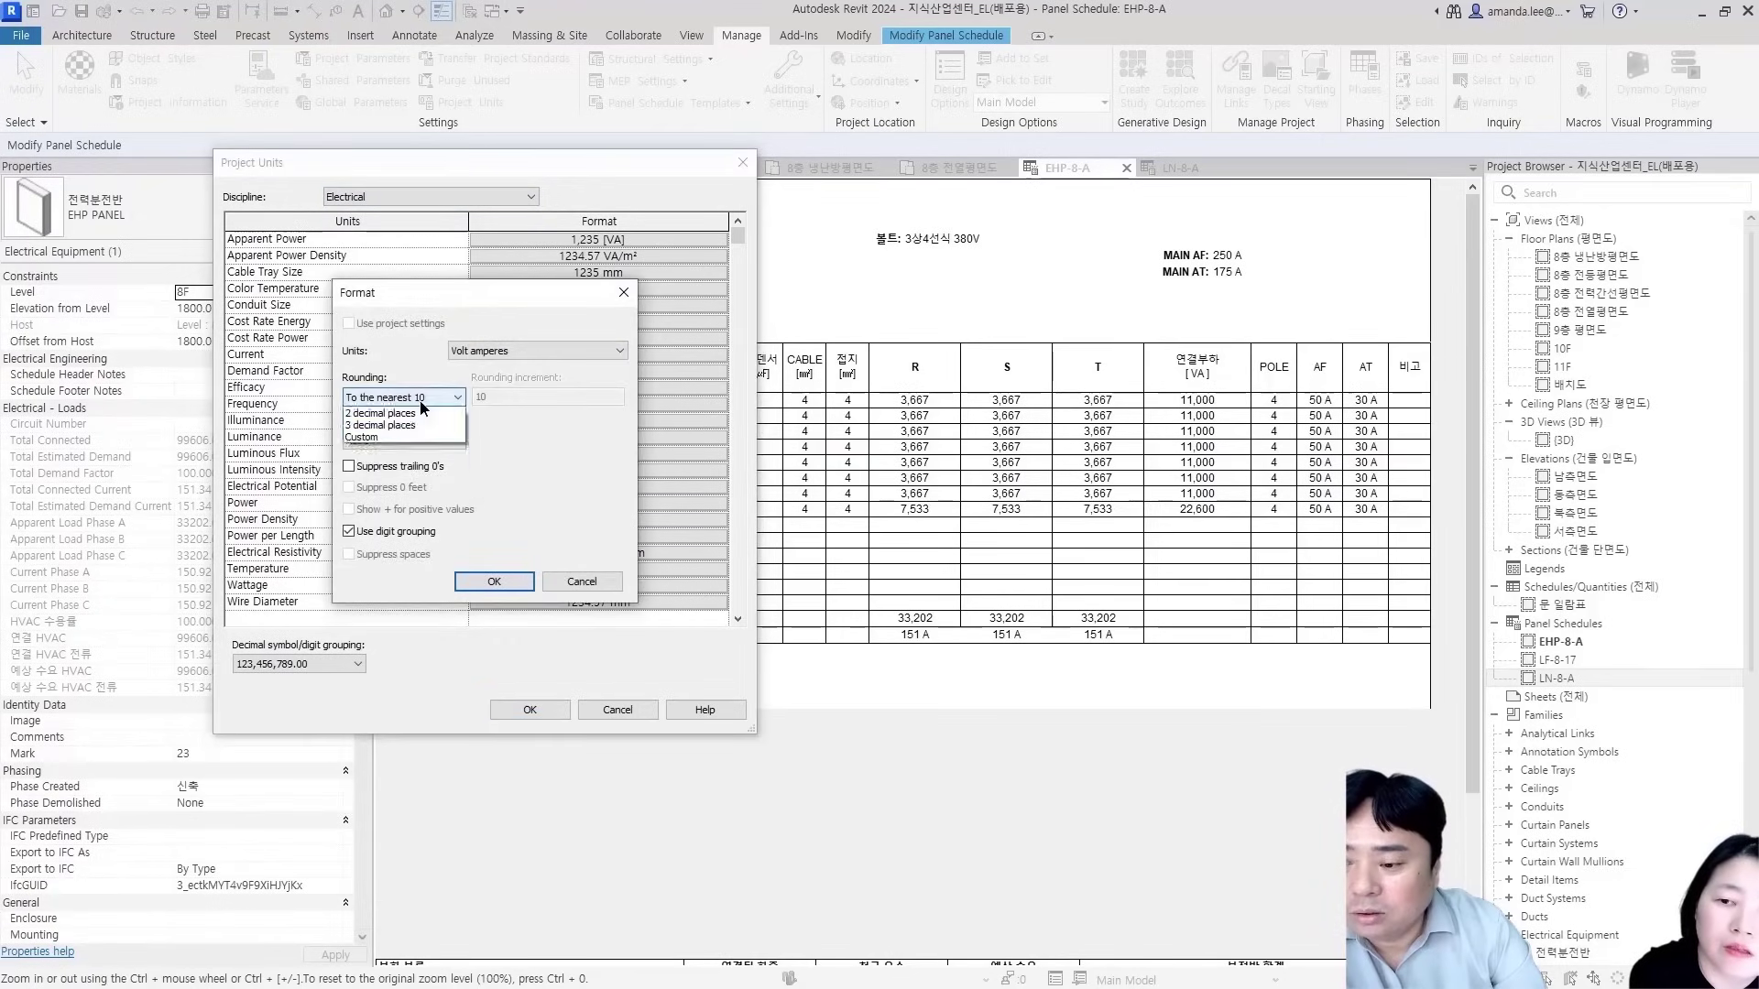
left_click(388, 450)
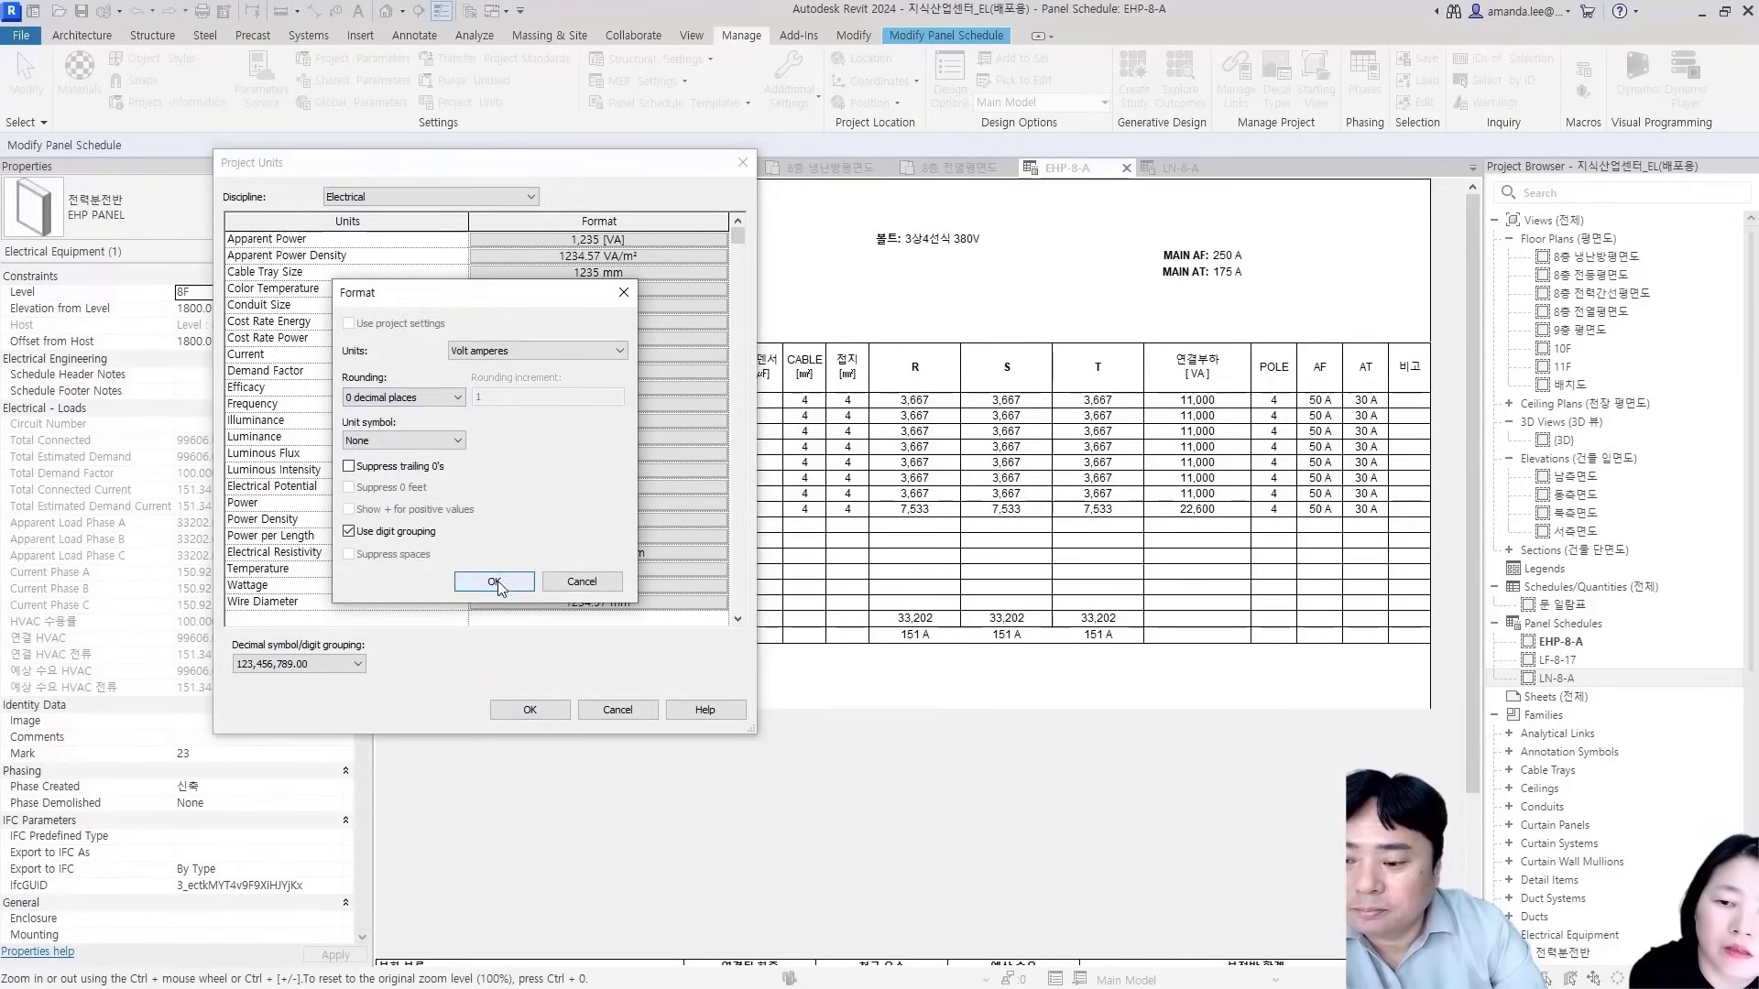
left_click(493, 583)
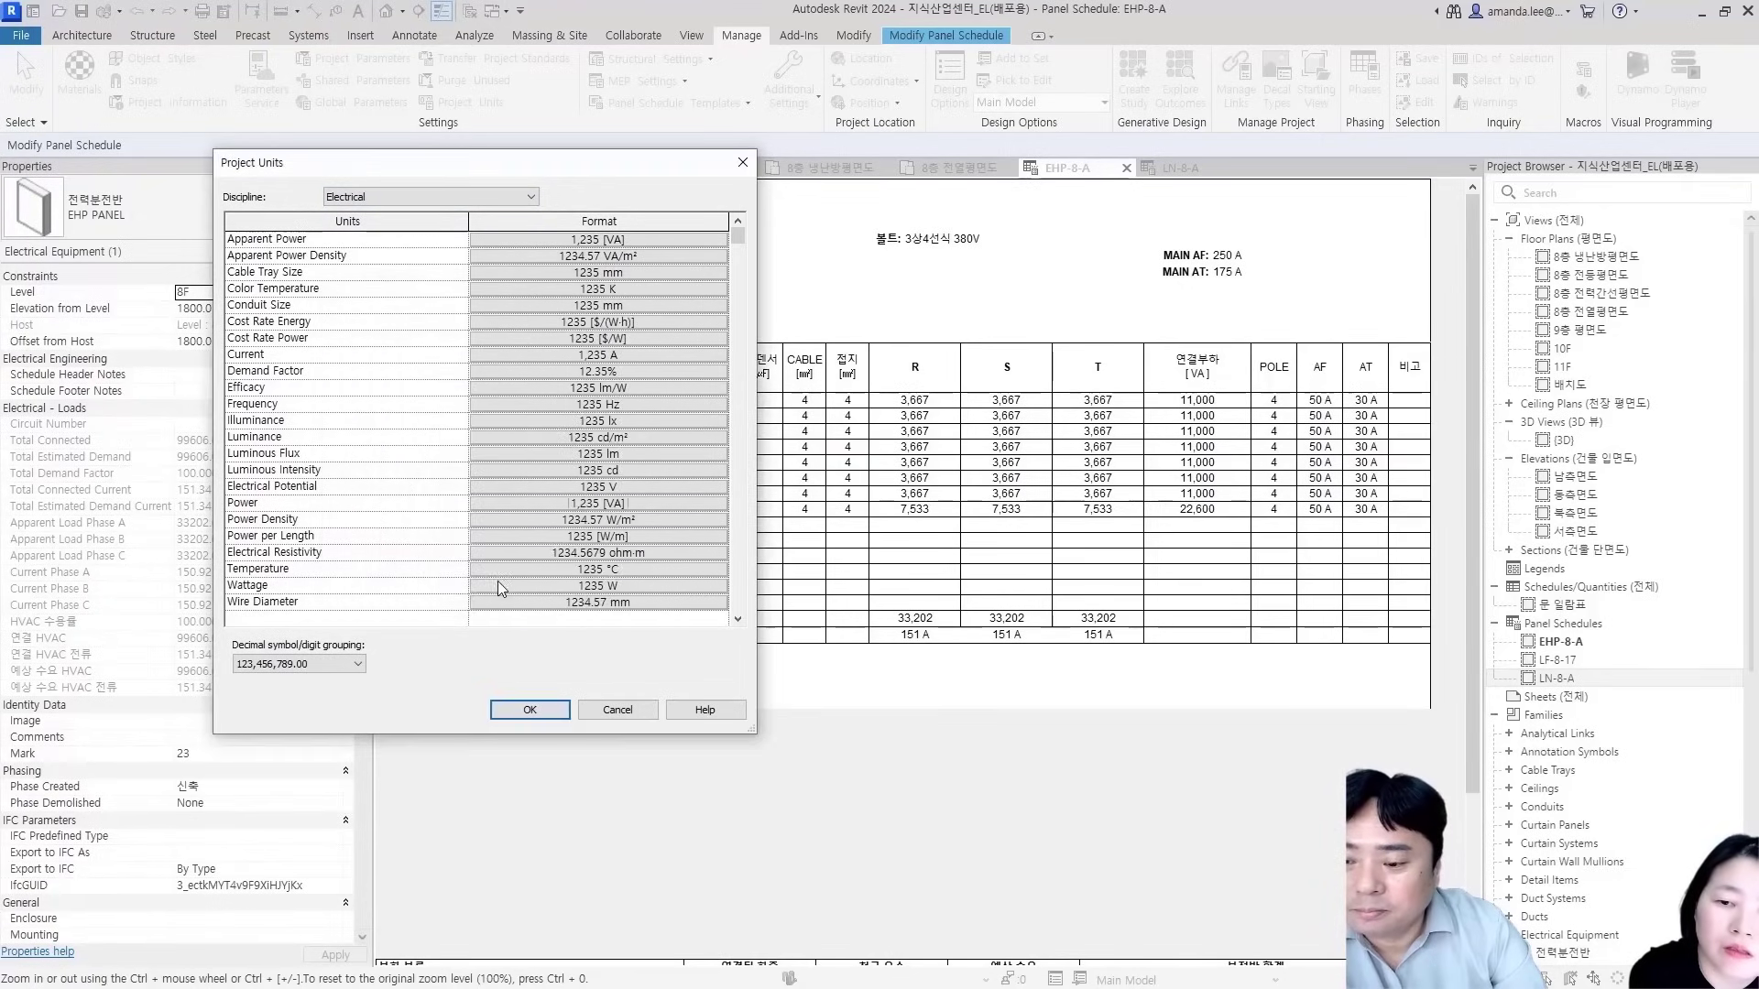
left_click(529, 711)
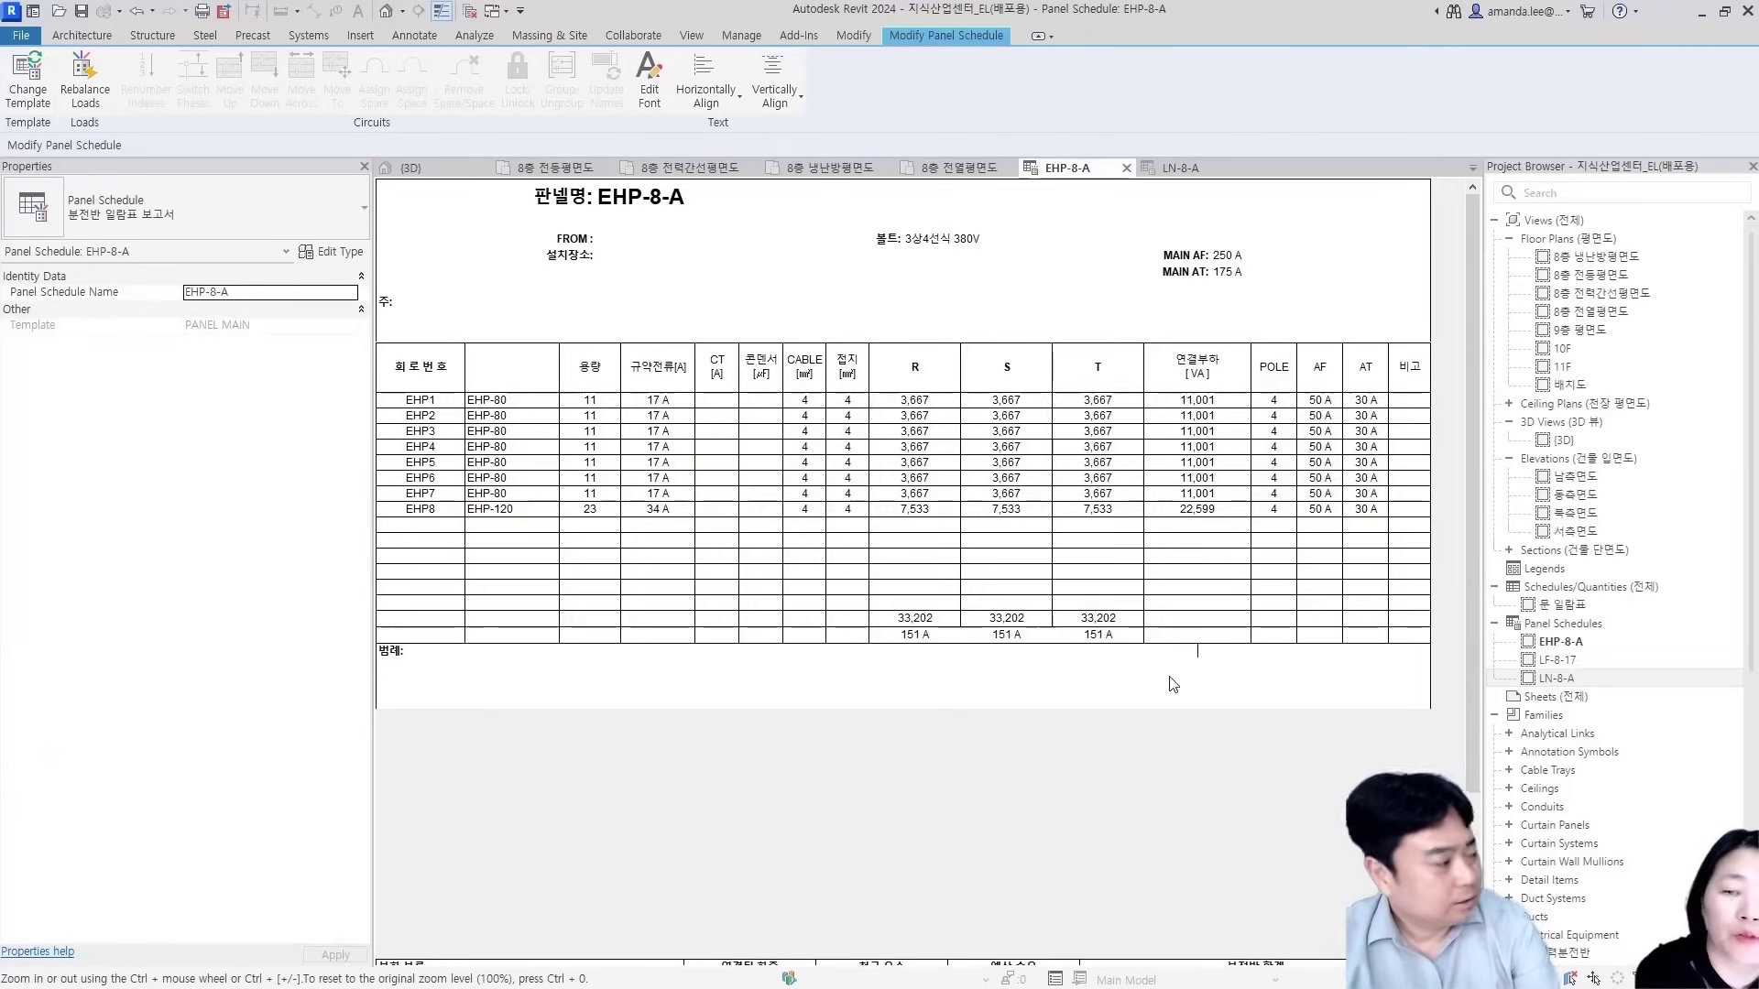
left_click(1182, 561)
scroll(1182, 569, "down", 1)
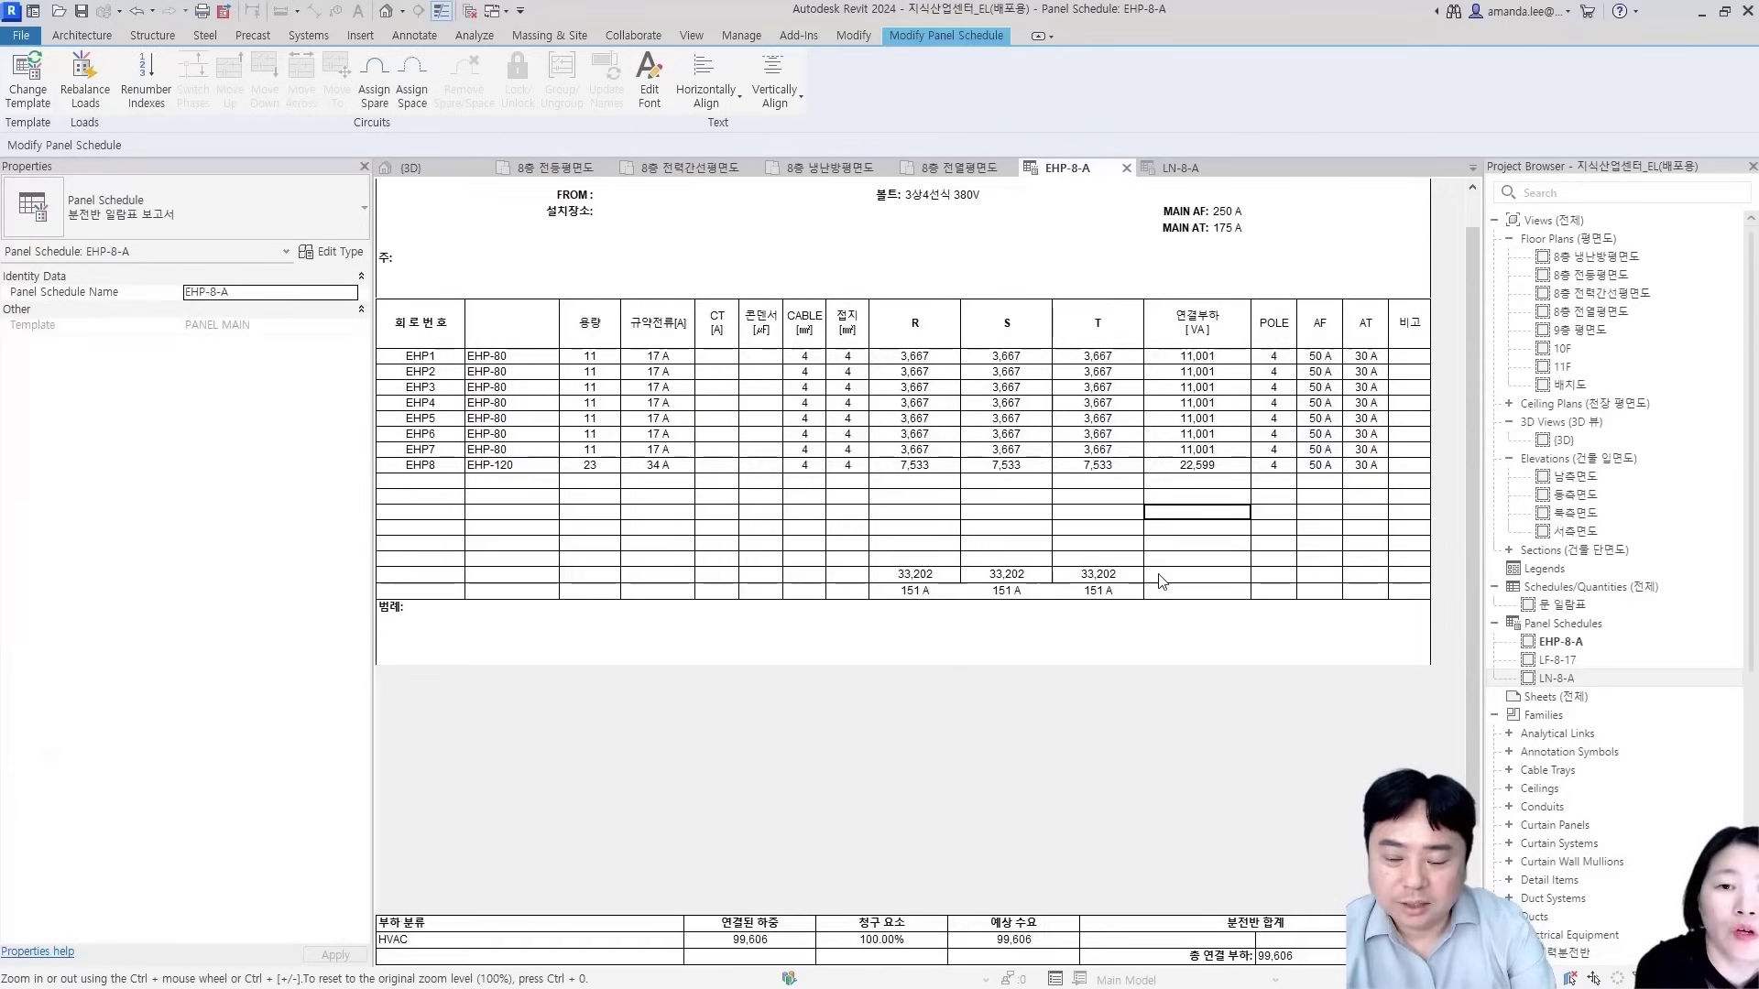
scroll(1182, 570, "up", 1)
left_click(1159, 578)
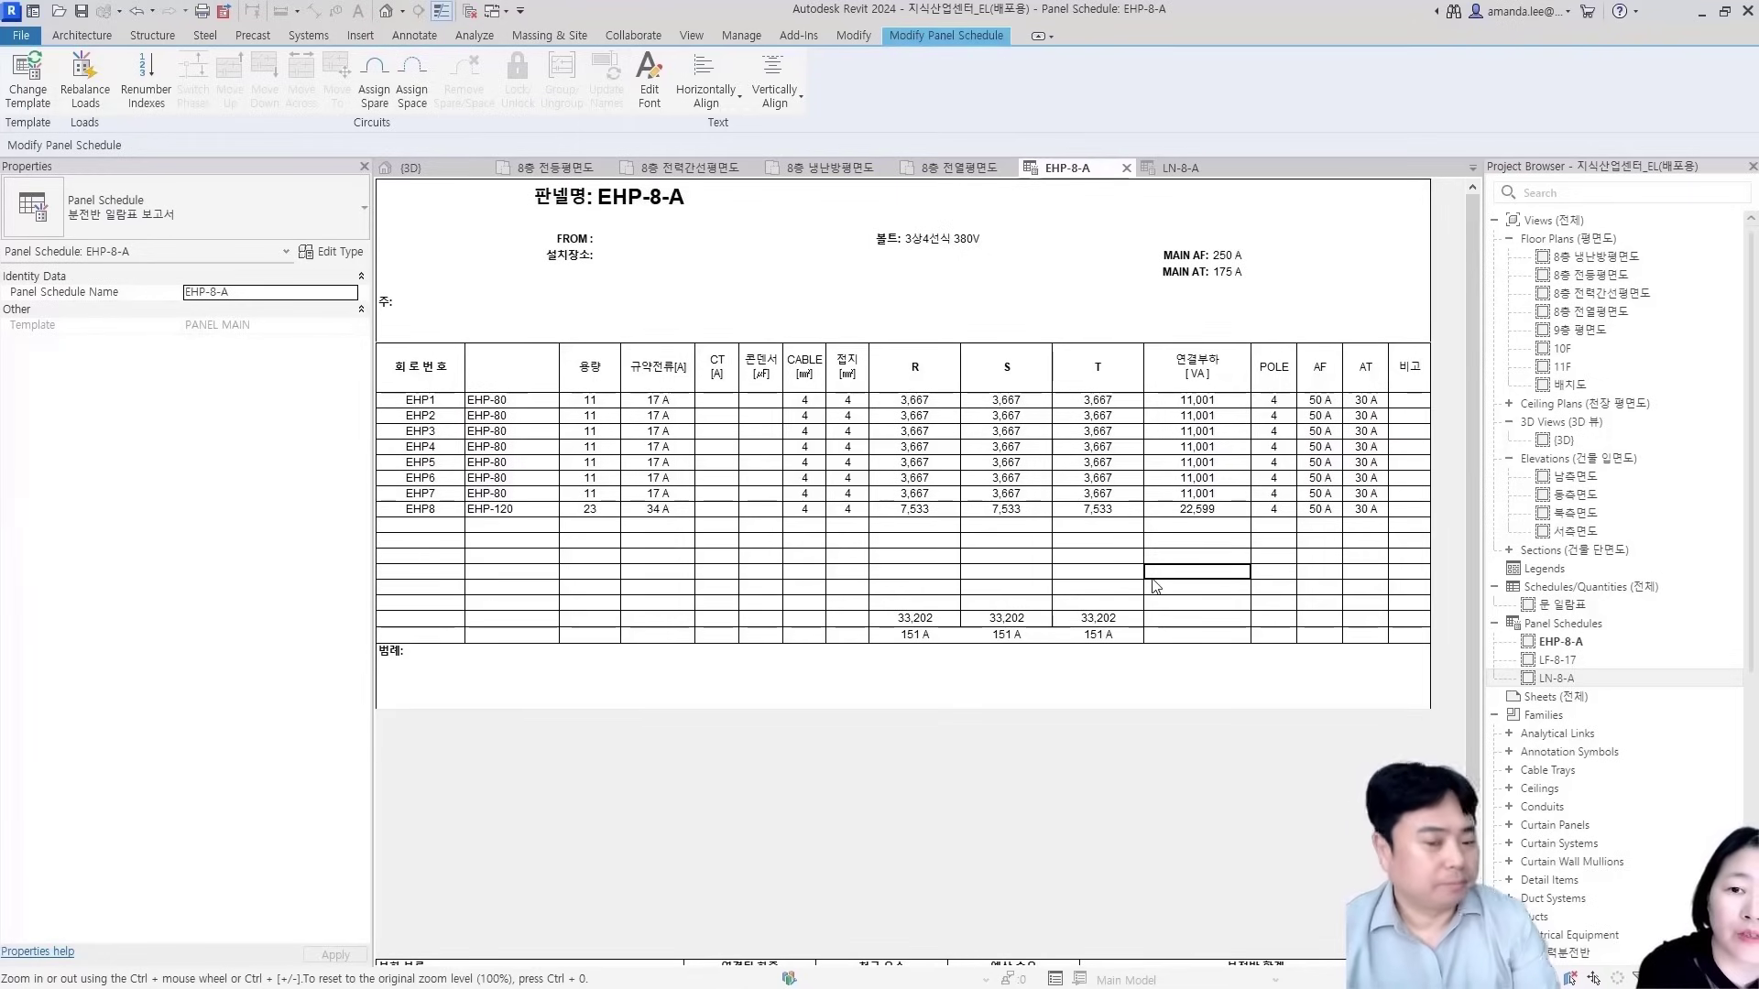